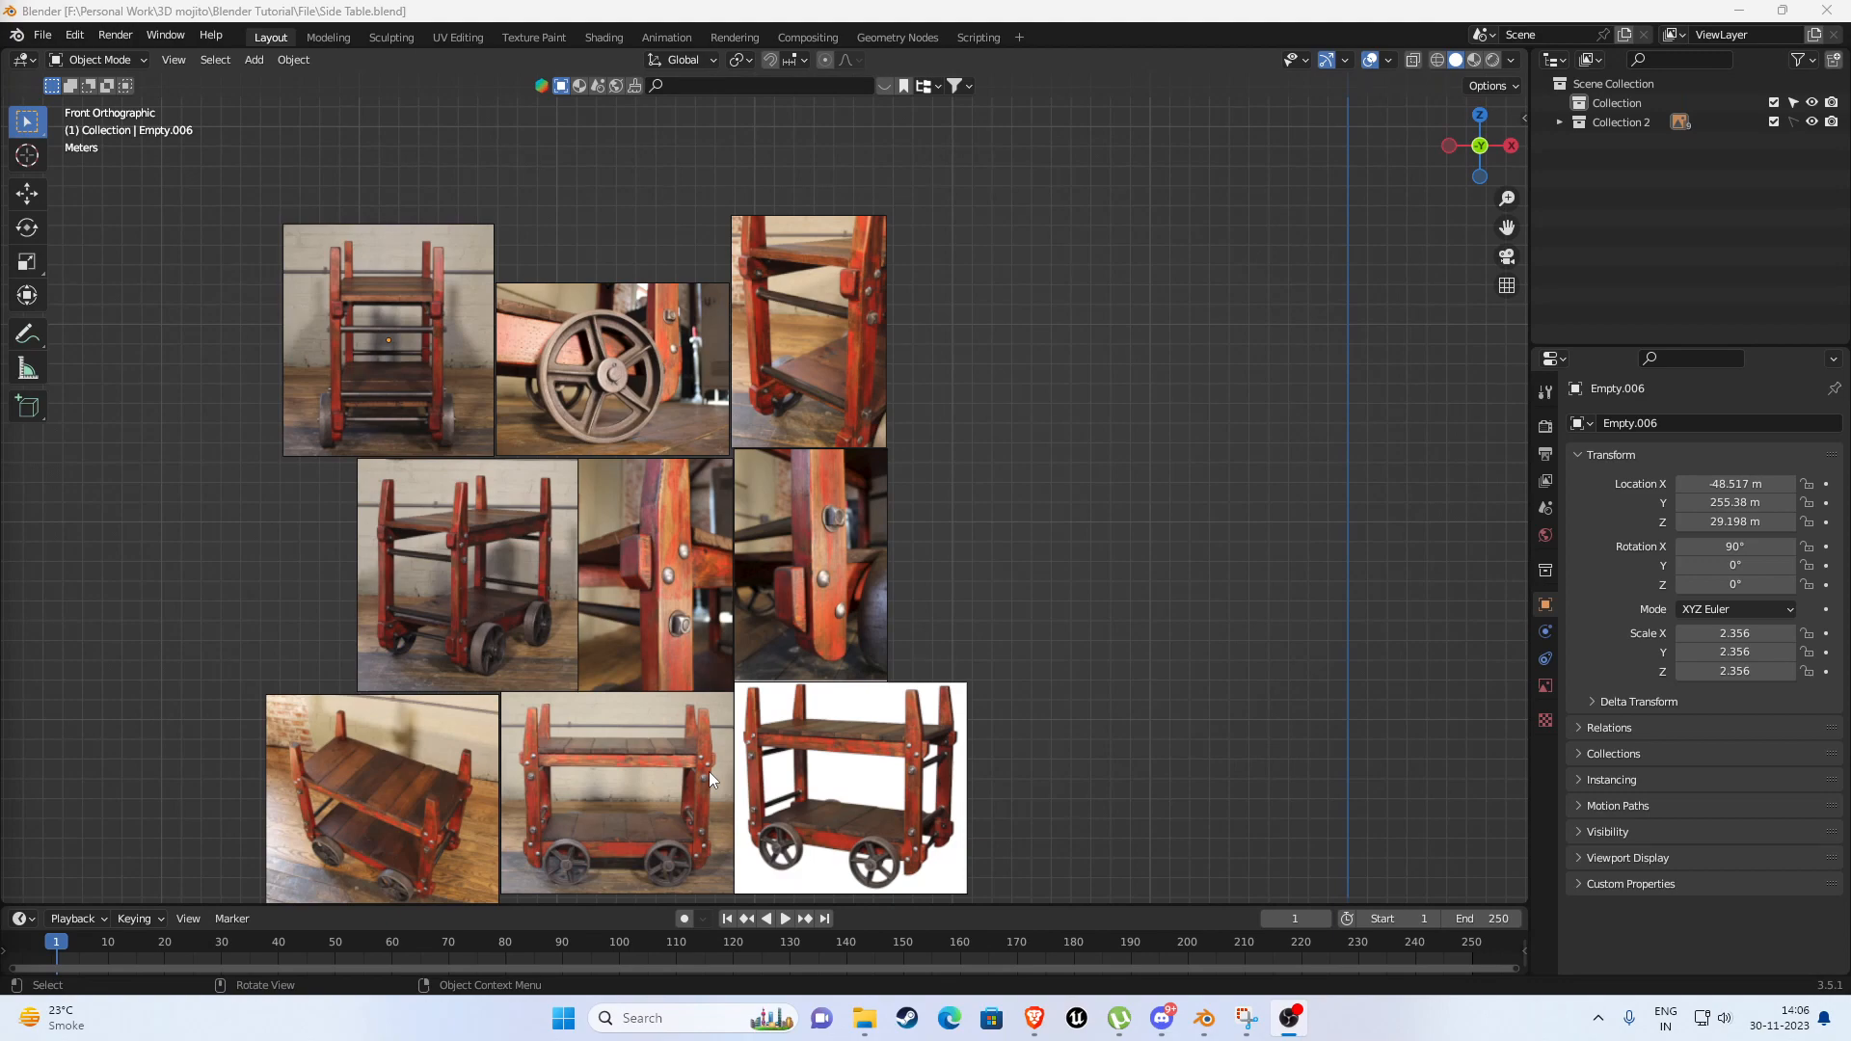
# Open Door.blend and inspect the finished door model beside its reference image from the front and at an angle.
pyautogui.scroll(-2, 1047, 395)
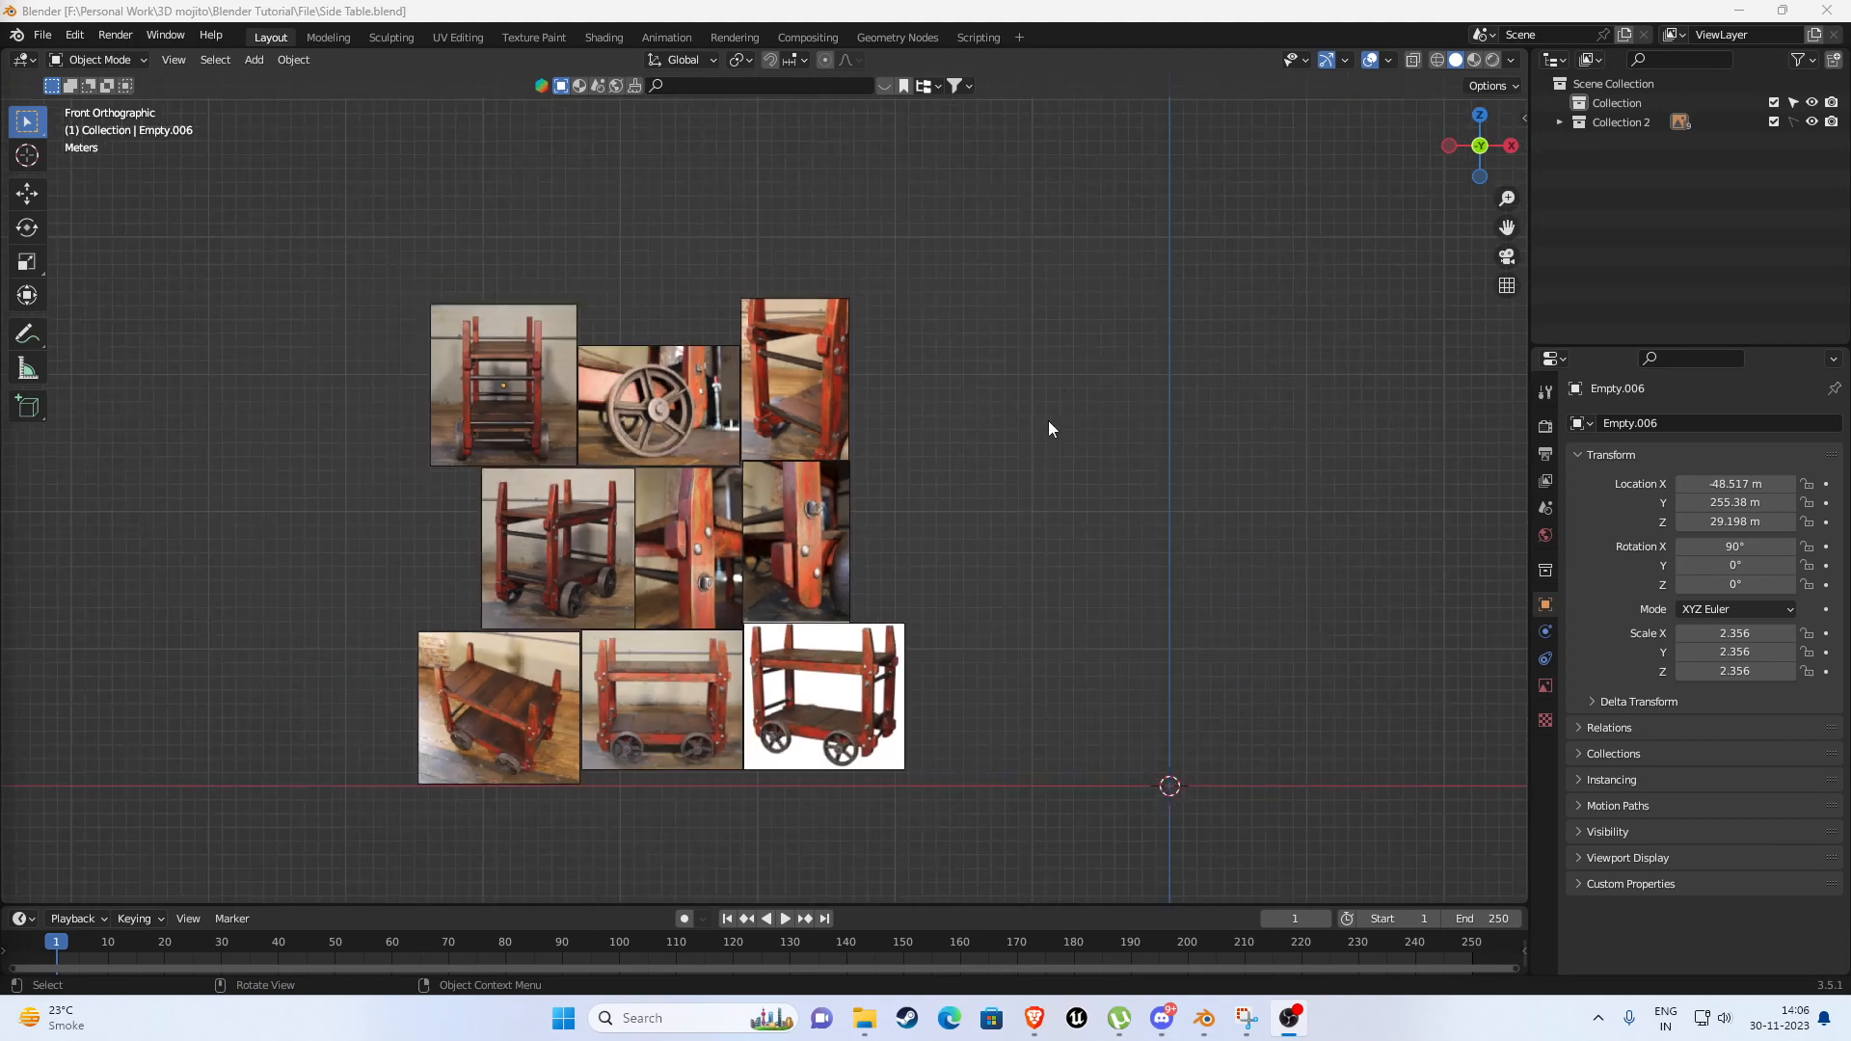
pyautogui.hotkey('ctrl', 'o')
pyautogui.doubleClick(731, 303)
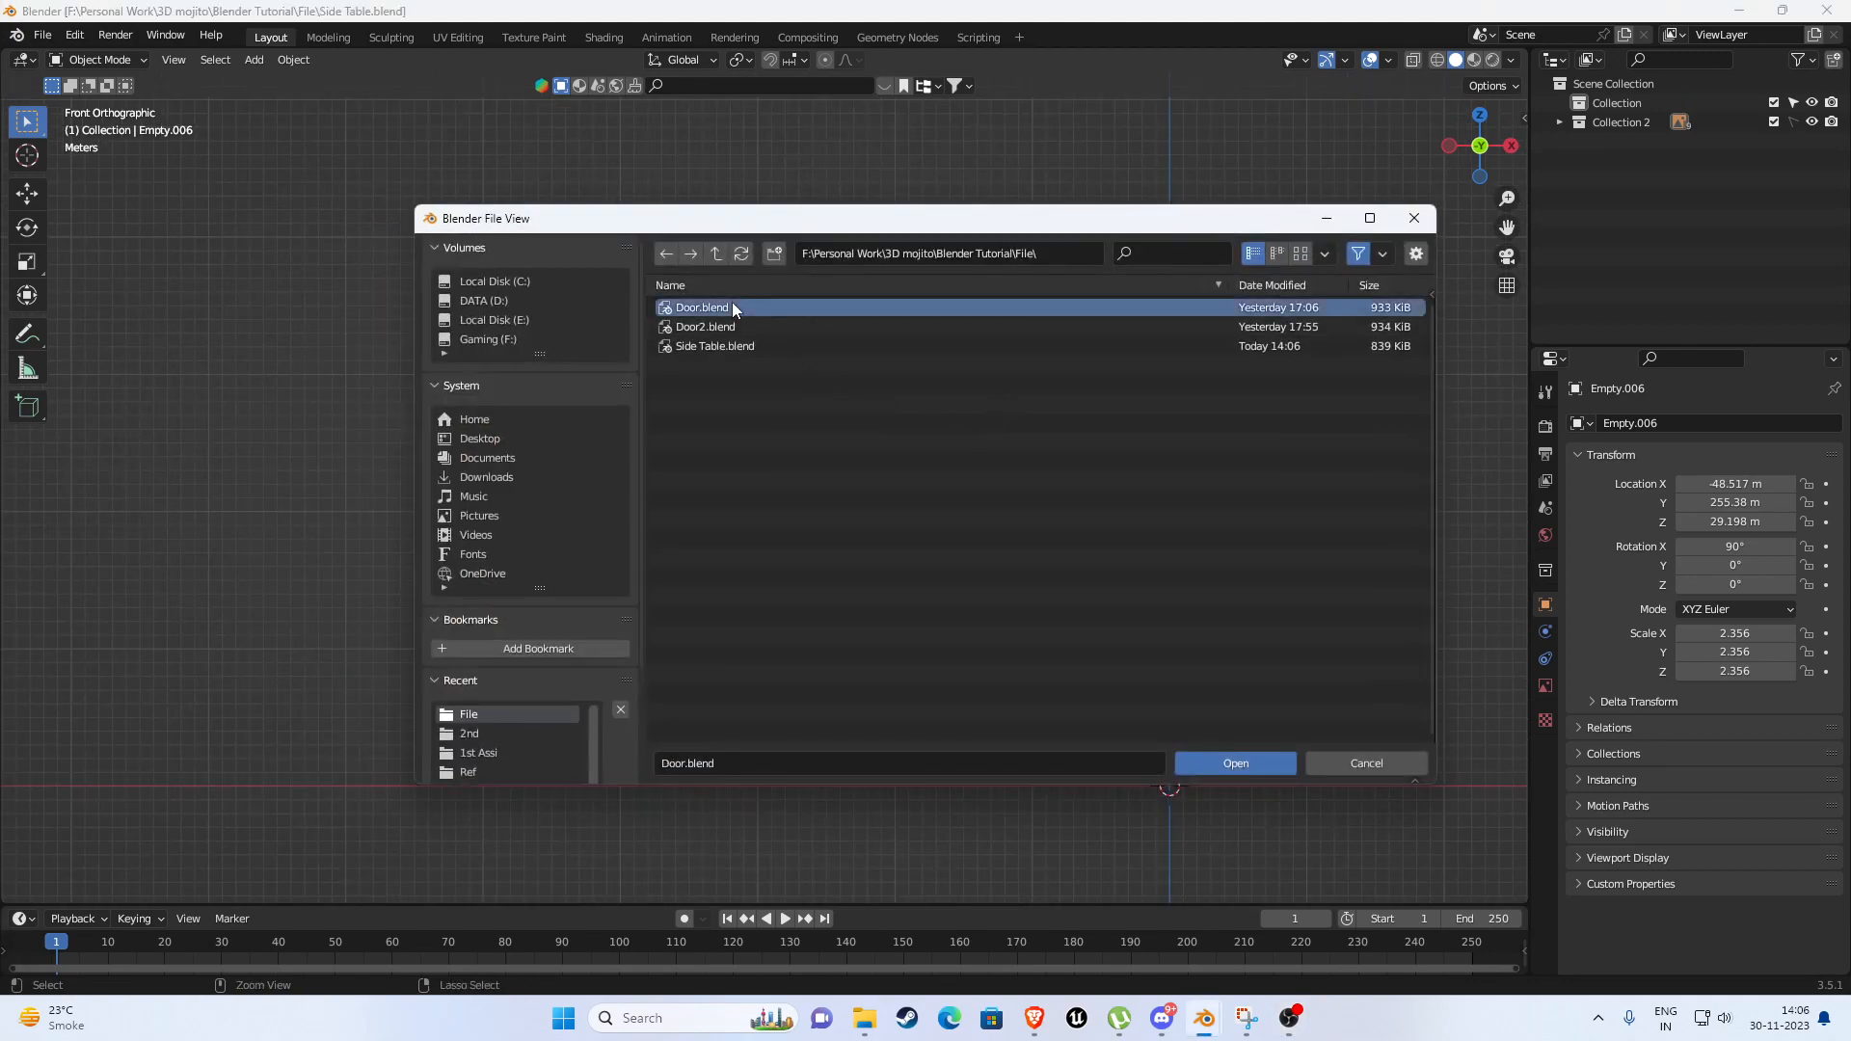
pyautogui.moveTo(596, 456); pyautogui.dragTo(628, 408, button='middle')
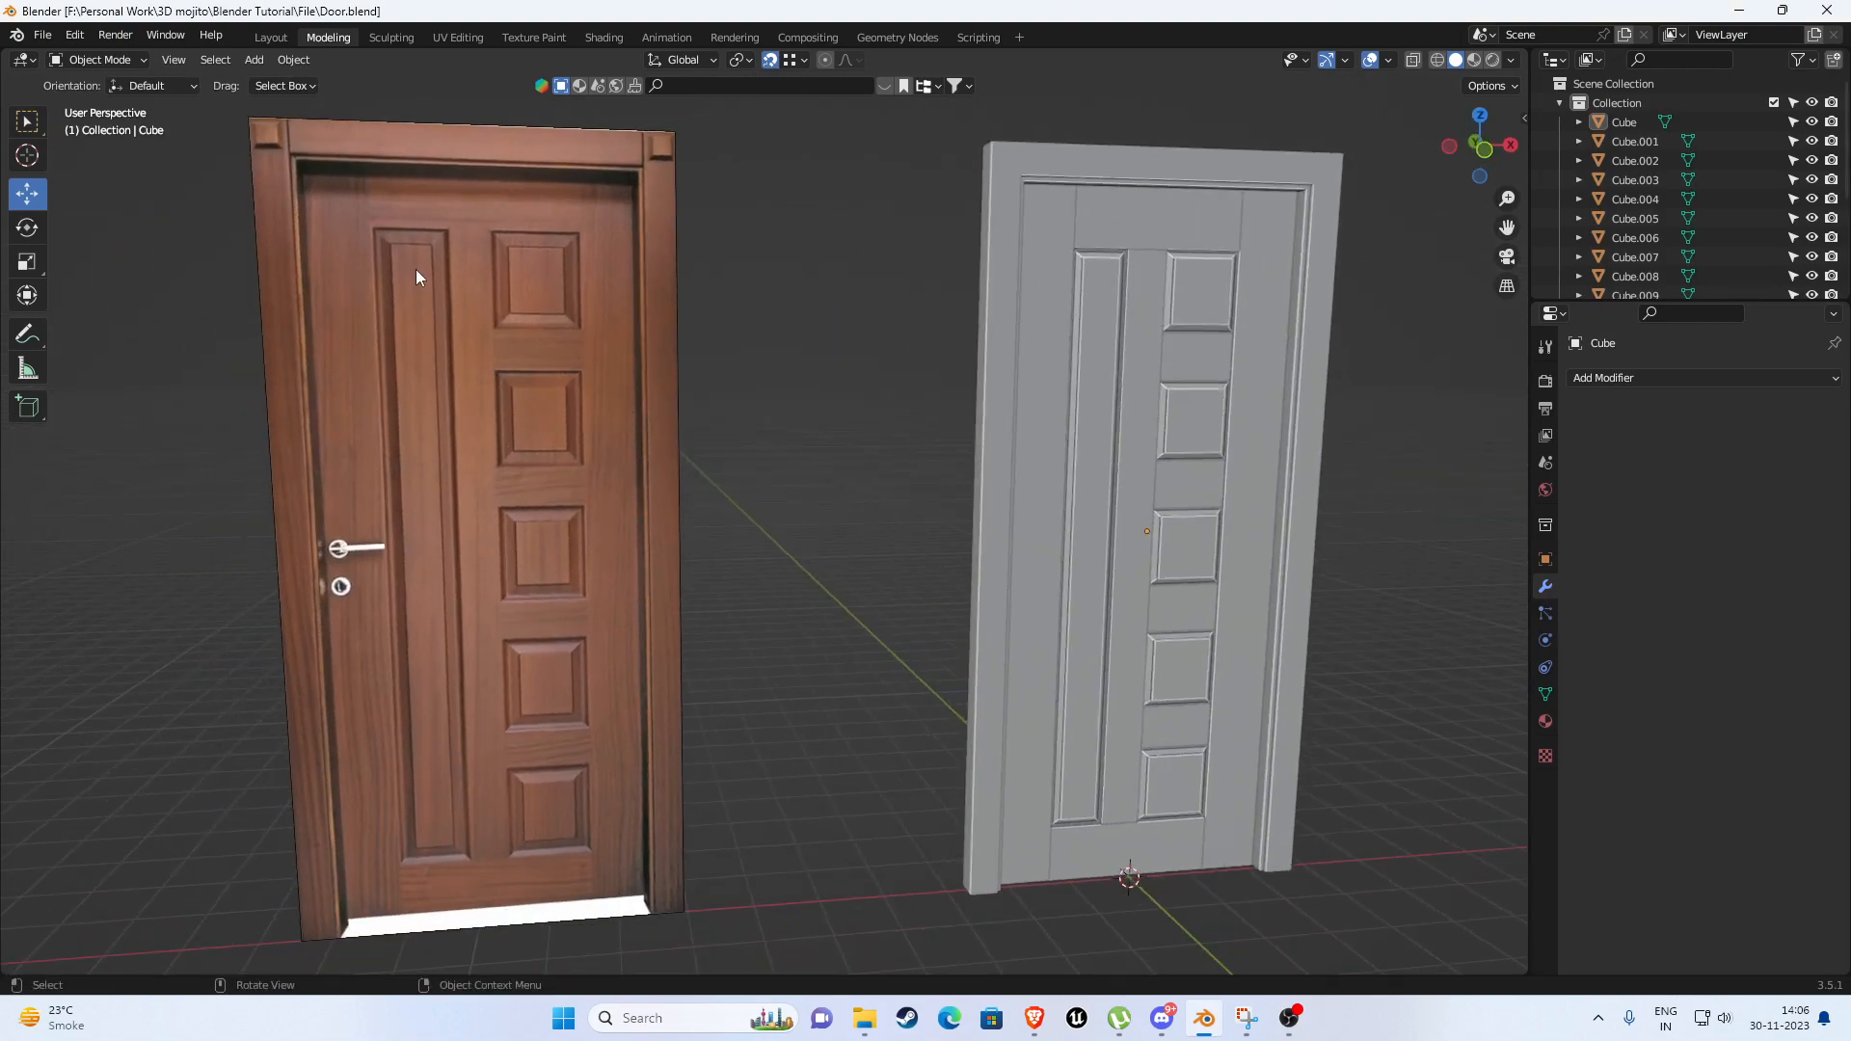
pyautogui.moveTo(745, 345); pyautogui.dragTo(1069, 575, button='middle')
pyautogui.moveTo(558, 575); pyautogui.dragTo(738, 484, button='middle')
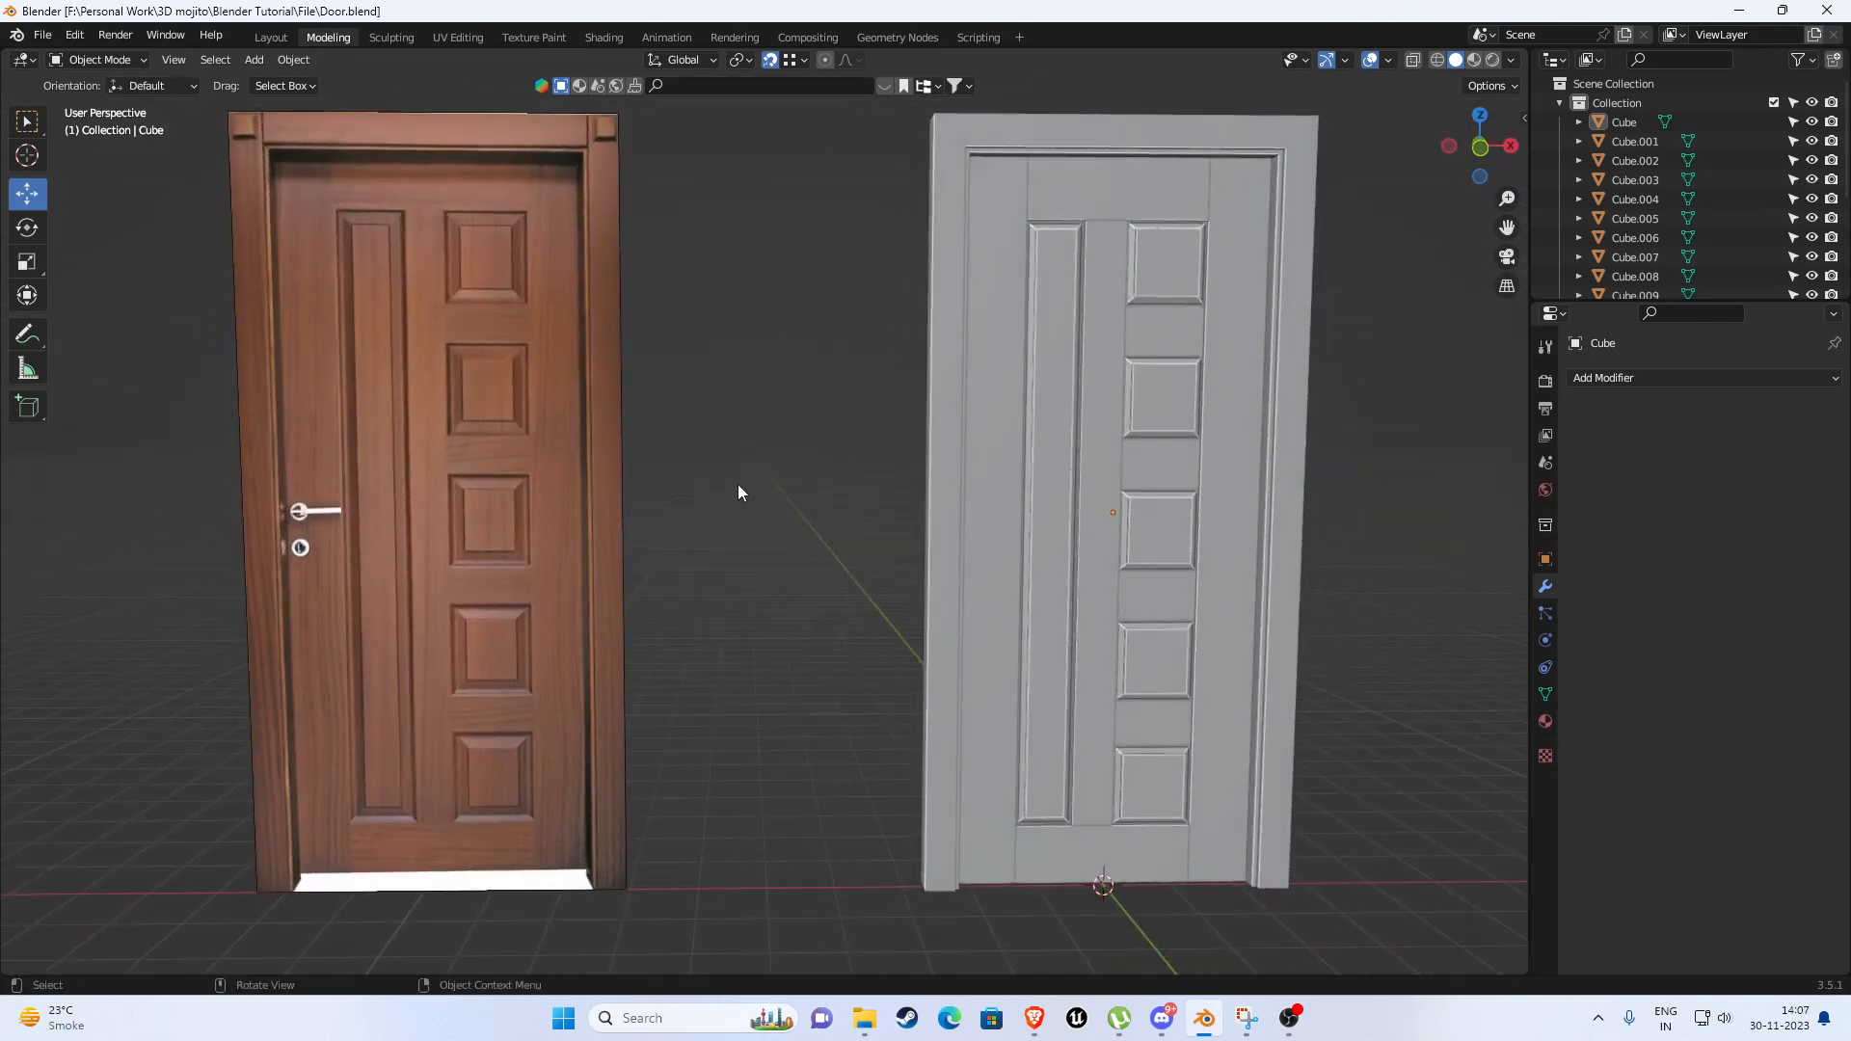
pyautogui.press('KP_1')
pyautogui.keyDown('shift'); pyautogui.moveTo(506, 407); pyautogui.dragTo(526, 450, button='middle'); pyautogui.keyUp('shift')
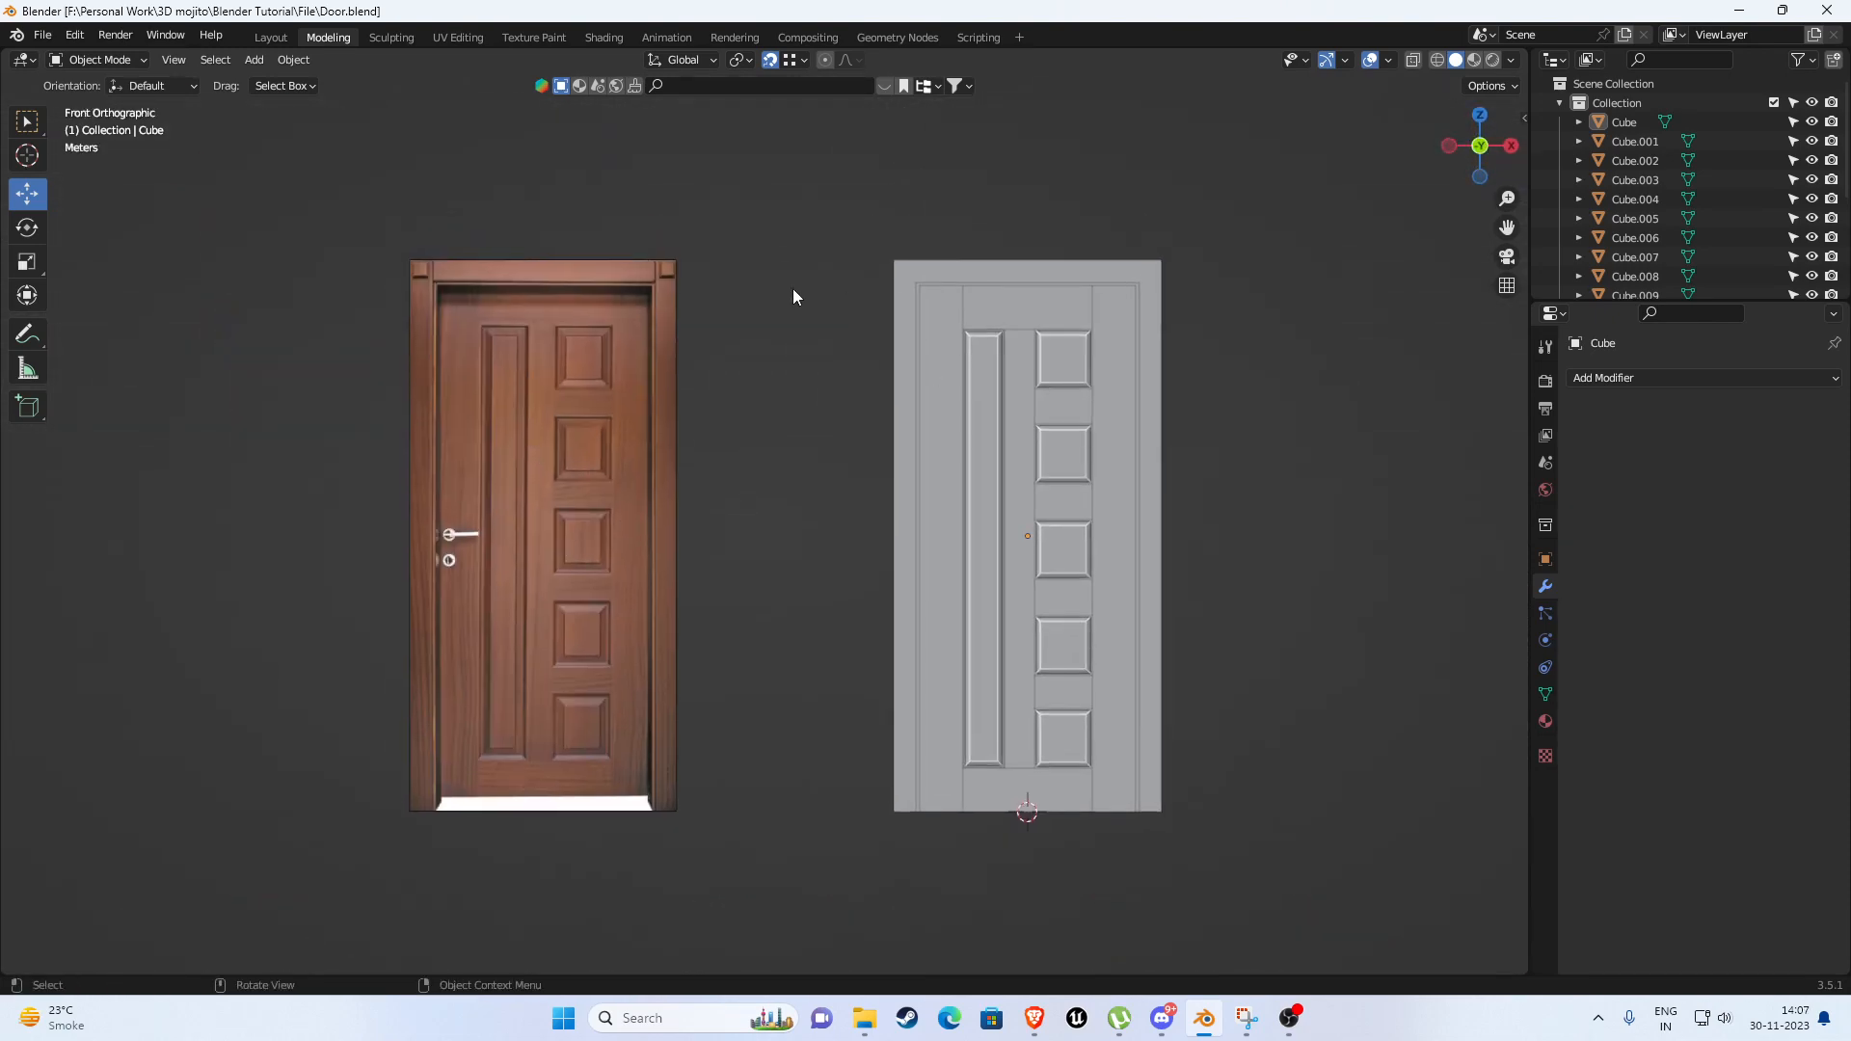
pyautogui.moveTo(939, 277); pyautogui.dragTo(865, 339, button='middle')
# Reopen Side Table.blend and look over the cart reference images.
pyautogui.hotkey('ctrl', 'o')
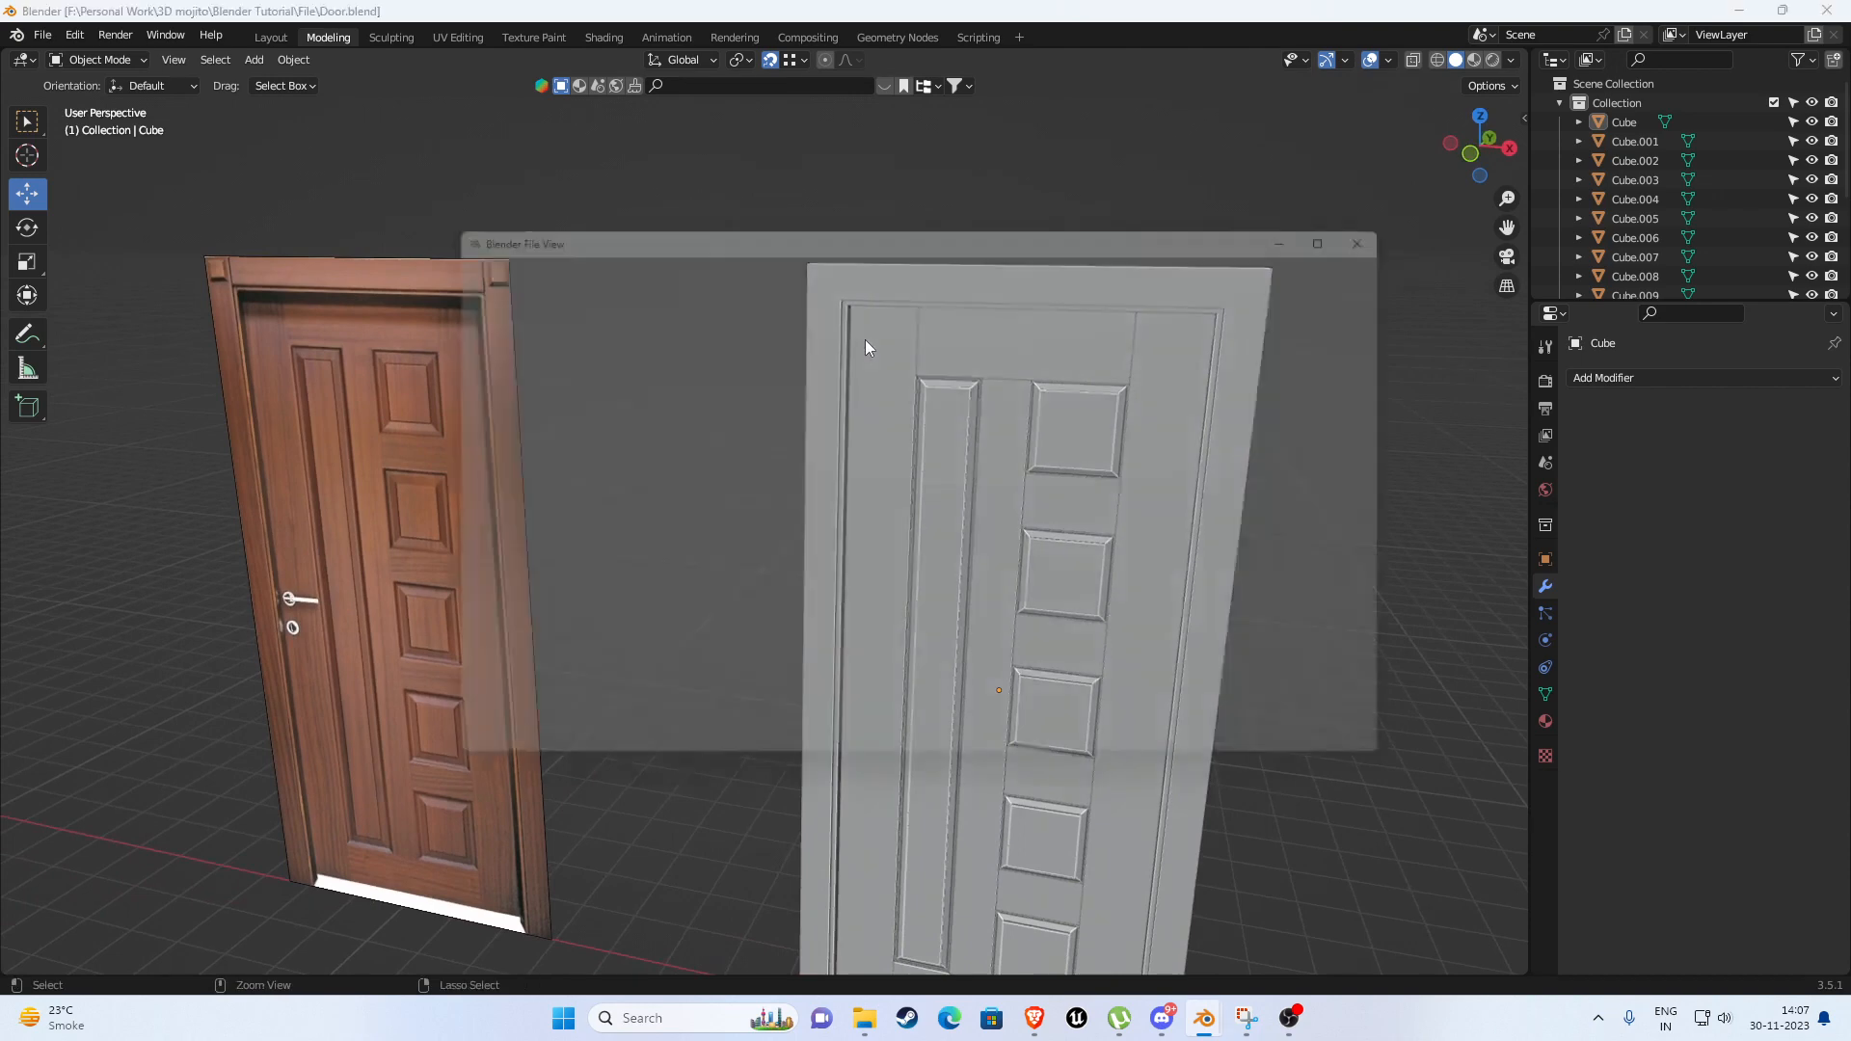
pyautogui.doubleClick(732, 347)
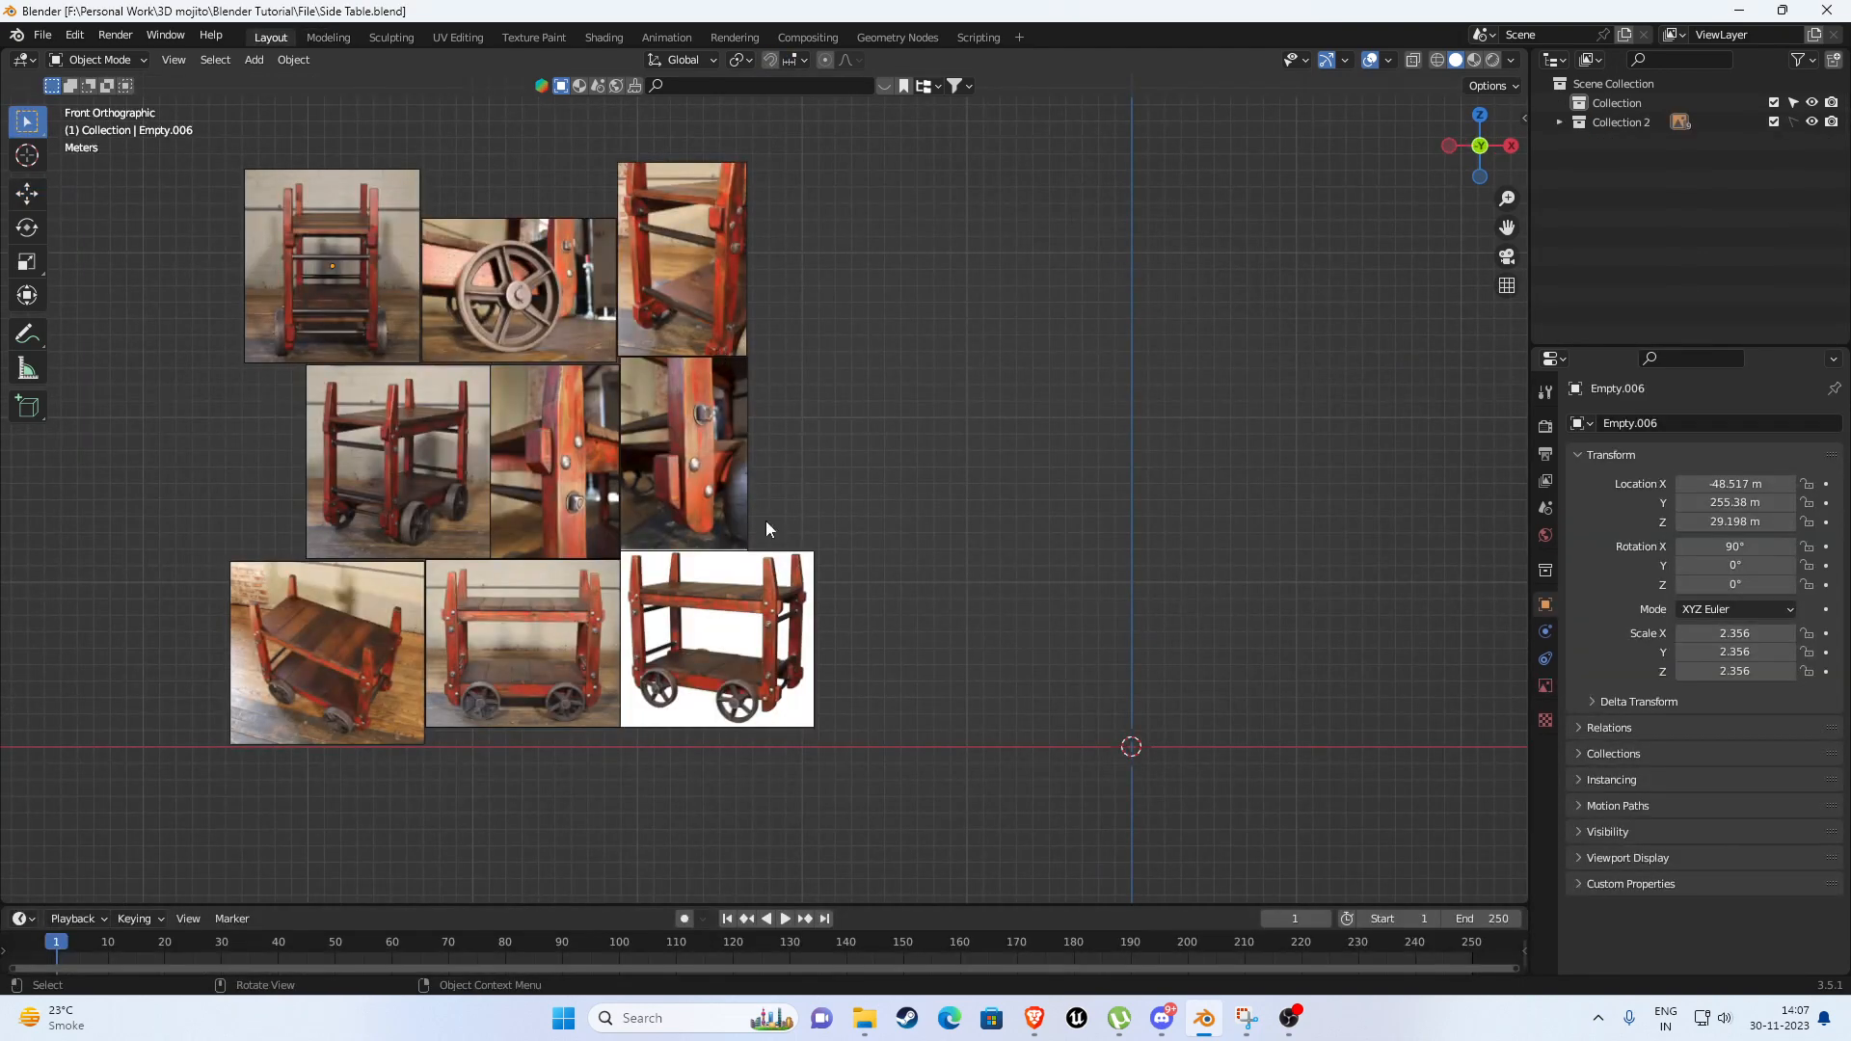
pyautogui.keyDown('shift'); pyautogui.moveTo(529, 586); pyautogui.dragTo(783, 577, button='middle'); pyautogui.keyUp('shift')
pyautogui.scroll(2, 783, 576)
pyautogui.scroll(1, 783, 579)
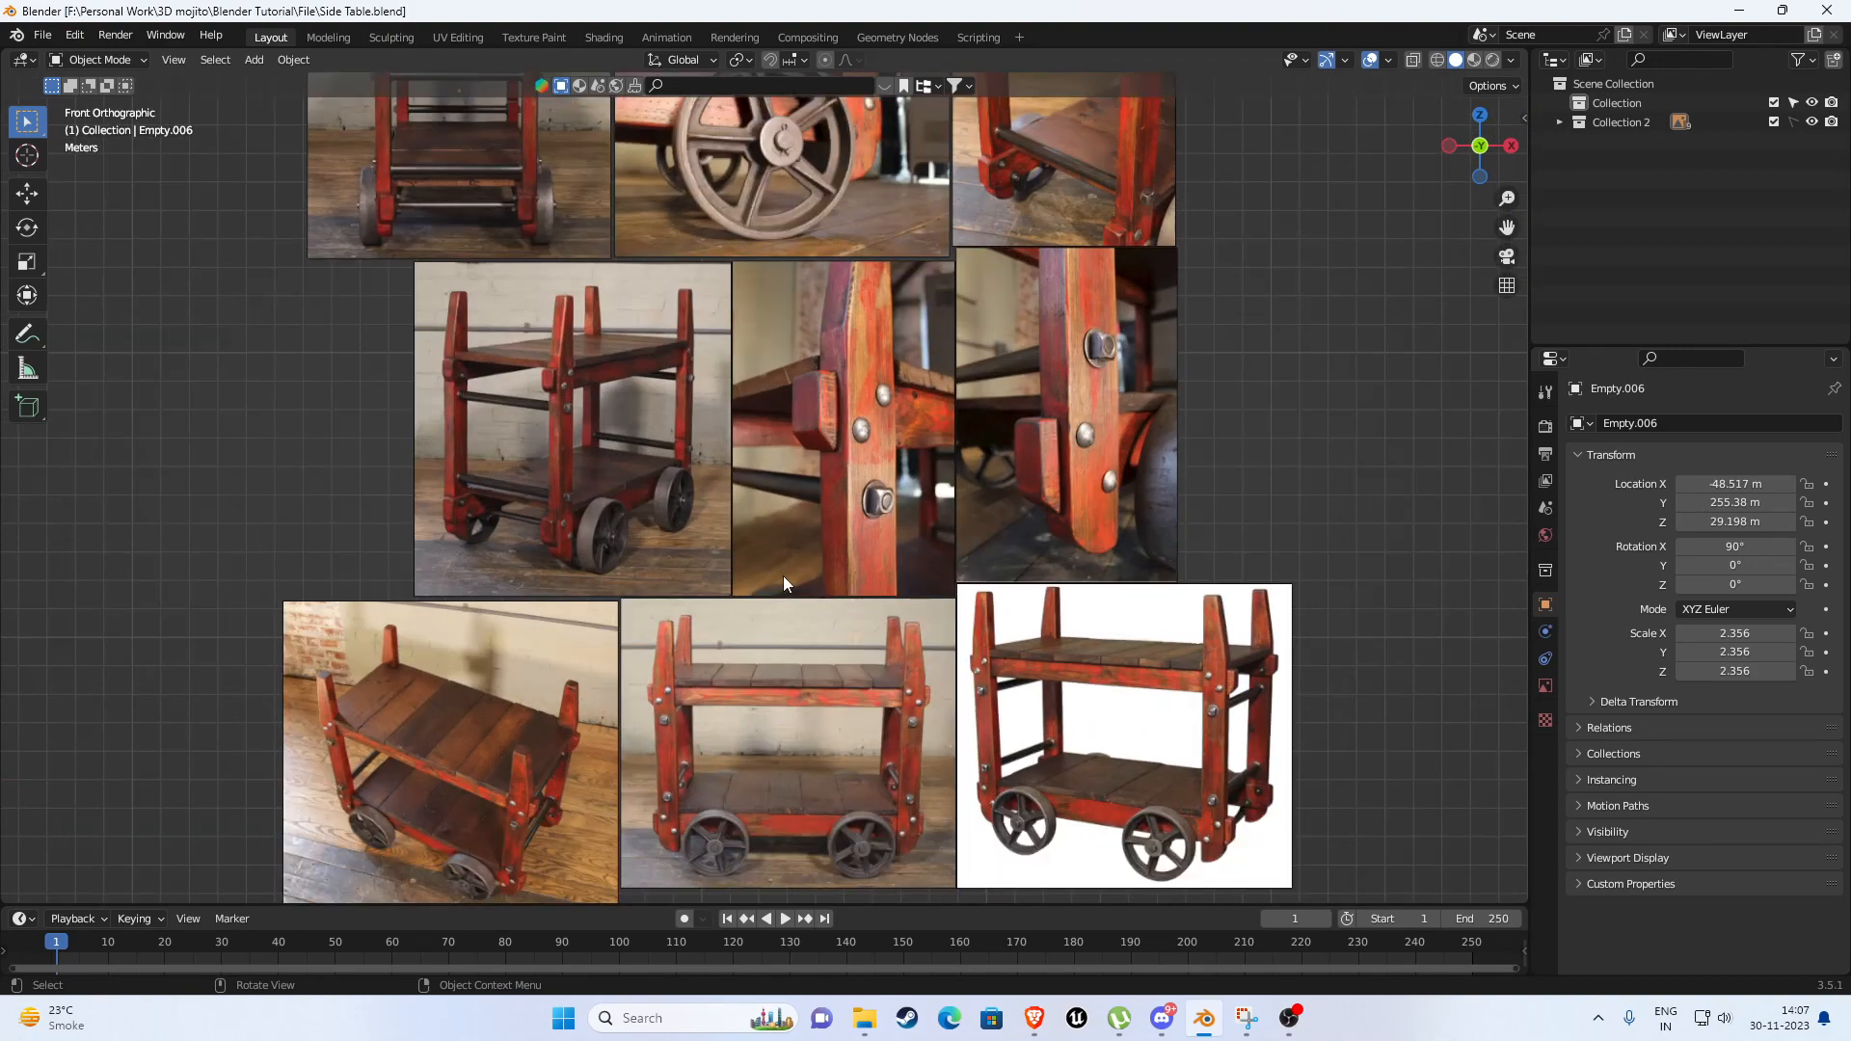
pyautogui.scroll(-2, 782, 576)
pyautogui.keyDown('shift'); pyautogui.moveTo(808, 554); pyautogui.dragTo(666, 424, button='middle'); pyautogui.keyUp('shift')
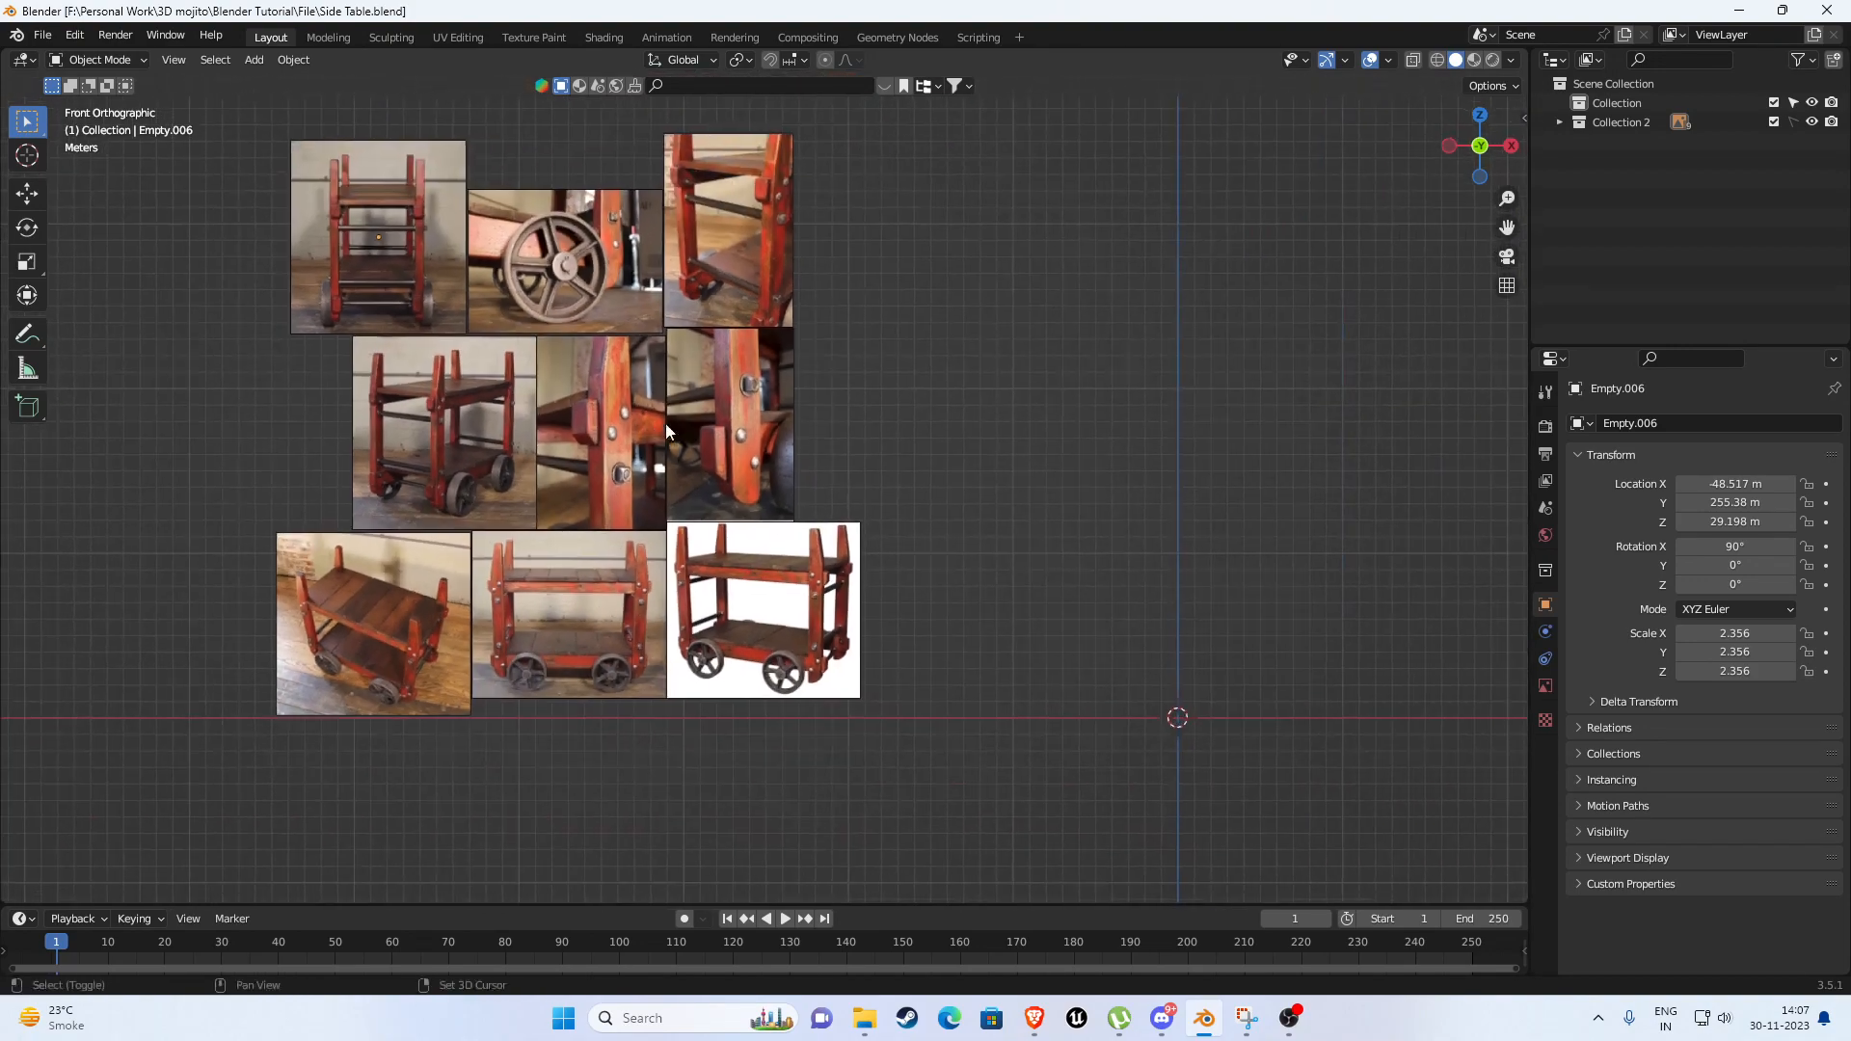
# Look up the option for adding a reference image and expand Collection 2 to view the images it holds.
pyautogui.hotkey('shift', 'a')
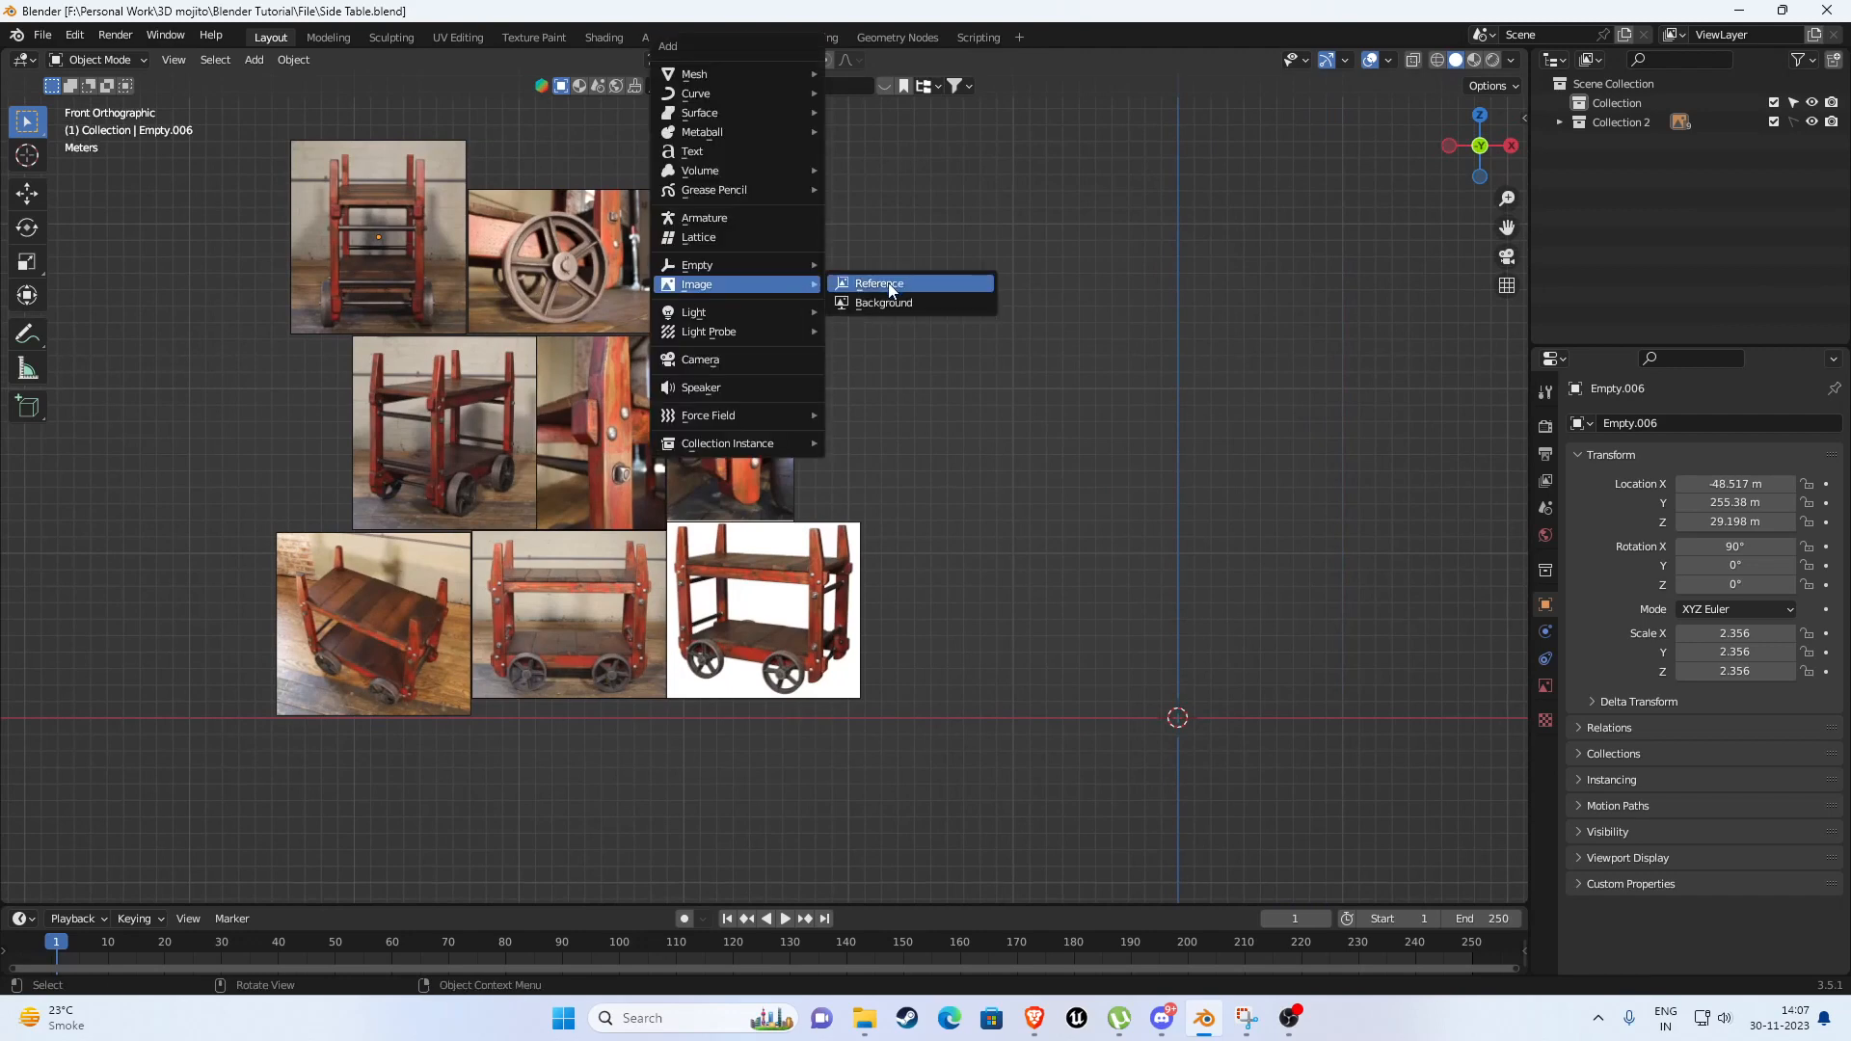
pyautogui.click(1560, 121)
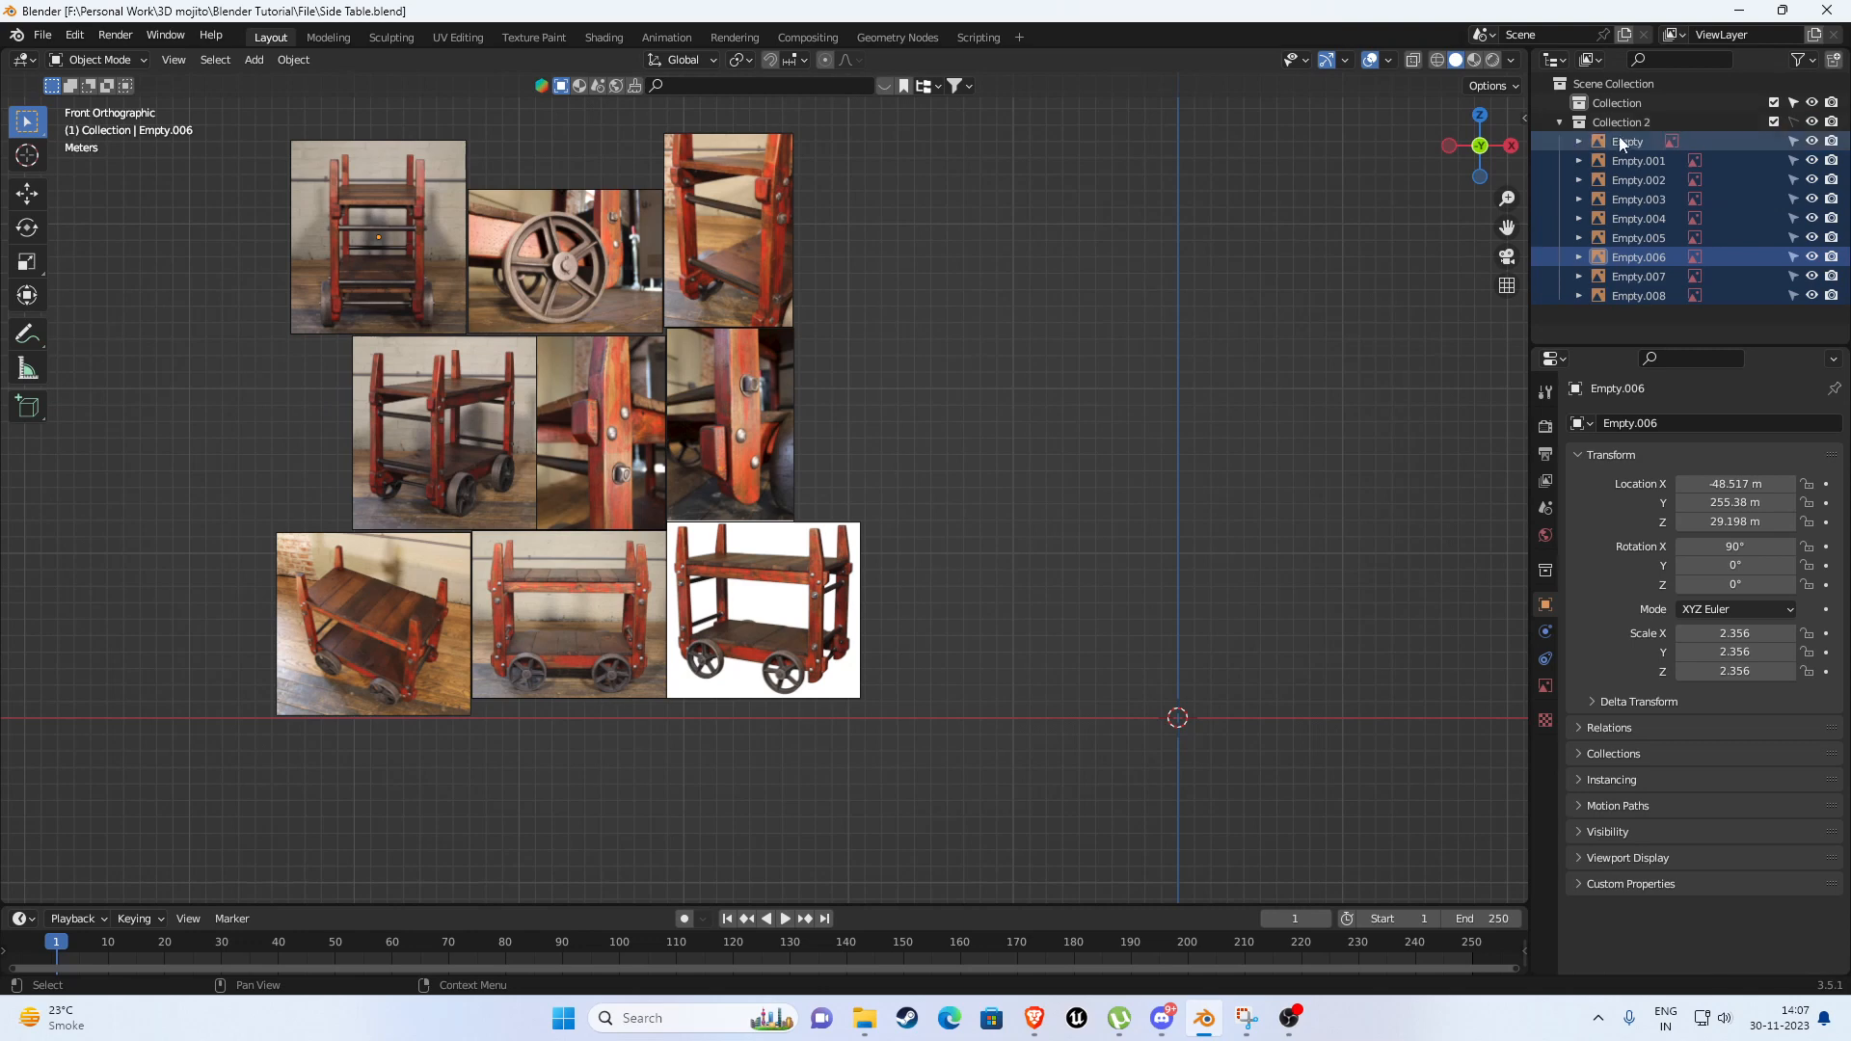
pyautogui.hotkey('shift', 'a')
pyautogui.moveTo(1085, 418)
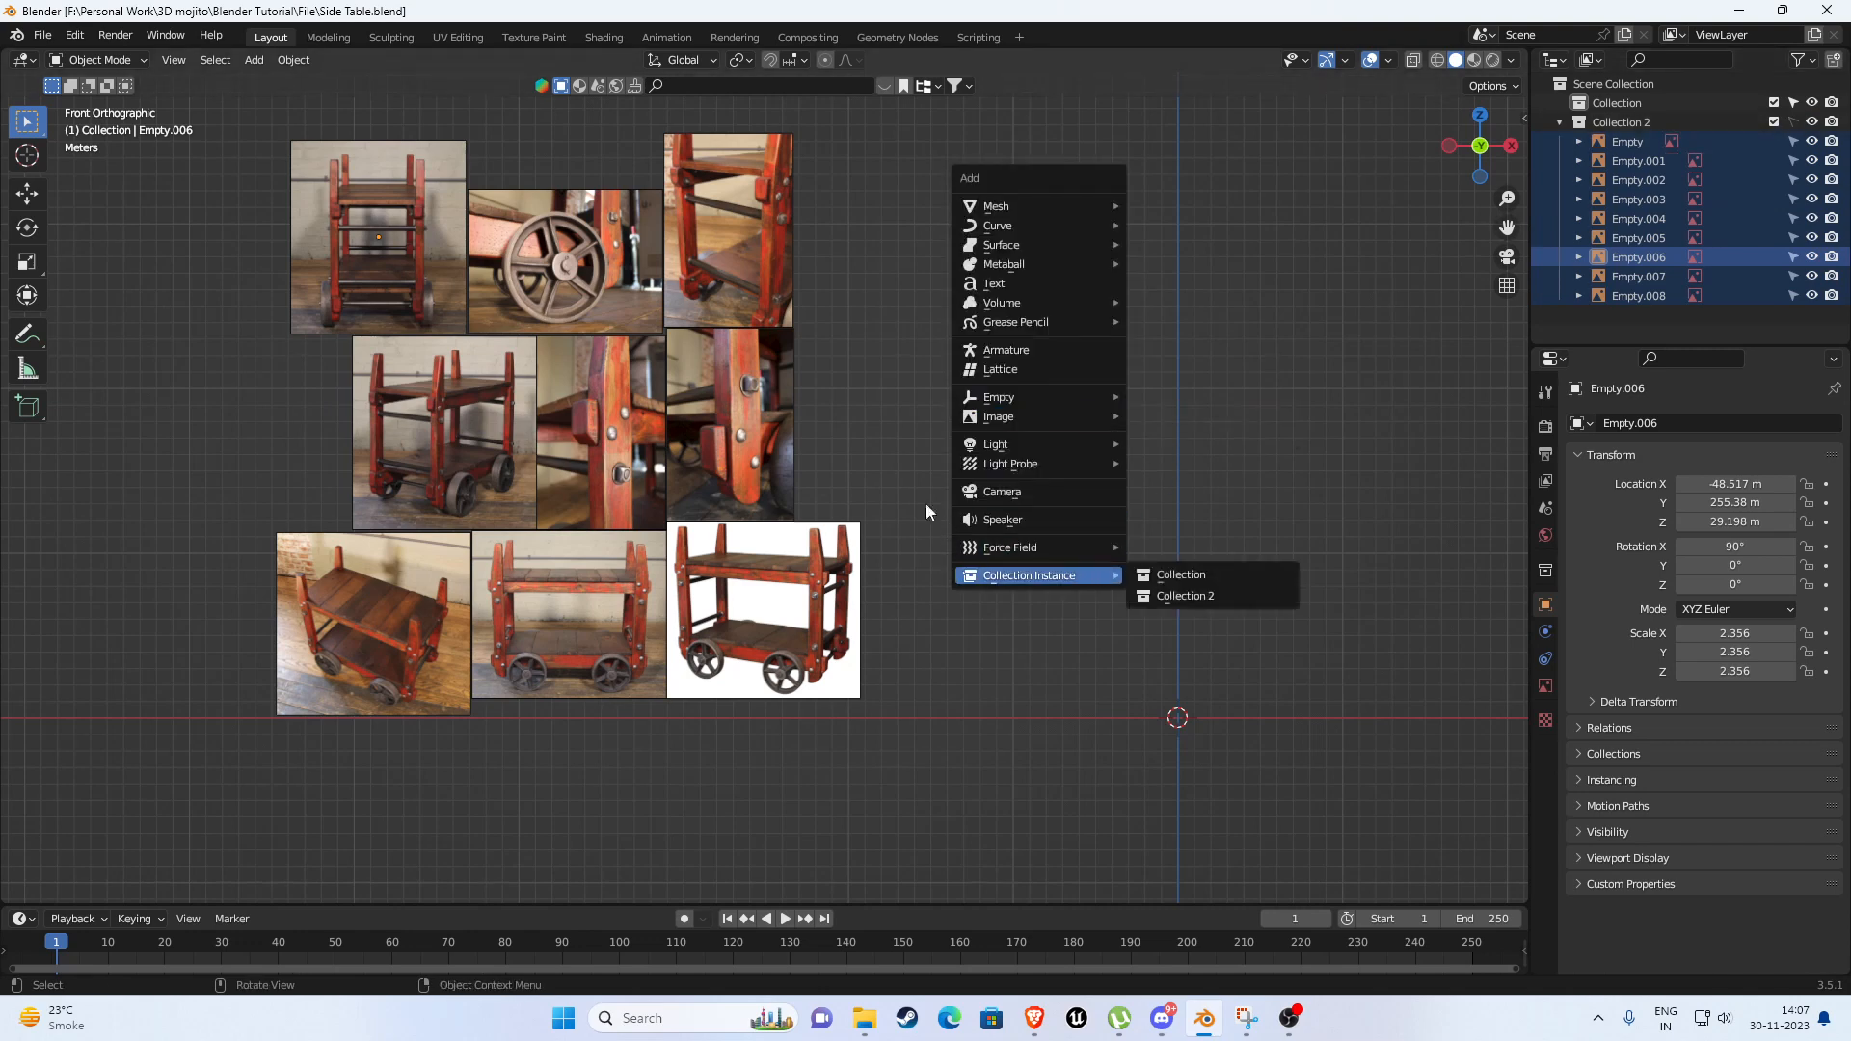
pyautogui.keyDown('shift'); pyautogui.moveTo(910, 385); pyautogui.dragTo(933, 417, button='middle'); pyautogui.keyUp('shift')
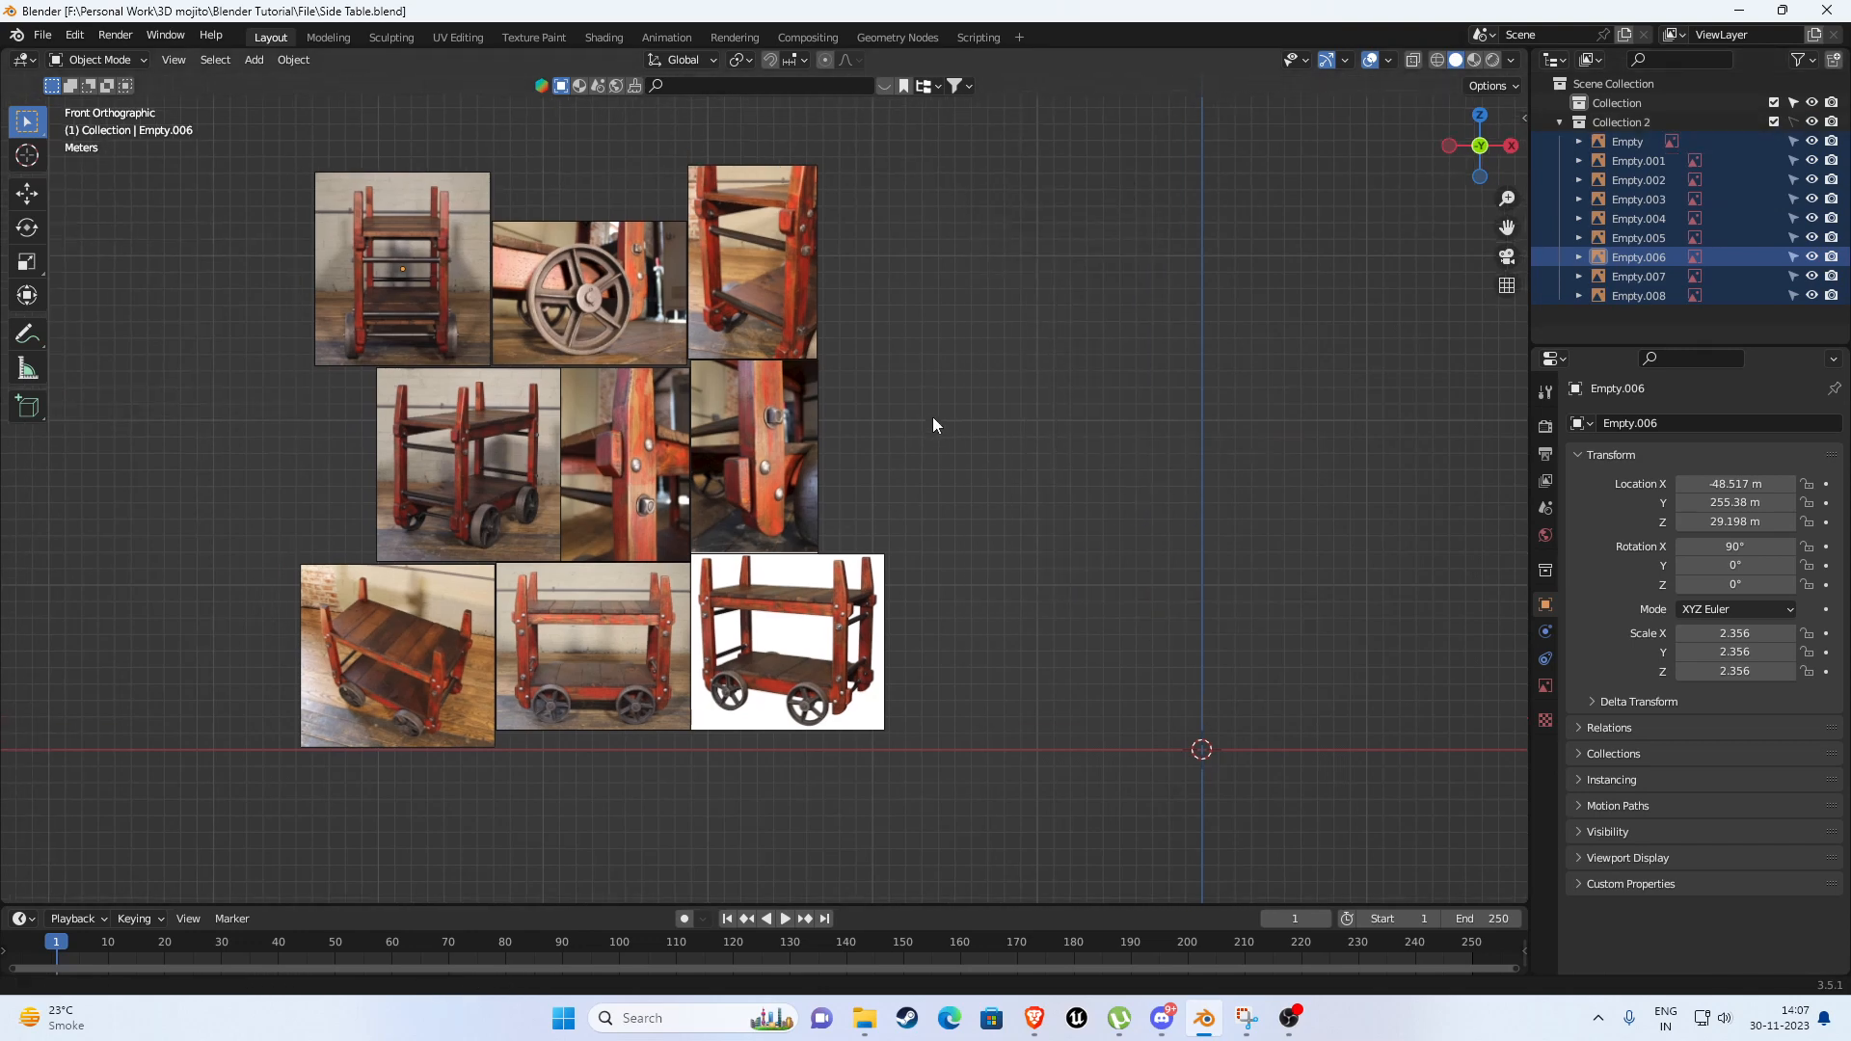
# Make Collection 2 selectable and move all of its reference images into a new collection with the default name.
pyautogui.click(1793, 121)
pyautogui.scroll(-2, 868, 270)
pyautogui.scroll(3, 933, 870)
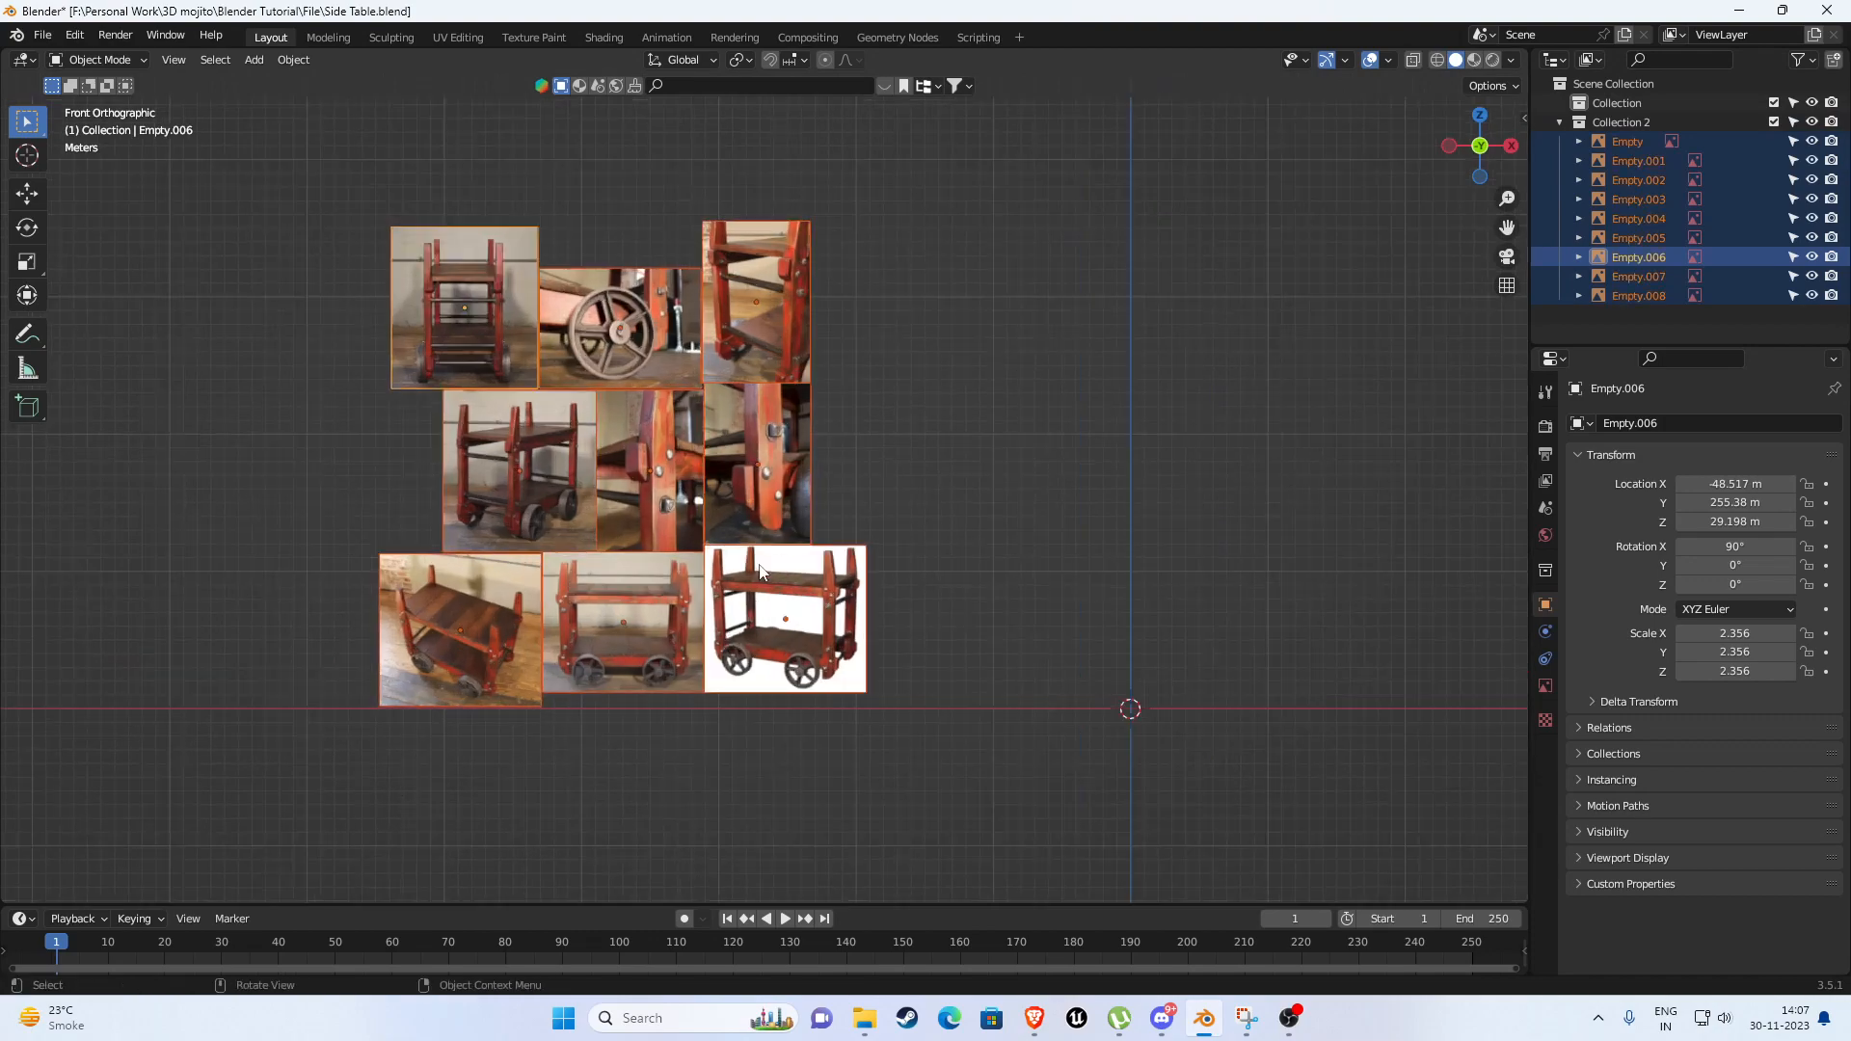
pyautogui.press('a')
pyautogui.press('m')
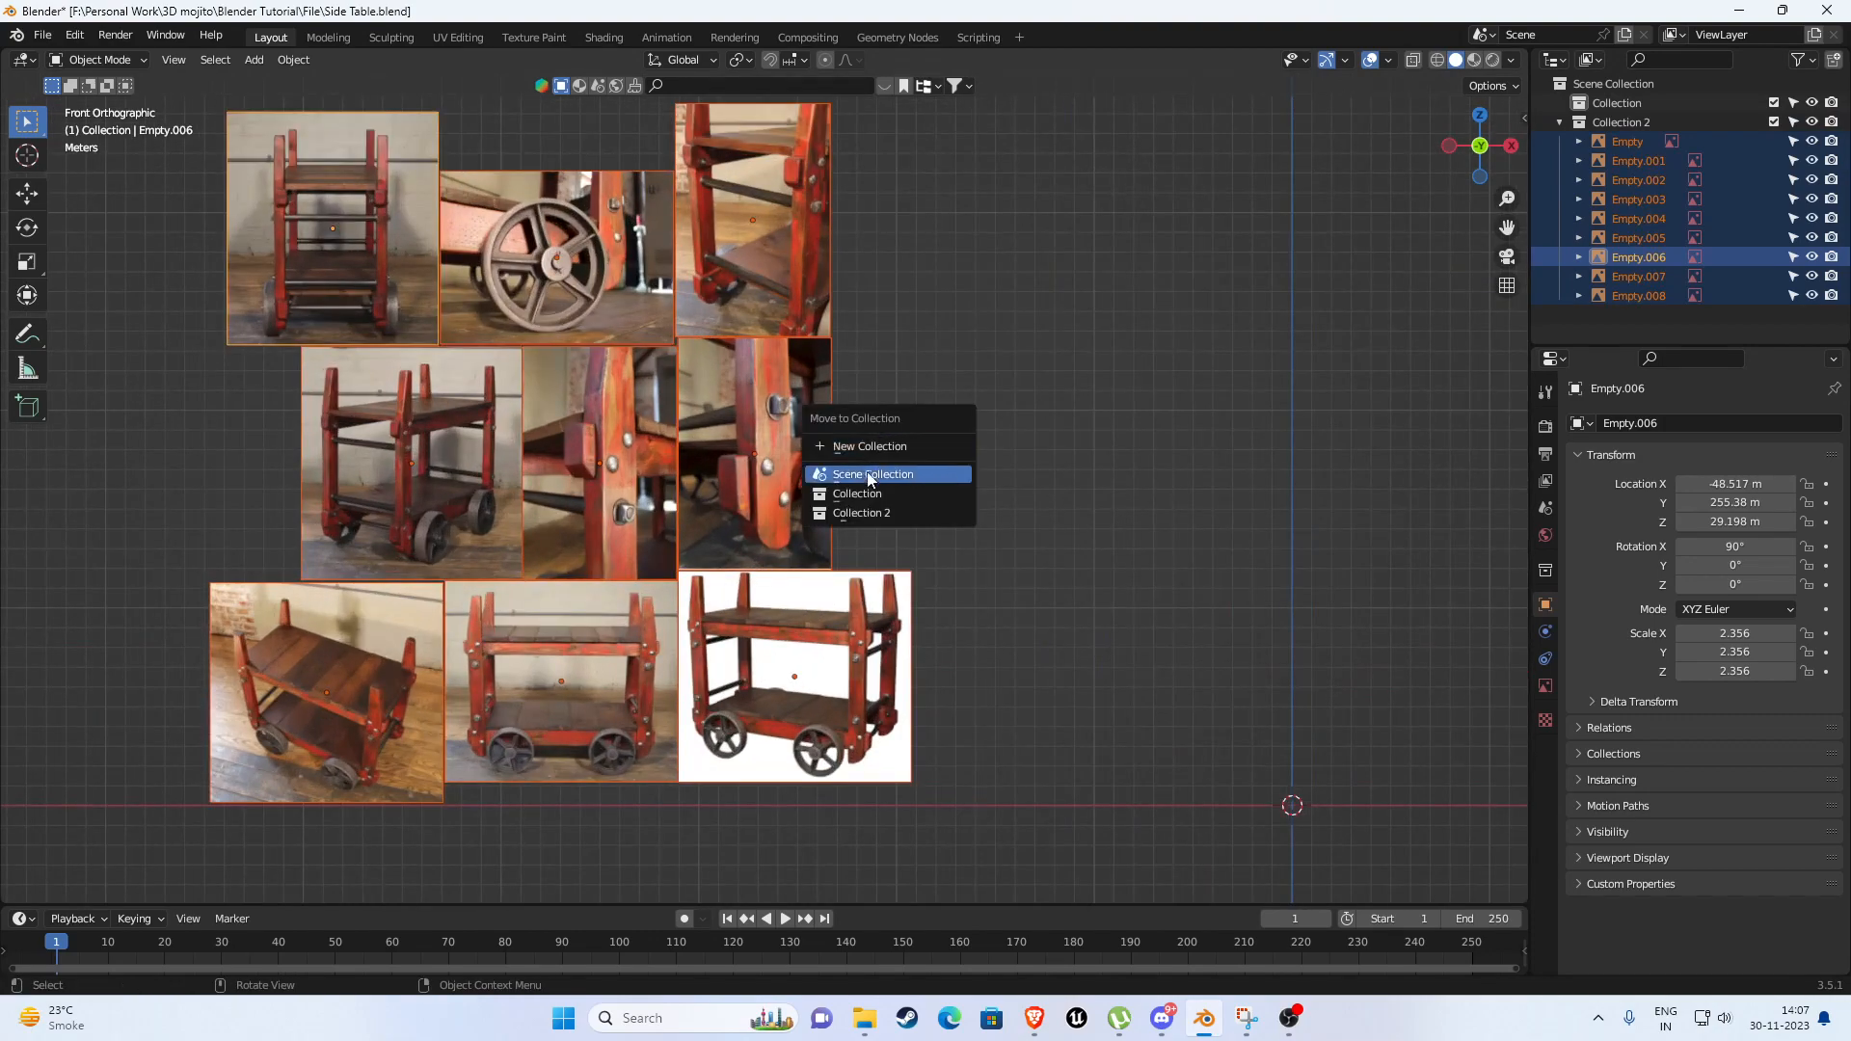
pyautogui.click(870, 446)
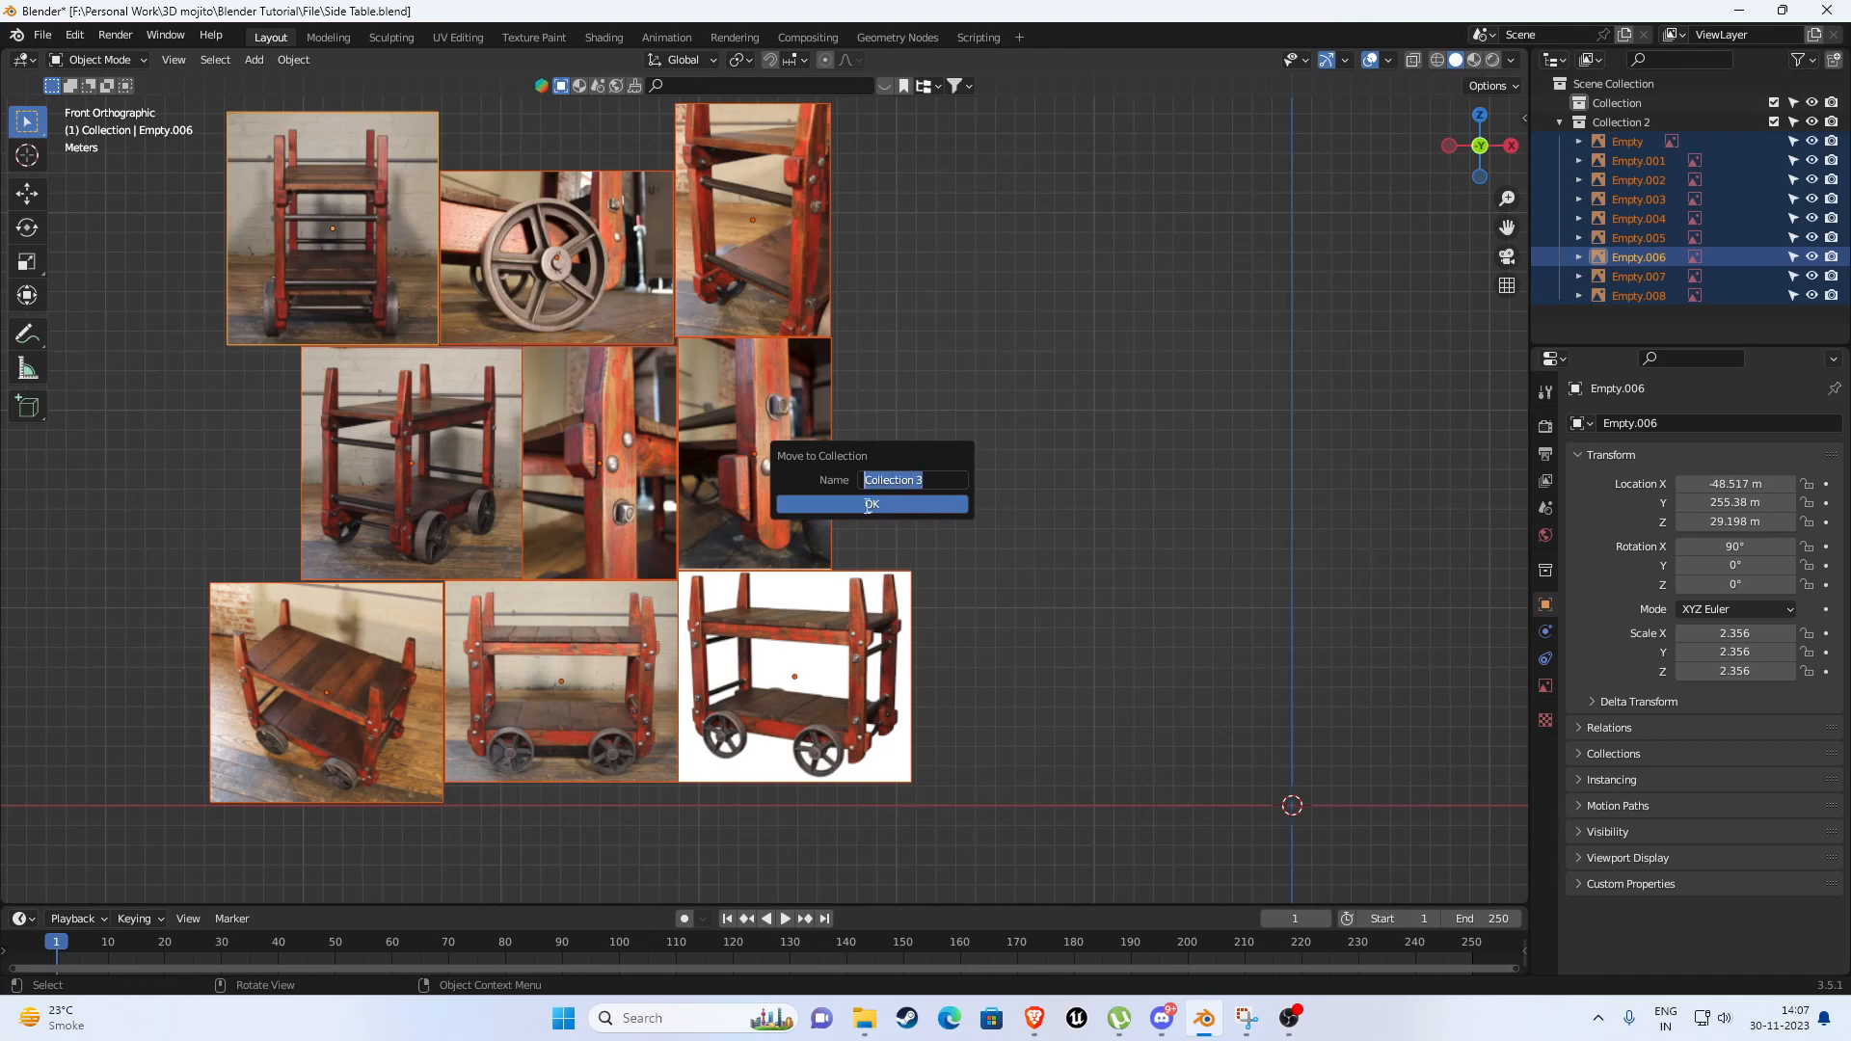
pyautogui.click(868, 505)
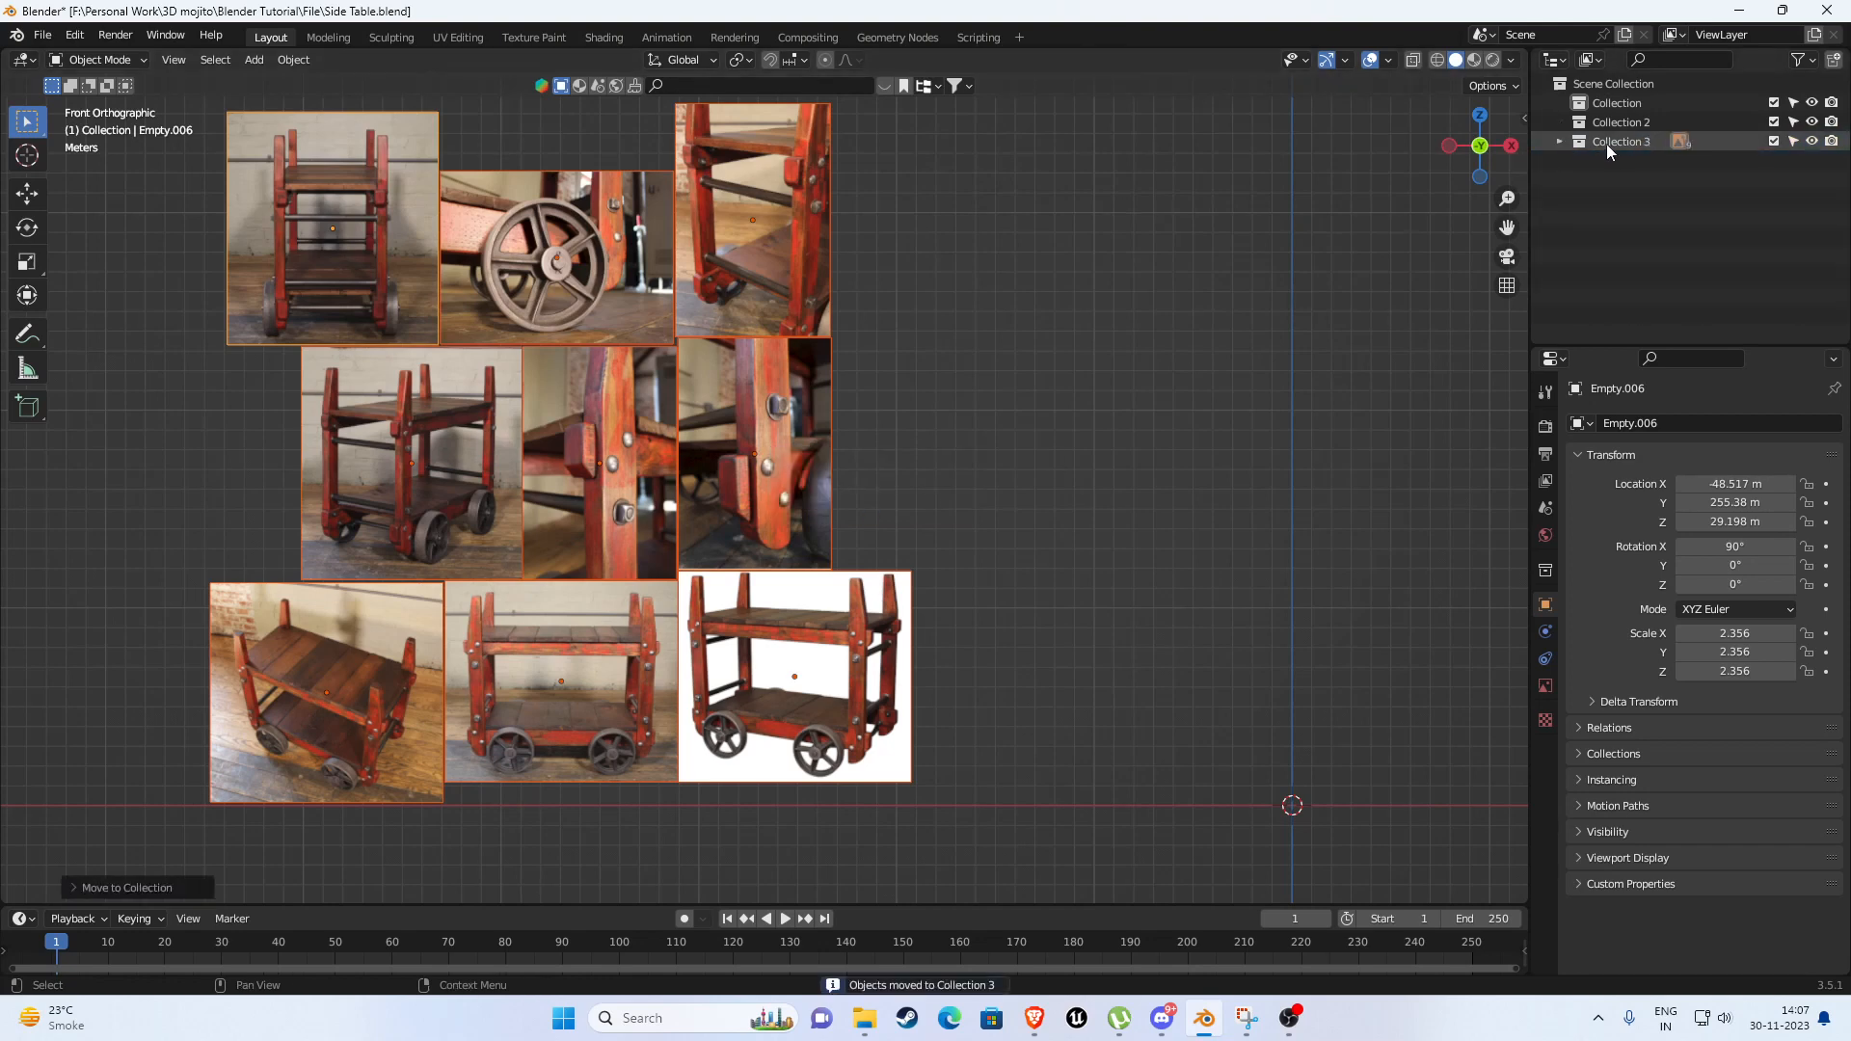
# Make Collection 3 unselectable and test the lock by box-selecting over the reference images.
pyautogui.click(1793, 144)
pyautogui.keyDown('shift'); pyautogui.moveTo(1044, 499); pyautogui.dragTo(937, 549, button='middle'); pyautogui.keyUp('shift')
pyautogui.moveTo(779, 413); pyautogui.dragTo(603, 190)
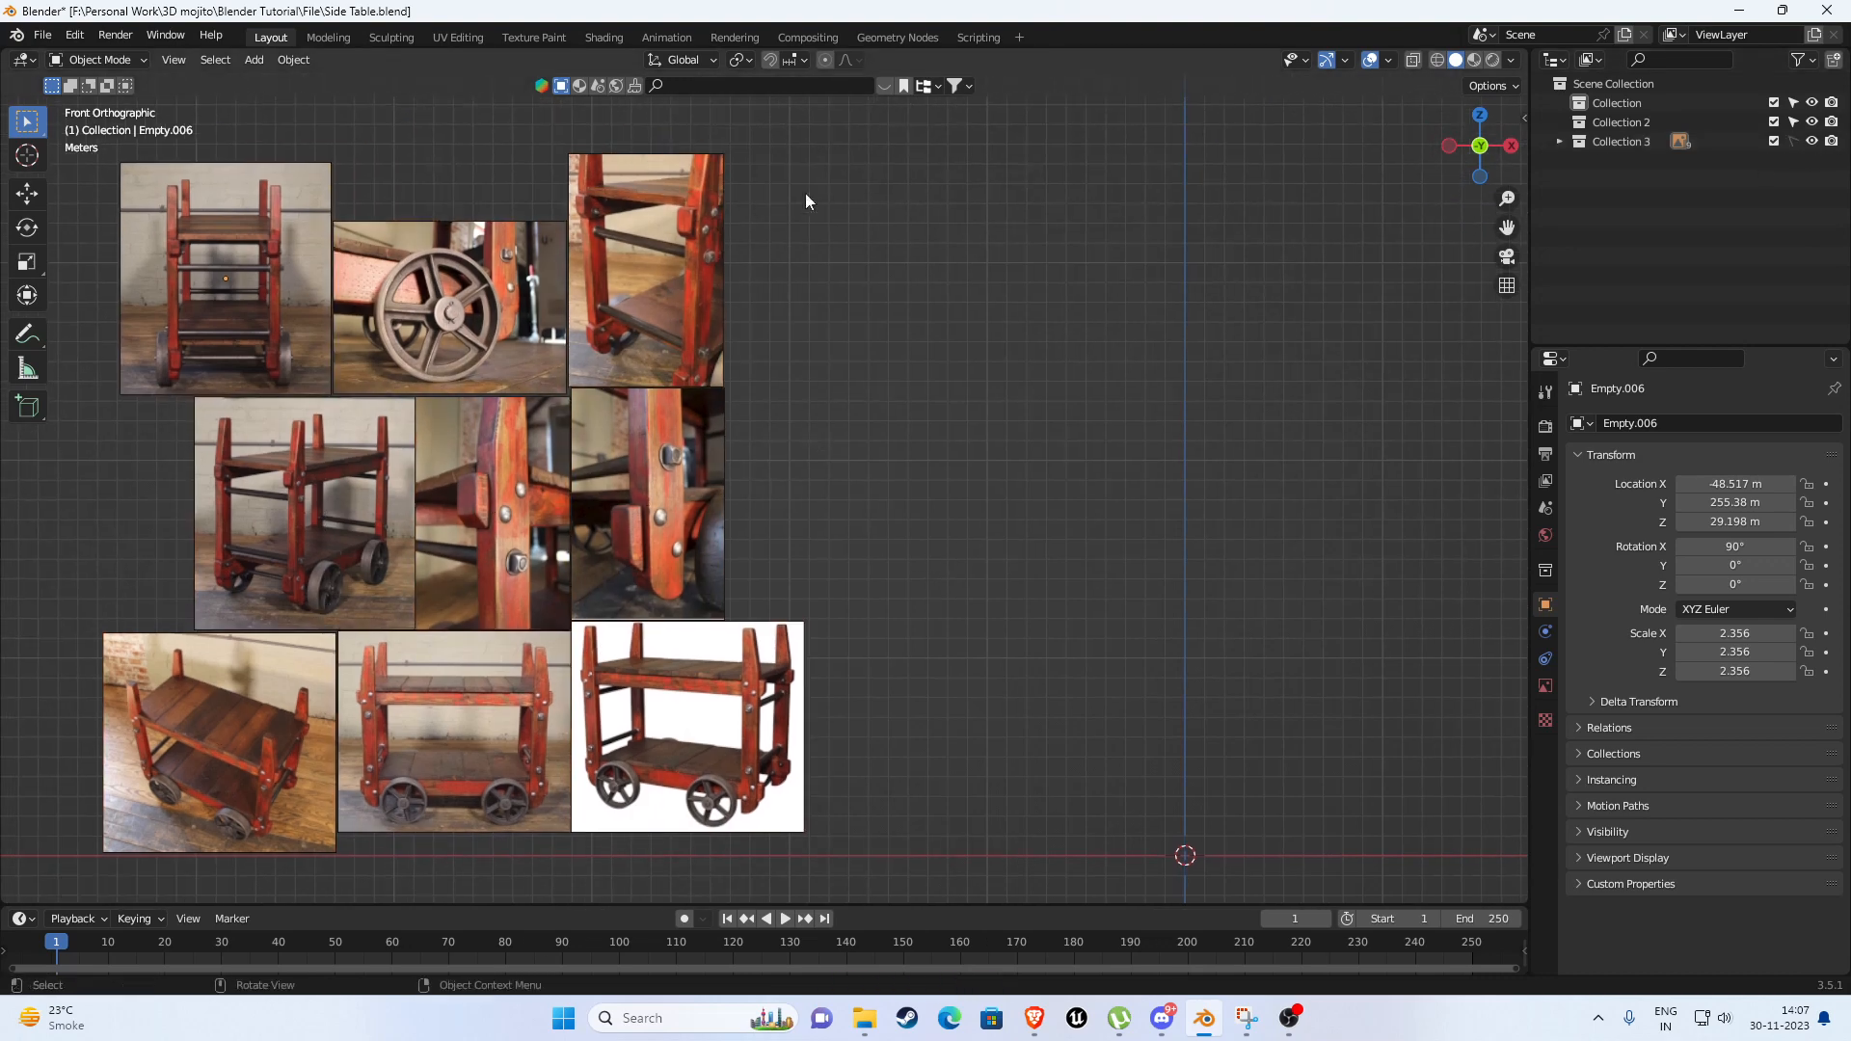
# Delete the two empty collections, Collection 2 and Collection.
pyautogui.click(1616, 119)
pyautogui.press('x')
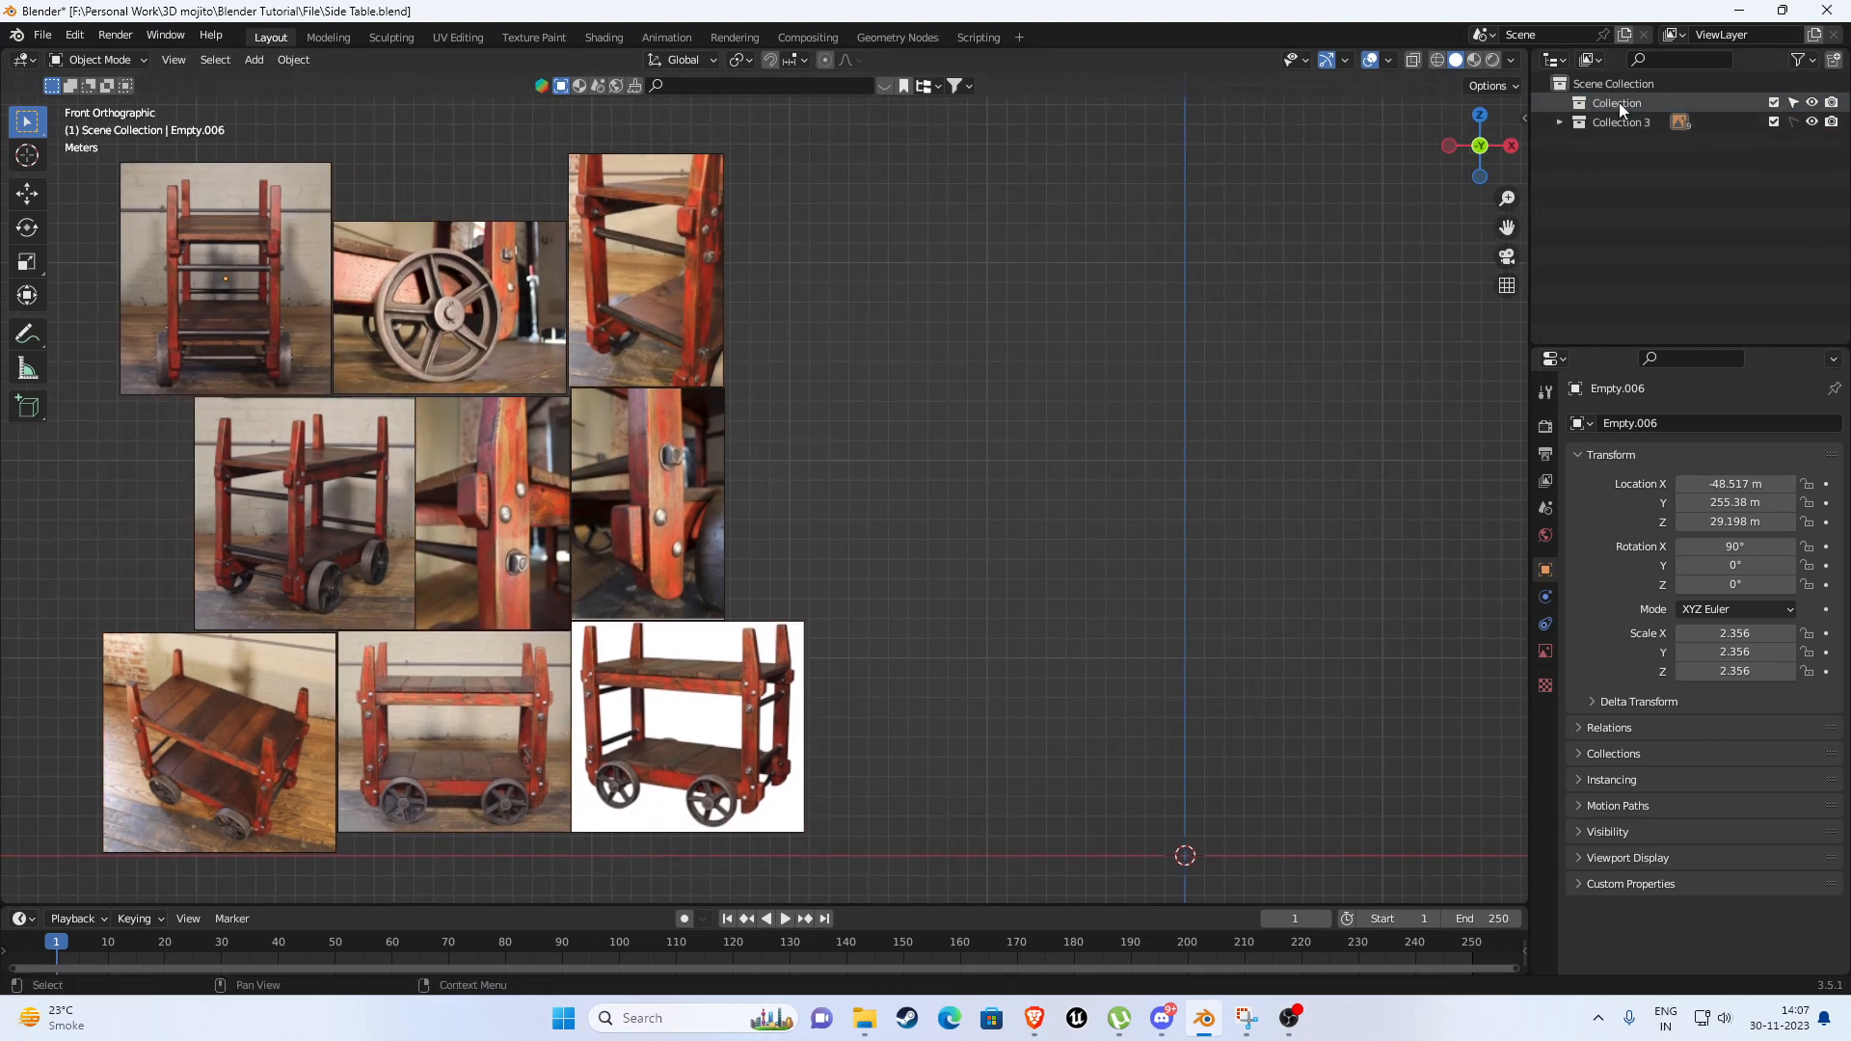
pyautogui.click(1618, 102)
pyautogui.press('x')
# Examine the cart reference images up close, including the legs, bolts, wheel, shelves and cross rods.
pyautogui.scroll(3, 1157, 341)
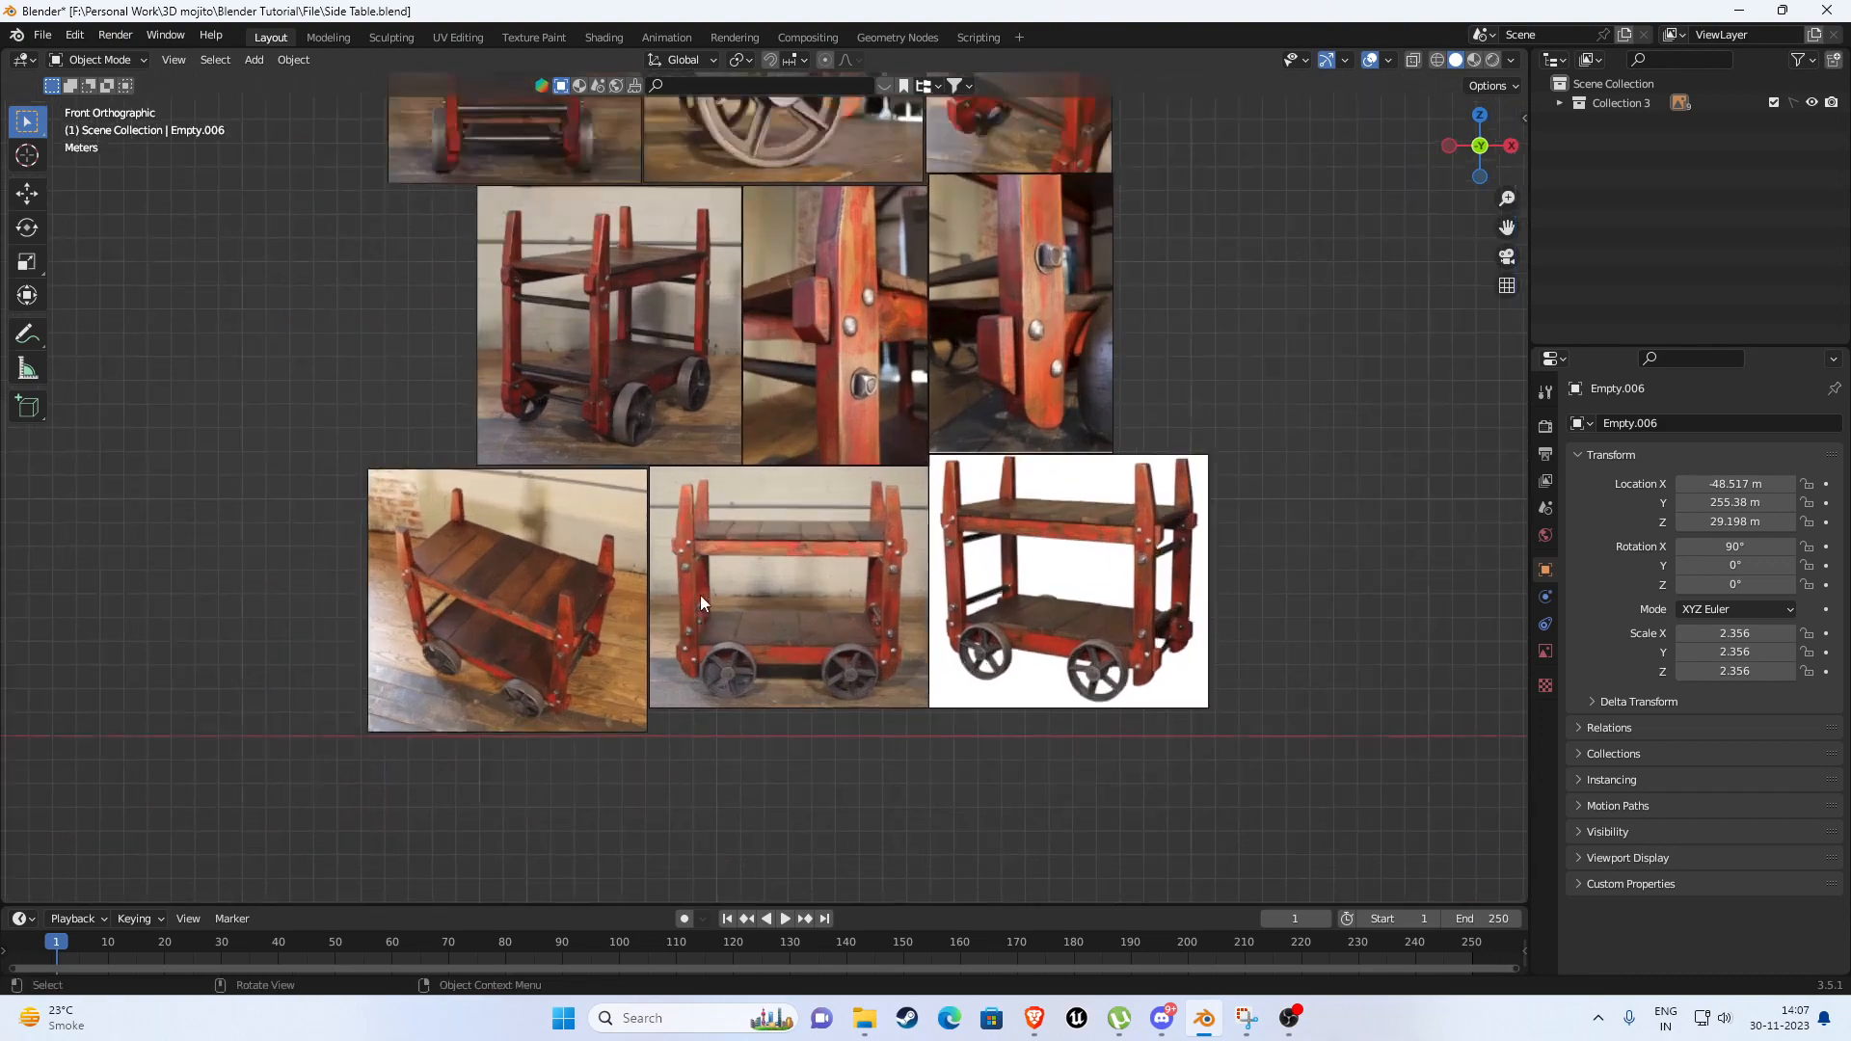
pyautogui.scroll(2, 700, 594)
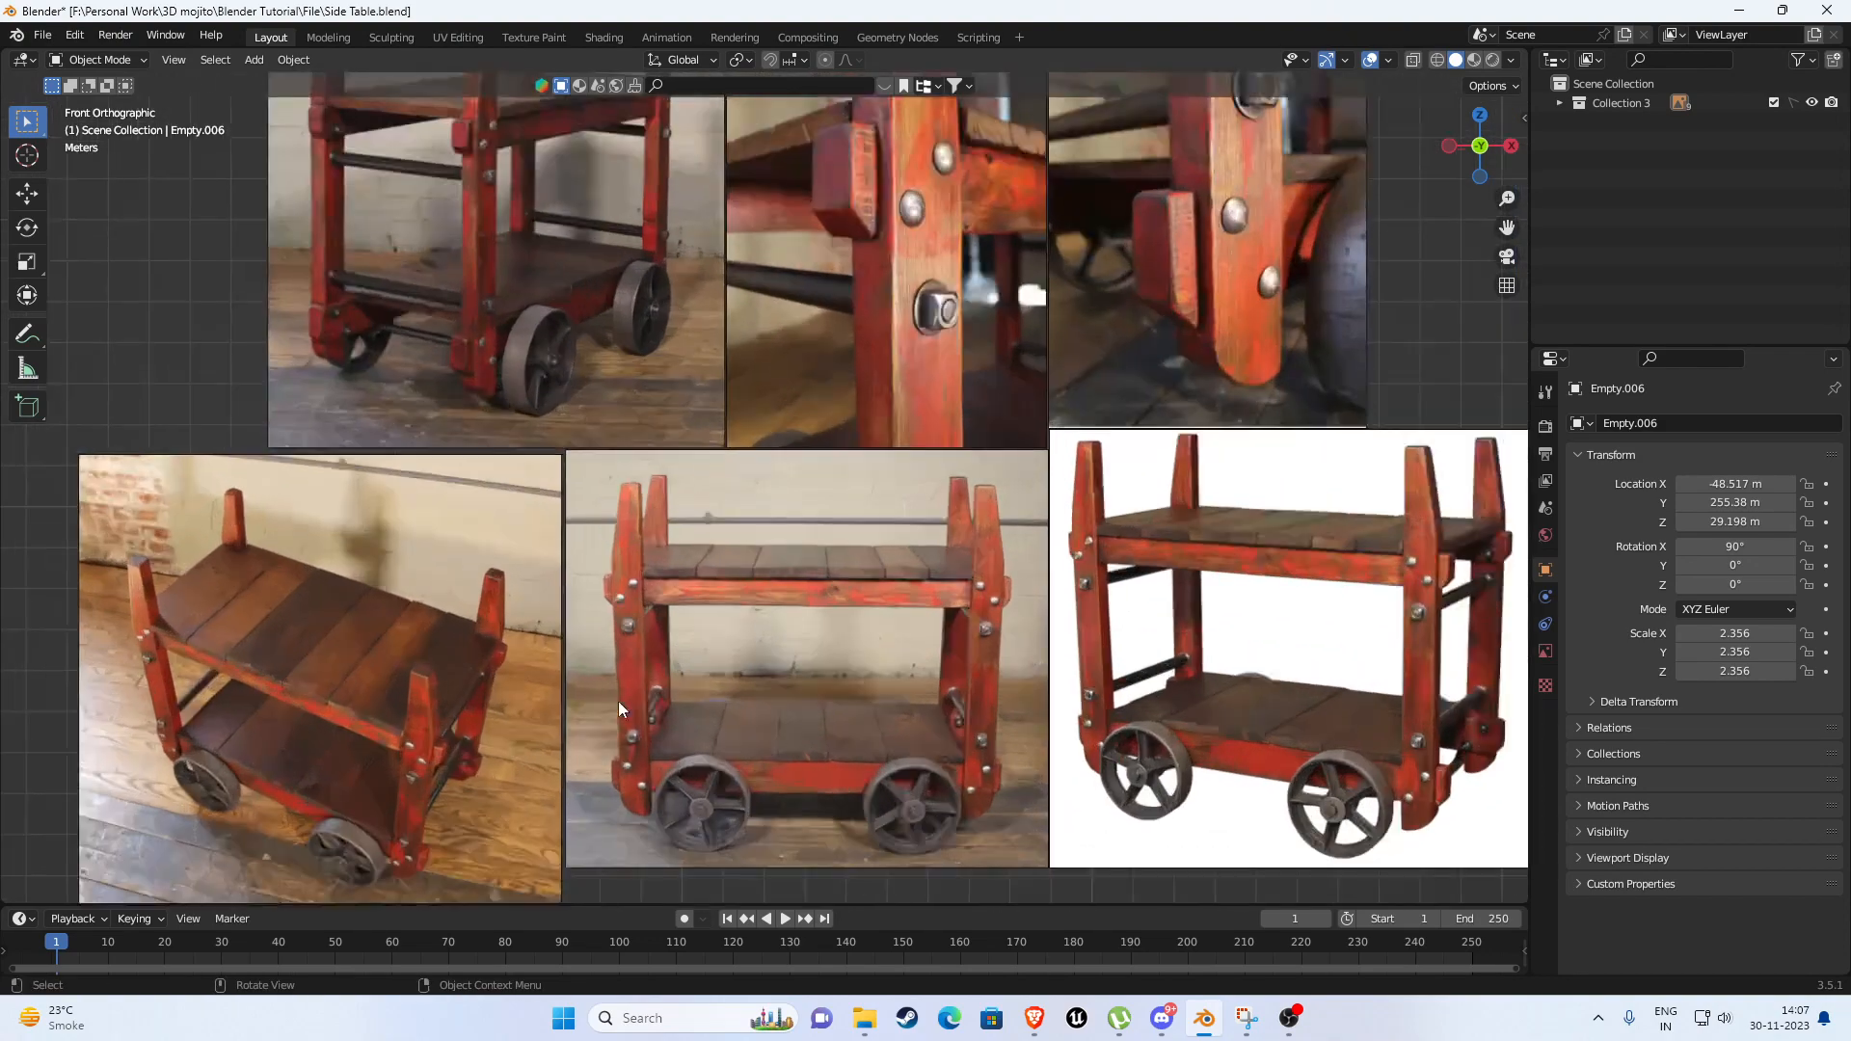
pyautogui.keyDown('shift'); pyautogui.moveTo(605, 287); pyautogui.dragTo(686, 702, button='middle'); pyautogui.keyUp('shift')
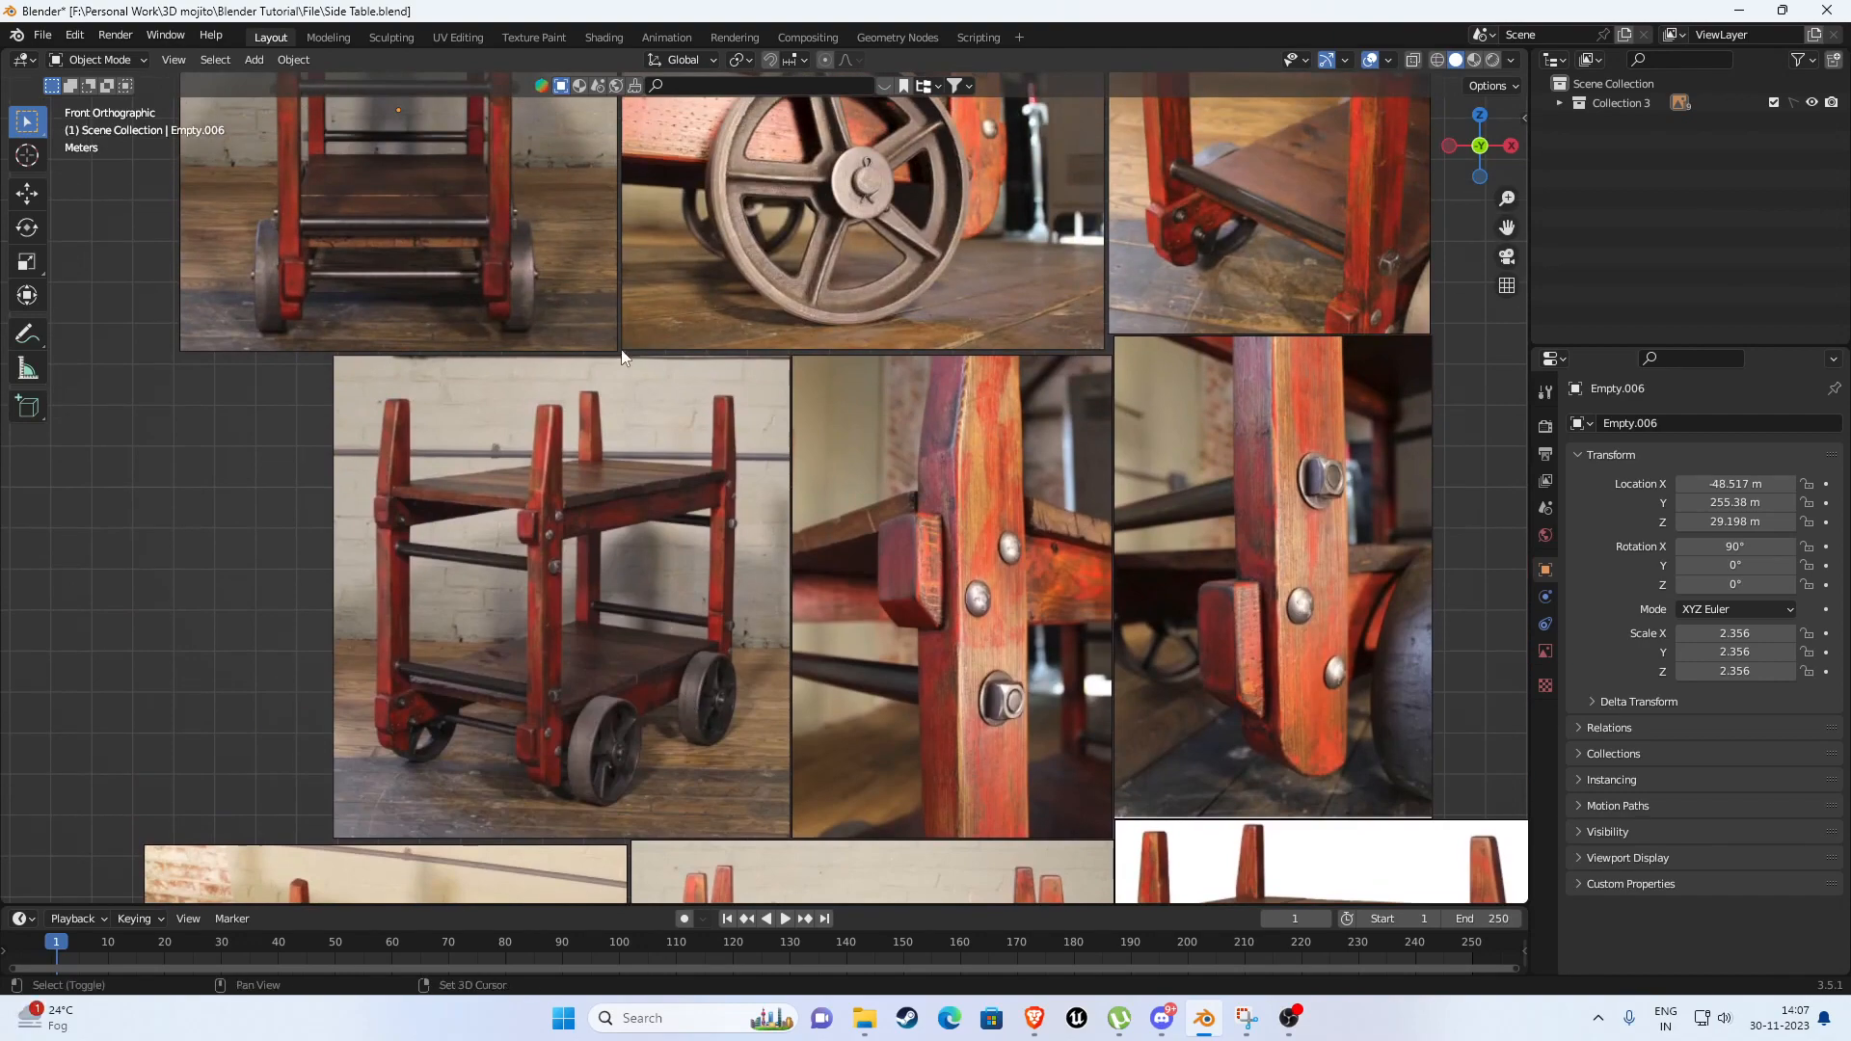
pyautogui.keyDown('shift'); pyautogui.moveTo(620, 367); pyautogui.dragTo(645, 755, button='middle'); pyautogui.keyUp('shift')
pyautogui.scroll(2, 516, 564)
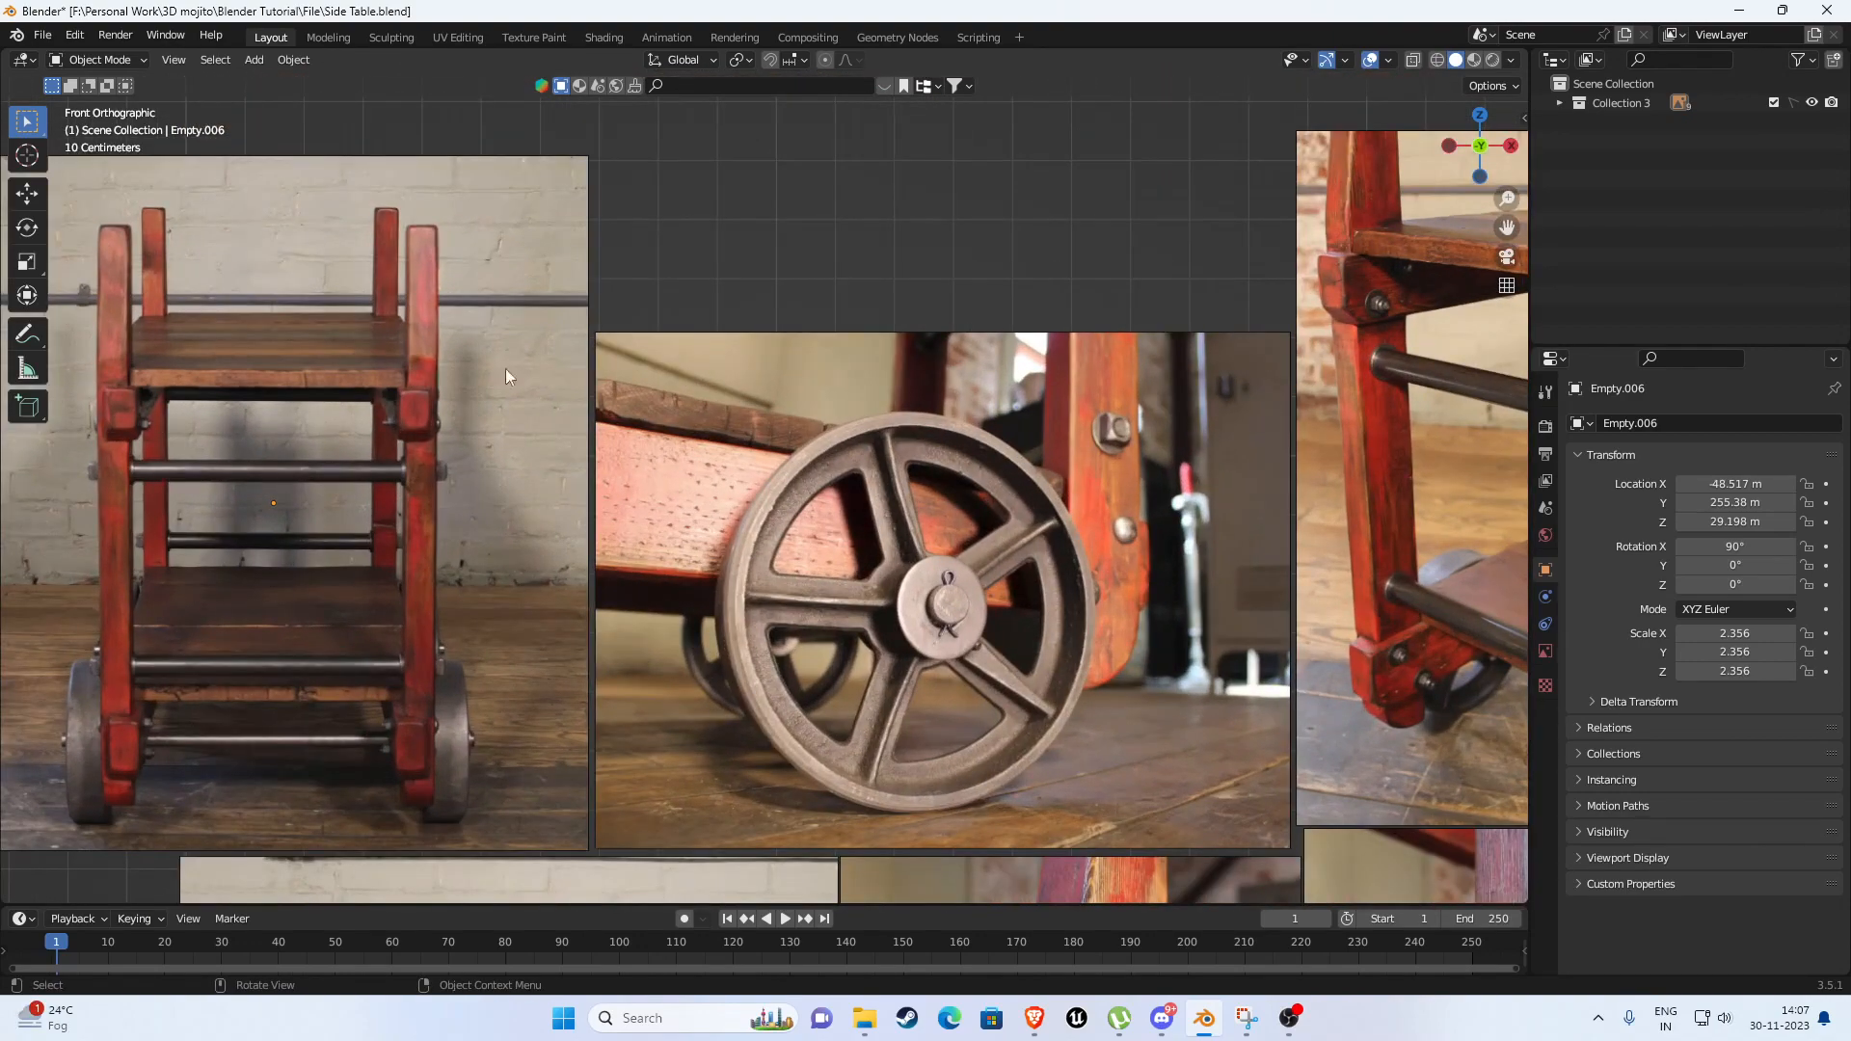
pyautogui.scroll(1, 578, 636)
pyautogui.keyDown('shift'); pyautogui.moveTo(582, 642); pyautogui.dragTo(891, 533, button='middle'); pyautogui.keyUp('shift')
pyautogui.scroll(1, 639, 633)
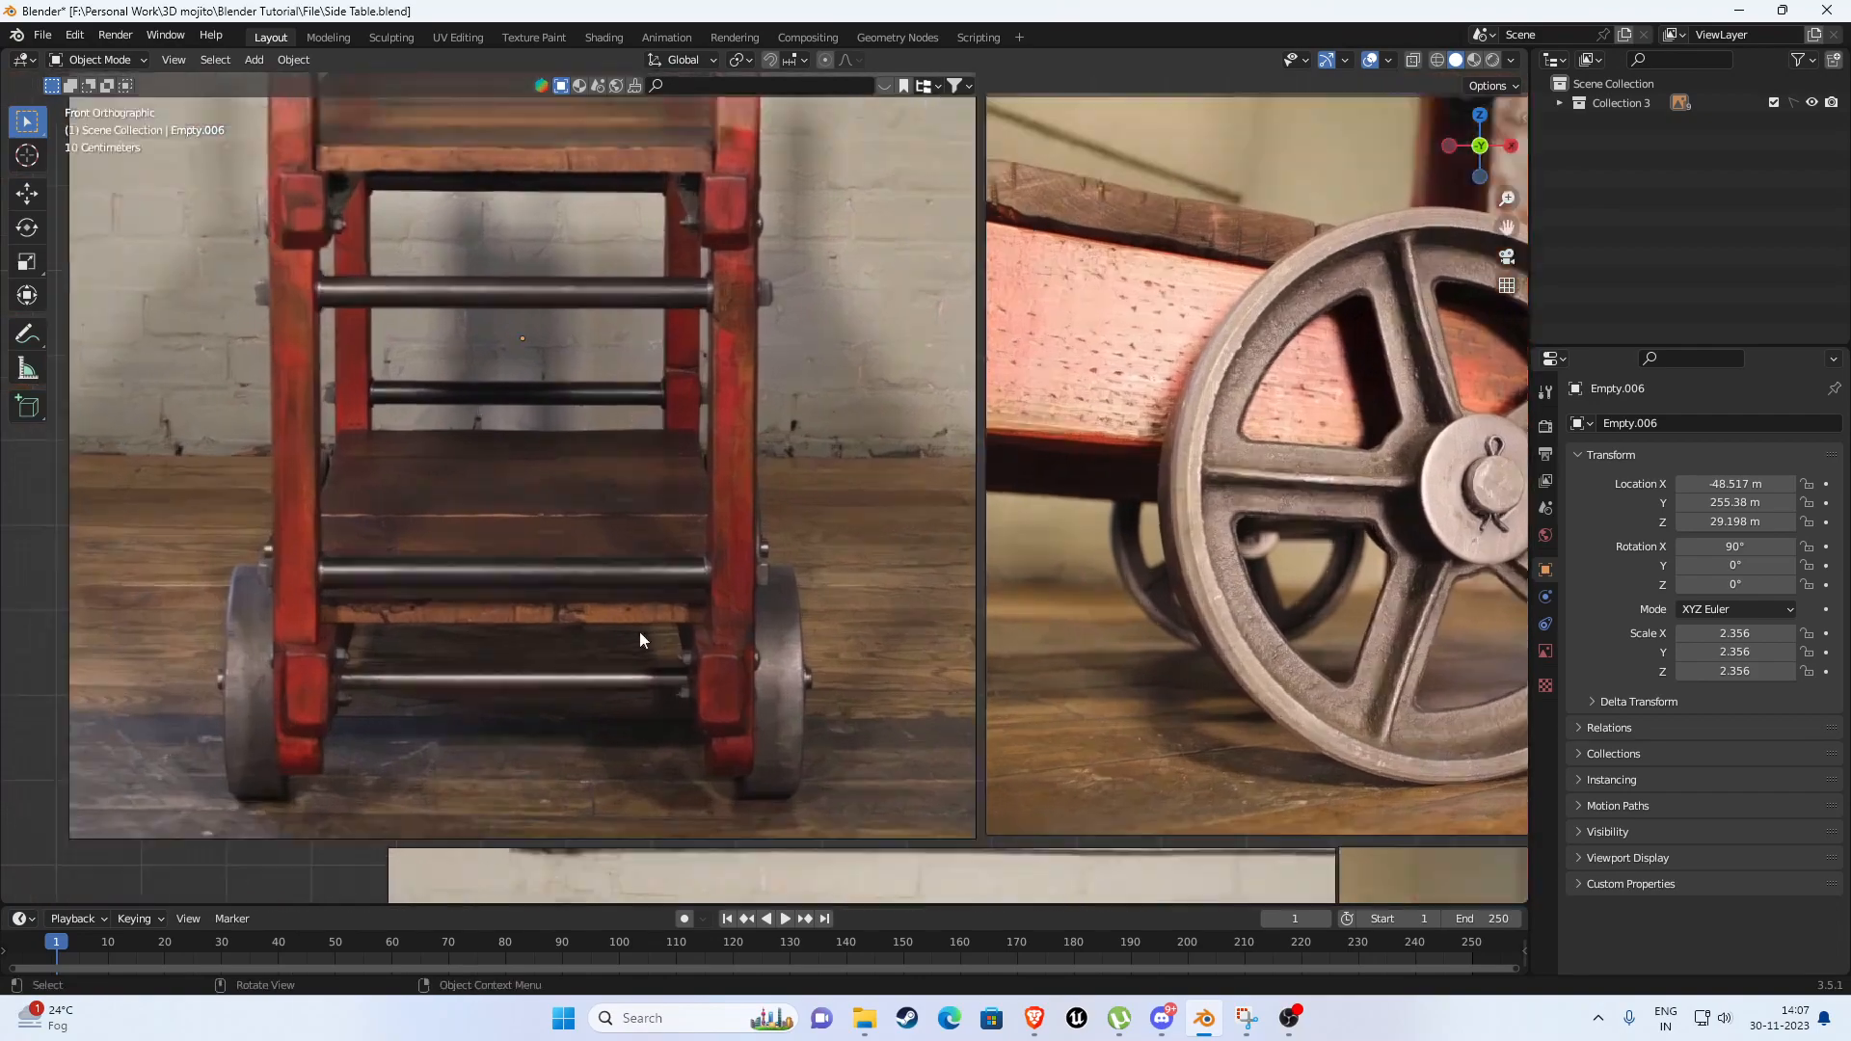
pyautogui.scroll(1, 640, 630)
pyautogui.keyDown('shift'); pyautogui.moveTo(729, 366); pyautogui.dragTo(767, 700, button='middle'); pyautogui.keyUp('shift')
pyautogui.keyDown('shift'); pyautogui.moveTo(869, 767); pyautogui.dragTo(840, 590, button='middle'); pyautogui.keyUp('shift')
# Switch to the Brave browser and browse the related furniture images under two Pinterest cart pins.
pyautogui.click(1034, 1032)
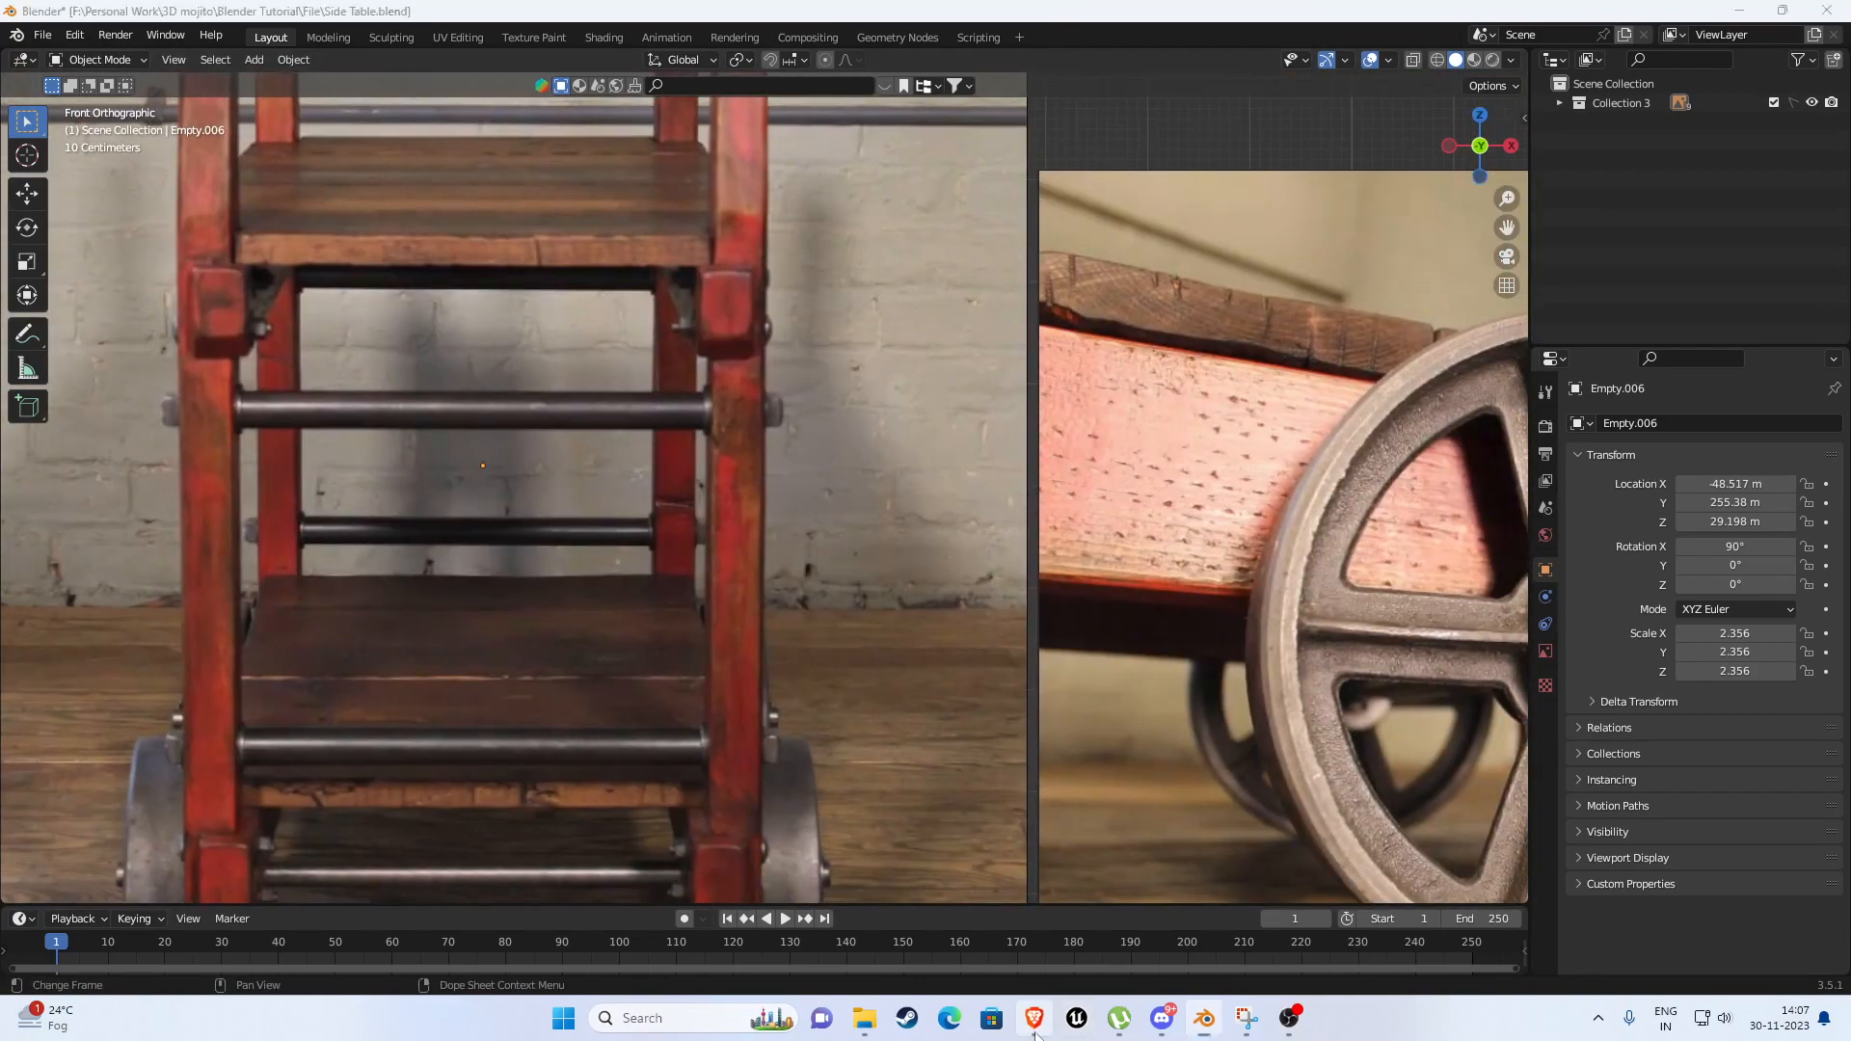
pyautogui.scroll(-5, 681, 591)
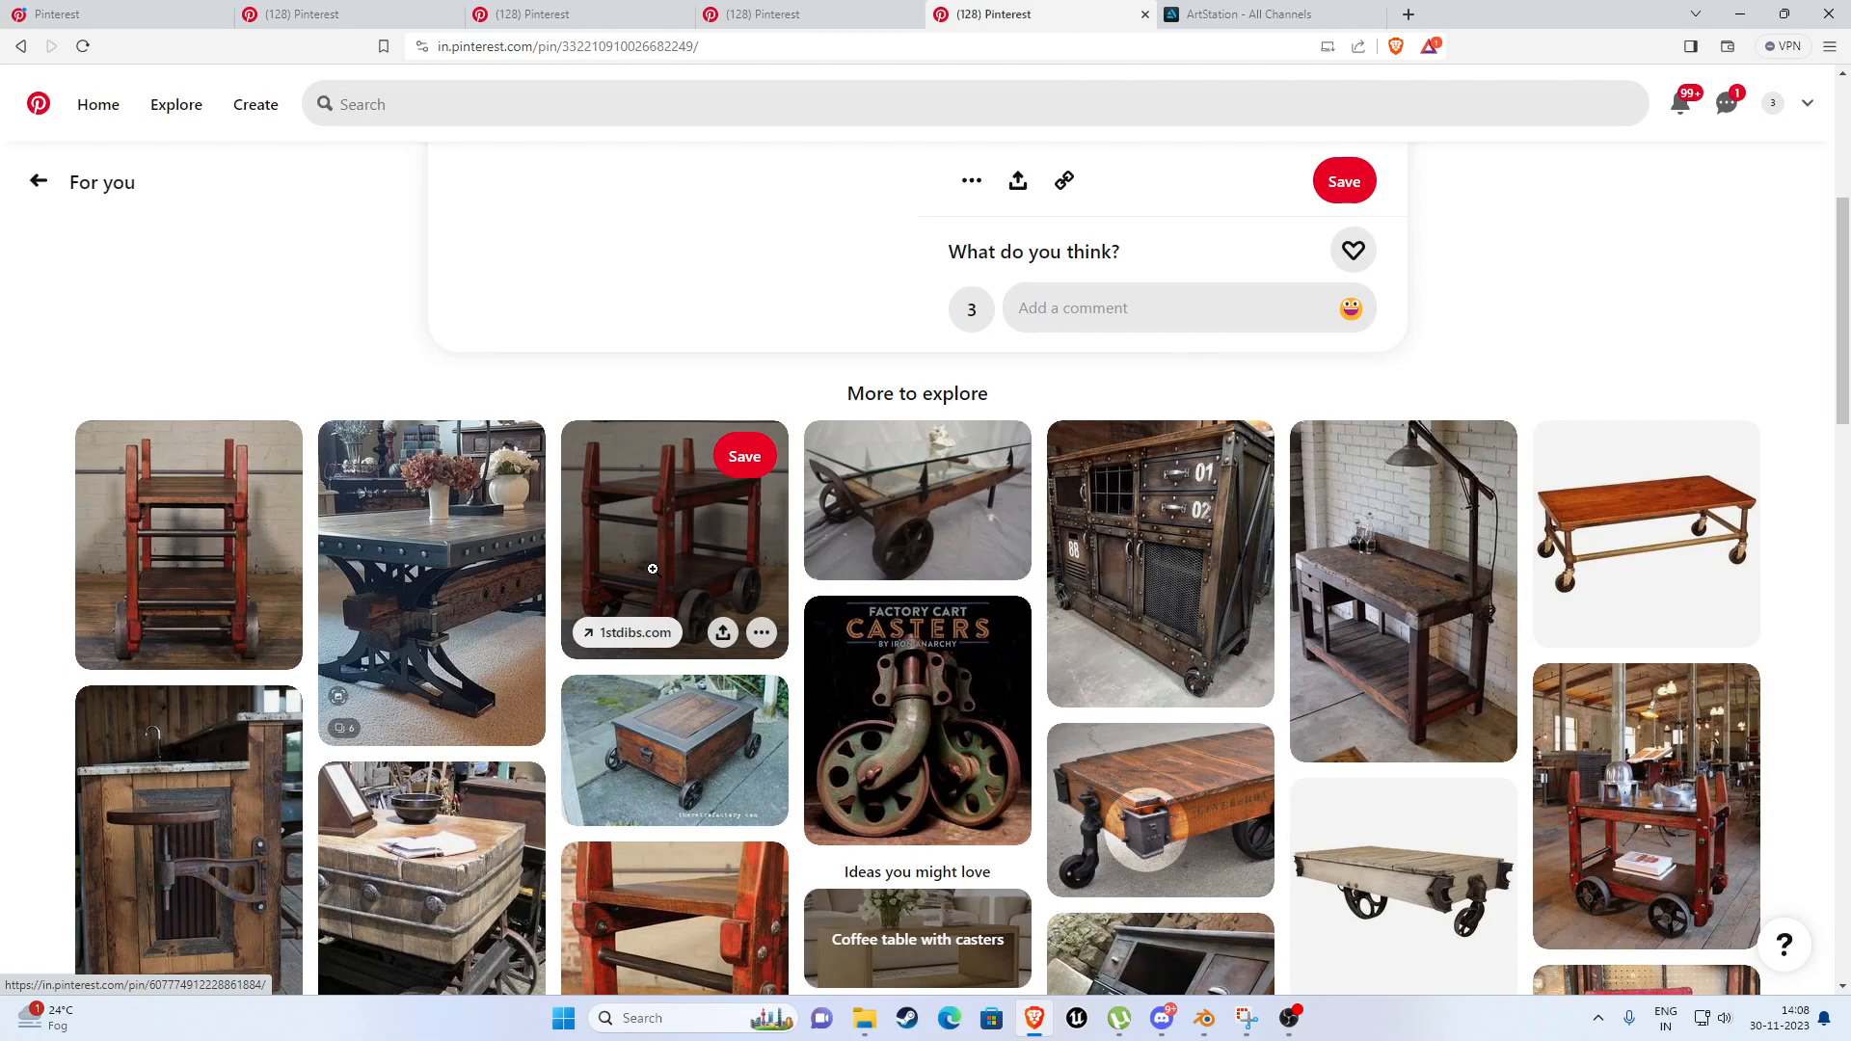
pyautogui.scroll(-2, 367, 378)
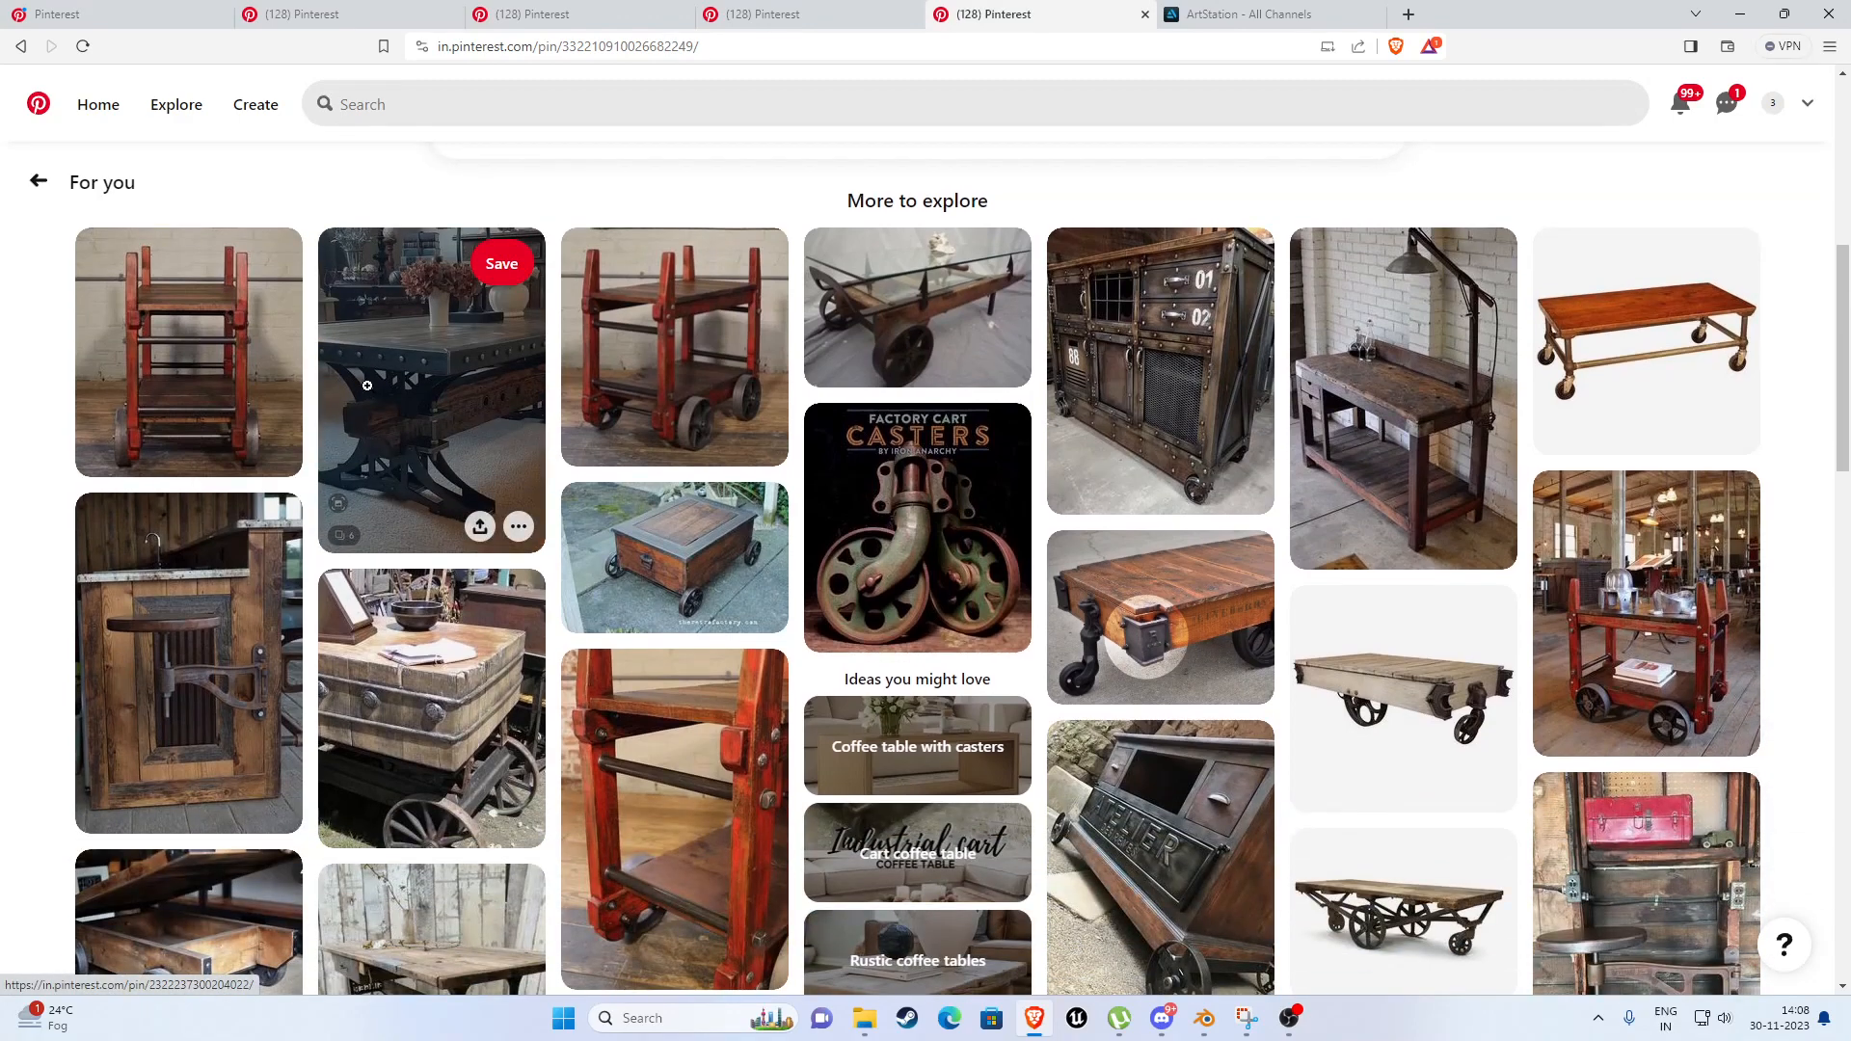
pyautogui.scroll(-1, 1290, 793)
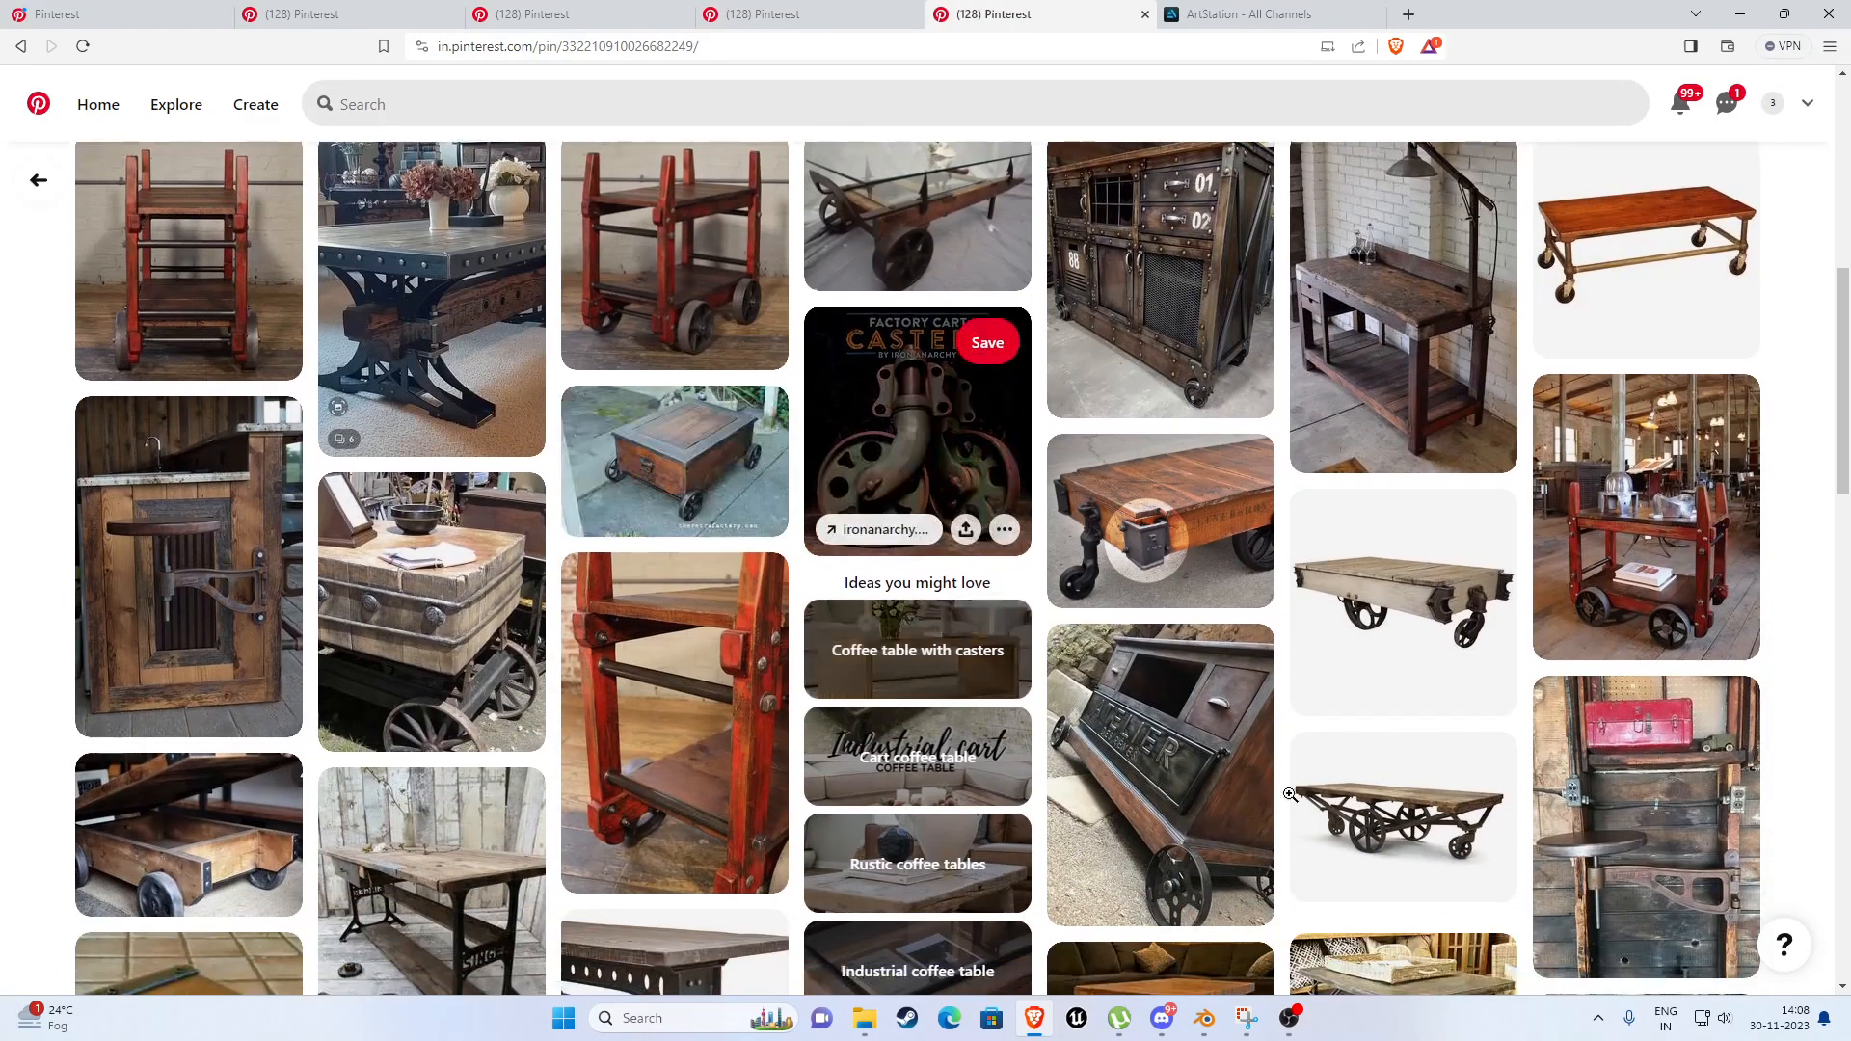
pyautogui.hotkey('ctrl', 'shift', 'Tab')
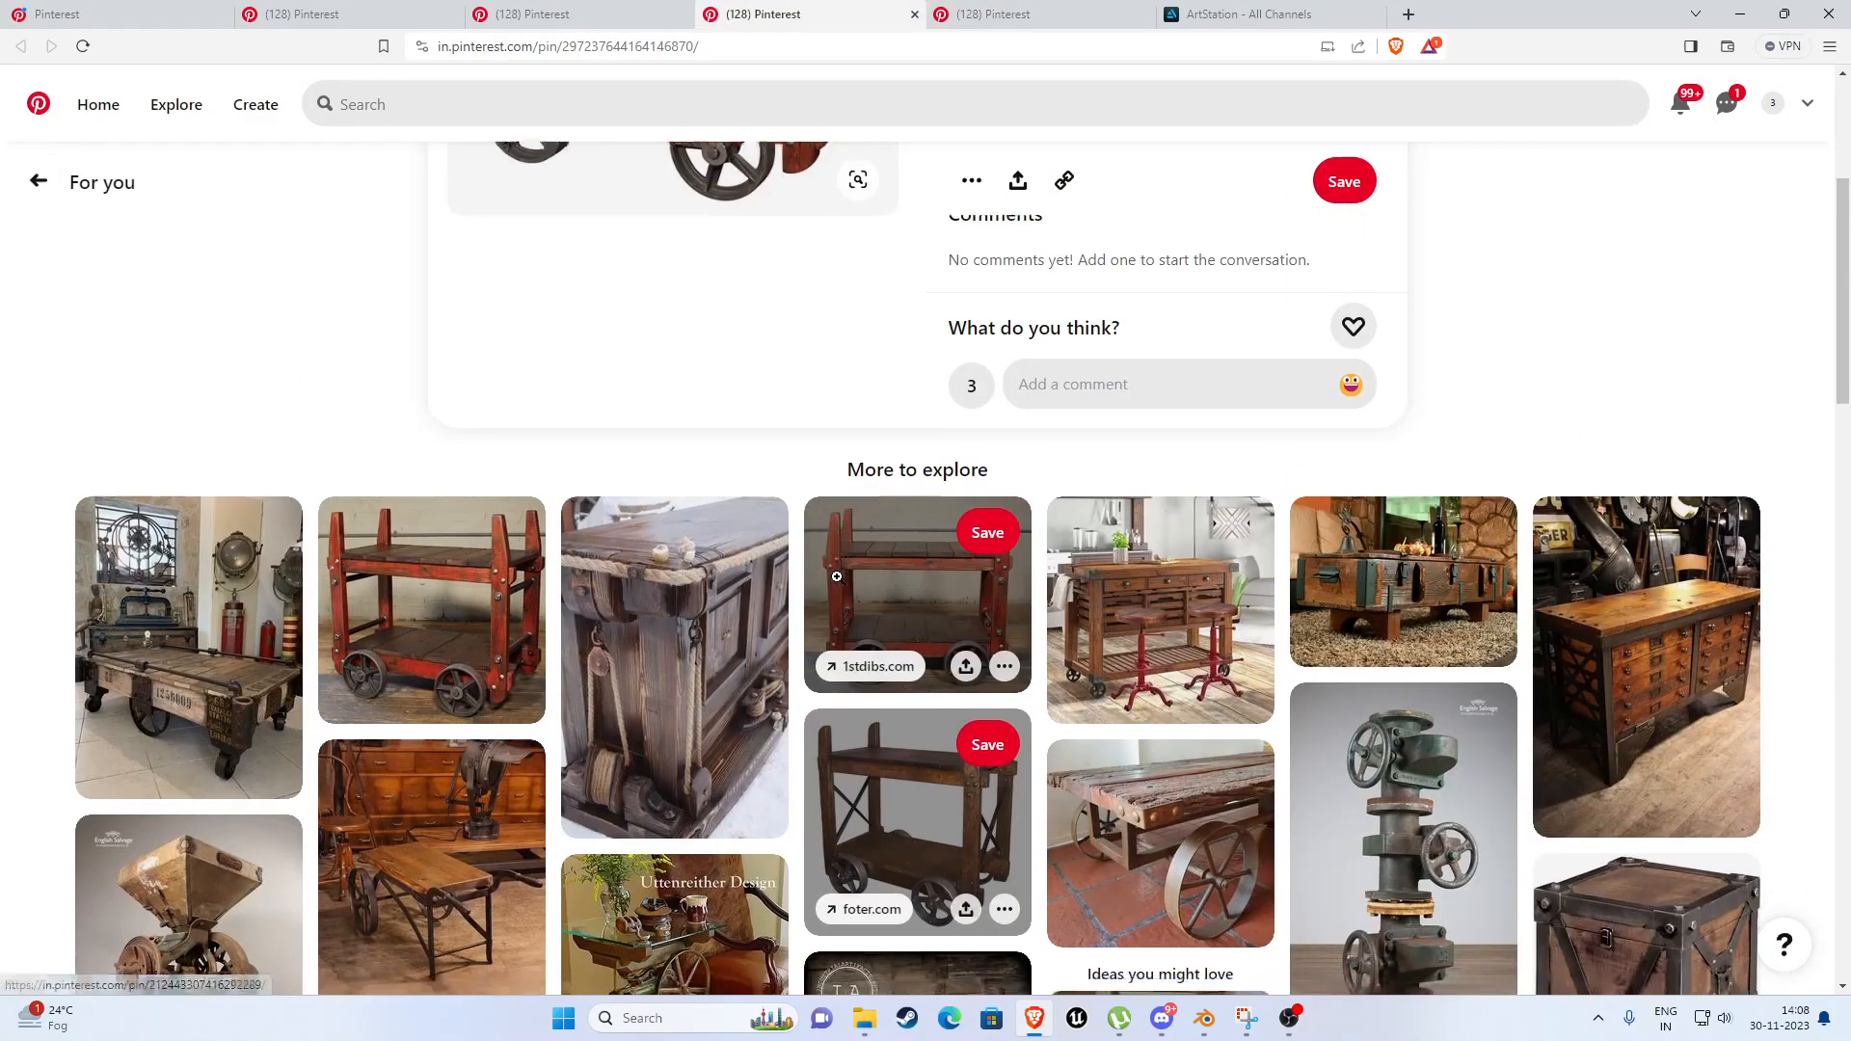
pyautogui.scroll(-2, 837, 577)
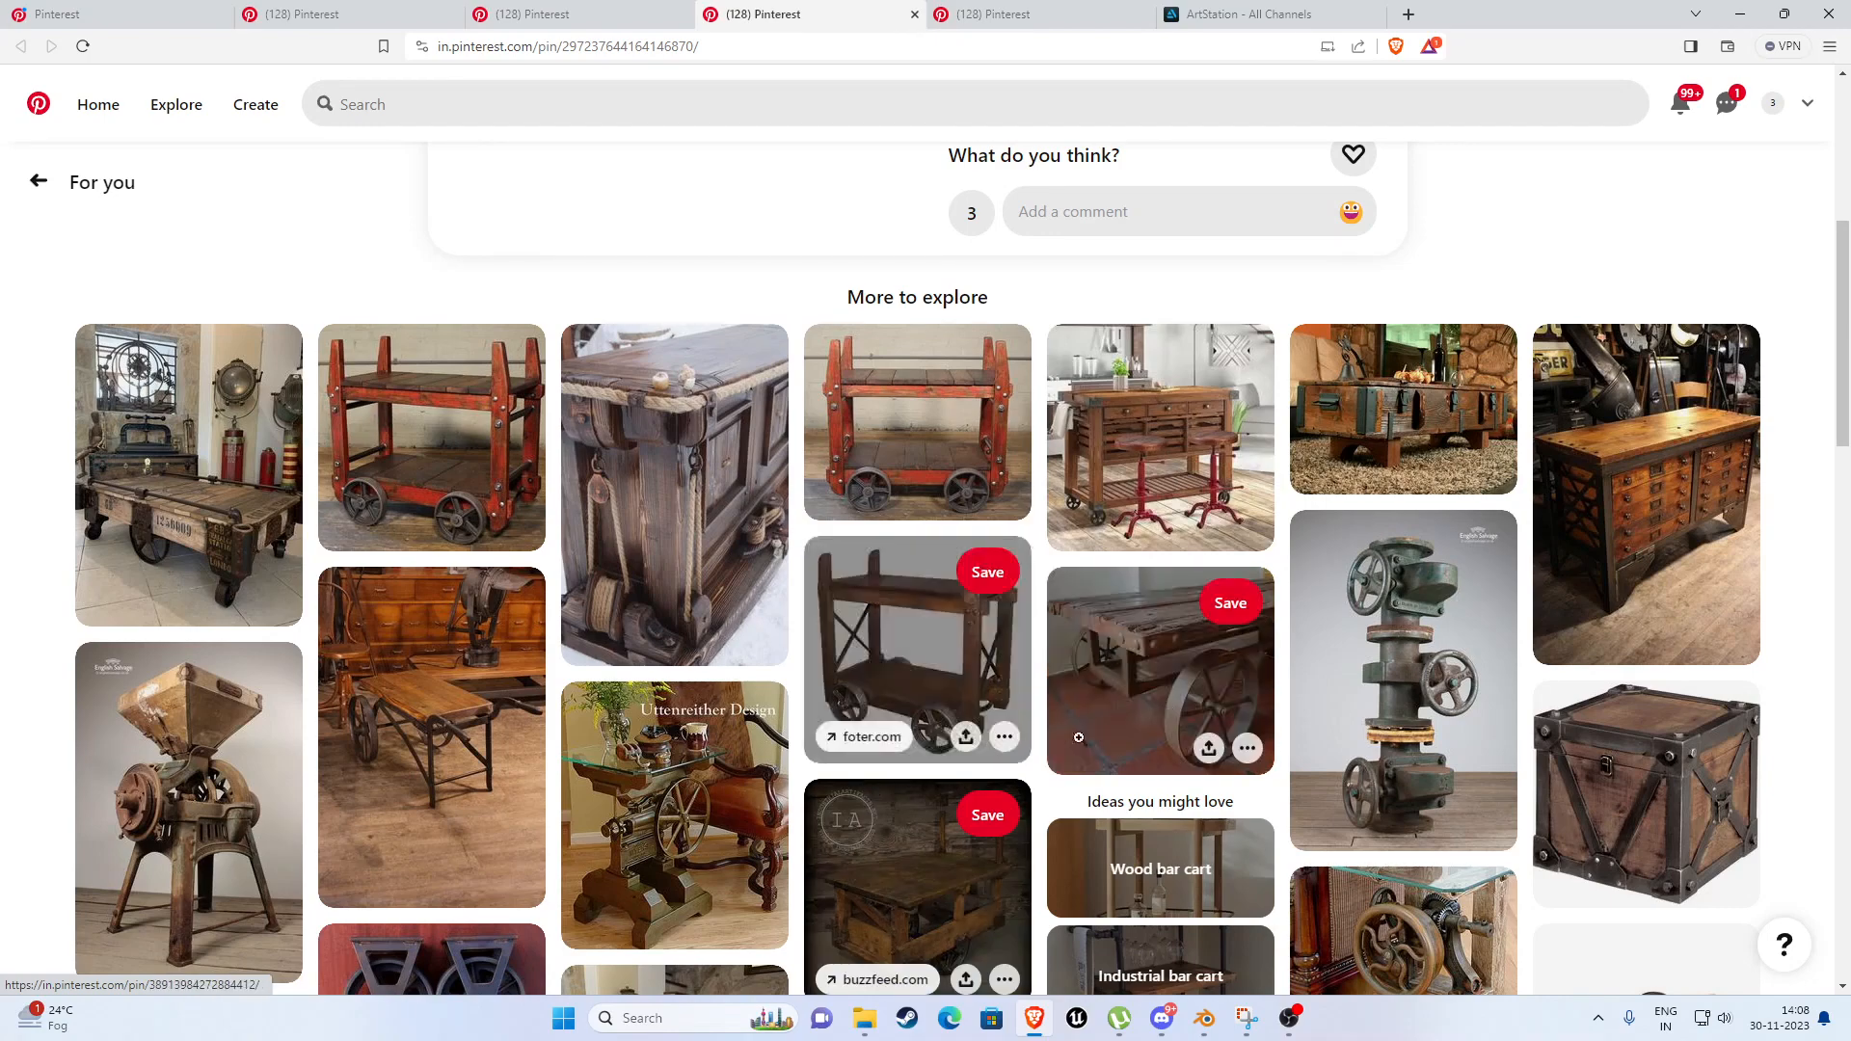
pyautogui.scroll(-2, 1109, 723)
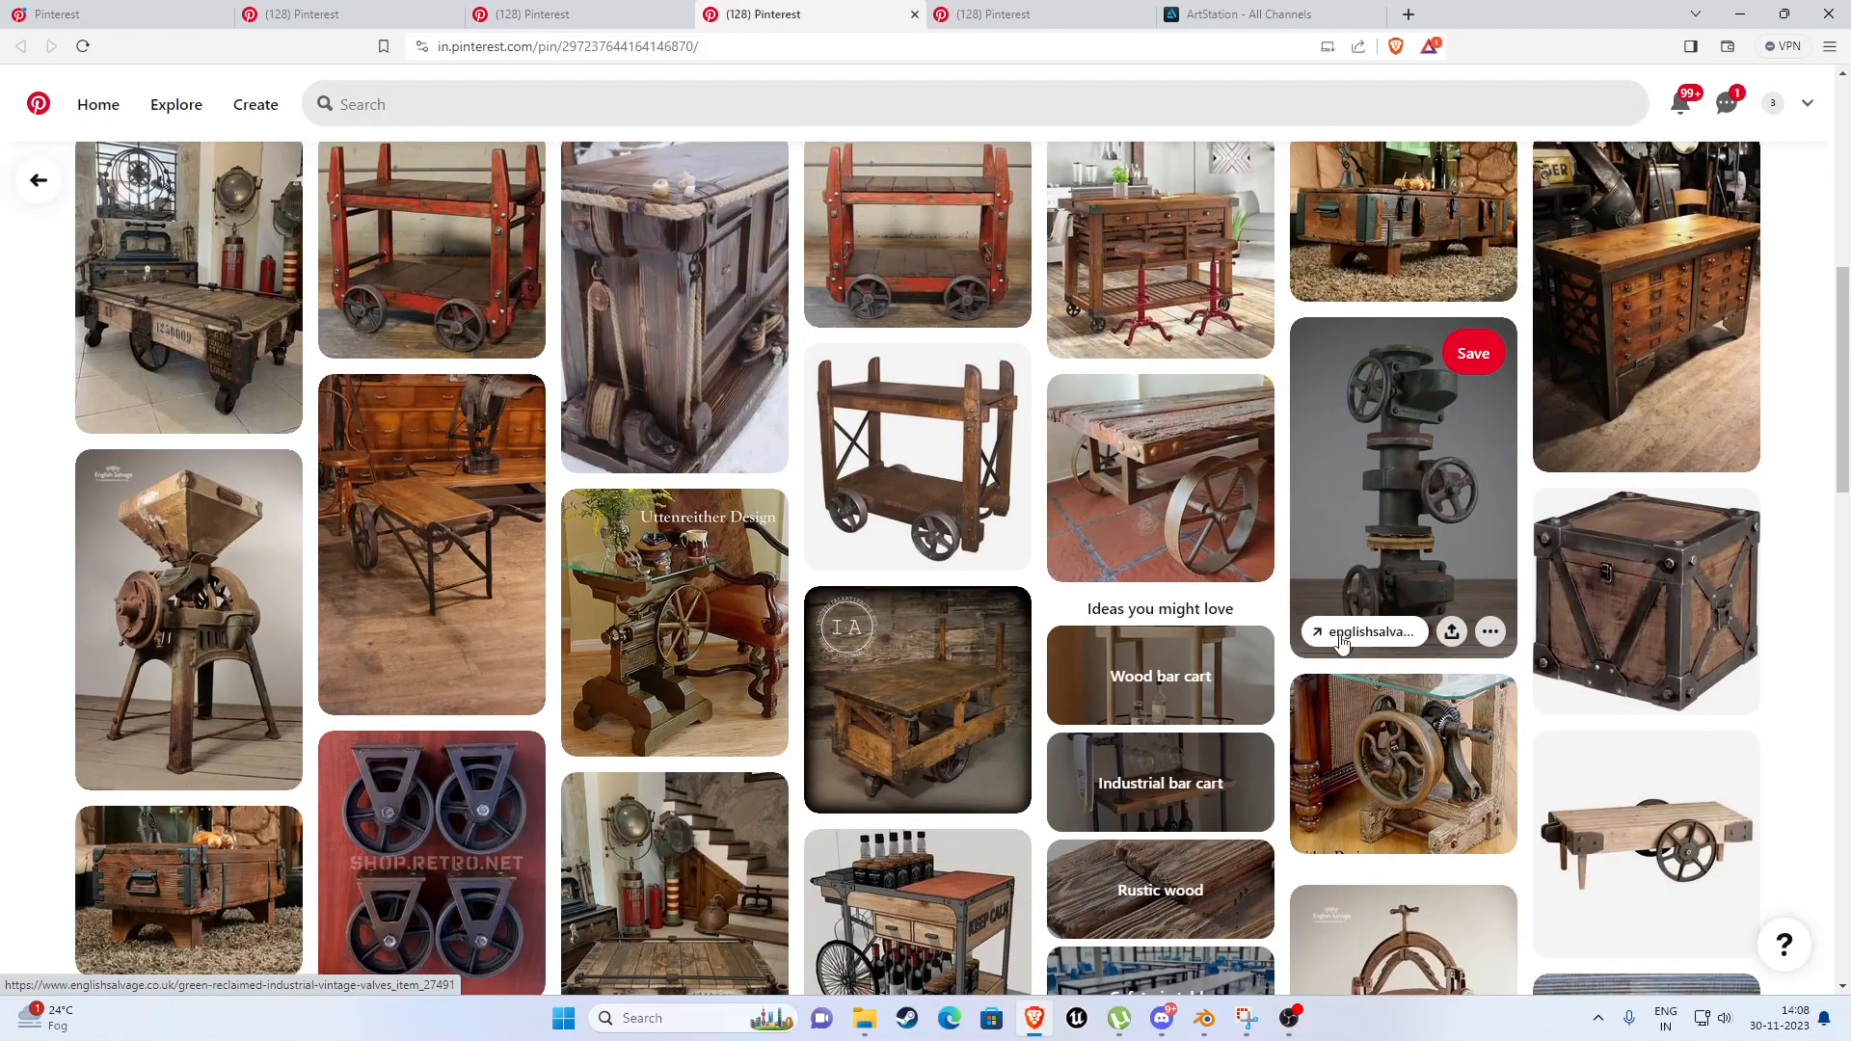
# Open the metal-framed wooden crate pin in a new tab and browse its related crate and chest images.
pyautogui.middleClick(1608, 550)
pyautogui.click(1287, 10)
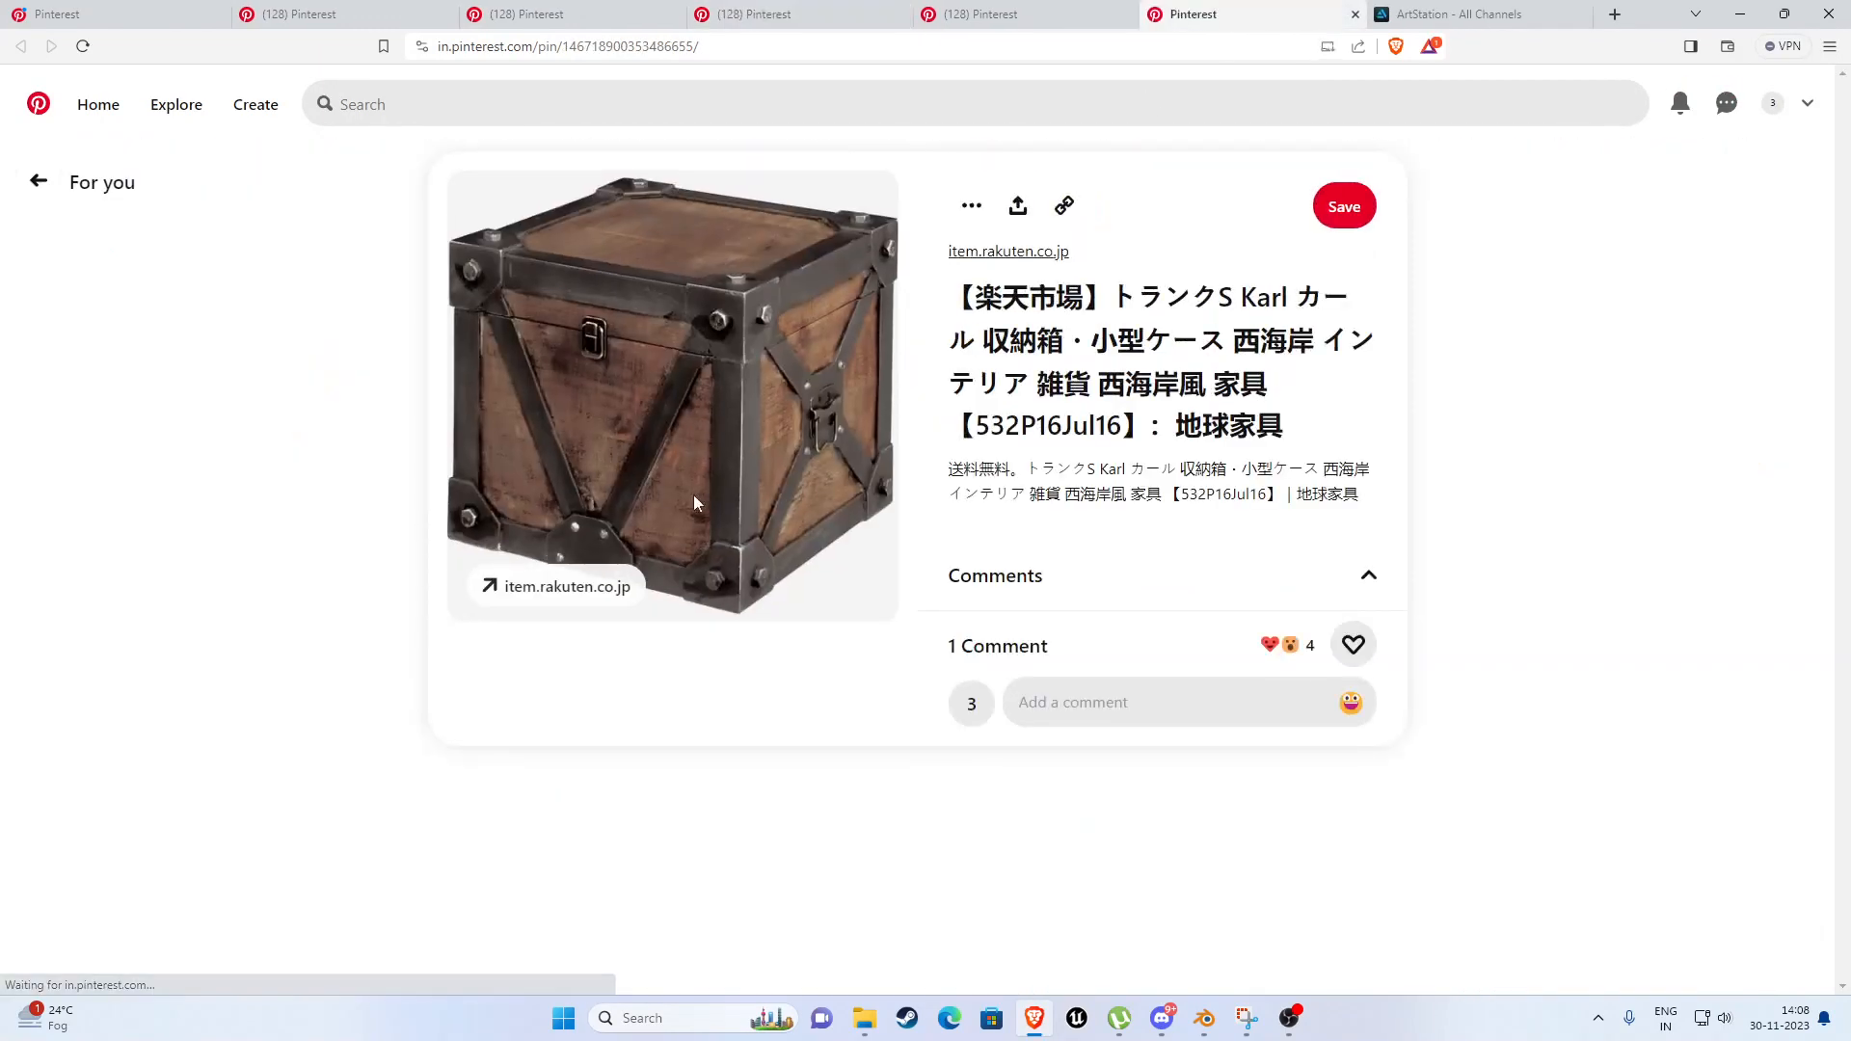
pyautogui.scroll(-5, 690, 501)
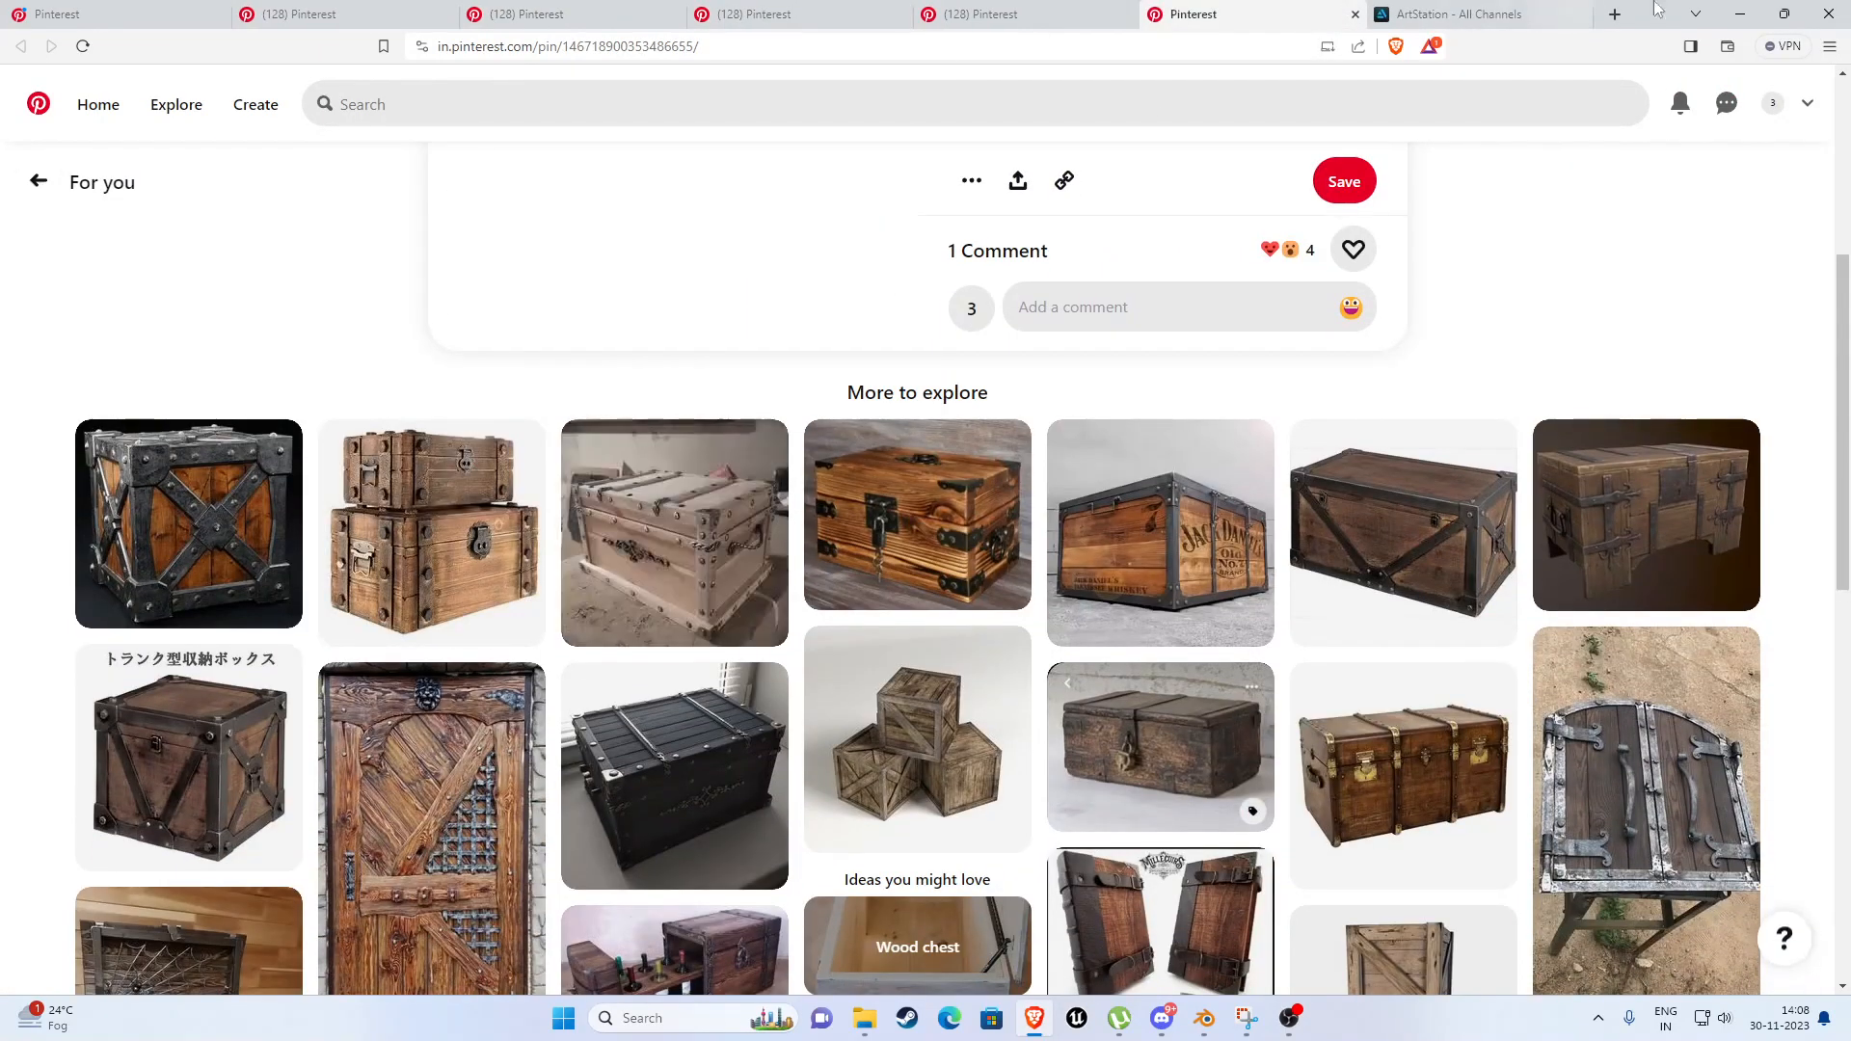
# Minimise the browser to return to Blender and review the front and angled views of the cart references.
pyautogui.click(1741, 12)
pyautogui.scroll(-10, 813, 489)
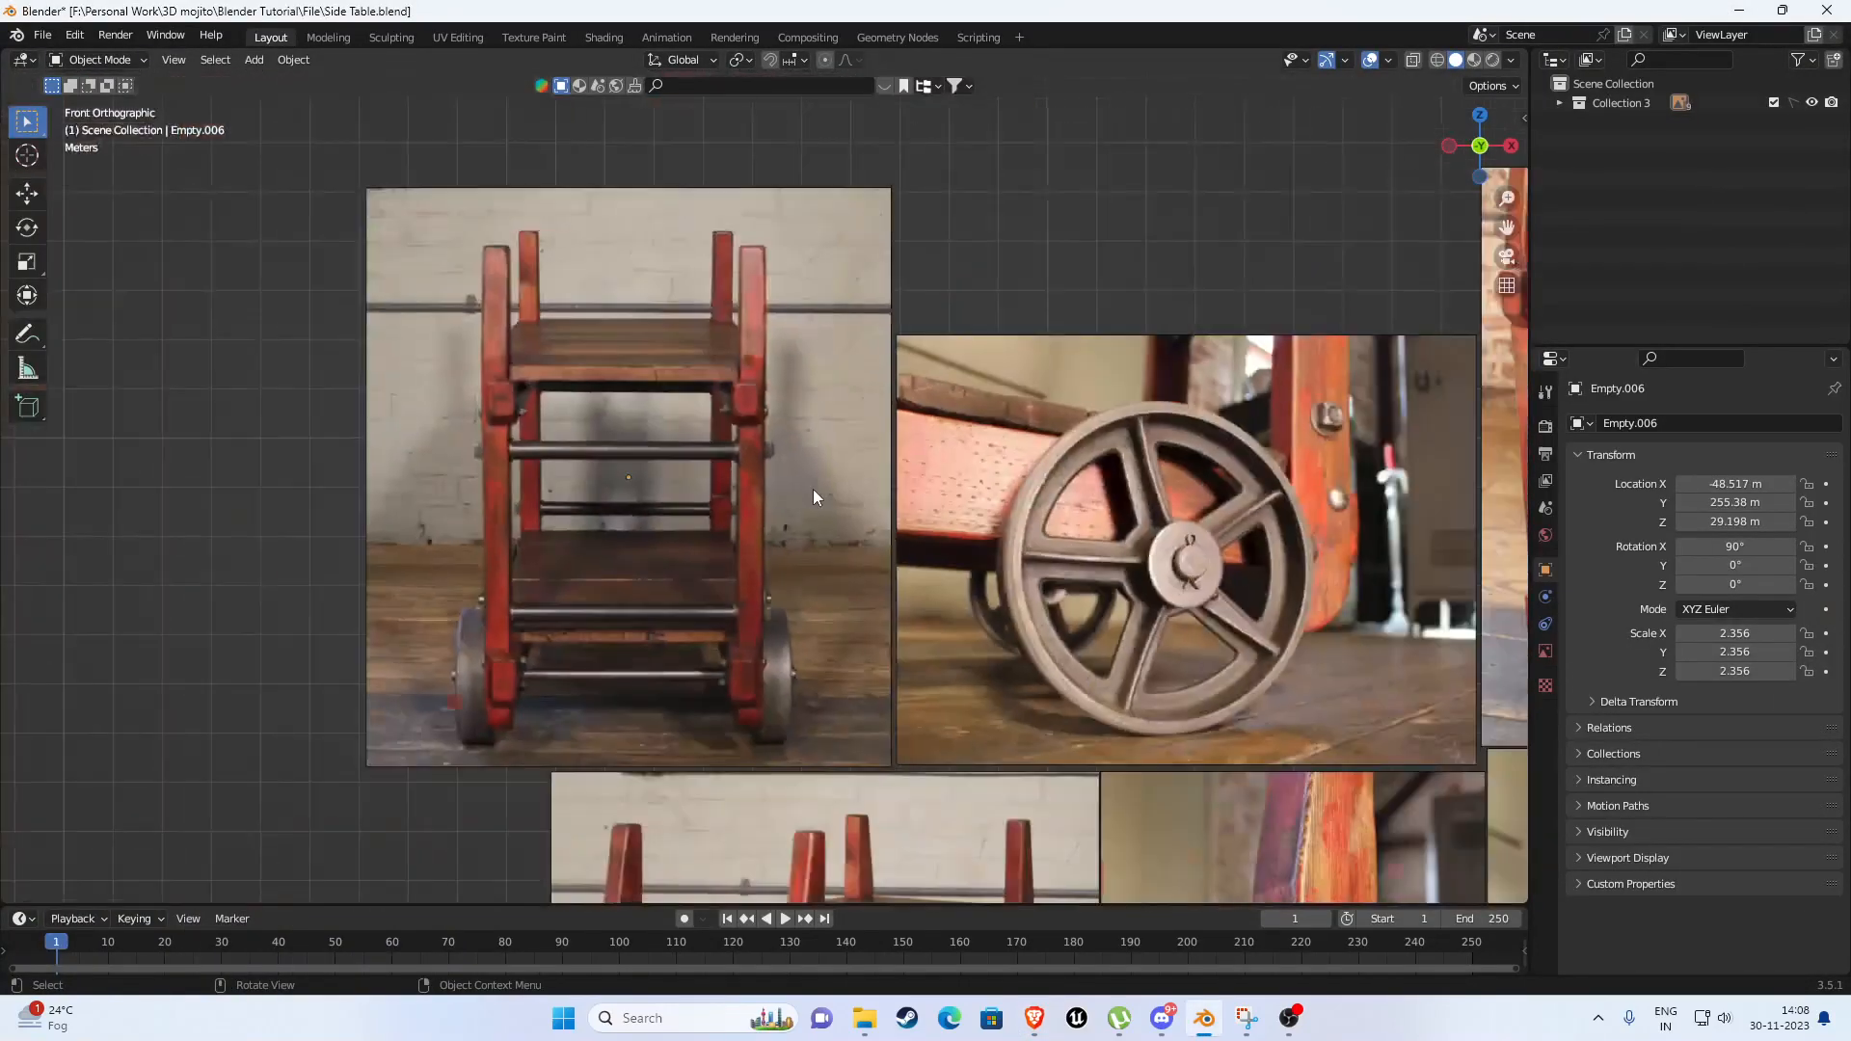
pyautogui.scroll(8, 806, 526)
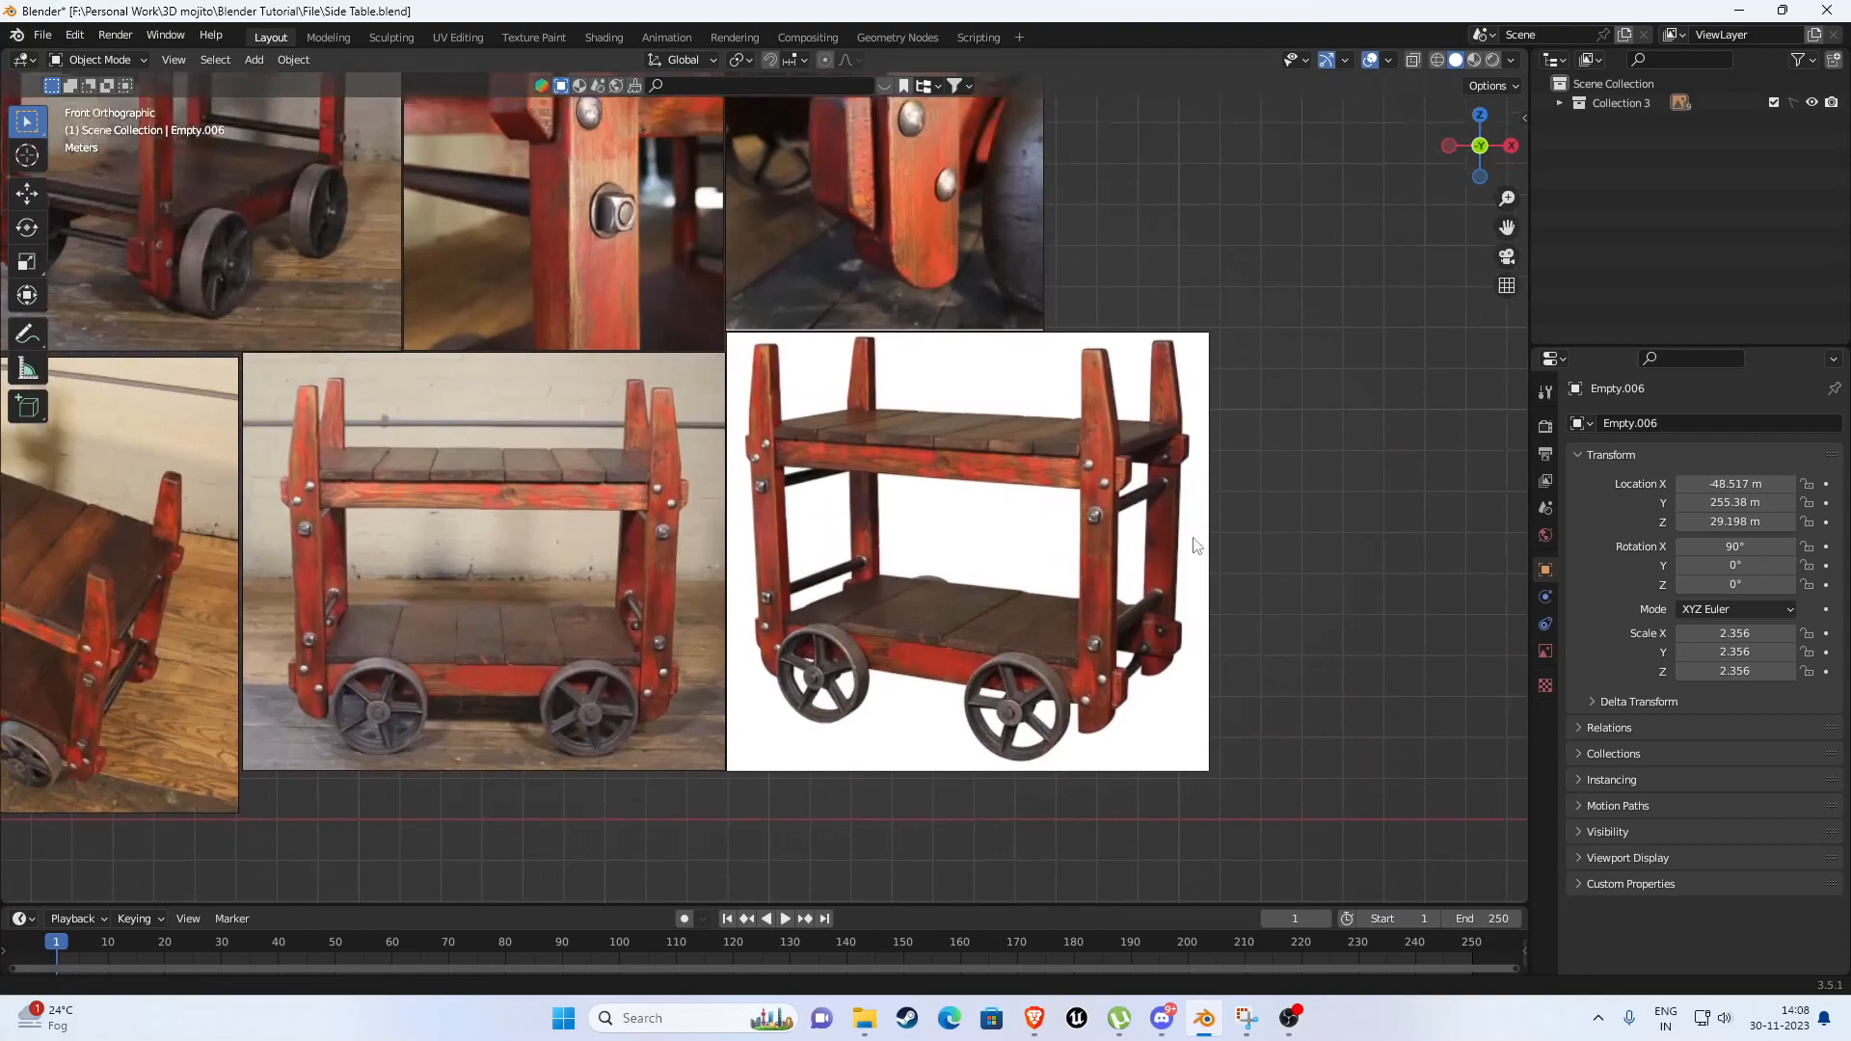
# Examine the front and angled cart references up close, including the legs, shelves, cross rods and wheels.
pyautogui.keyDown('shift'); pyautogui.moveTo(1192, 538); pyautogui.dragTo(1216, 526, button='middle'); pyautogui.keyUp('shift')
pyautogui.scroll(1, 563, 543)
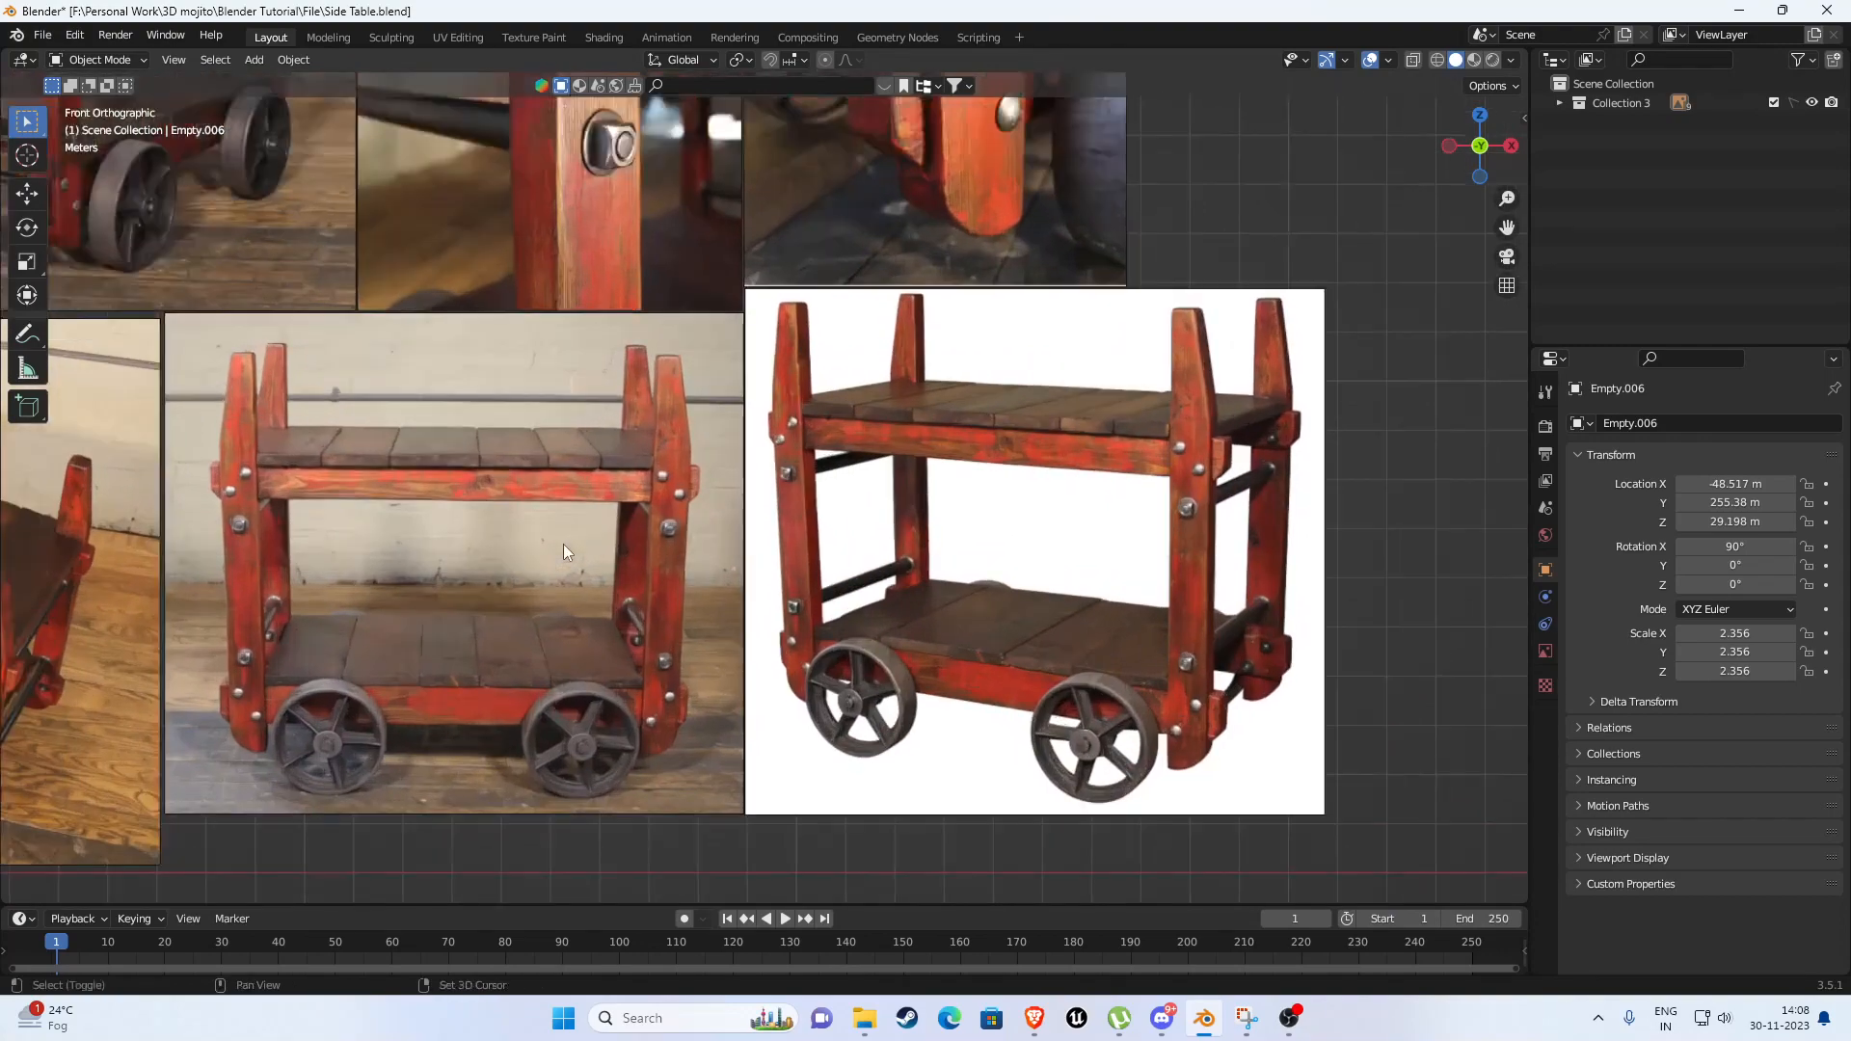
pyautogui.keyDown('shift'); pyautogui.moveTo(101, 606); pyautogui.dragTo(708, 490, button='middle'); pyautogui.keyUp('shift')
pyautogui.keyDown('shift'); pyautogui.moveTo(945, 455); pyautogui.dragTo(236, 516, button='middle'); pyautogui.keyUp('shift')
pyautogui.scroll(2, 974, 463)
pyautogui.keyDown('shift'); pyautogui.moveTo(974, 462); pyautogui.dragTo(578, 499, button='middle'); pyautogui.keyUp('shift')
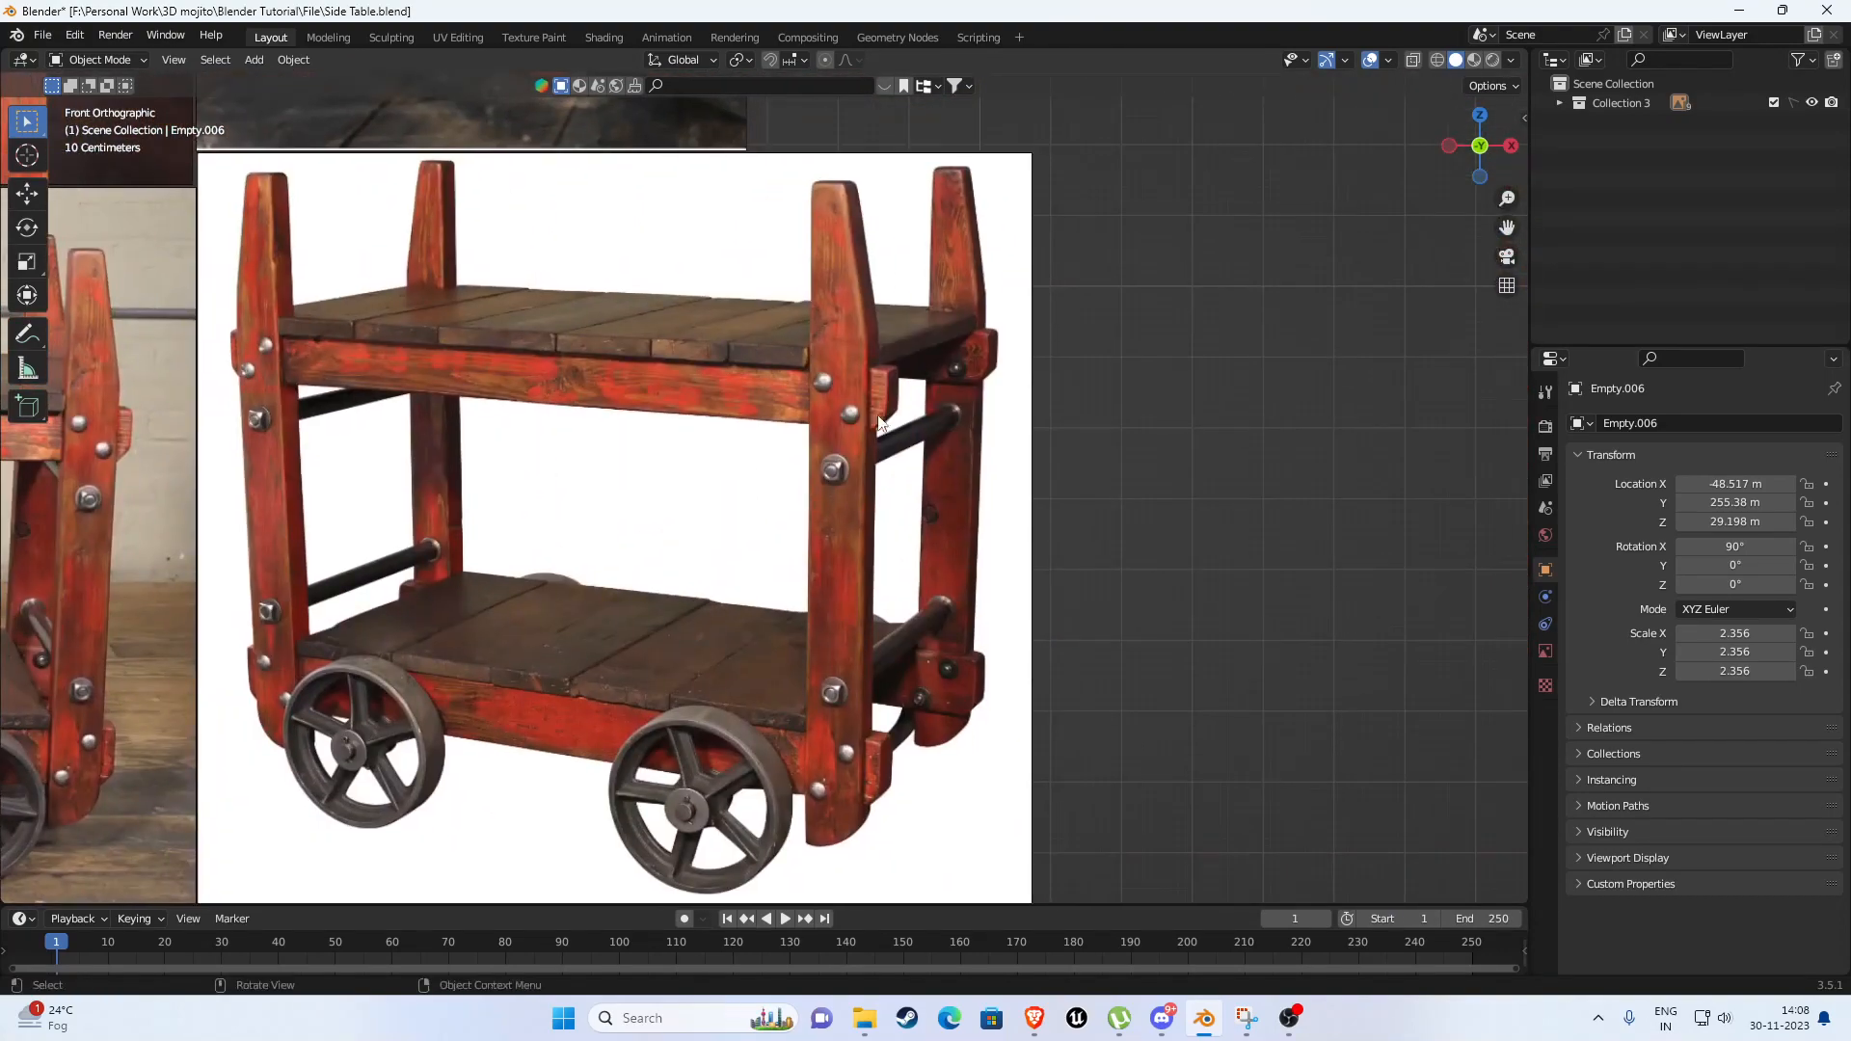
pyautogui.scroll(1, 598, 501)
pyautogui.keyDown('shift'); pyautogui.moveTo(837, 540); pyautogui.dragTo(772, 497, button='middle'); pyautogui.keyUp('shift')
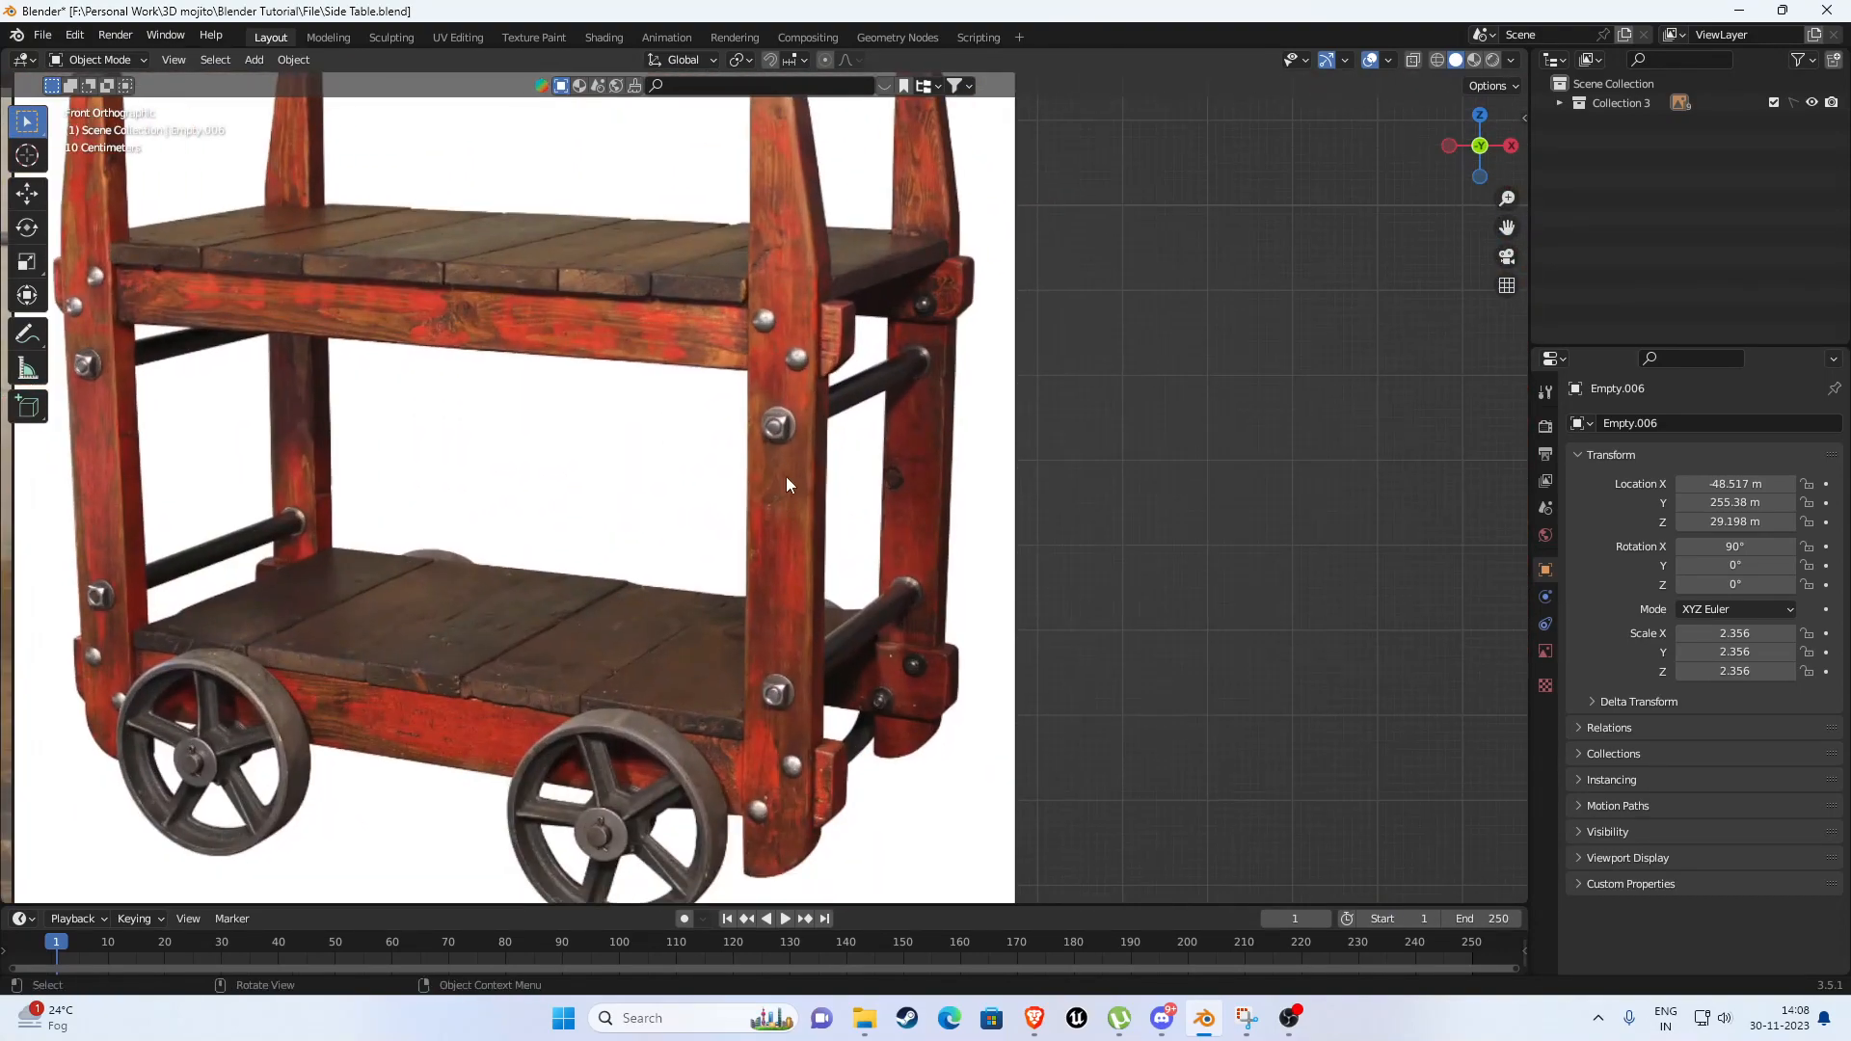
pyautogui.keyDown('shift'); pyautogui.moveTo(781, 252); pyautogui.dragTo(802, 379, button='middle'); pyautogui.keyUp('shift')
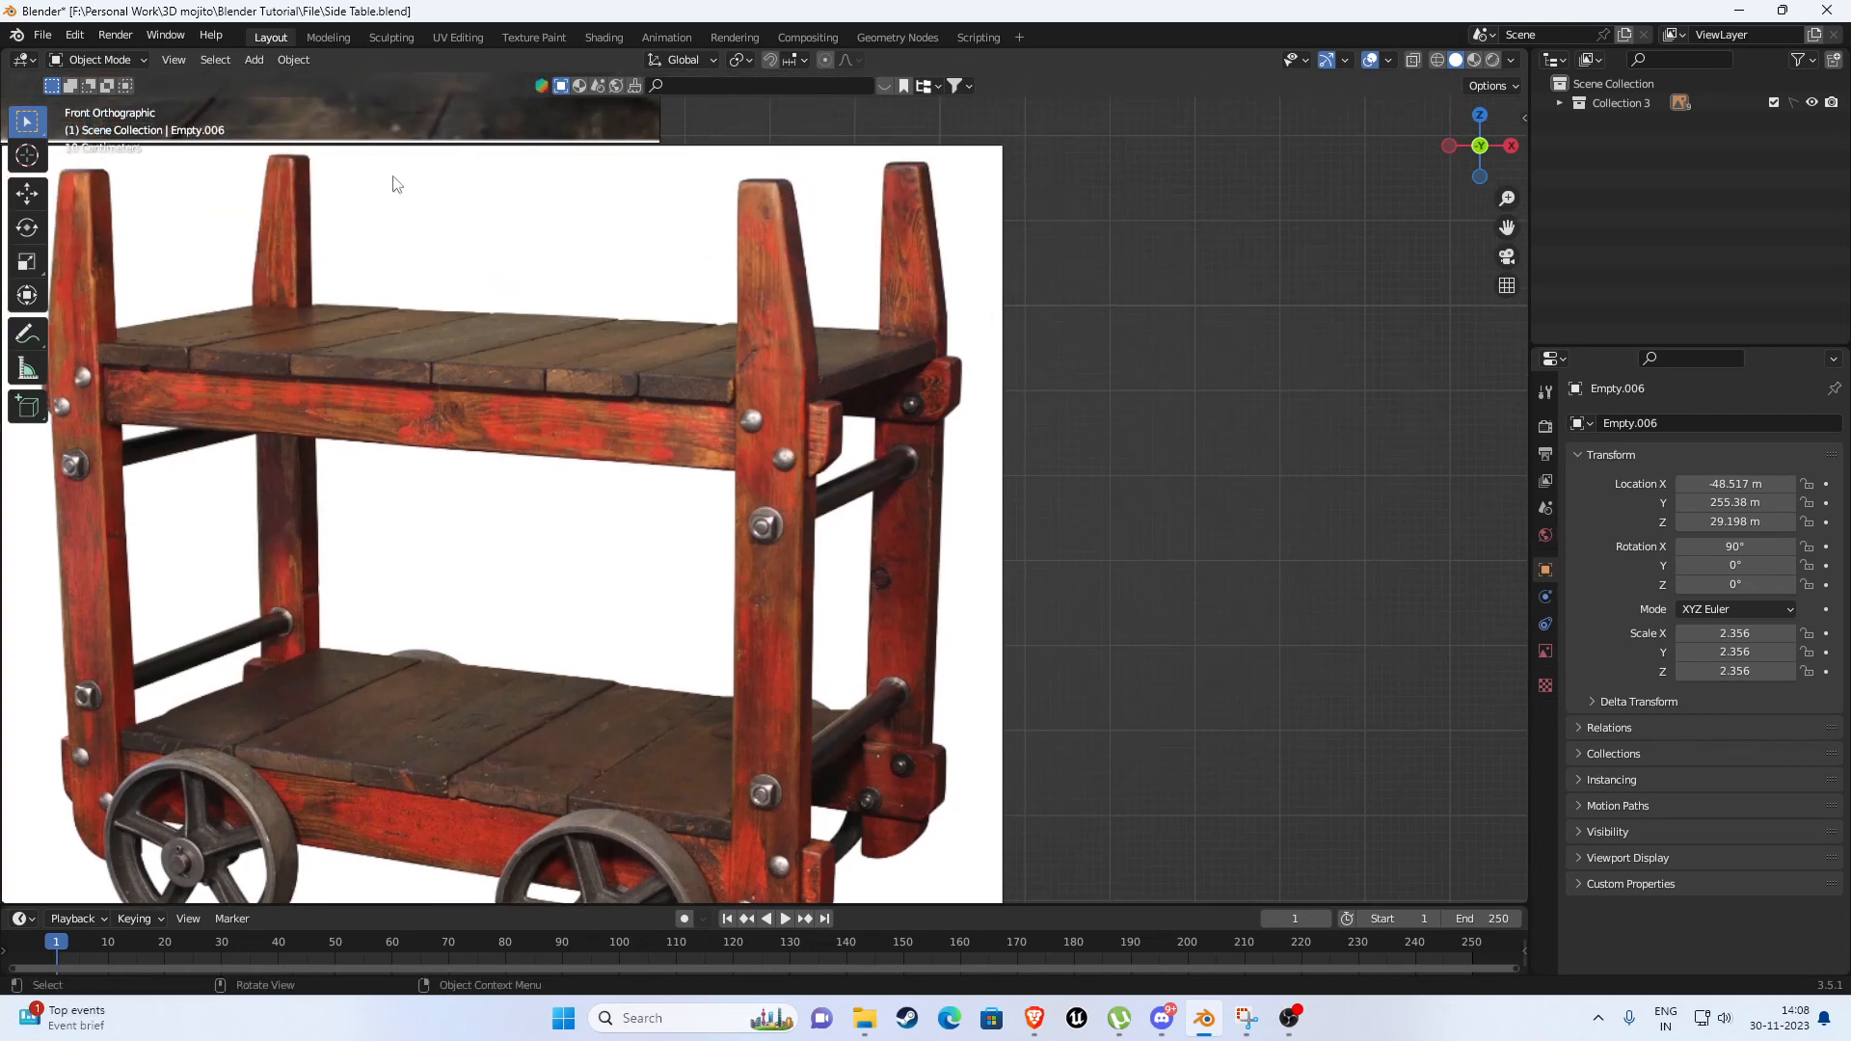
pyautogui.keyDown('shift'); pyautogui.moveTo(570, 607); pyautogui.dragTo(596, 396, button='middle'); pyautogui.keyUp('shift')
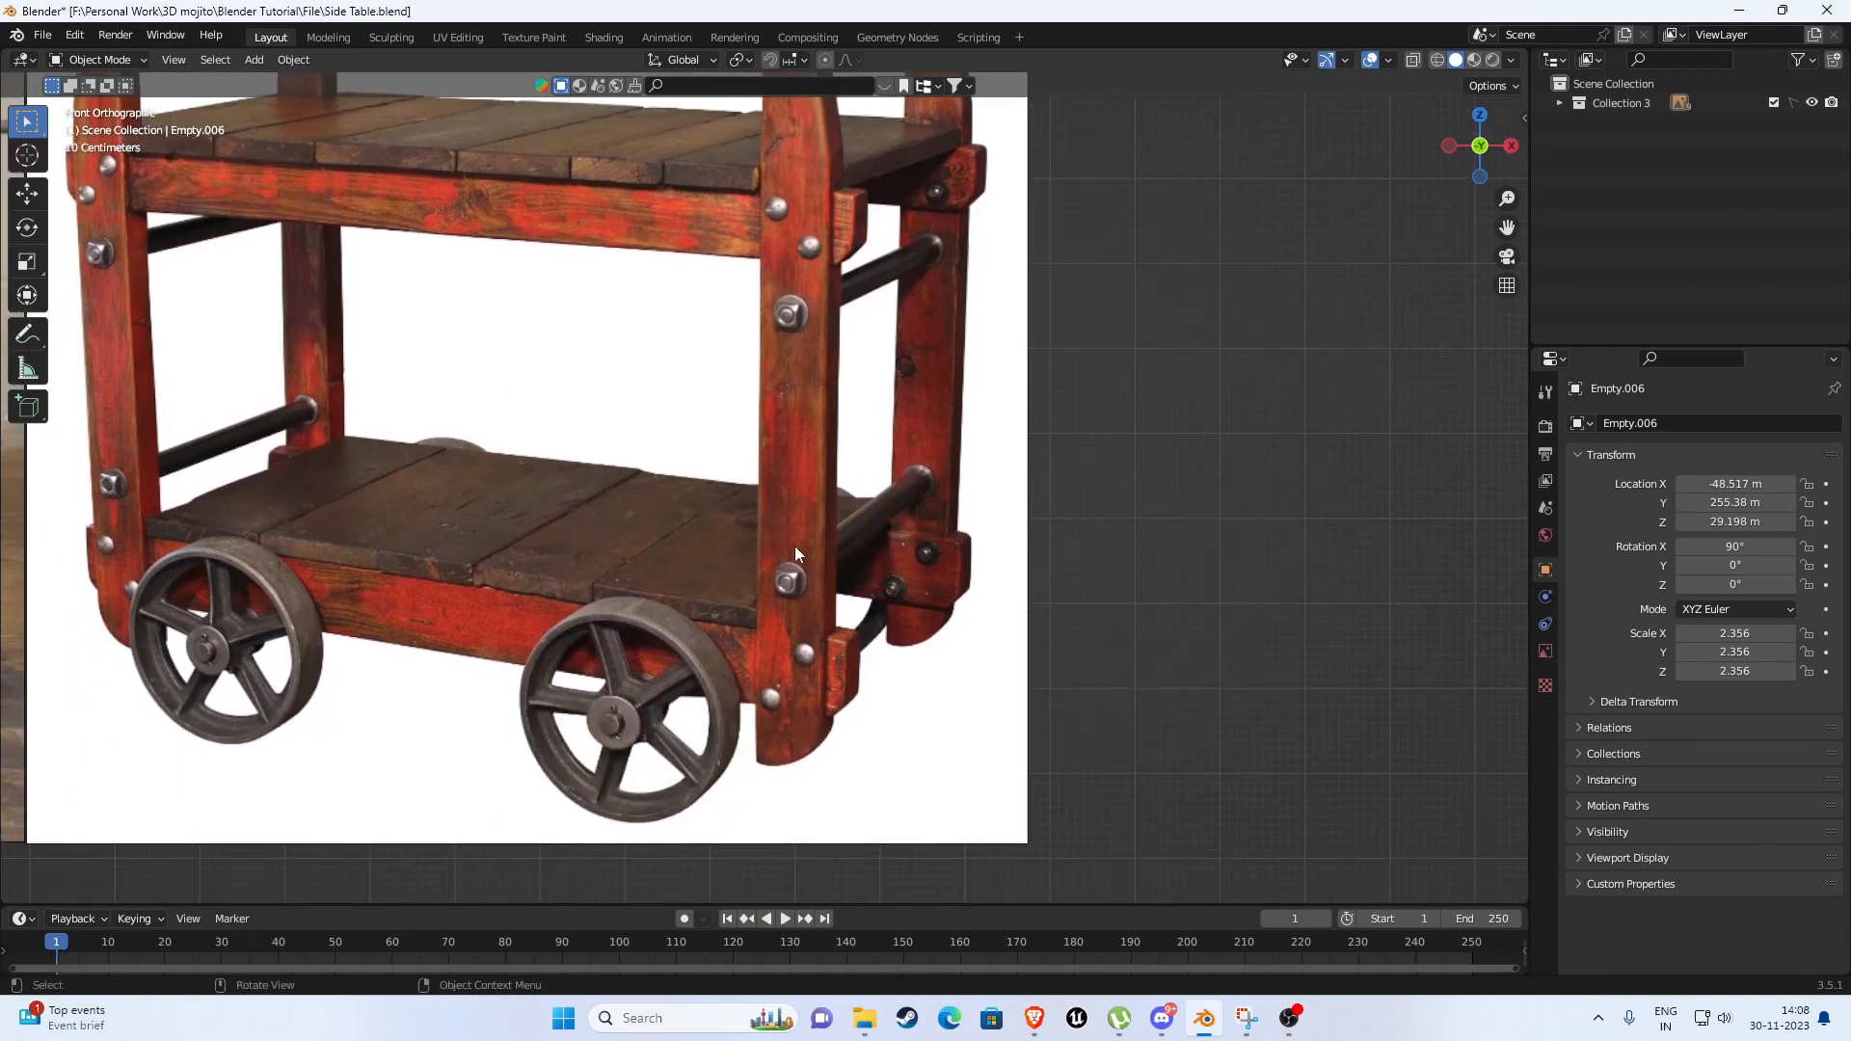
pyautogui.scroll(-6, 794, 546)
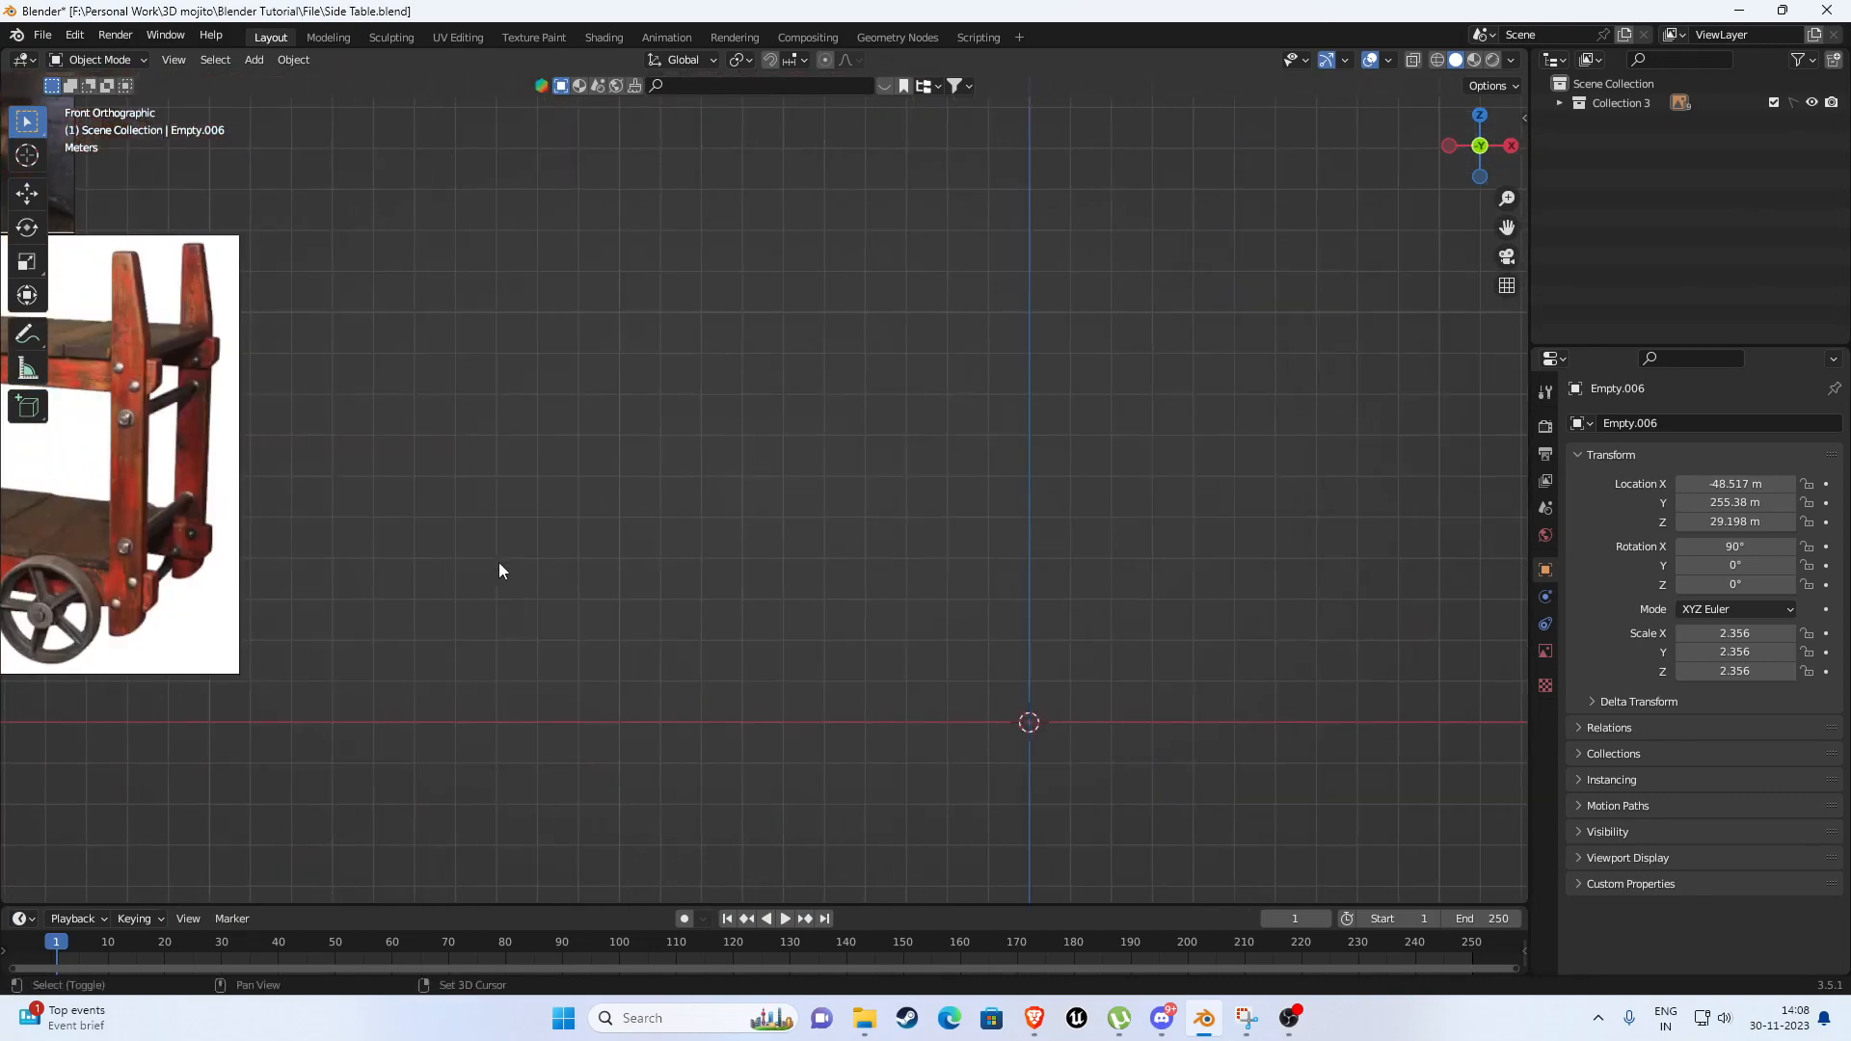
# Add a cube mesh and move it up and sideways to about X 0.894 m, Z 1.18 m.
pyautogui.keyDown('shift'); pyautogui.moveTo(808, 593); pyautogui.dragTo(894, 578, button='middle'); pyautogui.keyUp('shift')
pyautogui.keyDown('shift'); pyautogui.moveTo(727, 558); pyautogui.dragTo(740, 557, button='middle'); pyautogui.keyUp('shift')
pyautogui.hotkey('shift', 'a')
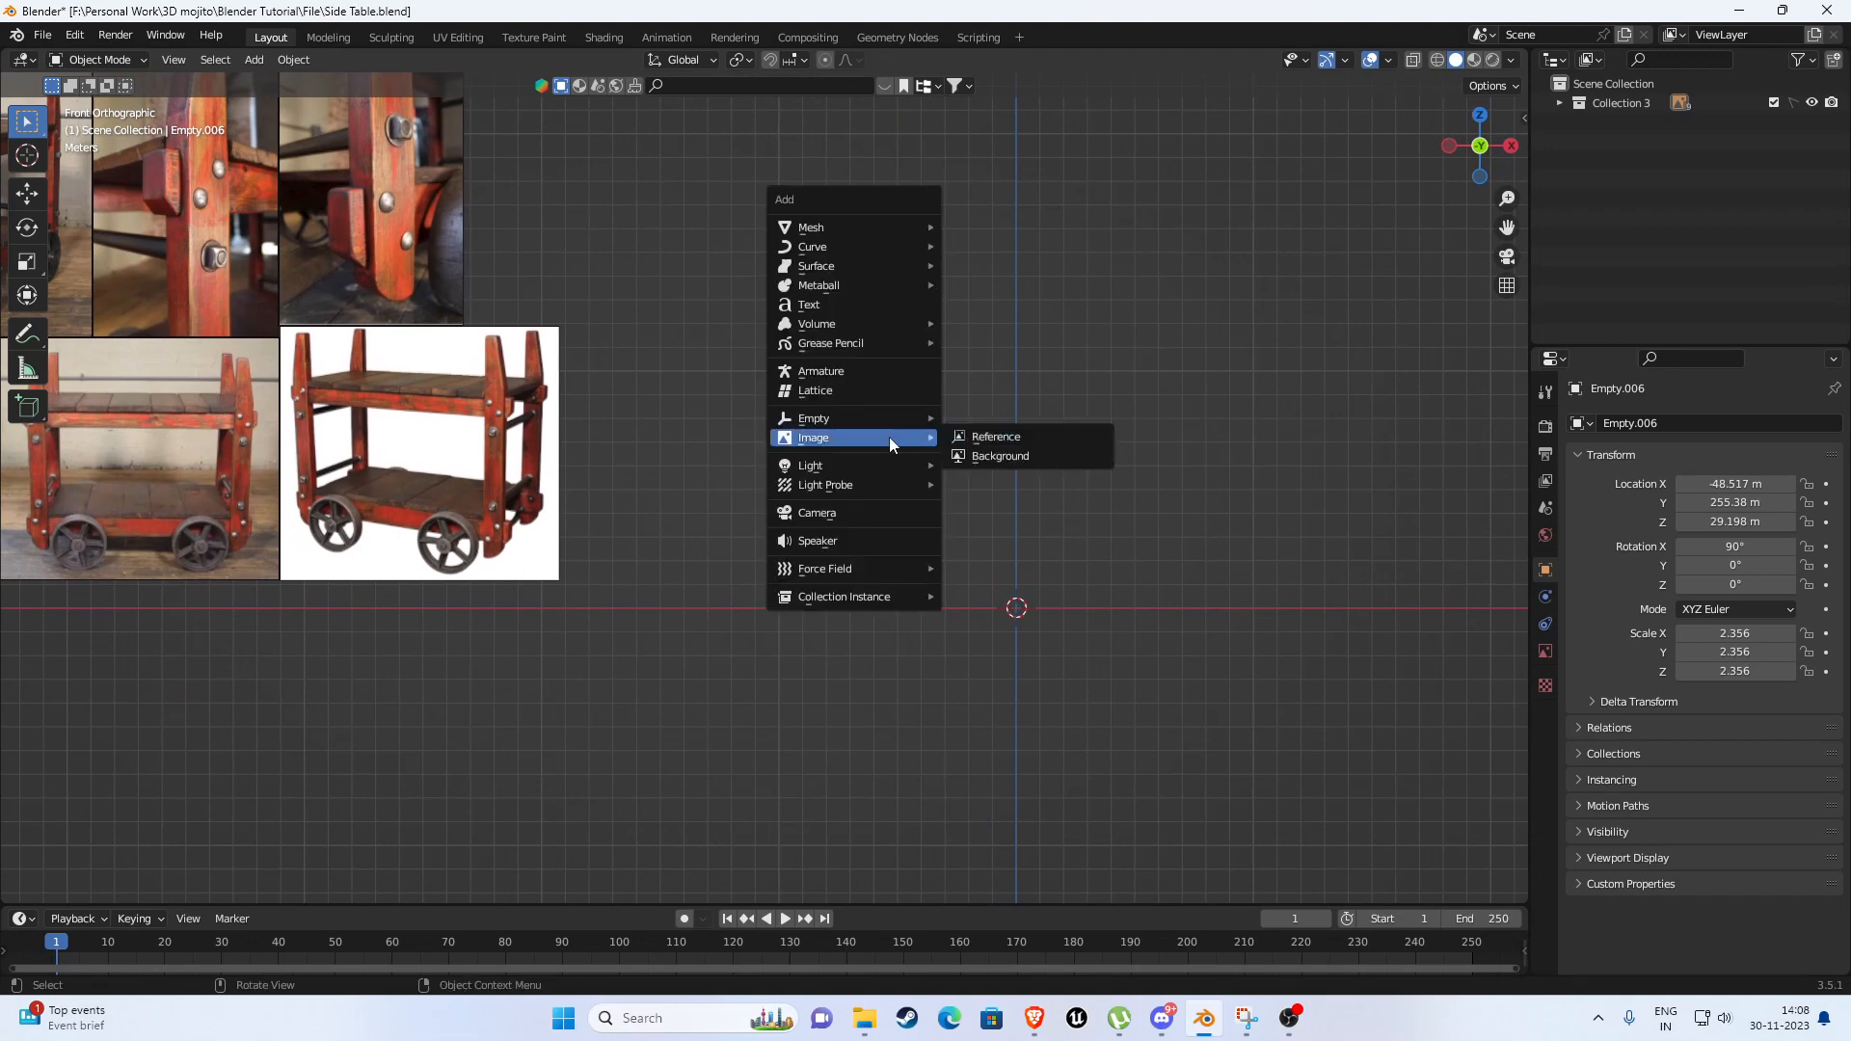
pyautogui.moveTo(836, 232)
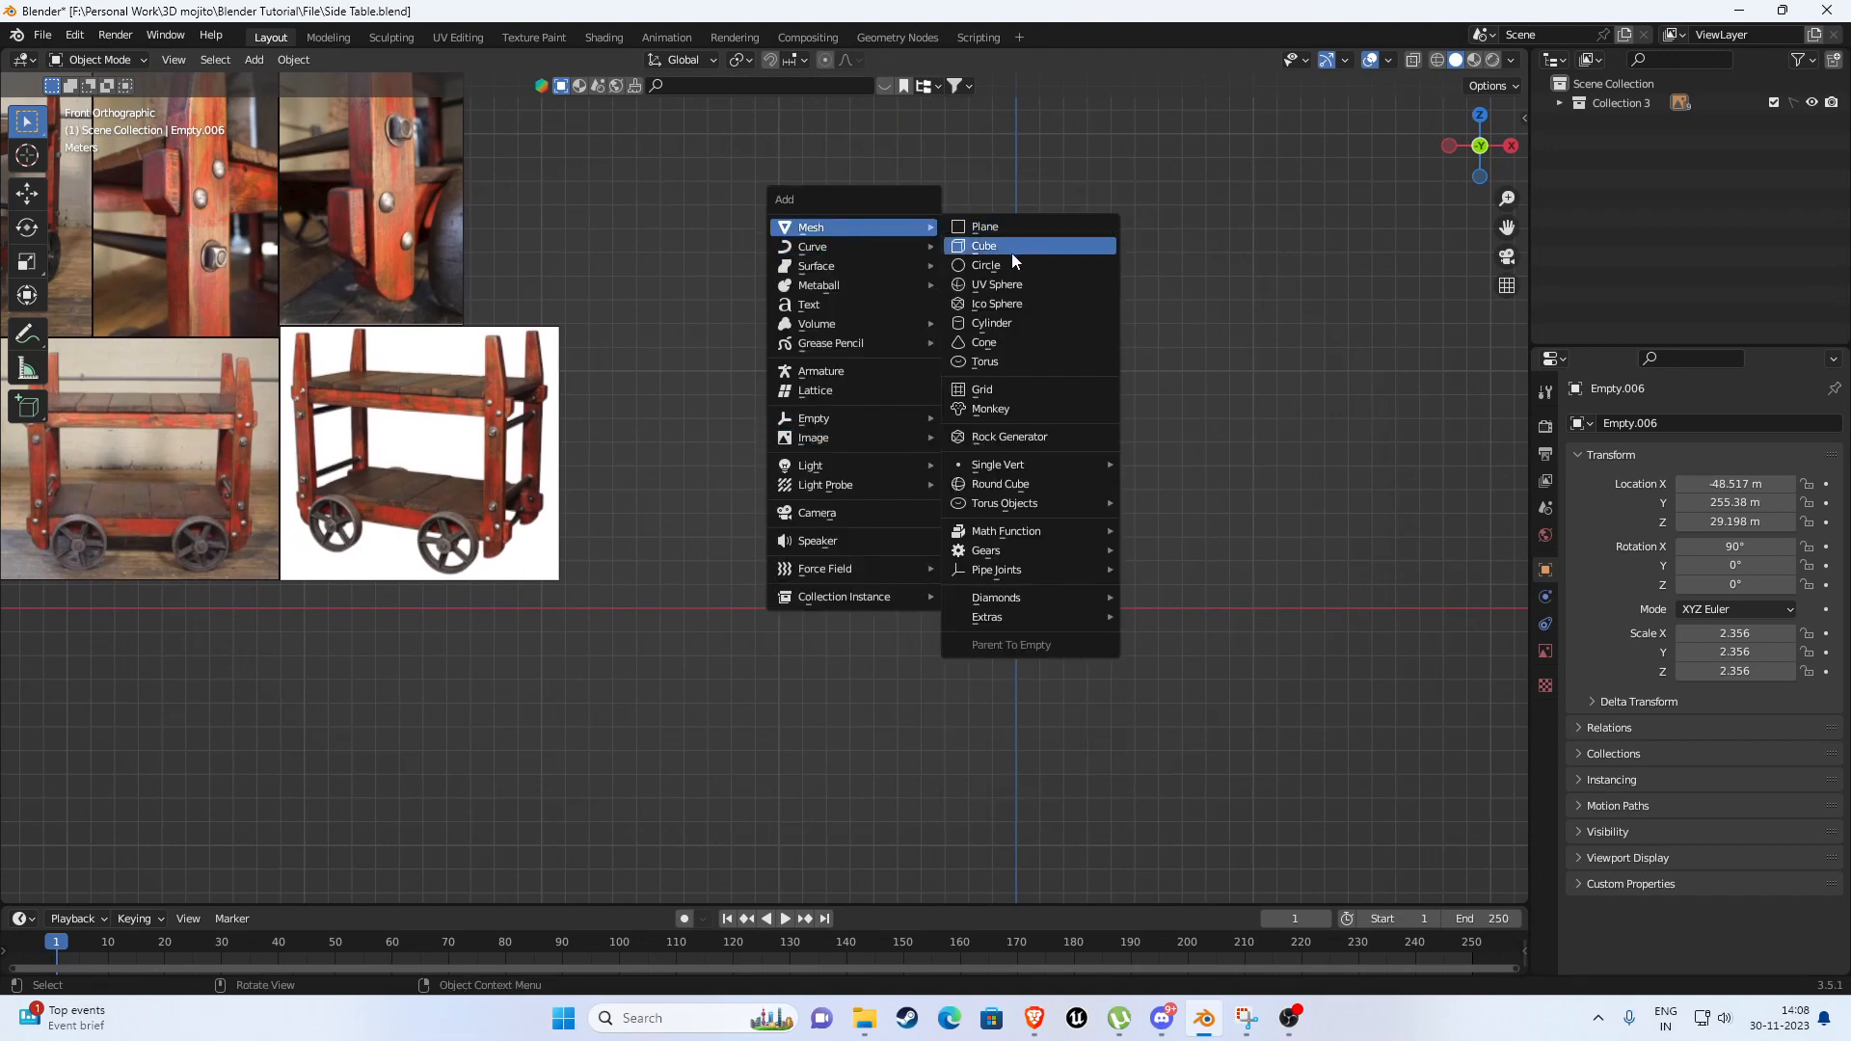
pyautogui.click(1007, 245)
pyautogui.keyDown('shift'); pyautogui.moveTo(1060, 573); pyautogui.dragTo(1032, 593, button='middle'); pyautogui.keyUp('shift')
pyautogui.press('g')
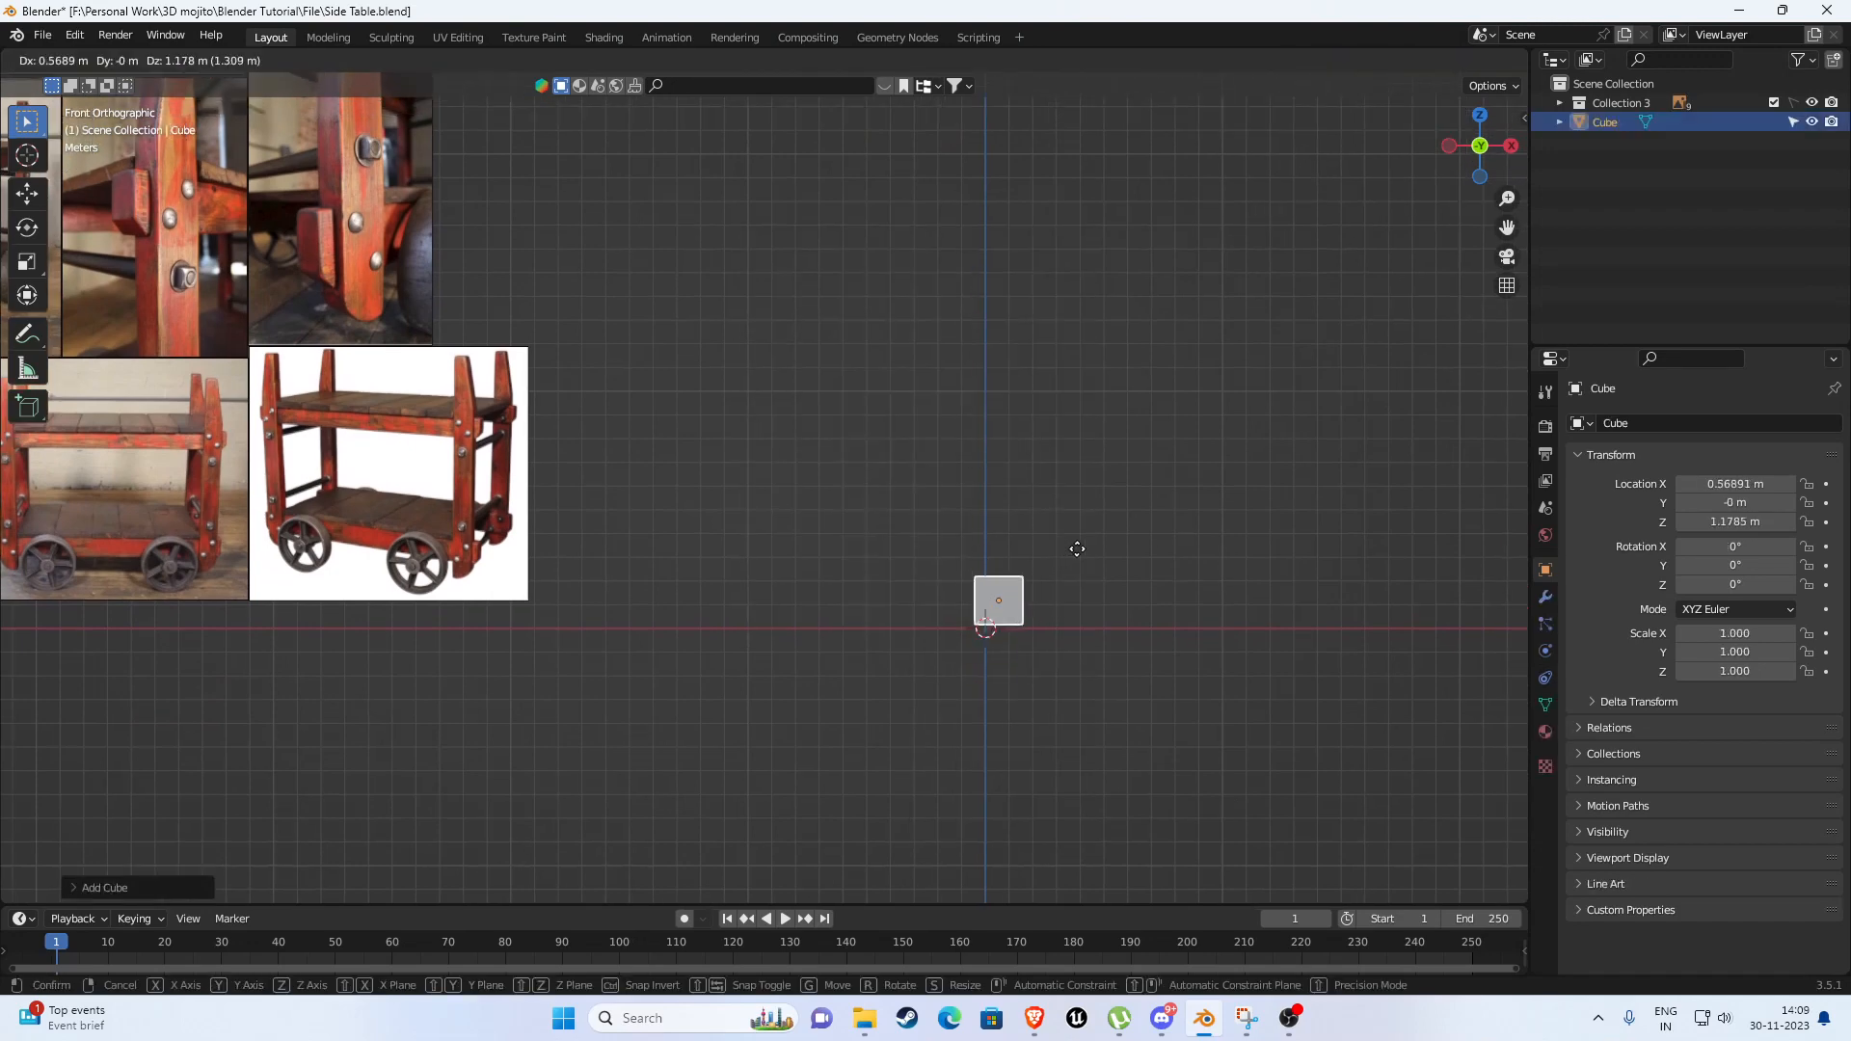
pyautogui.click(1084, 549)
# Turn on X-ray in Edit Mode and raise the cube's top vertices along Z to form a tall post.
pyautogui.press('Tab')
pyautogui.moveTo(925, 532); pyautogui.dragTo(1128, 625)
pyautogui.keyDown('shift'); pyautogui.moveTo(1076, 554); pyautogui.dragTo(1032, 591, button='middle'); pyautogui.keyUp('shift')
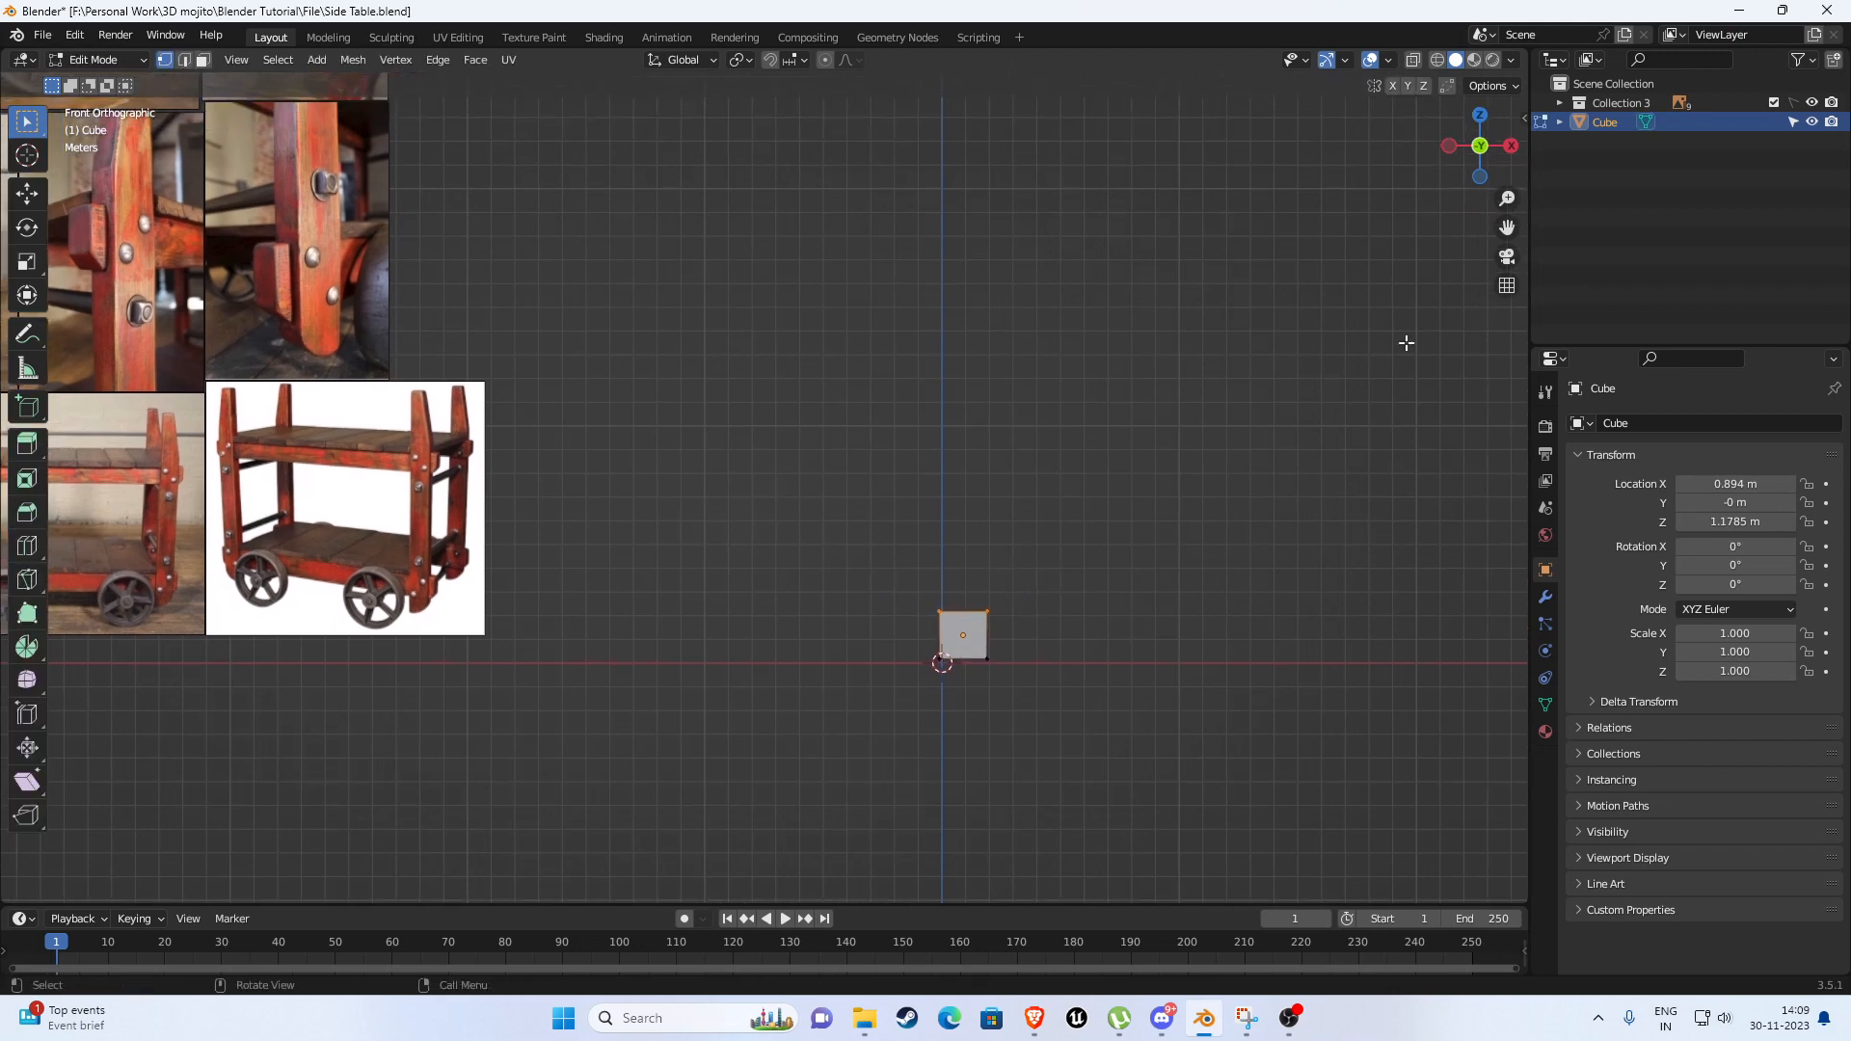
pyautogui.click(1412, 60)
pyautogui.moveTo(861, 487); pyautogui.dragTo(1068, 617)
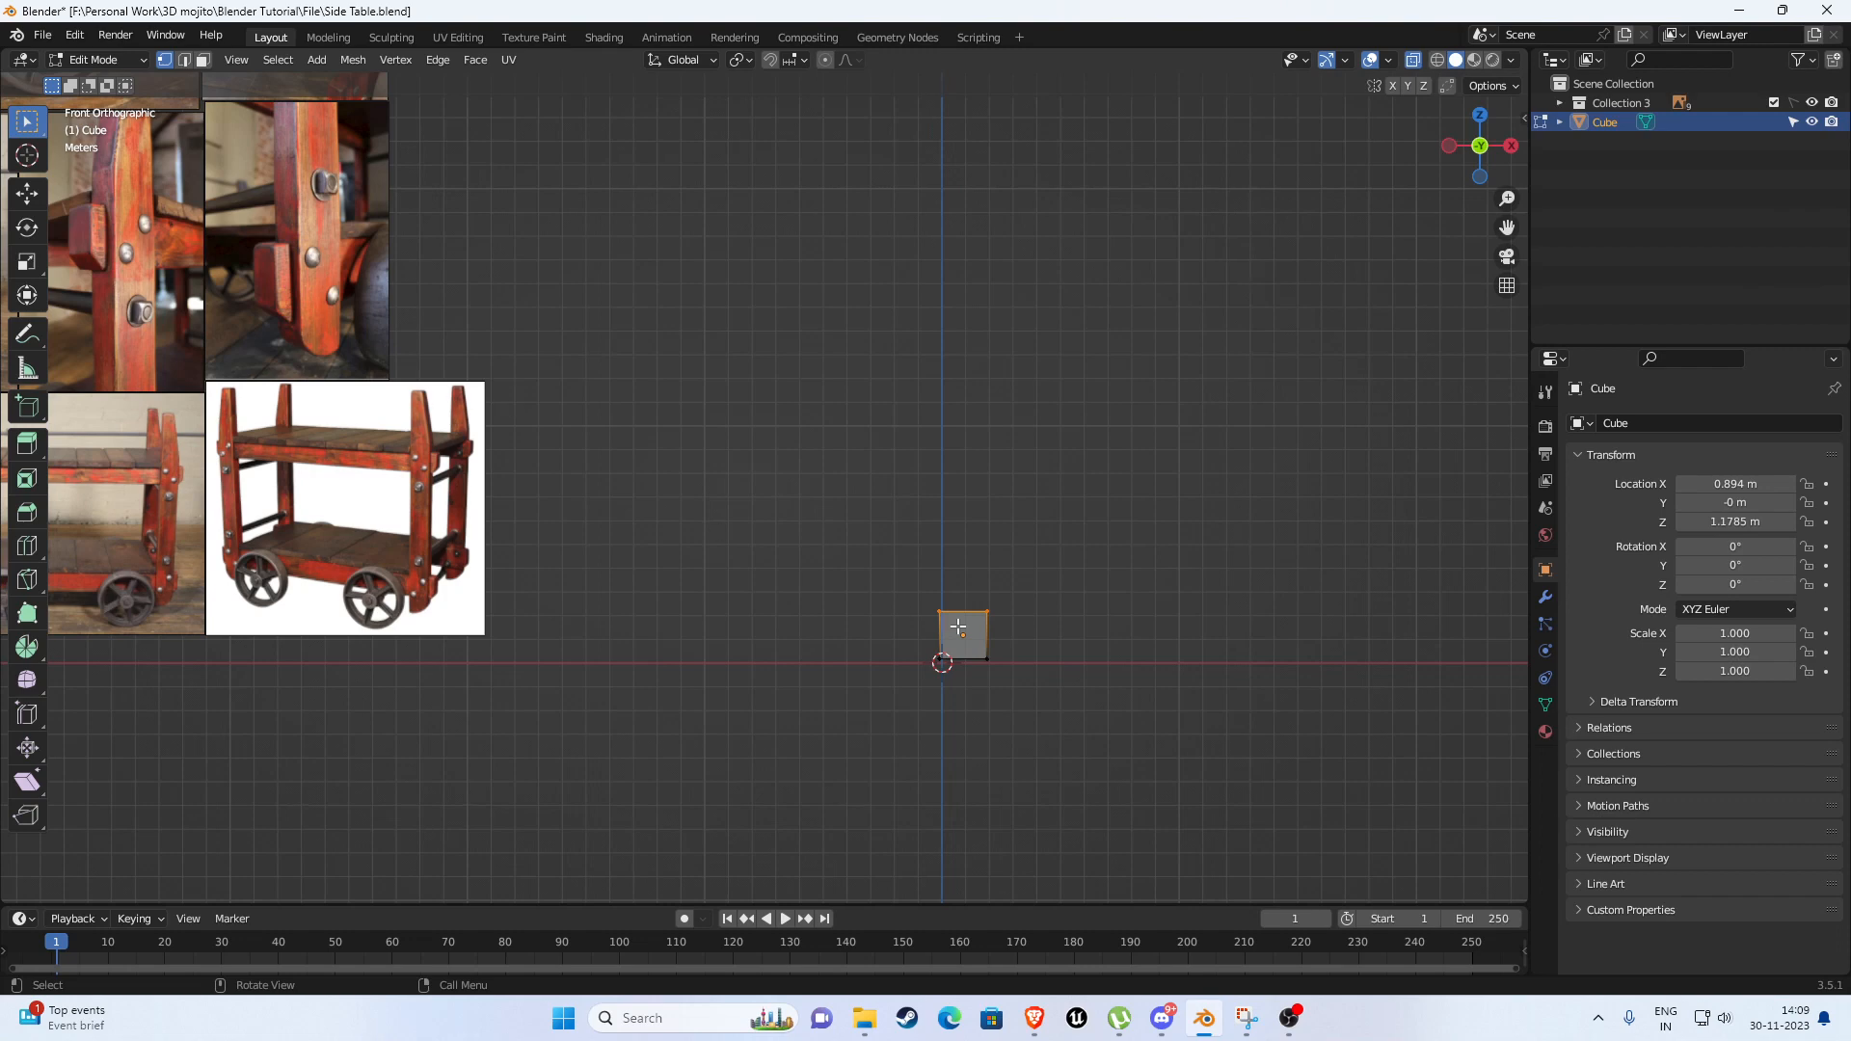
pyautogui.scroll(1, 1124, 607)
pyautogui.keyDown('shift'); pyautogui.moveTo(1125, 608); pyautogui.dragTo(959, 550, button='middle'); pyautogui.keyUp('shift')
pyautogui.press('g')
pyautogui.press('z')
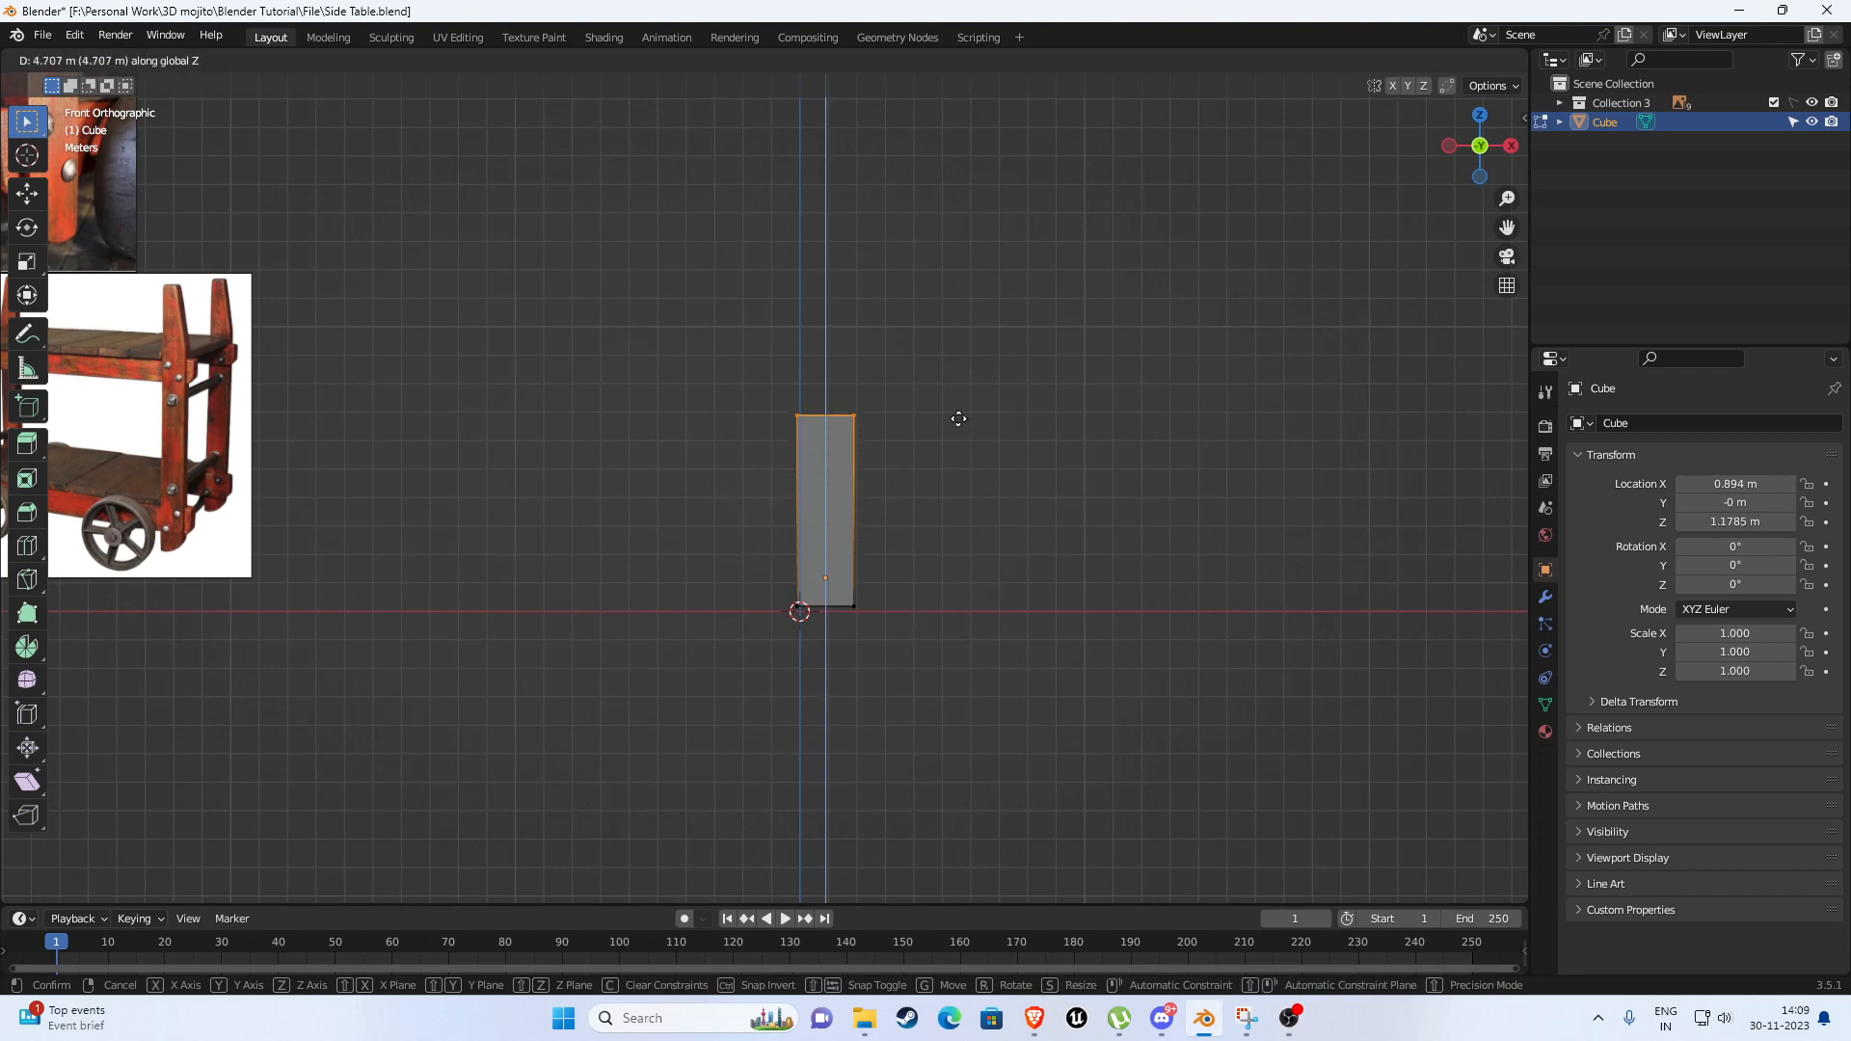
pyautogui.click(958, 256)
# Narrow the post by moving its right-side vertices about -0.88 m along X, and return to Object Mode.
pyautogui.keyDown('shift'); pyautogui.moveTo(958, 256); pyautogui.dragTo(969, 354, button='middle'); pyautogui.keyUp('shift')
pyautogui.moveTo(974, 233); pyautogui.dragTo(855, 747)
pyautogui.press('g')
pyautogui.press('x')
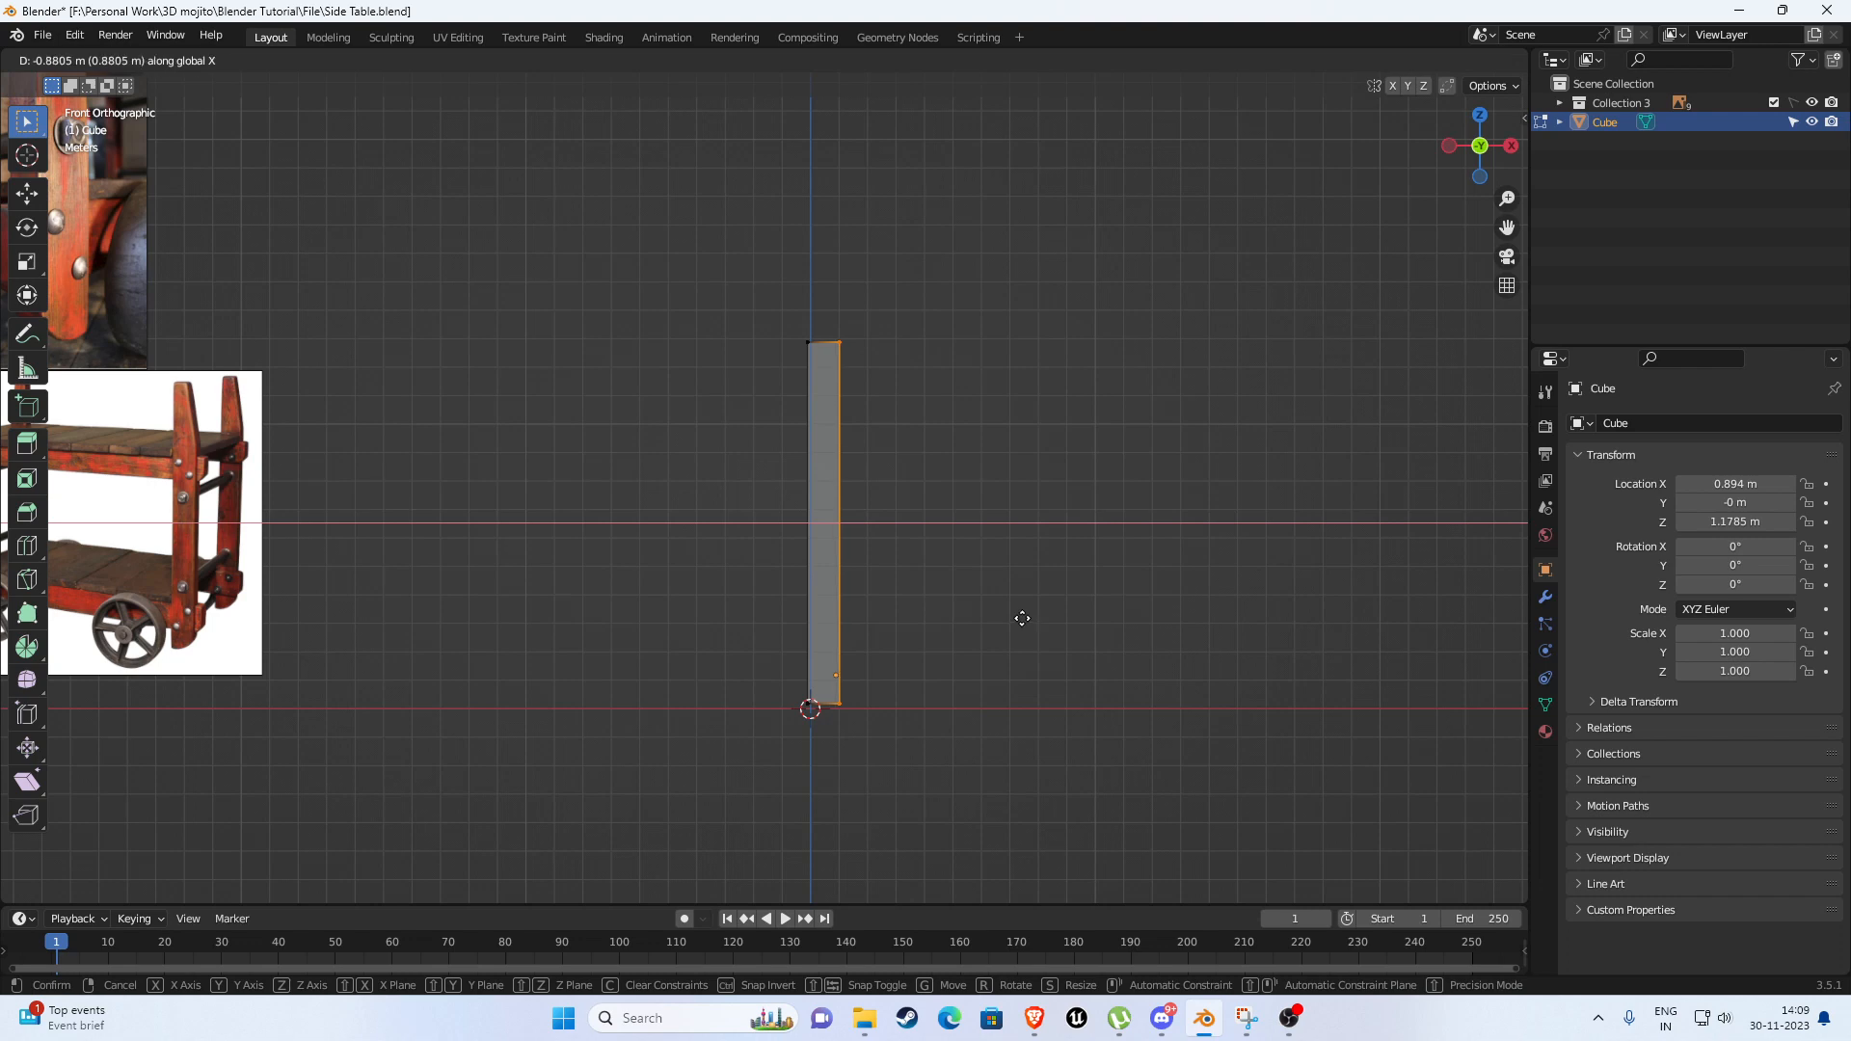
pyautogui.click(1022, 618)
pyautogui.click(27, 193)
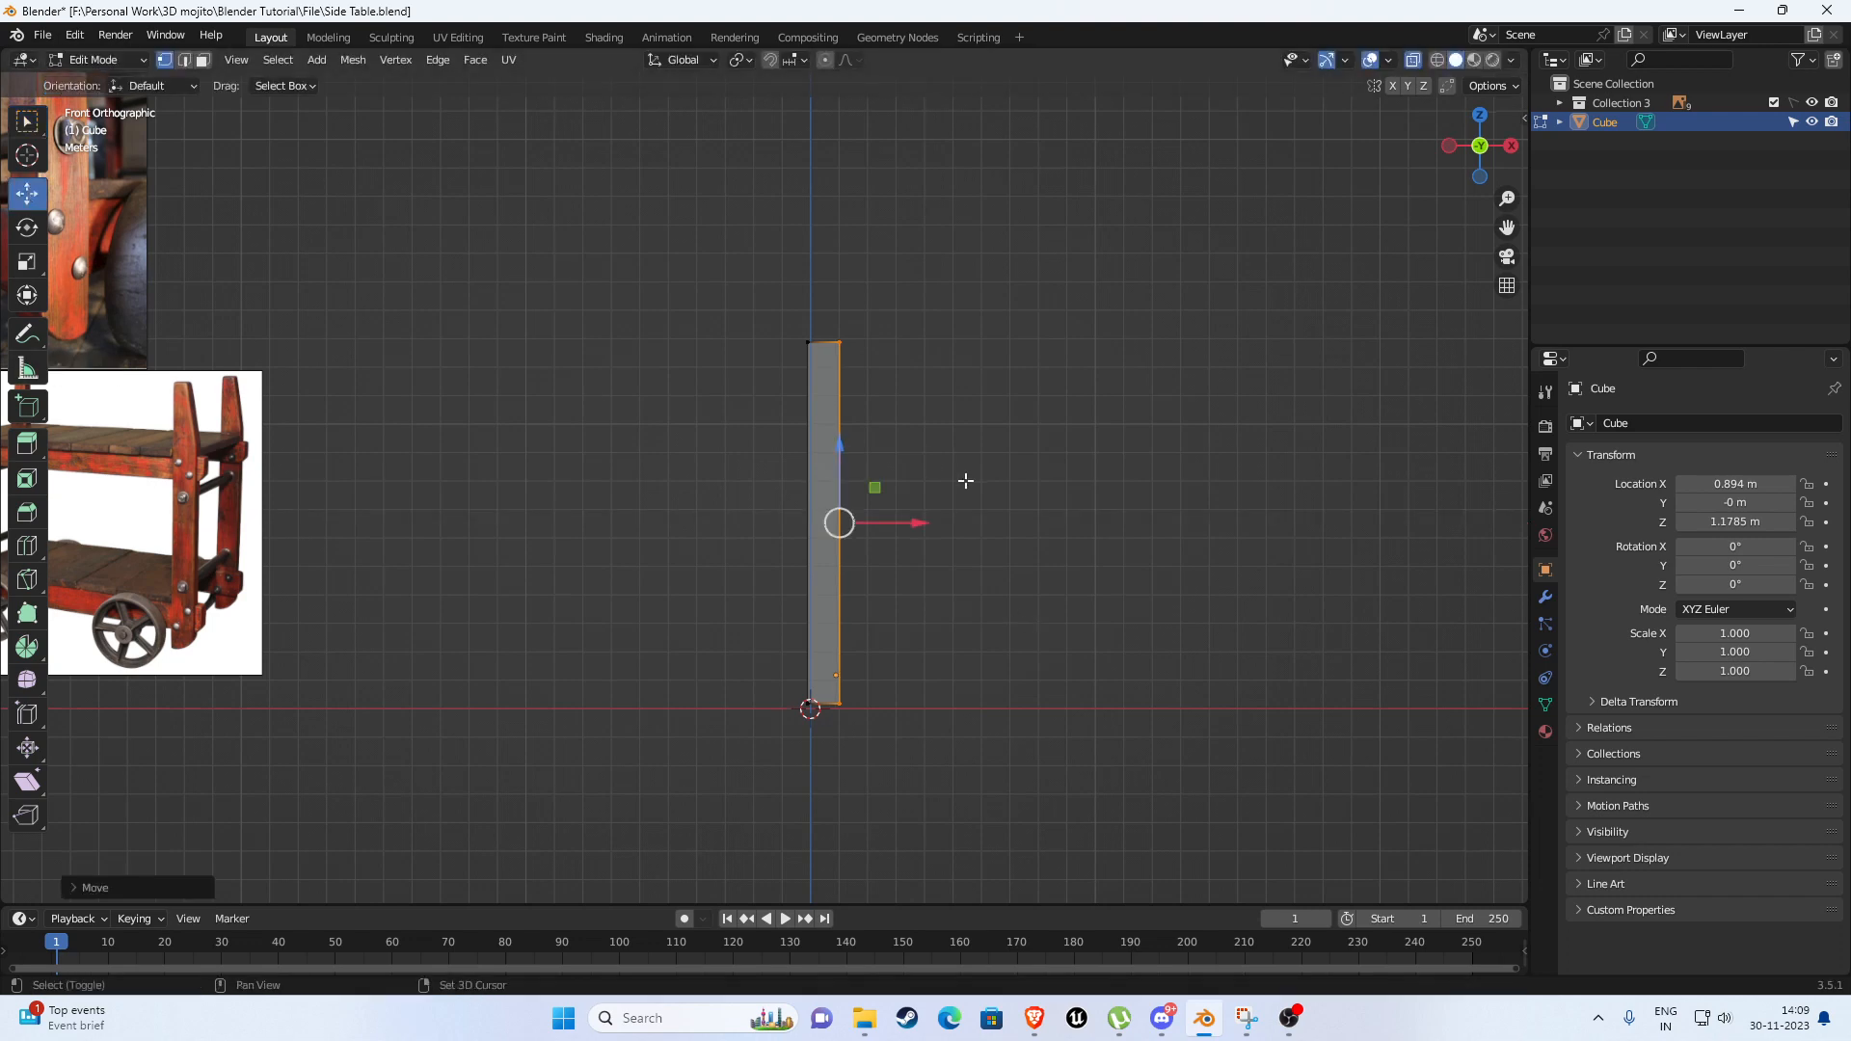
pyautogui.keyDown('shift'); pyautogui.moveTo(966, 482); pyautogui.dragTo(955, 466, button='middle'); pyautogui.keyUp('shift')
pyautogui.click(905, 505)
pyautogui.press('Tab')
# Move the post along X, away from the world origin, to about 9.7 m.
pyautogui.keyDown('shift'); pyautogui.moveTo(899, 548); pyautogui.dragTo(858, 534, button='middle'); pyautogui.keyUp('shift')
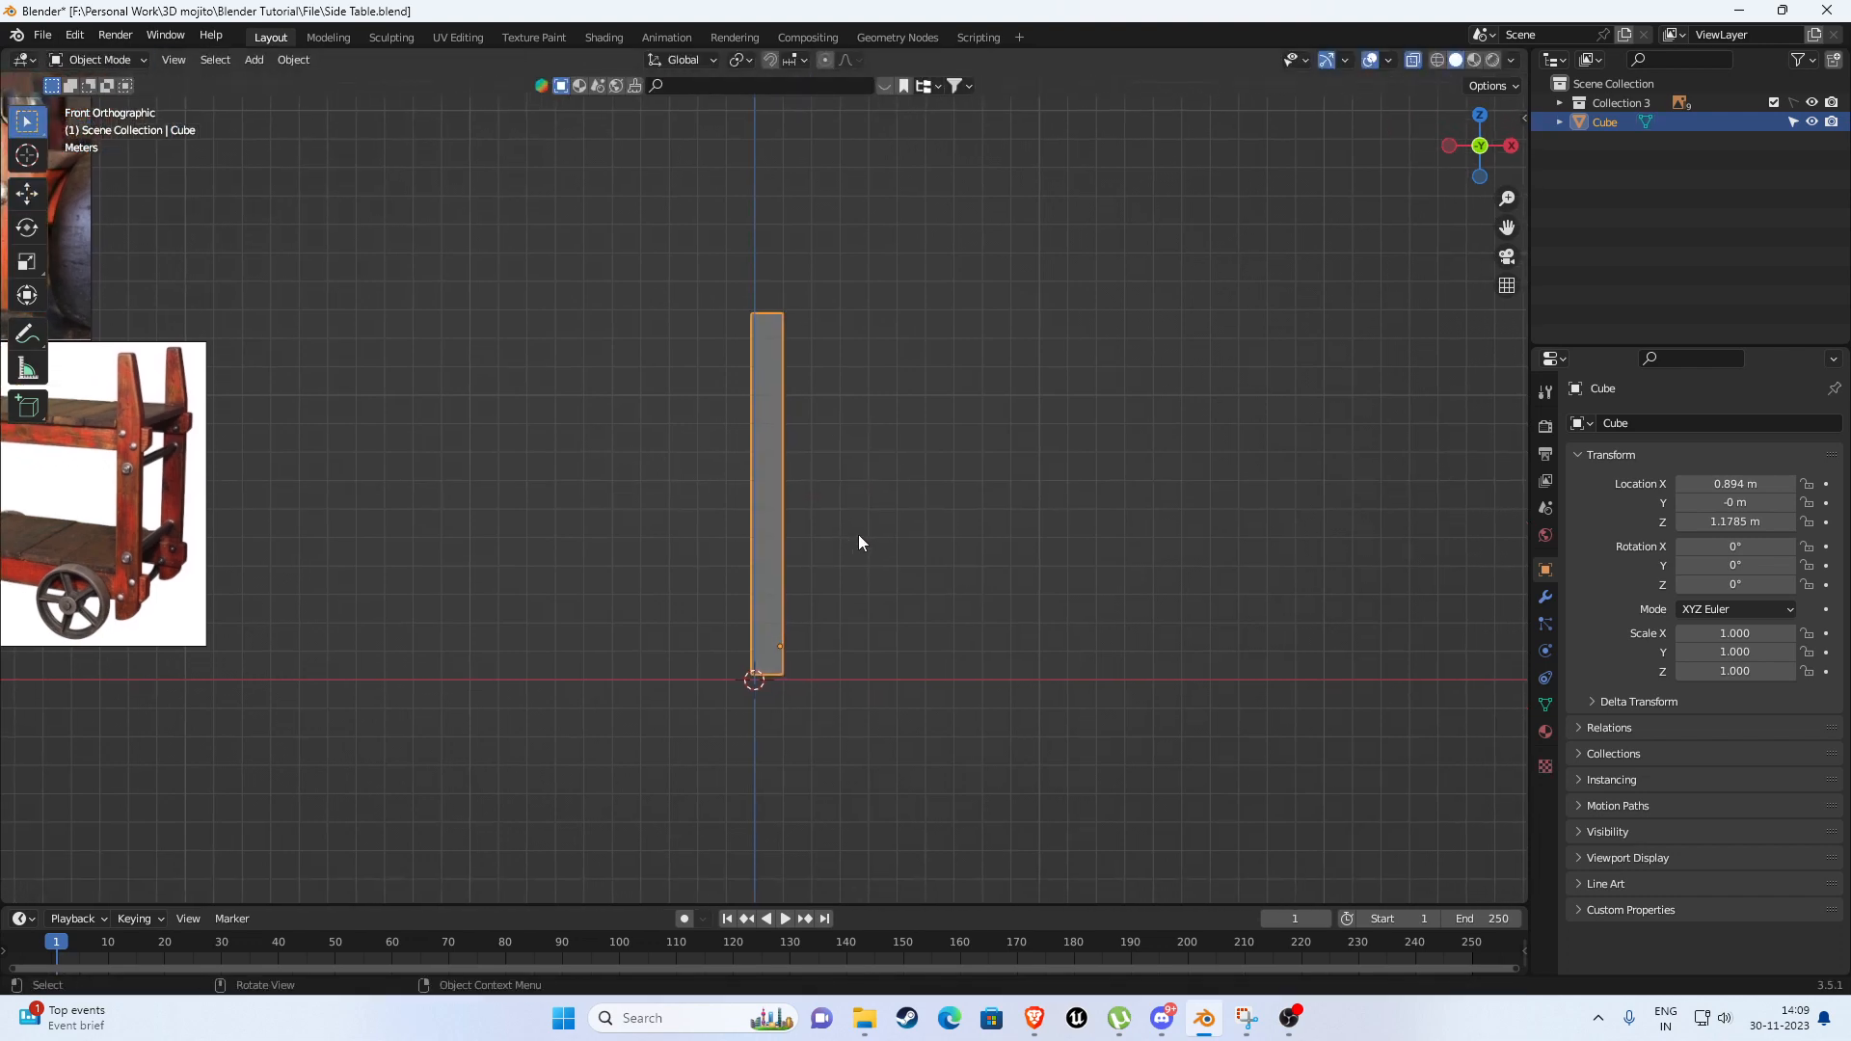
pyautogui.press('g')
pyautogui.press('x')
pyautogui.click(916, 517)
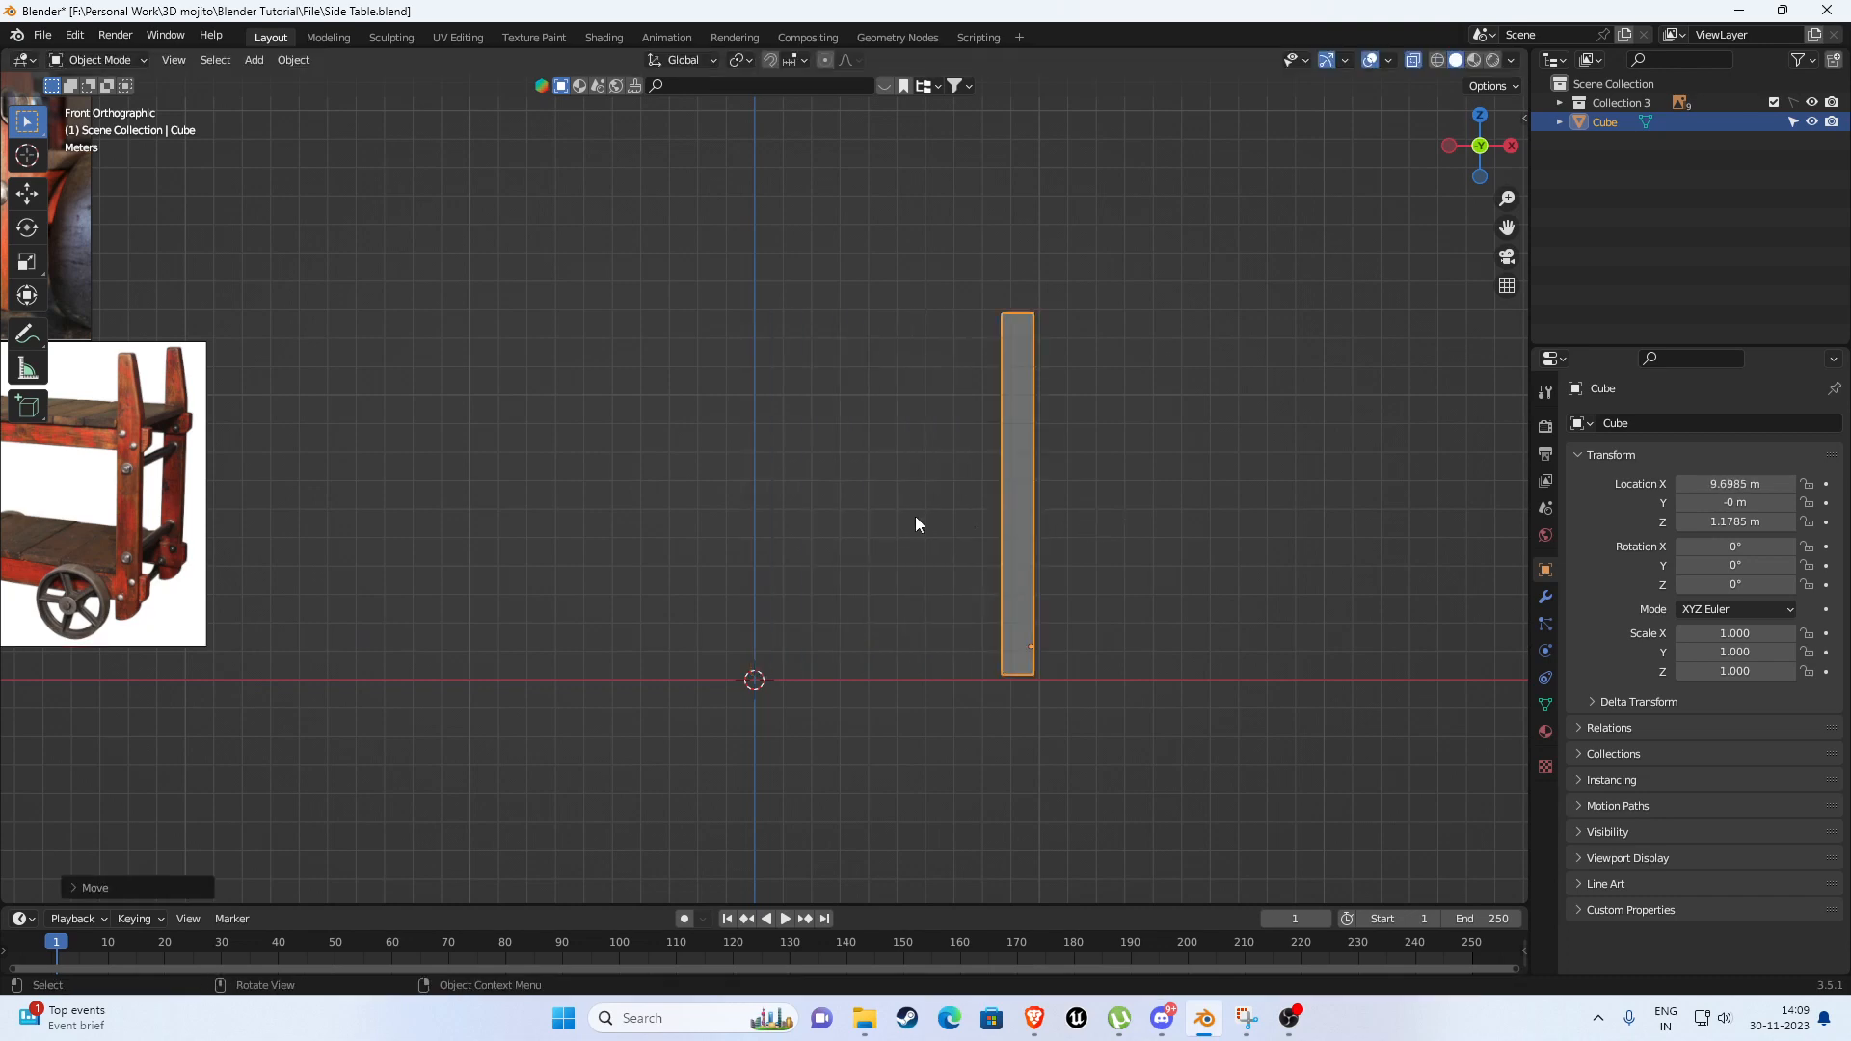
# Enable snapping, adjust its settings, and snap the post's bottom vertices down onto the ground line.
pyautogui.keyDown('shift'); pyautogui.moveTo(1013, 628); pyautogui.dragTo(888, 567, button='middle'); pyautogui.keyUp('shift')
pyautogui.scroll(1, 888, 567)
pyautogui.press('Tab')
pyautogui.moveTo(847, 588); pyautogui.dragTo(1059, 719)
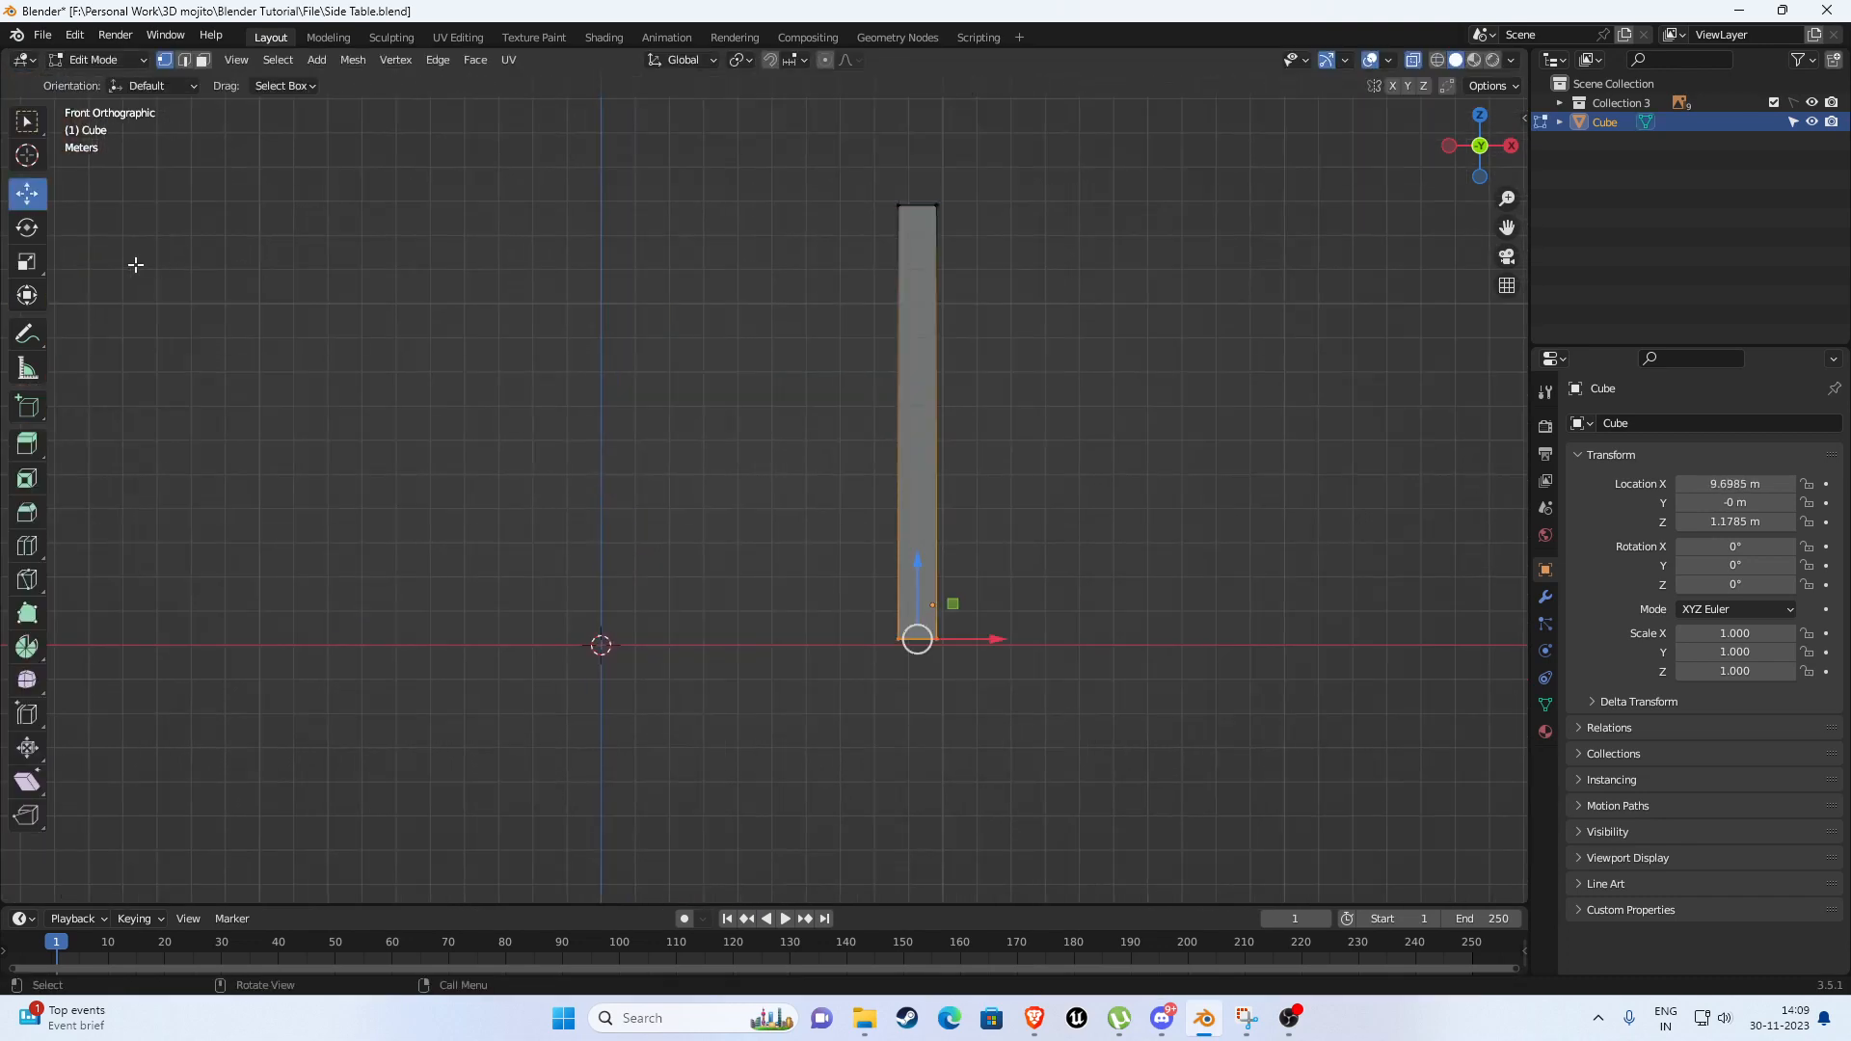
pyautogui.scroll(2, 908, 237)
pyautogui.click(784, 59)
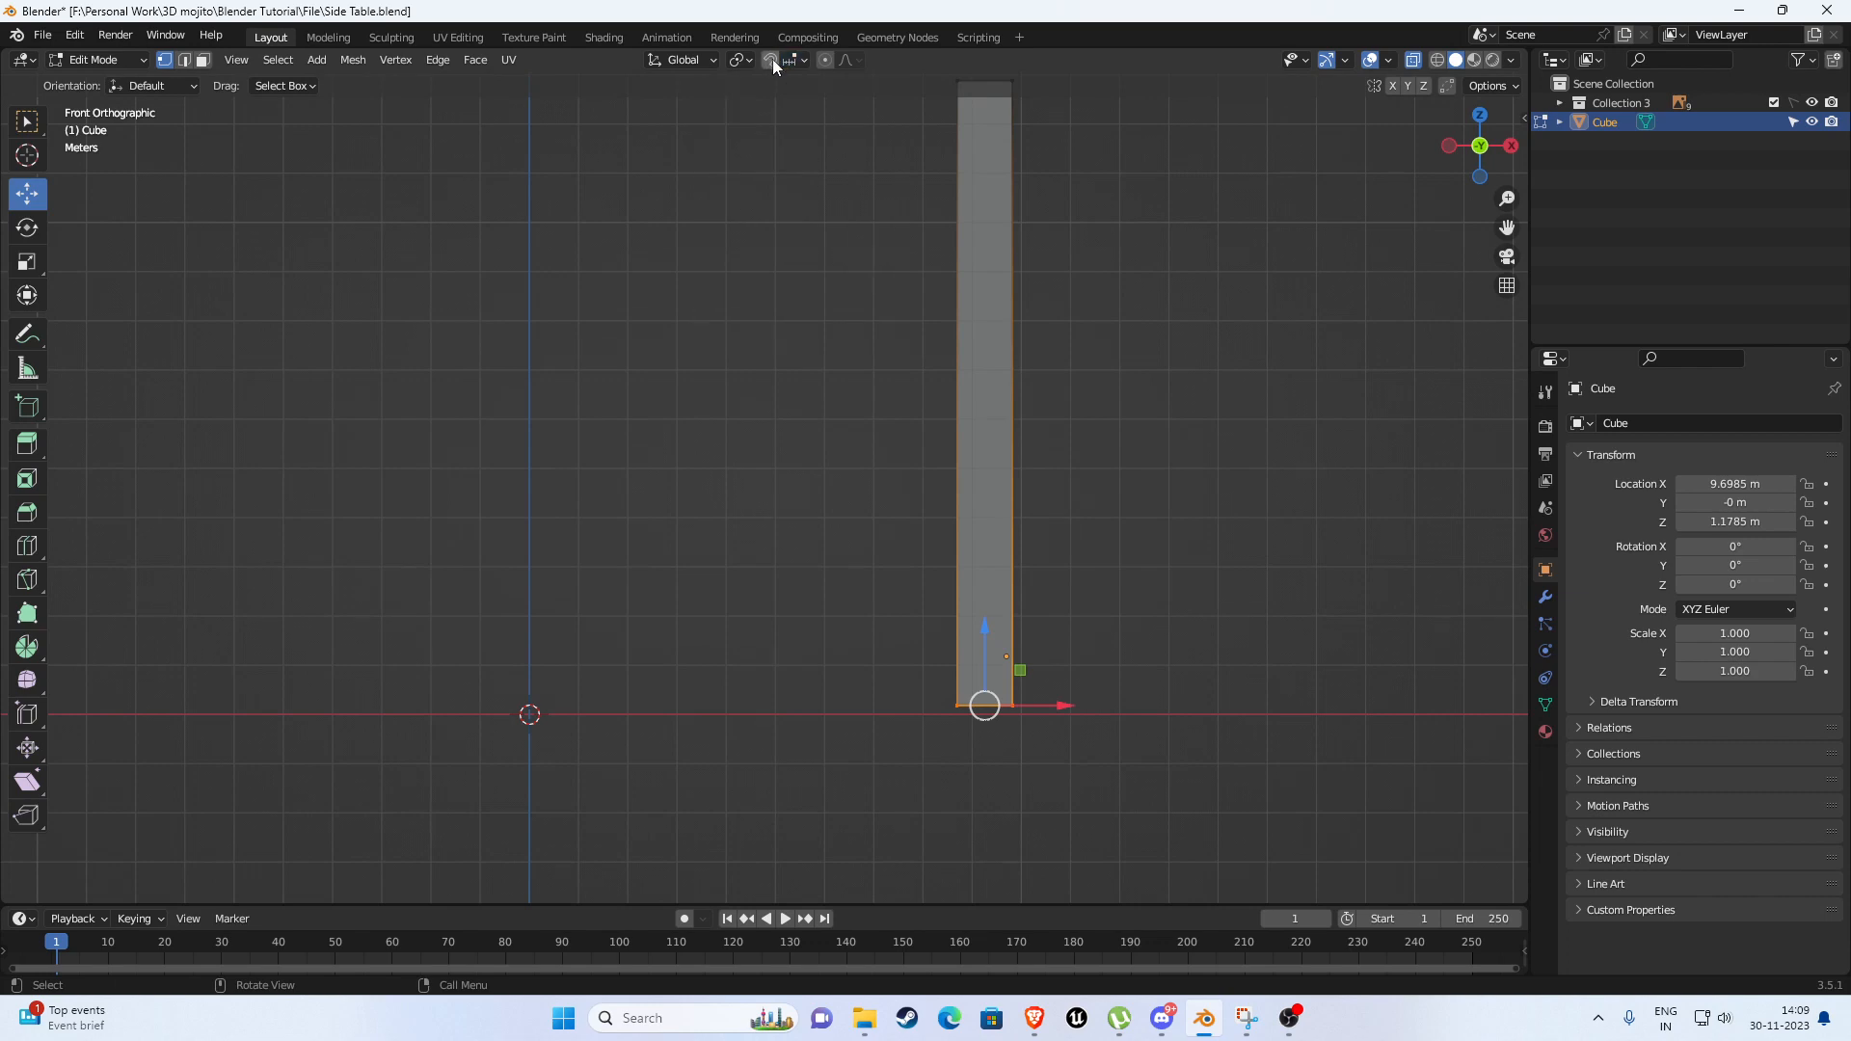
pyautogui.keyDown('shift'); pyautogui.moveTo(990, 388); pyautogui.dragTo(876, 207, button='middle'); pyautogui.keyUp('shift')
pyautogui.scroll(4, 925, 463)
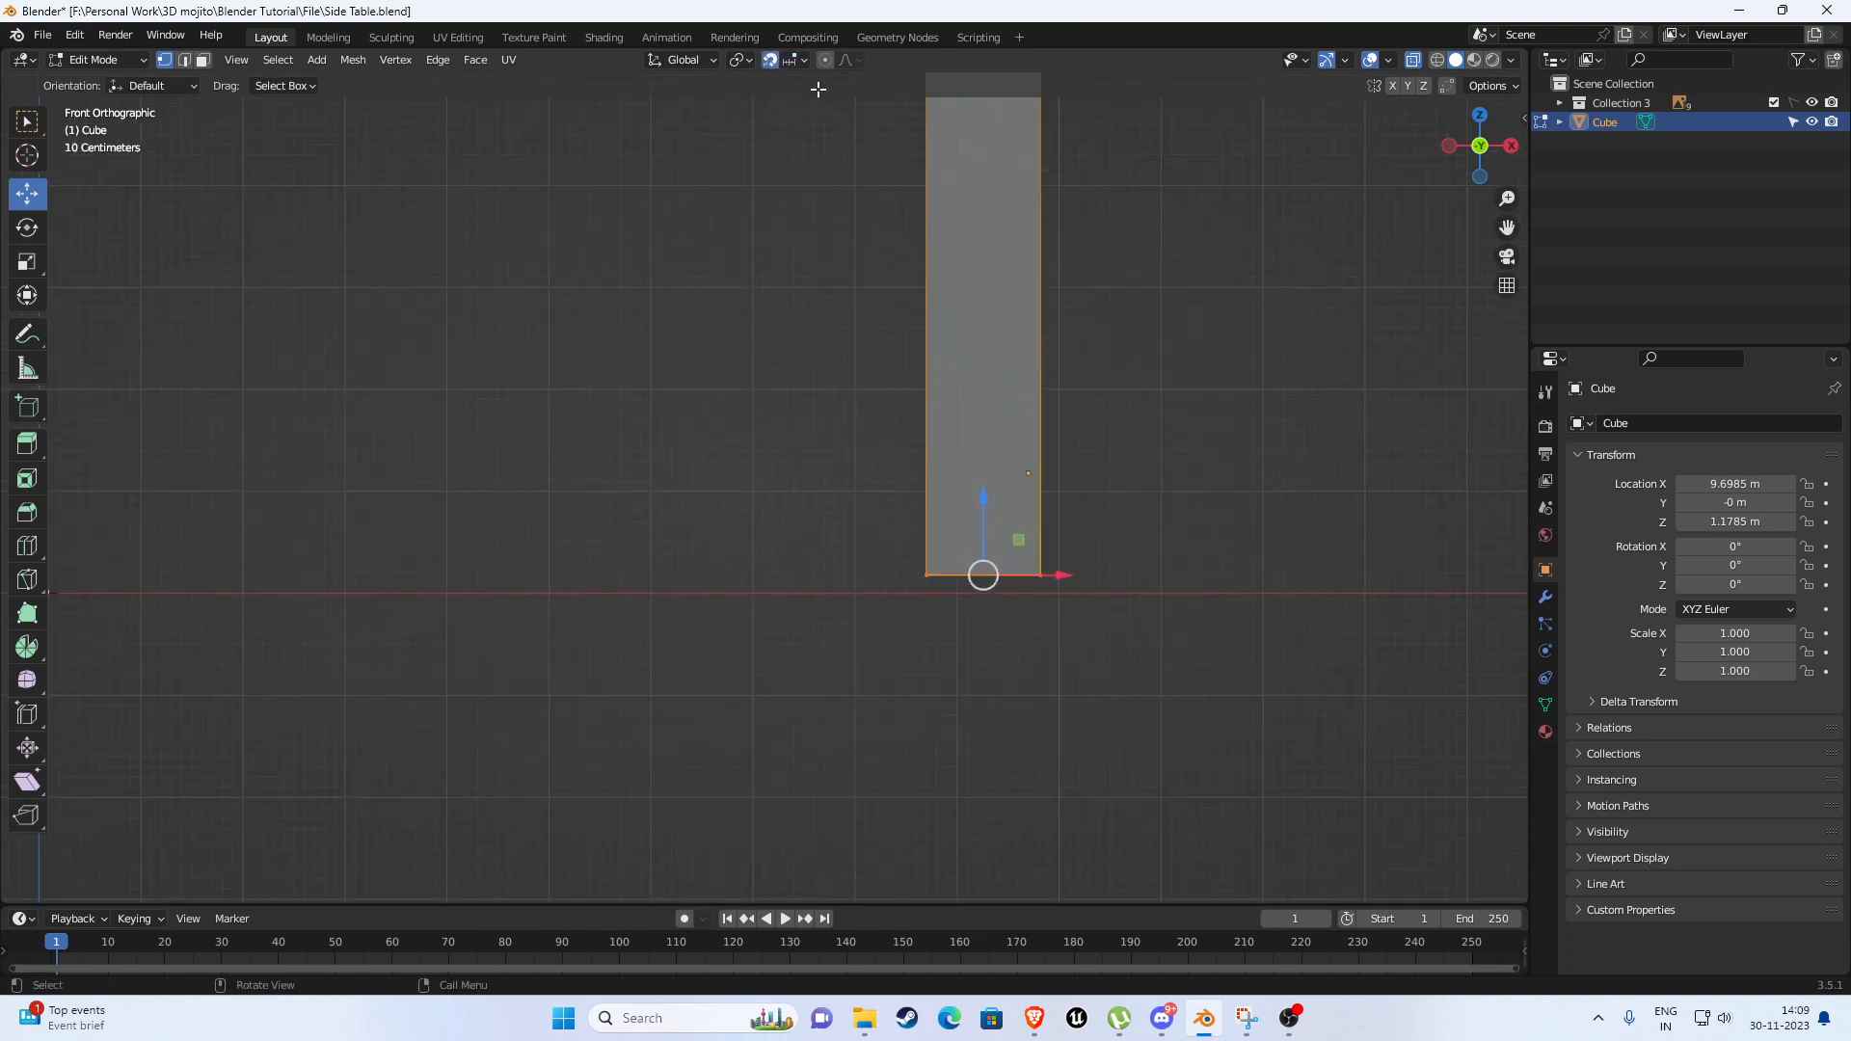
pyautogui.click(798, 61)
pyautogui.click(754, 283)
pyautogui.moveTo(986, 497); pyautogui.dragTo(989, 524)
pyautogui.scroll(-9, 946, 503)
pyautogui.press('Tab')
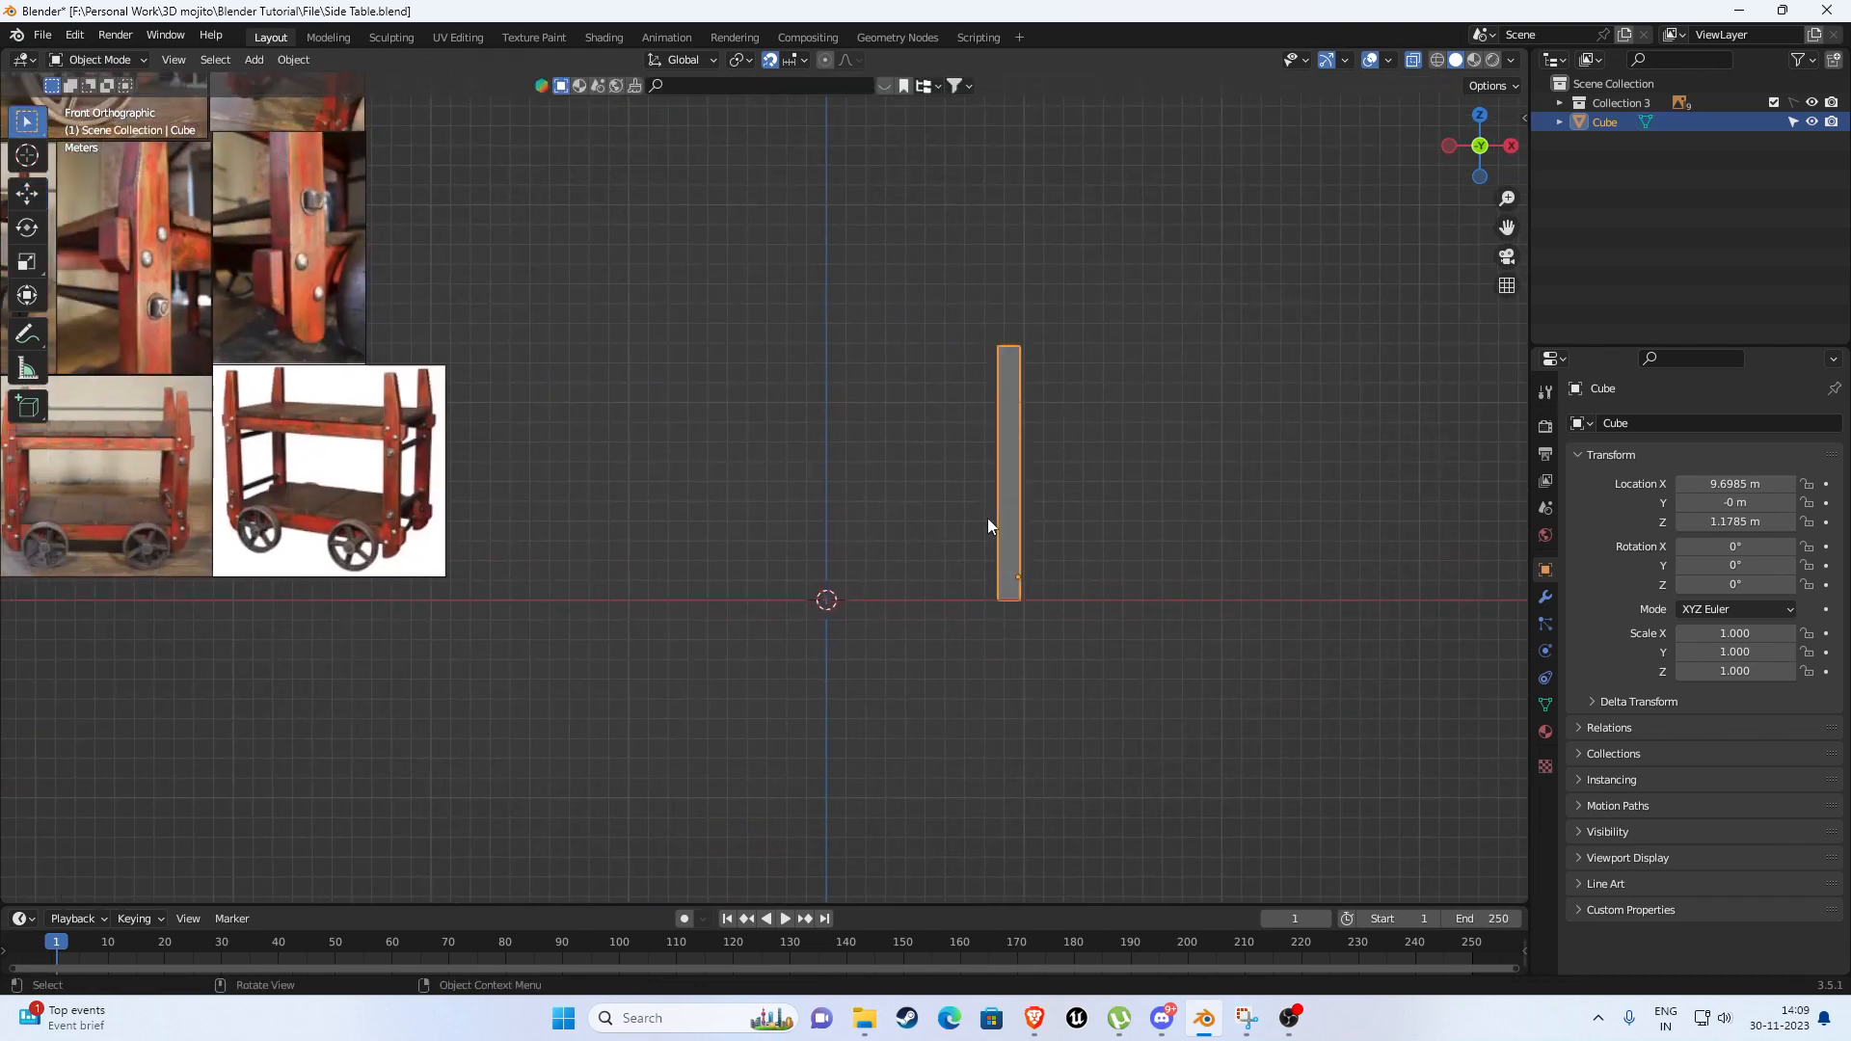
# From the top view, move the post's front vertices along Y onto the X axis to reduce its depth.
pyautogui.moveTo(987, 518); pyautogui.dragTo(953, 570, button='middle')
pyautogui.press('KP_7')
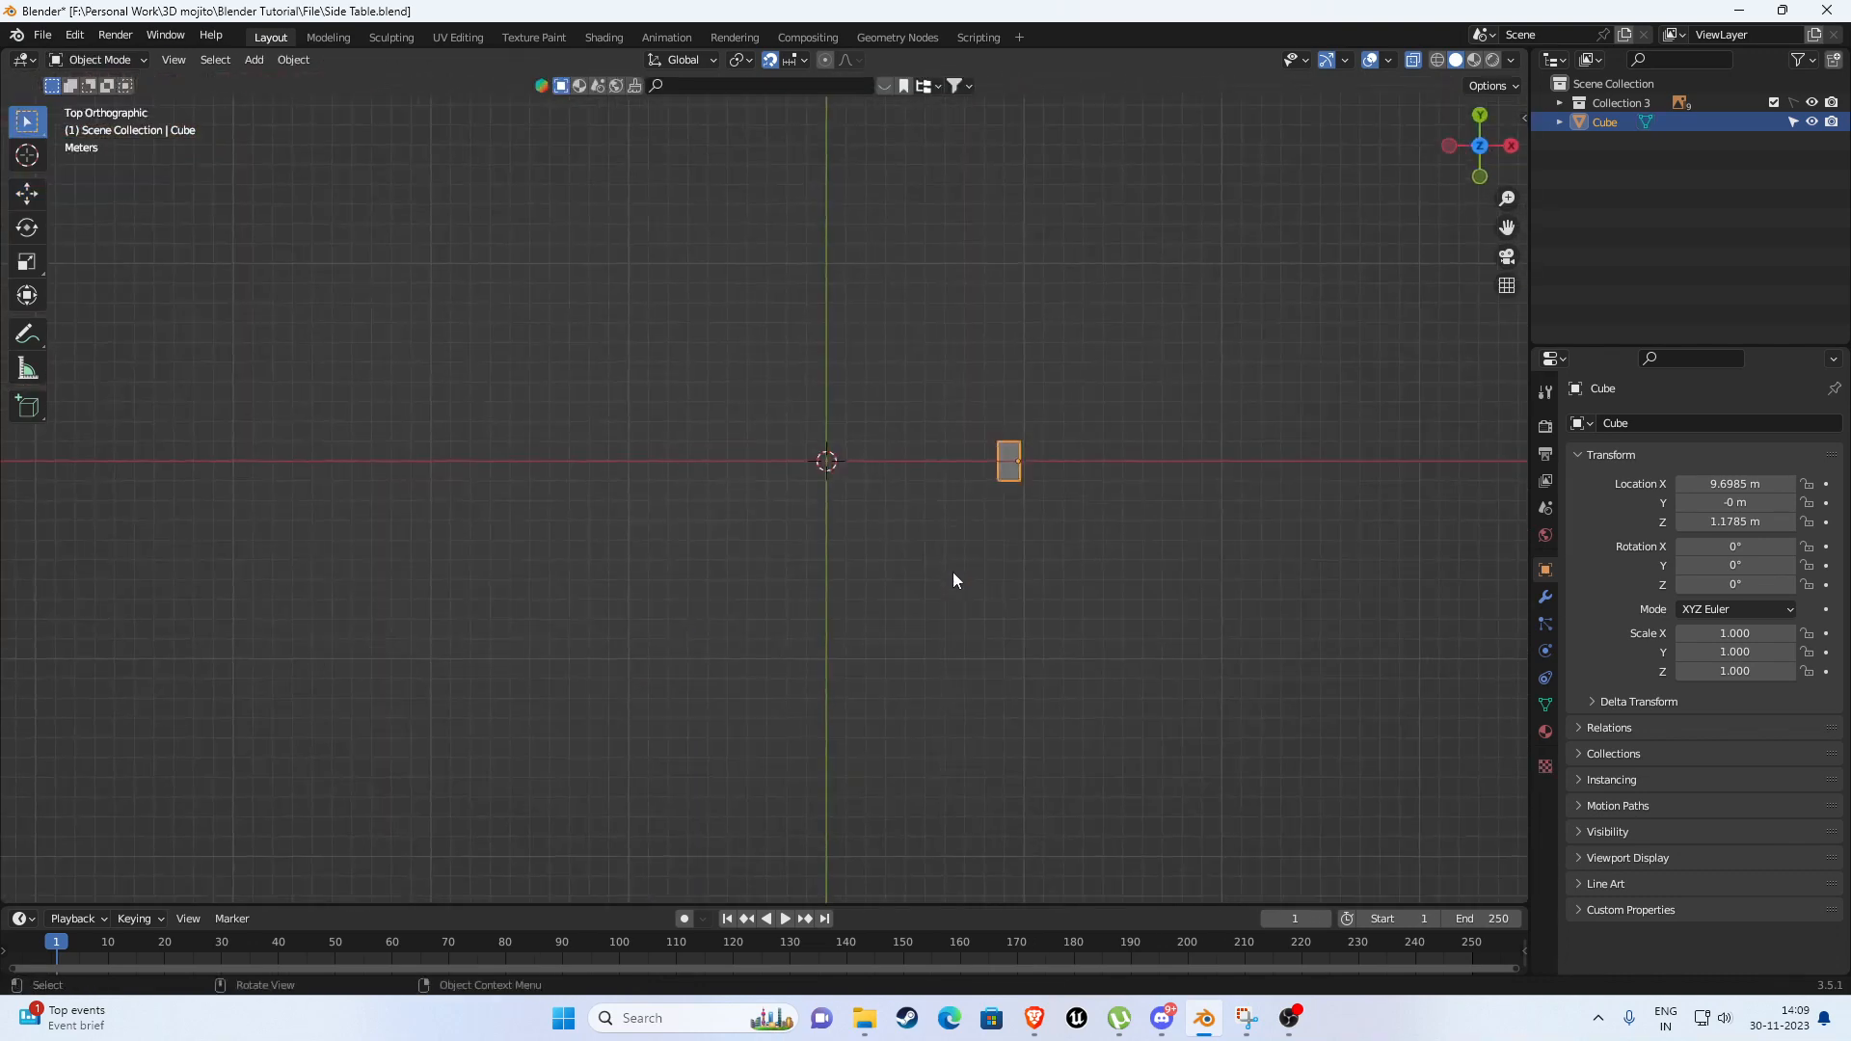
pyautogui.keyDown('shift'); pyautogui.moveTo(1045, 486); pyautogui.dragTo(638, 519, button='middle'); pyautogui.keyUp('shift')
pyautogui.press('Tab')
pyautogui.moveTo(655, 523); pyautogui.dragTo(887, 629)
pyautogui.scroll(3, 757, 550)
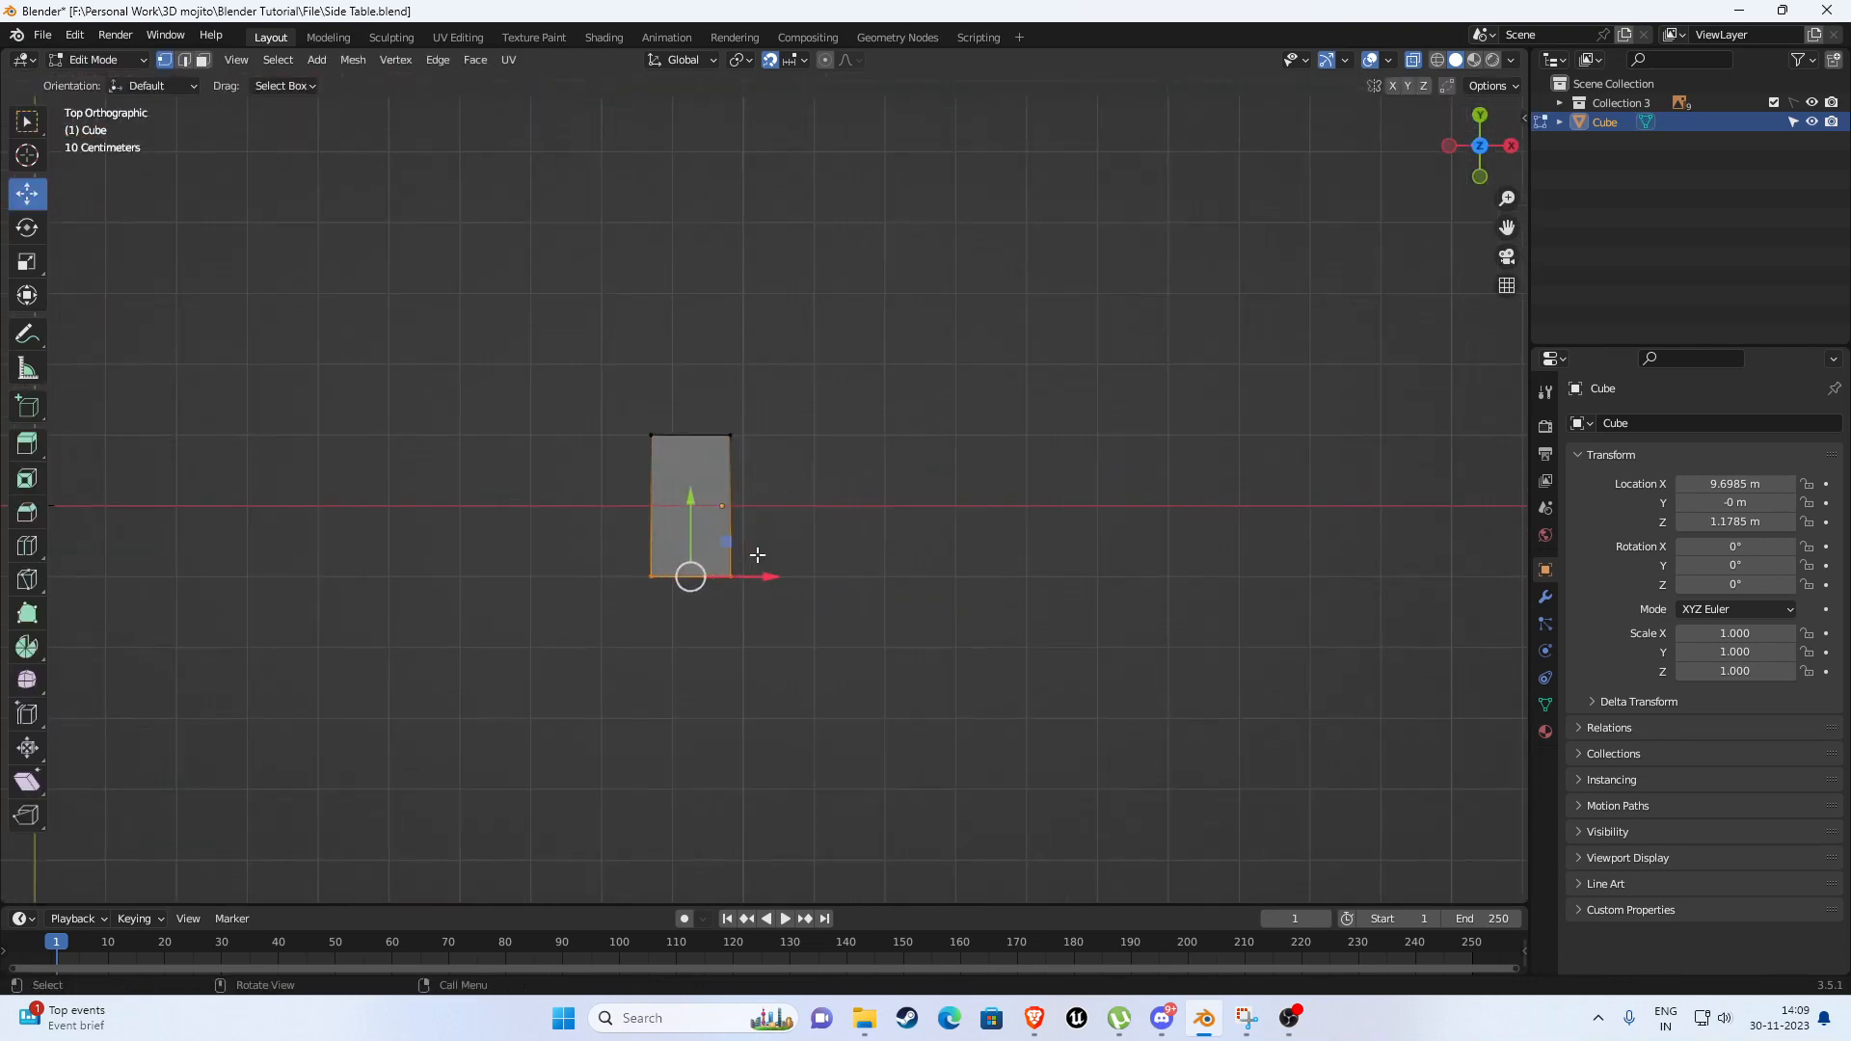
pyautogui.moveTo(690, 493); pyautogui.dragTo(691, 429)
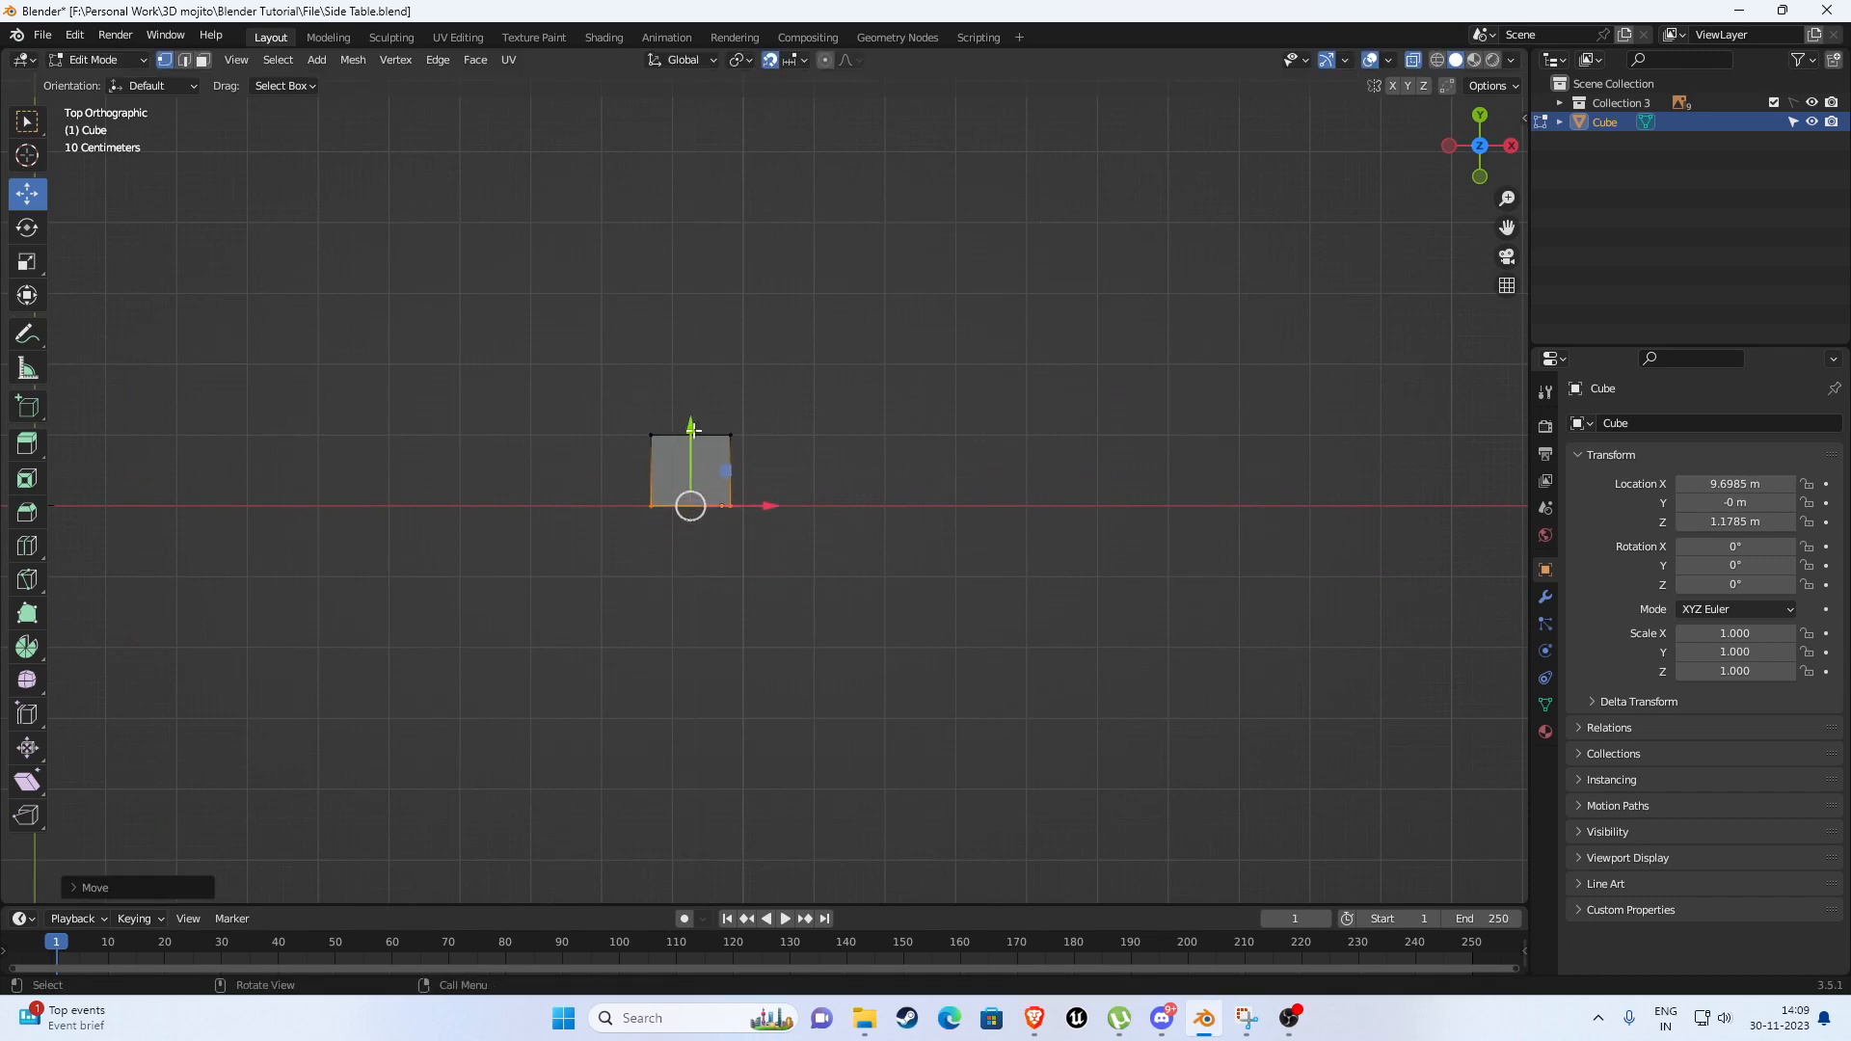
# Examine the angled cart reference in the front view for the proportions of the legs.
pyautogui.scroll(-10, 798, 535)
pyautogui.moveTo(785, 611); pyautogui.dragTo(772, 421, button='middle')
pyautogui.scroll(-2, 726, 491)
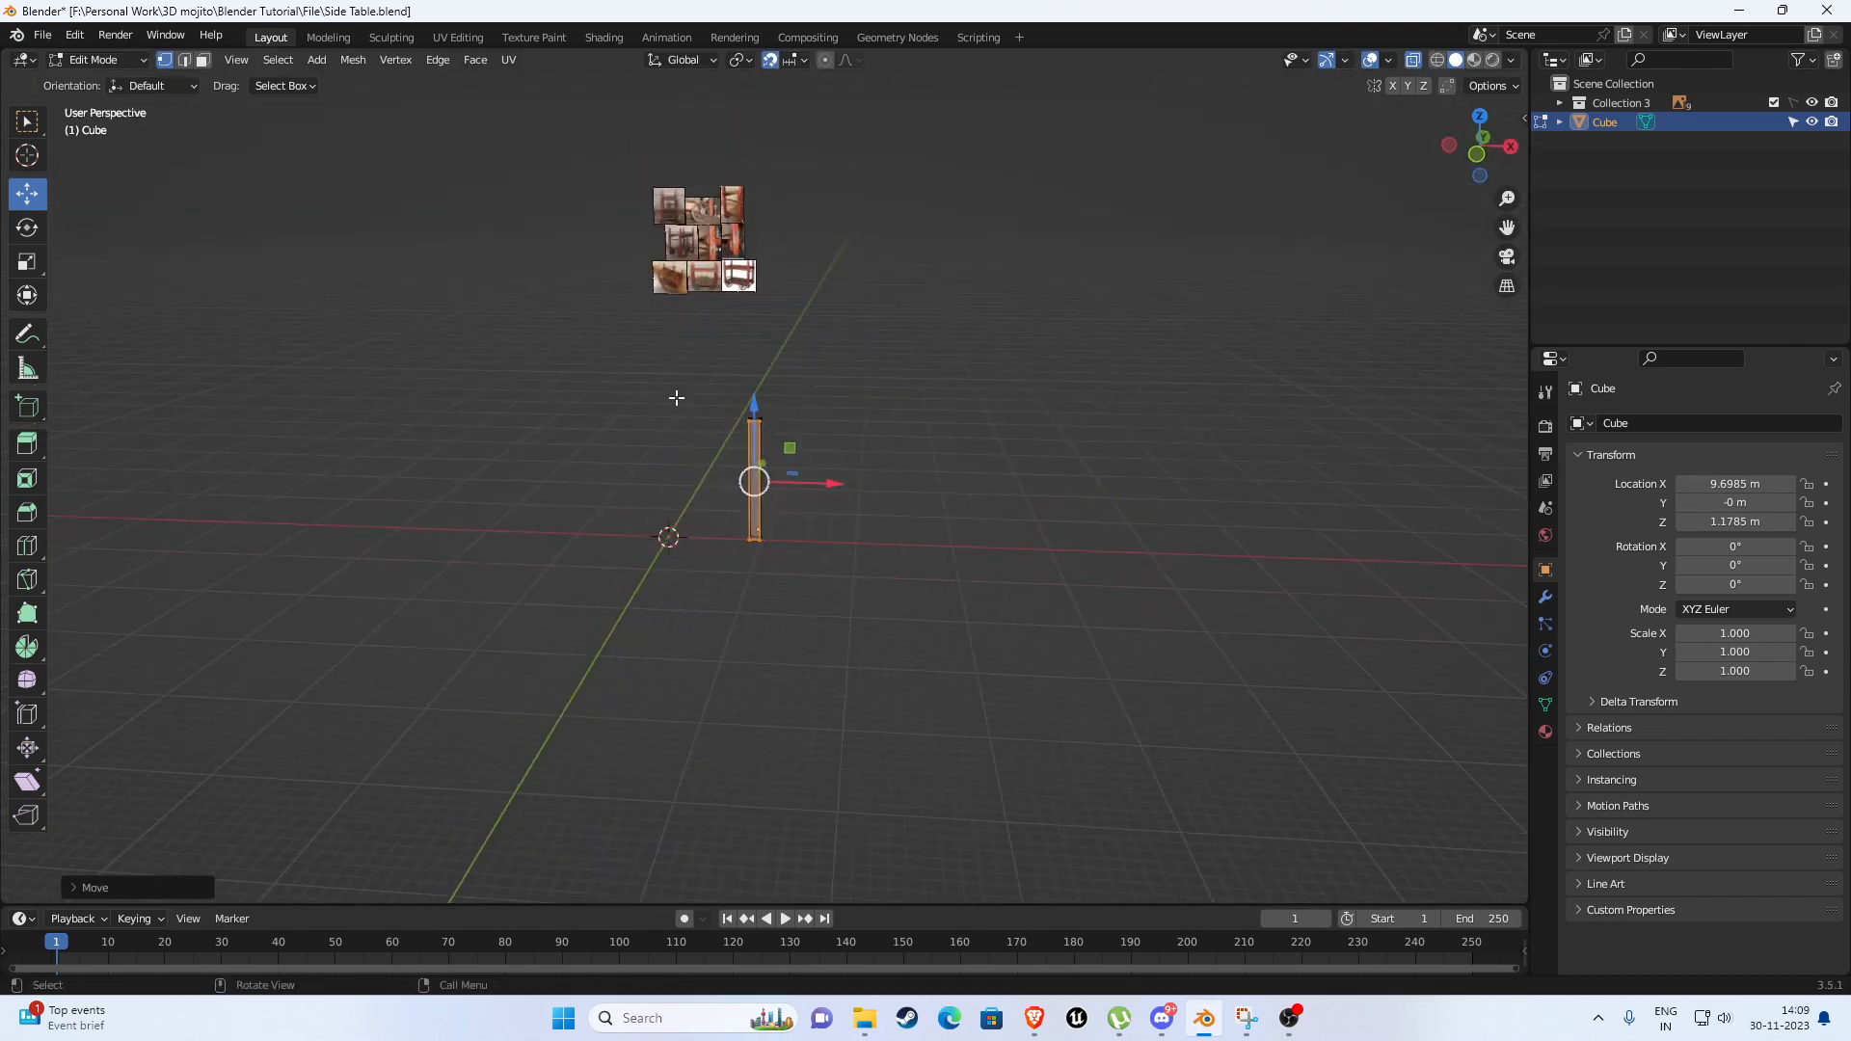
pyautogui.press('KP_1')
pyautogui.scroll(6, 961, 552)
pyautogui.keyDown('shift'); pyautogui.moveTo(359, 401); pyautogui.dragTo(786, 519, button='middle'); pyautogui.keyUp('shift')
pyautogui.scroll(4, 786, 519)
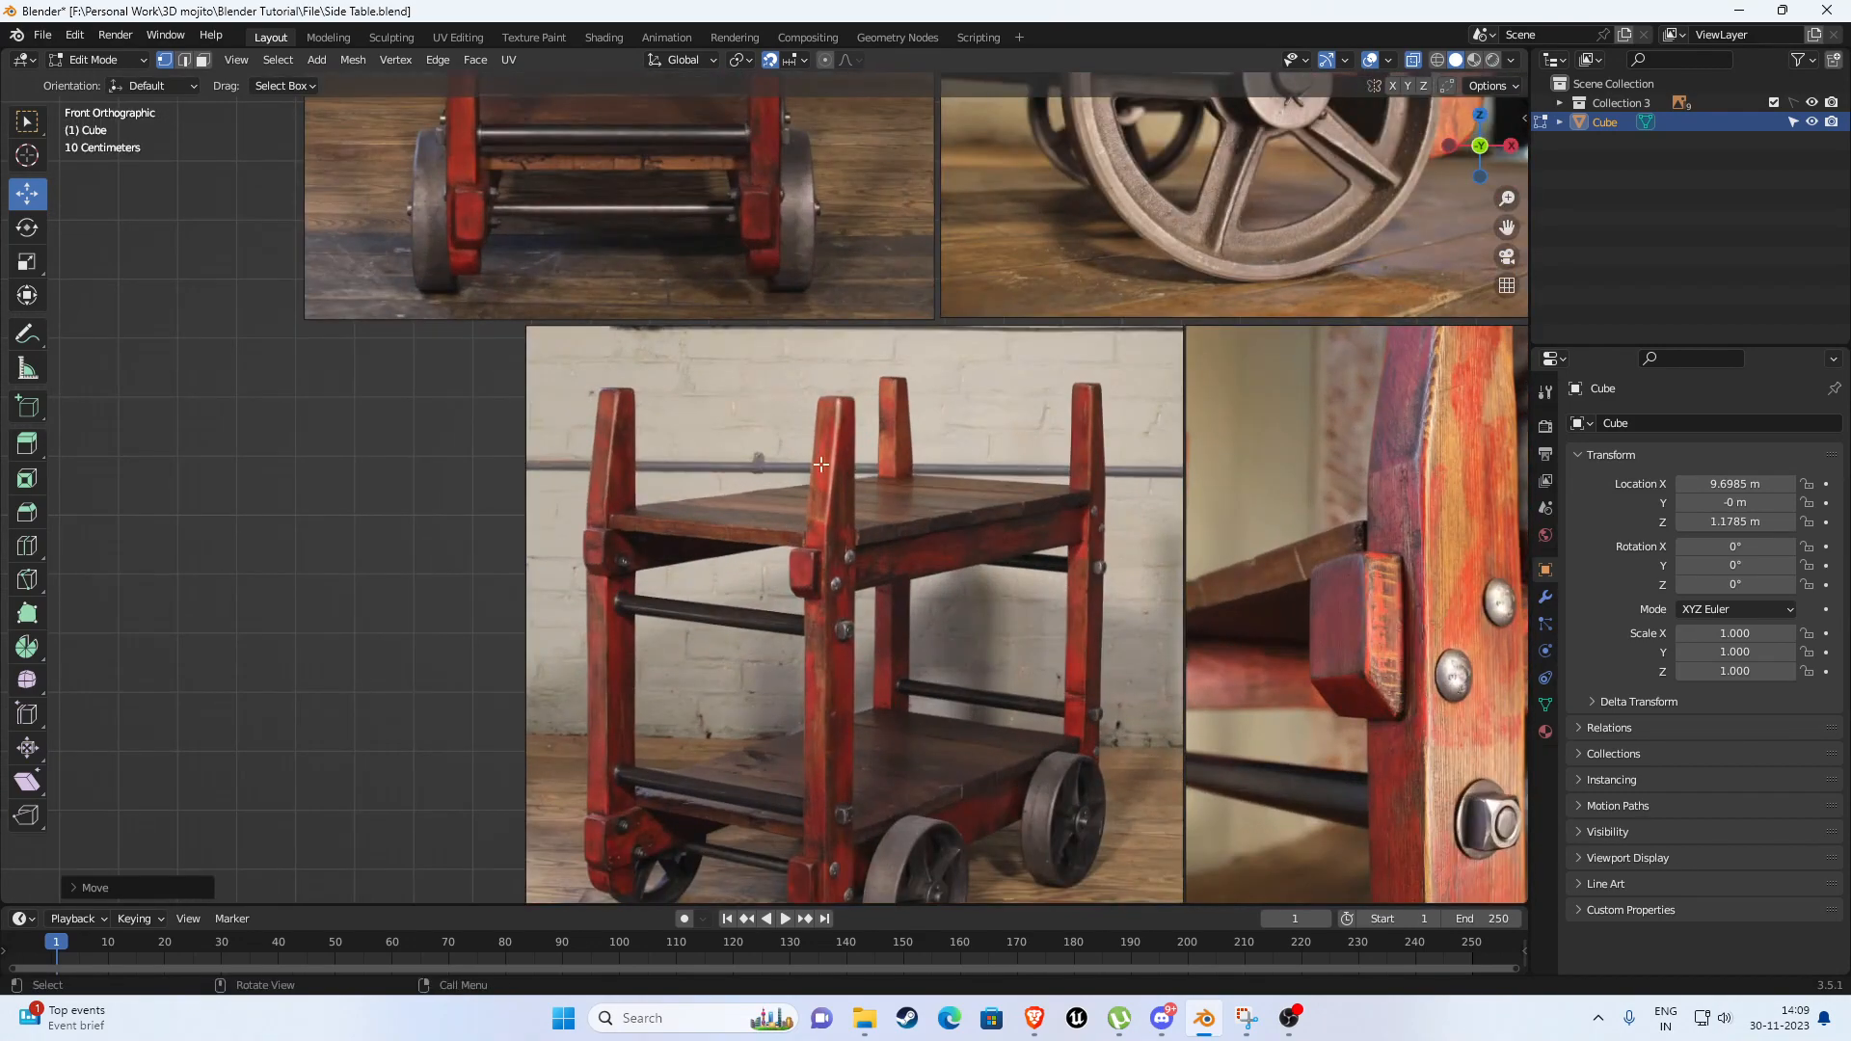
pyautogui.scroll(1, 835, 603)
pyautogui.keyDown('shift'); pyautogui.moveTo(848, 714); pyautogui.dragTo(804, 469, button='middle'); pyautogui.keyUp('shift')
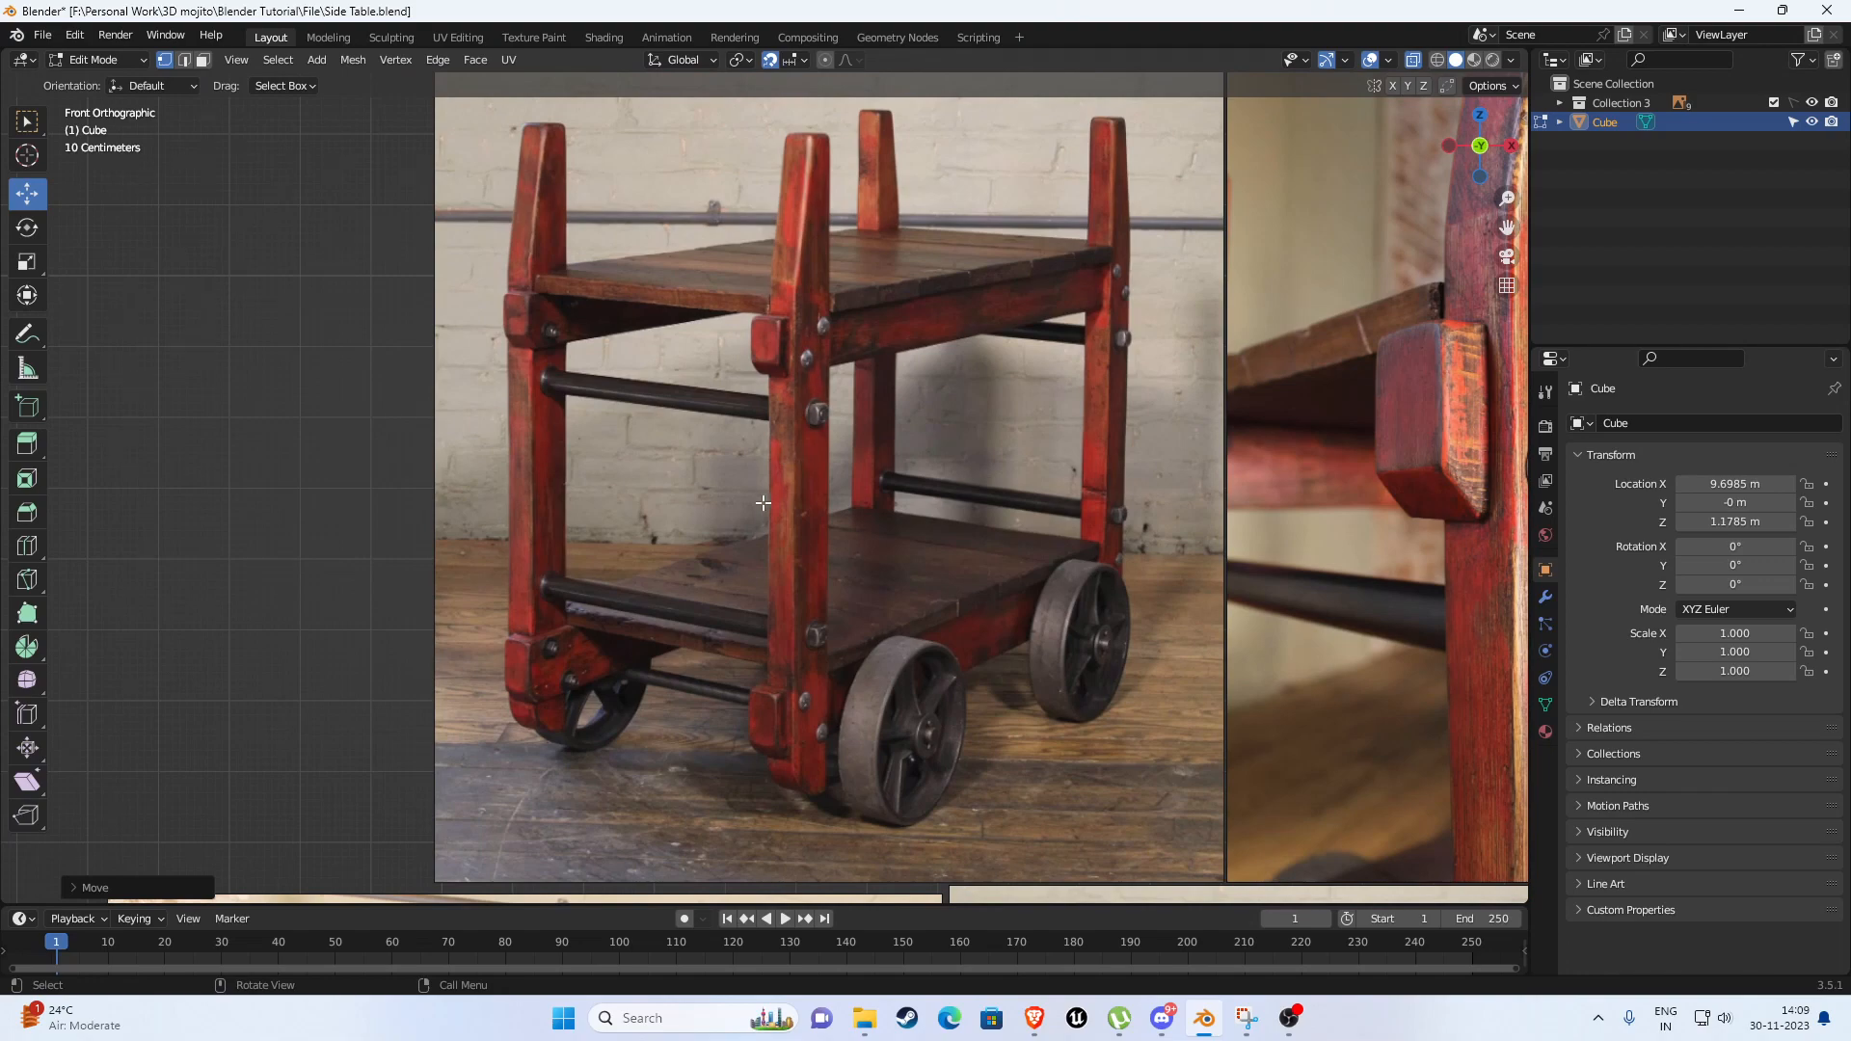
pyautogui.scroll(-10, 797, 472)
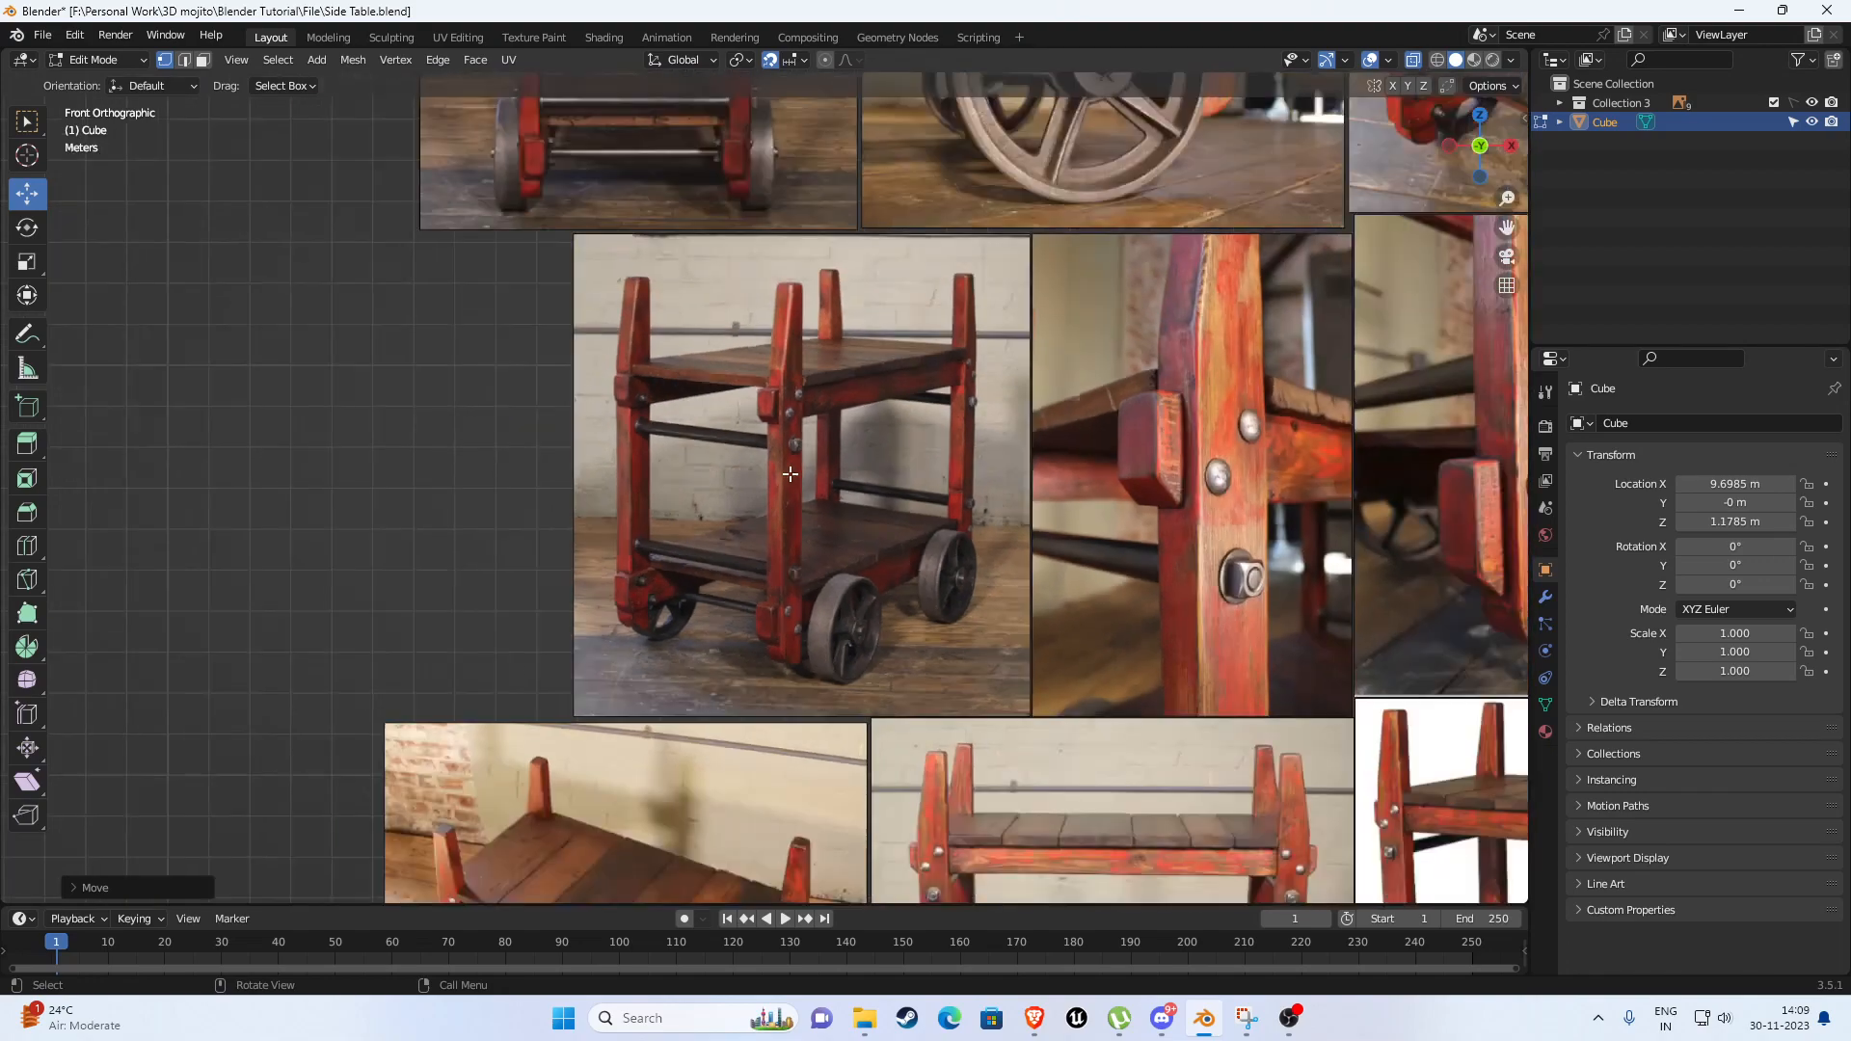
pyautogui.keyDown('shift'); pyautogui.moveTo(1103, 479); pyautogui.dragTo(698, 471, button='middle'); pyautogui.keyUp('shift')
# Inspect the post's cross-section from above and its height in the front view beside the references.
pyautogui.press('Tab')
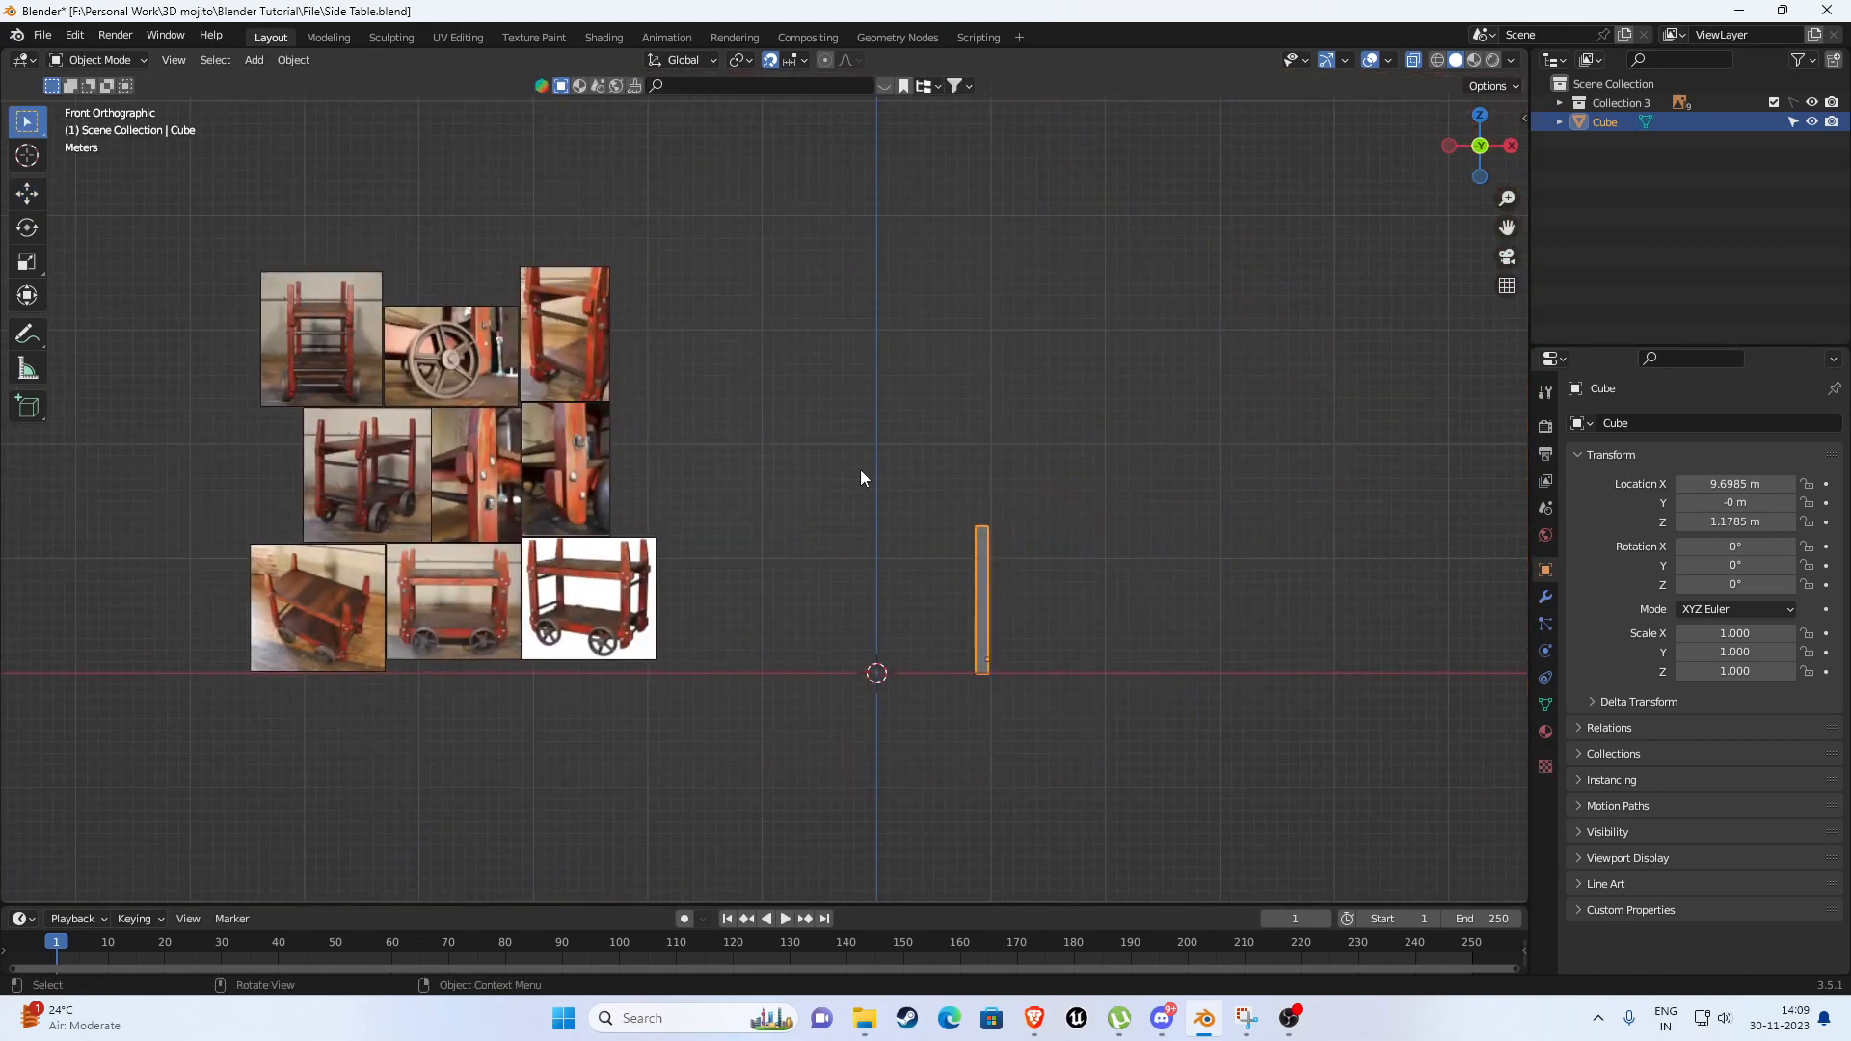
pyautogui.press('KP_7')
pyautogui.scroll(4, 1057, 453)
pyautogui.keyDown('shift'); pyautogui.moveTo(1111, 465); pyautogui.dragTo(702, 501, button='middle'); pyautogui.keyUp('shift')
pyautogui.scroll(2, 702, 502)
pyautogui.moveTo(882, 504)
pyautogui.keyDown('shift'); pyautogui.mouseDown(button='middle')
pyautogui.moveTo(698, 505)
pyautogui.moveTo(859, 504)
pyautogui.moveTo(899, 524)
pyautogui.mouseUp(button='middle'); pyautogui.keyUp('shift')
pyautogui.press('Tab')
pyautogui.press('Tab')
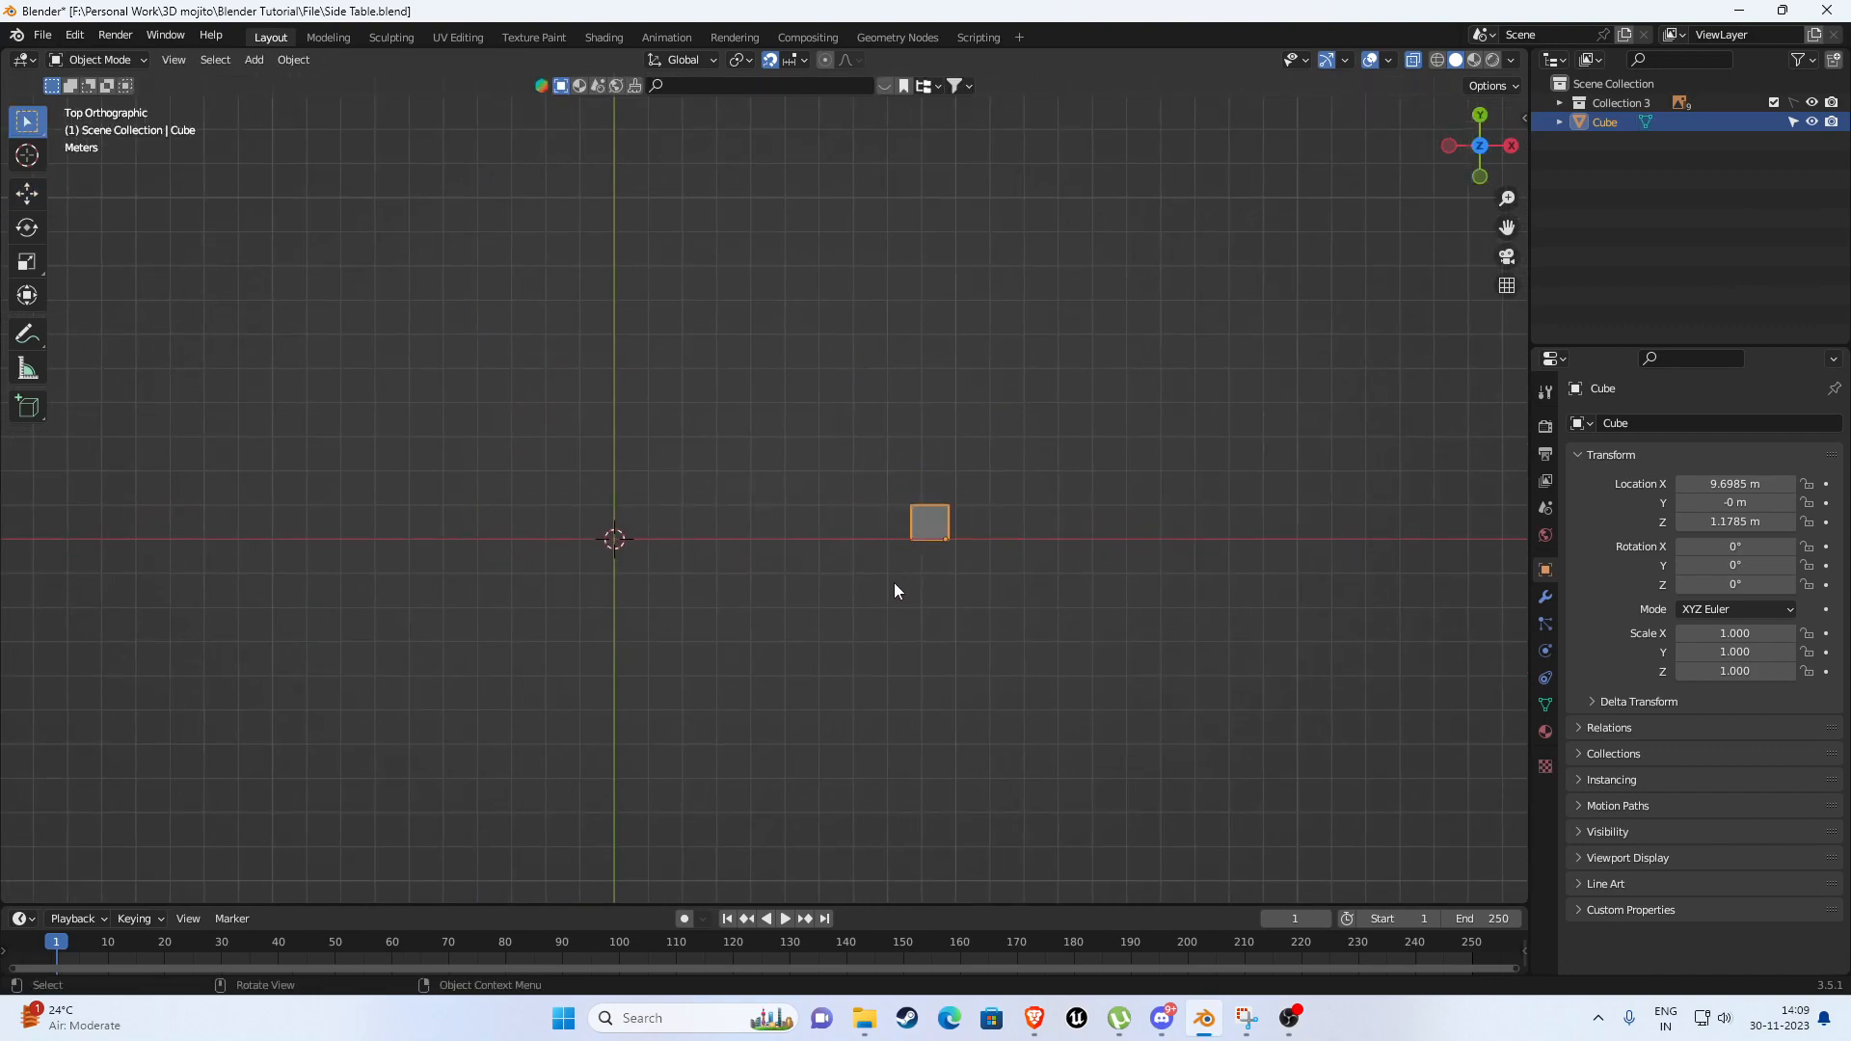
pyautogui.press('KP_1')
pyautogui.scroll(-5, 903, 692)
pyautogui.keyDown('shift'); pyautogui.moveTo(771, 659); pyautogui.dragTo(953, 560, button='middle'); pyautogui.keyUp('shift')
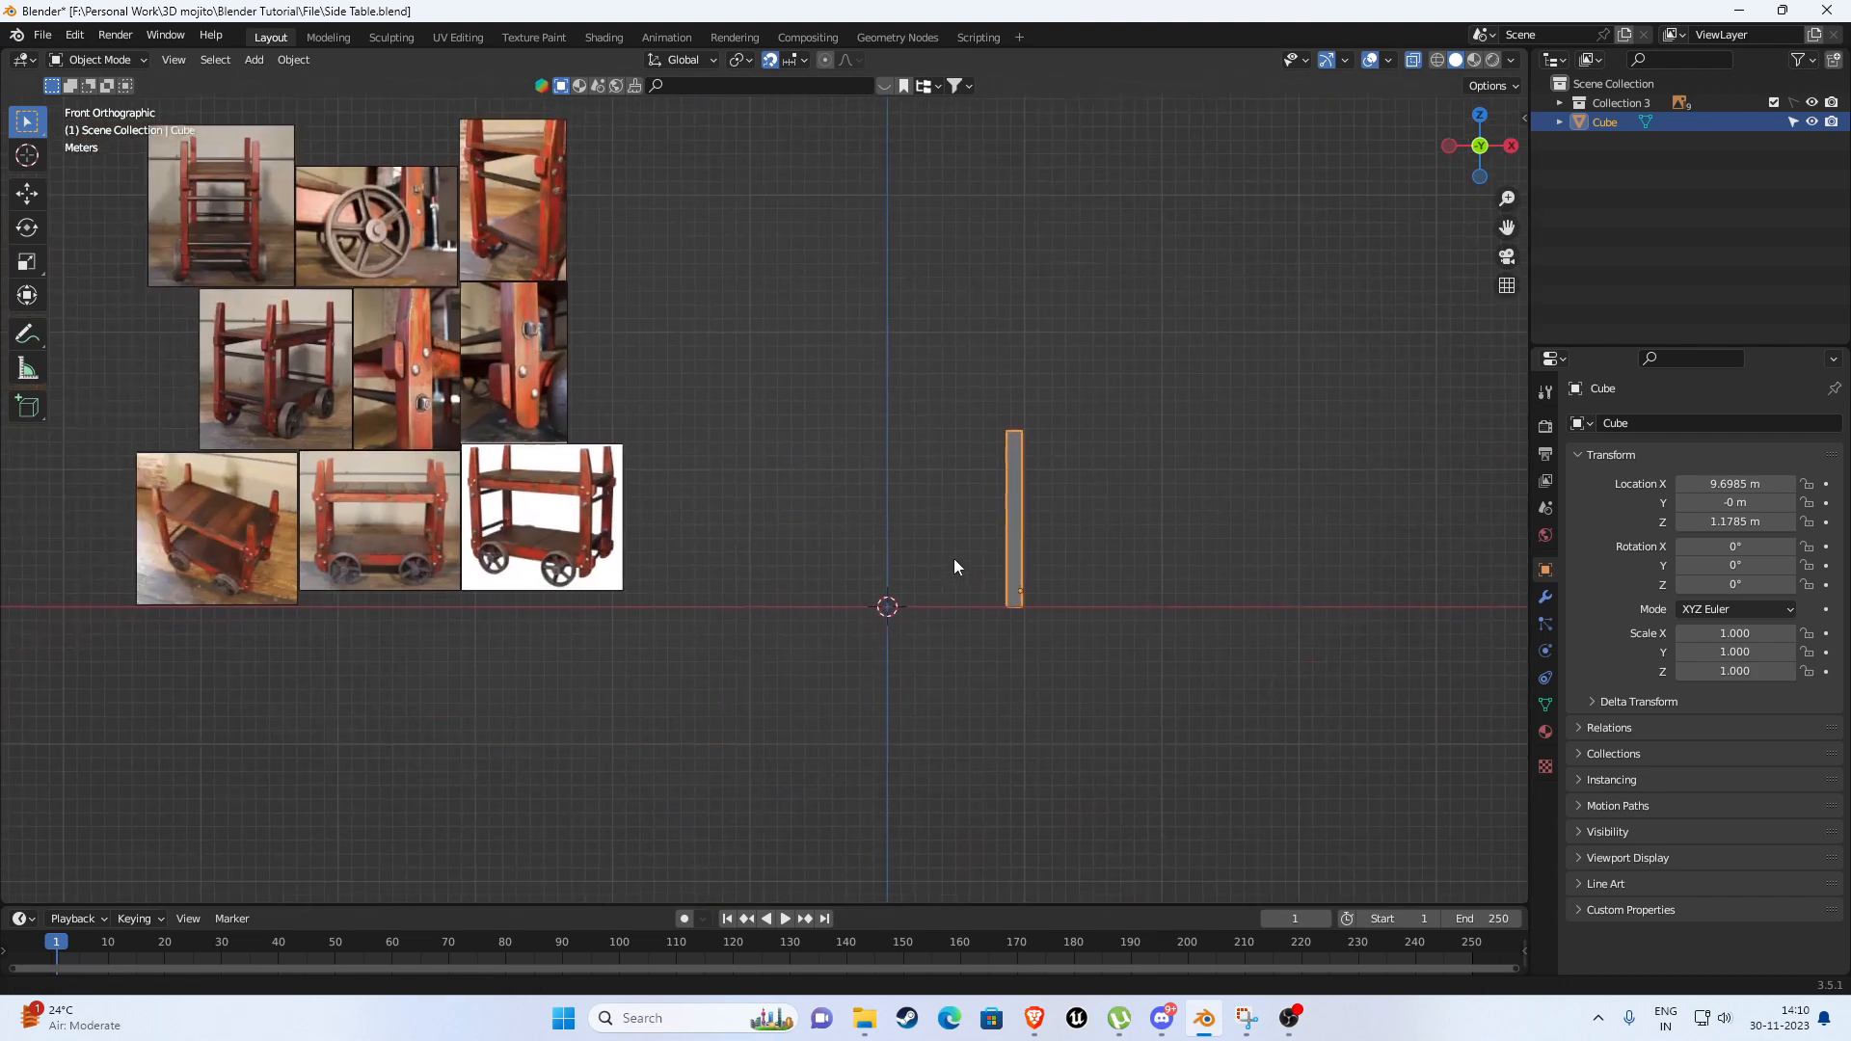
# Turn snapping off and widen the post slightly by moving its right-side vertices outward along X.
pyautogui.press('Tab')
pyautogui.scroll(2, 1047, 541)
pyautogui.moveTo(1168, 350); pyautogui.dragTo(1099, 685)
pyautogui.moveTo(1199, 528); pyautogui.dragTo(1205, 525)
pyautogui.hotkey('ctrl', 'z')
pyautogui.hotkey('shift', 'Tab')
pyautogui.keyDown('shift'); pyautogui.moveTo(754, 572); pyautogui.dragTo(815, 560, button='middle'); pyautogui.keyUp('shift')
pyautogui.scroll(2, 474, 501)
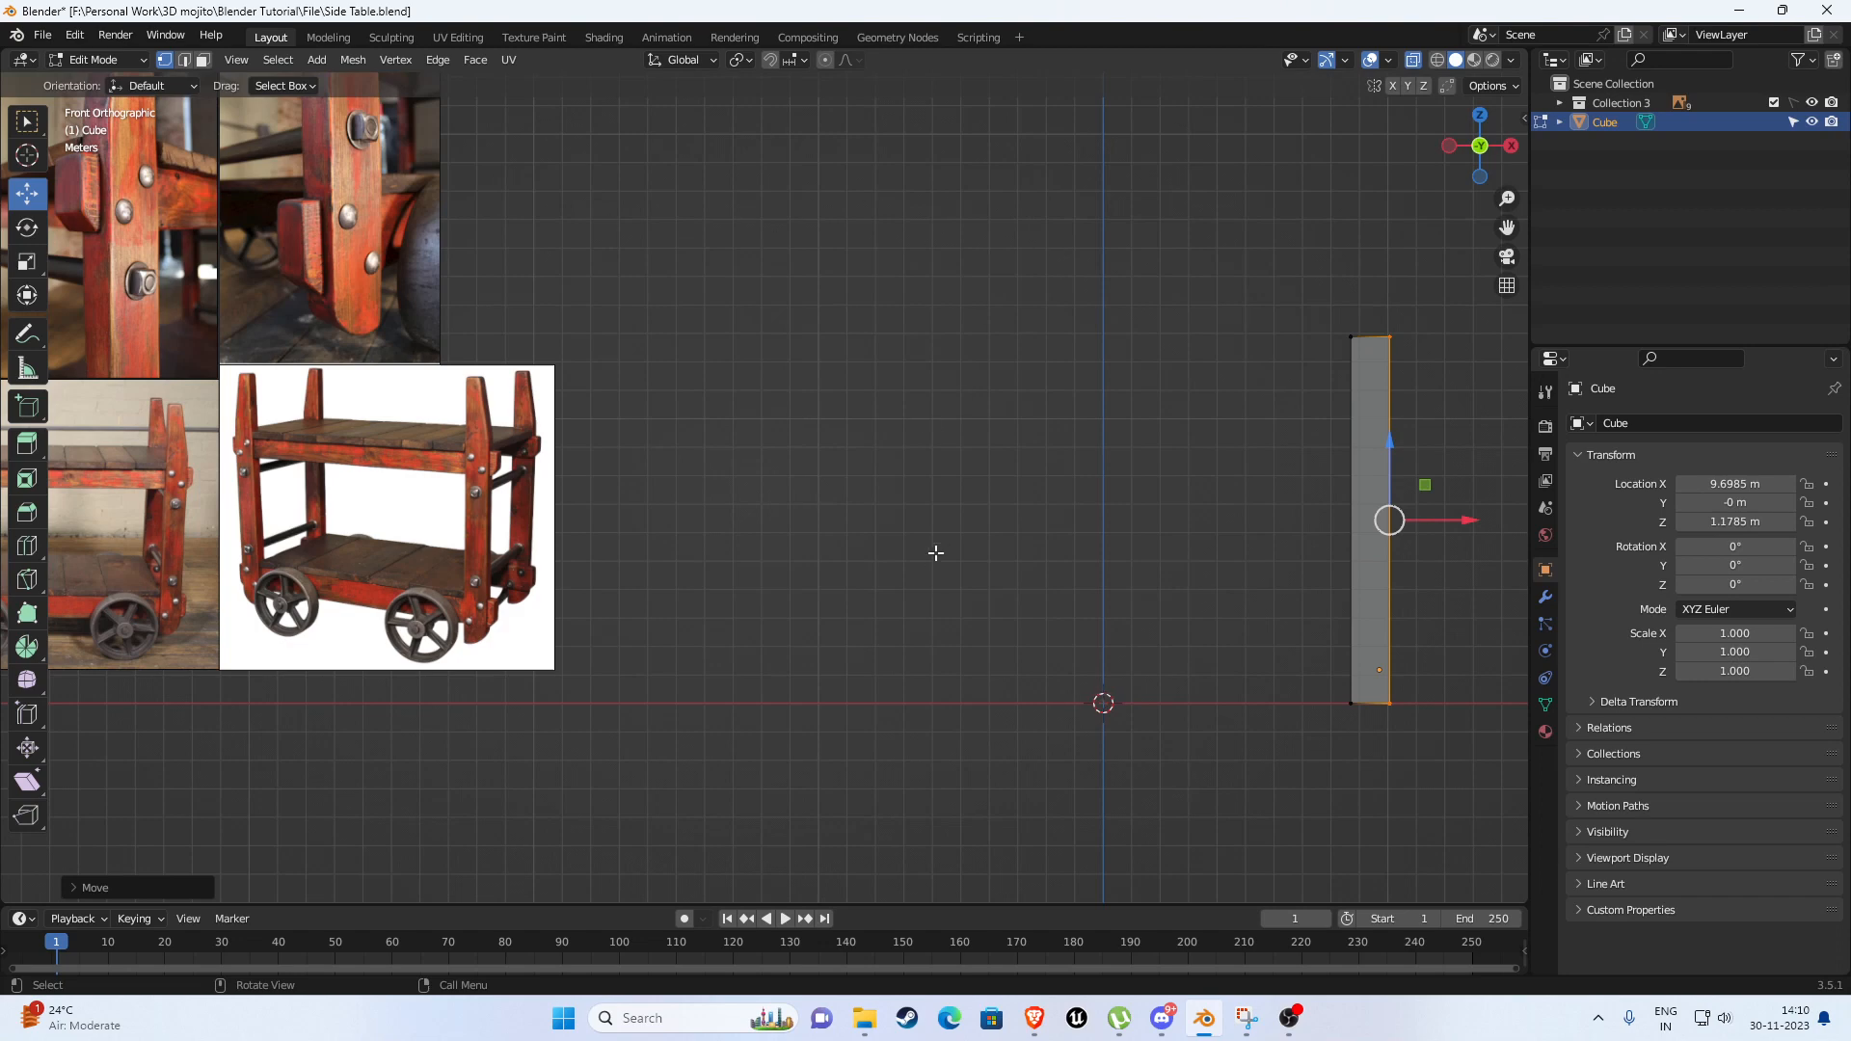
pyautogui.keyDown('shift'); pyautogui.moveTo(1003, 475); pyautogui.dragTo(925, 476, button='middle'); pyautogui.keyUp('shift')
pyautogui.moveTo(1122, 444)
pyautogui.keyDown('shift'); pyautogui.mouseDown(button='middle')
pyautogui.moveTo(960, 468)
pyautogui.moveTo(984, 470)
pyautogui.mouseUp(button='middle'); pyautogui.keyUp('shift')
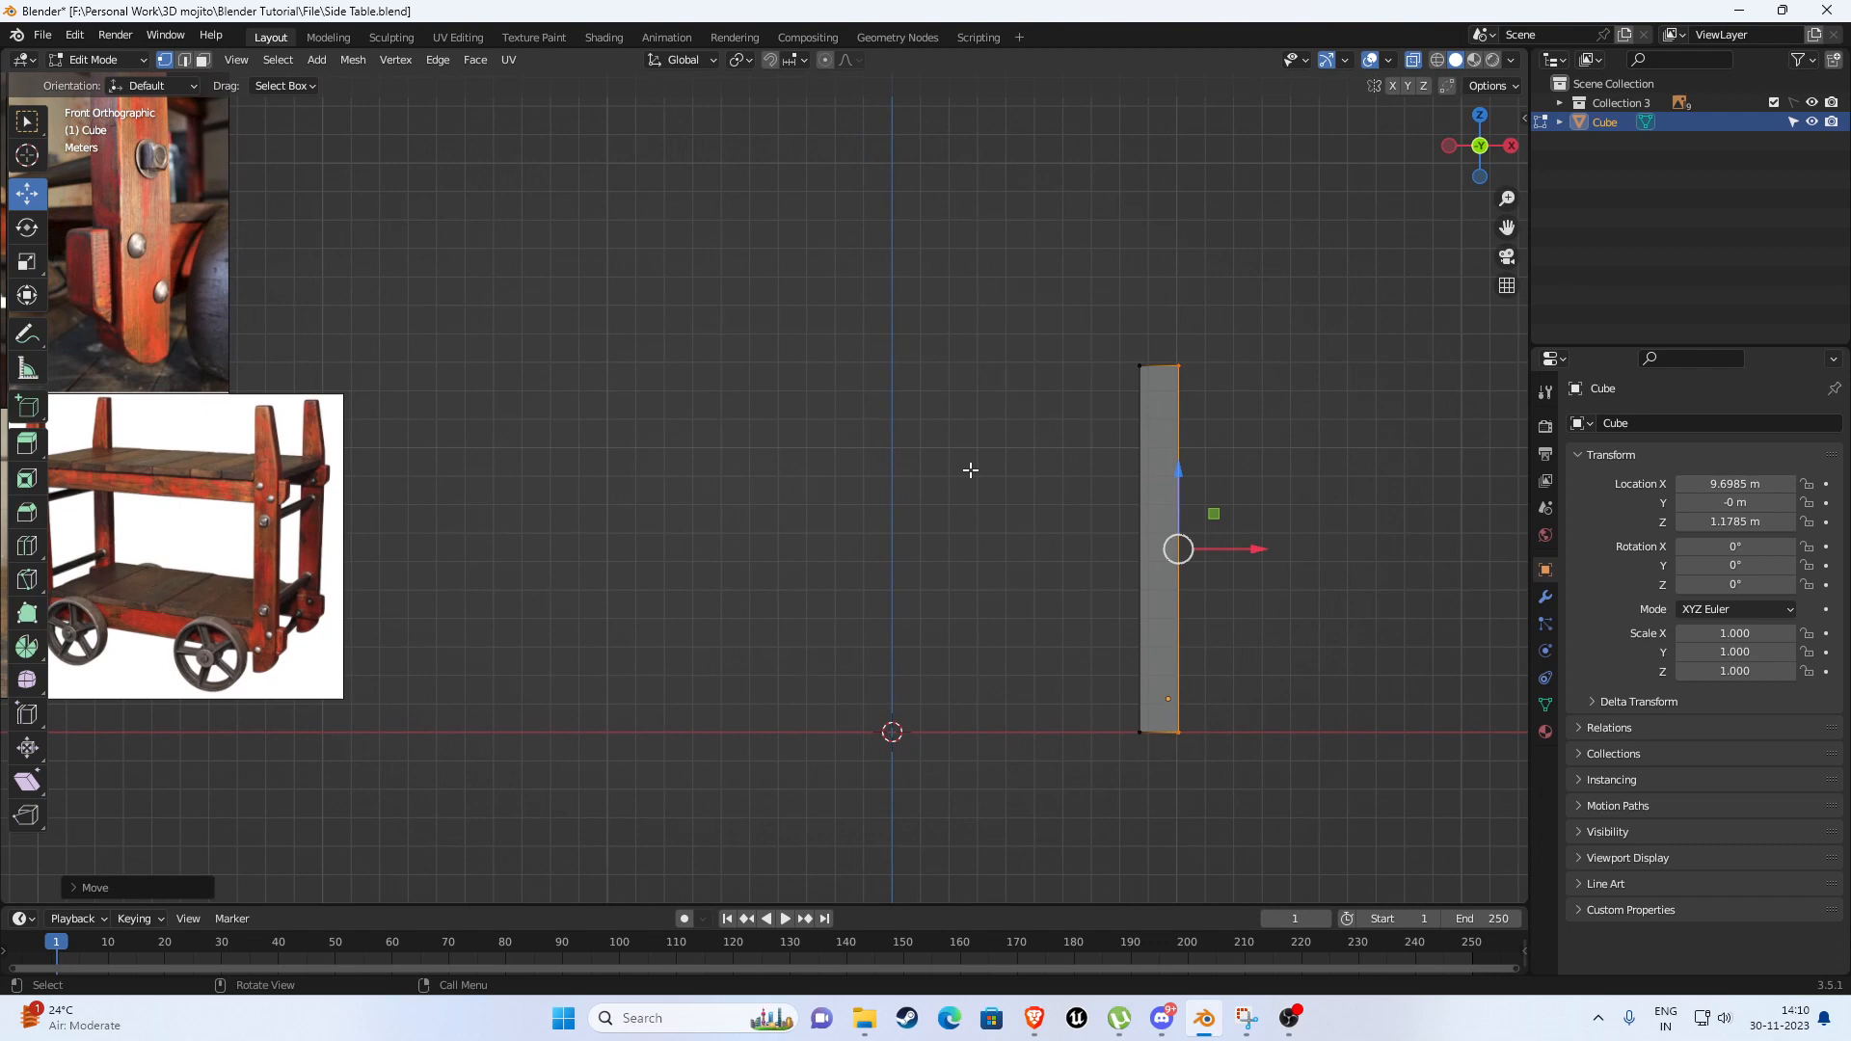
# From the top view in Object Mode, activate the Move tool and limit transforms to affect only Origins.
pyautogui.press('KP_7')
pyautogui.press('Tab')
pyautogui.press('Tab')
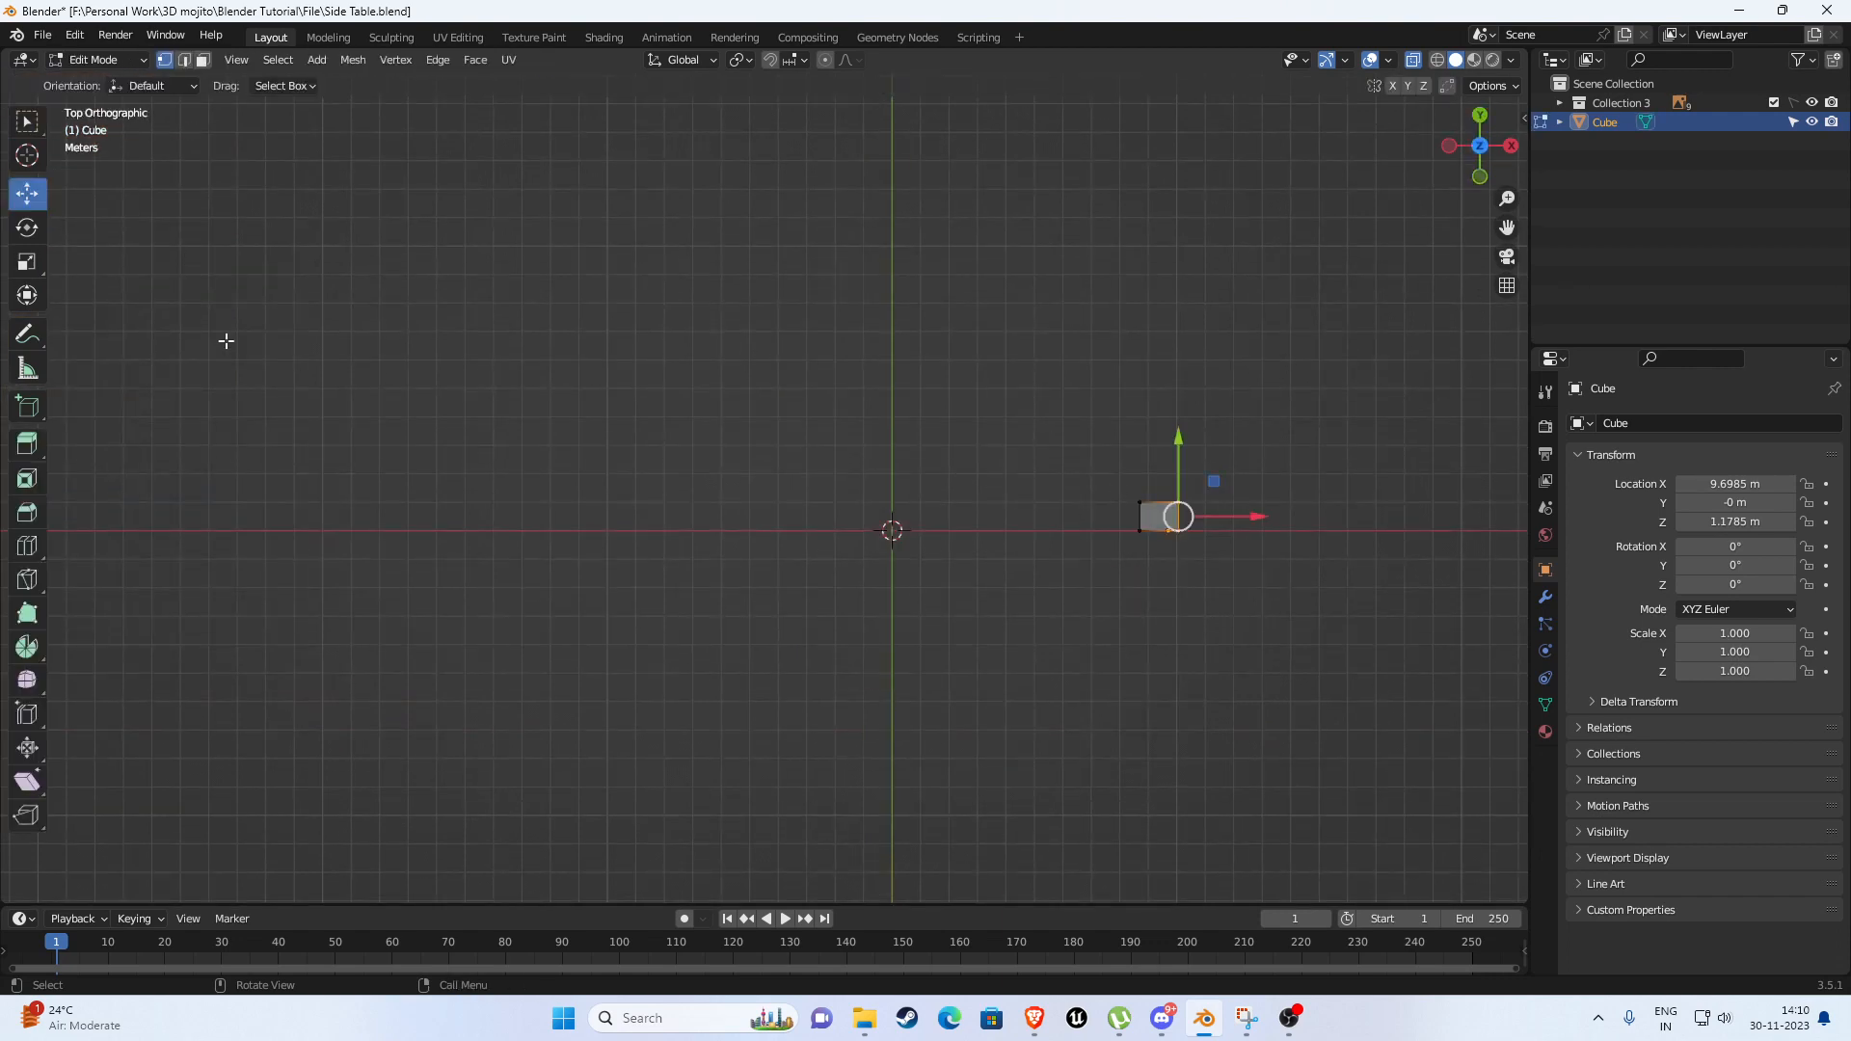
pyautogui.click(598, 240)
pyautogui.press('Tab')
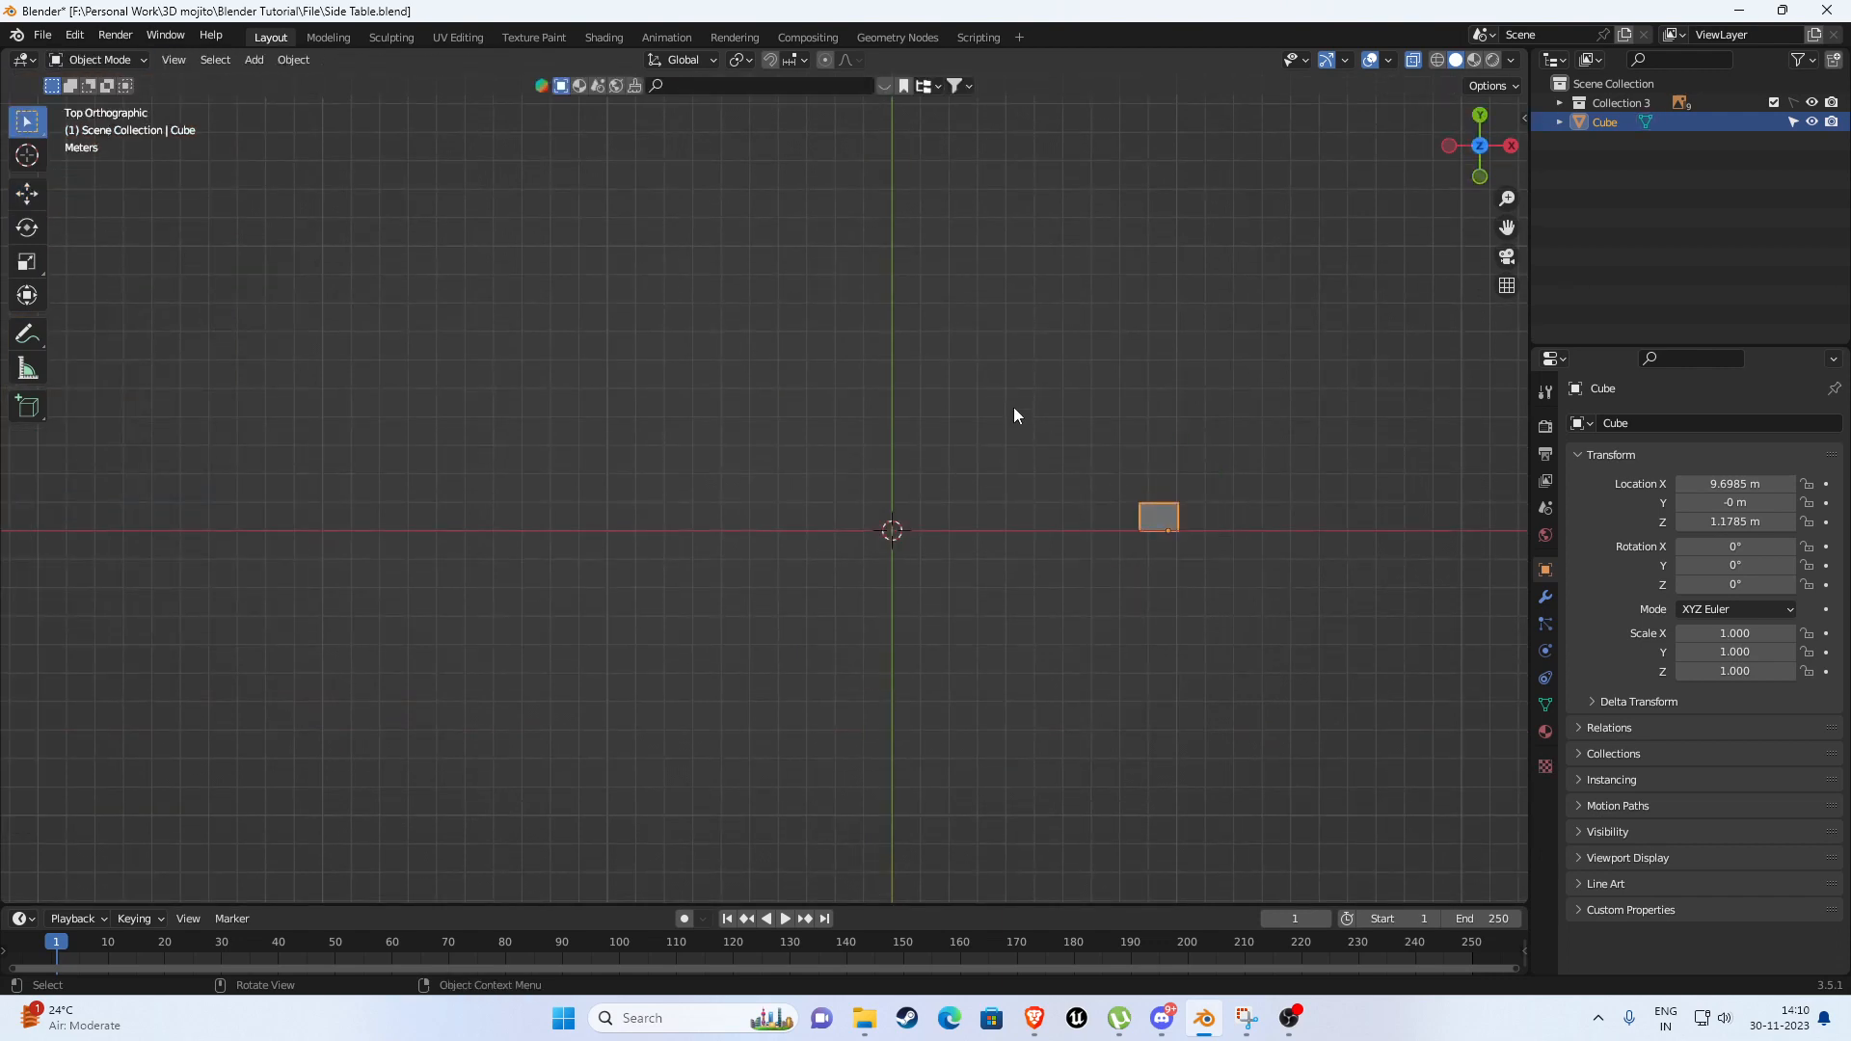
pyautogui.click(28, 195)
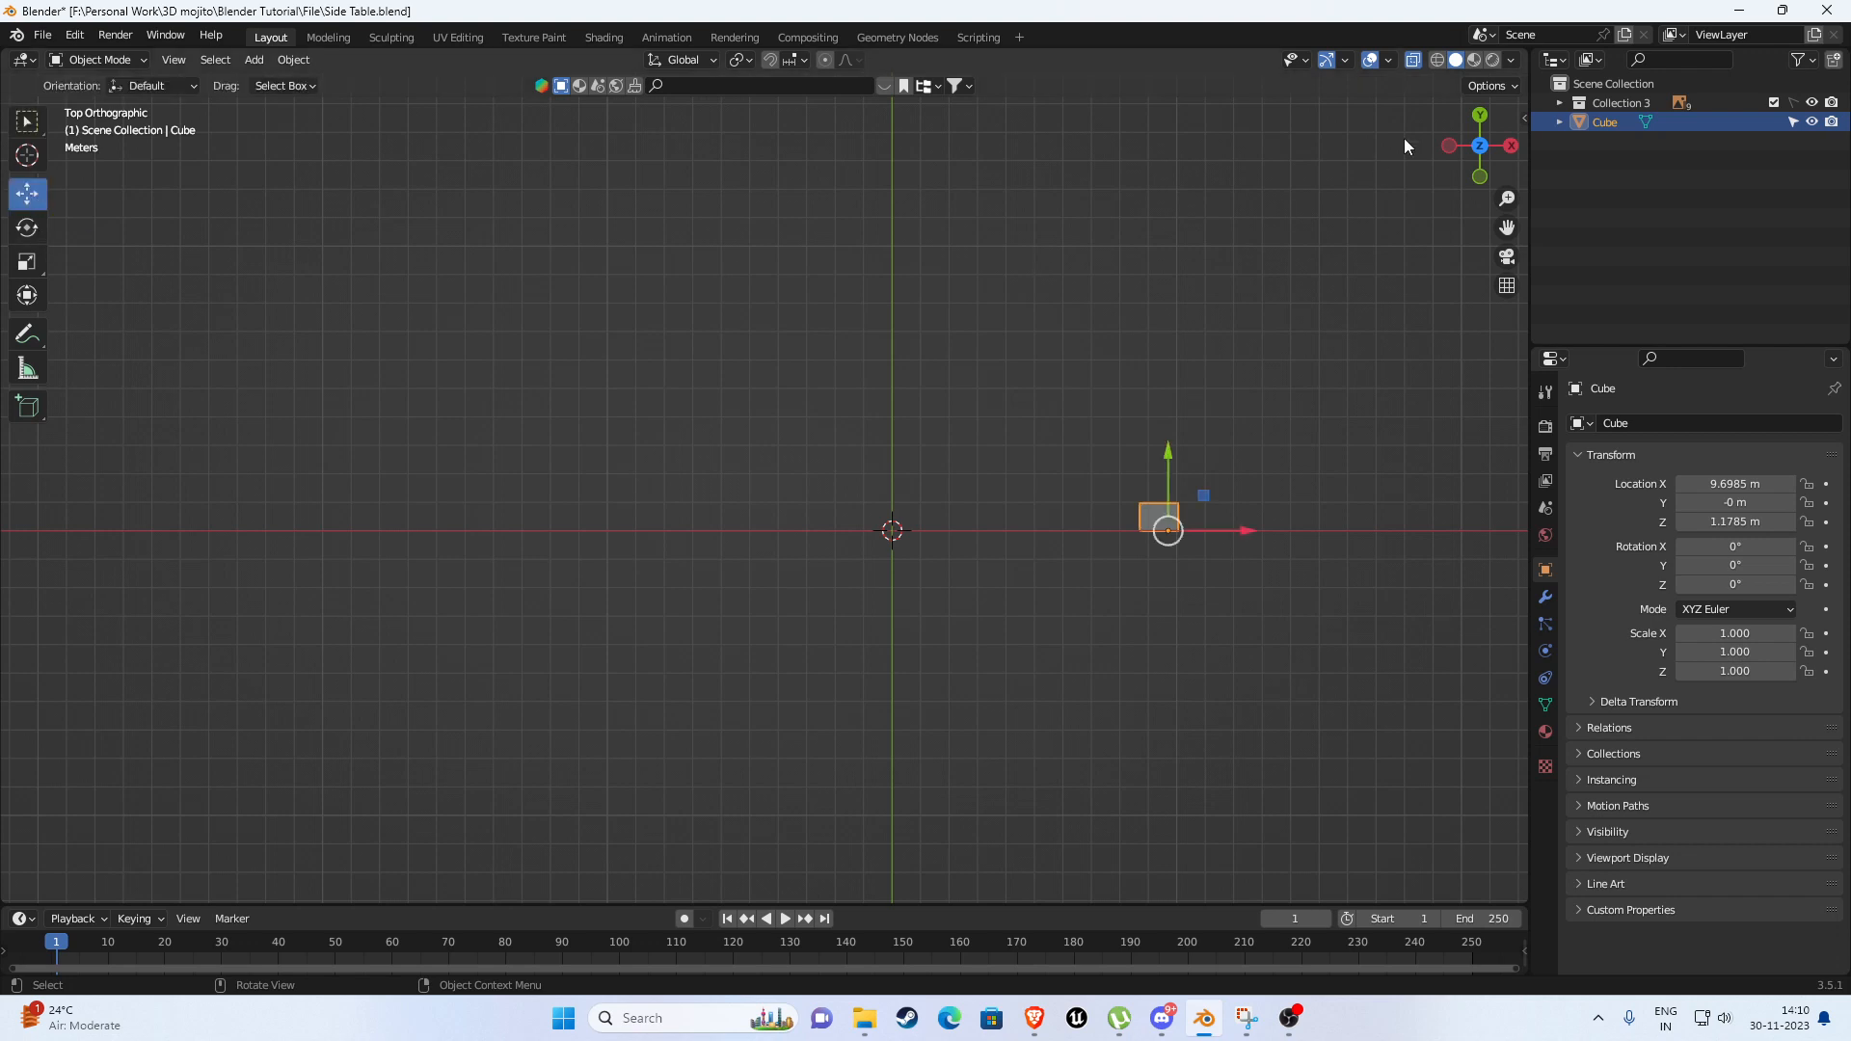
pyautogui.click(1523, 117)
pyautogui.click(1520, 203)
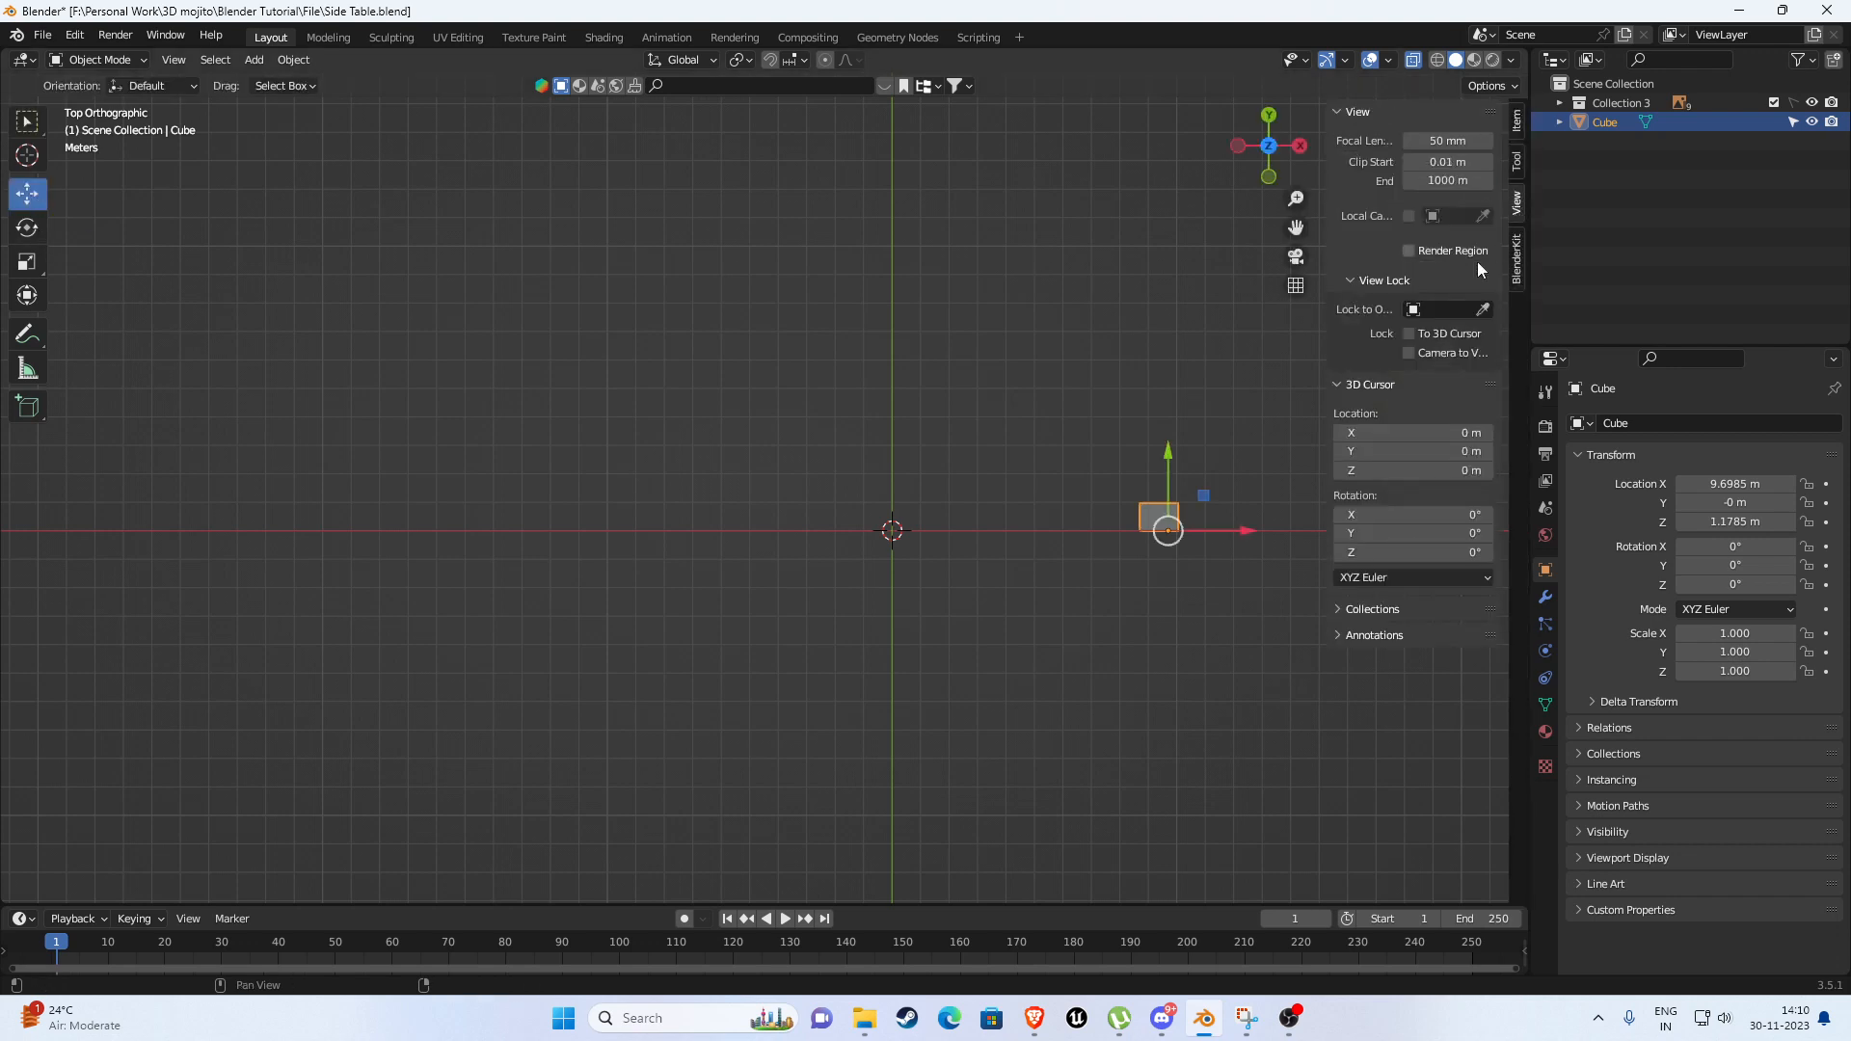
pyautogui.click(1516, 162)
pyautogui.click(1408, 276)
# Move the leg's origin along X to the world centre at 0 m, turning snapping on to align it exactly.
pyautogui.keyDown('shift'); pyautogui.moveTo(1197, 483); pyautogui.dragTo(1074, 454, button='middle'); pyautogui.keyUp('shift')
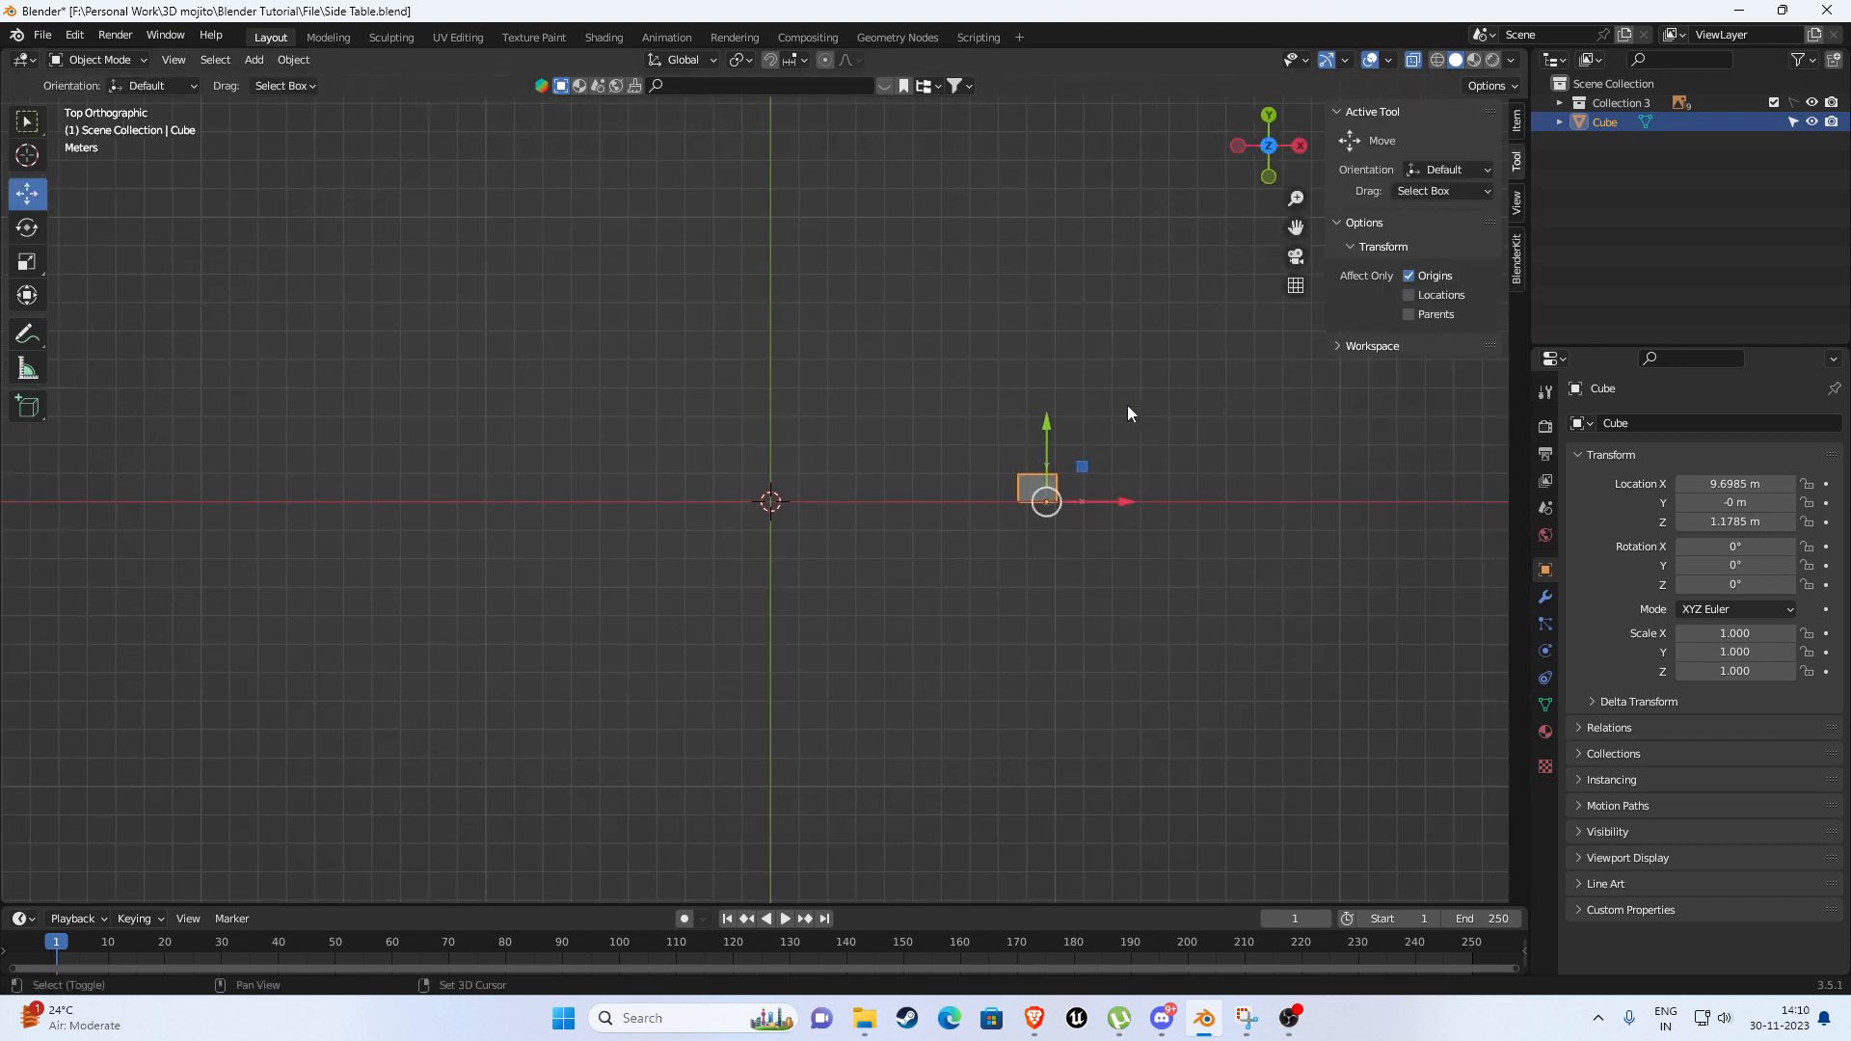
pyautogui.moveTo(1119, 501); pyautogui.dragTo(890, 500)
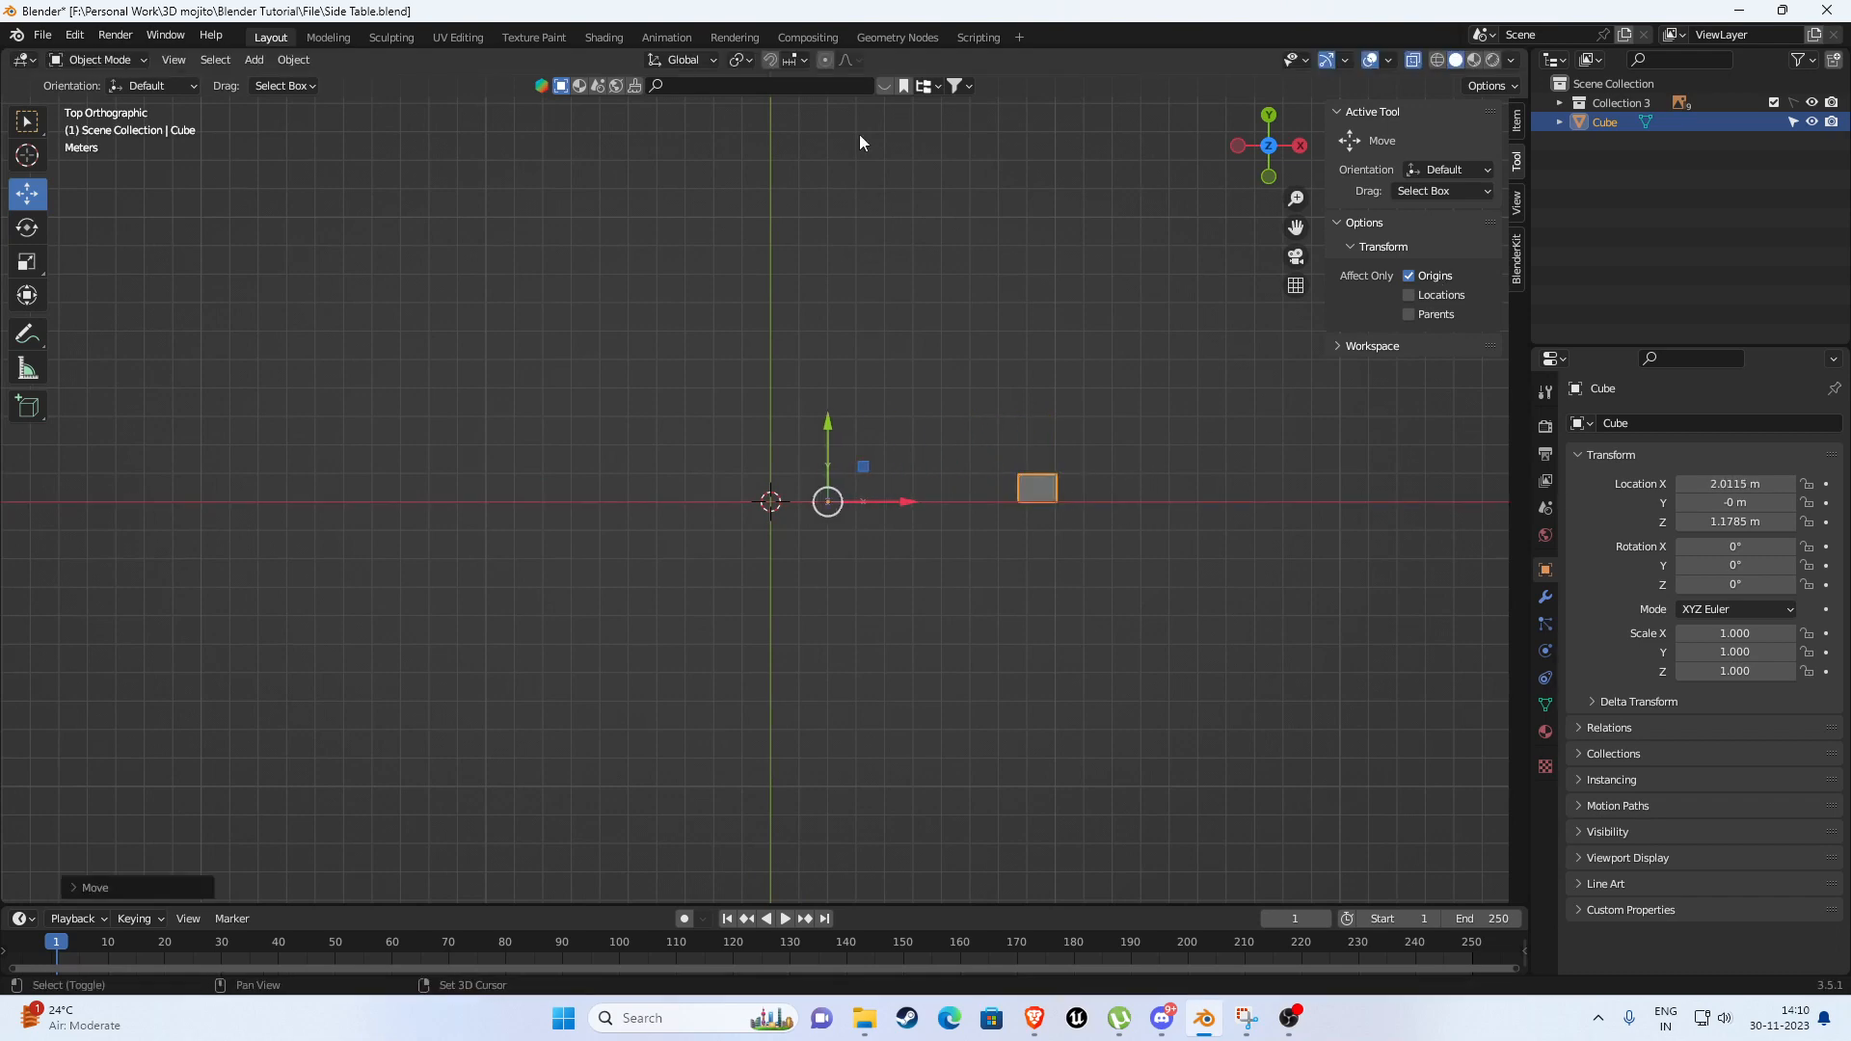
pyautogui.click(772, 61)
pyautogui.scroll(6, 841, 494)
pyautogui.keyDown('shift'); pyautogui.moveTo(970, 560); pyautogui.dragTo(1020, 468, button='middle'); pyautogui.keyUp('shift')
pyautogui.moveTo(1068, 438); pyautogui.dragTo(898, 449)
pyautogui.scroll(-4, 898, 449)
pyautogui.scroll(-4, 899, 447)
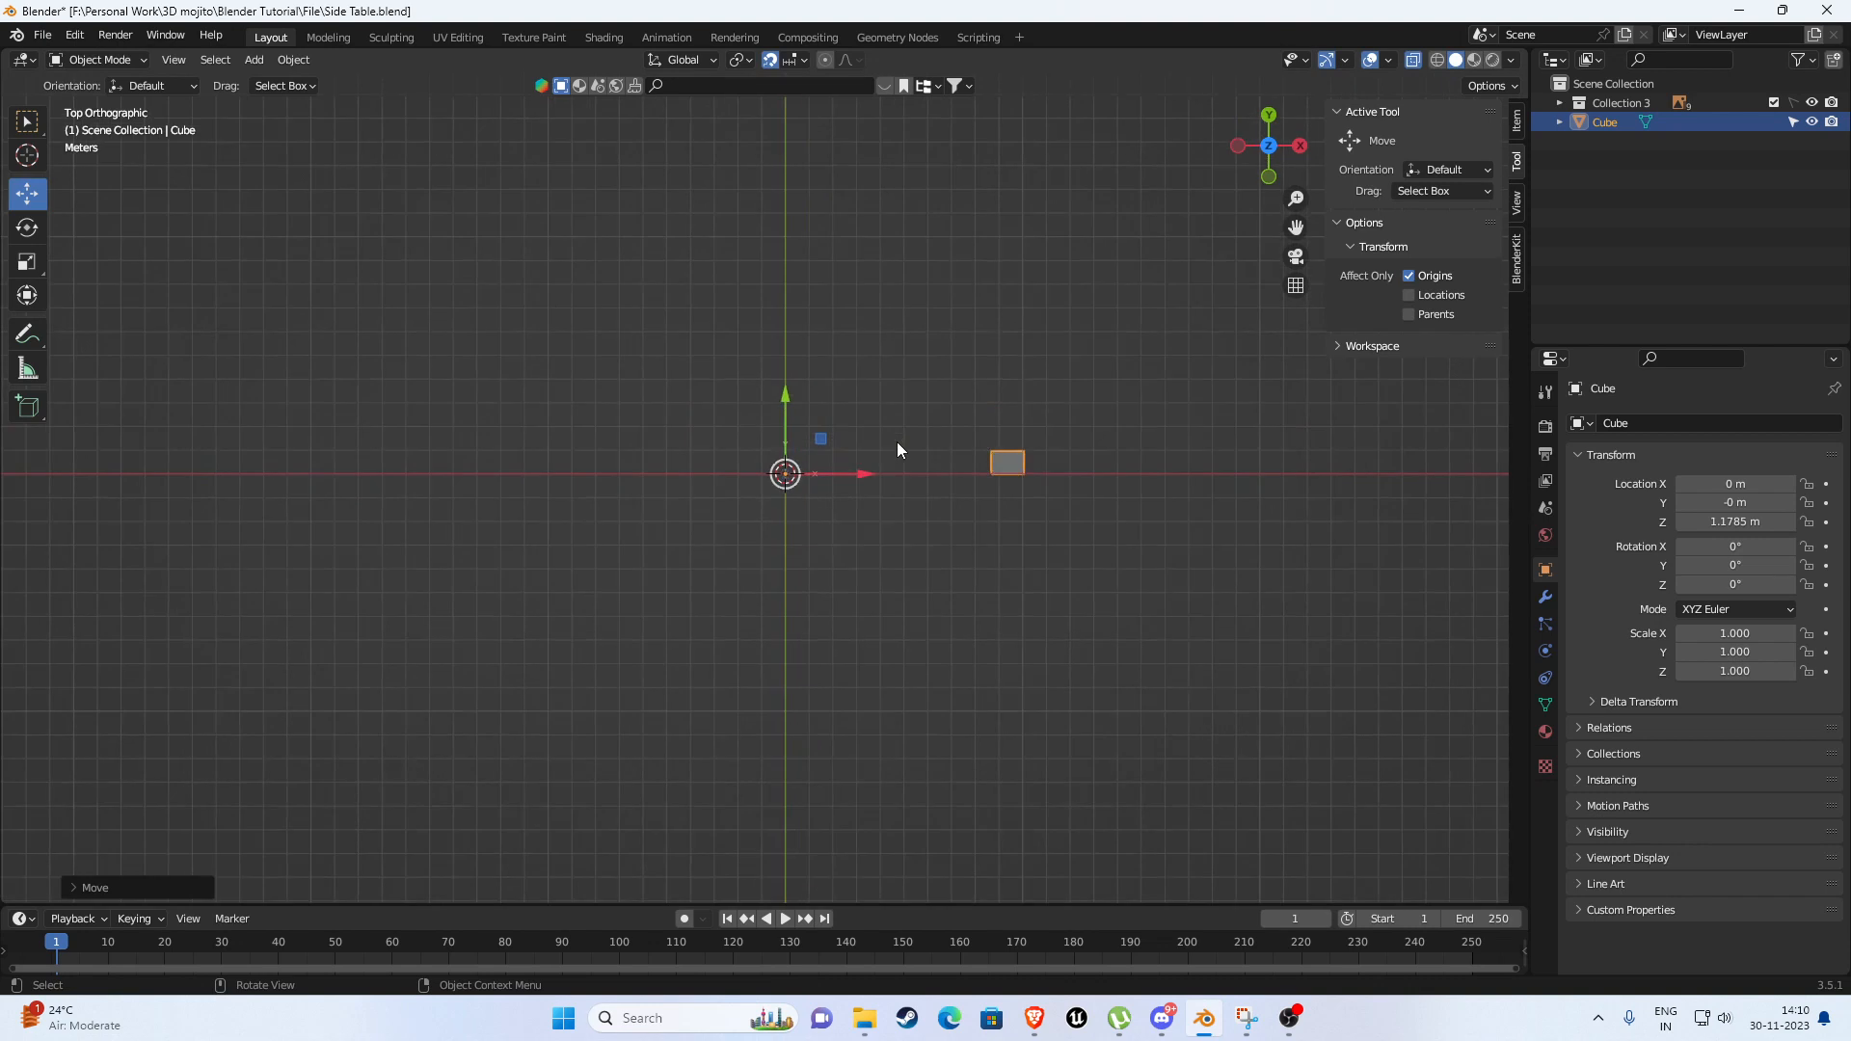
pyautogui.keyDown('shift'); pyautogui.moveTo(897, 448); pyautogui.dragTo(889, 511, button='middle'); pyautogui.keyUp('shift')
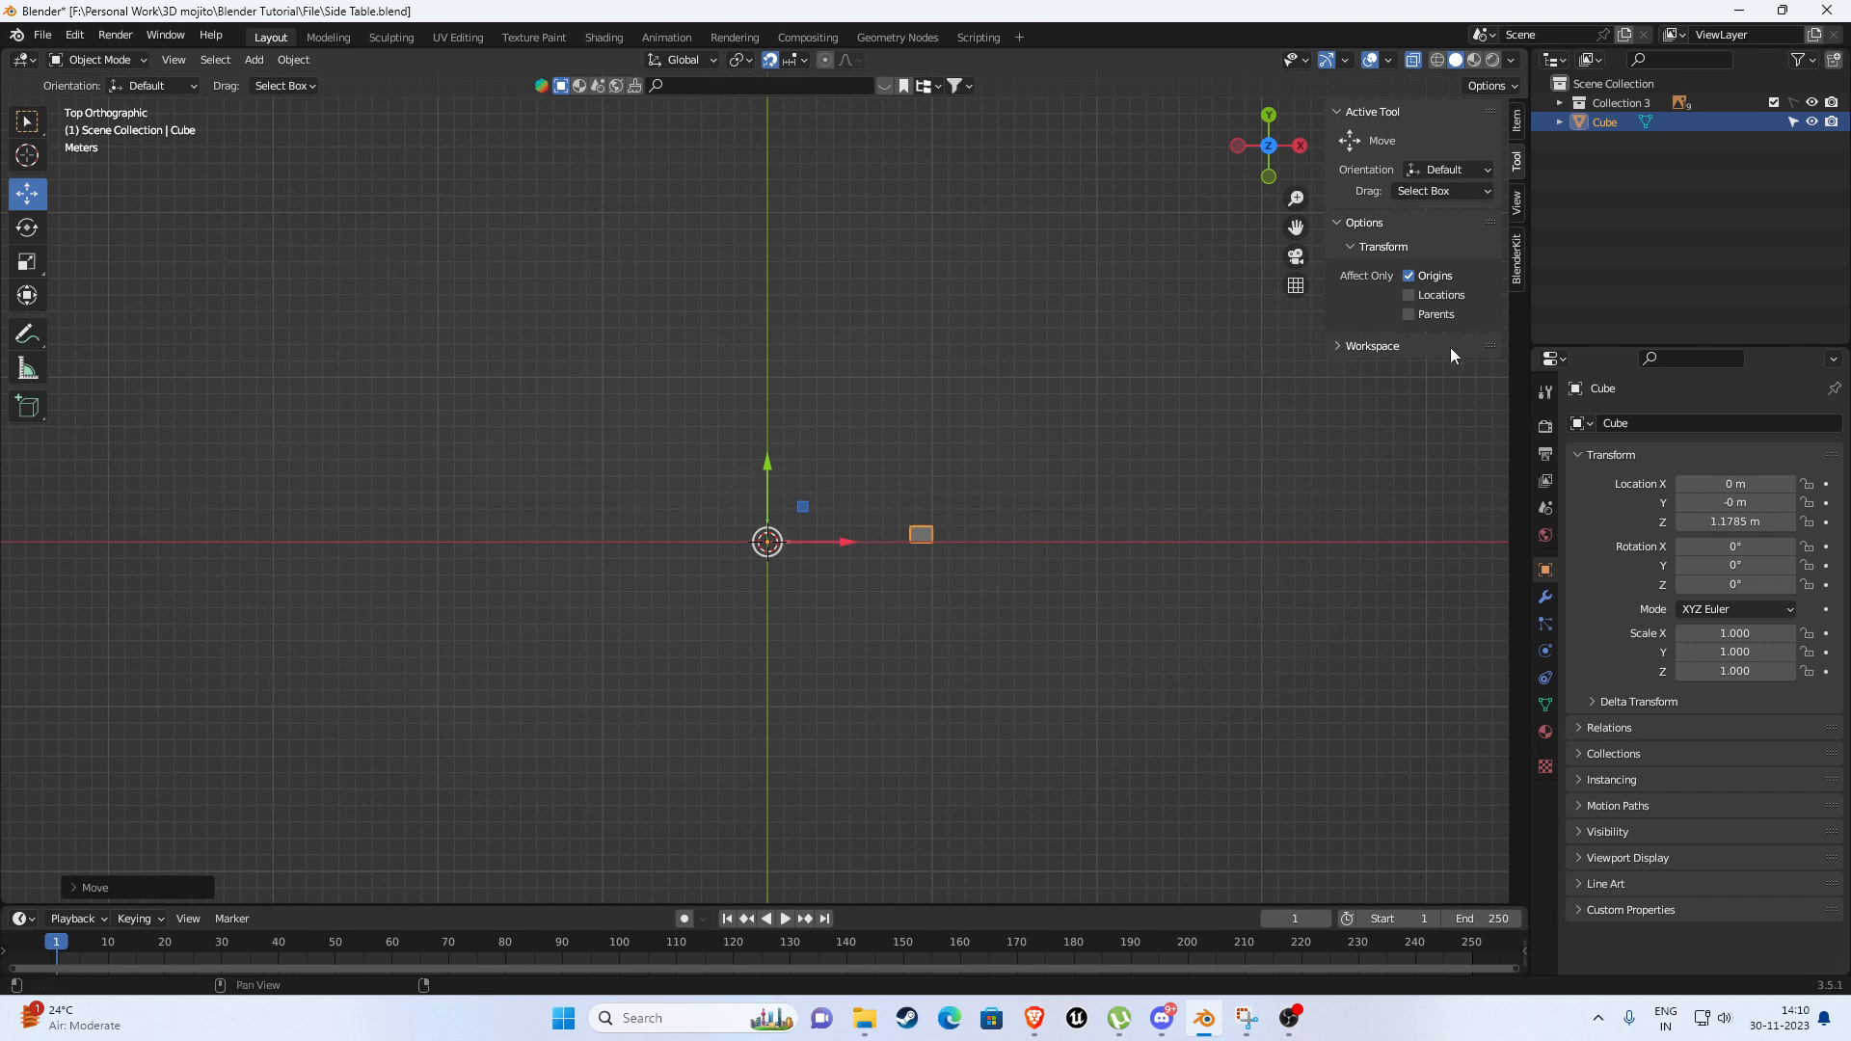
# Add a Mirror modifier on the X axis to the leg.
pyautogui.click(1545, 597)
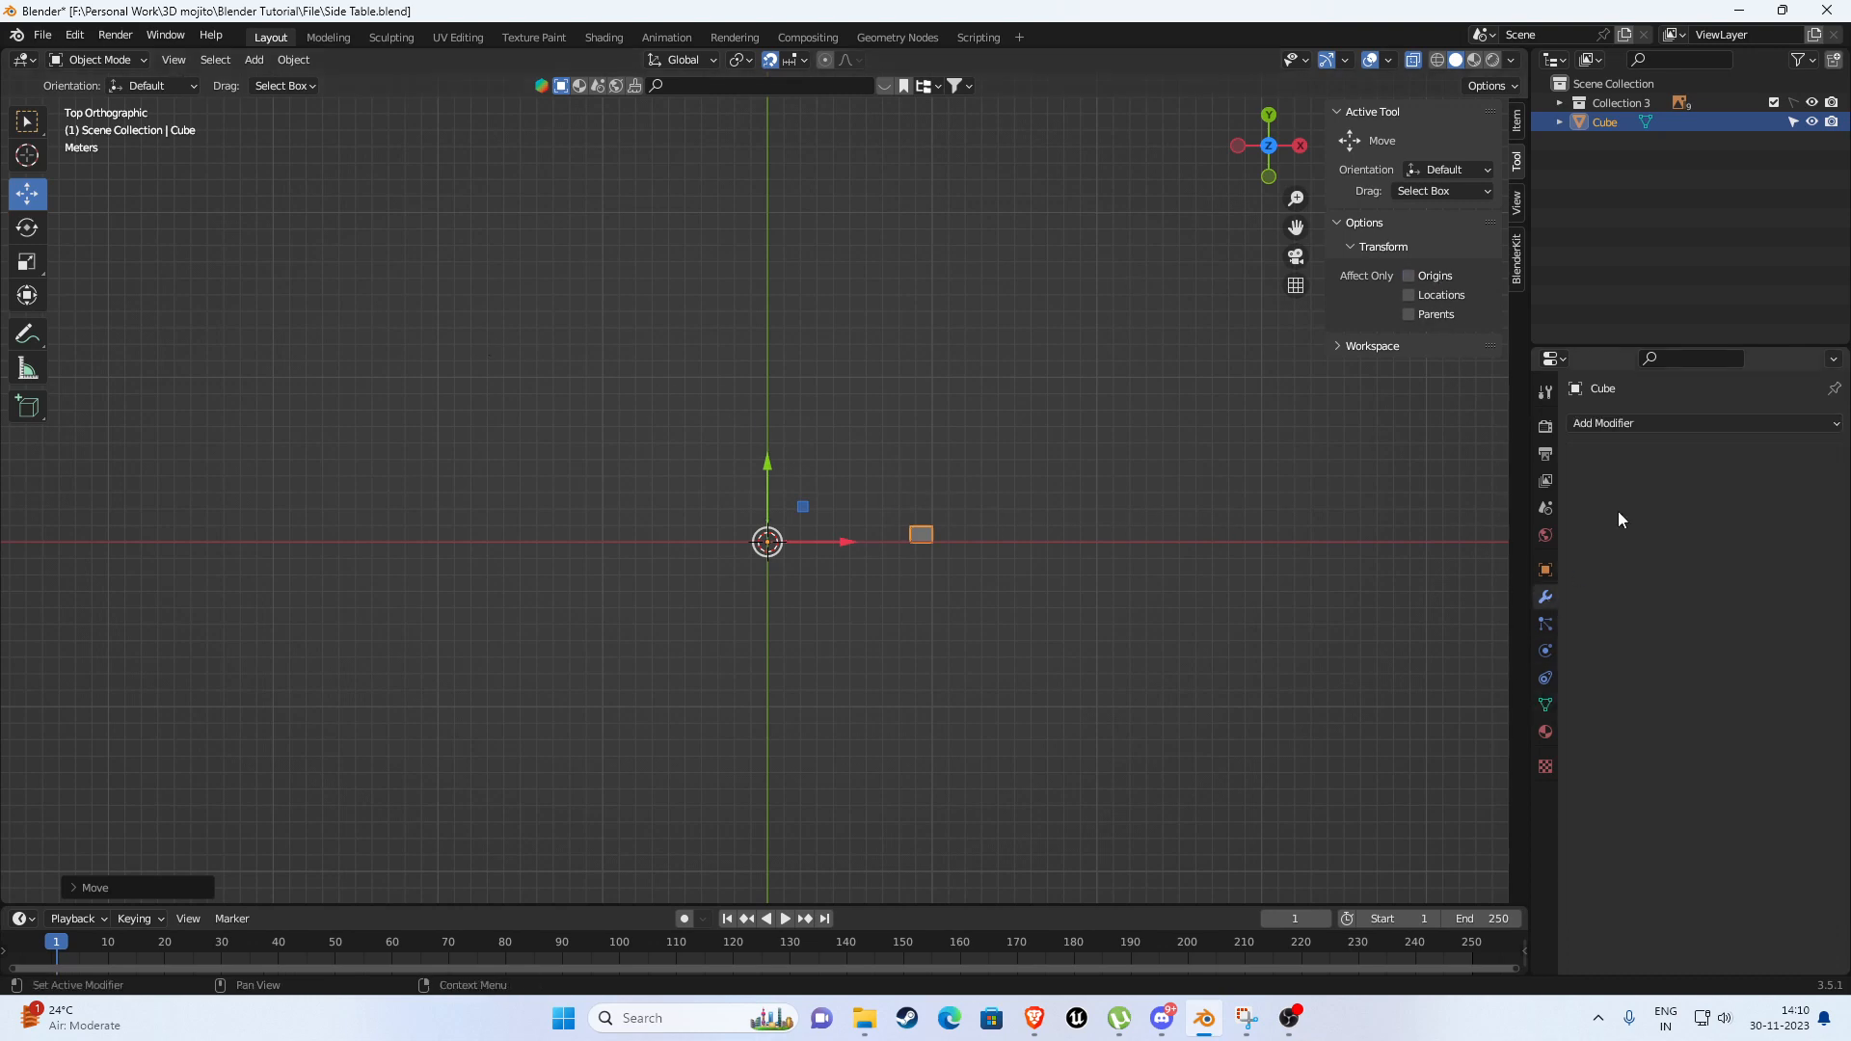
pyautogui.click(1653, 422)
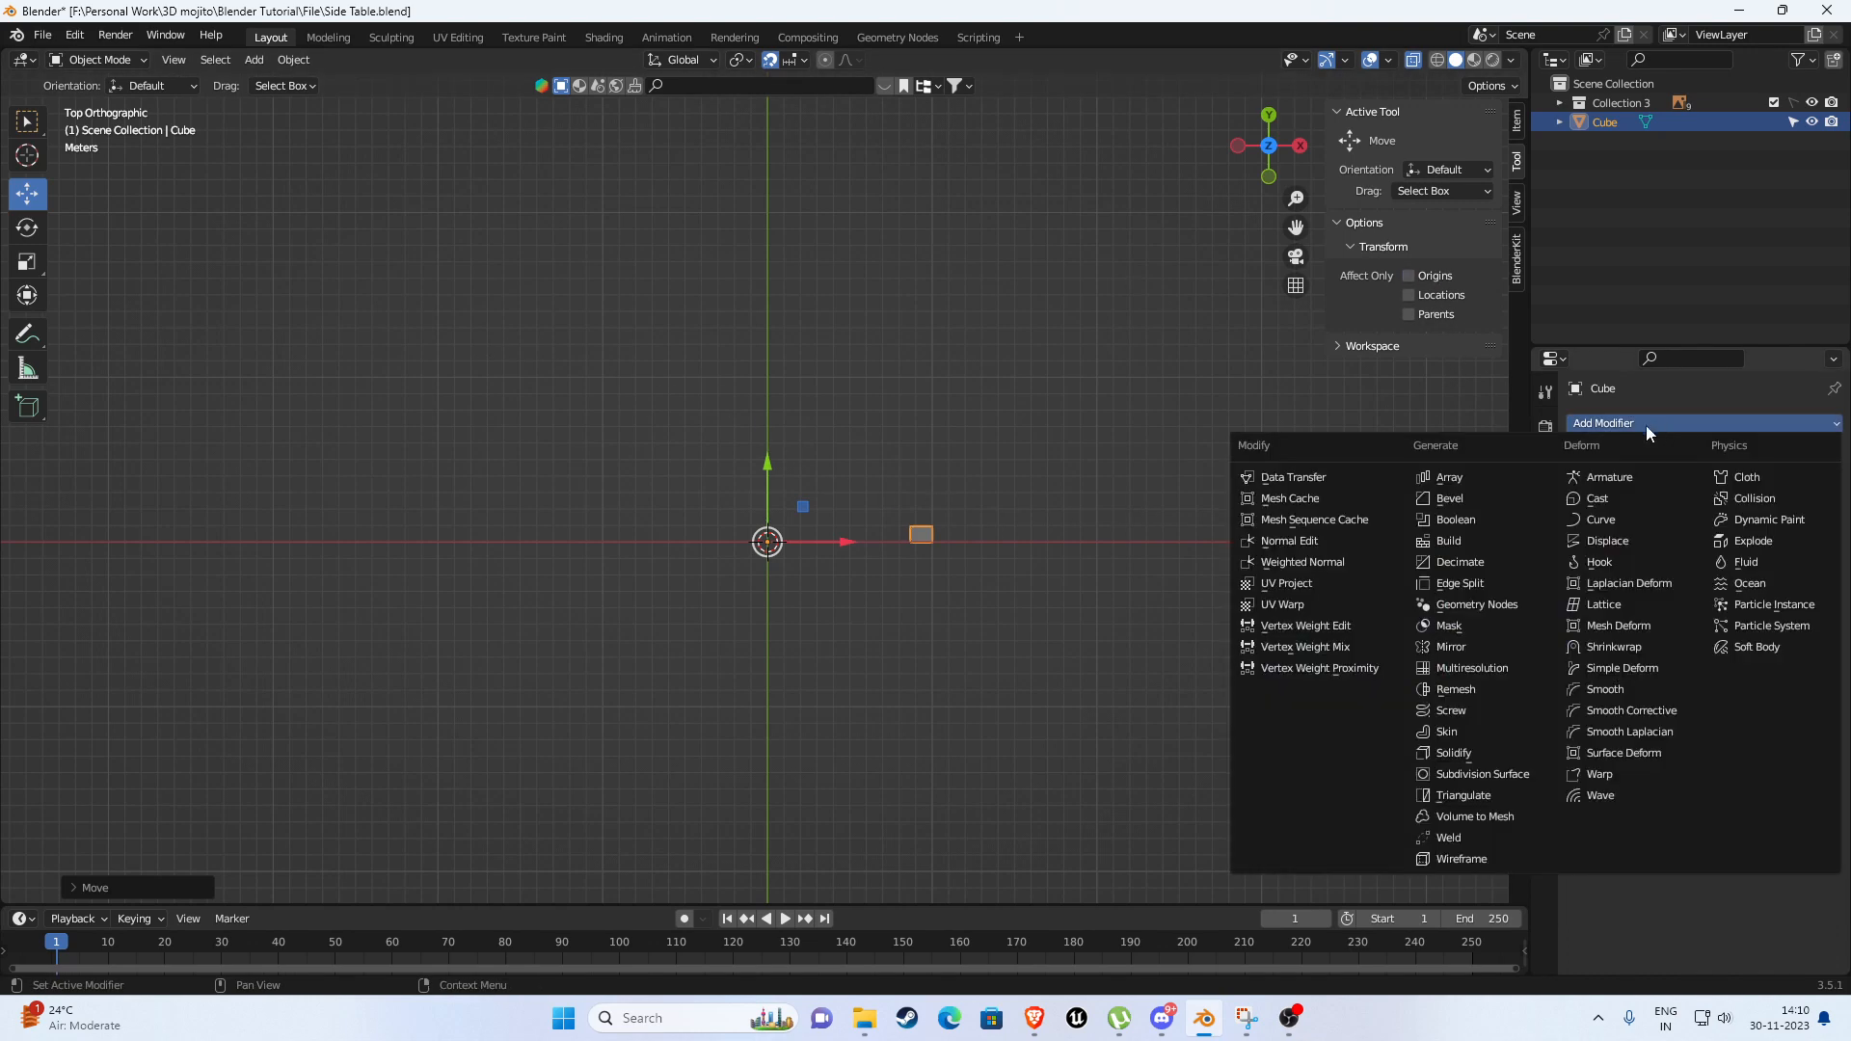
pyautogui.click(1451, 646)
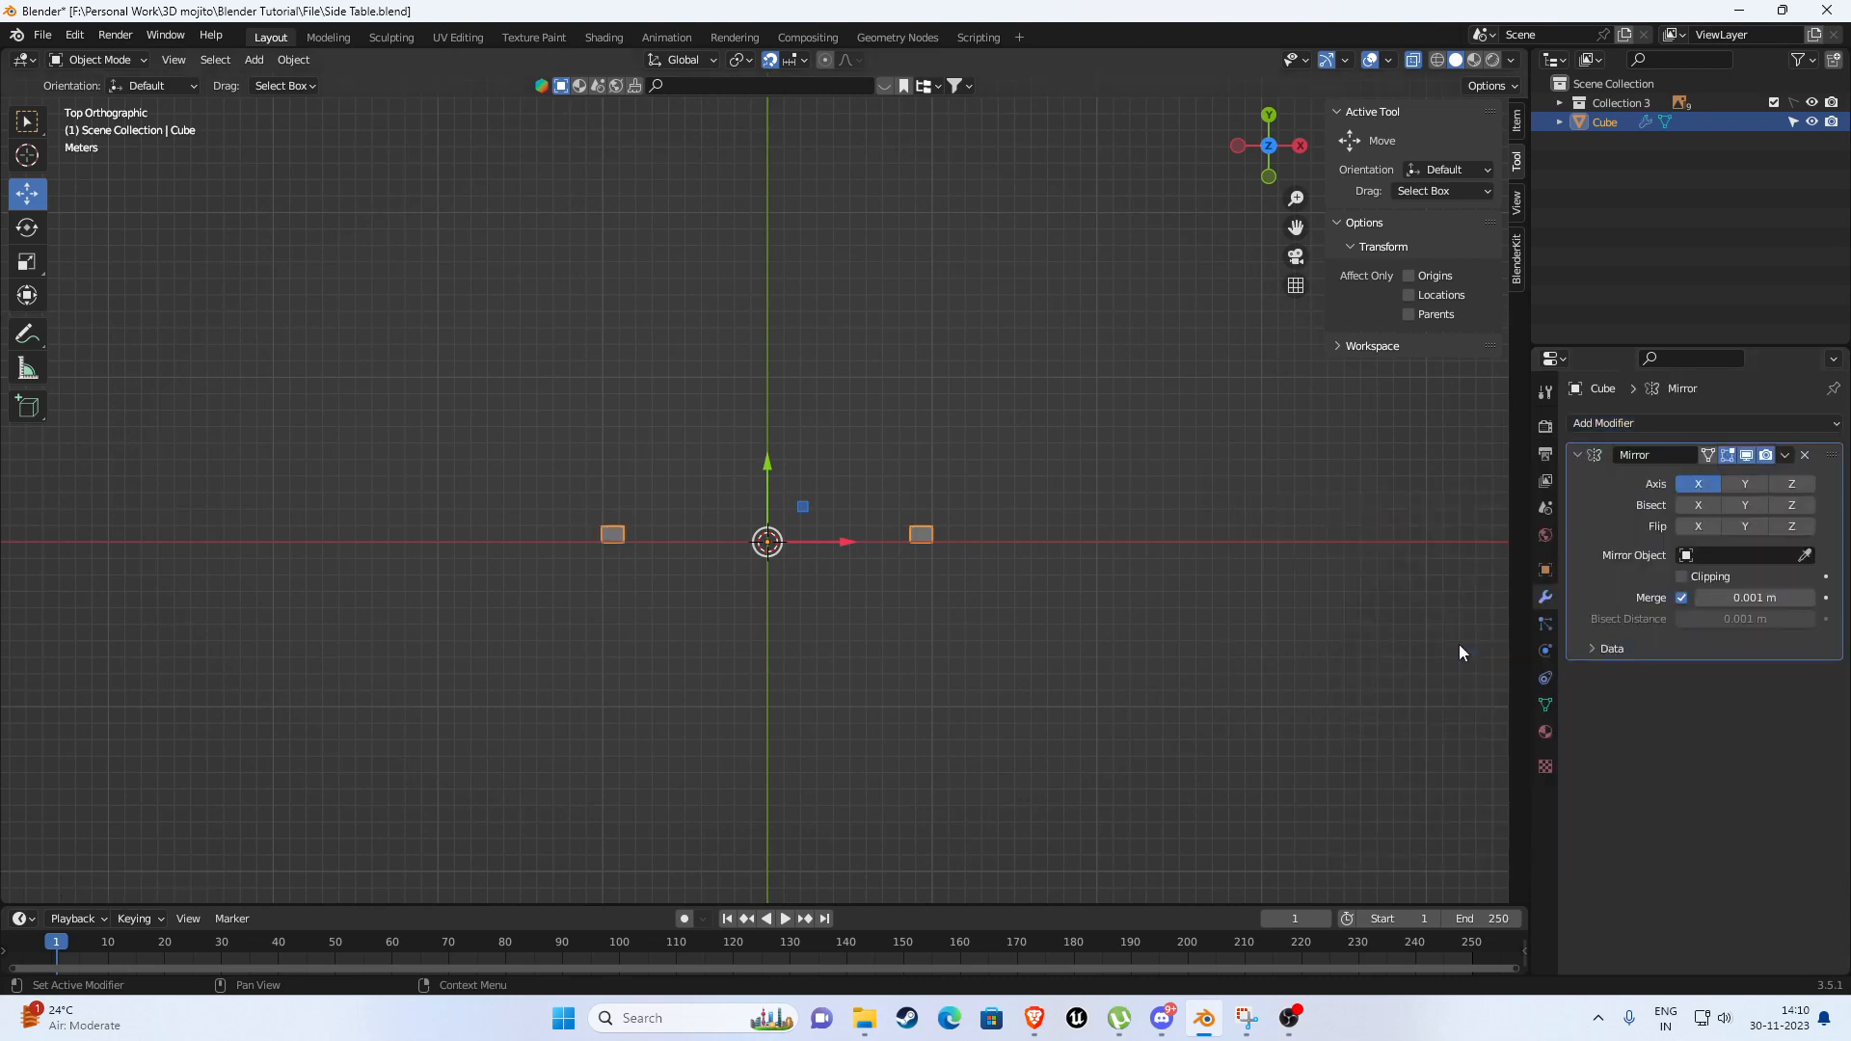
# Enable the Y axis in the Mirror modifier and move only the leg's origin along Y to separate the front and back leg pairs.
pyautogui.keyDown('shift'); pyautogui.moveTo(968, 478); pyautogui.dragTo(972, 519, button='middle'); pyautogui.keyUp('shift')
pyautogui.click(1419, 276)
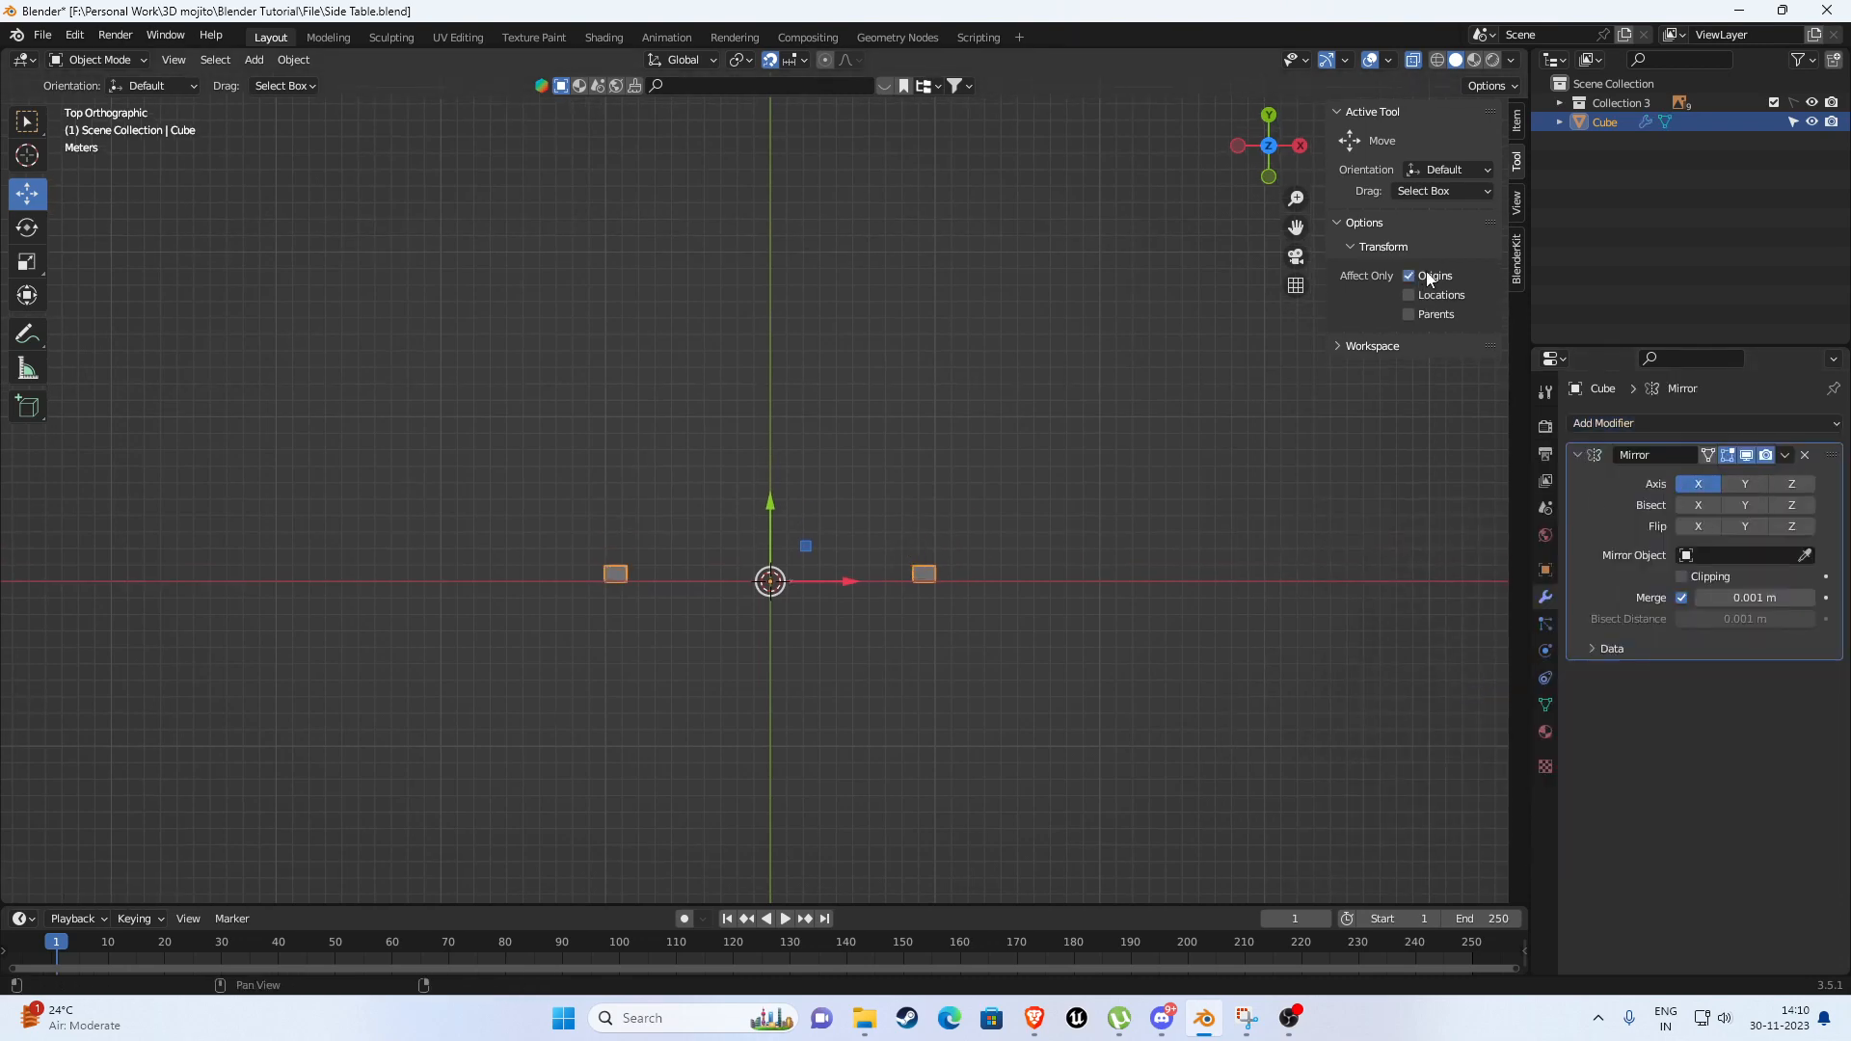
pyautogui.click(1743, 484)
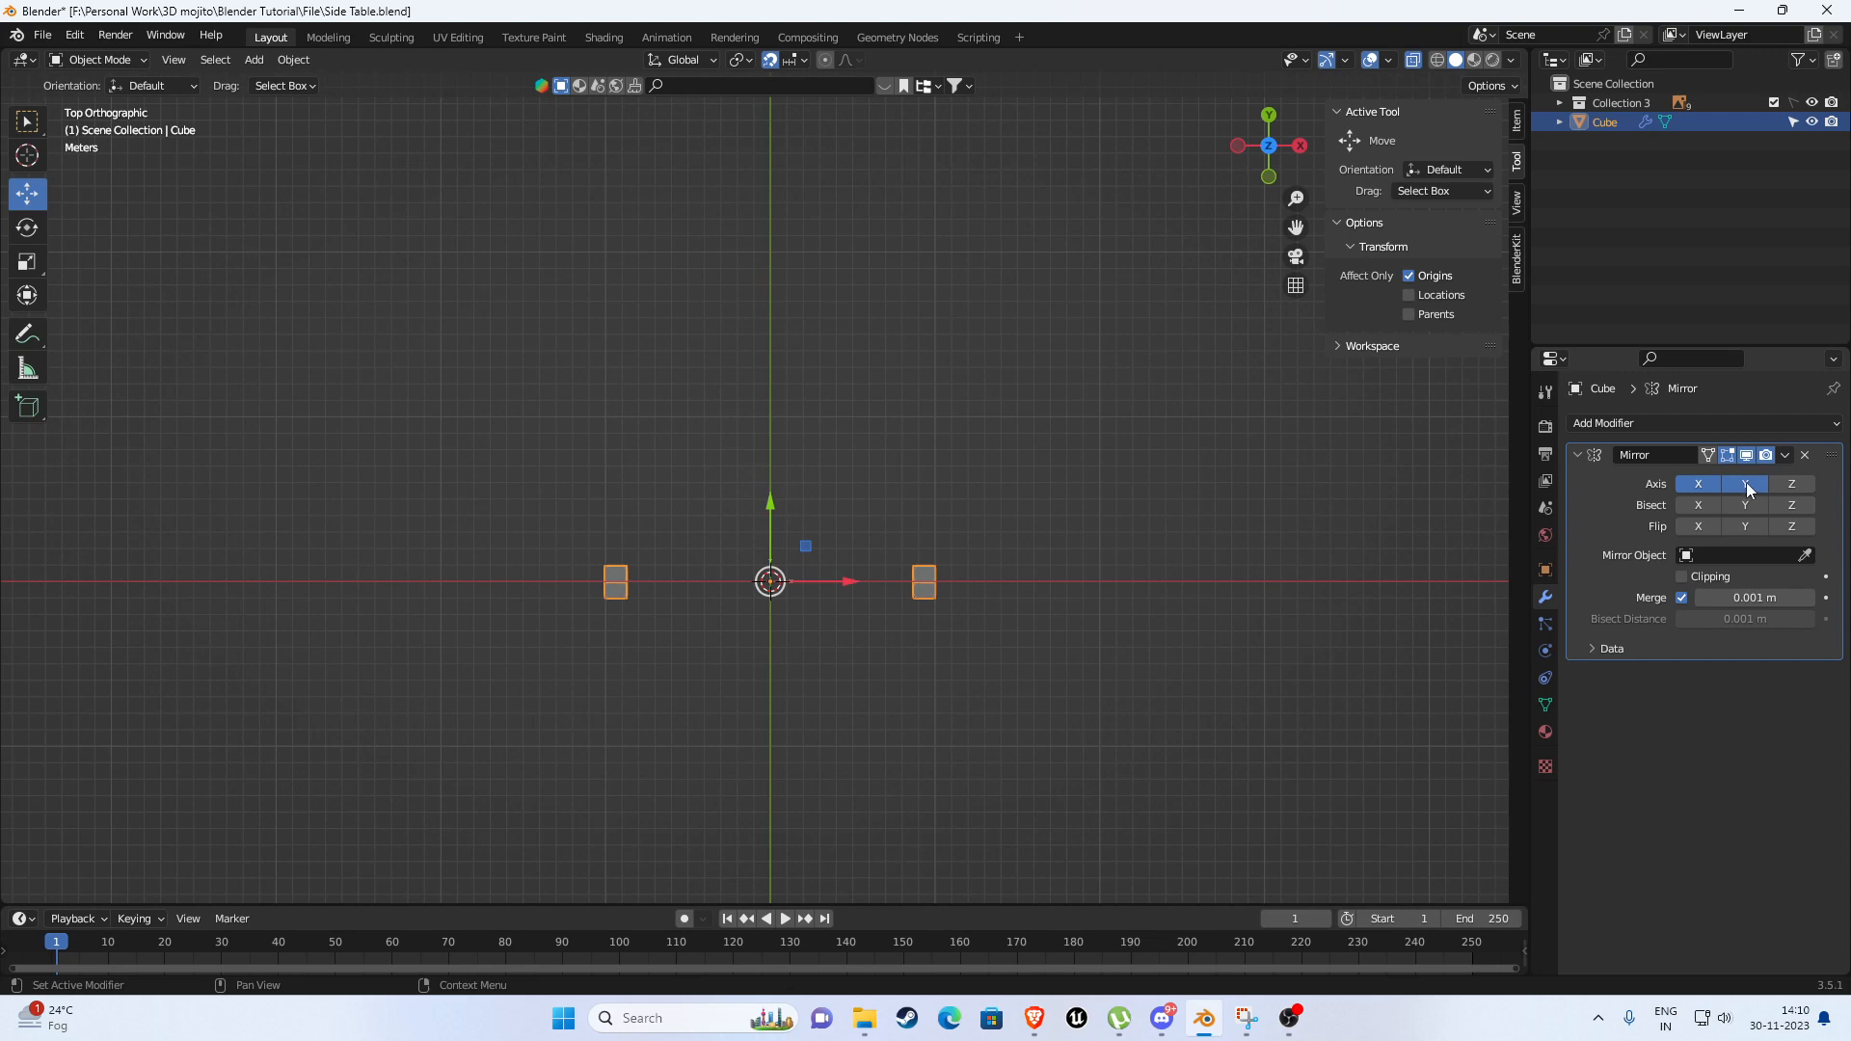
pyautogui.moveTo(771, 507); pyautogui.dragTo(775, 396)
pyautogui.scroll(1, 776, 454)
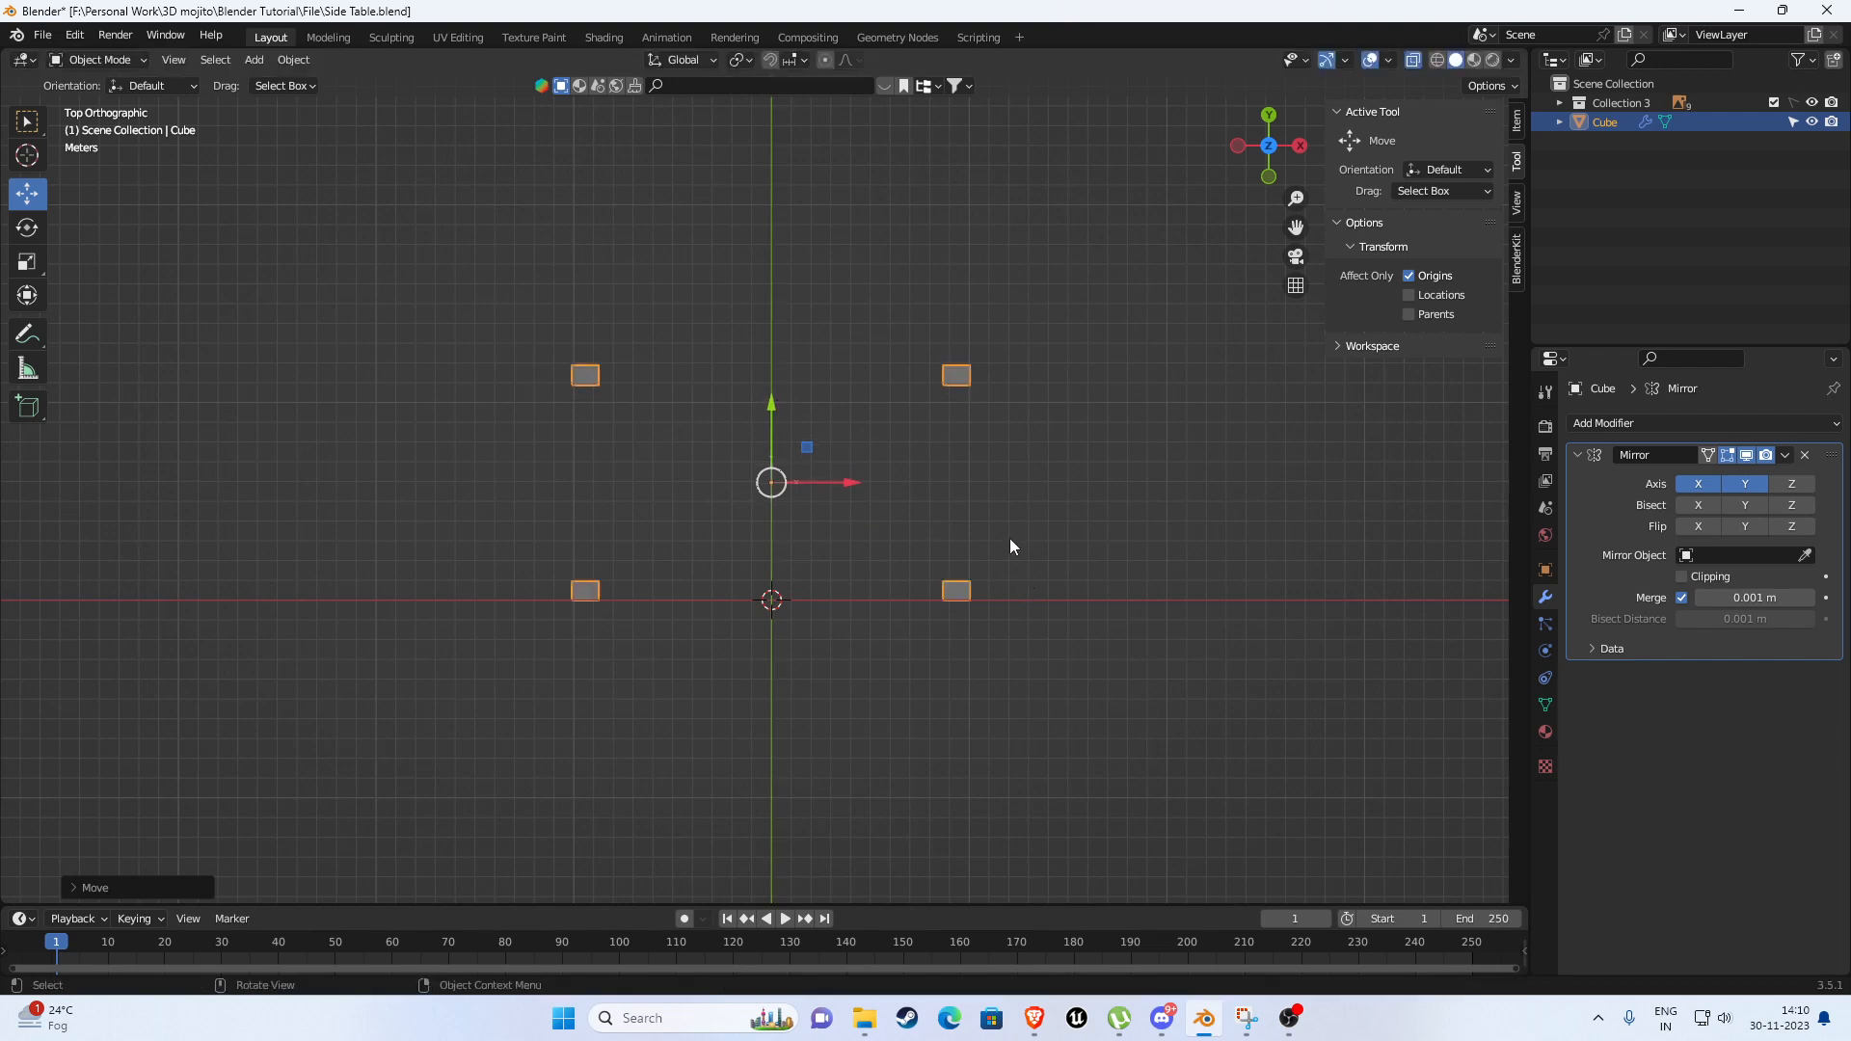
# Inspect the four mirrored legs in perspective, picking out the top vertices of the original leg in Edit Mode.
pyautogui.moveTo(1009, 538); pyautogui.dragTo(835, 518, button='middle')
pyautogui.press('Tab')
pyautogui.moveTo(725, 377); pyautogui.dragTo(859, 485)
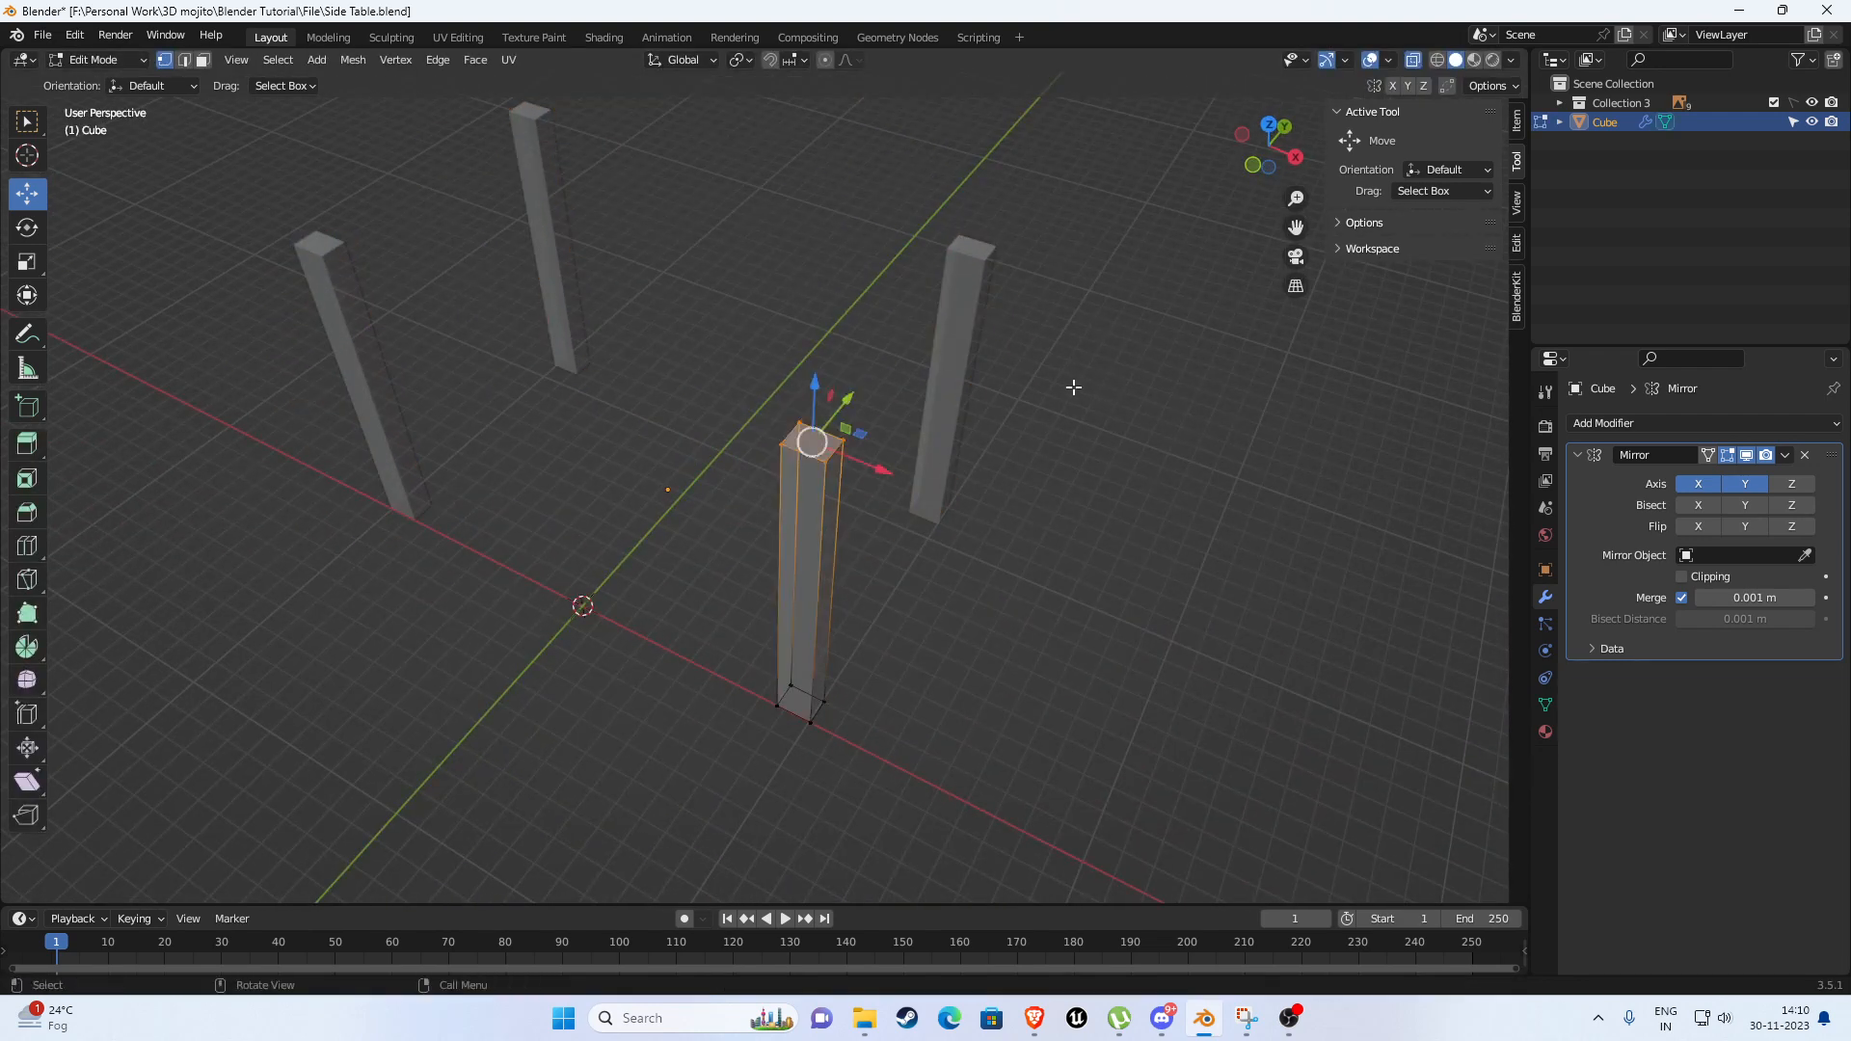
pyautogui.scroll(-2, 1070, 399)
pyautogui.scroll(2, 861, 527)
pyautogui.moveTo(852, 508); pyautogui.dragTo(869, 496, button='middle')
pyautogui.moveTo(890, 342); pyautogui.dragTo(924, 434)
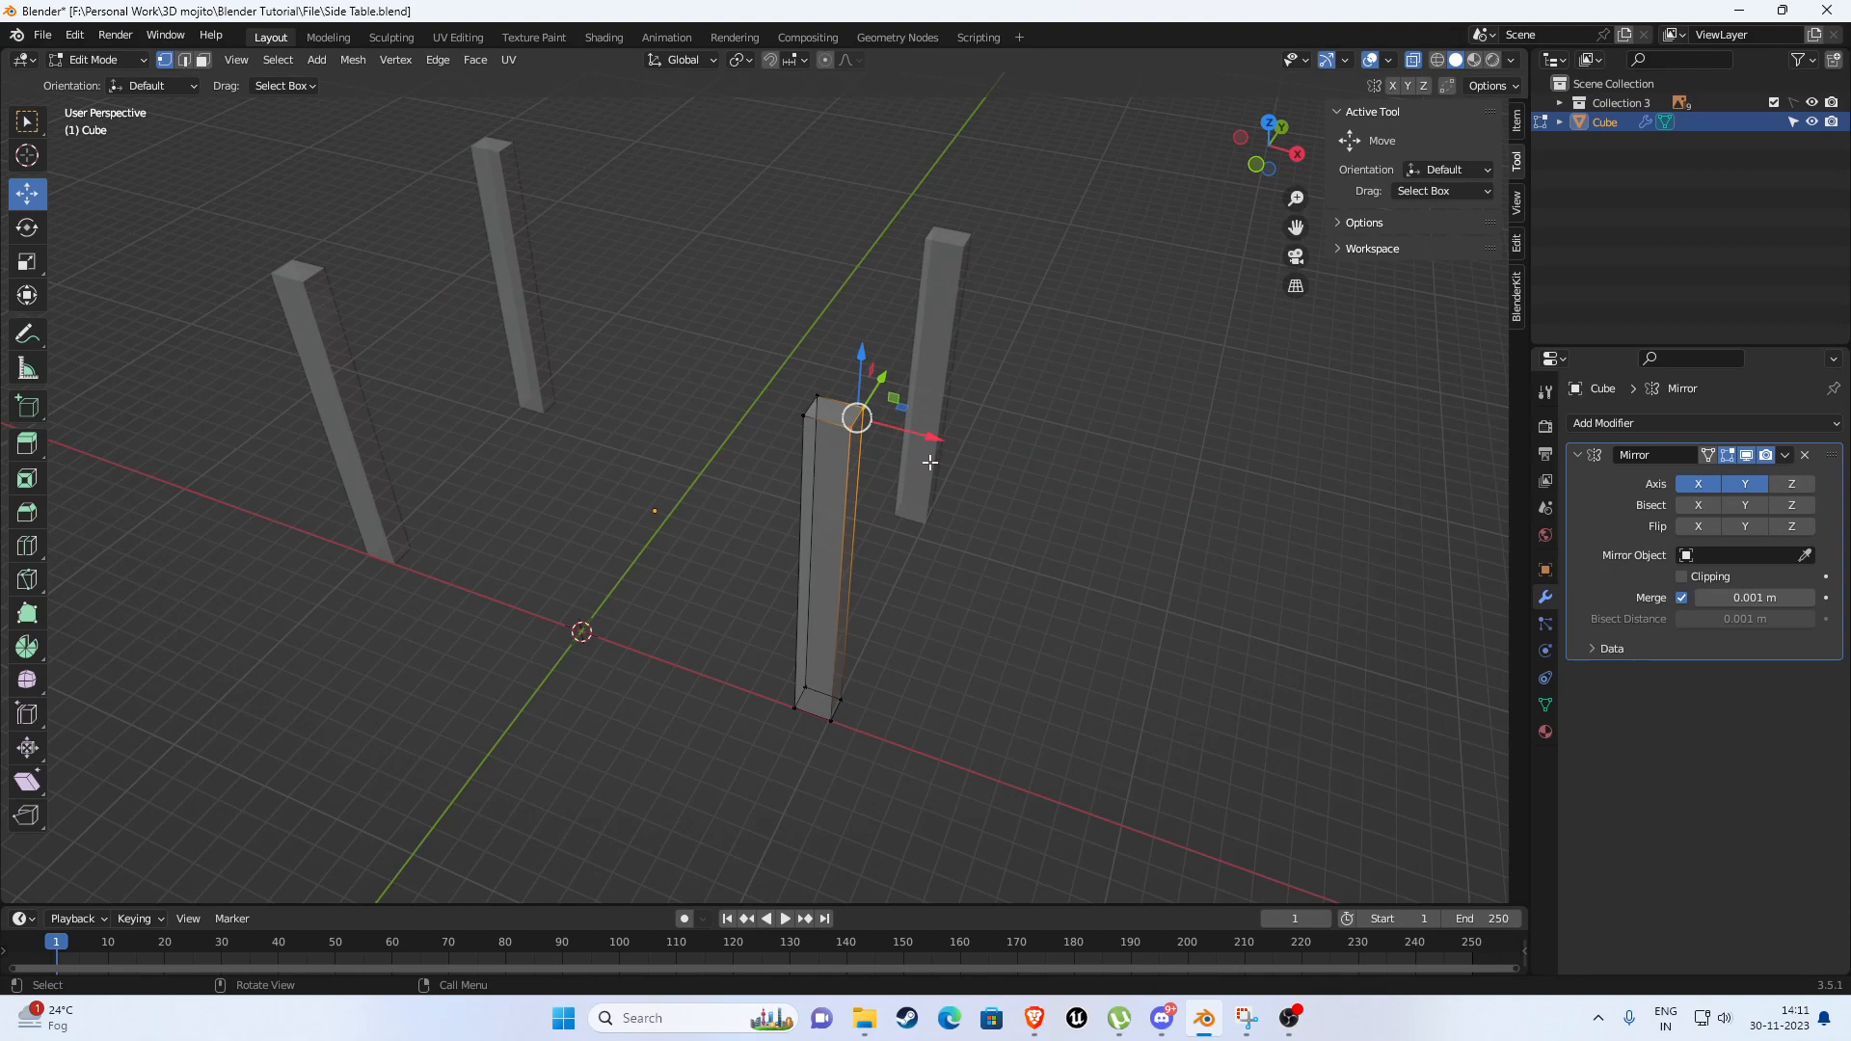
pyautogui.press('KP_7')
pyautogui.scroll(-4, 981, 472)
pyautogui.moveTo(946, 537); pyautogui.dragTo(940, 367, button='middle')
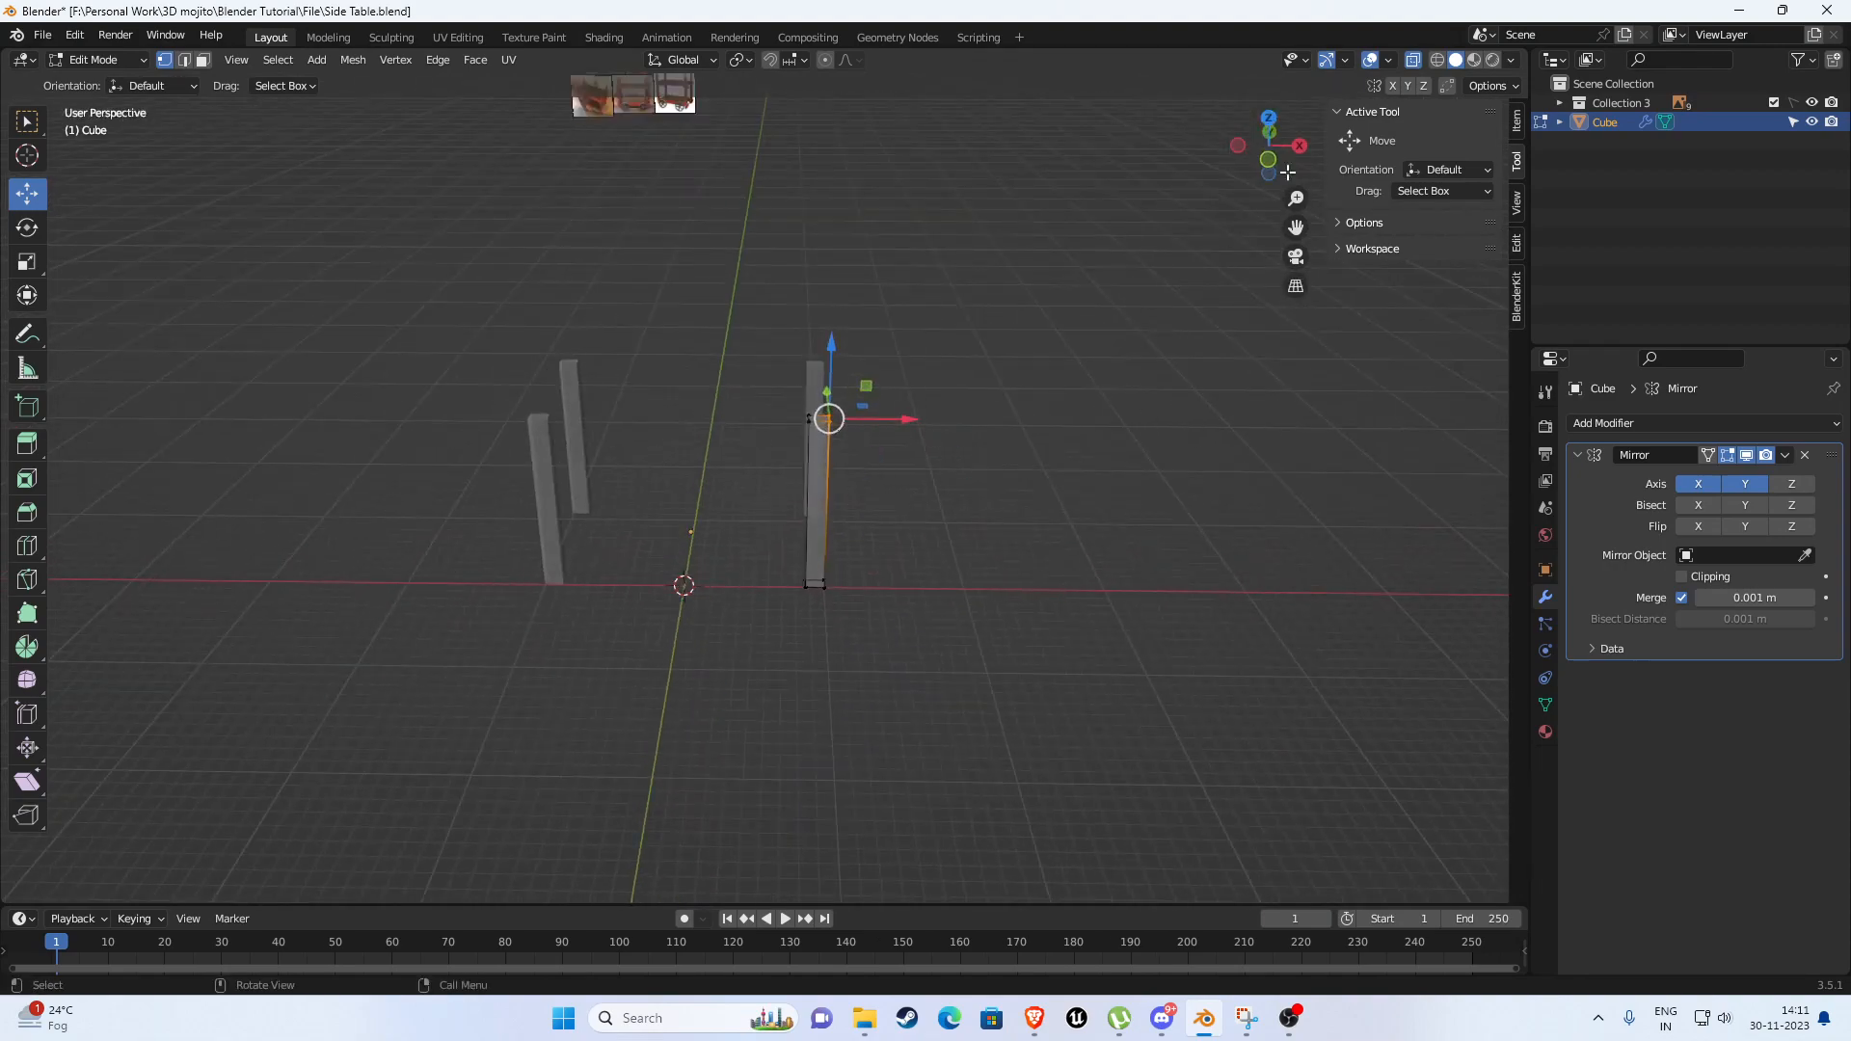
# Compare the solid legs' height and spacing with the cart references in the front view.
pyautogui.click(1413, 61)
pyautogui.press('KP_1')
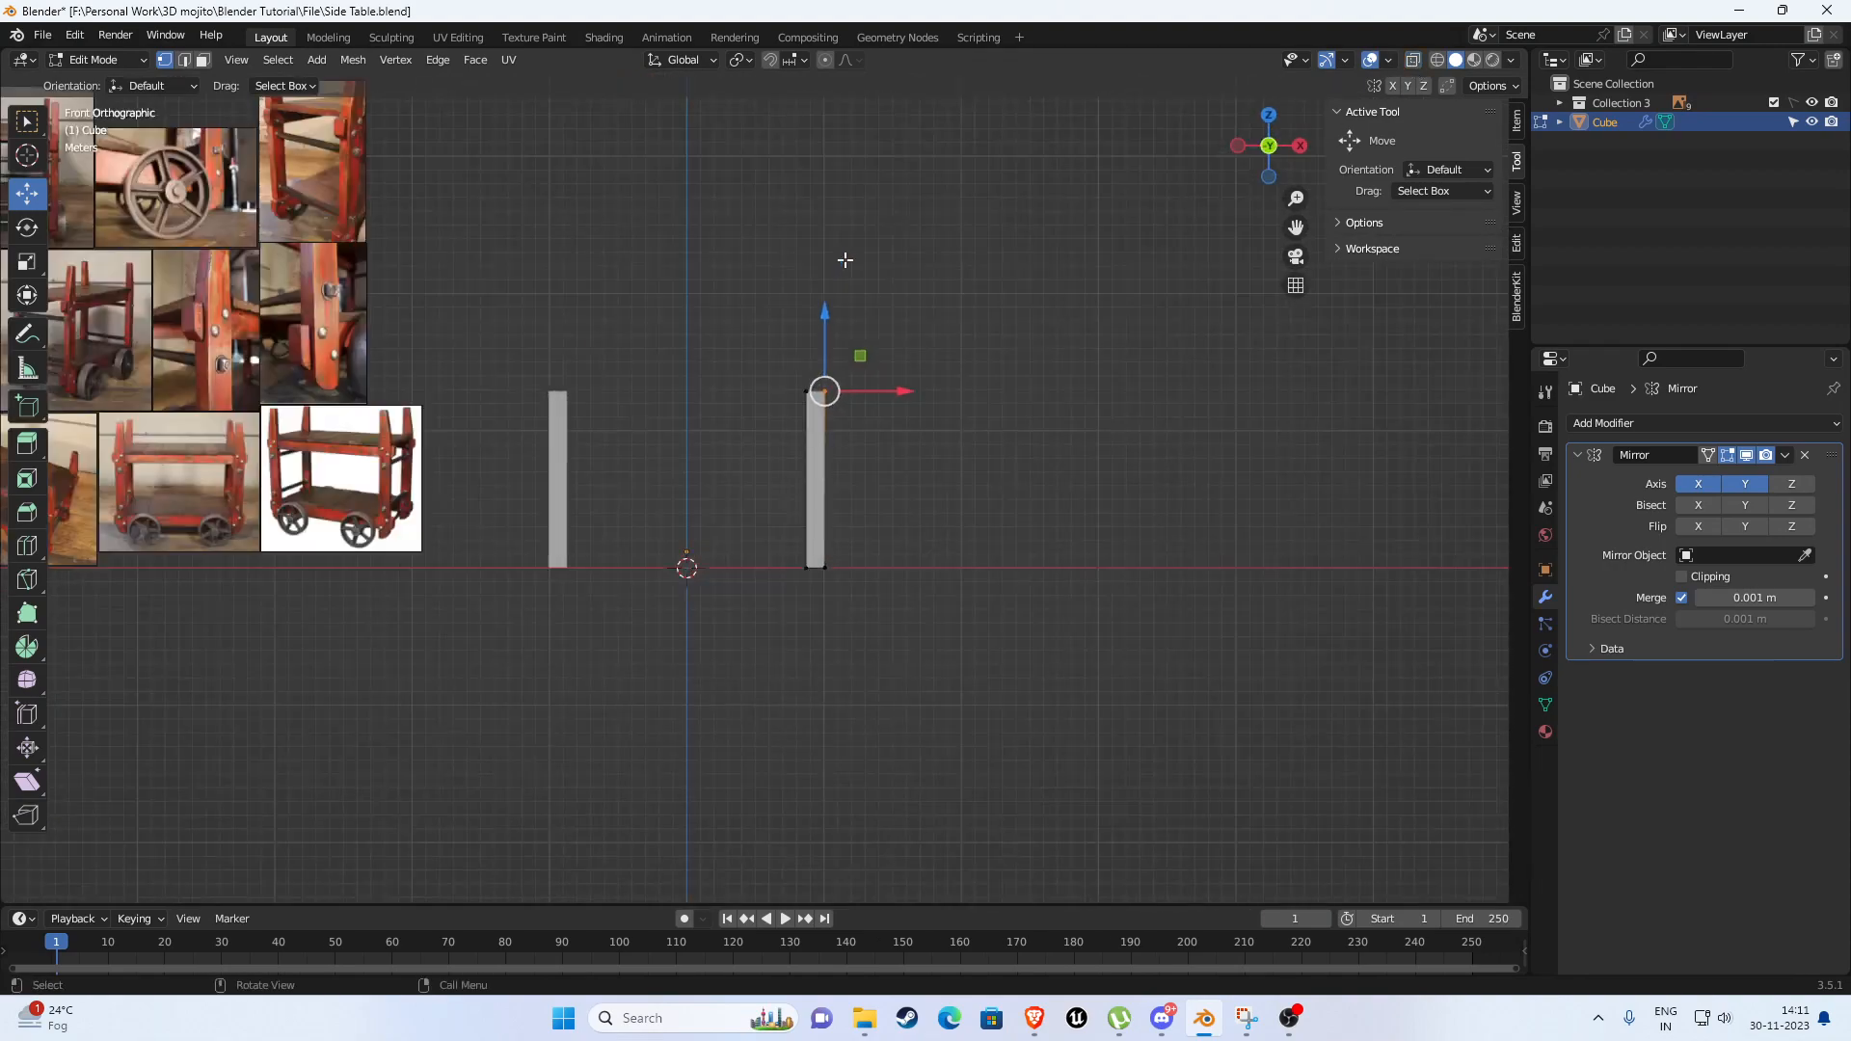
pyautogui.keyDown('shift'); pyautogui.moveTo(767, 347); pyautogui.dragTo(945, 333, button='middle'); pyautogui.keyUp('shift')
pyautogui.scroll(2, 970, 479)
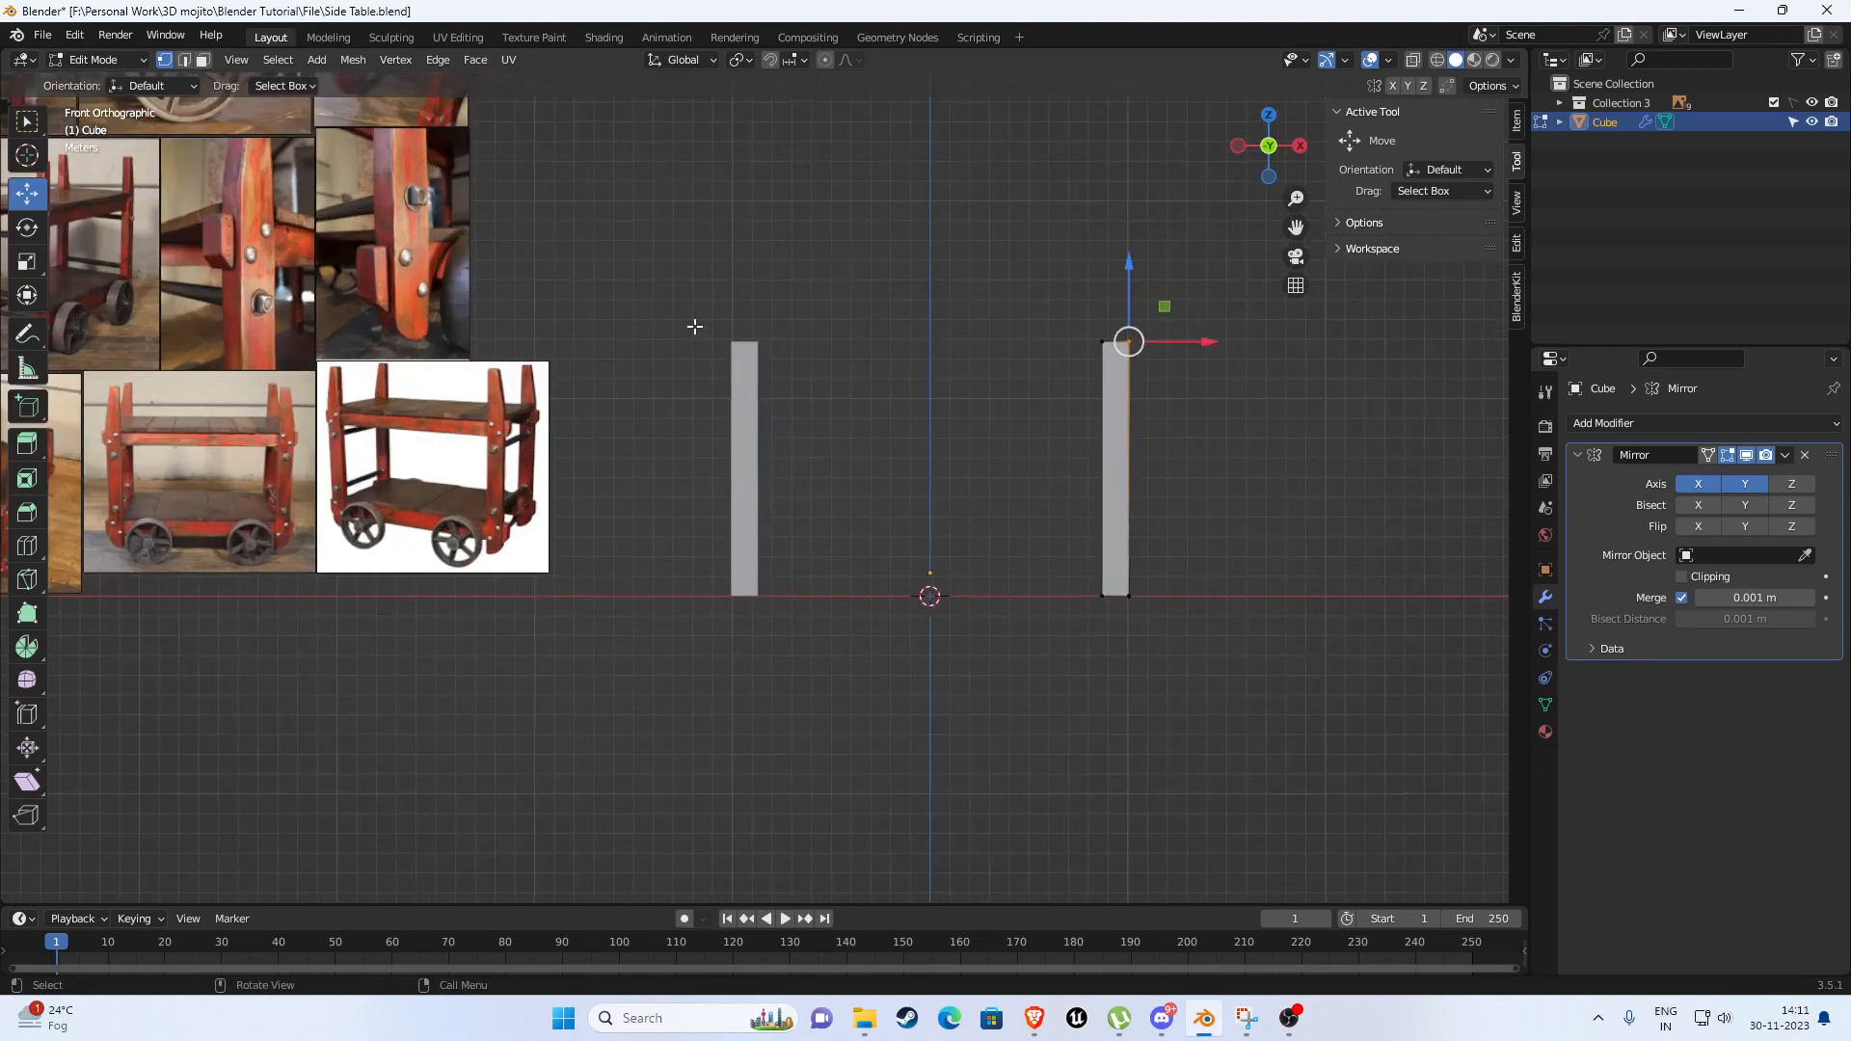
pyautogui.moveTo(668, 278); pyautogui.dragTo(1262, 430)
pyautogui.press('Tab')
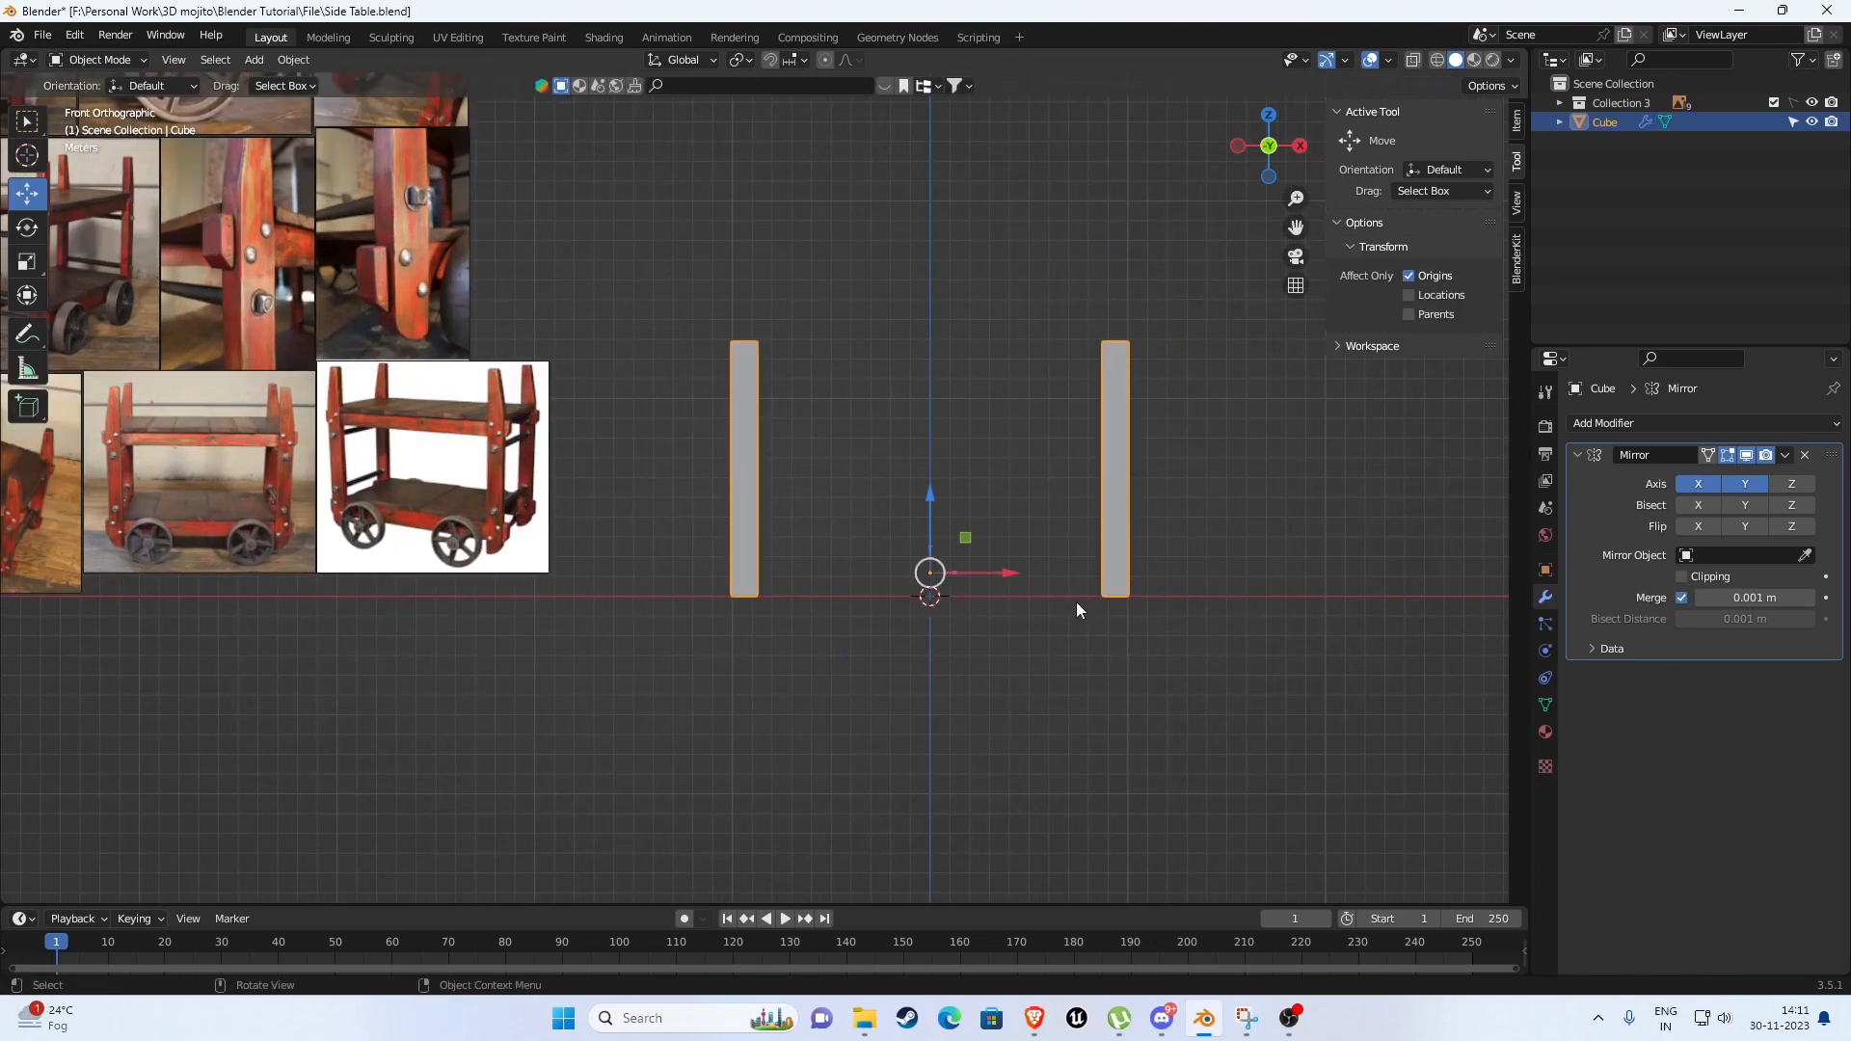
# Try to move the mirrored legs down along Z with snapping on.
pyautogui.scroll(1, 963, 549)
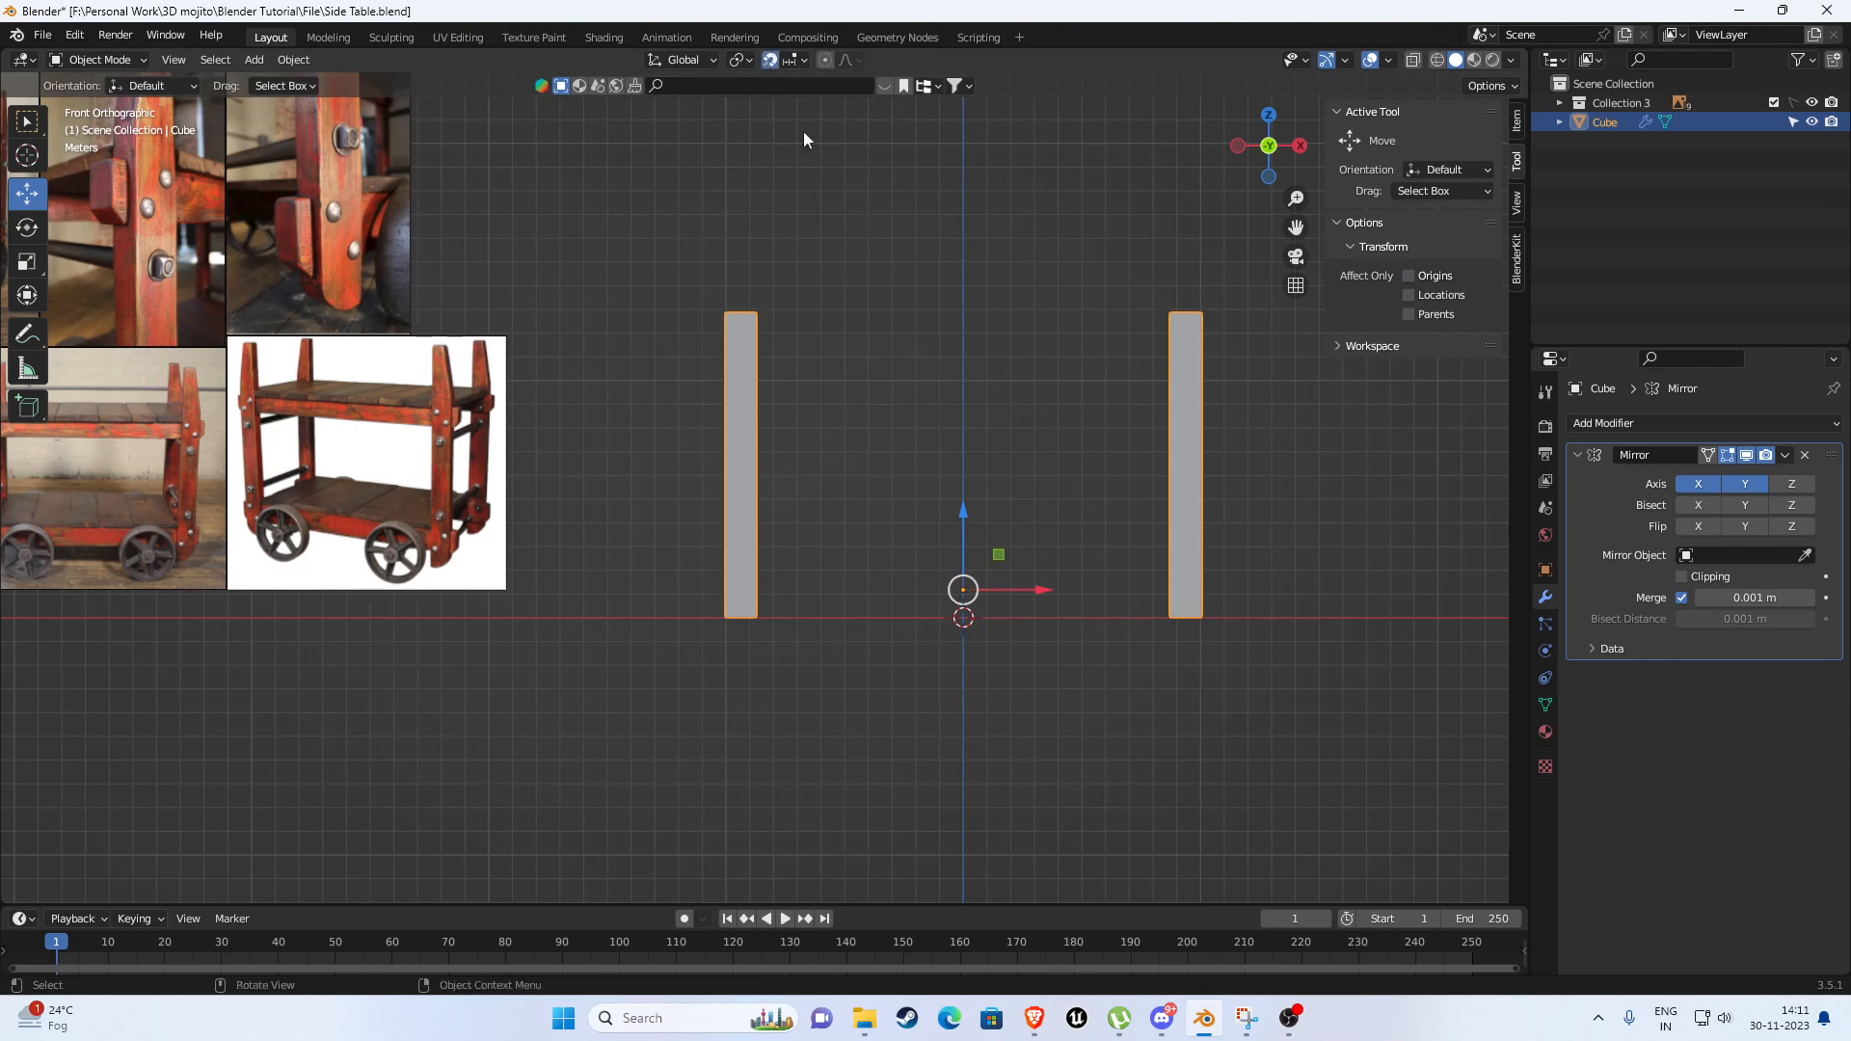
pyautogui.keyDown('shift'); pyautogui.moveTo(999, 521); pyautogui.dragTo(882, 418, button='middle'); pyautogui.keyUp('shift')
pyautogui.moveTo(846, 412); pyautogui.dragTo(858, 445)
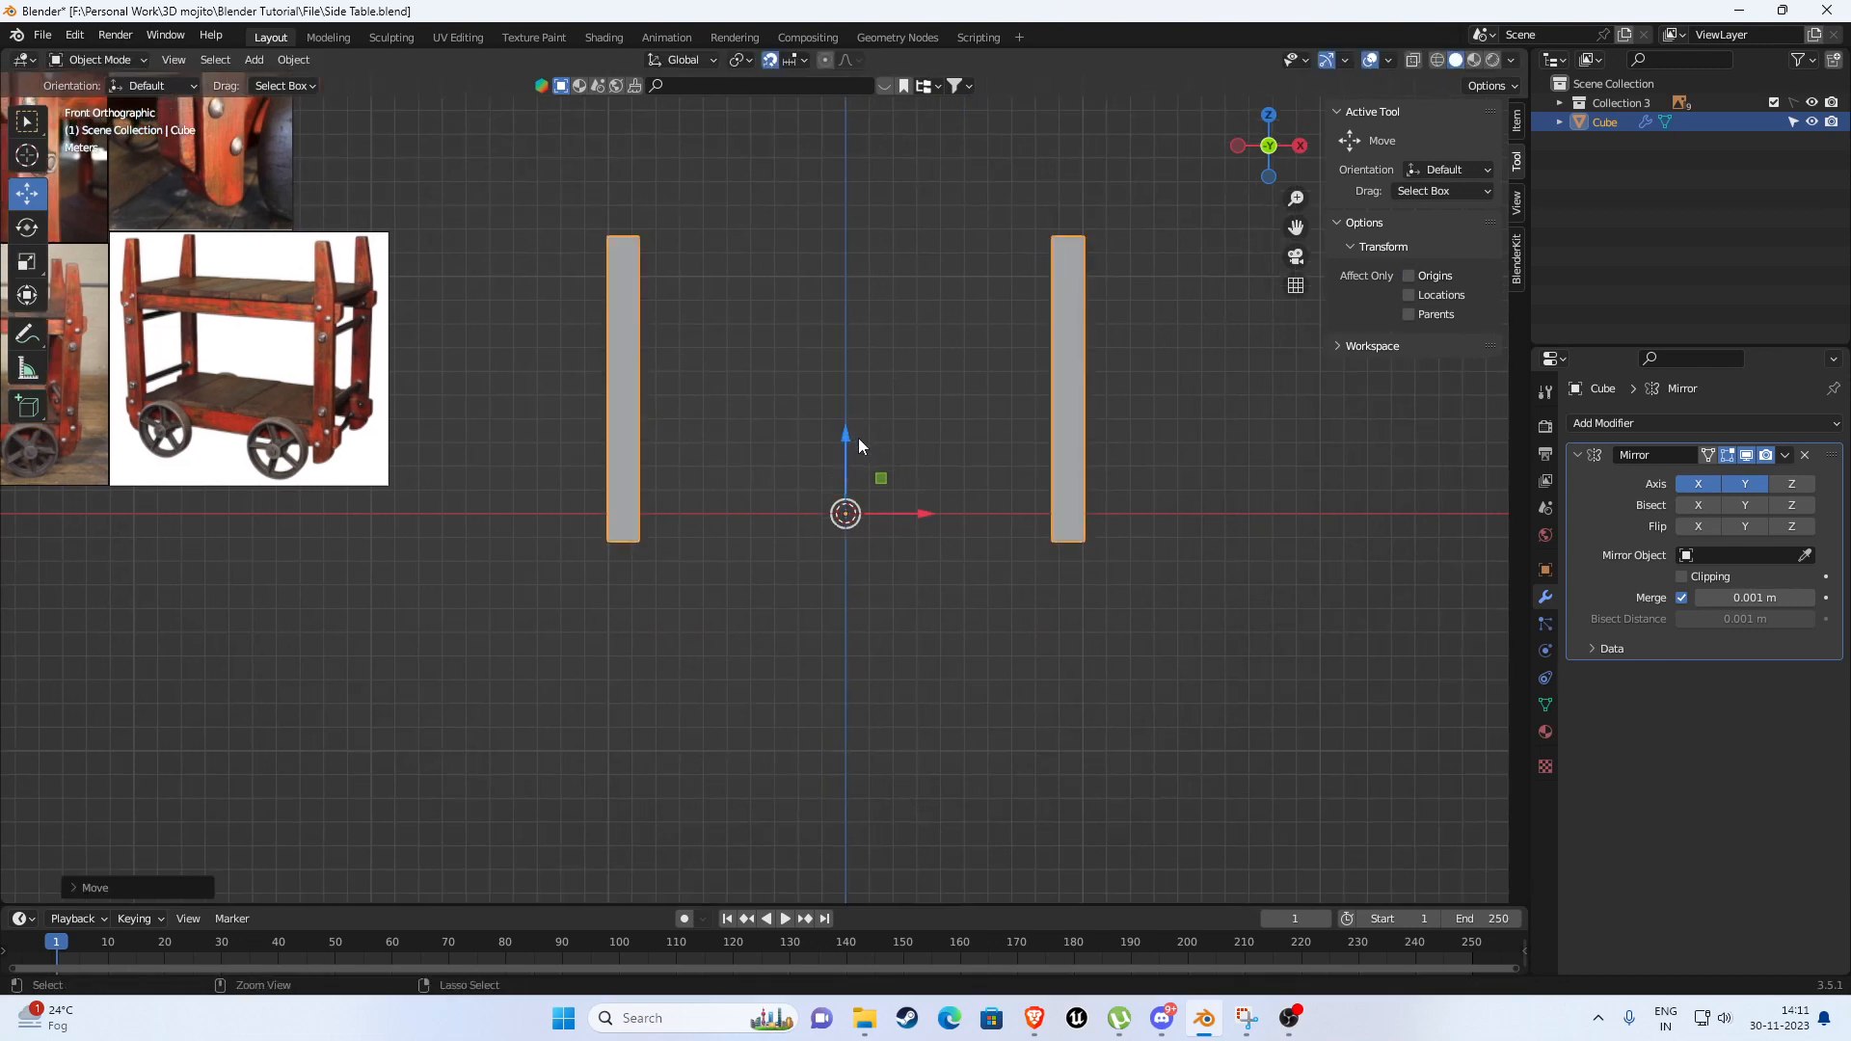
pyautogui.hotkey('ctrl', 'z')
# In Edit Mode with snapping off, lower the leg's top vertices slightly along Z to shorten all four legs.
pyautogui.keyDown('shift'); pyautogui.moveTo(1062, 531); pyautogui.dragTo(1022, 554, button='middle'); pyautogui.keyUp('shift')
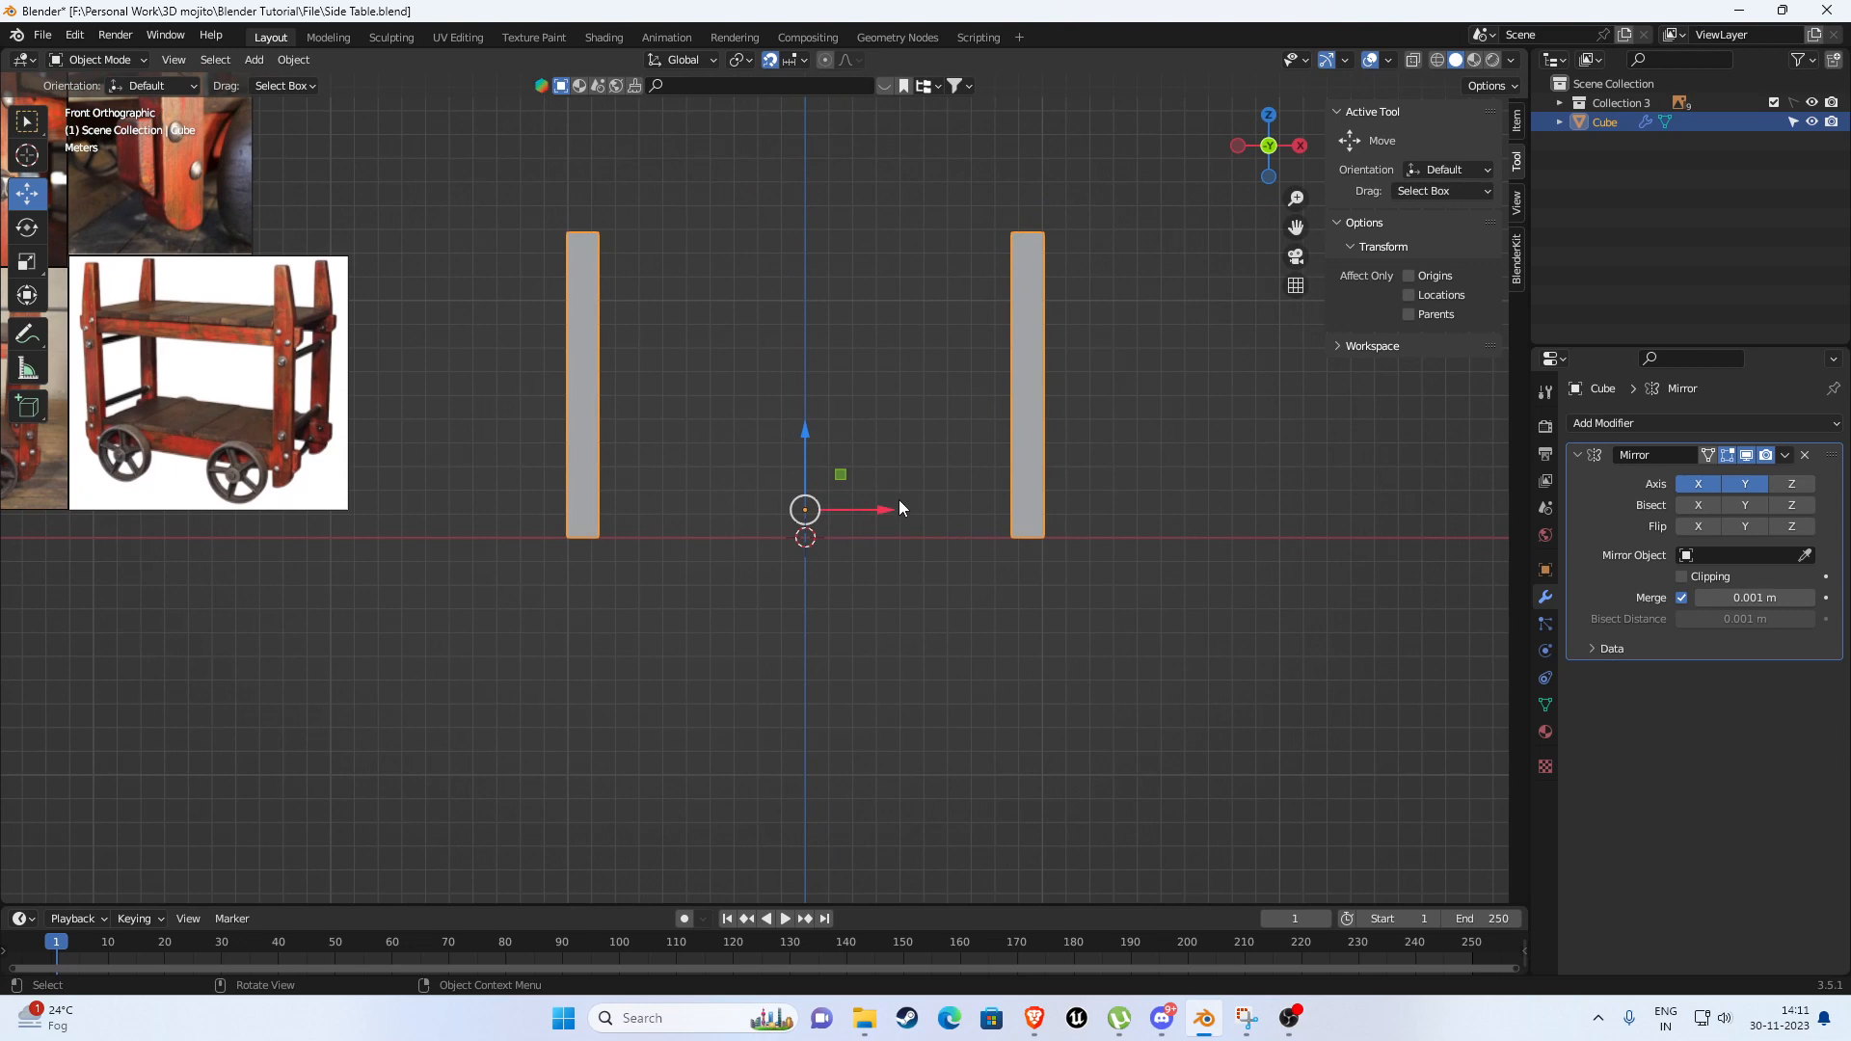
pyautogui.scroll(2, 1109, 461)
pyautogui.keyDown('shift'); pyautogui.moveTo(997, 484); pyautogui.dragTo(939, 523, button='middle'); pyautogui.keyUp('shift')
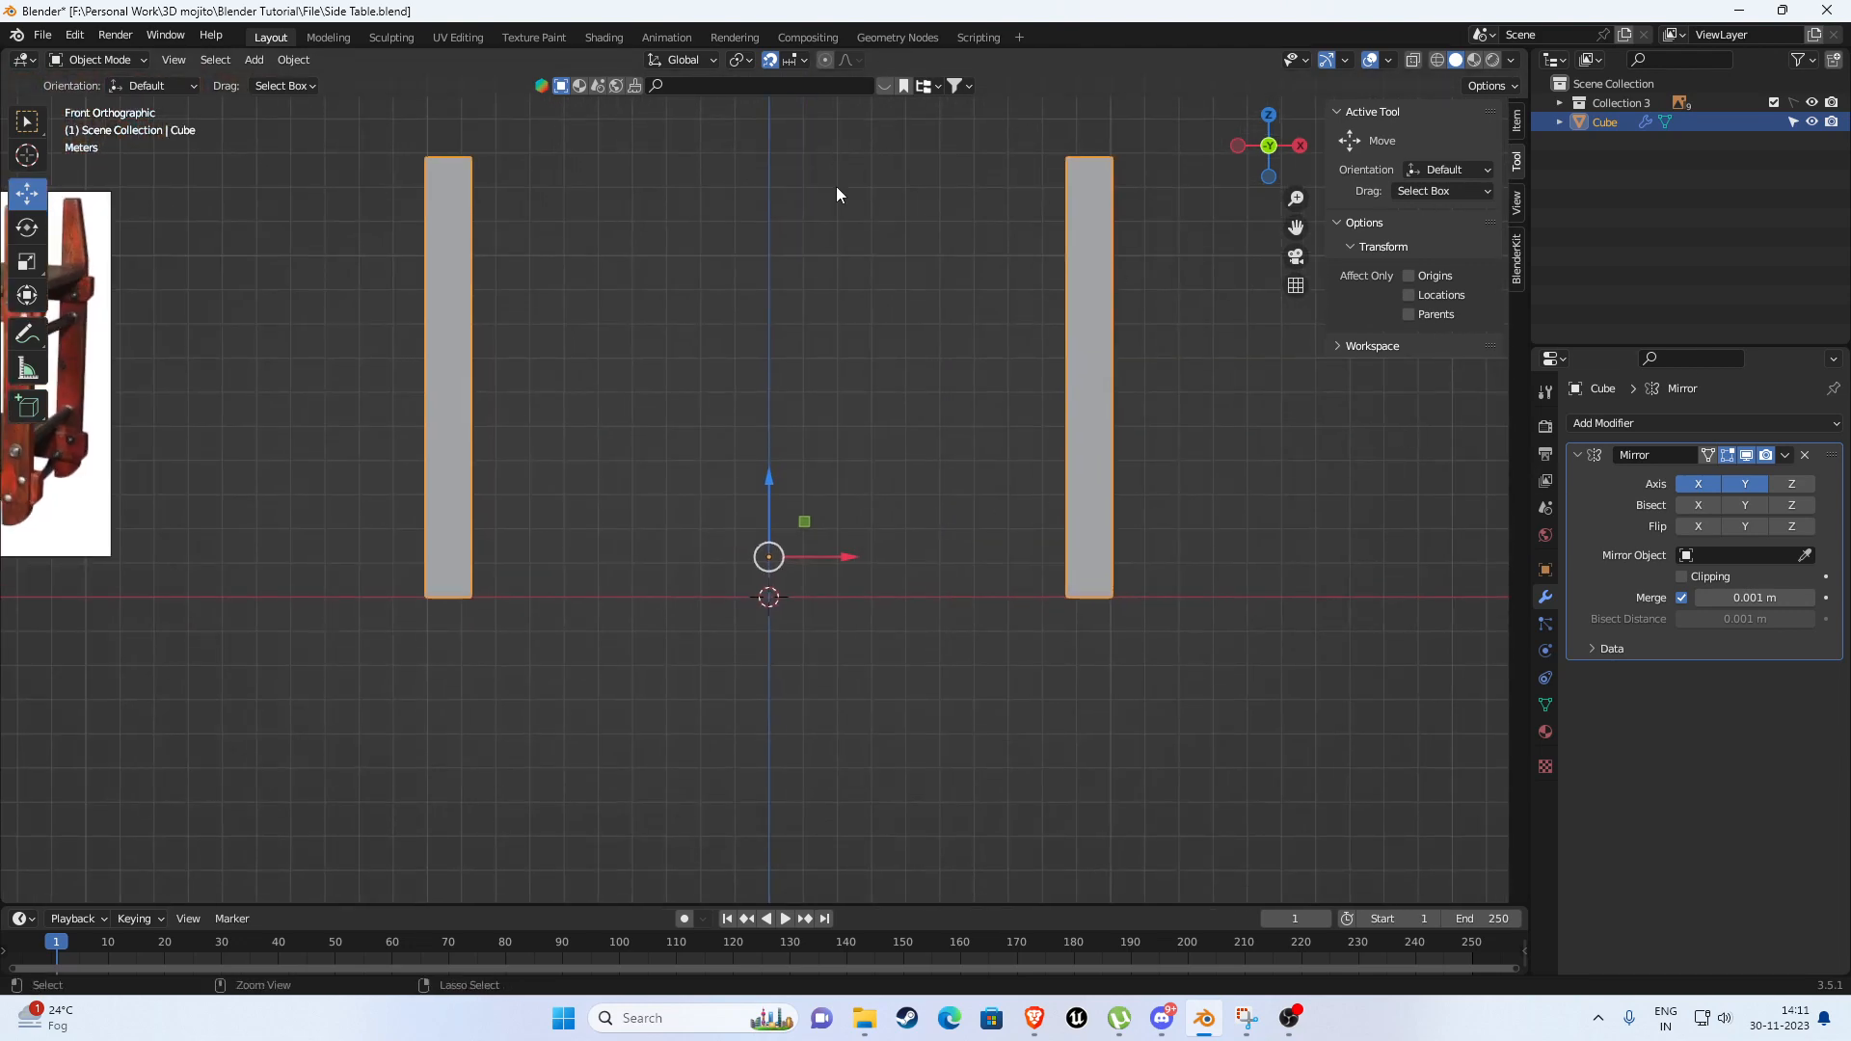
pyautogui.scroll(-2, 964, 419)
pyautogui.keyDown('shift'); pyautogui.moveTo(964, 420); pyautogui.dragTo(972, 447, button='middle'); pyautogui.keyUp('shift')
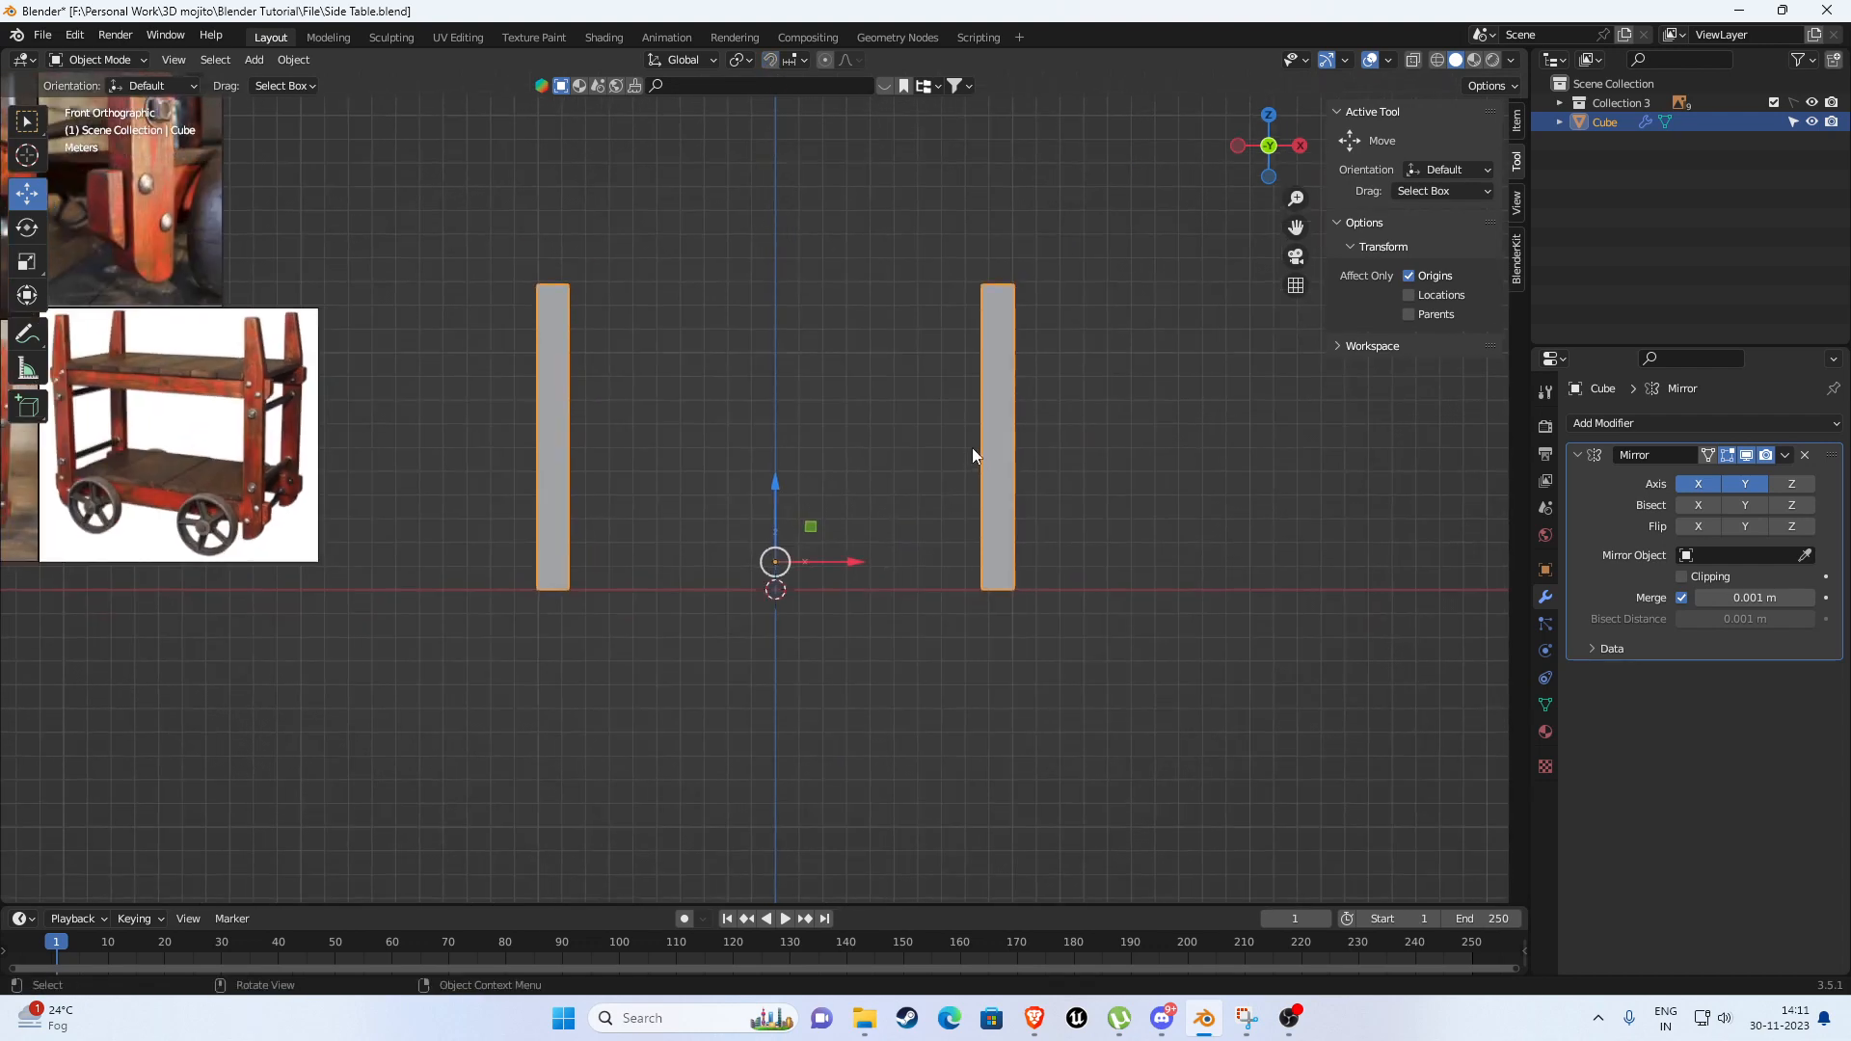
pyautogui.press('Tab')
pyautogui.moveTo(961, 214); pyautogui.dragTo(1079, 352)
pyautogui.moveTo(1000, 237)
pyautogui.mouseDown()
pyautogui.moveTo(1013, 254)
pyautogui.moveTo(1009, 237)
pyautogui.mouseUp()
pyautogui.hotkey('ctrl', 'z')
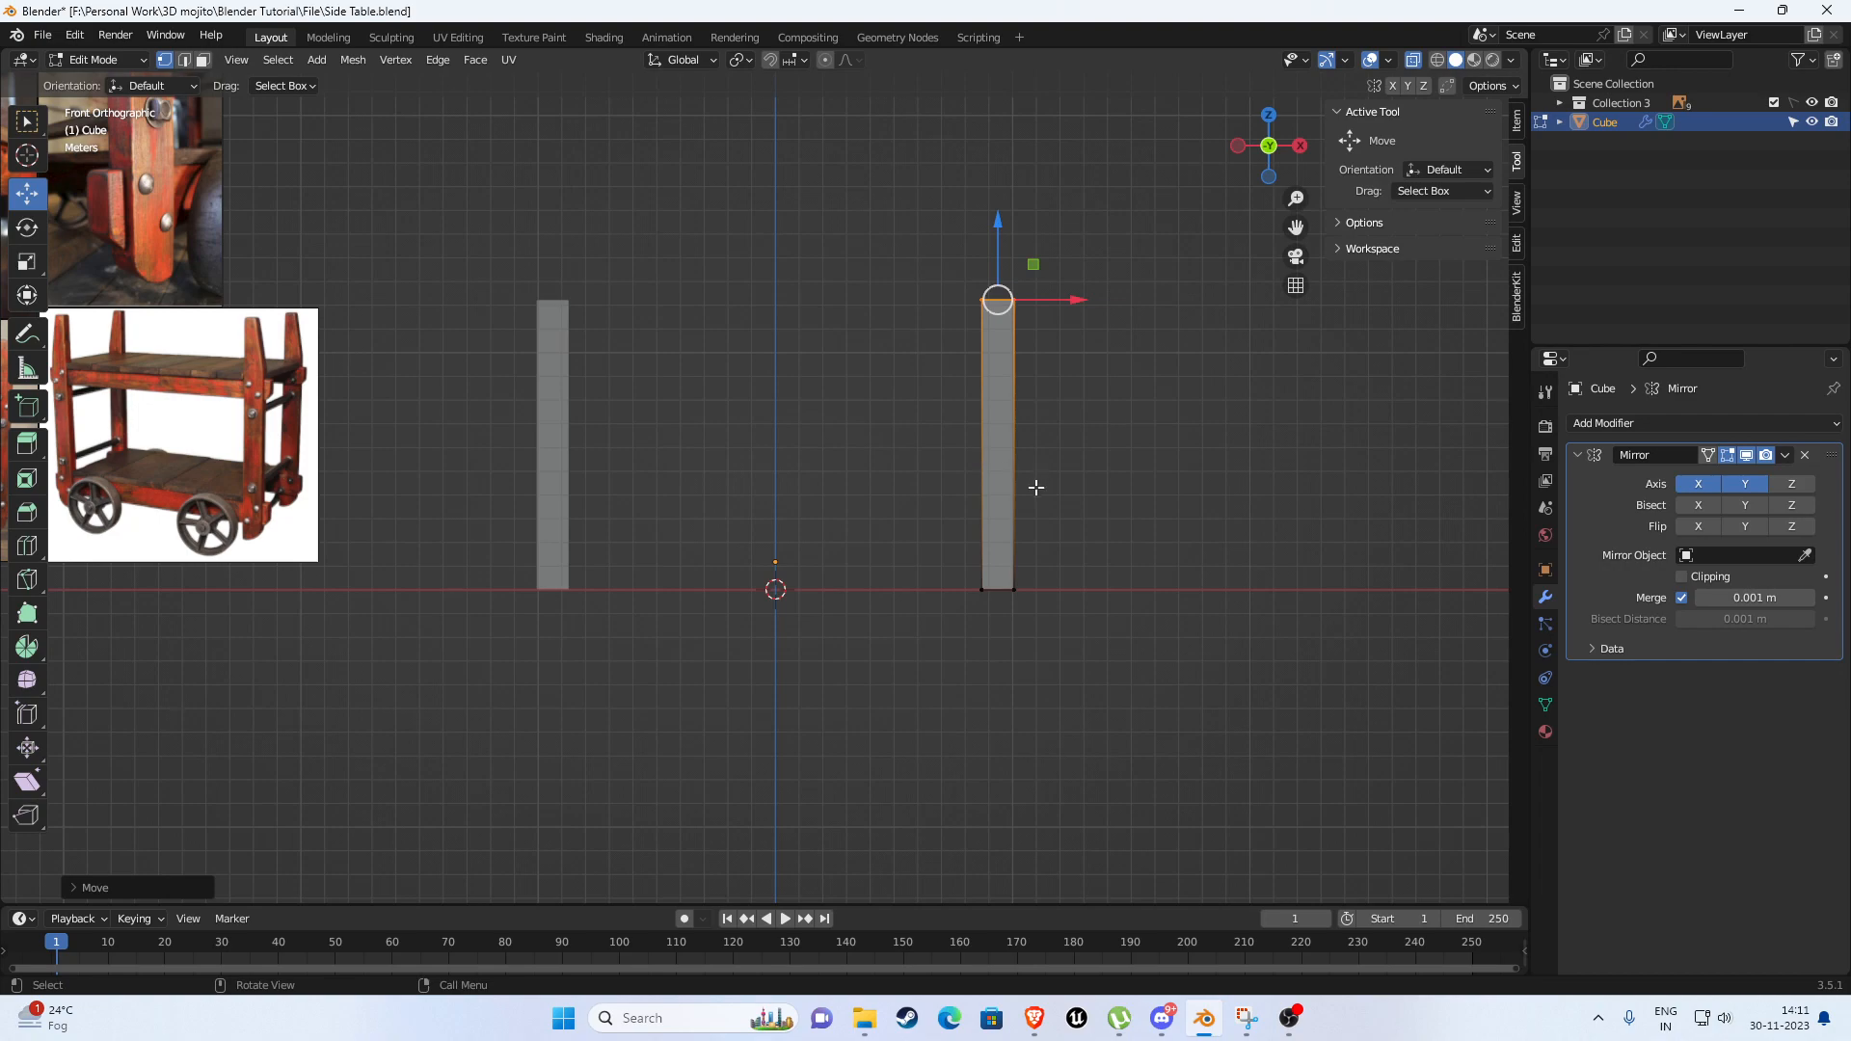
# Examine the cart reference images for the tapered leg tops, the shelf planks and the side rails.
pyautogui.scroll(5, 649, 395)
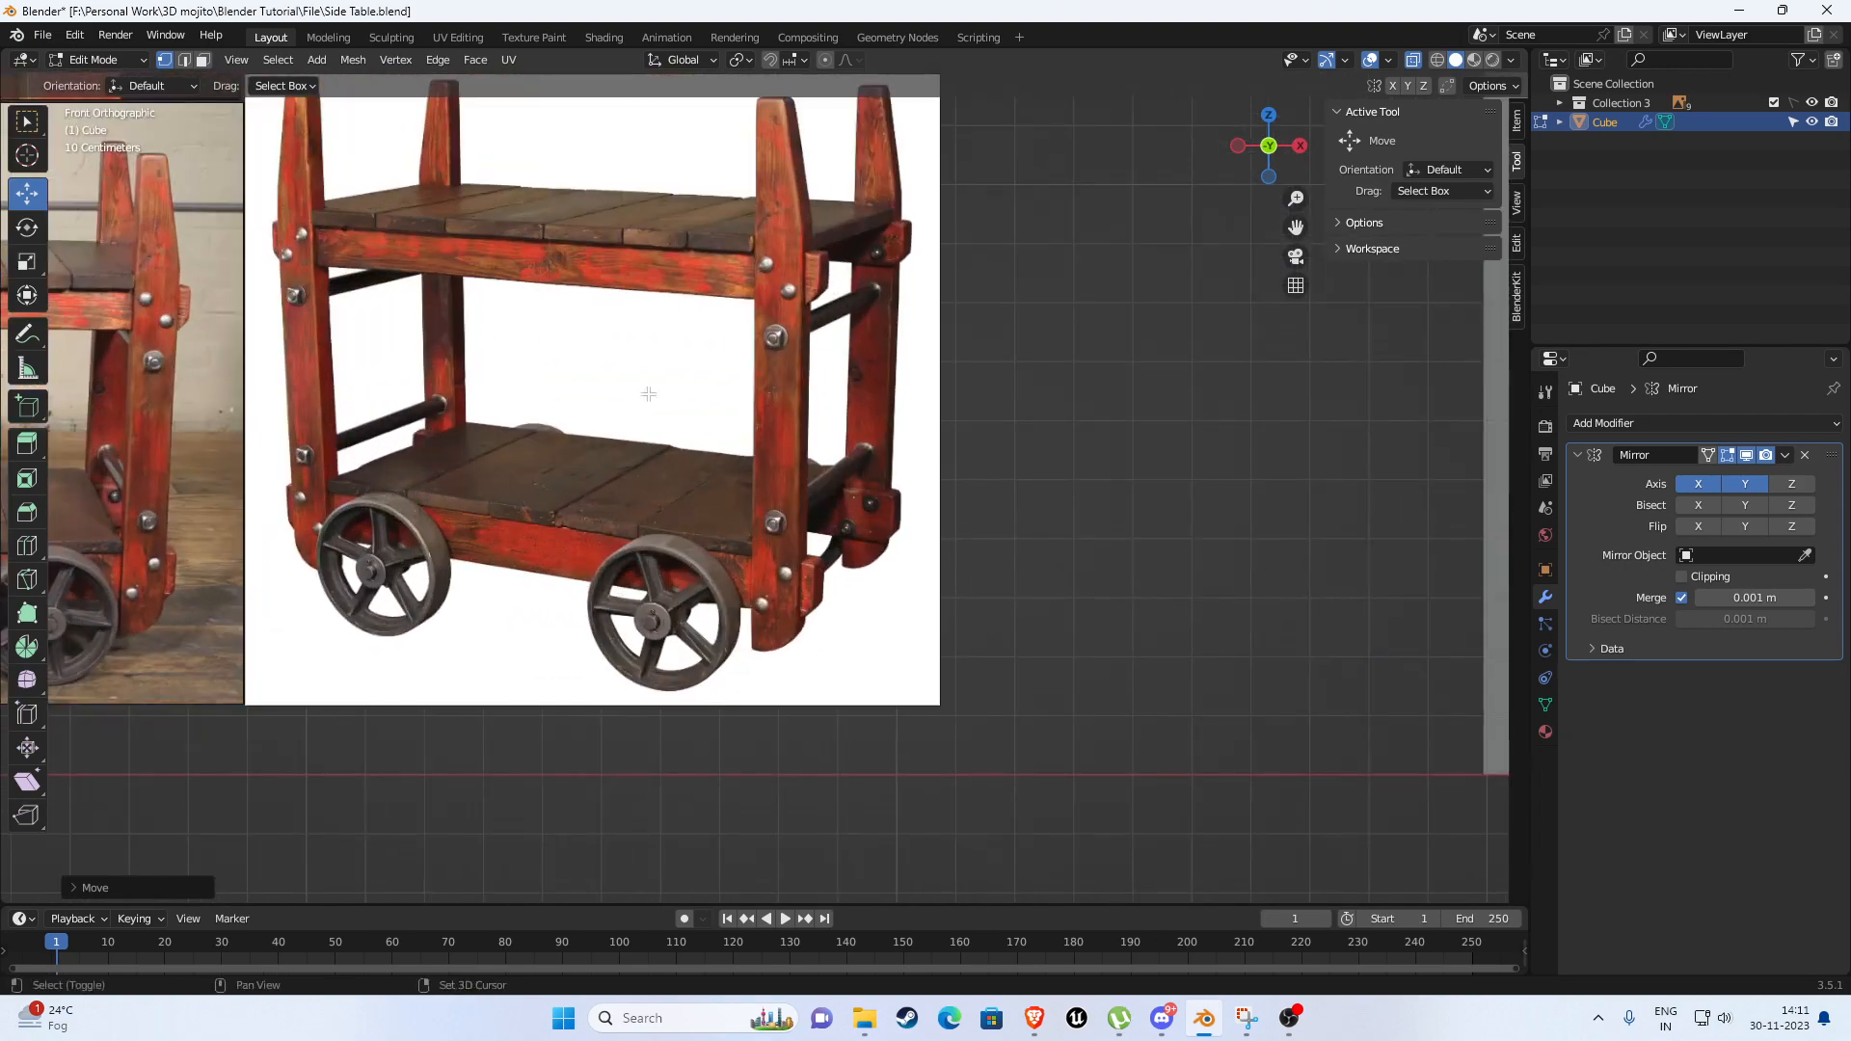
pyautogui.keyDown('shift'); pyautogui.moveTo(649, 394); pyautogui.dragTo(1136, 592); pyautogui.keyUp('shift')
pyautogui.moveTo(597, 521)
pyautogui.keyDown('shift'); pyautogui.mouseDown(button='middle')
pyautogui.moveTo(1082, 505)
pyautogui.moveTo(1042, 486)
pyautogui.moveTo(1150, 544)
pyautogui.mouseUp(button='middle'); pyautogui.keyUp('shift')
pyautogui.scroll(4, 705, 613)
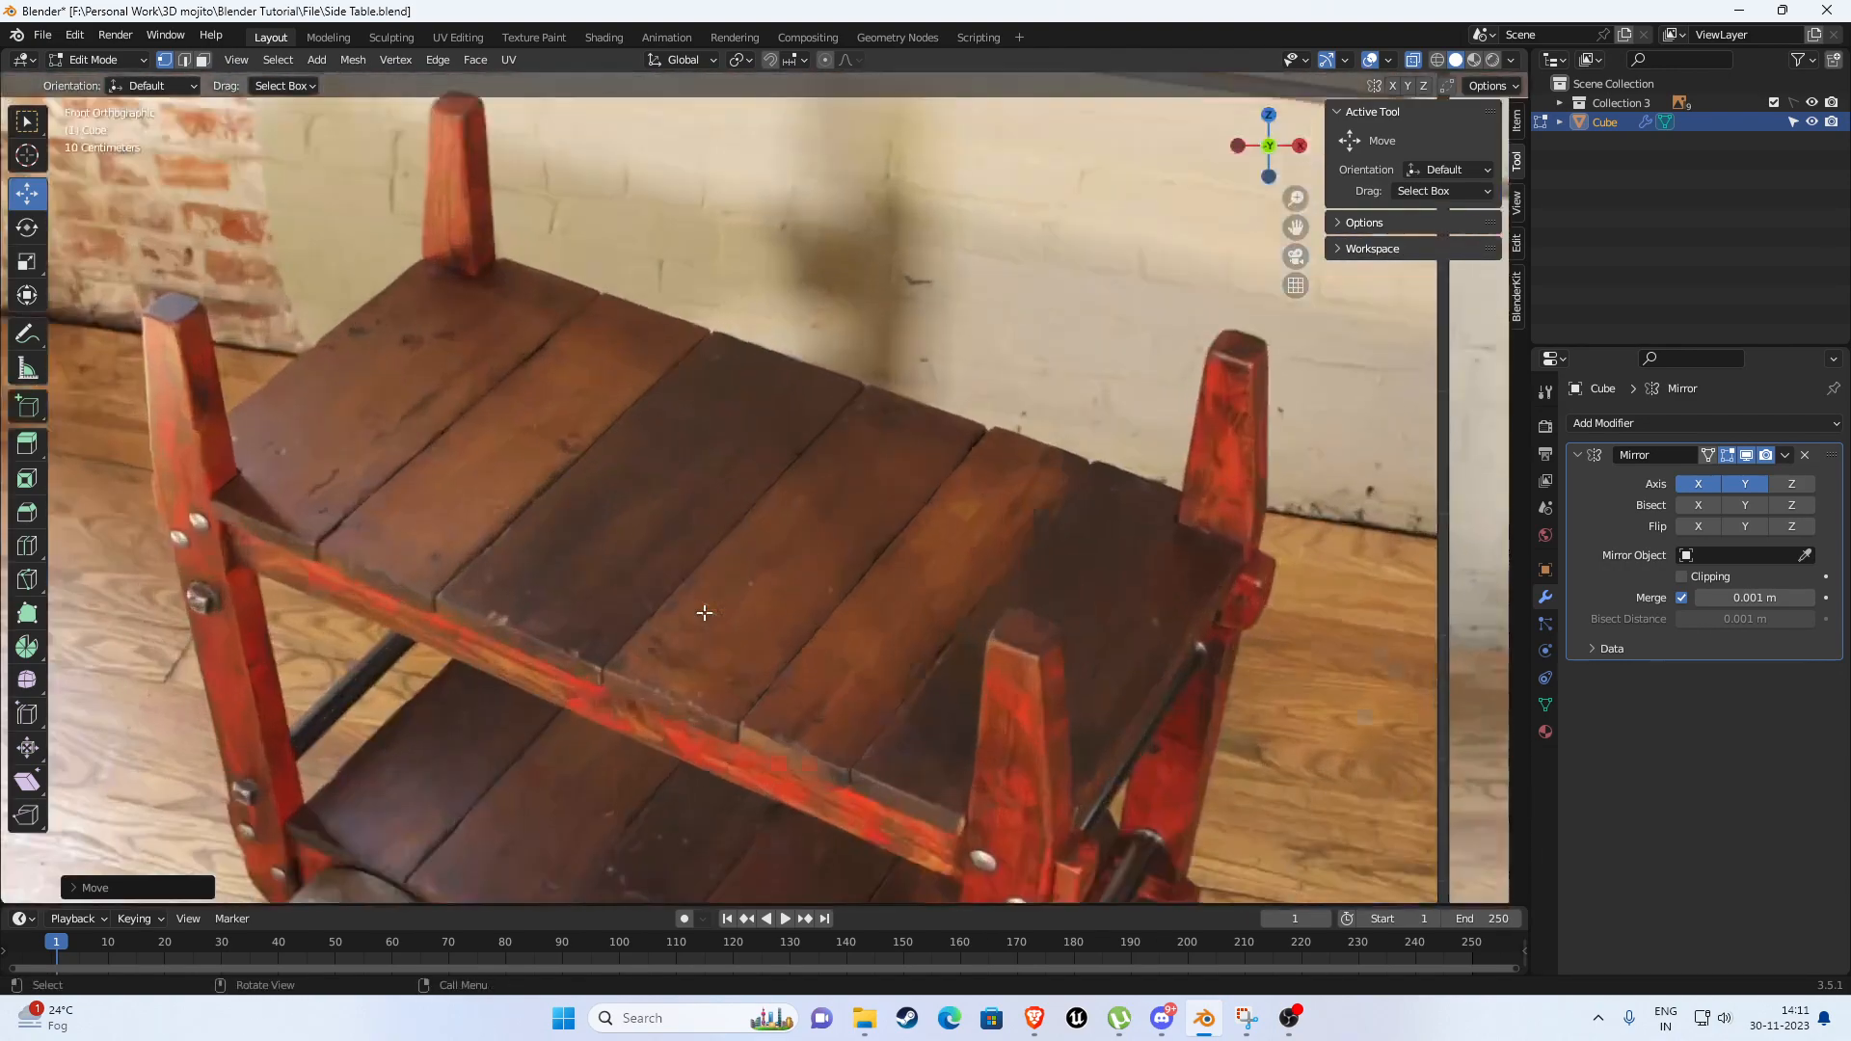
pyautogui.keyDown('shift'); pyautogui.moveTo(705, 613); pyautogui.dragTo(601, 422, button='middle'); pyautogui.keyUp('shift')
pyautogui.keyDown('shift'); pyautogui.moveTo(412, 386); pyautogui.dragTo(517, 822, button='middle'); pyautogui.keyUp('shift')
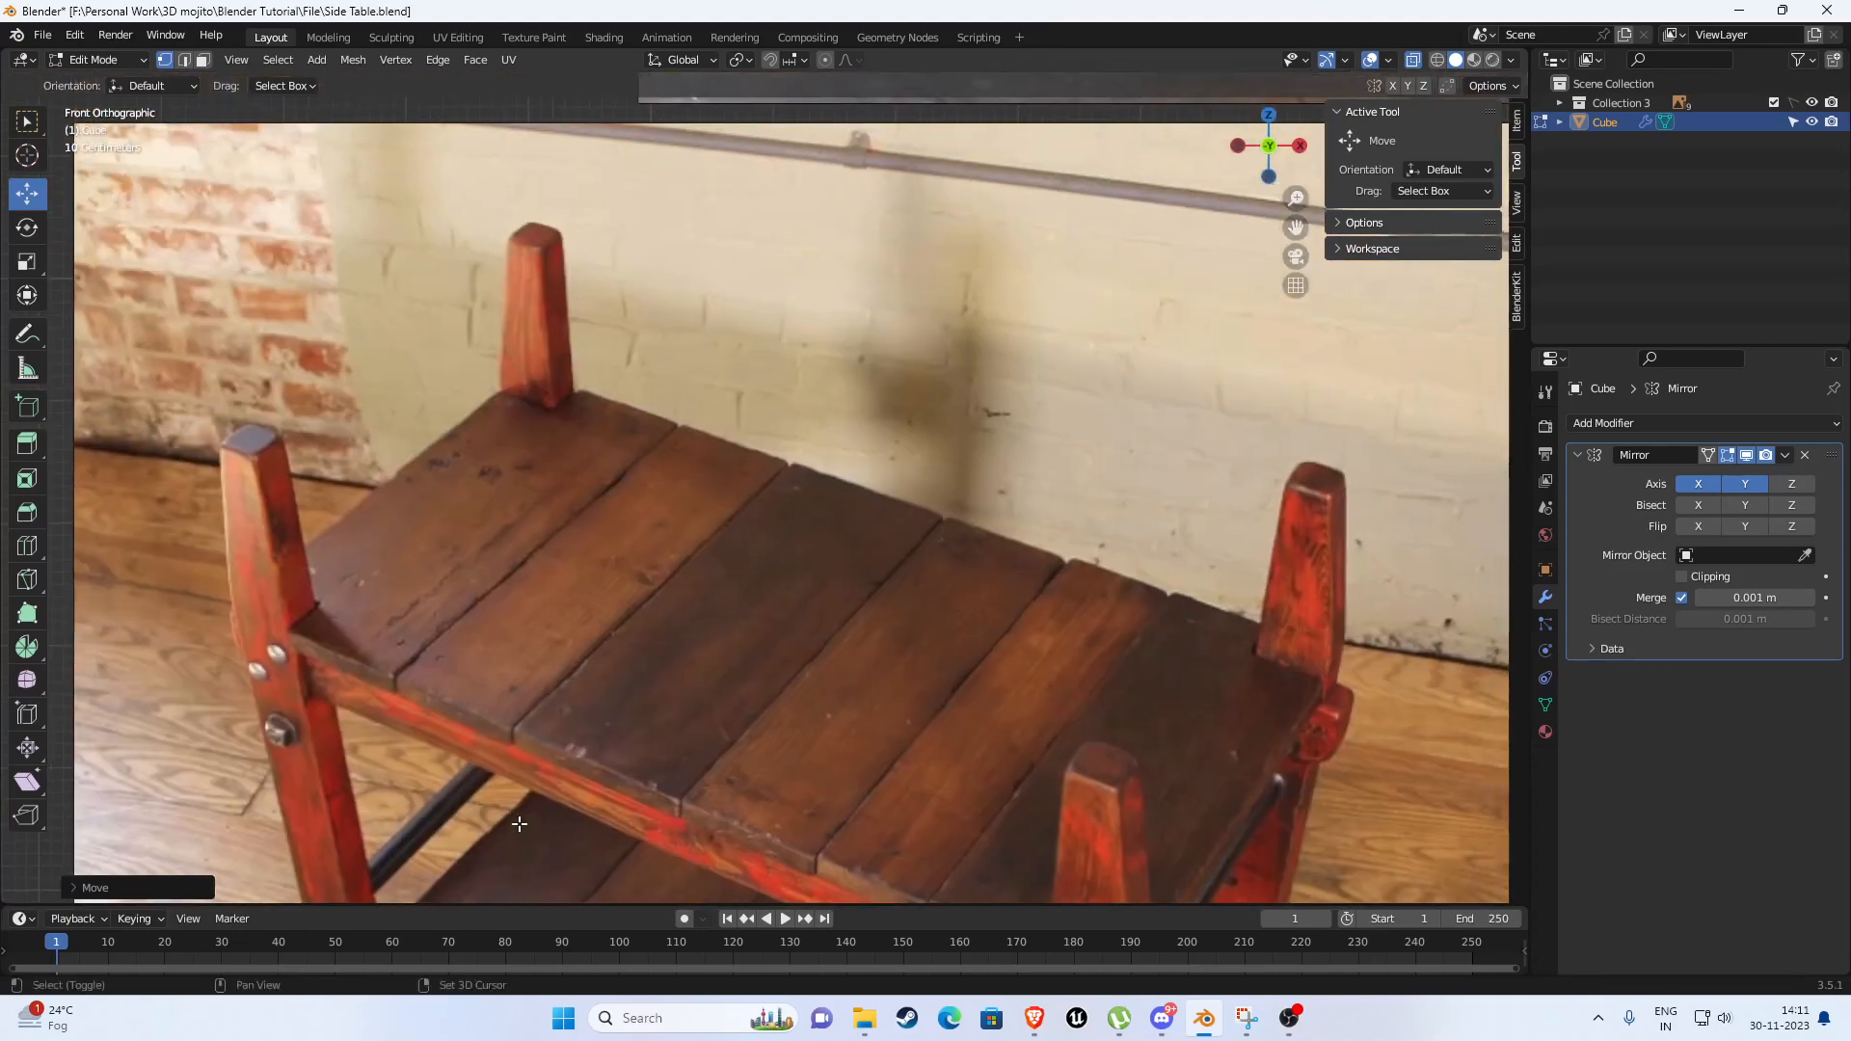
pyautogui.moveTo(578, 429)
pyautogui.keyDown('shift'); pyautogui.mouseDown(button='middle')
pyautogui.moveTo(525, 805)
pyautogui.moveTo(327, 793)
pyautogui.mouseUp(button='middle'); pyautogui.keyUp('shift')
pyautogui.scroll(-5, 659, 494)
pyautogui.scroll(-8, 658, 493)
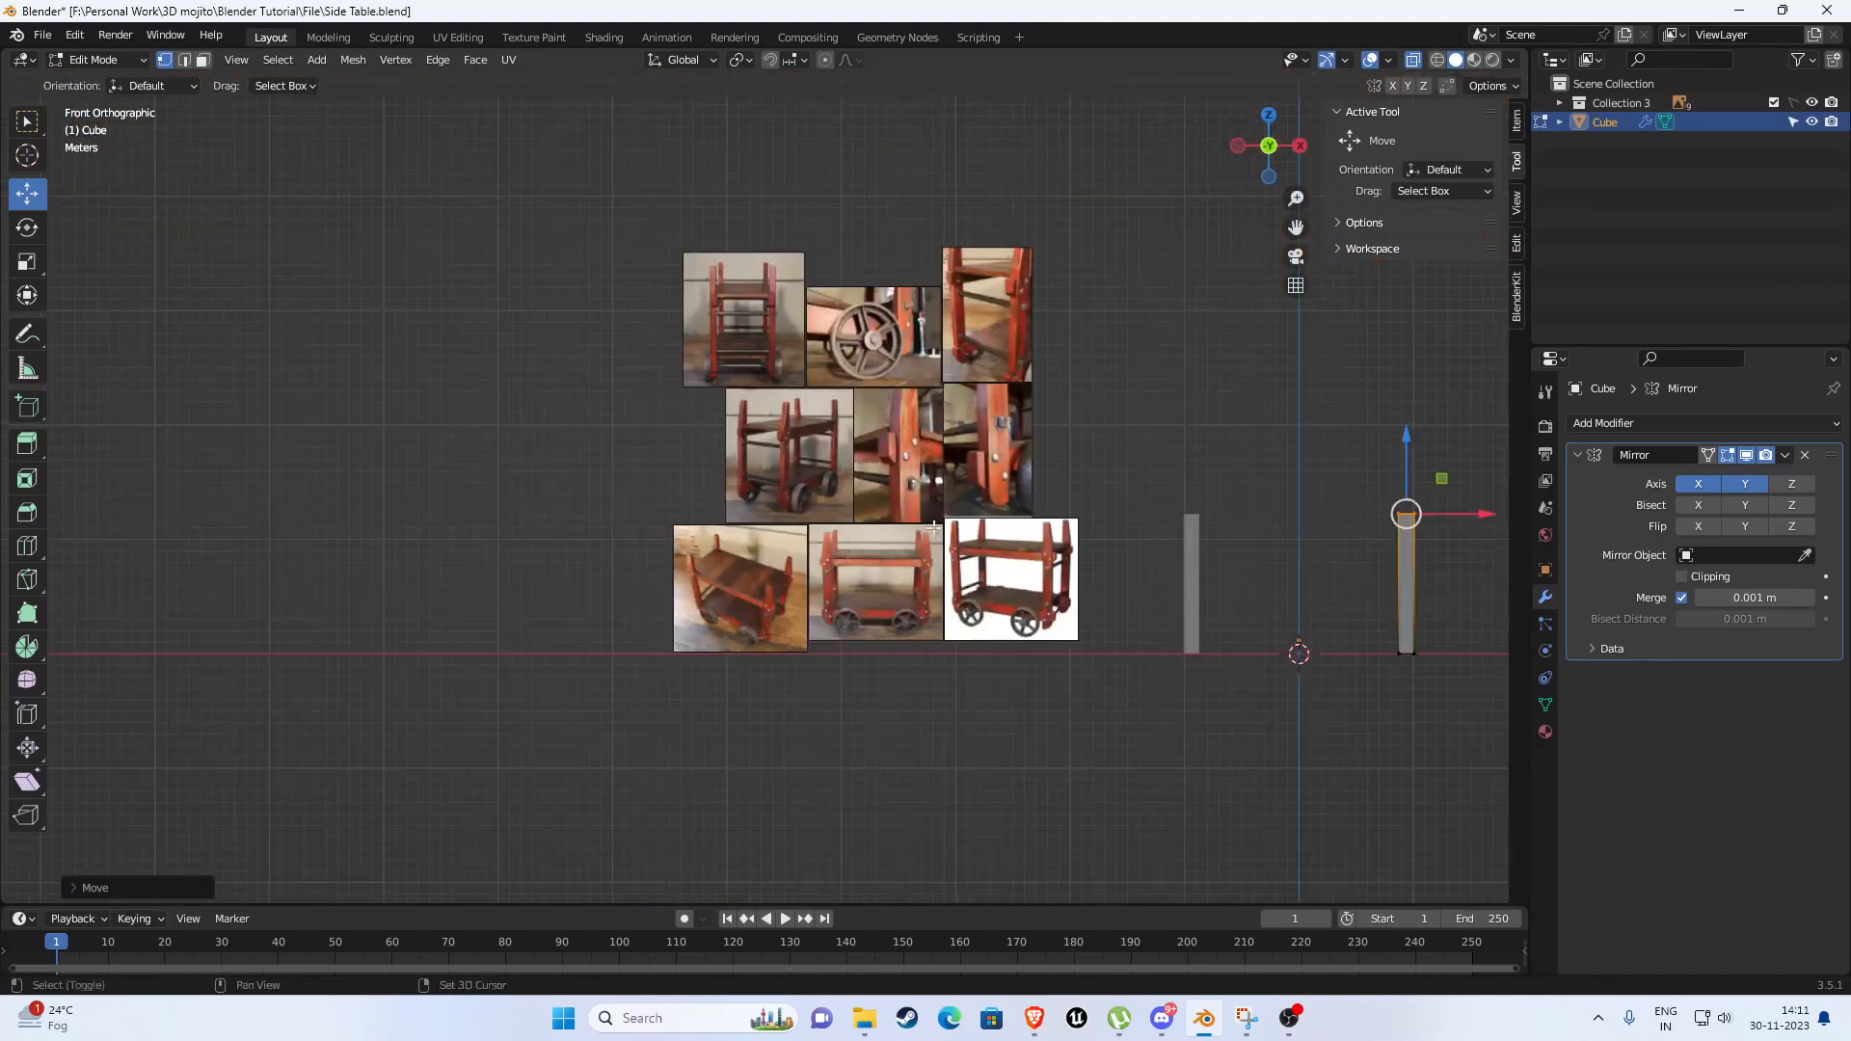
# Return to Object Mode, deselect the legs and add a new cube at the world centre.
pyautogui.scroll(2, 665, 500)
pyautogui.keyDown('shift'); pyautogui.moveTo(1236, 557); pyautogui.dragTo(841, 453, button='middle'); pyautogui.keyUp('shift')
pyautogui.press('Tab')
pyautogui.click(738, 439)
pyautogui.scroll(3, 865, 424)
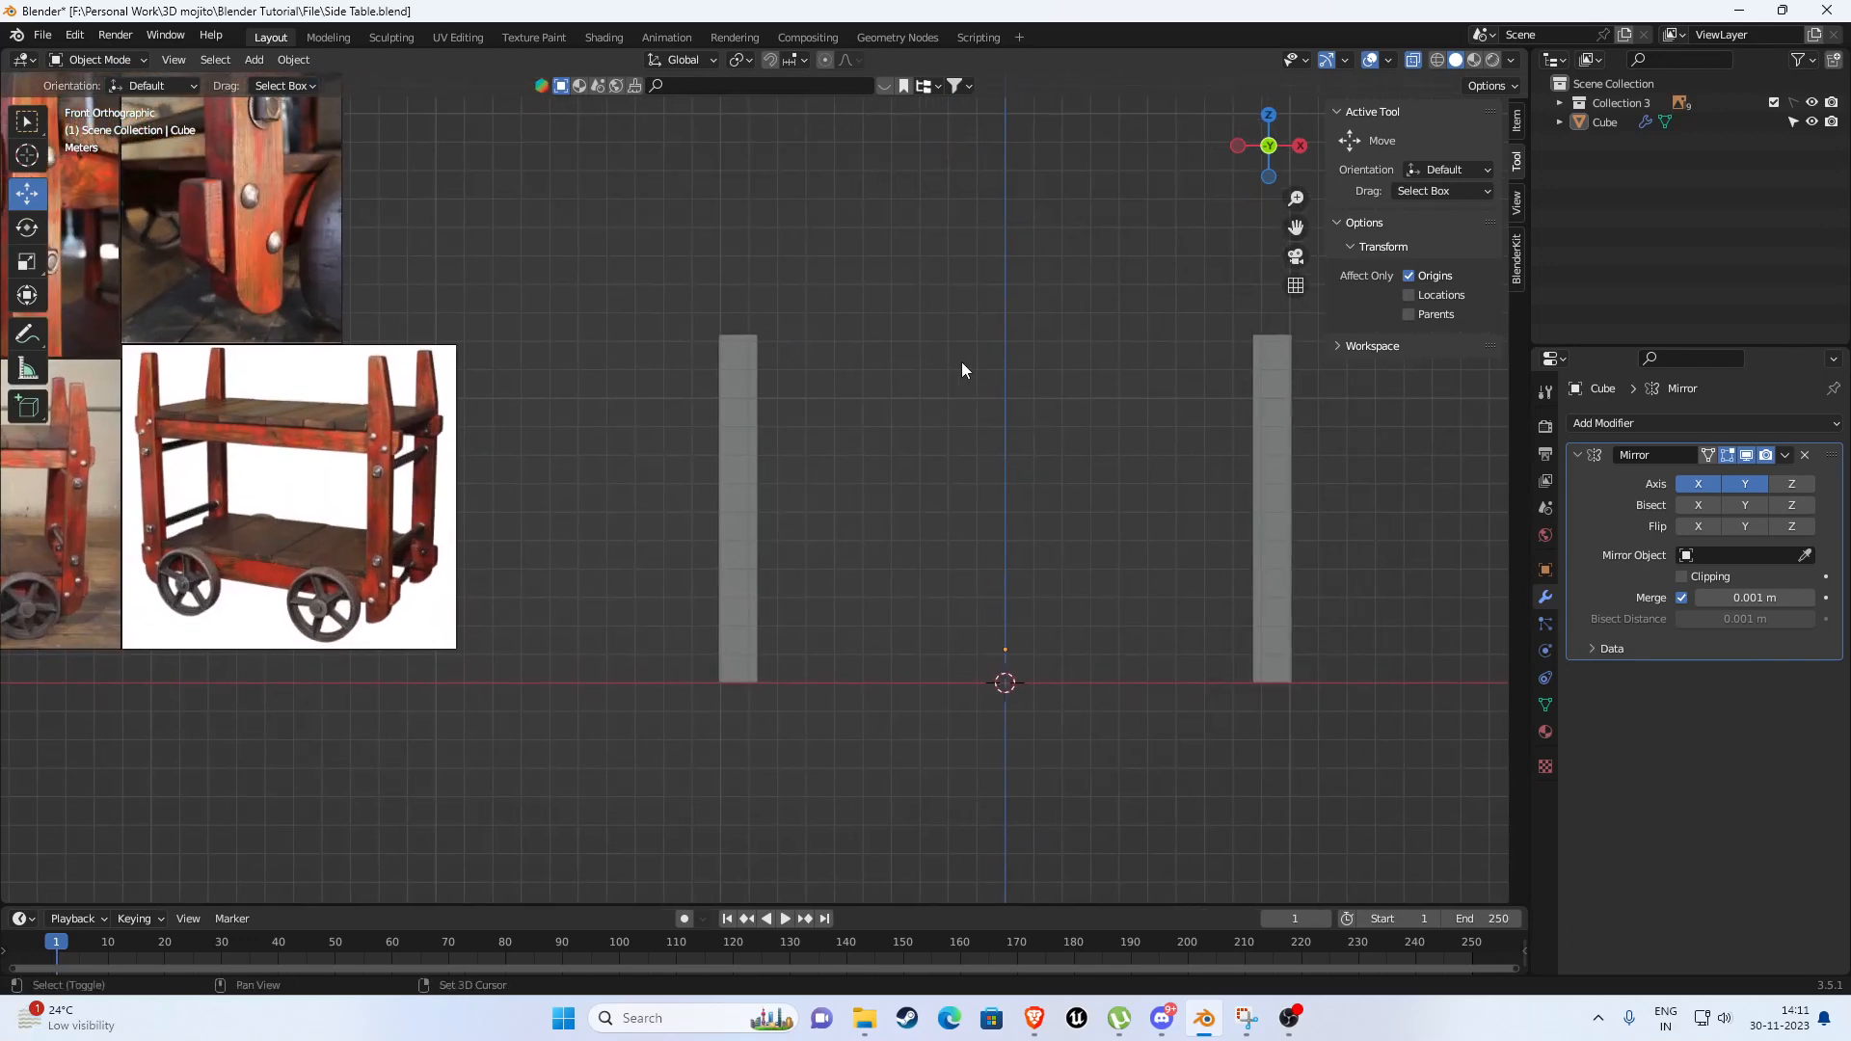
pyautogui.hotkey('shift', 'a')
pyautogui.click(1045, 379)
# Turn off origin-only transforms and raise the new cube along Z to the upper shelf level between the legs.
pyautogui.moveTo(1004, 607); pyautogui.dragTo(1005, 307)
pyautogui.hotkey('ctrl', 'z')
pyautogui.hotkey('ctrl', '.')
pyautogui.moveTo(1014, 625); pyautogui.dragTo(1022, 378)
pyautogui.scroll(1, 1080, 436)
pyautogui.keyDown('shift'); pyautogui.moveTo(1125, 438); pyautogui.dragTo(1030, 511, button='middle'); pyautogui.keyUp('shift')
# Flatten the new cube along Z and stretch it along X into a horizontal bar between the legs.
pyautogui.press('s')
pyautogui.press('z')
pyautogui.click(1200, 476)
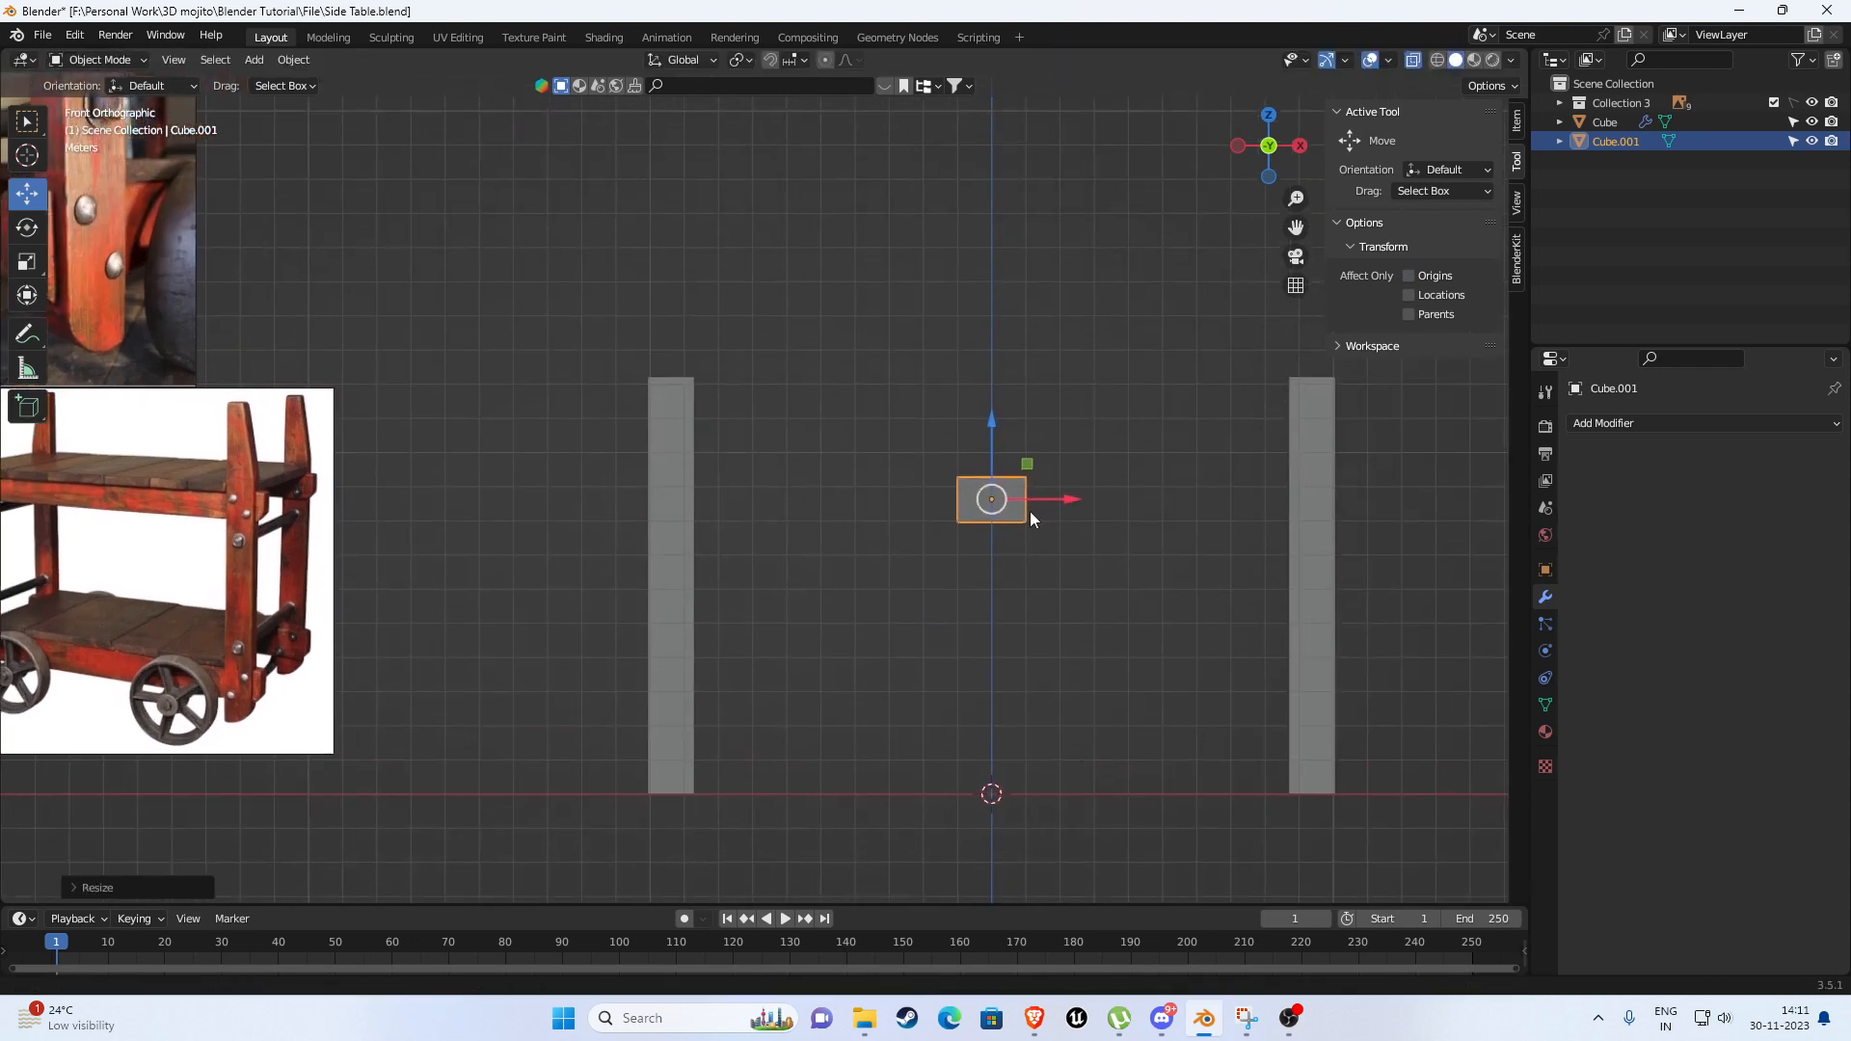
pyautogui.press('s')
pyautogui.press('x')
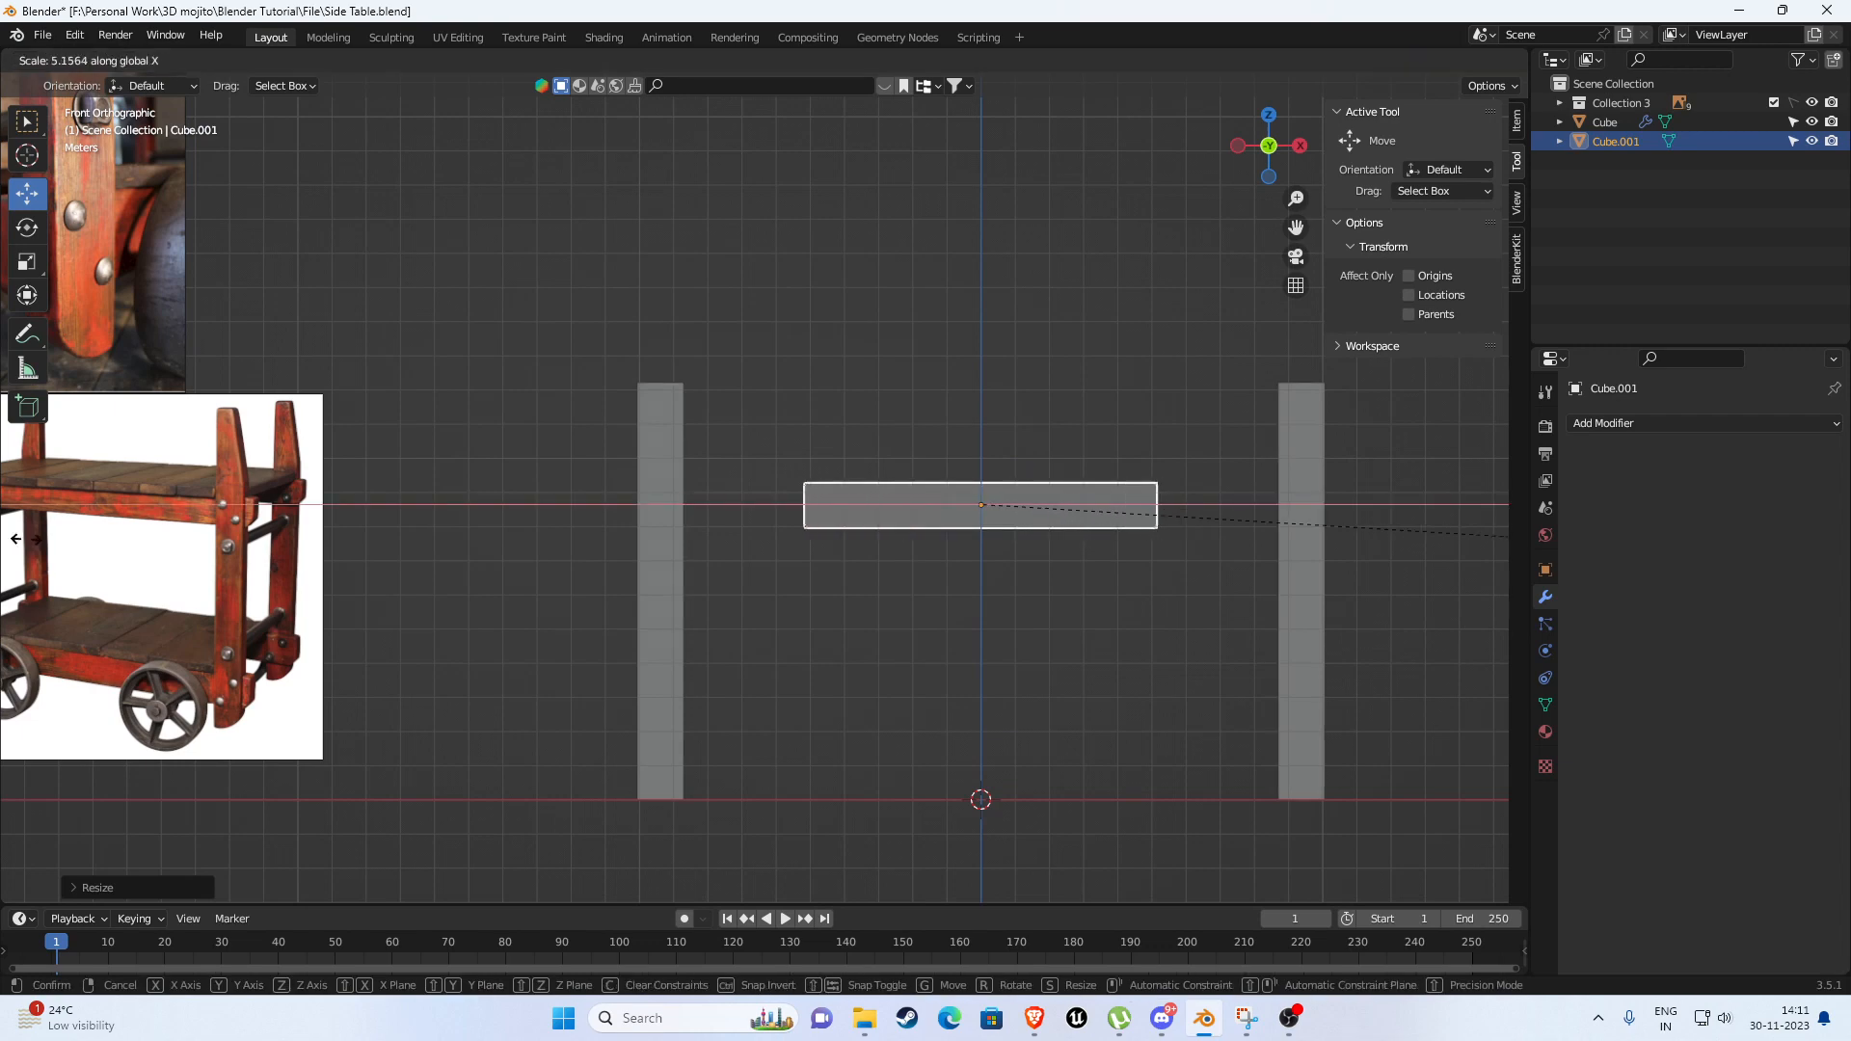
pyautogui.click(79, 549)
# Stretch the bar along X until both ends extend slightly past the outer sides of the legs.
pyautogui.scroll(-1, 793, 541)
pyautogui.keyDown('shift'); pyautogui.moveTo(793, 541); pyautogui.dragTo(711, 499, button='middle'); pyautogui.keyUp('shift')
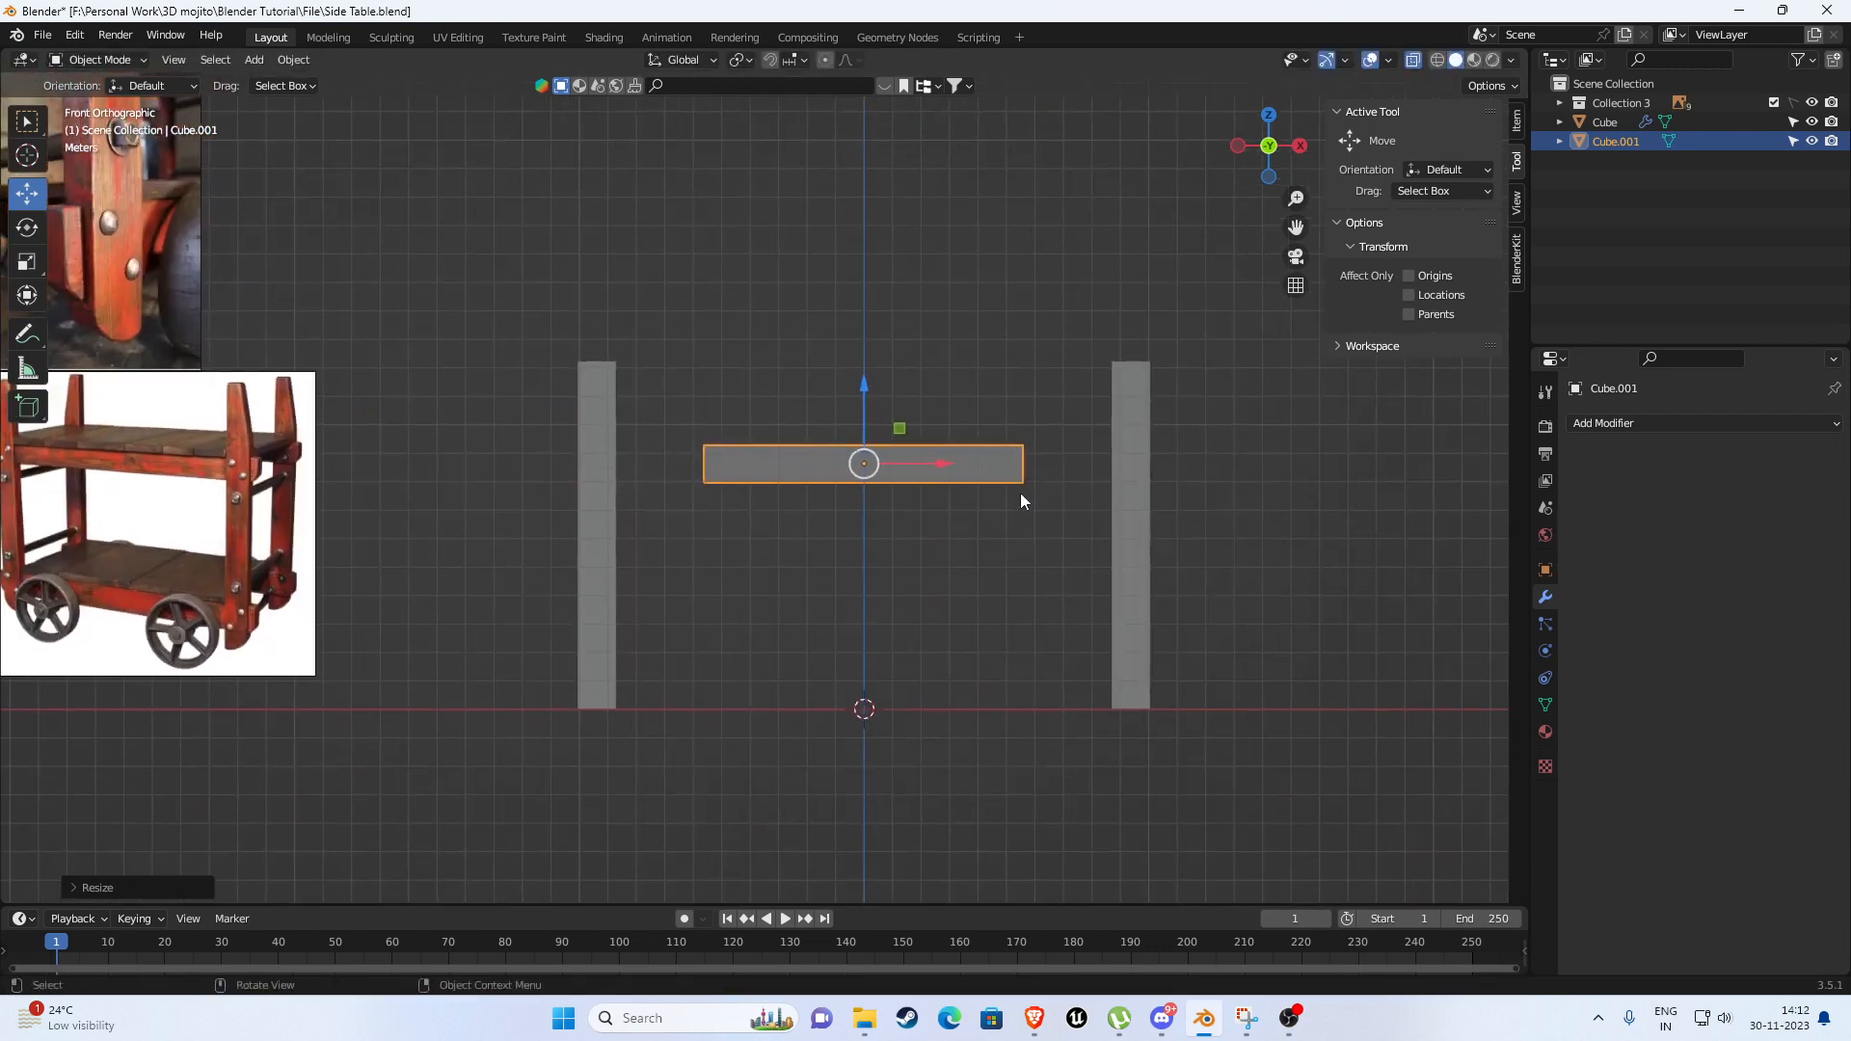
pyautogui.press('s')
pyautogui.press('x')
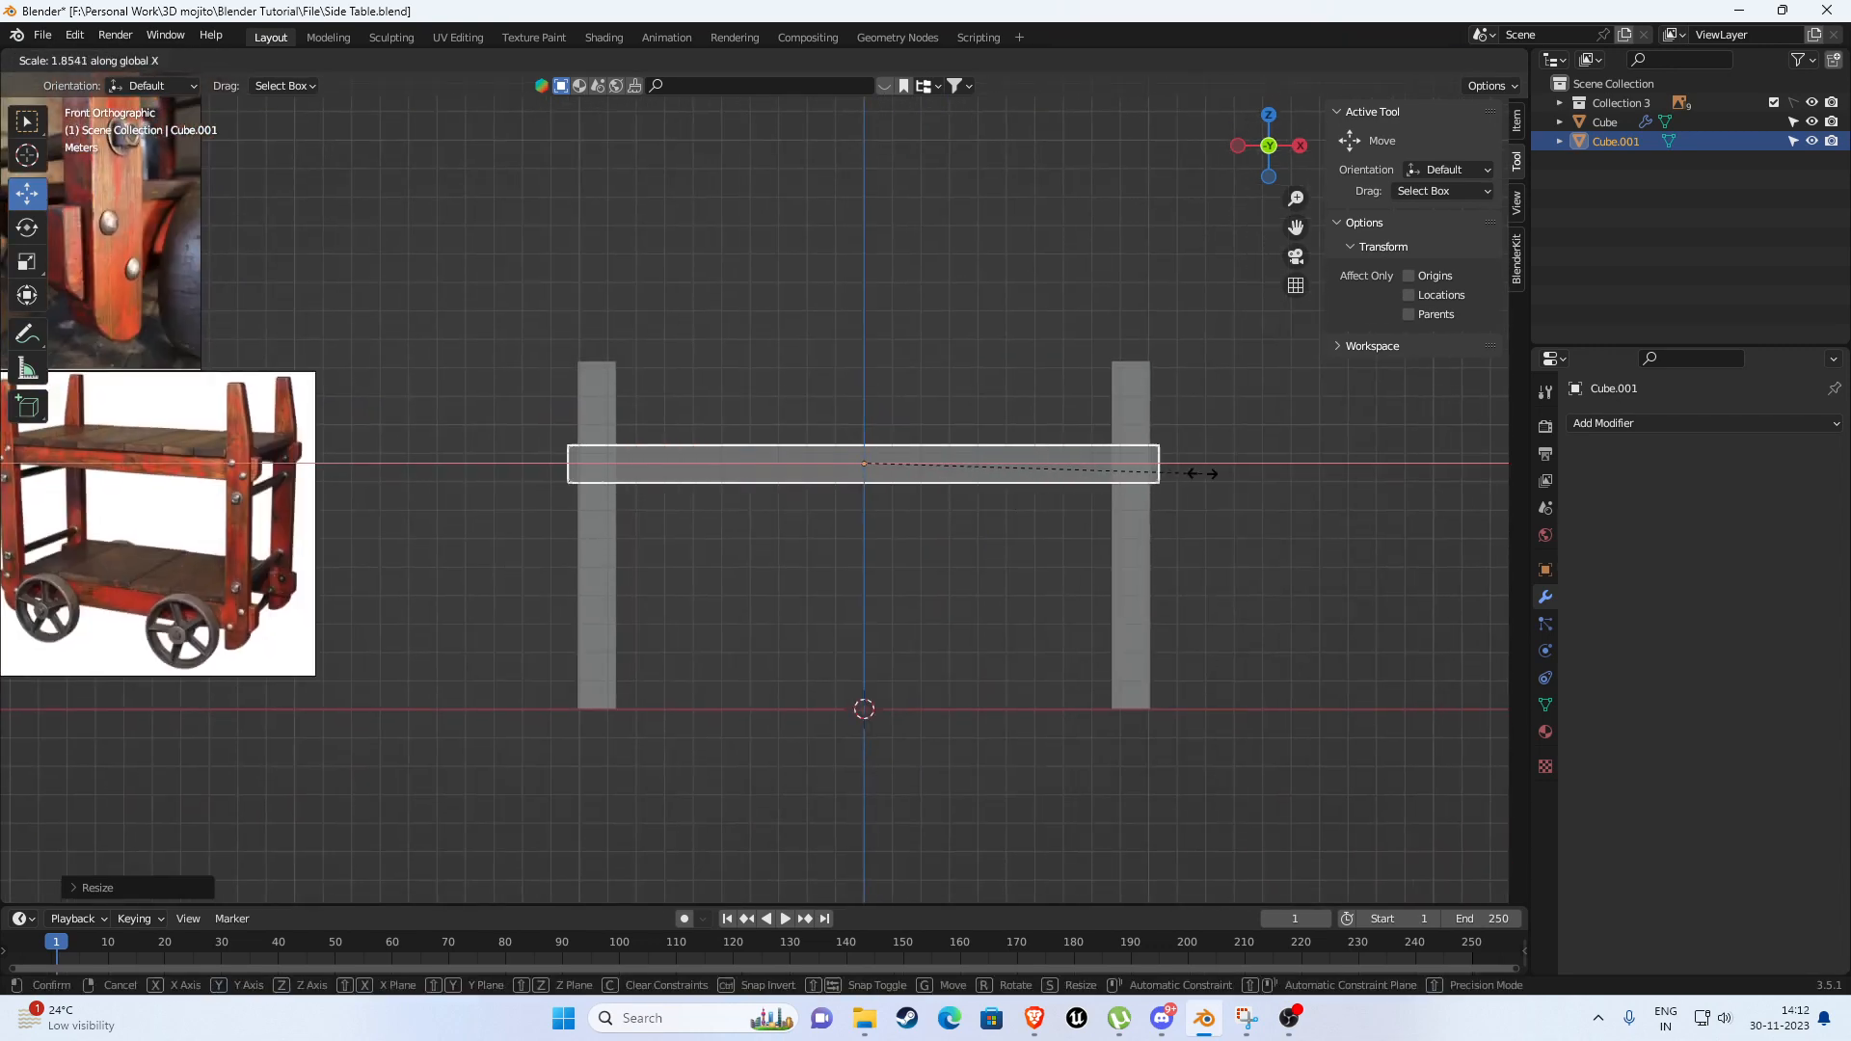
pyautogui.click(1205, 475)
# Raise the bar slightly along Z, using the rail joints in the cart reference images as a guide.
pyautogui.scroll(2, 484, 442)
pyautogui.scroll(5, 484, 438)
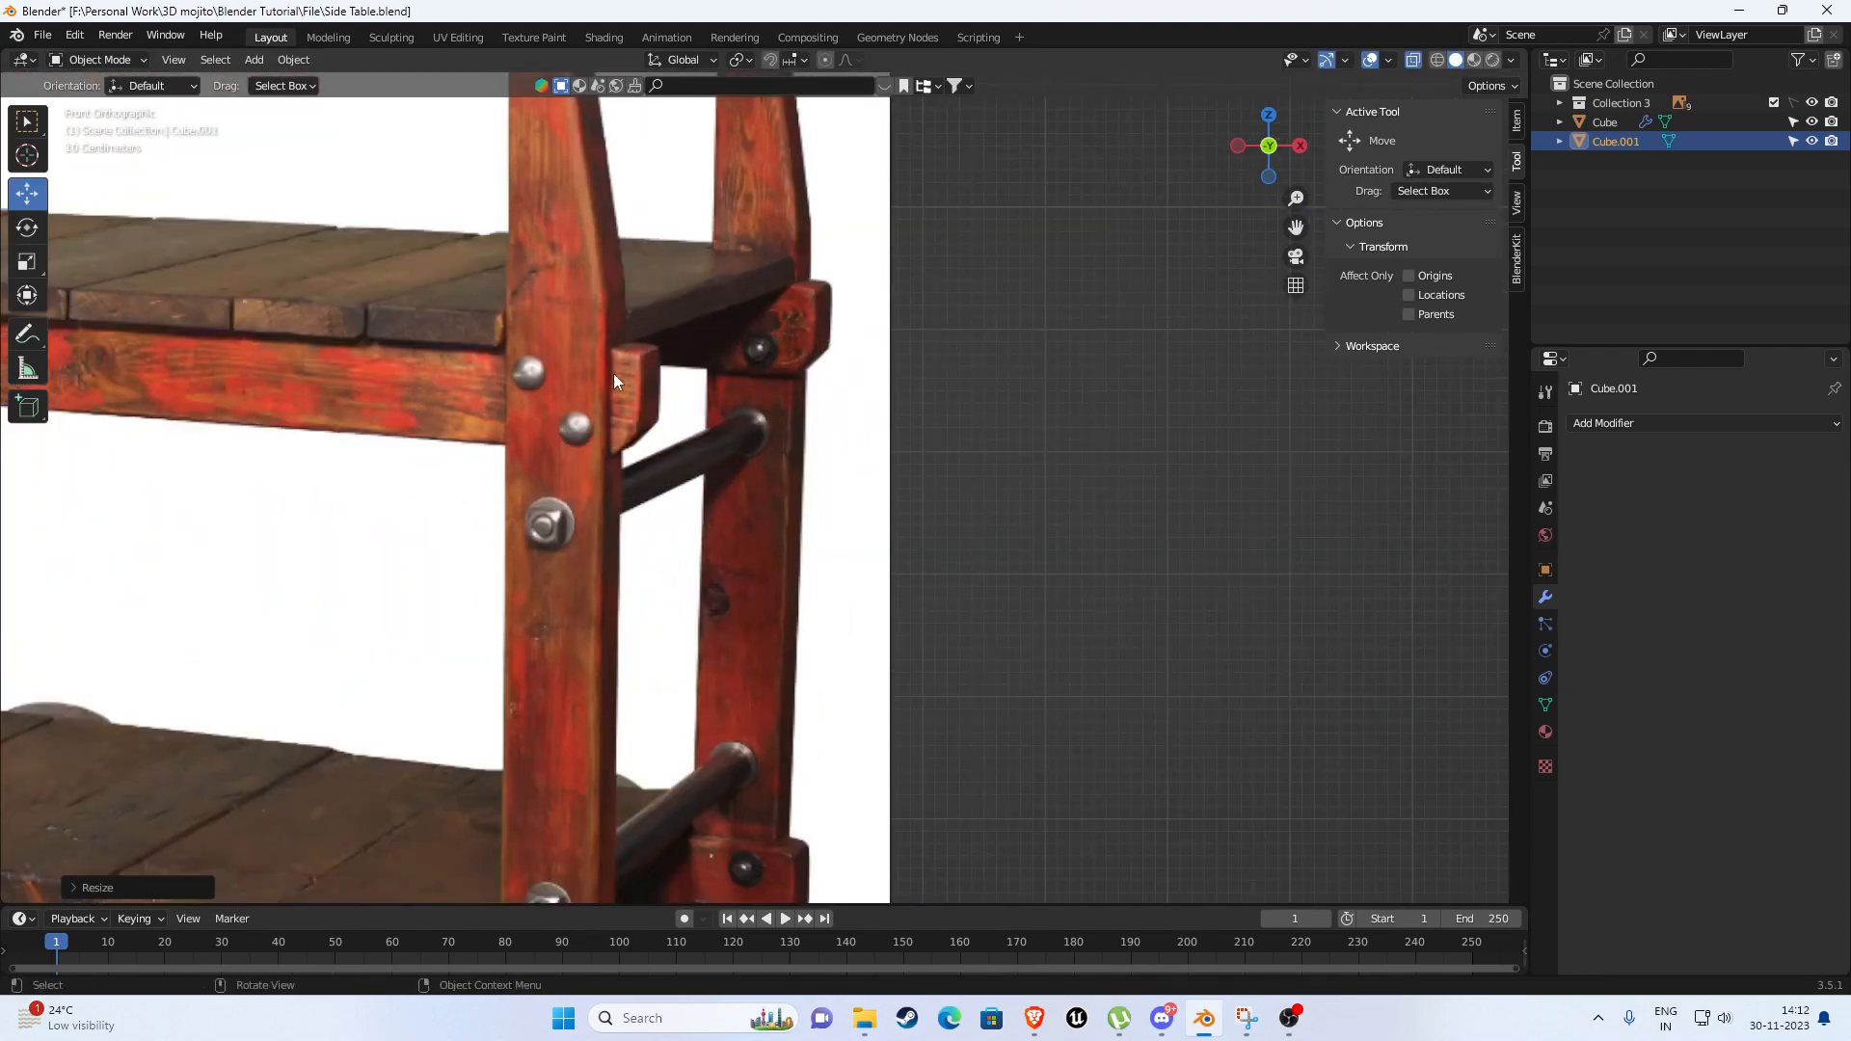
pyautogui.scroll(-5, 864, 421)
pyautogui.scroll(6, 418, 384)
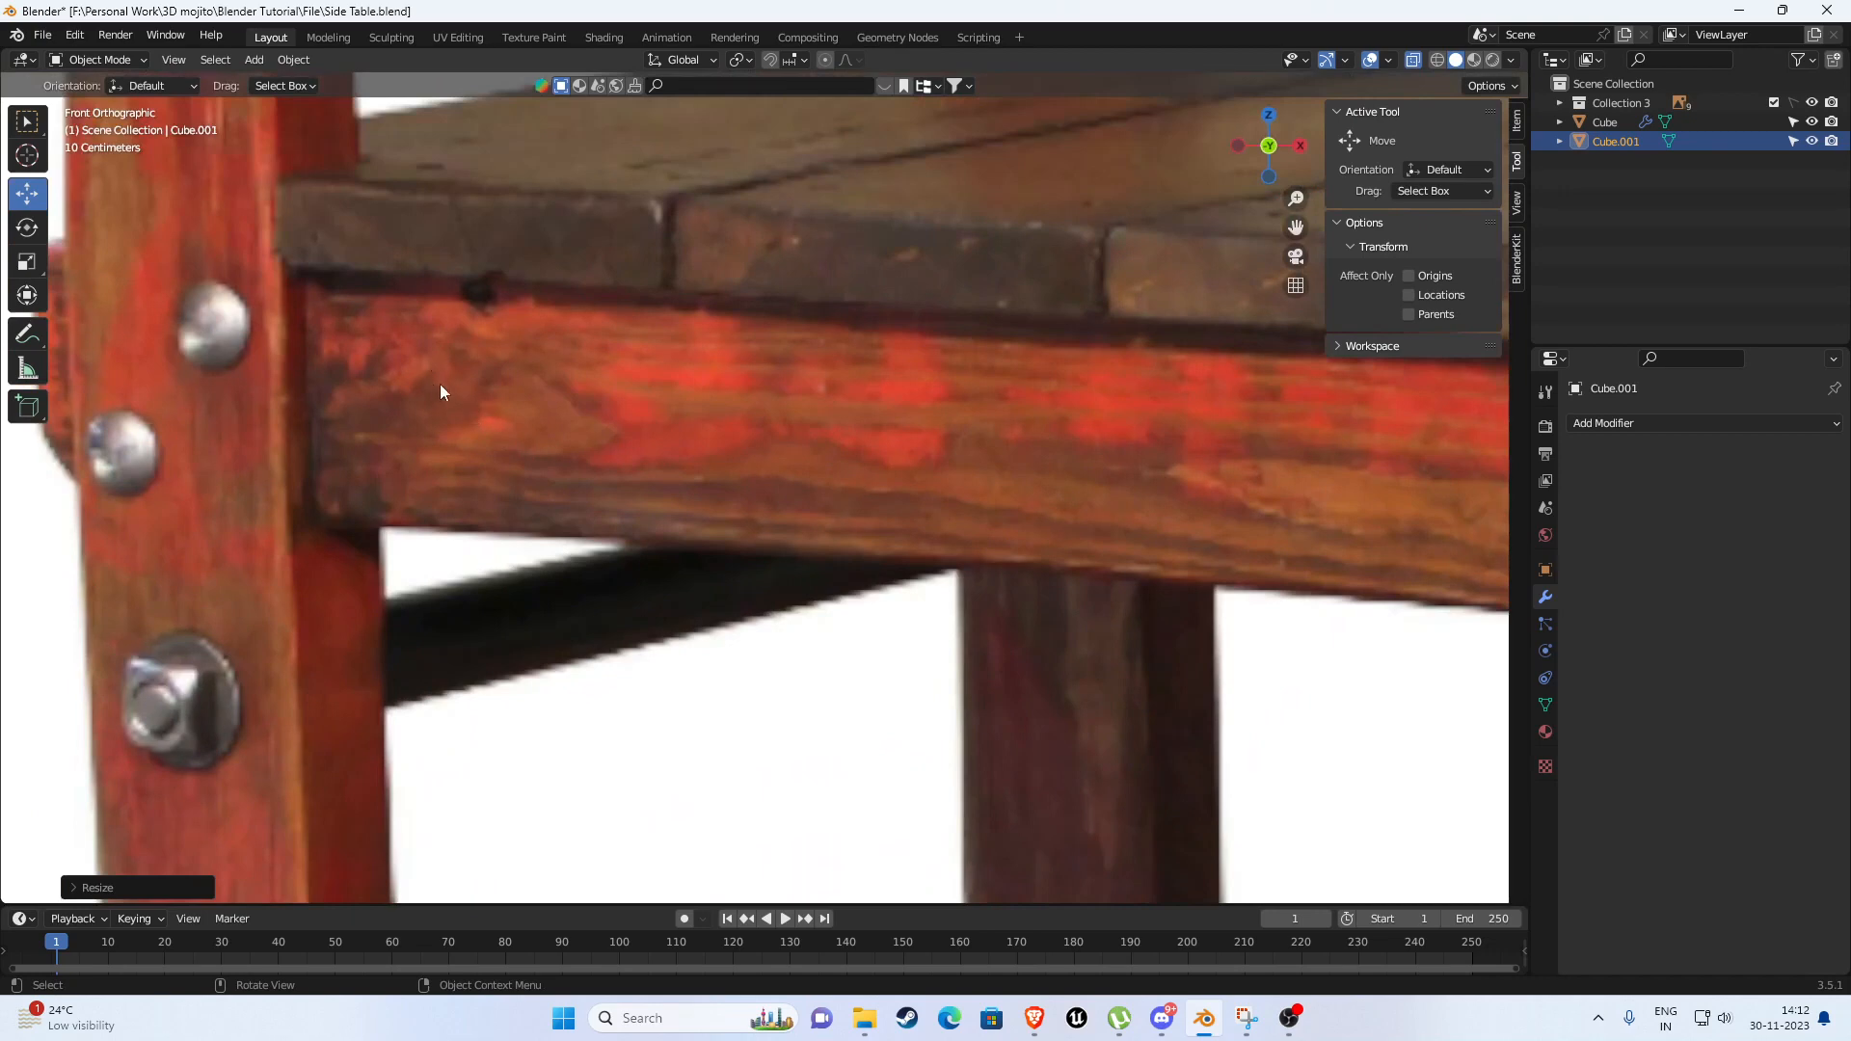
pyautogui.keyDown('shift'); pyautogui.moveTo(439, 390); pyautogui.dragTo(607, 395, button='middle'); pyautogui.keyUp('shift')
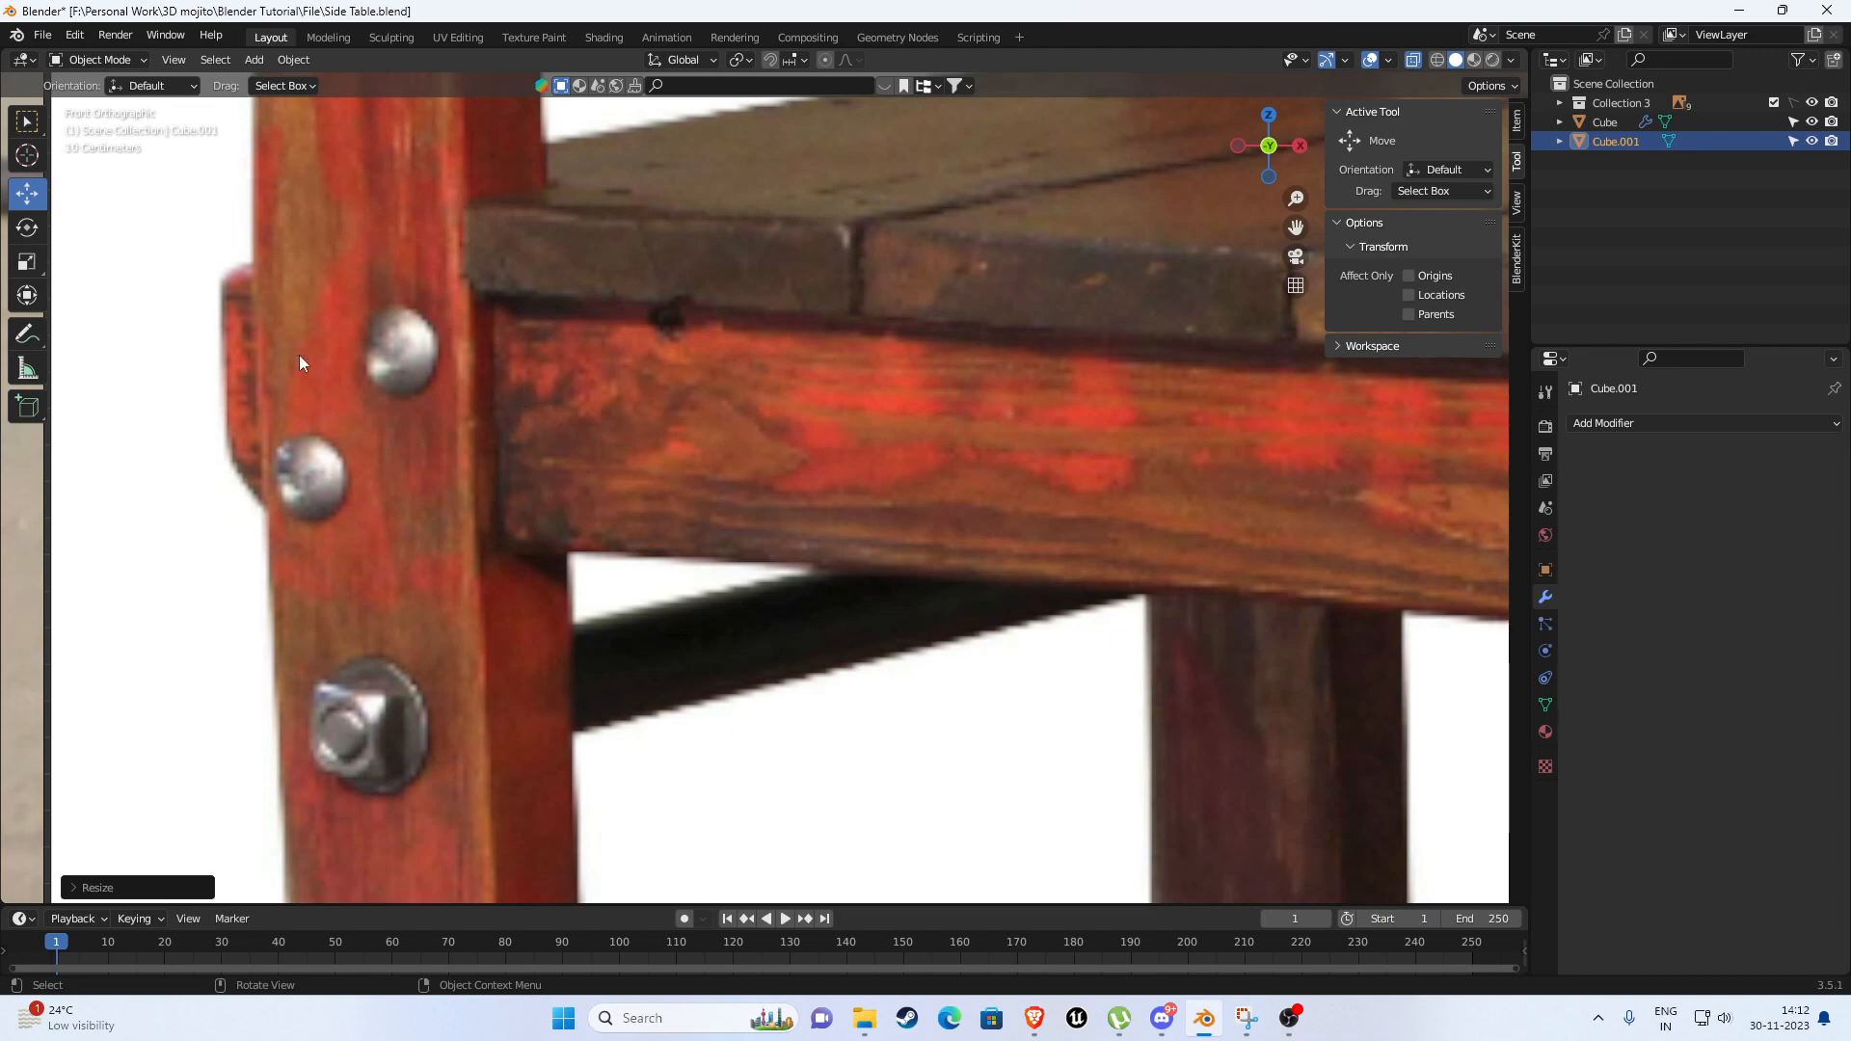
pyautogui.scroll(-10, 300, 363)
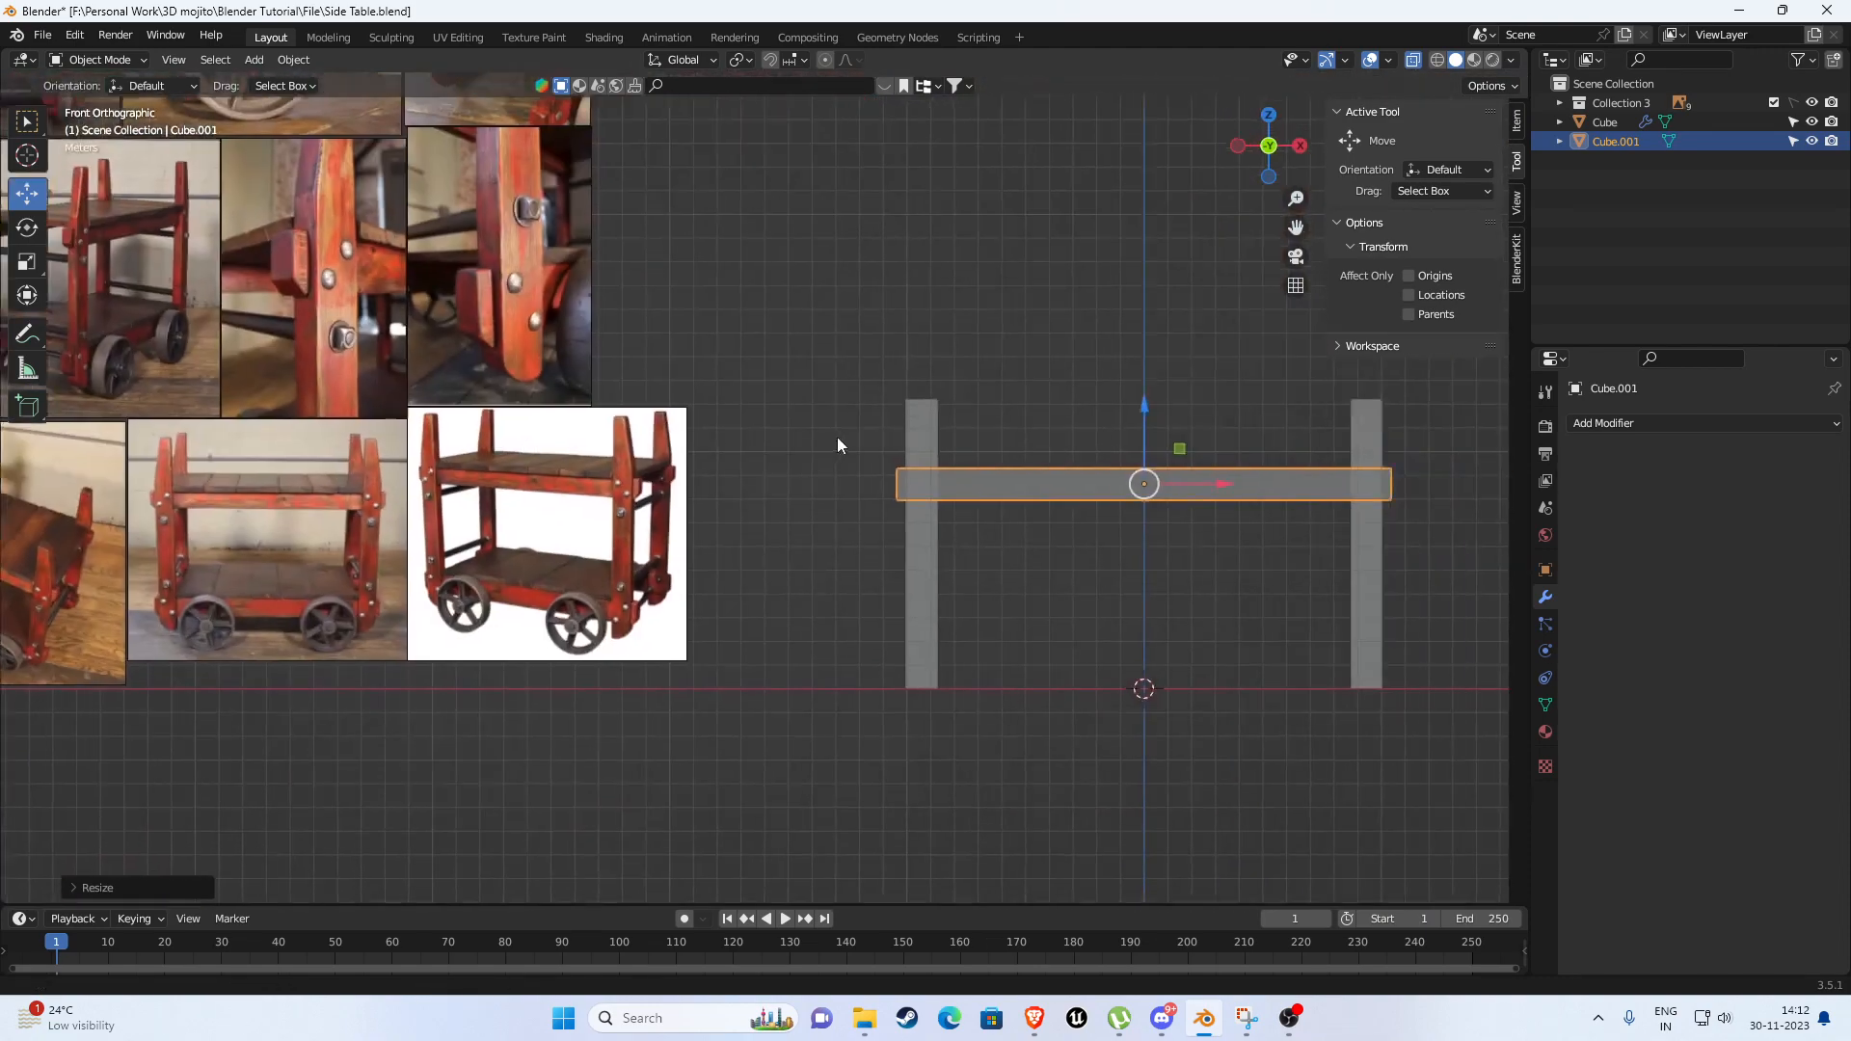
pyautogui.keyDown('shift'); pyautogui.moveTo(836, 437); pyautogui.dragTo(794, 449, button='middle'); pyautogui.keyUp('shift')
pyautogui.scroll(1, 998, 429)
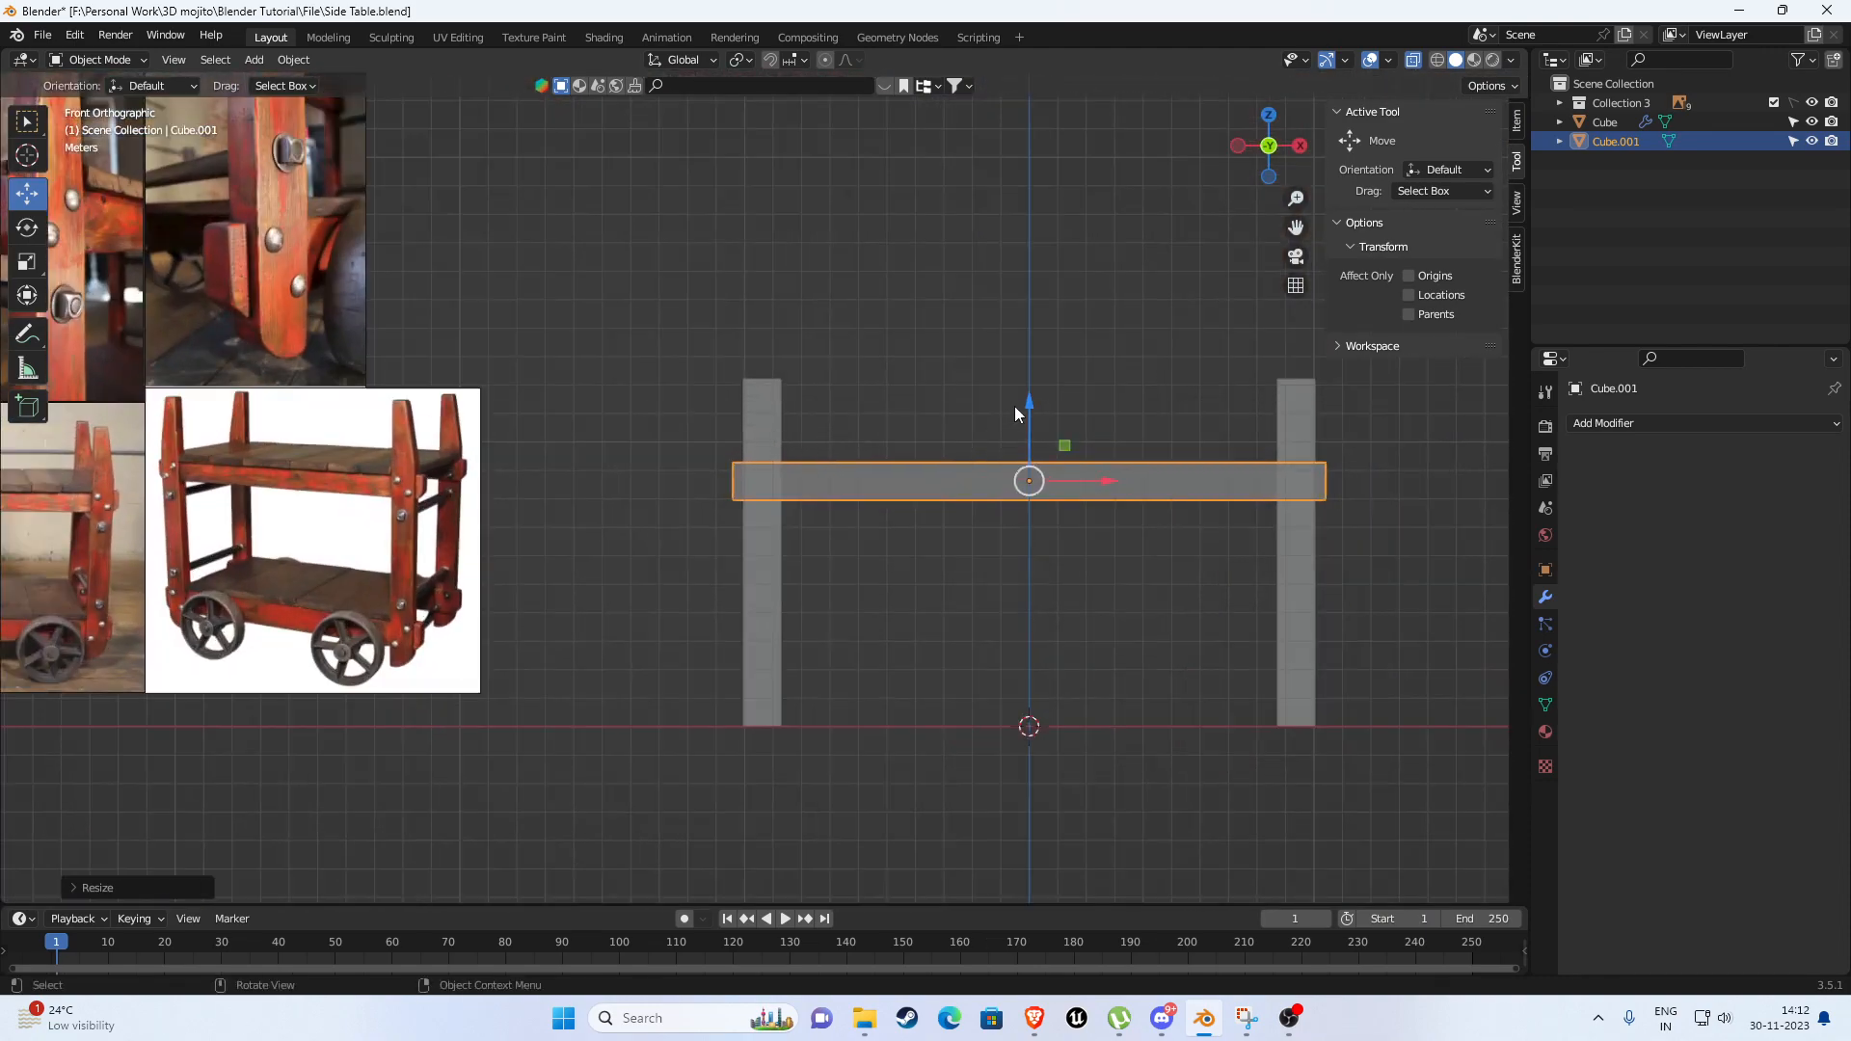
pyautogui.moveTo(1030, 399); pyautogui.dragTo(1031, 400)
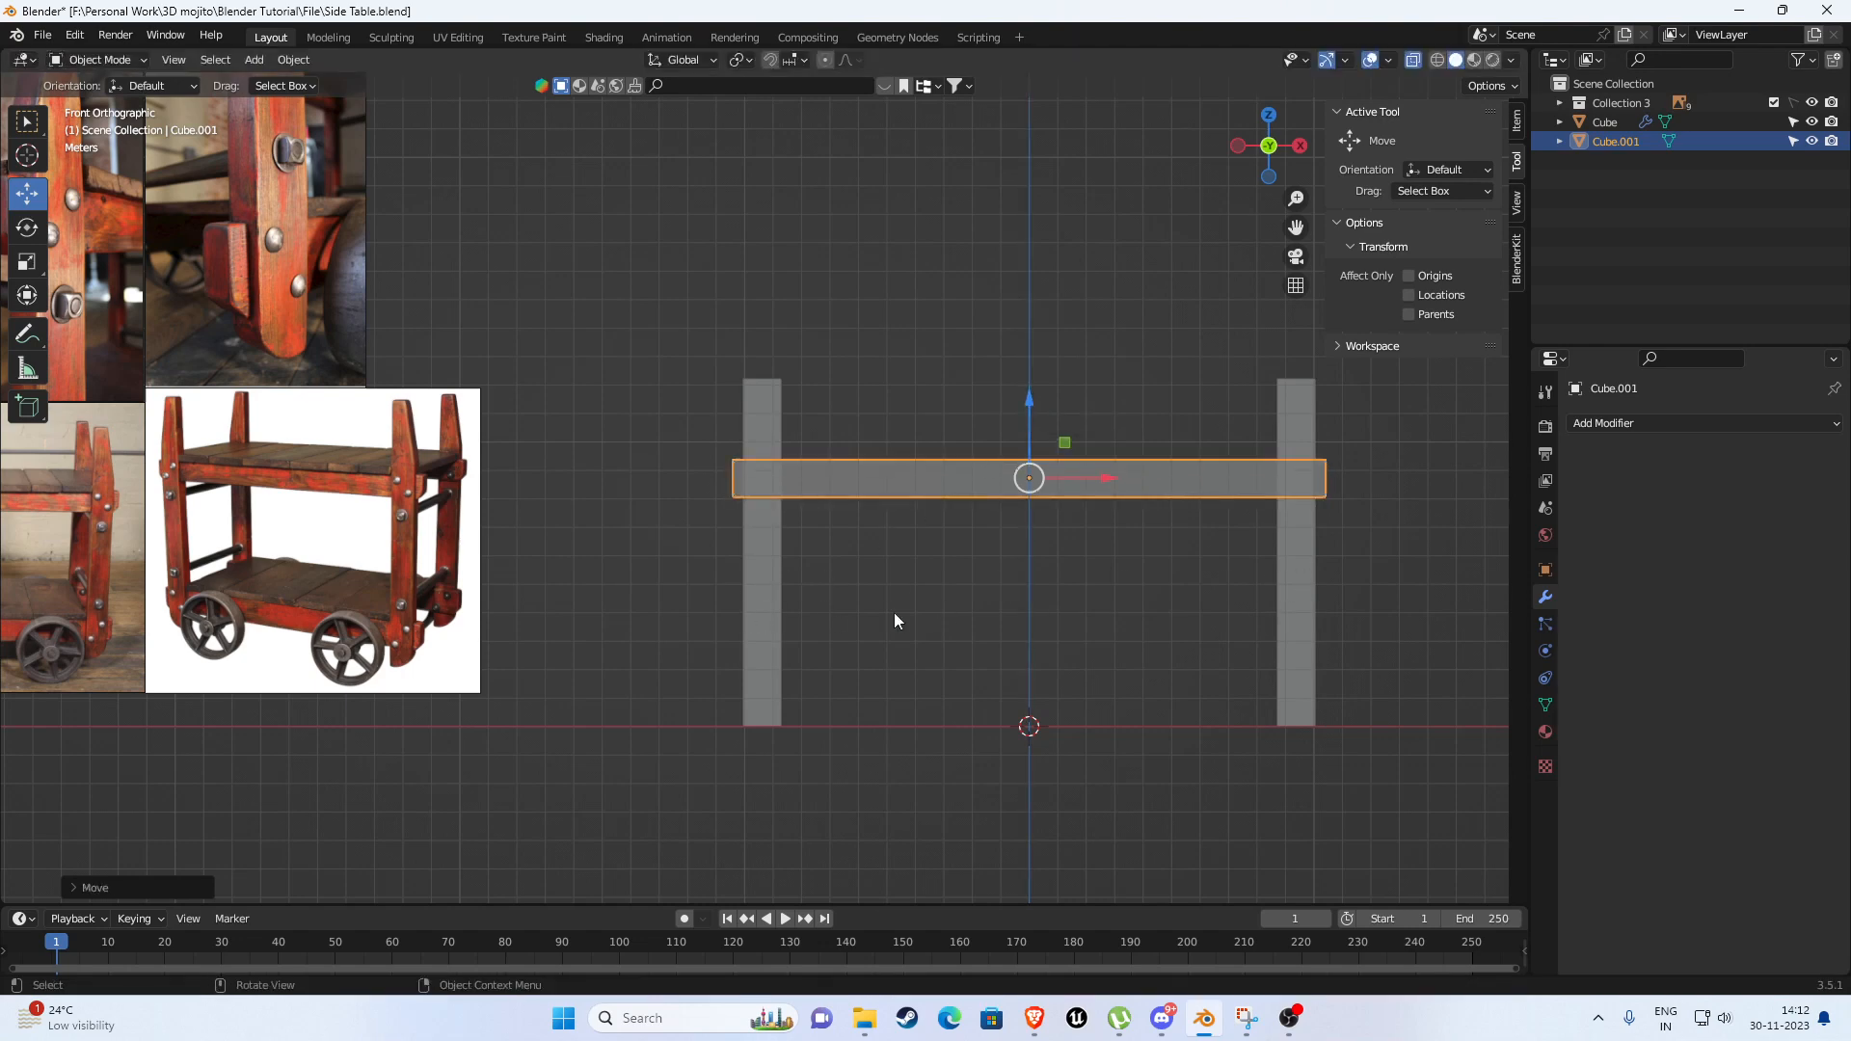
# Select the whole leg mesh in Edit Mode and move it inward along X so the bar overhangs the legs.
pyautogui.click(1304, 584)
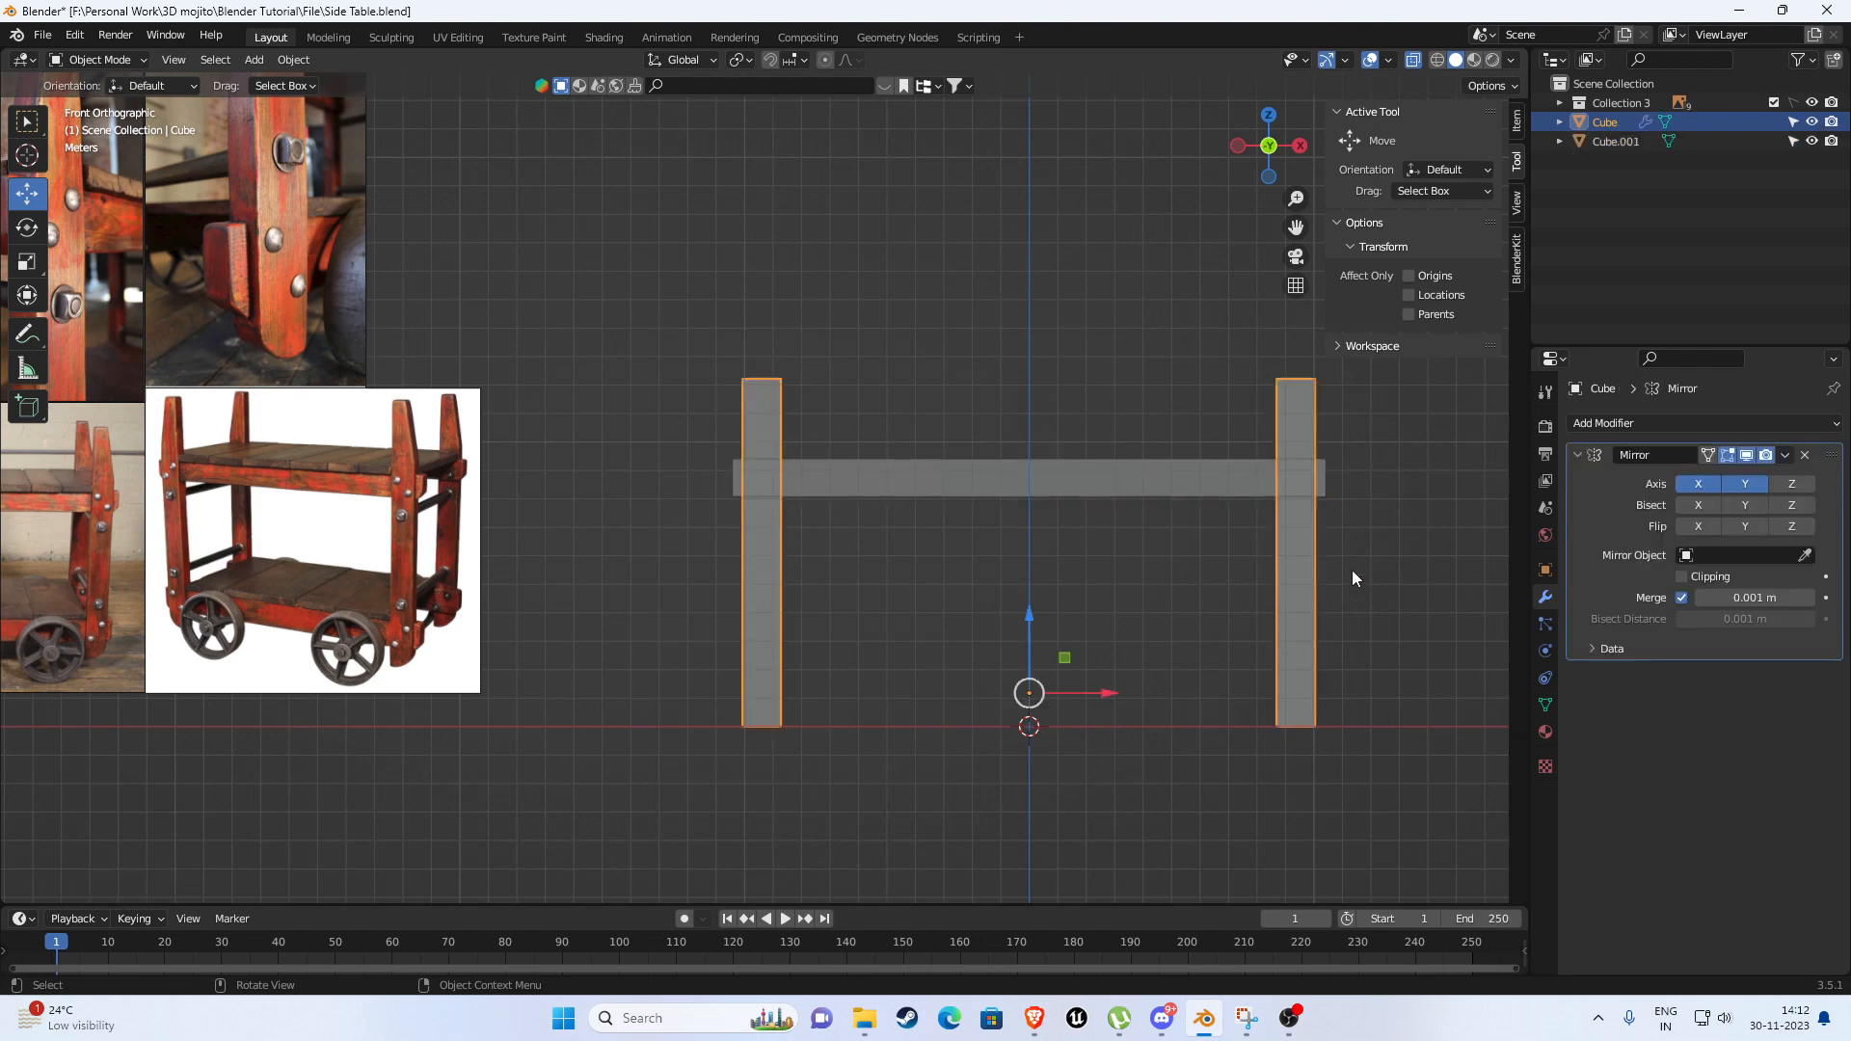
pyautogui.keyDown('shift'); pyautogui.moveTo(1351, 569); pyautogui.dragTo(1316, 567, button='middle'); pyautogui.keyUp('shift')
pyautogui.press('Tab')
pyautogui.moveTo(1165, 317); pyautogui.dragTo(1393, 853)
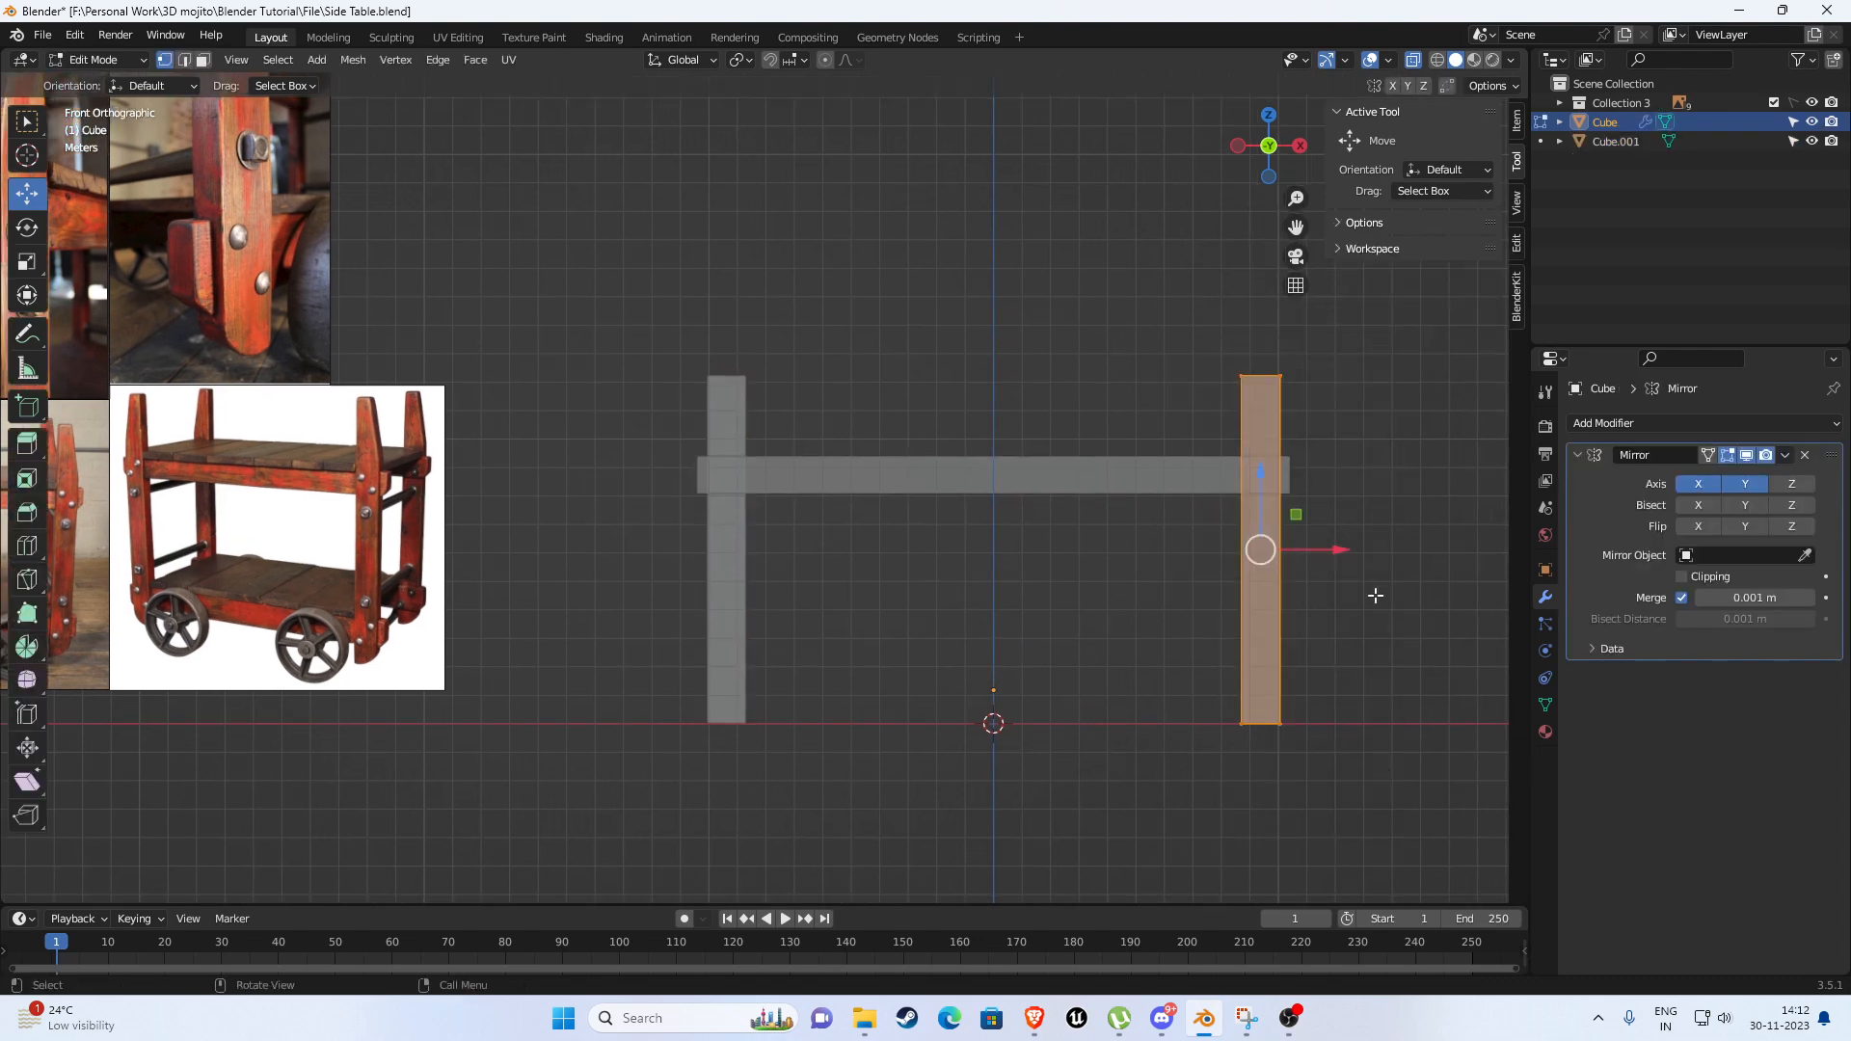
pyautogui.moveTo(1338, 550); pyautogui.dragTo(1297, 546)
pyautogui.hotkey('ctrl', 'z')
pyautogui.moveTo(1112, 546); pyautogui.dragTo(1109, 619, button='middle')
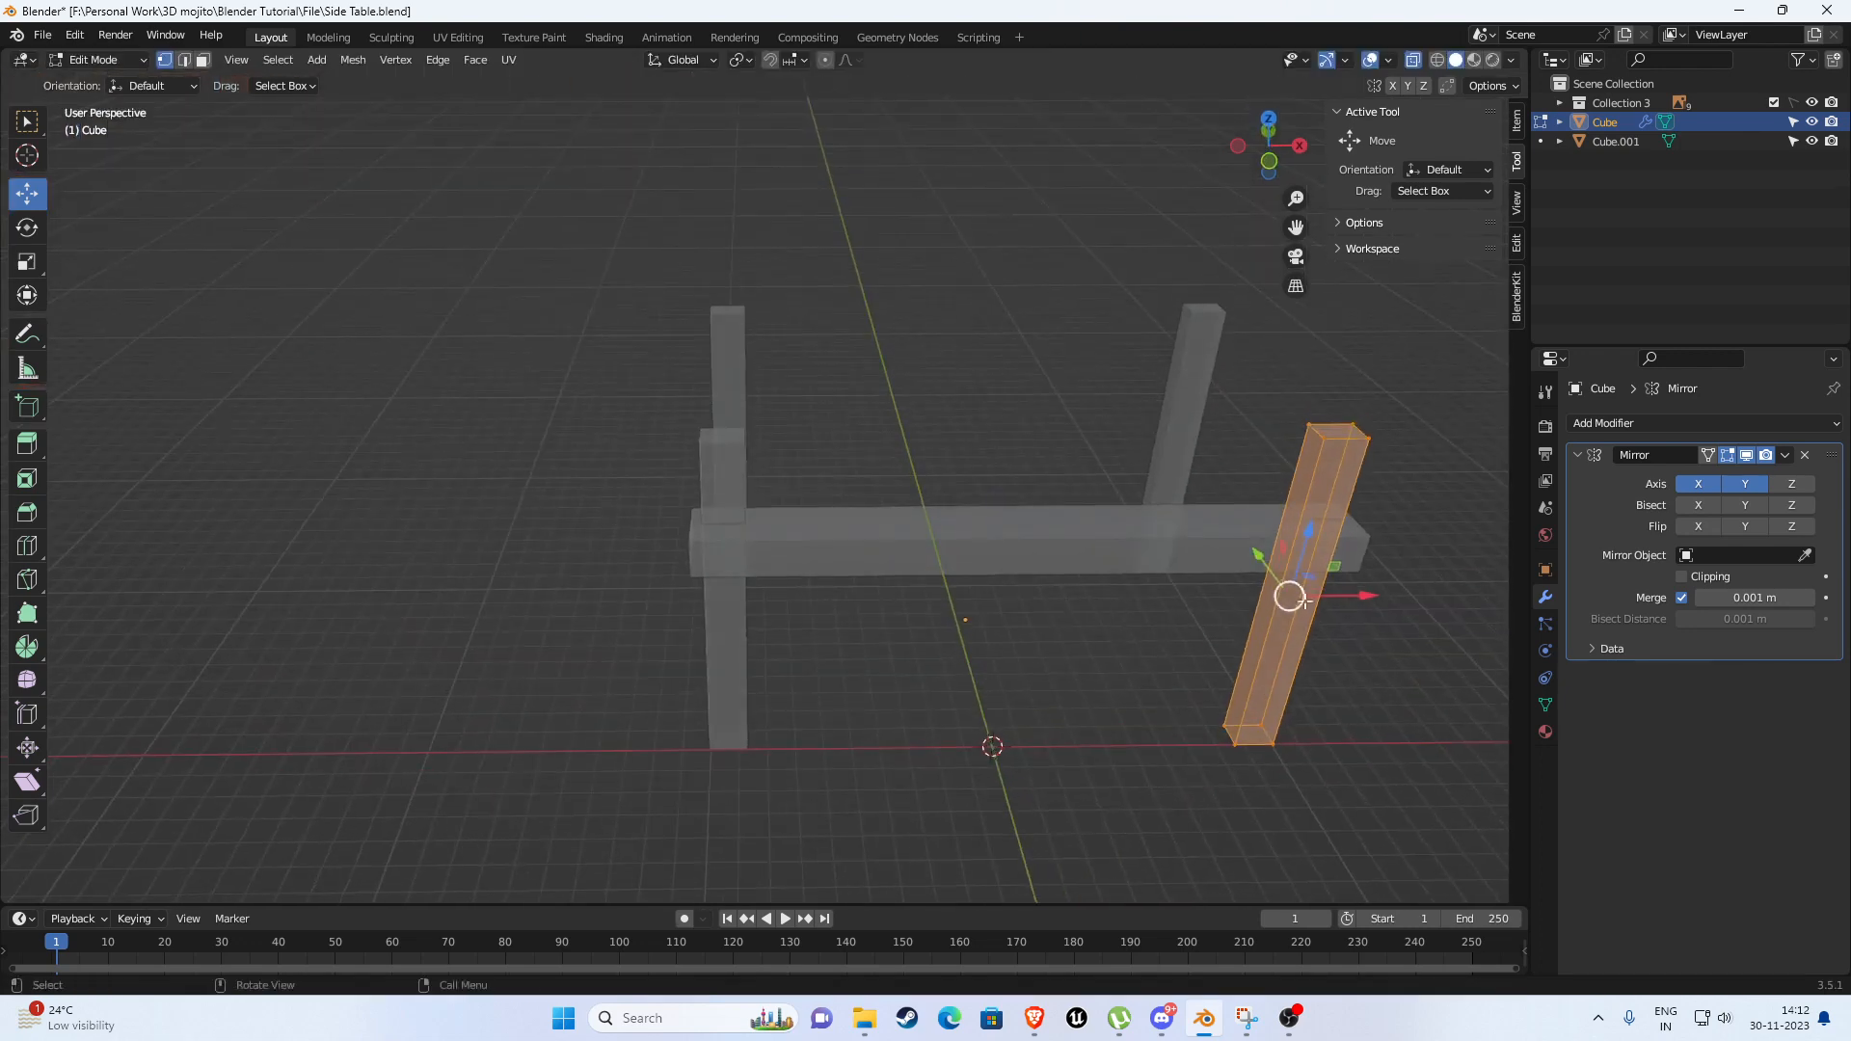
pyautogui.moveTo(1366, 593); pyautogui.dragTo(1315, 593)
pyautogui.press('KP_1')
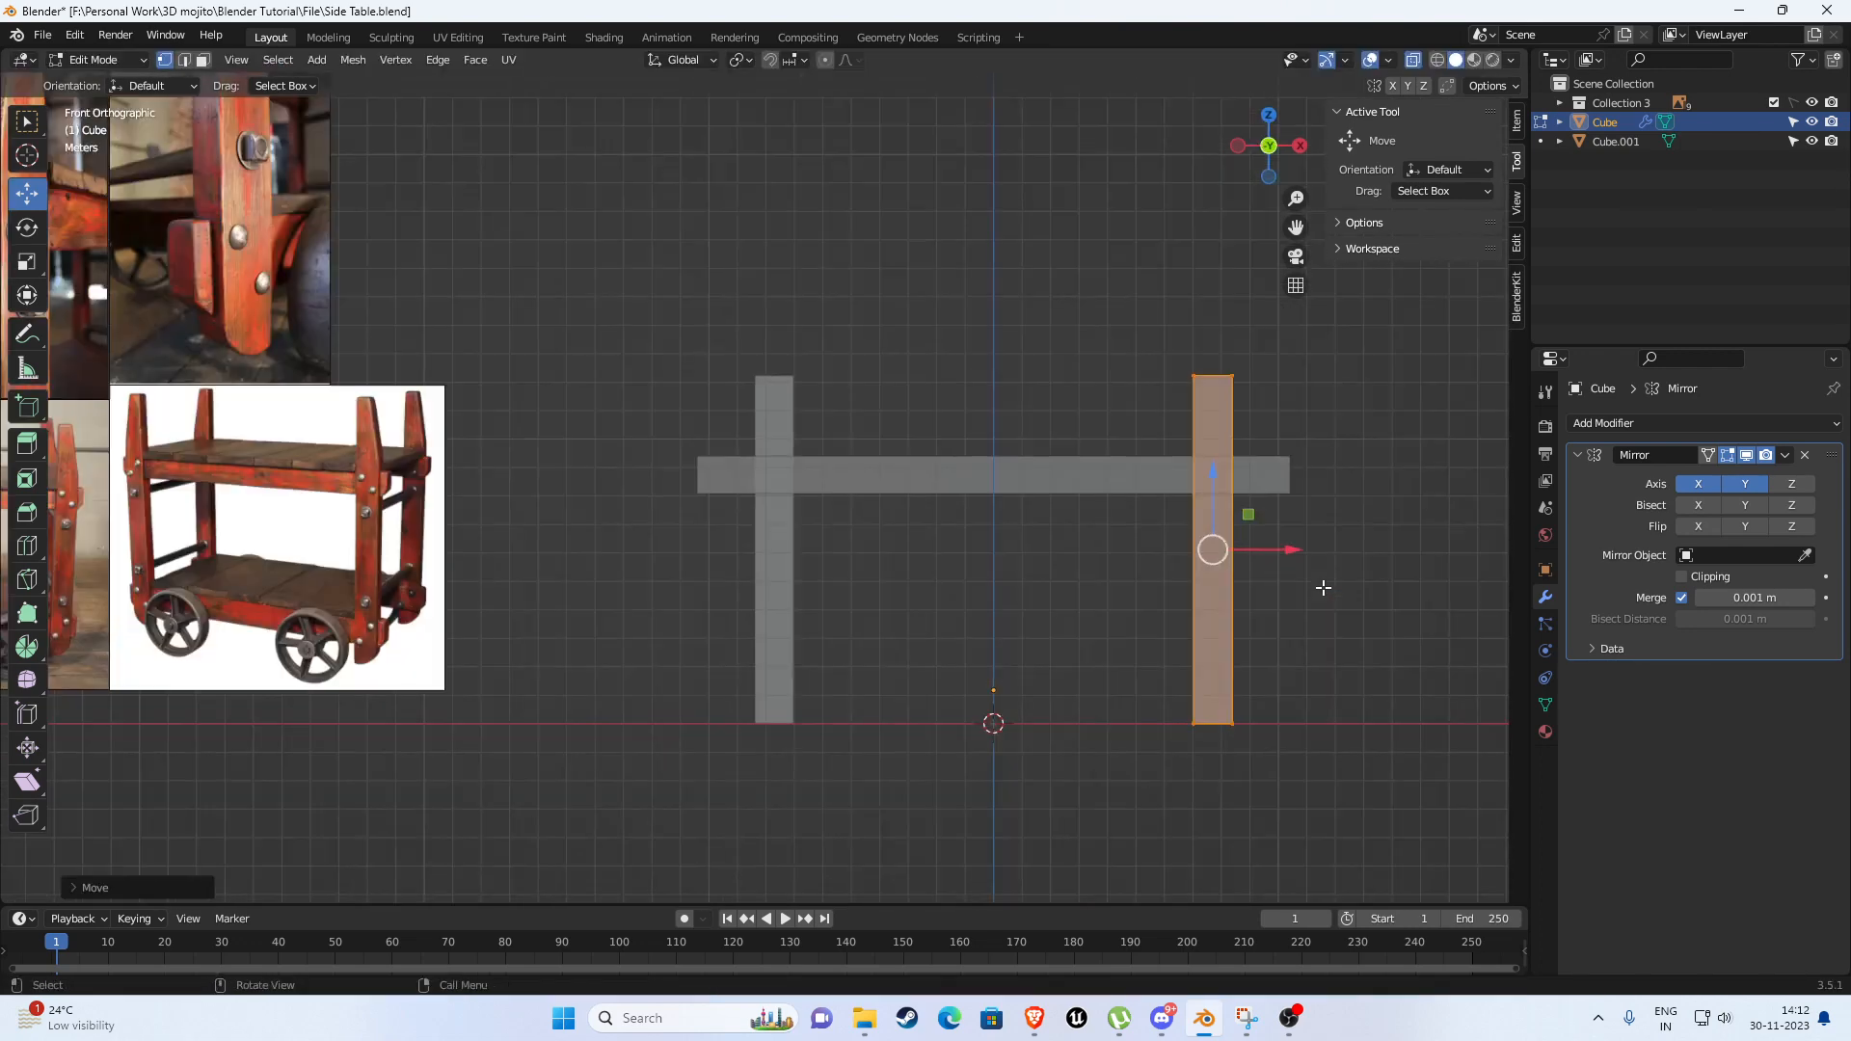
# Nudge the bar up along Z and scale its mesh down along X to leave a short overhang past each leg.
pyautogui.click(1039, 483)
pyautogui.moveTo(992, 396); pyautogui.dragTo(992, 390)
pyautogui.press('Tab')
pyautogui.moveTo(1252, 417); pyautogui.dragTo(1357, 559)
pyautogui.moveTo(620, 385); pyautogui.dragTo(1443, 582)
pyautogui.press('s')
pyautogui.press('x')
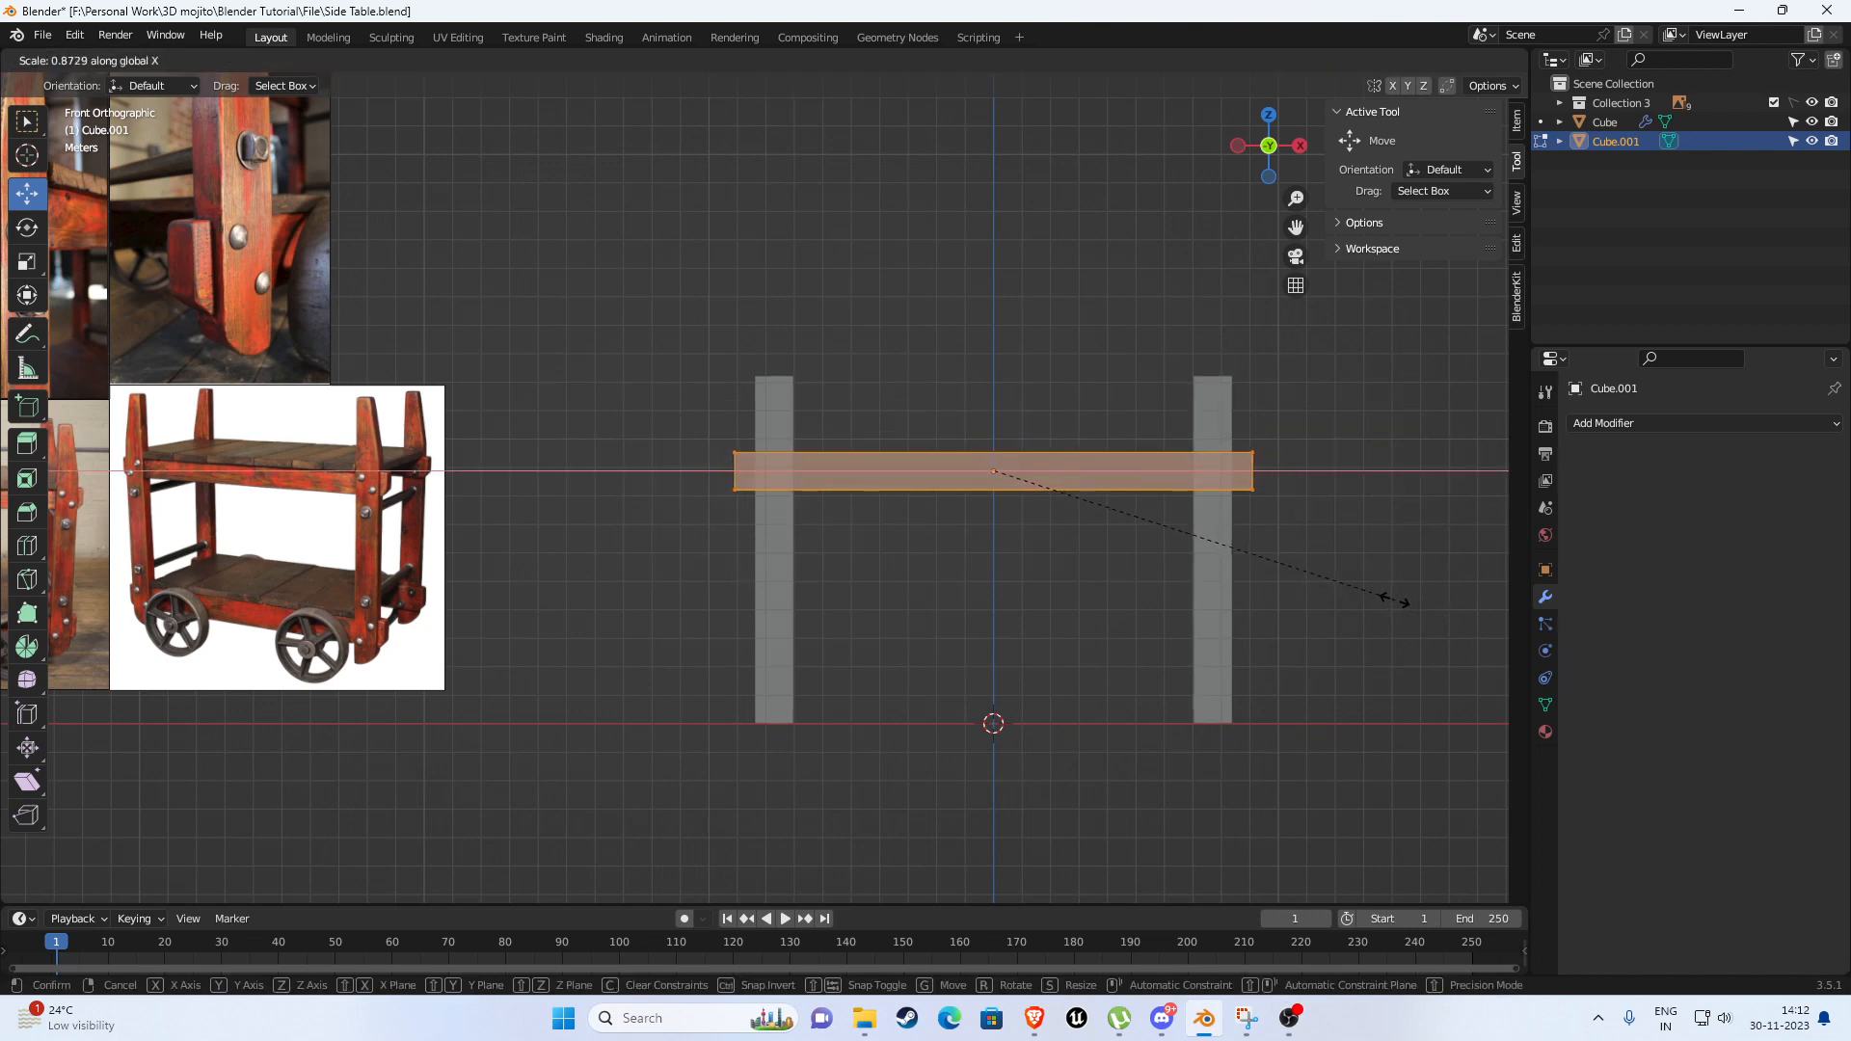
pyautogui.click(1397, 599)
# Thin the bar from the top view by moving its front vertices back along Y to less than the leg's depth.
pyautogui.keyDown('shift'); pyautogui.moveTo(1351, 565); pyautogui.dragTo(1190, 626, button='middle'); pyautogui.keyUp('shift')
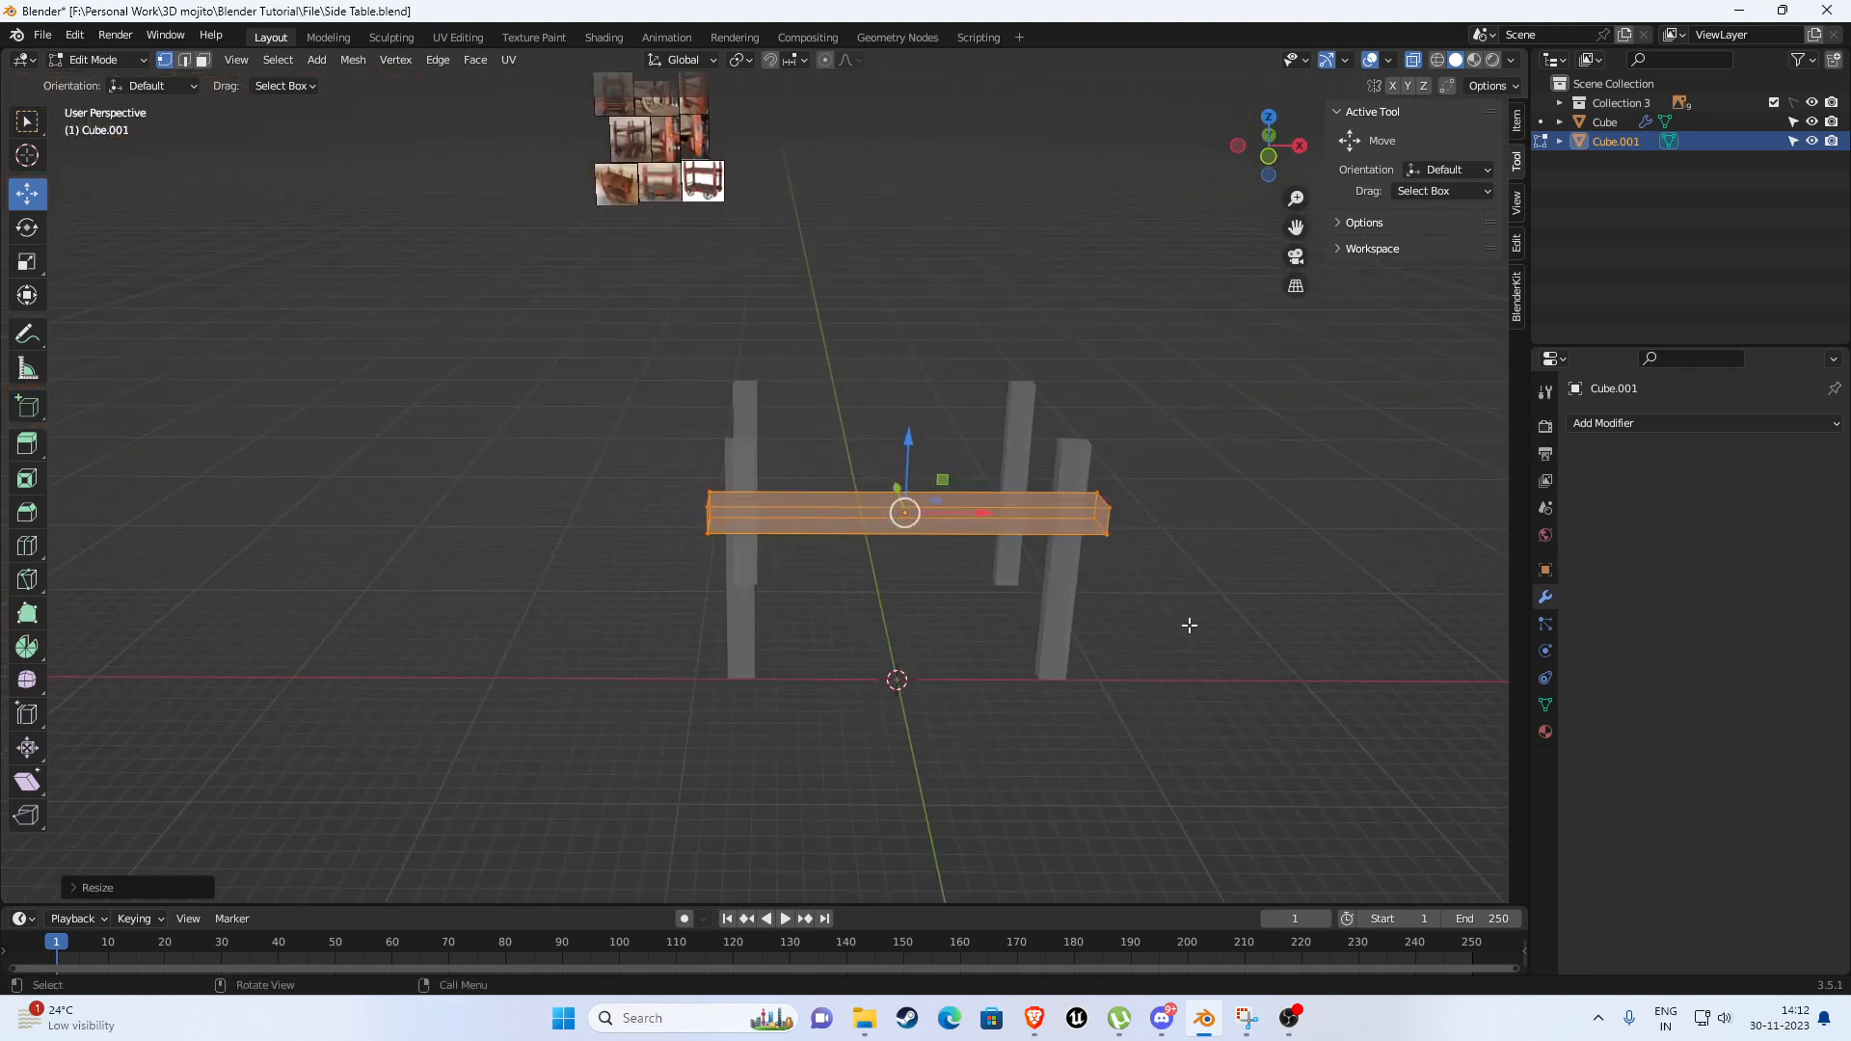
pyautogui.press('KP_7')
pyautogui.scroll(3, 1178, 641)
pyautogui.keyDown('shift'); pyautogui.moveTo(1128, 703); pyautogui.dragTo(1068, 613, button='middle'); pyautogui.keyUp('shift')
pyautogui.scroll(2, 960, 608)
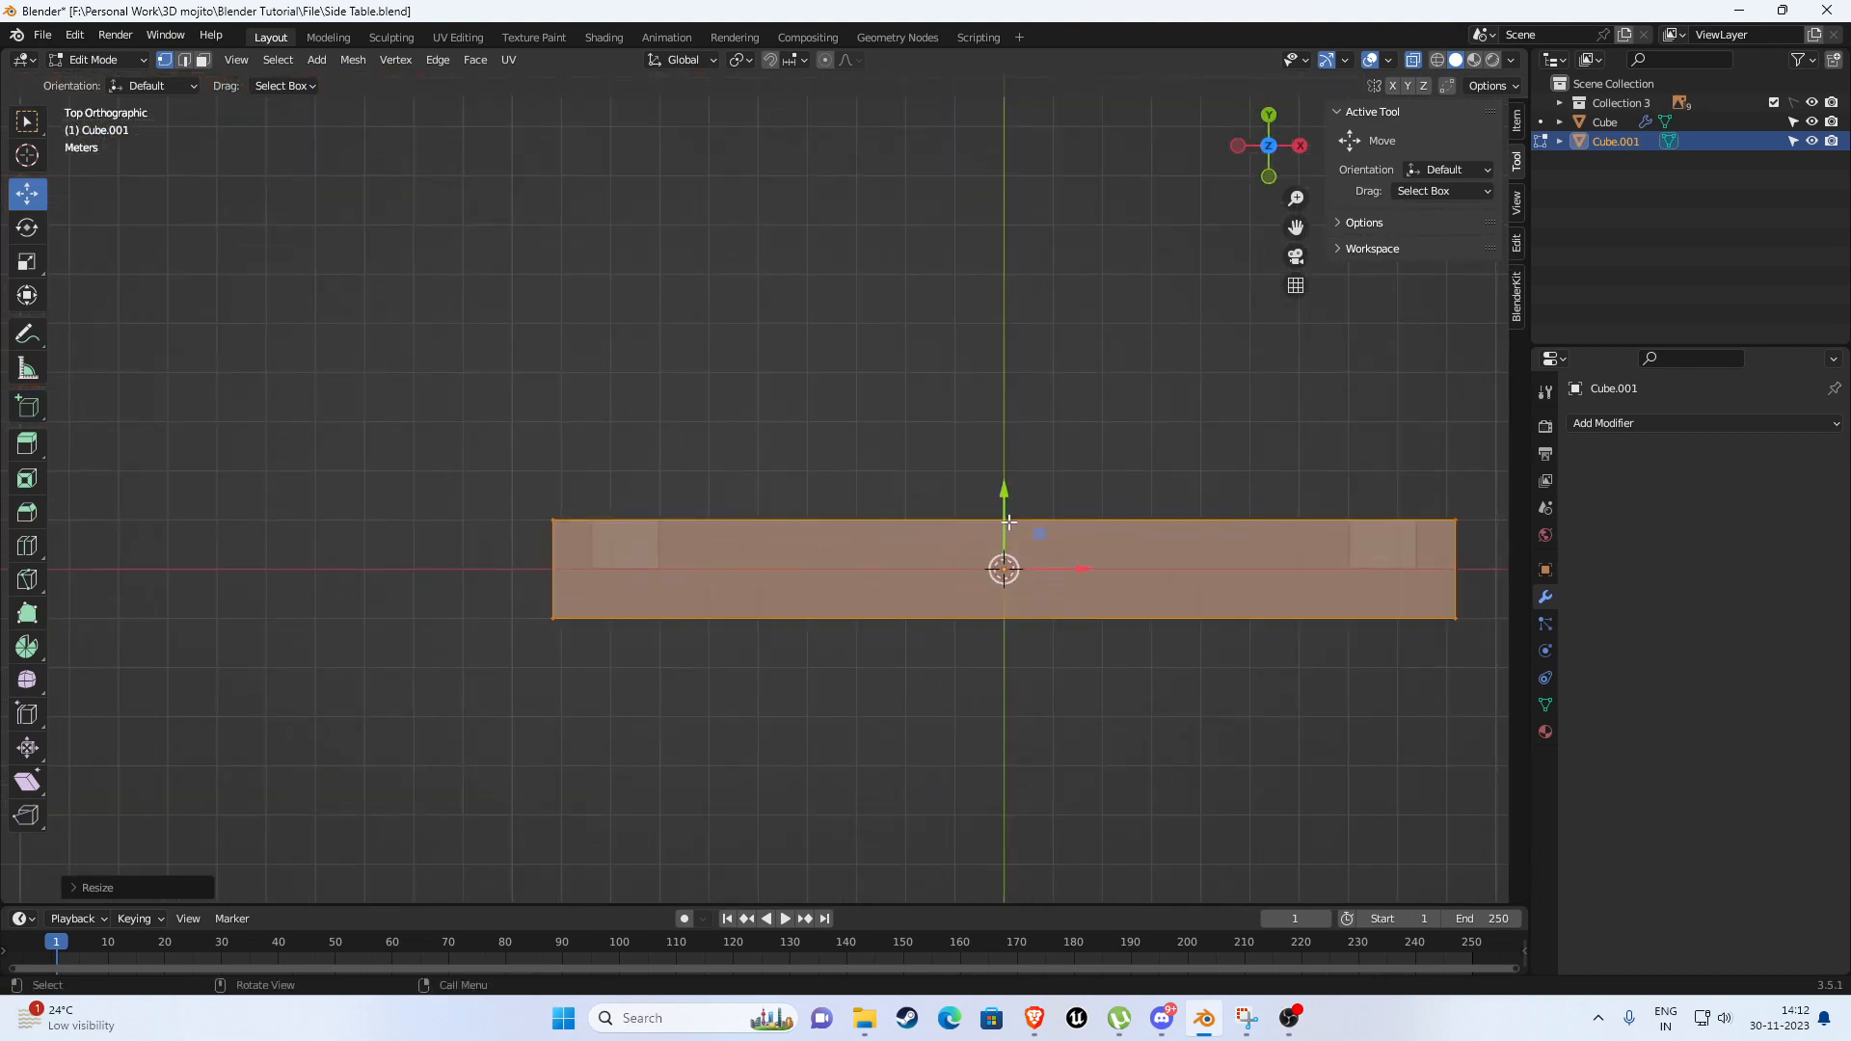
pyautogui.moveTo(494, 594); pyautogui.dragTo(1504, 704)
pyautogui.moveTo(1006, 538); pyautogui.dragTo(1006, 470)
pyautogui.scroll(-3, 1066, 681)
pyautogui.moveTo(1066, 681); pyautogui.dragTo(1028, 485, button='middle')
pyautogui.press('KP_1')
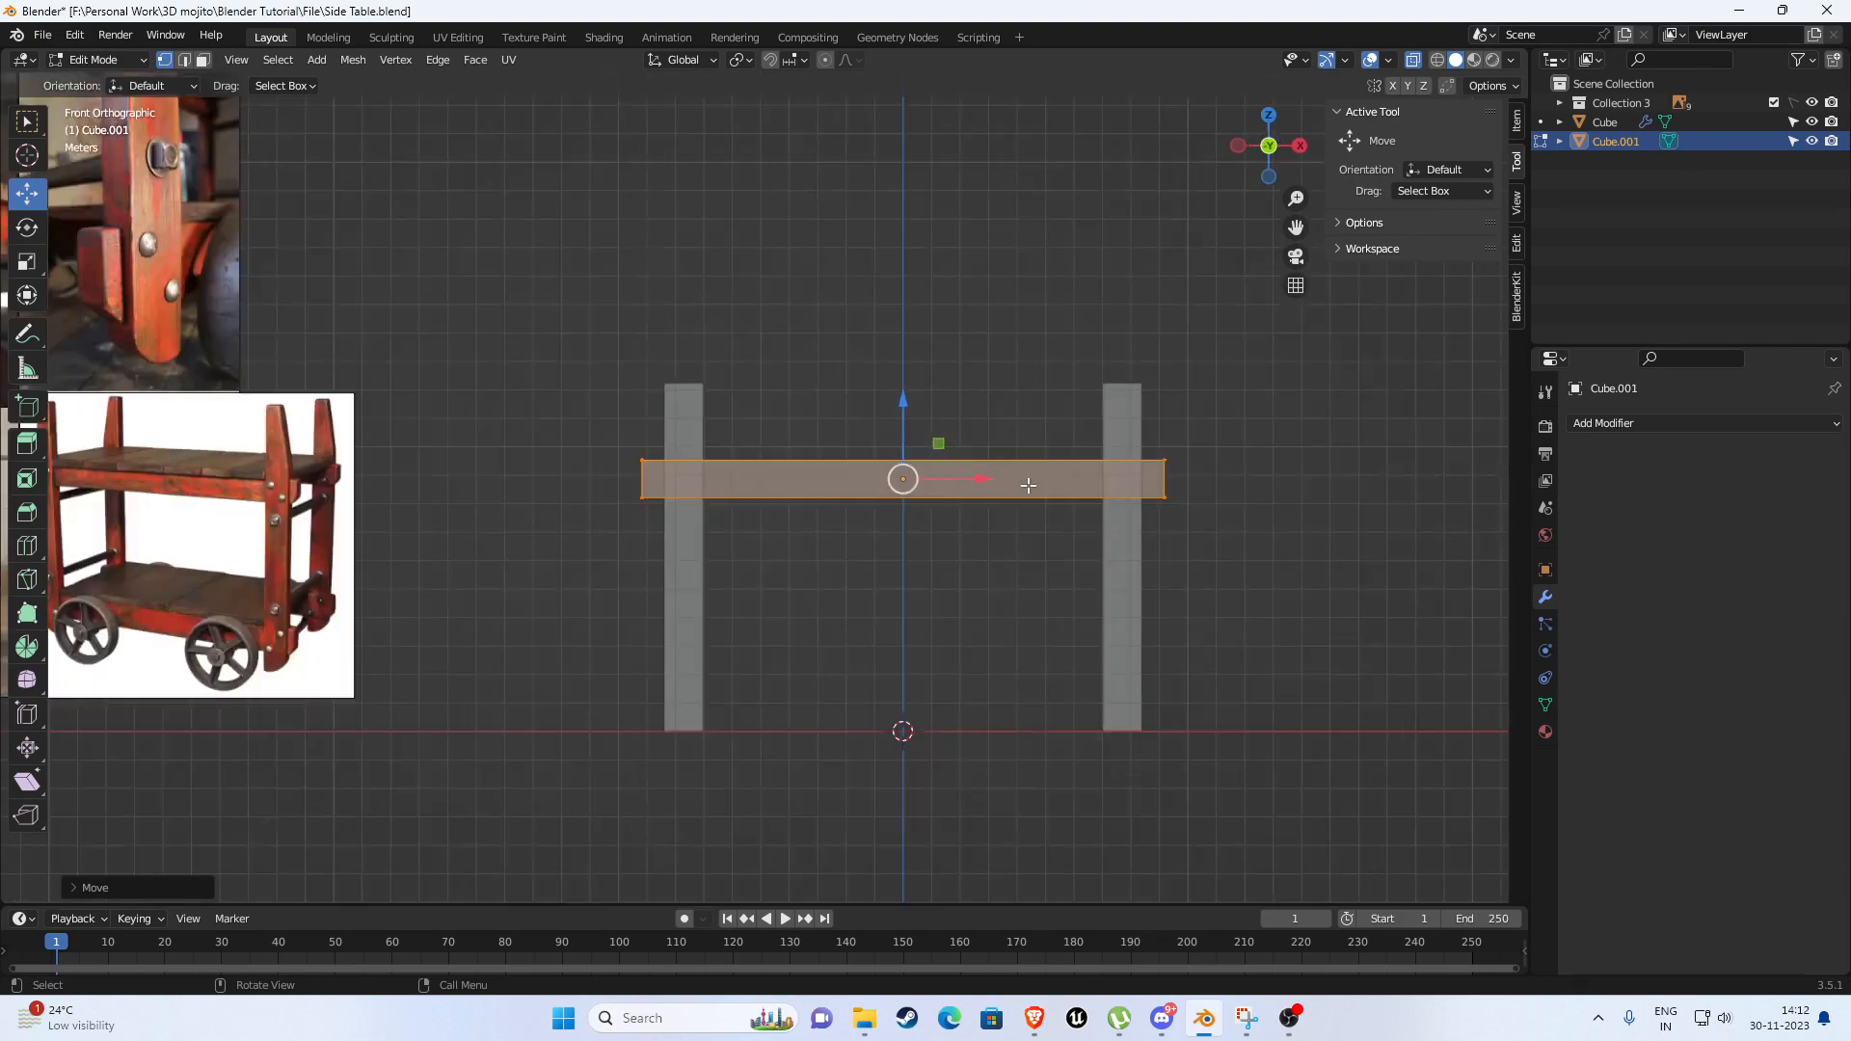
# Examine the cart reference images for the shelf planks, the protruding rail ends and the bolted leg joints.
pyautogui.scroll(-2, 1022, 460)
pyautogui.keyDown('shift'); pyautogui.moveTo(612, 414); pyautogui.dragTo(1097, 435, button='middle'); pyautogui.keyUp('shift')
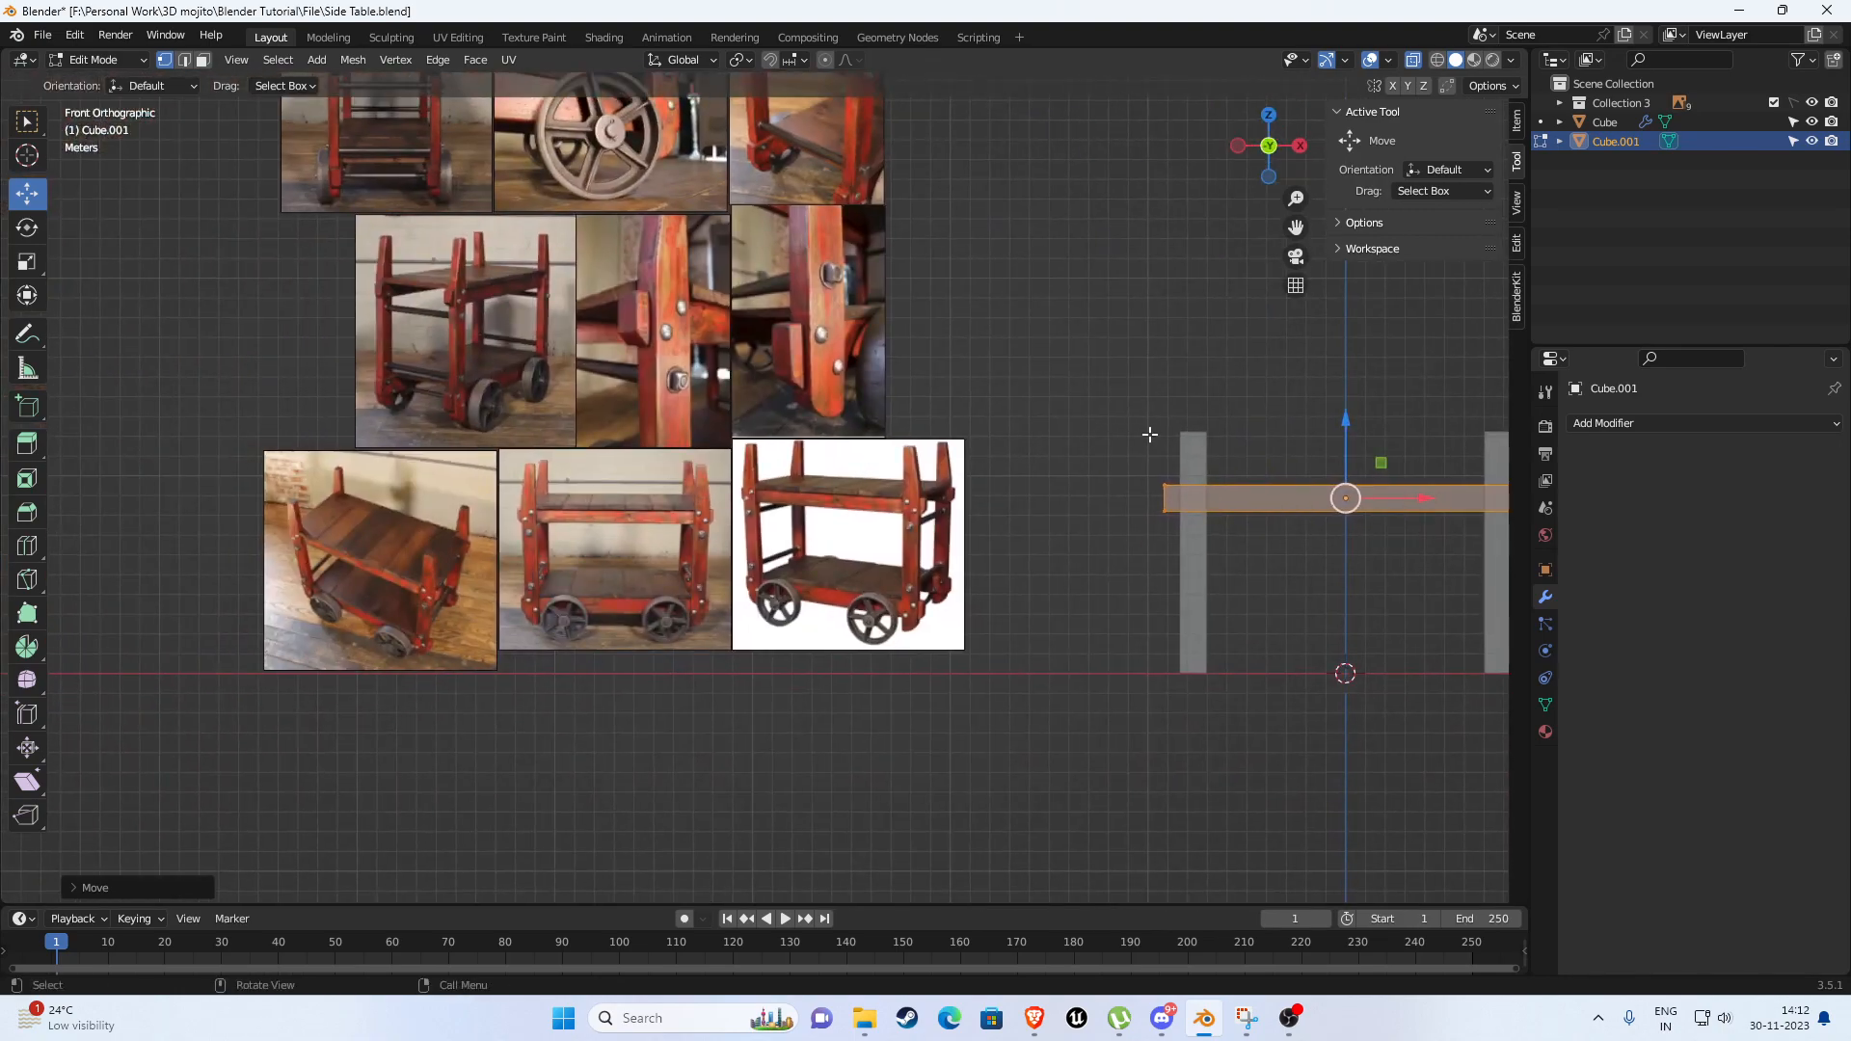
pyautogui.scroll(6, 298, 557)
pyautogui.keyDown('shift'); pyautogui.moveTo(888, 641); pyautogui.dragTo(428, 383, button='middle'); pyautogui.keyUp('shift')
pyautogui.scroll(1, 428, 384)
pyautogui.scroll(3, 428, 383)
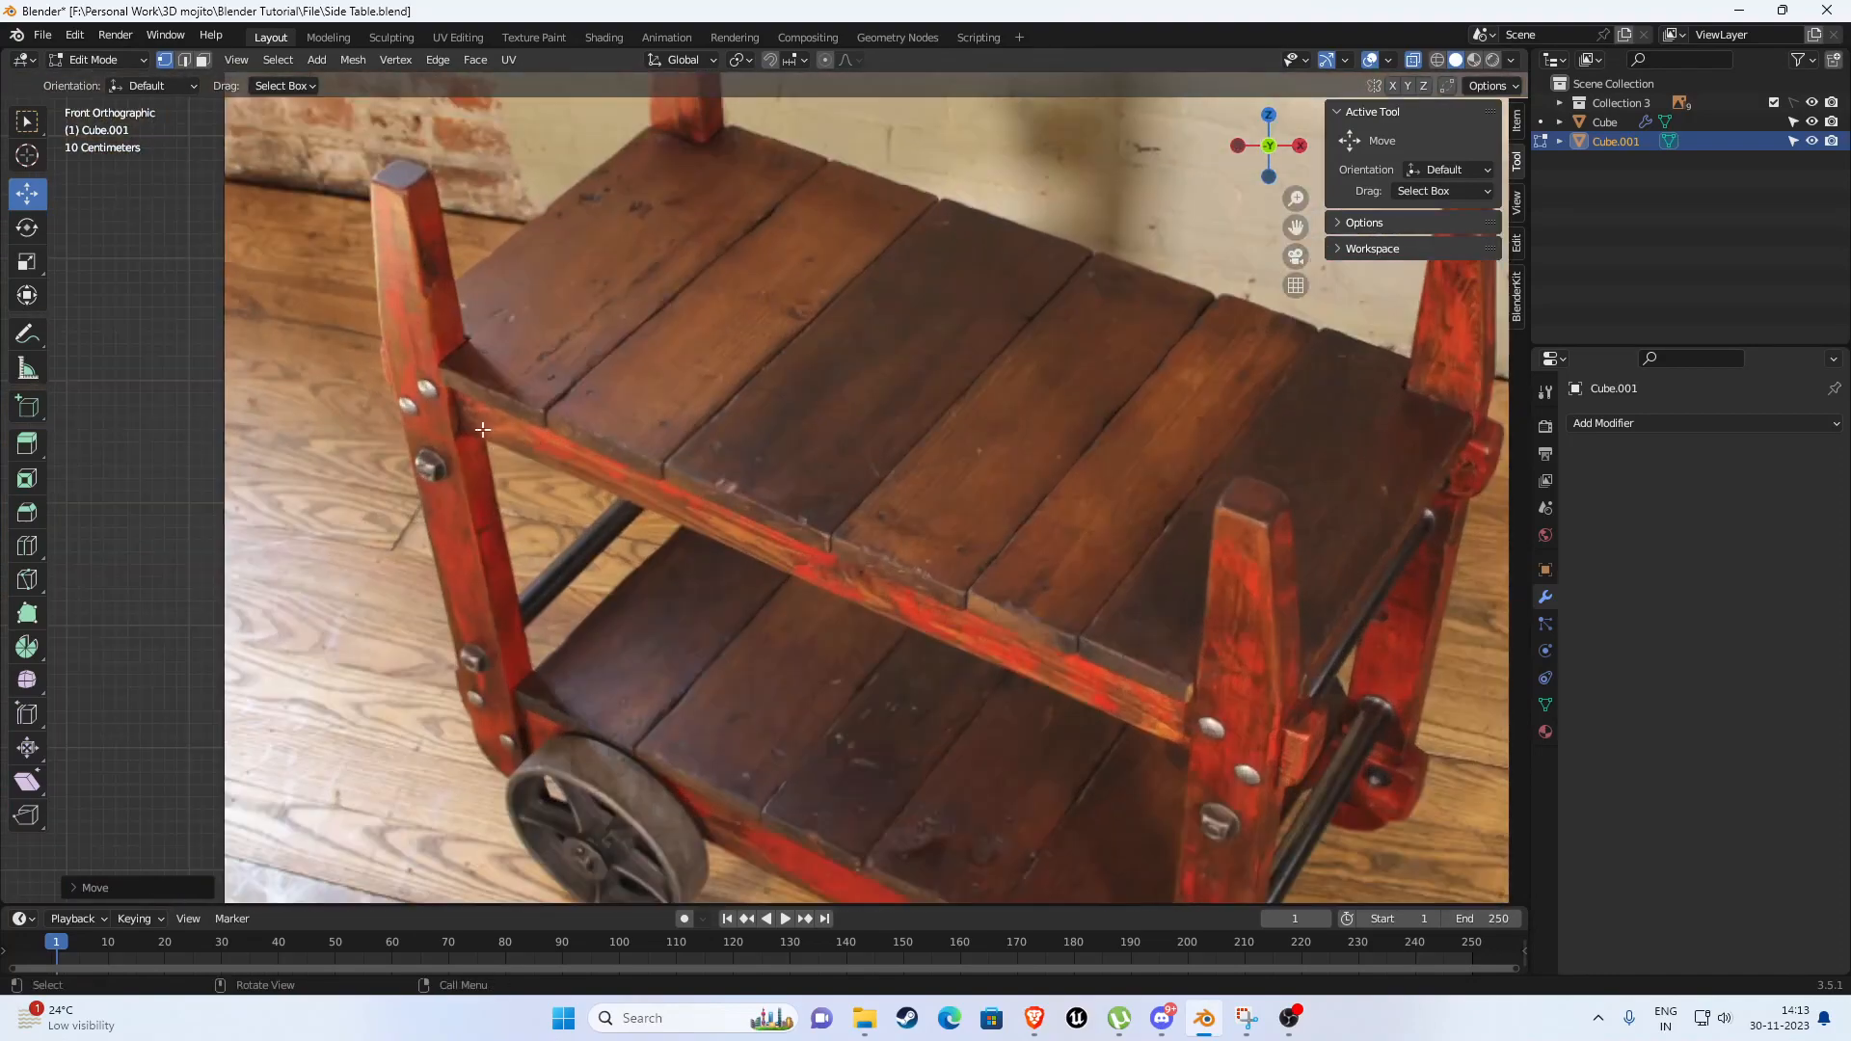
pyautogui.scroll(-8, 532, 454)
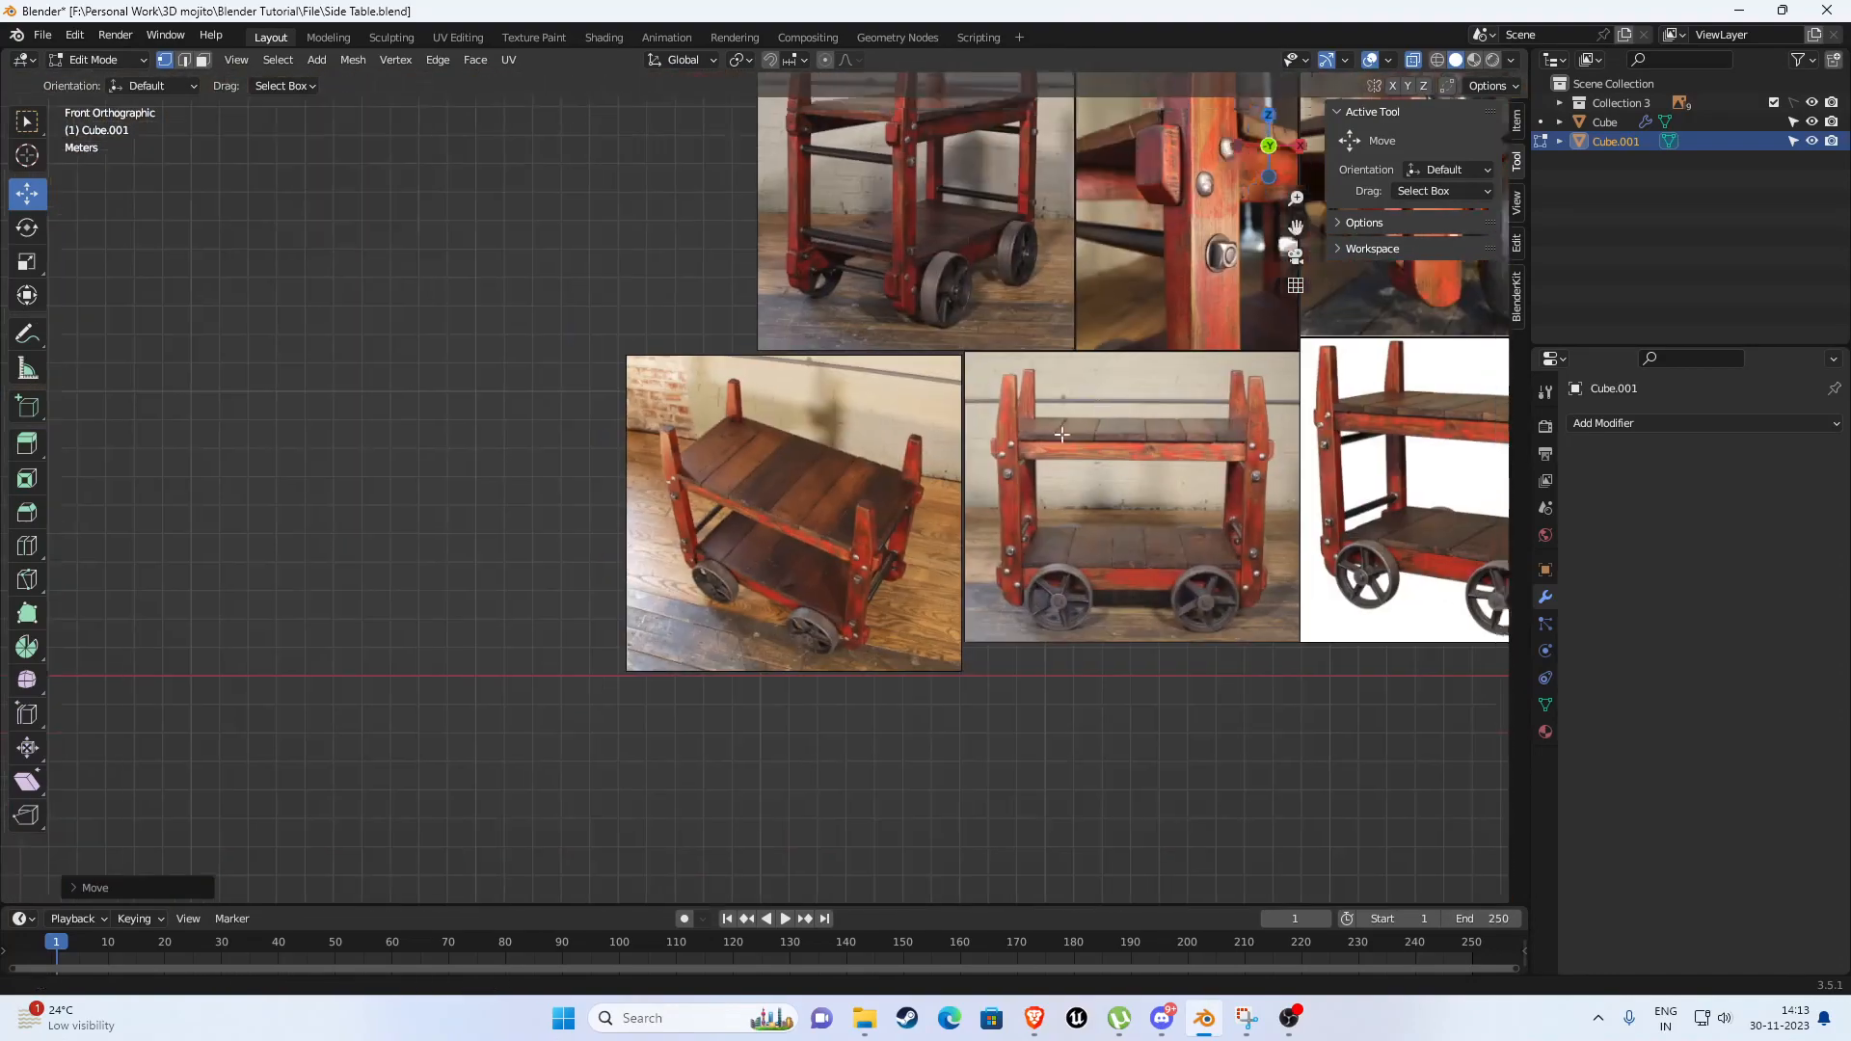
pyautogui.keyDown('shift'); pyautogui.moveTo(1244, 196); pyautogui.dragTo(867, 564, button='middle'); pyautogui.keyUp('shift')
pyautogui.scroll(4, 868, 564)
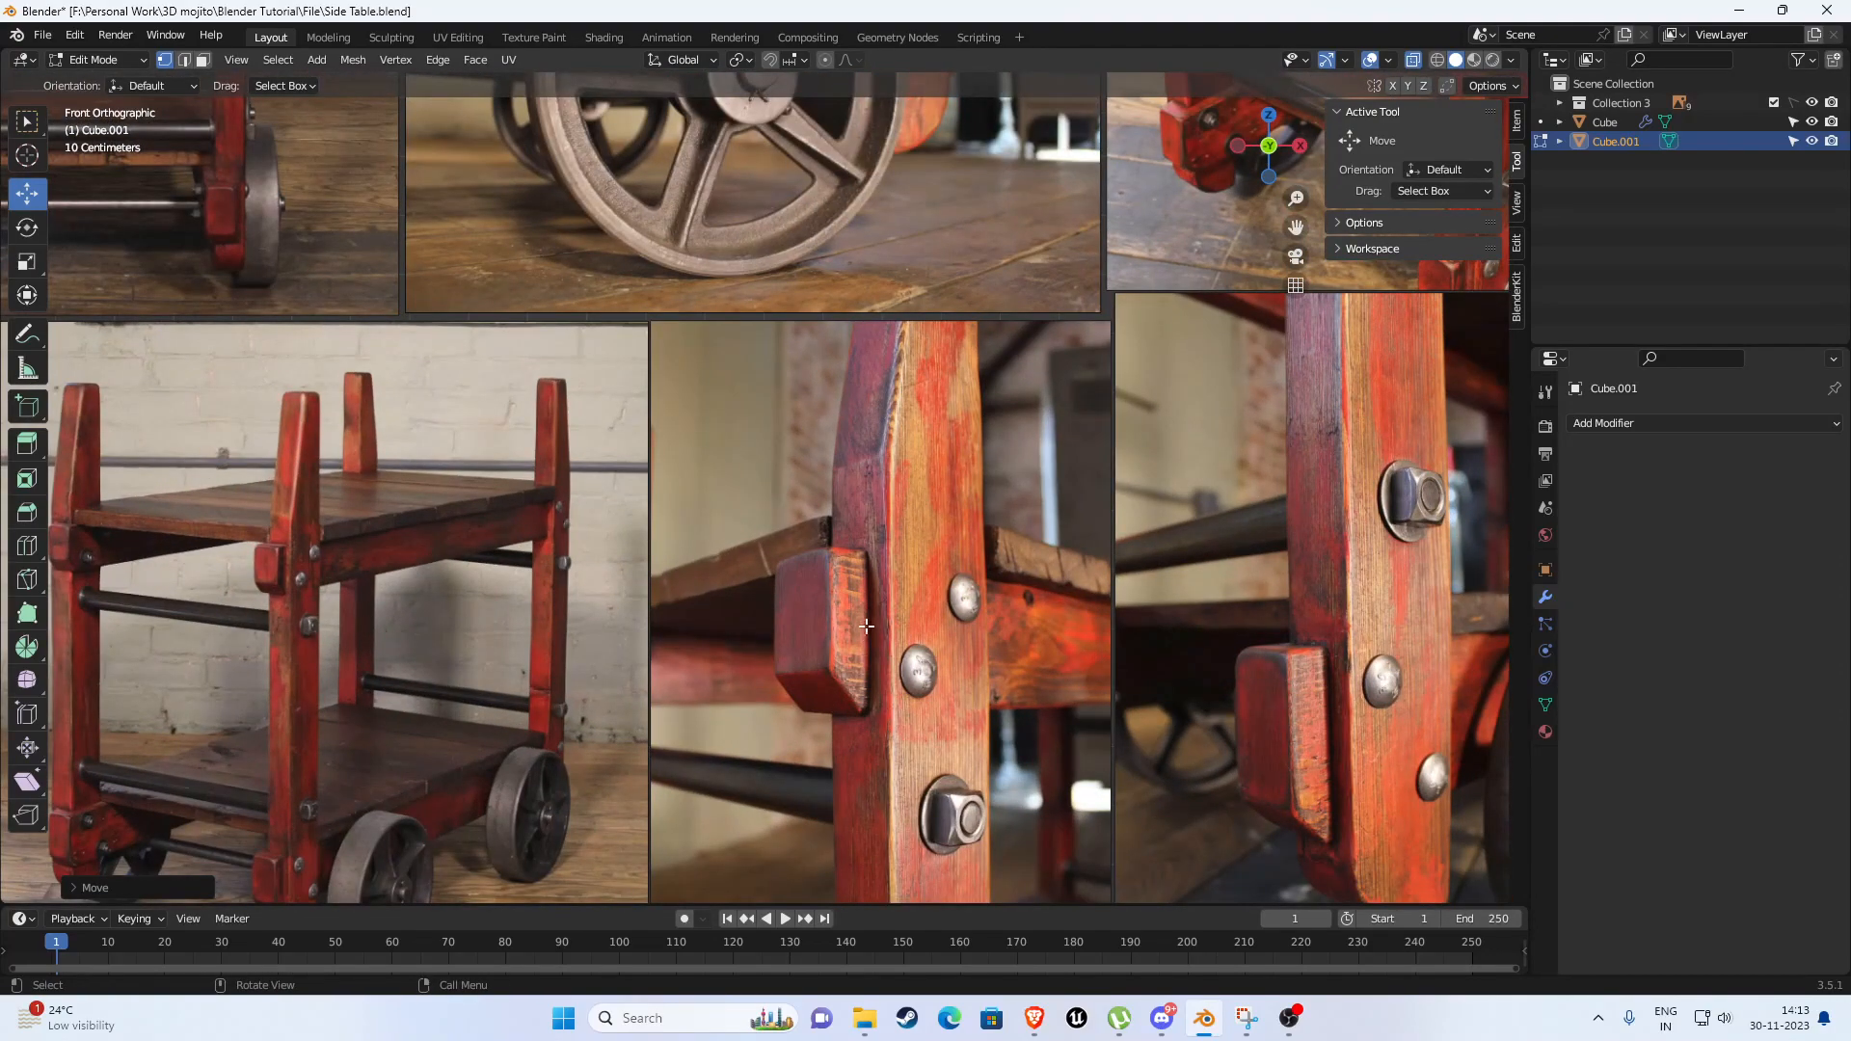
pyautogui.scroll(-12, 882, 637)
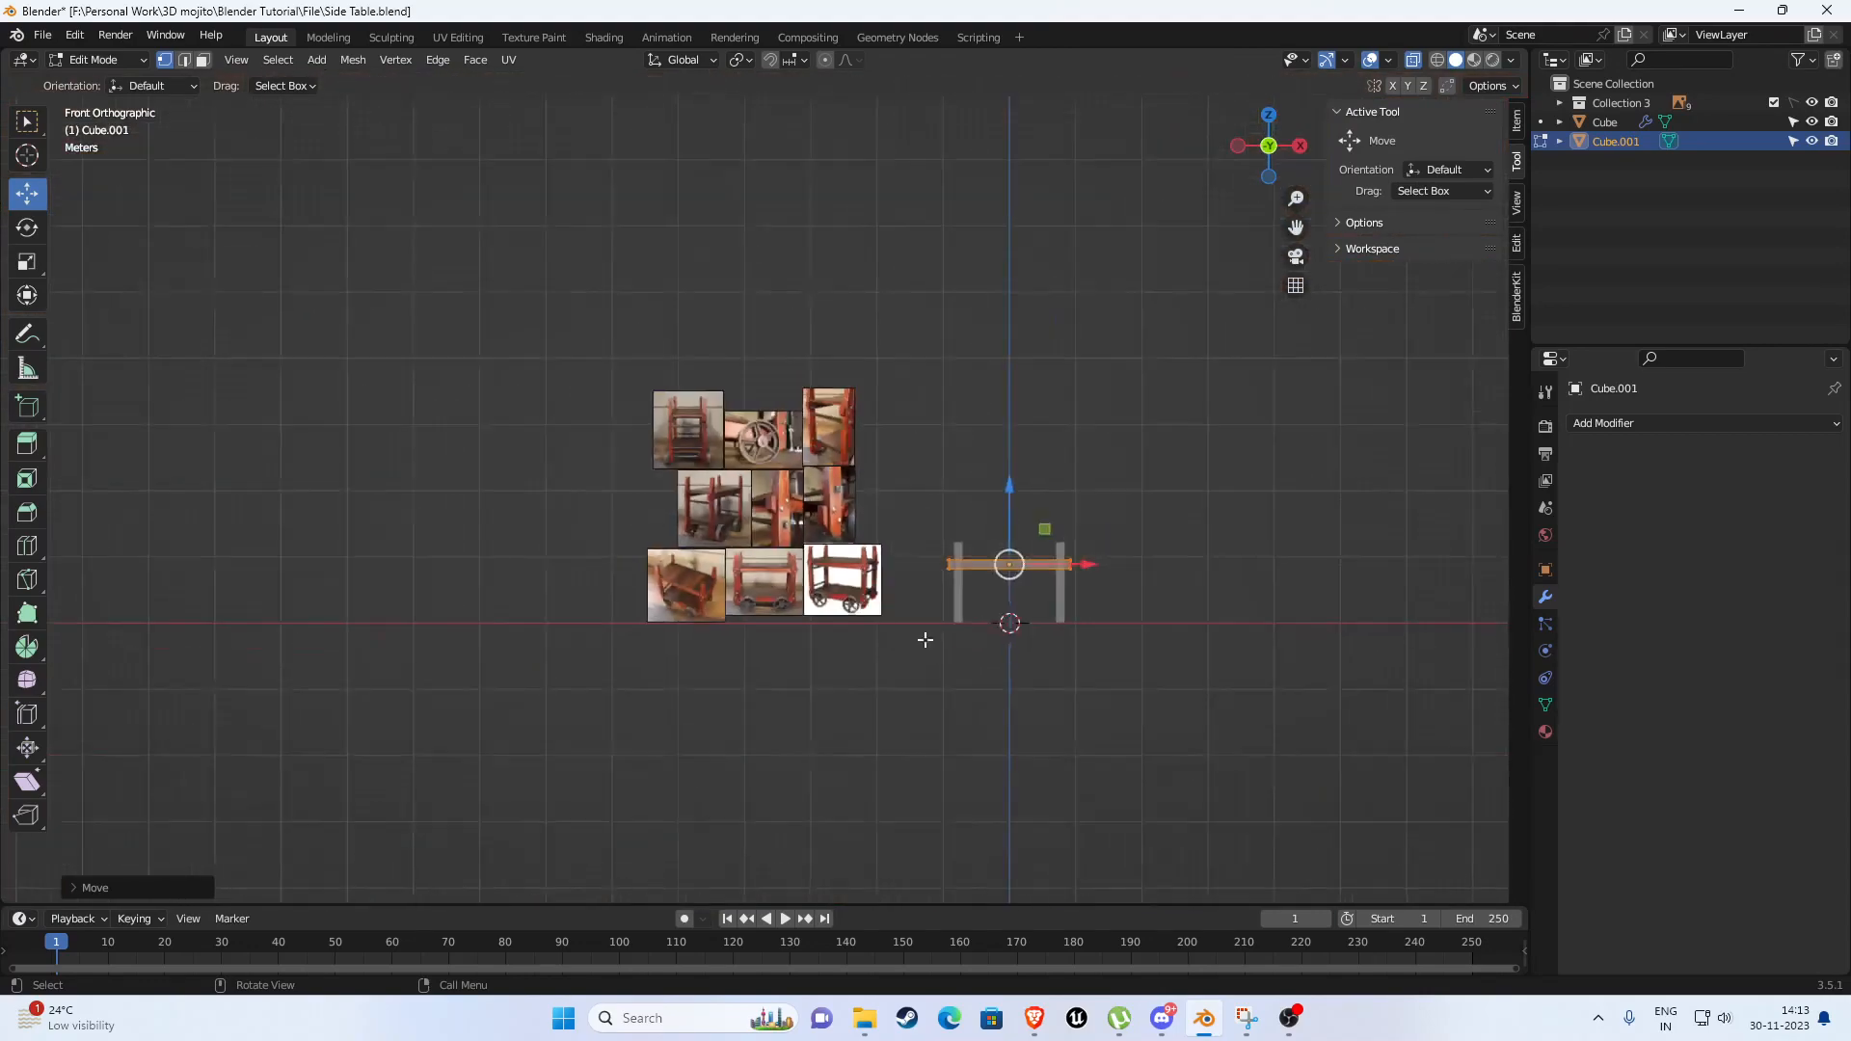
# Turn off X-ray, deselect the bar's vertices and inspect how the bar passes through the legs.
pyautogui.moveTo(925, 640)
pyautogui.mouseDown(button='middle')
pyautogui.moveTo(849, 666)
pyautogui.moveTo(797, 524)
pyautogui.moveTo(884, 529)
pyautogui.moveTo(1125, 486)
pyautogui.moveTo(874, 599)
pyautogui.mouseUp(button='middle')
pyautogui.scroll(4, 849, 666)
pyautogui.scroll(4, 797, 525)
pyautogui.scroll(1, 874, 599)
pyautogui.press('z')
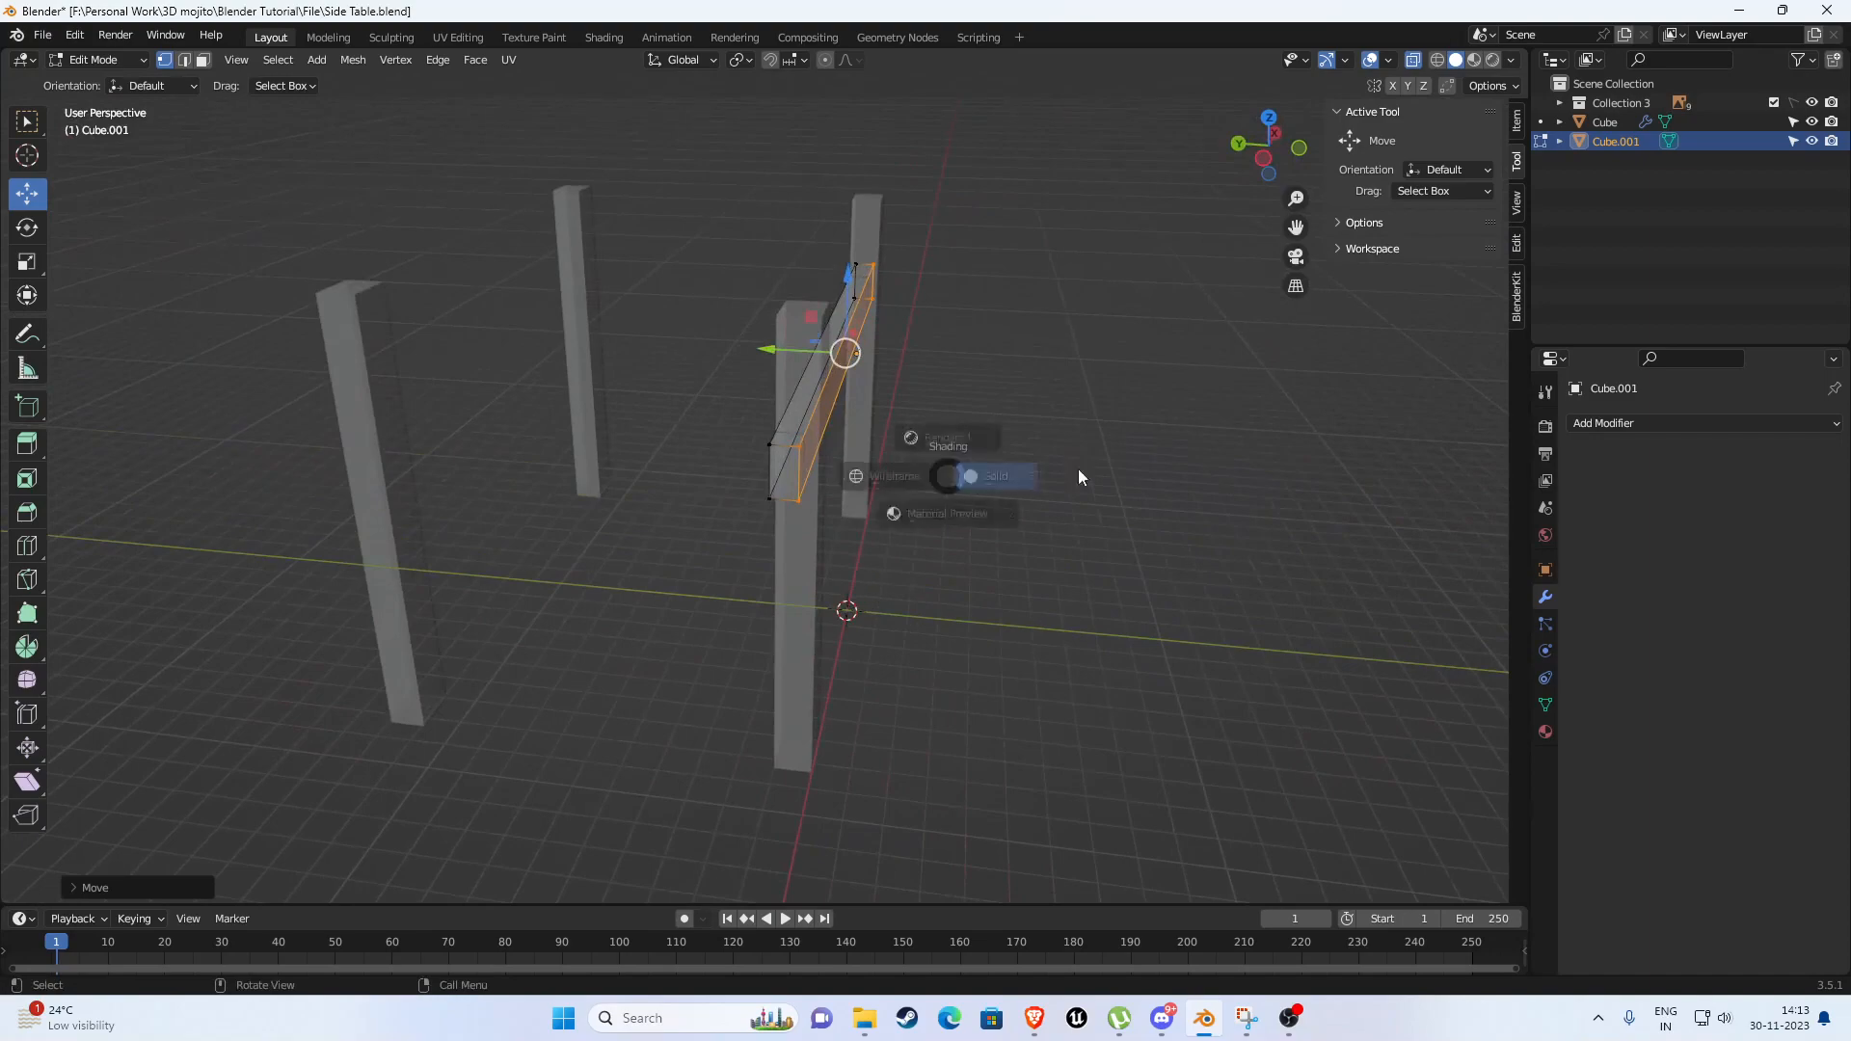
pyautogui.click(1412, 62)
pyautogui.click(1041, 415)
pyautogui.scroll(4, 825, 461)
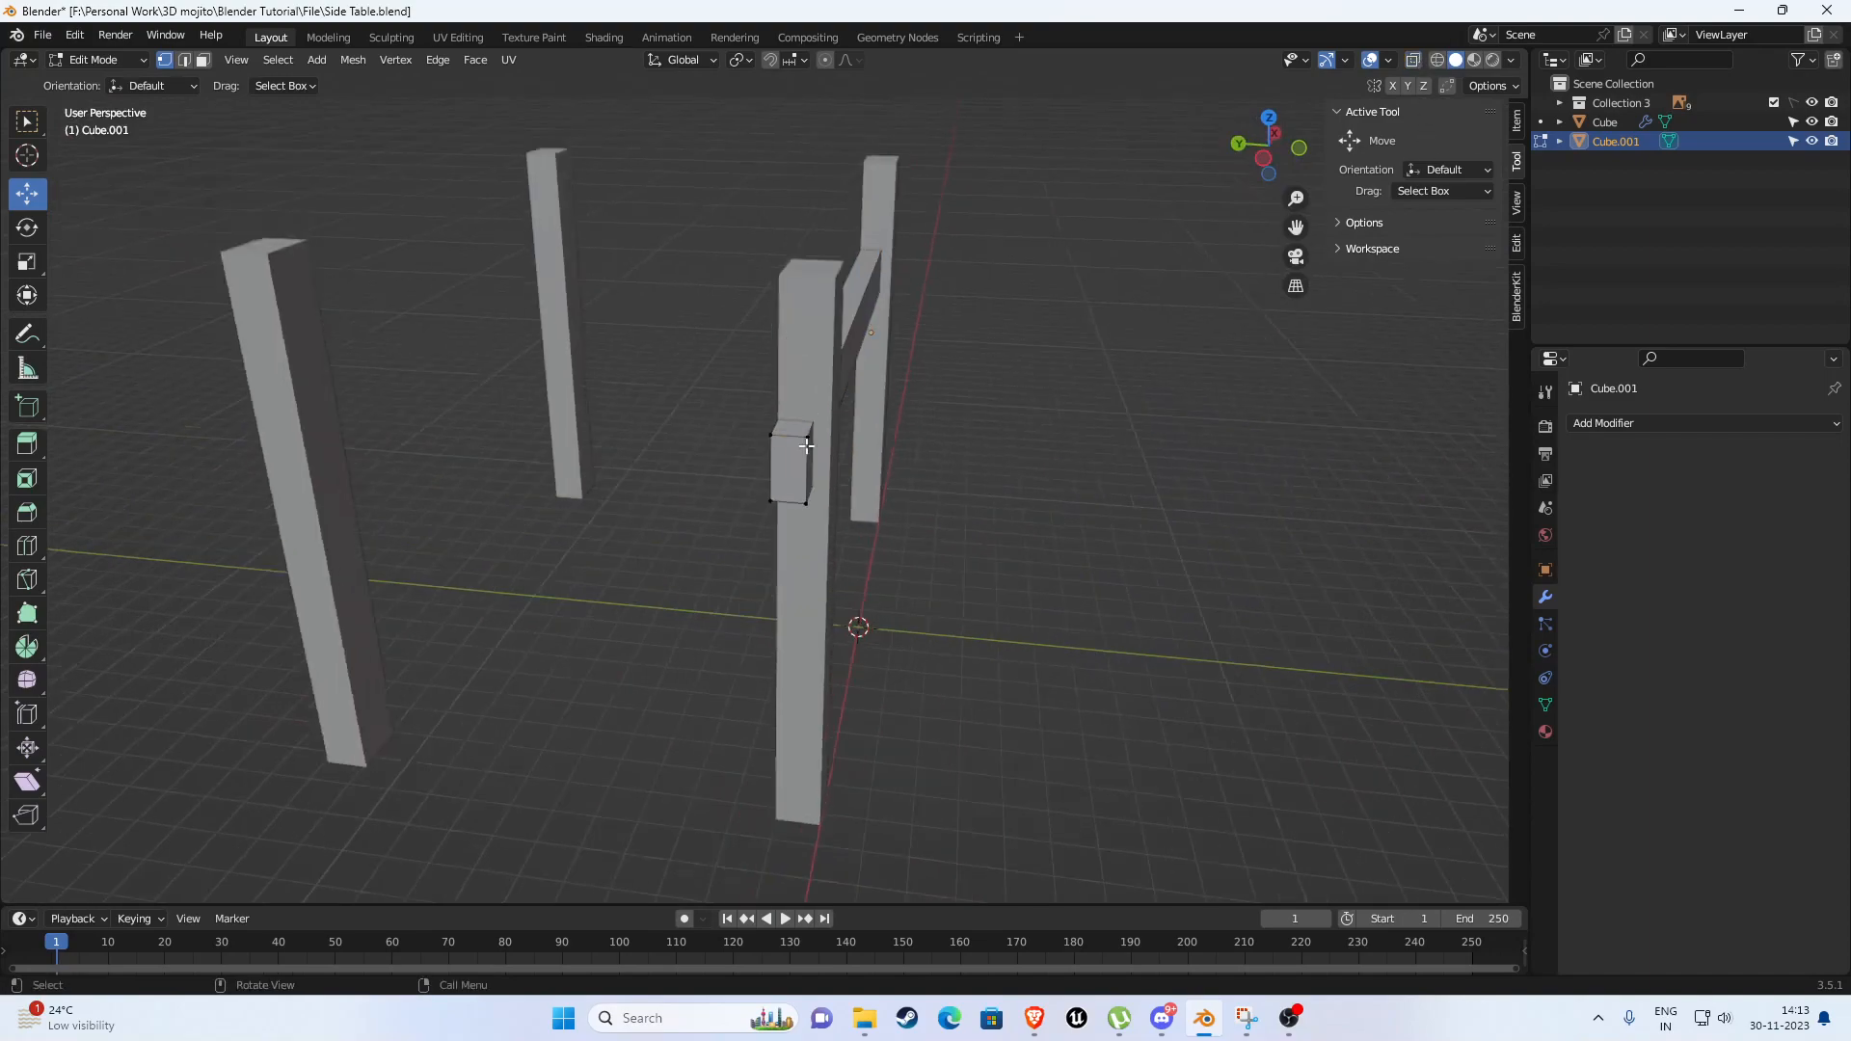
pyautogui.moveTo(825, 458); pyautogui.dragTo(620, 492, button='middle')
pyautogui.scroll(-4, 649, 454)
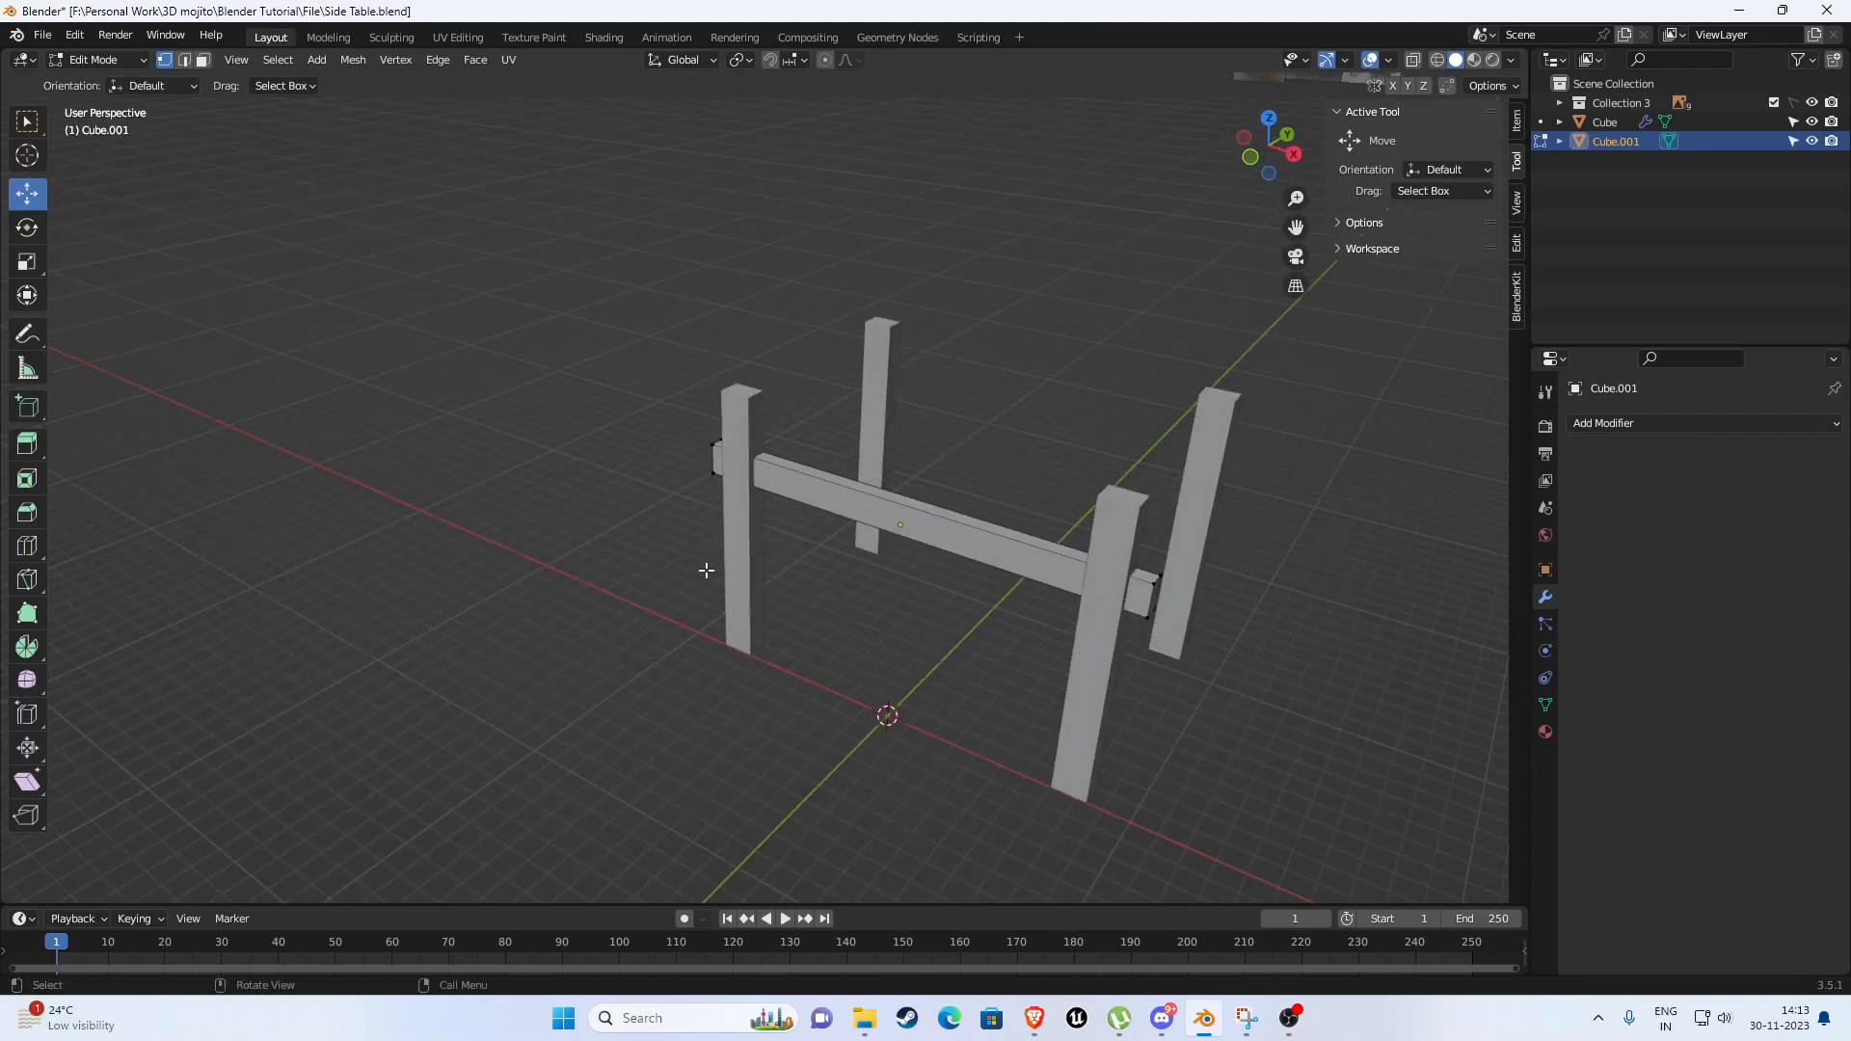
# Return to Object Mode, select the legs and remove their Mirror modifier.
pyautogui.press('KP_1')
pyautogui.moveTo(696, 555); pyautogui.dragTo(864, 591, button='middle')
pyautogui.press('KP_7')
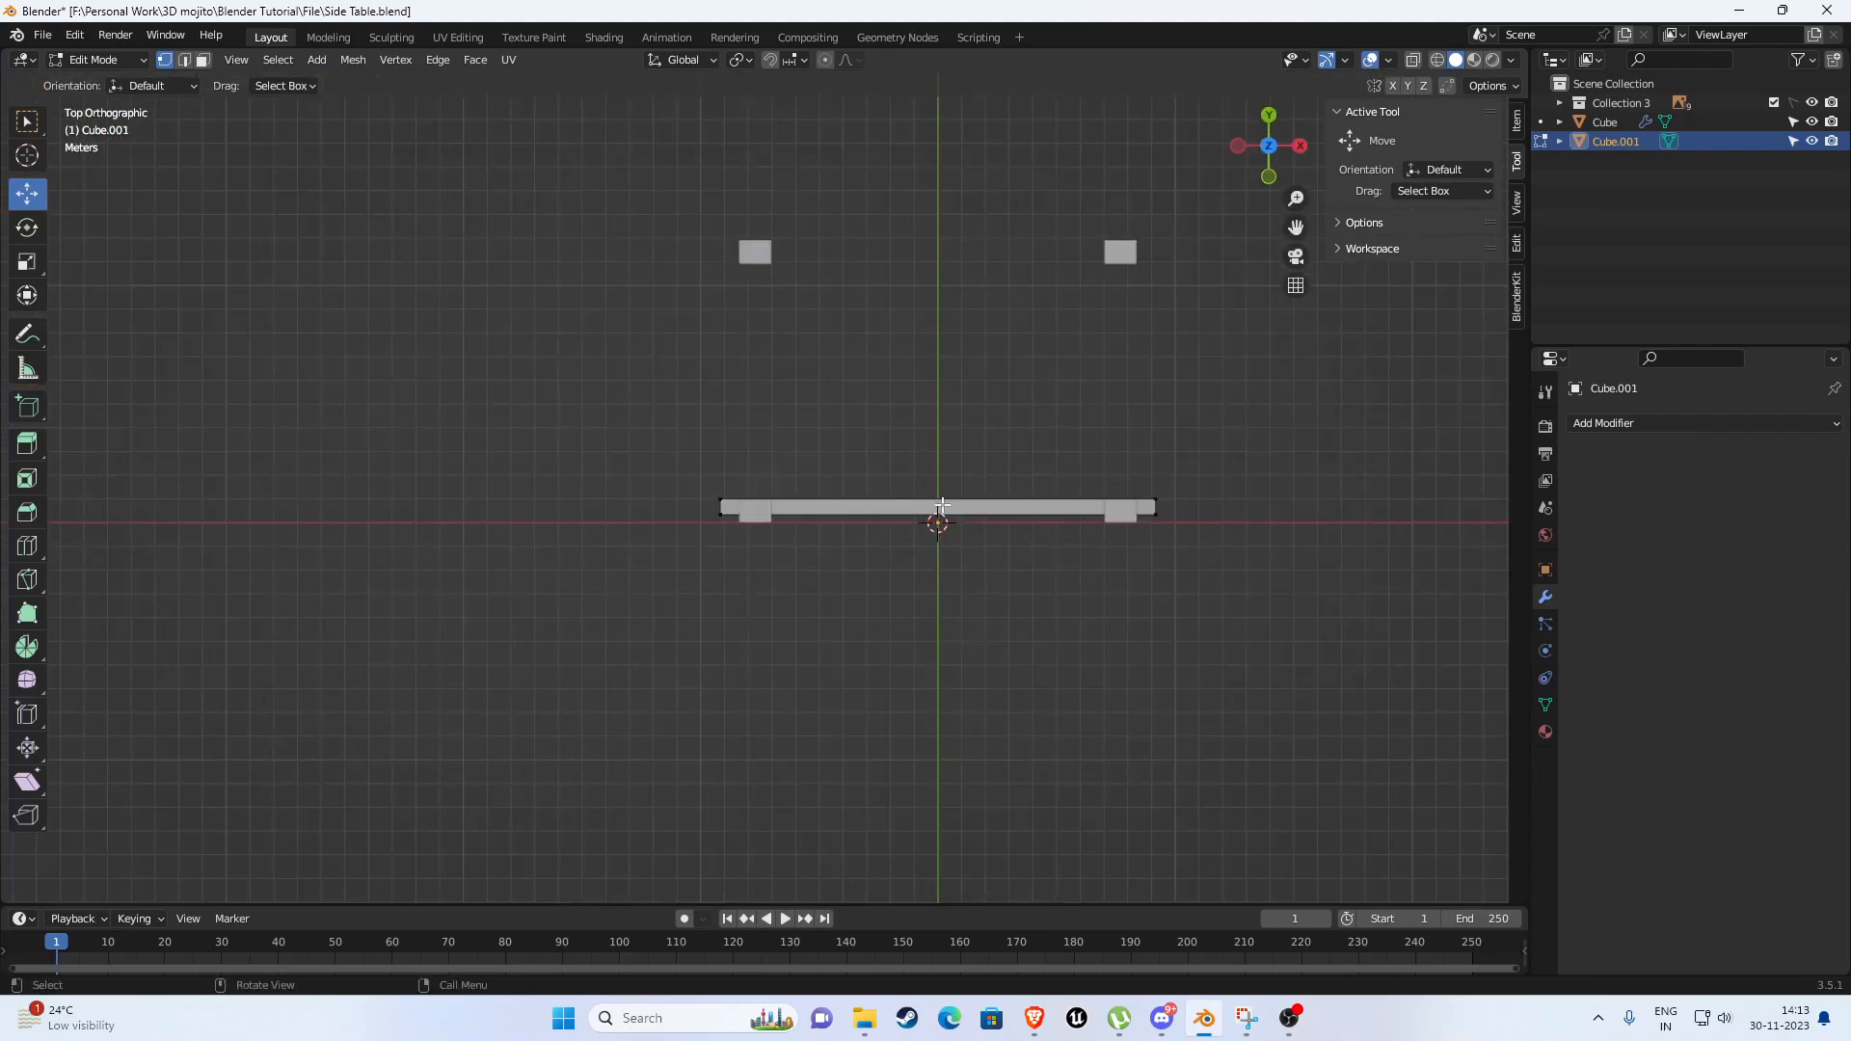
pyautogui.keyDown('shift'); pyautogui.moveTo(942, 505); pyautogui.dragTo(927, 521, button='middle'); pyautogui.keyUp('shift')
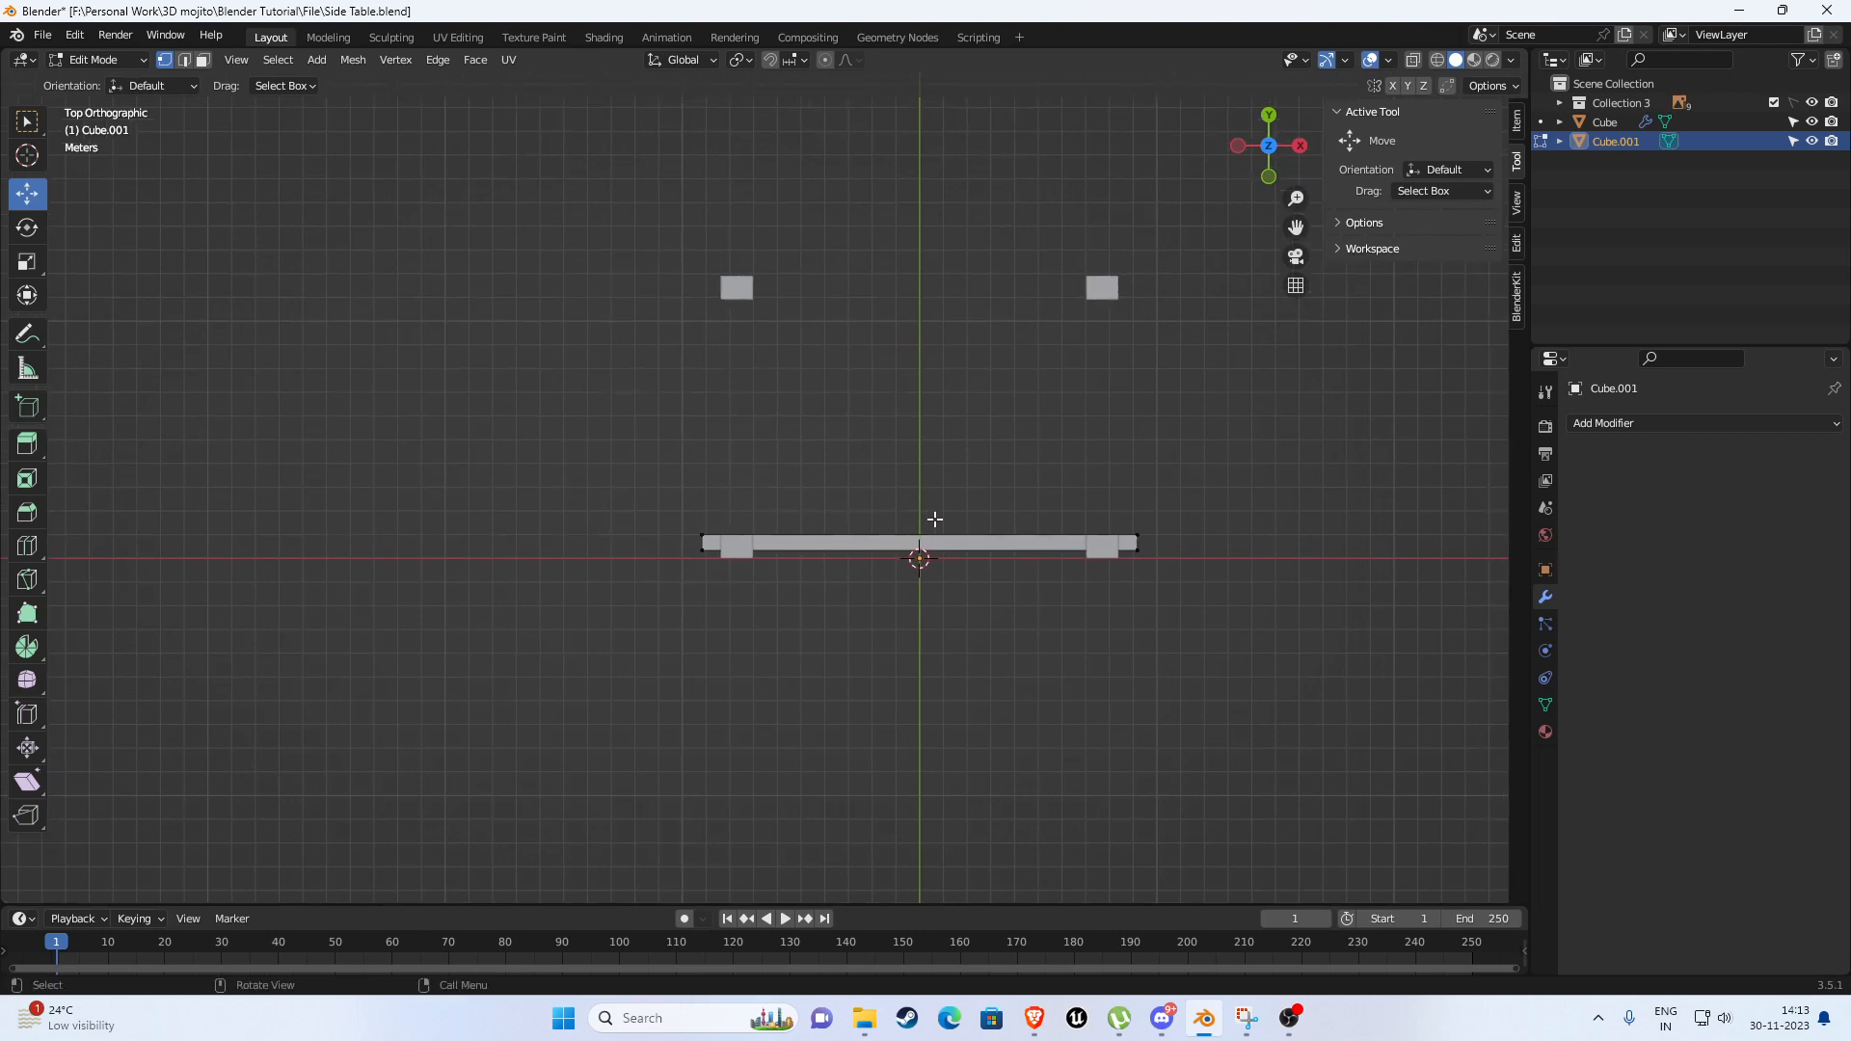
pyautogui.press('Tab')
pyautogui.keyDown('shift'); pyautogui.moveTo(1099, 576); pyautogui.dragTo(999, 519, button='middle'); pyautogui.keyUp('shift')
pyautogui.scroll(2, 996, 521)
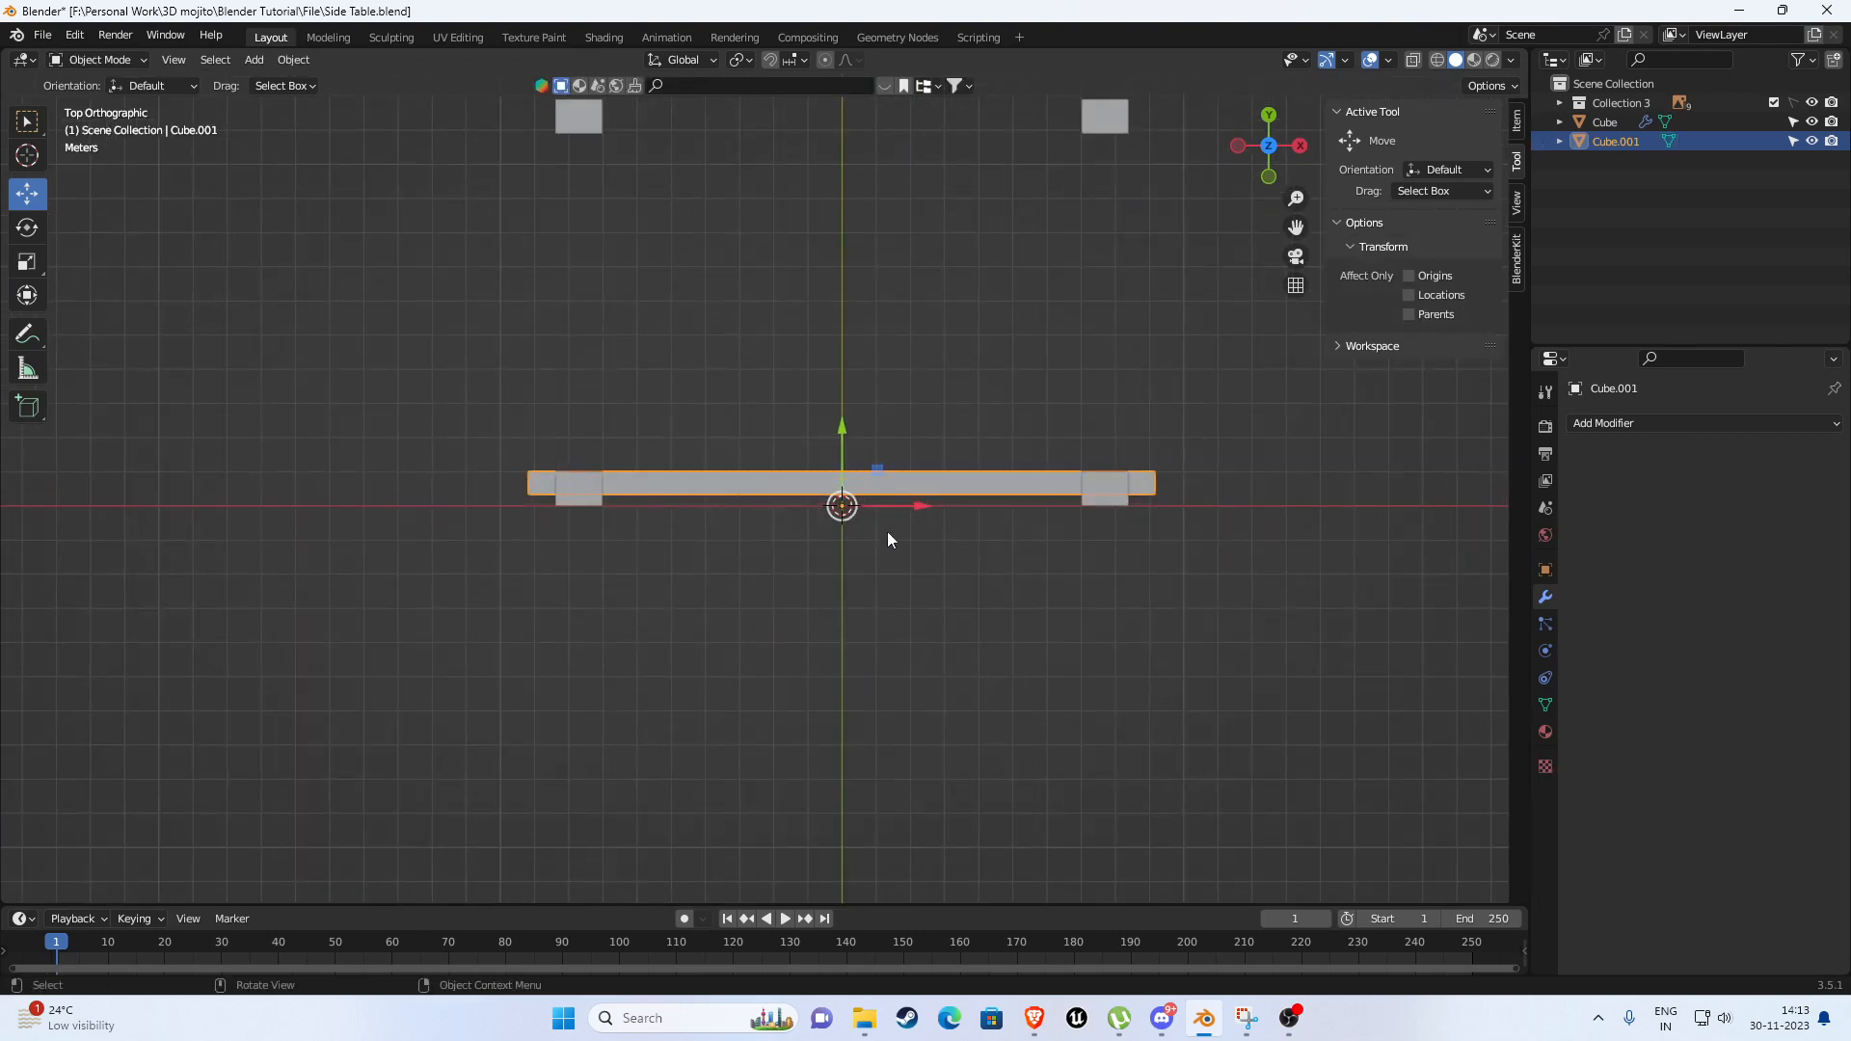
pyautogui.click(1101, 497)
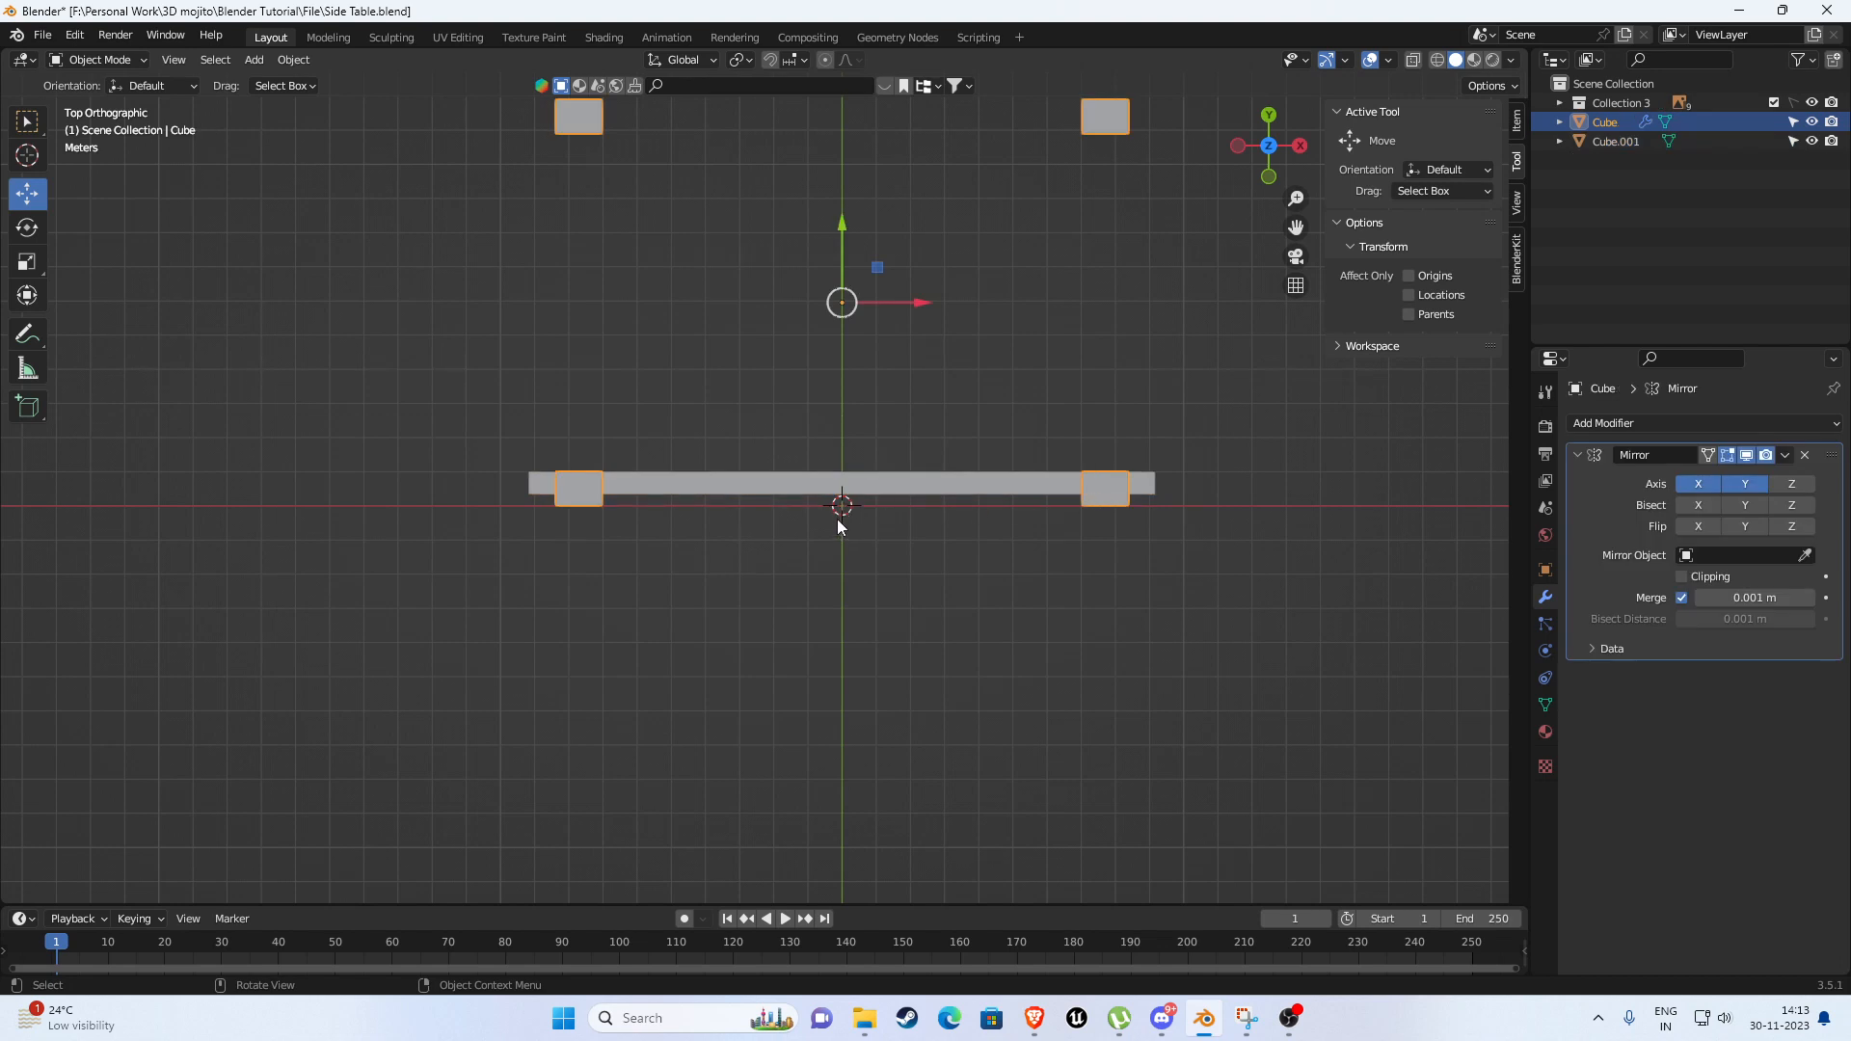
pyautogui.click(1805, 456)
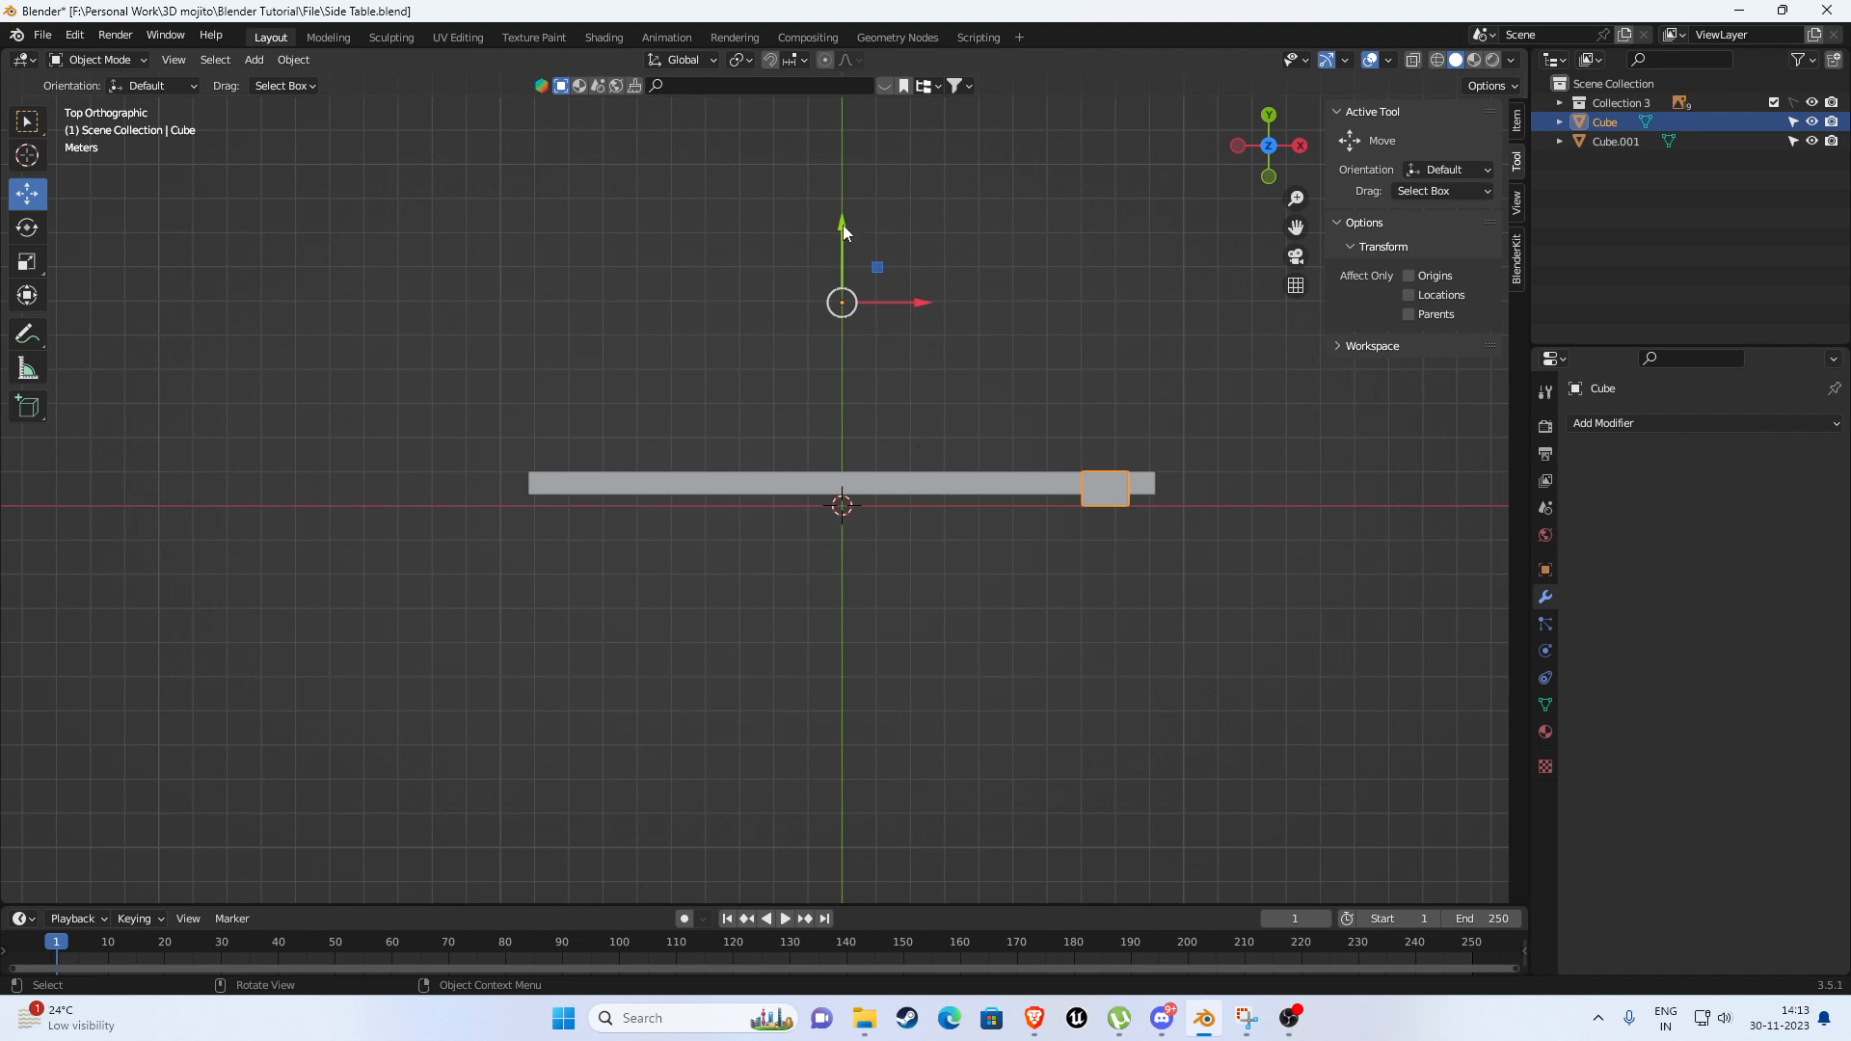
# Move the remaining leg along Y with snapping so that its origin sits at the world centre.
pyautogui.moveTo(843, 223); pyautogui.dragTo(847, 286)
pyautogui.rightClick(847, 287)
pyautogui.moveTo(848, 224); pyautogui.dragTo(848, 427)
# Add a Mirror modifier to the leg with both the X and Y axes enabled.
pyautogui.click(1624, 424)
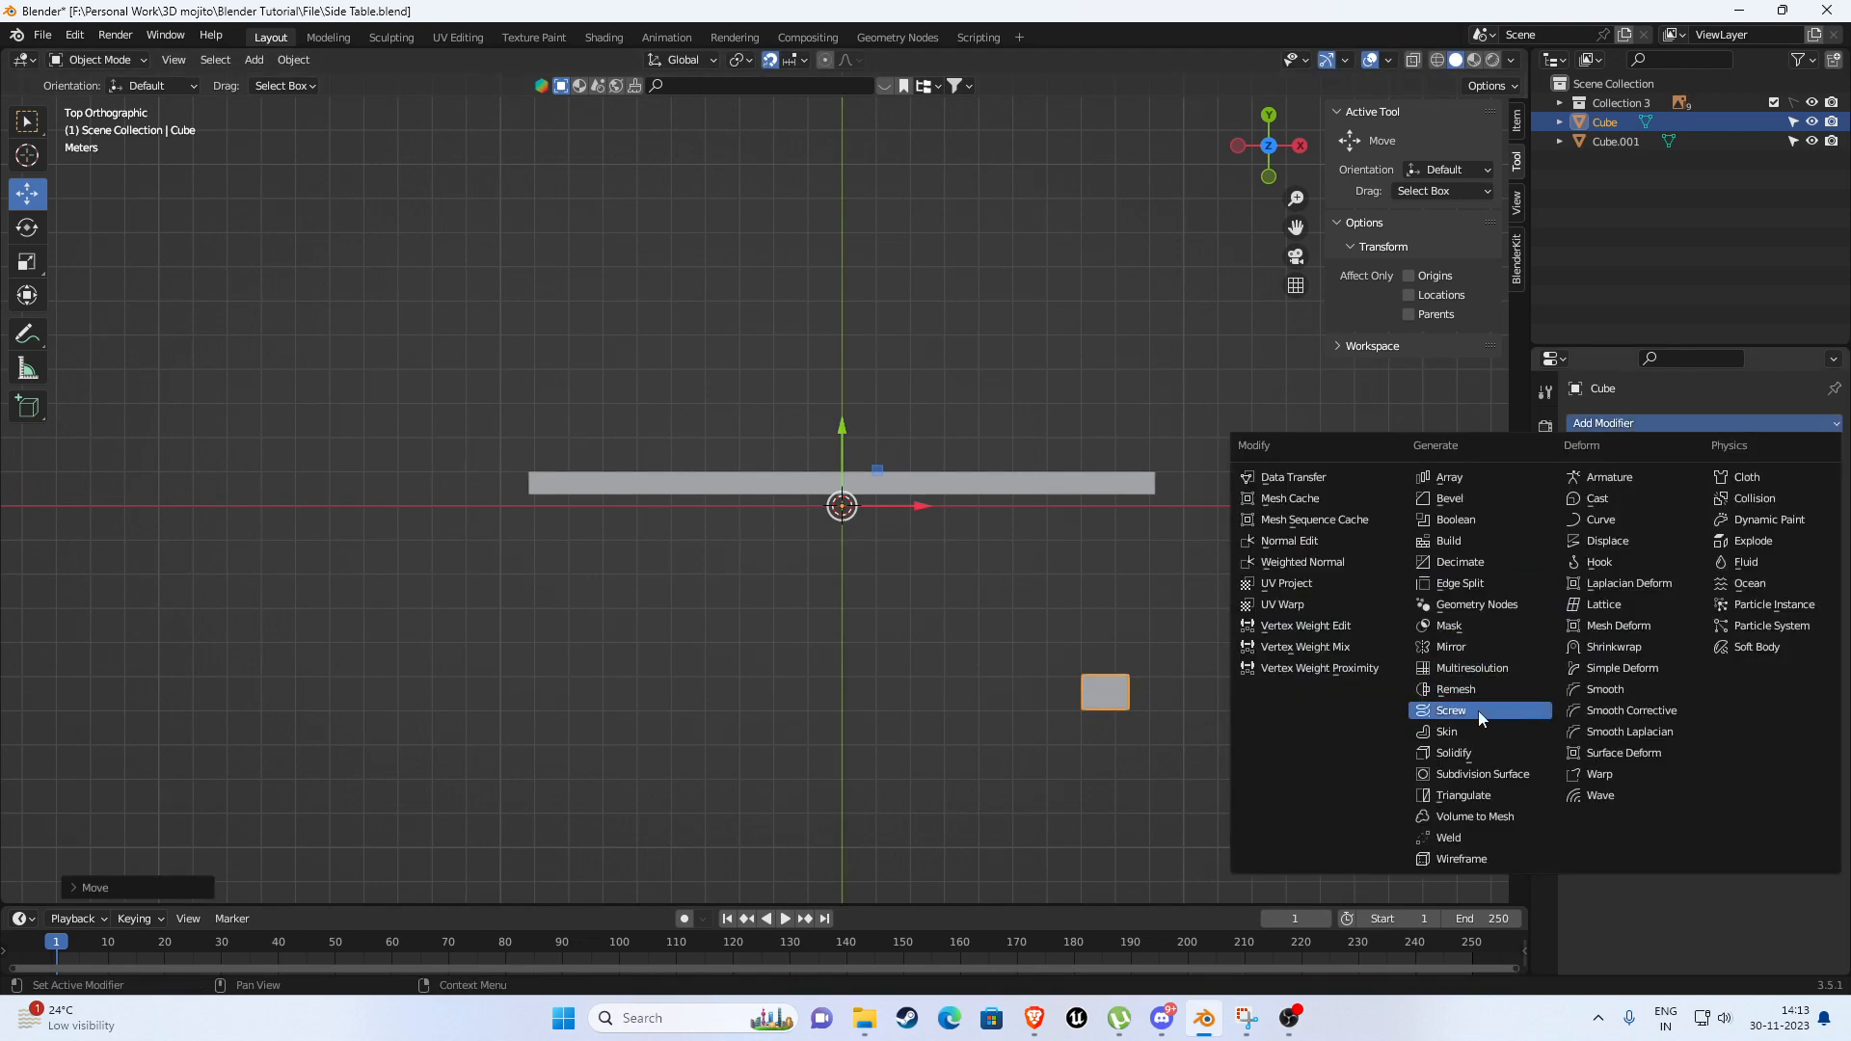
pyautogui.click(1463, 648)
pyautogui.click(1756, 485)
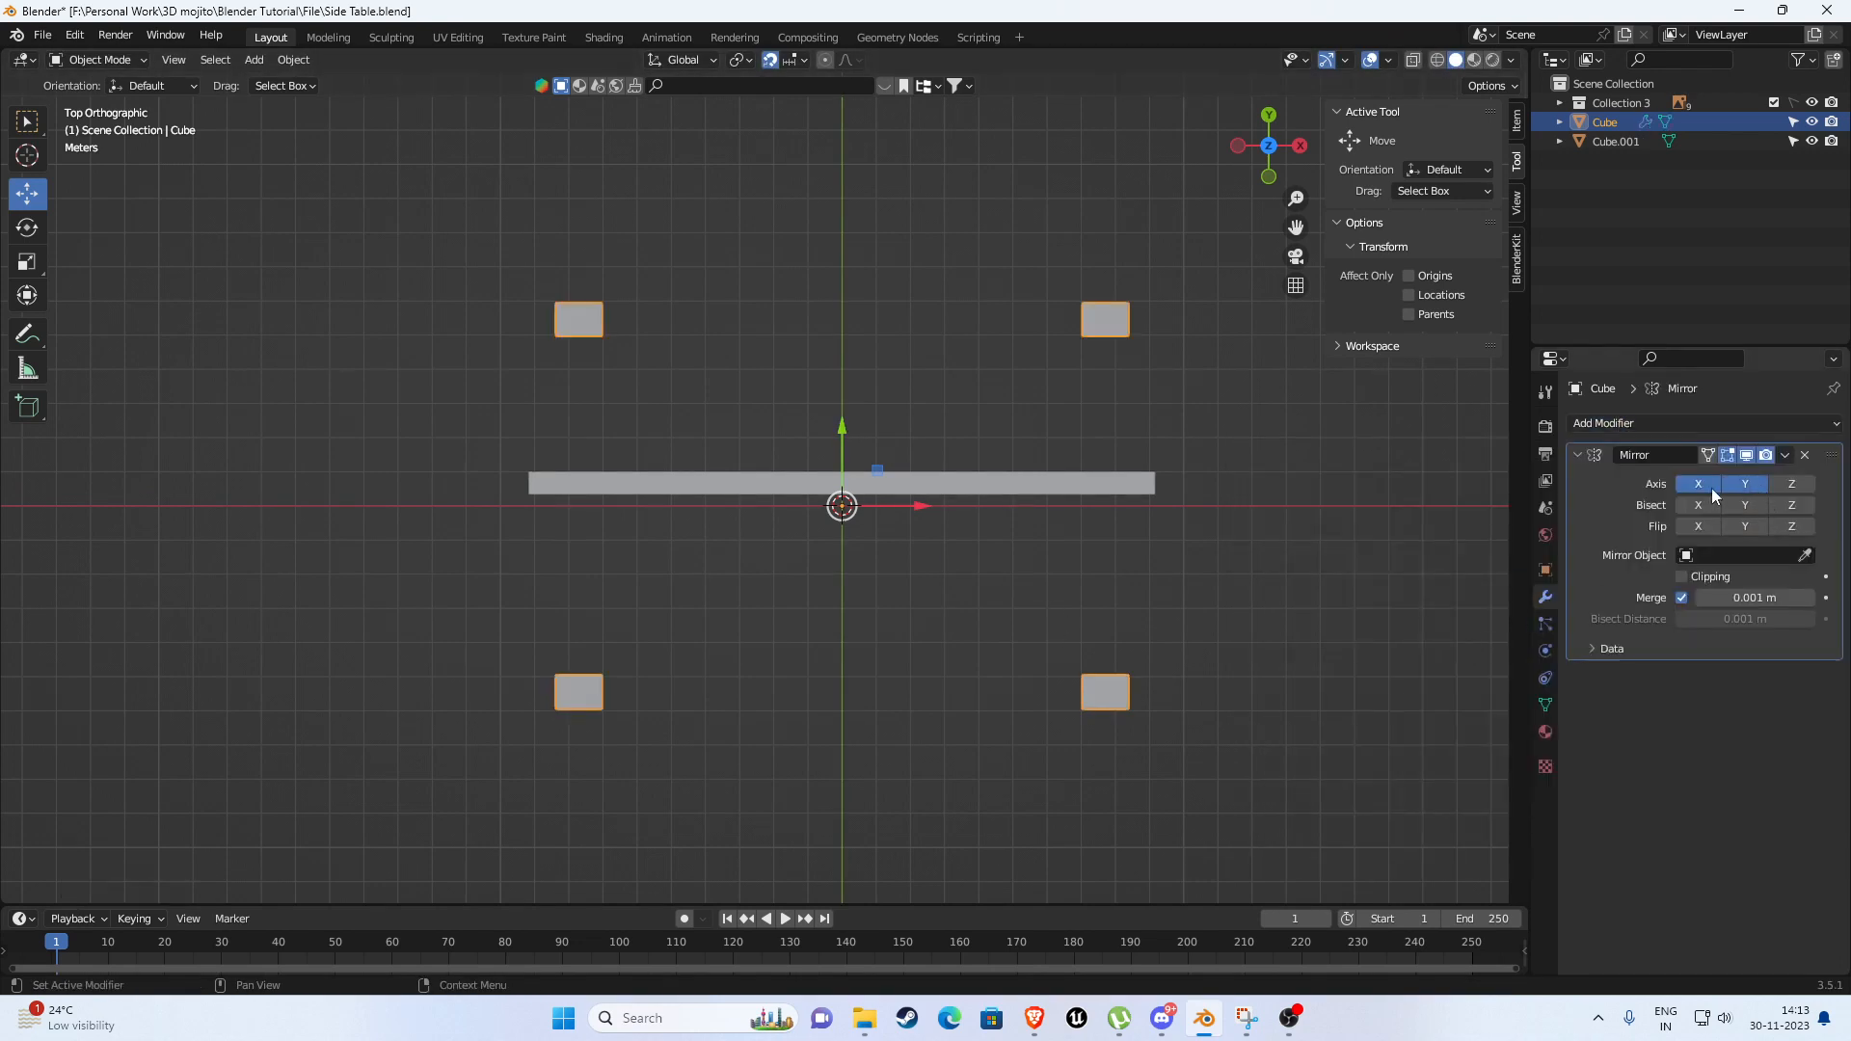
# Select the bar and move it along Y into line with the front pair of legs.
pyautogui.click(999, 478)
pyautogui.moveTo(842, 425); pyautogui.dragTo(870, 616)
pyautogui.keyDown('shift'); pyautogui.moveTo(974, 646); pyautogui.dragTo(881, 474, button='middle'); pyautogui.keyUp('shift')
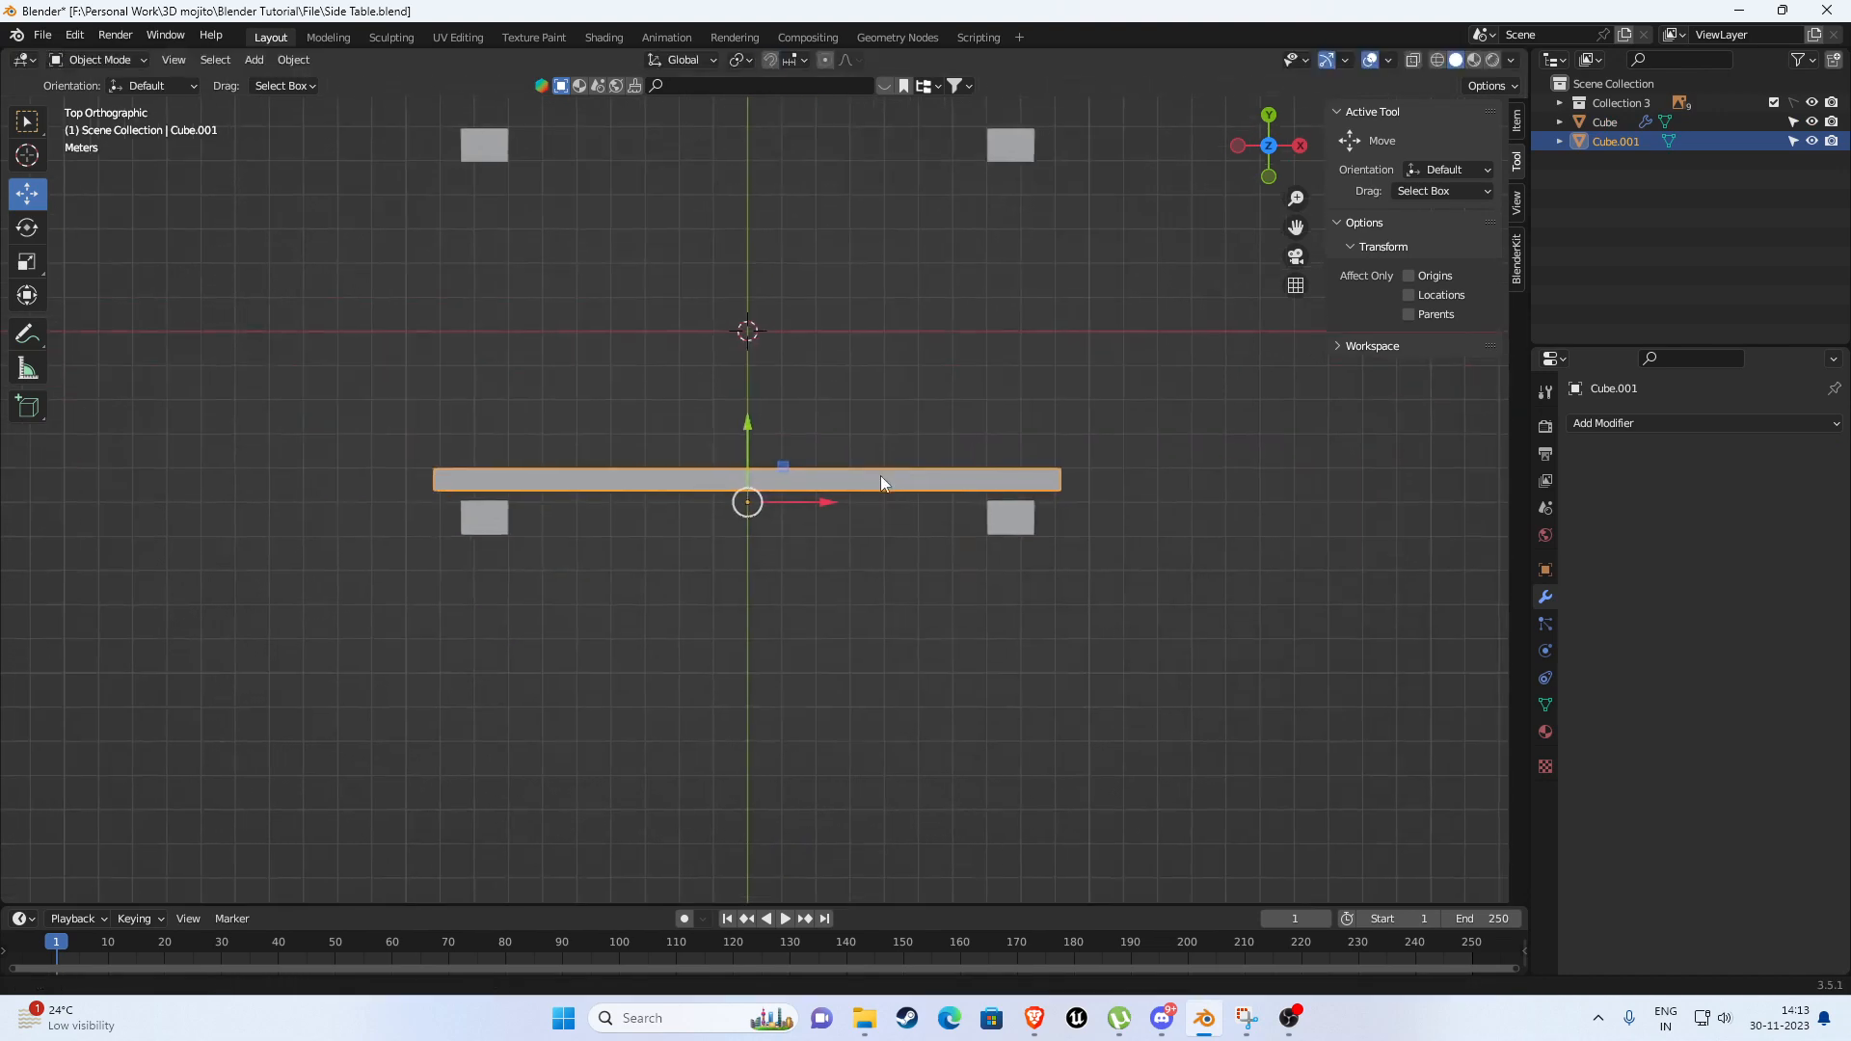
pyautogui.scroll(5, 881, 470)
pyautogui.moveTo(723, 433); pyautogui.dragTo(739, 517)
pyautogui.scroll(-5, 743, 506)
# In Edit Mode with X-ray on, select the bar's inner-side vertices and move them along Y with vertex snapping, flush with the front legs' inner faces.
pyautogui.press('Tab')
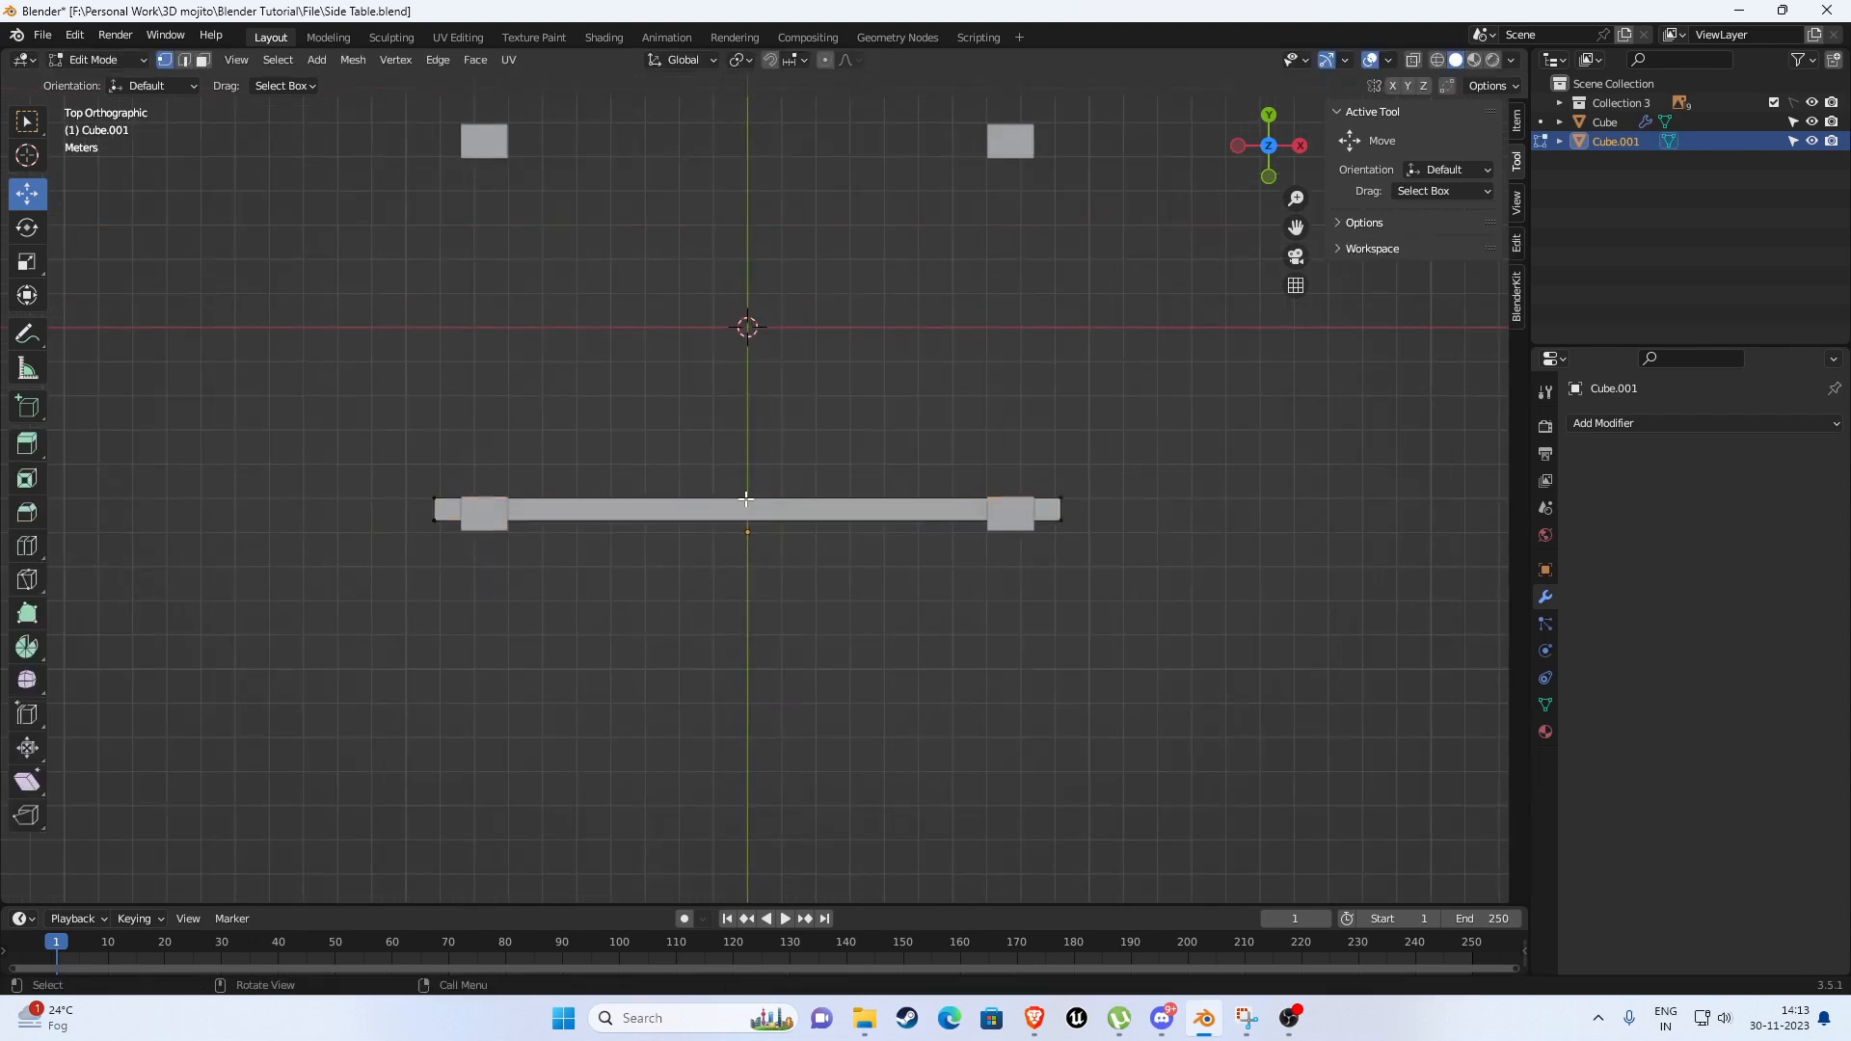
pyautogui.hotkey('alt', 'z')
pyautogui.moveTo(304, 438); pyautogui.dragTo(1163, 508)
pyautogui.scroll(5, 1164, 508)
pyautogui.scroll(2, 1016, 475)
pyautogui.keyDown('shift'); pyautogui.moveTo(1016, 475); pyautogui.dragTo(525, 450, button='middle'); pyautogui.keyUp('shift')
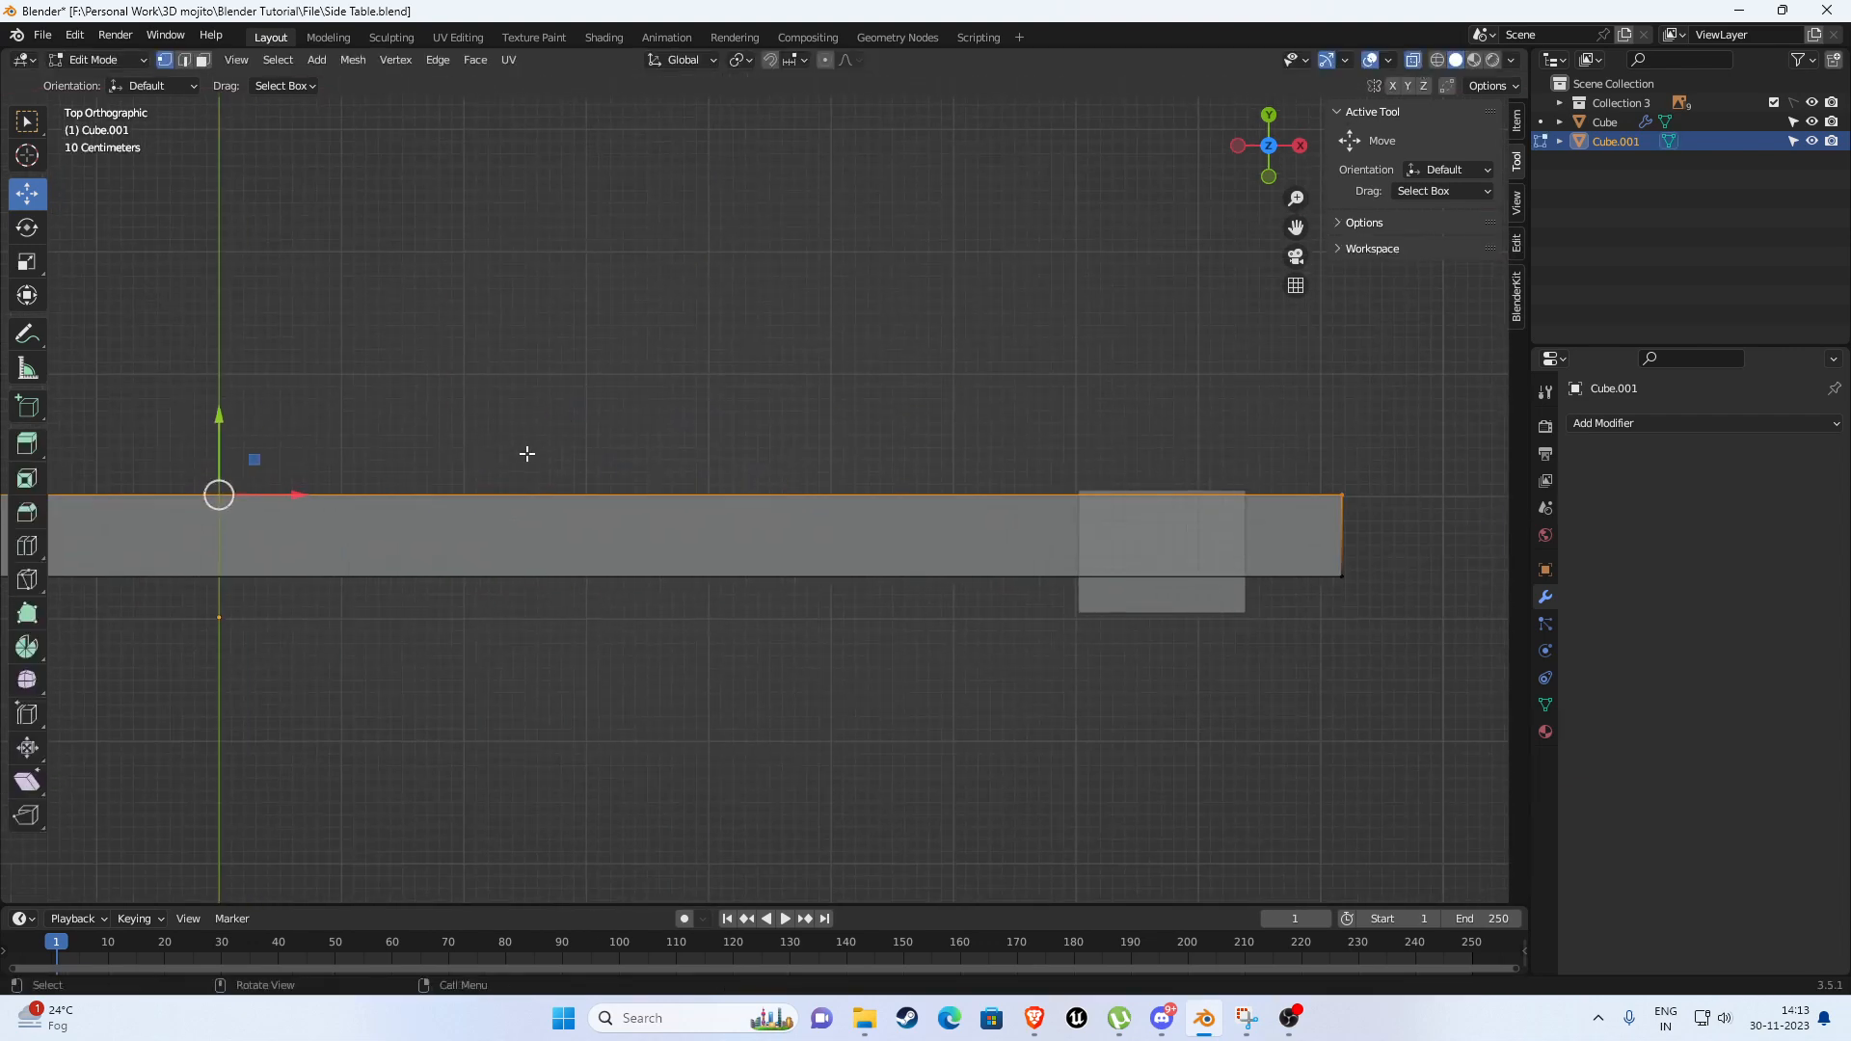
pyautogui.scroll(-2, 661, 214)
pyautogui.click(794, 60)
pyautogui.click(839, 137)
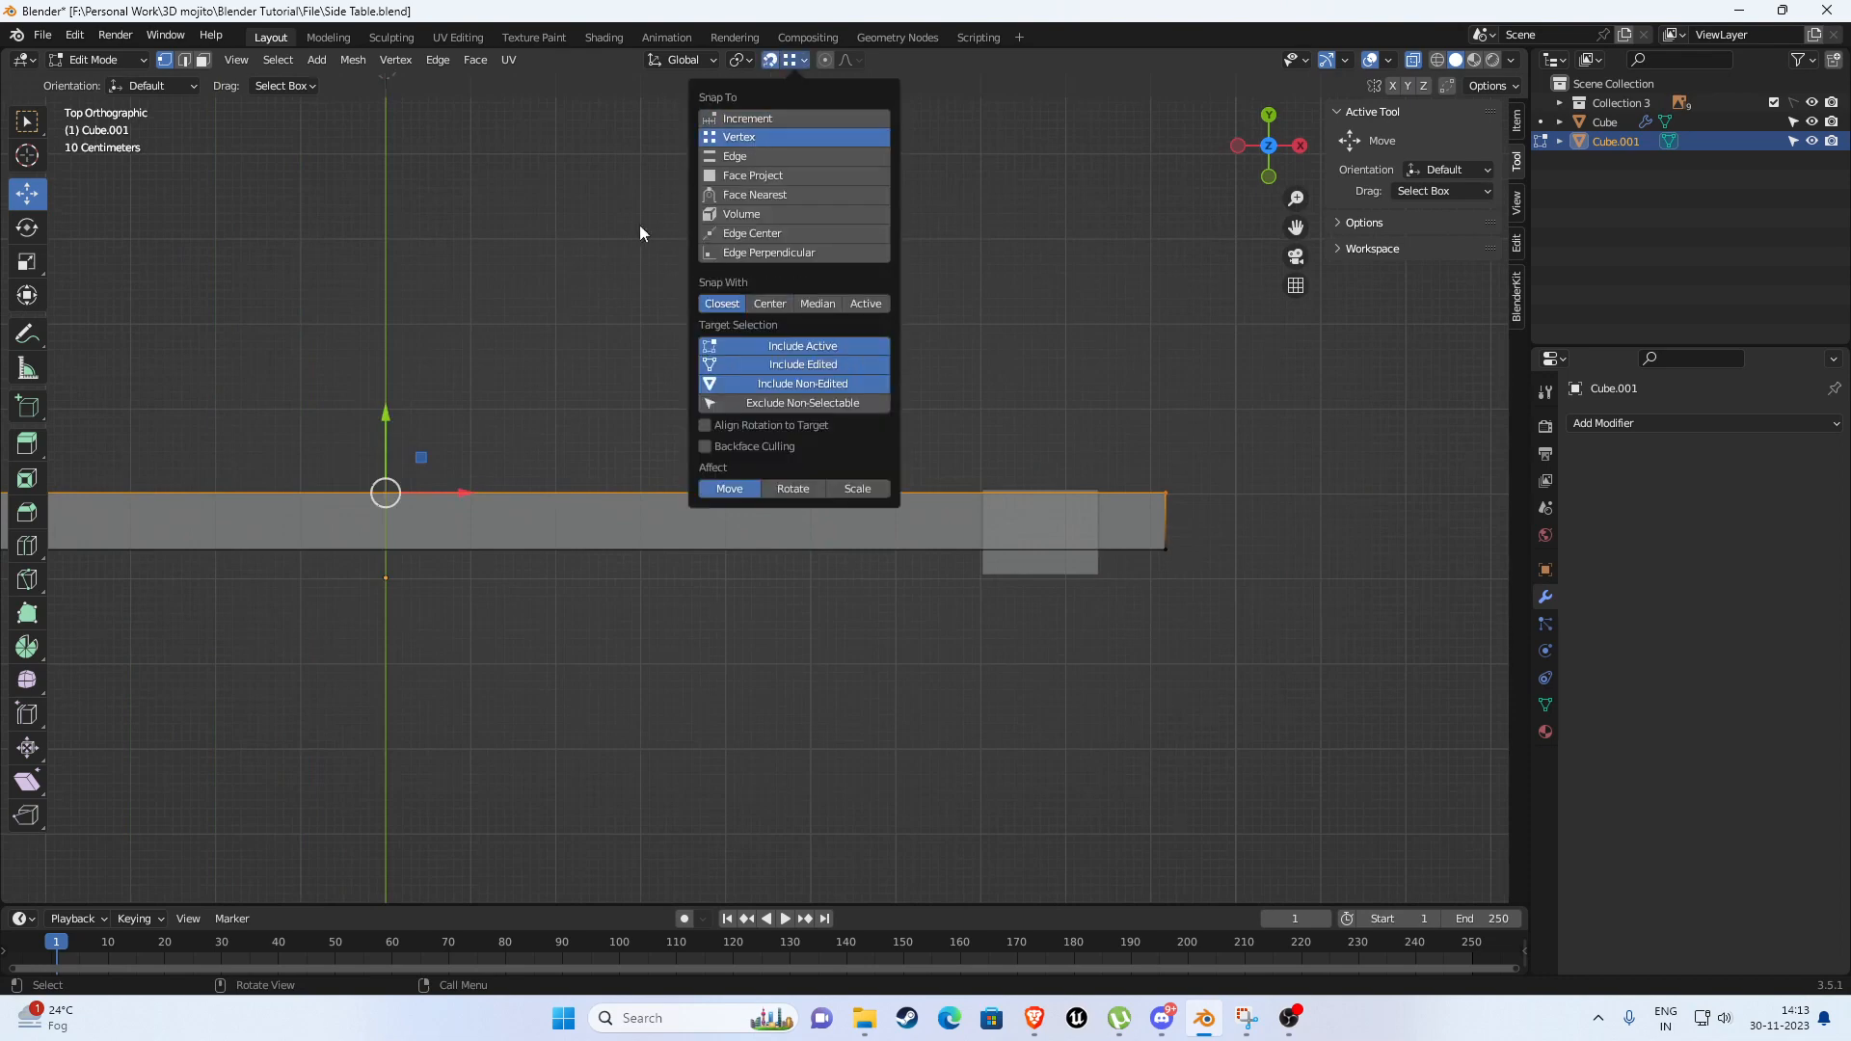
pyautogui.moveTo(386, 421); pyautogui.dragTo(1101, 488)
pyautogui.scroll(-3, 959, 430)
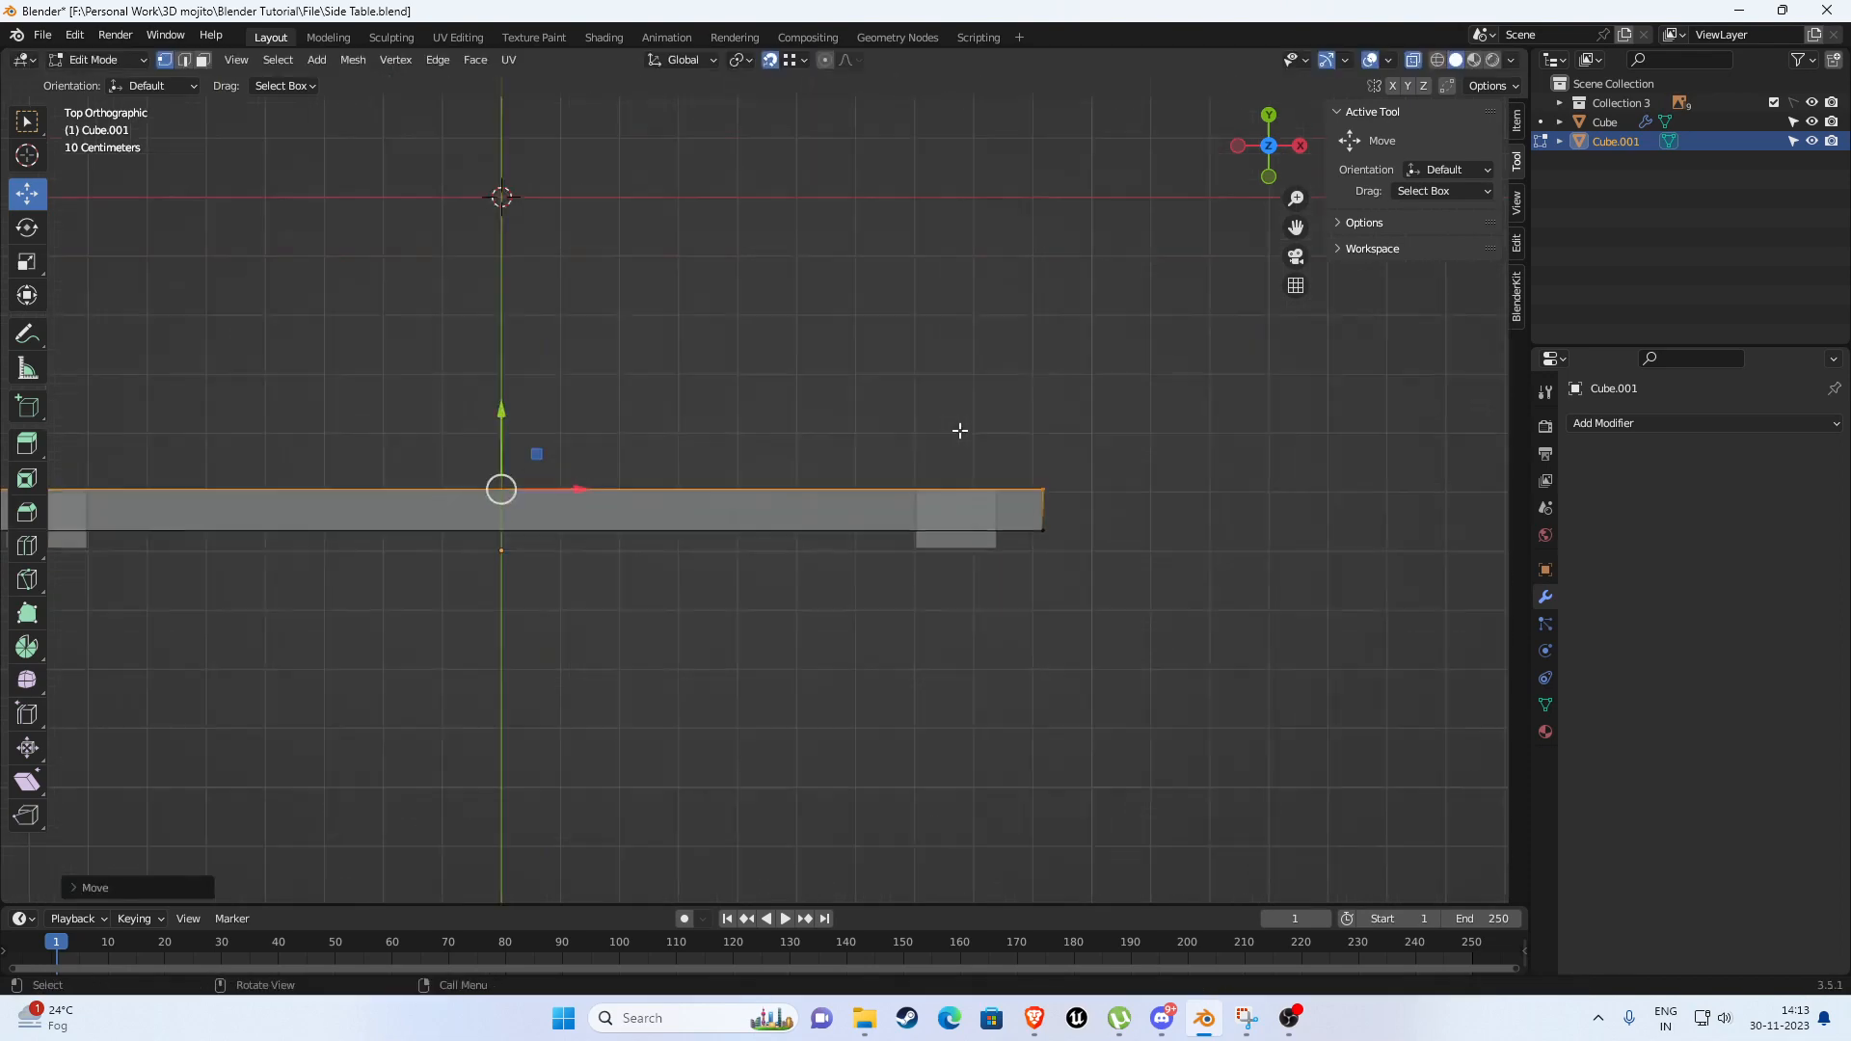
pyautogui.keyDown('shift'); pyautogui.moveTo(775, 163); pyautogui.dragTo(849, 337, button='middle'); pyautogui.keyUp('shift')
pyautogui.scroll(-3, 847, 339)
pyautogui.press('Tab')
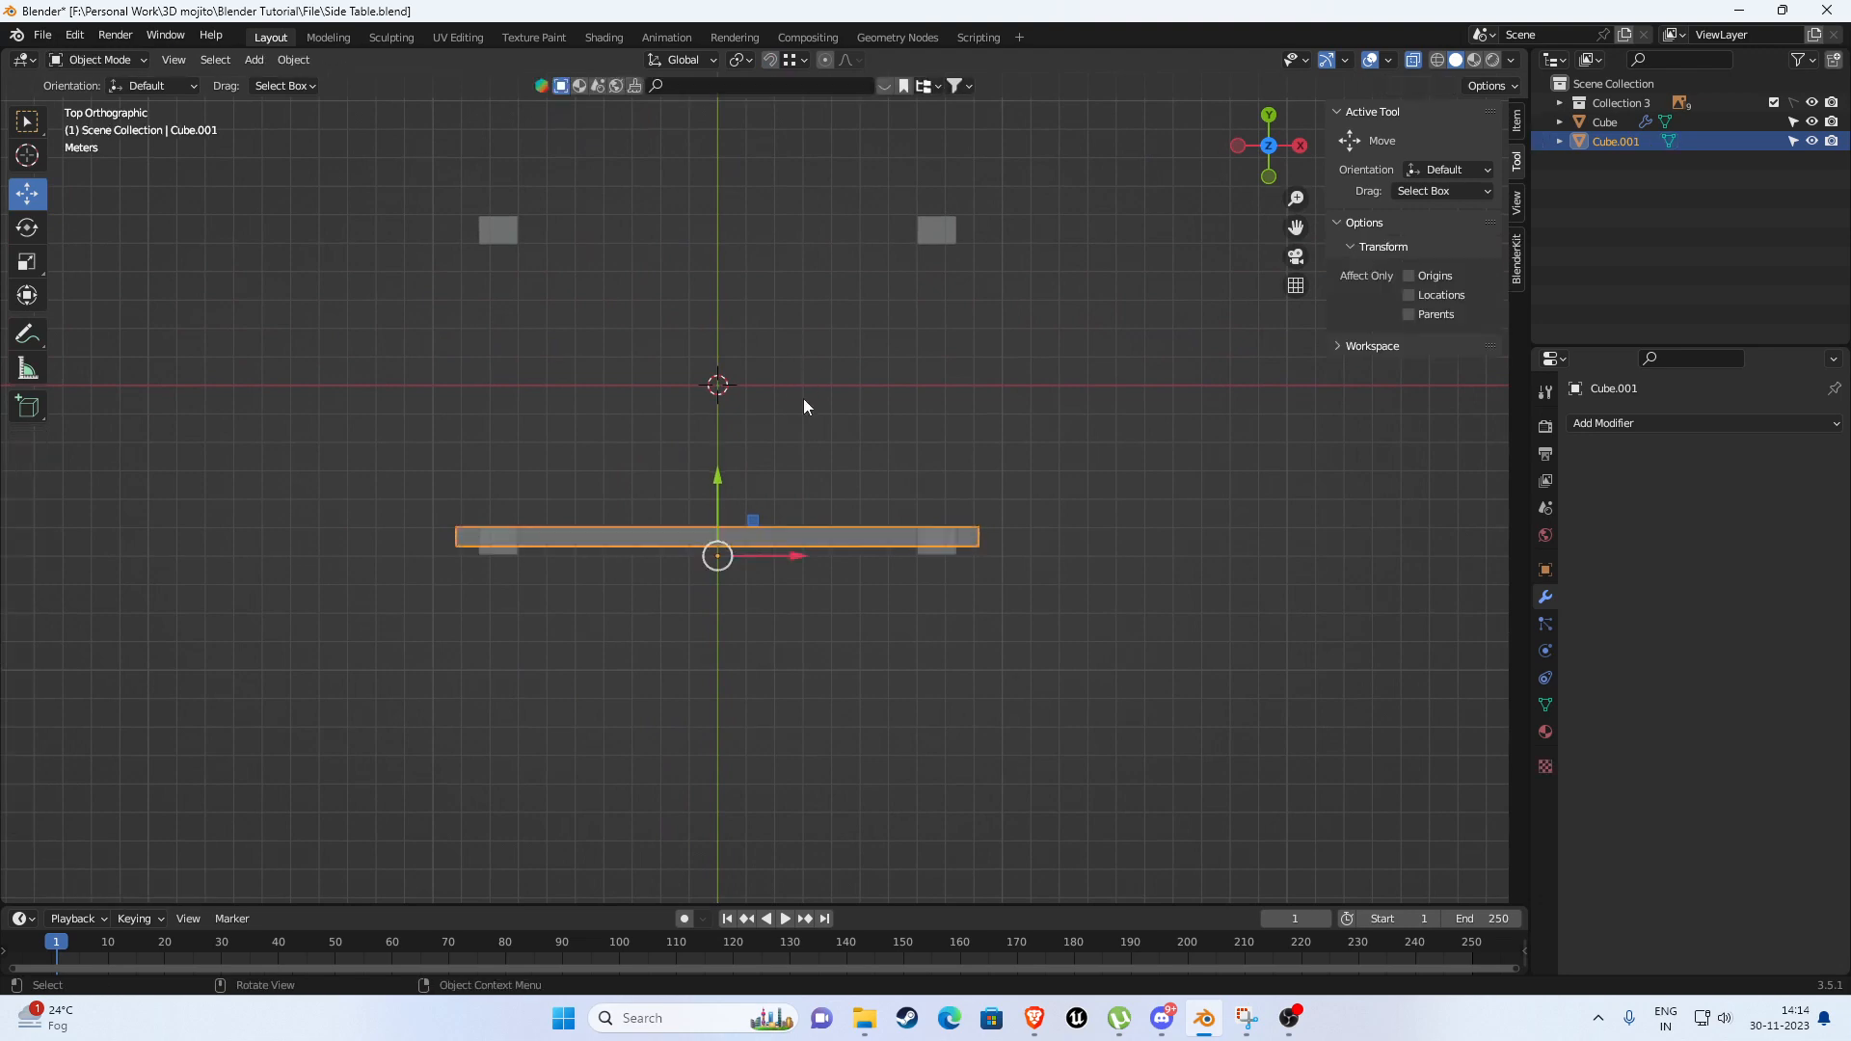
# Affecting only origins and with increment snapping, move the bar's origin along Y onto the world's centre line.
pyautogui.moveTo(833, 472); pyautogui.dragTo(927, 420, button='middle')
pyautogui.press('KP_7')
pyautogui.scroll(2, 899, 435)
pyautogui.hotkey('ctrl', 'shift')
pyautogui.hotkey('ctrl', '.')
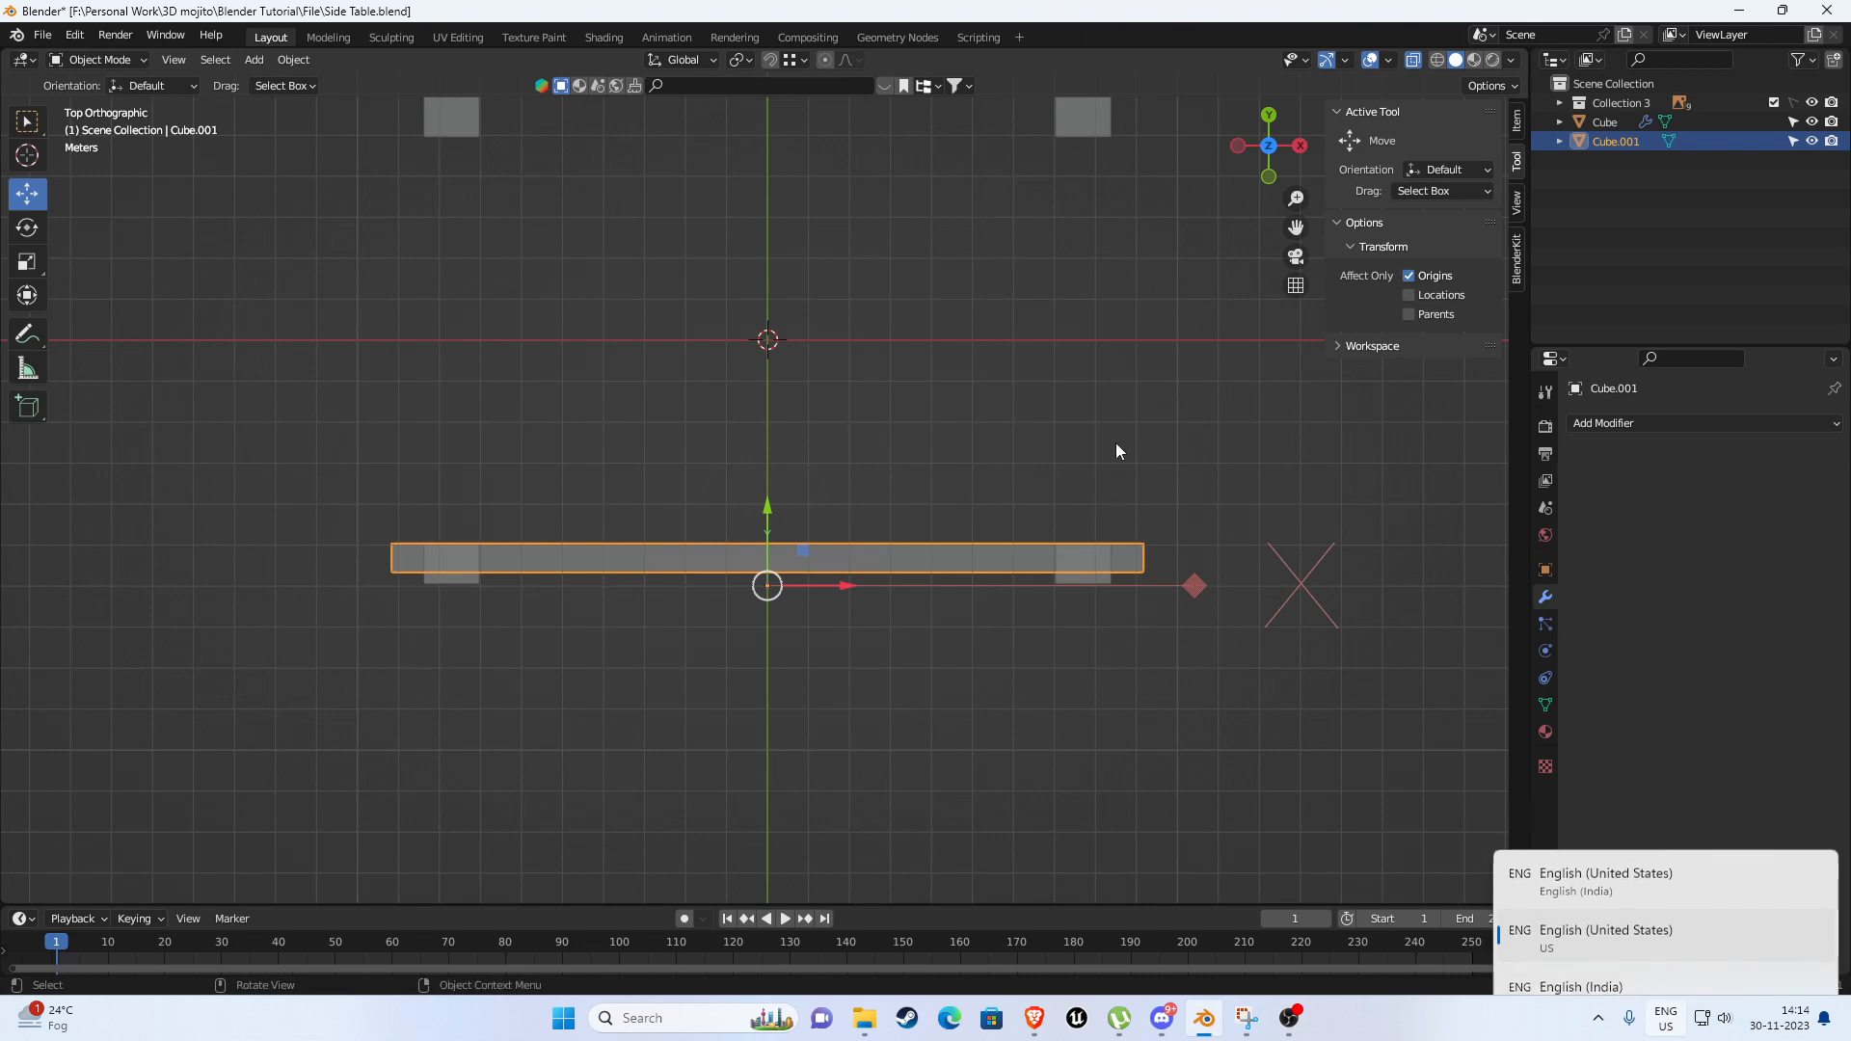
pyautogui.keyDown('shift'); pyautogui.moveTo(832, 476); pyautogui.dragTo(858, 488, button='middle'); pyautogui.keyUp('shift')
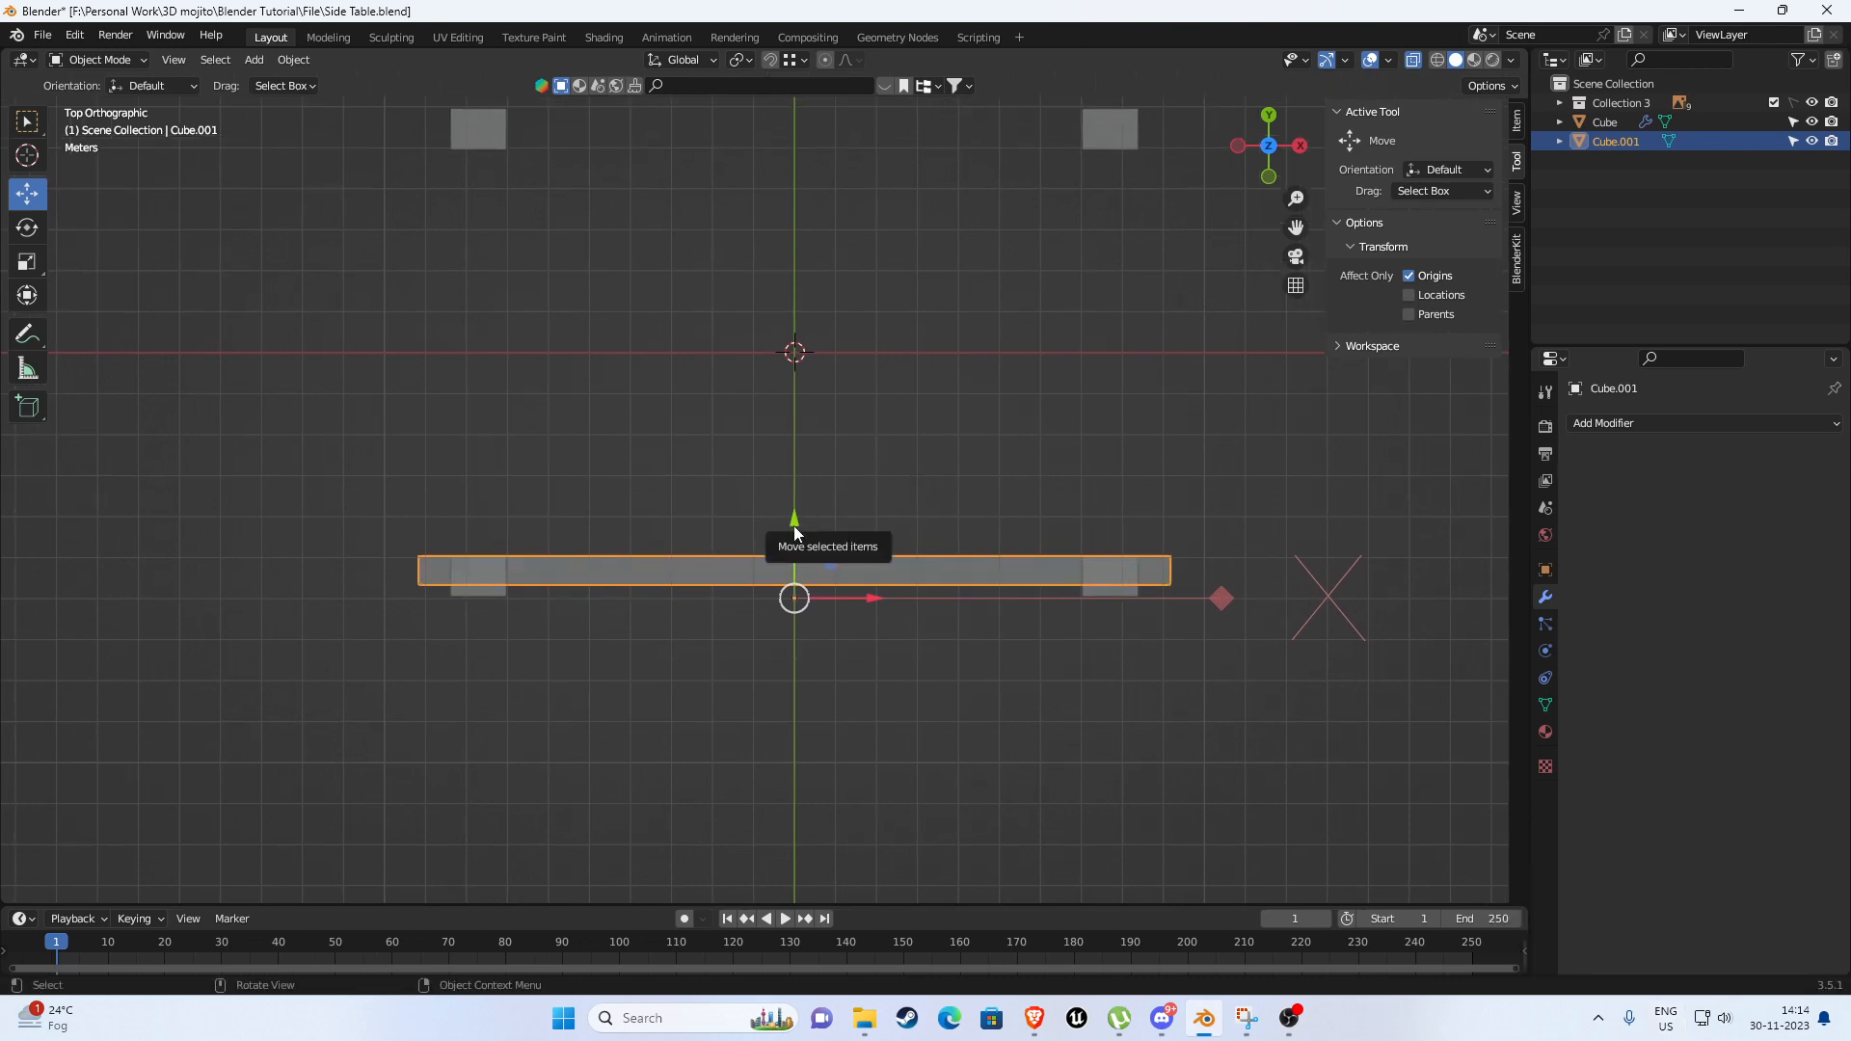
pyautogui.hotkey('shift', 'Tab')
pyautogui.click(801, 61)
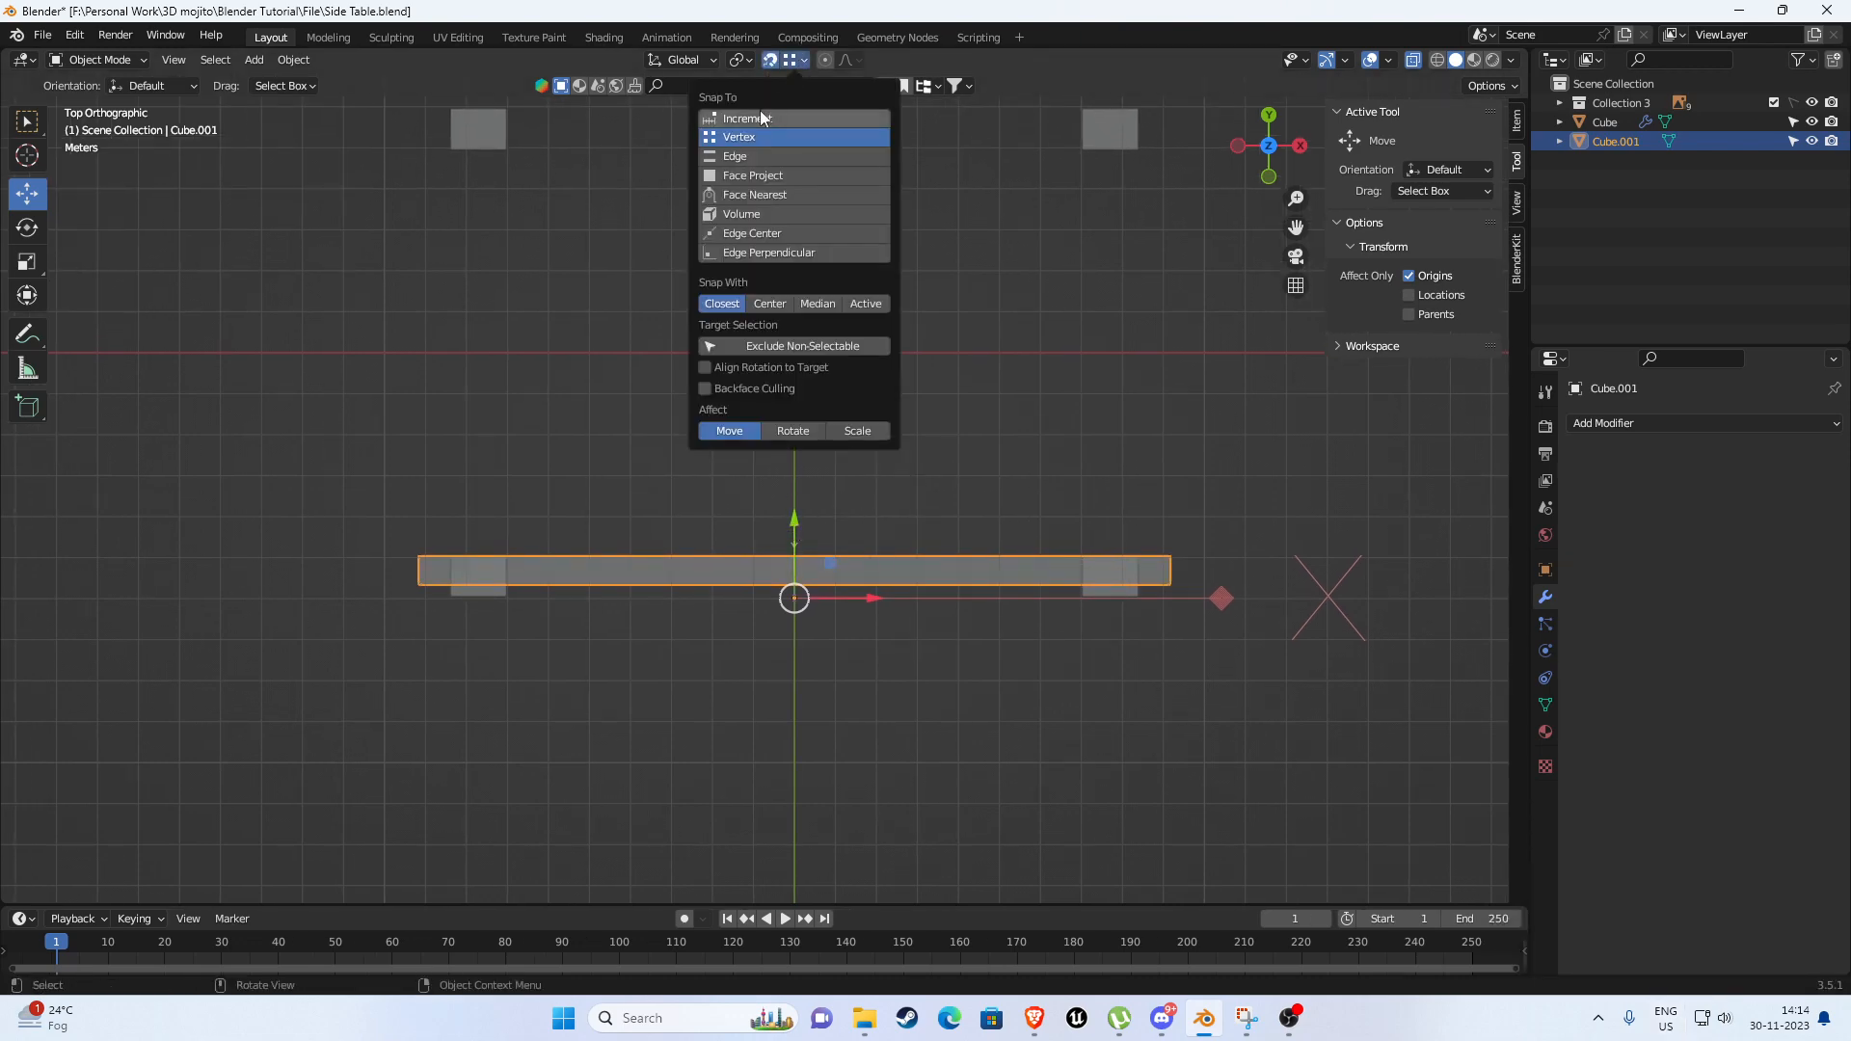
pyautogui.click(760, 116)
pyautogui.moveTo(800, 520); pyautogui.dragTo(809, 328)
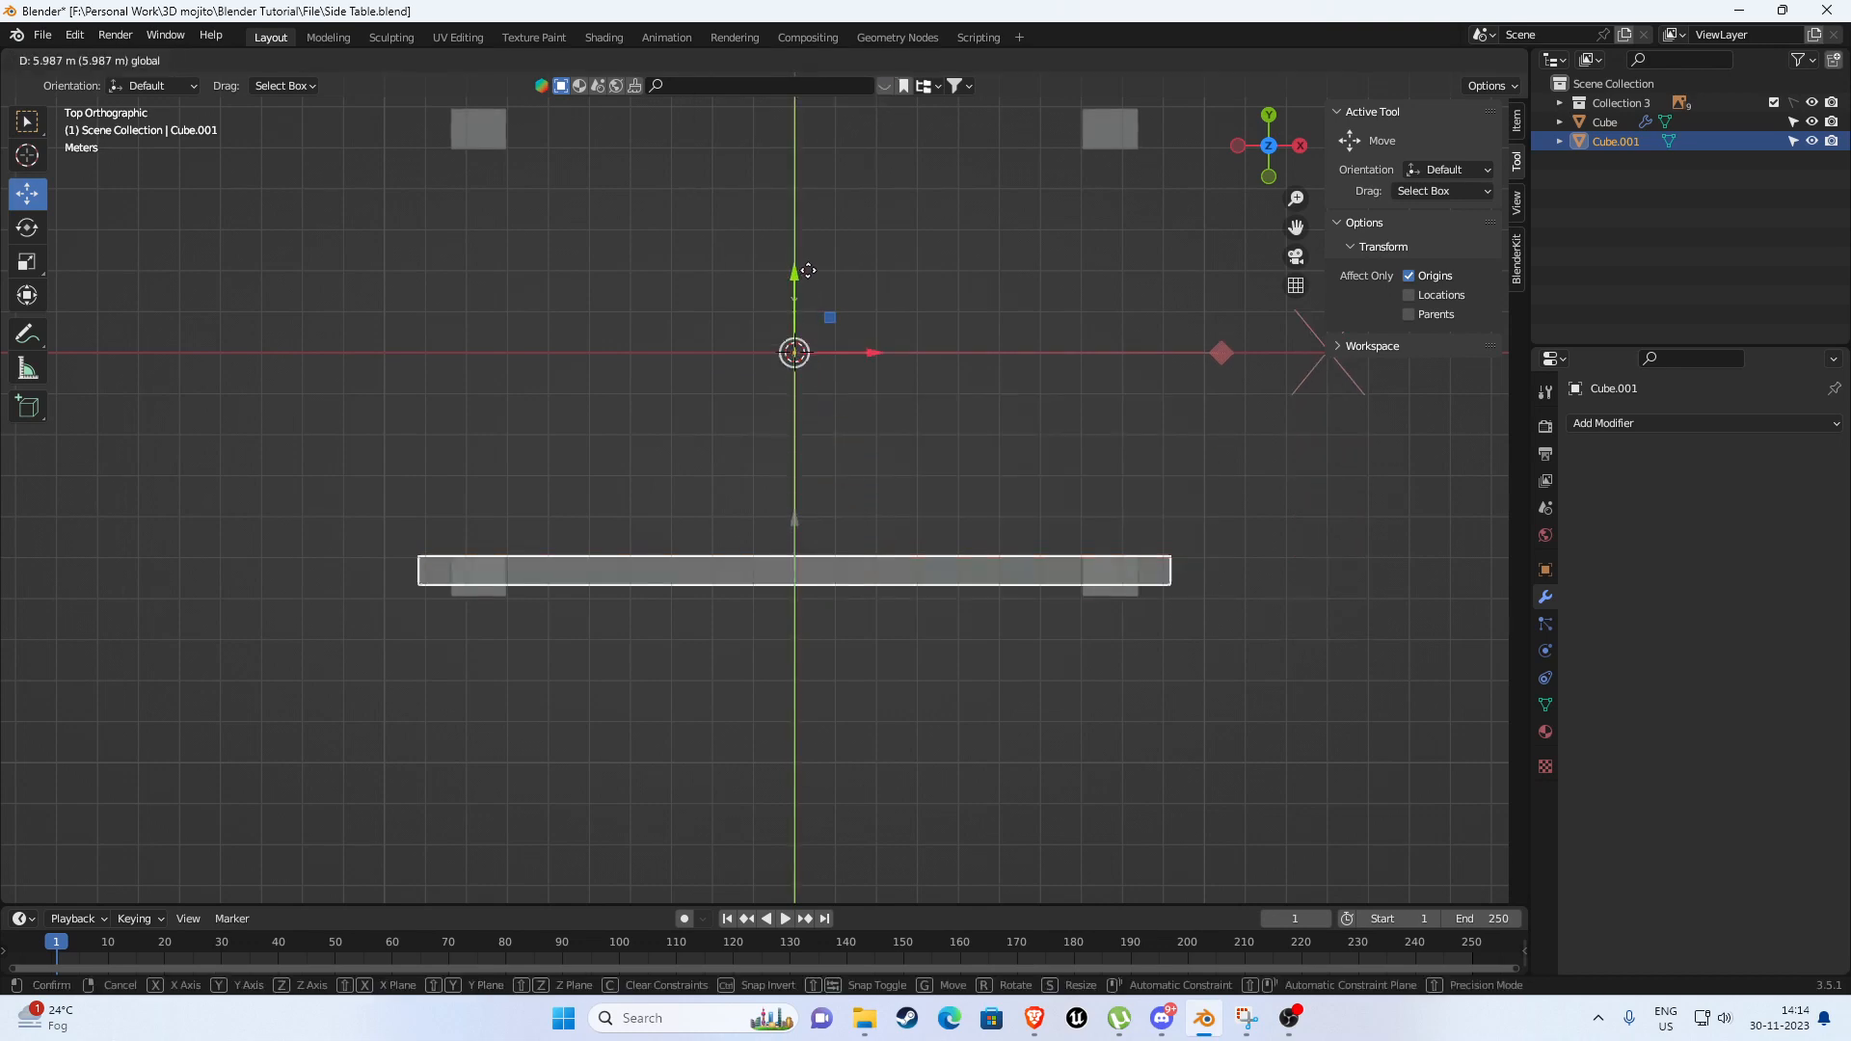
pyautogui.moveTo(883, 387); pyautogui.dragTo(885, 419, button='middle')
pyautogui.press('KP_7')
pyautogui.hotkey('ctrl', '.')
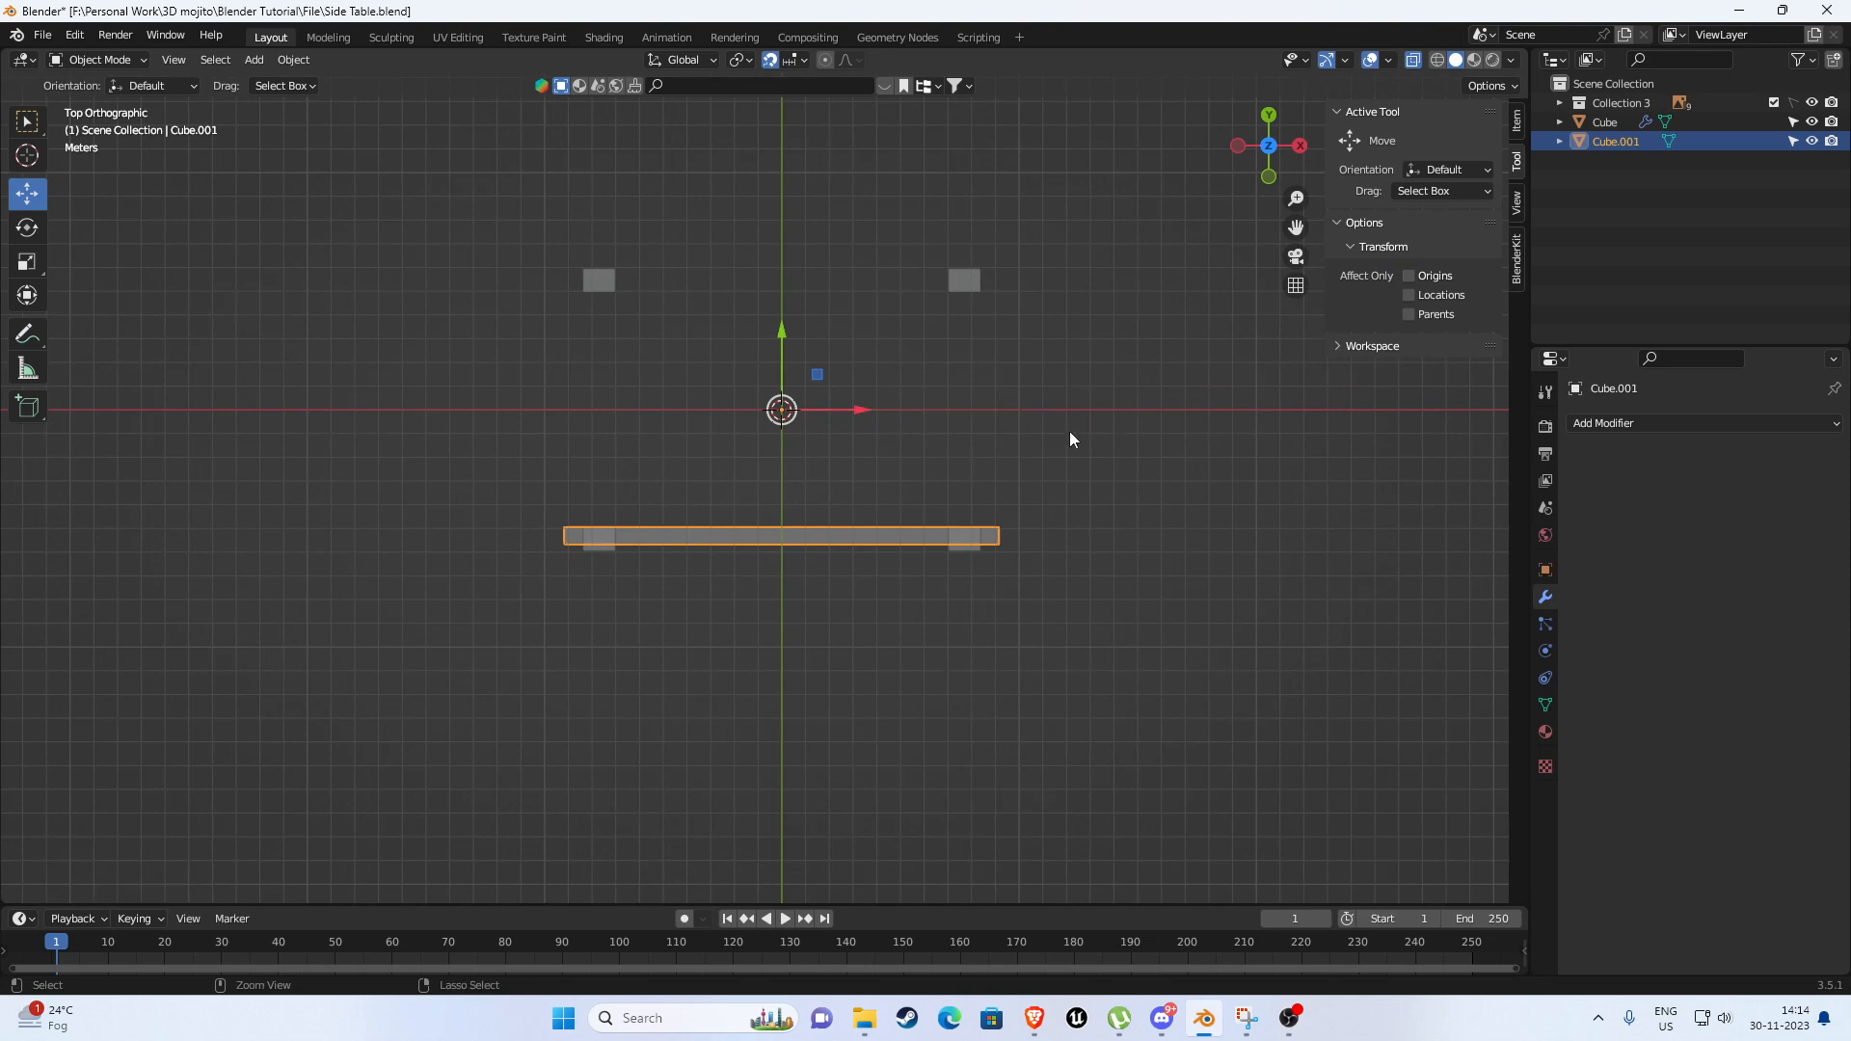
# Add a Mirror modifier to the bar with only the Y and Z axes enabled.
pyautogui.click(1595, 423)
pyautogui.scroll(-3, 887, 544)
pyautogui.moveTo(888, 544); pyautogui.dragTo(667, 580, button='middle')
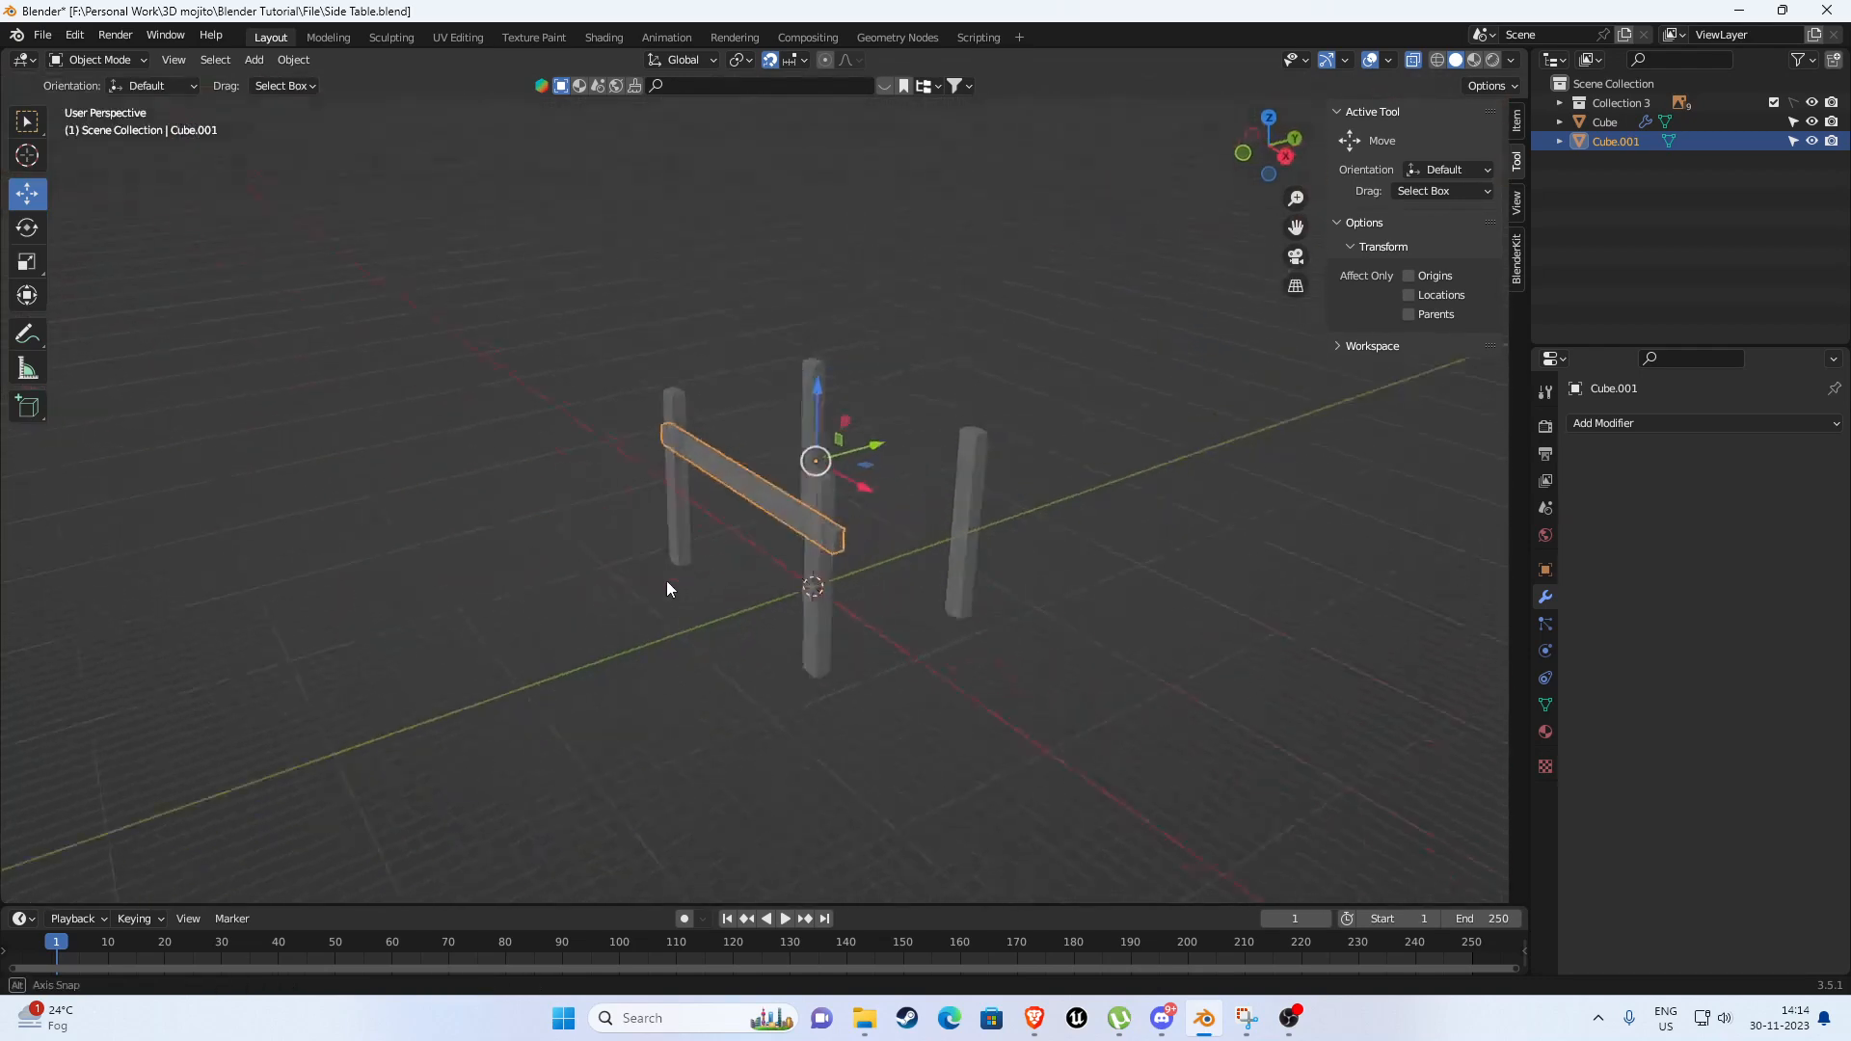
pyautogui.click(1633, 422)
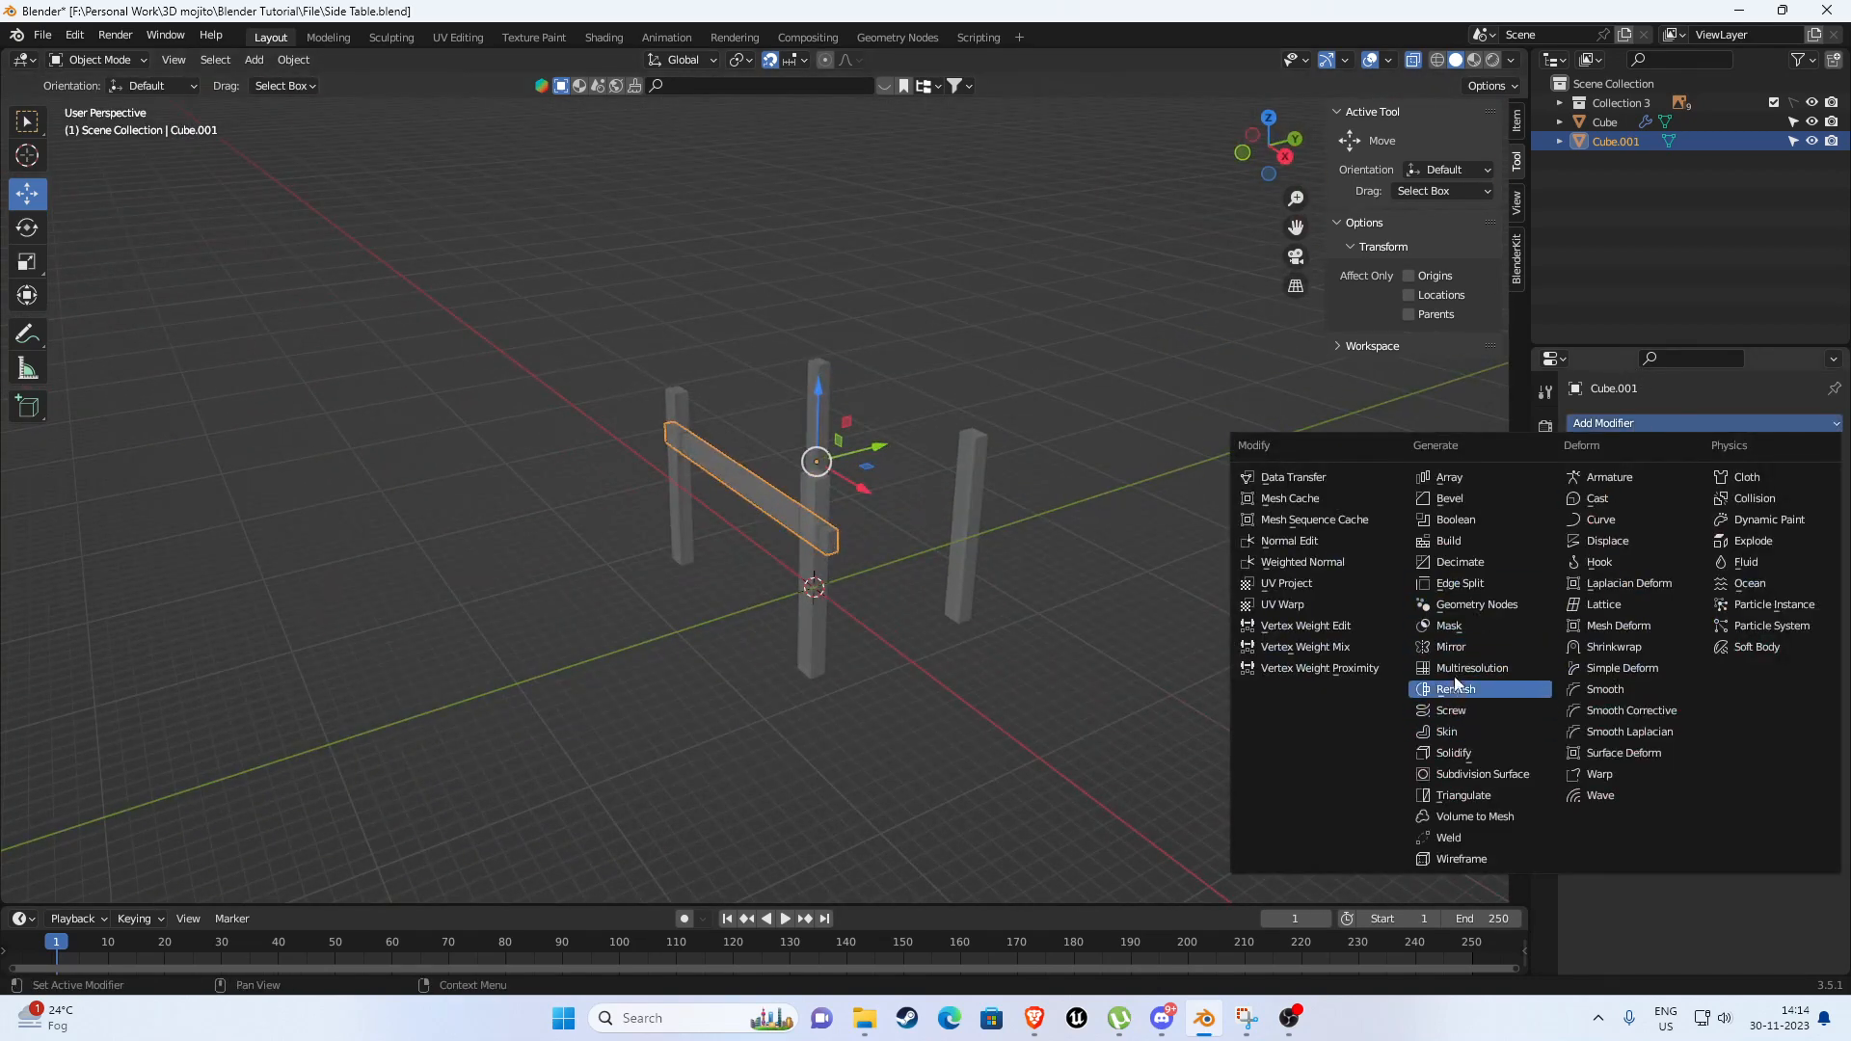
pyautogui.click(1451, 647)
pyautogui.click(1743, 484)
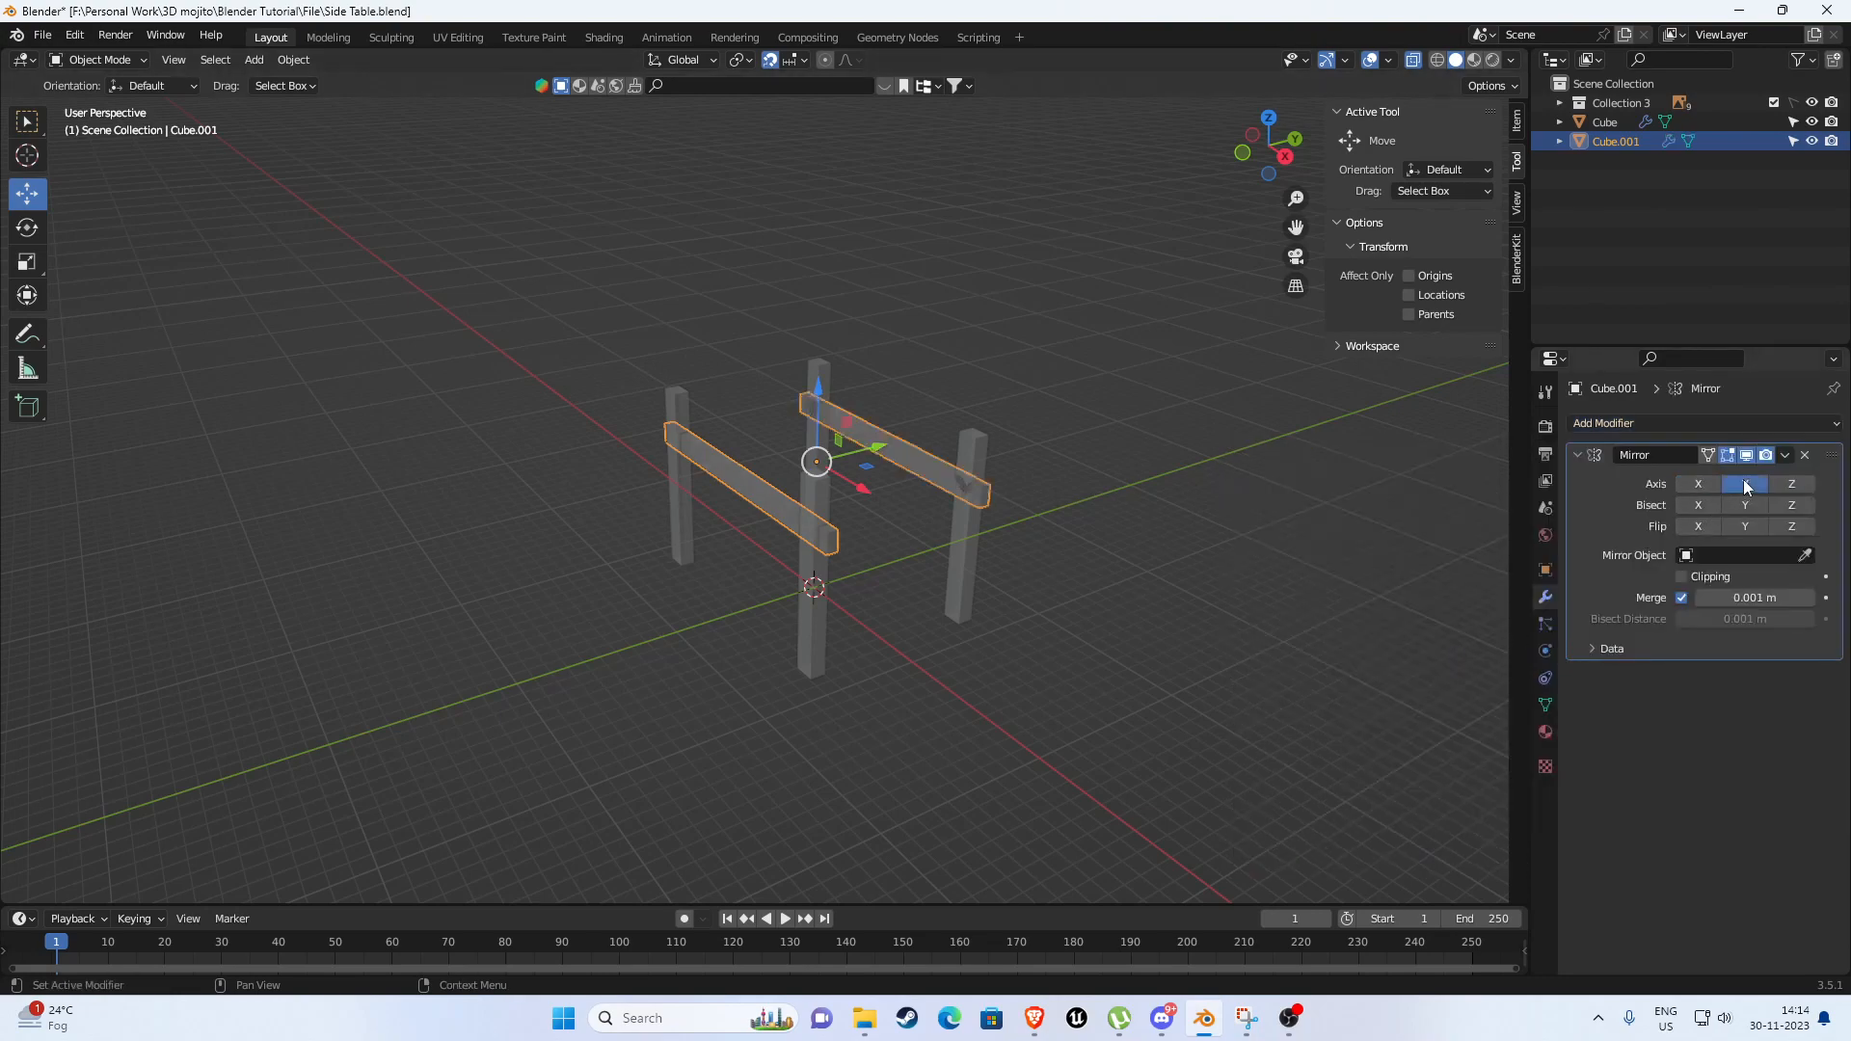
pyautogui.click(1794, 484)
# Affecting only origins, lower the bar's origin along Z so the mirrored rails sit near the bottom of the legs, then deselect the bar.
pyautogui.press('KP_1')
pyautogui.moveTo(1036, 517); pyautogui.dragTo(875, 530, button='middle')
pyautogui.scroll(2, 899, 511)
pyautogui.hotkey('ctrl', '.')
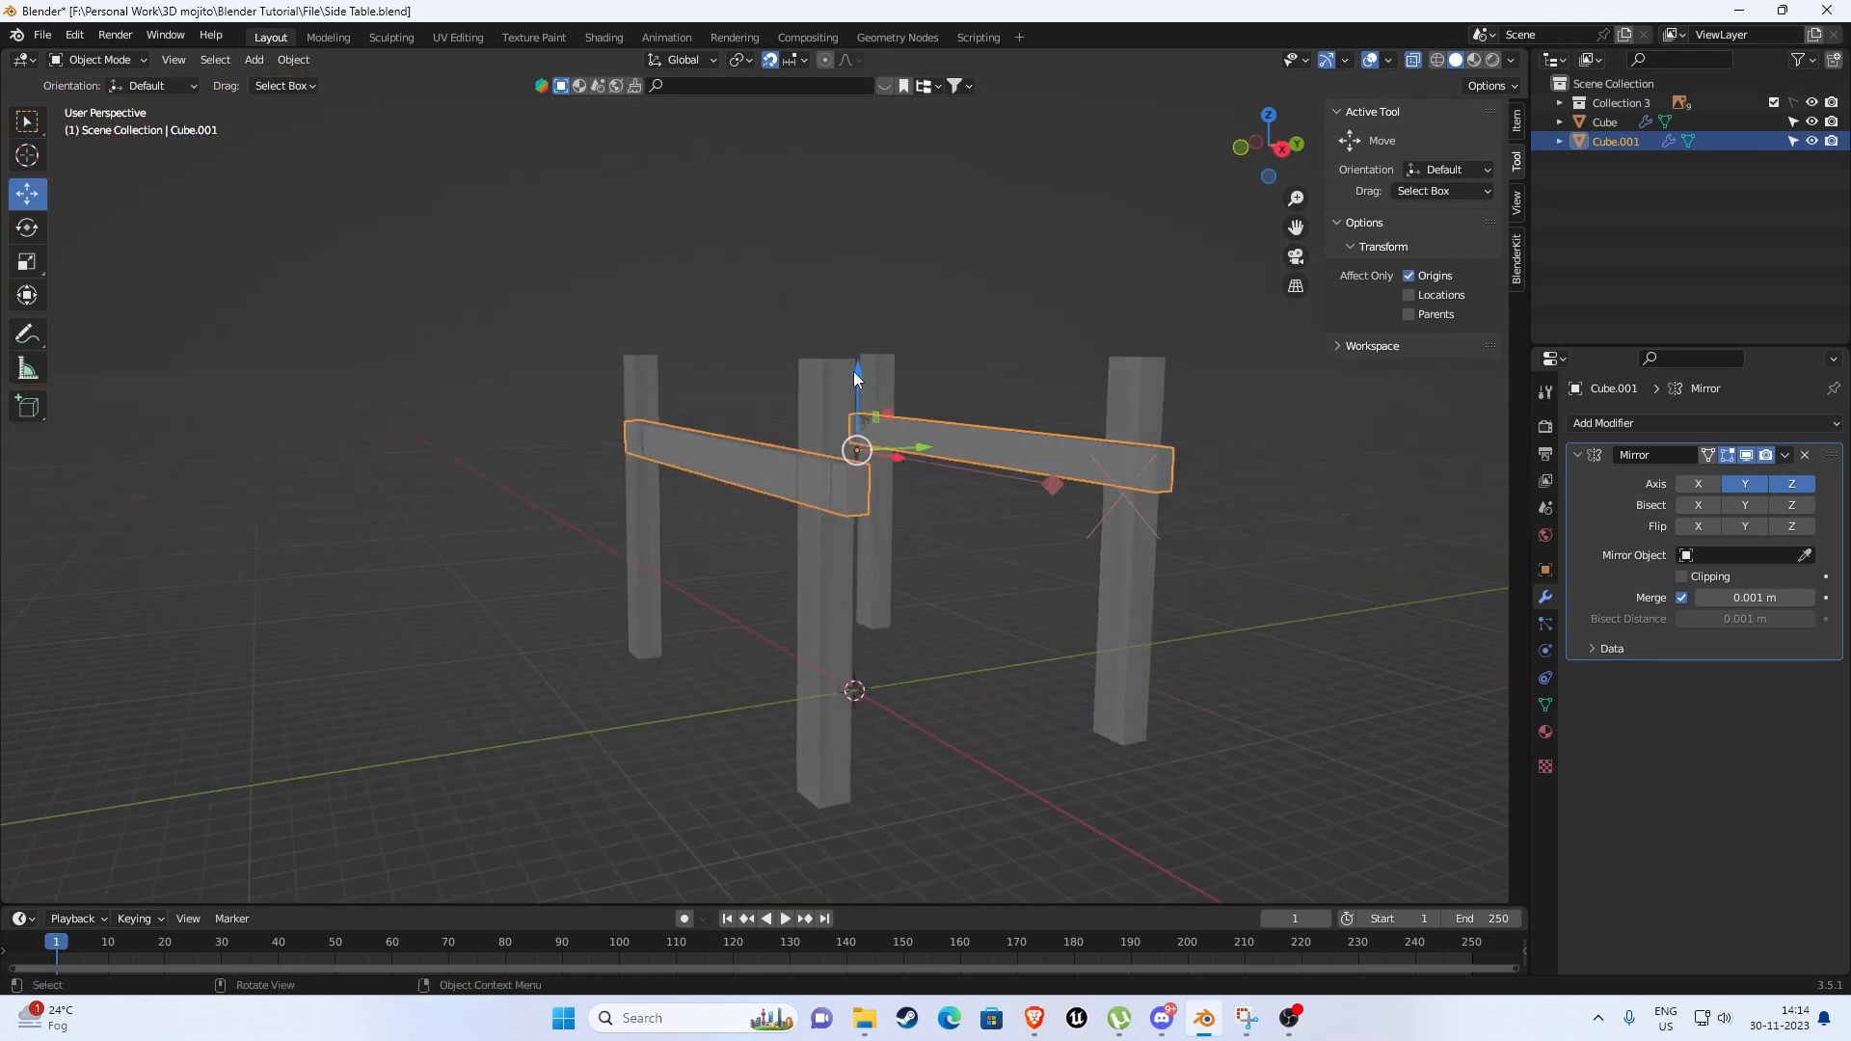
pyautogui.moveTo(853, 372); pyautogui.dragTo(859, 463)
pyautogui.scroll(-2, 835, 542)
pyautogui.press('KP_1')
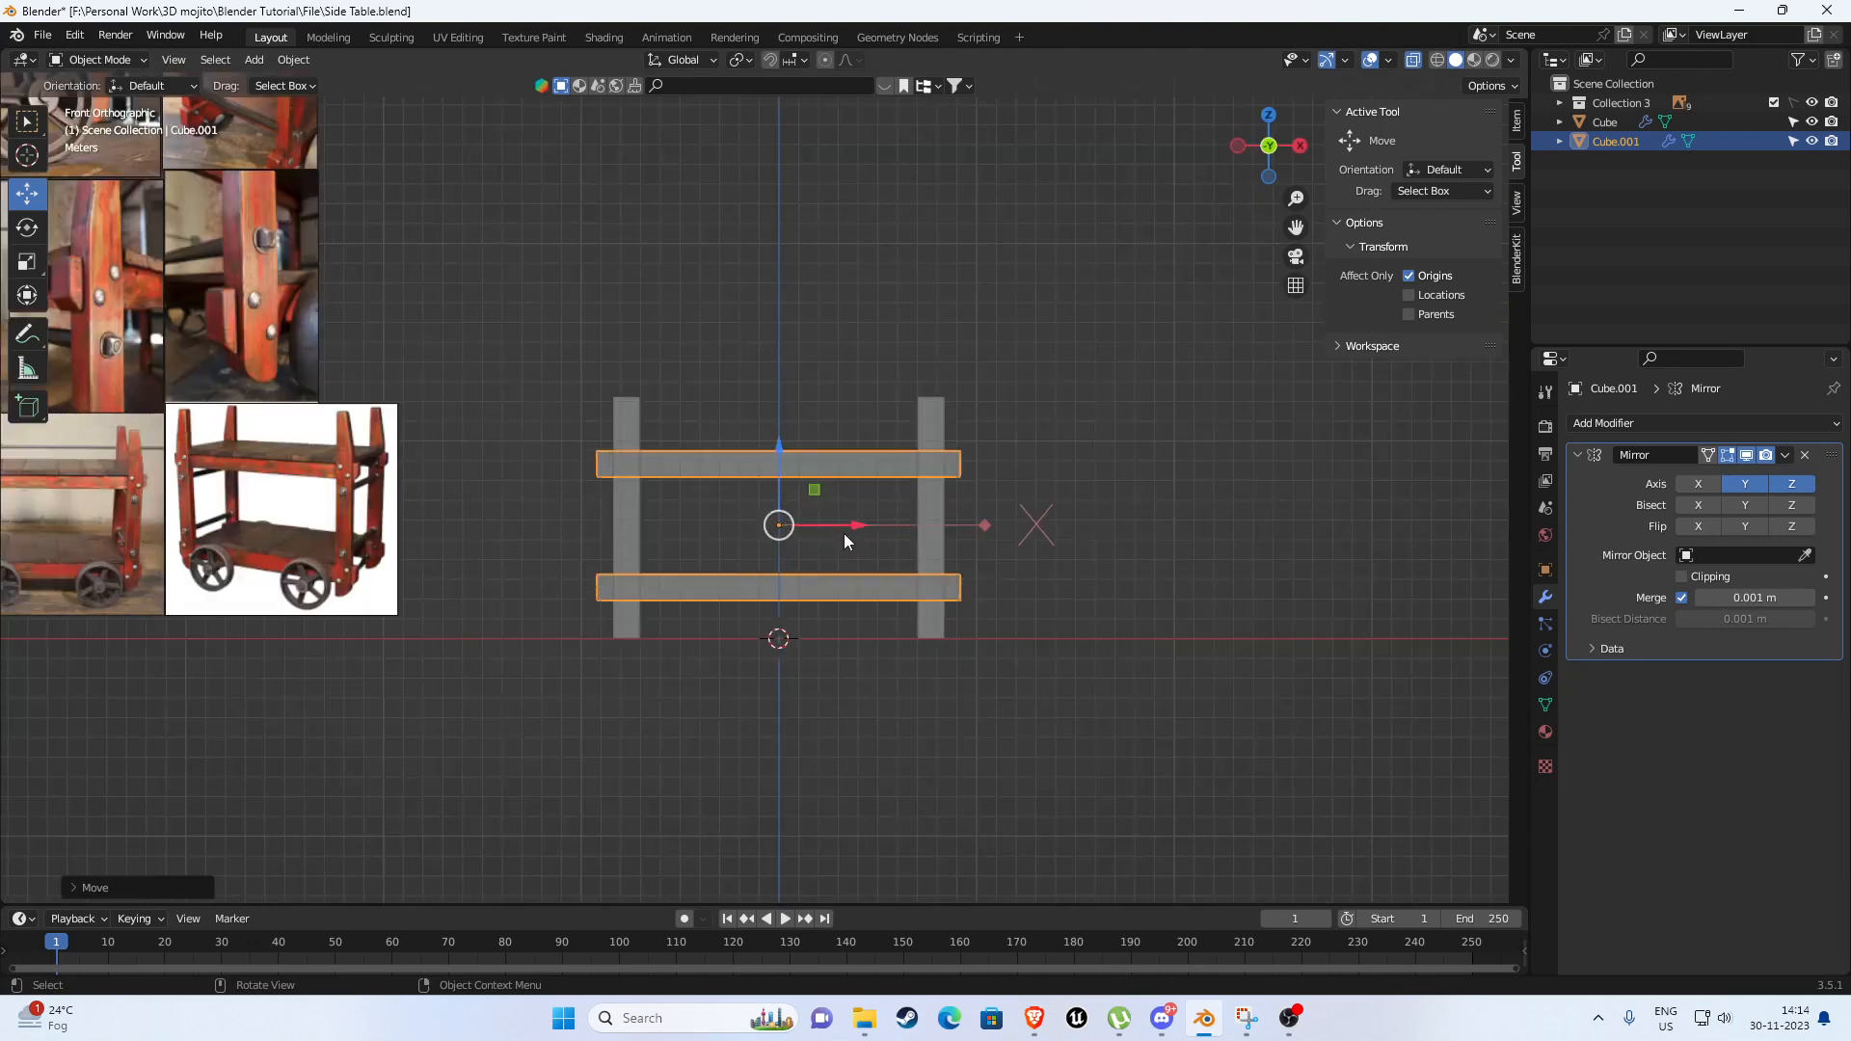
pyautogui.scroll(2, 843, 536)
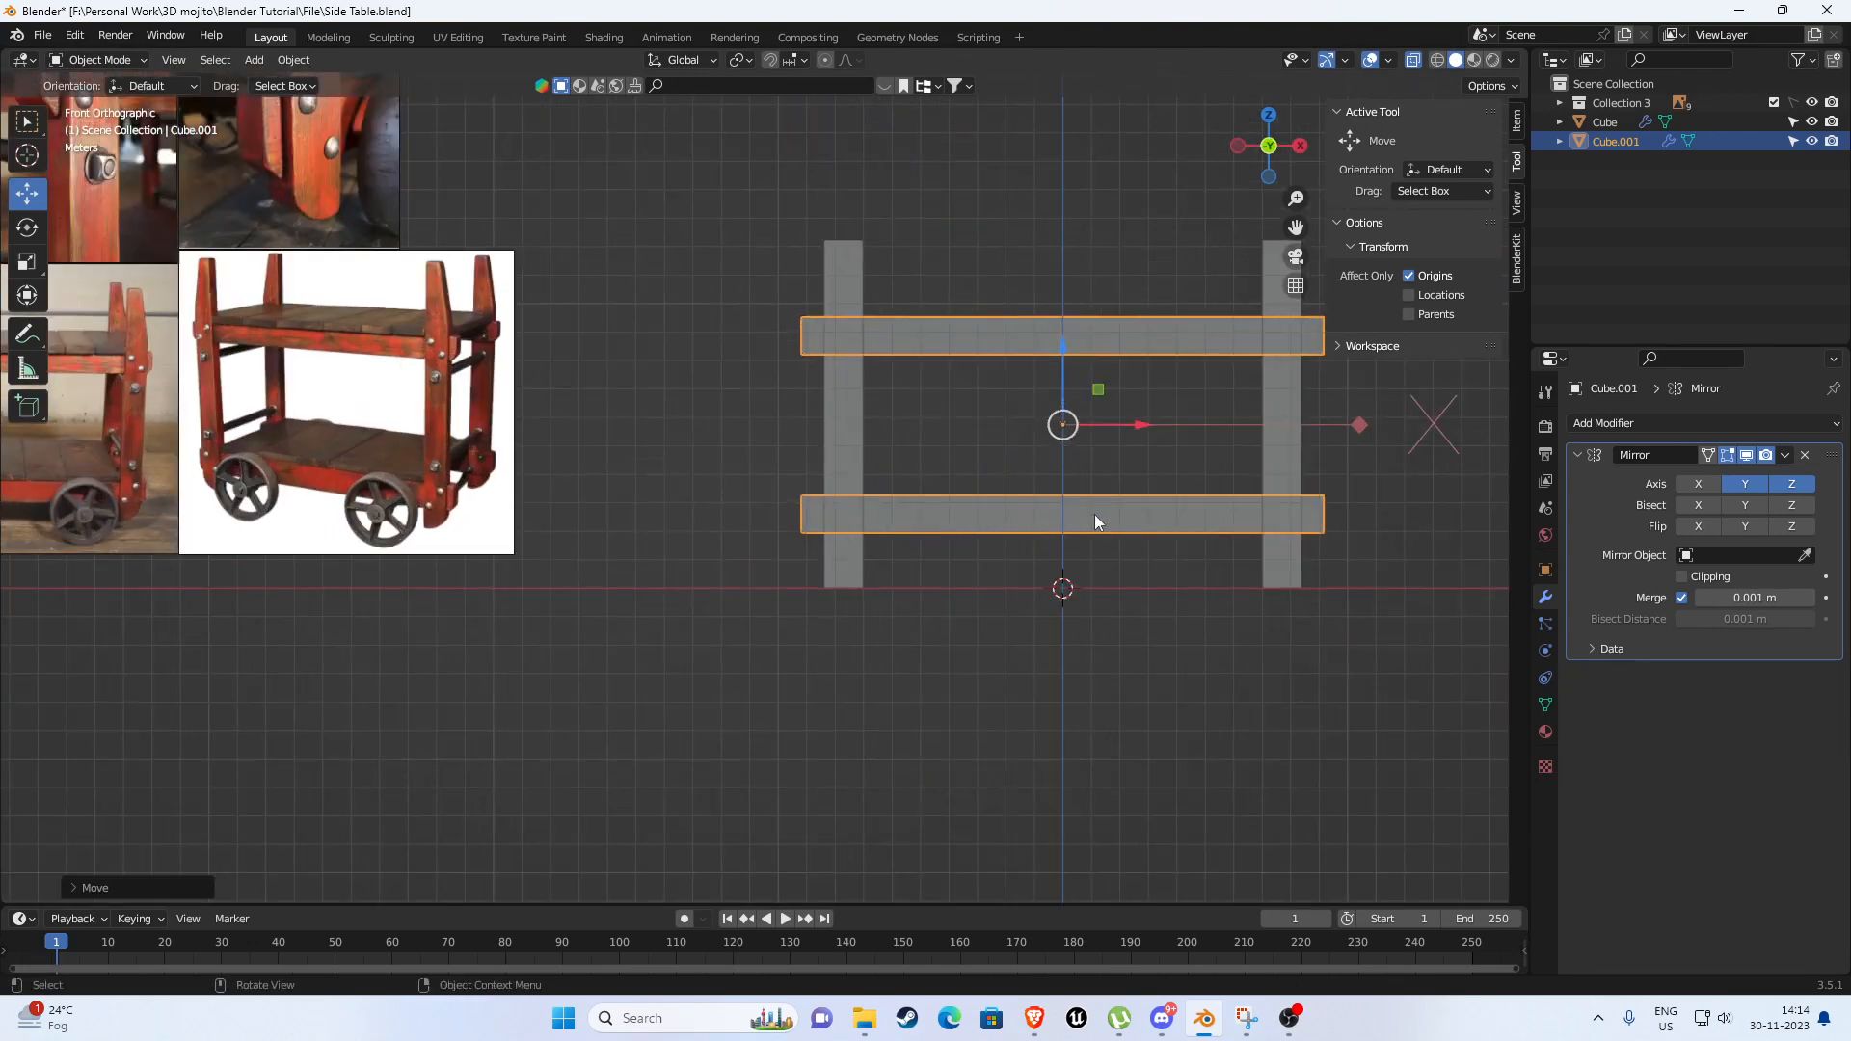
pyautogui.keyDown('shift'); pyautogui.moveTo(1104, 511); pyautogui.dragTo(965, 506, button='middle'); pyautogui.keyUp('shift')
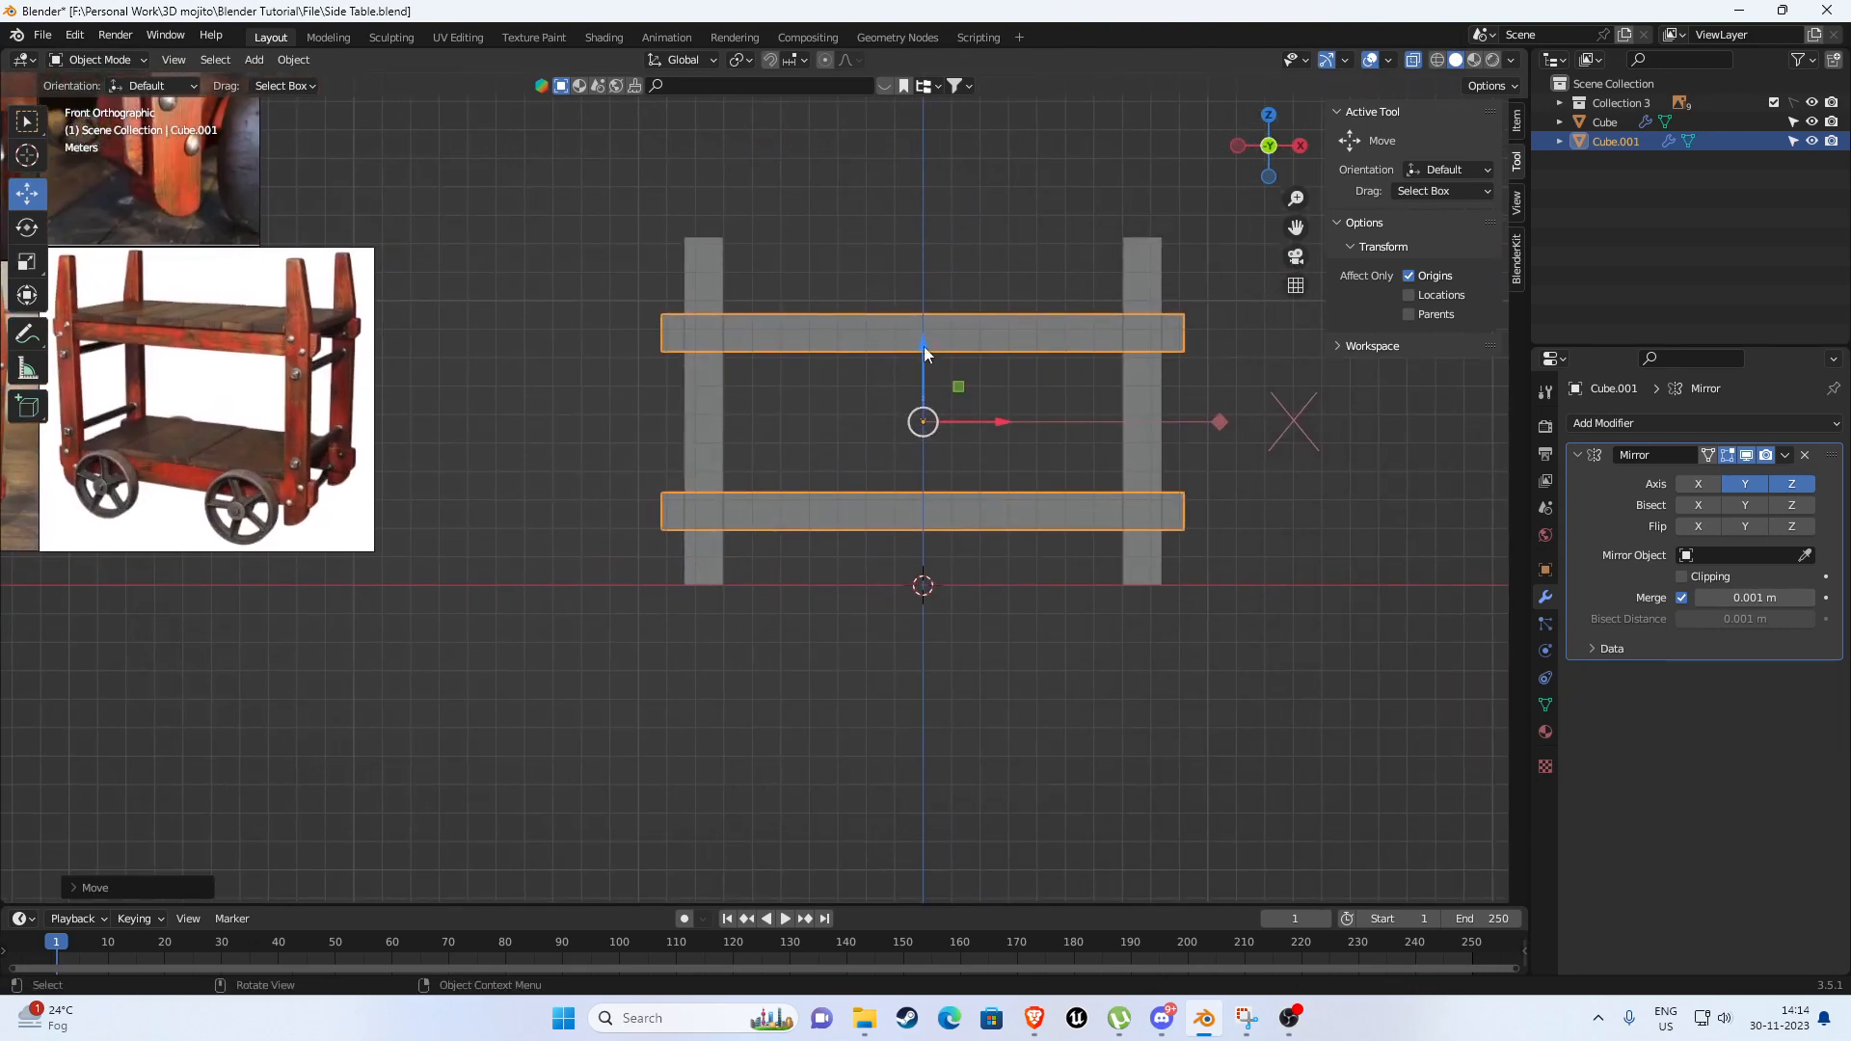
pyautogui.moveTo(923, 347); pyautogui.dragTo(935, 367)
pyautogui.click(1095, 736)
pyautogui.moveTo(1096, 735); pyautogui.dragTo(907, 711, button='middle')
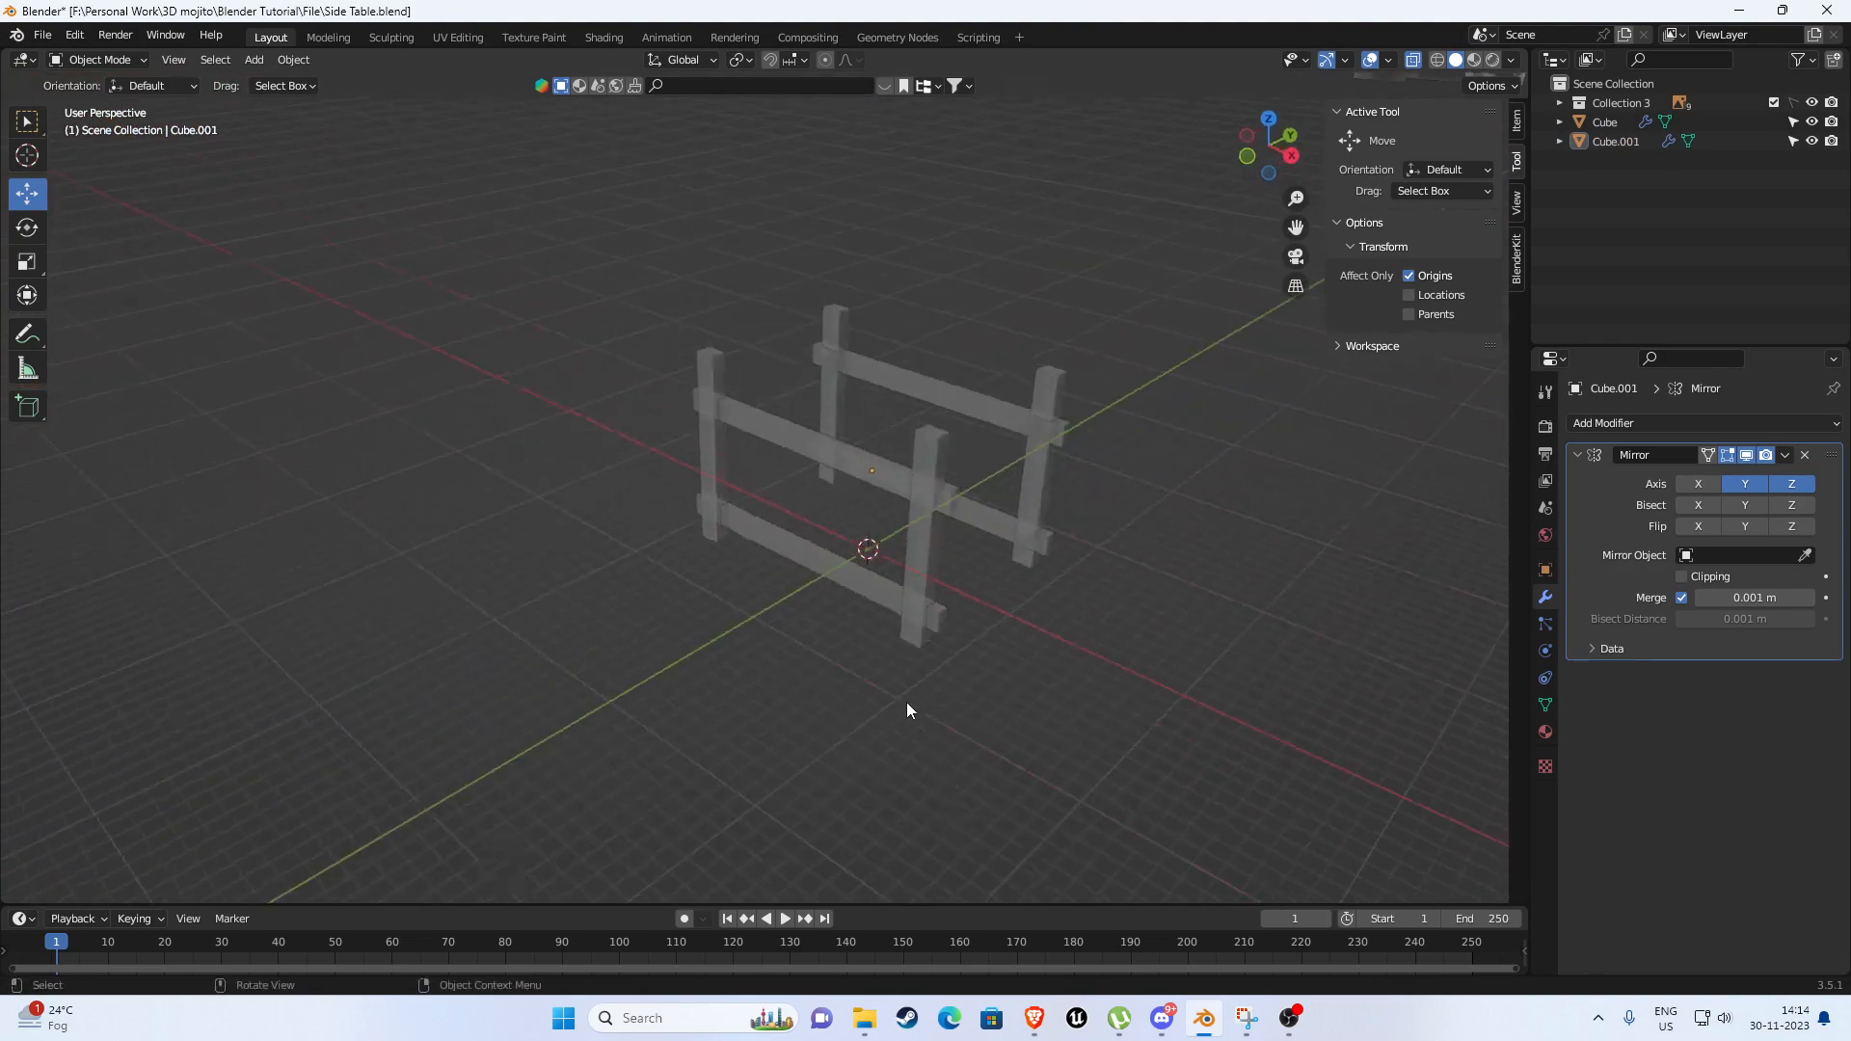
# Examine the cart reference image for the lower shelf rail height, wheel placement and leg ends.
pyautogui.press('KP_1')
pyautogui.keyDown('shift'); pyautogui.moveTo(615, 498); pyautogui.dragTo(904, 605, button='middle'); pyautogui.keyUp('shift')
pyautogui.scroll(5, 907, 605)
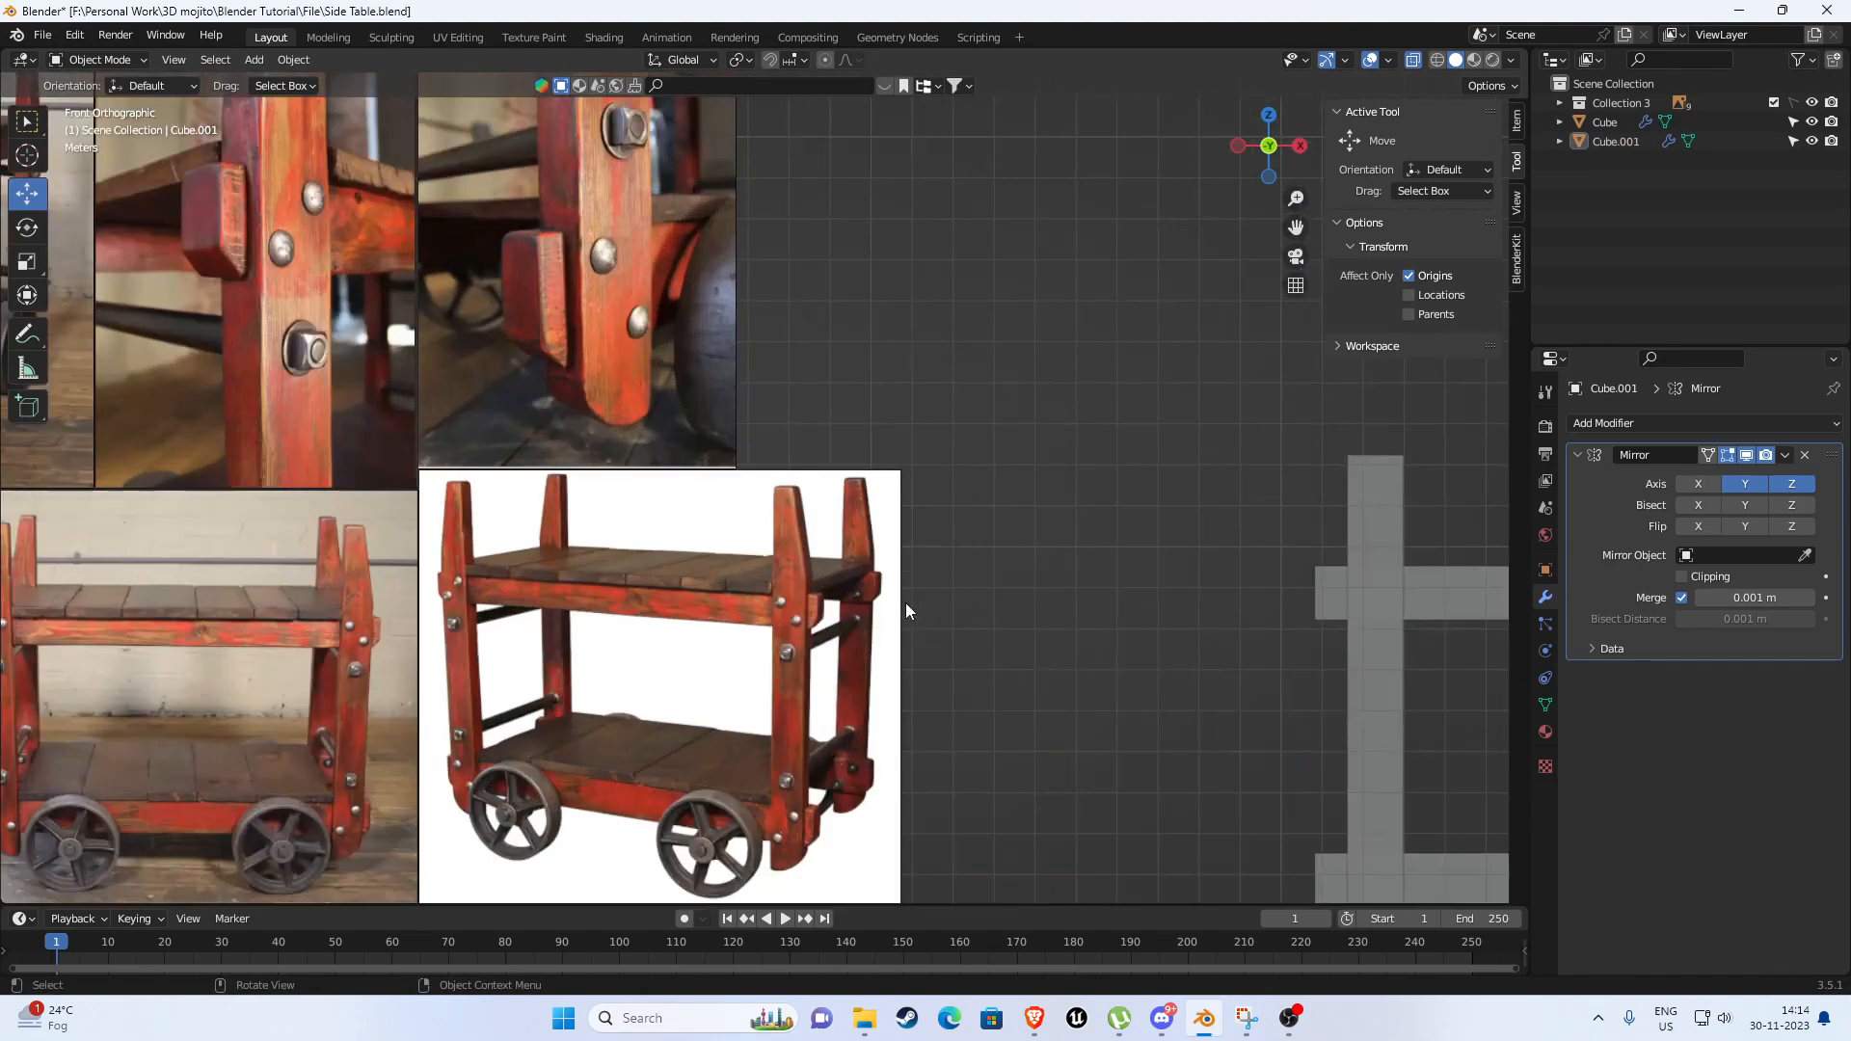
pyautogui.keyDown('shift'); pyautogui.moveTo(891, 715); pyautogui.dragTo(882, 507, button='middle'); pyautogui.keyUp('shift')
pyautogui.scroll(2, 825, 629)
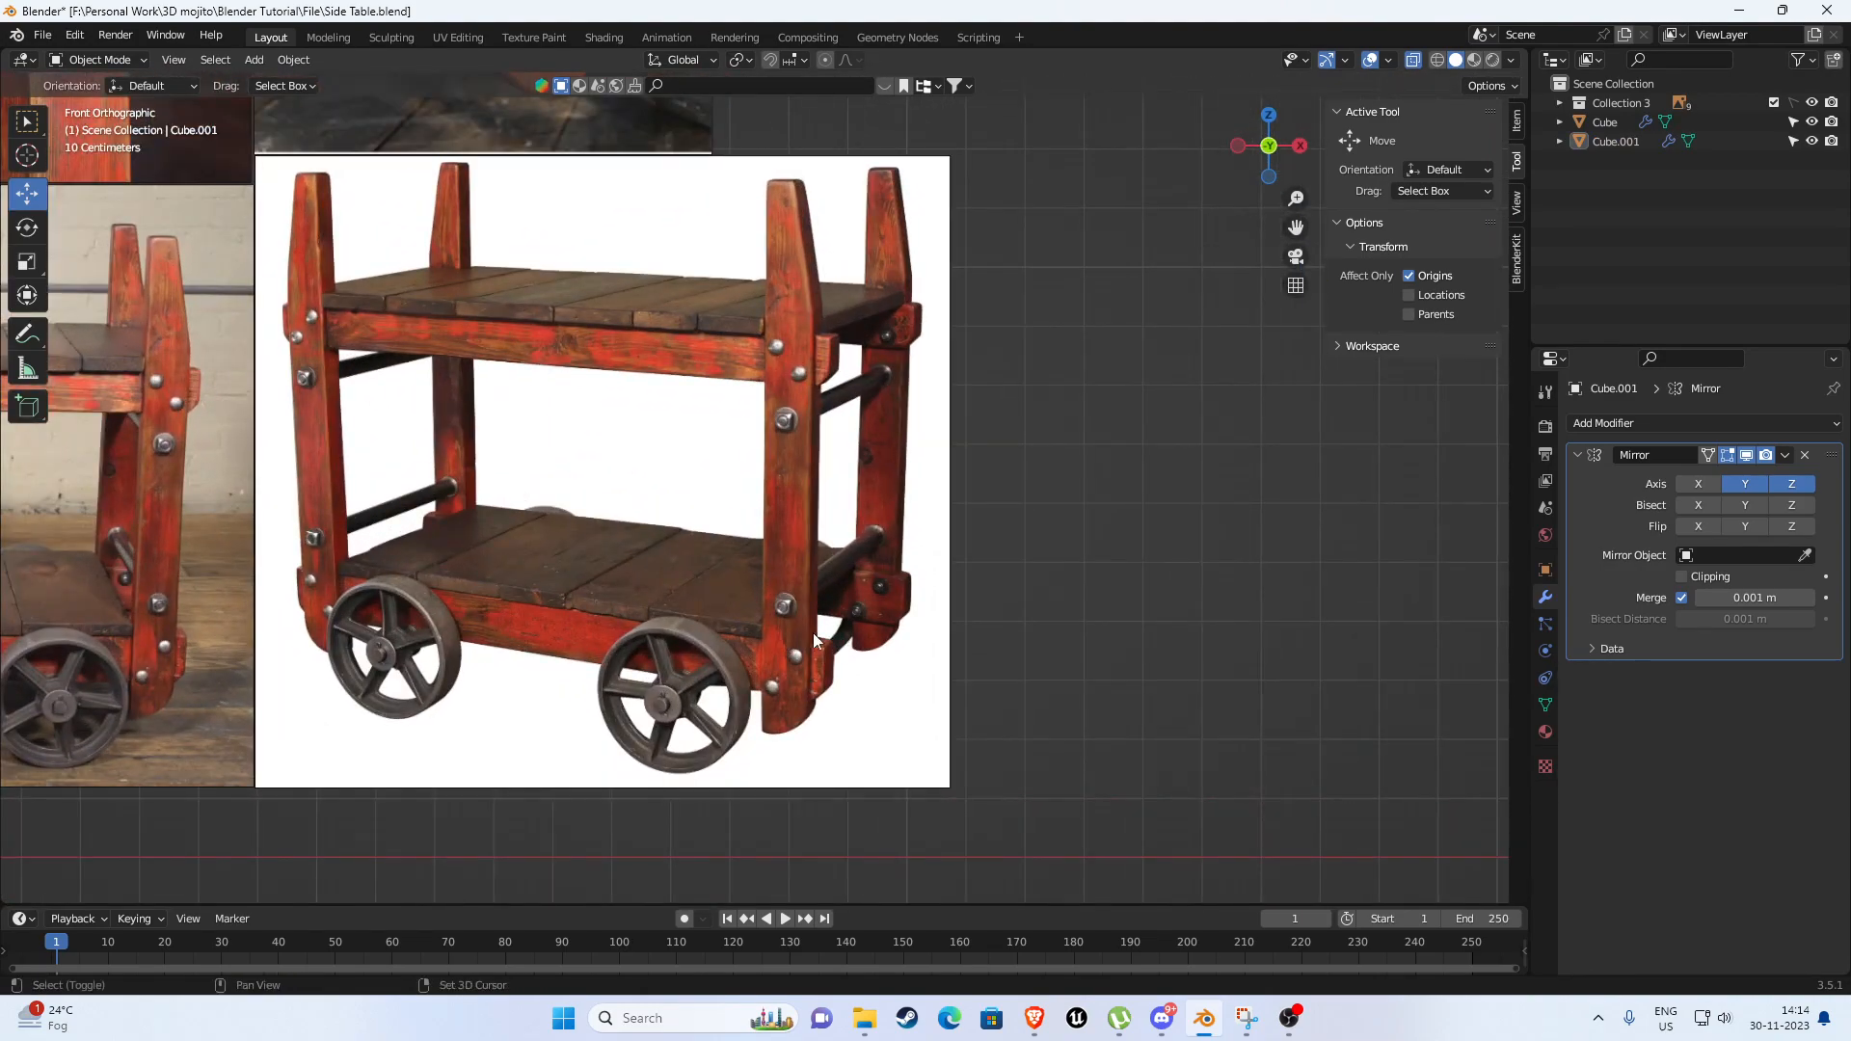
pyautogui.keyDown('shift'); pyautogui.moveTo(783, 641); pyautogui.dragTo(741, 454, button='middle'); pyautogui.keyUp('shift')
pyautogui.scroll(2, 553, 418)
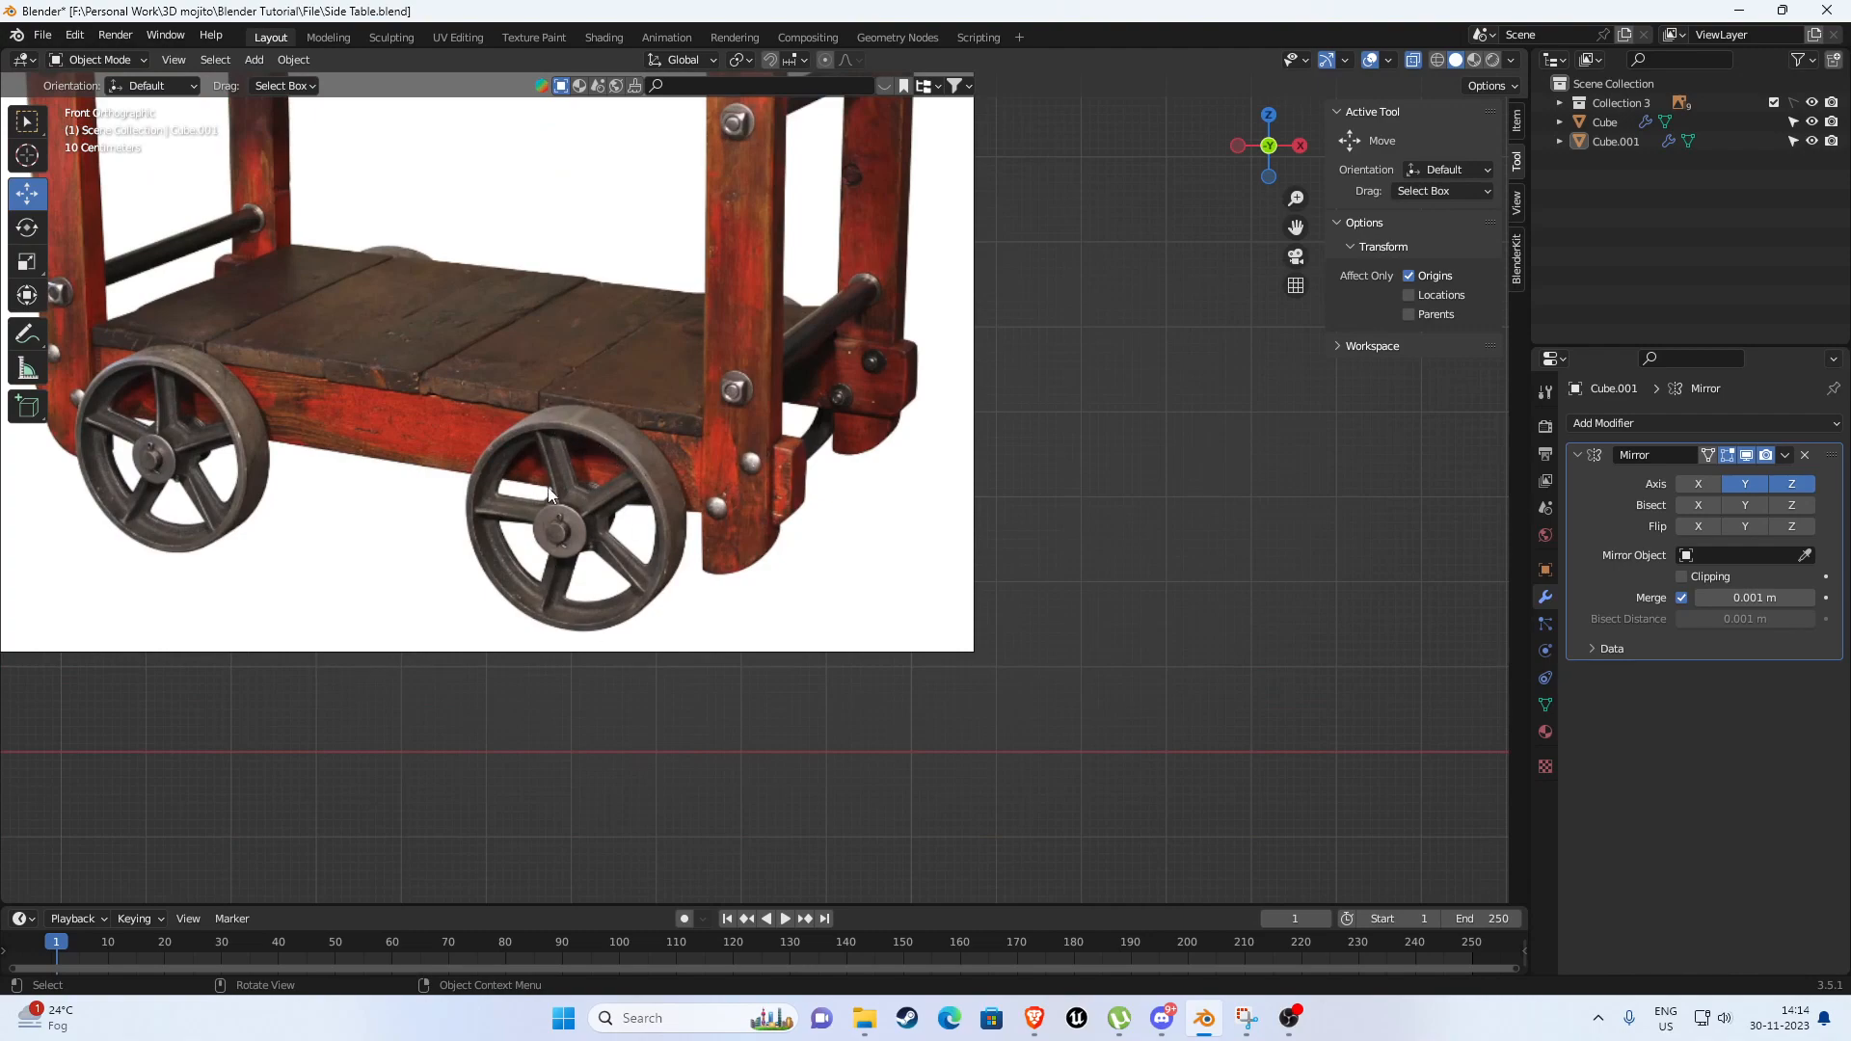
pyautogui.scroll(-4, 550, 494)
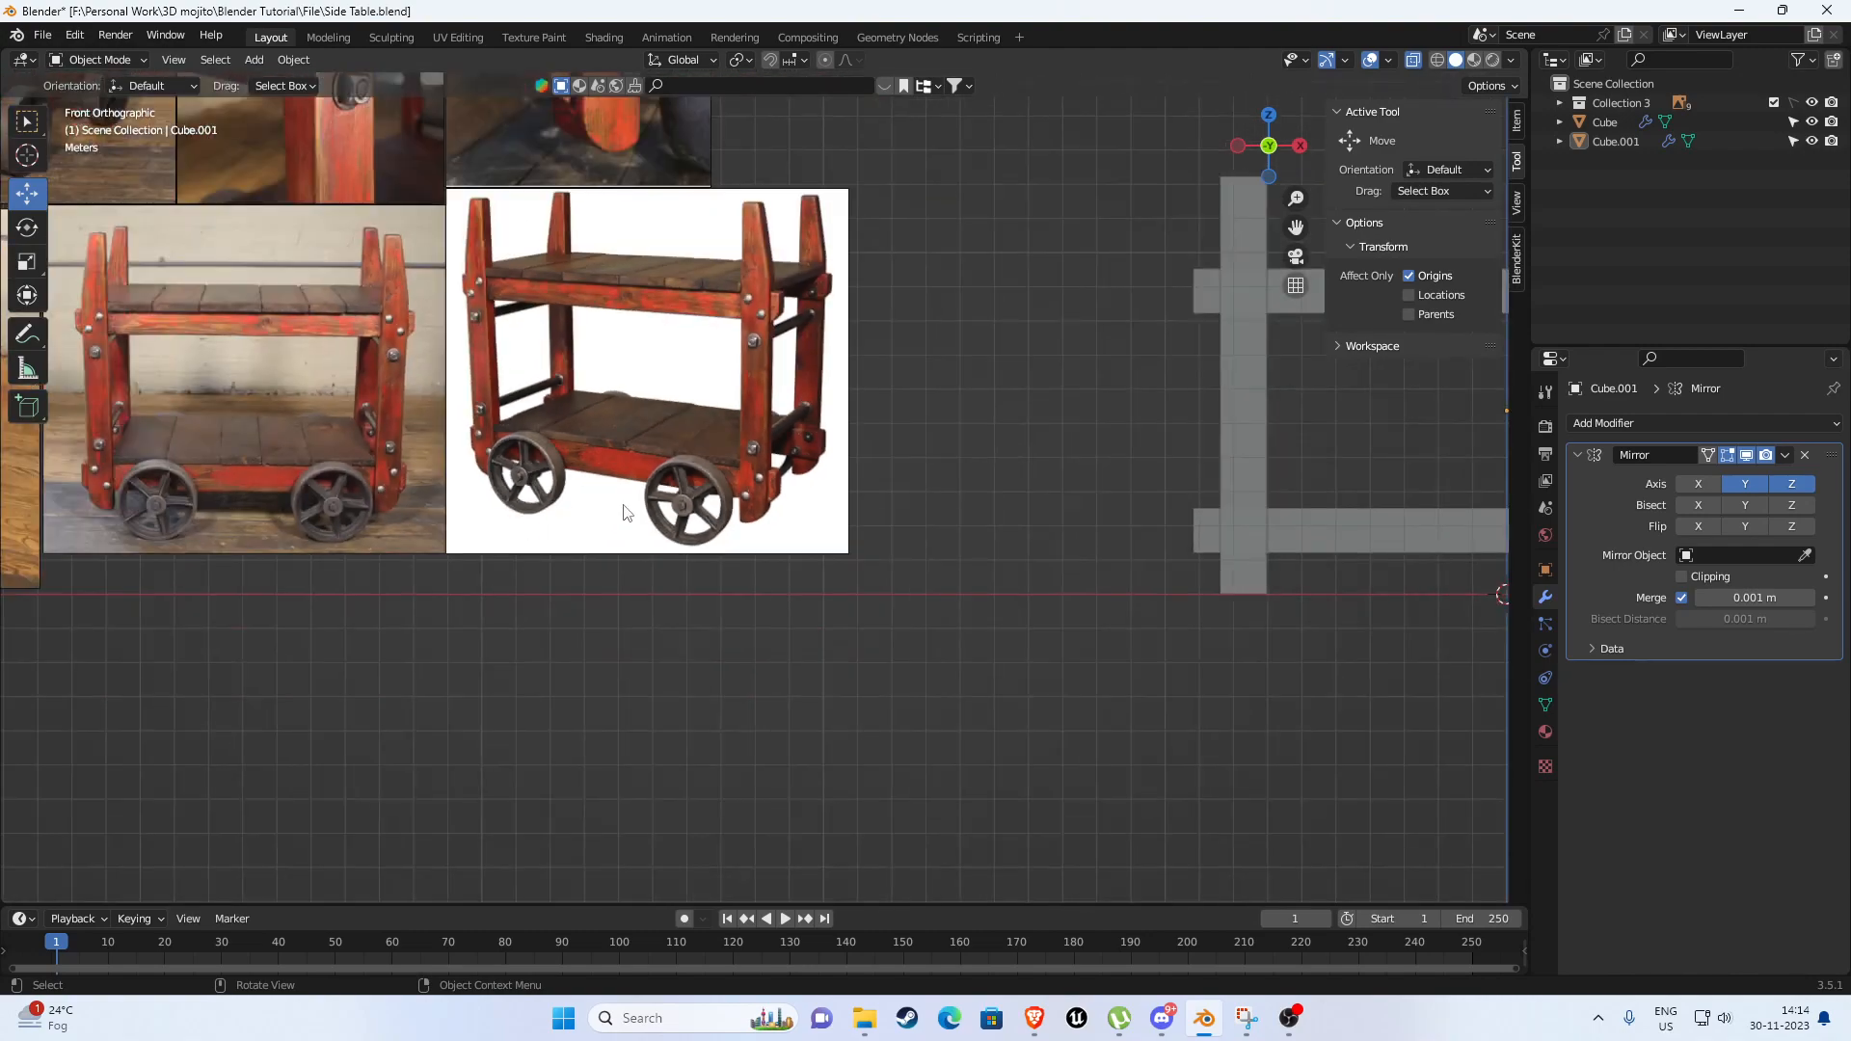
pyautogui.scroll(4, 626, 521)
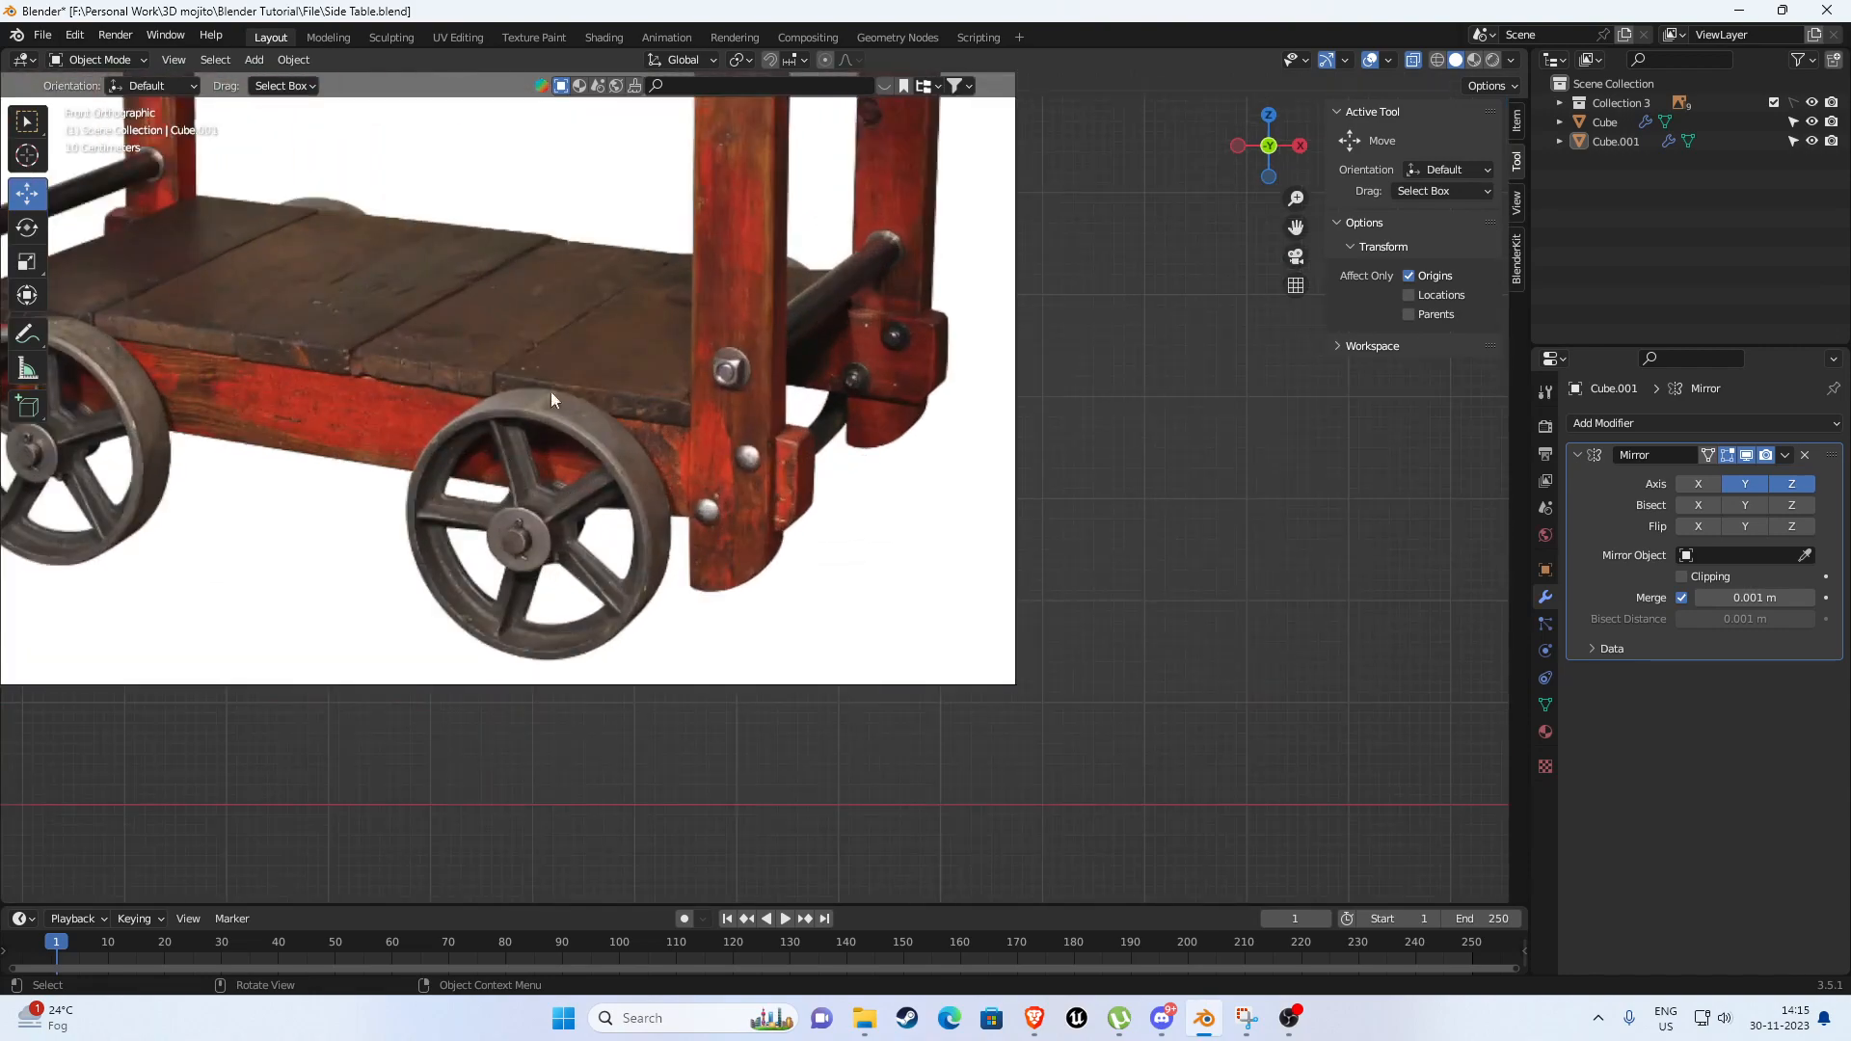
pyautogui.scroll(-4, 551, 391)
pyautogui.moveTo(578, 405); pyautogui.dragTo(921, 512, button='middle')
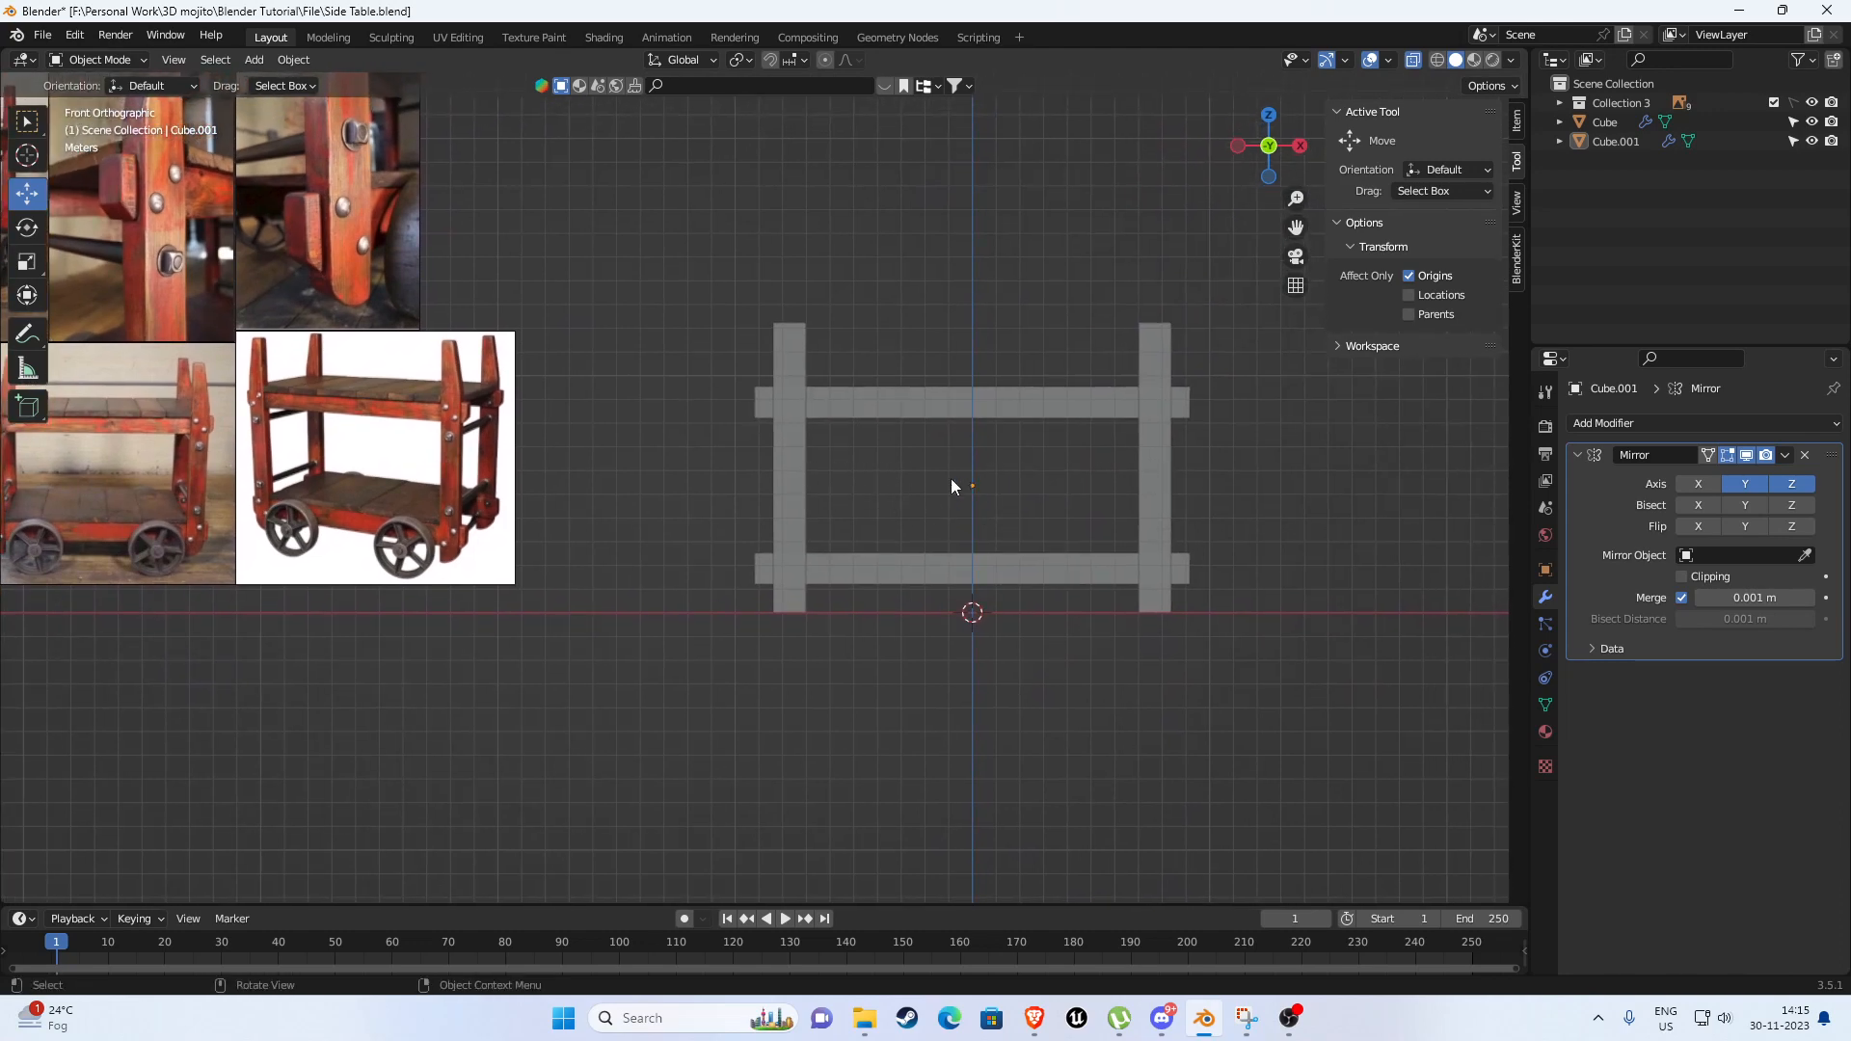
# In Edit Mode, move the leg mesh slightly inward along X so the rails overhang the legs more, and return to Object Mode.
pyautogui.click(1147, 430)
pyautogui.press('Tab')
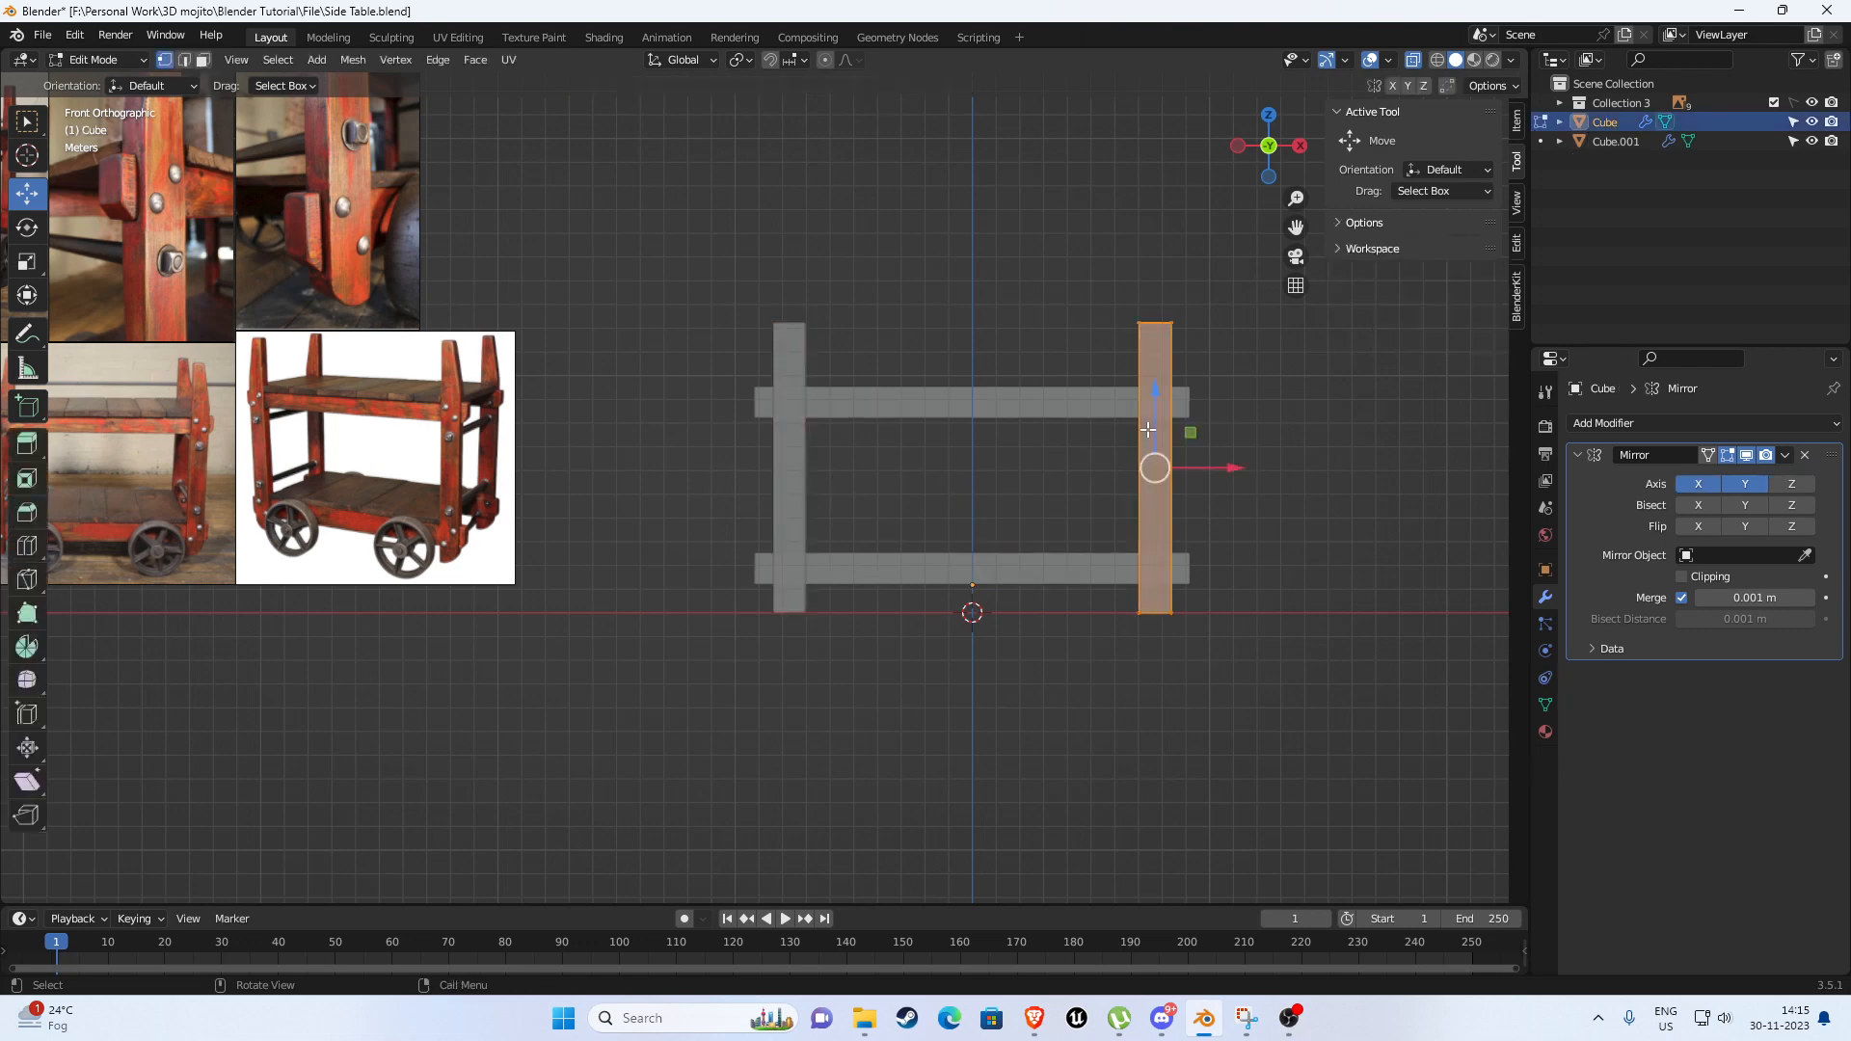
pyautogui.moveTo(1237, 470); pyautogui.dragTo(1220, 466)
pyautogui.moveTo(1252, 530); pyautogui.dragTo(989, 521, button='middle')
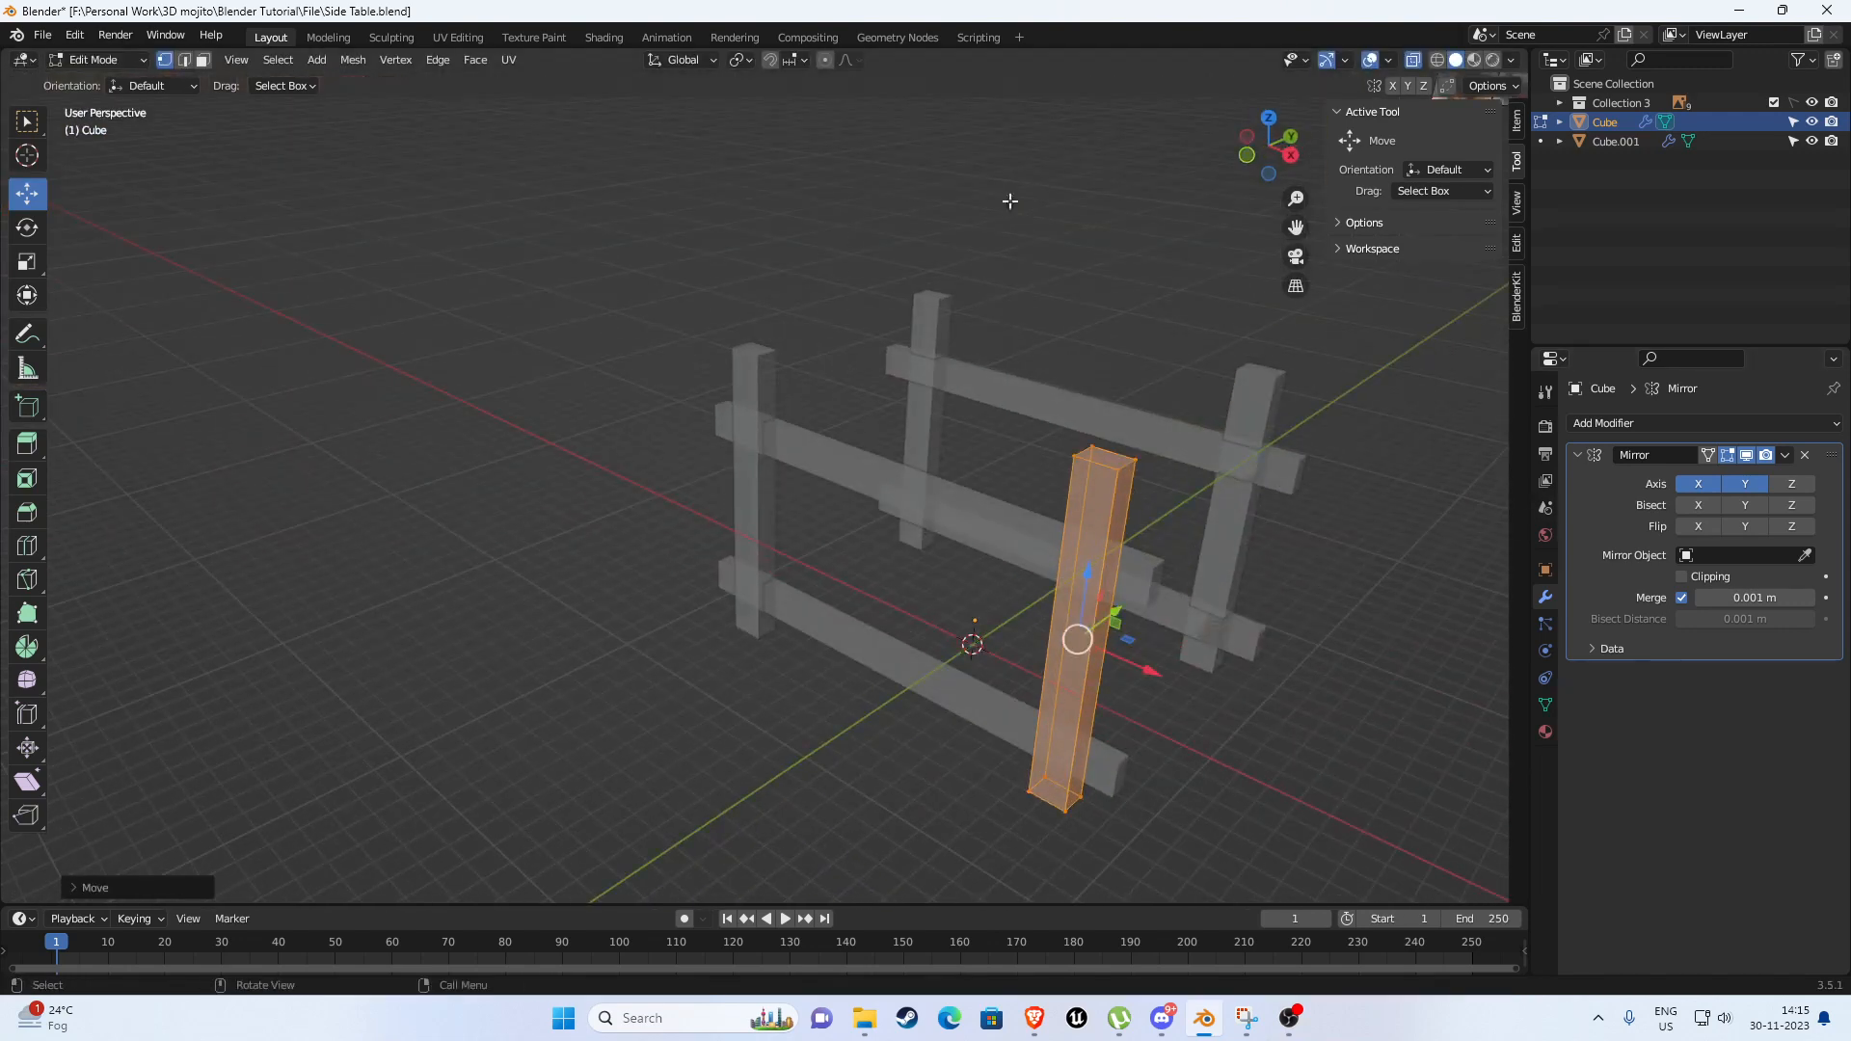
pyautogui.press('KP_1')
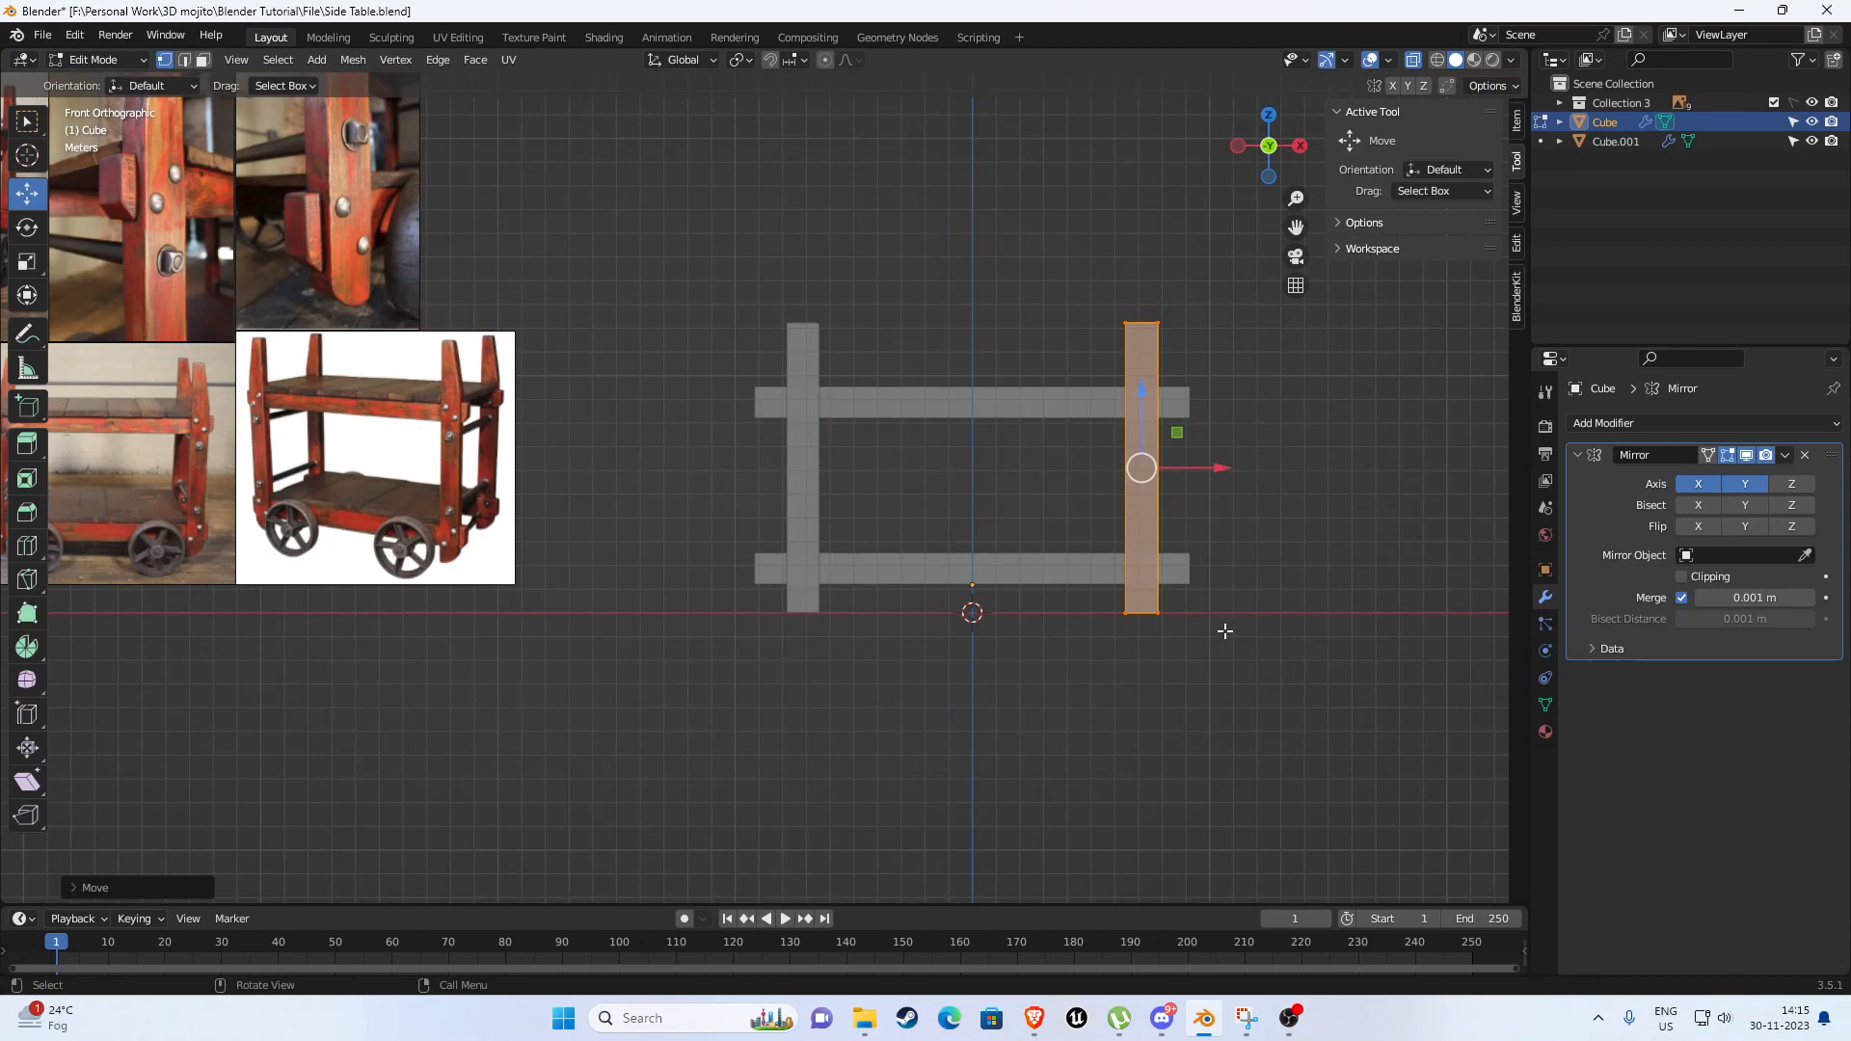
pyautogui.moveTo(1224, 470); pyautogui.dragTo(1213, 462)
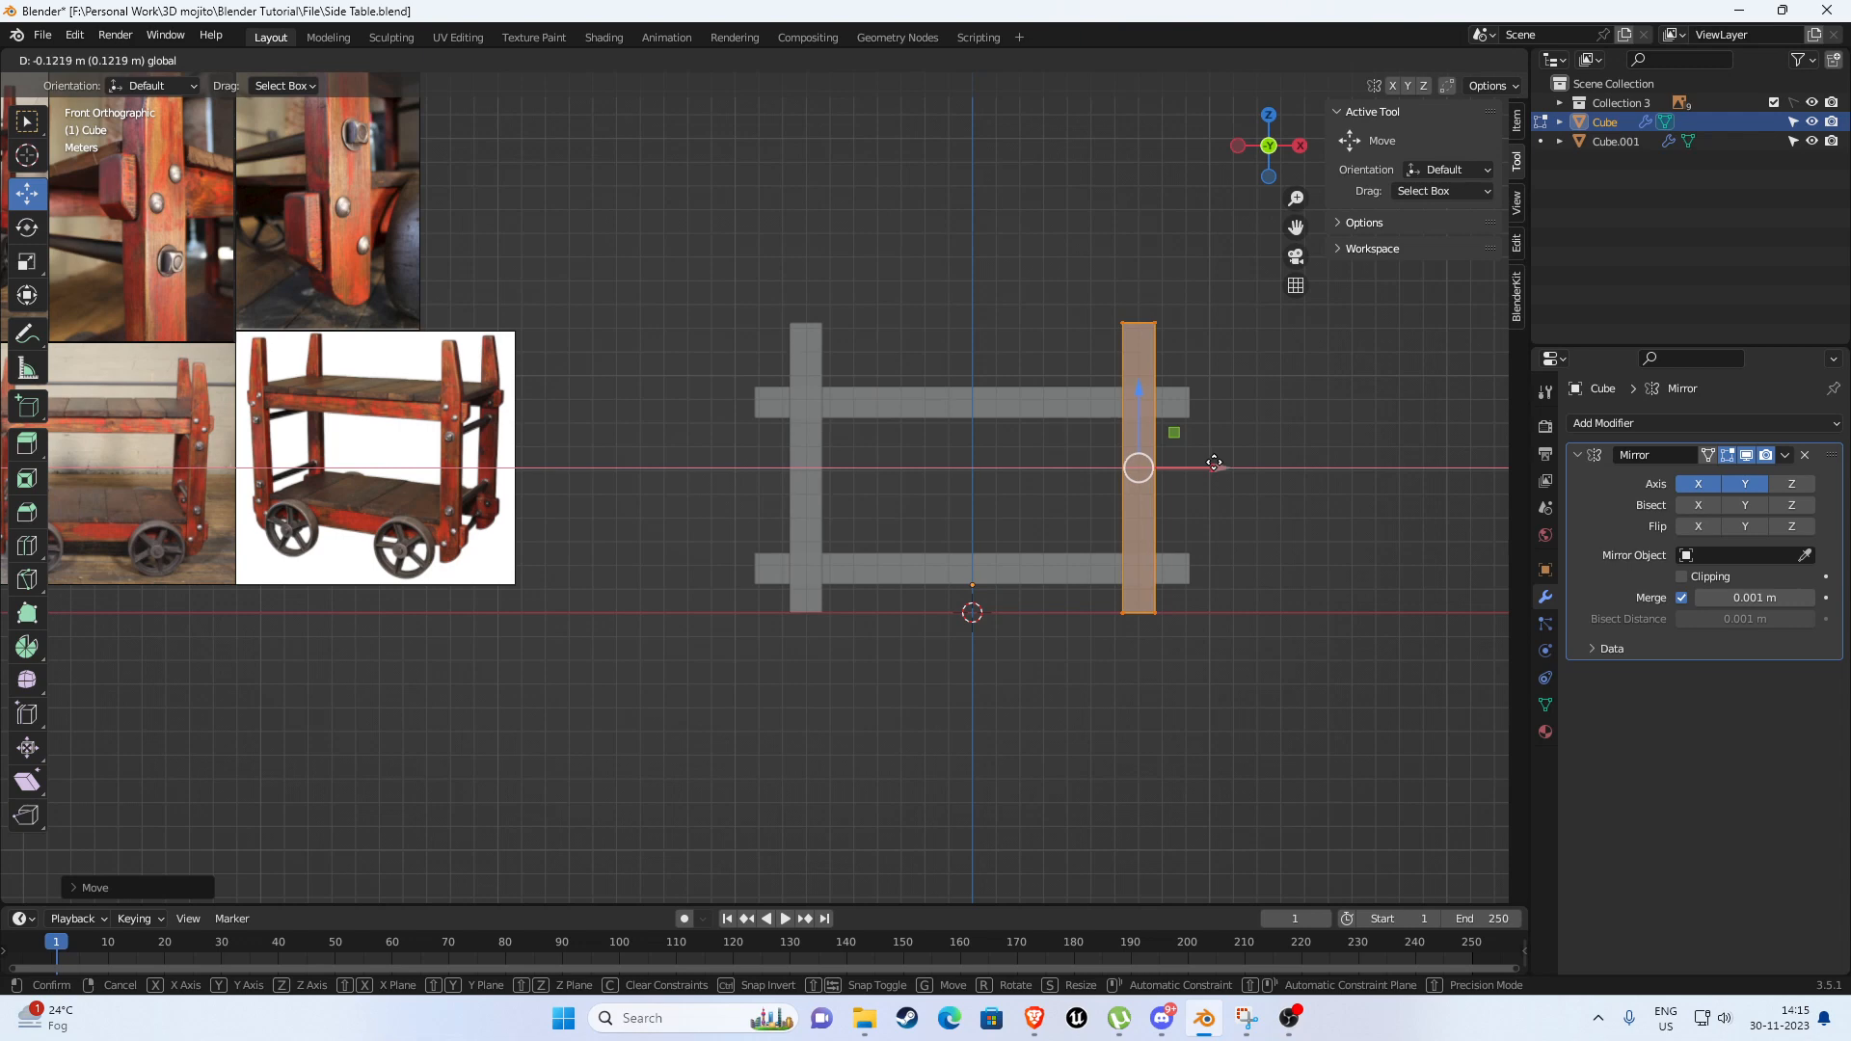
pyautogui.moveTo(1214, 462); pyautogui.dragTo(1202, 479)
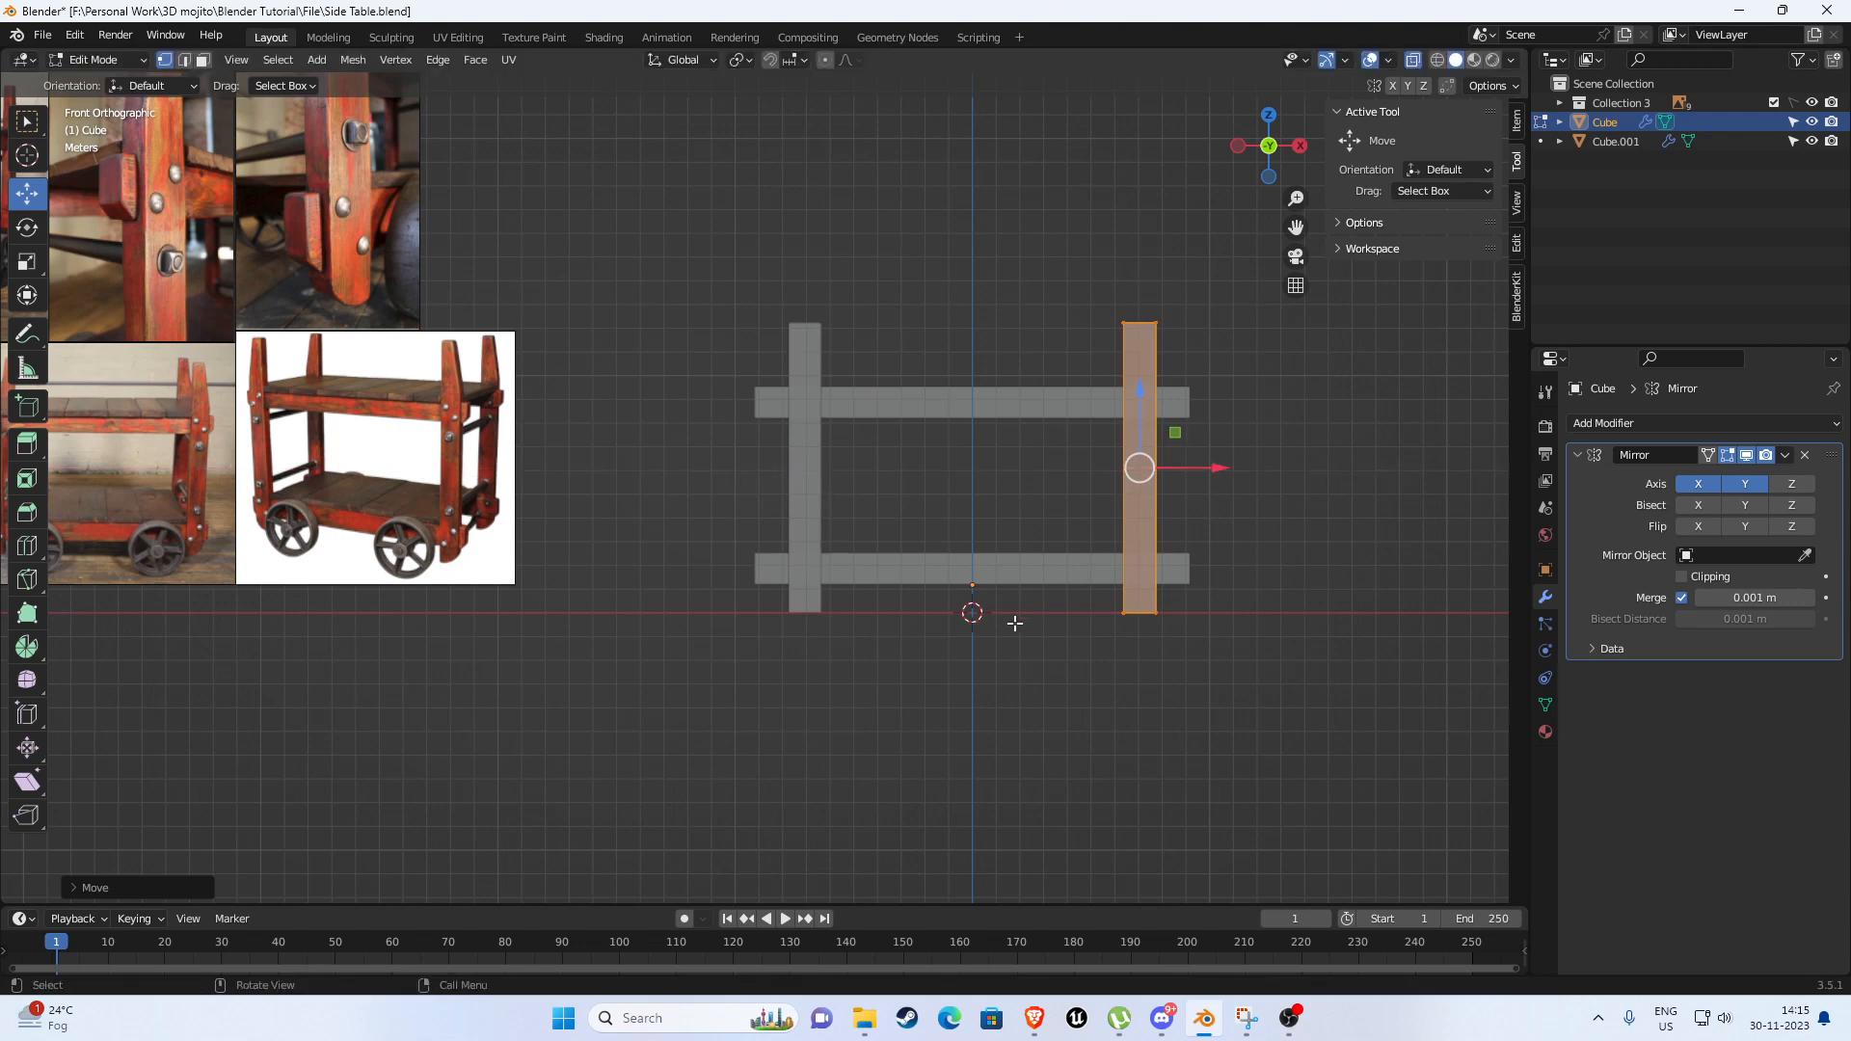
pyautogui.moveTo(1014, 623); pyautogui.dragTo(1013, 682, button='middle')
pyautogui.press('KP_1')
pyautogui.click(1182, 412)
pyautogui.press('Tab')
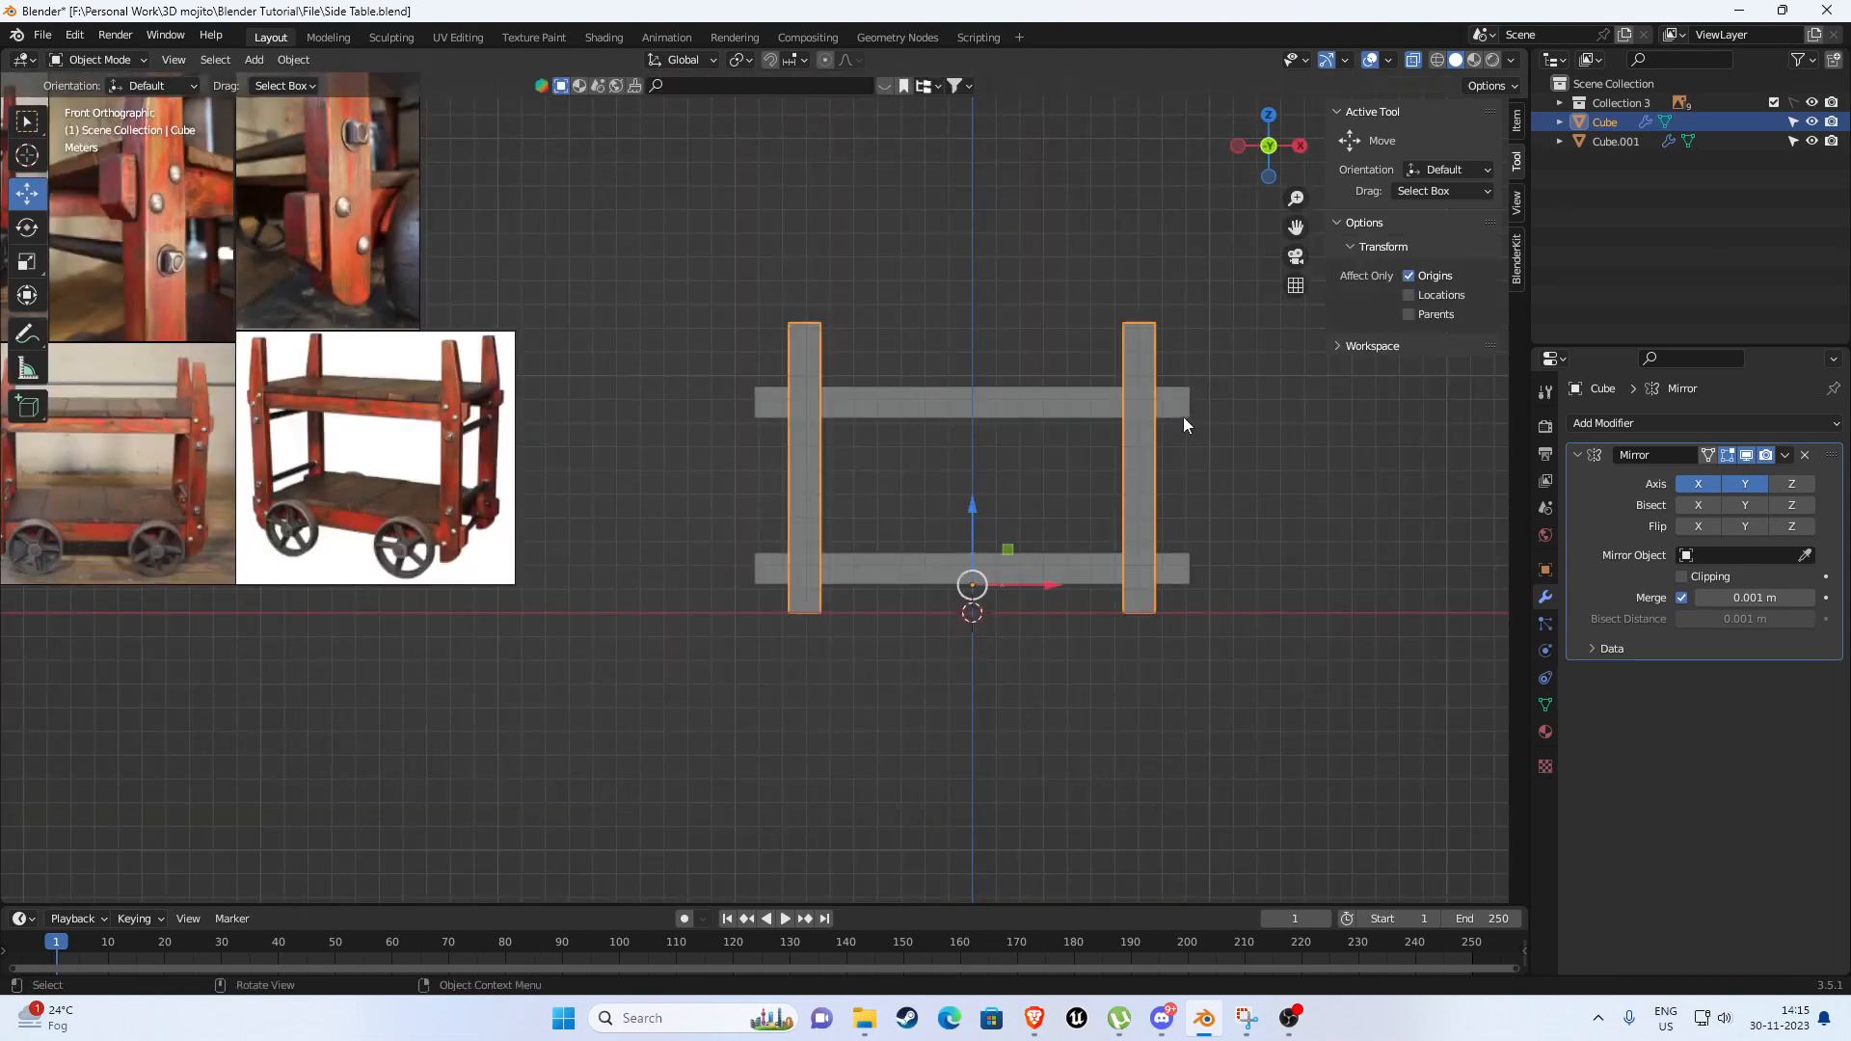
# In Edit Mode, select the entire upper rail mesh and scale it along X to about 0.906 to shorten its overhang past the legs.
pyautogui.click(1182, 412)
pyautogui.press('Tab')
pyautogui.moveTo(1174, 354); pyautogui.dragTo(1234, 440)
pyautogui.moveTo(661, 298); pyautogui.dragTo(1348, 567)
pyautogui.keyDown('shift'); pyautogui.moveTo(1287, 523); pyautogui.dragTo(1244, 554, button='middle'); pyautogui.keyUp('shift')
pyautogui.press('s')
pyautogui.press('x')
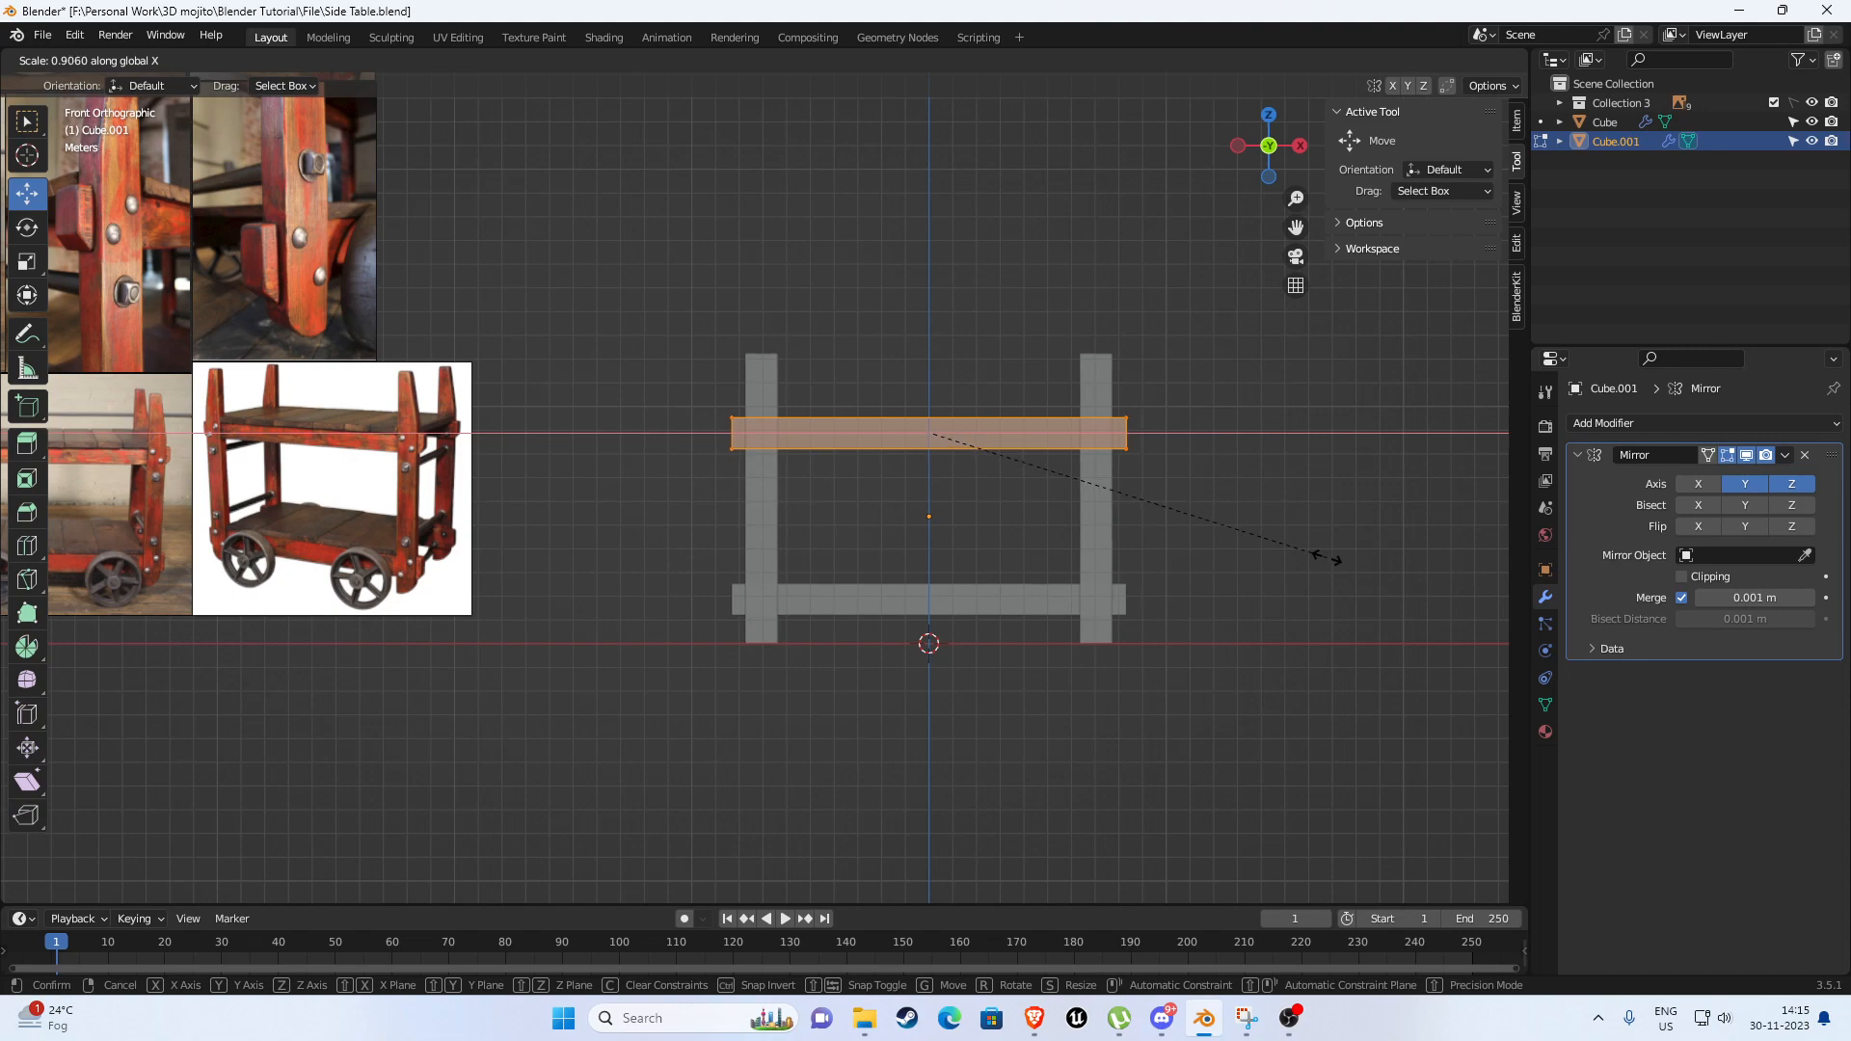
pyautogui.click(1335, 556)
pyautogui.scroll(-3, 1195, 538)
pyautogui.moveTo(1195, 538); pyautogui.dragTo(981, 620, button='middle')
pyautogui.scroll(4, 750, 599)
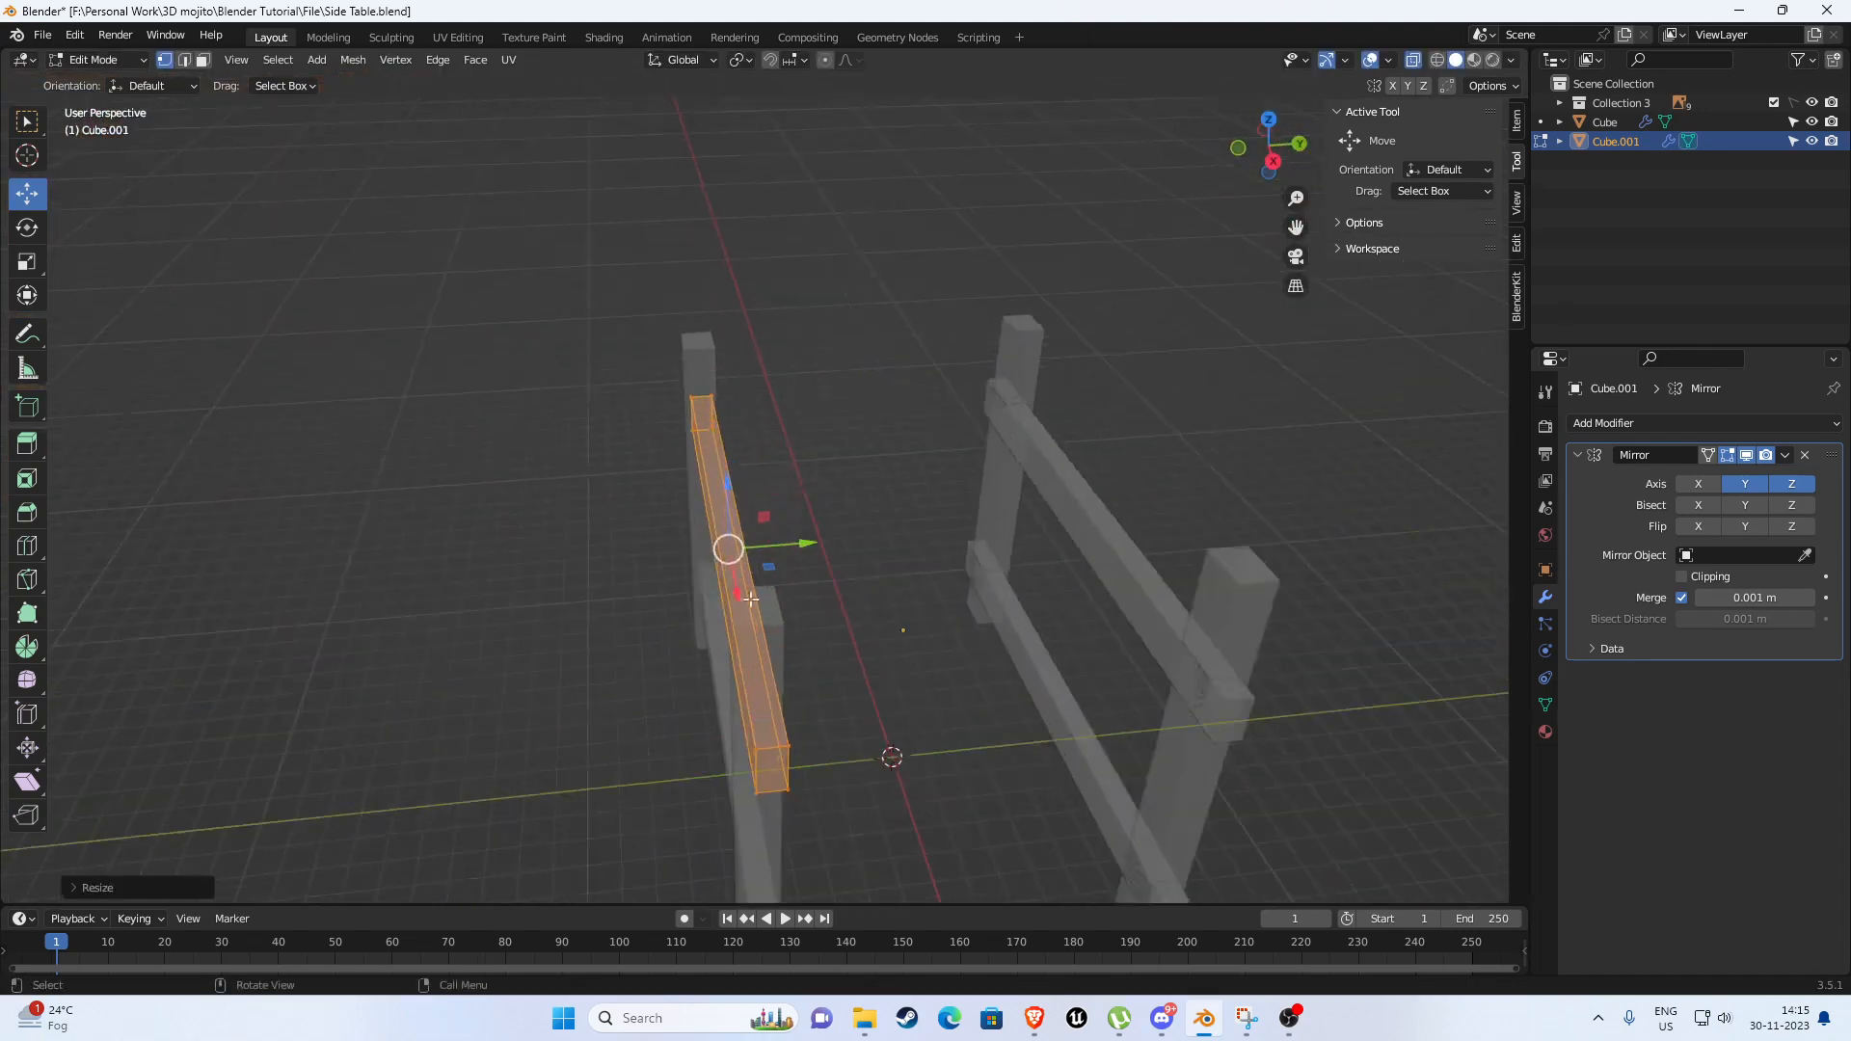
pyautogui.keyDown('shift'); pyautogui.moveTo(750, 599); pyautogui.dragTo(605, 406, button='middle'); pyautogui.keyUp('shift')
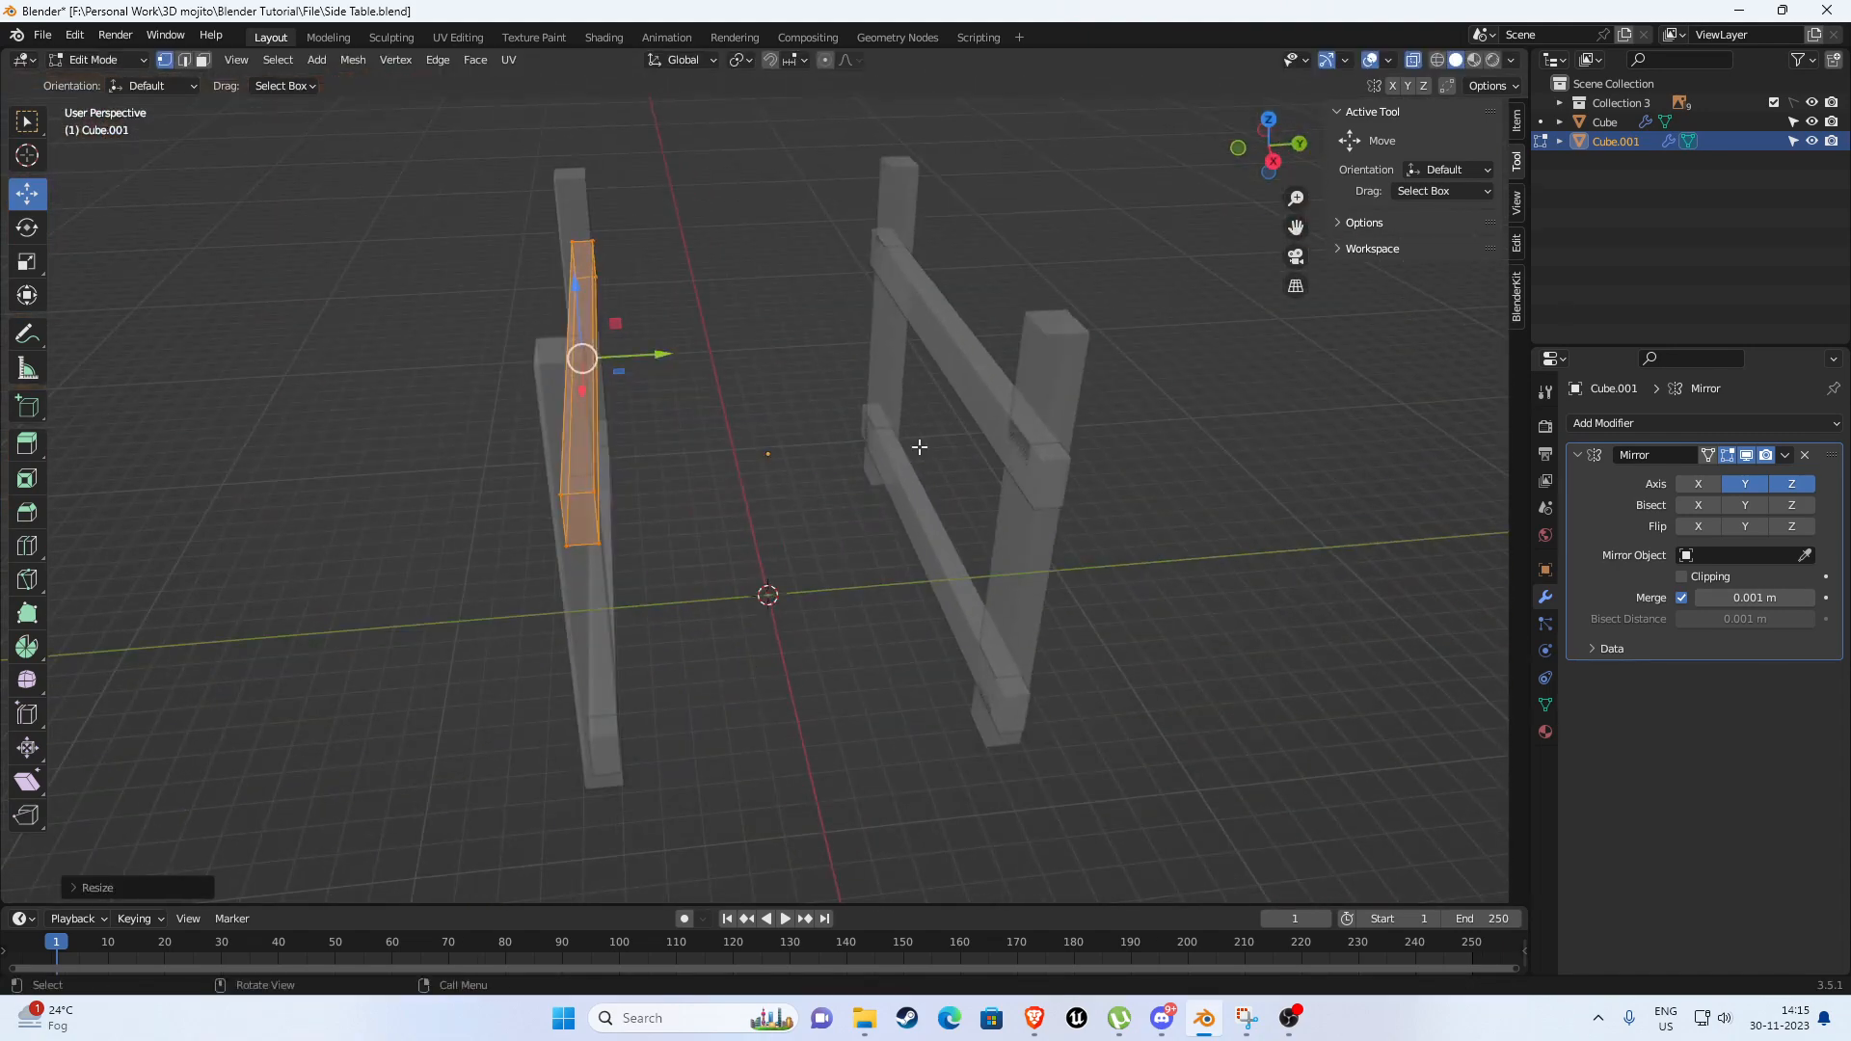
pyautogui.moveTo(753, 620); pyautogui.dragTo(992, 460, button='middle')
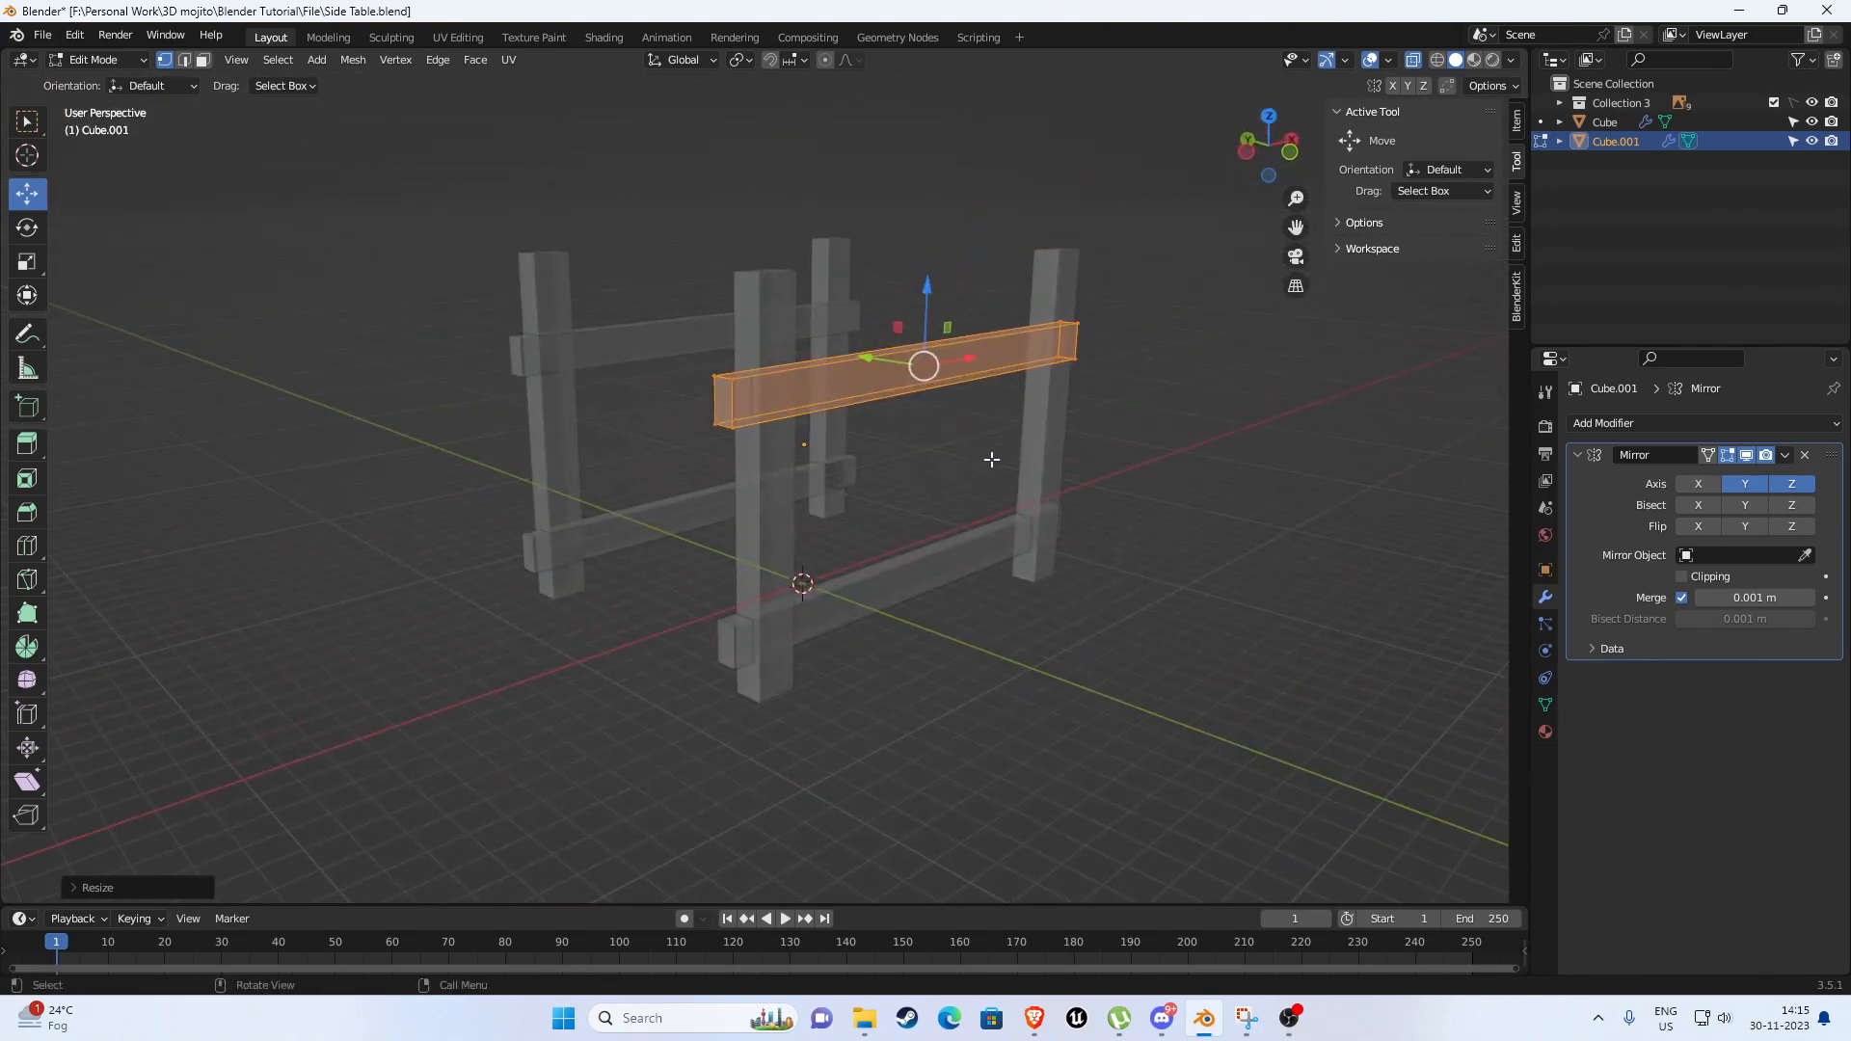
pyautogui.press('KP_1')
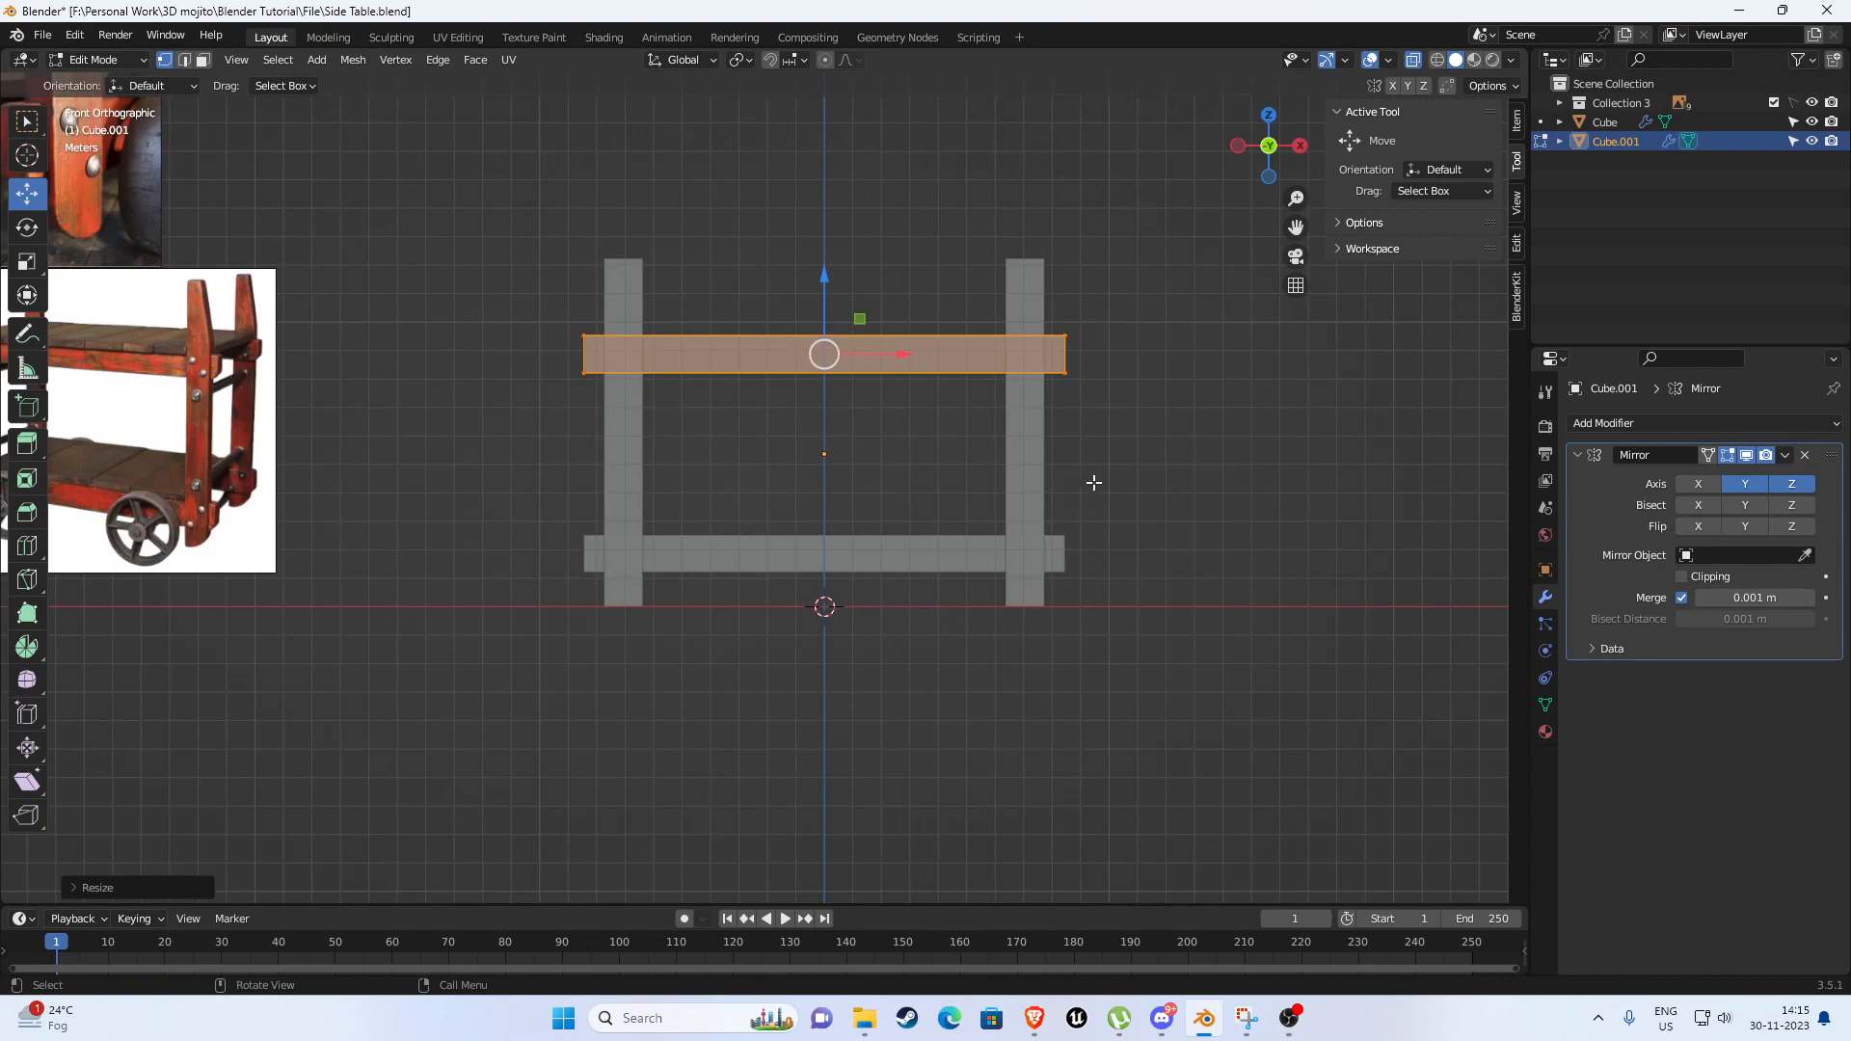
# Check the shortened upper rail against the legs from the side, top and front, comparing it with the cart reference.
pyautogui.press('KP_3')
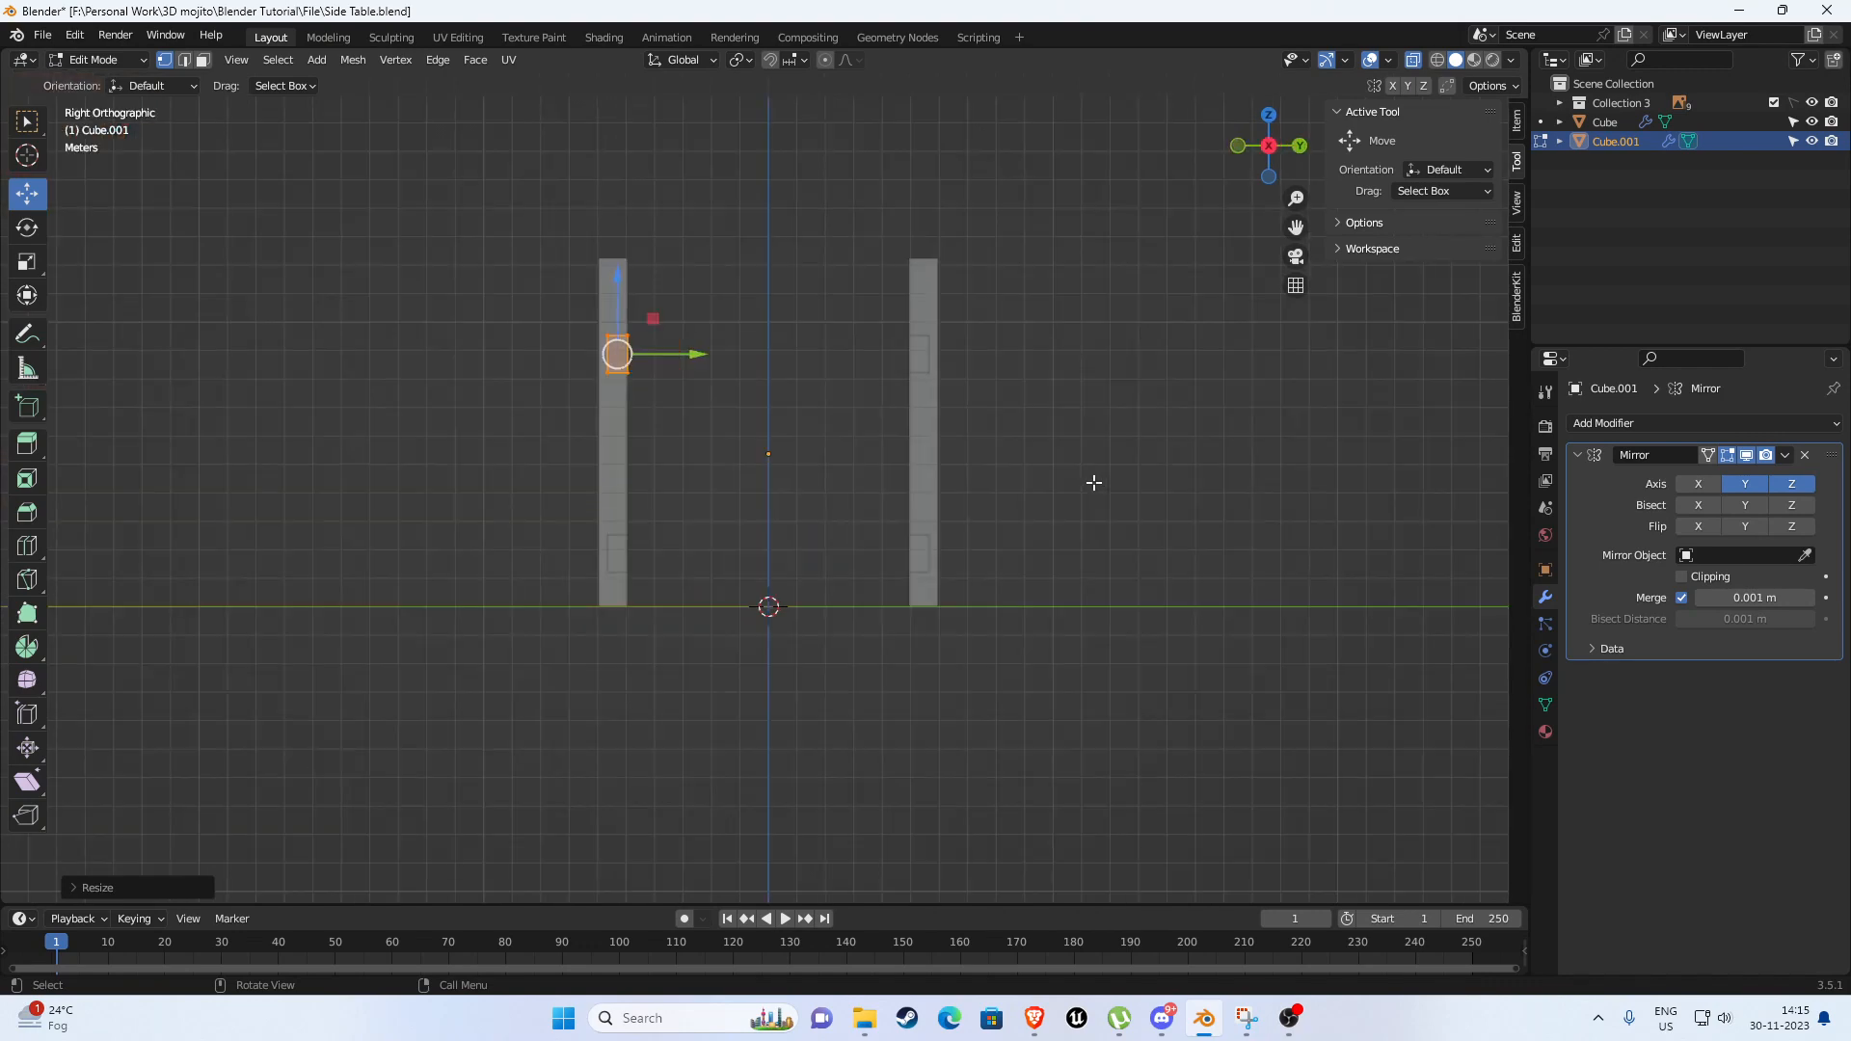
pyautogui.press('KP_7')
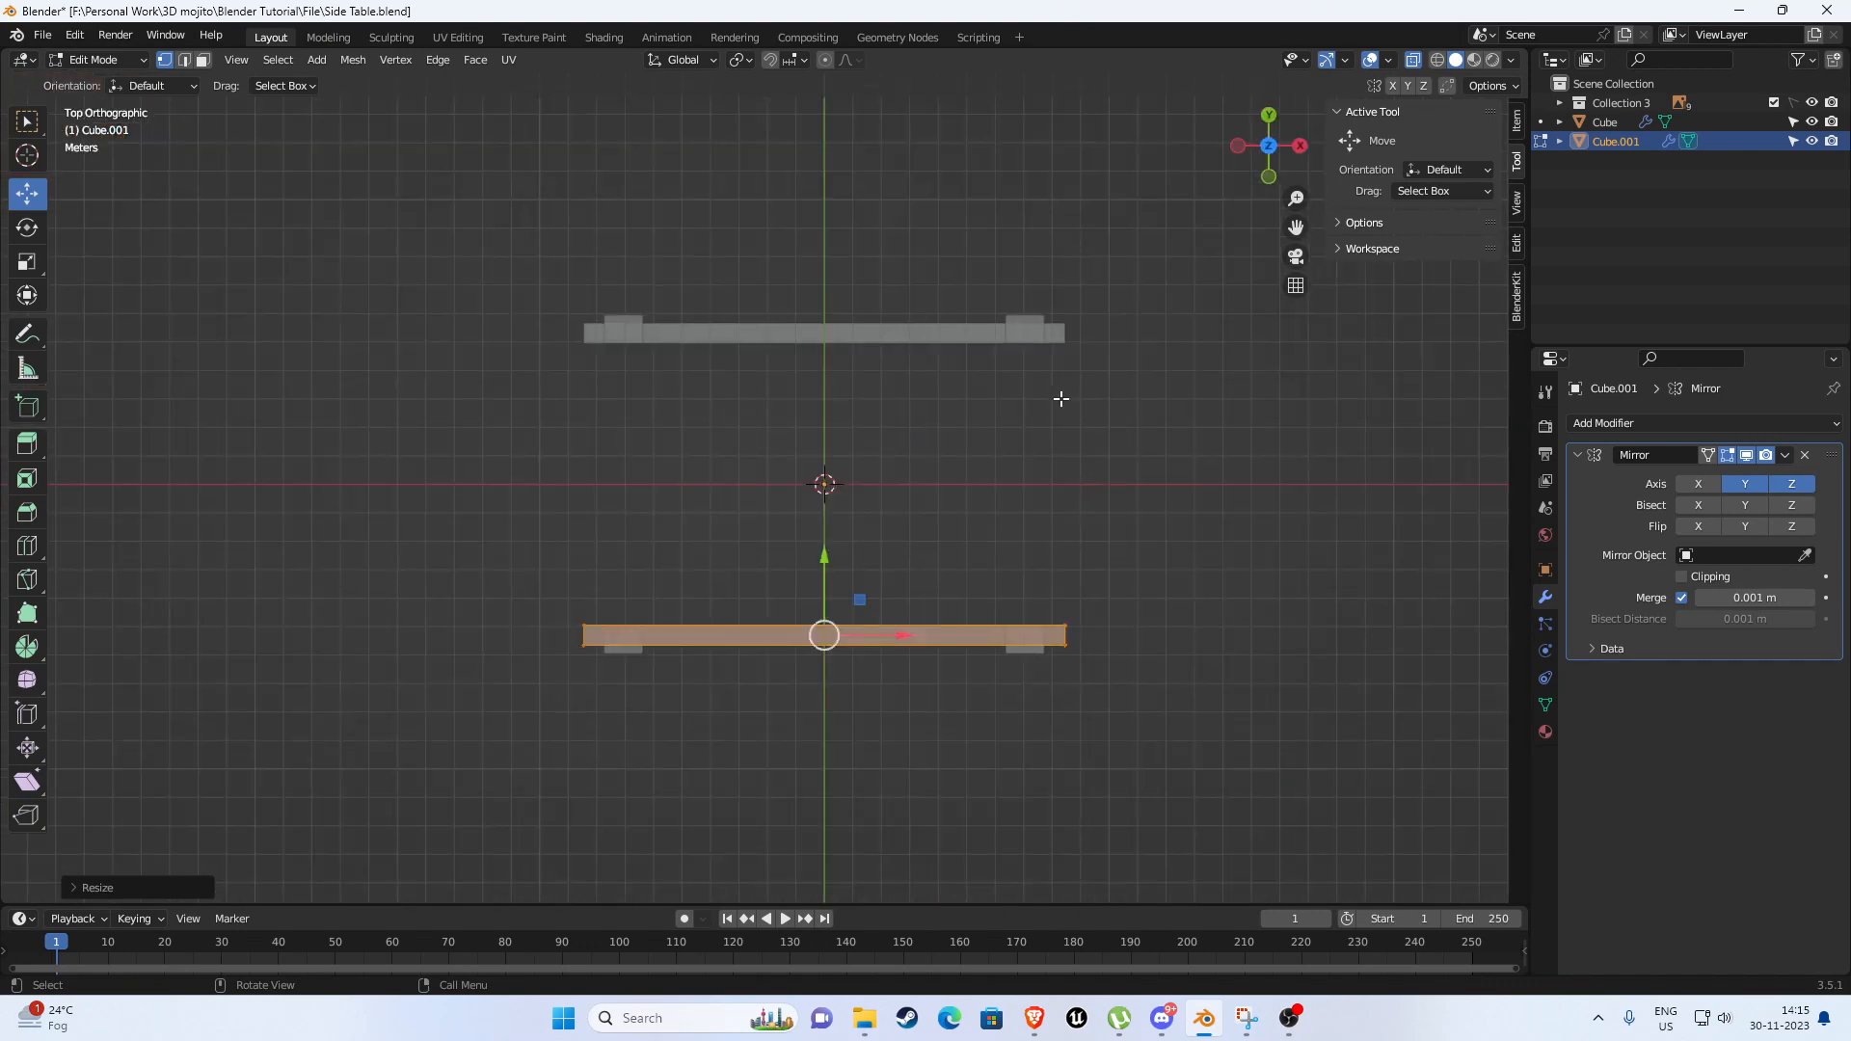
pyautogui.press('KP_1')
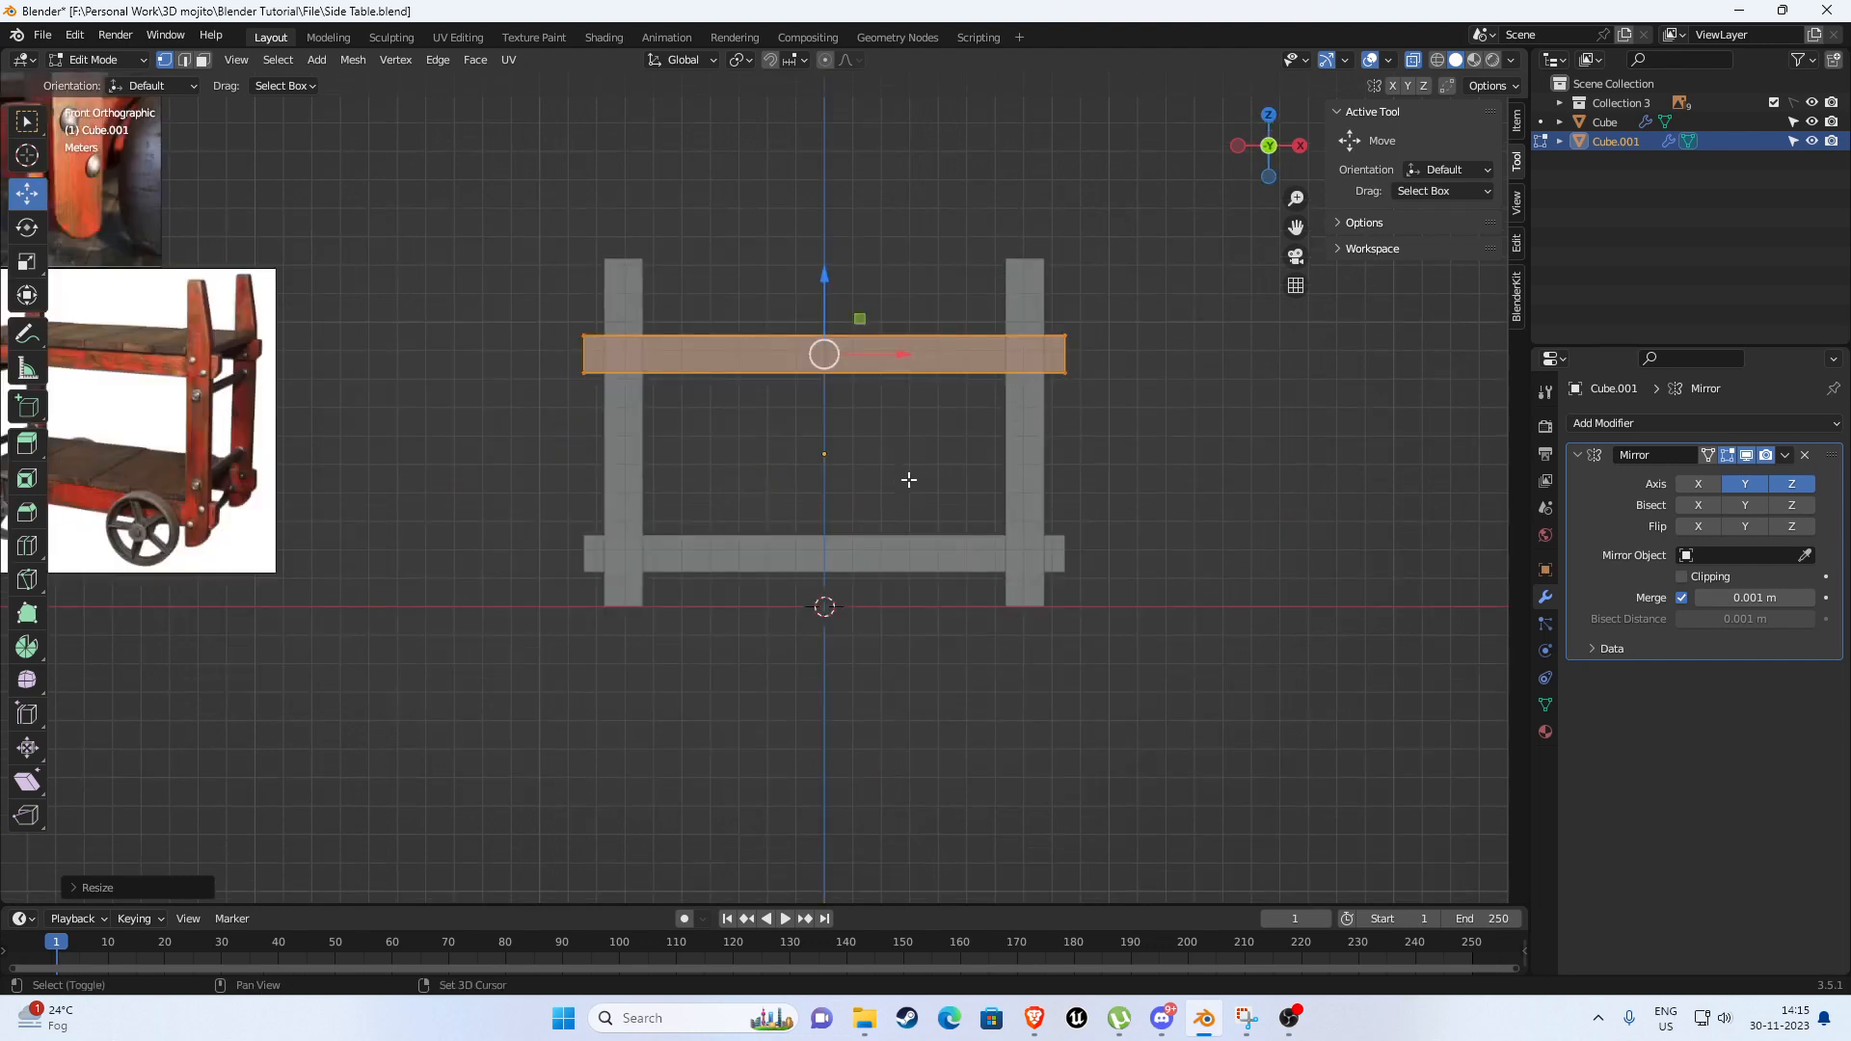
pyautogui.keyDown('shift'); pyautogui.moveTo(909, 479); pyautogui.dragTo(1125, 505, button='middle'); pyautogui.keyUp('shift')
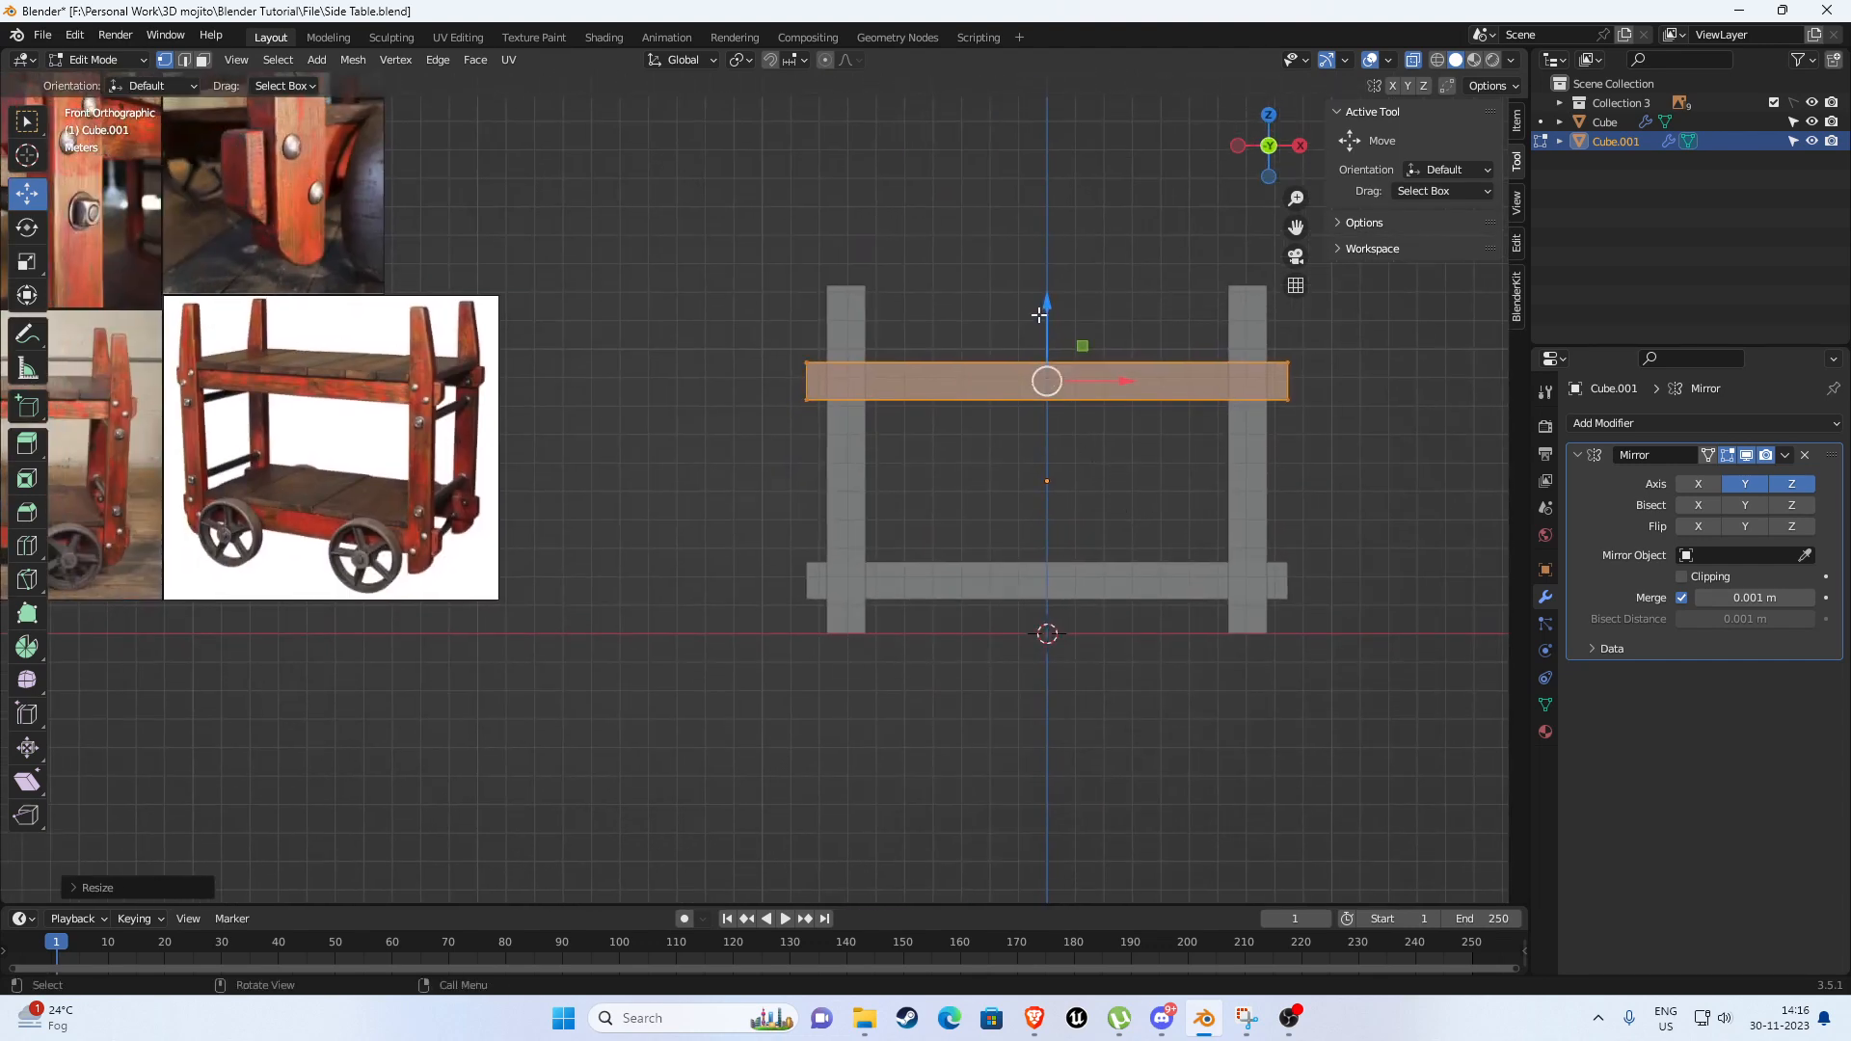
pyautogui.moveTo(1049, 307); pyautogui.dragTo(1049, 303)
pyautogui.hotkey('ctrl', 'z')
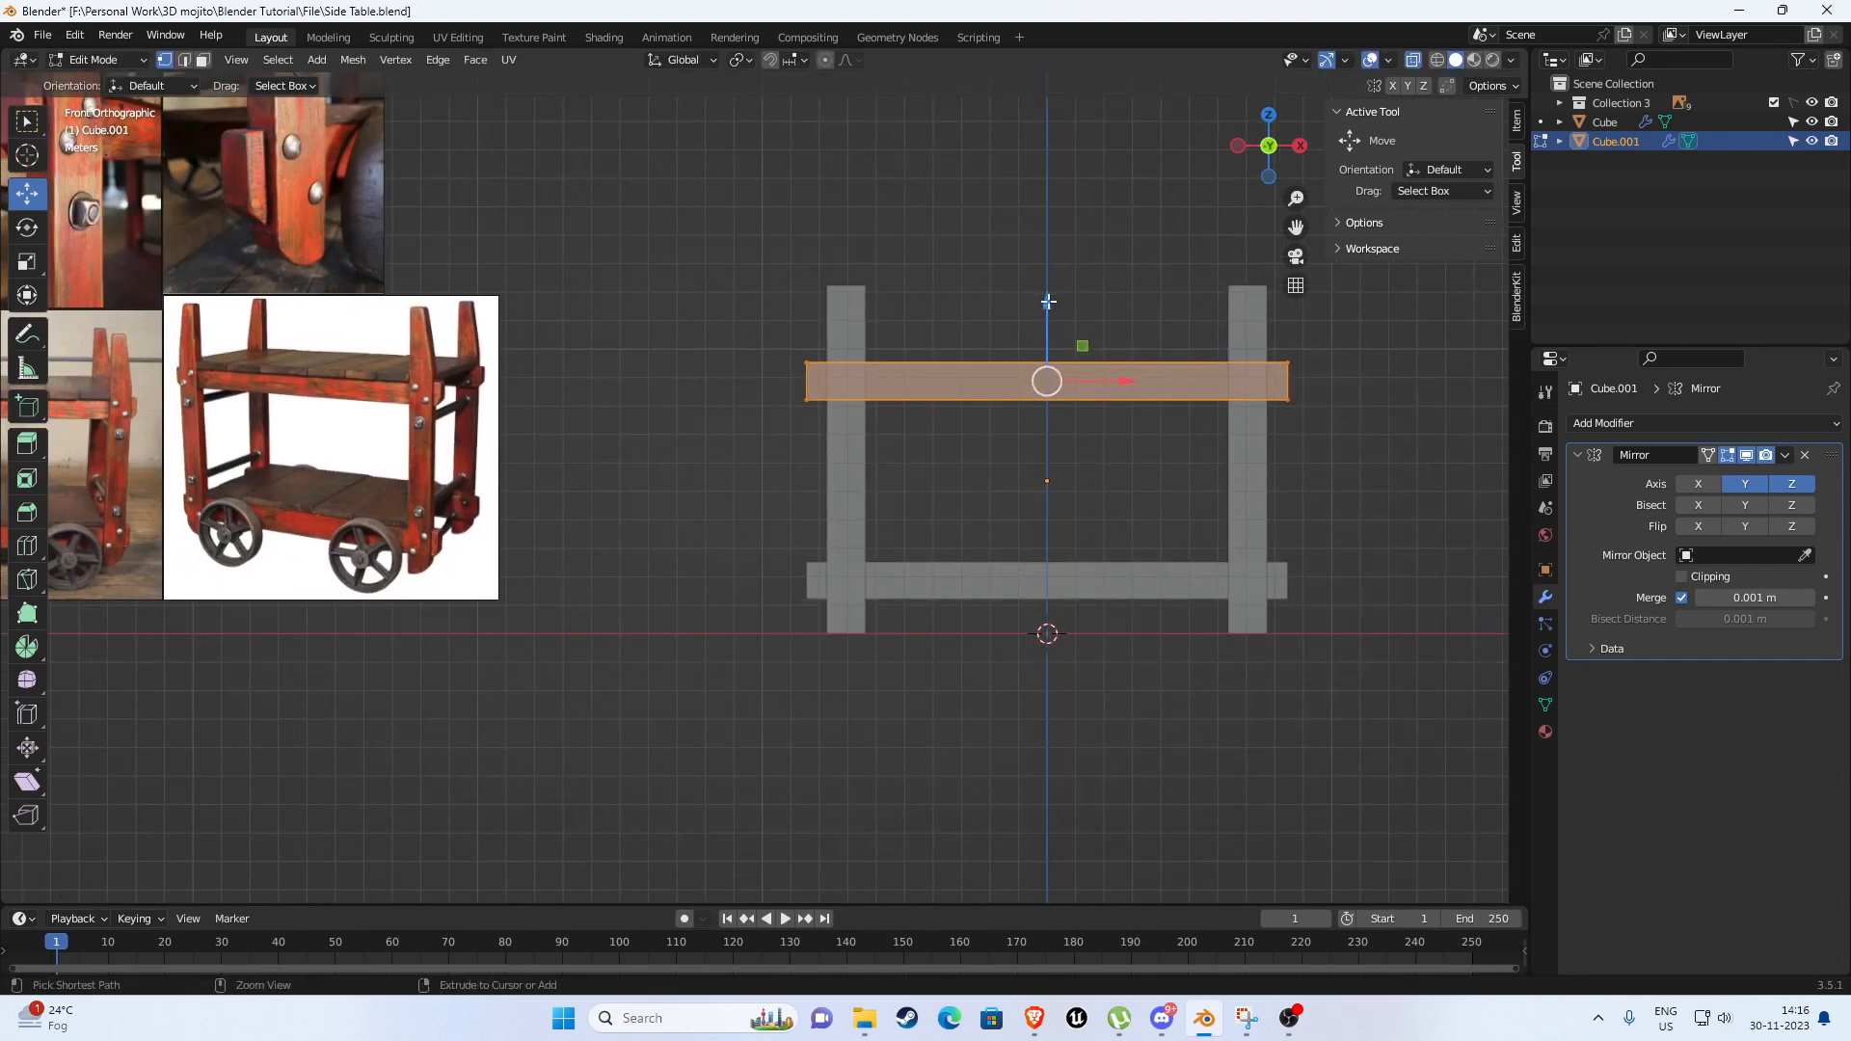
# Return to Object Mode, stop affecting only origins, and add a mesh cylinder at the world centre for the wheel.
pyautogui.keyDown('shift'); pyautogui.moveTo(1086, 481); pyautogui.dragTo(1084, 481, button='middle'); pyautogui.keyUp('shift')
pyautogui.press('Tab')
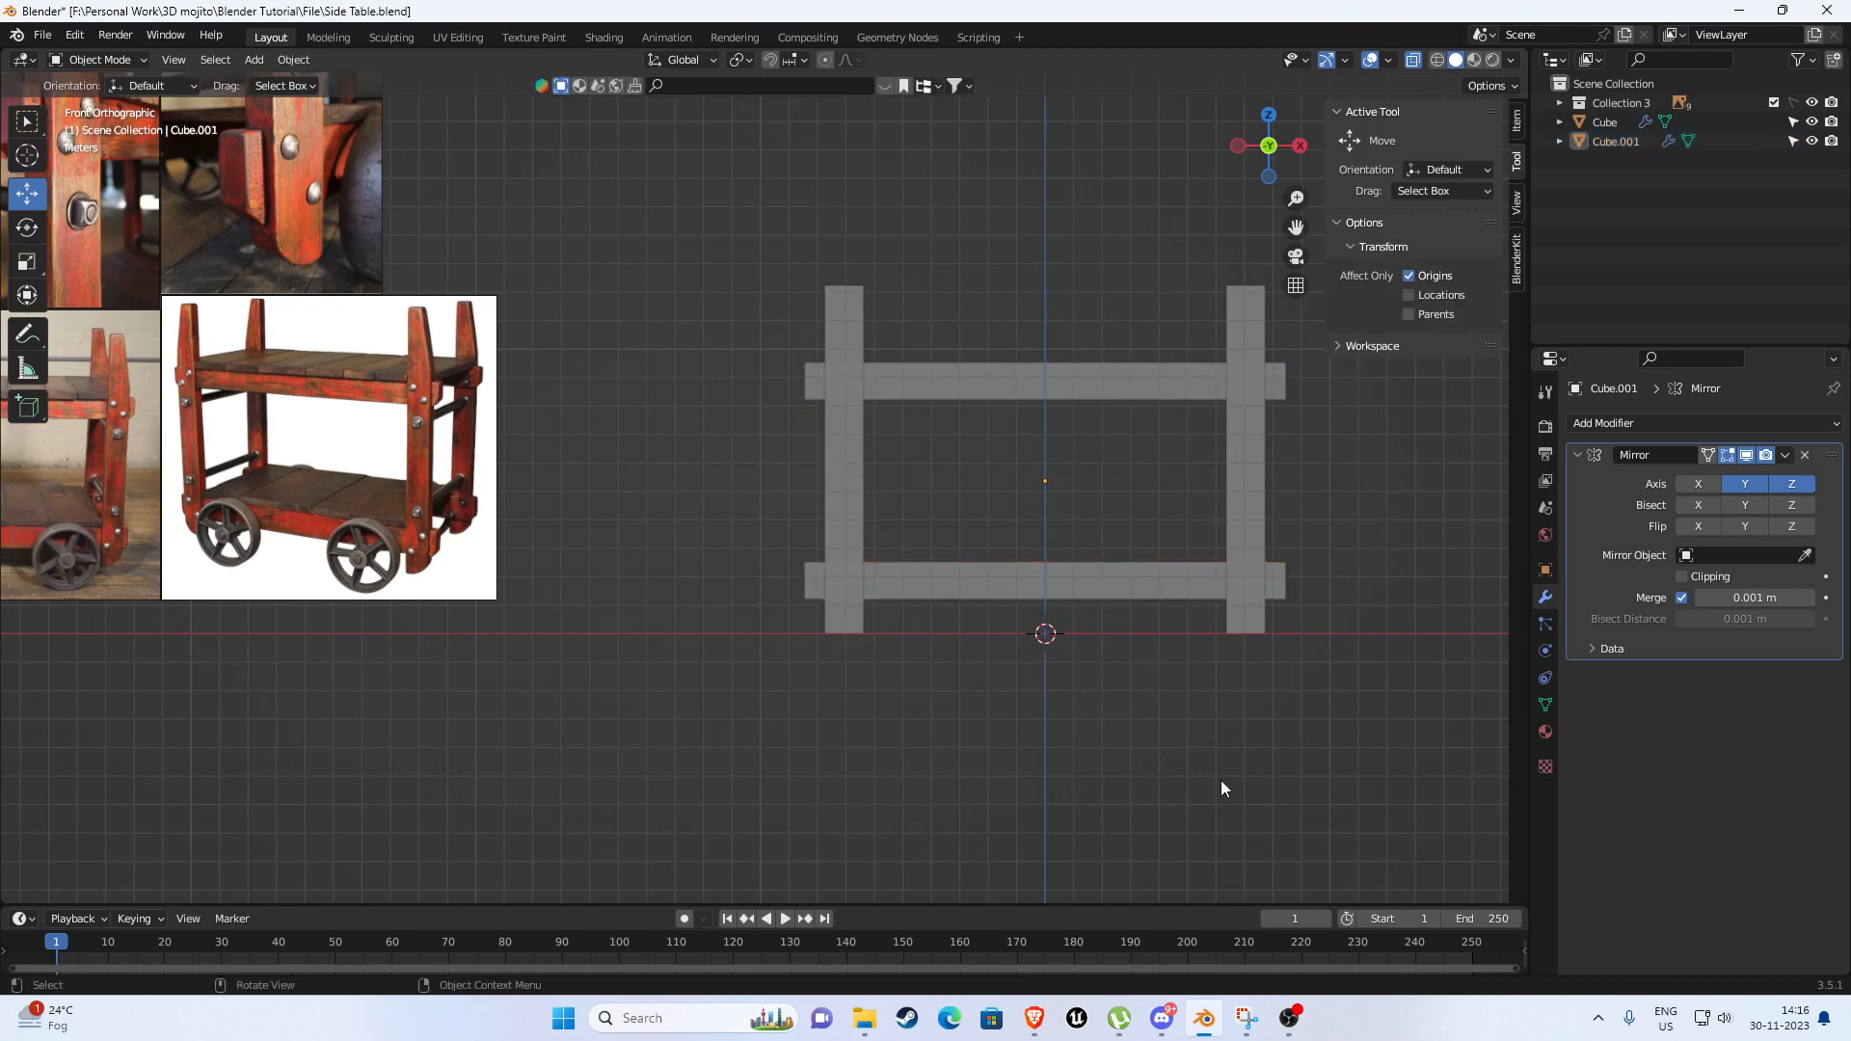
pyautogui.keyDown('shift'); pyautogui.moveTo(1348, 579); pyautogui.dragTo(1090, 529, button='middle'); pyautogui.keyUp('shift')
pyautogui.hotkey('shift', 'a')
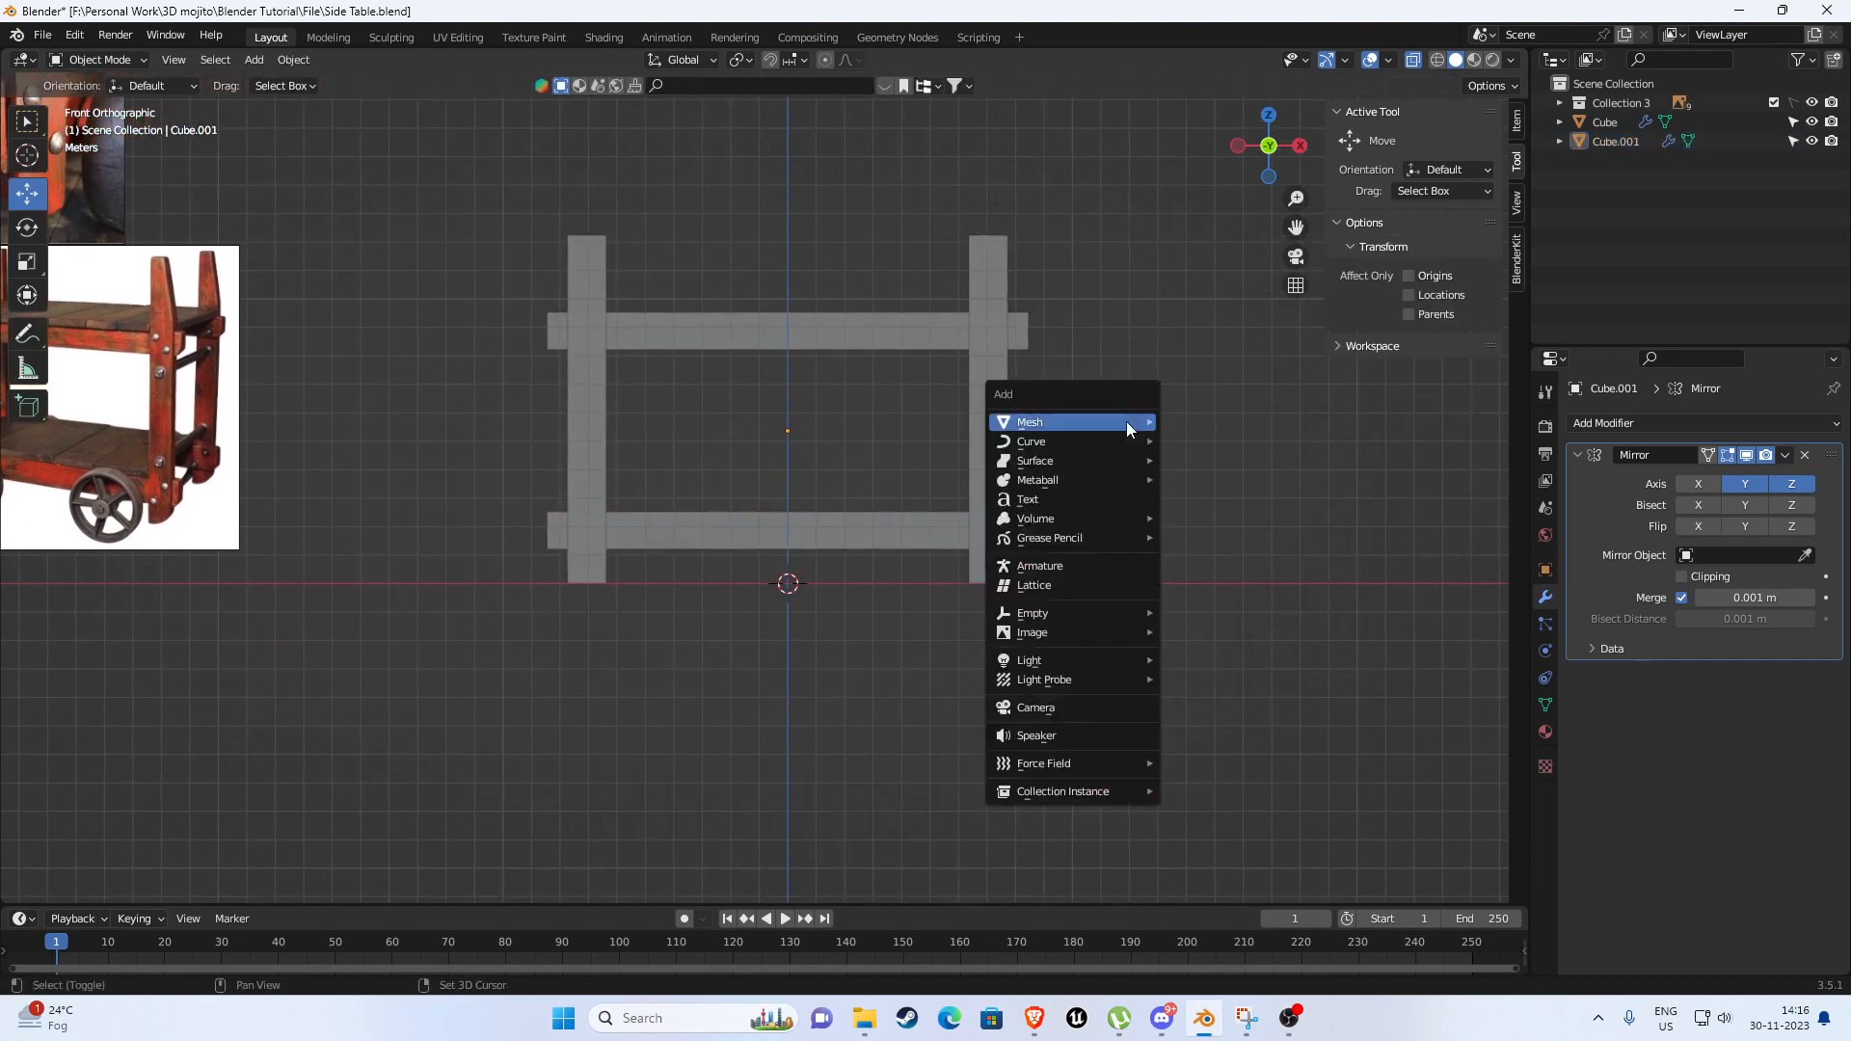
pyautogui.moveTo(1126, 422)
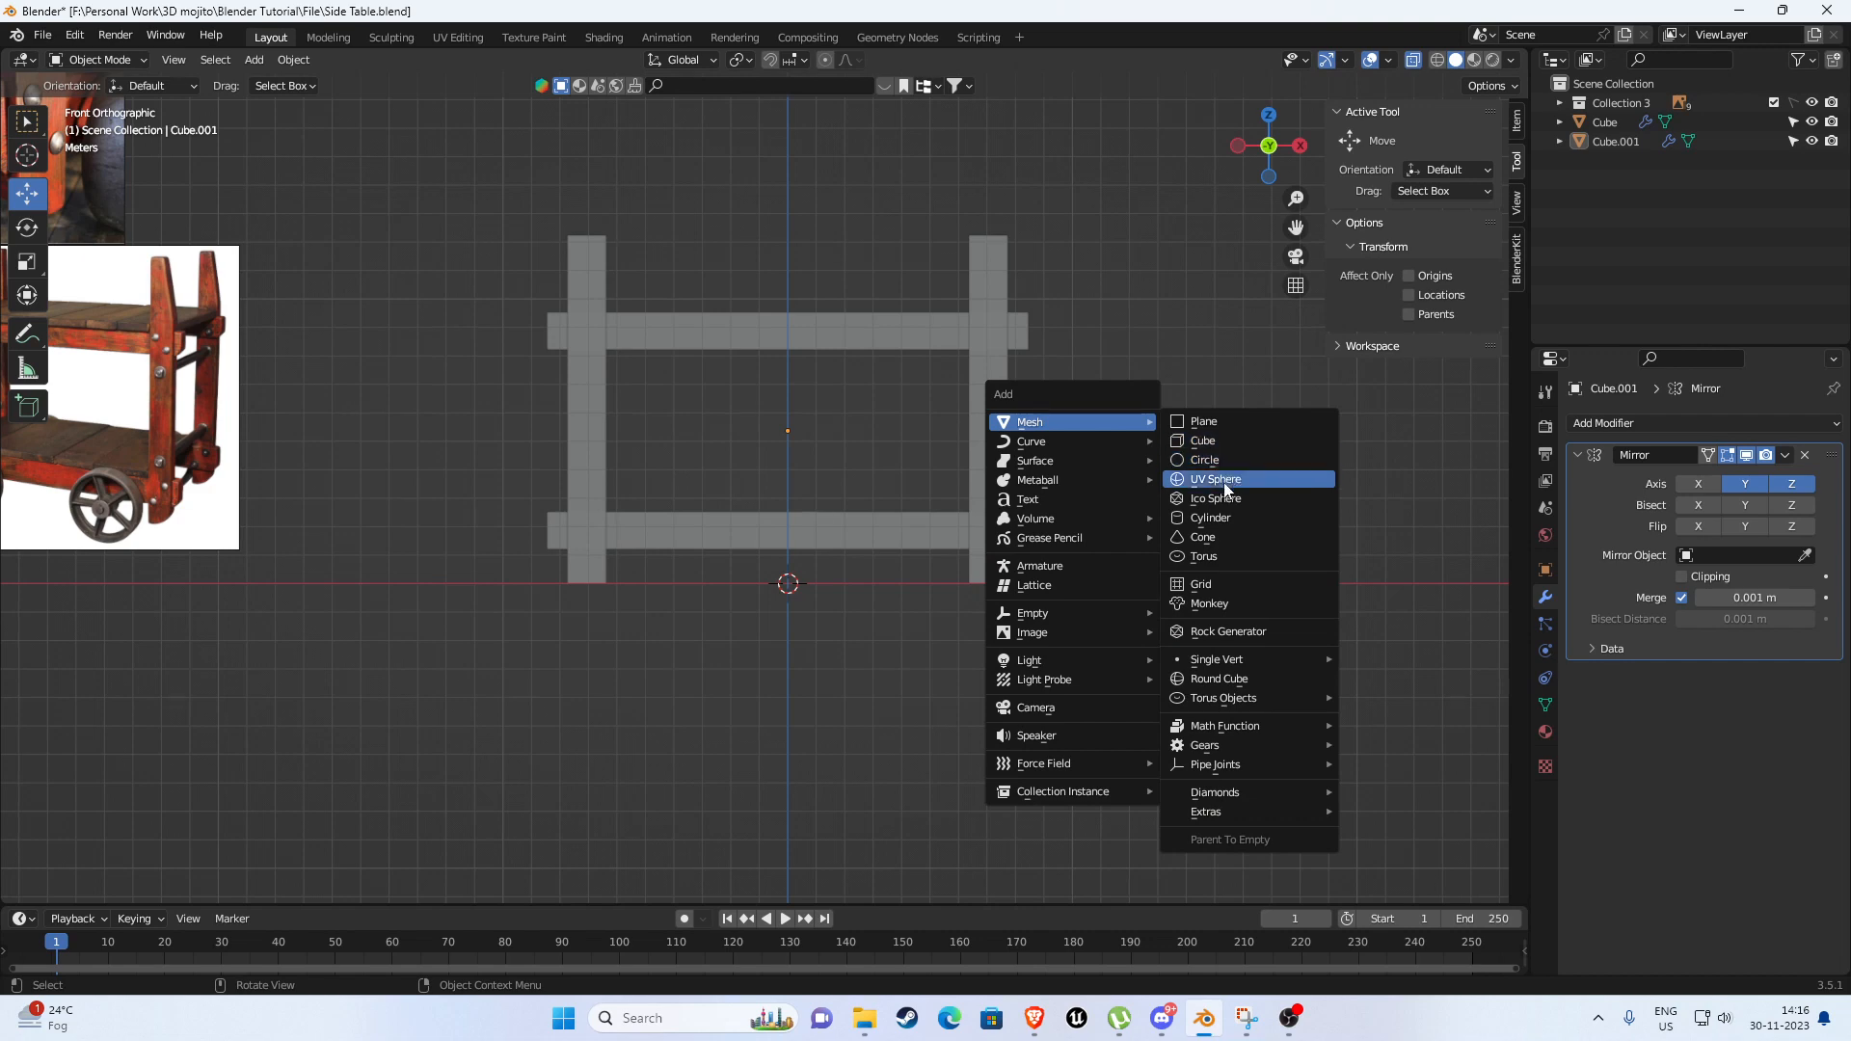
pyautogui.click(1213, 518)
pyautogui.keyDown('shift'); pyautogui.moveTo(935, 585); pyautogui.dragTo(974, 546, button='middle'); pyautogui.keyUp('shift')
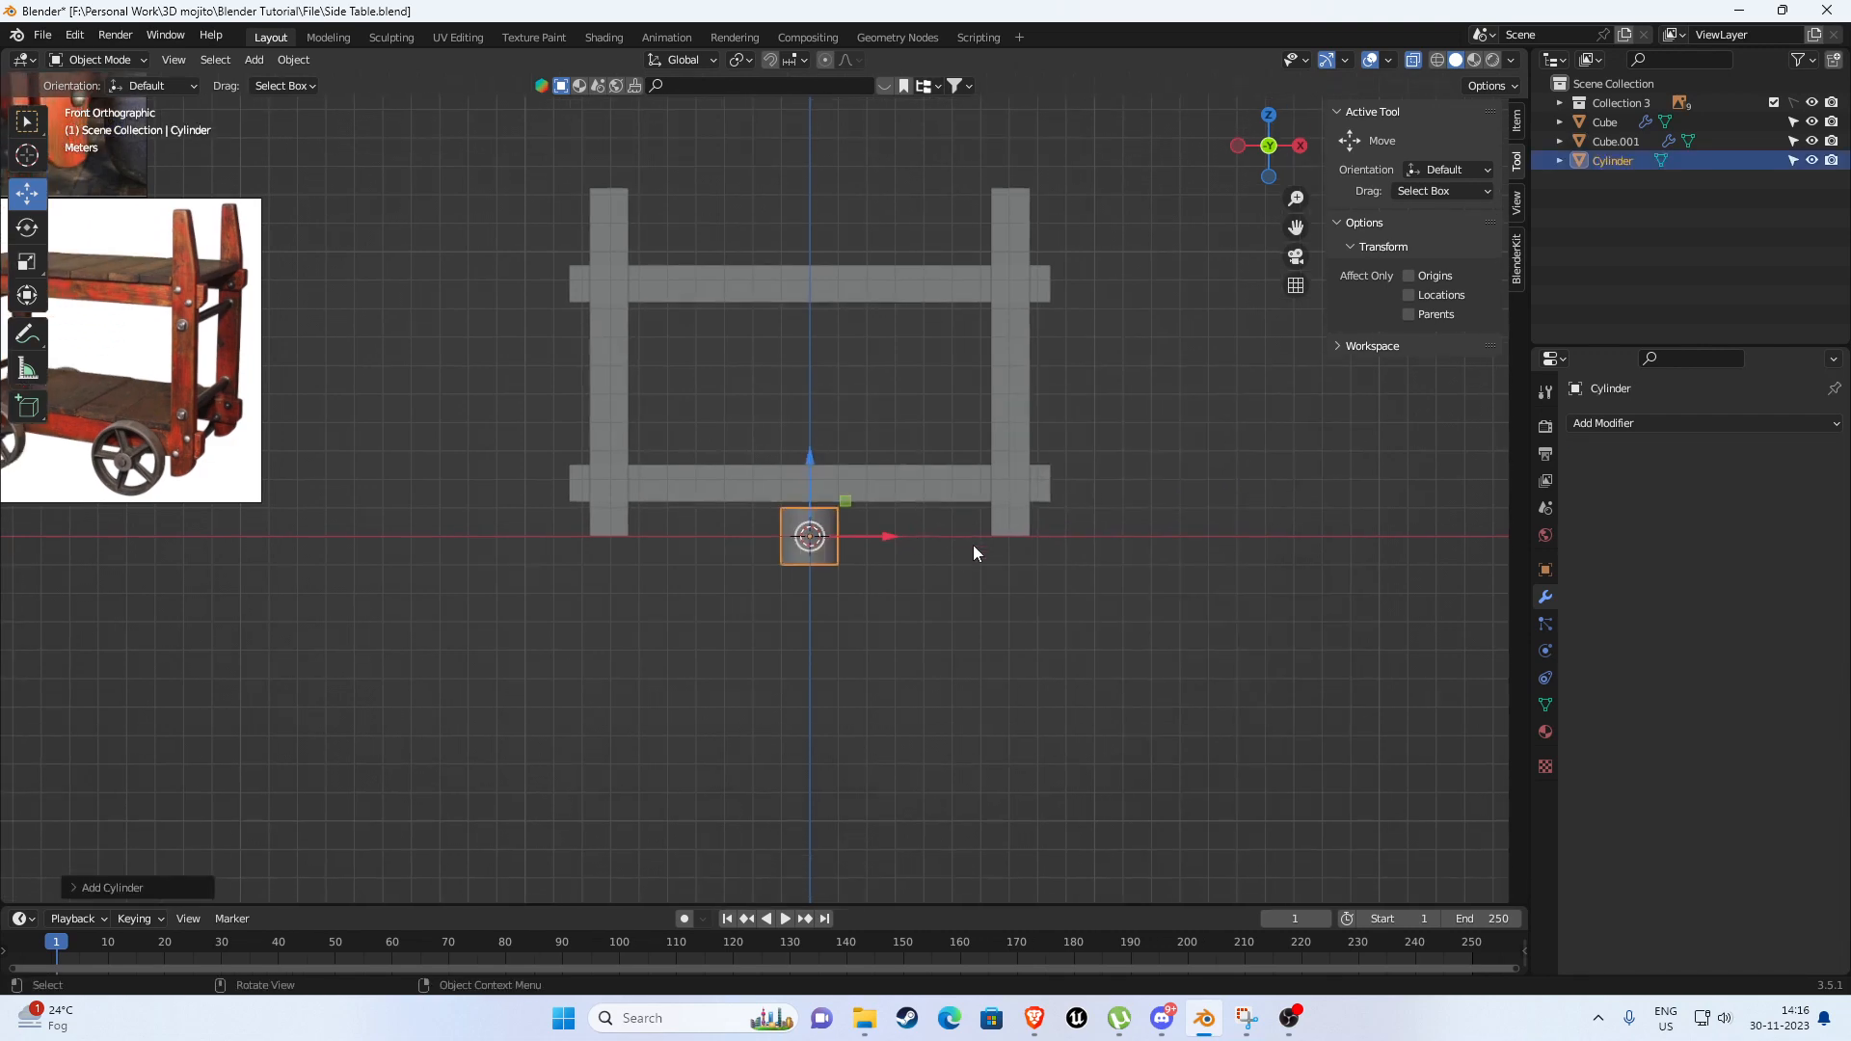
# Rotate the cylinder 90° about X and scale it down along Y into a thinner wheel.
pyautogui.press('r')
pyautogui.press('x')
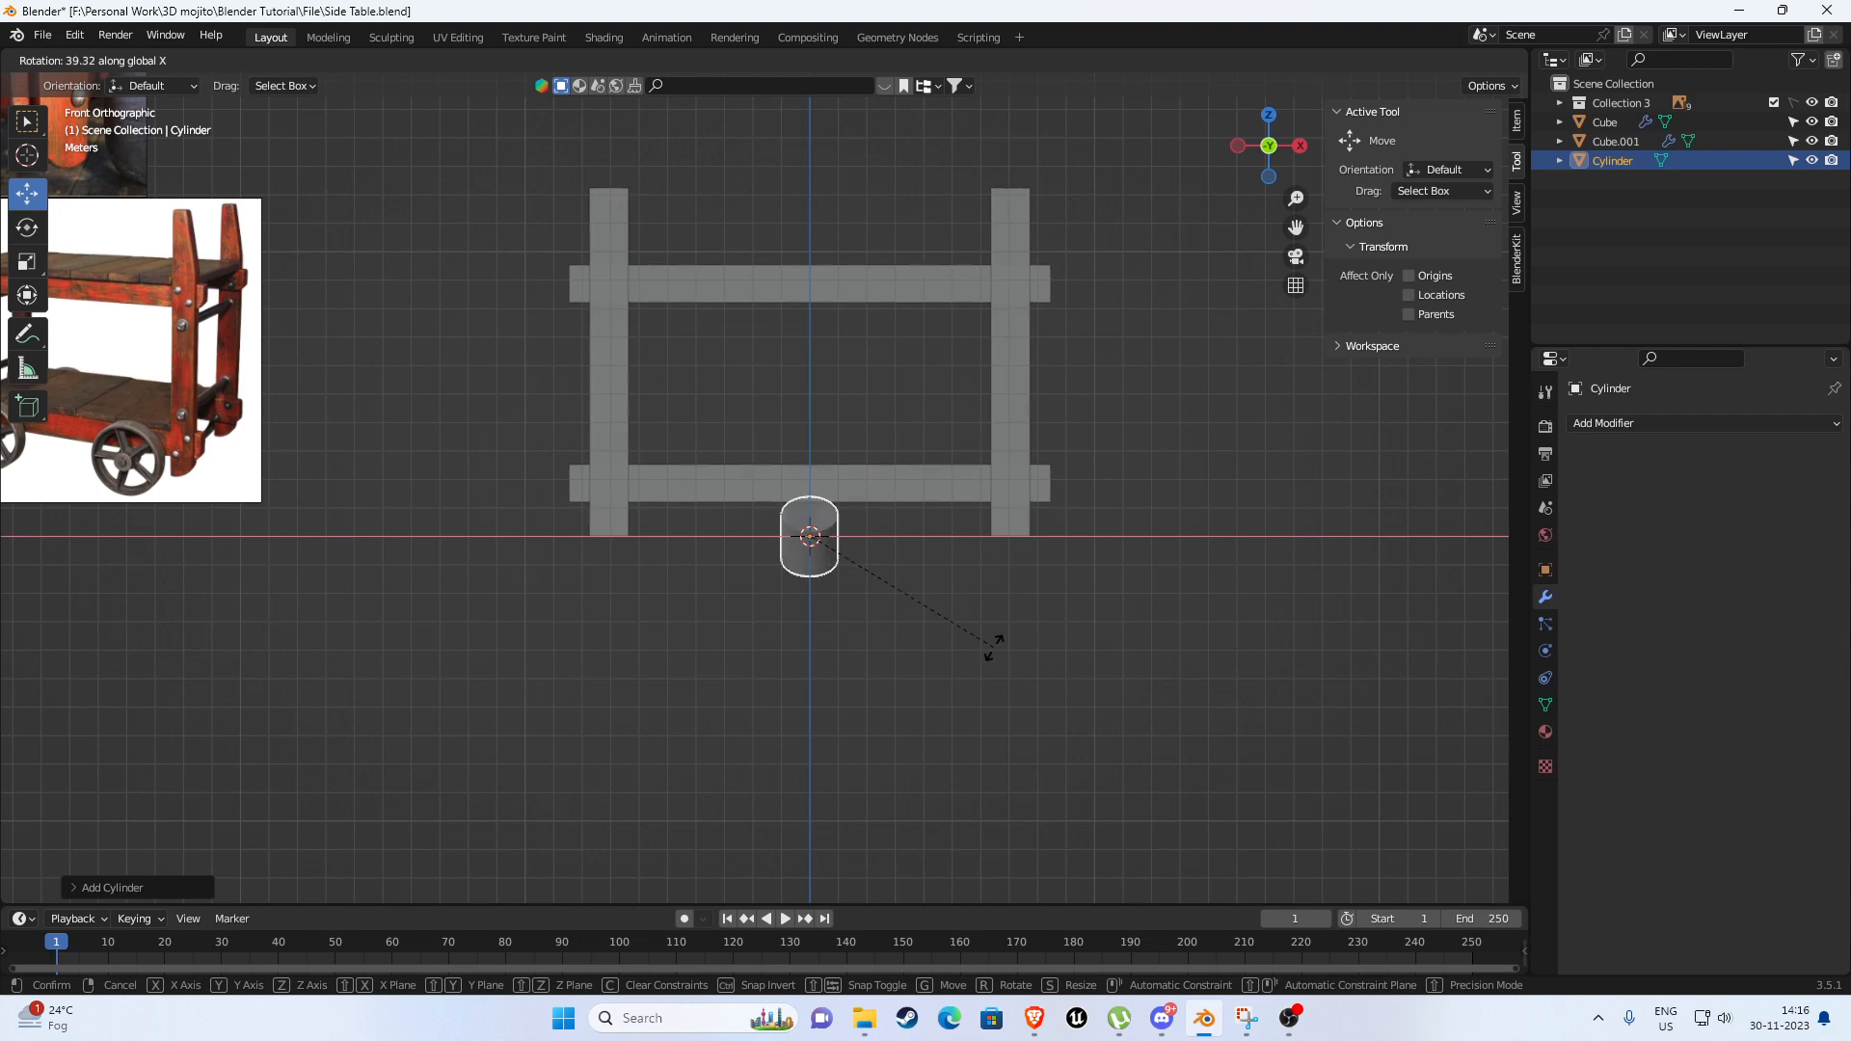
pyautogui.write('90')
pyautogui.press('Return')
pyautogui.moveTo(993, 646); pyautogui.dragTo(989, 577, button='middle')
pyautogui.scroll(3, 1002, 571)
pyautogui.press('s')
pyautogui.press('y')
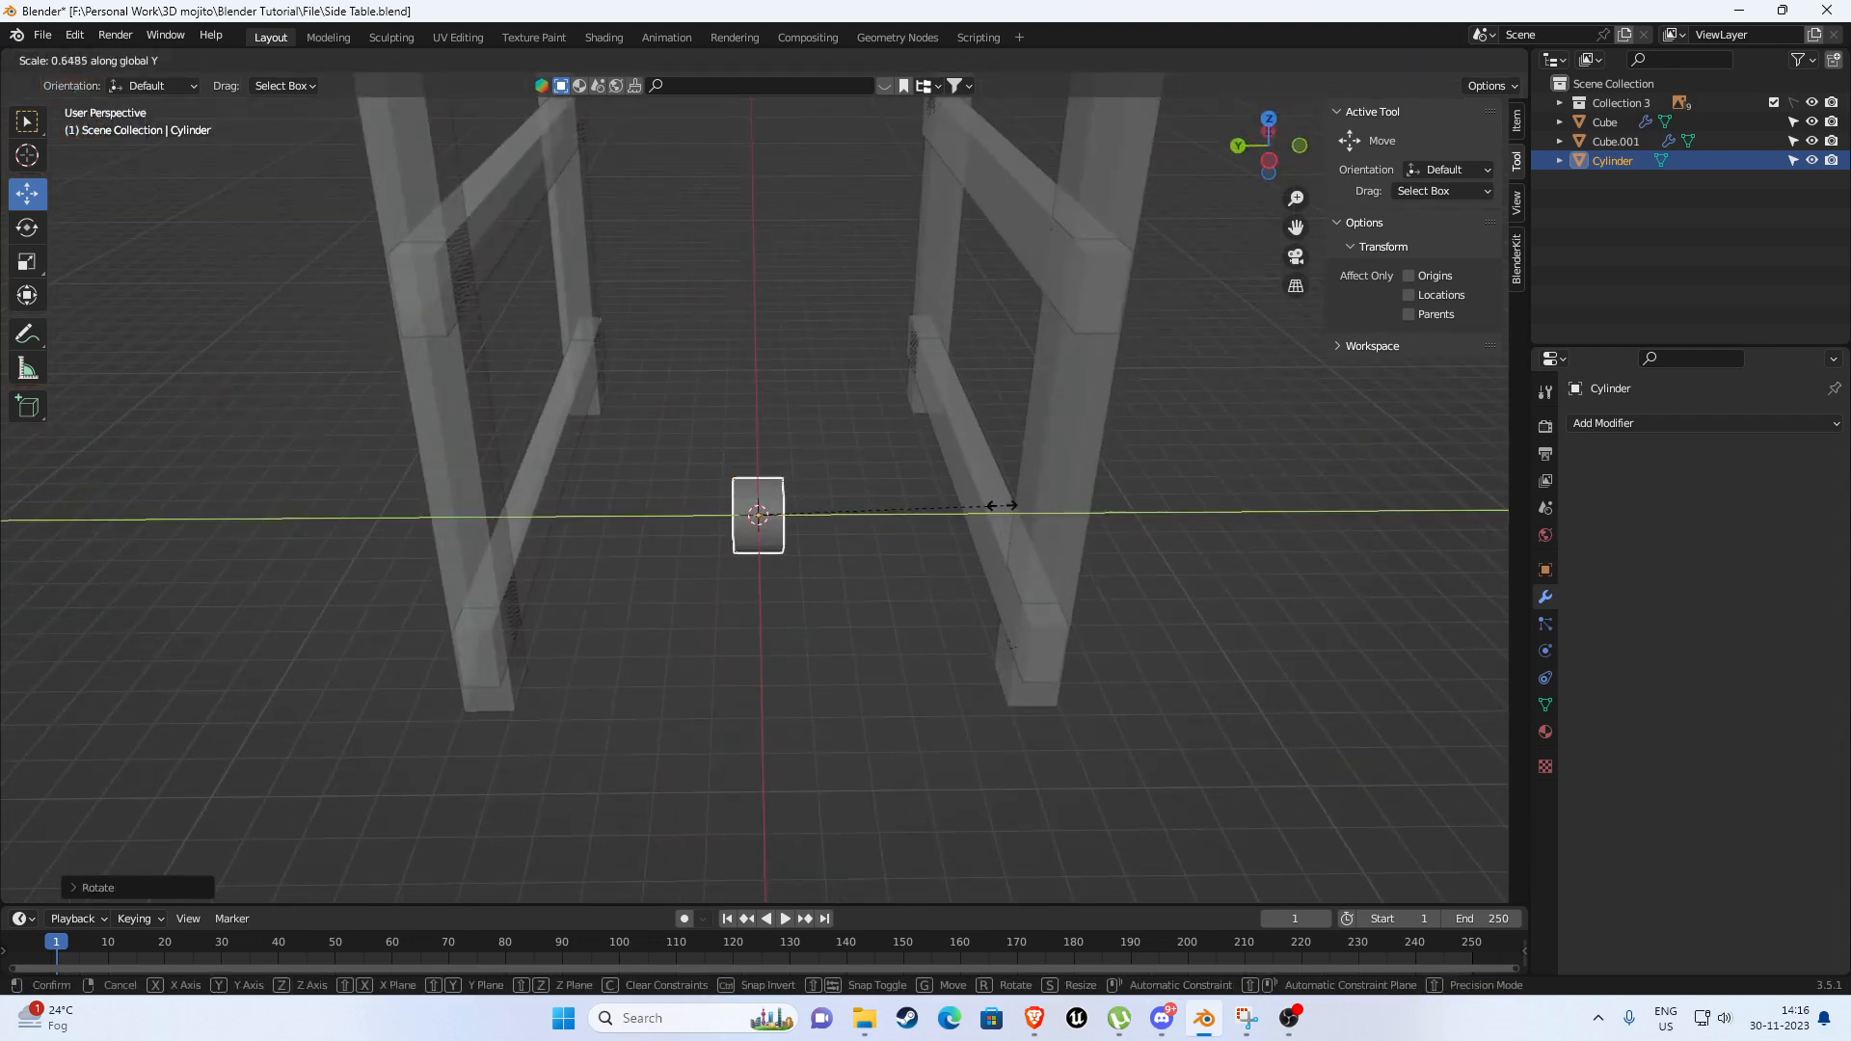
pyautogui.click(914, 500)
# Enlarge the wheel uniformly and place it just inside the right-hand leg with its bottom resting on the ground line.
pyautogui.press('KP_1')
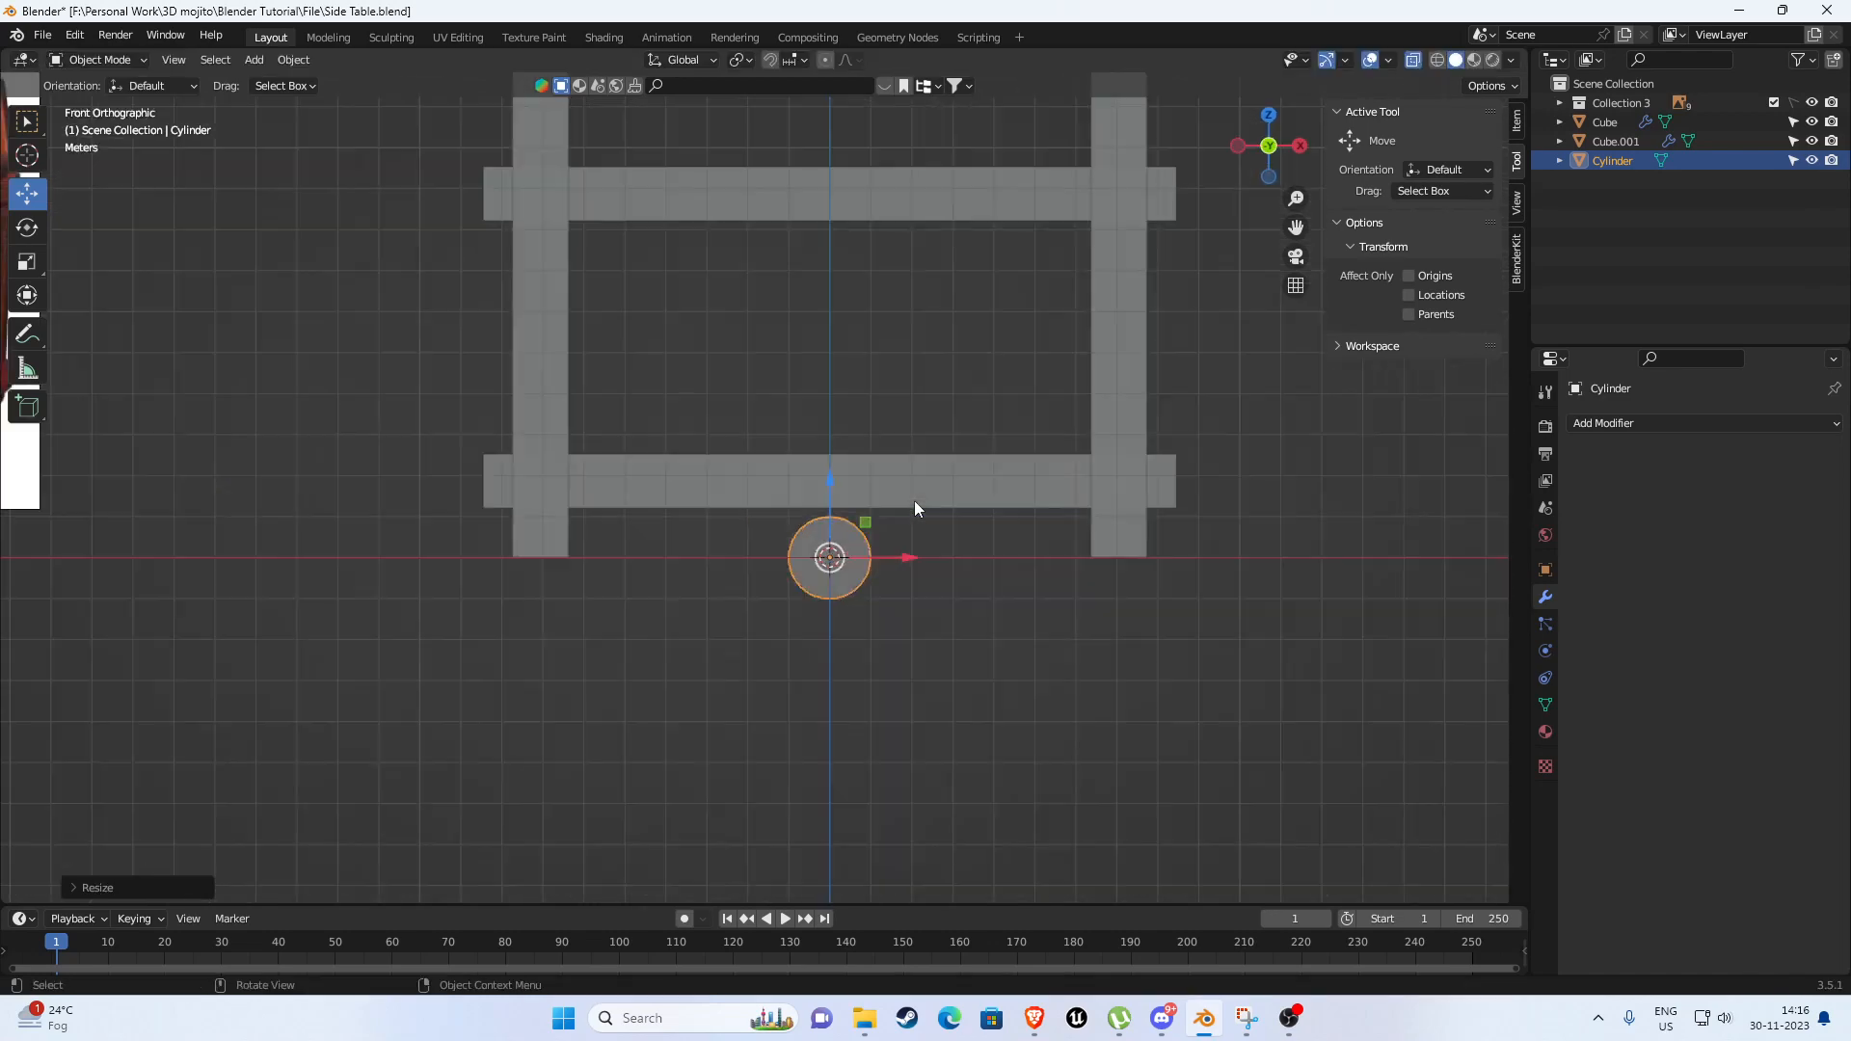
pyautogui.keyDown('shift'); pyautogui.moveTo(914, 532); pyautogui.dragTo(957, 590, button='middle'); pyautogui.keyUp('shift')
pyautogui.press('s')
pyautogui.click(1079, 597)
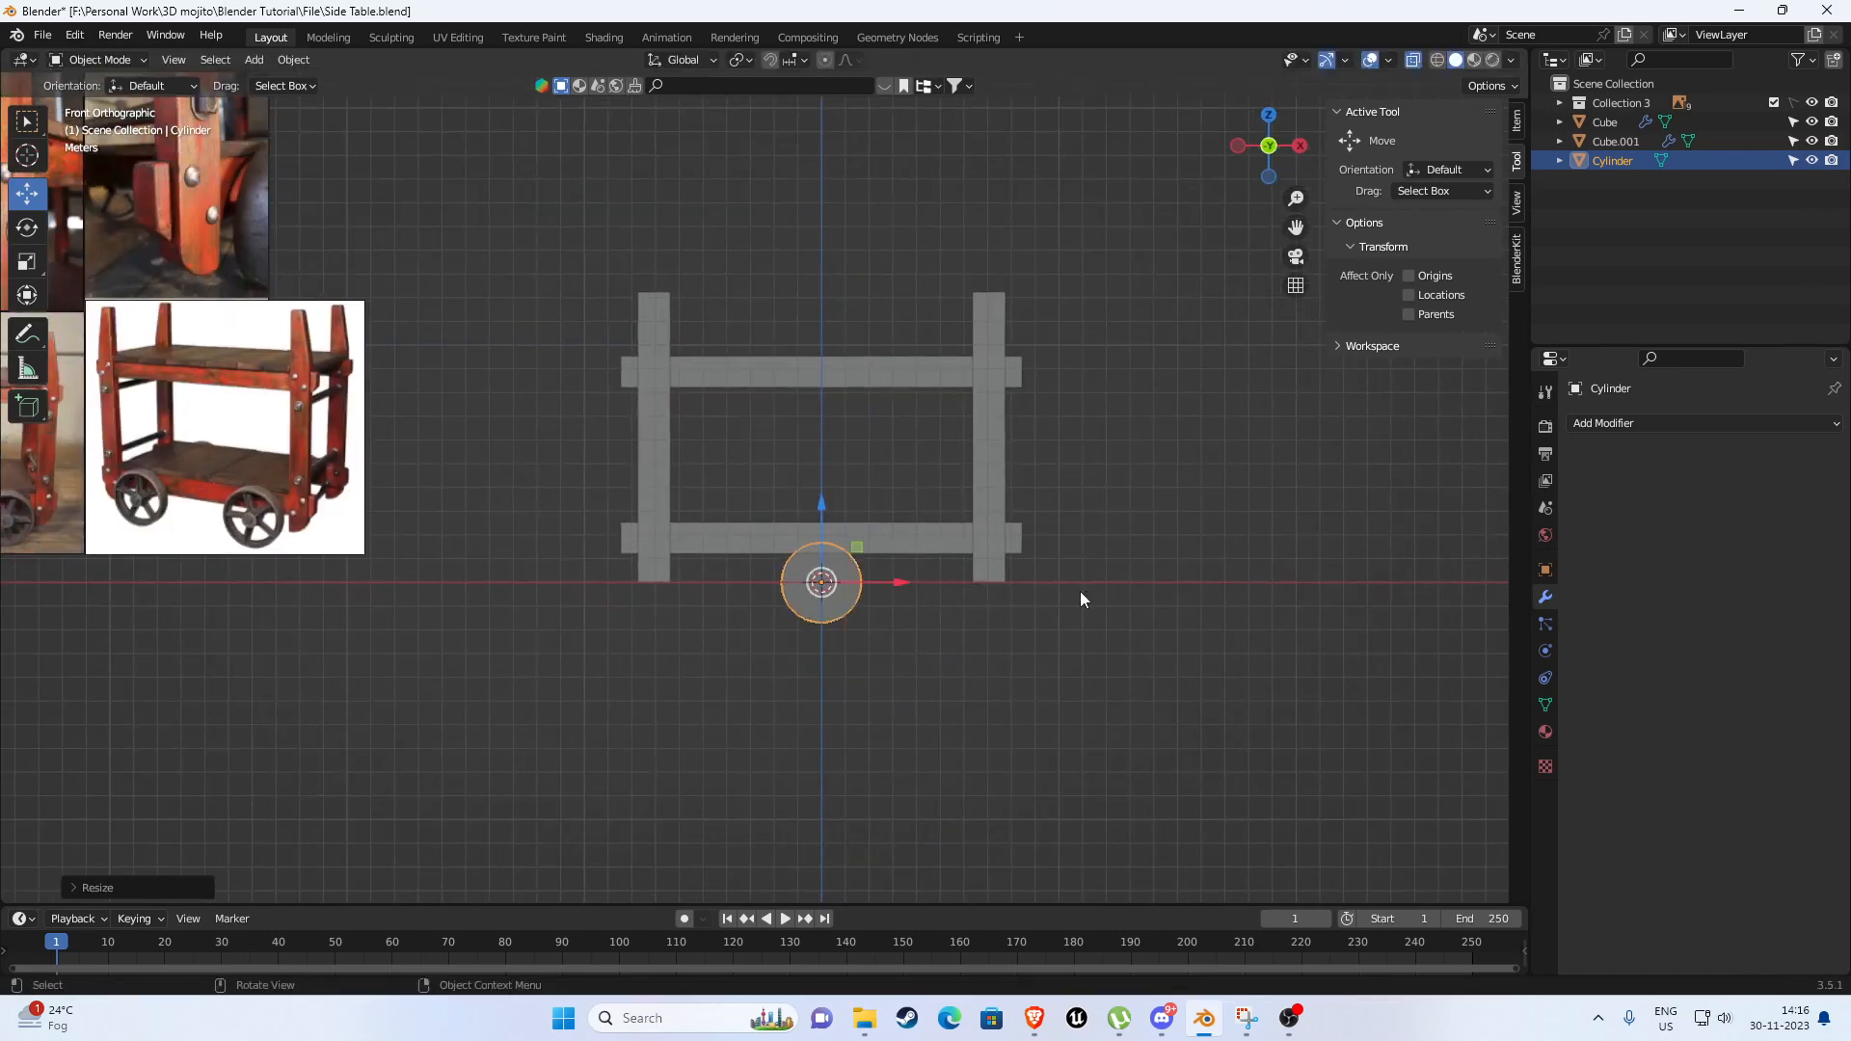
pyautogui.moveTo(788, 600); pyautogui.dragTo(882, 585)
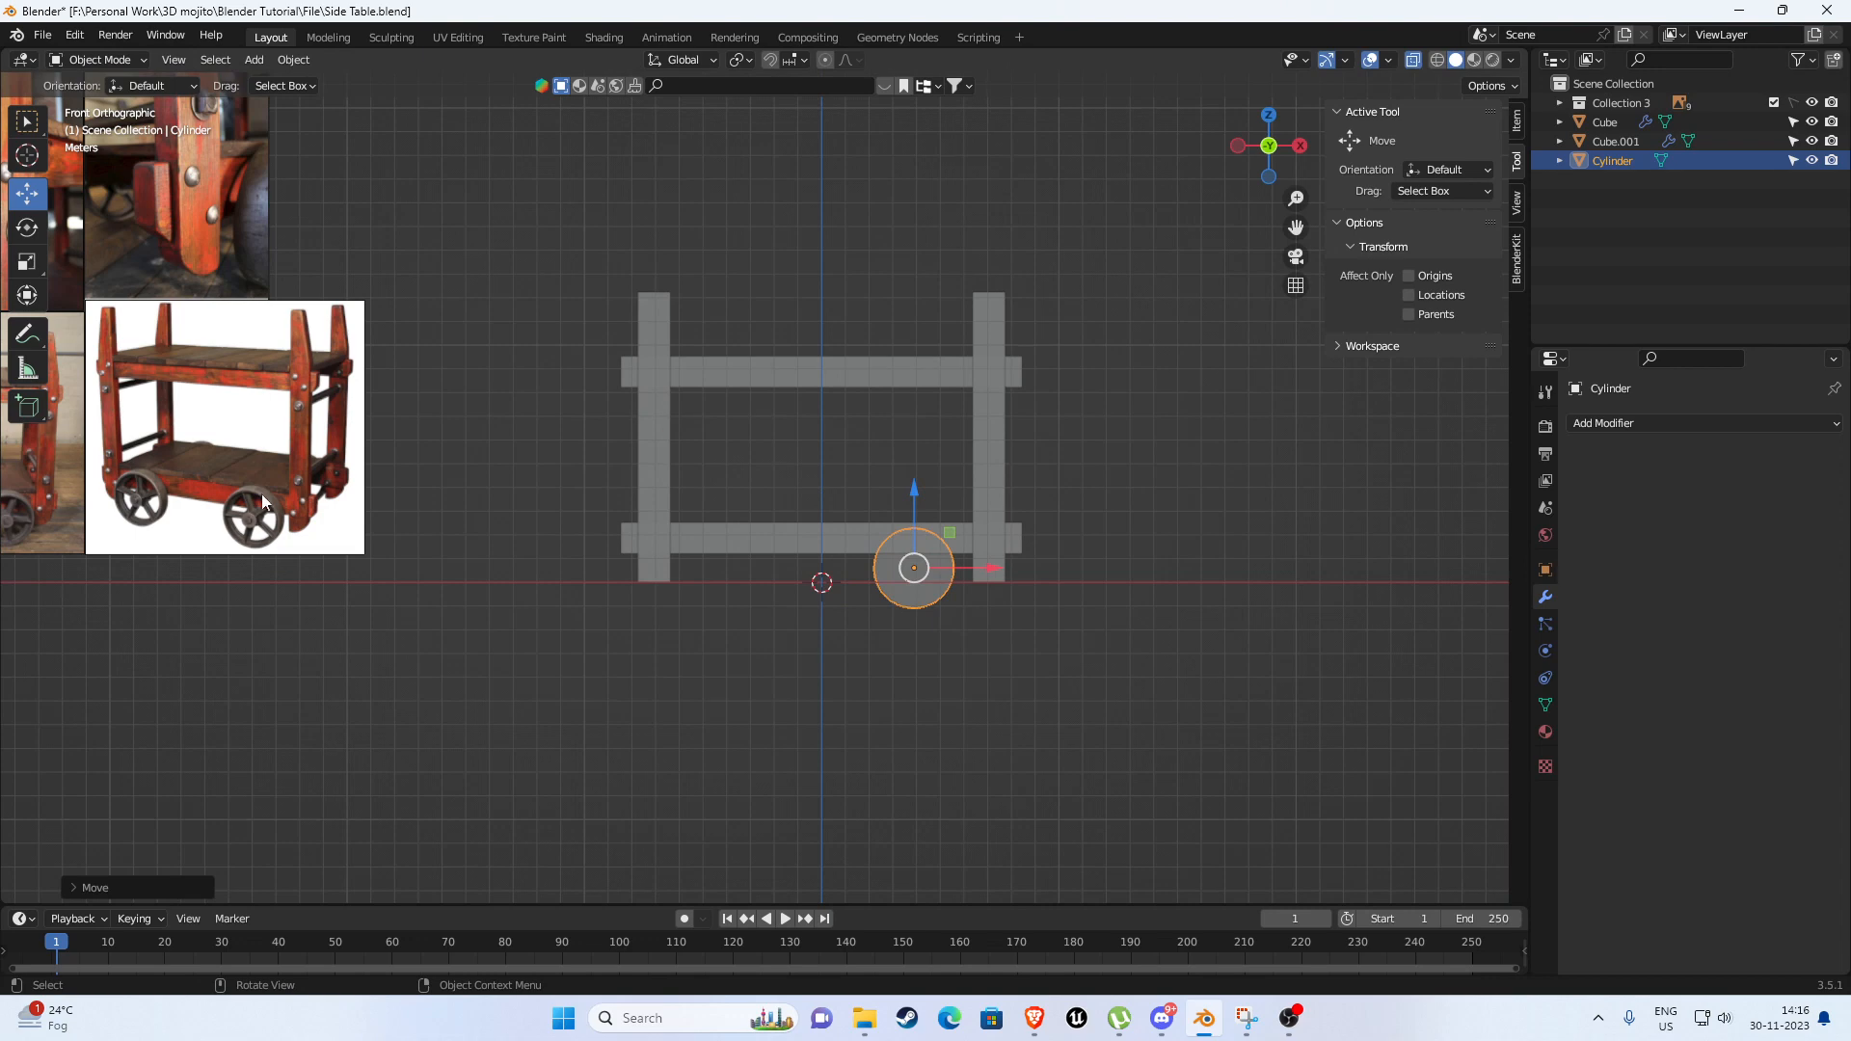
pyautogui.scroll(6, 941, 604)
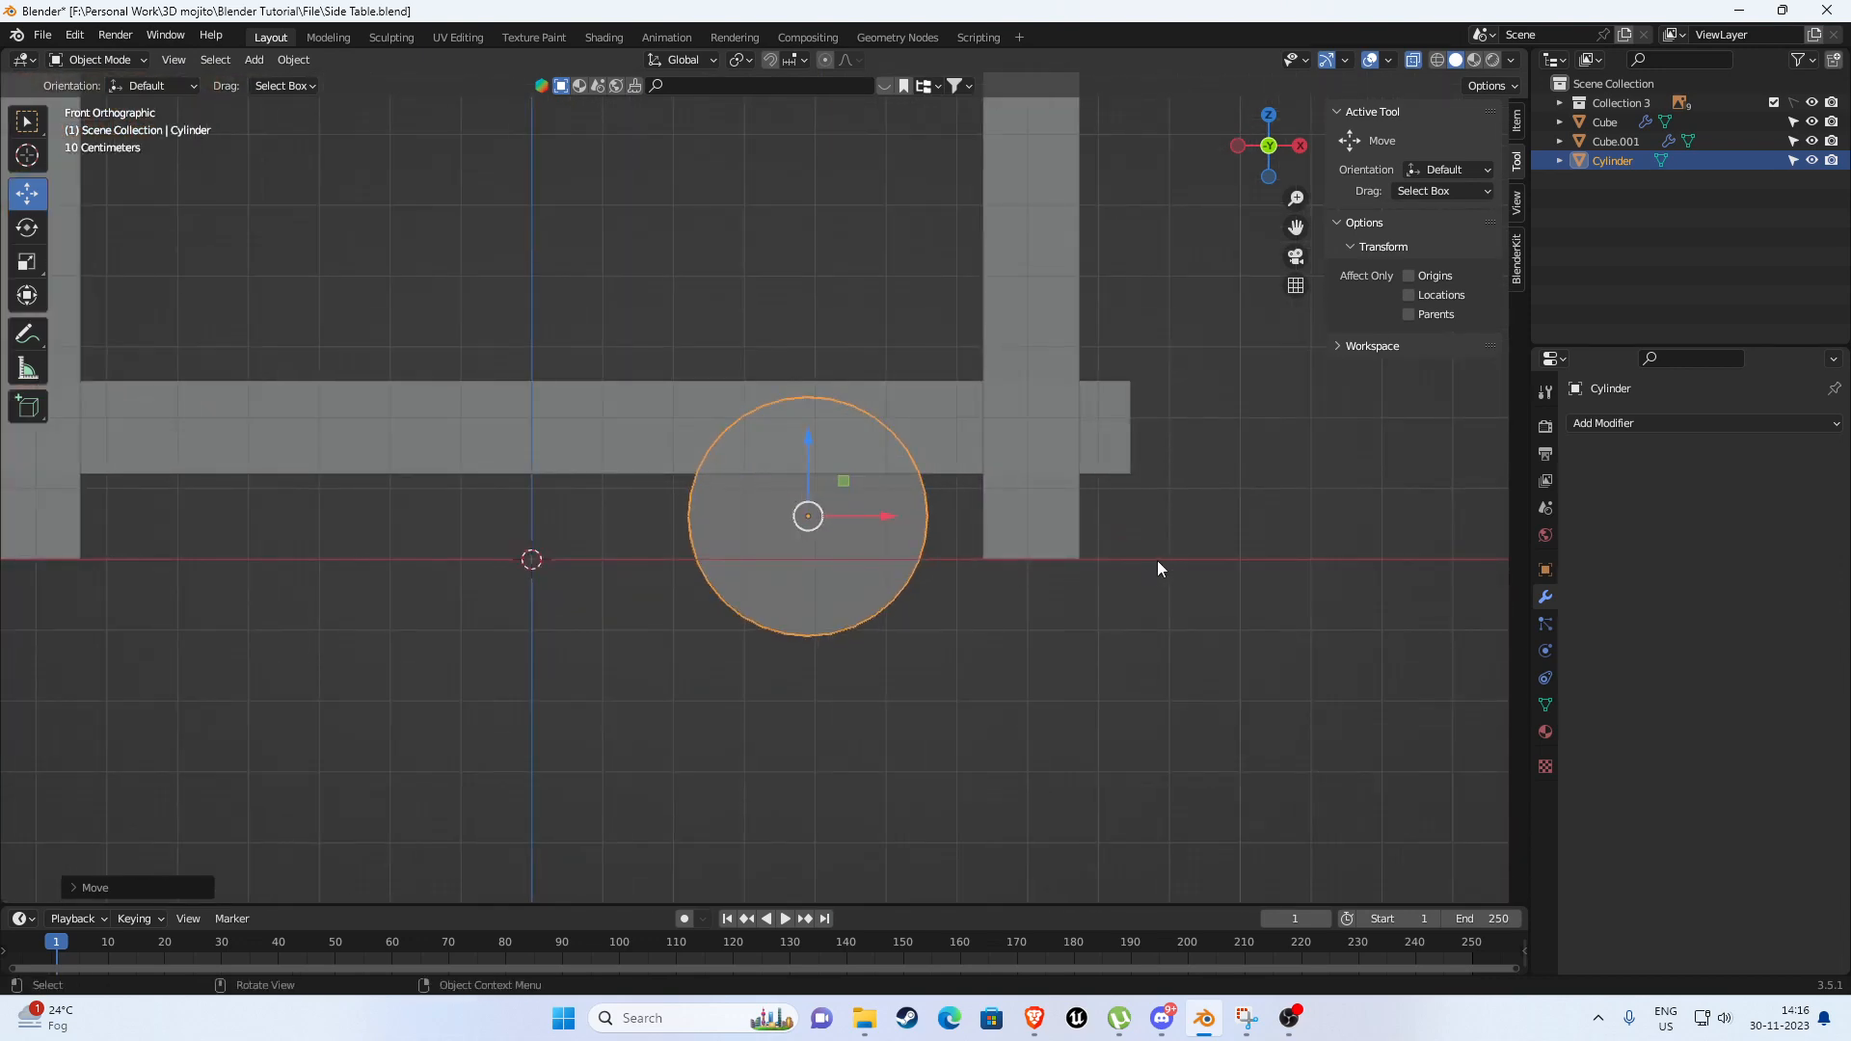
pyautogui.moveTo(808, 443); pyautogui.dragTo(802, 361)
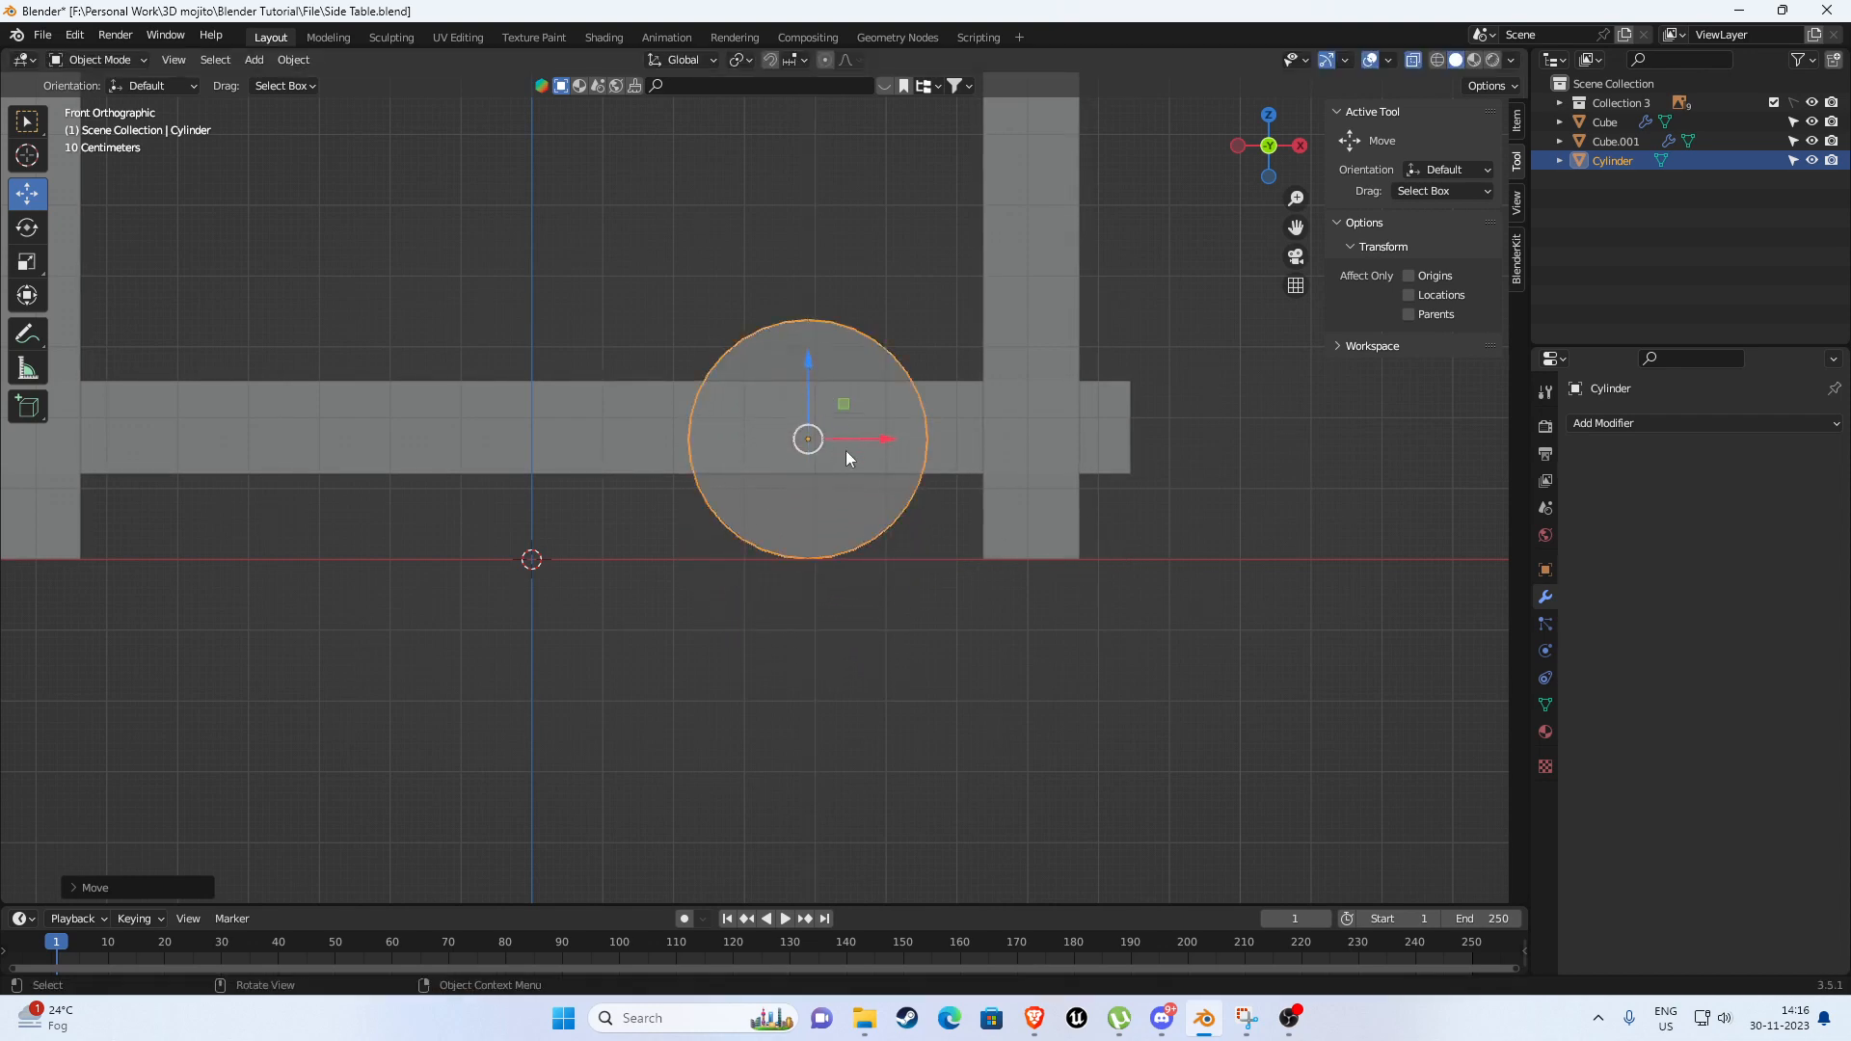
# Examine the cart reference image for the wheel's size relative to the lower shelf rail and leg.
pyautogui.scroll(-4, 847, 451)
pyautogui.keyDown('shift'); pyautogui.moveTo(713, 536); pyautogui.dragTo(955, 553, button='middle'); pyautogui.keyUp('shift')
pyautogui.keyDown('shift'); pyautogui.moveTo(484, 549); pyautogui.dragTo(323, 548, button='middle'); pyautogui.keyUp('shift')
pyautogui.scroll(3, 1022, 544)
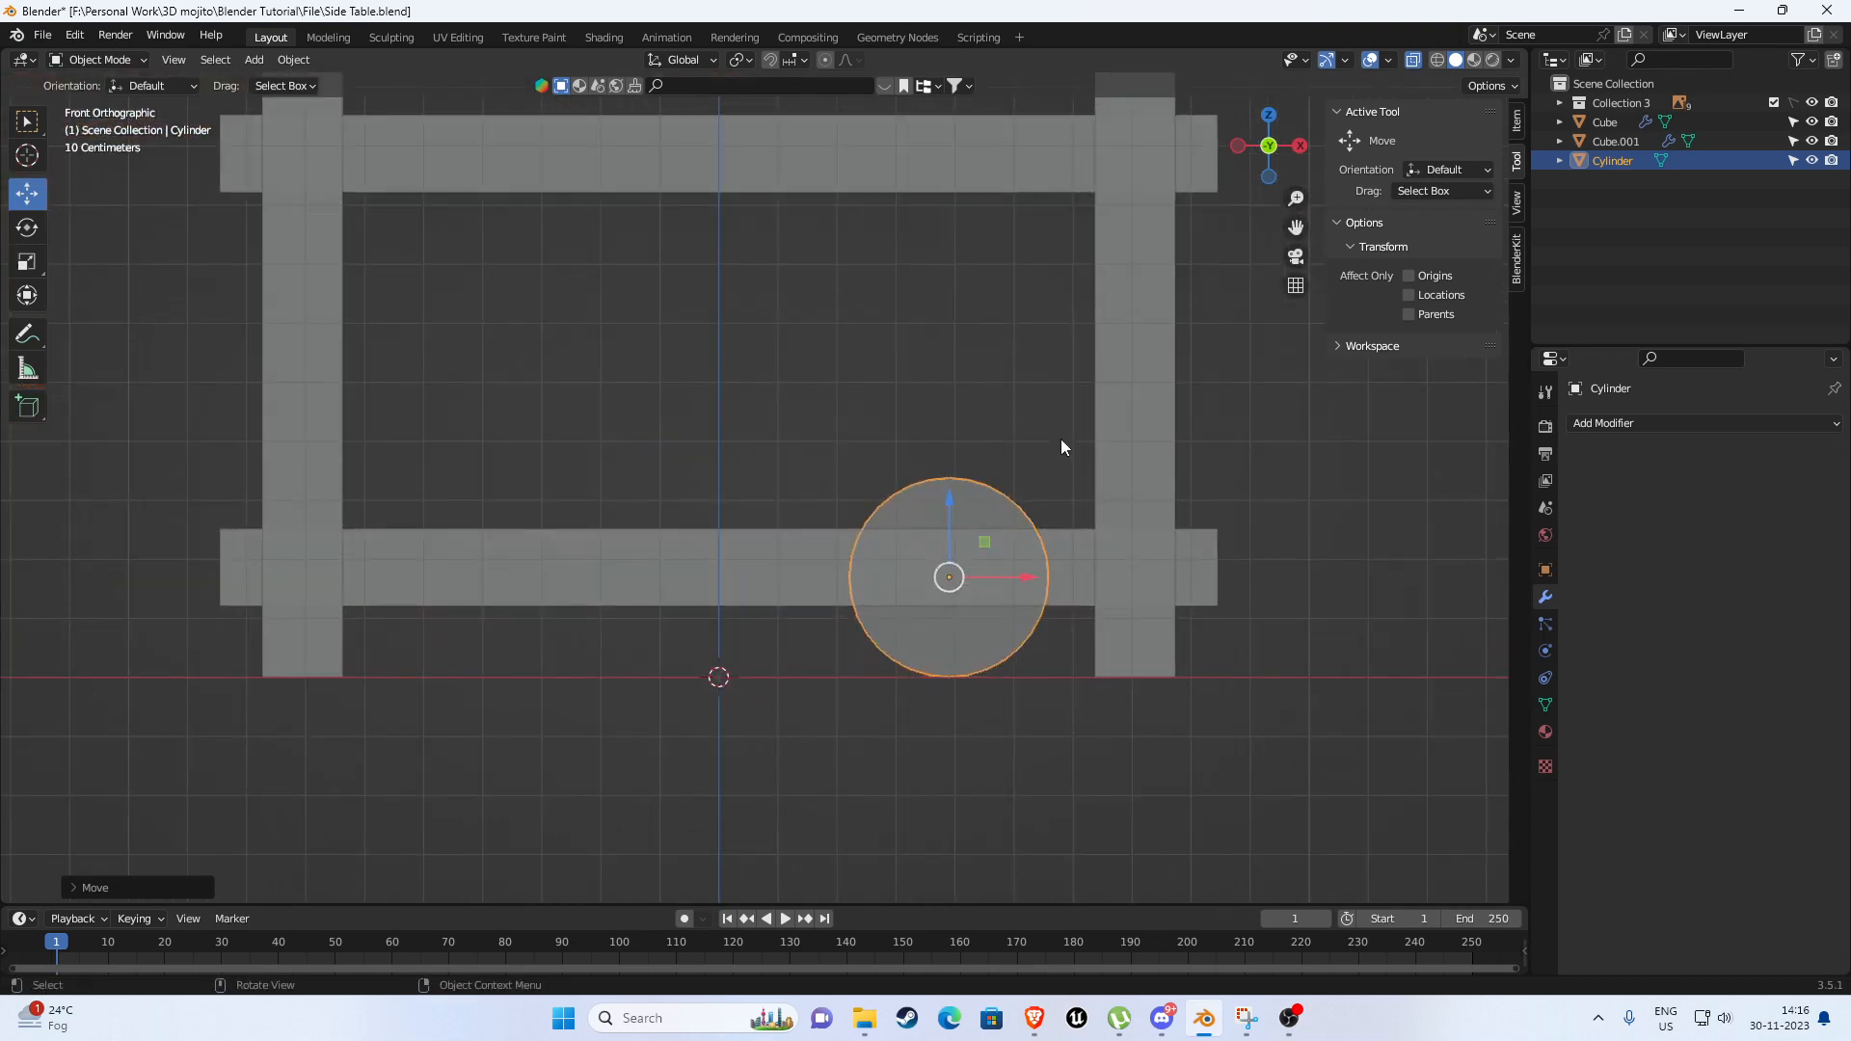
pyautogui.scroll(-3, 525, 632)
pyautogui.keyDown('shift'); pyautogui.moveTo(525, 632); pyautogui.dragTo(723, 633, button='middle'); pyautogui.keyUp('shift')
pyautogui.scroll(6, 928, 541)
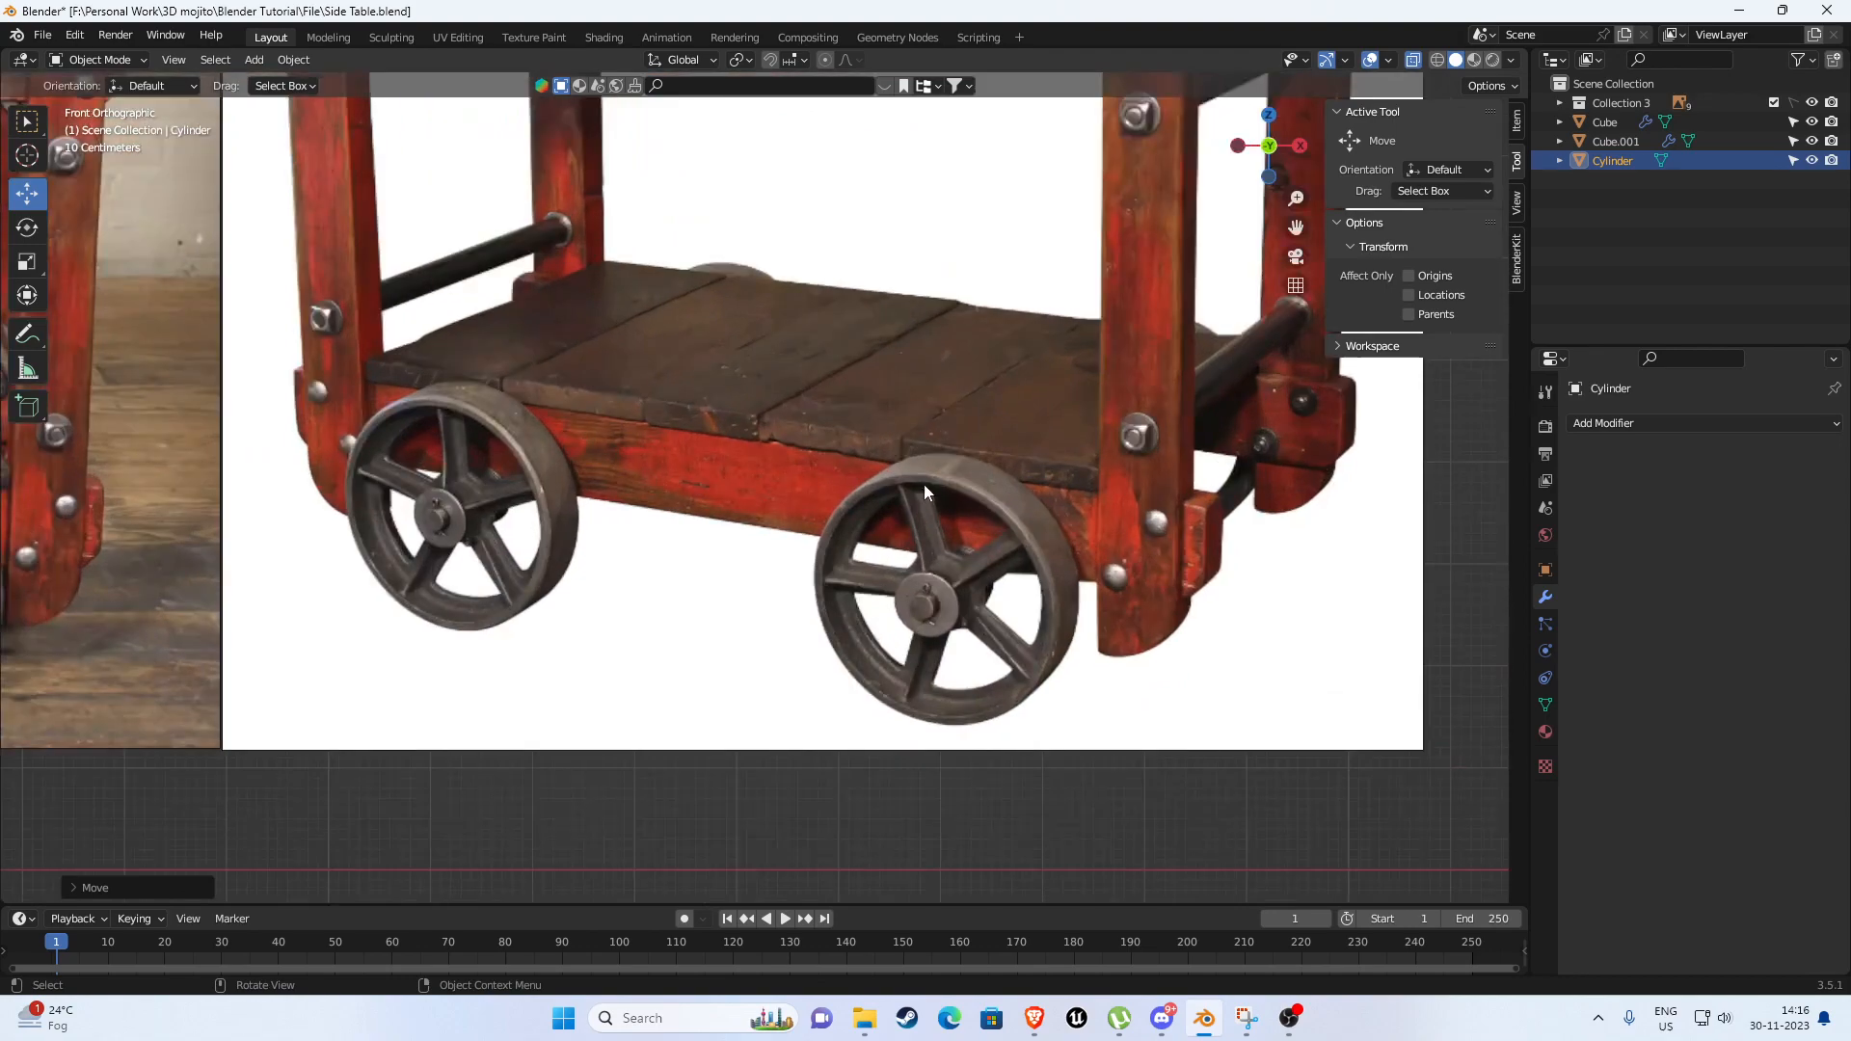
pyautogui.scroll(-4, 931, 477)
pyautogui.keyDown('shift'); pyautogui.moveTo(930, 484); pyautogui.dragTo(450, 537, button='middle'); pyautogui.keyUp('shift')
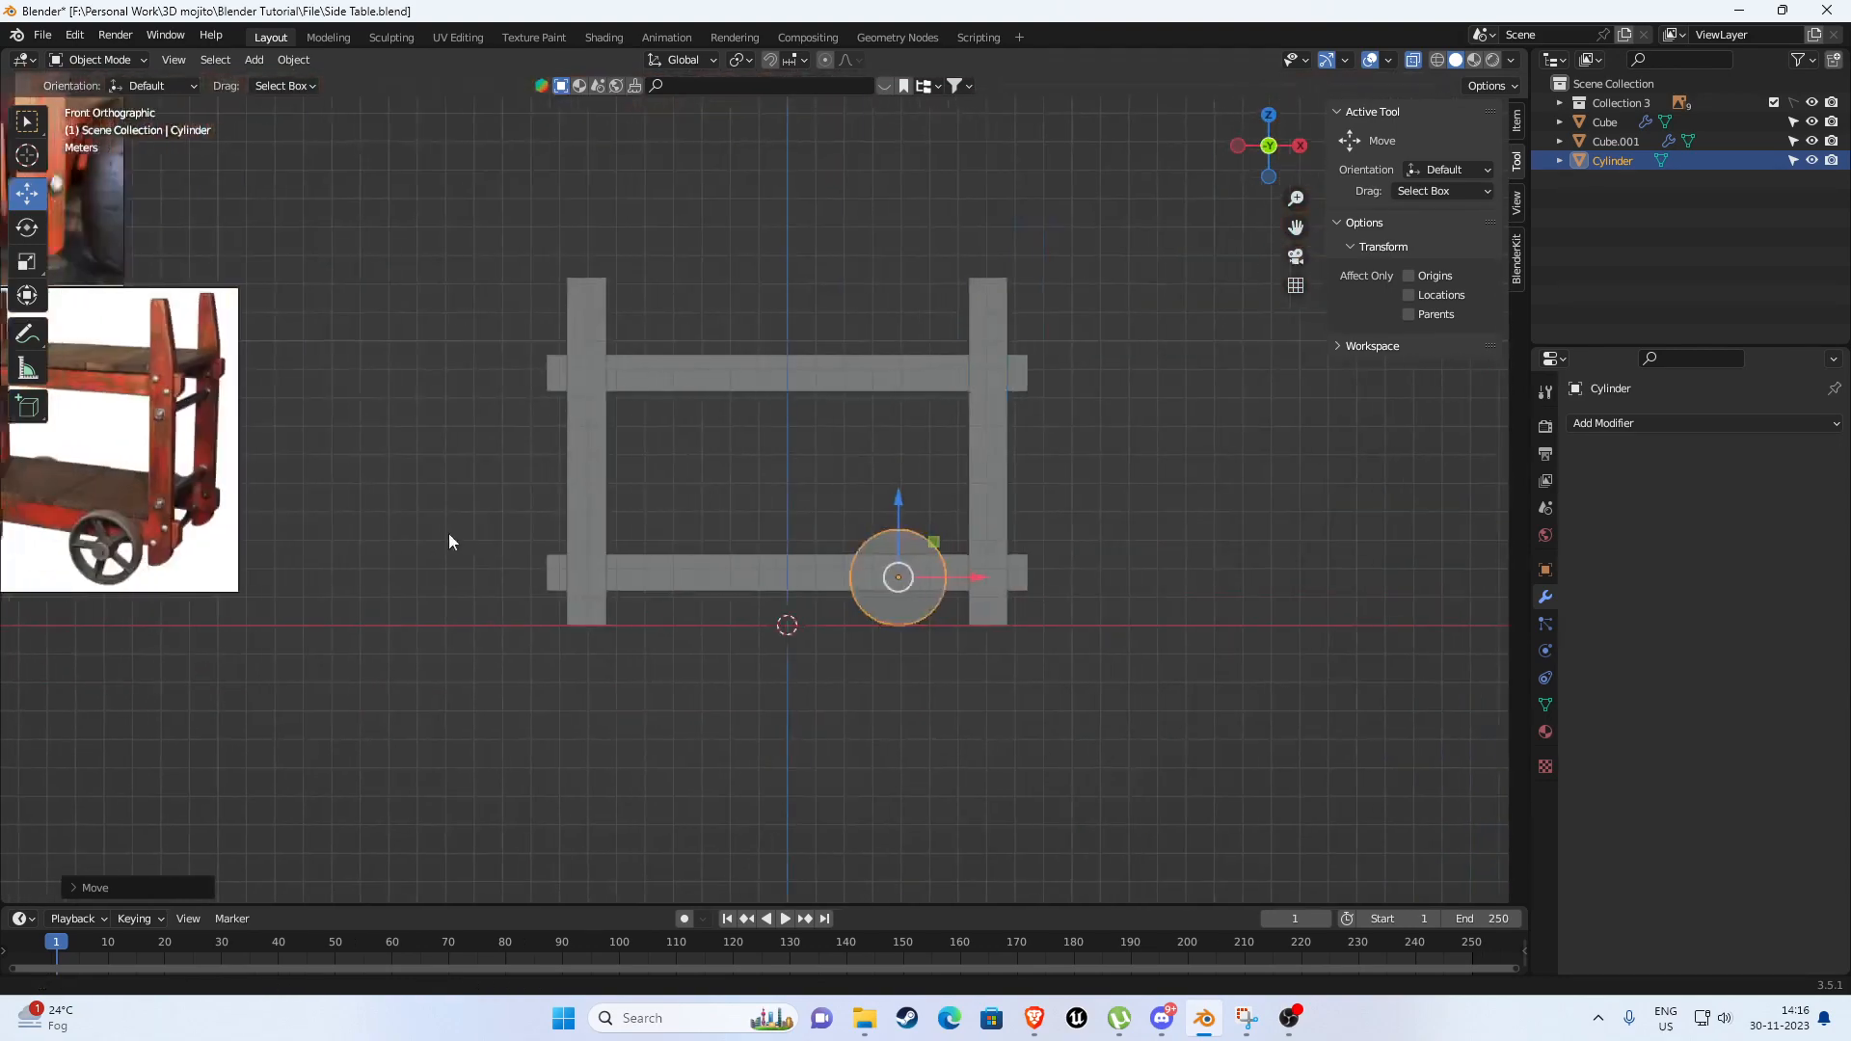
# Scale the wheel down slightly and lower it along Z until it rests on the ground line again.
pyautogui.scroll(3, 1072, 607)
pyautogui.scroll(3, 1072, 607)
pyautogui.press('s')
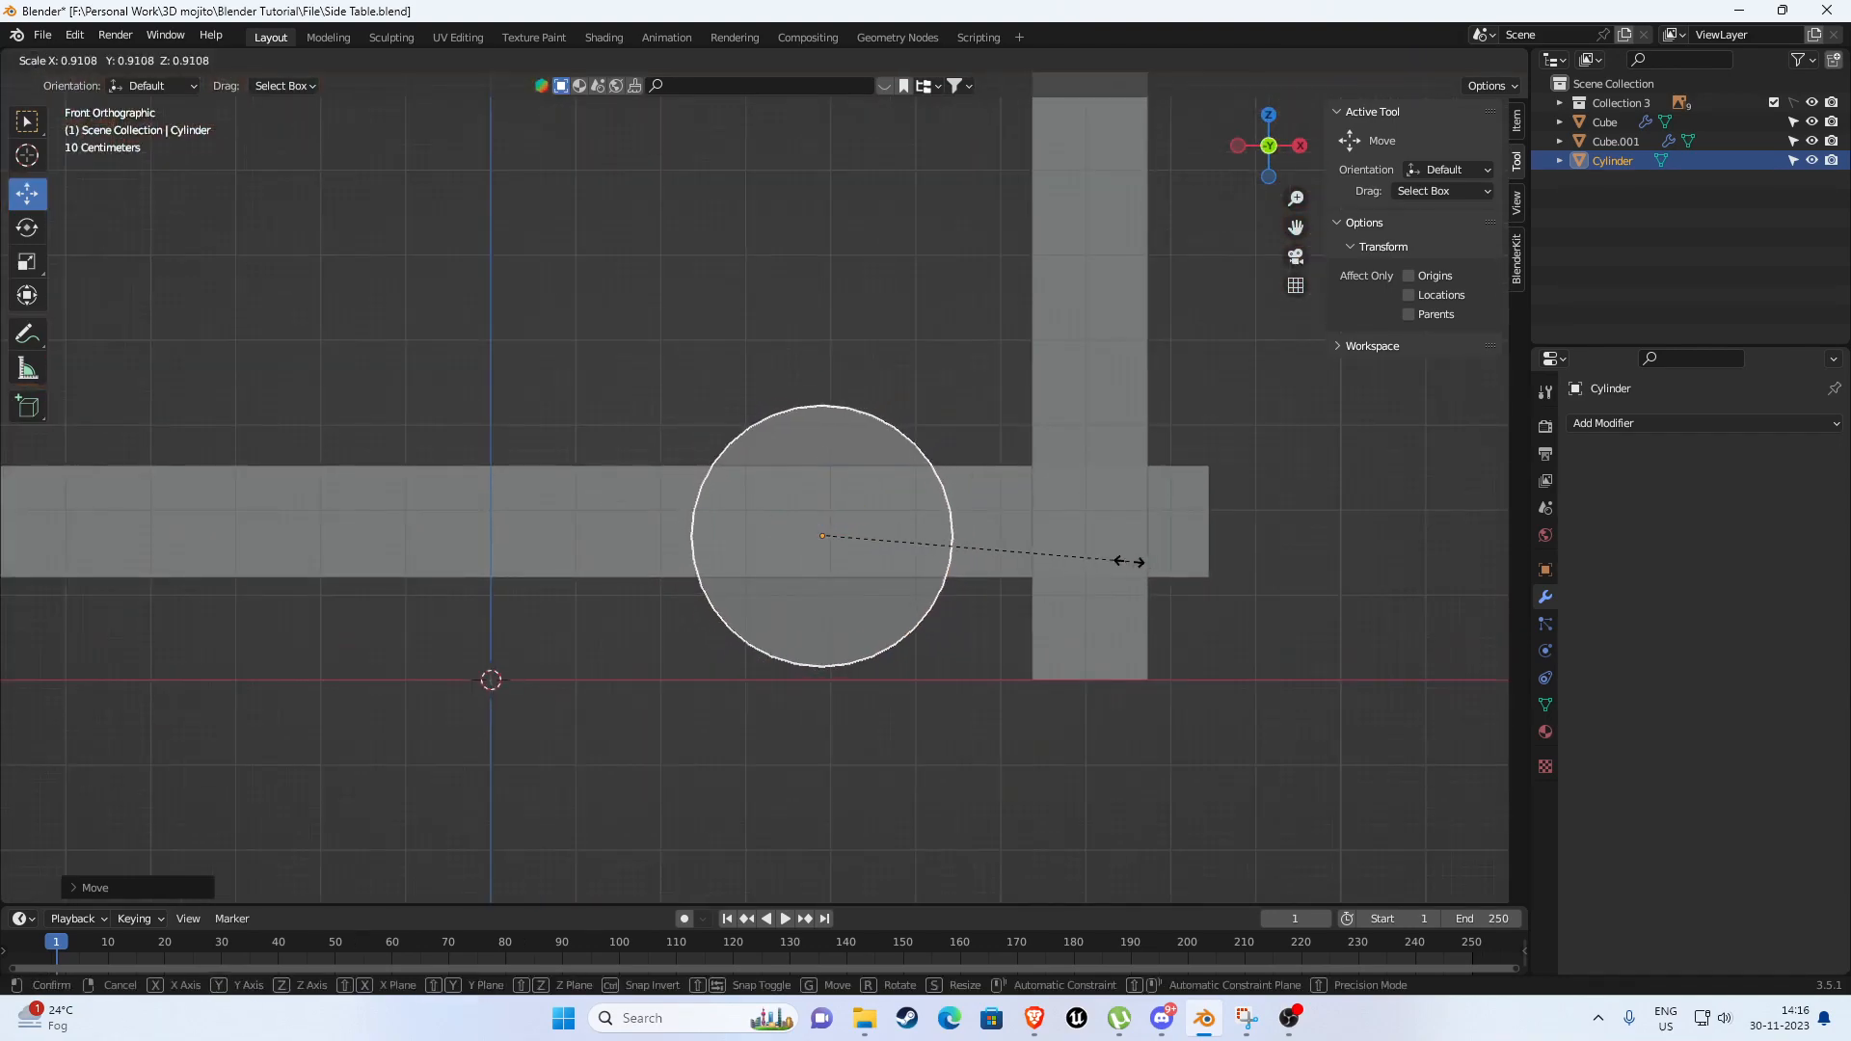
pyautogui.click(934, 530)
pyautogui.moveTo(819, 453); pyautogui.dragTo(827, 477)
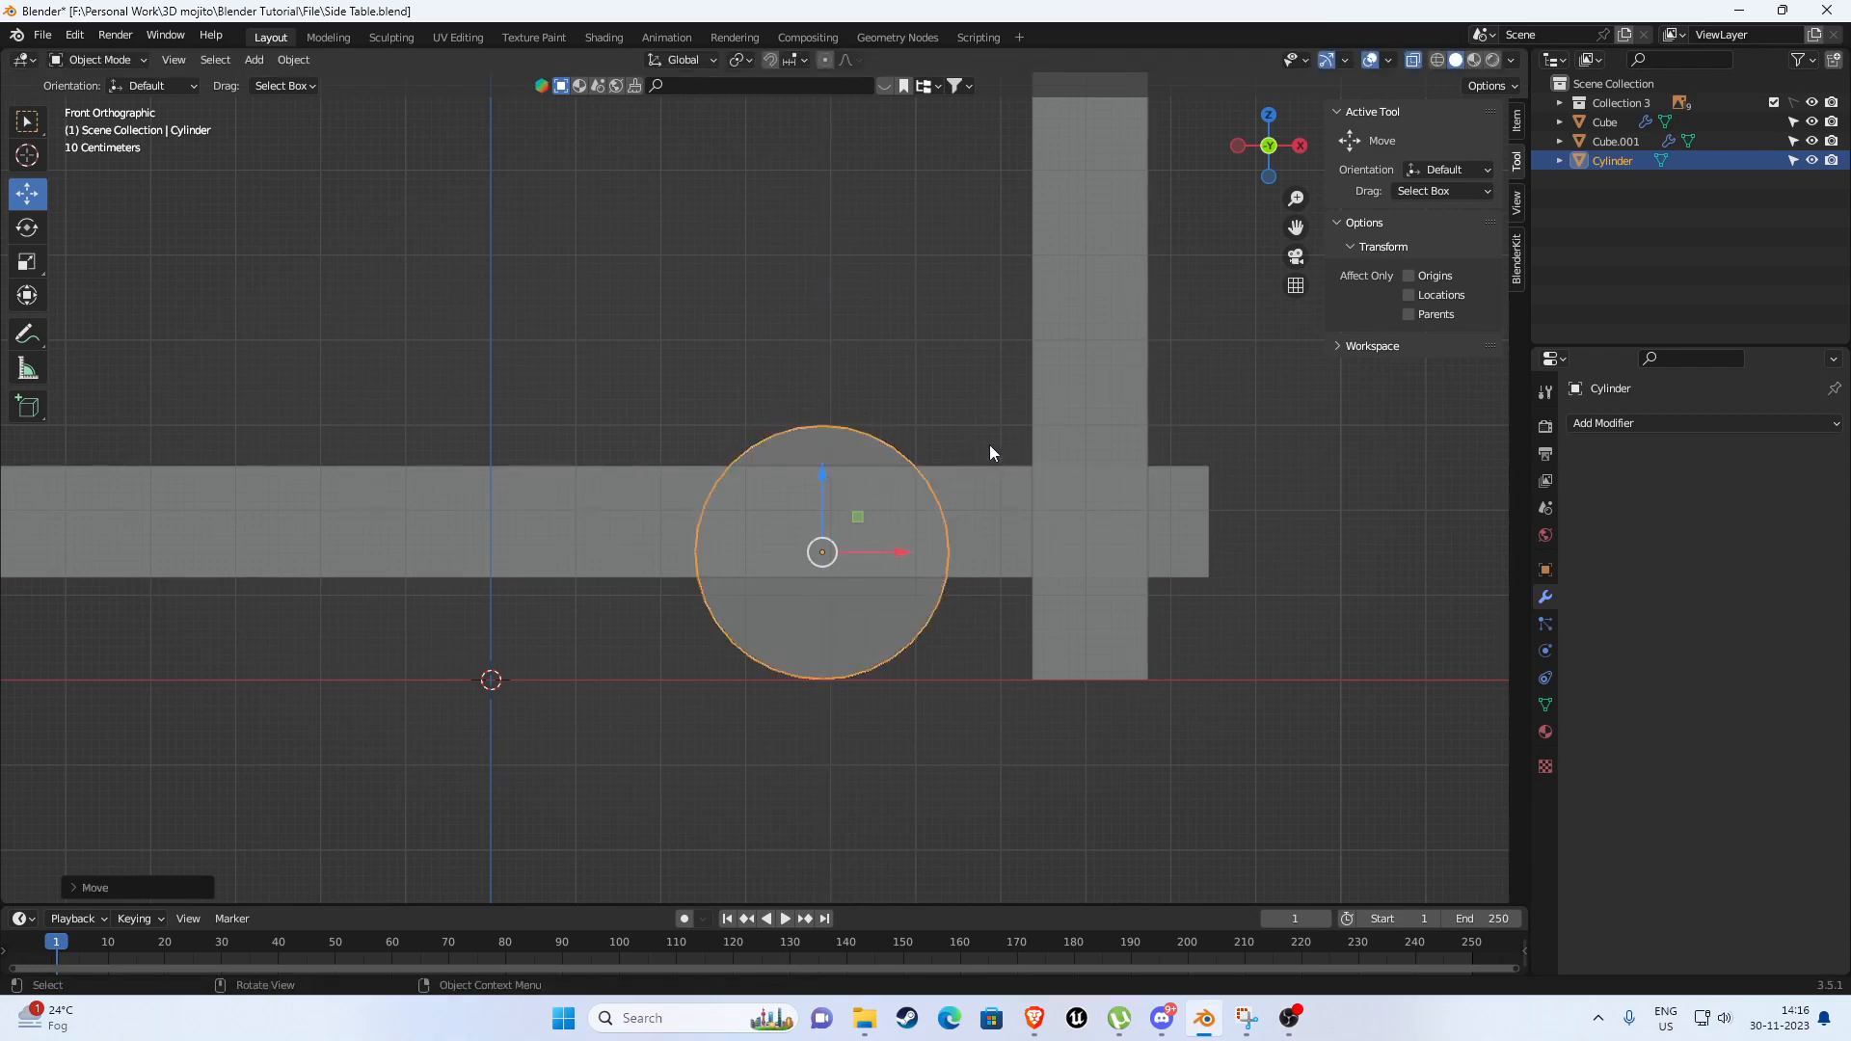
# Using the cart reference for the wheel-to-leg gap, move the wheel along X slightly closer to the right-hand leg.
pyautogui.scroll(-8, 714, 501)
pyautogui.keyDown('shift'); pyautogui.moveTo(673, 573); pyautogui.dragTo(916, 575, button='middle'); pyautogui.keyUp('shift')
pyautogui.scroll(5, 425, 540)
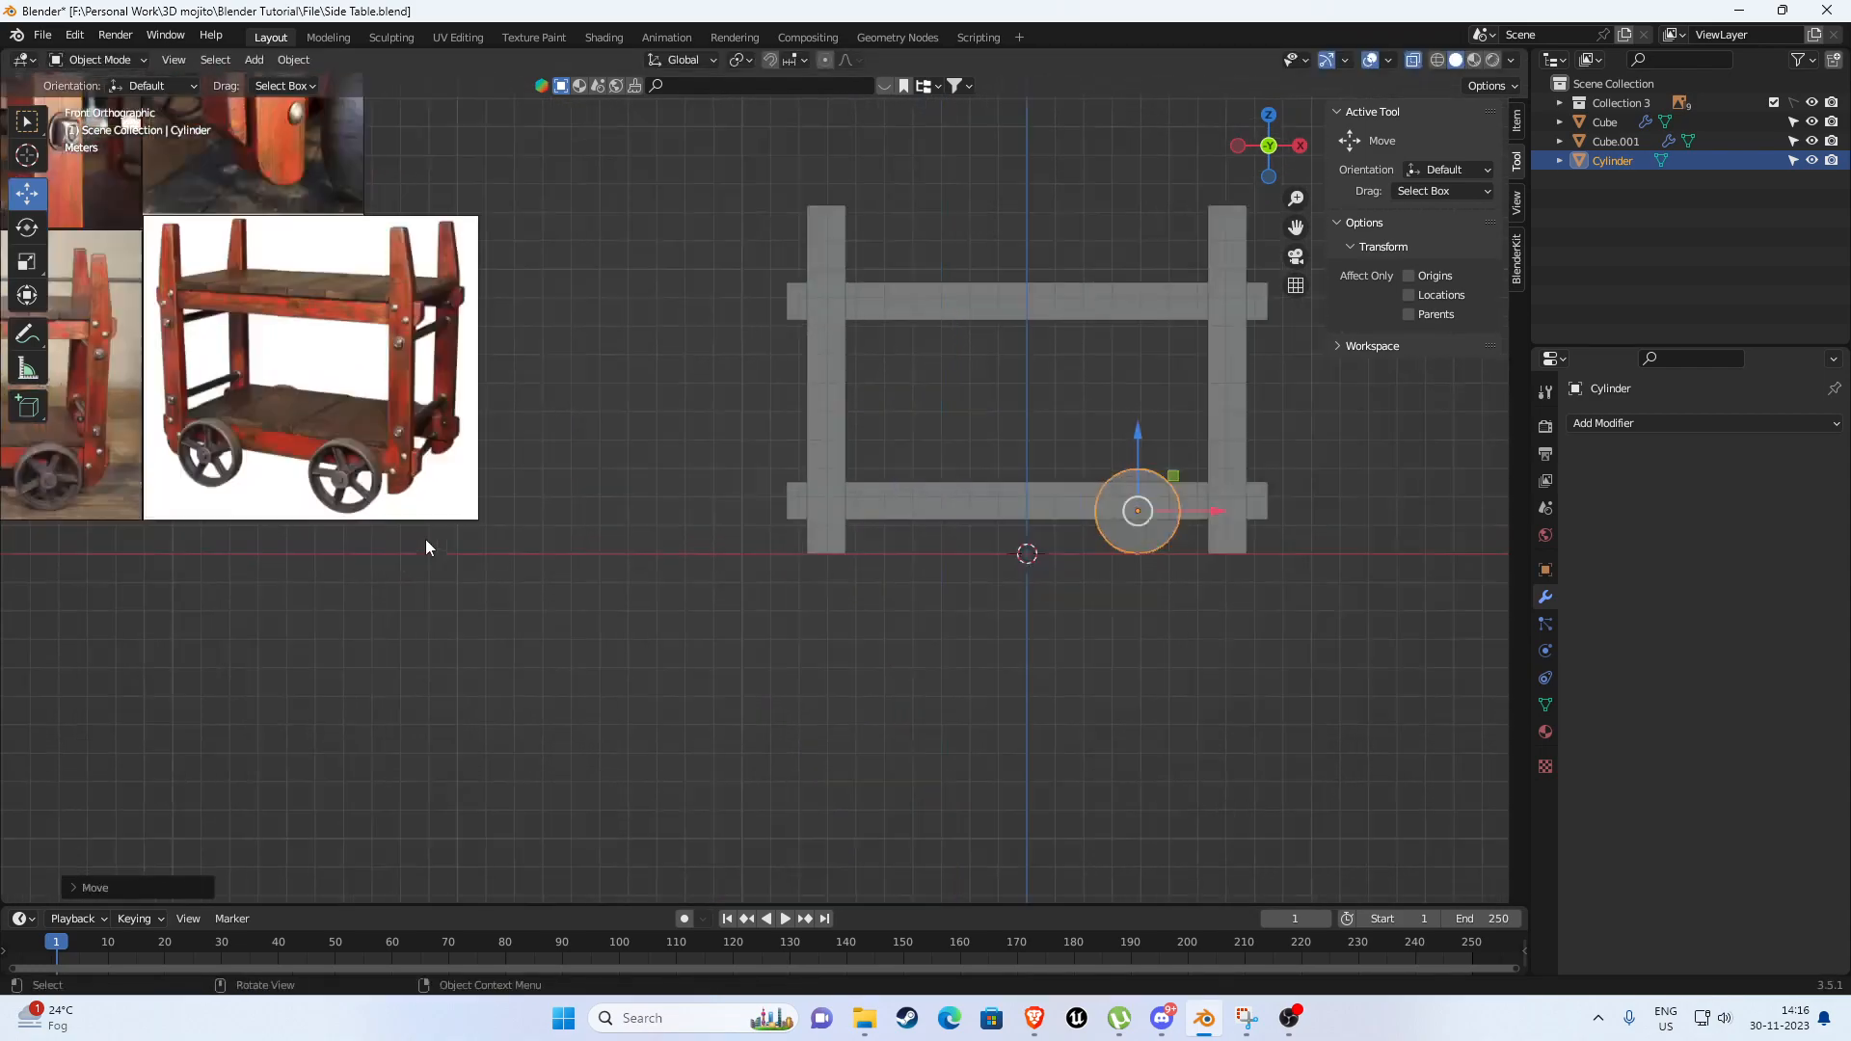
pyautogui.keyDown('shift'); pyautogui.moveTo(425, 540); pyautogui.dragTo(818, 558, button='middle'); pyautogui.keyUp('shift')
pyautogui.scroll(2, 502, 511)
pyautogui.scroll(3, 483, 511)
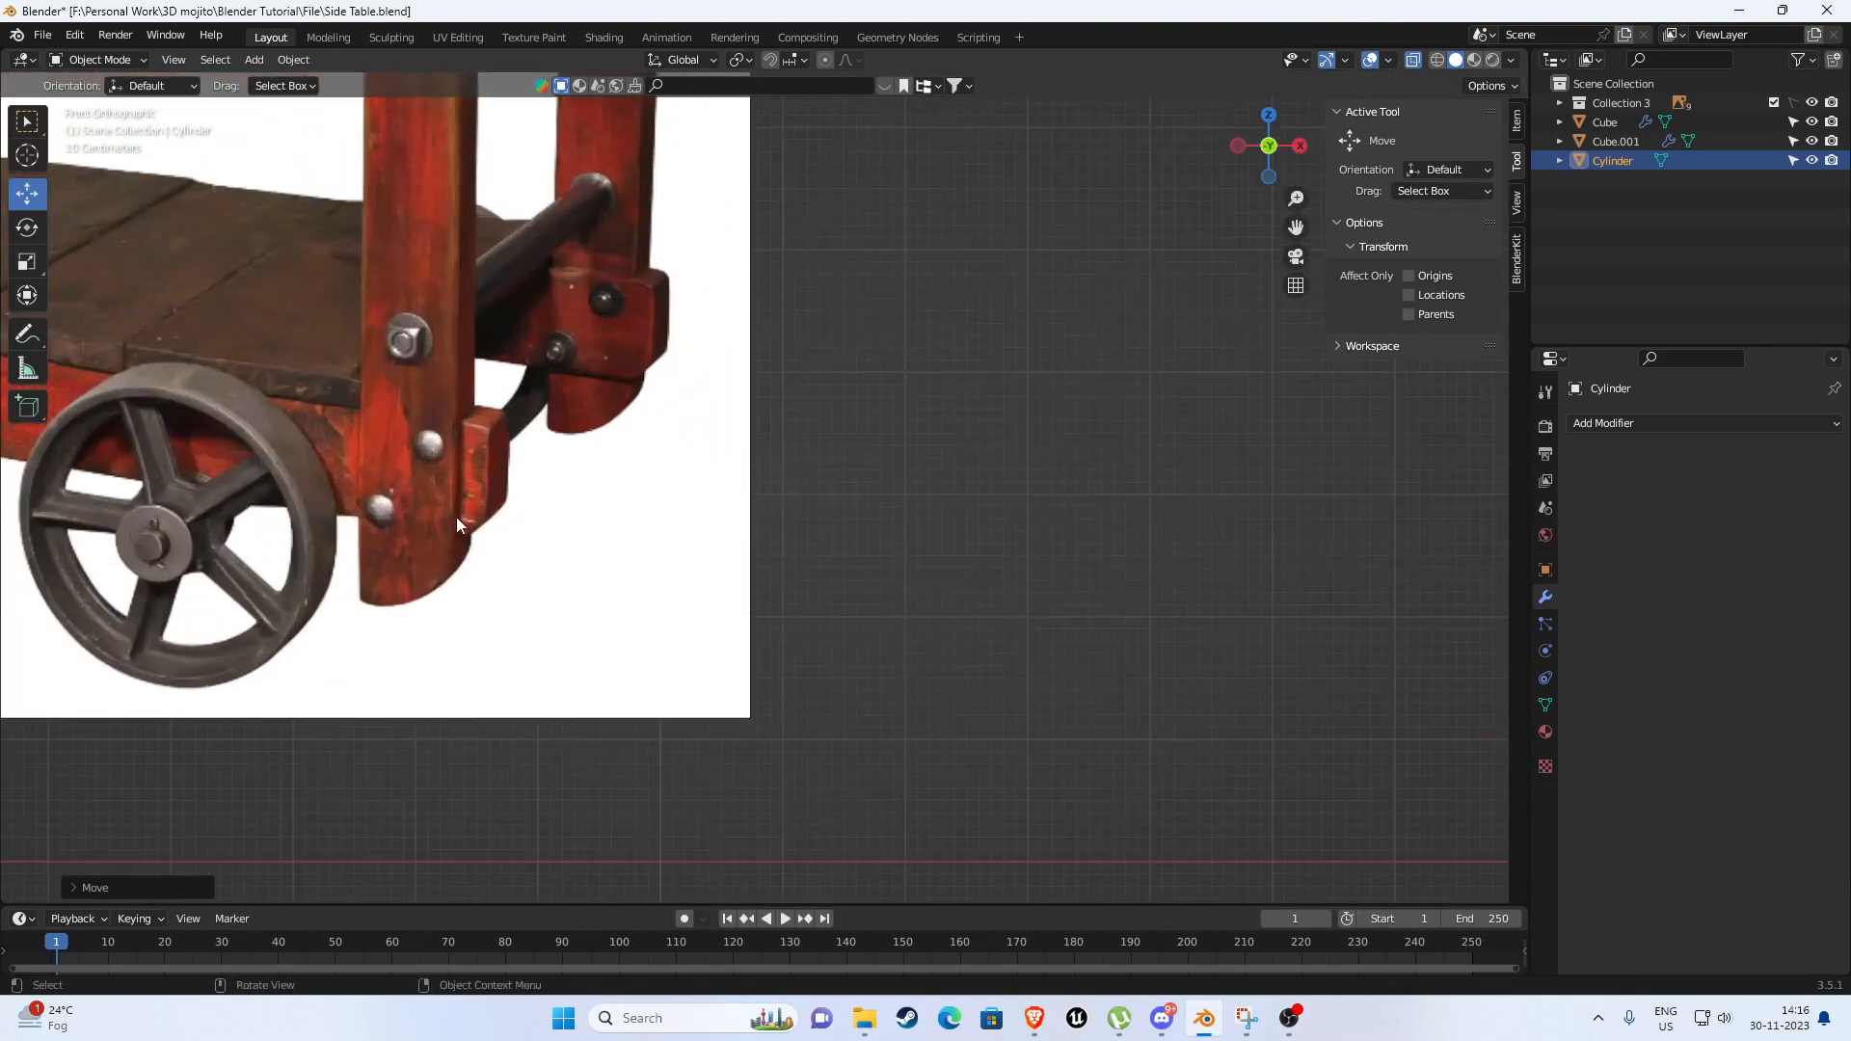
pyautogui.keyDown('shift'); pyautogui.moveTo(399, 518); pyautogui.dragTo(694, 514, button='middle'); pyautogui.keyUp('shift')
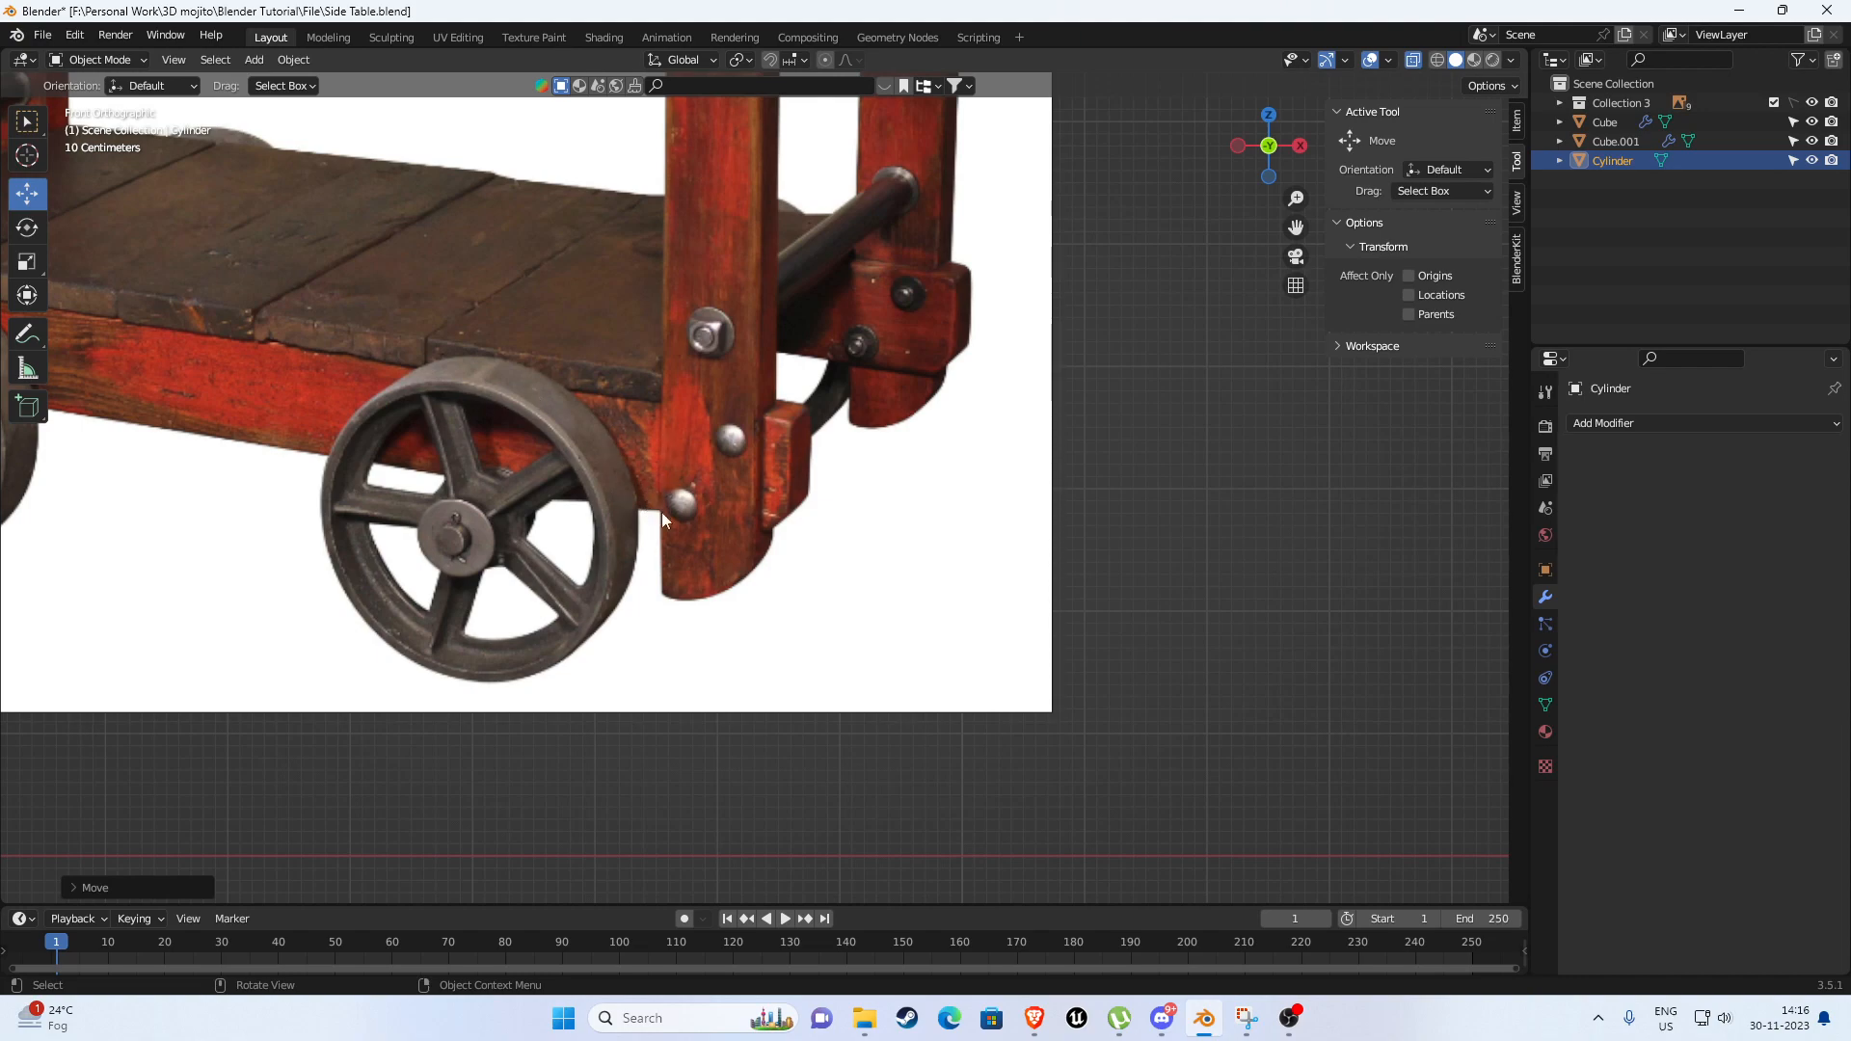
pyautogui.scroll(-7, 662, 512)
pyautogui.keyDown('shift'); pyautogui.moveTo(1088, 540); pyautogui.dragTo(360, 551, button='middle'); pyautogui.keyUp('shift')
pyautogui.scroll(3, 1096, 542)
pyautogui.moveTo(1097, 591); pyautogui.dragTo(1135, 594)
pyautogui.scroll(-3, 1130, 604)
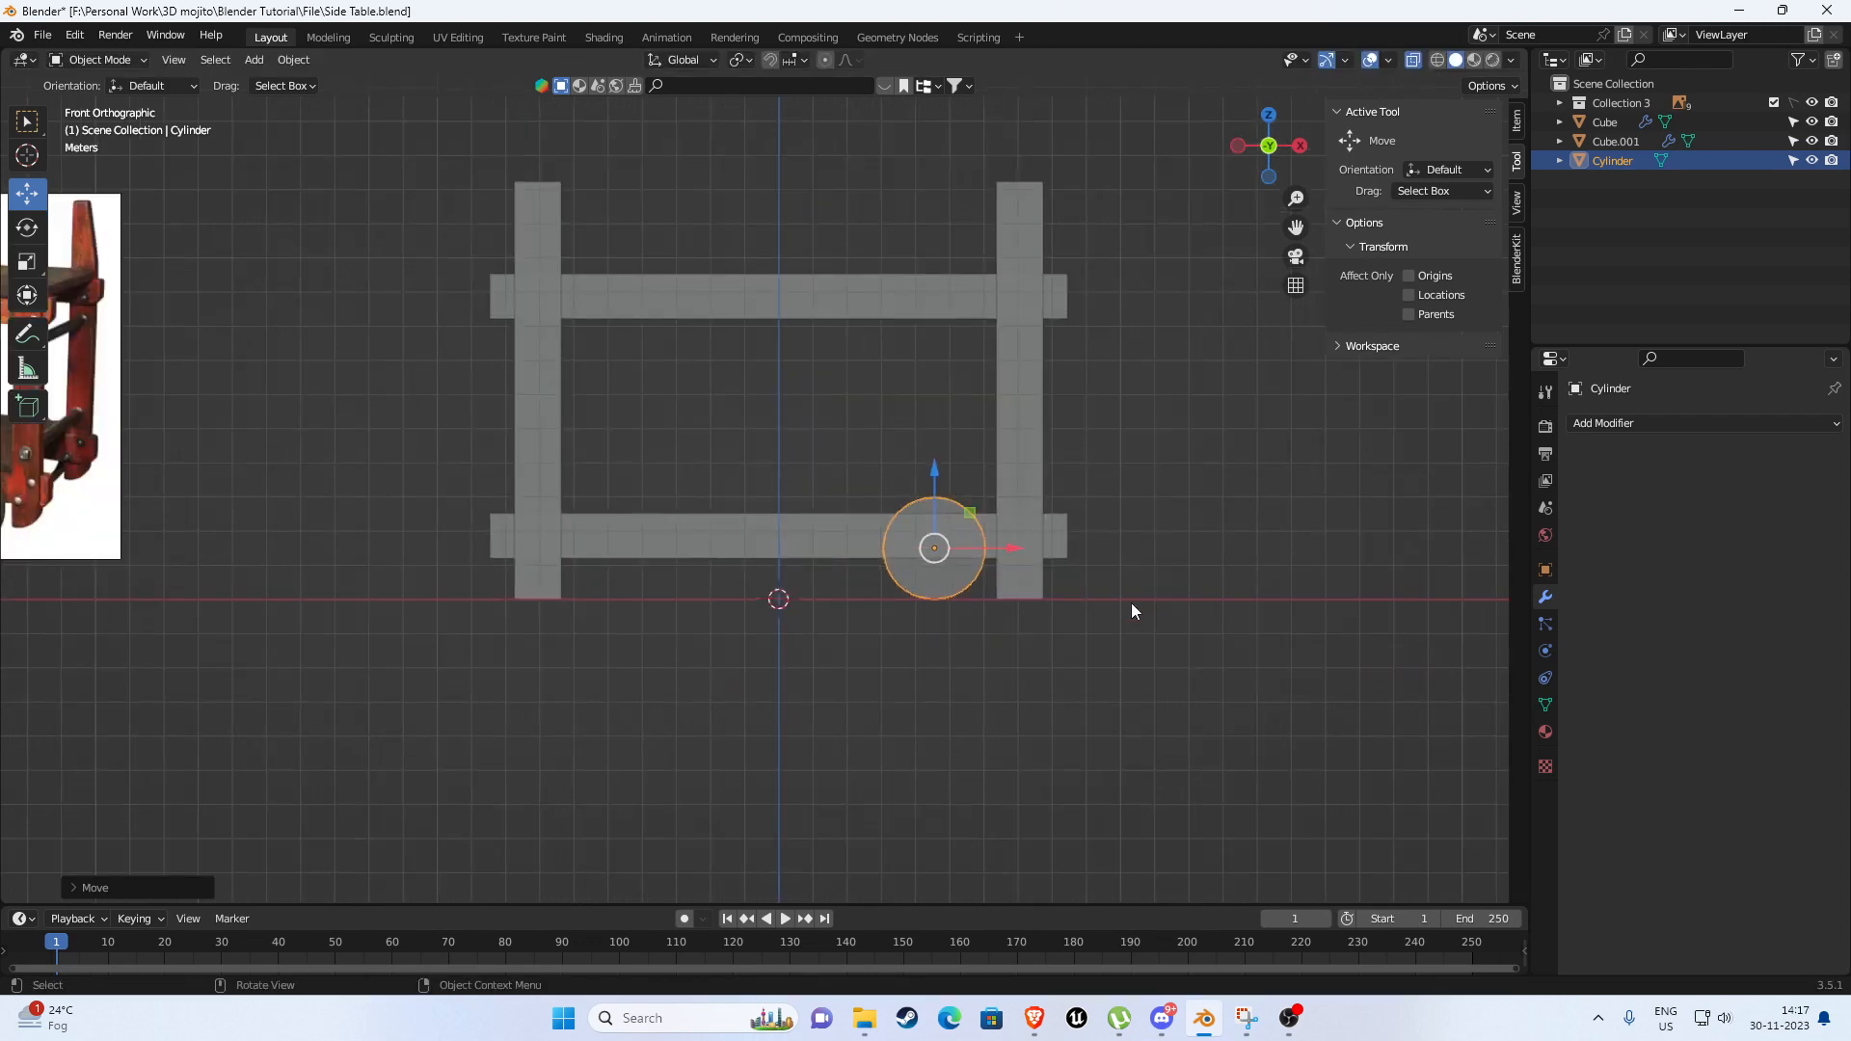
# From the top view, move the wheel along Y so it sits right against the outer face of the front rail.
pyautogui.press('KP_7')
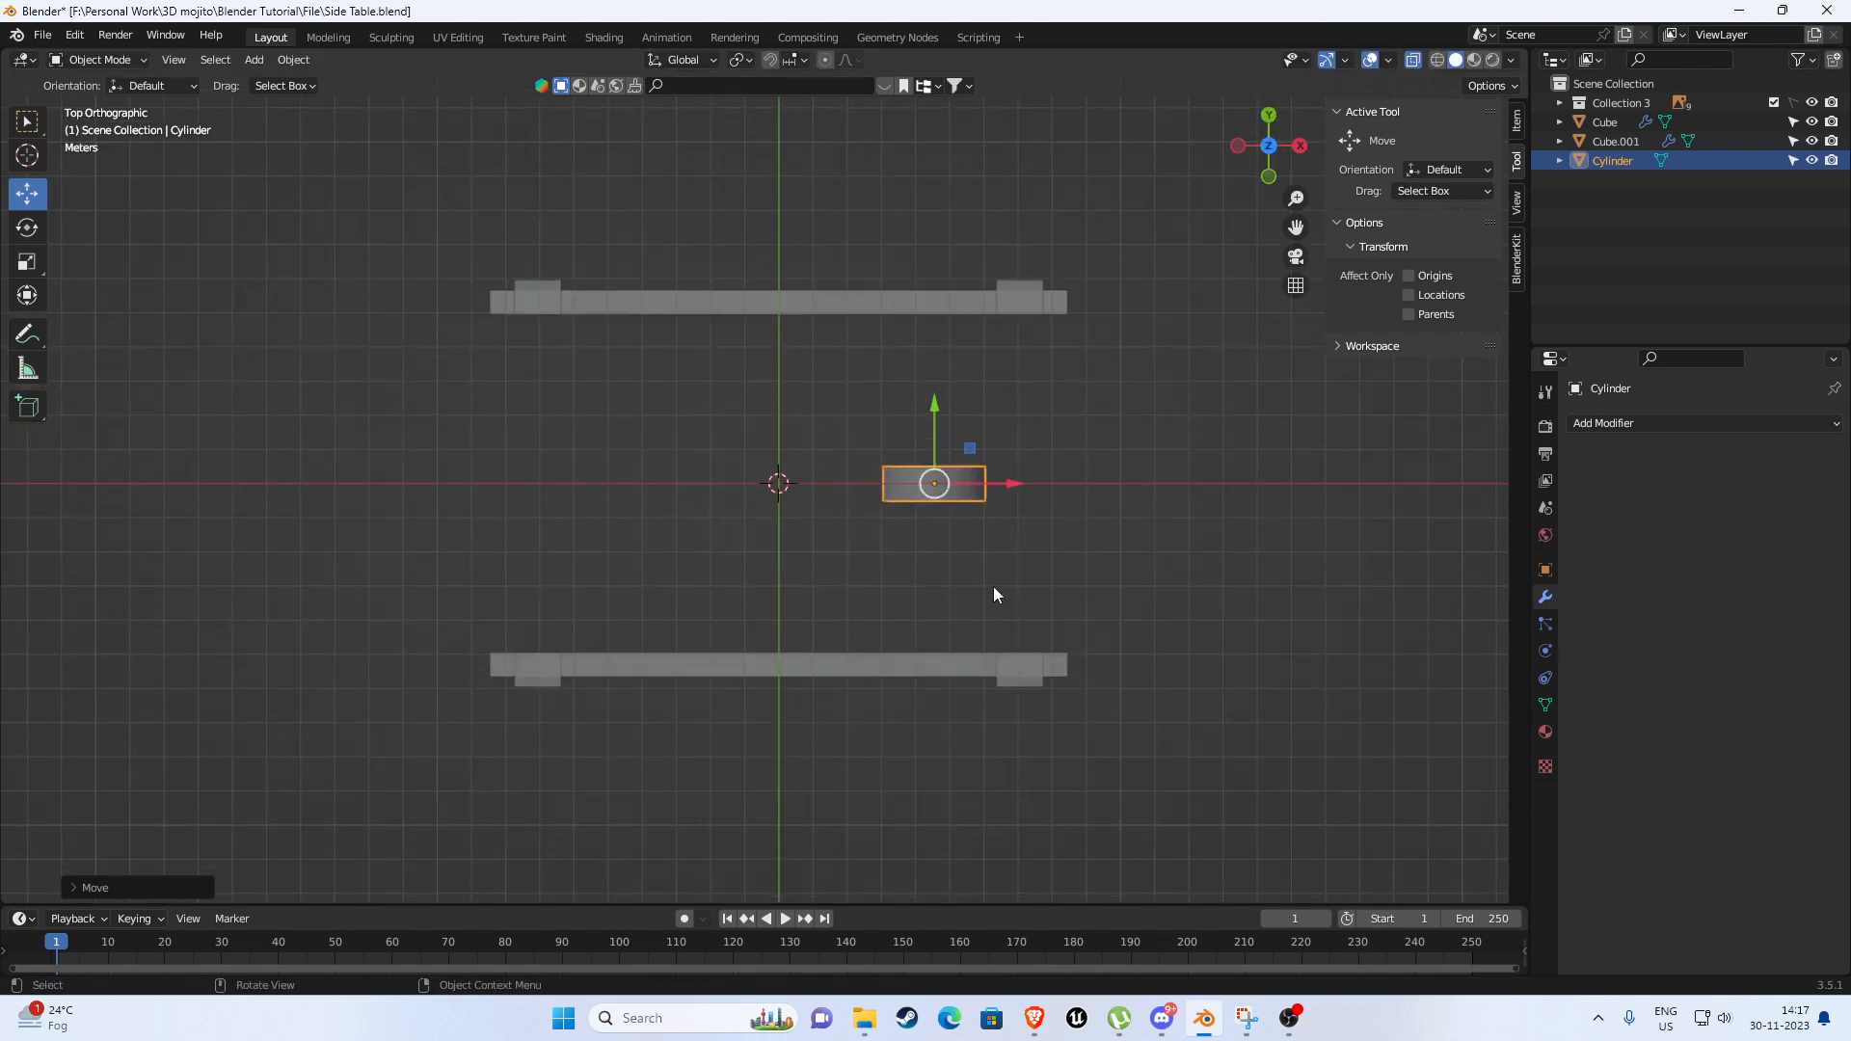
pyautogui.moveTo(935, 411); pyautogui.dragTo(934, 632)
pyautogui.keyDown('shift'); pyautogui.moveTo(934, 632); pyautogui.dragTo(854, 443, button='middle'); pyautogui.keyUp('shift')
pyautogui.scroll(7, 907, 525)
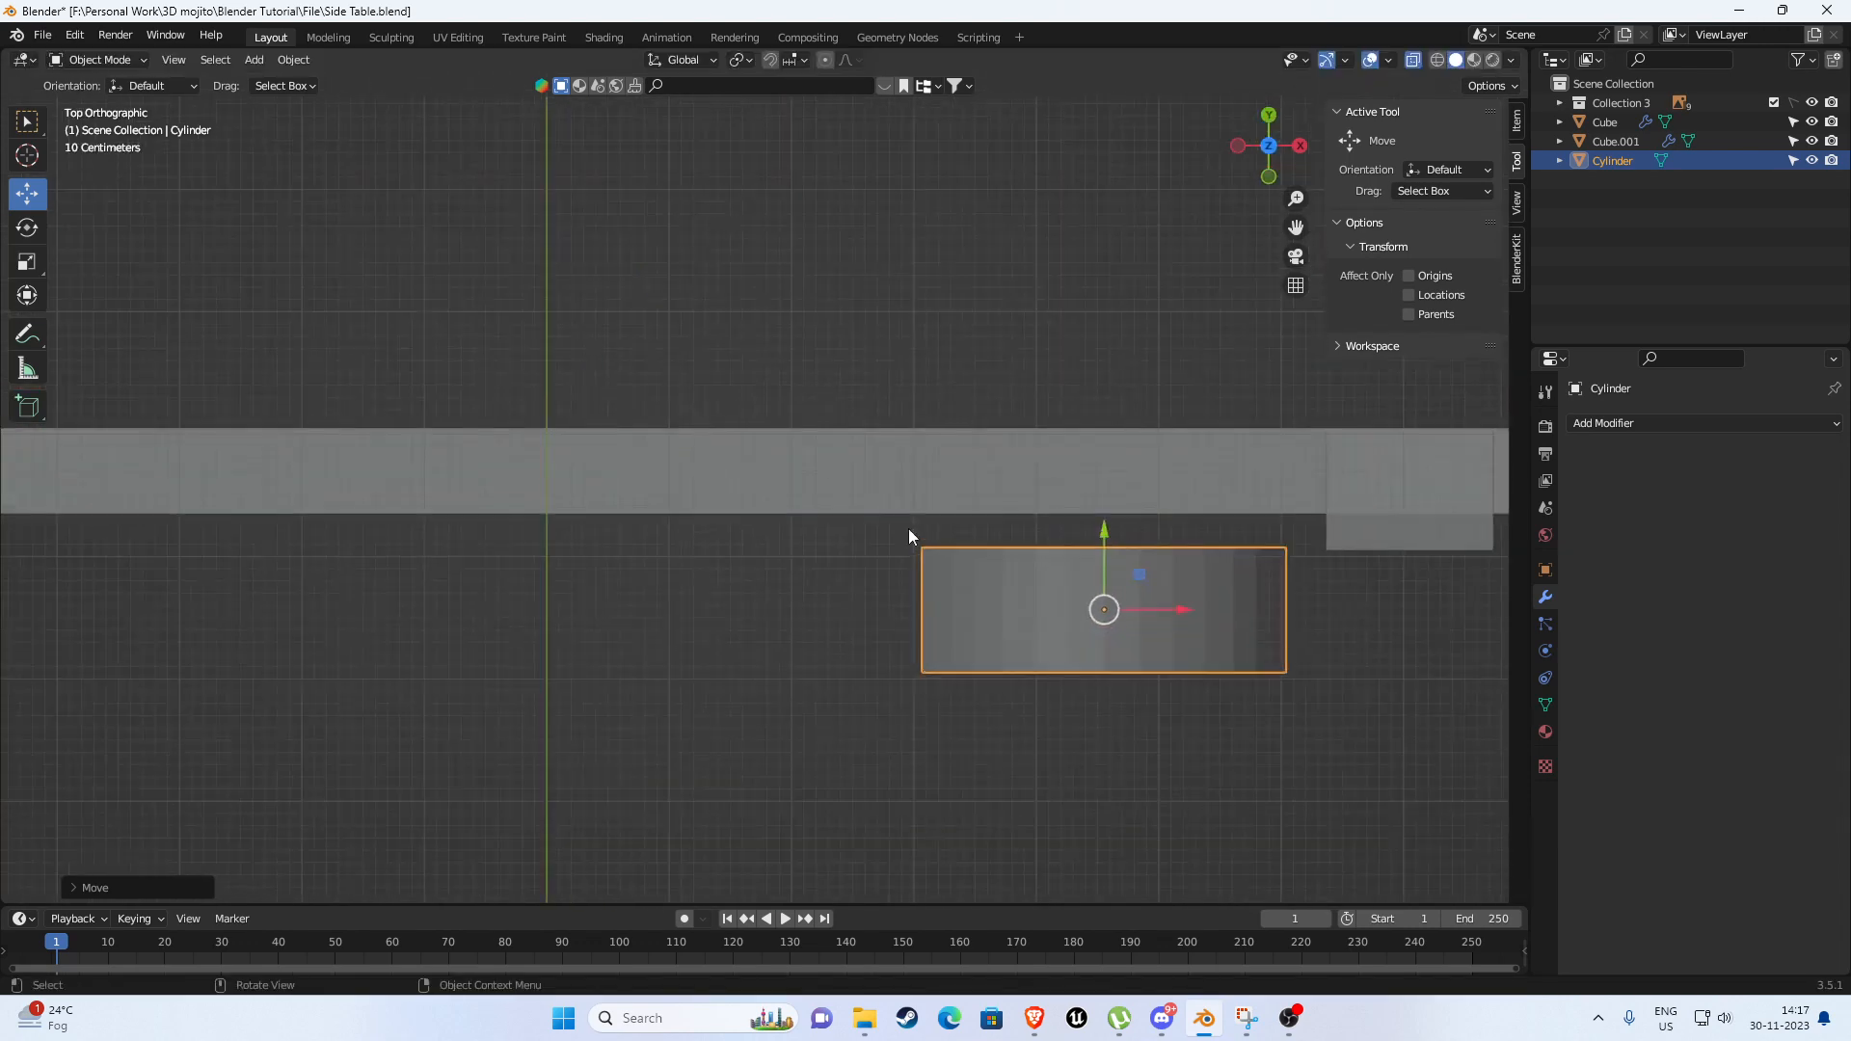
pyautogui.moveTo(1106, 540); pyautogui.dragTo(1098, 505)
pyautogui.scroll(-7, 806, 458)
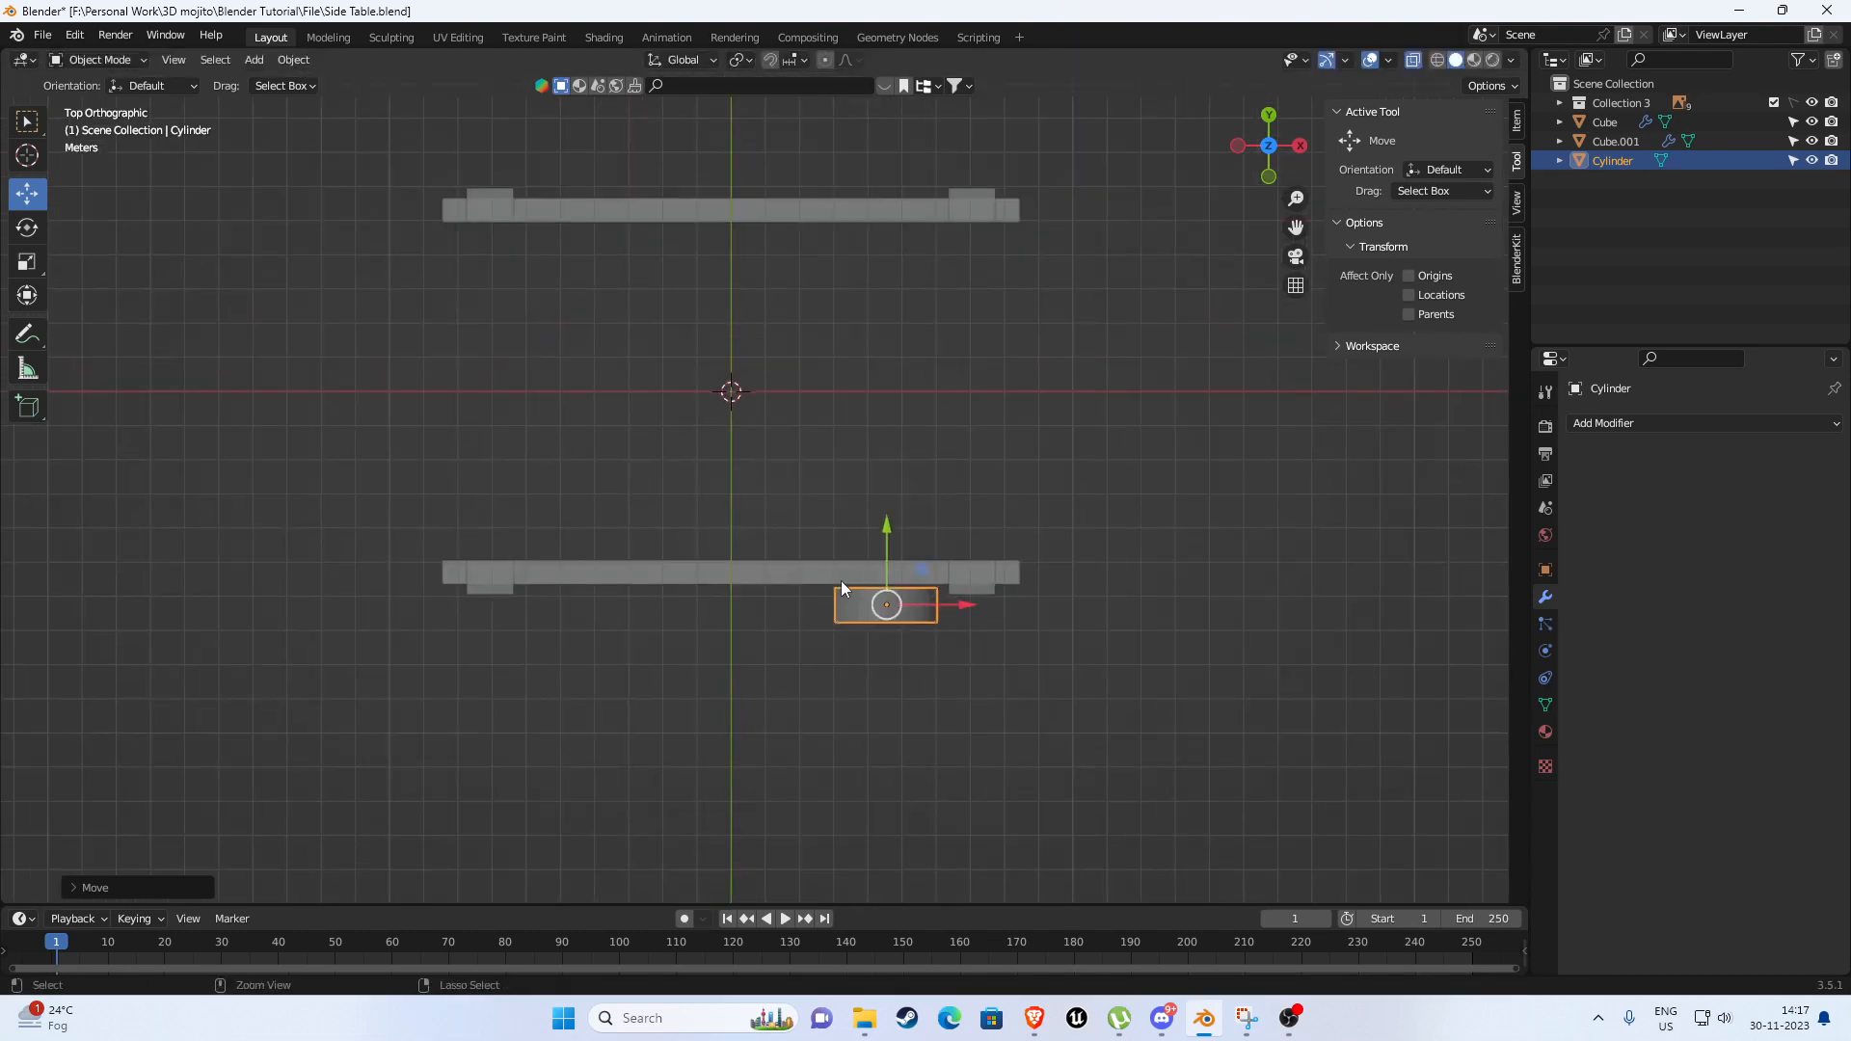
# Affecting only origins, snap the wheel's origin to the world centre in the top view, then turn the origins option off.
pyautogui.hotkey('ctrl', '.')
pyautogui.moveTo(886, 605); pyautogui.dragTo(741, 405)
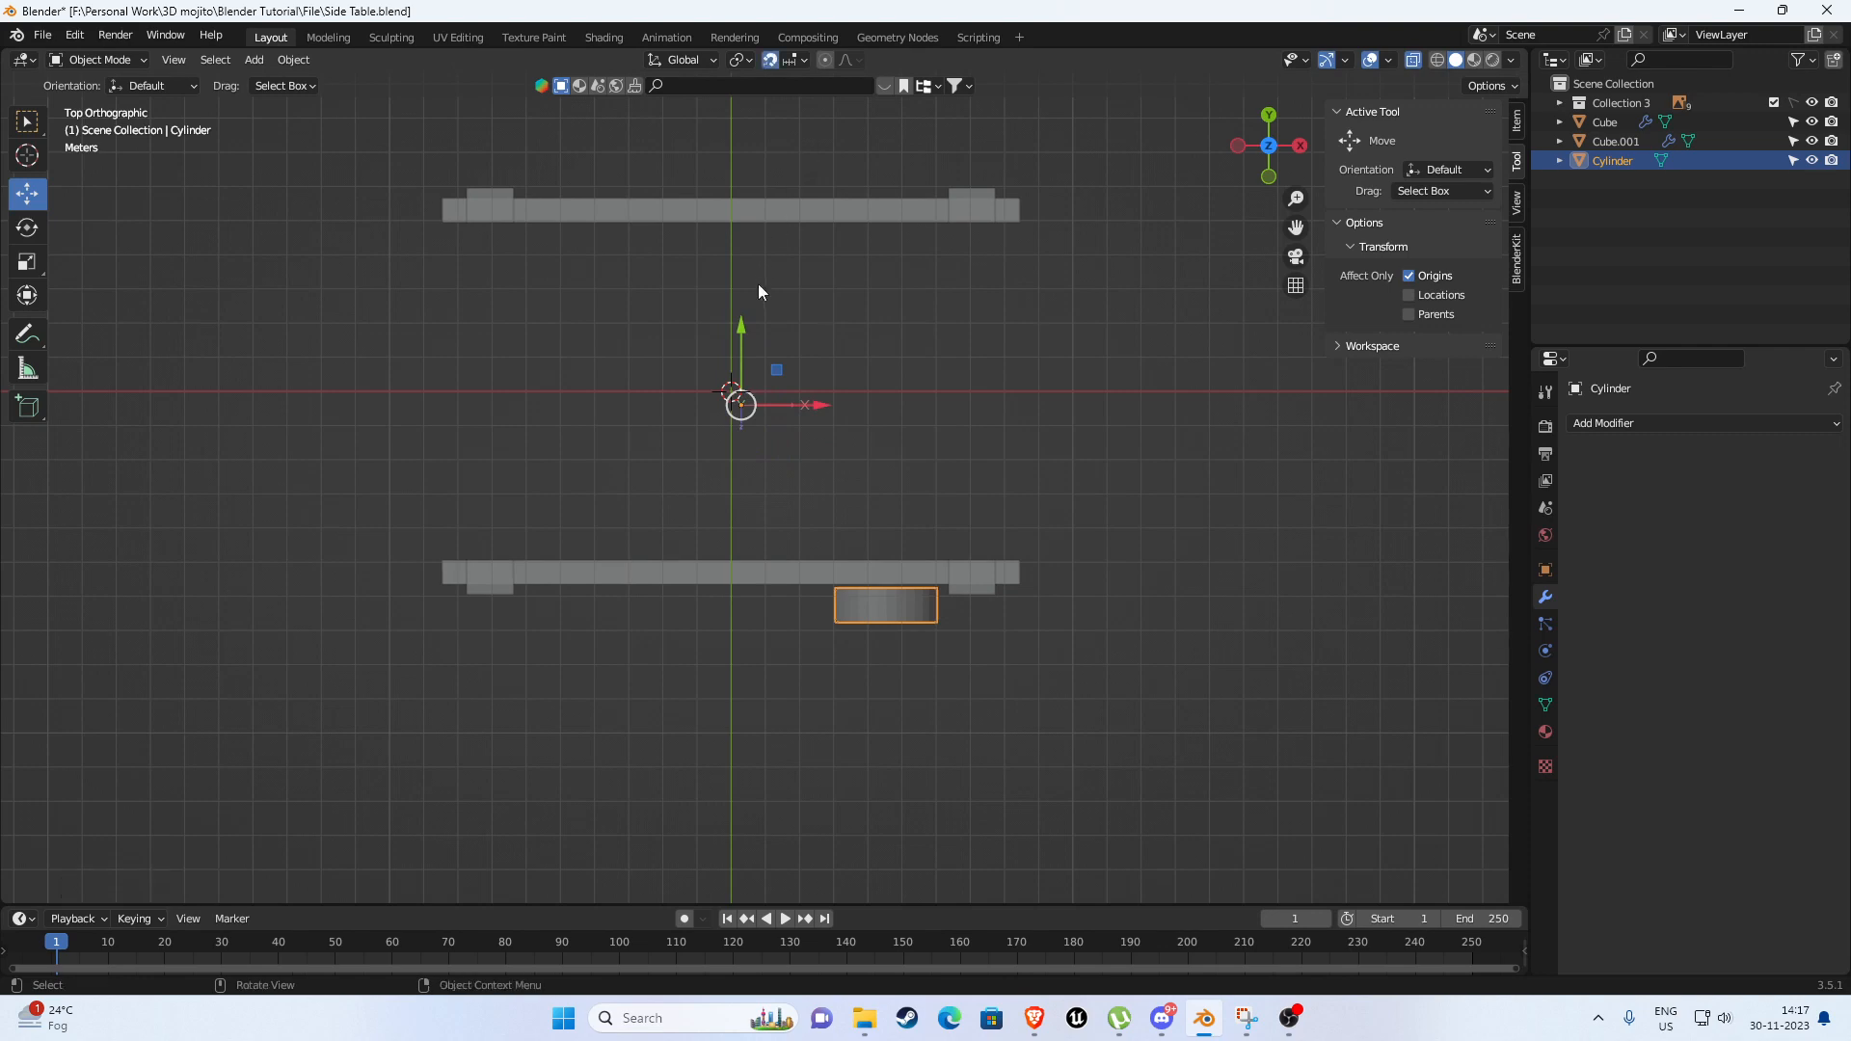
pyautogui.scroll(4, 756, 289)
pyautogui.keyDown('shift'); pyautogui.moveTo(709, 405); pyautogui.dragTo(769, 519, button='middle'); pyautogui.keyUp('shift')
pyautogui.scroll(2, 770, 519)
pyautogui.moveTo(791, 419); pyautogui.dragTo(755, 381)
pyautogui.scroll(-6, 852, 447)
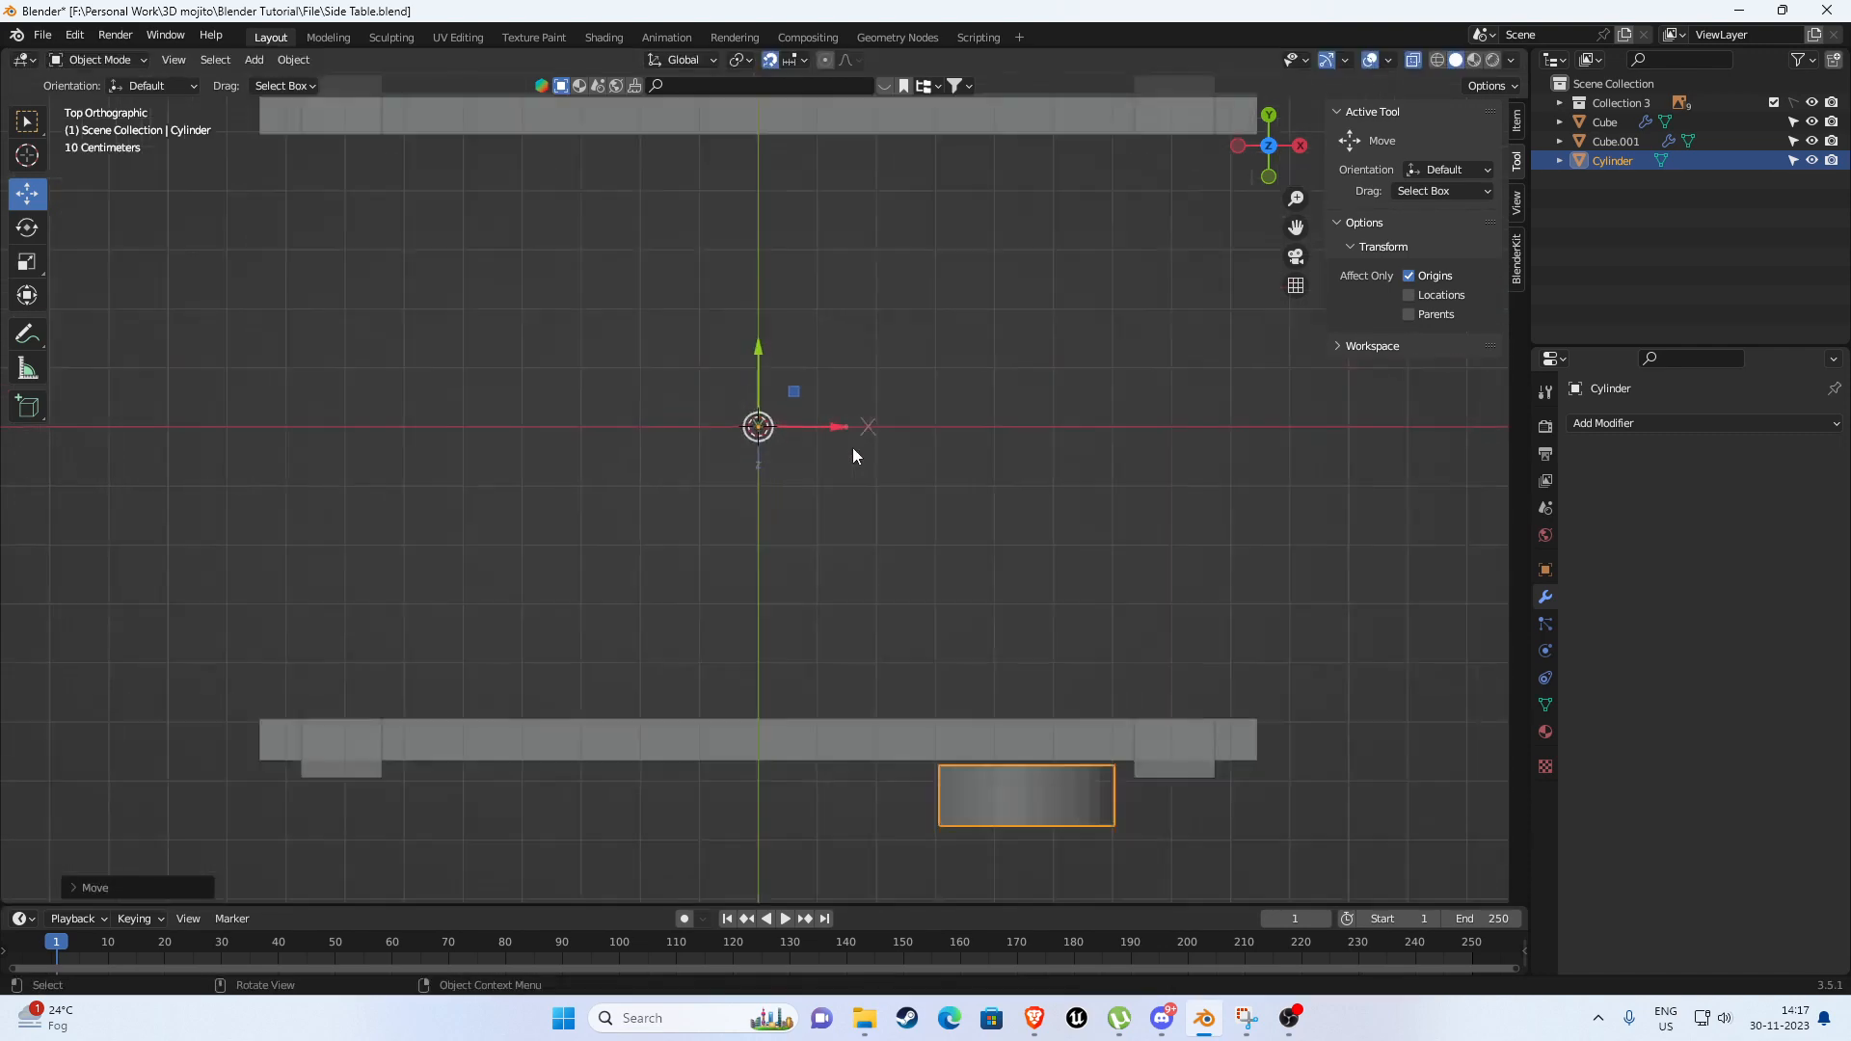
pyautogui.hotkey('ctrl', '.')
# Try mirroring the wheel across X and Y with a Mirror modifier, then remove the modifier.
pyautogui.click(1637, 420)
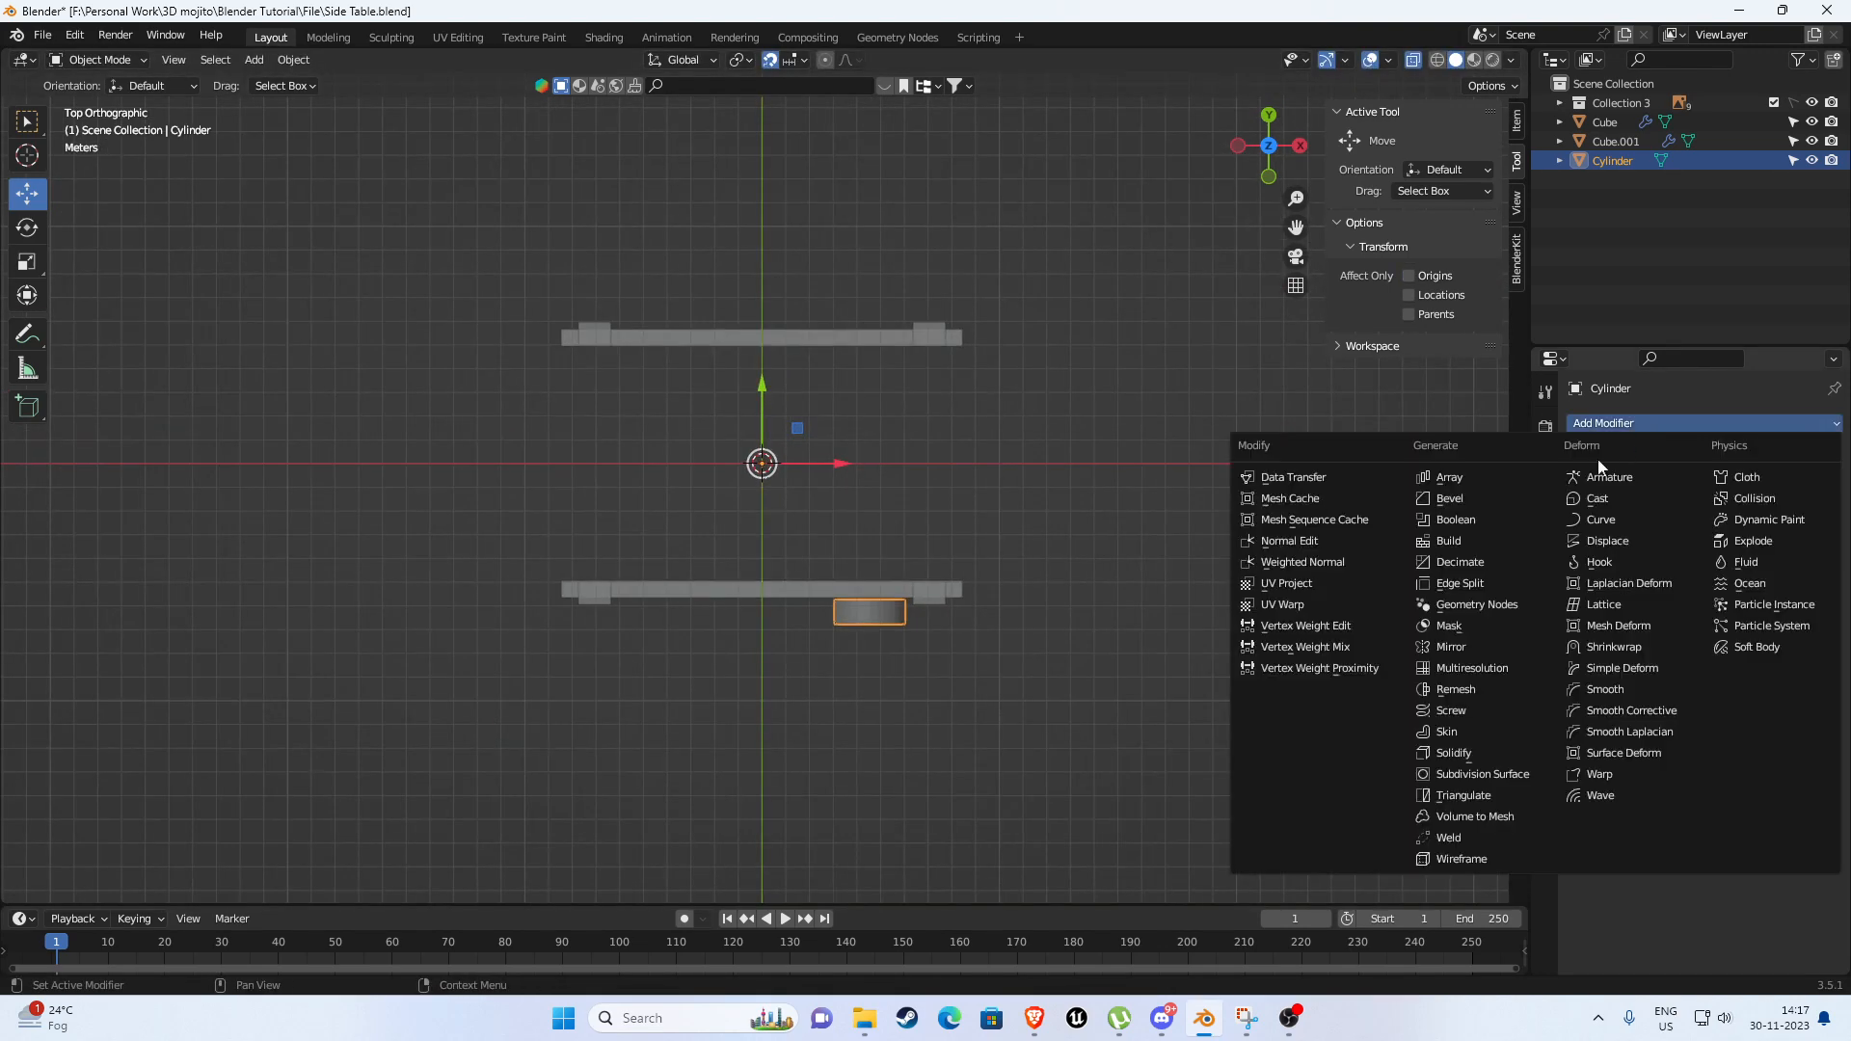
pyautogui.click(1450, 646)
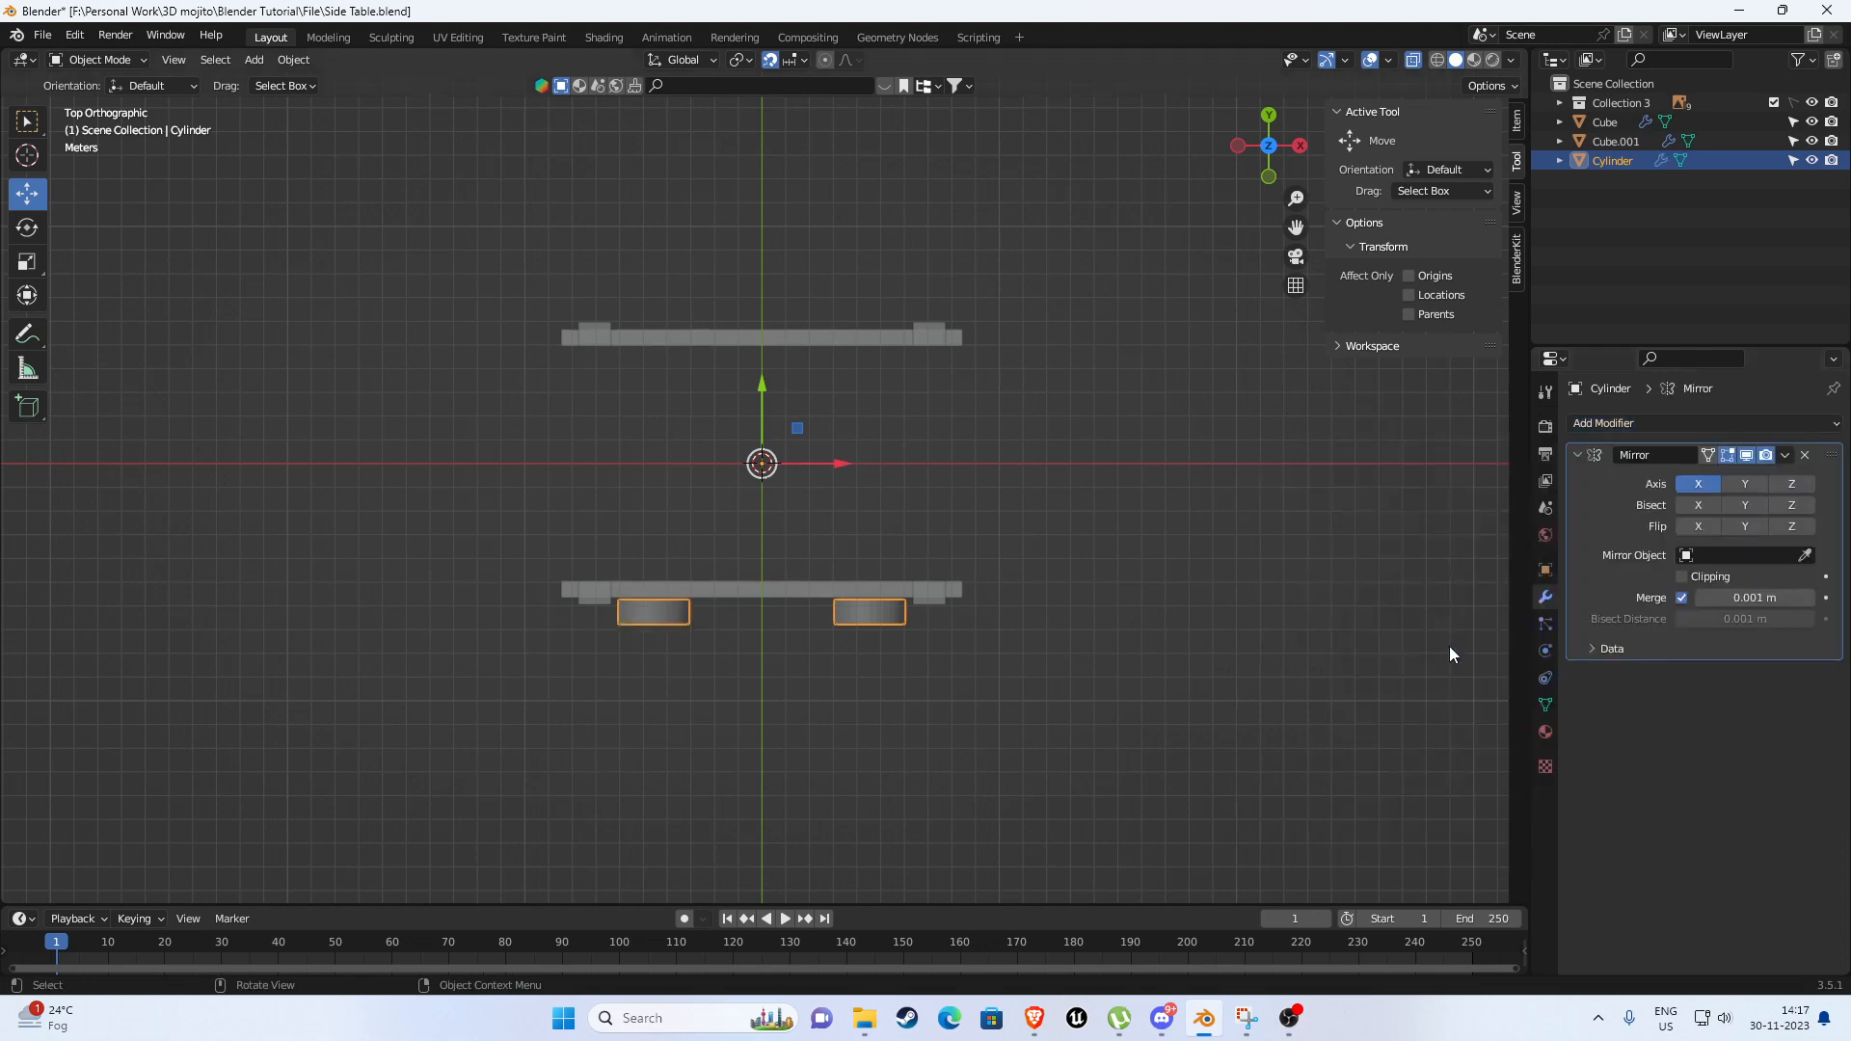
pyautogui.click(1747, 484)
pyautogui.moveTo(1051, 592); pyautogui.dragTo(1097, 448, button='middle')
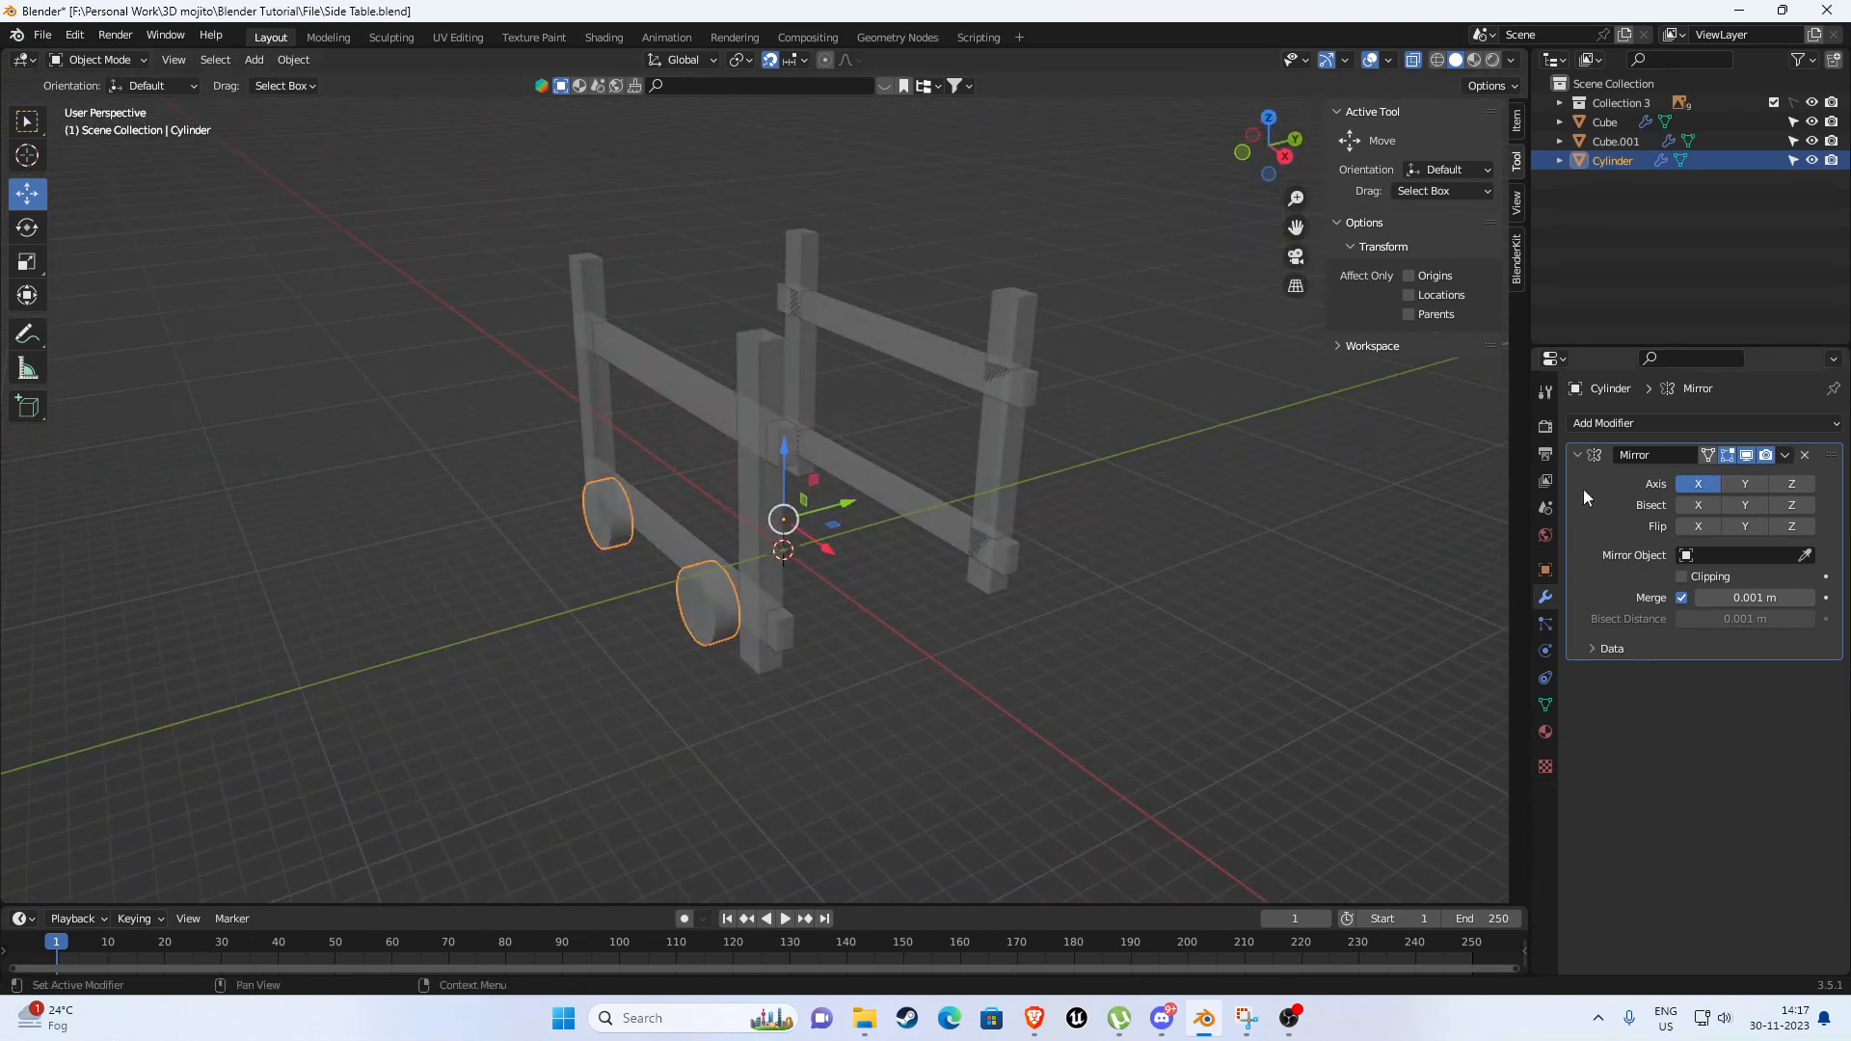
pyautogui.moveTo(955, 496); pyautogui.dragTo(864, 487, button='middle')
pyautogui.moveTo(849, 417); pyautogui.dragTo(895, 449)
pyautogui.click(1804, 454)
# Inspect the single wheel's mesh in Edit Mode, return to Object Mode and deselect the wheel.
pyautogui.press('Tab')
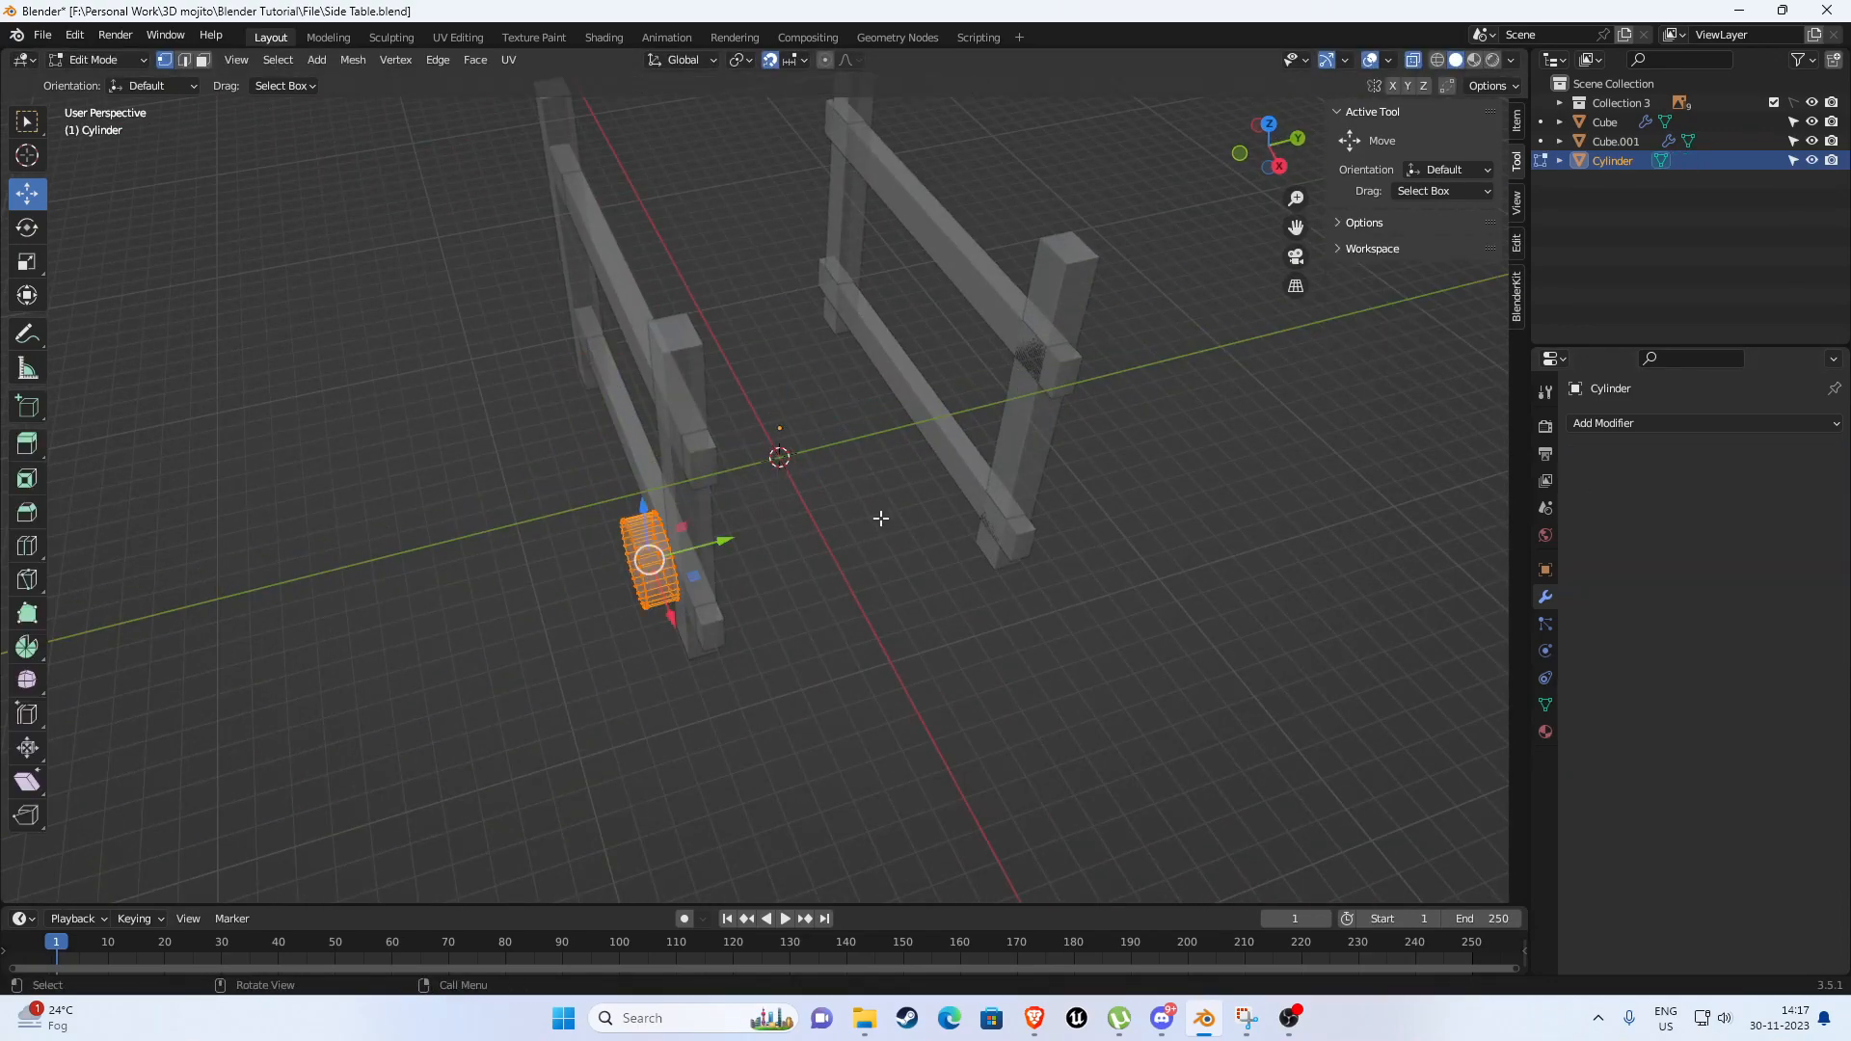
pyautogui.moveTo(764, 552); pyautogui.dragTo(946, 530, button='middle')
pyautogui.press('Tab')
pyautogui.click(992, 620)
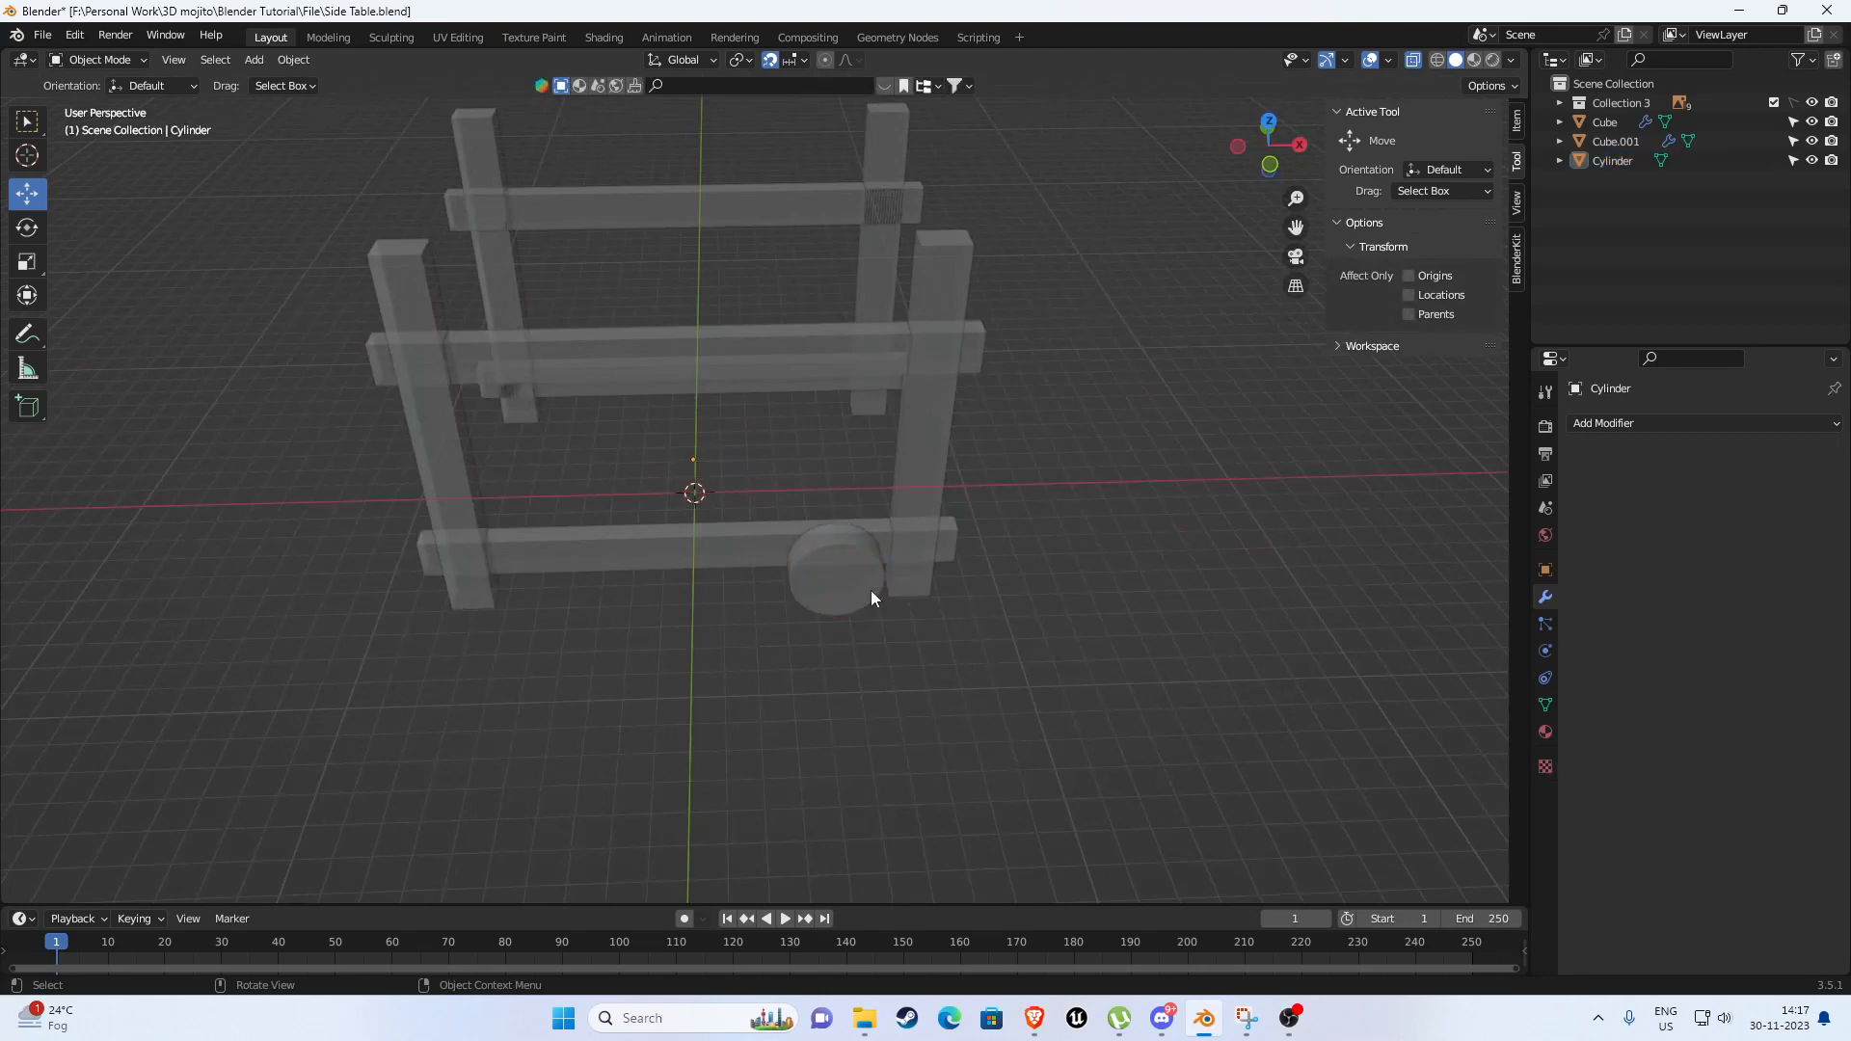
# Select the single wheel and show its object transform properties.
pyautogui.click(871, 593)
pyautogui.rightClick(872, 591)
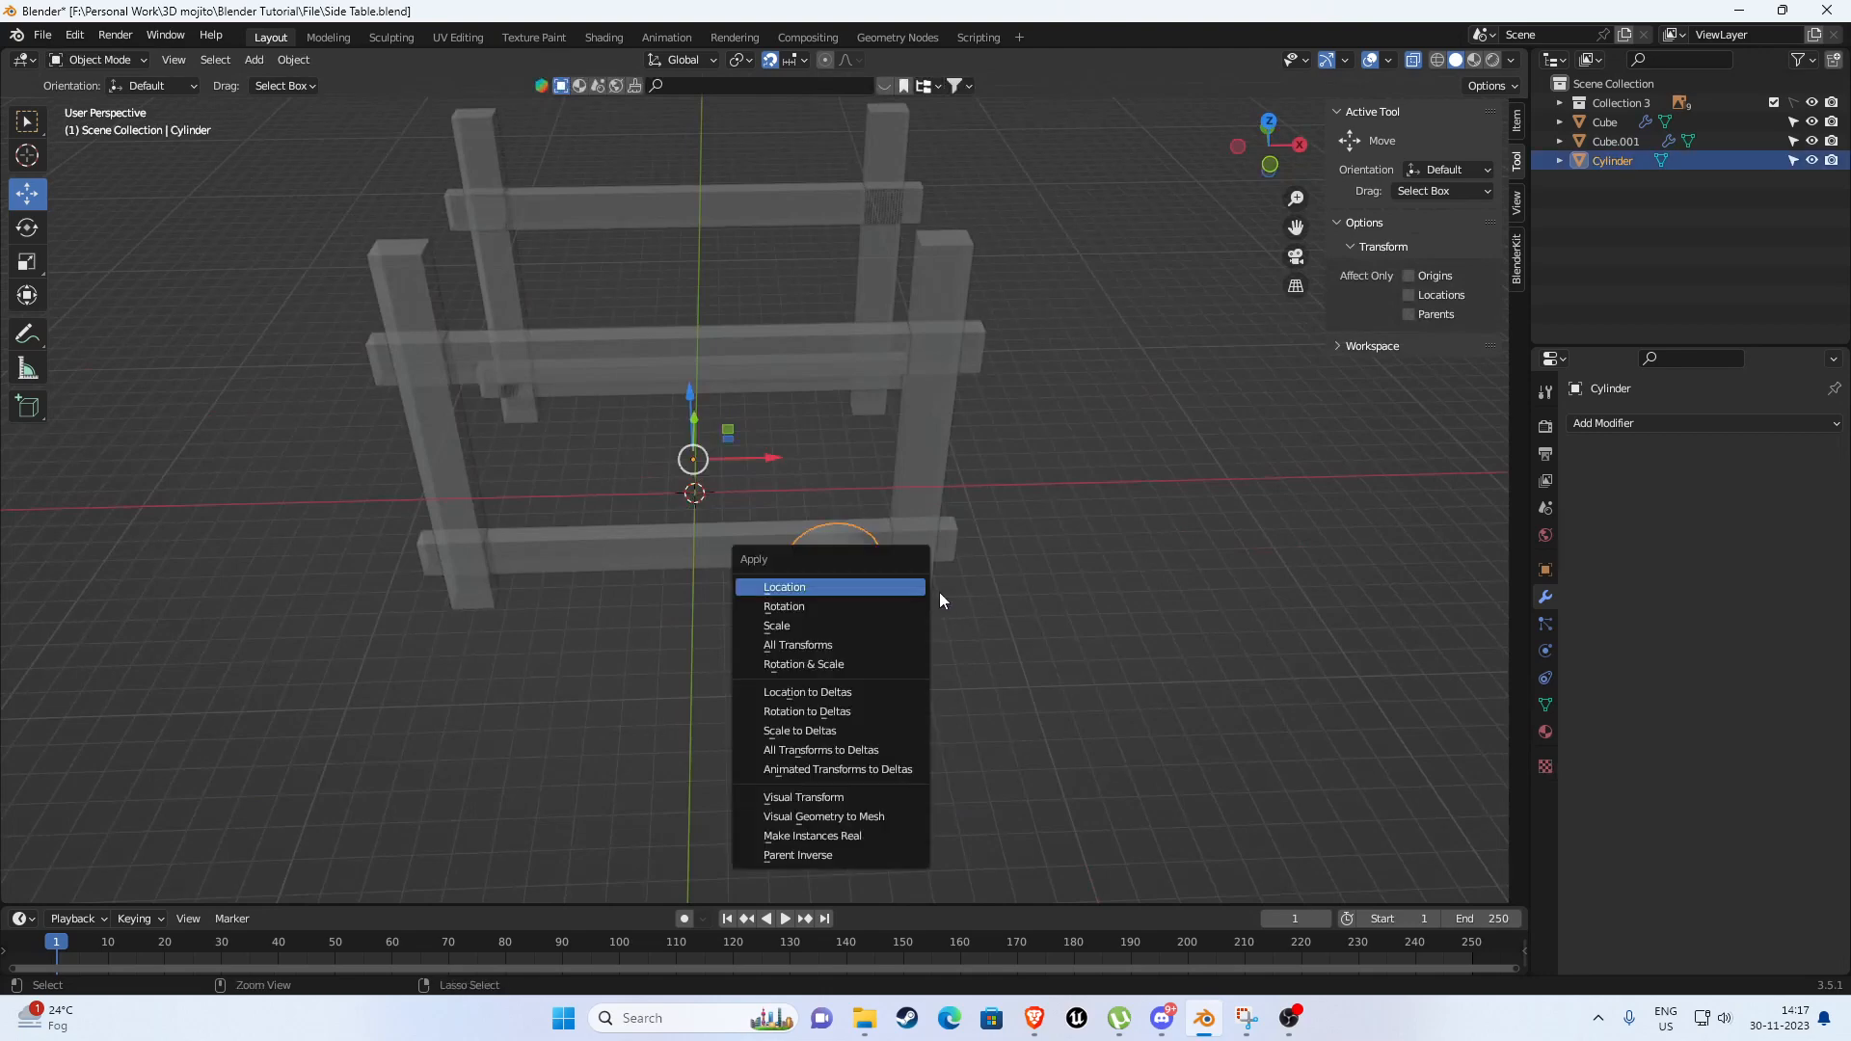
pyautogui.press('Escape')
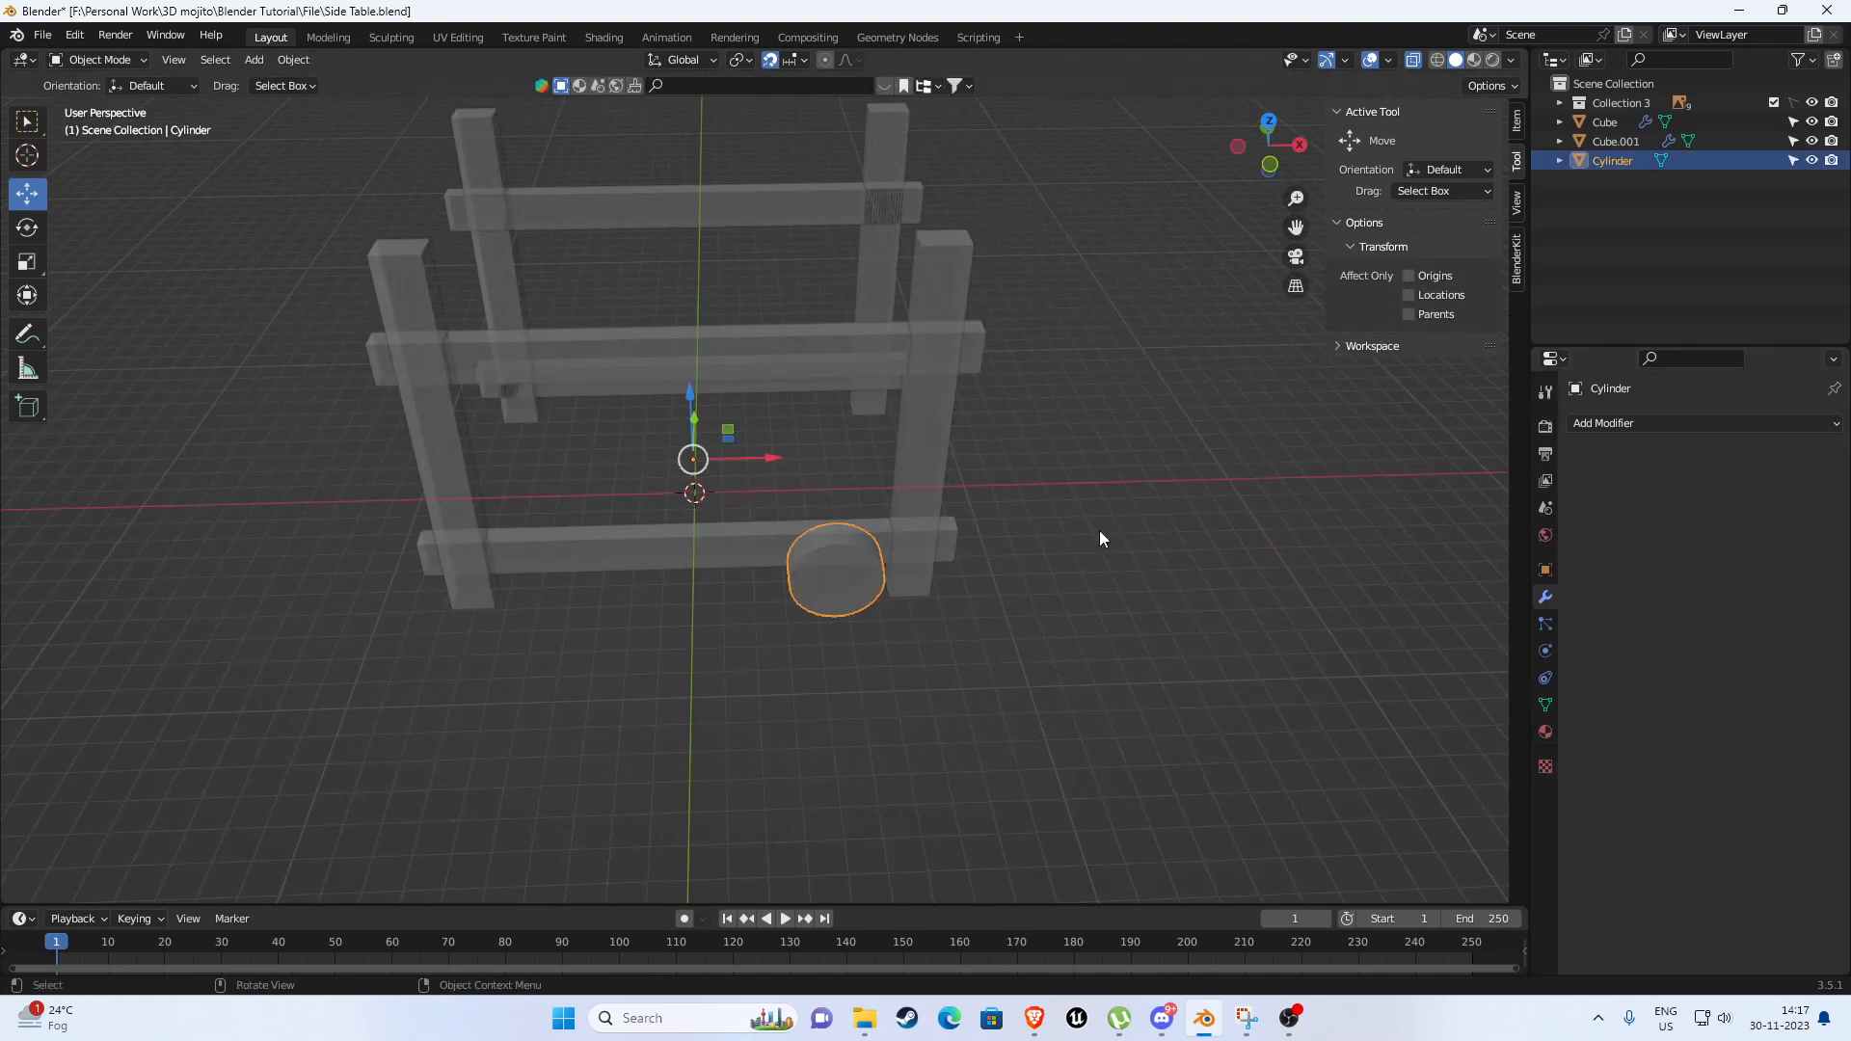
pyautogui.hotkey('ctrl', 'a')
pyautogui.click(992, 599)
pyautogui.click(1545, 391)
pyautogui.click(1546, 425)
pyautogui.click(1546, 481)
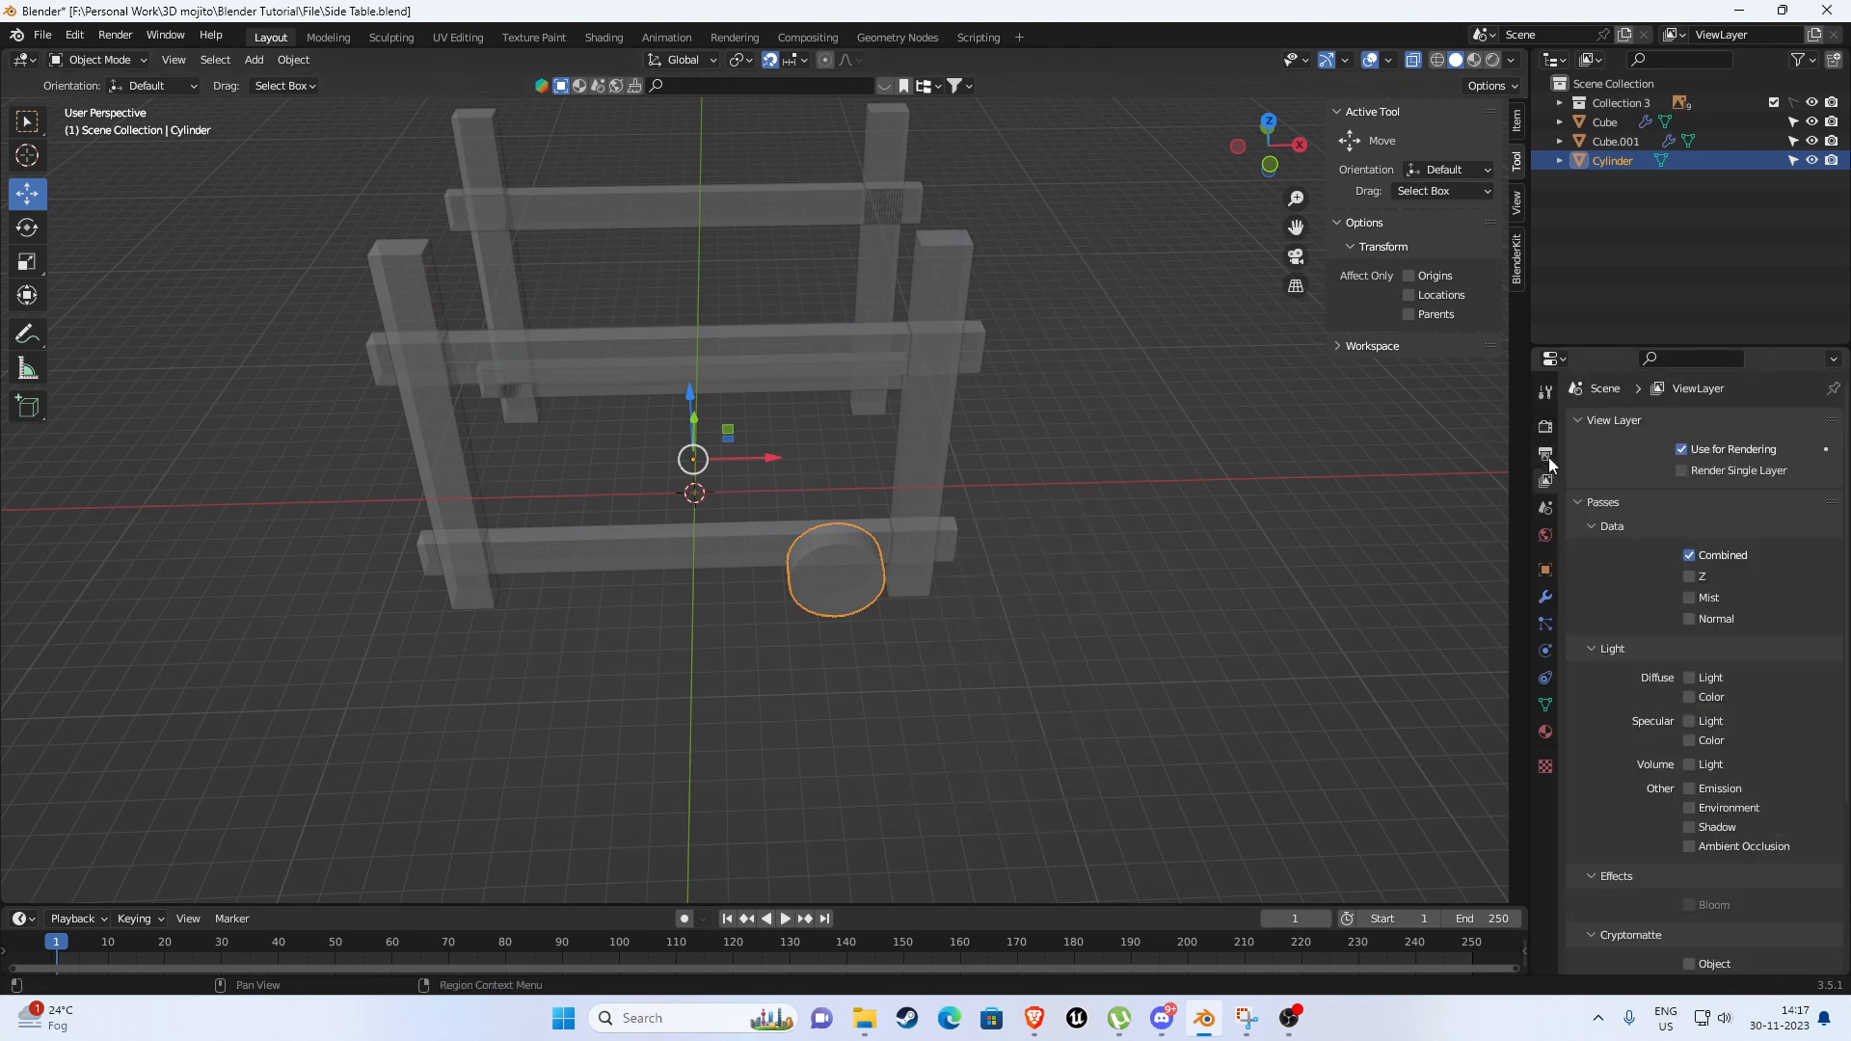
pyautogui.click(1547, 454)
pyautogui.click(1547, 534)
pyautogui.click(1546, 564)
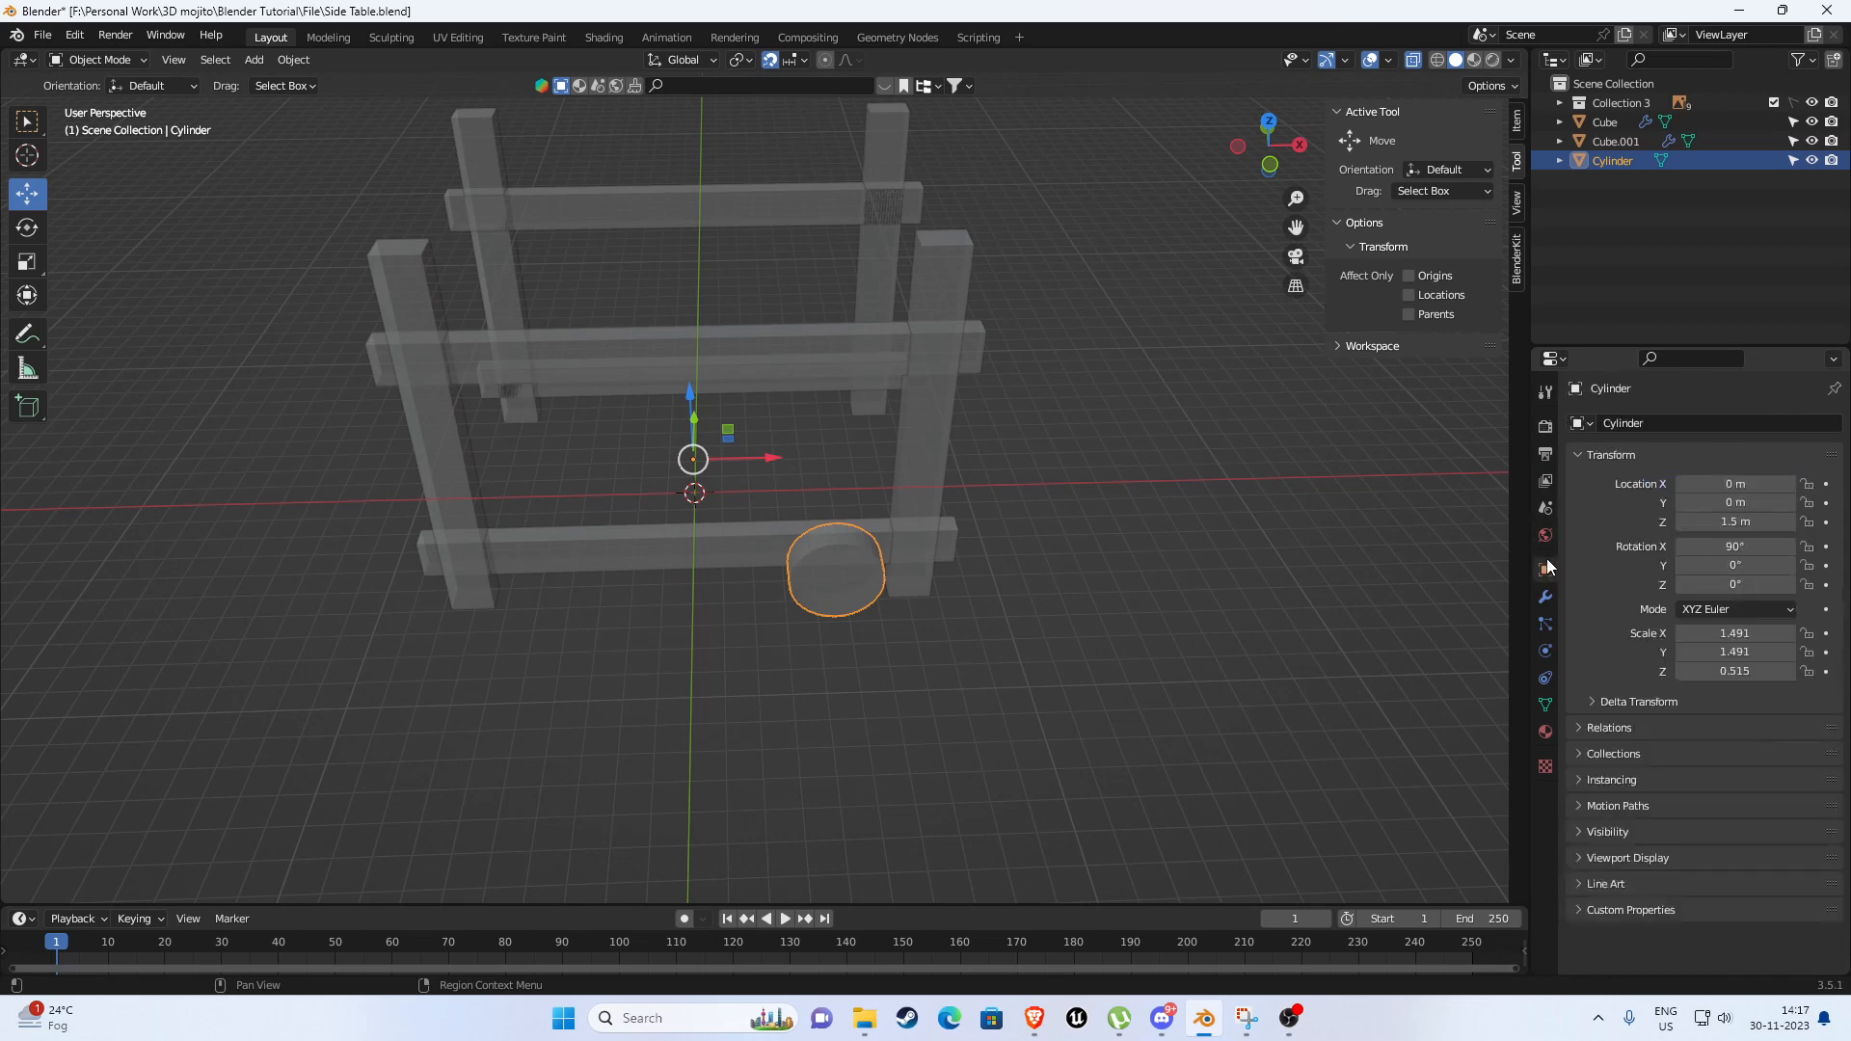
# Apply all transforms to the wheel.
pyautogui.hotkey('ctrl', 'a')
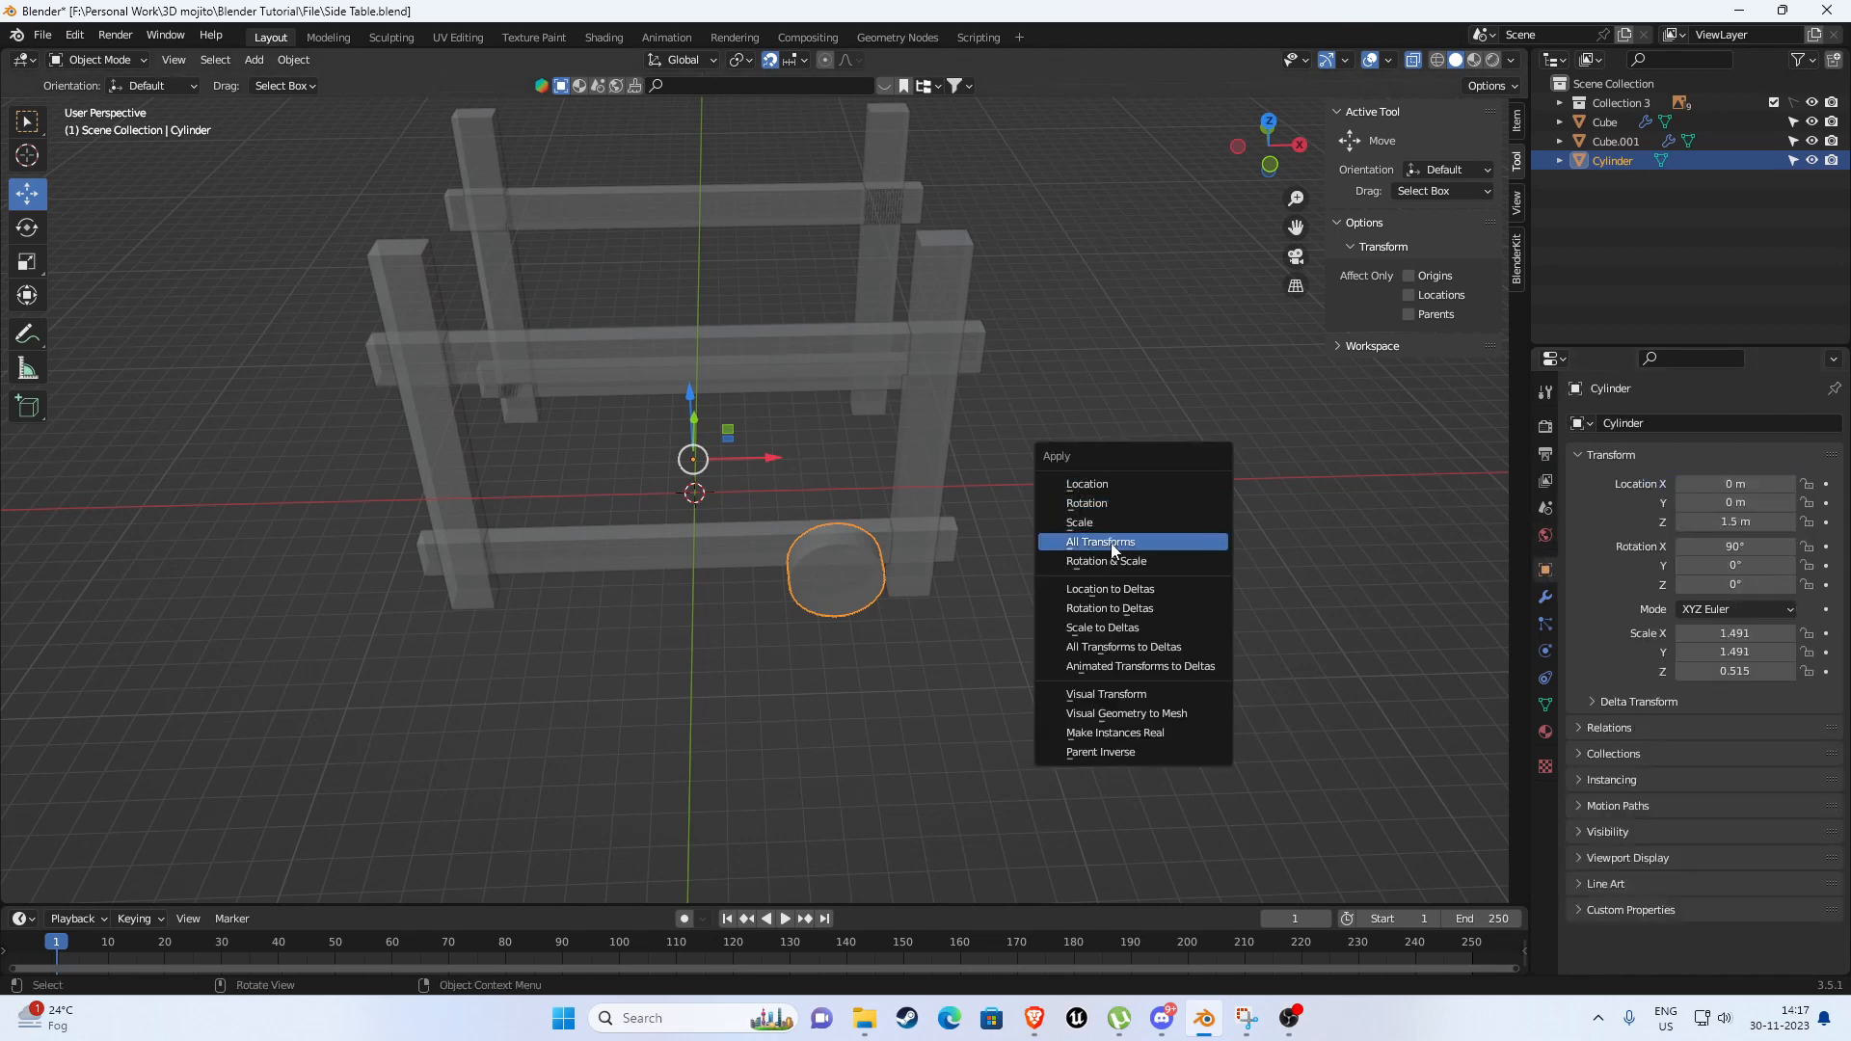
pyautogui.click(1046, 537)
pyautogui.moveTo(1046, 537); pyautogui.dragTo(1022, 598, button='middle')
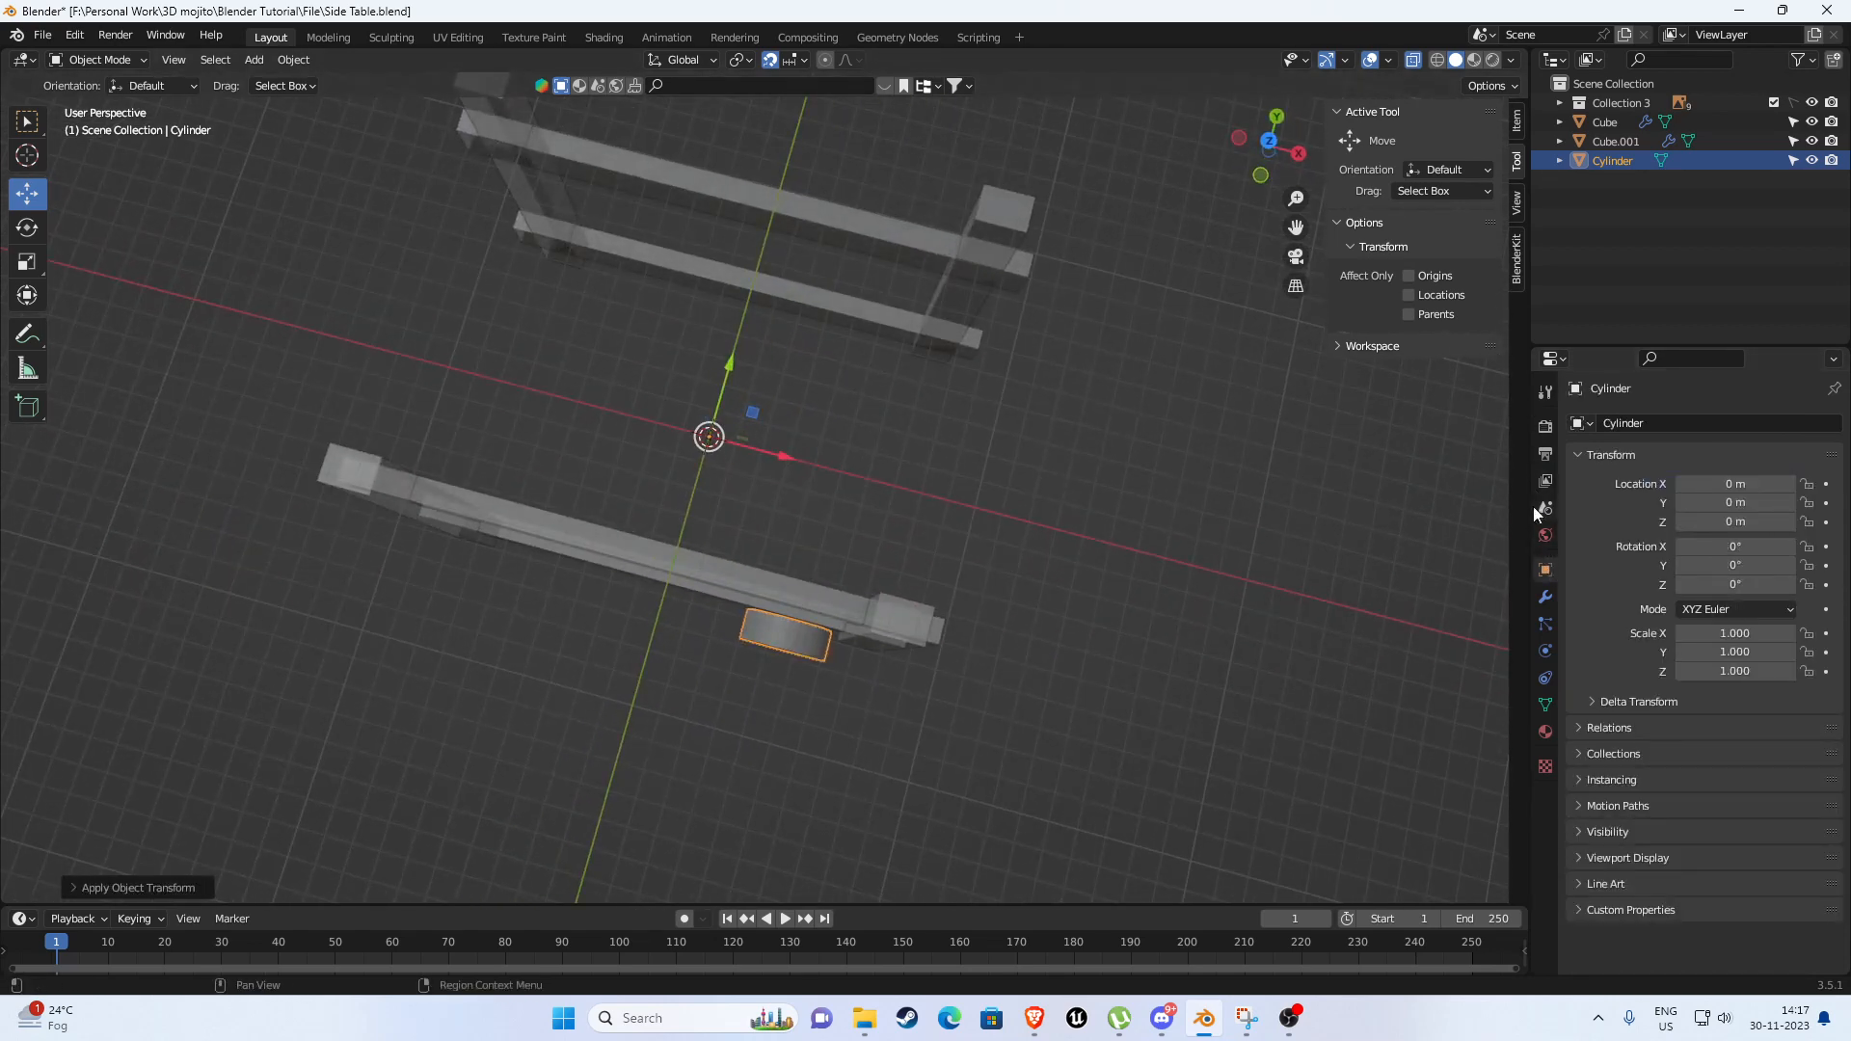
# Add a Mirror modifier to the wheel and mirror it across both the X and Y axes.
pyautogui.click(1546, 598)
pyautogui.click(1623, 424)
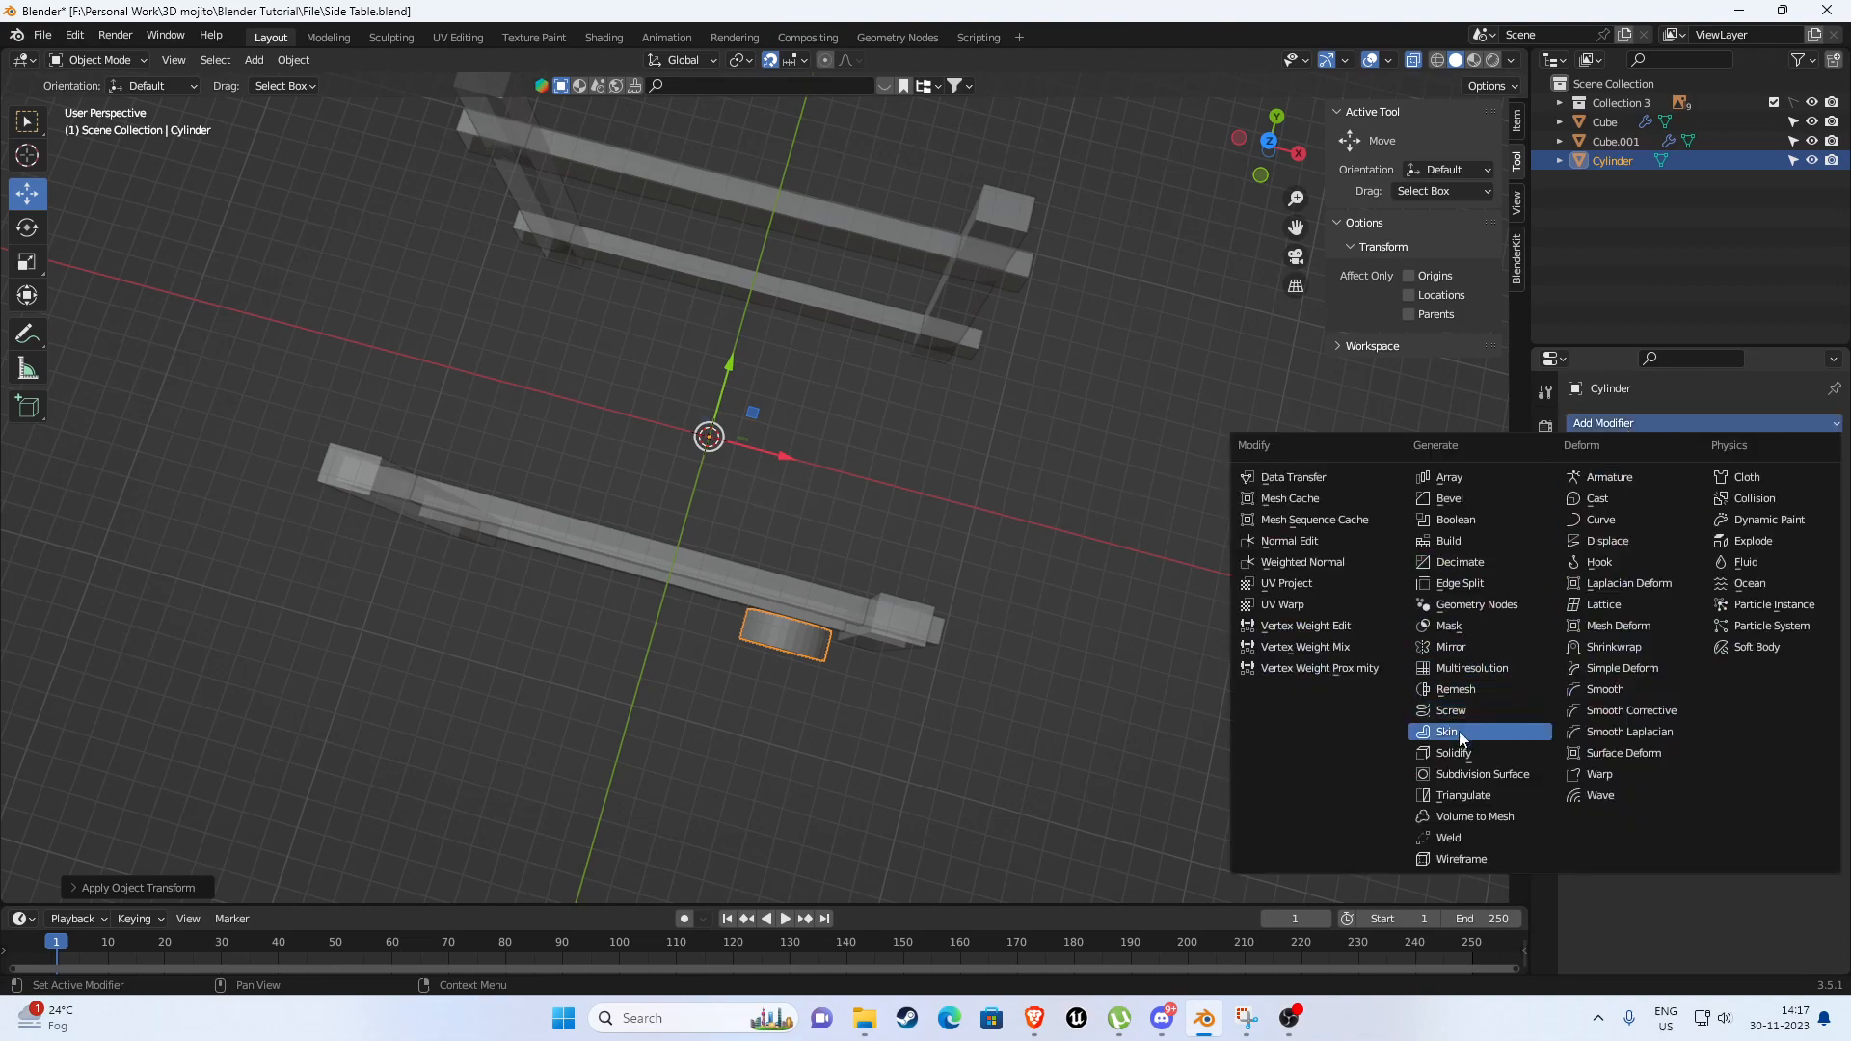
pyautogui.click(1465, 650)
pyautogui.click(1745, 483)
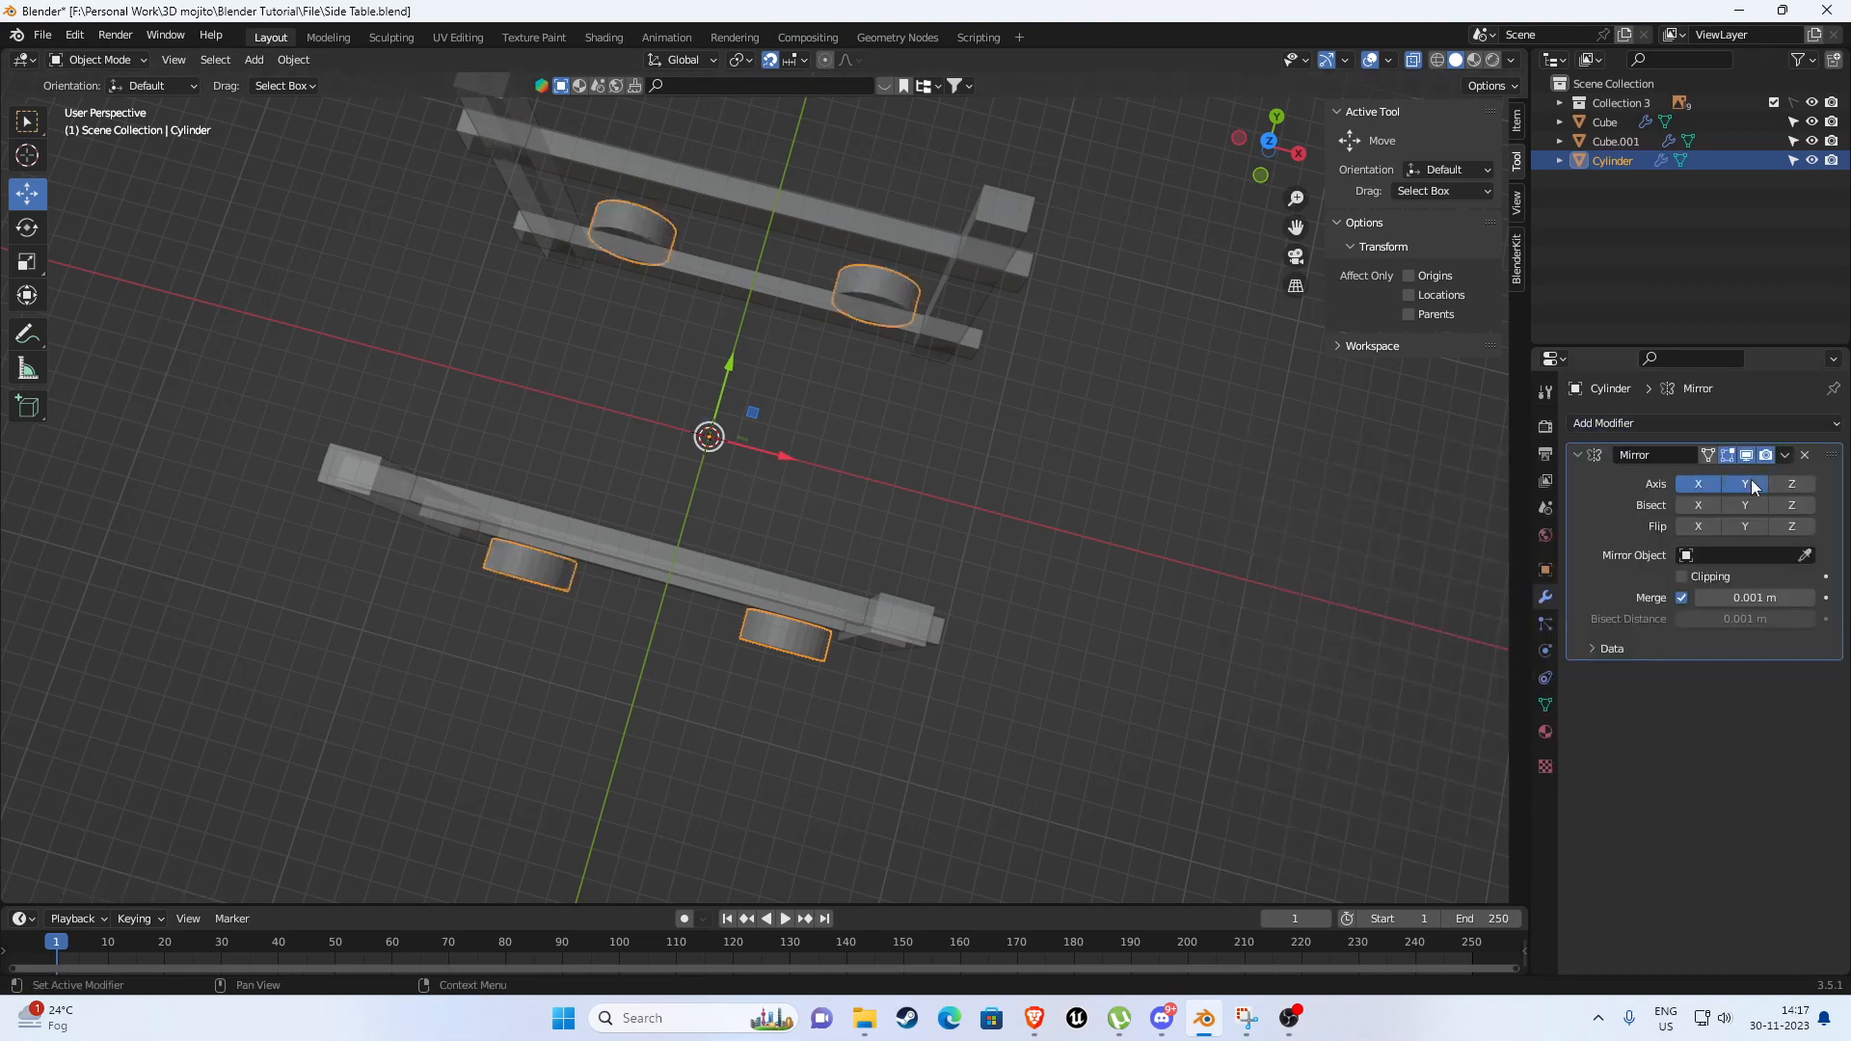
pyautogui.moveTo(939, 272); pyautogui.dragTo(738, 555, button='middle')
pyautogui.click(739, 555)
pyautogui.click(716, 603)
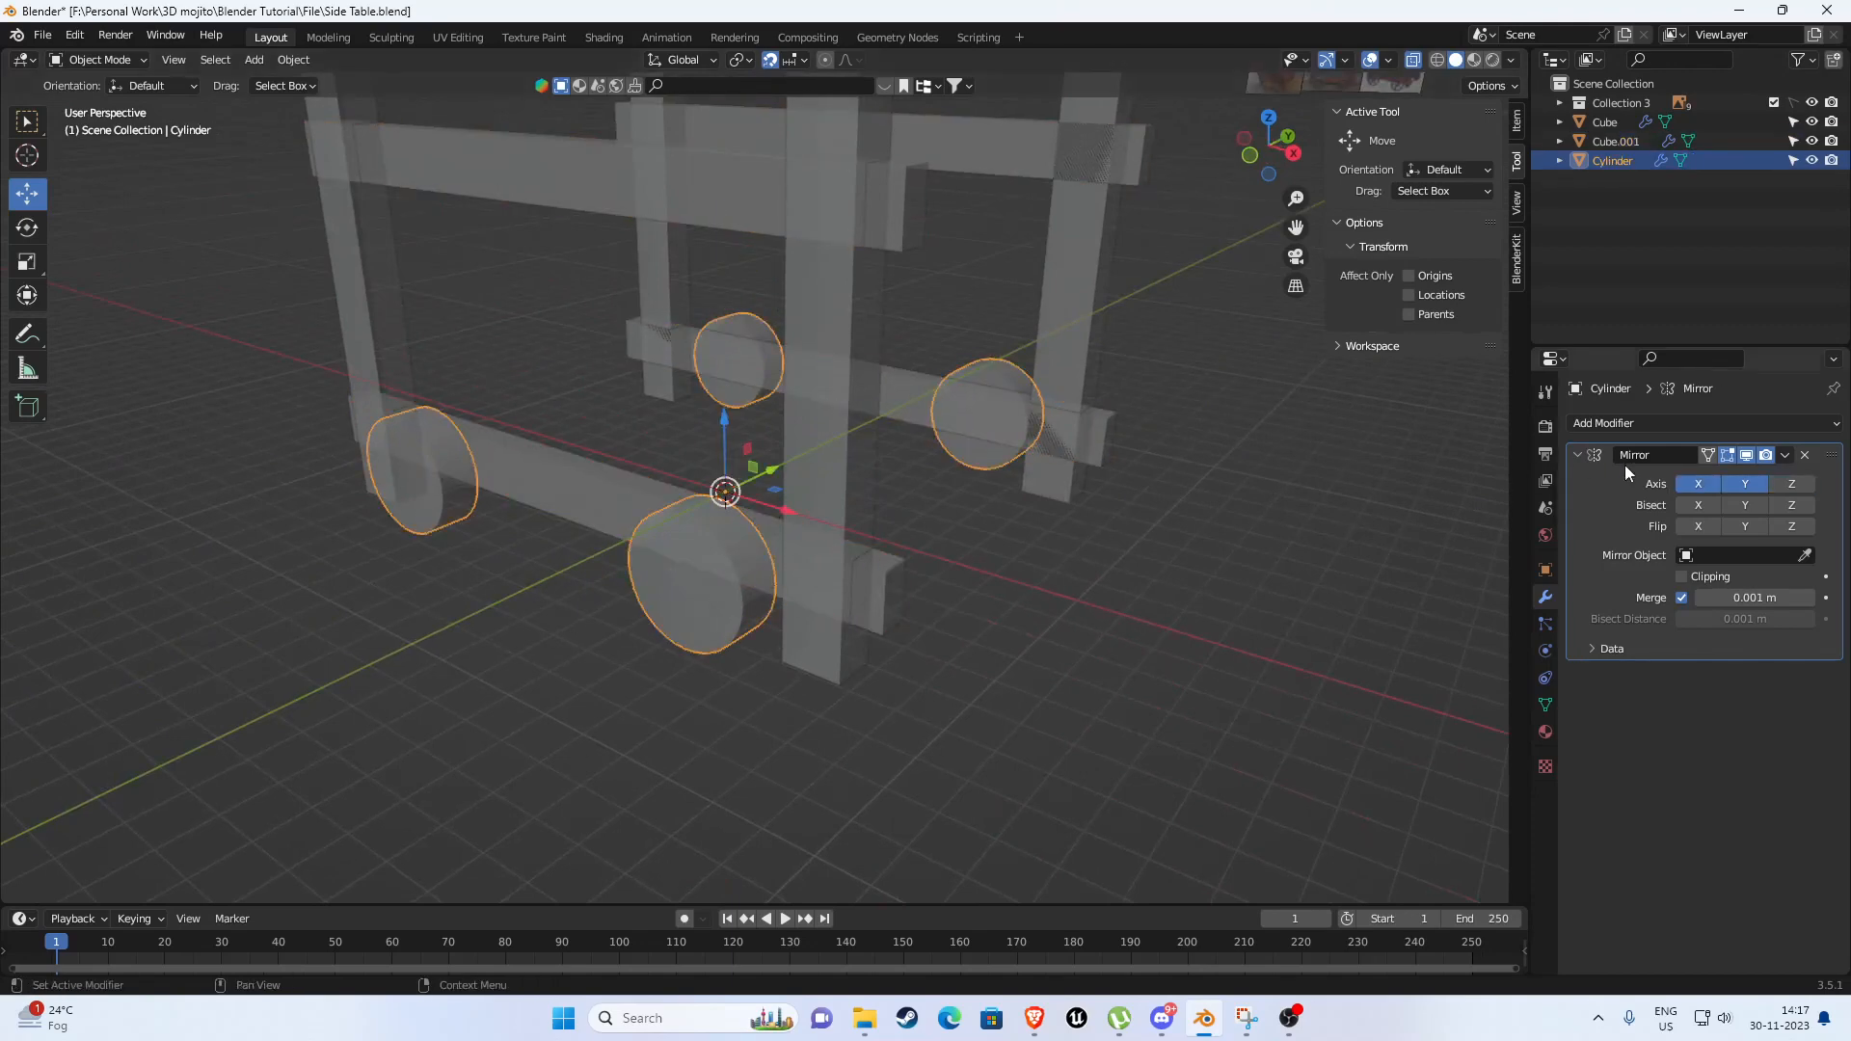
# Check the four mirrored wheels from the side and apply all transforms to the wheel object again.
pyautogui.moveTo(941, 501); pyautogui.dragTo(853, 505, button='middle')
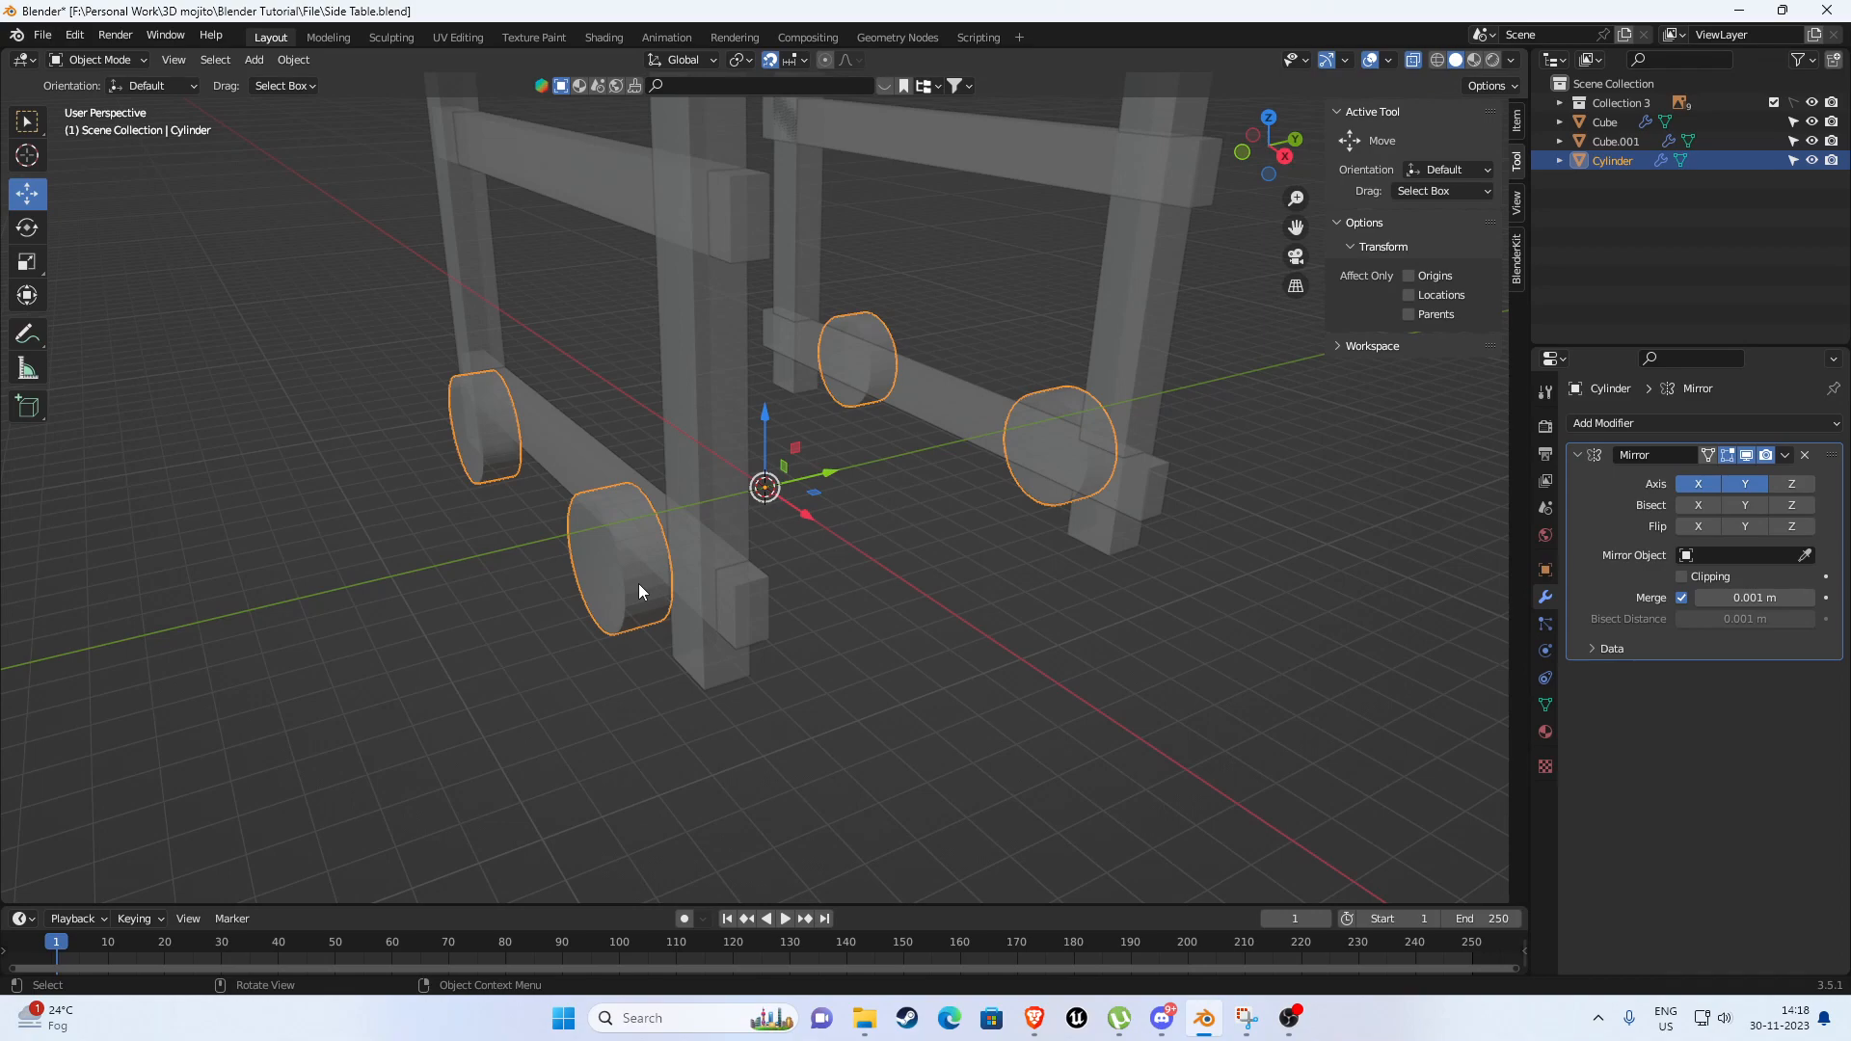
pyautogui.moveTo(638, 582); pyautogui.dragTo(1009, 532, button='middle')
pyautogui.hotkey('ctrl', 'a')
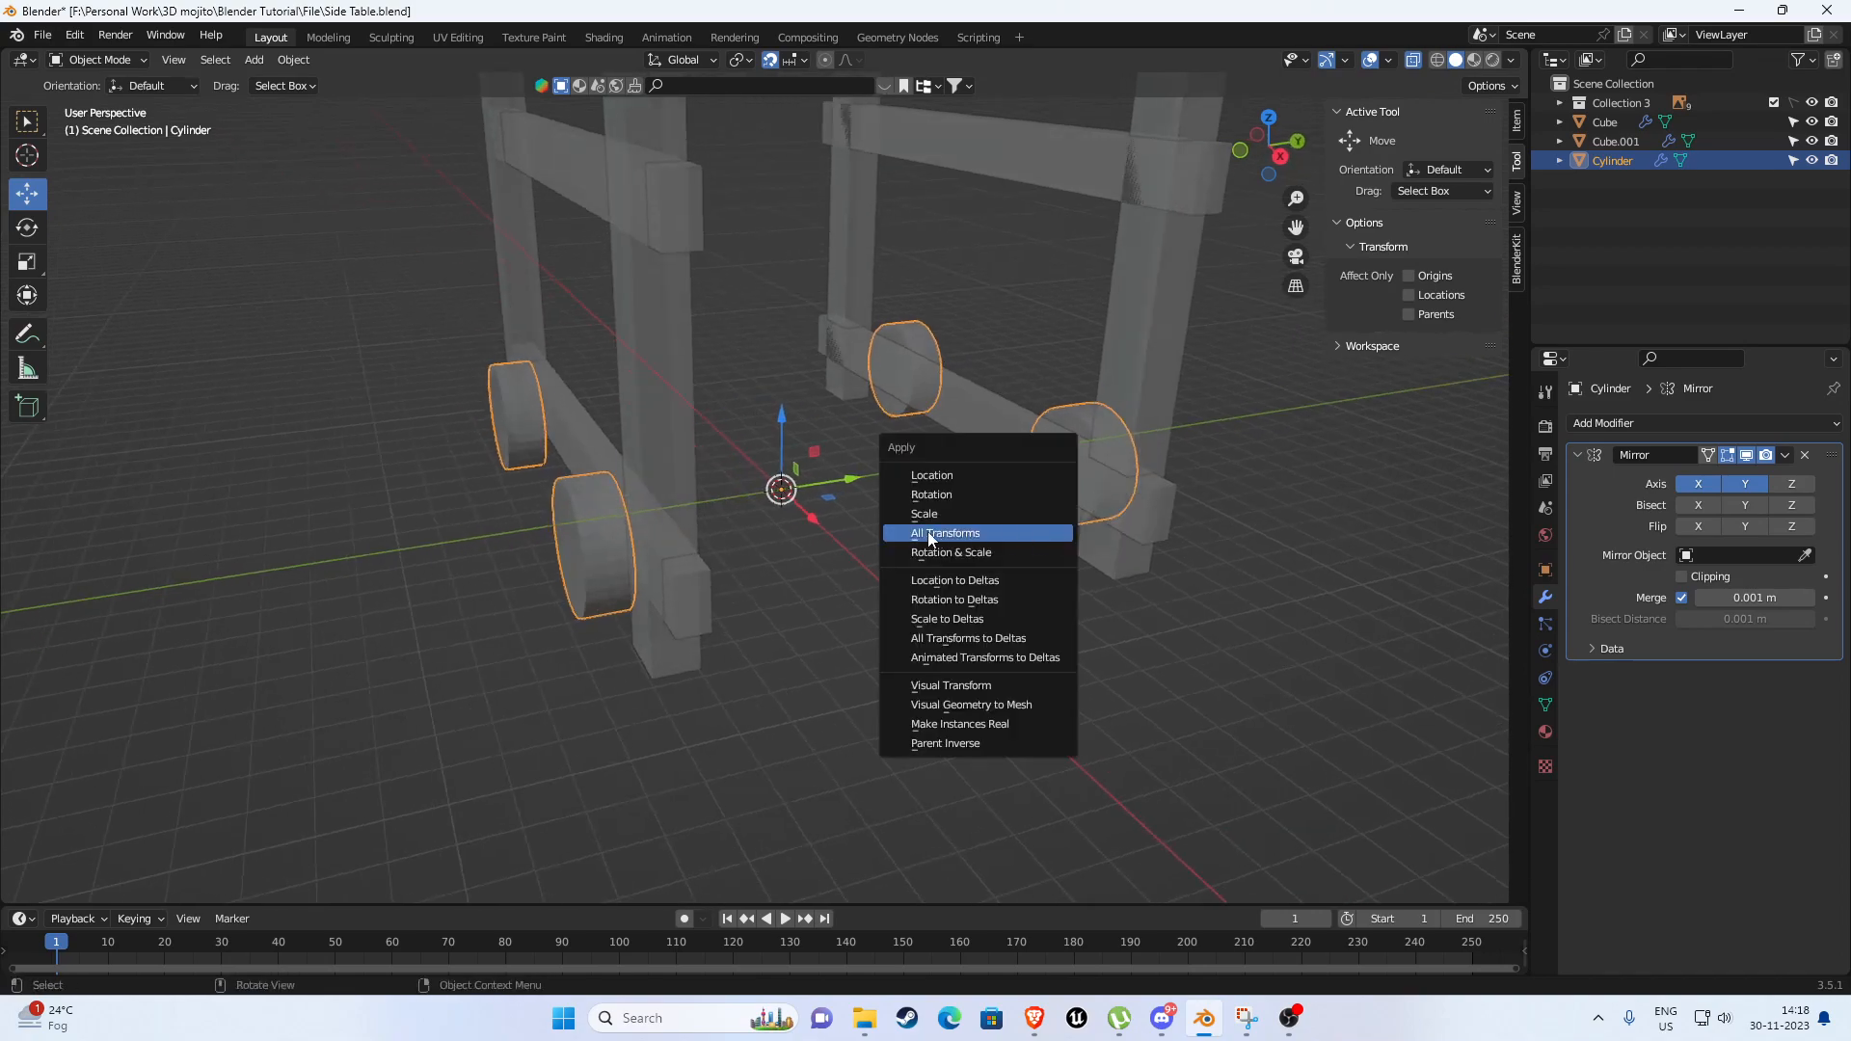
pyautogui.click(929, 535)
pyautogui.moveTo(922, 515); pyautogui.dragTo(974, 569, button='middle')
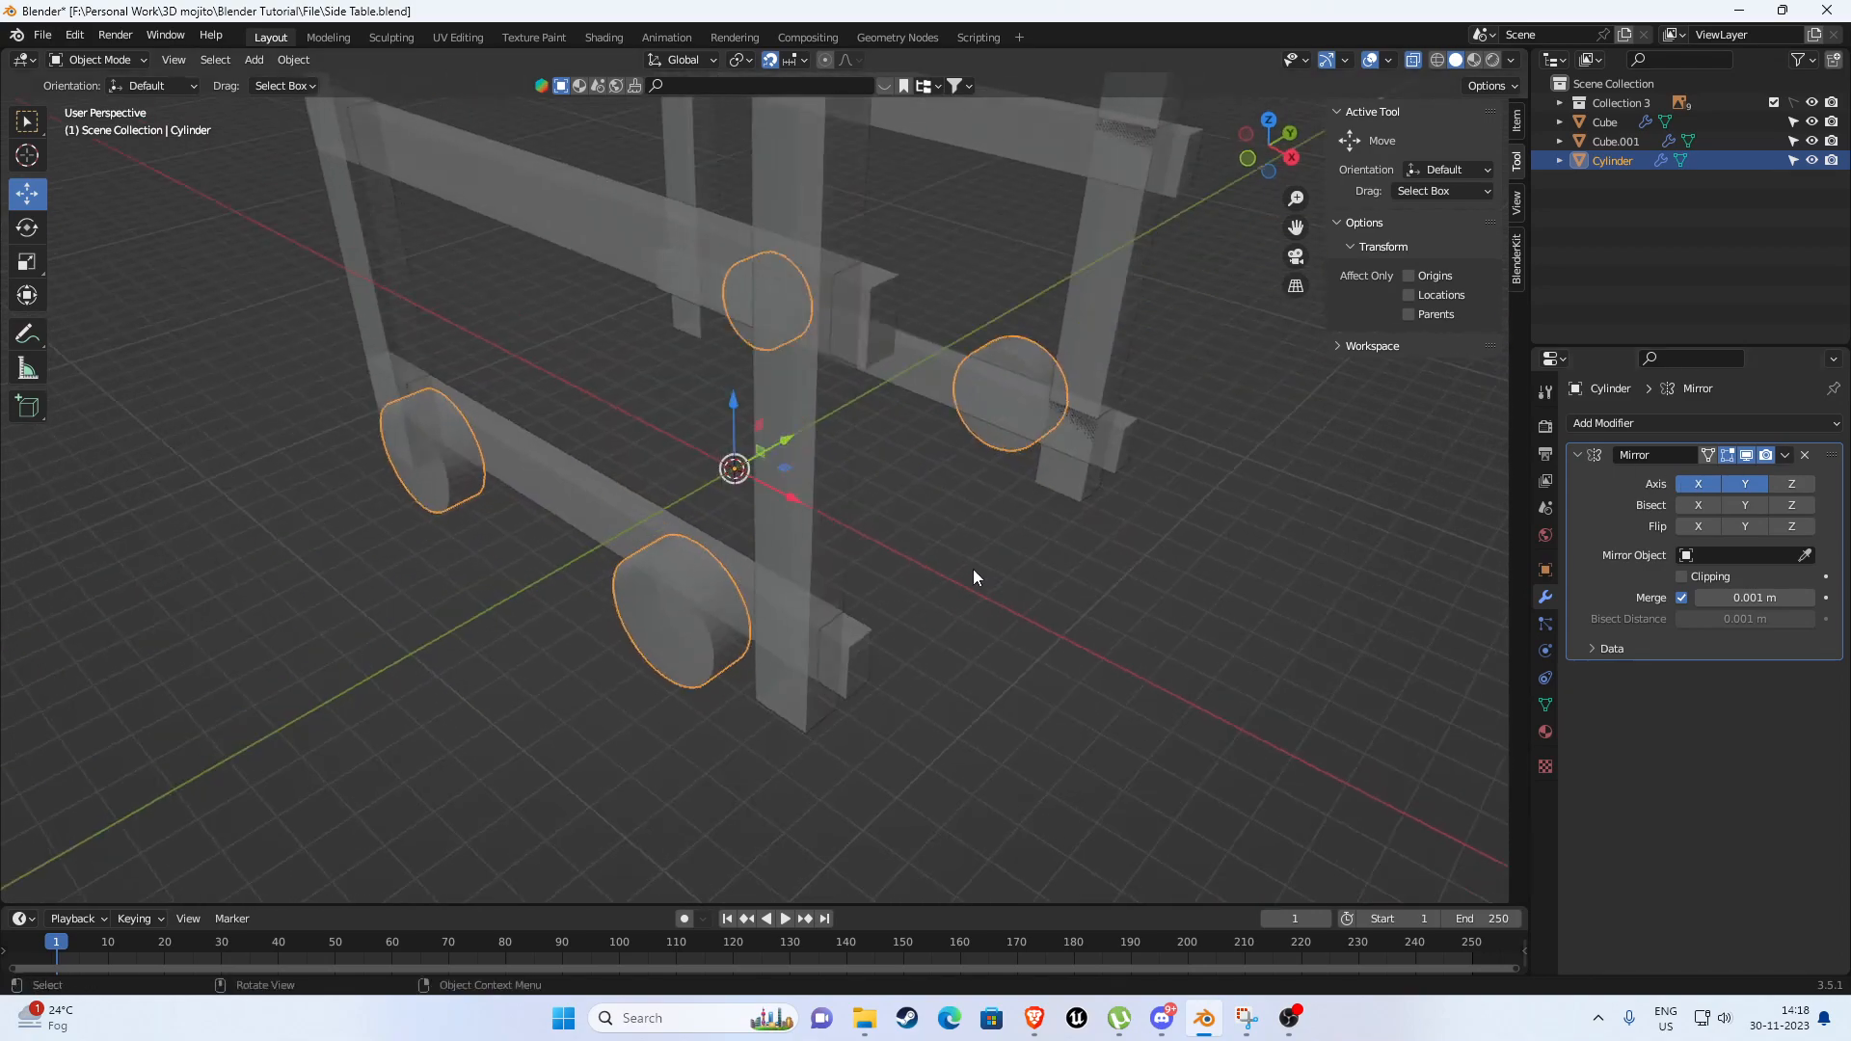
# Compare the front view of the model with the reference photos, examining the cart's wheels and lower plank shelf.
pyautogui.press('KP_1')
pyautogui.scroll(-5, 1010, 561)
pyautogui.keyDown('shift'); pyautogui.moveTo(842, 526); pyautogui.dragTo(993, 528, button='middle'); pyautogui.keyUp('shift')
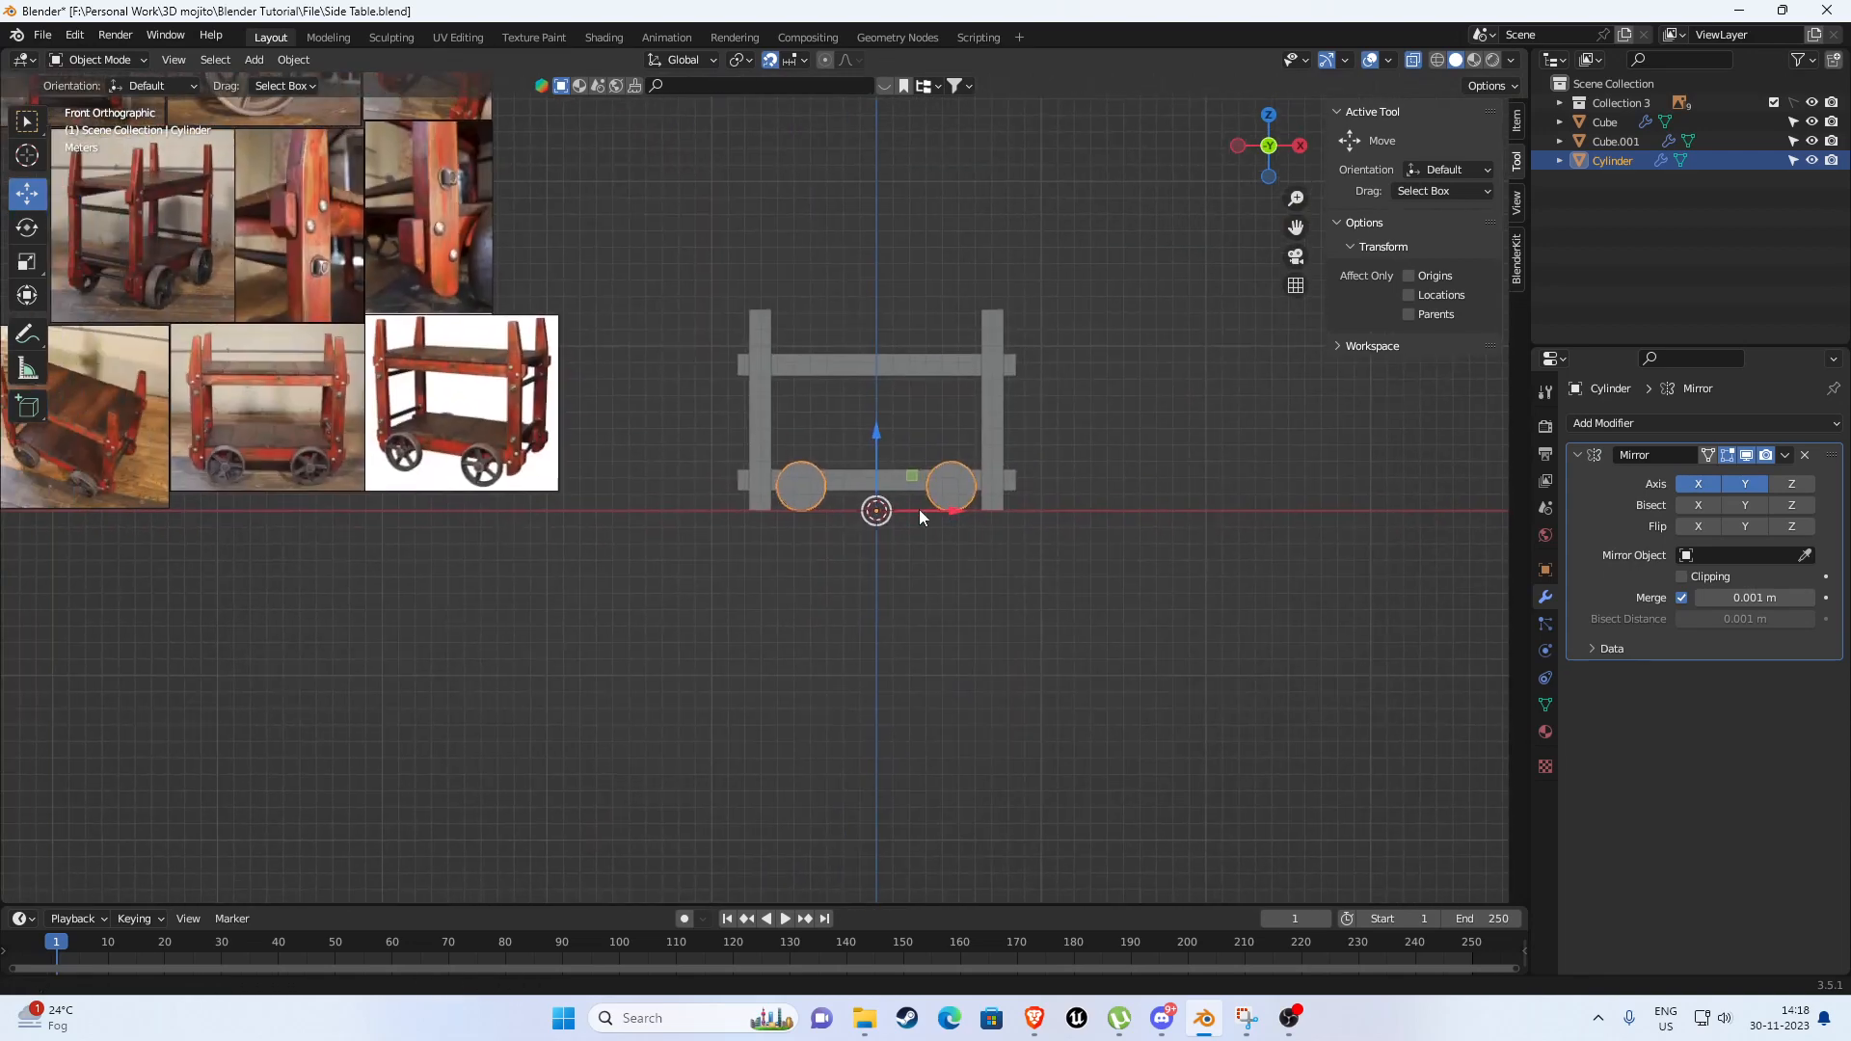
pyautogui.moveTo(823, 517); pyautogui.dragTo(872, 578, button='middle')
pyautogui.press('KP_1')
pyautogui.scroll(8, 767, 552)
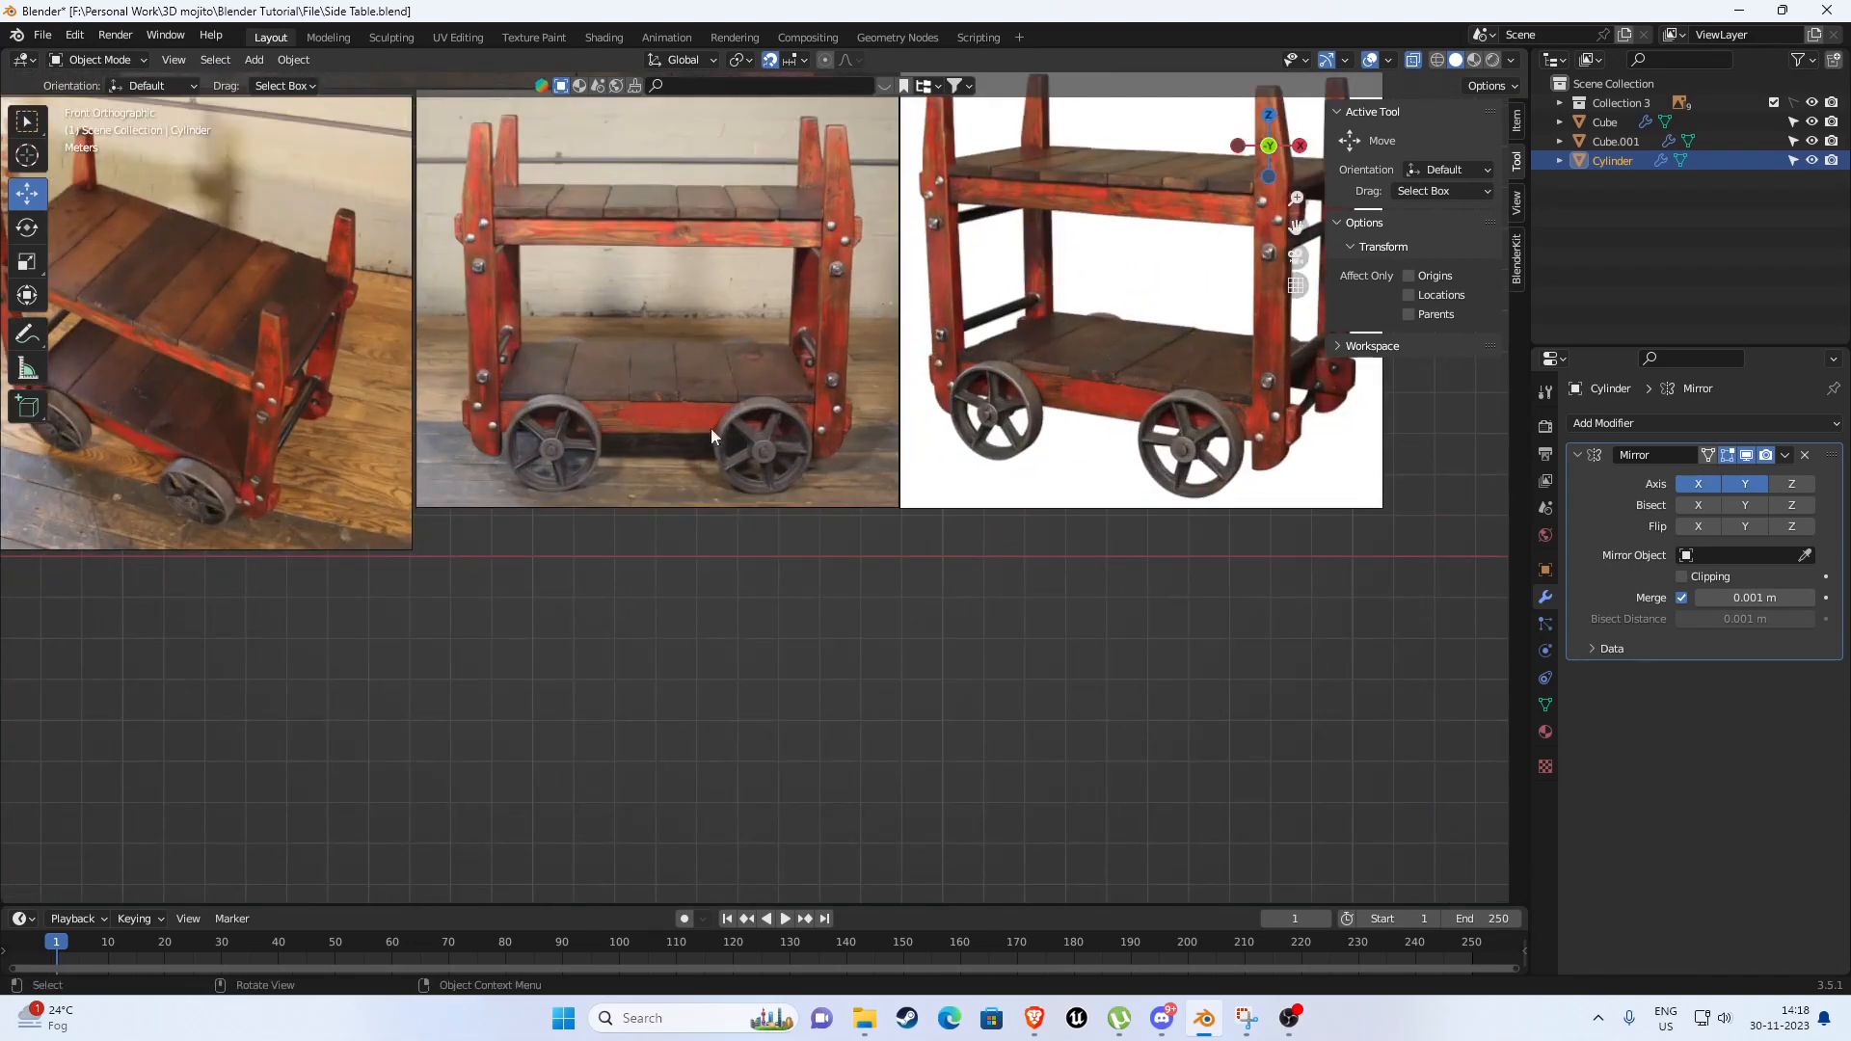
pyautogui.keyDown('shift'); pyautogui.moveTo(1195, 357); pyautogui.dragTo(598, 521, button='middle'); pyautogui.keyUp('shift')
pyautogui.scroll(2, 694, 497)
pyautogui.keyDown('shift'); pyautogui.moveTo(702, 495); pyautogui.dragTo(798, 463, button='middle'); pyautogui.keyUp('shift')
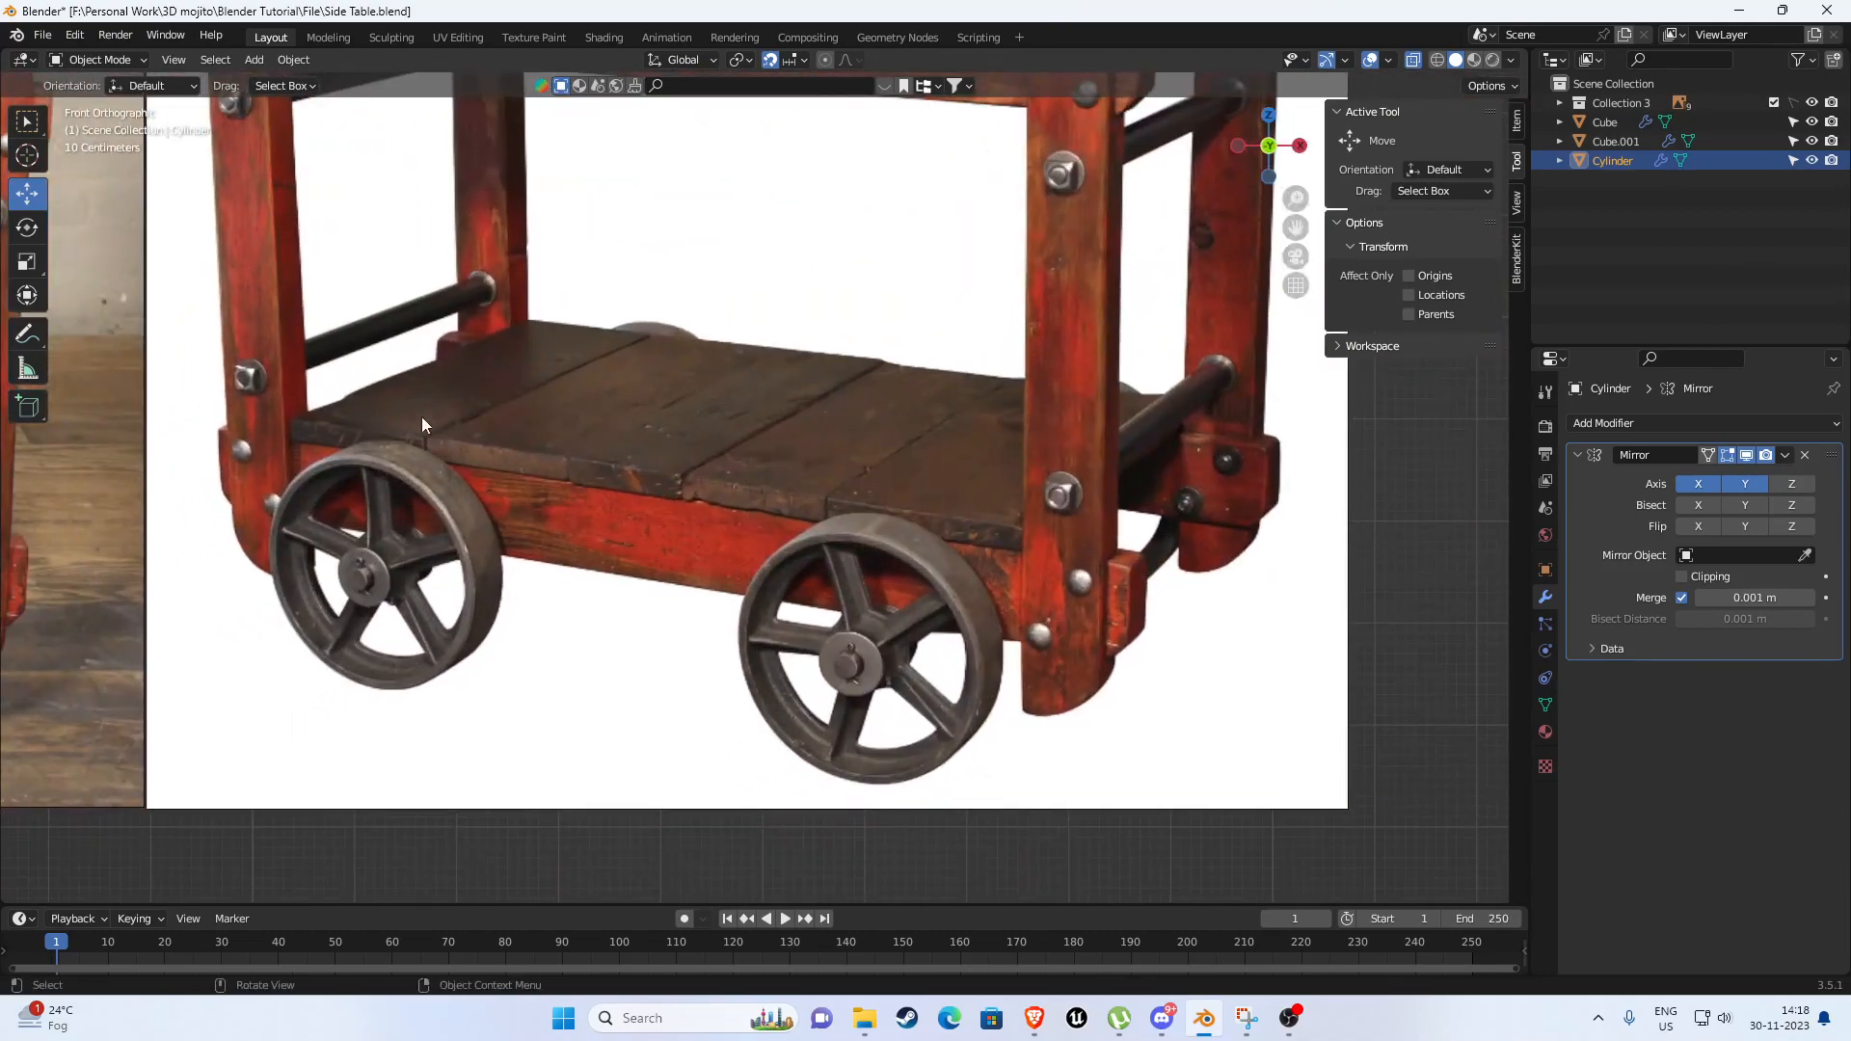
pyautogui.keyDown('shift'); pyautogui.moveTo(909, 541); pyautogui.dragTo(842, 538, button='middle'); pyautogui.keyUp('shift')
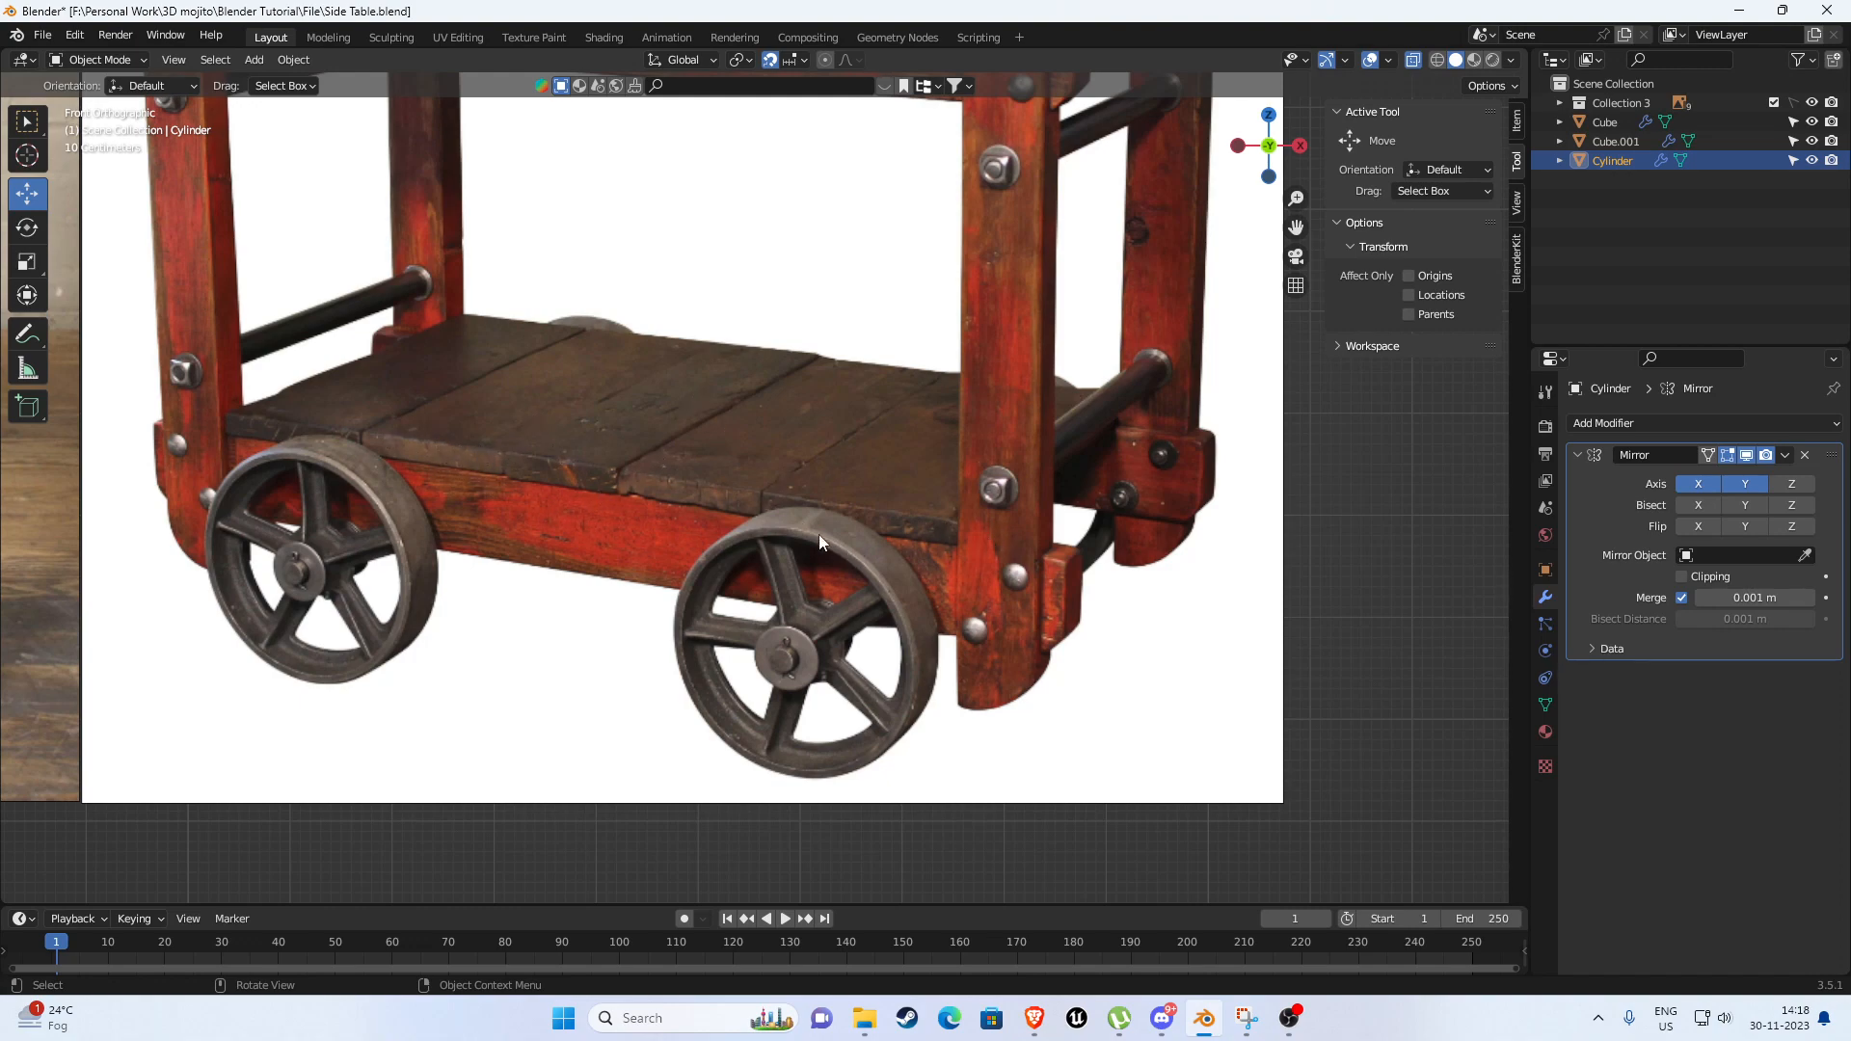
# Add a cube in the front view and raise it along Z to just above the lower rail.
pyautogui.scroll(-8, 819, 536)
pyautogui.keyDown('shift'); pyautogui.moveTo(1055, 552); pyautogui.dragTo(619, 552, button='middle'); pyautogui.keyUp('shift')
pyautogui.scroll(3, 901, 440)
pyautogui.click(993, 410)
pyautogui.hotkey('shift', 'a')
pyautogui.moveTo(942, 408)
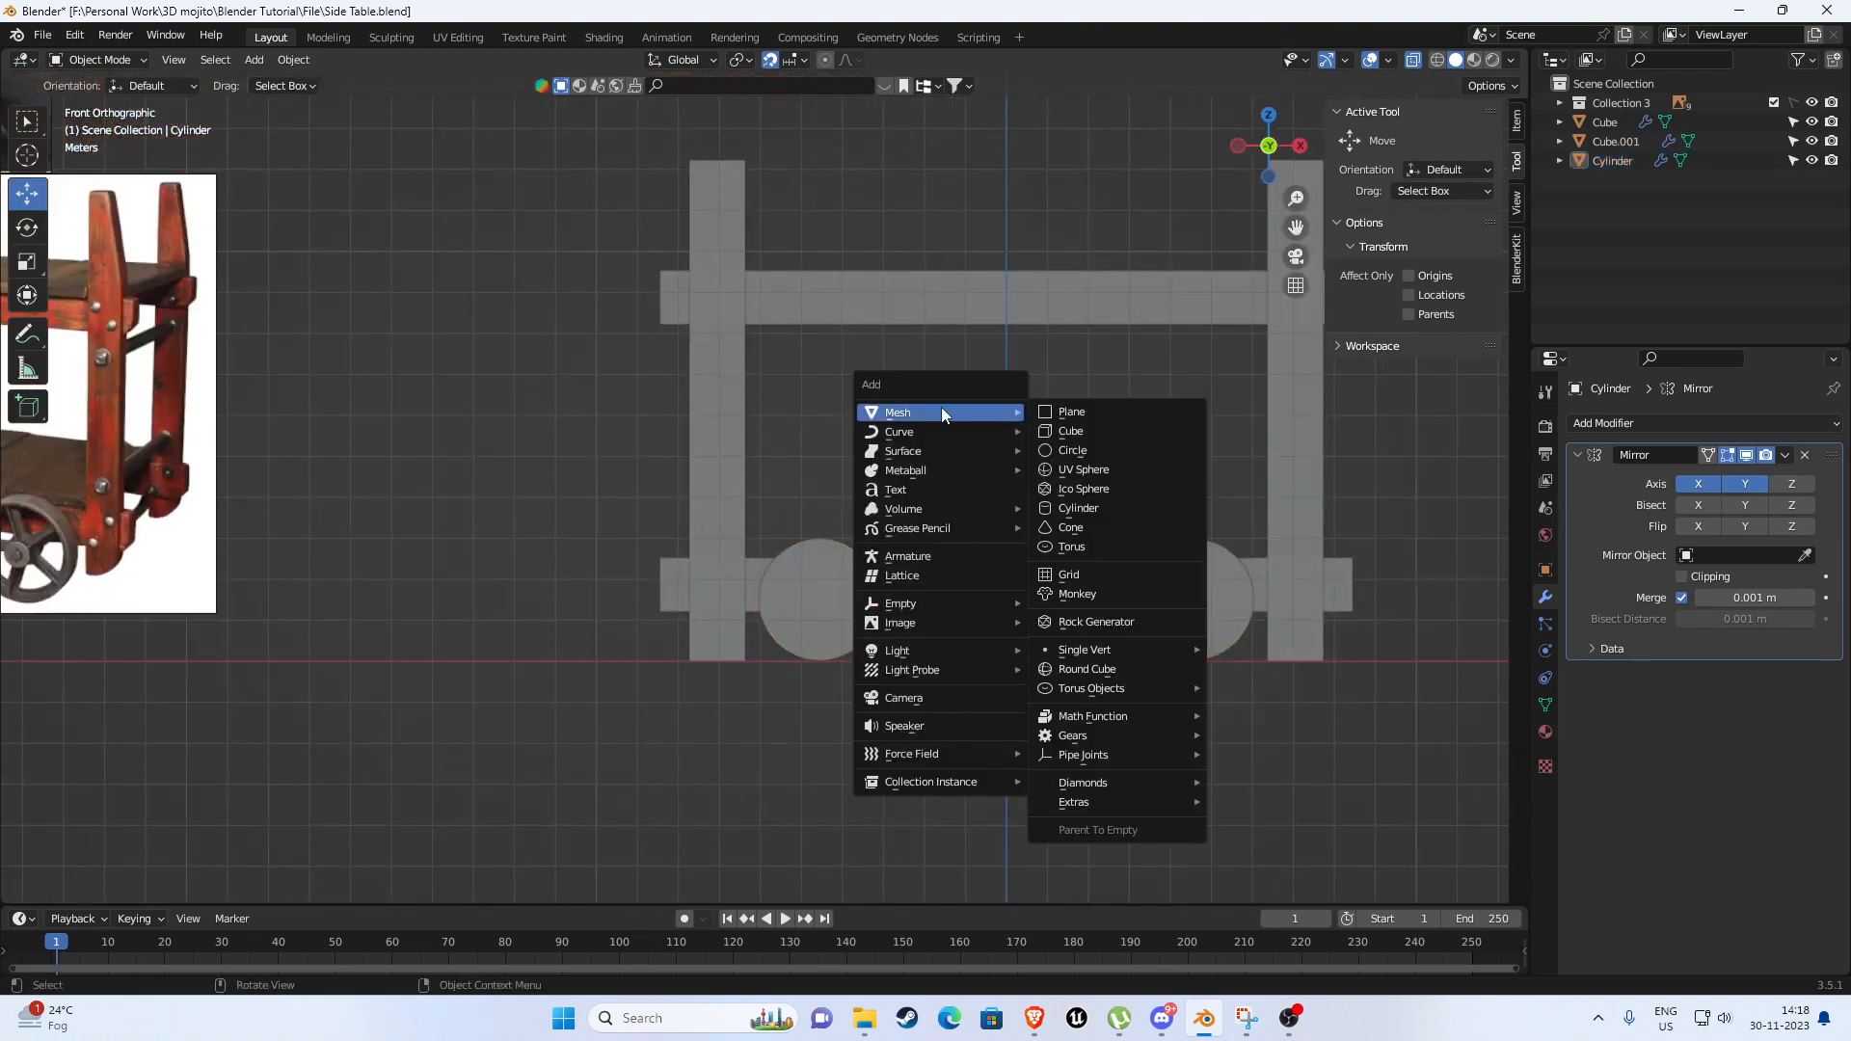
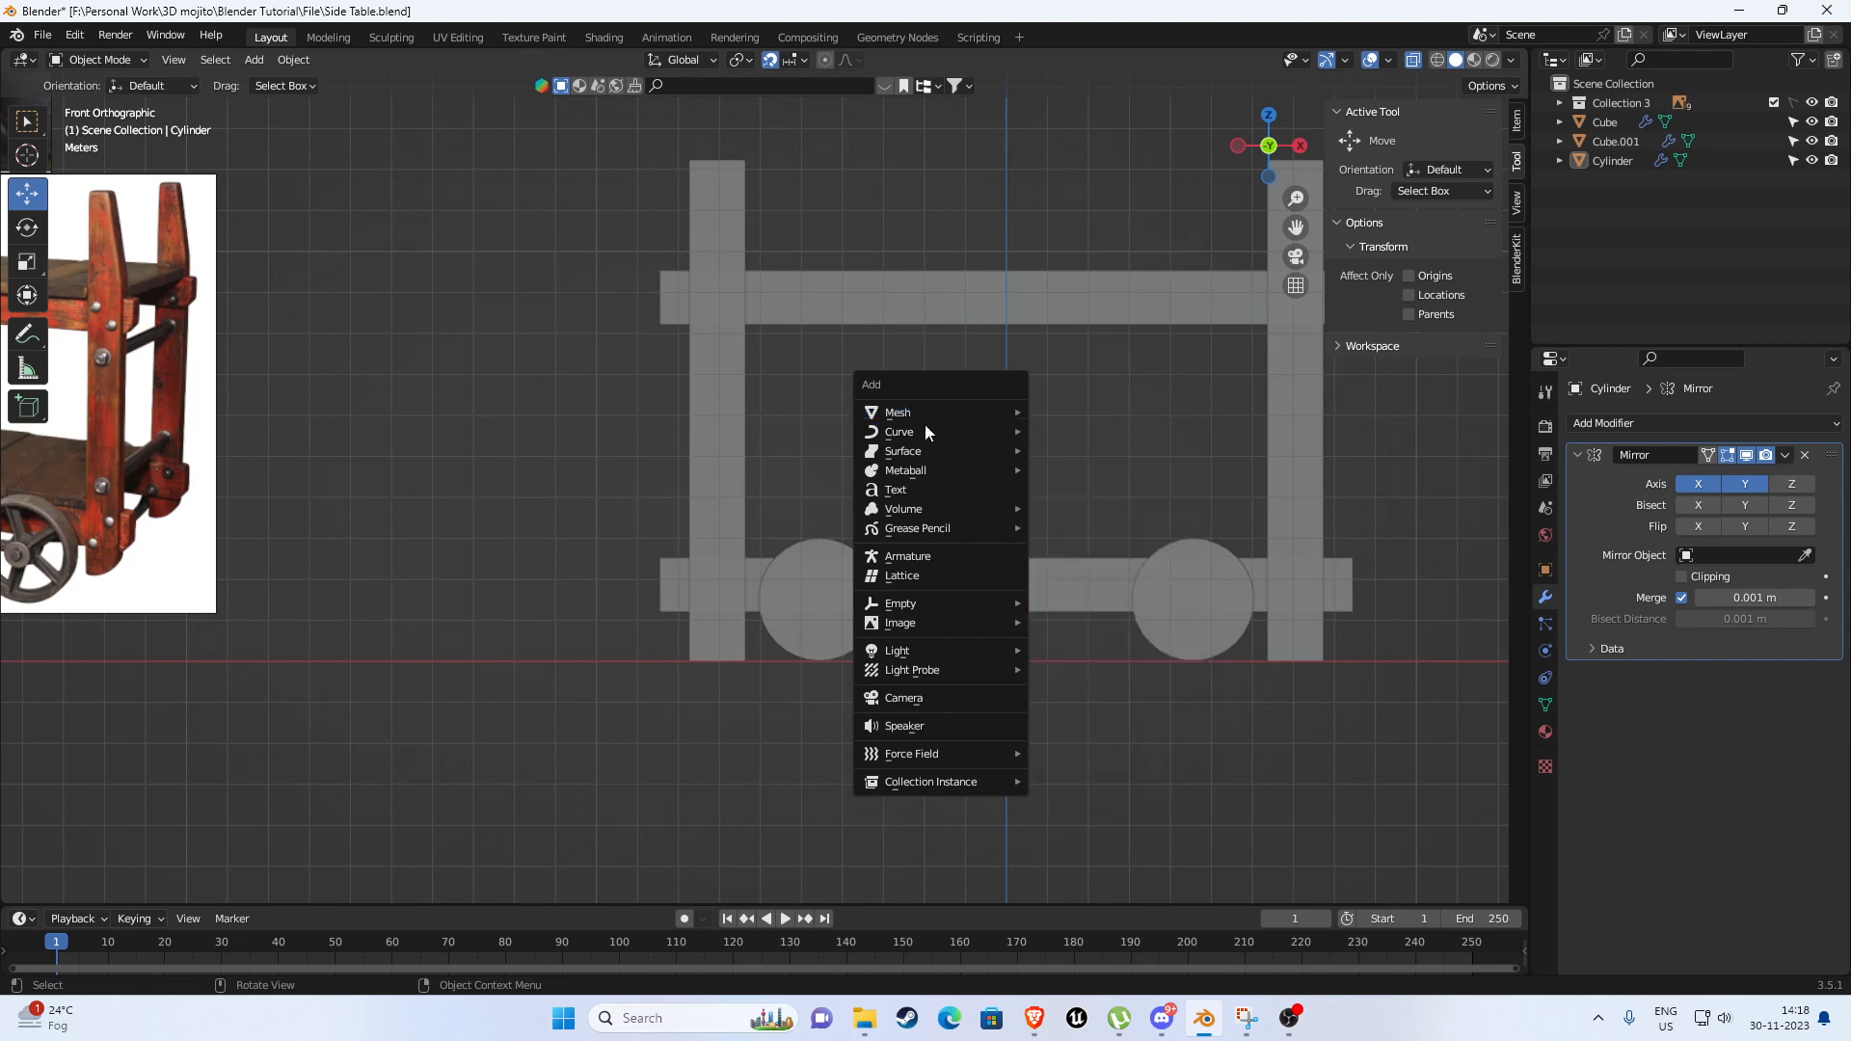
pyautogui.click(1070, 432)
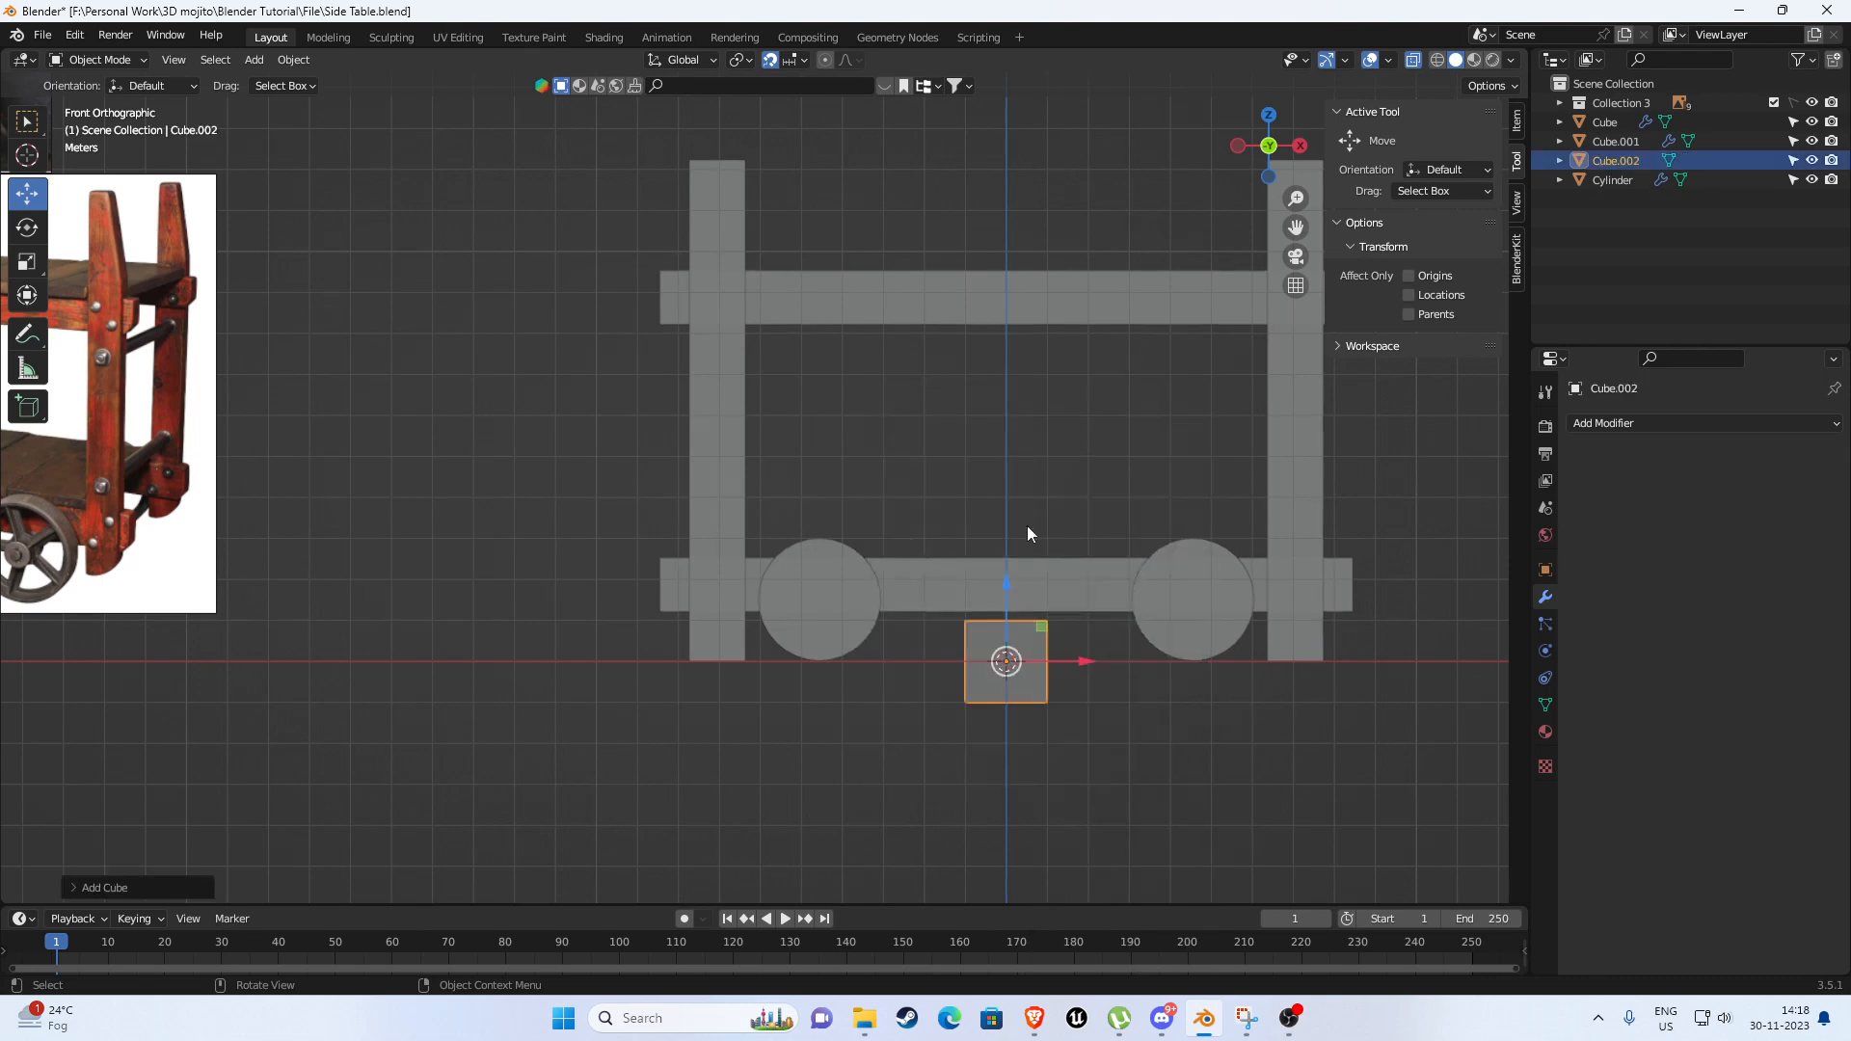
pyautogui.moveTo(1005, 594); pyautogui.dragTo(1005, 424)
# In Edit Mode, adjust the snapping settings and snap the cube's bottom vertices to the lower rail's top edge.
pyautogui.press('Tab')
pyautogui.moveTo(927, 527); pyautogui.dragTo(1085, 578)
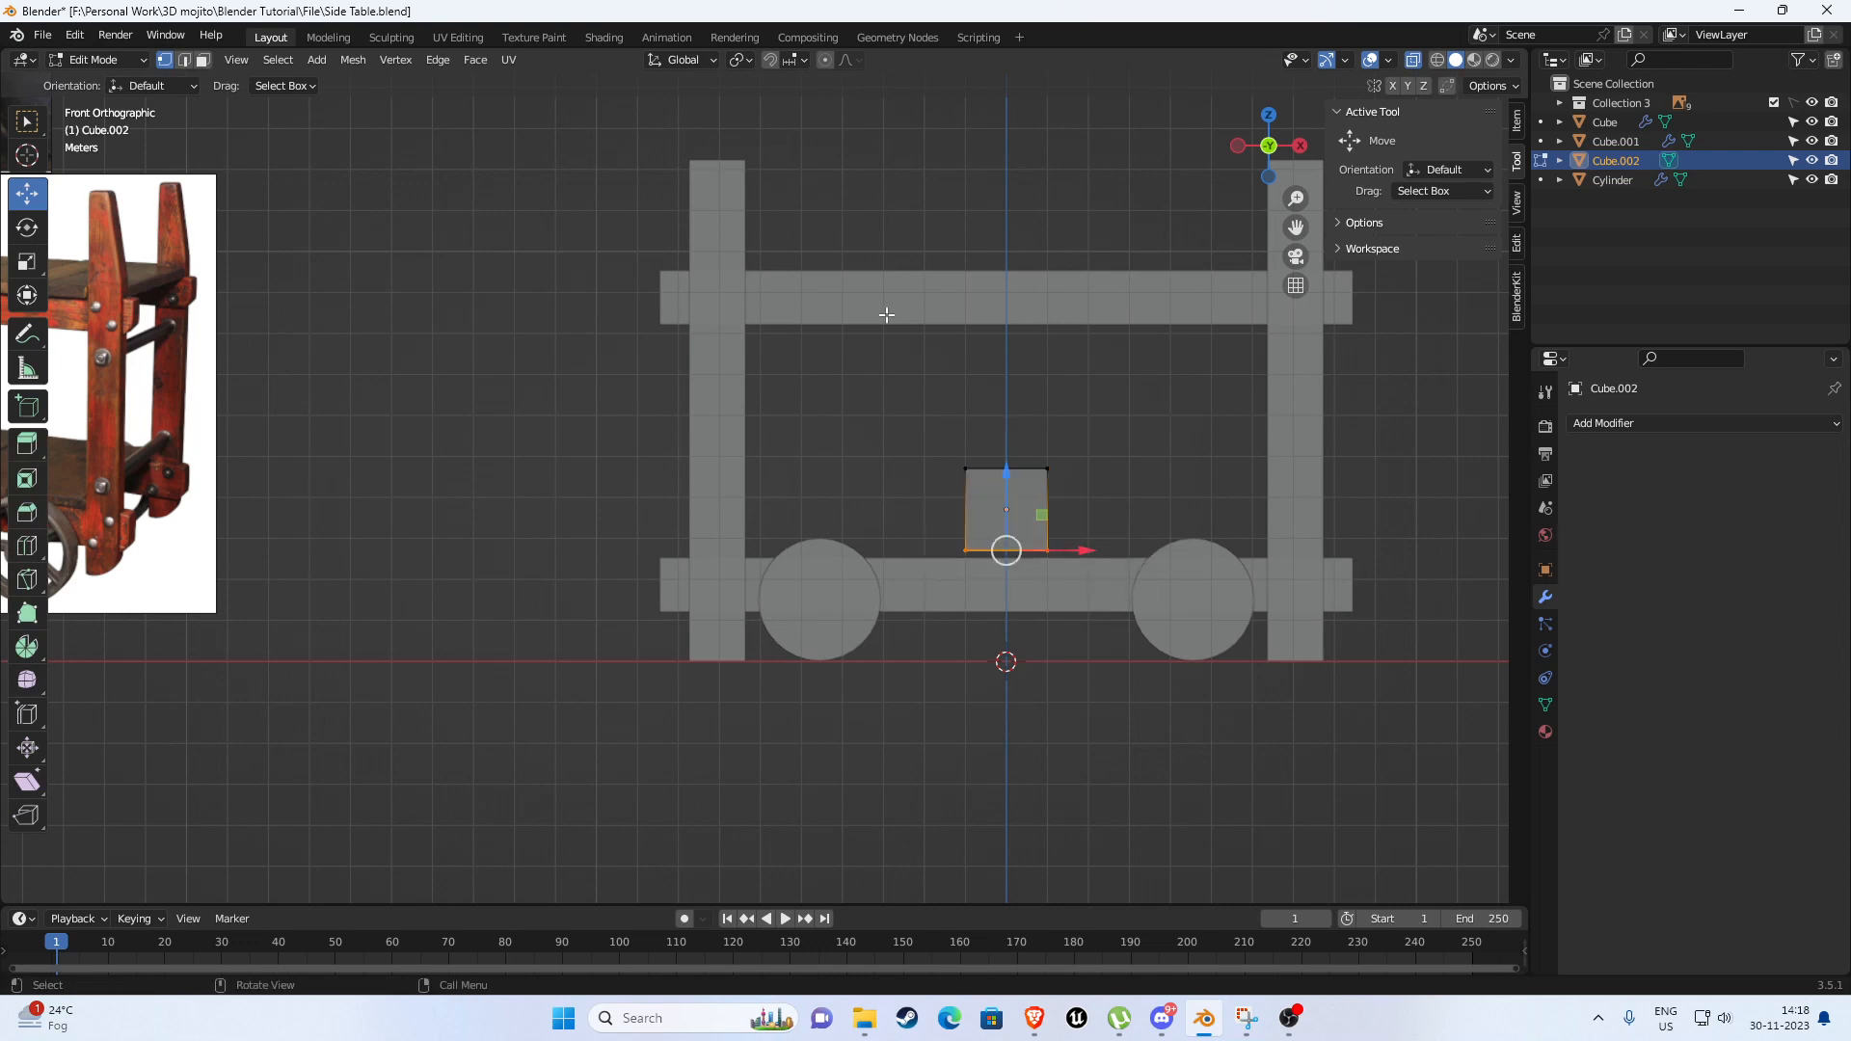
pyautogui.click(789, 62)
pyautogui.click(743, 136)
pyautogui.scroll(3, 1162, 521)
pyautogui.keyDown('shift'); pyautogui.moveTo(1165, 525); pyautogui.dragTo(942, 389, button='middle'); pyautogui.keyUp('shift')
pyautogui.moveTo(958, 386); pyautogui.dragTo(361, 474)
# Lower the cube's top vertices along Z to form a thin shelf slab, matching the plank thickness in the reference photo.
pyautogui.moveTo(786, 278); pyautogui.dragTo(1192, 359)
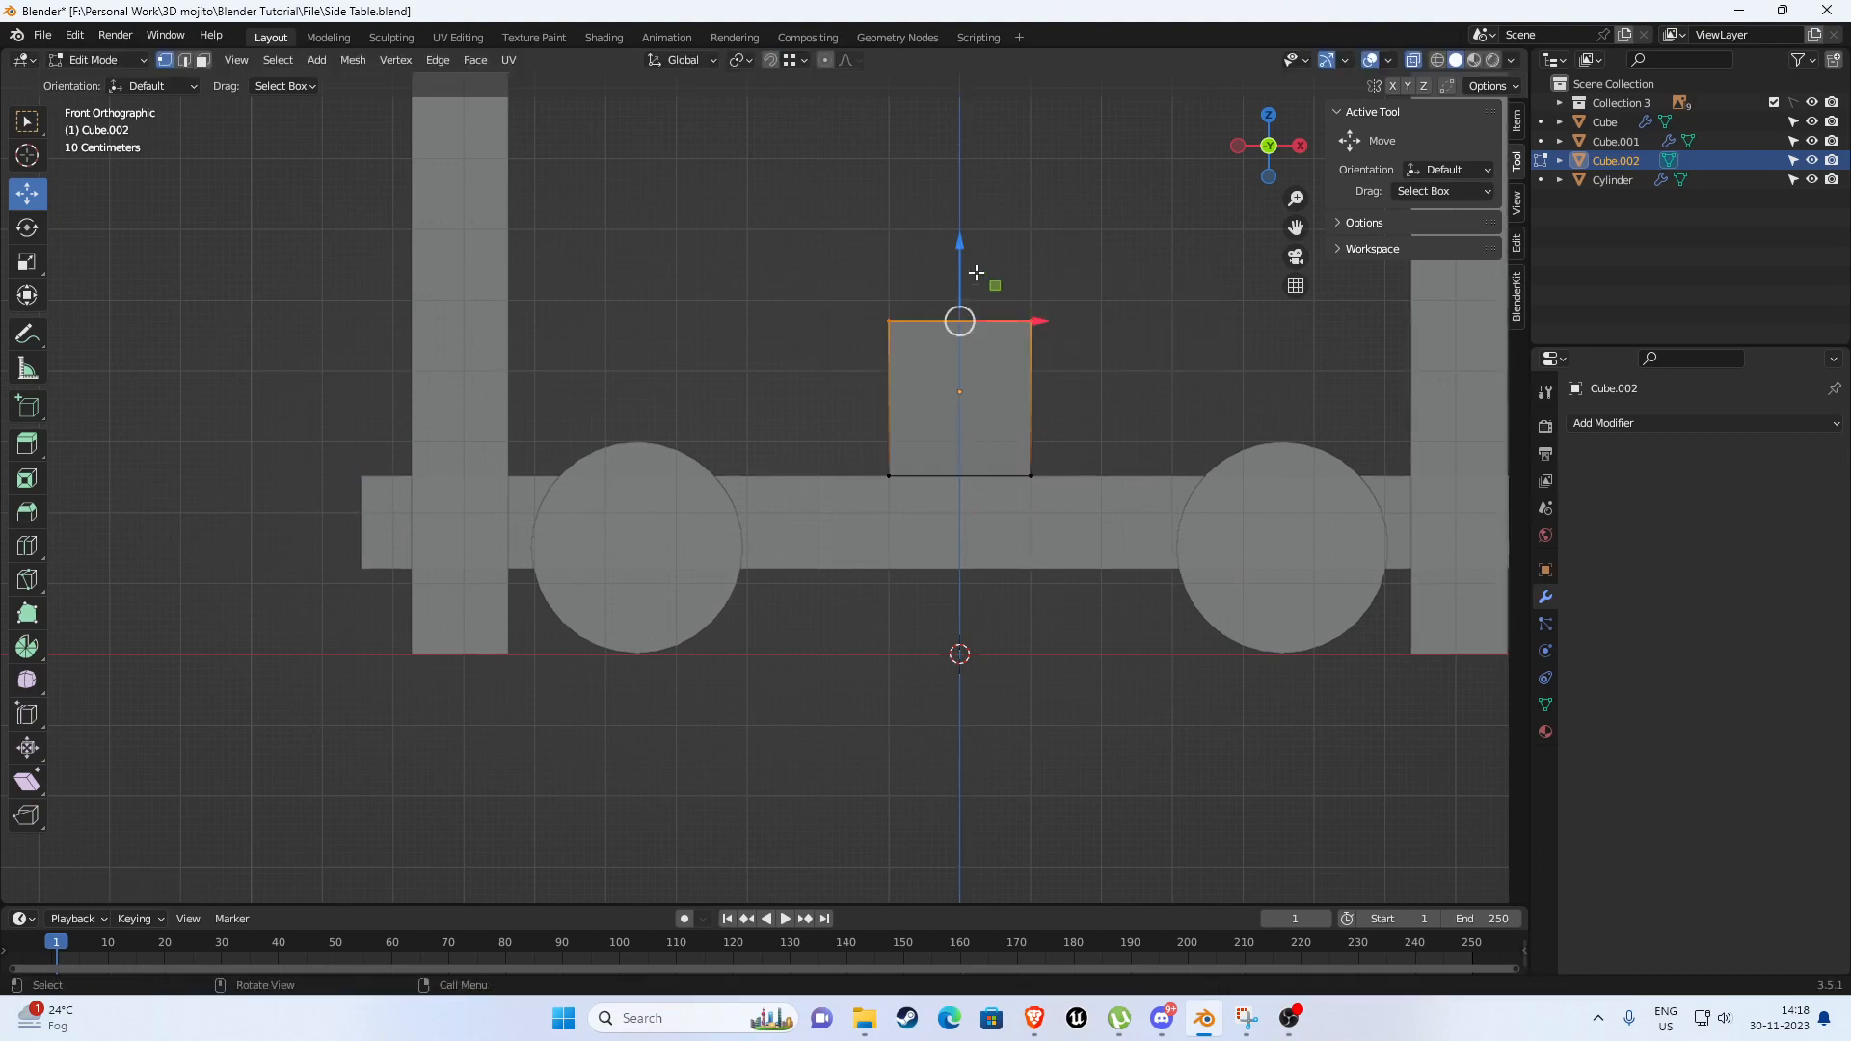
pyautogui.moveTo(946, 301); pyautogui.dragTo(944, 403)
pyautogui.scroll(-4, 944, 404)
pyautogui.keyDown('shift'); pyautogui.moveTo(829, 381); pyautogui.dragTo(1493, 397, button='middle'); pyautogui.keyUp('shift')
pyautogui.scroll(5, 544, 395)
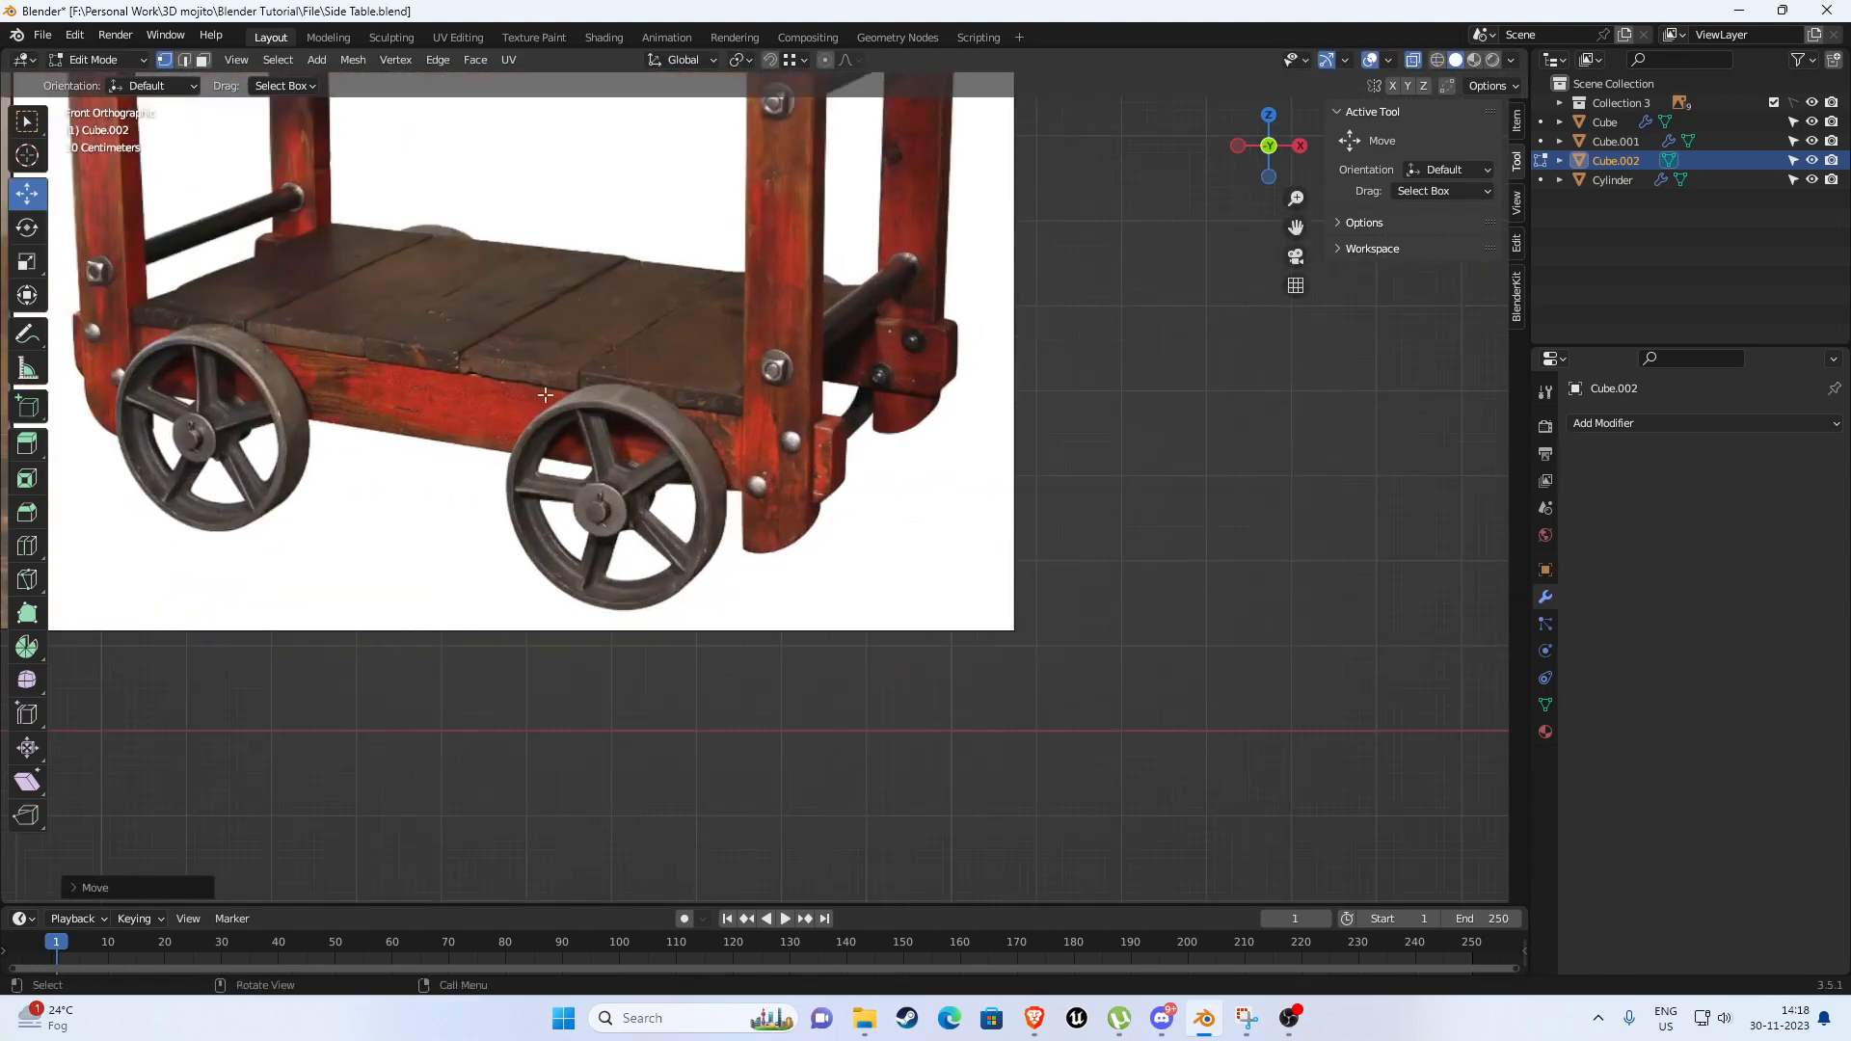
pyautogui.scroll(-4, 501, 373)
pyautogui.keyDown('shift'); pyautogui.moveTo(1074, 395); pyautogui.dragTo(324, 461, button='middle'); pyautogui.keyUp('shift')
pyautogui.scroll(2, 1003, 463)
pyautogui.moveTo(991, 487); pyautogui.dragTo(992, 509)
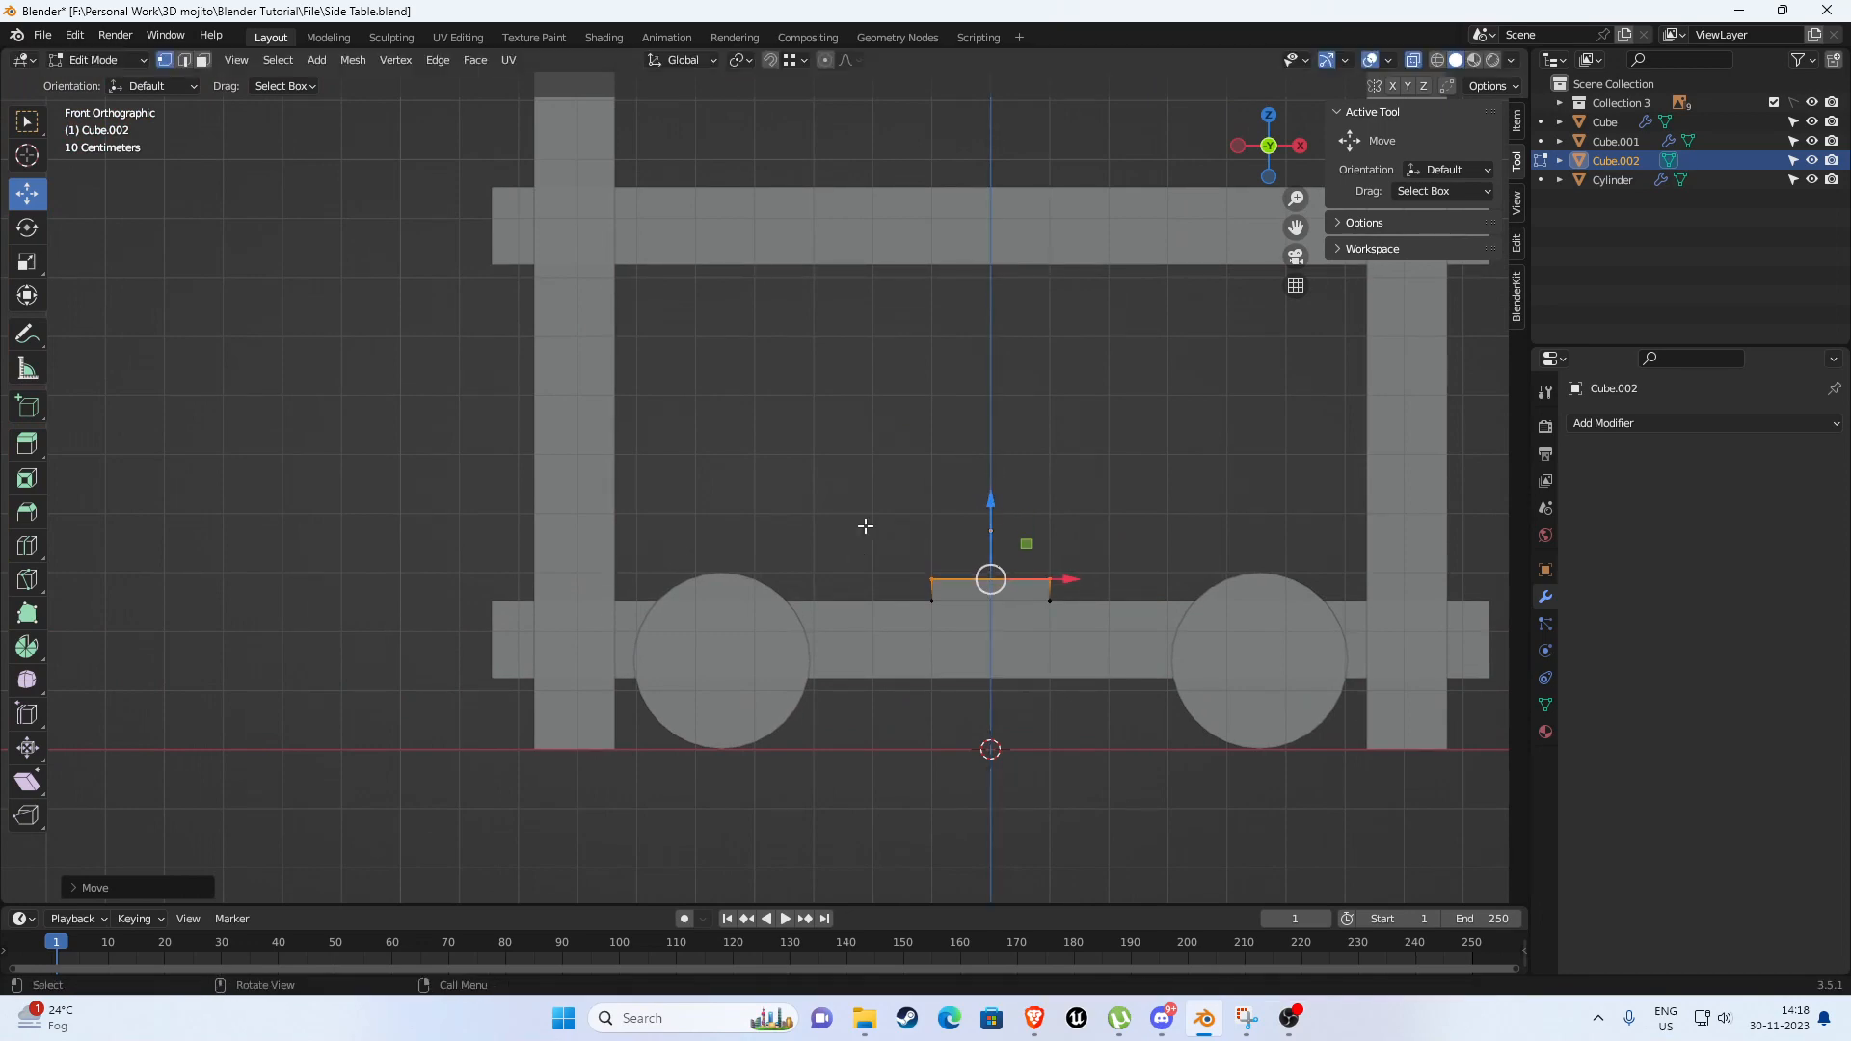
# Stretch the slab along X by snapping its end vertices to the inner faces of the left and right legs.
pyautogui.scroll(-3, 679, 603)
pyautogui.keyDown('shift'); pyautogui.moveTo(679, 603); pyautogui.dragTo(1380, 595, button='middle'); pyautogui.keyUp('shift')
pyautogui.scroll(5, 762, 484)
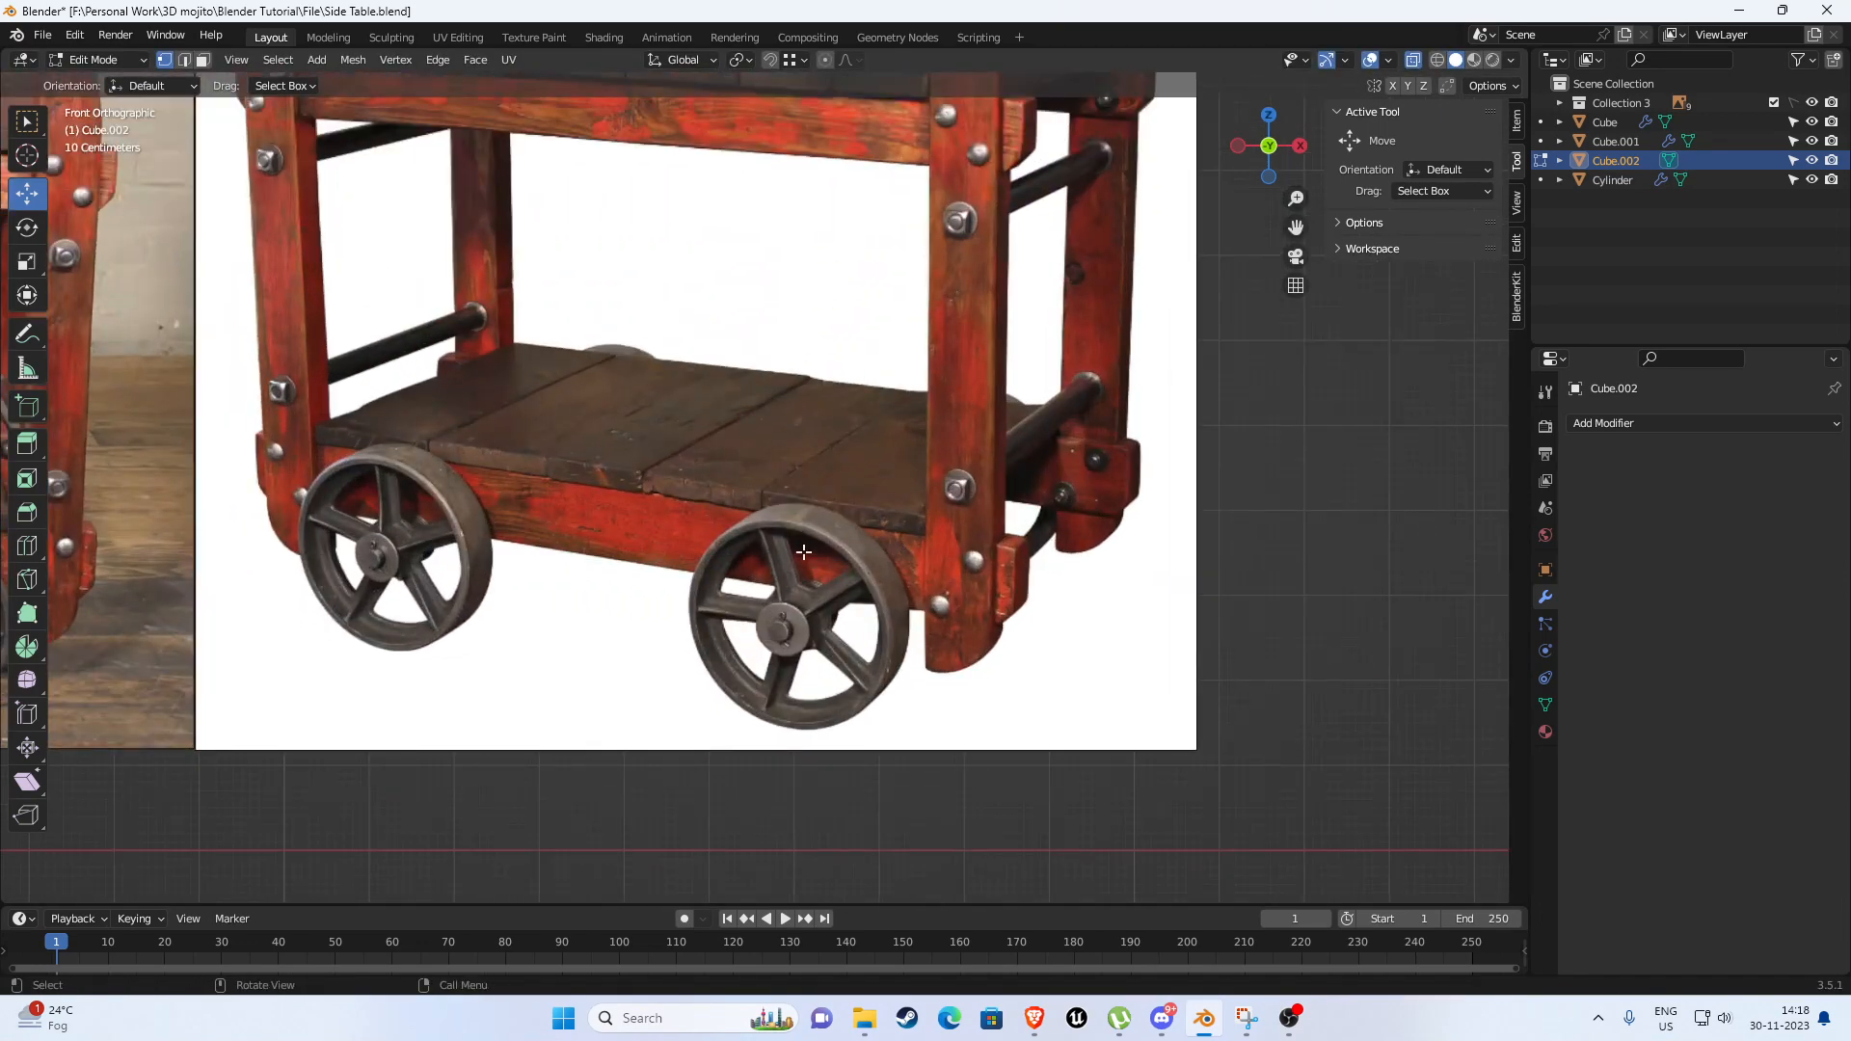
pyautogui.scroll(3, 804, 551)
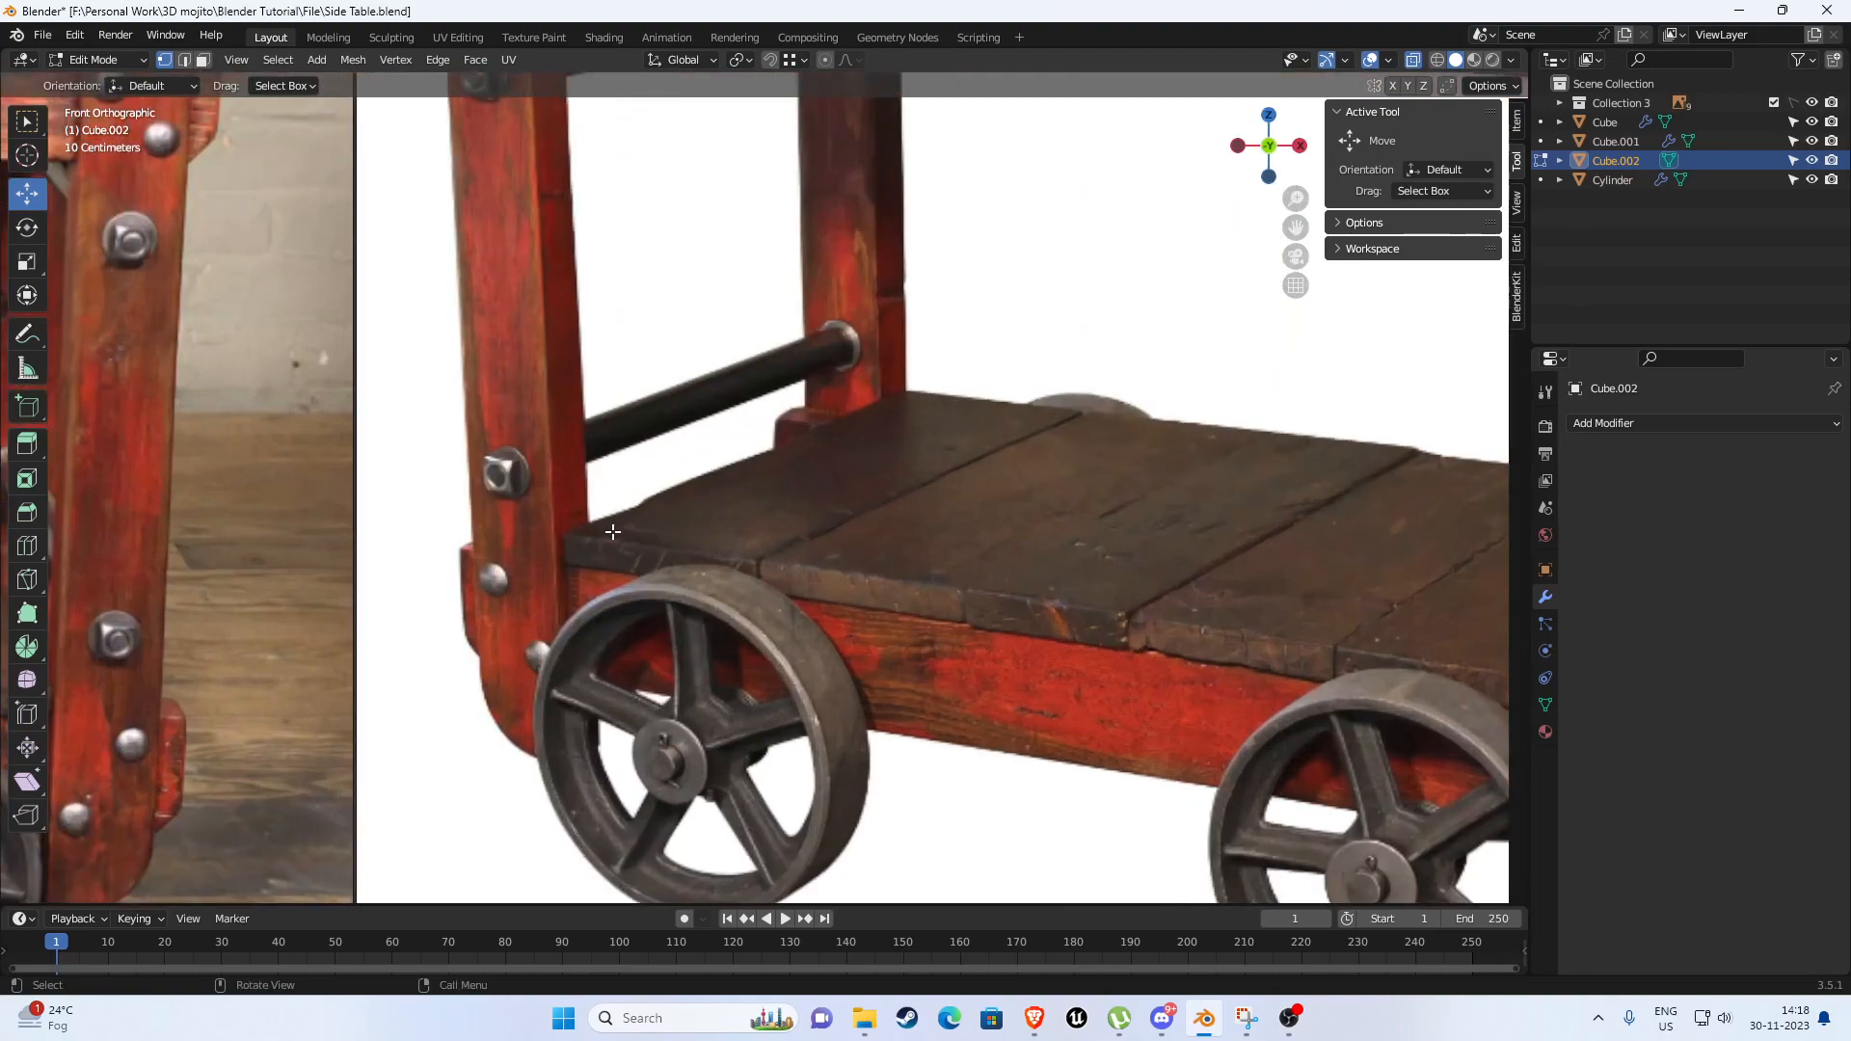
pyautogui.scroll(-7, 496, 488)
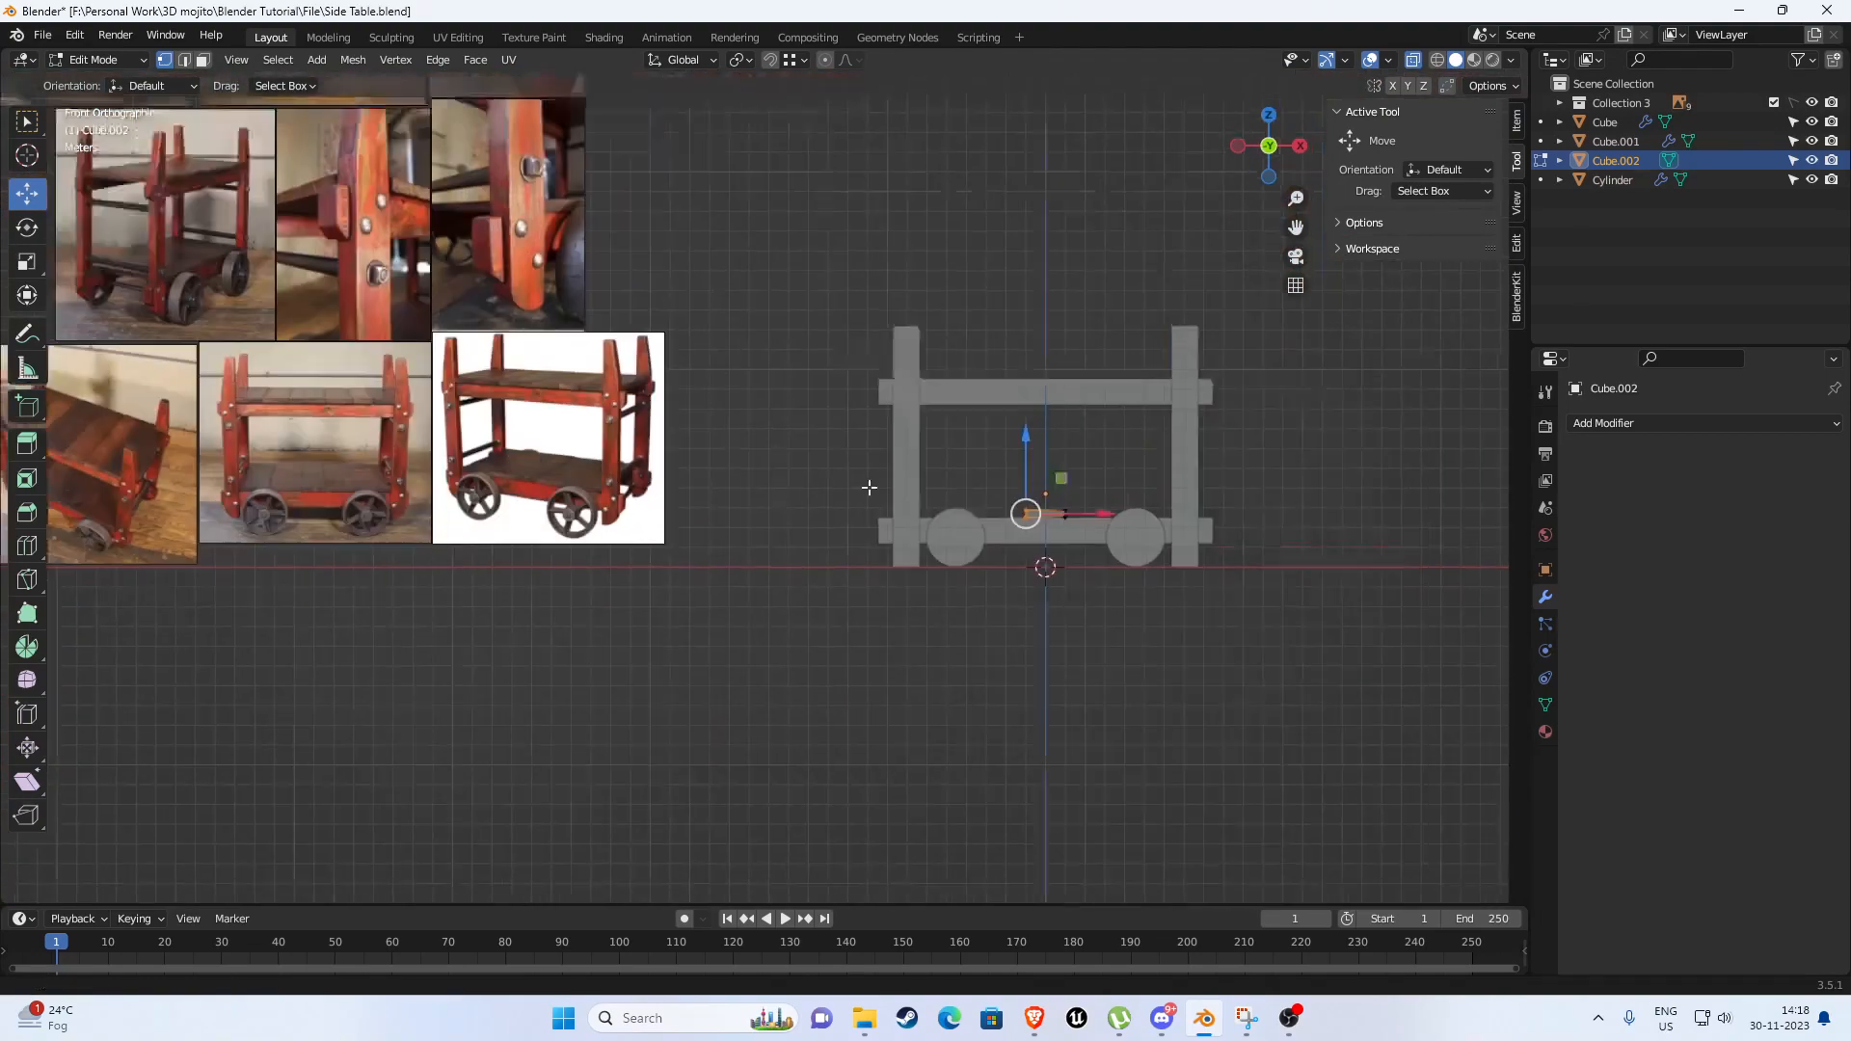
pyautogui.scroll(5, 894, 480)
pyautogui.moveTo(1065, 484); pyautogui.dragTo(722, 622)
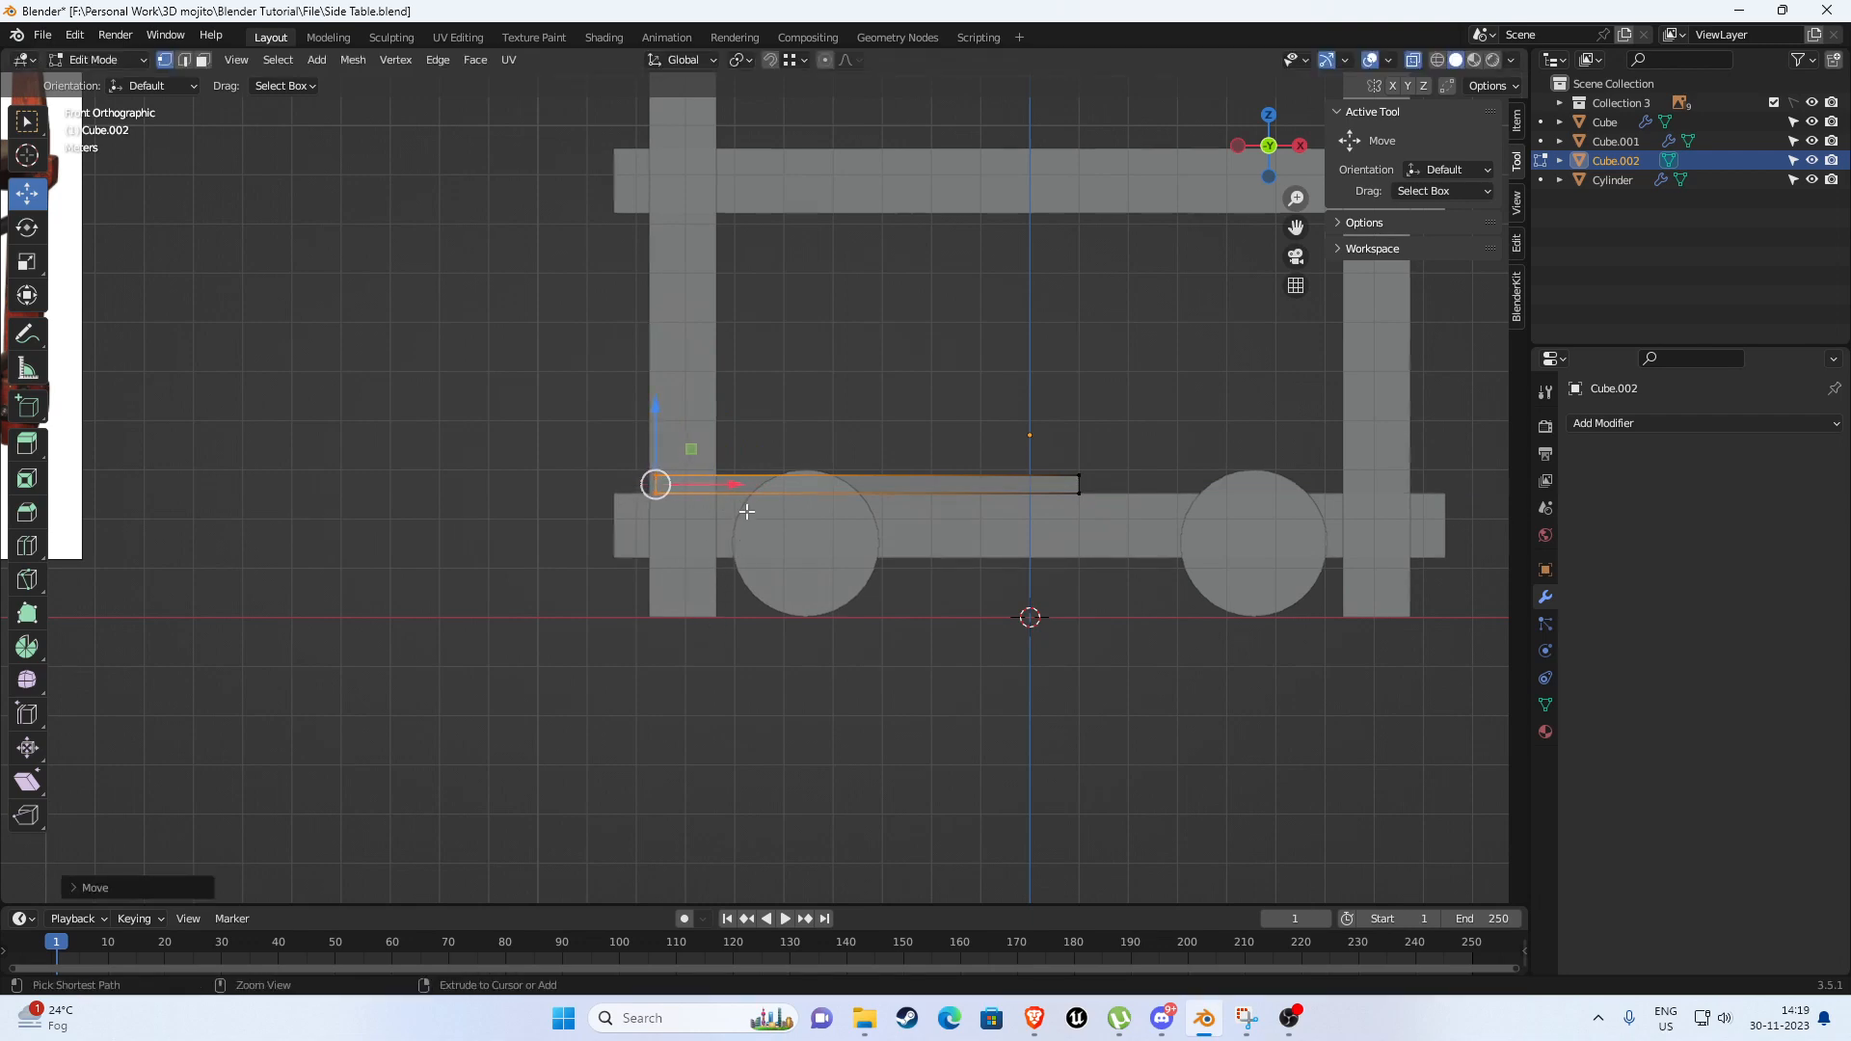
pyautogui.moveTo(740, 483); pyautogui.dragTo(734, 593)
pyautogui.keyDown('shift'); pyautogui.moveTo(1013, 422); pyautogui.dragTo(862, 430, button='middle'); pyautogui.keyUp('shift')
pyautogui.moveTo(864, 430); pyautogui.dragTo(1273, 492)
# Examine the reference photos for how the lower shelf planks sit on the rails, between the legs and beside the wheels.
pyautogui.scroll(-3, 1010, 564)
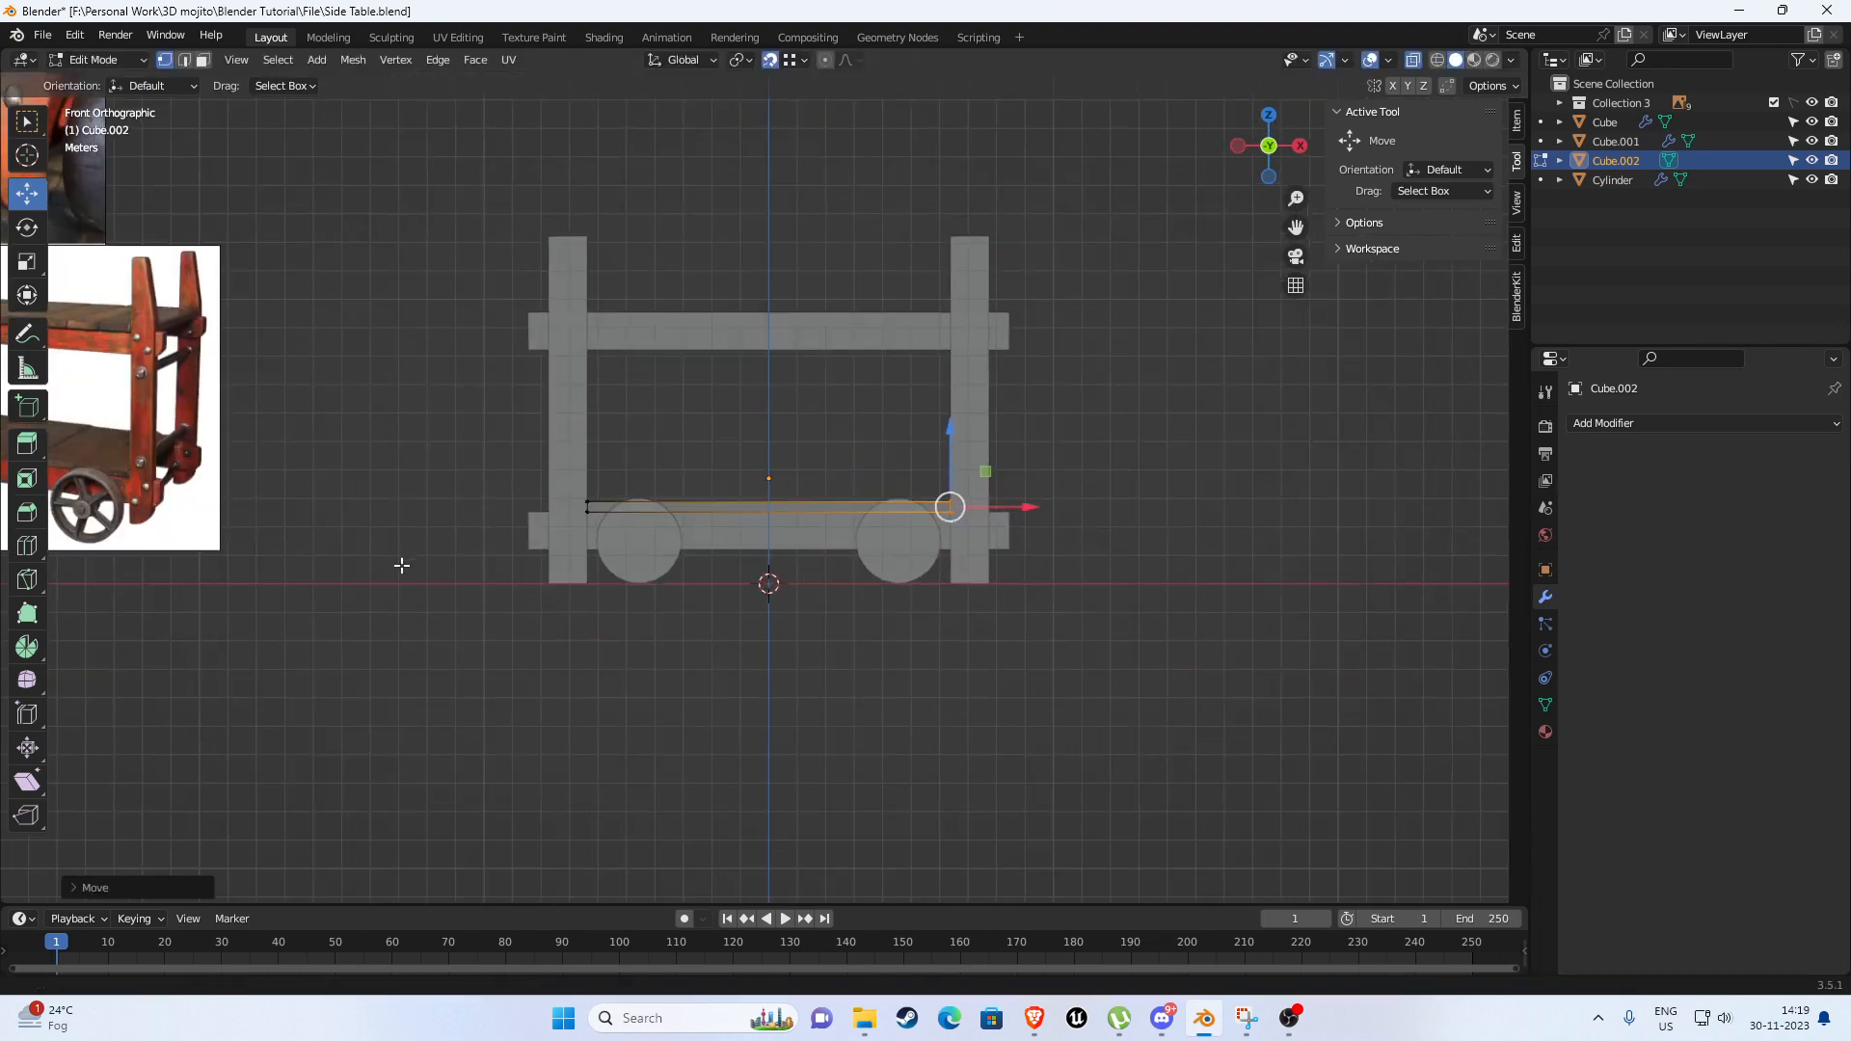
pyautogui.keyDown('shift'); pyautogui.moveTo(398, 566); pyautogui.dragTo(1283, 564, button='middle'); pyautogui.keyUp('shift')
pyautogui.scroll(6, 725, 459)
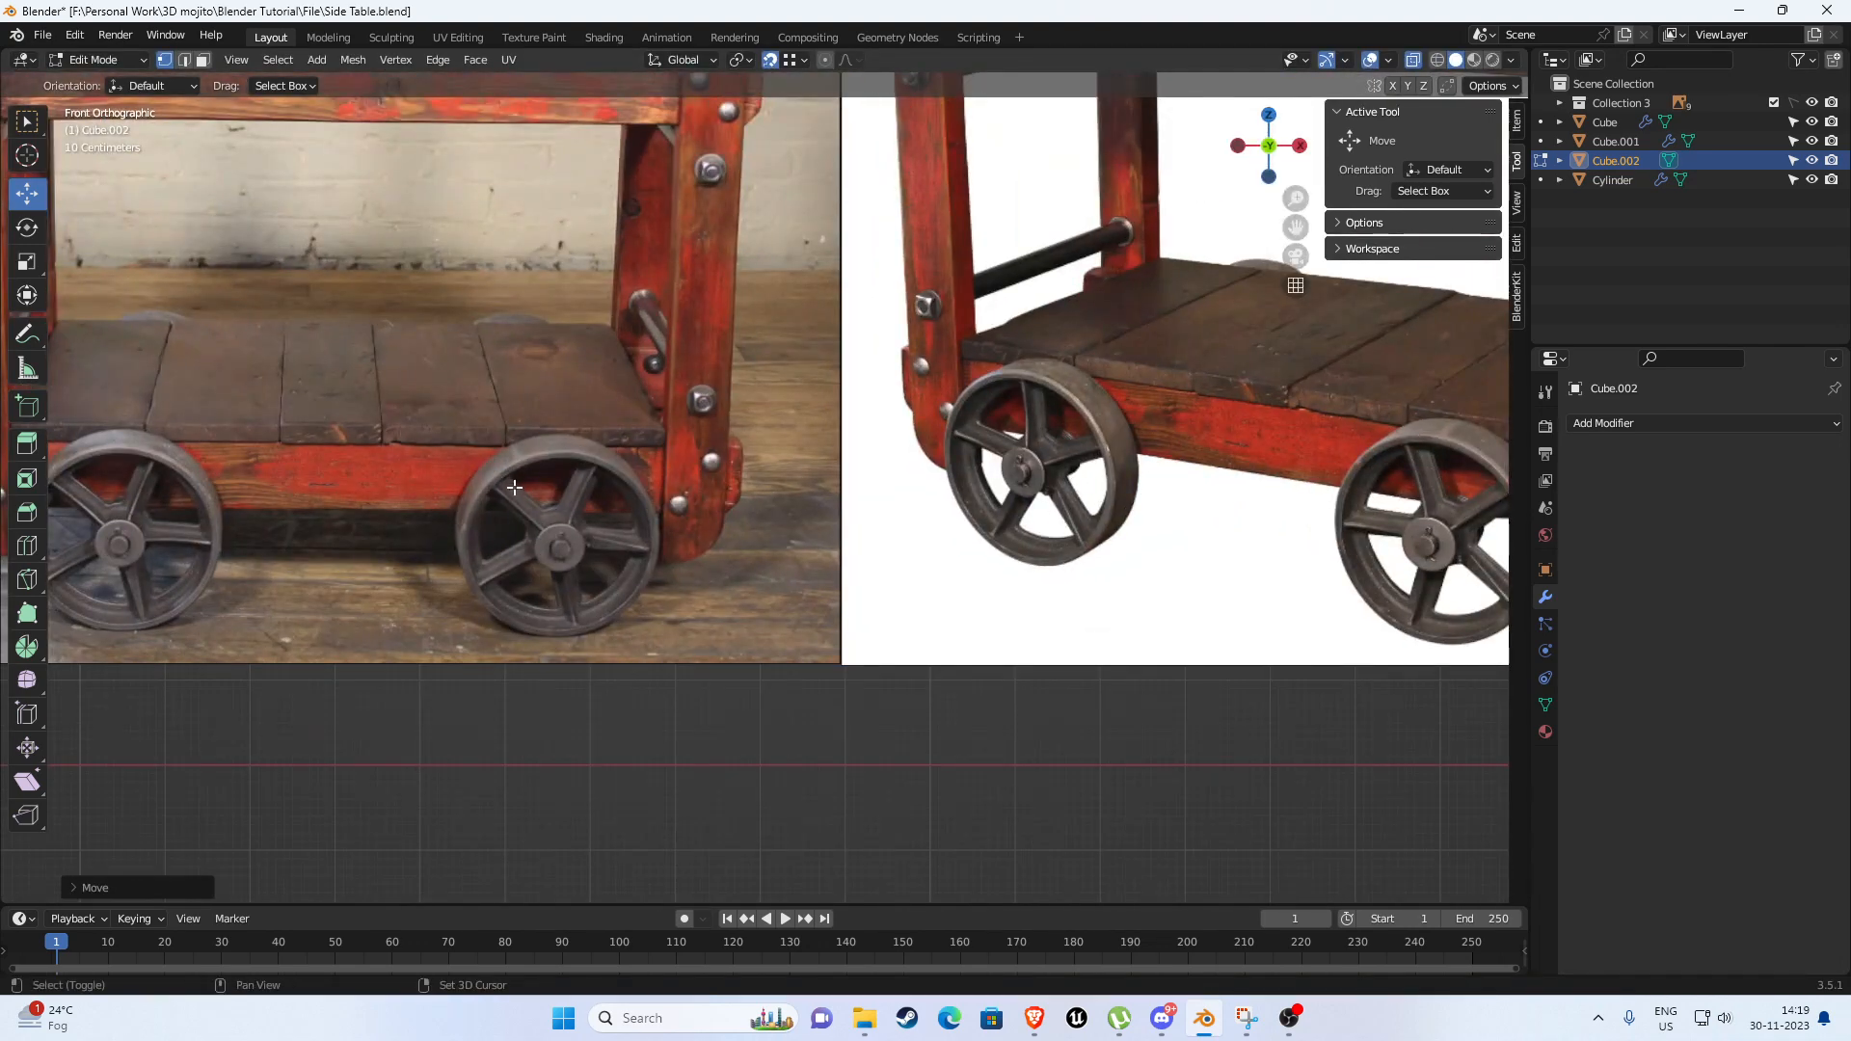
pyautogui.scroll(-5, 542, 464)
pyautogui.keyDown('shift'); pyautogui.moveTo(313, 253); pyautogui.dragTo(550, 612, button='middle'); pyautogui.keyUp('shift')
pyautogui.scroll(7, 525, 409)
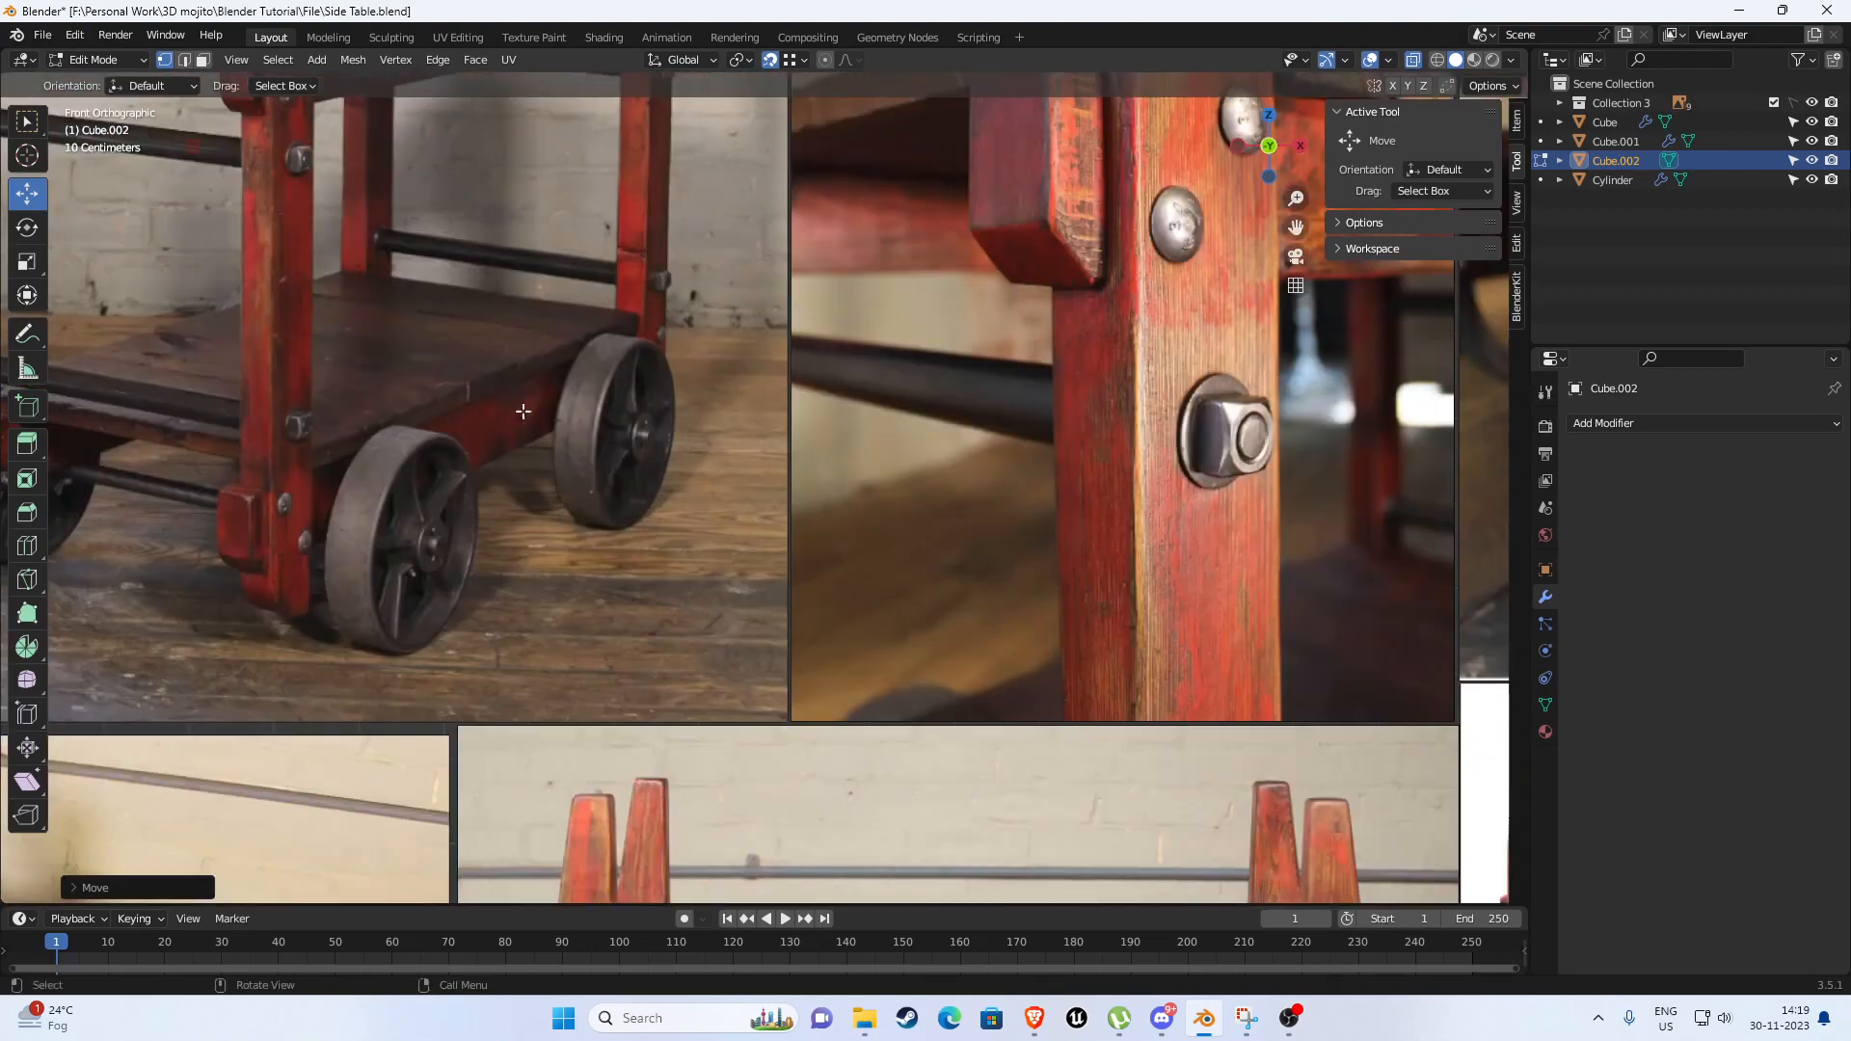
pyautogui.keyDown('shift'); pyautogui.moveTo(458, 396); pyautogui.dragTo(862, 446, button='middle'); pyautogui.keyUp('shift')
pyautogui.scroll(4, 861, 415)
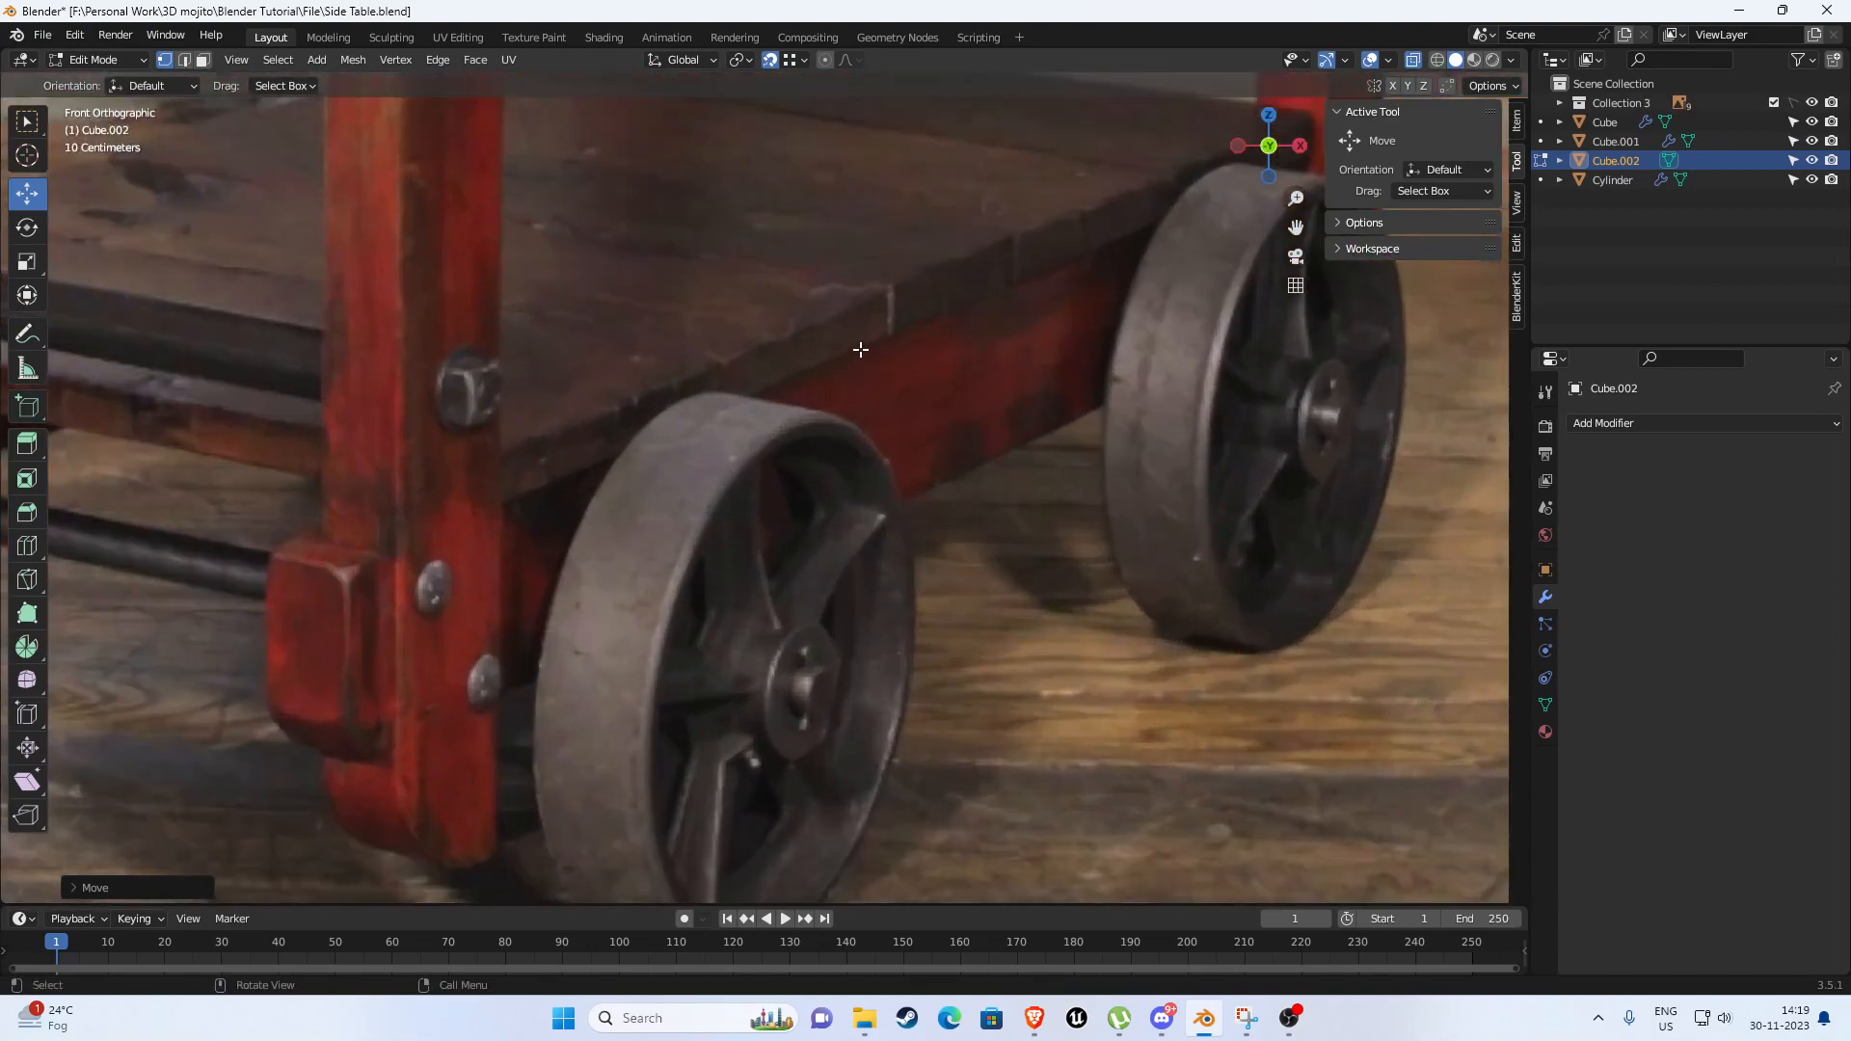
pyautogui.scroll(-11, 875, 355)
pyautogui.keyDown('shift'); pyautogui.moveTo(875, 385); pyautogui.dragTo(505, 165, button='middle'); pyautogui.keyUp('shift')
pyautogui.scroll(8, 771, 434)
pyautogui.keyDown('shift'); pyautogui.moveTo(1050, 719); pyautogui.dragTo(705, 515, button='middle'); pyautogui.keyUp('shift')
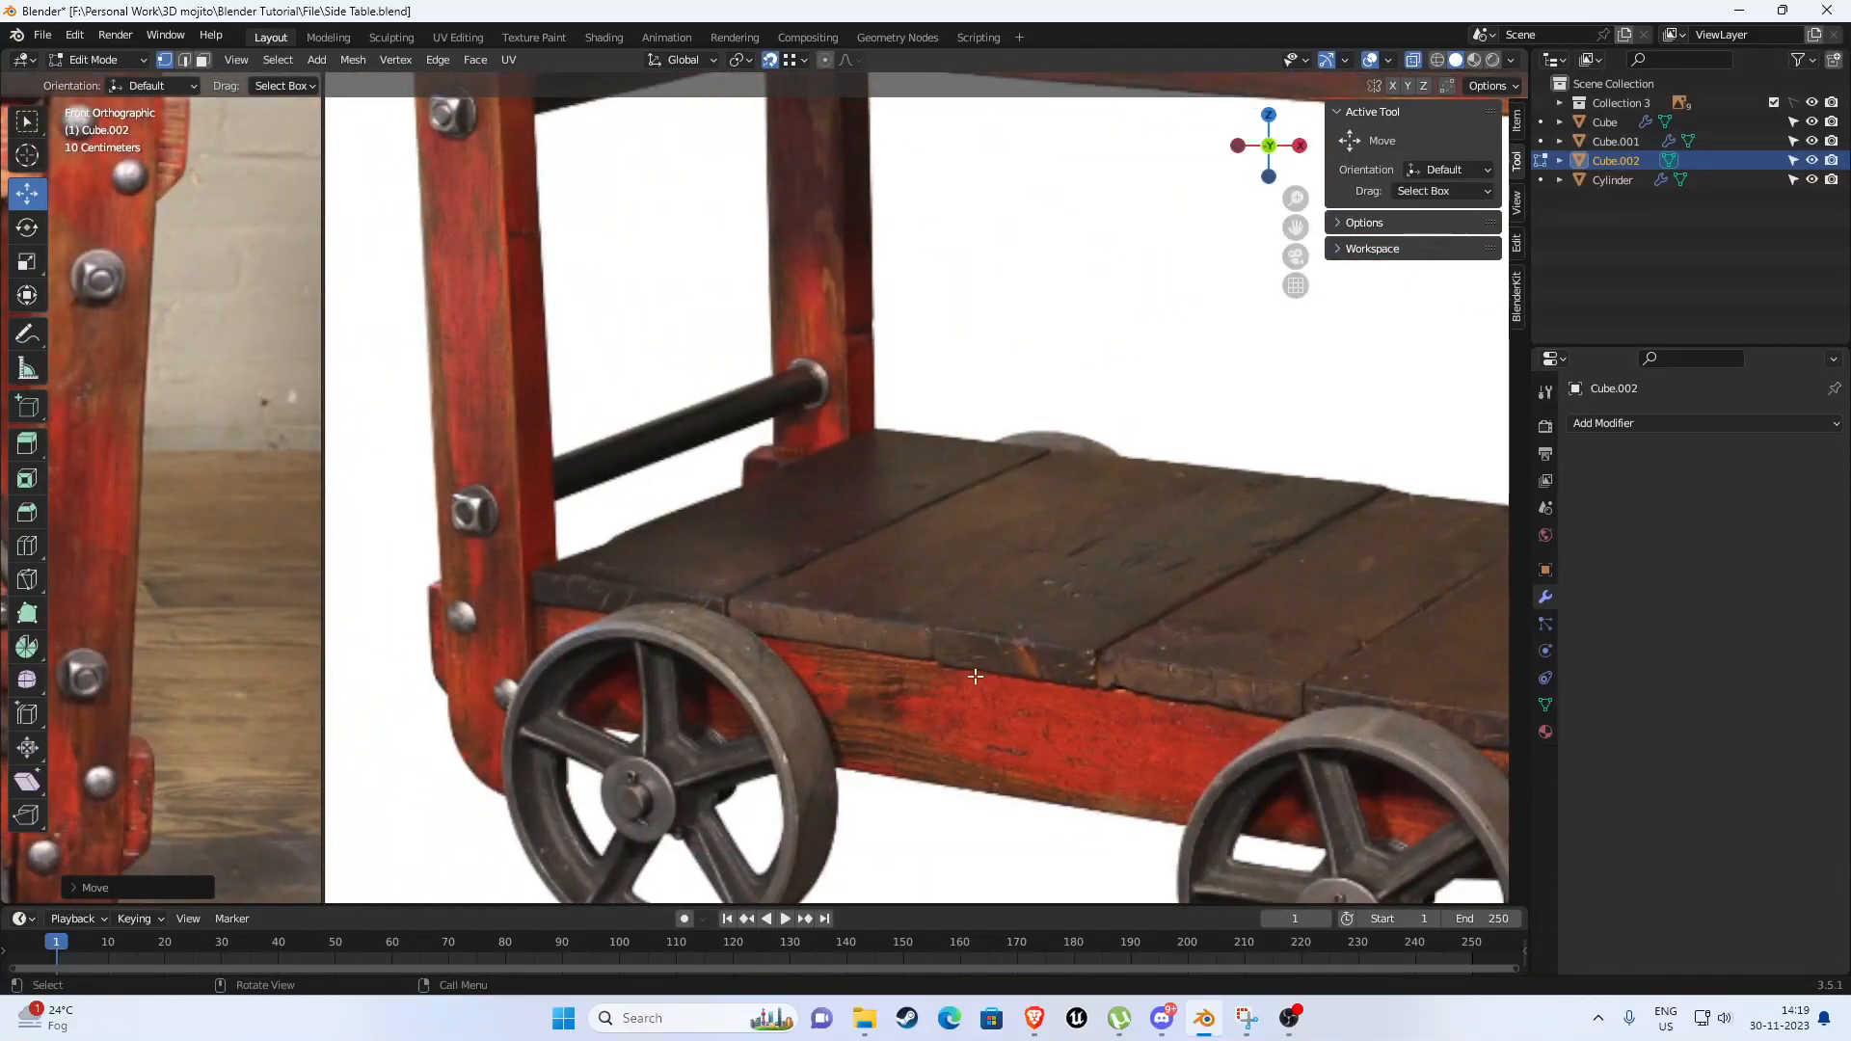
pyautogui.scroll(-10, 1051, 690)
pyautogui.keyDown('shift'); pyautogui.moveTo(446, 271); pyautogui.dragTo(750, 511, button='middle'); pyautogui.keyUp('shift')
pyautogui.scroll(3, 769, 713)
pyautogui.scroll(5, 750, 506)
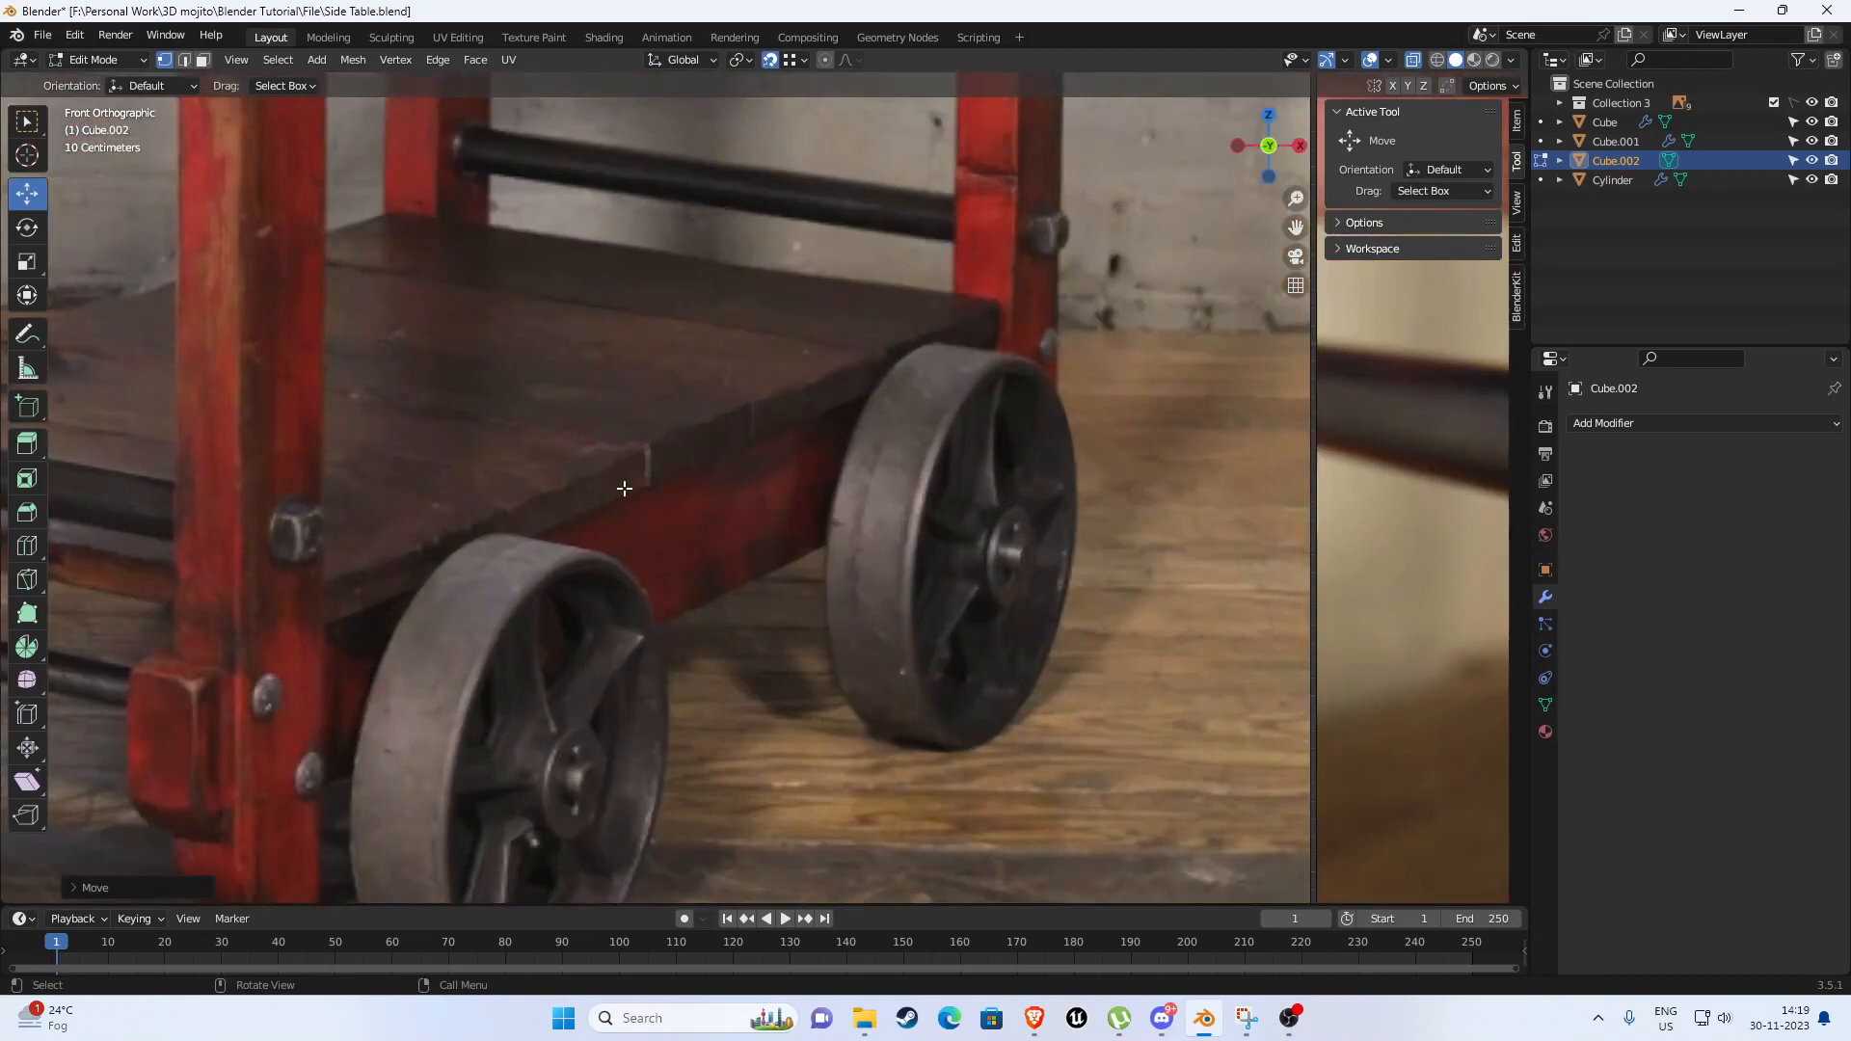
pyautogui.scroll(-9, 671, 492)
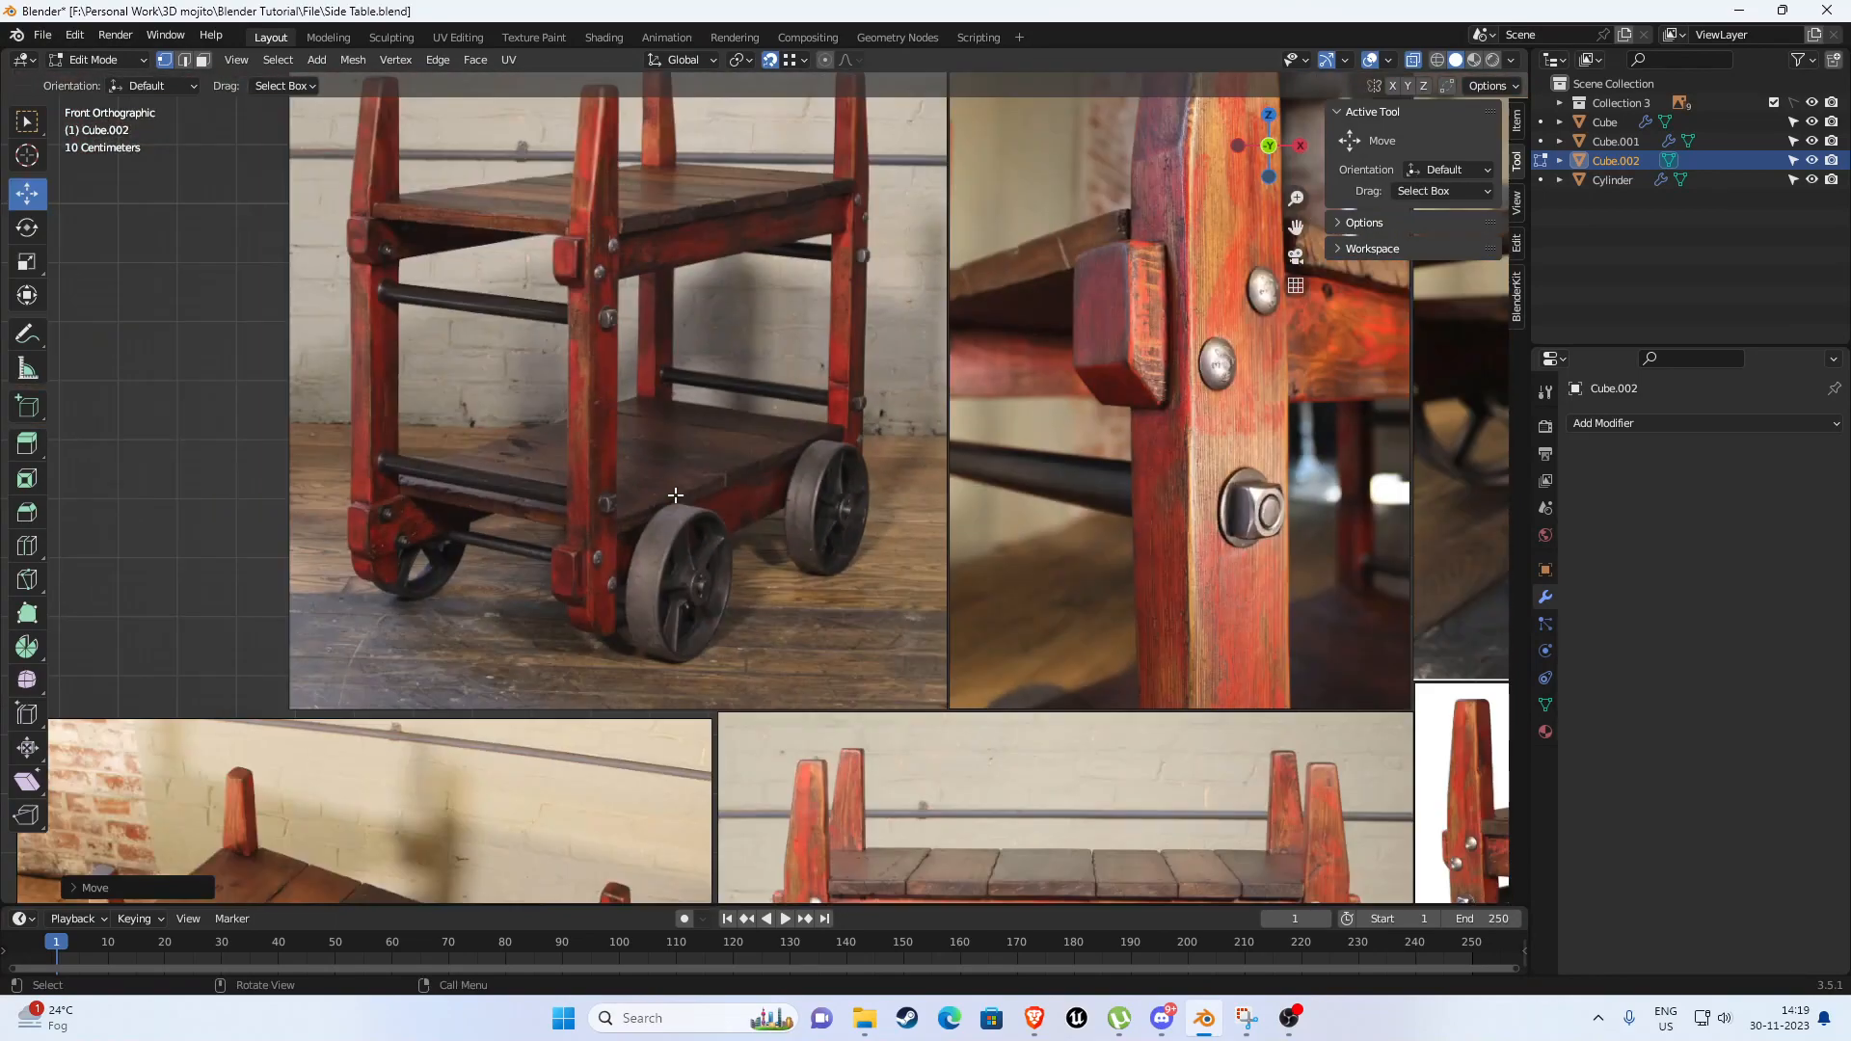
pyautogui.scroll(3, 761, 432)
pyautogui.scroll(6, 535, 322)
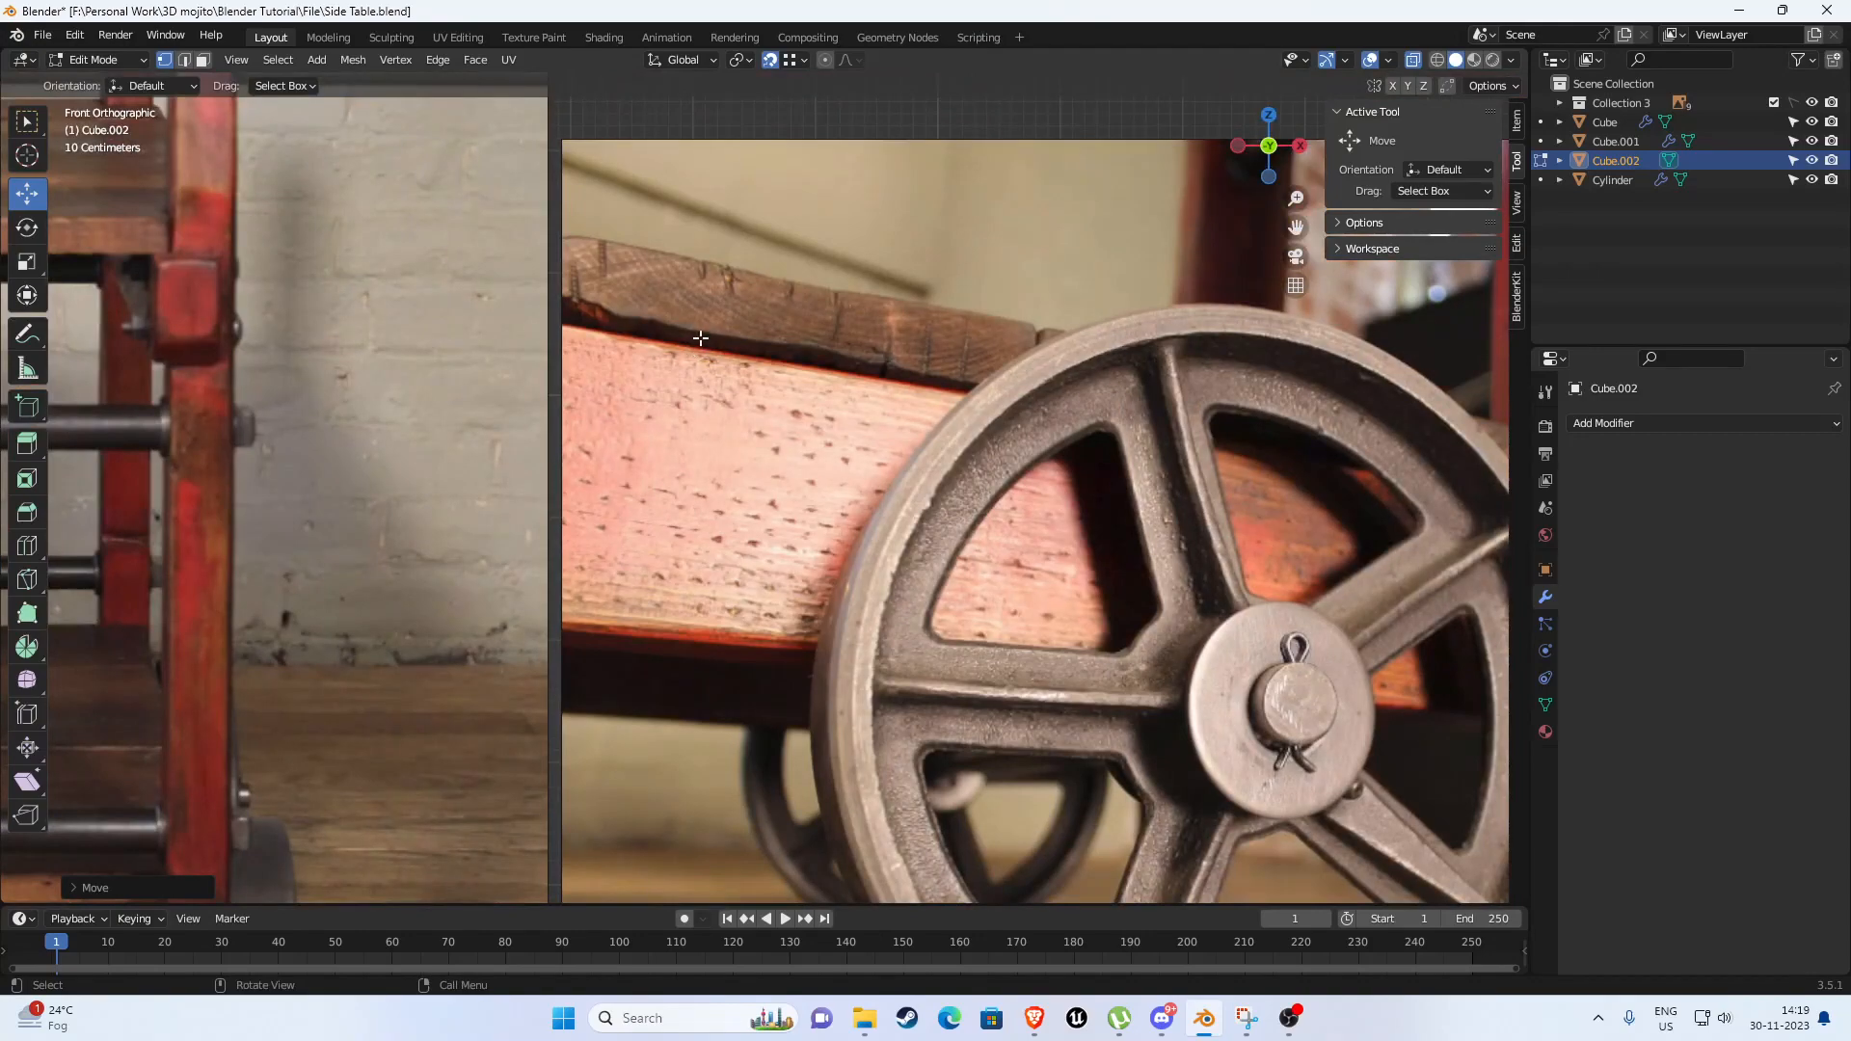
# Scale the shelf slab along Y by about 5.74 so it spans across both lower rails.
pyautogui.scroll(-10, 699, 338)
pyautogui.scroll(4, 917, 506)
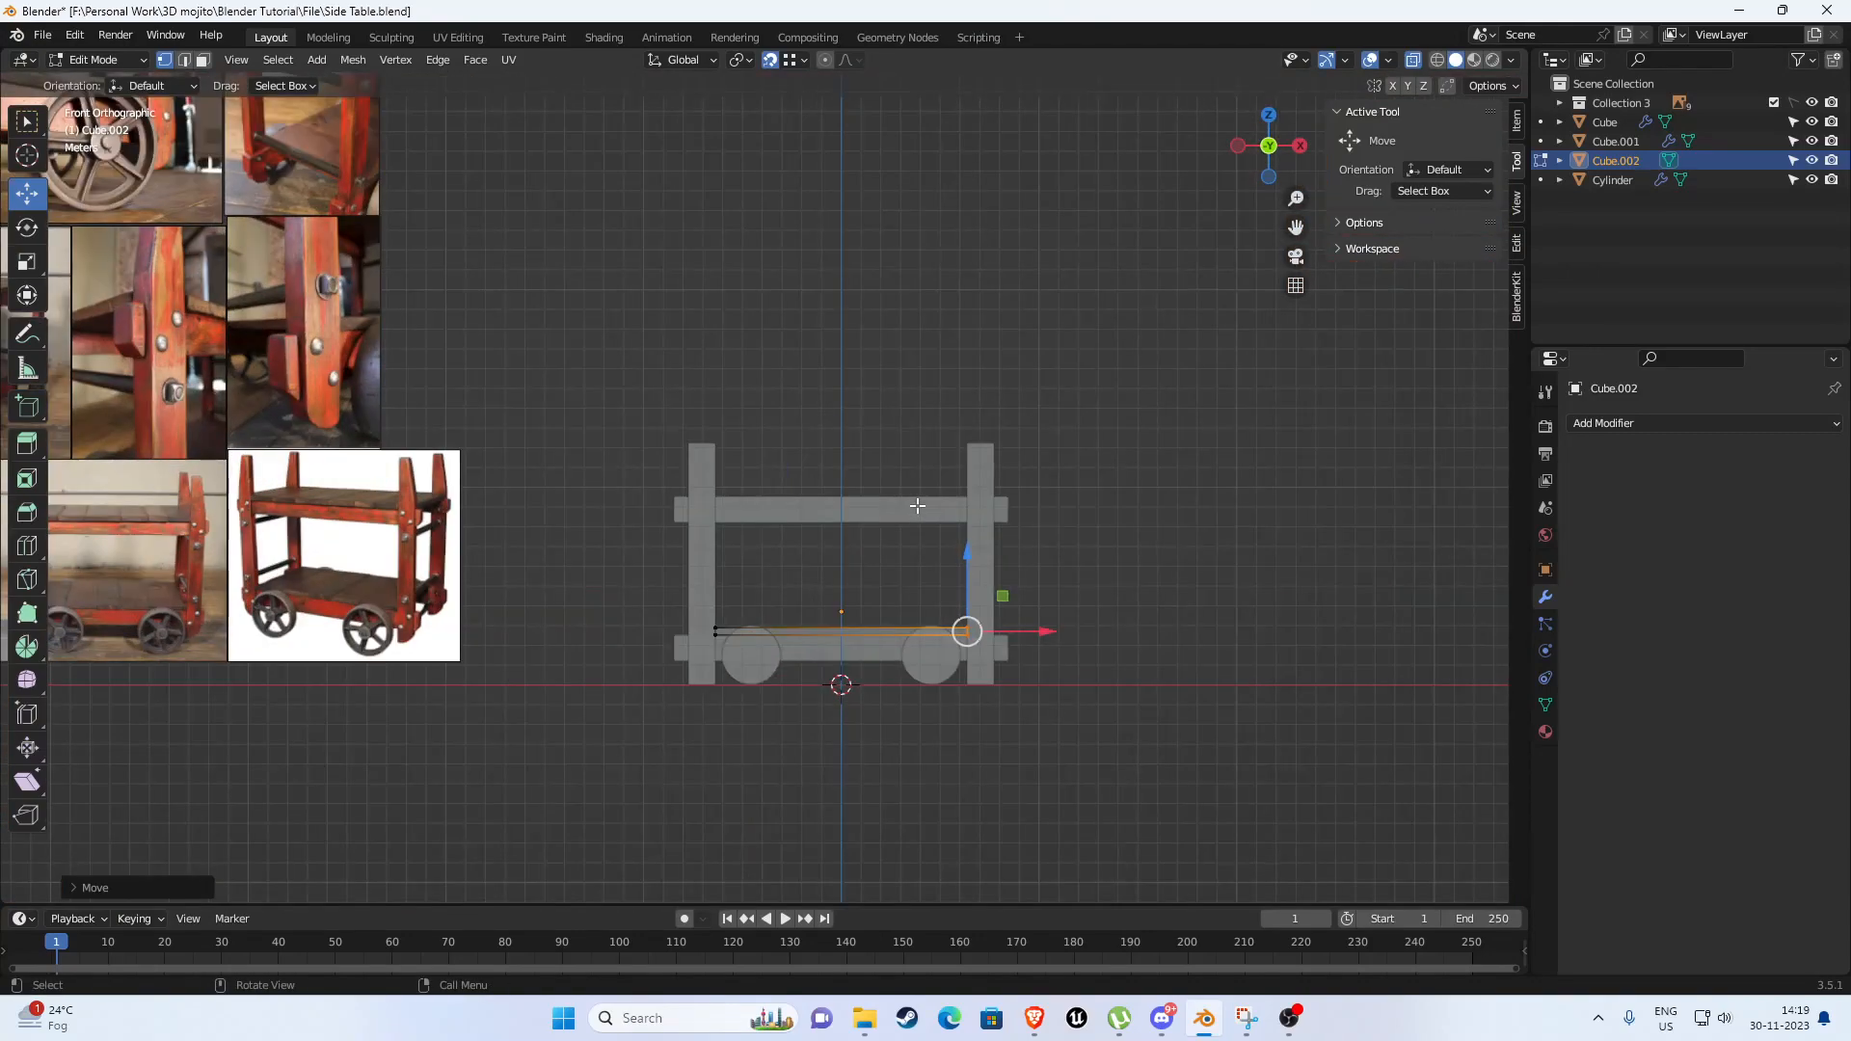
pyautogui.press('KP_7')
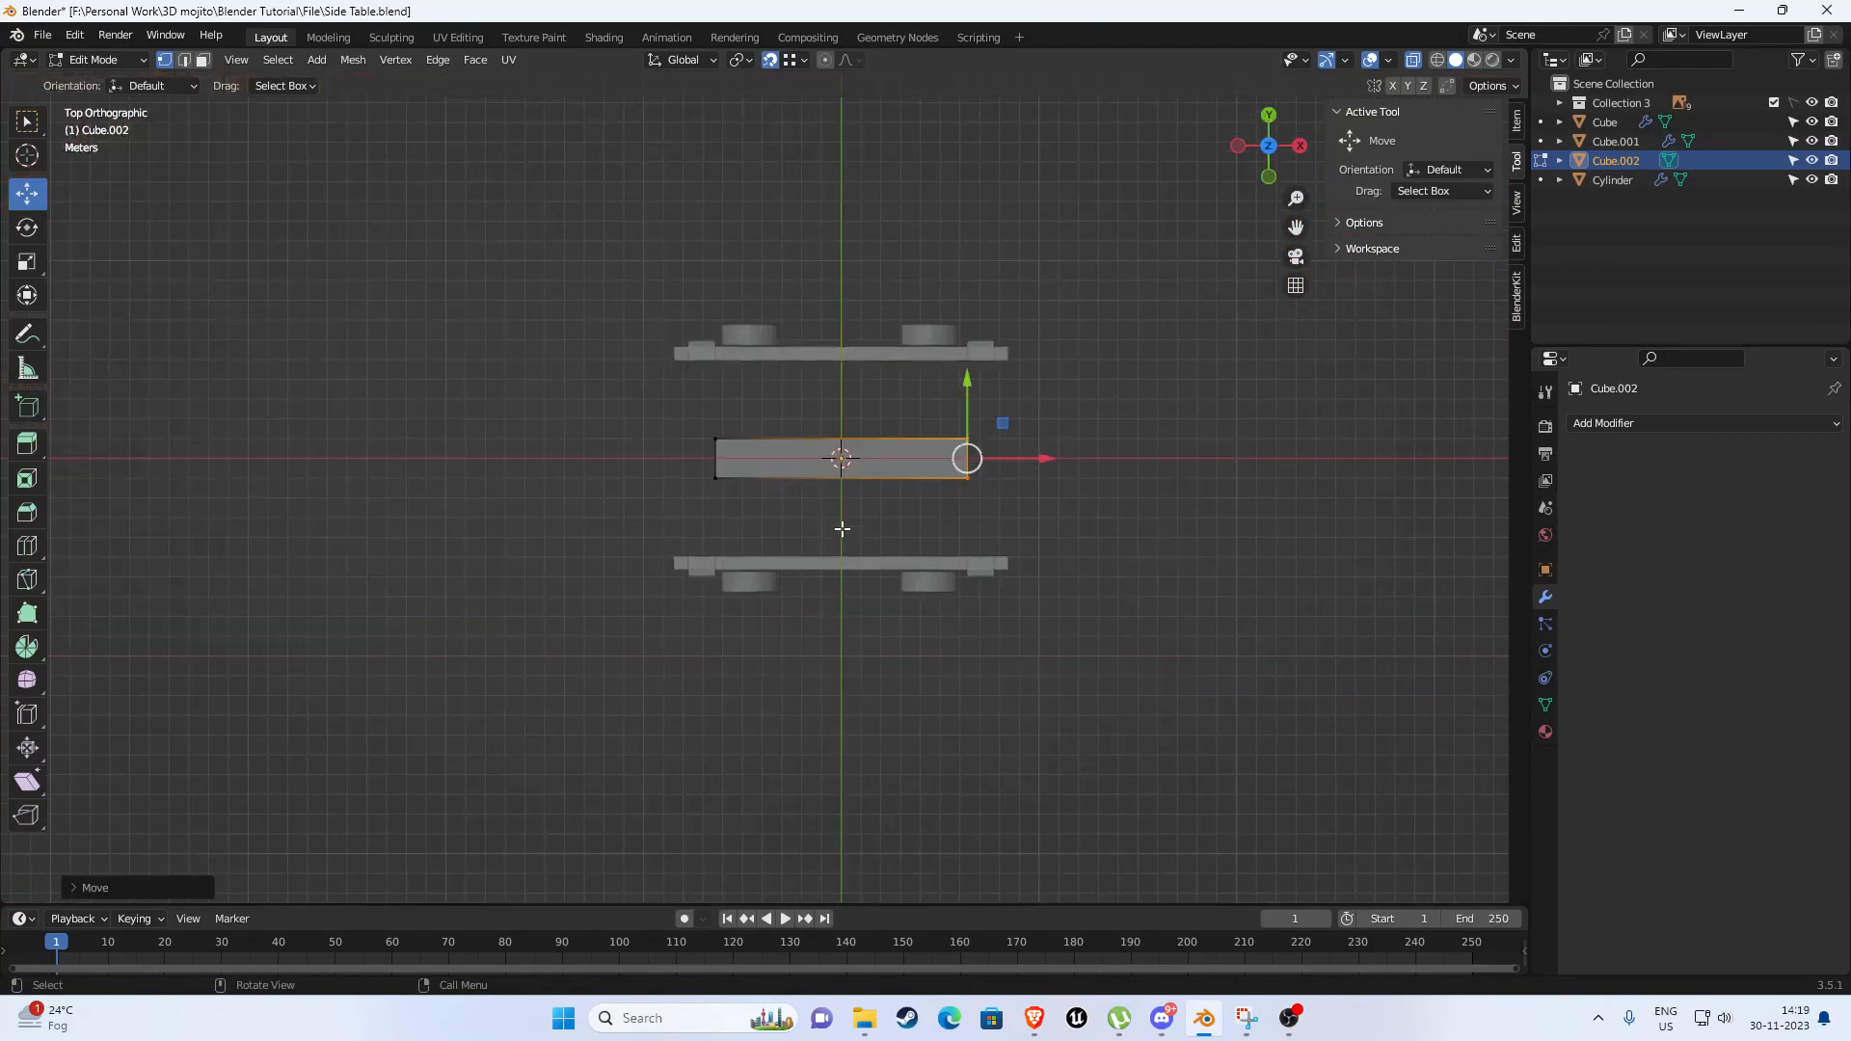
pyautogui.scroll(4, 809, 533)
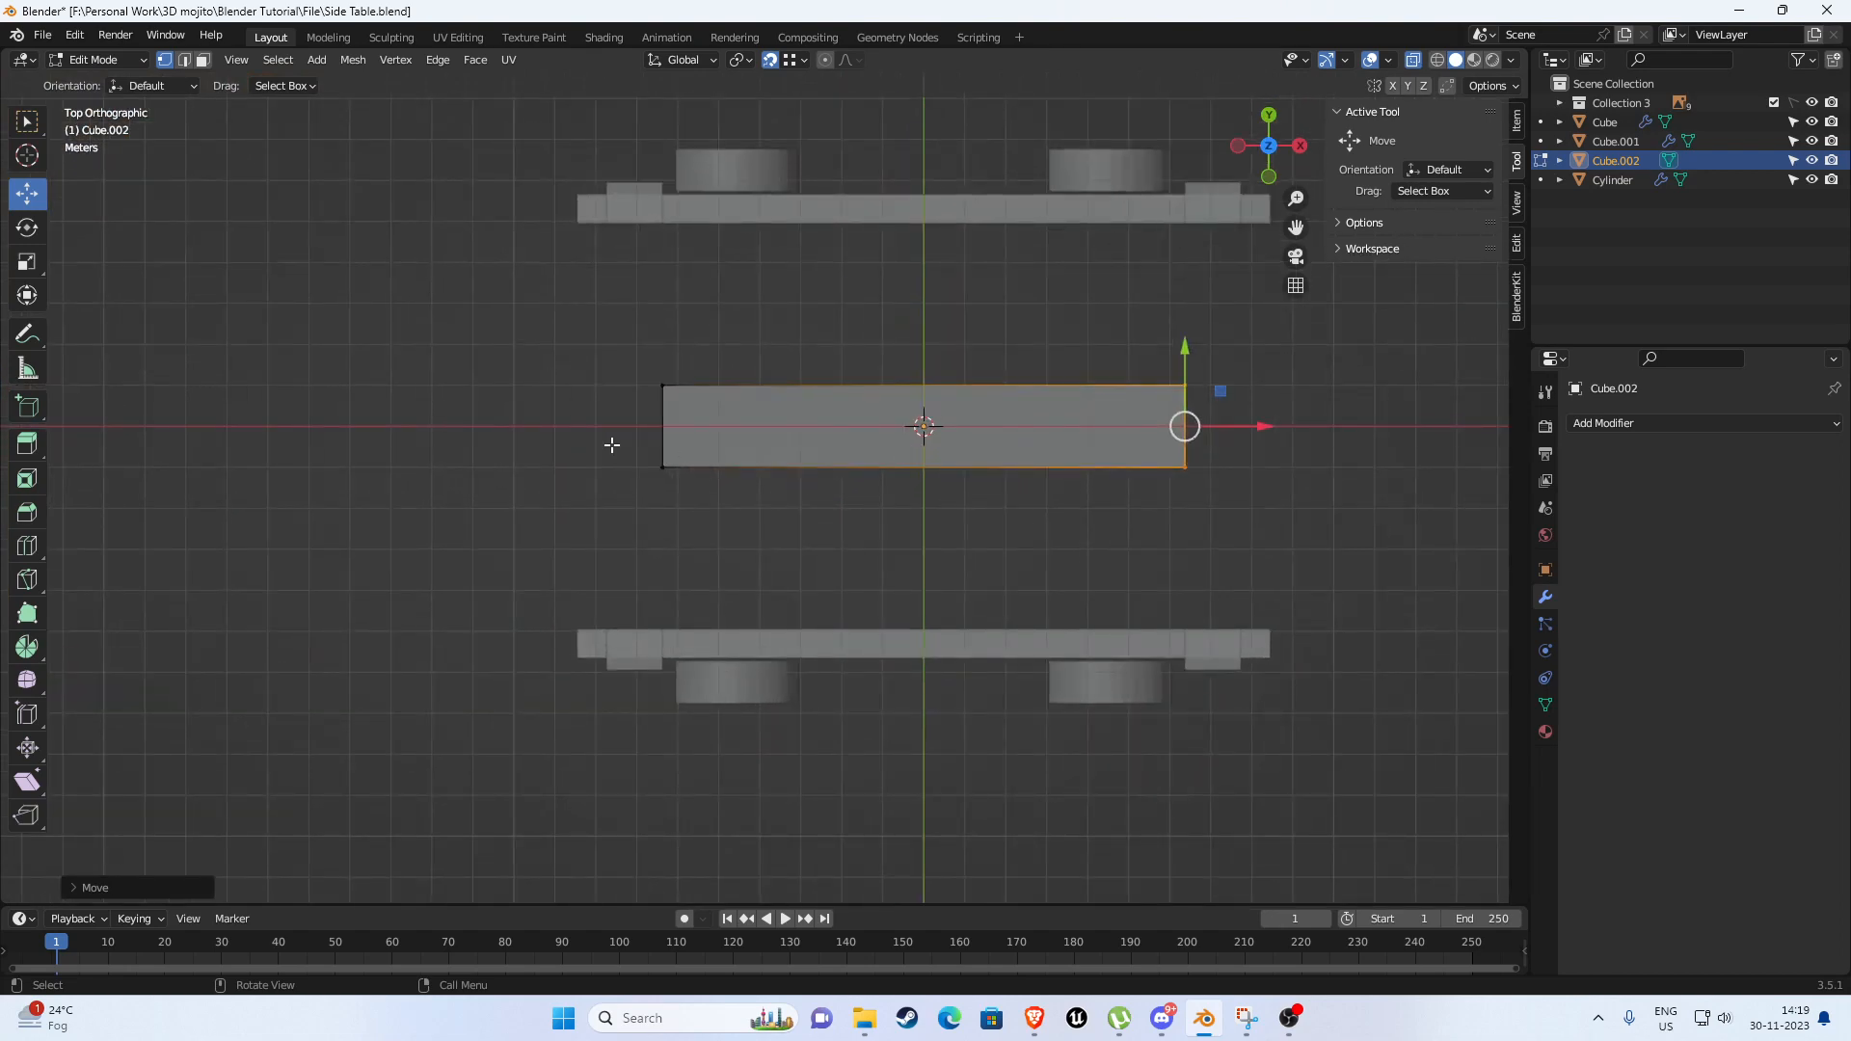
pyautogui.press('a')
pyautogui.keyDown('shift'); pyautogui.moveTo(1247, 608); pyautogui.dragTo(1083, 524, button='middle'); pyautogui.keyUp('shift')
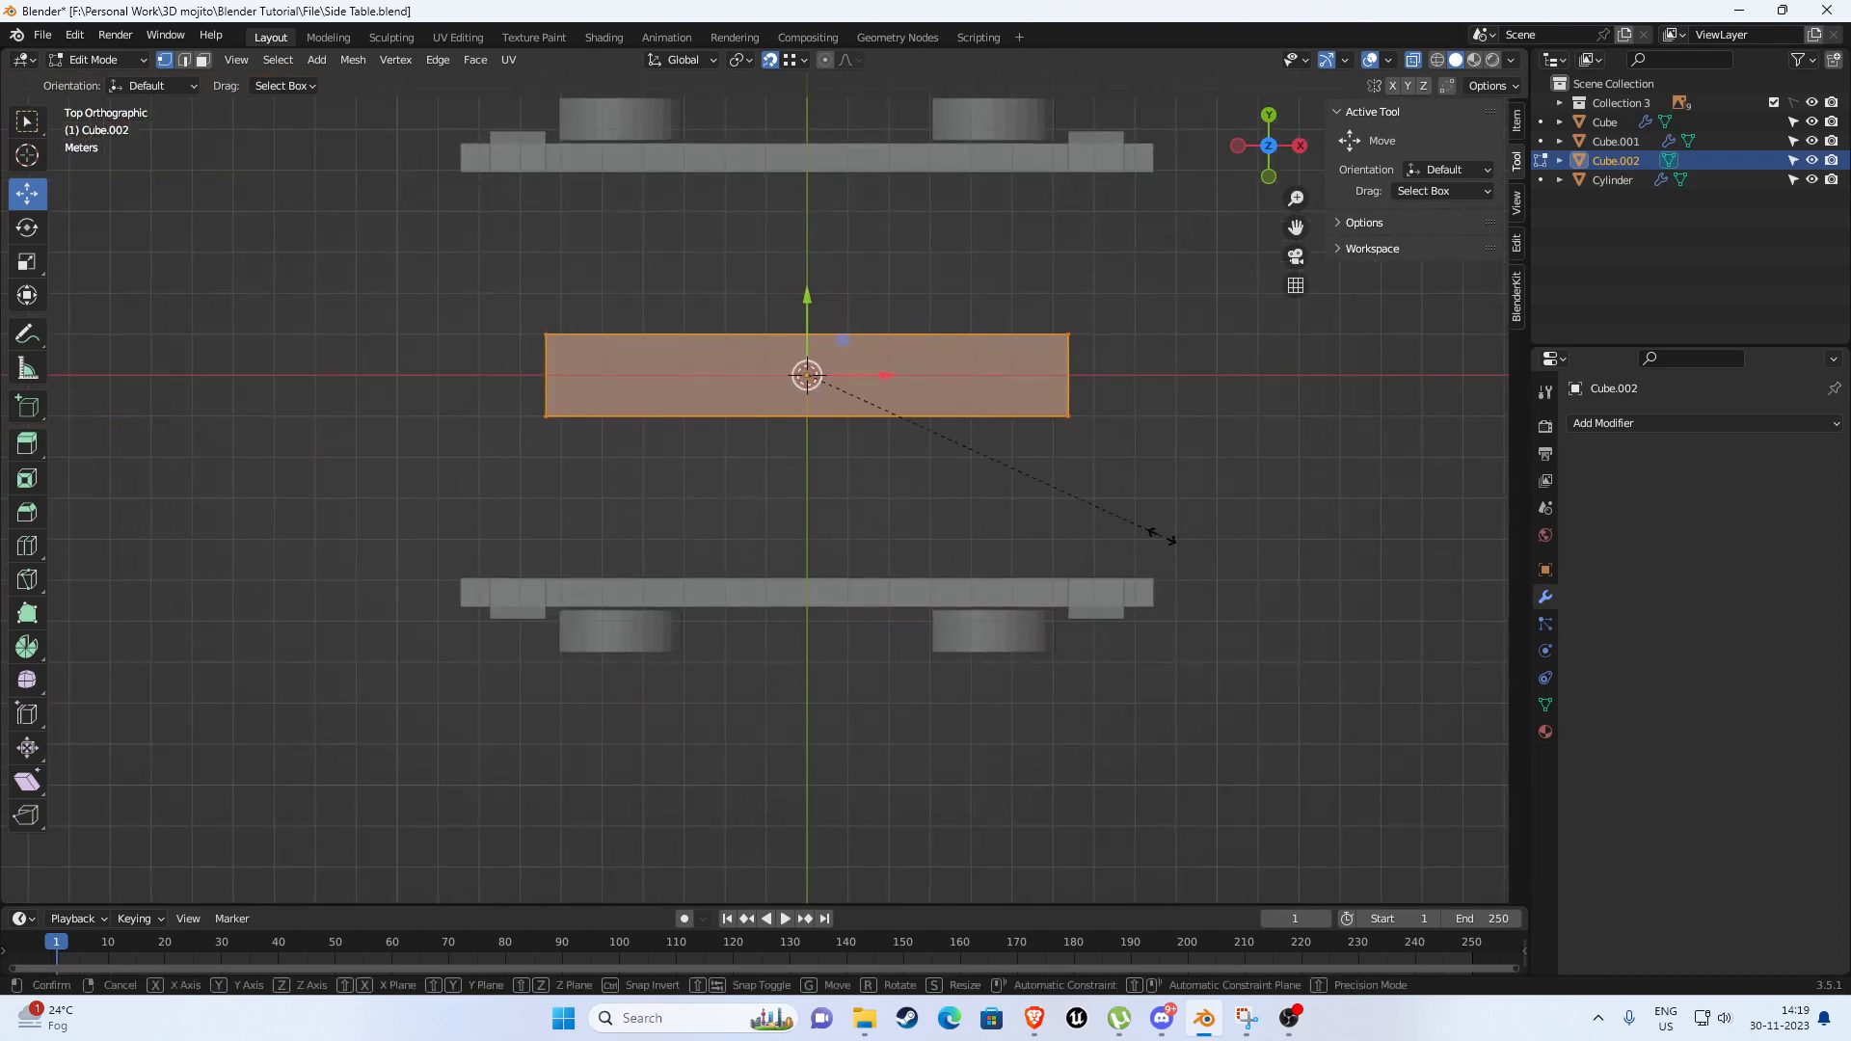
pyautogui.press('s')
pyautogui.press('y')
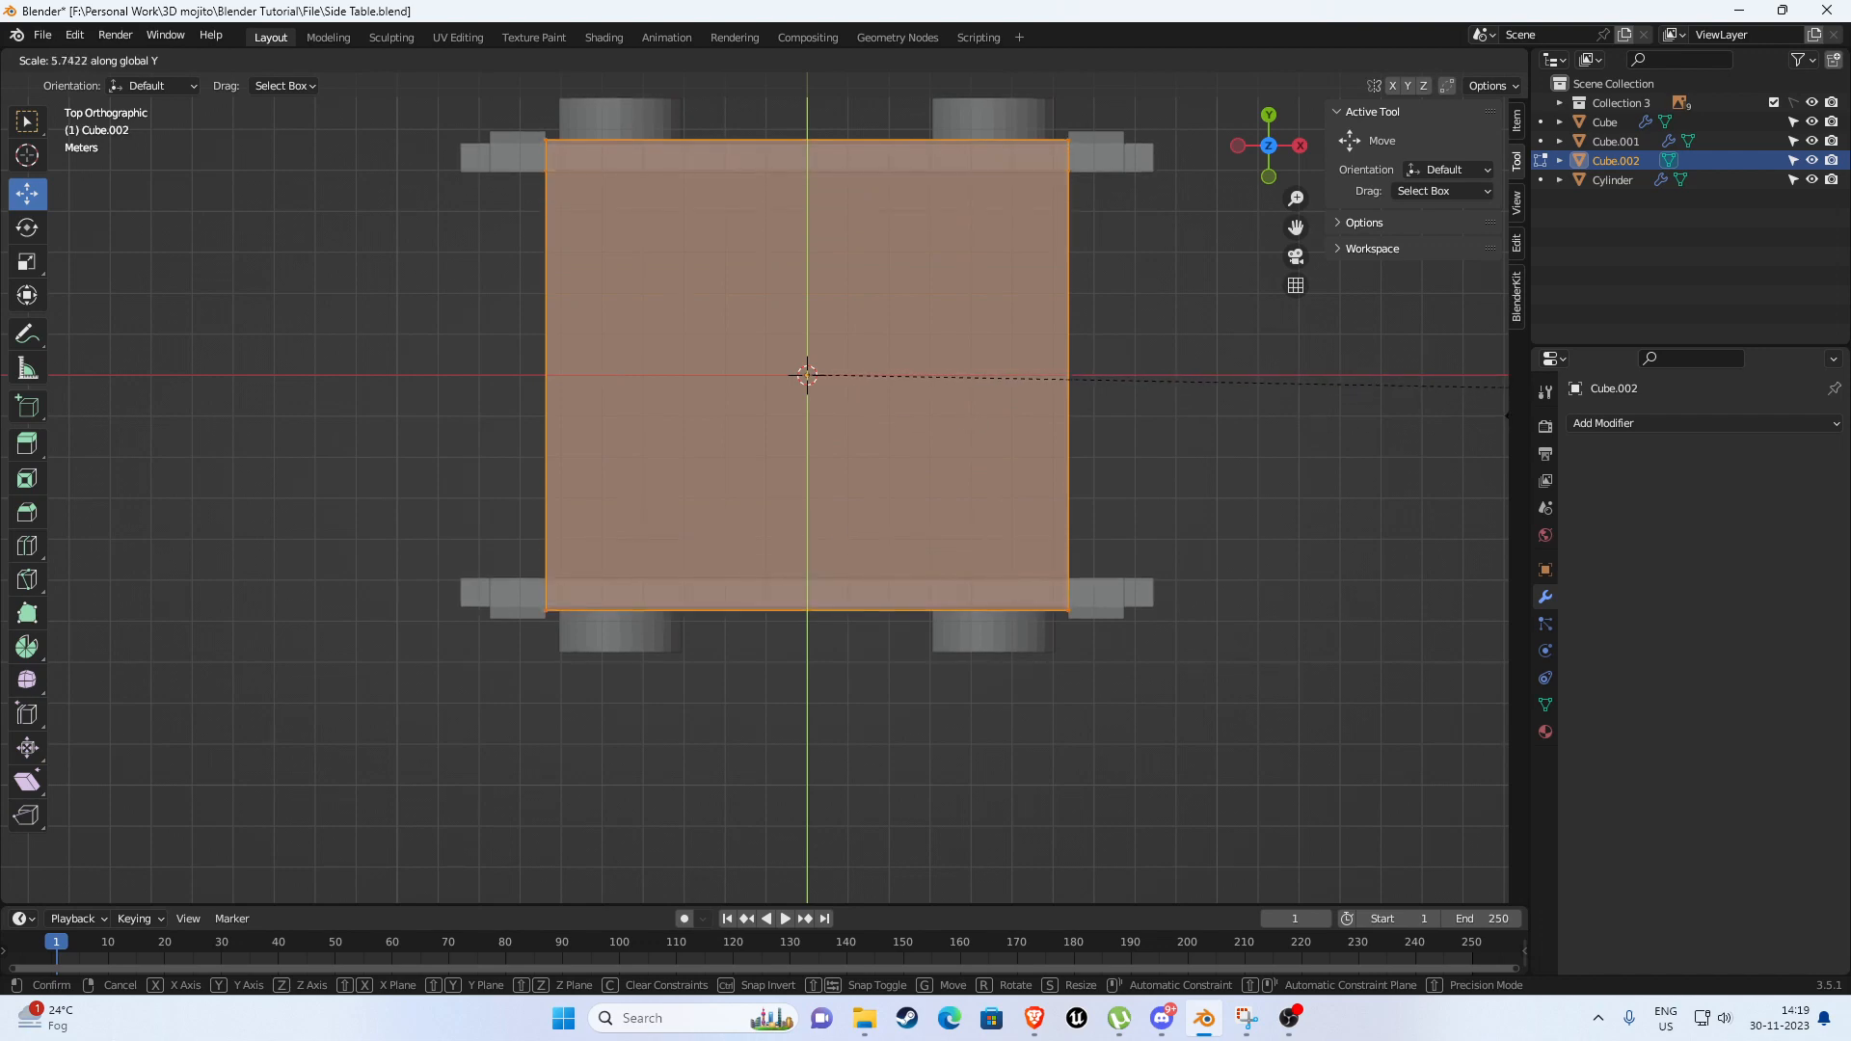
pyautogui.click(1692, 642)
pyautogui.scroll(6, 1186, 743)
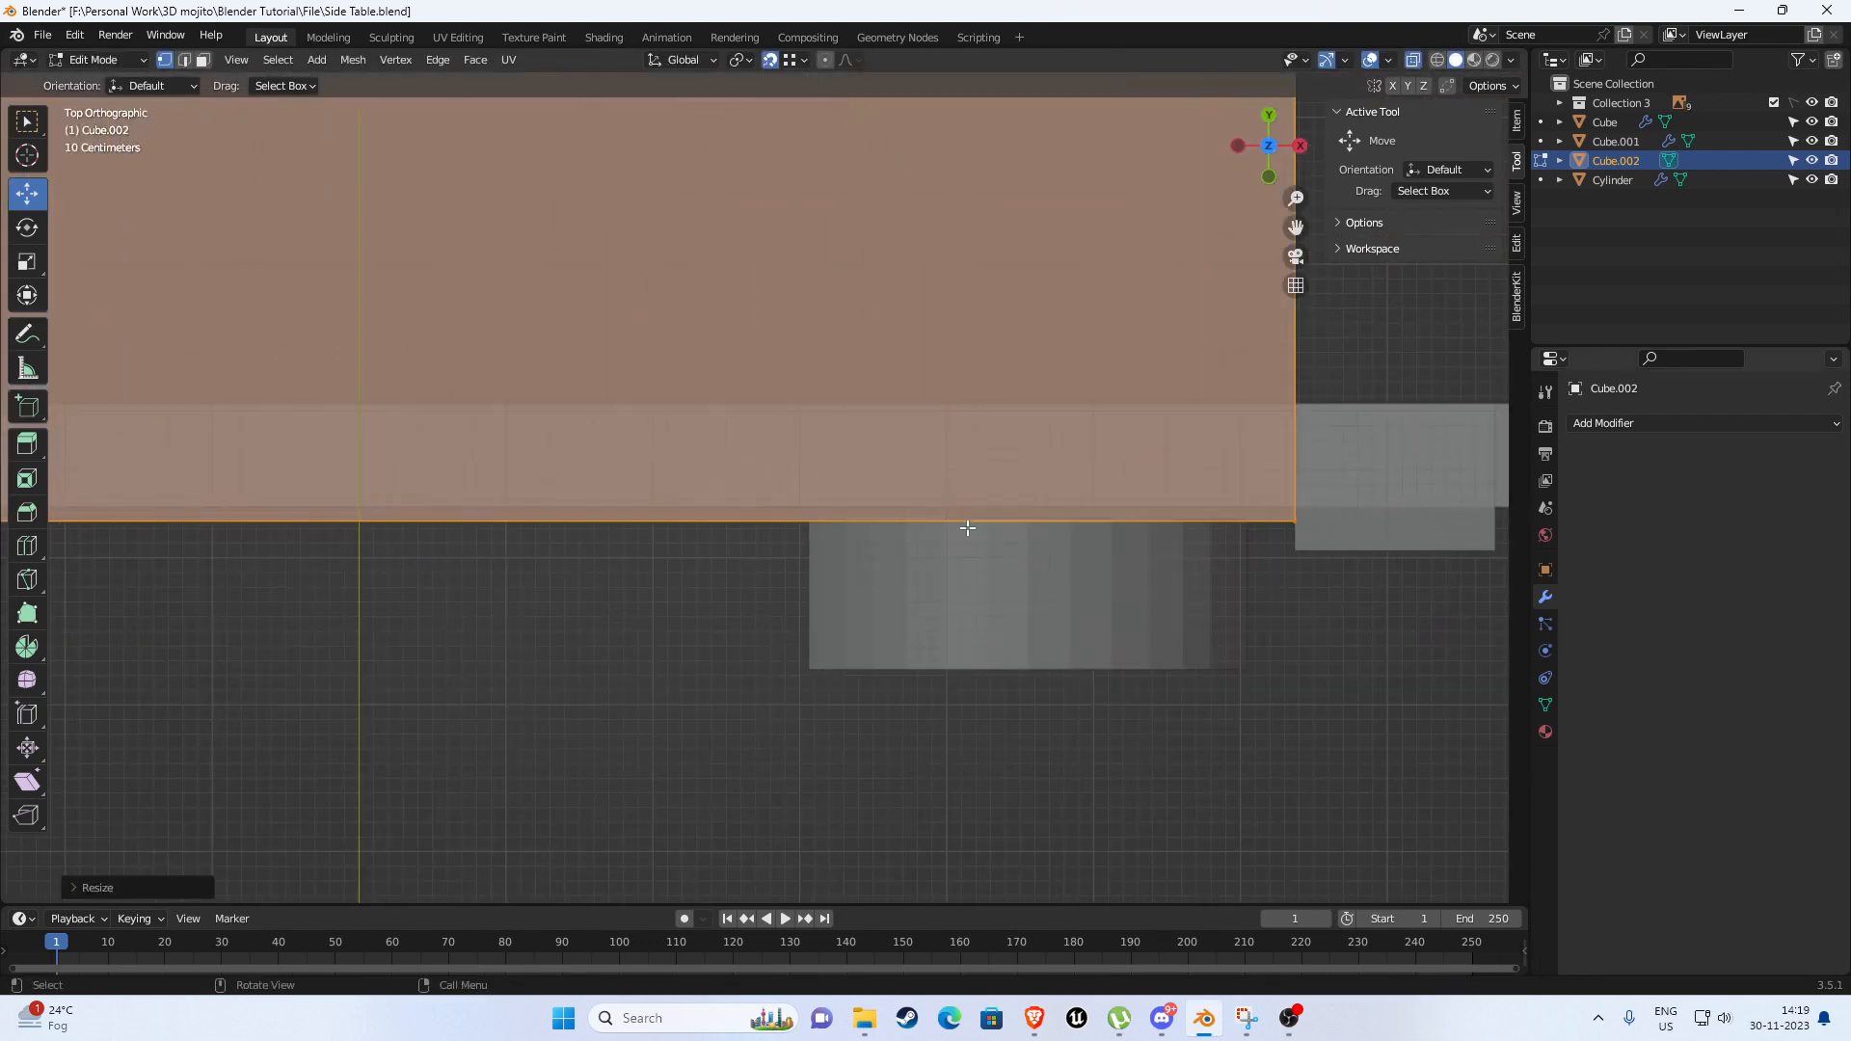
# Move the wheel cylinder slightly outward along Y so it clears the slab's edge, and reselect the slab.
pyautogui.press('Tab')
pyautogui.click(968, 559)
pyautogui.press('Tab')
pyautogui.moveTo(1028, 511); pyautogui.dragTo(1030, 530)
pyautogui.scroll(-8, 1011, 531)
pyautogui.moveTo(1011, 530); pyautogui.dragTo(844, 521, button='middle')
pyautogui.press('Tab')
pyautogui.click(731, 507)
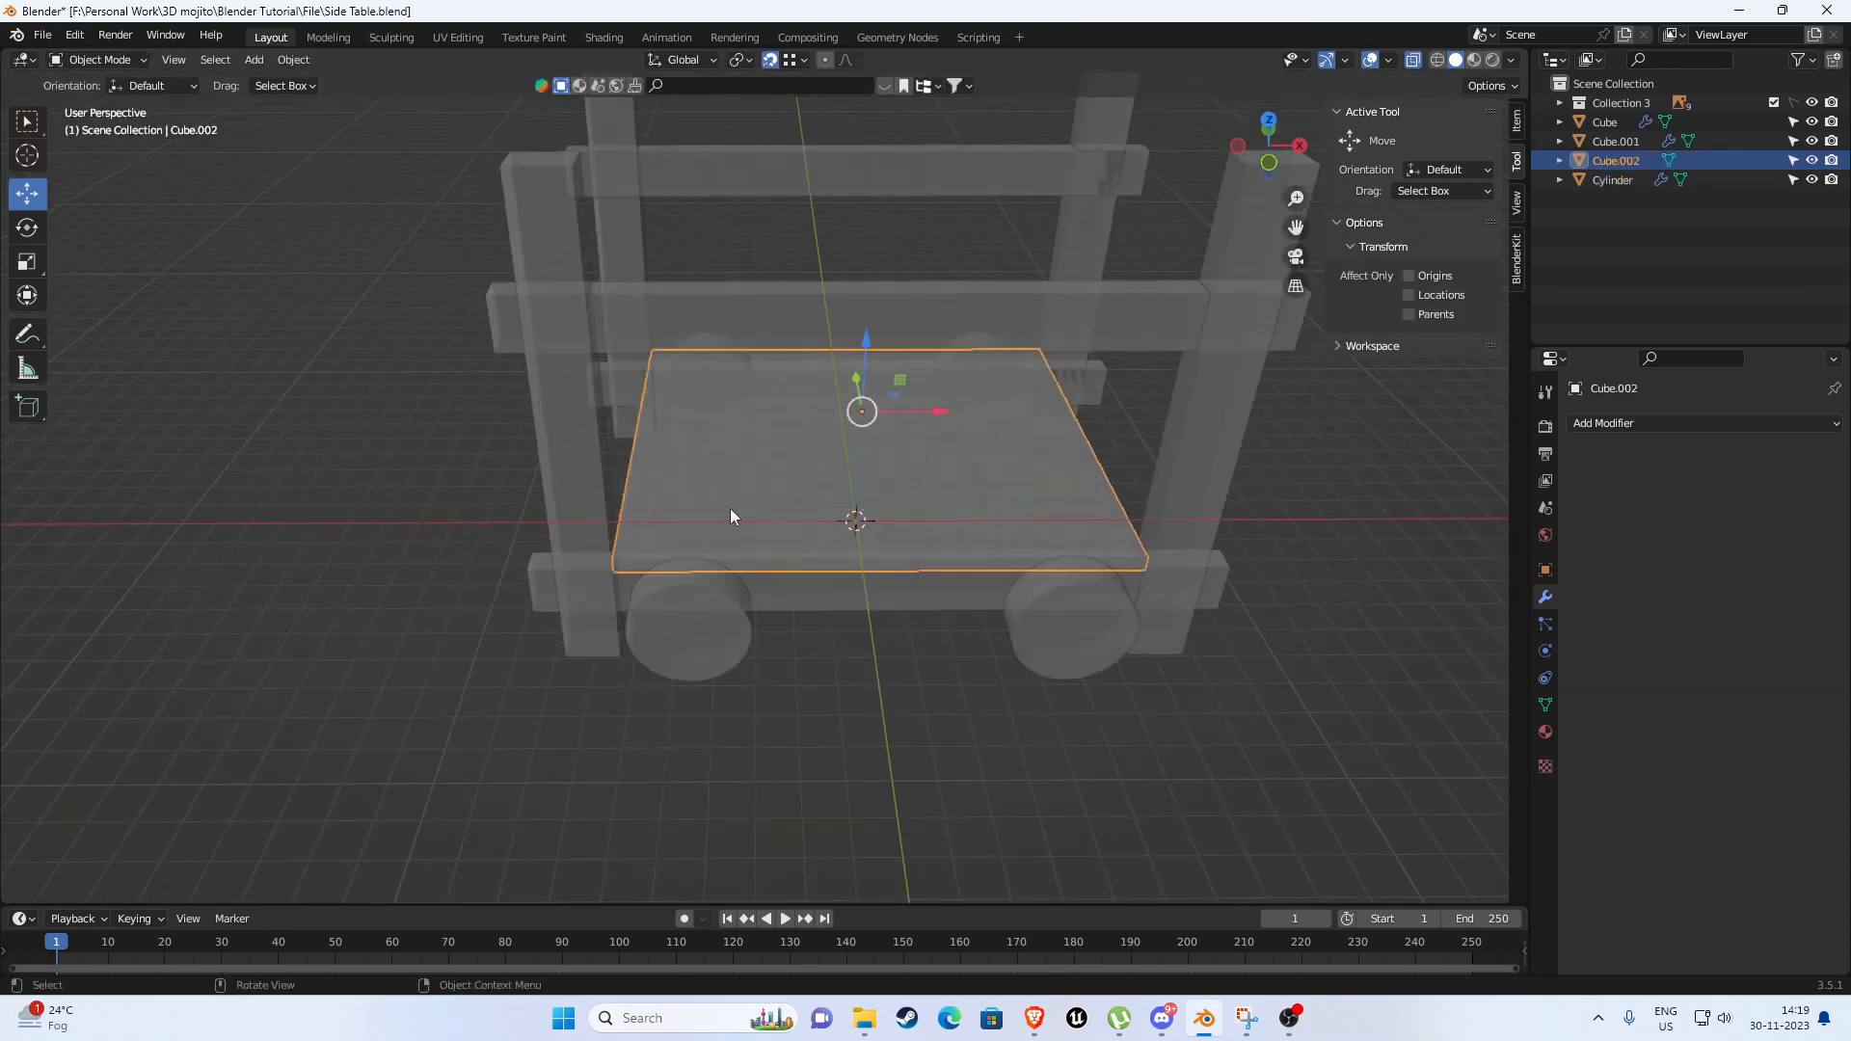
# Compare the cart's overall depth and shelf proportions with the reference photos from several angles.
pyautogui.moveTo(731, 507); pyautogui.dragTo(506, 508, button='middle')
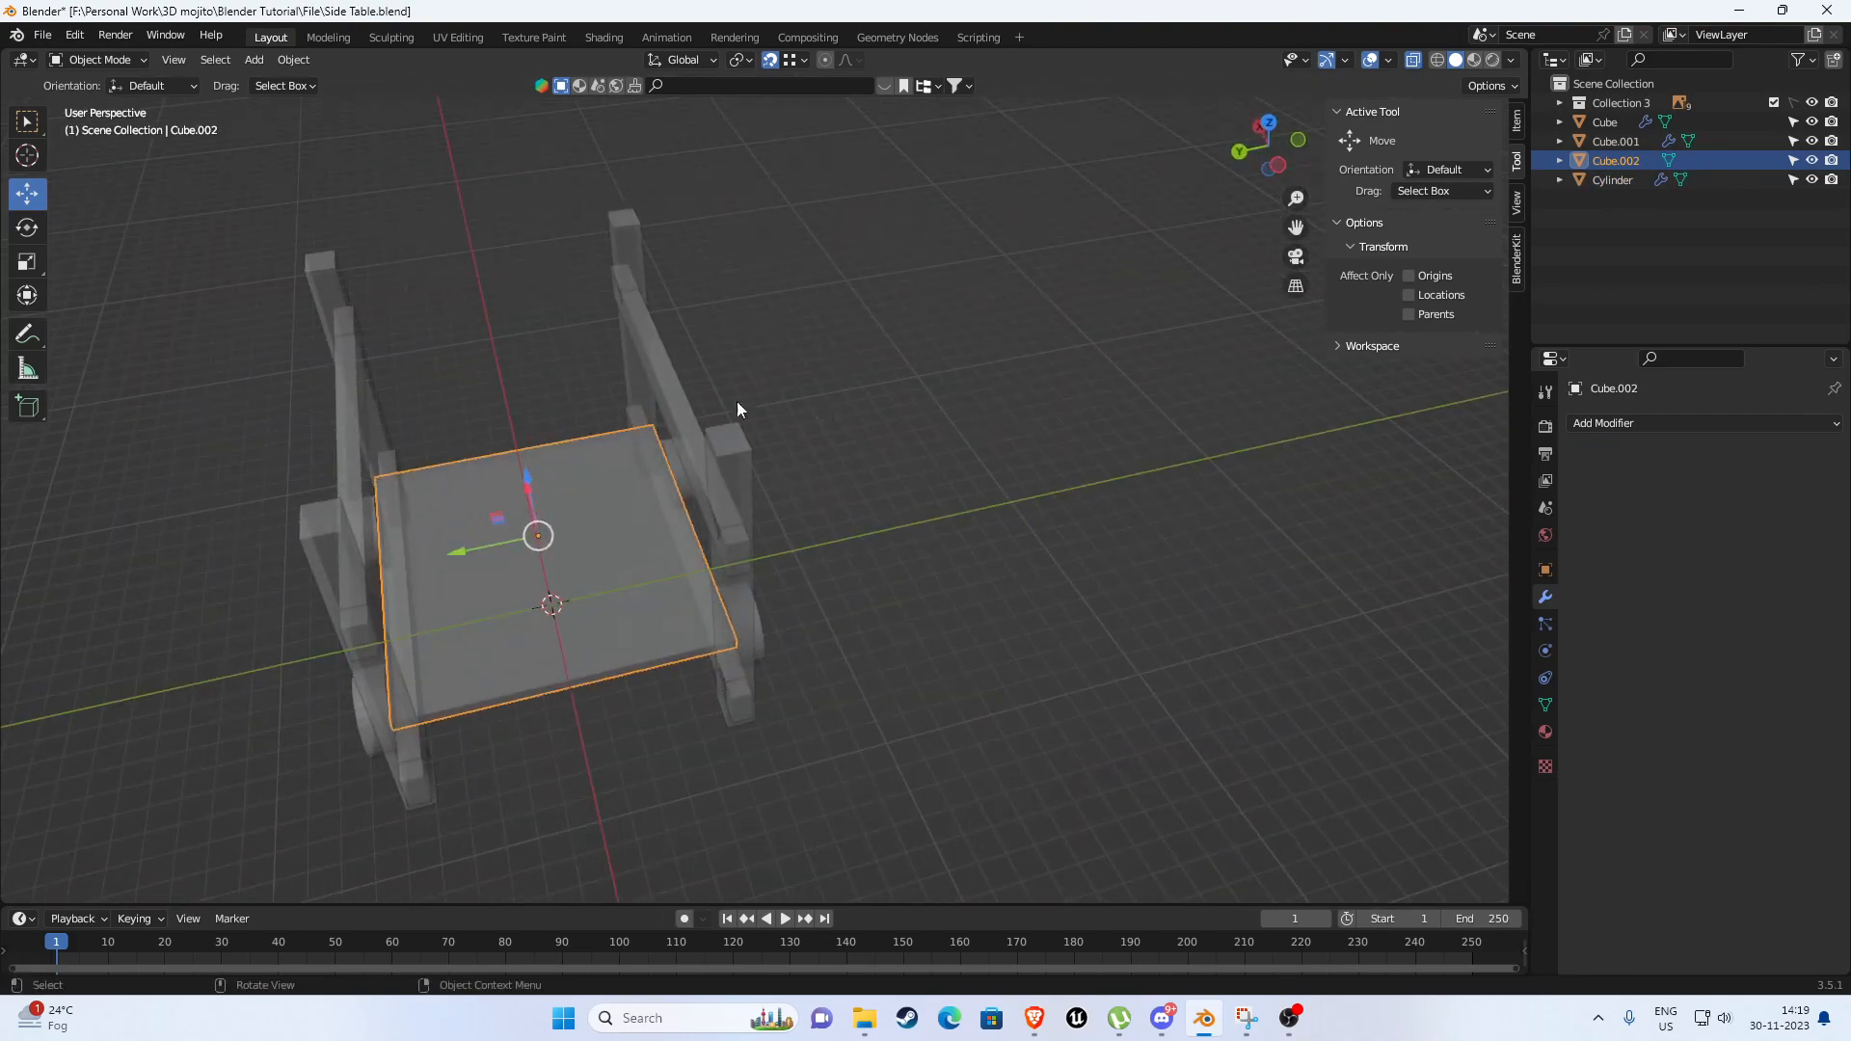
pyautogui.scroll(-5, 517, 385)
pyautogui.moveTo(837, 423); pyautogui.dragTo(495, 420, button='middle')
pyautogui.press('KP_1')
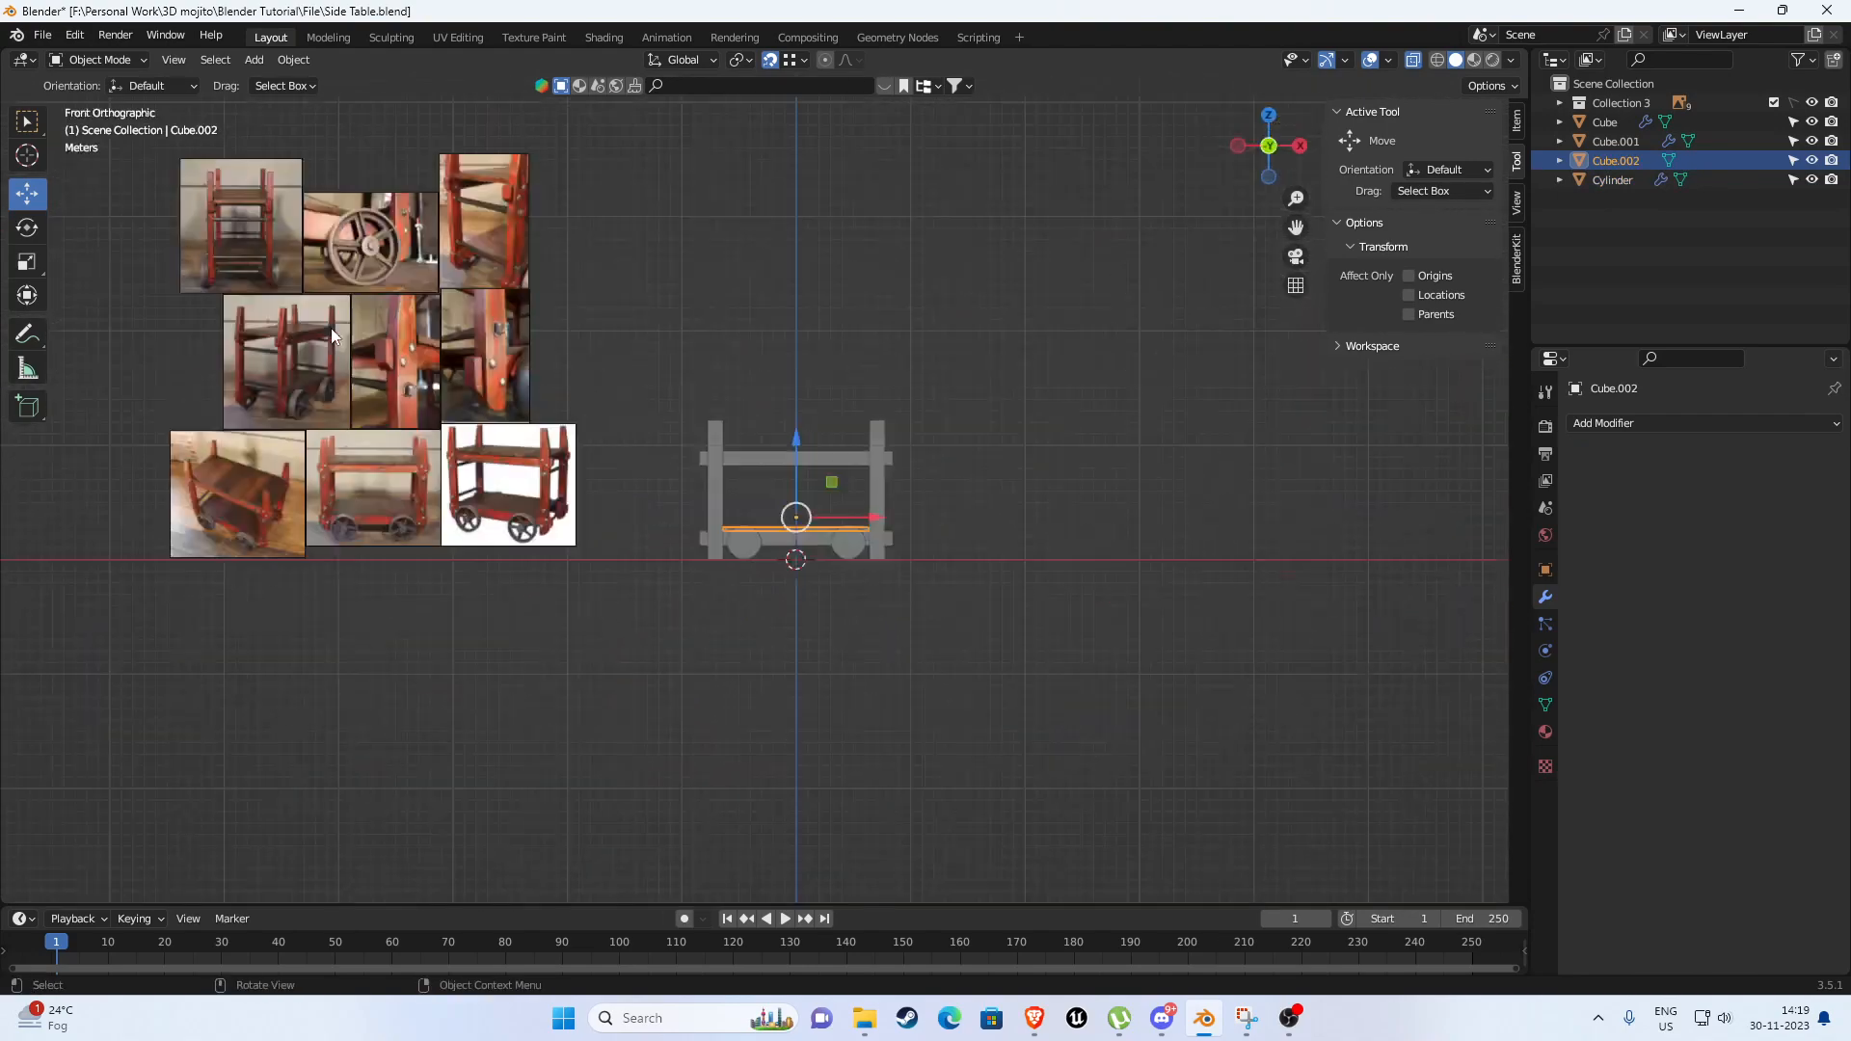
pyautogui.keyDown('shift'); pyautogui.moveTo(222, 374); pyautogui.dragTo(738, 447, button='middle'); pyautogui.keyUp('shift')
pyautogui.scroll(8, 741, 442)
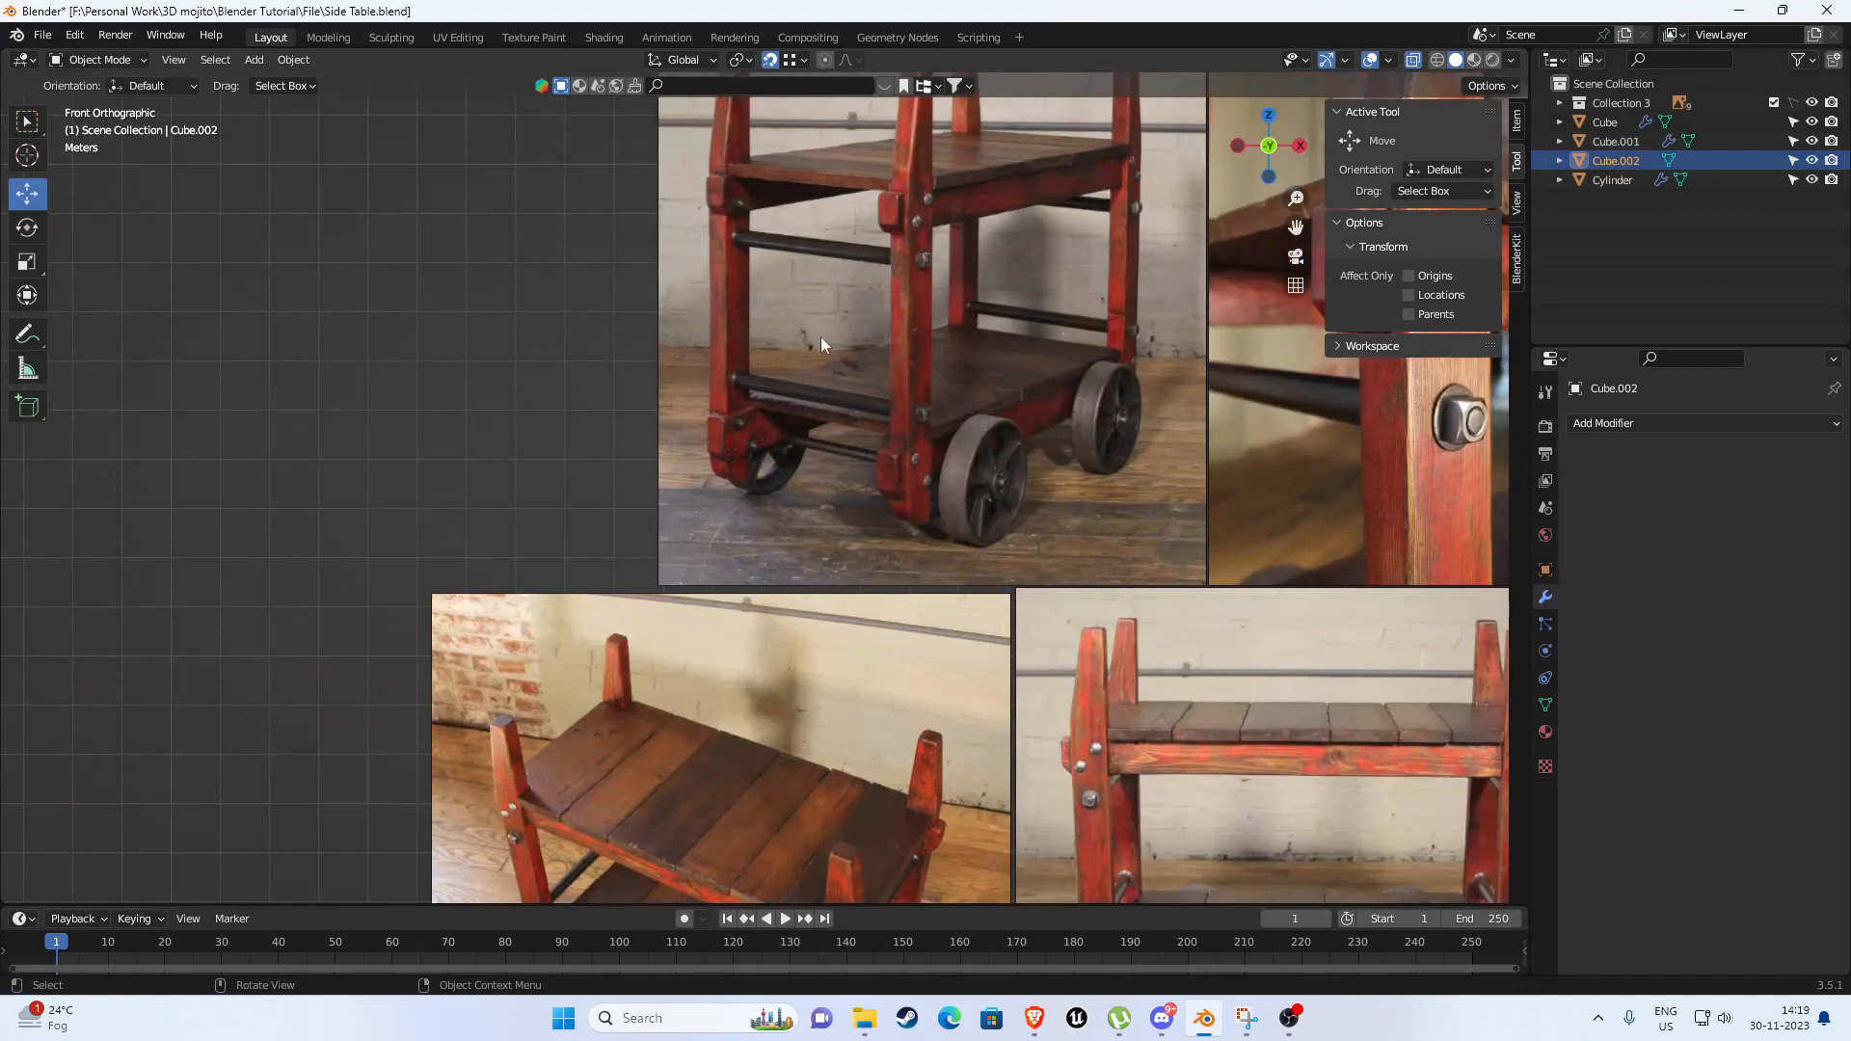
pyautogui.scroll(-5, 875, 345)
pyautogui.keyDown('shift'); pyautogui.moveTo(1414, 513); pyautogui.dragTo(720, 401, button='middle'); pyautogui.keyUp('shift')
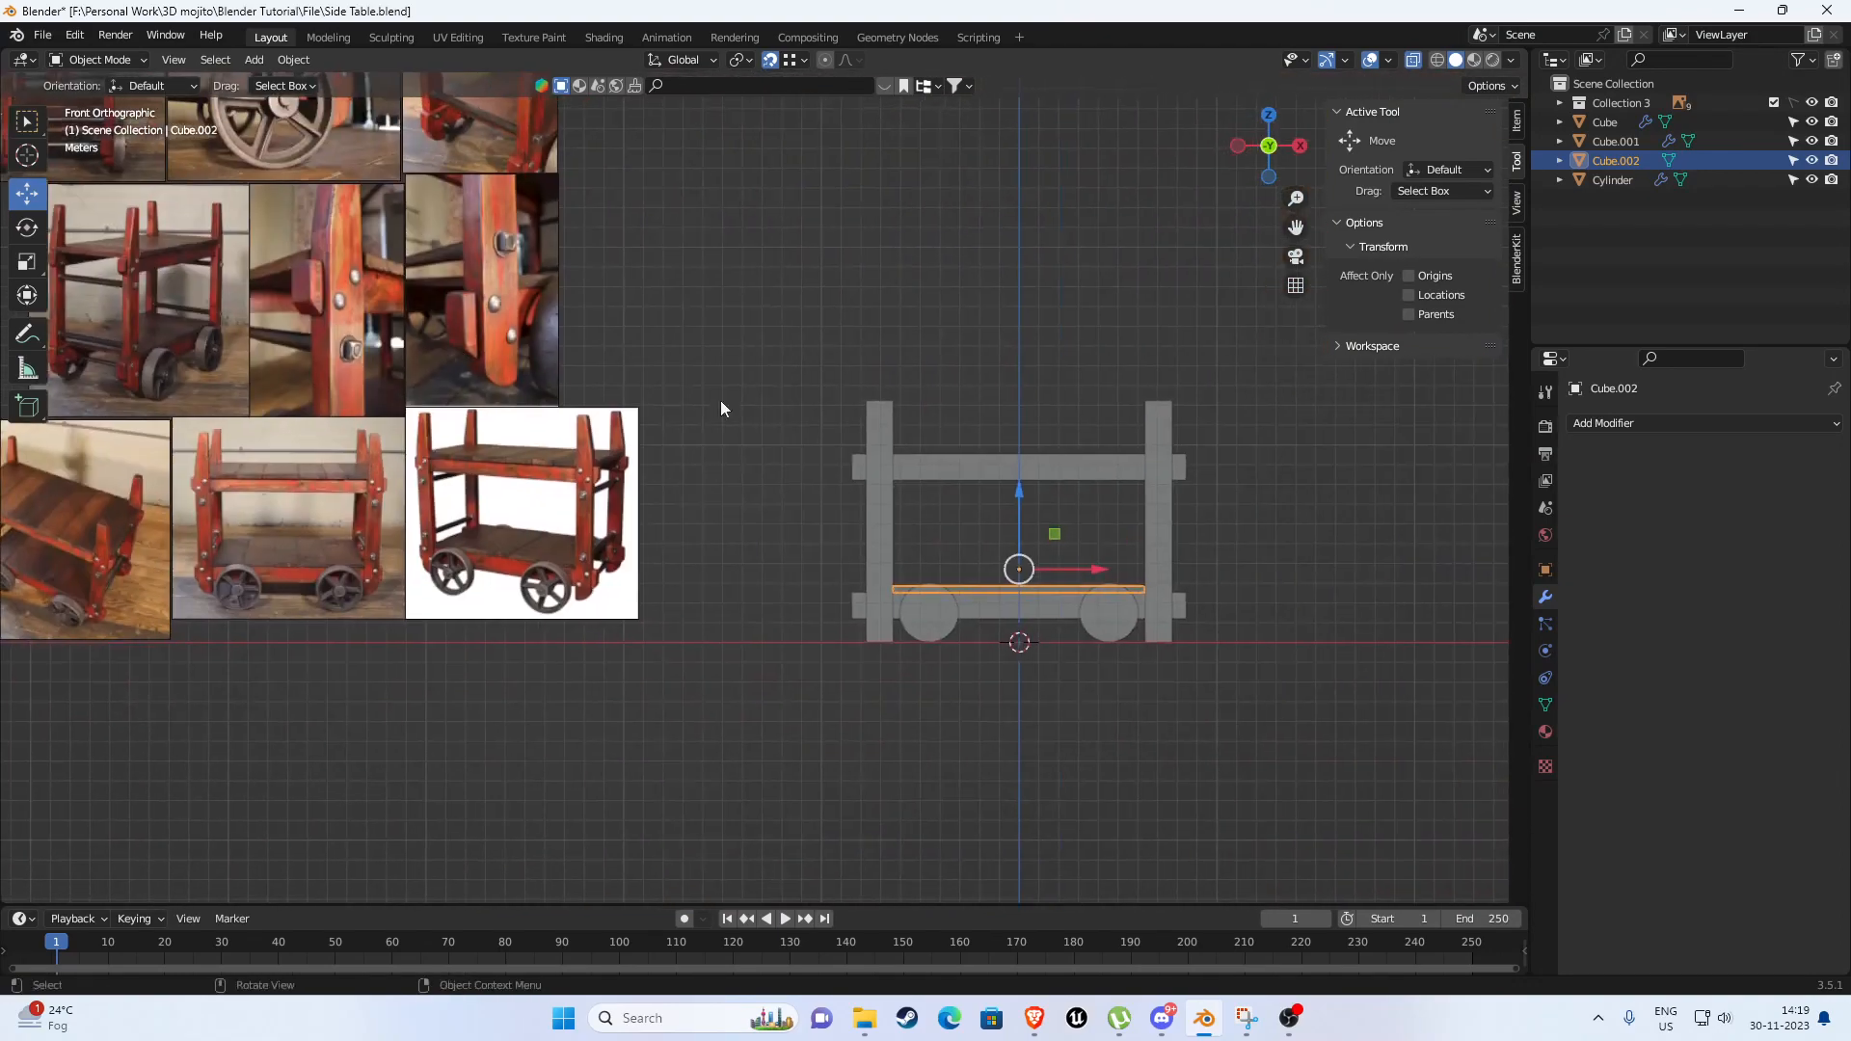
pyautogui.scroll(-3, 772, 405)
pyautogui.moveTo(1109, 415); pyautogui.dragTo(575, 479, button='middle')
pyautogui.scroll(2, 488, 476)
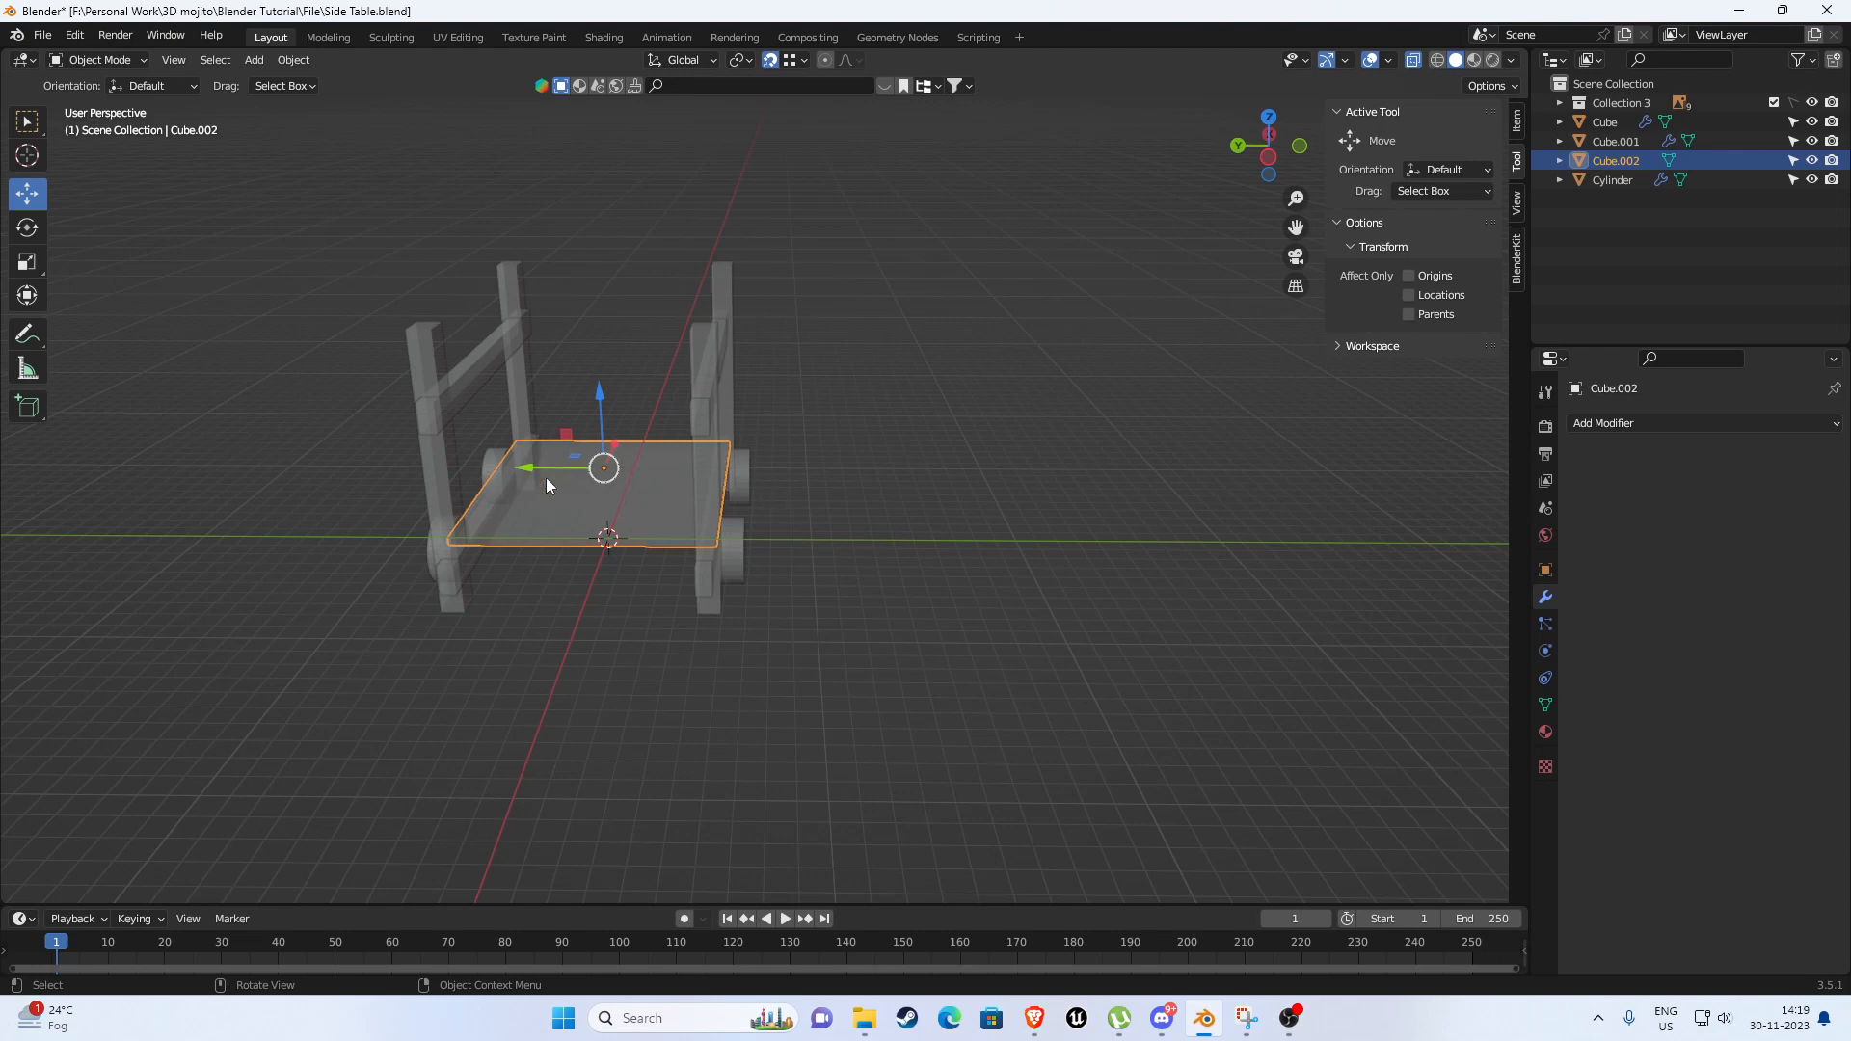
pyautogui.moveTo(499, 474); pyautogui.dragTo(818, 459, button='middle')
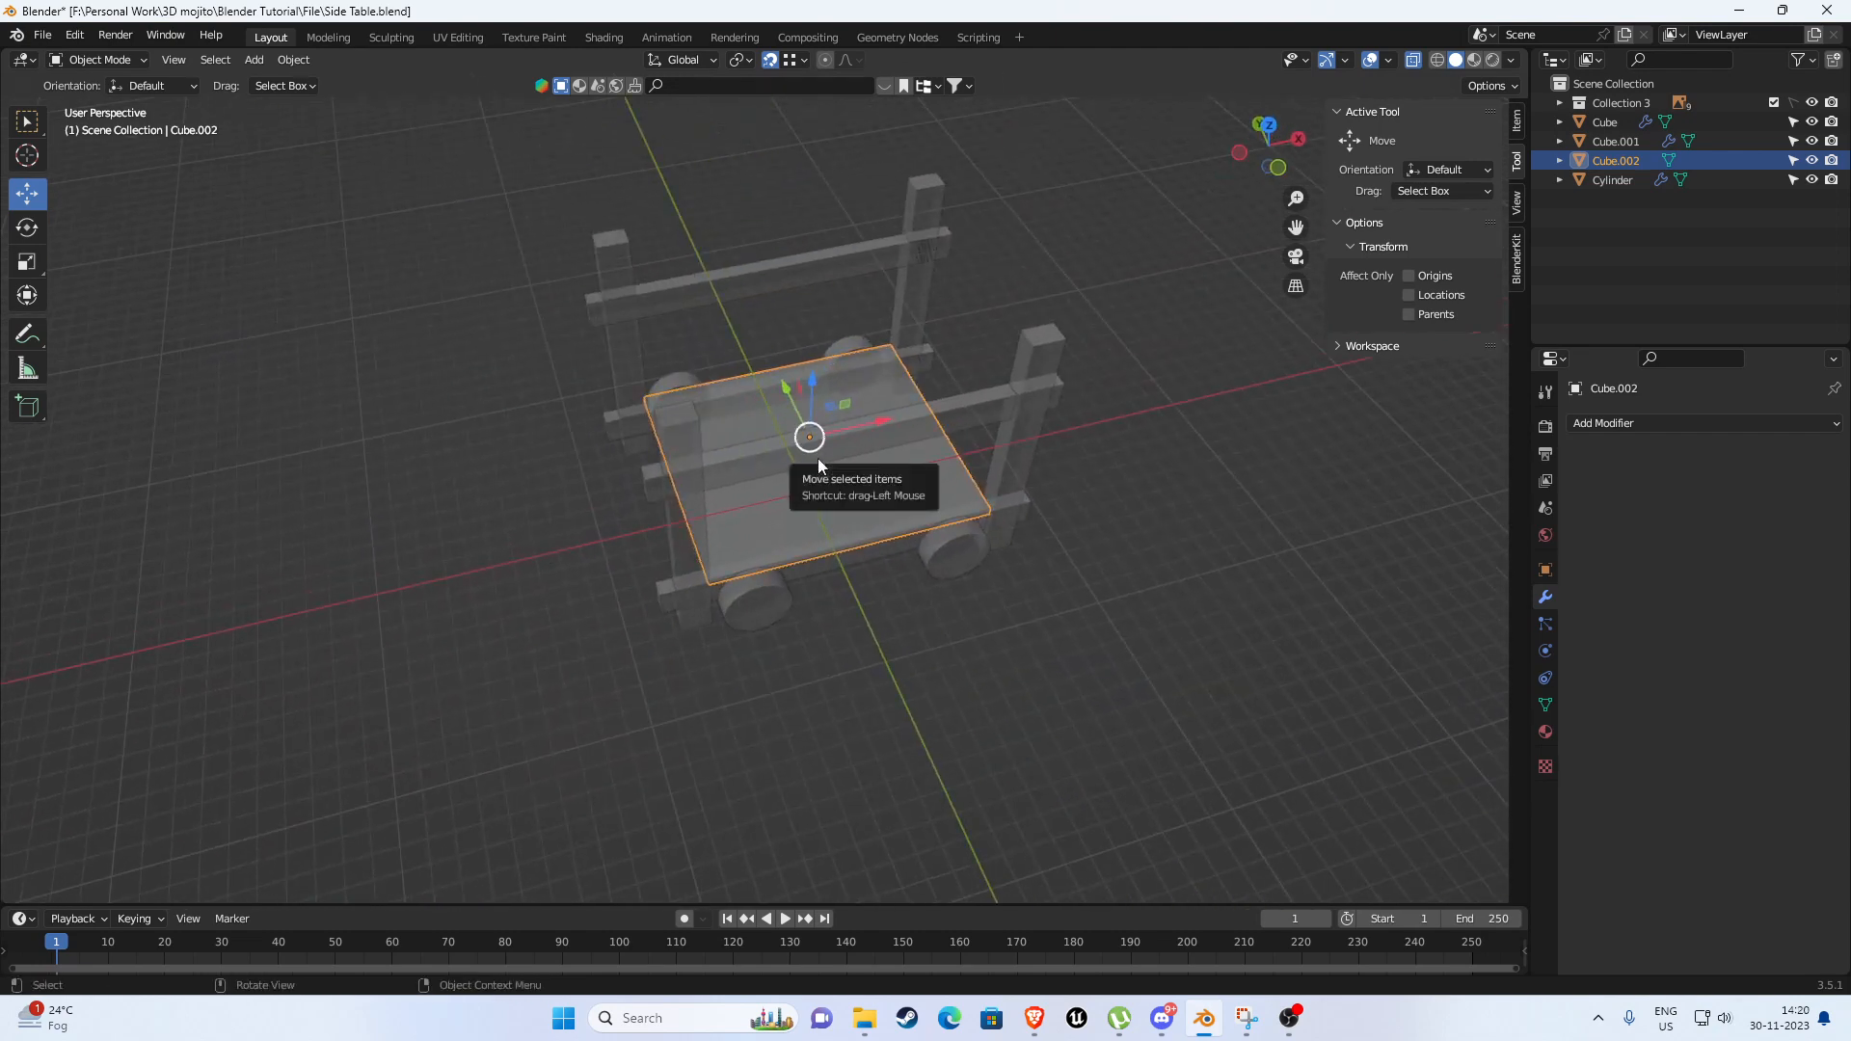
# Move the mirrored legs inward along Y to make the cart frame narrower.
pyautogui.press('KP_7')
pyautogui.click(1102, 426)
pyautogui.press('Tab')
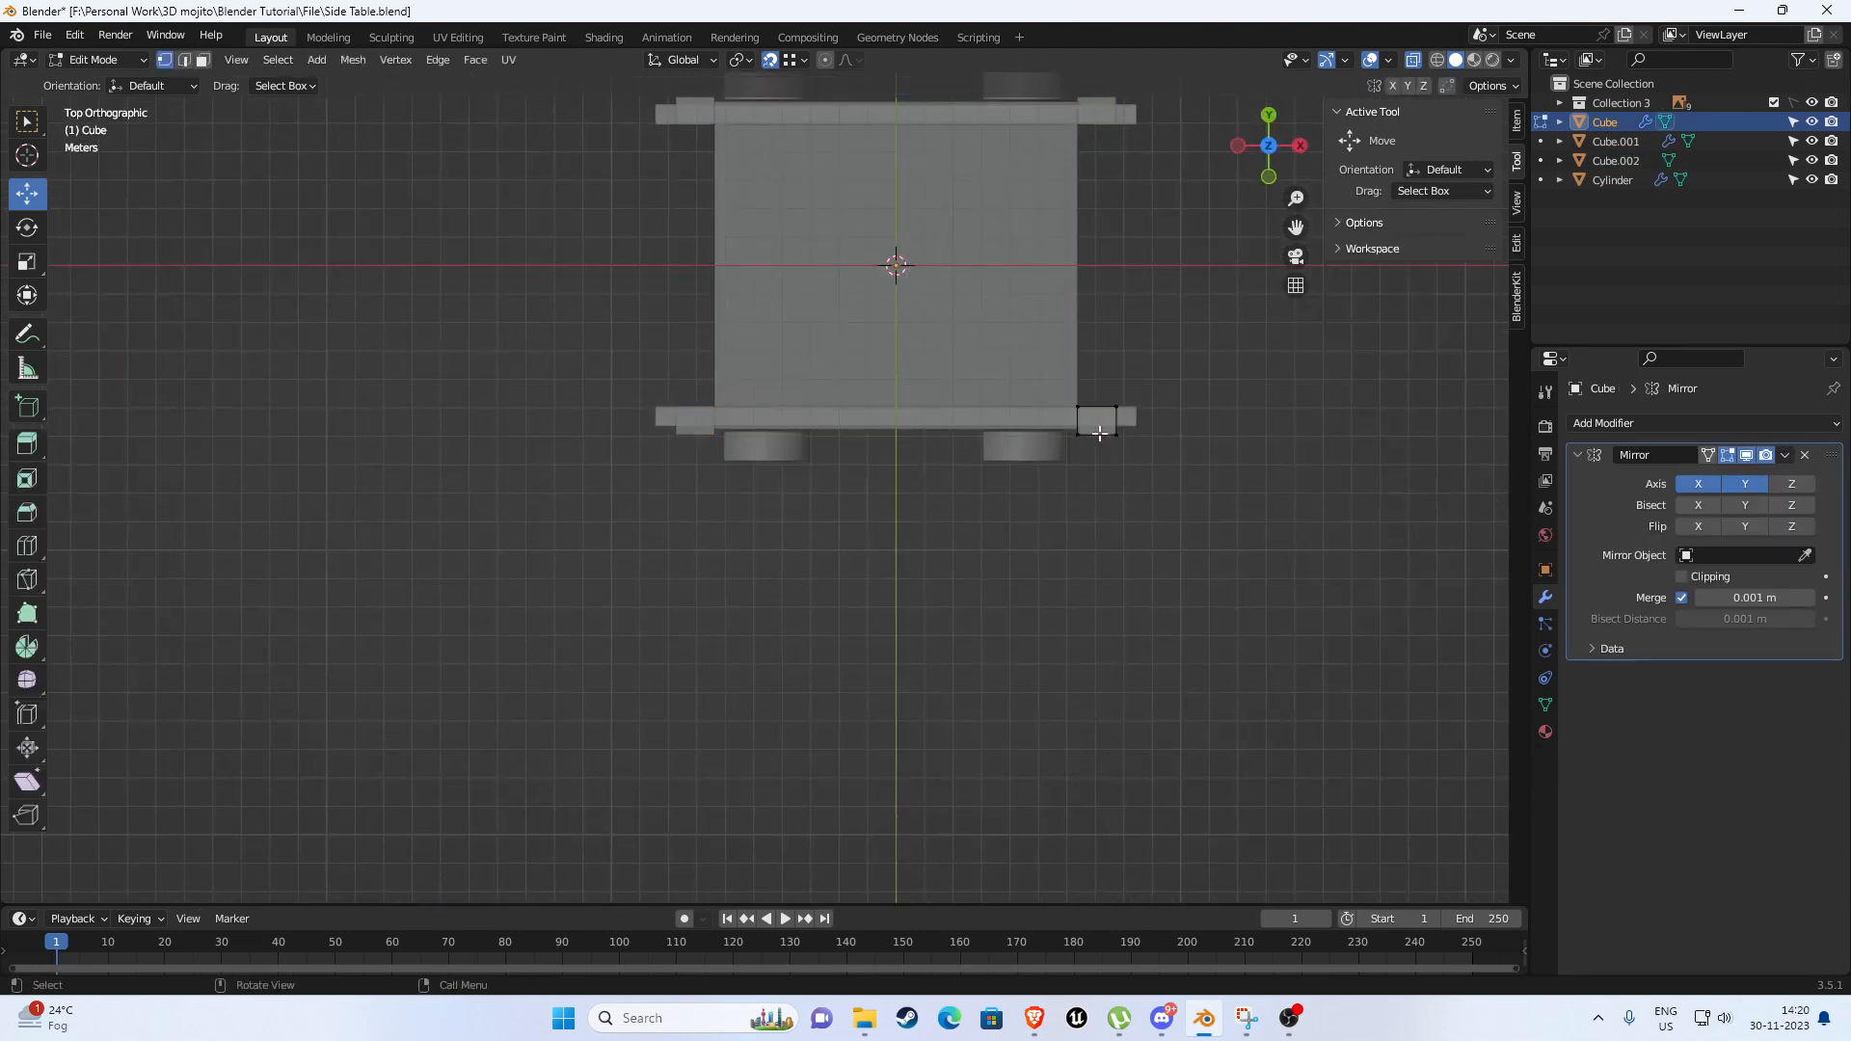
pyautogui.press('a')
pyautogui.keyDown('shift'); pyautogui.moveTo(1124, 487); pyautogui.dragTo(939, 504, button='middle'); pyautogui.keyUp('shift')
pyautogui.scroll(3, 943, 495)
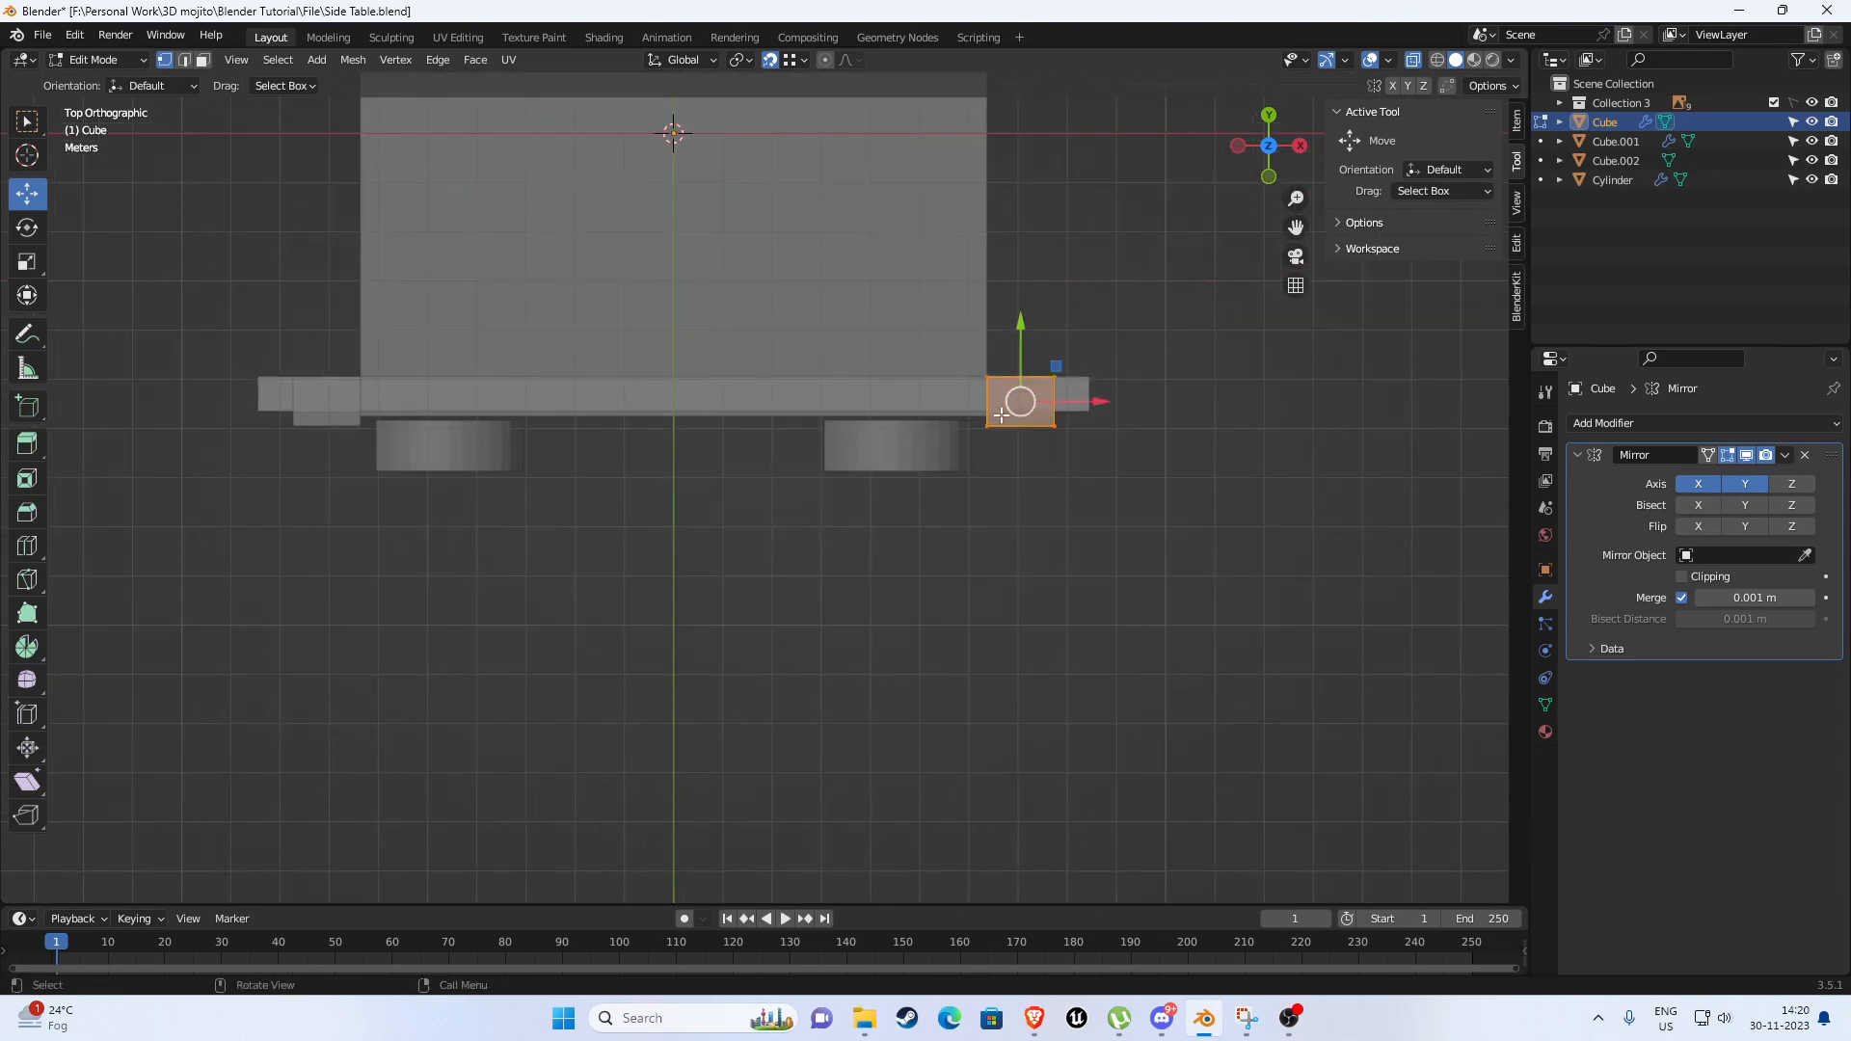
pyautogui.scroll(-3, 1022, 330)
pyautogui.keyDown('shift'); pyautogui.moveTo(991, 339); pyautogui.dragTo(975, 512, button='middle'); pyautogui.keyUp('shift')
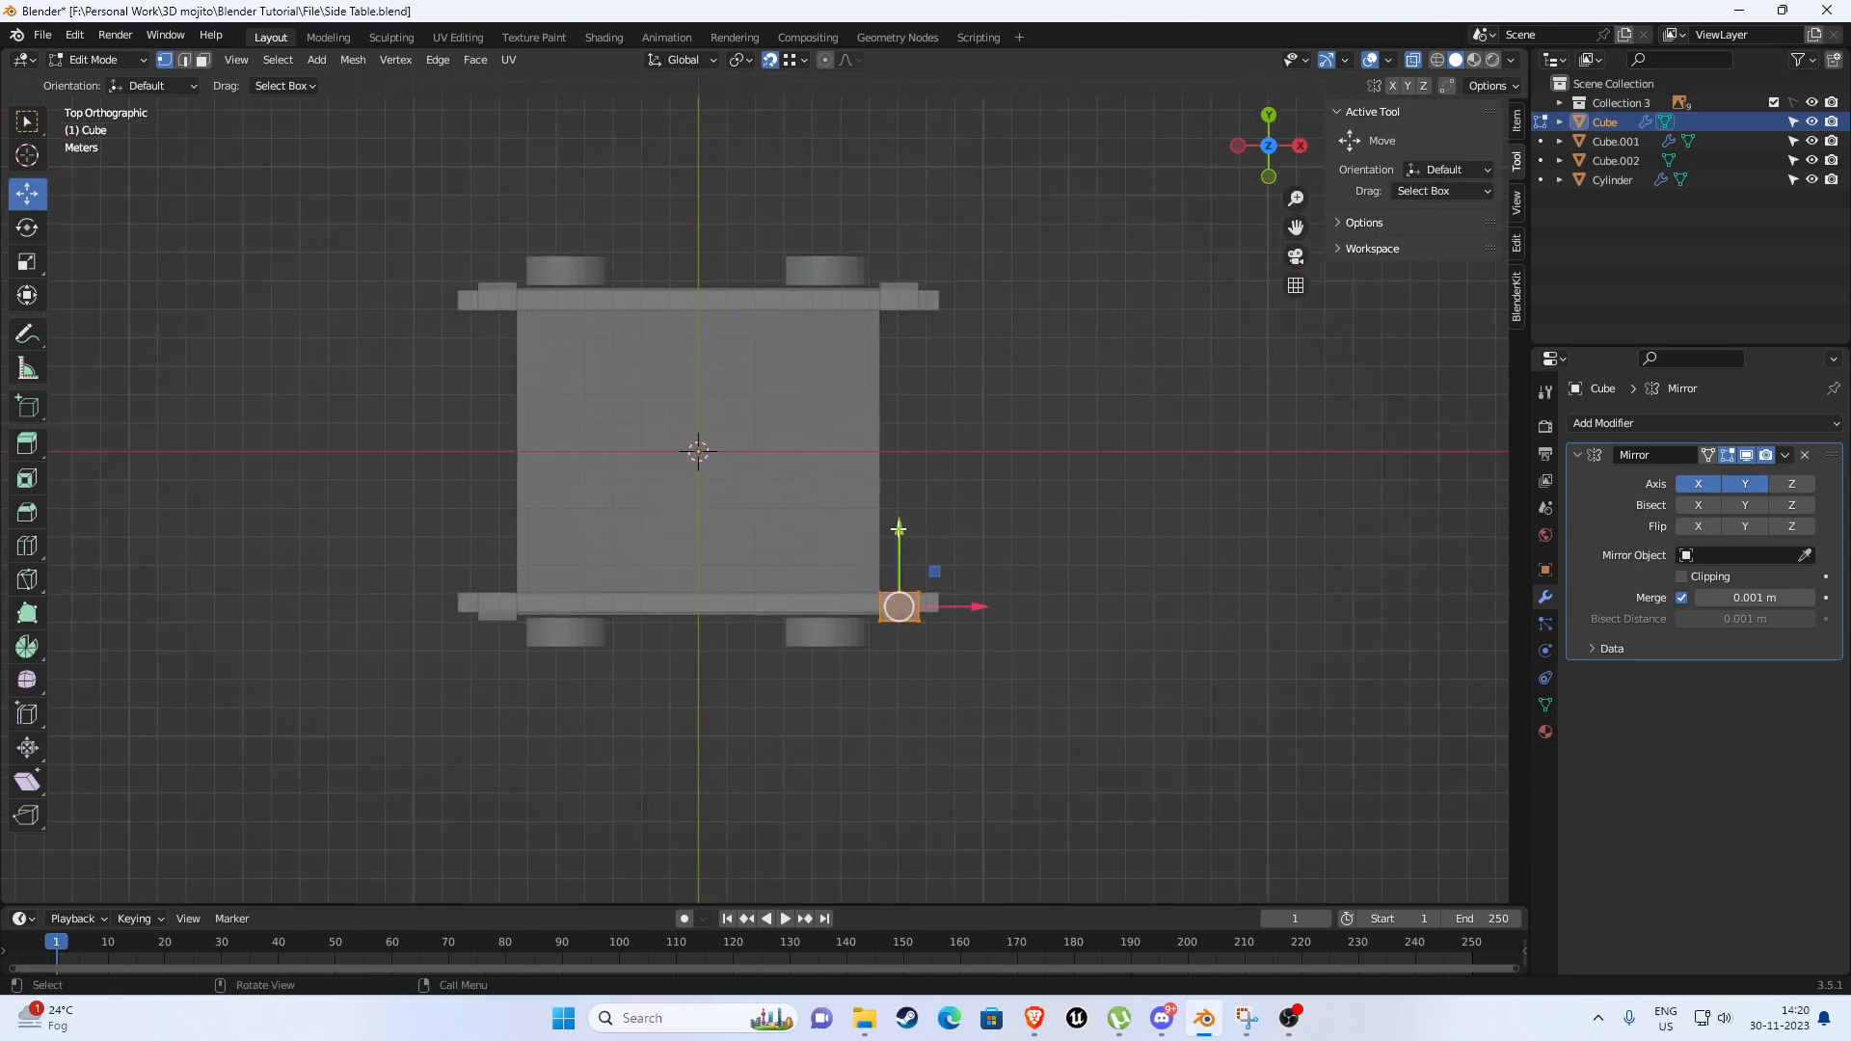
pyautogui.moveTo(902, 522); pyautogui.dragTo(901, 496)
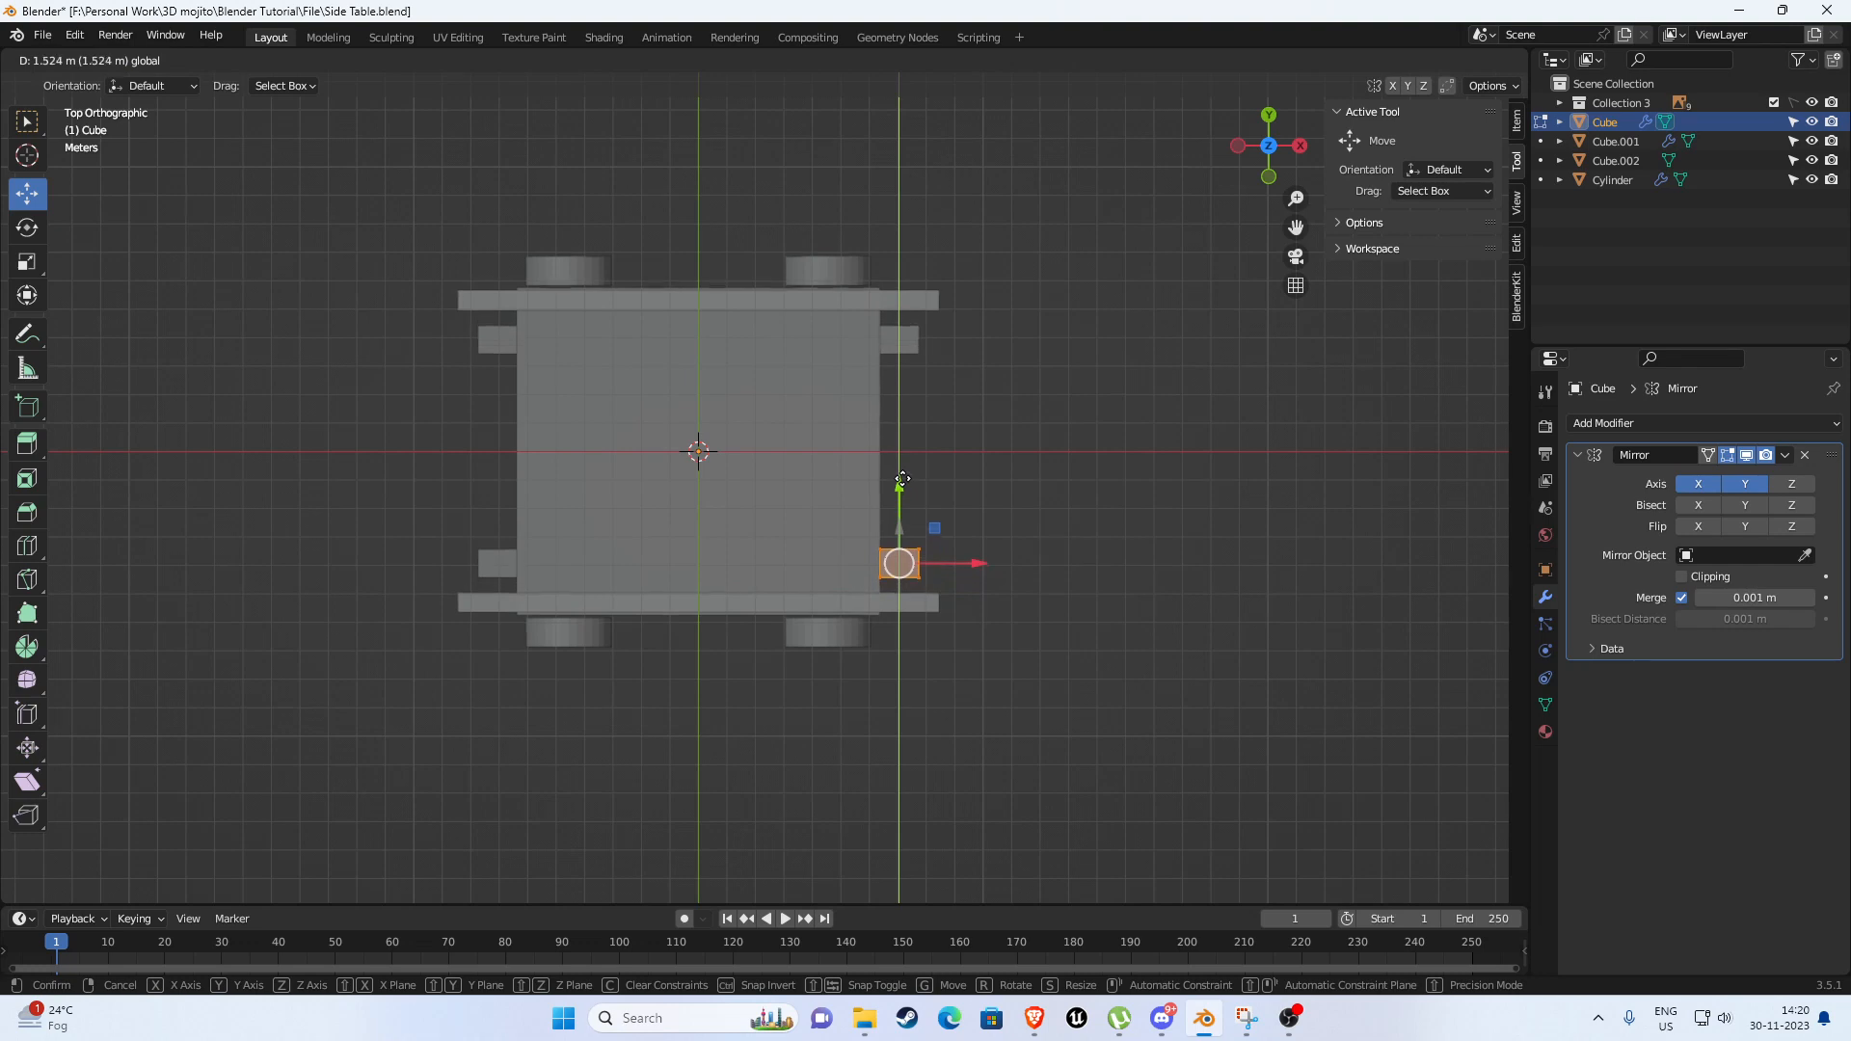
pyautogui.click(898, 473)
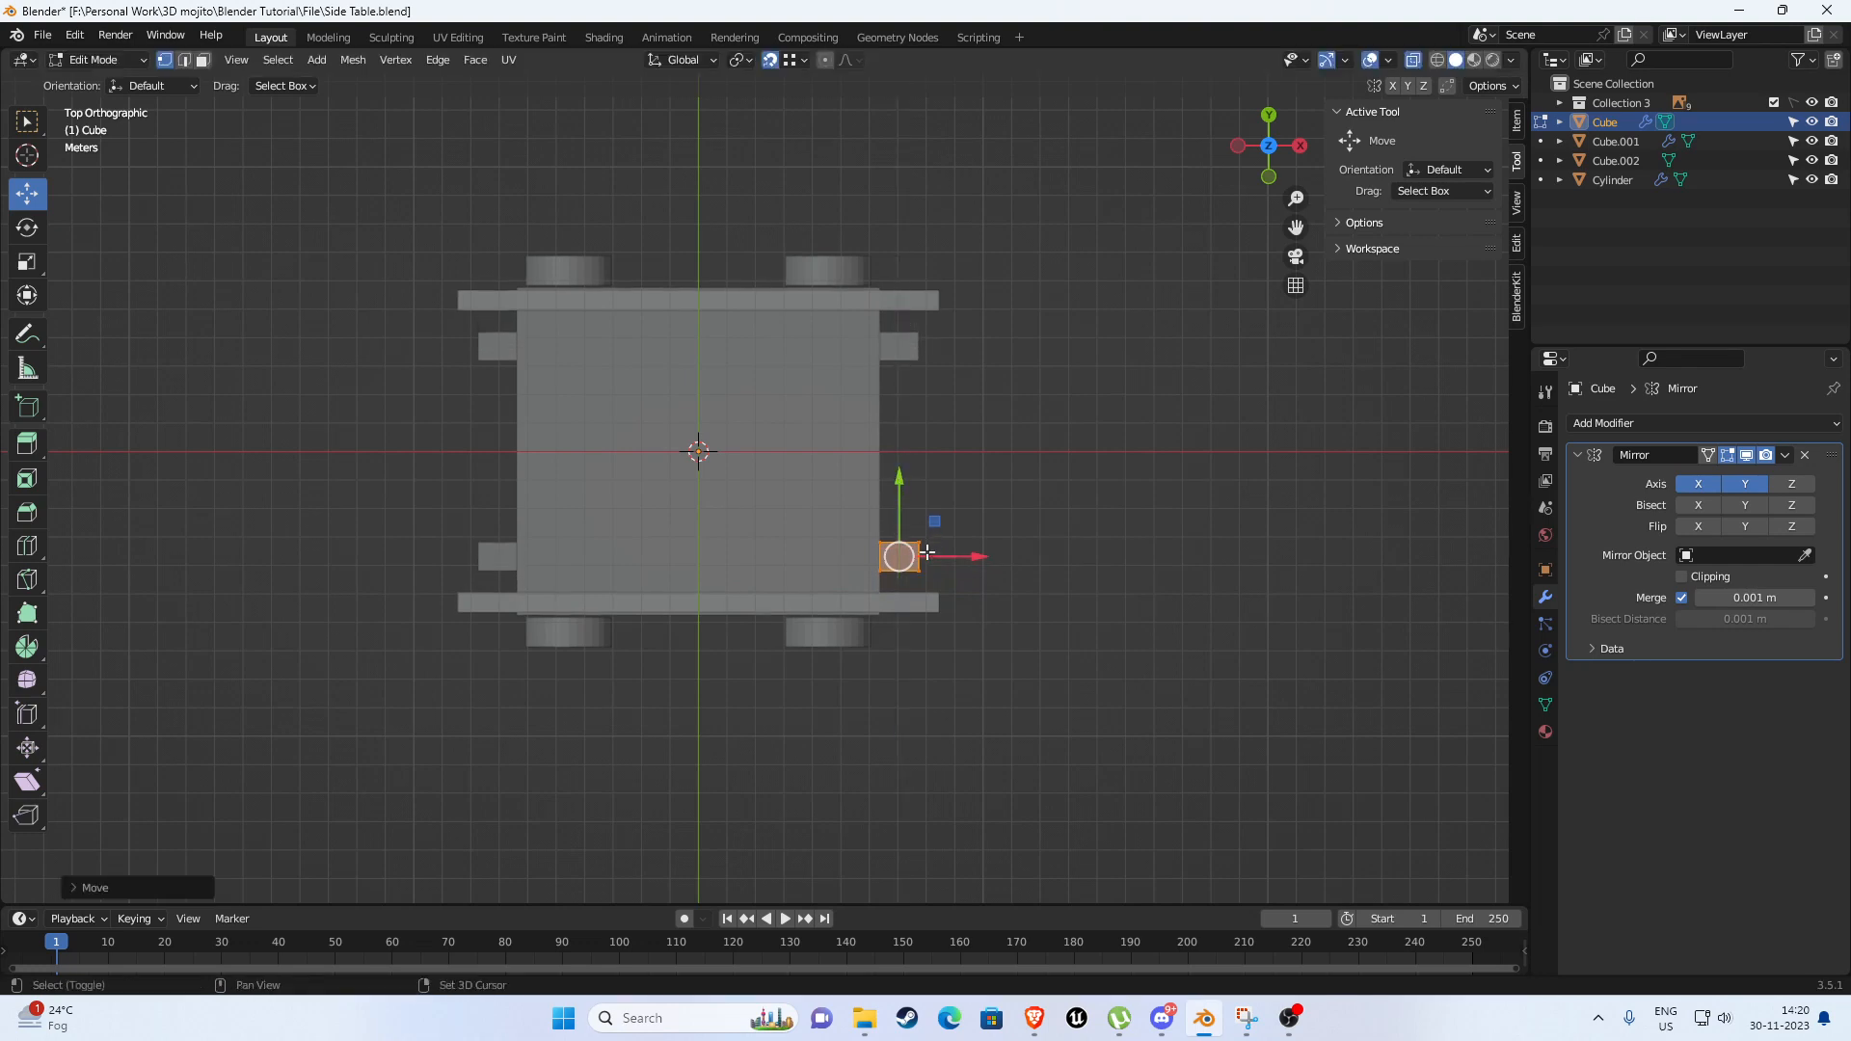
# Move the whole mirrored rail mesh inward along Y so it meets the legs again.
pyautogui.scroll(6, 933, 554)
pyautogui.click(999, 509)
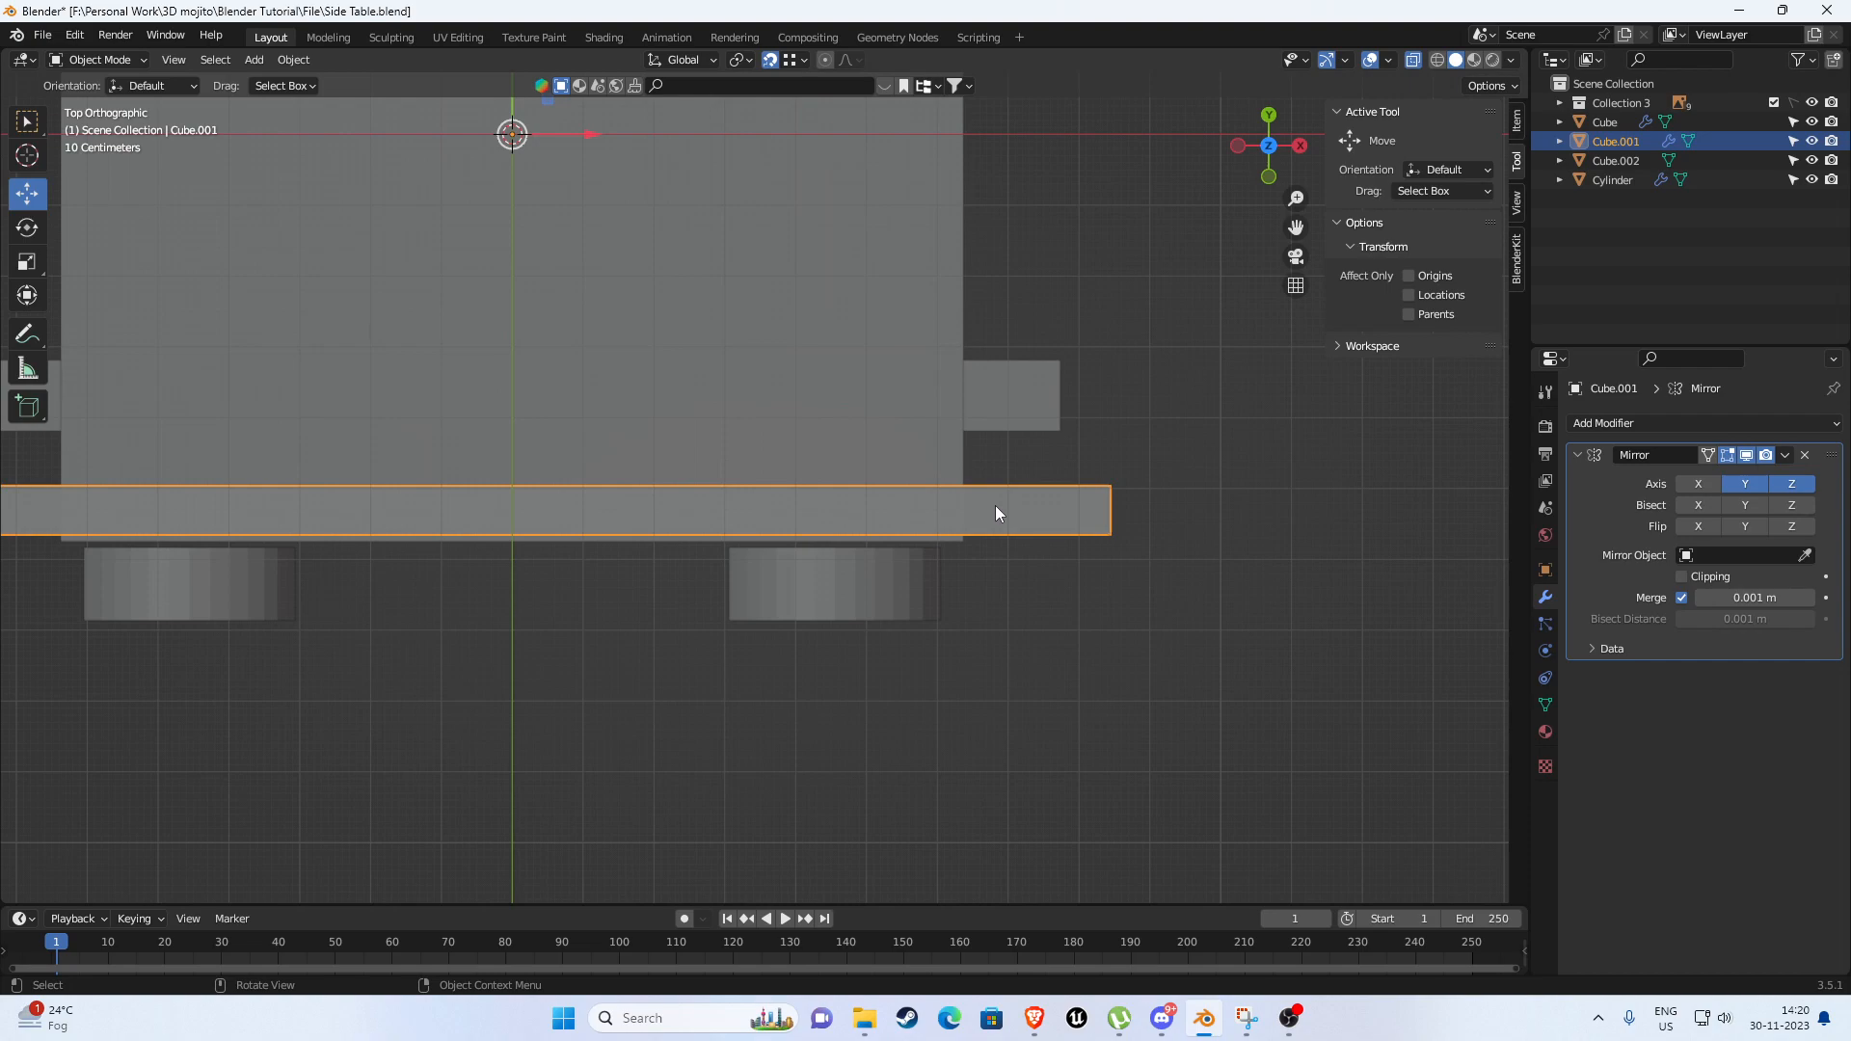
pyautogui.scroll(-3, 995, 505)
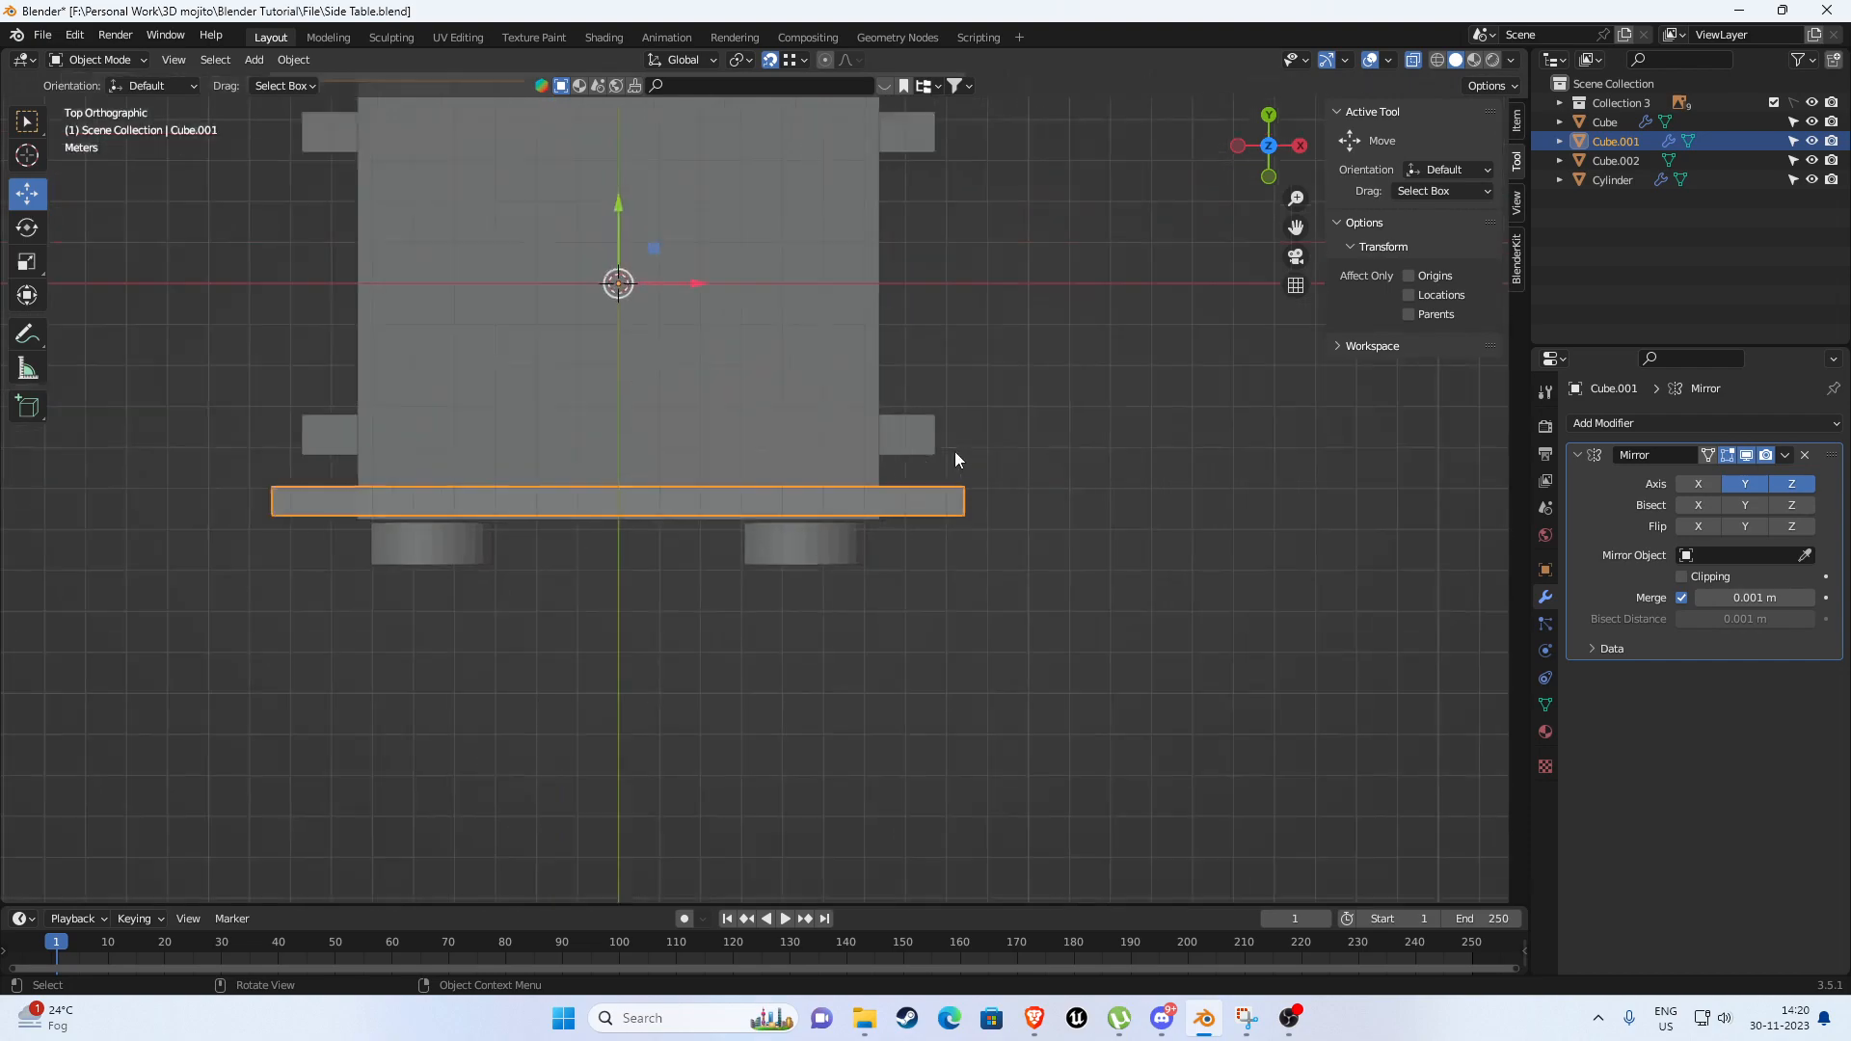
pyautogui.moveTo(954, 452); pyautogui.dragTo(916, 655, button='middle')
pyautogui.press('KP_7')
pyautogui.scroll(5, 873, 472)
pyautogui.scroll(2, 874, 465)
pyautogui.press('Tab')
pyautogui.keyDown('shift'); pyautogui.moveTo(595, 628); pyautogui.dragTo(991, 499, button='middle'); pyautogui.keyUp('shift')
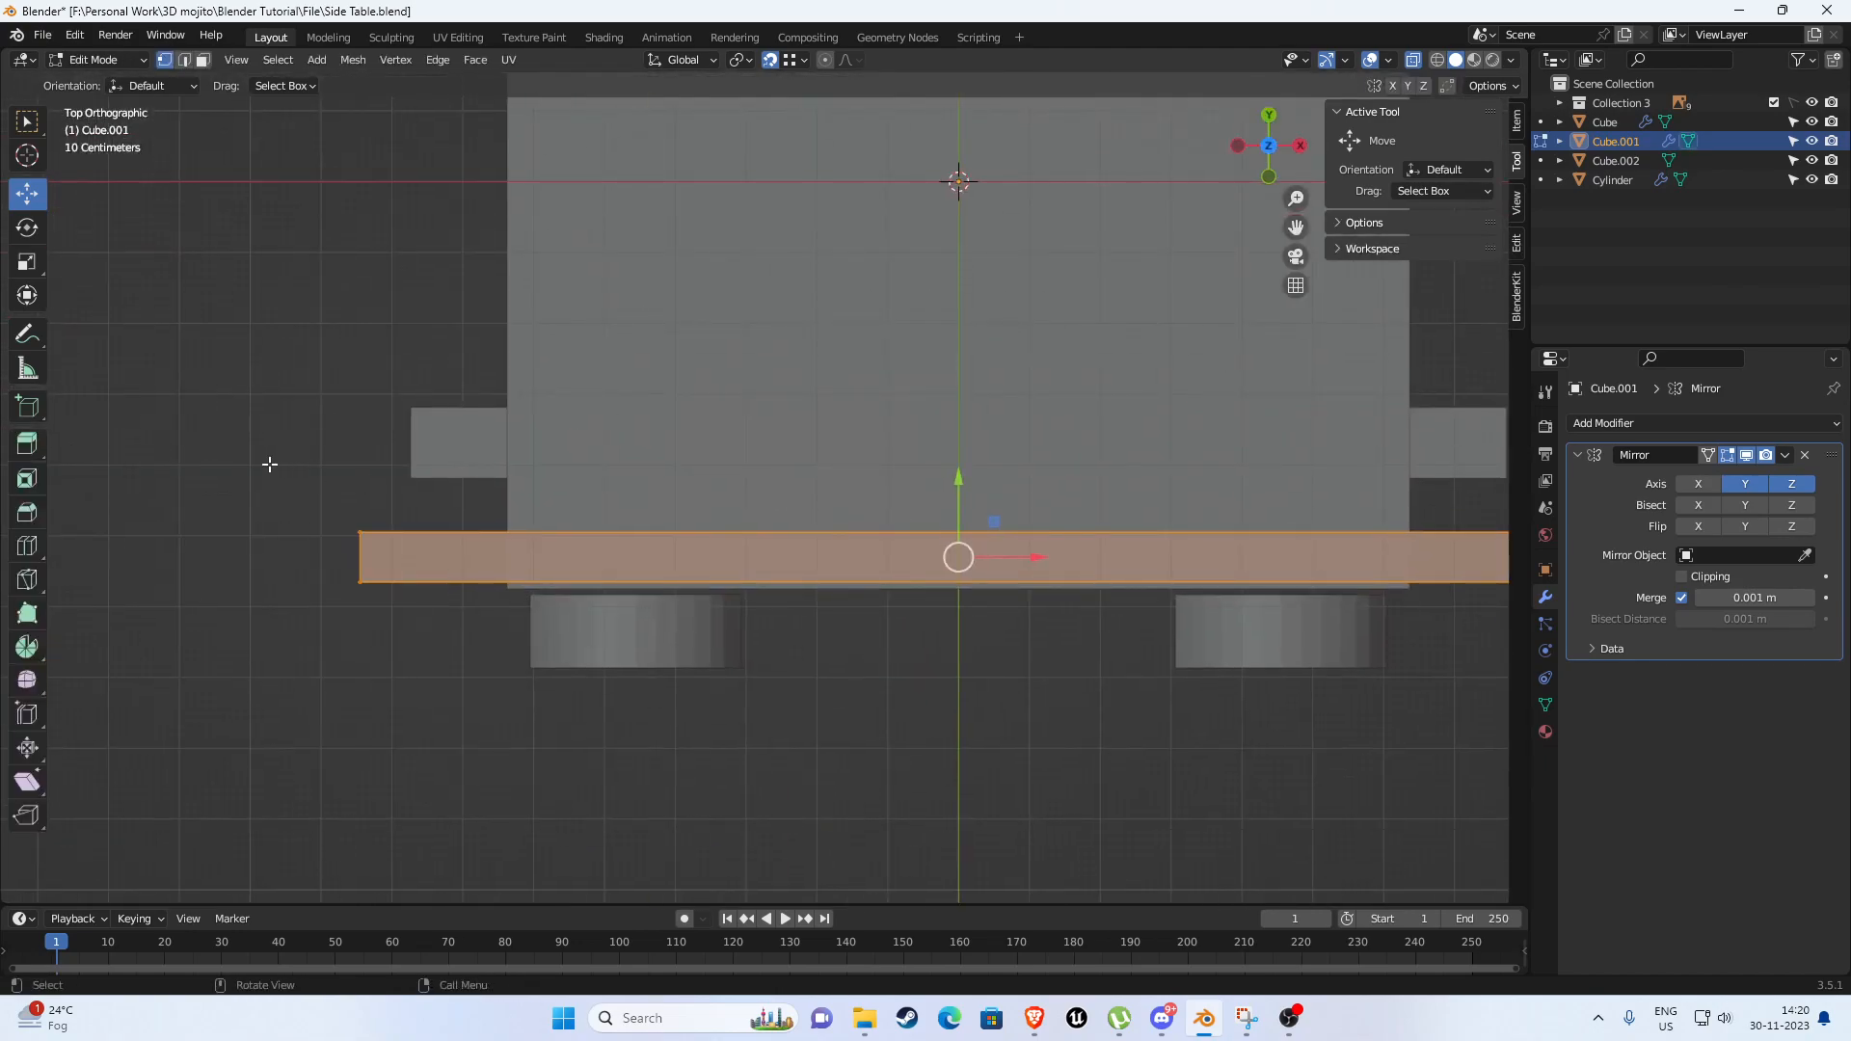
pyautogui.moveTo(270, 464); pyautogui.dragTo(509, 621)
pyautogui.keyDown('shift'); pyautogui.moveTo(1320, 557); pyautogui.dragTo(1037, 537, button='middle'); pyautogui.keyUp('shift')
pyautogui.keyDown('shift'); pyautogui.moveTo(1104, 446); pyautogui.dragTo(1396, 691); pyautogui.keyUp('shift')
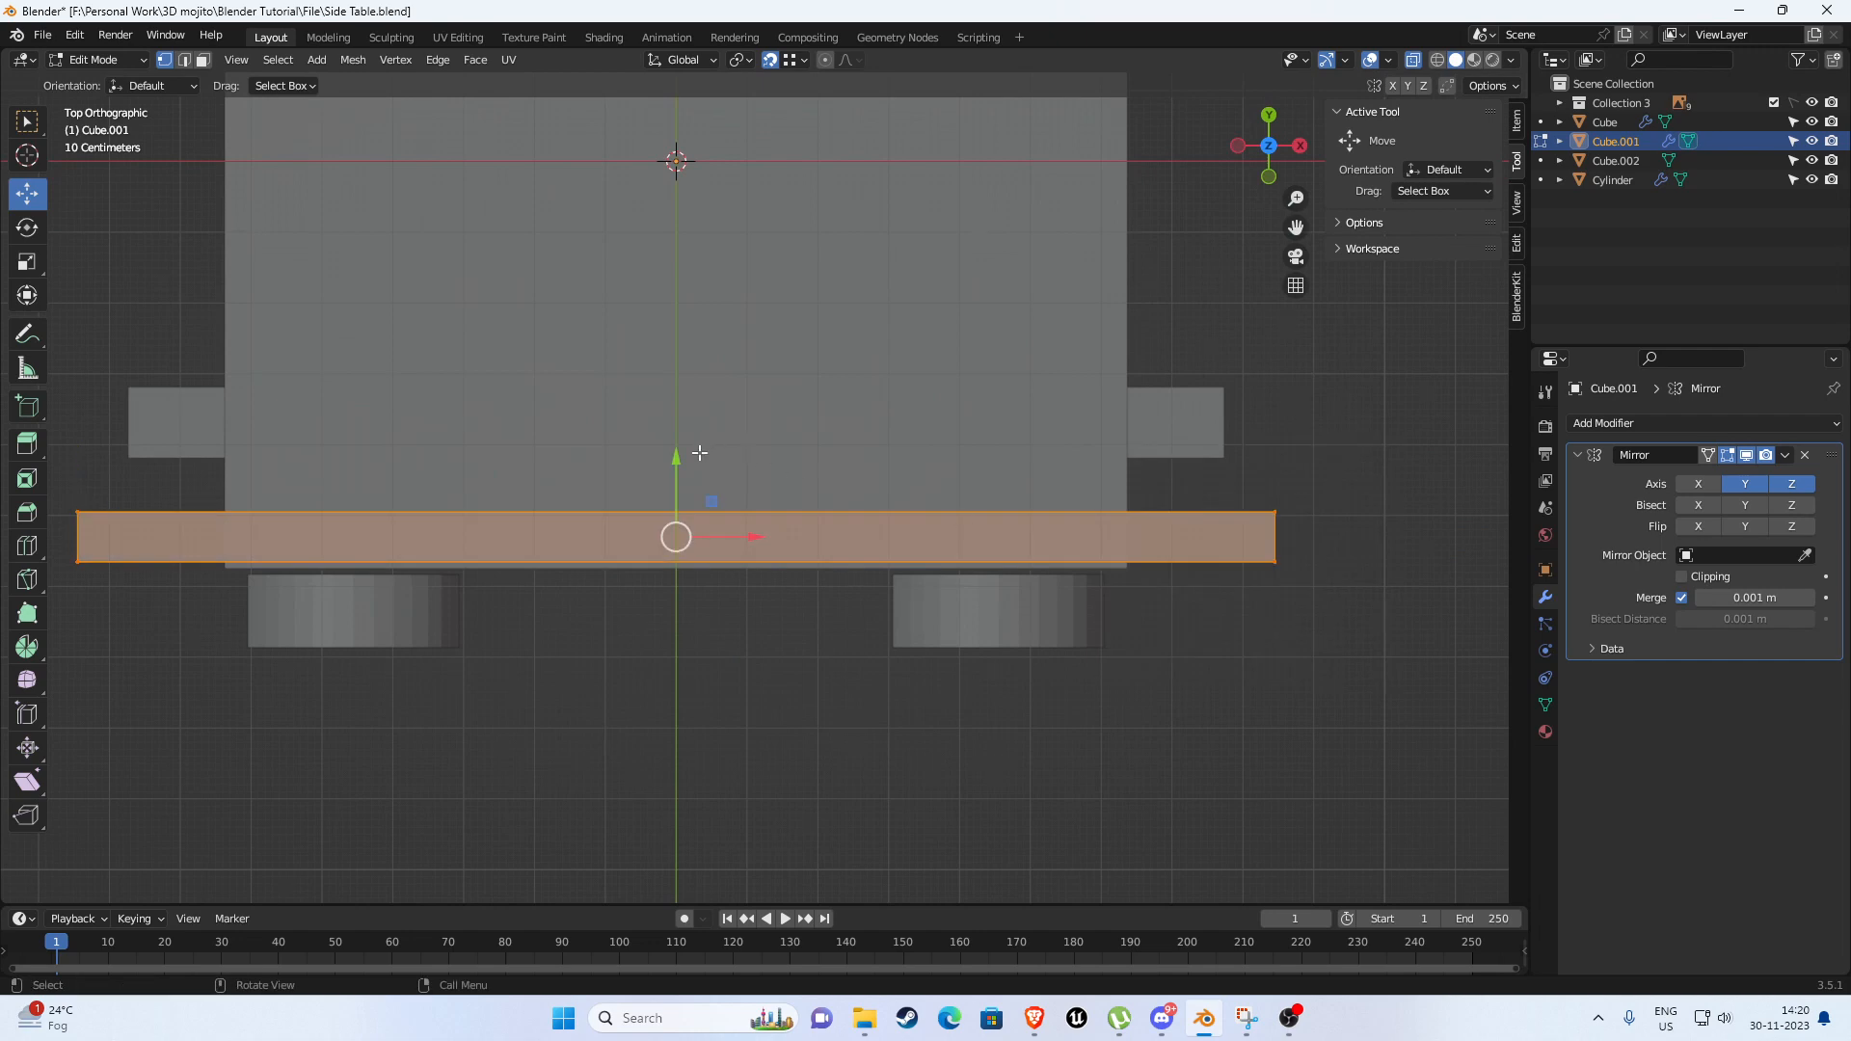
pyautogui.moveTo(699, 452); pyautogui.dragTo(1139, 350)
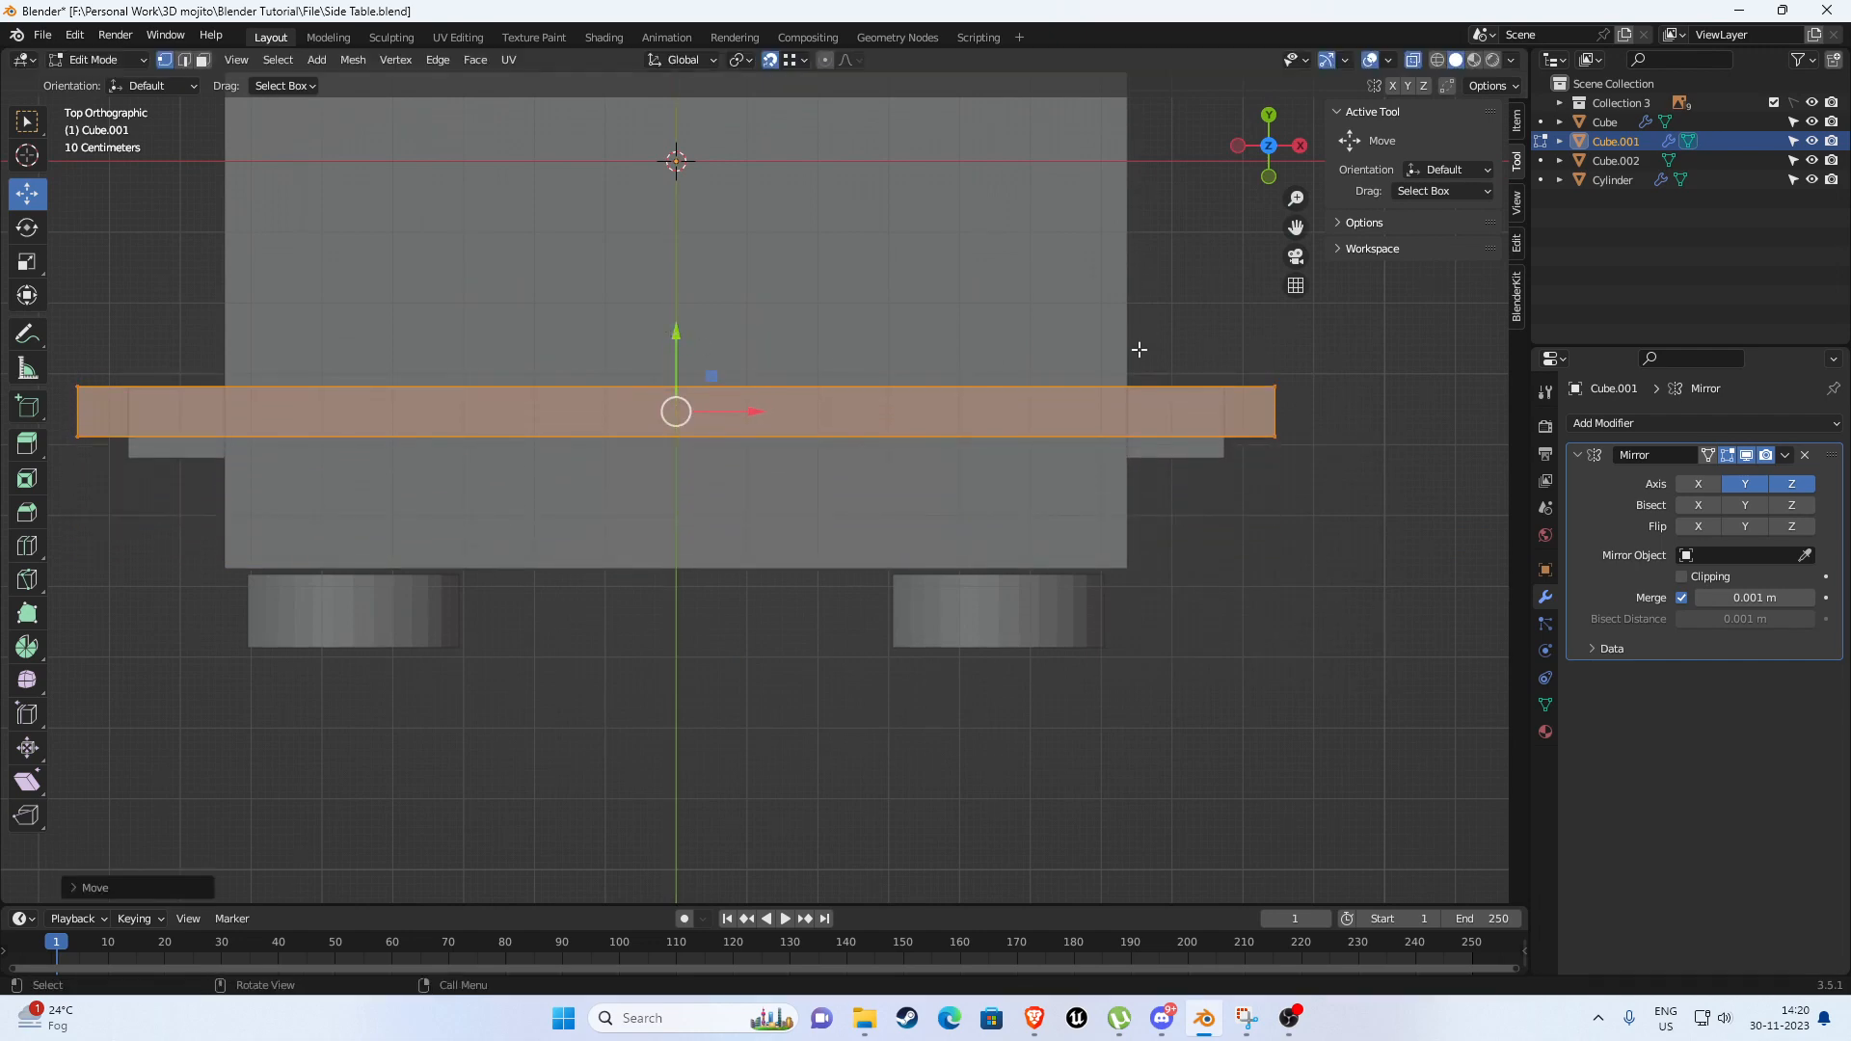
# Fine-tune the rail's Y position so its inner edge lines up with the inner faces of the legs.
pyautogui.scroll(2, 1157, 357)
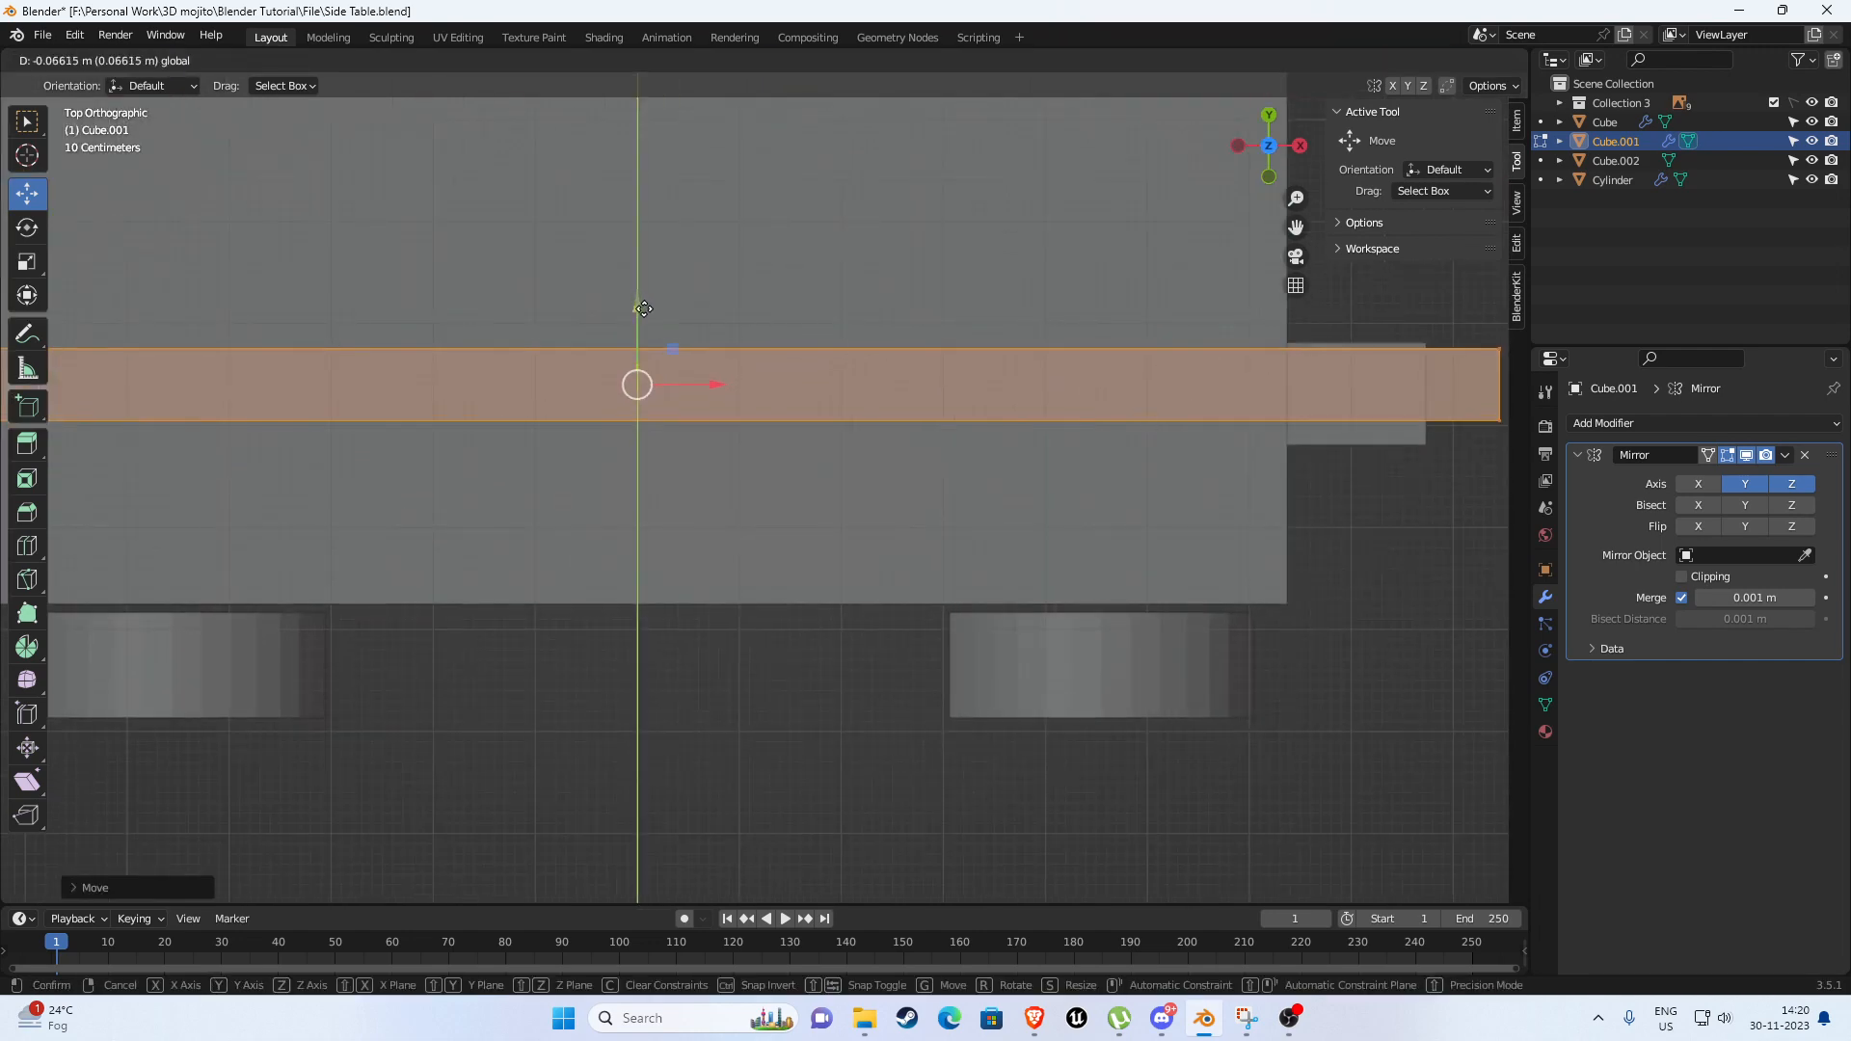
pyautogui.scroll(-3, 830, 376)
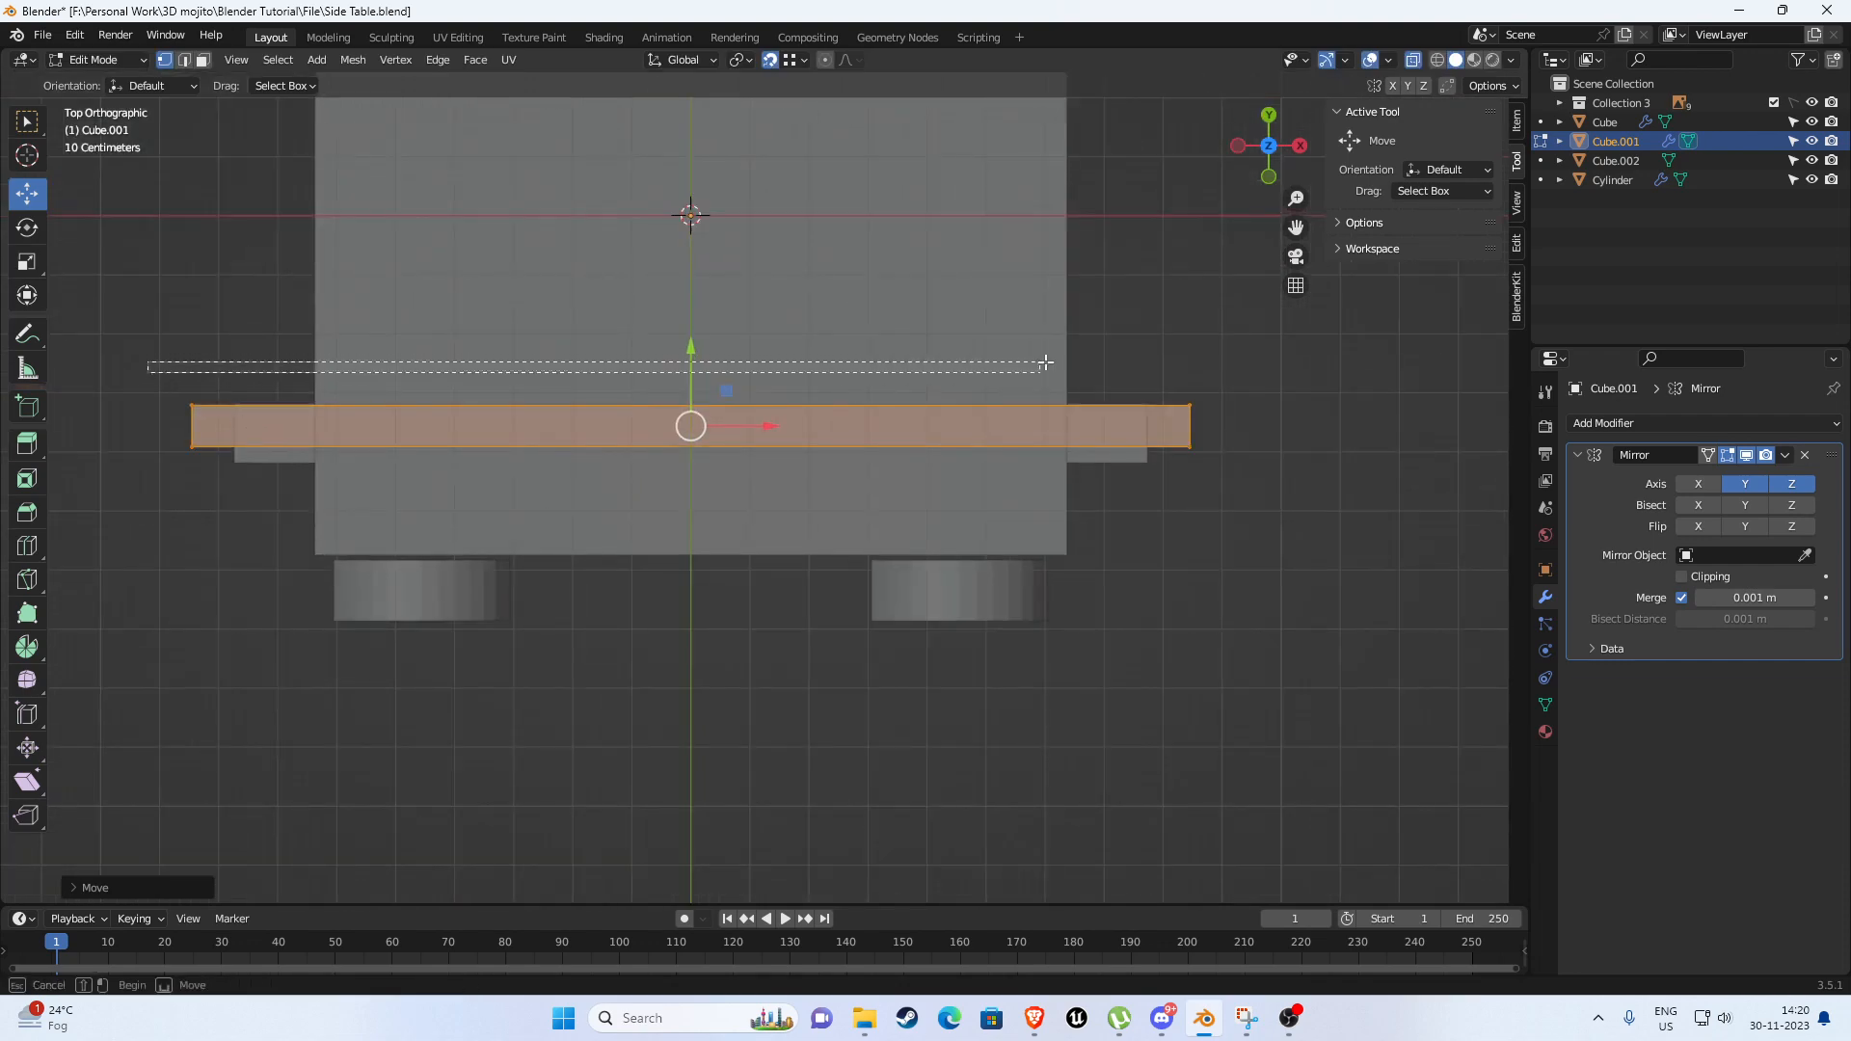
pyautogui.moveTo(1046, 362); pyautogui.dragTo(1272, 417)
pyautogui.scroll(2, 964, 417)
pyautogui.keyDown('shift'); pyautogui.moveTo(843, 401); pyautogui.dragTo(670, 402, button='middle'); pyautogui.keyUp('shift')
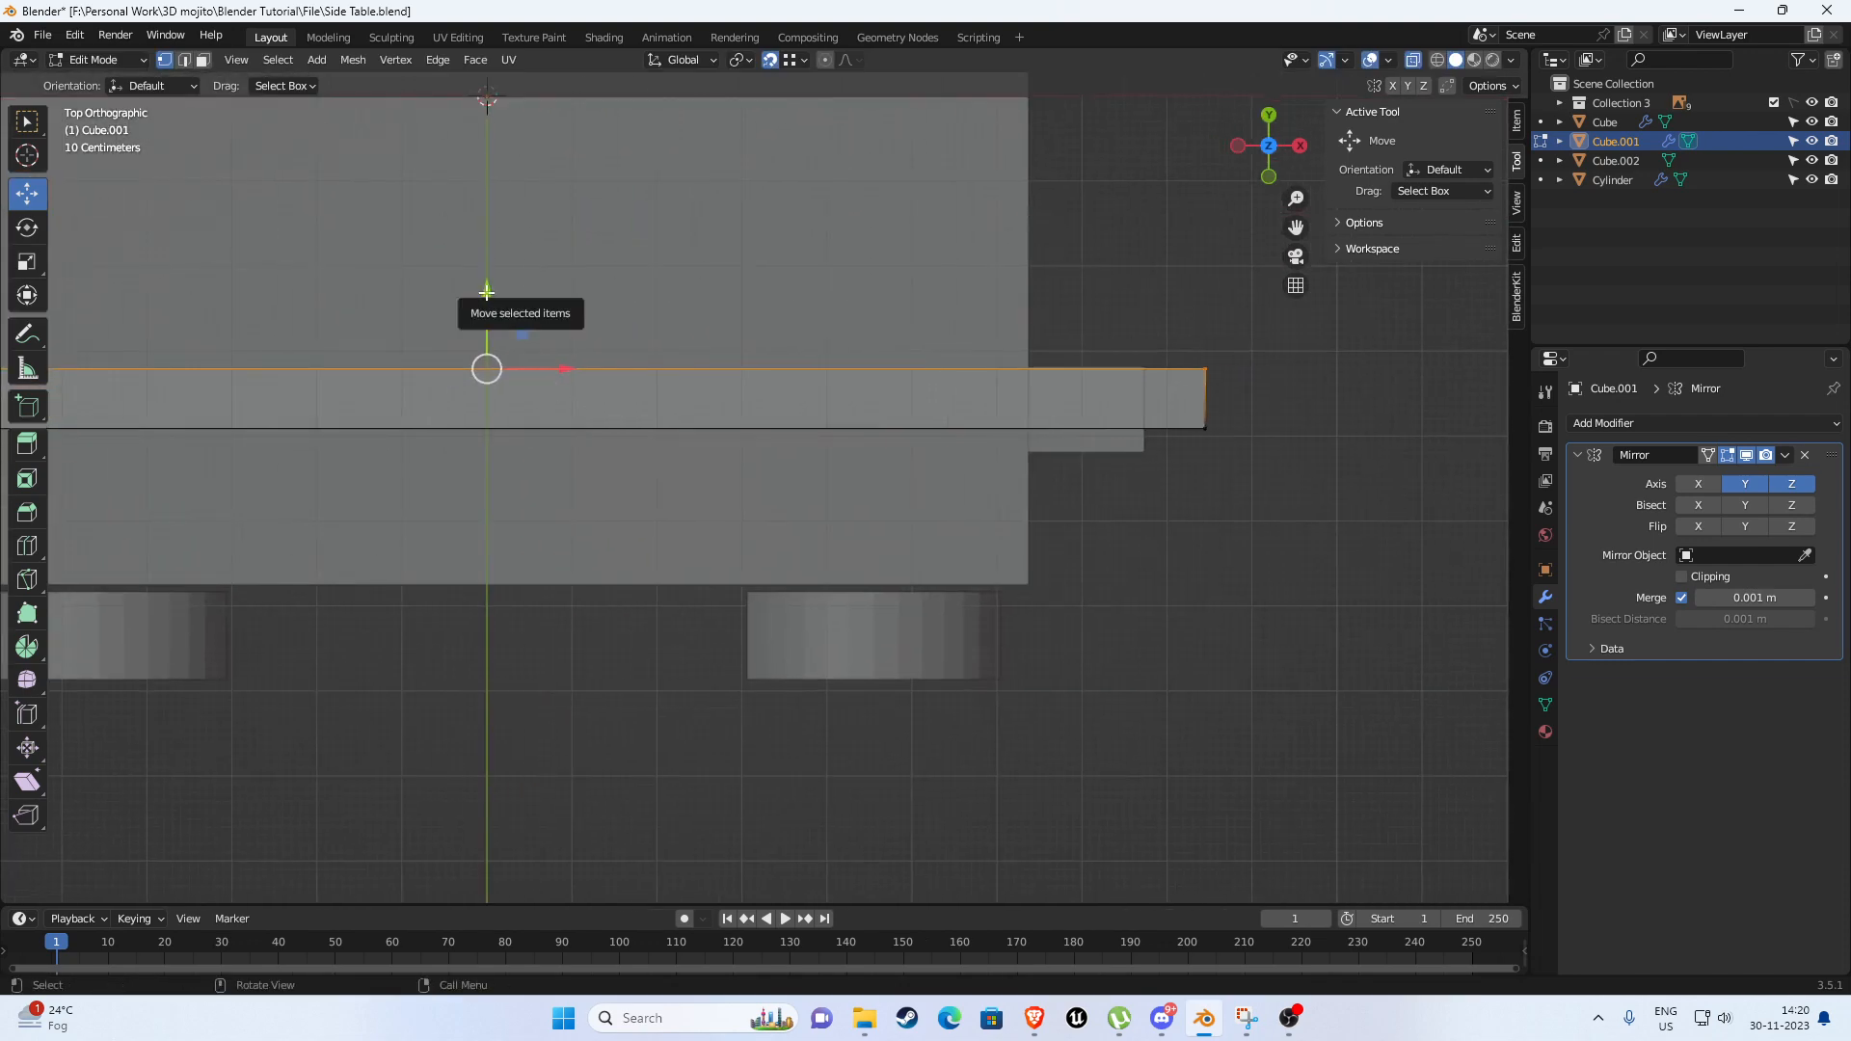
pyautogui.press('Tab')
pyautogui.scroll(-2, 1012, 408)
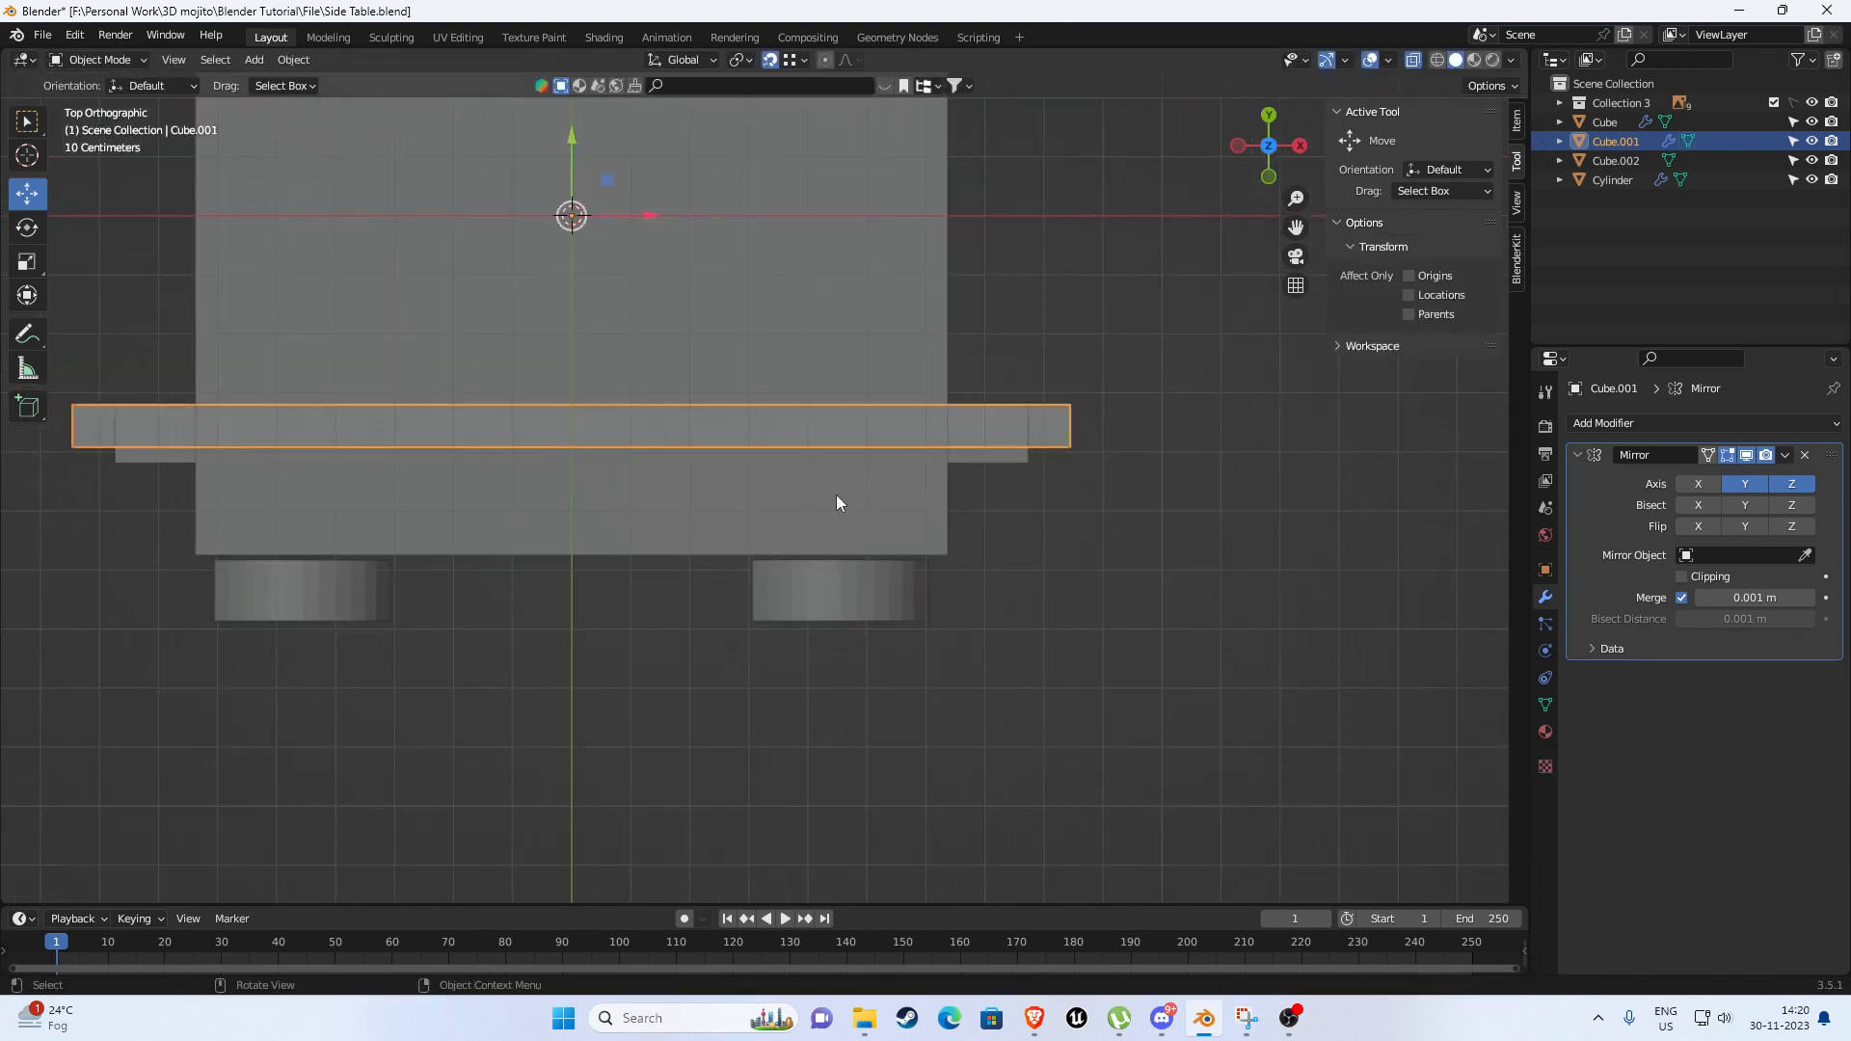
# Scale the shelf slab down along Y by about 0.70 so it fits the narrowed frame.
pyautogui.click(810, 502)
pyautogui.press('Tab')
pyautogui.scroll(-1, 718, 488)
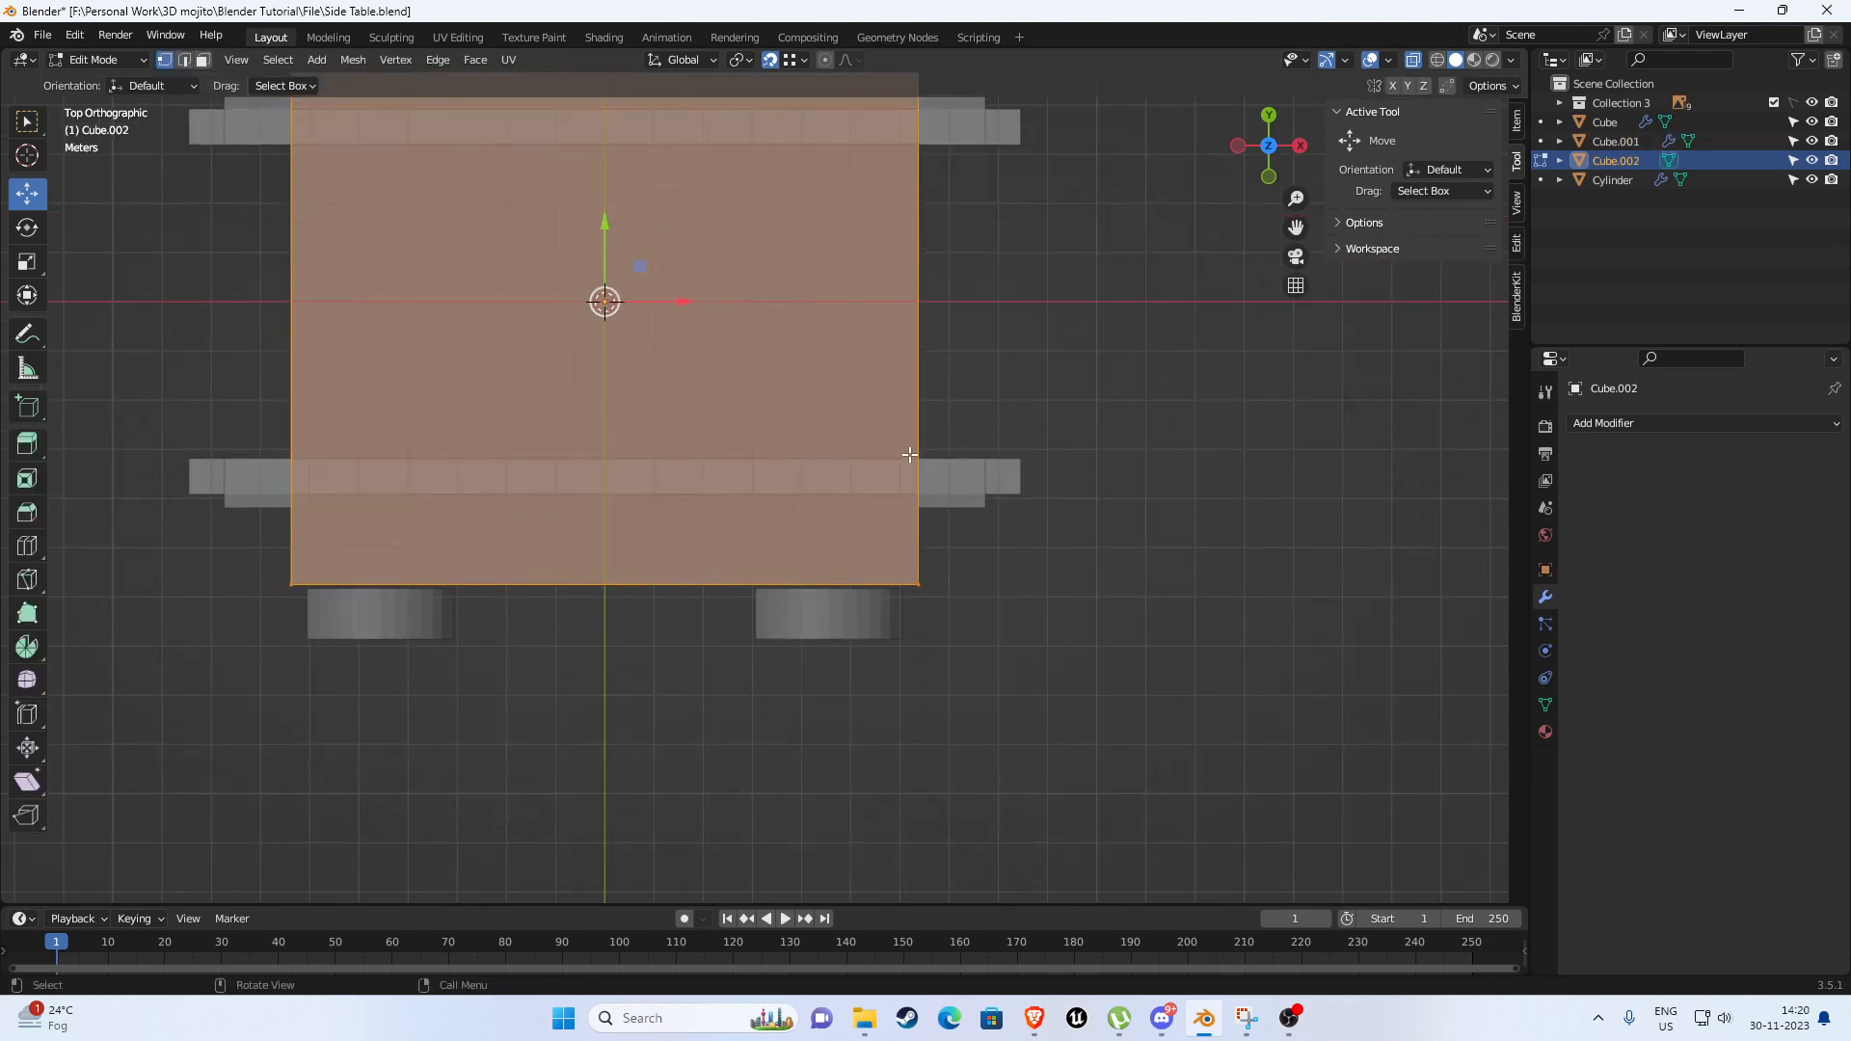
pyautogui.press('s')
pyautogui.press('y')
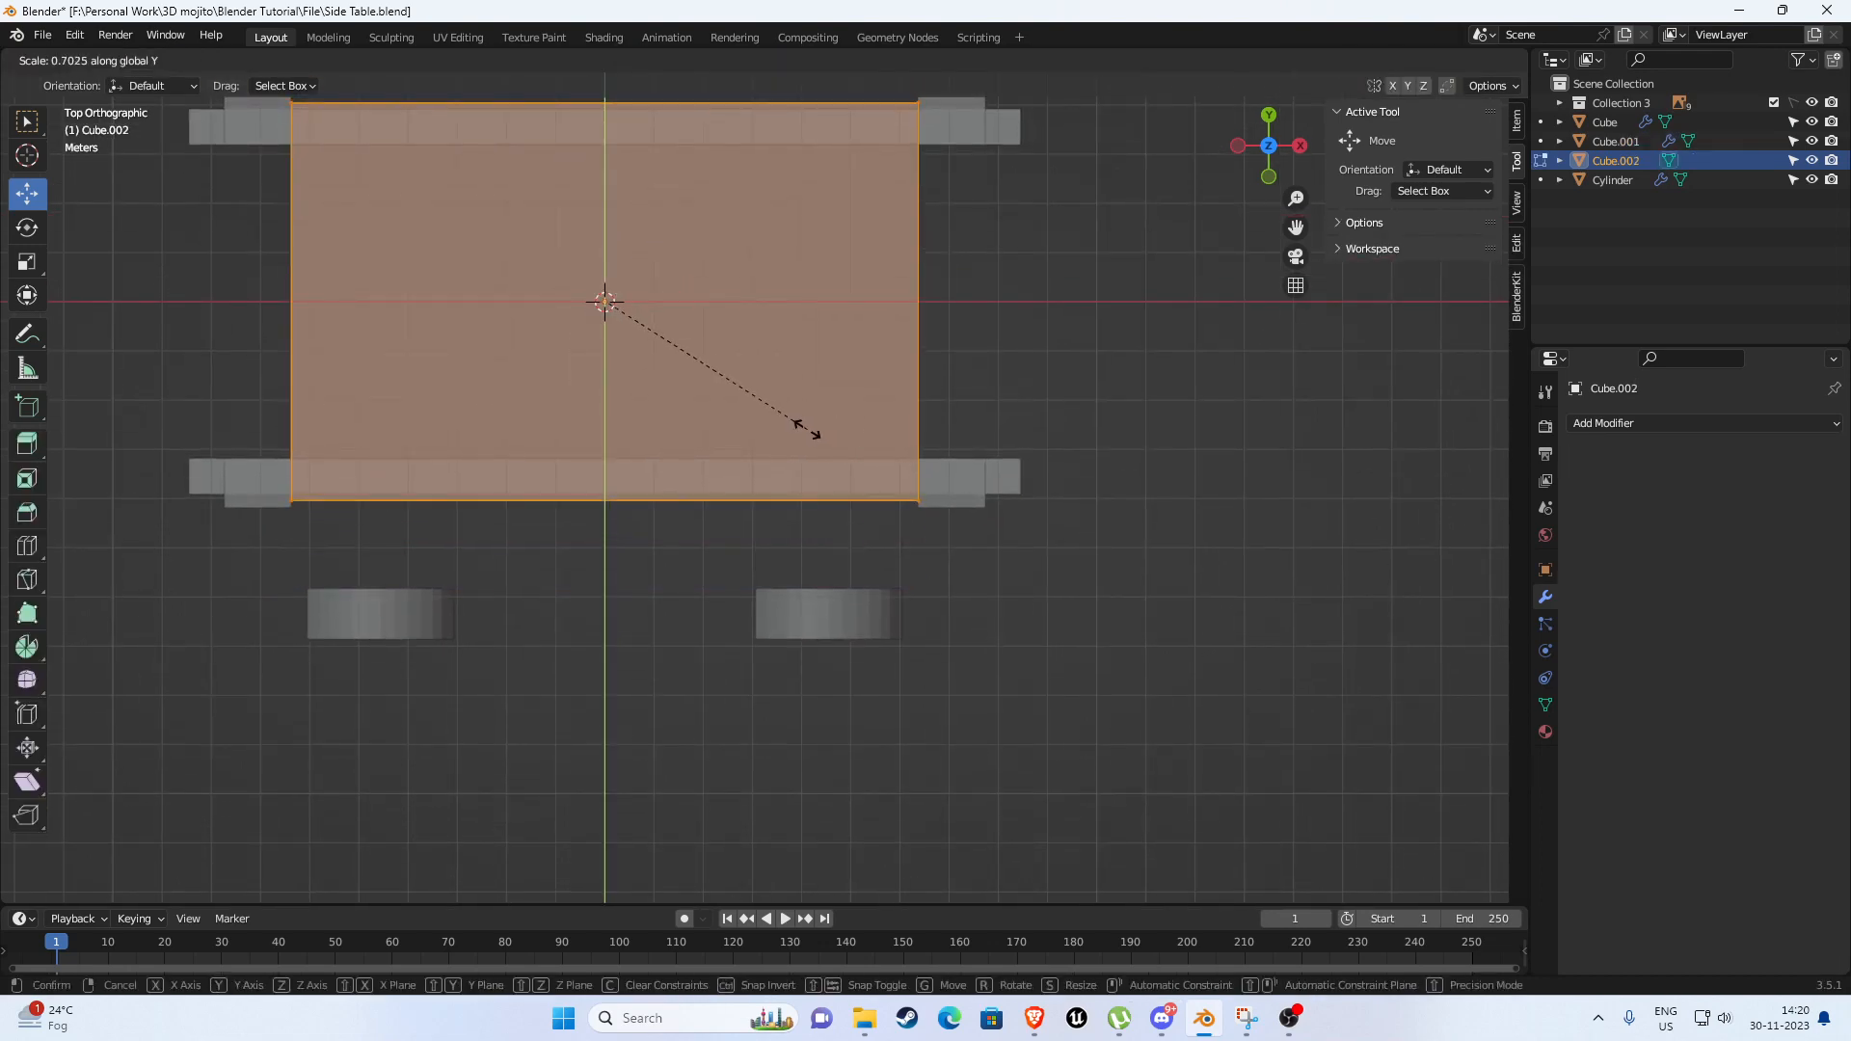
pyautogui.click(808, 429)
# Move the wheel cylinder inward along Y to sit beside the lower rail, and turn off X-ray display.
pyautogui.press('Tab')
pyautogui.click(859, 615)
pyautogui.press('Tab')
pyautogui.scroll(3, 844, 610)
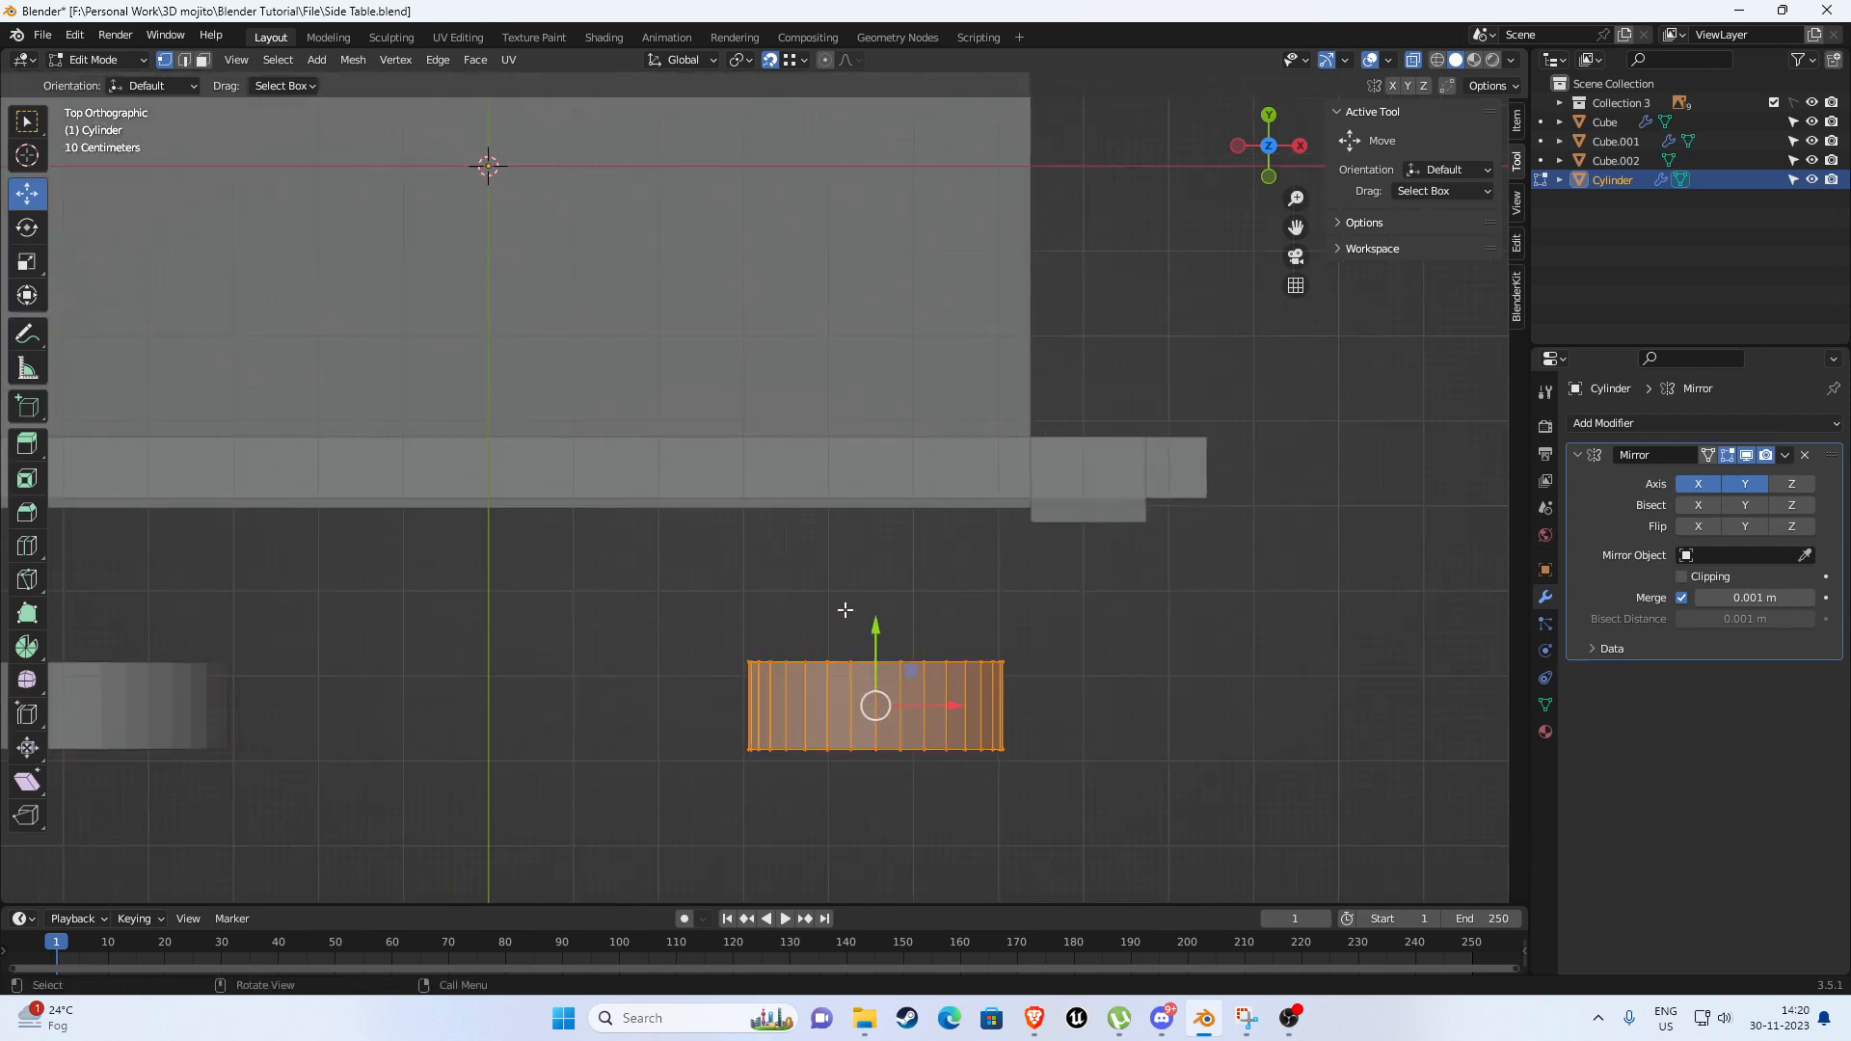
pyautogui.moveTo(874, 629); pyautogui.dragTo(853, 480)
pyautogui.scroll(-4, 777, 545)
pyautogui.moveTo(777, 546)
pyautogui.mouseDown(button='middle')
pyautogui.moveTo(868, 426)
pyautogui.moveTo(877, 338)
pyautogui.moveTo(798, 489)
pyautogui.moveTo(1027, 361)
pyautogui.mouseUp(button='middle')
pyautogui.press('z')
pyautogui.scroll(-4, 1036, 446)
pyautogui.click(1408, 64)
# Compare the narrowed cart with the reference photos, examining how the upper shelf planks sit on the rails.
pyautogui.moveTo(1027, 362); pyautogui.dragTo(980, 353, button='middle')
pyautogui.keyDown('shift'); pyautogui.moveTo(525, 353); pyautogui.dragTo(1088, 492, button='middle'); pyautogui.keyUp('shift')
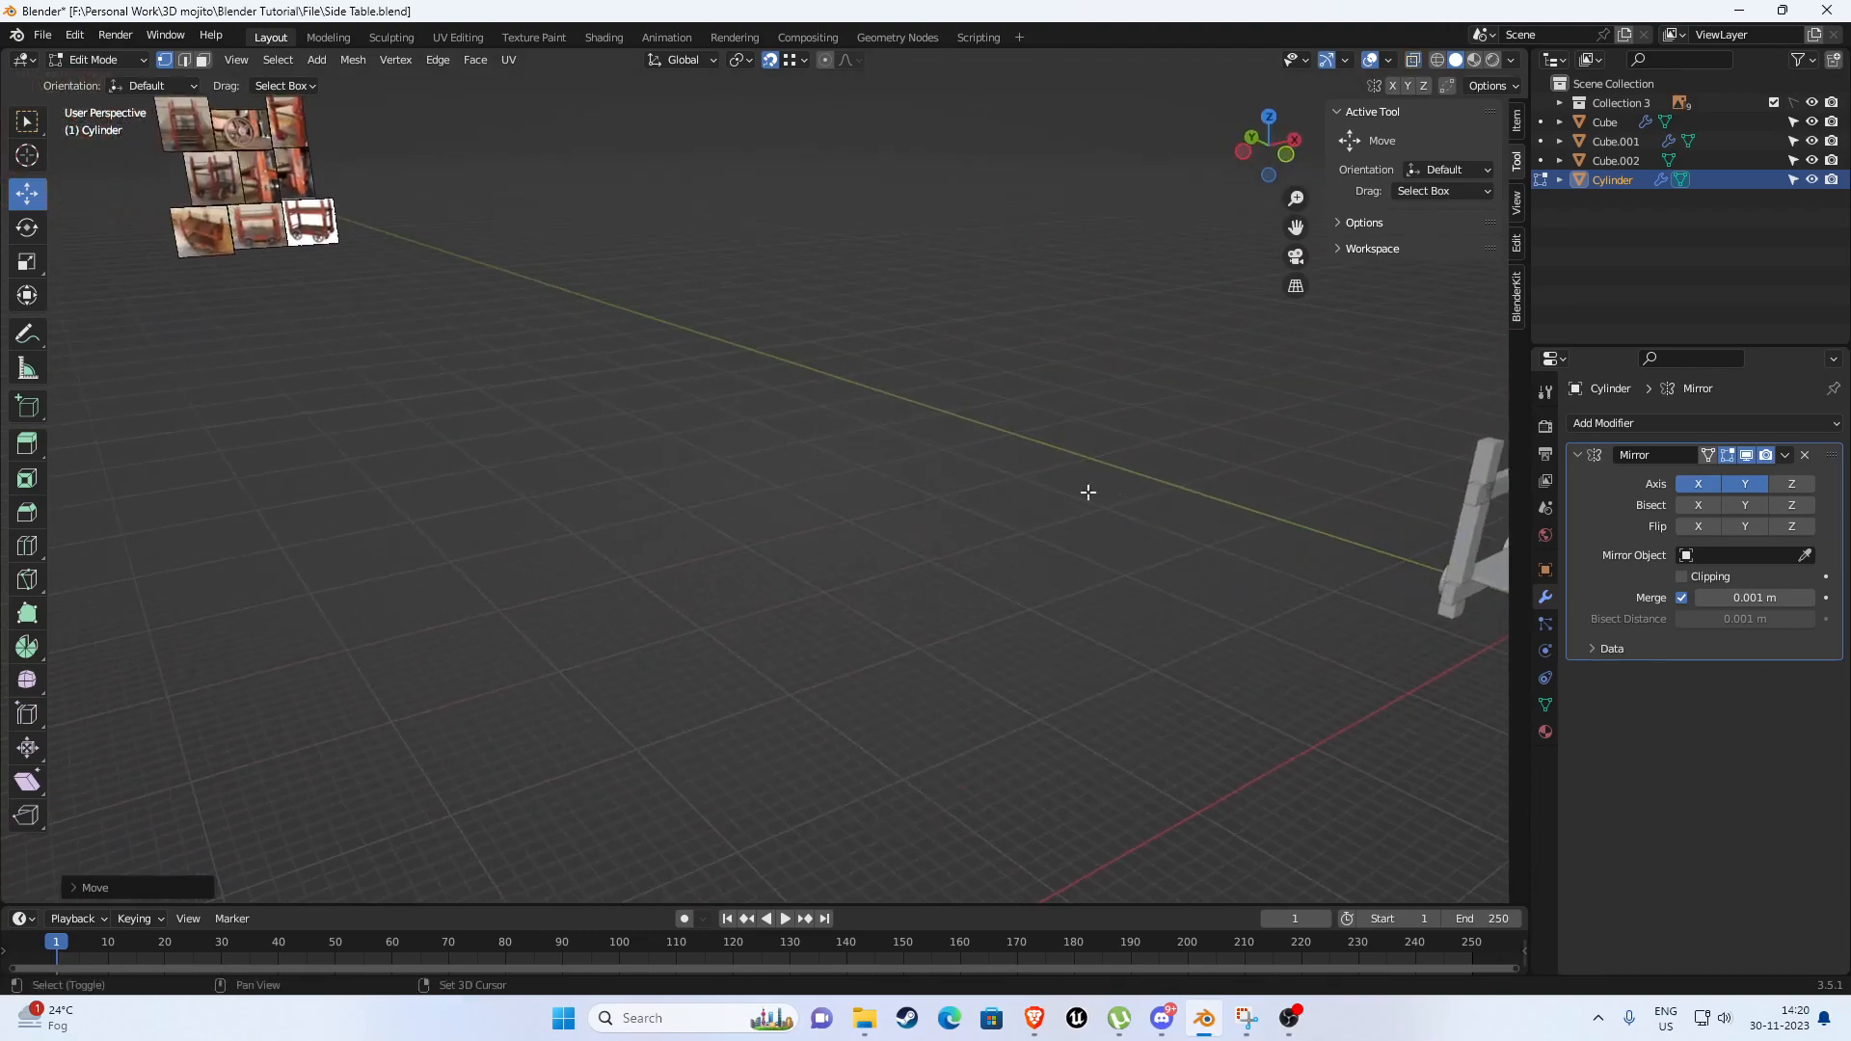
pyautogui.press('KP_1')
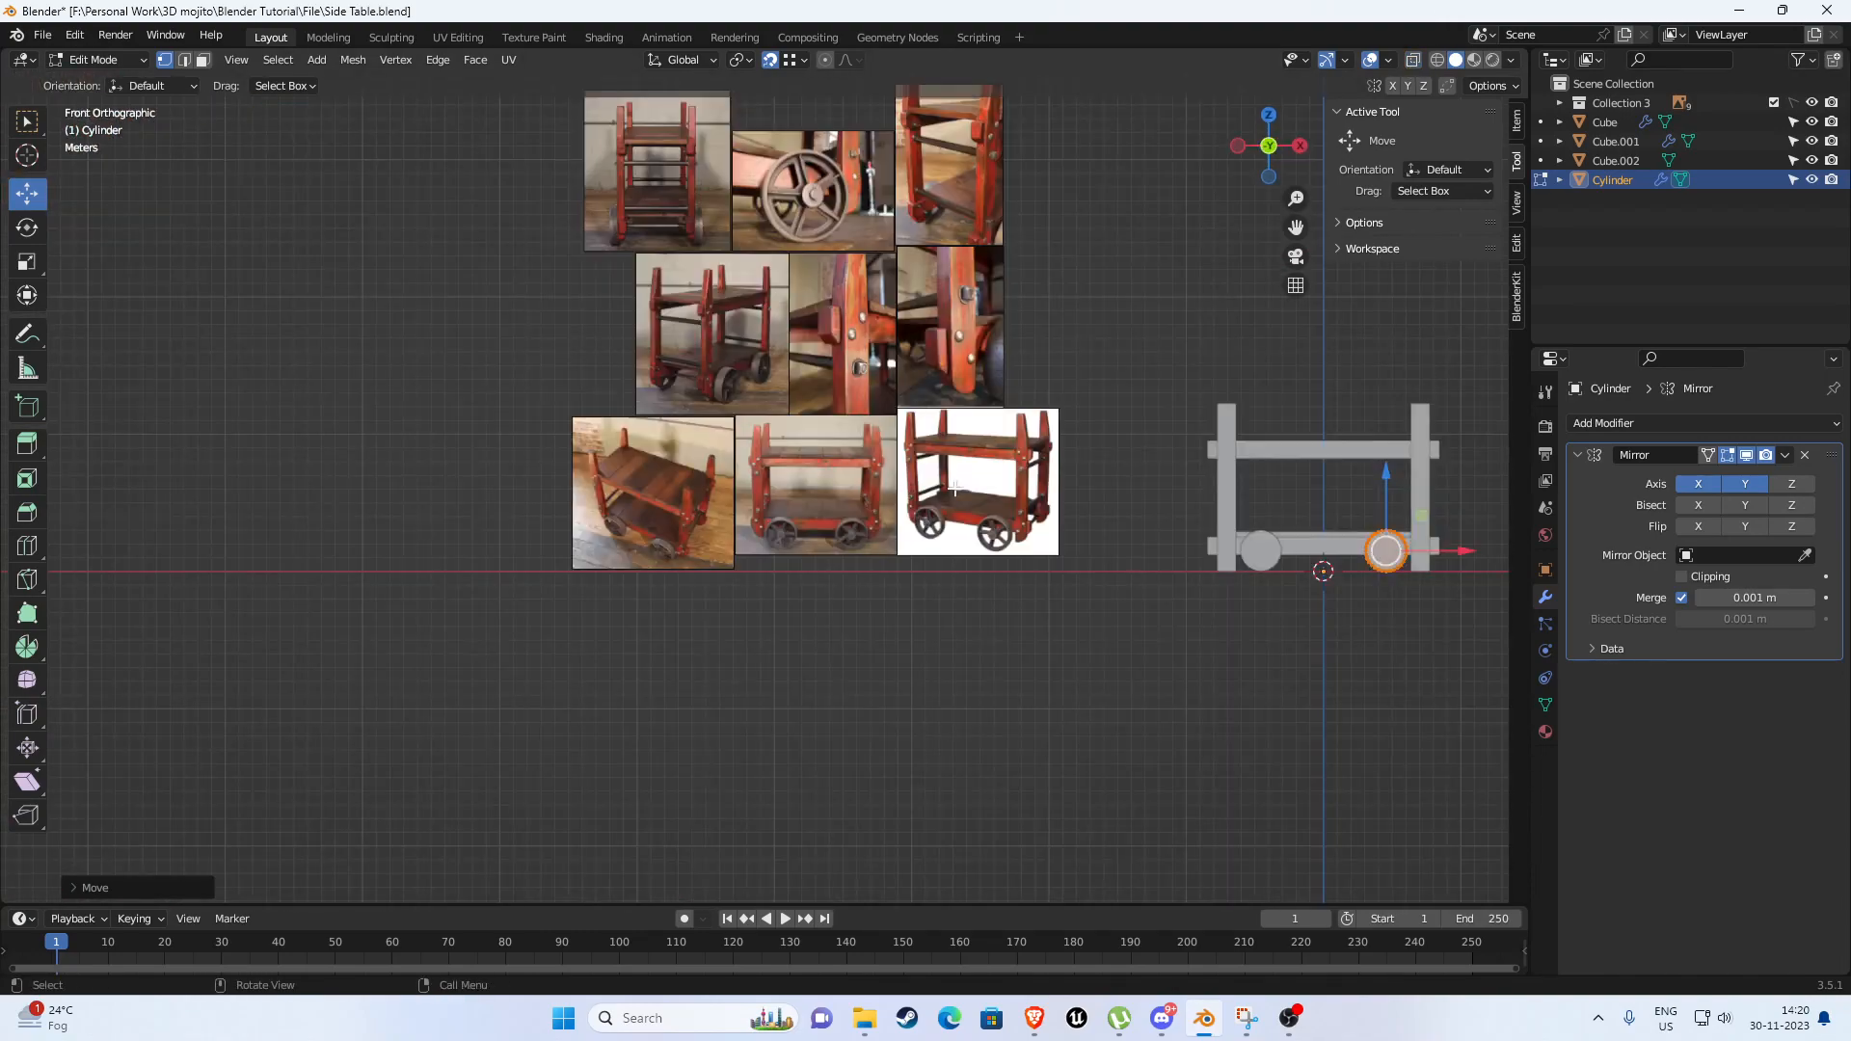
pyautogui.keyDown('shift'); pyautogui.moveTo(1233, 477); pyautogui.dragTo(995, 472, button='middle'); pyautogui.keyUp('shift')
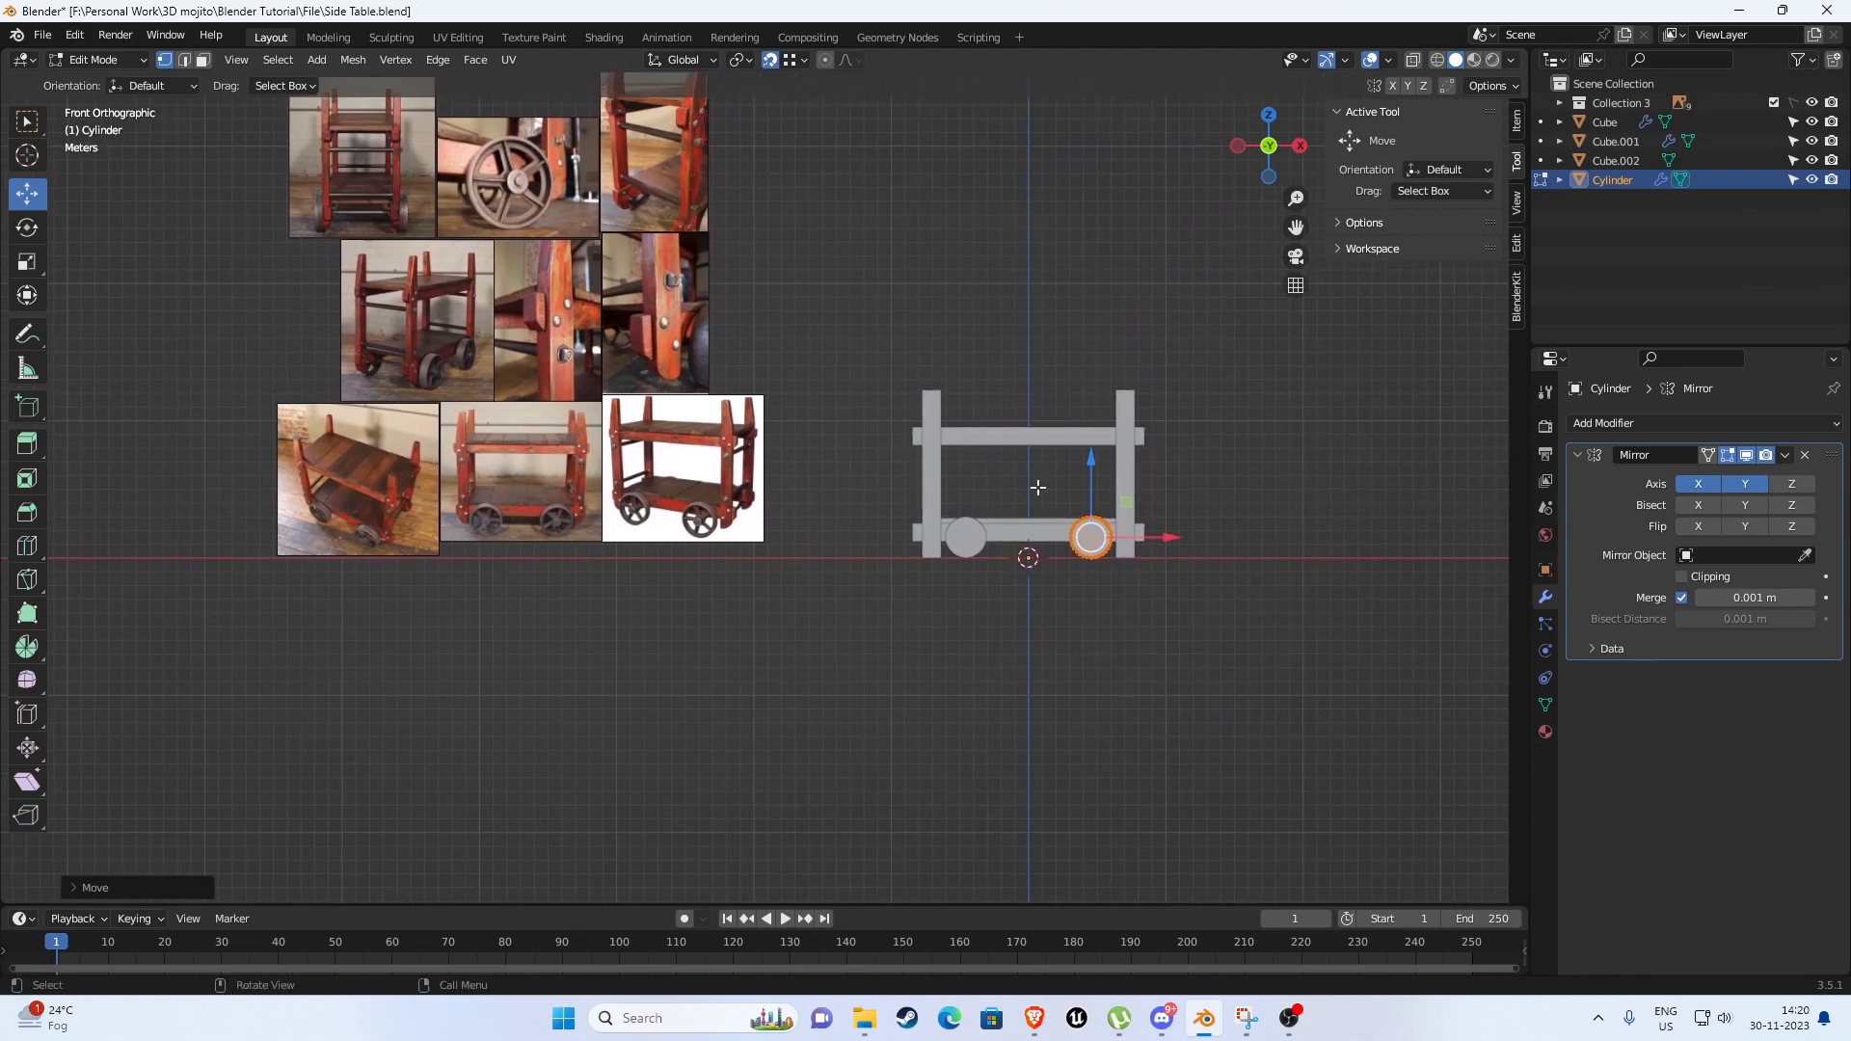
pyautogui.scroll(2, 1038, 488)
pyautogui.keyDown('shift'); pyautogui.moveTo(1168, 525); pyautogui.dragTo(946, 475, button='middle'); pyautogui.keyUp('shift')
pyautogui.scroll(-1, 925, 466)
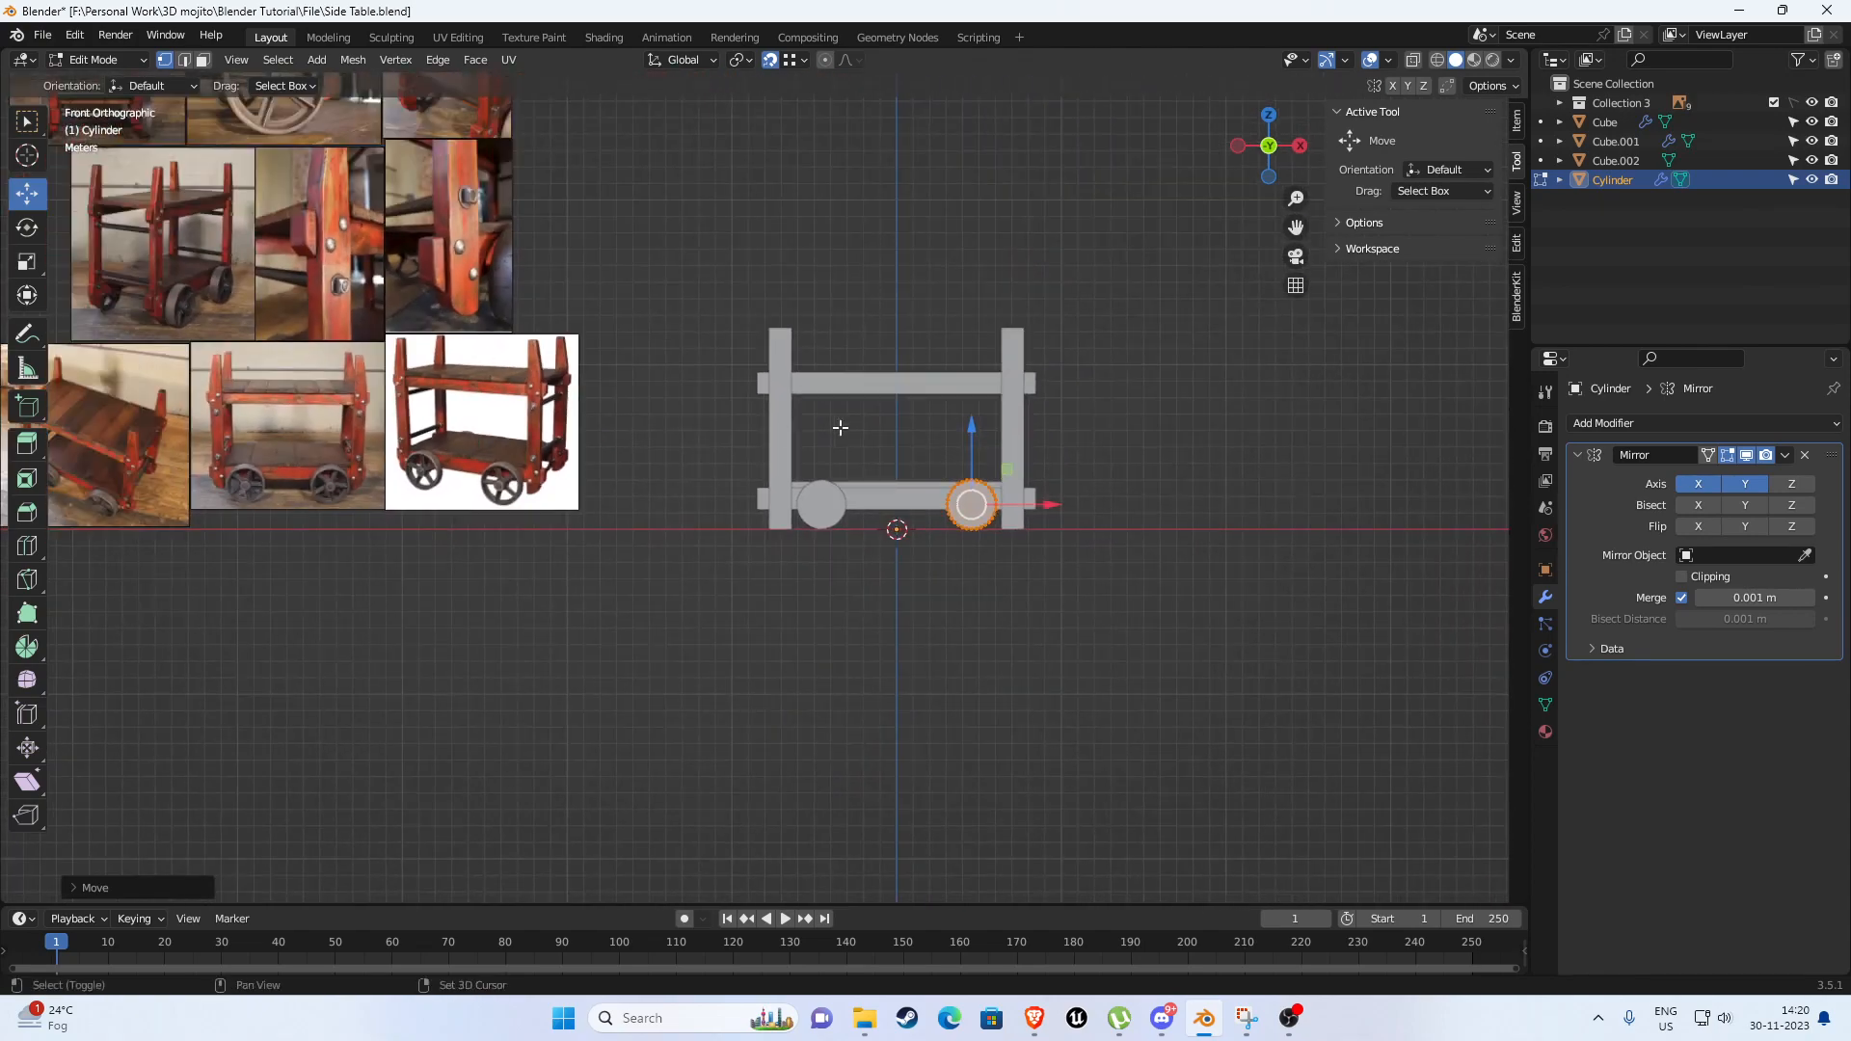
pyautogui.scroll(7, 500, 434)
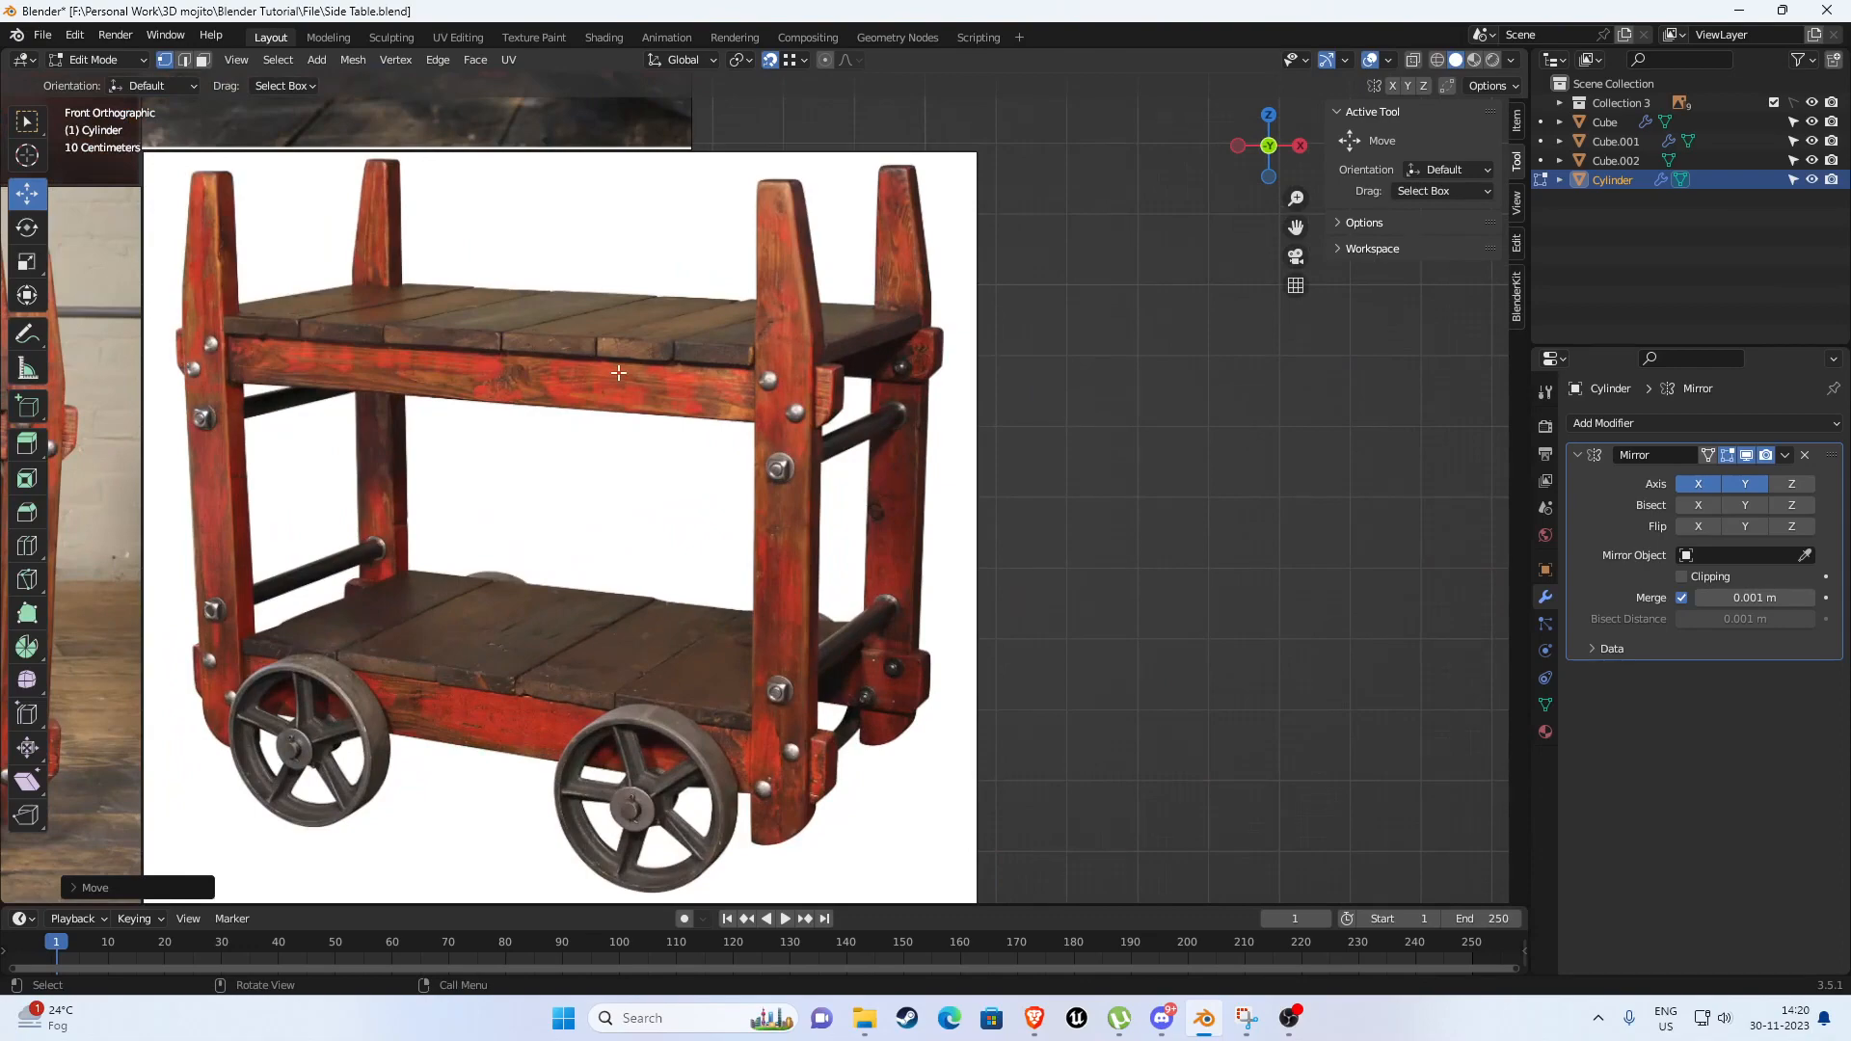
# Examine in the reference photos how the upper shelf's end planks fit between the legs and rest on the rails.
pyautogui.keyDown('shift'); pyautogui.moveTo(351, 323); pyautogui.dragTo(1068, 468, button='middle'); pyautogui.keyUp('shift')
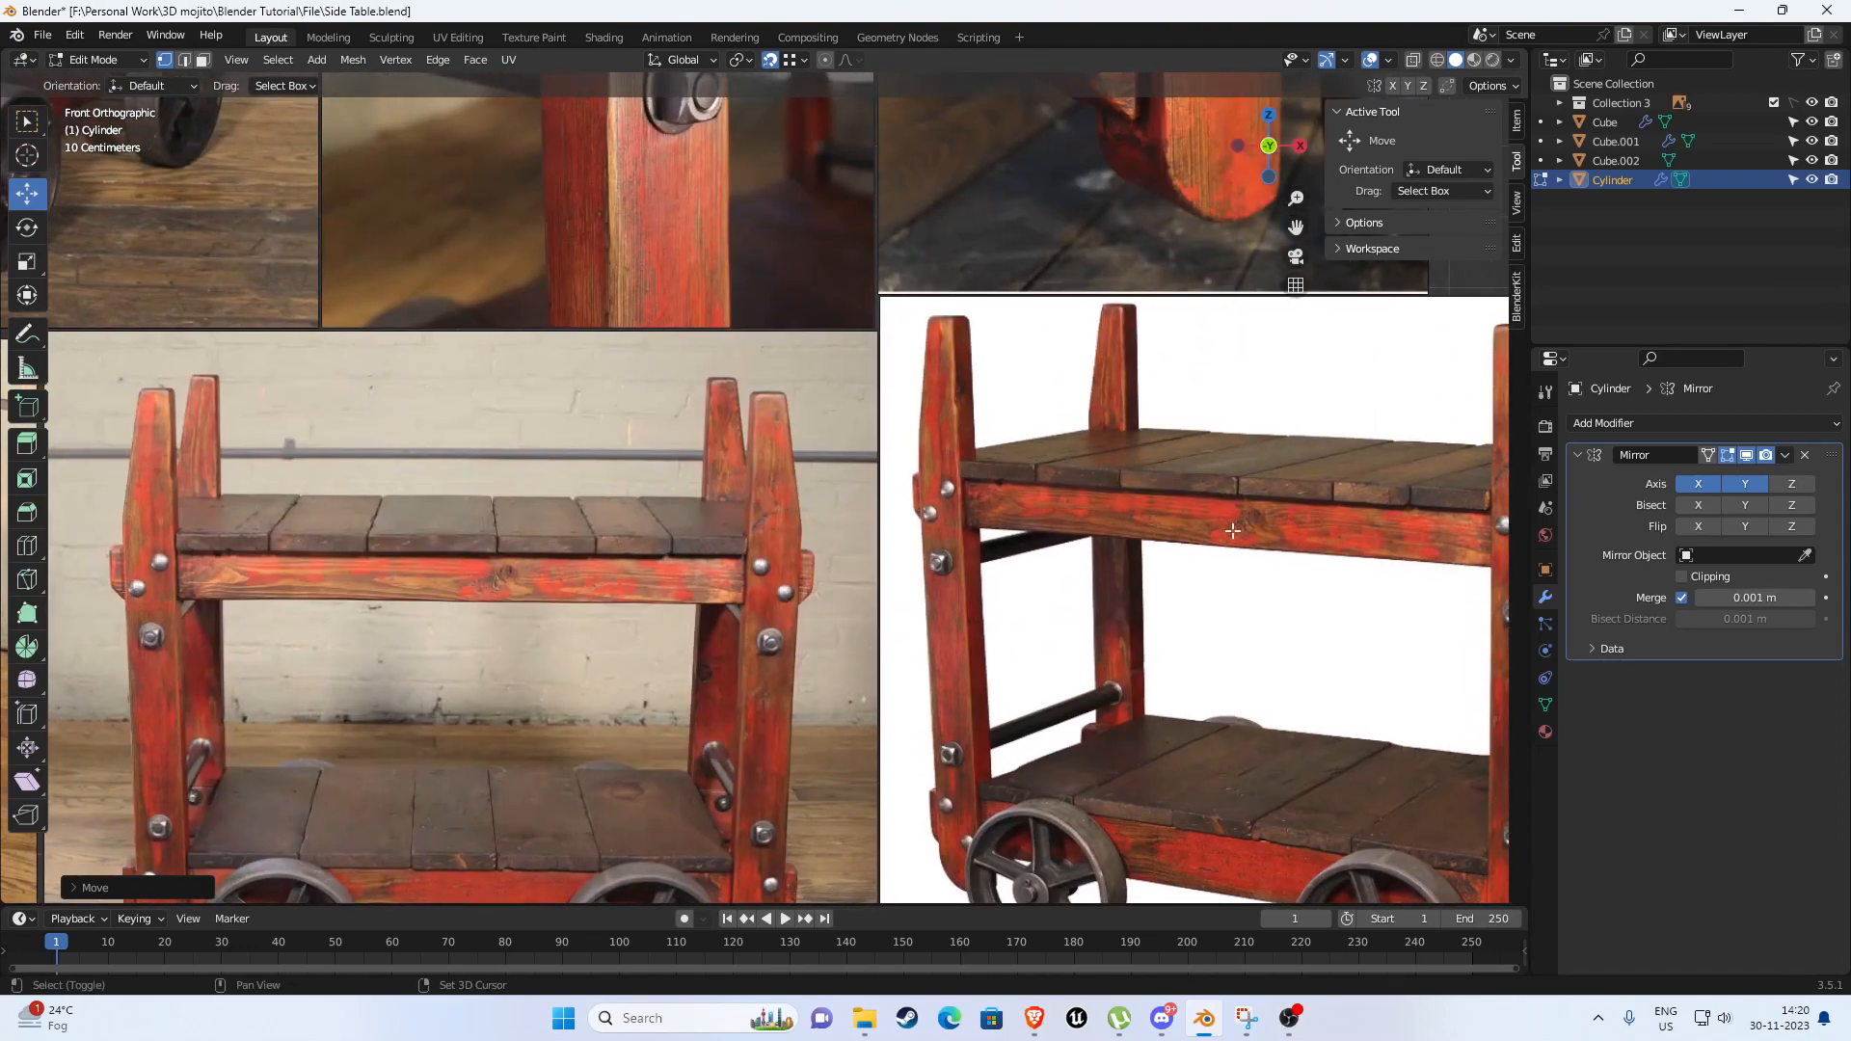
pyautogui.keyDown('shift'); pyautogui.moveTo(1232, 531); pyautogui.dragTo(748, 599, button='middle'); pyautogui.keyUp('shift')
pyautogui.scroll(5, 583, 497)
pyautogui.scroll(-4, 428, 457)
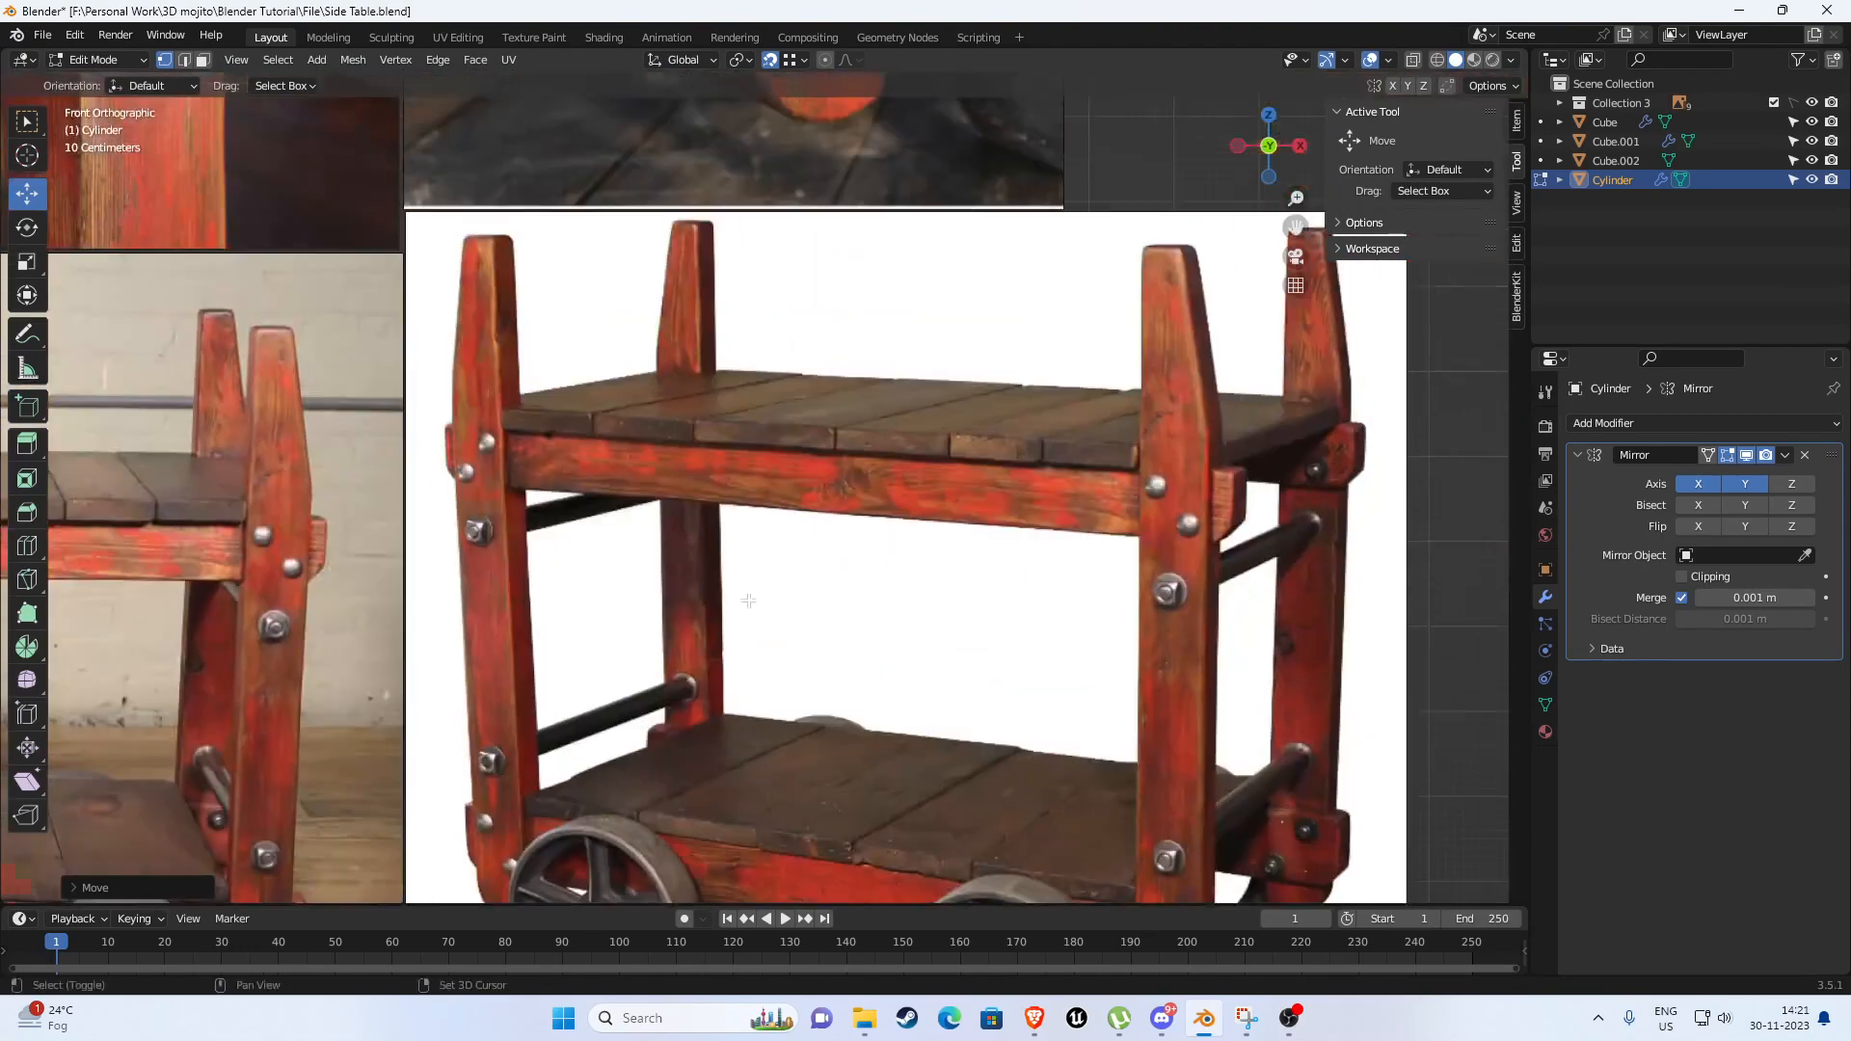
pyautogui.scroll(1, 748, 599)
pyautogui.keyDown('shift'); pyautogui.moveTo(548, 409); pyautogui.dragTo(781, 542, button='middle'); pyautogui.keyUp('shift')
pyautogui.scroll(3, 782, 541)
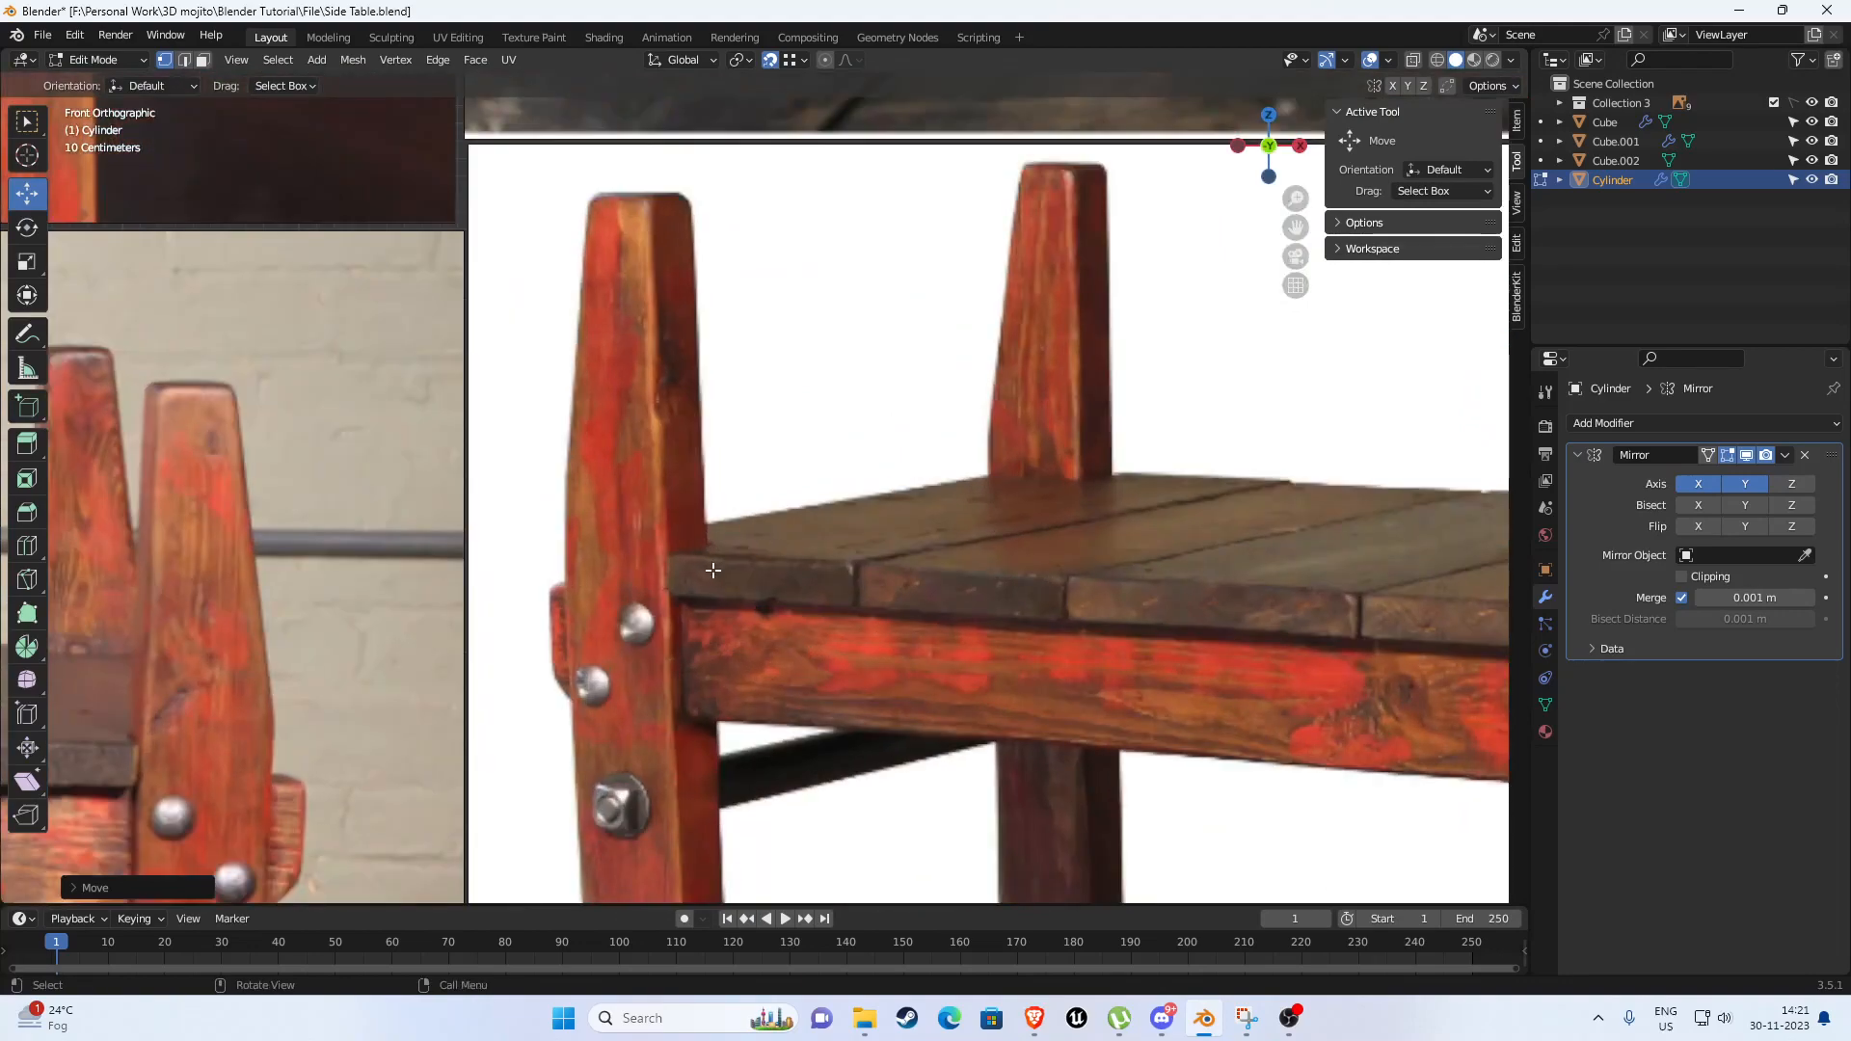
pyautogui.scroll(-4, 713, 571)
pyautogui.keyDown('shift'); pyautogui.moveTo(371, 868); pyautogui.dragTo(727, 566, button='middle'); pyautogui.keyUp('shift')
pyautogui.scroll(2, 738, 570)
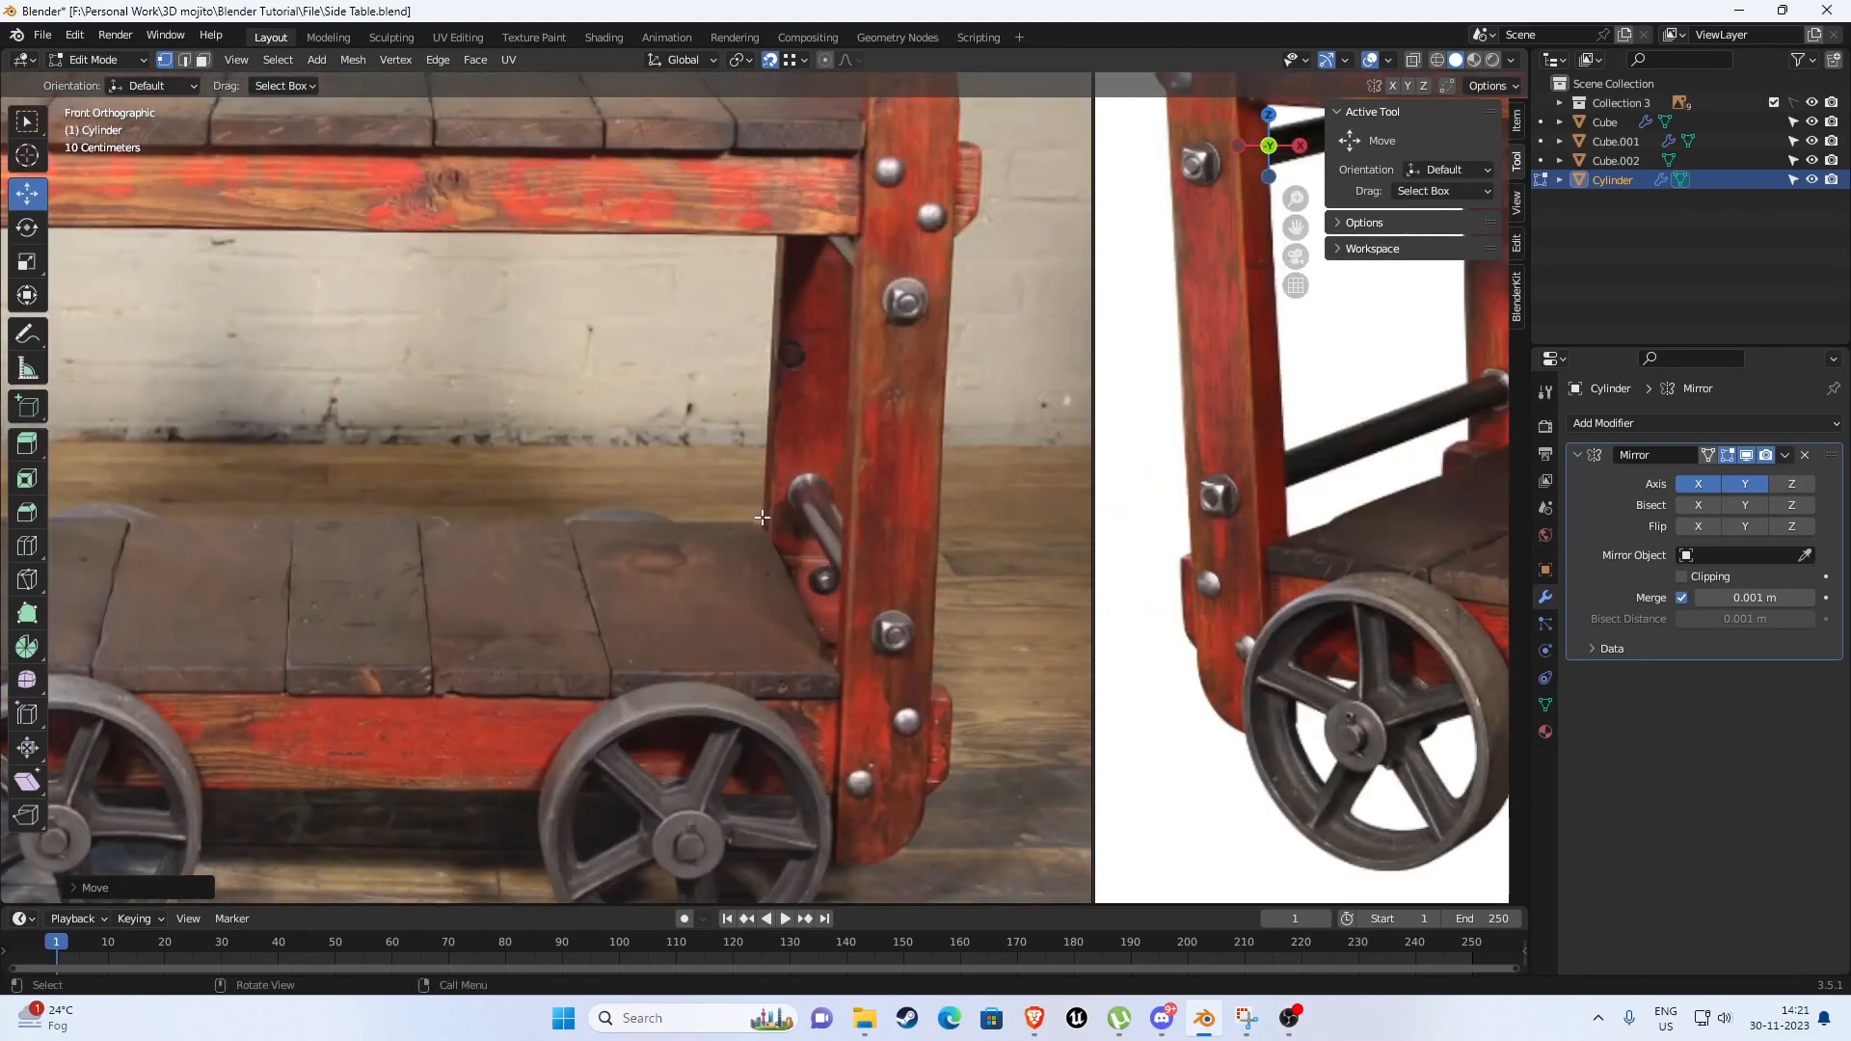
pyautogui.keyDown('shift'); pyautogui.moveTo(808, 309); pyautogui.dragTo(826, 456, button='middle'); pyautogui.keyUp('shift')
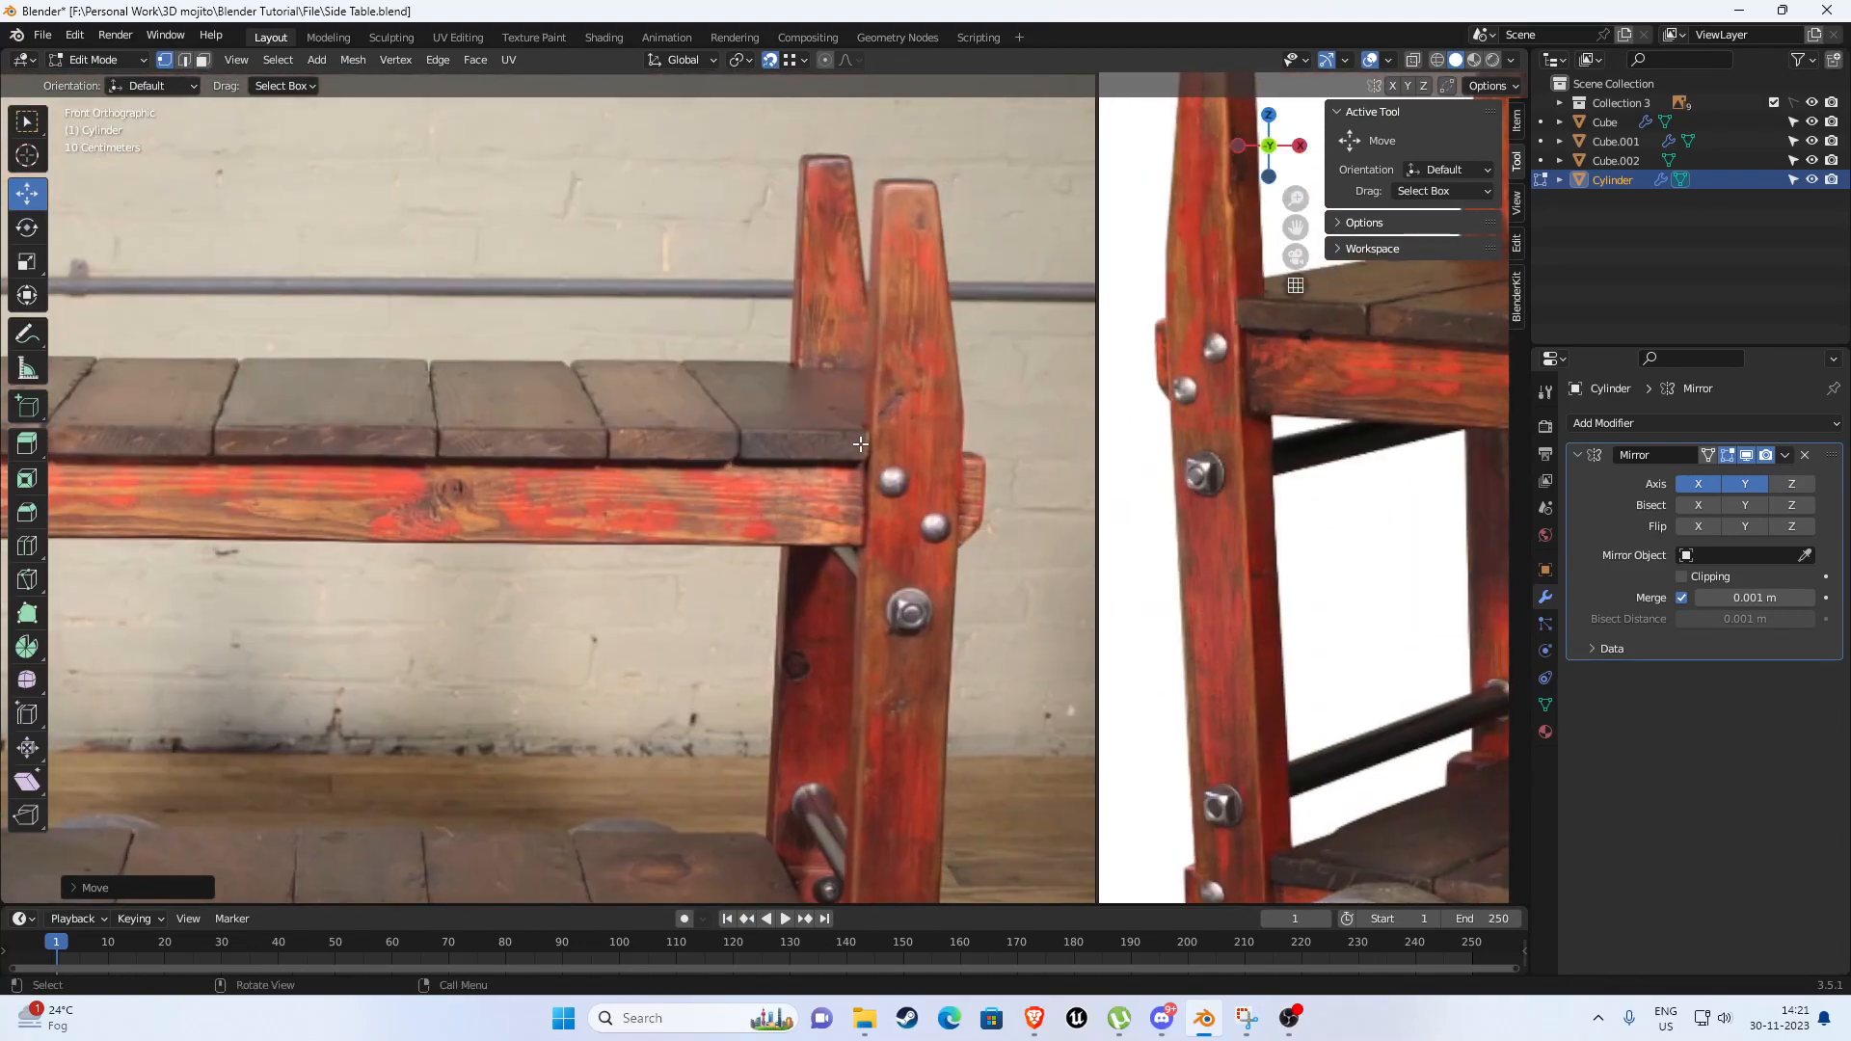
pyautogui.keyDown('shift'); pyautogui.moveTo(1224, 307); pyautogui.dragTo(976, 462, button='middle'); pyautogui.keyUp('shift')
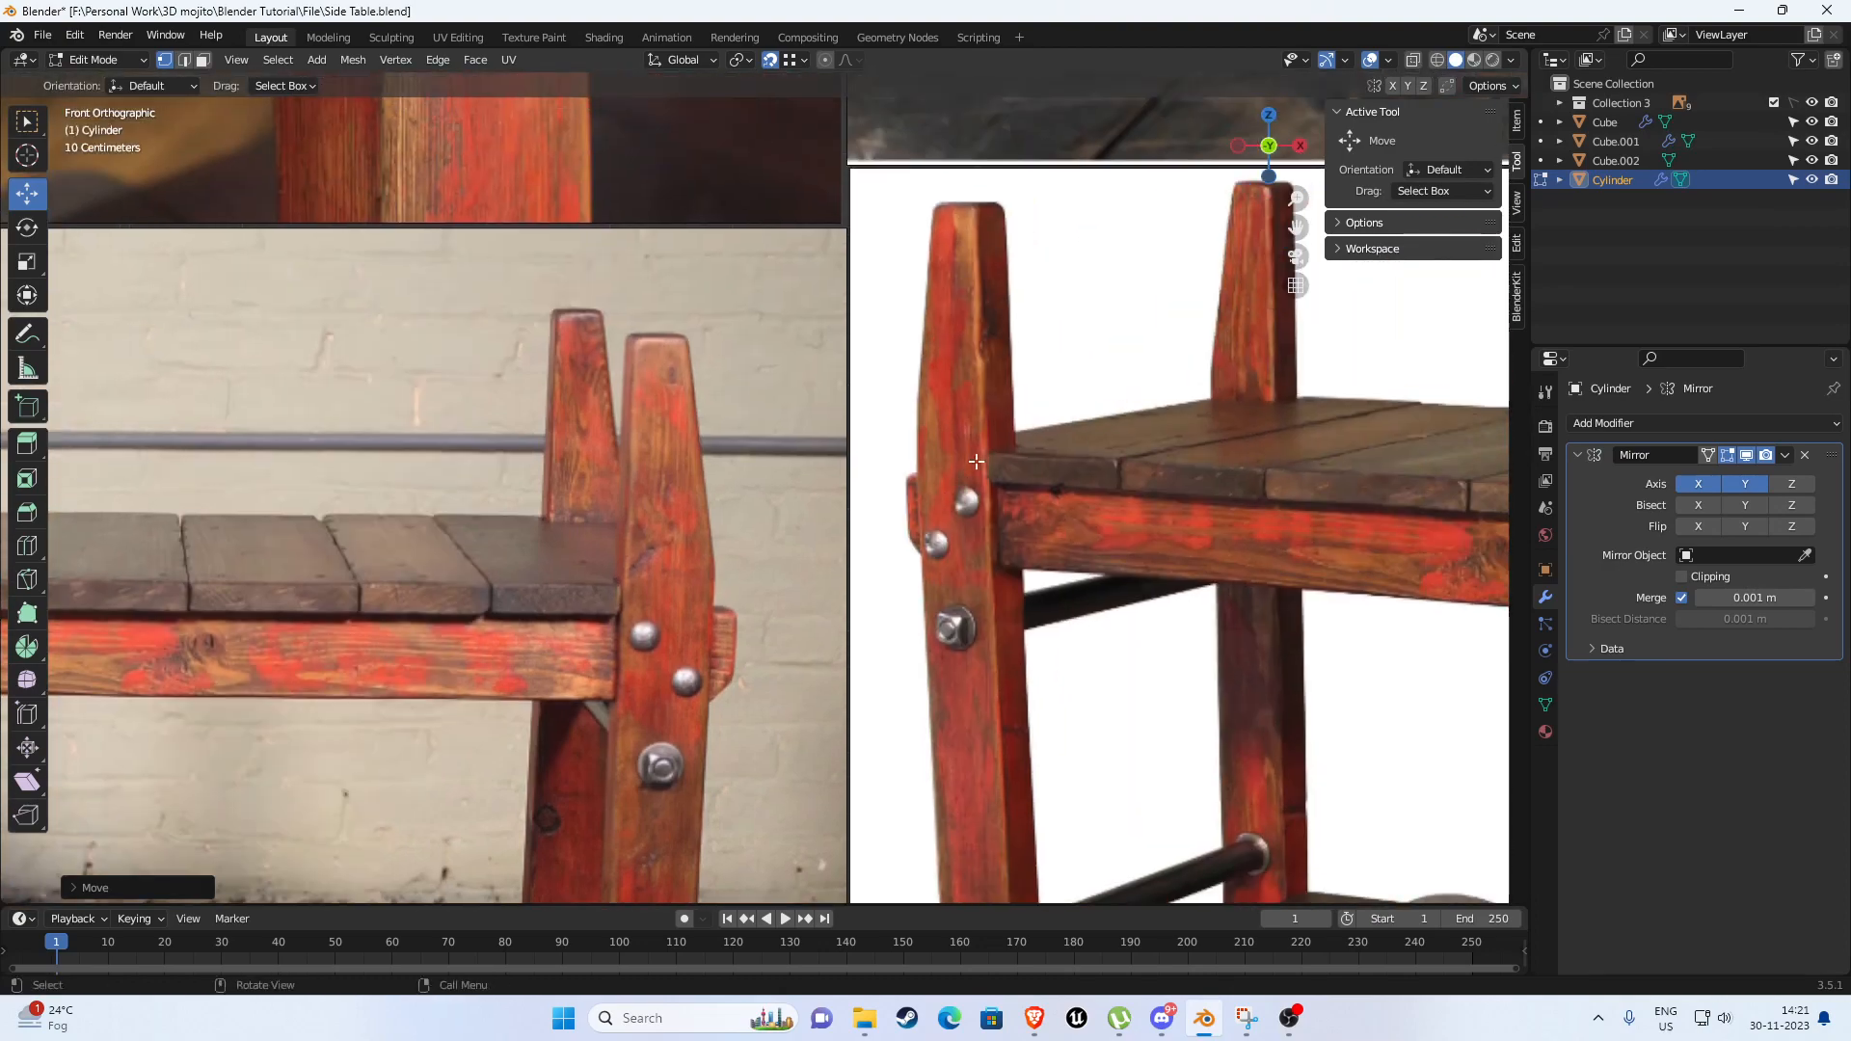
pyautogui.scroll(-4, 868, 395)
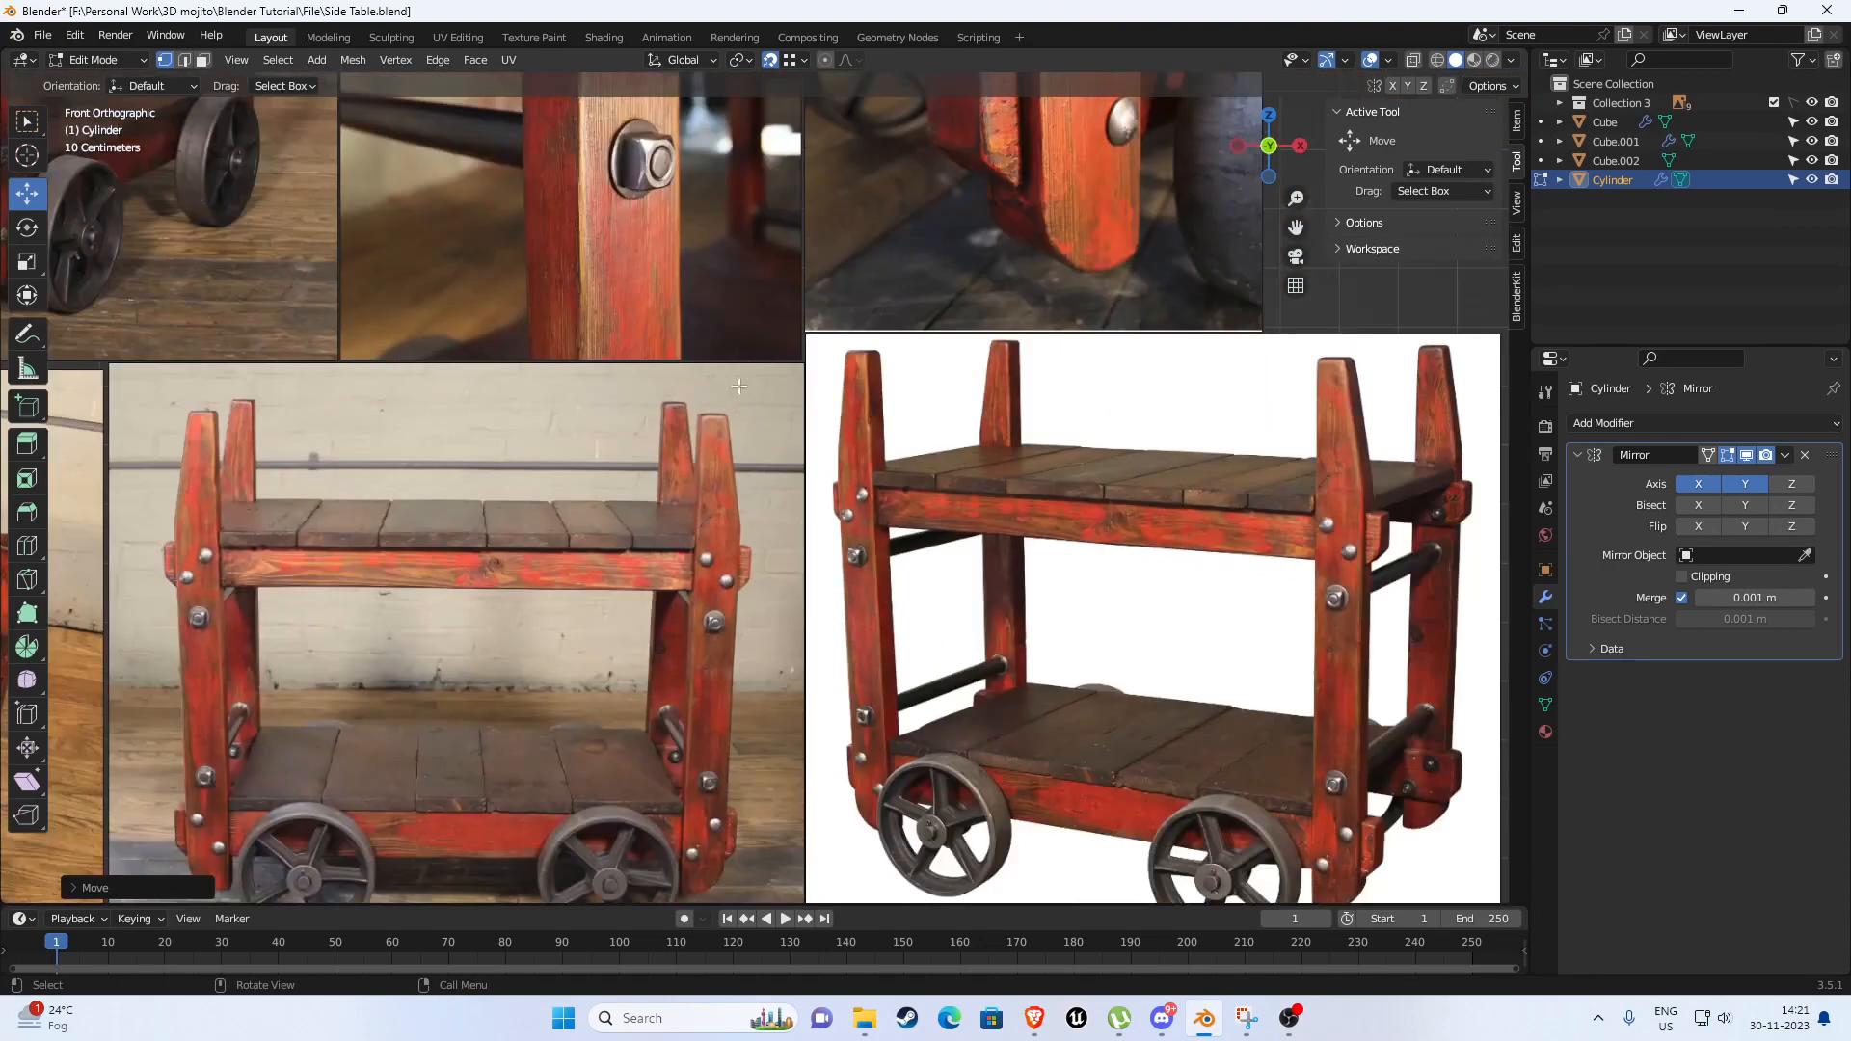
pyautogui.keyDown('shift'); pyautogui.moveTo(317, 459); pyautogui.dragTo(703, 769, button='middle'); pyautogui.keyUp('shift')
pyautogui.scroll(-3, 699, 732)
pyautogui.keyDown('shift'); pyautogui.moveTo(658, 438); pyautogui.dragTo(806, 603, button='middle'); pyautogui.keyUp('shift')
pyautogui.scroll(6, 501, 511)
pyautogui.keyDown('shift'); pyautogui.moveTo(351, 454); pyautogui.dragTo(713, 516, button='middle'); pyautogui.keyUp('shift')
pyautogui.scroll(4, 526, 483)
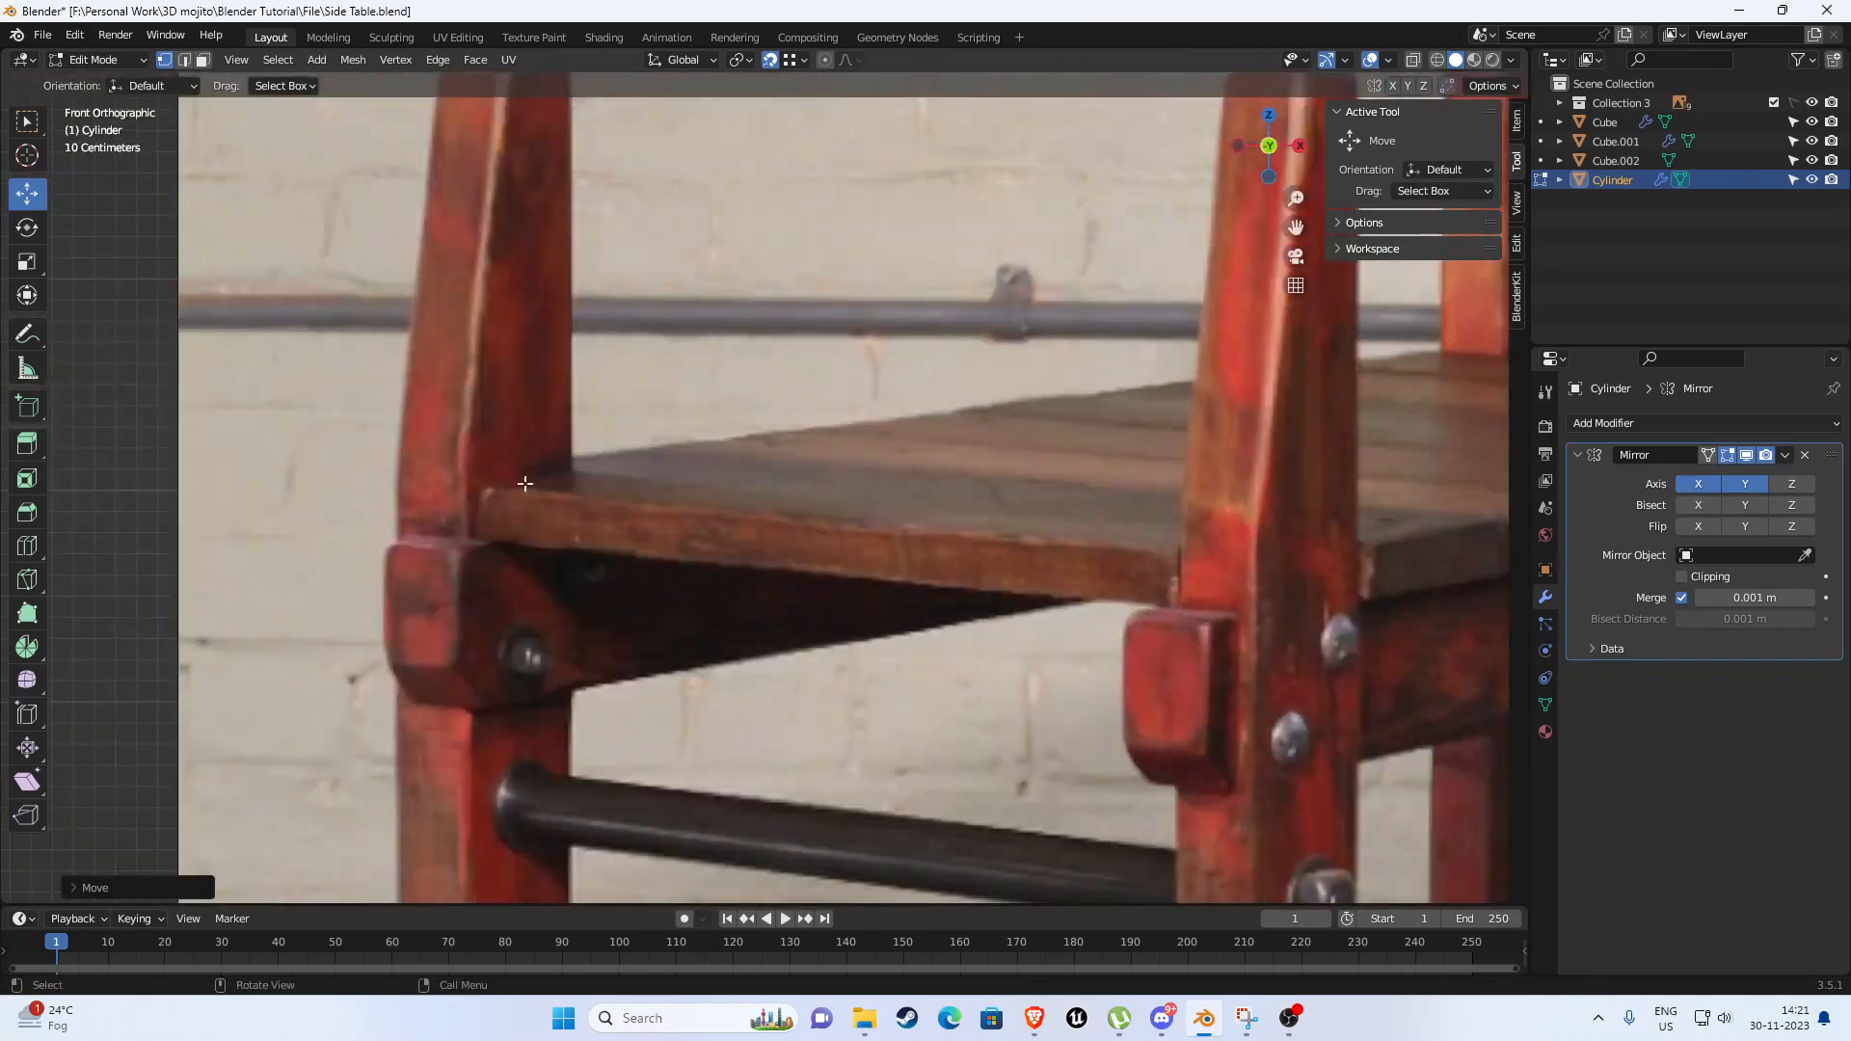
pyautogui.scroll(-14, 530, 525)
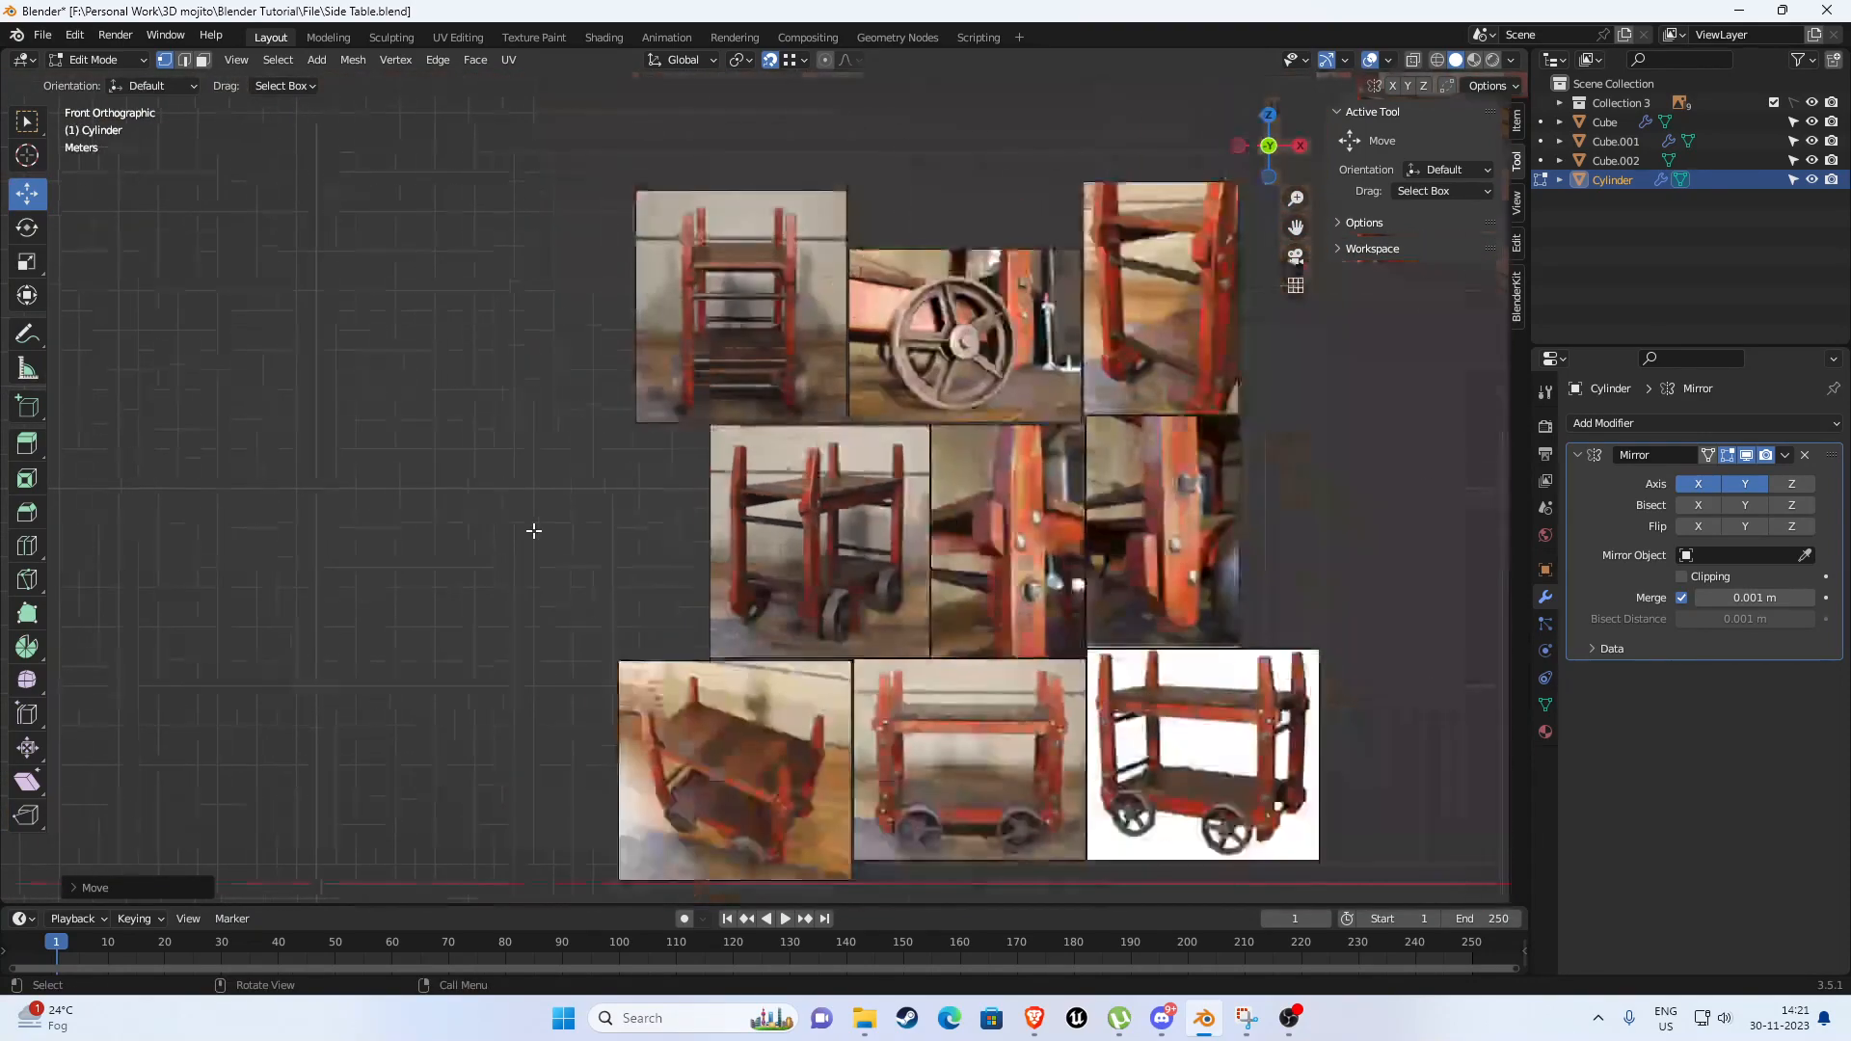
# Leave mesh editing of the wheel cylinder and duplicate the lower shelf slab in place.
pyautogui.keyDown('shift'); pyautogui.moveTo(1070, 355); pyautogui.dragTo(379, 129, button='middle'); pyautogui.keyUp('shift')
pyautogui.scroll(2, 1023, 518)
pyautogui.scroll(1, 1023, 518)
pyautogui.press('Tab')
pyautogui.click(1078, 682)
pyautogui.keyDown('shift'); pyautogui.moveTo(1168, 643); pyautogui.dragTo(853, 509, button='middle'); pyautogui.keyUp('shift')
pyautogui.scroll(-1, 858, 509)
pyautogui.hotkey('shift', 'd')
pyautogui.rightClick(877, 494)
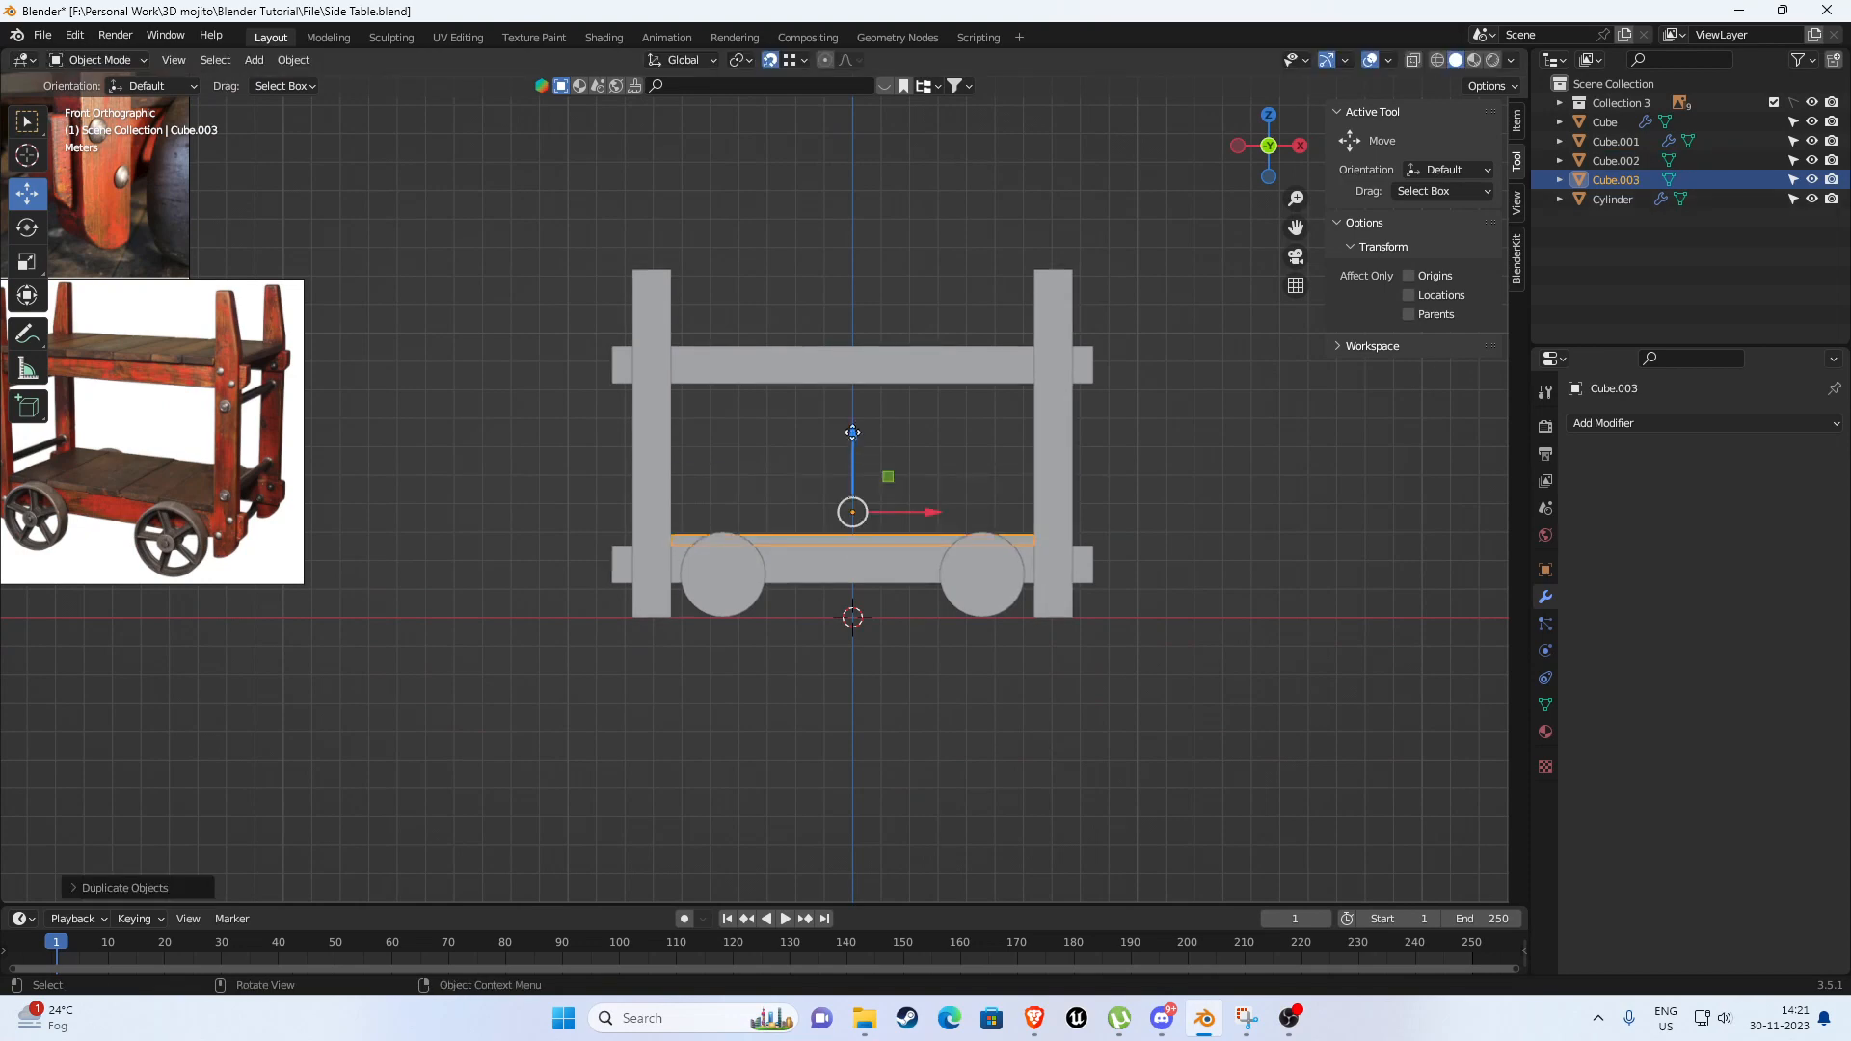
# Raise the duplicated slab along Z to just above the upper rails and open its mesh for editing.
pyautogui.moveTo(852, 432); pyautogui.dragTo(844, 224)
pyautogui.scroll(3, 795, 276)
pyautogui.scroll(-1, 625, 420)
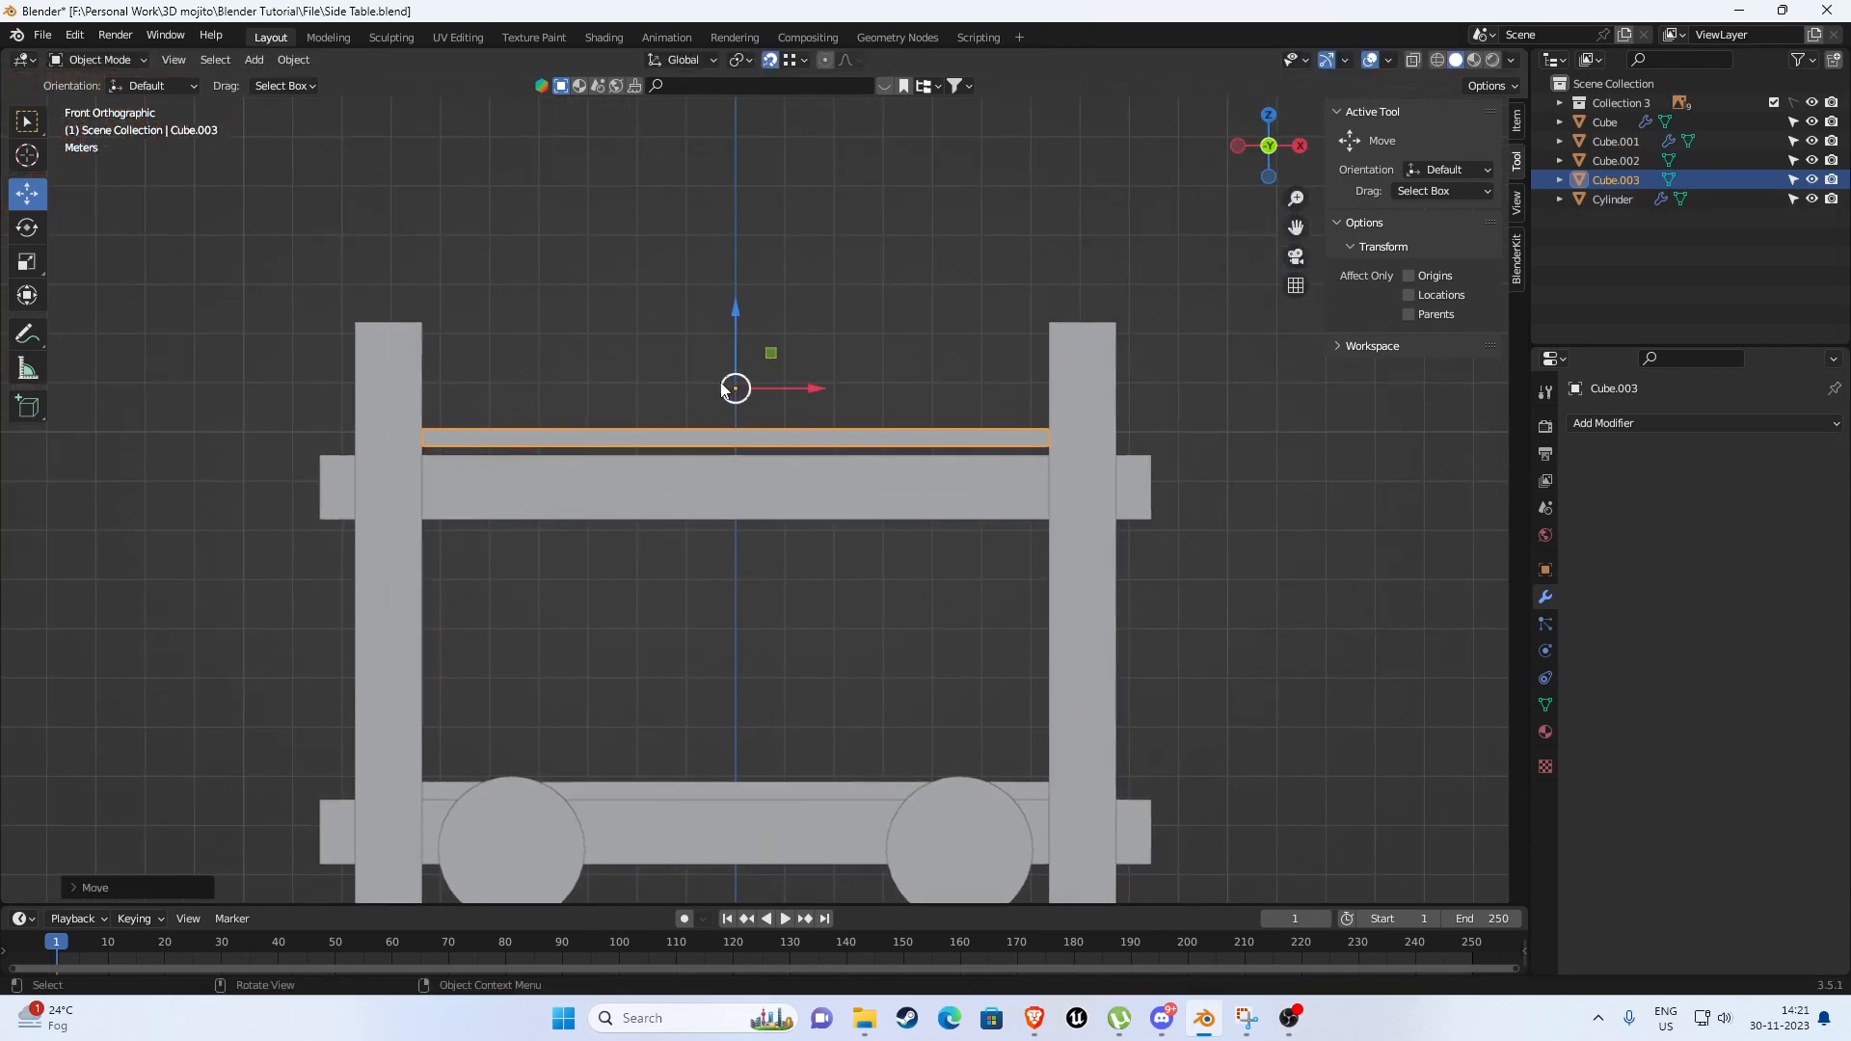
pyautogui.scroll(2, 627, 412)
pyautogui.press('Tab')
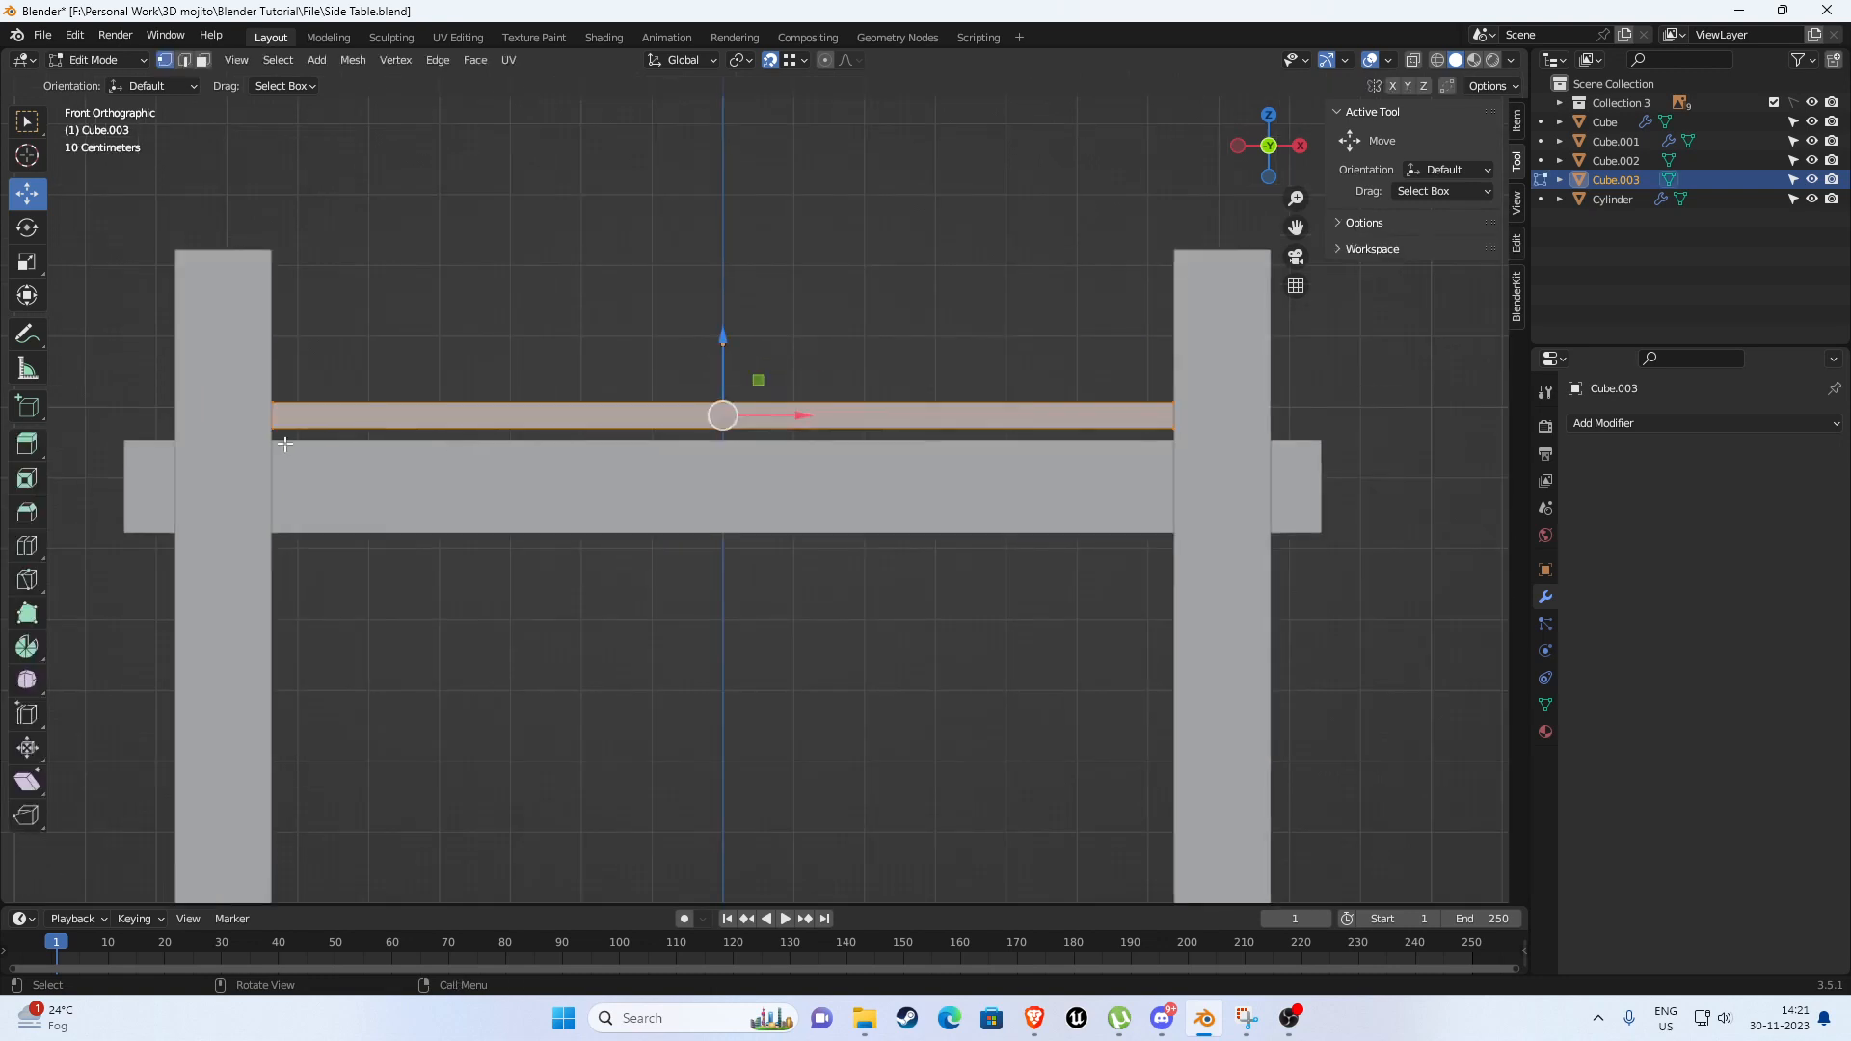
pyautogui.press('g')
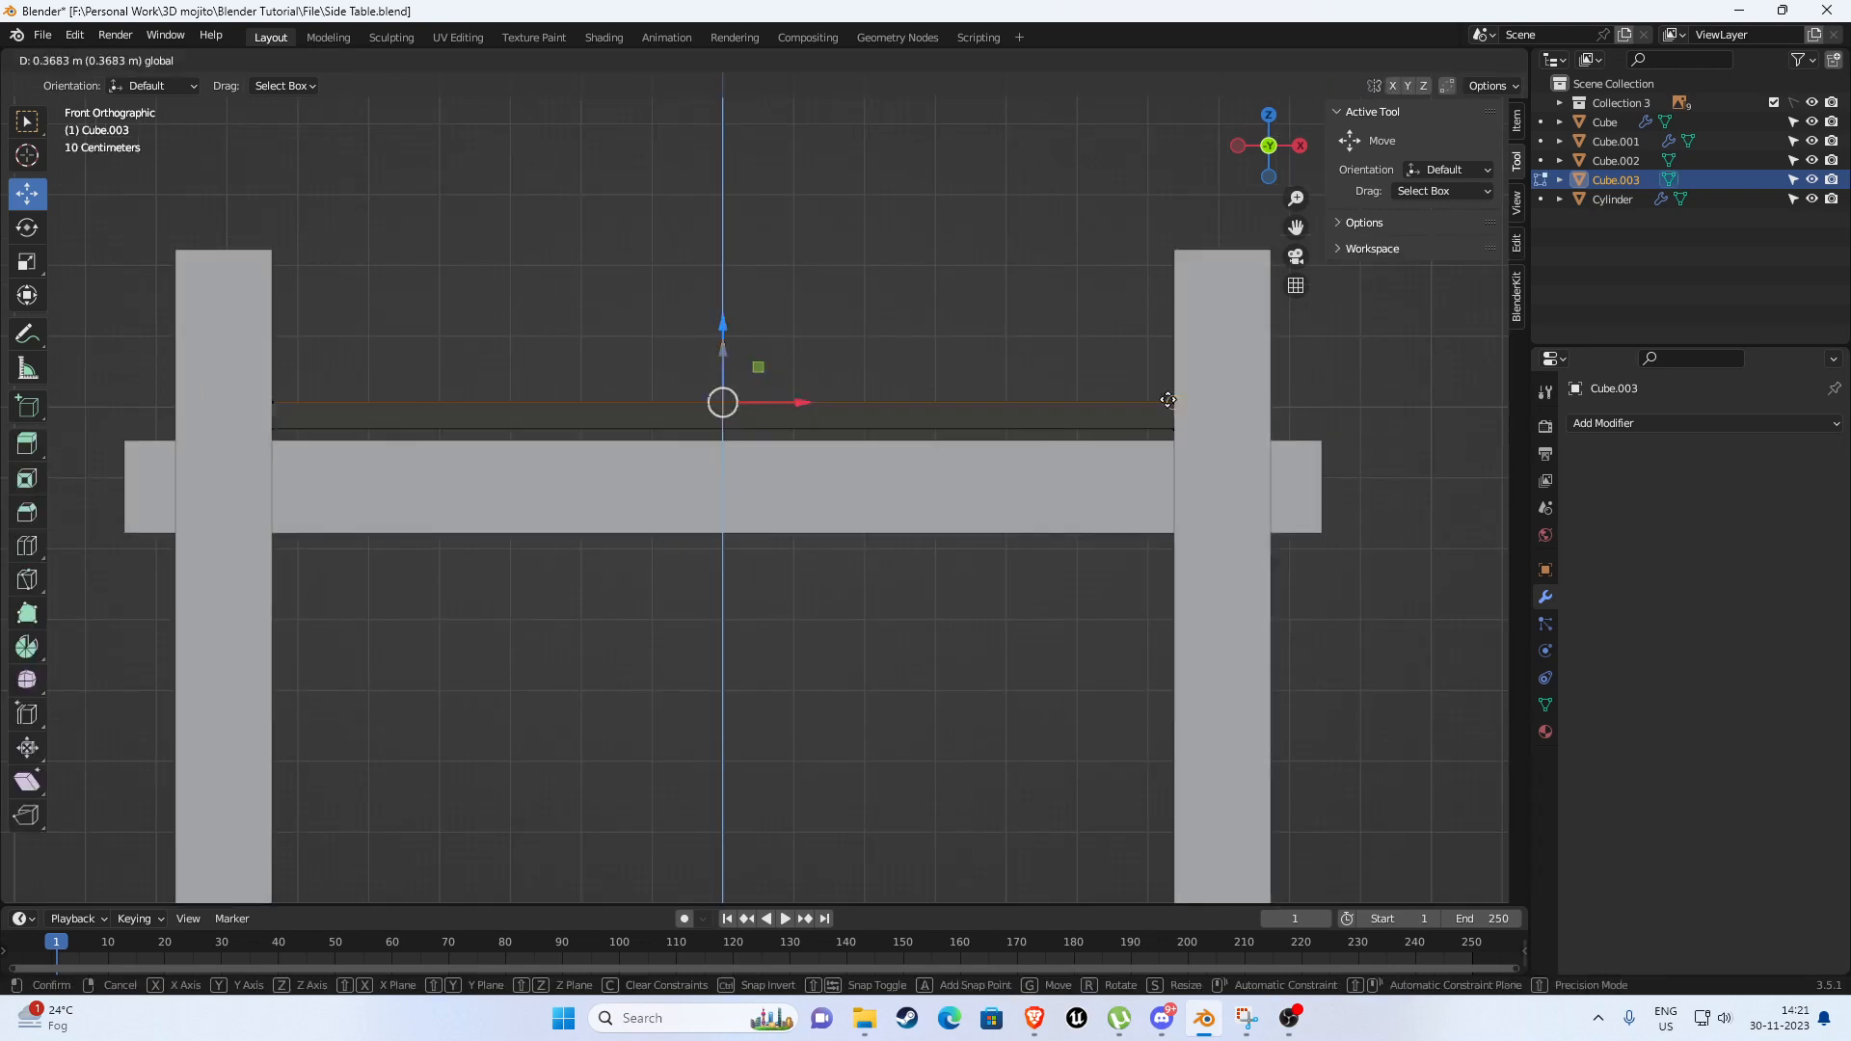
pyautogui.click(1319, 439)
pyautogui.moveTo(153, 318); pyautogui.dragTo(1287, 408)
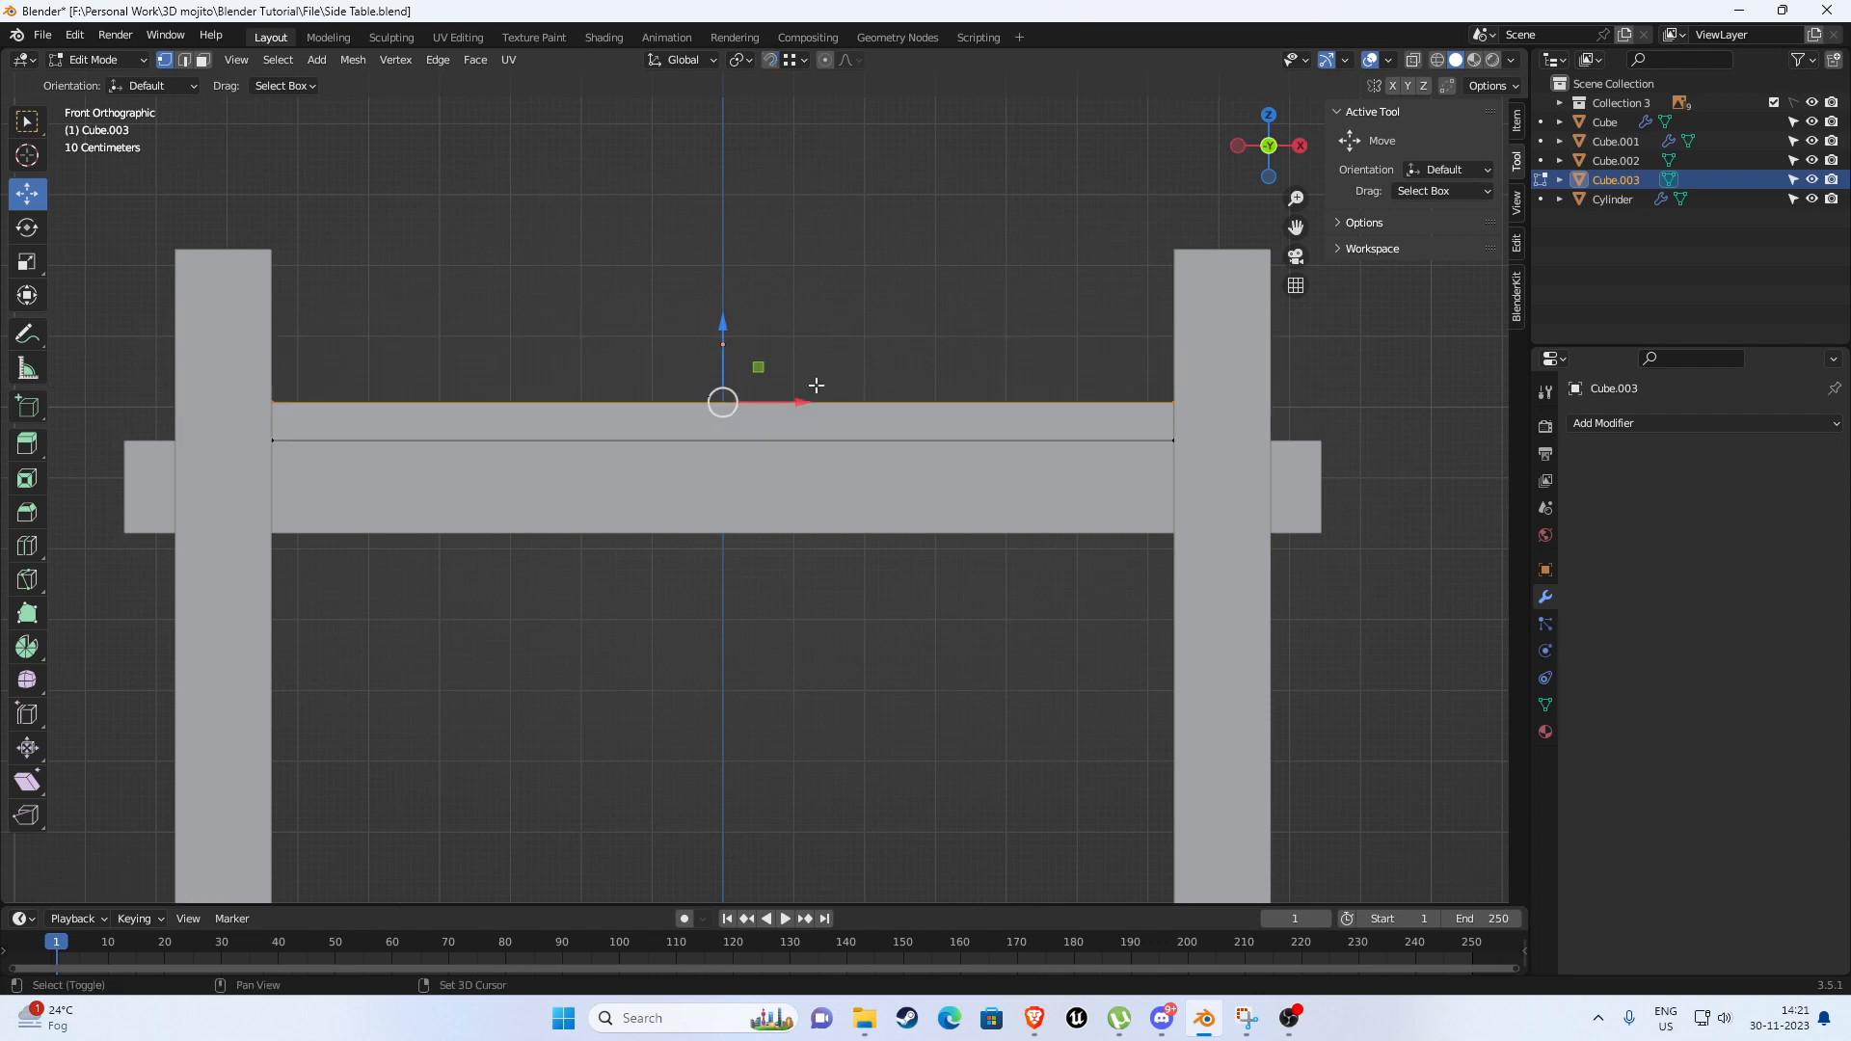
pyautogui.moveTo(721, 323); pyautogui.dragTo(734, 328)
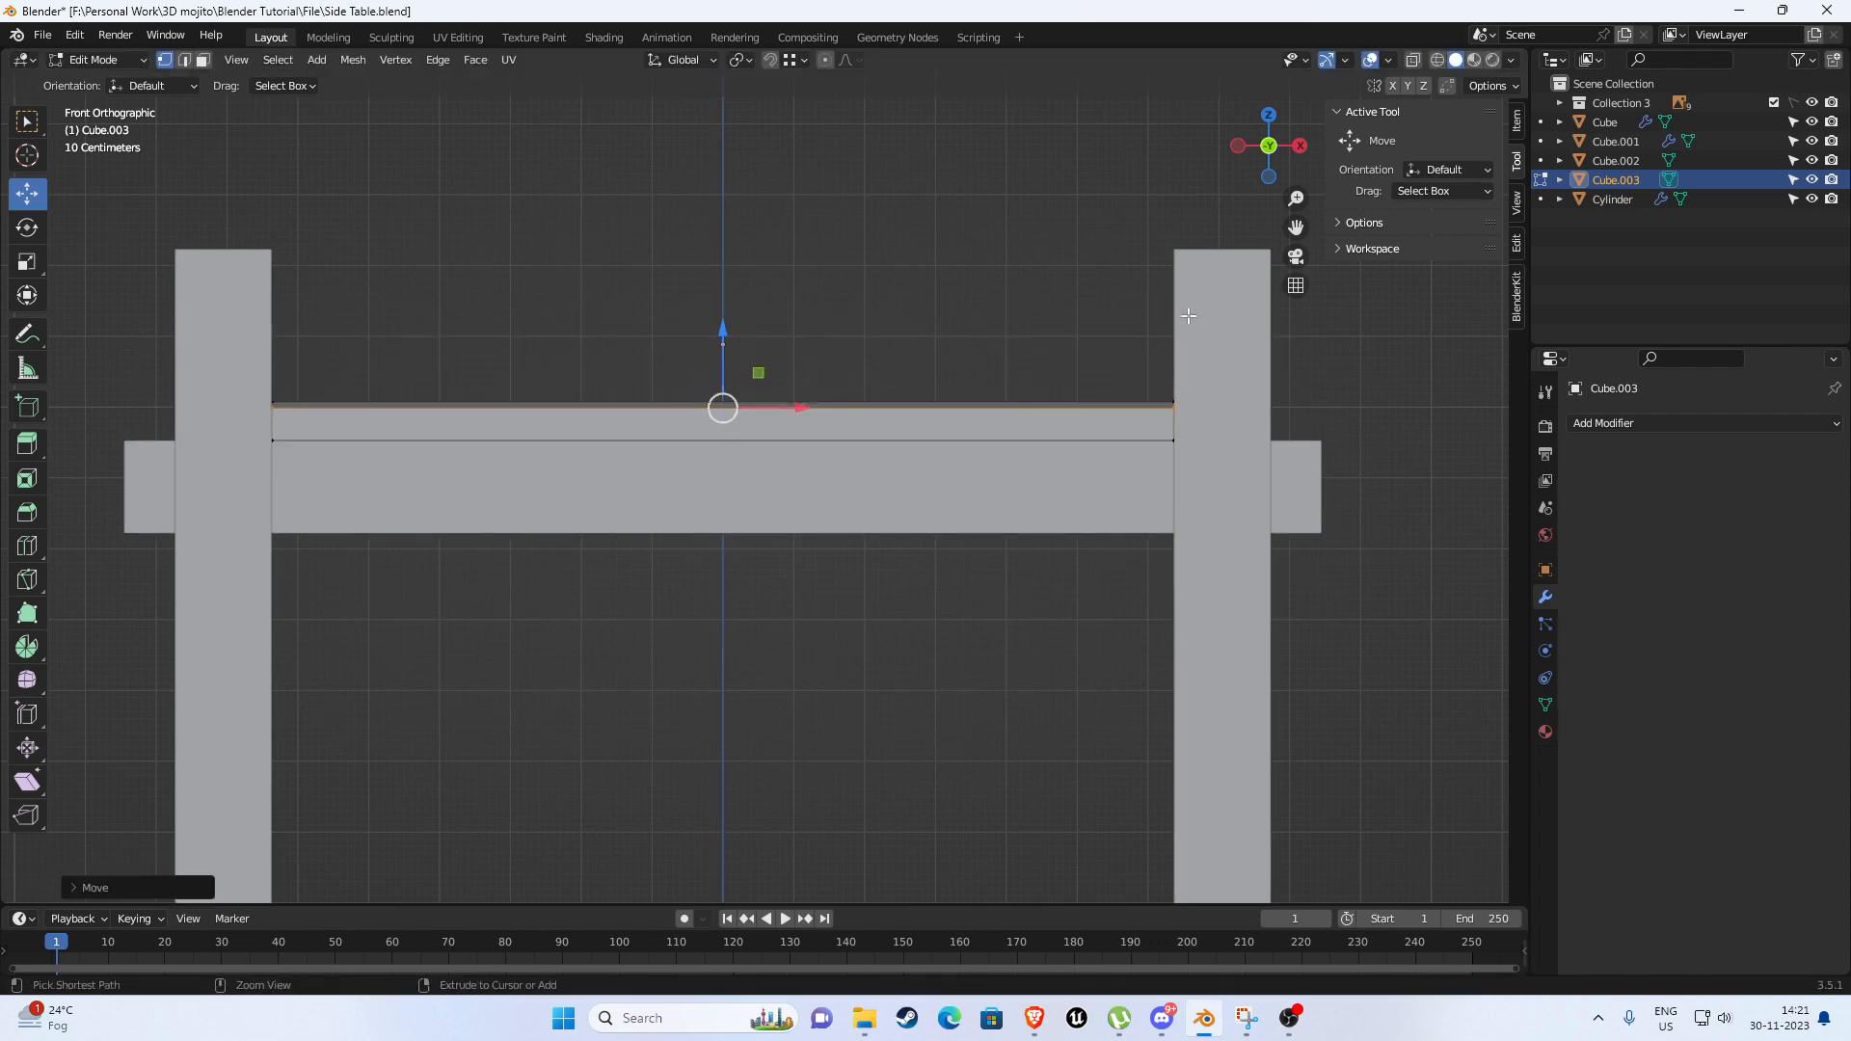
pyautogui.hotkey('ctrl', 'z')
# With X-ray on, snap the slab's bottom vertices down to the upper rails' top edge and lower its top vertices slightly.
pyautogui.click(1413, 60)
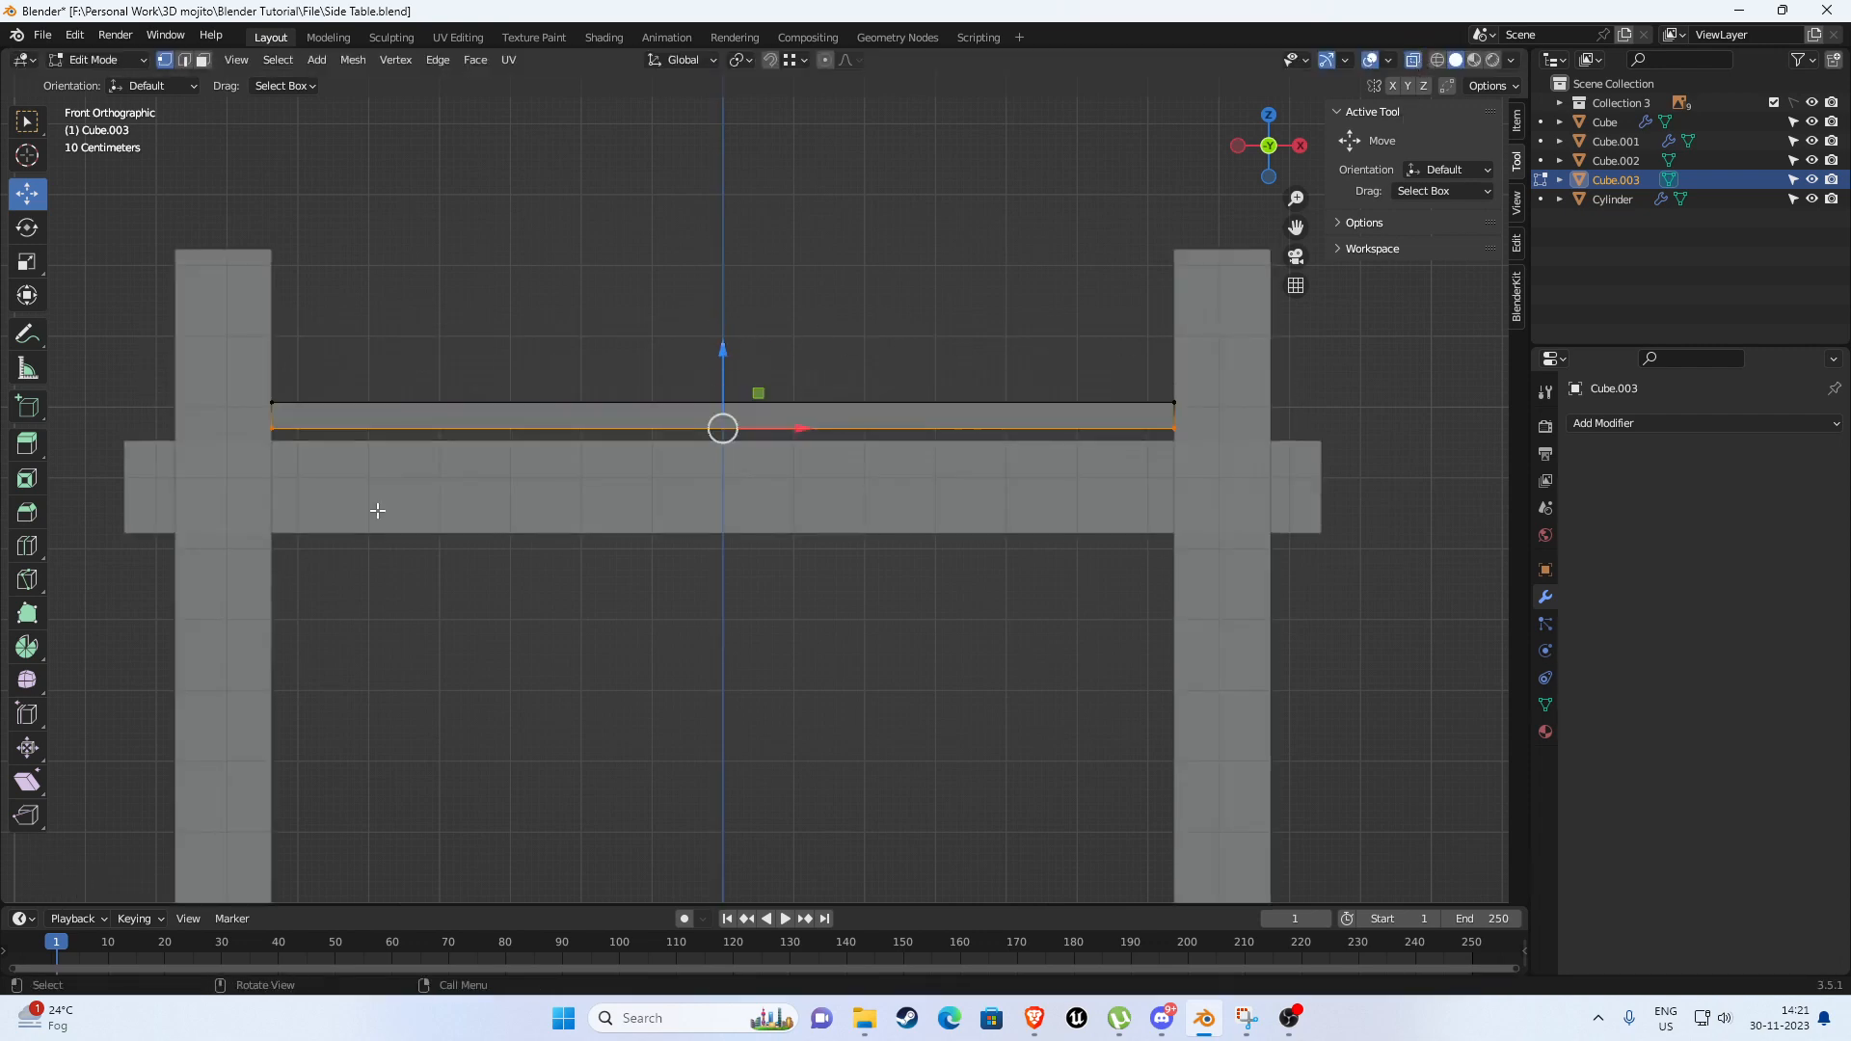
pyautogui.moveTo(150, 537); pyautogui.dragTo(1391, 416)
pyautogui.scroll(2, 745, 385)
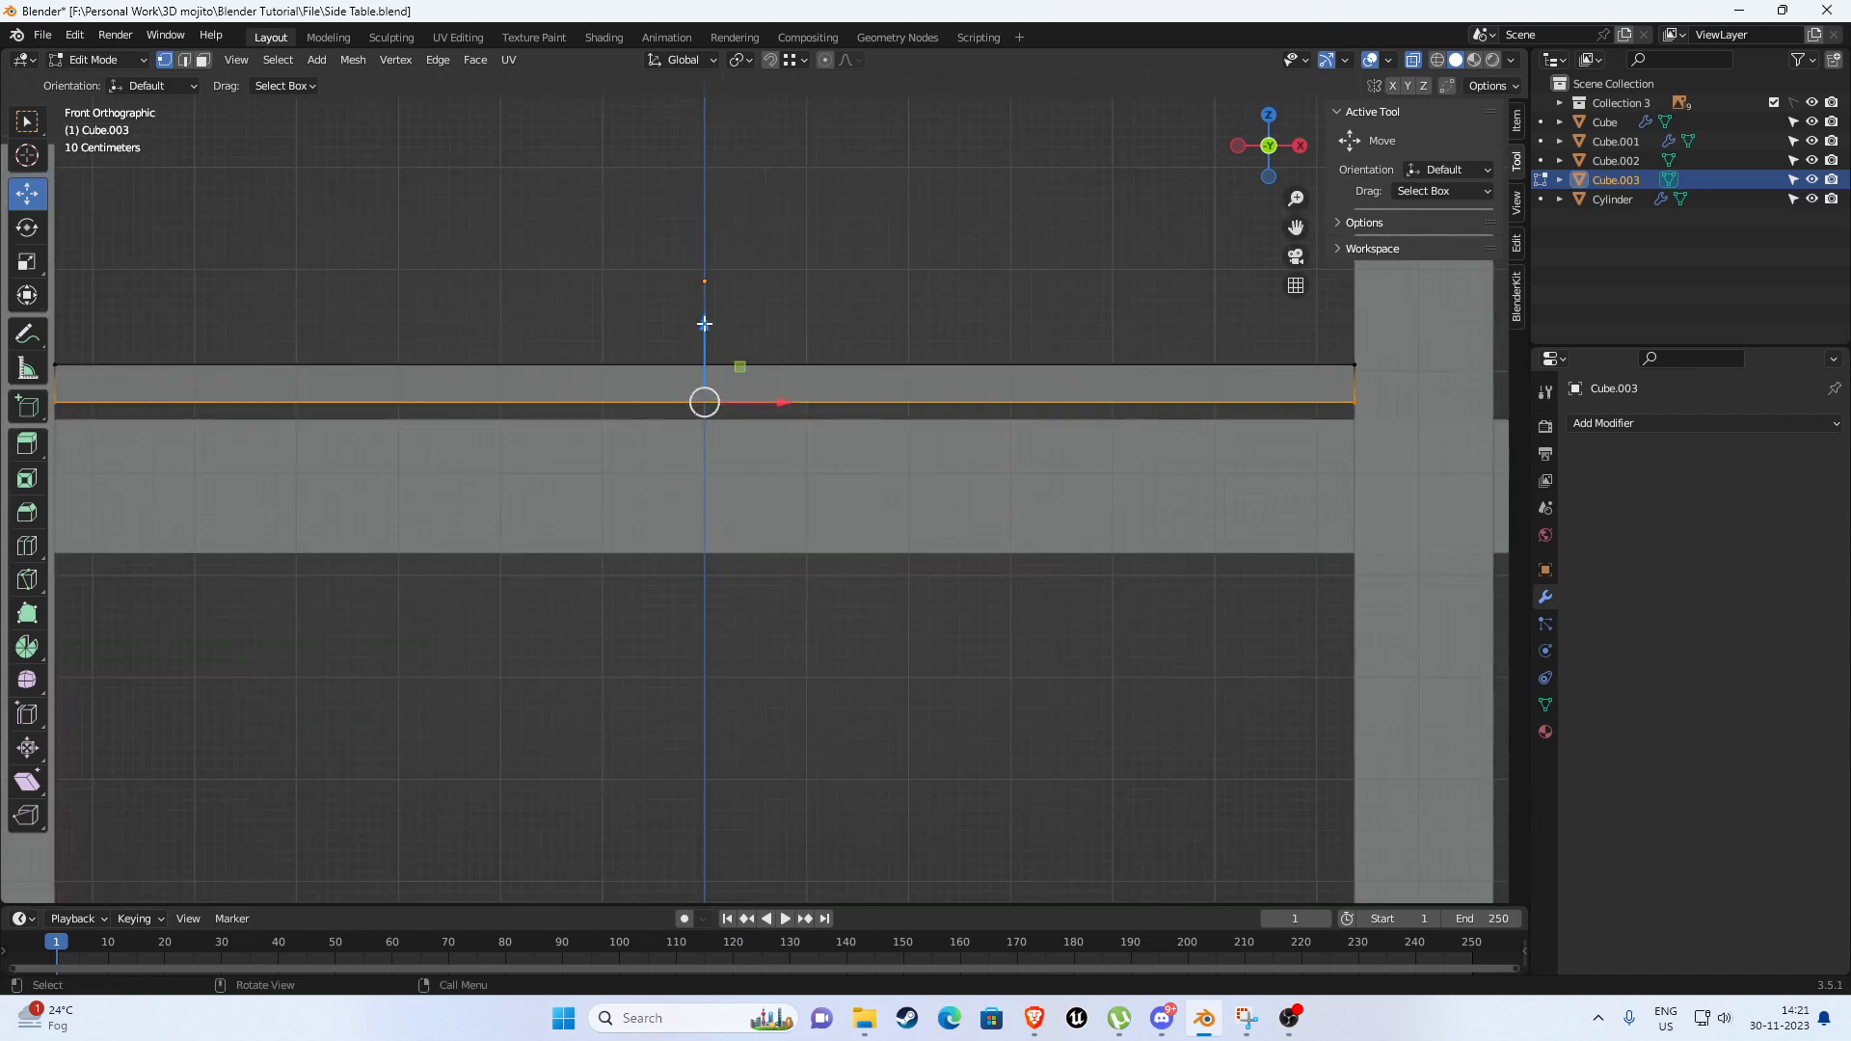
pyautogui.moveTo(705, 324); pyautogui.dragTo(1191, 364)
pyautogui.keyDown('shift'); pyautogui.moveTo(890, 332); pyautogui.dragTo(520, 340, button='middle'); pyautogui.keyUp('shift')
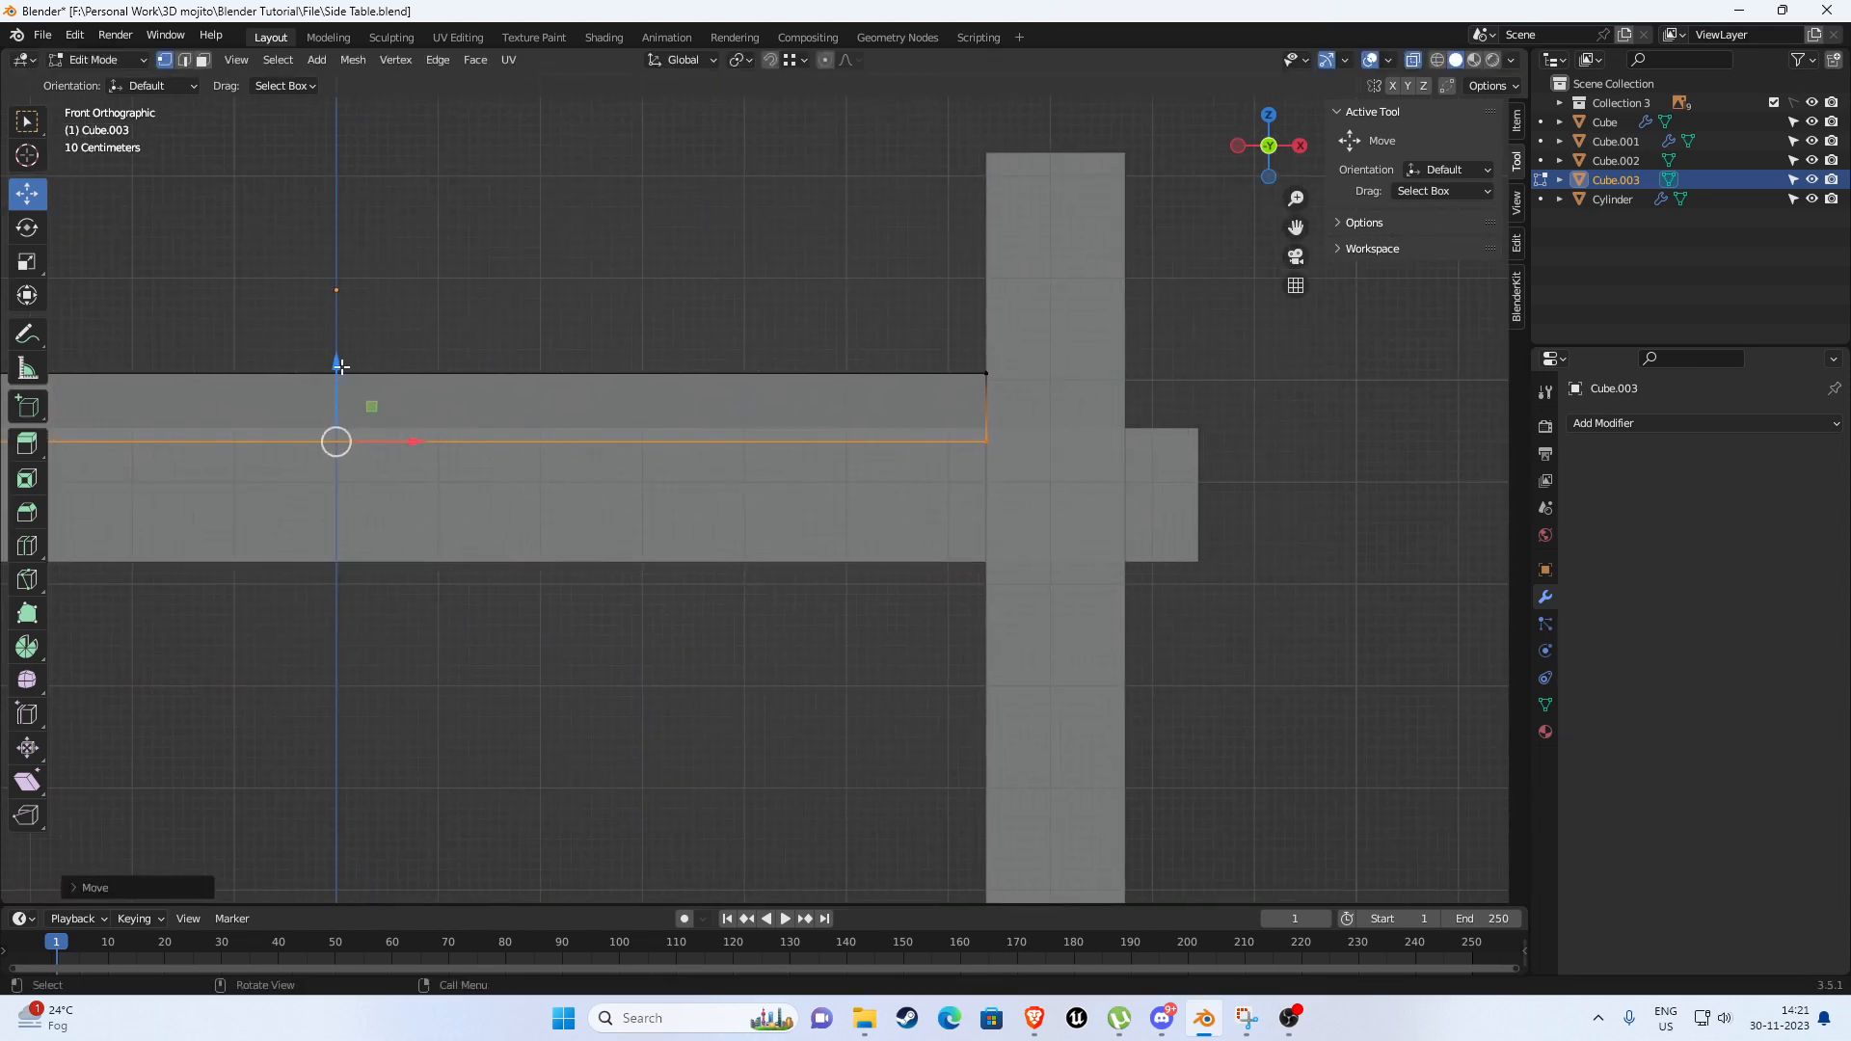
pyautogui.moveTo(341, 366); pyautogui.dragTo(1212, 371)
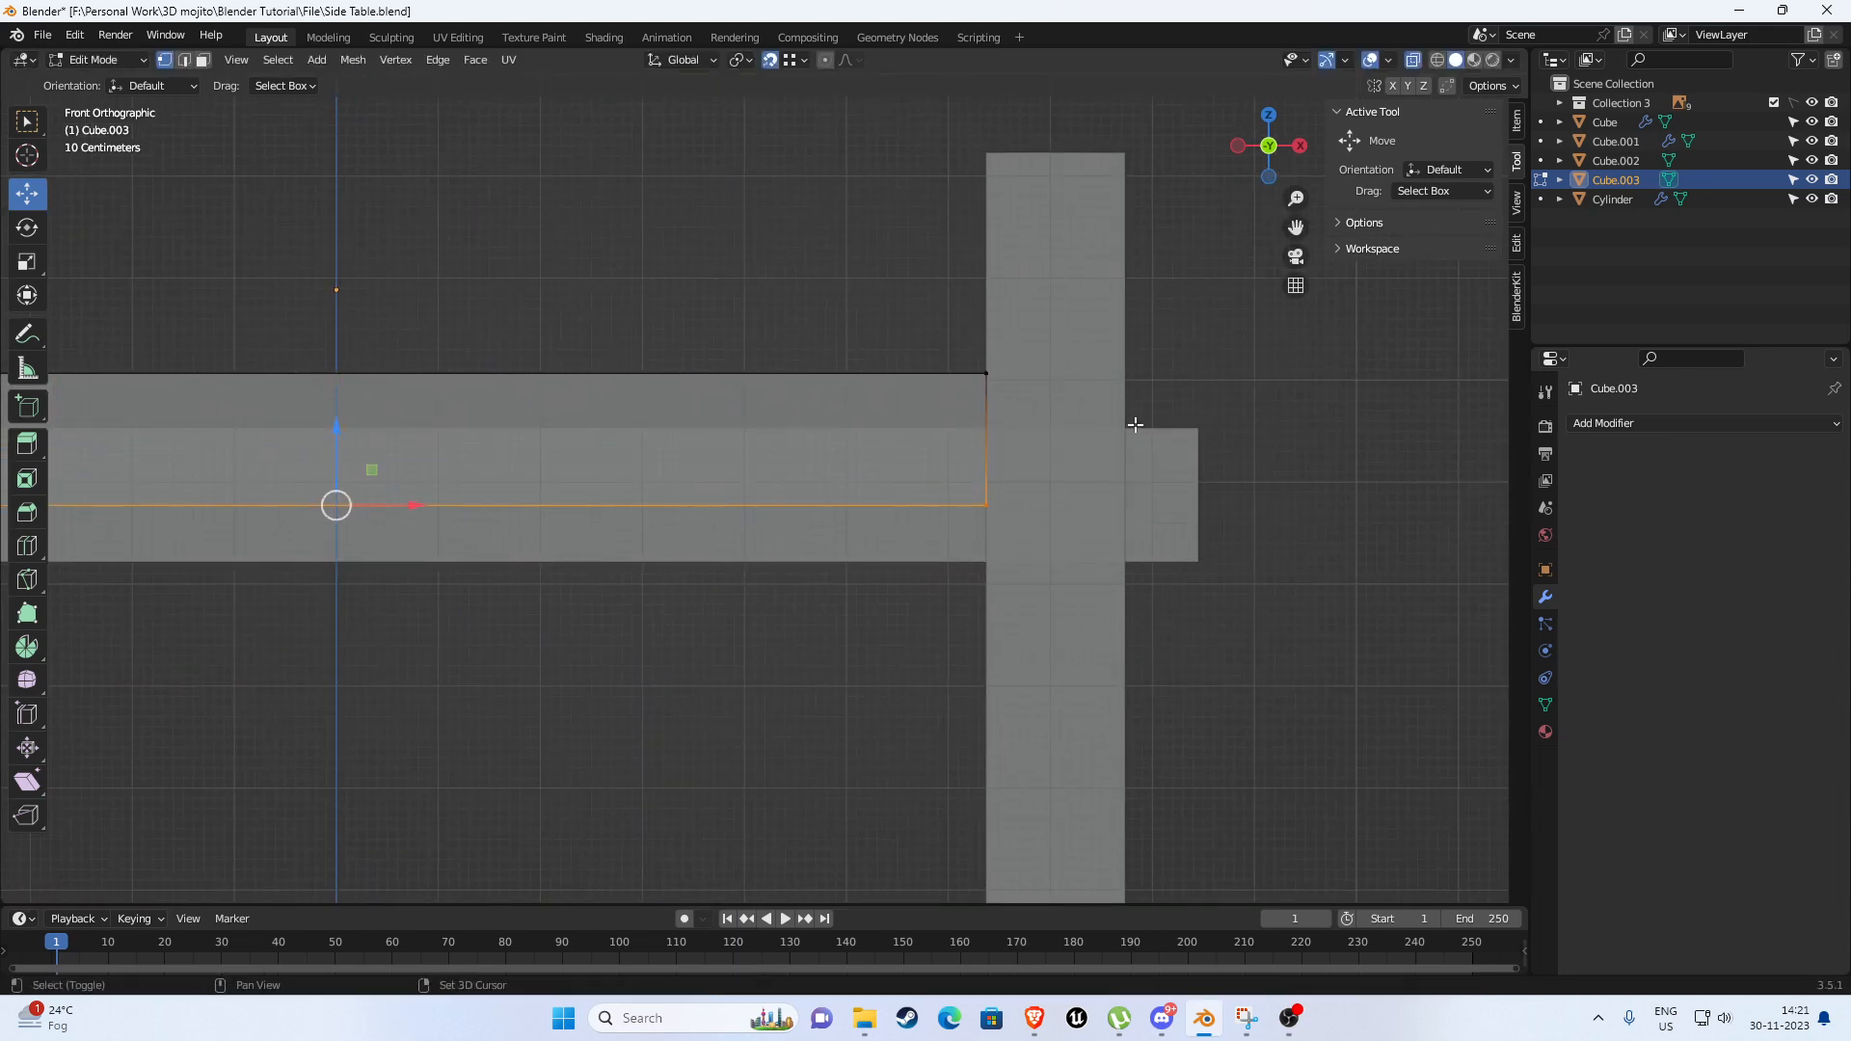
pyautogui.moveTo(340, 430); pyautogui.dragTo(1200, 430)
pyautogui.scroll(-2, 771, 434)
pyautogui.keyDown('shift'); pyautogui.moveTo(763, 436); pyautogui.dragTo(1062, 446, button='middle'); pyautogui.keyUp('shift')
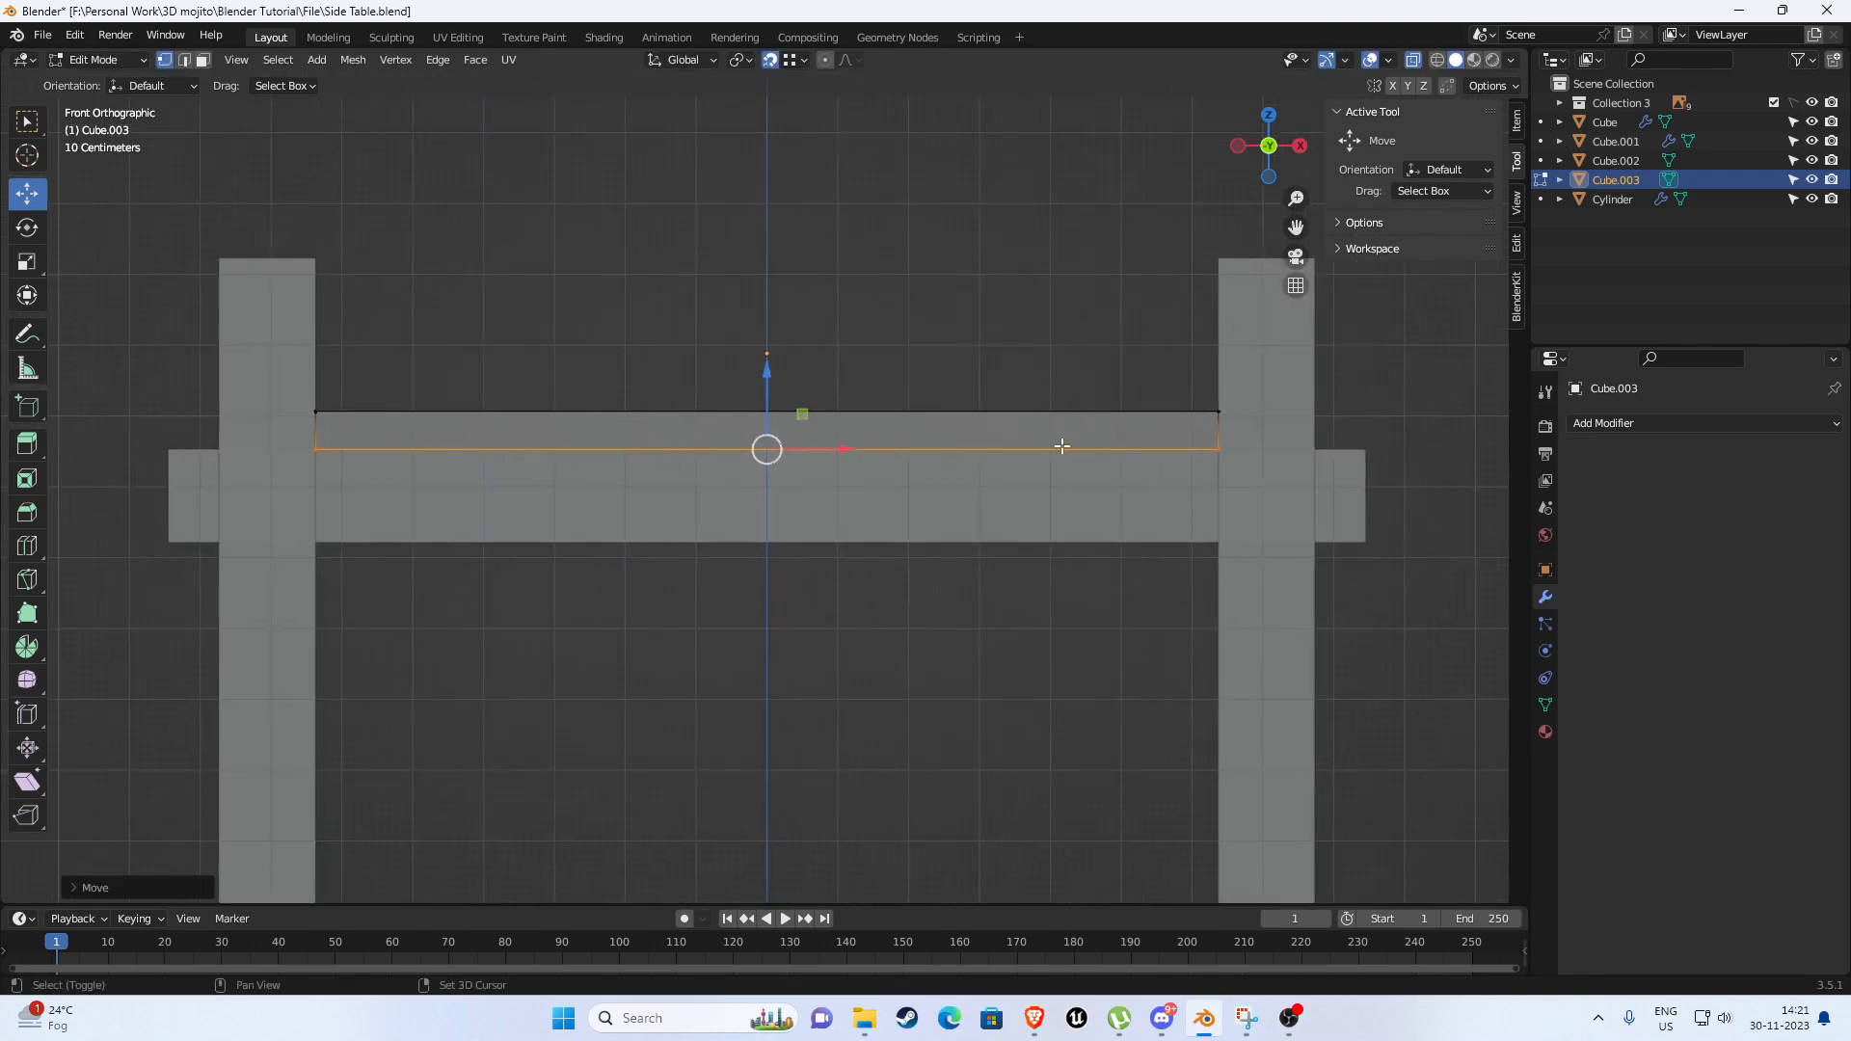
pyautogui.moveTo(476, 363); pyautogui.dragTo(780, 352)
pyautogui.scroll(-2, 694, 397)
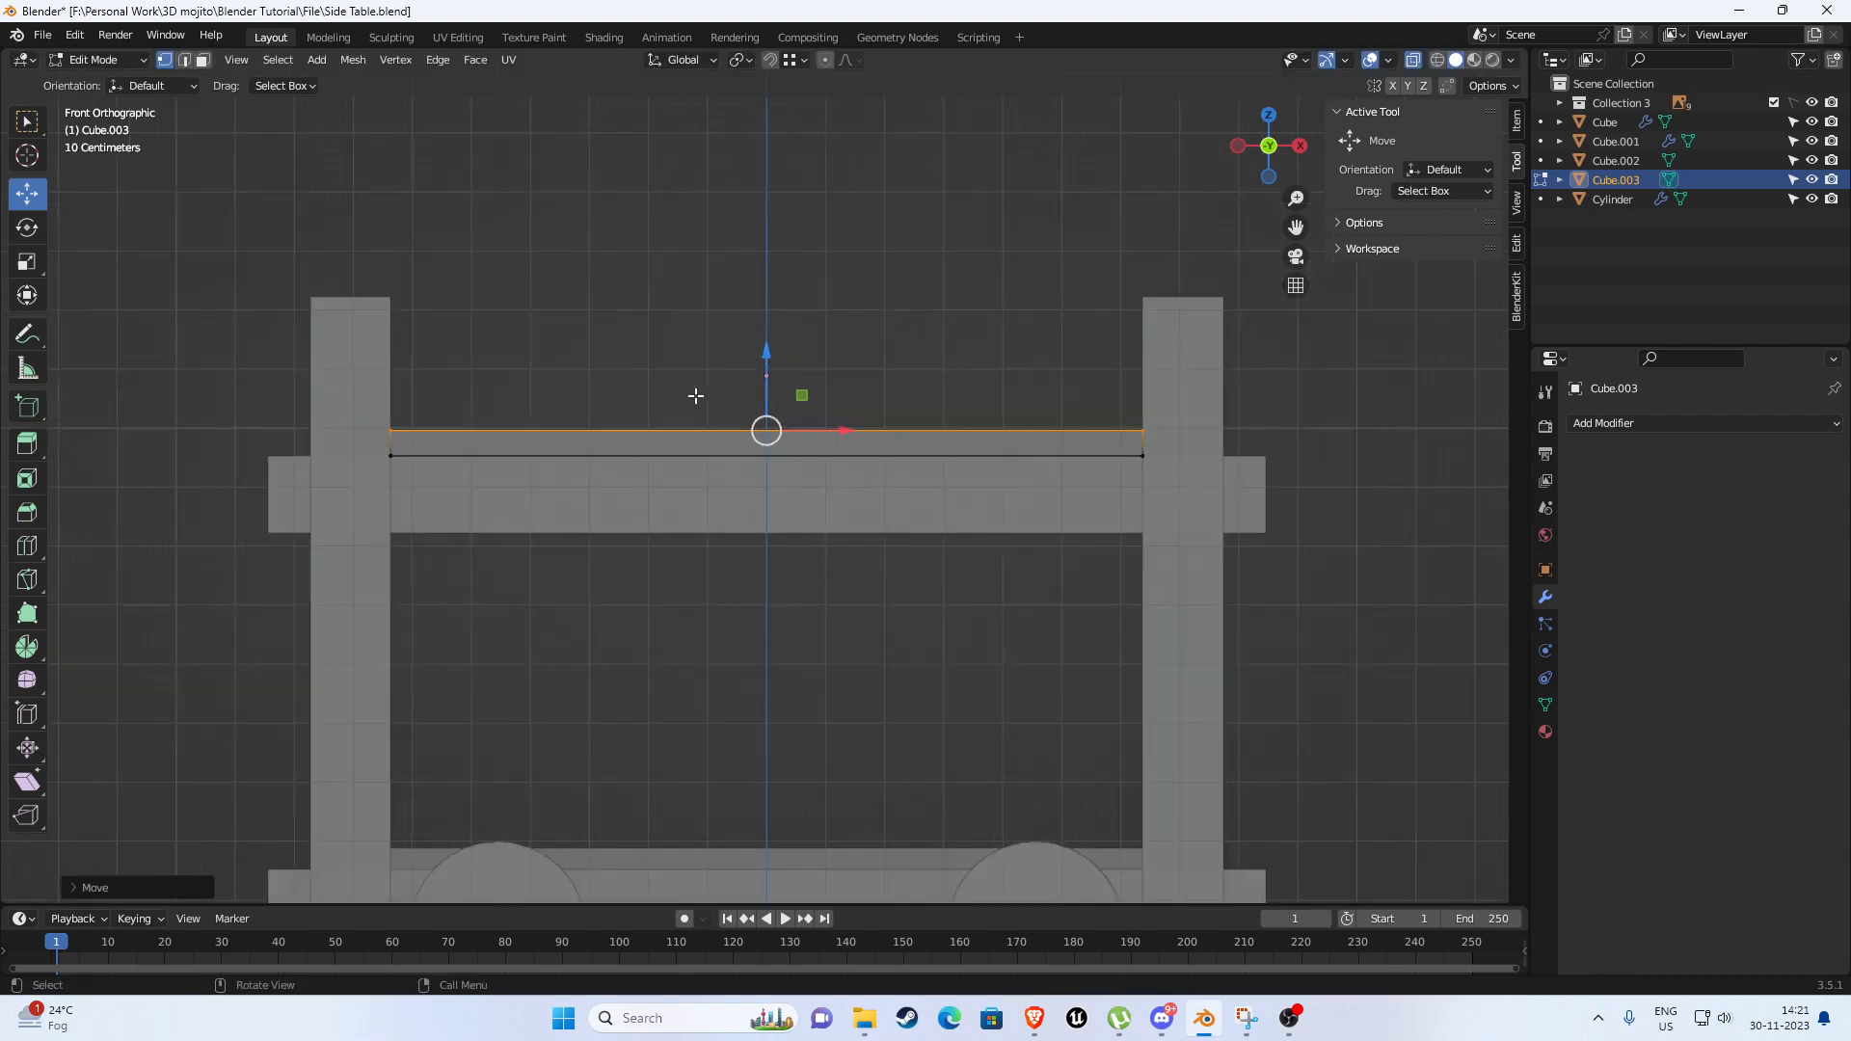
# Add two evenly spaced lengthwise loop cuts to the upper shelf slab without sliding them.
pyautogui.moveTo(694, 396); pyautogui.dragTo(525, 521, button='middle')
pyautogui.press('KP_Decimal')
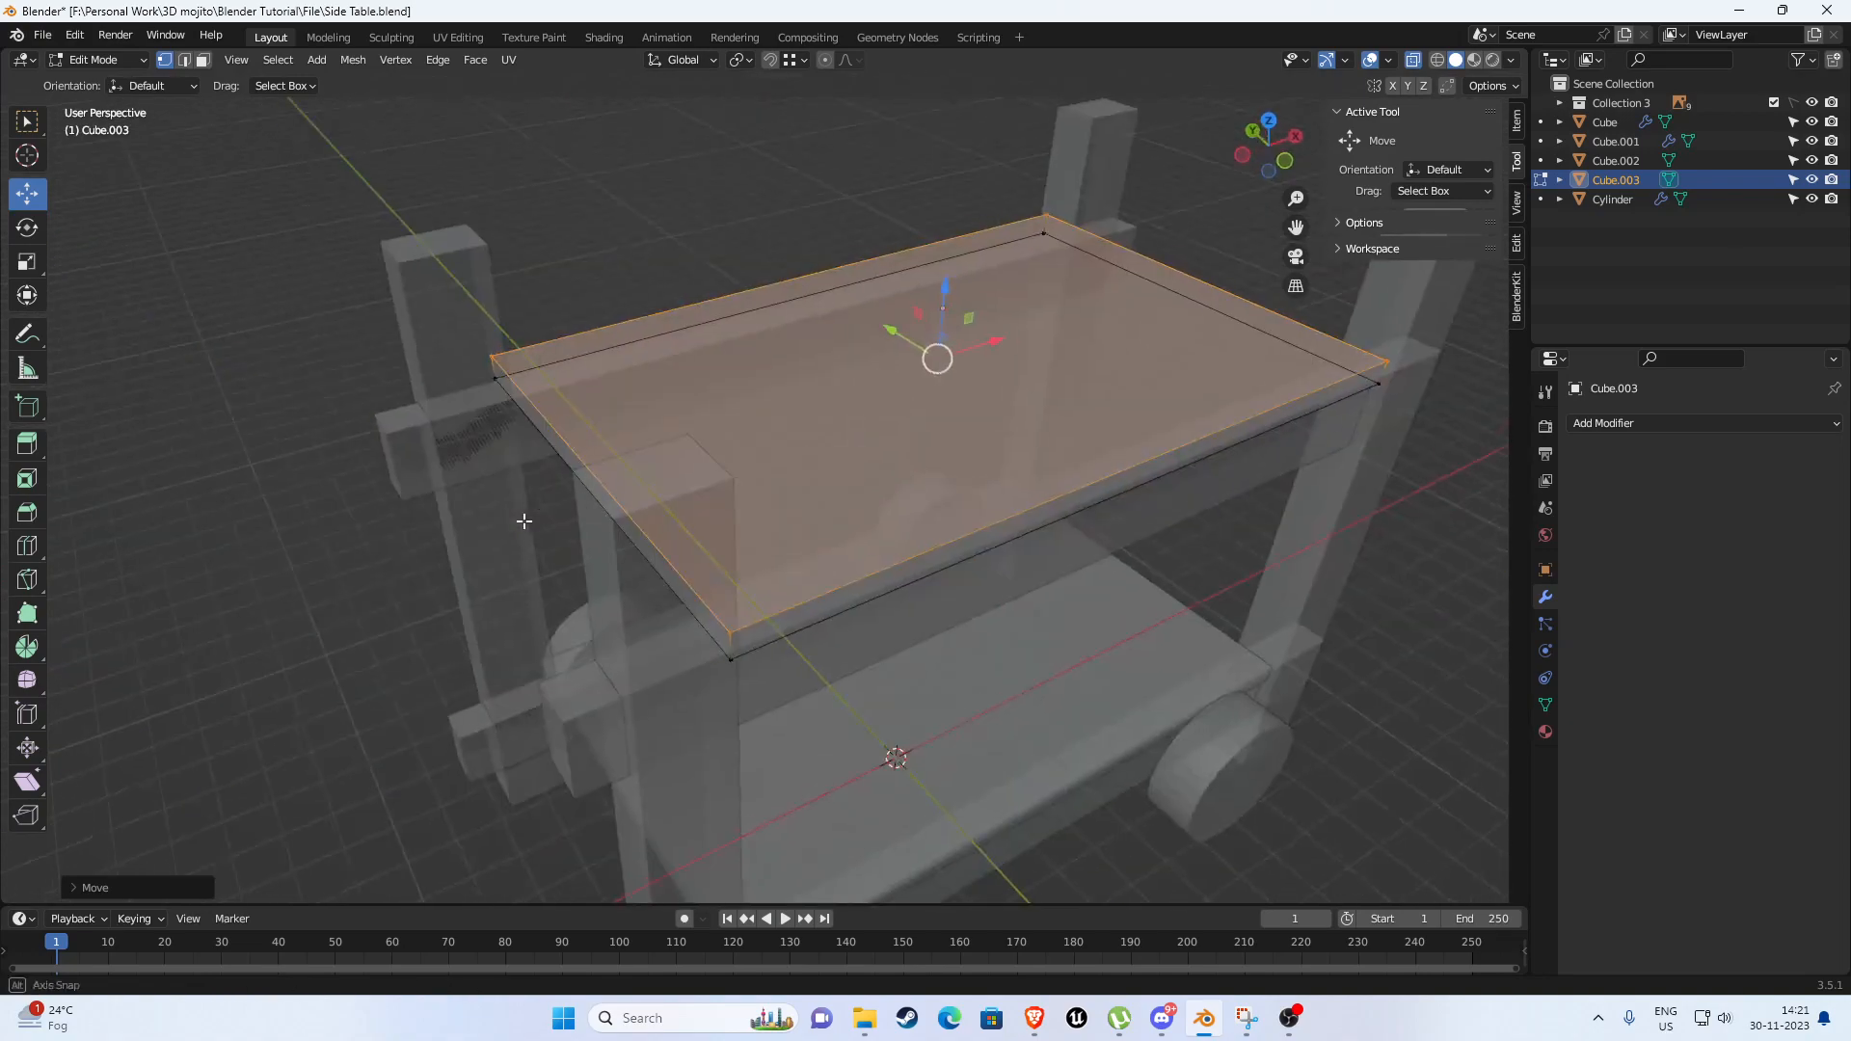
pyautogui.scroll(-2, 529, 516)
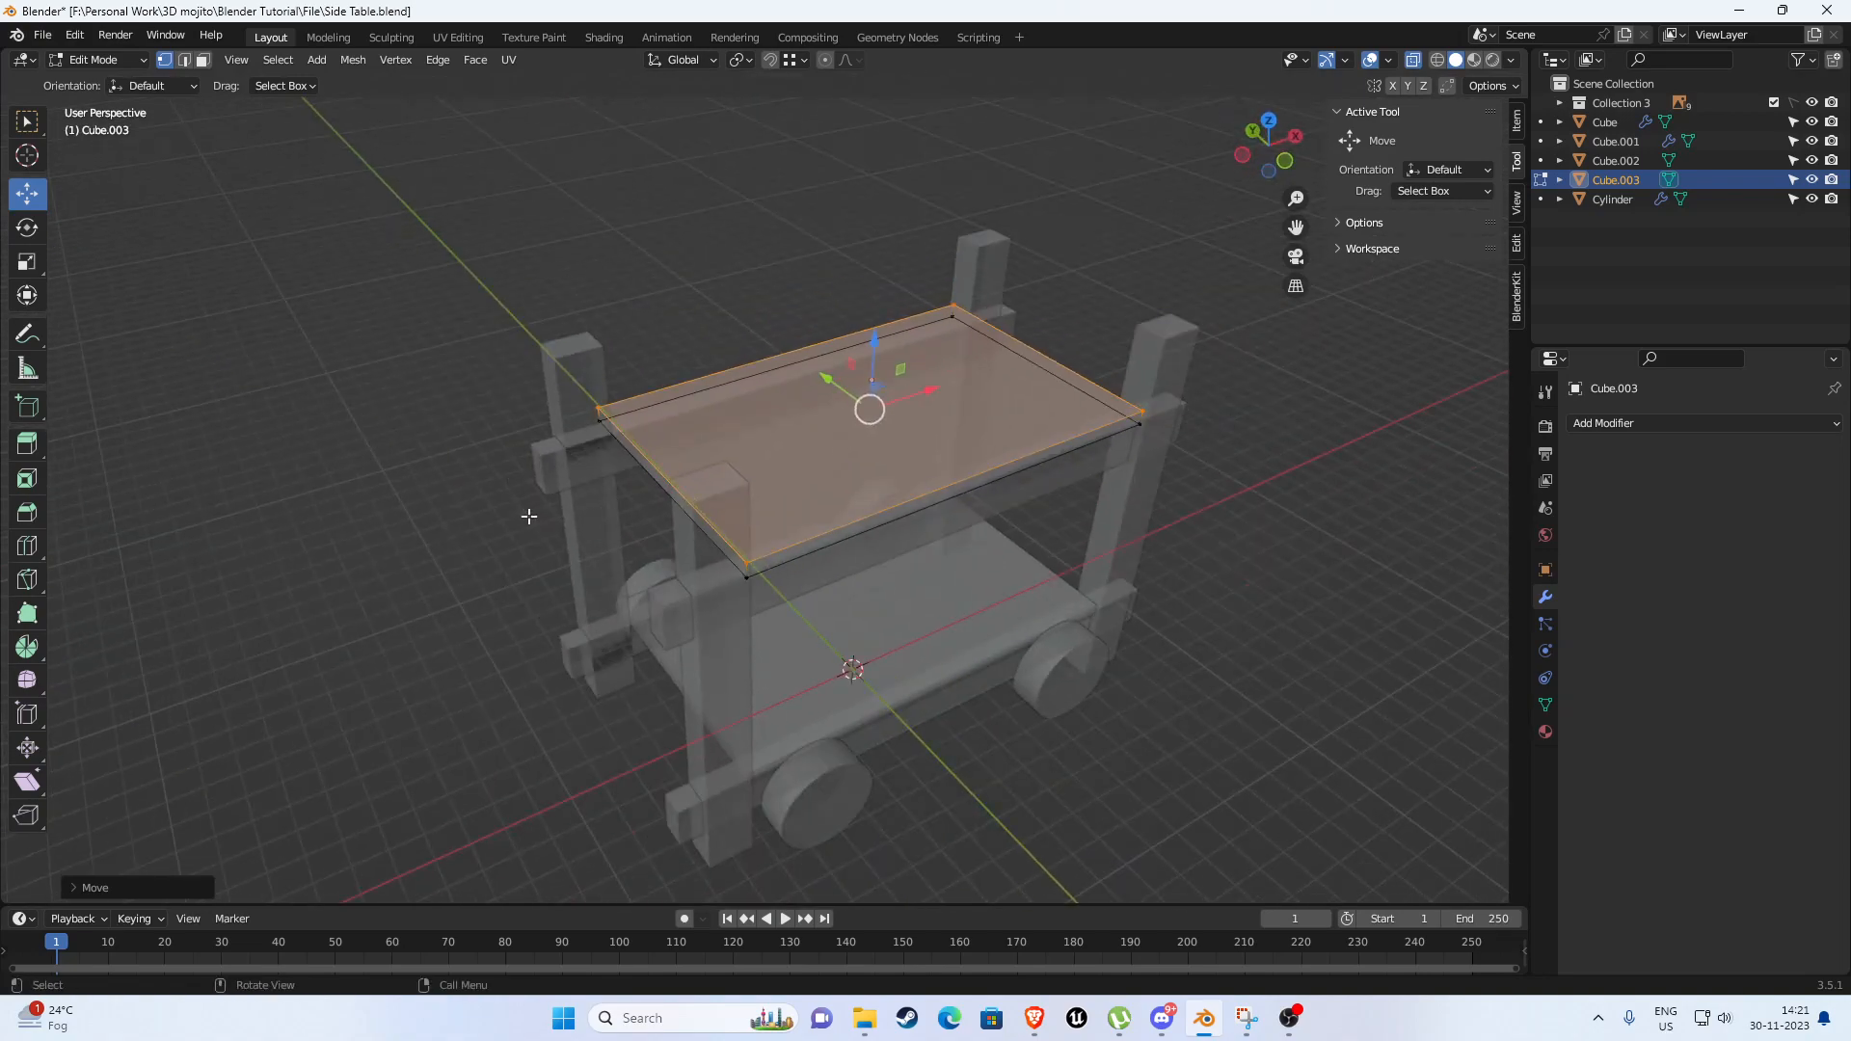
pyautogui.moveTo(579, 479); pyautogui.dragTo(964, 228, button='middle')
pyautogui.press('KP_Decimal')
pyautogui.moveTo(675, 536); pyautogui.dragTo(781, 363, button='middle')
pyautogui.scroll(2, 831, 517)
pyautogui.press('Tab')
pyautogui.press('Tab')
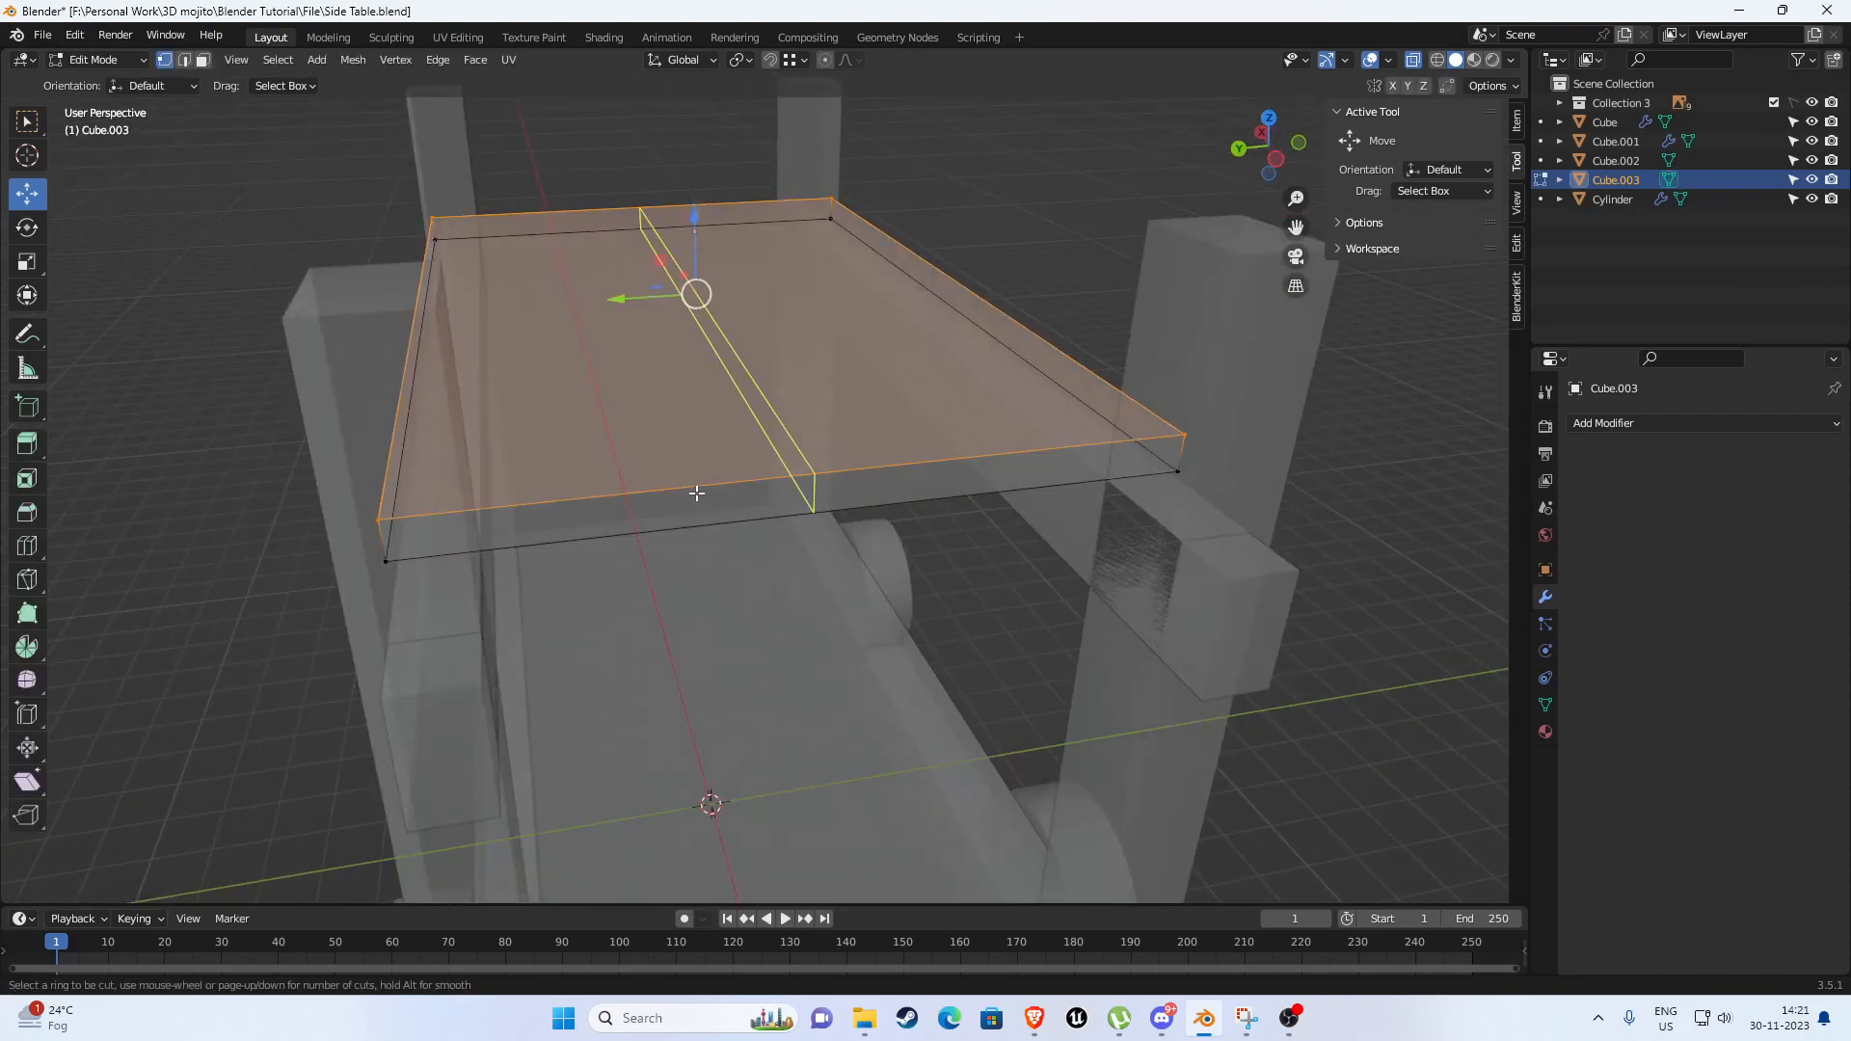
pyautogui.scroll(1, 696, 493)
pyautogui.click(696, 493)
pyautogui.rightClick(696, 493)
pyautogui.moveTo(696, 492); pyautogui.dragTo(839, 451, button='middle')
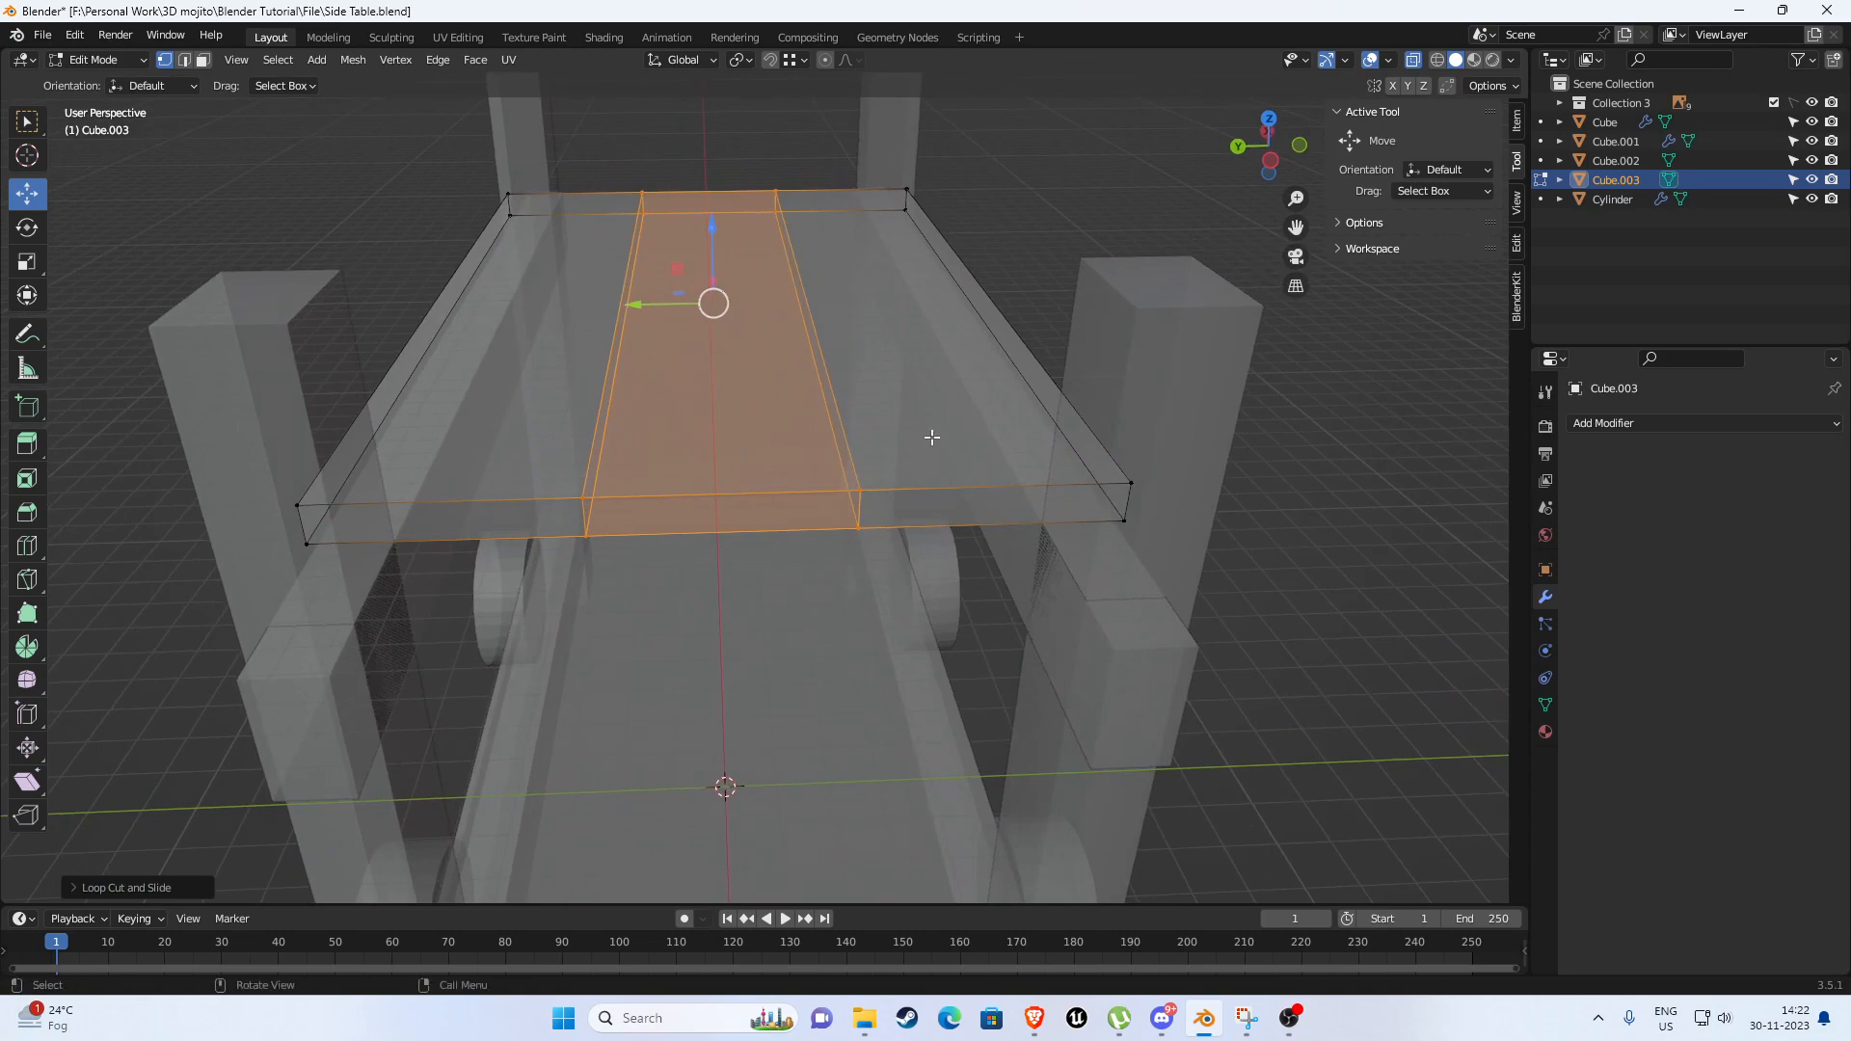
# Scale the two loop cuts apart along Y until they lie close to the inner faces of the legs.
pyautogui.press('s')
pyautogui.press('y')
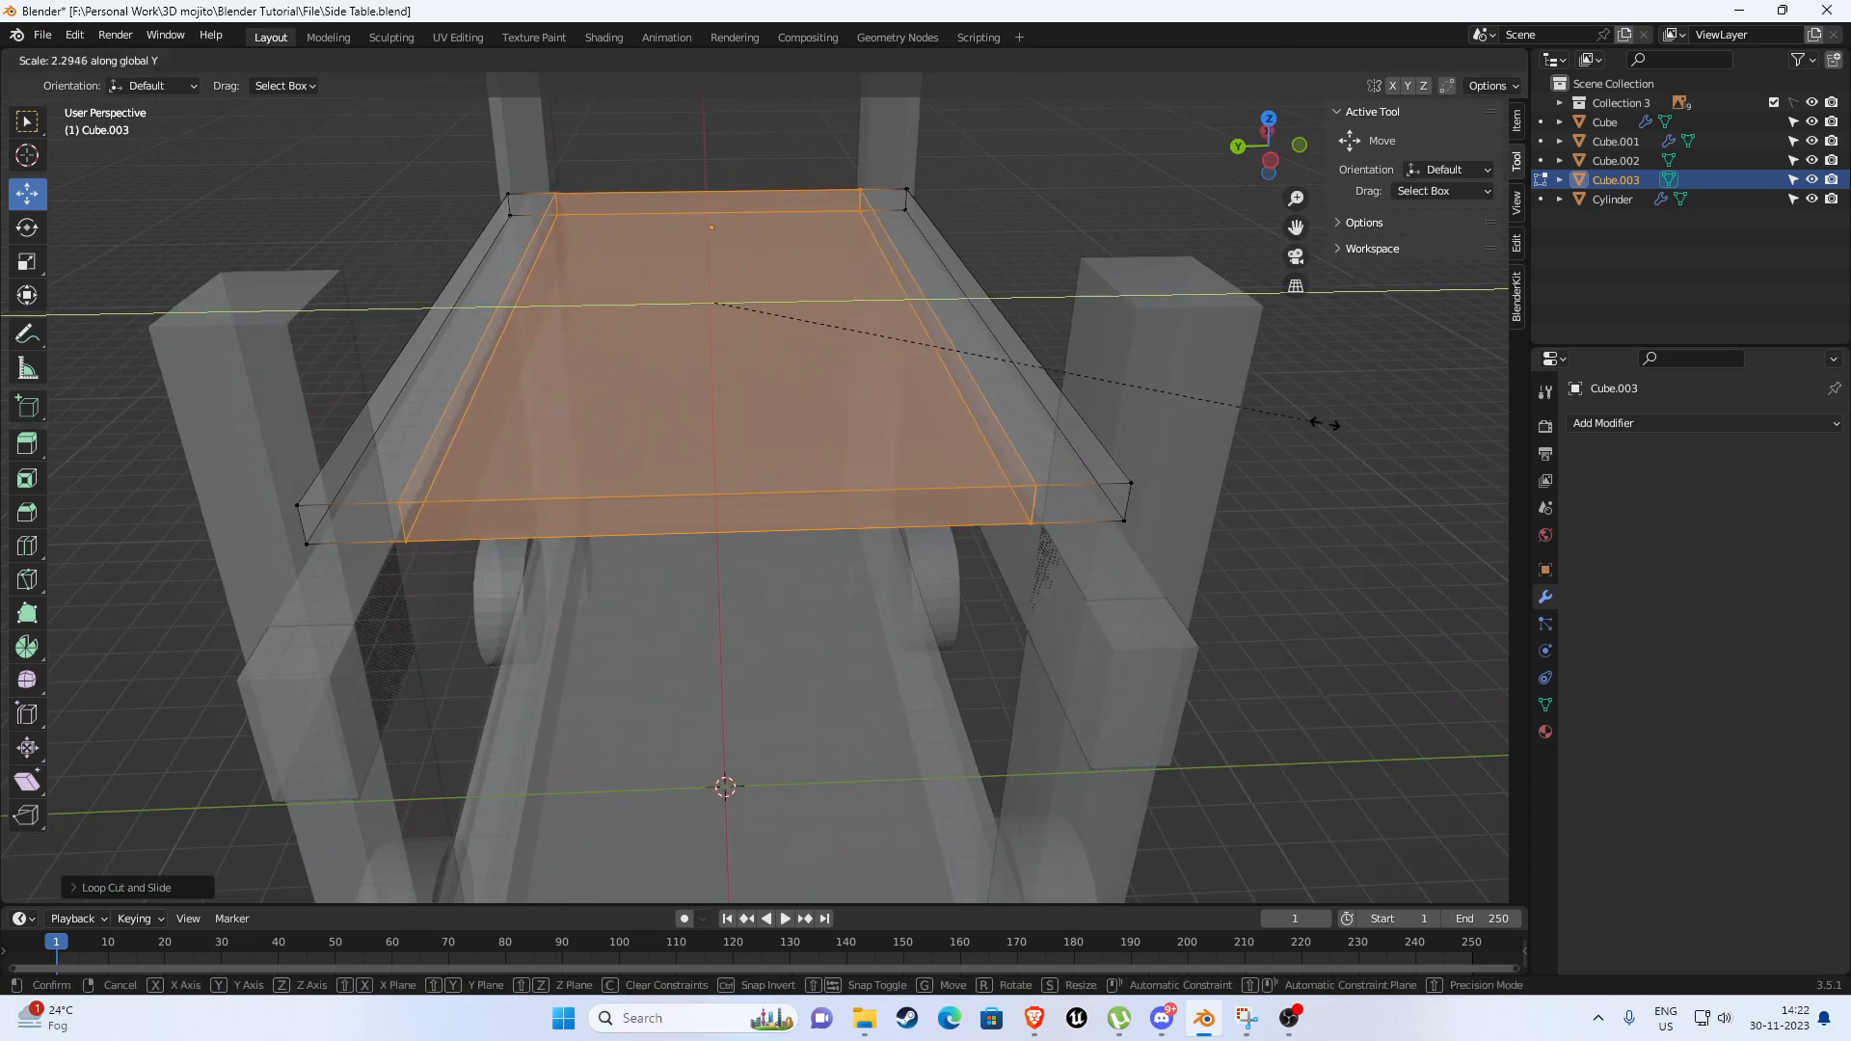
pyautogui.click(1391, 421)
pyautogui.moveTo(1180, 425); pyautogui.dragTo(1079, 337, button='middle')
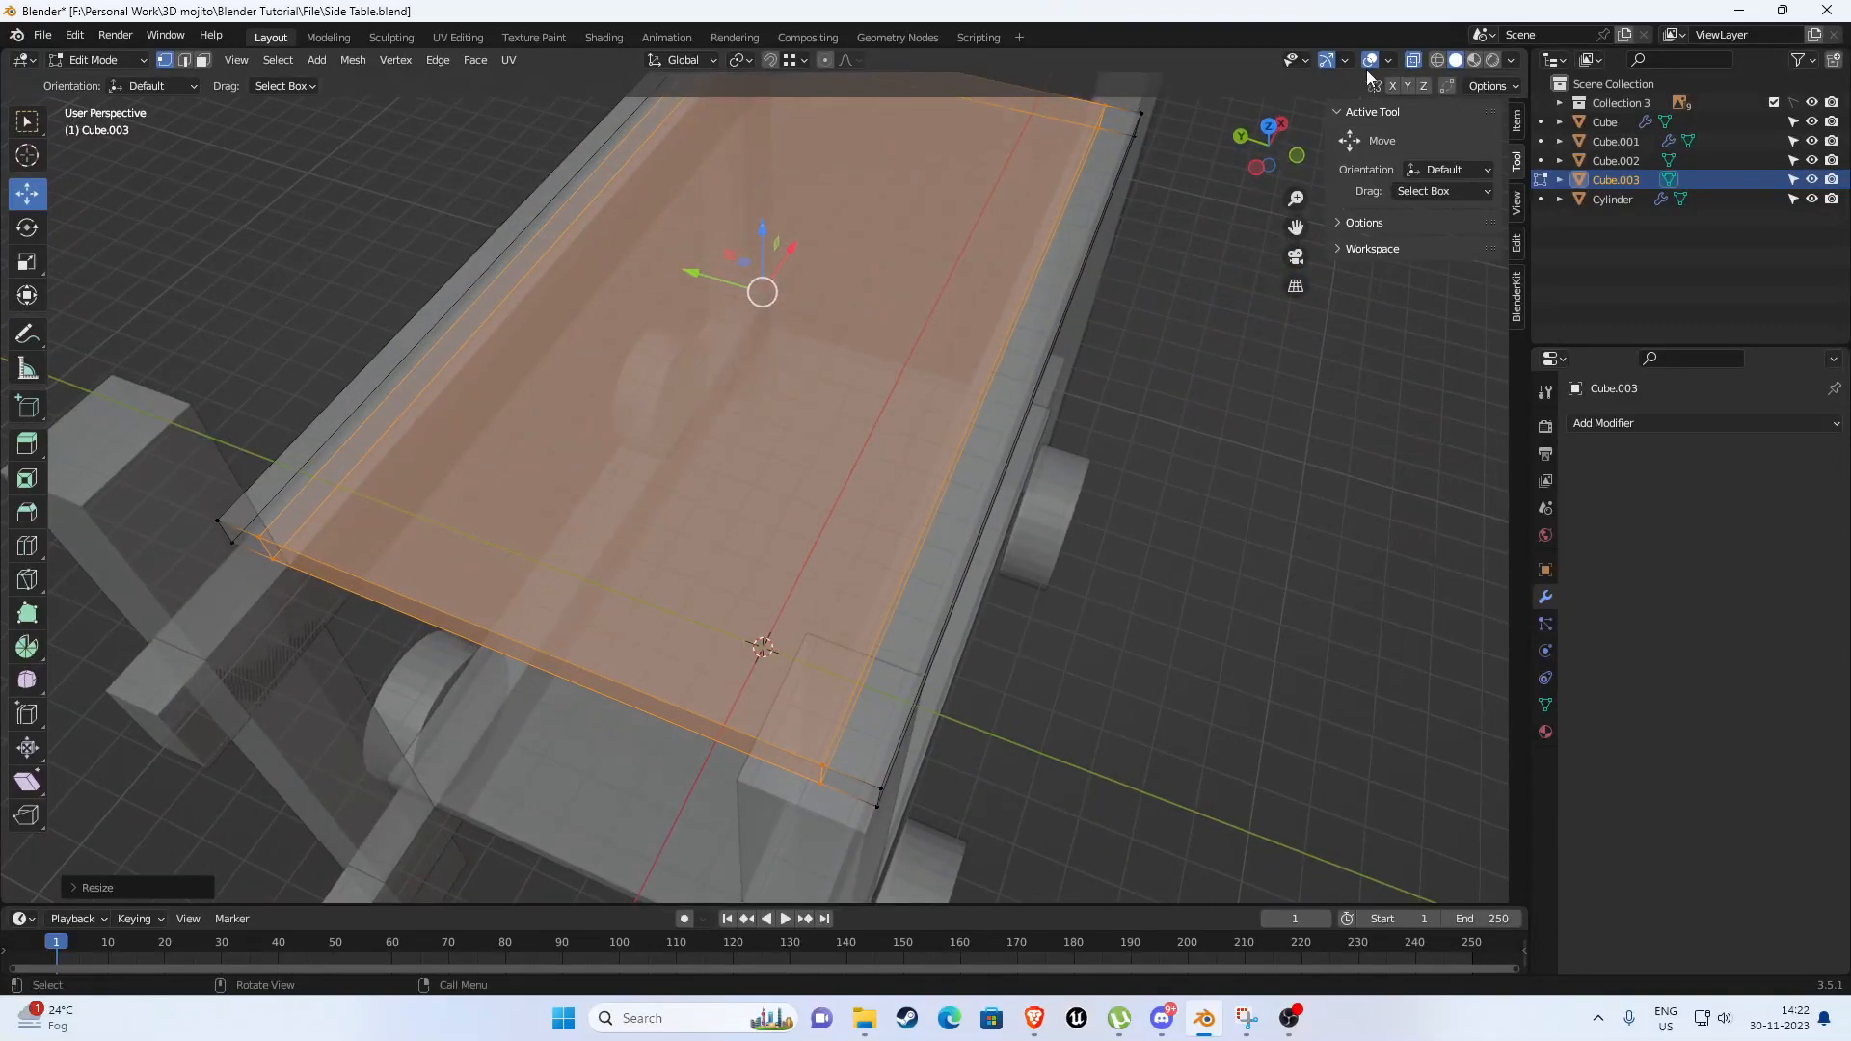
# With X-ray off, snap each lengthwise loop cut along Y to the inner faces of the legs, and switch to face selection.
pyautogui.click(1412, 61)
pyautogui.moveTo(649, 549); pyautogui.dragTo(612, 244, button='middle')
pyautogui.moveTo(615, 280); pyautogui.dragTo(421, 516)
pyautogui.moveTo(887, 407); pyautogui.dragTo(960, 399, button='middle')
pyautogui.keyDown('alt'); pyautogui.click(1151, 318); pyautogui.keyUp('alt')
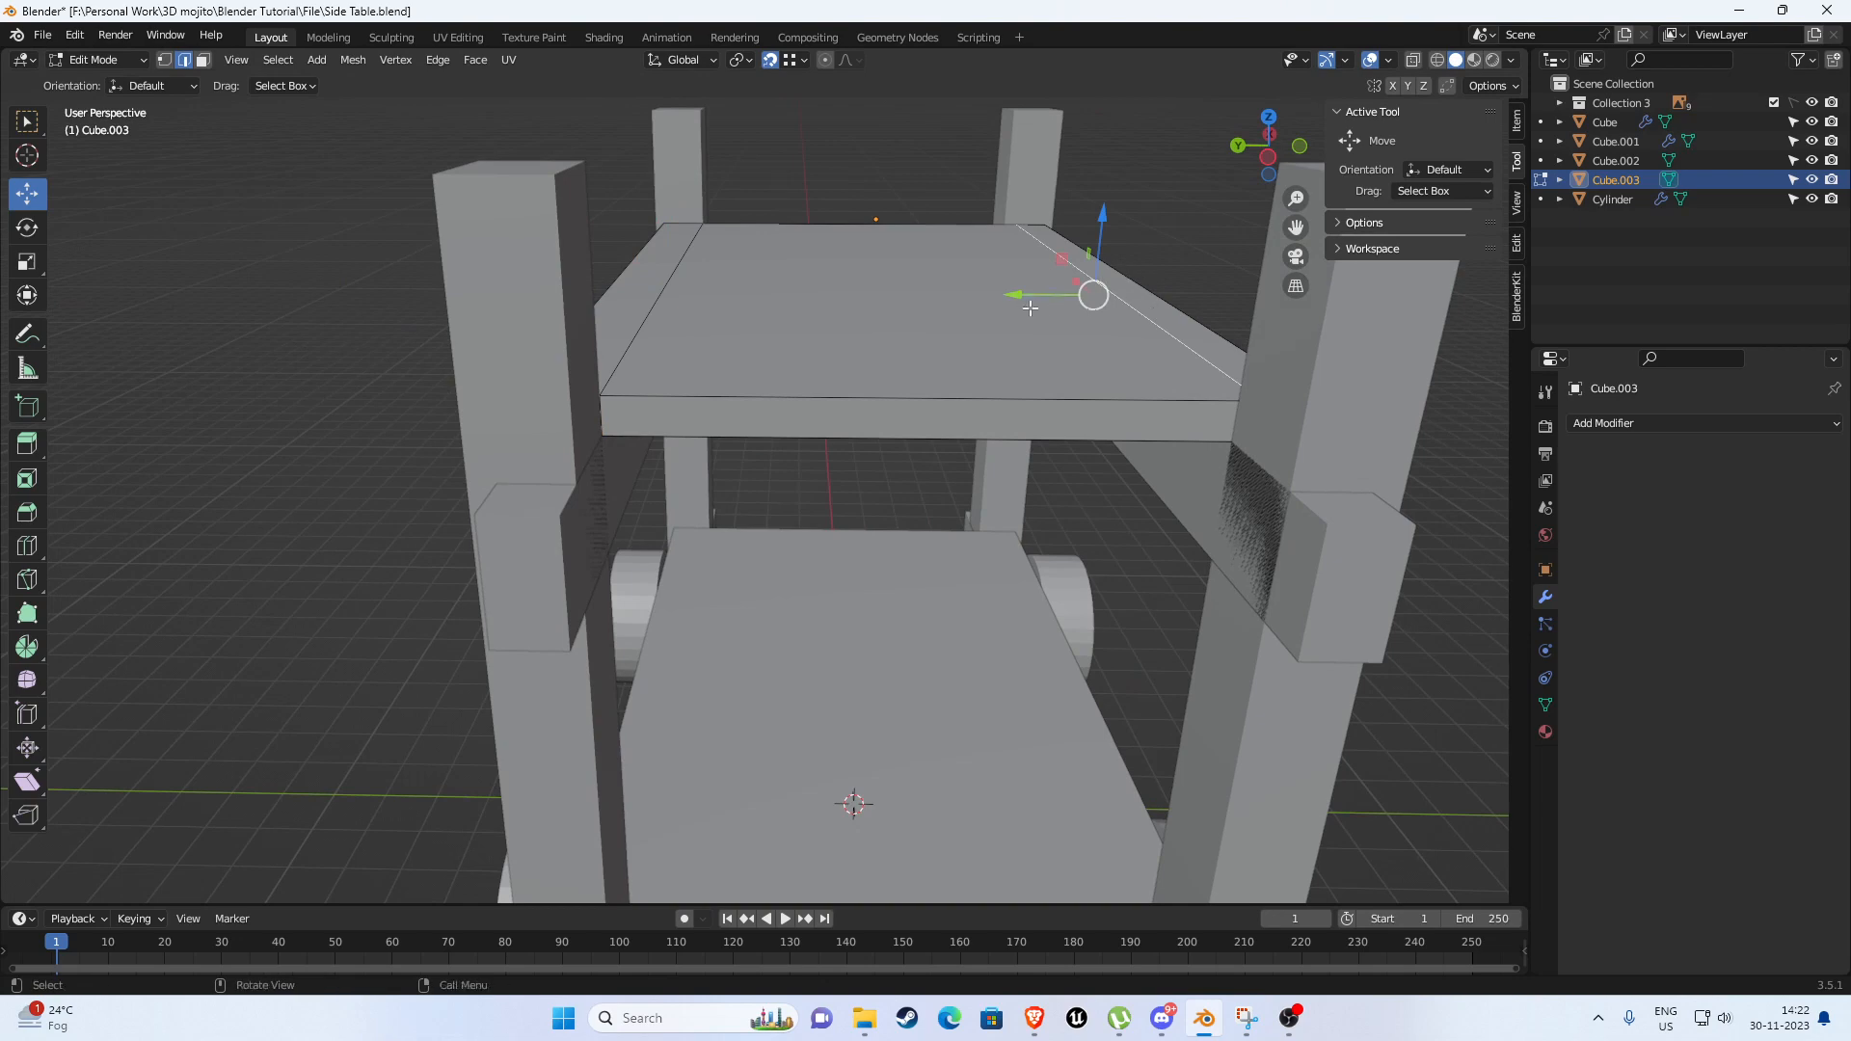
pyautogui.moveTo(1009, 290); pyautogui.dragTo(1321, 519)
pyautogui.moveTo(1321, 519); pyautogui.dragTo(1164, 485, button='middle')
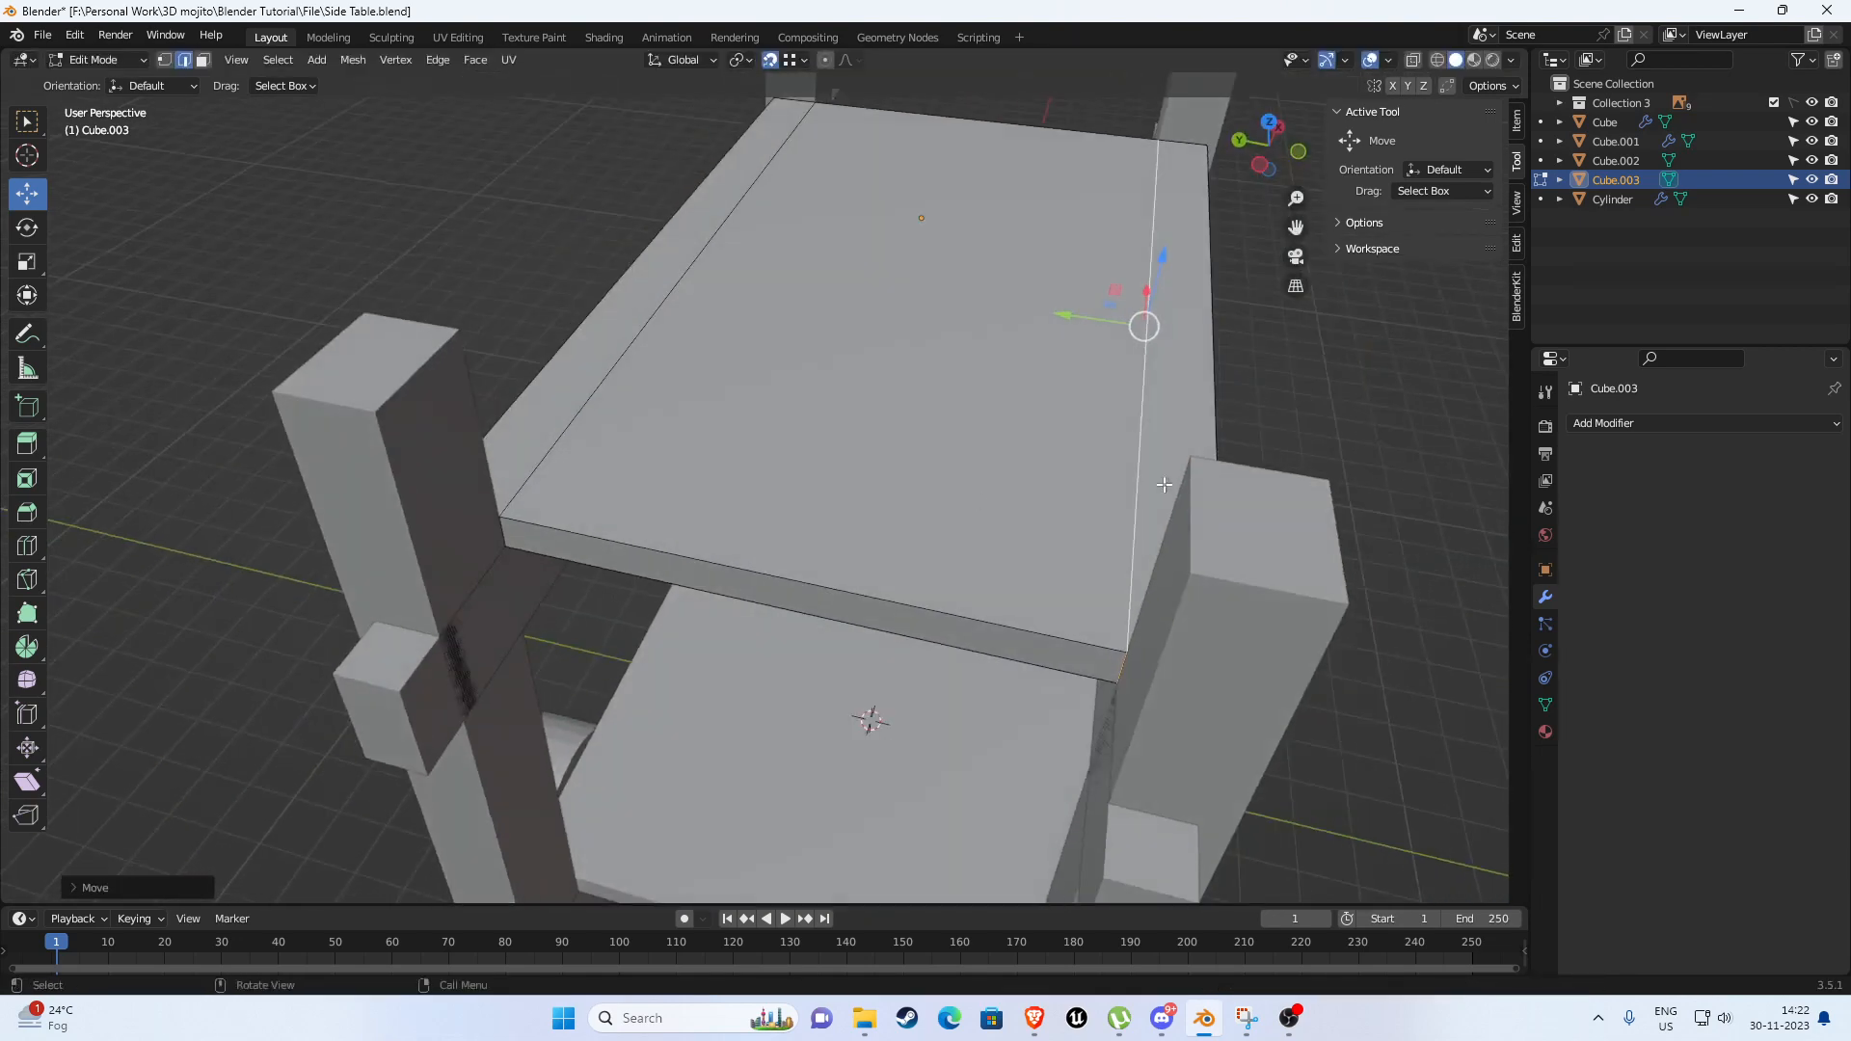
pyautogui.press('3')
pyautogui.click(730, 578)
pyautogui.scroll(-5, 747, 560)
pyautogui.moveTo(1008, 433); pyautogui.dragTo(888, 468, button='middle')
pyautogui.moveTo(764, 445); pyautogui.dragTo(1077, 542, button='middle')
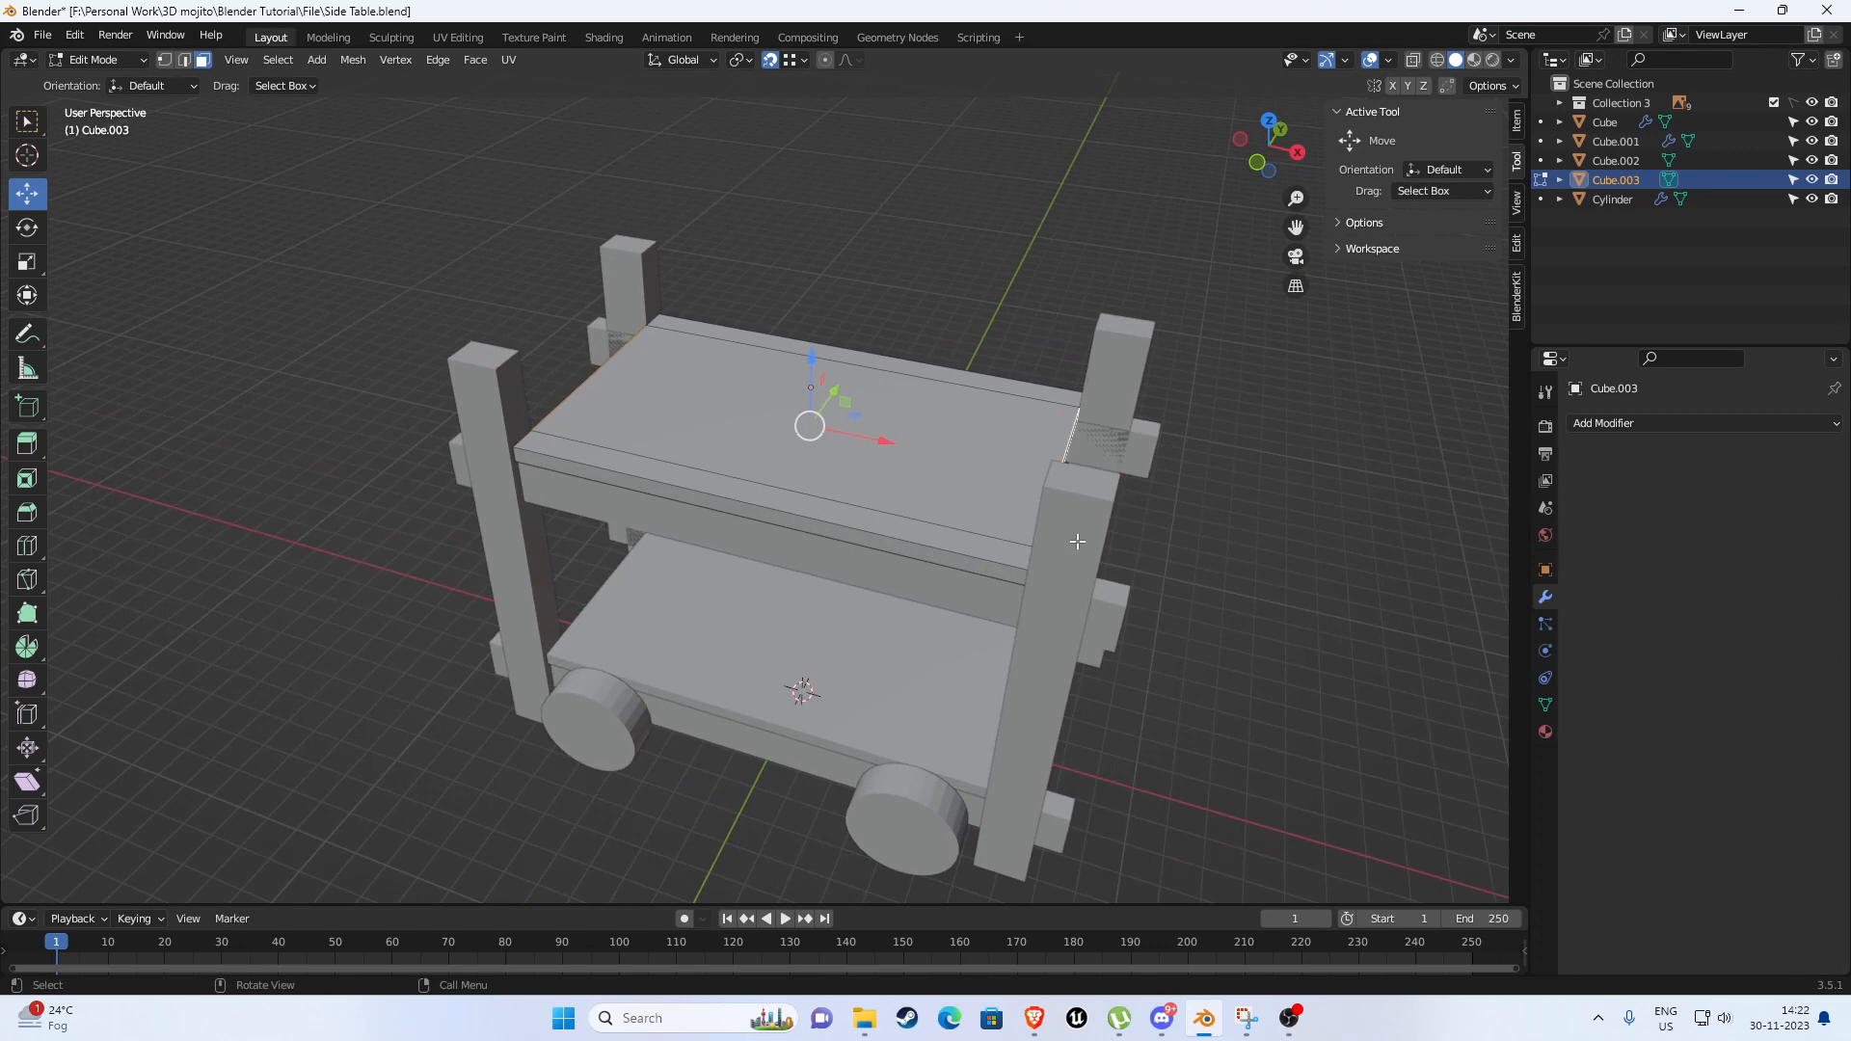
pyautogui.press('g')
pyautogui.press('z')
pyautogui.press('z')
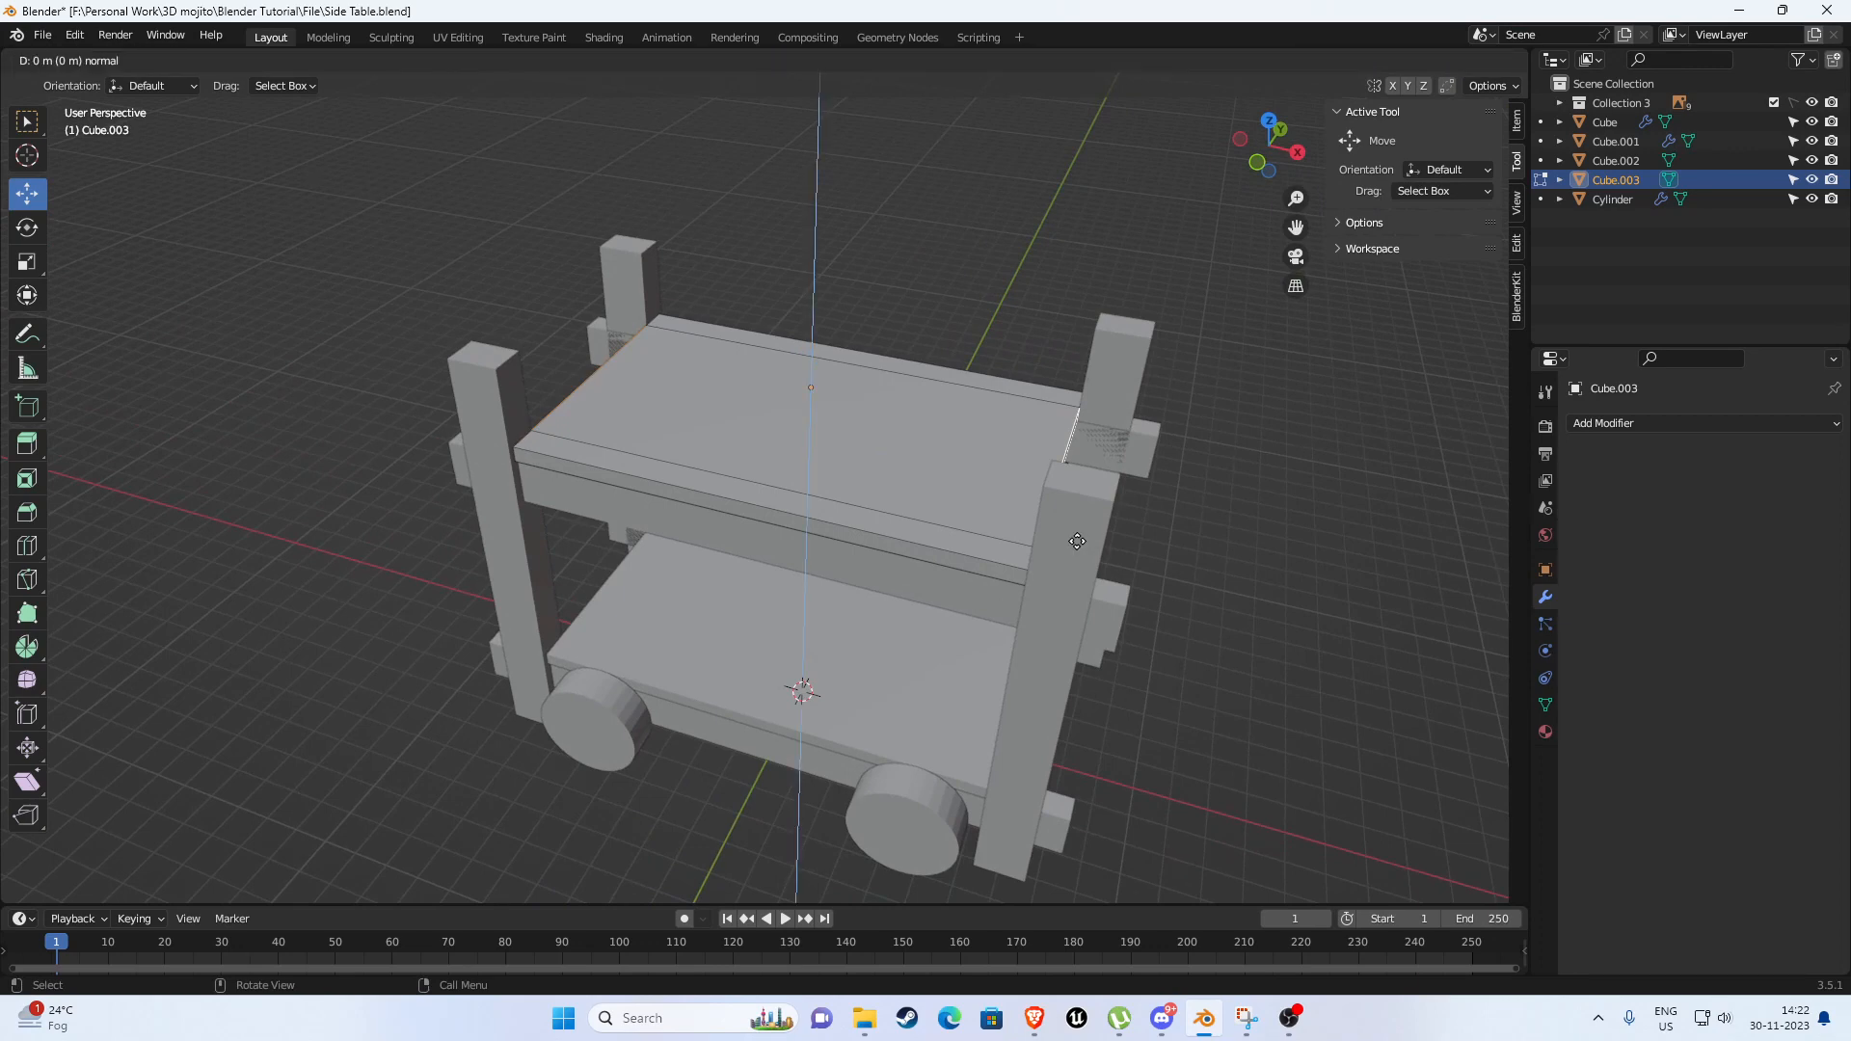
pyautogui.press('x')
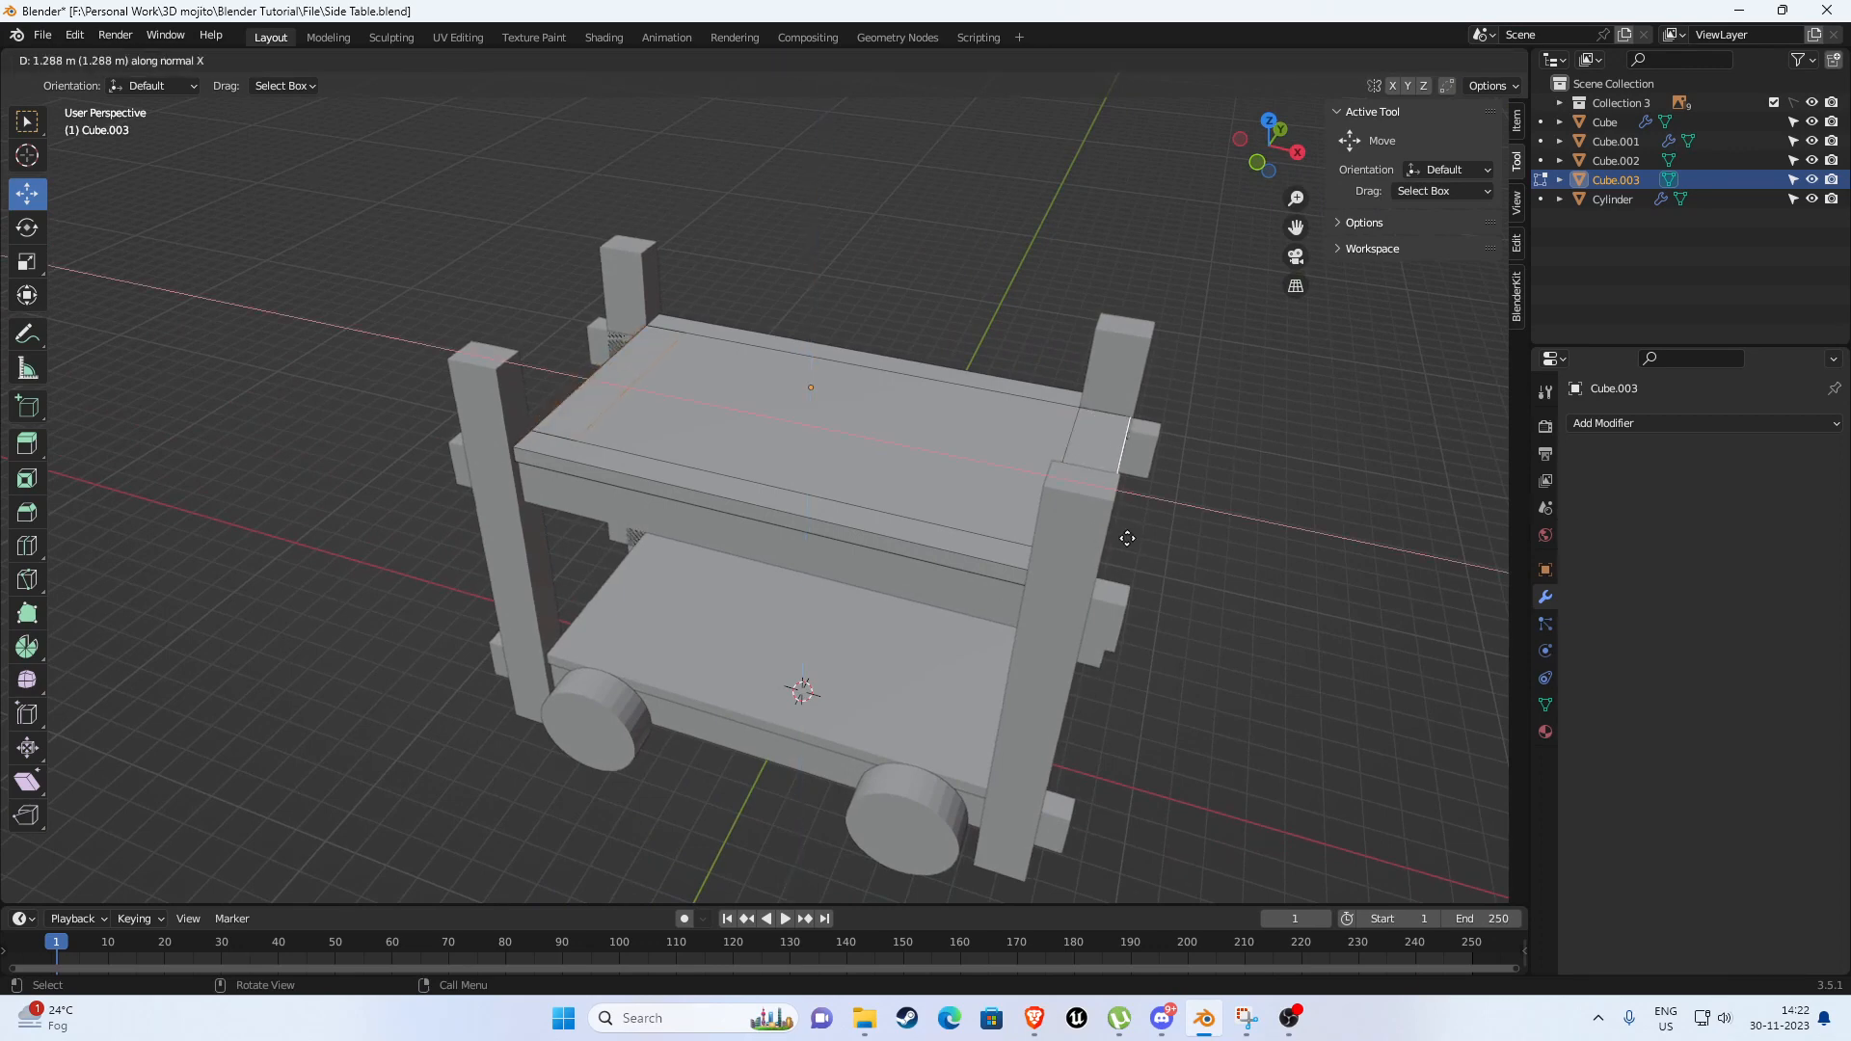
pyautogui.rightClick(1128, 538)
pyautogui.moveTo(709, 410); pyautogui.dragTo(937, 409, button='middle')
pyautogui.scroll(1, 858, 443)
pyautogui.hotkey('ctrl', 'z')
# Extrude the central face at one end of the upper shelf slab outward along negative X, between the two end legs.
pyautogui.scroll(2, 729, 415)
pyautogui.click(831, 373)
pyautogui.moveTo(840, 371); pyautogui.dragTo(814, 406, button='middle')
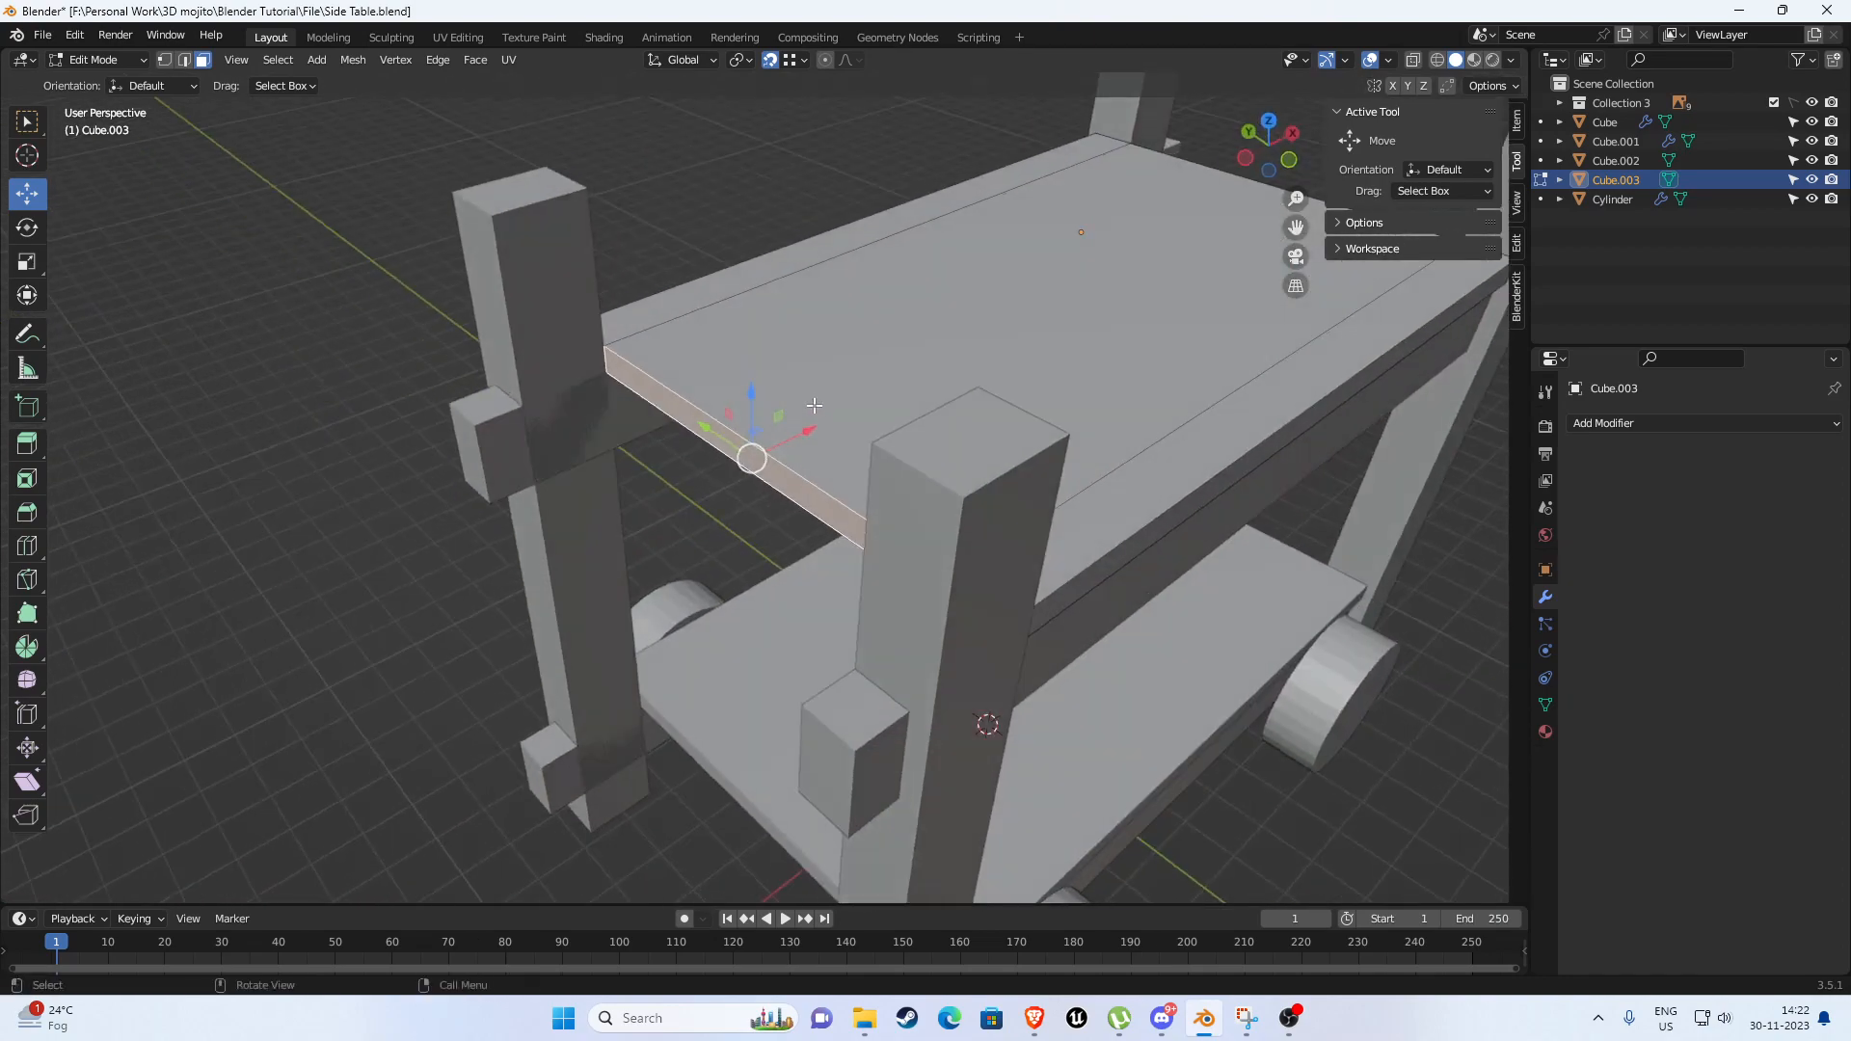
pyautogui.press('g')
pyautogui.press('x')
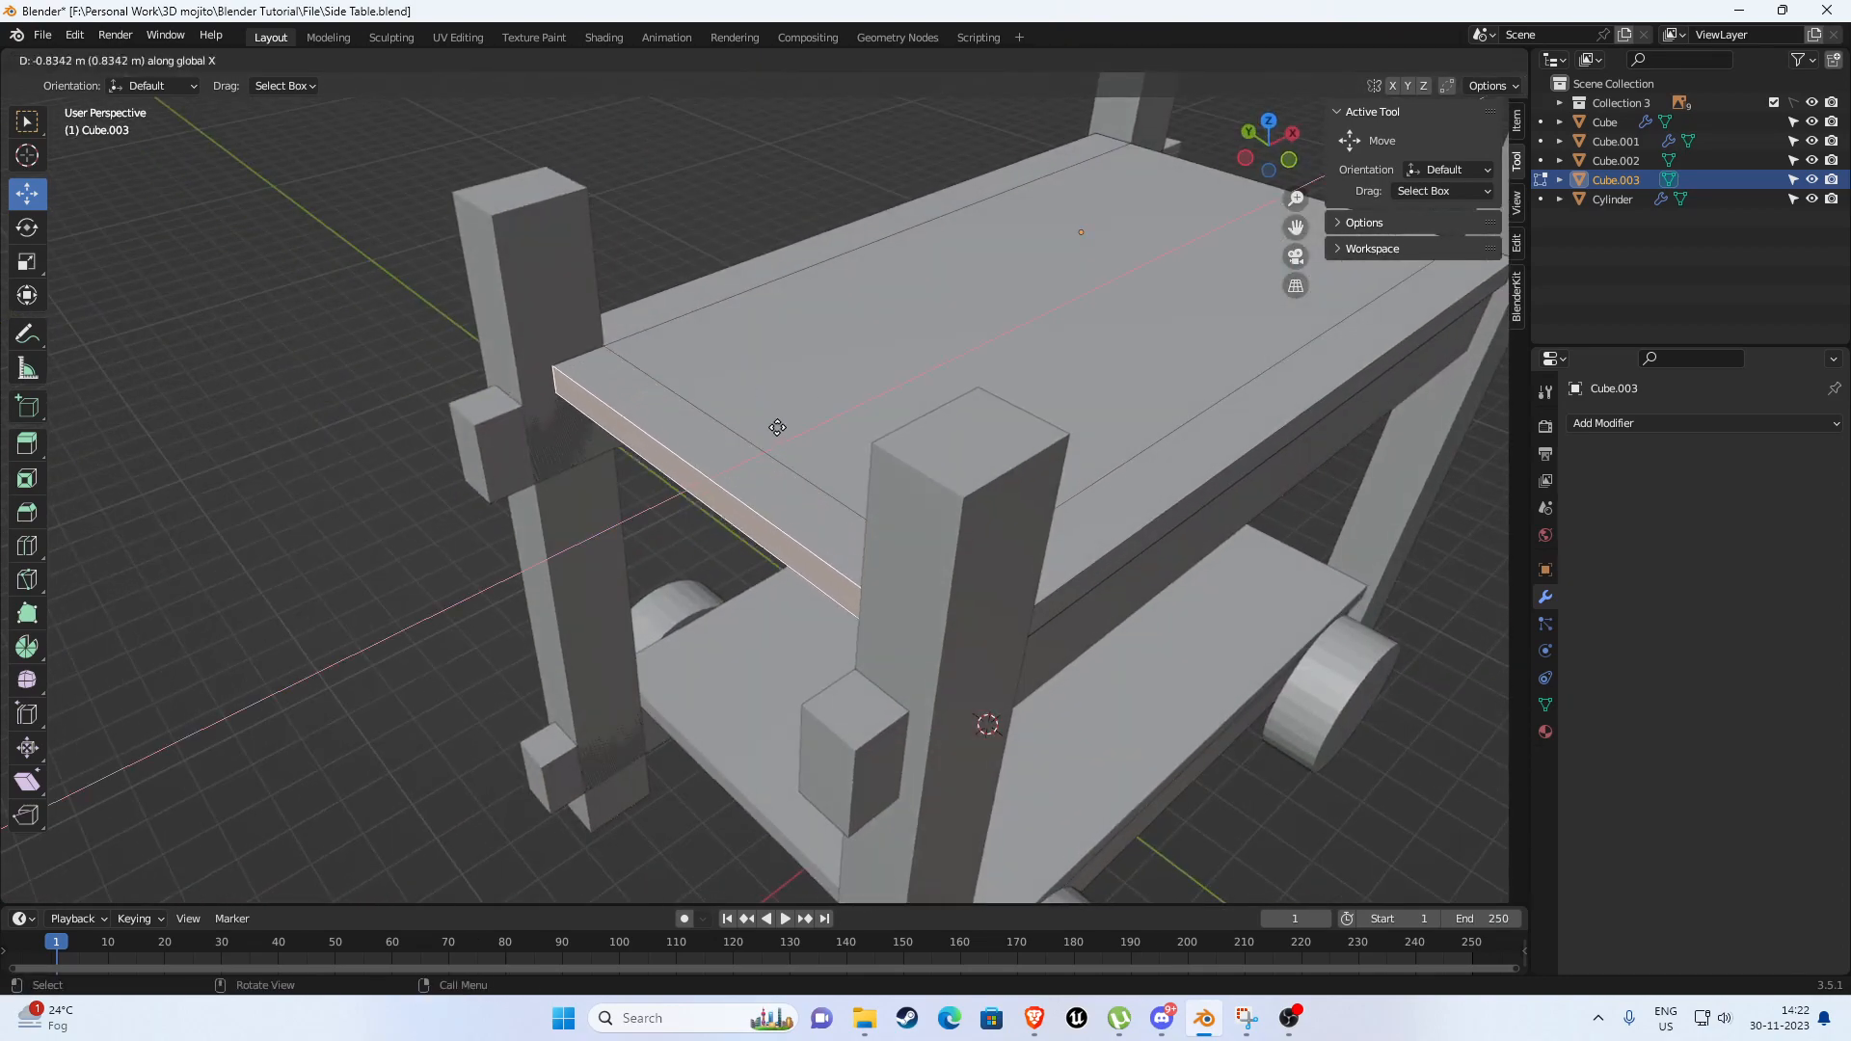
pyautogui.click(674, 492)
pyautogui.scroll(-6, 627, 453)
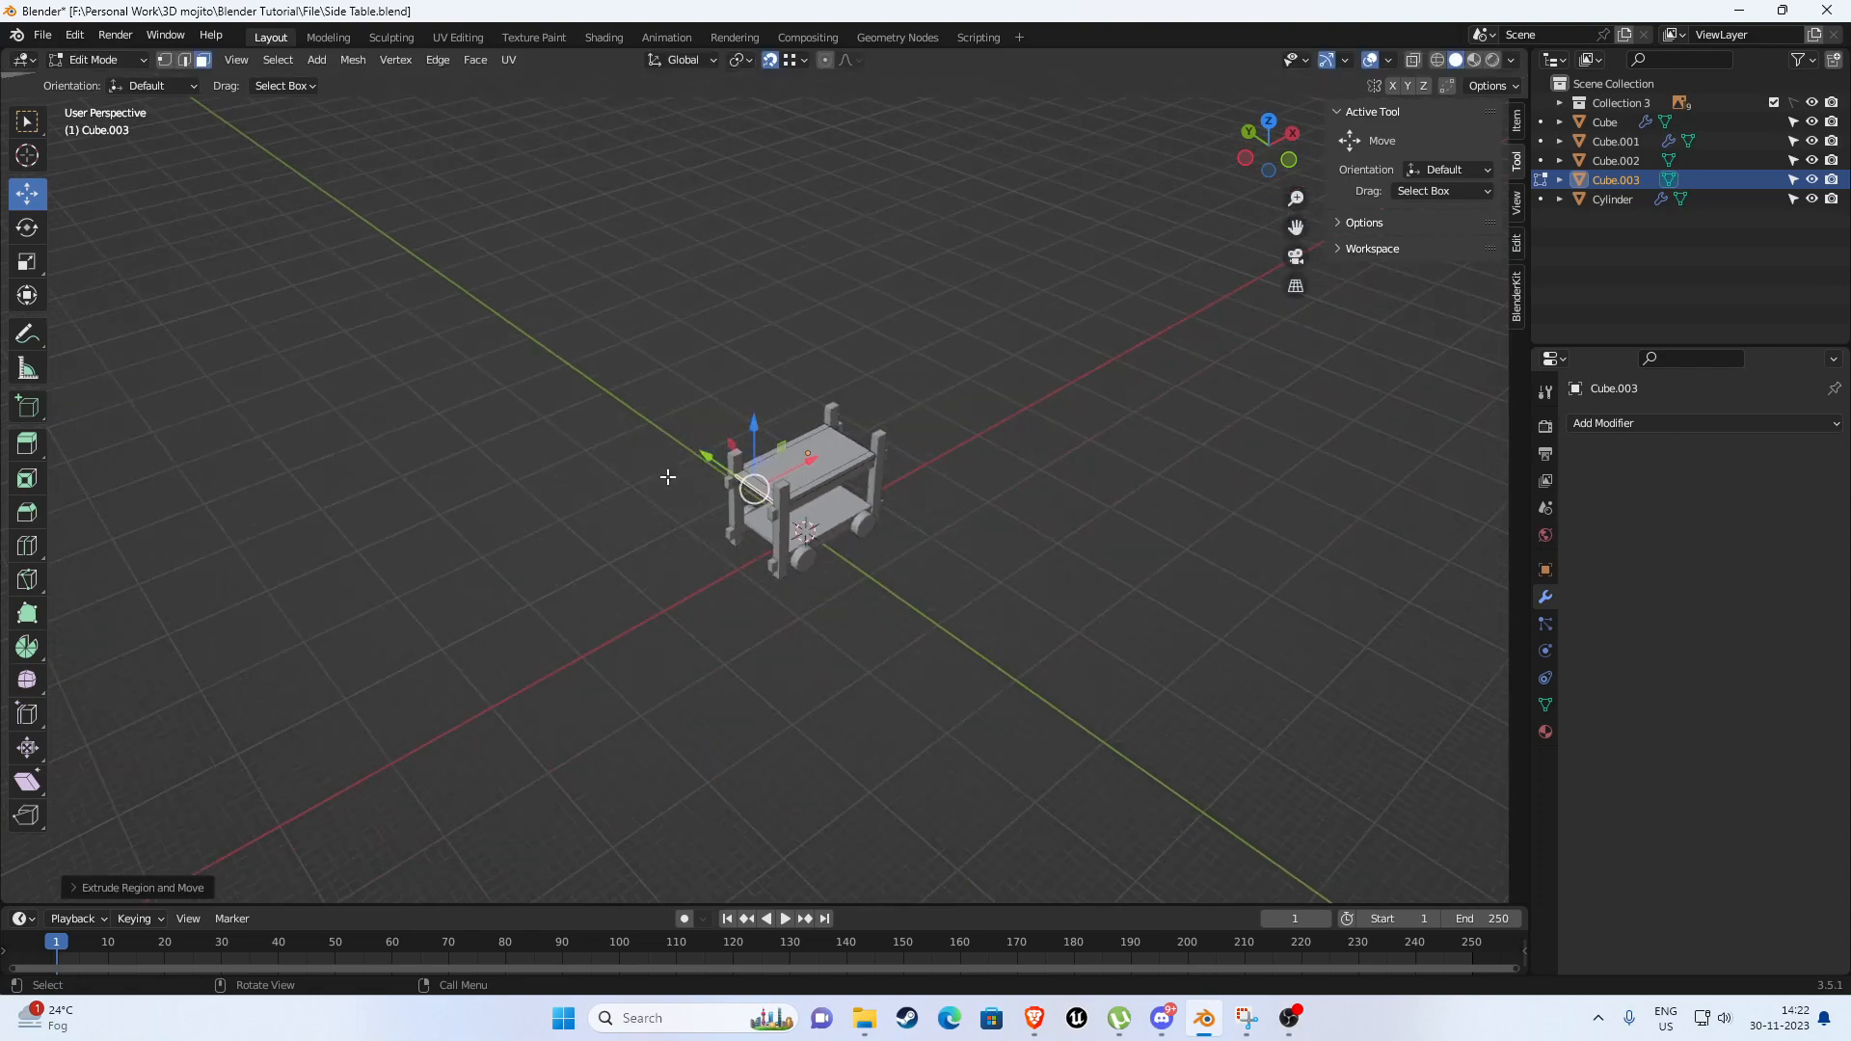
# Examine the cart reference images in front view for how the upper shelf ends sit between the legs.
pyautogui.press('KP_1')
pyautogui.scroll(8, 732, 491)
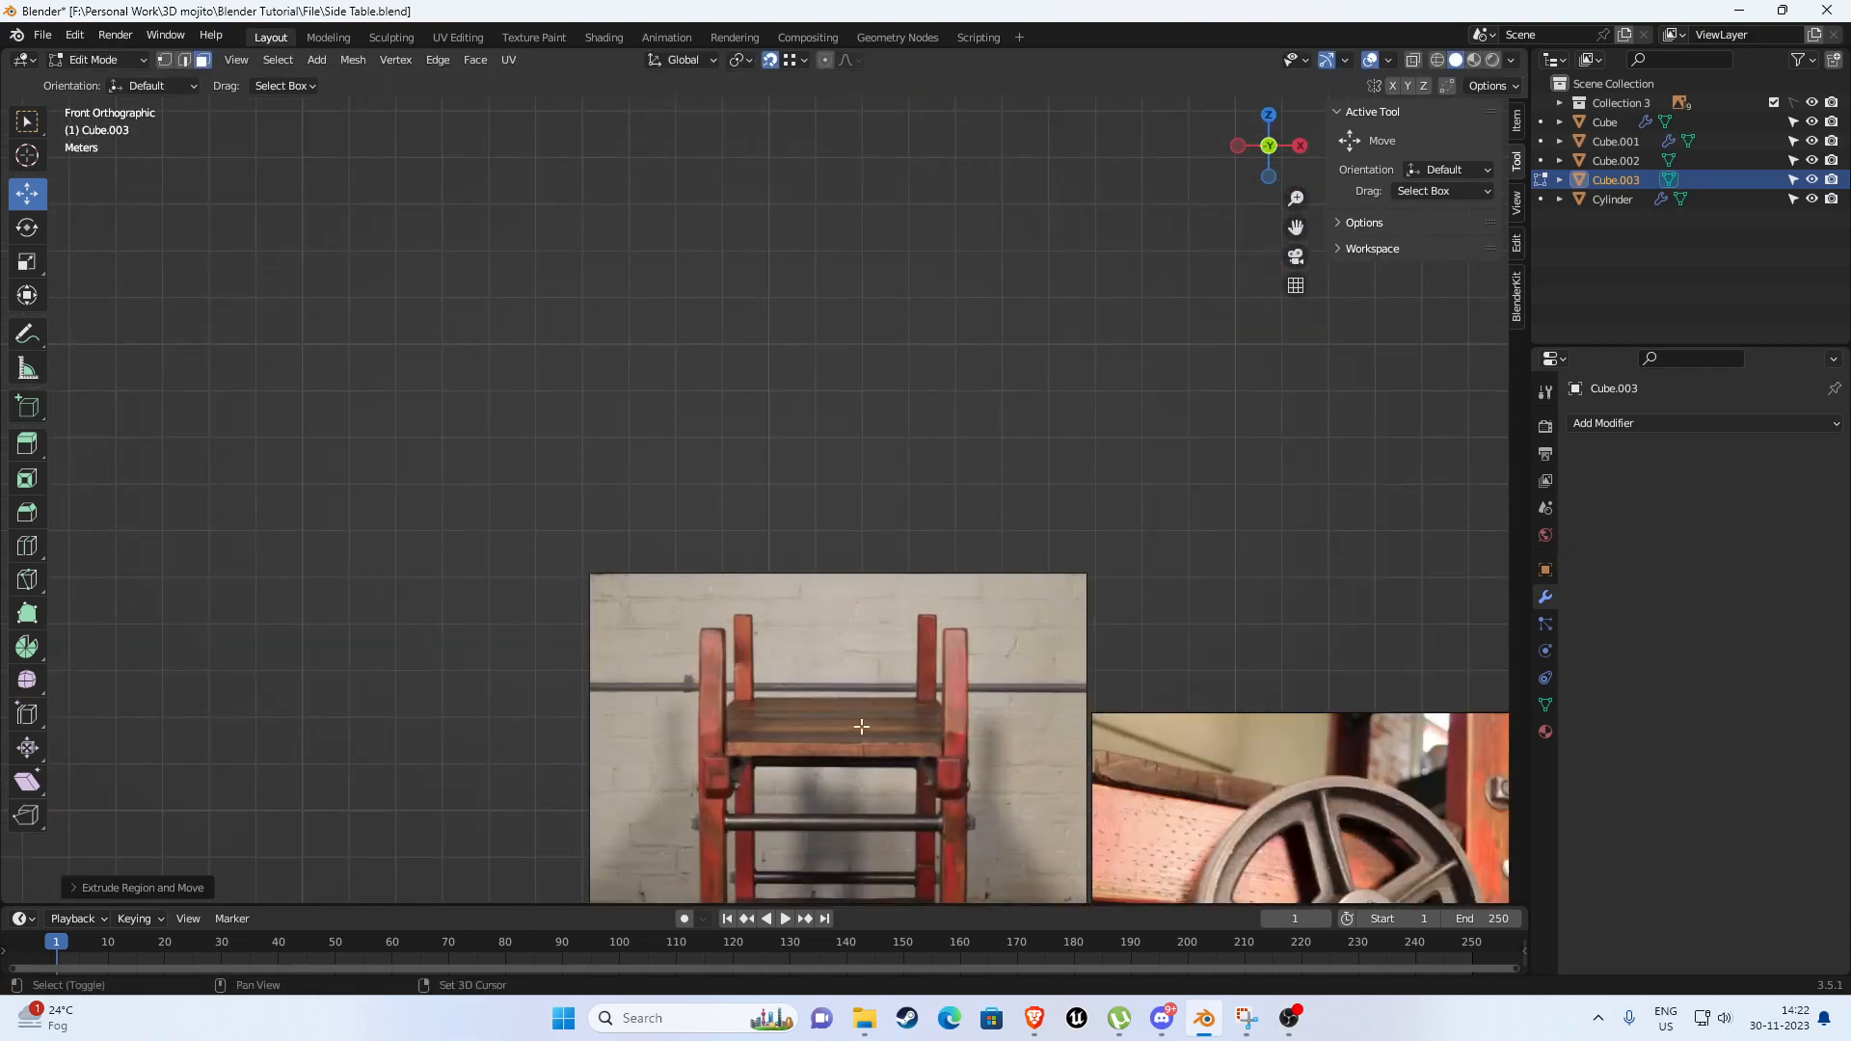
pyautogui.scroll(1, 804, 514)
pyautogui.scroll(-6, 628, 604)
pyautogui.keyDown('shift'); pyautogui.moveTo(837, 740); pyautogui.dragTo(756, 347, button='middle'); pyautogui.keyUp('shift')
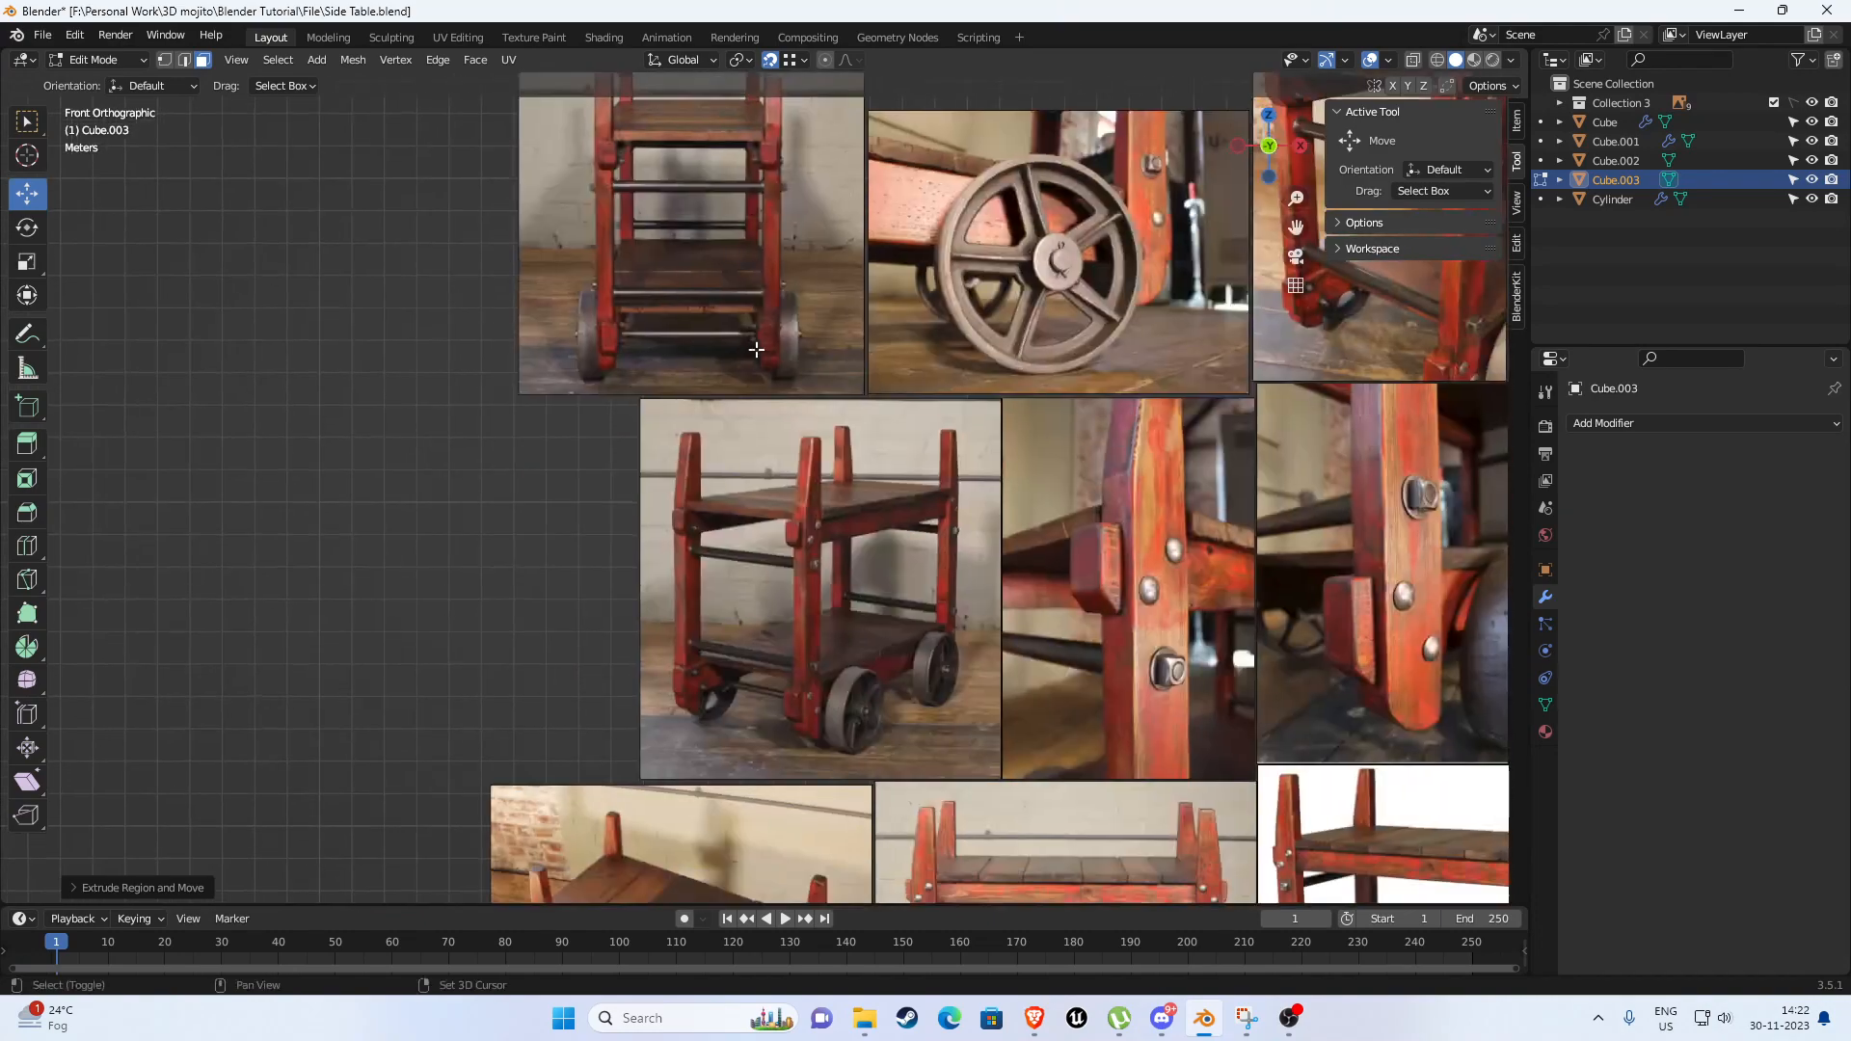
pyautogui.scroll(6, 675, 453)
pyautogui.scroll(2, 401, 602)
pyautogui.scroll(-10, 380, 587)
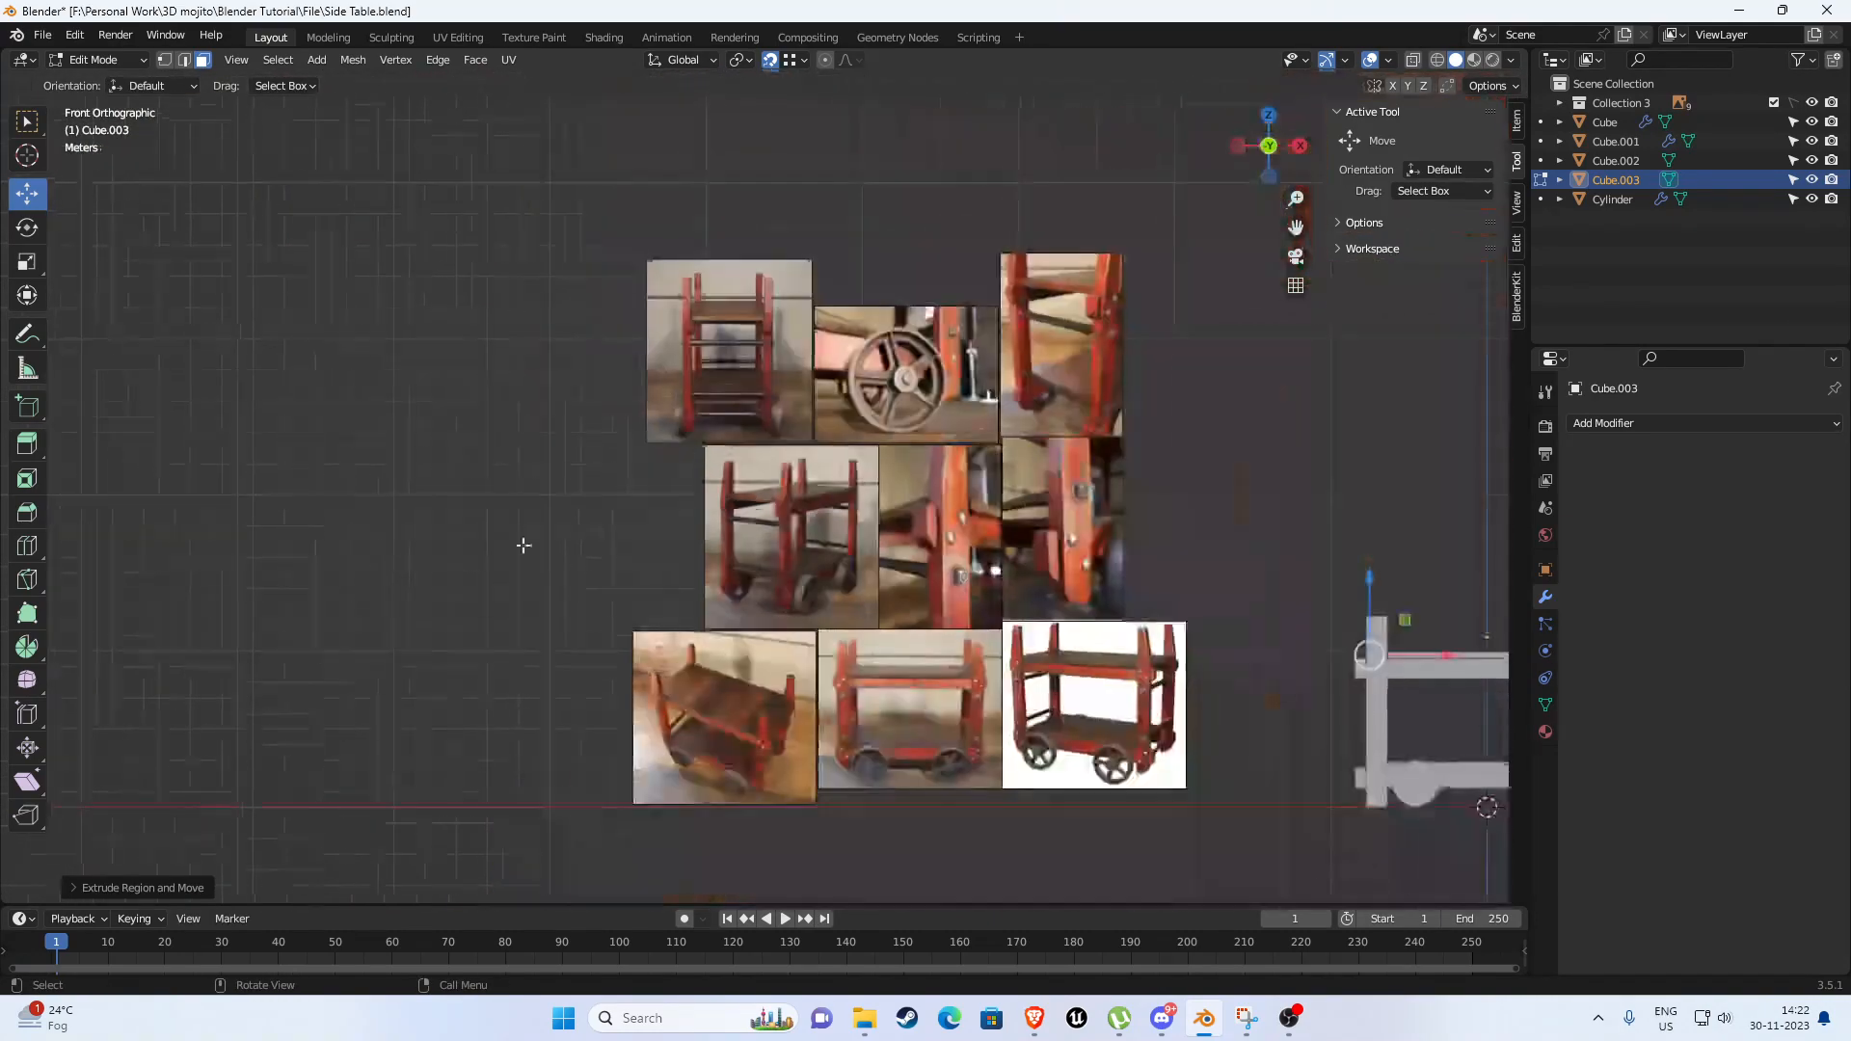
pyautogui.keyDown('shift'); pyautogui.moveTo(1170, 529); pyautogui.dragTo(659, 366, button='middle'); pyautogui.keyUp('shift')
# Move the extruded end face of the upper shelf slab along X, between the two end legs.
pyautogui.scroll(4, 819, 405)
pyautogui.moveTo(818, 404); pyautogui.dragTo(868, 487, button='middle')
pyautogui.keyDown('shift'); pyautogui.moveTo(1022, 550); pyautogui.dragTo(795, 538, button='middle'); pyautogui.keyUp('shift')
pyautogui.scroll(7, 817, 540)
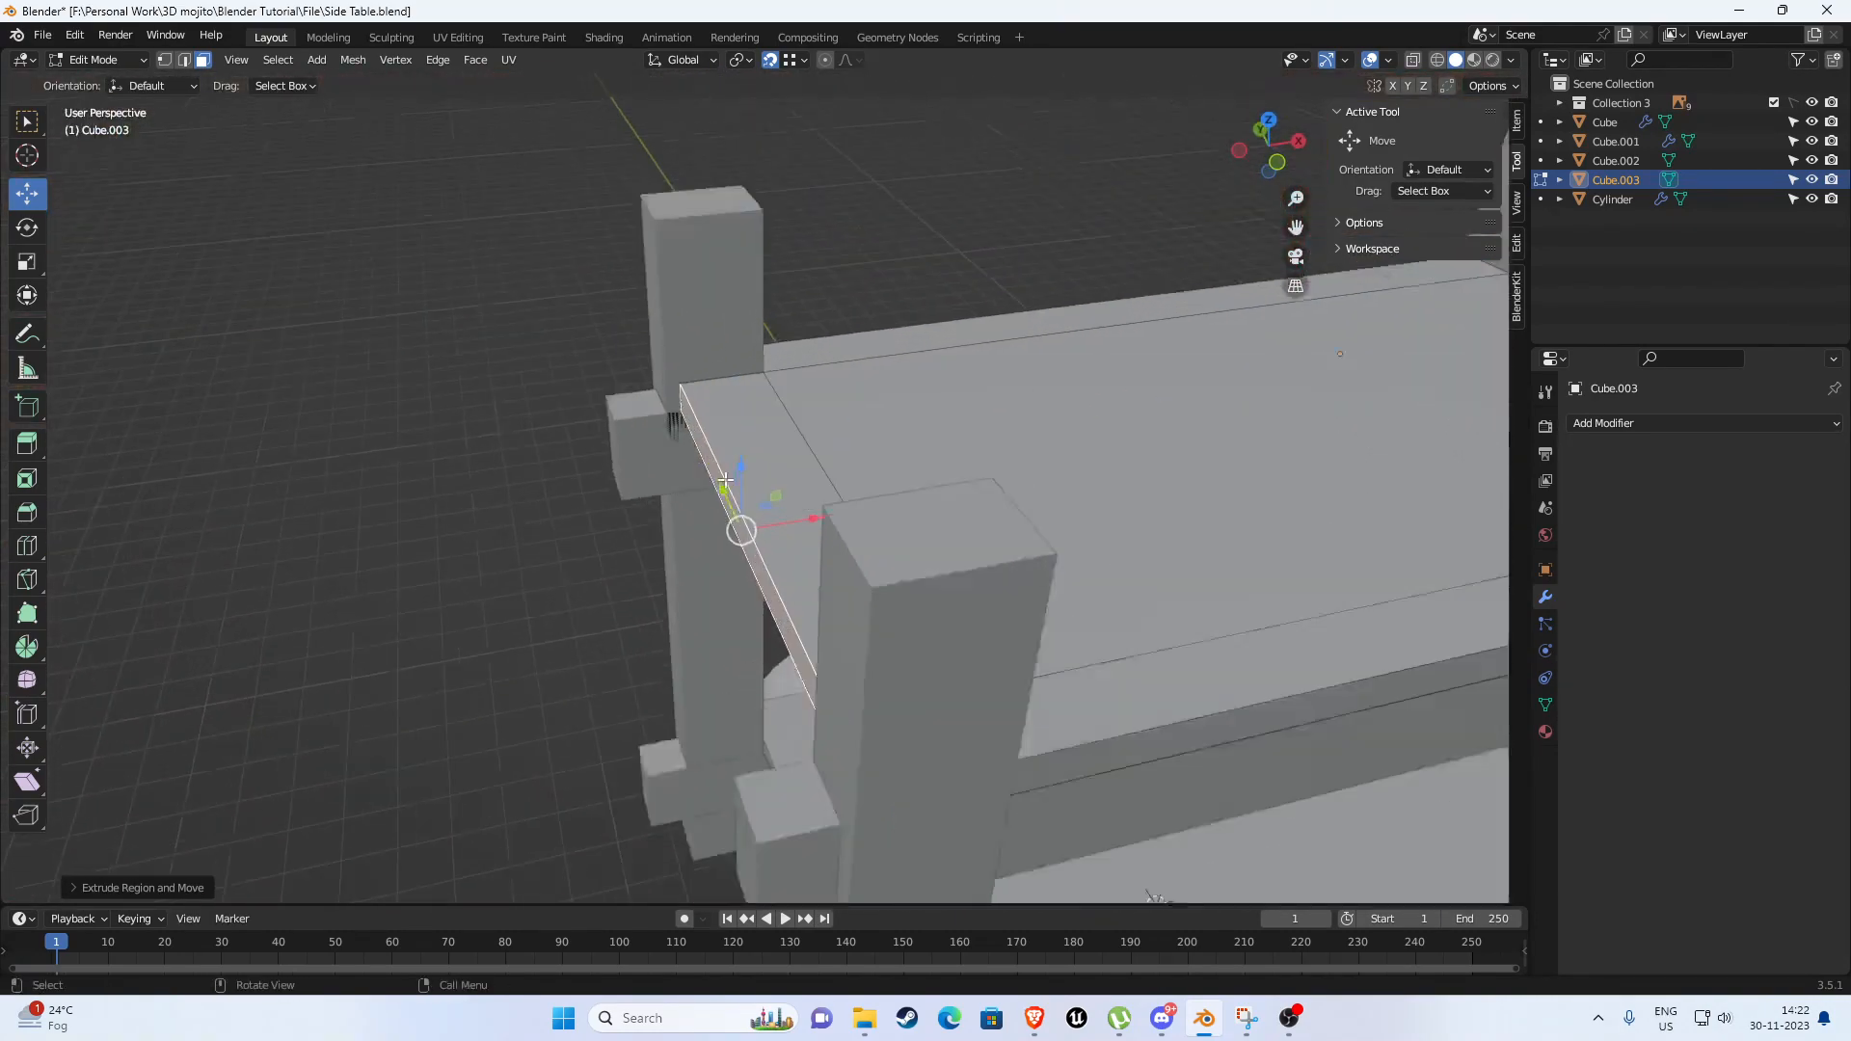
pyautogui.moveTo(818, 540); pyautogui.dragTo(754, 418)
# Extrude the central face at the opposite end of the upper shelf slab and move it outward along positive X between the legs.
pyautogui.scroll(-4, 762, 421)
pyautogui.moveTo(772, 424); pyautogui.dragTo(578, 367, button='middle')
pyautogui.keyDown('shift'); pyautogui.moveTo(771, 327); pyautogui.dragTo(430, 273, button='middle'); pyautogui.keyUp('shift')
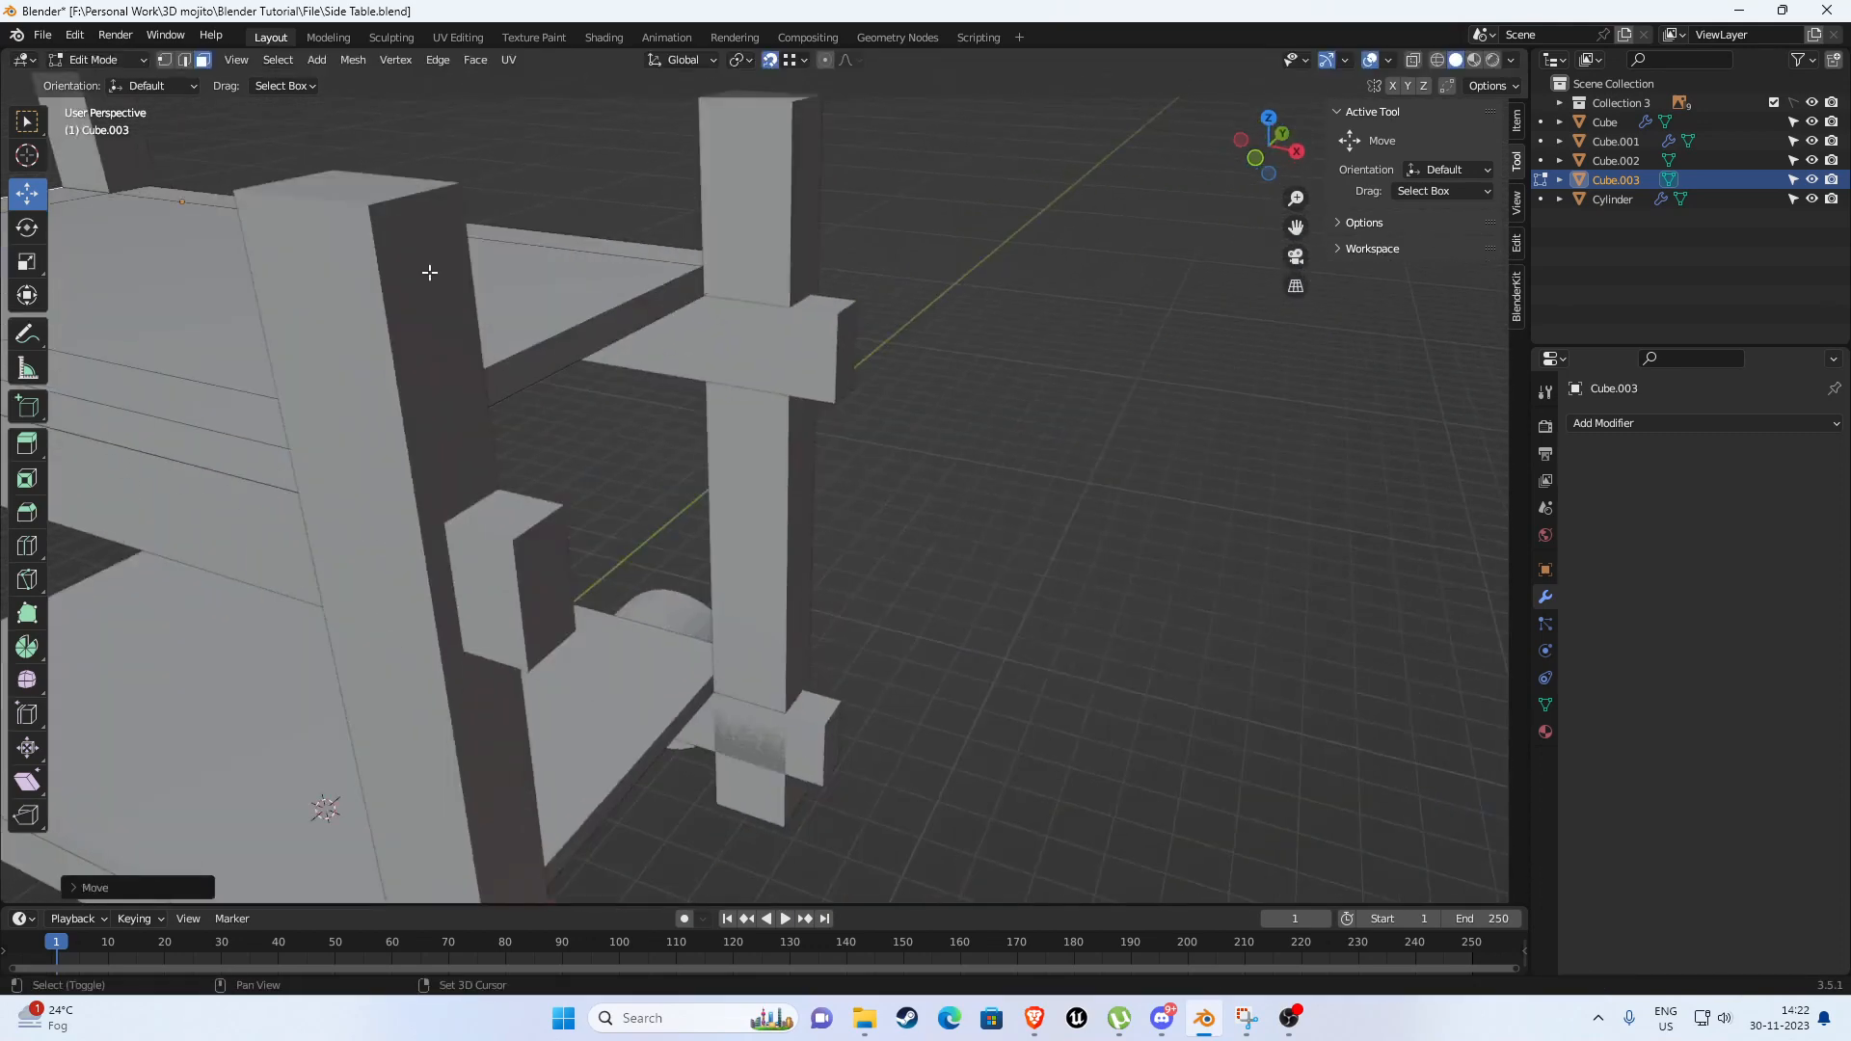
pyautogui.click(618, 332)
pyautogui.moveTo(618, 332); pyautogui.dragTo(704, 401, button='middle')
pyautogui.press('e')
pyautogui.click(762, 394)
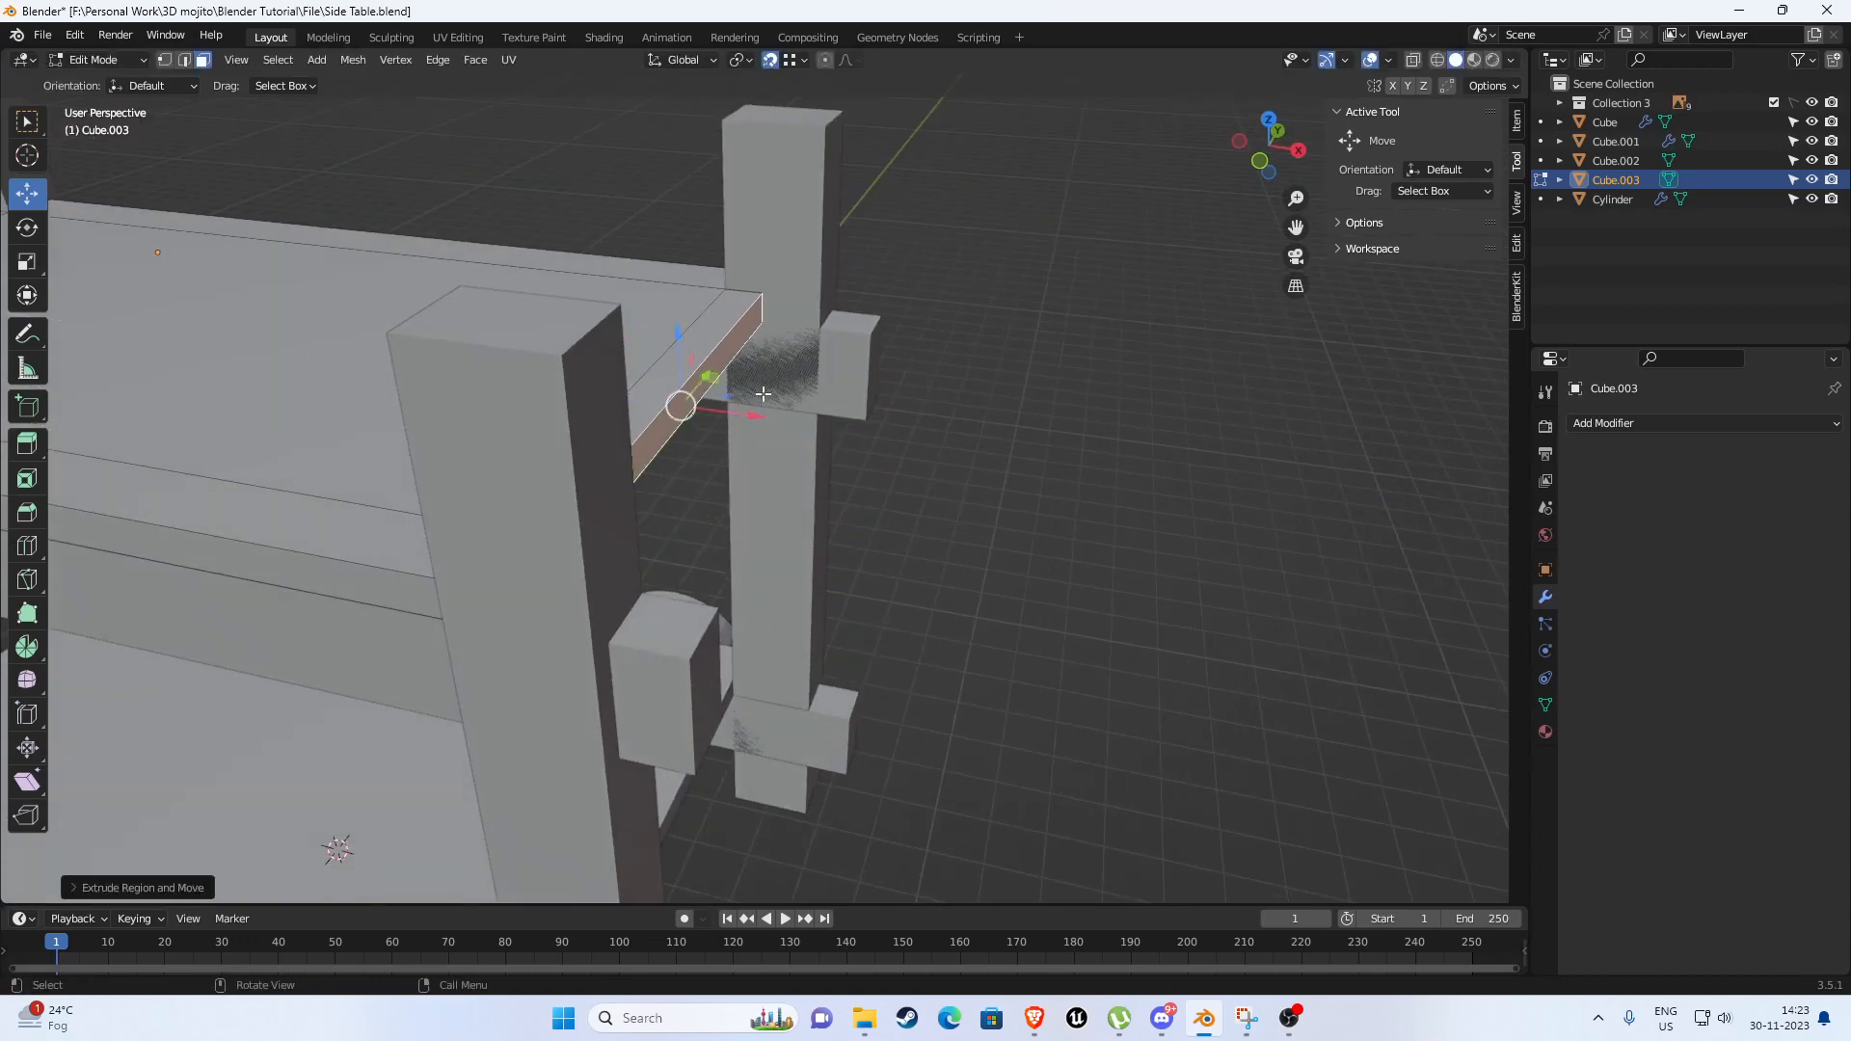
pyautogui.moveTo(758, 415); pyautogui.dragTo(829, 425)
# Scale the two extruded end faces of the upper shelf slab slightly toward each other along X, to about 0.99.
pyautogui.moveTo(554, 417); pyautogui.dragTo(722, 464, button='middle')
pyautogui.scroll(-4, 965, 355)
pyautogui.scroll(2, 722, 464)
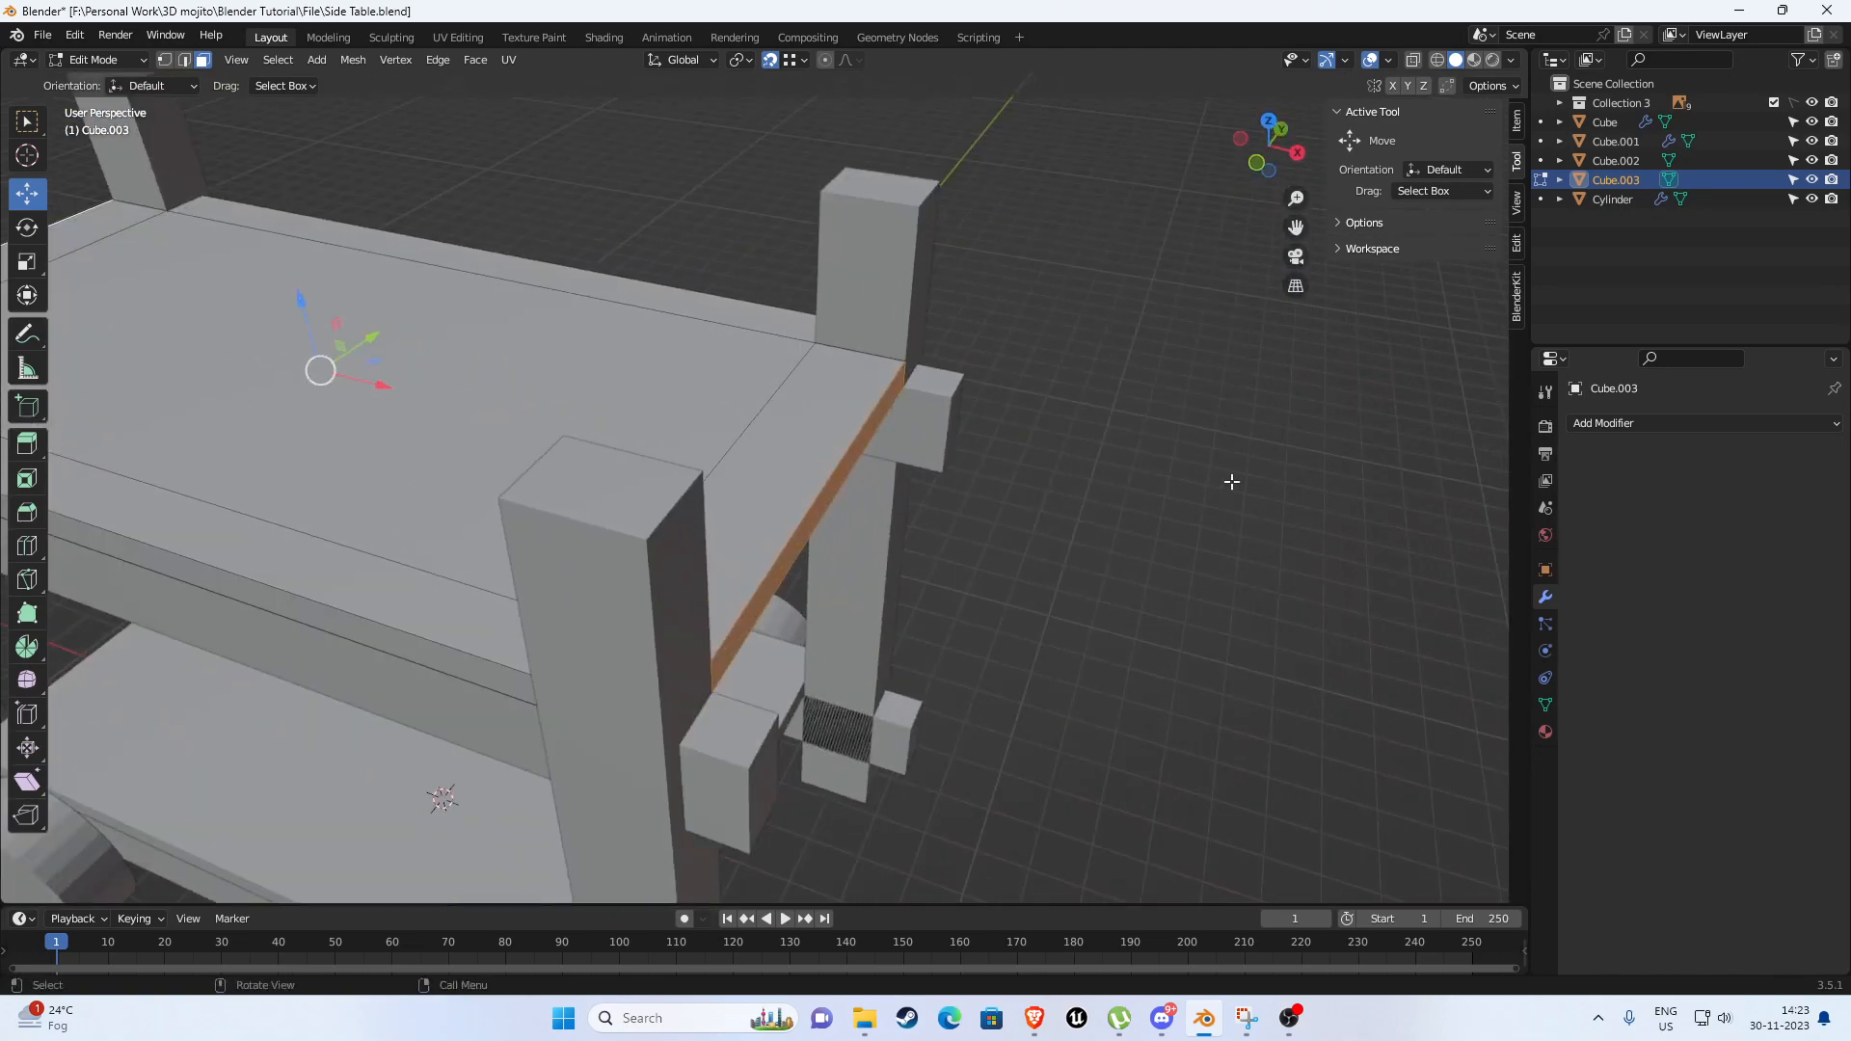
pyautogui.press('s')
pyautogui.press('x')
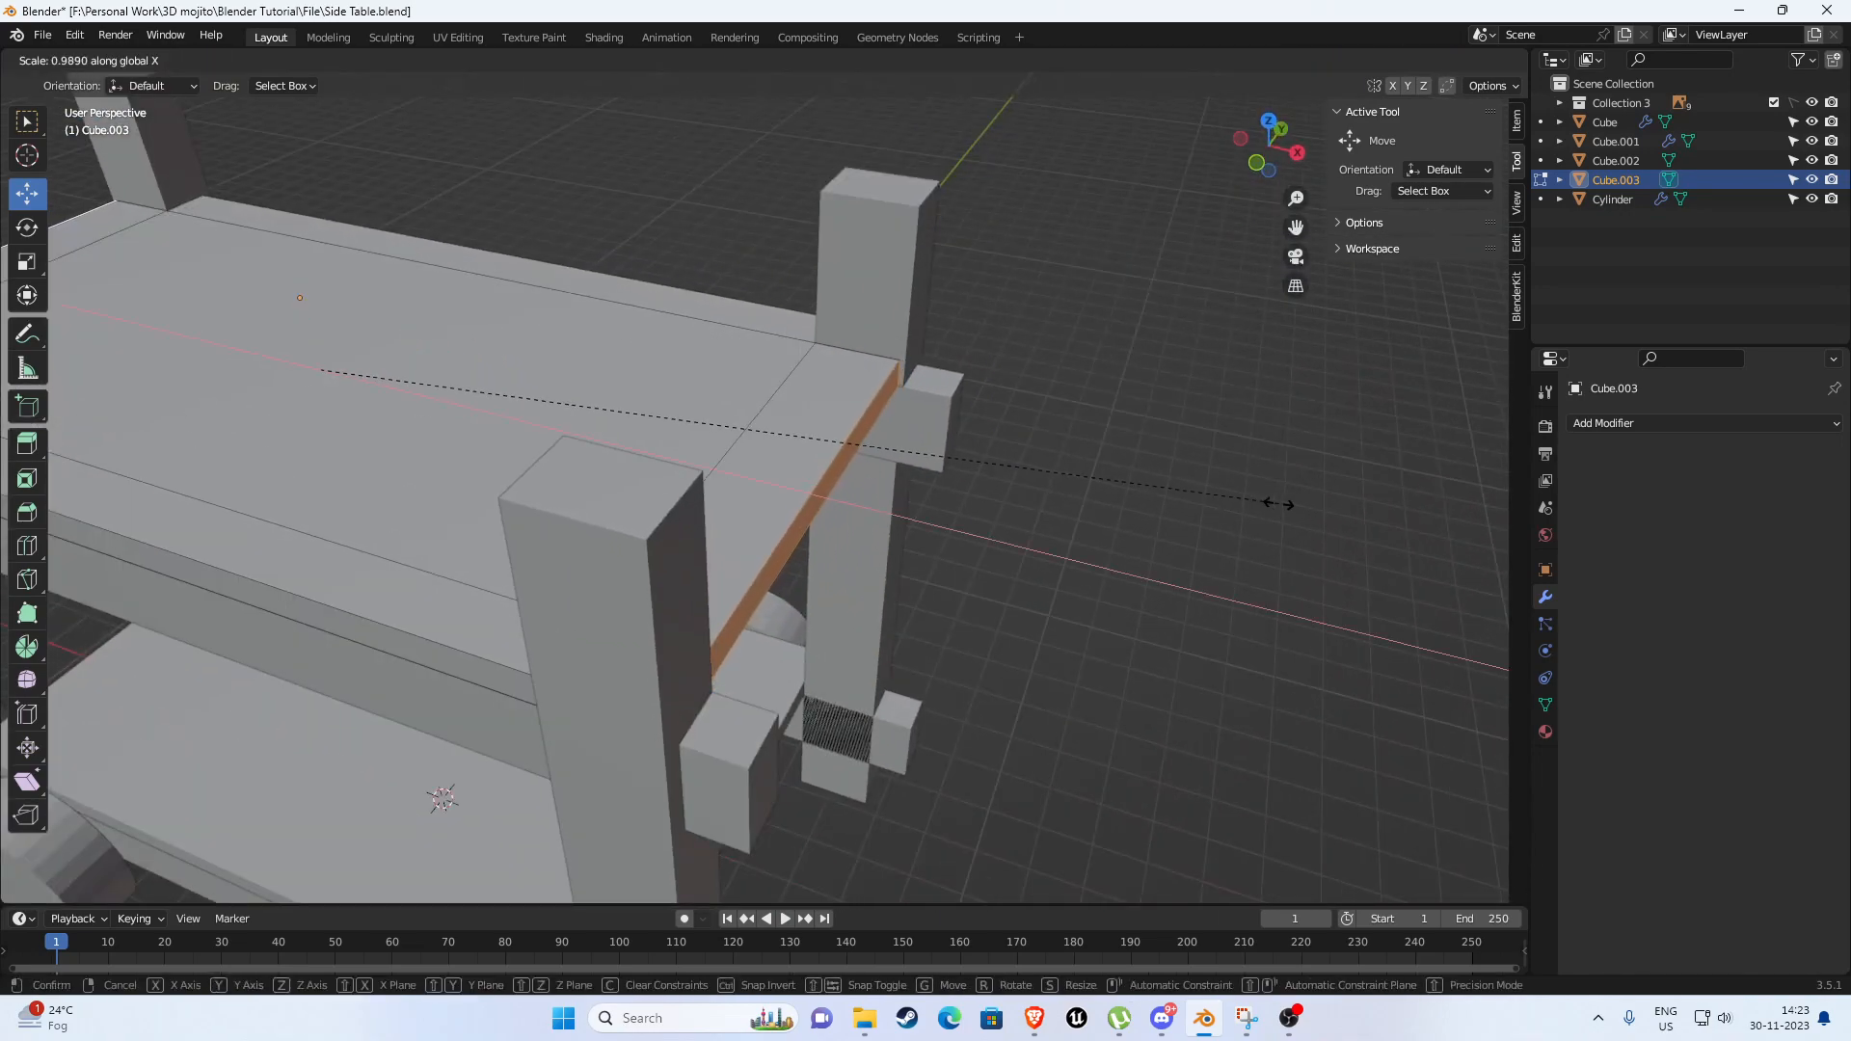
pyautogui.click(1275, 504)
# Clear the face selection on the shelf slab and save the file.
pyautogui.scroll(-4, 1231, 505)
pyautogui.moveTo(820, 496); pyautogui.dragTo(967, 412, button='middle')
pyautogui.click(1103, 384)
pyautogui.moveTo(1103, 385); pyautogui.dragTo(995, 558, button='middle')
pyautogui.scroll(2, 995, 557)
pyautogui.hotkey('ctrl', 's')
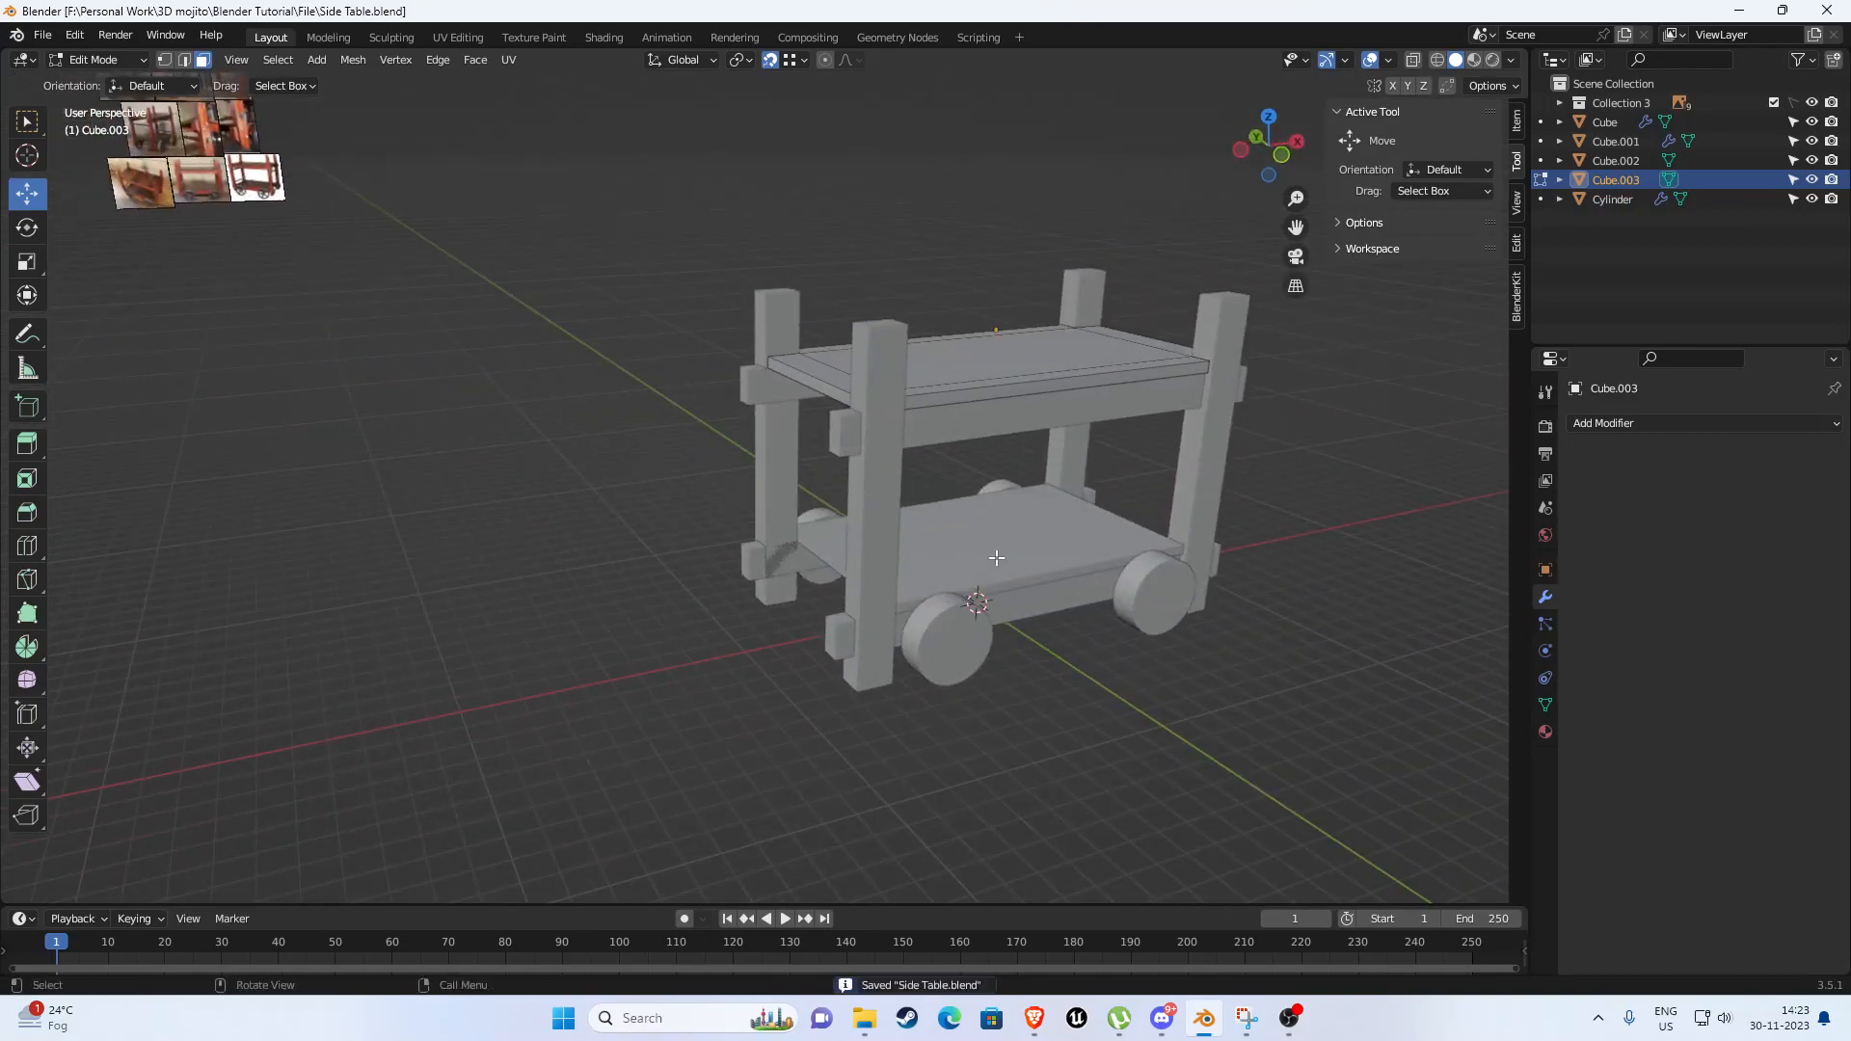
# Examine the reference photo for the position and thickness of the metal rods between the end legs.
pyautogui.press('KP_1')
pyautogui.keyDown('shift'); pyautogui.moveTo(499, 629); pyautogui.dragTo(958, 669, button='middle'); pyautogui.keyUp('shift')
pyautogui.scroll(7, 867, 626)
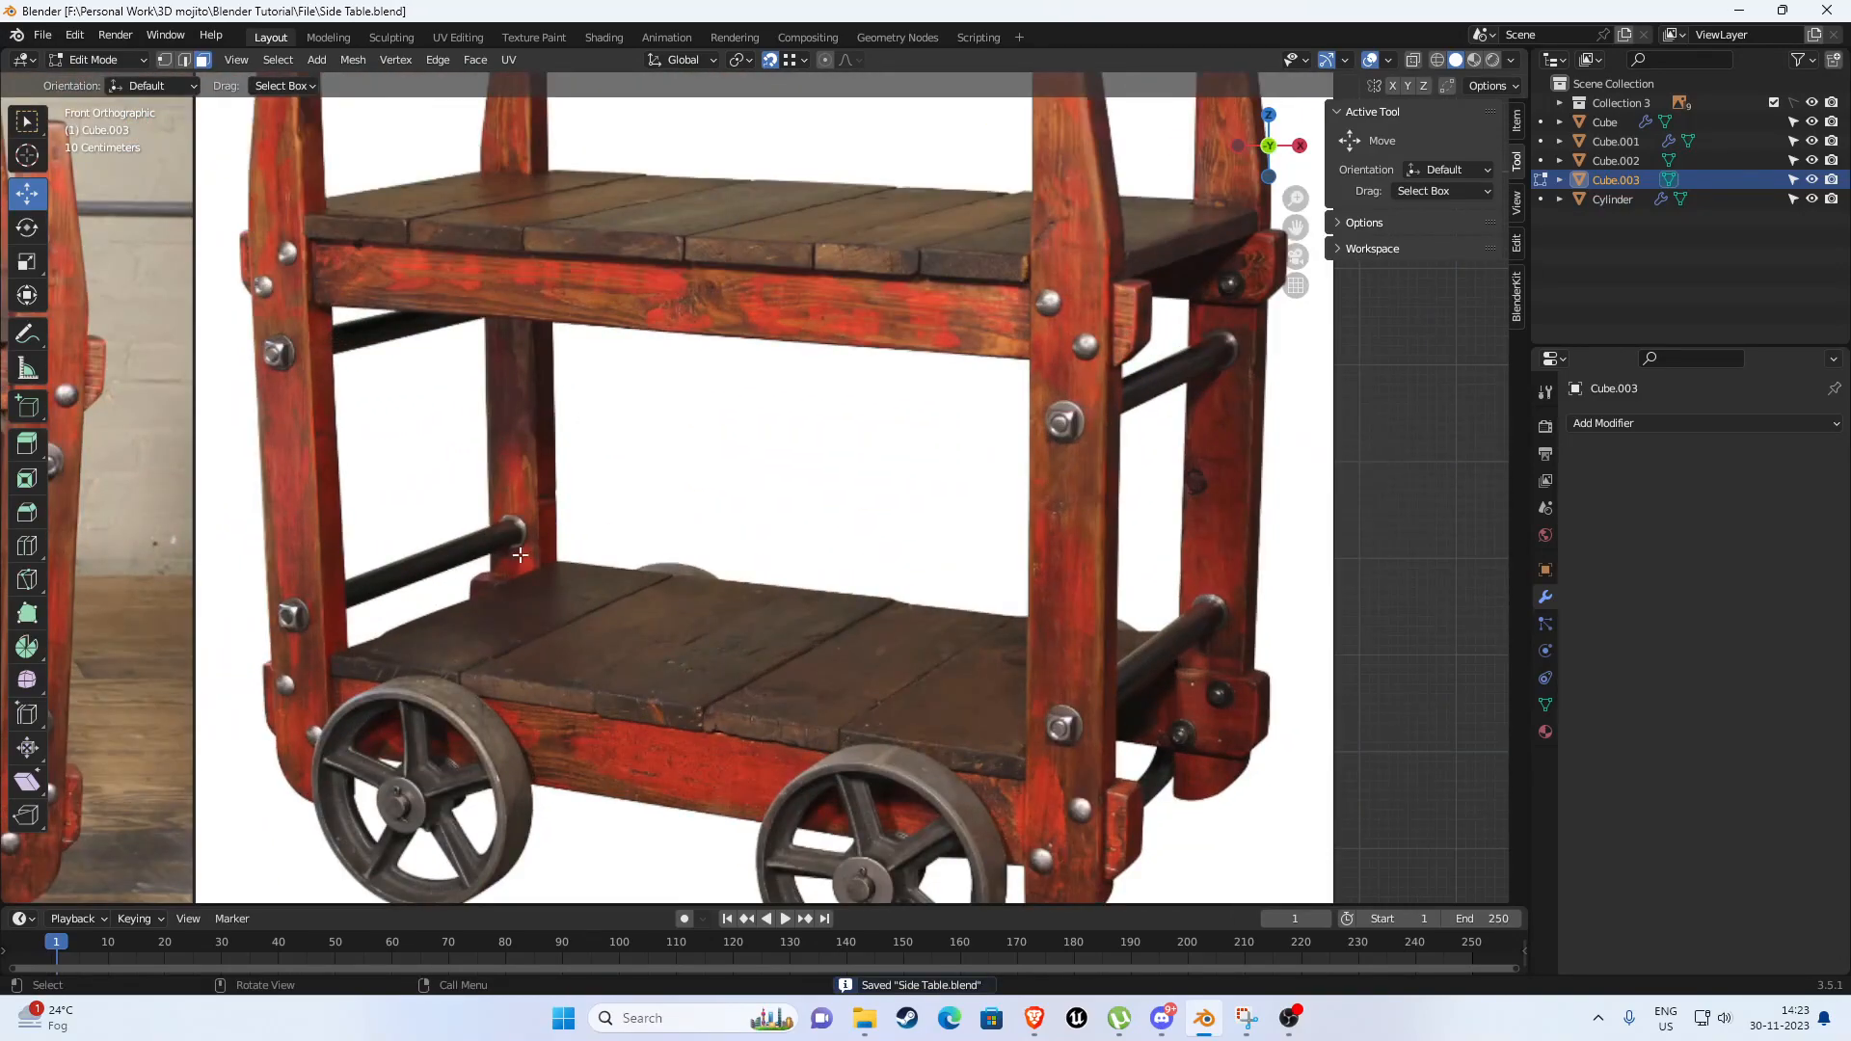
pyautogui.keyDown('shift'); pyautogui.moveTo(1222, 437); pyautogui.dragTo(743, 385, button='middle'); pyautogui.keyUp('shift')
pyautogui.scroll(3, 702, 269)
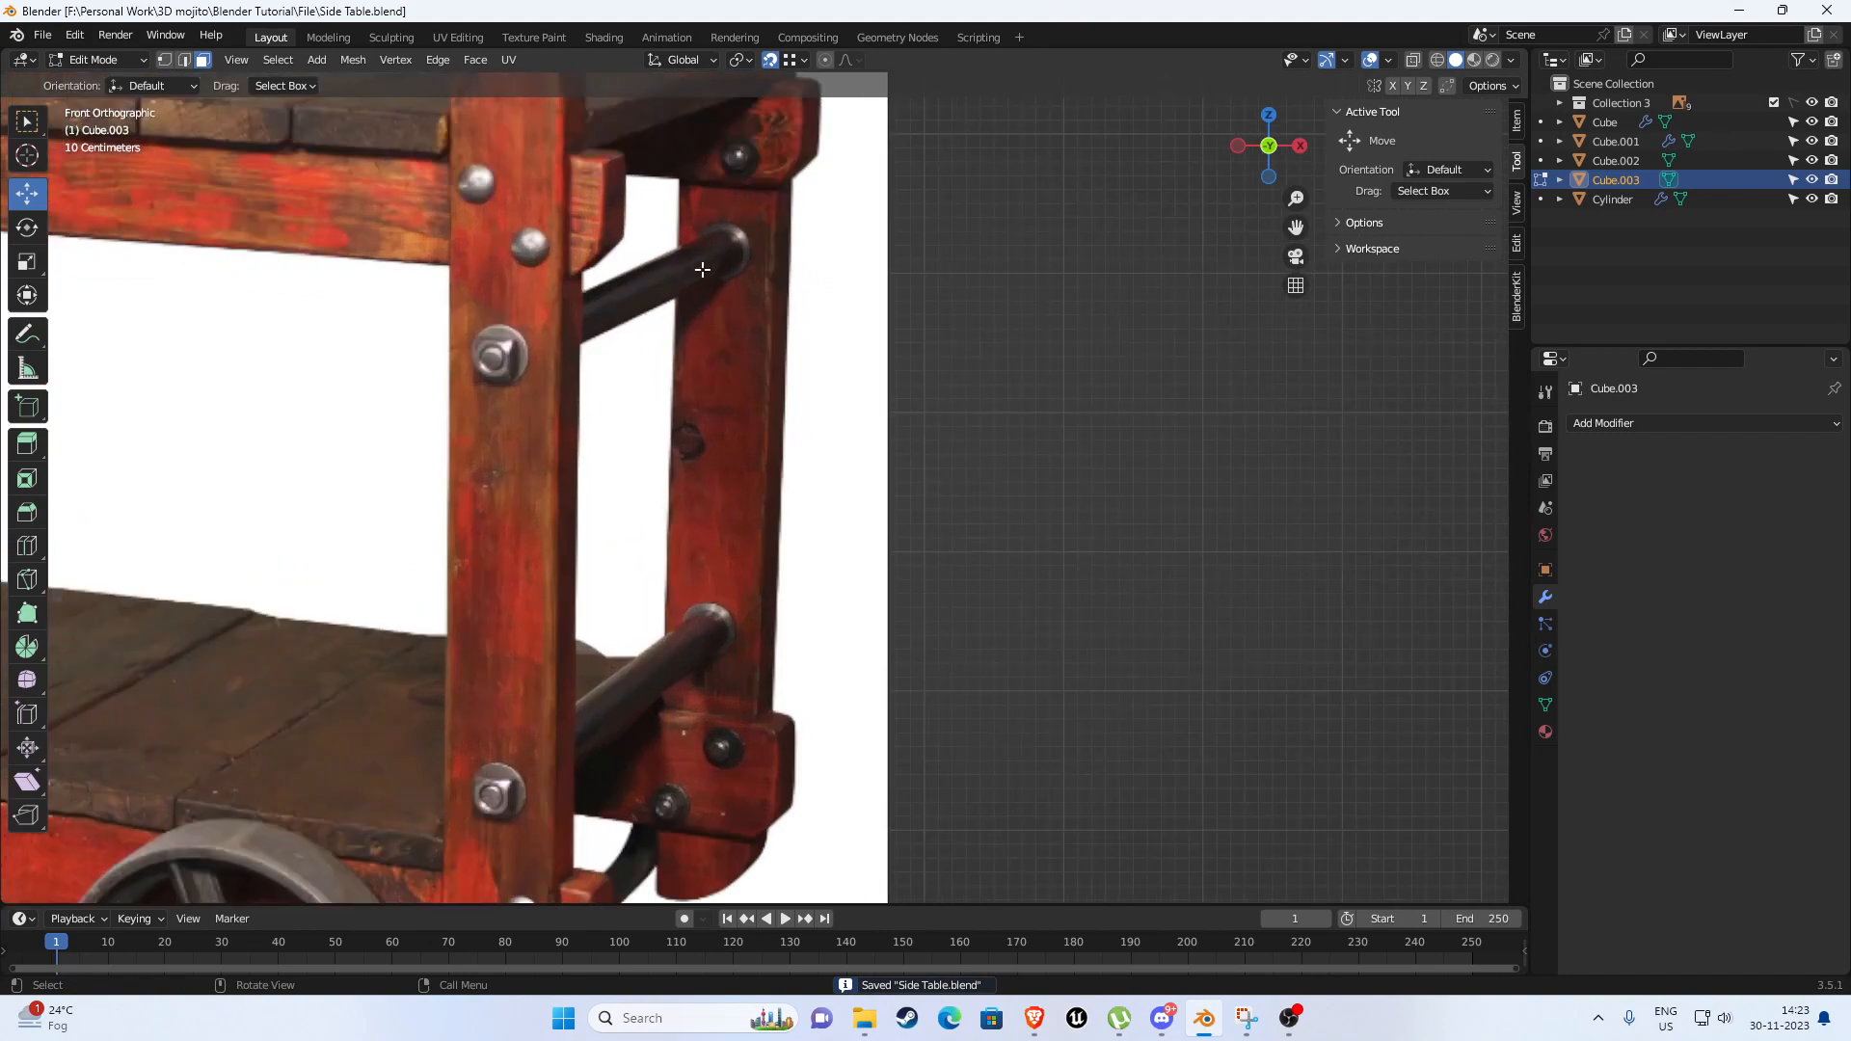
pyautogui.scroll(-3, 682, 625)
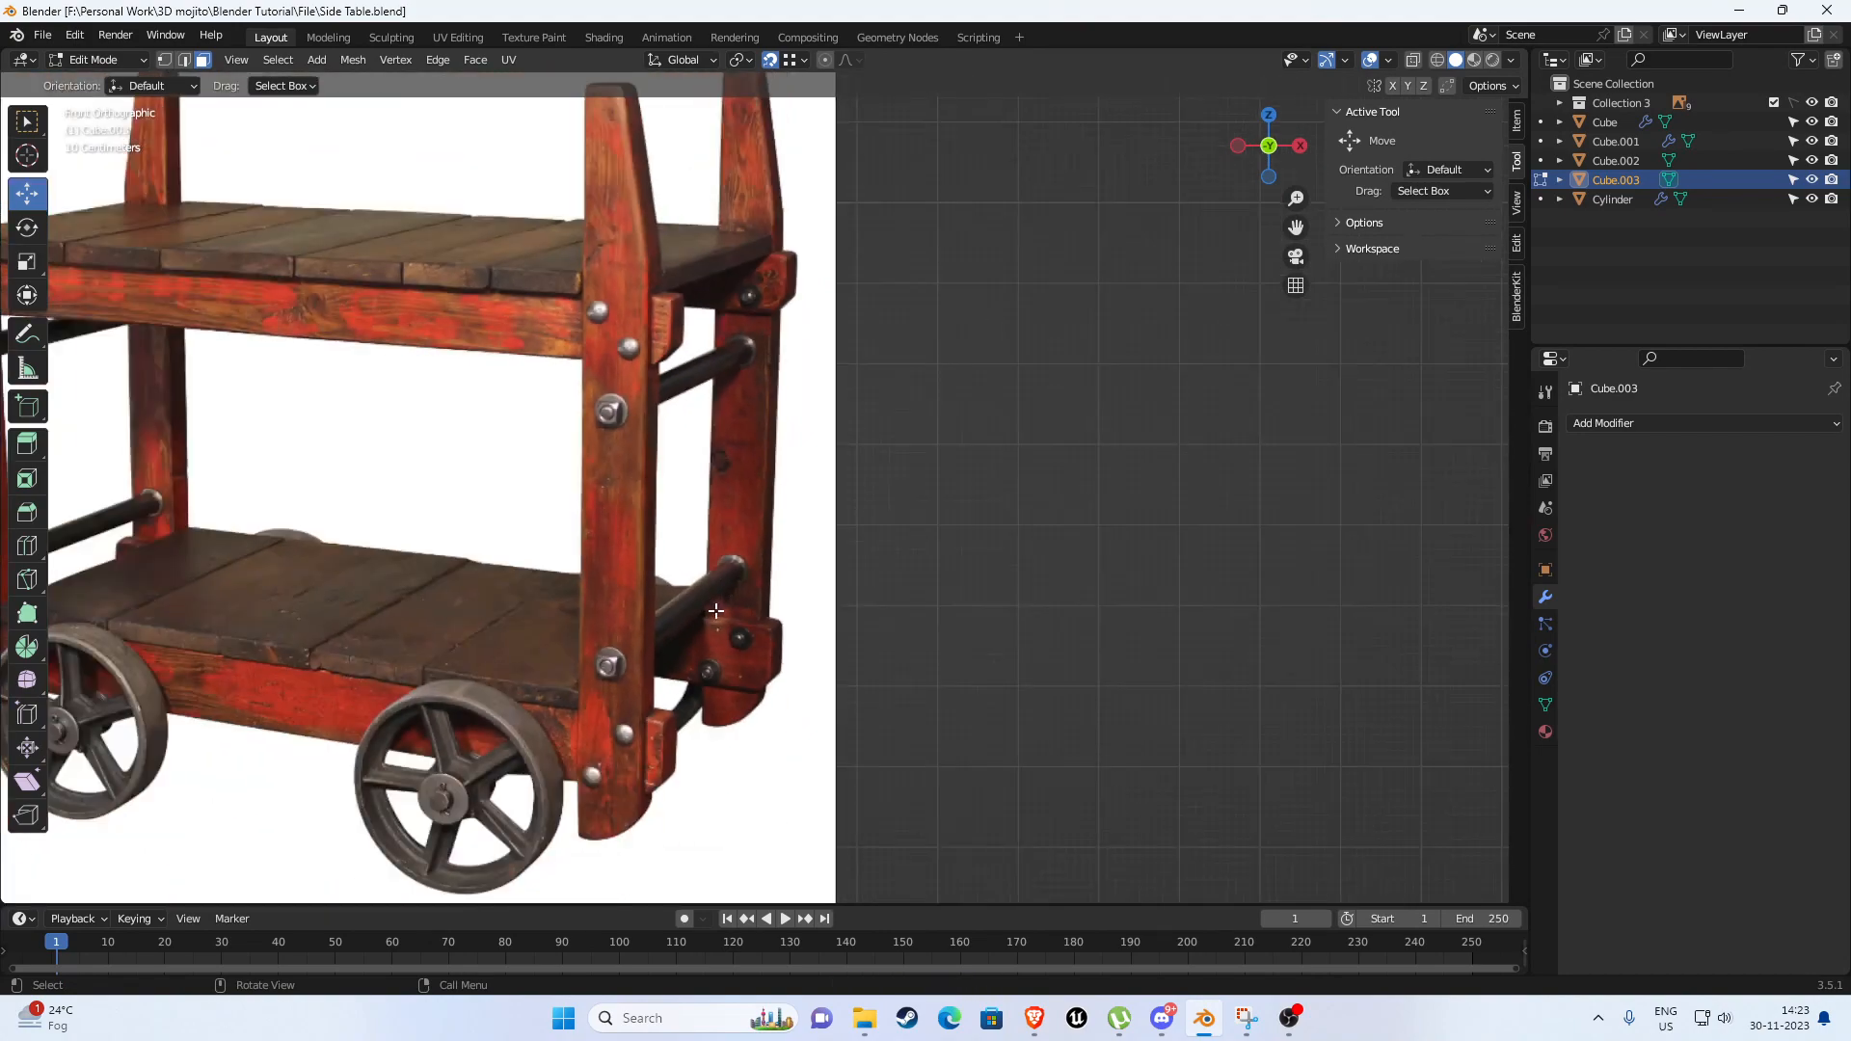
pyautogui.scroll(-6, 717, 612)
pyautogui.keyDown('shift'); pyautogui.moveTo(1148, 587); pyautogui.dragTo(587, 483, button='middle'); pyautogui.keyUp('shift')
pyautogui.keyDown('shift'); pyautogui.moveTo(1000, 504); pyautogui.dragTo(781, 504, button='middle'); pyautogui.keyUp('shift')
# Return to Object Mode with nothing selected and add a cylinder mesh for the cross rod.
pyautogui.click(1142, 411)
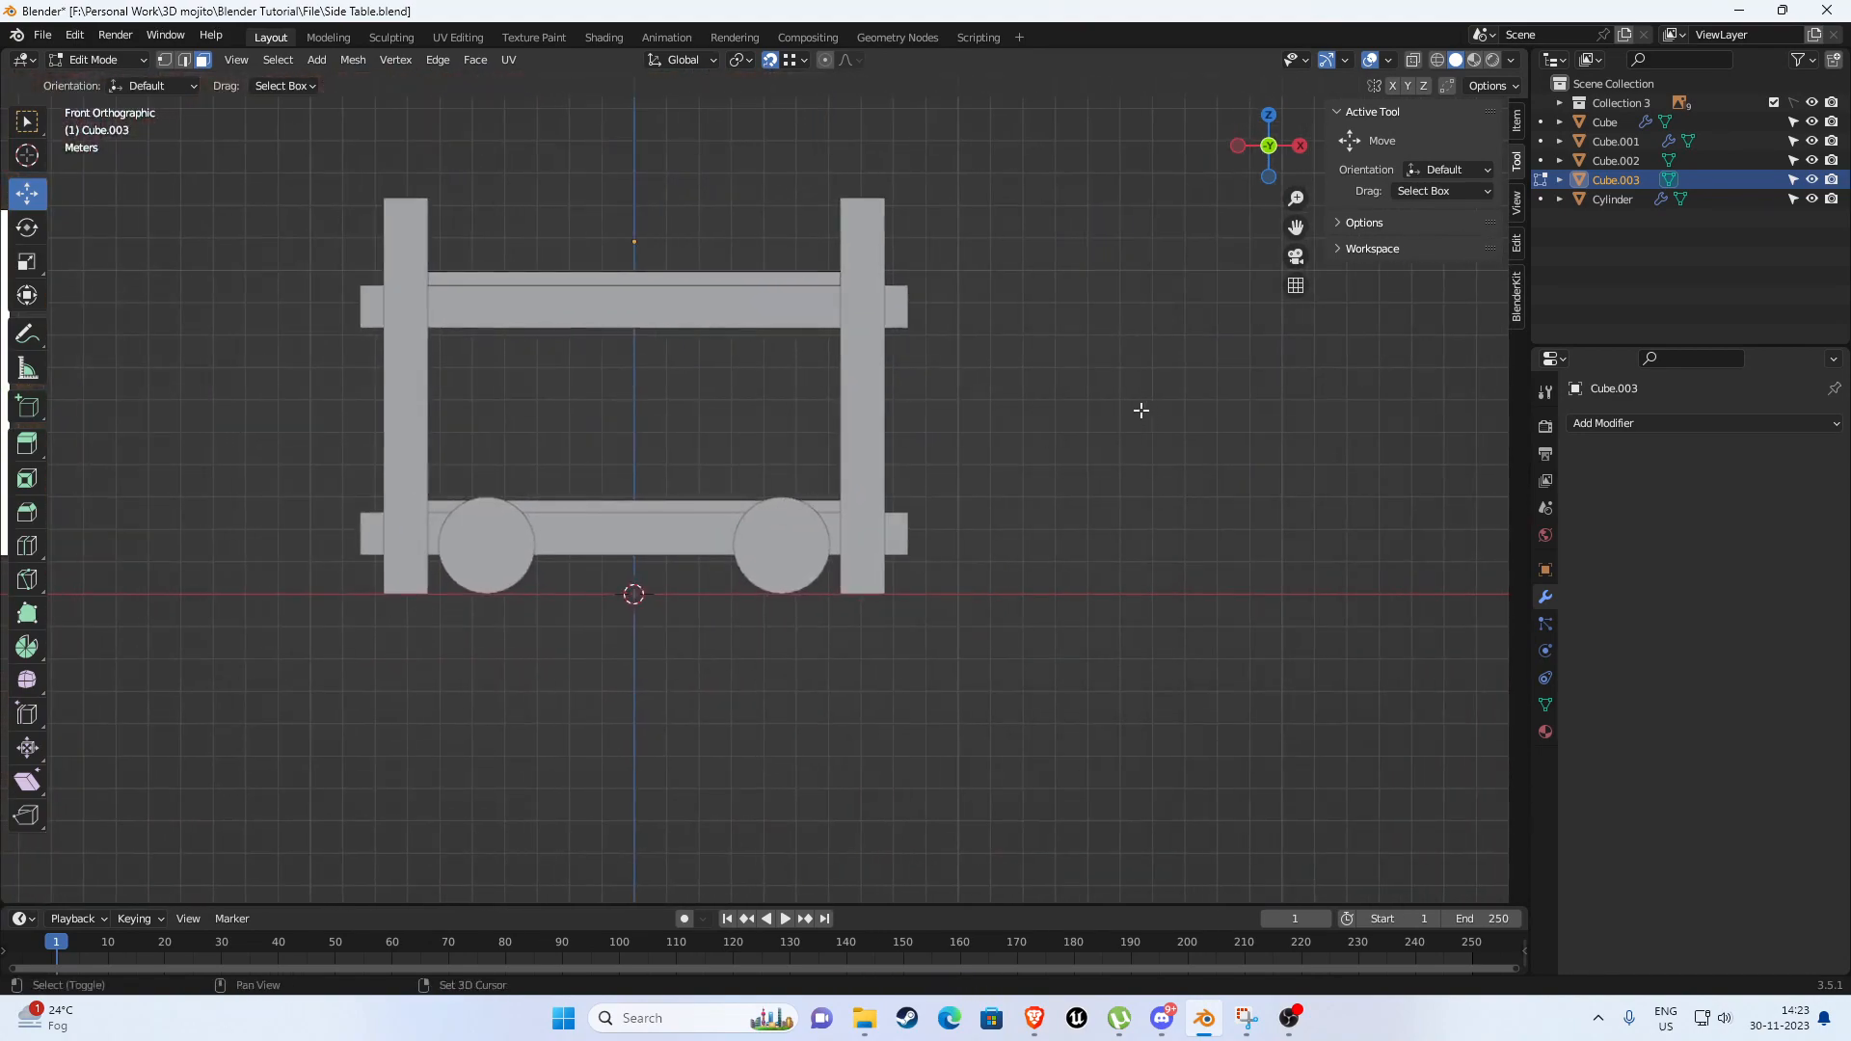
pyautogui.hotkey('shift', 'a')
pyautogui.press('Tab')
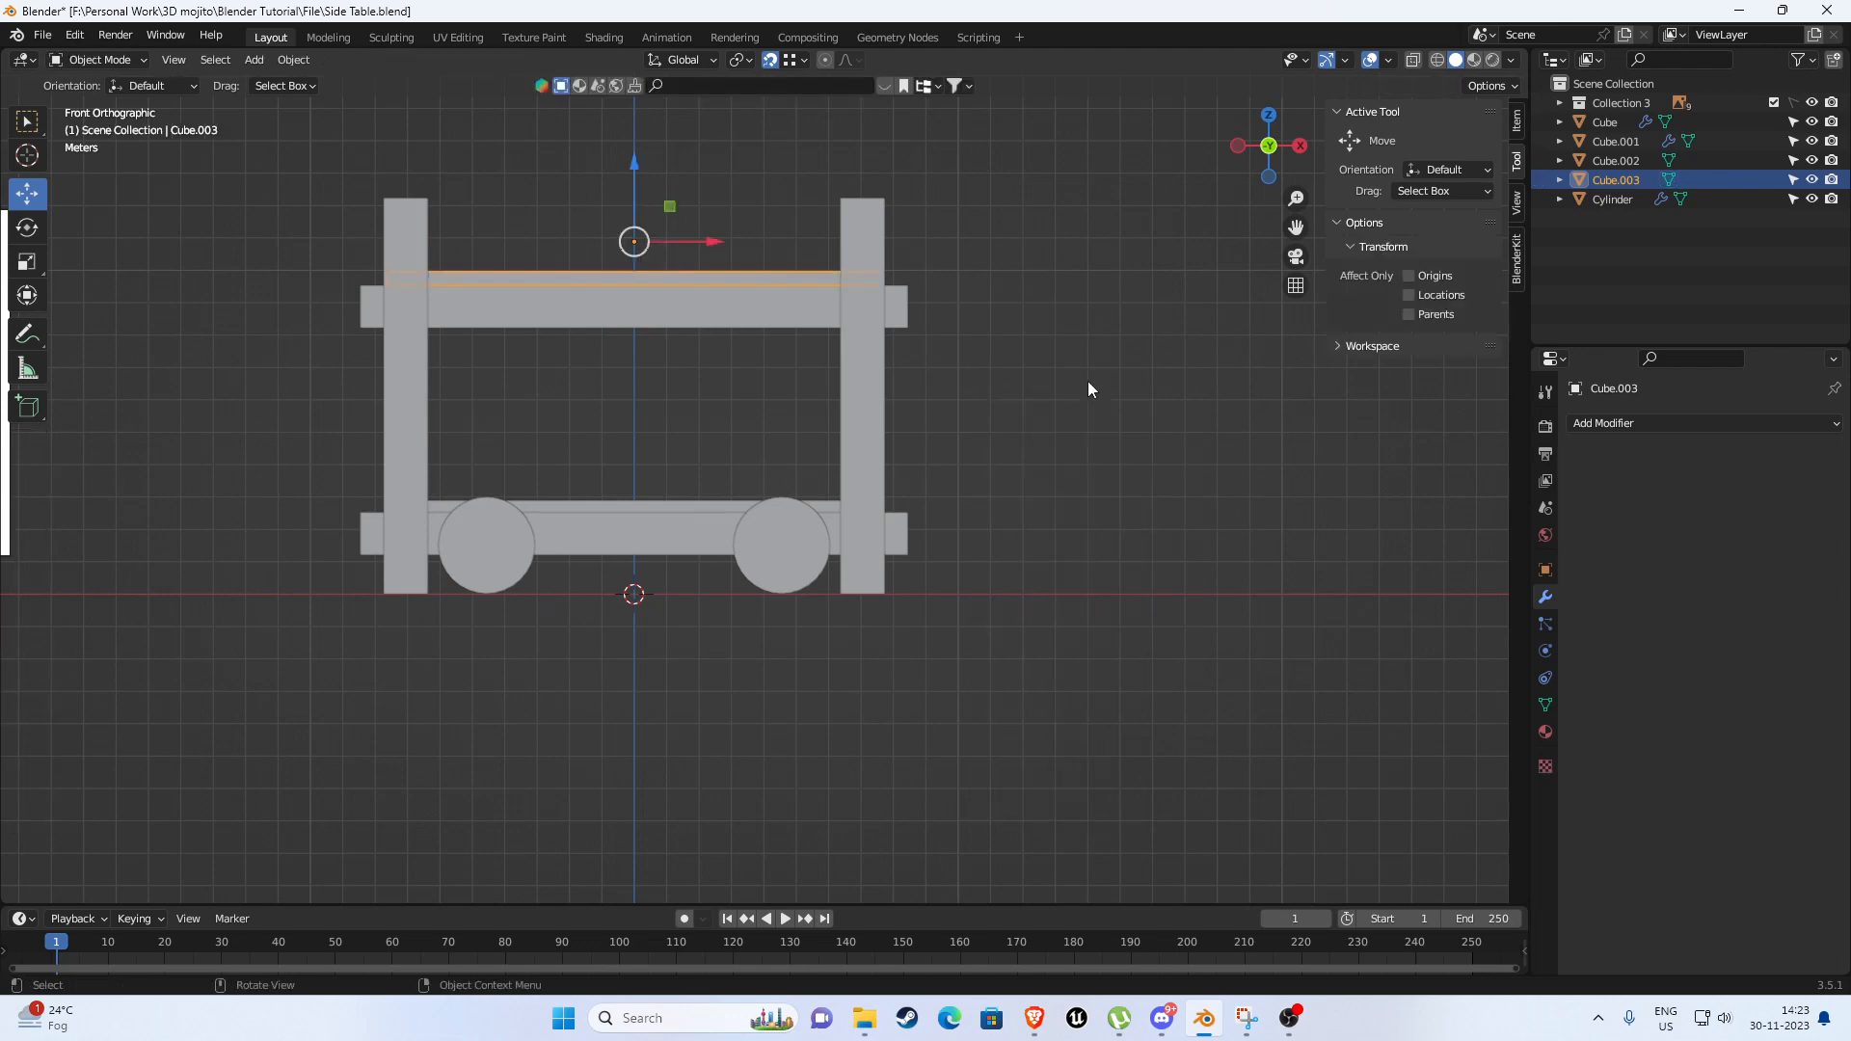
pyautogui.click(1087, 383)
pyautogui.hotkey('shift', 'a')
pyautogui.moveTo(1074, 380)
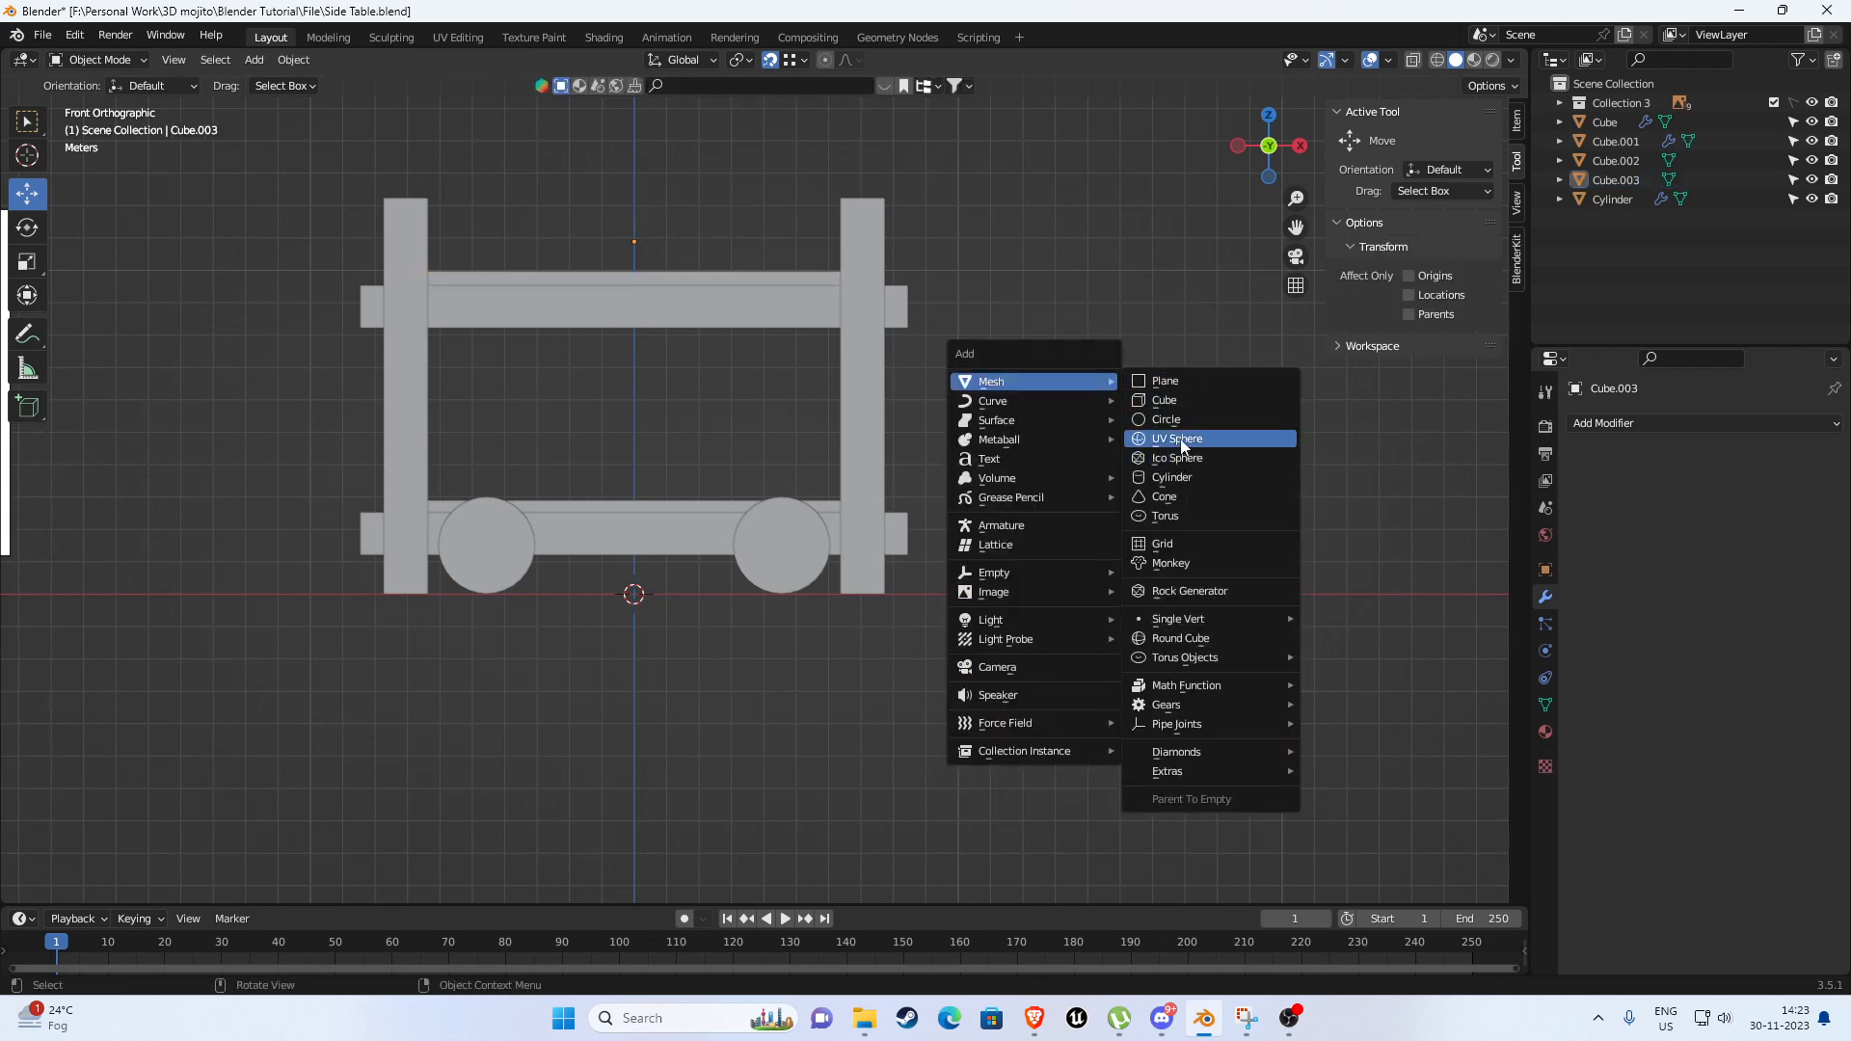
pyautogui.click(1171, 477)
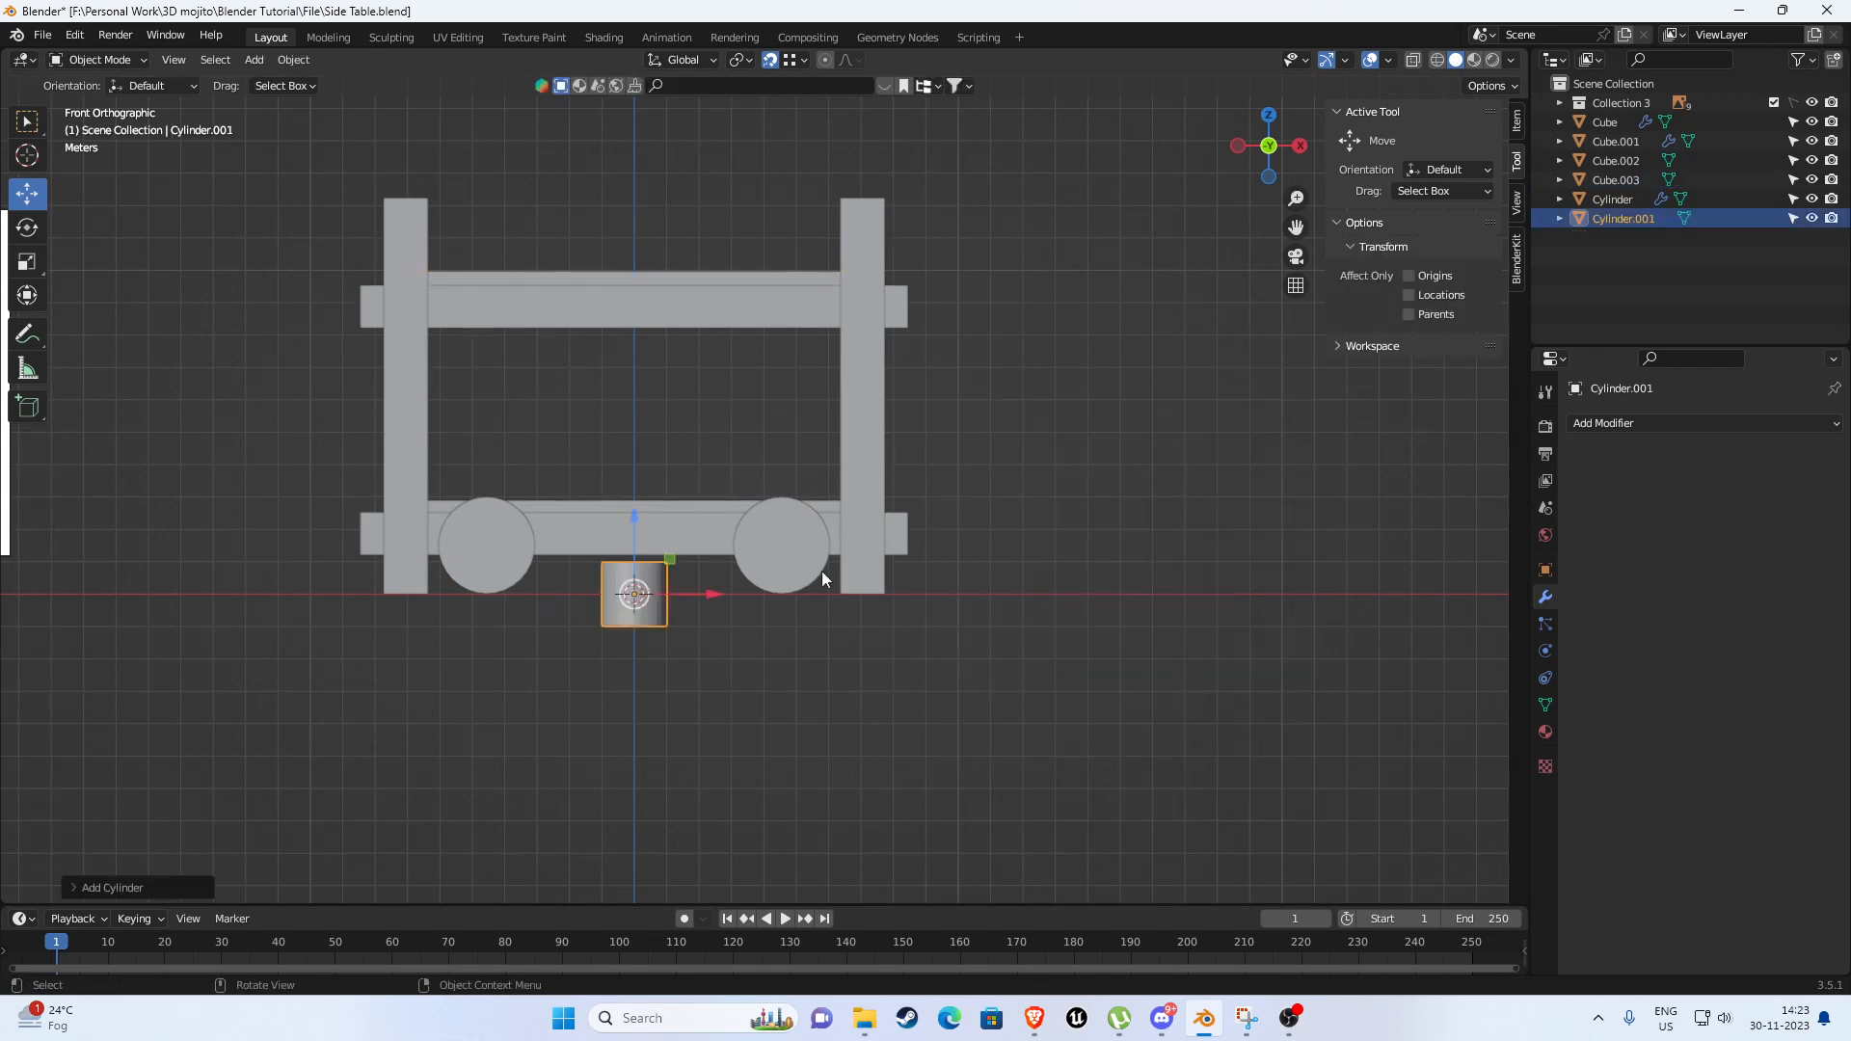
# Move the cylinder up between the two shelves and rotate it 90 degrees about the X axis.
pyautogui.moveTo(640, 603); pyautogui.dragTo(732, 416)
pyautogui.press('r')
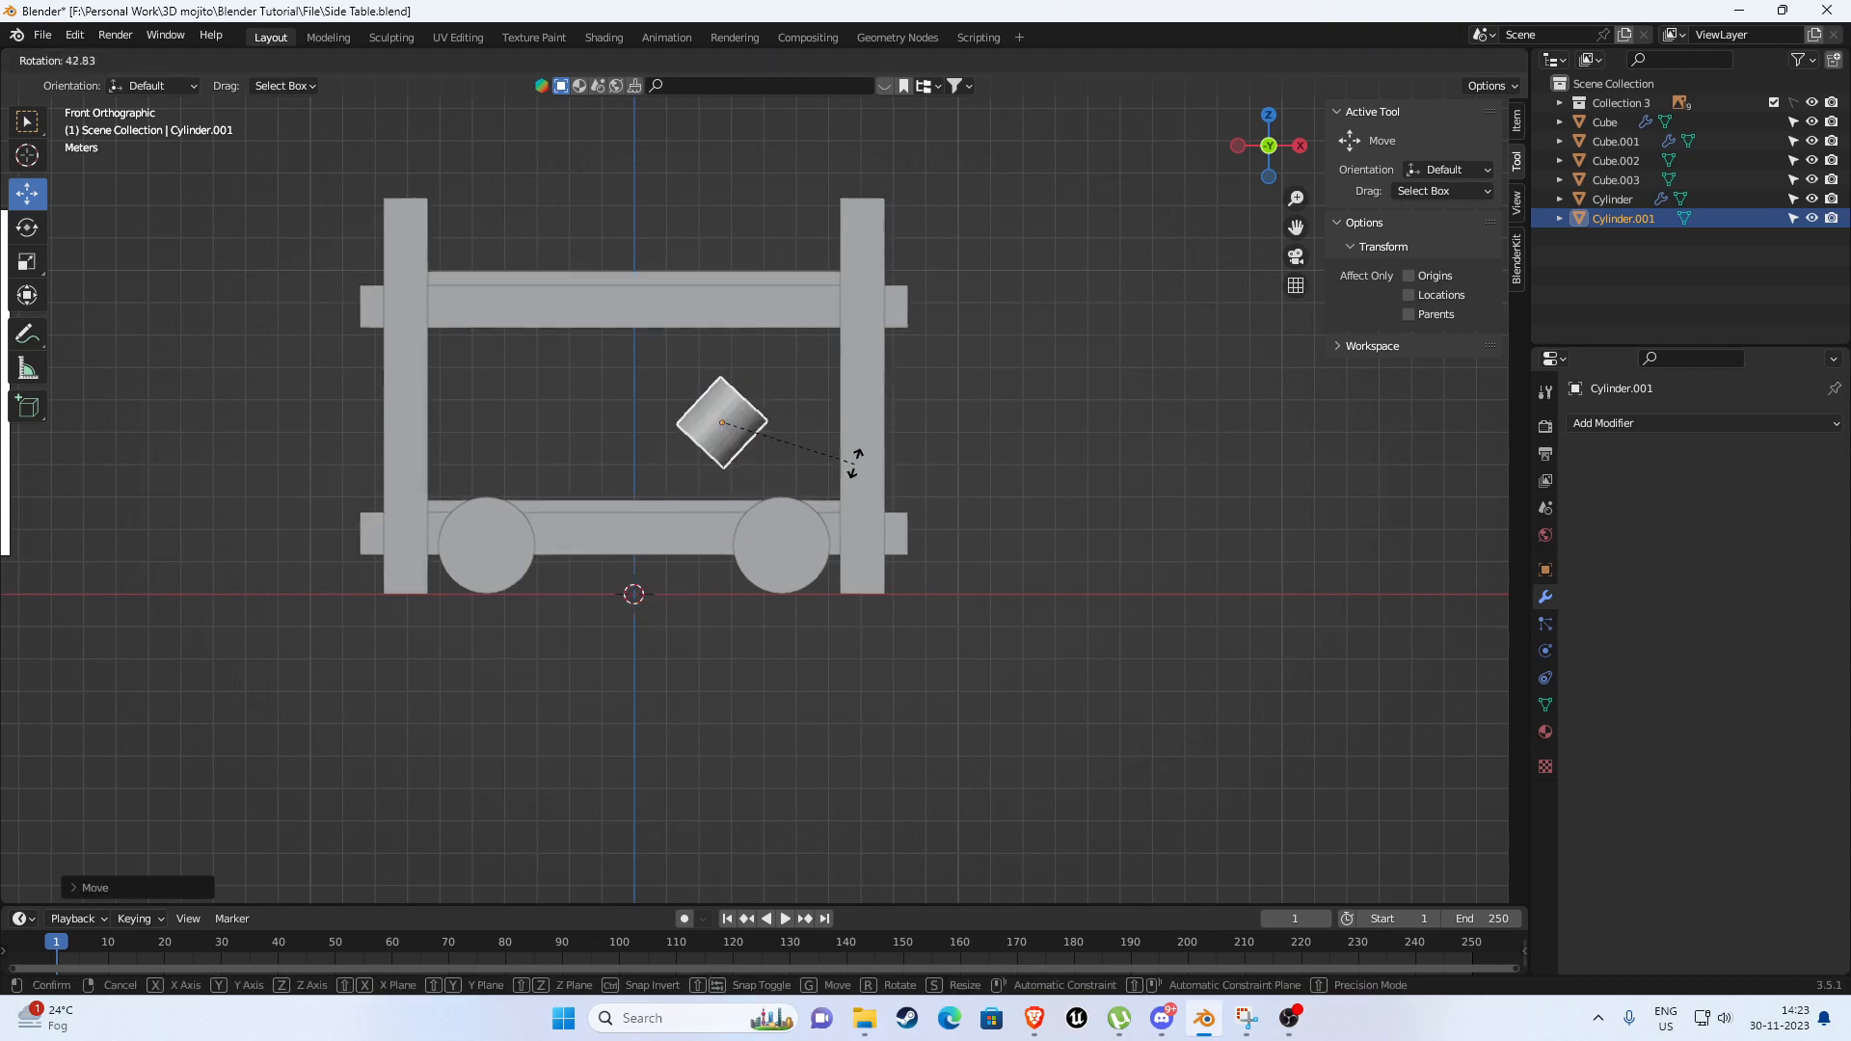
pyautogui.write('x')
pyautogui.write('90')
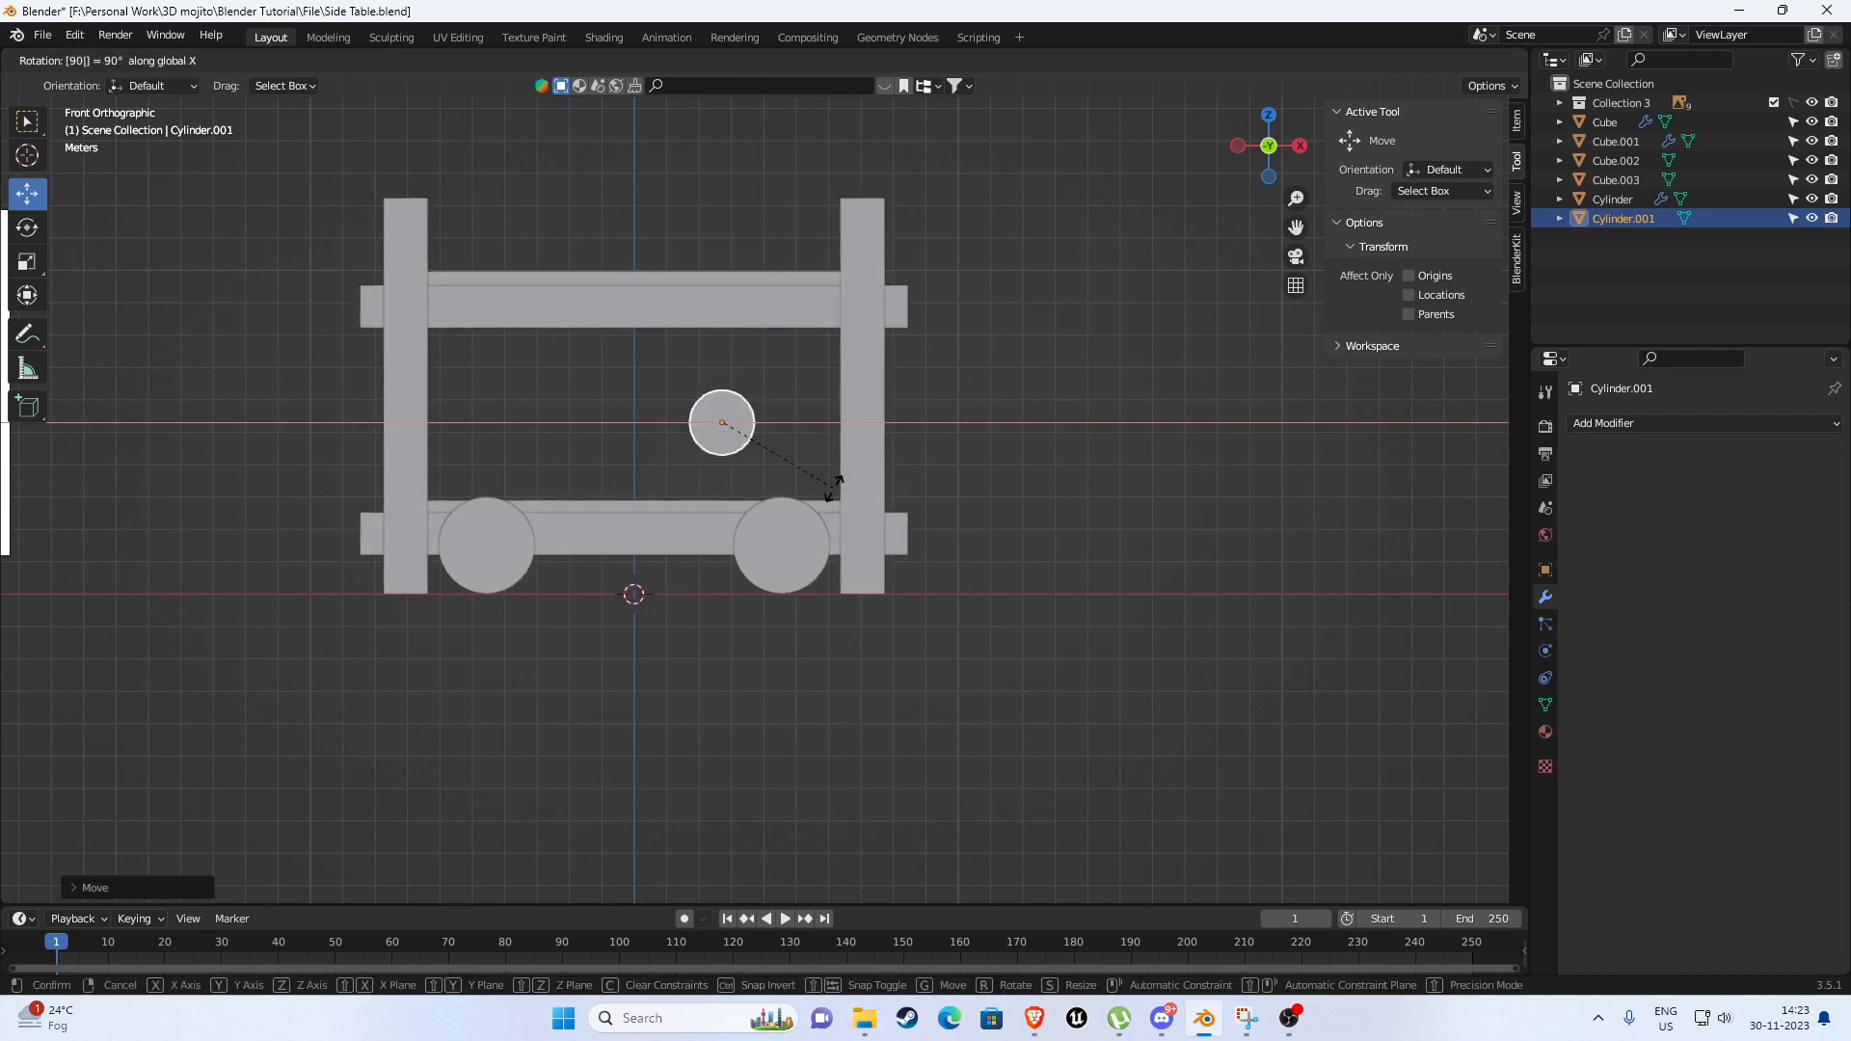
pyautogui.click(833, 487)
pyautogui.click(833, 487)
# In wireframe shading, scale the cylinder down to less than the leg's width and place it on the positive-X leg below the upper rail.
pyautogui.scroll(2, 833, 488)
pyautogui.press('z')
pyautogui.keyDown('shift'); pyautogui.moveTo(837, 367); pyautogui.dragTo(802, 448, button='middle'); pyautogui.keyUp('shift')
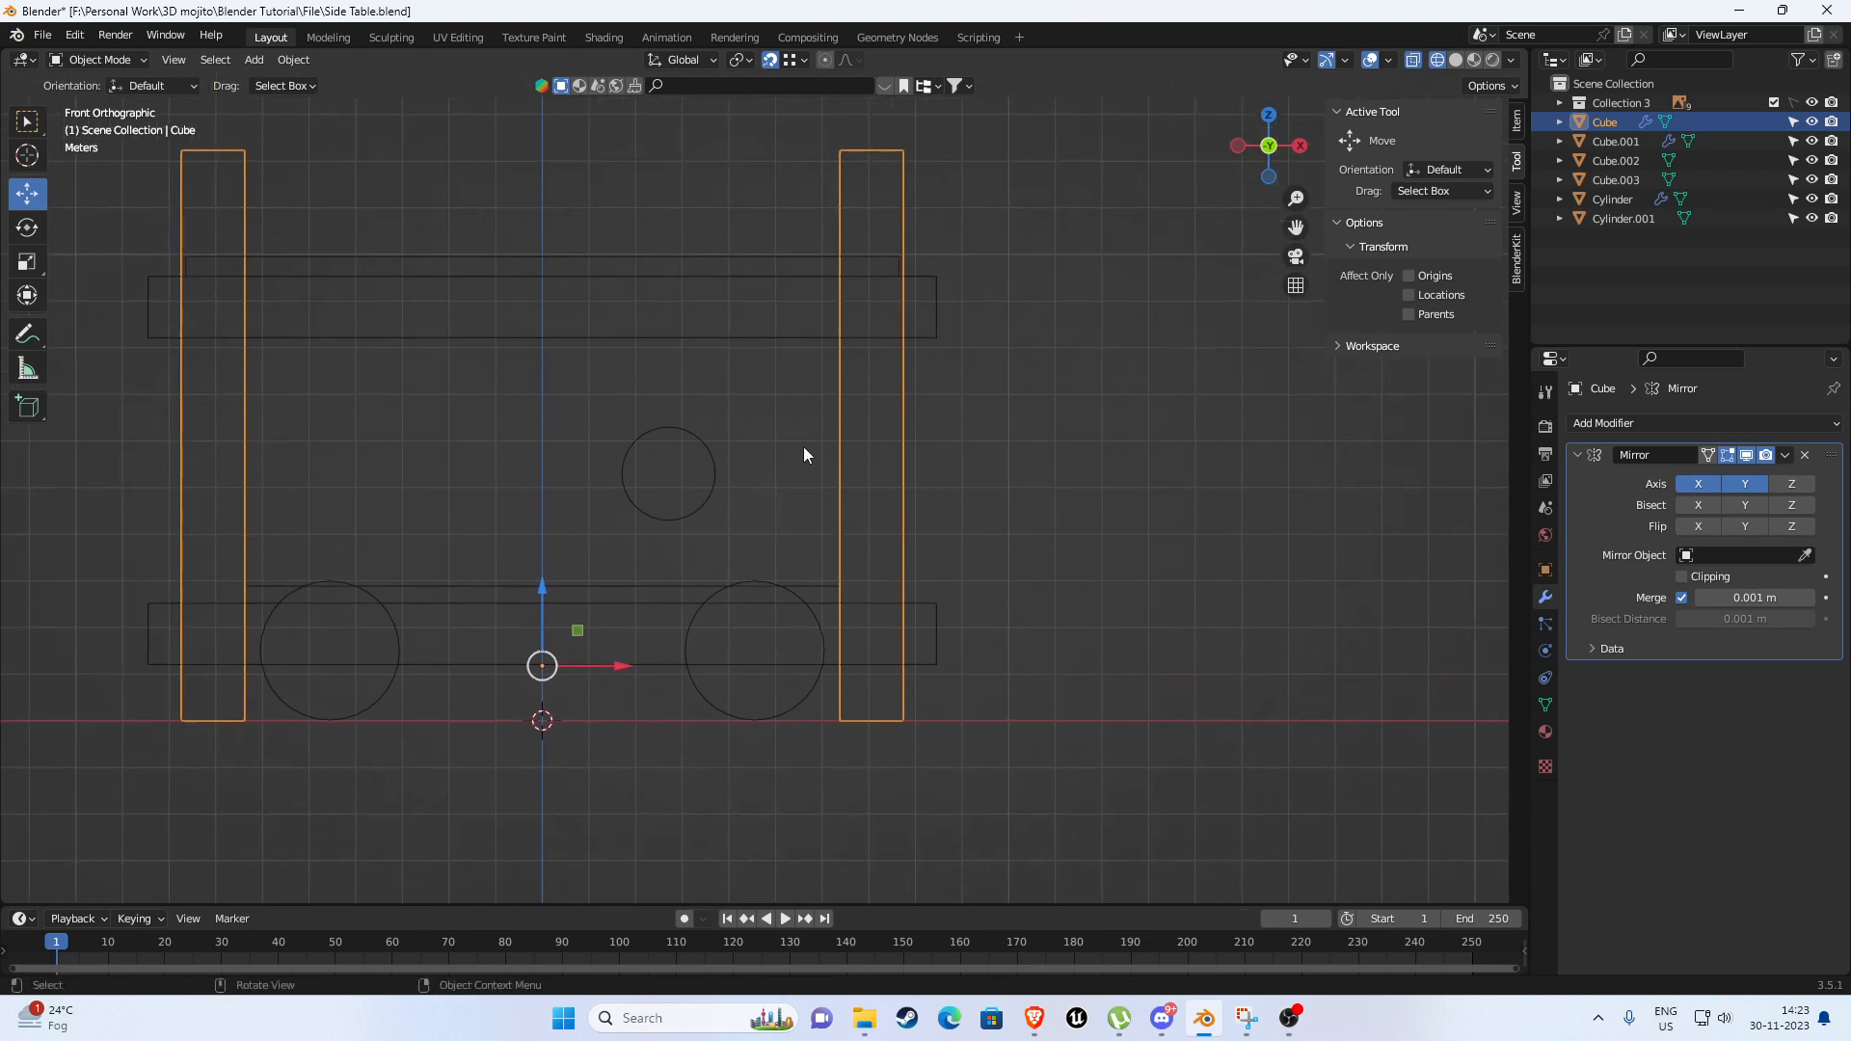
pyautogui.click(710, 460)
pyautogui.press('s')
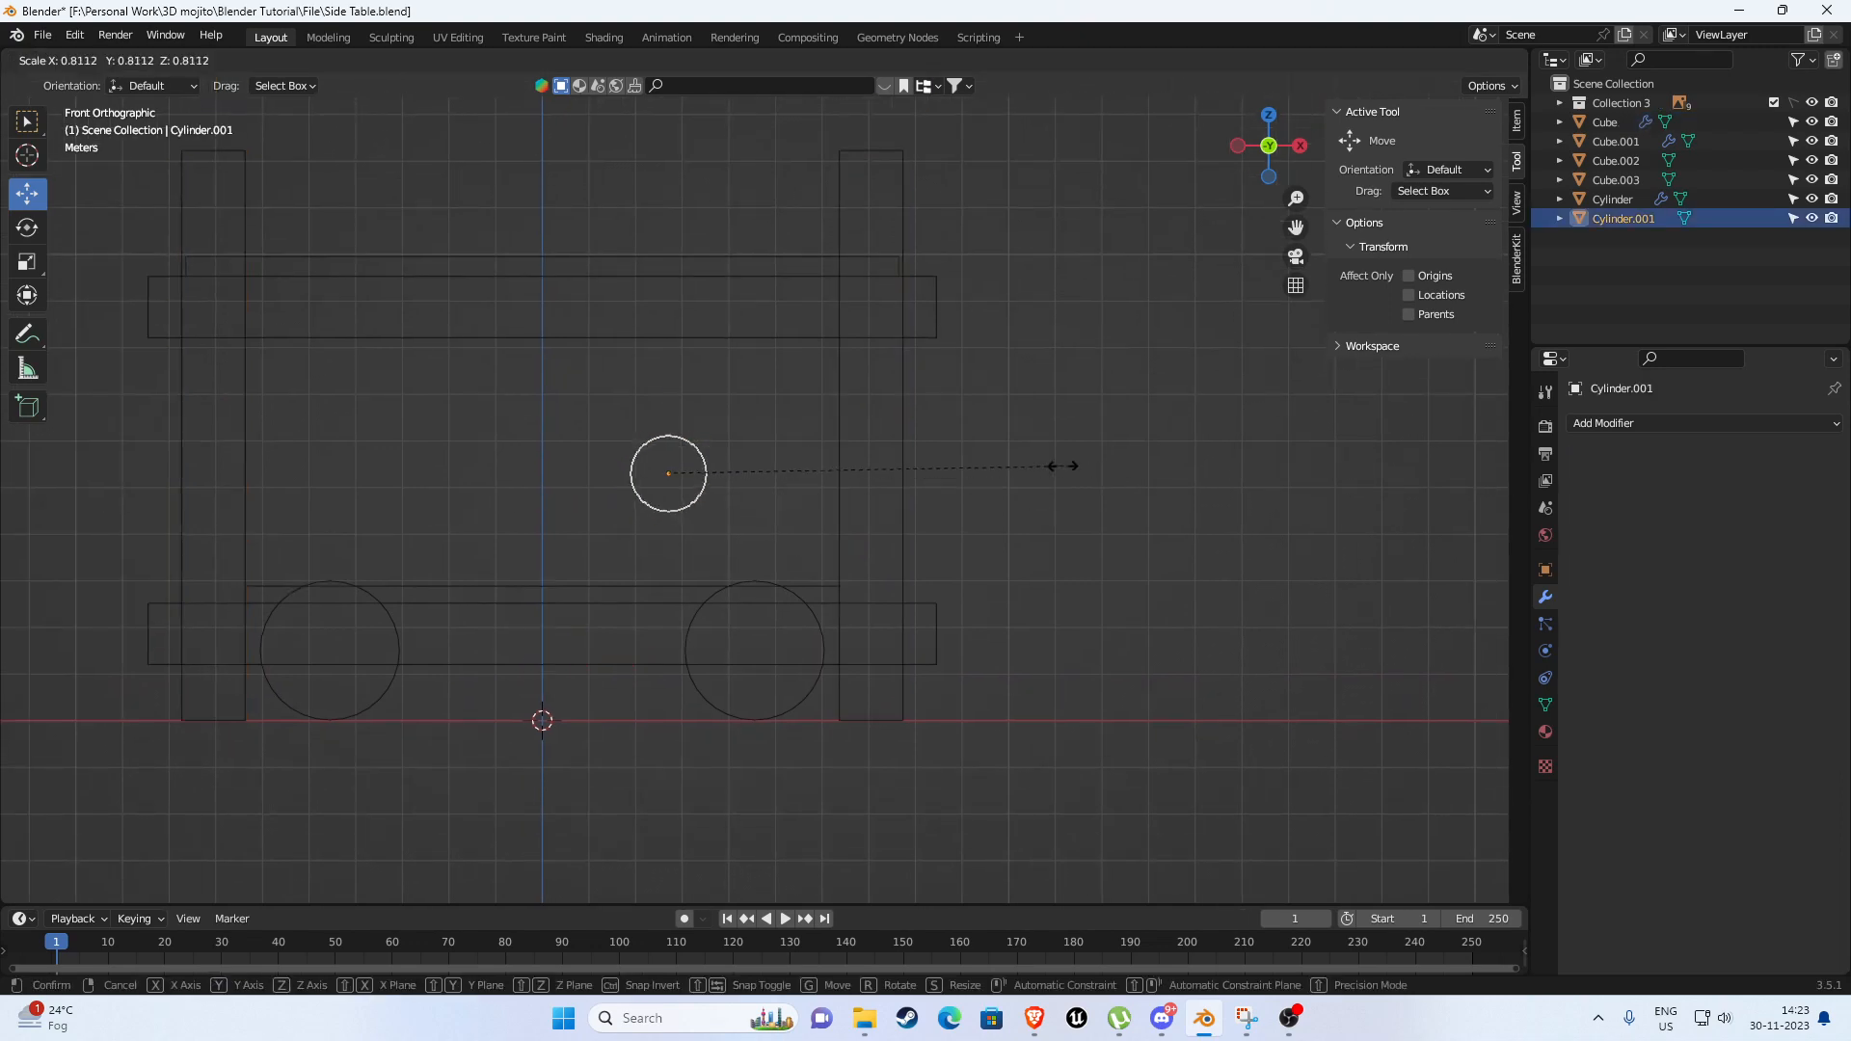
pyautogui.click(894, 470)
pyautogui.press('g')
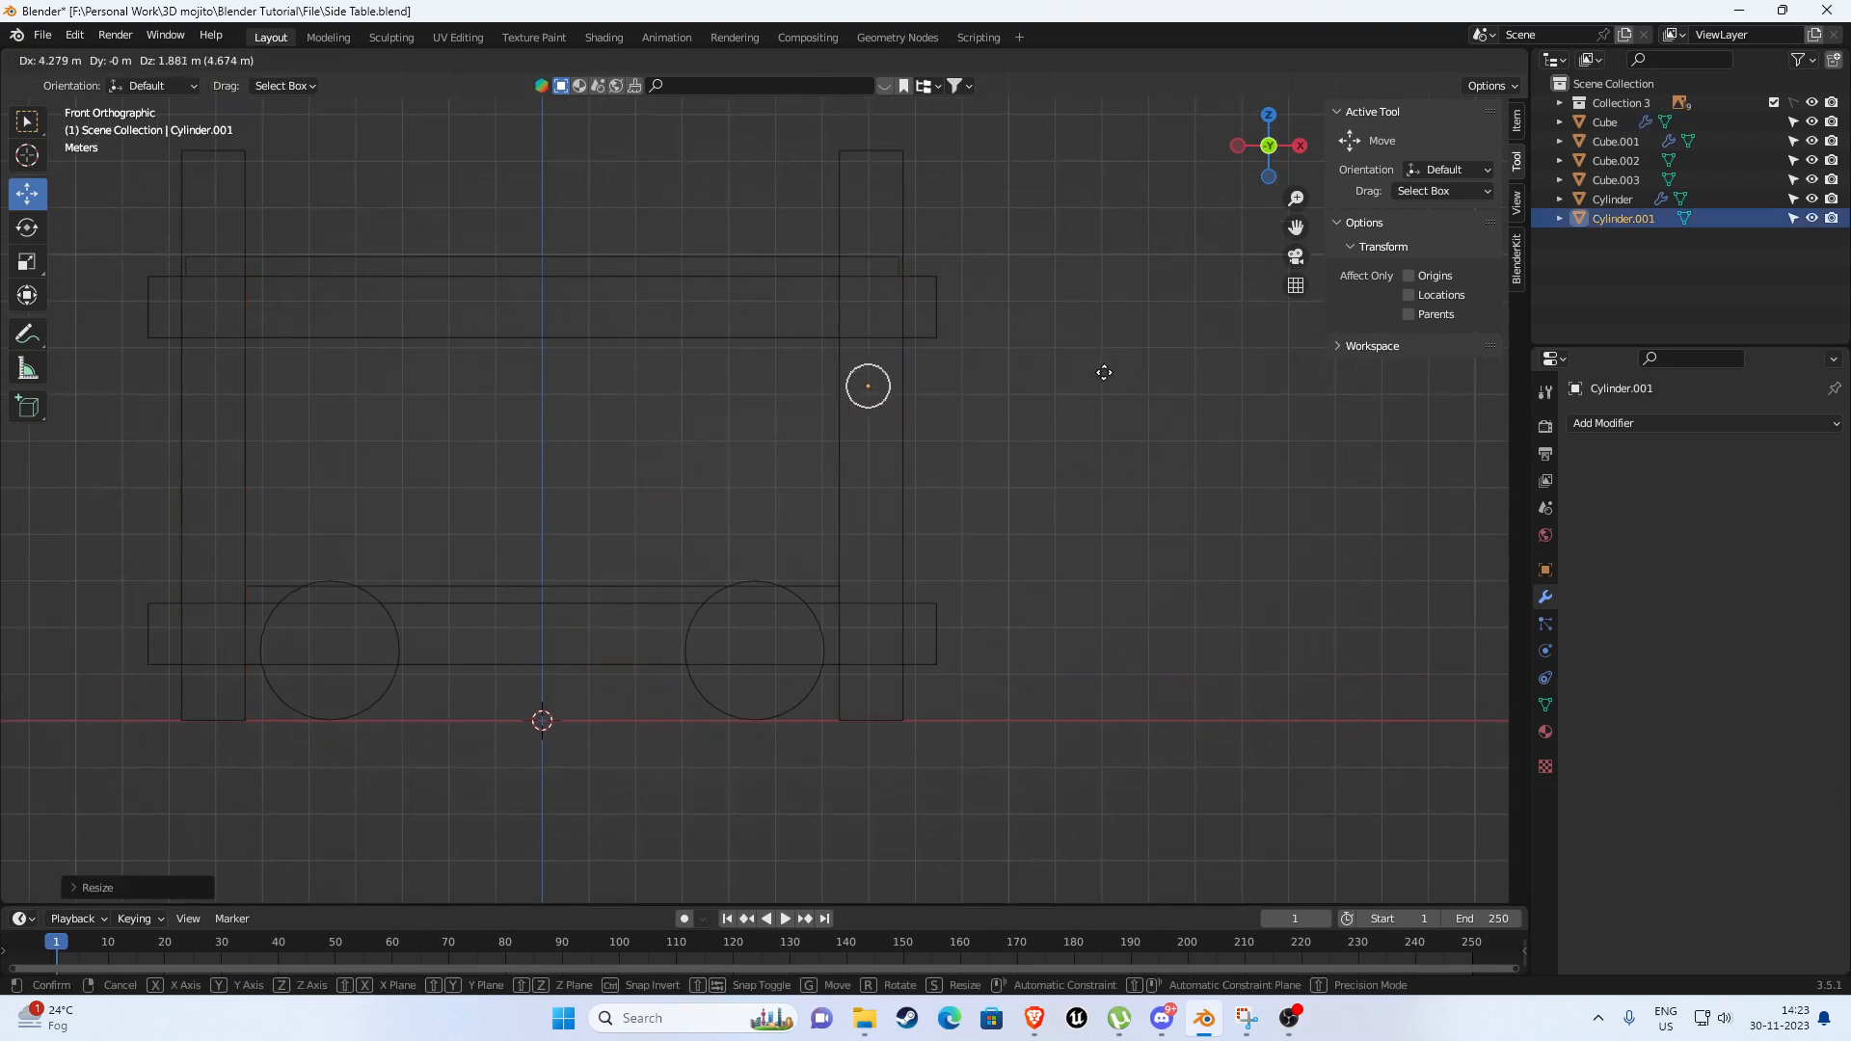
pyautogui.click(1107, 372)
# Compare the rod's diameter and height on the leg in the reference photo with the cylinder's placement.
pyautogui.scroll(-4, 985, 420)
pyautogui.keyDown('shift'); pyautogui.moveTo(772, 465); pyautogui.dragTo(1104, 456, button='middle'); pyautogui.keyUp('shift')
pyautogui.scroll(6, 430, 410)
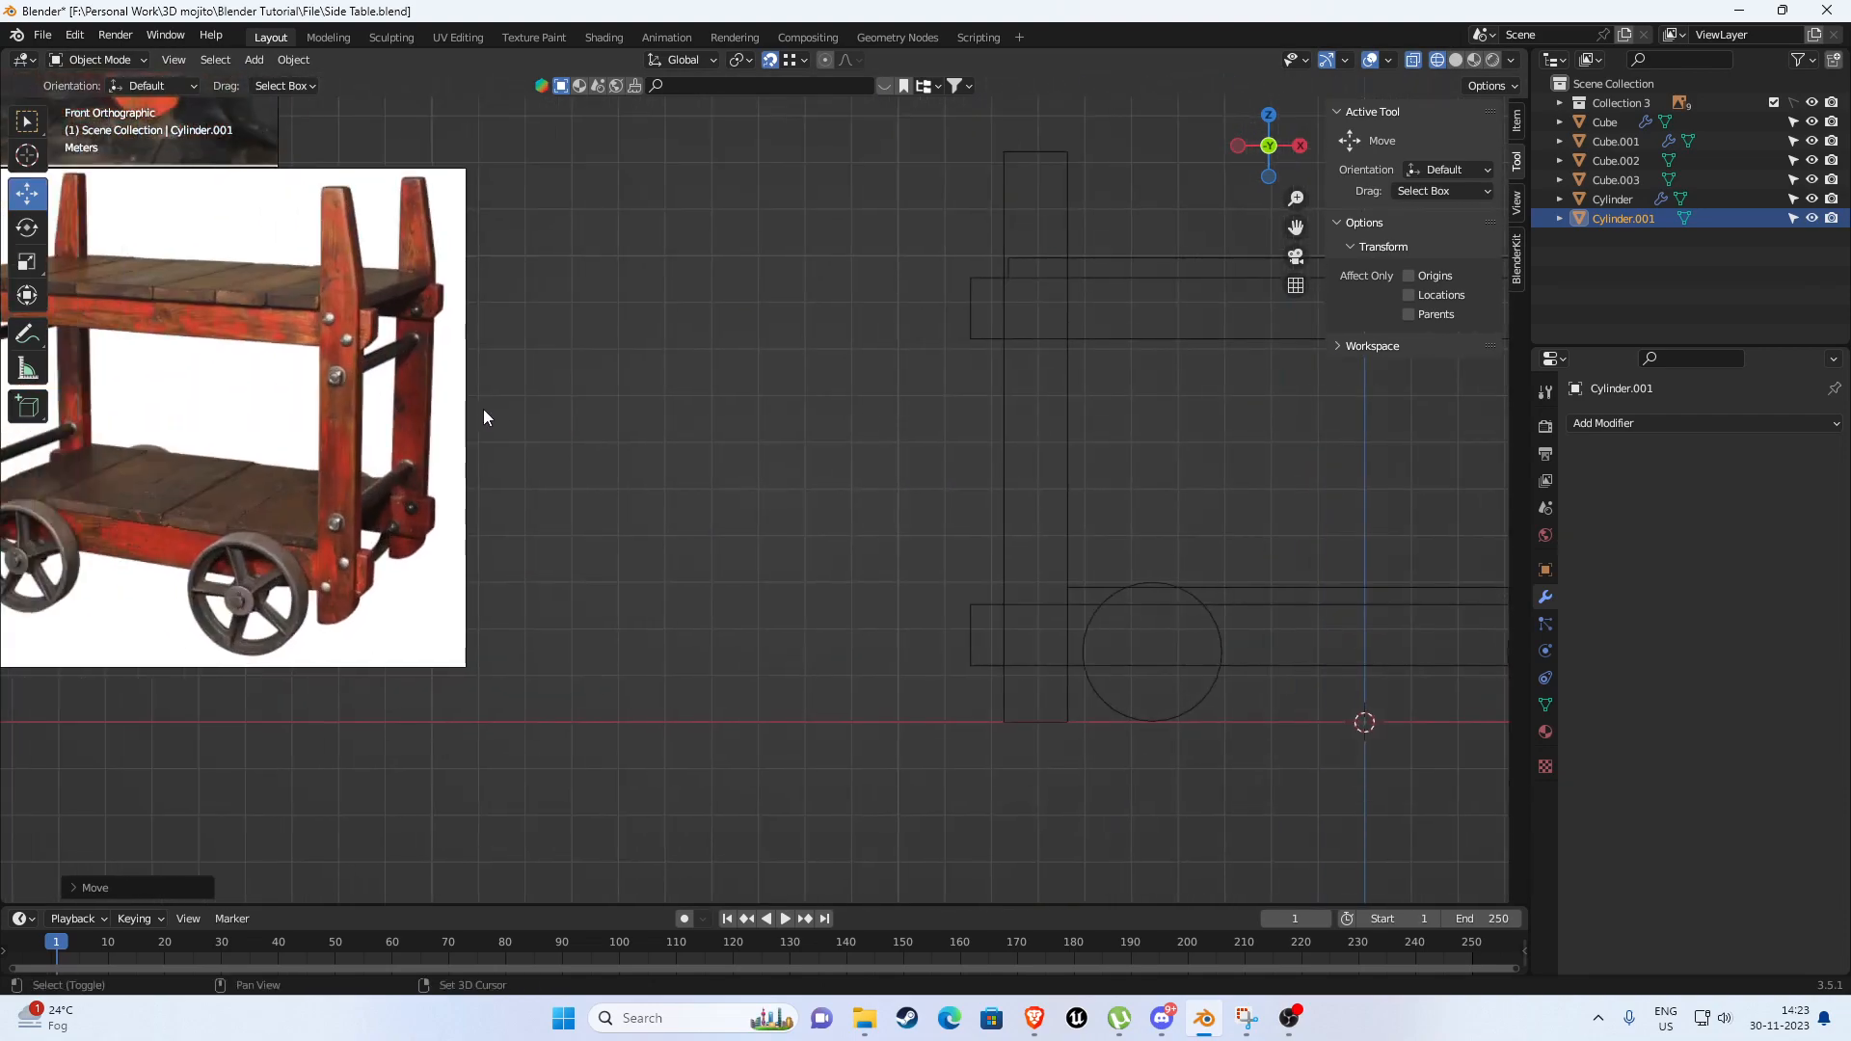
pyautogui.scroll(3, 605, 443)
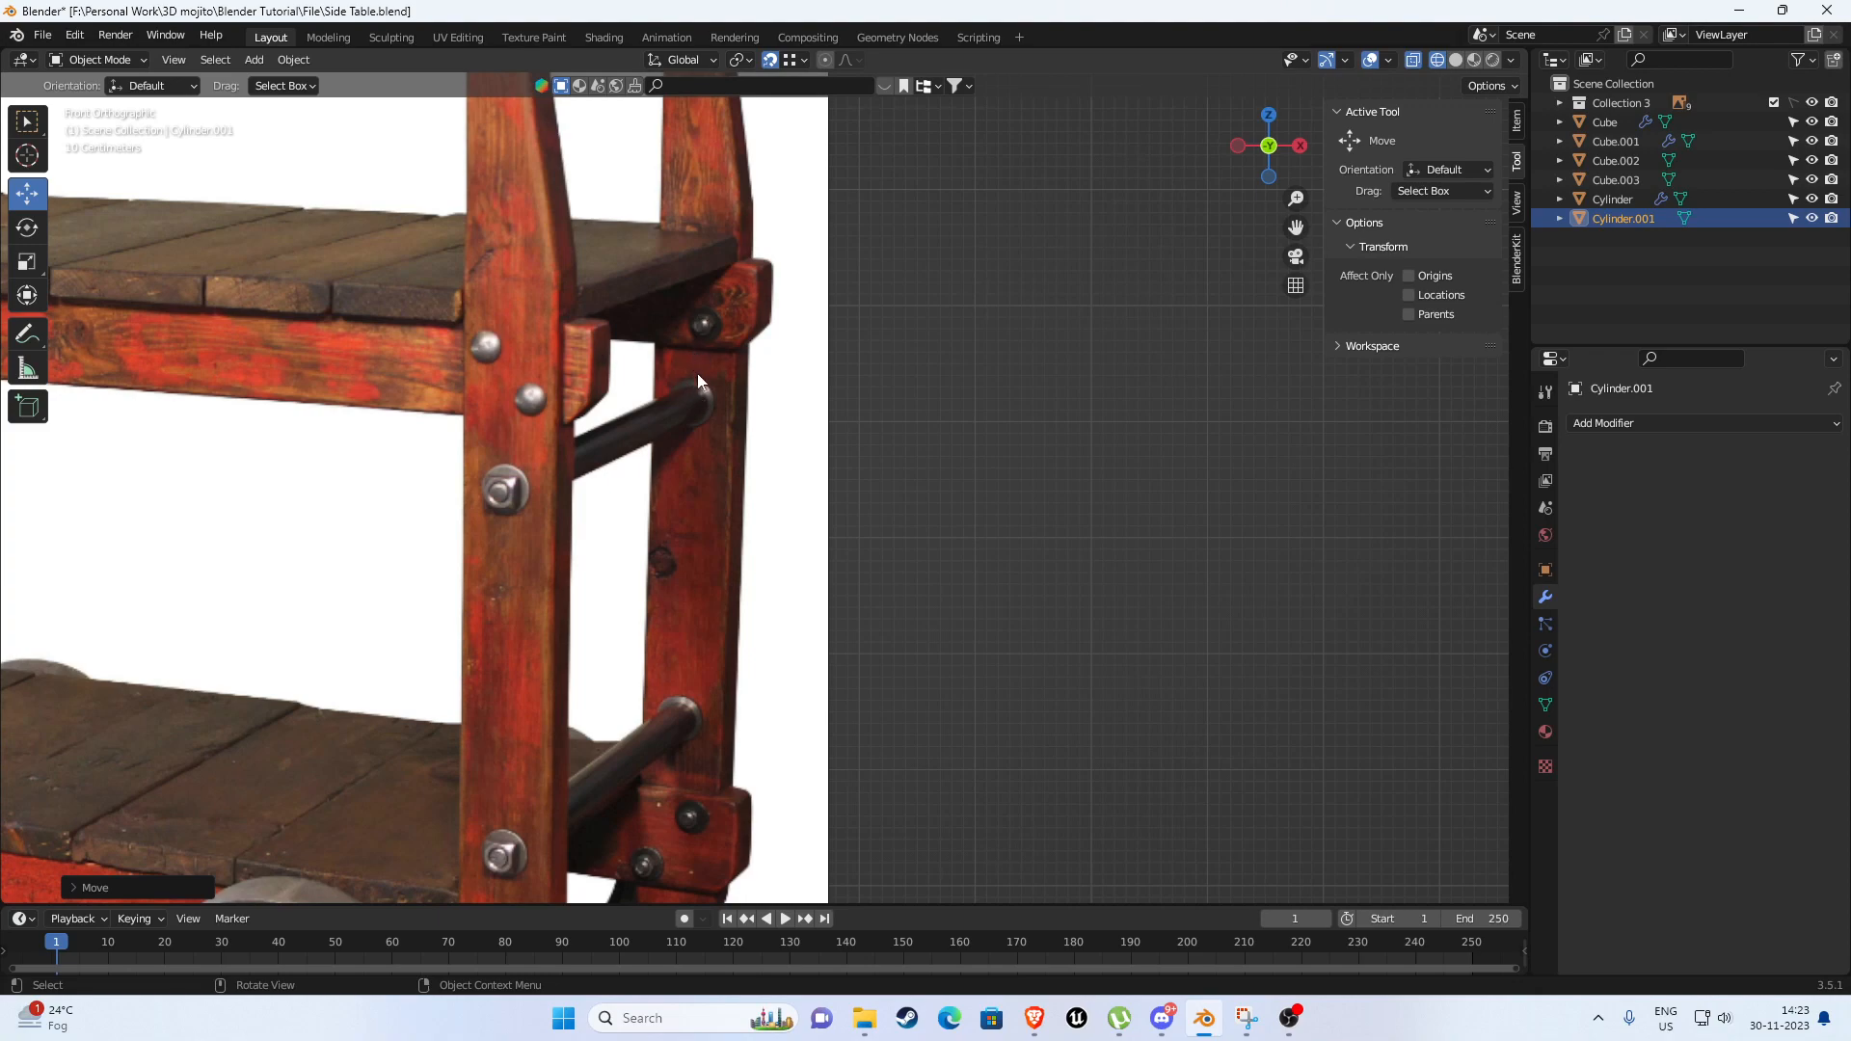
pyautogui.scroll(-7, 694, 382)
pyautogui.keyDown('shift'); pyautogui.moveTo(1149, 467); pyautogui.dragTo(494, 450, button='middle'); pyautogui.keyUp('shift')
pyautogui.scroll(3, 964, 438)
pyautogui.keyDown('shift'); pyautogui.moveTo(1092, 433); pyautogui.dragTo(730, 432, button='middle'); pyautogui.keyUp('shift')
pyautogui.scroll(2, 762, 449)
pyautogui.scroll(-2, 830, 497)
pyautogui.scroll(-1, 829, 513)
pyautogui.keyDown('shift'); pyautogui.moveTo(610, 519); pyautogui.dragTo(68, 448, button='middle'); pyautogui.keyUp('shift')
pyautogui.scroll(7, 466, 467)
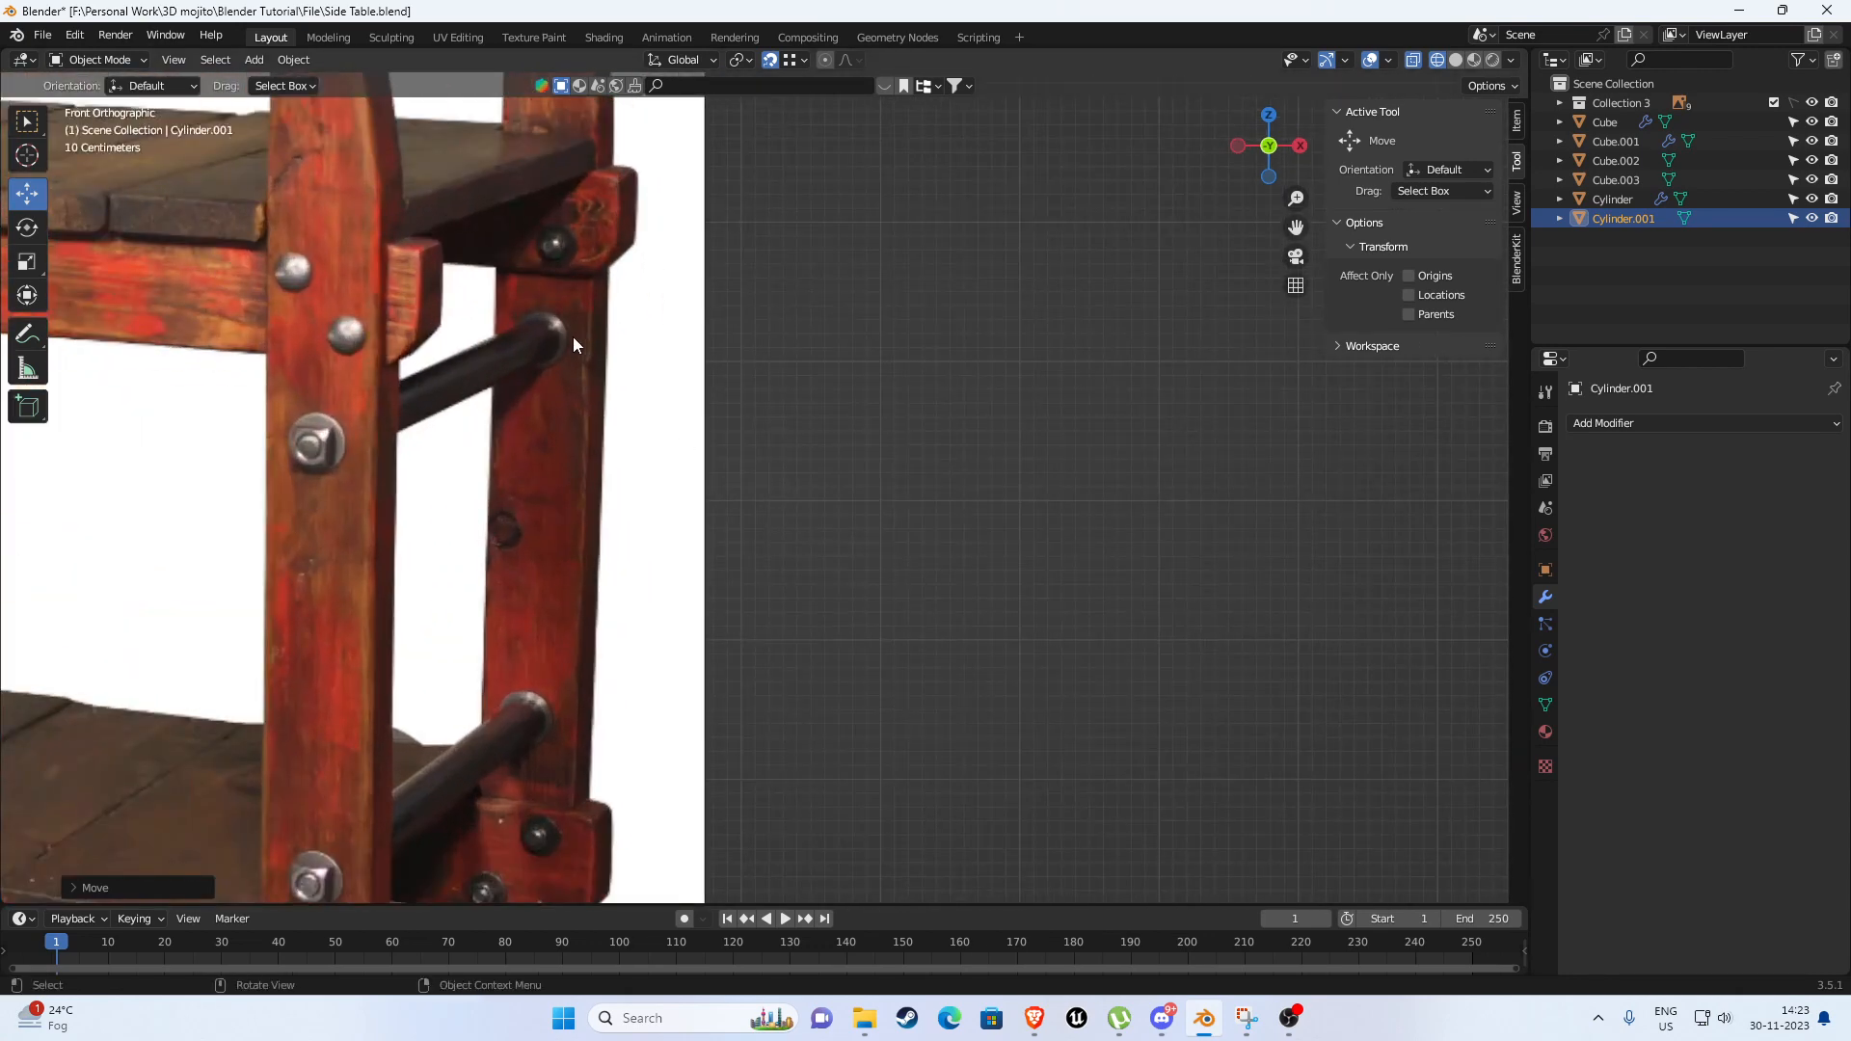
pyautogui.scroll(-7, 555, 304)
pyautogui.keyDown('shift'); pyautogui.moveTo(1428, 452); pyautogui.dragTo(386, 438, button='middle'); pyautogui.keyUp('shift')
# Scale the cylinder down further in two passes and center it along X on the leg.
pyautogui.scroll(4, 598, 444)
pyautogui.keyDown('shift'); pyautogui.moveTo(761, 472); pyautogui.dragTo(802, 496, button='middle'); pyautogui.keyUp('shift')
pyautogui.scroll(1, 802, 495)
pyautogui.scroll(2, 802, 496)
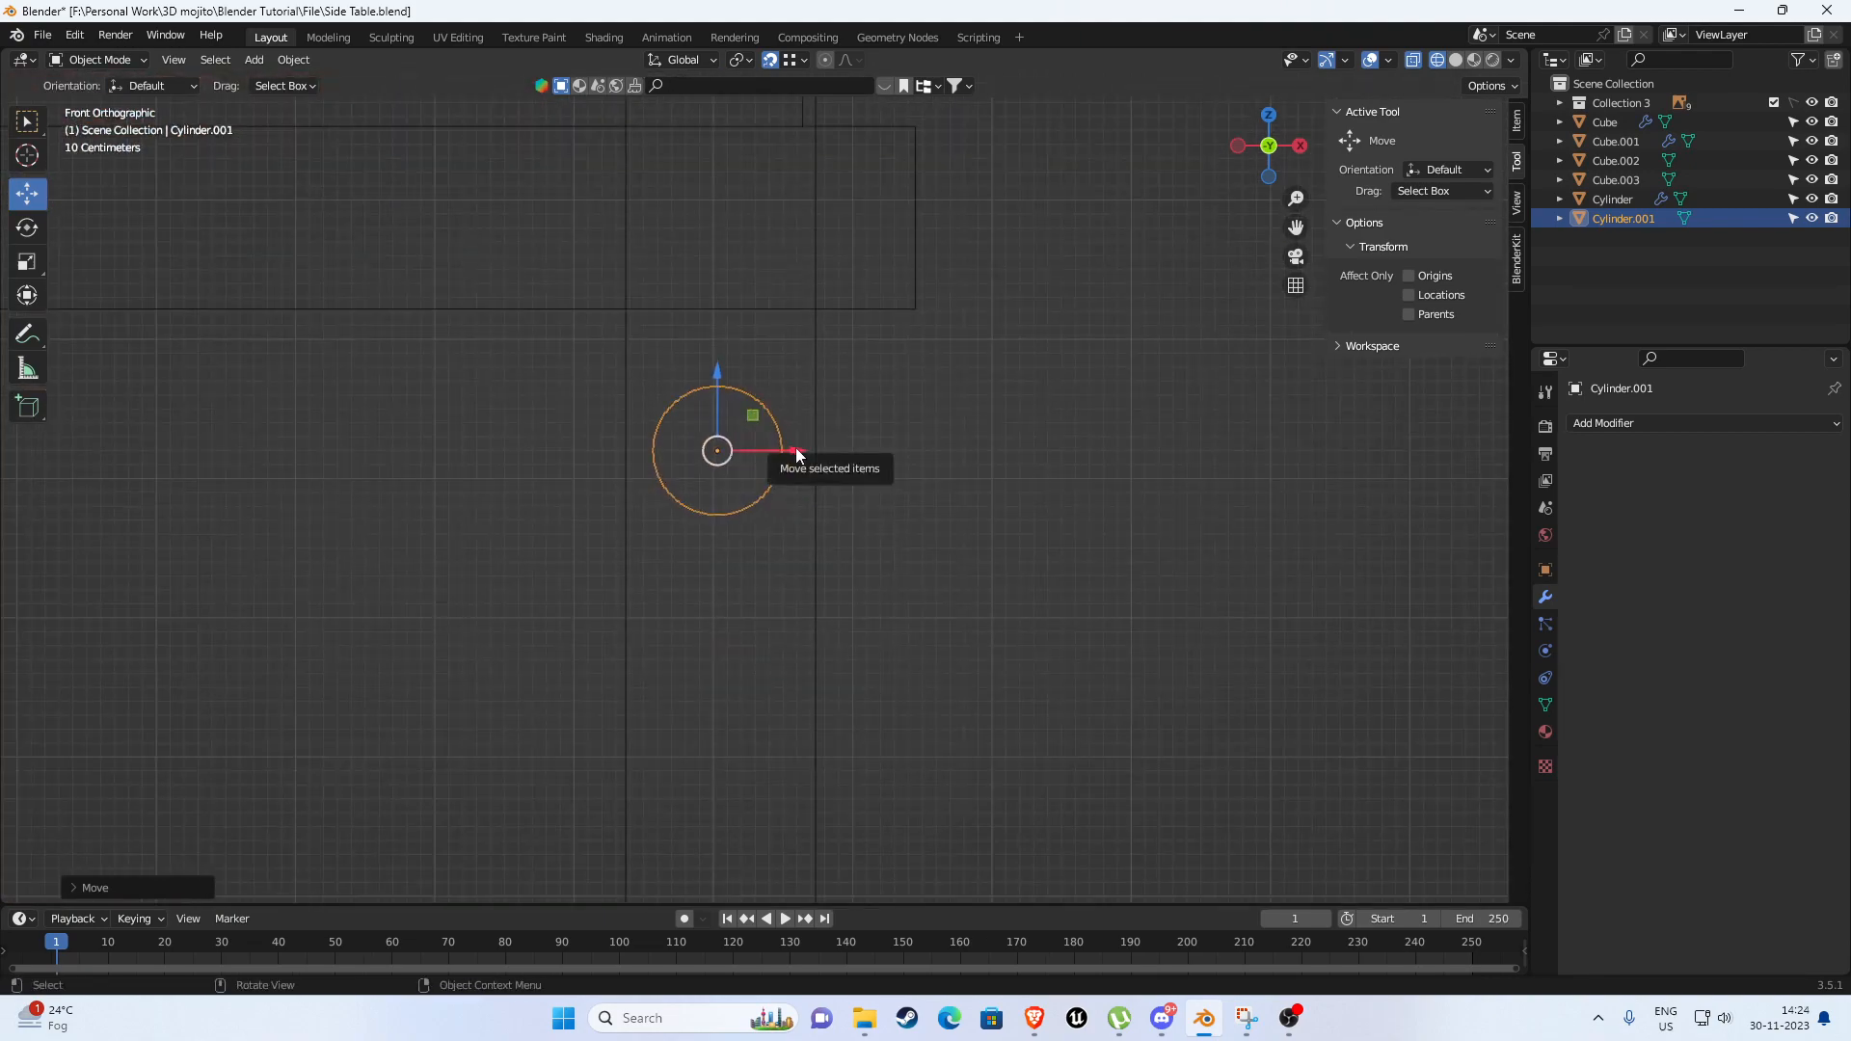
pyautogui.moveTo(795, 448); pyautogui.dragTo(797, 449)
pyautogui.press('s')
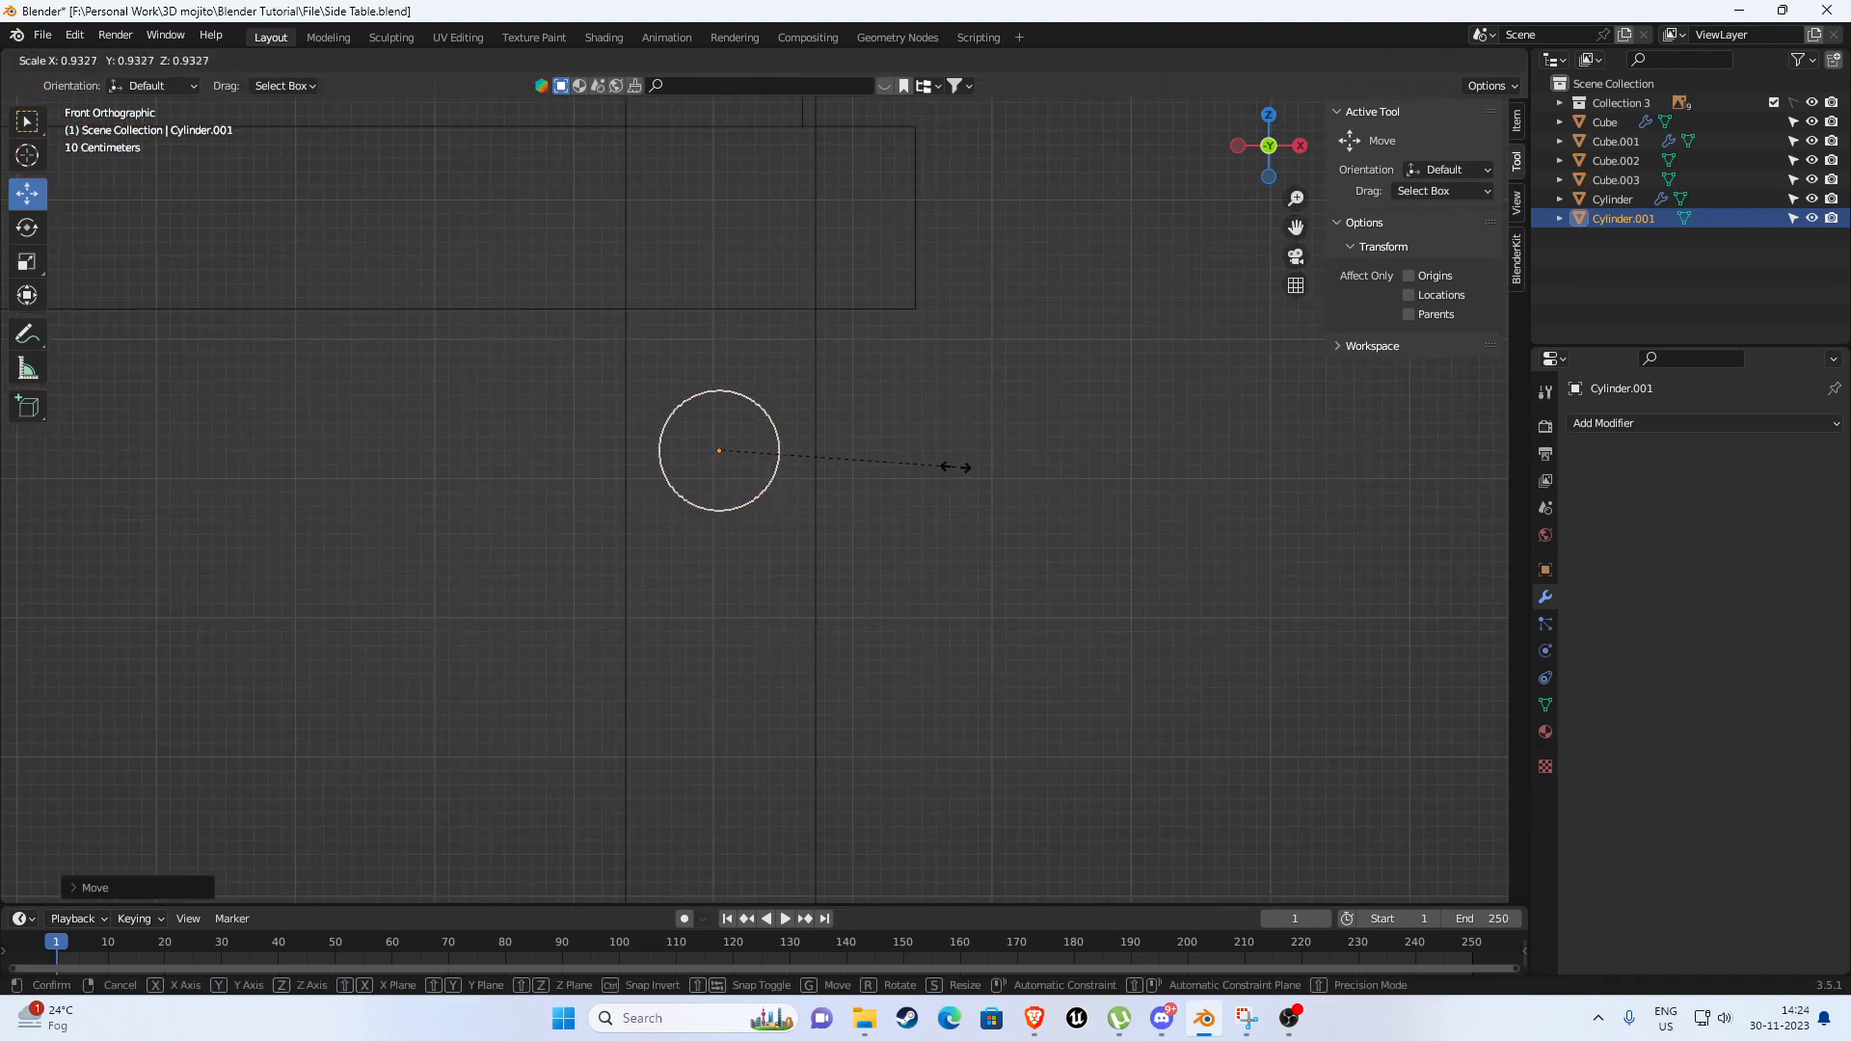
pyautogui.click(949, 464)
pyautogui.press('s')
pyautogui.click(866, 453)
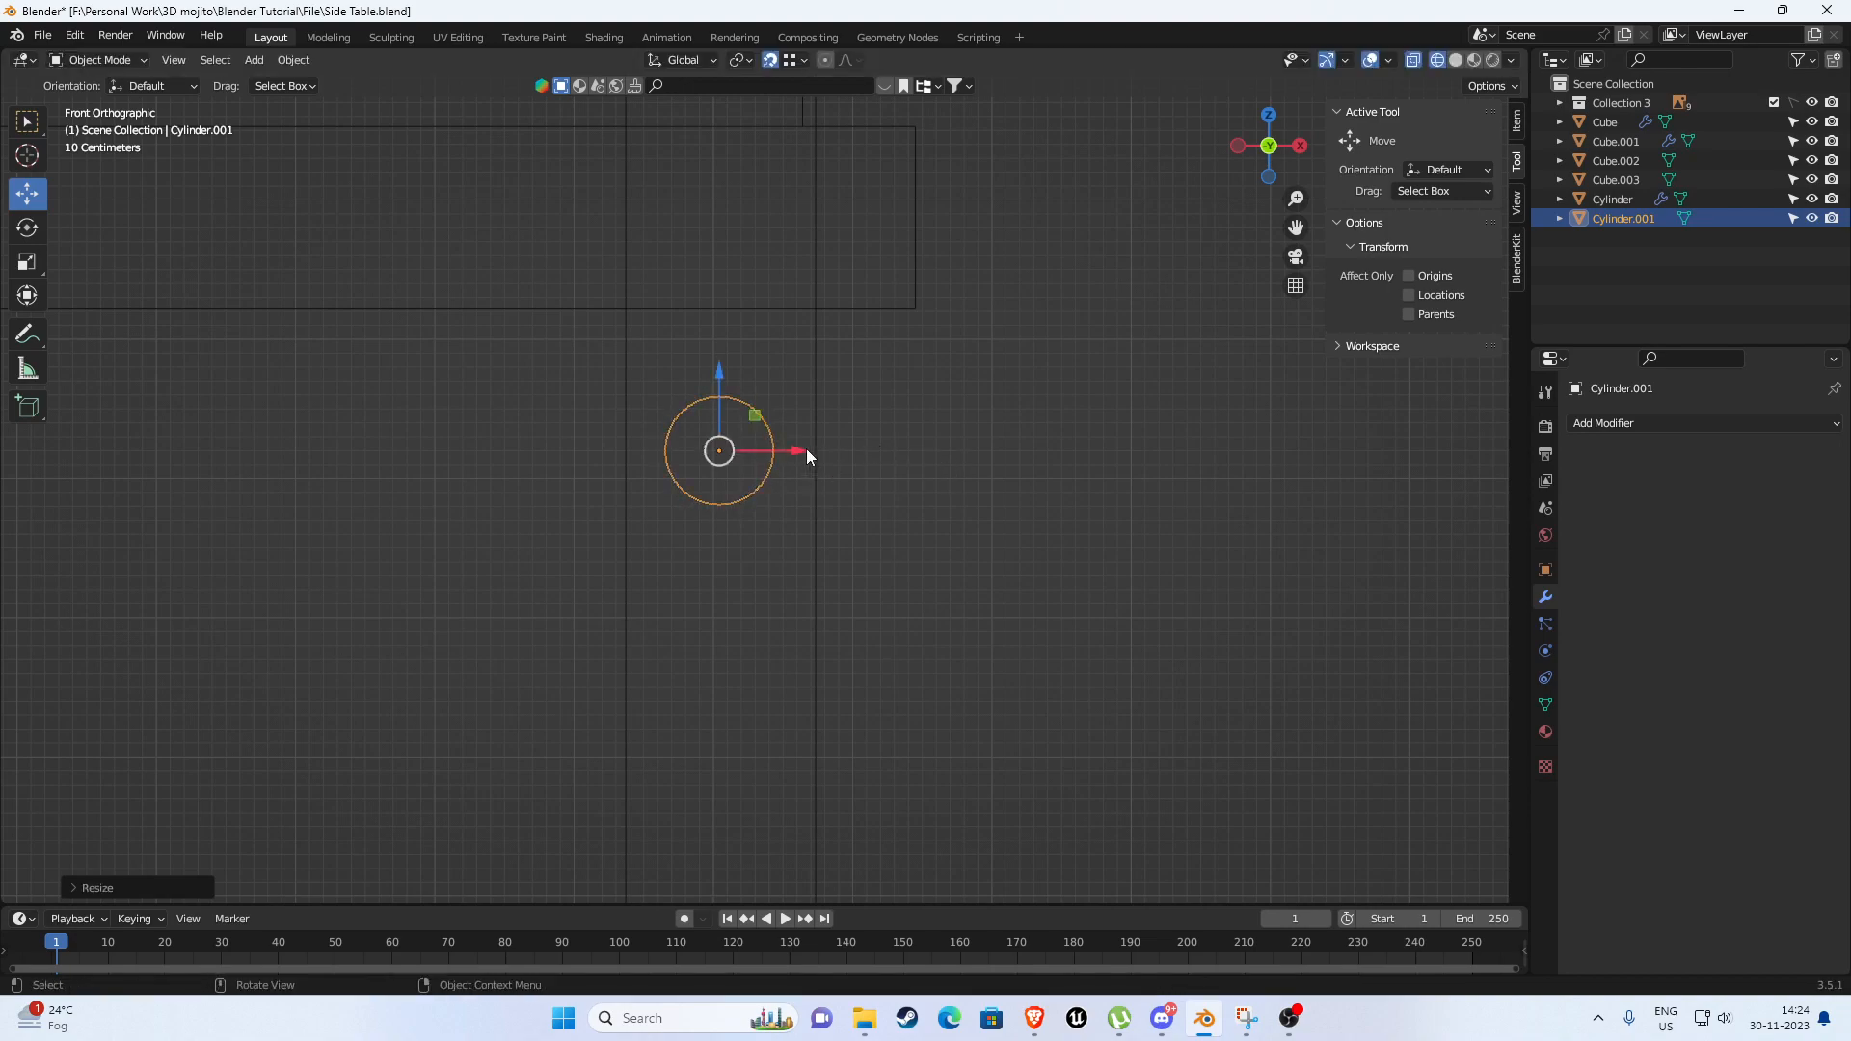
pyautogui.moveTo(803, 449); pyautogui.dragTo(804, 449)
# Stretch the cylinder along Y until its ends reach the two end legs.
pyautogui.moveTo(804, 447); pyautogui.dragTo(710, 524, button='middle')
pyautogui.press('s')
pyautogui.press('y')
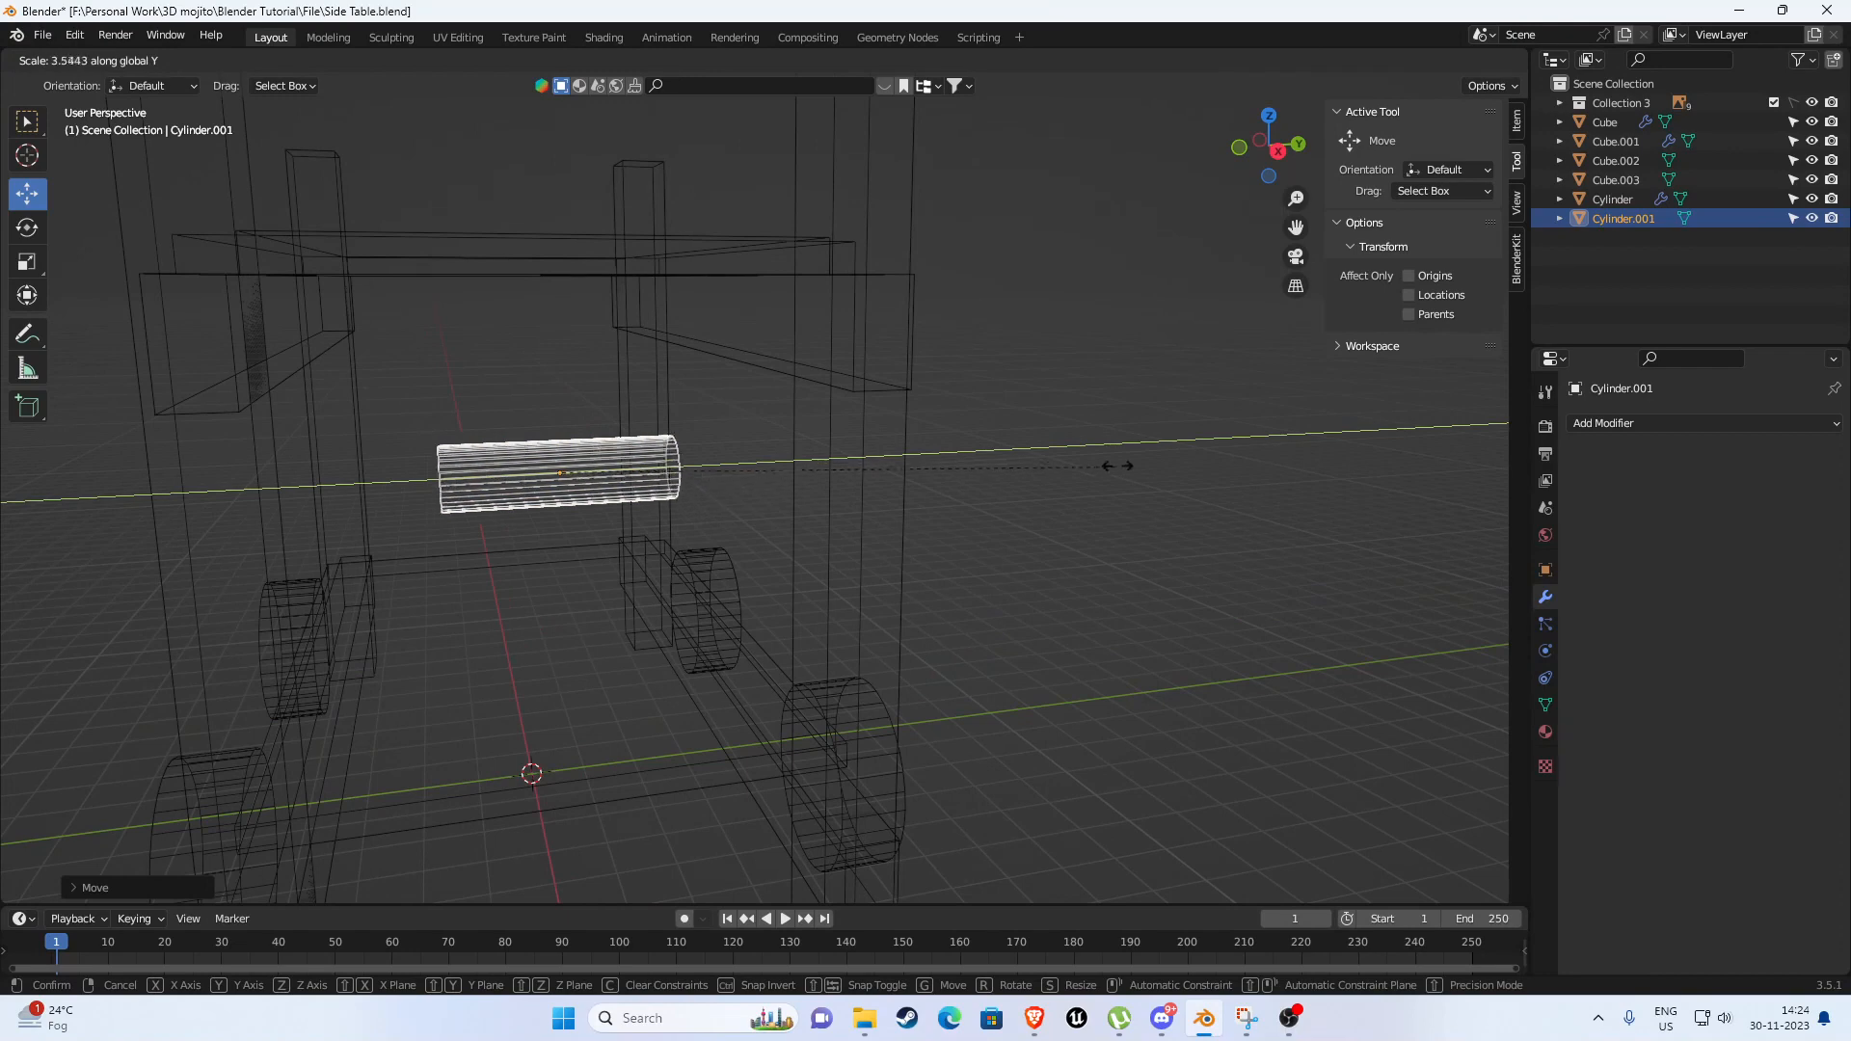
pyautogui.click(597, 367)
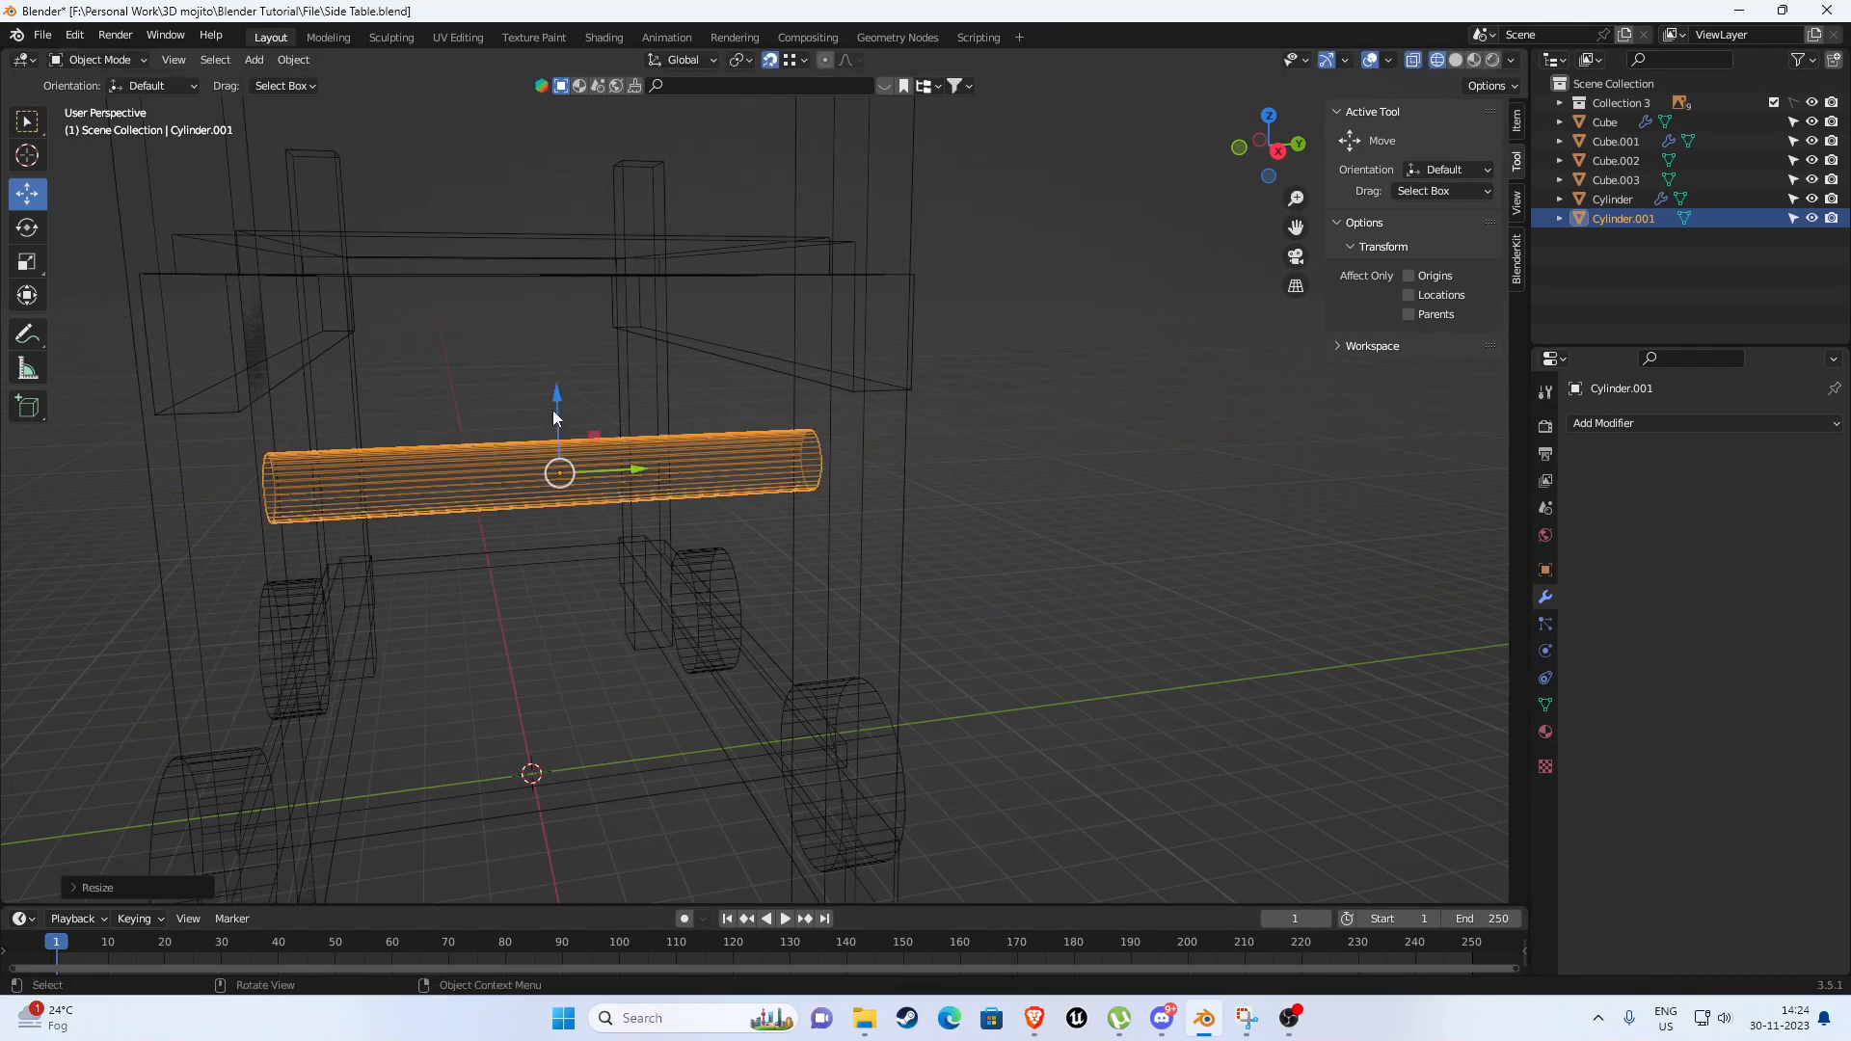
# Switch back to solid shading and scale the rod down uniformly to about 0.9.
pyautogui.press('z')
pyautogui.moveTo(732, 480)
pyautogui.mouseDown(button='middle')
pyautogui.moveTo(673, 472)
pyautogui.moveTo(639, 431)
pyautogui.moveTo(788, 453)
pyautogui.moveTo(829, 483)
pyautogui.mouseUp(button='middle')
pyautogui.scroll(-3, 825, 482)
pyautogui.scroll(3, 807, 496)
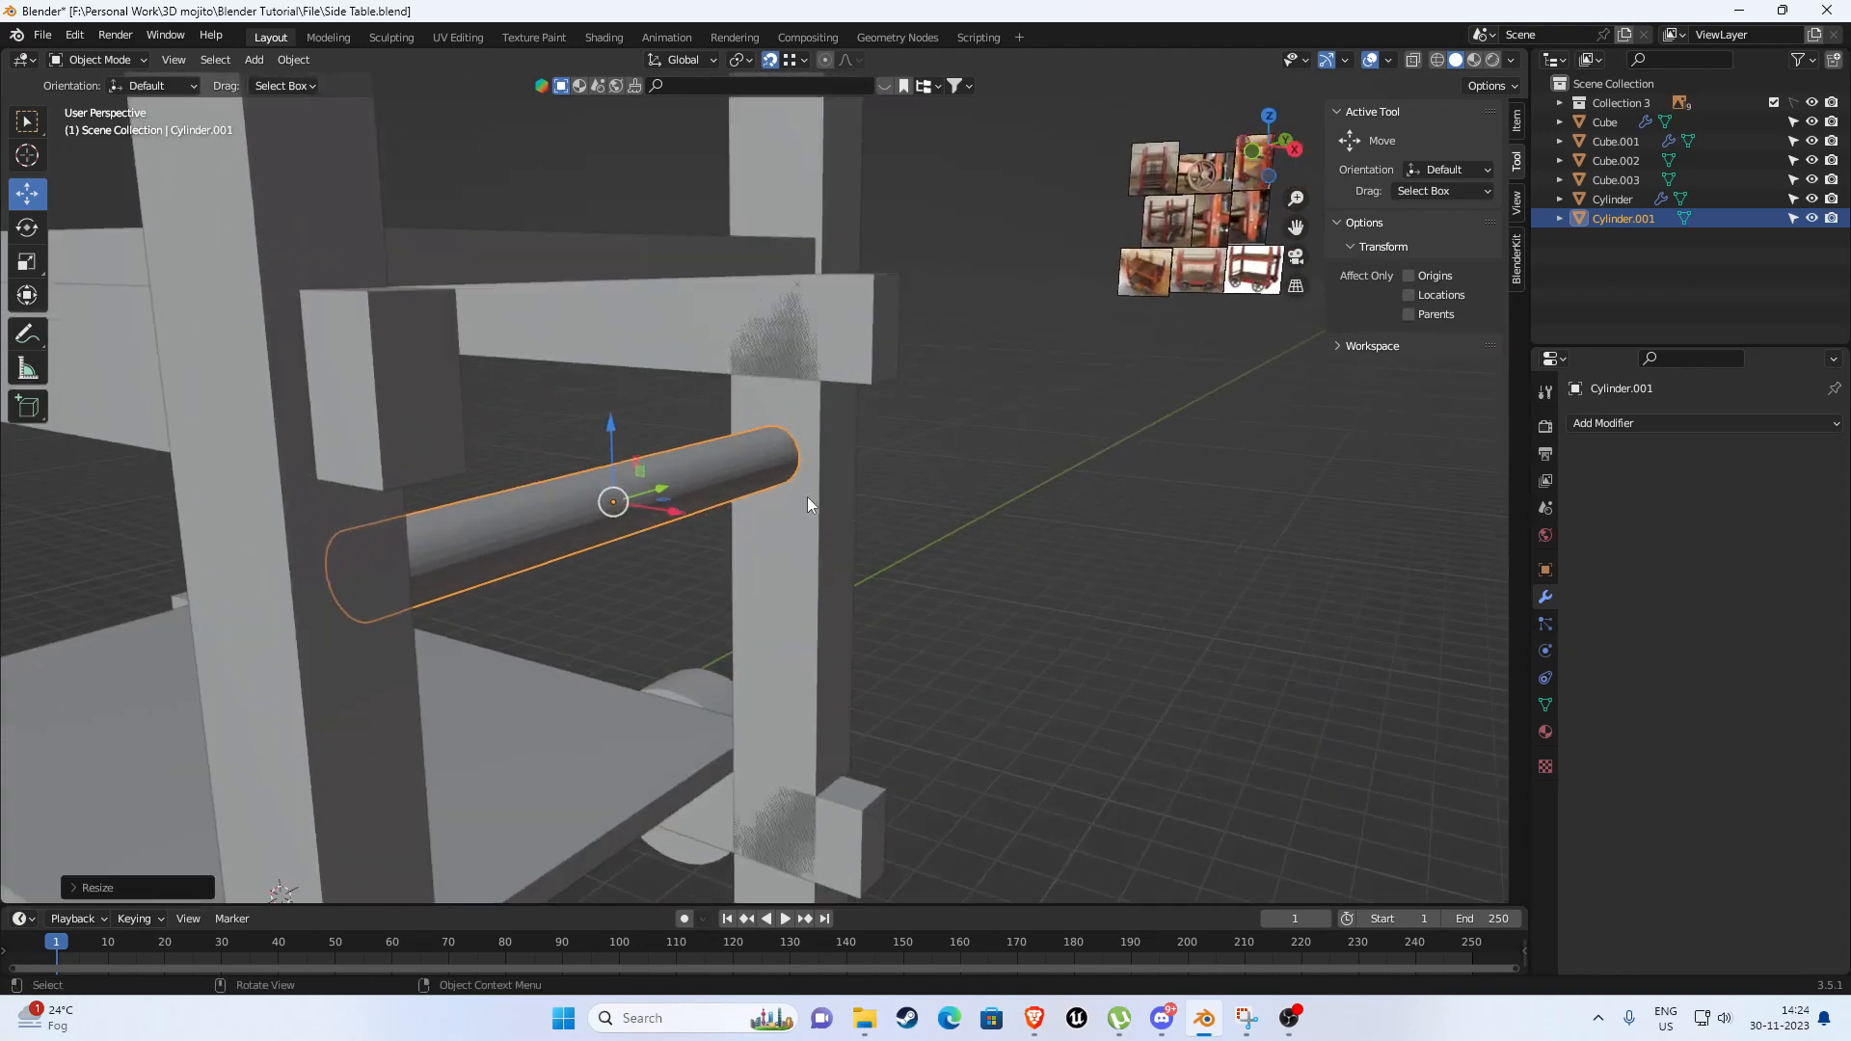
pyautogui.press('s')
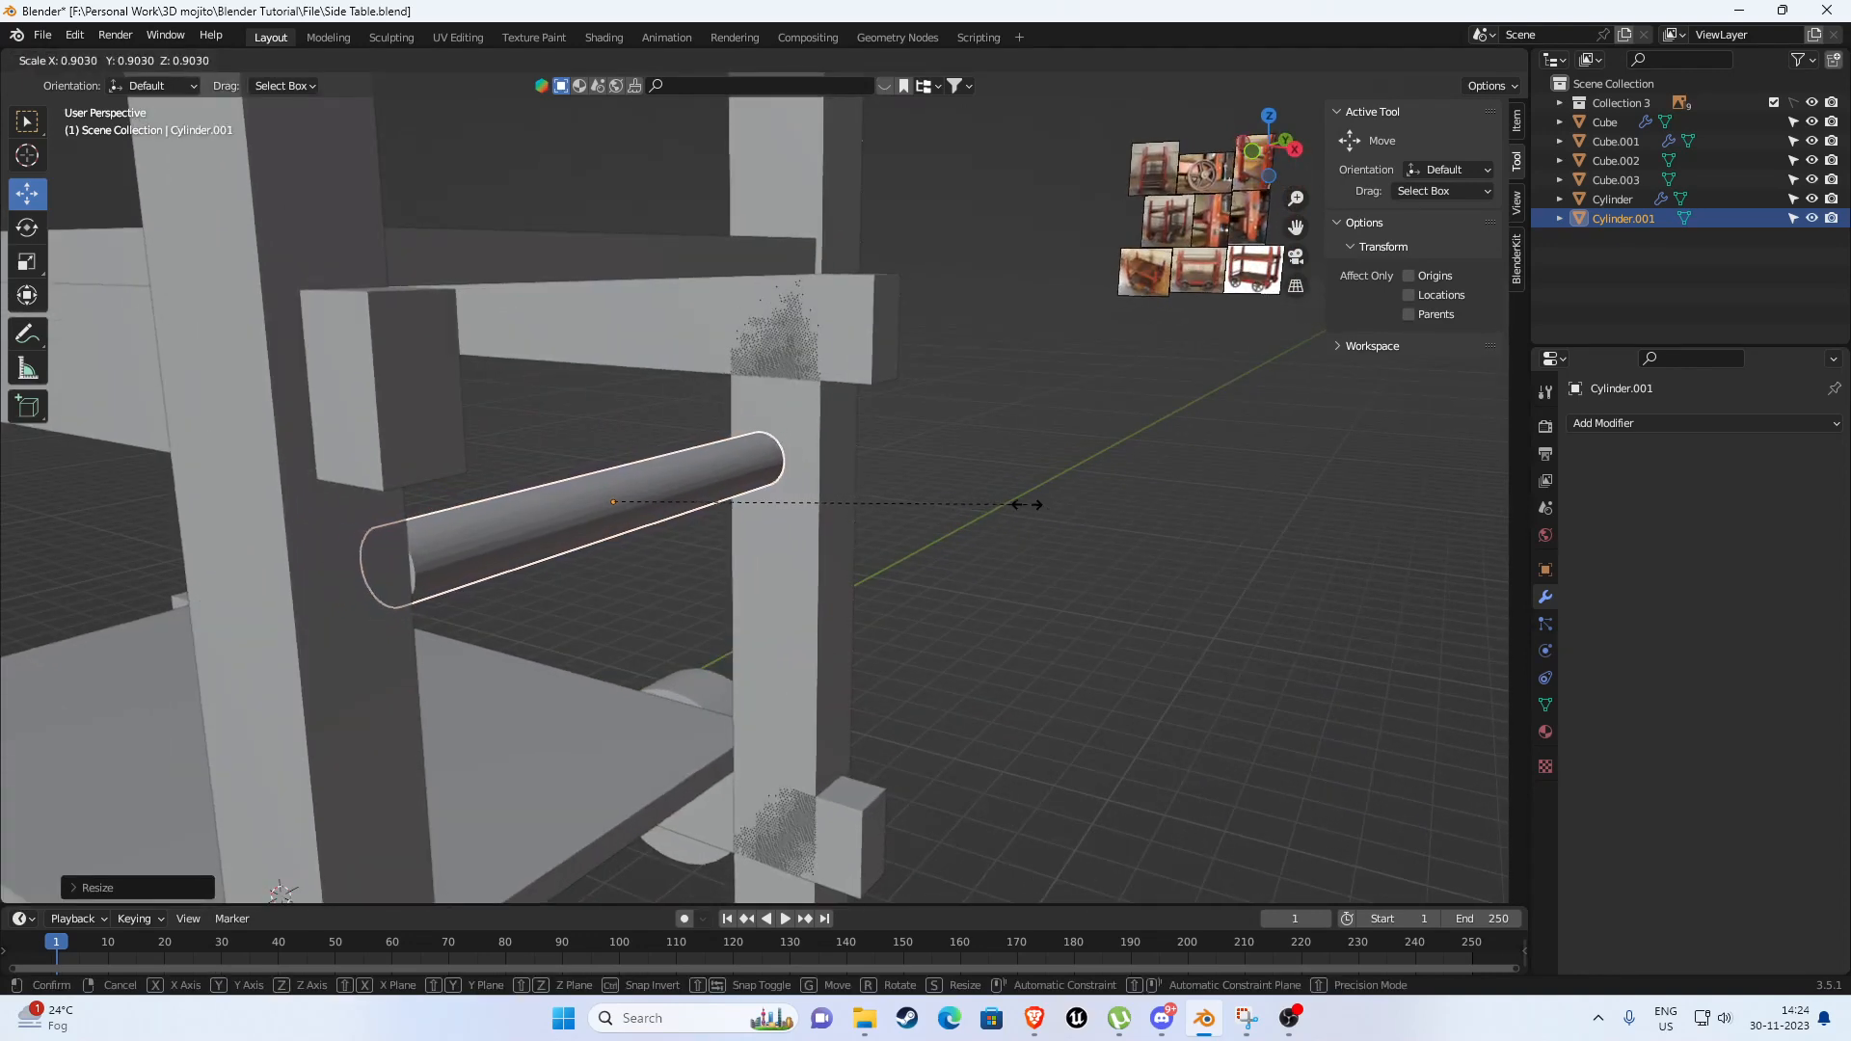
pyautogui.click(1013, 503)
pyautogui.moveTo(1012, 503); pyautogui.dragTo(550, 565, button='middle')
# In vertex editing, select the rod's positive-Y end and move it along Y into the adjacent leg.
pyautogui.press('Tab')
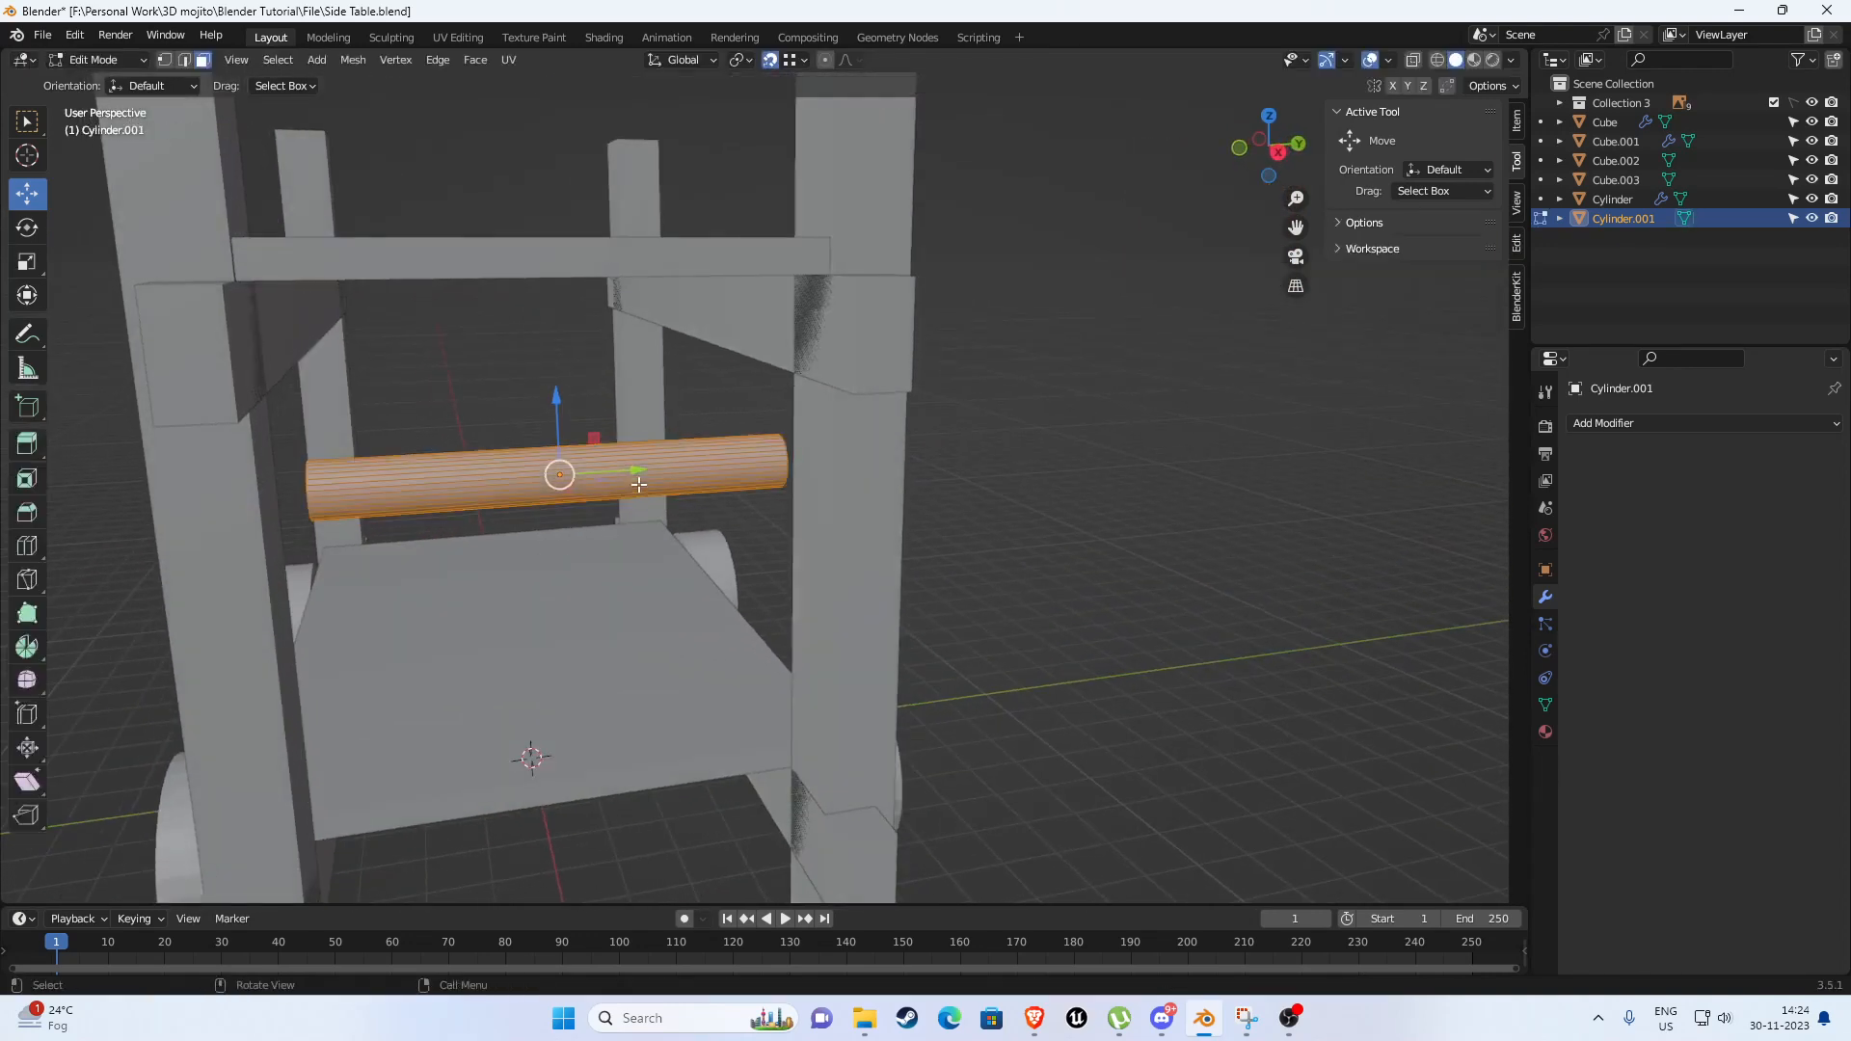
pyautogui.hotkey('shift', '1')
pyautogui.press('z')
pyautogui.click(622, 470)
pyautogui.moveTo(640, 338); pyautogui.dragTo(916, 564)
pyautogui.moveTo(817, 518)
pyautogui.mouseDown(button='middle')
pyautogui.moveTo(848, 529)
pyautogui.moveTo(909, 414)
pyautogui.moveTo(848, 472)
pyautogui.moveTo(824, 538)
pyautogui.mouseUp(button='middle')
pyautogui.hotkey('shift', 'z')
pyautogui.press('g')
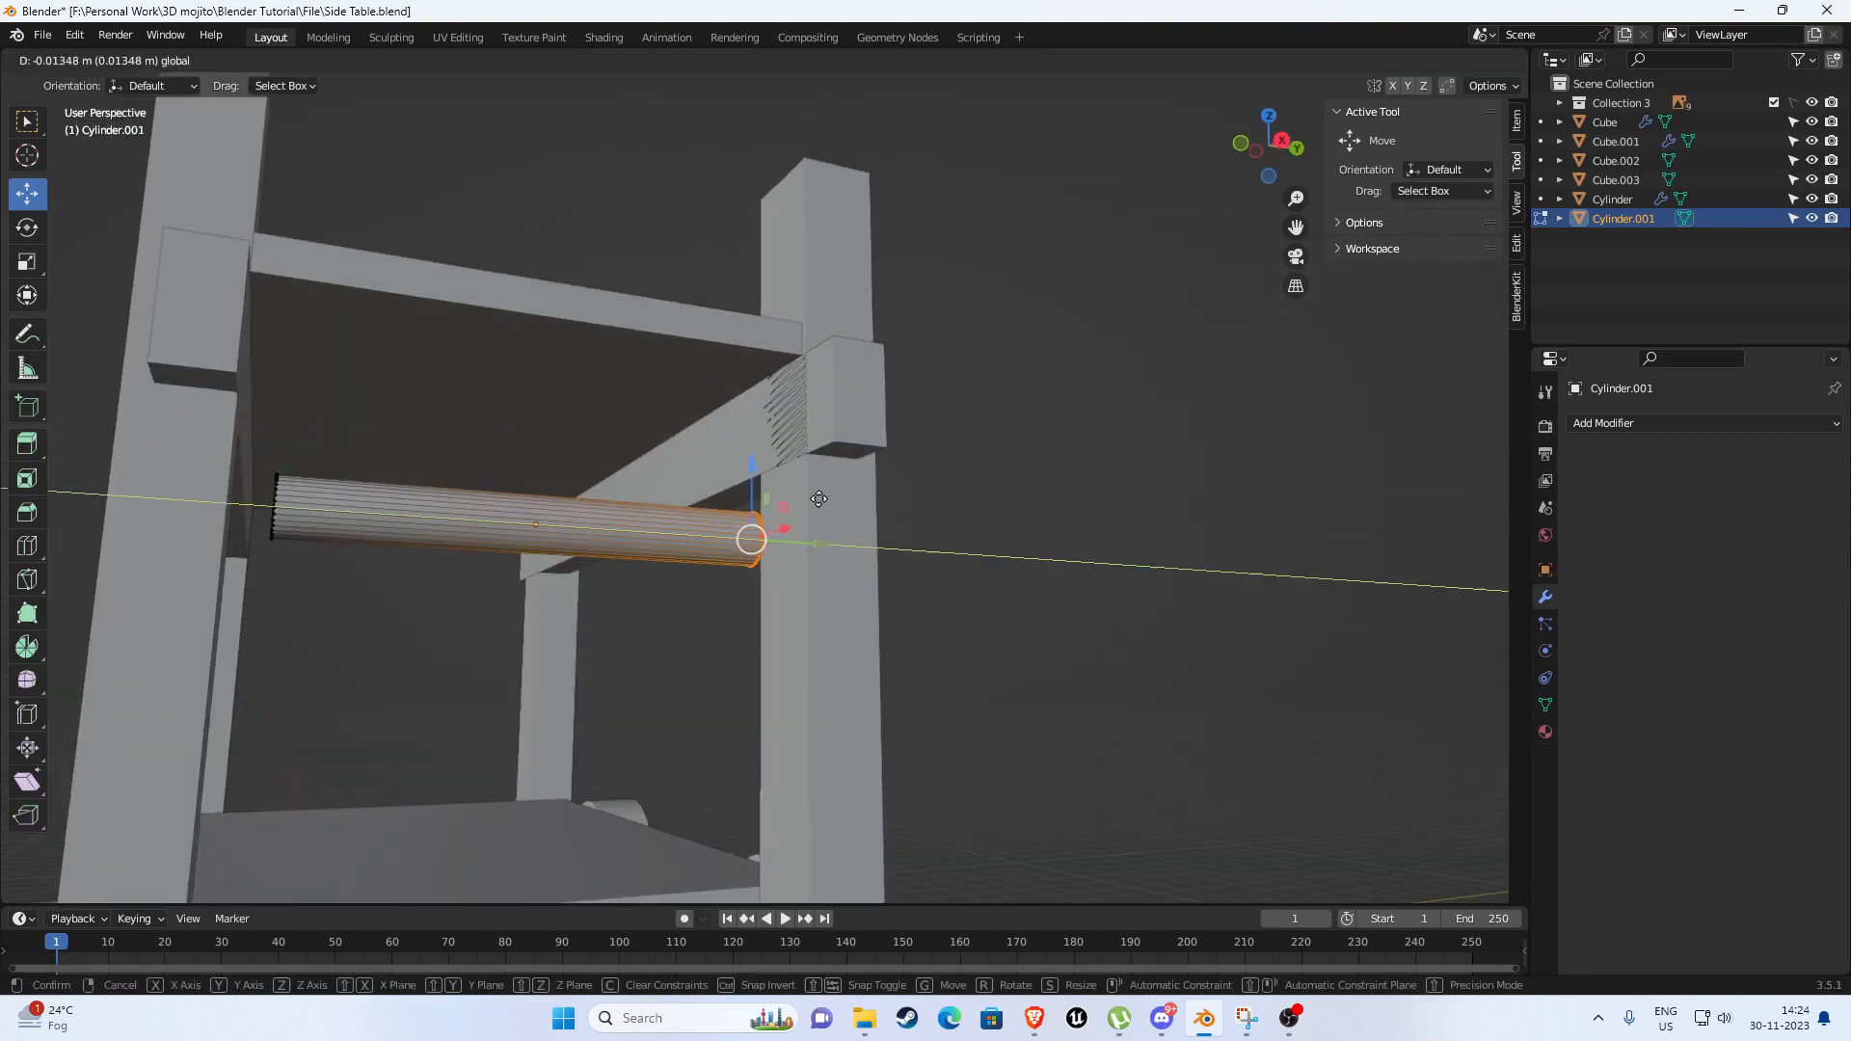
pyautogui.moveTo(818, 498); pyautogui.dragTo(830, 451)
# Select the vertices at the rod's negative-Y end and move them along Y toward the opposite leg.
pyautogui.moveTo(285, 496); pyautogui.dragTo(269, 508, button='middle')
pyautogui.moveTo(226, 438); pyautogui.dragTo(337, 559)
pyautogui.moveTo(397, 518); pyautogui.dragTo(386, 530, button='middle')
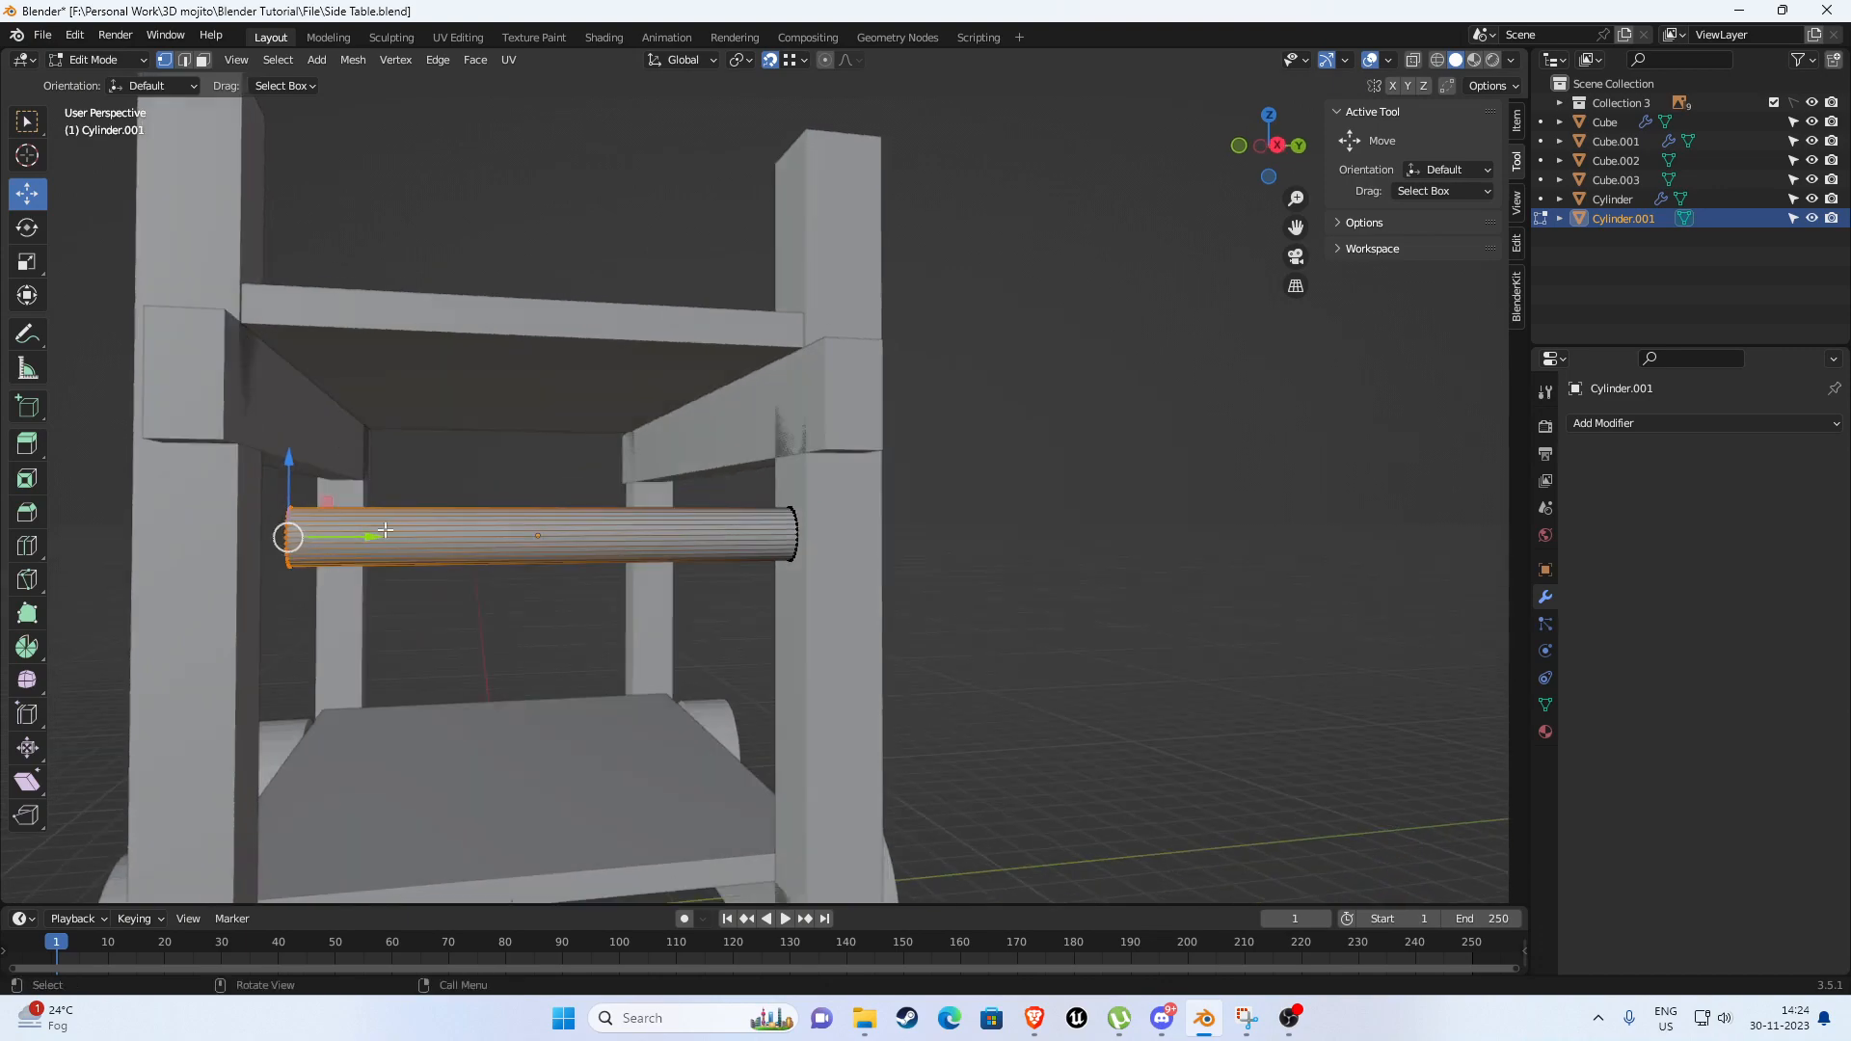
pyautogui.moveTo(380, 535); pyautogui.dragTo(340, 537)
# Examine the reference photo for the rod's end collar, the leg bolts and the lower cross rods.
pyautogui.moveTo(461, 579); pyautogui.dragTo(567, 632, button='middle')
pyautogui.scroll(-6, 675, 622)
pyautogui.moveTo(750, 619); pyautogui.dragTo(792, 604, button='middle')
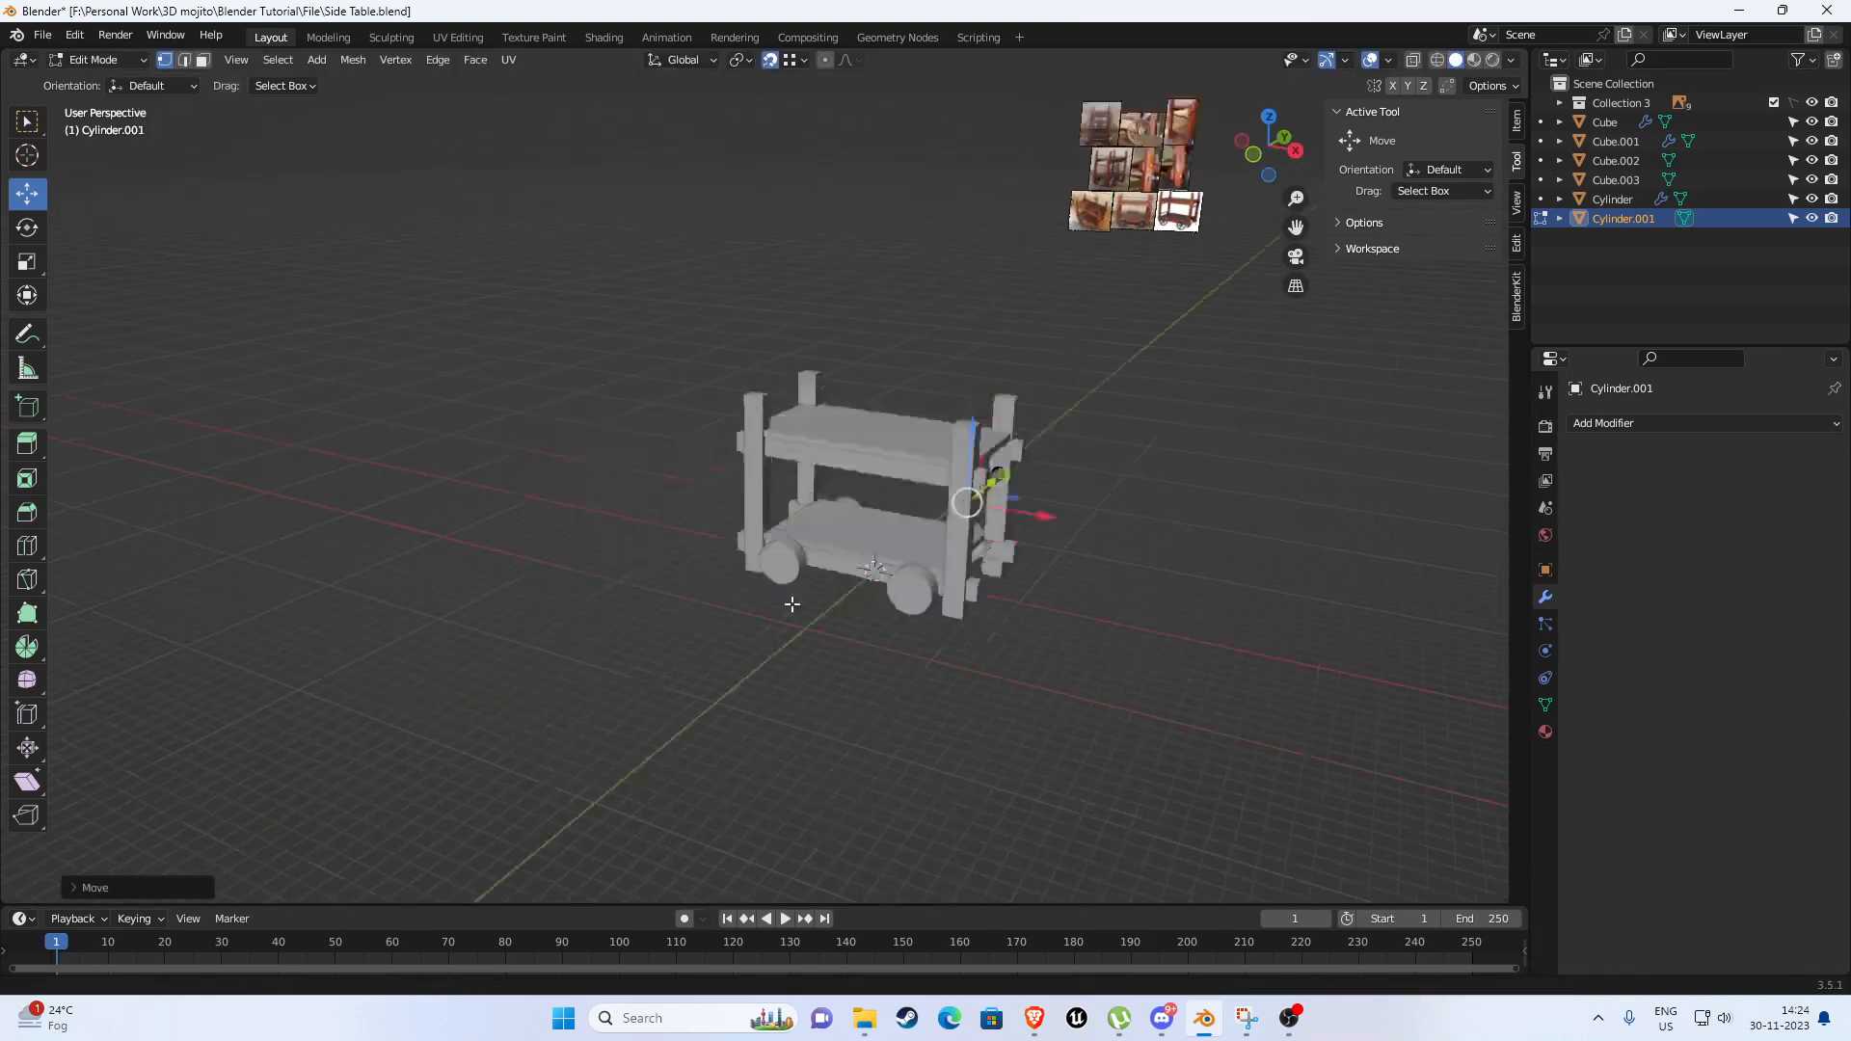
pyautogui.press('KP_1')
pyautogui.scroll(10, 696, 403)
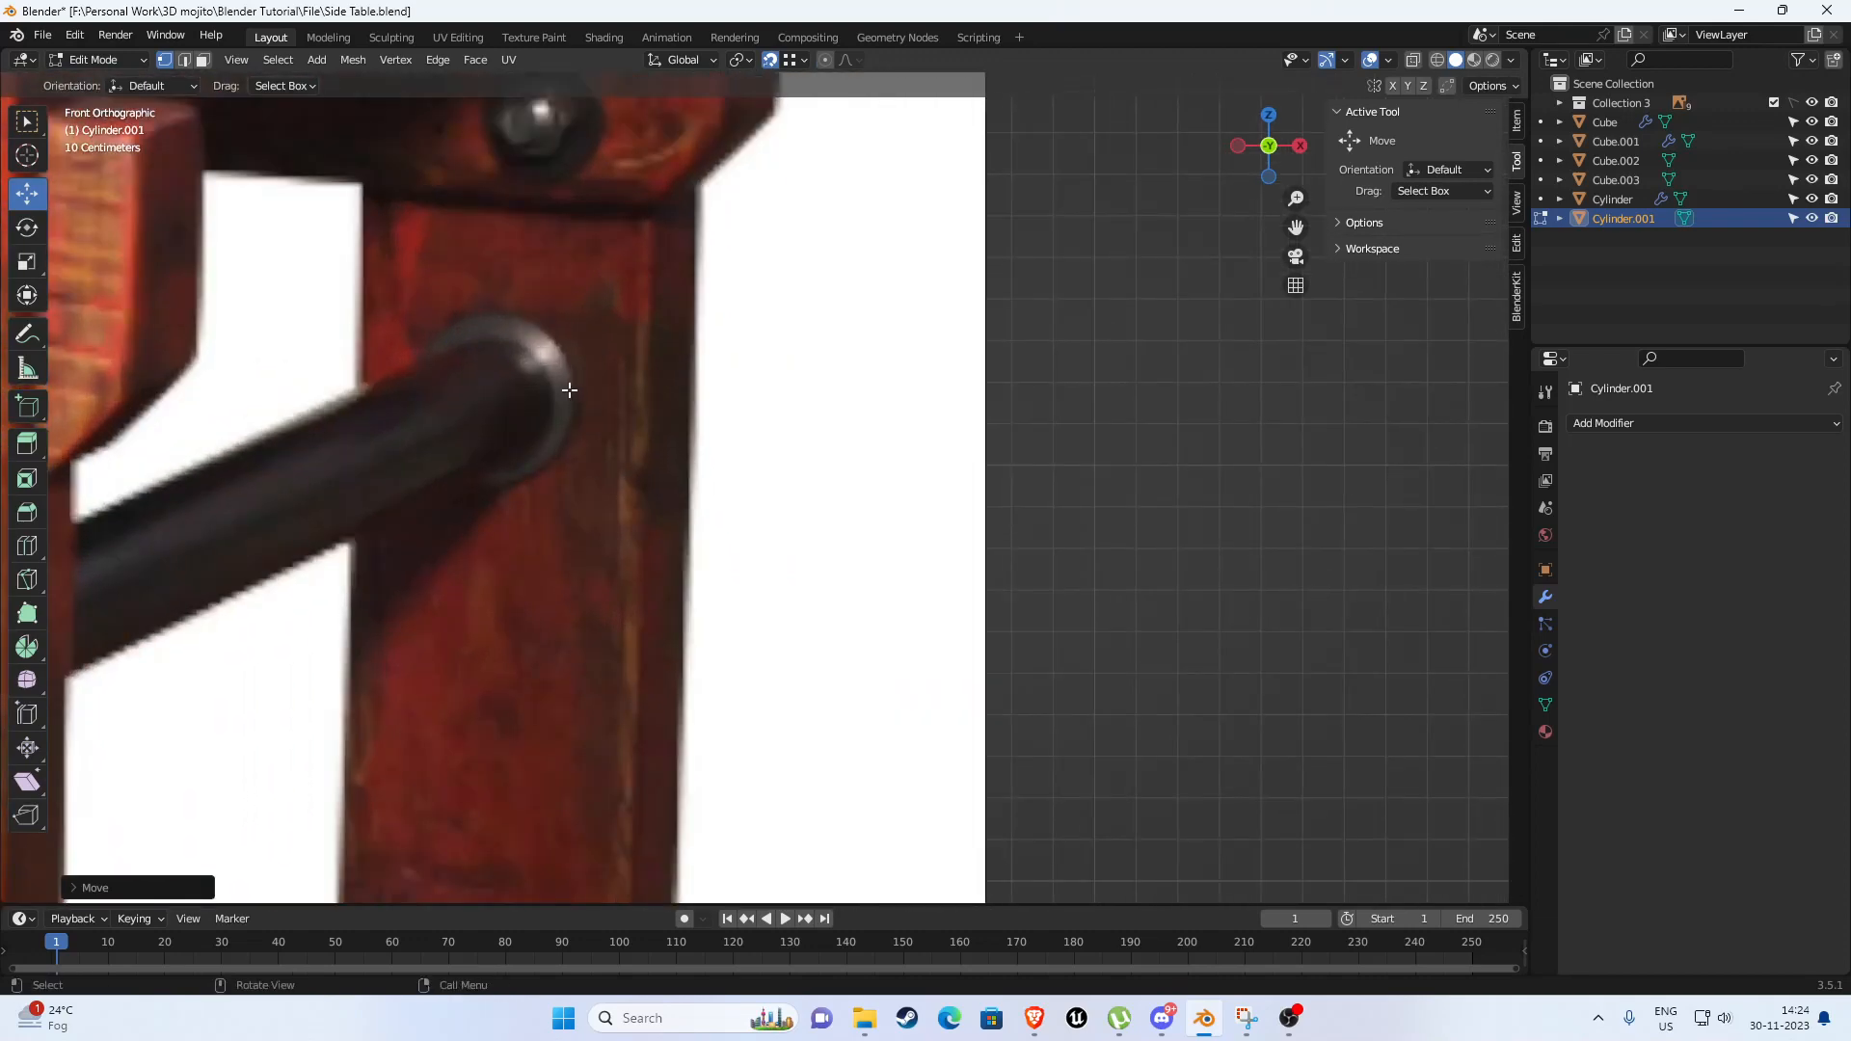
pyautogui.scroll(-4, 562, 385)
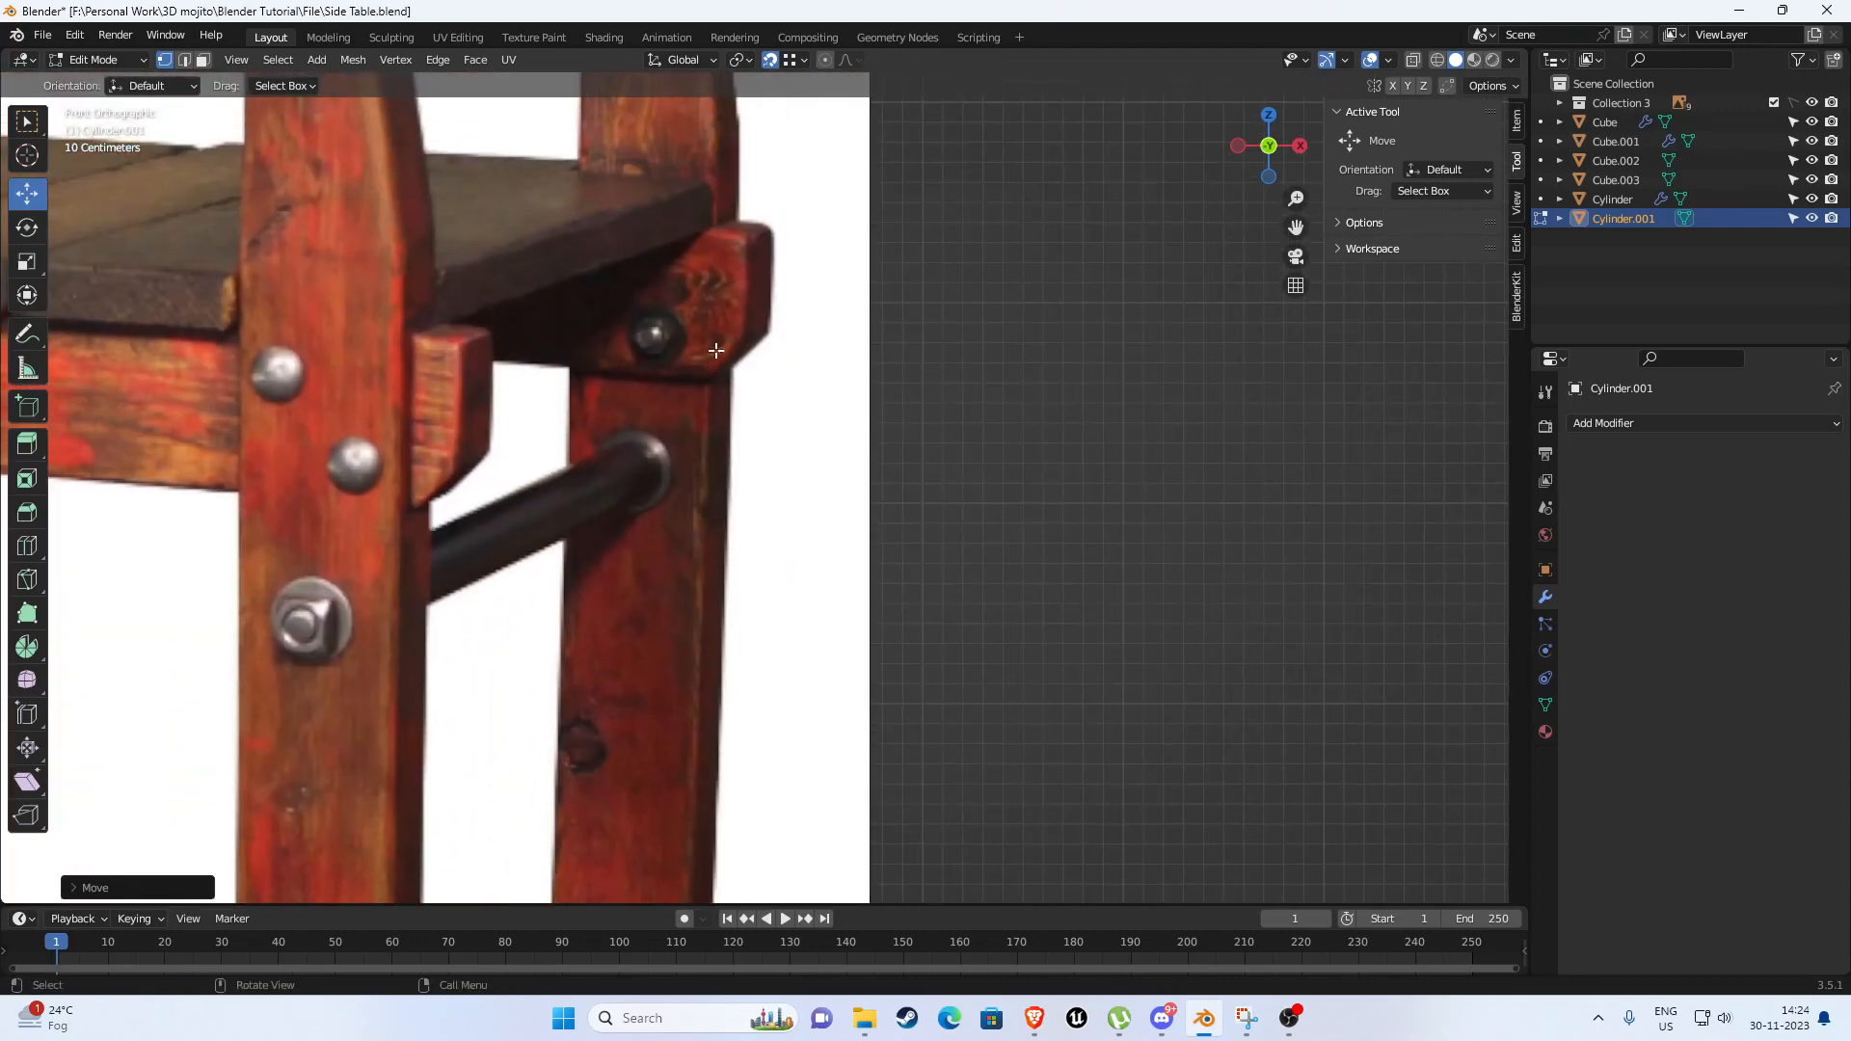
pyautogui.scroll(-4, 627, 396)
pyautogui.keyDown('shift'); pyautogui.moveTo(607, 665); pyautogui.dragTo(703, 261, button='middle'); pyautogui.keyUp('shift')
pyautogui.scroll(3, 662, 413)
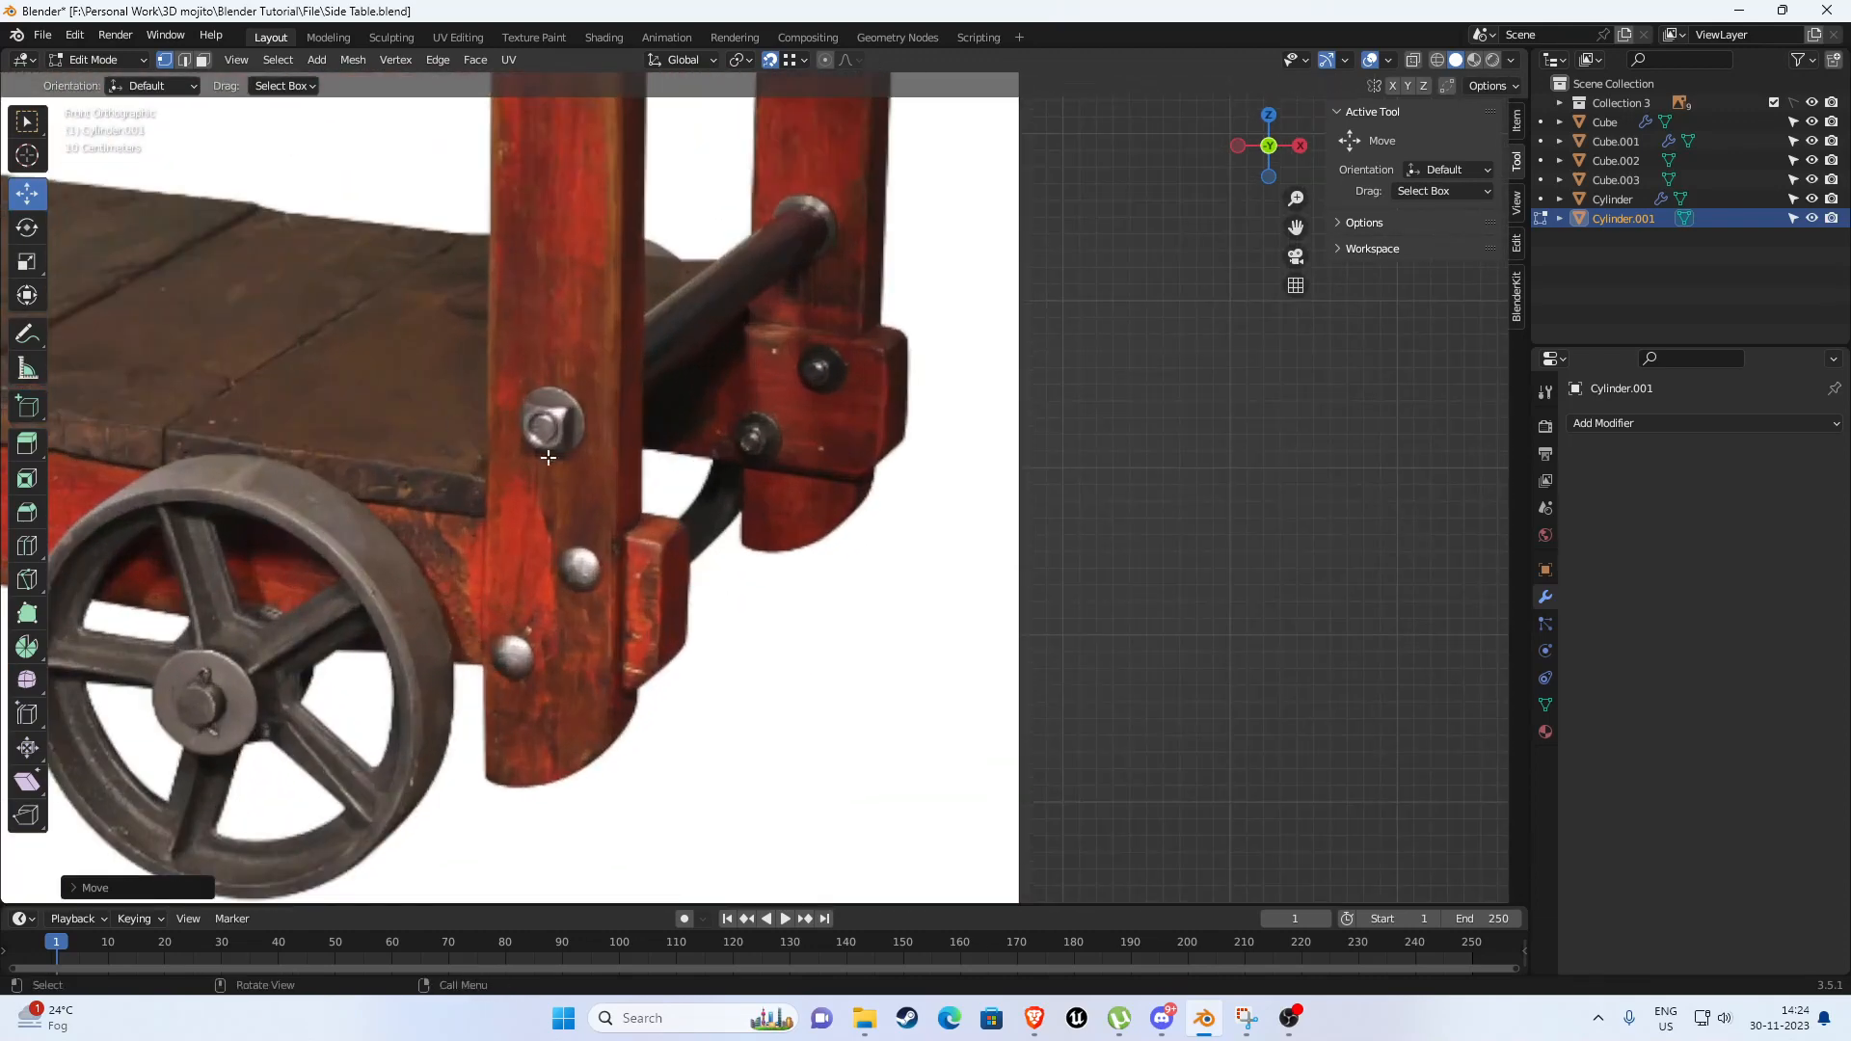
pyautogui.scroll(-6, 461, 479)
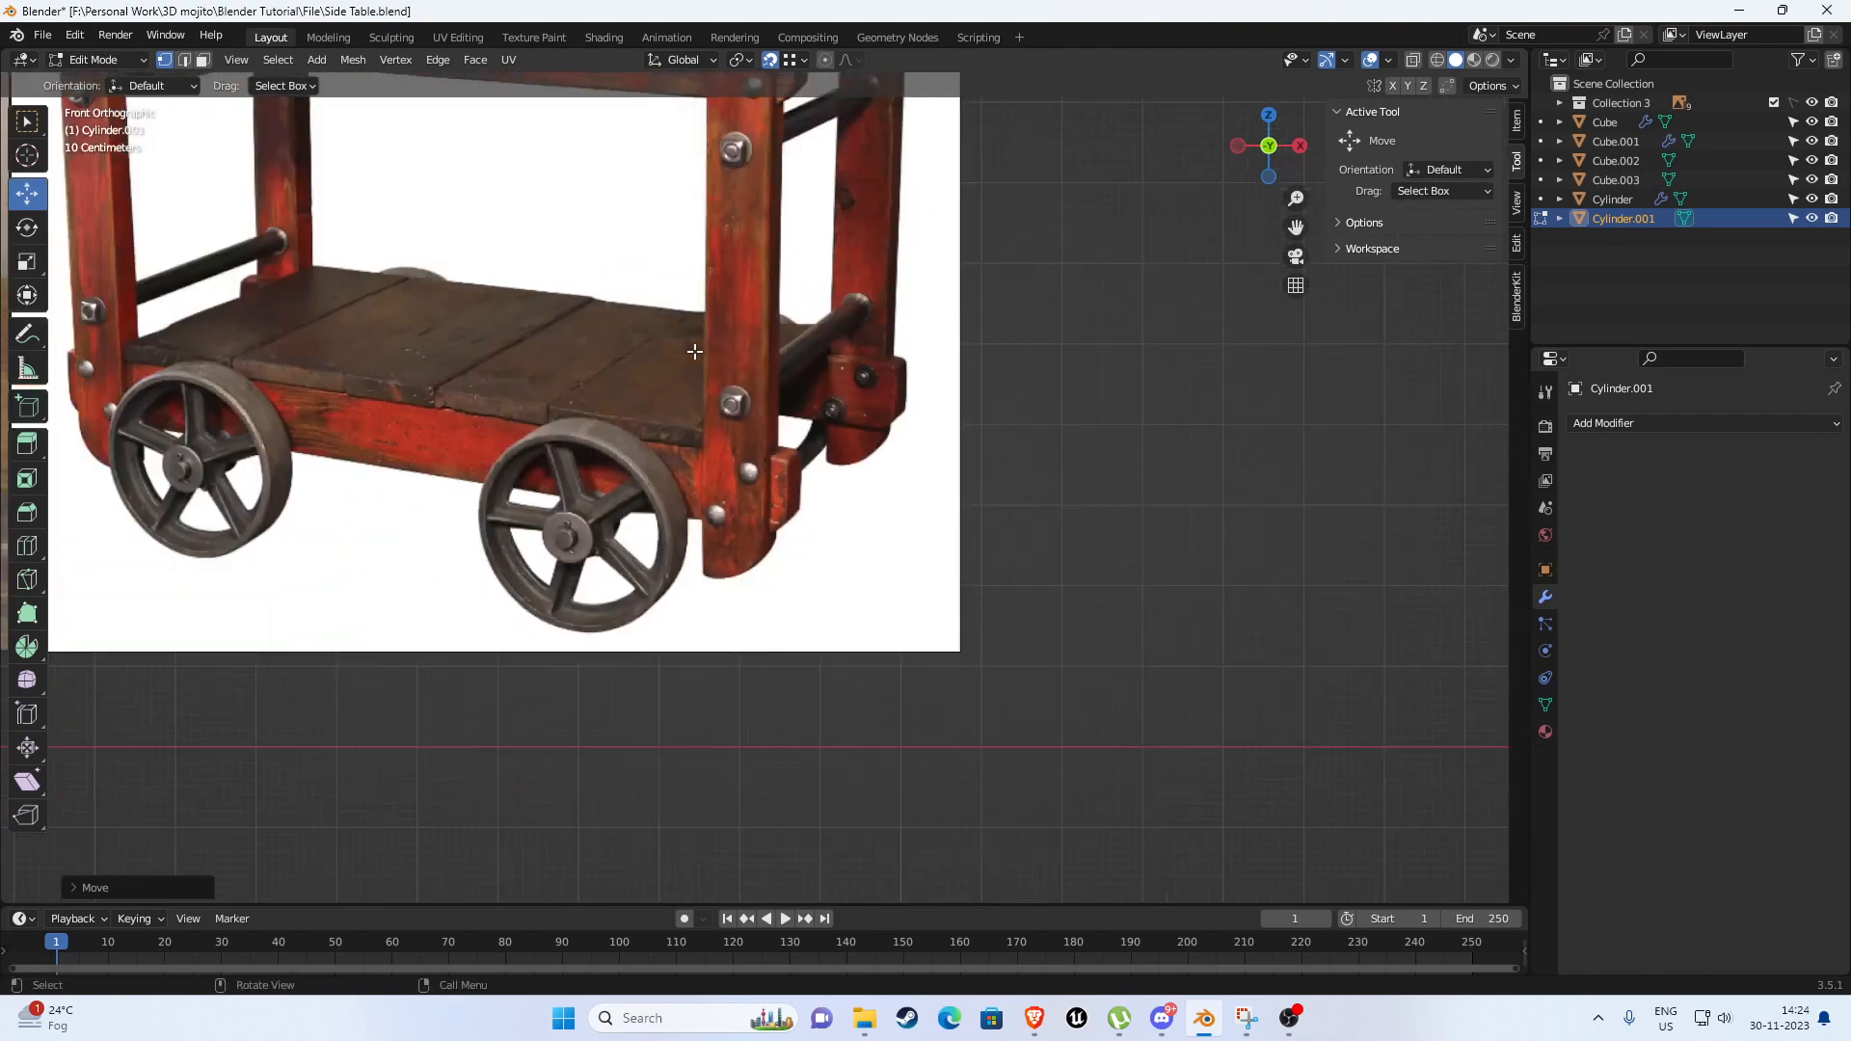
# Compare the crossbar rod's placement on the leg with the reference photos, including in wireframe front view.
pyautogui.scroll(-4, 804, 300)
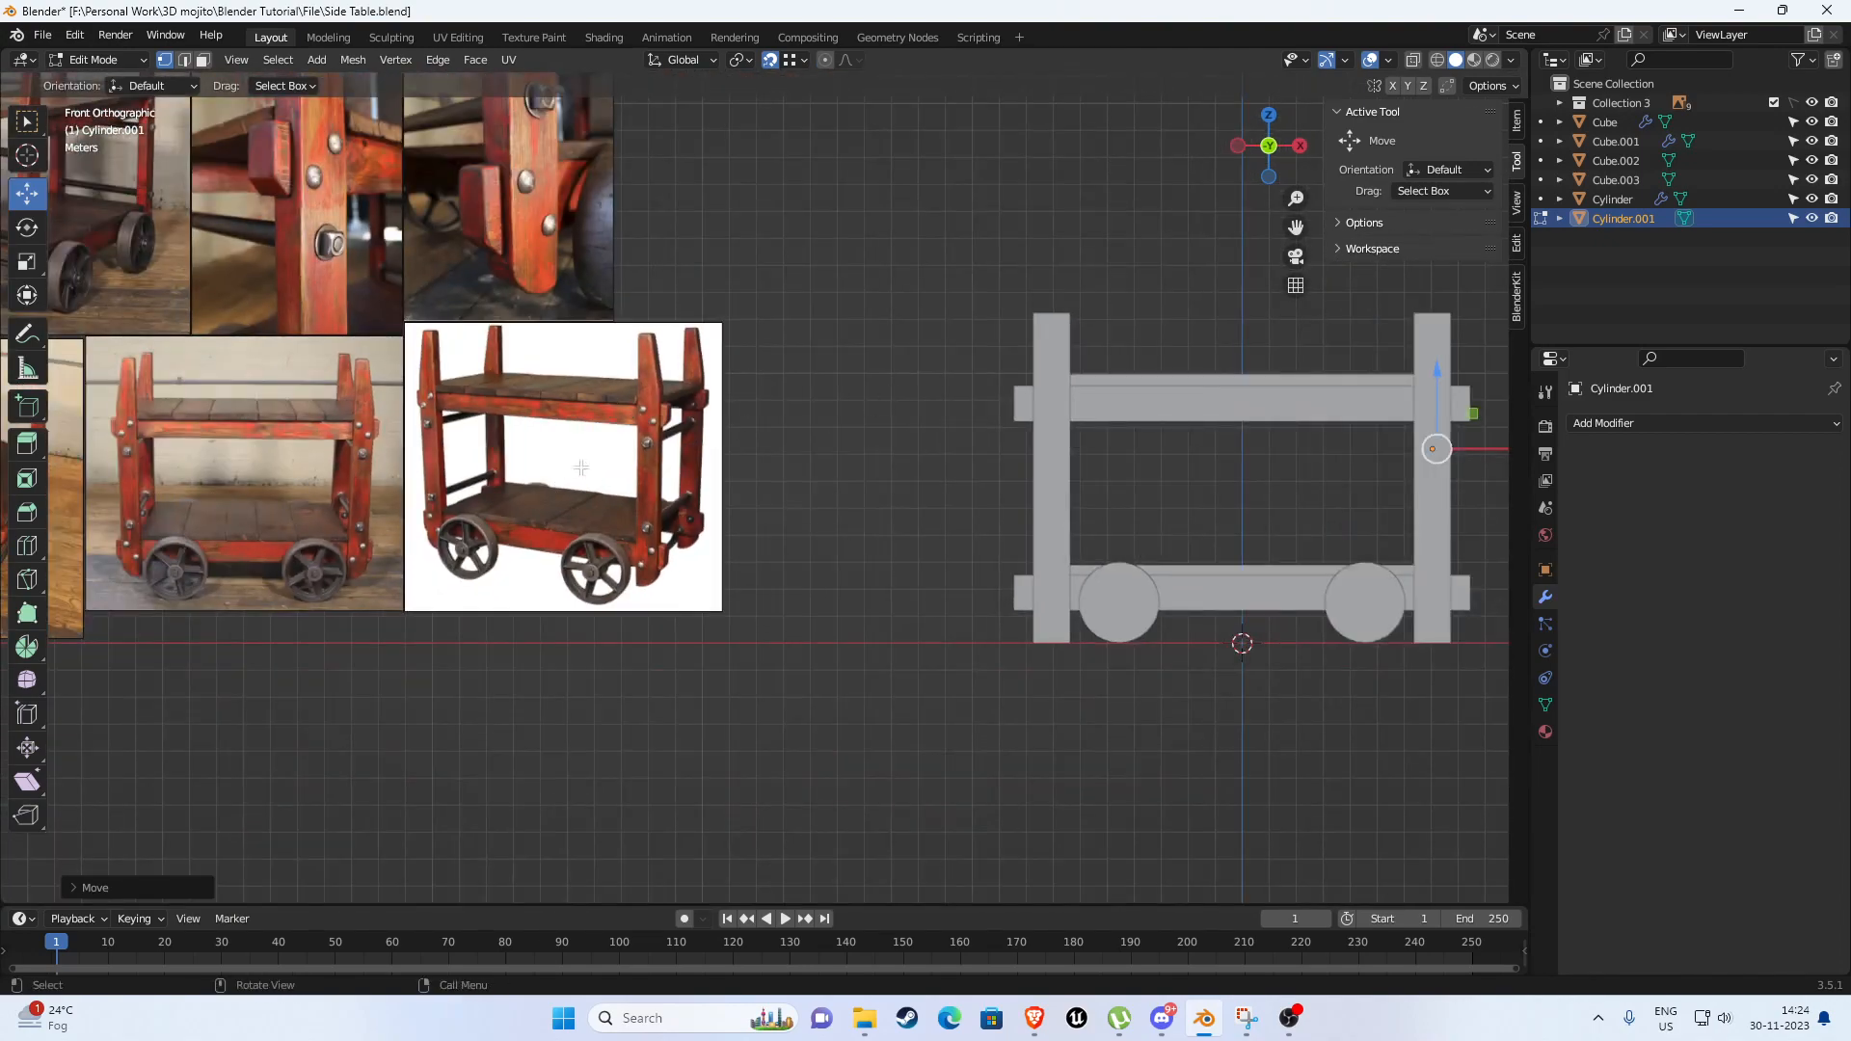
pyautogui.scroll(3, 580, 467)
pyautogui.scroll(-3, 993, 428)
pyautogui.keyDown('shift'); pyautogui.moveTo(1290, 451); pyautogui.dragTo(859, 452, button='middle'); pyautogui.keyUp('shift')
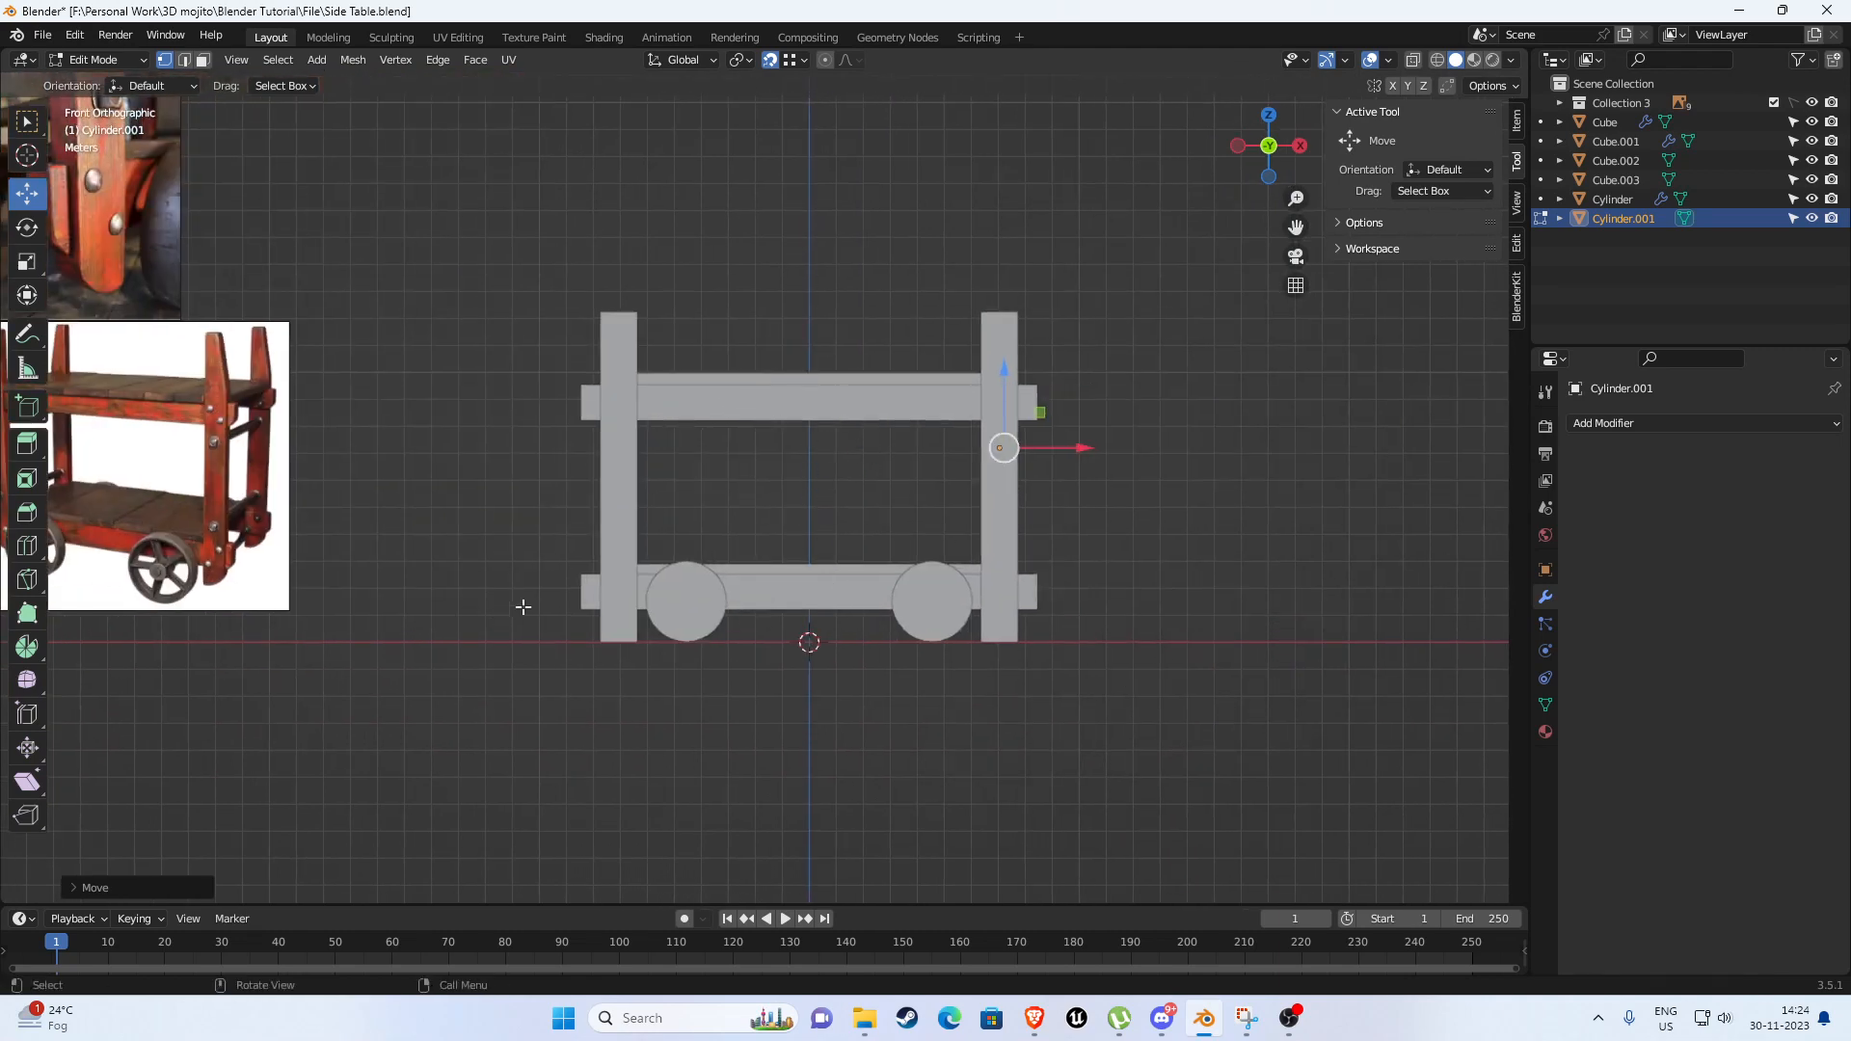
pyautogui.scroll(1, 950, 502)
pyautogui.keyDown('shift'); pyautogui.moveTo(959, 478); pyautogui.dragTo(888, 422, button='middle'); pyautogui.keyUp('shift')
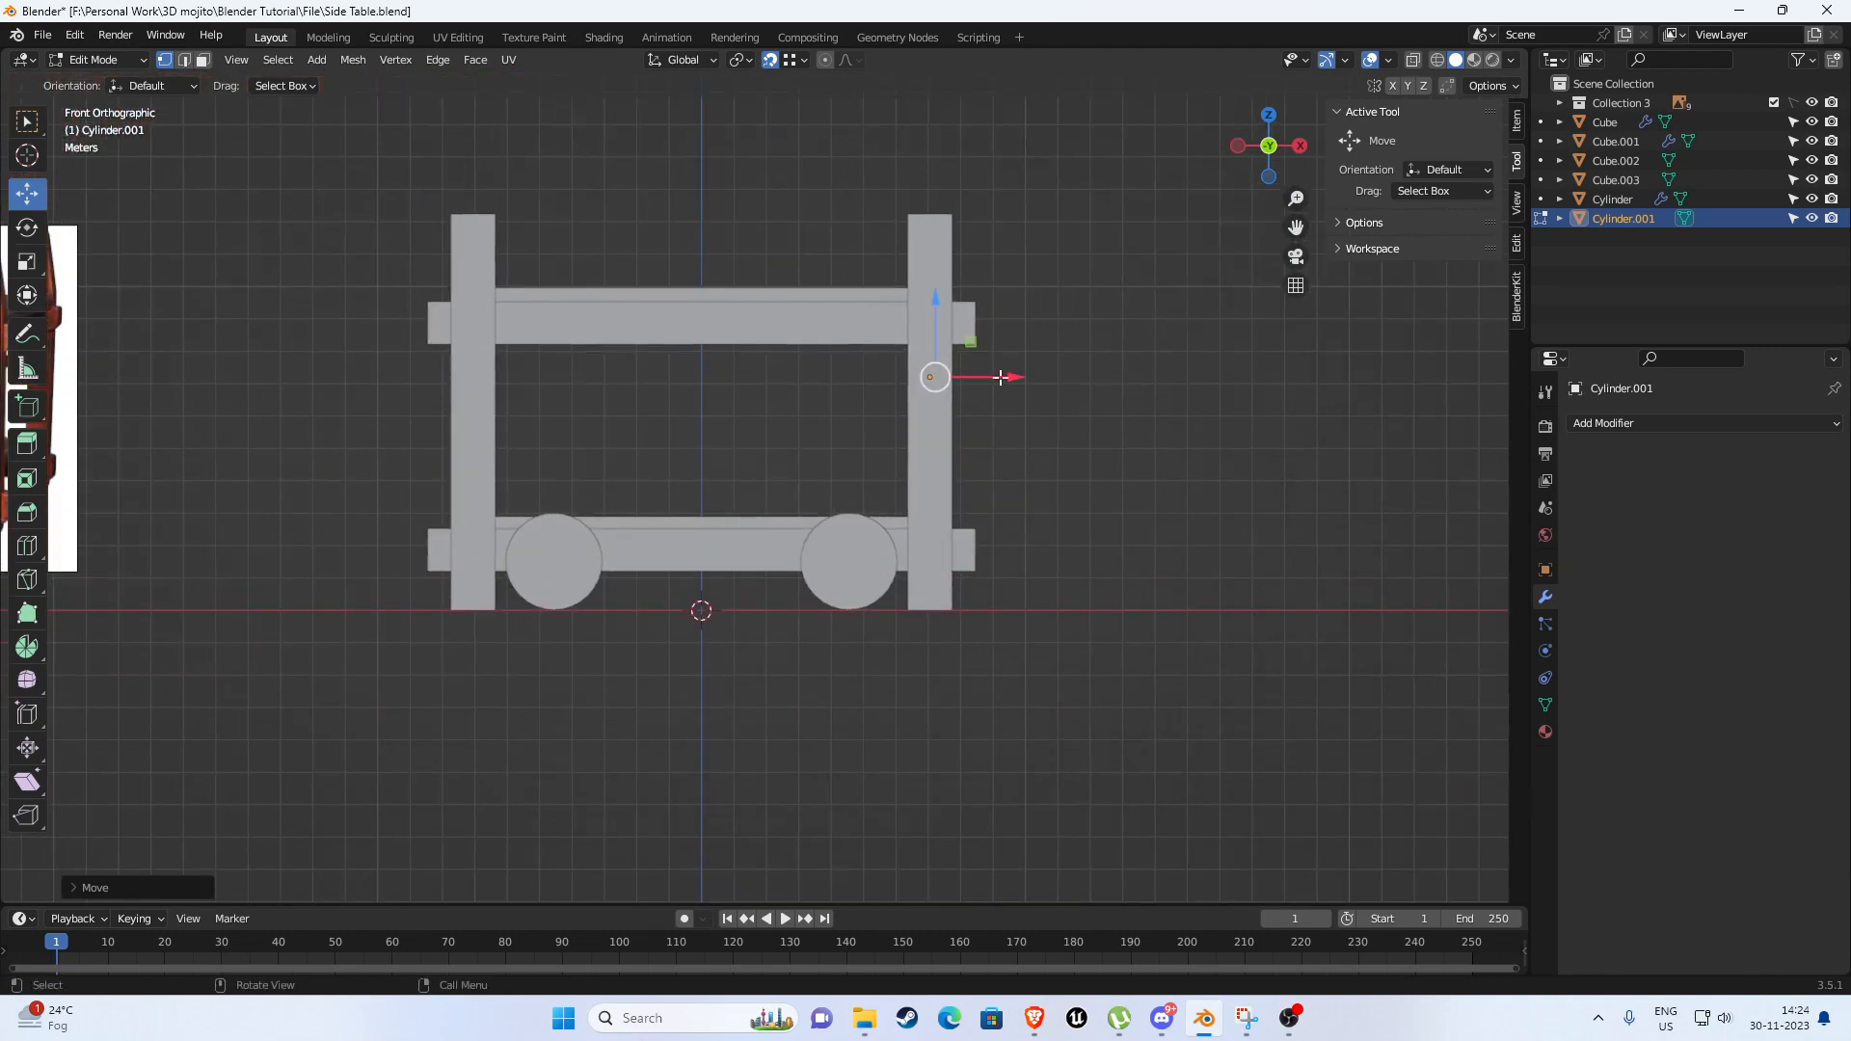
pyautogui.moveTo(1001, 381)
pyautogui.mouseDown(button='middle')
pyautogui.moveTo(933, 413)
pyautogui.moveTo(1000, 408)
pyautogui.moveTo(881, 442)
pyautogui.mouseUp(button='middle')
pyautogui.press('KP_1')
pyautogui.hotkey('shift', 'z')
pyautogui.scroll(3, 983, 355)
pyautogui.scroll(1, 881, 442)
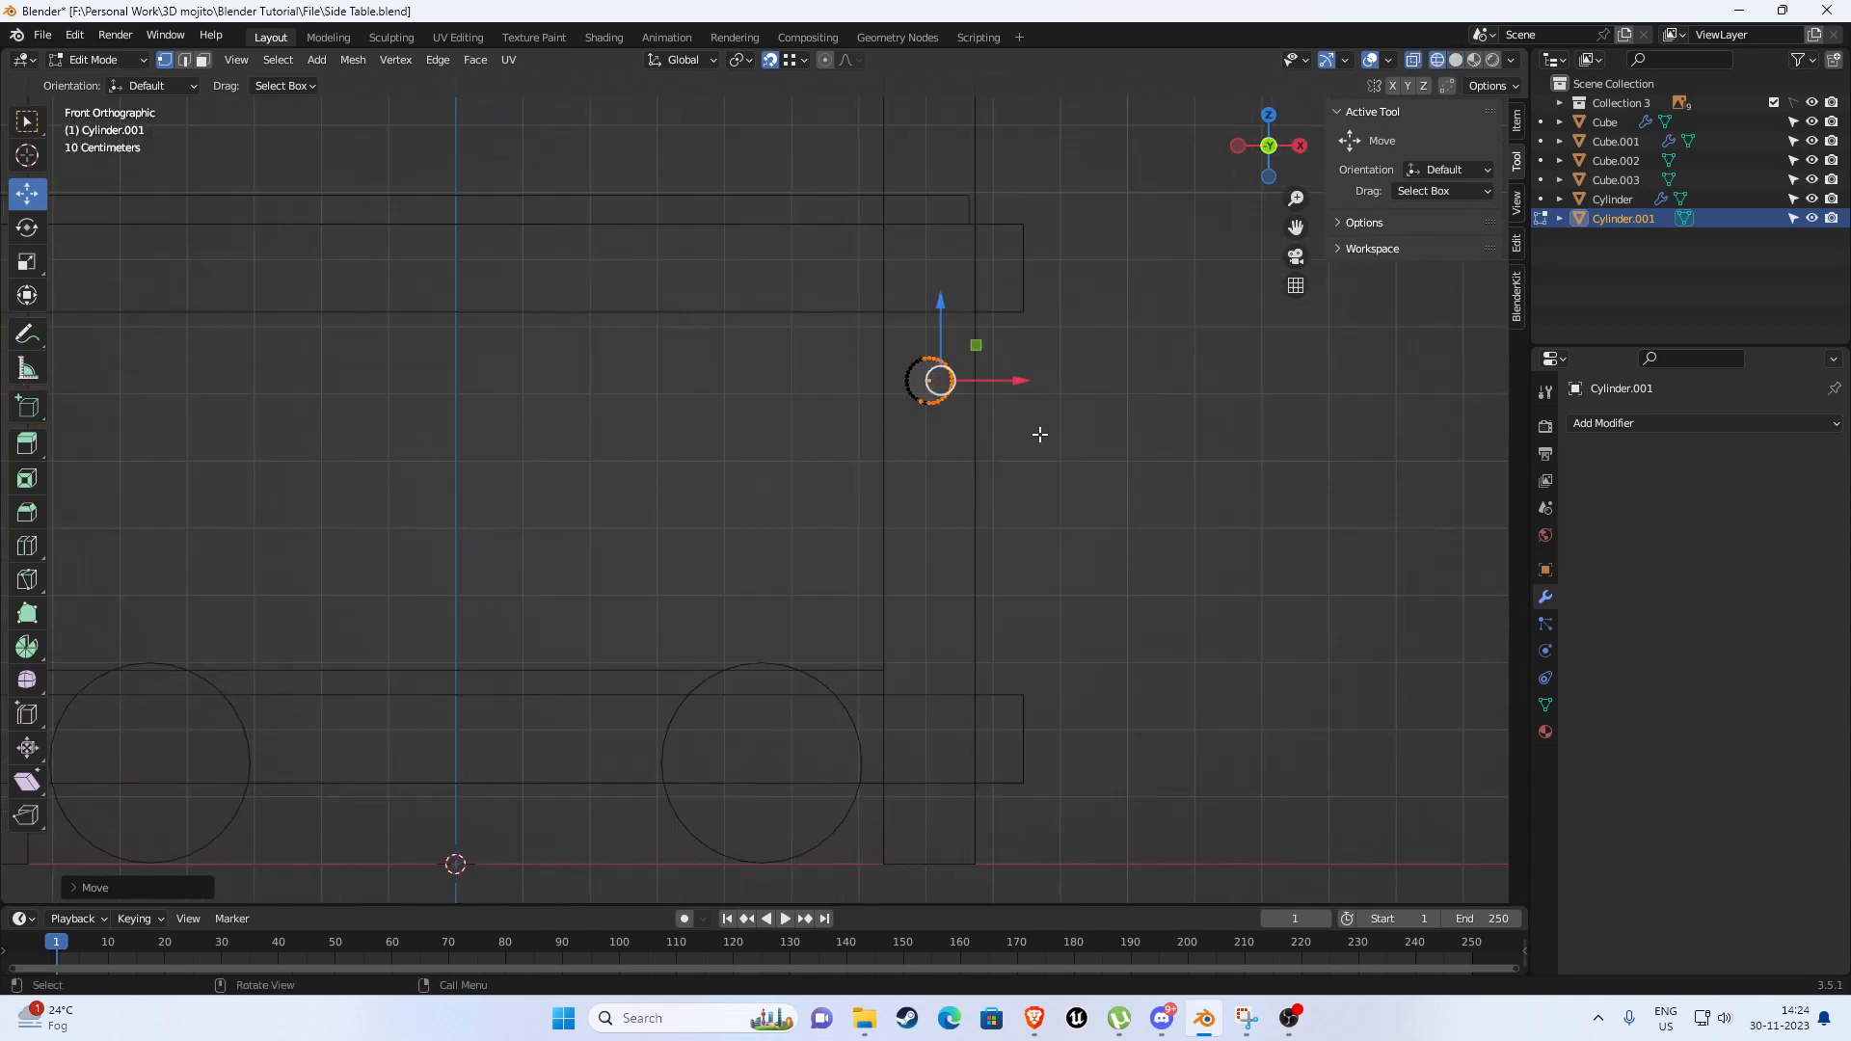
# Leave mesh editing on the rod and restrict transforms to affect only origins.
pyautogui.press('z')
pyautogui.hotkey('shift', 'z')
pyautogui.hotkey('shift', 'z')
pyautogui.press('Tab')
pyautogui.keyDown('shift'); pyautogui.moveTo(991, 443); pyautogui.dragTo(1095, 383, button='middle'); pyautogui.keyUp('shift')
pyautogui.hotkey('ctrl', '.')
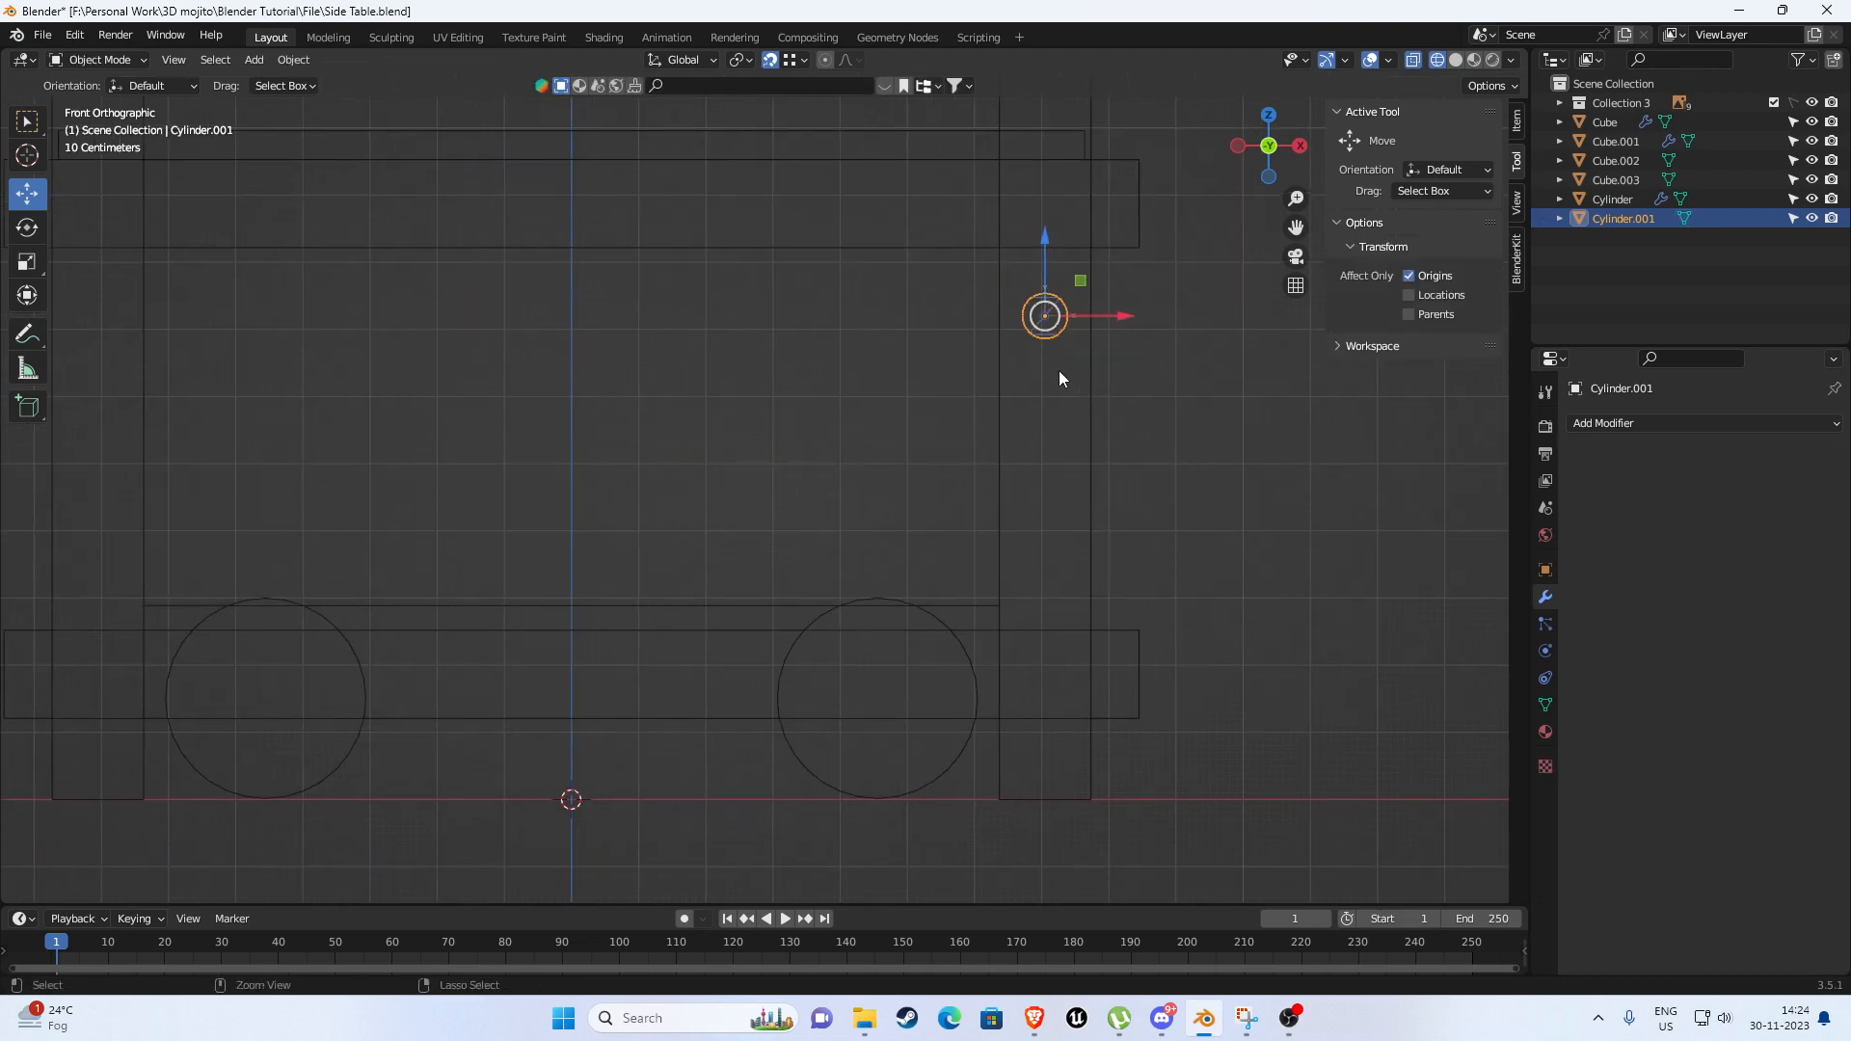
# Snap the rod's origin to the world centre, then raise it along Z to about 4.65 m, ending origin-only transforms.
pyautogui.press('g')
pyautogui.click(641, 675)
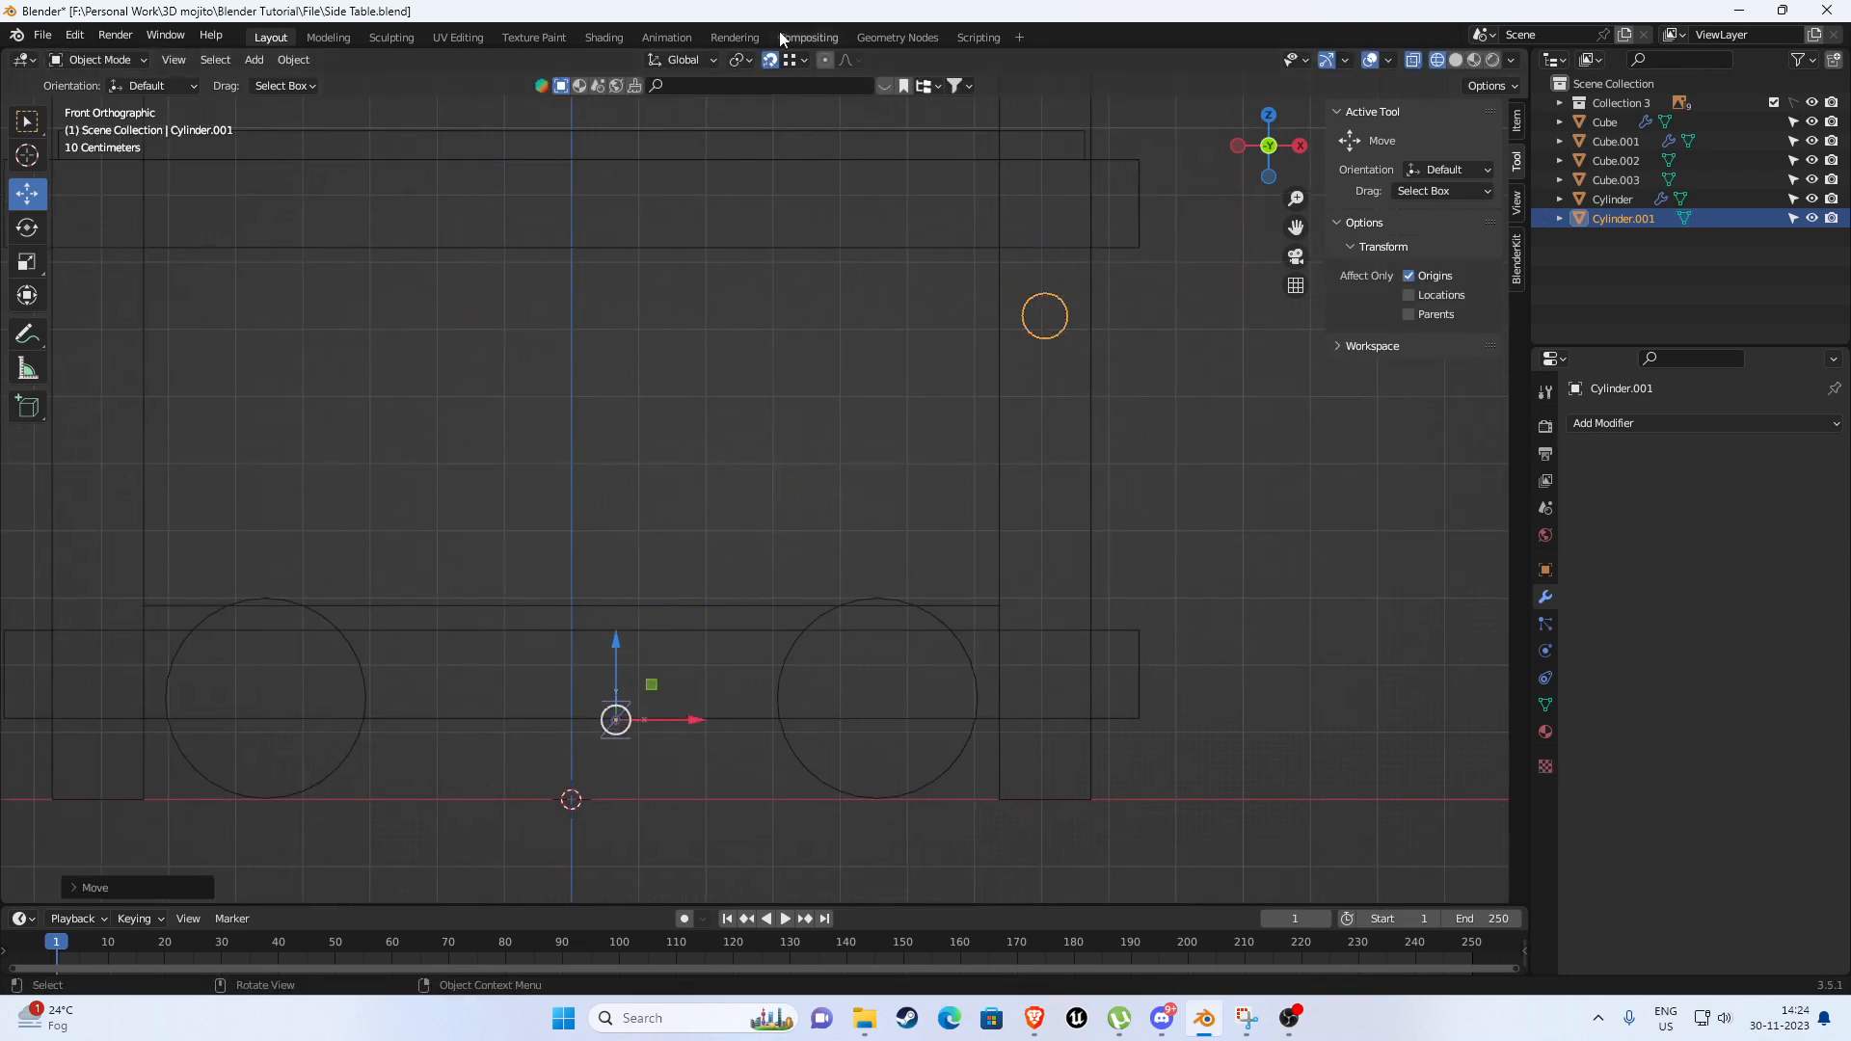
pyautogui.click(793, 60)
pyautogui.click(770, 112)
pyautogui.keyDown('shift'); pyautogui.moveTo(584, 679); pyautogui.dragTo(811, 326, button='middle'); pyautogui.keyUp('shift')
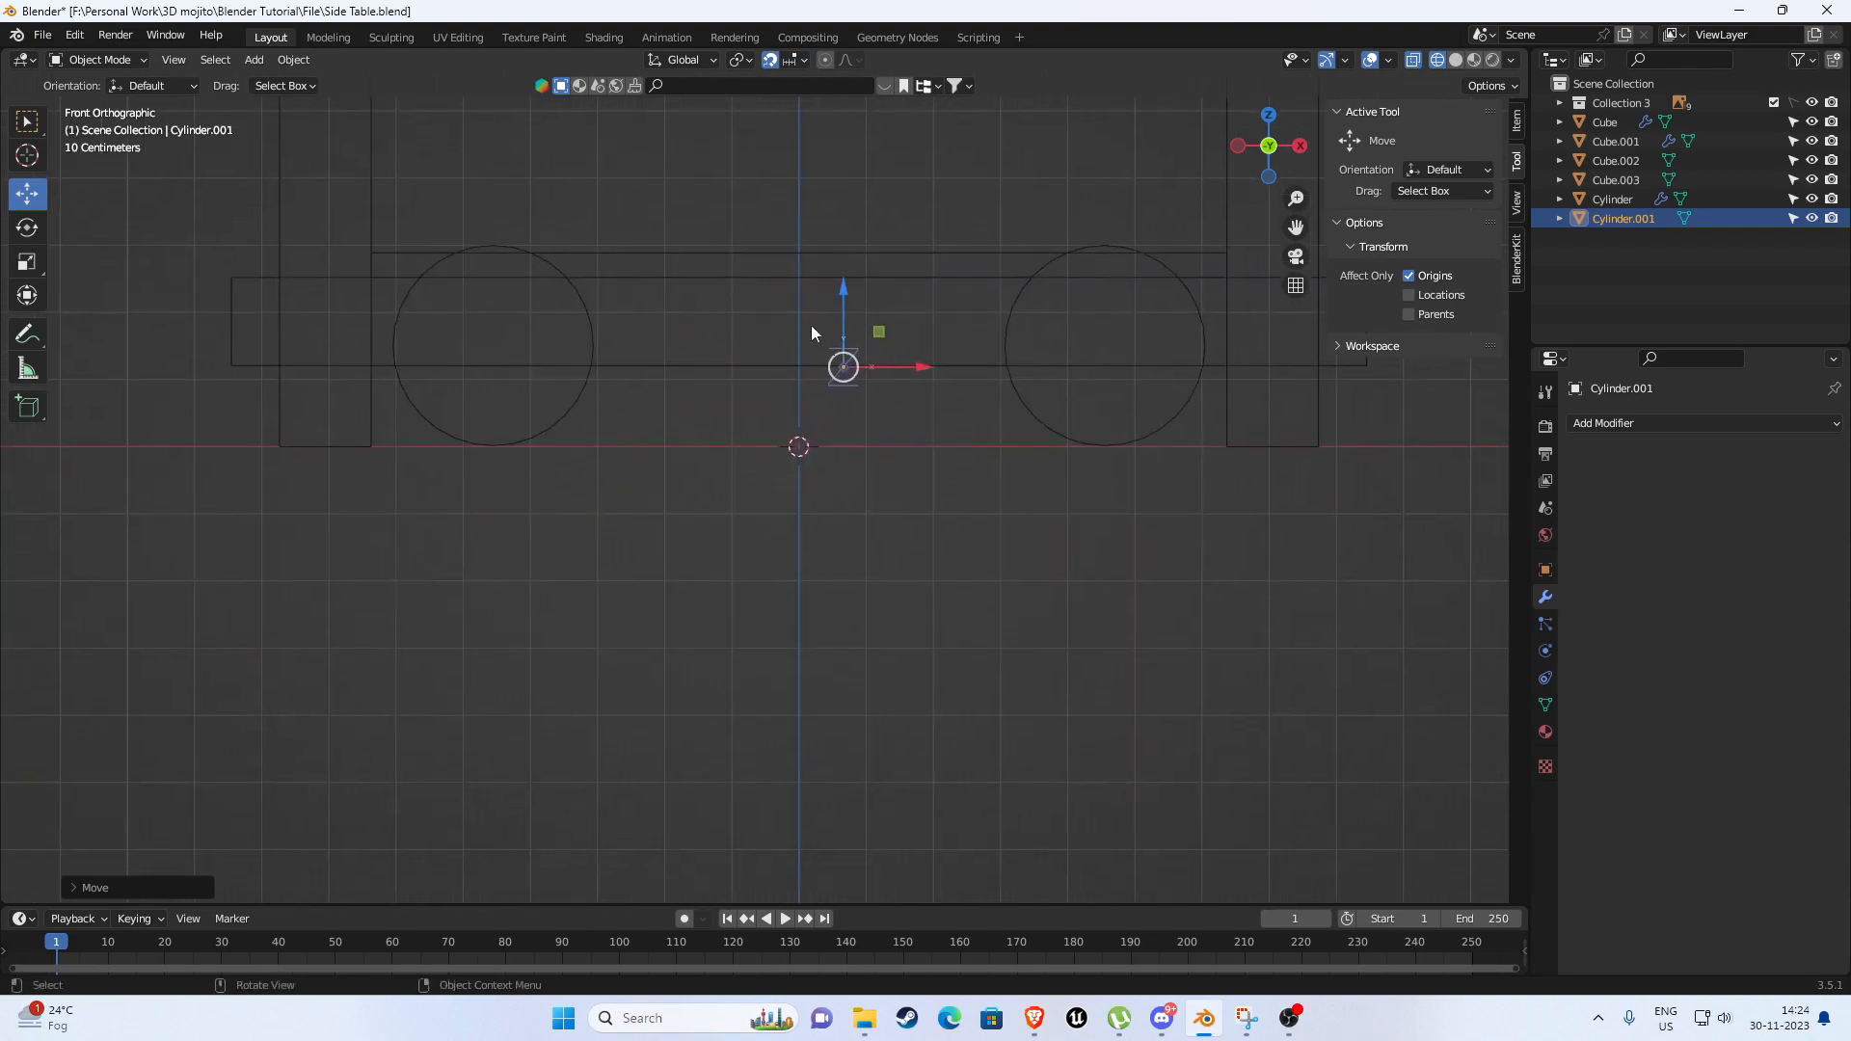
pyautogui.moveTo(849, 368); pyautogui.dragTo(816, 454)
pyautogui.scroll(-4, 818, 442)
pyautogui.keyDown('shift'); pyautogui.moveTo(822, 391); pyautogui.dragTo(784, 505, button='middle'); pyautogui.keyUp('shift')
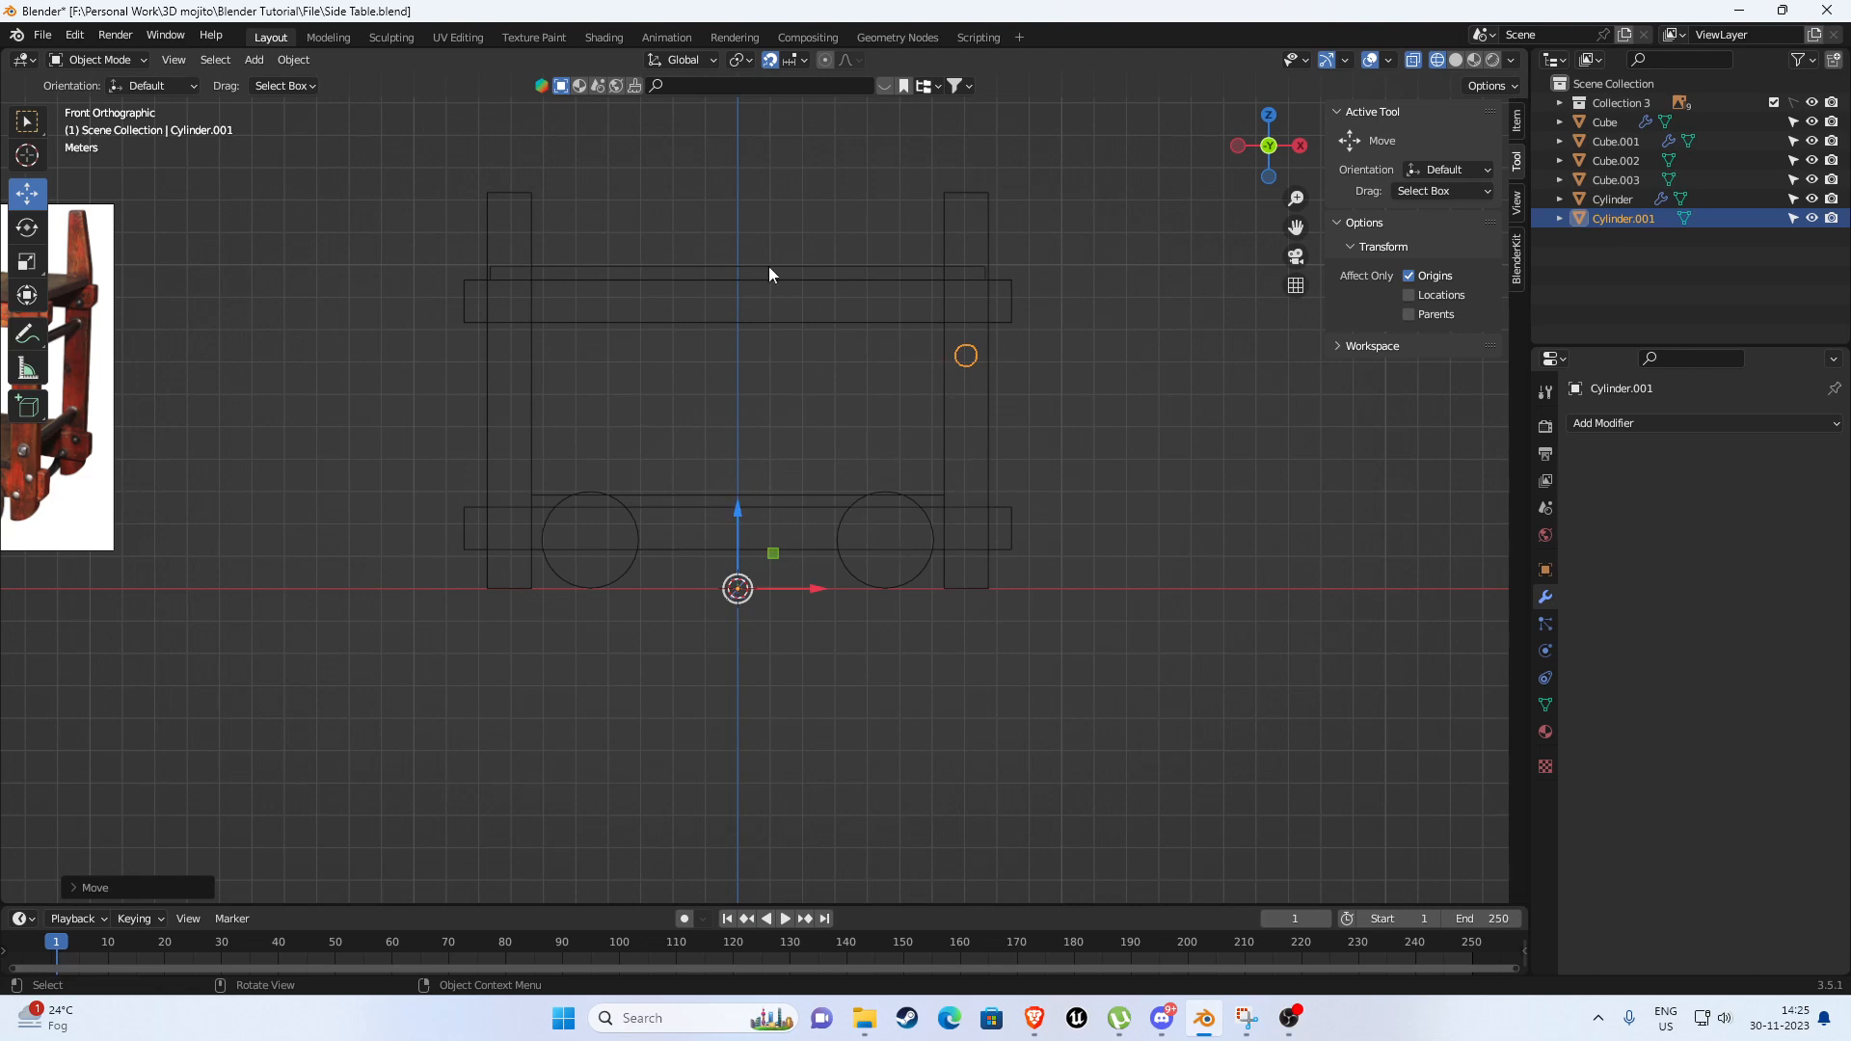
pyautogui.moveTo(734, 511); pyautogui.dragTo(740, 353)
pyautogui.hotkey('ctrl', '.')
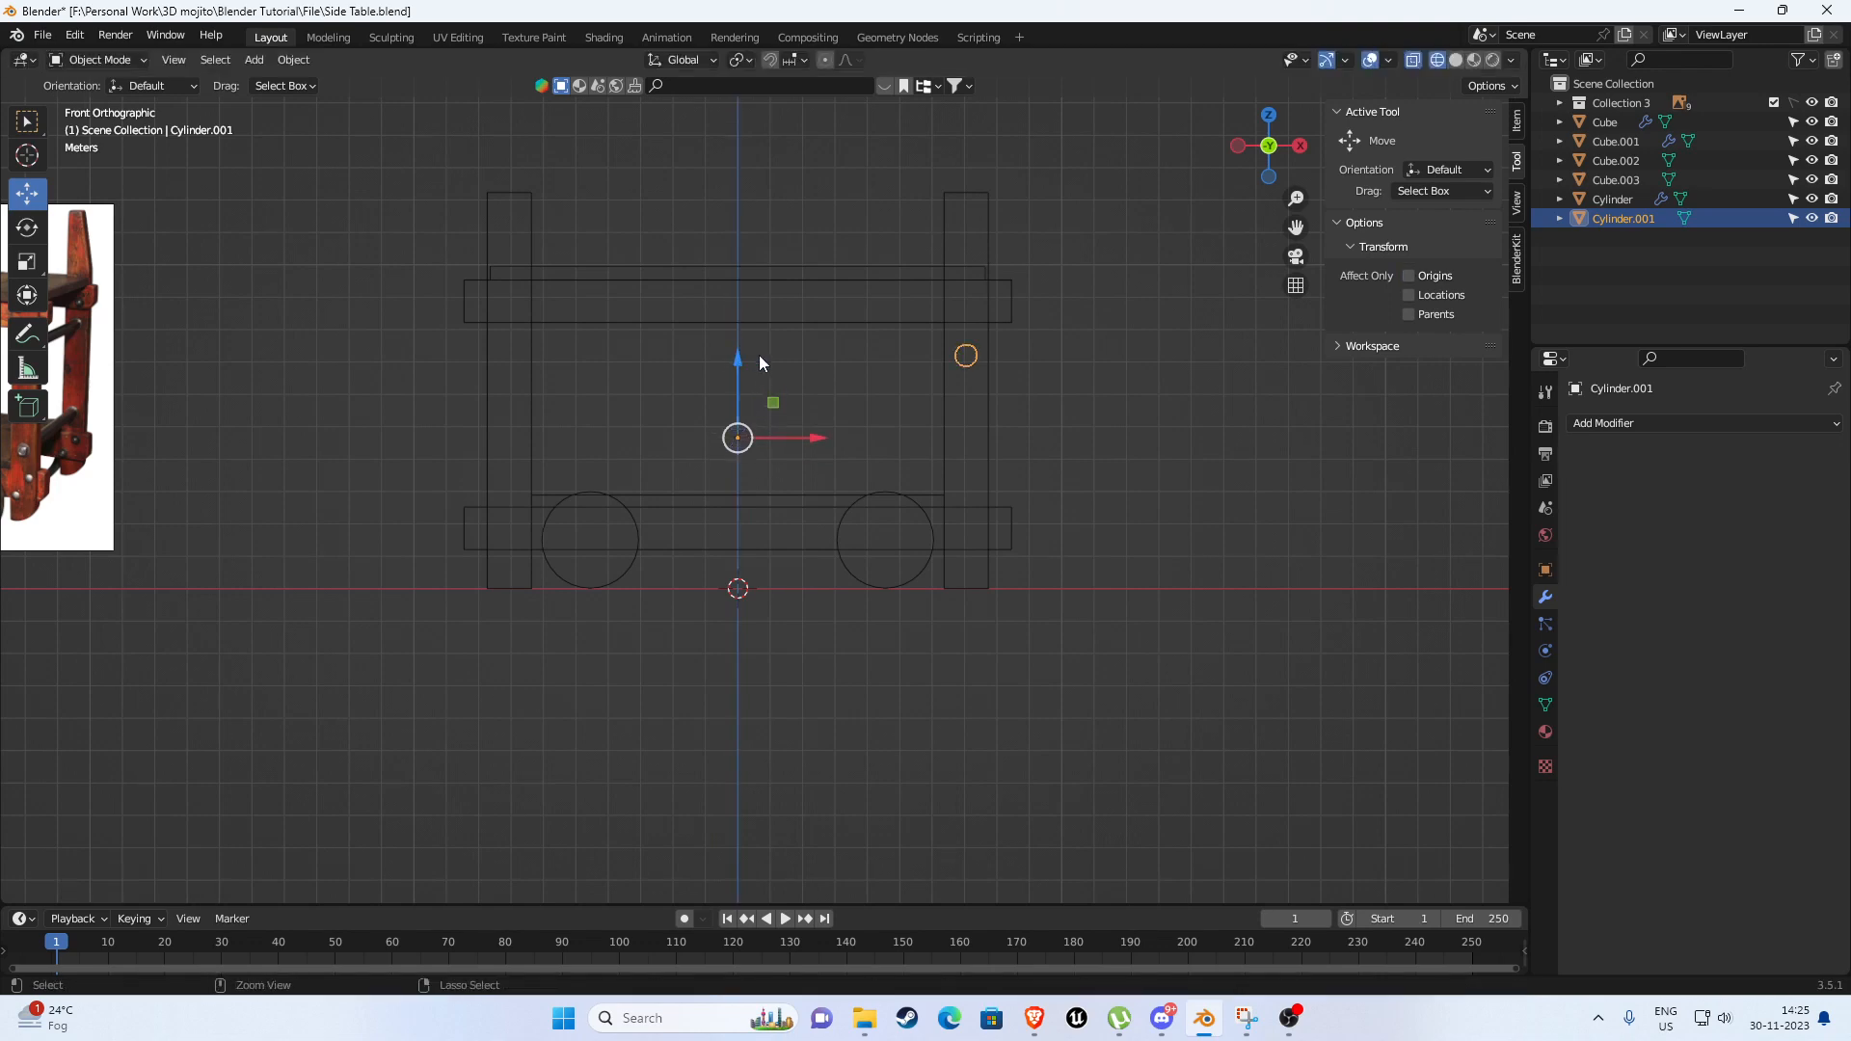
# Add a Mirror modifier to the rod, mirroring it across the X and Z axes.
pyautogui.click(1631, 427)
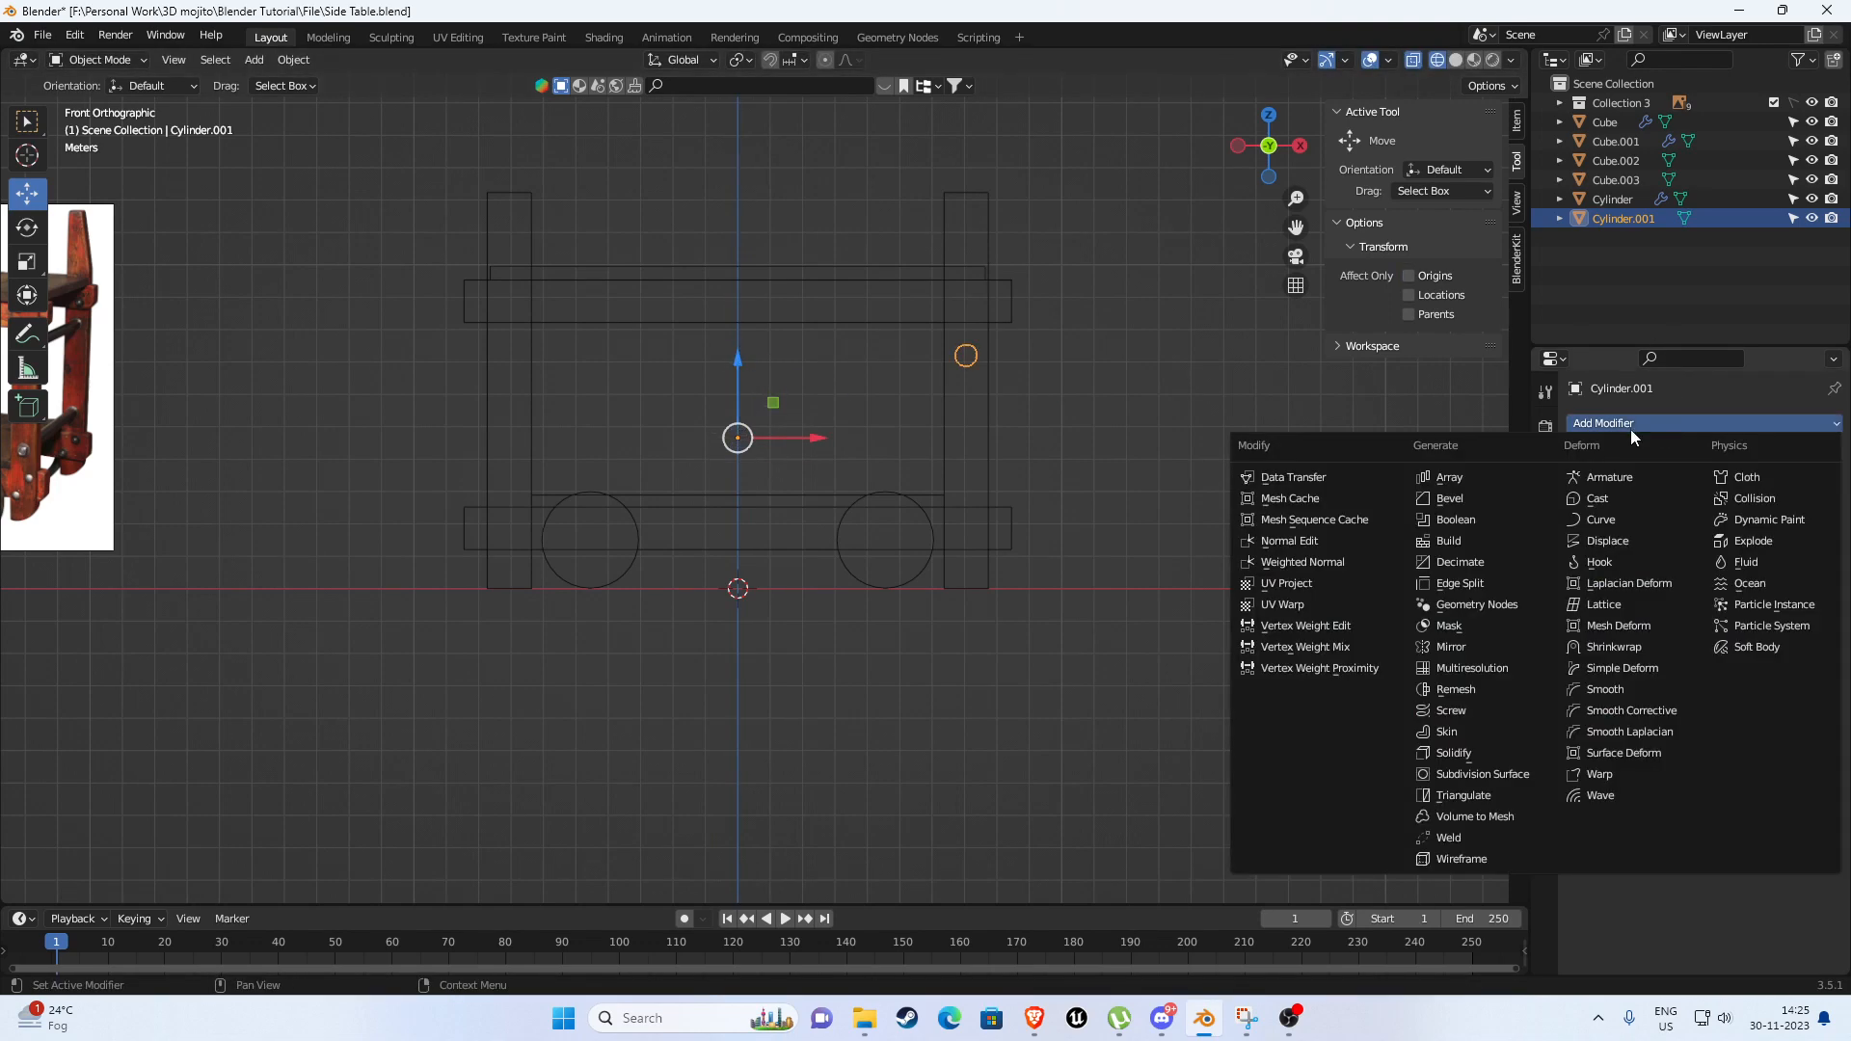
pyautogui.click(1462, 649)
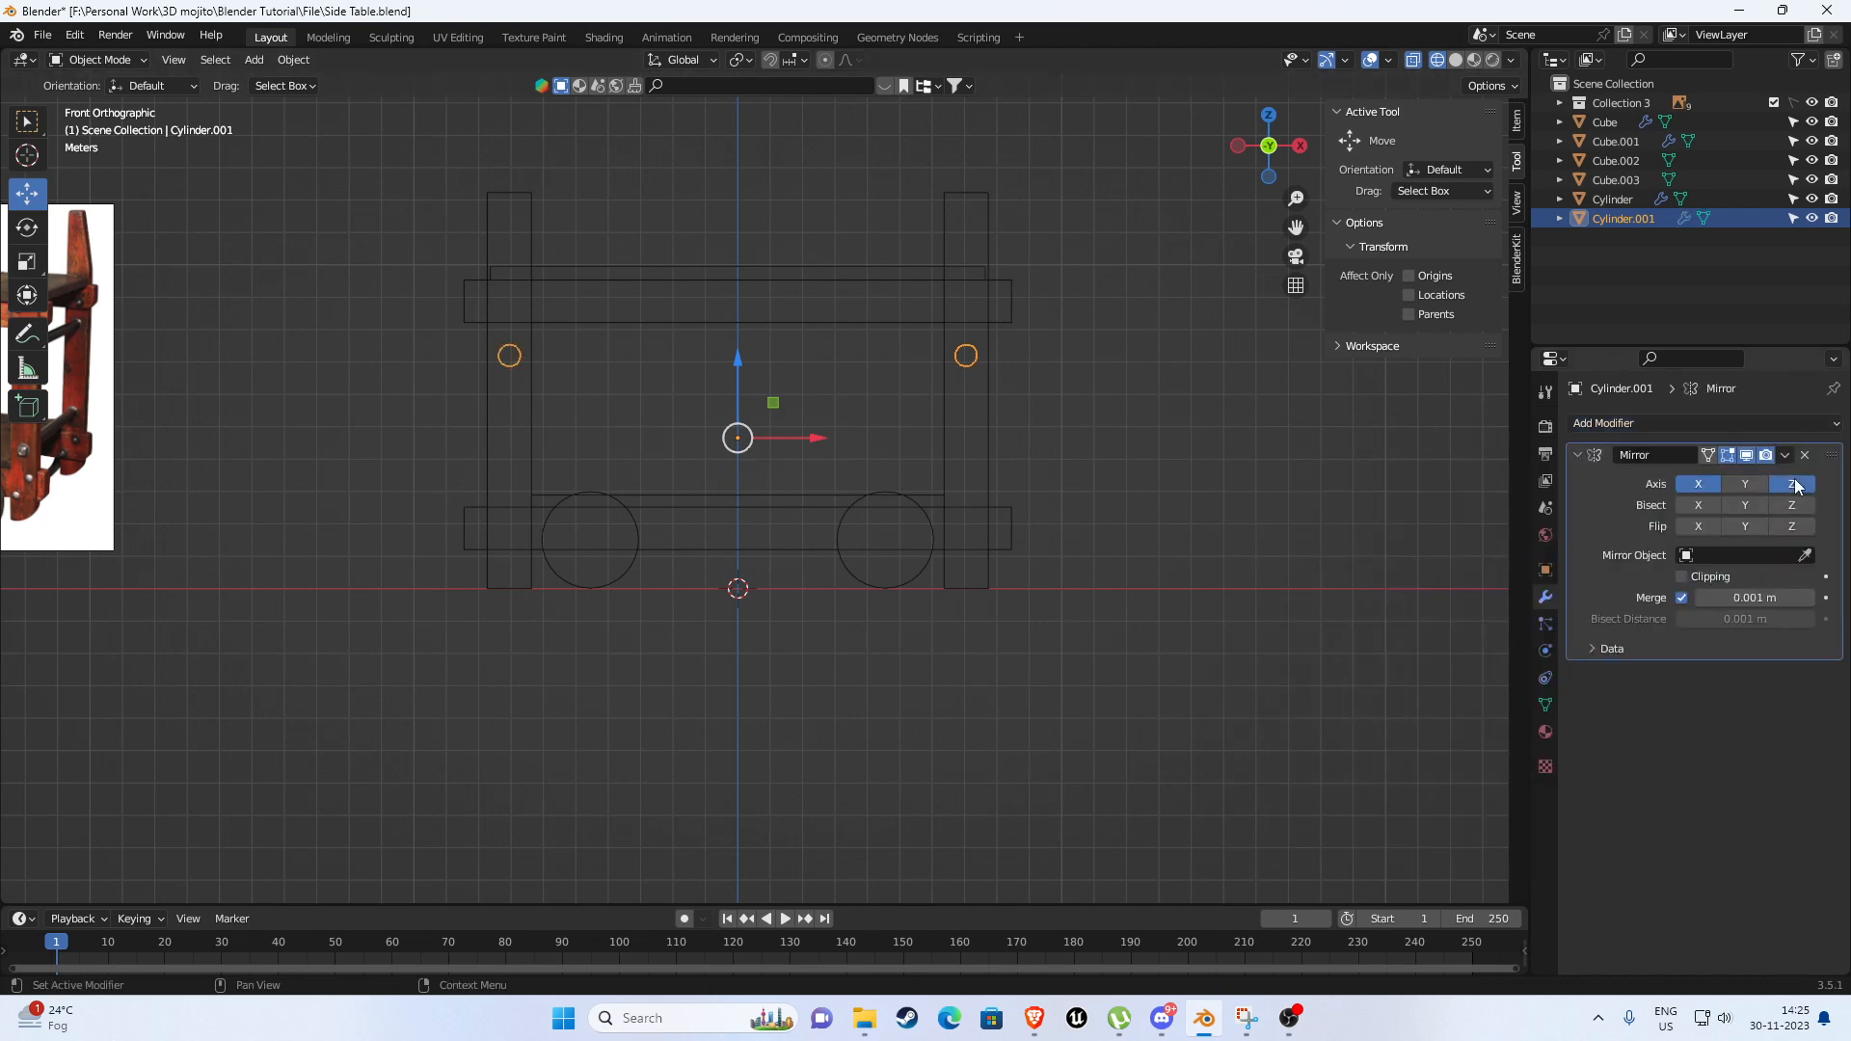
pyautogui.moveTo(1234, 519); pyautogui.dragTo(812, 569, button='middle')
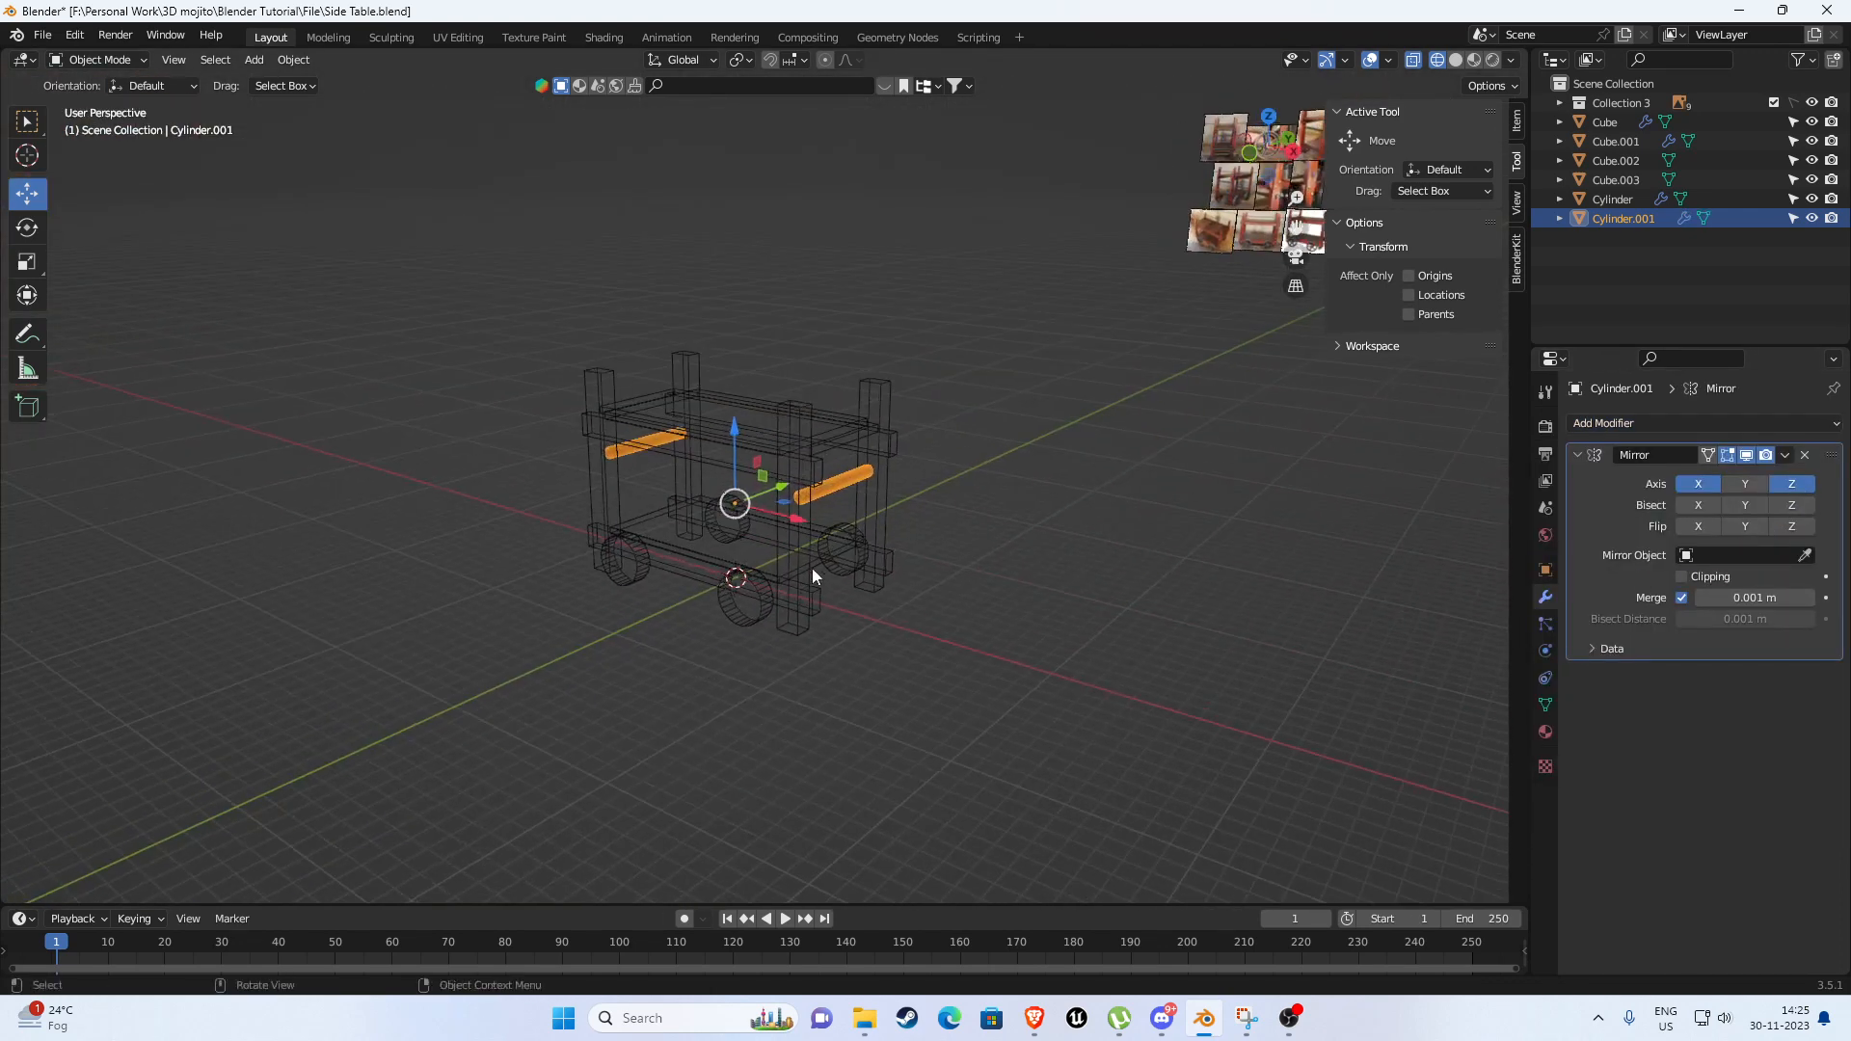
pyautogui.scroll(2, 864, 545)
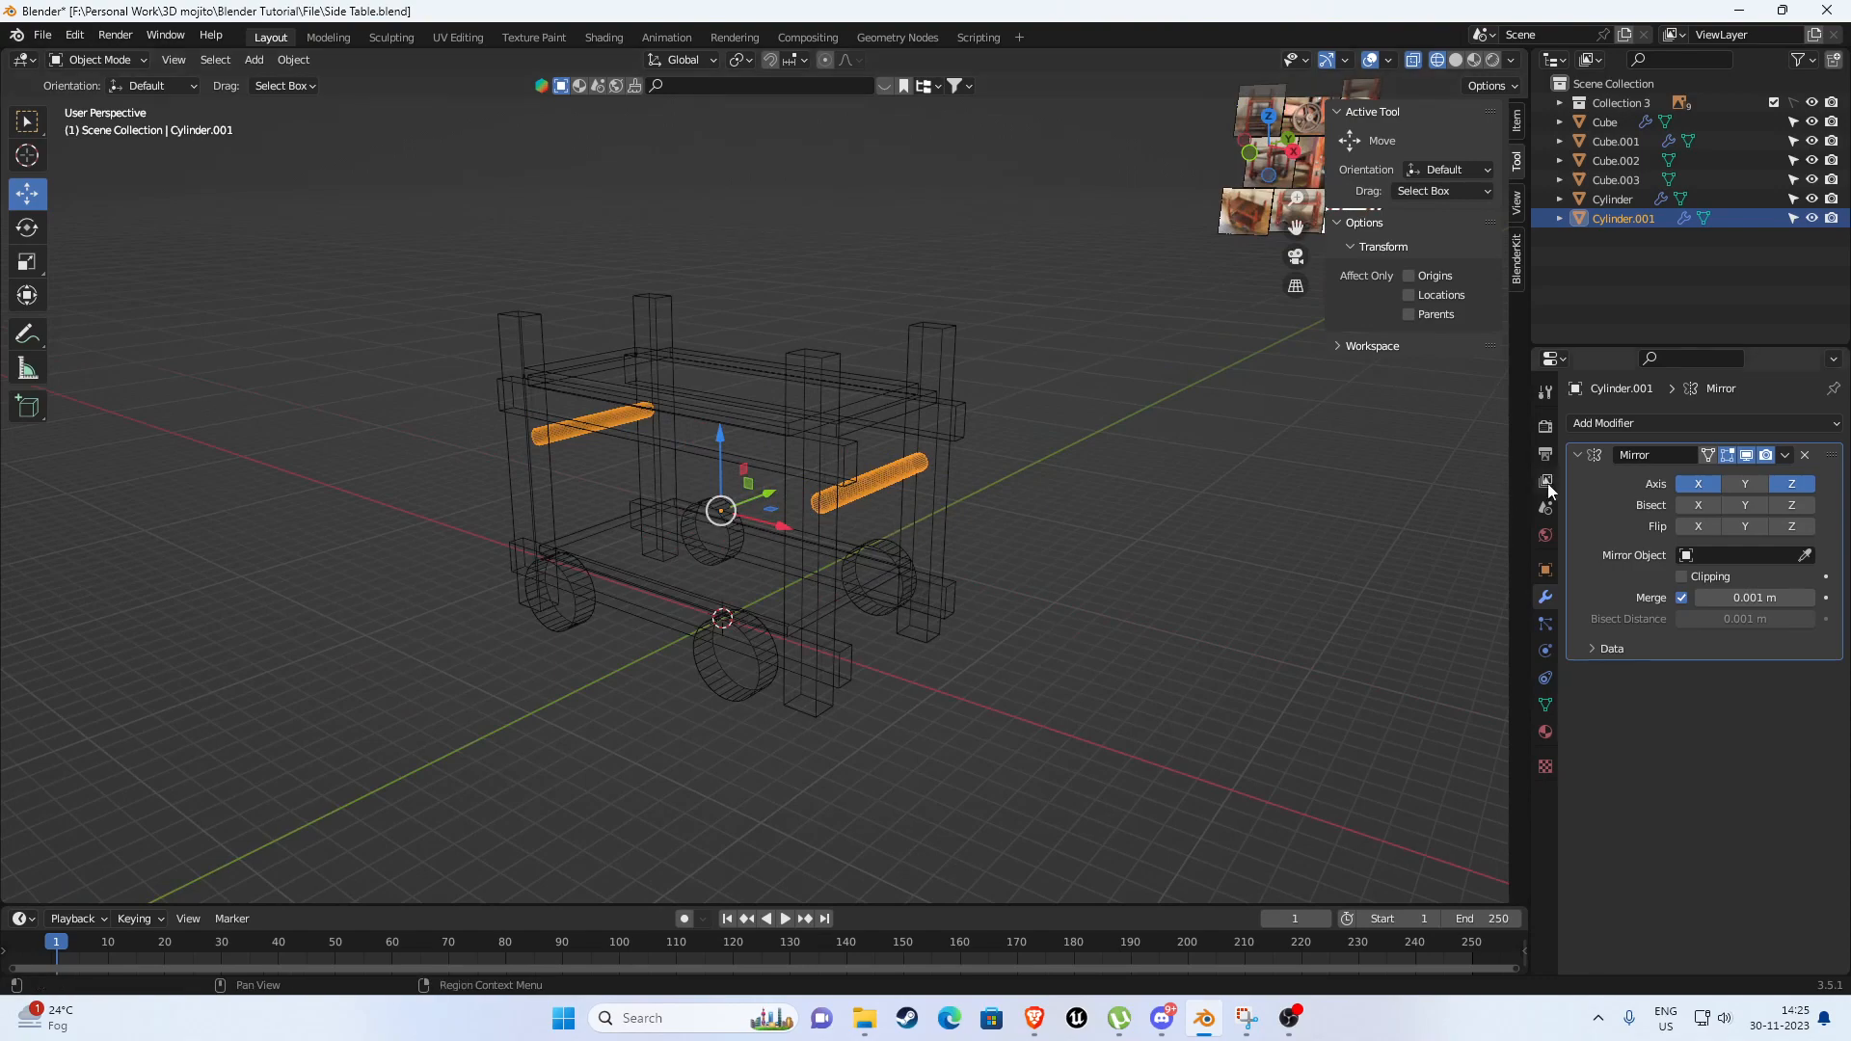
# Apply all of the rod's transforms so its location and rotation are zero and its scale is 1.
pyautogui.click(1545, 571)
pyautogui.scroll(1, 910, 517)
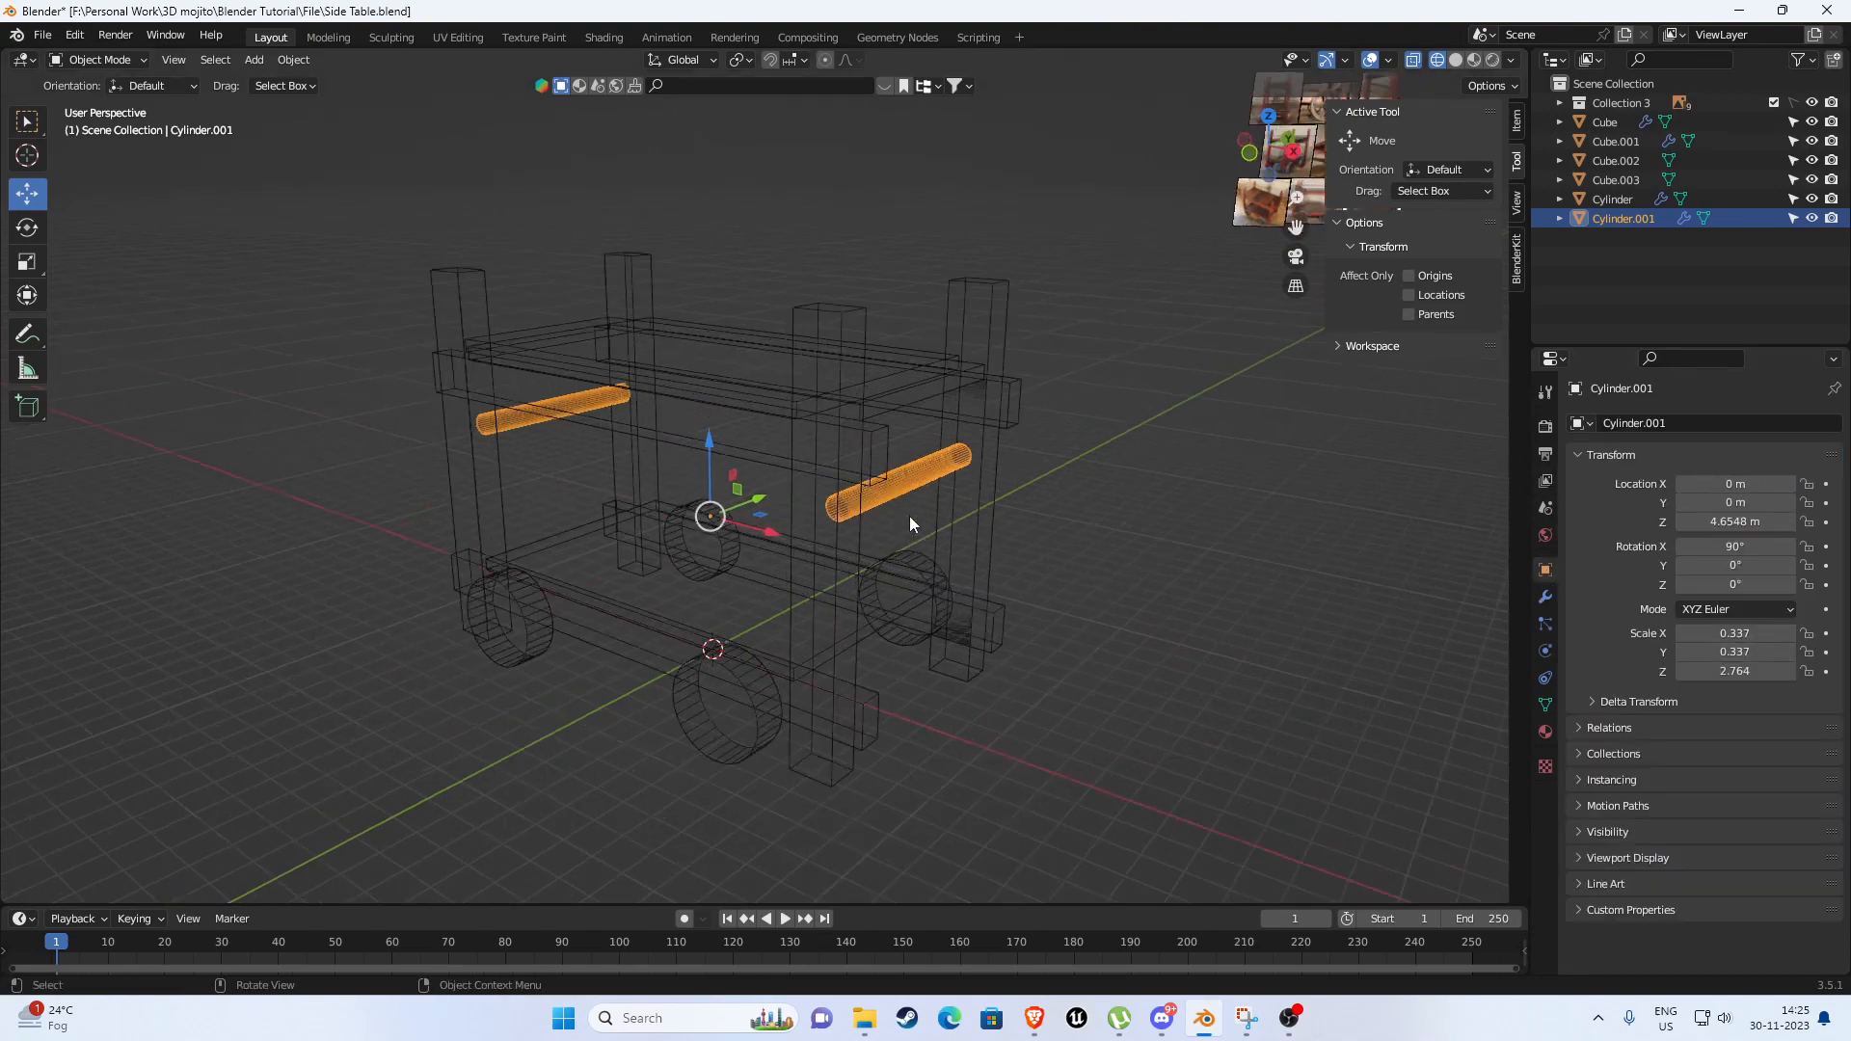
pyautogui.hotkey('ctrl', 'a')
pyautogui.click(1173, 503)
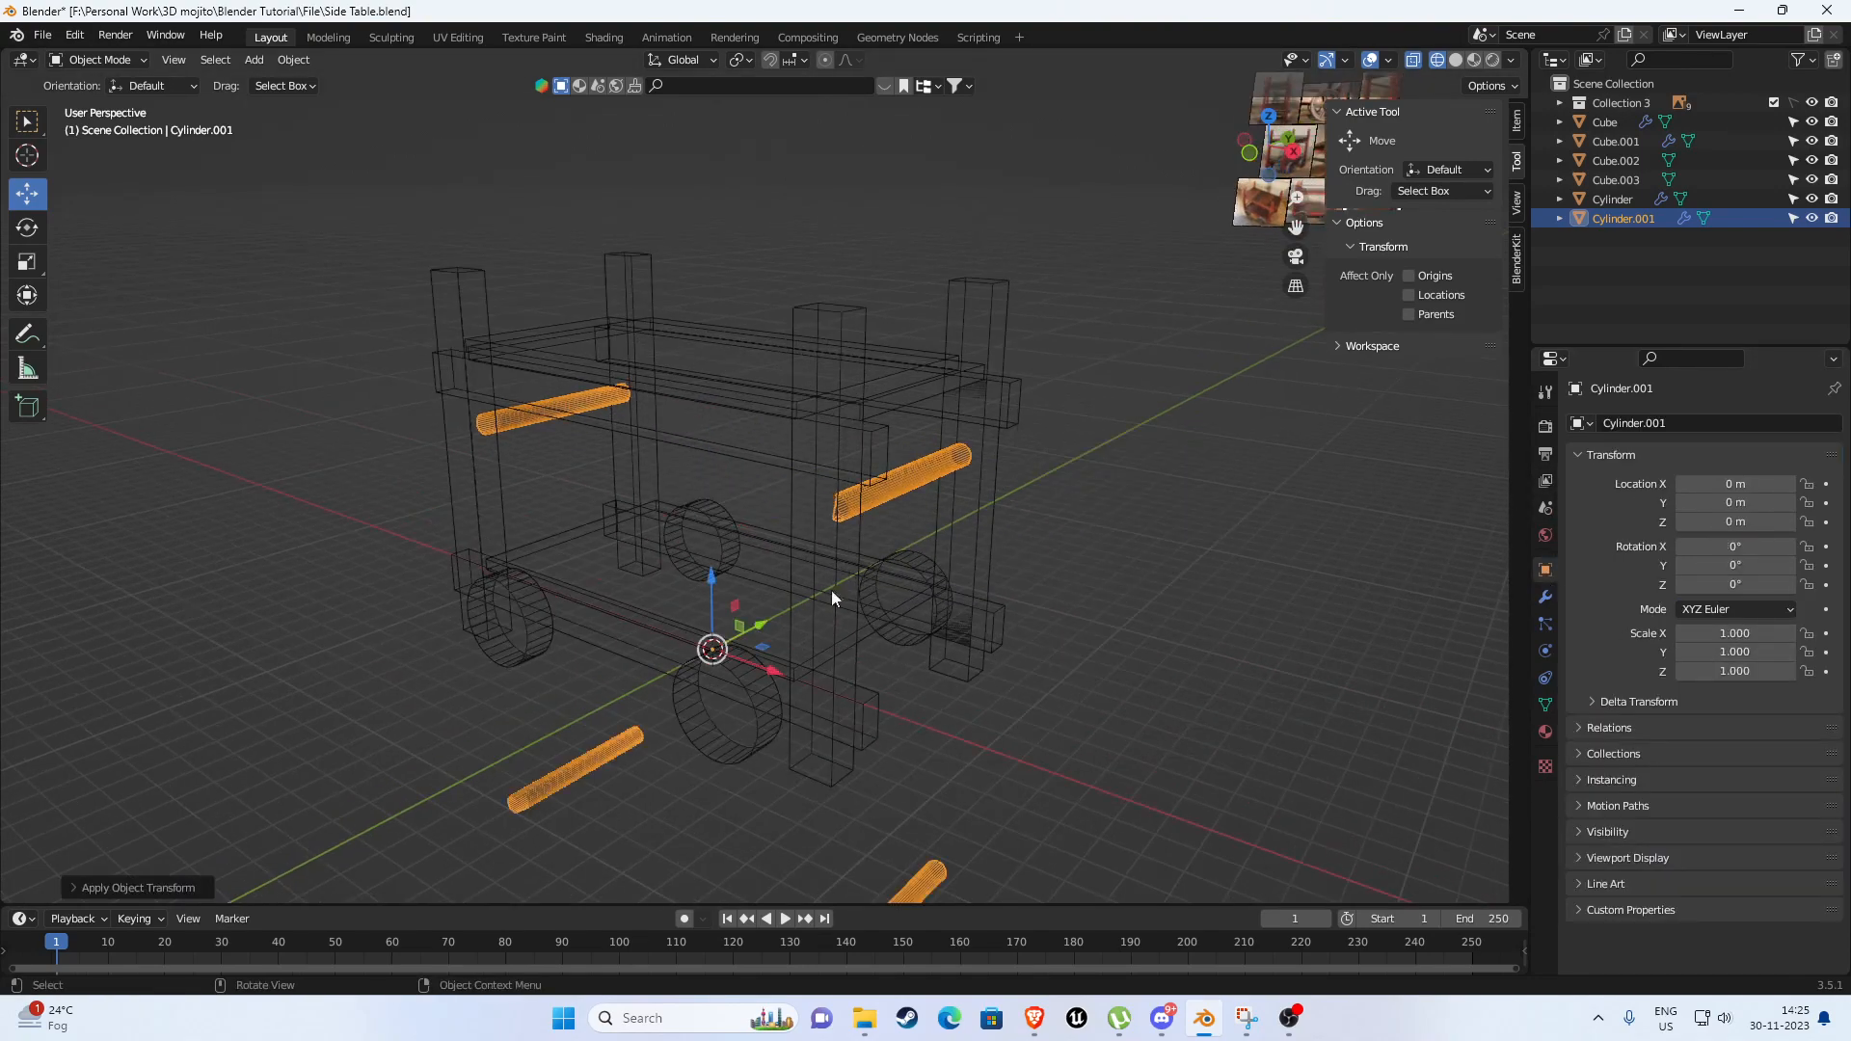
# Move only the rod's origin up along Z to about 5.47 m so the lower mirrored rods sit above the lower shelf.
pyautogui.moveTo(832, 591); pyautogui.dragTo(914, 533, button='middle')
pyautogui.scroll(-2, 852, 563)
pyautogui.press('KP_1')
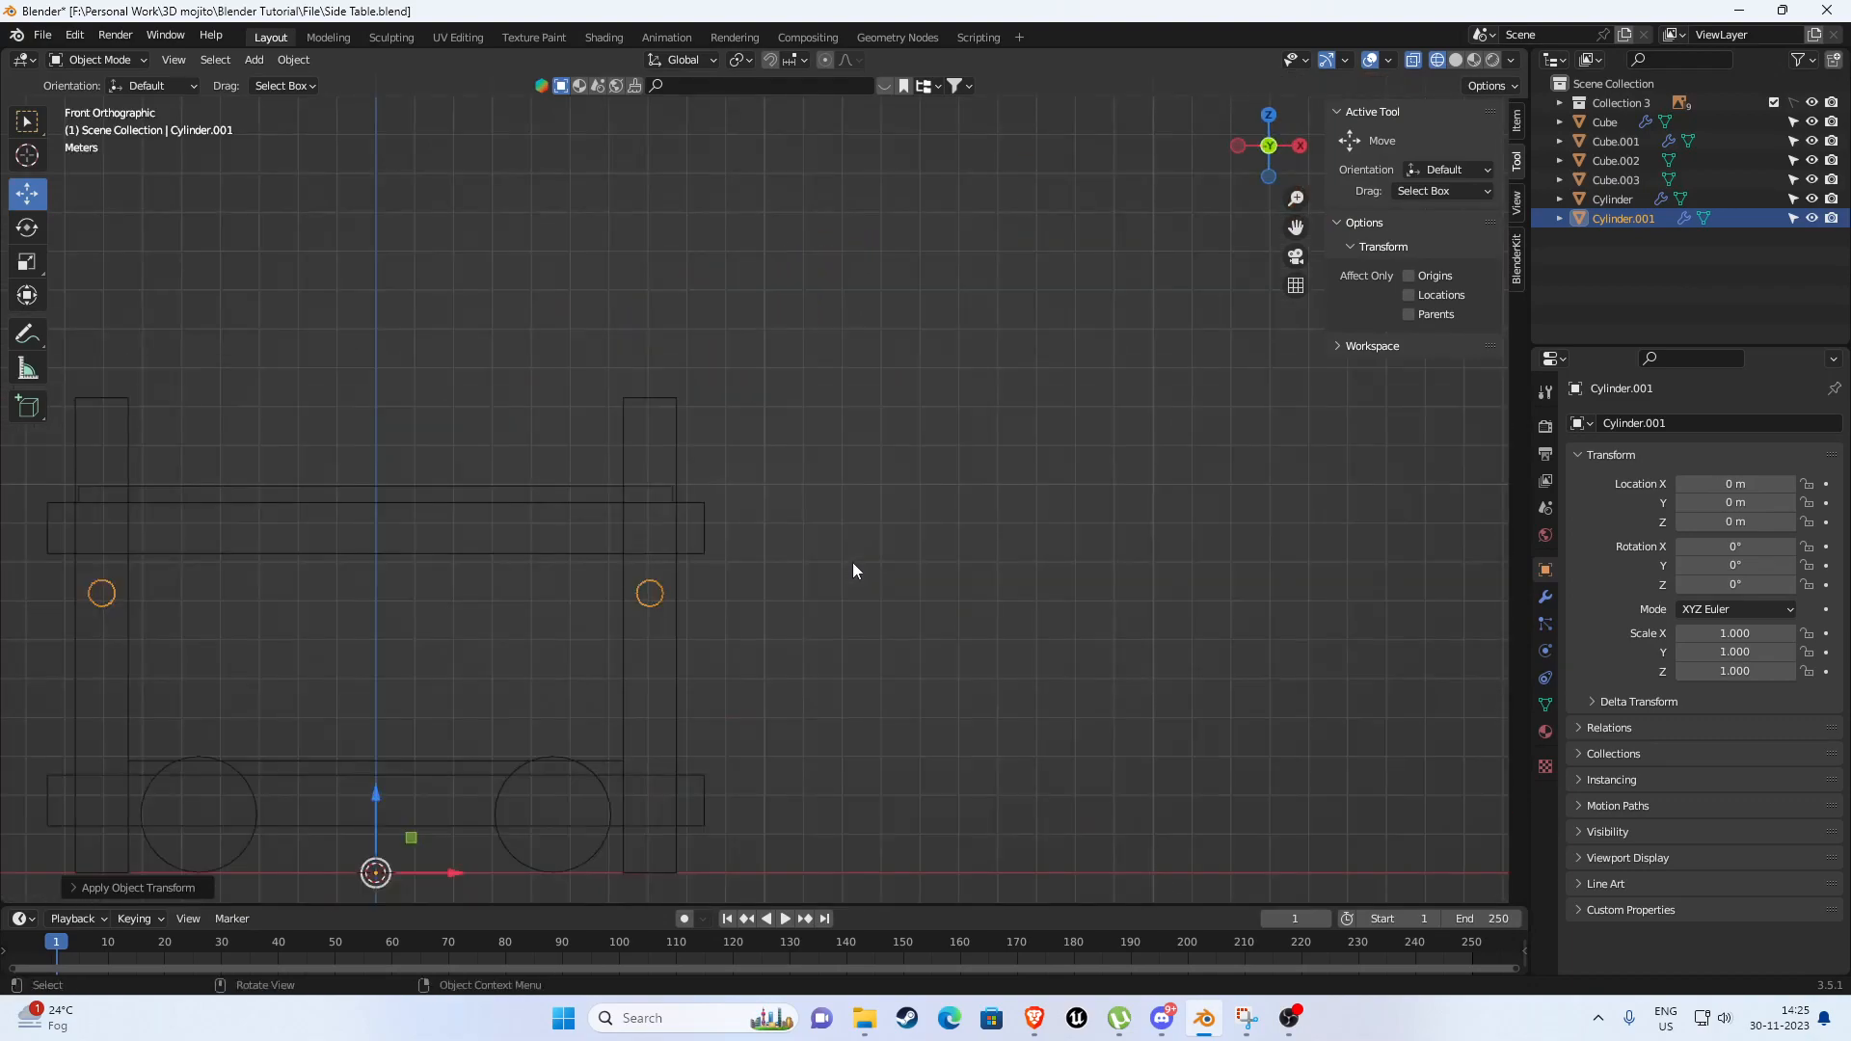
pyautogui.scroll(-3, 852, 563)
pyautogui.keyDown('shift'); pyautogui.moveTo(553, 710); pyautogui.dragTo(646, 535, button='middle'); pyautogui.keyUp('shift')
pyautogui.moveTo(634, 459); pyautogui.dragTo(622, 334)
pyautogui.hotkey('ctrl', 'z')
pyautogui.hotkey('ctrl', '.')
pyautogui.scroll(6, 606, 395)
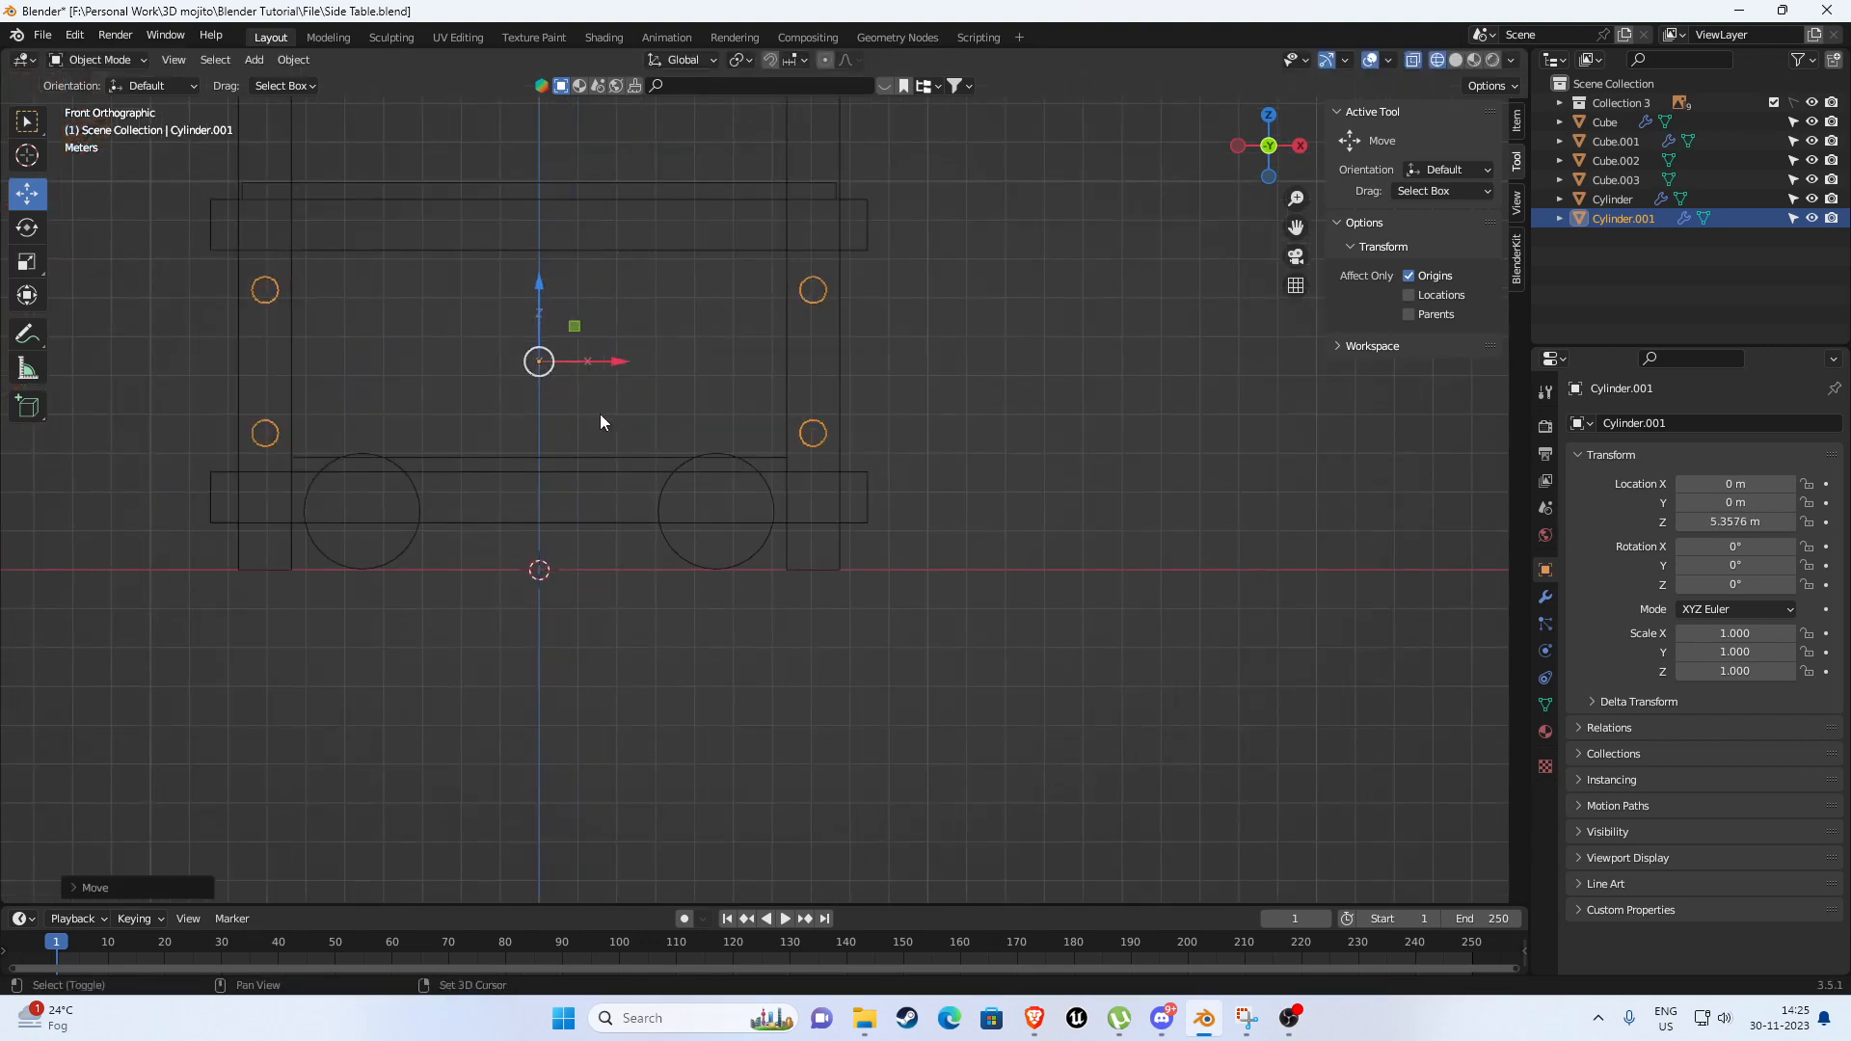
pyautogui.moveTo(685, 398); pyautogui.dragTo(686, 382)
# Check the rod spacing against the reference photo and lower the rod's origin to about 5.35 m on Z.
pyautogui.scroll(-4, 636, 501)
pyautogui.keyDown('shift'); pyautogui.moveTo(438, 558); pyautogui.dragTo(619, 547, button='middle'); pyautogui.keyUp('shift')
pyautogui.scroll(2, 434, 535)
pyautogui.keyDown('shift'); pyautogui.moveTo(141, 515); pyautogui.dragTo(564, 459, button='middle'); pyautogui.keyUp('shift')
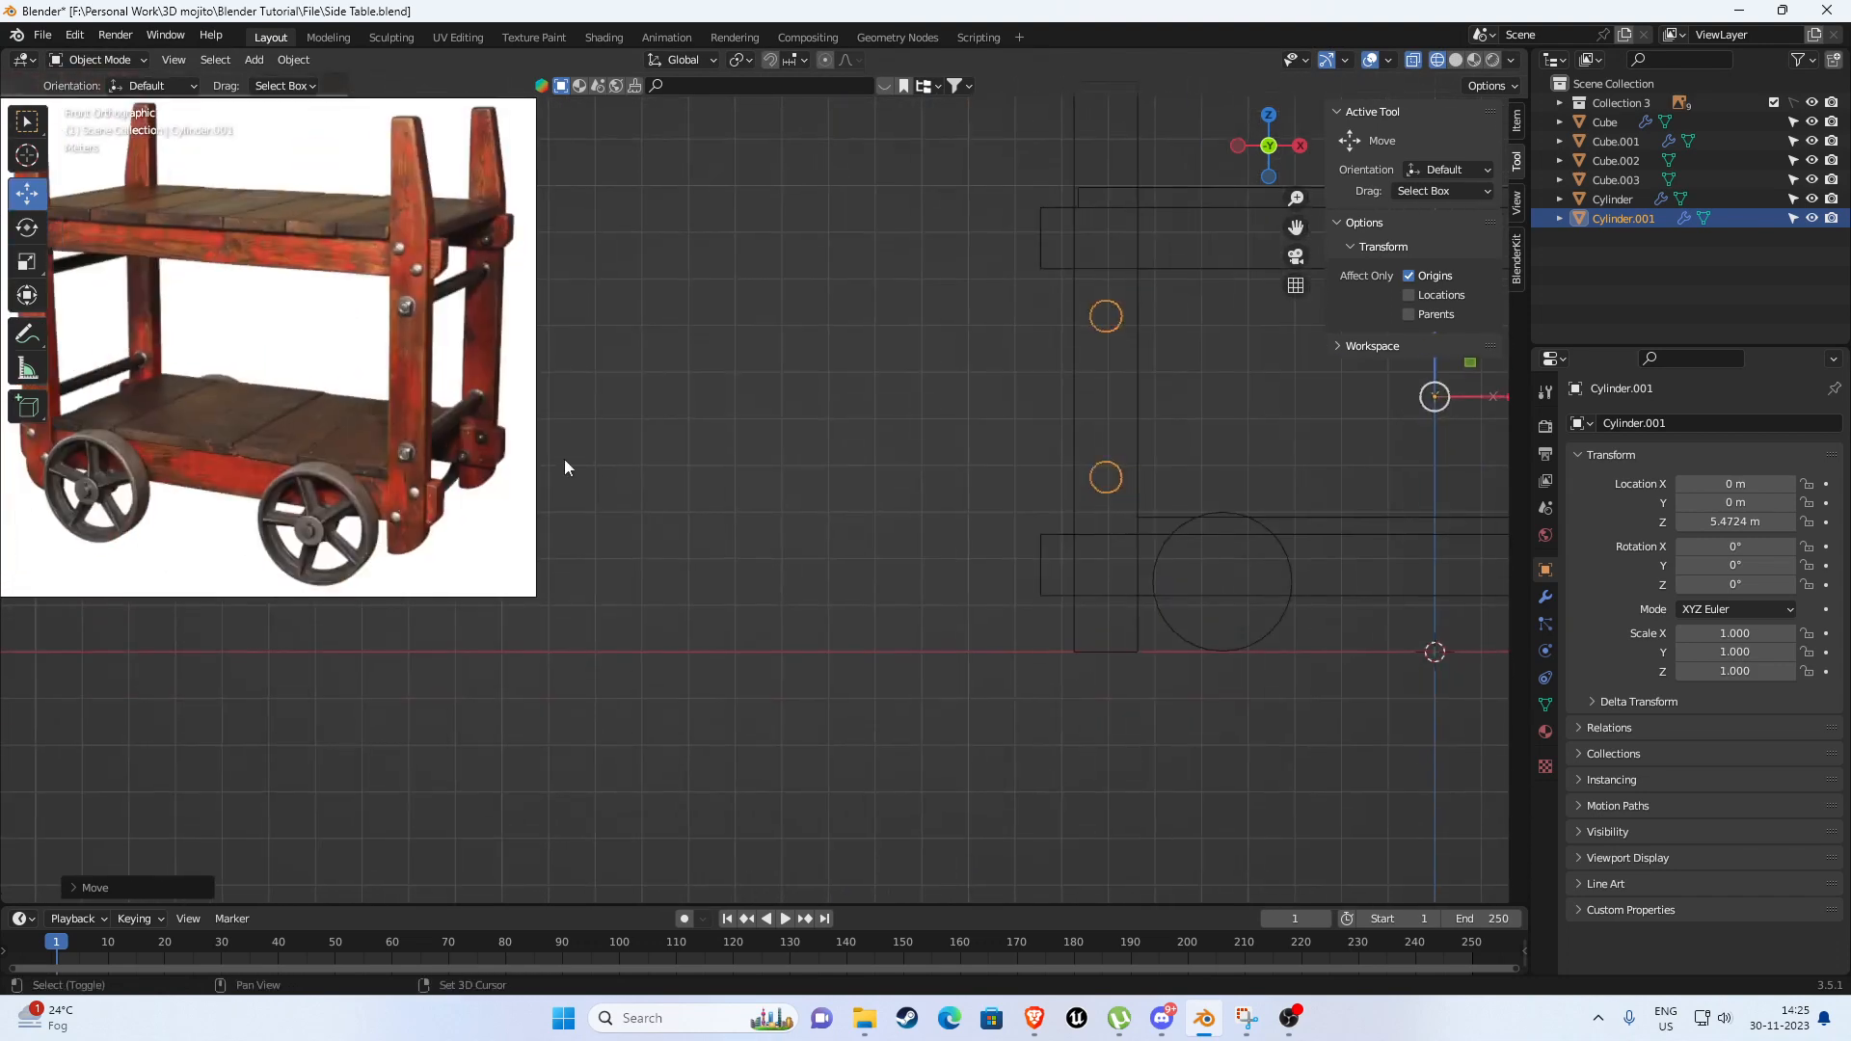
pyautogui.scroll(3, 539, 454)
pyautogui.scroll(-3, 674, 426)
pyautogui.keyDown('shift'); pyautogui.moveTo(820, 429); pyautogui.dragTo(262, 499, button='middle'); pyautogui.keyUp('shift')
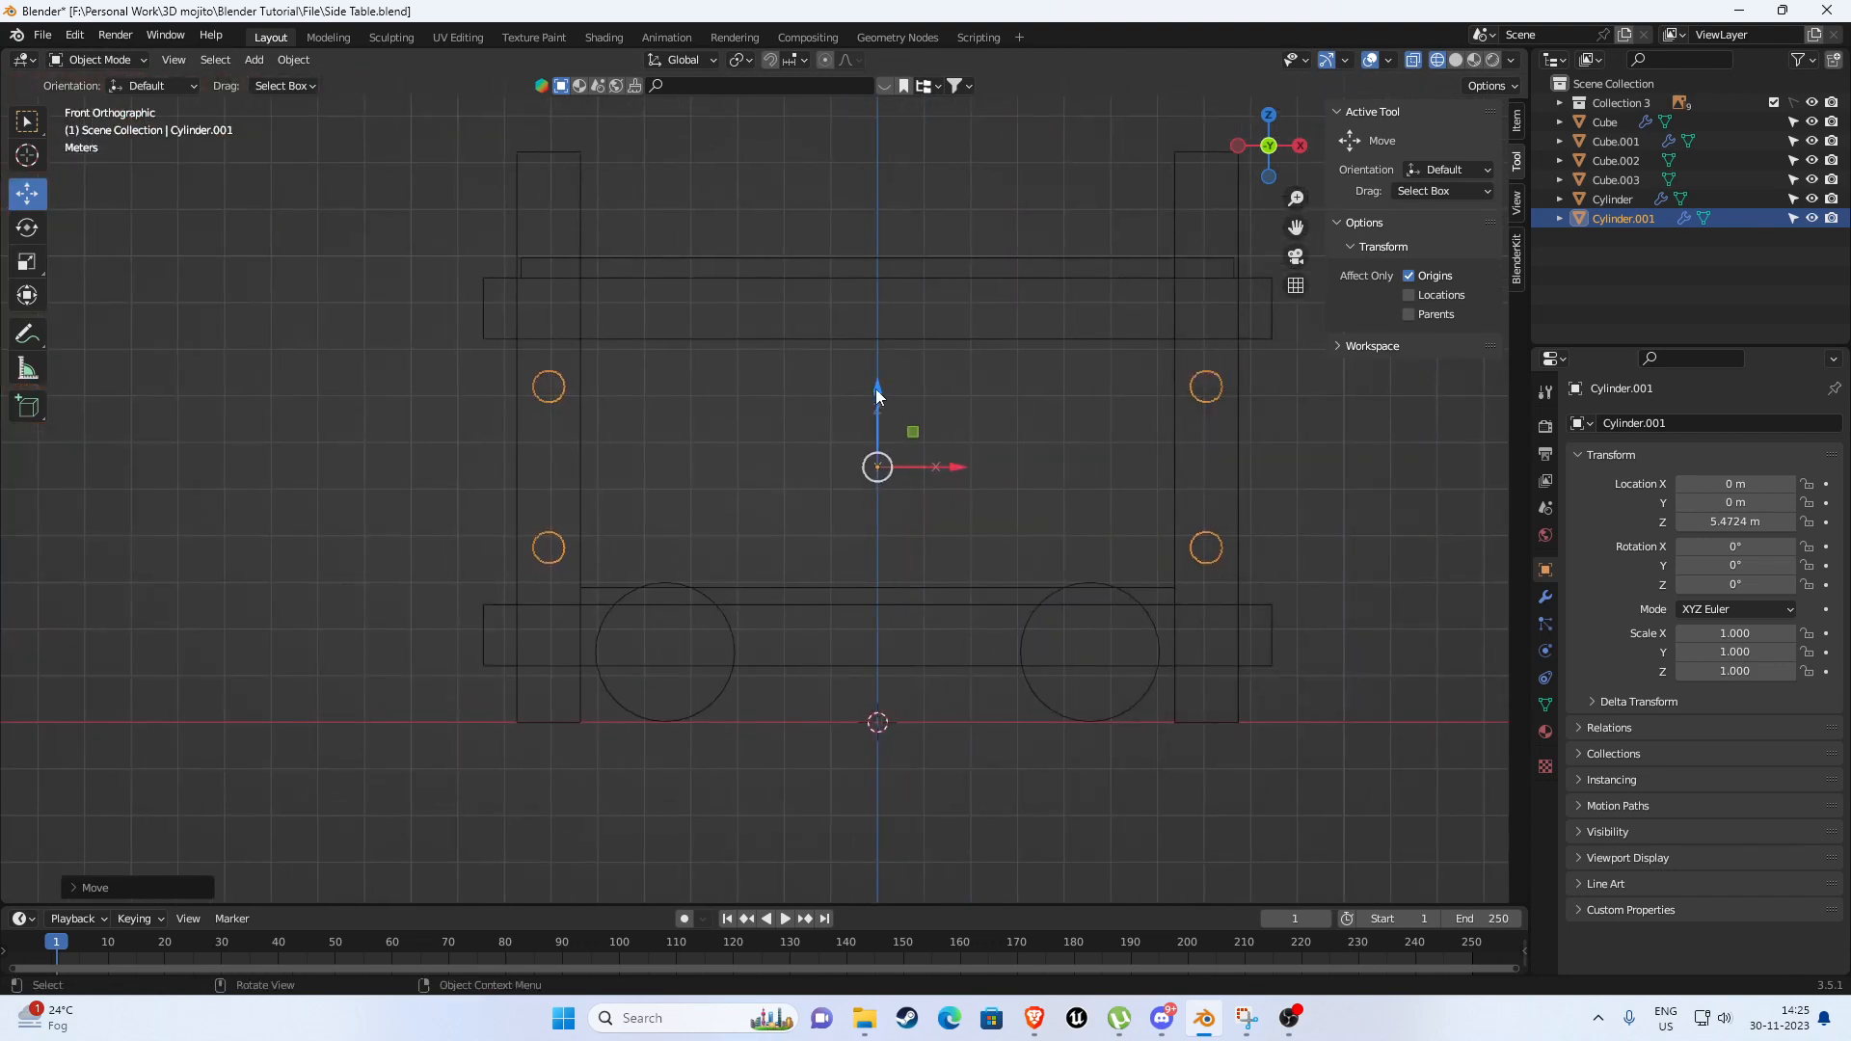
pyautogui.moveTo(876, 390); pyautogui.dragTo(875, 395)
pyautogui.scroll(-5, 896, 579)
pyautogui.click(910, 731)
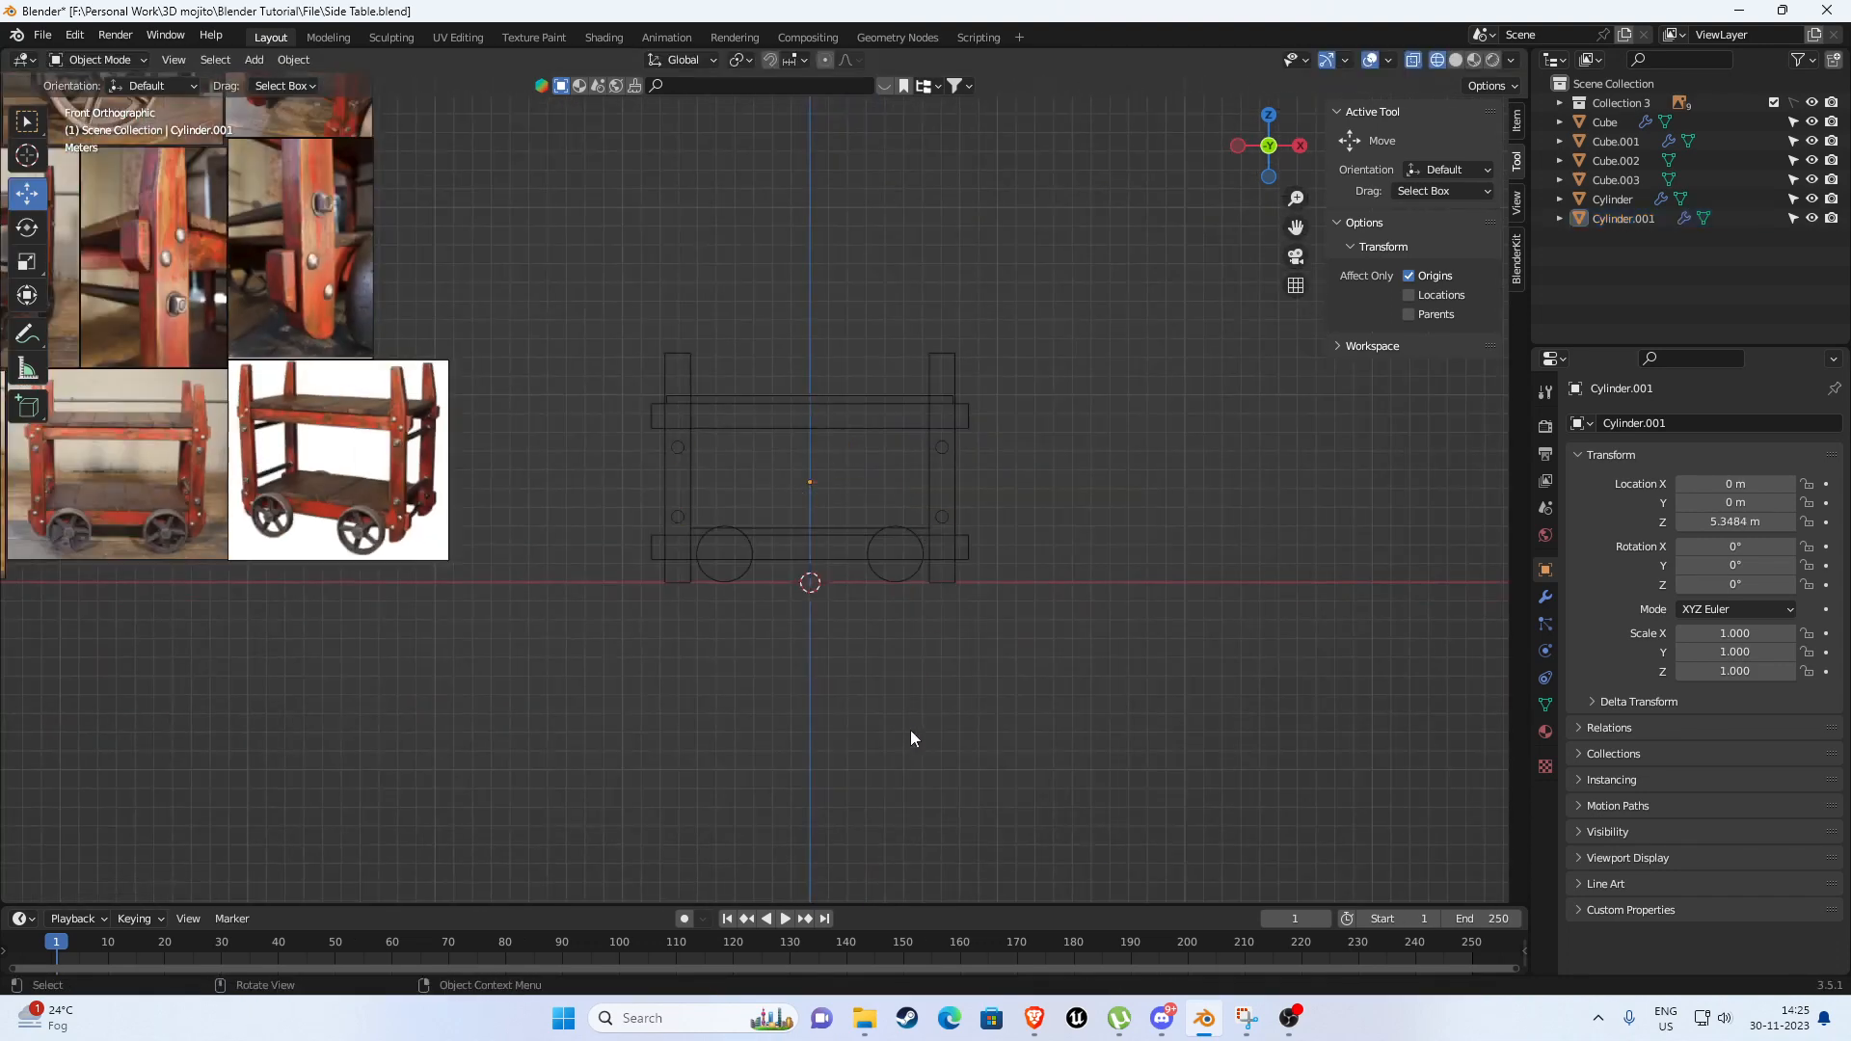
# Examine the rods and bolts in the reference photo and inspect the whole cart in solid shading.
pyautogui.keyDown('shift'); pyautogui.moveTo(582, 579); pyautogui.dragTo(946, 550, button='middle'); pyautogui.keyUp('shift')
pyautogui.scroll(9, 819, 463)
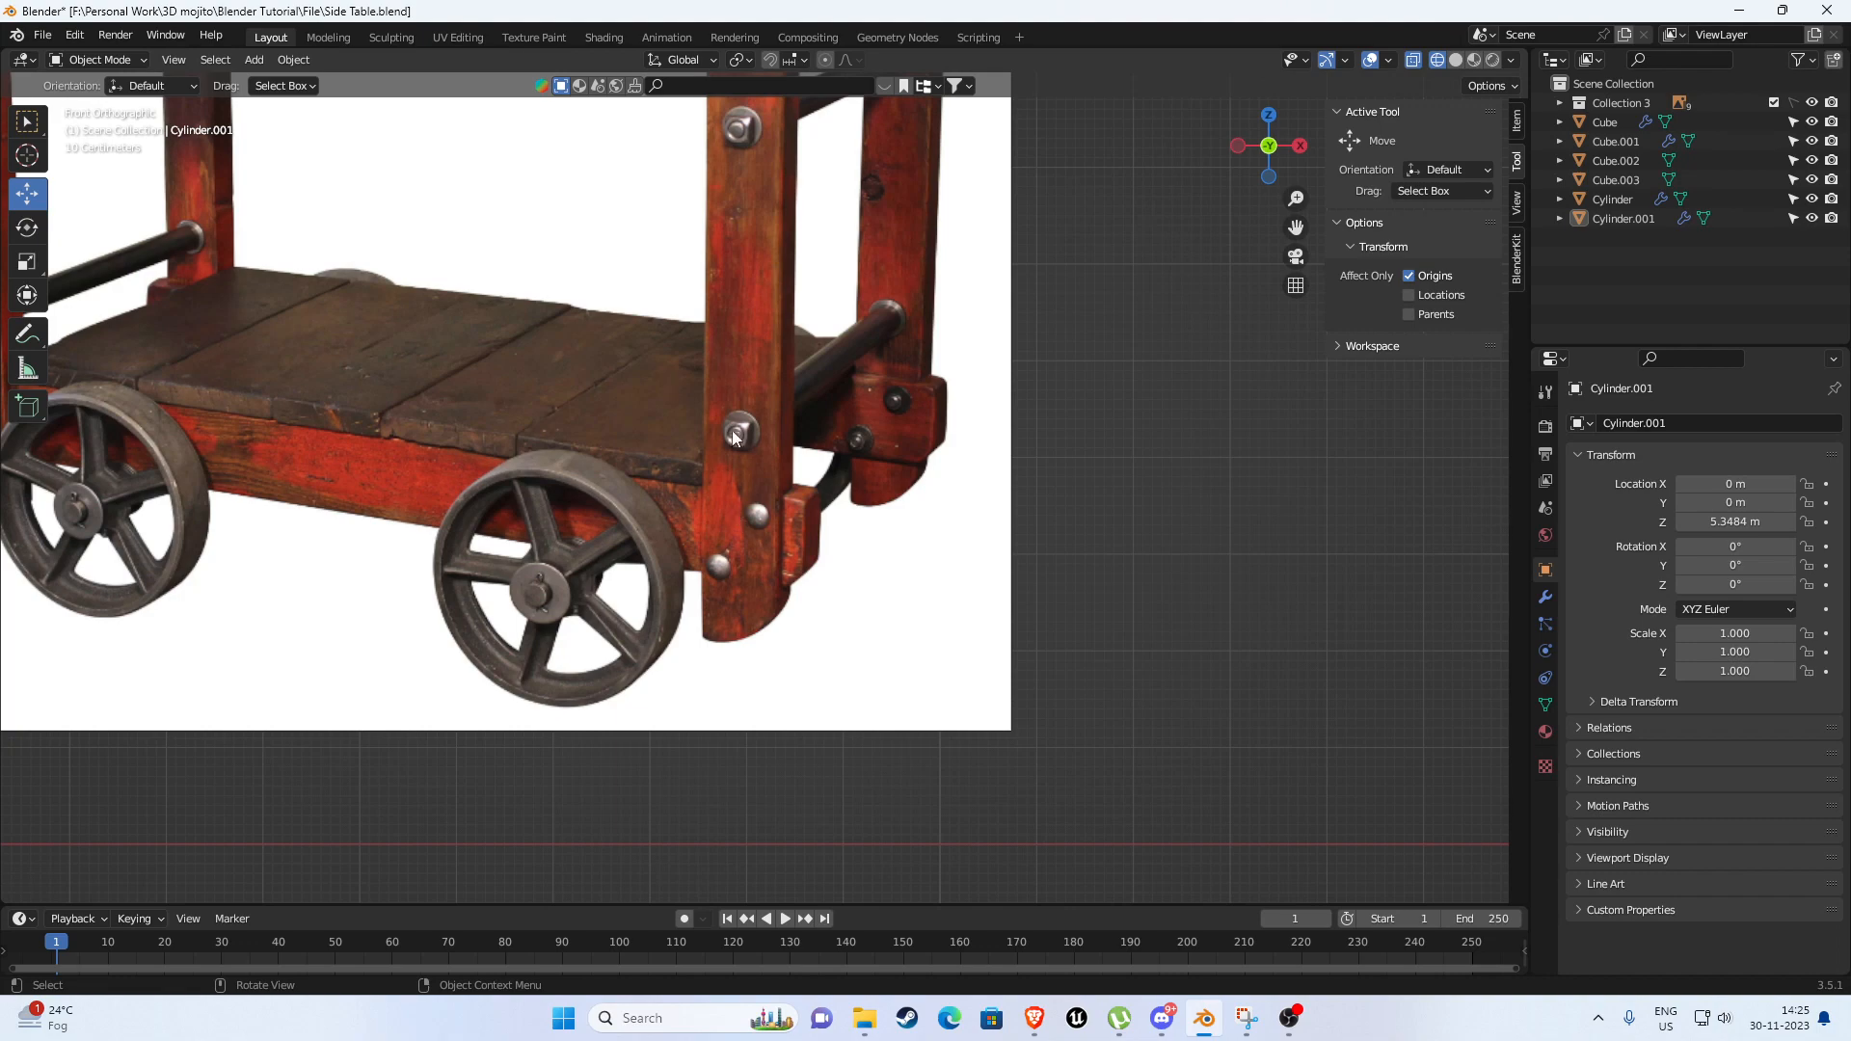
pyautogui.keyDown('shift'); pyautogui.moveTo(712, 261); pyautogui.dragTo(694, 491, button='middle'); pyautogui.keyUp('shift')
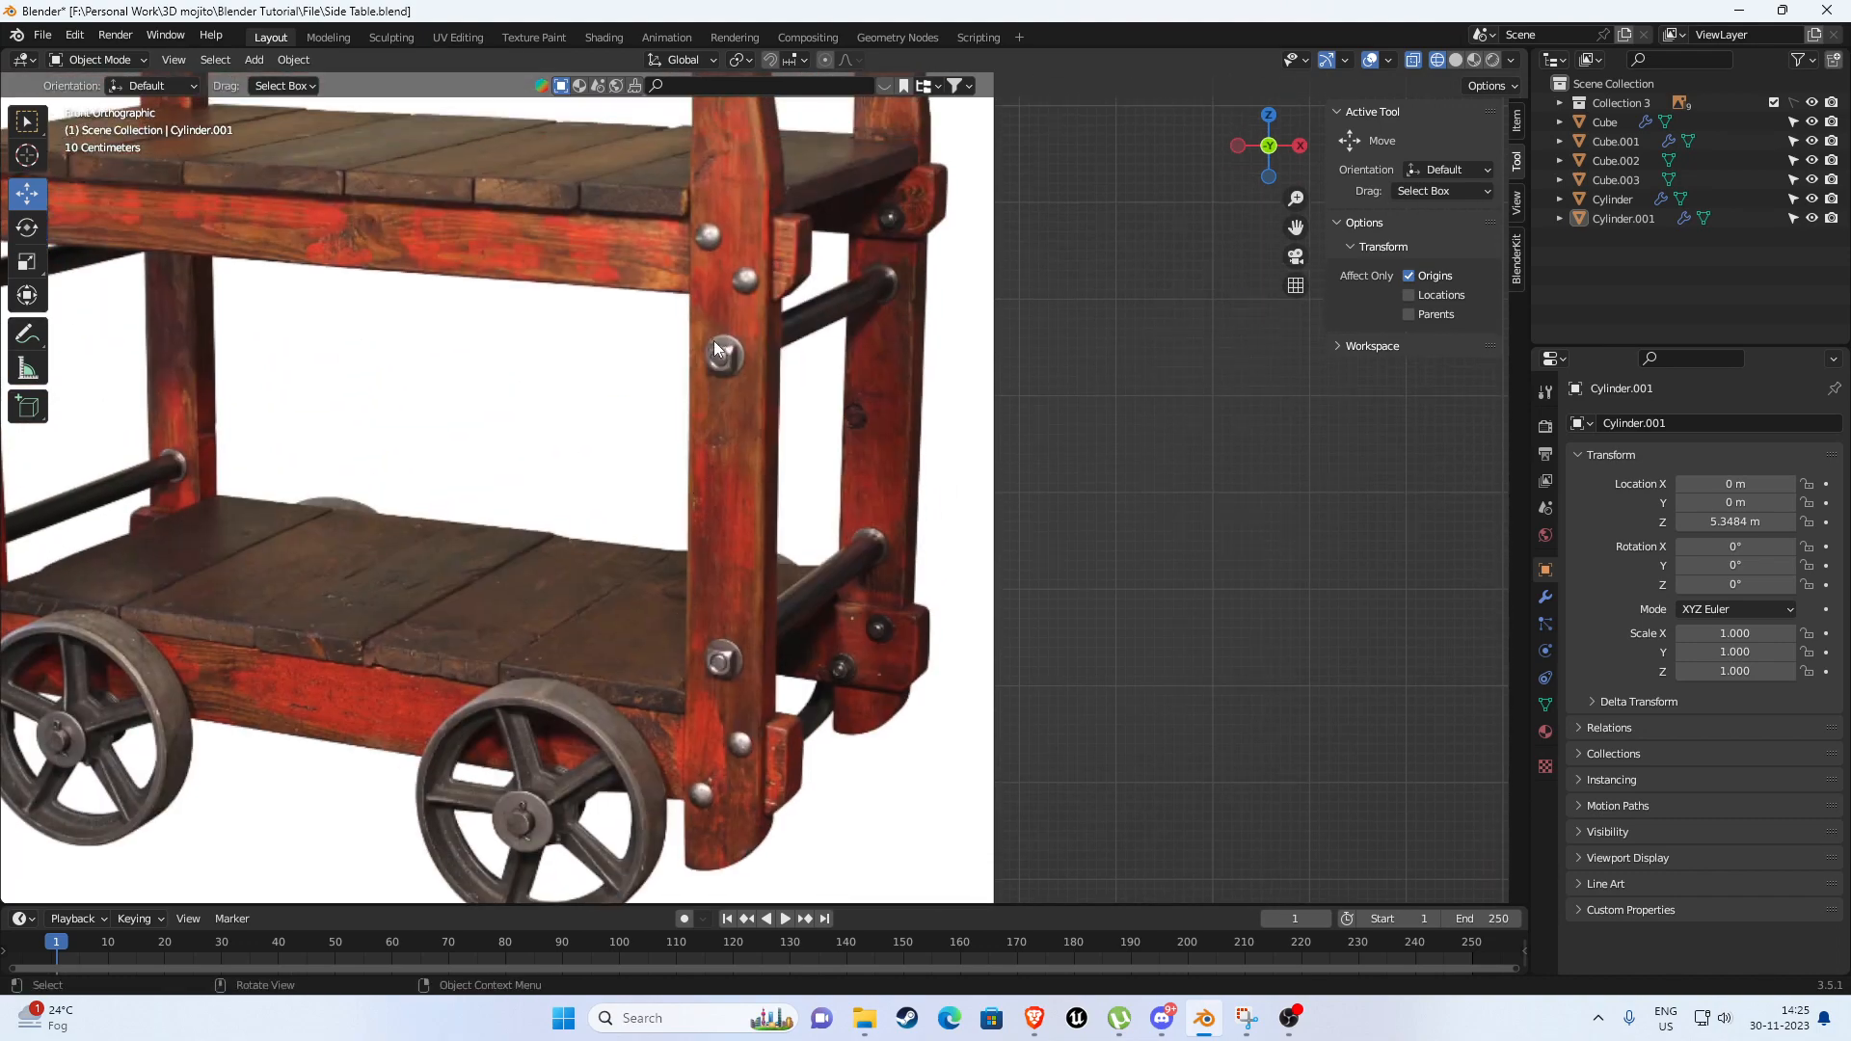
pyautogui.scroll(-10, 714, 339)
pyautogui.moveTo(675, 353)
pyautogui.mouseDown(button='middle')
pyautogui.moveTo(882, 441)
pyautogui.moveTo(702, 488)
pyautogui.moveTo(932, 477)
pyautogui.moveTo(881, 466)
pyautogui.mouseUp(button='middle')
pyautogui.hotkey('shift', 'z')
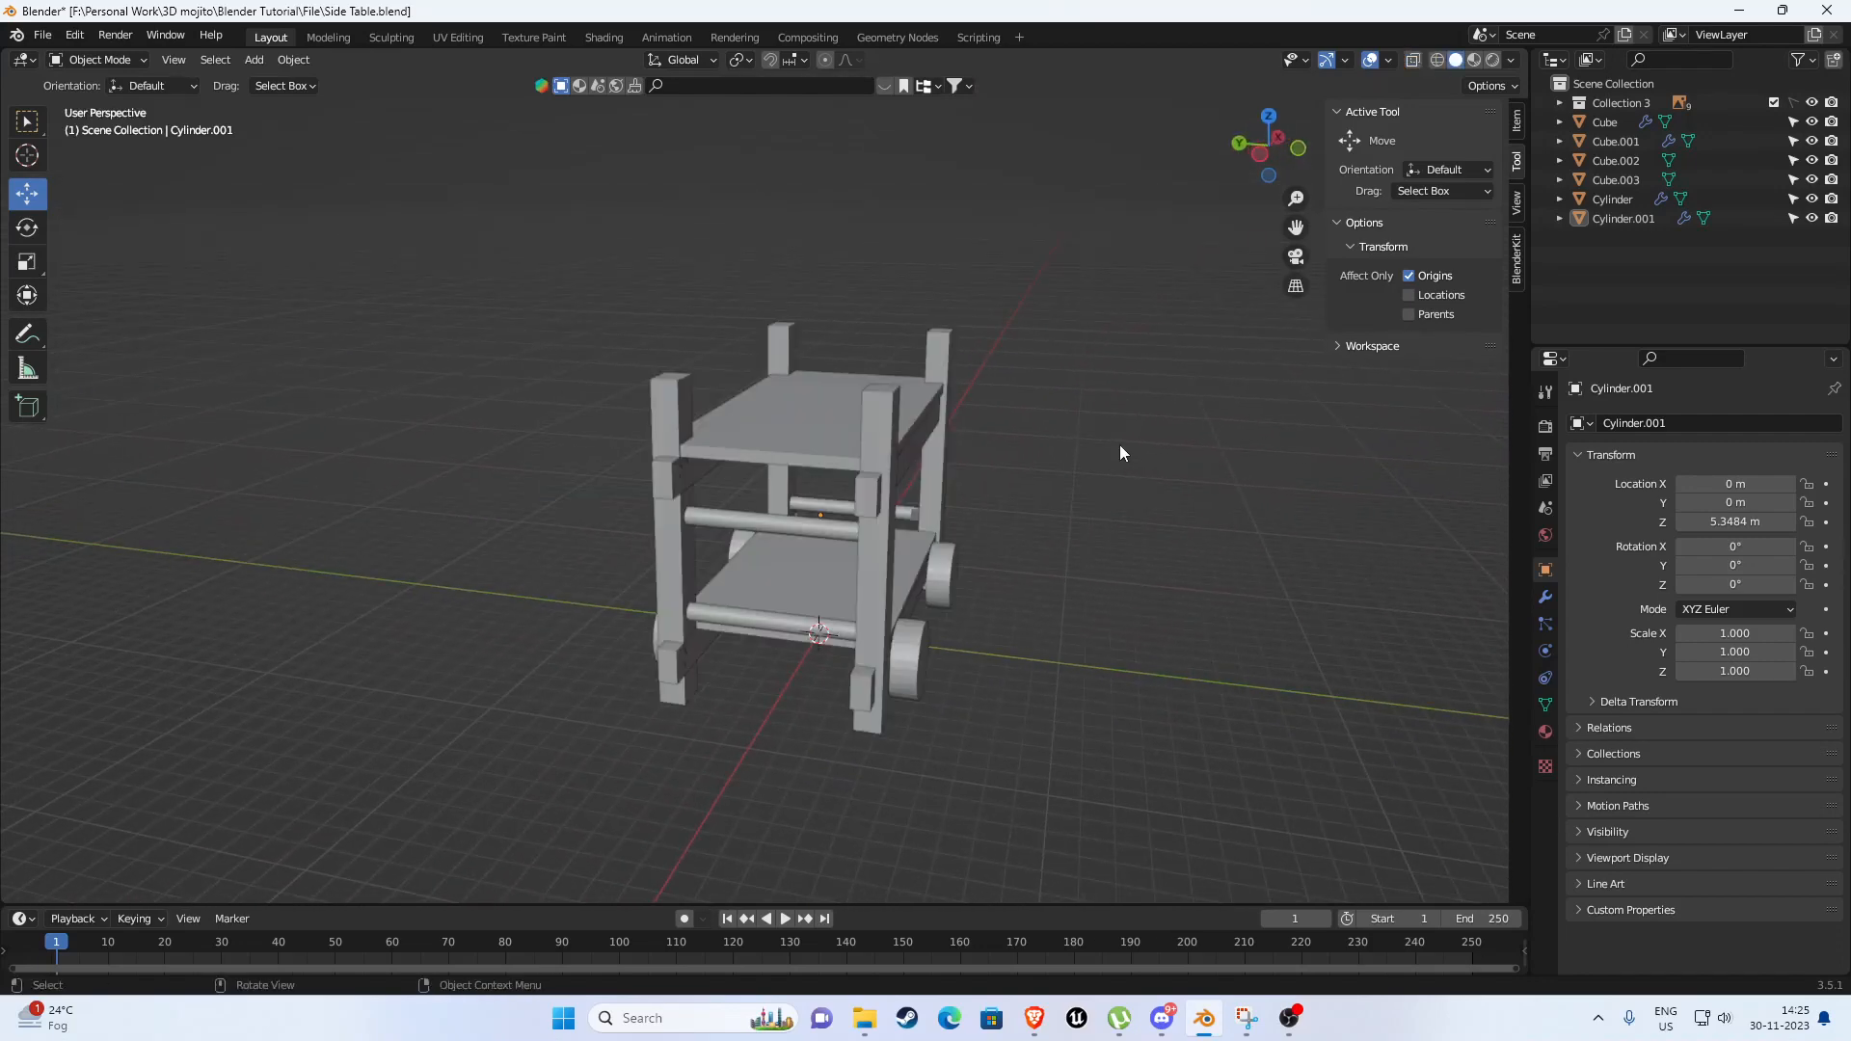
pyautogui.moveTo(1120, 452); pyautogui.dragTo(927, 465, button='middle')
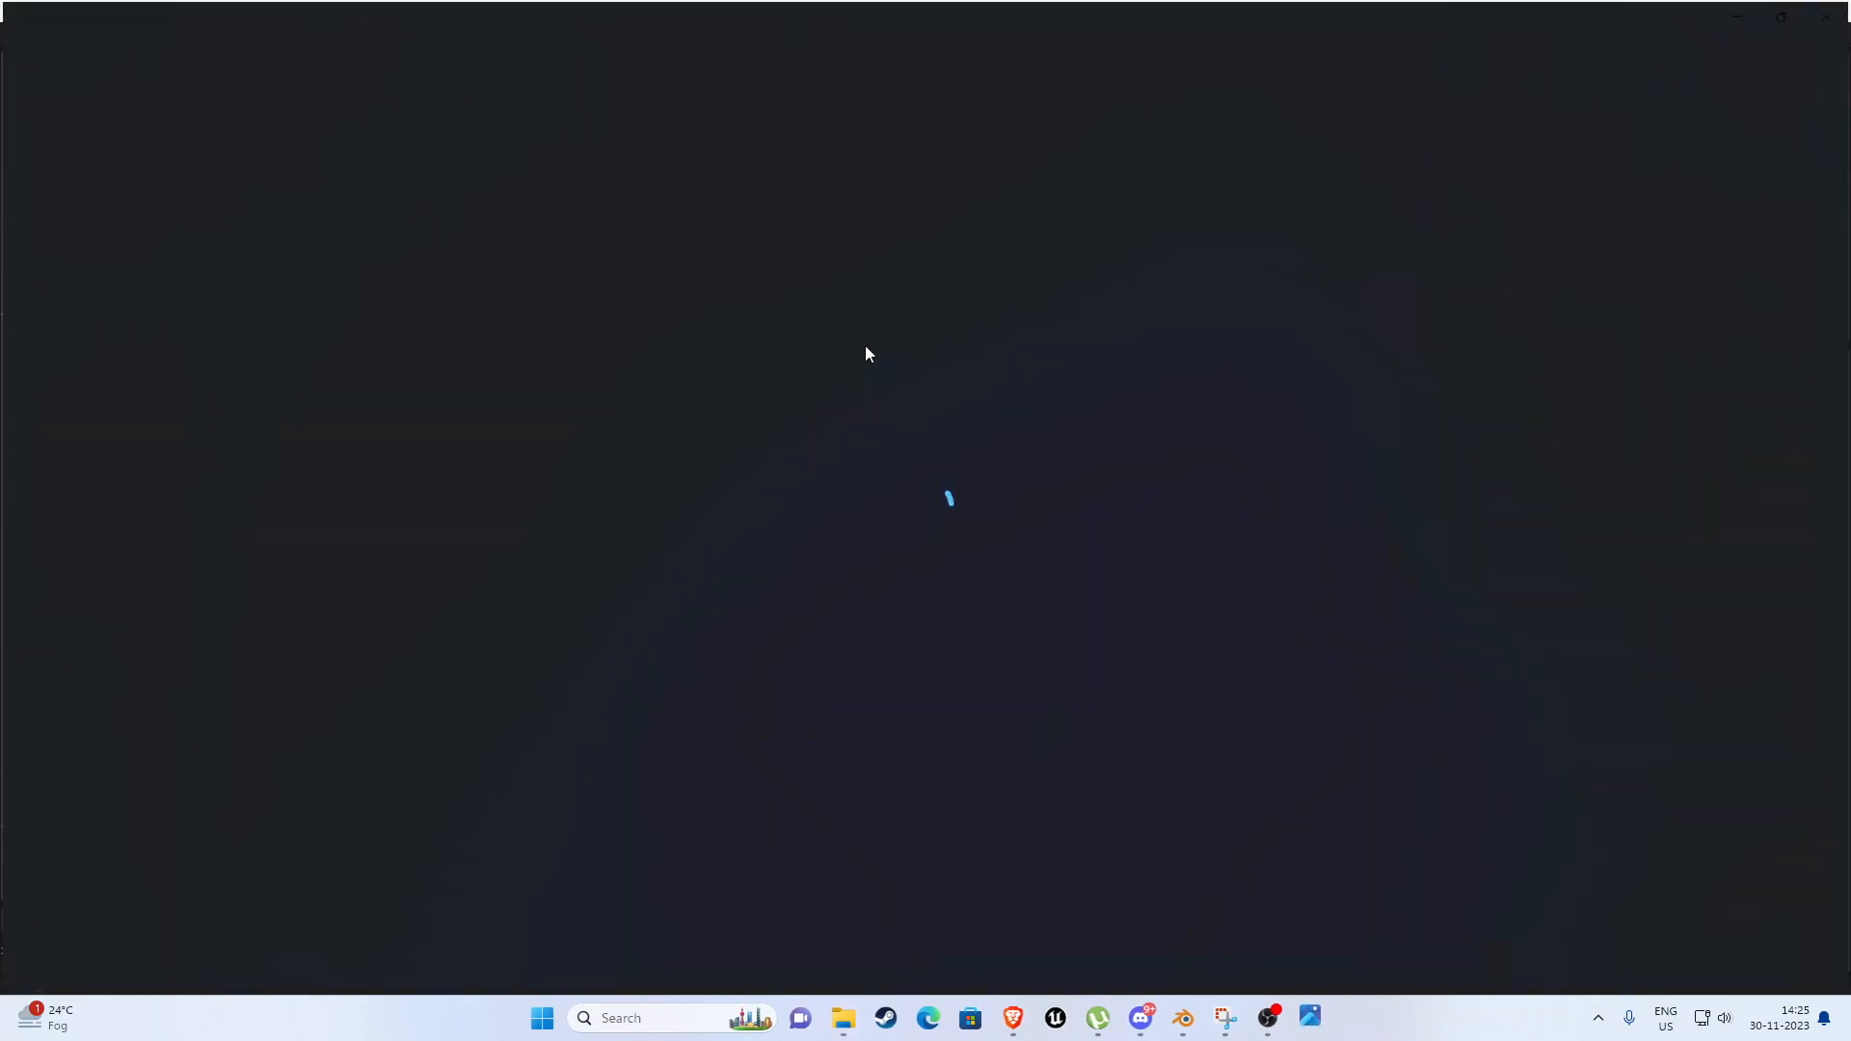
# Arrange the reference photo viewer and Blender side by side at full height, giving Blender the wider share.
pyautogui.moveTo(772, 12); pyautogui.dragTo(741, 66)
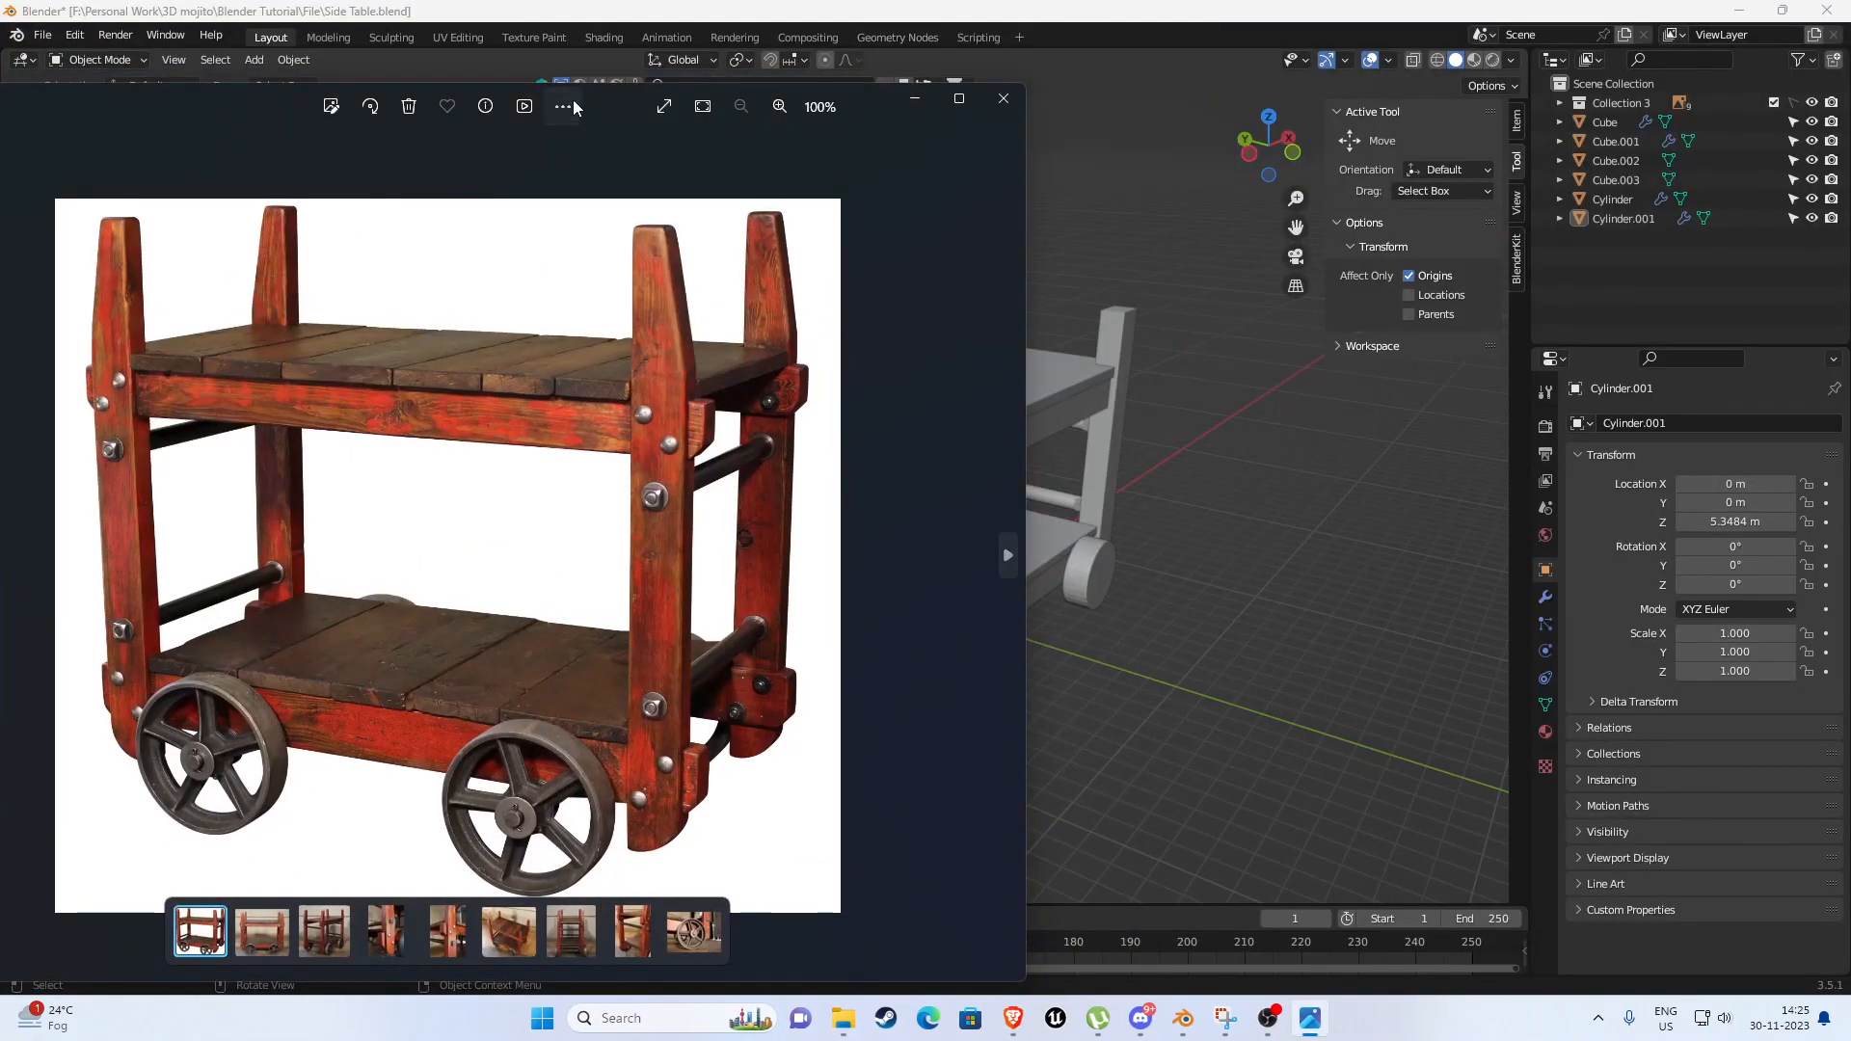
pyautogui.moveTo(613, 101); pyautogui.dragTo(610, 66)
pyautogui.click(688, 10)
pyautogui.press('super+Right')
pyautogui.press('super+Up')
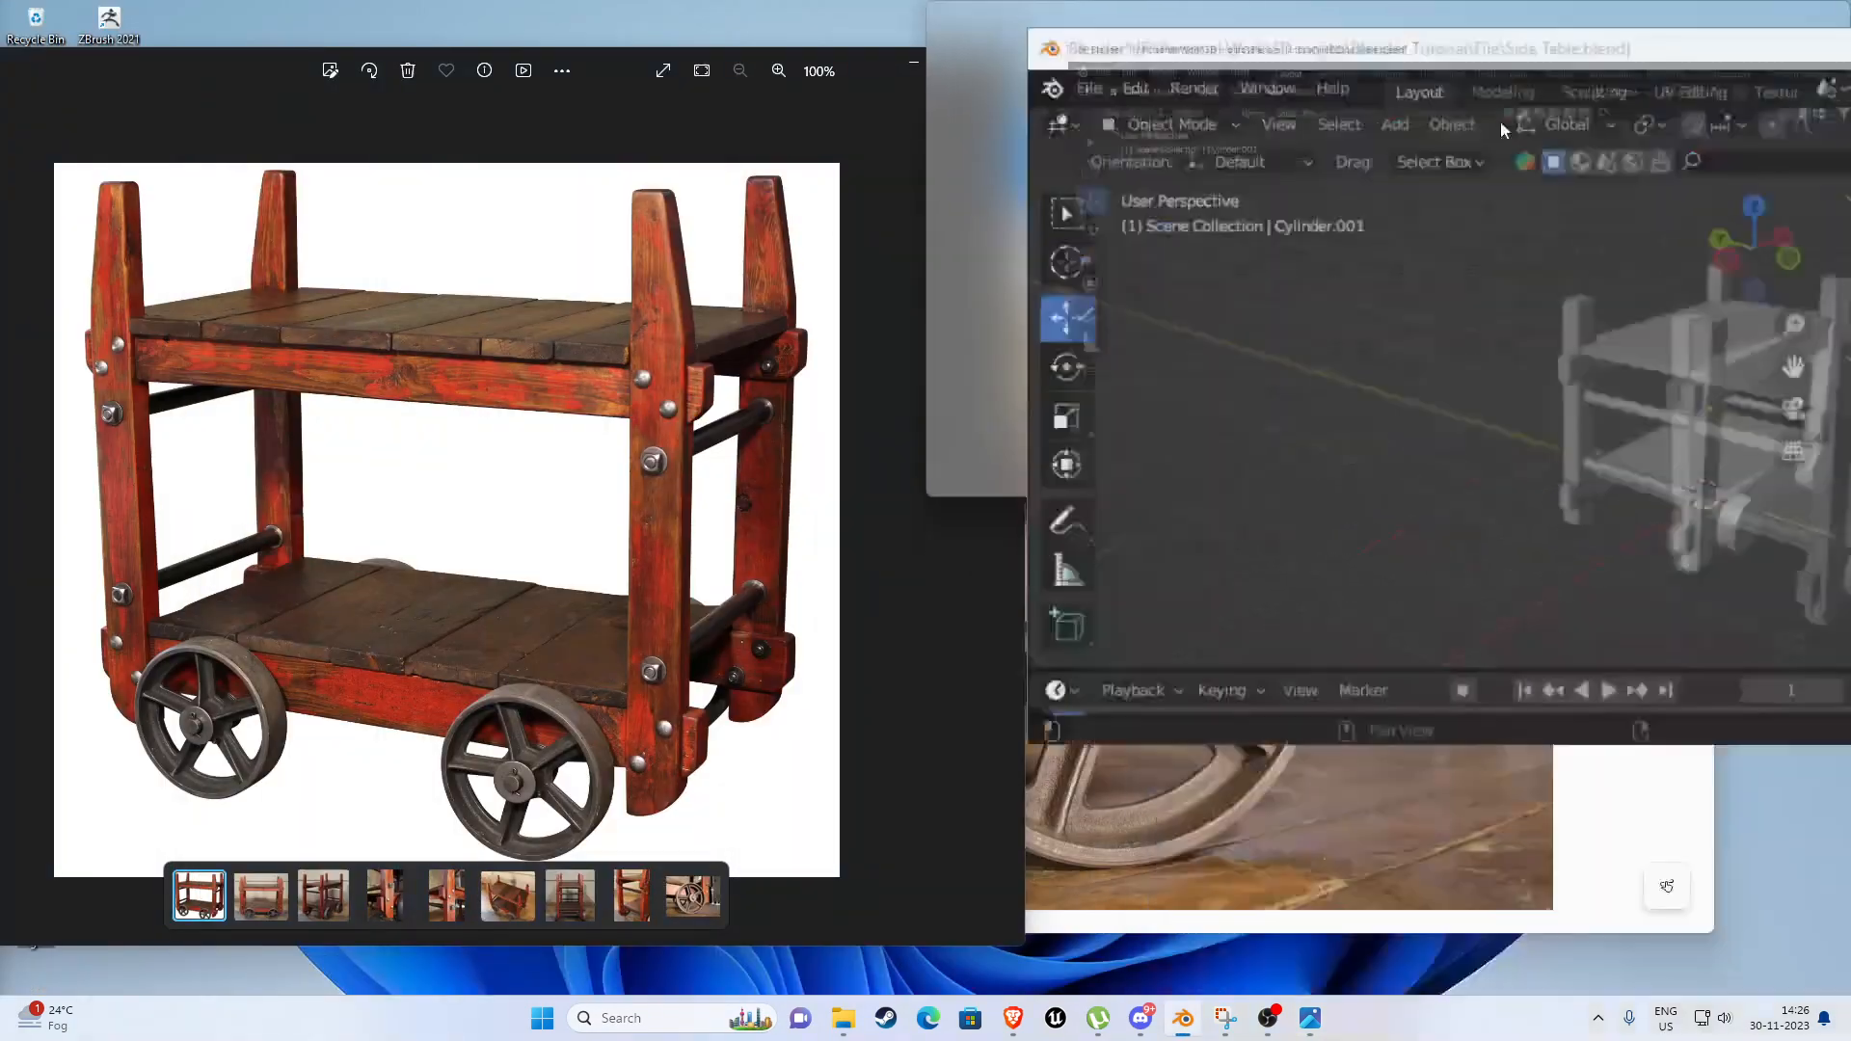
pyautogui.click(414, 253)
pyautogui.click(901, 233)
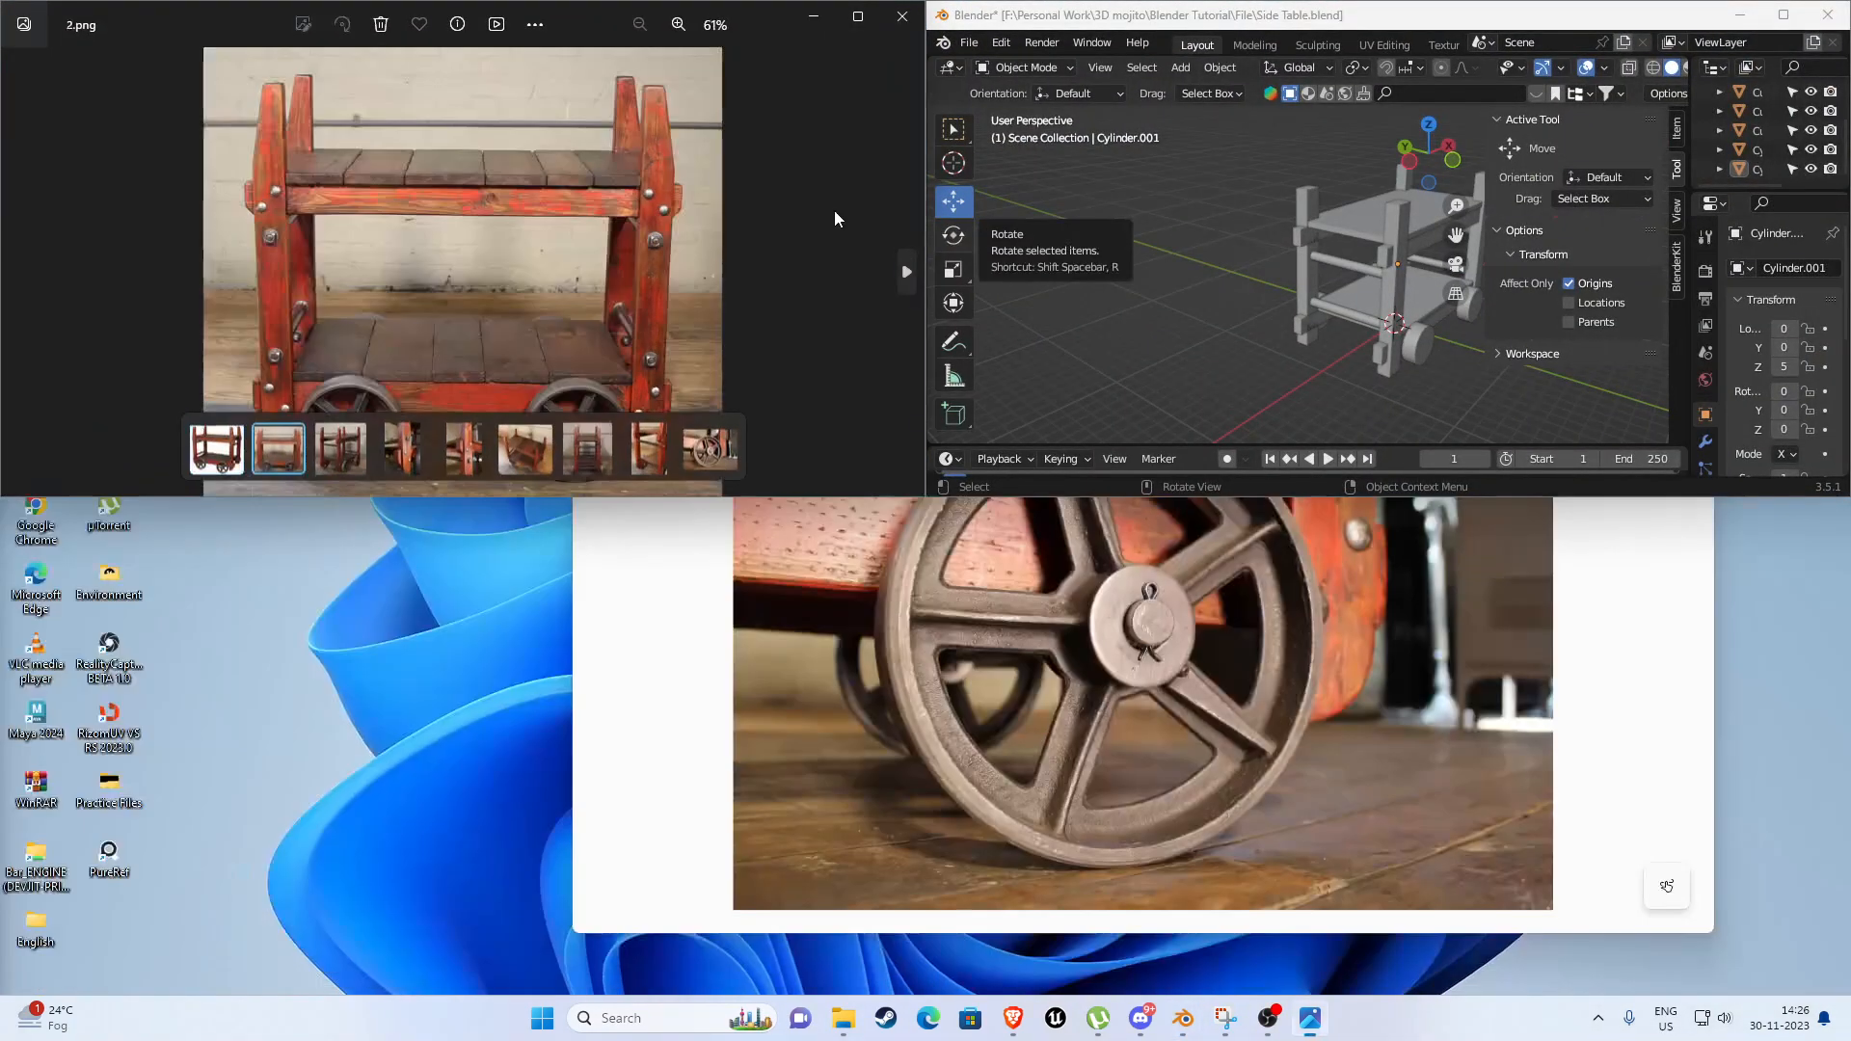
pyautogui.moveTo(985, 498); pyautogui.dragTo(991, 1008)
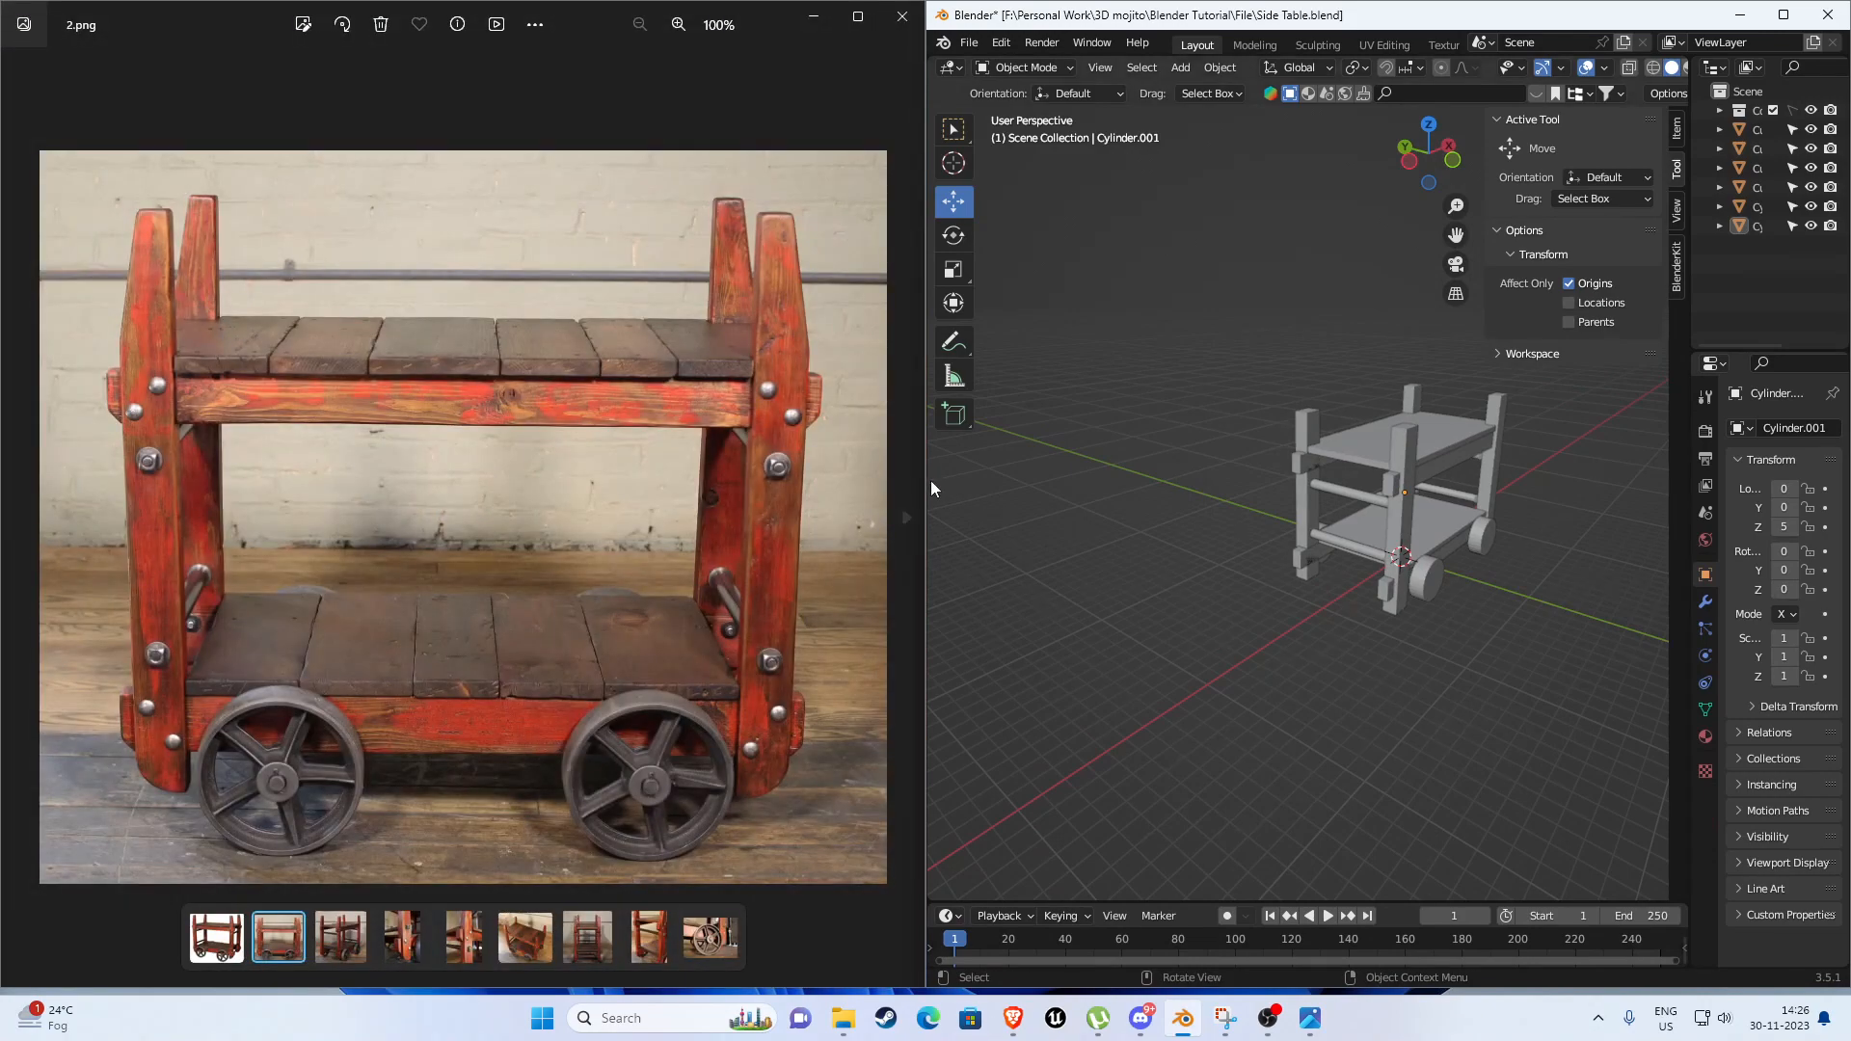
pyautogui.moveTo(924, 477); pyautogui.dragTo(643, 477)
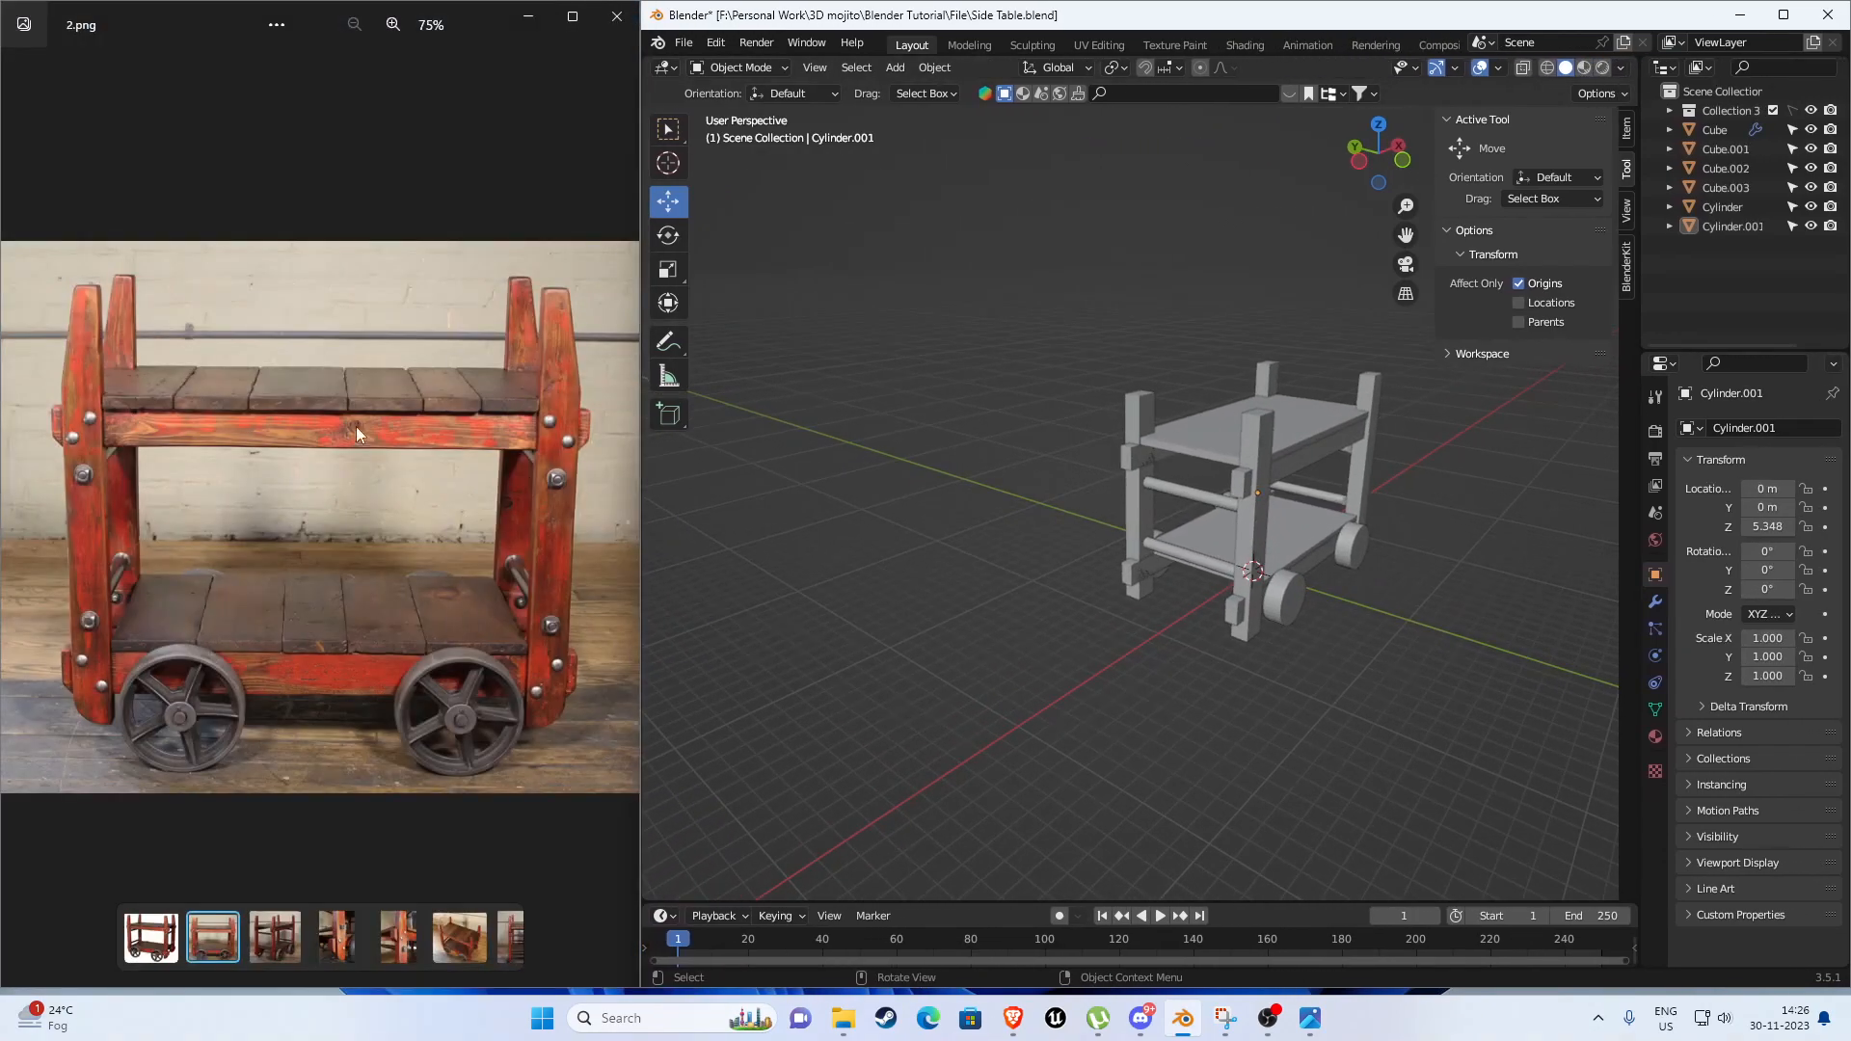
# Hide Collection 3 in the viewport and turn on the wireframe overlay for the solid-shaded cart.
pyautogui.moveTo(1102, 492); pyautogui.dragTo(1219, 359, button='middle')
pyautogui.scroll(2, 867, 477)
pyautogui.click(1811, 111)
pyautogui.click(1496, 68)
pyautogui.click(1378, 394)
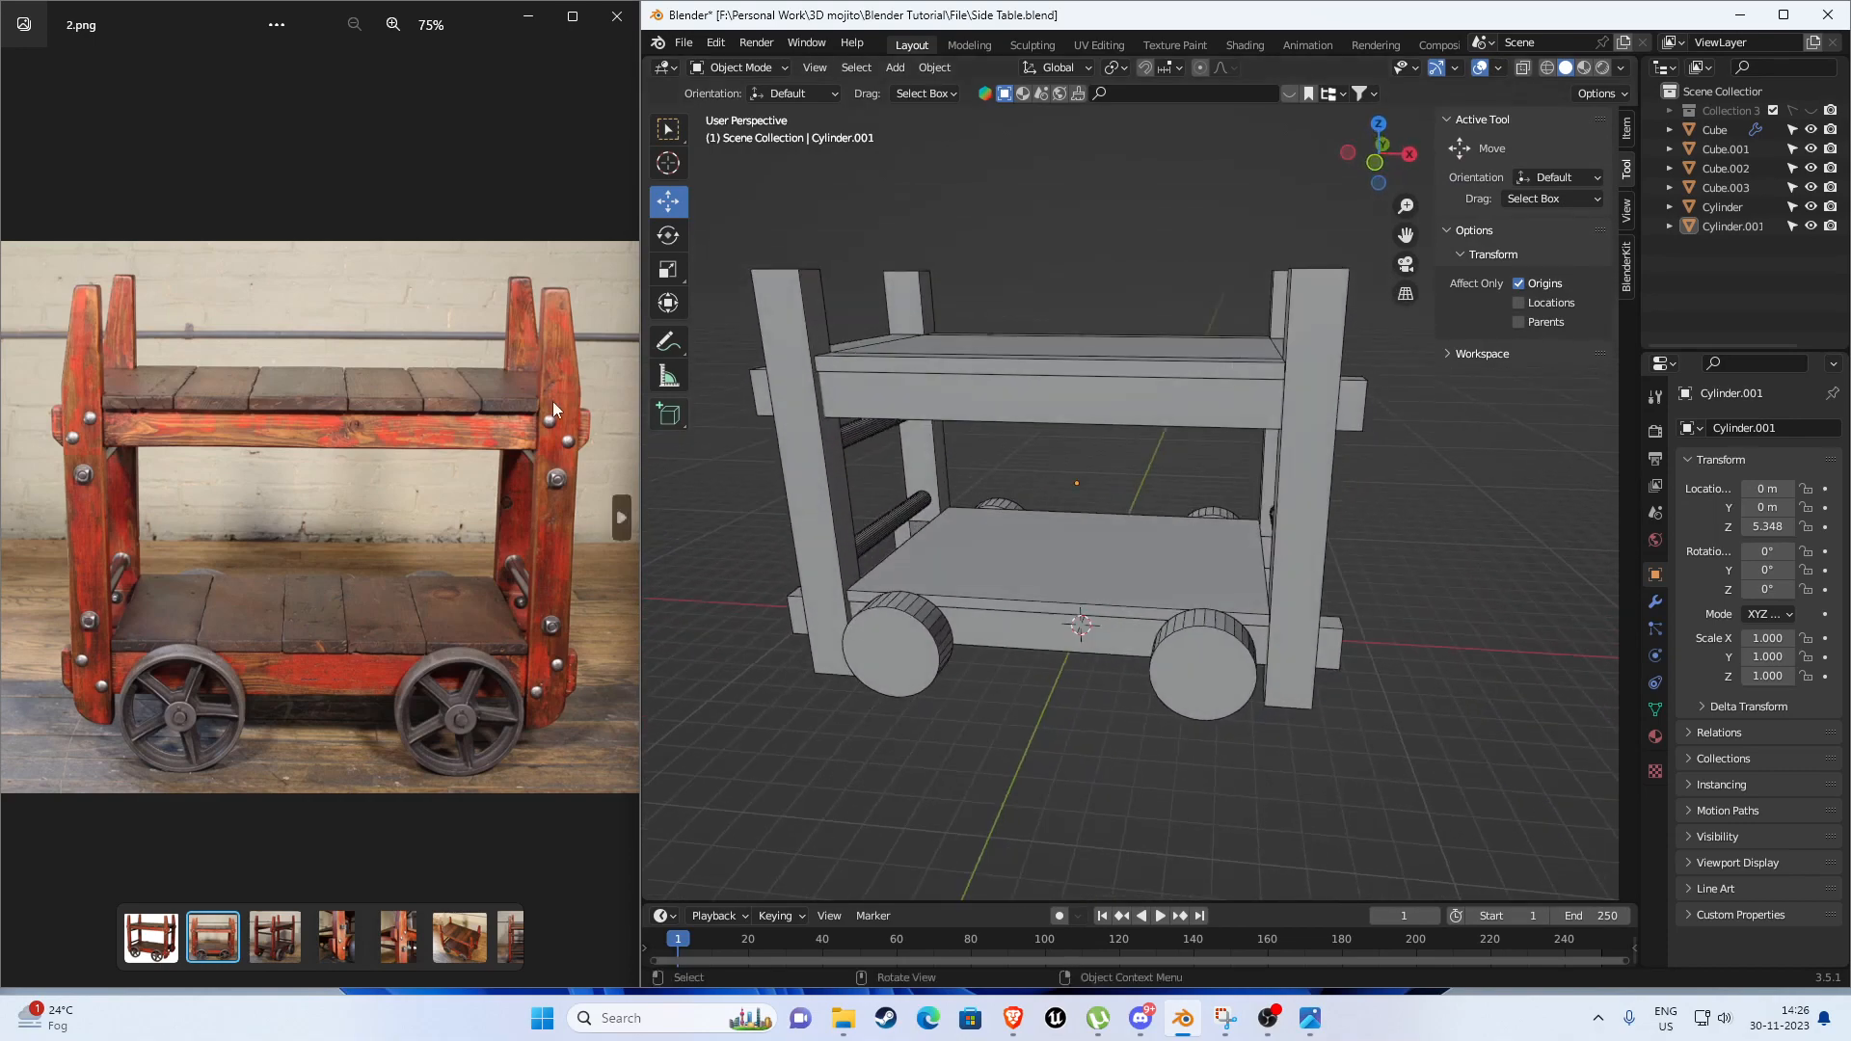
# Show reference photo 3.png and view the cart from a matching angle.
pyautogui.click(310, 473)
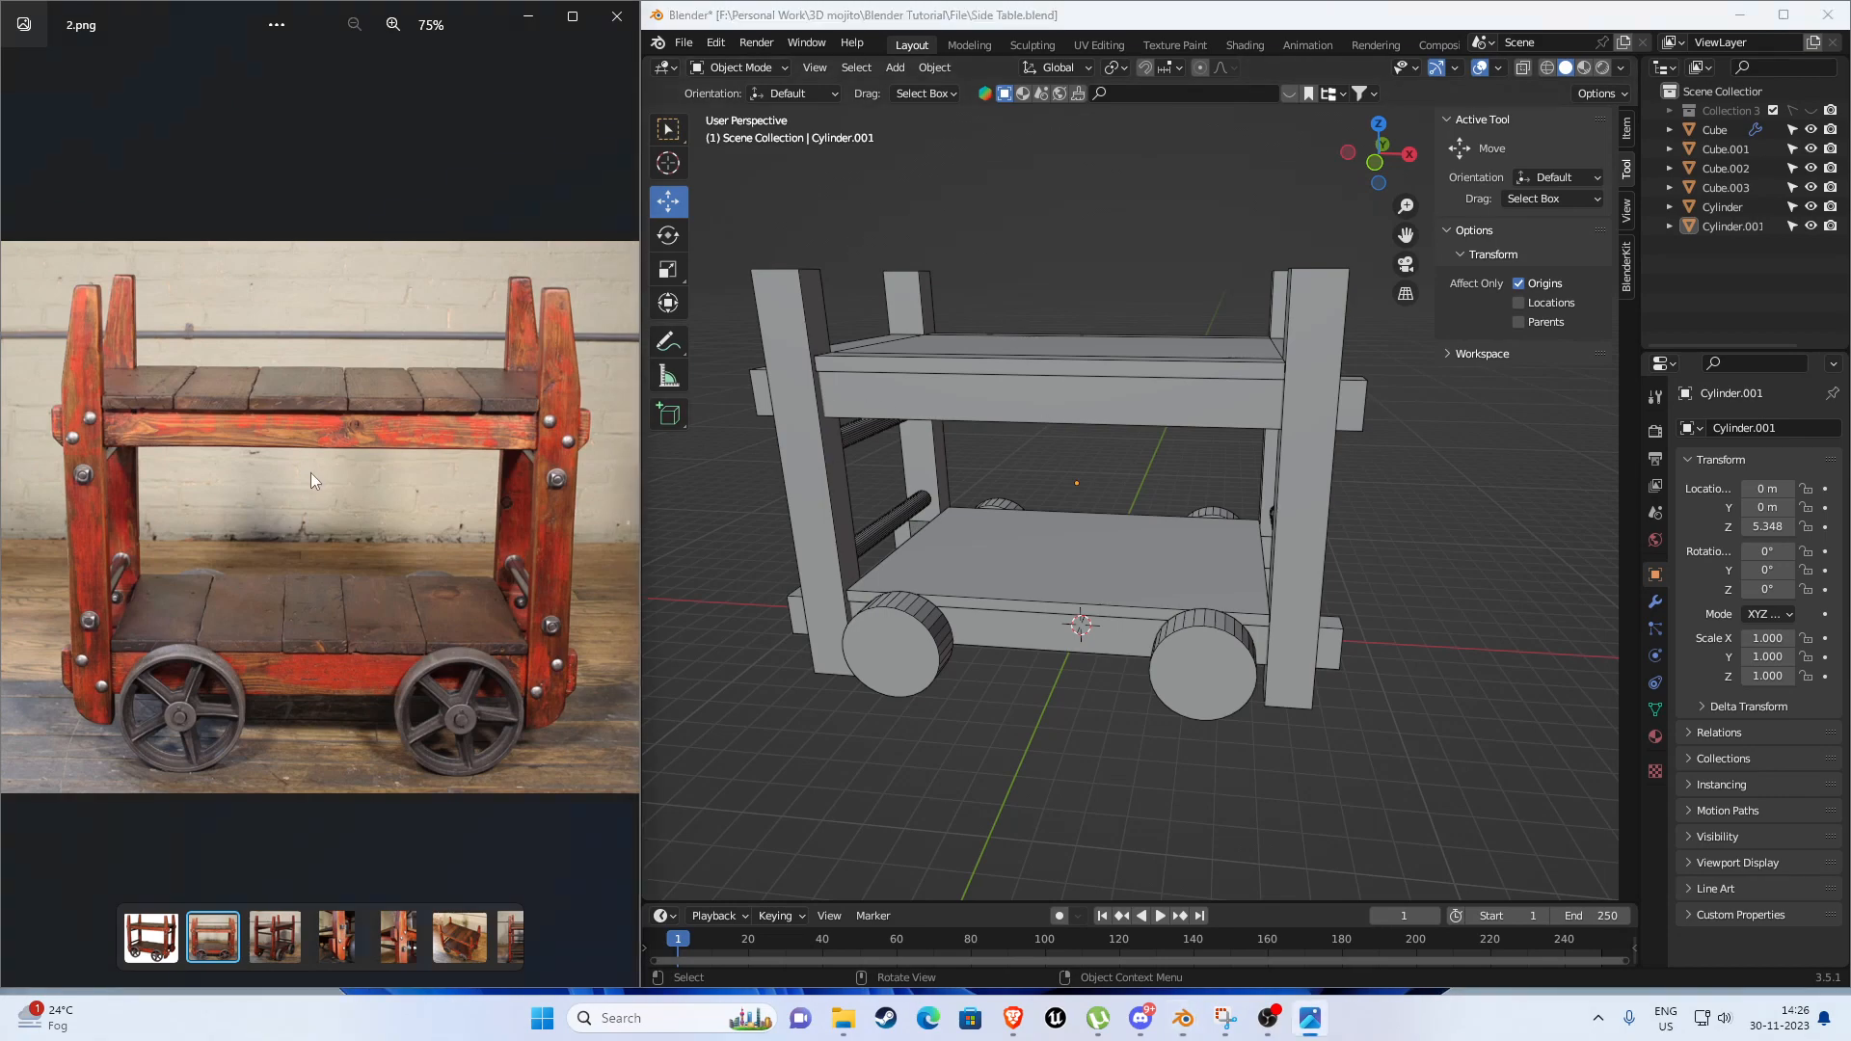
pyautogui.press('Right')
pyautogui.moveTo(1188, 420); pyautogui.dragTo(1079, 408, button='middle')
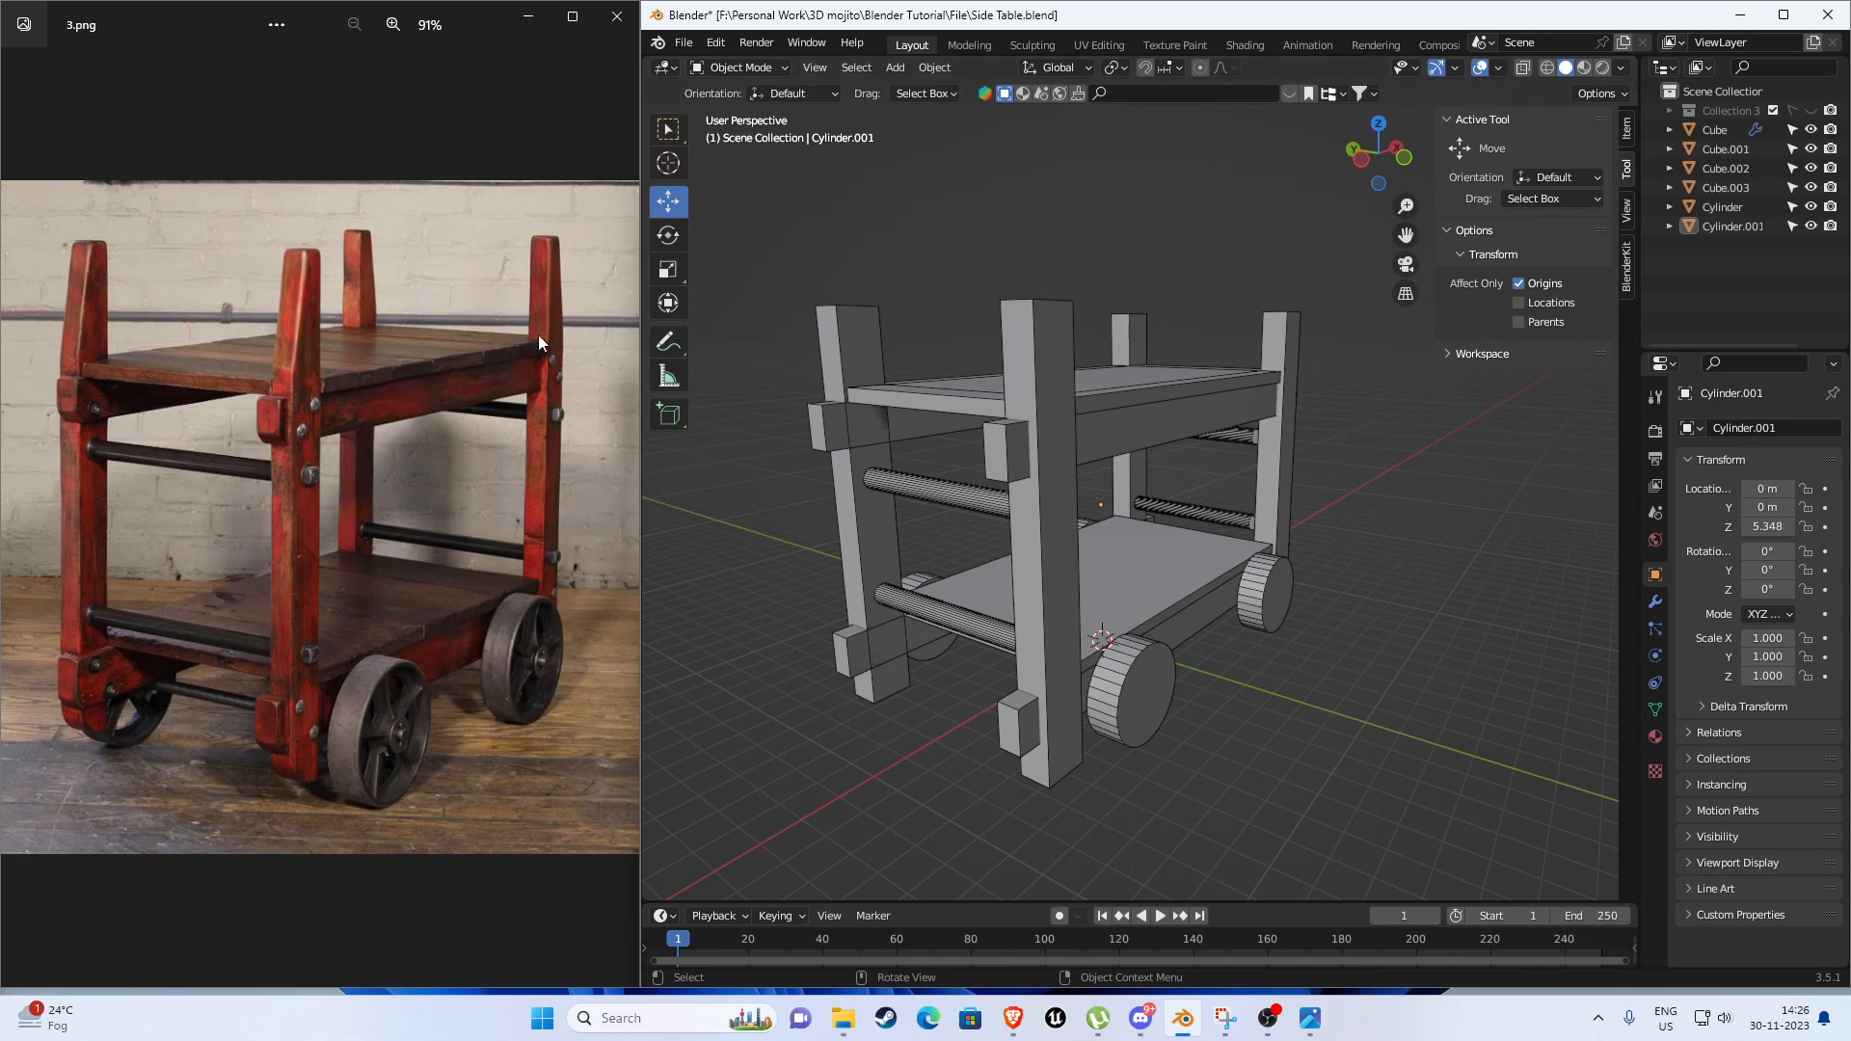
# Make the cart's four legs taller by raising the leg's top vertices along Z.
pyautogui.click(1279, 323)
pyautogui.press('Tab')
pyautogui.moveTo(1205, 239); pyautogui.dragTo(1330, 330)
pyautogui.moveTo(1286, 253); pyautogui.dragTo(1285, 215)
pyautogui.moveTo(1178, 379); pyautogui.dragTo(1018, 398, button='middle')
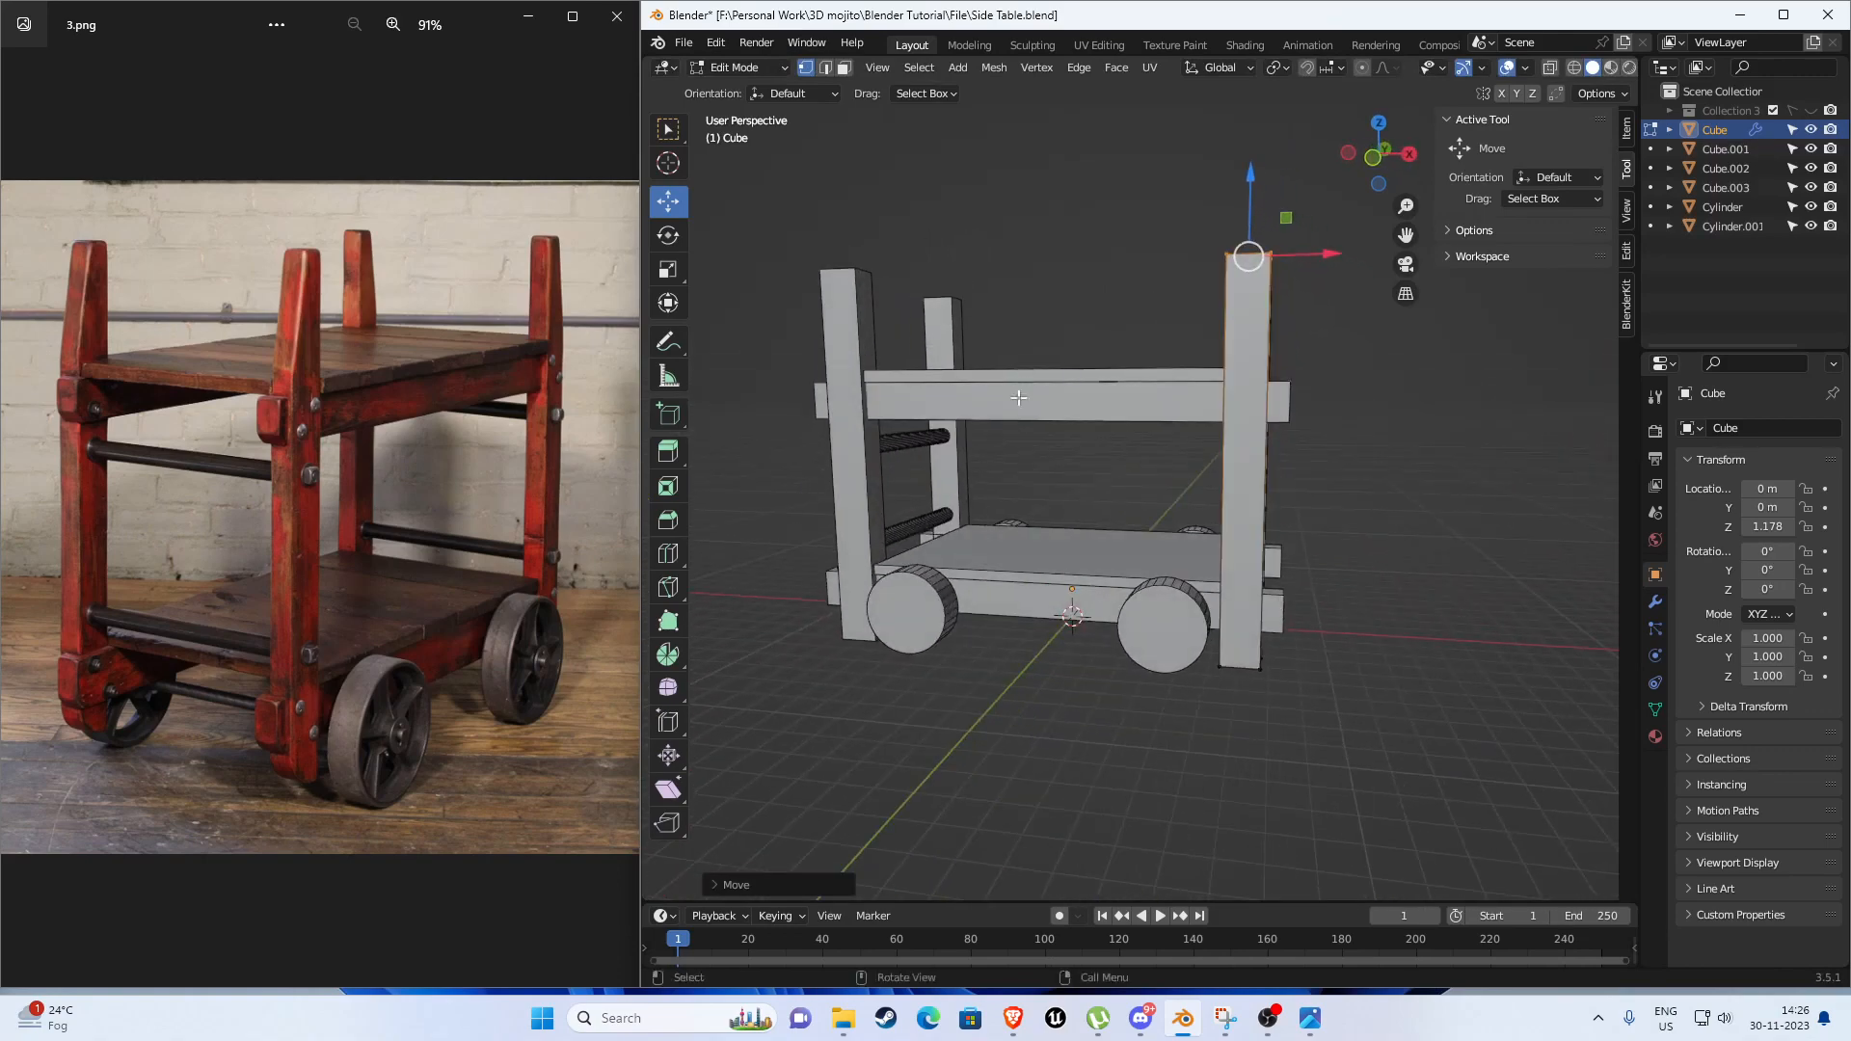
pyautogui.scroll(1, 1014, 414)
pyautogui.scroll(1, 386, 696)
pyautogui.press('Tab')
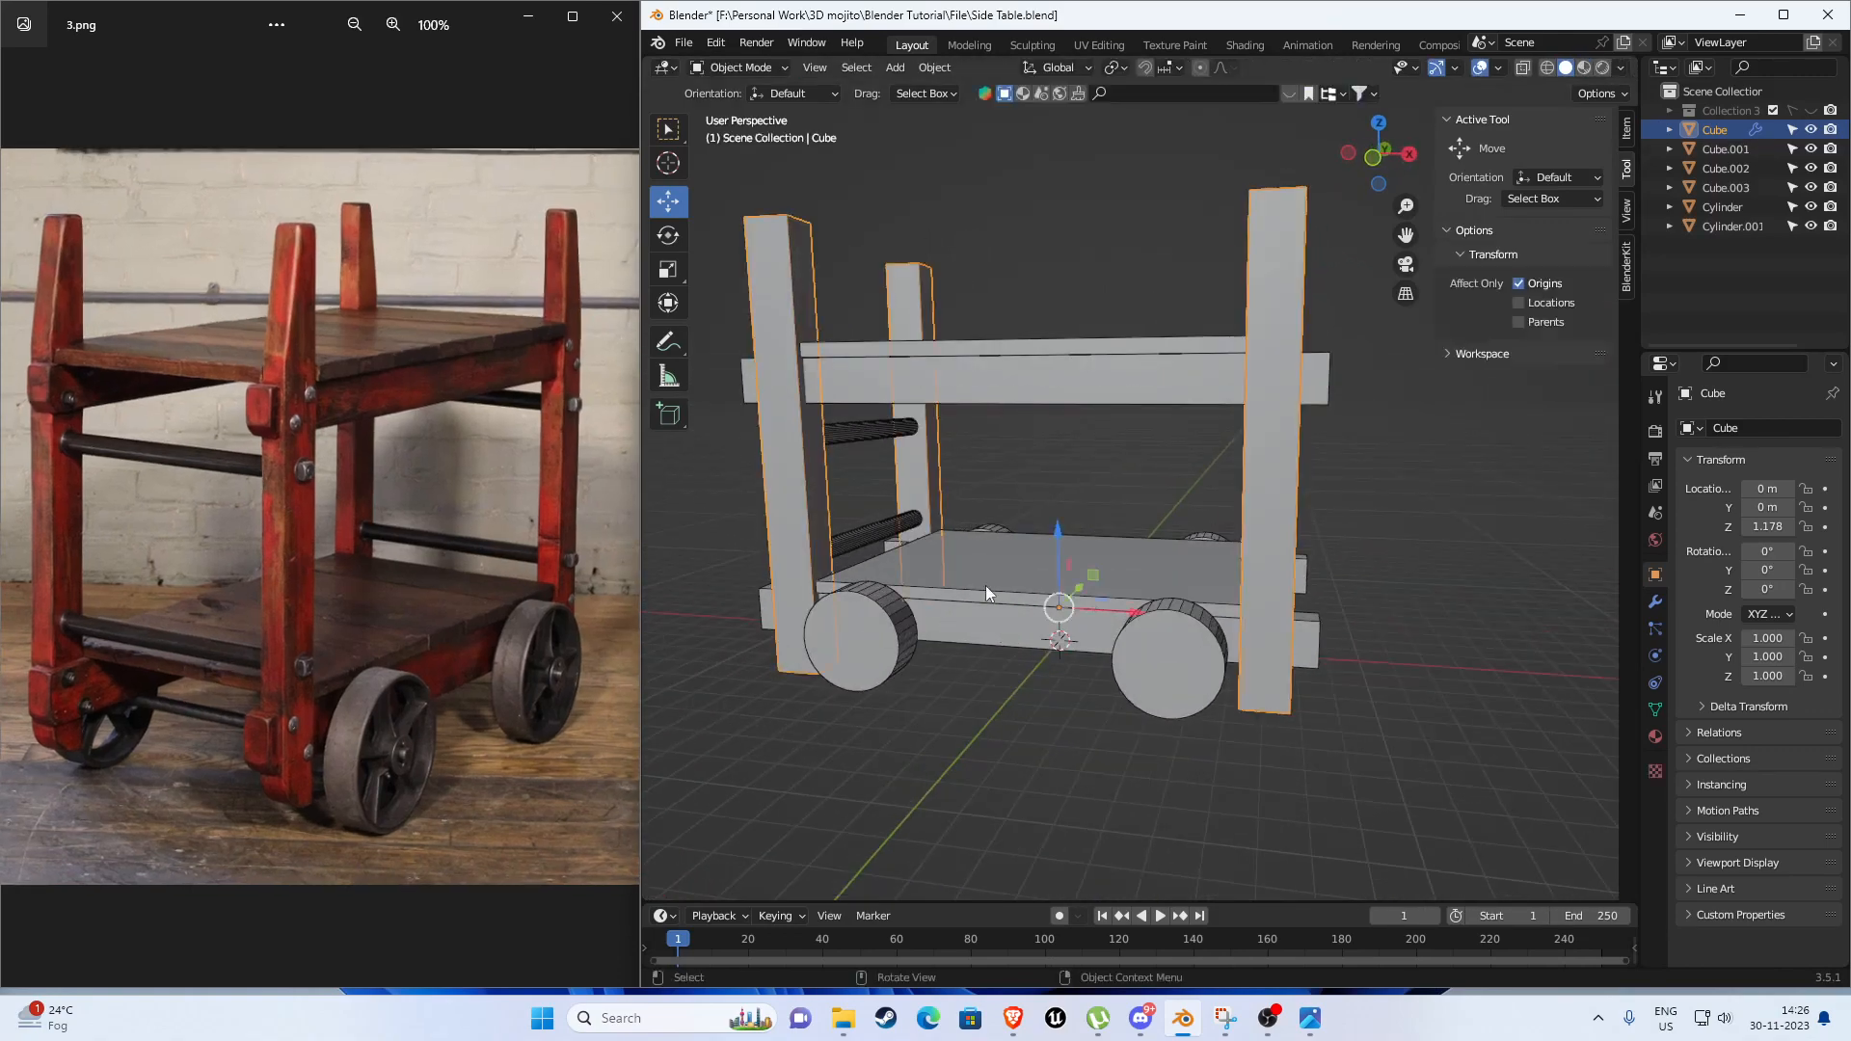
# Thicken the lower shelf by raising its top face slightly along Z.
pyautogui.click(983, 584)
pyautogui.scroll(2, 975, 590)
pyautogui.moveTo(975, 590); pyautogui.dragTo(981, 593, button='middle')
pyautogui.press('Tab')
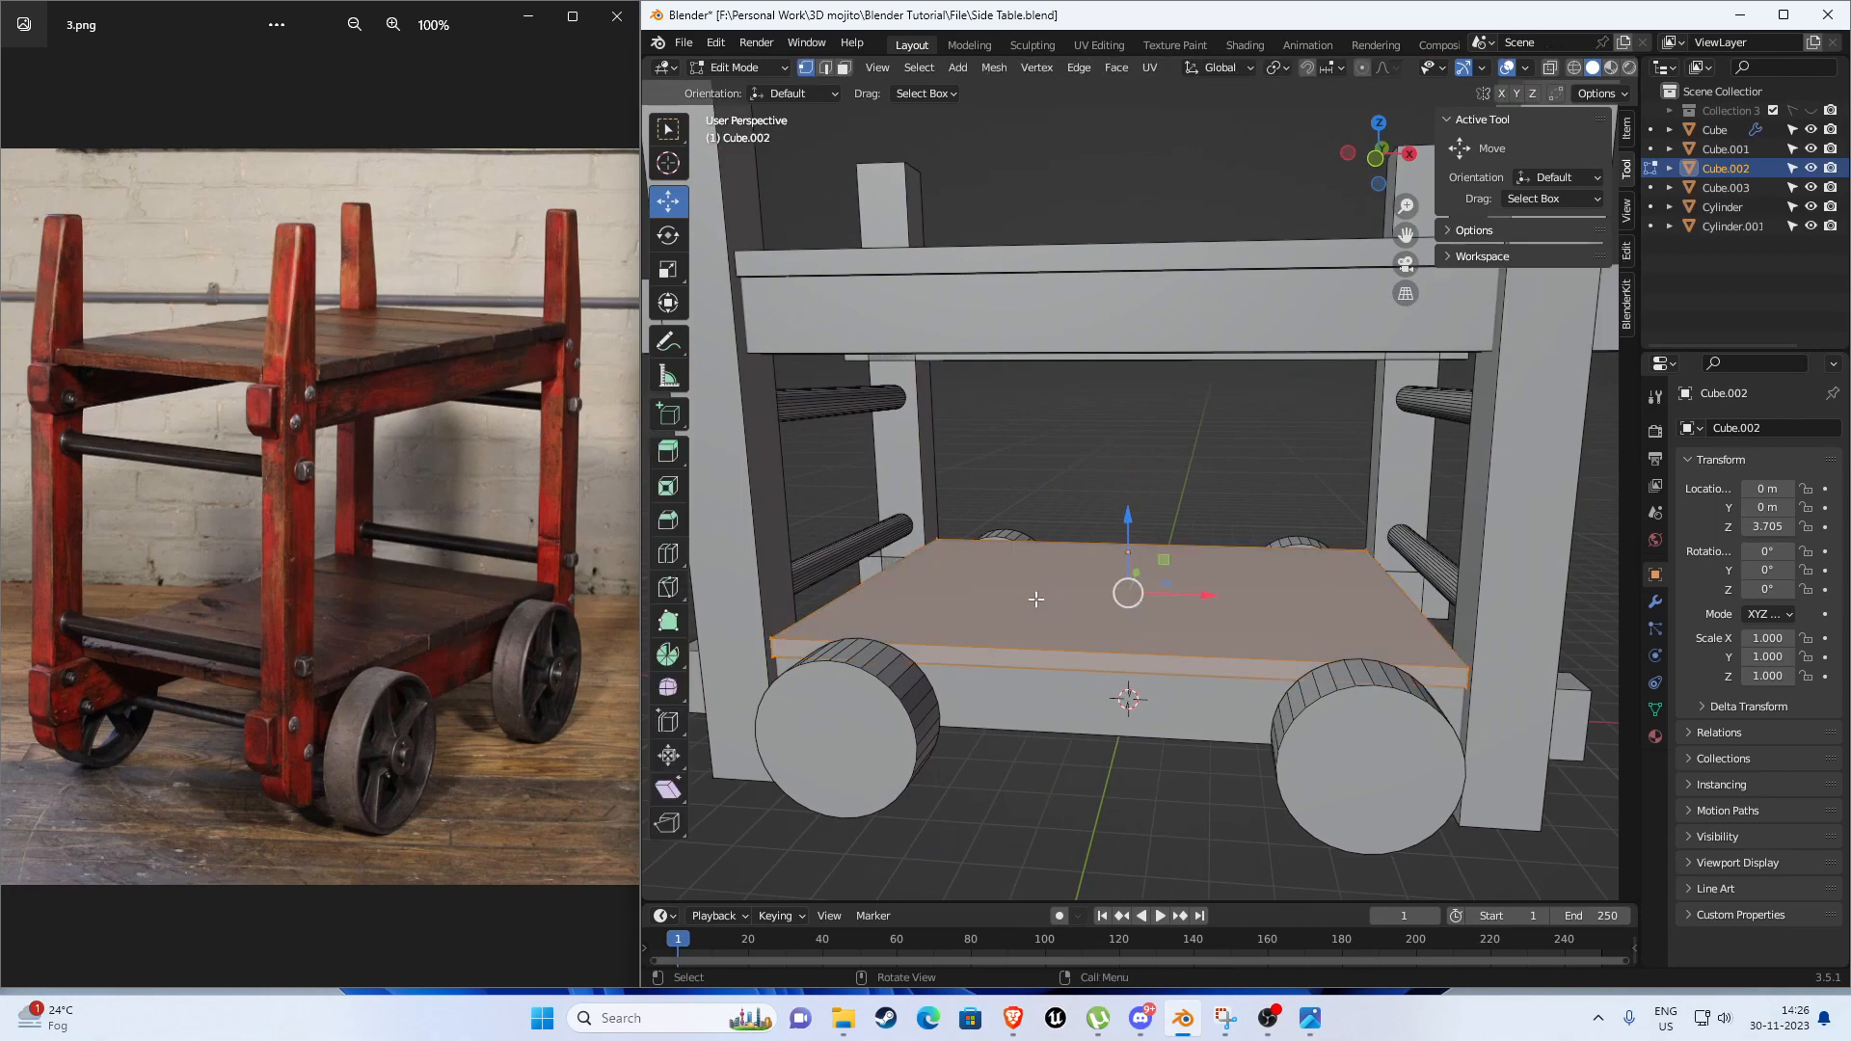
pyautogui.click(1049, 590)
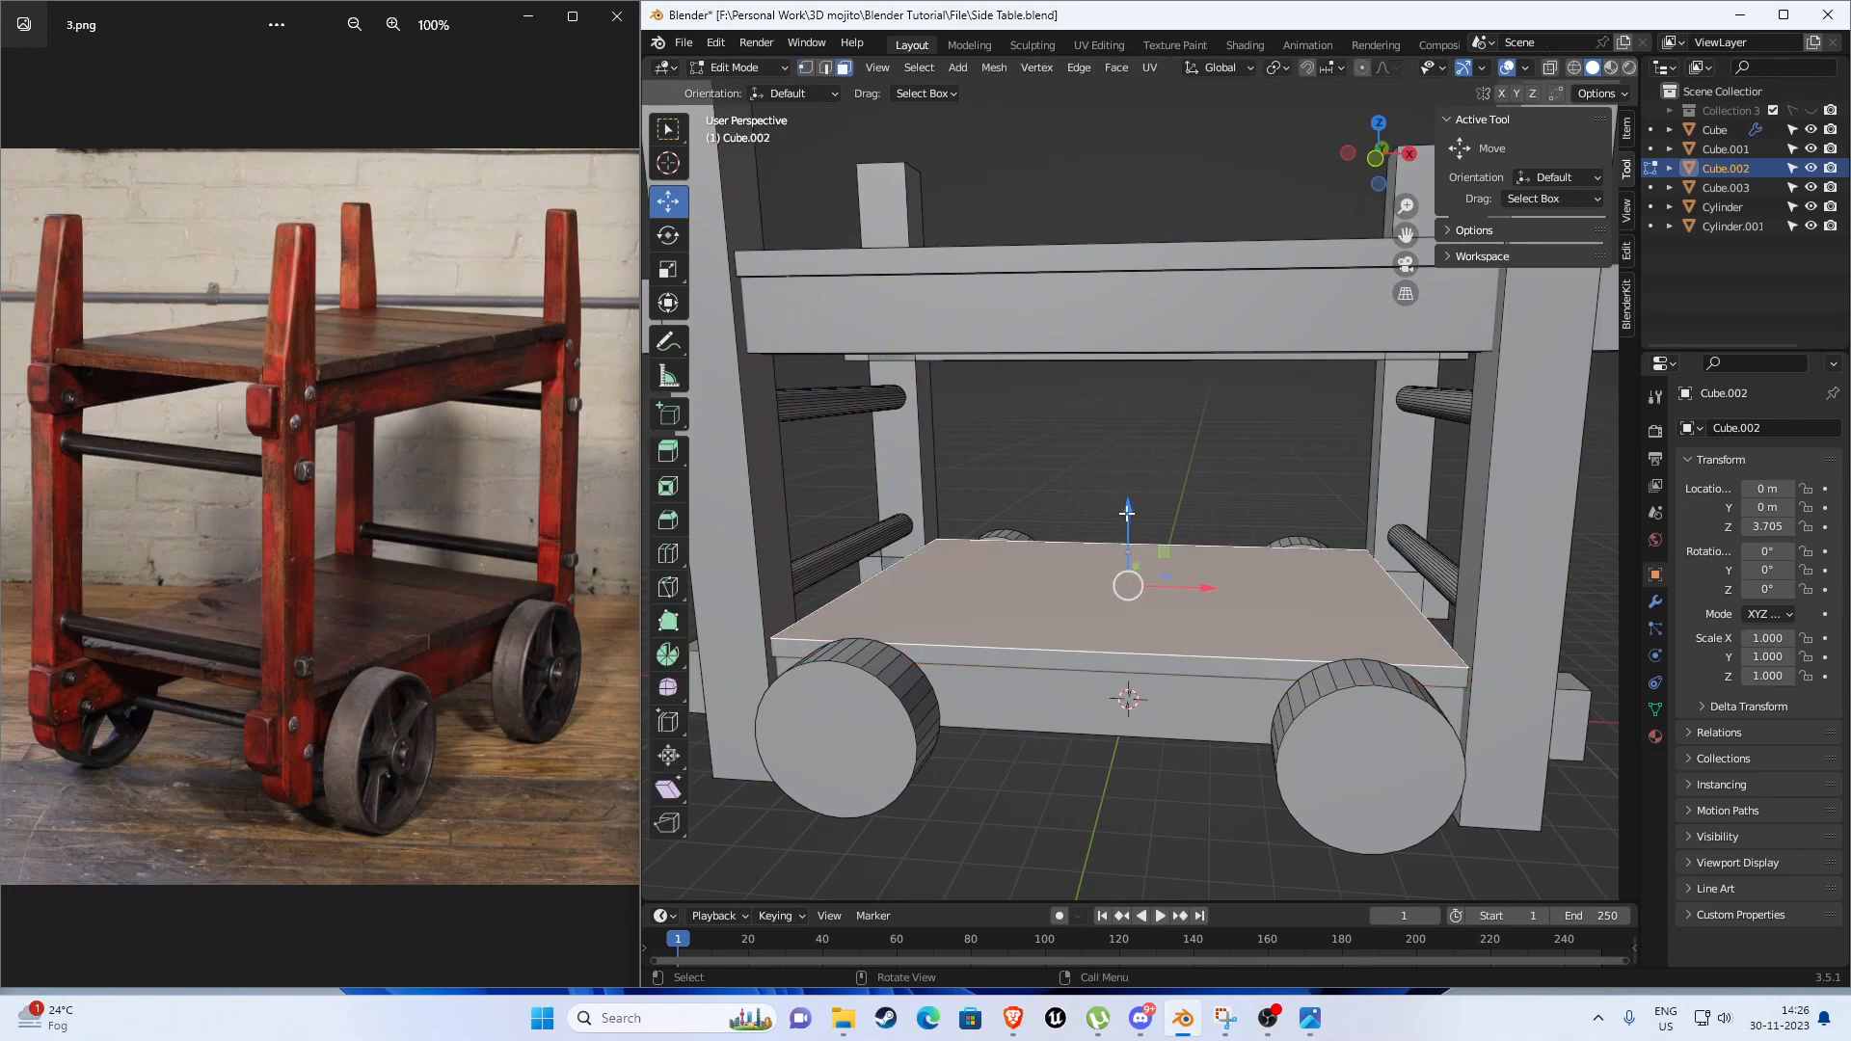
pyautogui.moveTo(1126, 512); pyautogui.dragTo(1125, 501)
pyautogui.moveTo(1037, 421); pyautogui.dragTo(1024, 459, button='middle')
pyautogui.press('Tab')
# Raise the upper shelf's top face together with its four surrounding border faces slightly along Z.
pyautogui.moveTo(1007, 316); pyautogui.dragTo(1002, 359, button='middle')
pyautogui.click(1003, 305)
pyautogui.press('Tab')
pyautogui.moveTo(873, 323); pyautogui.dragTo(858, 349, button='middle')
pyautogui.click(760, 280)
pyautogui.keyDown('shift'); pyautogui.click(755, 377); pyautogui.keyUp('shift')
pyautogui.keyDown('shift'); pyautogui.click(949, 294); pyautogui.keyUp('shift')
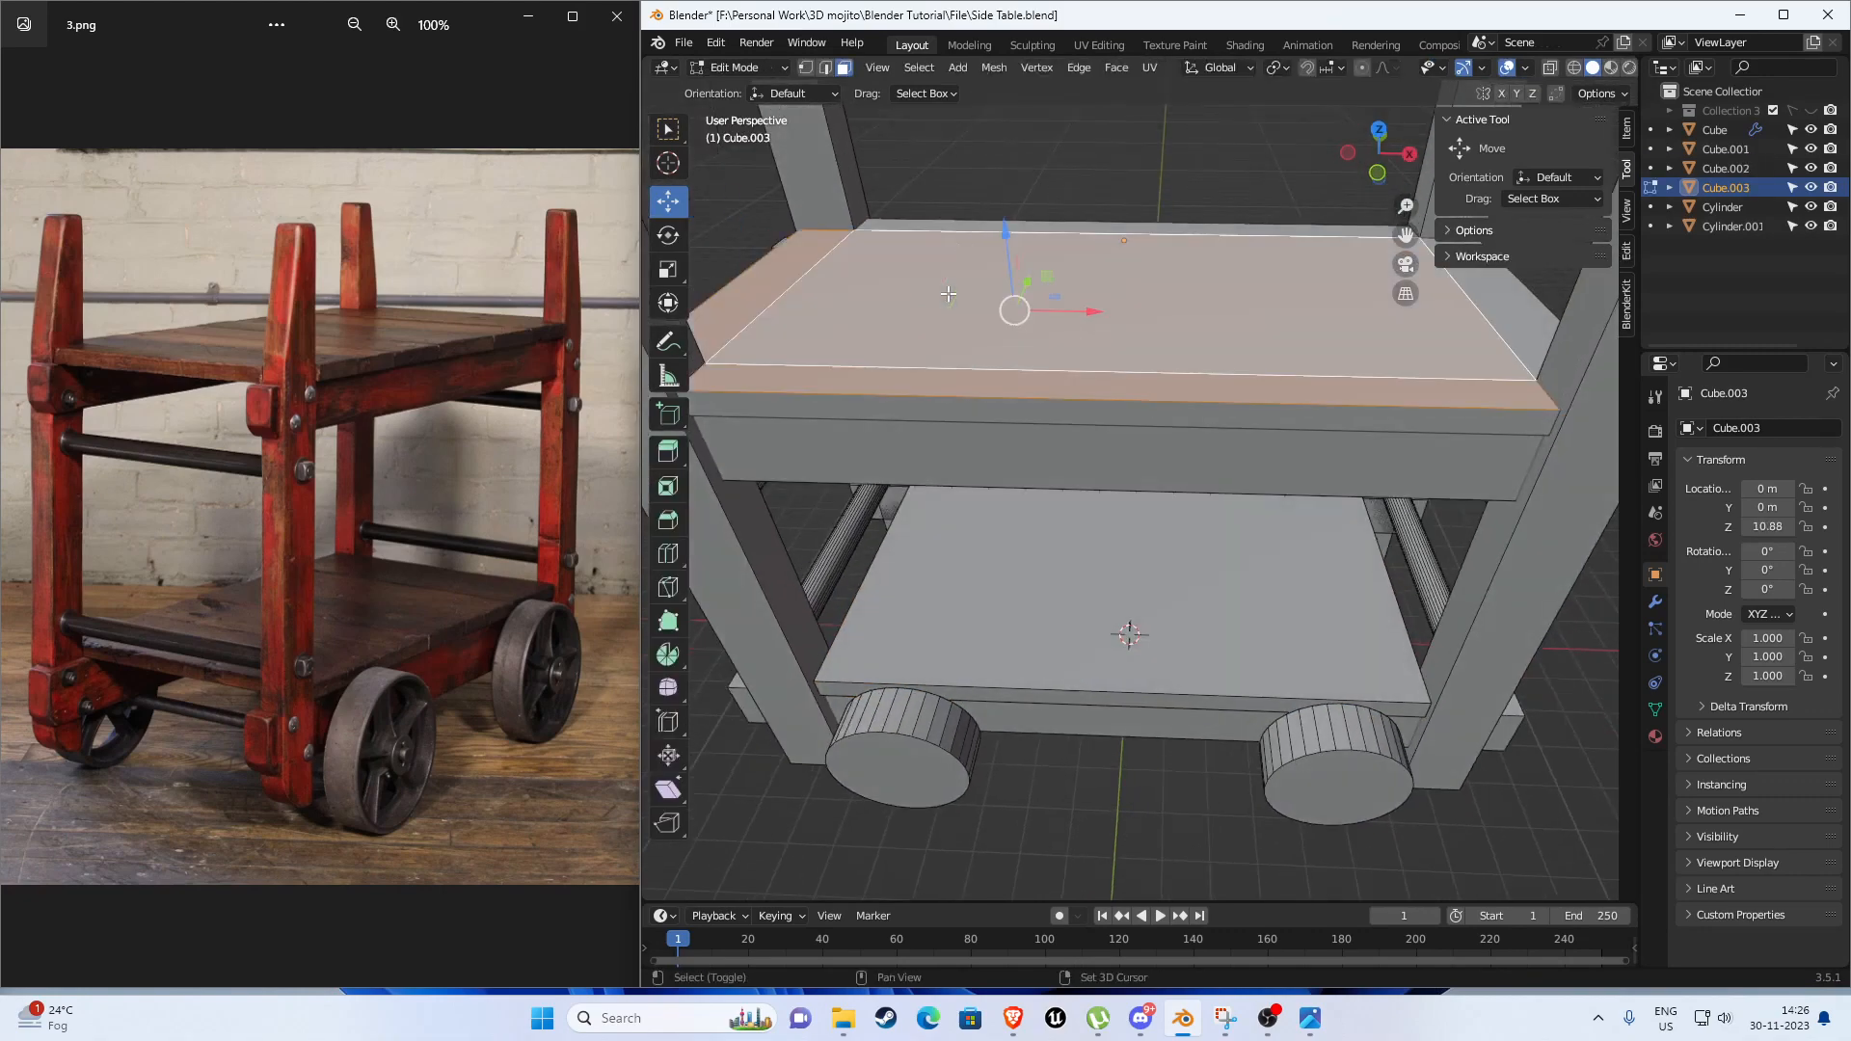
pyautogui.keyDown('shift'); pyautogui.click(977, 227); pyautogui.keyUp('shift')
pyautogui.keyDown('shift'); pyautogui.click(1484, 303); pyautogui.keyUp('shift')
pyautogui.moveTo(1483, 303); pyautogui.dragTo(1128, 317, button='middle')
pyautogui.moveTo(1160, 280); pyautogui.dragTo(1156, 272)
pyautogui.moveTo(926, 457); pyautogui.dragTo(968, 443, button='middle')
pyautogui.press('Tab')
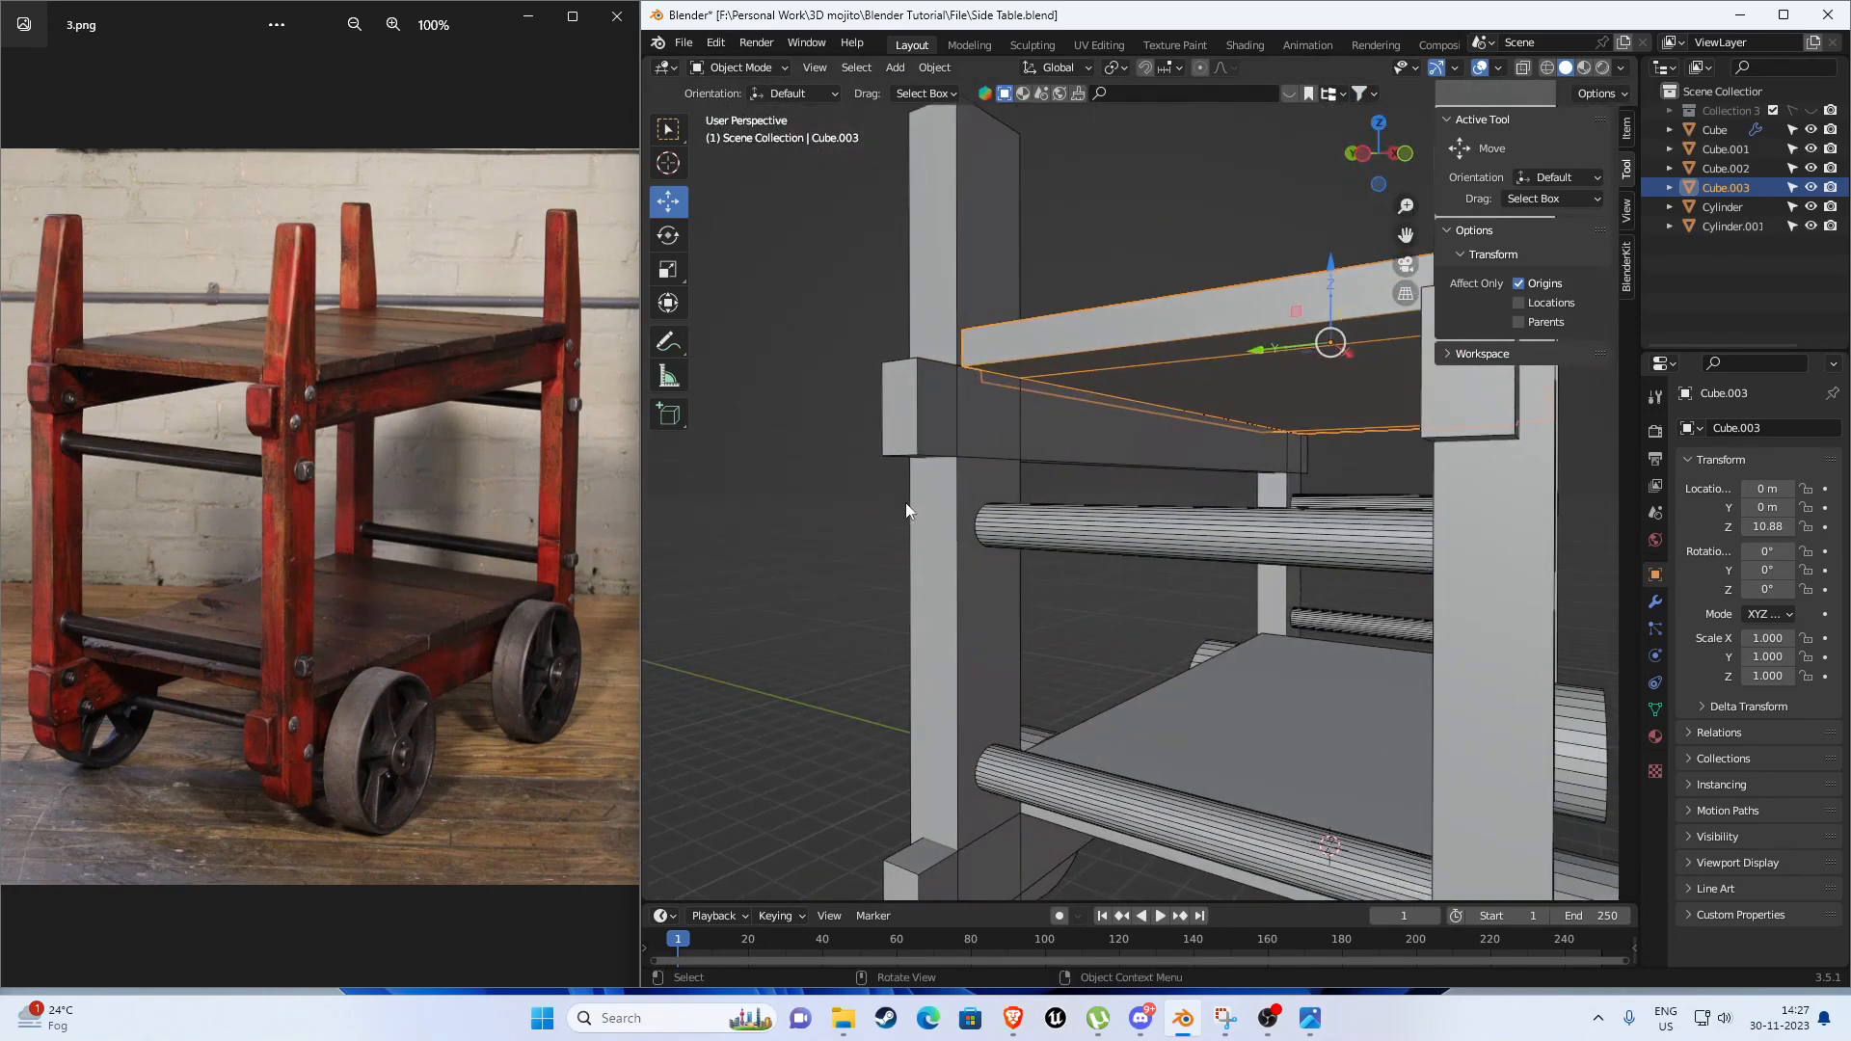
# Examine the cart's legs and overall proportions against the reference photos from 4.png through 6.png.
pyautogui.click(954, 502)
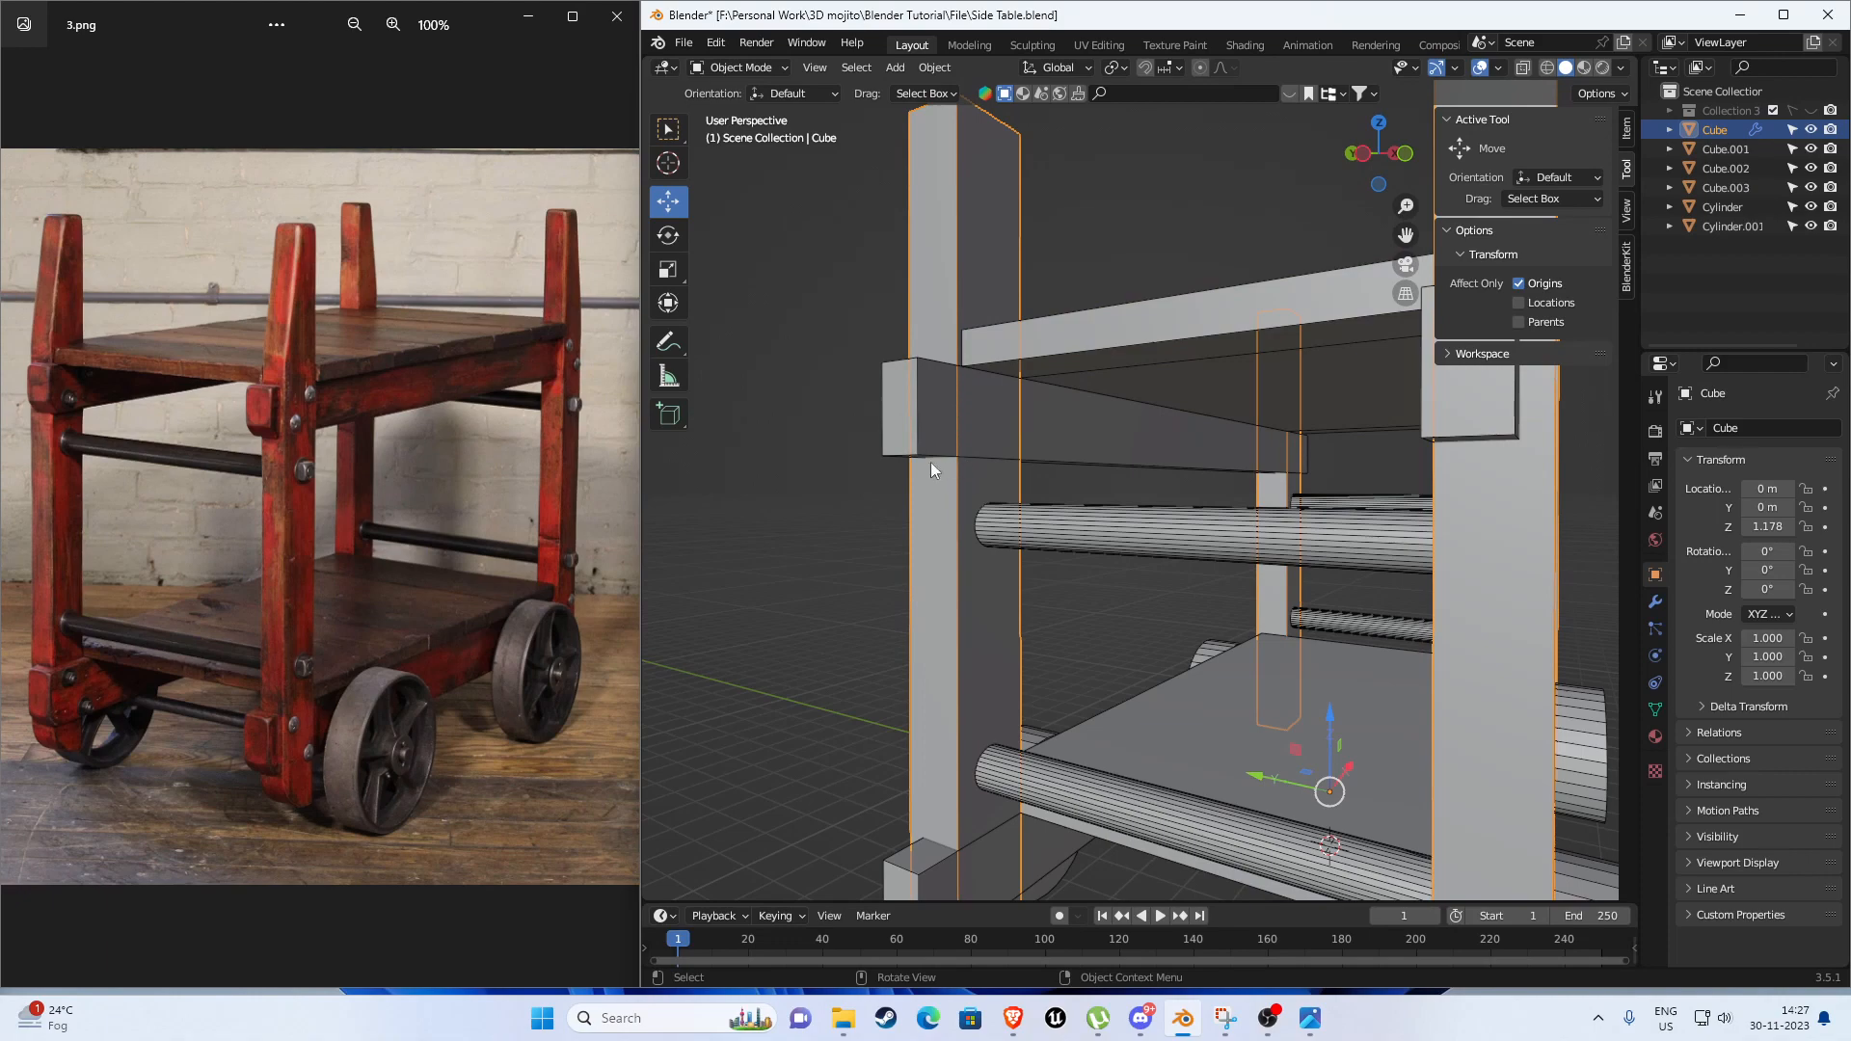
pyautogui.moveTo(985, 442); pyautogui.dragTo(947, 465, button='middle')
pyautogui.scroll(-5, 983, 476)
pyautogui.moveTo(1066, 506); pyautogui.dragTo(1027, 519, button='middle')
pyautogui.scroll(-3, 1085, 505)
pyautogui.click(394, 488)
pyautogui.scroll(-2, 395, 489)
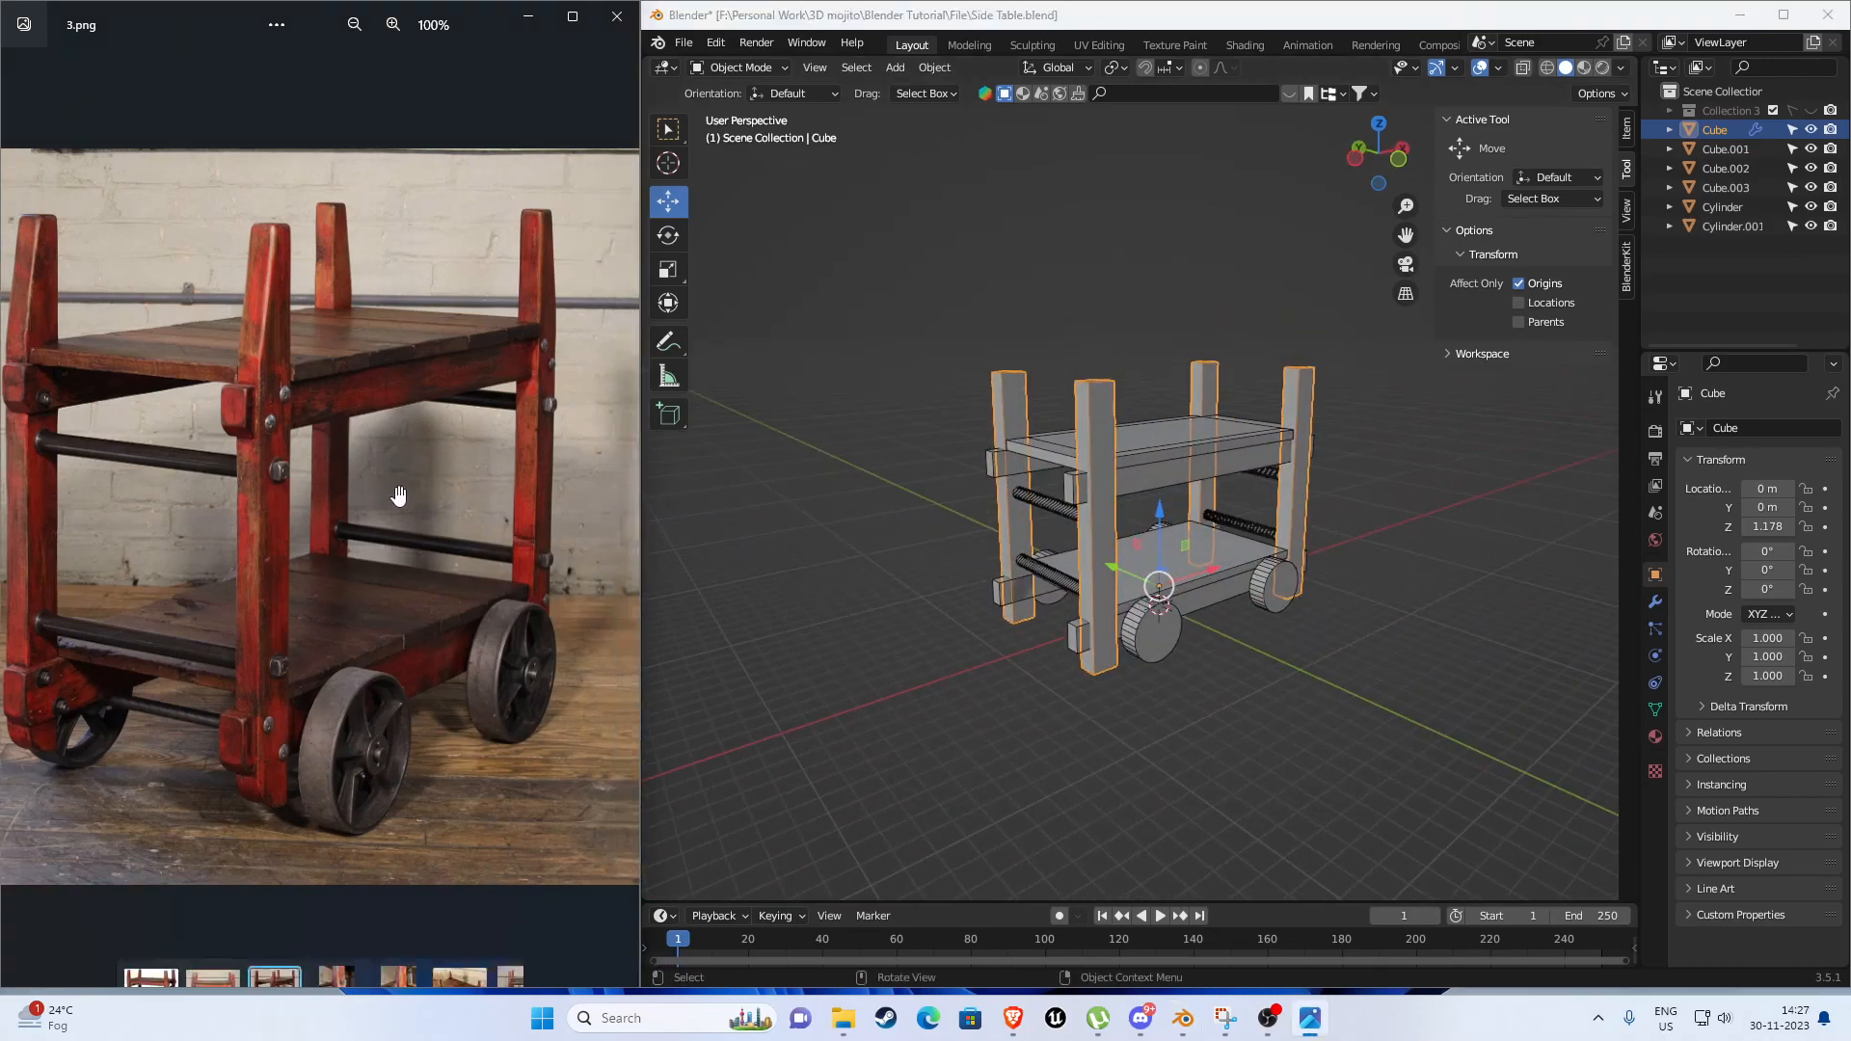
pyautogui.press('Right')
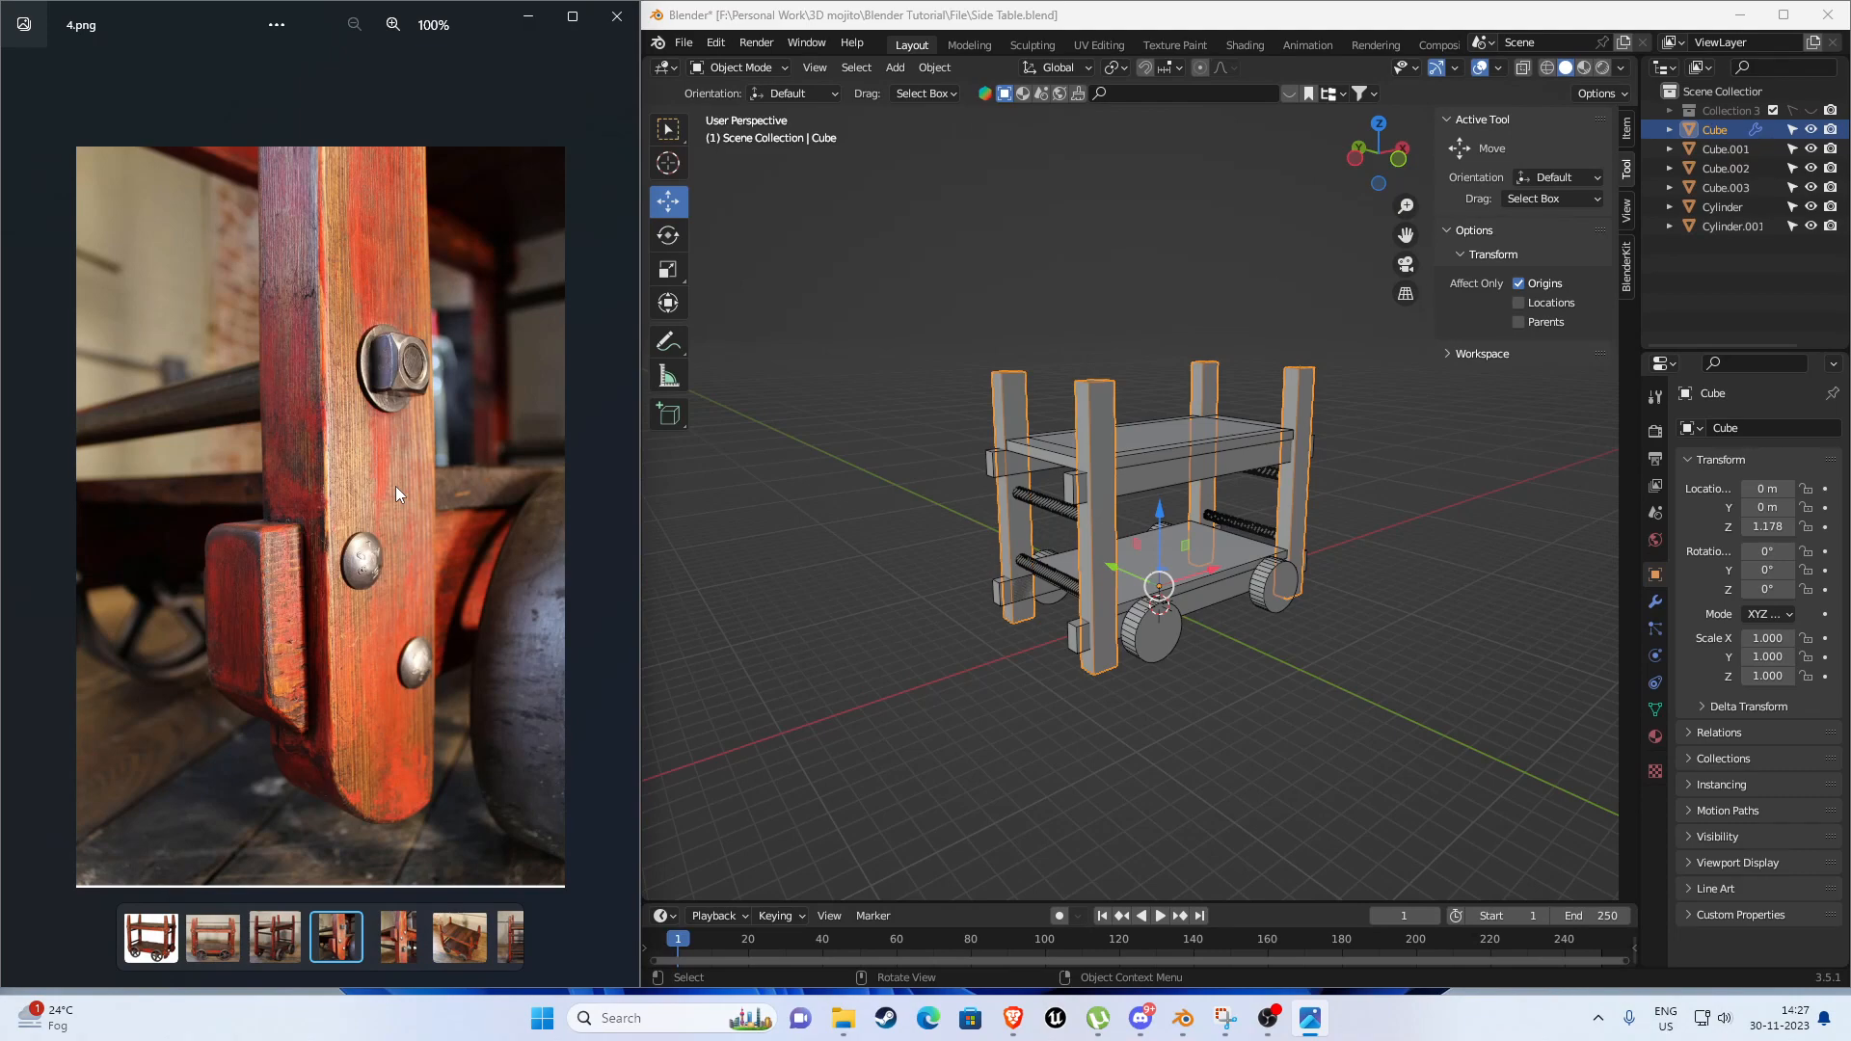
pyautogui.press('Right')
pyautogui.press('Right')
pyautogui.moveTo(1271, 466); pyautogui.dragTo(1085, 383, button='middle')
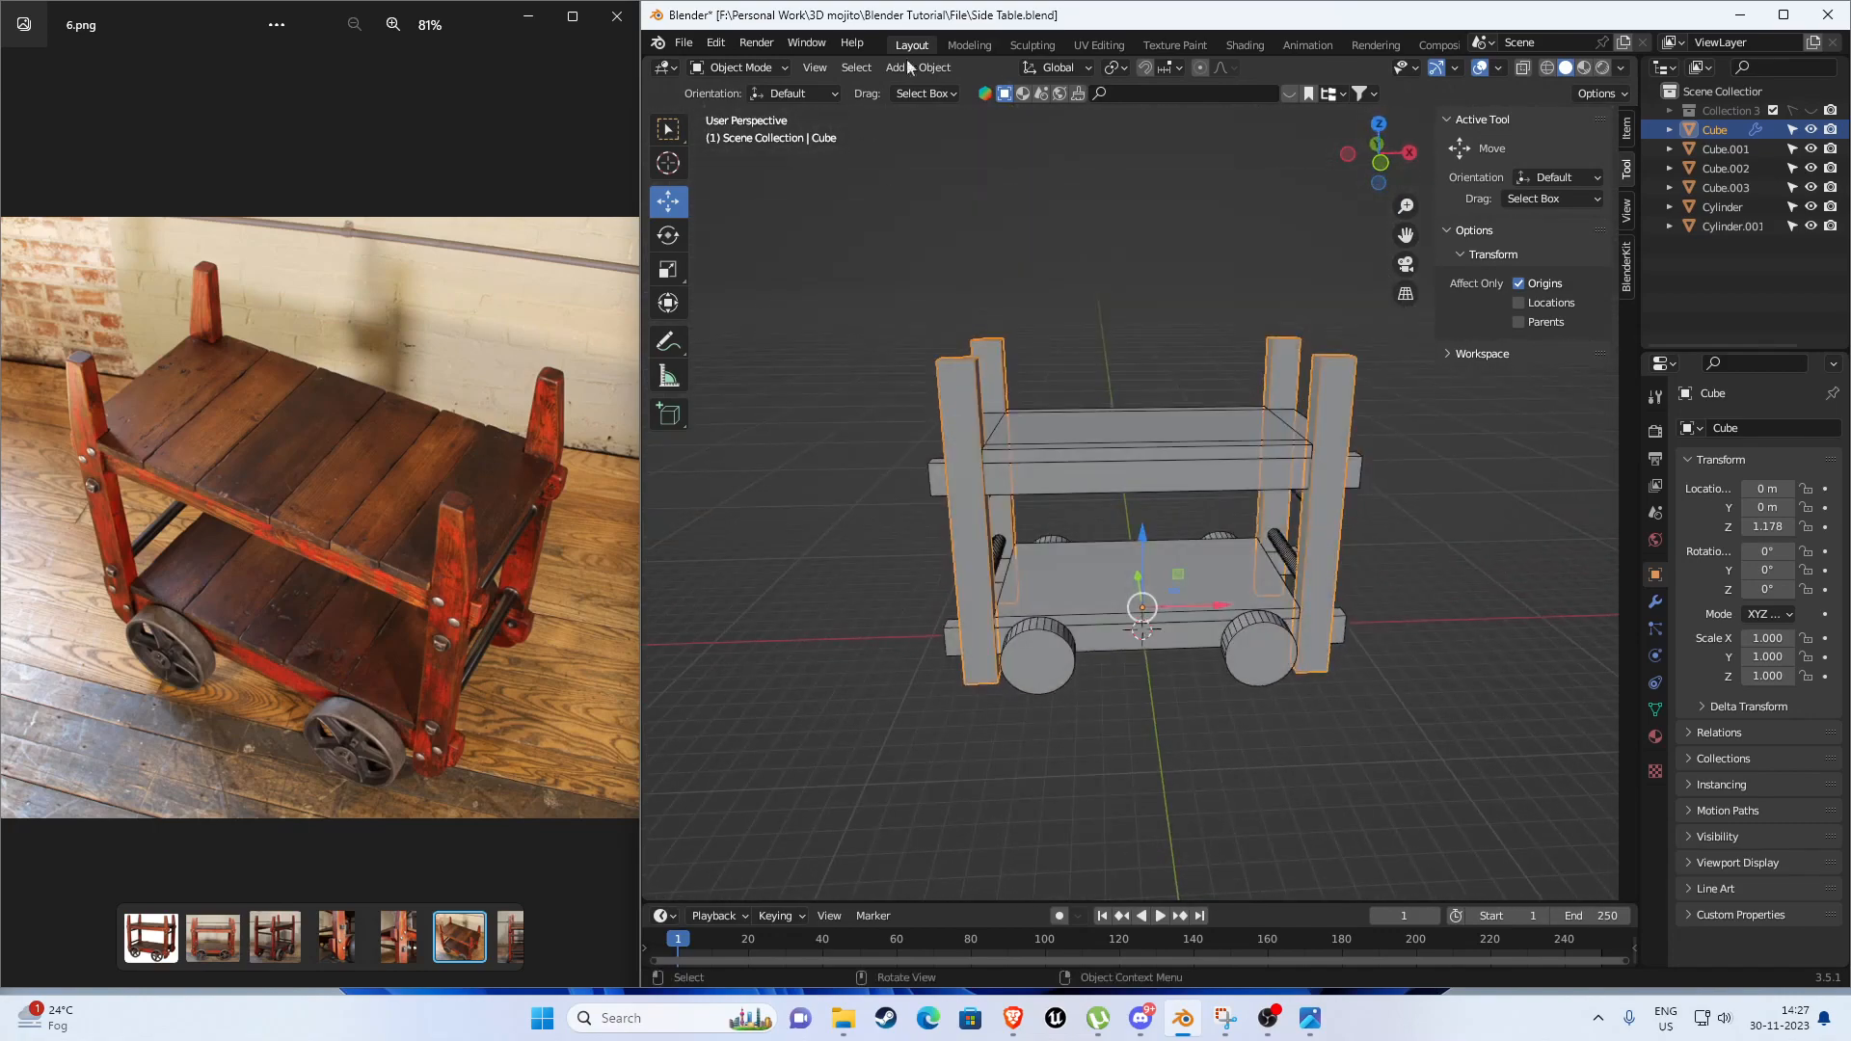
# Maximize the Blender window and bring the cart into front orthographic view.
pyautogui.click(1782, 15)
pyautogui.moveTo(790, 457); pyautogui.dragTo(928, 502, button='middle')
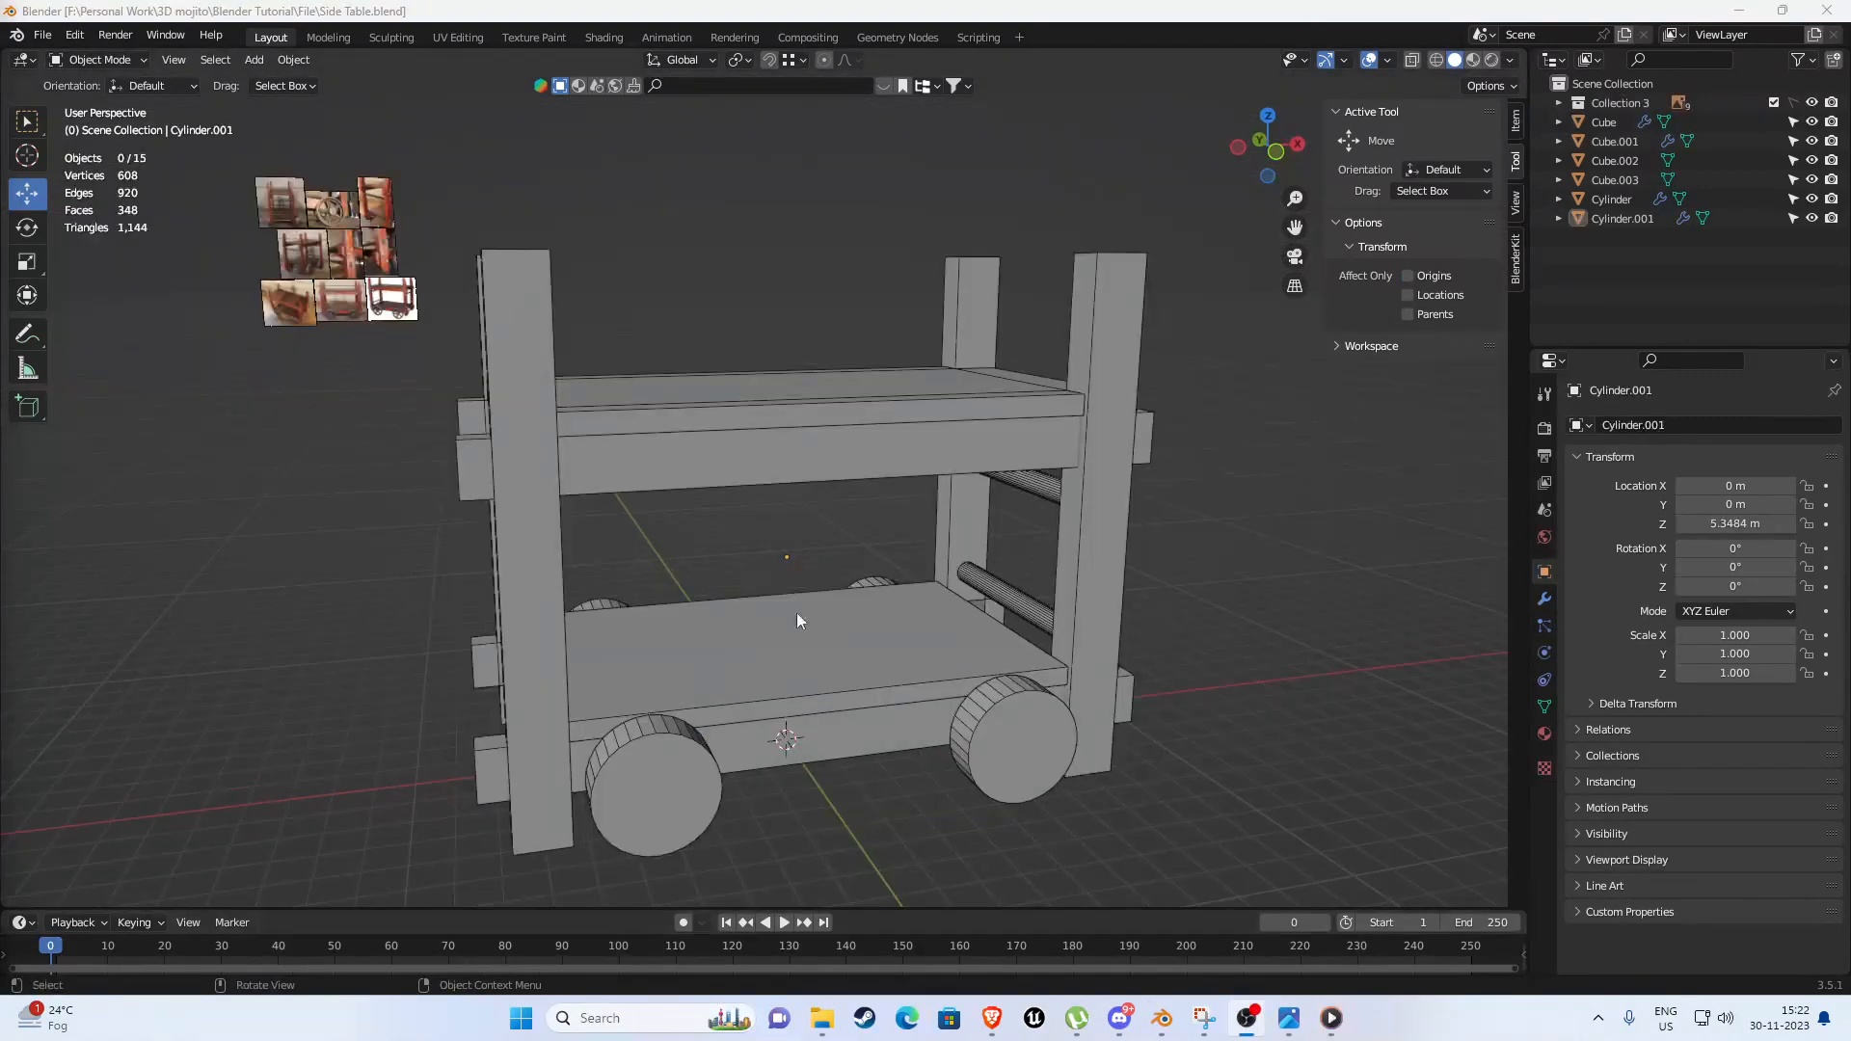
pyautogui.moveTo(797, 613); pyautogui.dragTo(735, 588, button='middle')
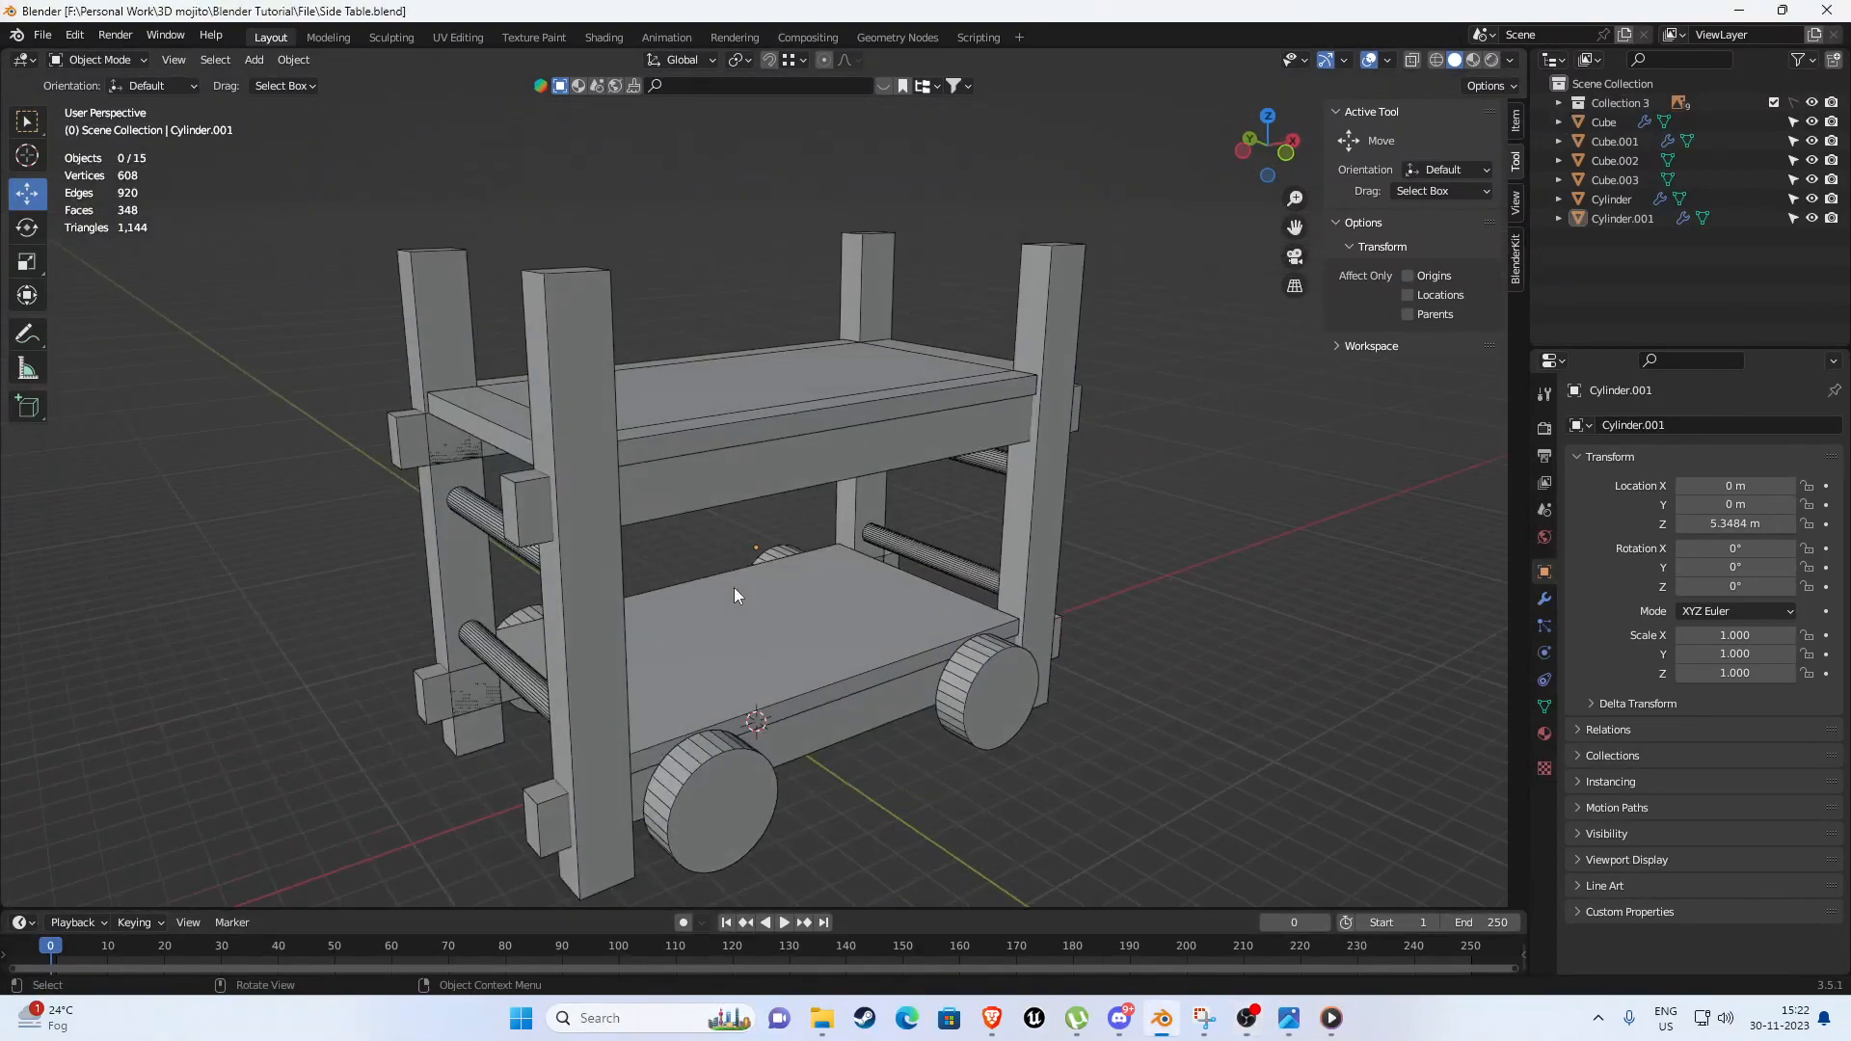
pyautogui.scroll(2, 839, 505)
pyautogui.moveTo(906, 509); pyautogui.dragTo(822, 513, button='middle')
pyautogui.keyDown('shift'); pyautogui.moveTo(1051, 646); pyautogui.dragTo(1213, 616, button='middle'); pyautogui.keyUp('shift')
pyautogui.scroll(-1, 1036, 698)
pyautogui.press('KP_1')
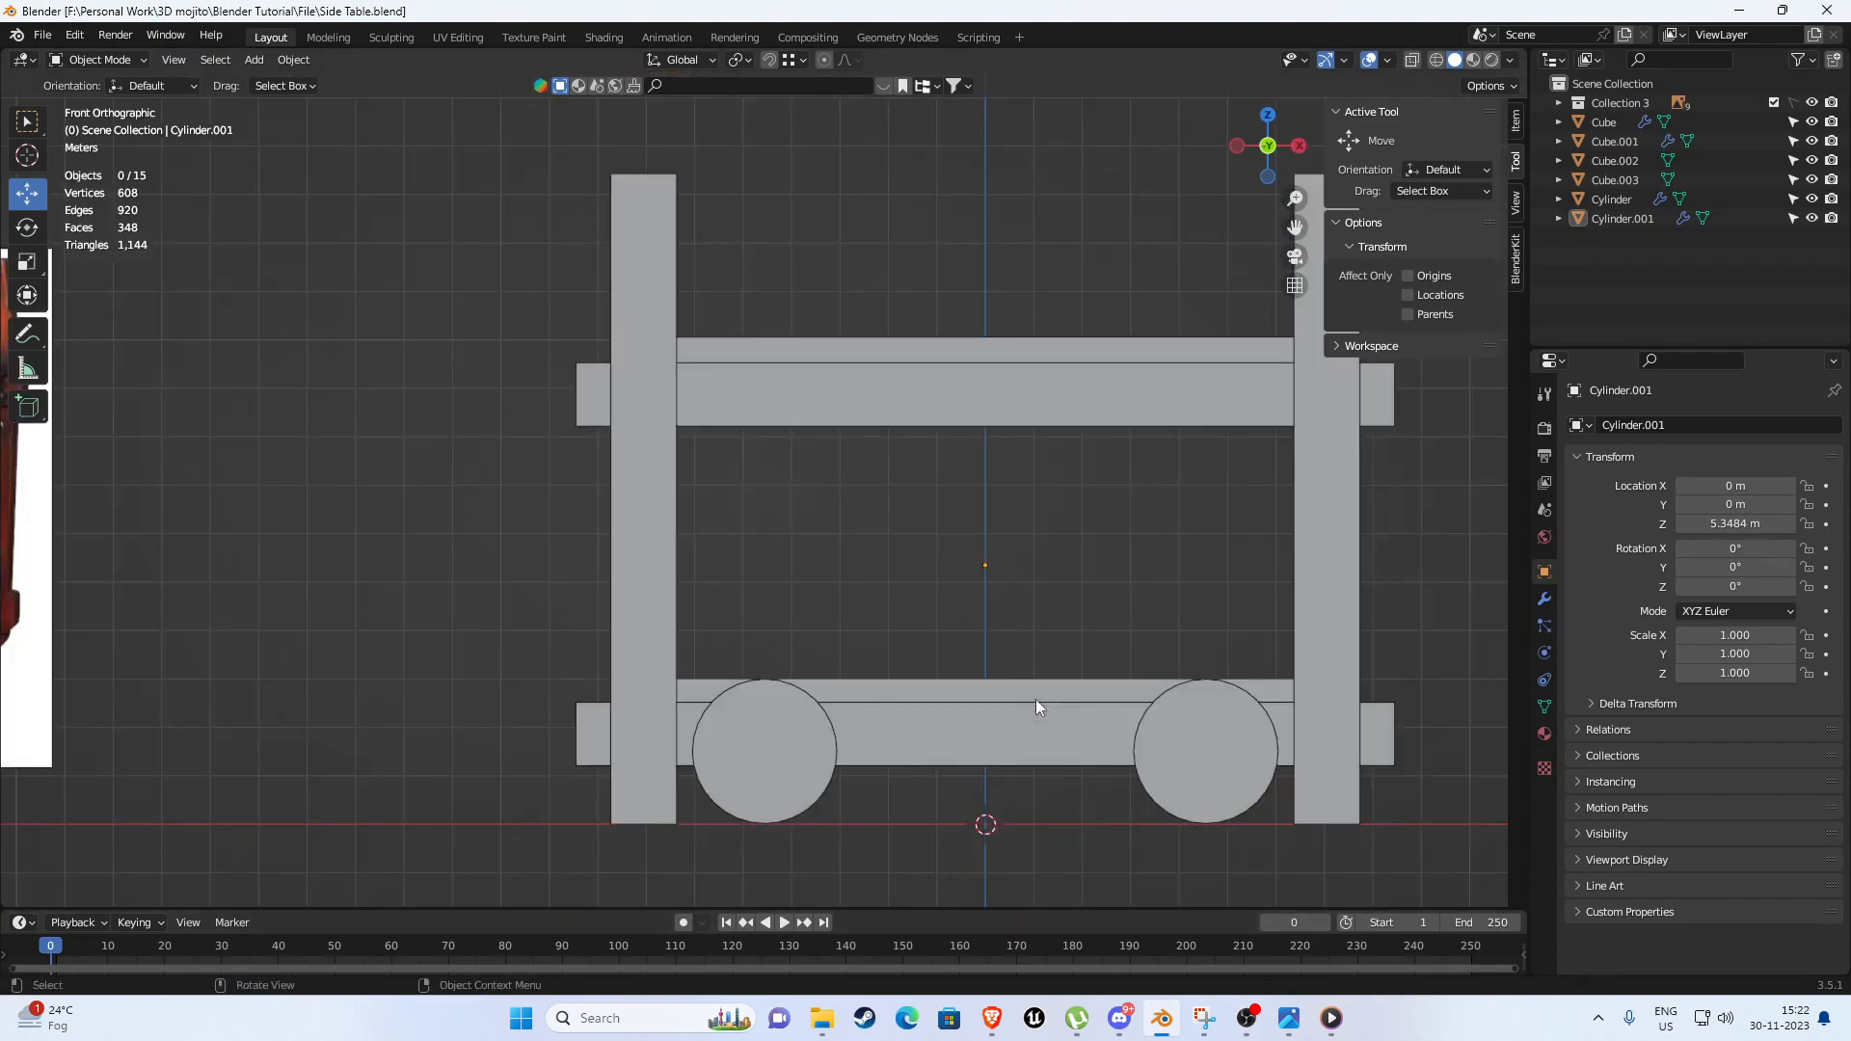
# Study the reference images placed in the scene for the shape of the leg tops, beam ends, rods and wheels.
pyautogui.scroll(-5, 1036, 698)
pyautogui.keyDown('shift'); pyautogui.moveTo(675, 499); pyautogui.dragTo(1199, 625, button='middle'); pyautogui.keyUp('shift')
pyautogui.scroll(4, 478, 354)
pyautogui.keyDown('shift'); pyautogui.moveTo(237, 242); pyautogui.dragTo(632, 353, button='middle'); pyautogui.keyUp('shift')
pyautogui.scroll(4, 631, 353)
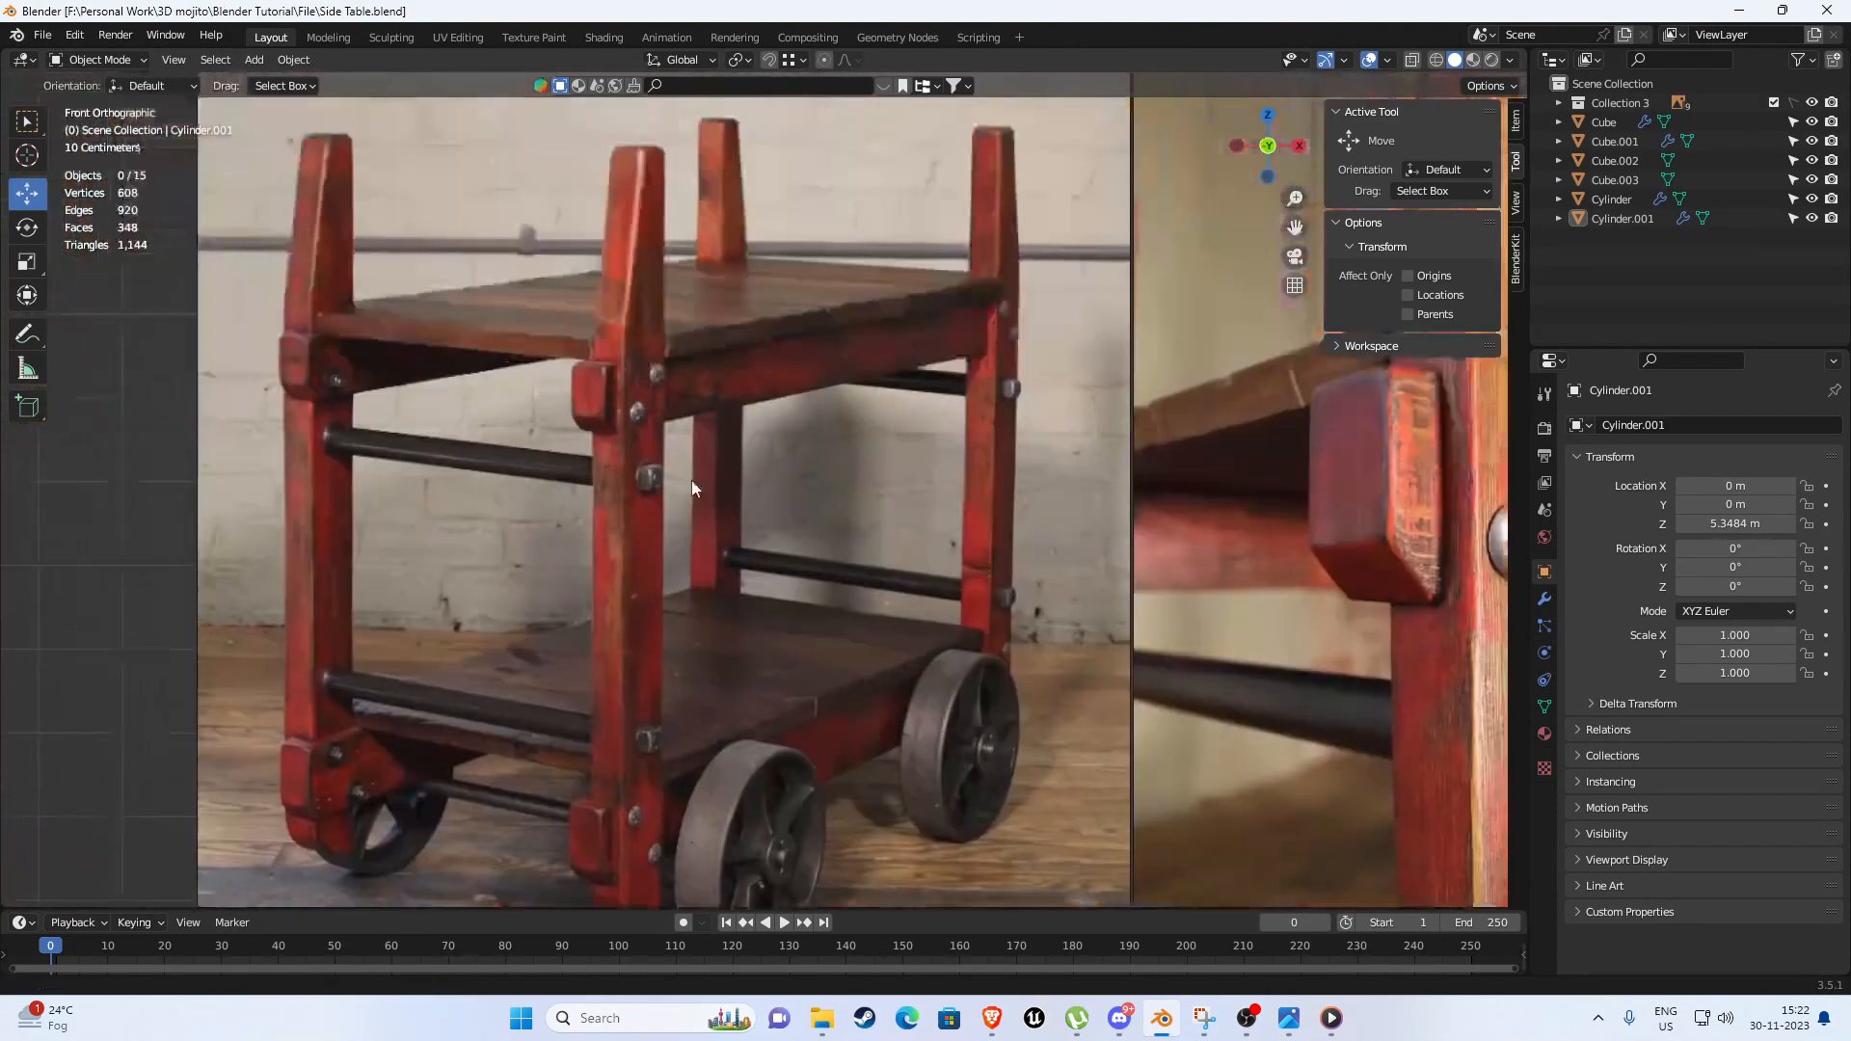
pyautogui.keyDown('shift'); pyautogui.moveTo(421, 322); pyautogui.dragTo(552, 584, button='middle'); pyautogui.keyUp('shift')
pyautogui.scroll(4, 552, 584)
pyautogui.keyDown('shift'); pyautogui.moveTo(1104, 807); pyautogui.dragTo(634, 553, button='middle'); pyautogui.keyUp('shift')
pyautogui.scroll(-10, 634, 559)
pyautogui.keyDown('shift'); pyautogui.moveTo(1231, 838); pyautogui.dragTo(872, 579, button='middle'); pyautogui.keyUp('shift')
pyautogui.scroll(8, 872, 578)
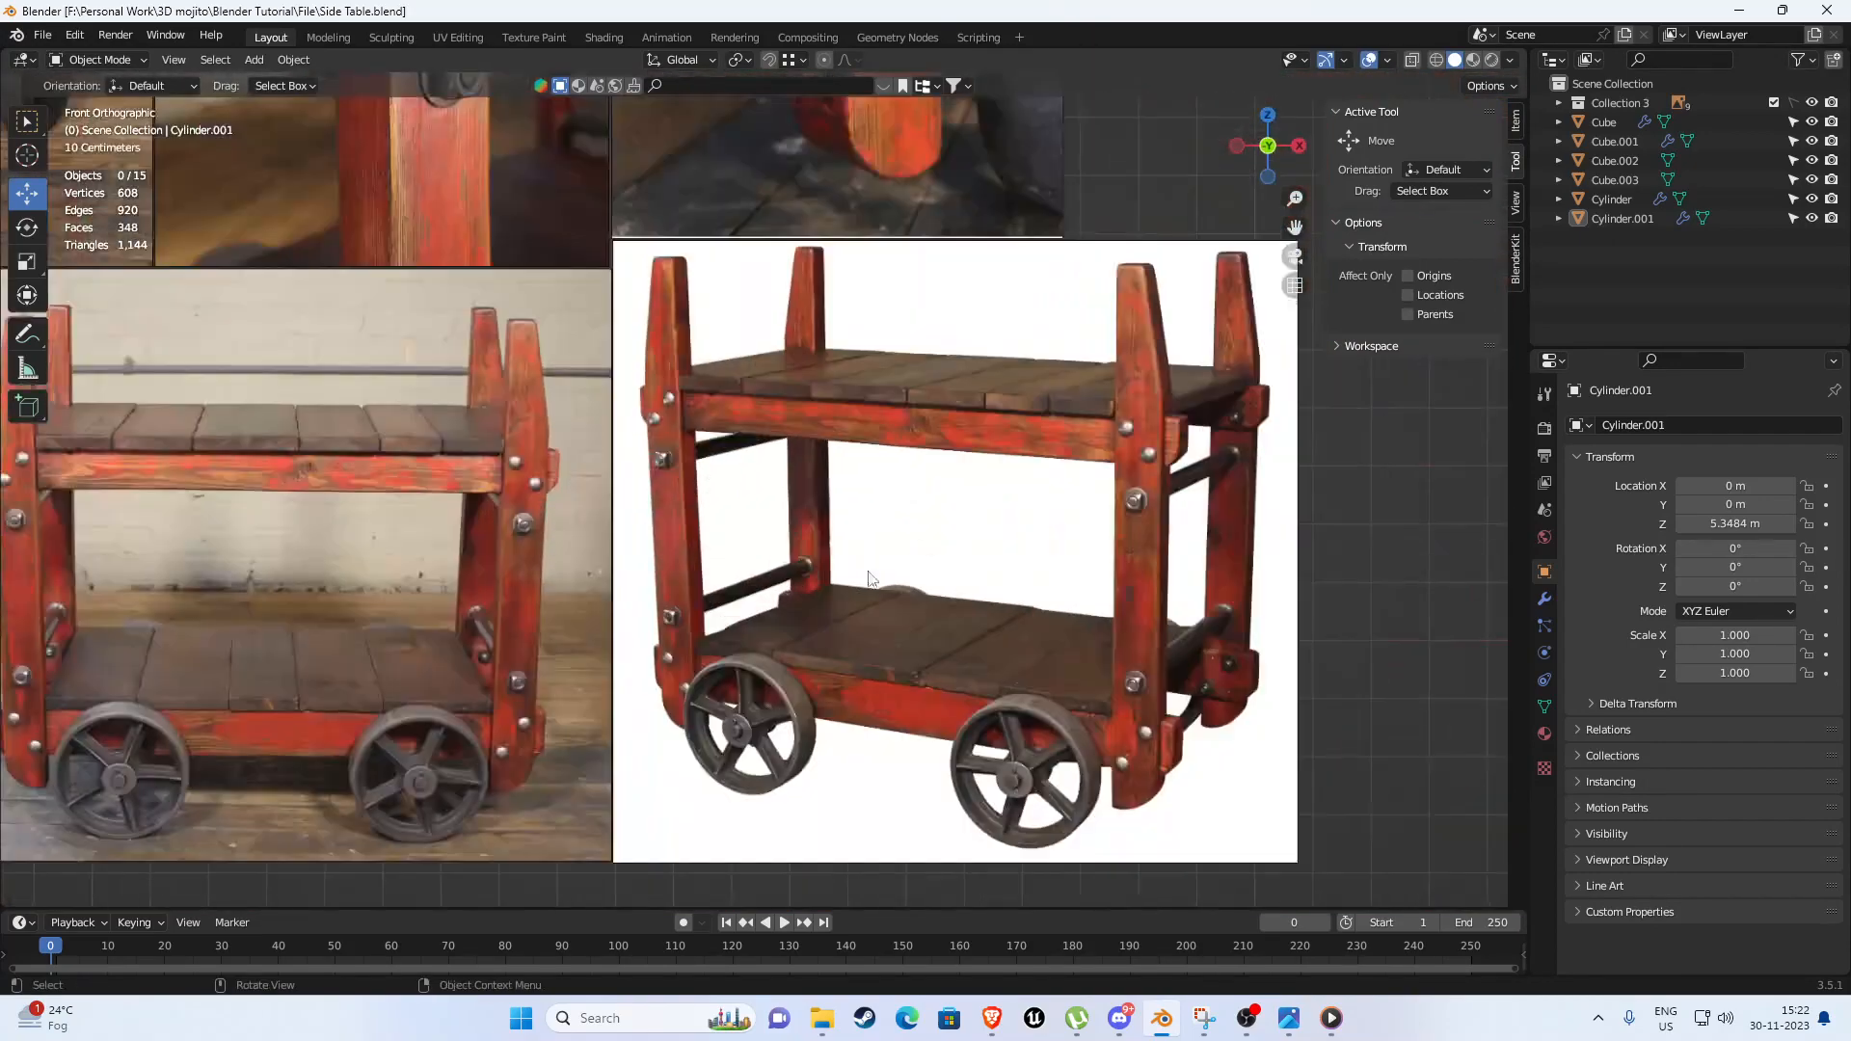
pyautogui.moveTo(1309, 448); pyautogui.dragTo(1184, 426, button='middle')
pyautogui.press('KP_1')
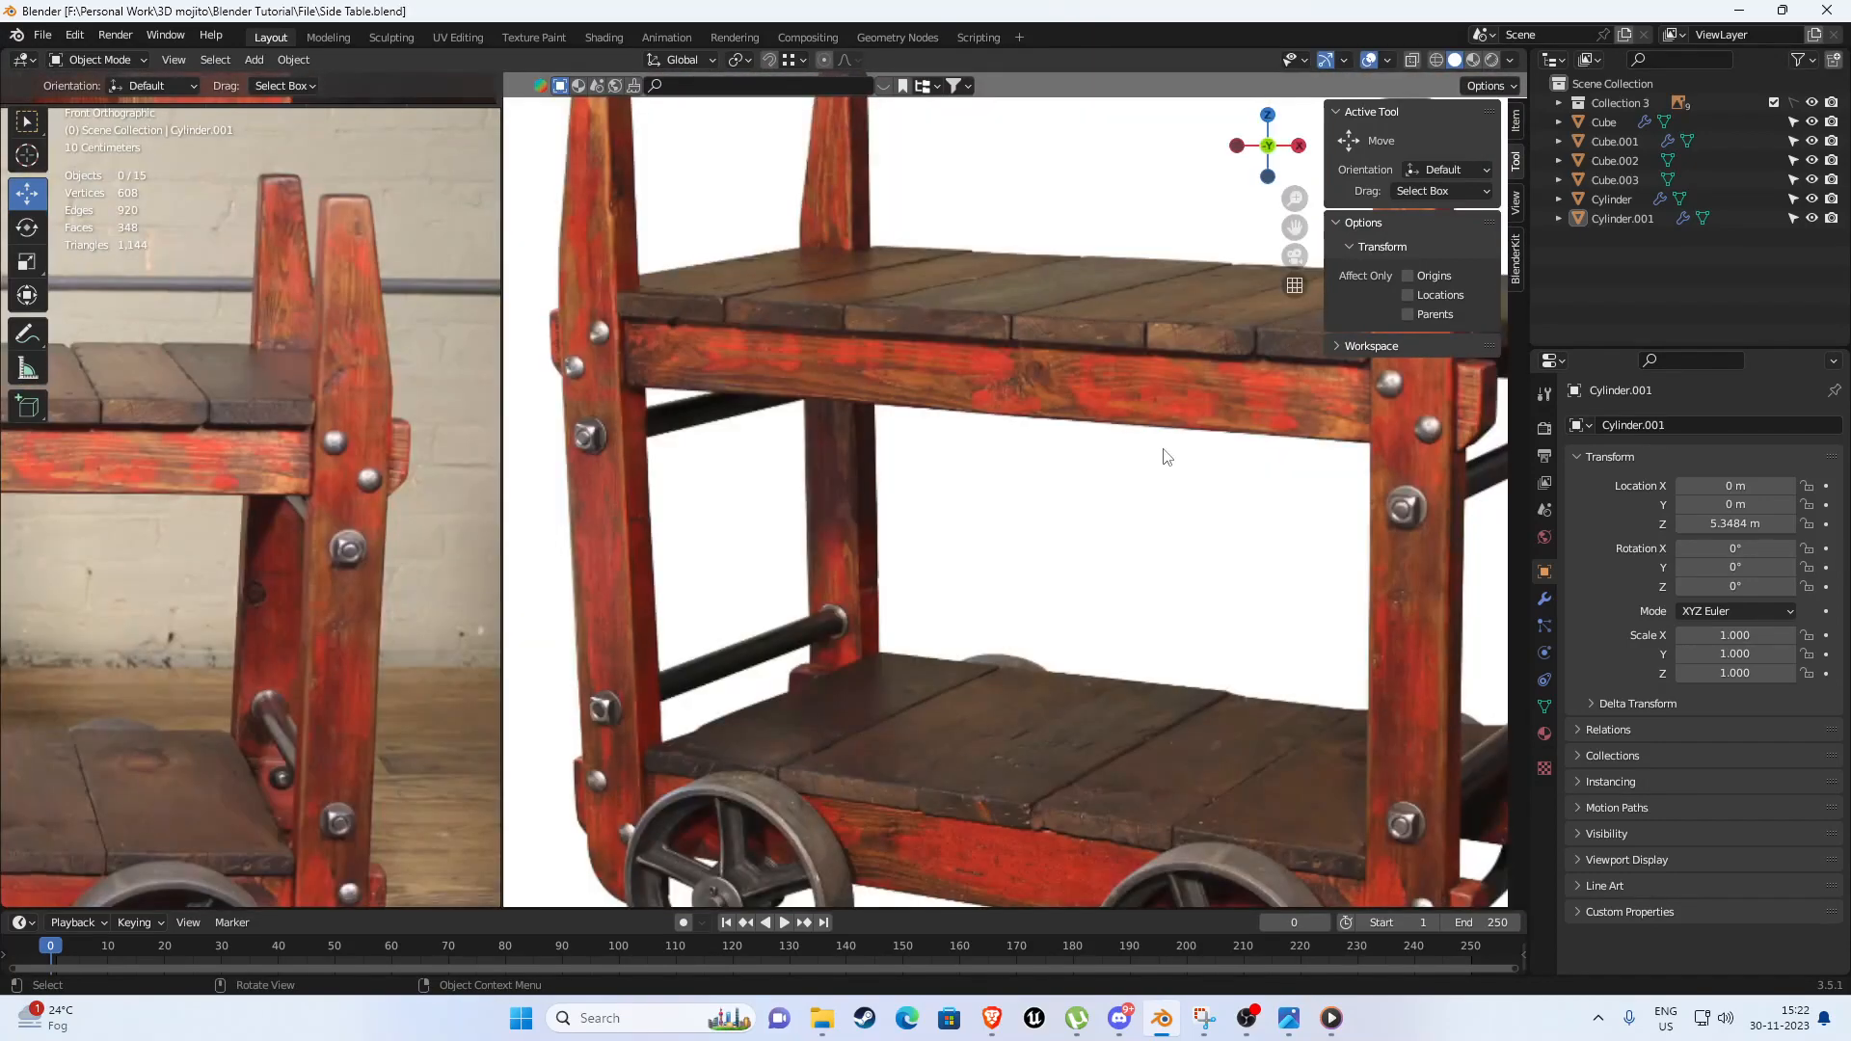
pyautogui.scroll(-2, 892, 475)
pyautogui.scroll(7, 776, 444)
pyautogui.keyDown('shift'); pyautogui.moveTo(810, 78); pyautogui.dragTo(846, 347, button='middle'); pyautogui.keyUp('shift')
pyautogui.scroll(-3, 757, 536)
pyautogui.scroll(-8, 844, 424)
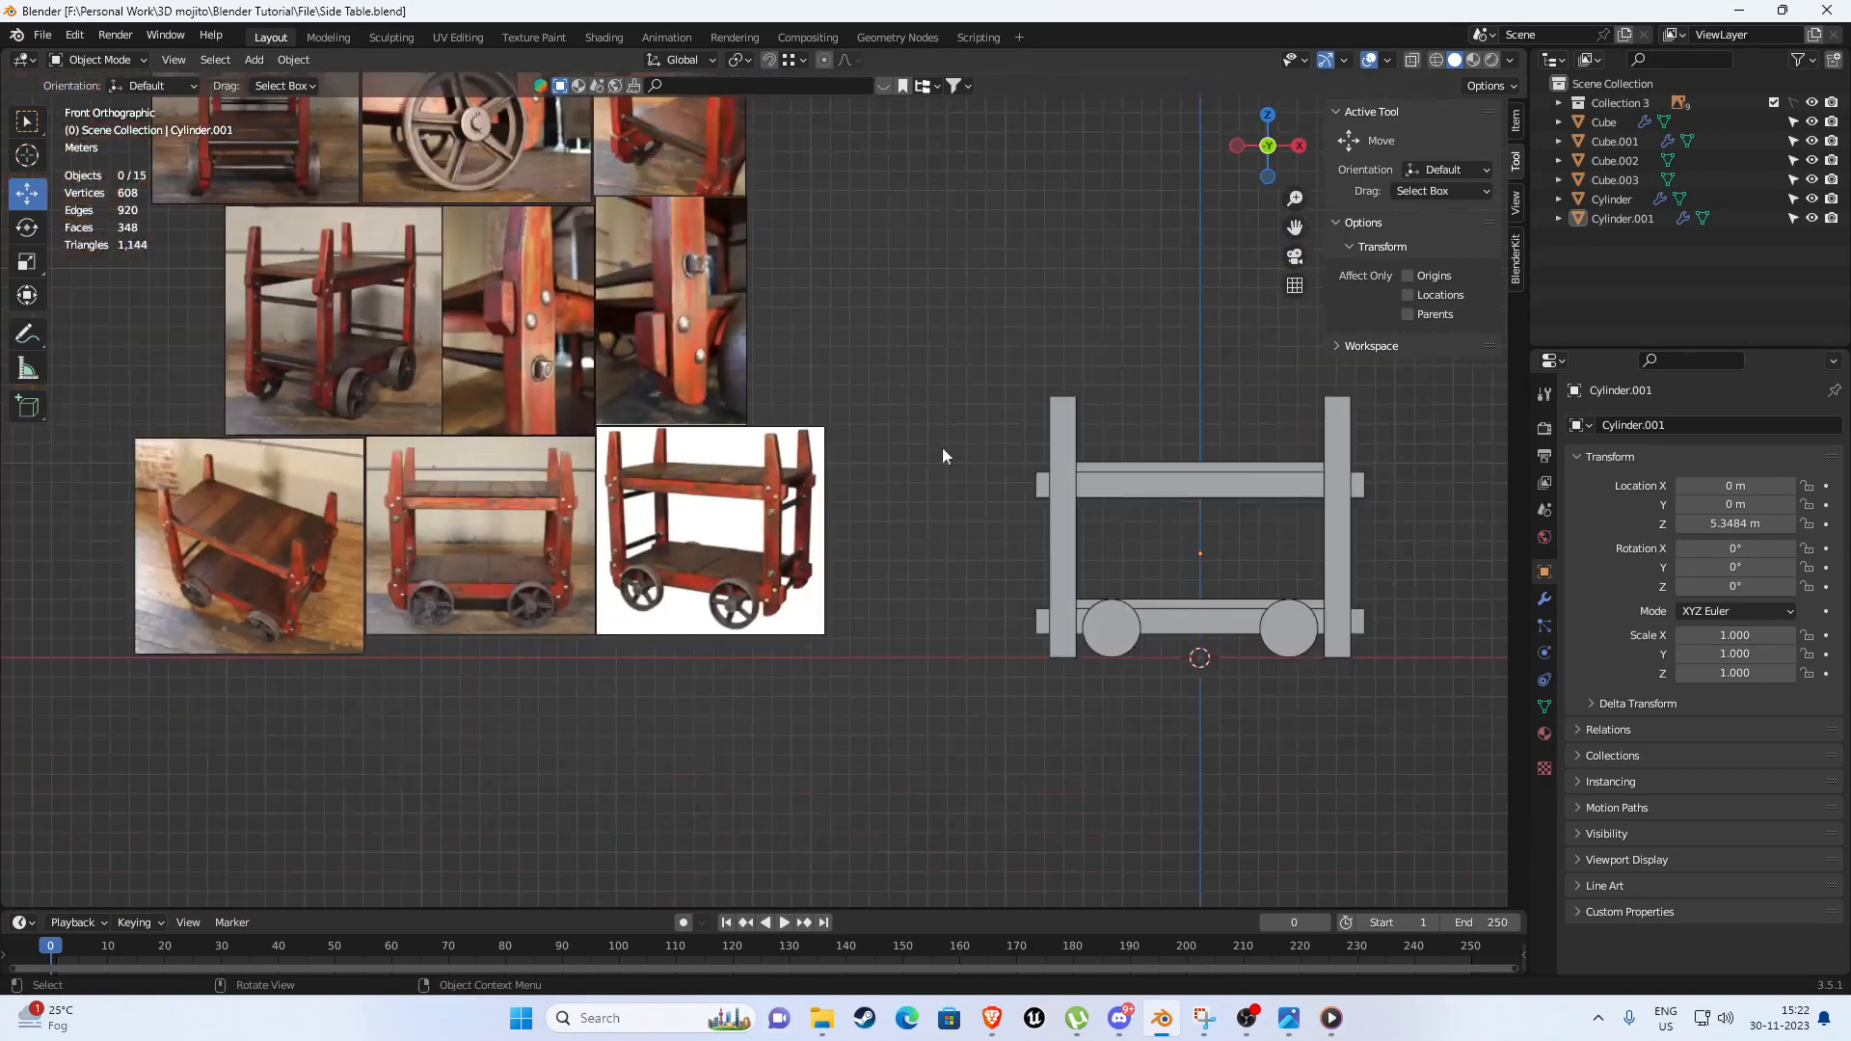
# Add a horizontal loop cut to the leg just above the upper shelf, with a slide factor of -0.624.
pyautogui.keyDown('shift'); pyautogui.moveTo(1173, 436); pyautogui.dragTo(771, 449, button='middle'); pyautogui.keyUp('shift')
pyautogui.scroll(4, 771, 449)
pyautogui.keyDown('shift'); pyautogui.moveTo(1105, 380); pyautogui.dragTo(943, 452, button='middle'); pyautogui.keyUp('shift')
pyautogui.click(901, 420)
pyautogui.press('Tab')
pyautogui.scroll(-3, 903, 420)
pyautogui.scroll(2, 982, 457)
pyautogui.click(1028, 585)
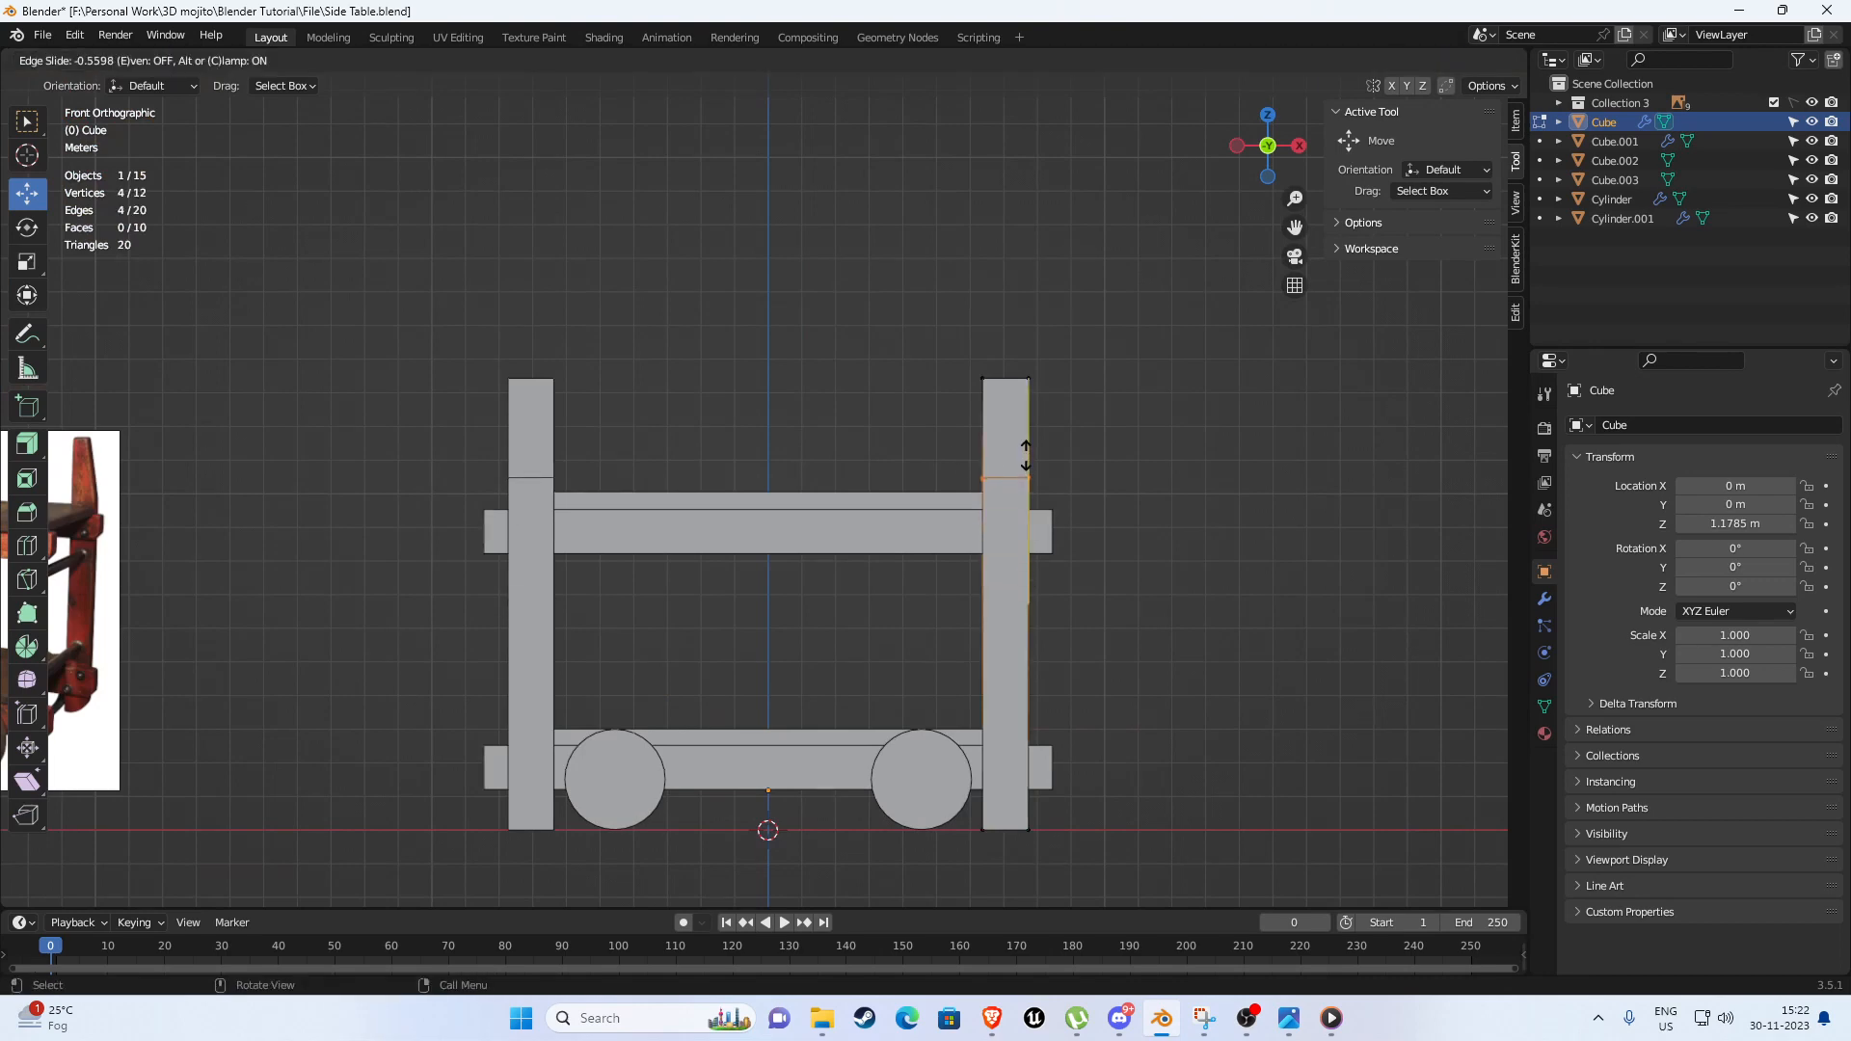
pyautogui.click(1025, 440)
pyautogui.rightClick(951, 476)
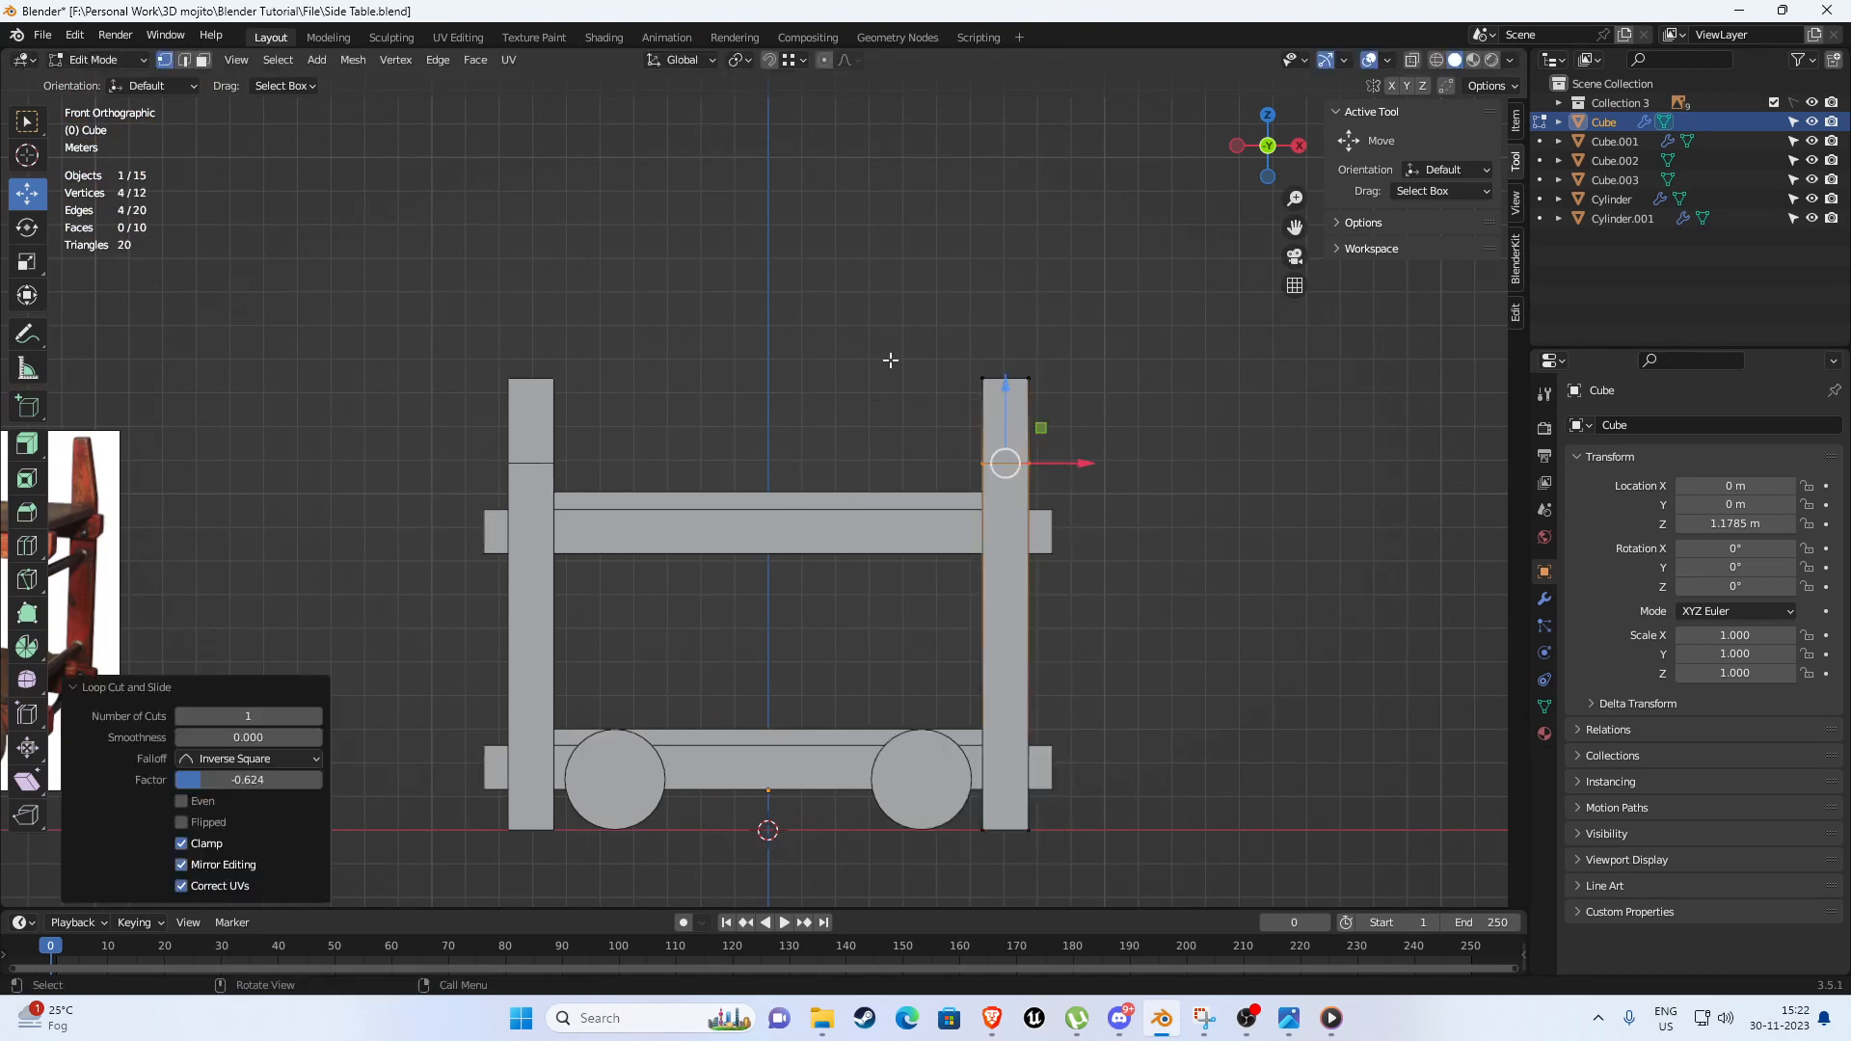
# Taper the top of the legs by moving the leg's outer top vertices -0.69652 m along X.
pyautogui.keyDown('shift'); pyautogui.moveTo(1061, 359); pyautogui.dragTo(935, 384, button='middle'); pyautogui.keyUp('shift')
pyautogui.hotkey('shift', 'z')
pyautogui.scroll(2, 931, 384)
pyautogui.keyDown('shift'); pyautogui.moveTo(1071, 356); pyautogui.dragTo(902, 364, button='middle'); pyautogui.keyUp('shift')
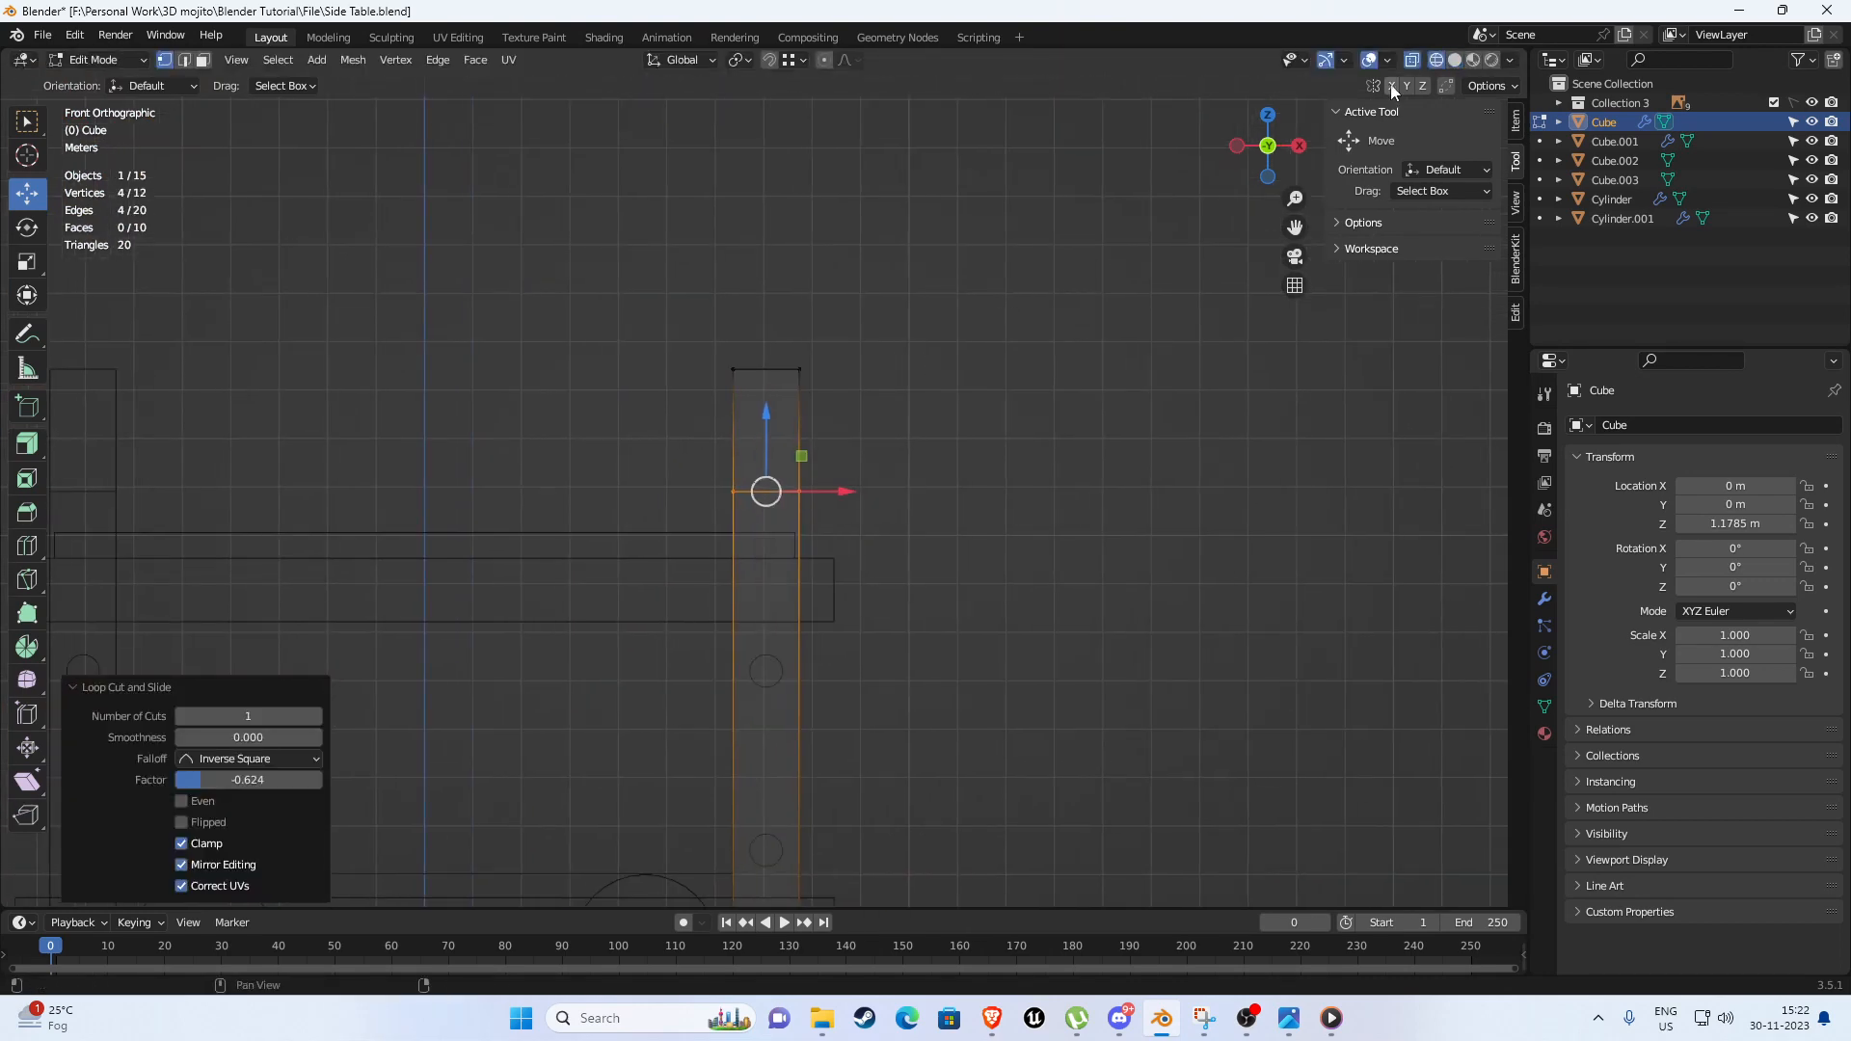
pyautogui.click(1454, 60)
pyautogui.scroll(2, 822, 387)
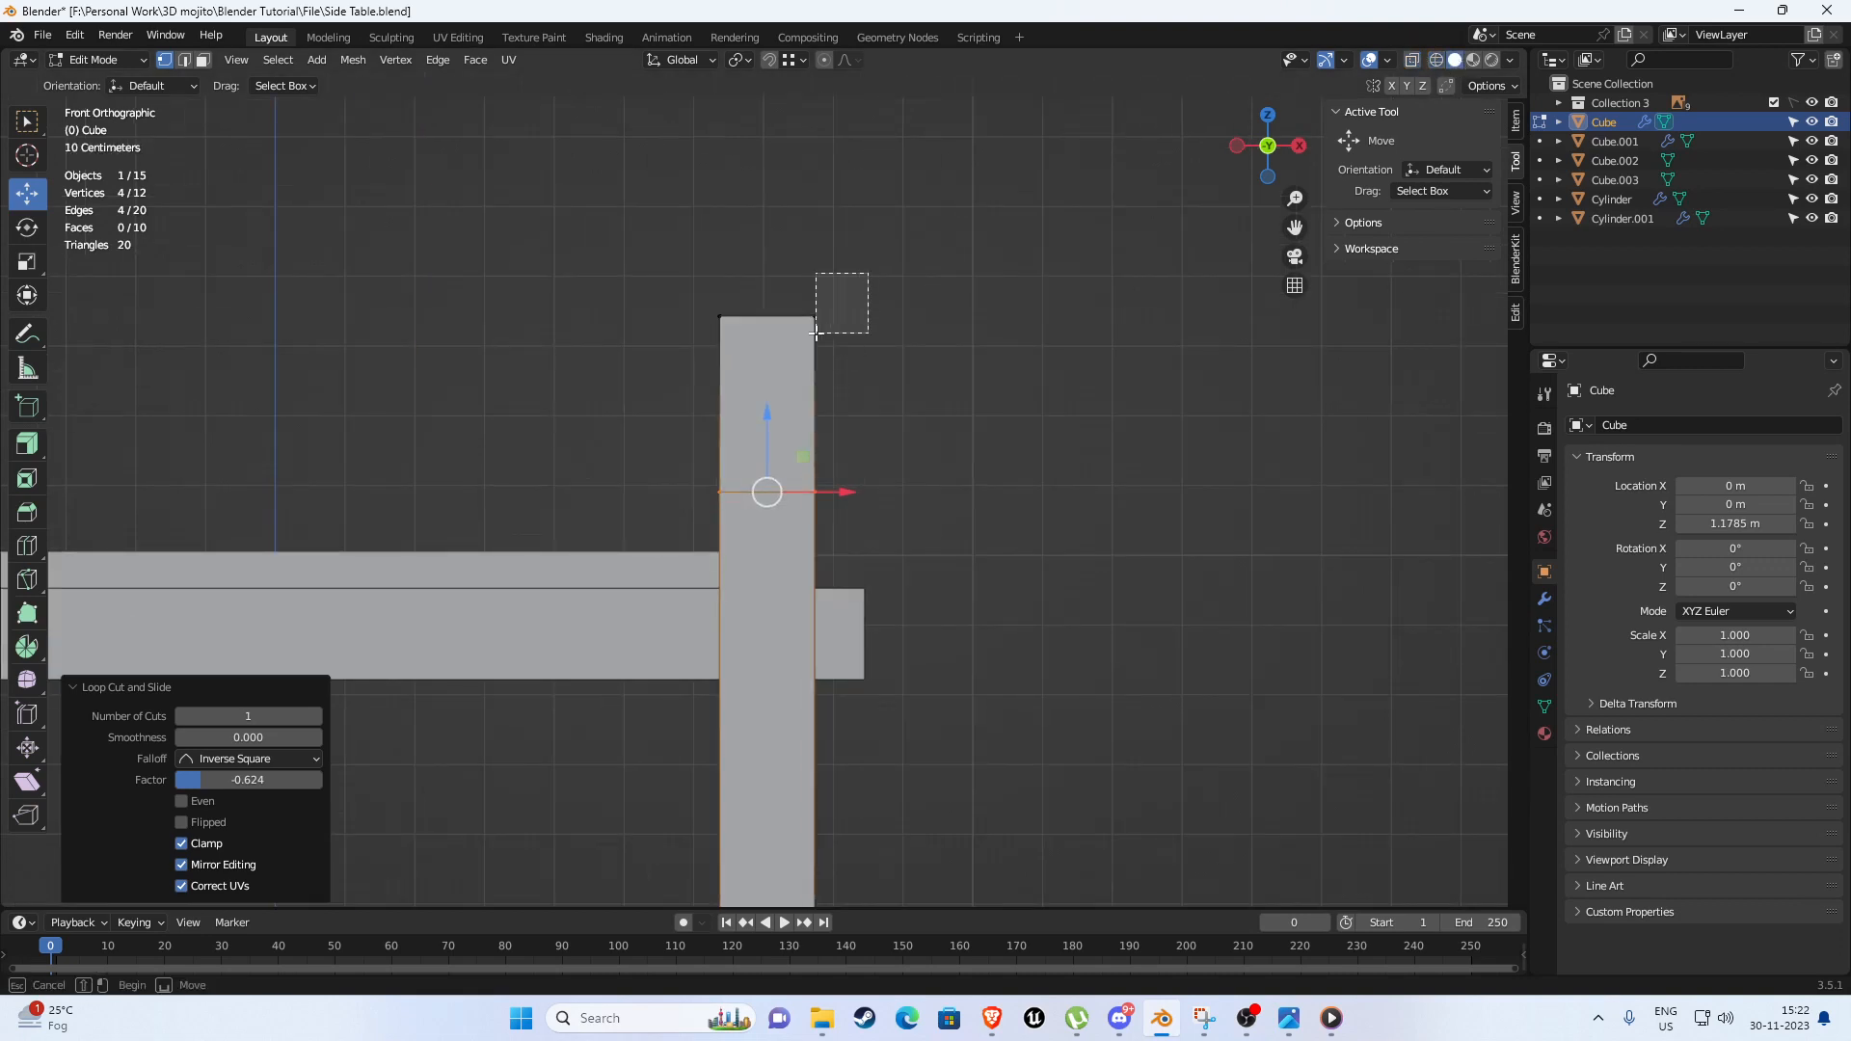
pyautogui.moveTo(815, 334); pyautogui.dragTo(808, 337)
pyautogui.click(1413, 60)
pyautogui.moveTo(918, 231); pyautogui.dragTo(839, 349)
pyautogui.scroll(-1, 855, 340)
pyautogui.scroll(-9, 835, 366)
# Check the tapered legs from several angles and examine the projecting beam ends in the reference image.
pyautogui.moveTo(696, 431)
pyautogui.keyDown('shift'); pyautogui.mouseDown(button='middle')
pyautogui.moveTo(798, 434)
pyautogui.moveTo(802, 496)
pyautogui.moveTo(713, 463)
pyautogui.mouseUp(button='middle'); pyautogui.keyUp('shift')
pyautogui.scroll(5, 901, 503)
pyautogui.scroll(2, 719, 461)
pyautogui.moveTo(859, 400); pyautogui.dragTo(792, 405, button='middle')
pyautogui.moveTo(731, 480)
pyautogui.mouseDown(button='middle')
pyautogui.moveTo(777, 483)
pyautogui.moveTo(697, 488)
pyautogui.mouseUp(button='middle')
pyautogui.scroll(-4, 1014, 452)
pyautogui.moveTo(1014, 452); pyautogui.dragTo(996, 407, button='middle')
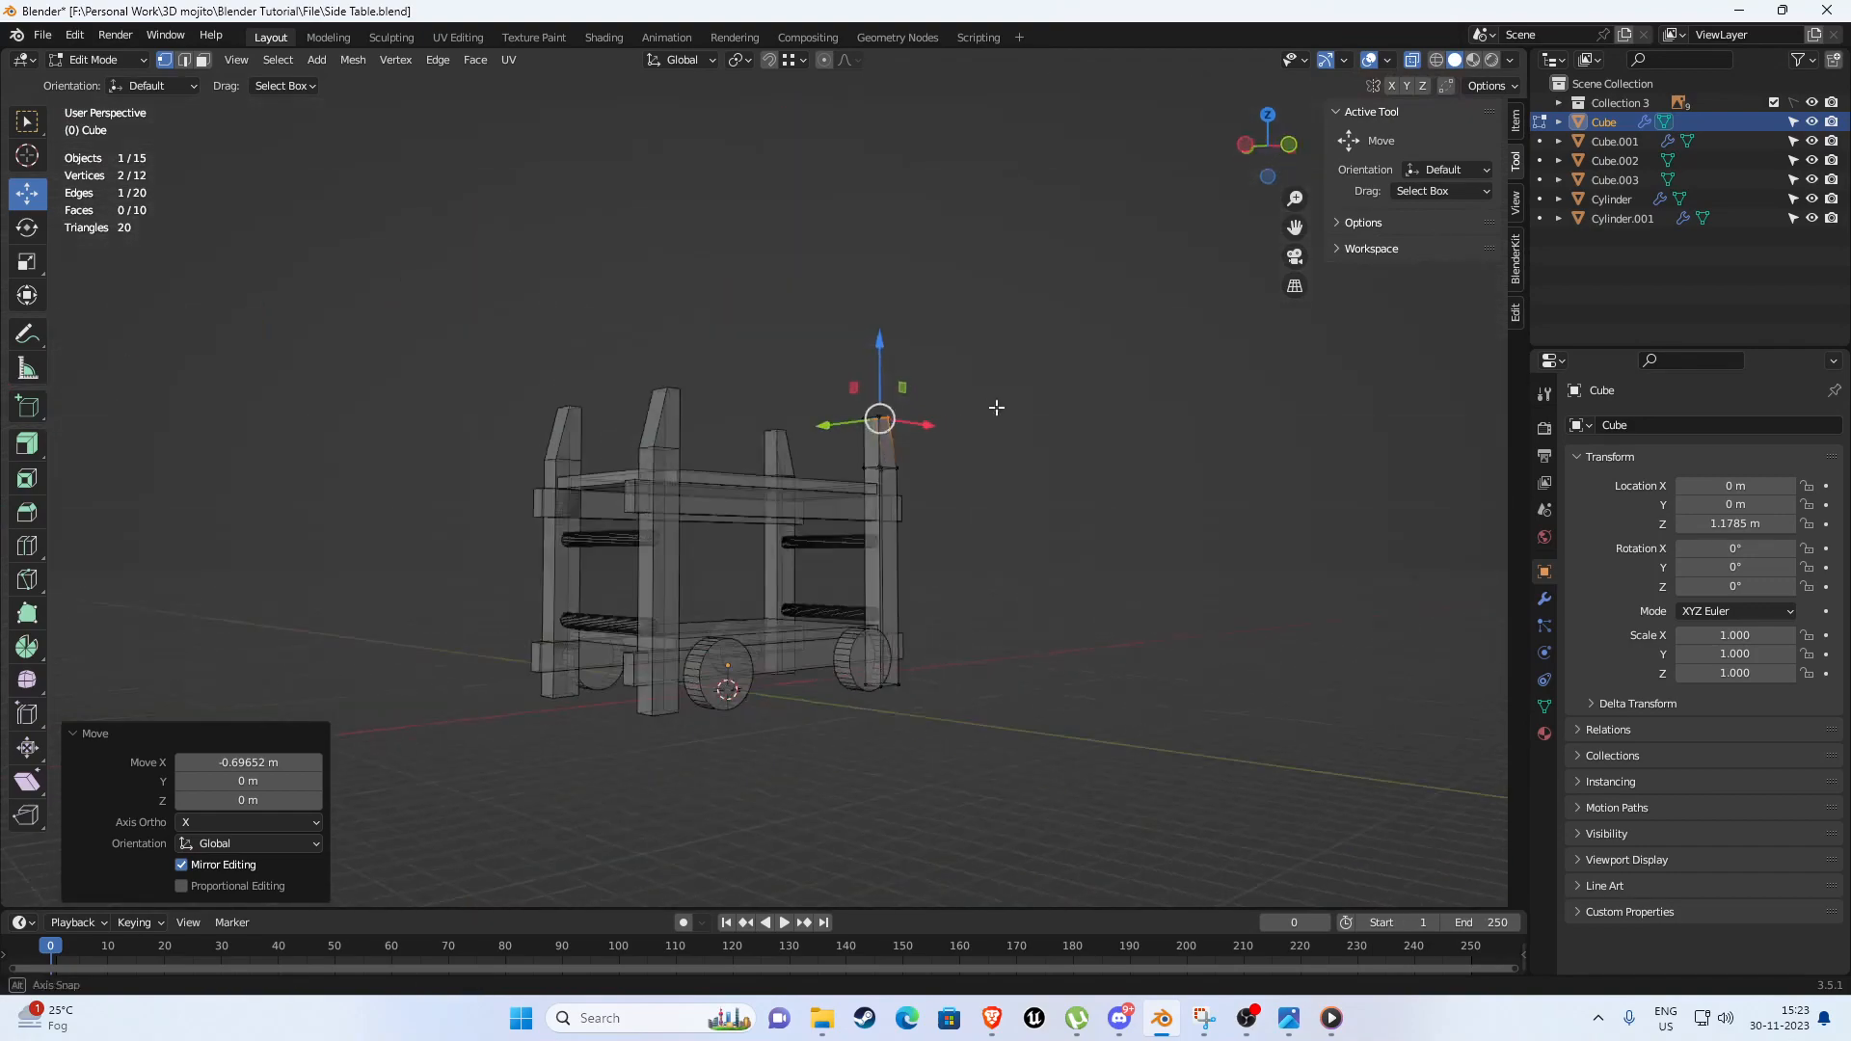
pyautogui.moveTo(909, 479); pyautogui.dragTo(776, 497, button='middle')
pyautogui.press('KP_1')
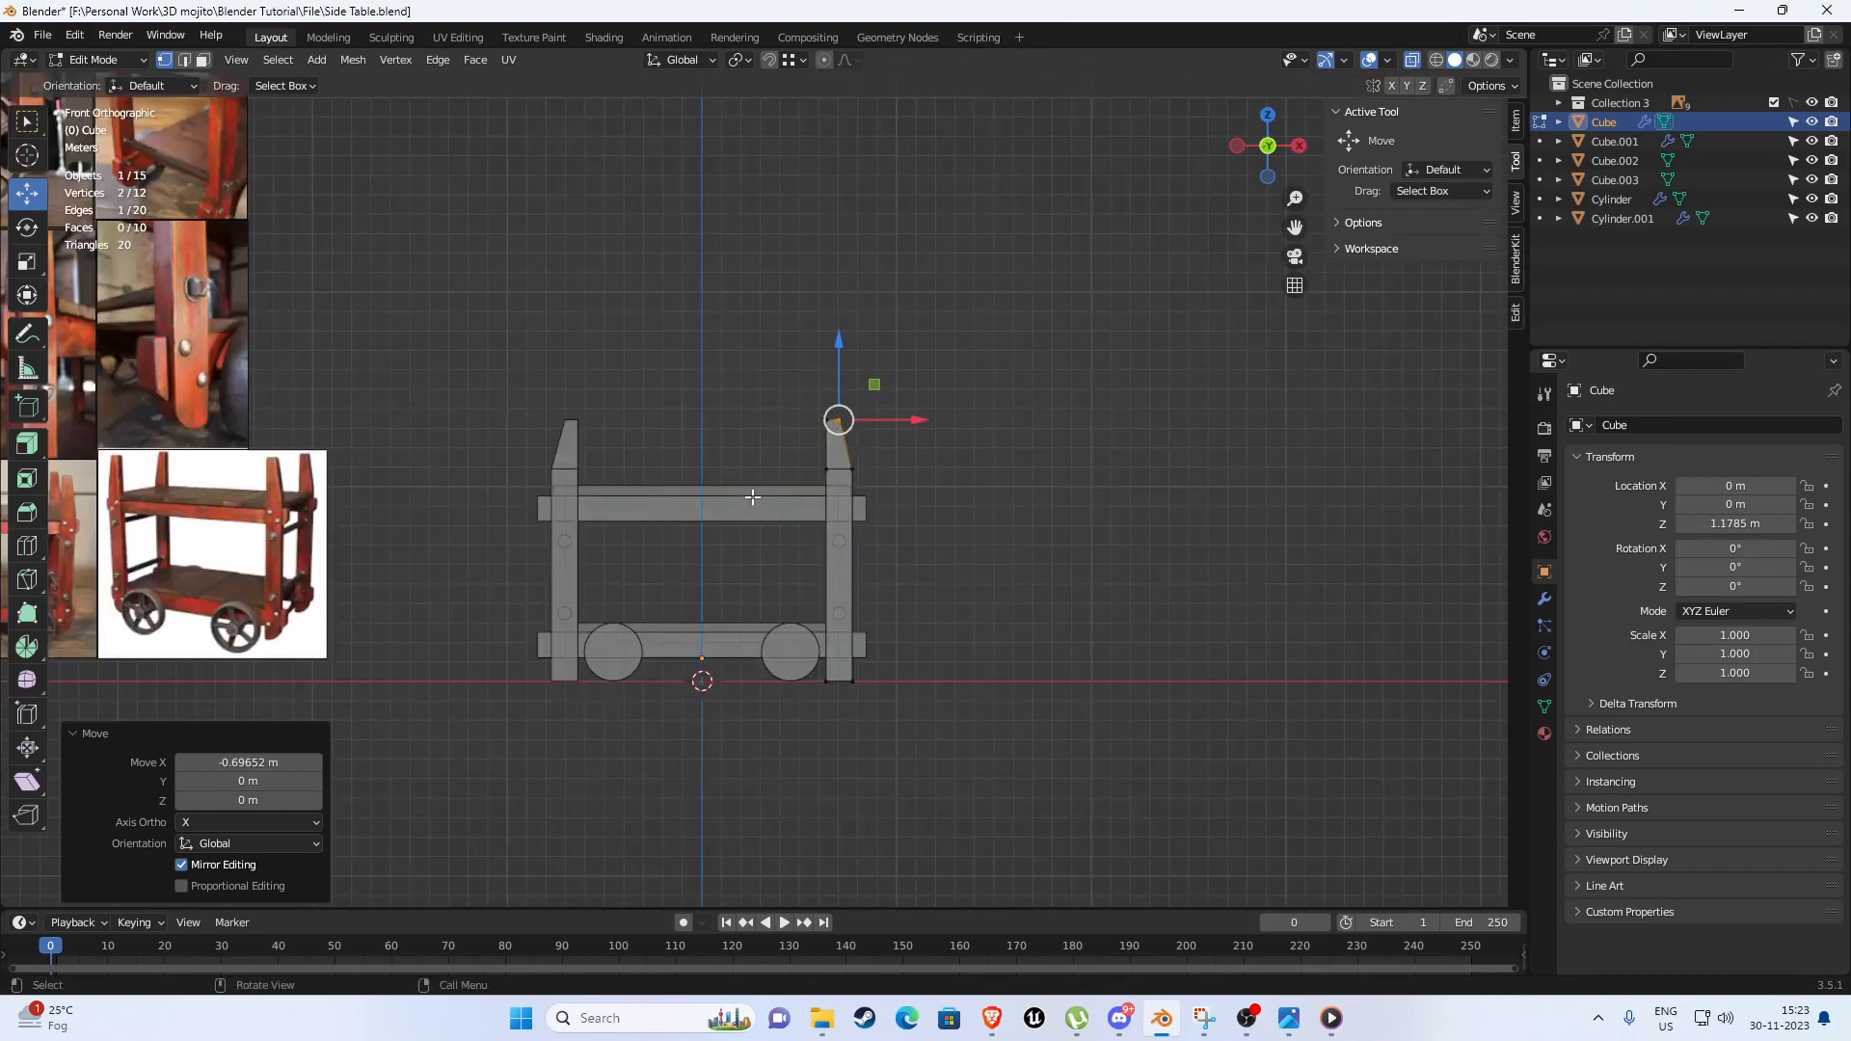
pyautogui.scroll(10, 378, 425)
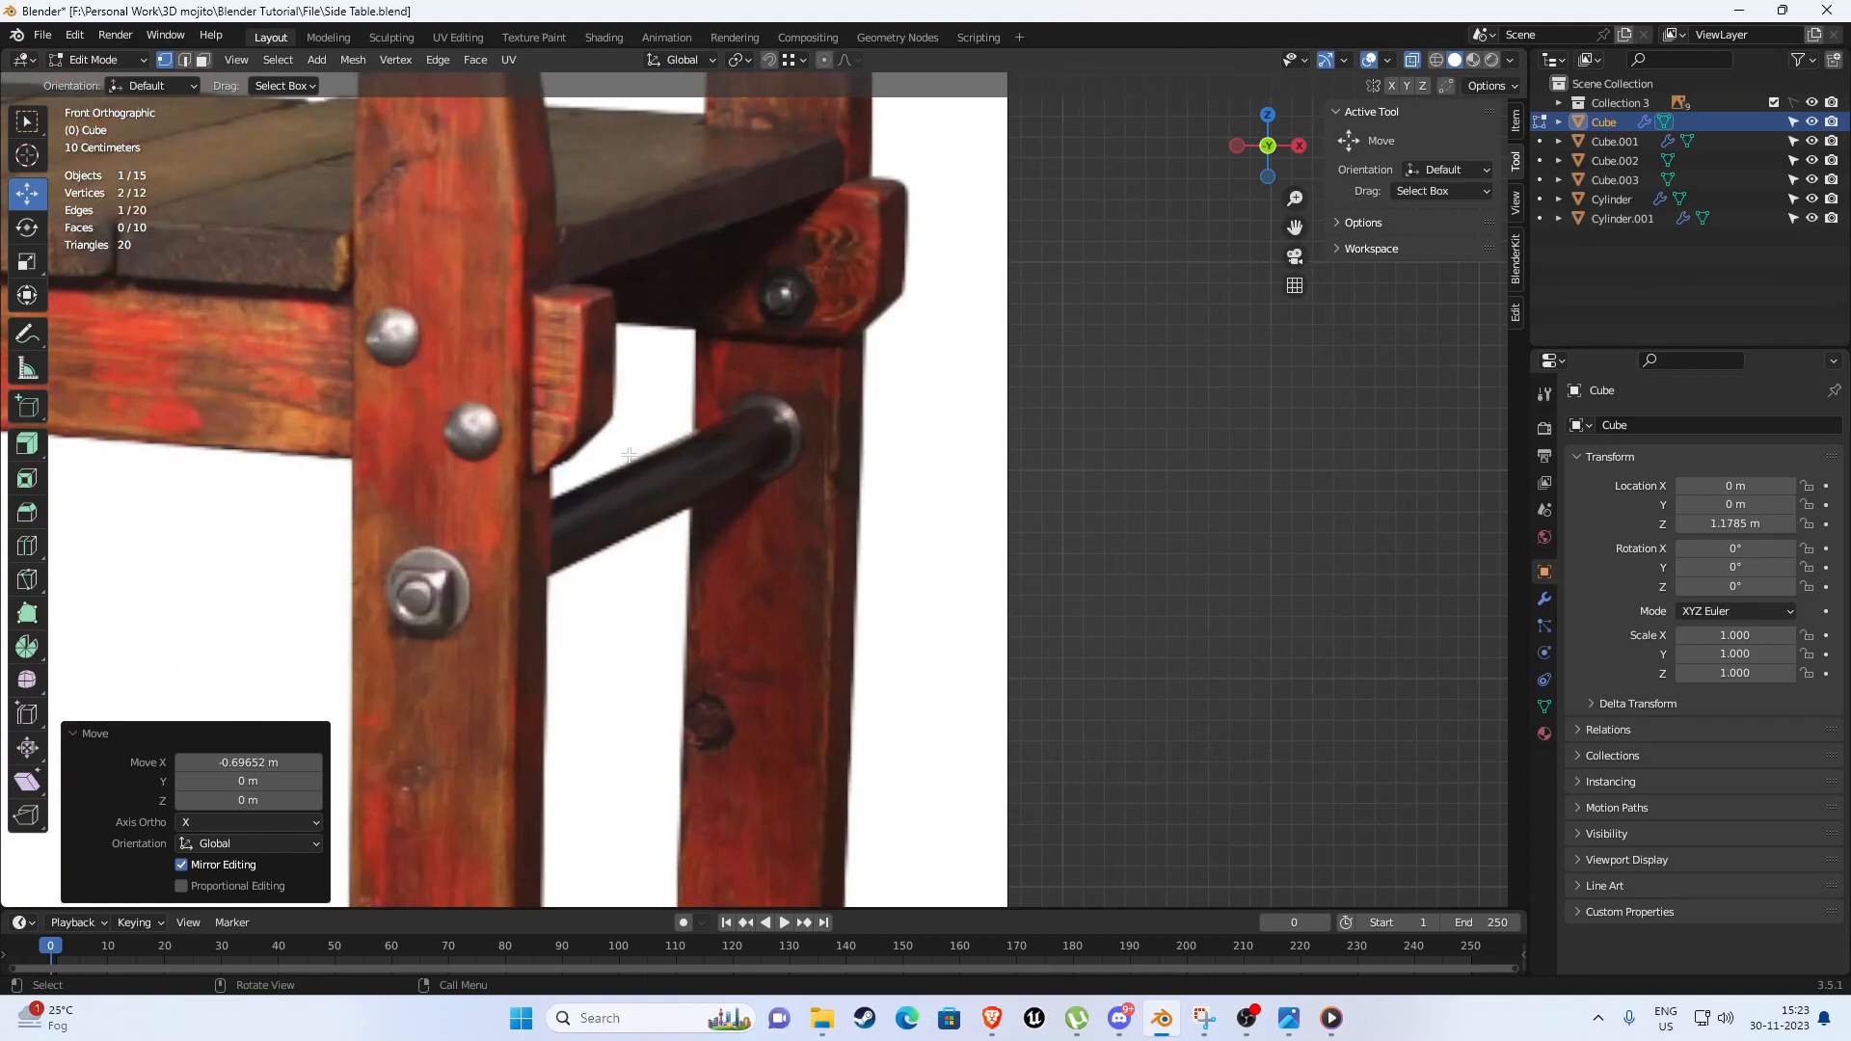
pyautogui.scroll(-12, 574, 453)
pyautogui.keyDown('shift'); pyautogui.moveTo(1388, 506); pyautogui.dragTo(772, 496, button='middle'); pyautogui.keyUp('shift')
pyautogui.scroll(10, 801, 463)
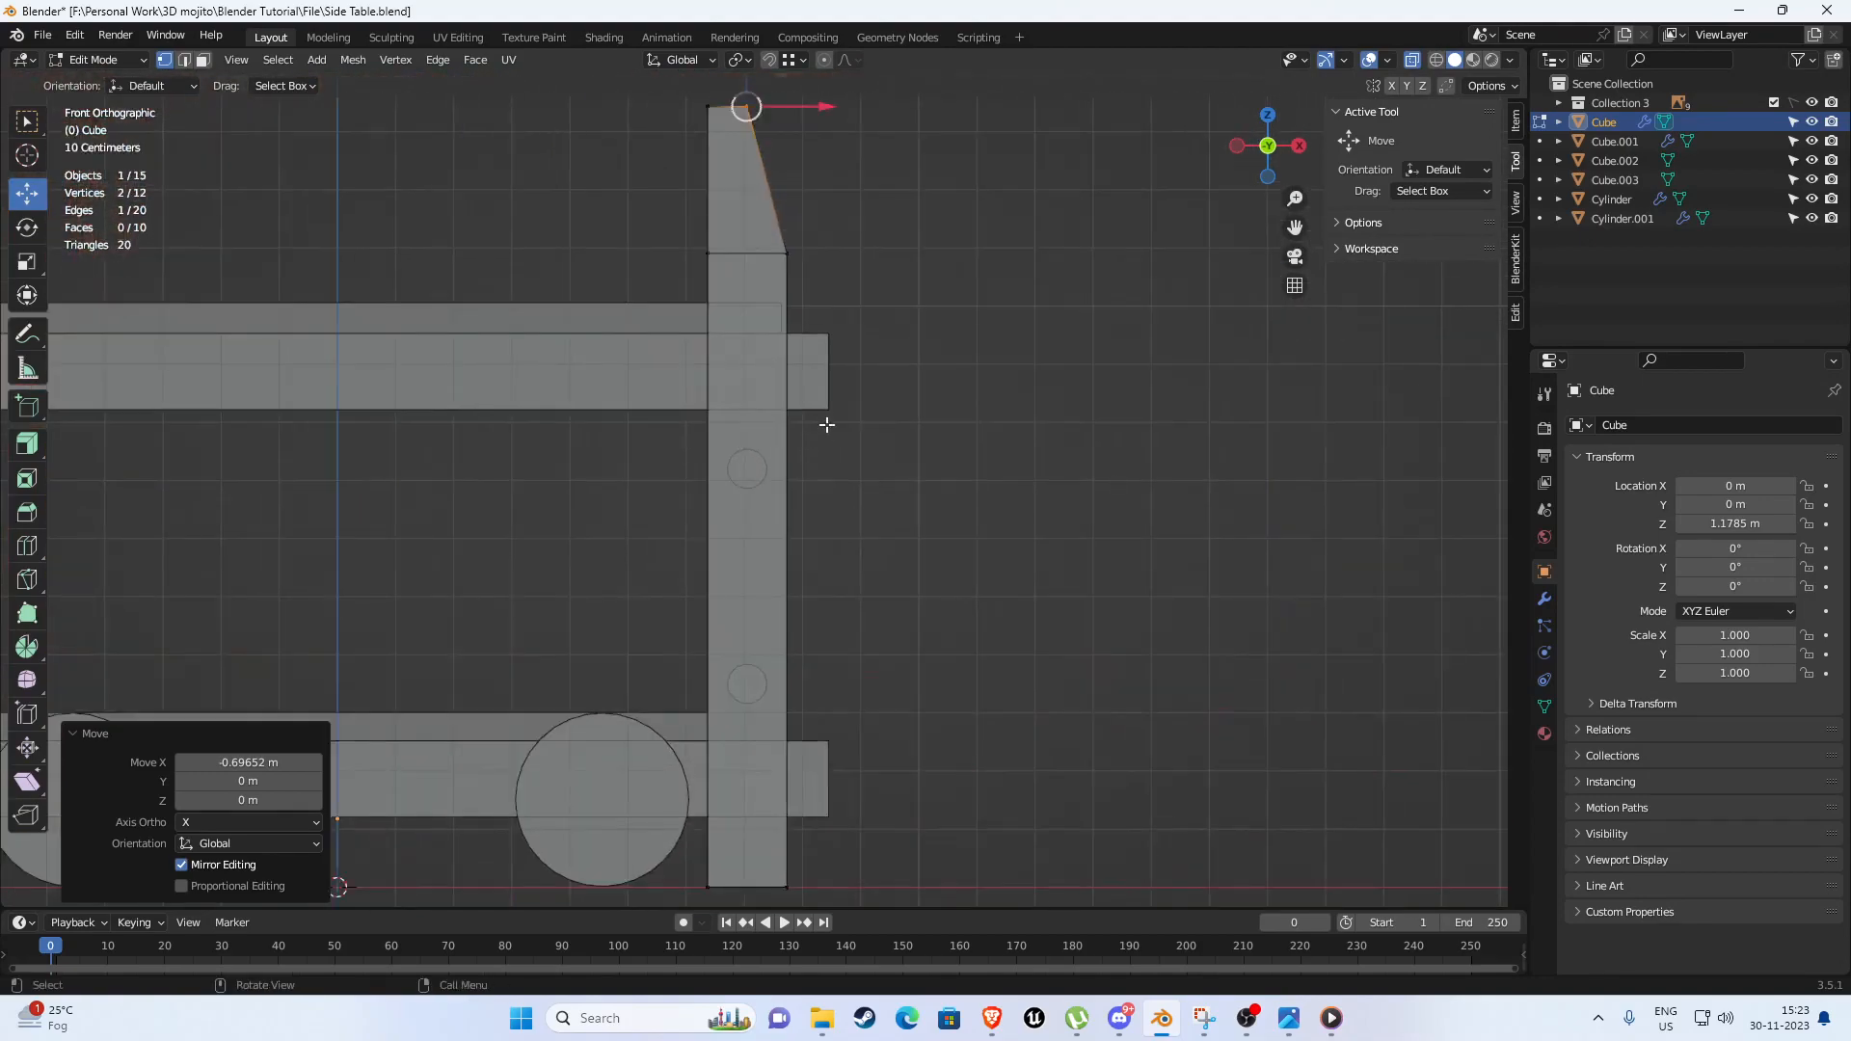
pyautogui.keyDown('shift'); pyautogui.moveTo(826, 425); pyautogui.dragTo(686, 459, button='middle'); pyautogui.keyUp('shift')
pyautogui.scroll(3, 762, 510)
# Add one centred vertical loop cut across the long side beam under the upper shelf.
pyautogui.press('Tab')
pyautogui.scroll(-8, 771, 520)
pyautogui.scroll(7, 682, 512)
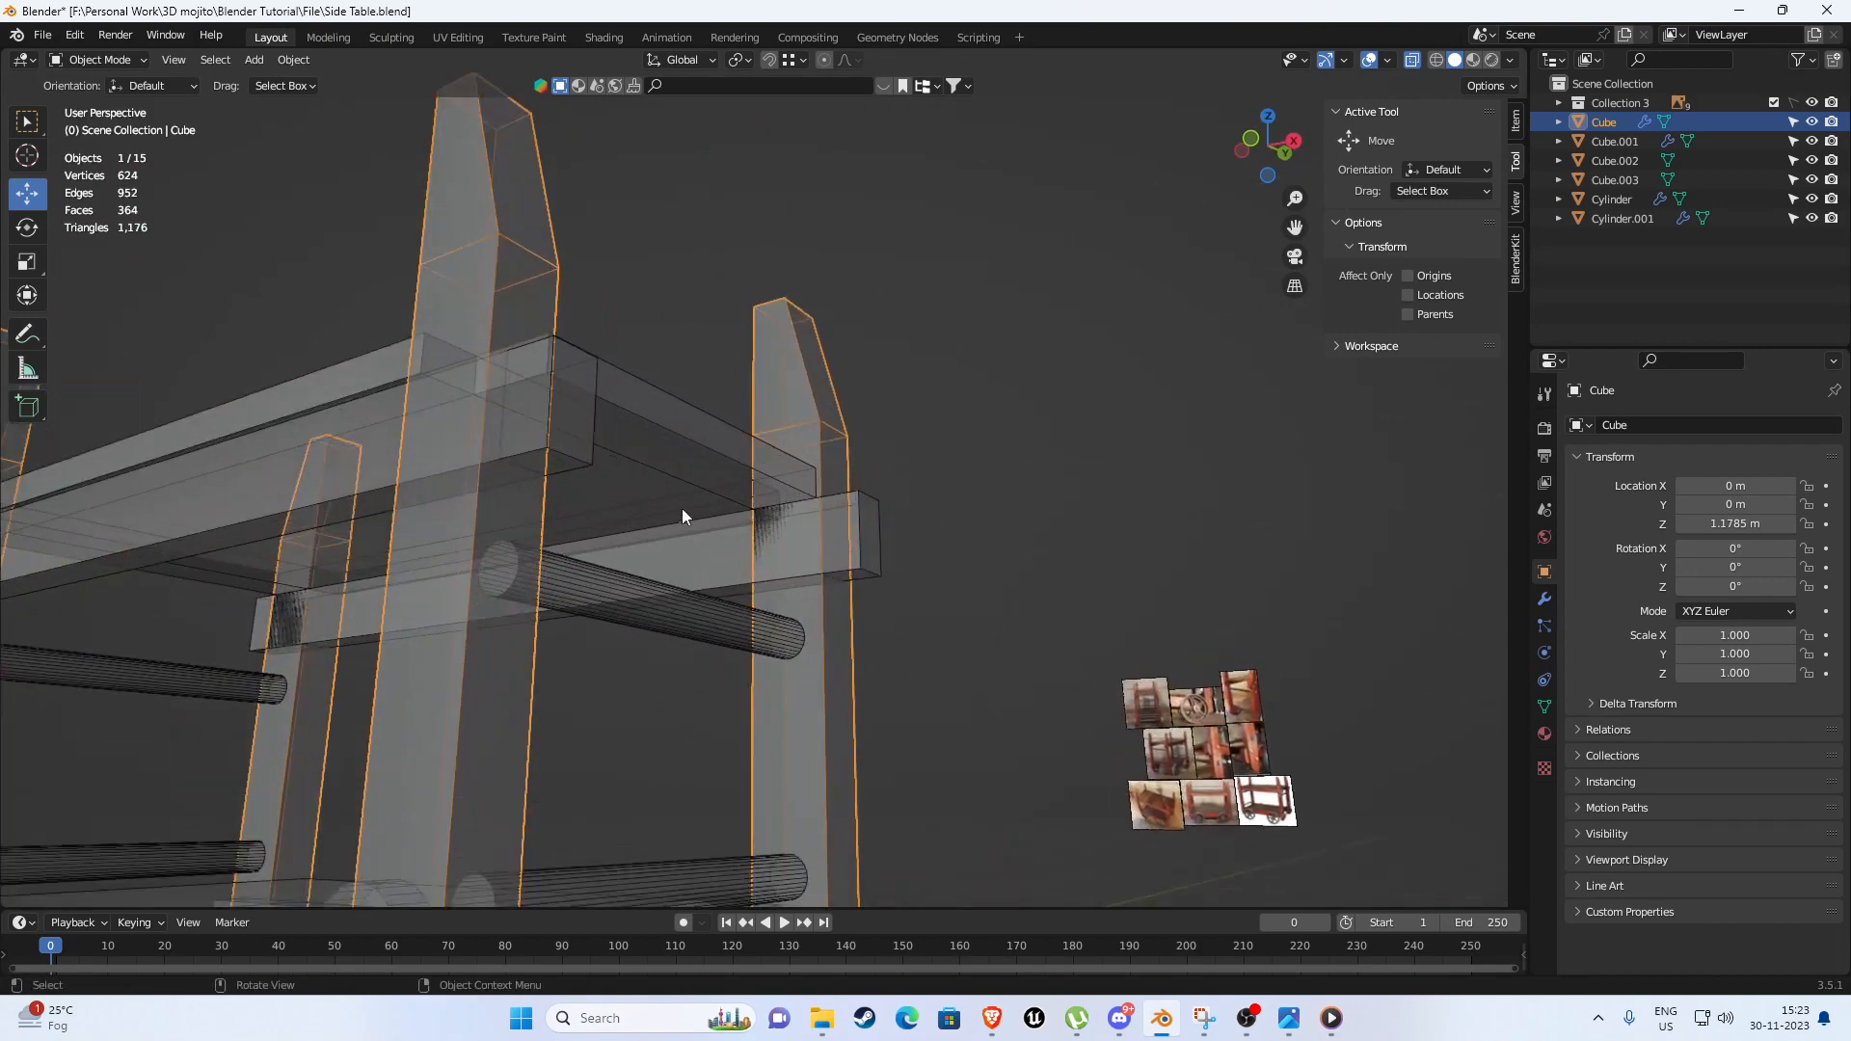
pyautogui.click(566, 417)
pyautogui.scroll(3, 743, 477)
pyautogui.press('Tab')
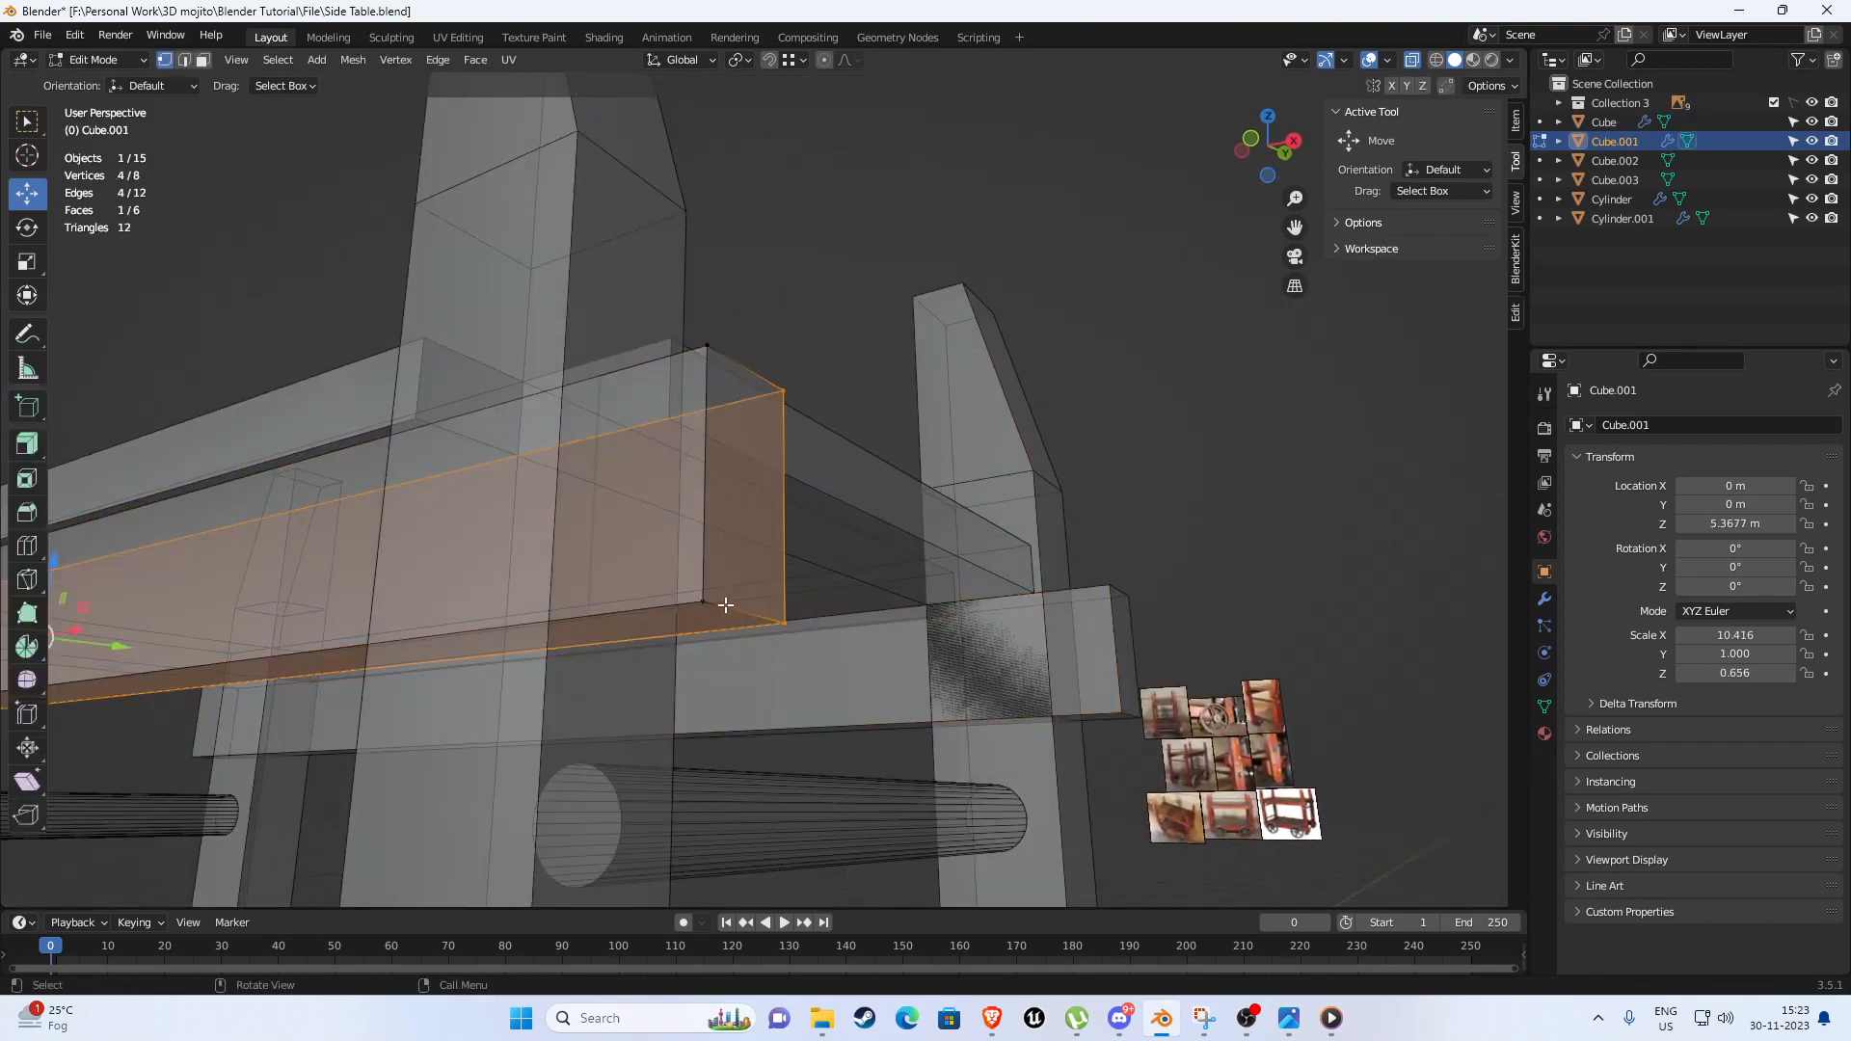
pyautogui.moveTo(712, 604); pyautogui.dragTo(913, 604, button='middle')
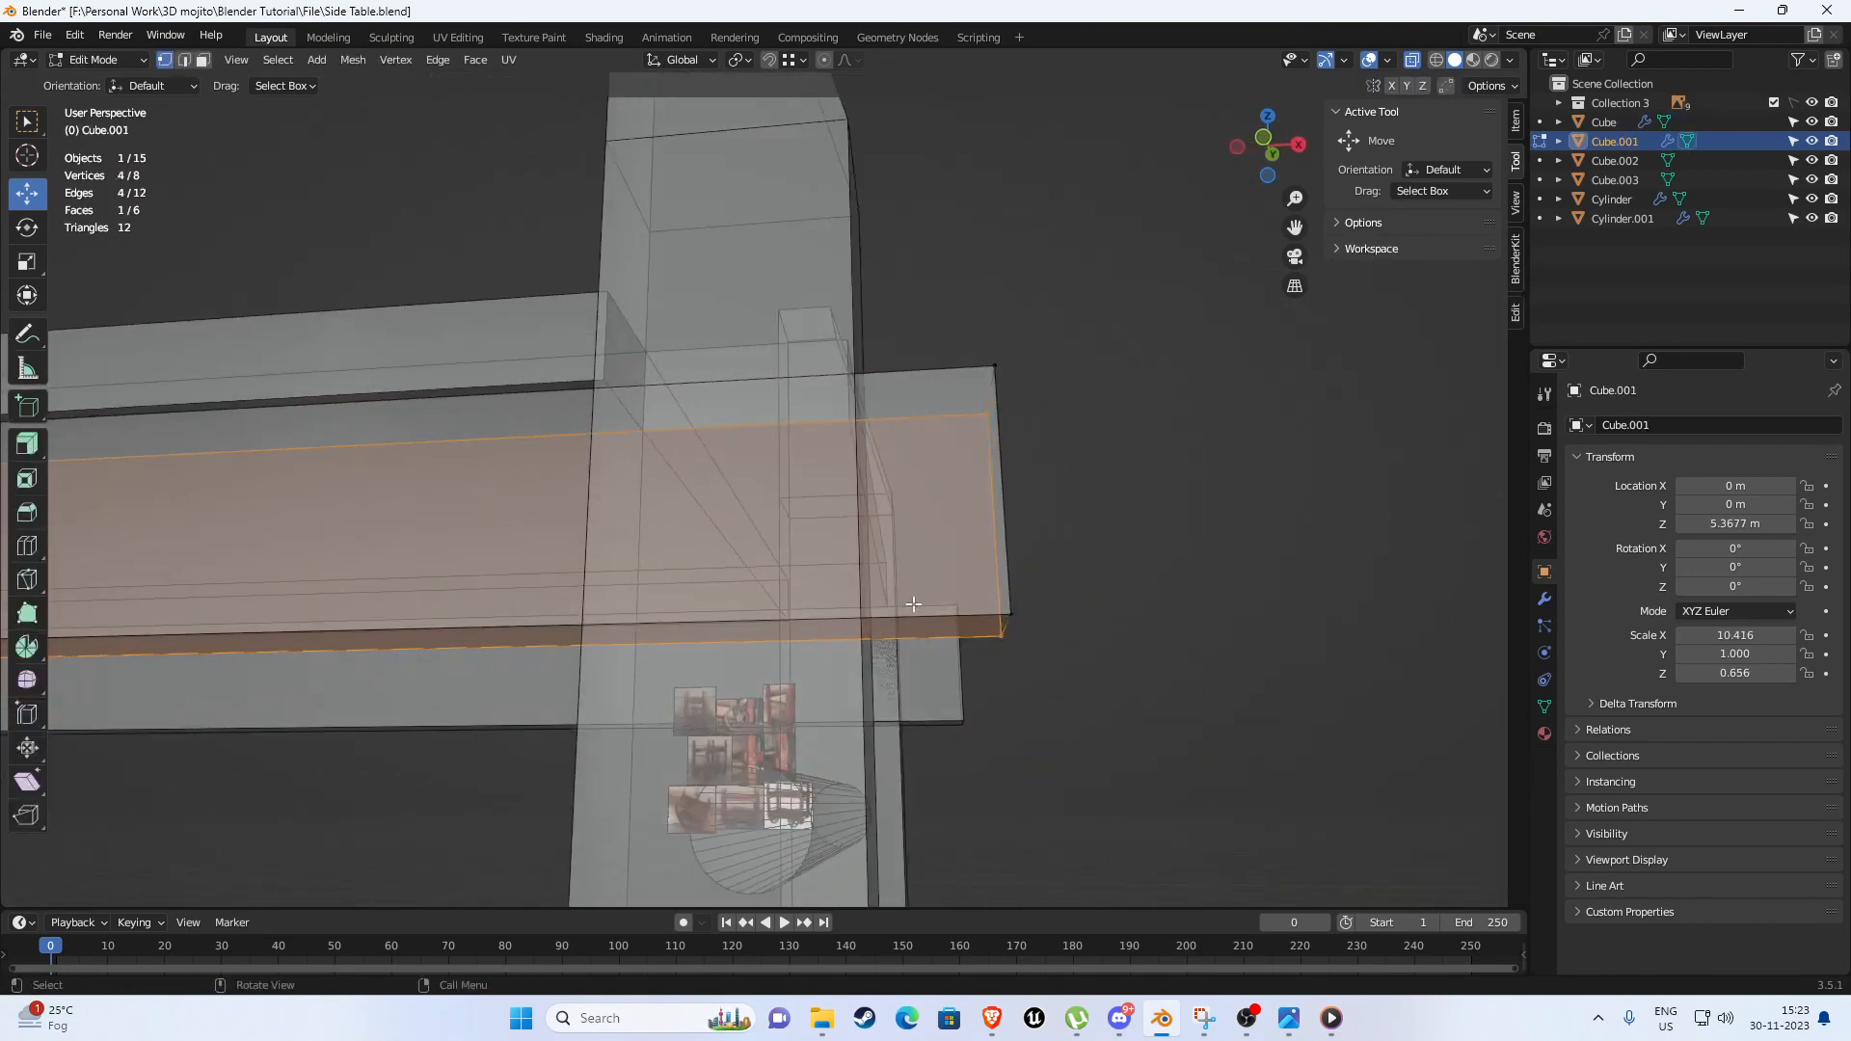
pyautogui.hotkey('ctrl', 'r')
pyautogui.click(915, 610)
pyautogui.rightClick(913, 611)
pyautogui.scroll(-4, 906, 607)
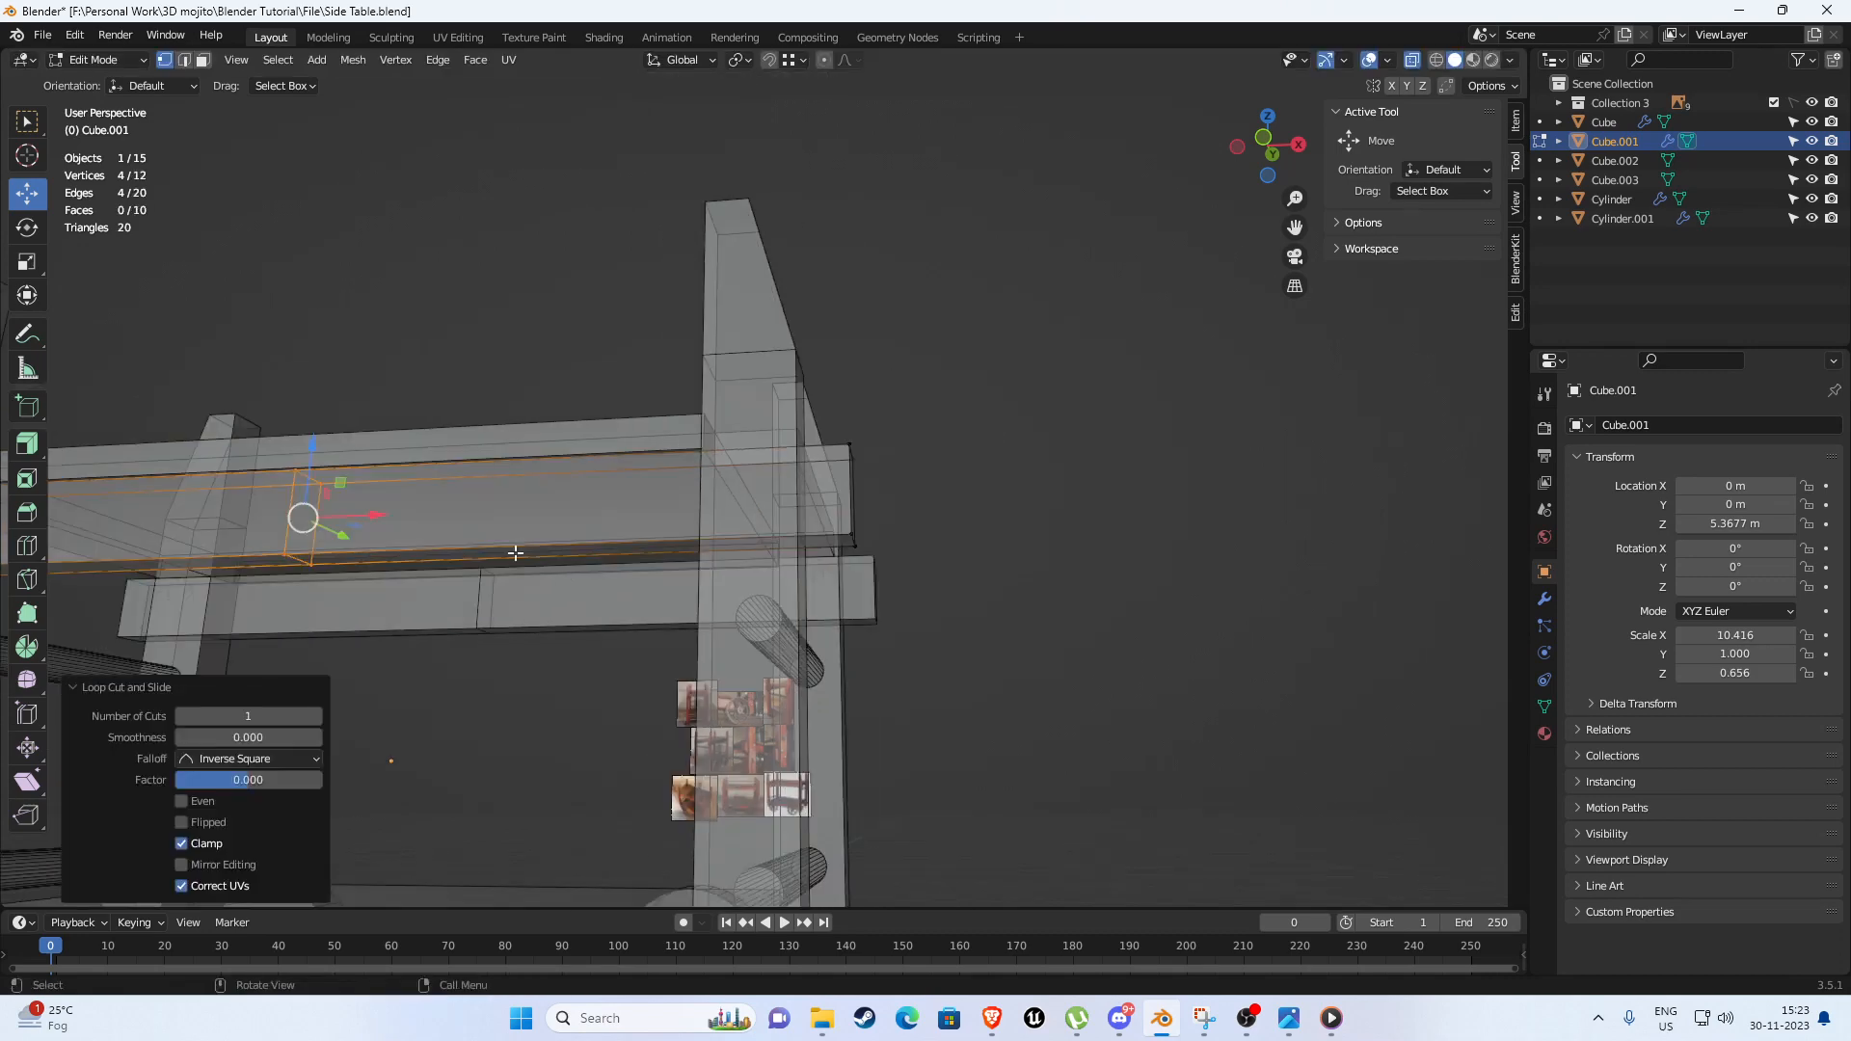
# Move the beam's new edge loop 7.8107 m along X, just outside the leg near the beam's end.
pyautogui.moveTo(487, 545); pyautogui.dragTo(498, 572, button='middle')
pyautogui.moveTo(379, 546); pyautogui.dragTo(782, 541)
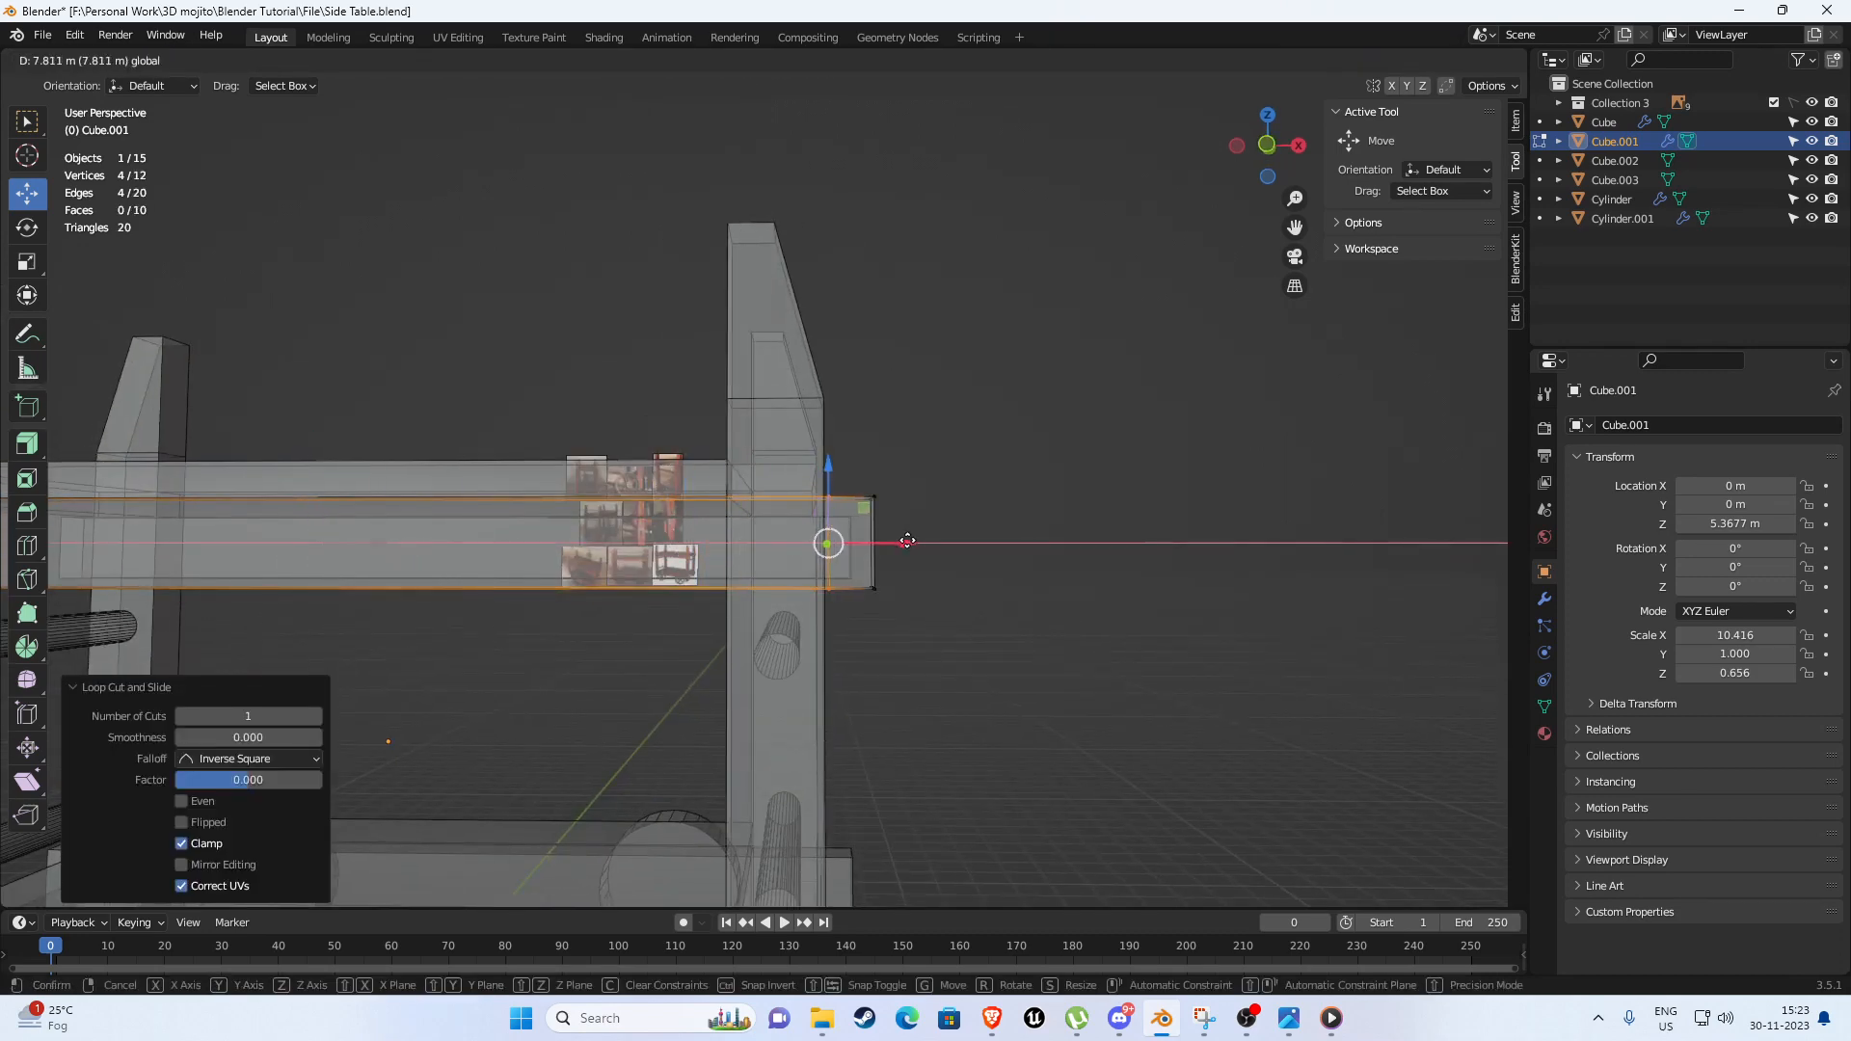
pyautogui.click(907, 541)
pyautogui.scroll(6, 872, 564)
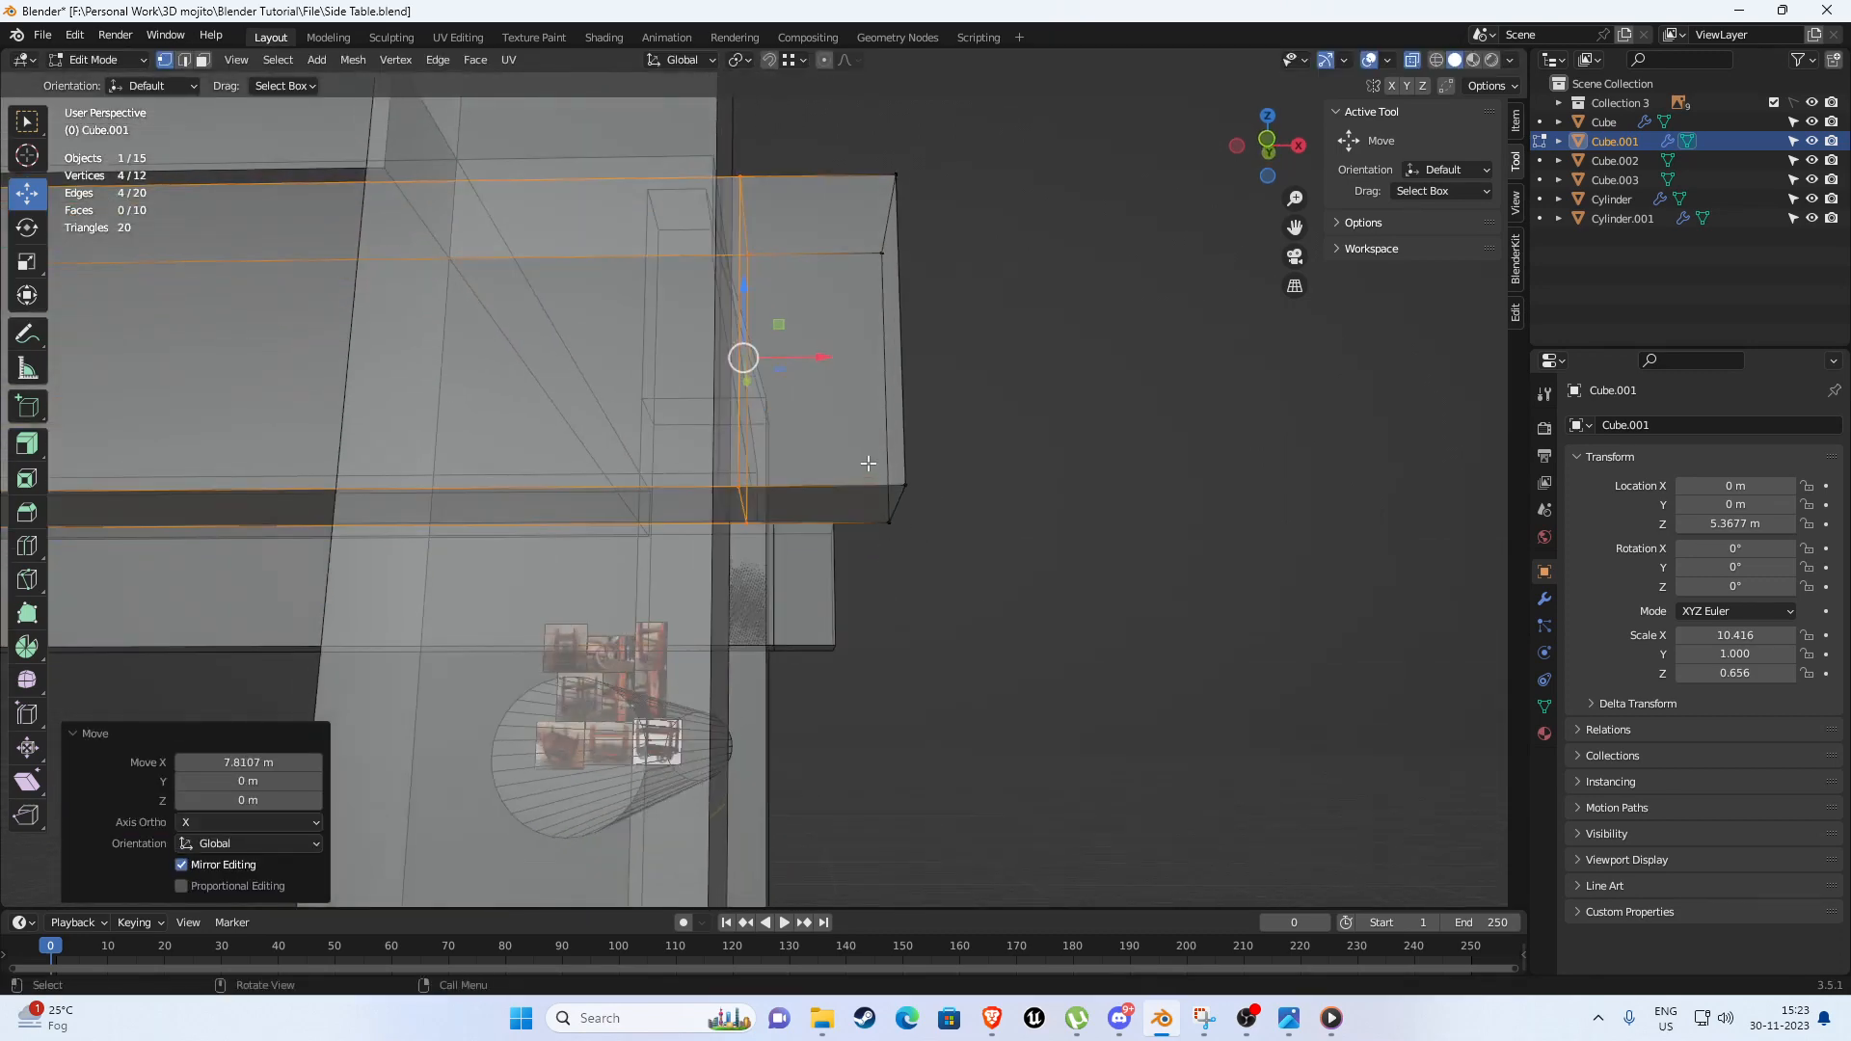
# Try to slant the beam's end by moving its bottom outer edge -0.56074 m along X.
pyautogui.moveTo(868, 463); pyautogui.dragTo(964, 584)
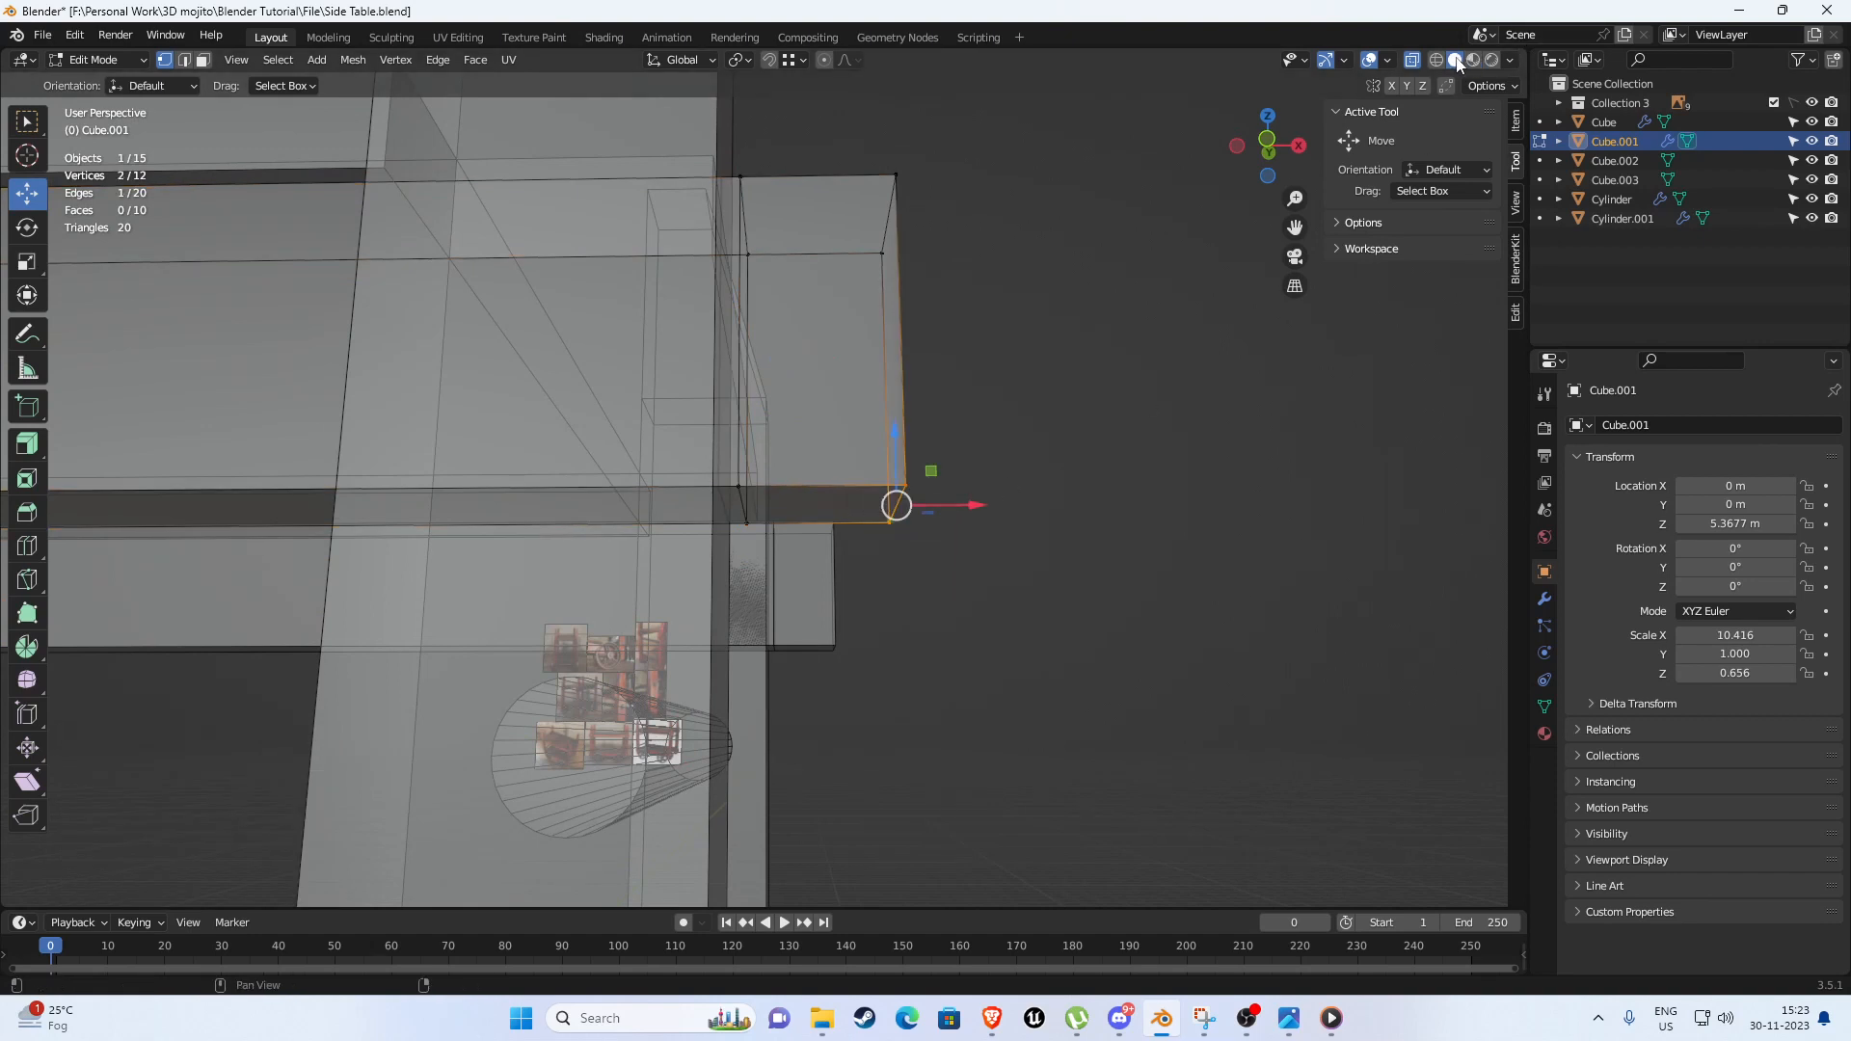
pyautogui.click(1415, 64)
pyautogui.moveTo(962, 505); pyautogui.dragTo(828, 495)
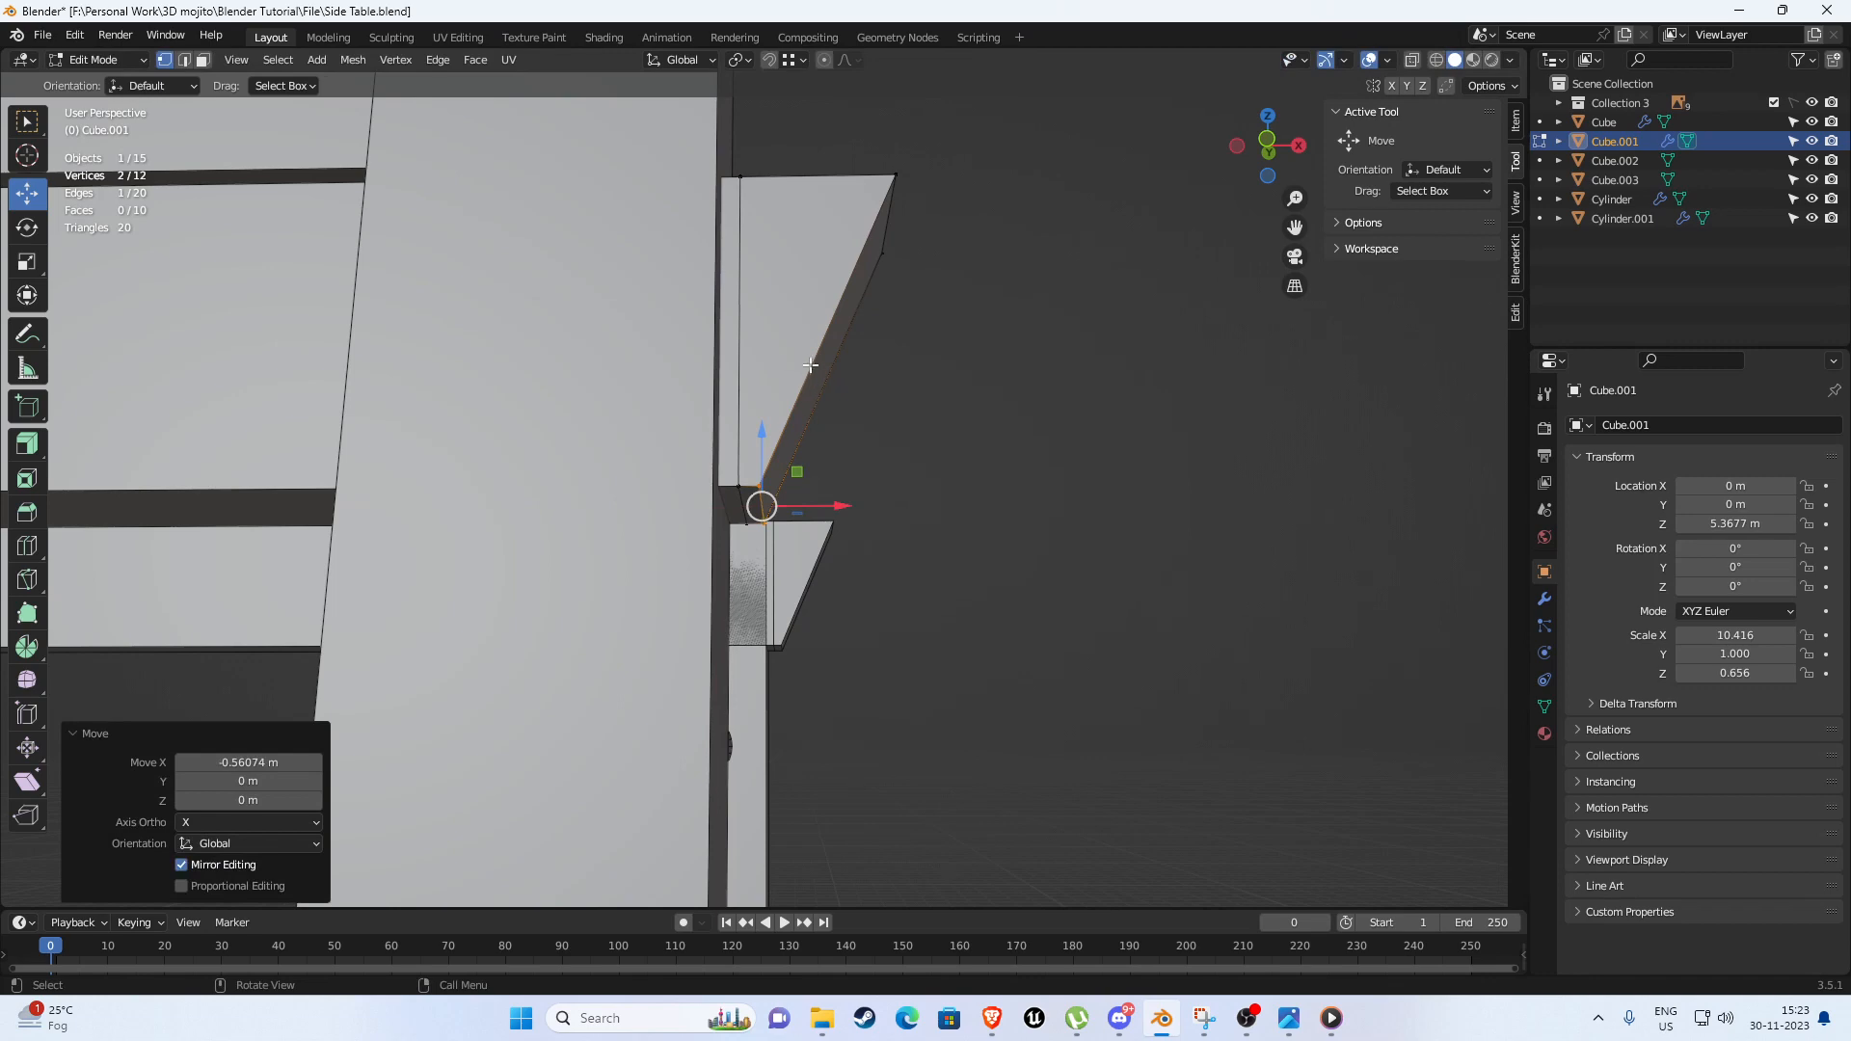
pyautogui.hotkey('ctrl', 'z')
pyautogui.rightClick(983, 308)
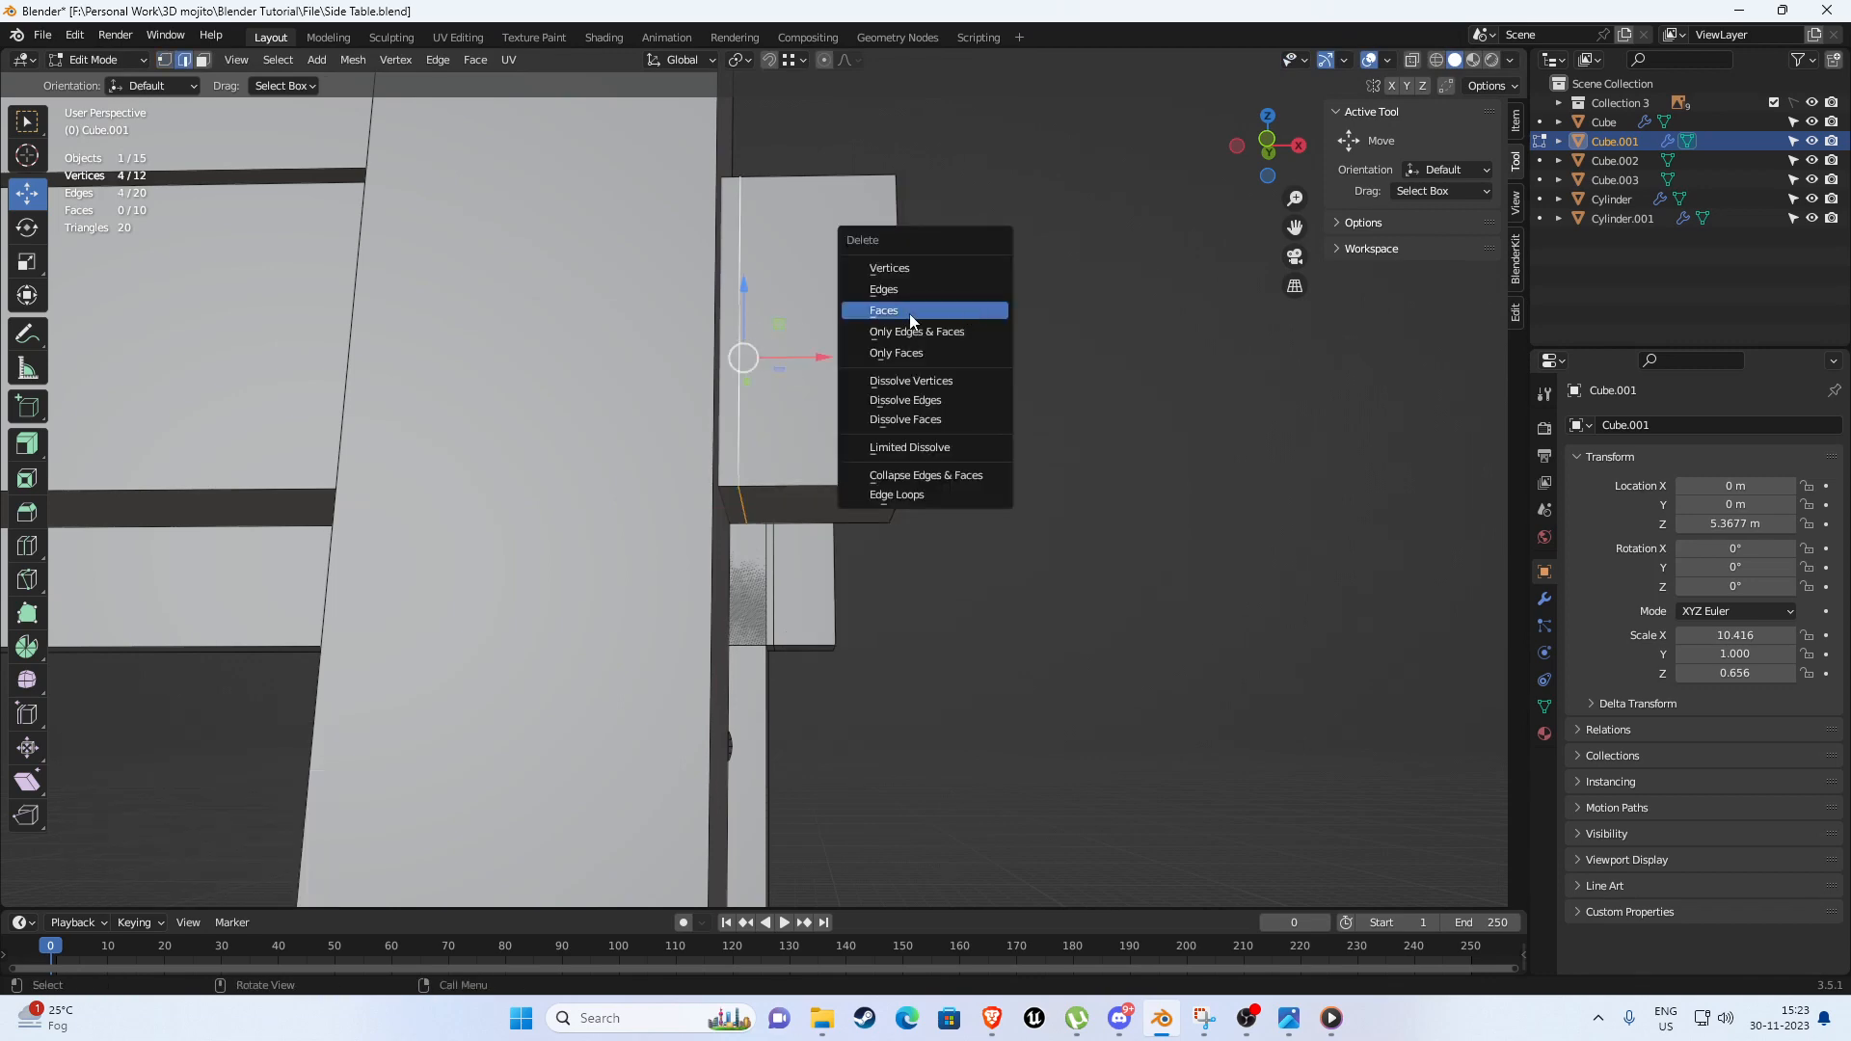
# Compare the beam ends in the reference image with the upper beam's projecting end in front view.
pyautogui.scroll(-9, 889, 501)
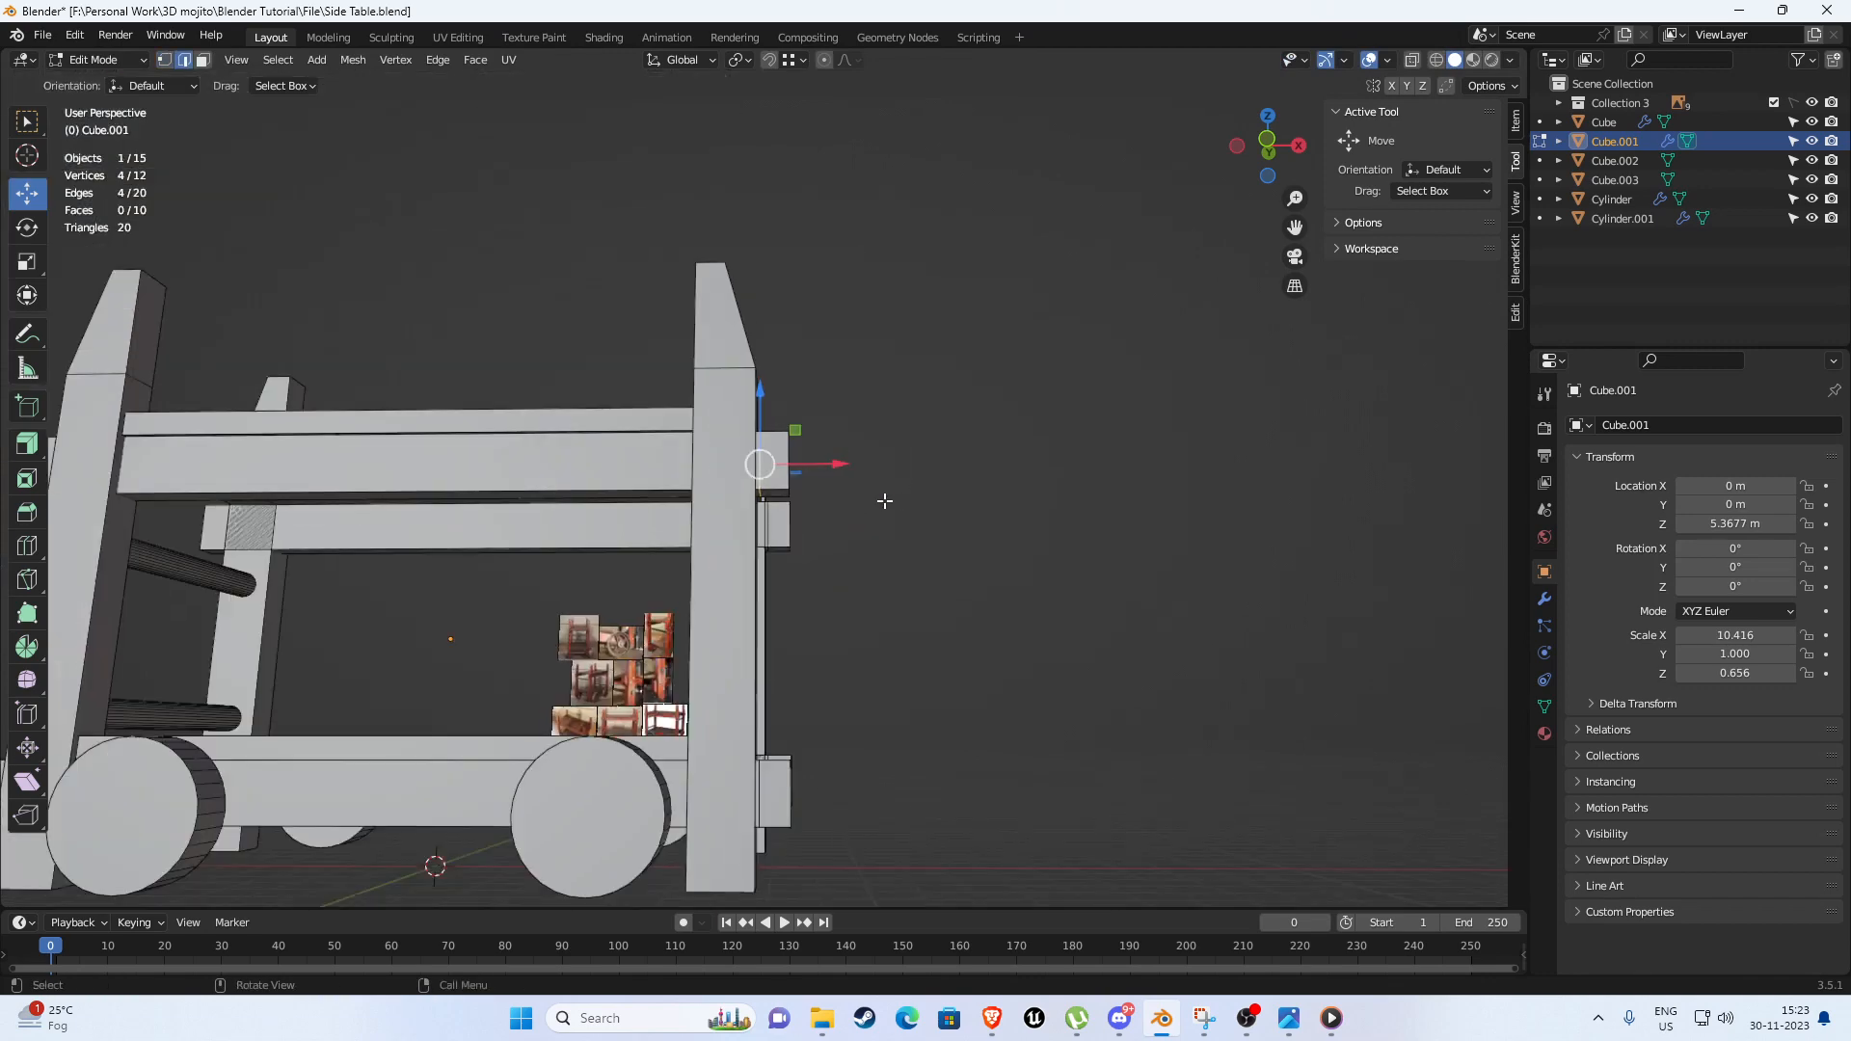
pyautogui.keyDown('shift'); pyautogui.moveTo(884, 501); pyautogui.dragTo(995, 374, button='middle'); pyautogui.keyUp('shift')
pyautogui.press('KP_1')
pyautogui.scroll(10, 587, 308)
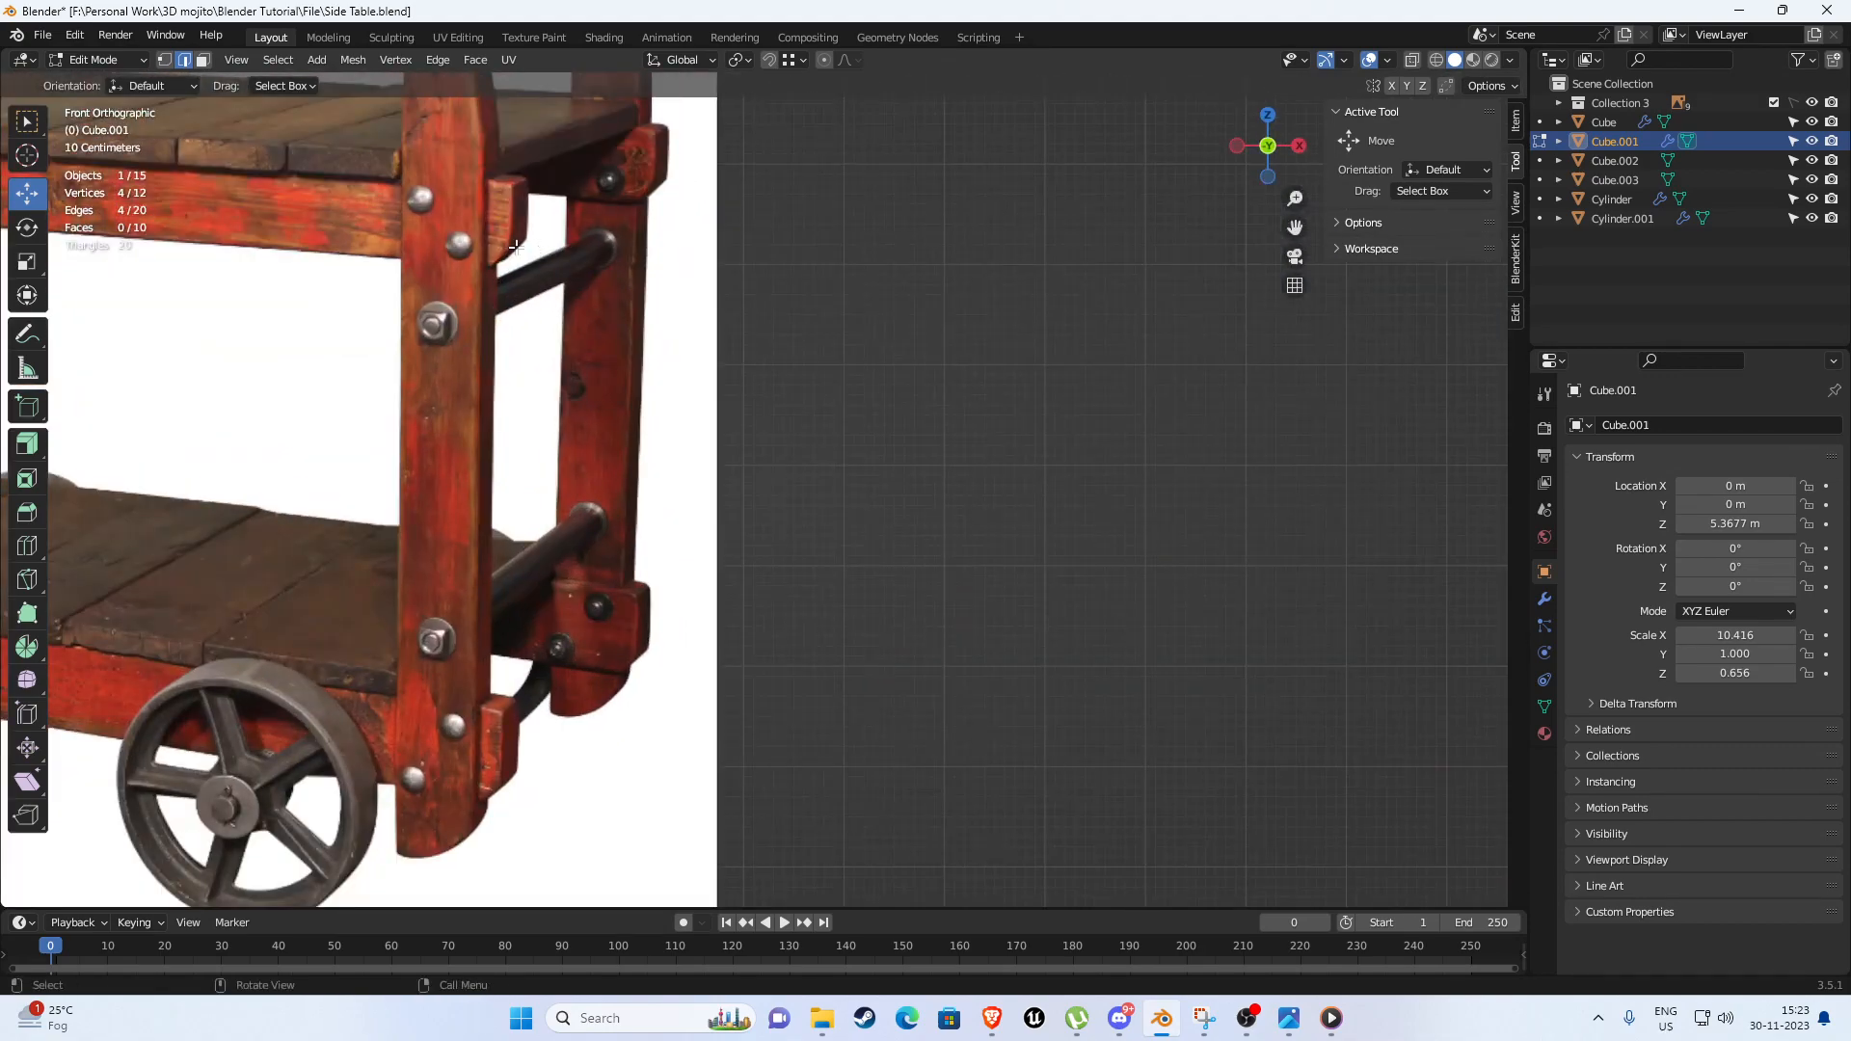
pyautogui.scroll(-7, 508, 247)
pyautogui.keyDown('shift'); pyautogui.moveTo(923, 401); pyautogui.dragTo(105, 414, button='middle'); pyautogui.keyUp('shift')
pyautogui.keyDown('shift'); pyautogui.moveTo(1070, 380); pyautogui.dragTo(983, 469, button='middle'); pyautogui.keyUp('shift')
pyautogui.scroll(13, 802, 512)
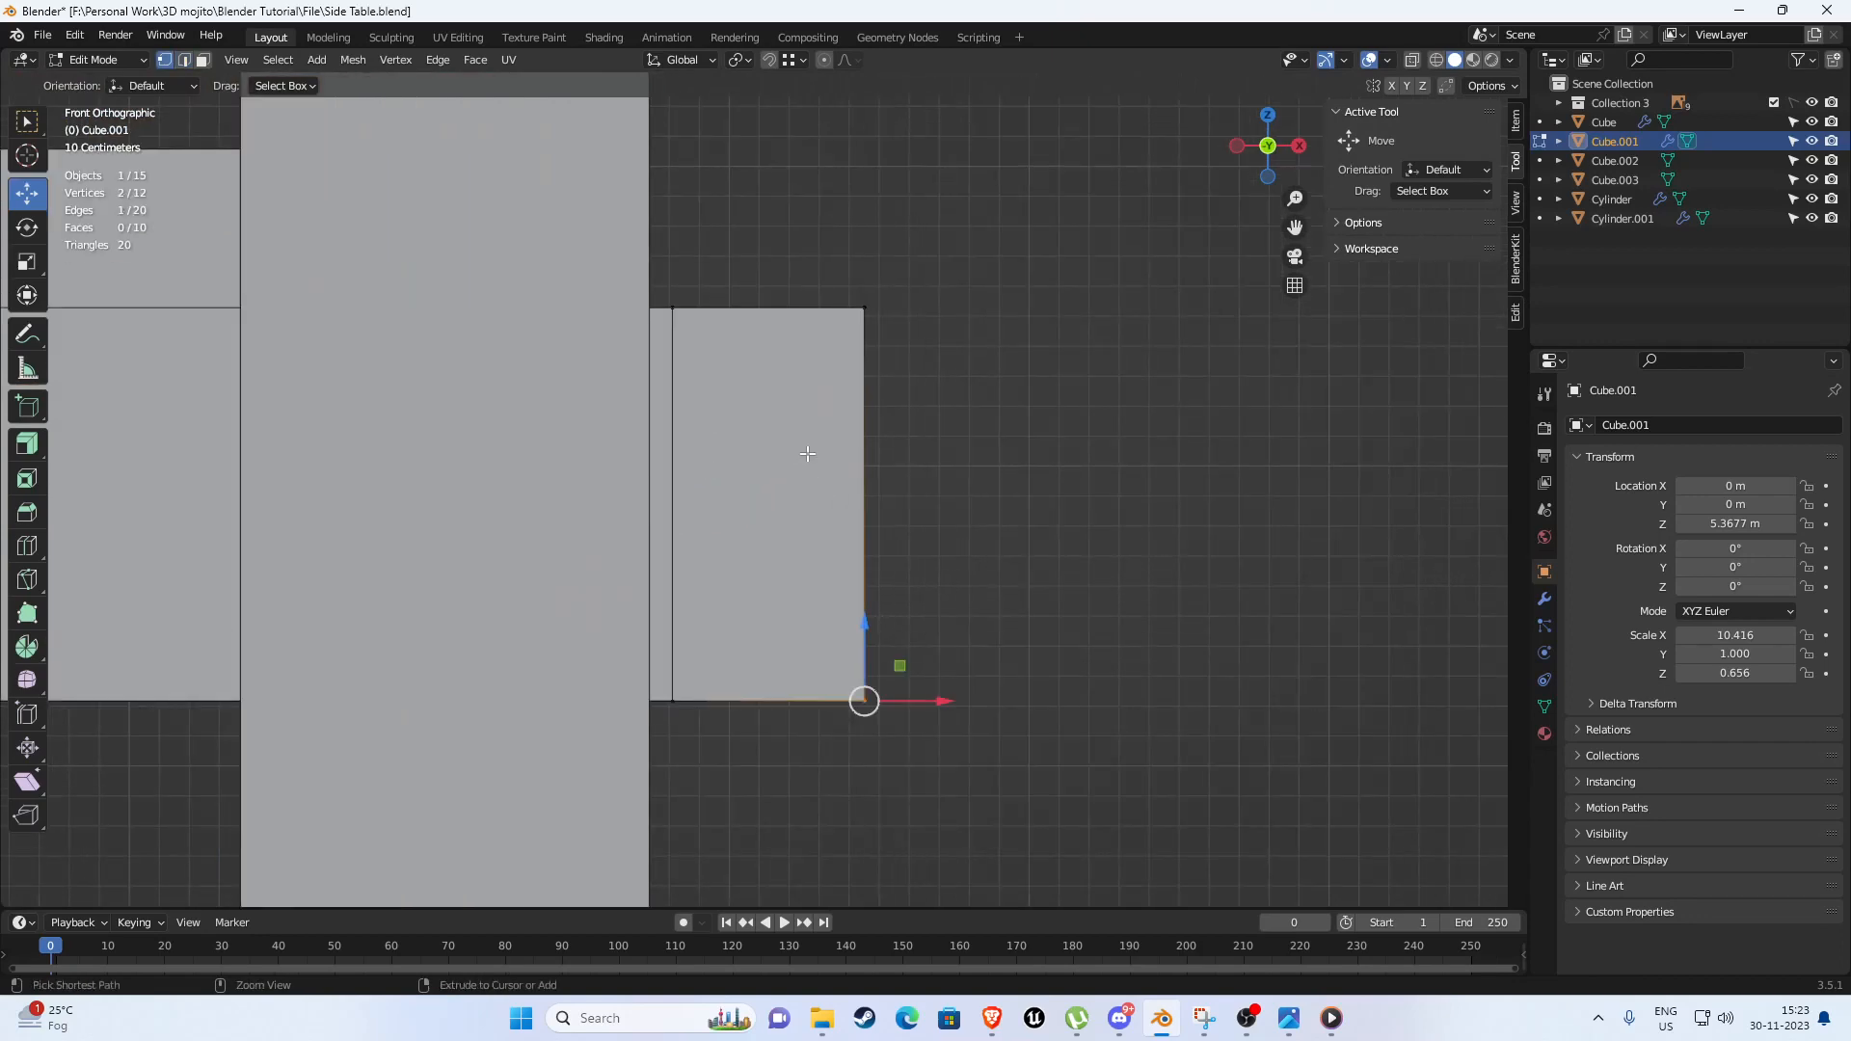
# Add a lengthwise loop cut with factor 0.083 along the upper beam and move its bottom outer end edge -0.56889 m along X.
pyautogui.click(861, 448)
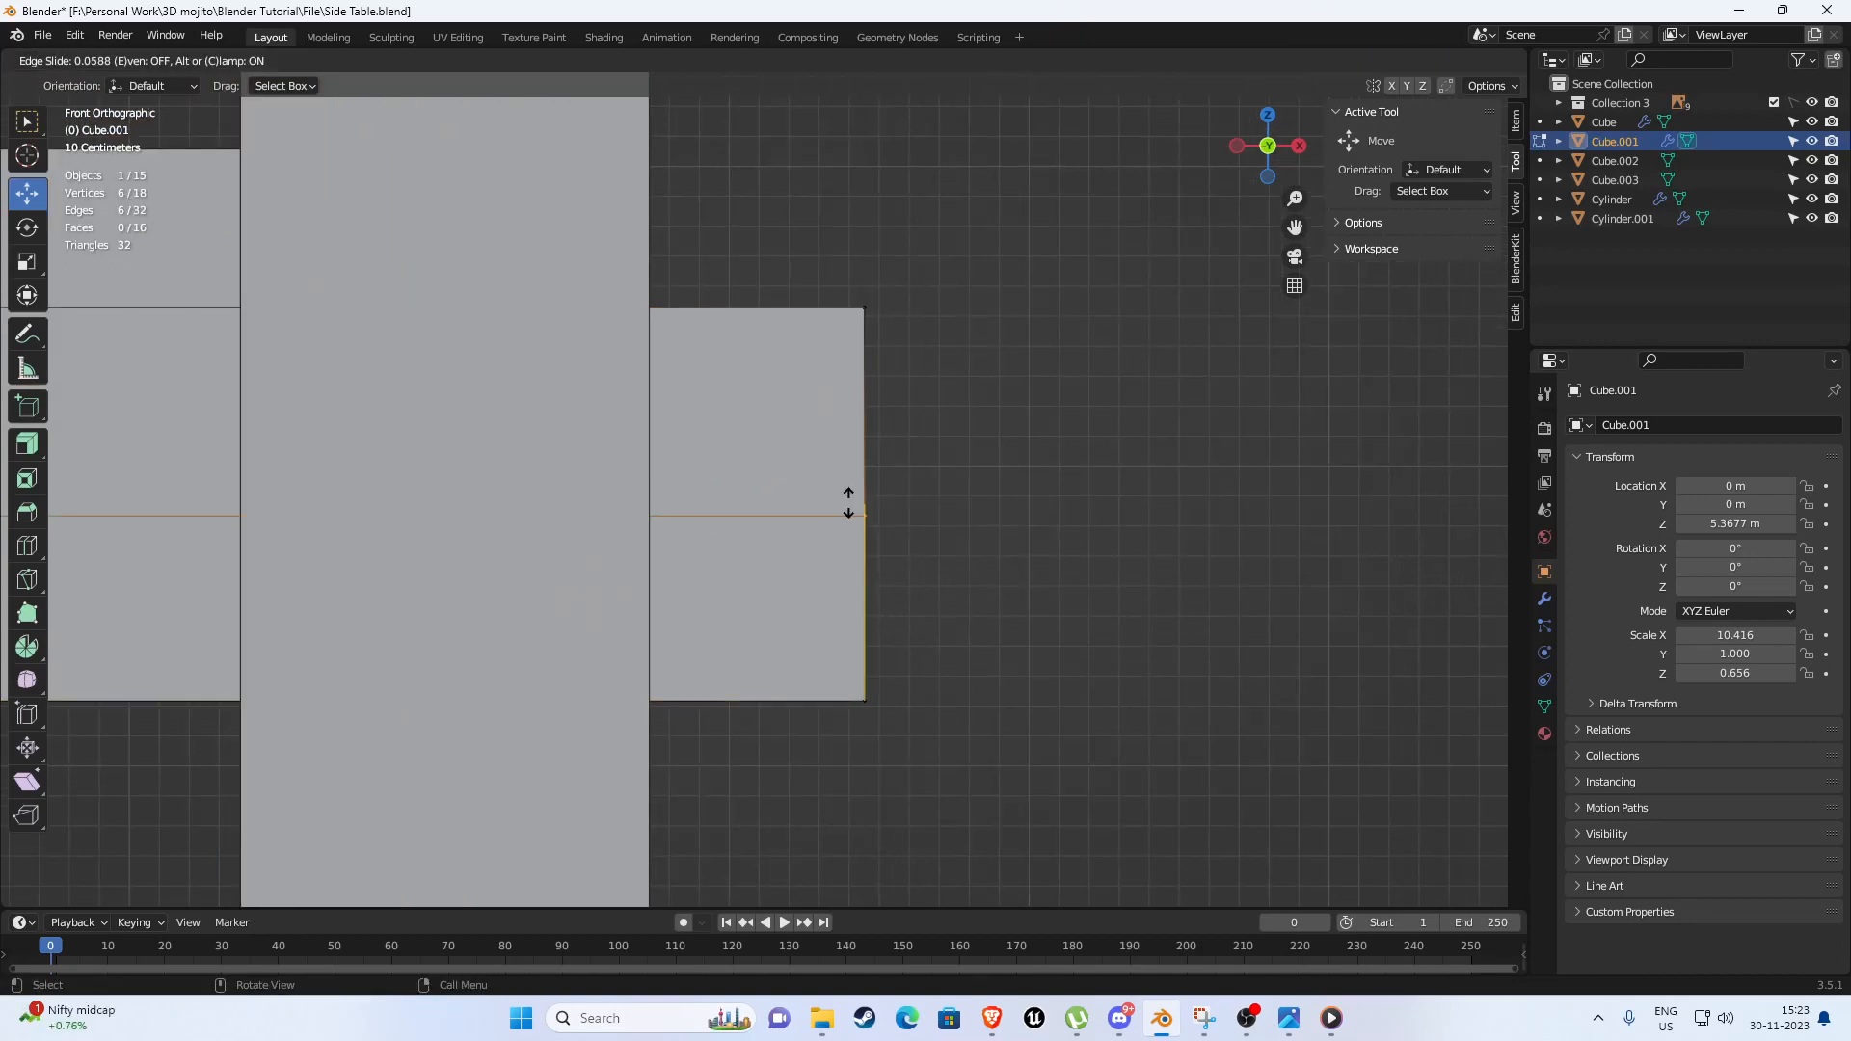
pyautogui.click(845, 505)
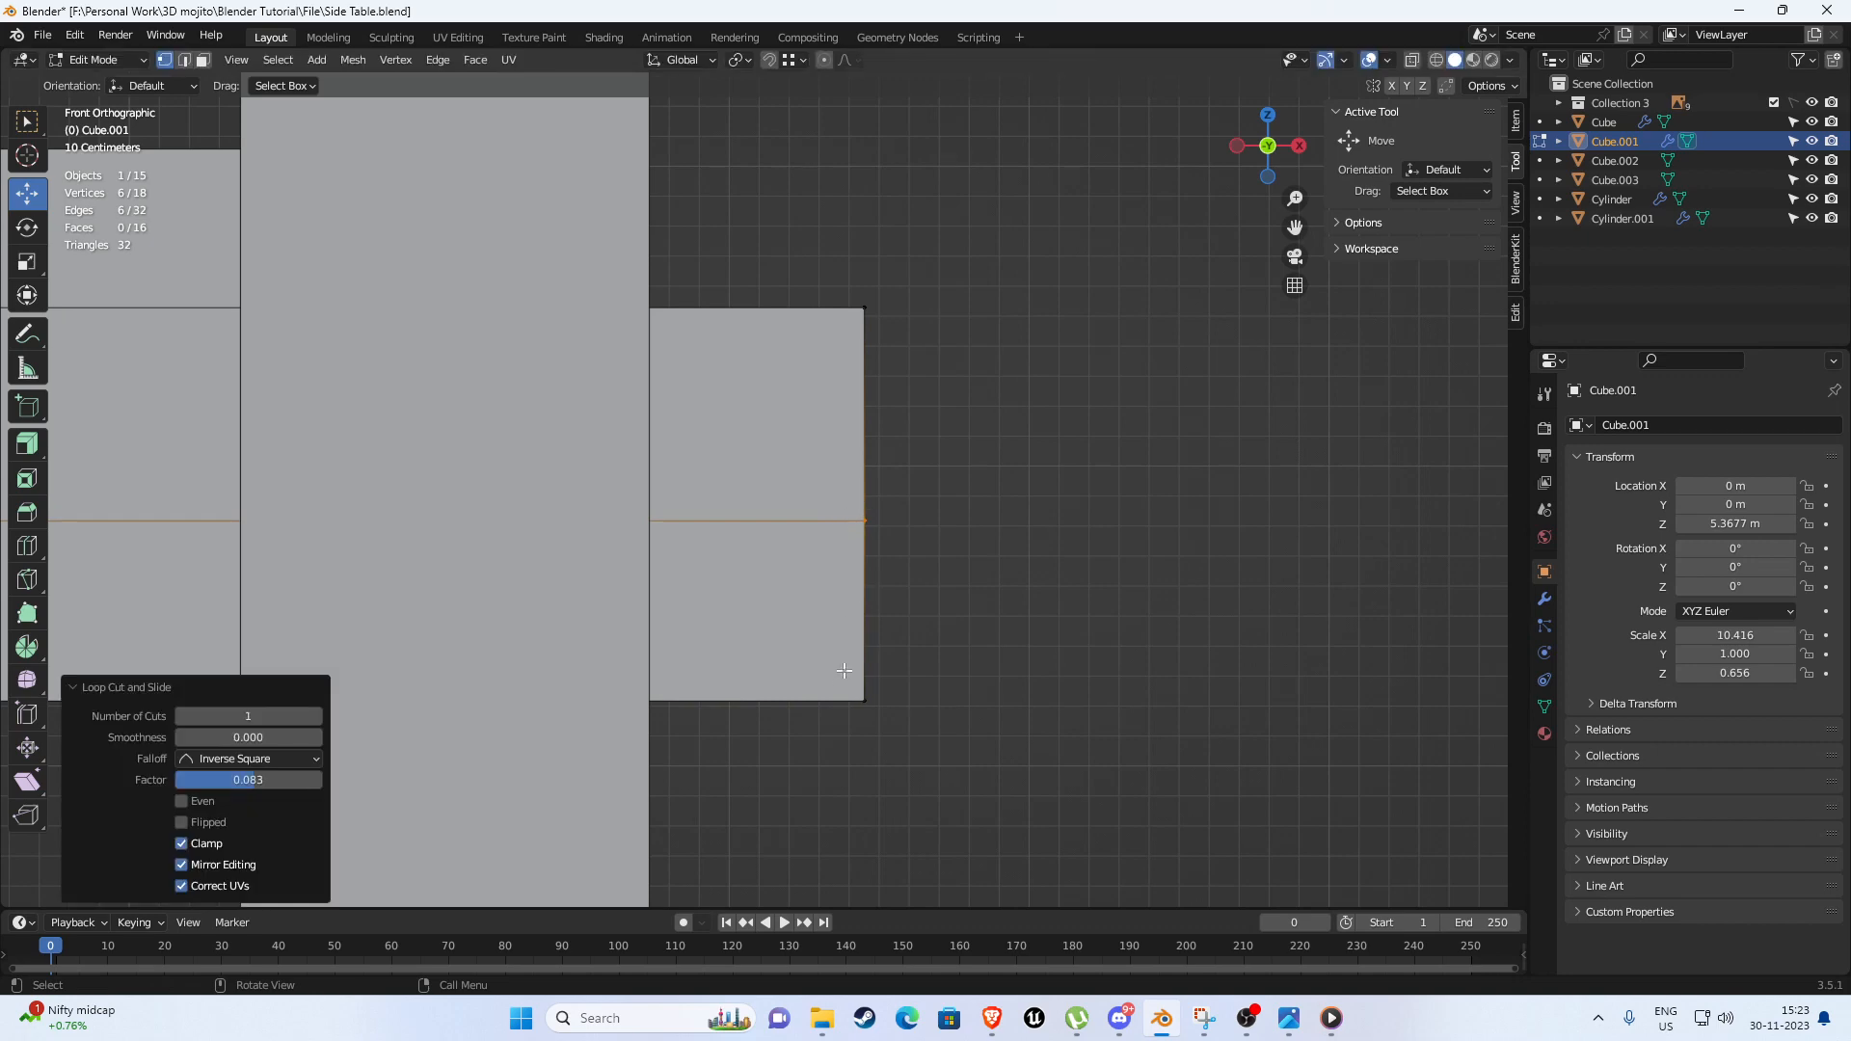
pyautogui.click(877, 686)
pyautogui.moveTo(801, 668); pyautogui.dragTo(954, 771)
pyautogui.moveTo(937, 702); pyautogui.dragTo(768, 698)
pyautogui.hotkey('shift', 'z')
pyautogui.moveTo(769, 698); pyautogui.dragTo(1273, 569, button='middle')
pyautogui.scroll(-3, 849, 573)
pyautogui.scroll(3, 951, 551)
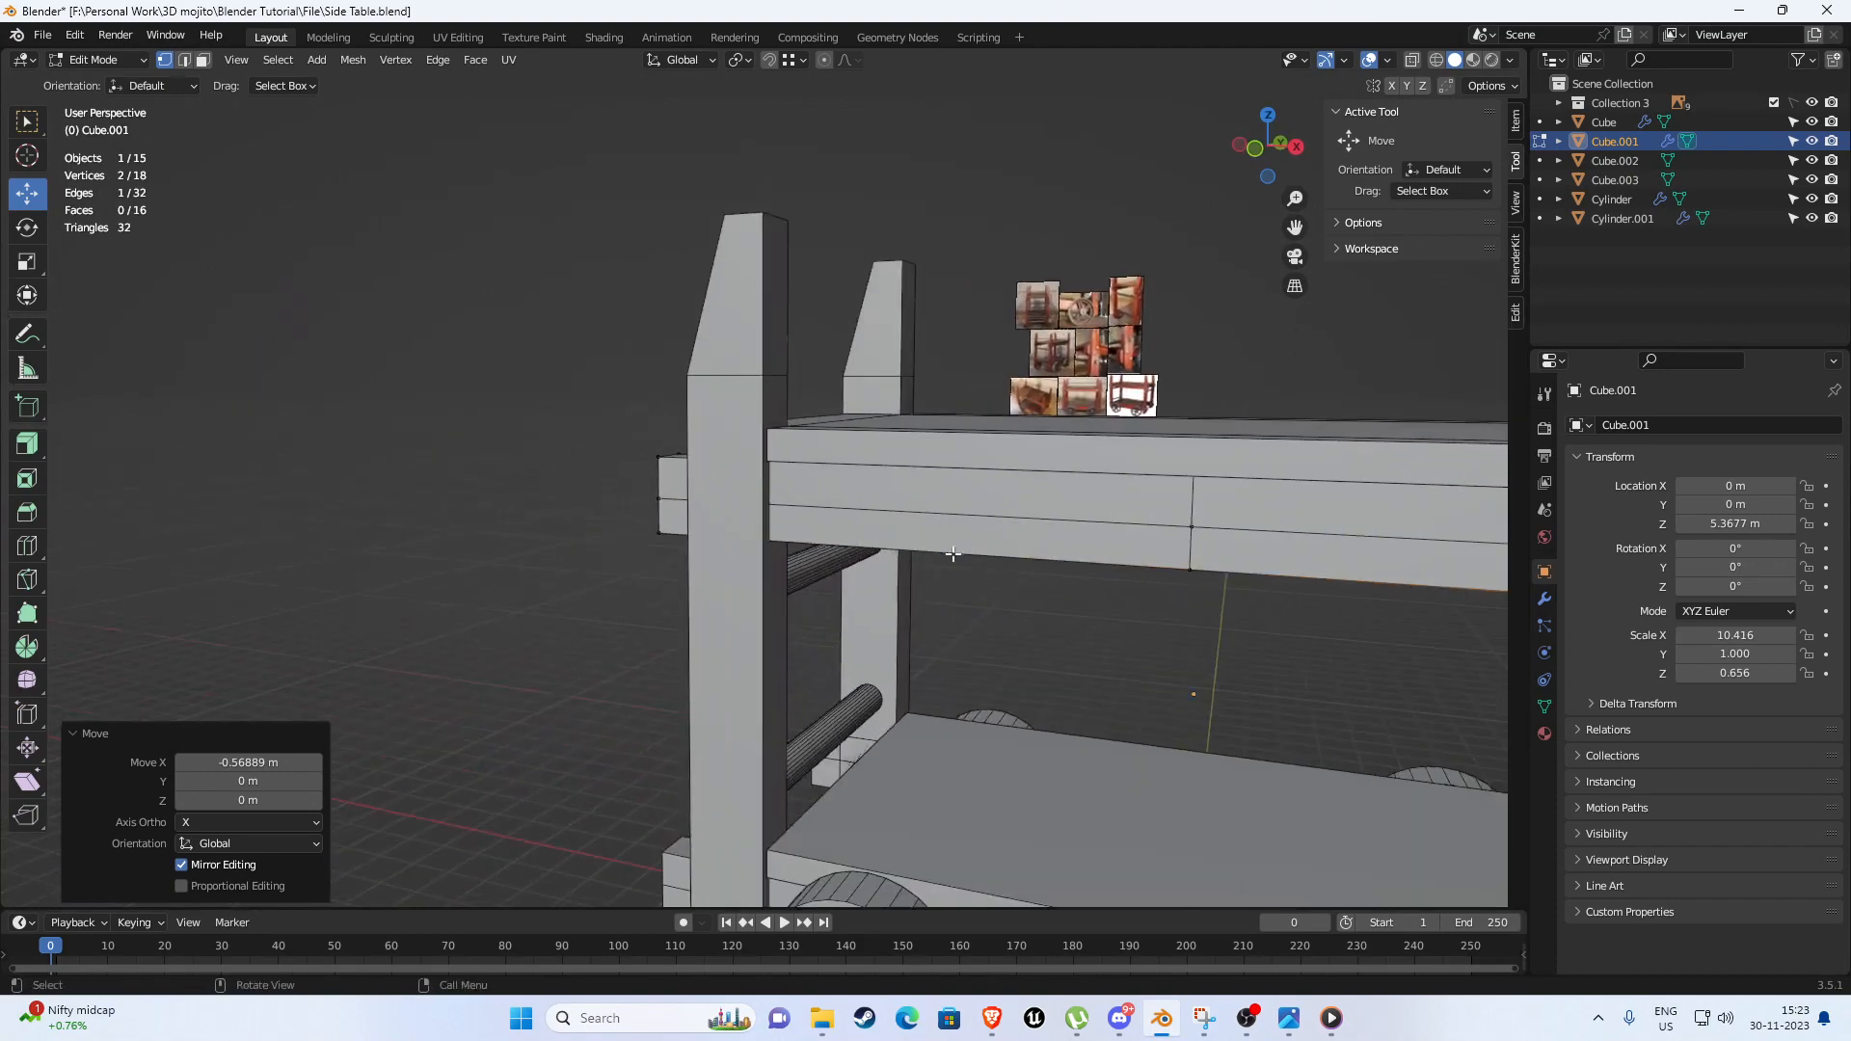
# Leave mesh editing and isolate the legs and side beams in local view.
pyautogui.keyDown('shift'); pyautogui.moveTo(951, 552); pyautogui.dragTo(500, 479, button='middle'); pyautogui.keyUp('shift')
pyautogui.moveTo(787, 473); pyautogui.dragTo(740, 476, button='middle')
pyautogui.scroll(3, 740, 476)
pyautogui.moveTo(741, 476)
pyautogui.mouseDown(button='middle')
pyautogui.moveTo(950, 437)
pyautogui.moveTo(801, 504)
pyautogui.moveTo(818, 522)
pyautogui.moveTo(653, 522)
pyautogui.moveTo(777, 476)
pyautogui.mouseUp(button='middle')
pyautogui.press('Tab')
pyautogui.click(754, 397)
pyautogui.scroll(-2, 754, 397)
pyautogui.keyDown('shift'); pyautogui.click(620, 446); pyautogui.keyUp('shift')
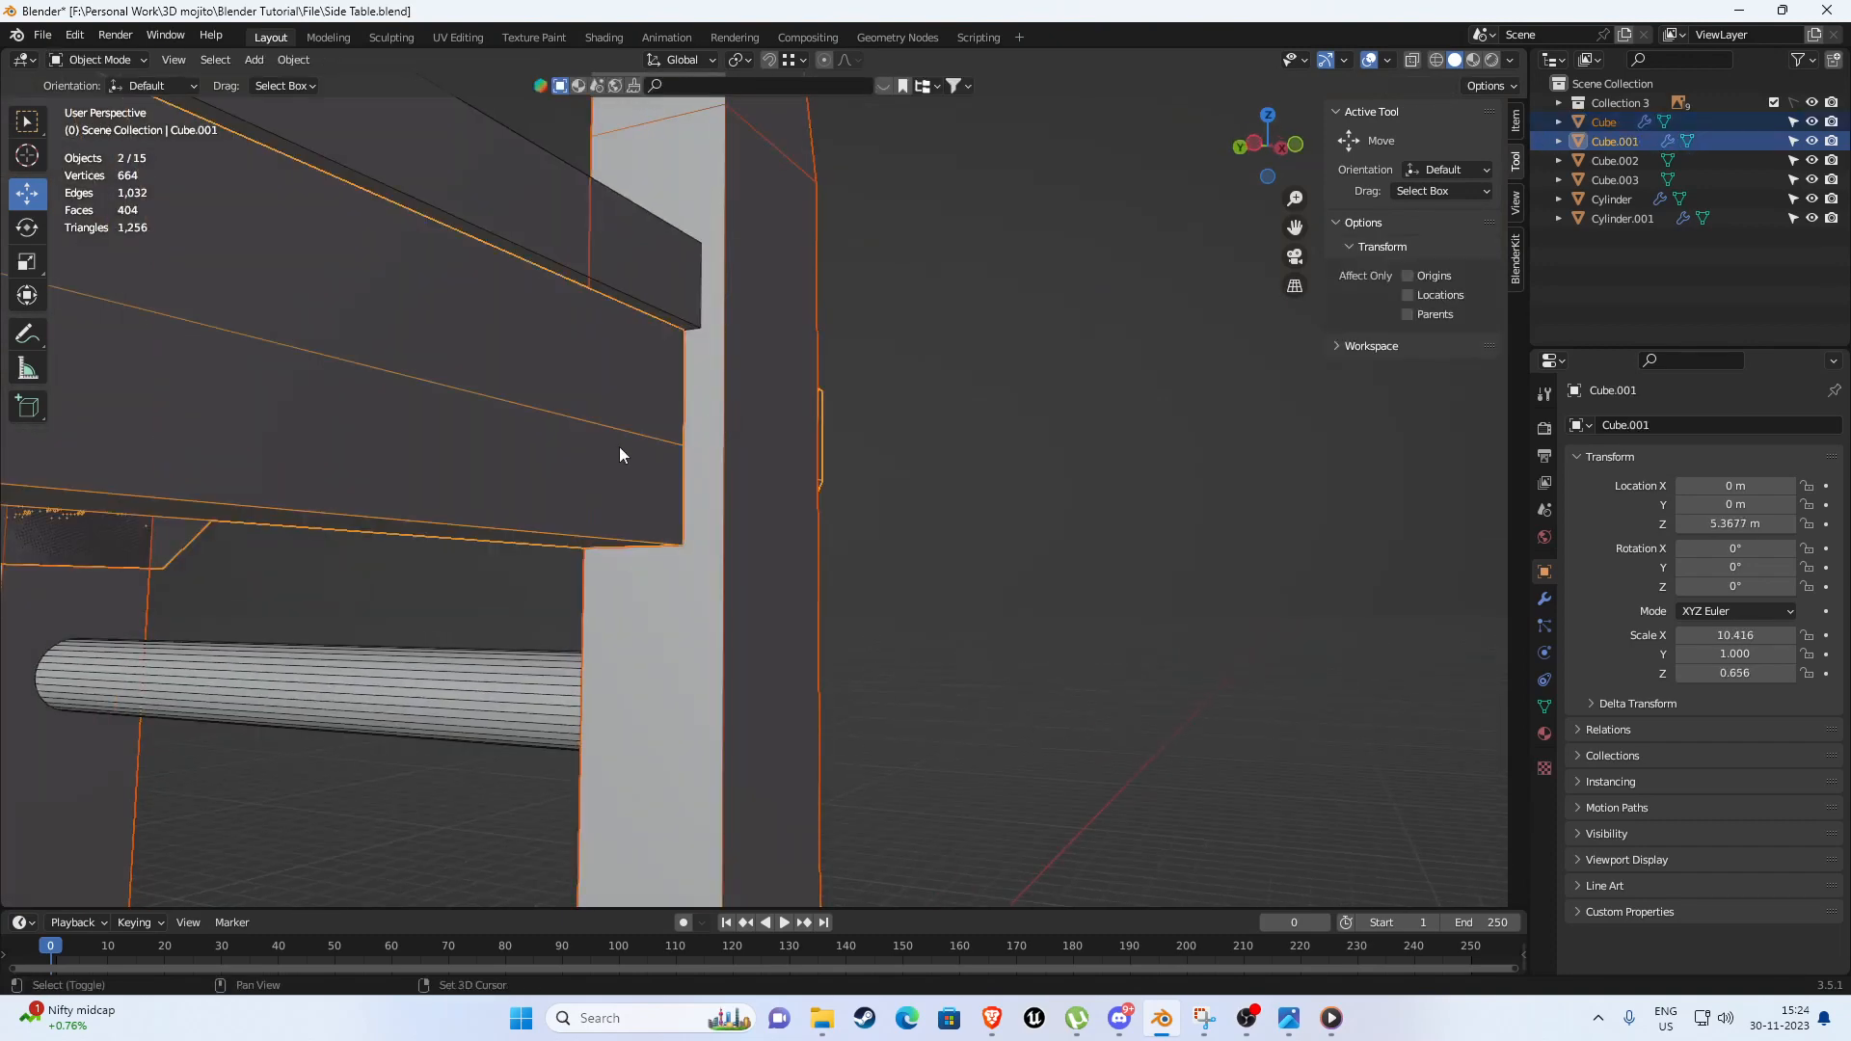
pyautogui.press('KP_Divide')
pyautogui.scroll(2, 813, 467)
pyautogui.moveTo(813, 467); pyautogui.dragTo(989, 478, button='middle')
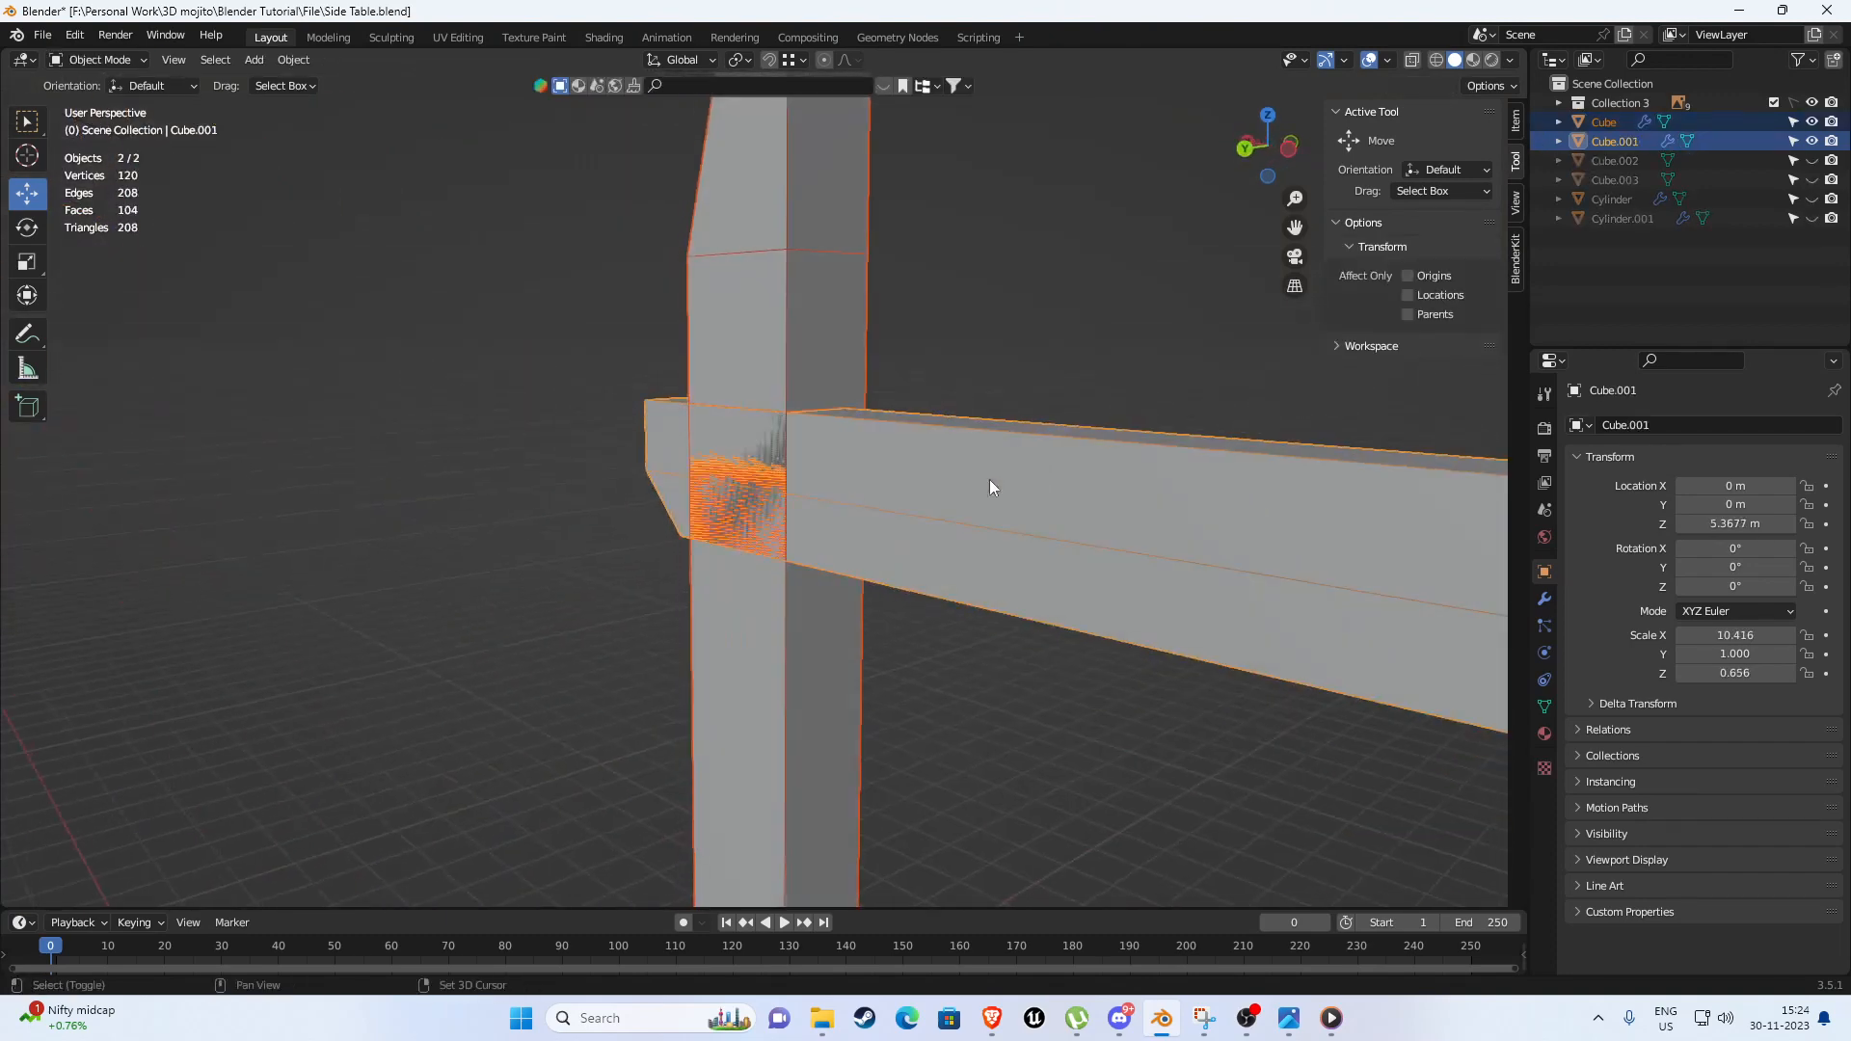
# Add a horizontal loop cut around the leg and raise it to just below the upper beam.
pyautogui.scroll(2, 897, 488)
pyautogui.moveTo(804, 498); pyautogui.dragTo(837, 451, button='middle')
pyautogui.click(781, 606)
pyautogui.keyDown('shift'); pyautogui.moveTo(781, 613); pyautogui.dragTo(766, 490, button='middle'); pyautogui.keyUp('shift')
pyautogui.press('Tab')
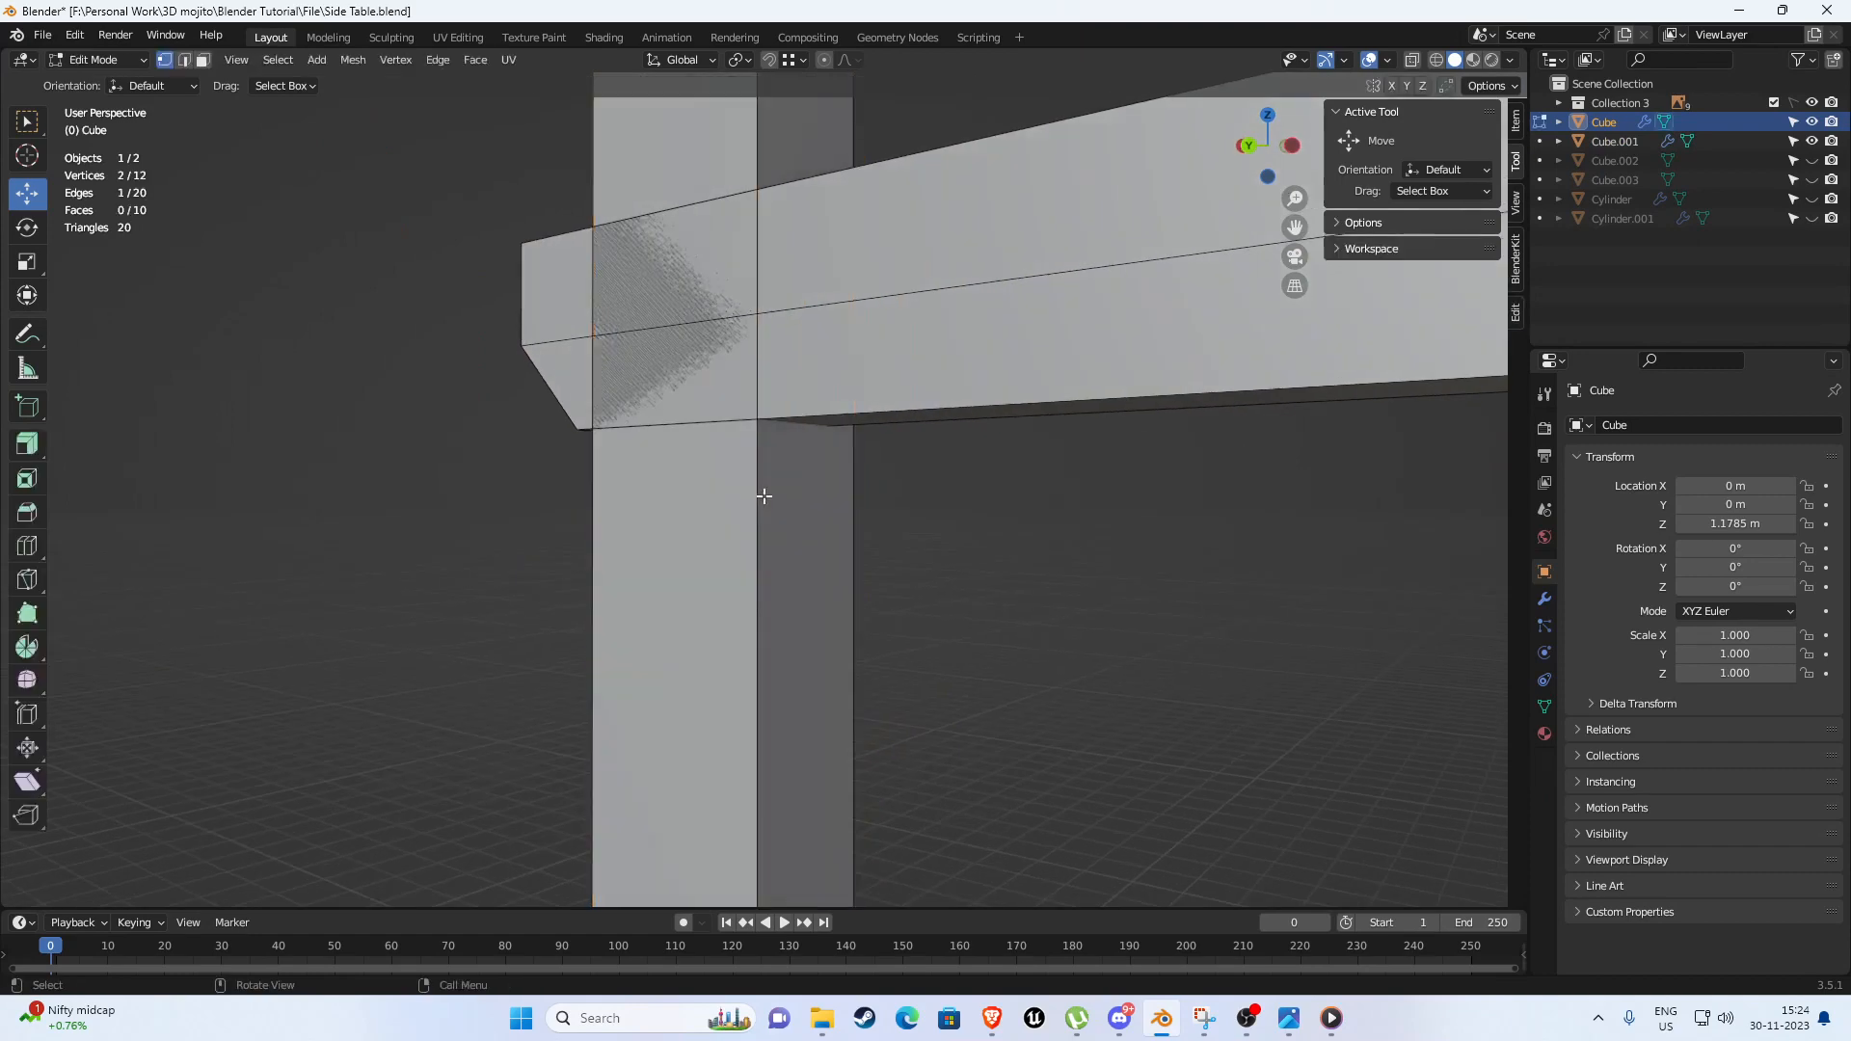
pyautogui.click(764, 536)
pyautogui.rightClick(761, 614)
pyautogui.moveTo(714, 784); pyautogui.dragTo(724, 478)
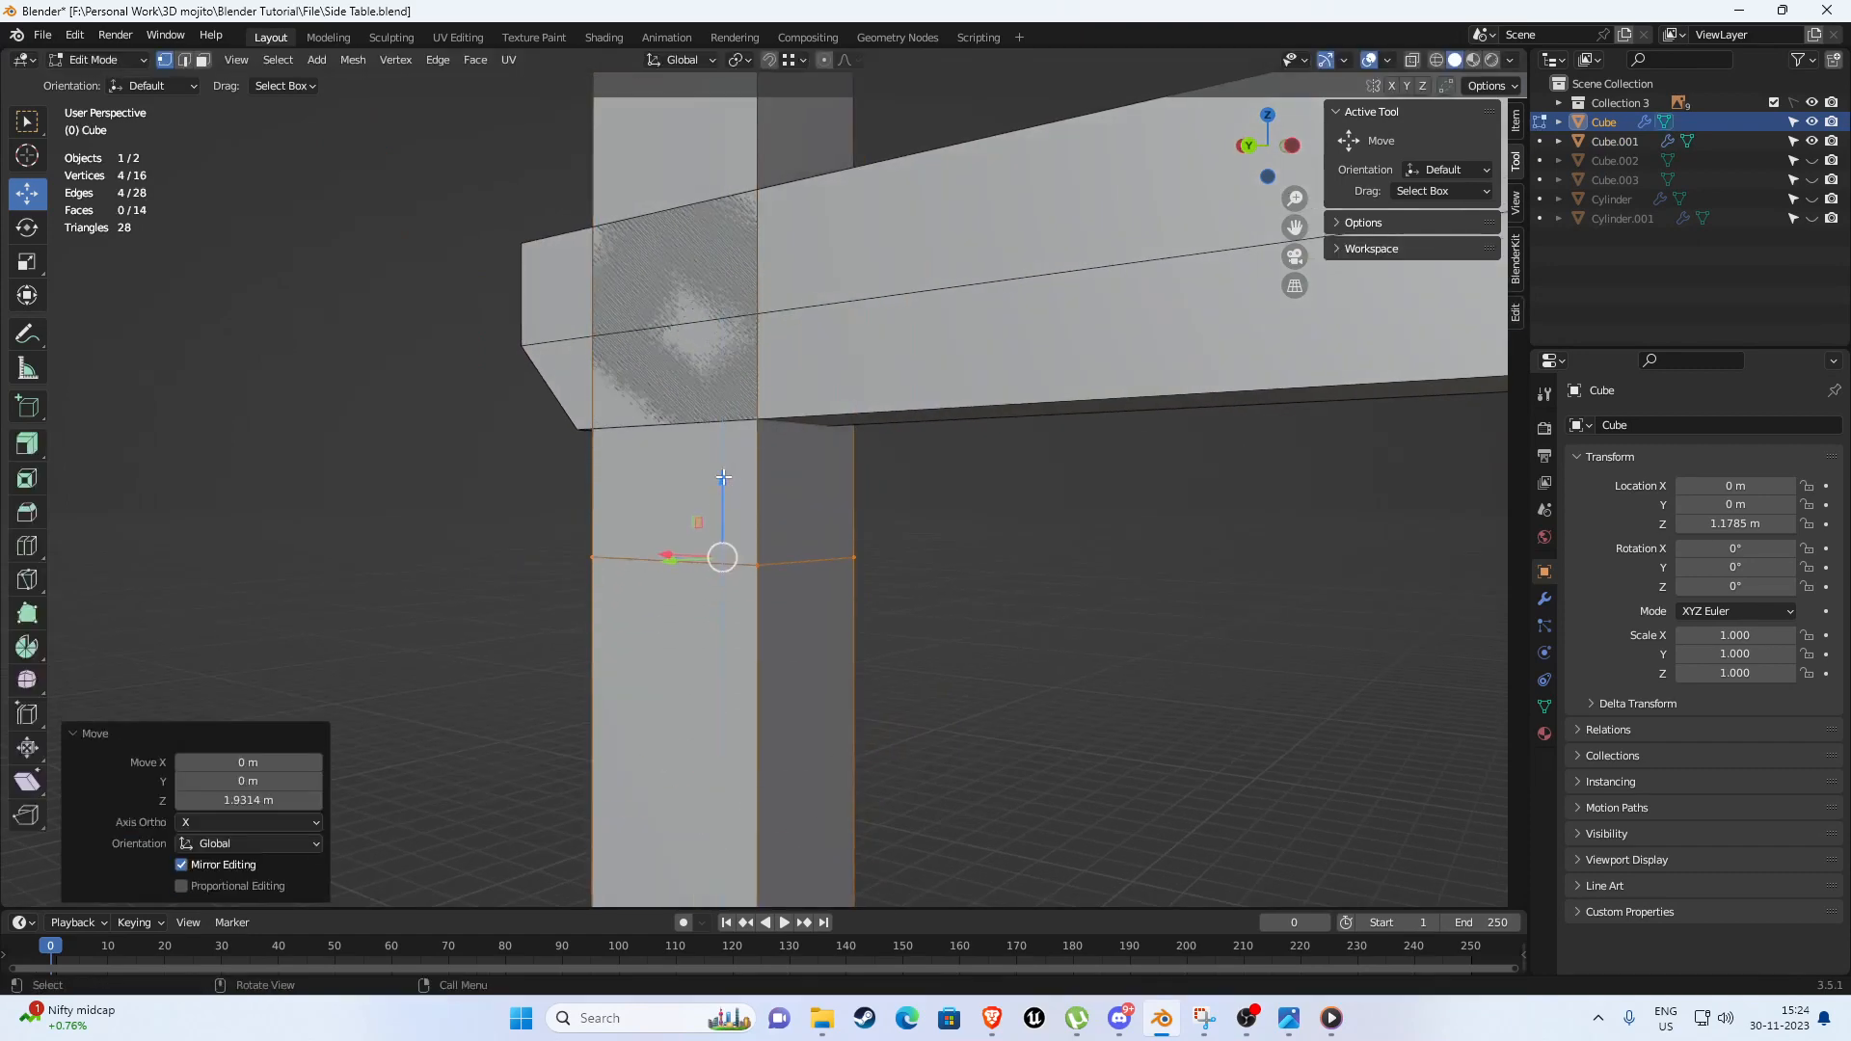
pyautogui.click(725, 479)
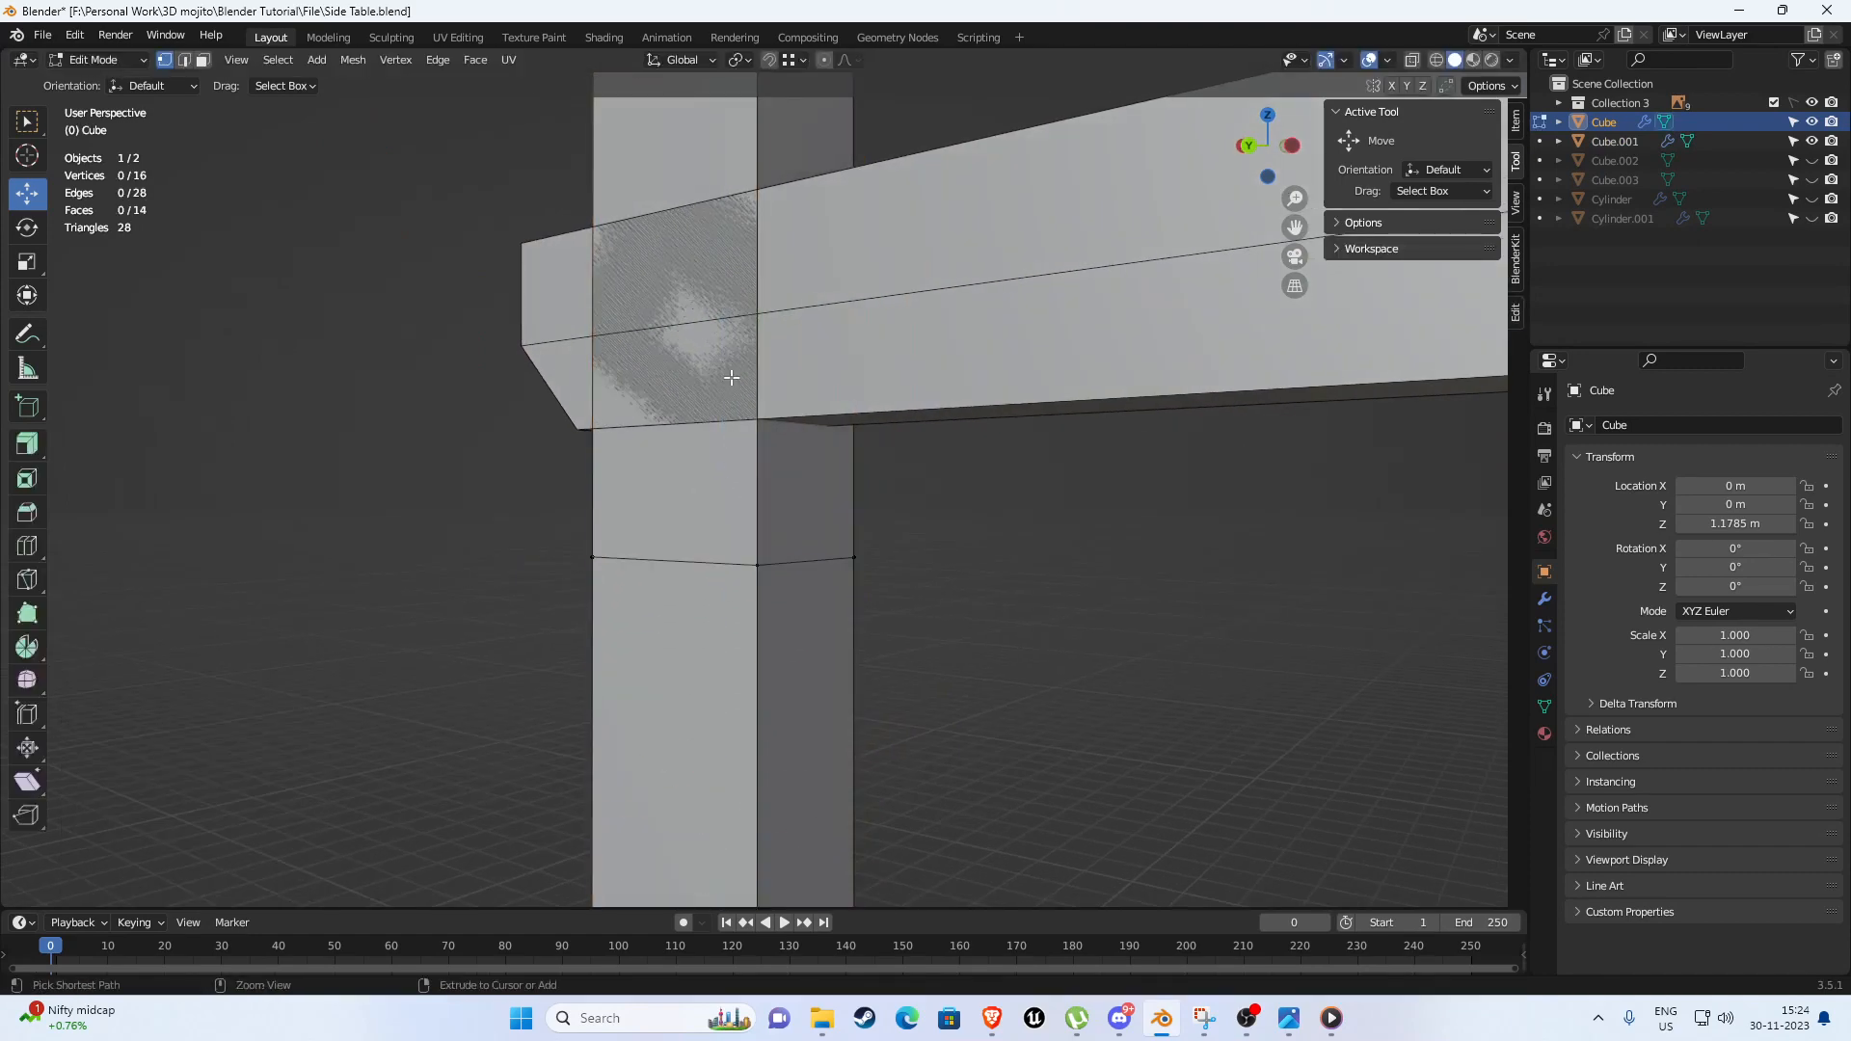
pyautogui.moveTo(724, 477); pyautogui.dragTo(724, 421)
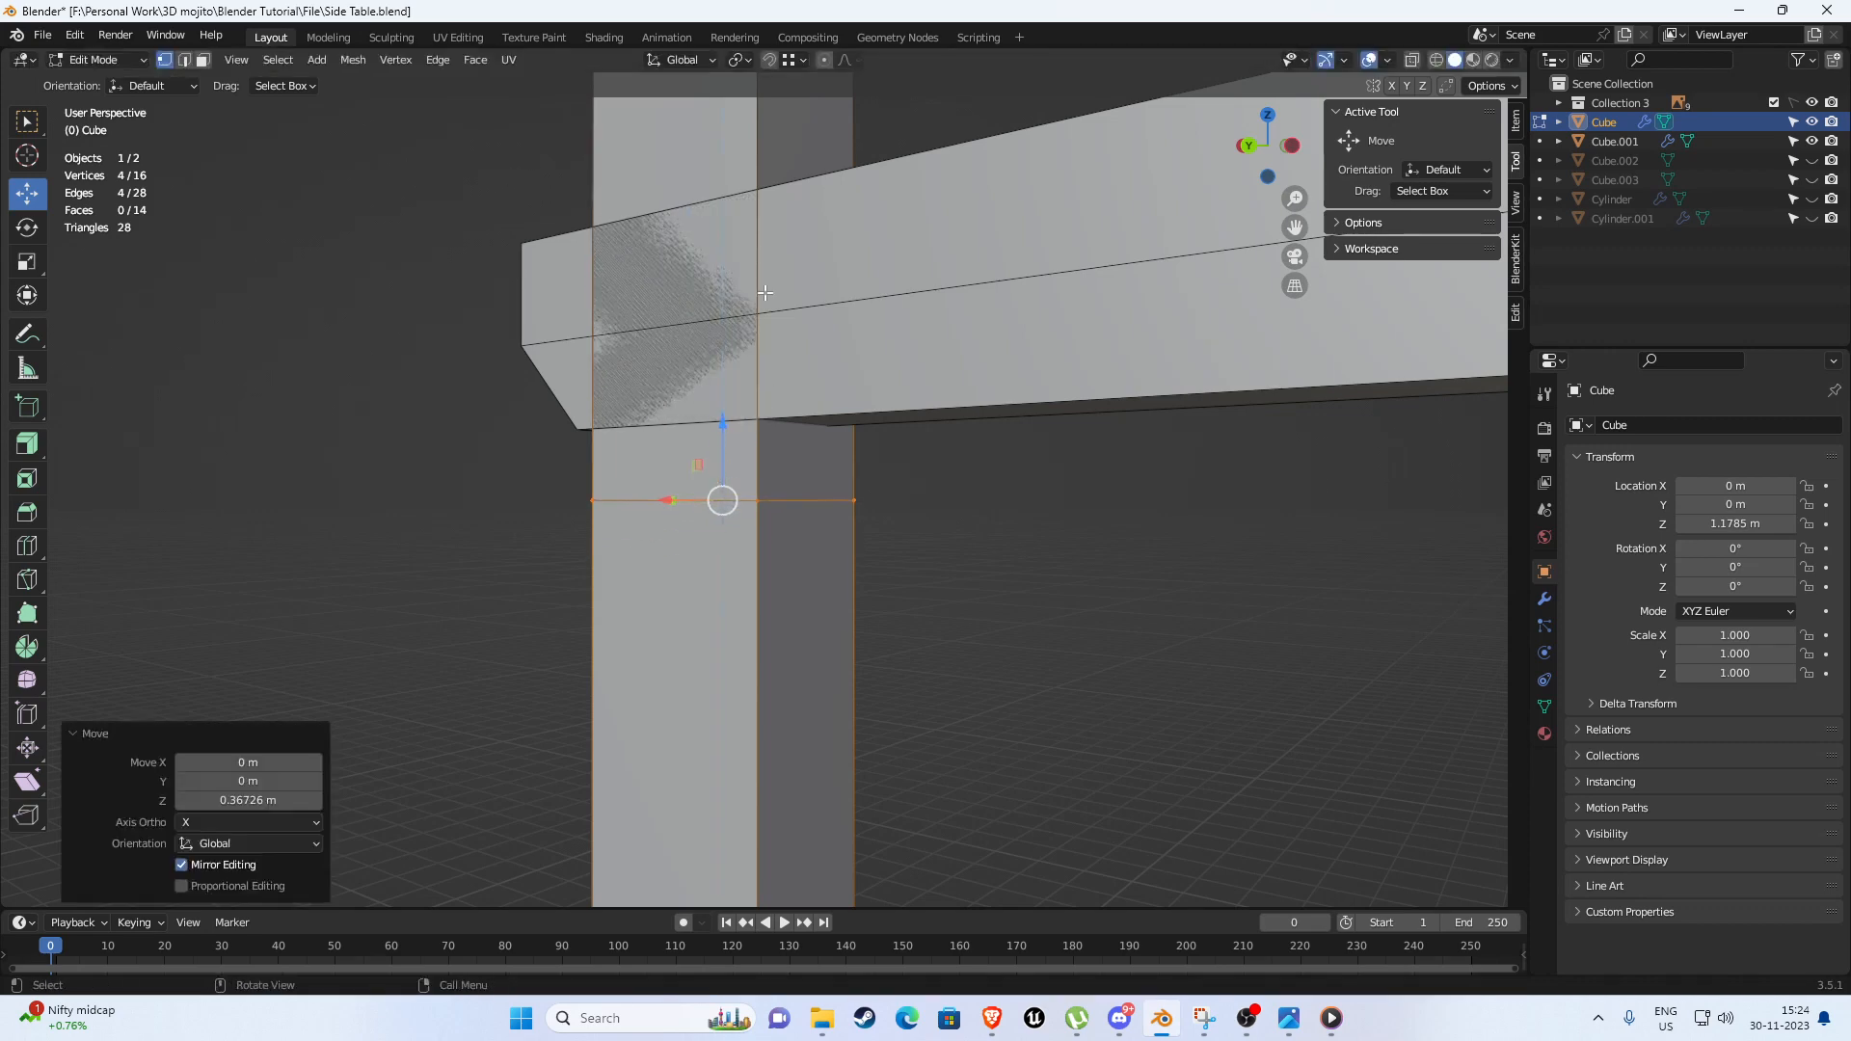
# Turn on snapping and move the leg's new loop 0.4647 m up along Z to the beam's bottom edge.
pyautogui.click(791, 65)
pyautogui.moveTo(722, 422); pyautogui.dragTo(591, 429)
pyautogui.moveTo(591, 429); pyautogui.dragTo(603, 487, button='middle')
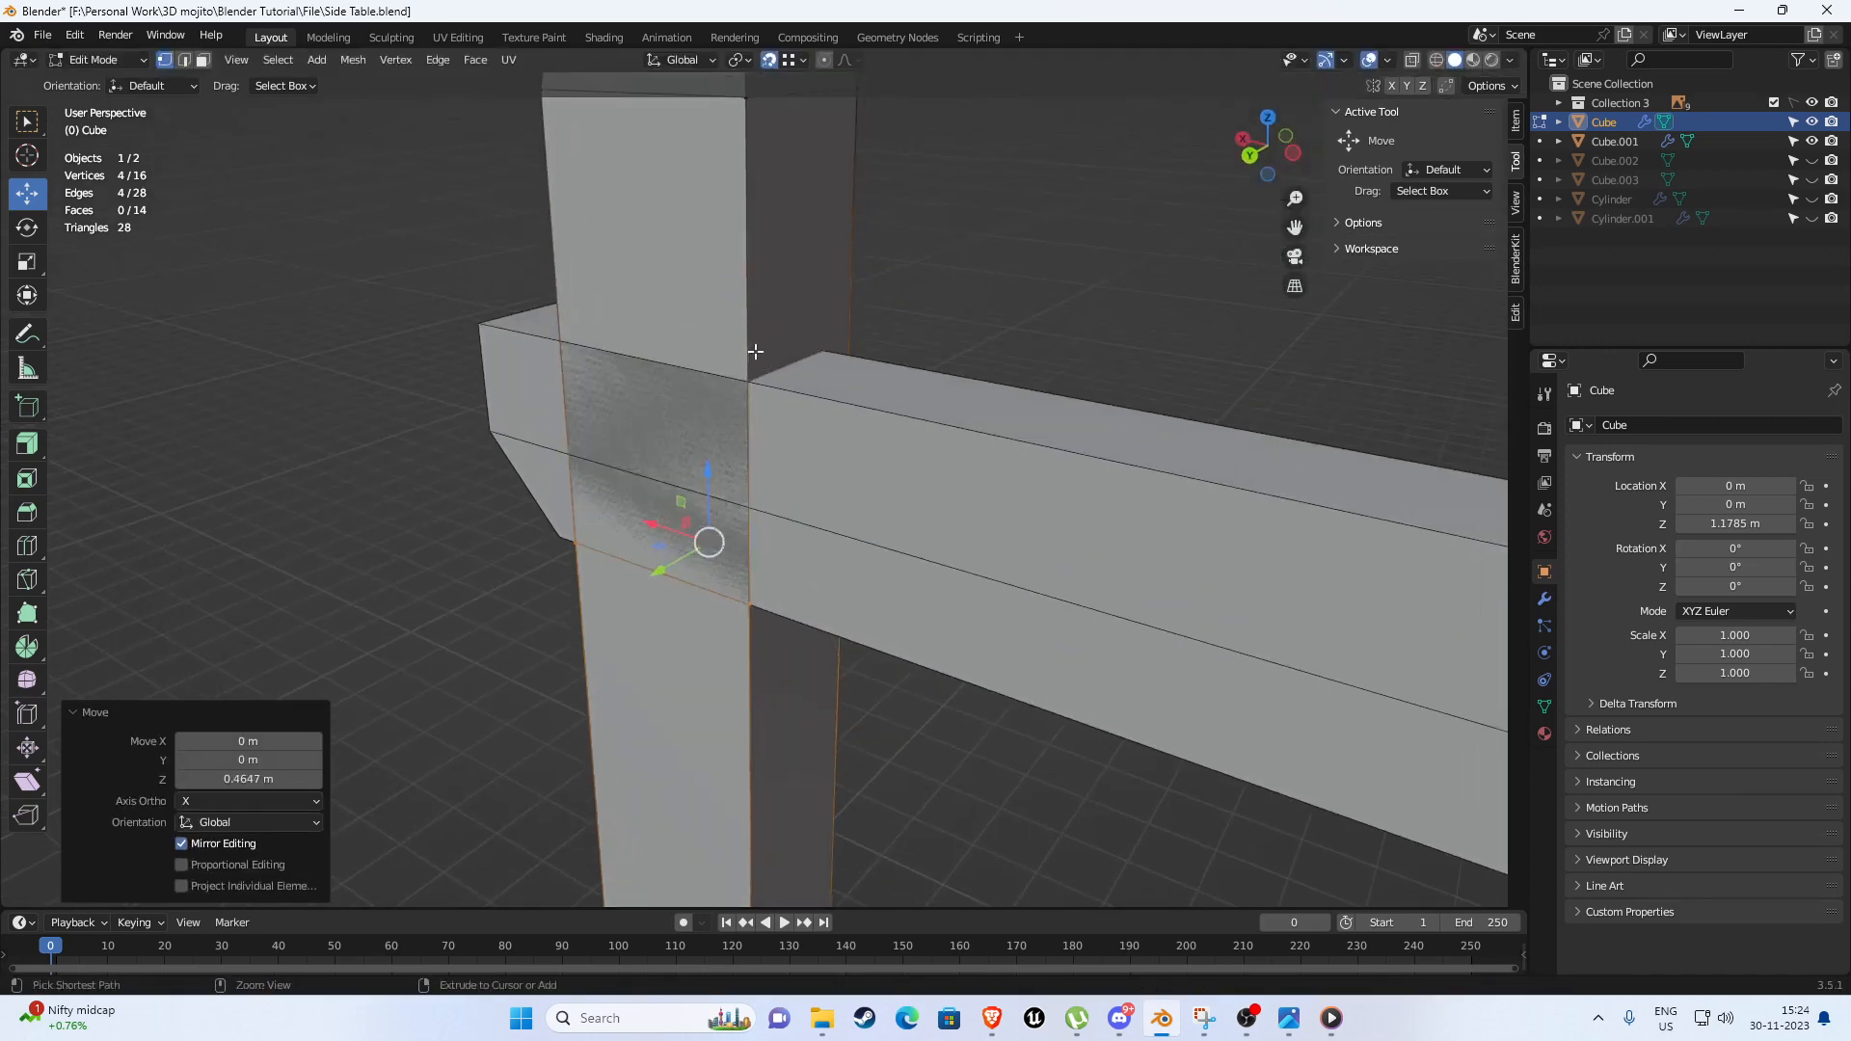
# Add another horizontal loop cut around the leg above the beam and snap it along Z to the beam's top edge.
pyautogui.hotkey('ctrl', 'r')
pyautogui.click(750, 337)
pyautogui.rightClick(744, 337)
pyautogui.moveTo(692, 257); pyautogui.dragTo(694, 274)
pyautogui.moveTo(694, 275); pyautogui.dragTo(720, 439, button='middle')
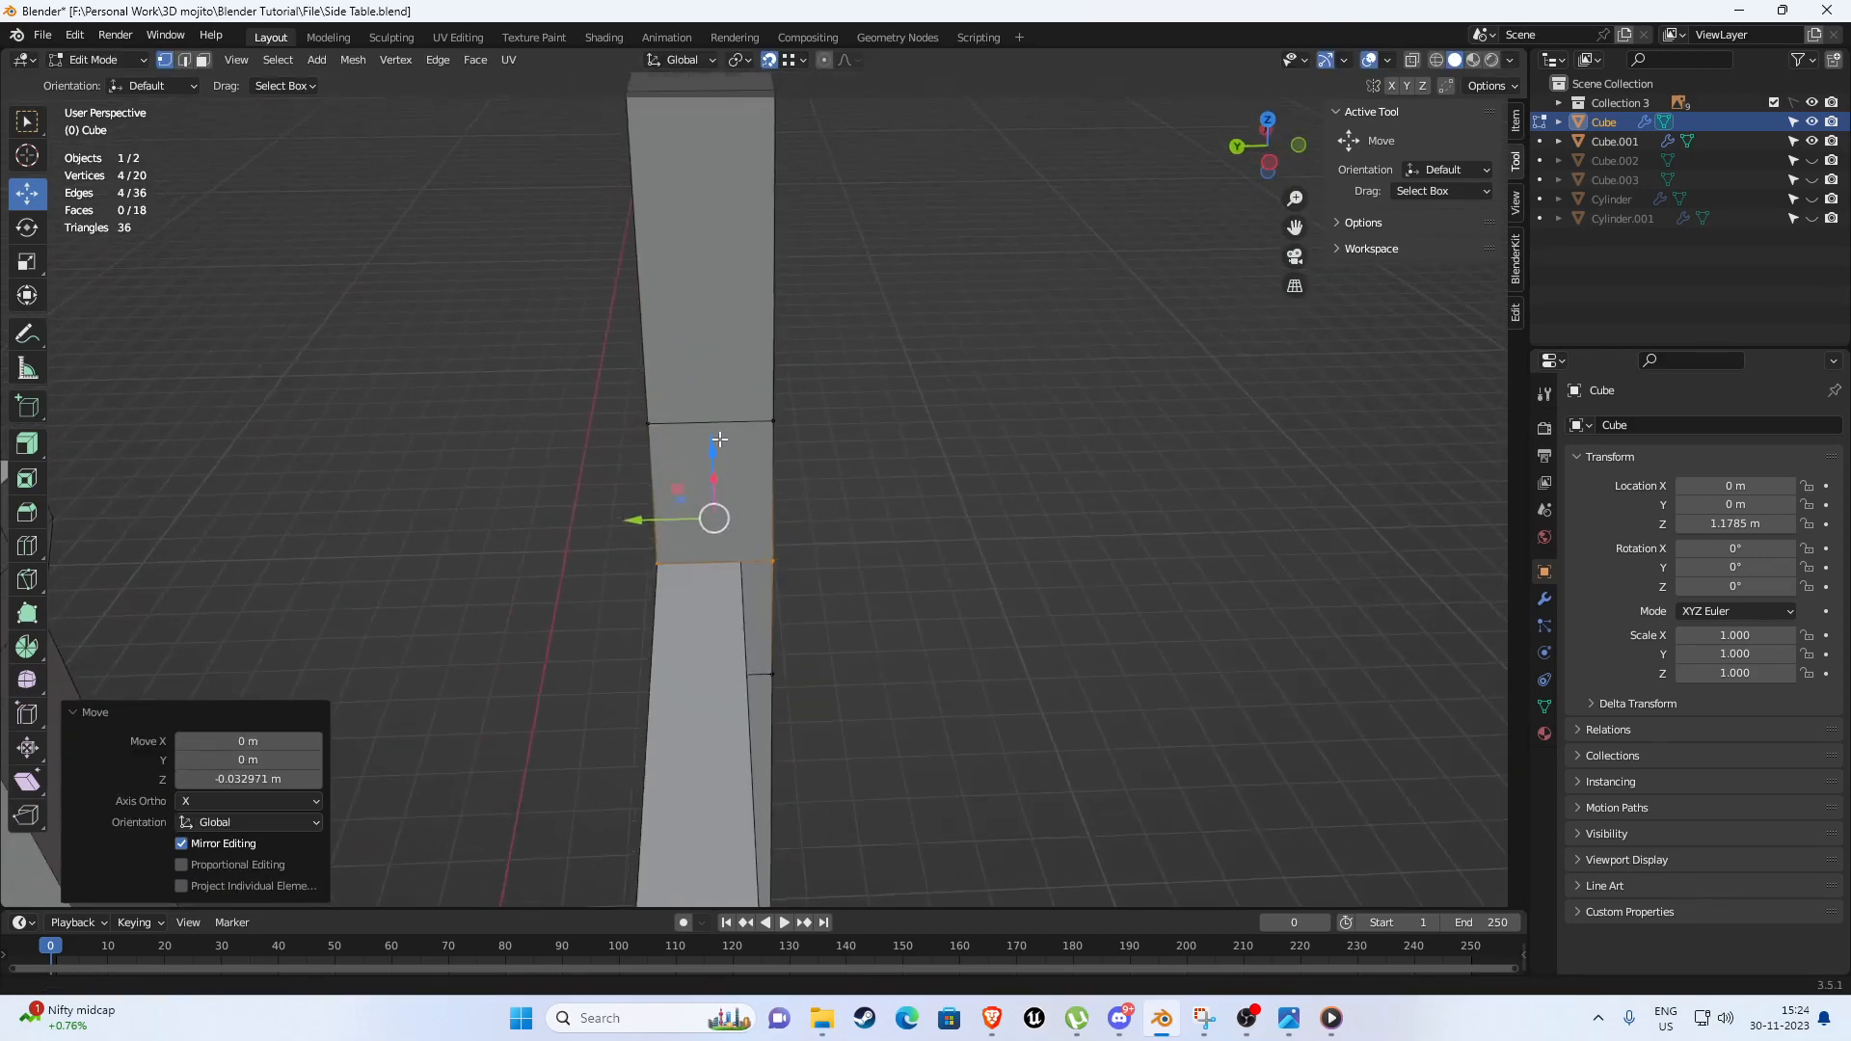
# Add a vertical loop cut along the leg and snap it along Y to the side face of the beam.
pyautogui.click(708, 425)
pyautogui.rightClick(708, 425)
pyautogui.moveTo(730, 538); pyautogui.dragTo(675, 541, button='middle')
pyautogui.scroll(-1, 675, 540)
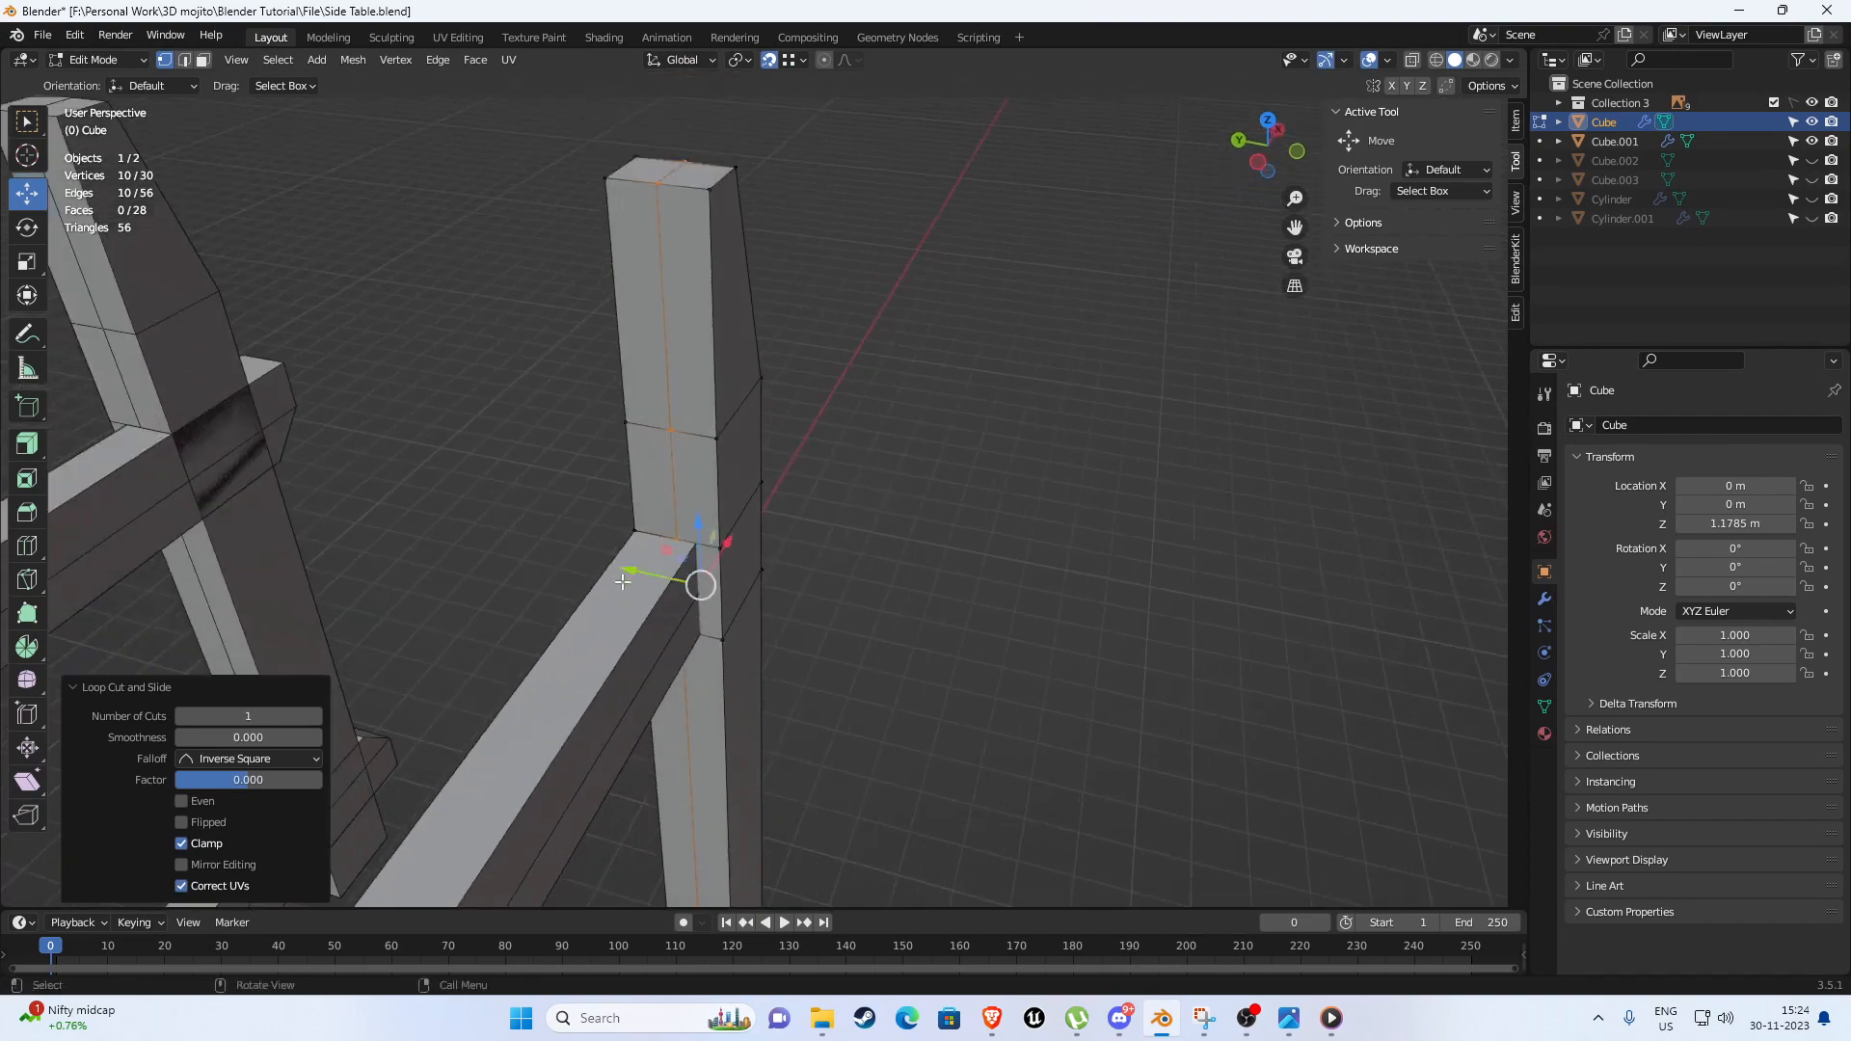
pyautogui.moveTo(627, 576); pyautogui.dragTo(694, 542)
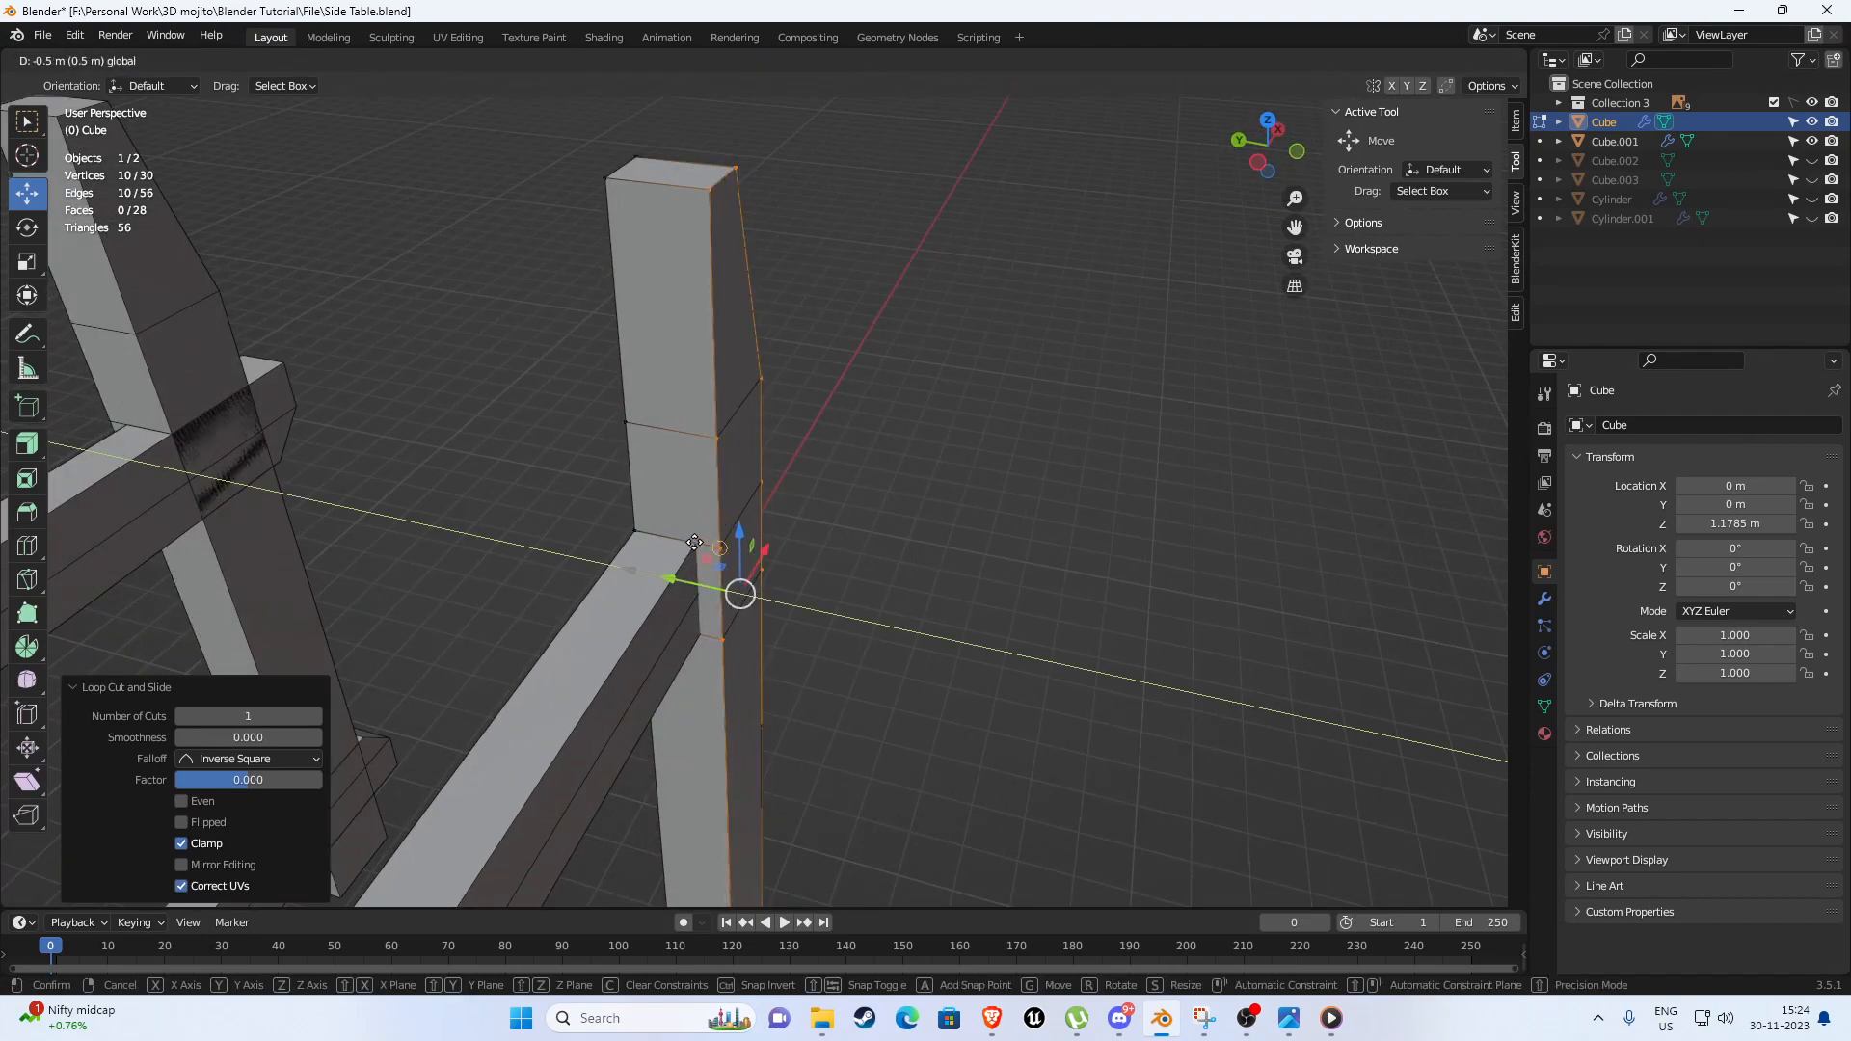
pyautogui.moveTo(694, 542); pyautogui.dragTo(1165, 527, button='middle')
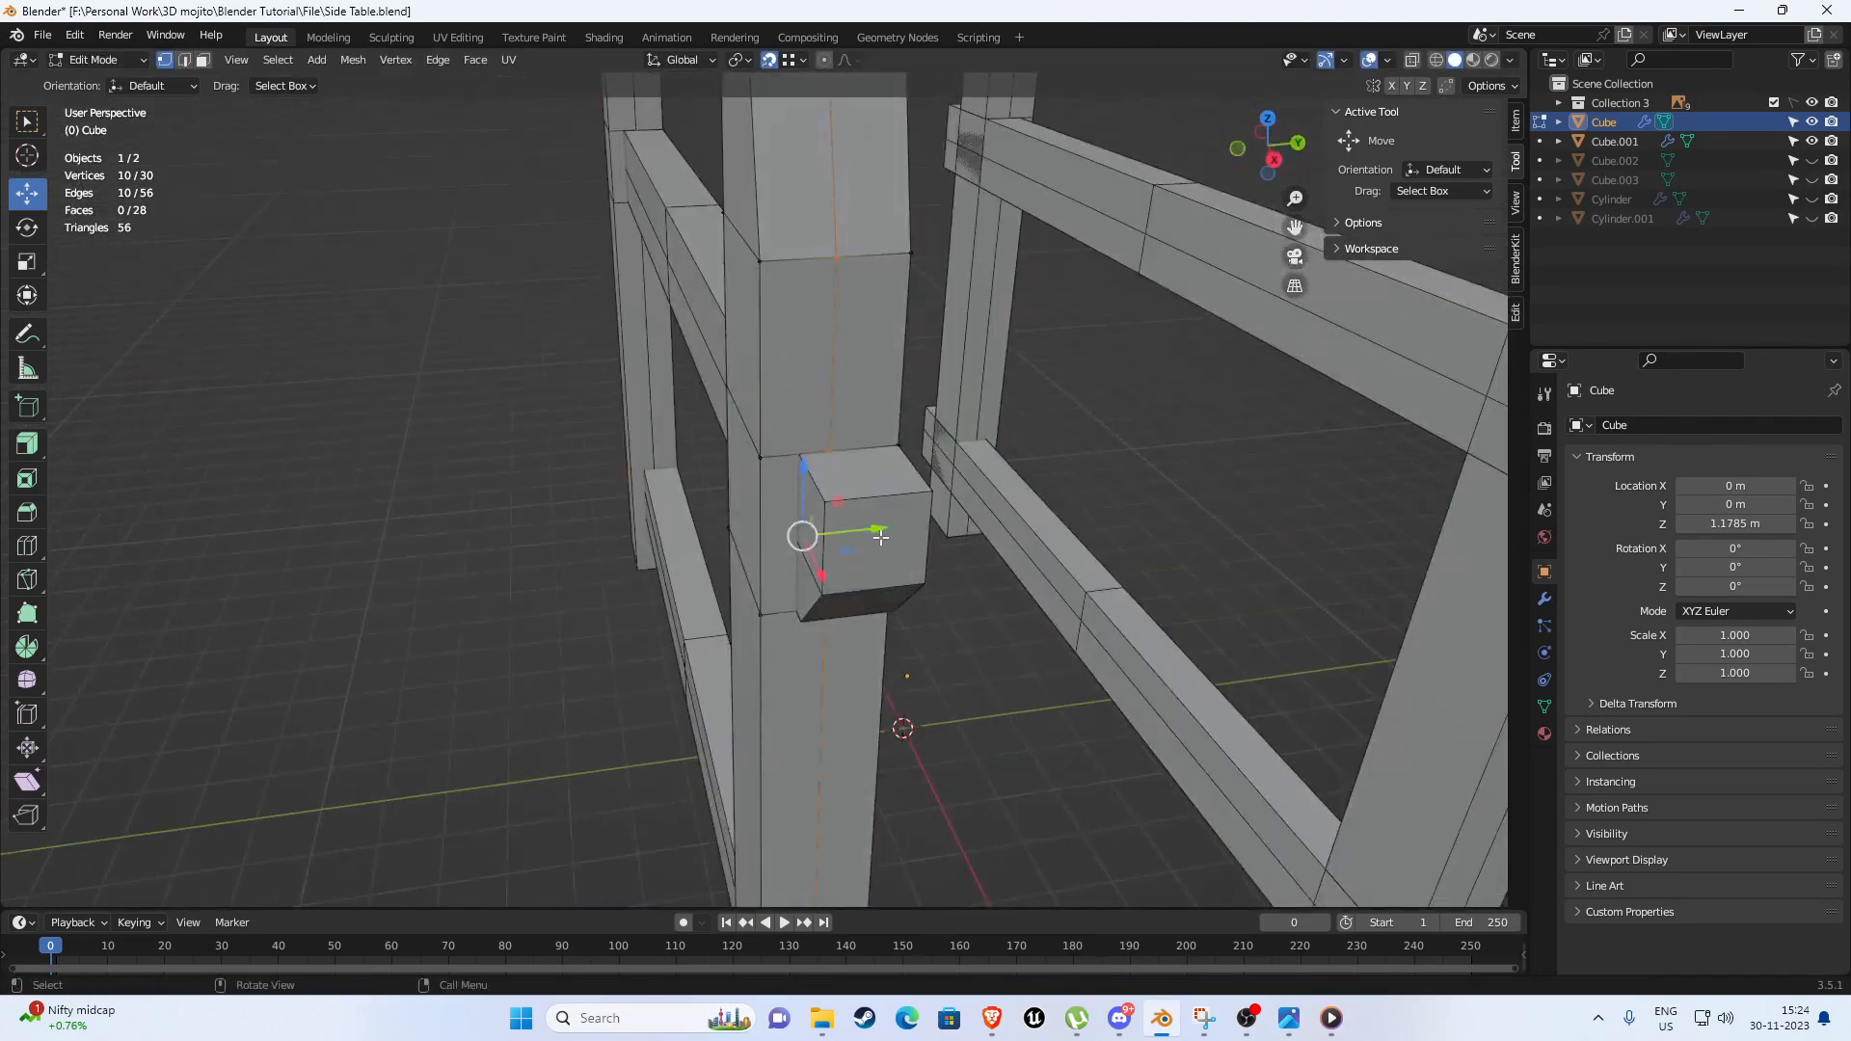
pyautogui.moveTo(871, 526); pyautogui.dragTo(829, 502)
pyautogui.moveTo(864, 525); pyautogui.dragTo(581, 524, button='middle')
# Leave mesh editing, bring back the full model and isolate only the legs in local view.
pyautogui.press('Tab')
pyautogui.moveTo(829, 541); pyautogui.dragTo(981, 432, button='middle')
pyautogui.click(981, 431)
pyautogui.scroll(7, 988, 397)
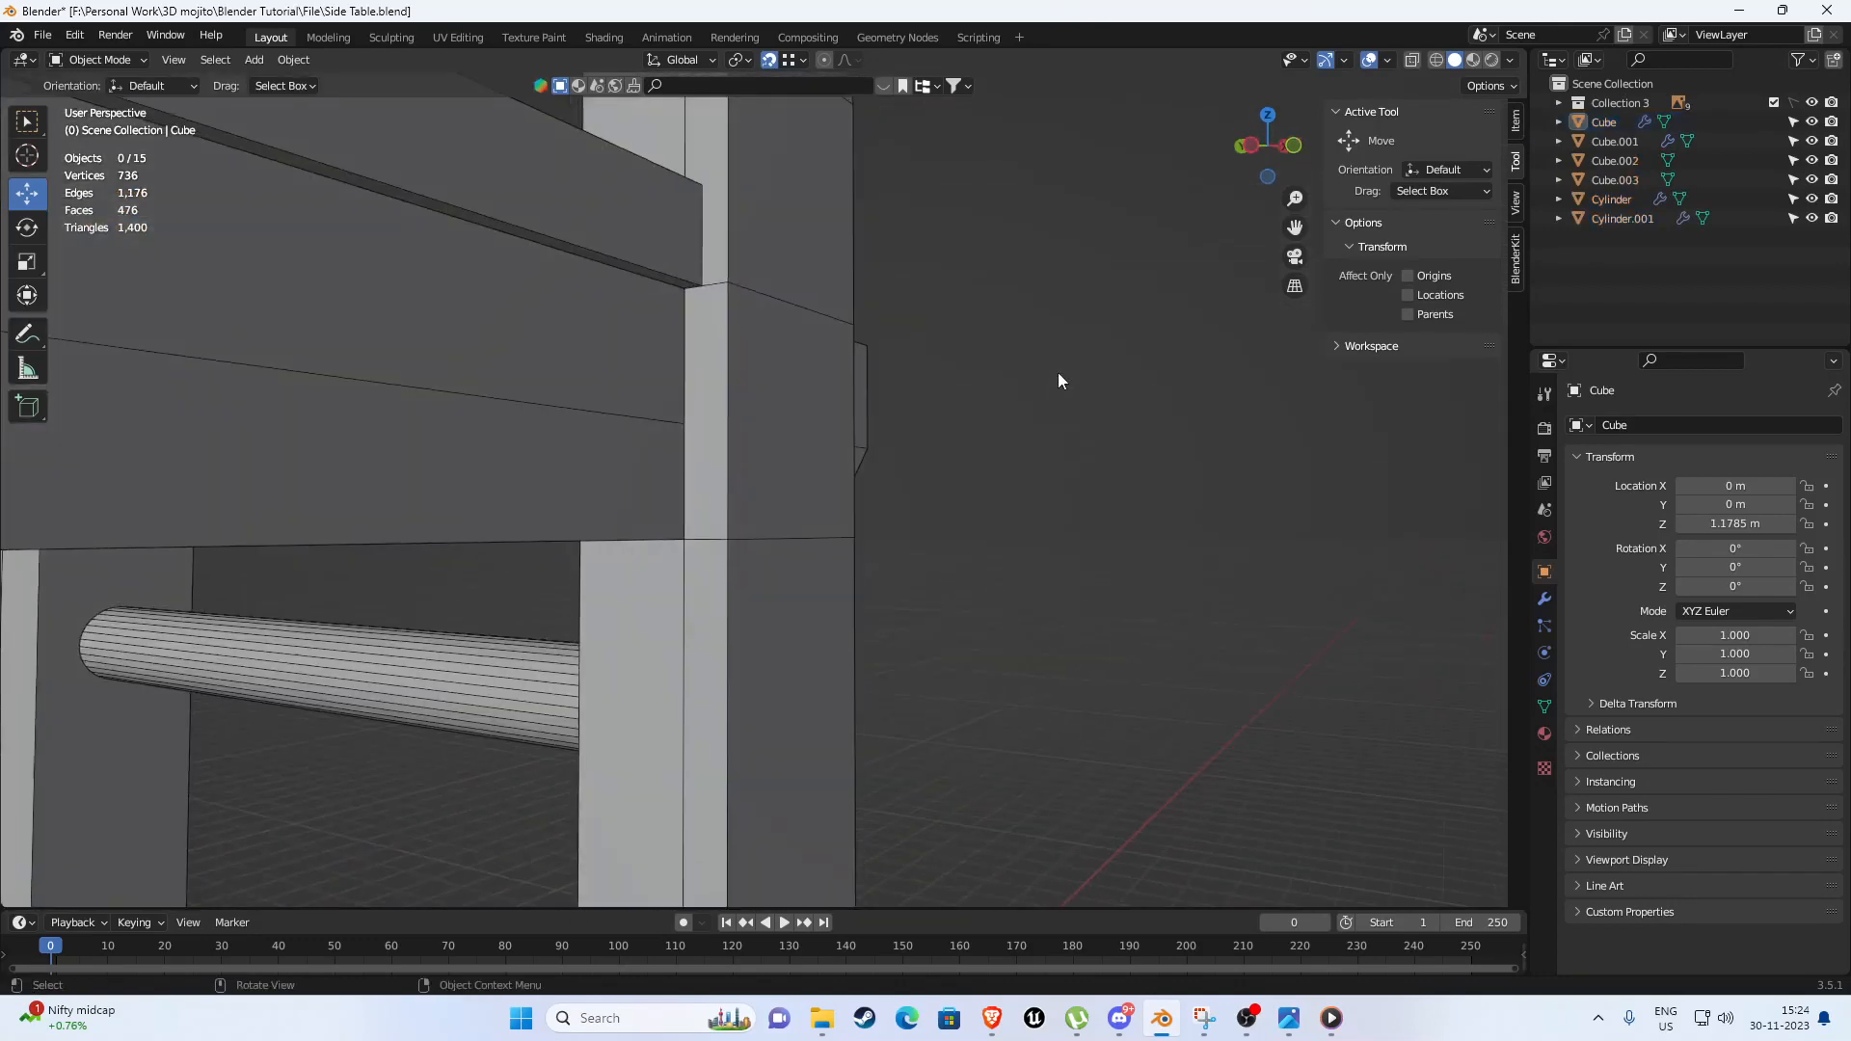
pyautogui.click(838, 476)
pyautogui.press('KP_Divide')
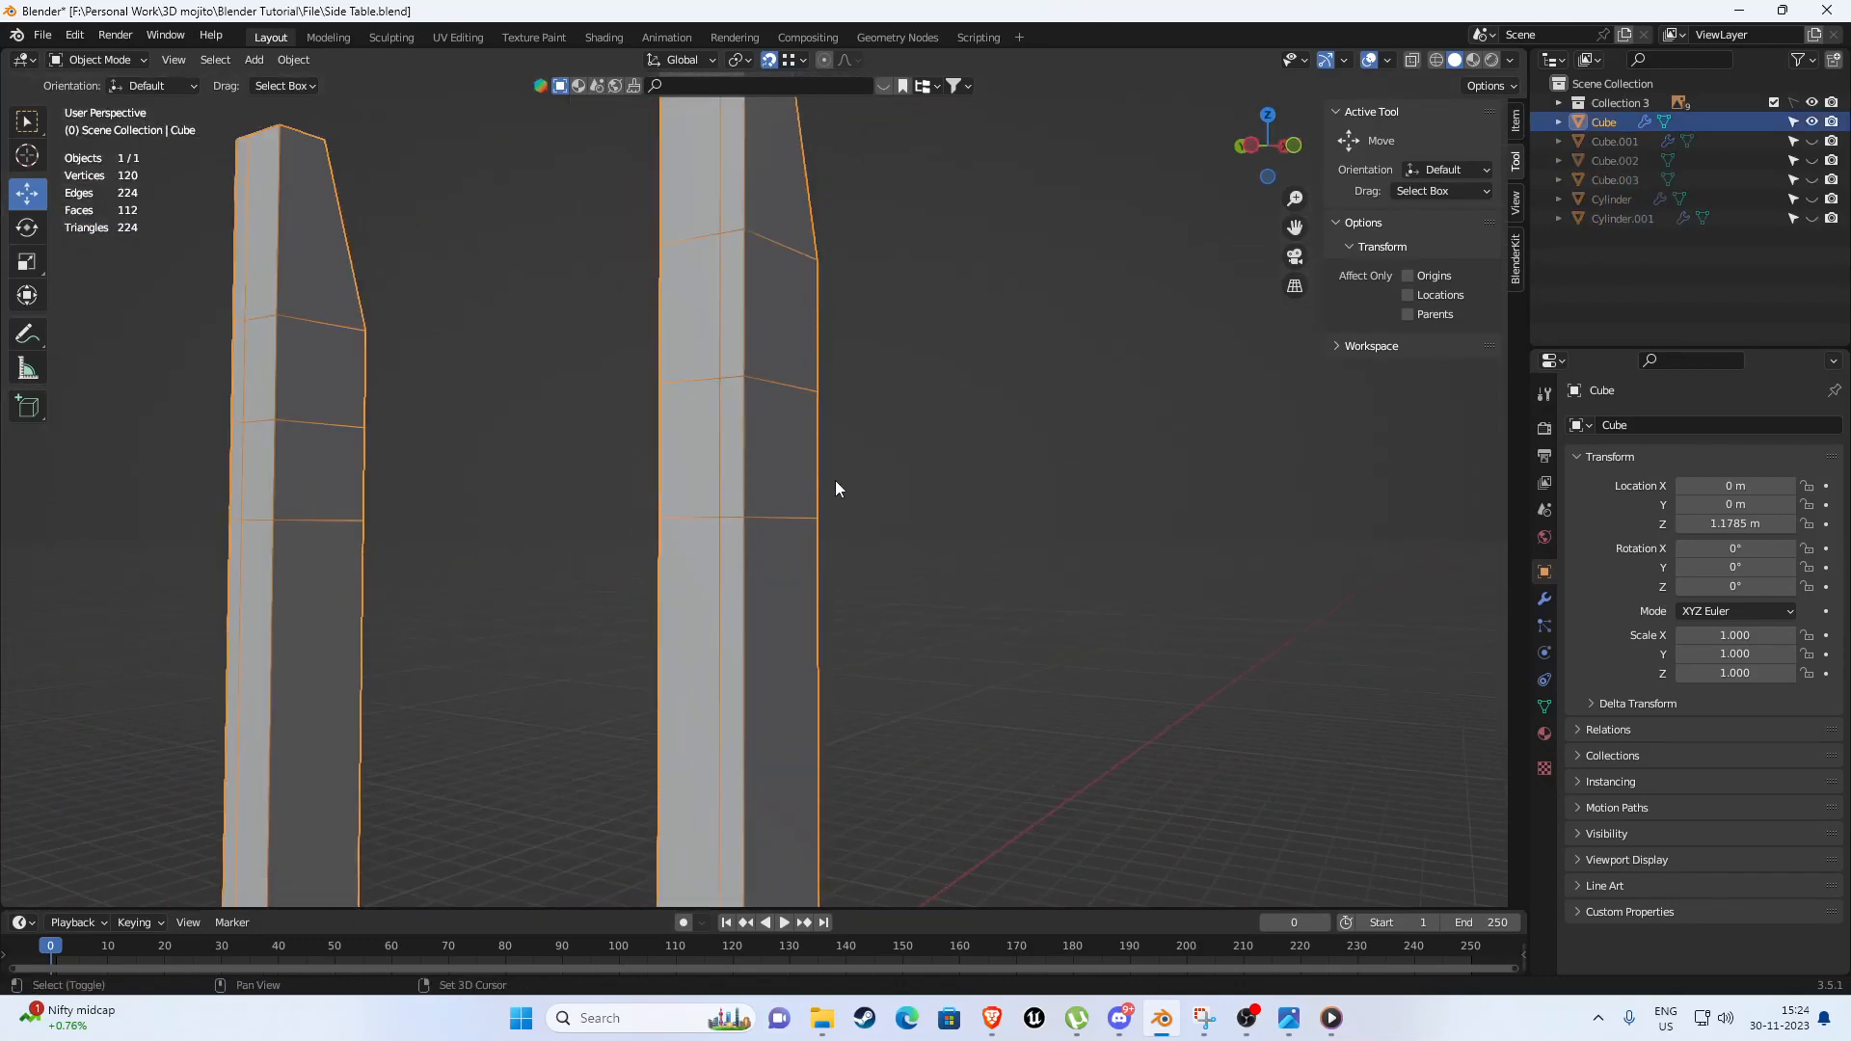
# Delete the three leg faces around the section where the upper beam passes through.
pyautogui.press('Tab')
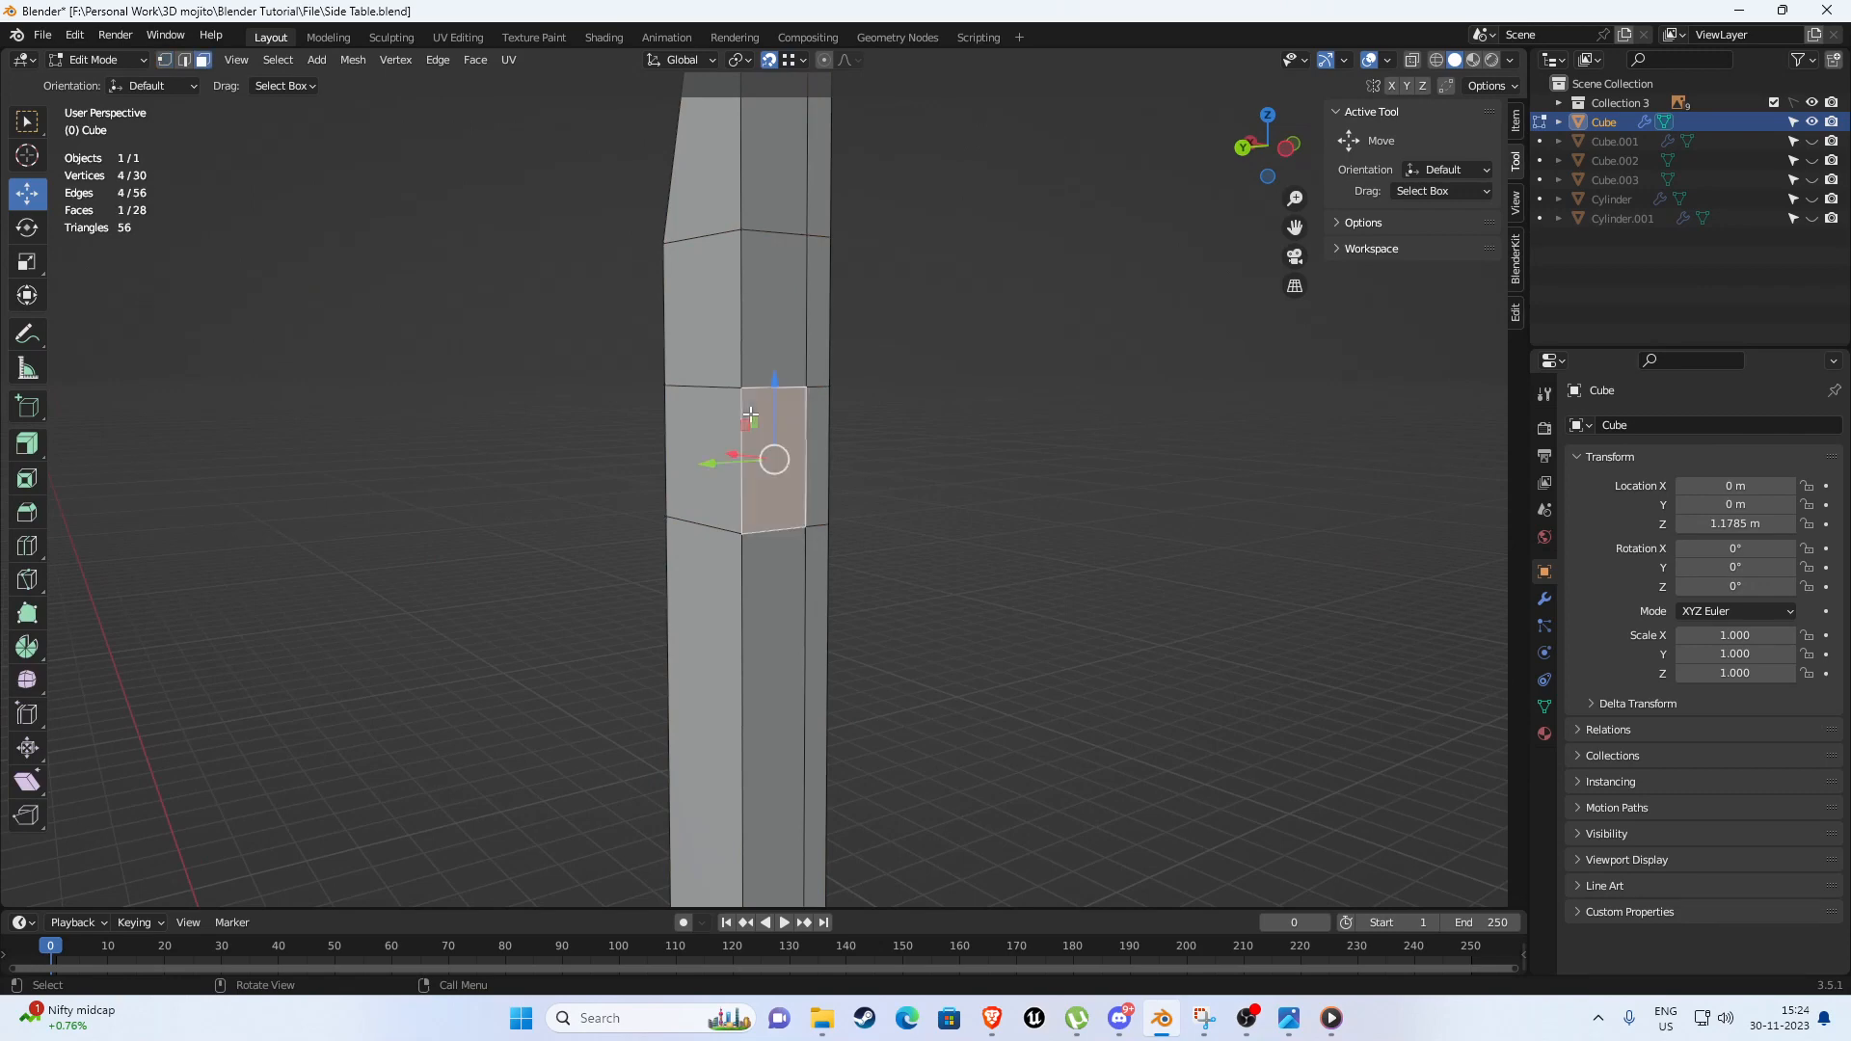
pyautogui.keyDown('shift'); pyautogui.click(707, 432); pyautogui.keyUp('shift')
pyautogui.moveTo(640, 454); pyautogui.dragTo(898, 474, button='middle')
pyautogui.keyDown('shift'); pyautogui.click(773, 455); pyautogui.keyUp('shift')
pyautogui.press('x')
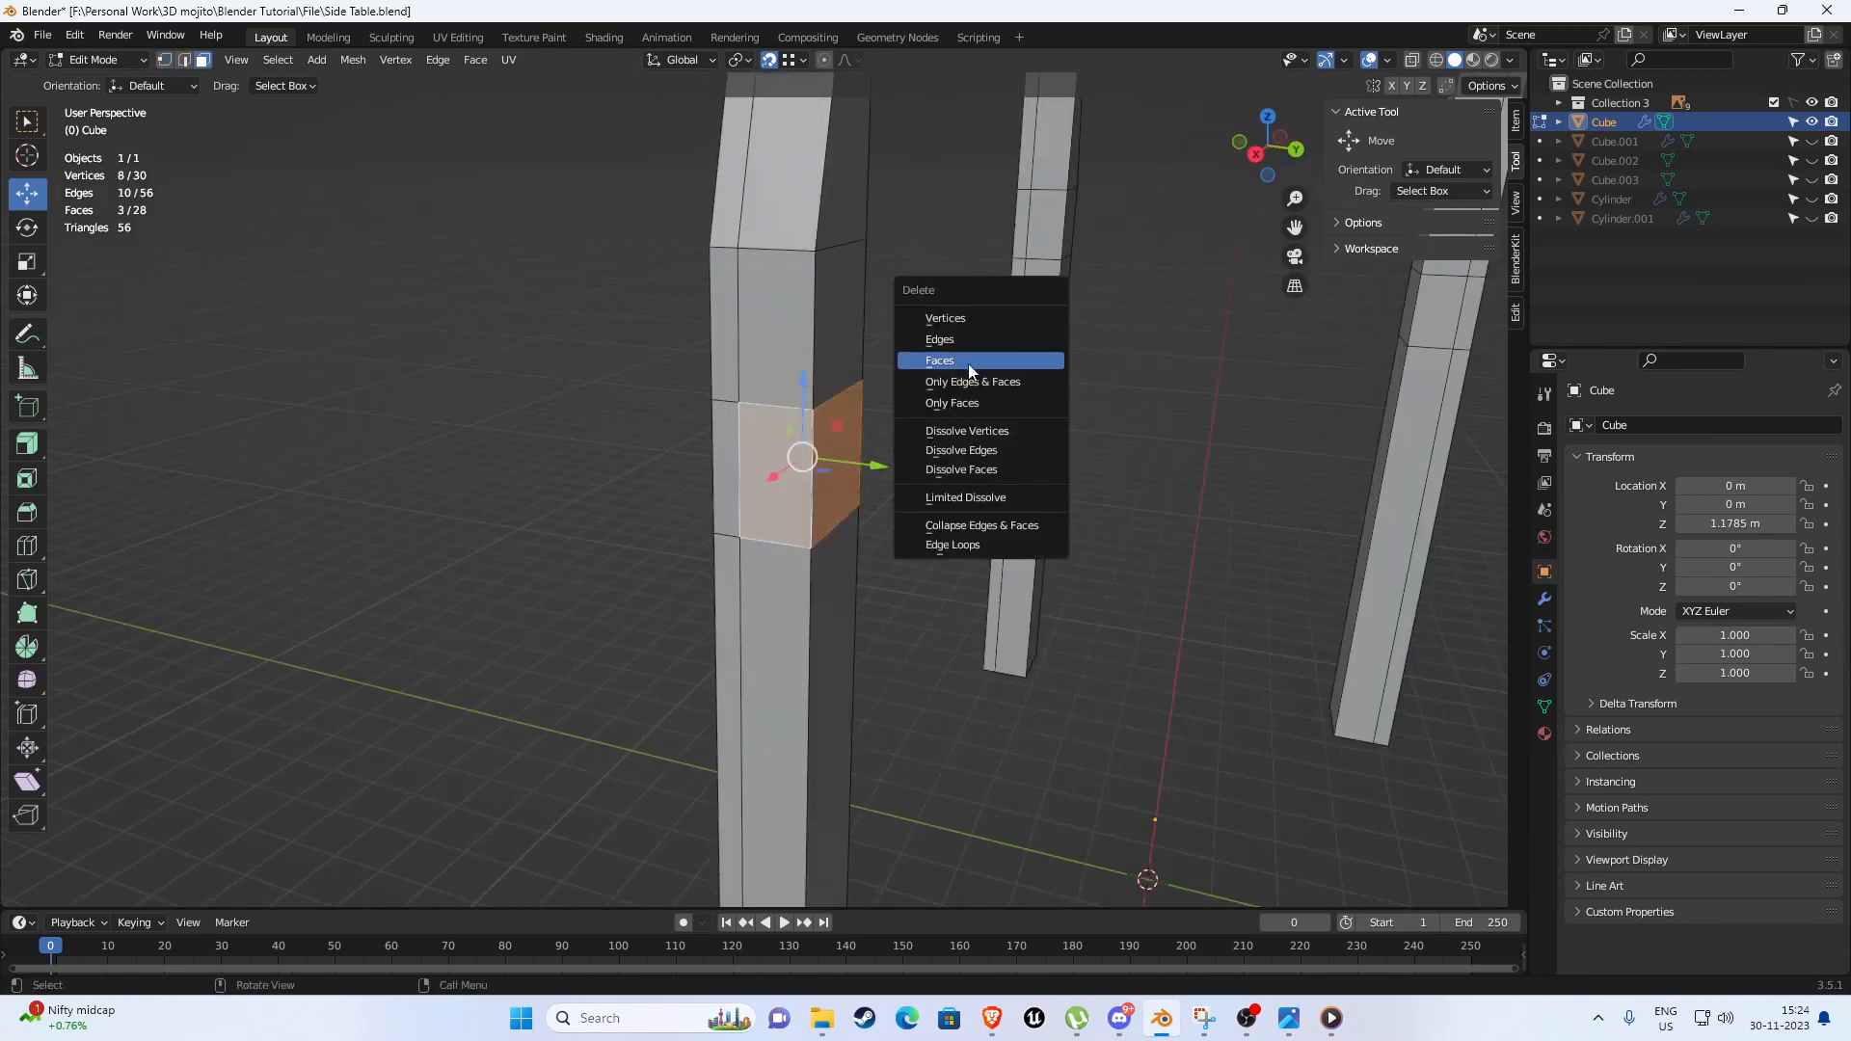
pyautogui.click(968, 363)
# Fill the open sides of the leg's beam notch with new faces and leave mesh editing.
pyautogui.moveTo(951, 380); pyautogui.dragTo(912, 465, button='middle')
pyautogui.keyDown('shift'); pyautogui.click(805, 429); pyautogui.keyUp('shift')
pyautogui.scroll(2, 824, 444)
pyautogui.press('f')
pyautogui.click(759, 350)
pyautogui.press('f')
pyautogui.press('Tab')
# Show all the table's parts again and save the file.
pyautogui.scroll(-3, 785, 500)
pyautogui.scroll(-4, 790, 282)
pyautogui.scroll(3, 801, 386)
pyautogui.hotkey('alt', 'h')
pyautogui.scroll(-4, 925, 439)
pyautogui.hotkey('ctrl', 's')
pyautogui.scroll(-3, 911, 465)
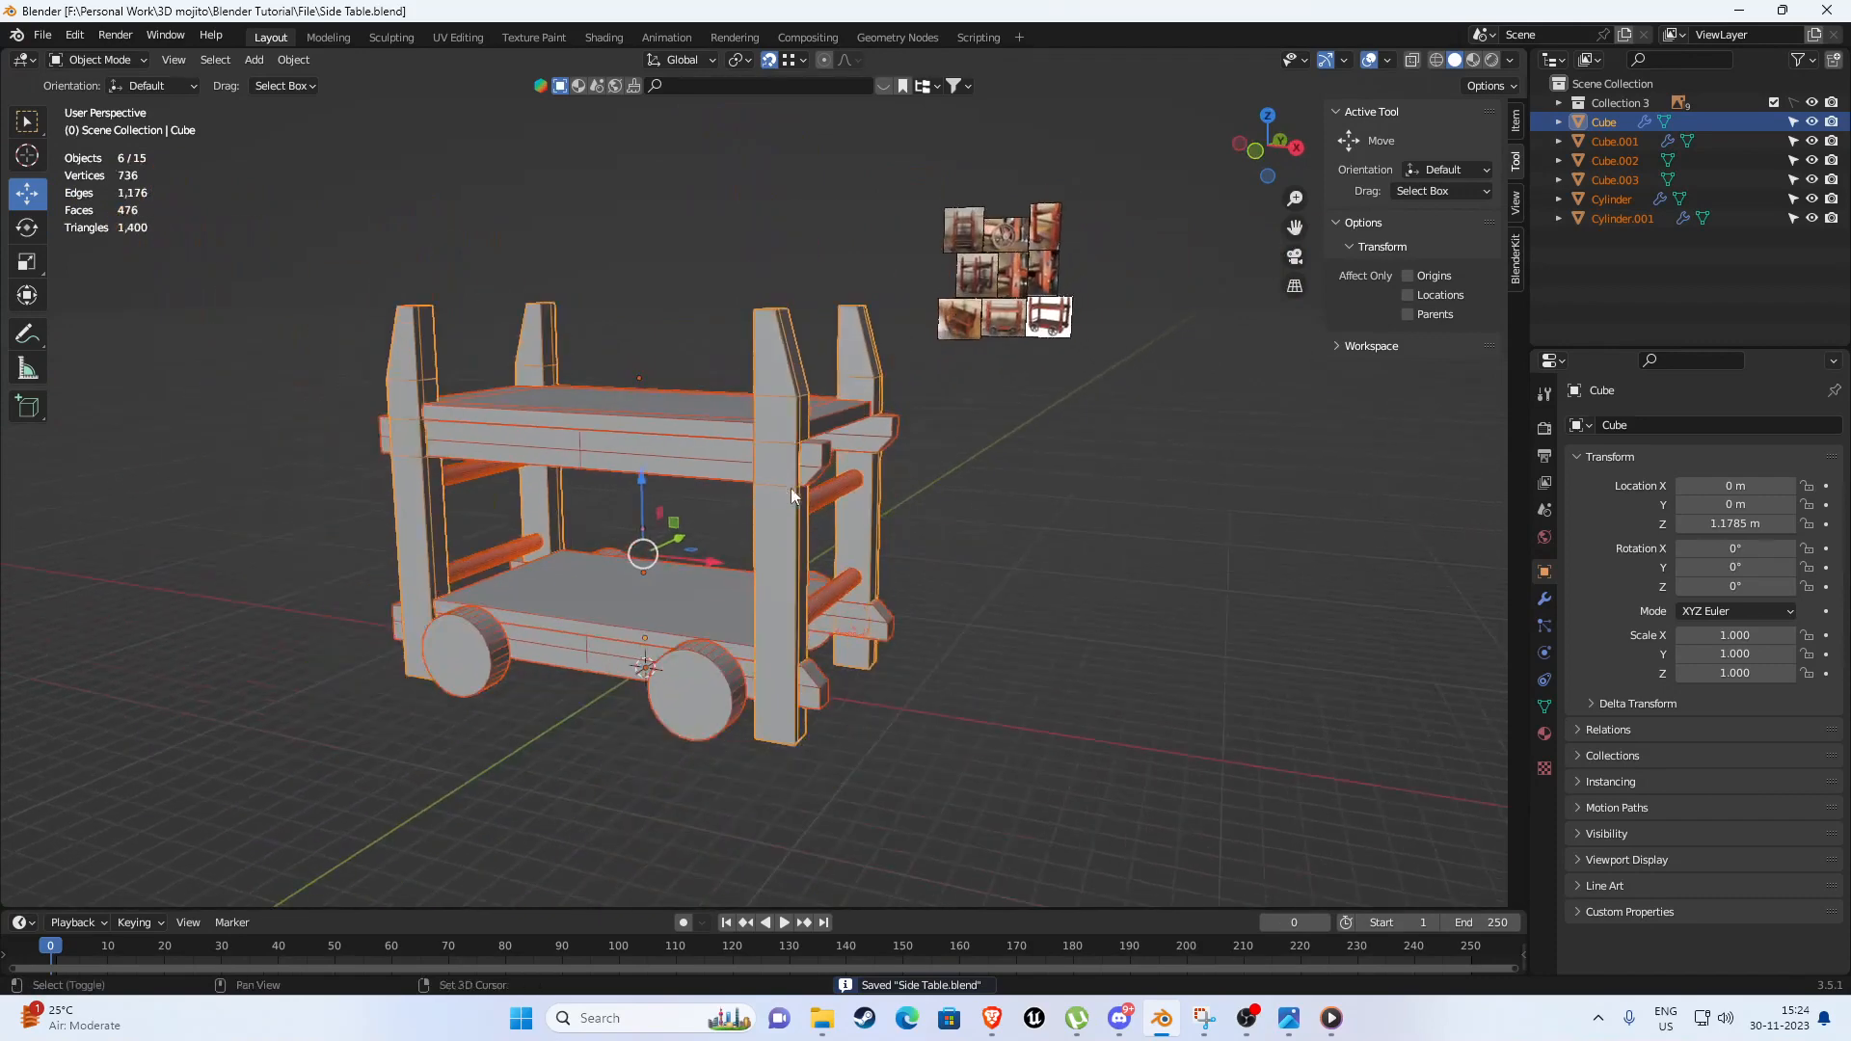
pyautogui.keyDown('shift'); pyautogui.moveTo(698, 532); pyautogui.dragTo(947, 540, button='middle'); pyautogui.keyUp('shift')
# Examine the beam ends, bolts and rounded leg bottoms in the reference photos in front view.
pyautogui.moveTo(1306, 1023)
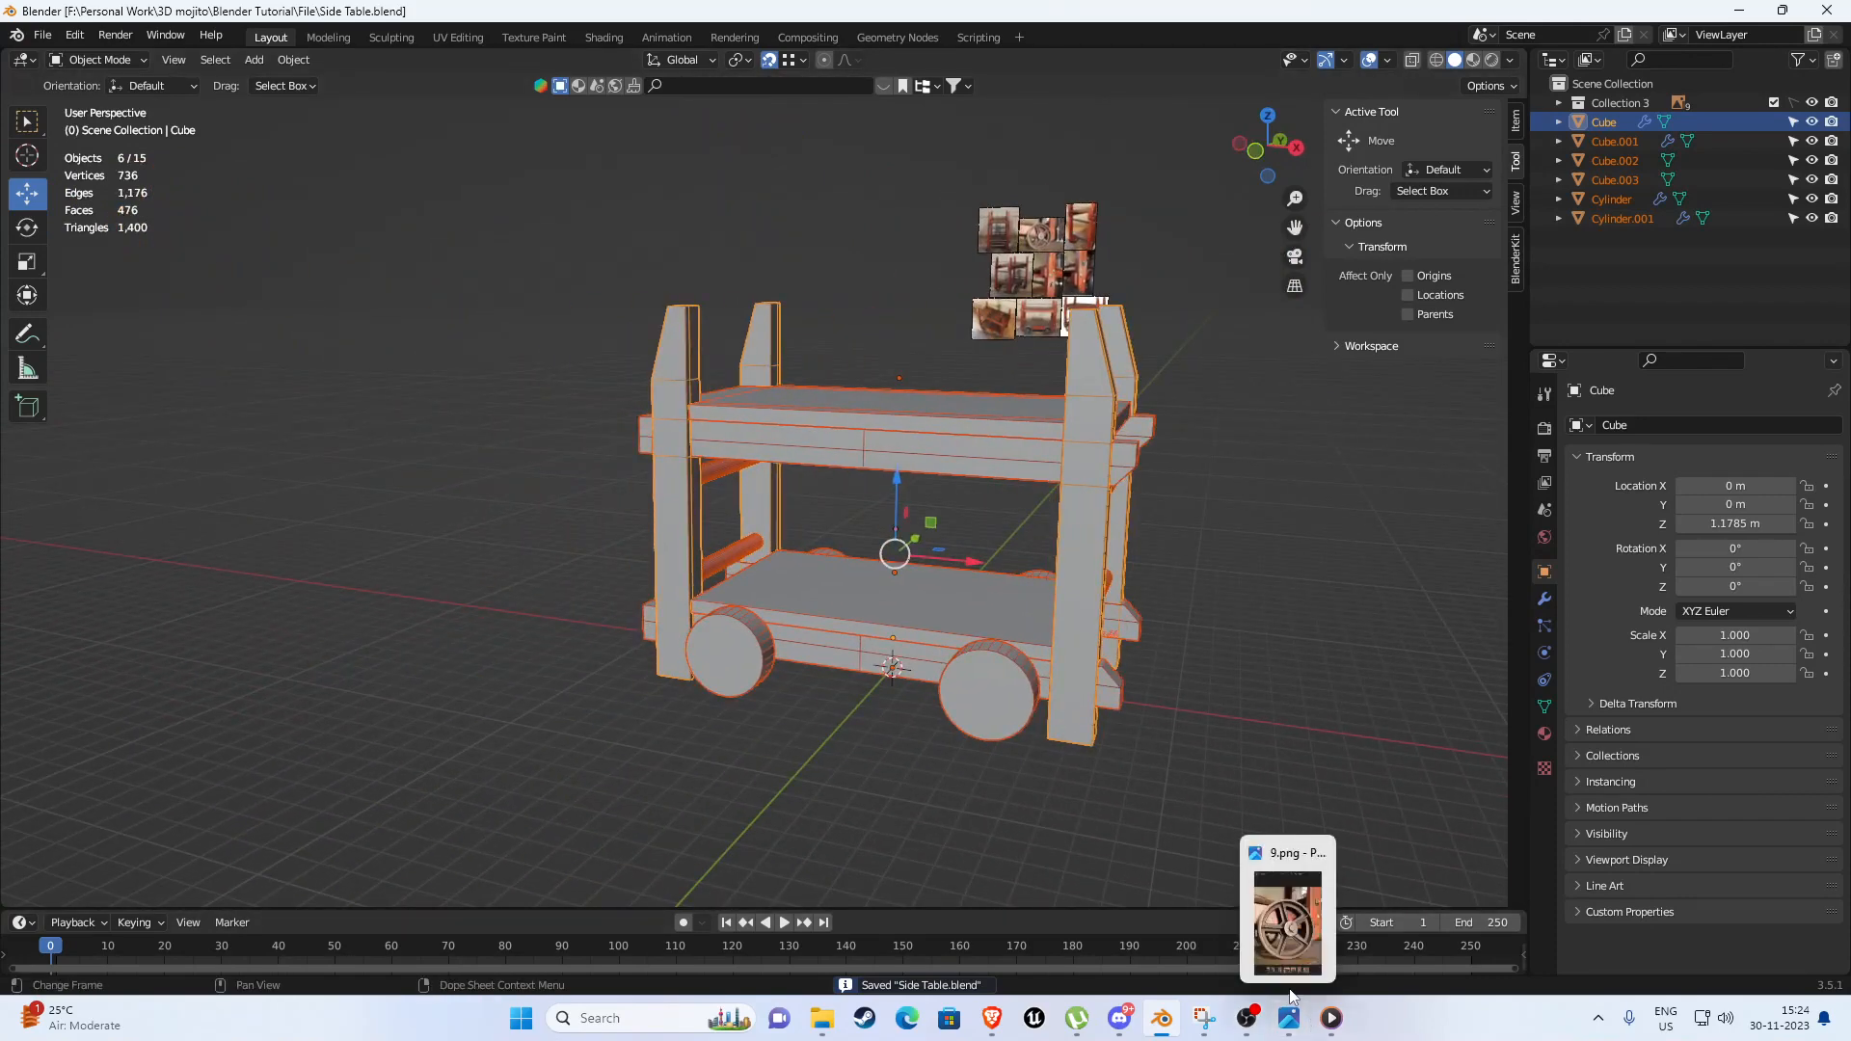
pyautogui.press('KP_1')
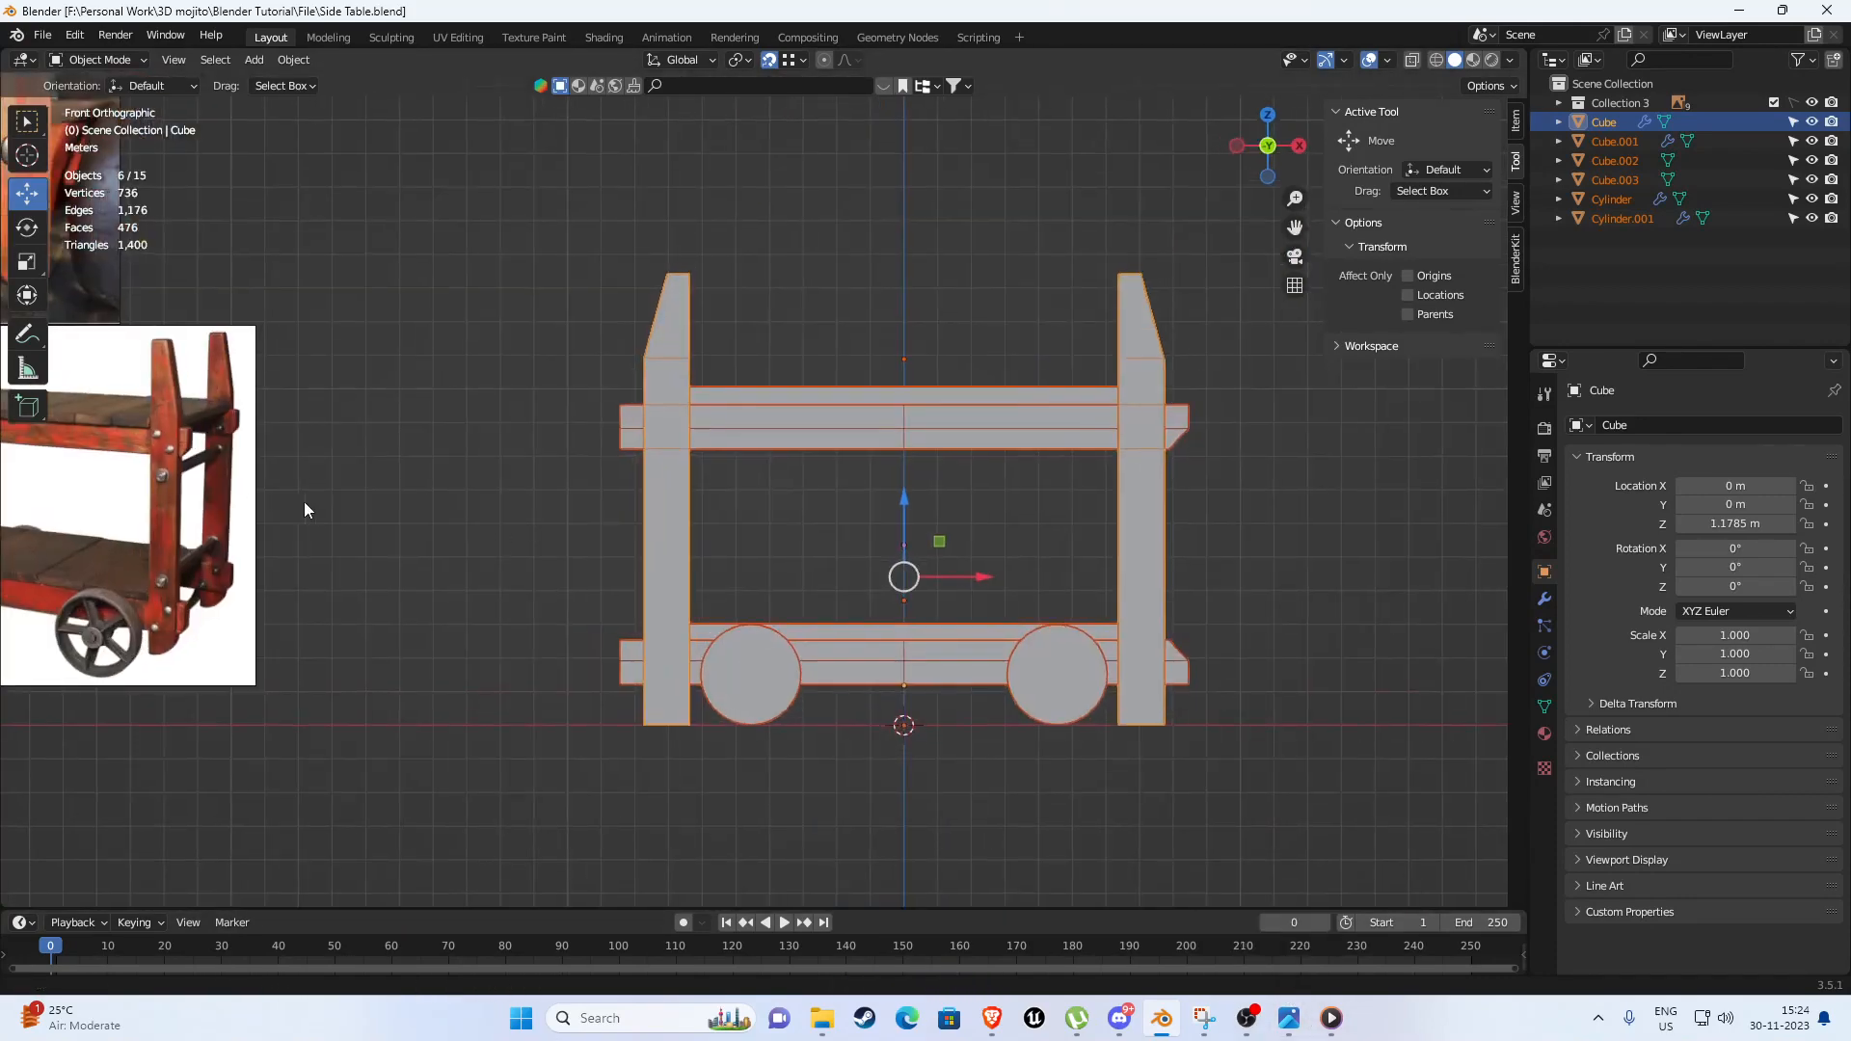
pyautogui.keyDown('shift'); pyautogui.moveTo(205, 565); pyautogui.dragTo(772, 565, button='middle'); pyautogui.keyUp('shift')
pyautogui.scroll(4, 760, 491)
pyautogui.keyDown('shift'); pyautogui.moveTo(755, 760); pyautogui.dragTo(841, 552, button='middle'); pyautogui.keyUp('shift')
pyautogui.scroll(4, 841, 552)
pyautogui.keyDown('shift'); pyautogui.moveTo(814, 482); pyautogui.dragTo(823, 690, button='middle'); pyautogui.keyUp('shift')
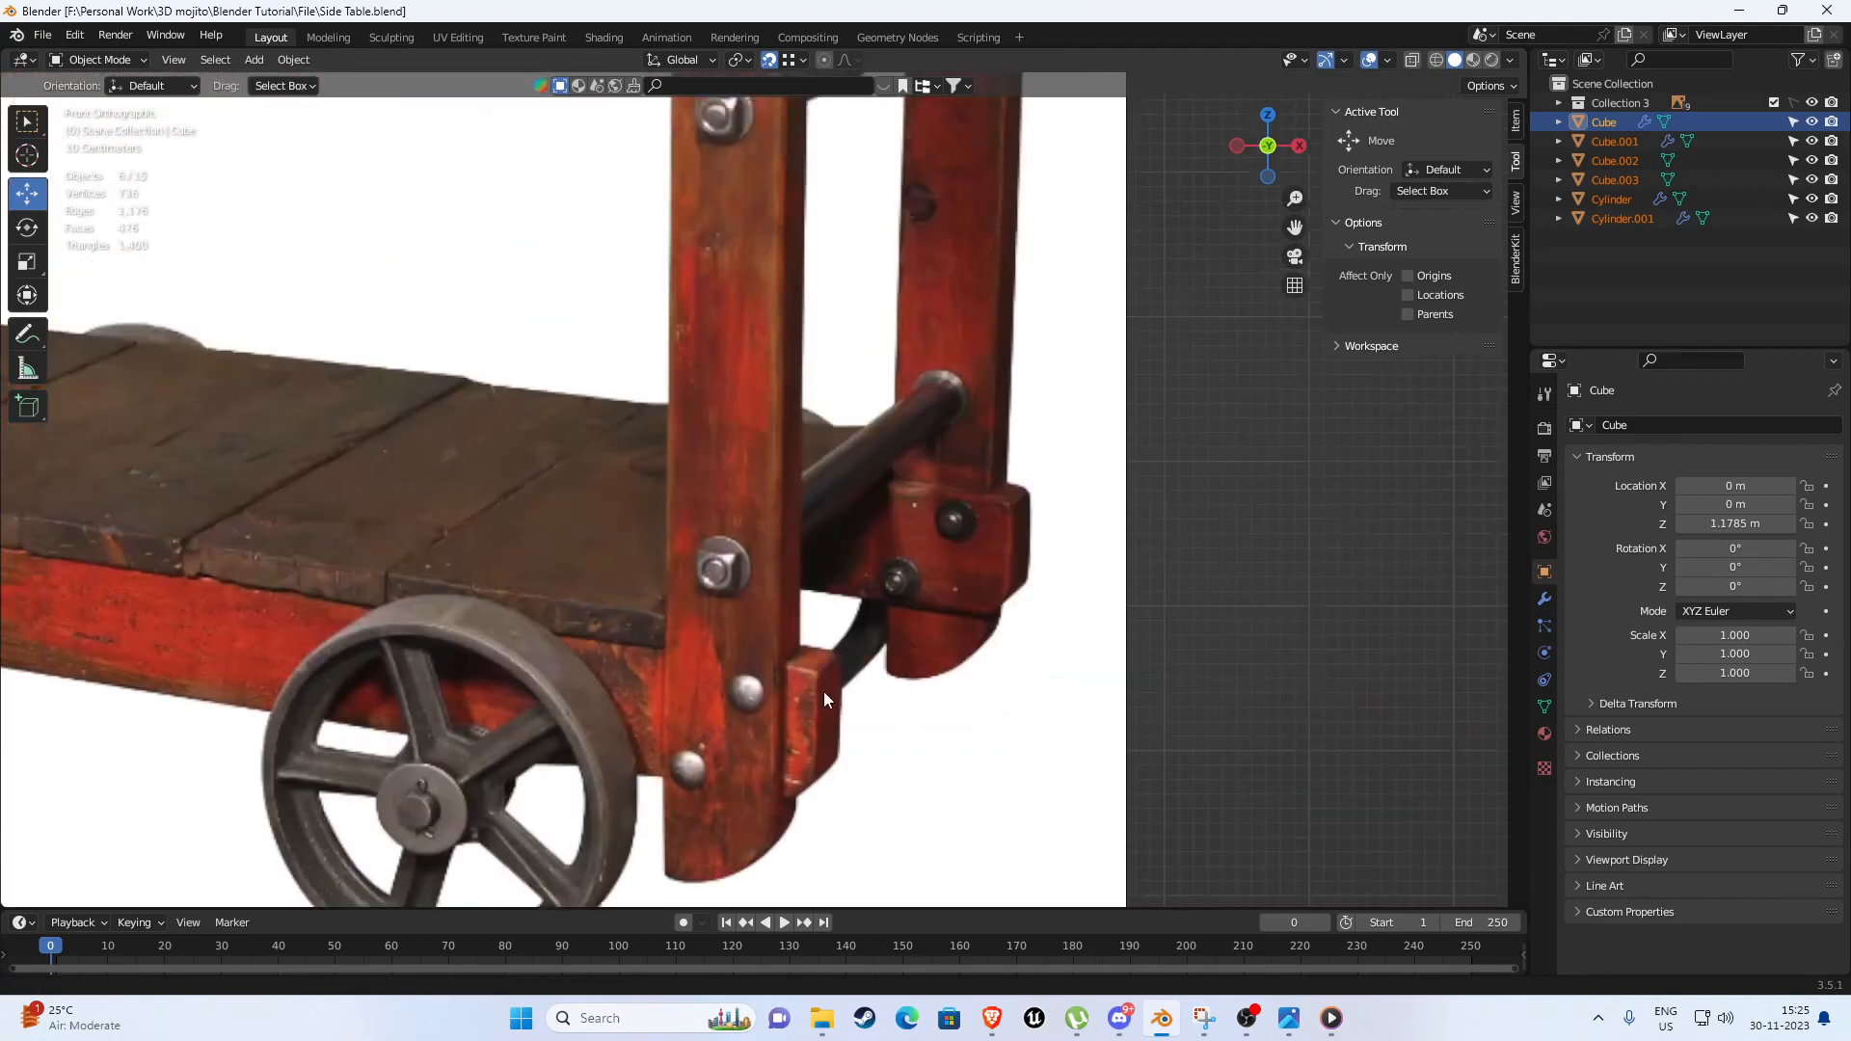
pyautogui.scroll(-3, 825, 665)
pyautogui.scroll(1, 828, 579)
pyautogui.scroll(2, 806, 596)
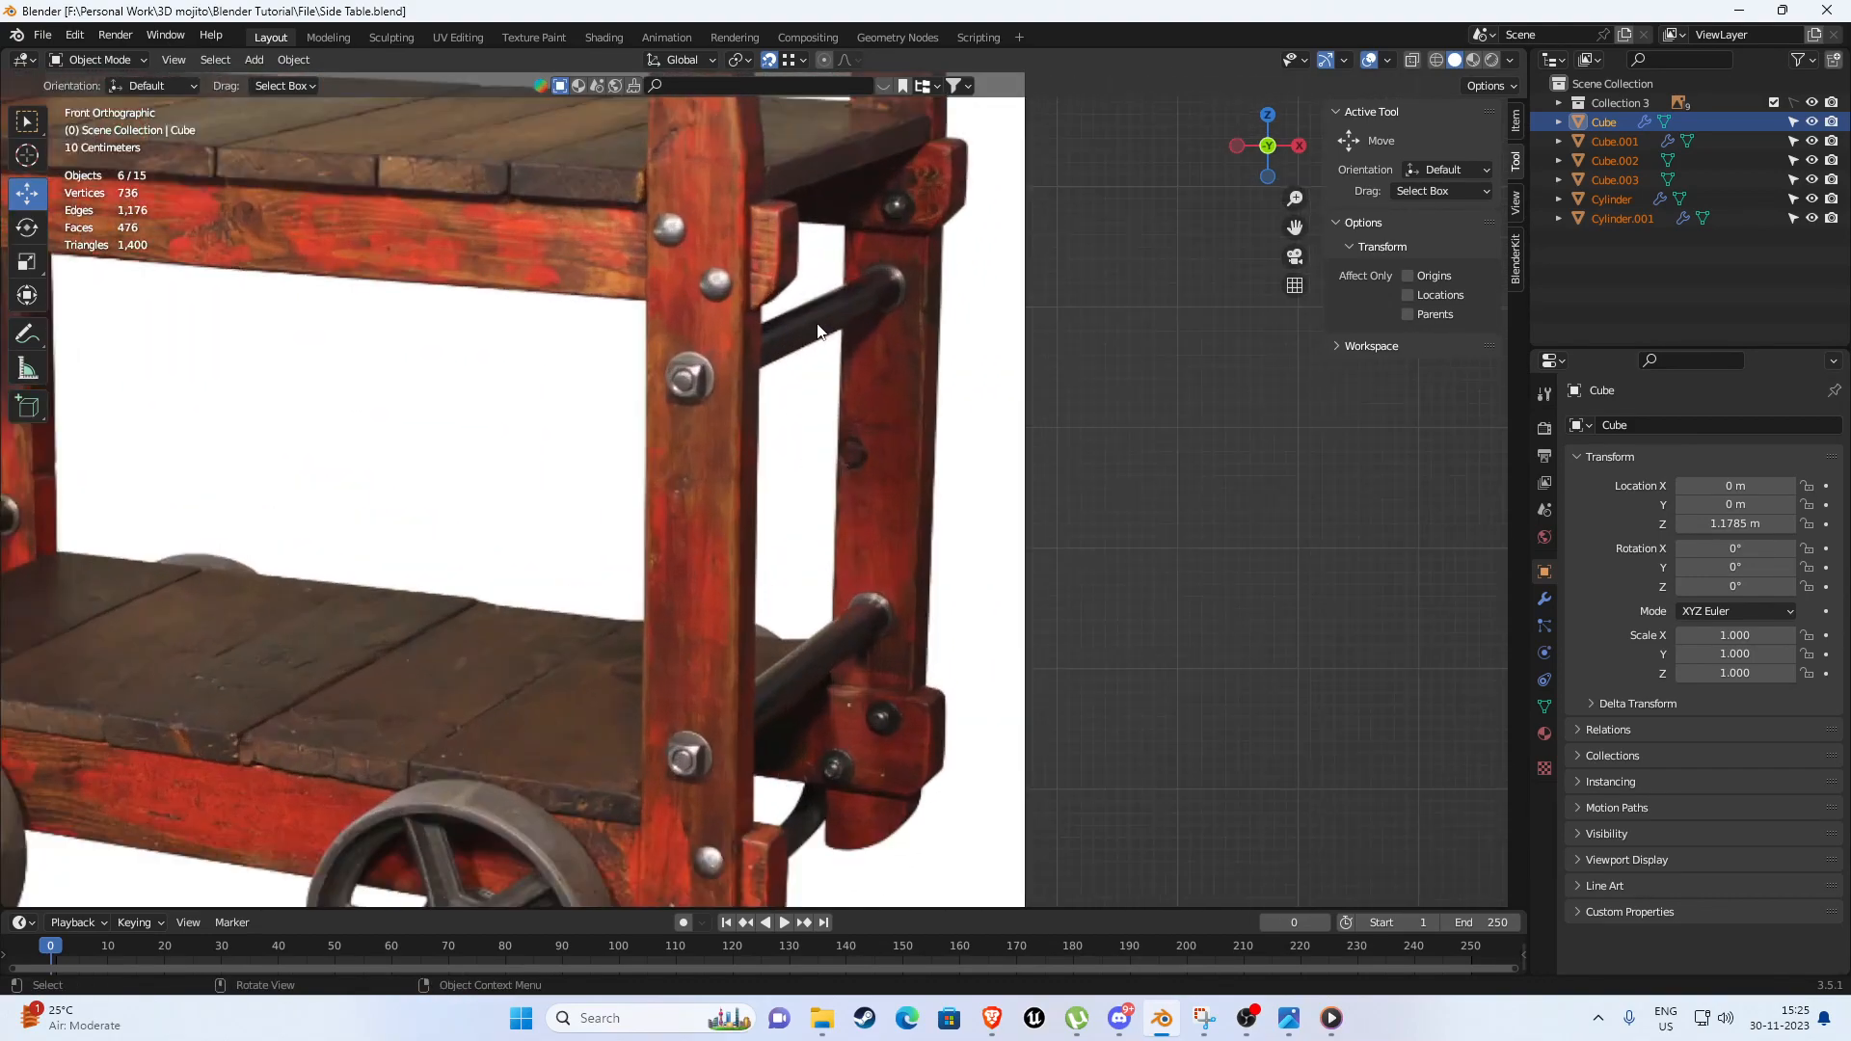
pyautogui.keyDown('shift'); pyautogui.moveTo(865, 565); pyautogui.dragTo(811, 248, button='middle'); pyautogui.keyUp('shift')
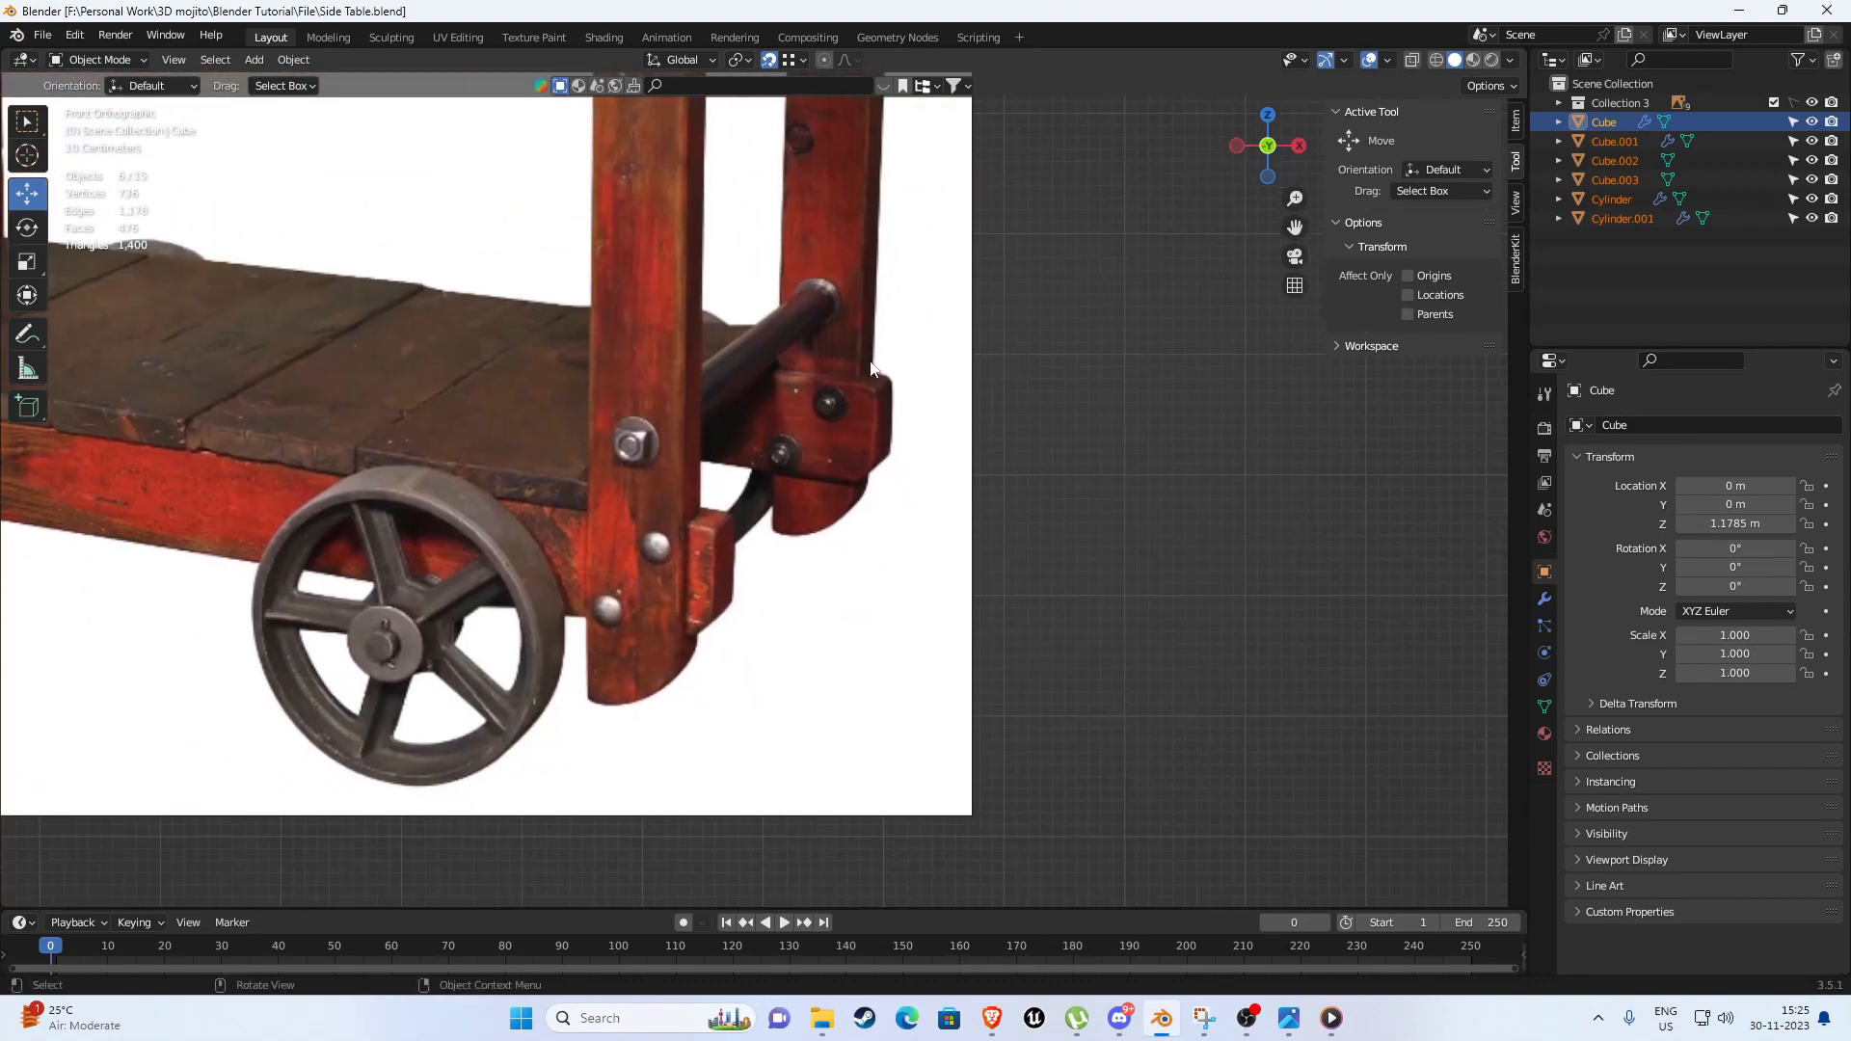
pyautogui.scroll(3, 897, 355)
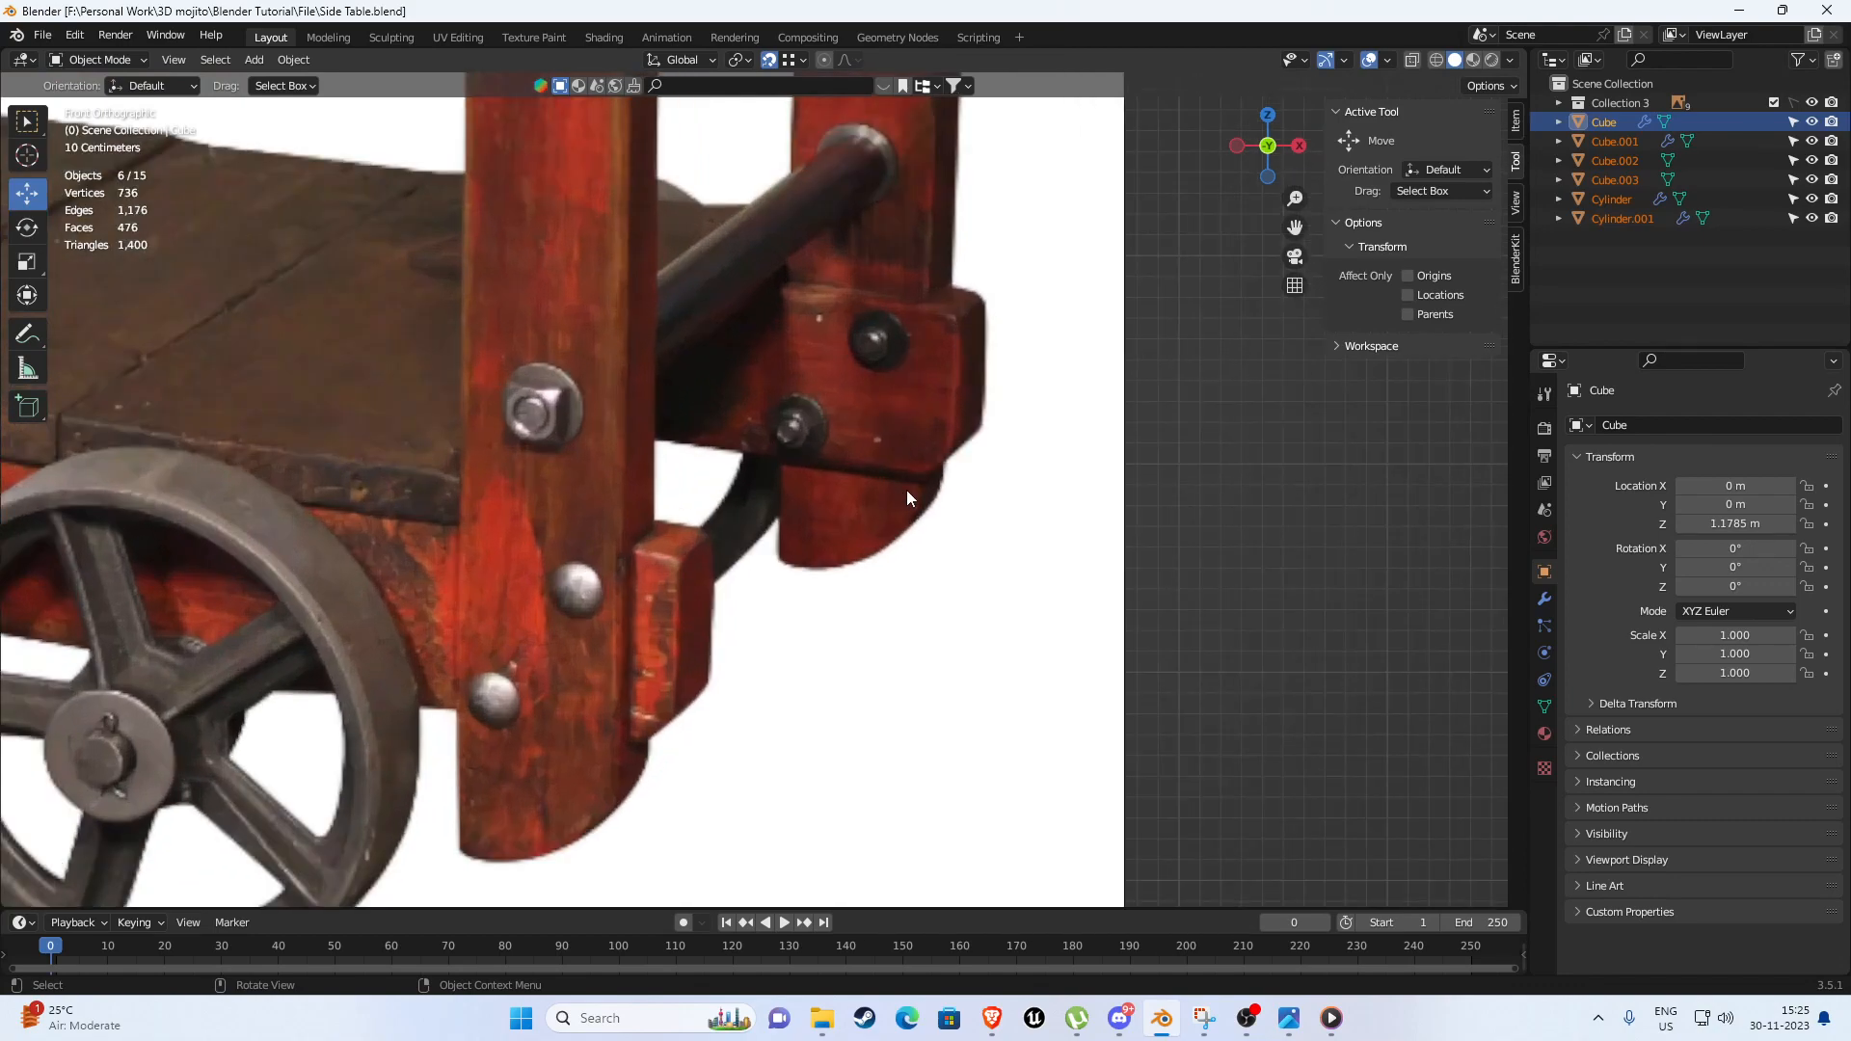
pyautogui.scroll(-10, 893, 509)
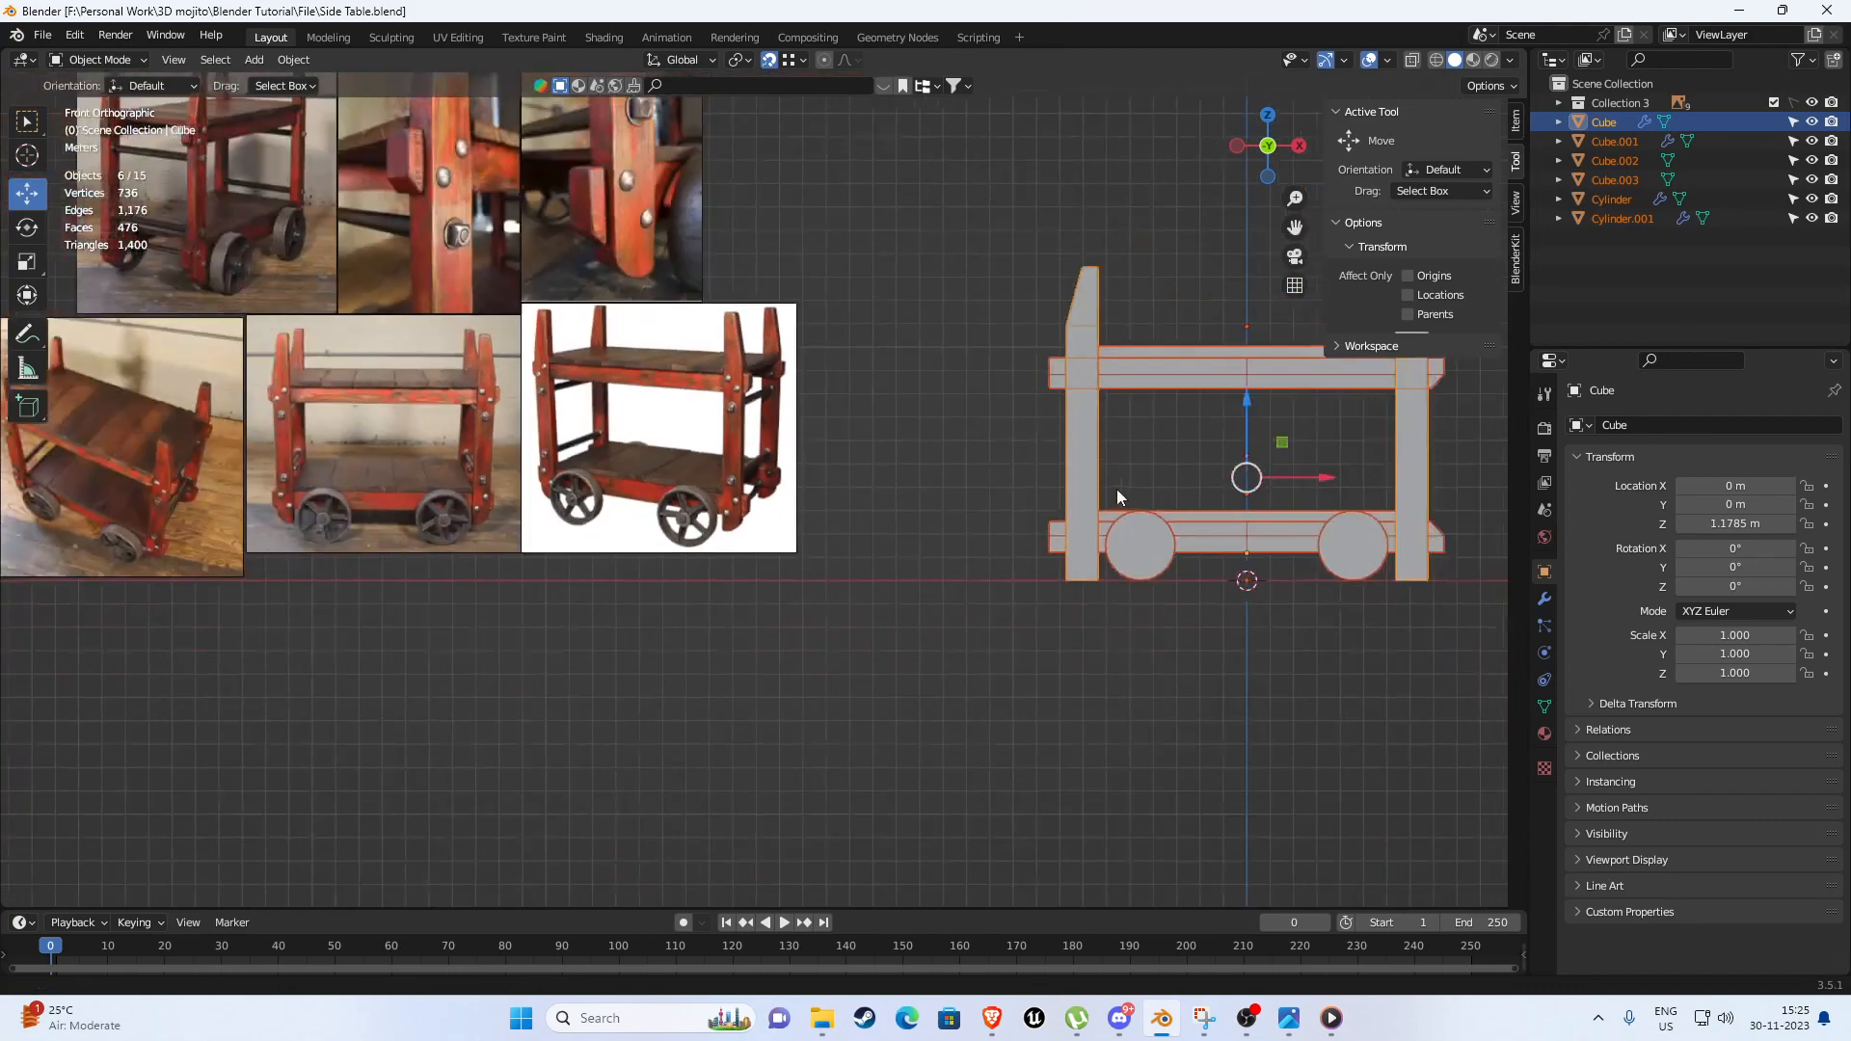
pyautogui.keyDown('shift'); pyautogui.moveTo(1117, 489); pyautogui.dragTo(1292, 498, button='middle'); pyautogui.keyUp('shift')
pyautogui.scroll(5, 953, 430)
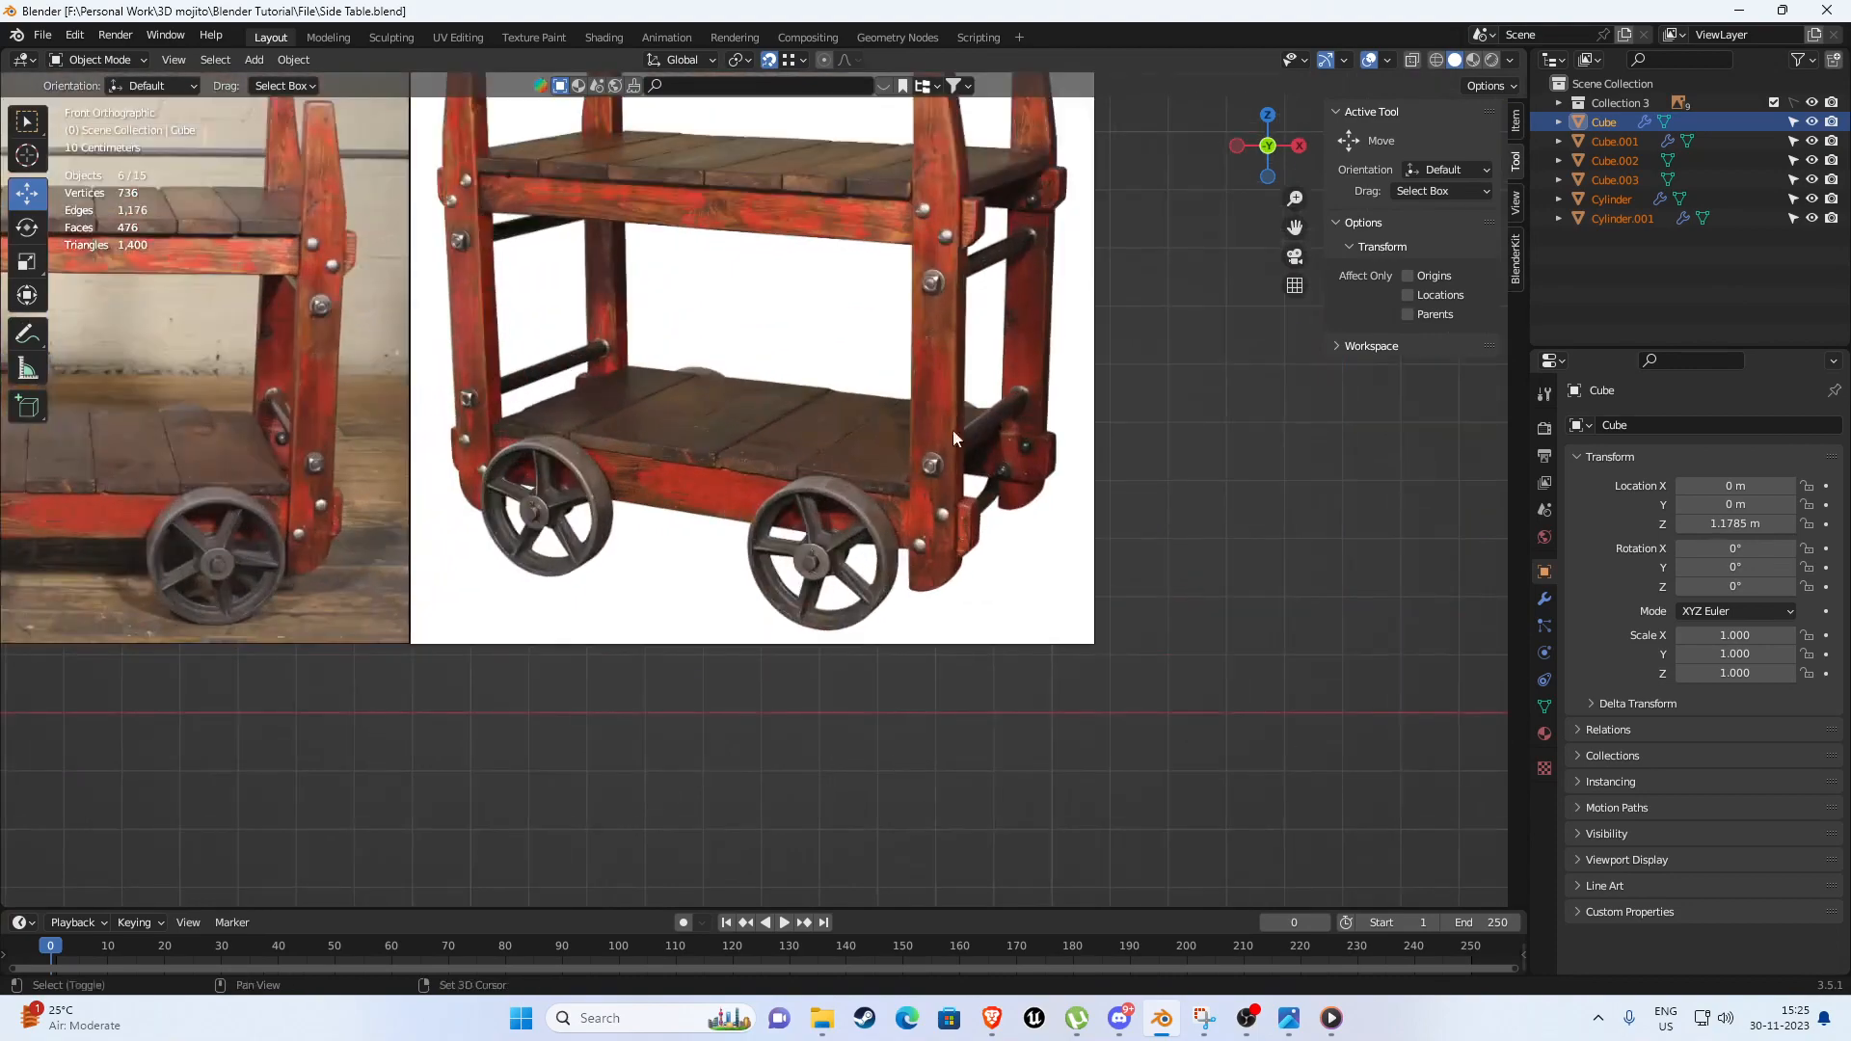
pyautogui.keyDown('shift'); pyautogui.moveTo(952, 430); pyautogui.dragTo(785, 542, button='middle'); pyautogui.keyUp('shift')
pyautogui.scroll(5, 835, 276)
pyautogui.scroll(-2, 808, 292)
pyautogui.keyDown('shift'); pyautogui.moveTo(772, 347); pyautogui.dragTo(720, 380, button='middle'); pyautogui.keyUp('shift')
pyautogui.scroll(-8, 752, 417)
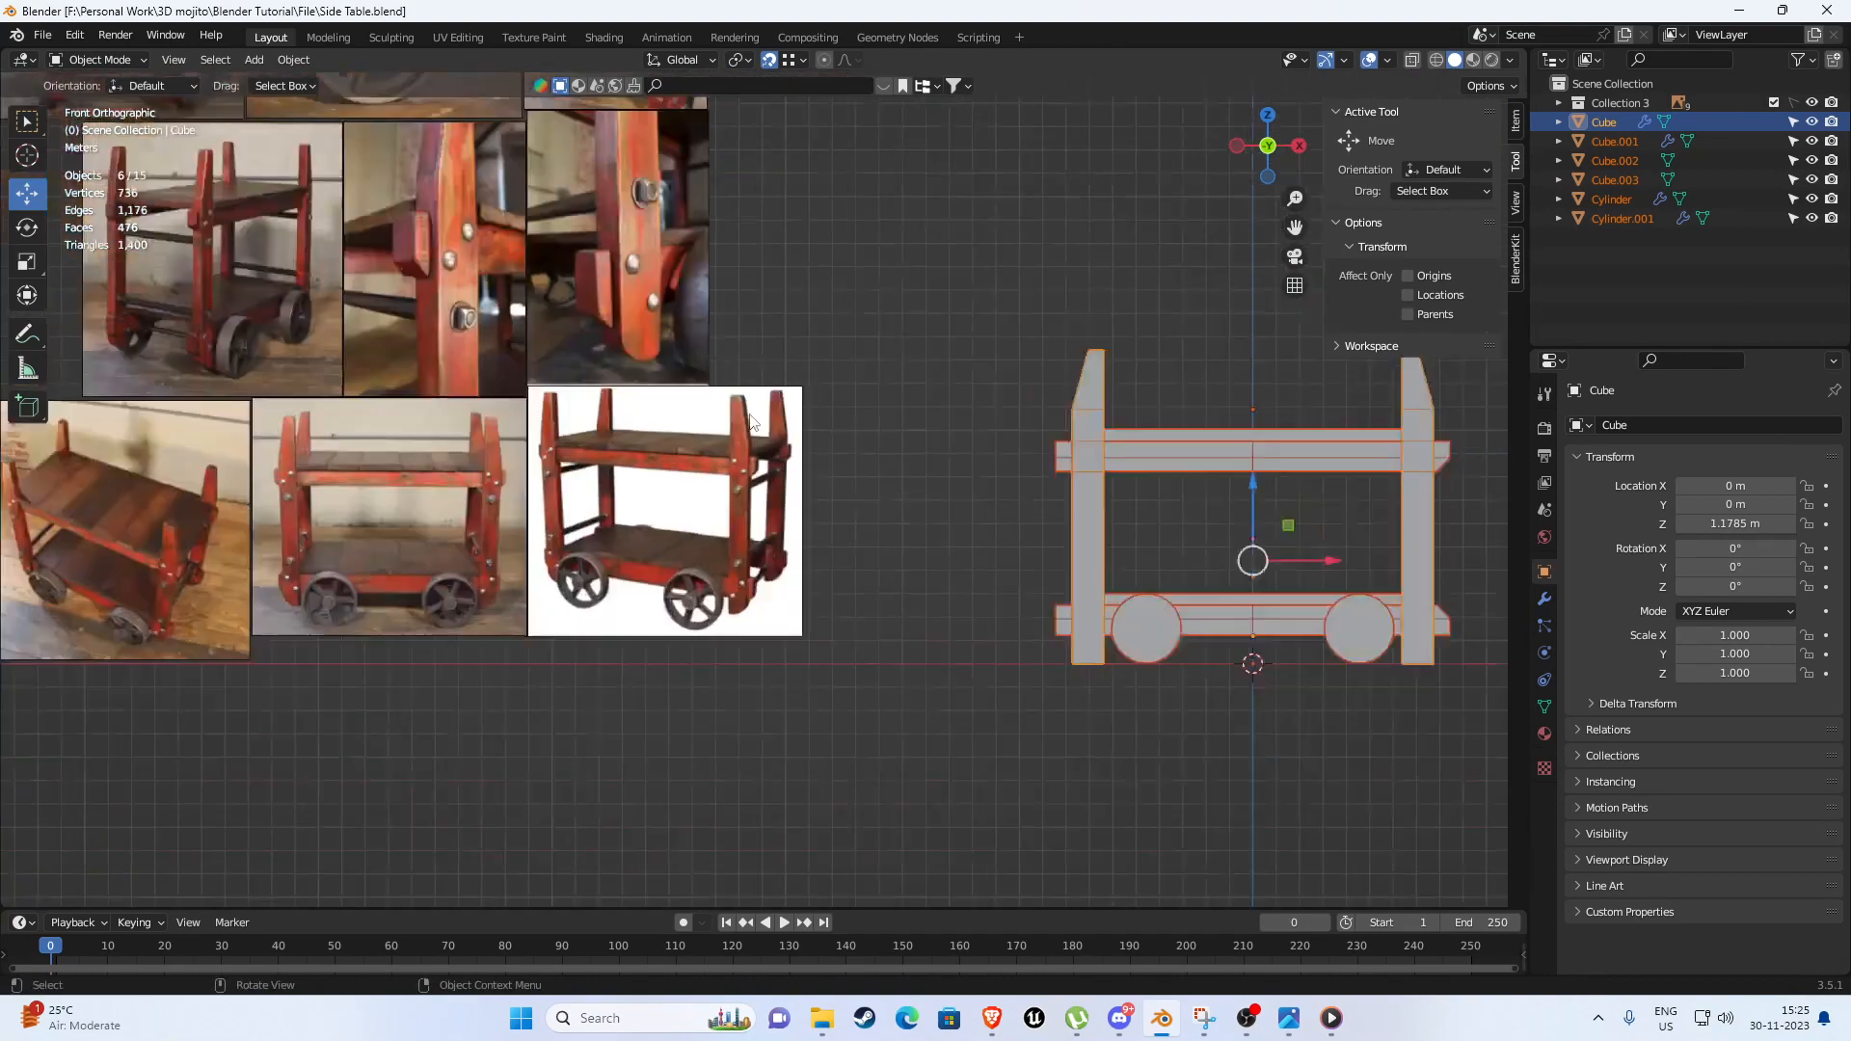
# Select the side beams and compare their upper and lower ends with the reference photo.
pyautogui.moveTo(1350, 453); pyautogui.dragTo(801, 526, button='middle')
pyautogui.scroll(4, 847, 507)
pyautogui.click(801, 527)
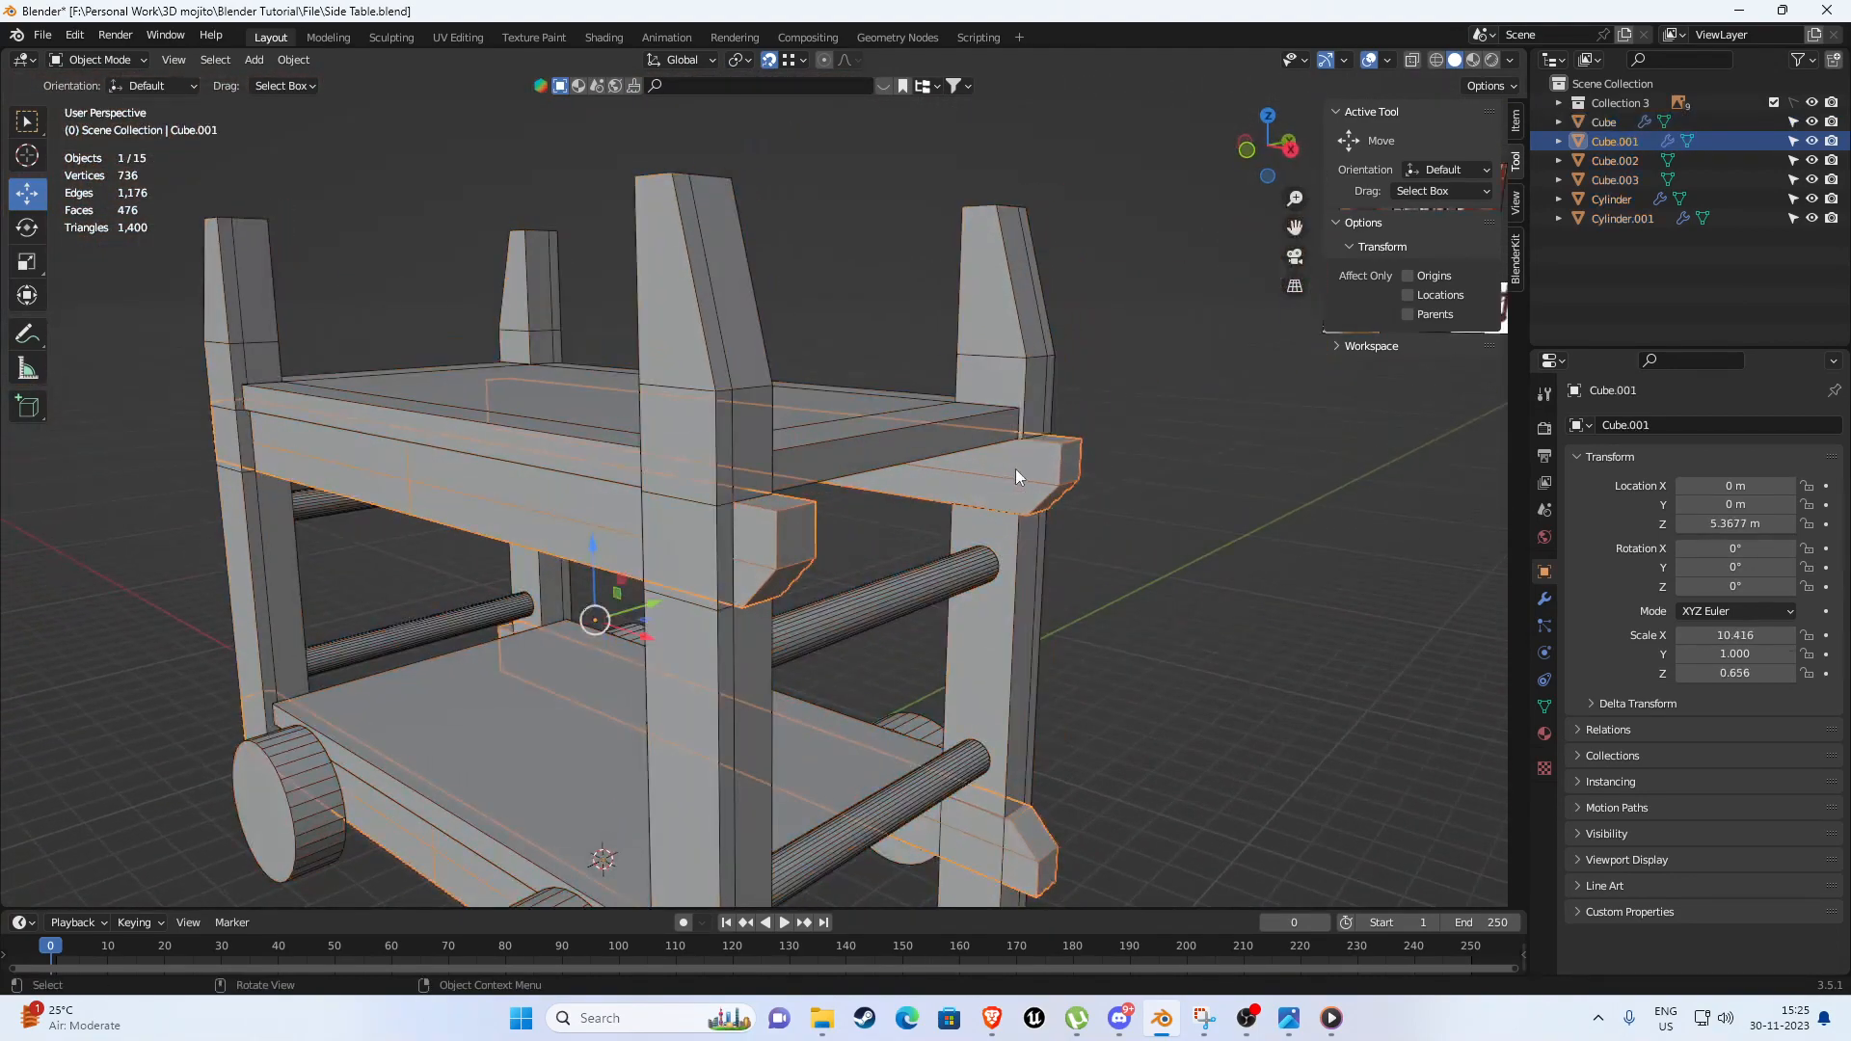
pyautogui.keyDown('shift'); pyautogui.moveTo(886, 667); pyautogui.dragTo(883, 454, button='middle'); pyautogui.keyUp('shift')
pyautogui.moveTo(773, 657)
pyautogui.keyDown('shift'); pyautogui.mouseDown(button='middle')
pyautogui.moveTo(775, 636)
pyautogui.moveTo(794, 644)
pyautogui.mouseUp(button='middle'); pyautogui.keyUp('shift')
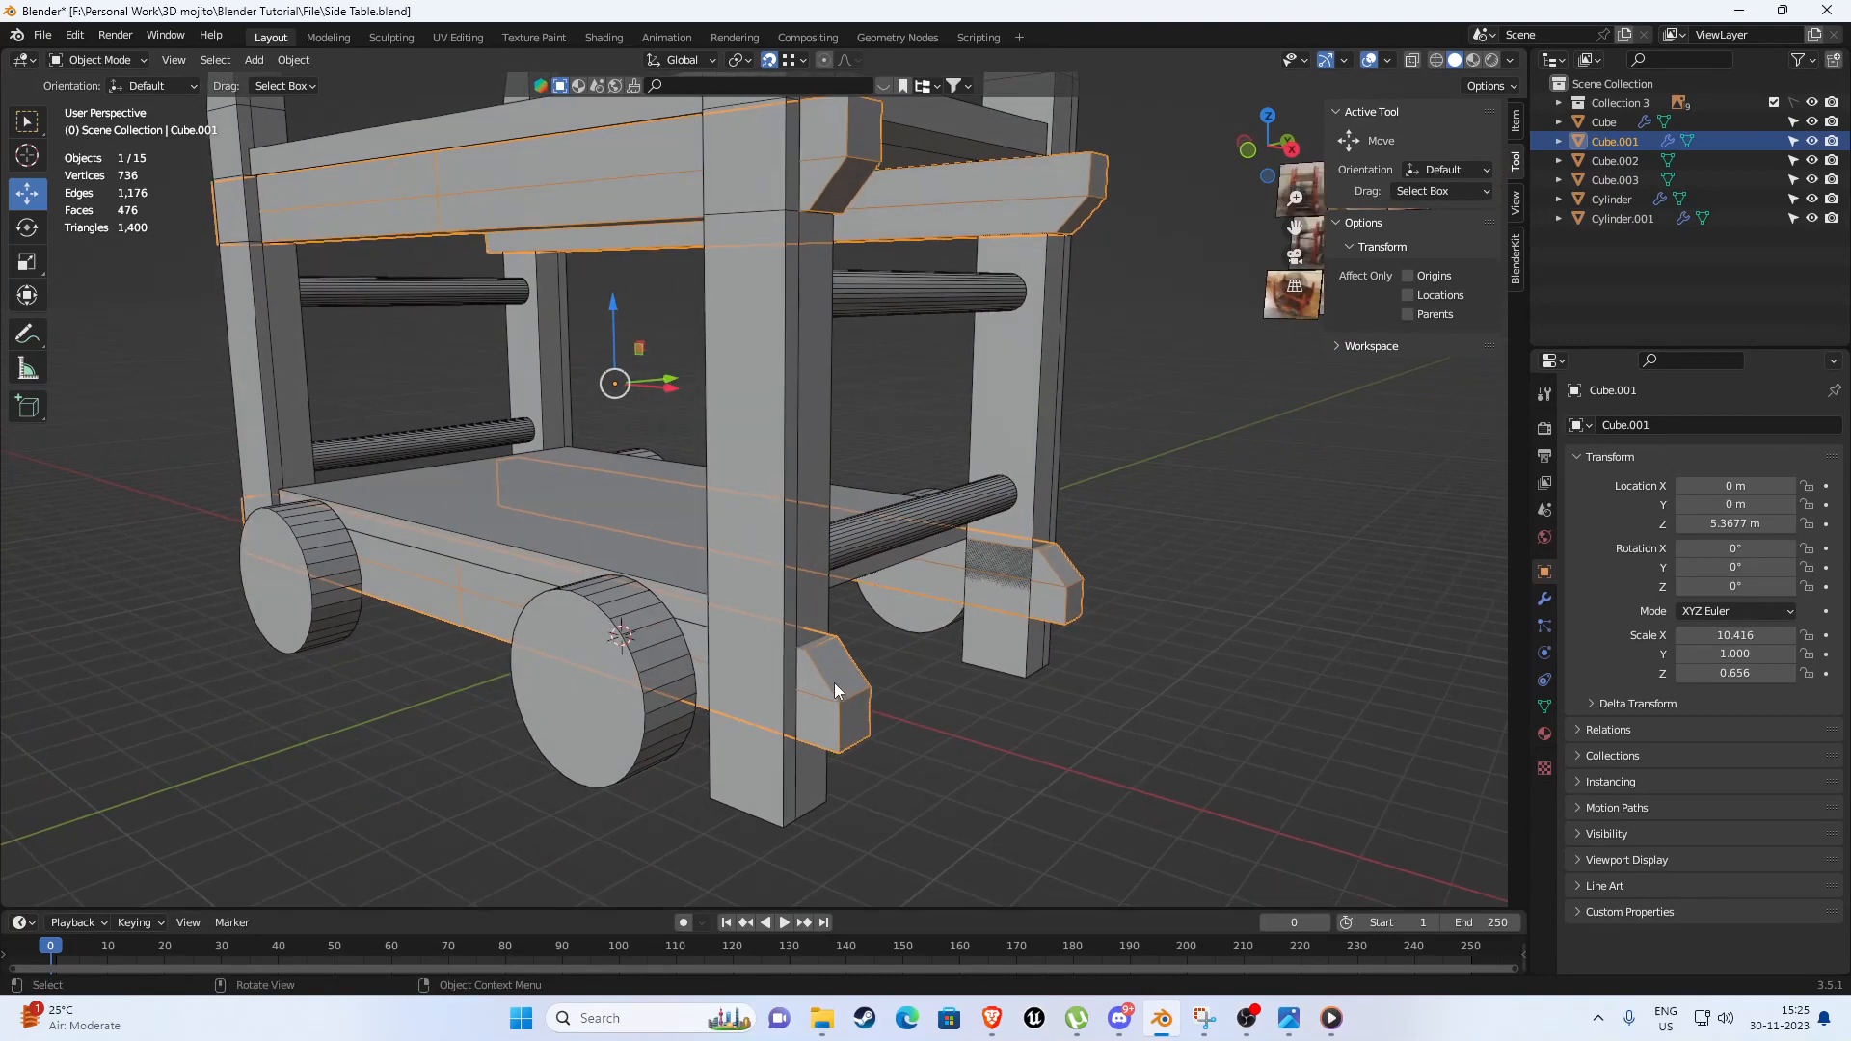
pyautogui.press('KP_1')
pyautogui.keyDown('shift'); pyautogui.moveTo(289, 432); pyautogui.dragTo(781, 500, button='middle'); pyautogui.keyUp('shift')
pyautogui.scroll(5, 713, 482)
pyautogui.keyDown('shift'); pyautogui.moveTo(534, 422); pyautogui.dragTo(661, 462, button='middle'); pyautogui.keyUp('shift')
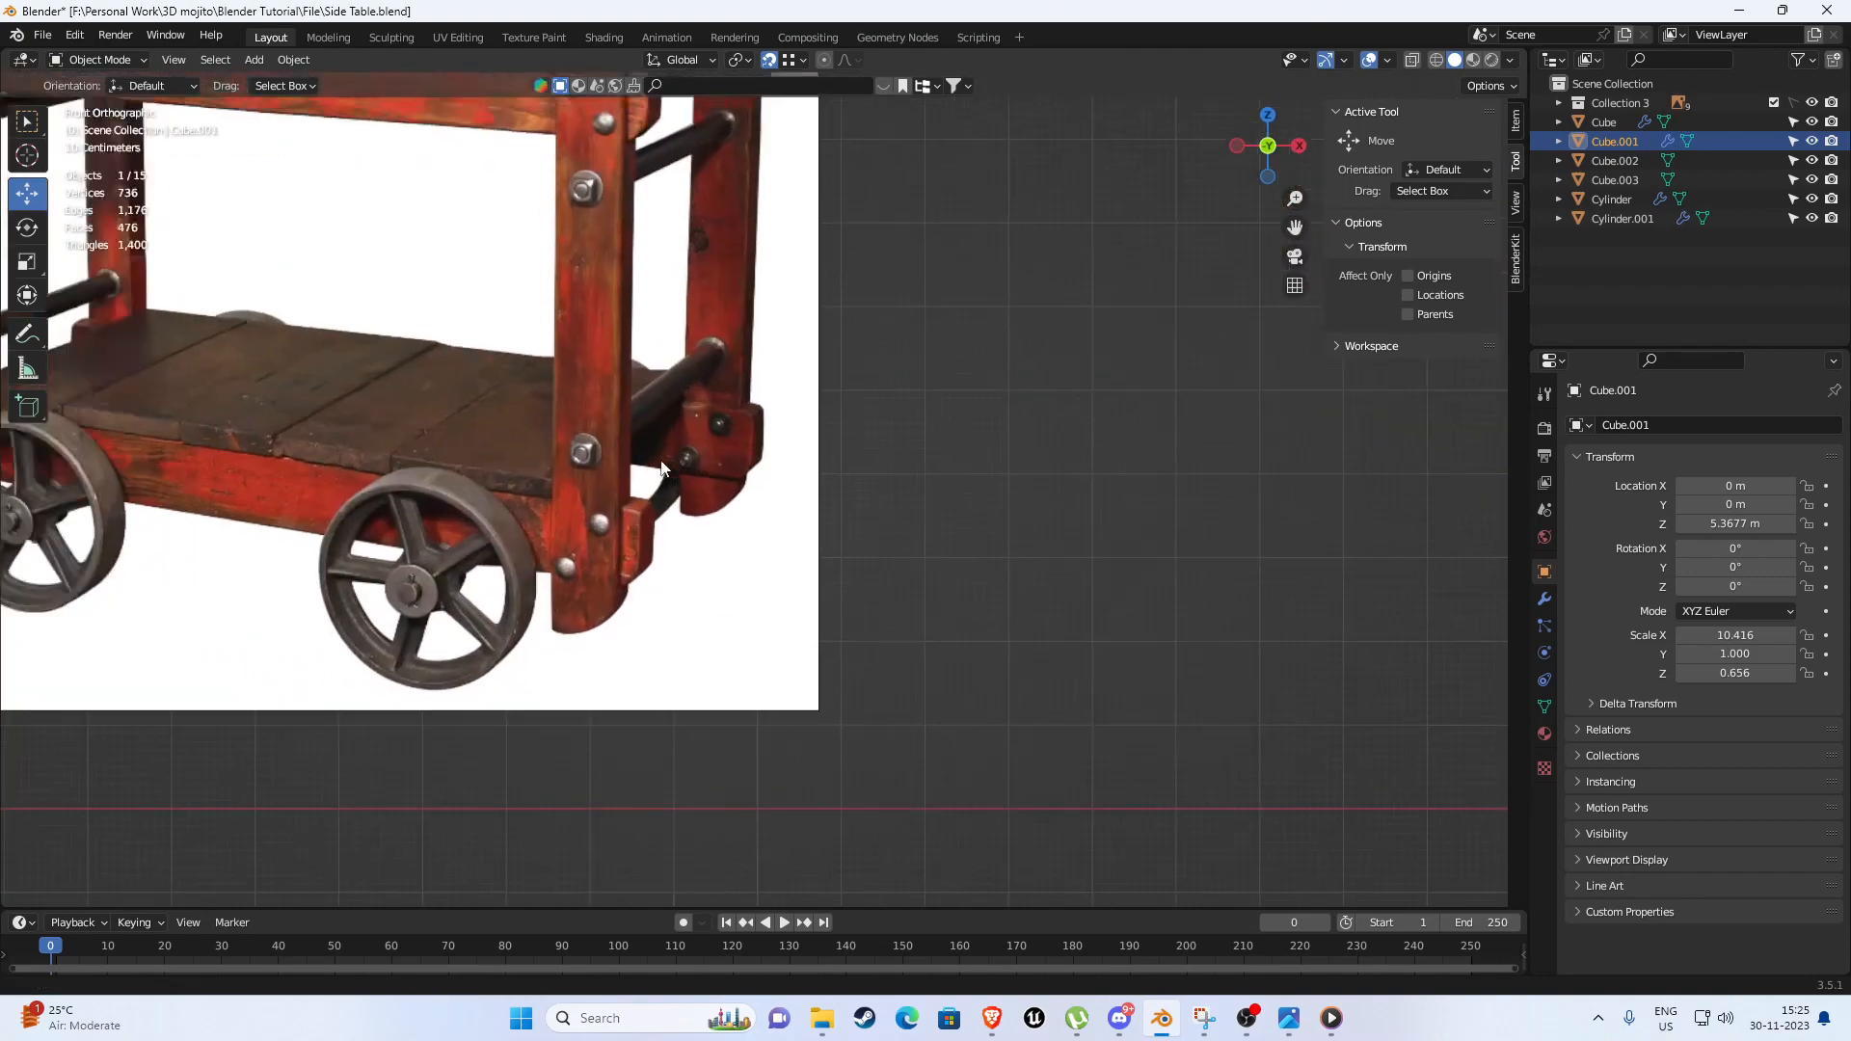
pyautogui.scroll(3, 665, 482)
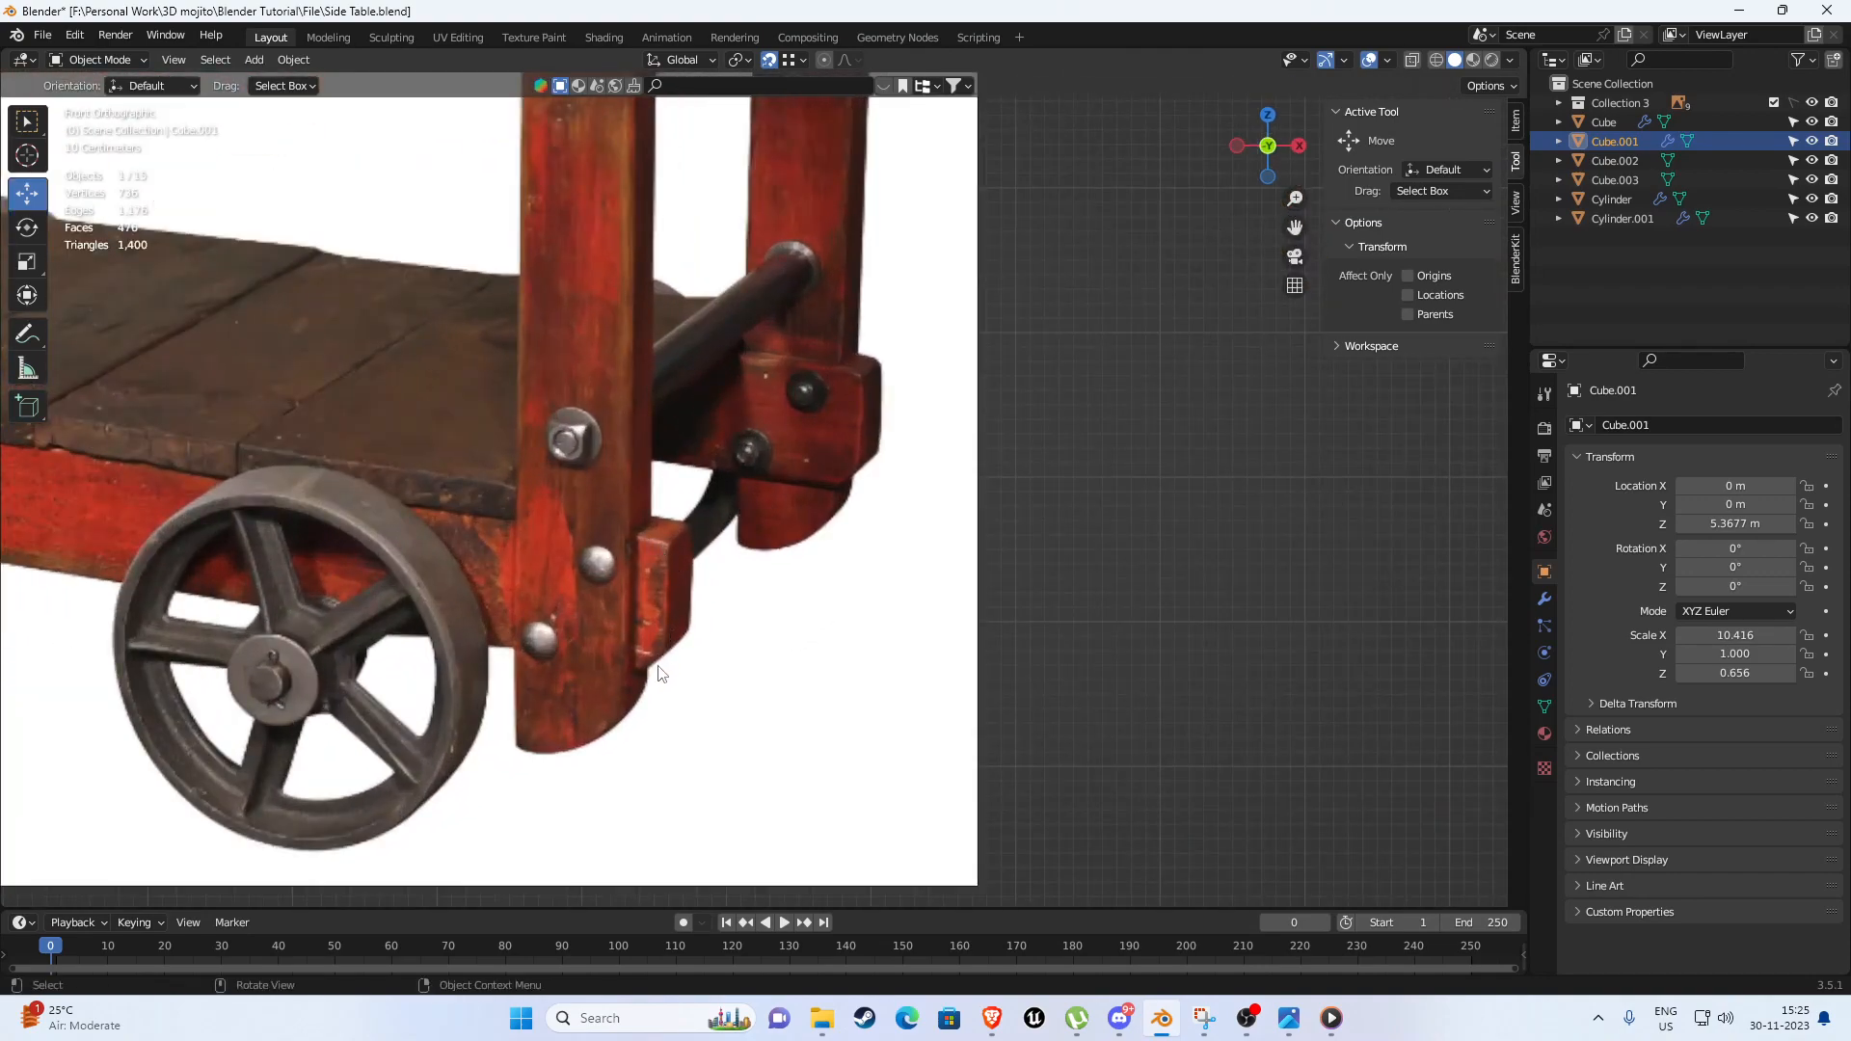
pyautogui.scroll(-11, 665, 636)
# Apply the Mirror modifier on the side beams.
pyautogui.keyDown('shift'); pyautogui.moveTo(1283, 376); pyautogui.dragTo(817, 347, button='middle'); pyautogui.keyUp('shift')
pyautogui.scroll(5, 794, 490)
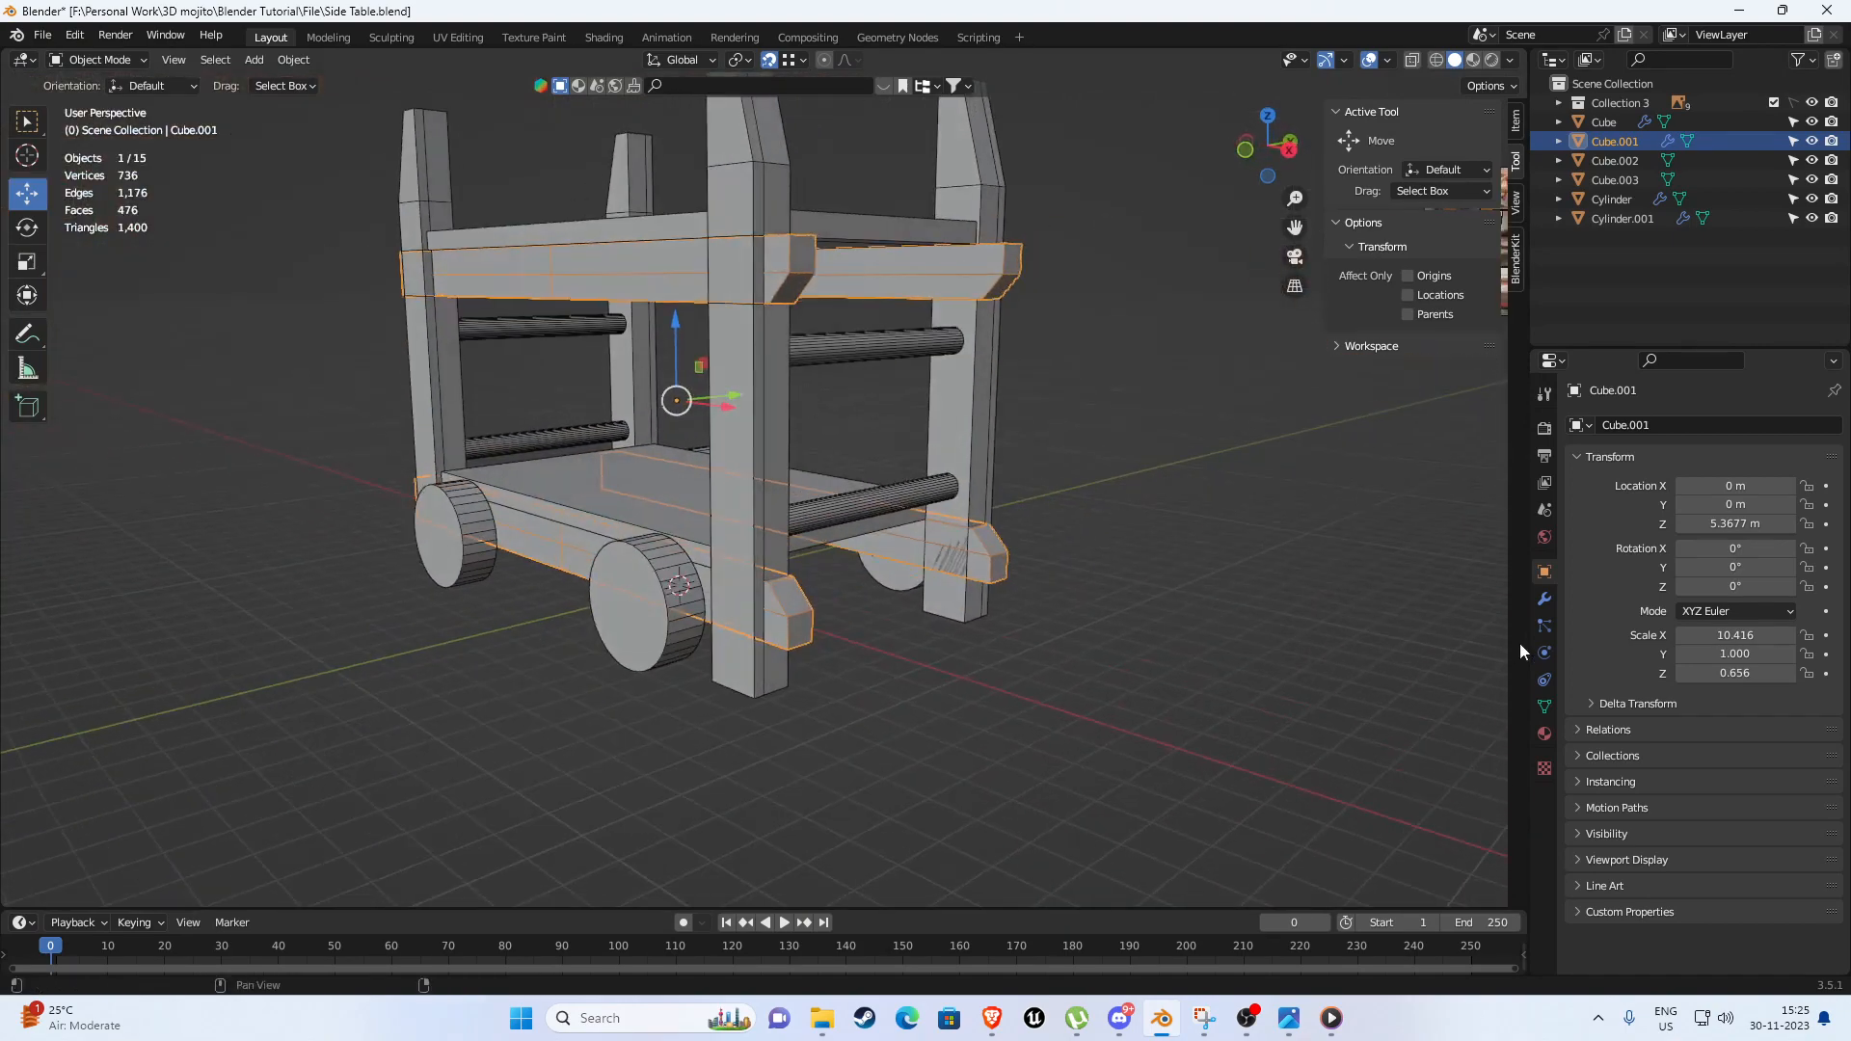
pyautogui.click(1543, 600)
pyautogui.scroll(5, 946, 482)
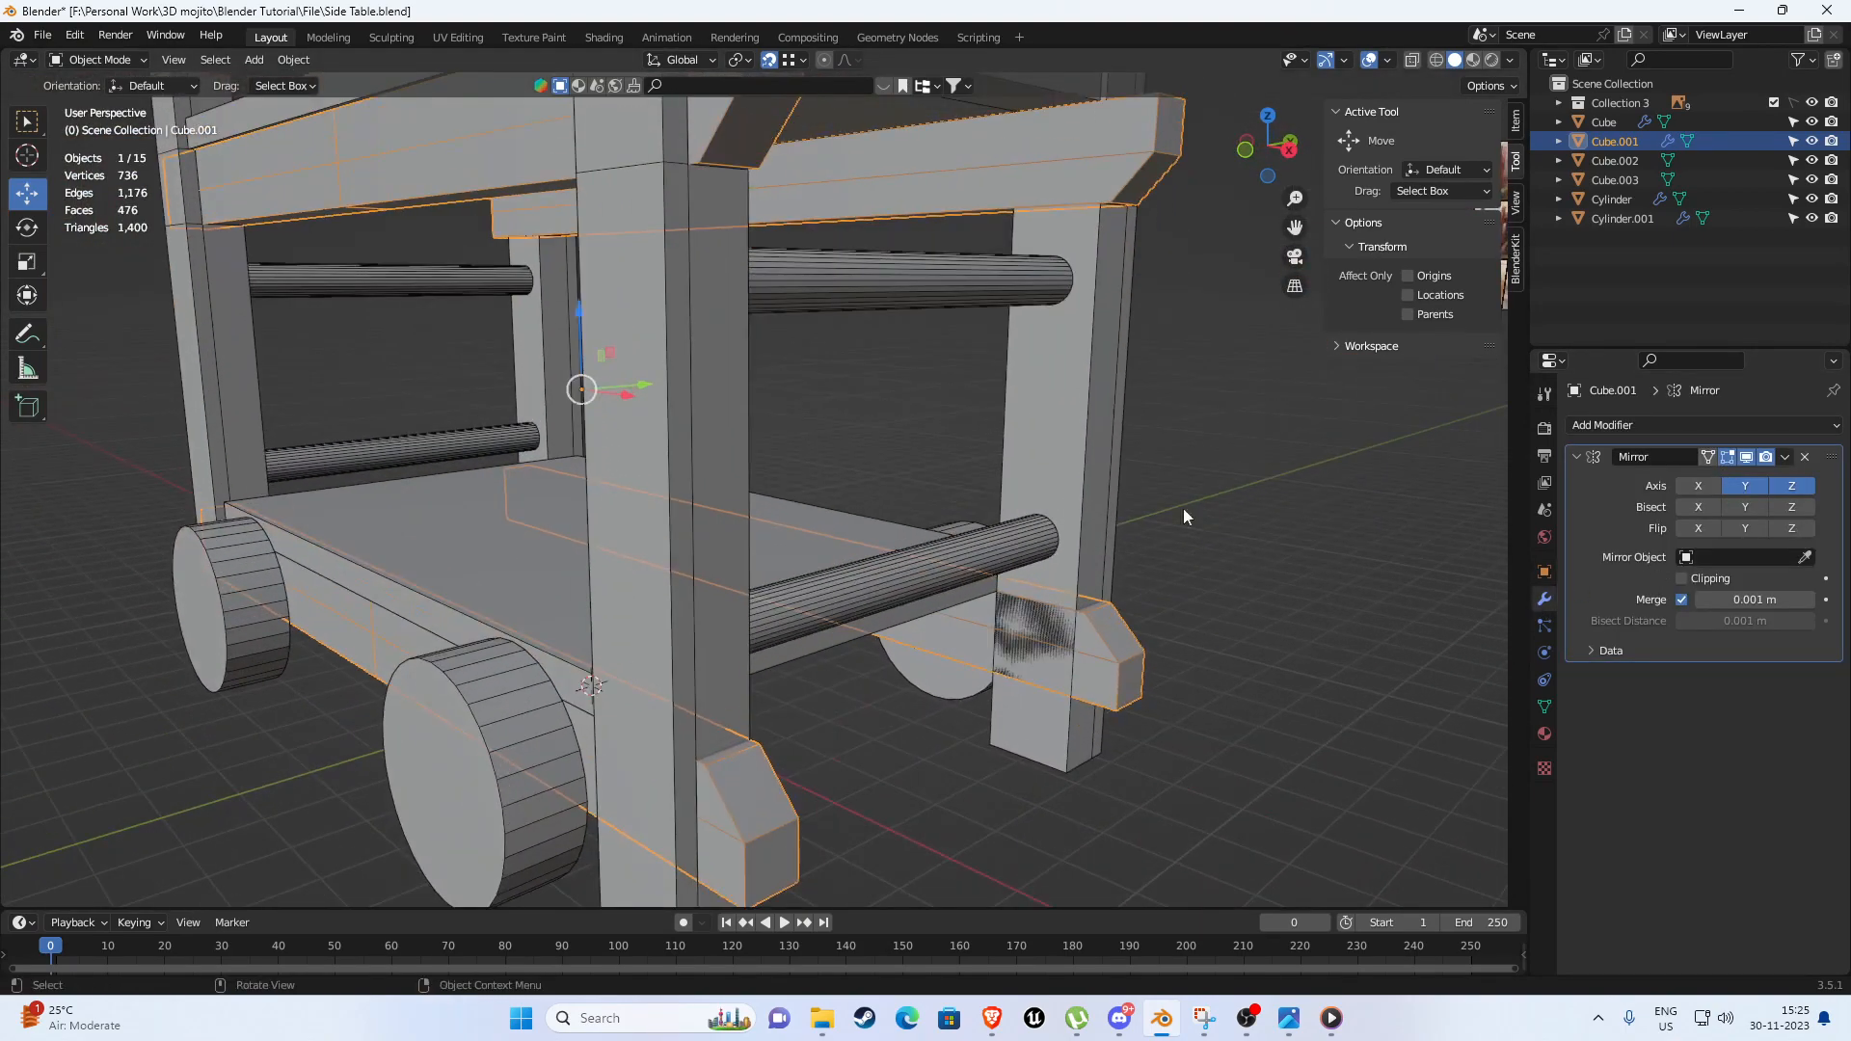
pyautogui.scroll(-5, 876, 479)
pyautogui.moveTo(877, 478); pyautogui.dragTo(970, 470, button='middle')
pyautogui.moveTo(922, 378); pyautogui.dragTo(892, 384, button='middle')
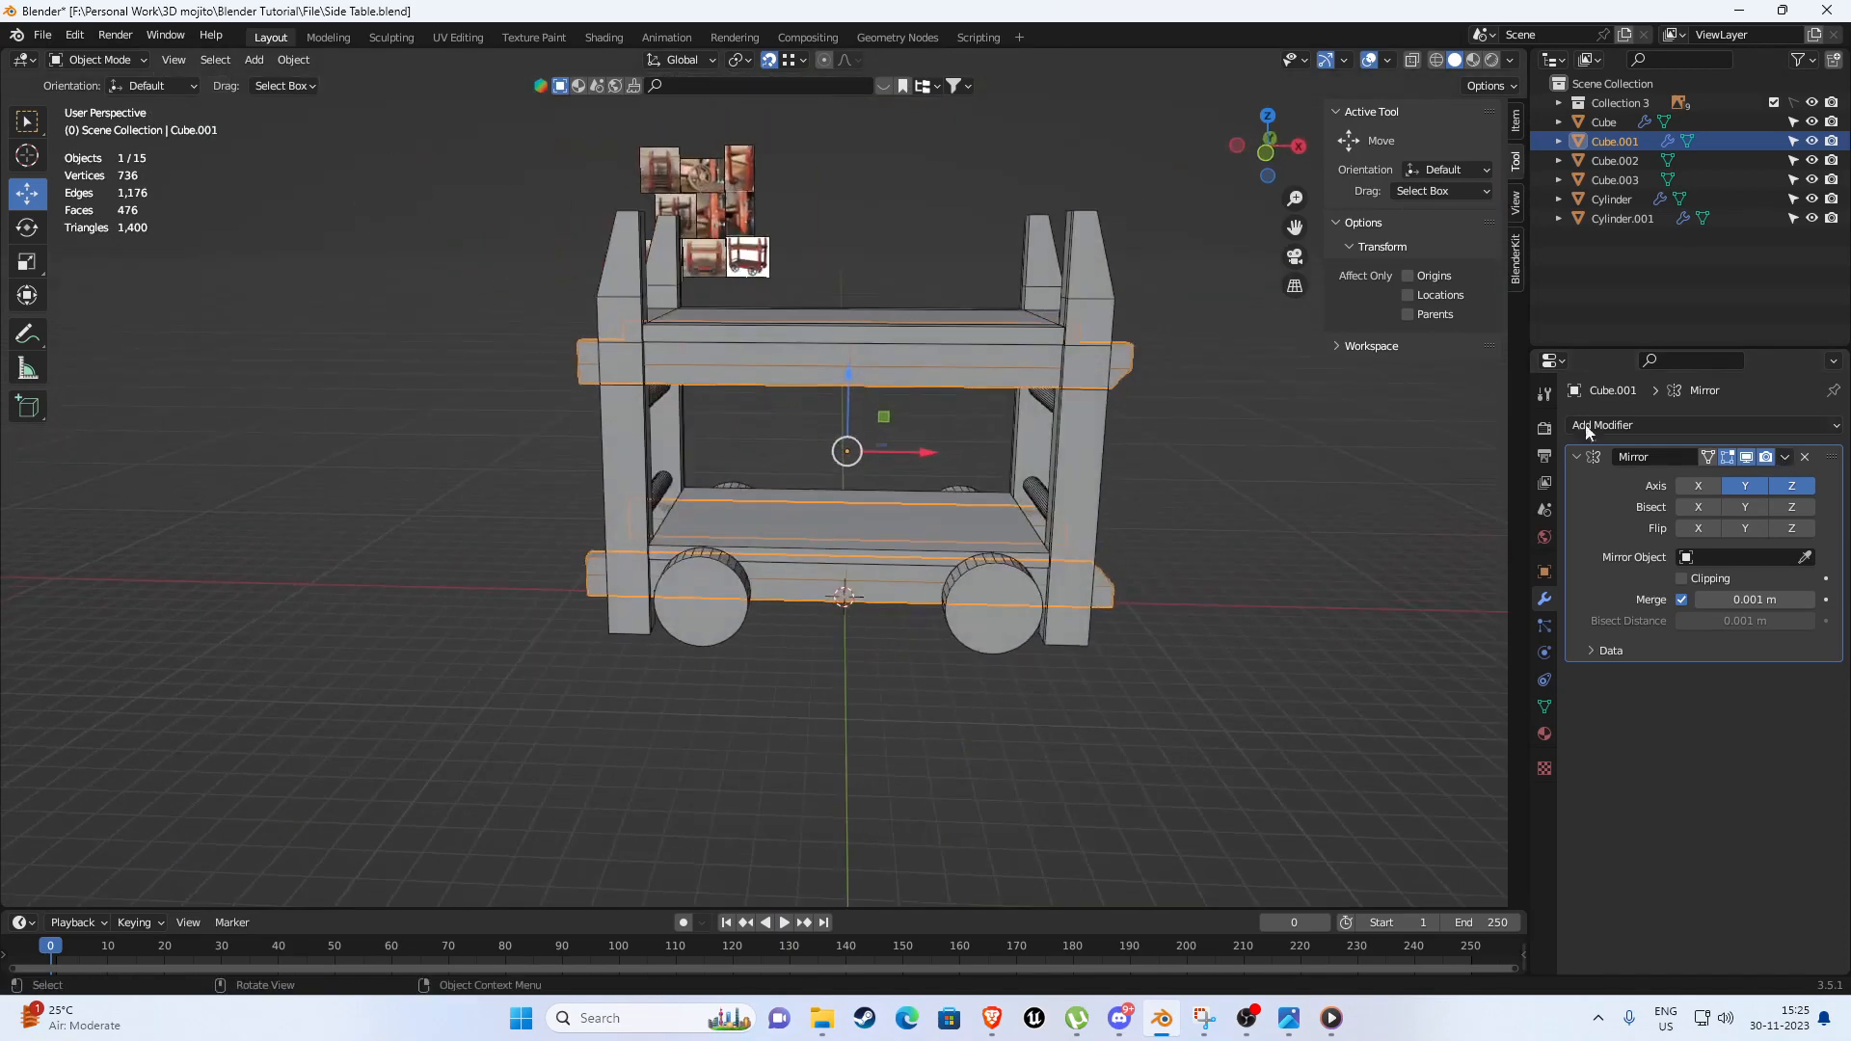
pyautogui.click(1784, 460)
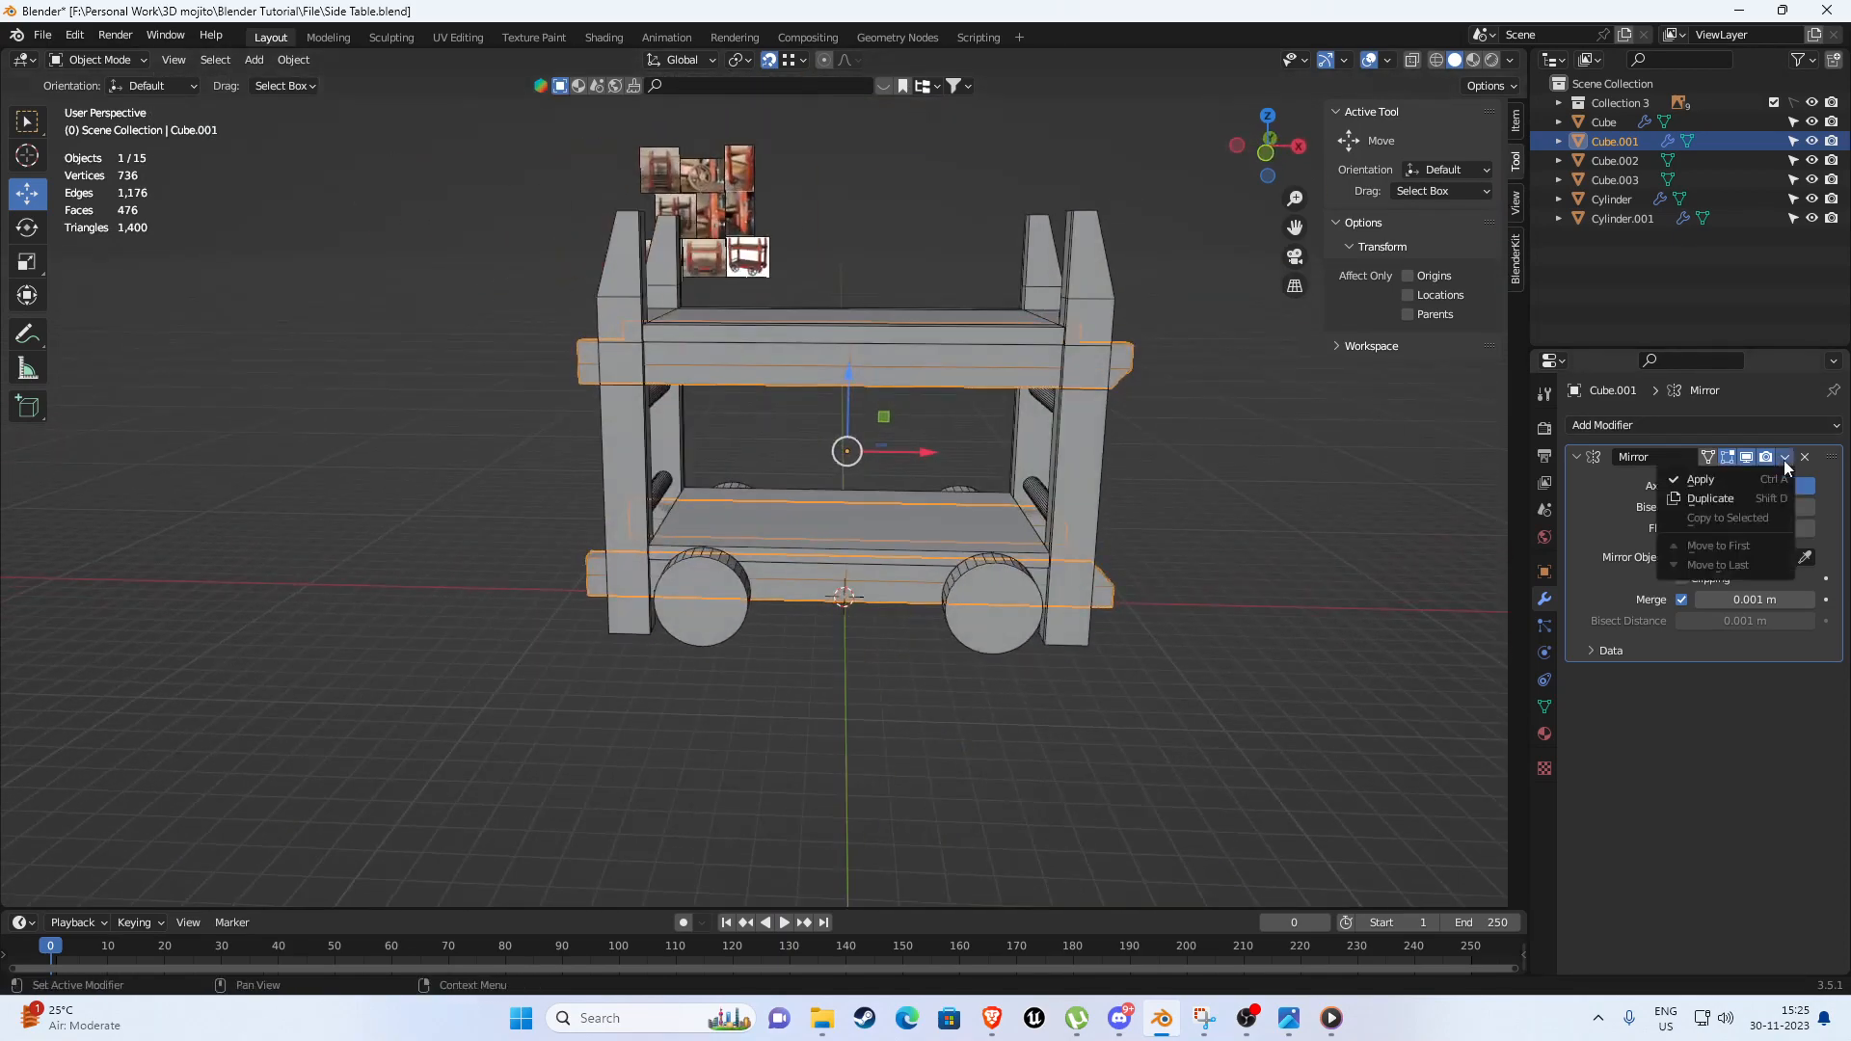
pyautogui.click(1697, 482)
# Separate the two lower side beams from the upper ones into their own object and leave mesh editing.
pyautogui.moveTo(1331, 463); pyautogui.dragTo(888, 479, button='middle')
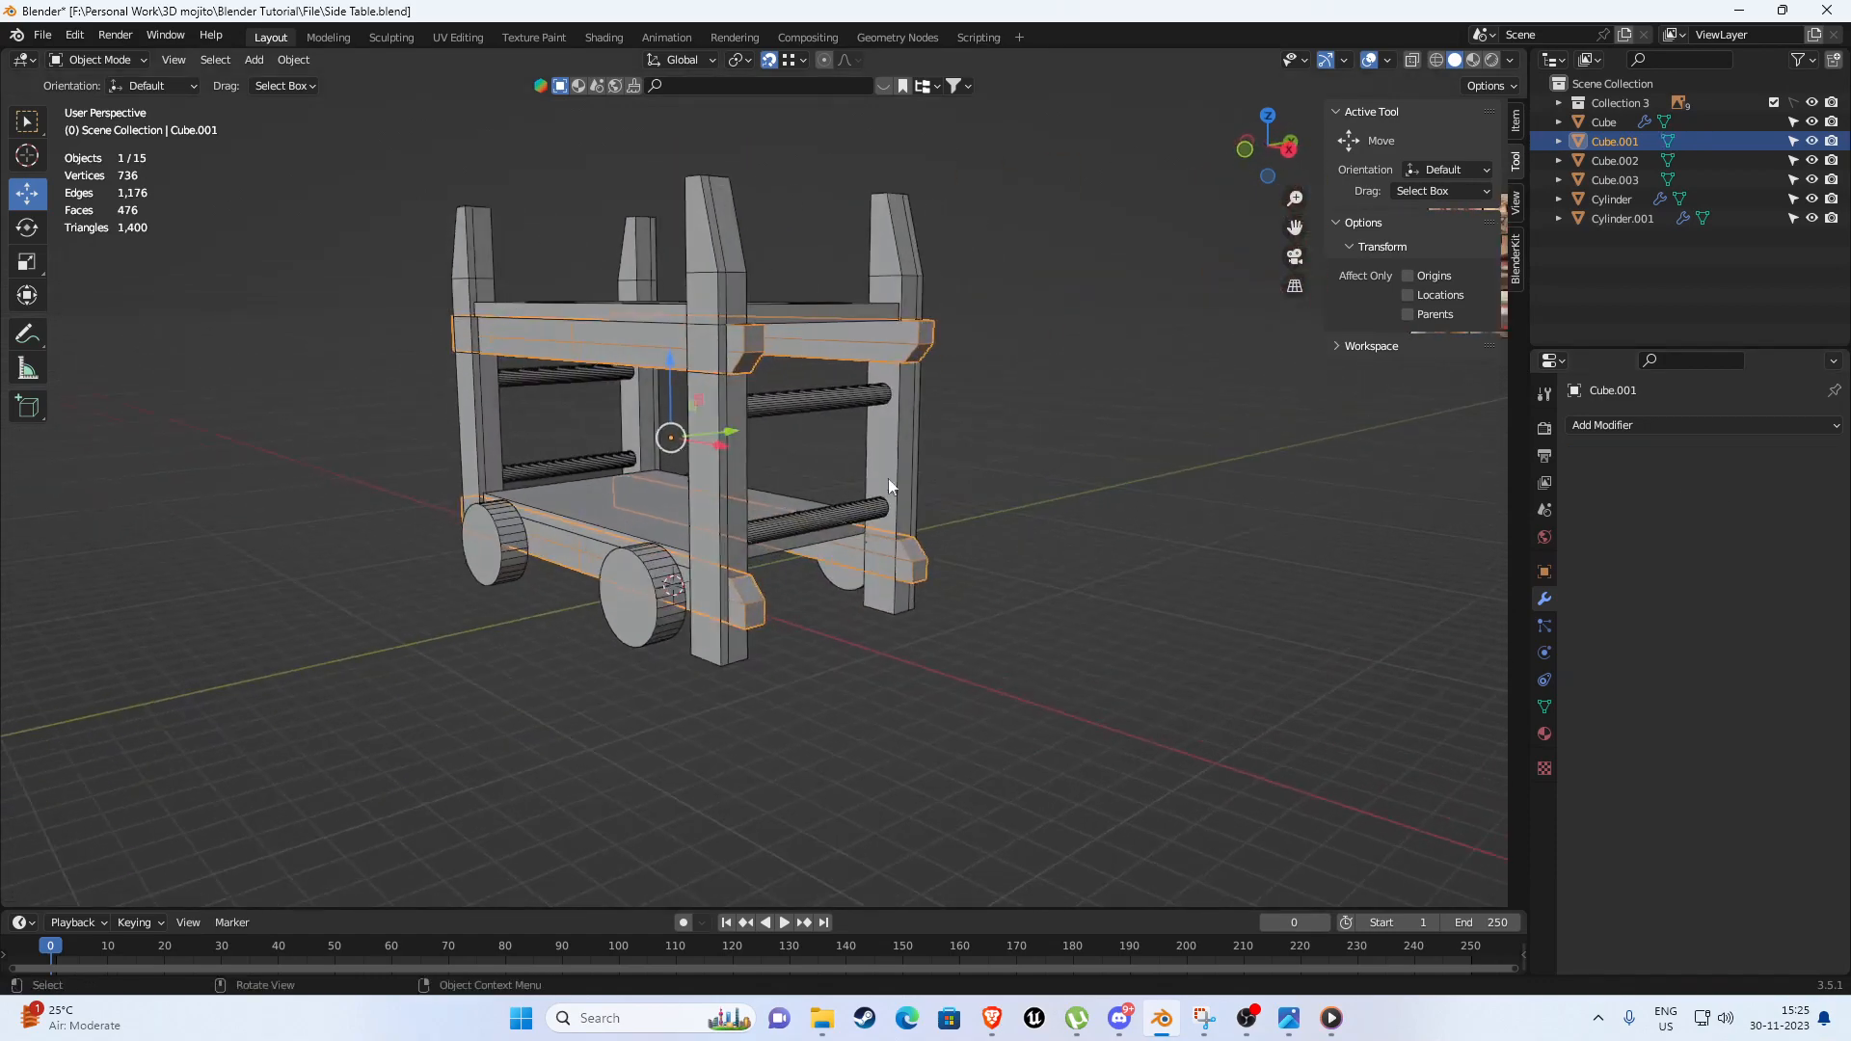
pyautogui.scroll(3, 881, 512)
pyautogui.press('Tab')
pyautogui.press('3')
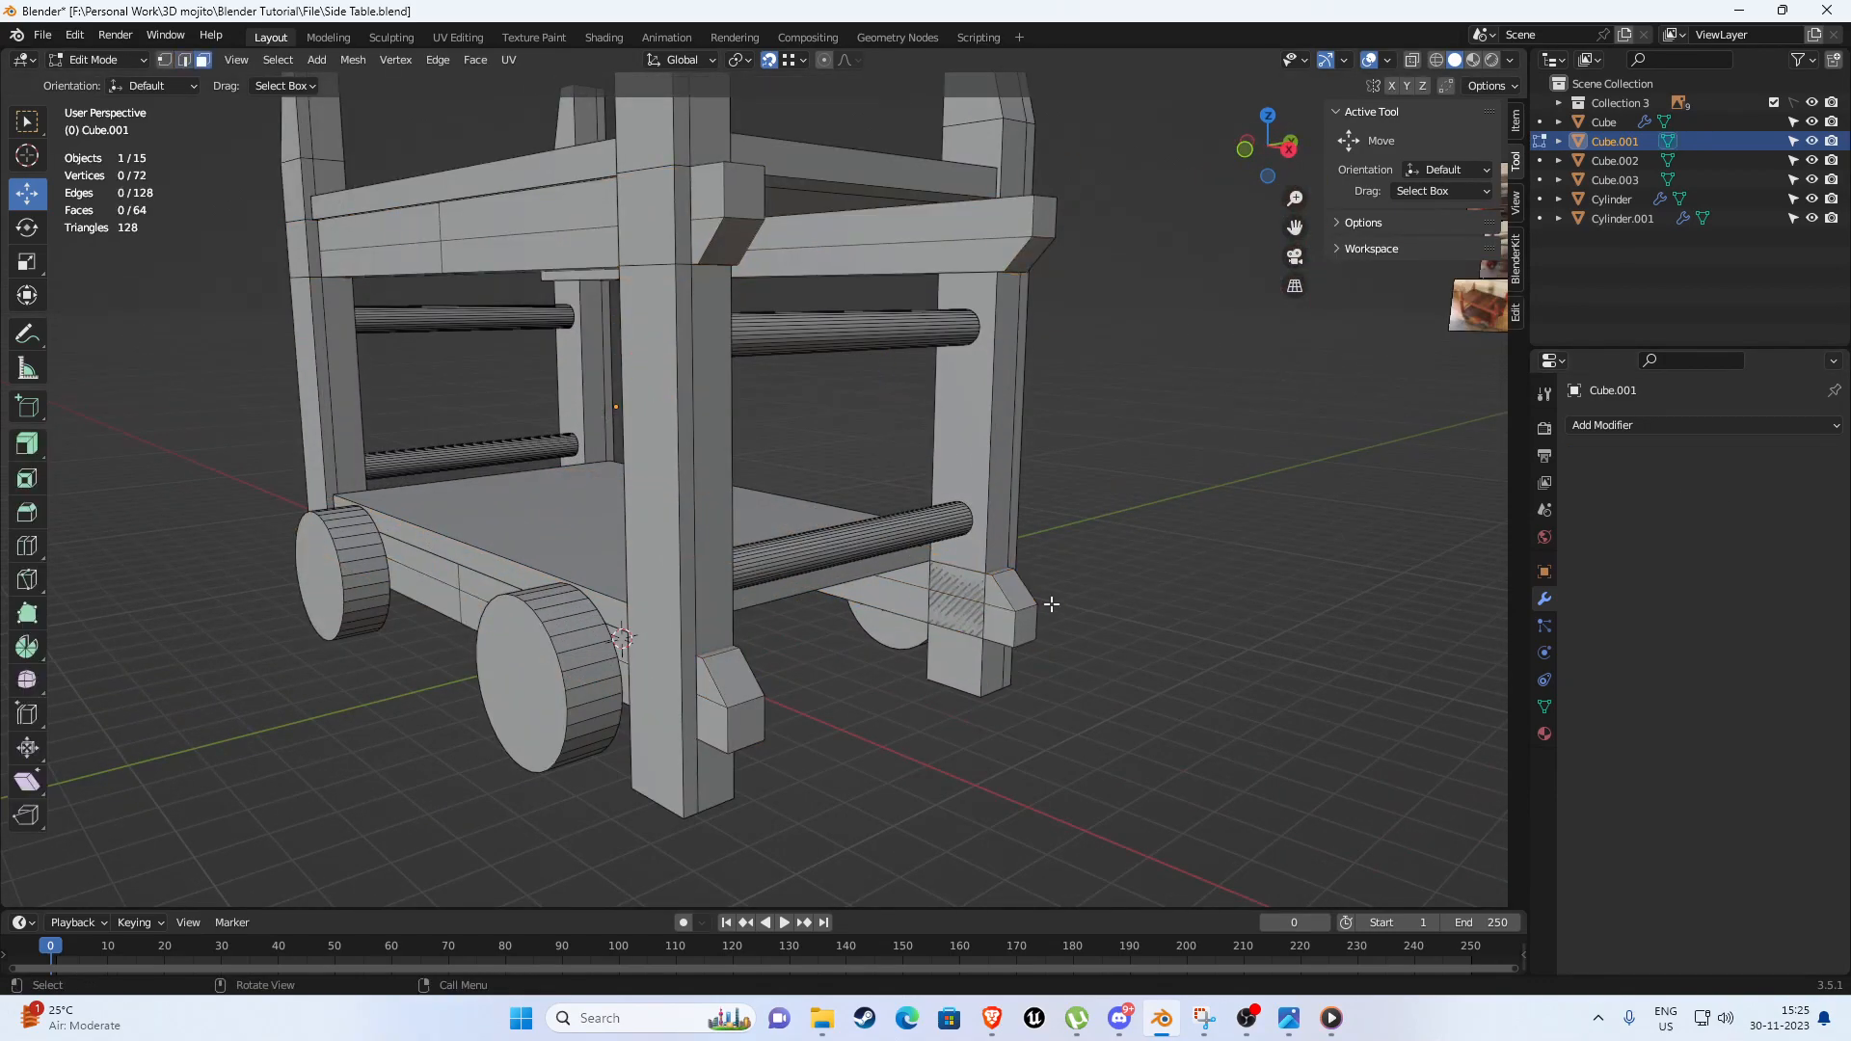
pyautogui.click(1021, 611)
pyautogui.hotkey('ctrl', 'l')
pyautogui.press('l')
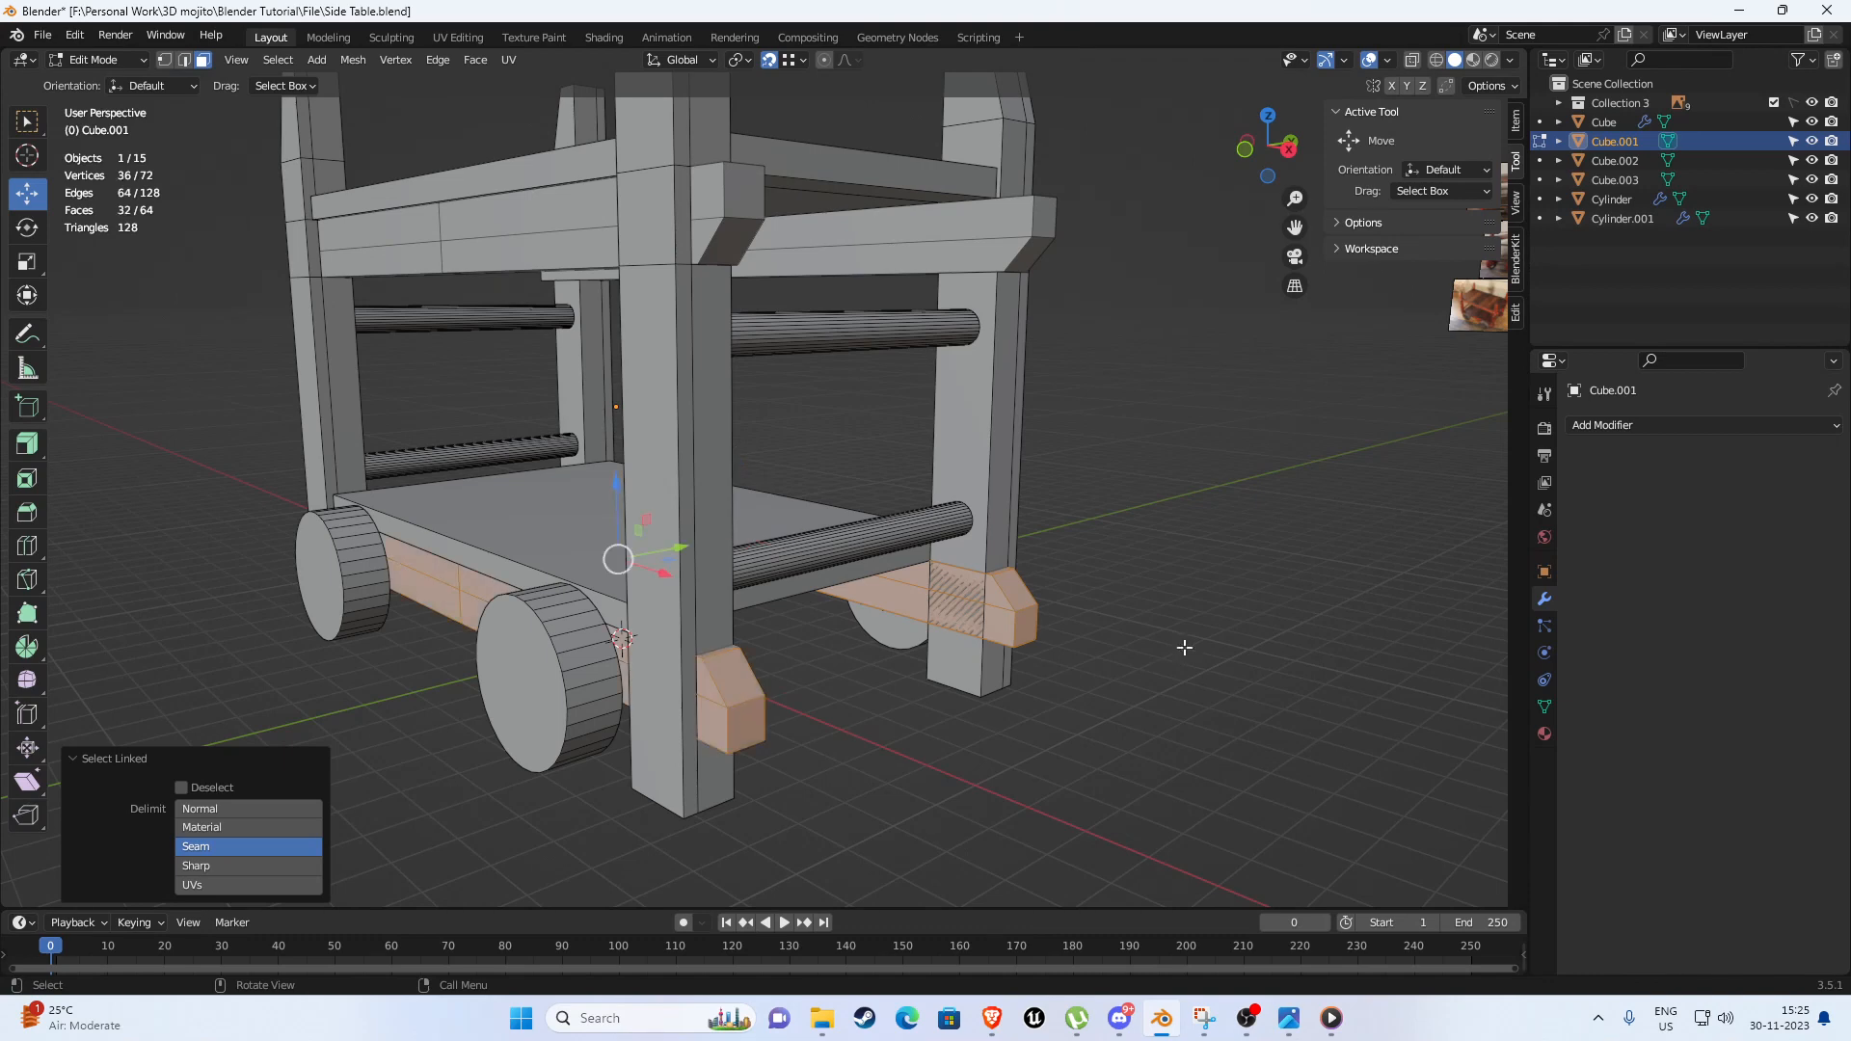
pyautogui.click(1186, 647)
pyautogui.moveTo(1108, 621); pyautogui.dragTo(1147, 513, button='middle')
pyautogui.scroll(2, 1074, 588)
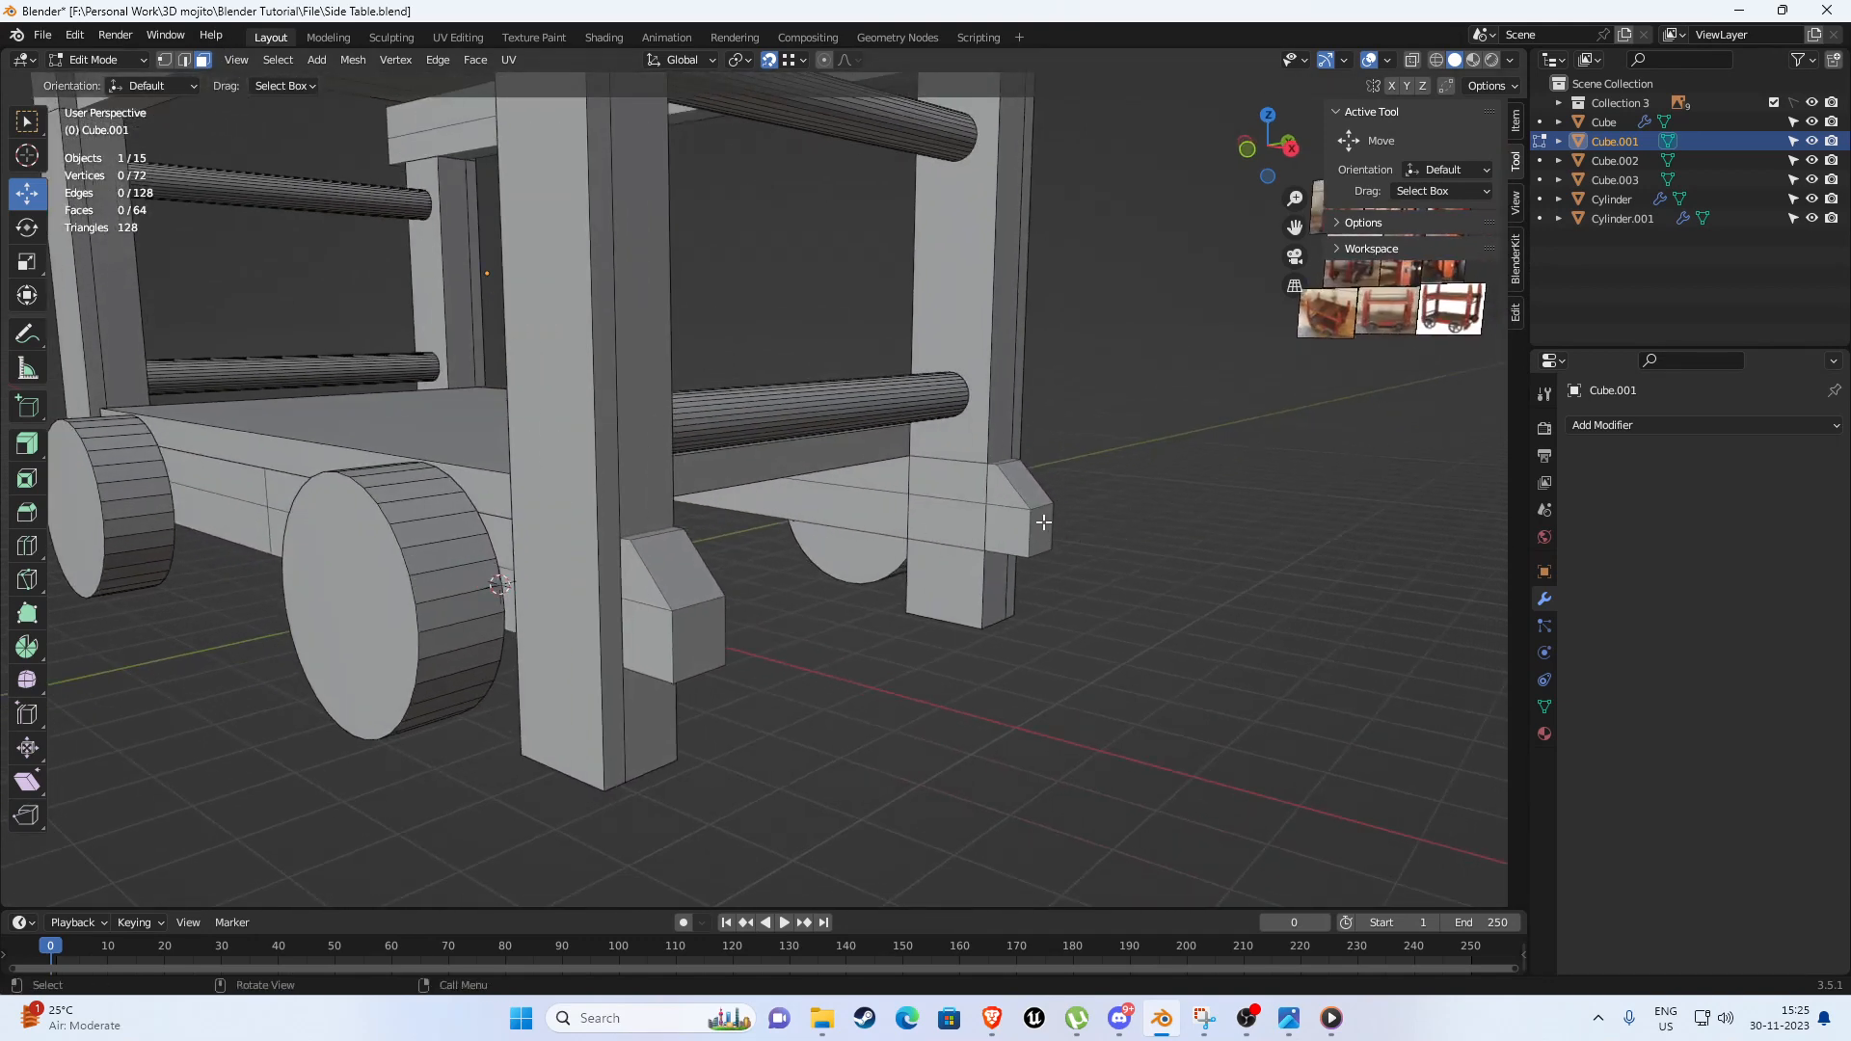
pyautogui.press('l')
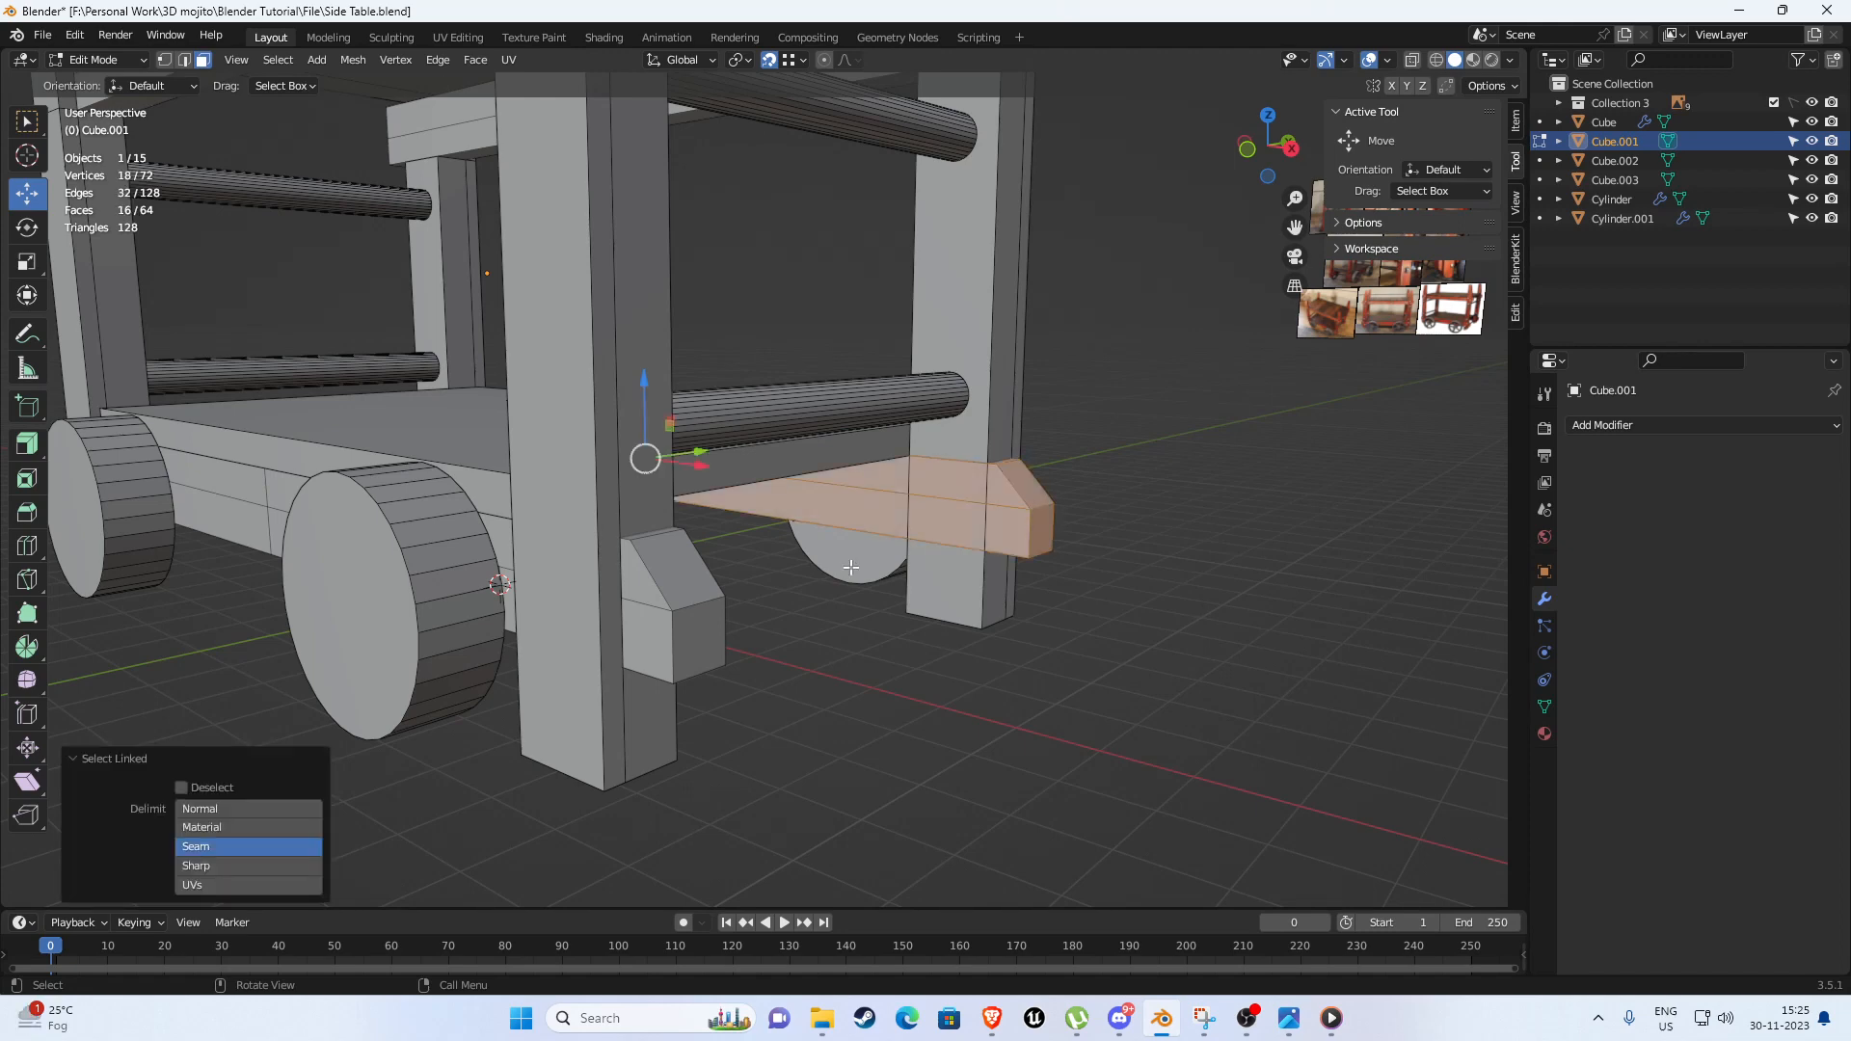
pyautogui.press('l')
pyautogui.keyDown('shift'); pyautogui.moveTo(522, 500); pyautogui.dragTo(556, 526, button='middle'); pyautogui.keyUp('shift')
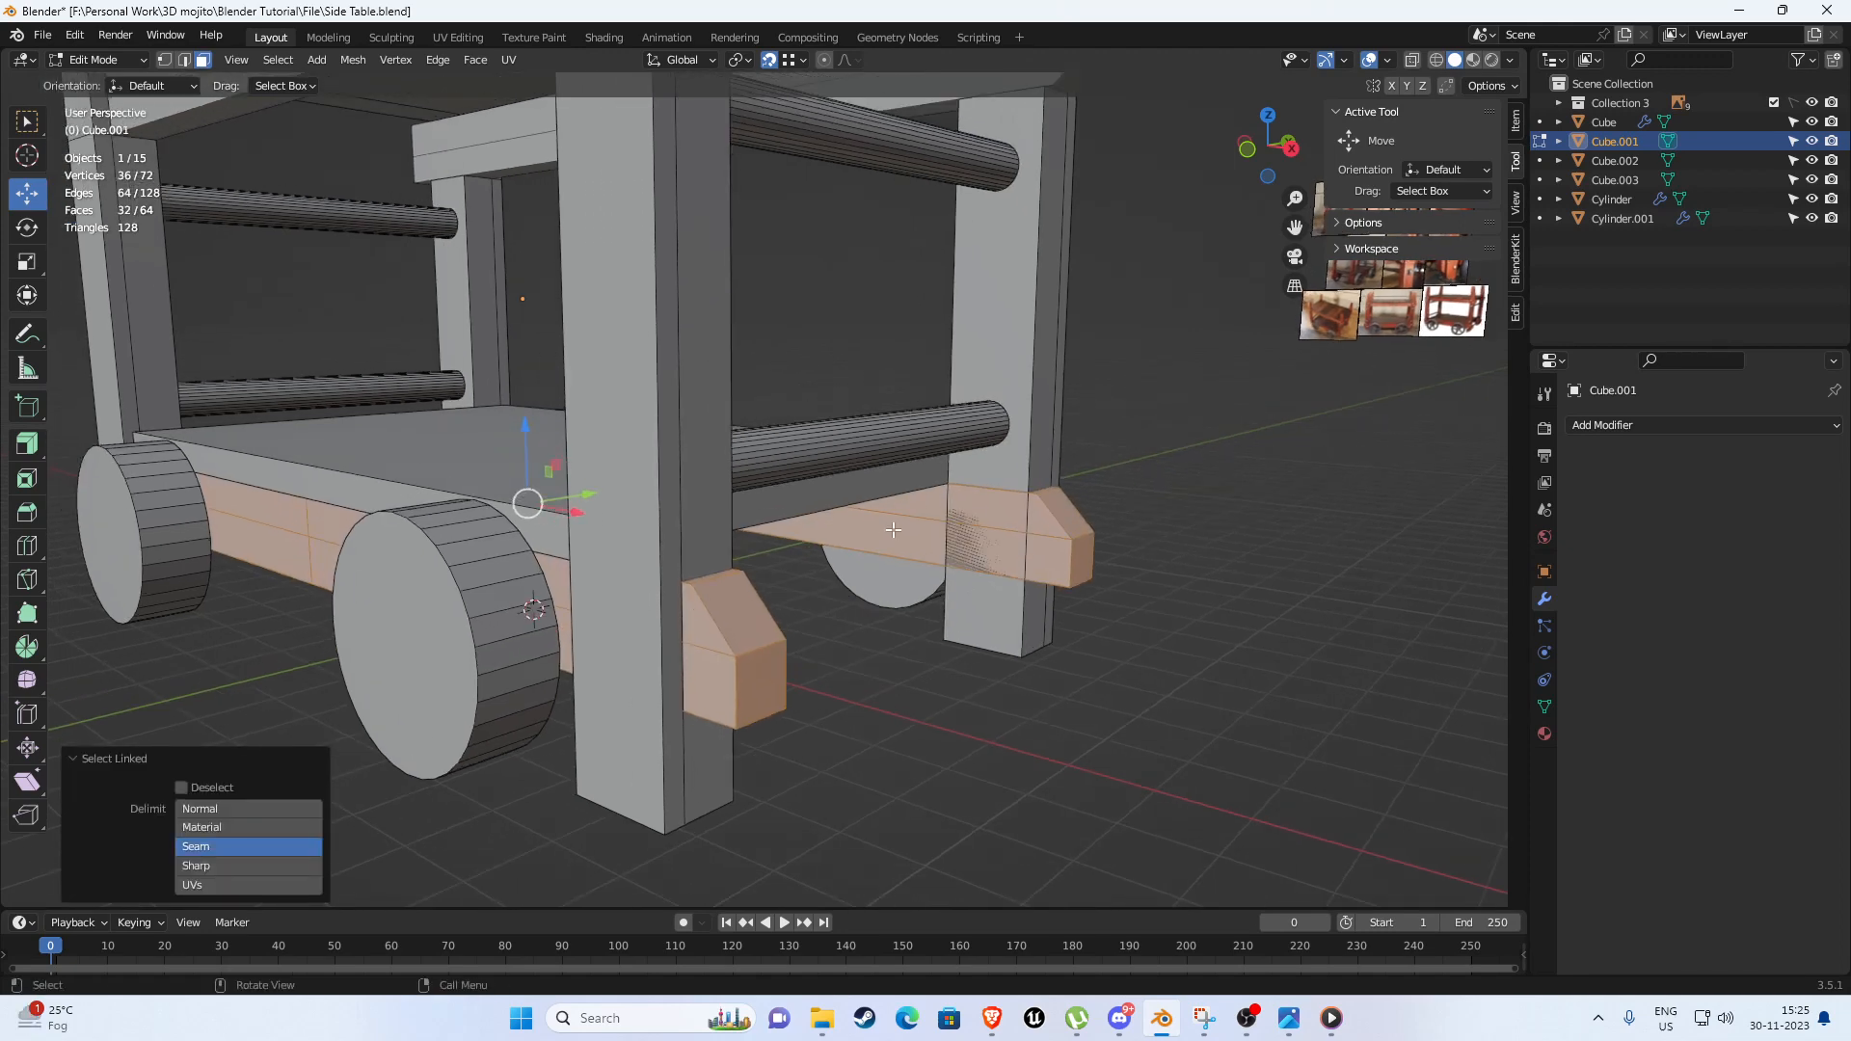
pyautogui.press('p')
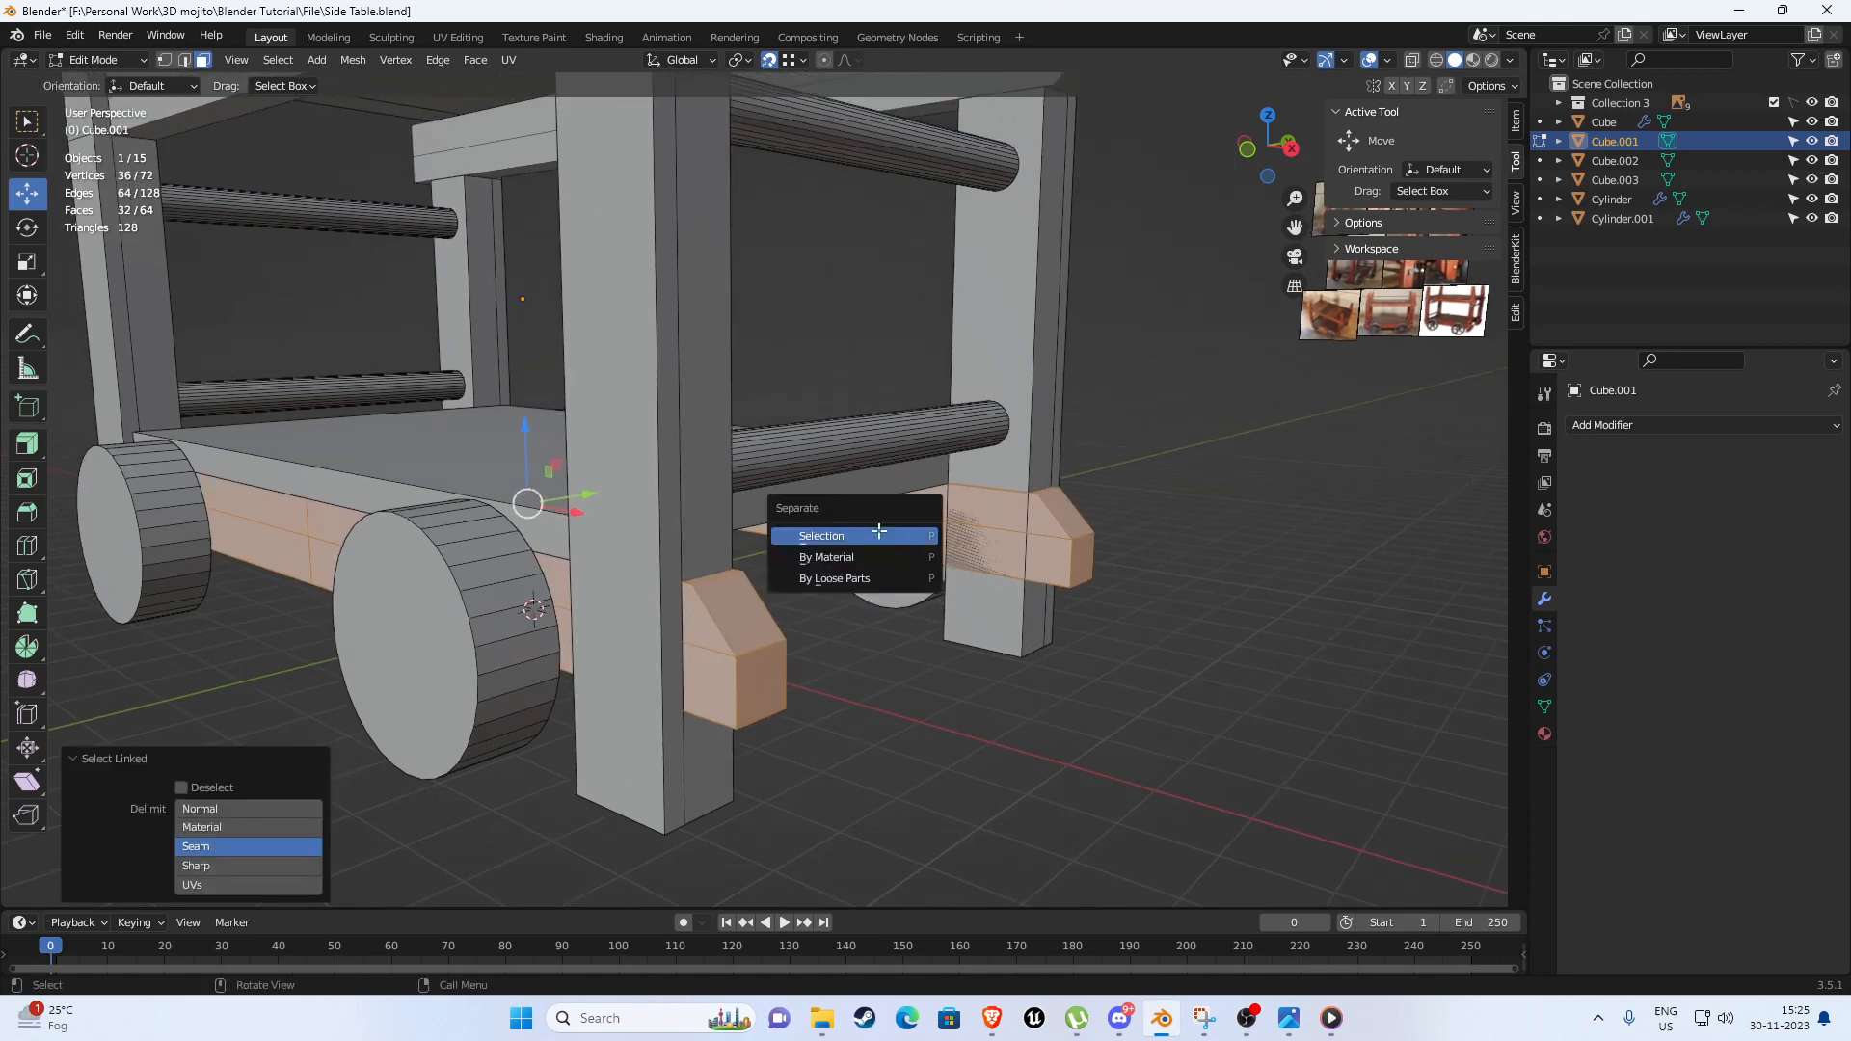
pyautogui.click(880, 531)
pyautogui.press('Tab')
# Select the separated lower beams and set their origin to their geometry.
pyautogui.click(864, 721)
pyautogui.click(752, 640)
pyautogui.scroll(-4, 752, 640)
pyautogui.moveTo(752, 641); pyautogui.dragTo(699, 391, button='middle')
pyautogui.press('KP_1')
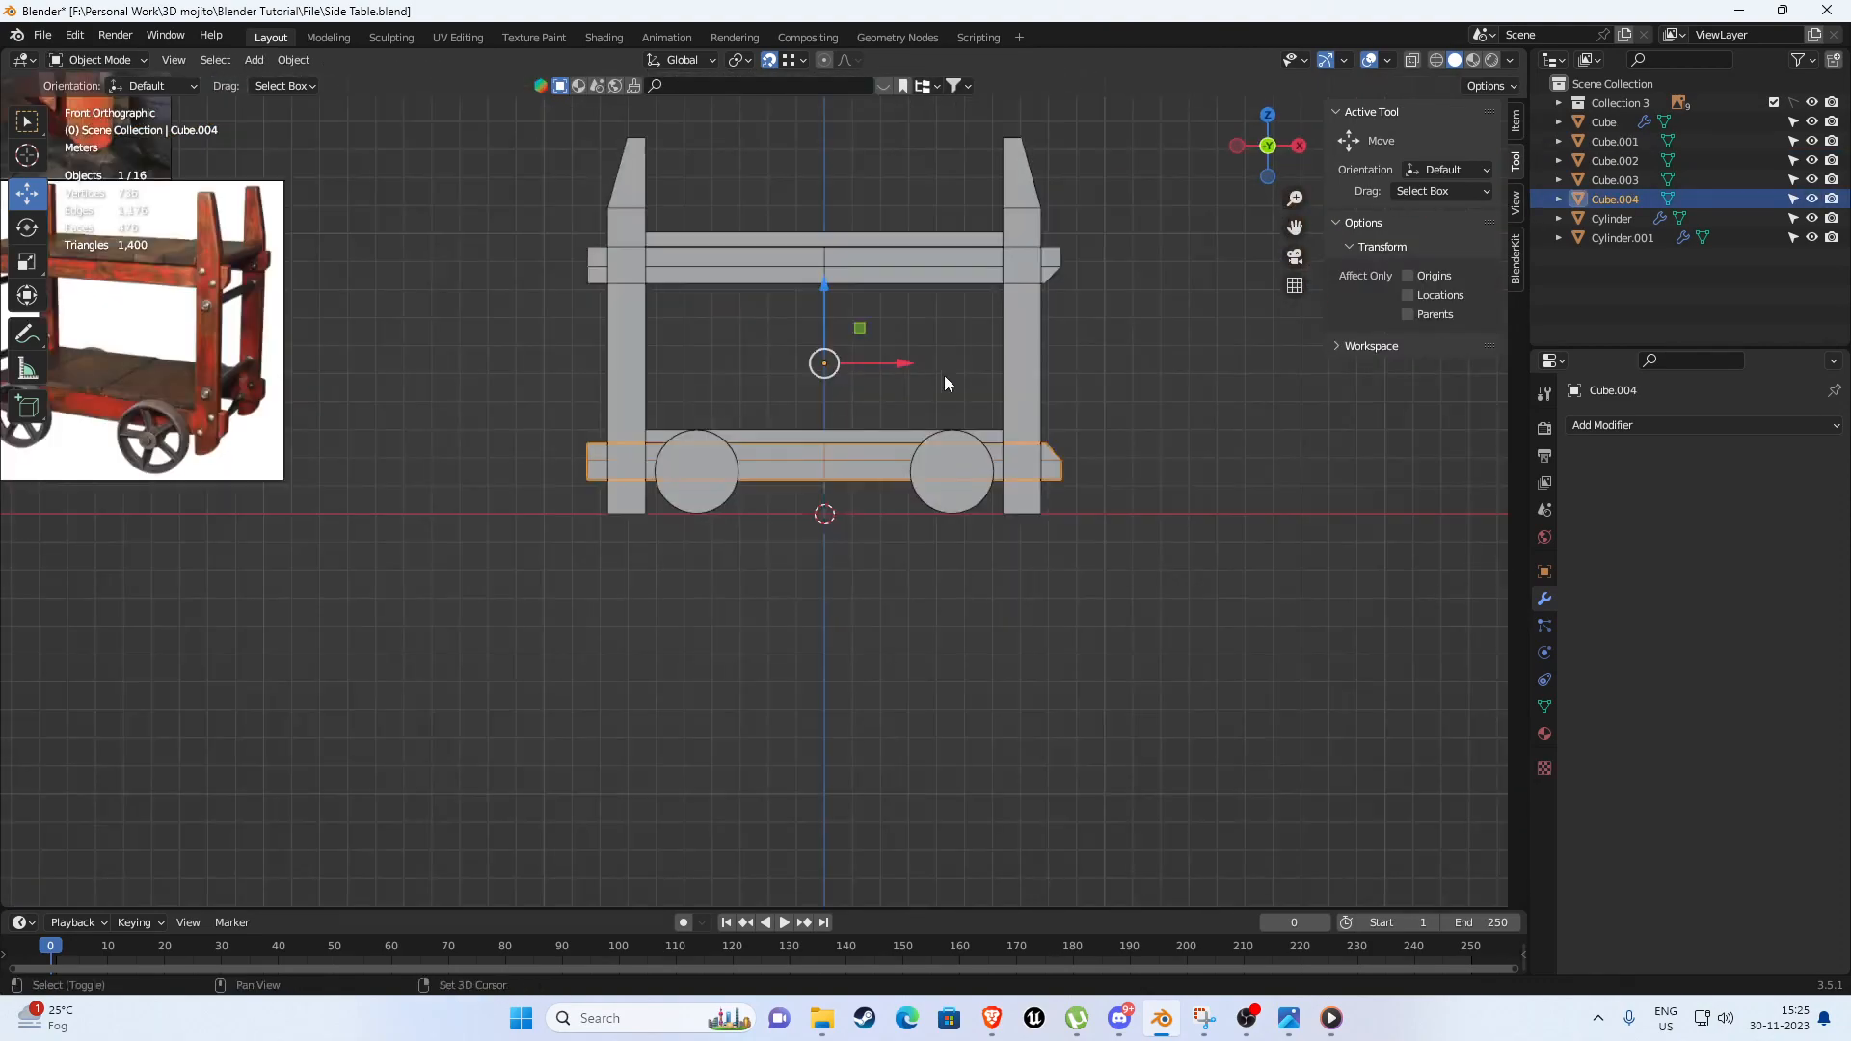
pyautogui.press('r')
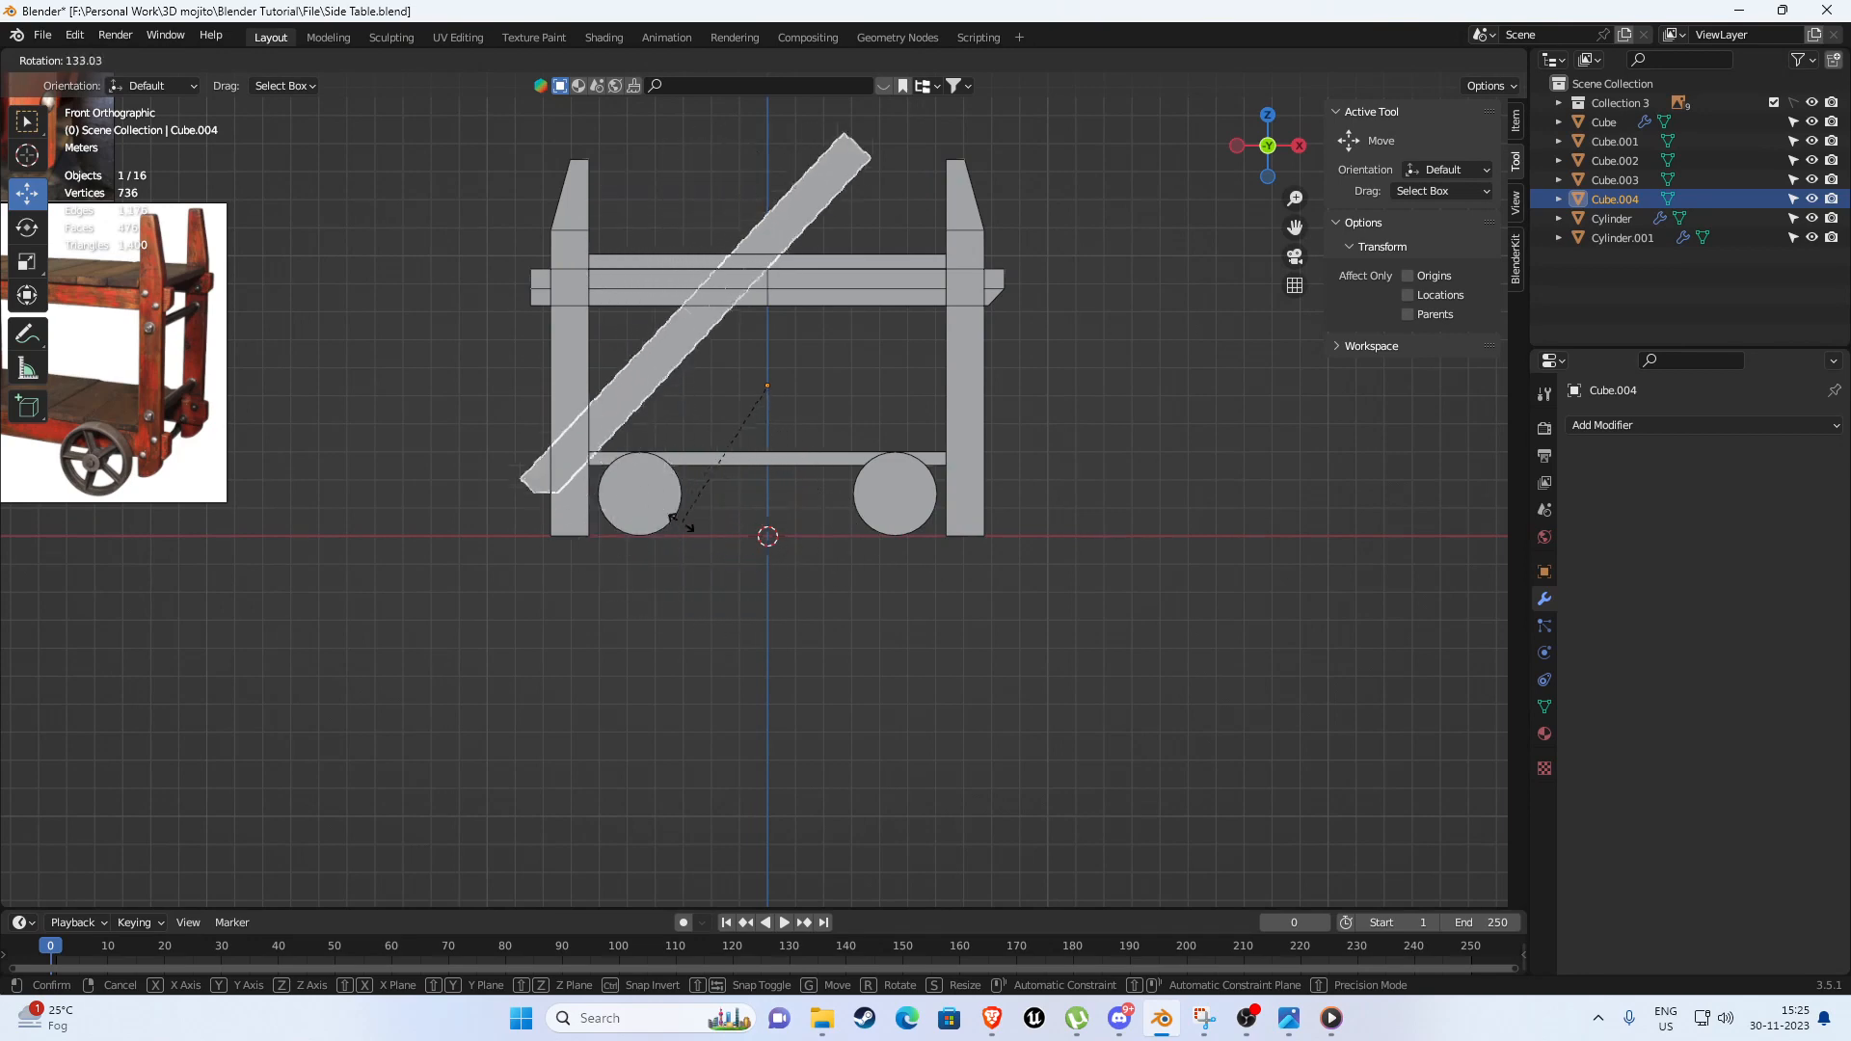
pyautogui.rightClick(679, 518)
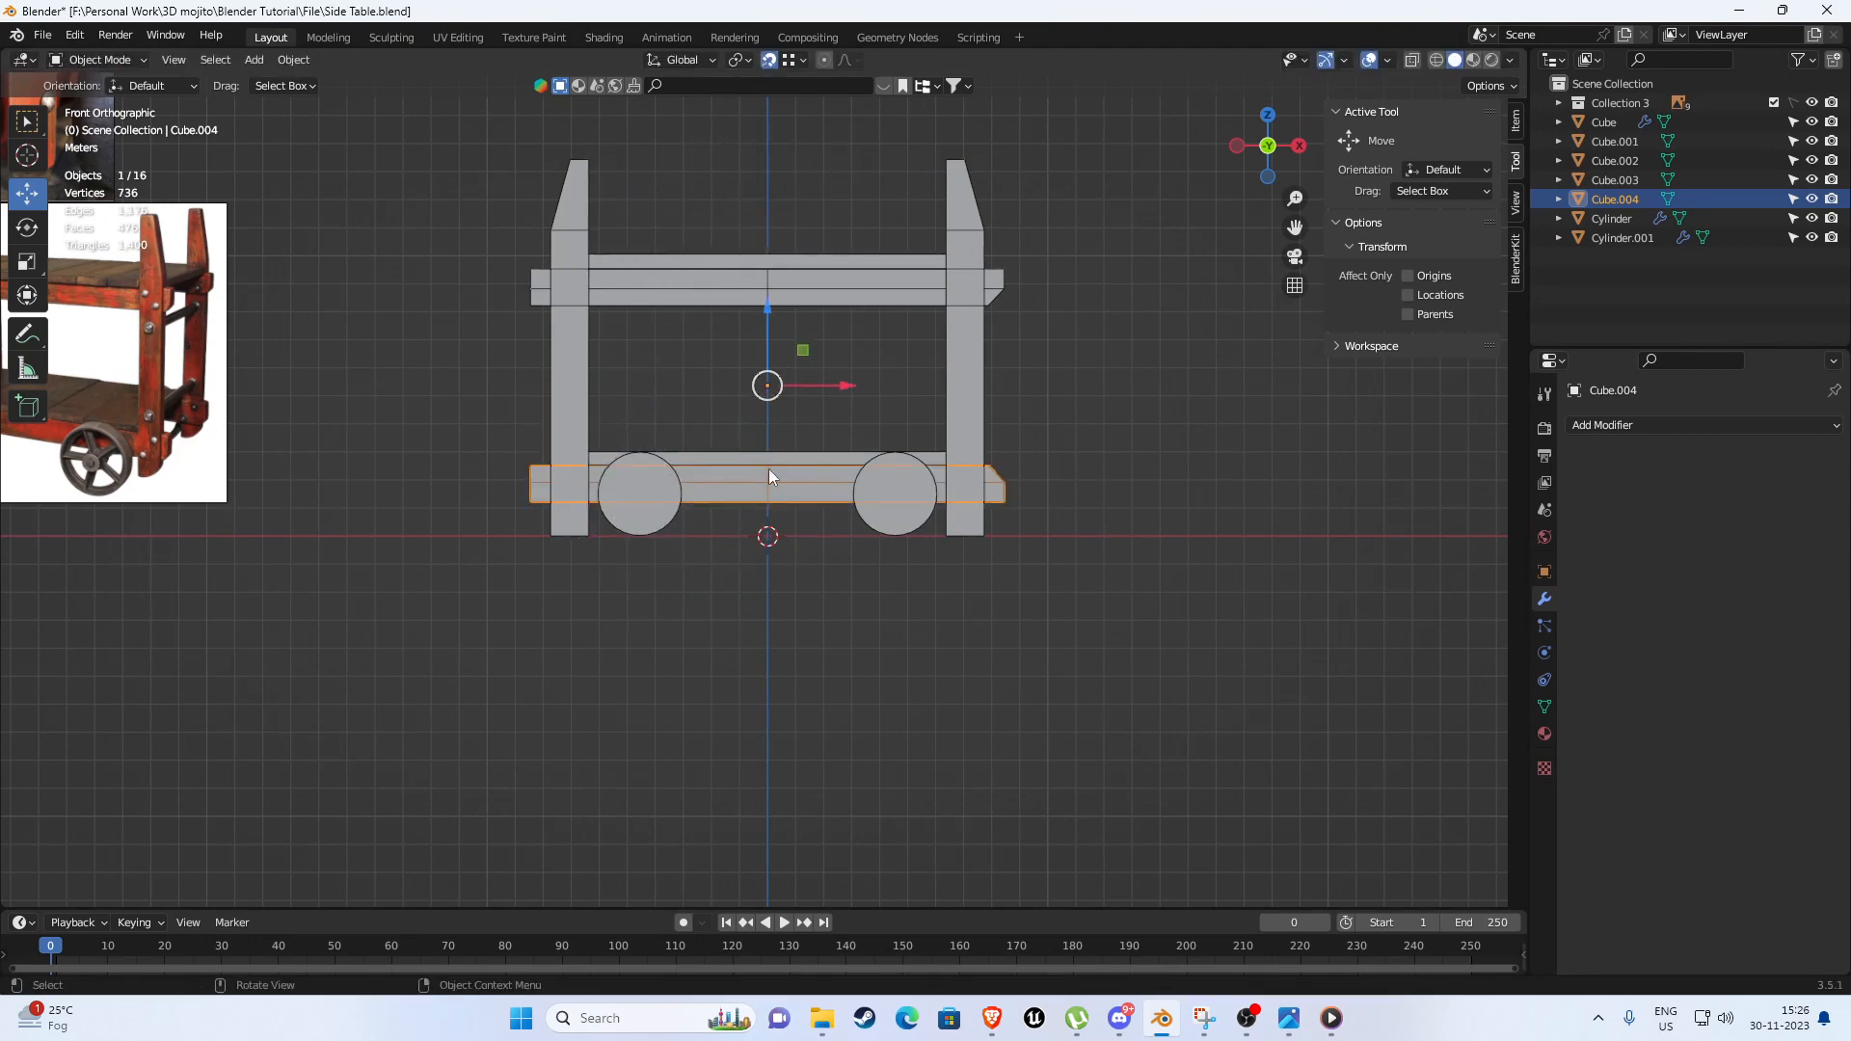
pyautogui.click(295, 59)
pyautogui.moveTo(333, 101)
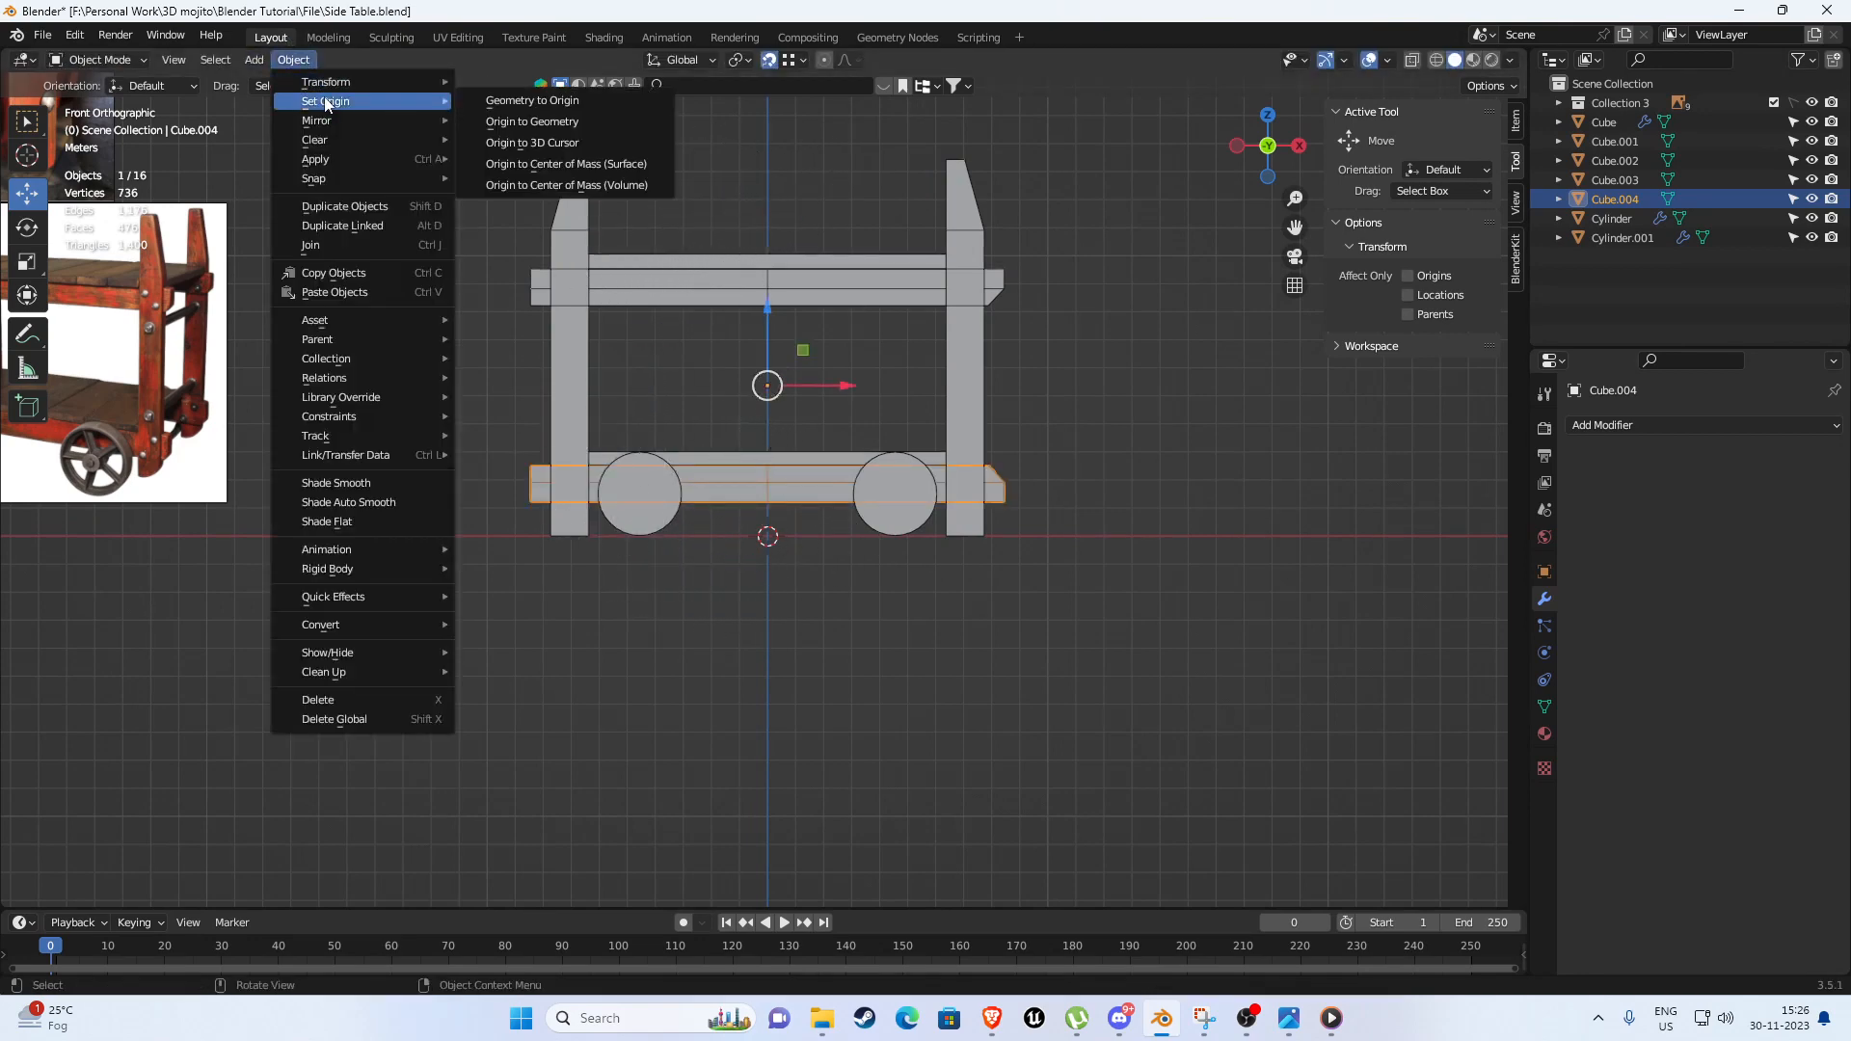
pyautogui.click(542, 122)
pyautogui.scroll(4, 868, 391)
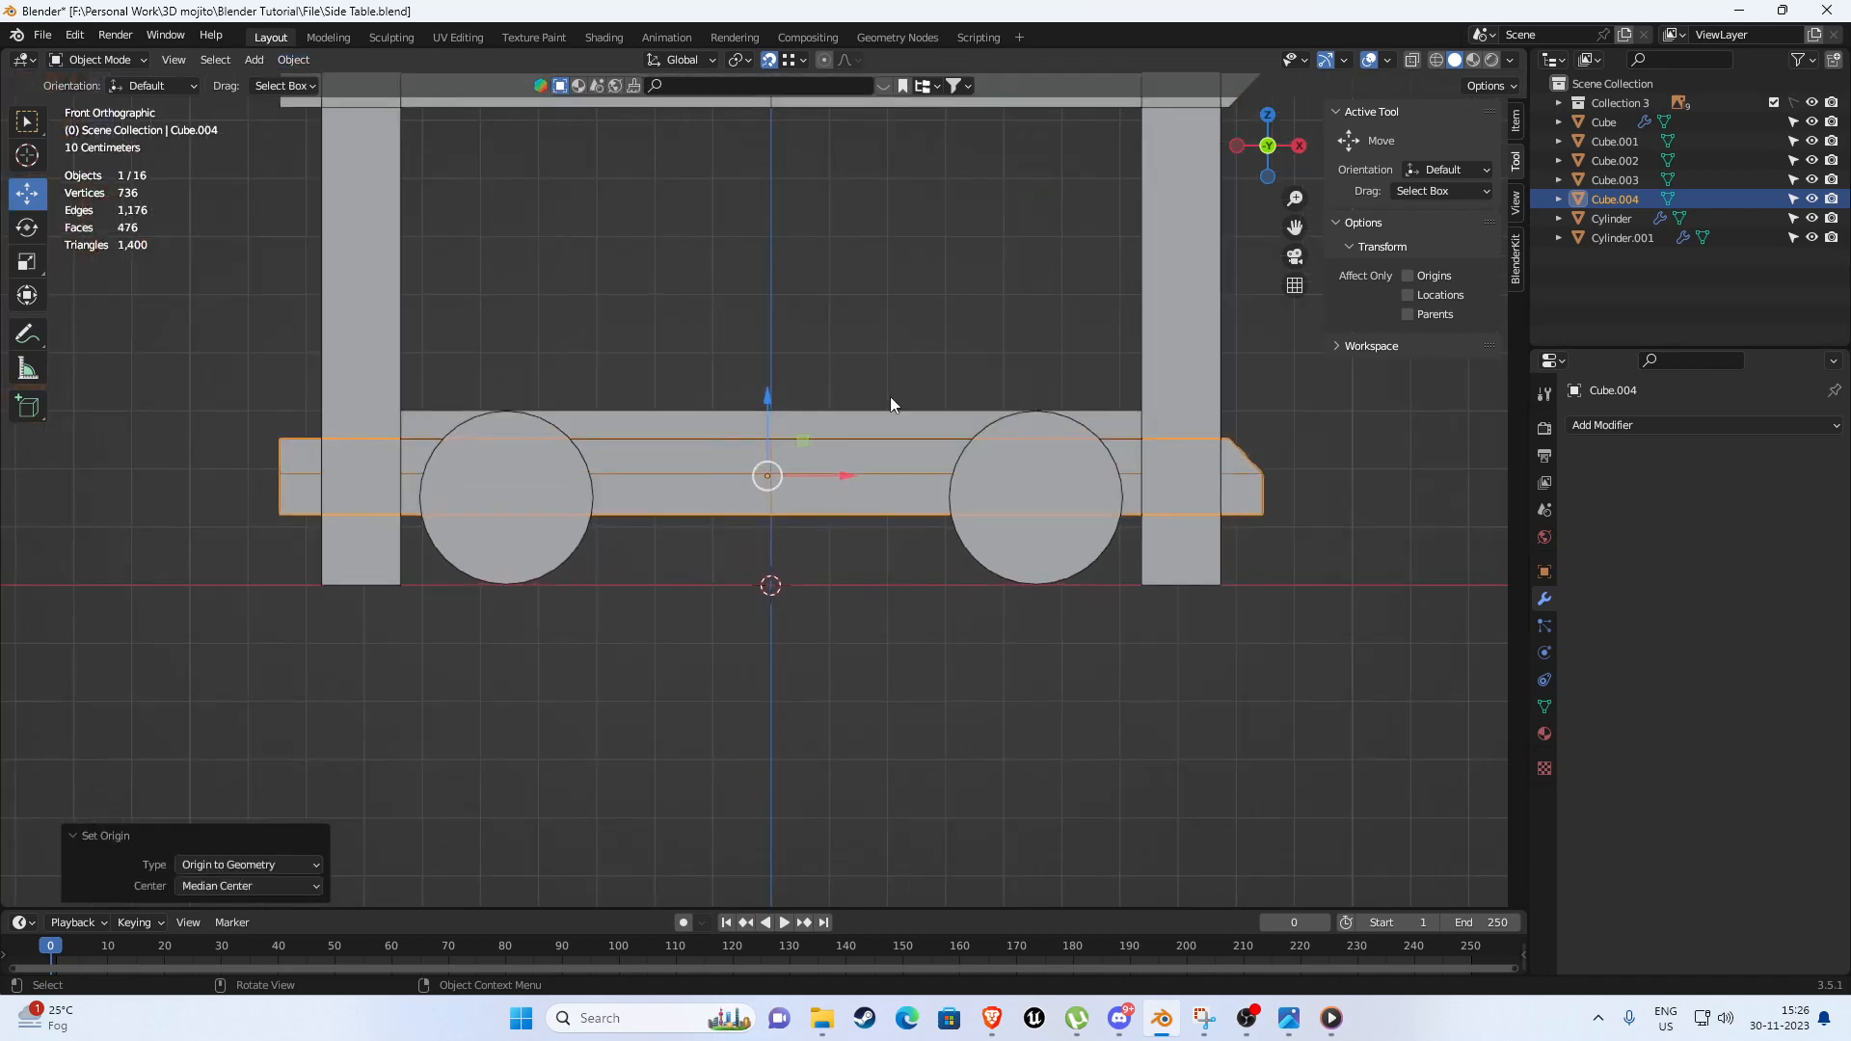
# Try rotating the lower beams 90° about the X axis.
pyautogui.keyDown('shift'); pyautogui.moveTo(883, 363); pyautogui.dragTo(708, 472, button='middle'); pyautogui.keyUp('shift')
pyautogui.press('r')
pyautogui.press('x')
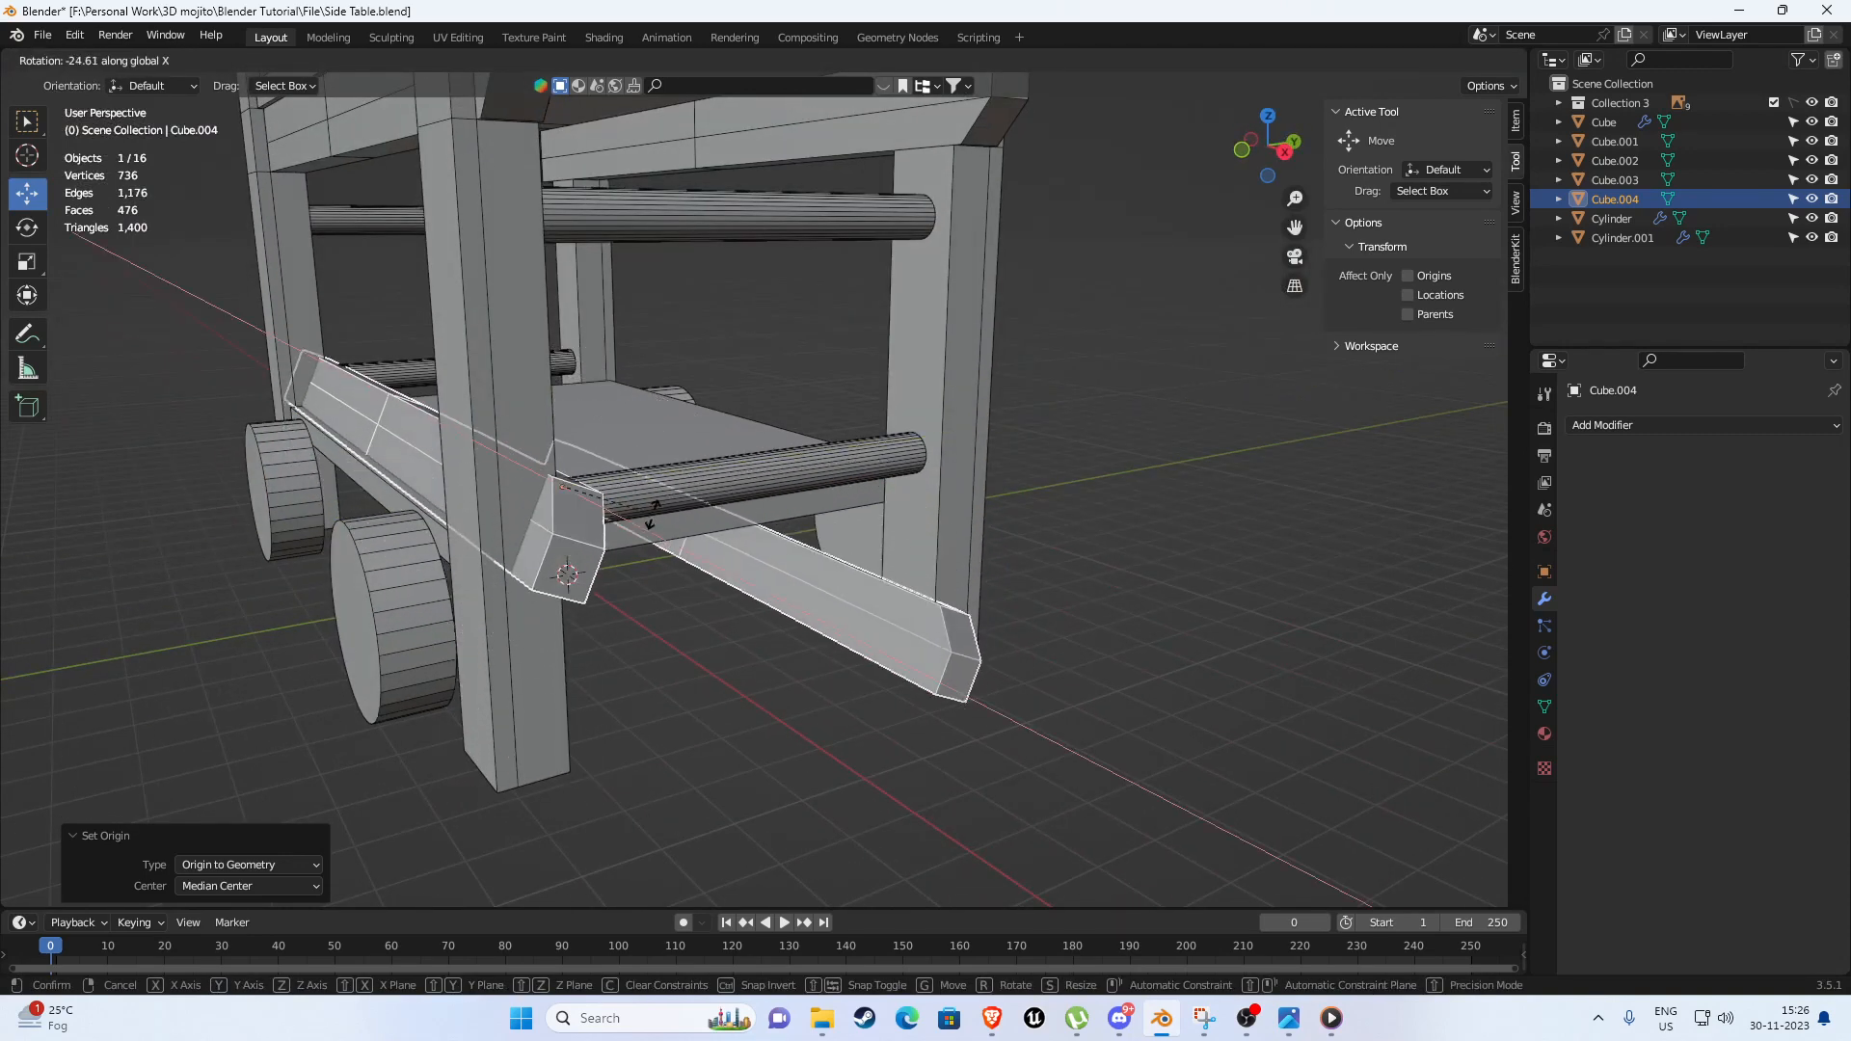
pyautogui.write('90')
pyautogui.press('Return')
pyautogui.hotkey('ctrl', 'z')
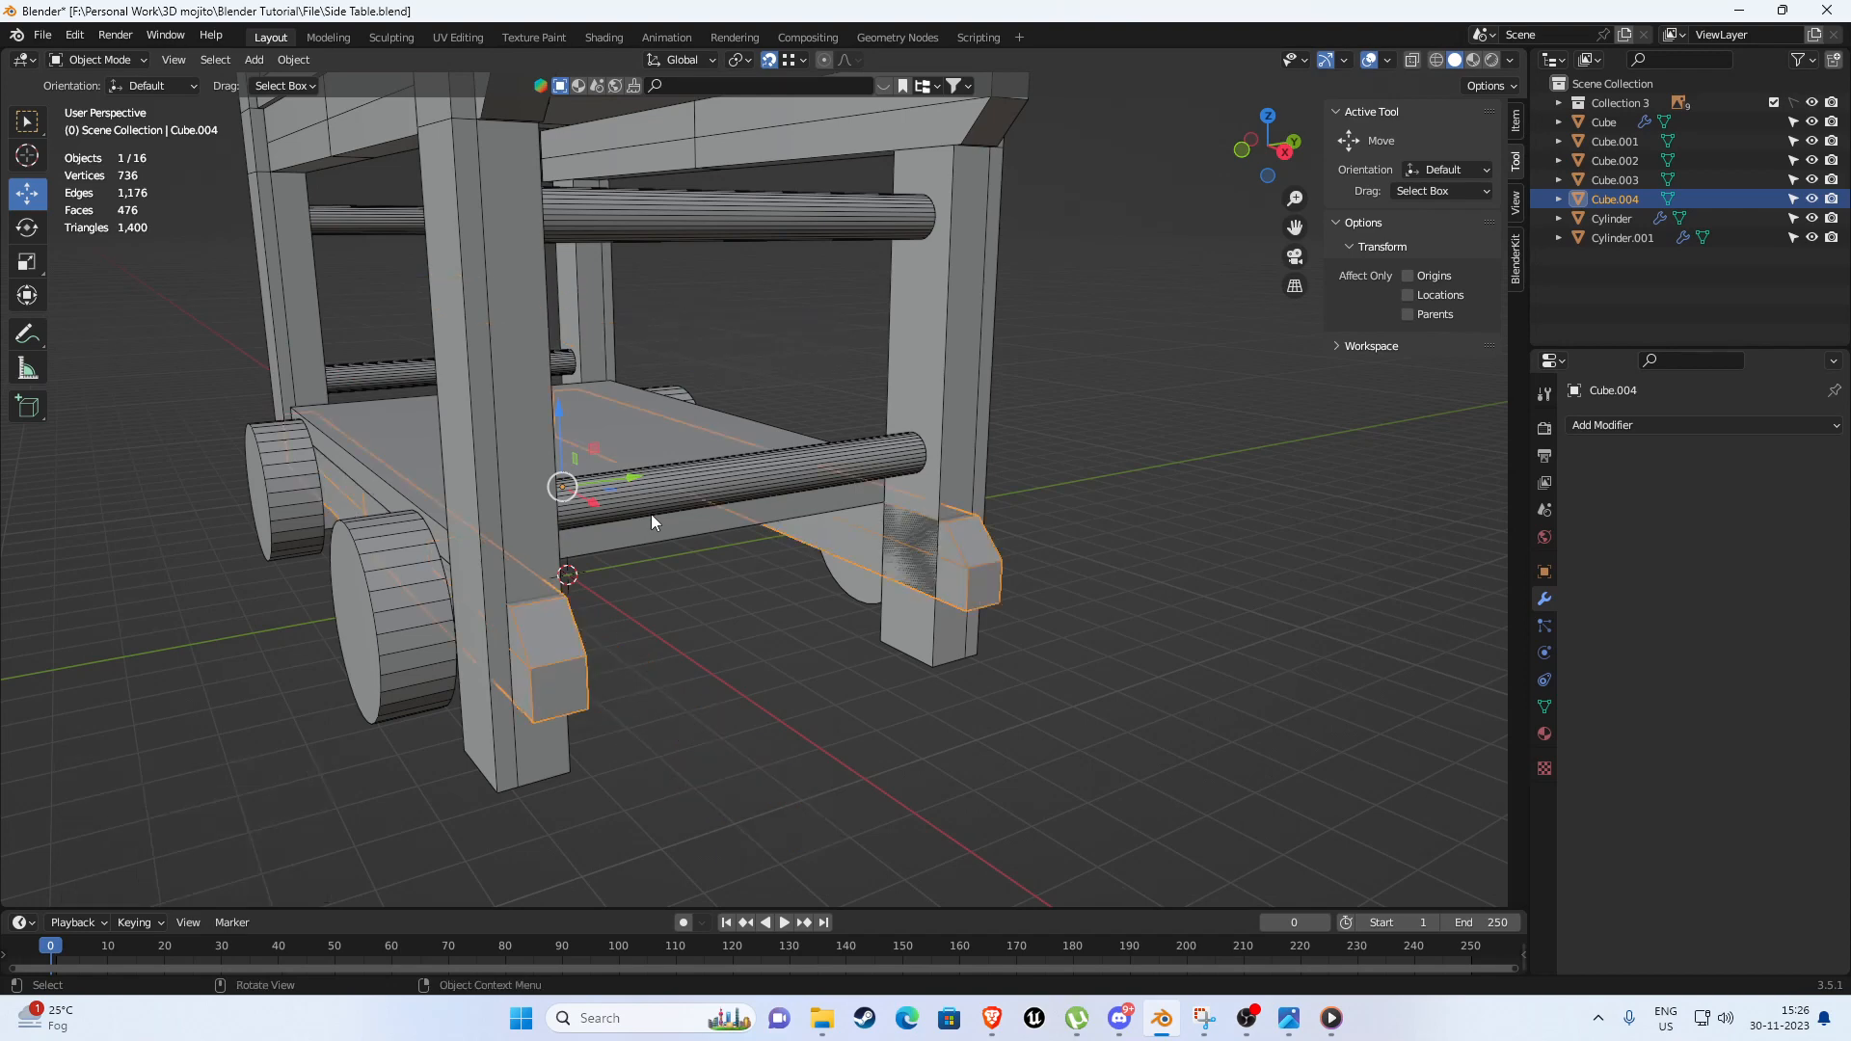
# Rotate the lower beams 180° about the X axis so their end chamfers face downward.
pyautogui.write('rx180')
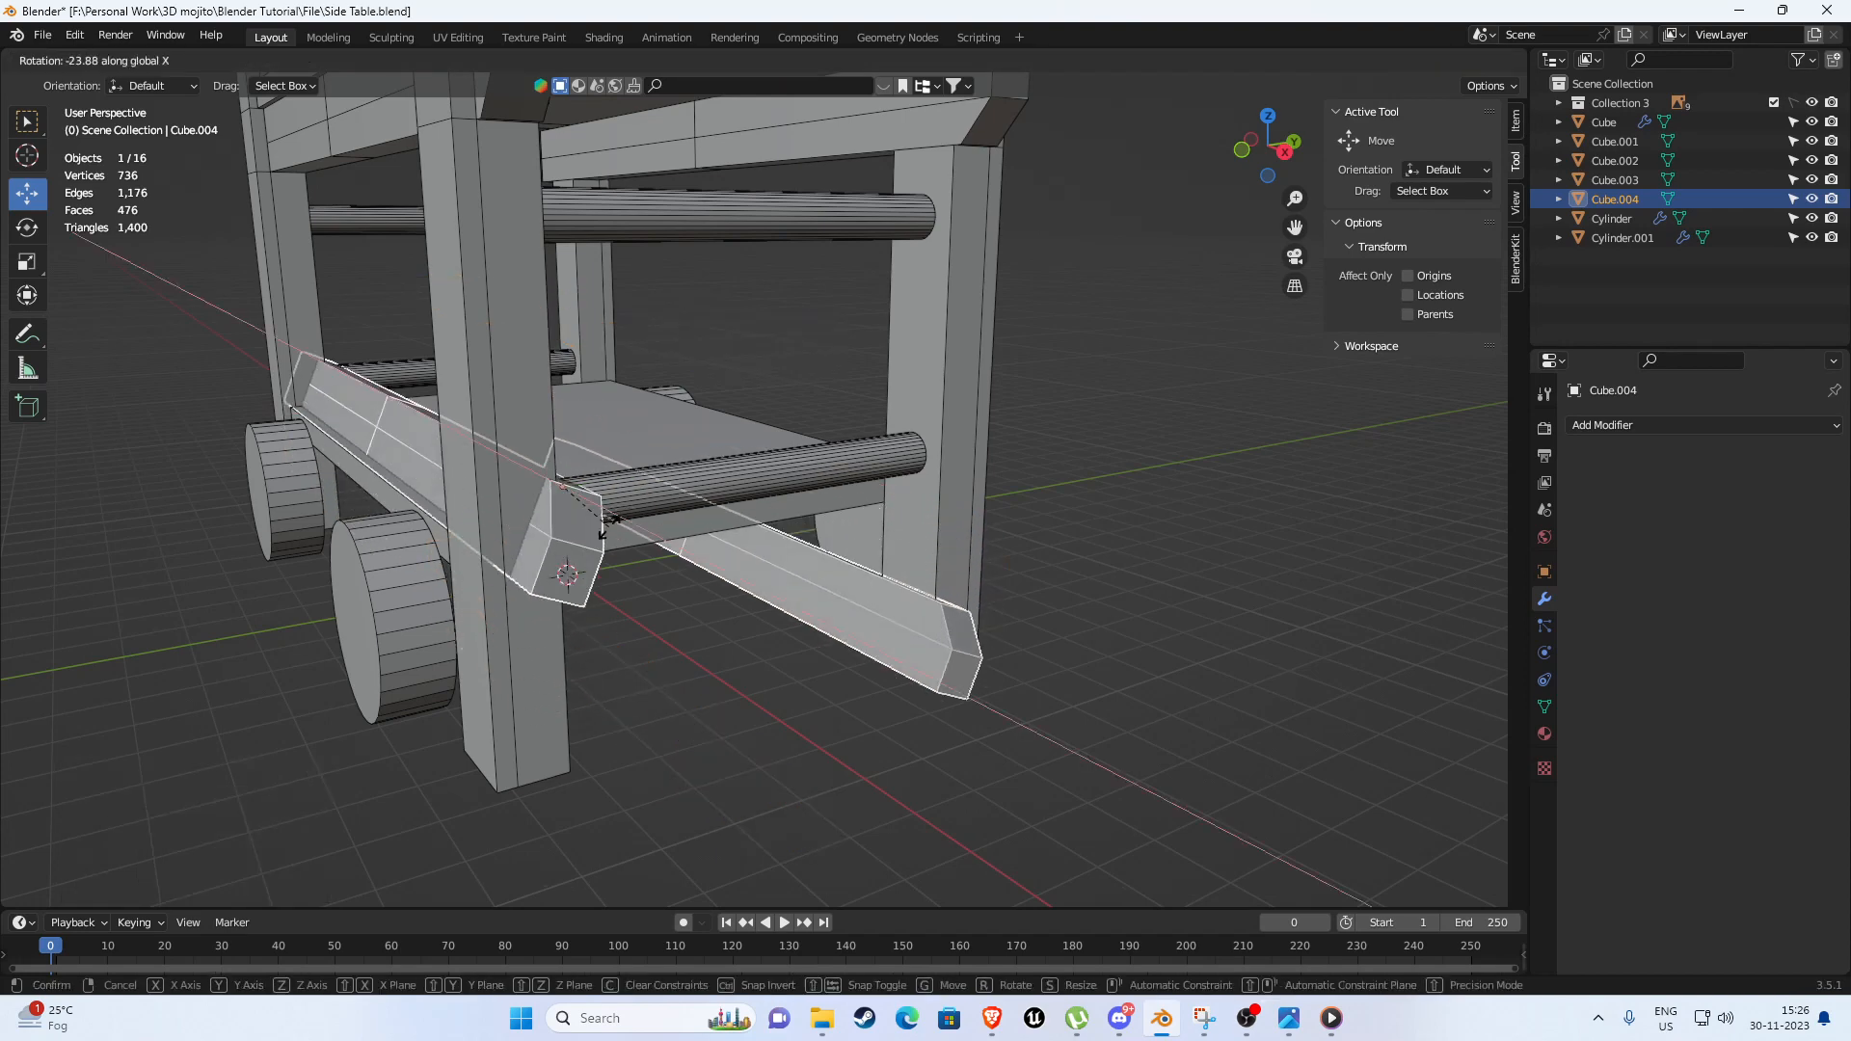
pyautogui.press('Return')
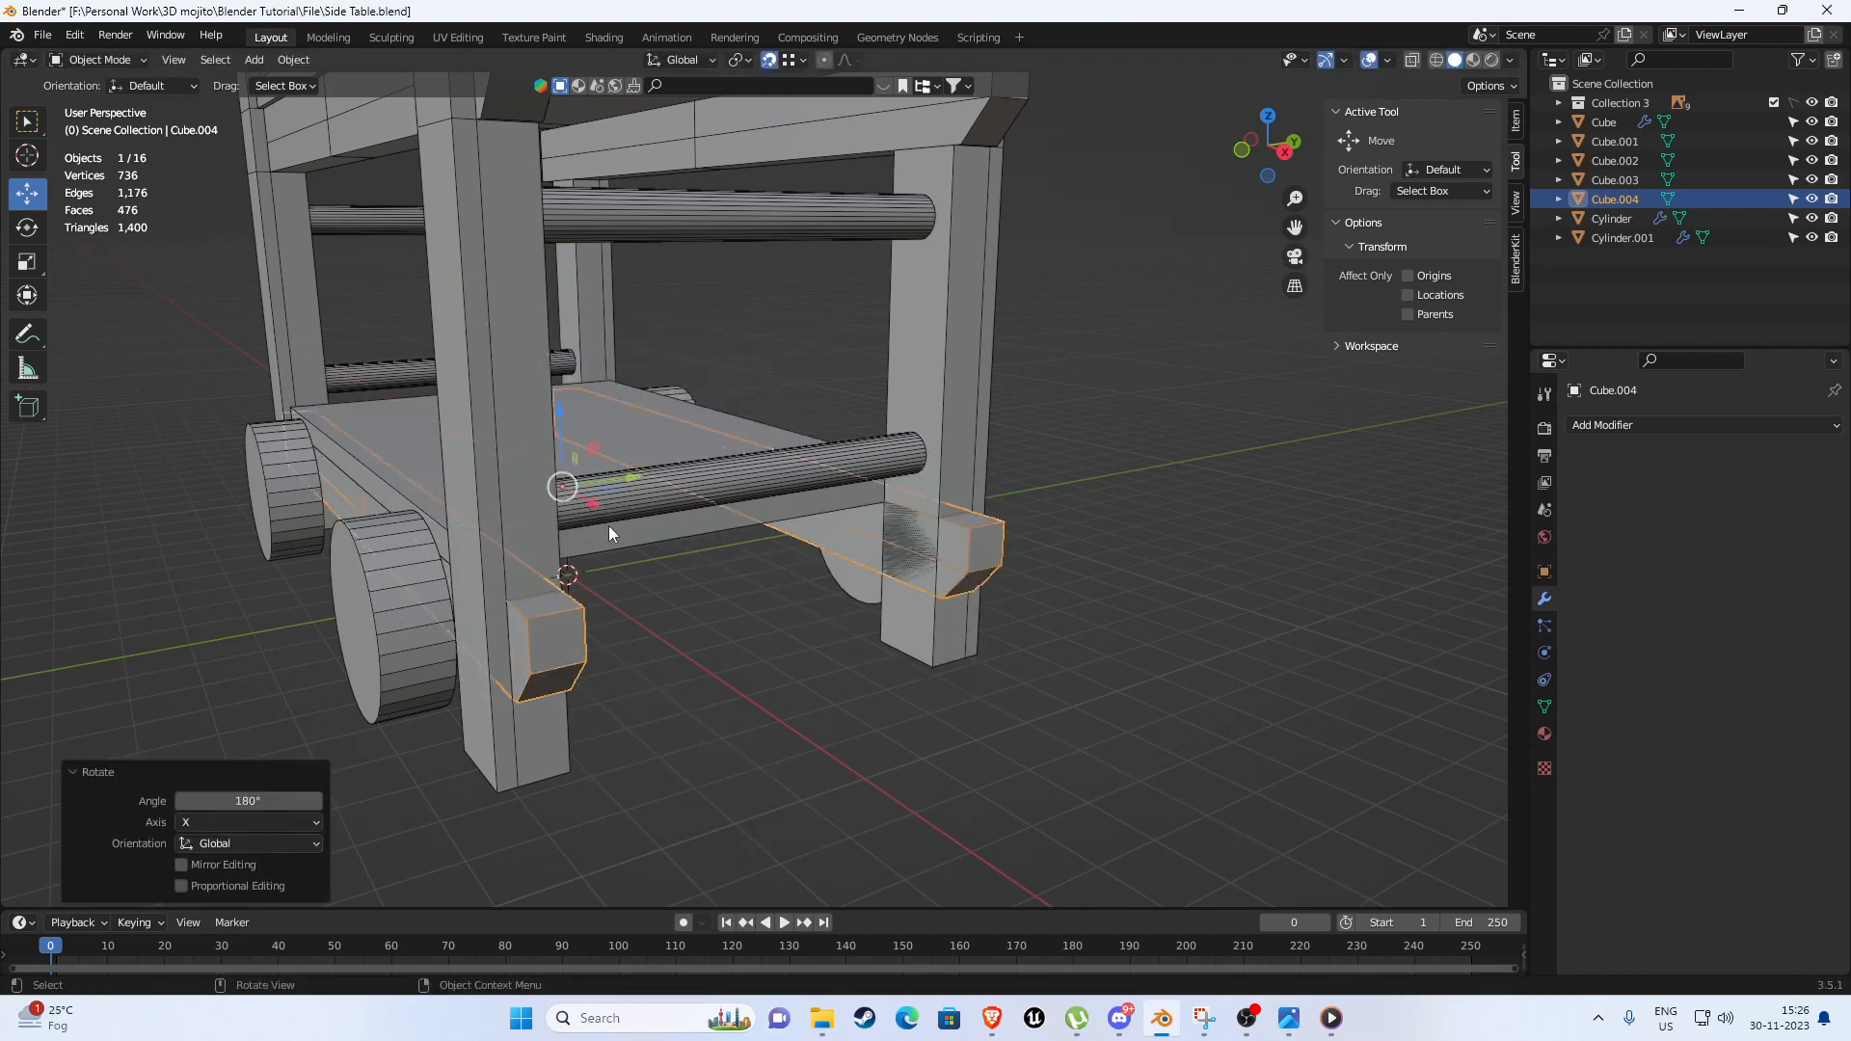
pyautogui.click(1211, 569)
pyautogui.moveTo(1211, 569); pyautogui.dragTo(939, 531, button='middle')
pyautogui.click(1113, 497)
pyautogui.moveTo(1108, 509); pyautogui.dragTo(1236, 518, button='middle')
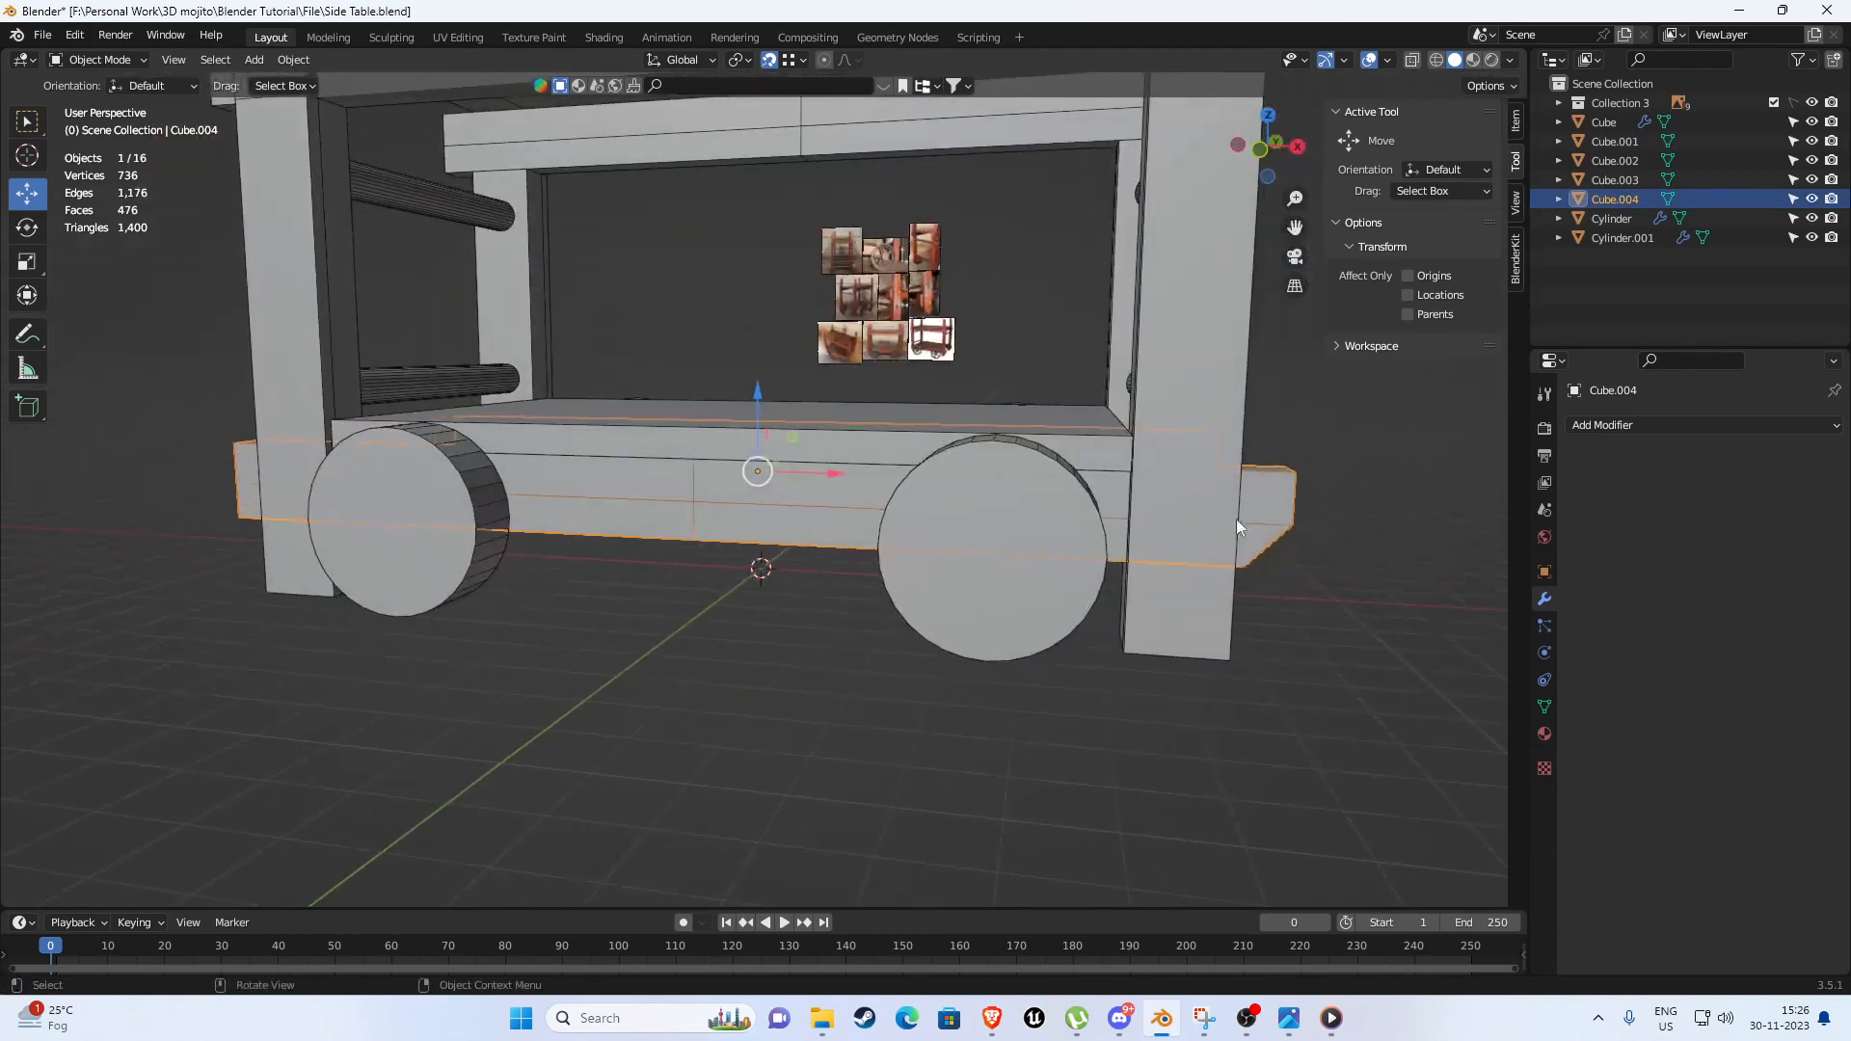
# Compare the upper and lower beam ends from the side, and isolate the lower beams in top view.
pyautogui.moveTo(235, 461); pyautogui.dragTo(613, 419, button='middle')
pyautogui.click(715, 212)
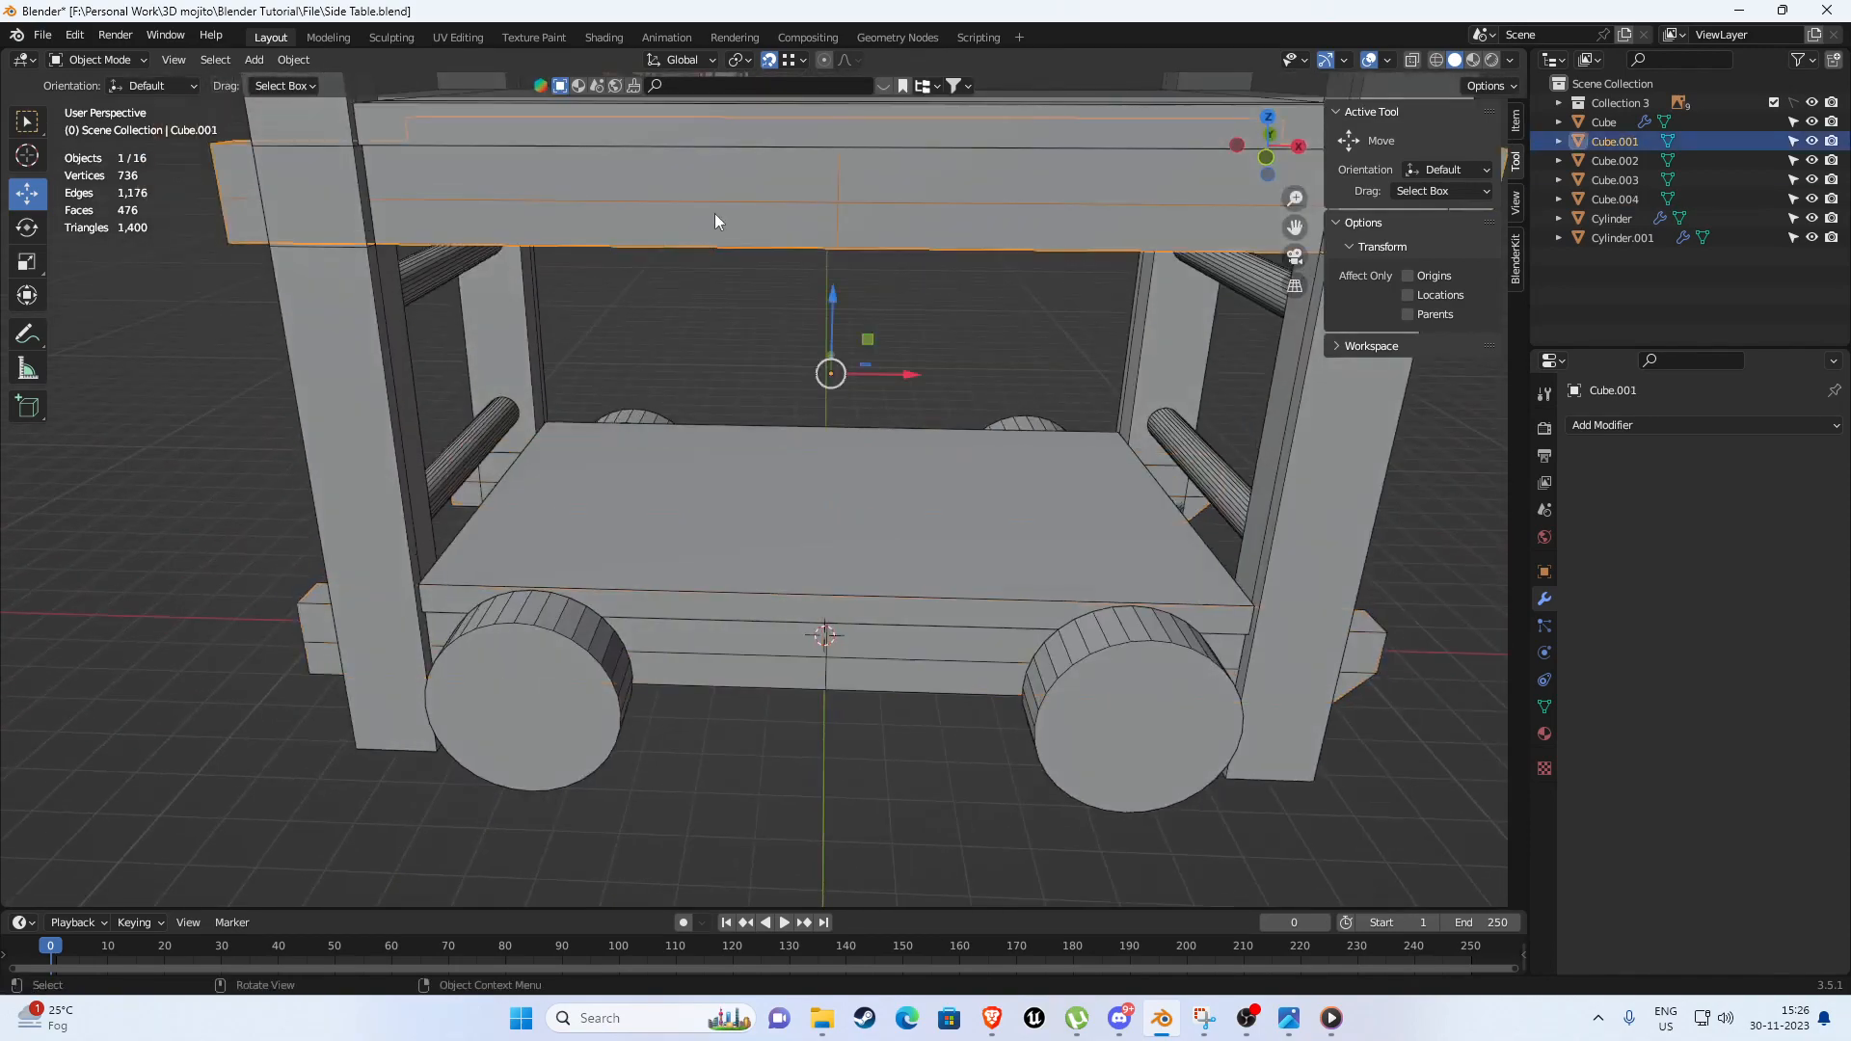
pyautogui.moveTo(714, 212); pyautogui.dragTo(752, 362, button='middle')
pyautogui.moveTo(342, 436); pyautogui.dragTo(687, 631, button='middle')
pyautogui.click(679, 605)
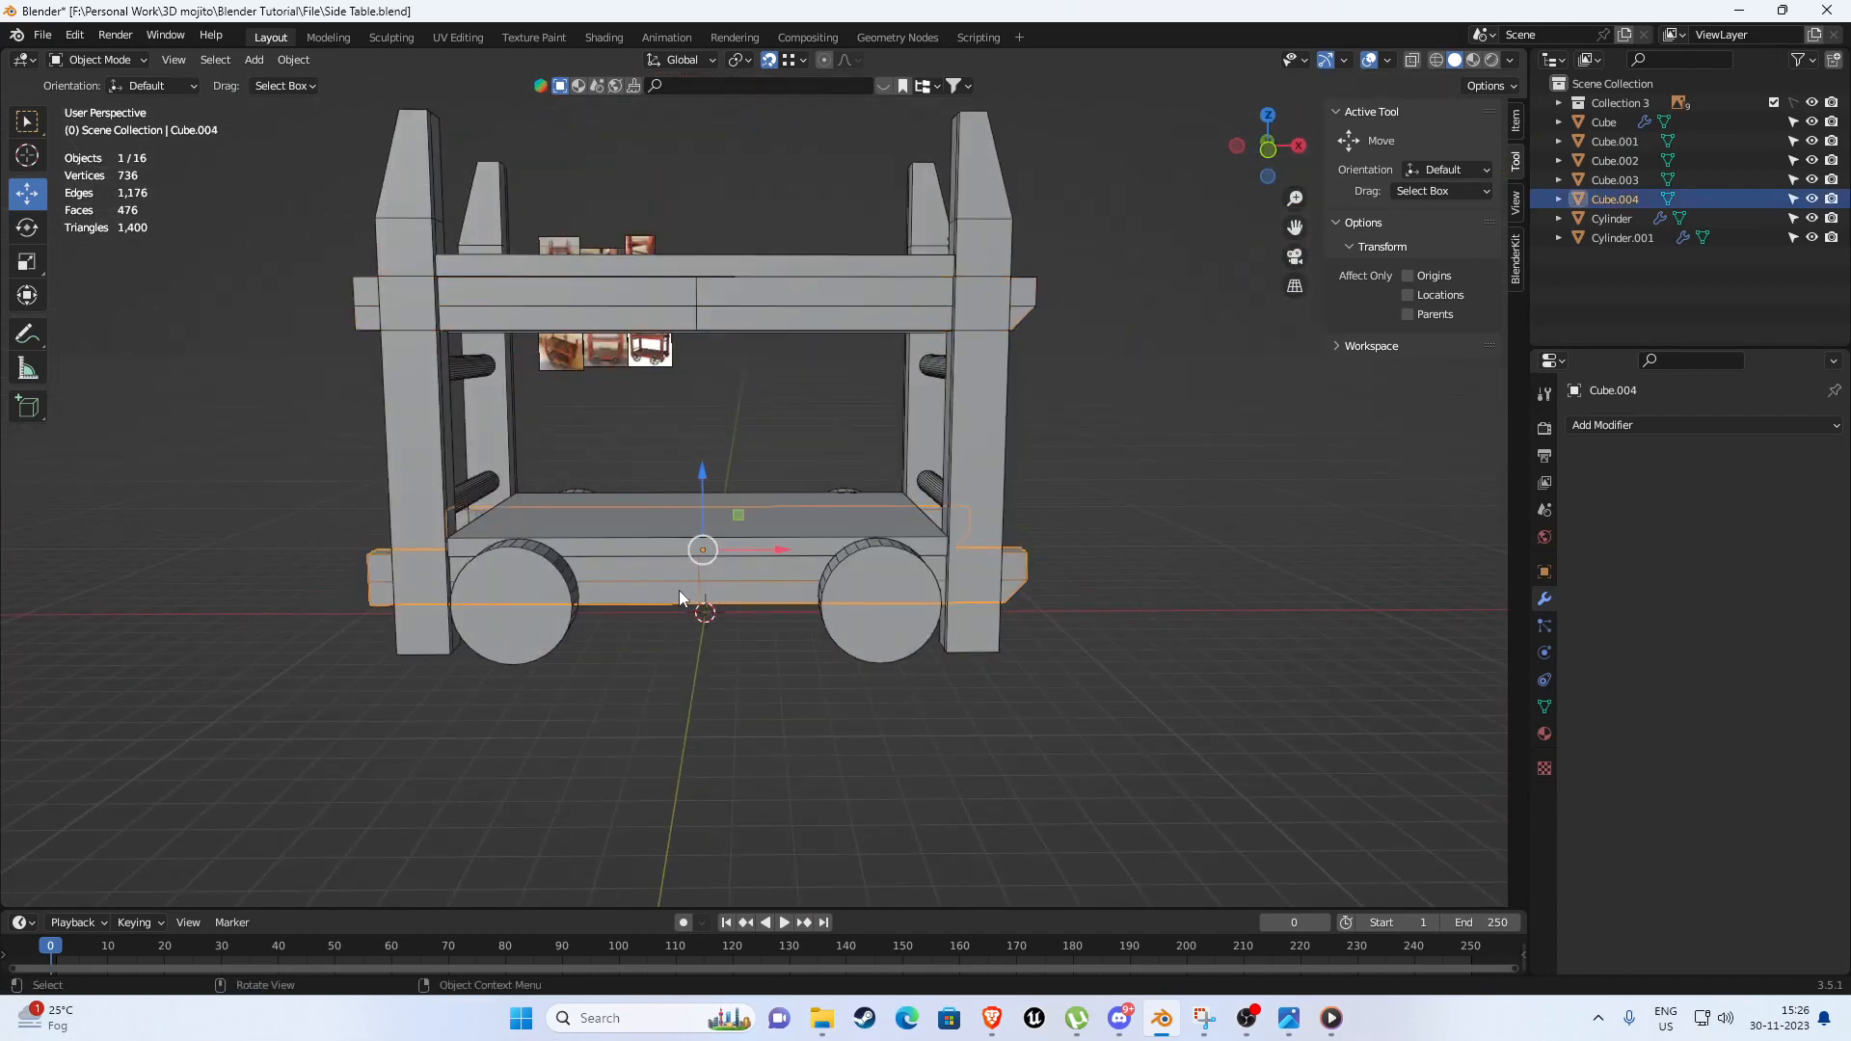
pyautogui.hotkey('shift', 'h')
pyautogui.press('KP_7')
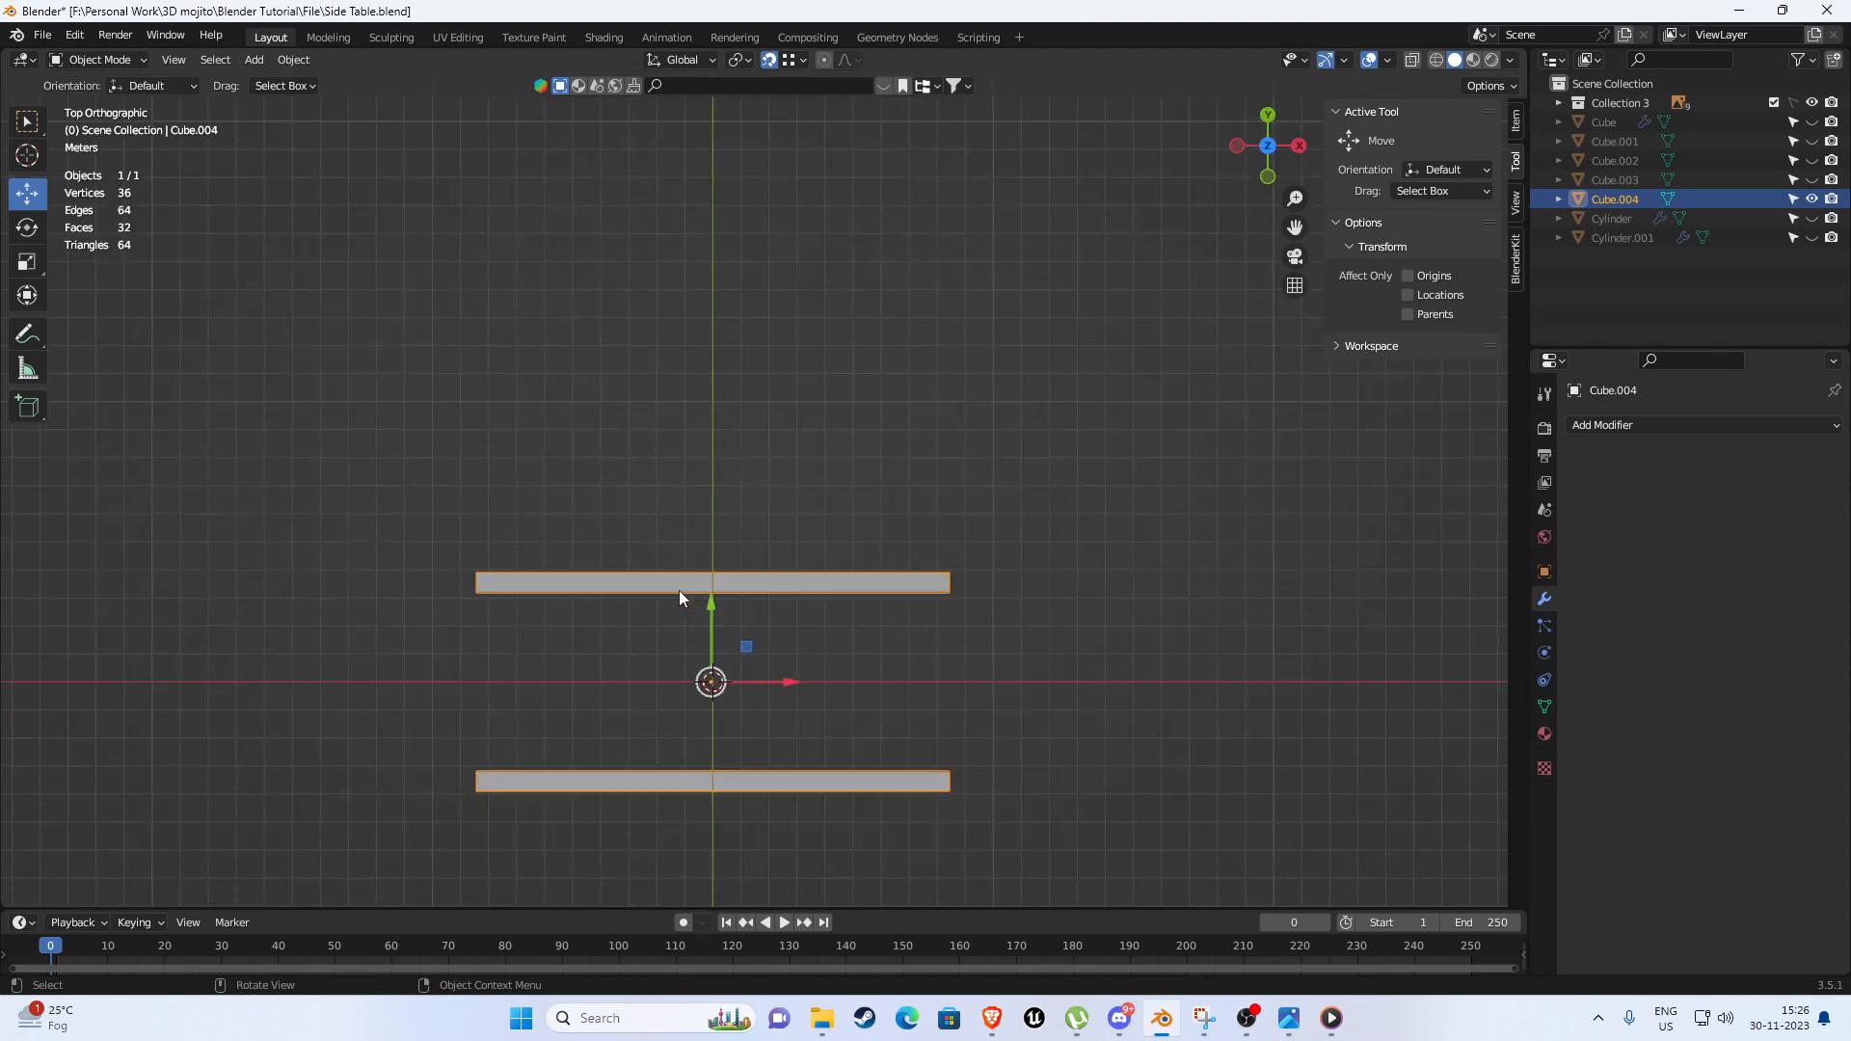
pyautogui.keyDown('shift'); pyautogui.moveTo(714, 578); pyautogui.dragTo(765, 386, button='middle'); pyautogui.keyUp('shift')
# Delete the faces of the unchamfered half of both lower beams, on the negative X side.
pyautogui.press('Tab')
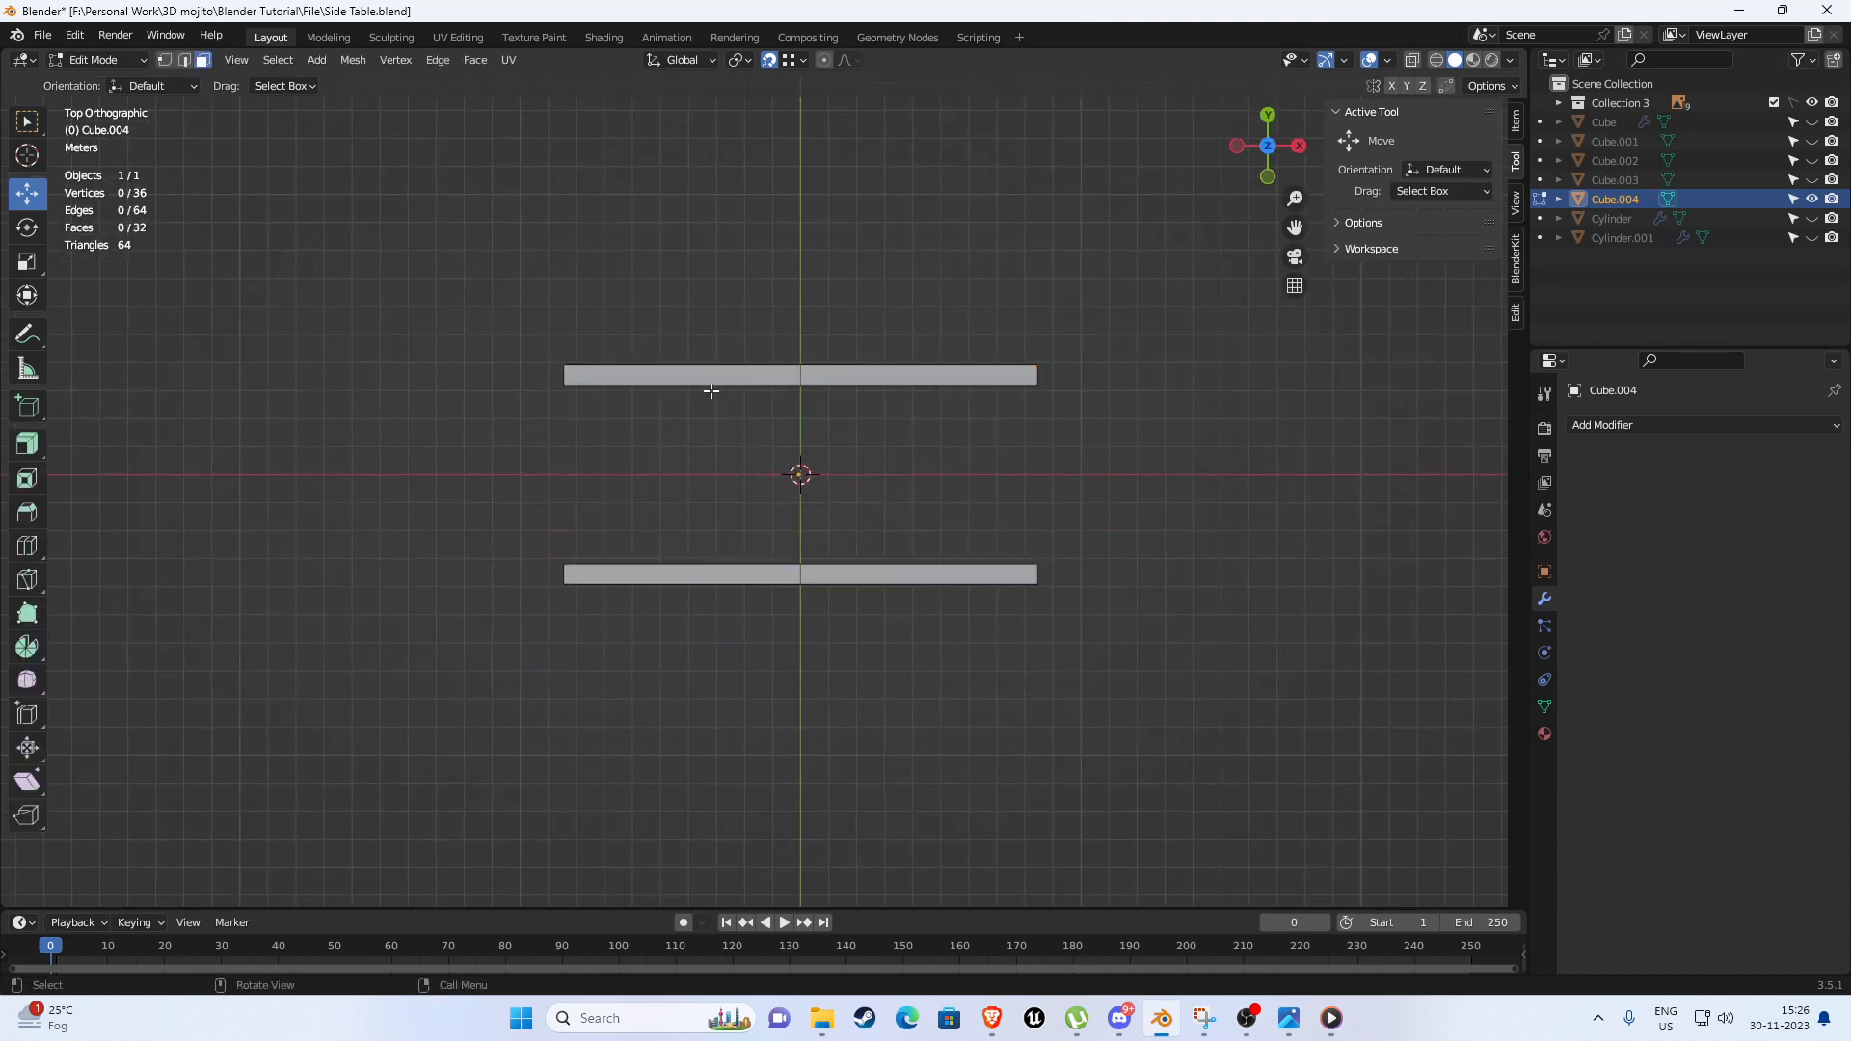
pyautogui.scroll(1, 711, 390)
pyautogui.hotkey('alt', 'z')
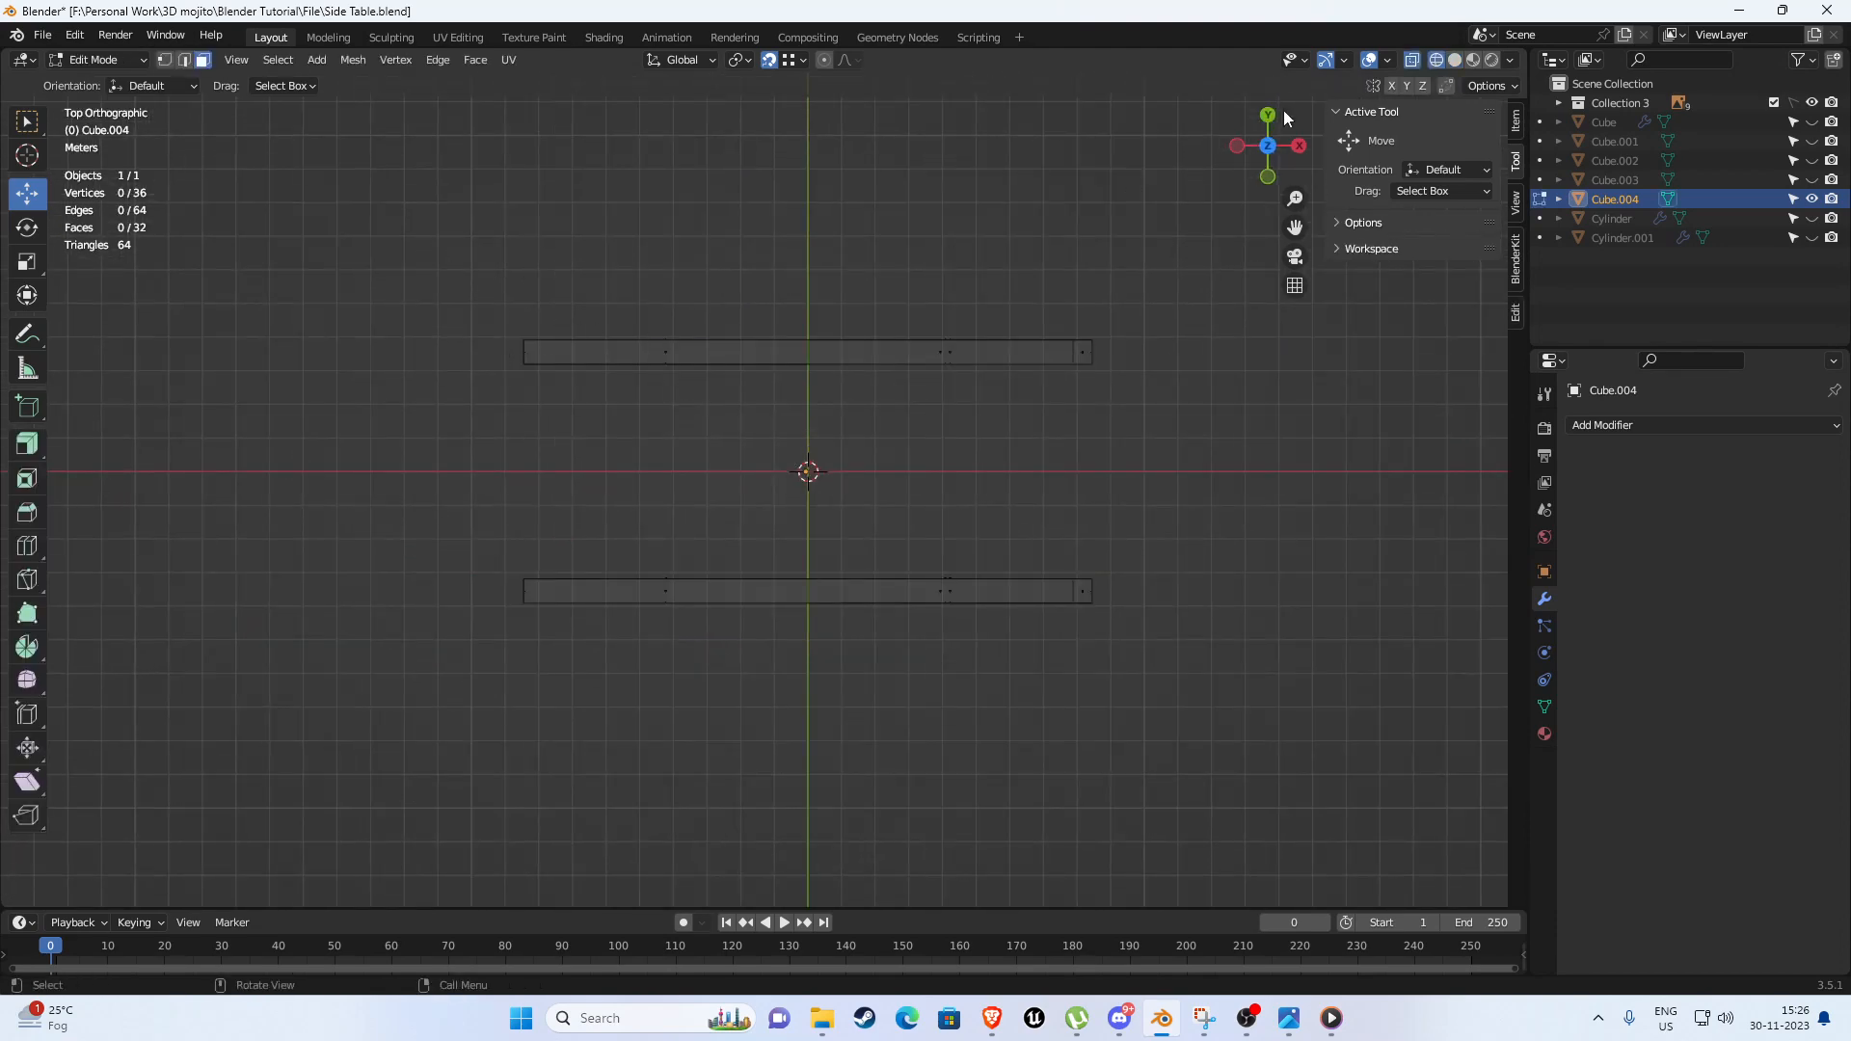
pyautogui.moveTo(425, 223); pyautogui.dragTo(729, 708)
pyautogui.press('x')
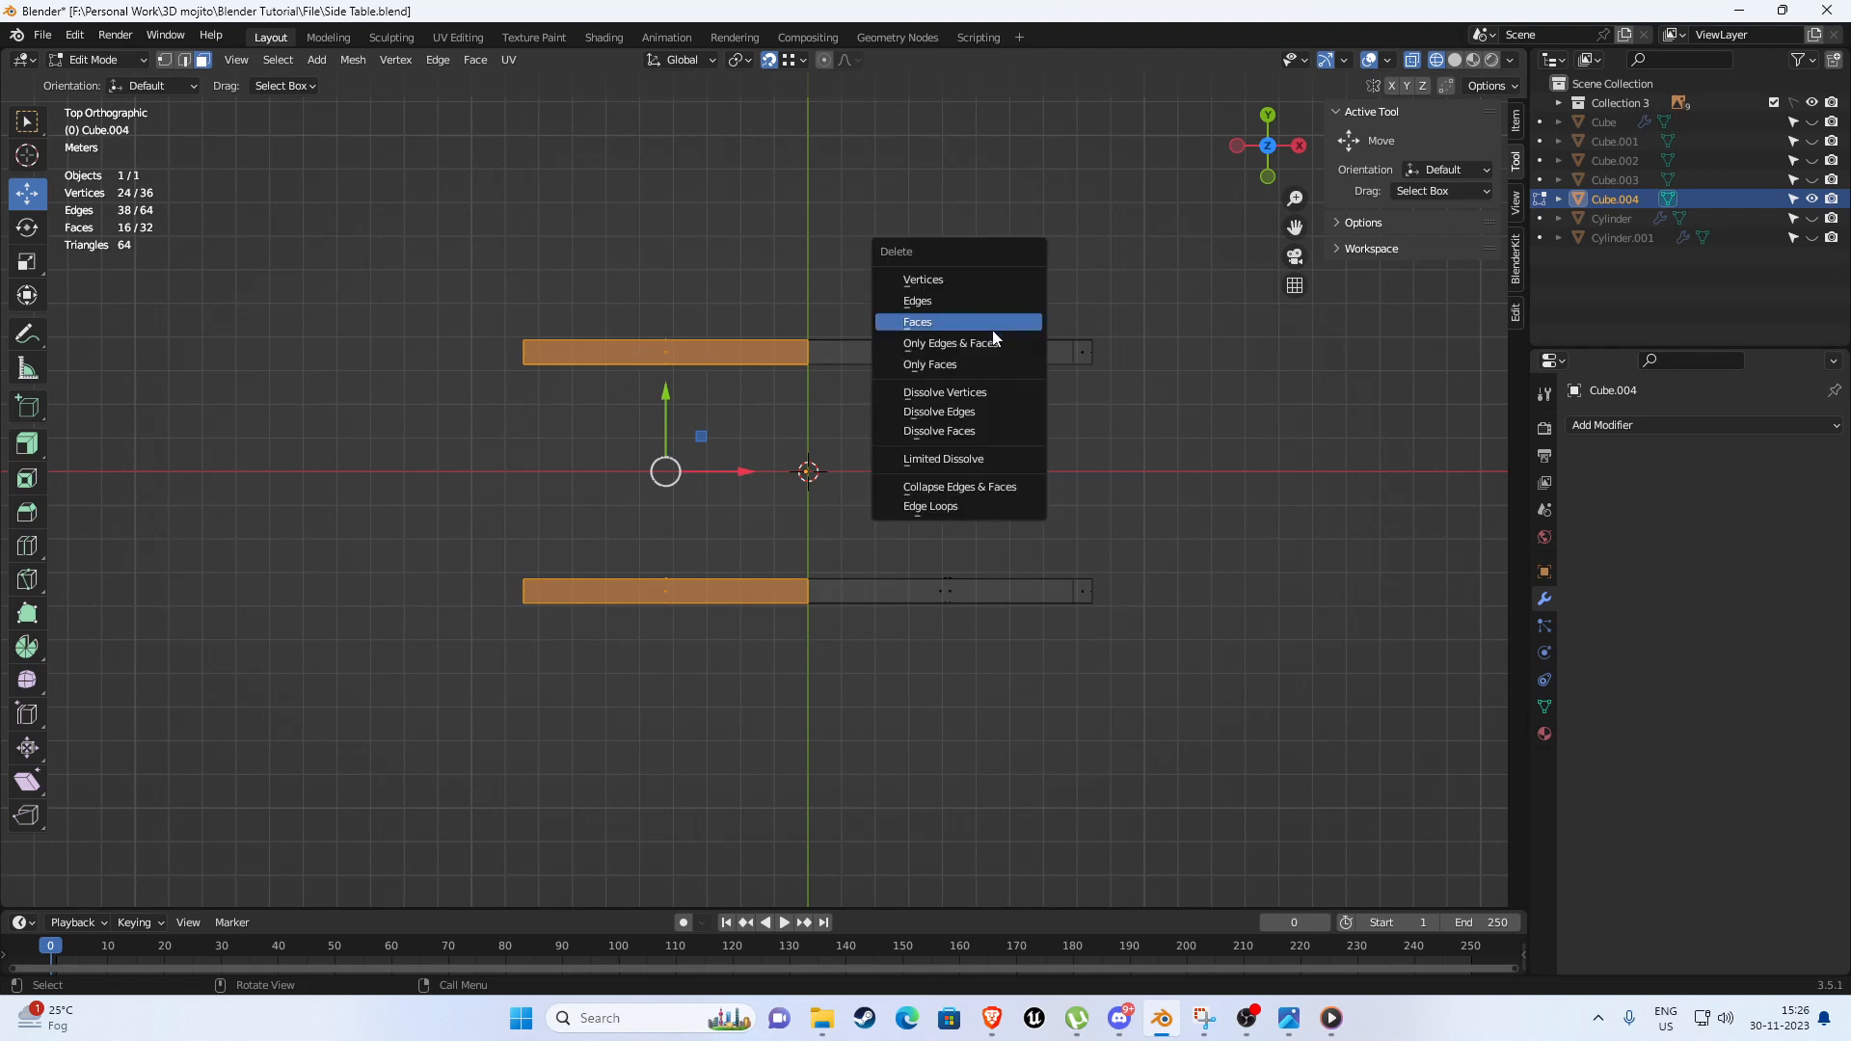
pyautogui.click(945, 330)
pyautogui.press('Tab')
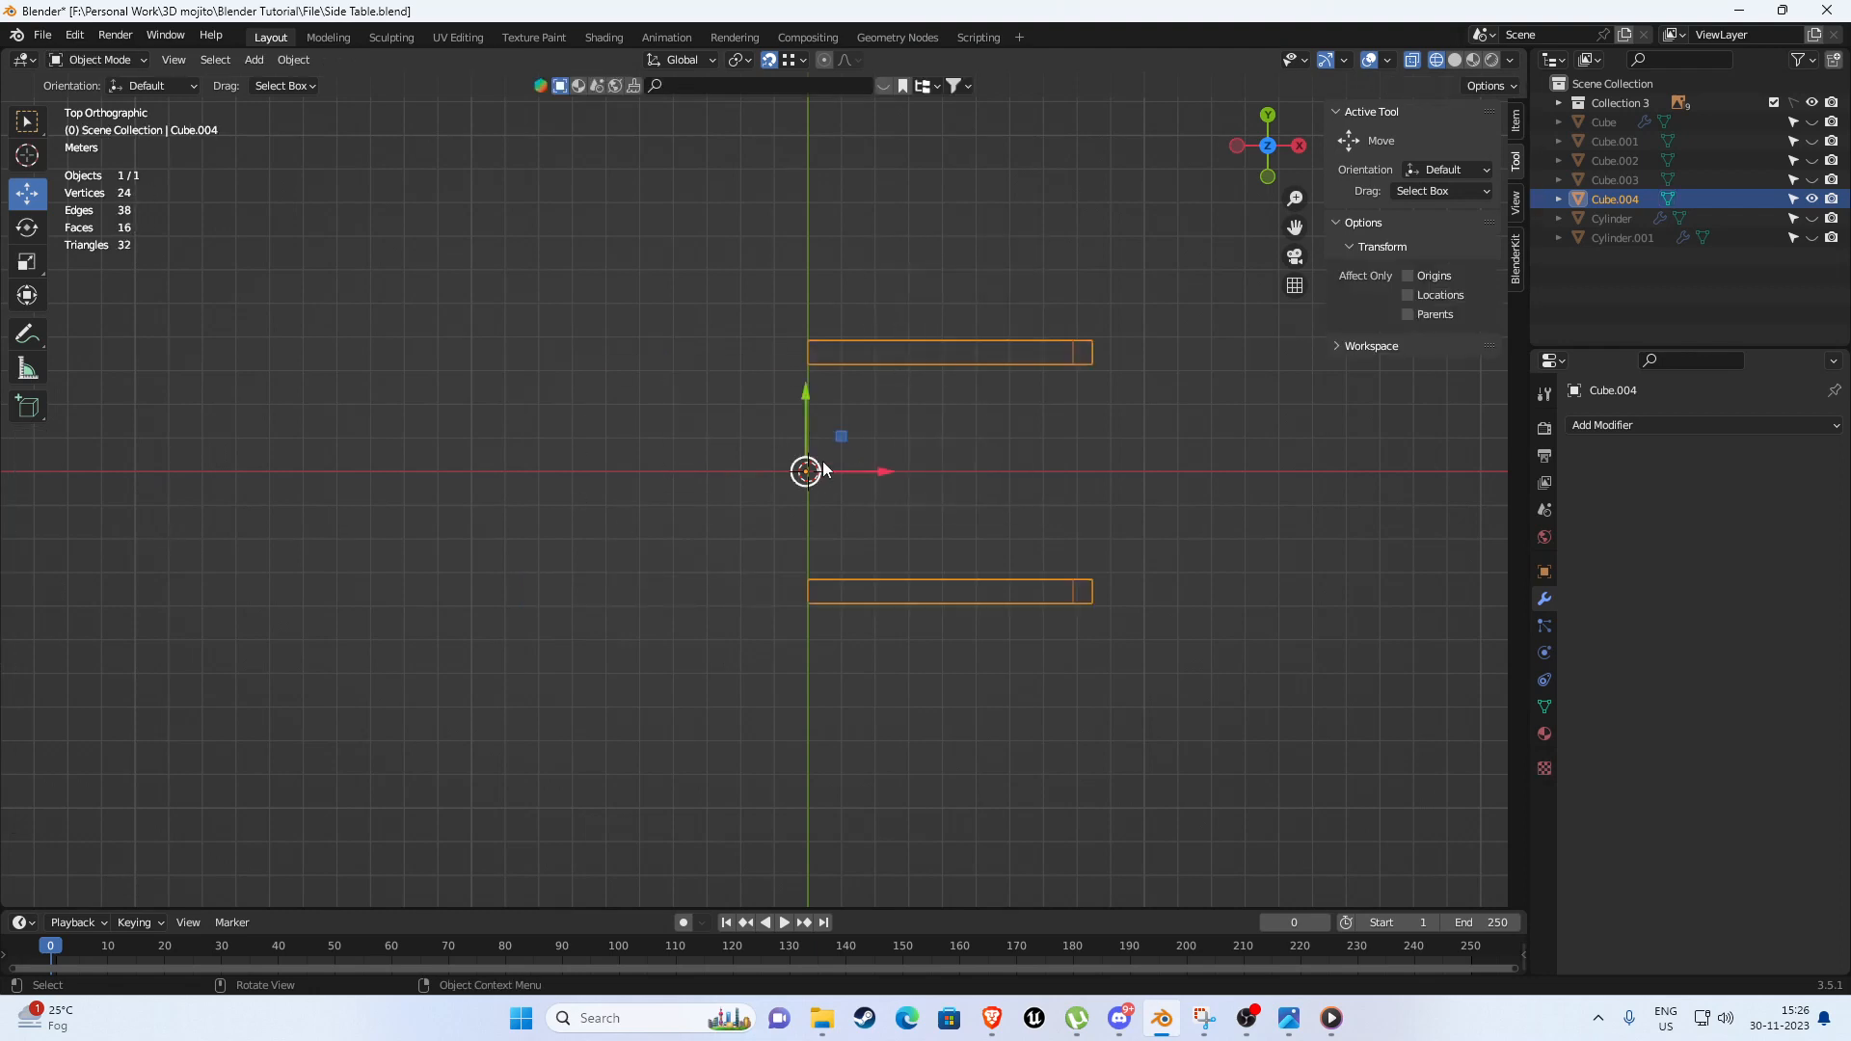
# Add a Mirror modifier on the X axis to the halved lower beams.
pyautogui.click(1689, 427)
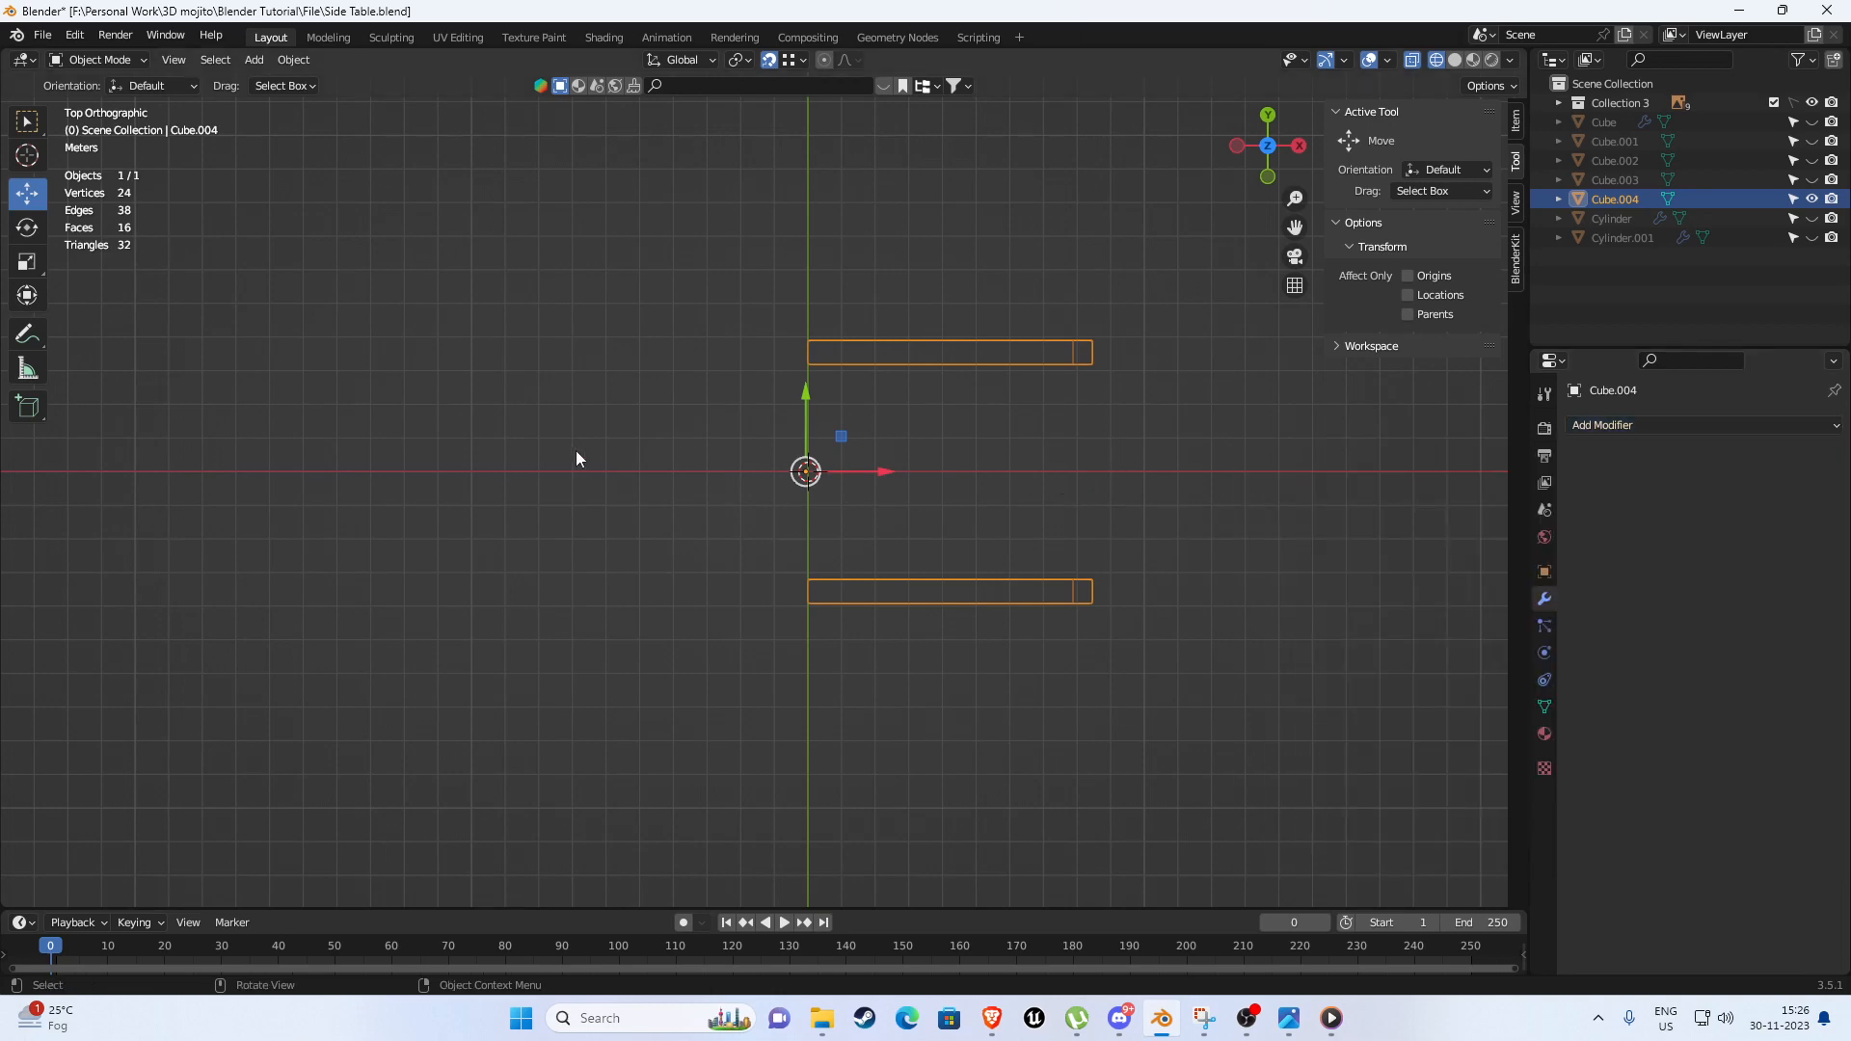
pyautogui.click(1650, 426)
pyautogui.click(1467, 648)
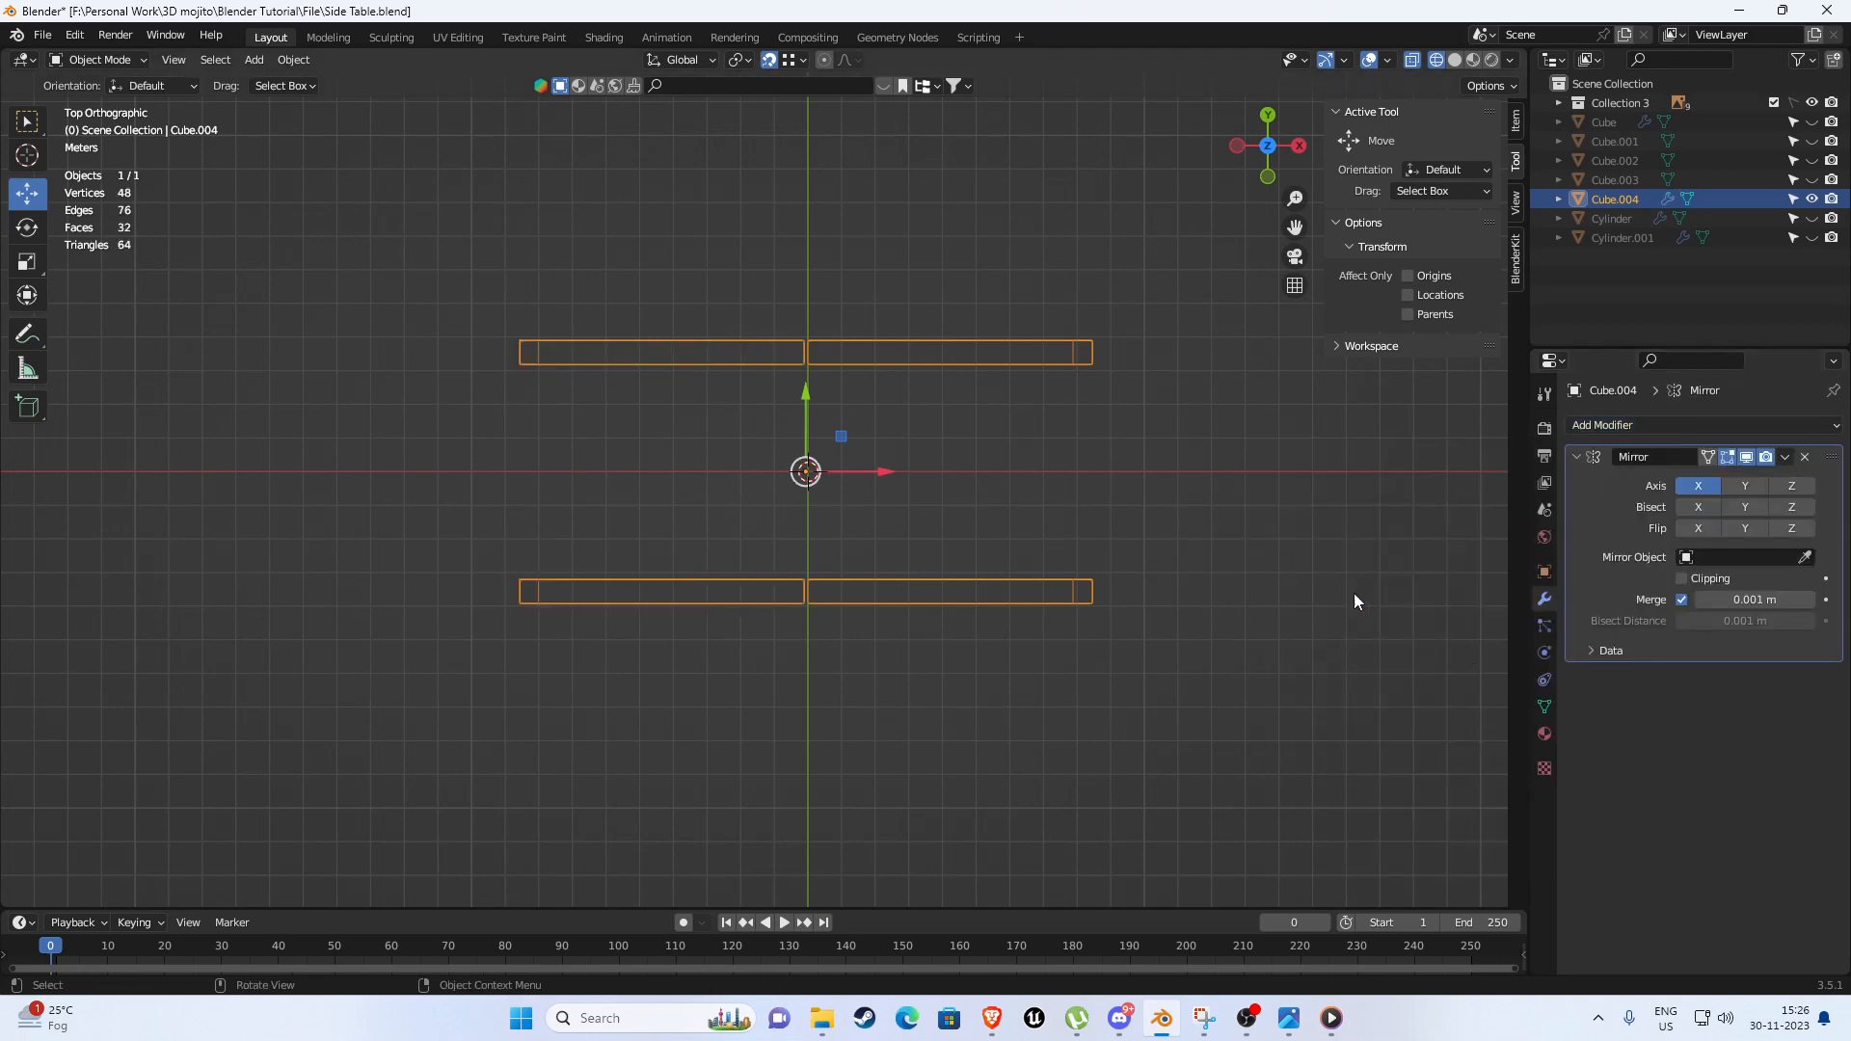
# Restrict transforms to origins and nudge the lower beams' origin about 0.002 m along X toward the world centre.
pyautogui.scroll(10, 761, 390)
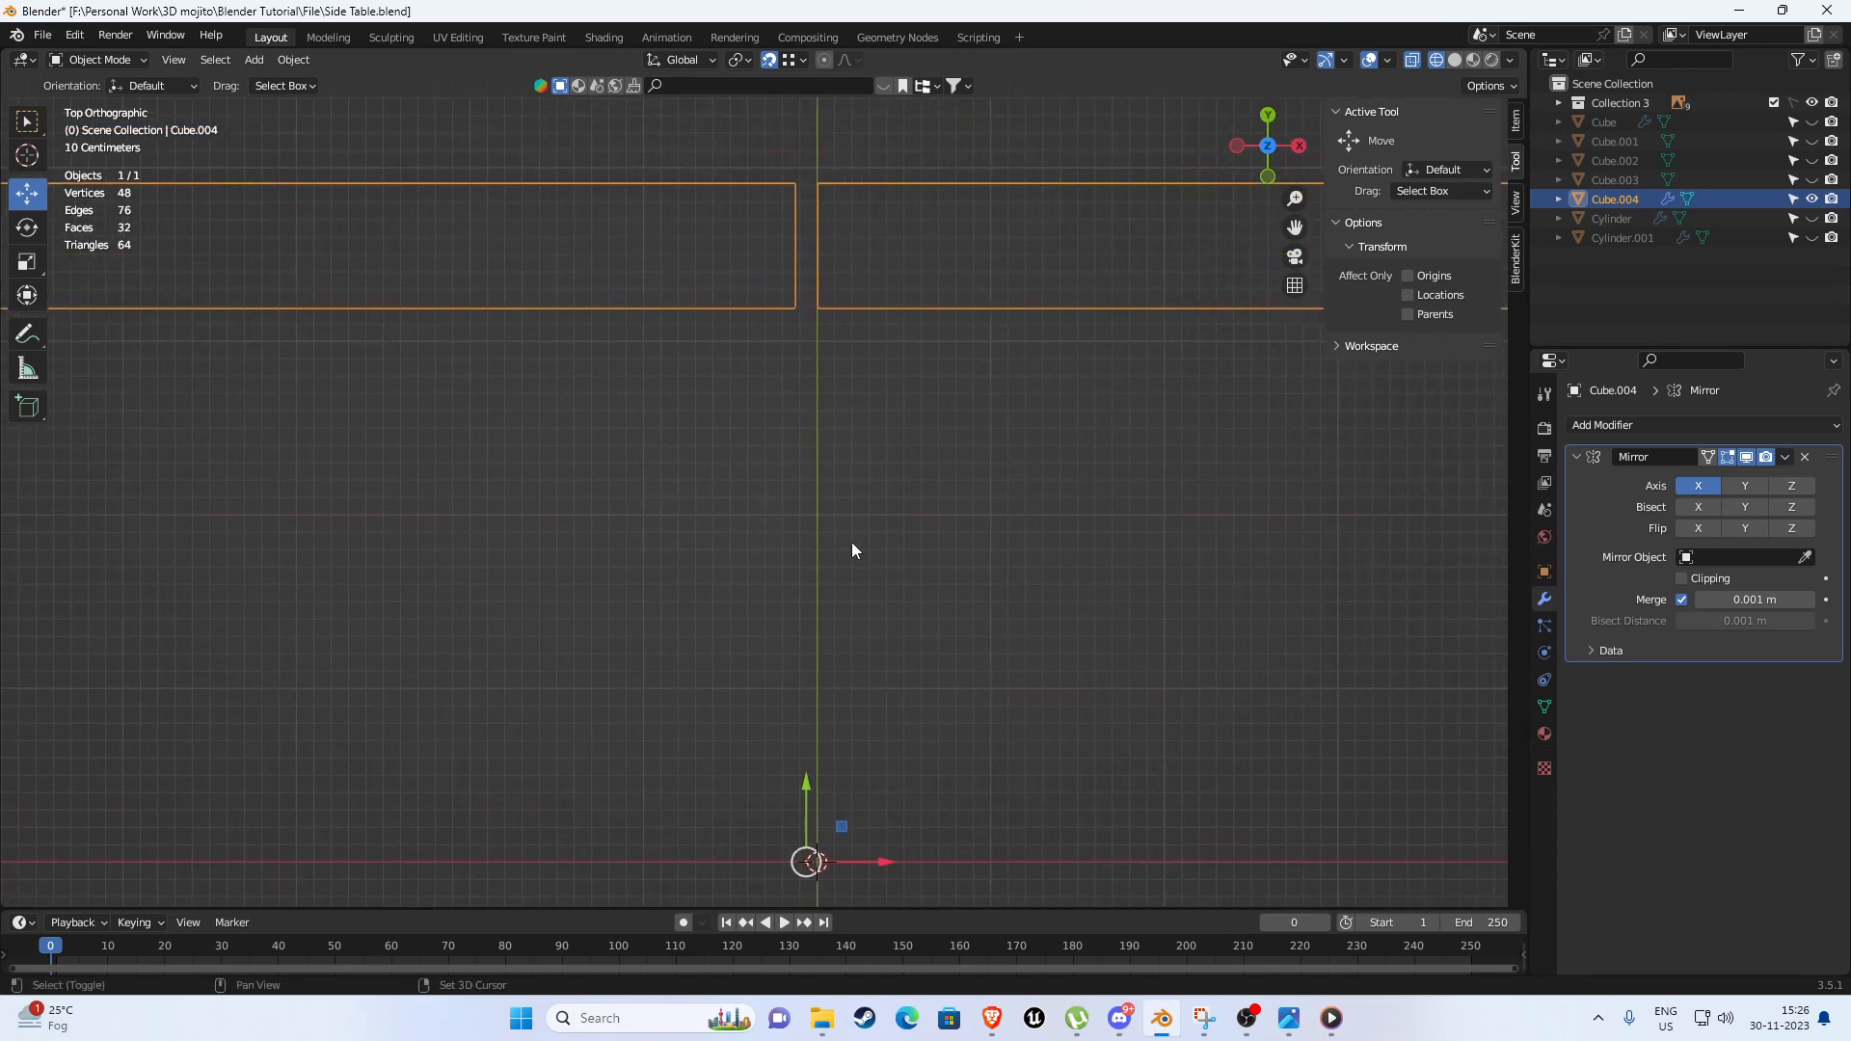
pyautogui.scroll(12, 814, 453)
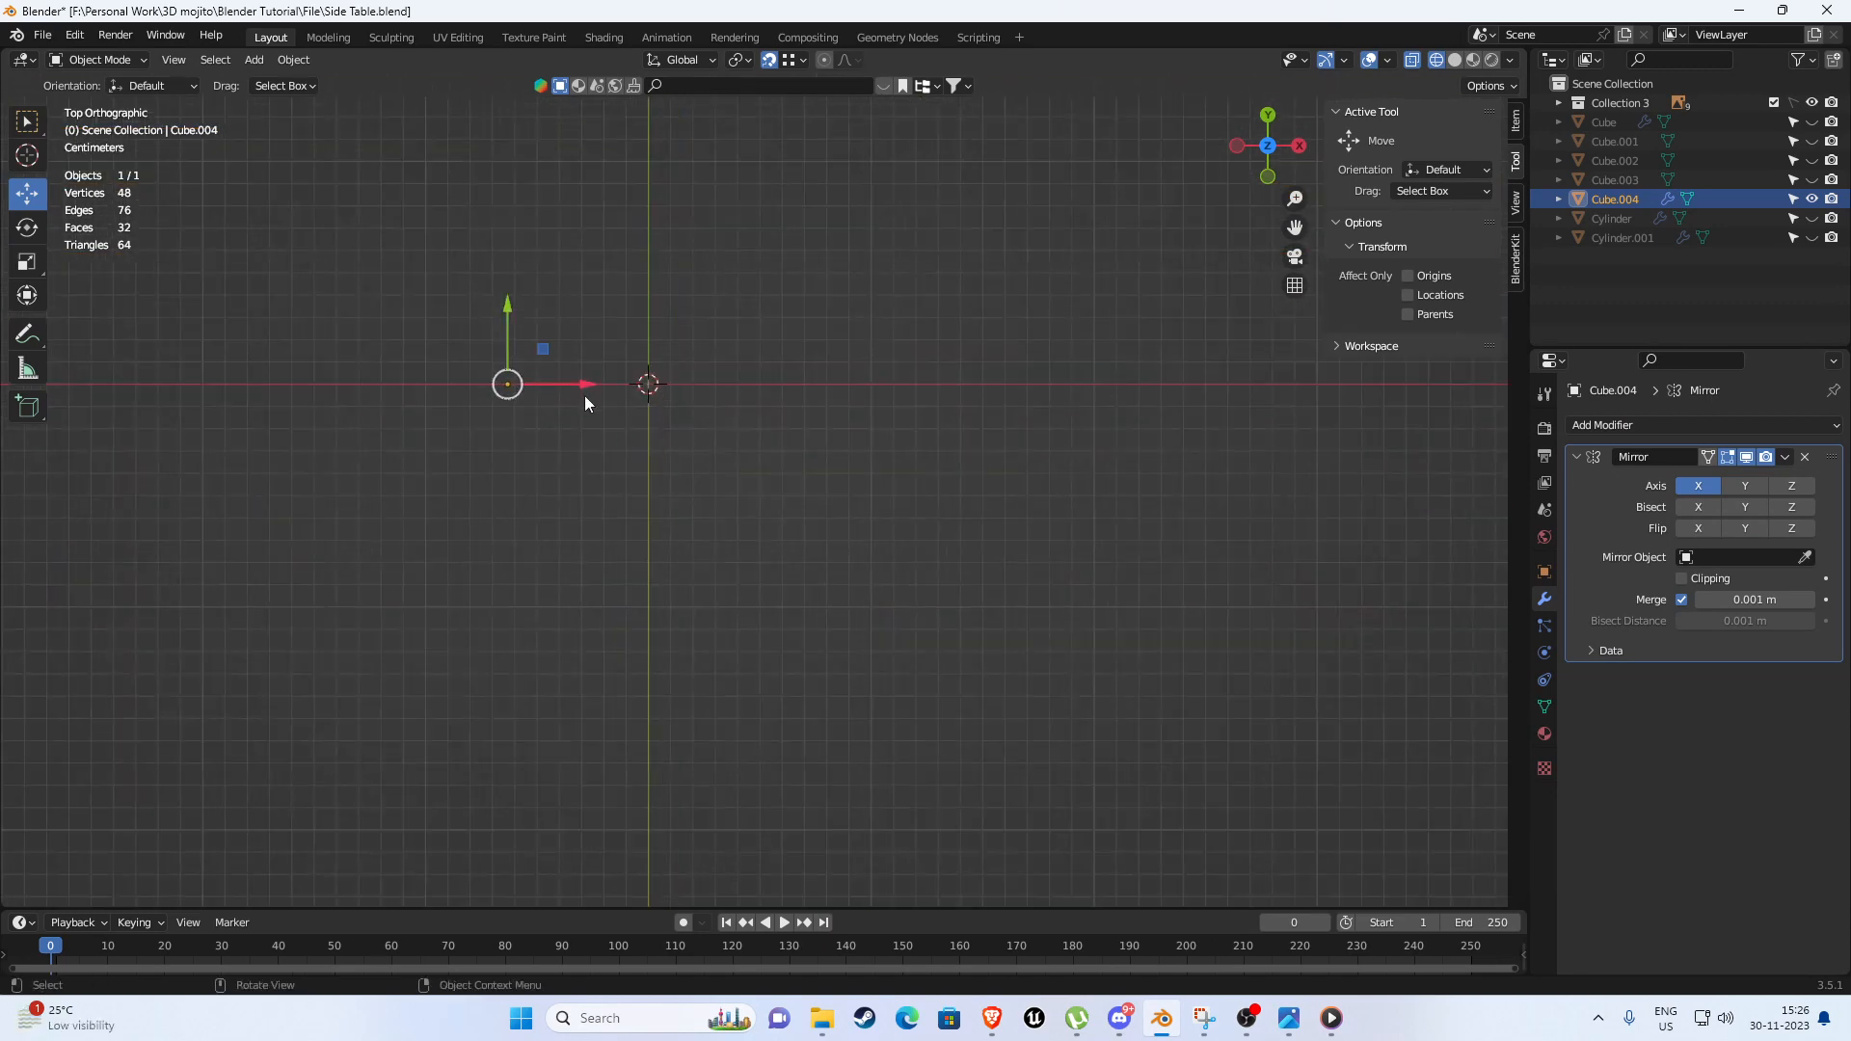
pyautogui.keyDown('shift'); pyautogui.moveTo(658, 427); pyautogui.dragTo(715, 478, button='middle'); pyautogui.keyUp('shift')
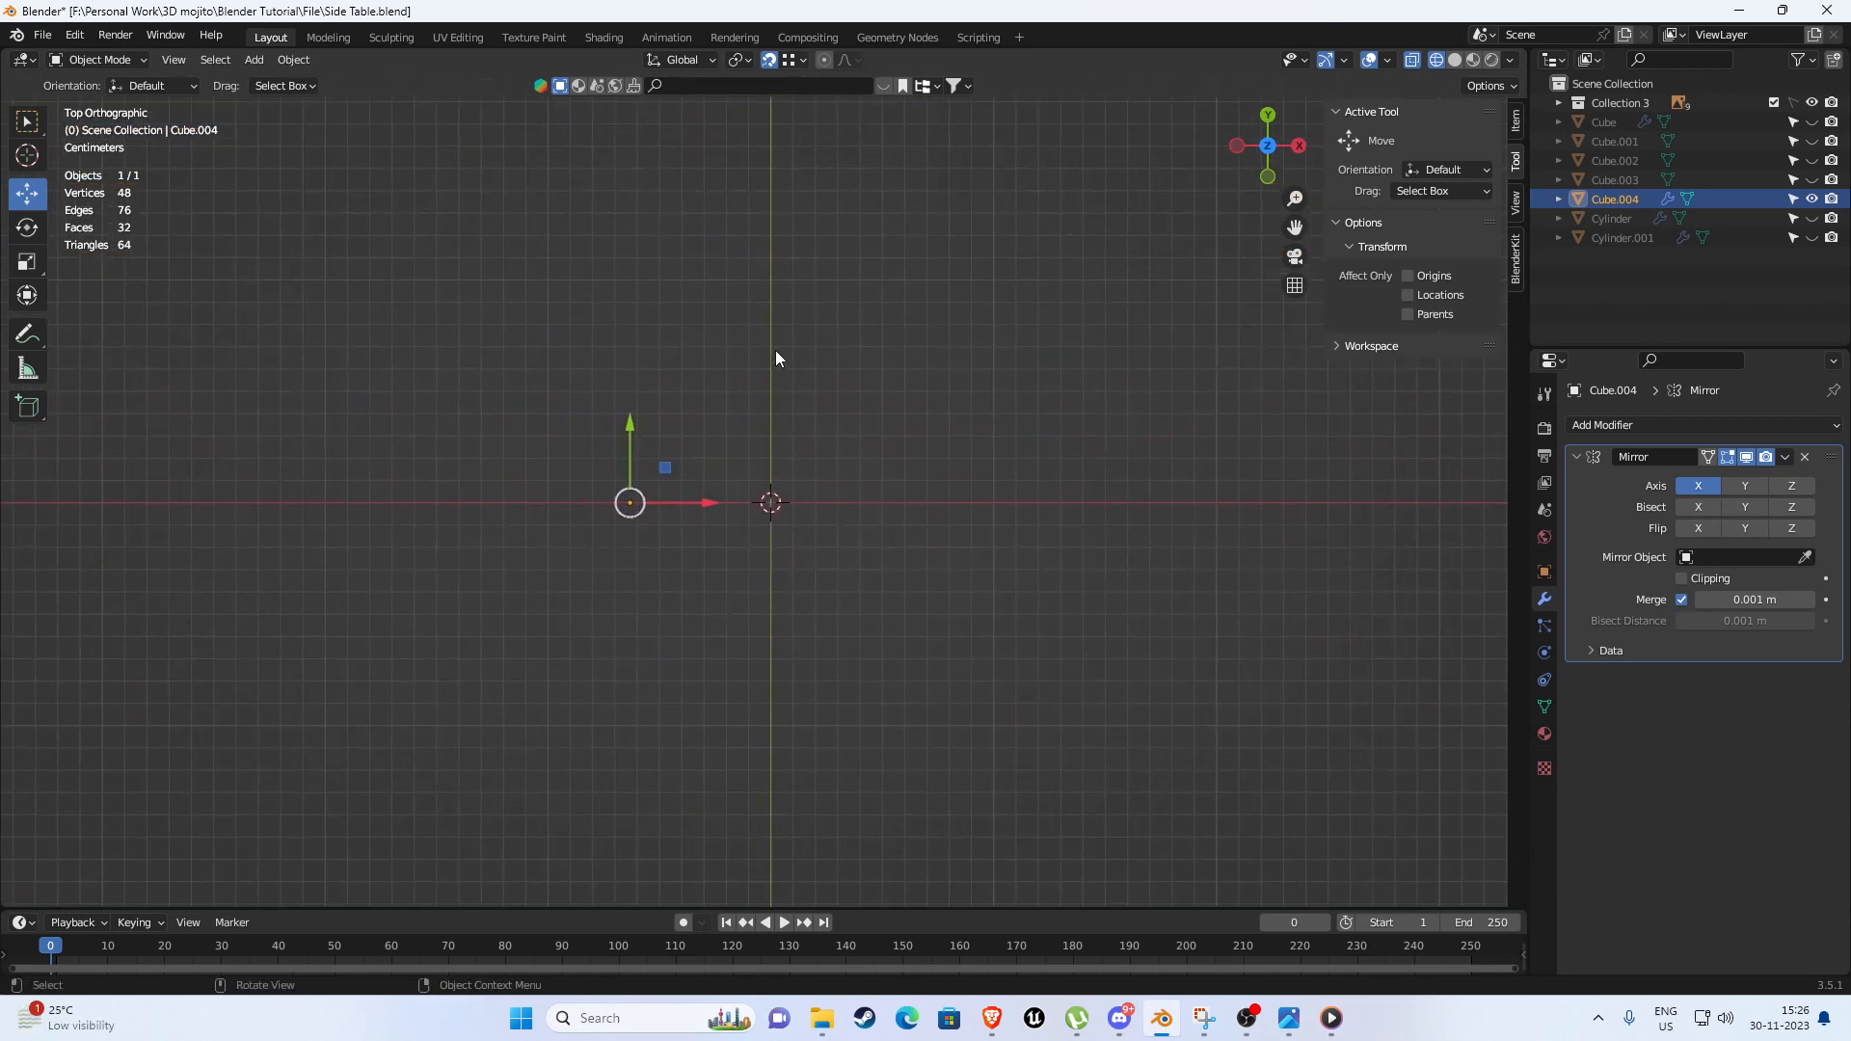
pyautogui.hotkey('ctrl', '.')
pyautogui.moveTo(713, 508); pyautogui.dragTo(755, 498)
pyautogui.click(798, 61)
pyautogui.click(753, 119)
pyautogui.scroll(-19, 757, 499)
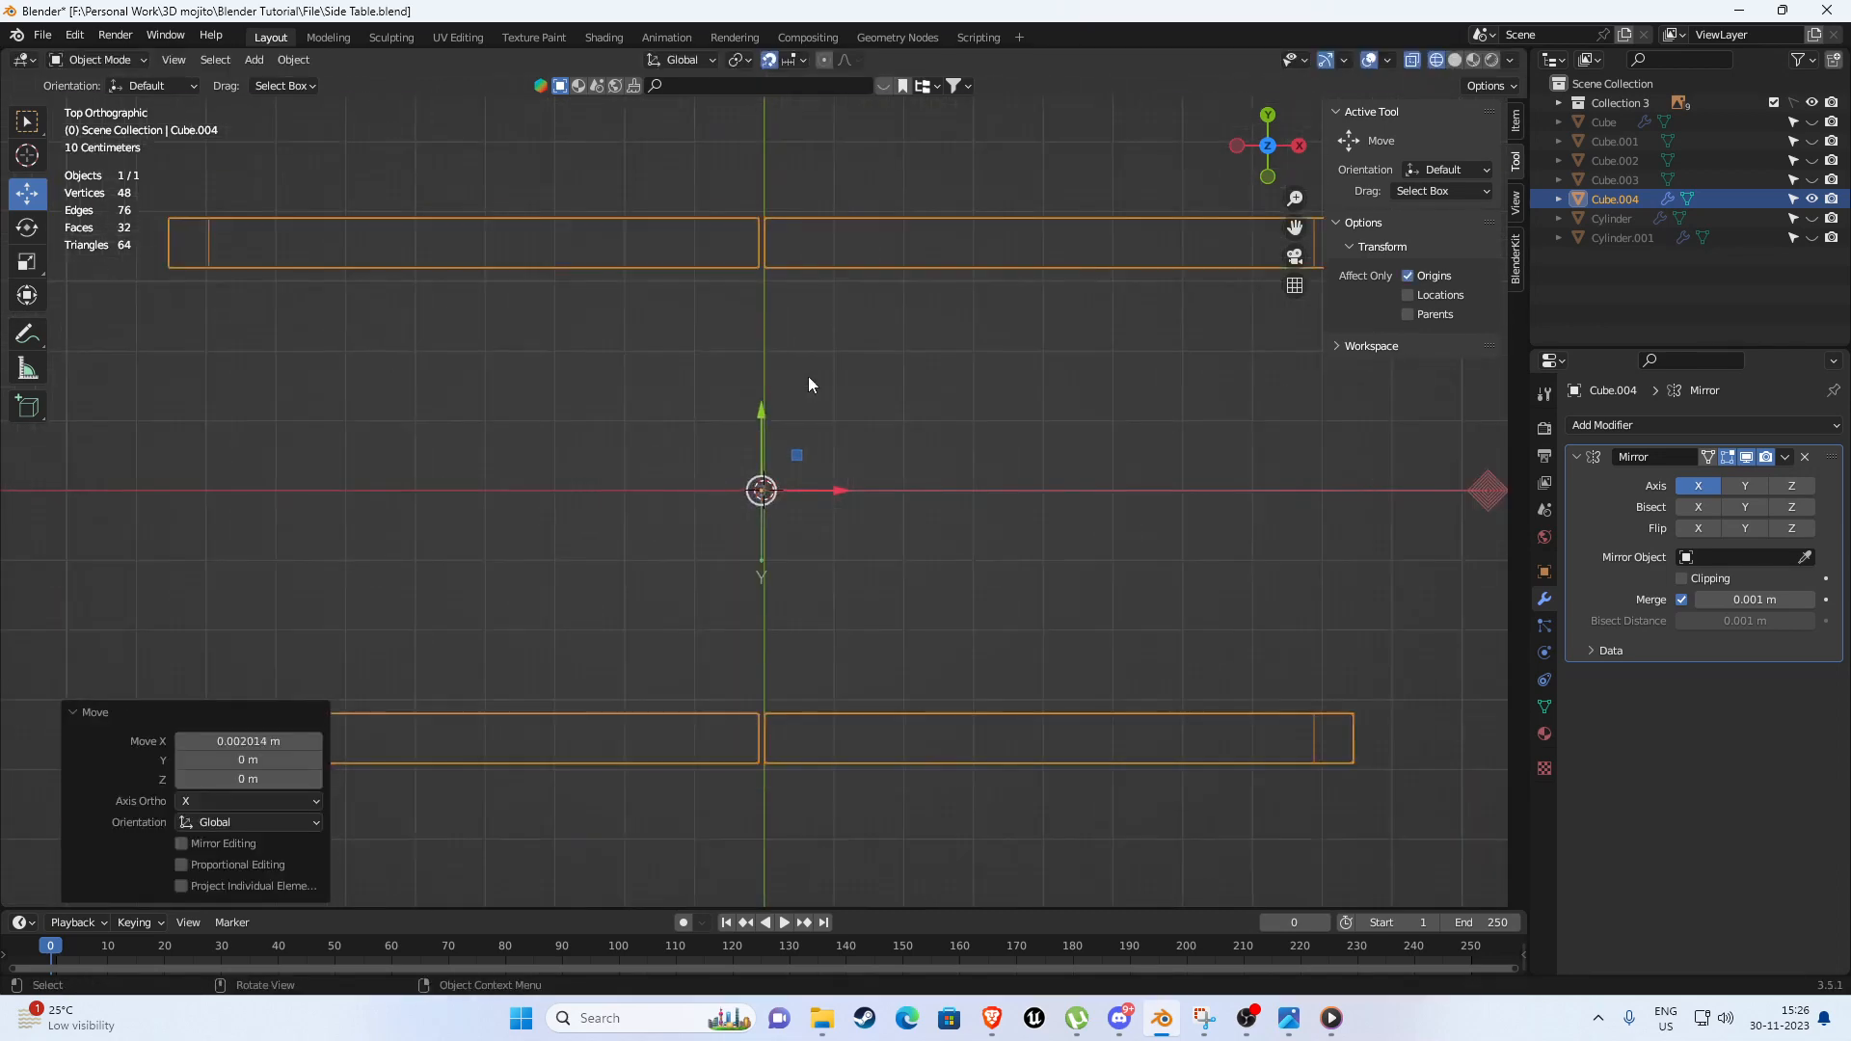
# Move the lower beams' origin 0.04 m along X to close the gap between the mirrored halves.
pyautogui.keyDown('shift'); pyautogui.moveTo(807, 376); pyautogui.dragTo(801, 442, button='middle'); pyautogui.keyUp('shift')
pyautogui.scroll(2, 737, 320)
pyautogui.moveTo(824, 579)
pyautogui.mouseDown()
pyautogui.moveTo(798, 579)
pyautogui.moveTo(828, 578)
pyautogui.mouseUp()
pyautogui.scroll(-5, 800, 322)
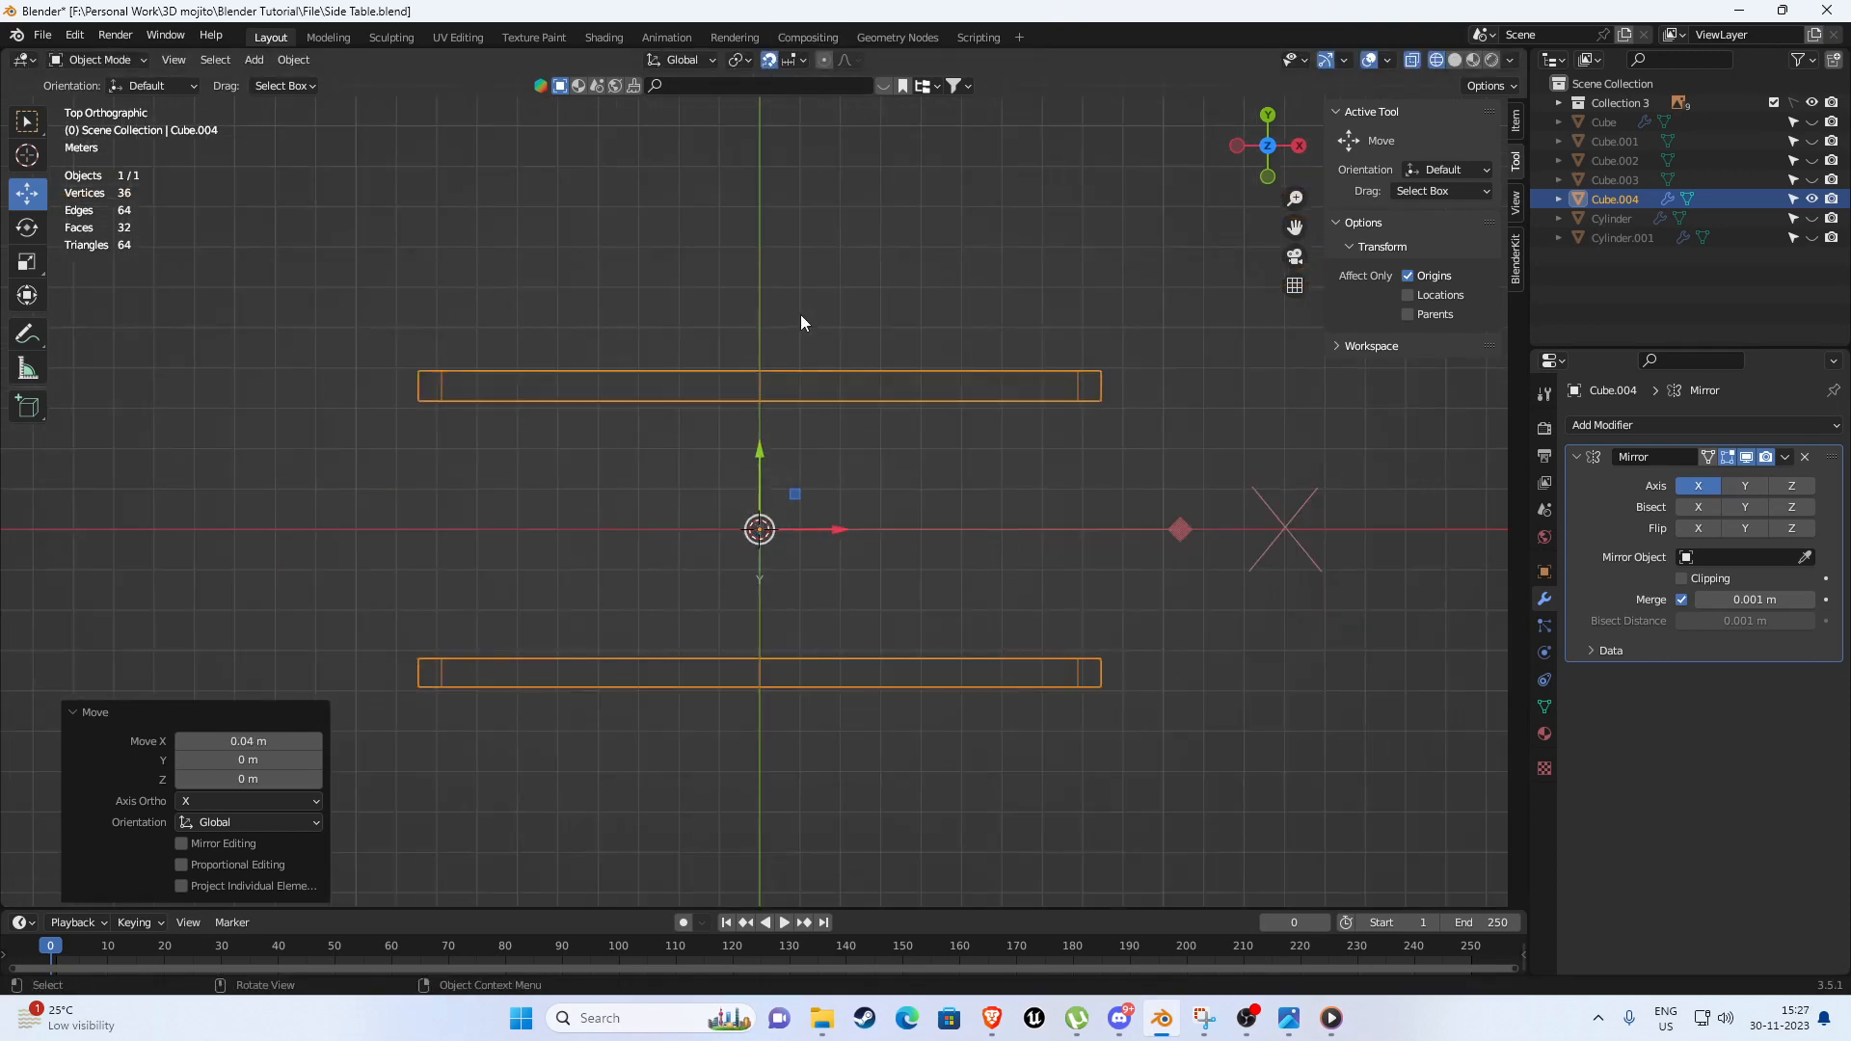
# Turn off origins-only transforms and reveal all hidden table parts in solid shading.
pyautogui.hotkey('ctrl', '.')
pyautogui.moveTo(918, 532); pyautogui.dragTo(909, 369, button='middle')
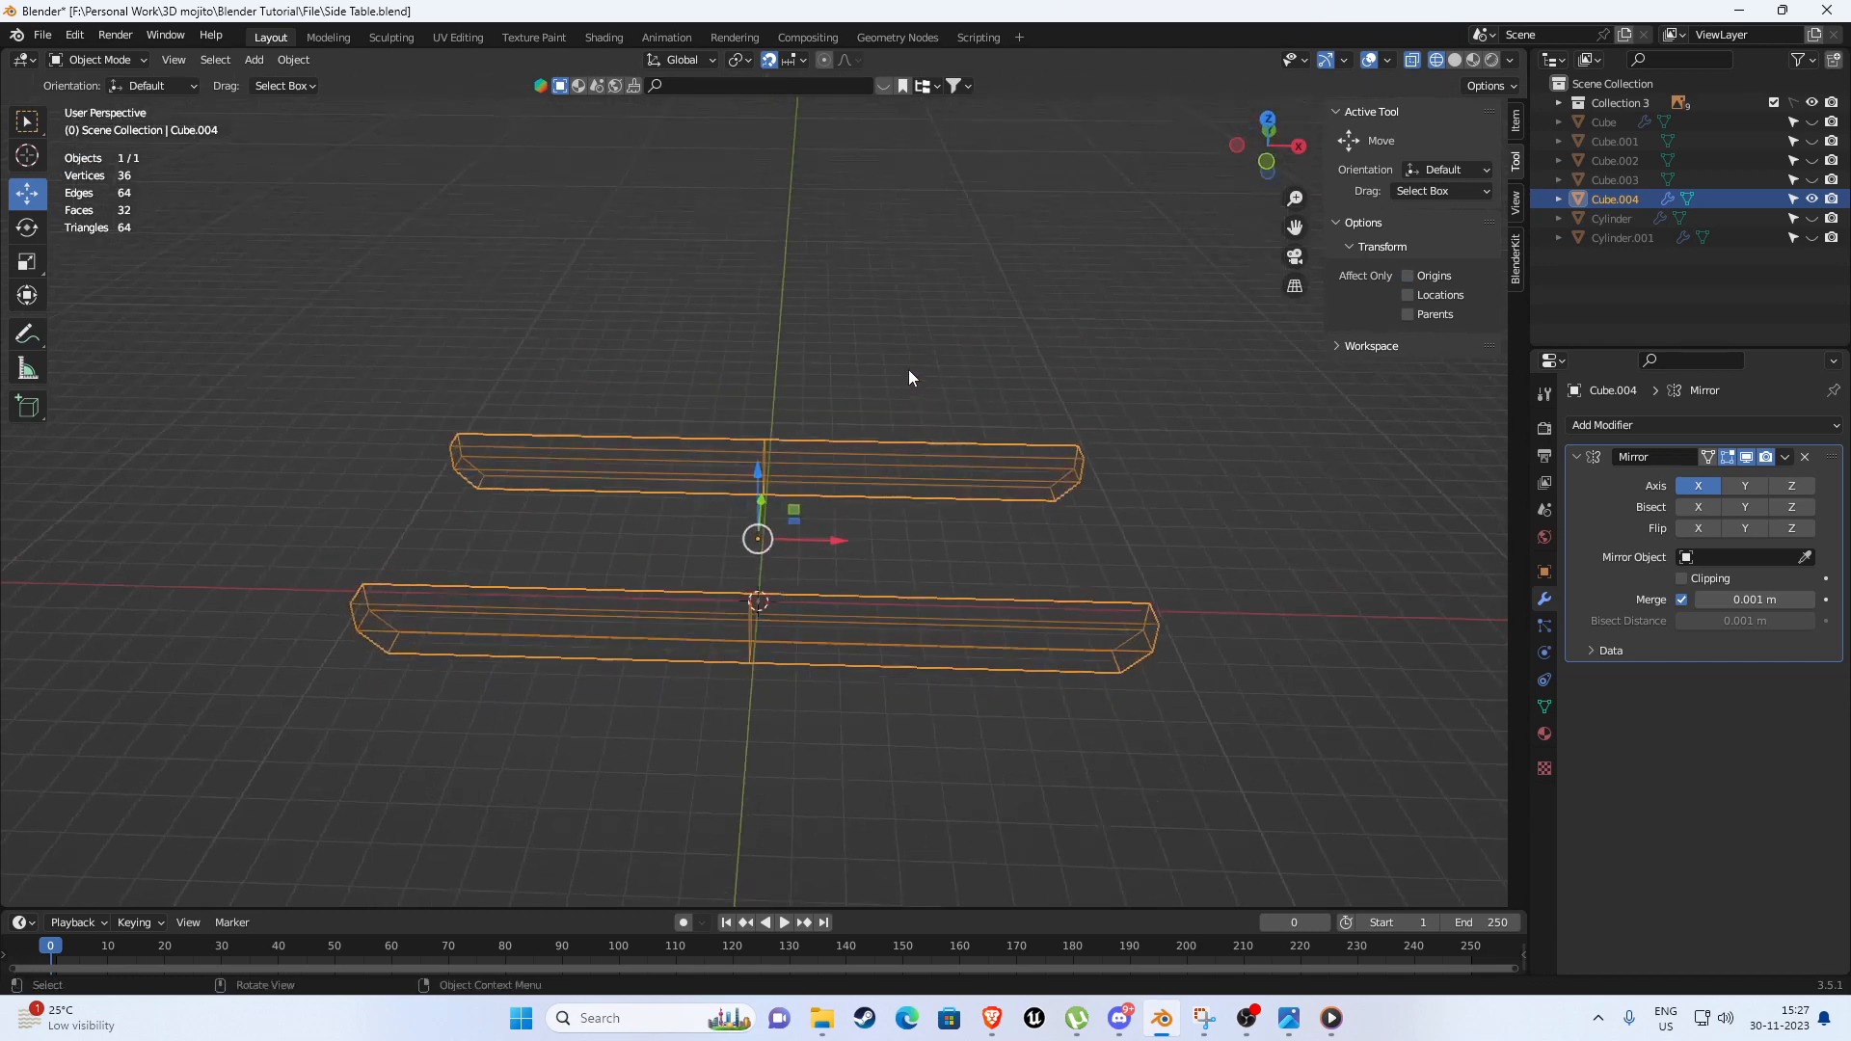
pyautogui.hotkey('alt', 'h')
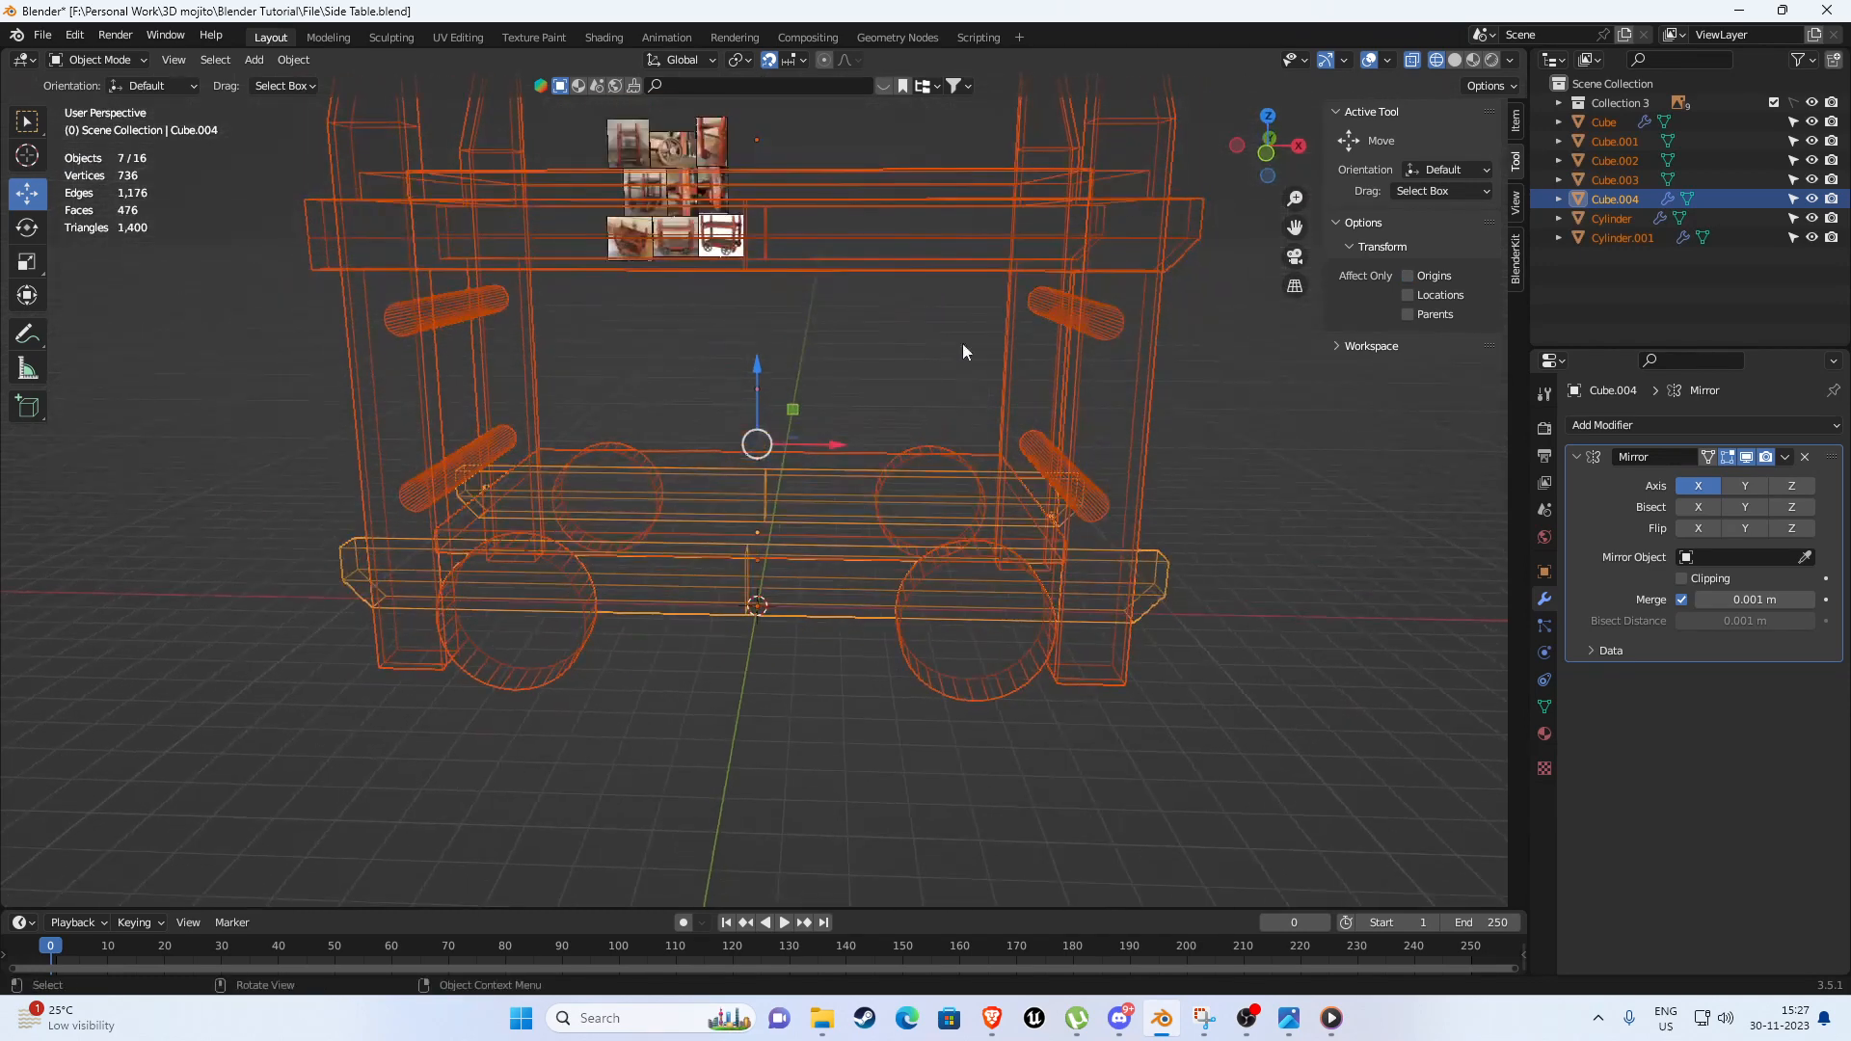
pyautogui.hotkey('shift', 'z')
pyautogui.moveTo(1338, 297); pyautogui.dragTo(947, 426, button='middle')
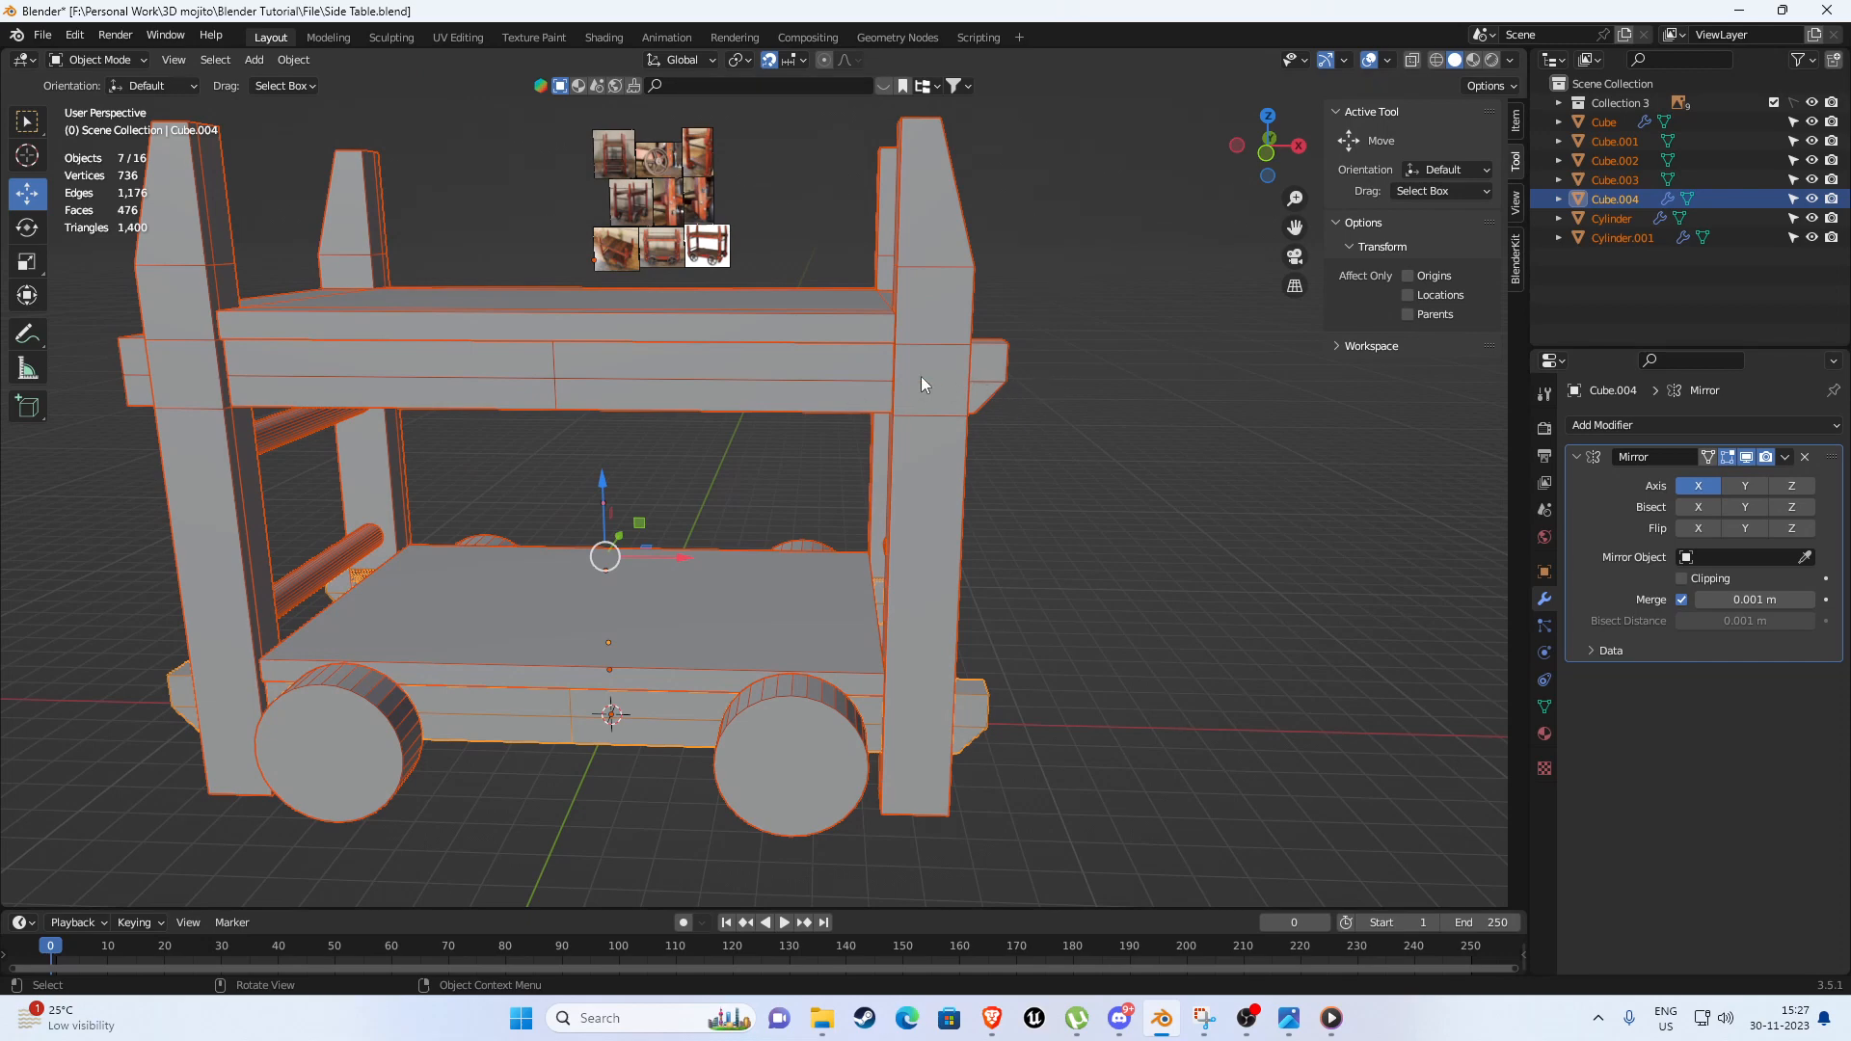
# Toggle X-ray on and off and switch the viewport repeatedly between wireframe and solid shading.
pyautogui.click(1413, 61)
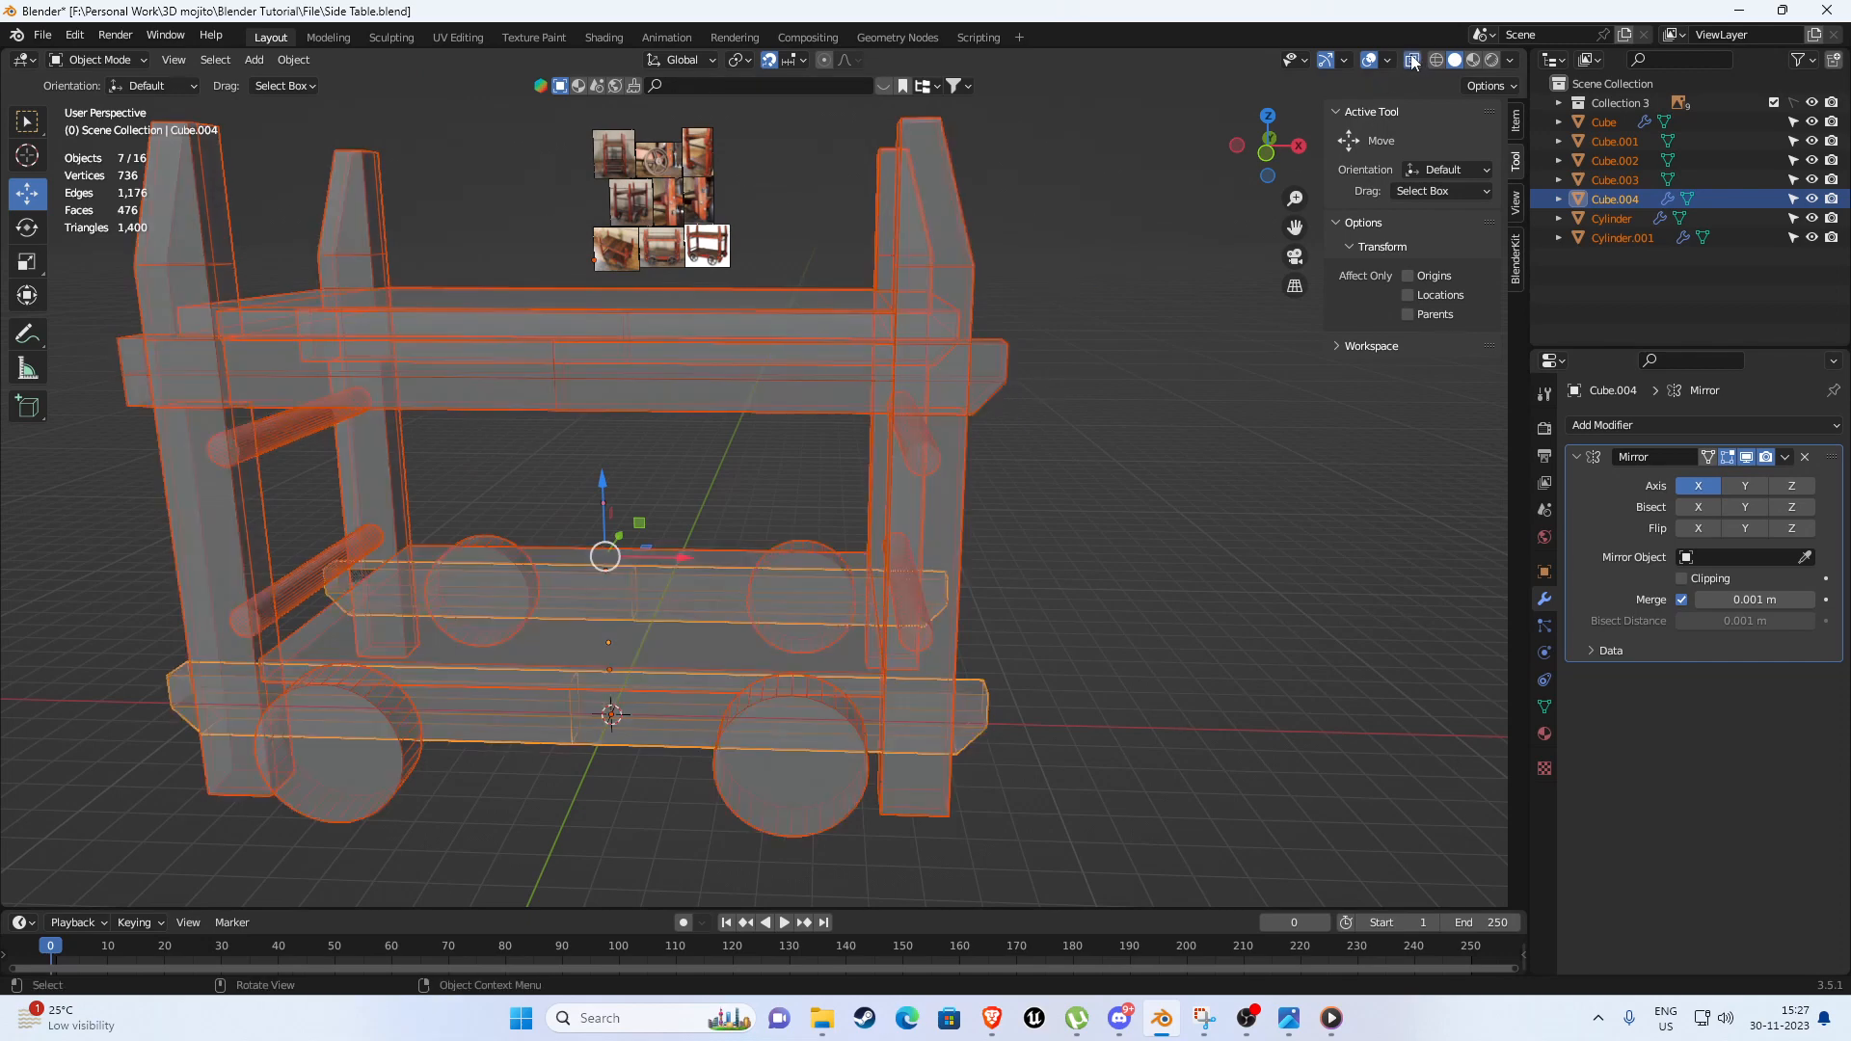
pyautogui.click(1421, 60)
pyautogui.moveTo(1163, 343); pyautogui.dragTo(1147, 403, button='middle')
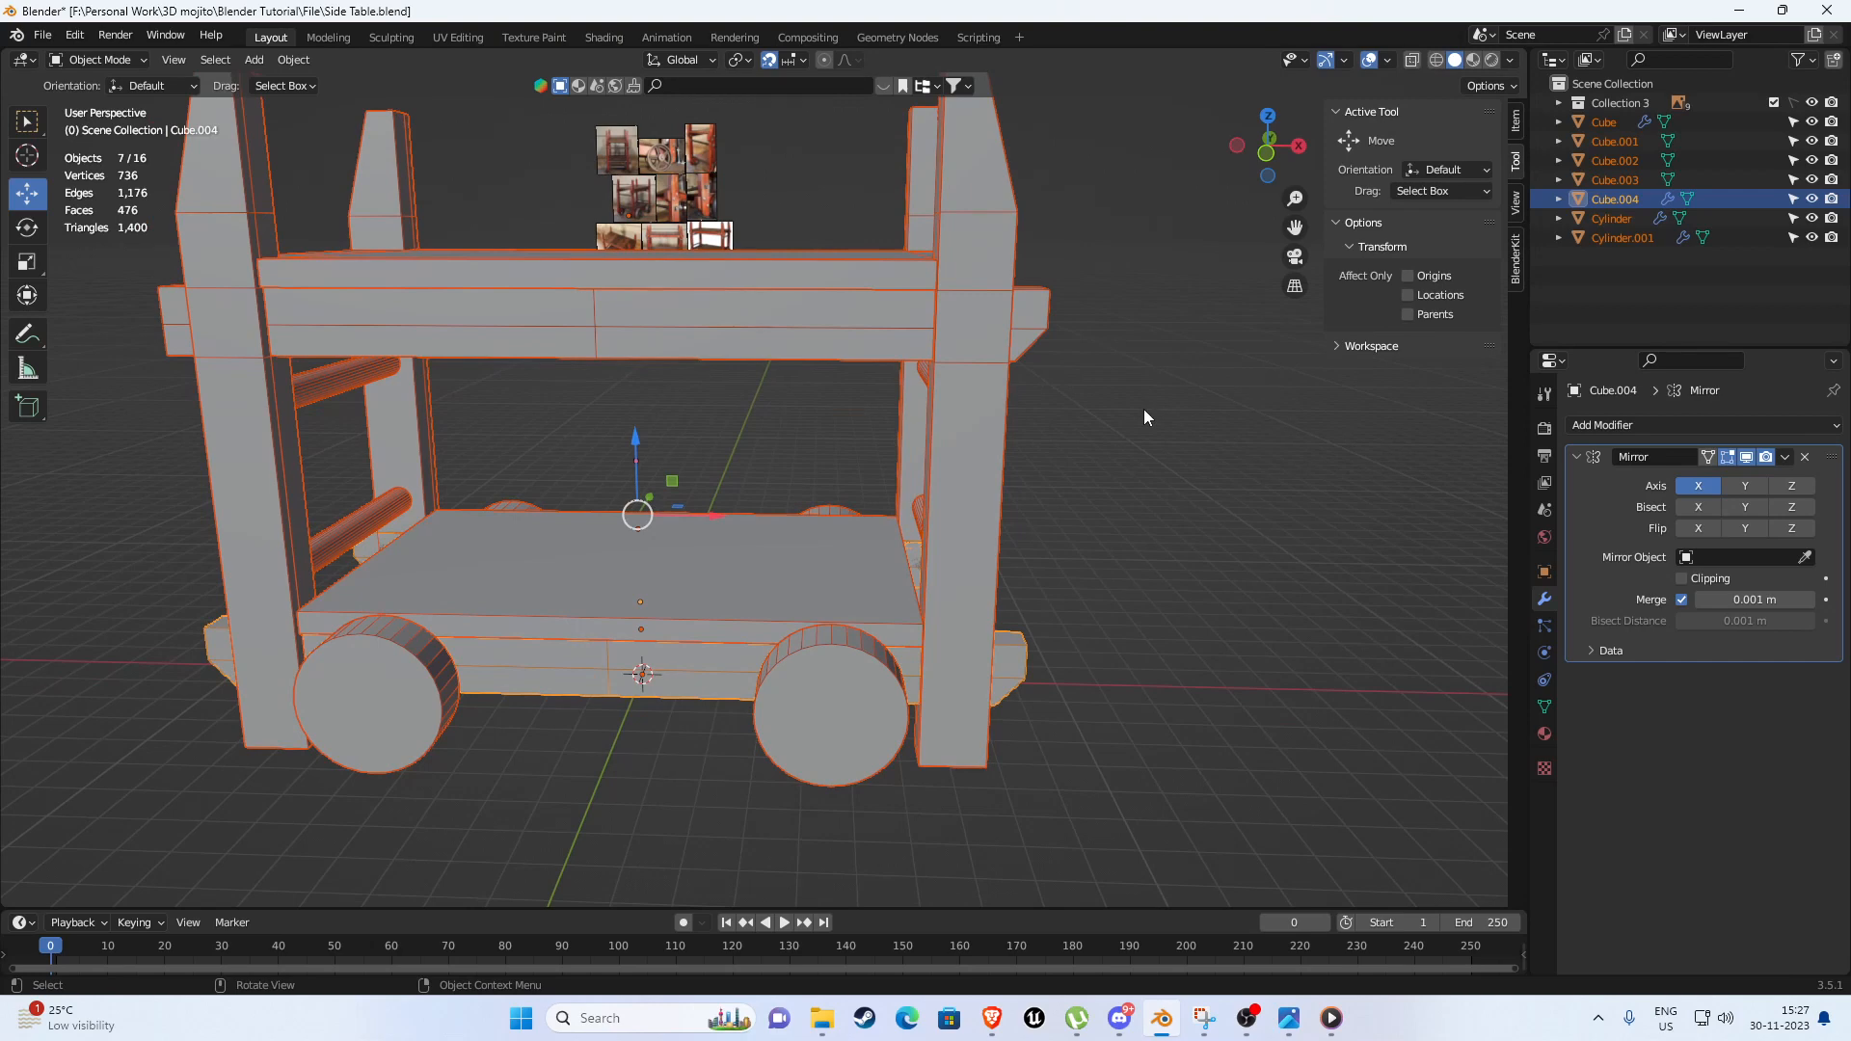
pyautogui.press('z')
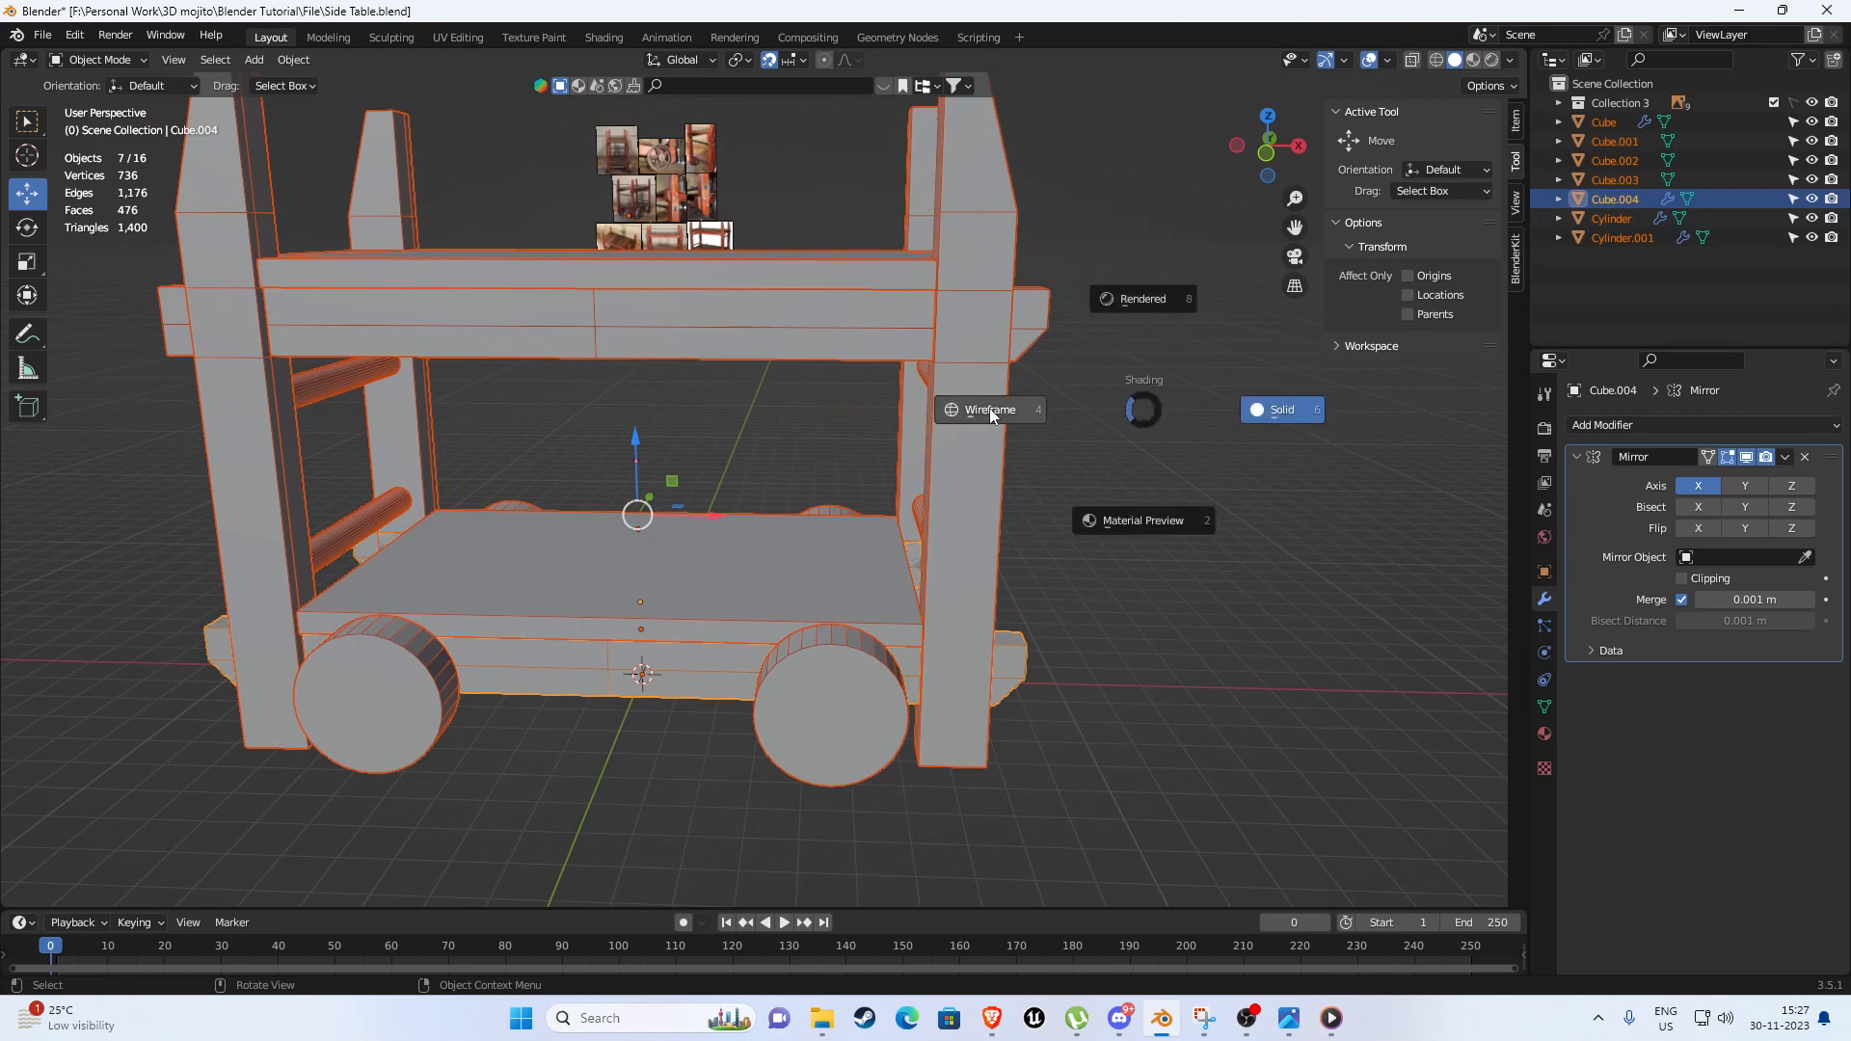
pyautogui.click(990, 410)
pyautogui.press('z')
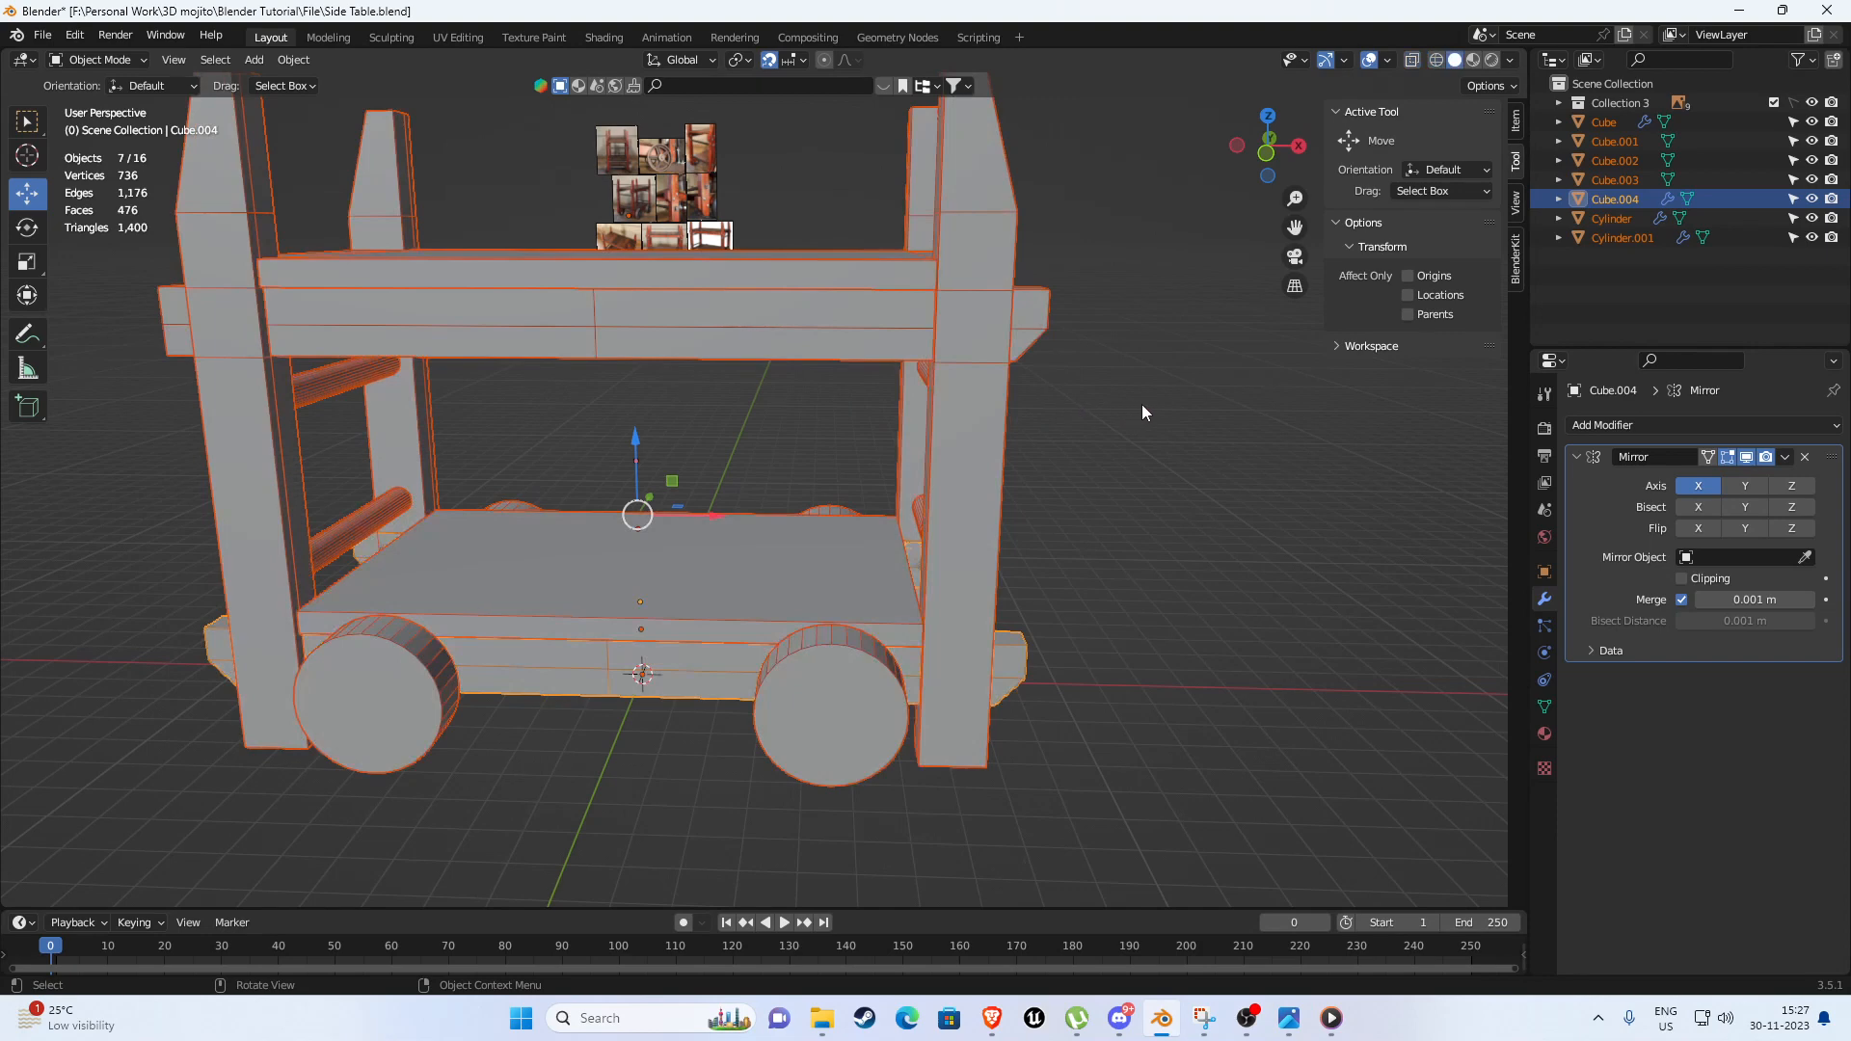
pyautogui.press('z')
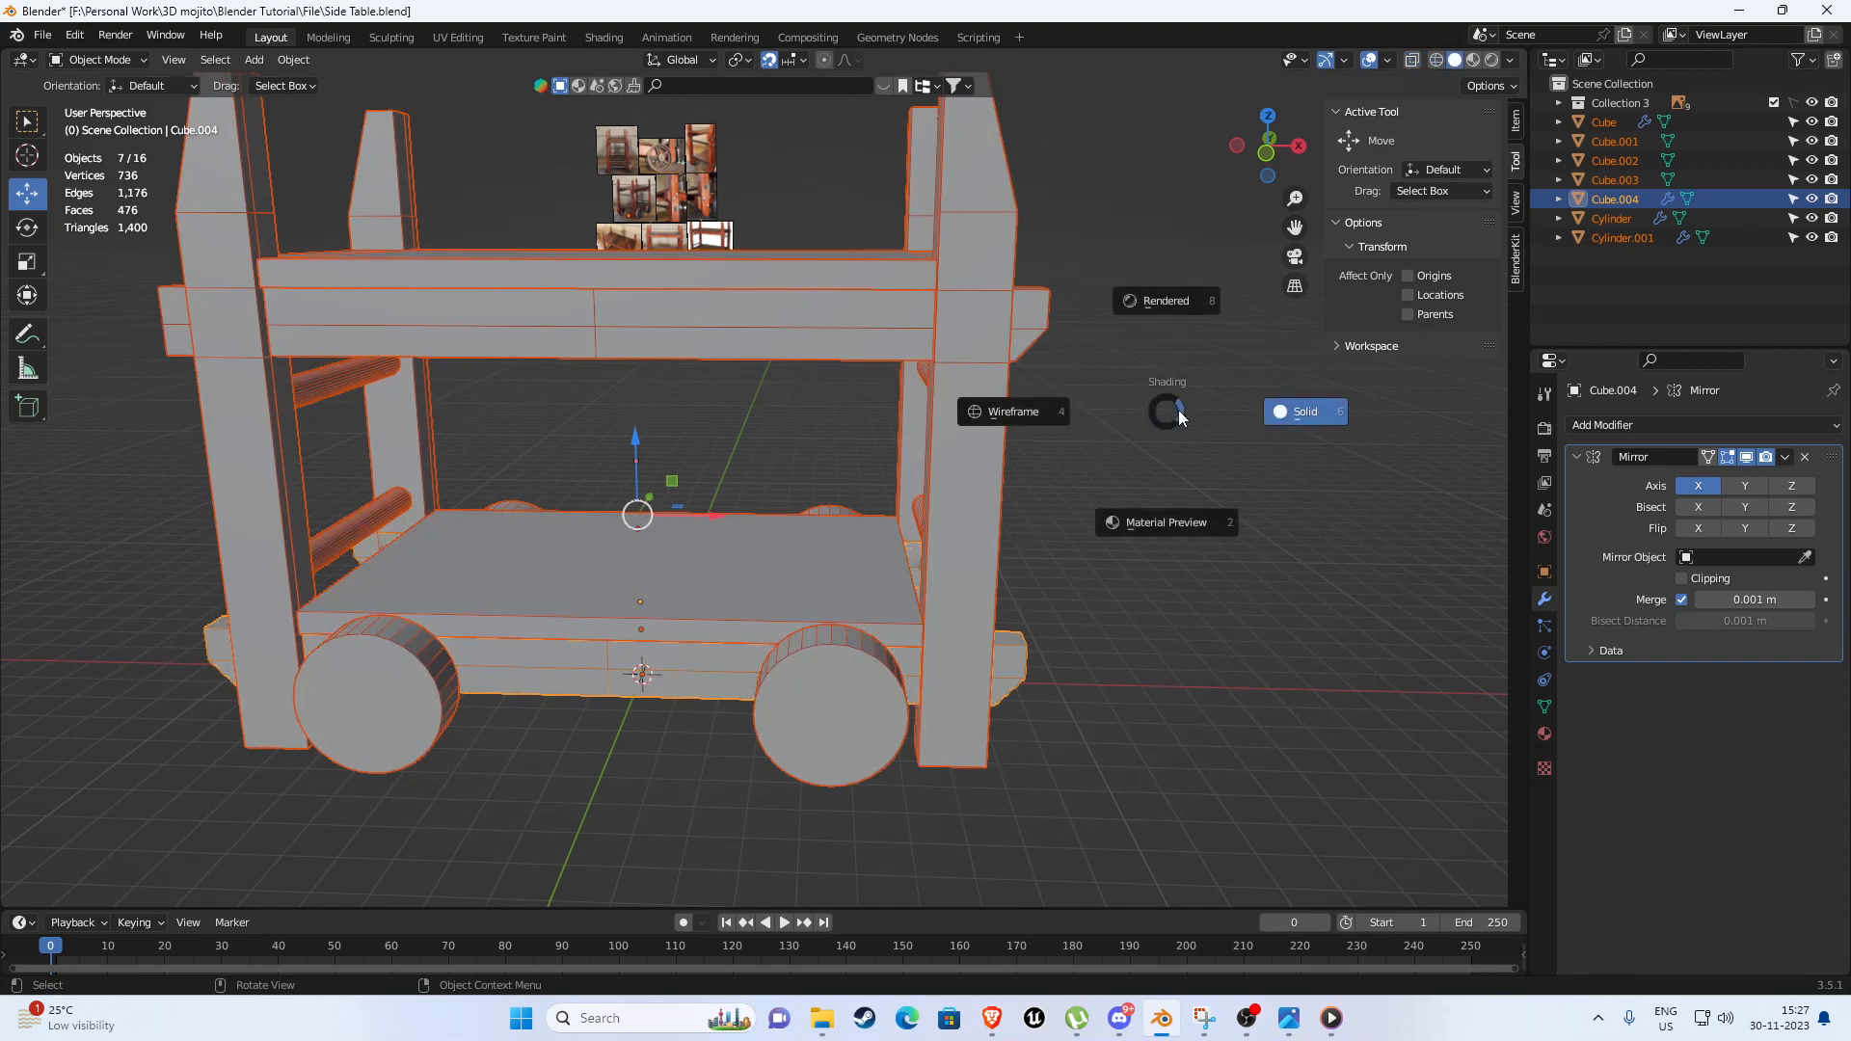
pyautogui.click(1182, 413)
pyautogui.scroll(-4, 1201, 470)
pyautogui.press('z')
pyautogui.click(1047, 462)
pyautogui.press('z')
pyautogui.click(1369, 464)
pyautogui.press('z')
pyautogui.click(976, 465)
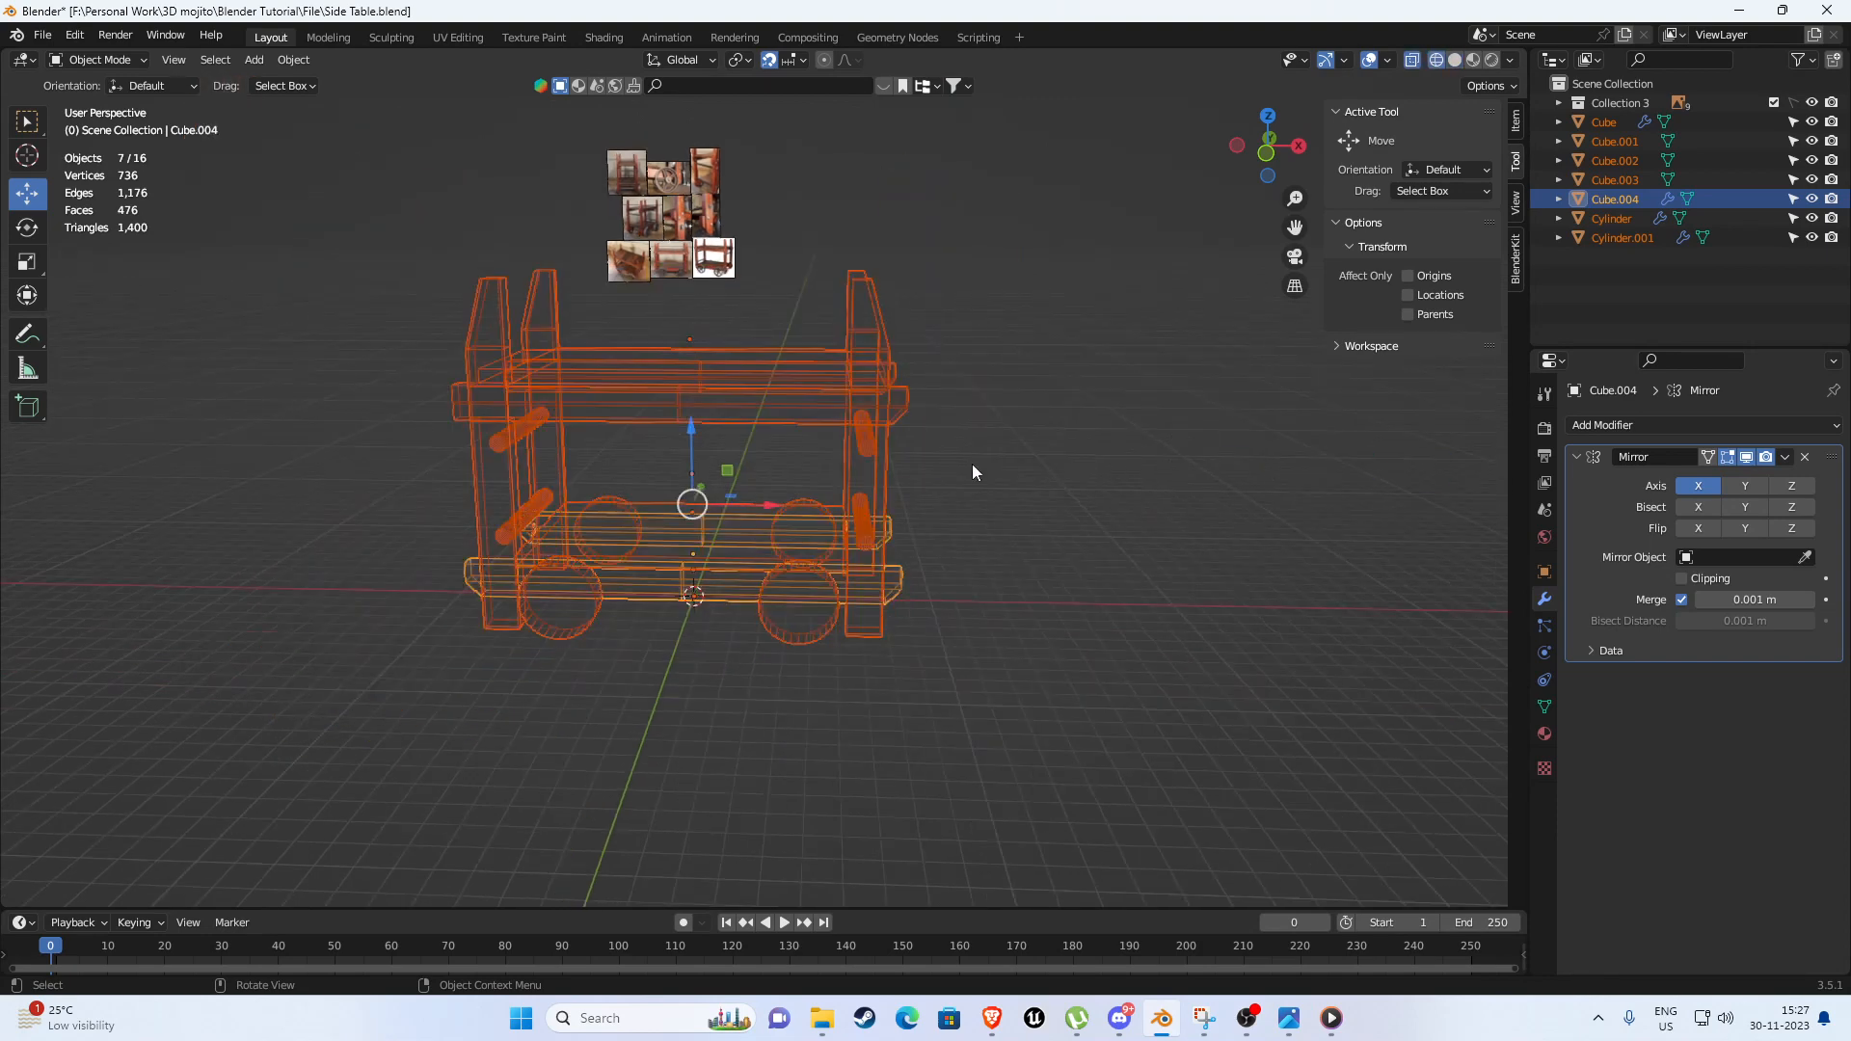
pyautogui.press('z')
pyautogui.click(1457, 464)
pyautogui.press('z')
pyautogui.click(1225, 470)
pyautogui.press('z')
pyautogui.click(1443, 461)
pyautogui.press('z')
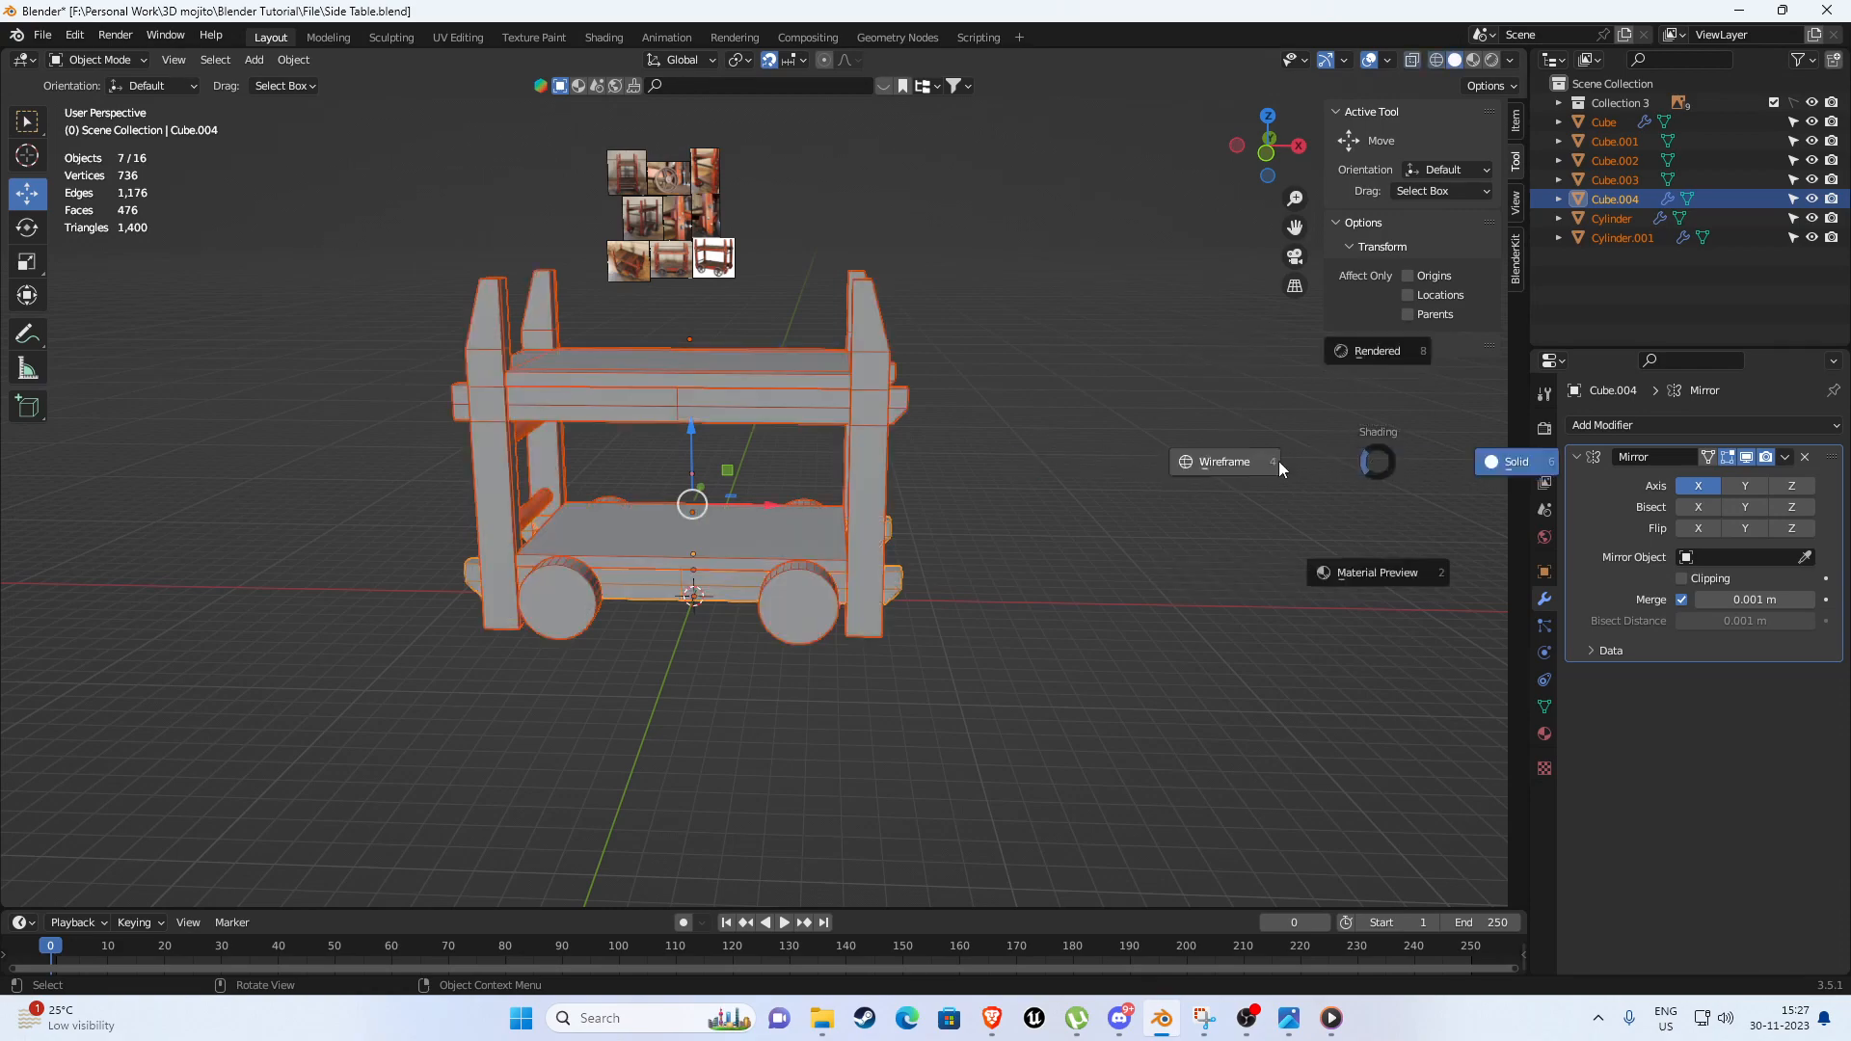
pyautogui.click(1206, 460)
pyautogui.scroll(1, 725, 438)
pyautogui.press('z')
pyautogui.click(991, 419)
pyautogui.scroll(2, 947, 463)
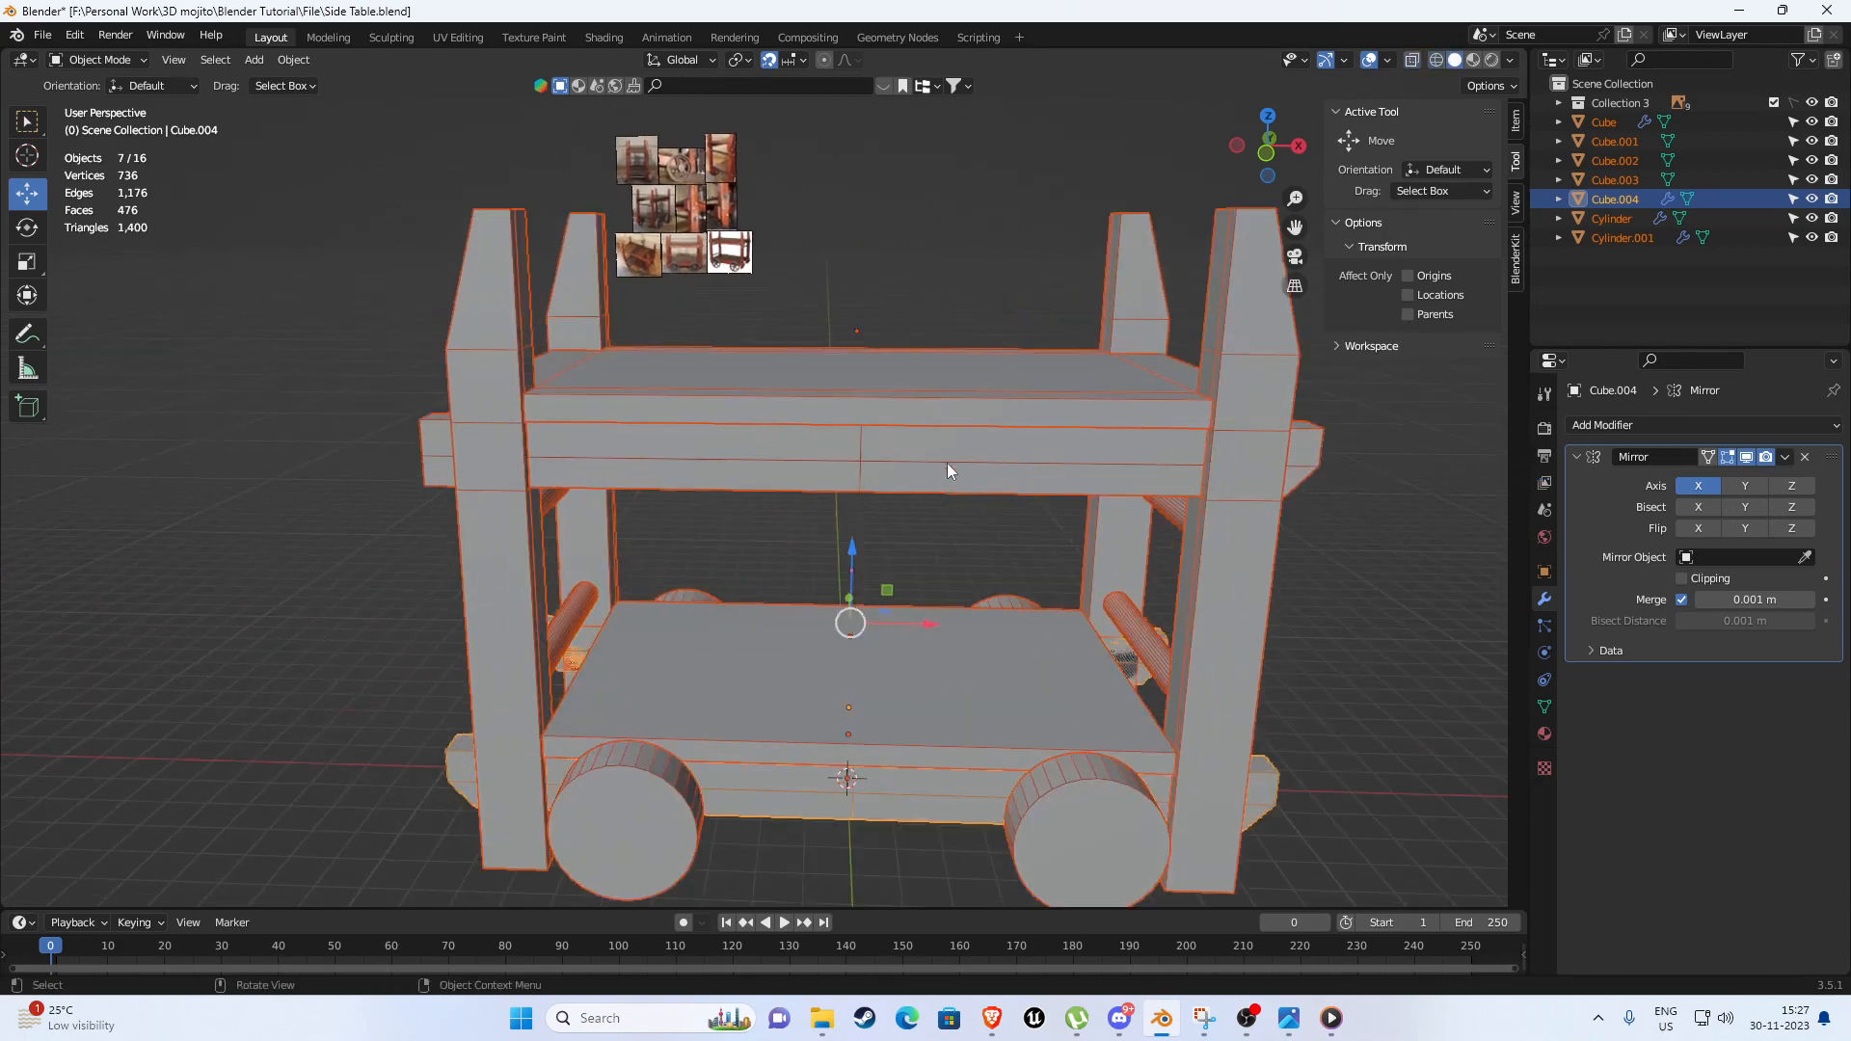
# Delete the faces of the unchamfered half of both upper beams, on the negative X side.
pyautogui.click(931, 467)
pyautogui.scroll(2, 932, 466)
pyautogui.moveTo(899, 415); pyautogui.dragTo(914, 426, button='middle')
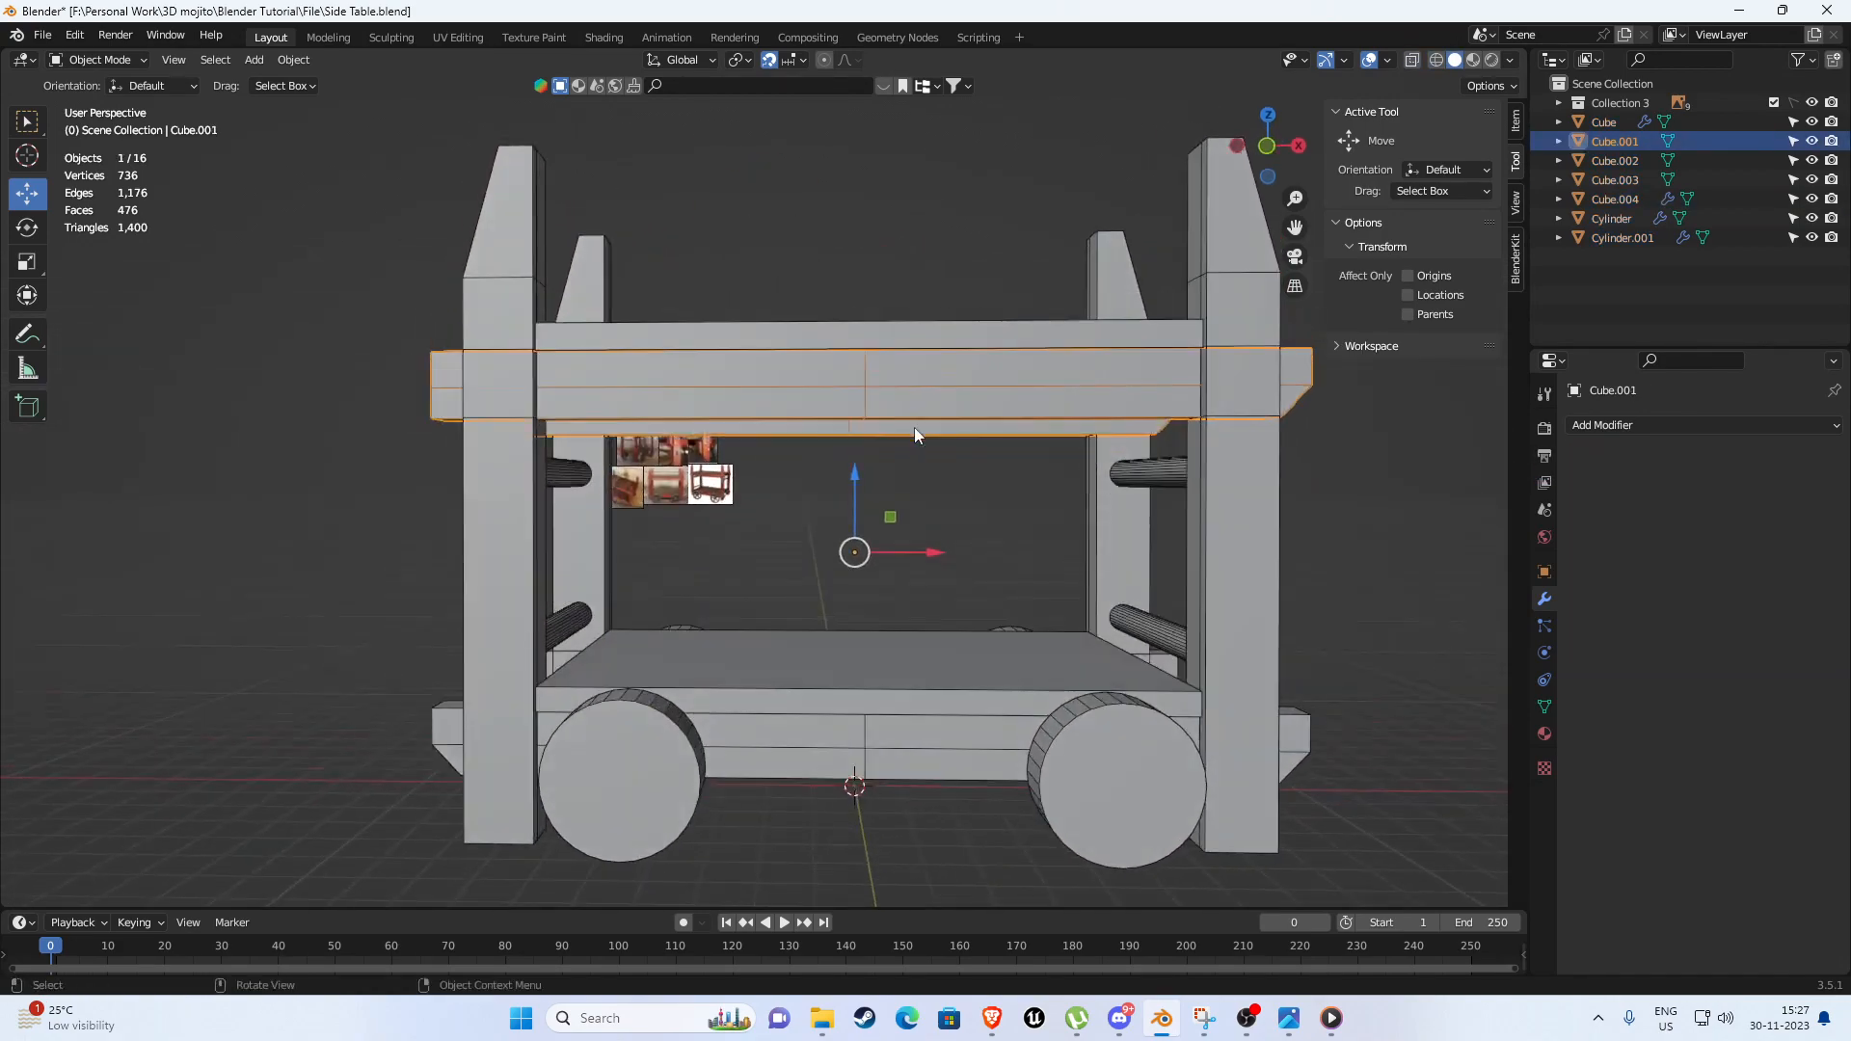
pyautogui.press('KP_1')
pyautogui.press('z')
pyautogui.click(622, 390)
pyautogui.scroll(3, 747, 412)
pyautogui.press('Tab')
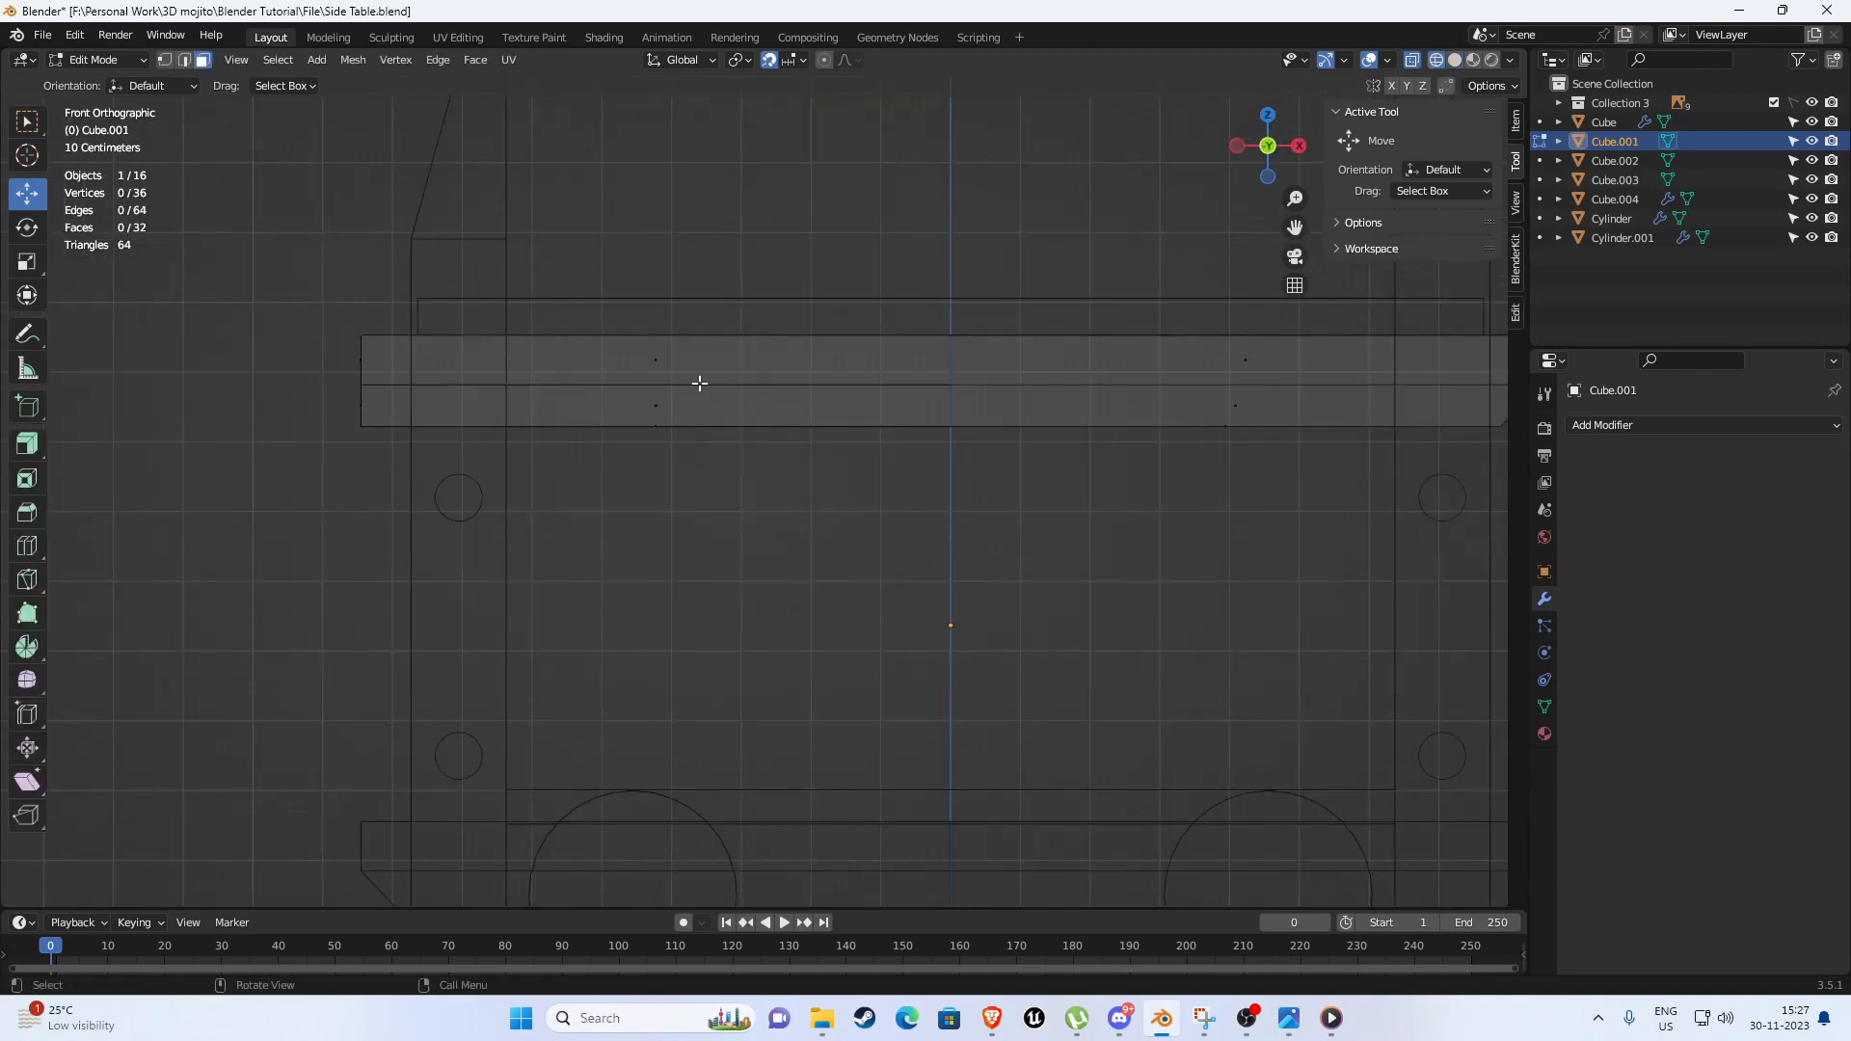
pyautogui.moveTo(256, 215); pyautogui.dragTo(988, 403)
pyautogui.press('x')
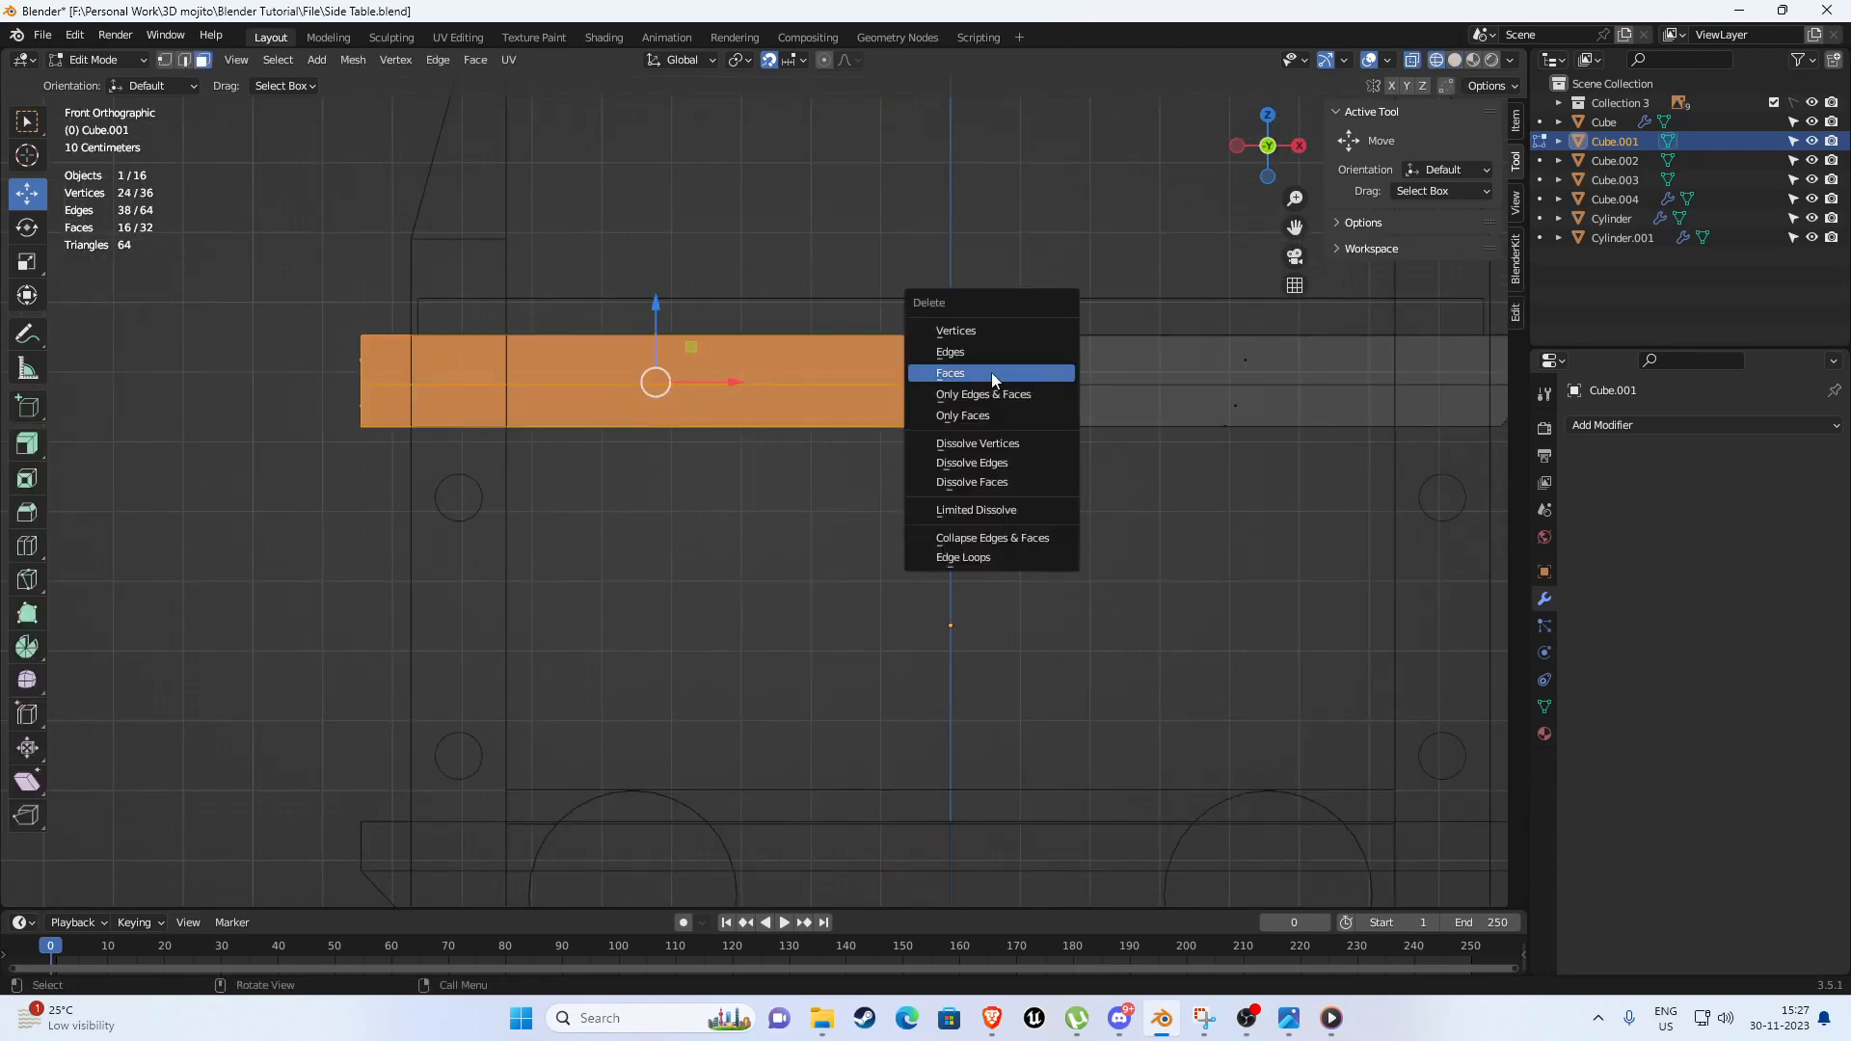
pyautogui.click(993, 375)
# Add a Mirror modifier on the X axis to the halved upper beams.
pyautogui.press('Tab')
pyautogui.keyDown('shift'); pyautogui.moveTo(997, 491); pyautogui.dragTo(845, 470, button='middle'); pyautogui.keyUp('shift')
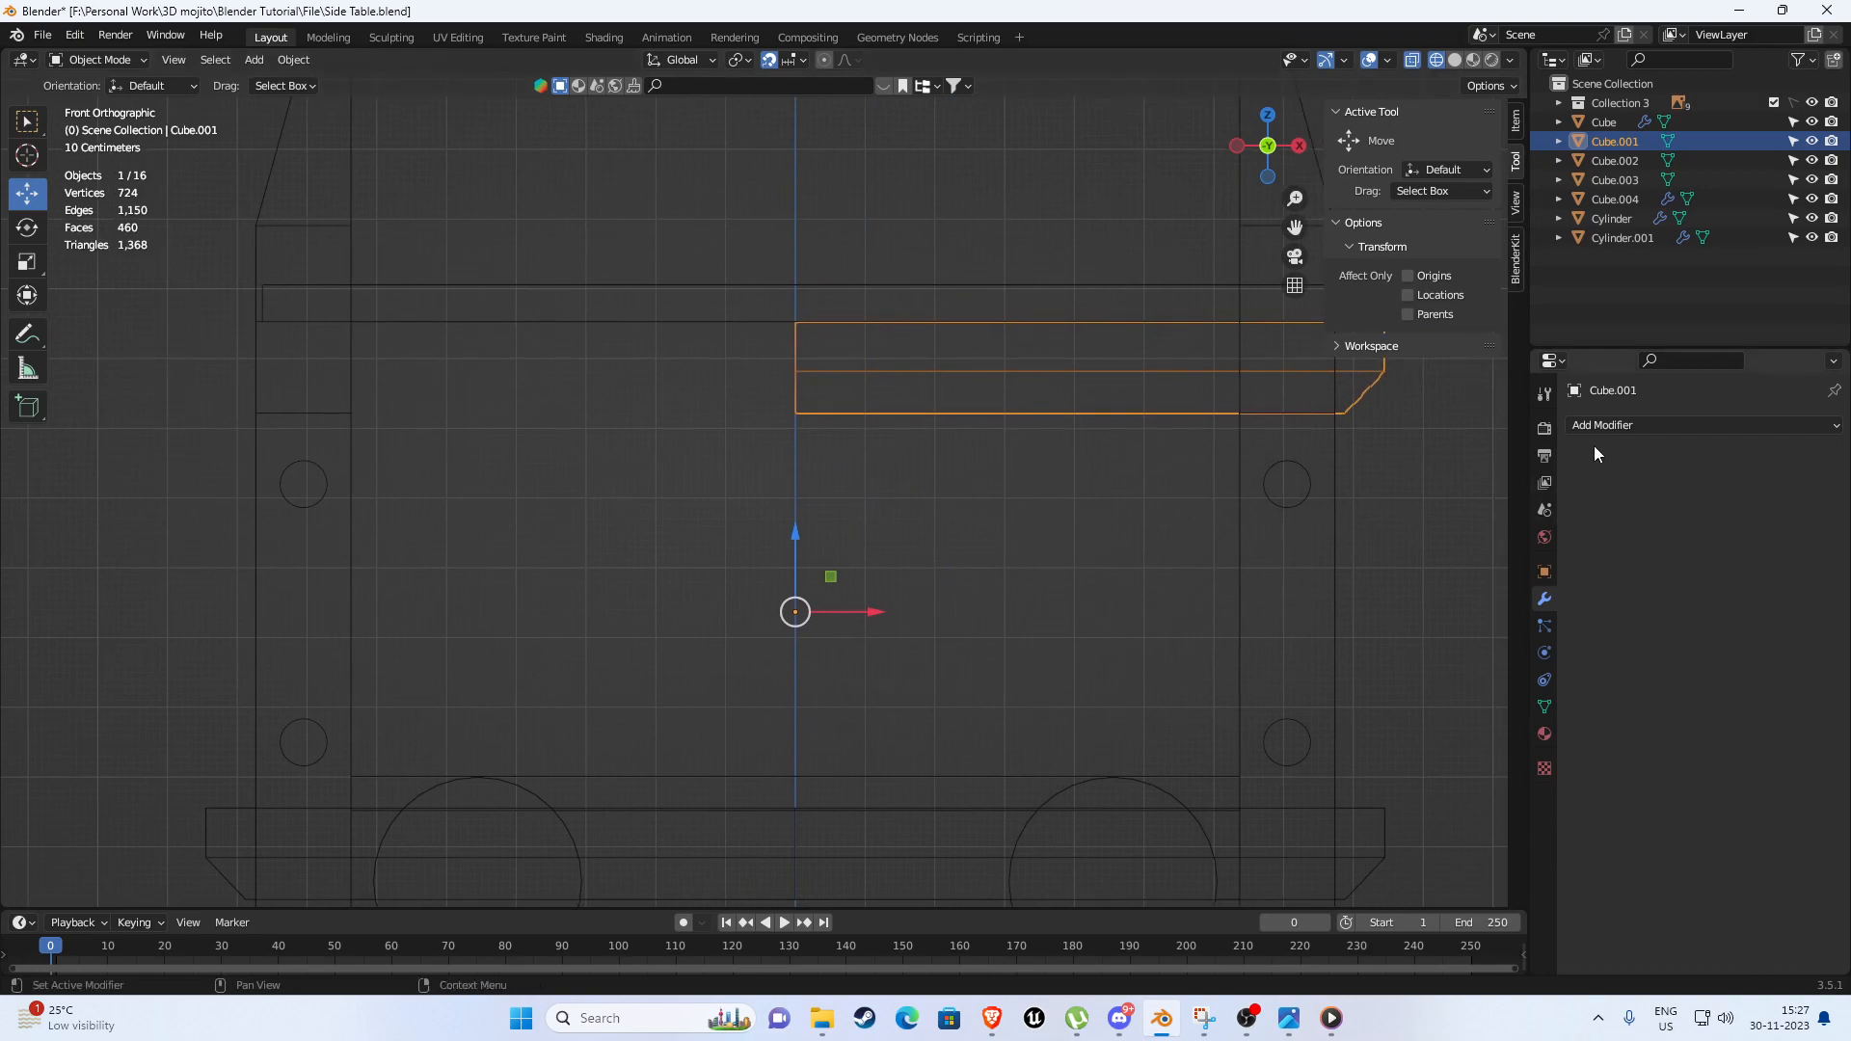
pyautogui.click(1594, 426)
pyautogui.click(1464, 646)
pyautogui.scroll(-3, 953, 502)
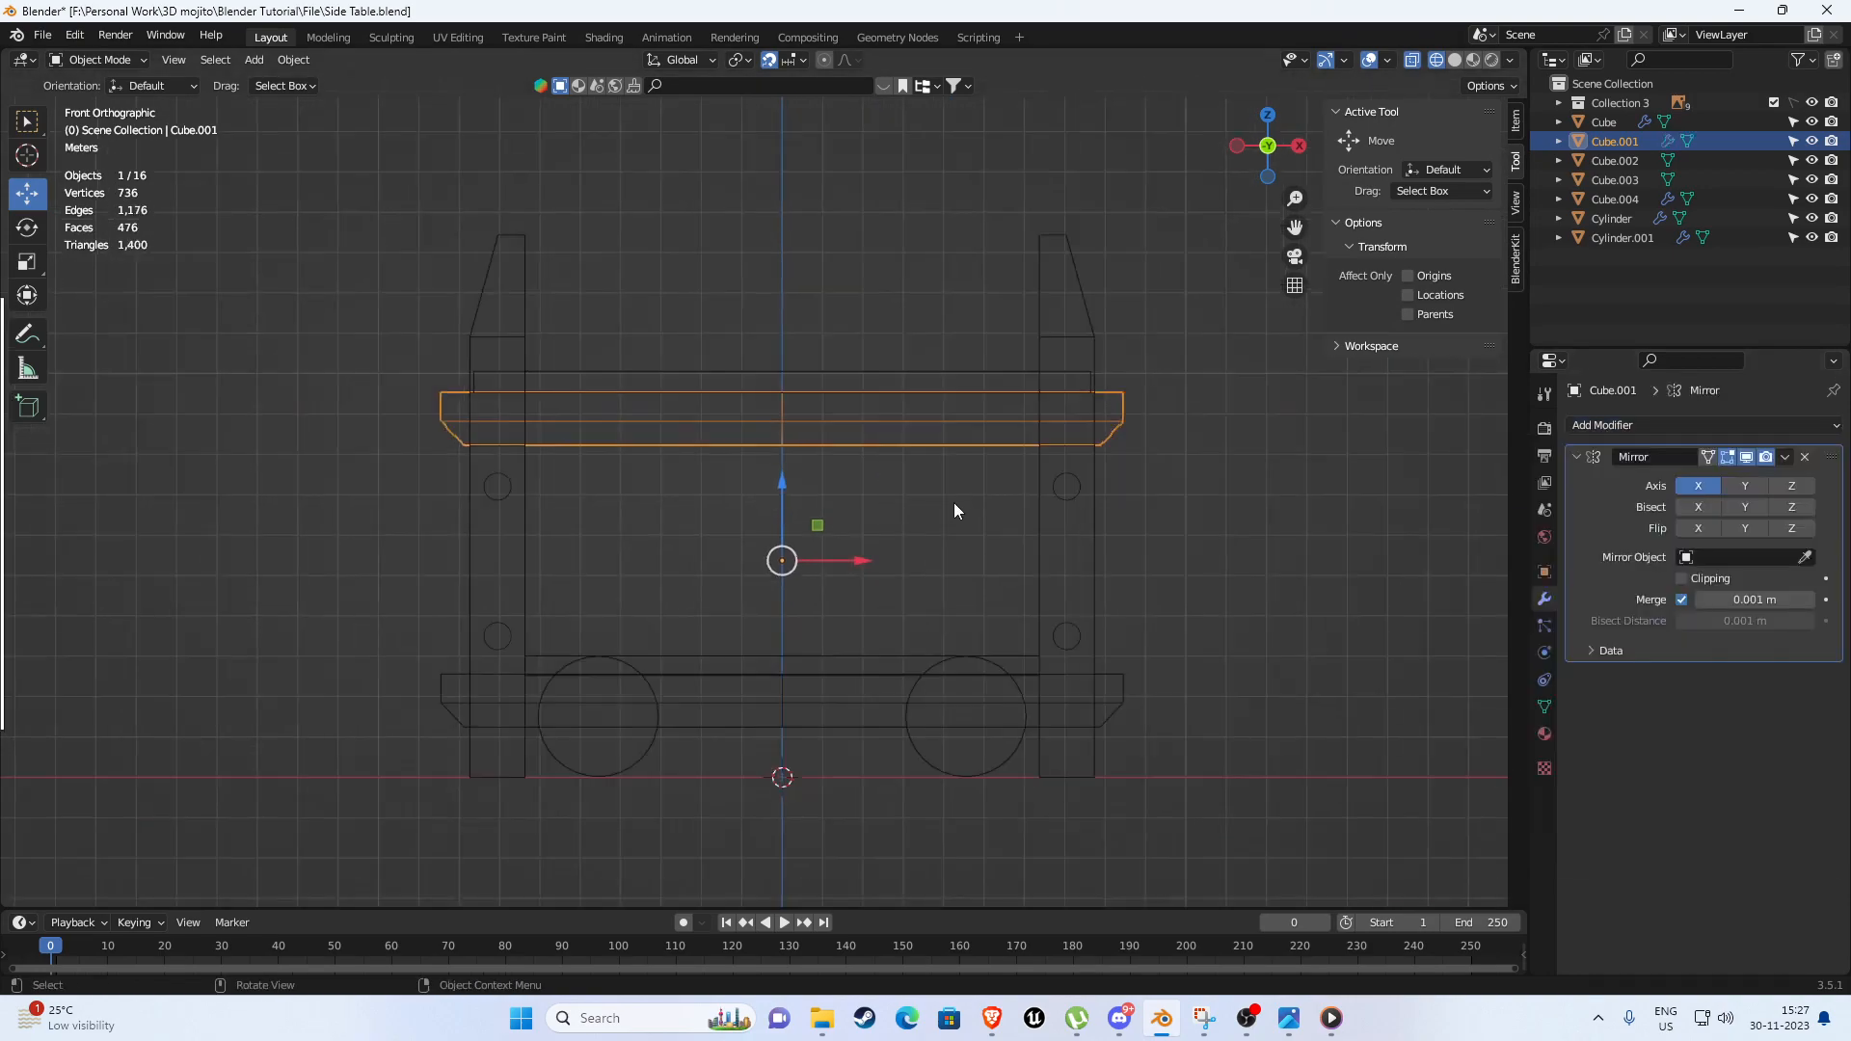
# Return to solid shading with nothing selected and save the file.
pyautogui.moveTo(952, 501); pyautogui.dragTo(904, 480, button='middle')
pyautogui.press('z')
pyautogui.moveTo(1265, 442)
pyautogui.mouseDown(button='middle')
pyautogui.moveTo(1178, 464)
pyautogui.moveTo(1207, 471)
pyautogui.moveTo(1147, 413)
pyautogui.mouseUp(button='middle')
pyautogui.click(1200, 459)
pyautogui.hotkey('ctrl', 's')
pyautogui.scroll(4, 875, 469)
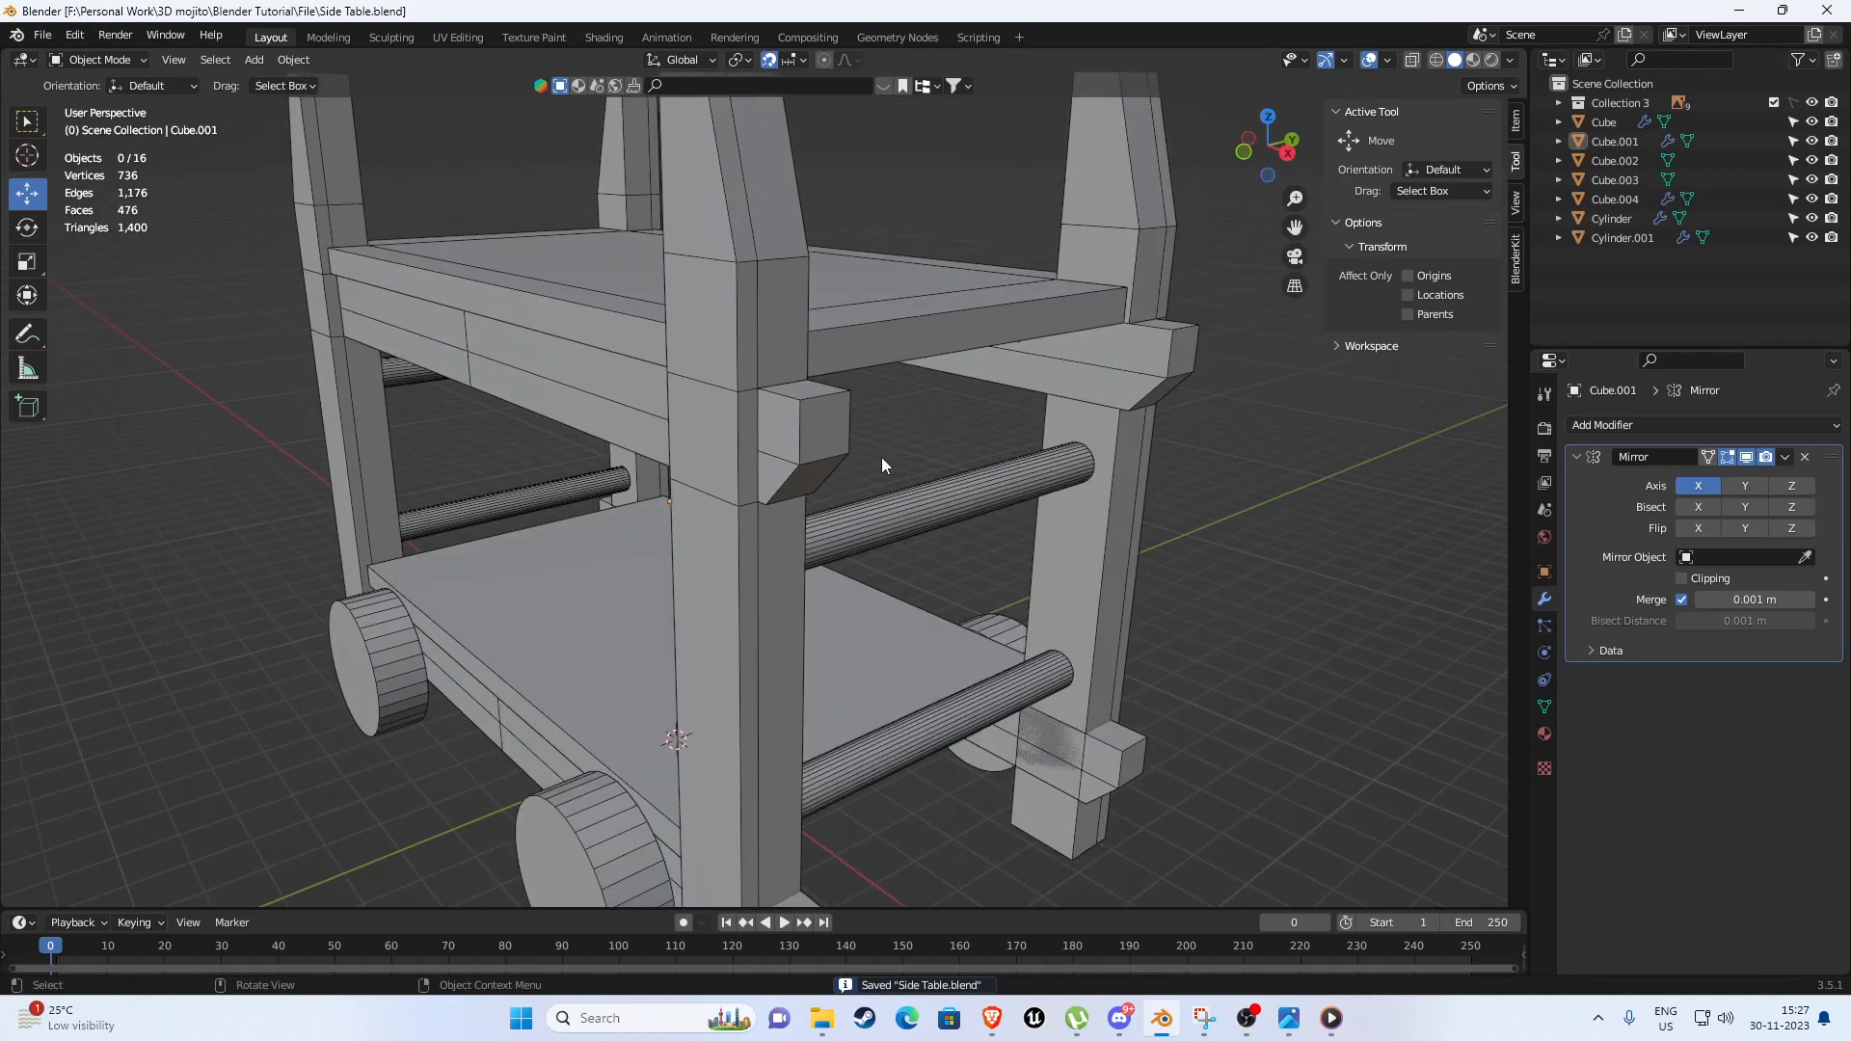
# Examine the white-background reference photo for the plank layout of the upper and lower shelves.
pyautogui.scroll(-5, 794, 524)
pyautogui.press('KP_1')
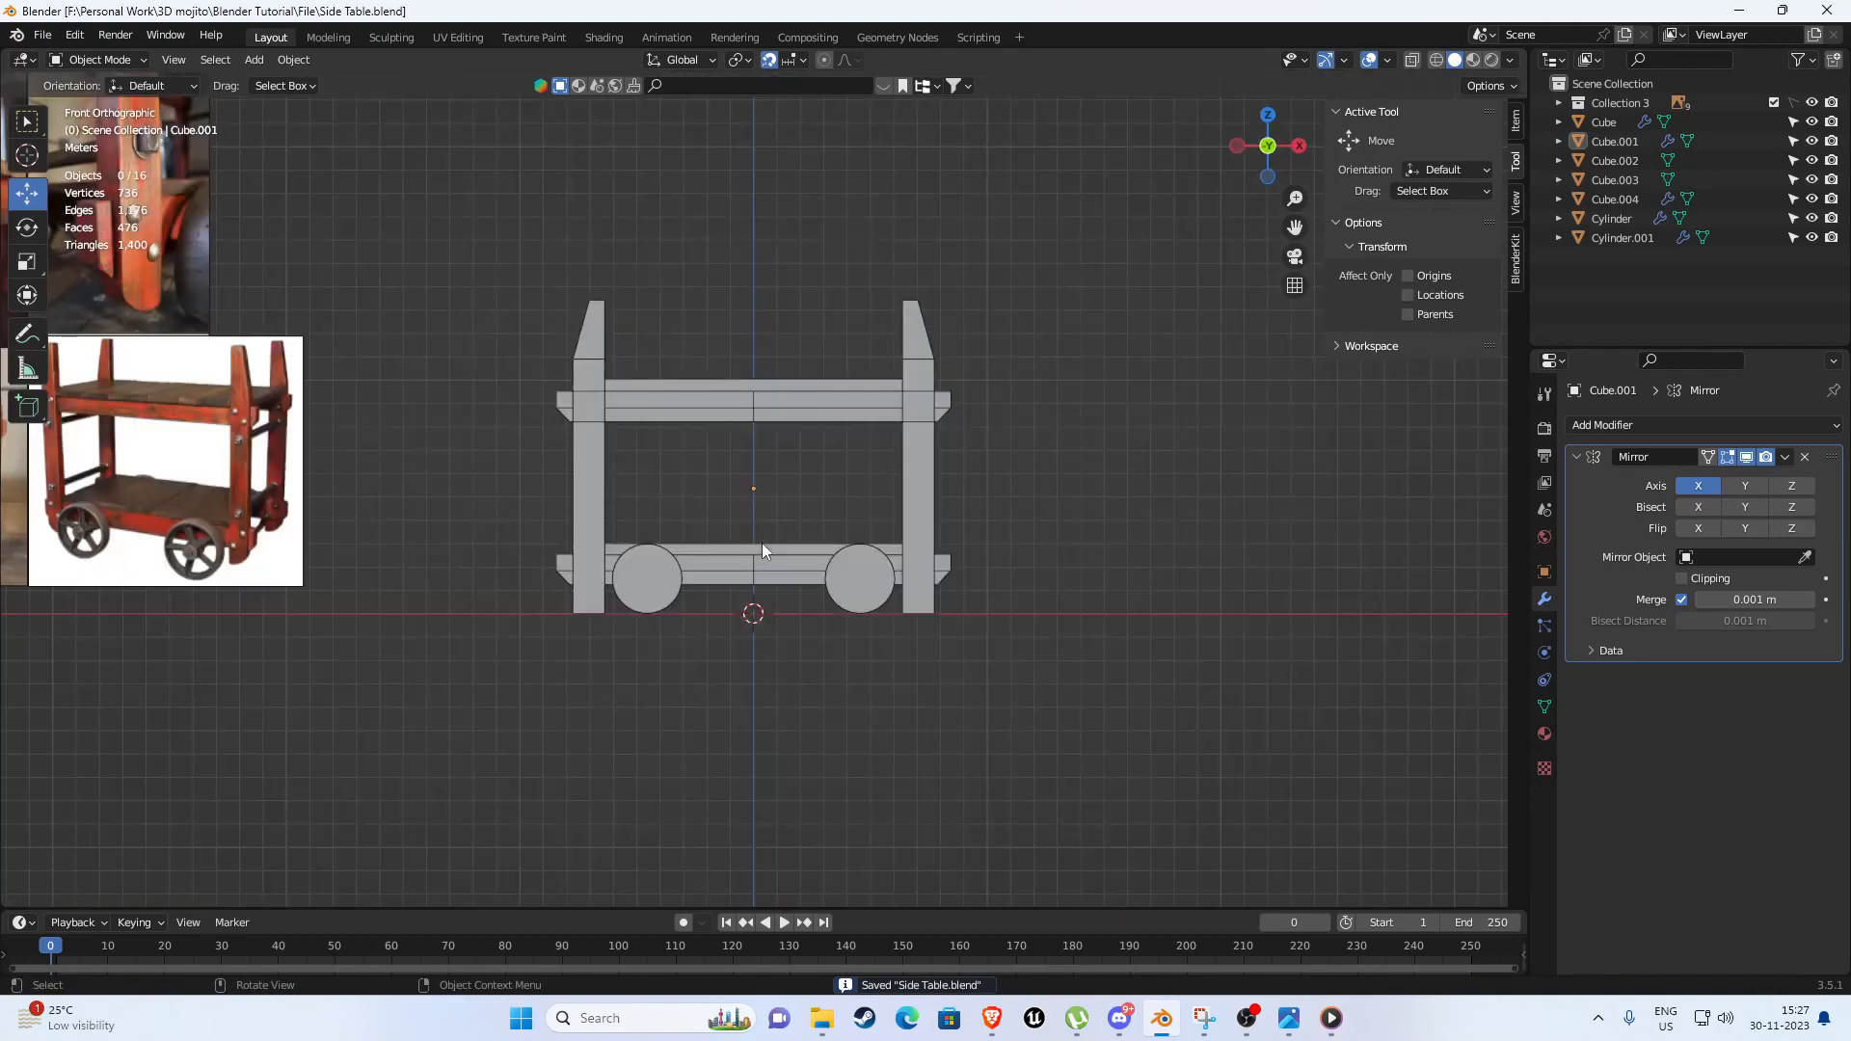
pyautogui.keyDown('shift'); pyautogui.moveTo(259, 438); pyautogui.dragTo(771, 455, button='middle'); pyautogui.keyUp('shift')
pyautogui.scroll(4, 771, 455)
pyautogui.scroll(2, 771, 455)
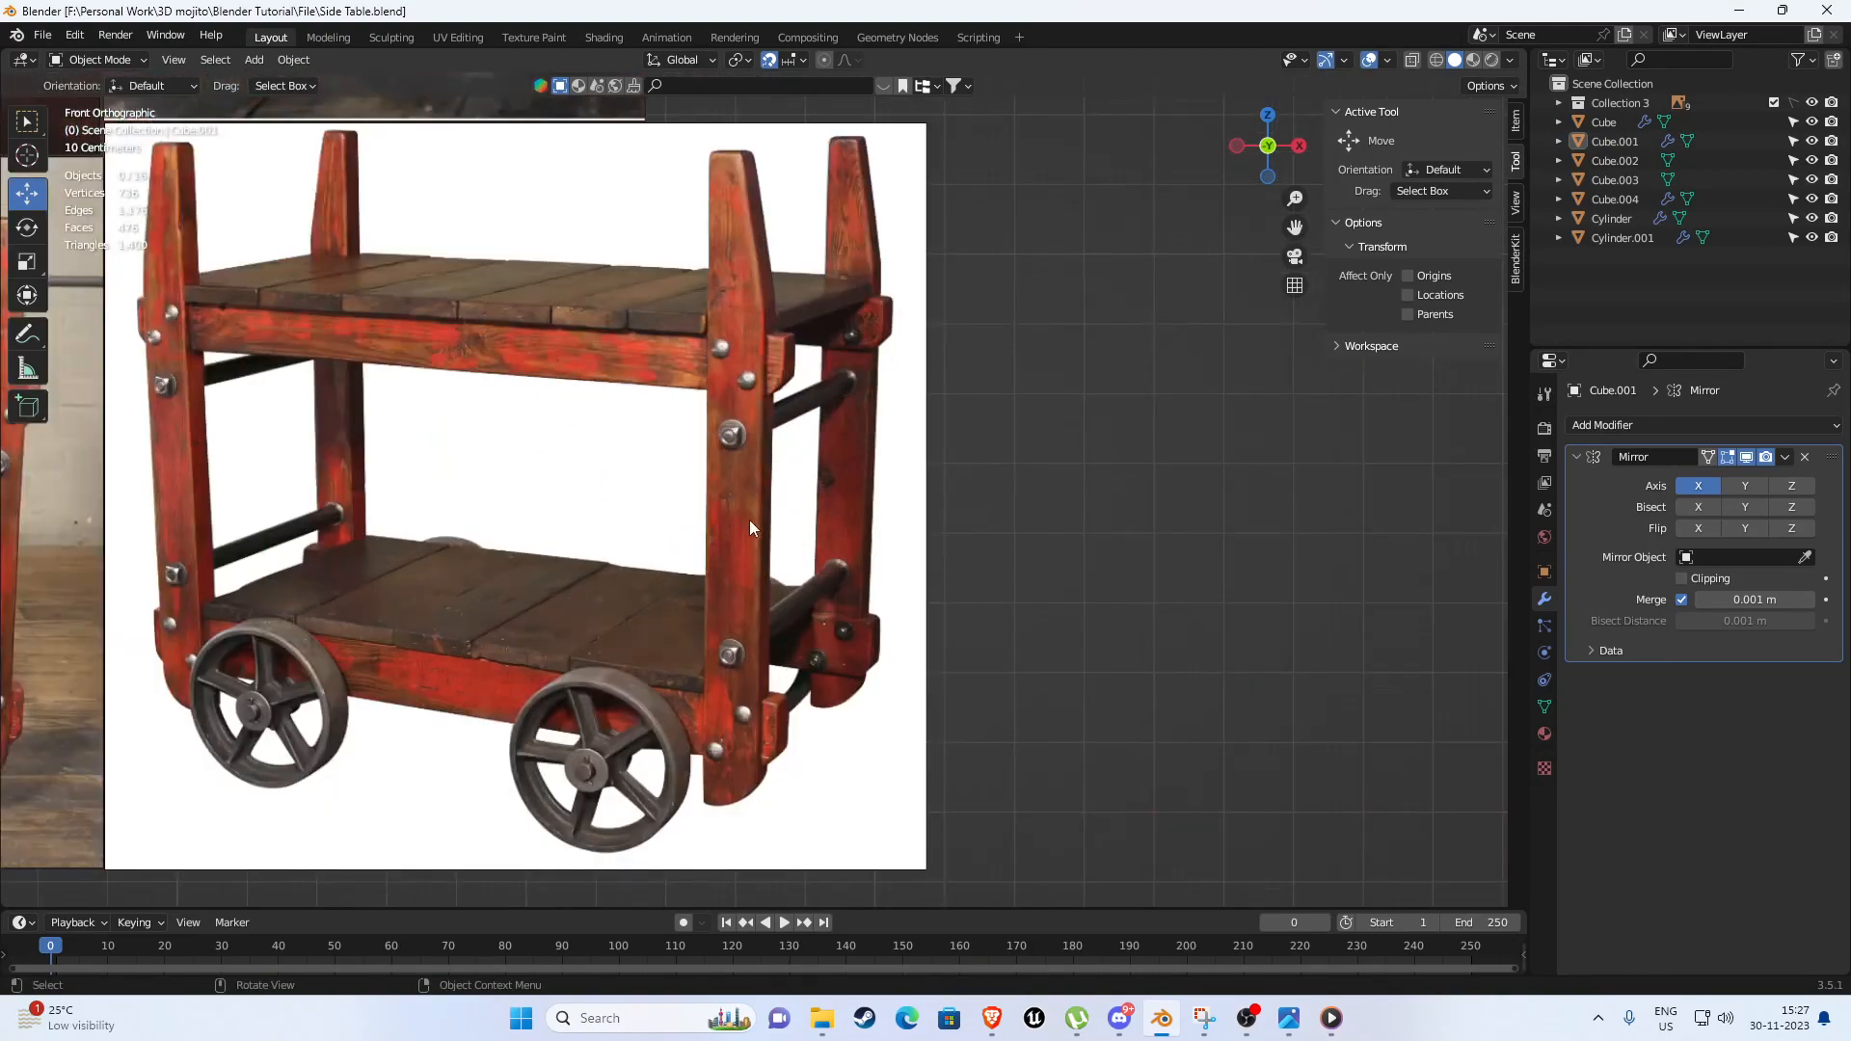
pyautogui.scroll(3, 498, 560)
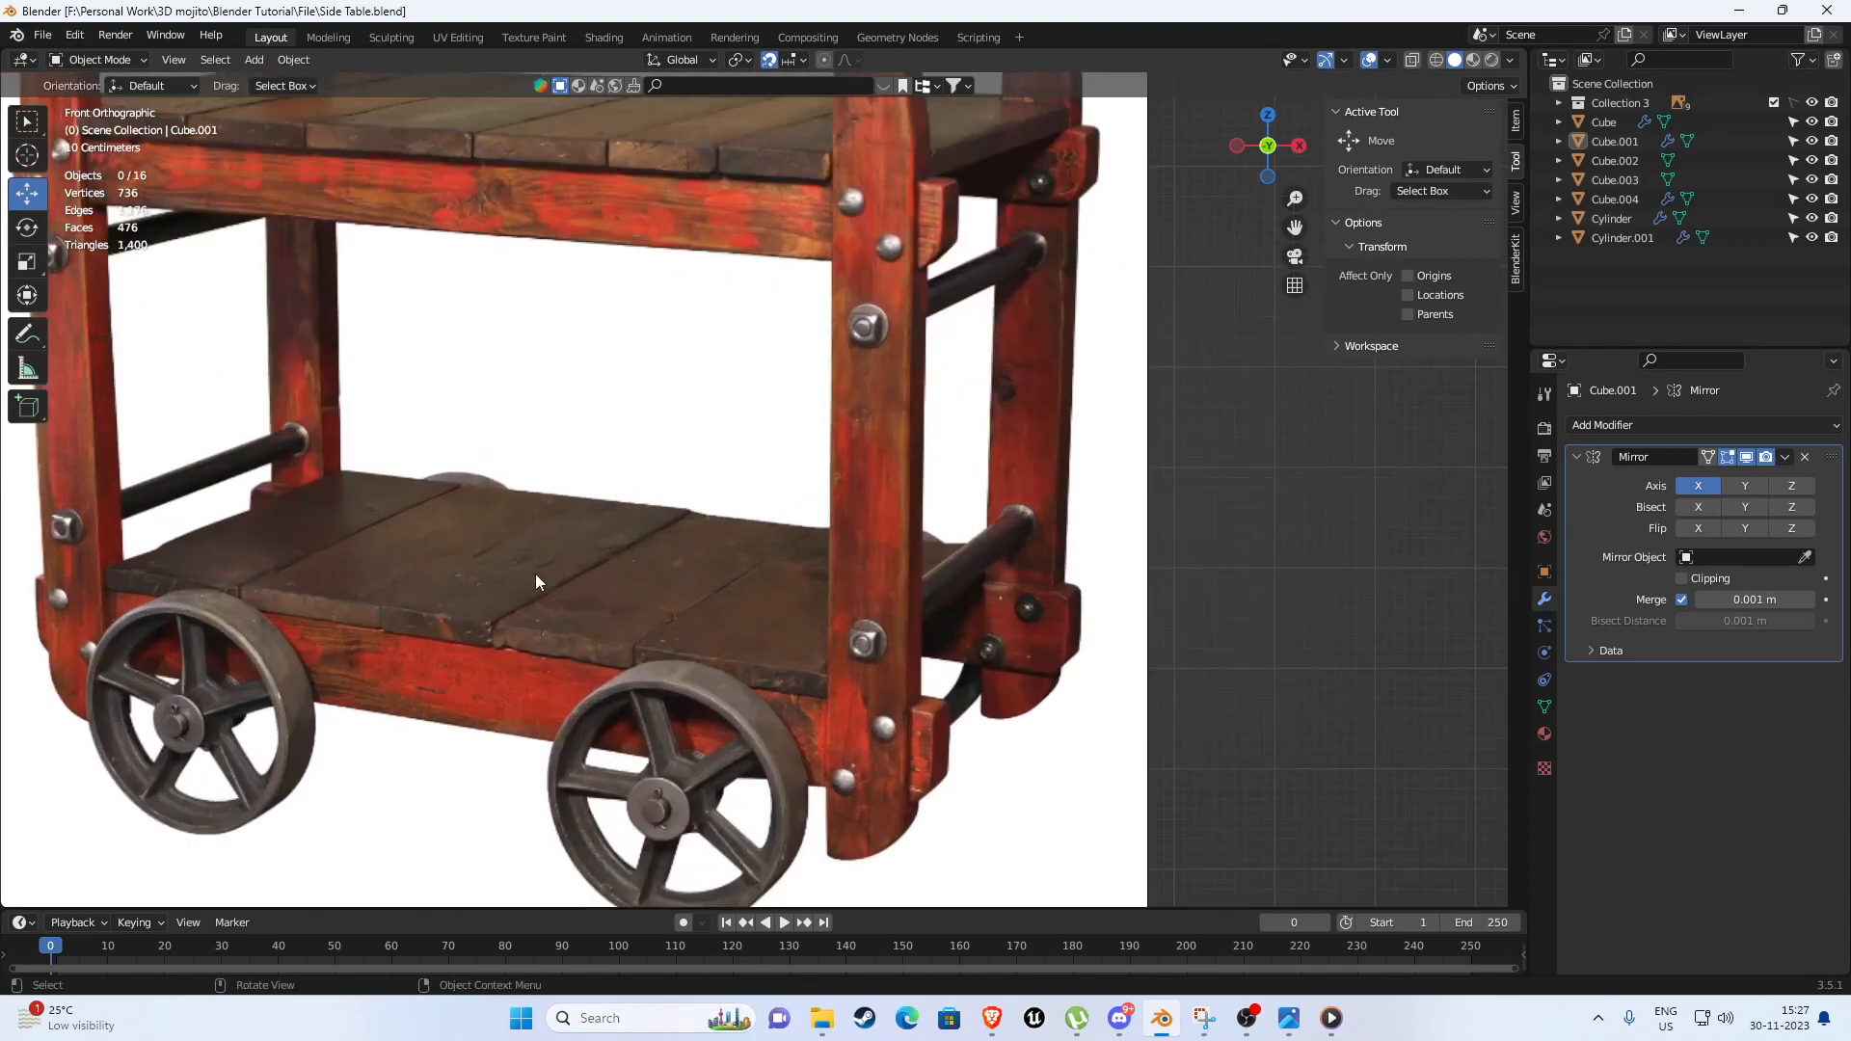
pyautogui.keyDown('shift'); pyautogui.moveTo(545, 599); pyautogui.dragTo(777, 786, button='middle'); pyautogui.keyUp('shift')
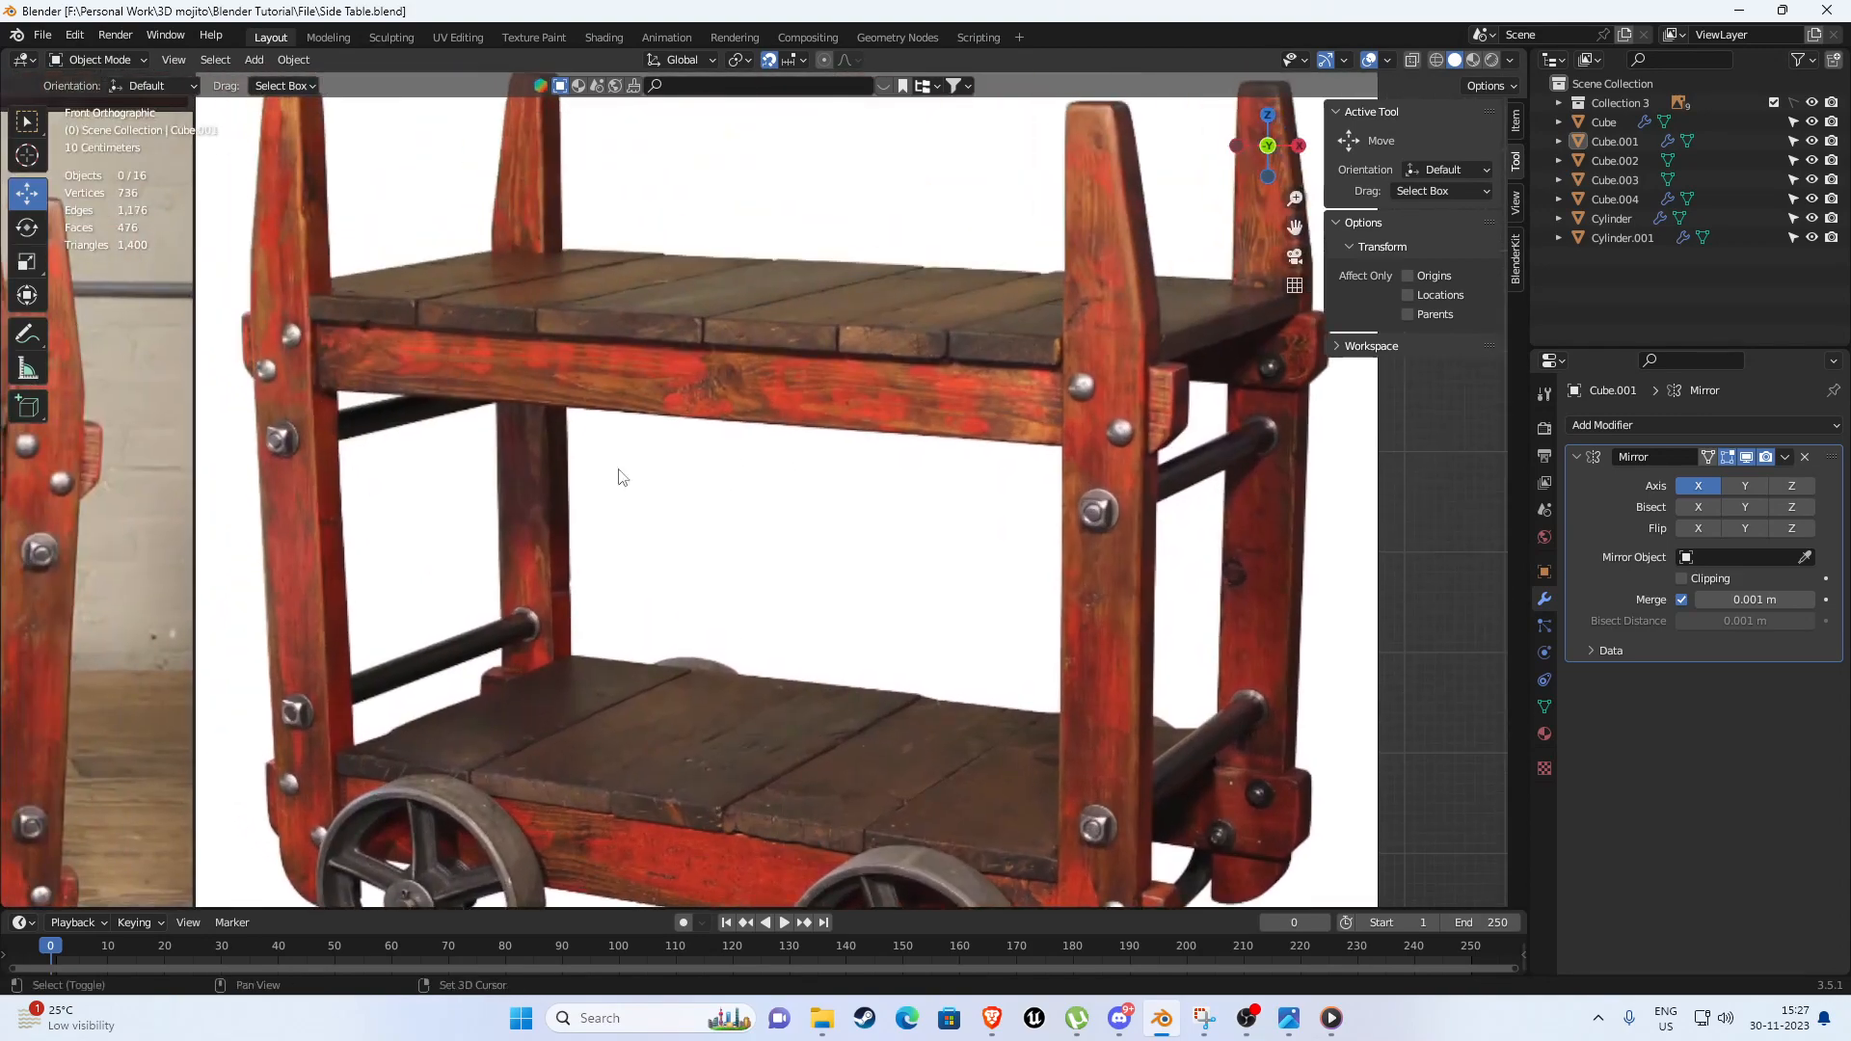
pyautogui.scroll(1, 631, 436)
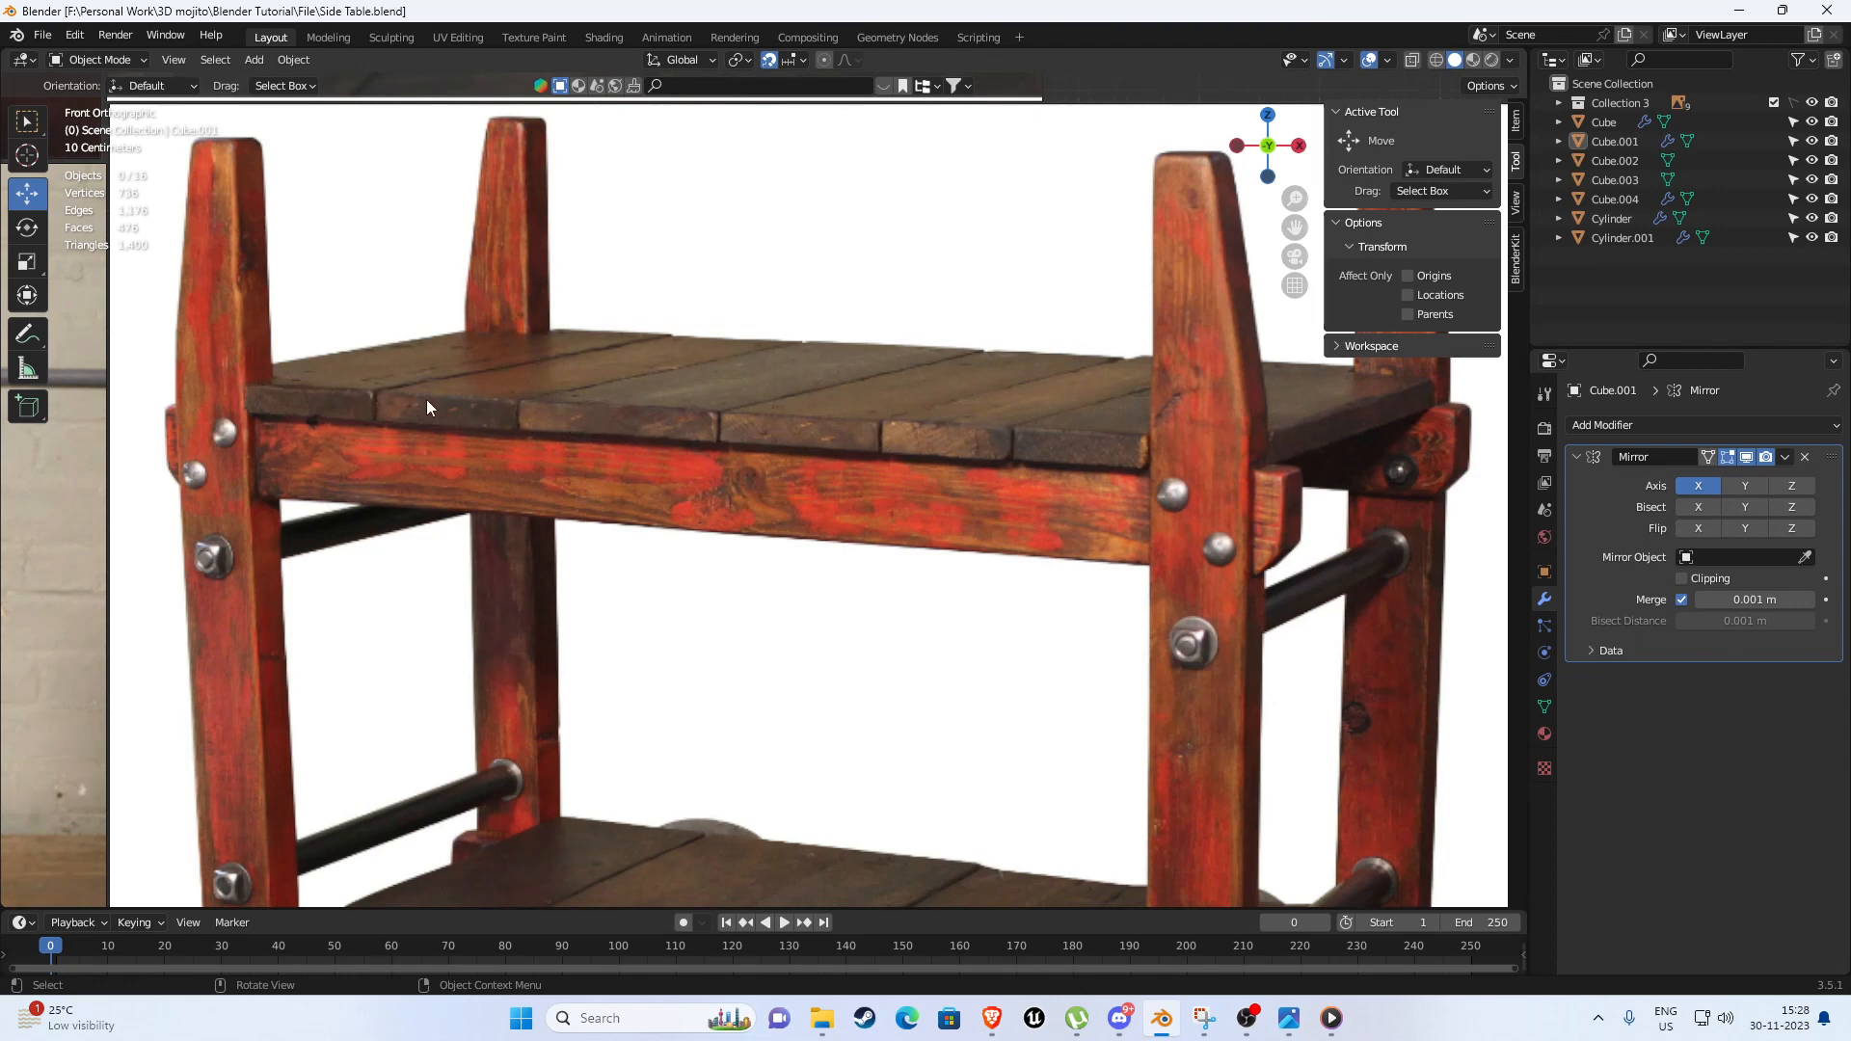
pyautogui.scroll(-8, 994, 441)
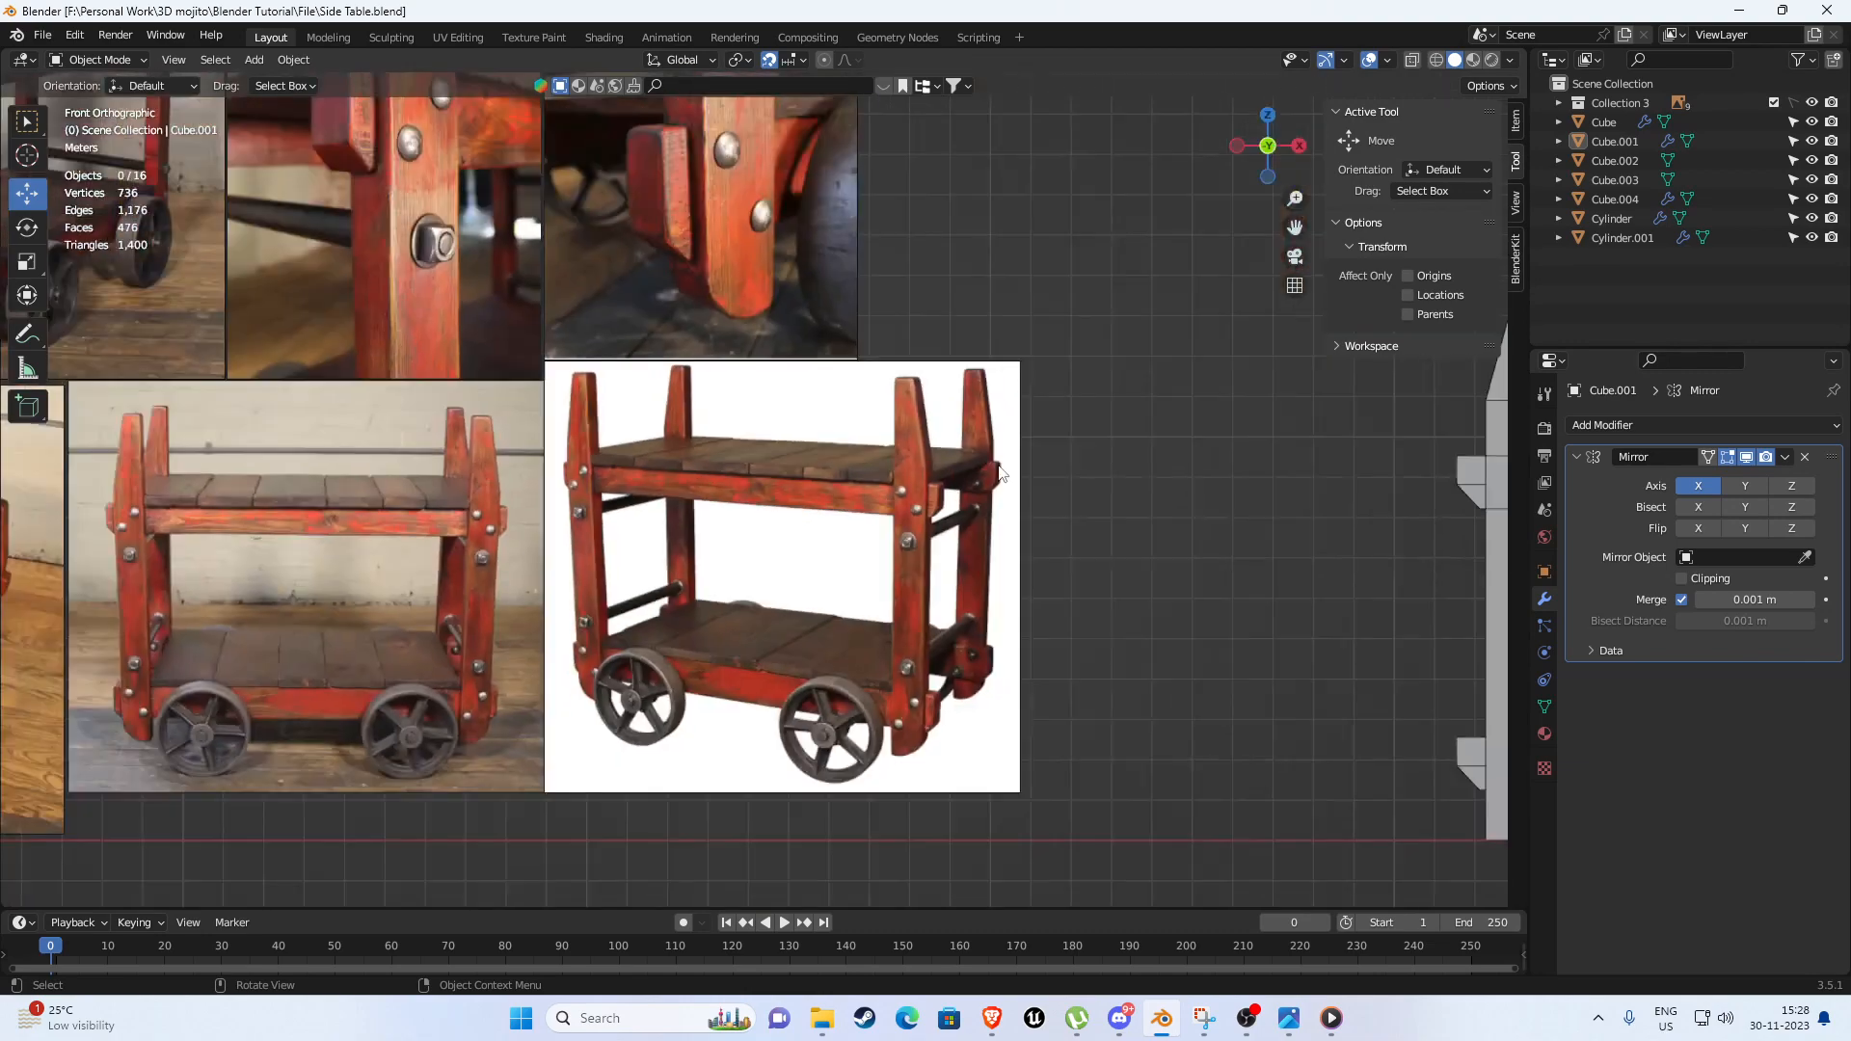
# Divide the upper shelf into planks with five evenly spaced loop cuts across its length.
pyautogui.keyDown('shift'); pyautogui.moveTo(1205, 498); pyautogui.dragTo(532, 472, button='middle'); pyautogui.keyUp('shift')
pyautogui.scroll(2, 733, 468)
pyautogui.click(766, 469)
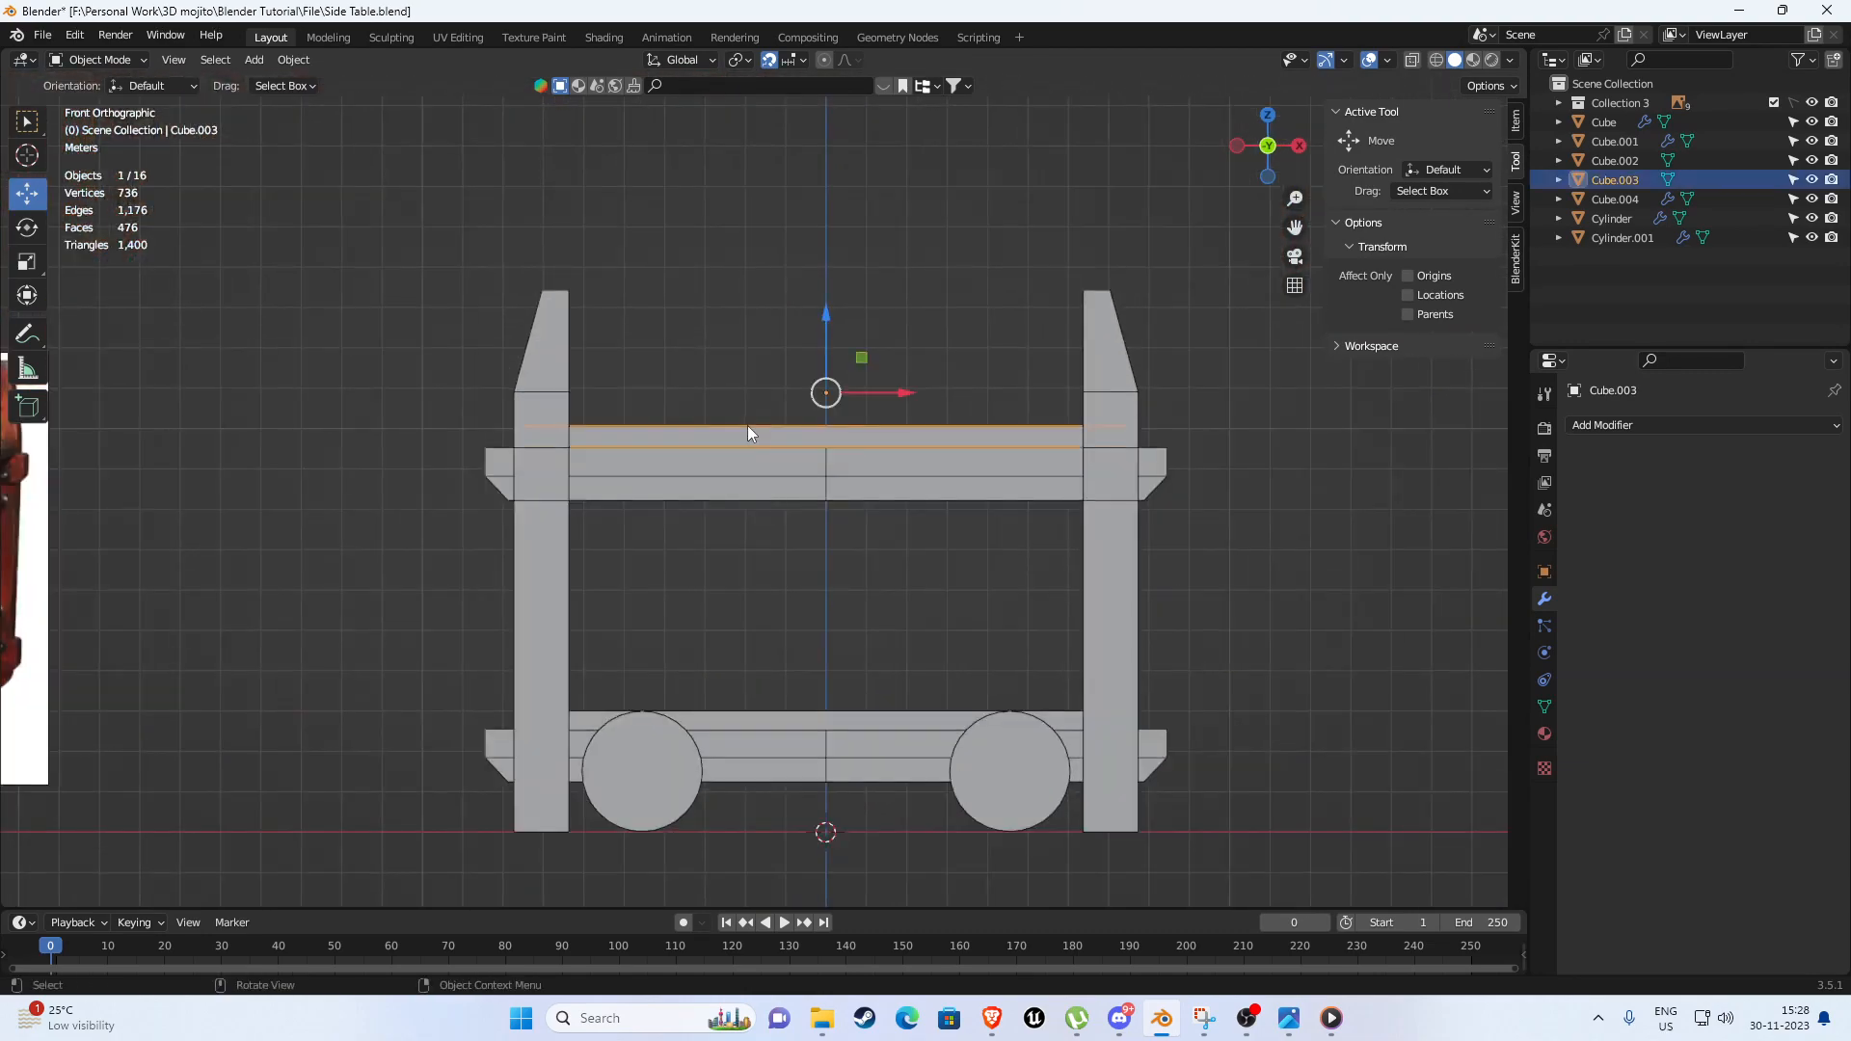
pyautogui.moveTo(748, 430); pyautogui.dragTo(748, 554, button='middle')
pyautogui.press('Tab')
pyautogui.hotkey('ctrl', 'r')
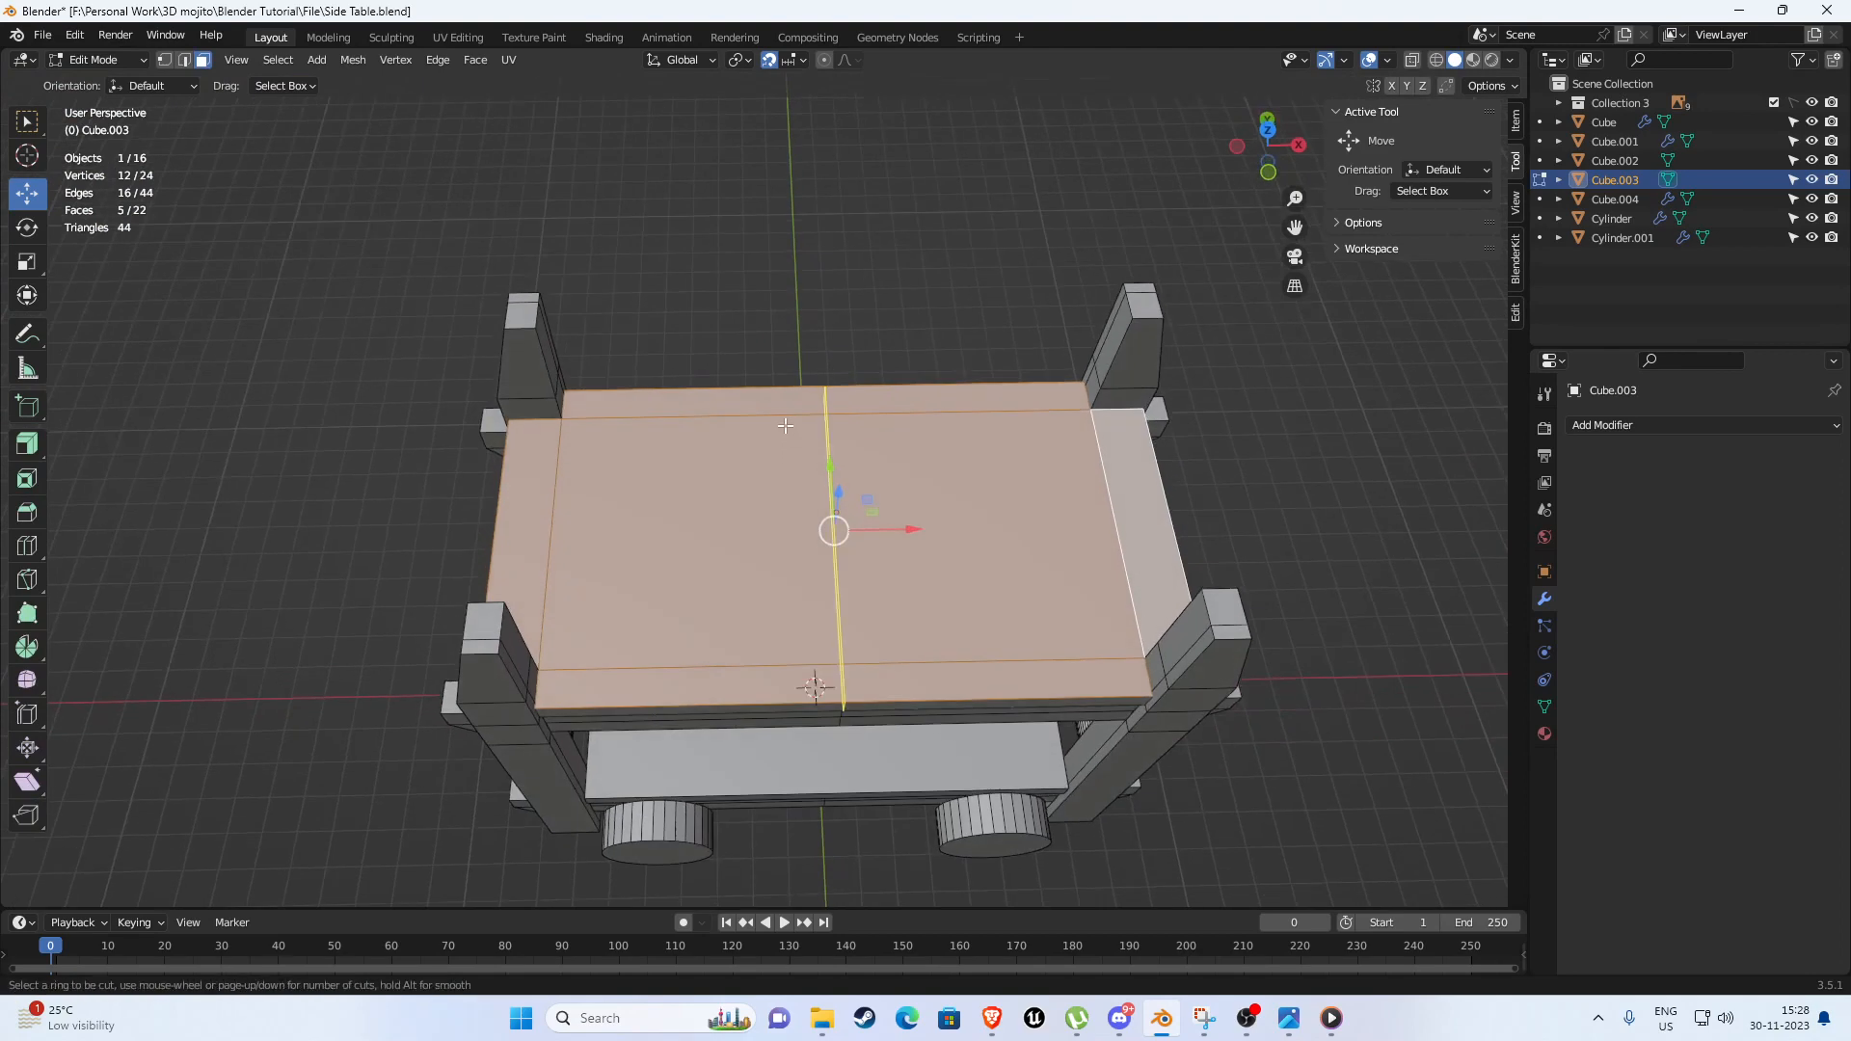
pyautogui.click(761, 458)
pyautogui.rightClick(747, 449)
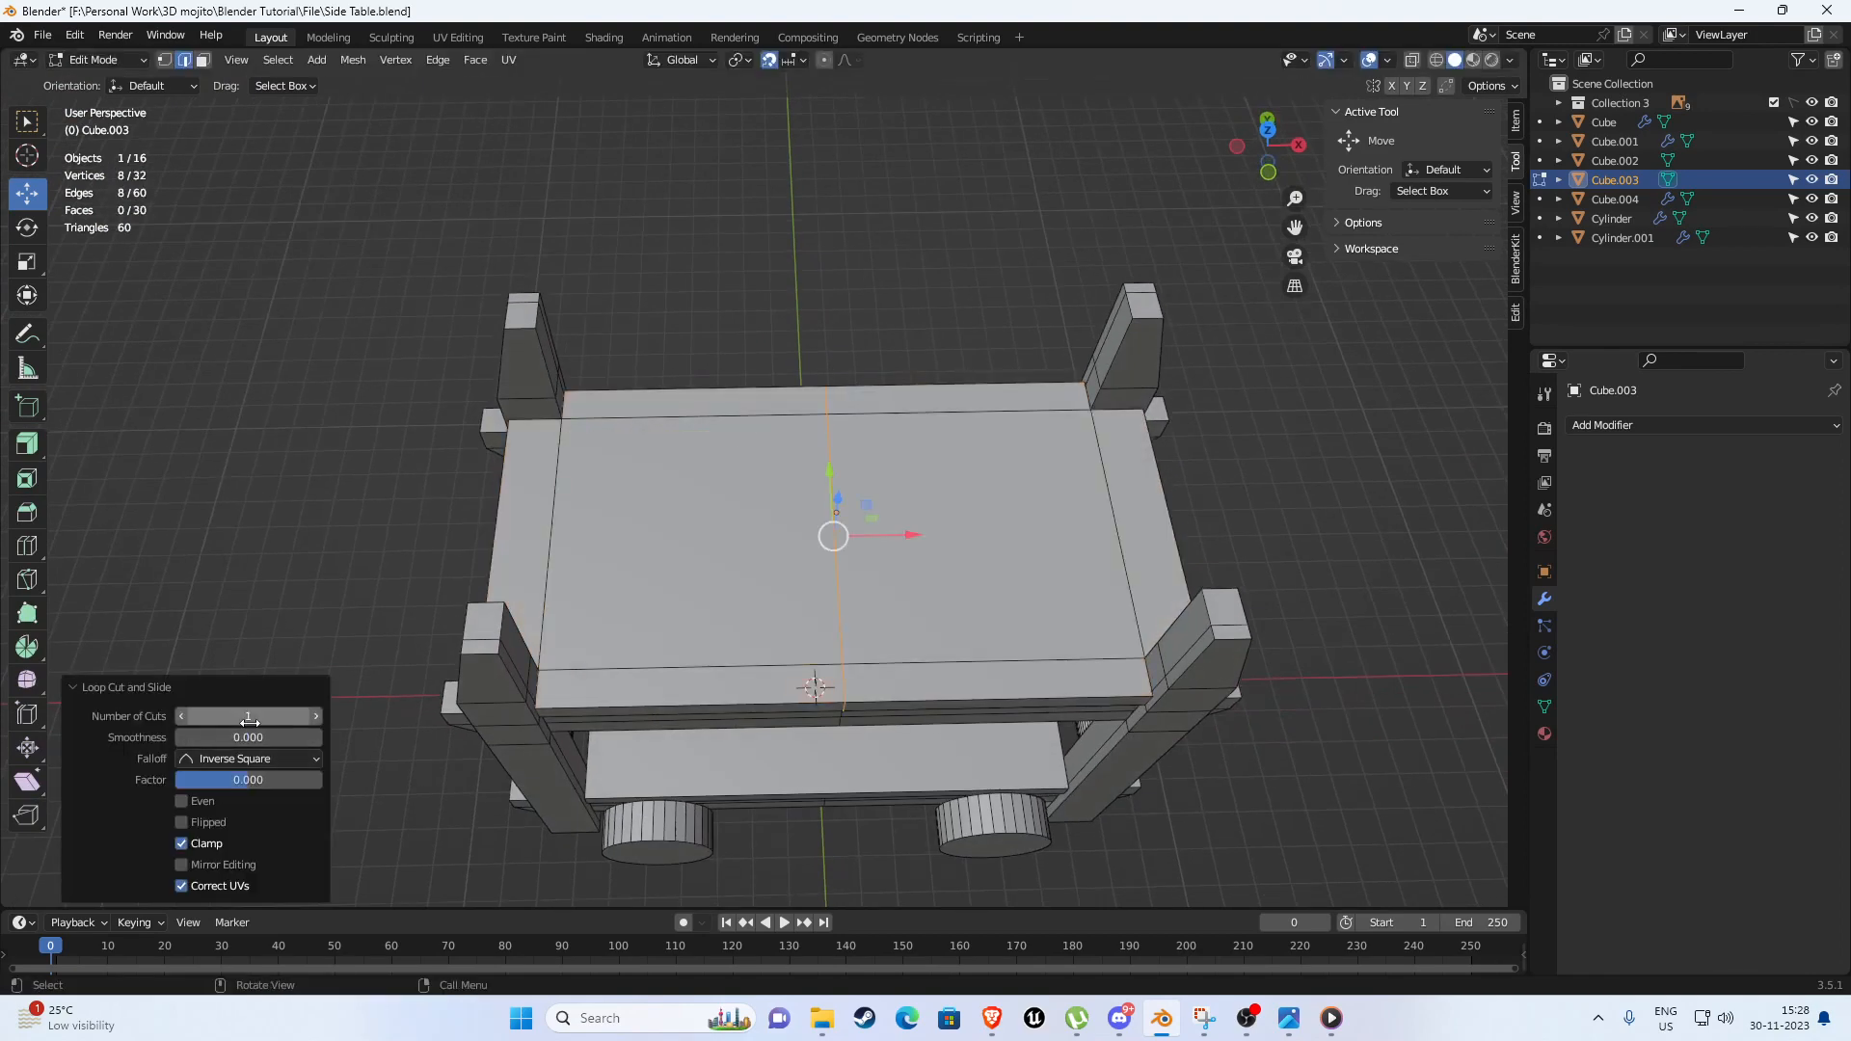
pyautogui.press('Return')
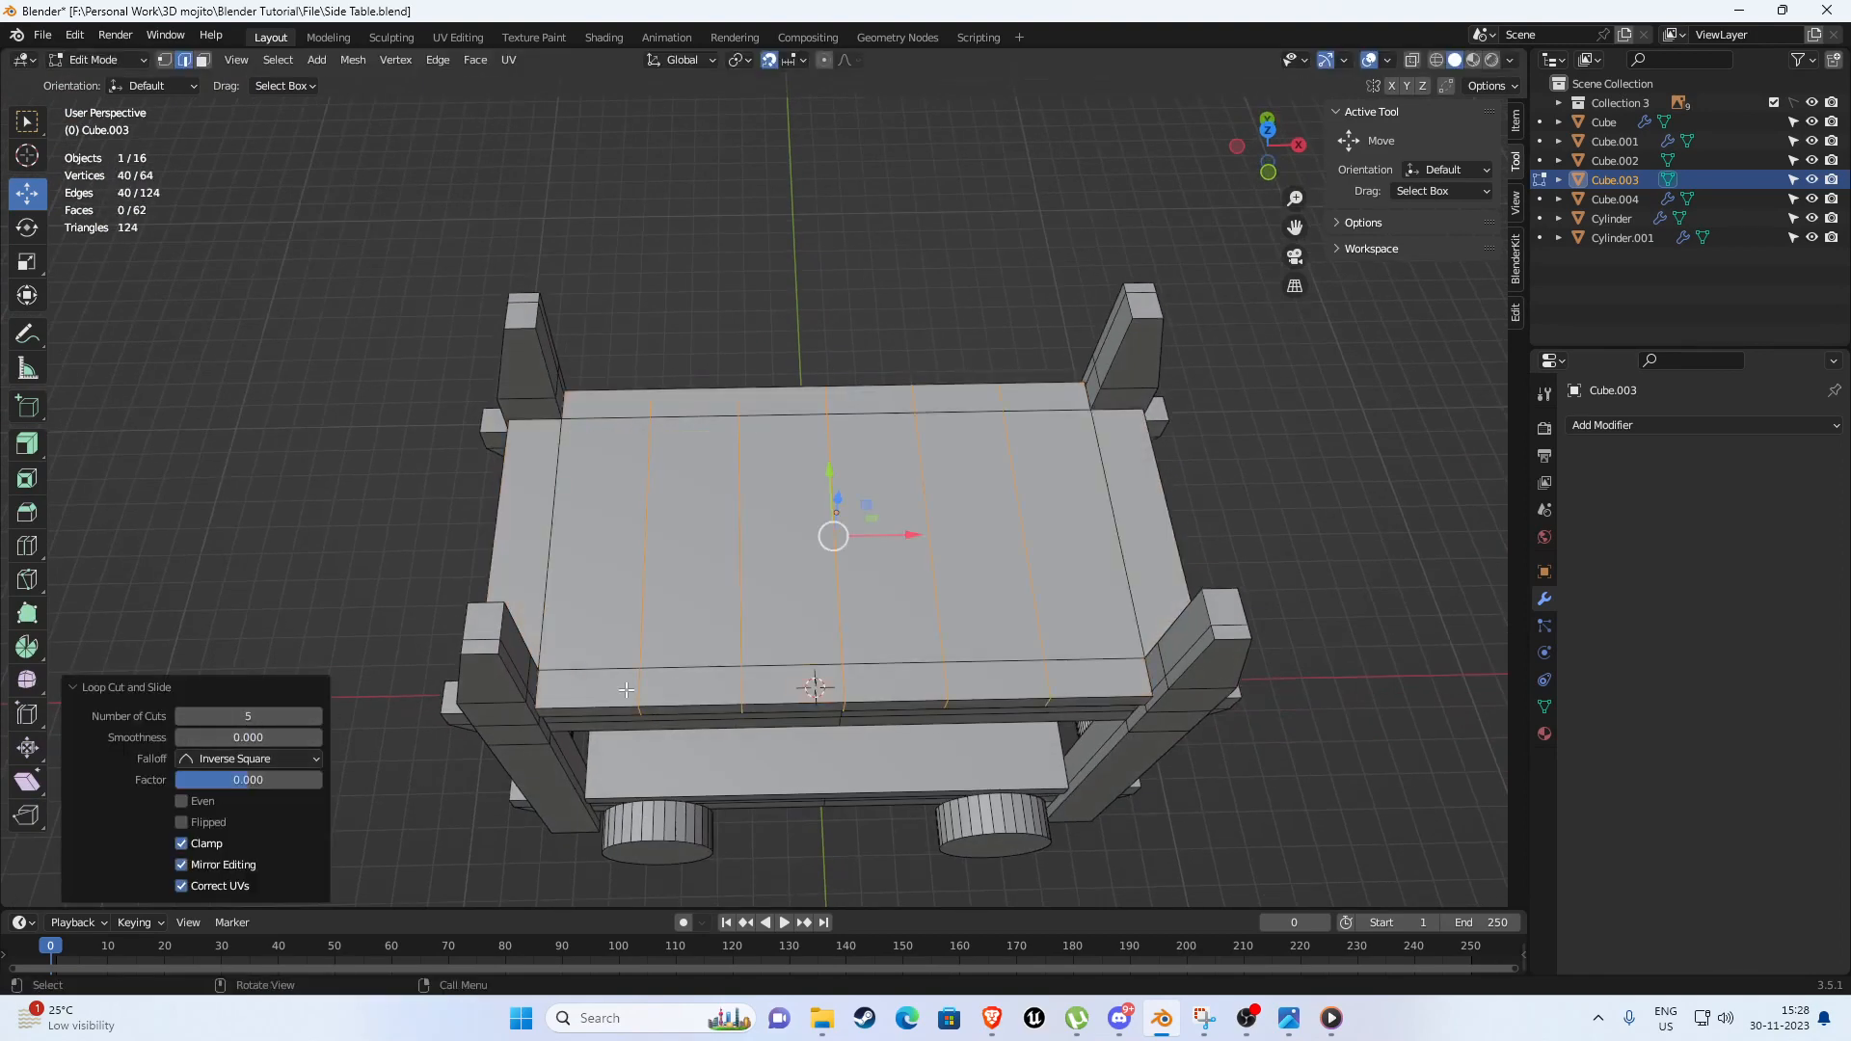
# With snapping off, shift the upper shelf's cut loops on the positive X side outward to vary the plank widths.
pyautogui.moveTo(720, 662); pyautogui.dragTo(964, 570, button='middle')
pyautogui.scroll(-5, 709, 572)
pyautogui.press('KP_1')
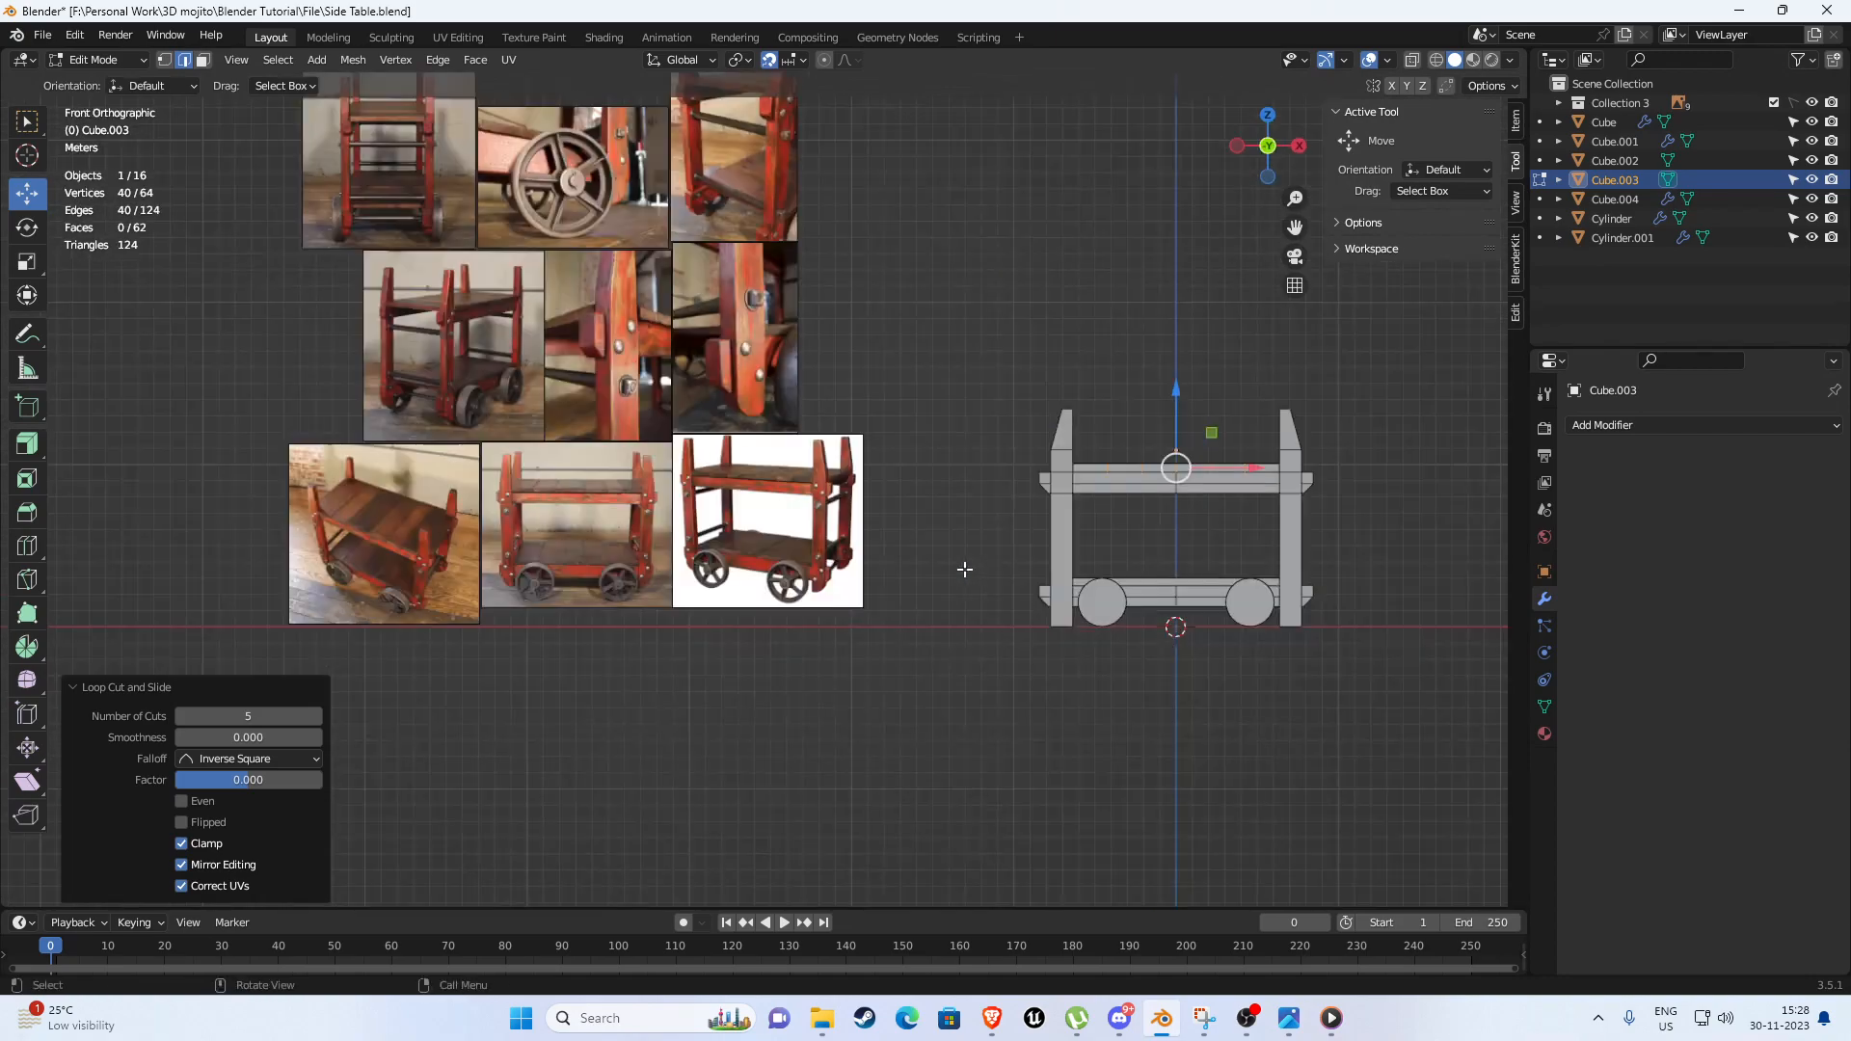
pyautogui.scroll(6, 725, 578)
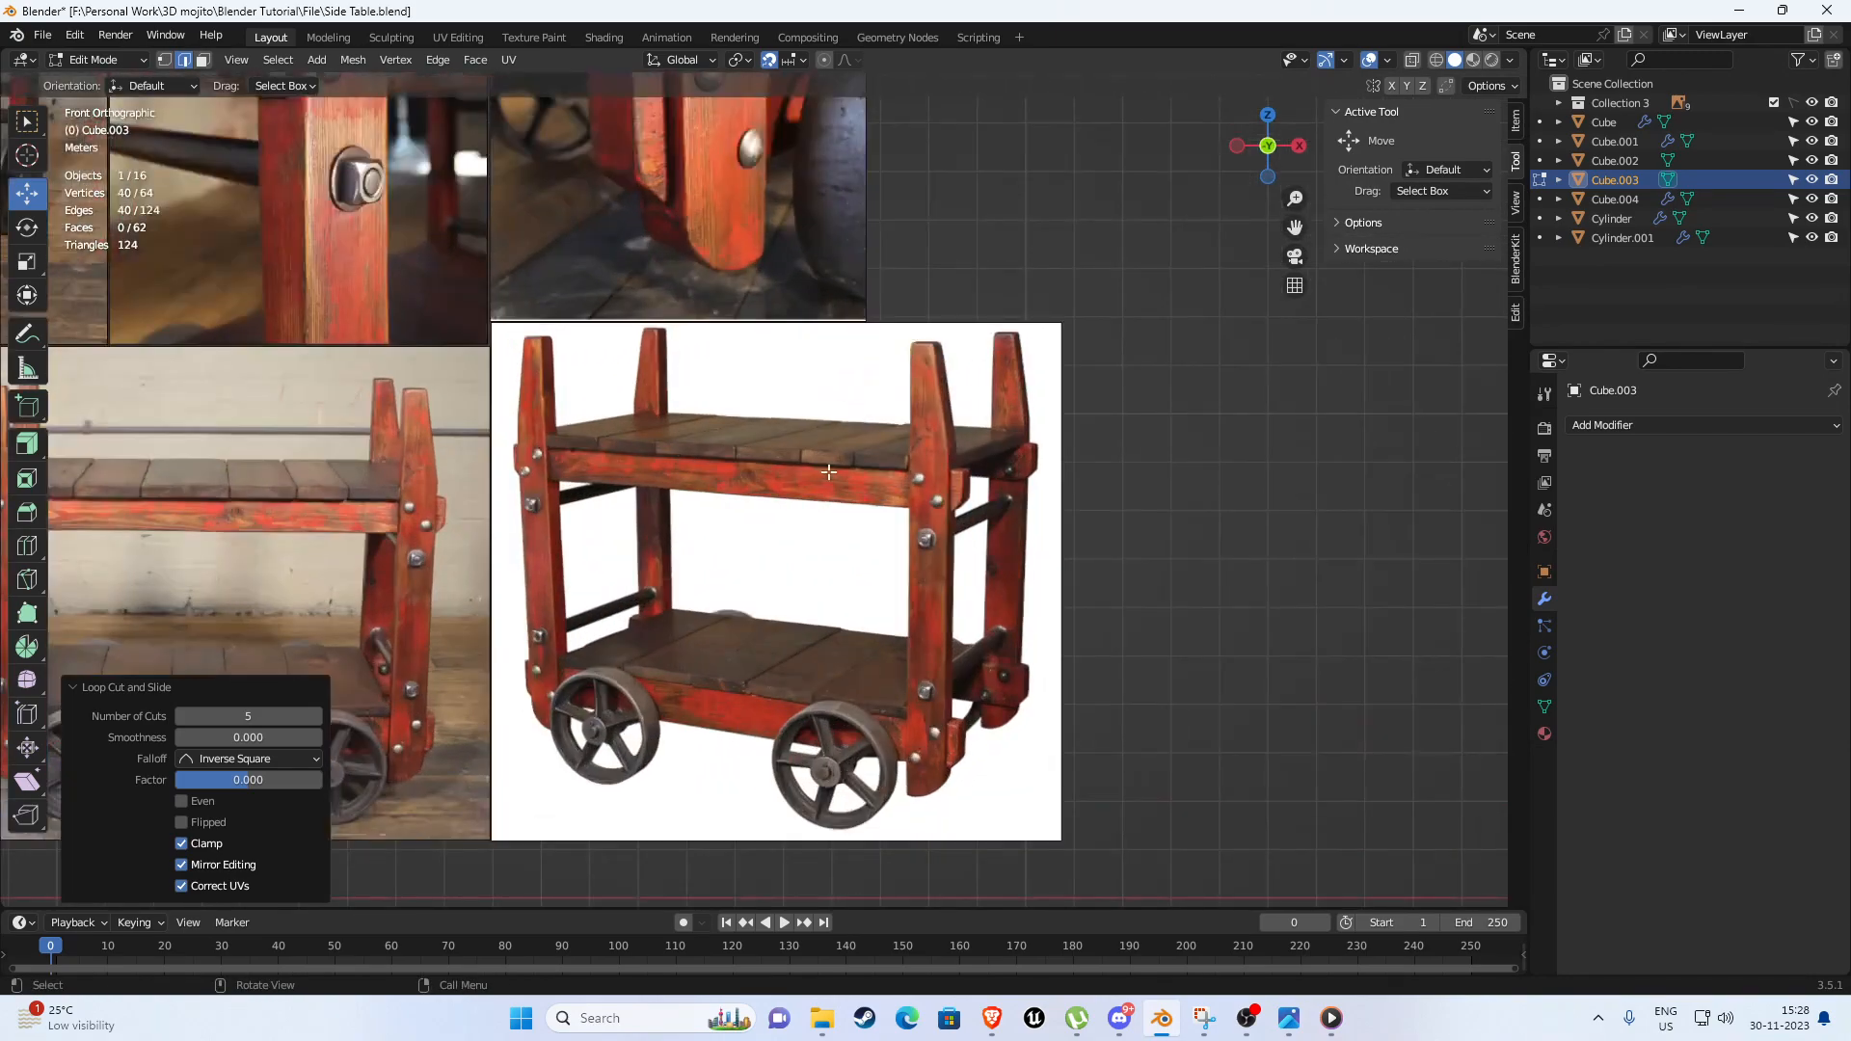
pyautogui.press('KP_Decimal')
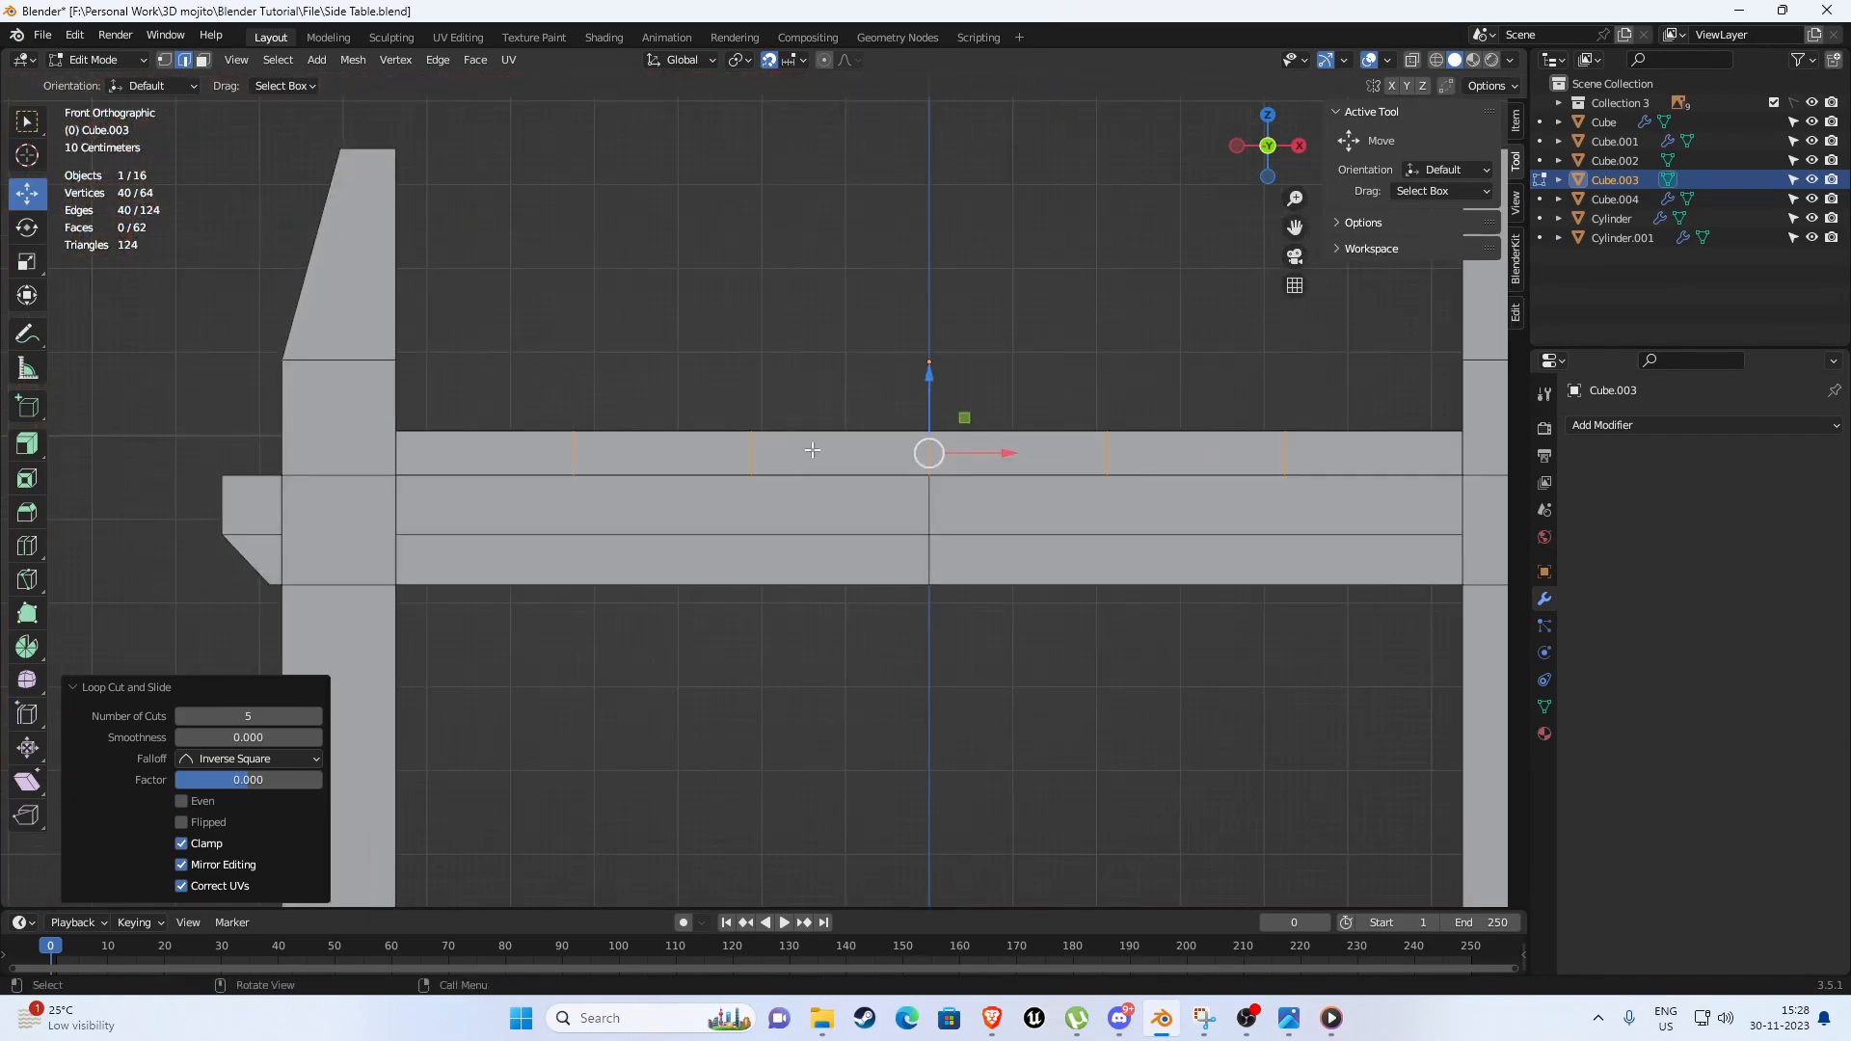
pyautogui.press('z')
pyautogui.click(736, 455)
pyautogui.press('Tab')
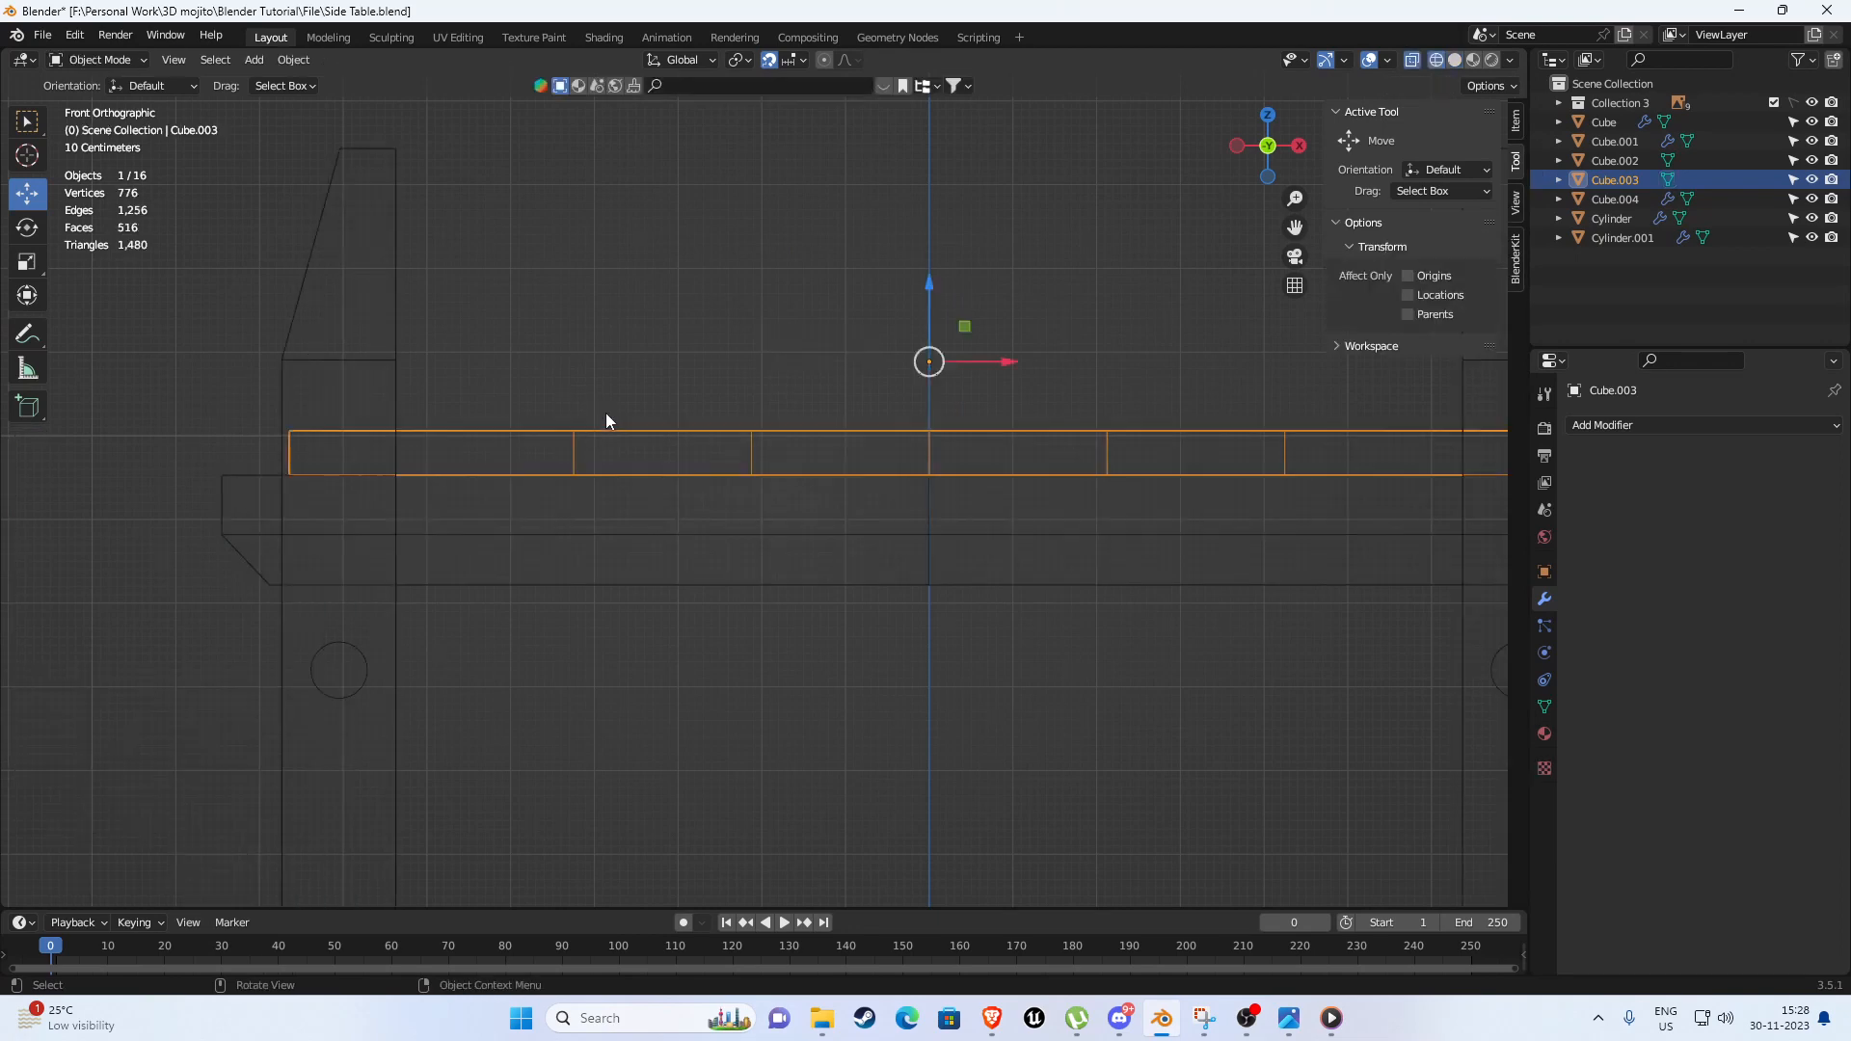
pyautogui.press('Tab')
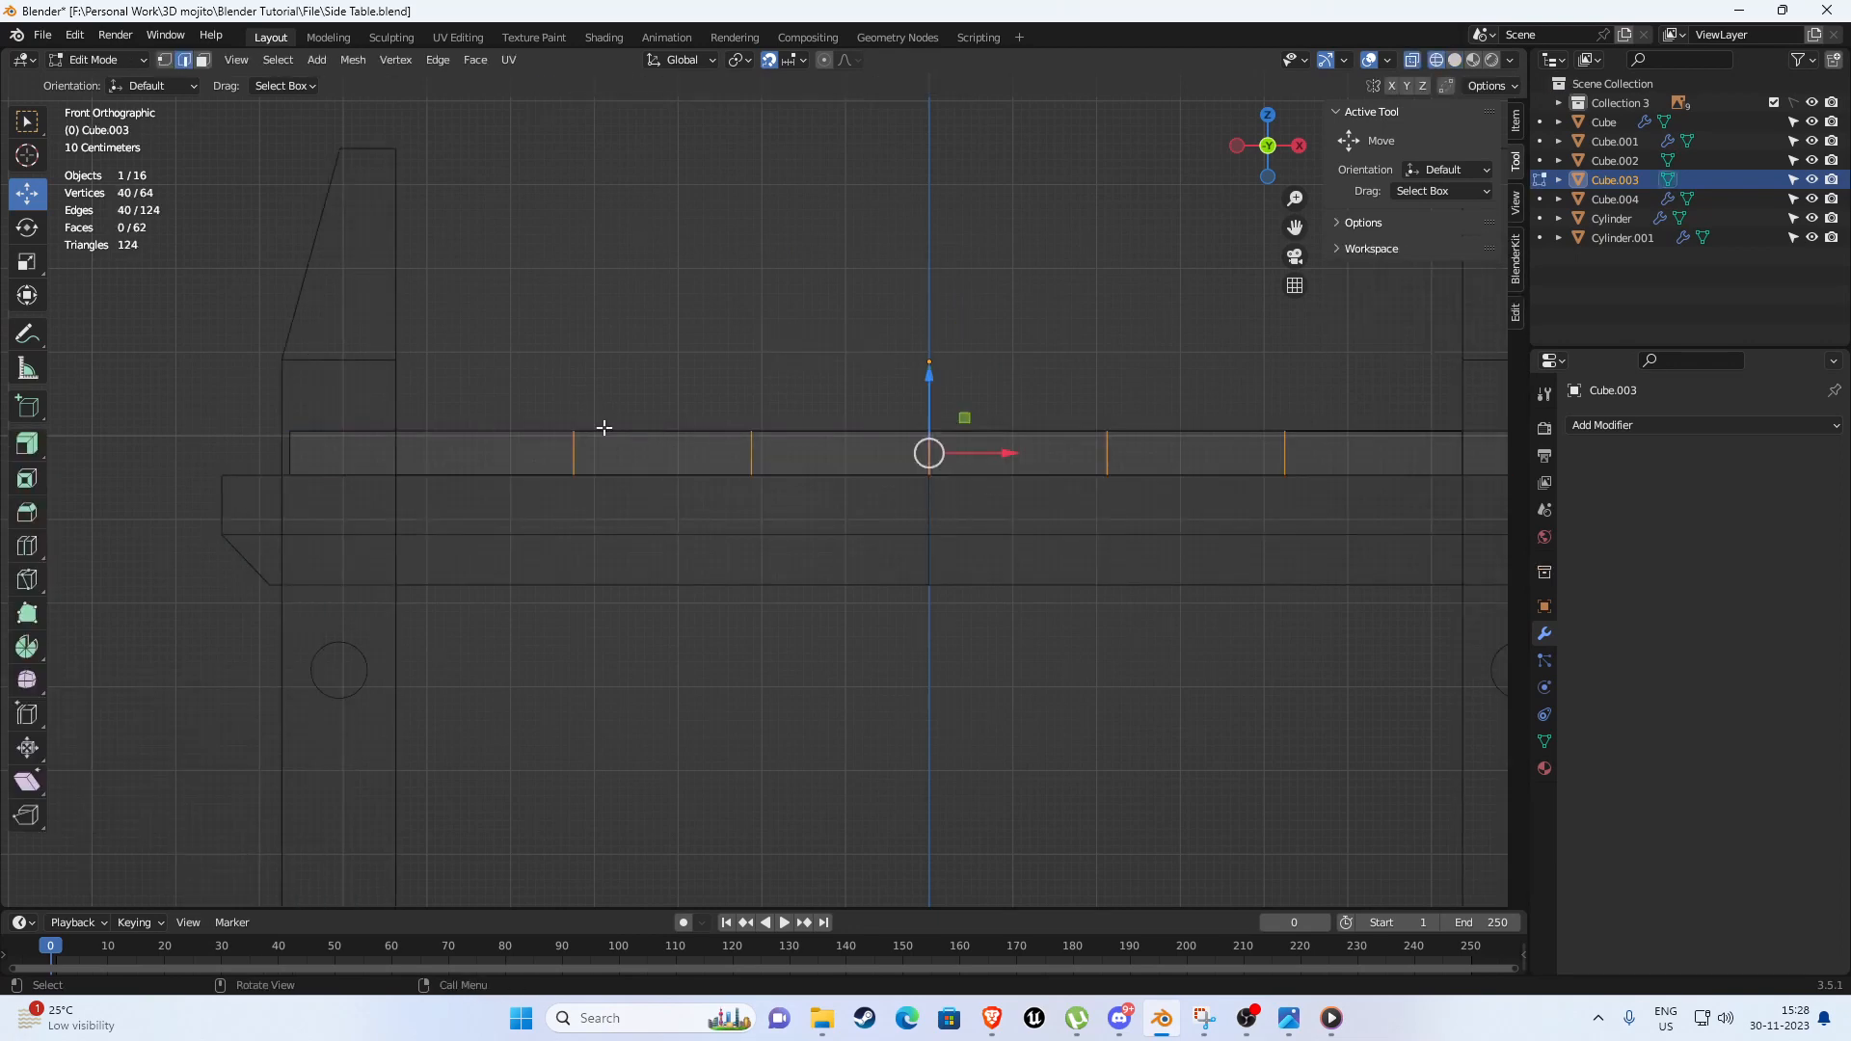
pyautogui.keyDown('alt'); pyautogui.click(574, 448); pyautogui.keyUp('alt')
pyautogui.keyDown('shift'); pyautogui.moveTo(1090, 421); pyautogui.dragTo(699, 453, button='middle'); pyautogui.keyUp('shift')
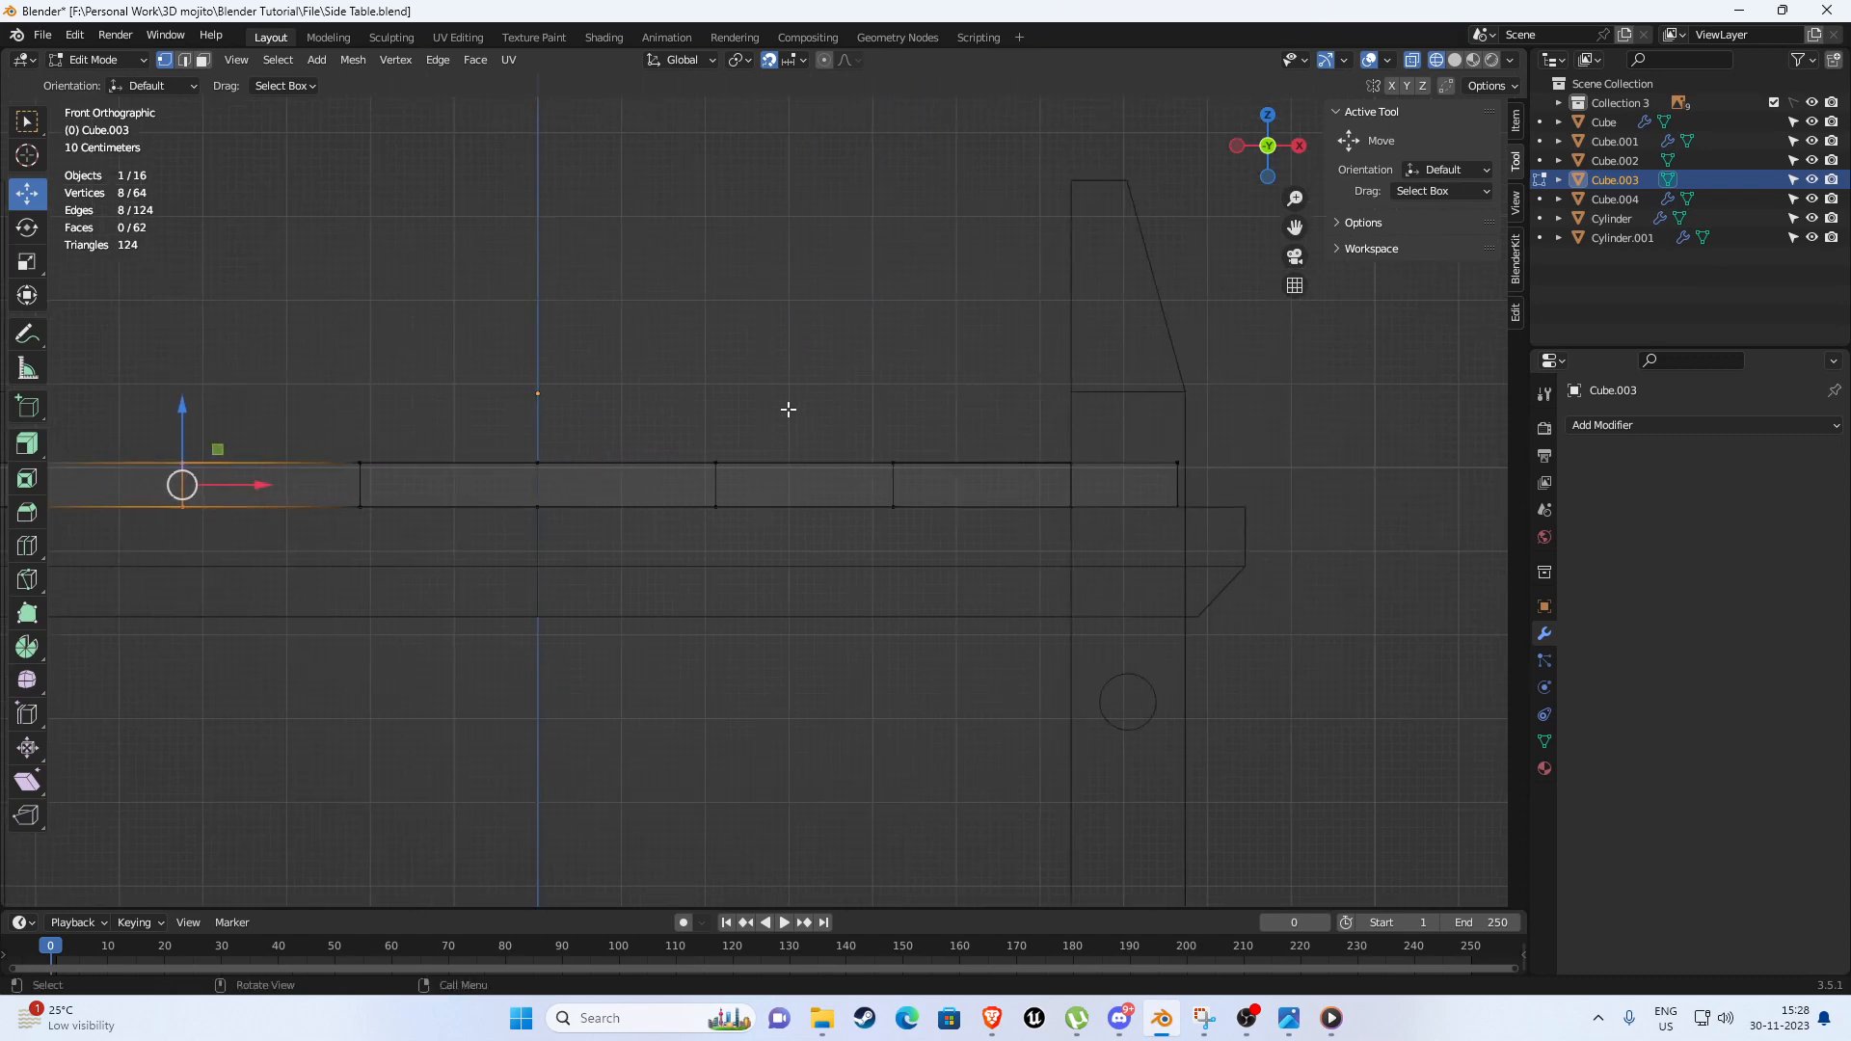
pyautogui.moveTo(682, 401); pyautogui.dragTo(958, 557)
pyautogui.hotkey('ctrl', 'z')
pyautogui.moveTo(891, 488); pyautogui.dragTo(900, 488)
# Shift the upper shelf's negative-X cut loops outward, the outermost by about -0.53 m along X, and return to solid shading.
pyautogui.keyDown('shift'); pyautogui.moveTo(625, 529); pyautogui.dragTo(965, 516, button='middle'); pyautogui.keyUp('shift')
pyautogui.moveTo(666, 410); pyautogui.dragTo(549, 466)
pyautogui.scroll(-3, 946, 504)
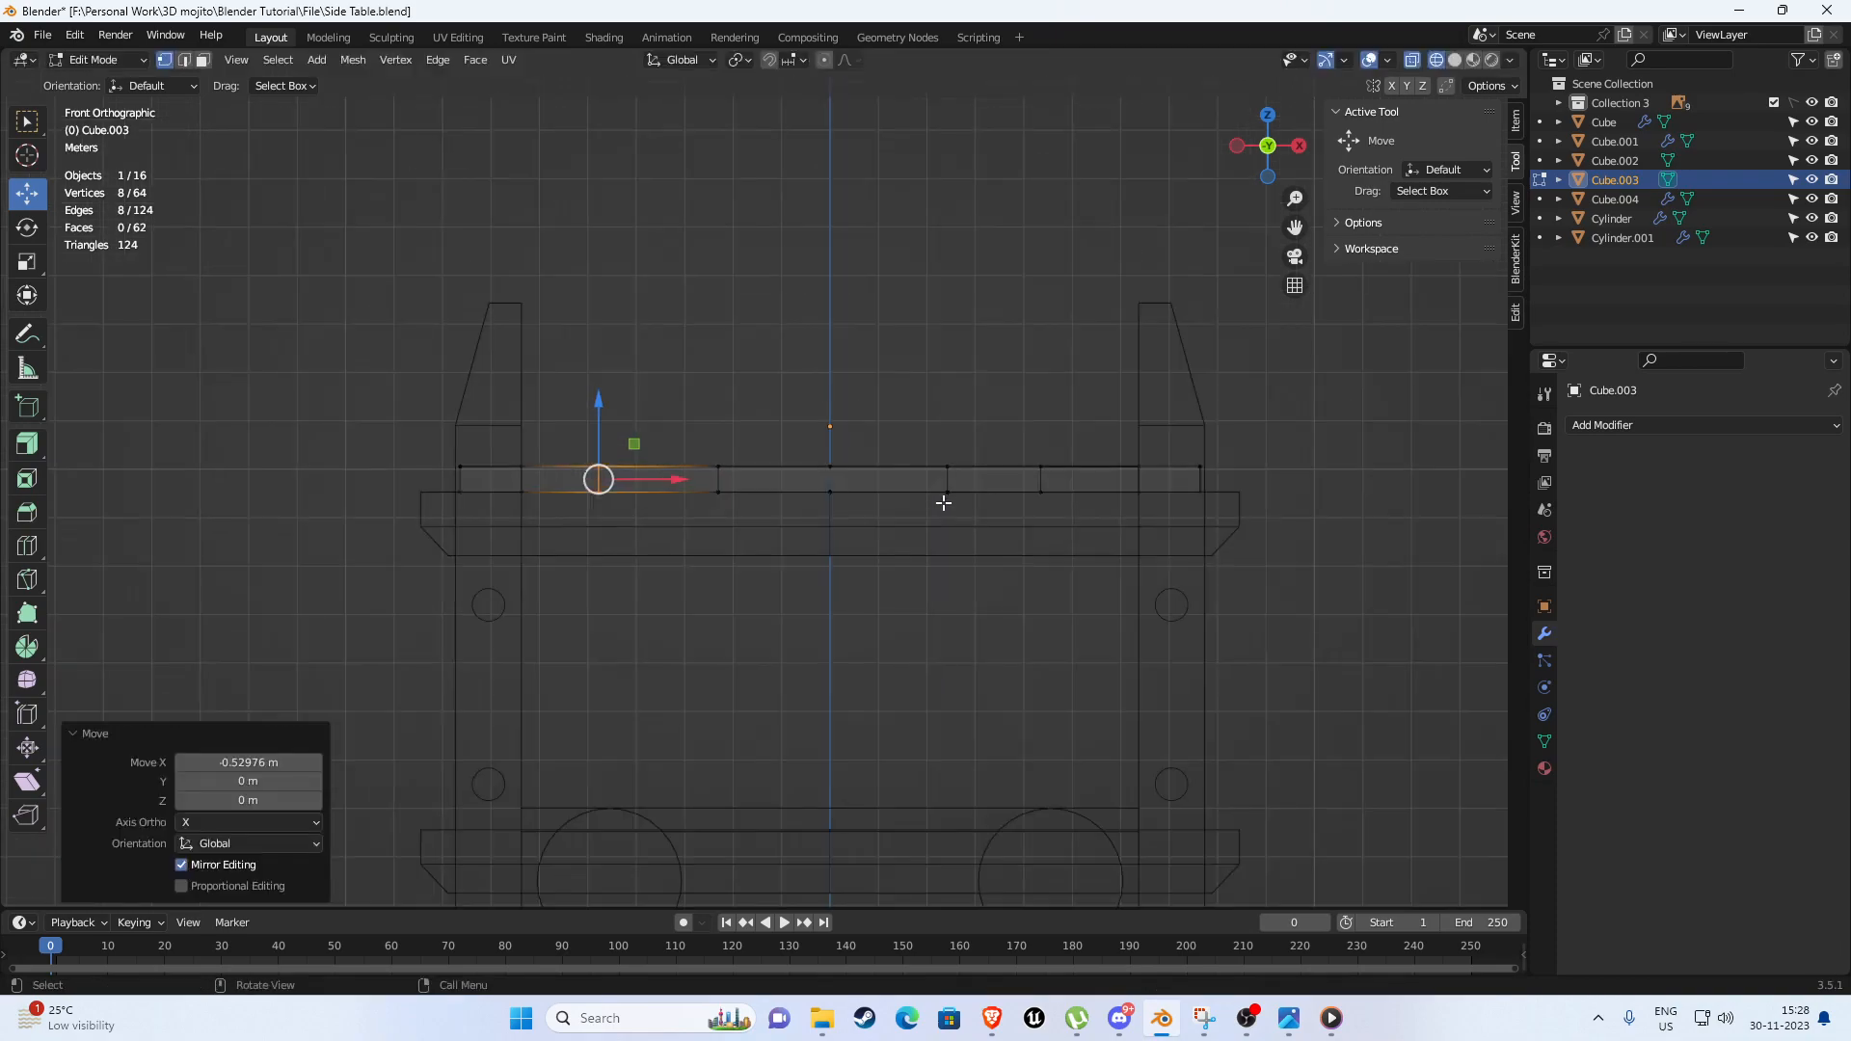
pyautogui.moveTo(946, 505)
pyautogui.mouseDown(button='middle')
pyautogui.moveTo(917, 607)
pyautogui.moveTo(881, 534)
pyautogui.moveTo(906, 468)
pyautogui.moveTo(1039, 413)
pyautogui.mouseUp(button='middle')
pyautogui.hotkey('shift', 'z')
pyautogui.press('KP_1')
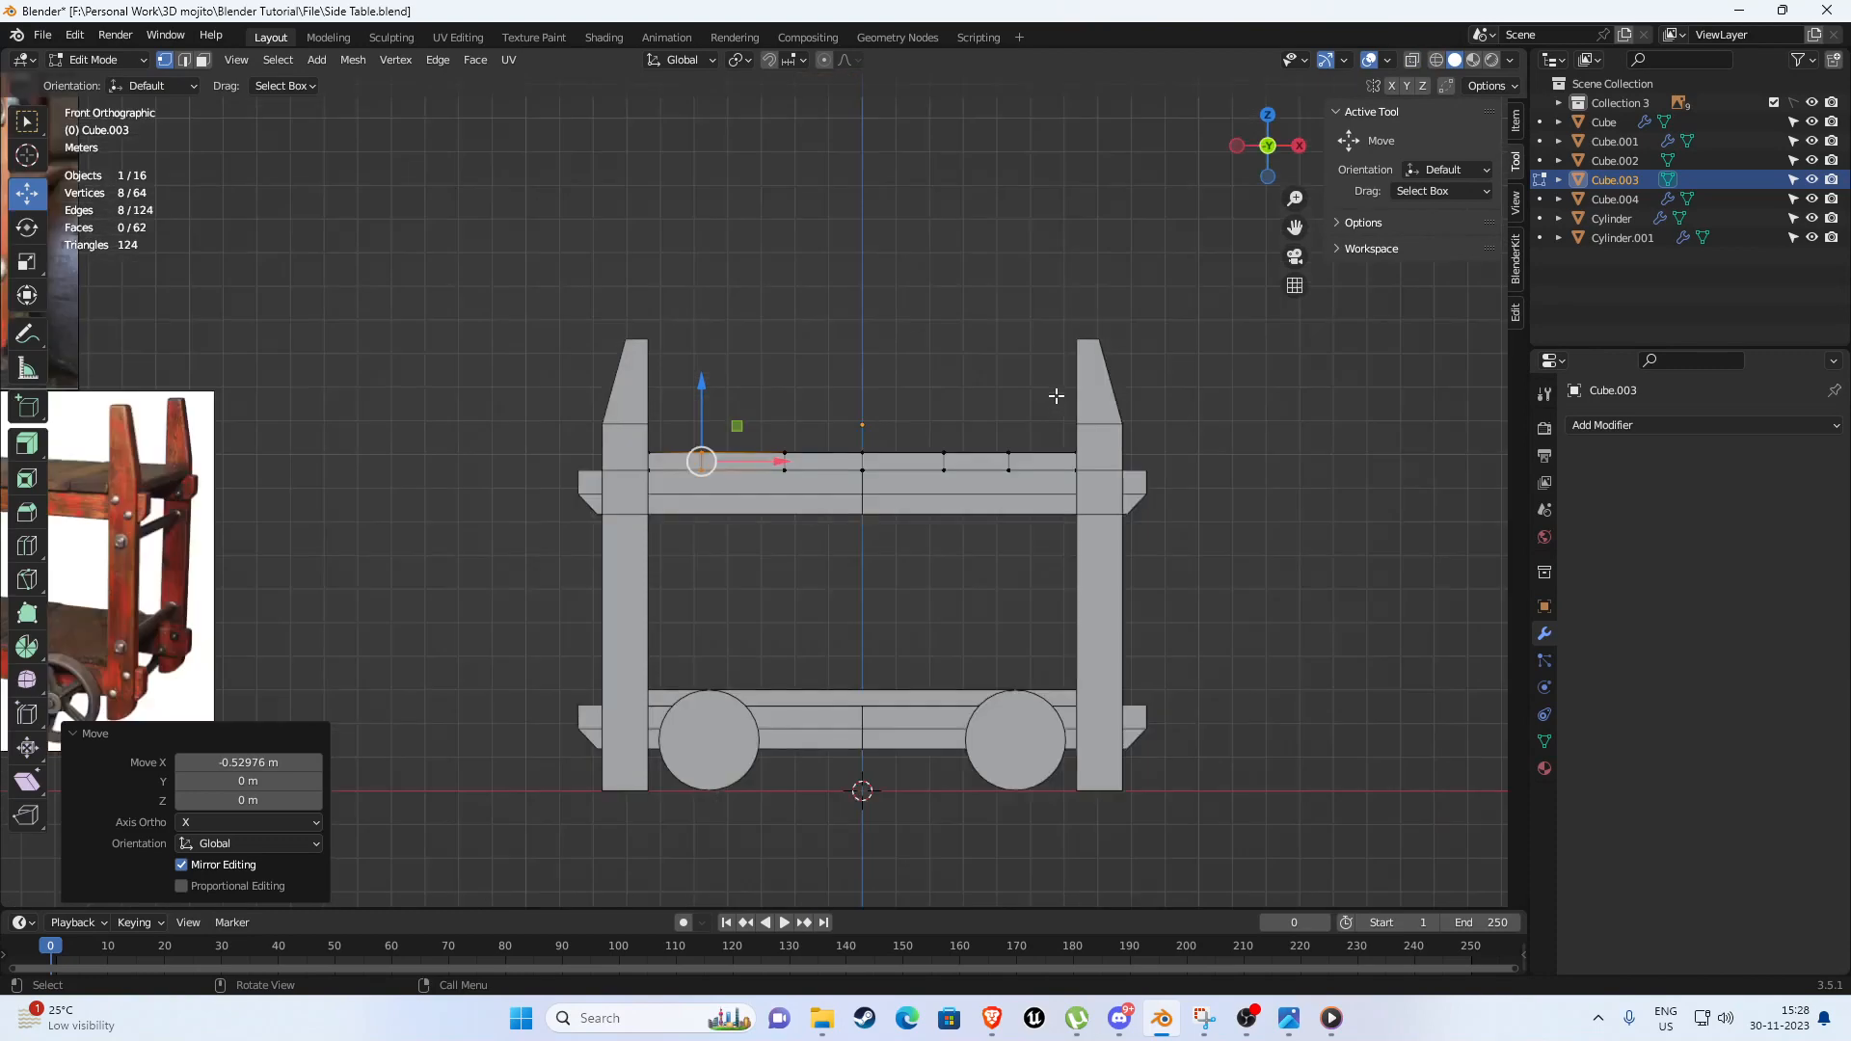
pyautogui.moveTo(918, 409)
pyautogui.mouseDown()
pyautogui.moveTo(962, 503)
pyautogui.moveTo(1025, 465)
pyautogui.mouseUp()
pyautogui.press('z')
pyautogui.click(810, 472)
pyautogui.moveTo(897, 372); pyautogui.dragTo(978, 517)
pyautogui.press('z')
pyautogui.click(1252, 487)
pyautogui.keyDown('shift'); pyautogui.moveTo(1253, 487); pyautogui.dragTo(1093, 509, button='middle'); pyautogui.keyUp('shift')
pyautogui.scroll(4, 964, 492)
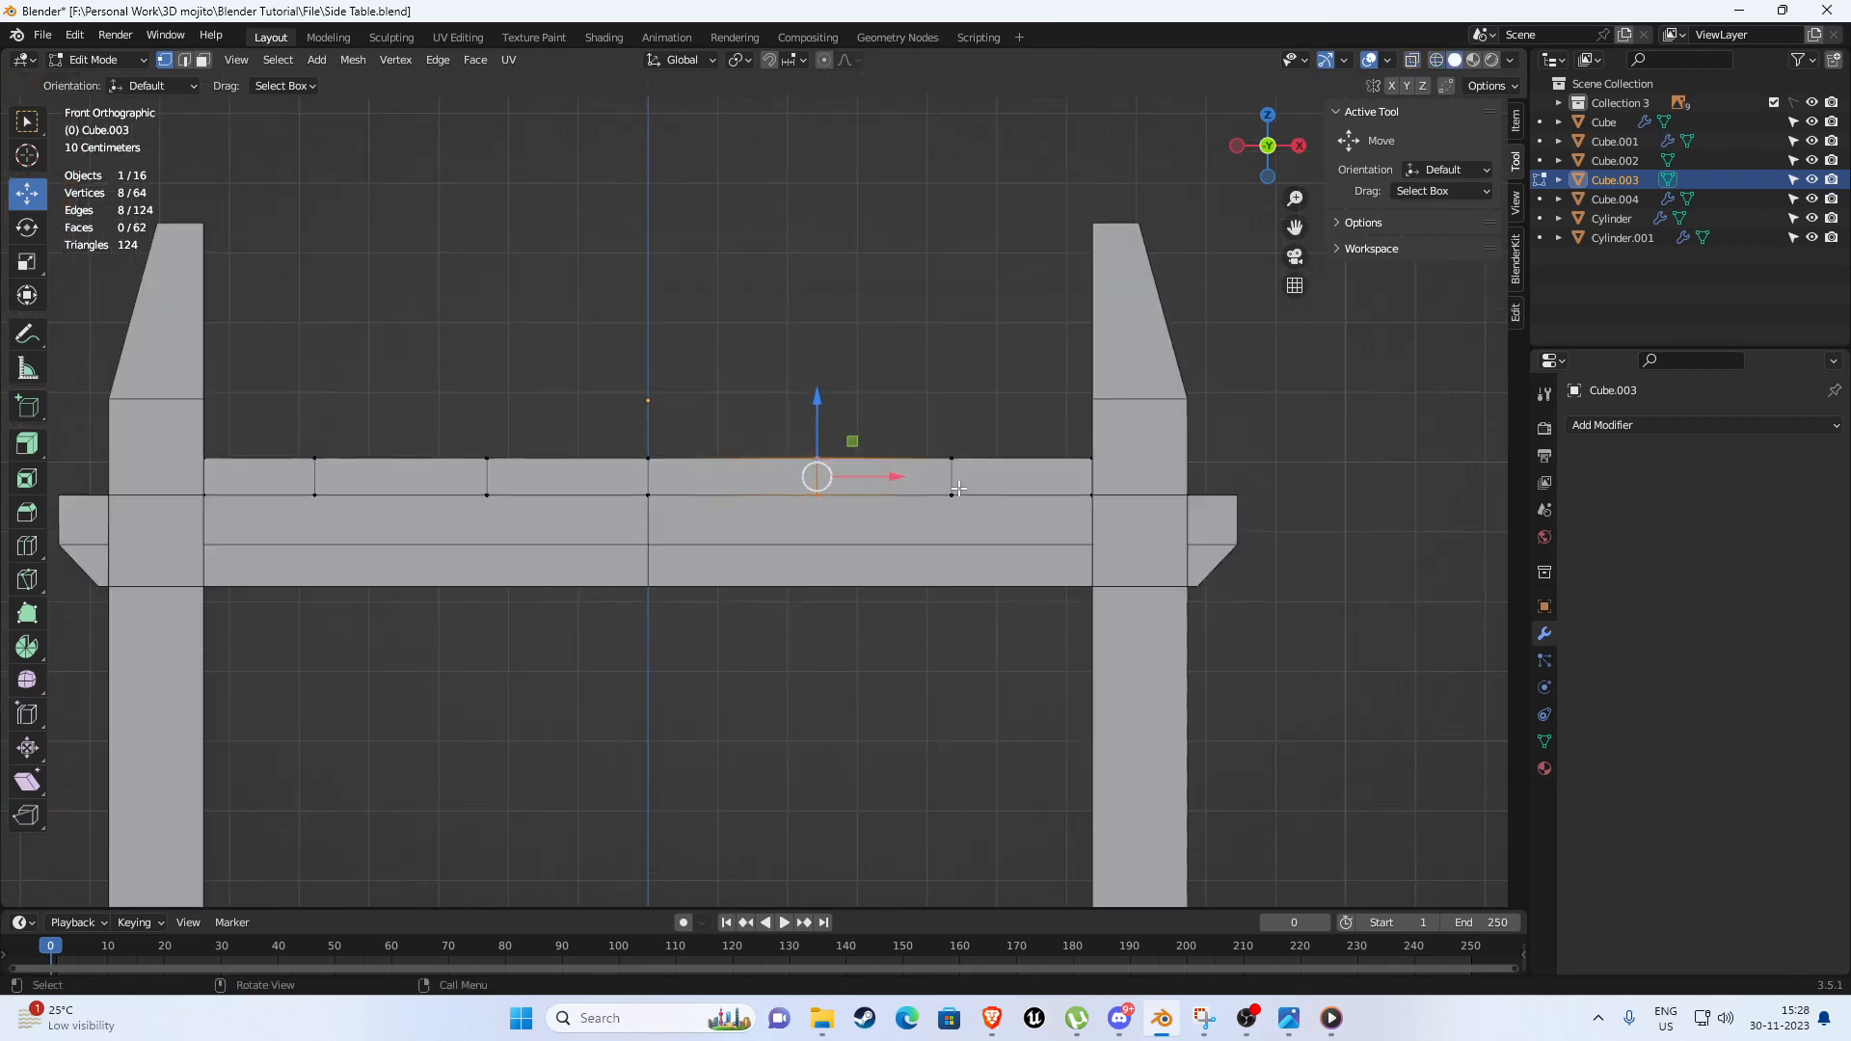
pyautogui.click(955, 293)
pyautogui.scroll(2, 849, 444)
pyautogui.moveTo(774, 340); pyautogui.dragTo(919, 469)
pyautogui.moveTo(919, 469); pyautogui.dragTo(863, 481, button='middle')
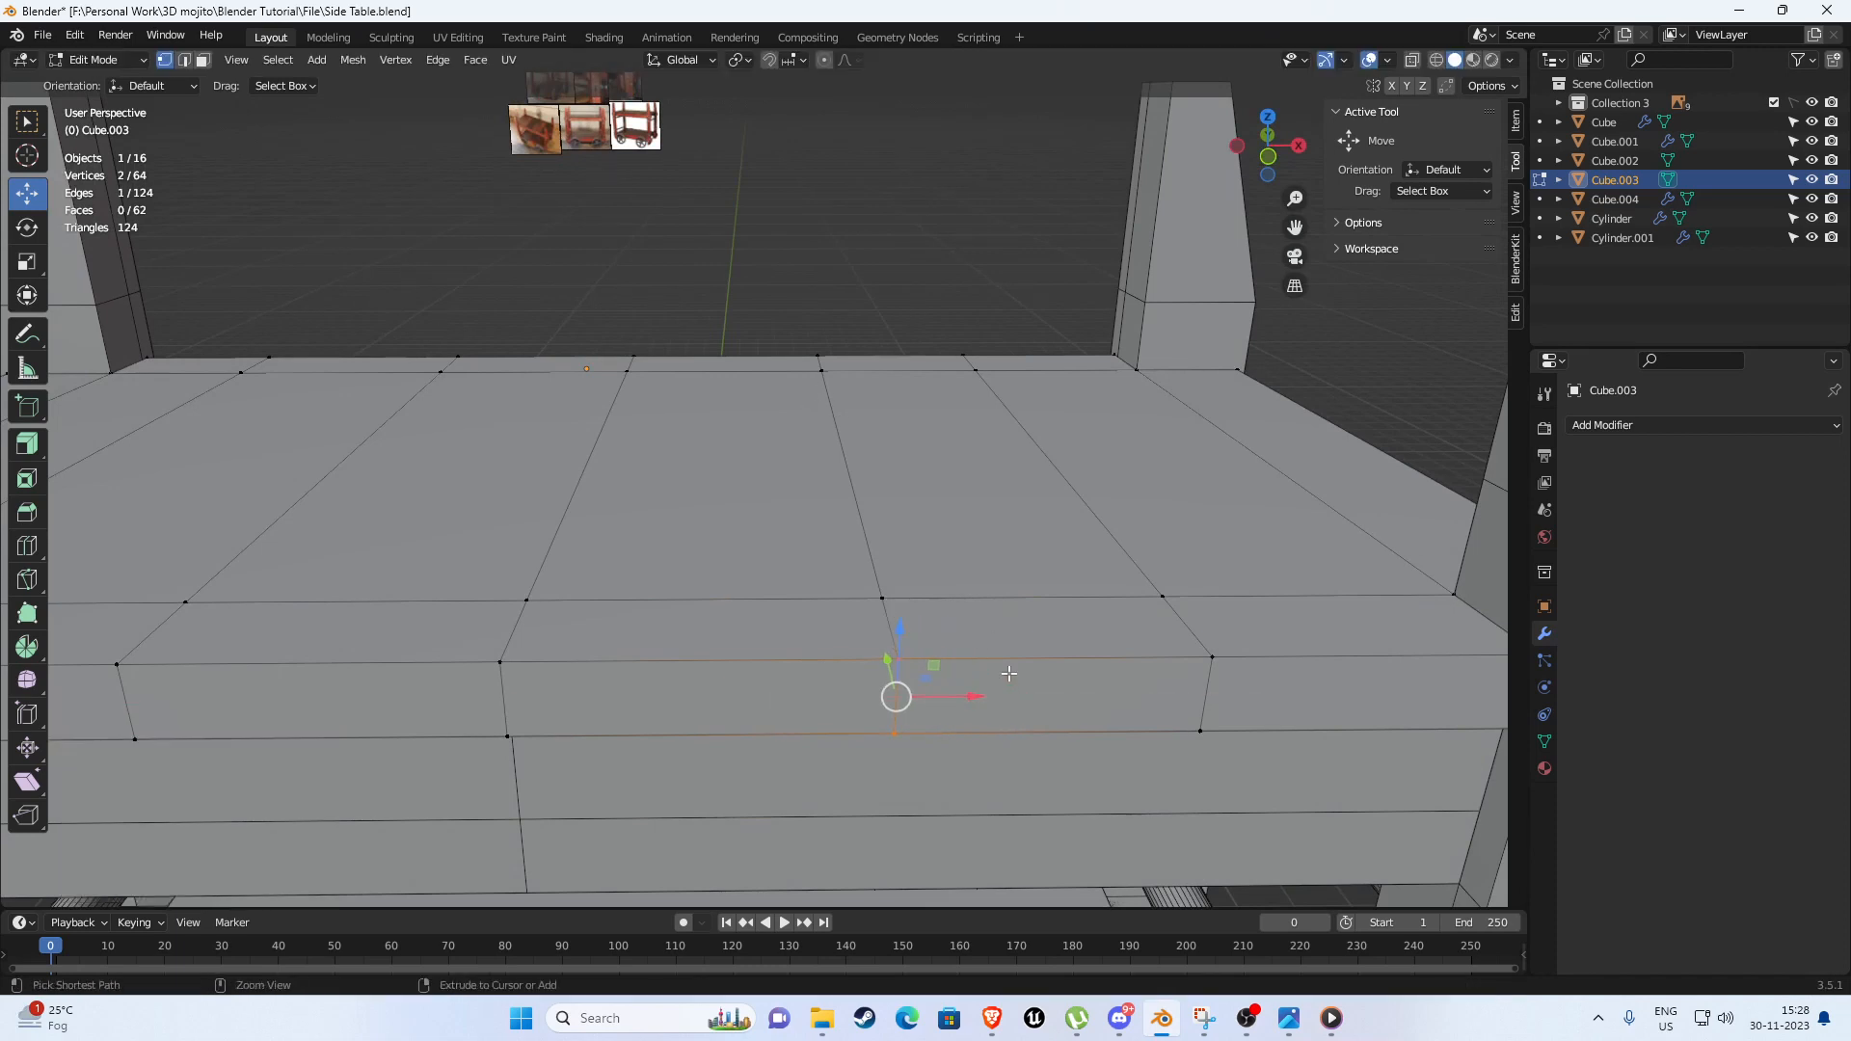
pyautogui.press('KP_1')
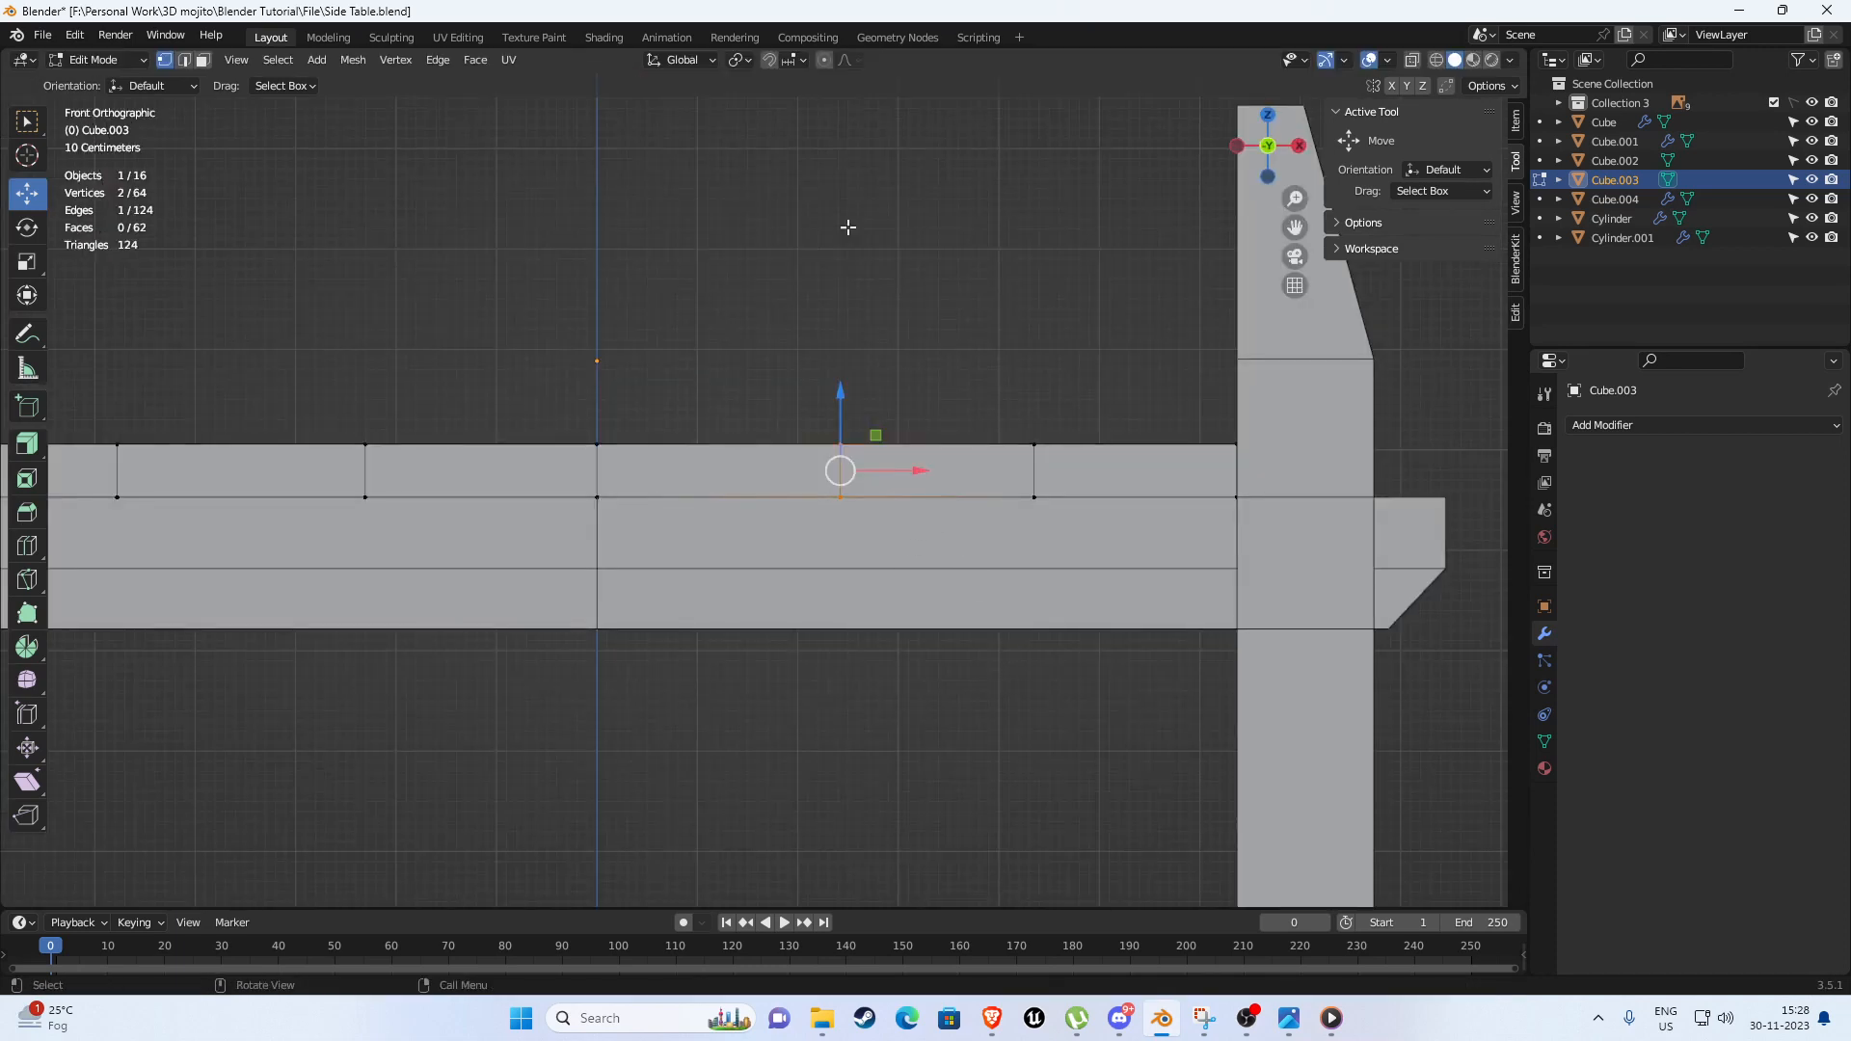
# Shift the upper shelf's first cut loop on the positive X side outward by about 0.19 m along X.
pyautogui.moveTo(882, 612); pyautogui.dragTo(924, 700)
pyautogui.hotkey('alt', 'z')
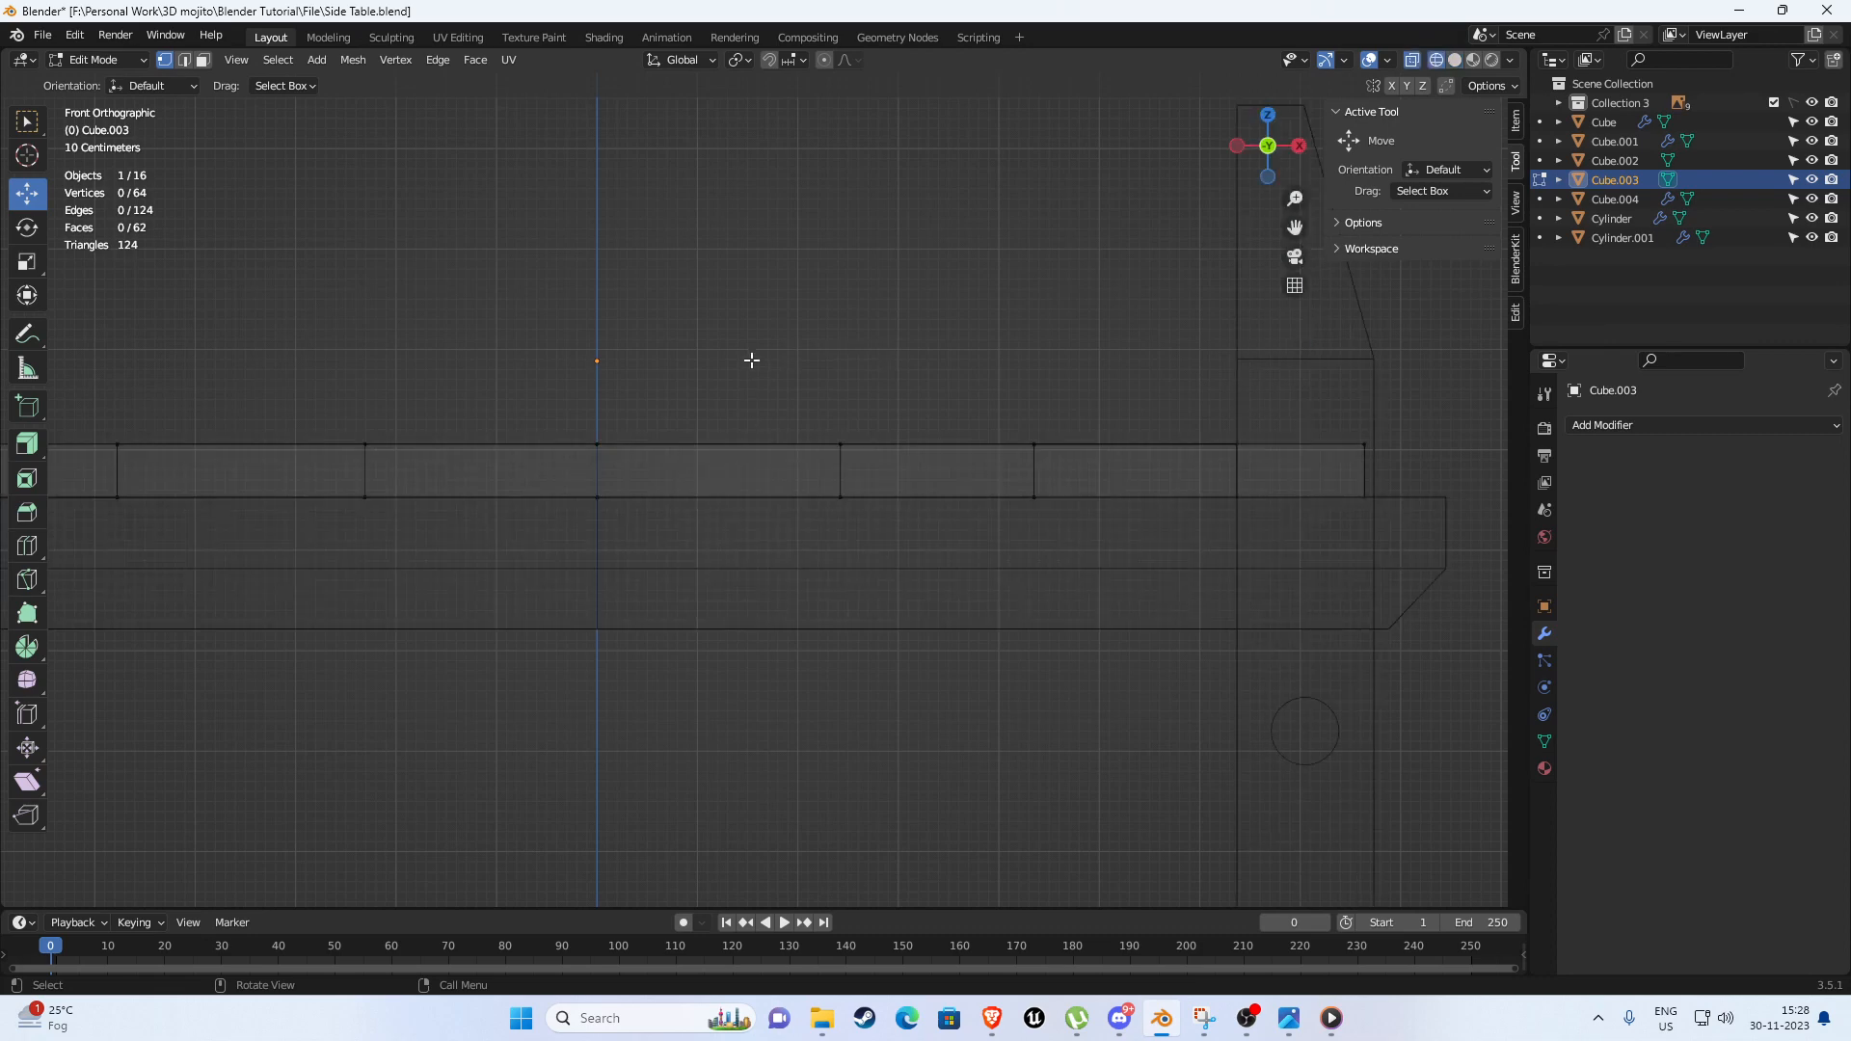
pyautogui.moveTo(748, 357); pyautogui.dragTo(908, 619)
pyautogui.moveTo(917, 471); pyautogui.dragTo(942, 472)
pyautogui.scroll(-4, 932, 479)
pyautogui.keyDown('shift'); pyautogui.moveTo(644, 506); pyautogui.dragTo(768, 514, button='middle'); pyautogui.keyUp('shift')
pyautogui.scroll(2, 762, 513)
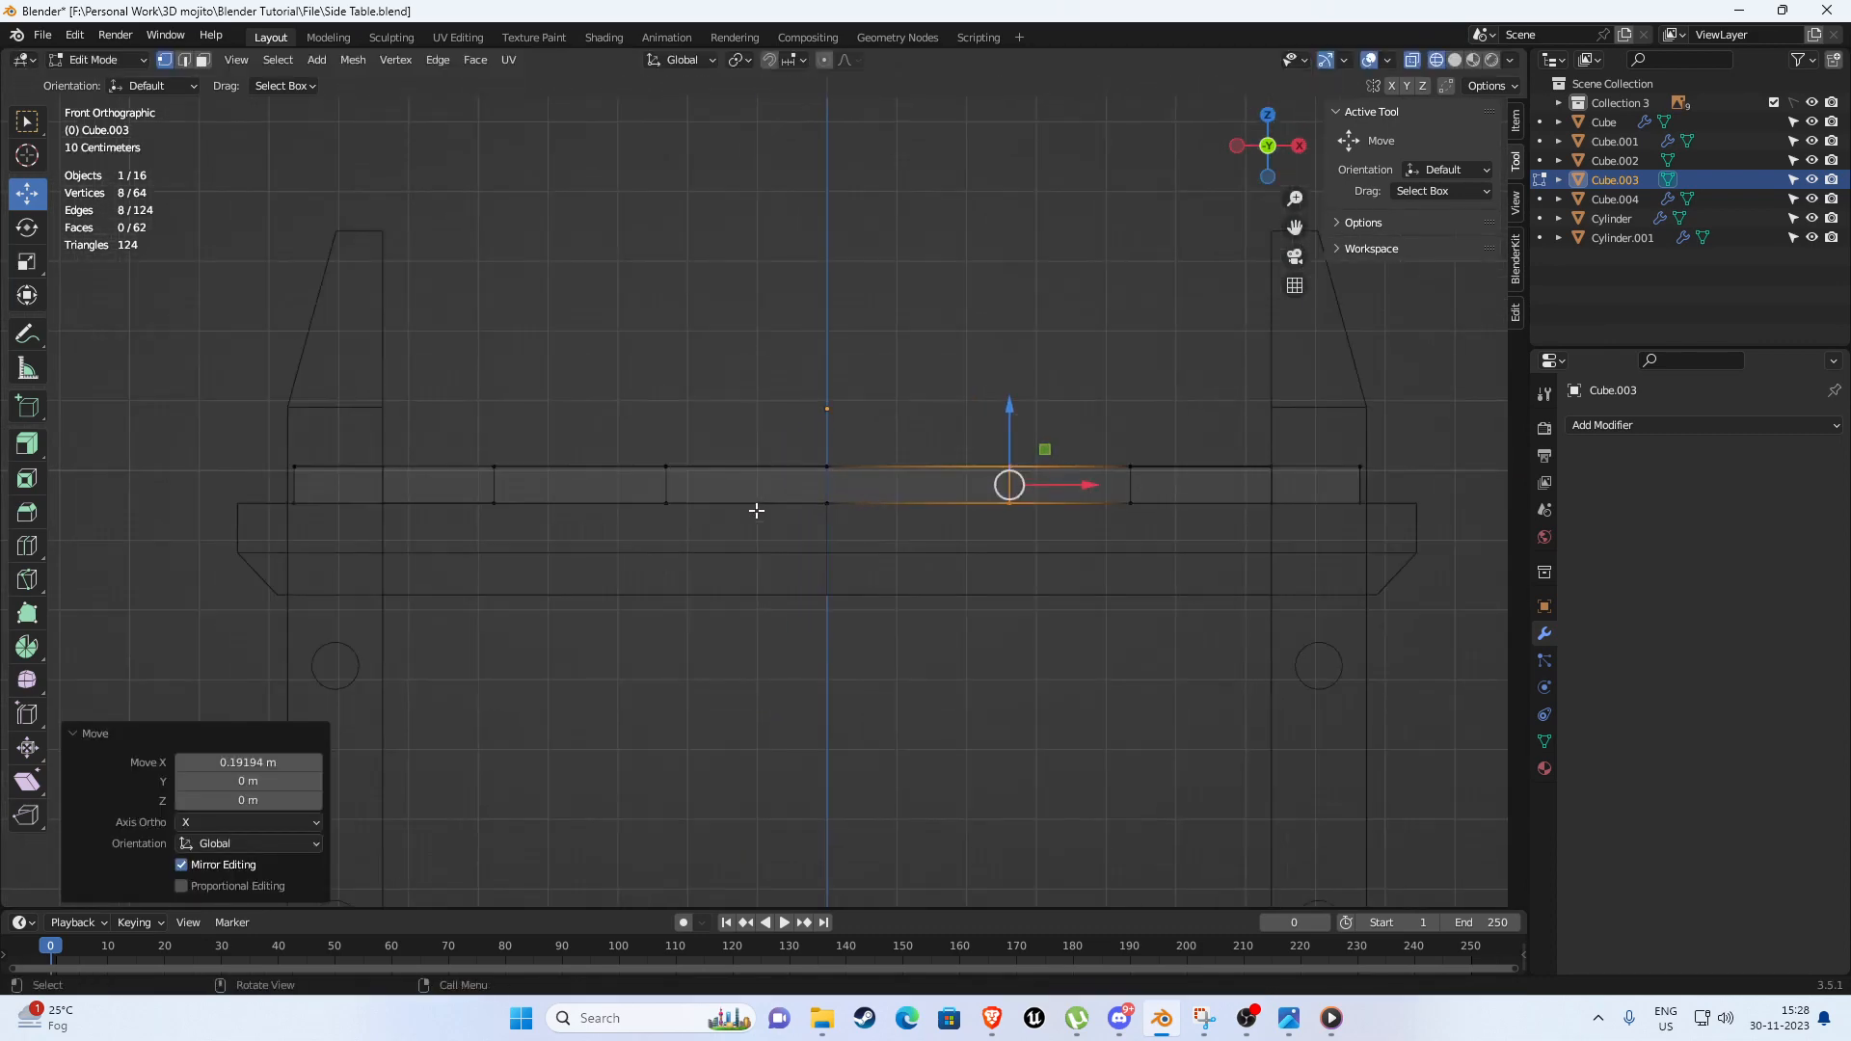
# Switch to face selection and show the upper shelf from above in wireframe.
pyautogui.press('3')
pyautogui.scroll(1, 598, 410)
pyautogui.moveTo(539, 406); pyautogui.dragTo(647, 523, button='middle')
pyautogui.press('z')
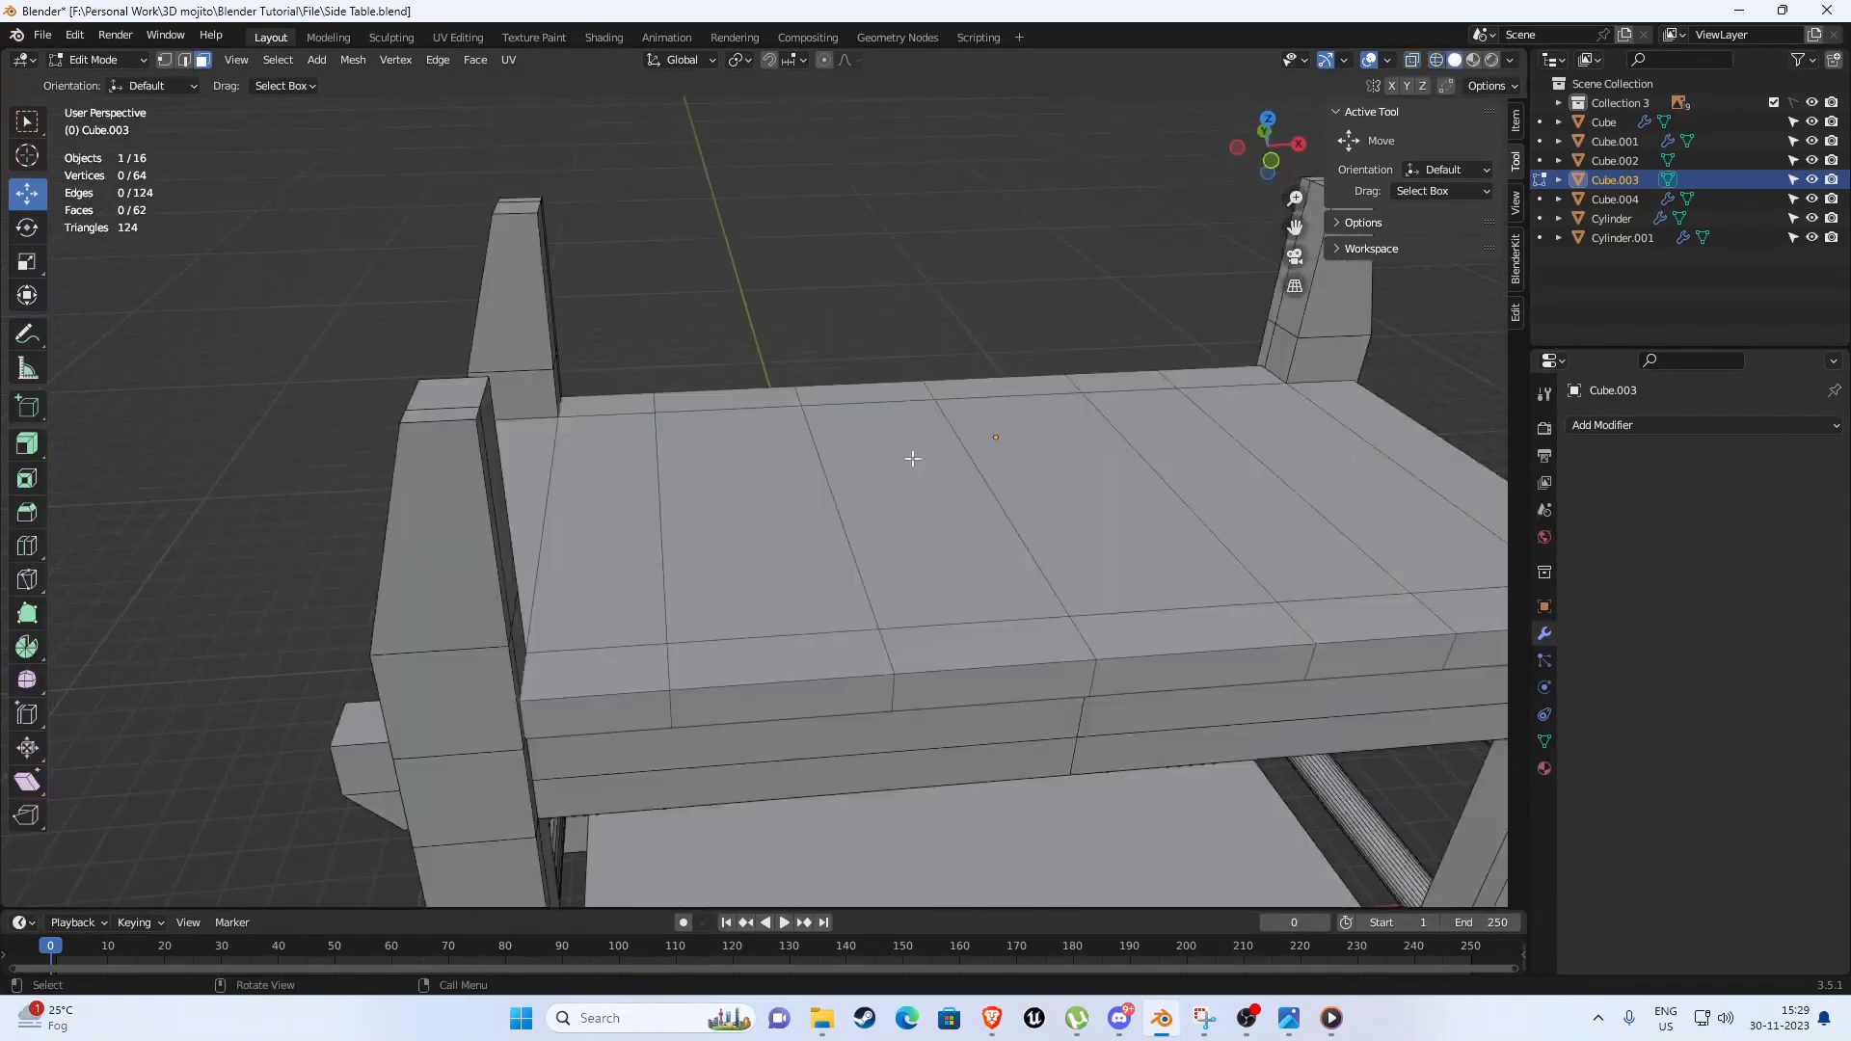
pyautogui.press('7')
pyautogui.click(446, 430)
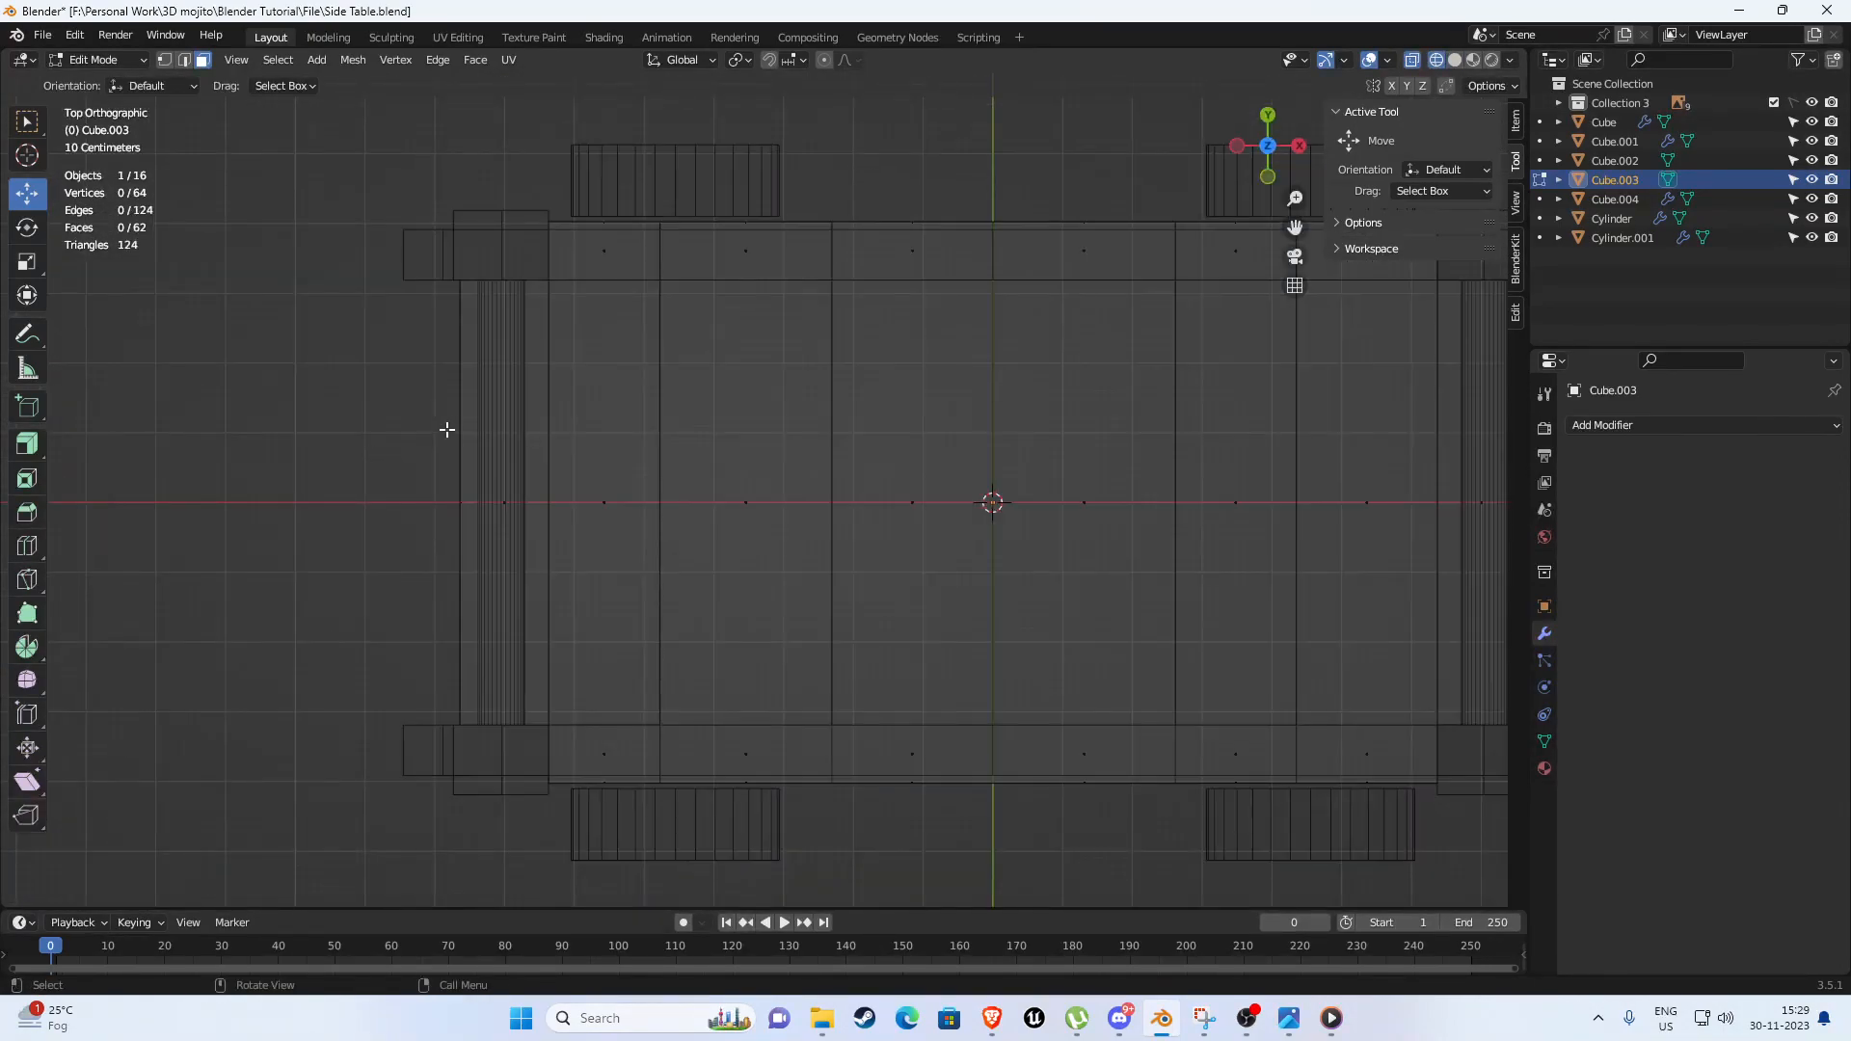
pyautogui.moveTo(578, 165); pyautogui.dragTo(641, 851)
pyautogui.keyDown('shift'); pyautogui.moveTo(843, 486); pyautogui.dragTo(704, 473, button='middle'); pyautogui.keyUp('shift')
pyautogui.keyDown('shift'); pyautogui.moveTo(750, 137); pyautogui.dragTo(824, 851); pyautogui.keyUp('shift')
pyautogui.keyDown('shift'); pyautogui.moveTo(930, 546); pyautogui.dragTo(744, 554, button='middle'); pyautogui.keyUp('shift')
pyautogui.keyDown('shift'); pyautogui.moveTo(873, 178); pyautogui.dragTo(941, 831); pyautogui.keyUp('shift')
pyautogui.keyDown('shift'); pyautogui.moveTo(1102, 541); pyautogui.dragTo(926, 568, button='middle'); pyautogui.keyUp('shift')
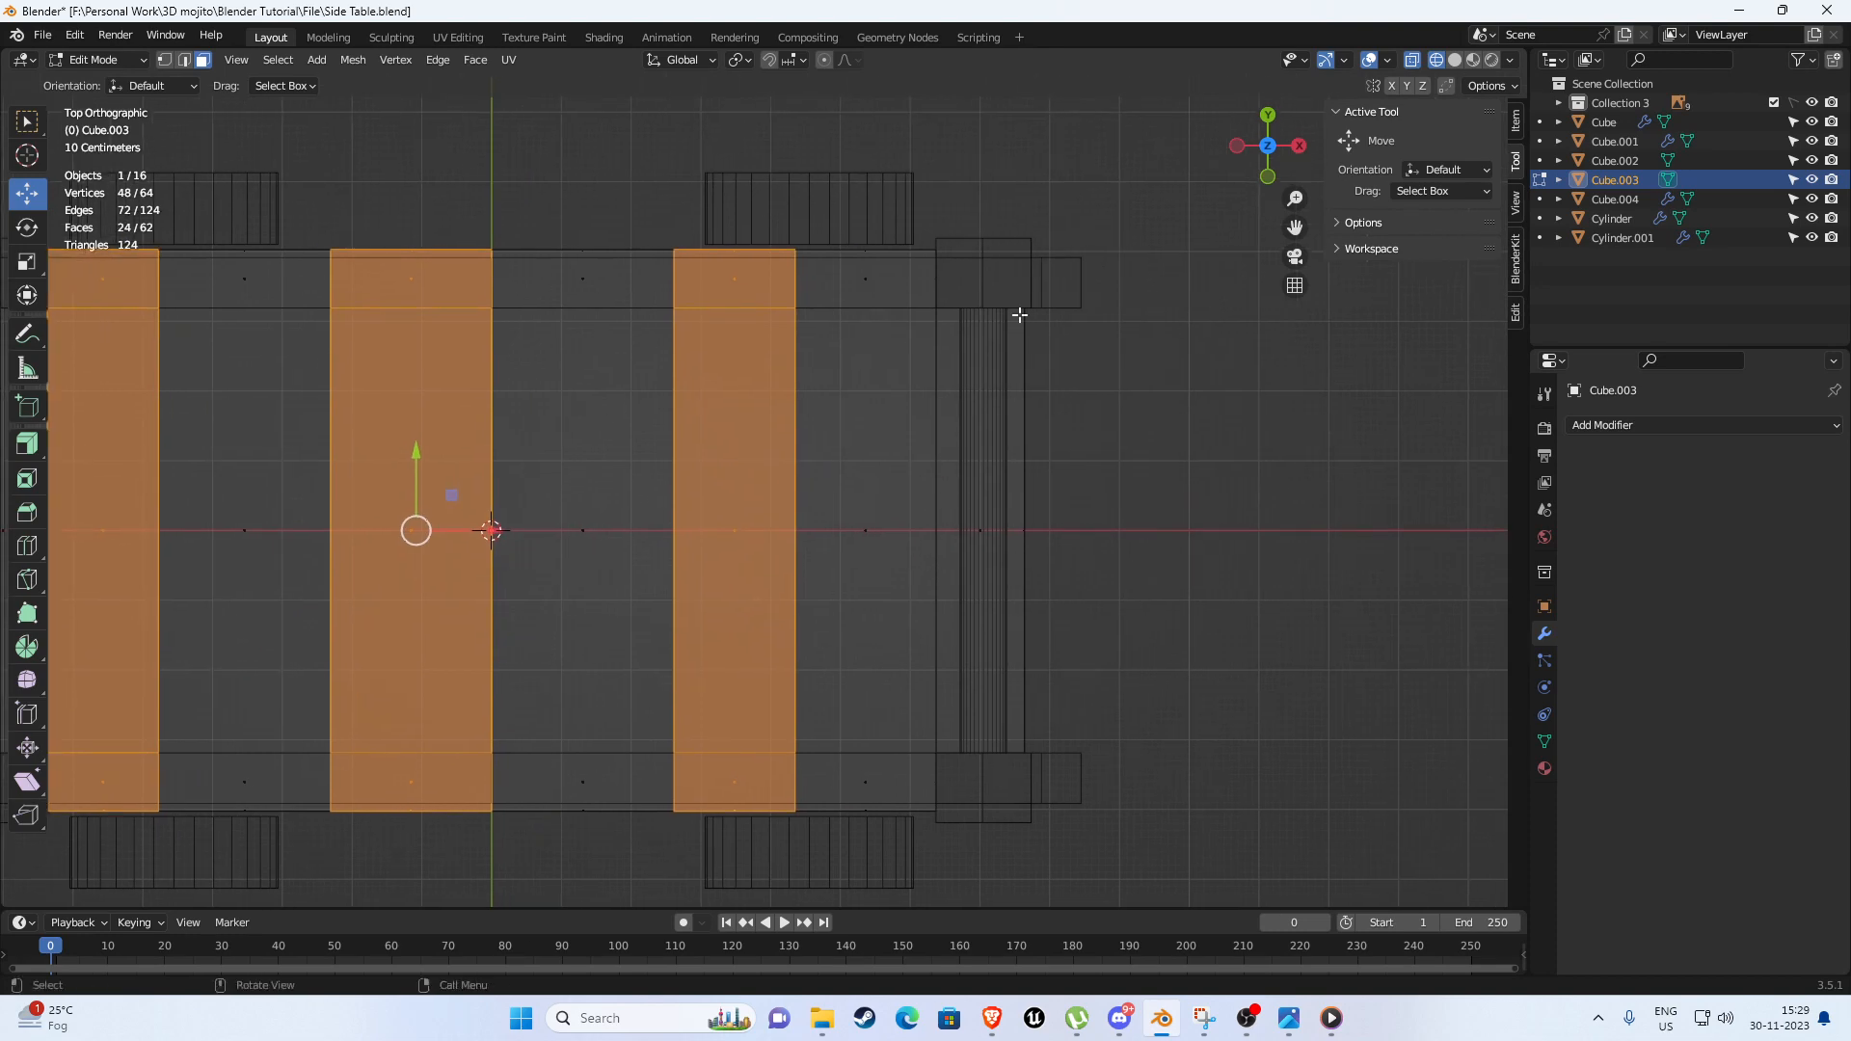
pyautogui.keyDown('shift'); pyautogui.moveTo(1145, 182); pyautogui.dragTo(927, 856); pyautogui.keyUp('shift')
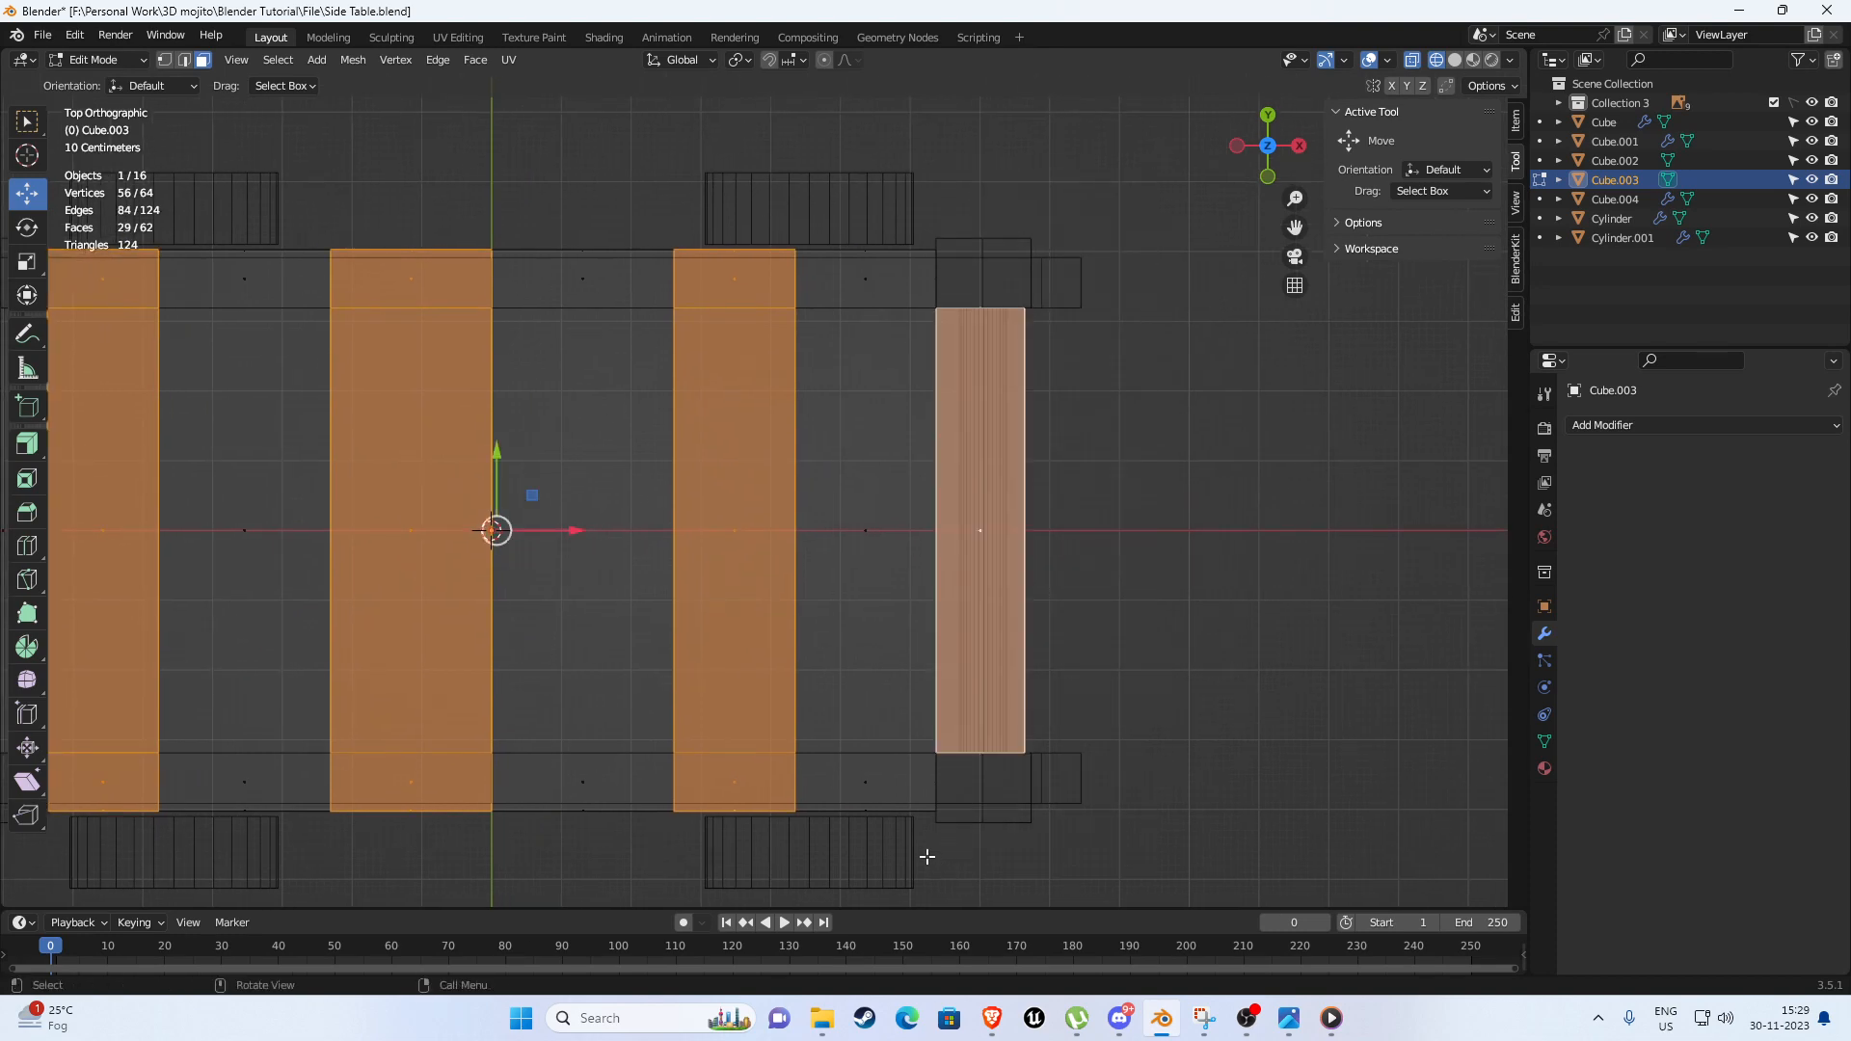
pyautogui.scroll(-1, 1050, 592)
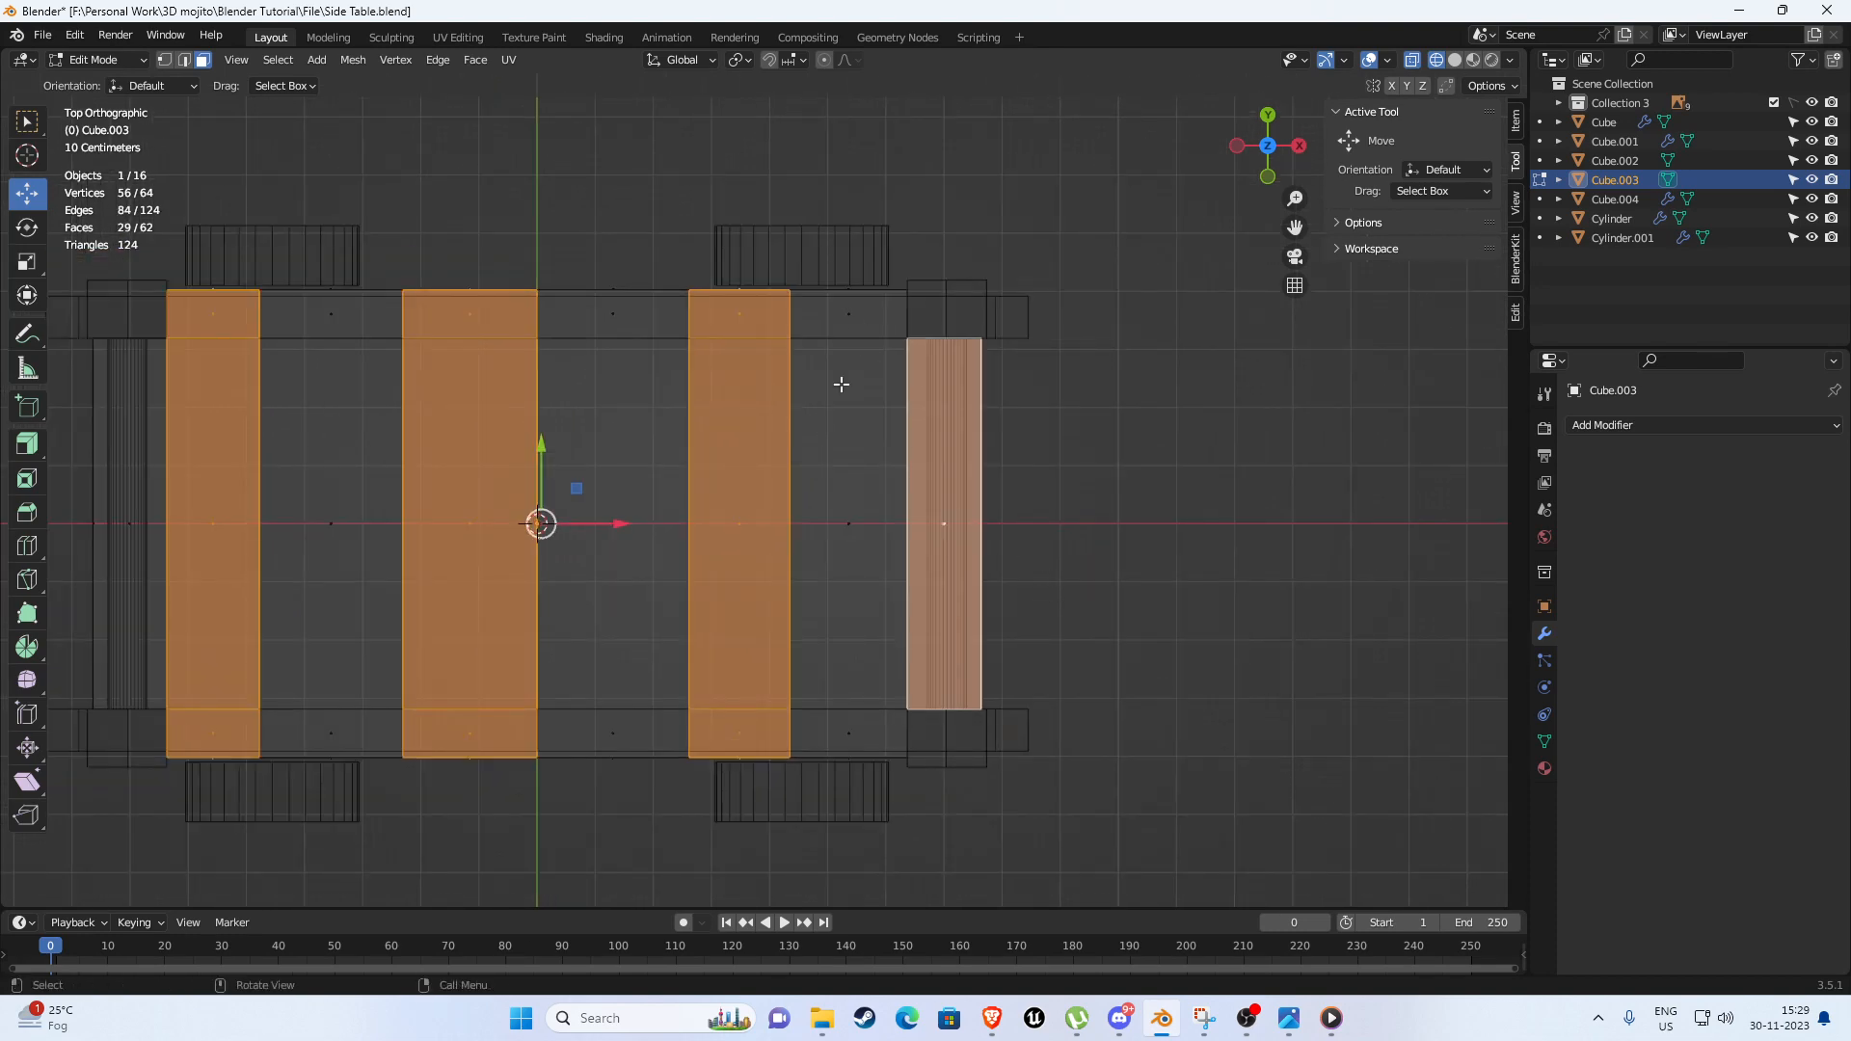
pyautogui.hotkey('ctrl', 'z')
pyautogui.keyDown('shift'); pyautogui.moveTo(547, 436); pyautogui.dragTo(1055, 448, button='middle'); pyautogui.keyUp('shift')
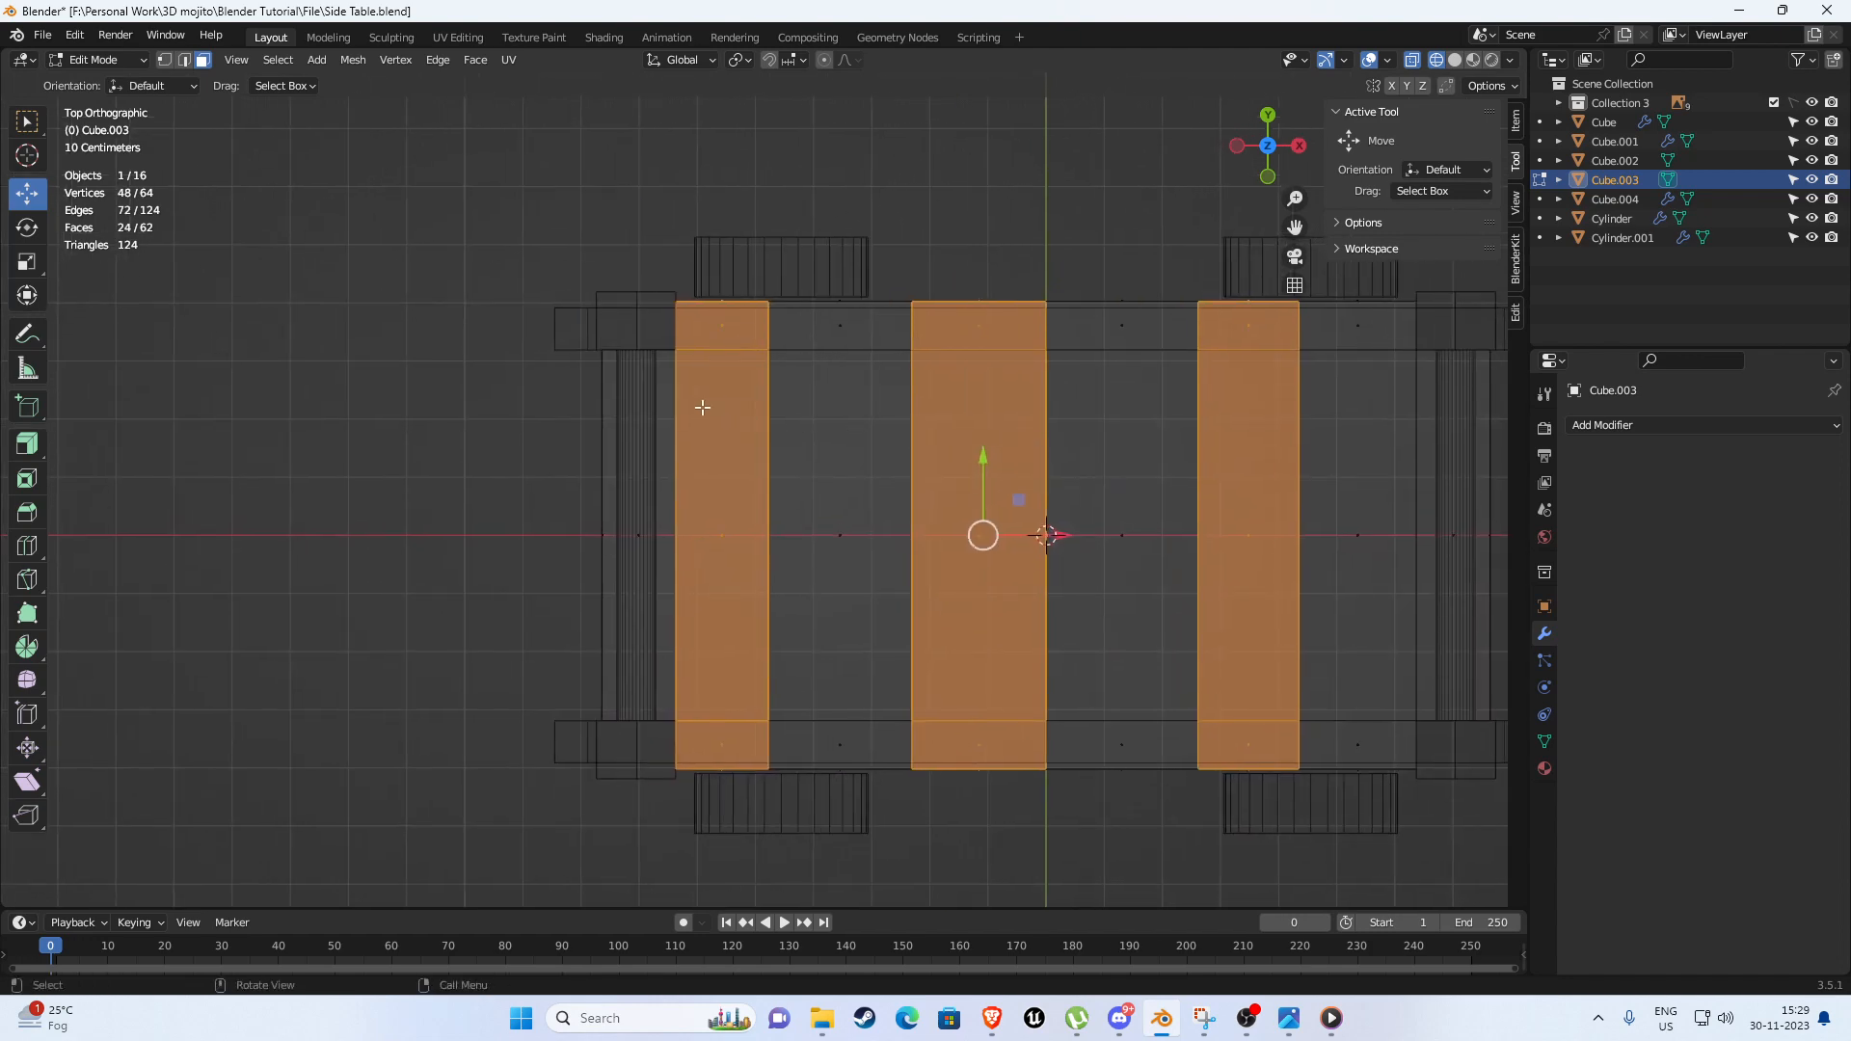
pyautogui.click(736, 278)
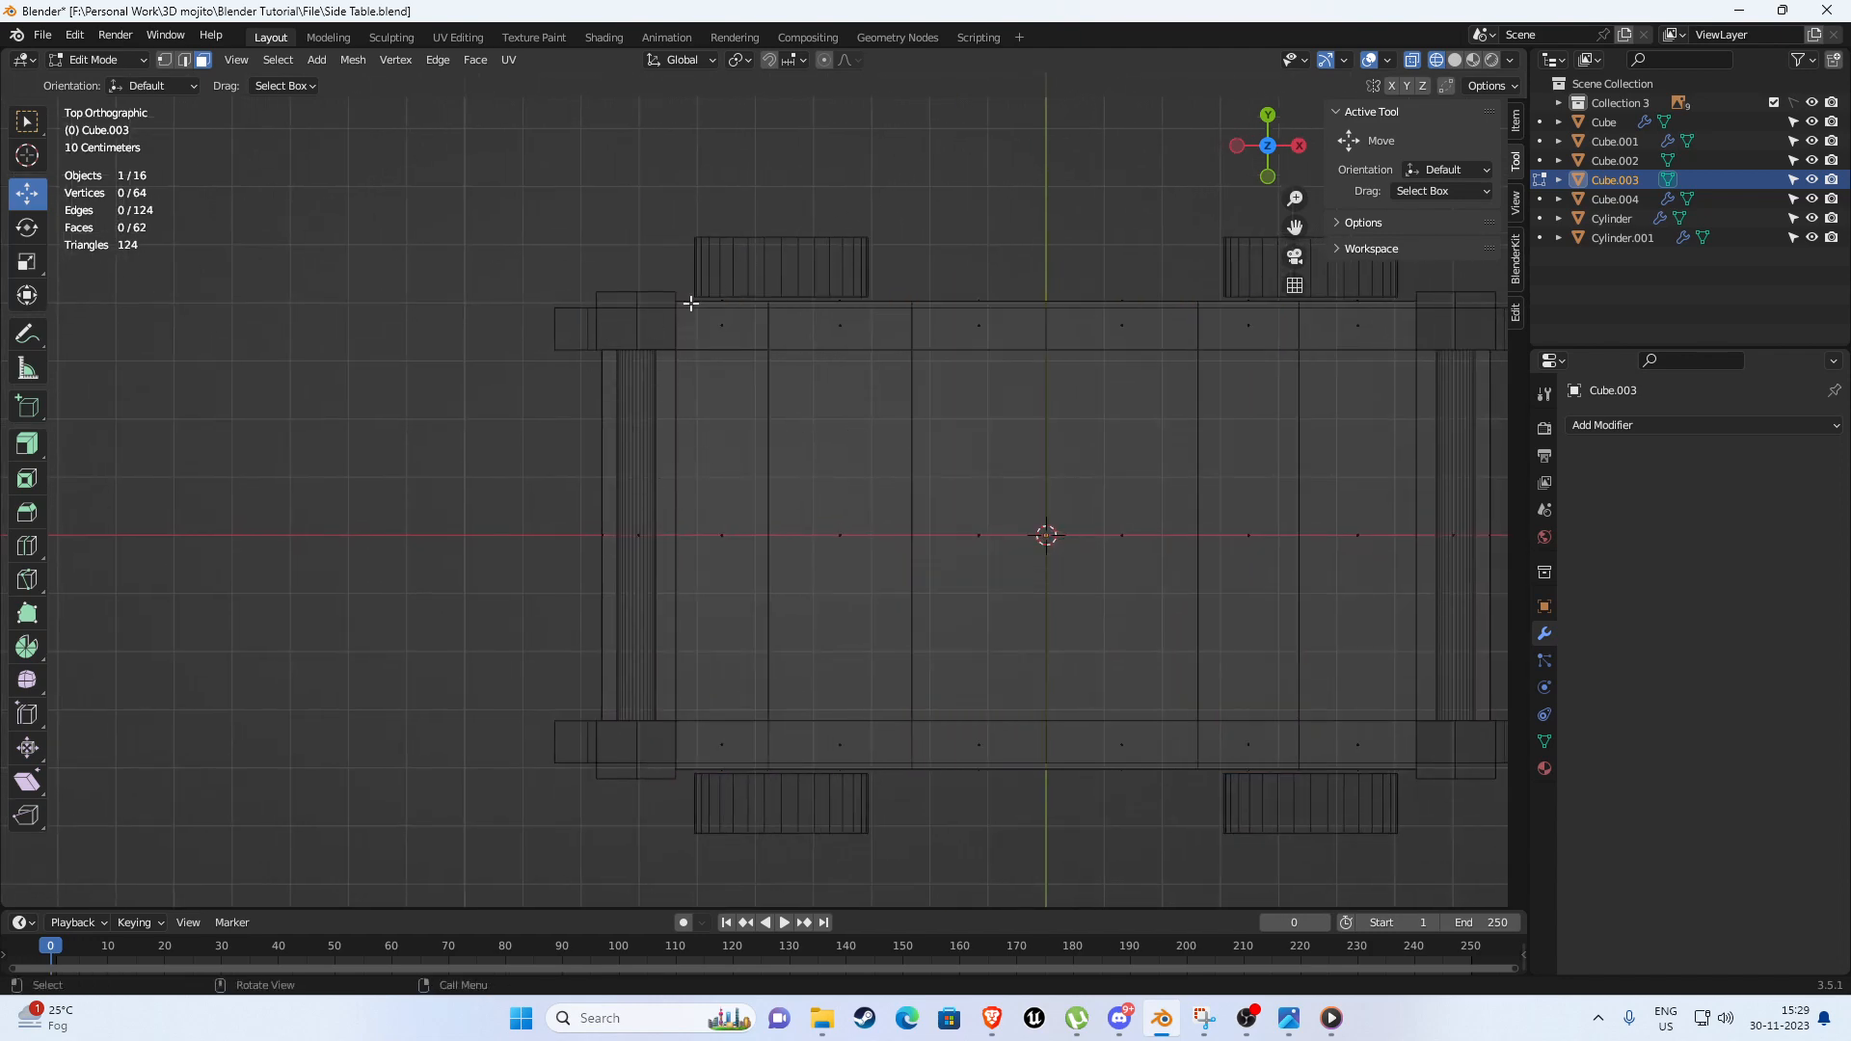
# Separate every other upper-shelf plank into its own object, starting with the second plank from the negative X end.
pyautogui.moveTo(813, 247); pyautogui.dragTo(873, 873)
pyautogui.keyDown('shift'); pyautogui.moveTo(1003, 646); pyautogui.dragTo(819, 641, button='middle'); pyautogui.keyUp('shift')
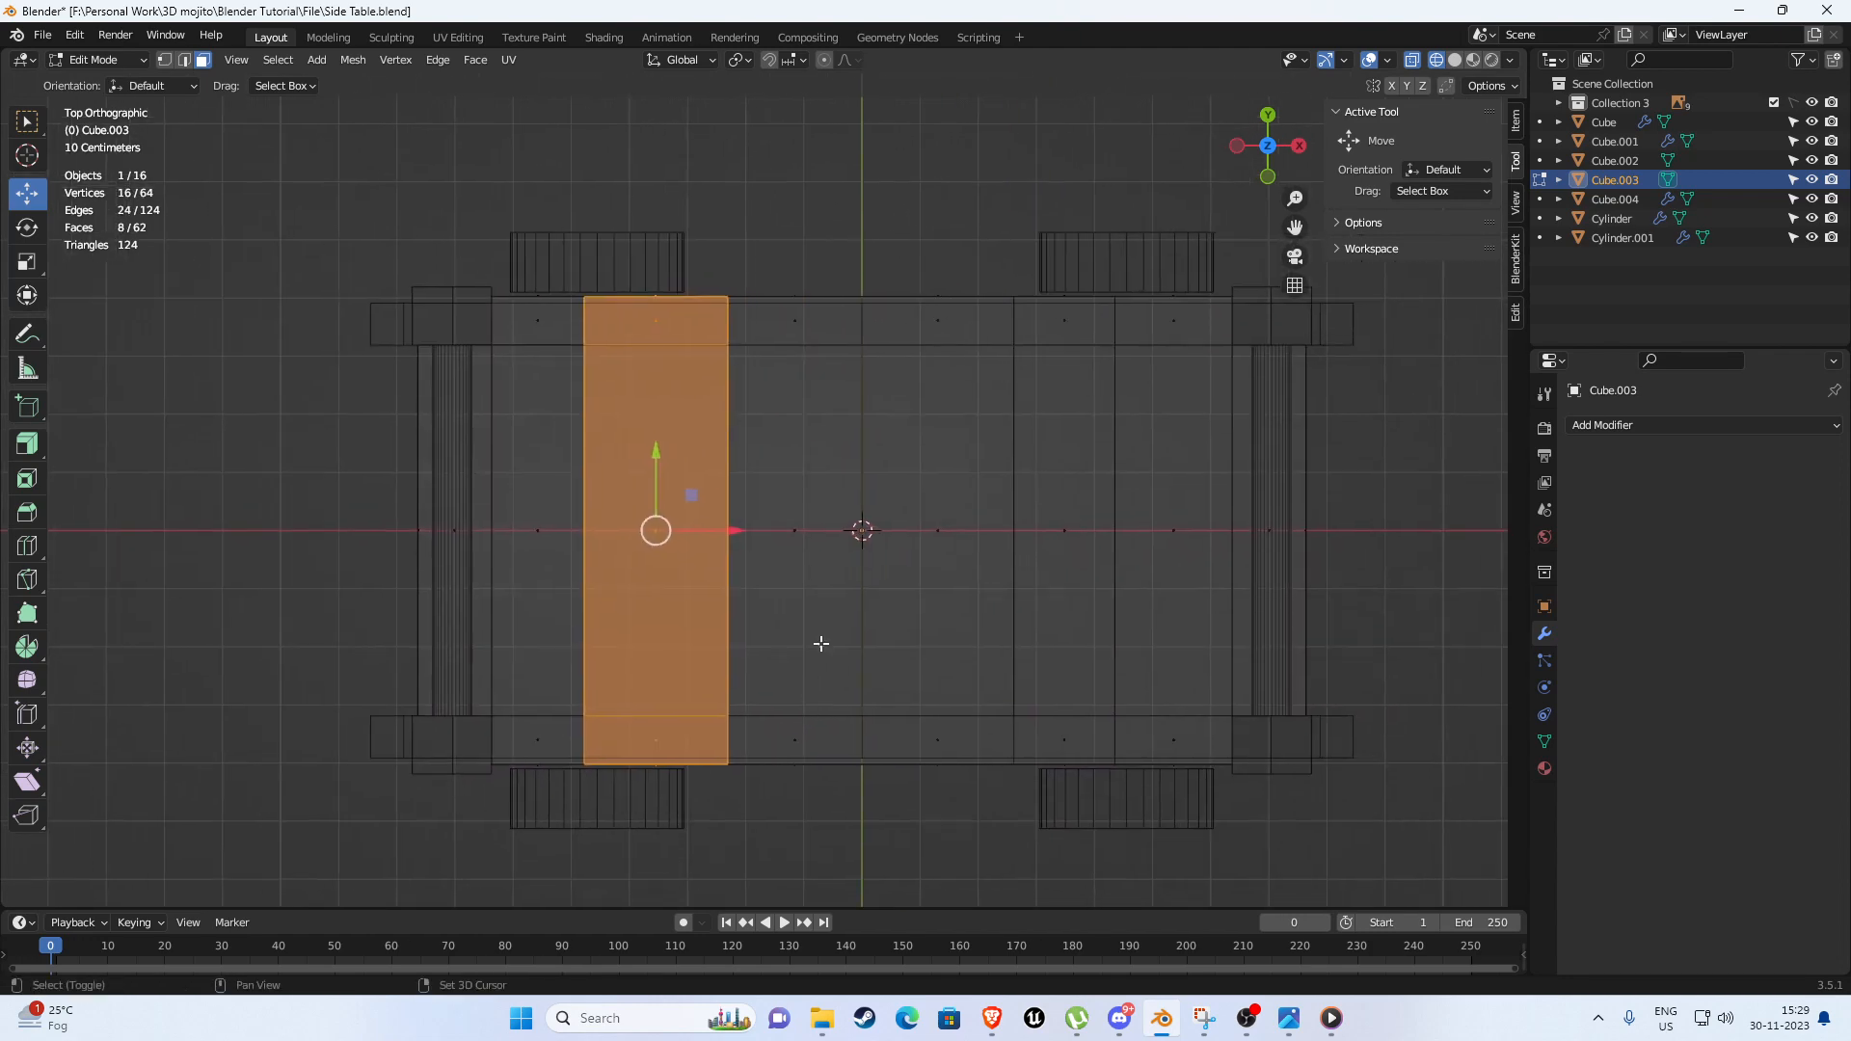
pyautogui.keyDown('shift'); pyautogui.moveTo(892, 247); pyautogui.dragTo(971, 835); pyautogui.keyUp('shift')
pyautogui.keyDown('shift'); pyautogui.moveTo(971, 835); pyautogui.dragTo(732, 871, button='middle'); pyautogui.keyUp('shift')
pyautogui.keyDown('shift'); pyautogui.moveTo(1223, 243); pyautogui.dragTo(873, 889); pyautogui.keyUp('shift')
pyautogui.scroll(-1, 1202, 496)
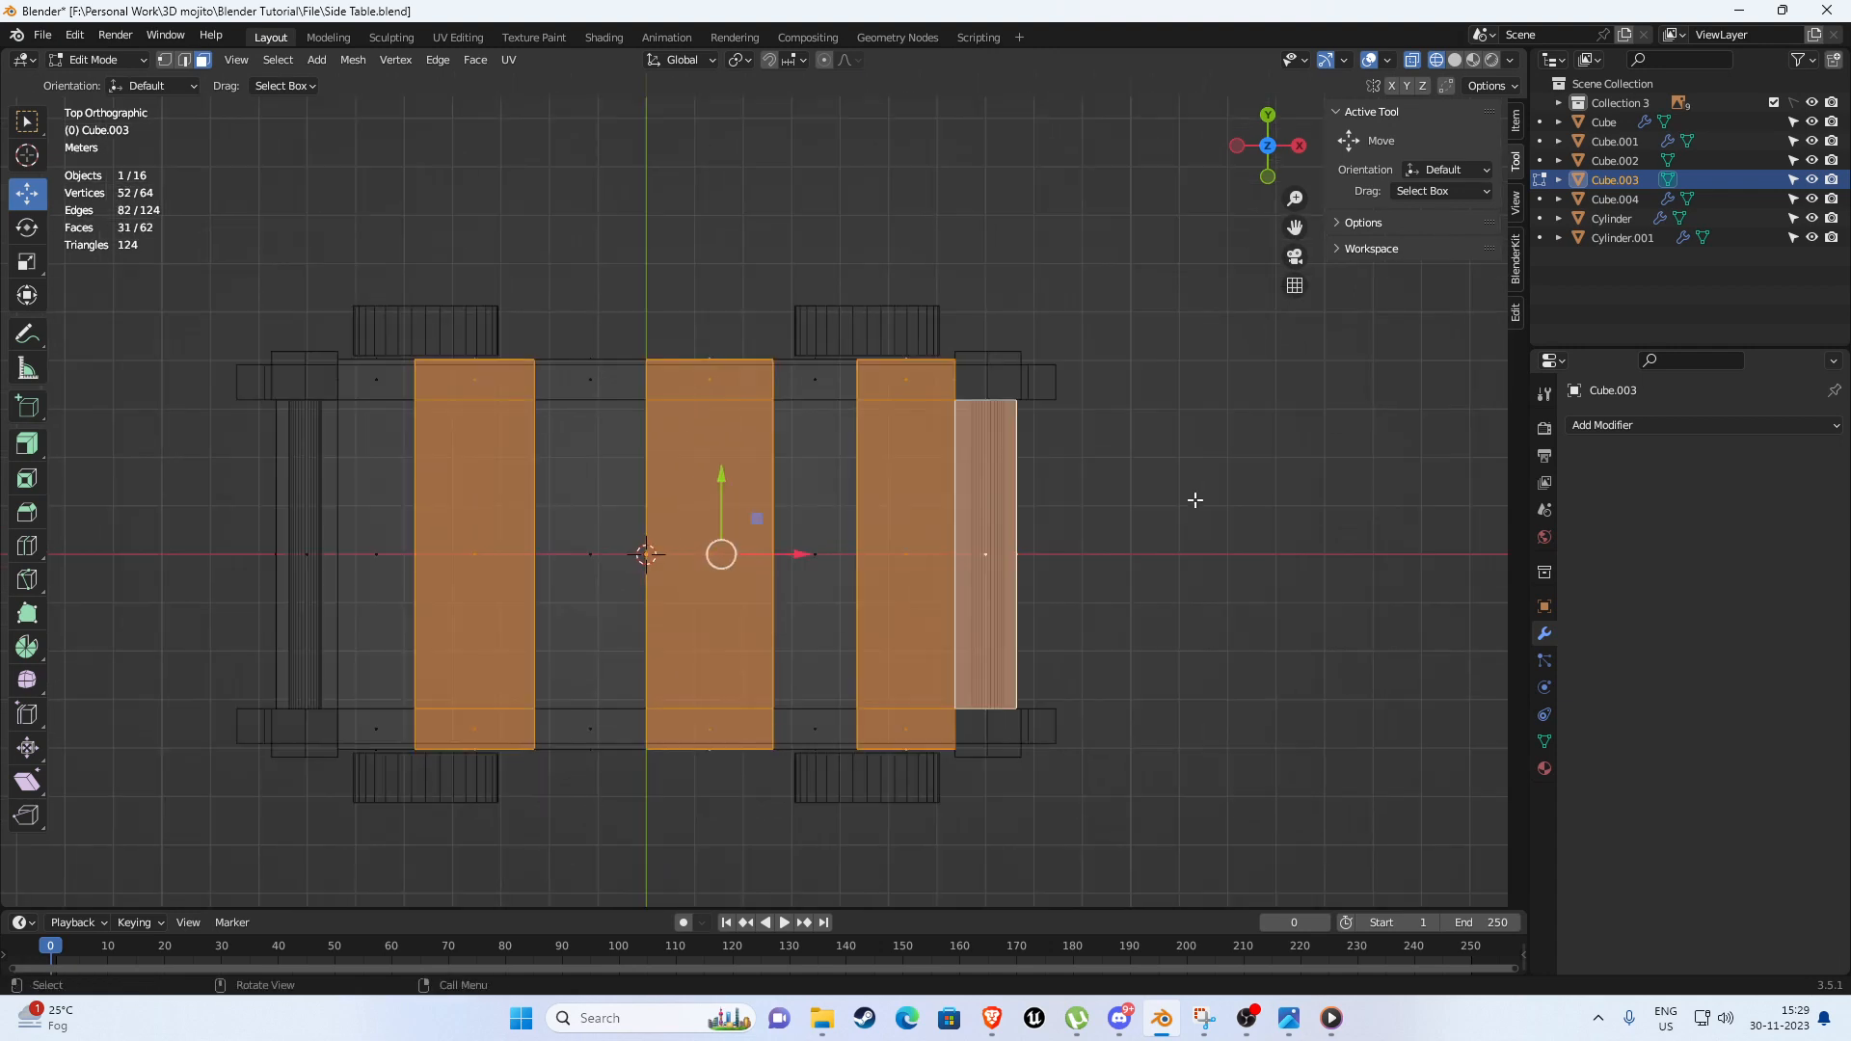
pyautogui.press('p')
pyautogui.click(1147, 499)
pyautogui.press('Tab')
pyautogui.moveTo(1144, 495); pyautogui.dragTo(950, 432, button='middle')
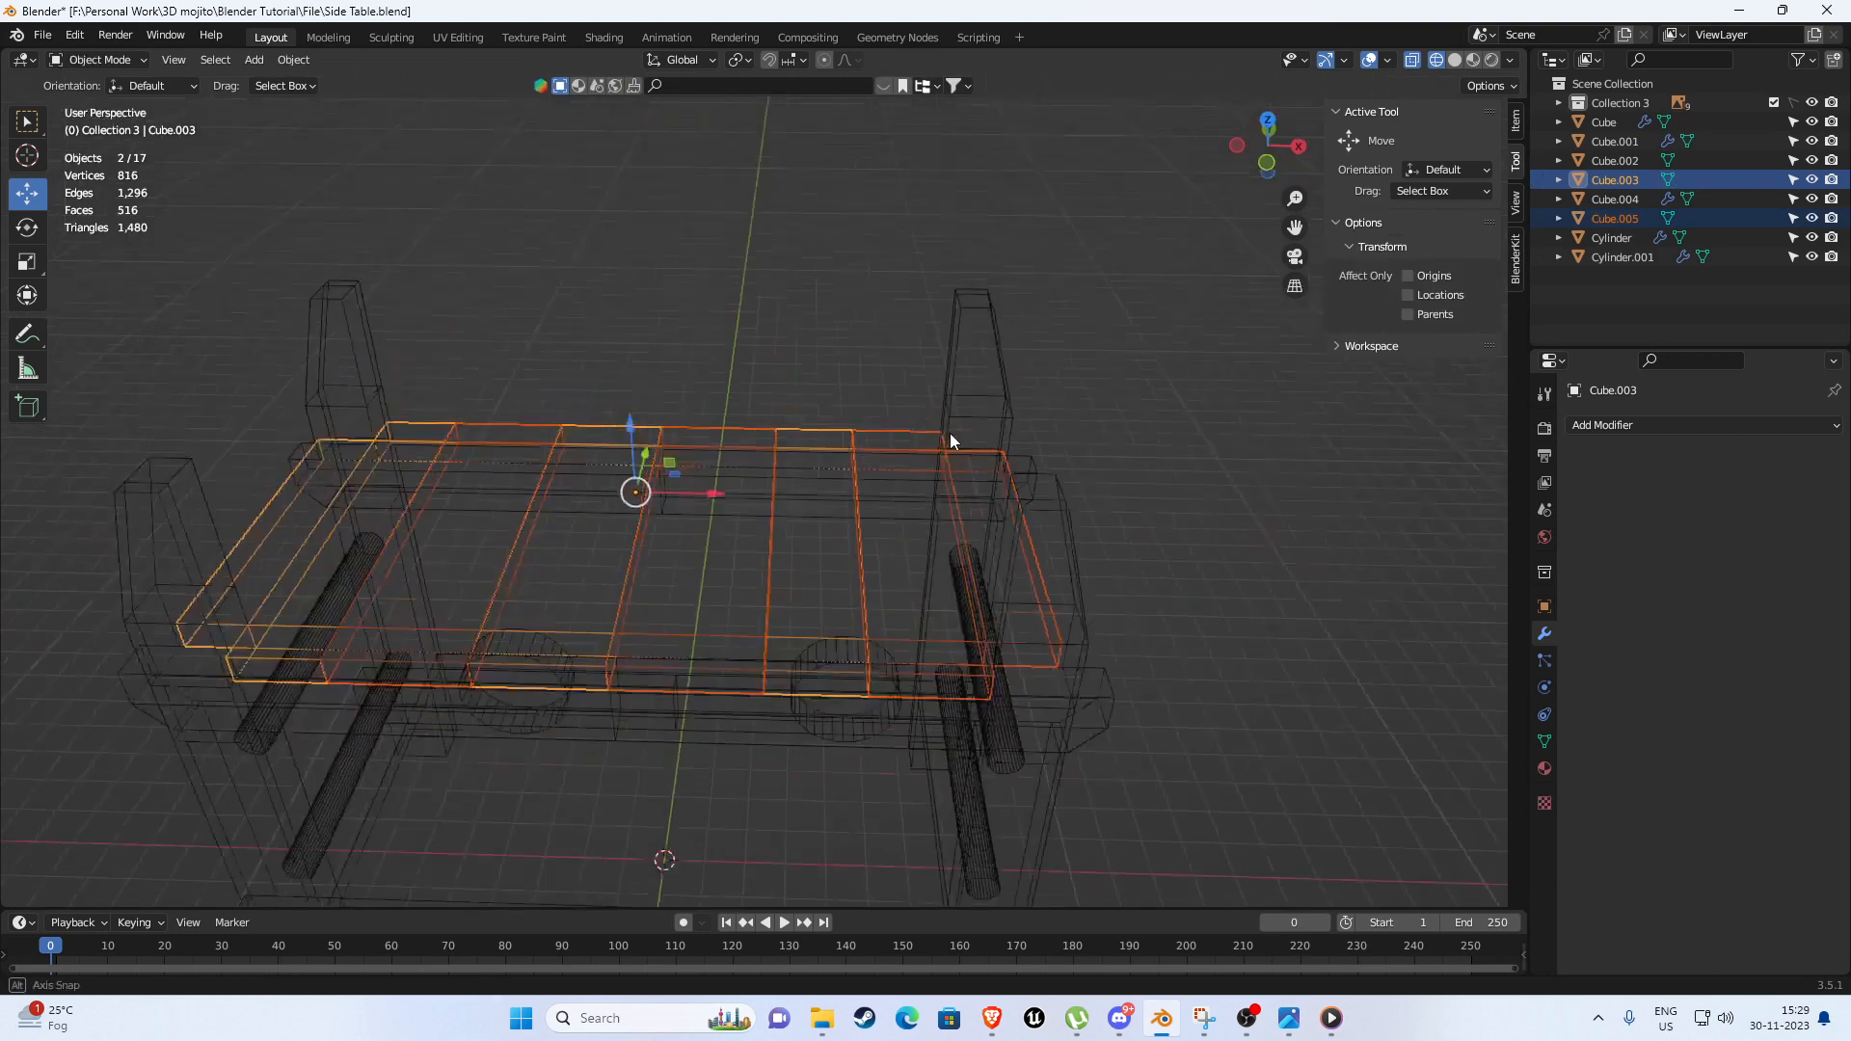
# Return to solid shading and isolate the newly separated planks for mesh editing.
pyautogui.hotkey('shift', 'z')
pyautogui.click(1135, 390)
pyautogui.moveTo(644, 553); pyautogui.dragTo(789, 489, button='middle')
pyautogui.scroll(3, 788, 490)
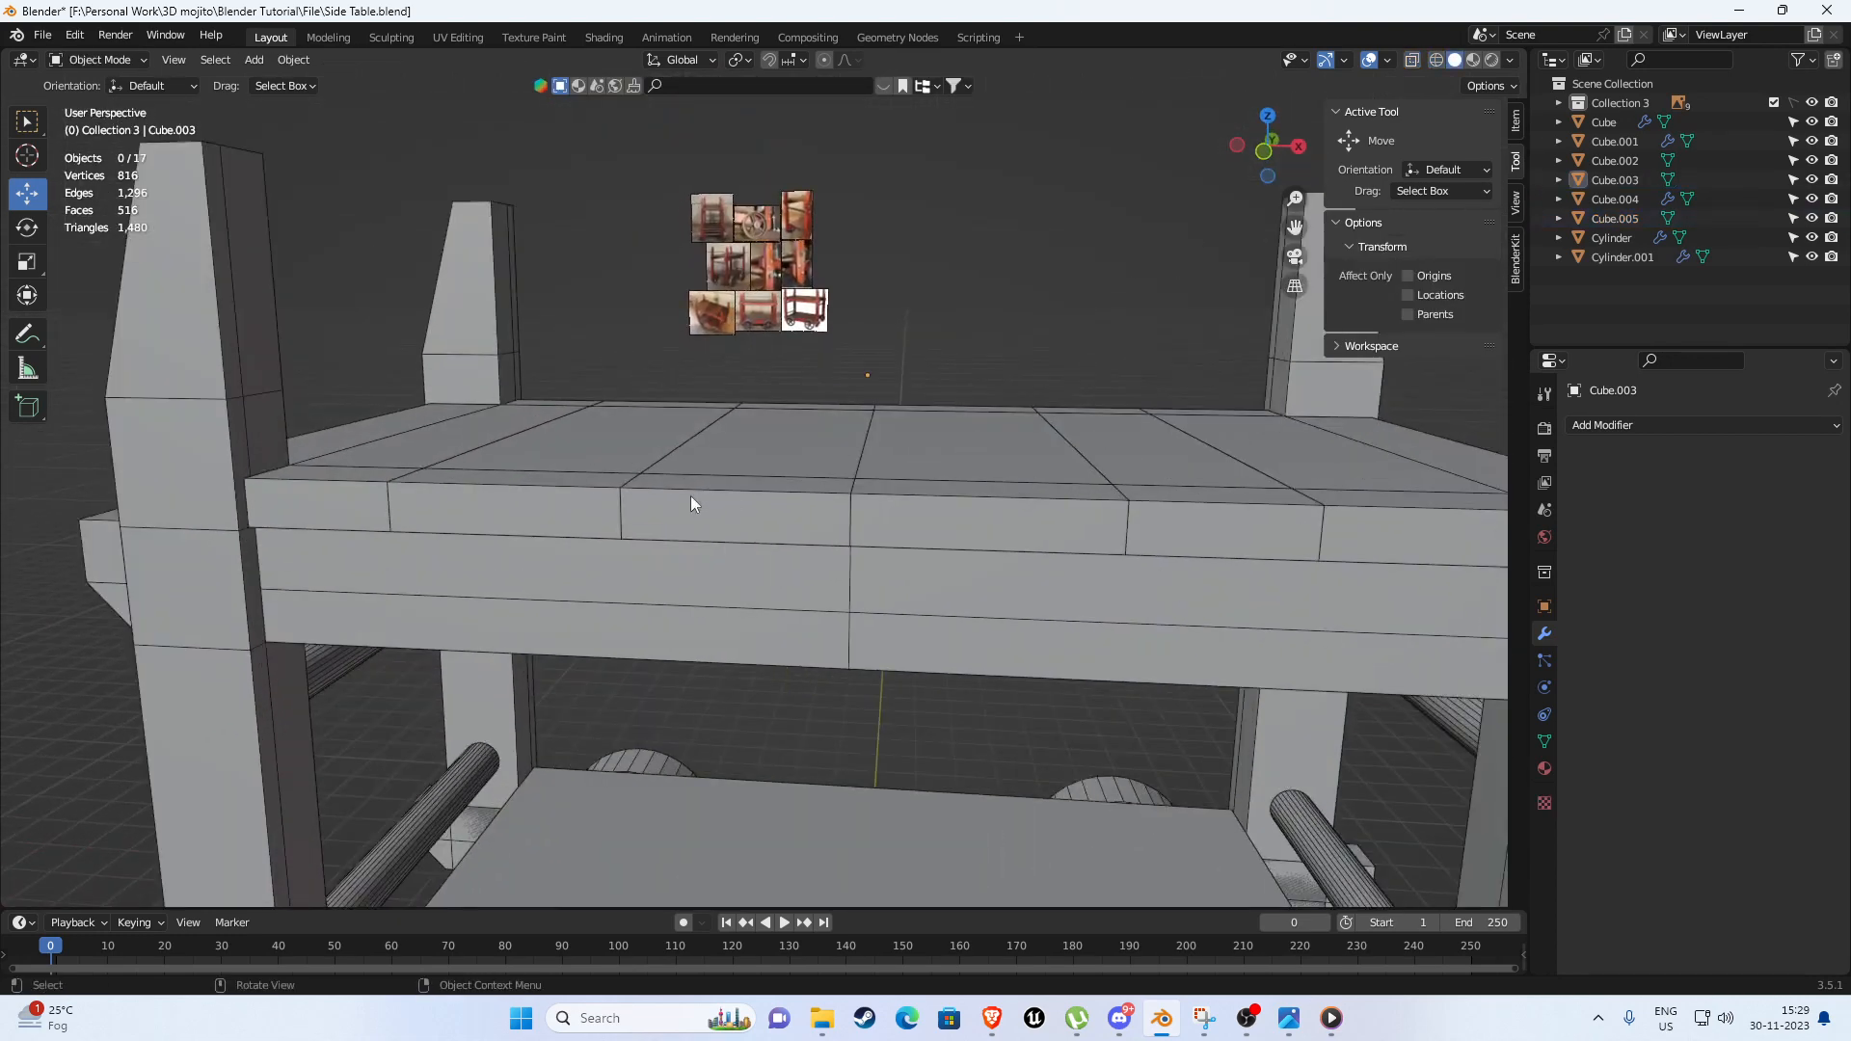
pyautogui.click(524, 499)
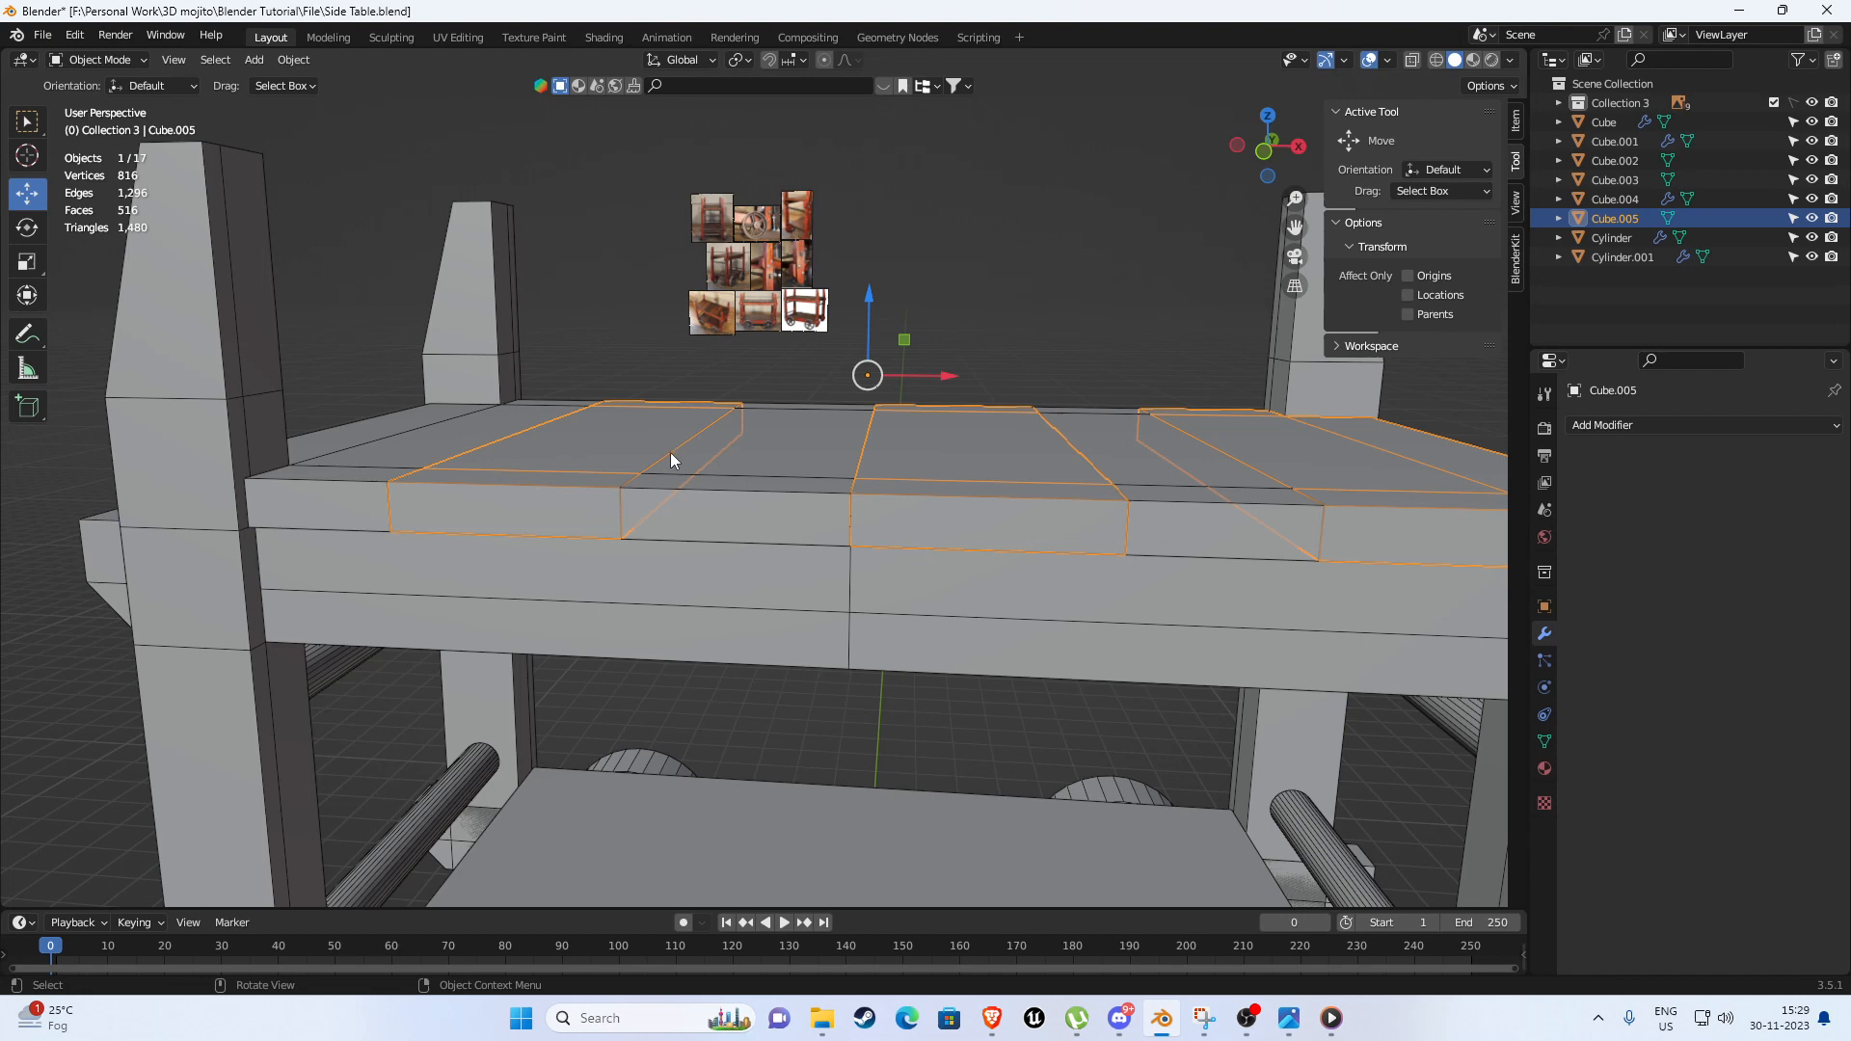
pyautogui.press('/')
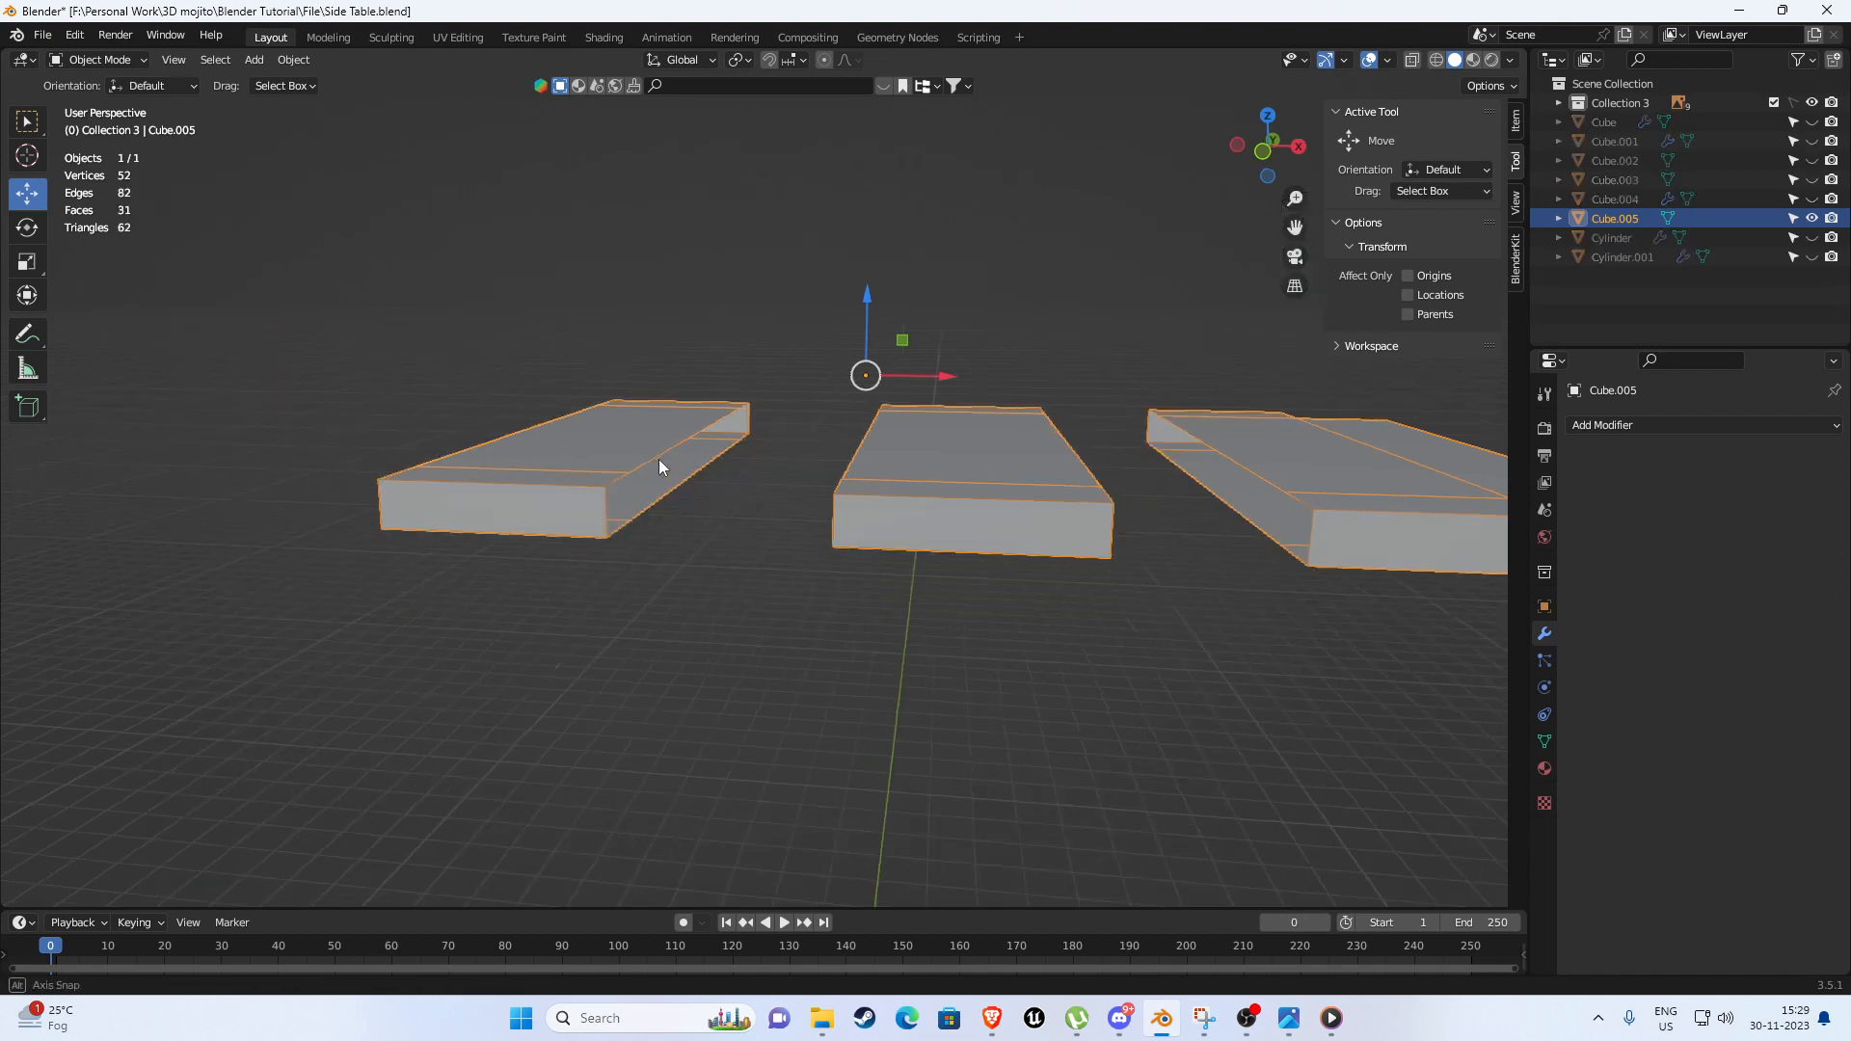
pyautogui.scroll(3, 581, 482)
pyautogui.press('Tab')
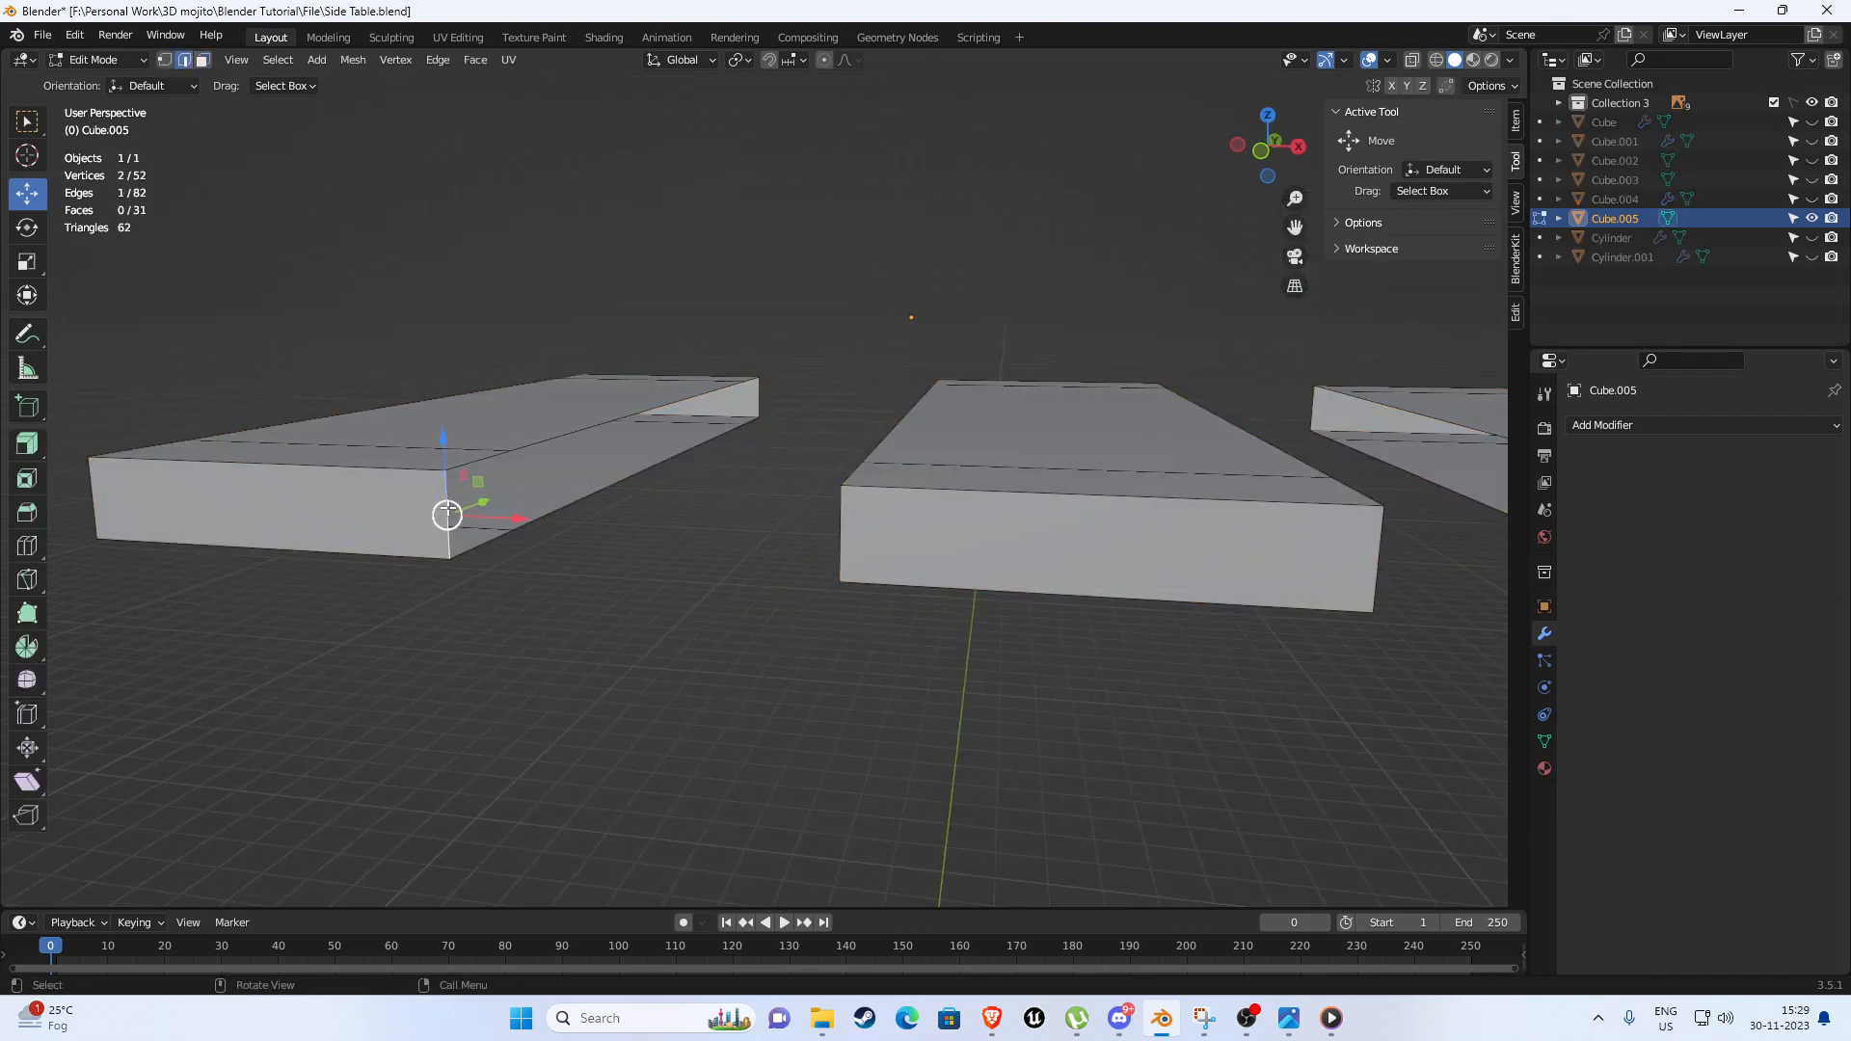
# Fill both open long sides of the isolated plank nearest the negative X end with faces.
pyautogui.press('f')
pyautogui.press('f')
pyautogui.press('f')
pyautogui.moveTo(467, 529); pyautogui.dragTo(628, 542, button='middle')
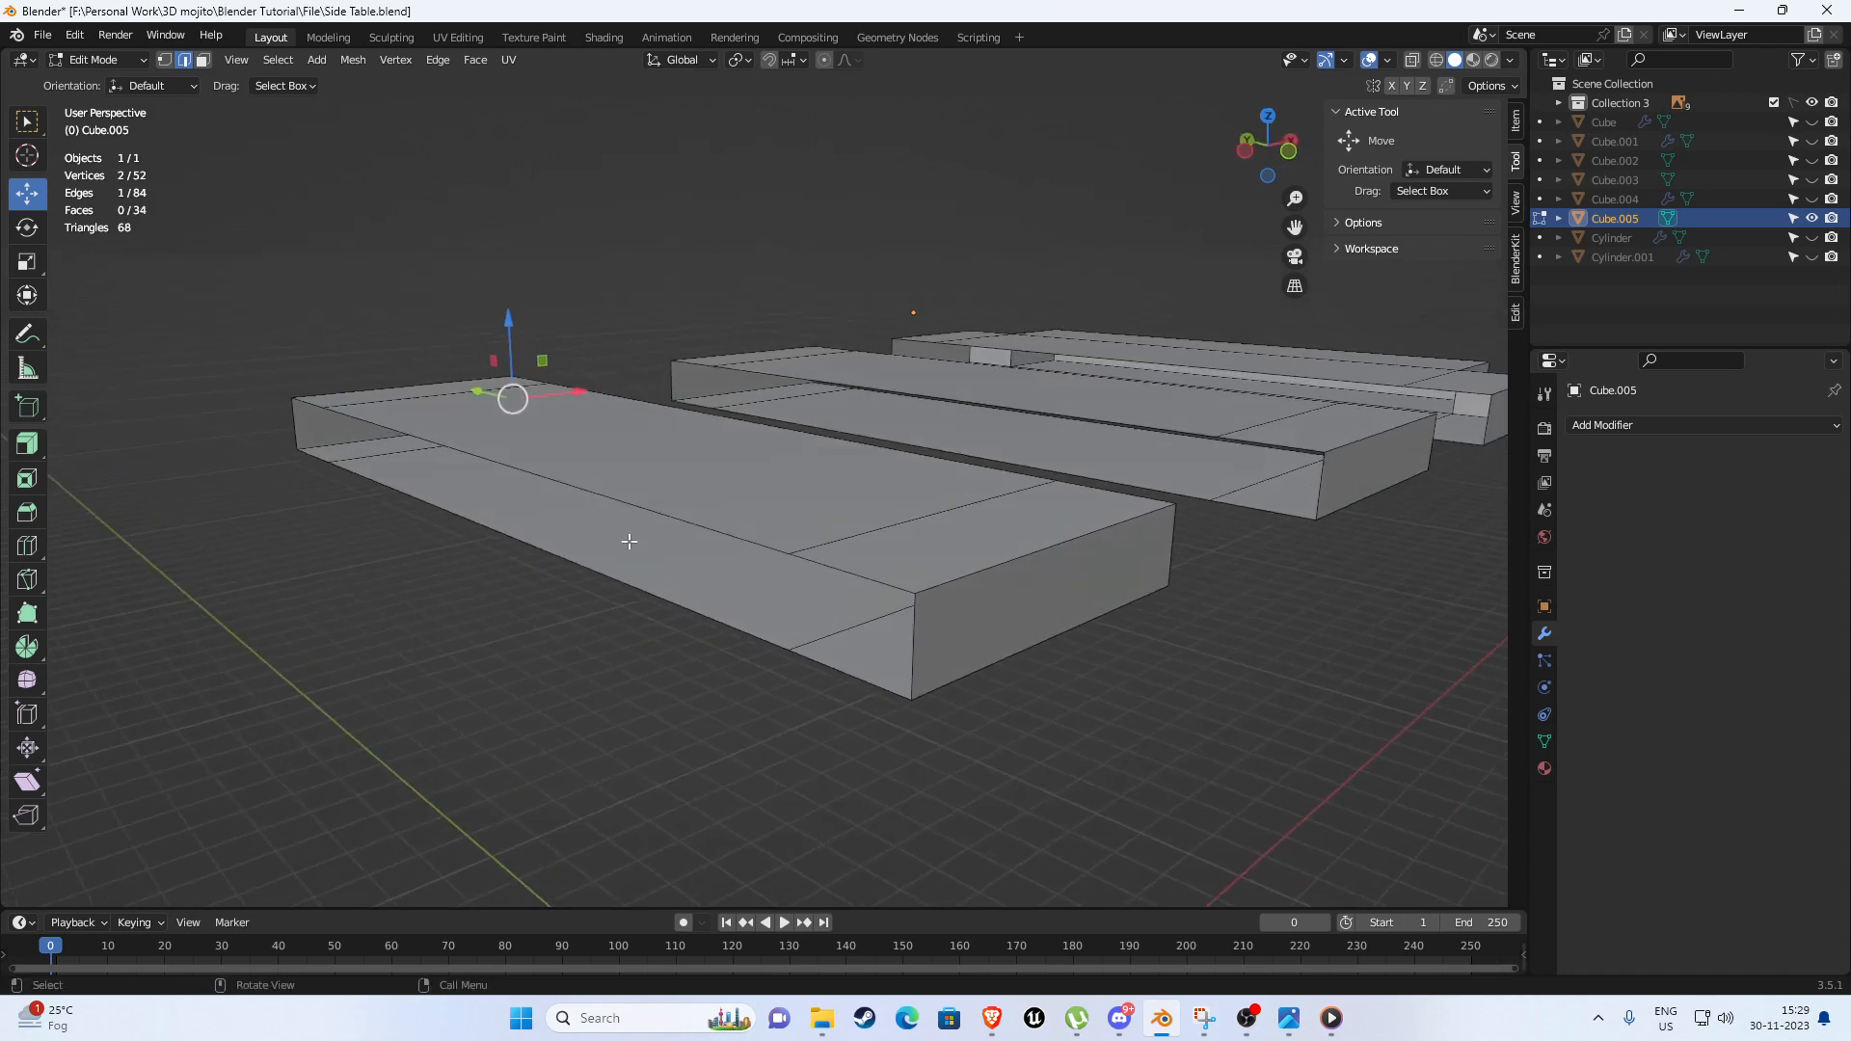
pyautogui.click(921, 644)
pyautogui.press('f')
pyautogui.press('f')
pyautogui.press('f')
# Fill both open long sides of the middle plank and the open inner side of the positive-X plank.
pyautogui.click(1333, 489)
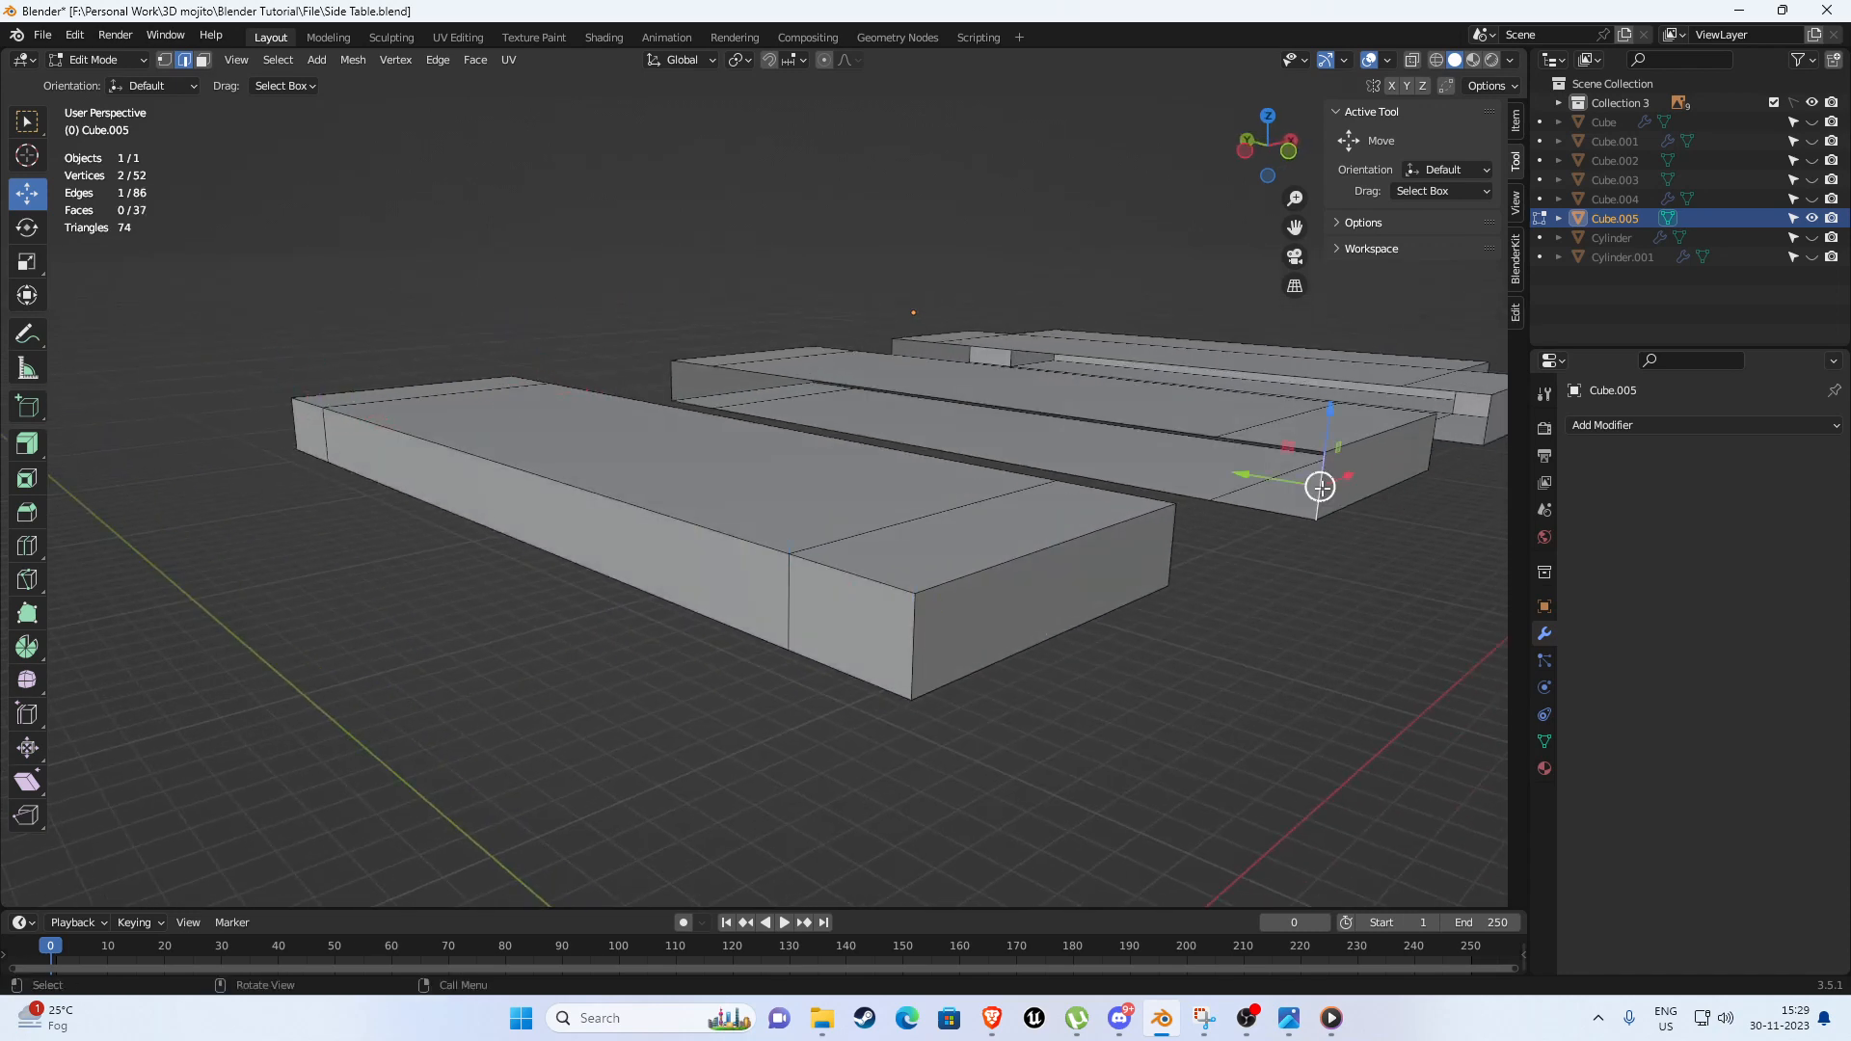
pyautogui.press('f')
pyautogui.press('f')
pyautogui.press('f')
pyautogui.keyDown('shift'); pyautogui.moveTo(1338, 501); pyautogui.dragTo(1122, 533, button='middle'); pyautogui.keyUp('shift')
pyautogui.press('f')
pyautogui.press('f')
pyautogui.press('f')
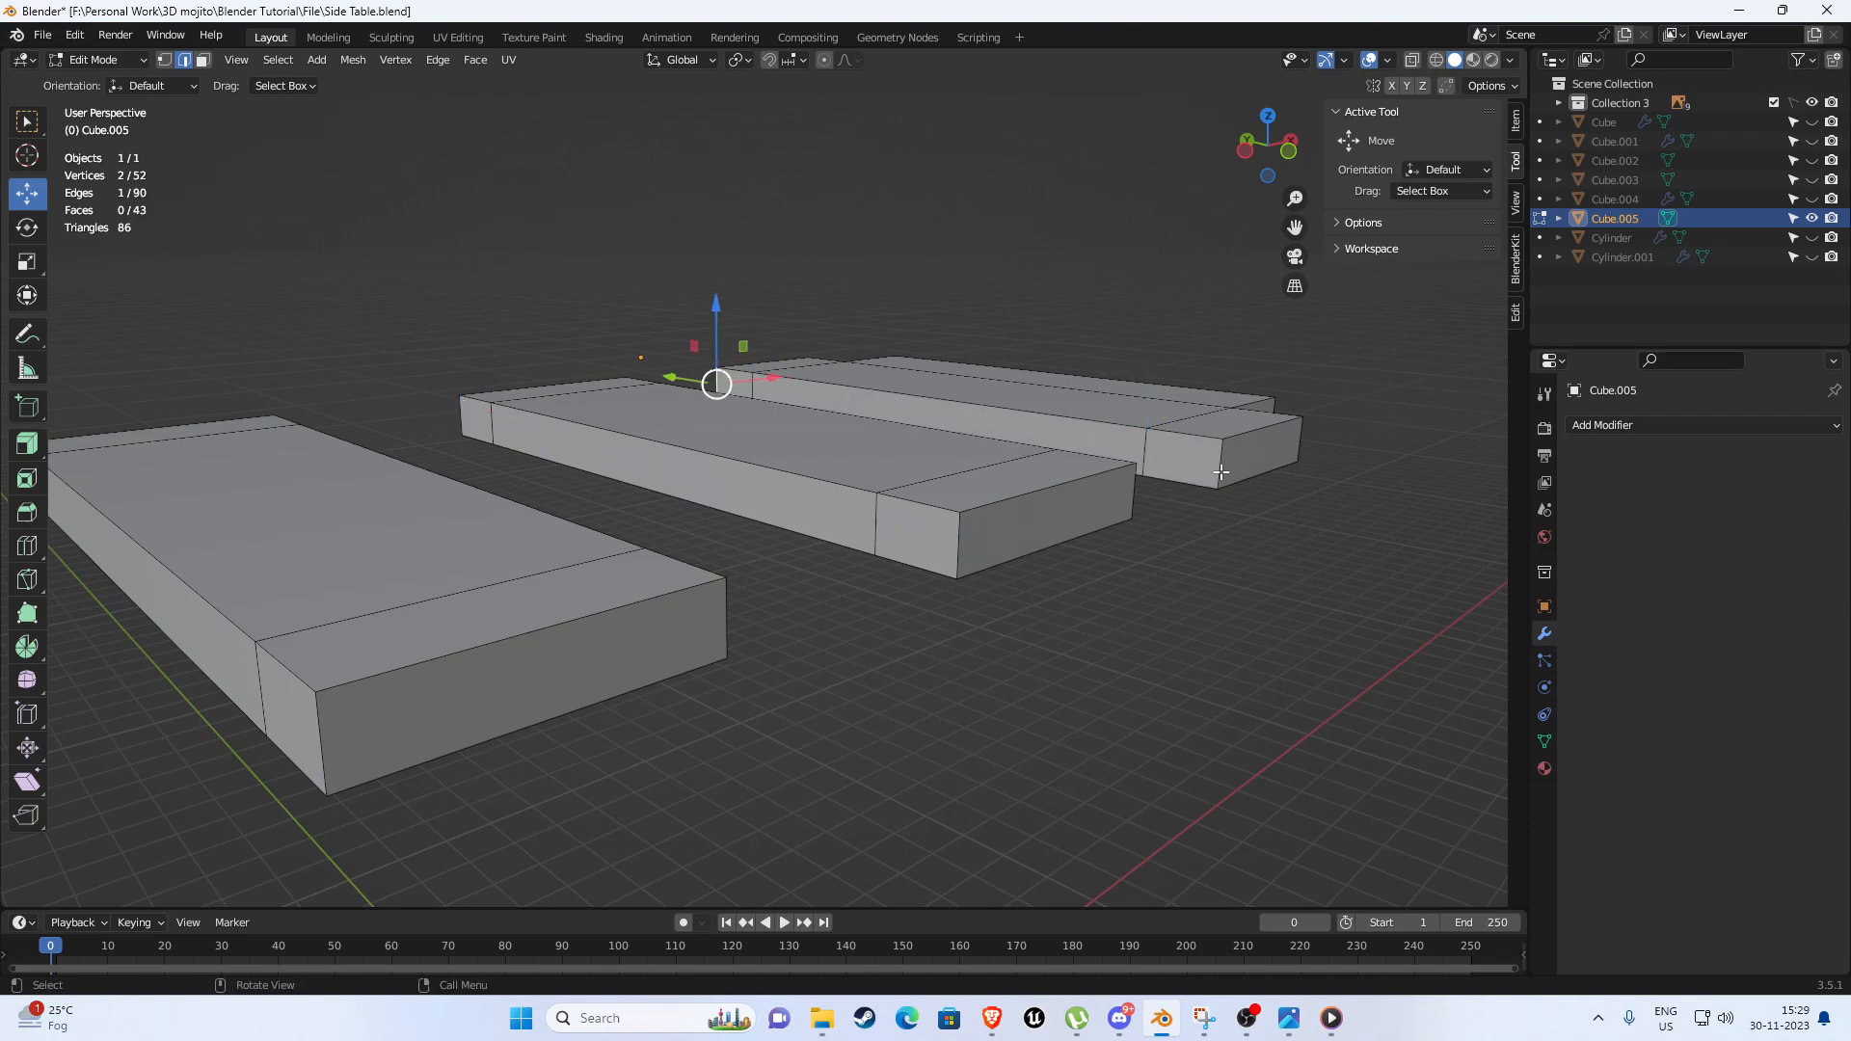
pyautogui.moveTo(1220, 473); pyautogui.dragTo(922, 590, button='middle')
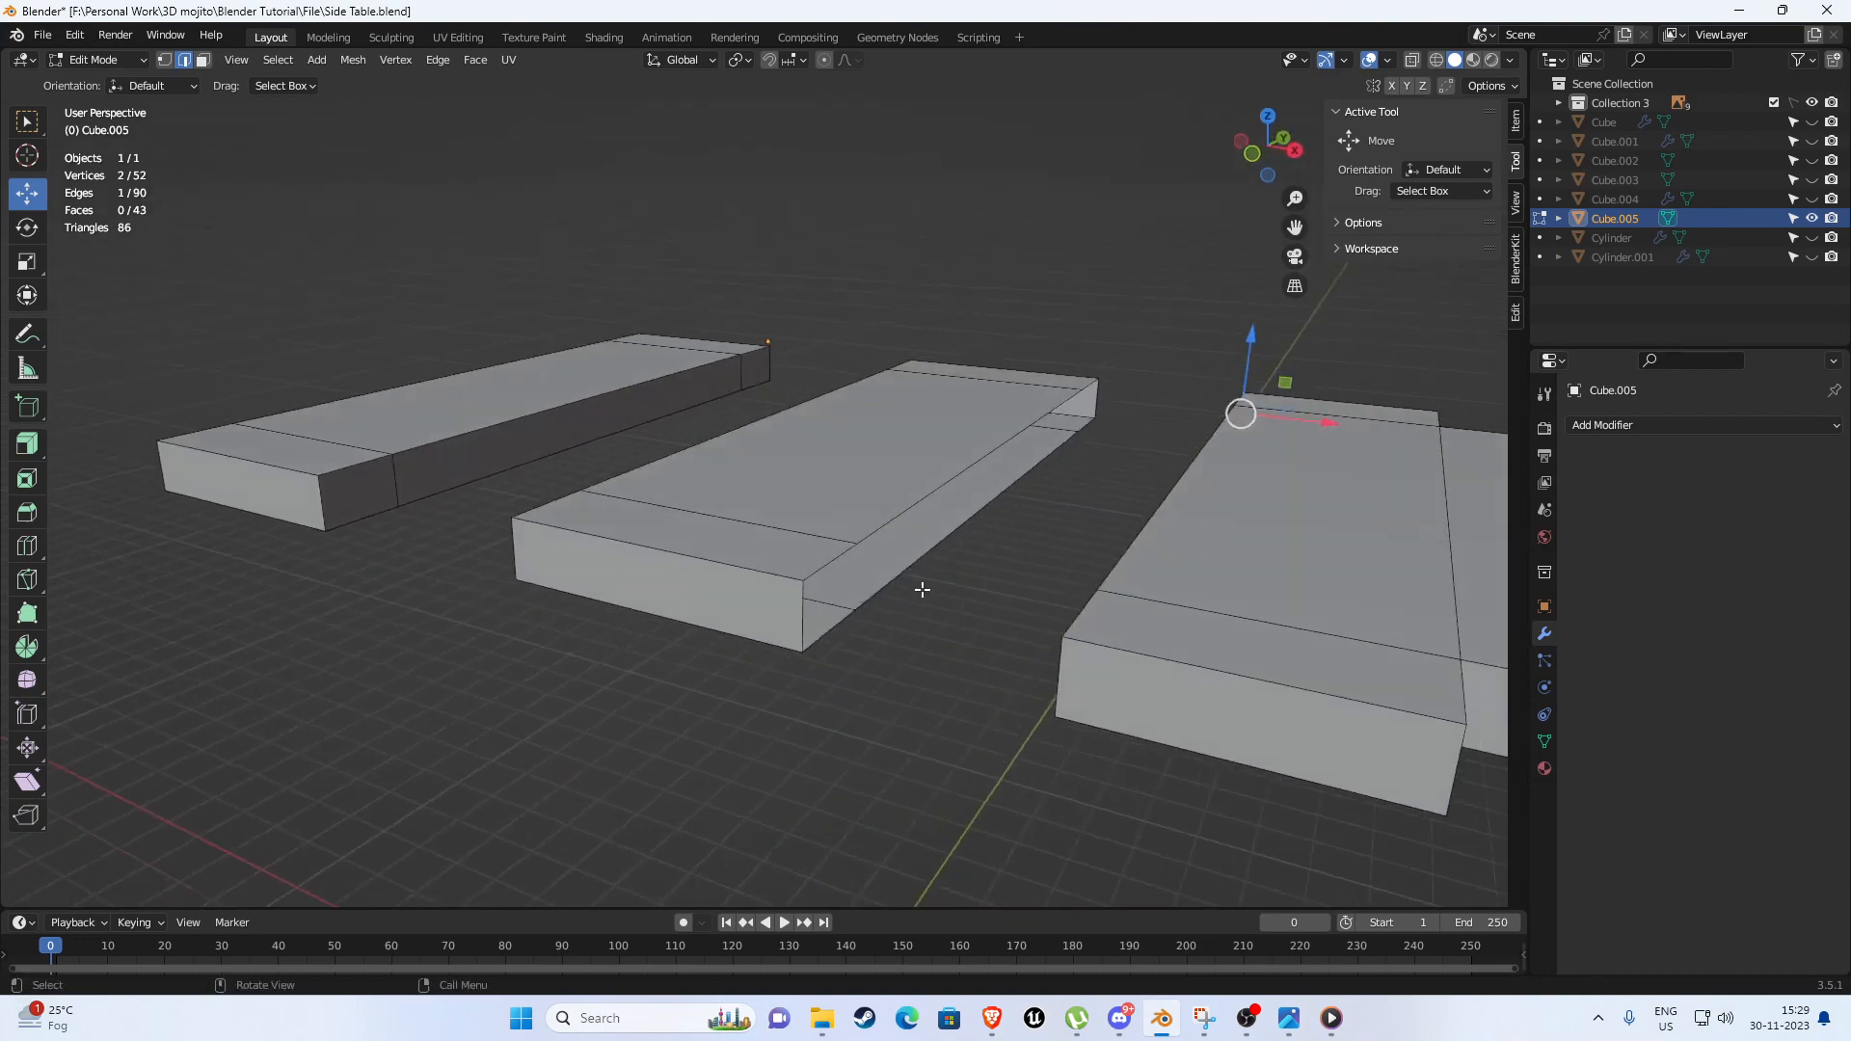
pyautogui.click(799, 616)
pyautogui.press('f')
pyautogui.press('f')
pyautogui.press('f')
# Bring back the hidden objects and isolate the other set of upper-shelf planks for mesh editing.
pyautogui.press('Tab')
pyautogui.scroll(-1, 814, 591)
pyautogui.hotkey('alt', 'h')
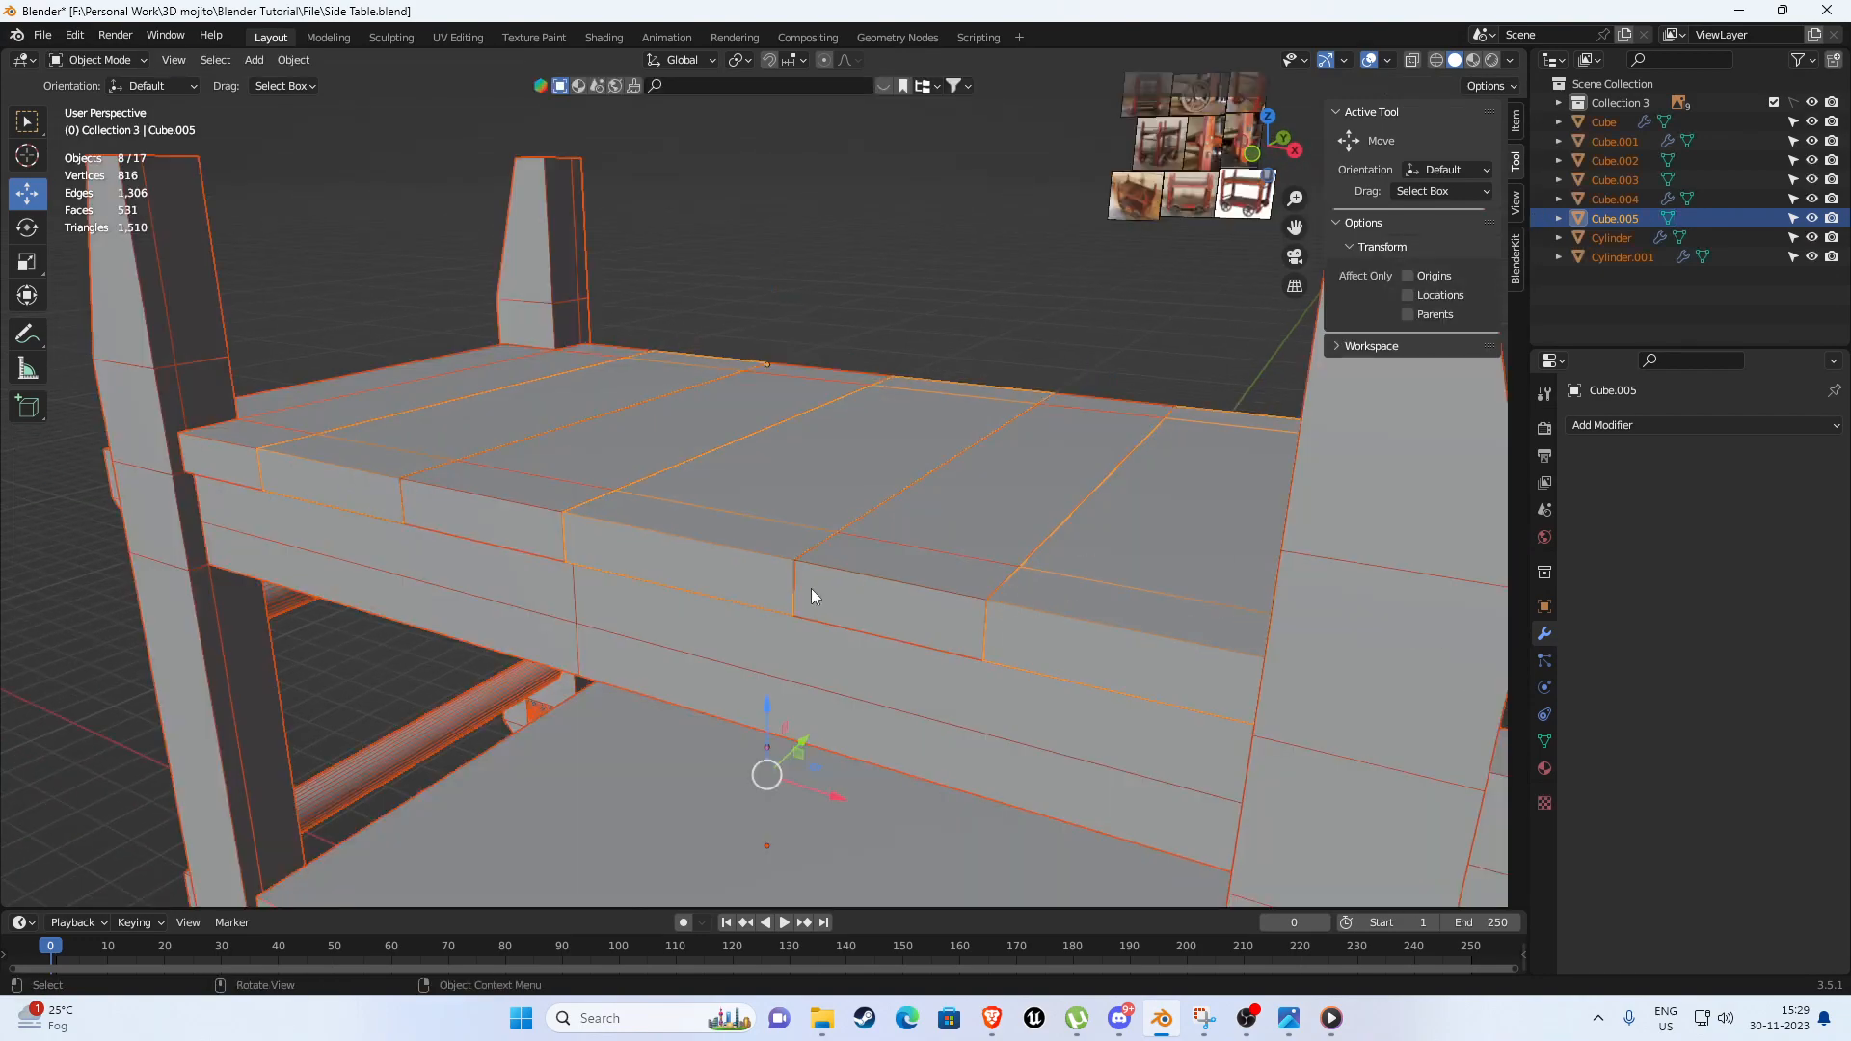
pyautogui.click(849, 577)
pyautogui.hotkey('shift', 'h')
pyautogui.moveTo(903, 590); pyautogui.dragTo(1053, 593, button='middle')
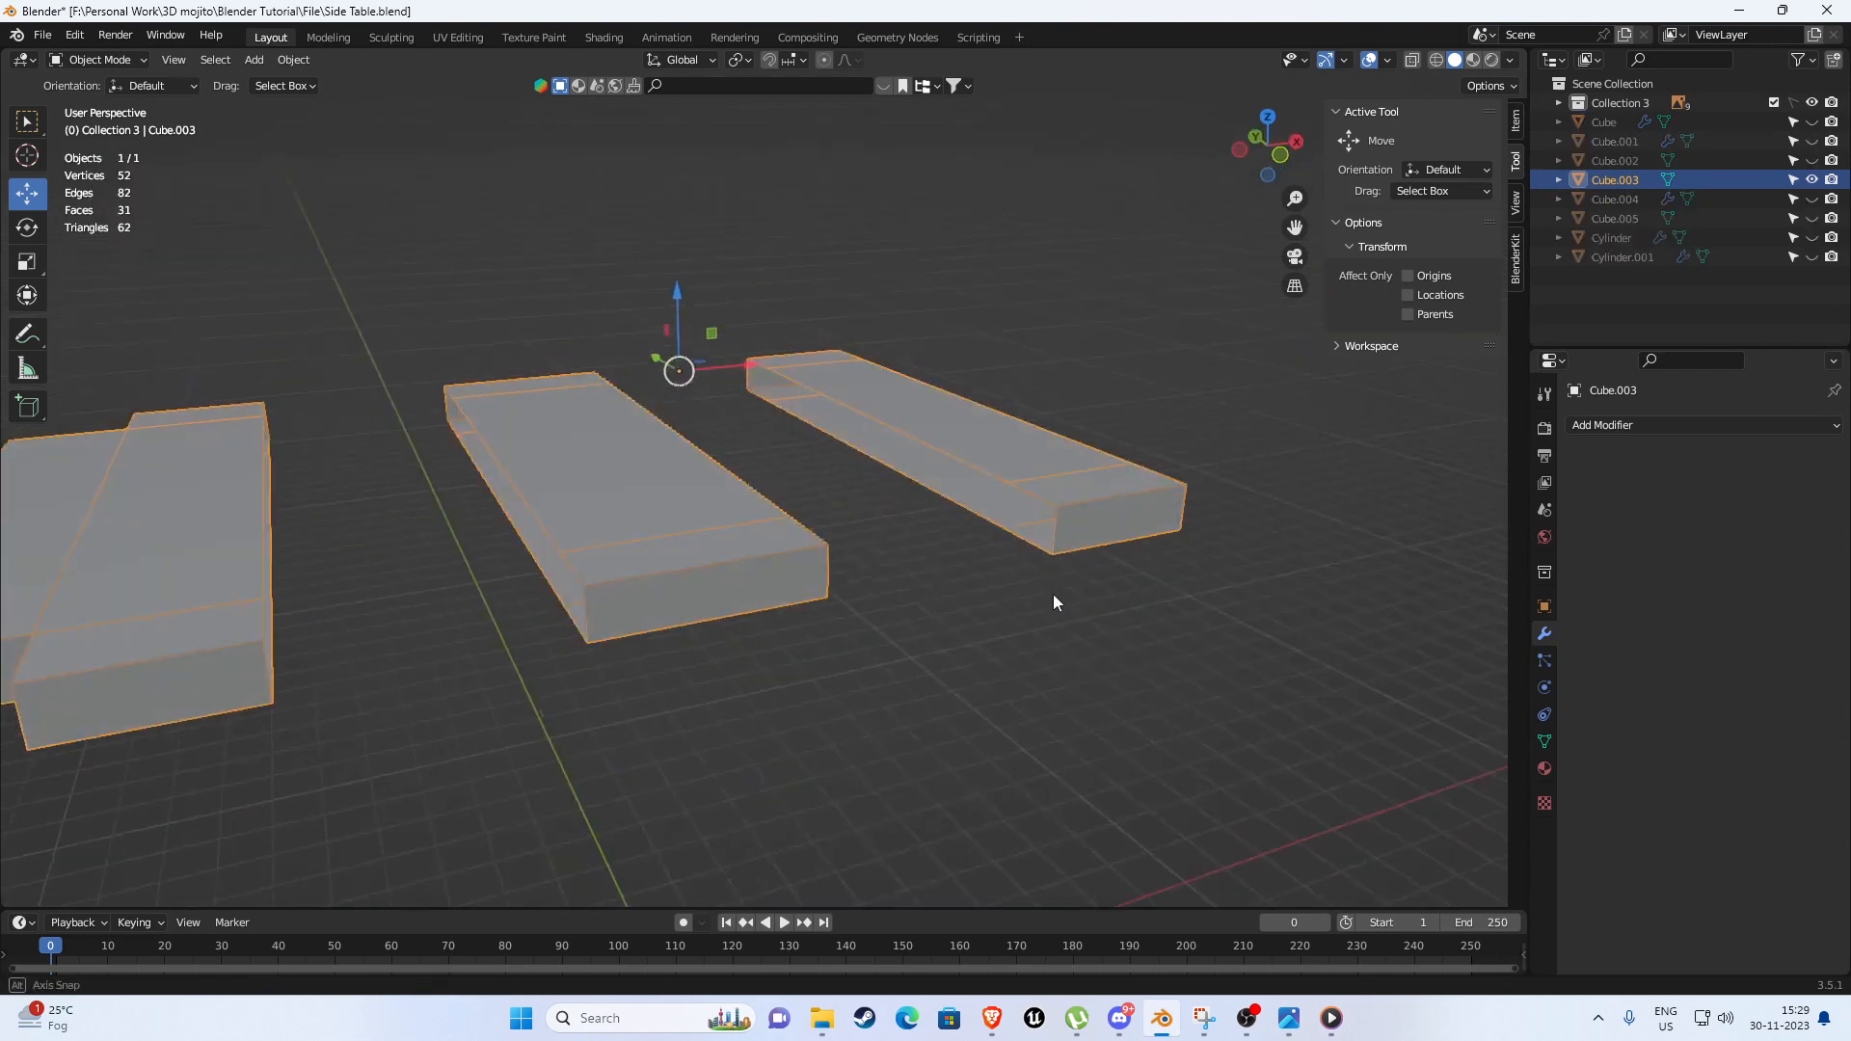
pyautogui.press('Tab')
# Fill both open long sides of the positive-X plank in this set with faces.
pyautogui.press('f')
pyautogui.press('f')
pyautogui.press('f')
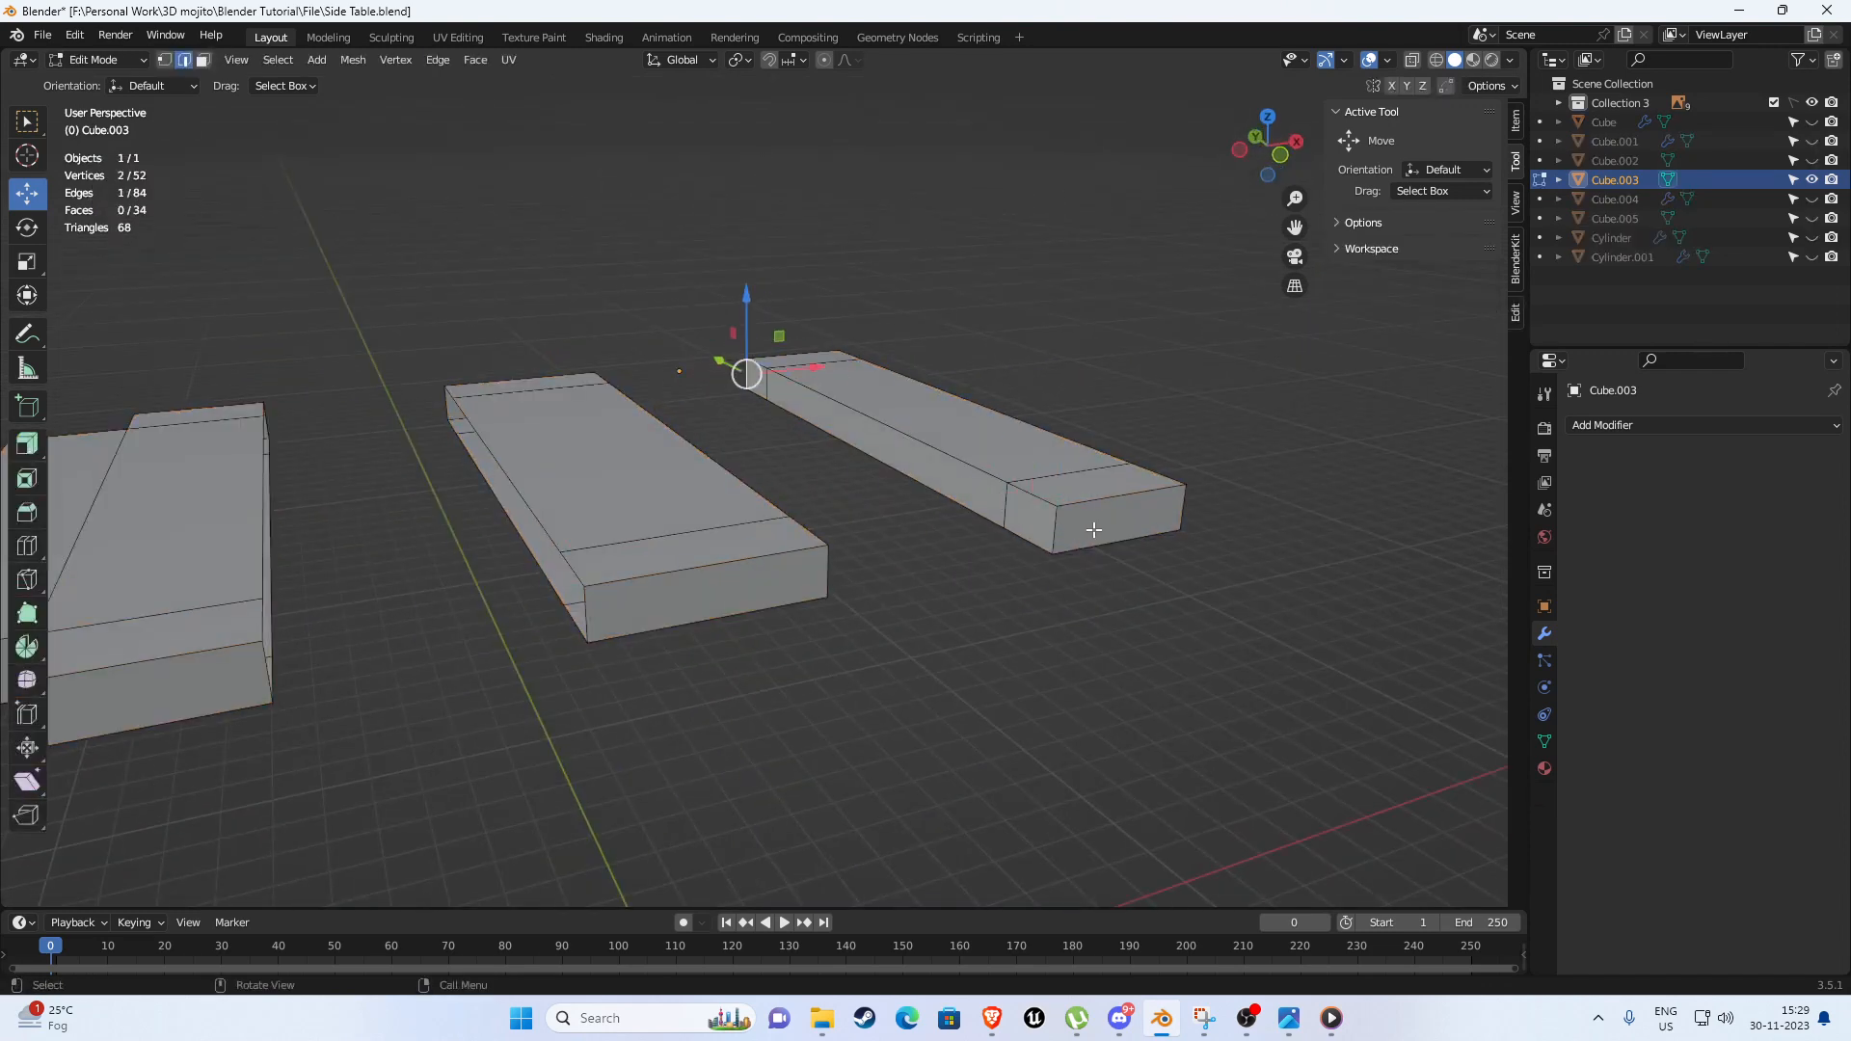
pyautogui.moveTo(1080, 529); pyautogui.dragTo(957, 522, button='middle')
pyautogui.press('f')
pyautogui.press('f')
pyautogui.press('f')
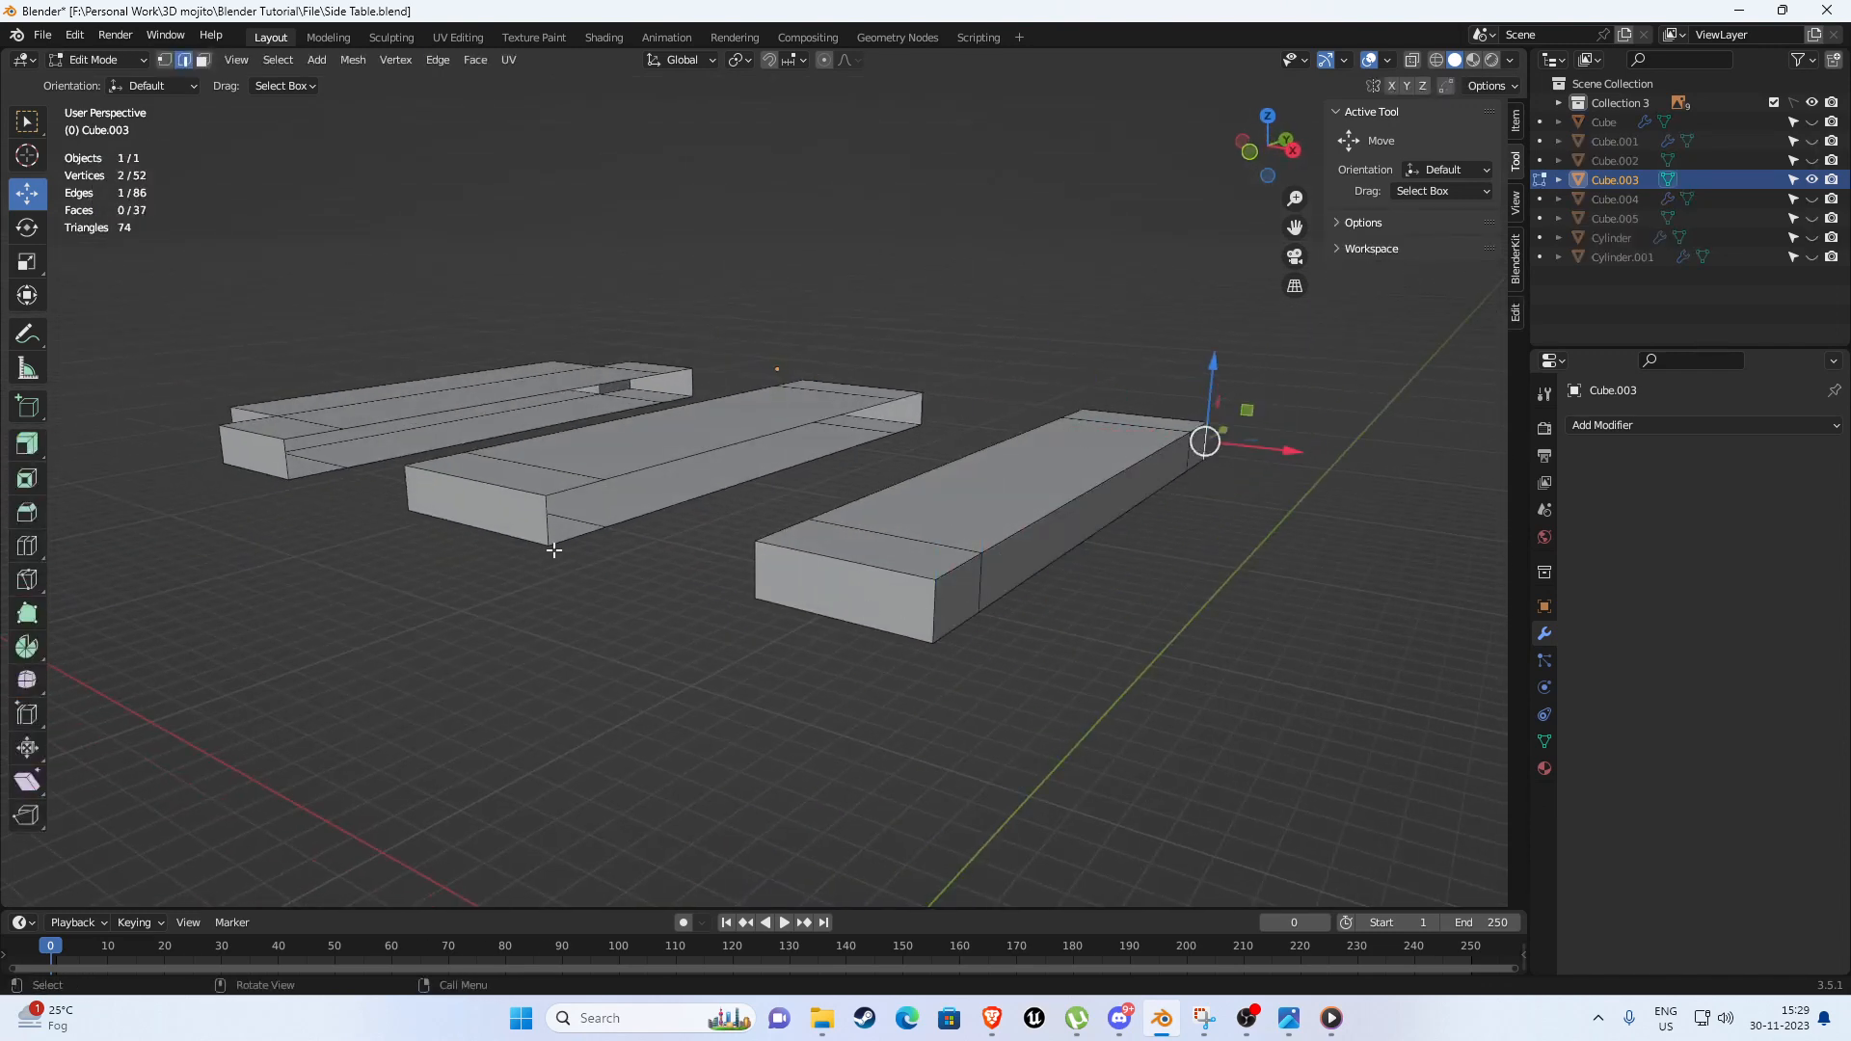
# Fill further open long sides in this set, starting with the middle plank, and unhide the rest of the table.
pyautogui.press('f')
pyautogui.press('f')
pyautogui.press('f')
pyautogui.moveTo(554, 550); pyautogui.dragTo(789, 607, button='middle')
pyautogui.press('f')
pyautogui.press('f')
pyautogui.press('f')
pyautogui.press('Tab')
pyautogui.hotkey('alt', 'h')
# Select the lower shelf and examine the white-background reference photo for its plank layout.
pyautogui.click(648, 656)
pyautogui.scroll(-4, 648, 655)
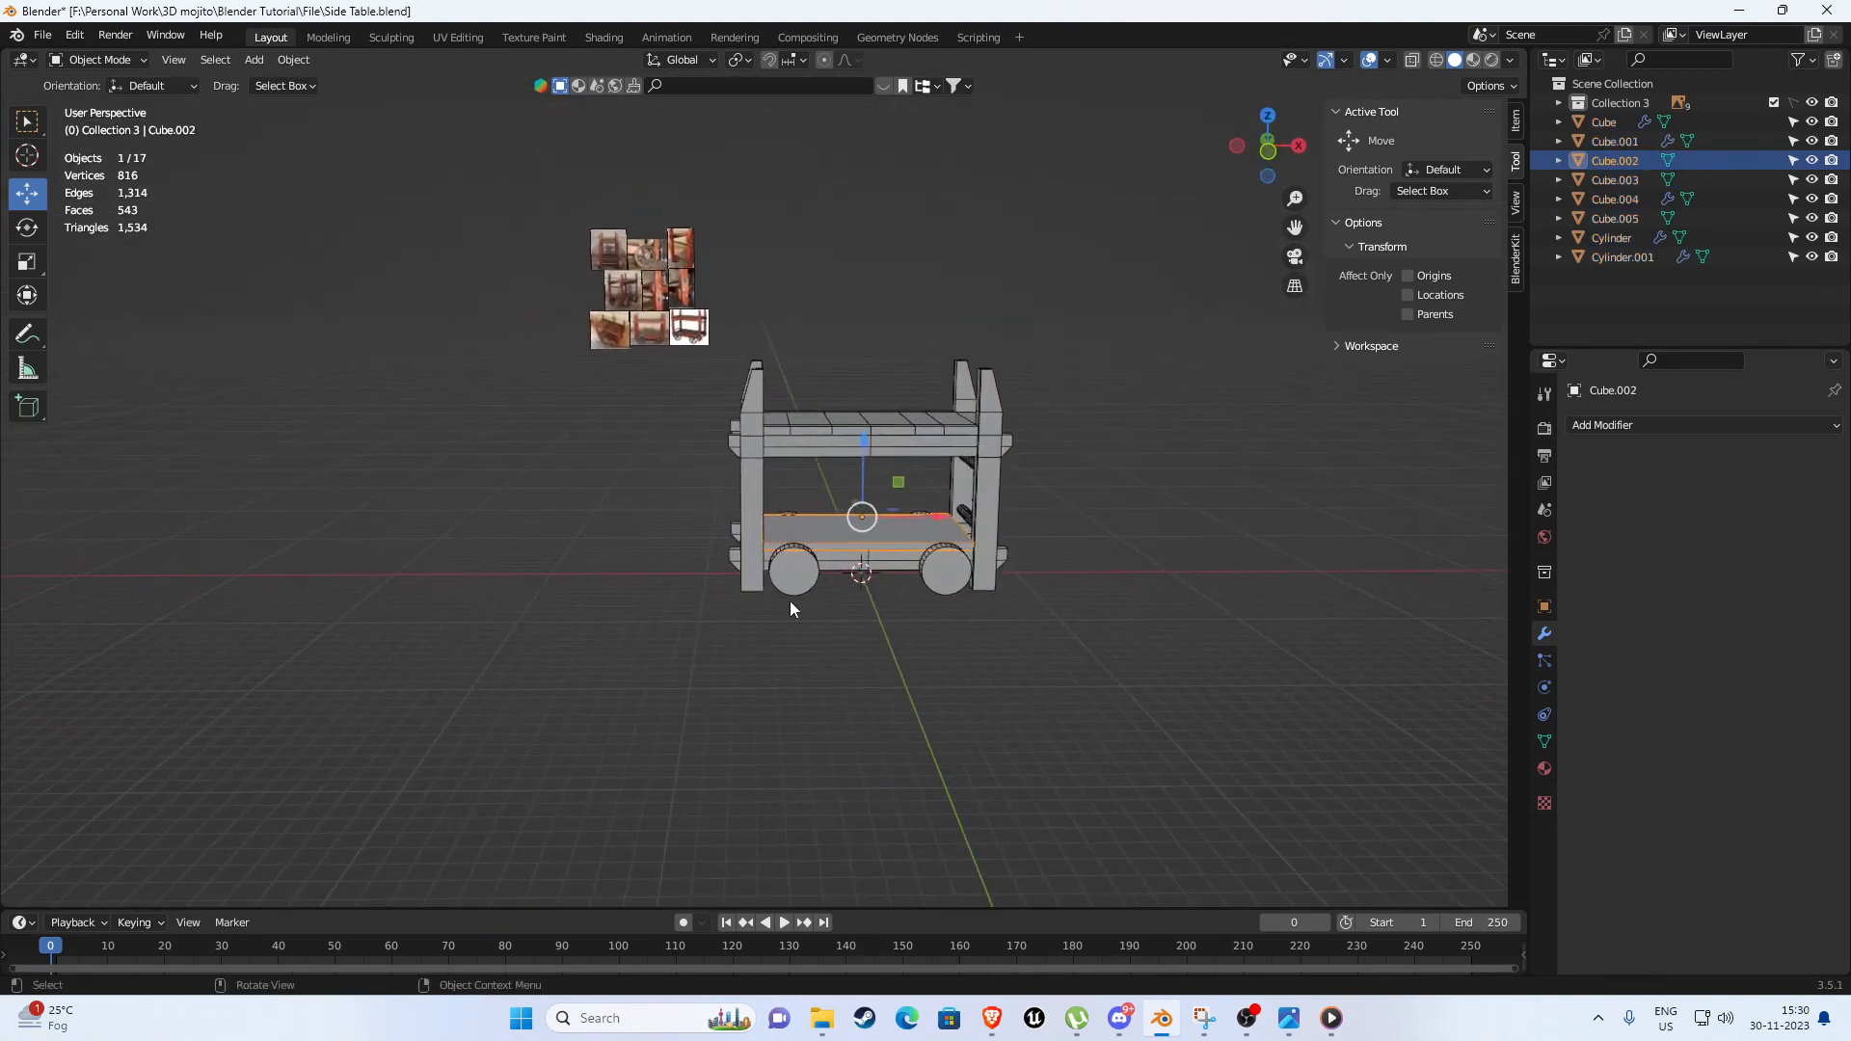
pyautogui.press('KP_1')
pyautogui.scroll(3, 365, 555)
pyautogui.scroll(3, 563, 564)
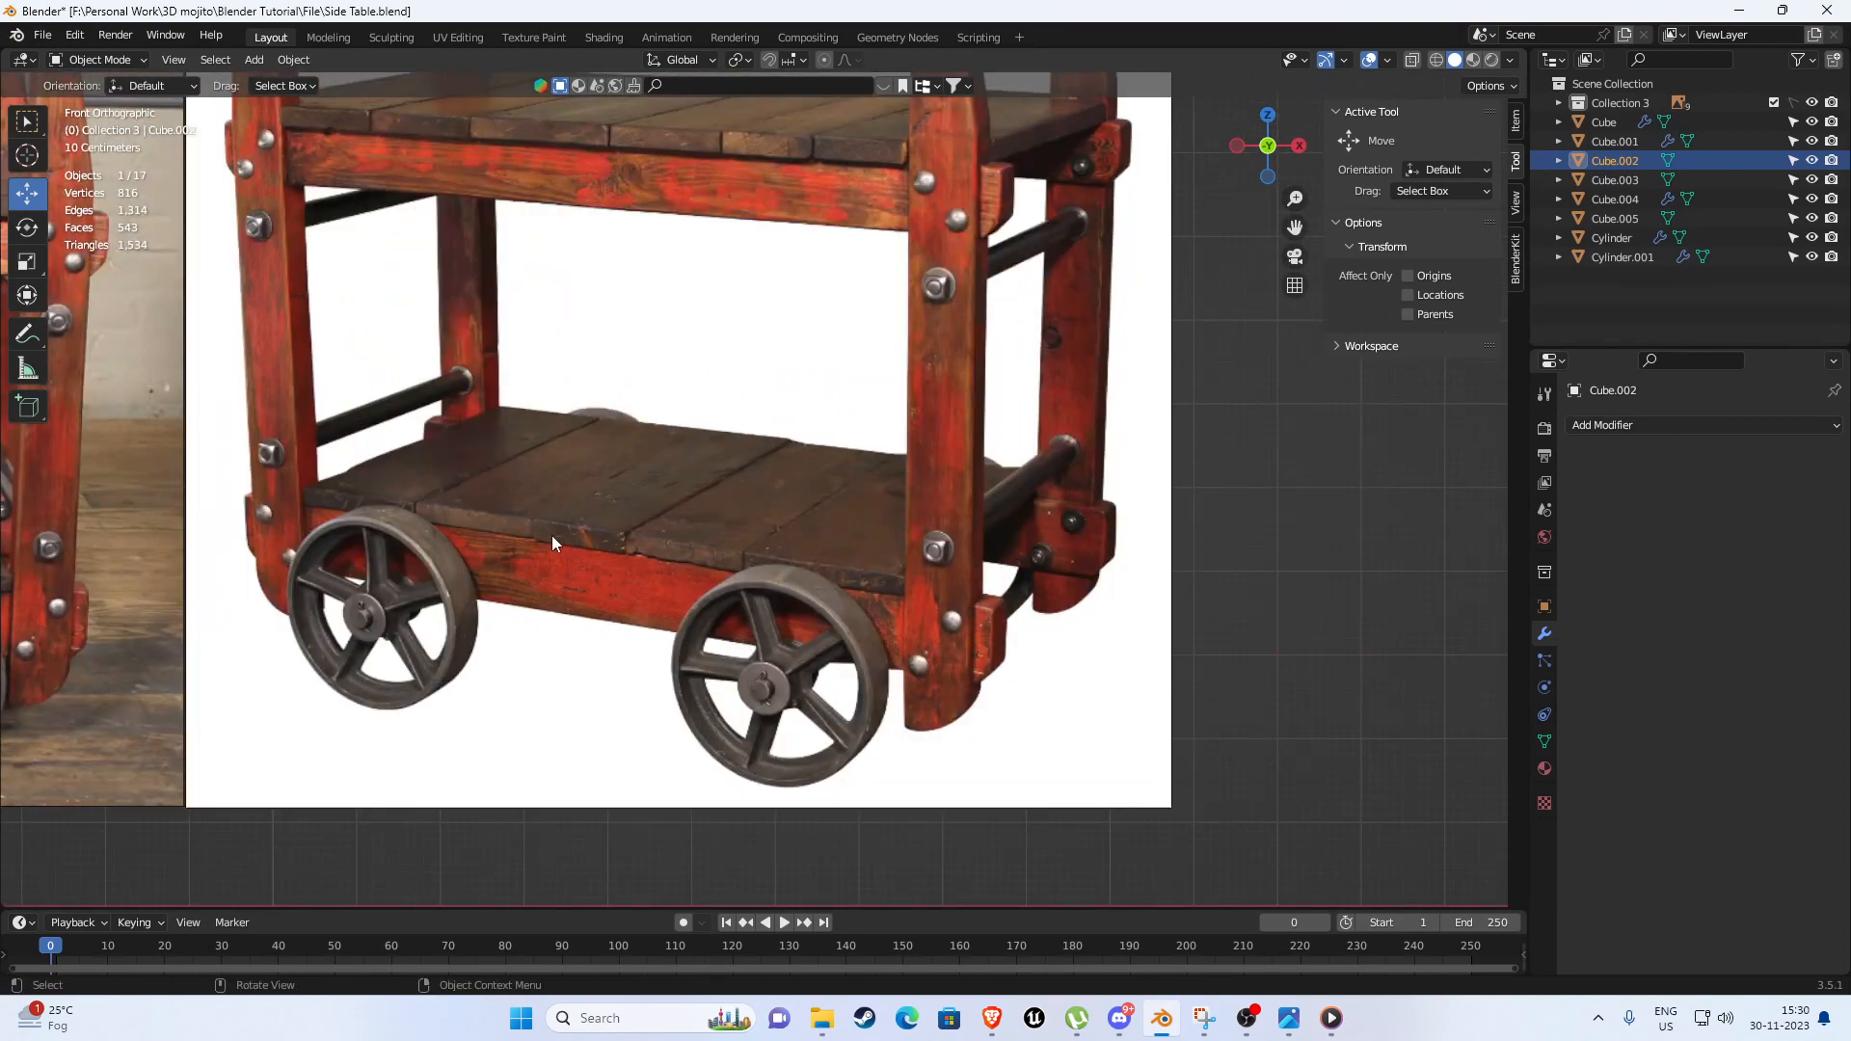
pyautogui.scroll(-2, 675, 559)
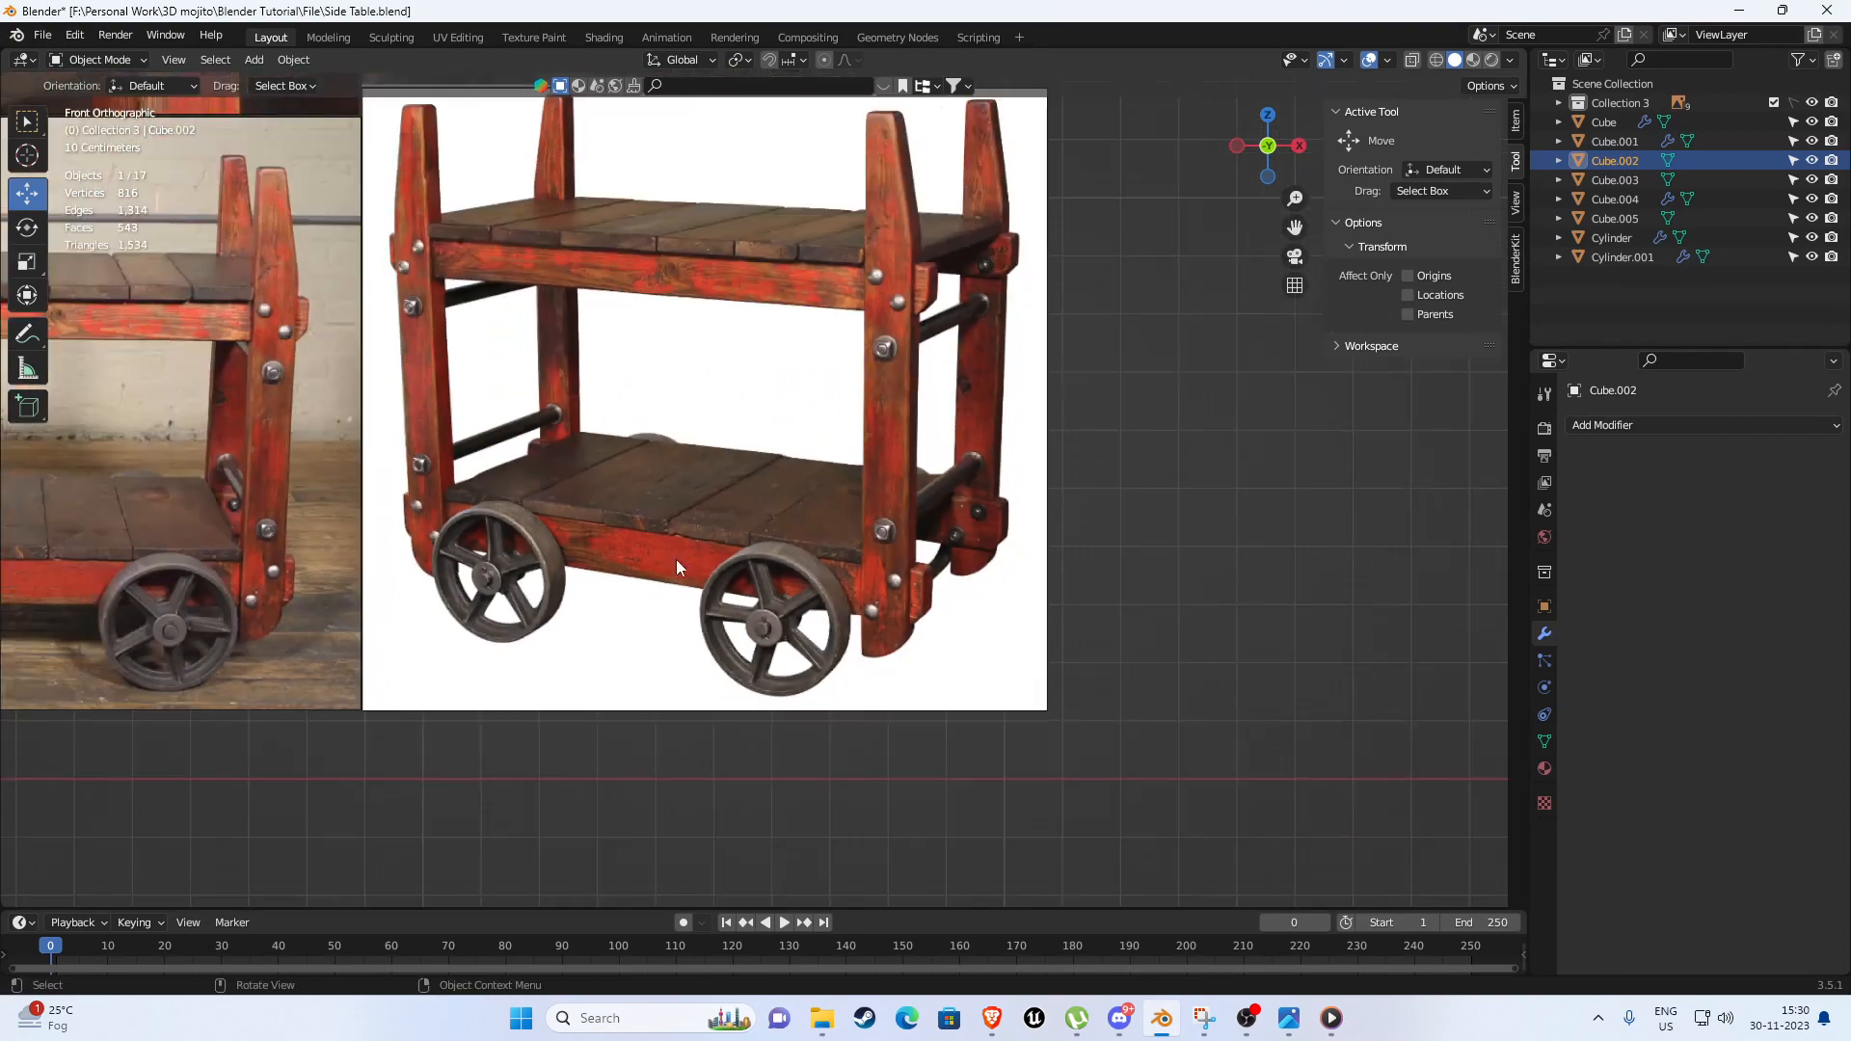
pyautogui.scroll(-4, 675, 559)
pyautogui.scroll(4, 864, 477)
# Divide the lower shelf into planks with four evenly spaced loop cuts across its length.
pyautogui.keyDown('shift'); pyautogui.moveTo(1392, 557); pyautogui.dragTo(736, 509, button='middle'); pyautogui.keyUp('shift')
pyautogui.press('Tab')
pyautogui.hotkey('ctrl', 'r')
pyautogui.scroll(3, 737, 509)
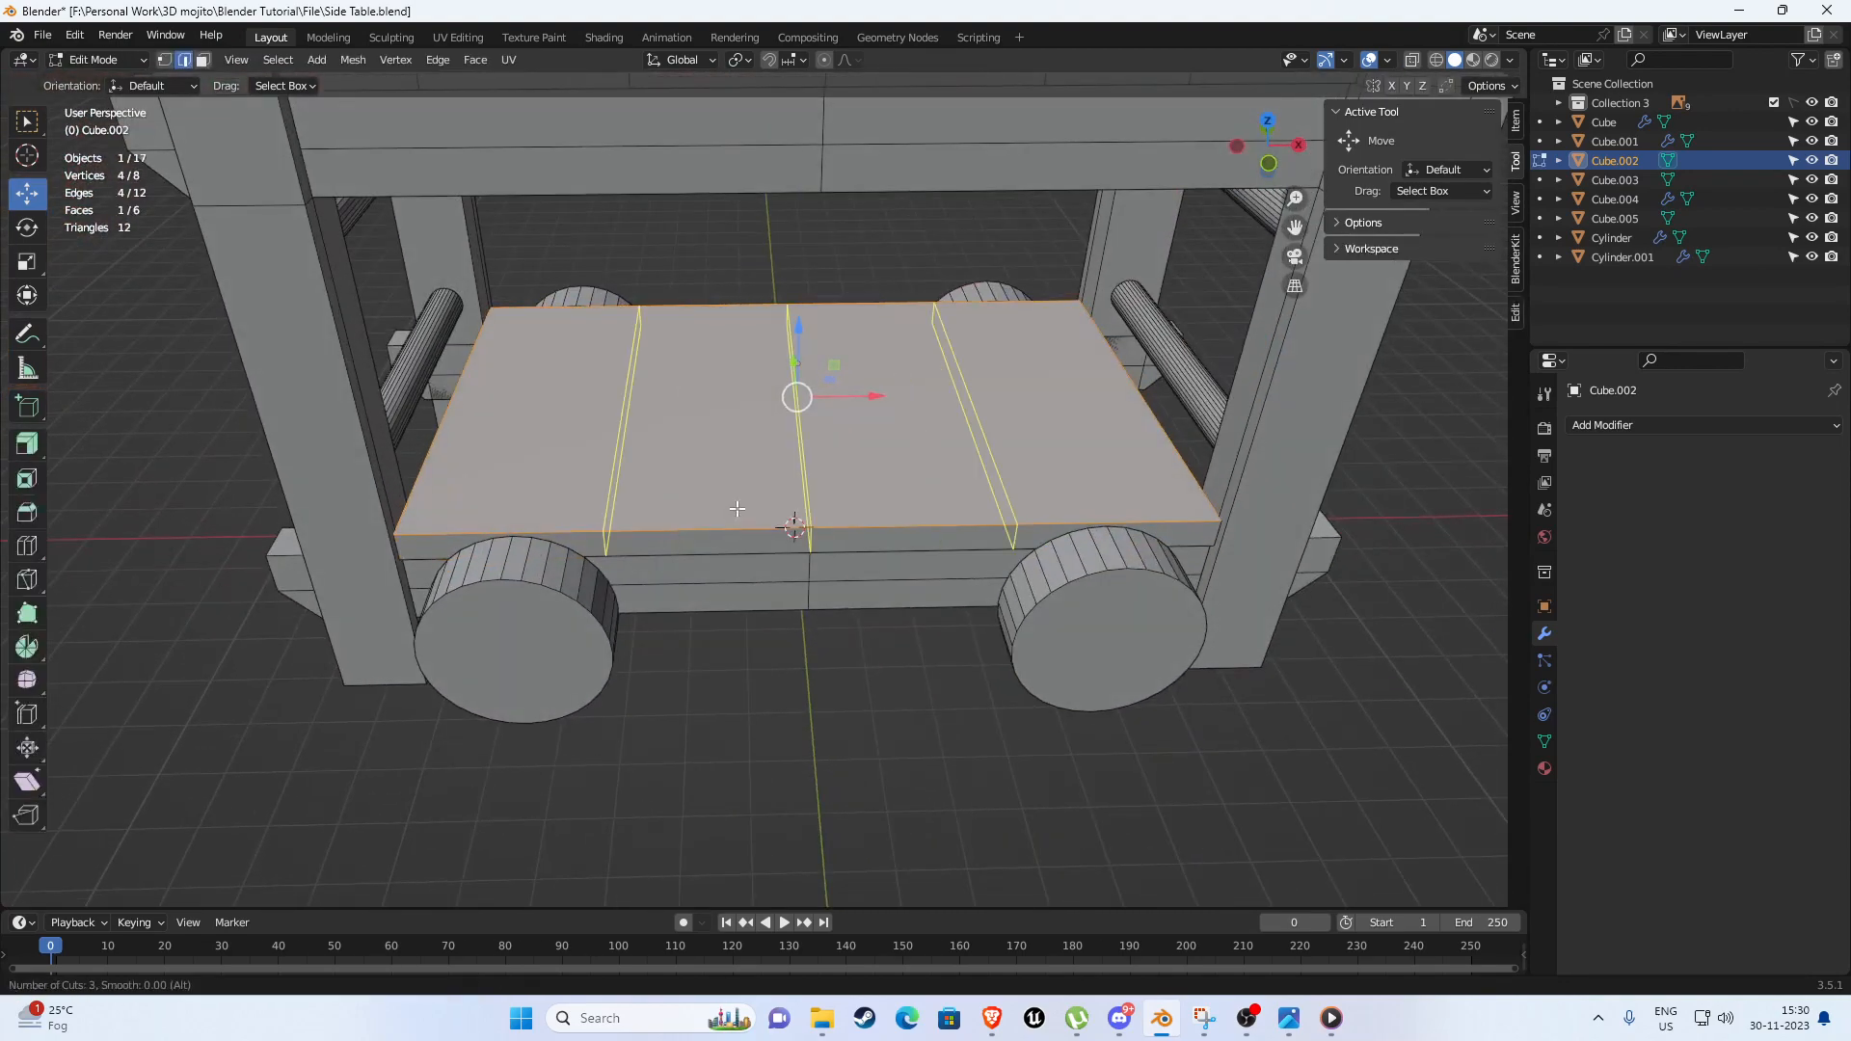
pyautogui.click(735, 508)
pyautogui.rightClick(733, 509)
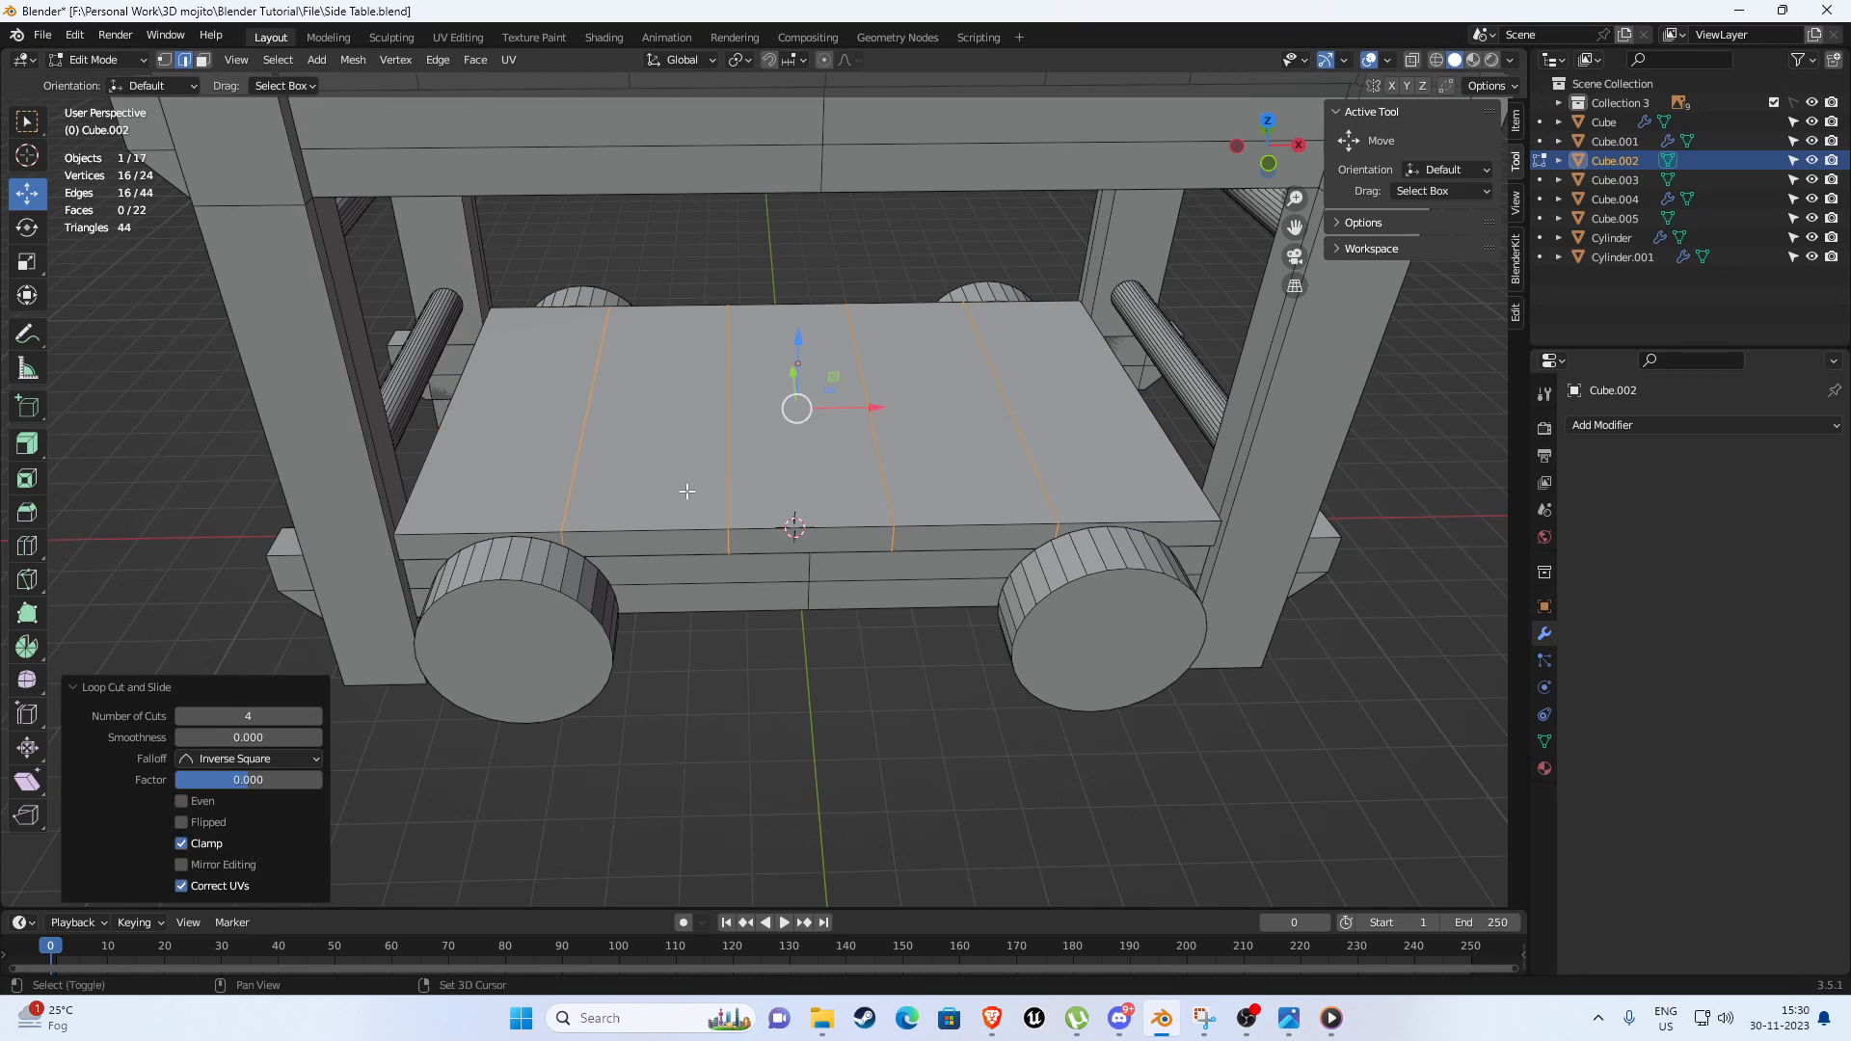
# Shift the lower shelf's two outermost cut loops to vary the plank widths, the positive-X one by about 0.09 m along X.
pyautogui.keyDown('shift'); pyautogui.moveTo(687, 492); pyautogui.dragTo(755, 494, button='middle'); pyautogui.keyUp('shift')
pyautogui.keyDown('alt'); pyautogui.click(648, 443); pyautogui.keyUp('alt')
pyautogui.moveTo(721, 413); pyautogui.dragTo(708, 406)
pyautogui.keyDown('alt'); pyautogui.click(998, 422); pyautogui.keyUp('alt')
pyautogui.moveTo(996, 407); pyautogui.dragTo(1181, 405)
# Separate the second and fourth planks of the lower shelf into their own object.
pyautogui.hotkey('shift', 'z')
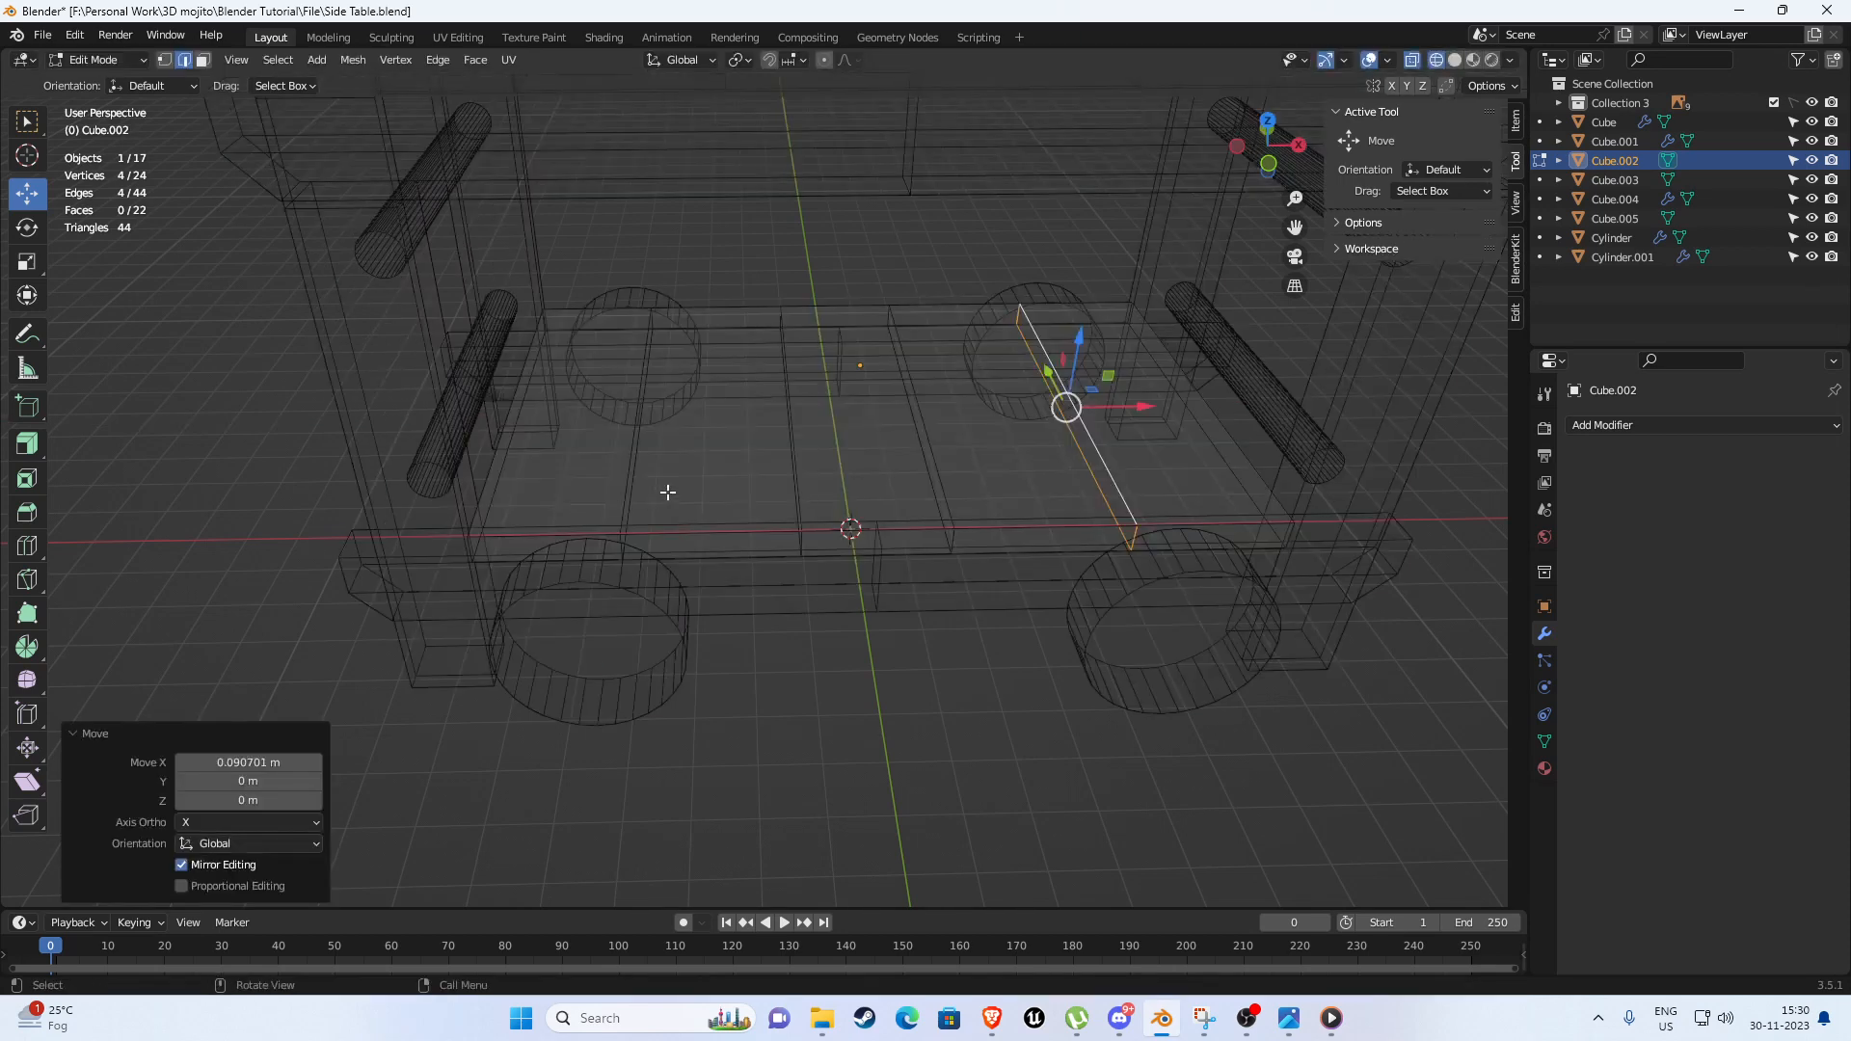
pyautogui.press('3')
pyautogui.moveTo(715, 393); pyautogui.dragTo(707, 351, button='middle')
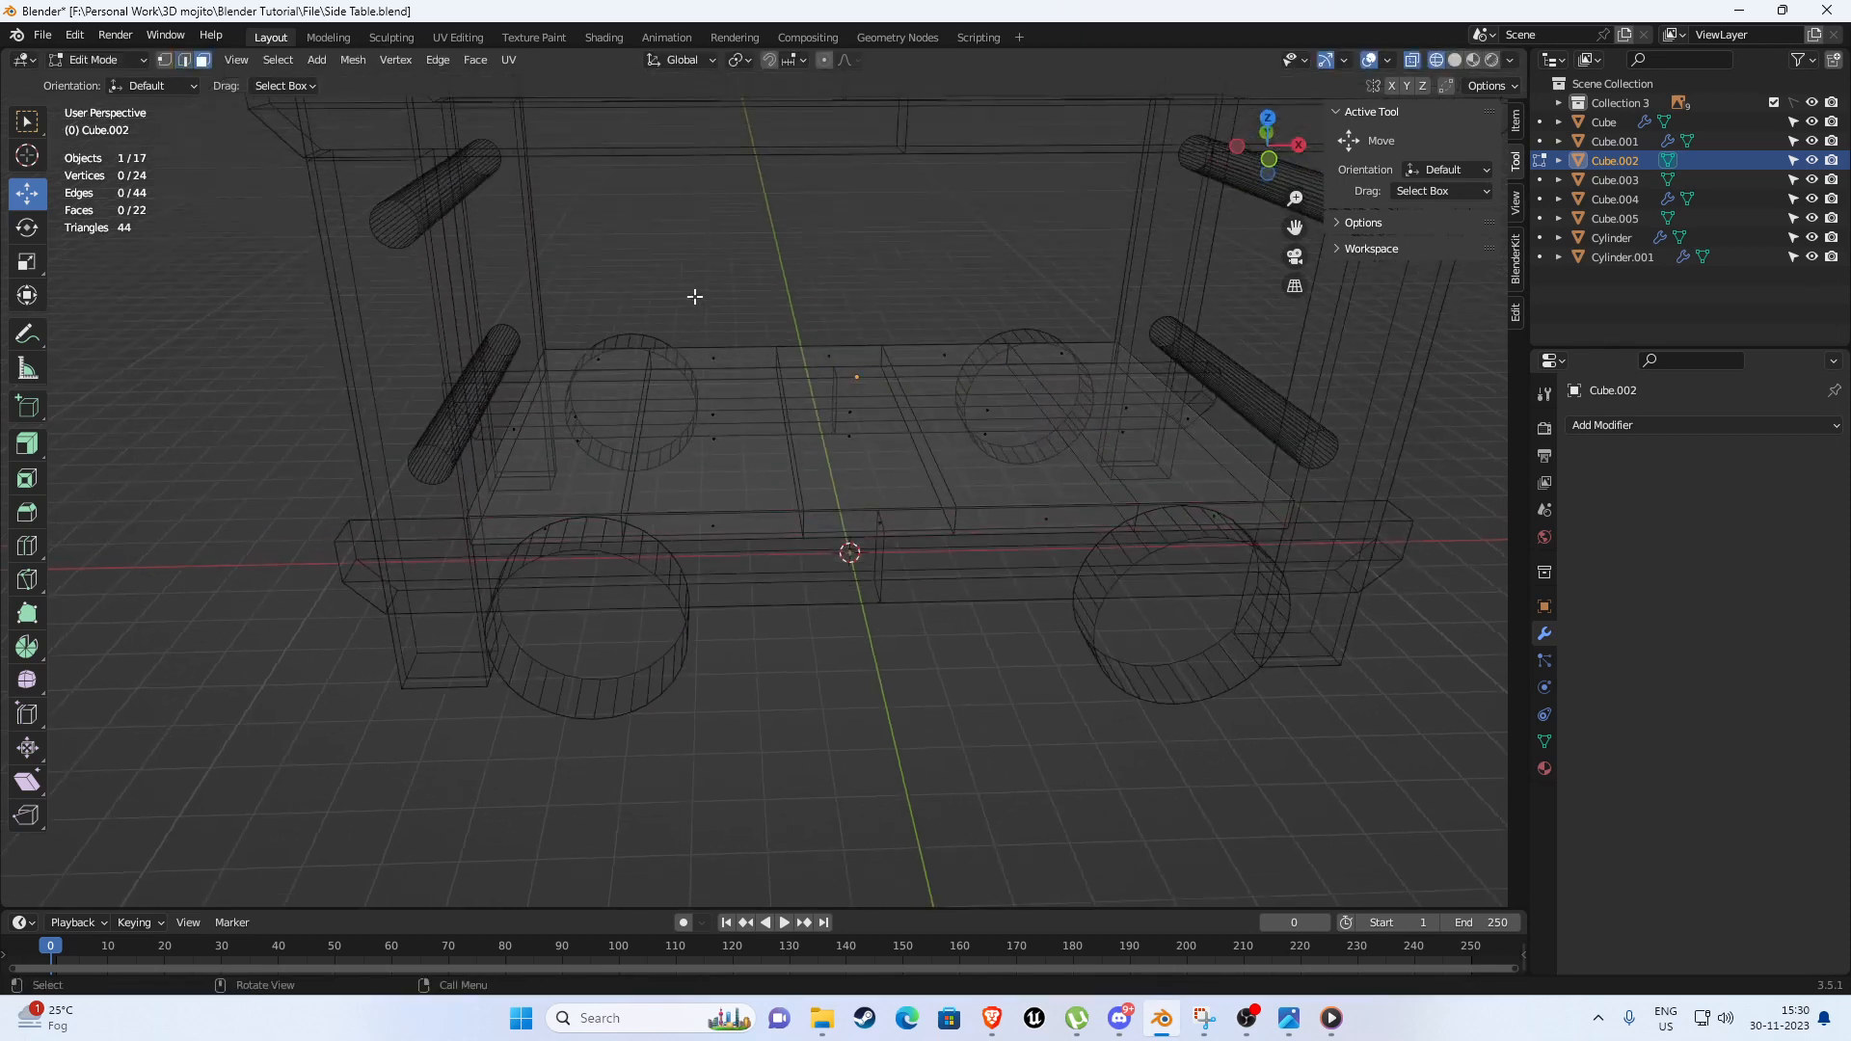
pyautogui.moveTo(694, 296); pyautogui.dragTo(745, 615)
pyautogui.moveTo(744, 615); pyautogui.dragTo(798, 329, button='middle')
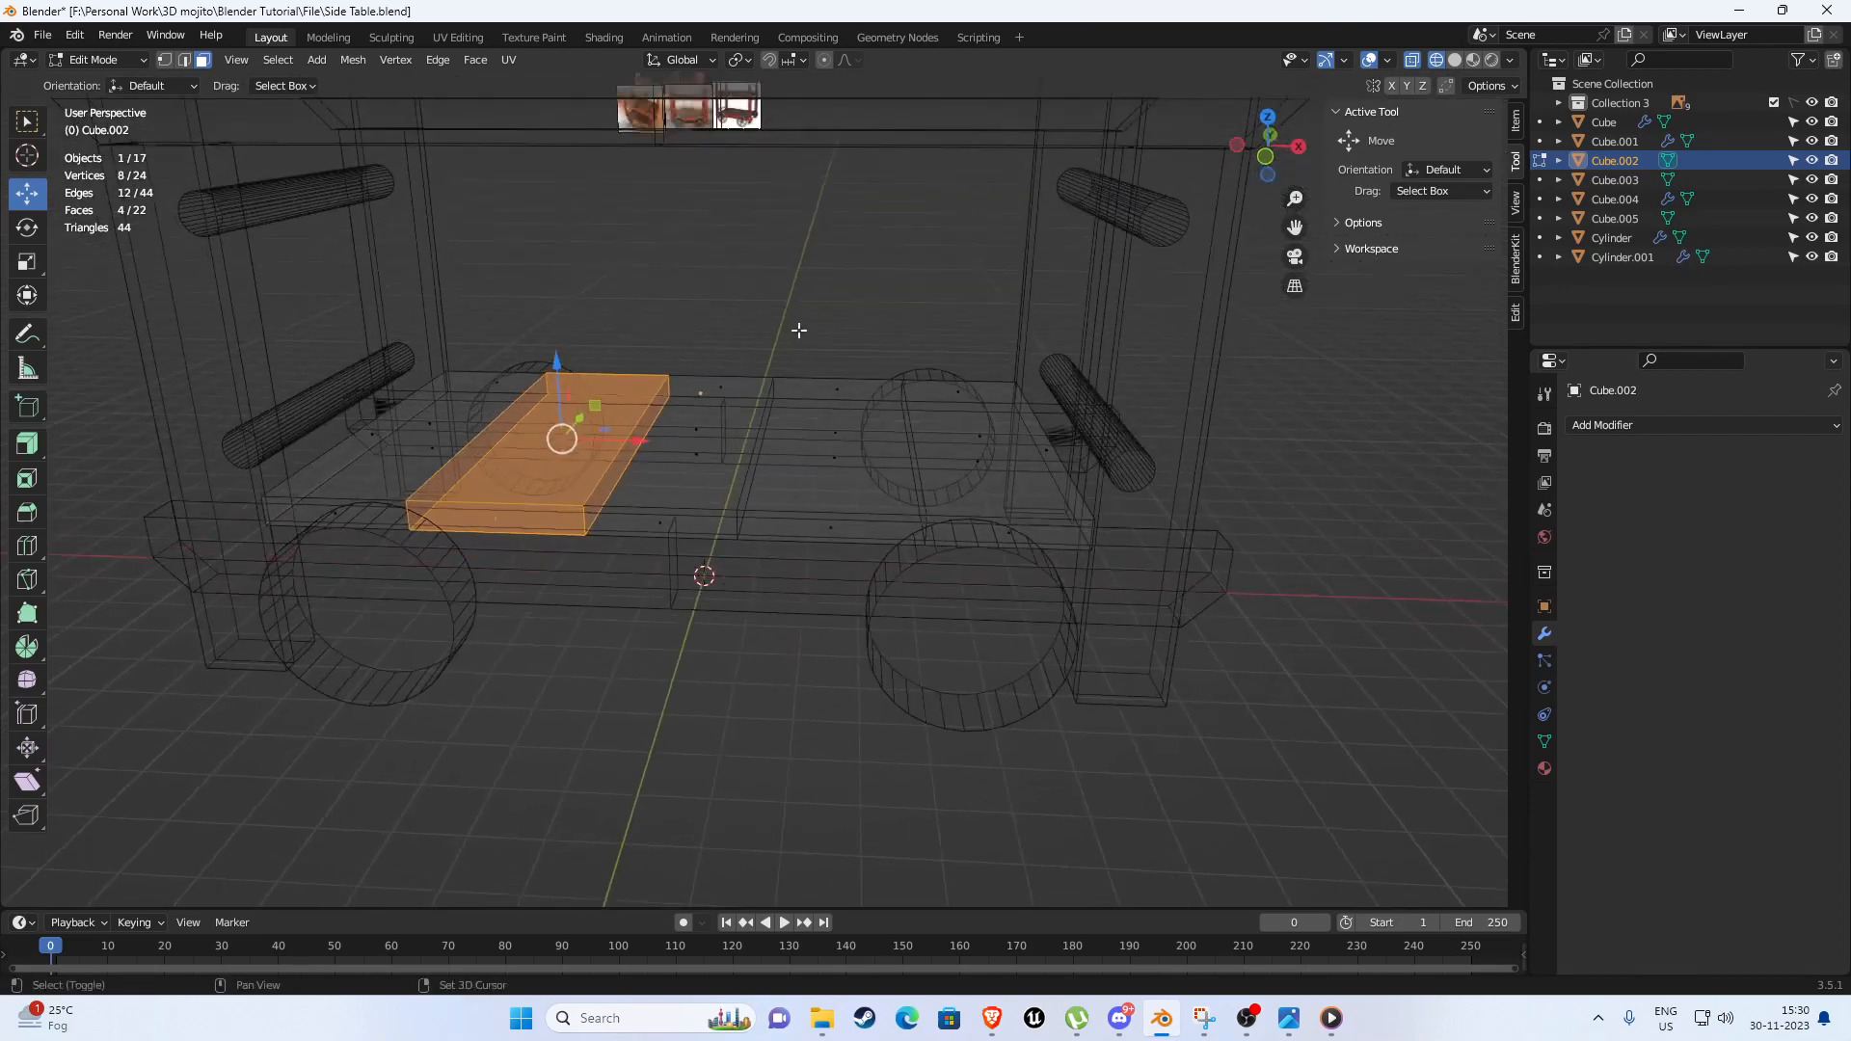
pyautogui.keyDown('shift'); pyautogui.moveTo(798, 330); pyautogui.dragTo(860, 588); pyautogui.keyUp('shift')
pyautogui.press('p')
pyautogui.click(853, 509)
pyautogui.press('Tab')
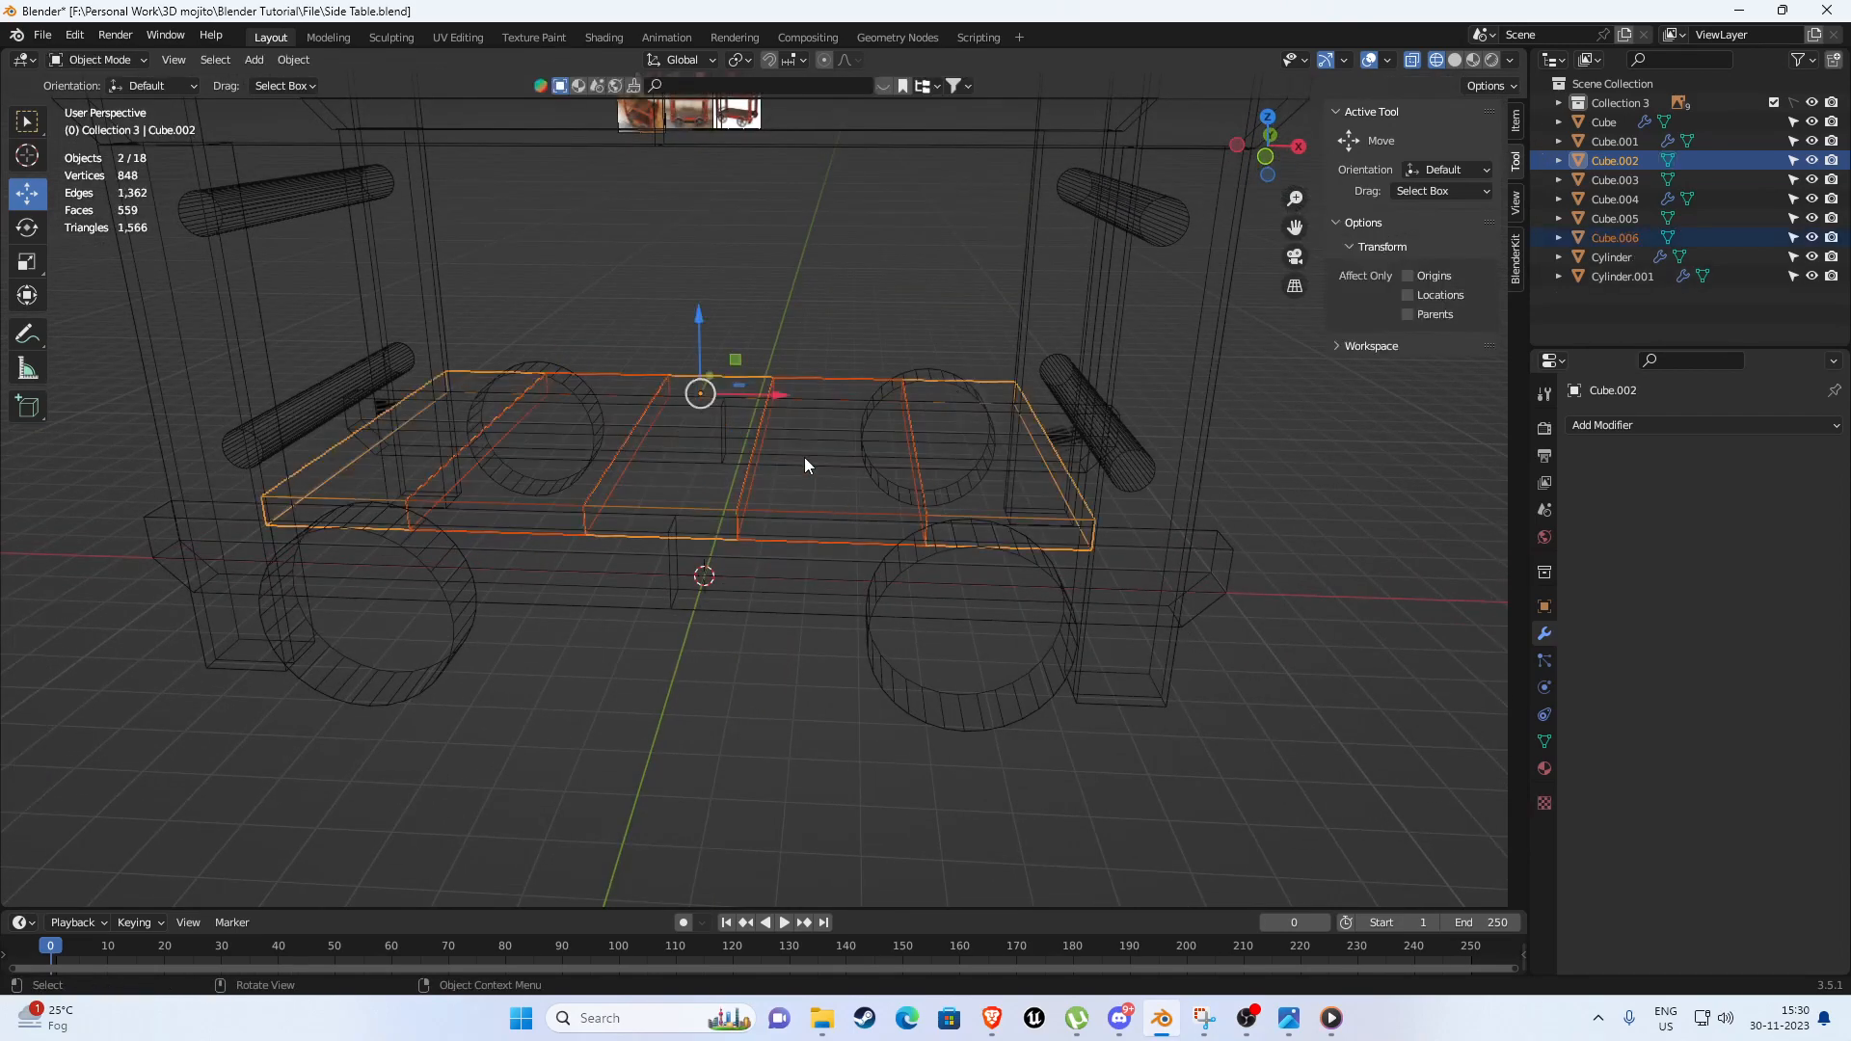
pyautogui.press('z')
pyautogui.click(810, 472)
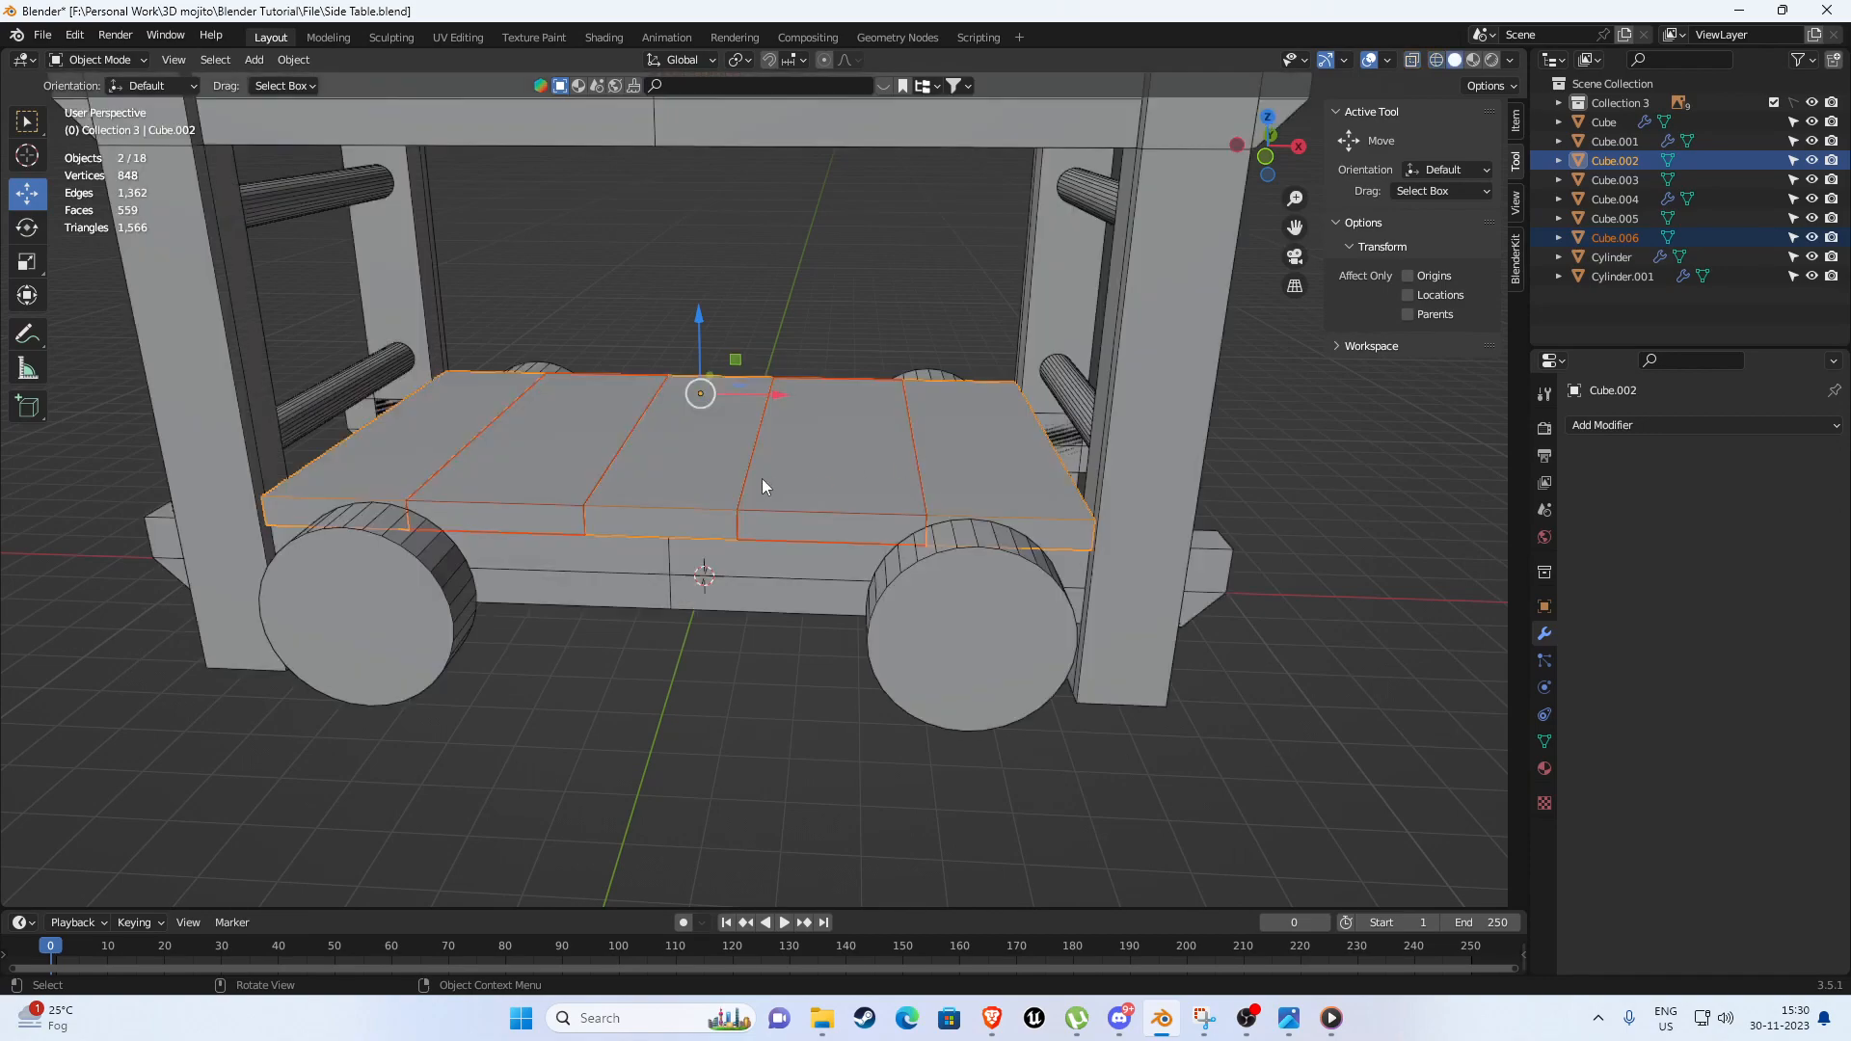
# Isolate the separated pair of lower-shelf planks, fill their open long sides, and bring the rest of the table back.
pyautogui.click(784, 486)
pyautogui.moveTo(762, 483); pyautogui.dragTo(822, 505, button='middle')
pyautogui.press('KP_Divide')
pyautogui.press('Tab')
pyautogui.scroll(3, 808, 505)
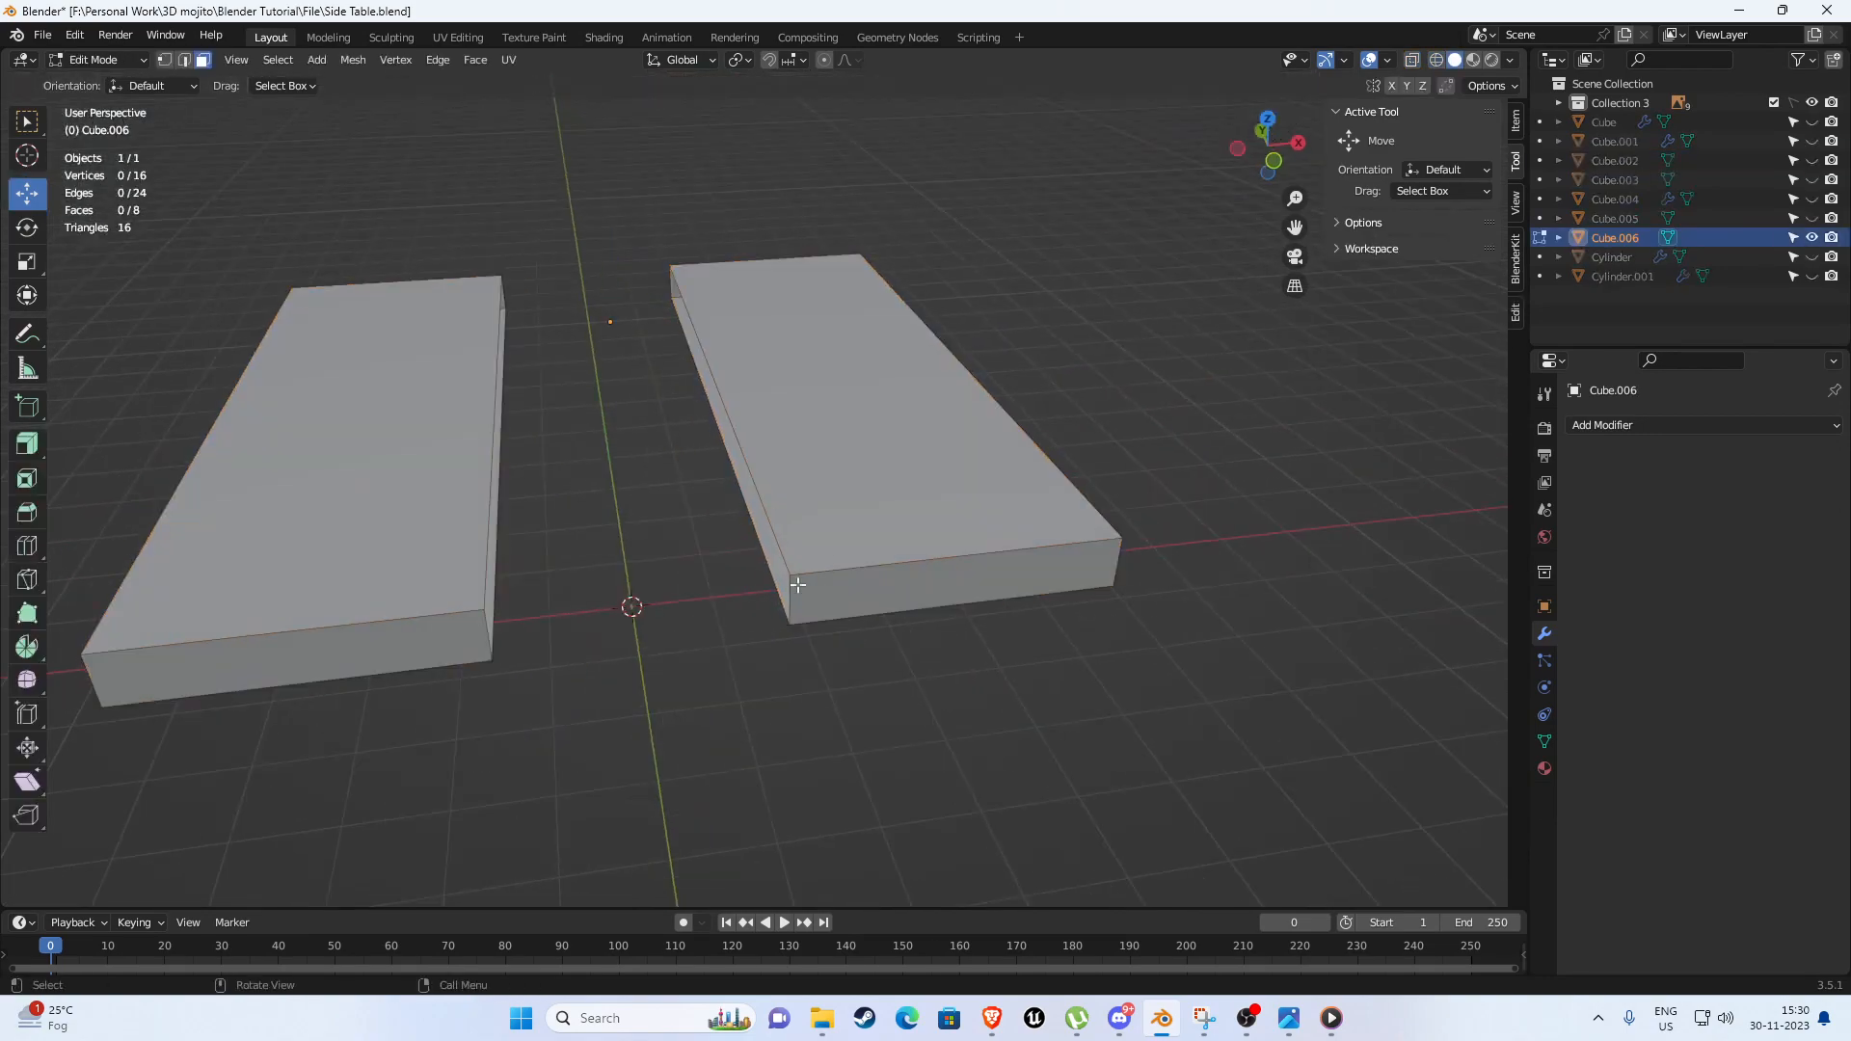
pyautogui.click(824, 597)
pyautogui.press('2')
pyautogui.moveTo(792, 609); pyautogui.dragTo(817, 557, button='middle')
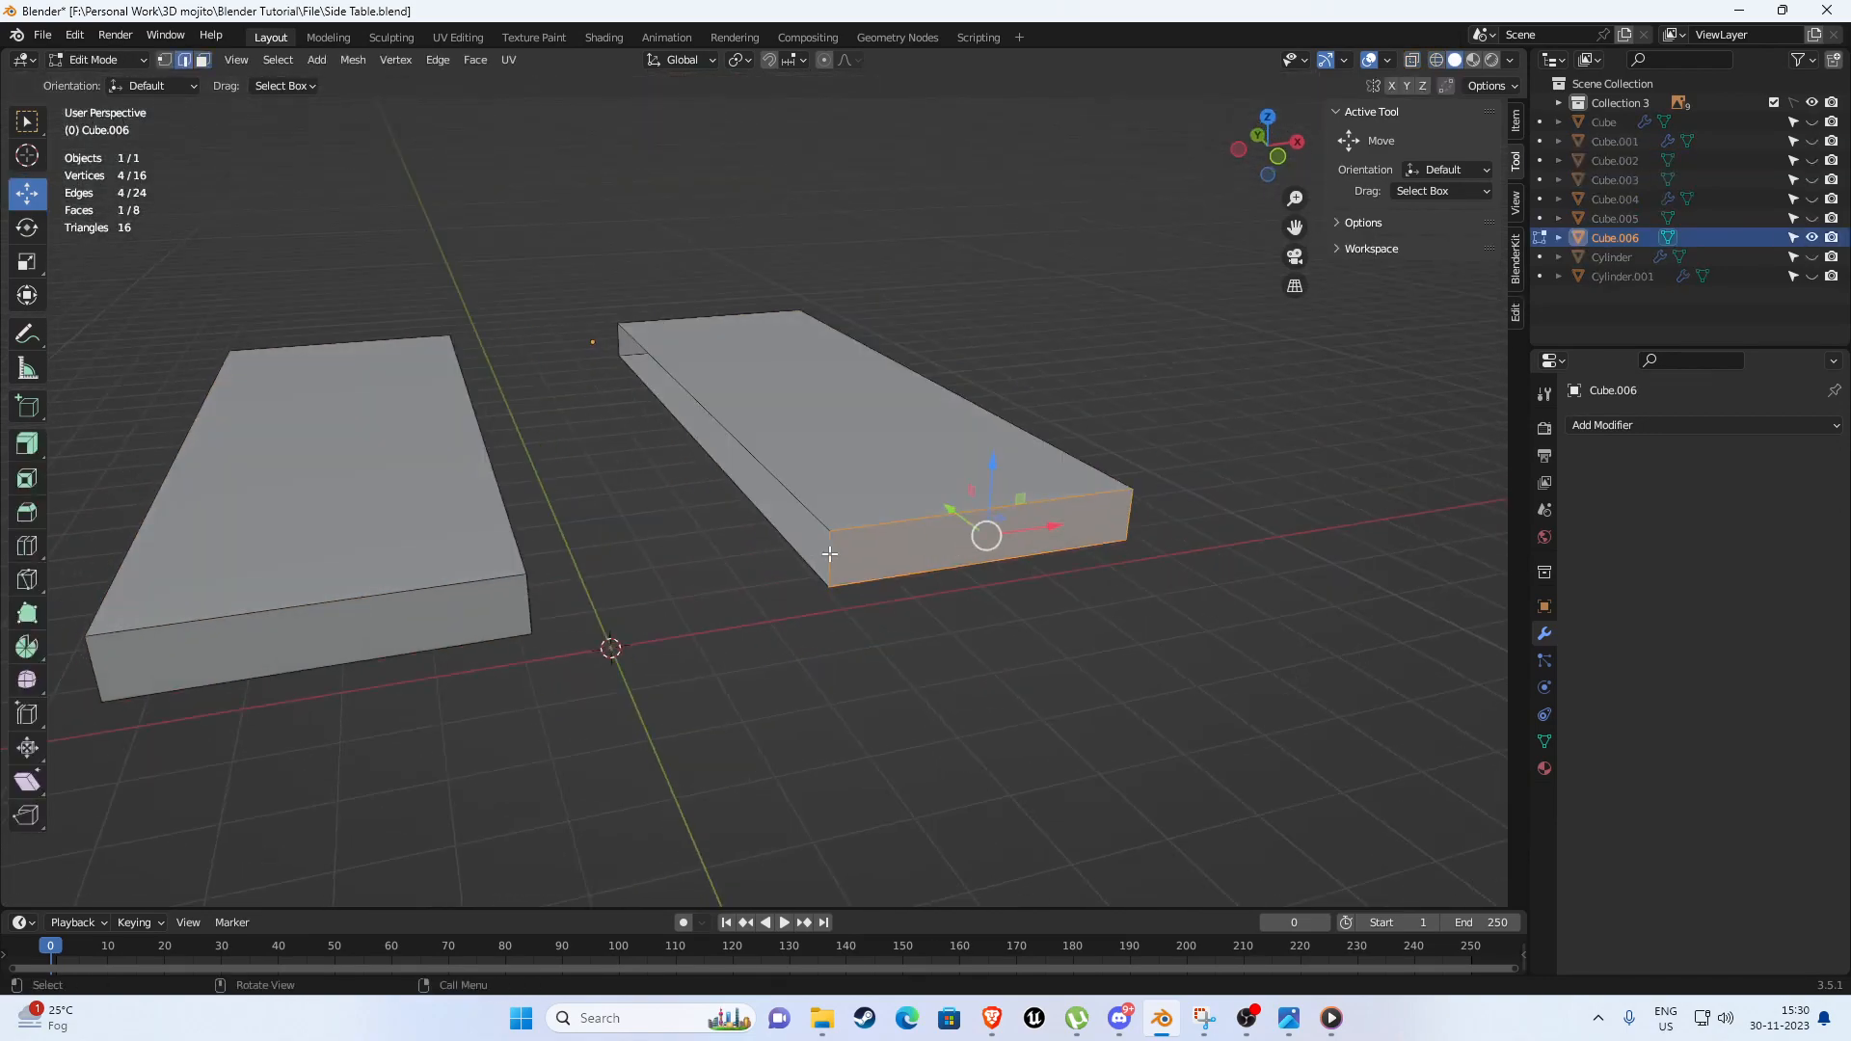
pyautogui.click(830, 553)
pyautogui.press('f')
pyautogui.moveTo(964, 553); pyautogui.dragTo(813, 550, button='middle')
pyautogui.press('f')
pyautogui.click(415, 469)
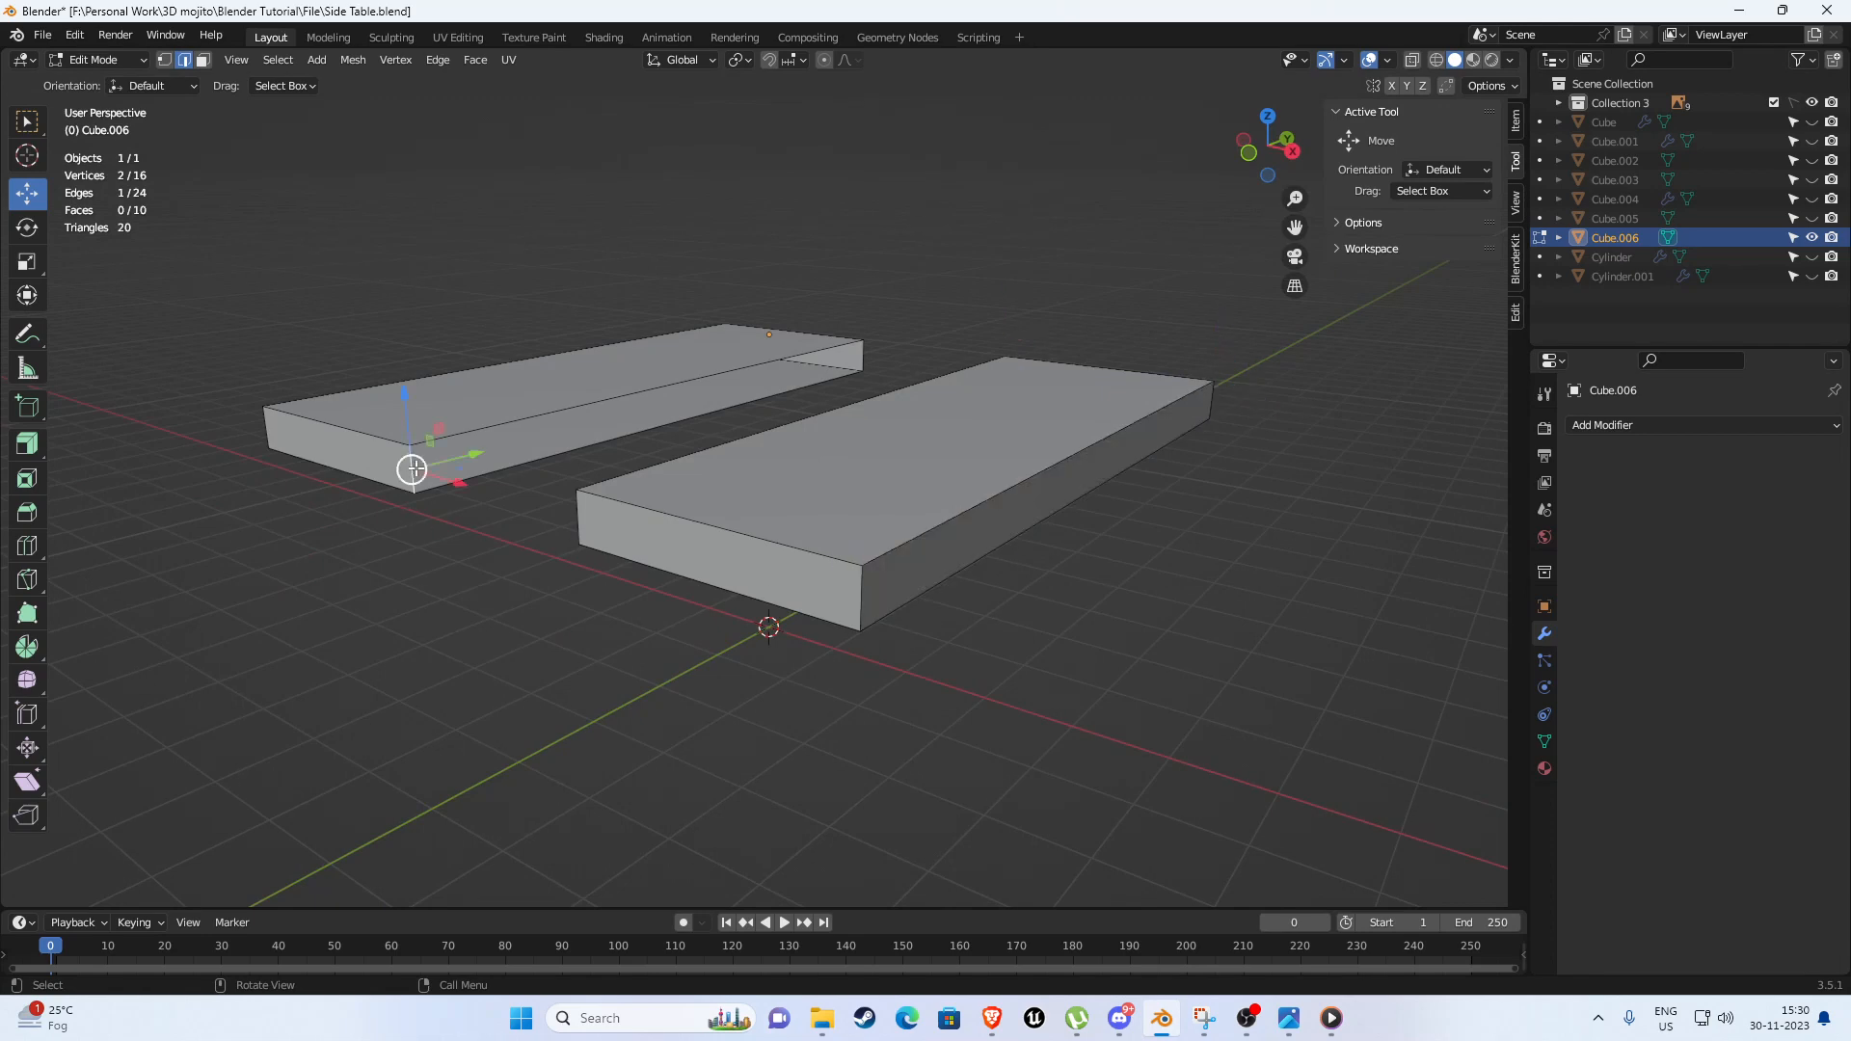
pyautogui.press('f')
pyautogui.moveTo(415, 468); pyautogui.dragTo(551, 495, button='middle')
pyautogui.press('Tab')
pyautogui.scroll(-3, 612, 591)
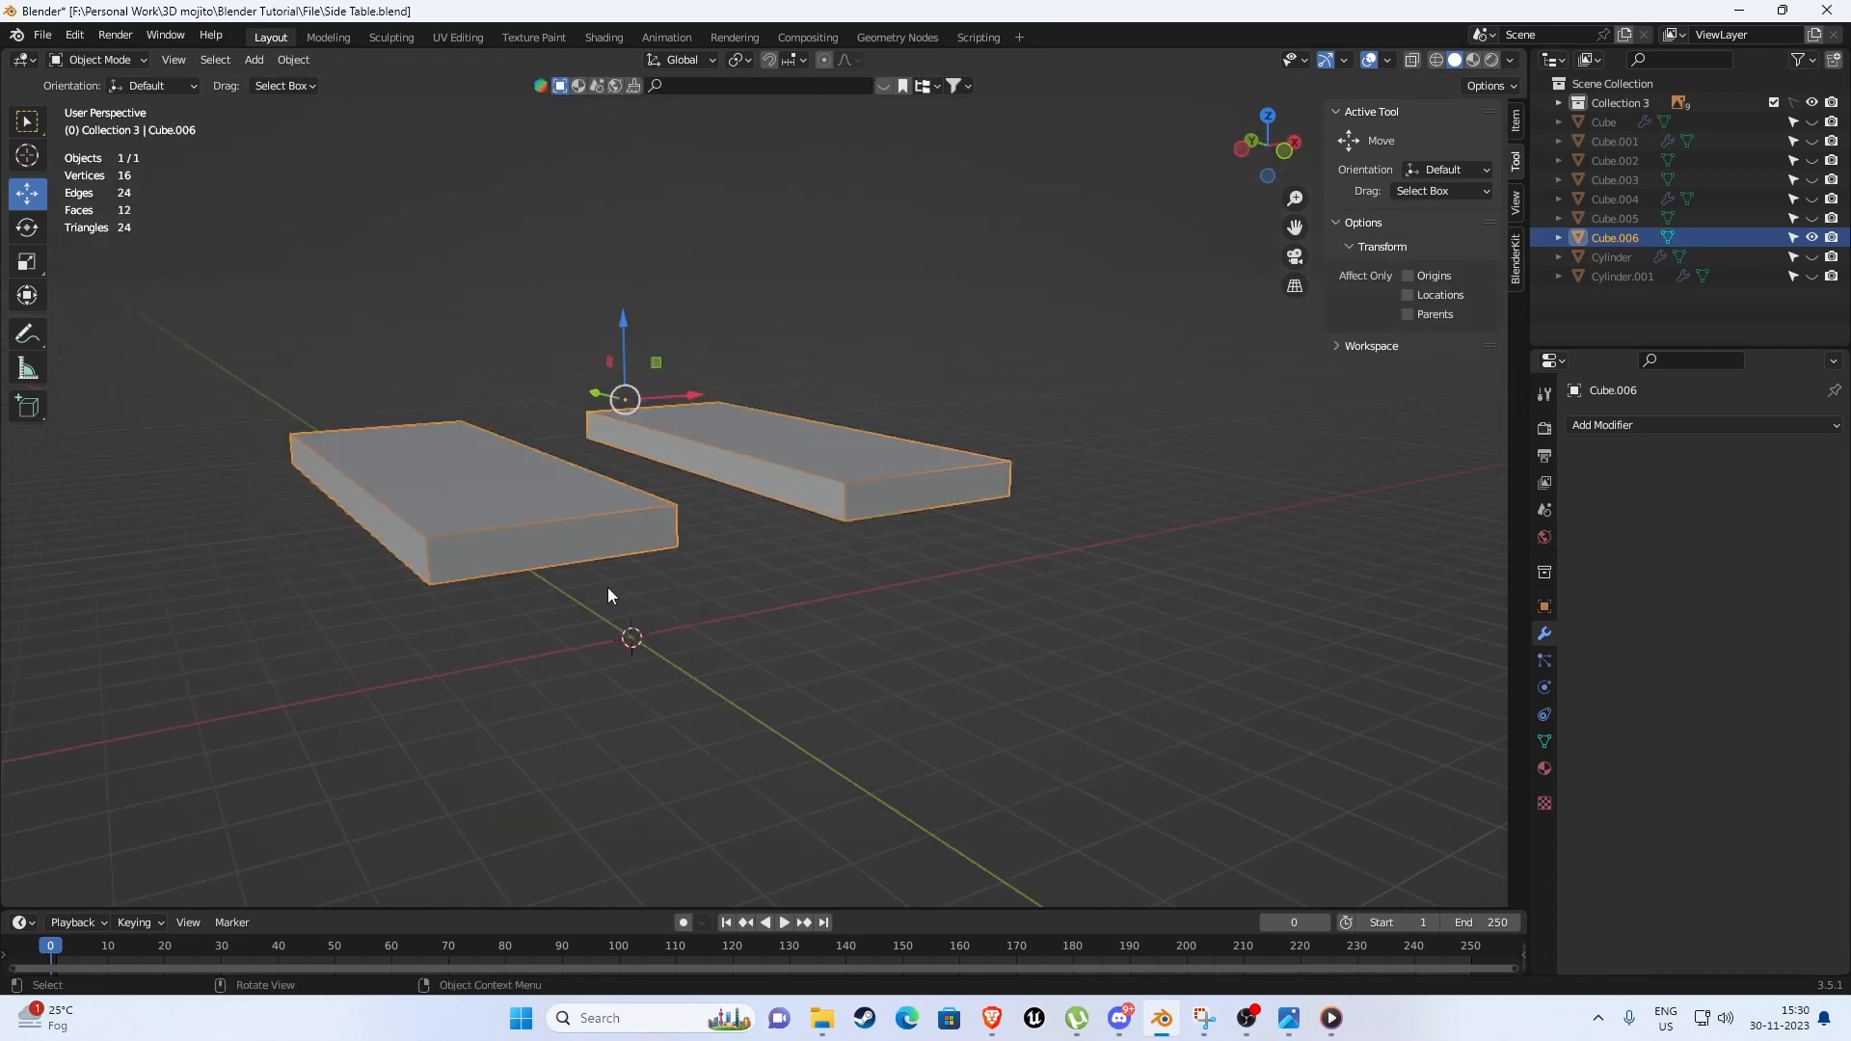
pyautogui.press('KP_Divide')
# Isolate the lower shelf's remaining three planks and fill their open long sides with faces.
pyautogui.click(627, 518)
pyautogui.rightClick(628, 509)
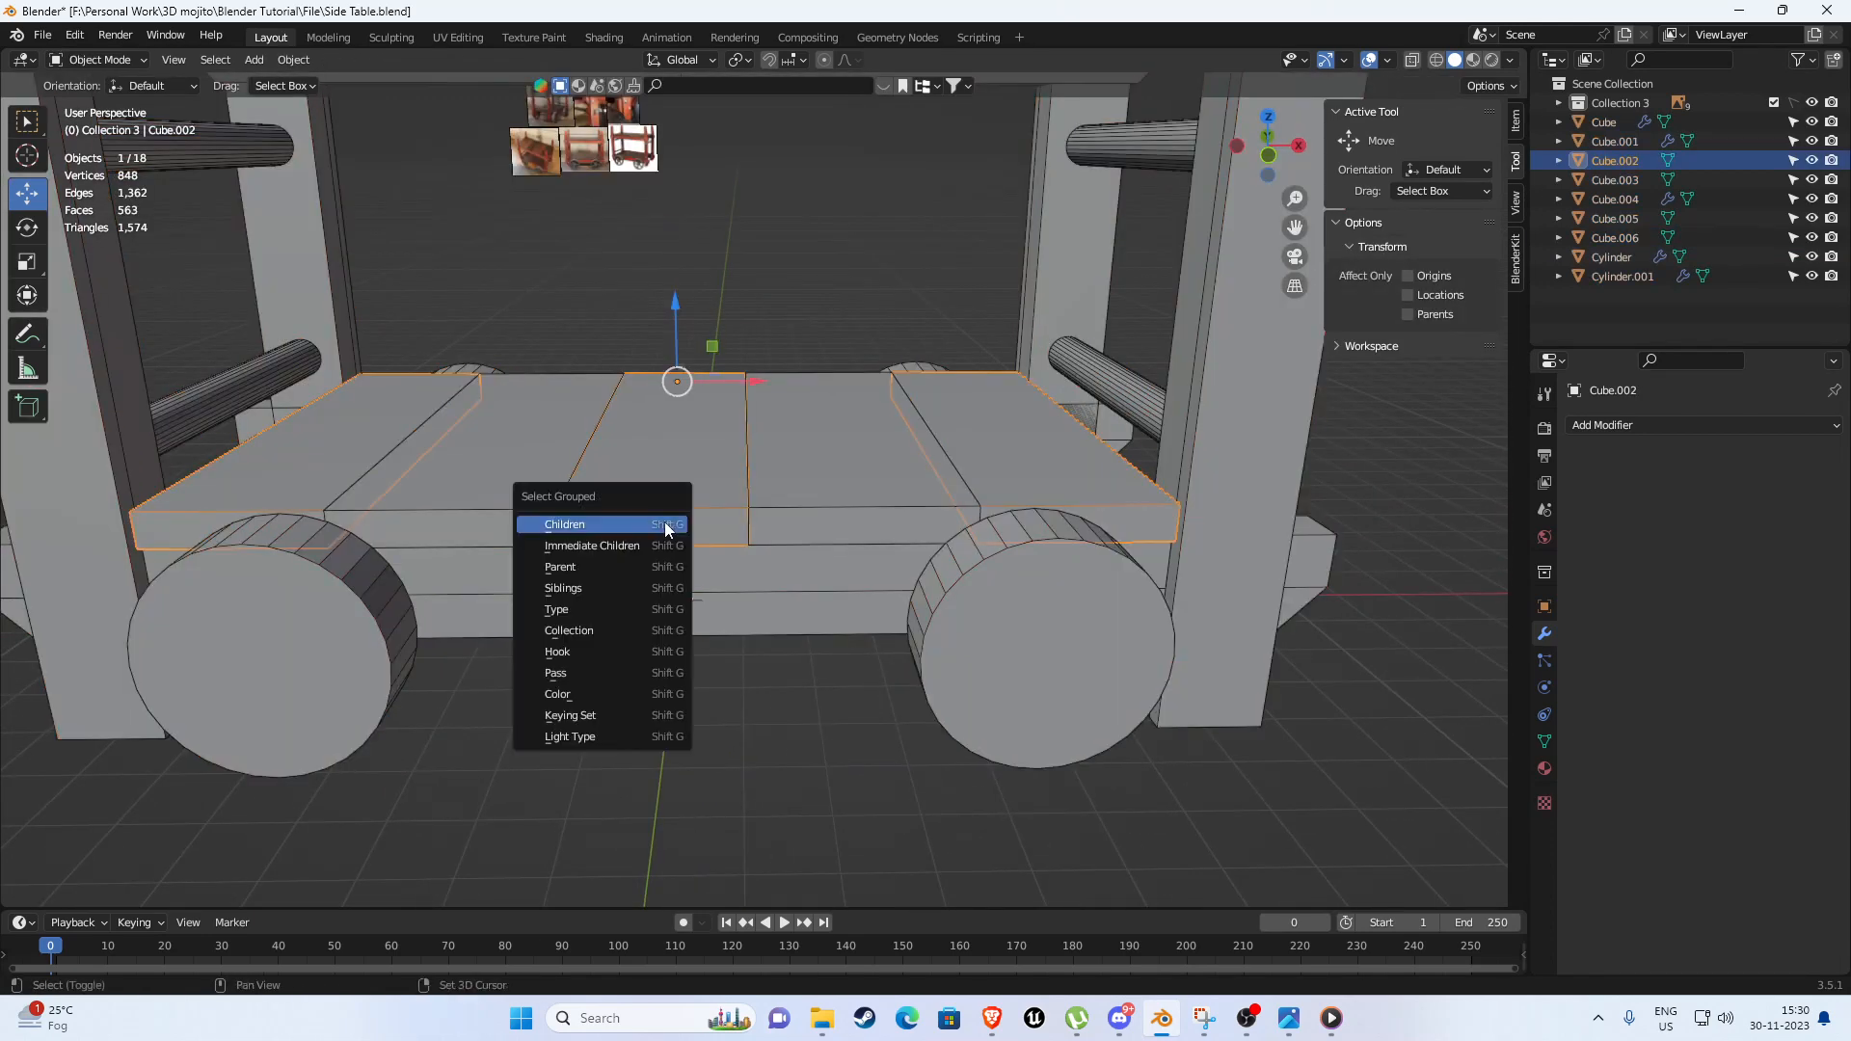
pyautogui.press('KP_Divide')
pyautogui.press('Tab')
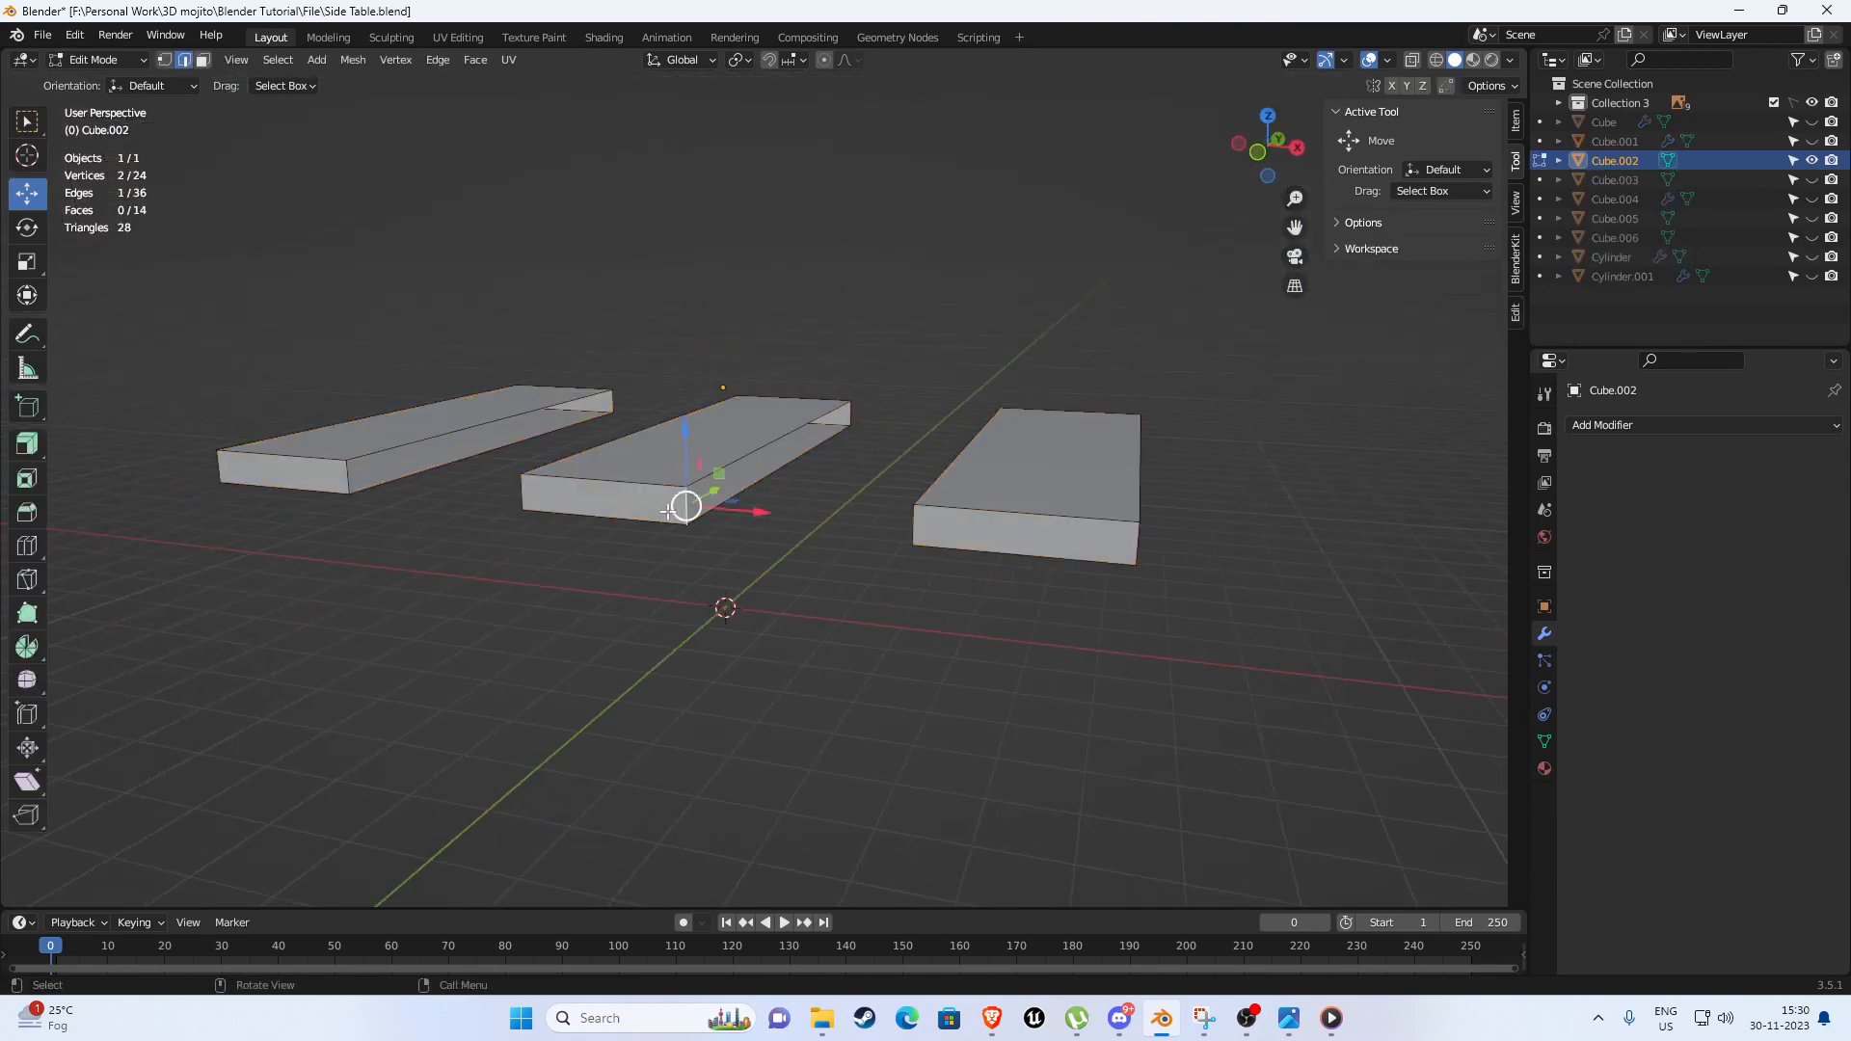
pyautogui.scroll(2, 665, 512)
pyautogui.press('f')
pyautogui.press('f')
pyautogui.moveTo(926, 524); pyautogui.dragTo(1107, 495, button='middle')
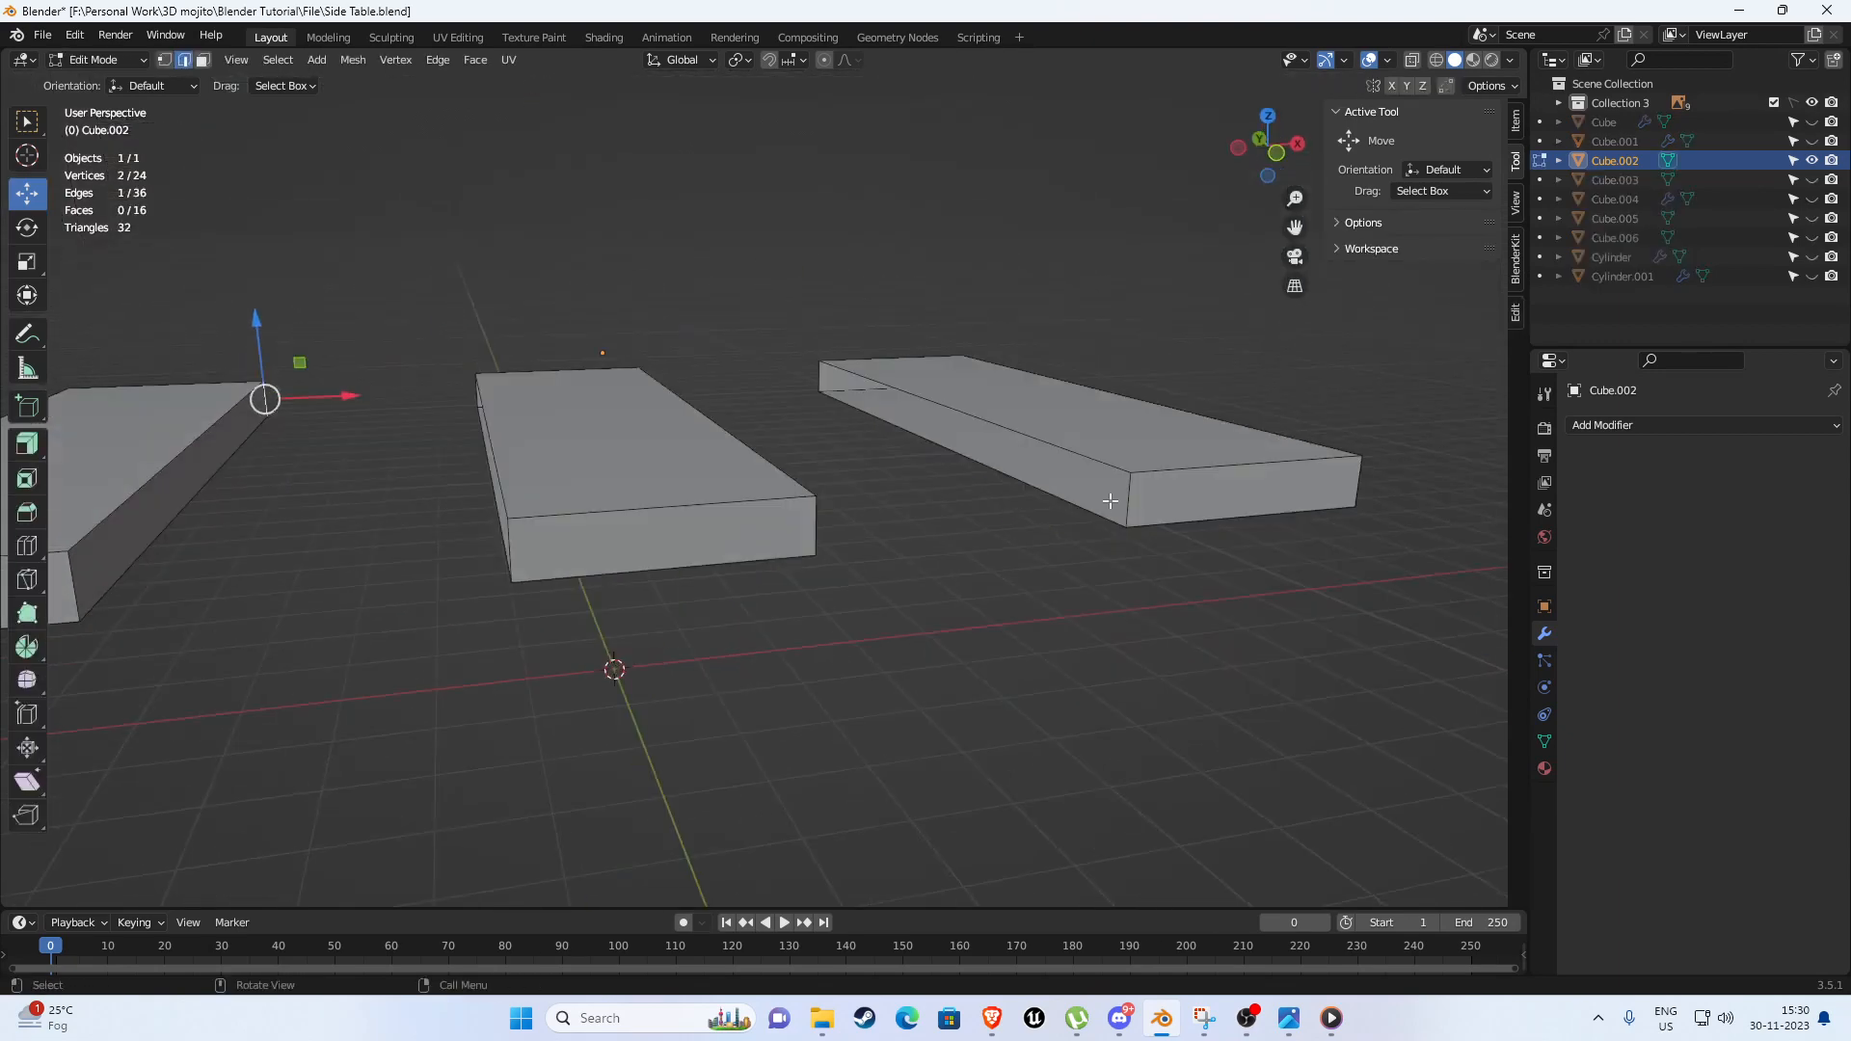
pyautogui.press('f')
pyautogui.moveTo(1231, 512); pyautogui.dragTo(947, 576, button='middle')
pyautogui.scroll(-3, 946, 575)
pyautogui.moveTo(819, 586); pyautogui.dragTo(787, 643, button='middle')
# Finish editing the planks, unhide the rest of the table and save the file.
pyautogui.press('Tab')
pyautogui.hotkey('alt', 'h')
pyautogui.hotkey('ctrl', 's')
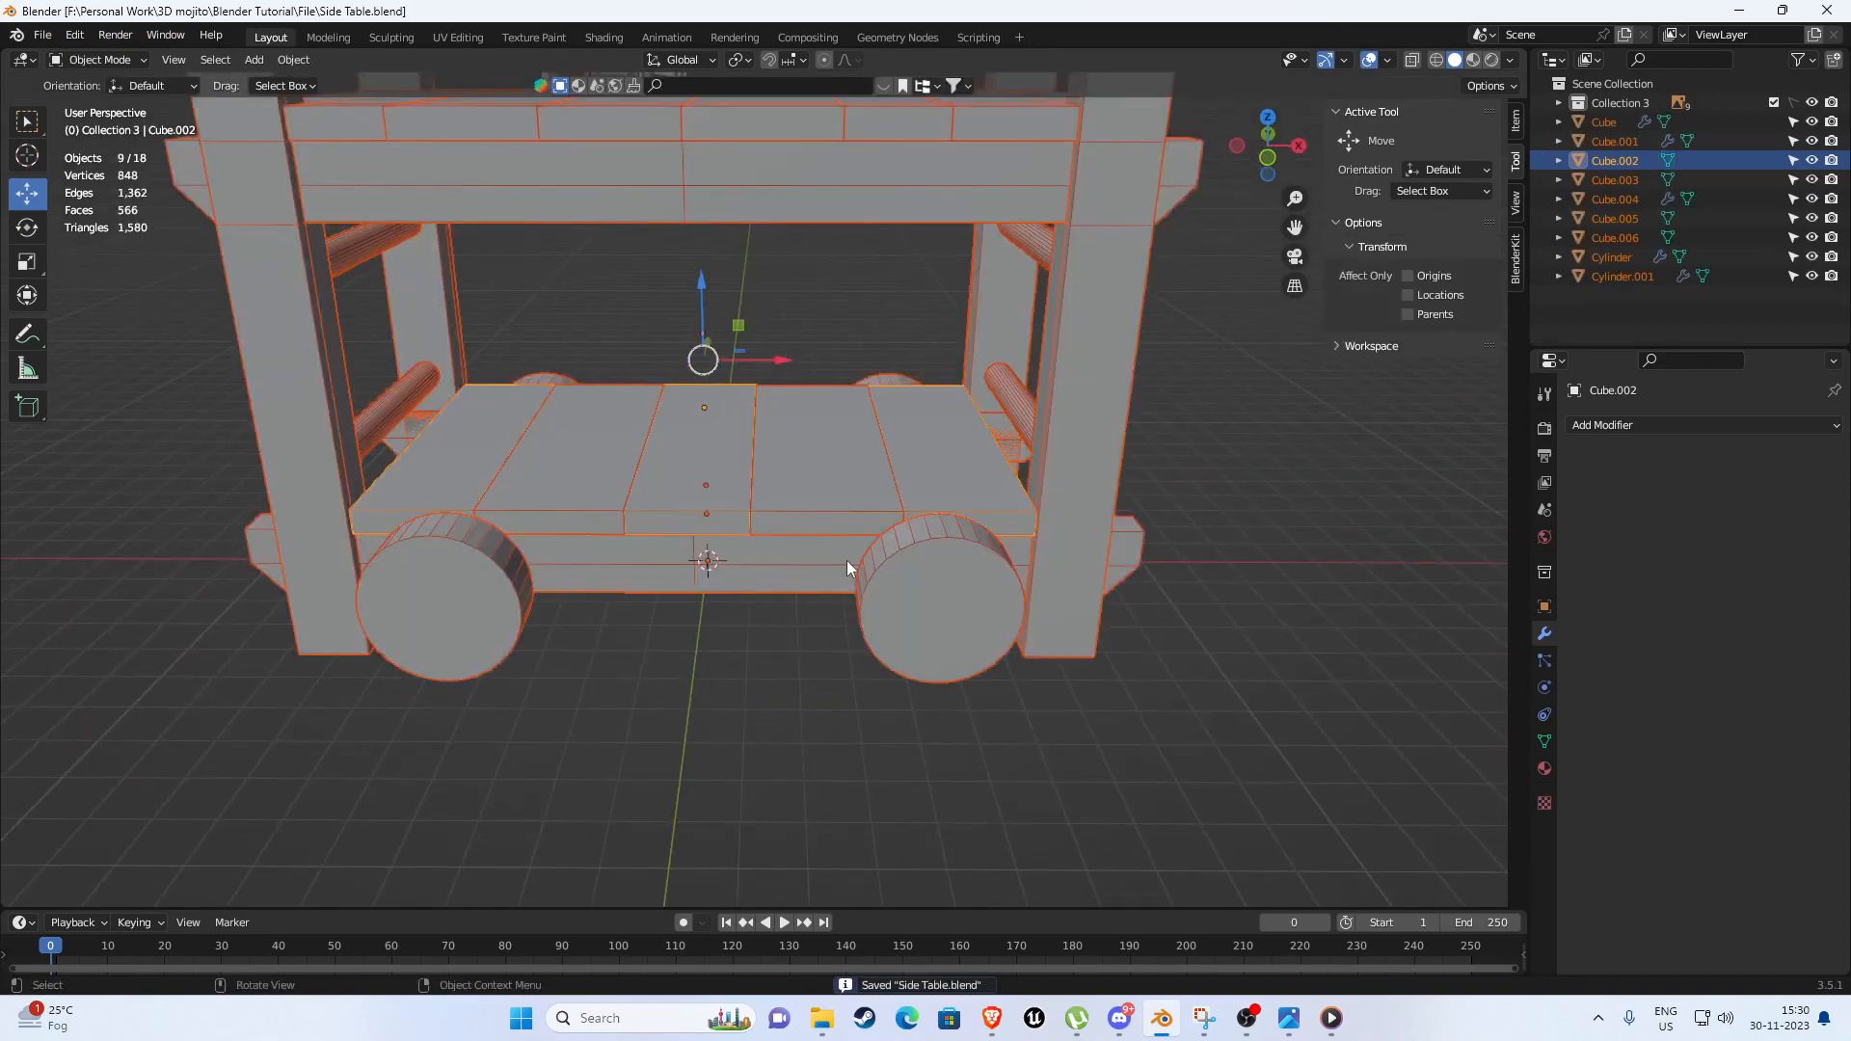
# Examine the white-background reference photo for how the round side rods meet the posts.
pyautogui.scroll(-2, 846, 559)
pyautogui.moveTo(847, 559); pyautogui.dragTo(899, 651, button='middle')
pyautogui.press('KP_1')
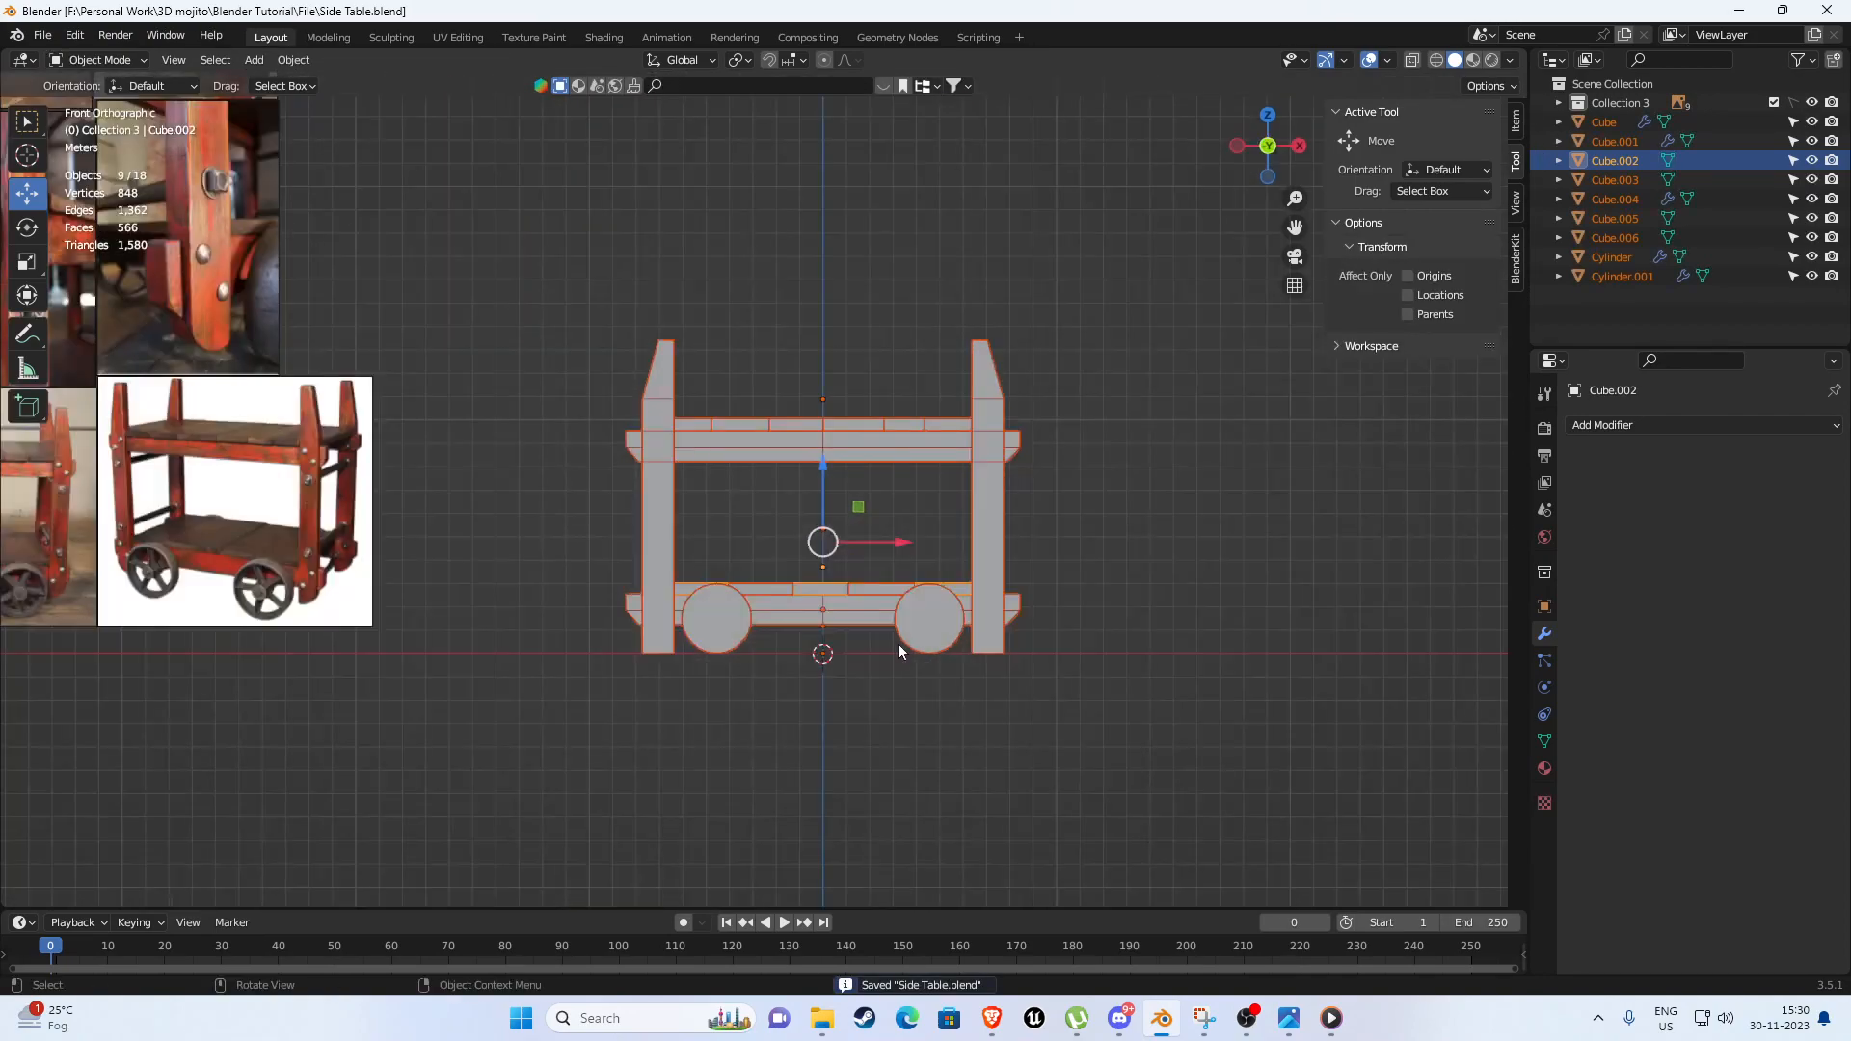
pyautogui.scroll(6, 879, 656)
pyautogui.keyDown('shift'); pyautogui.moveTo(880, 474); pyautogui.dragTo(618, 473, button='middle'); pyautogui.keyUp('shift')
pyautogui.scroll(8, 636, 405)
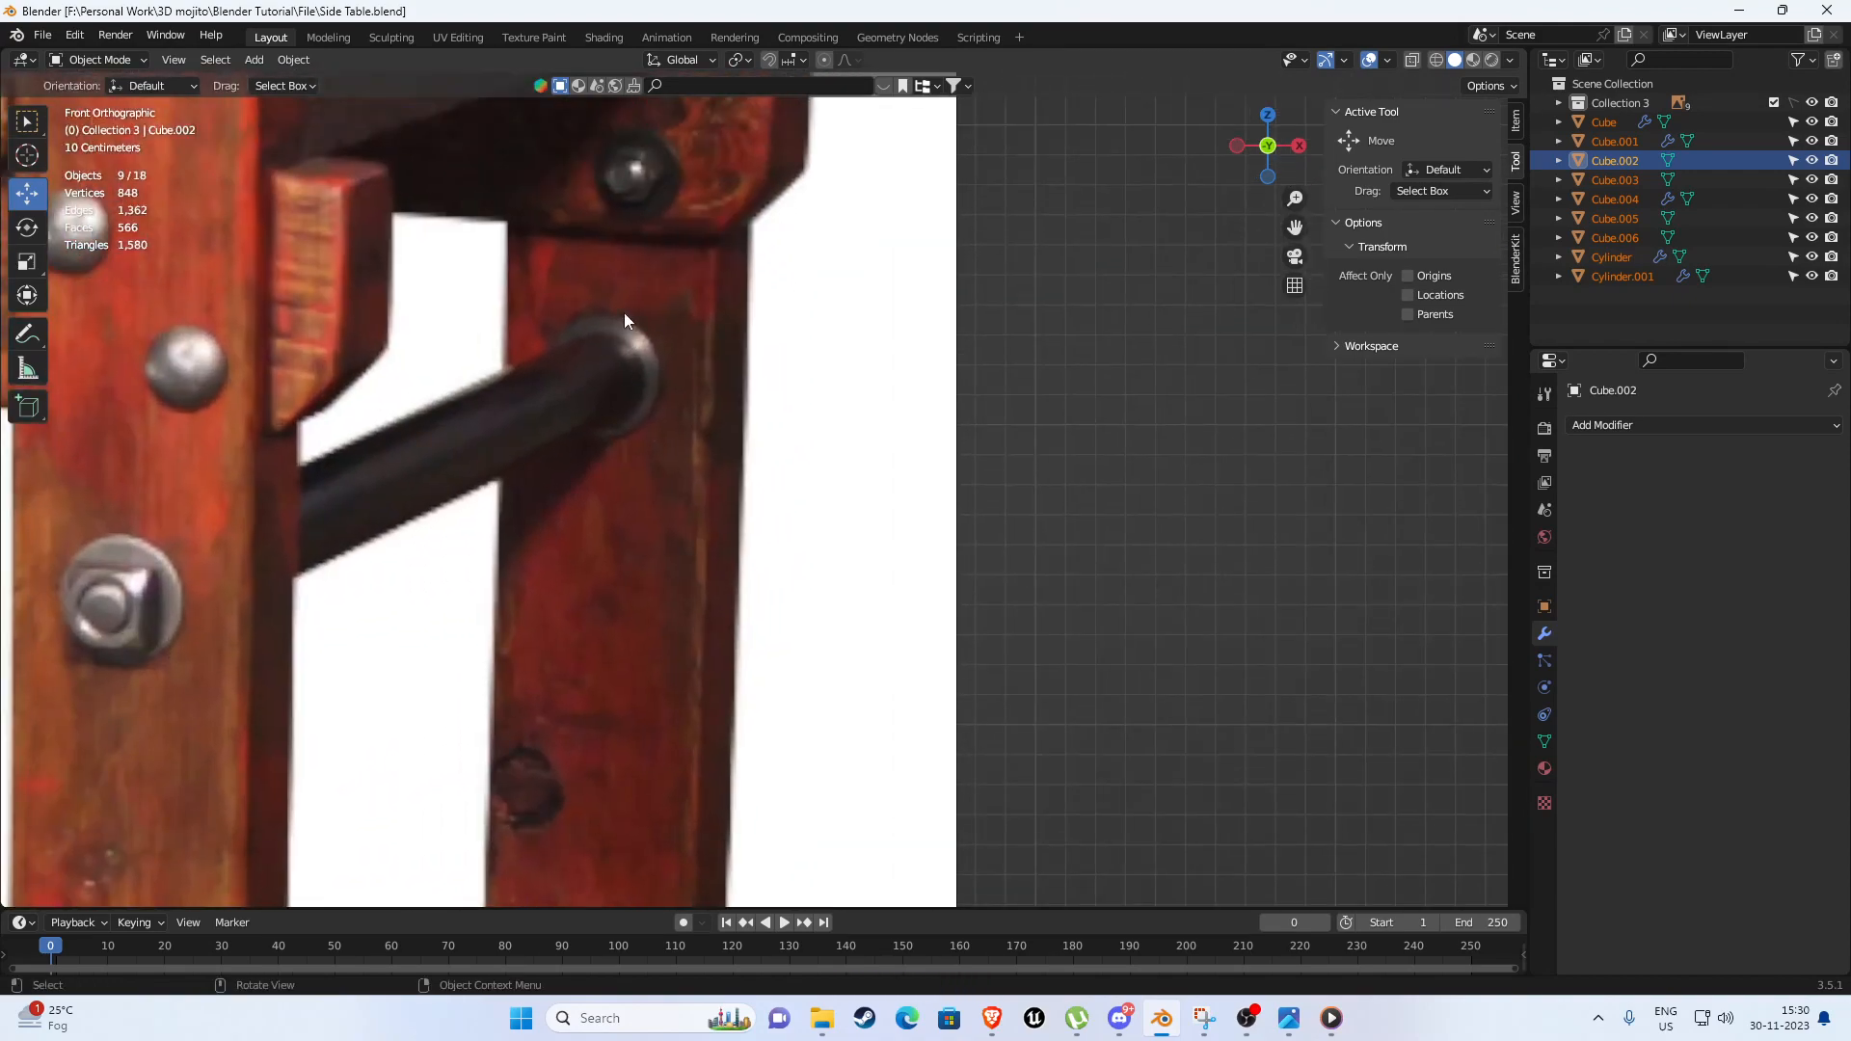
pyautogui.scroll(-6, 627, 370)
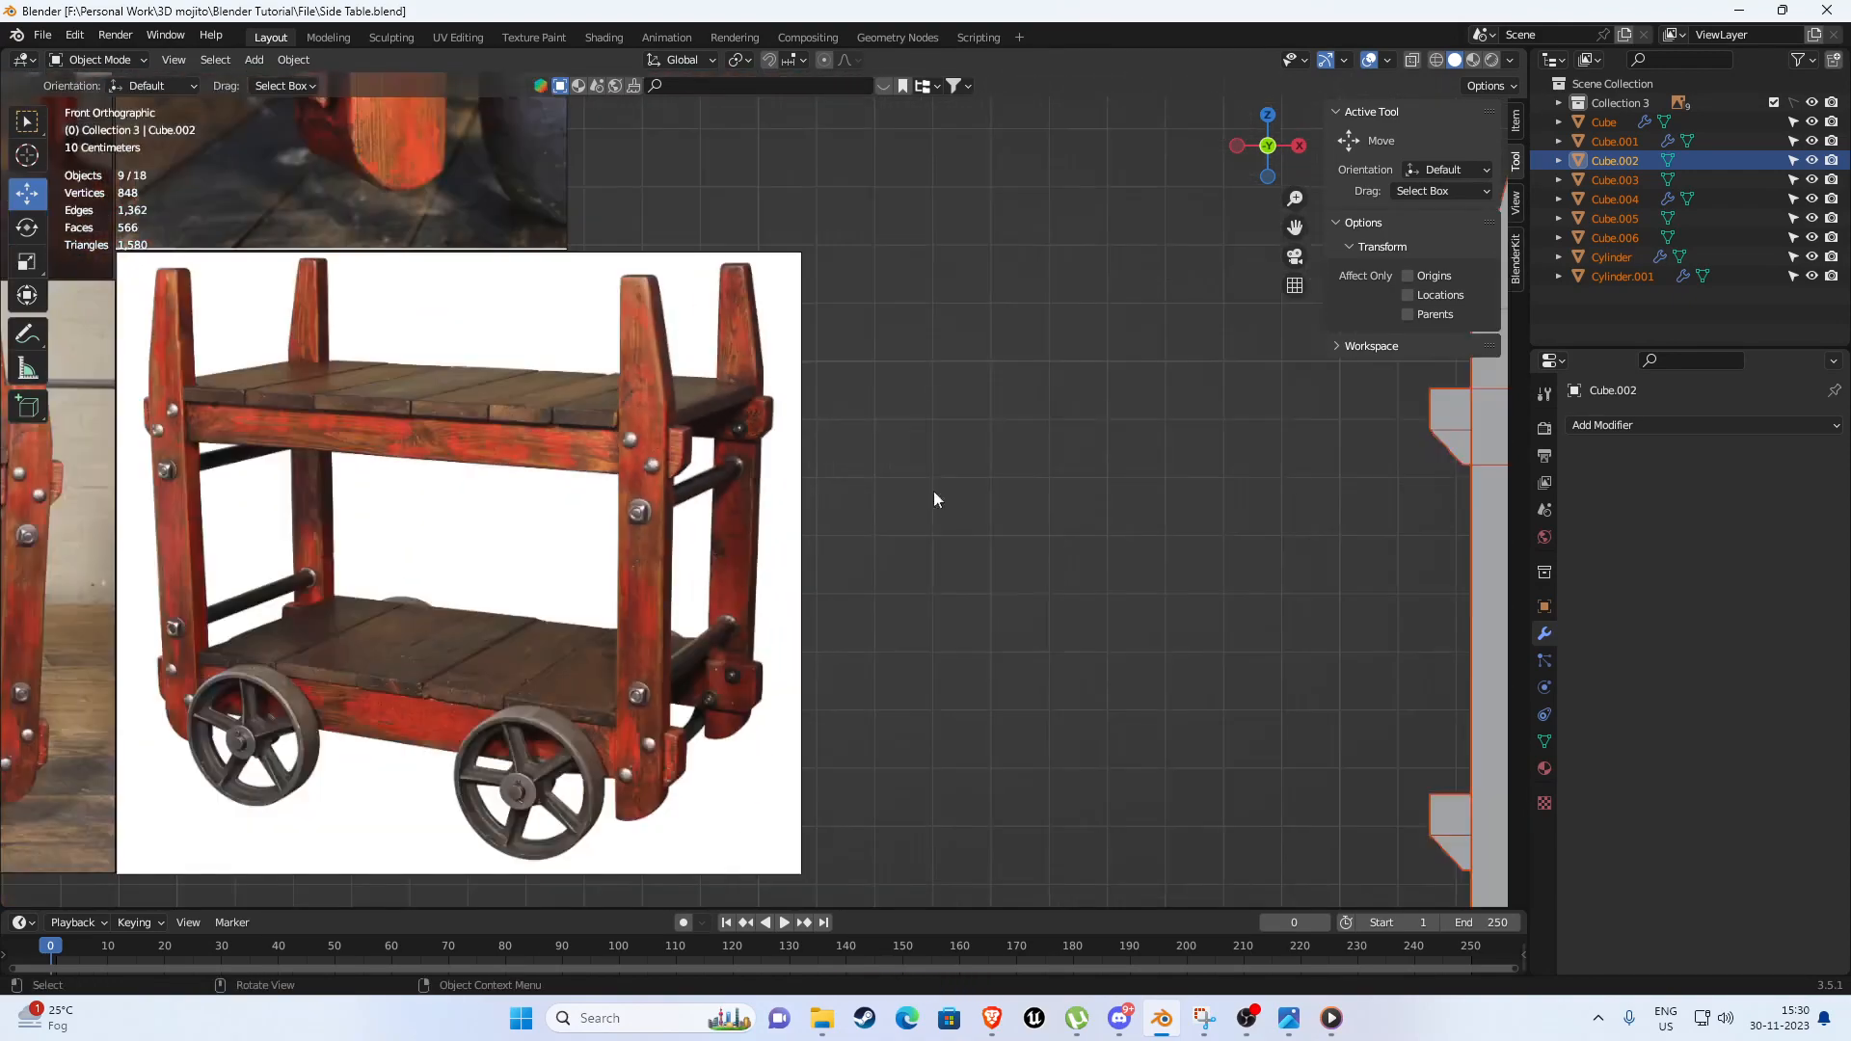
# Select the mirrored side rods between the posts and open their mesh for editing.
pyautogui.press('KP_Decimal')
pyautogui.moveTo(1015, 492); pyautogui.dragTo(883, 526, button='middle')
pyautogui.scroll(6, 1022, 535)
pyautogui.click(942, 528)
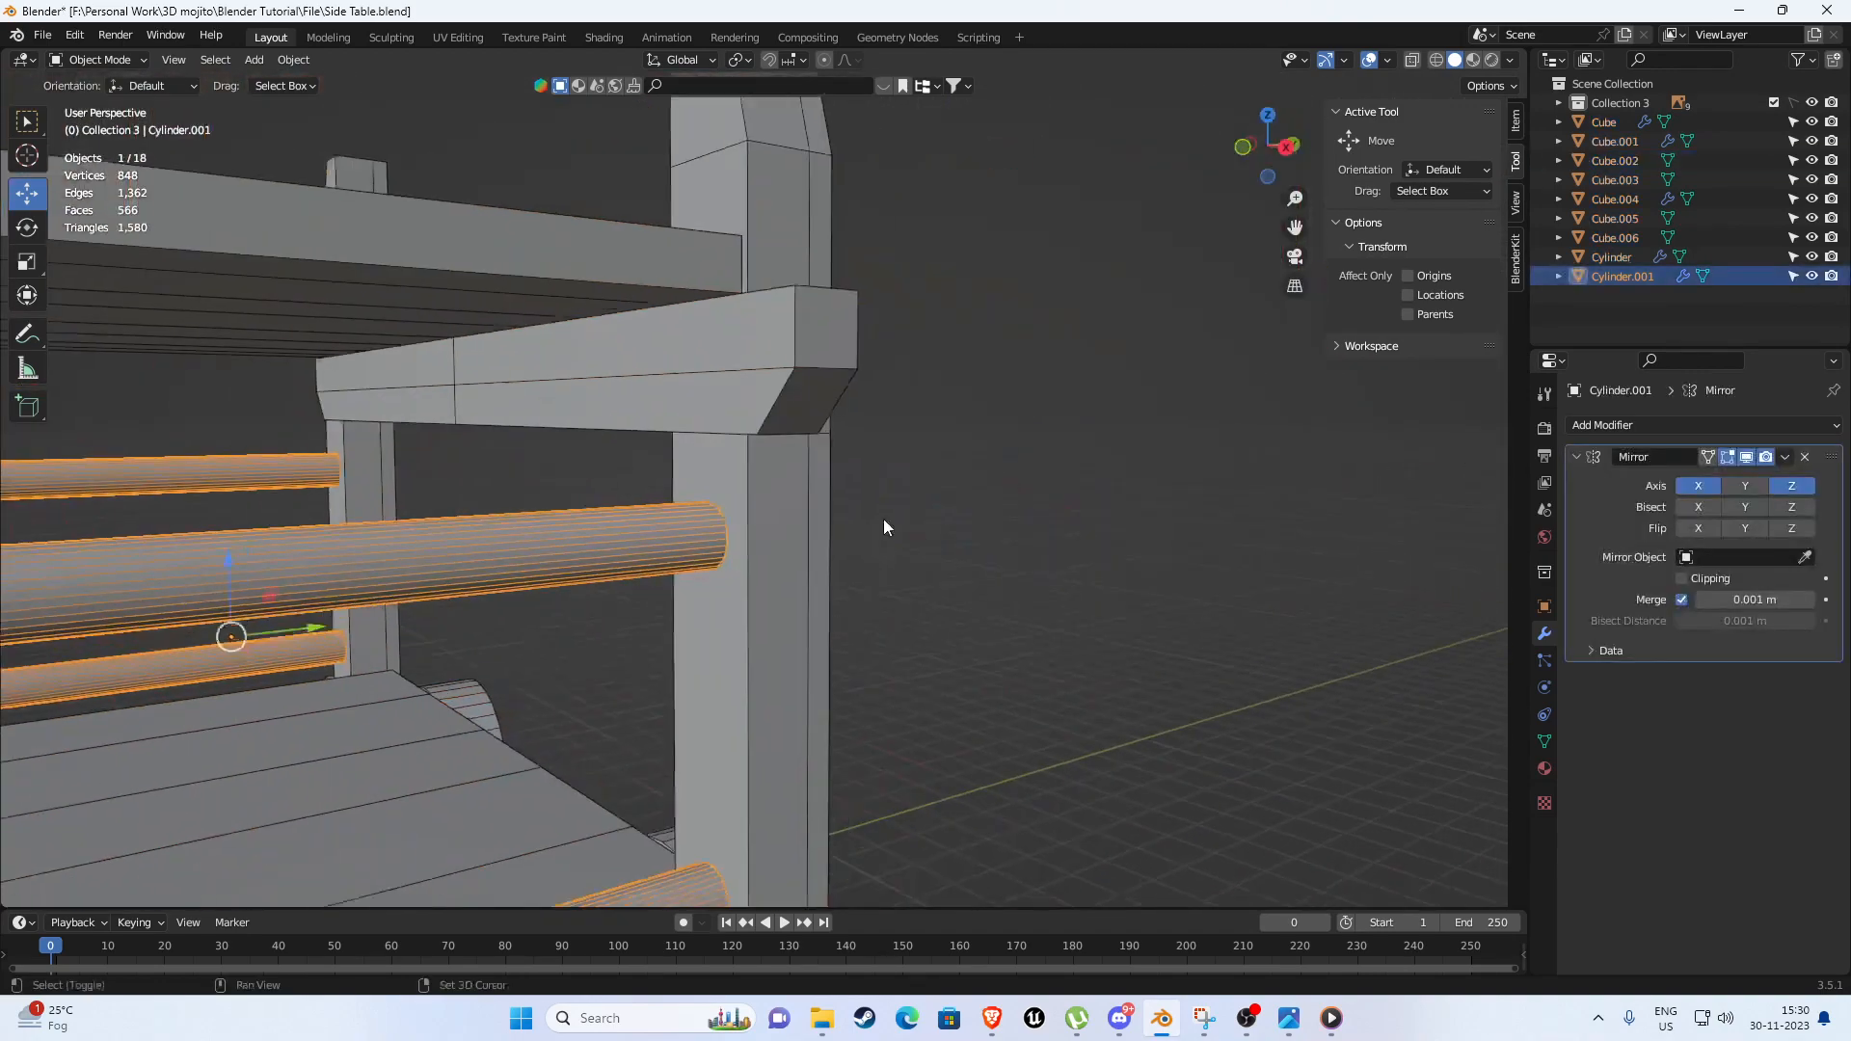
pyautogui.scroll(4, 882, 527)
pyautogui.press('Tab')
pyautogui.moveTo(669, 562); pyautogui.dragTo(896, 532, button='middle')
pyautogui.scroll(-5, 964, 511)
pyautogui.moveTo(995, 505); pyautogui.dragTo(975, 521, button='middle')
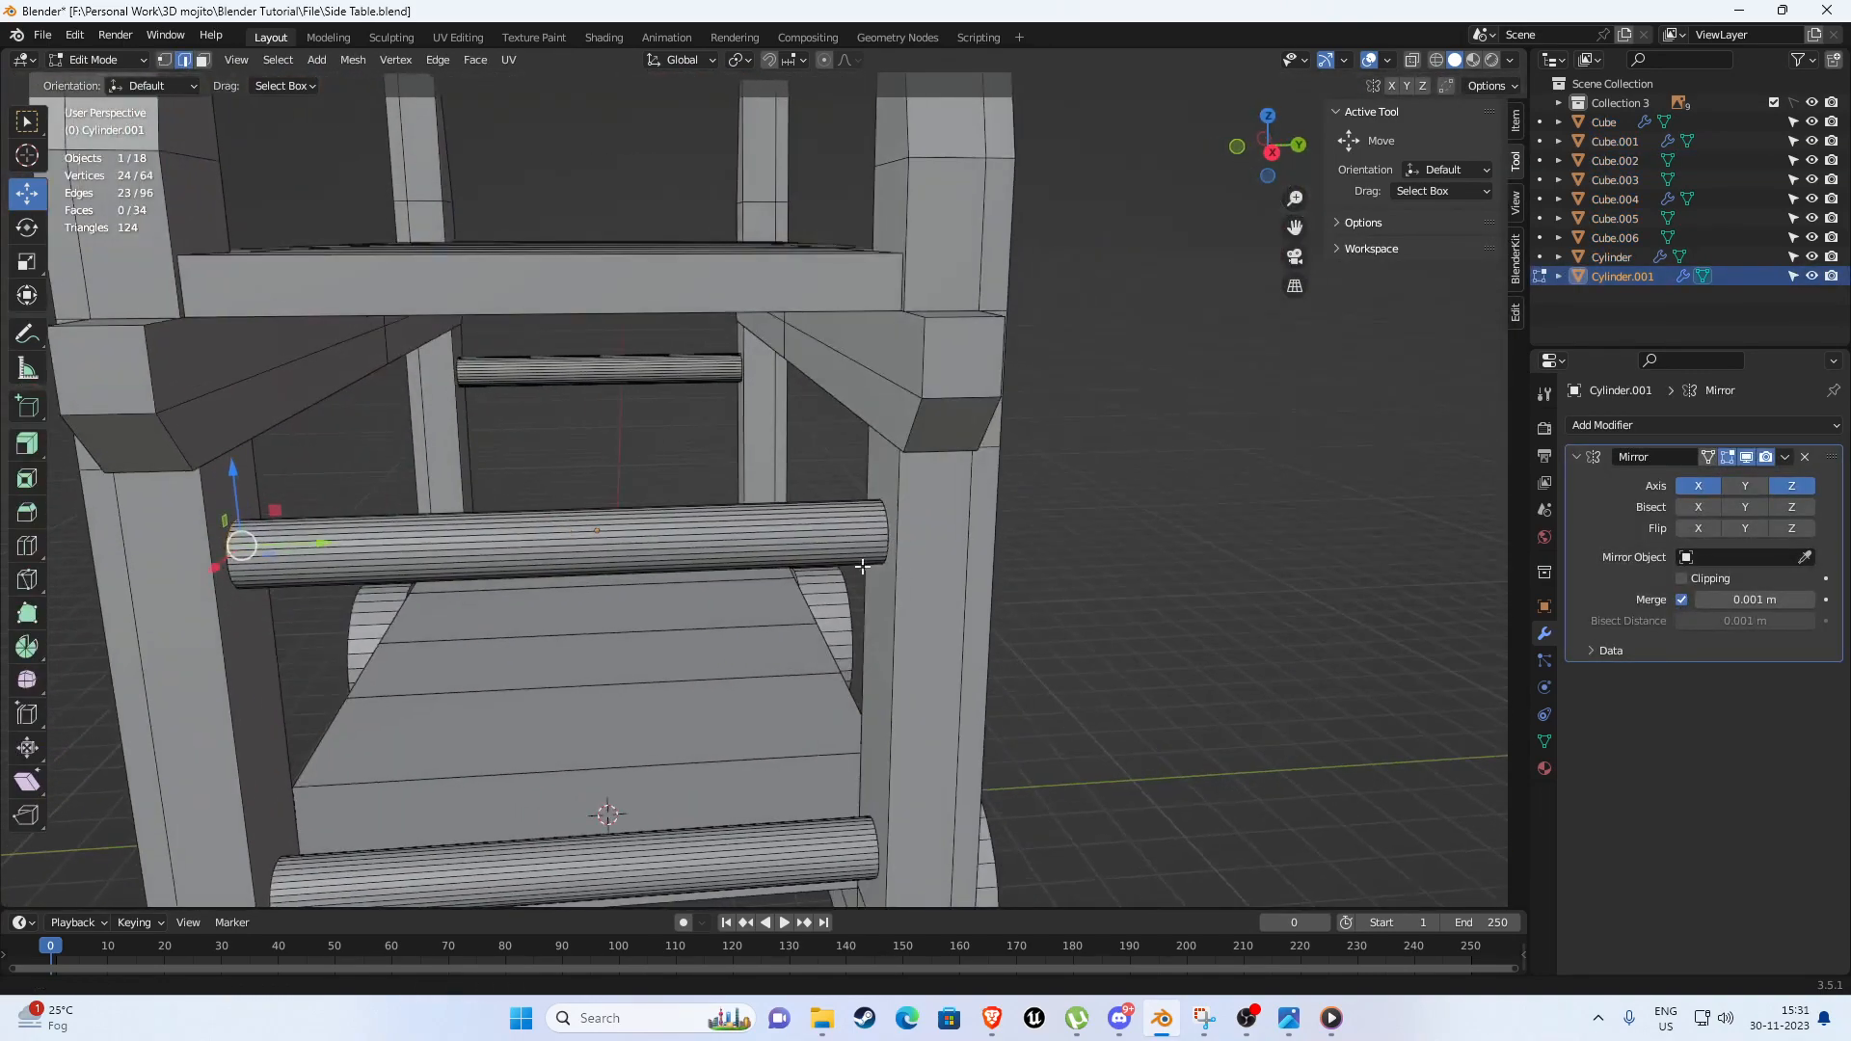
pyautogui.keyDown('shift'); pyautogui.moveTo(636, 545); pyautogui.dragTo(697, 513, button='middle'); pyautogui.keyUp('shift')
# Try to place two loop cuts near the side rod's ends by scaling them apart along Y.
pyautogui.hotkey('ctrl', 'r')
pyautogui.scroll(1, 674, 496)
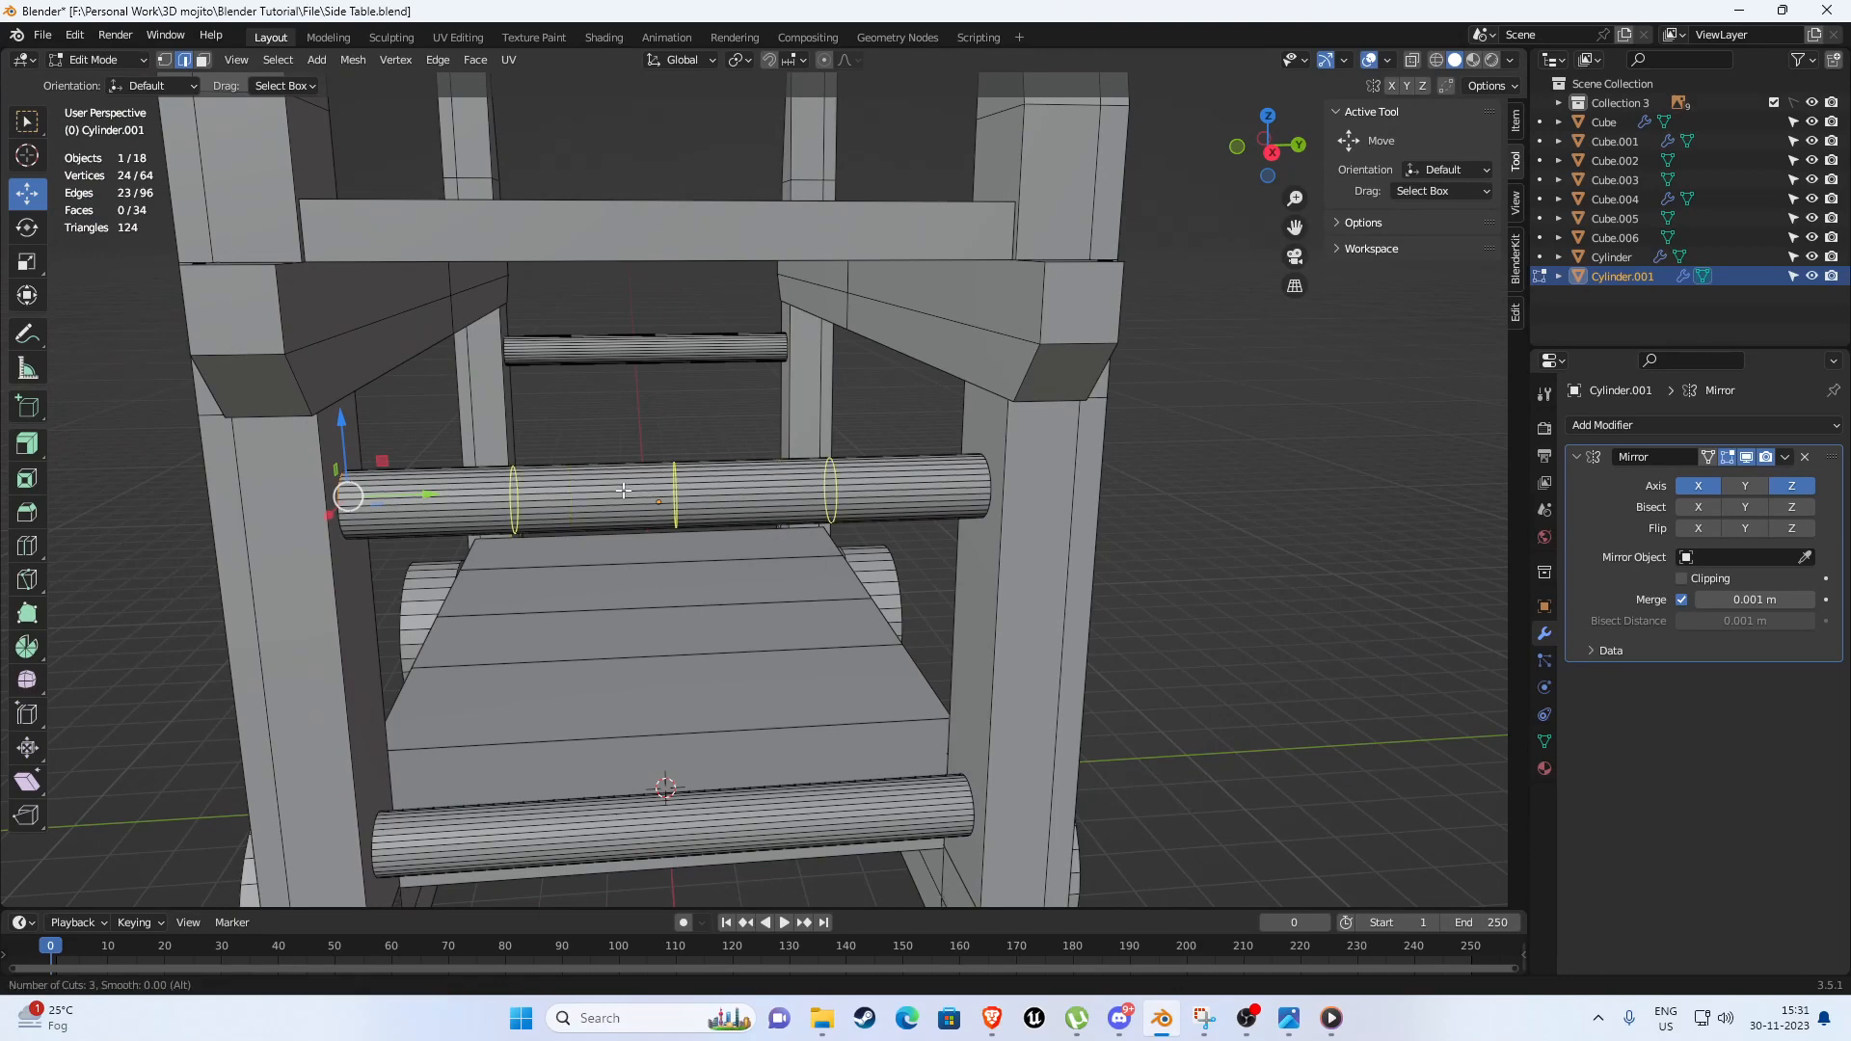
pyautogui.click(624, 490)
pyautogui.rightClick(624, 490)
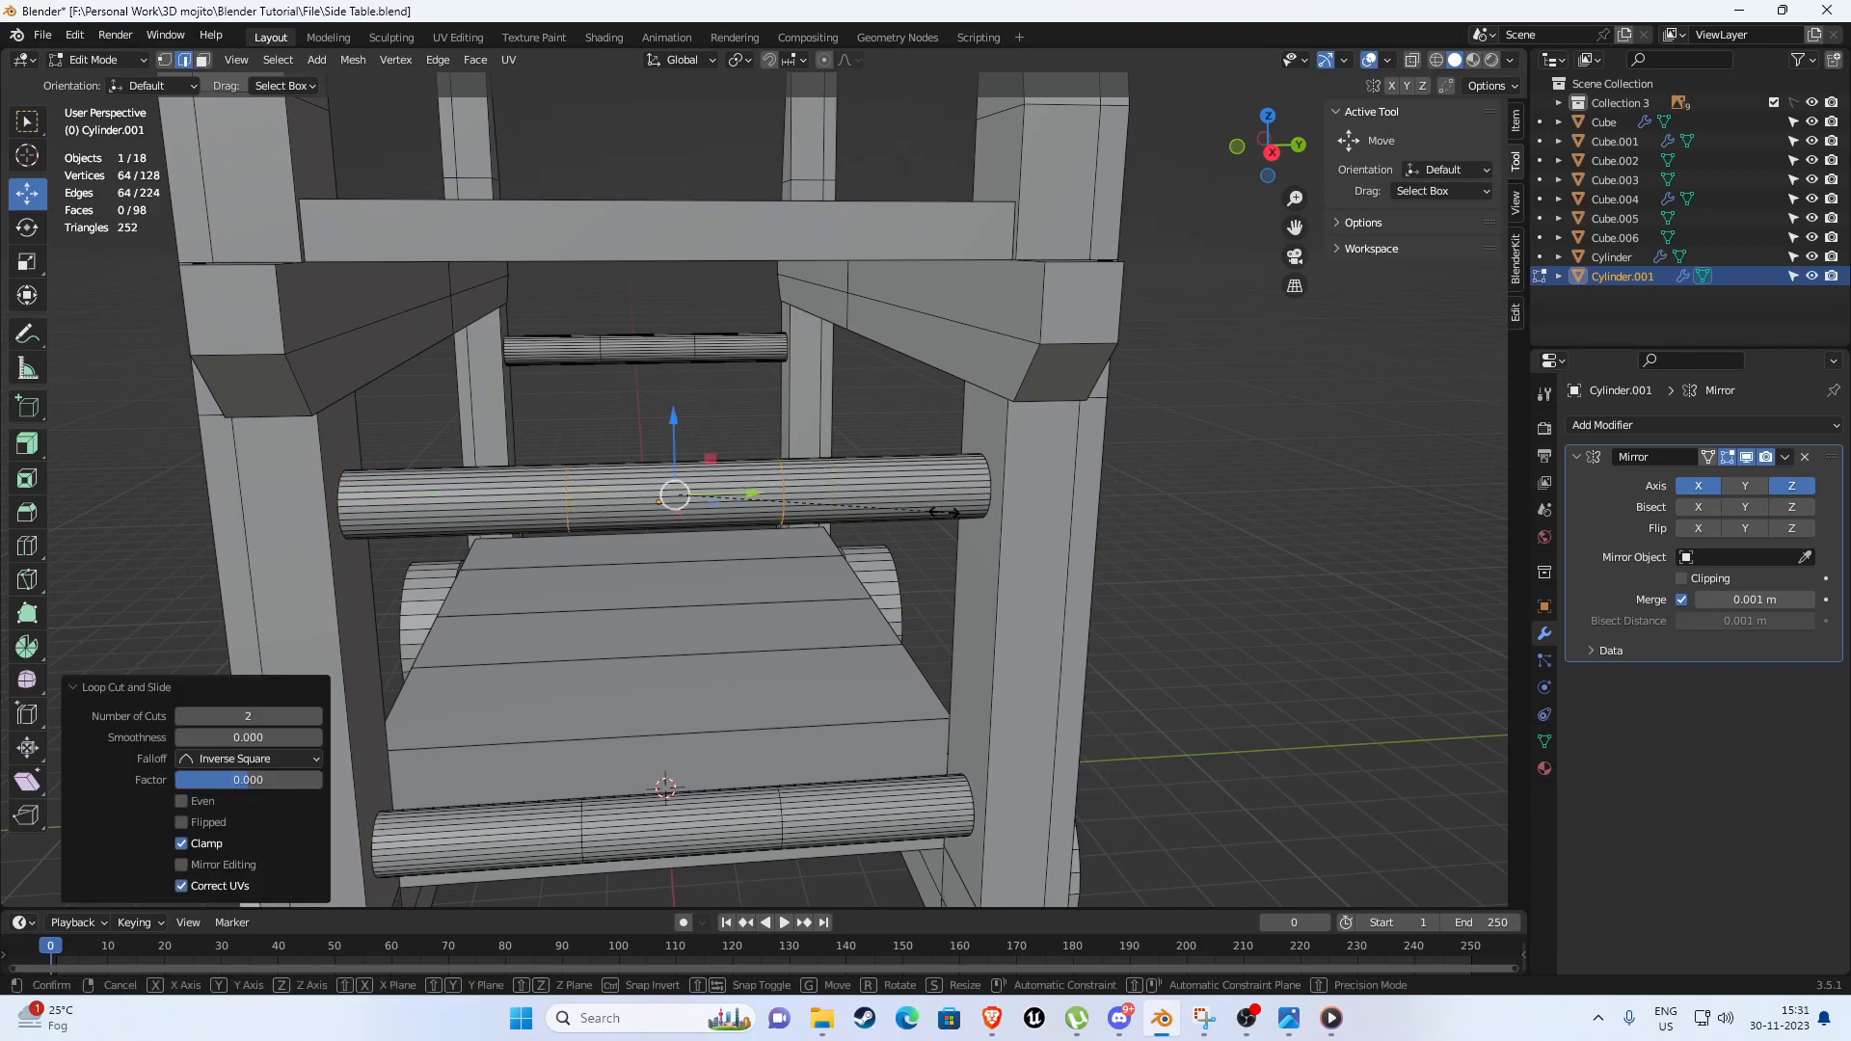
pyautogui.press('s')
pyautogui.press('y')
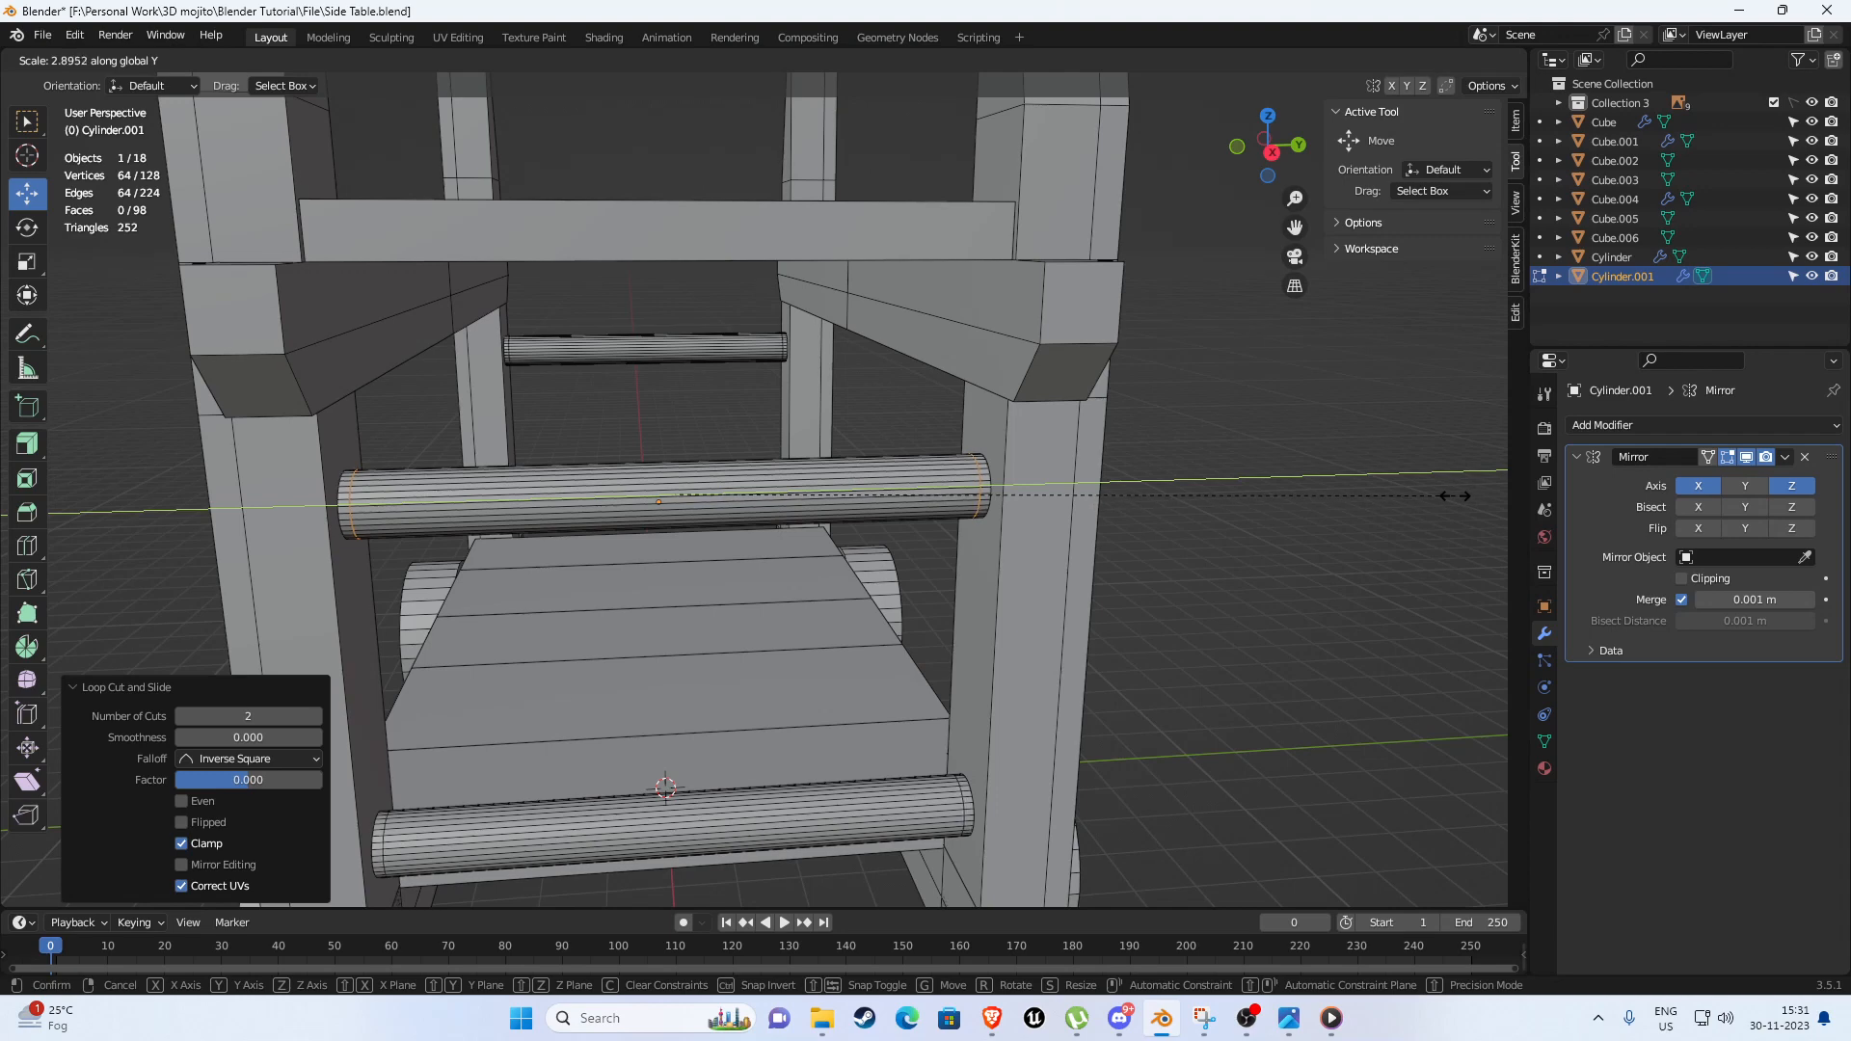
pyautogui.click(1456, 496)
pyautogui.press('Tab')
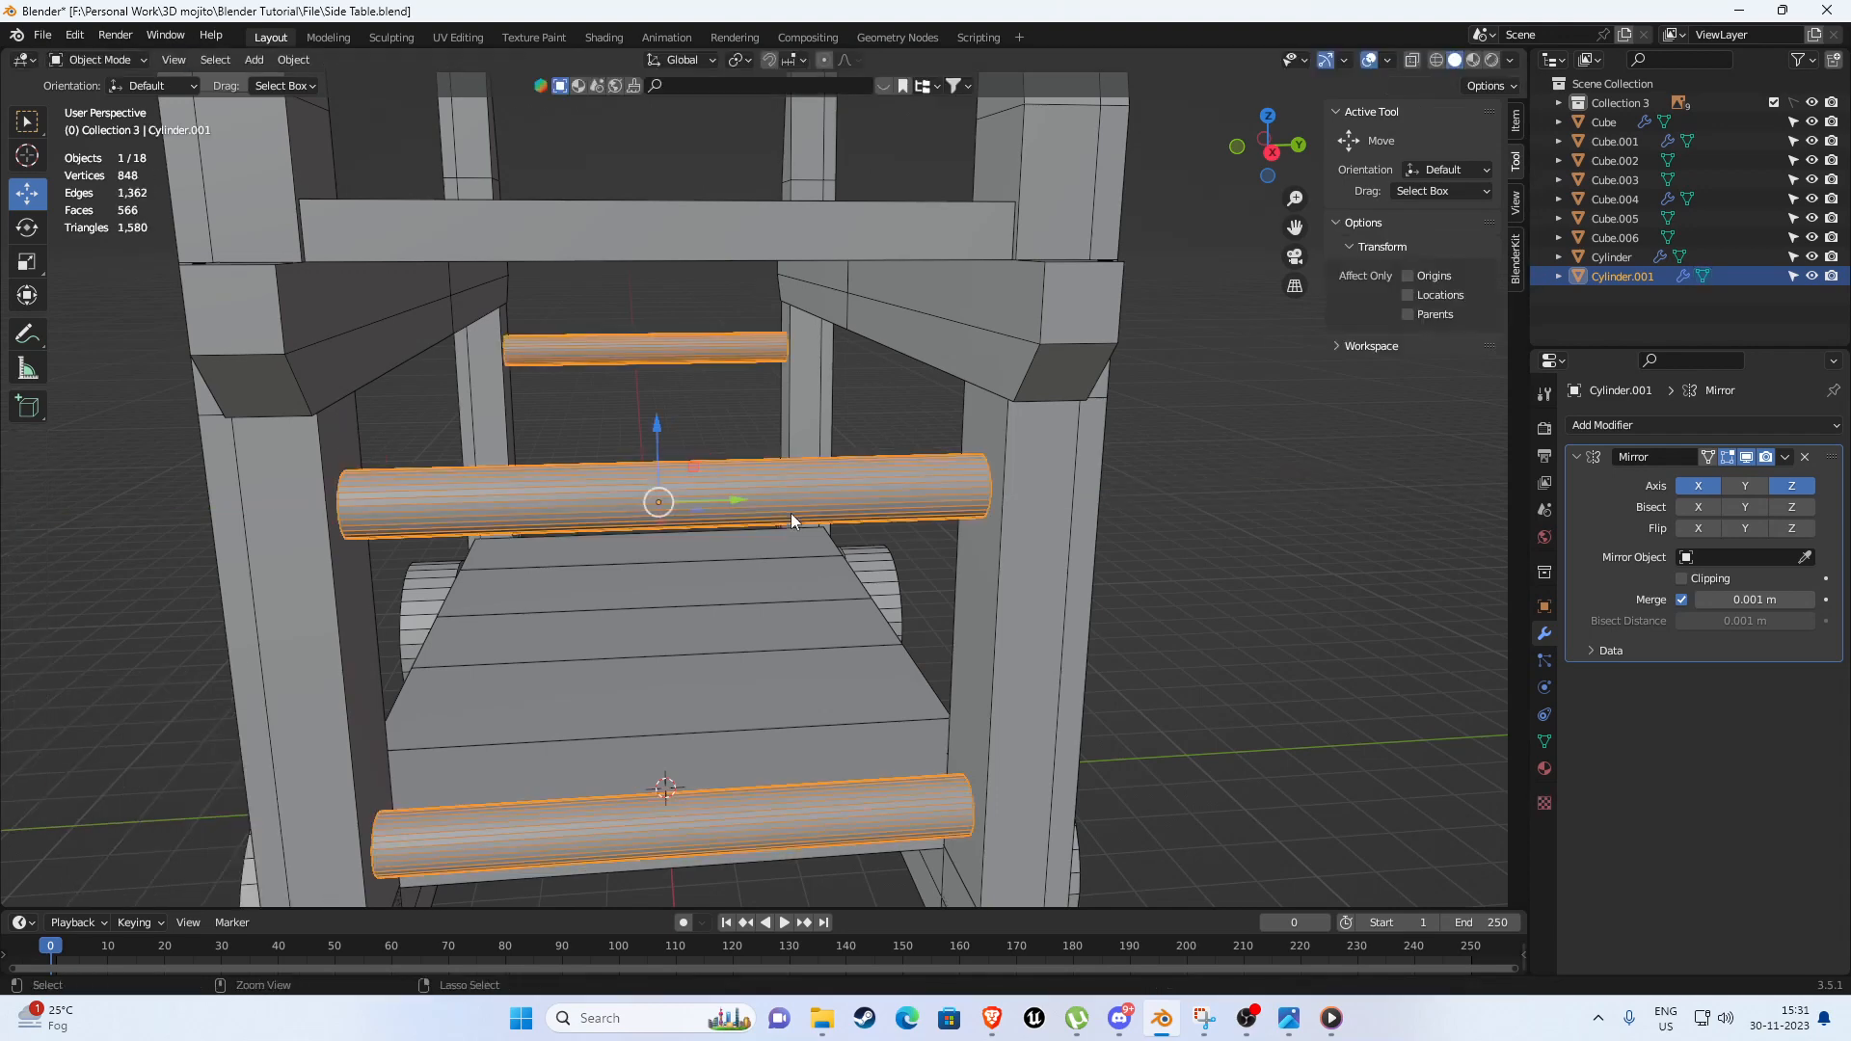
pyautogui.press('Tab')
# Add a centred loop cut around the side rod and bevel it with two segments until the outer loops nearly reach the ends.
pyautogui.hotkey('ctrl', 'r')
pyautogui.click(688, 480)
pyautogui.rightClick(688, 480)
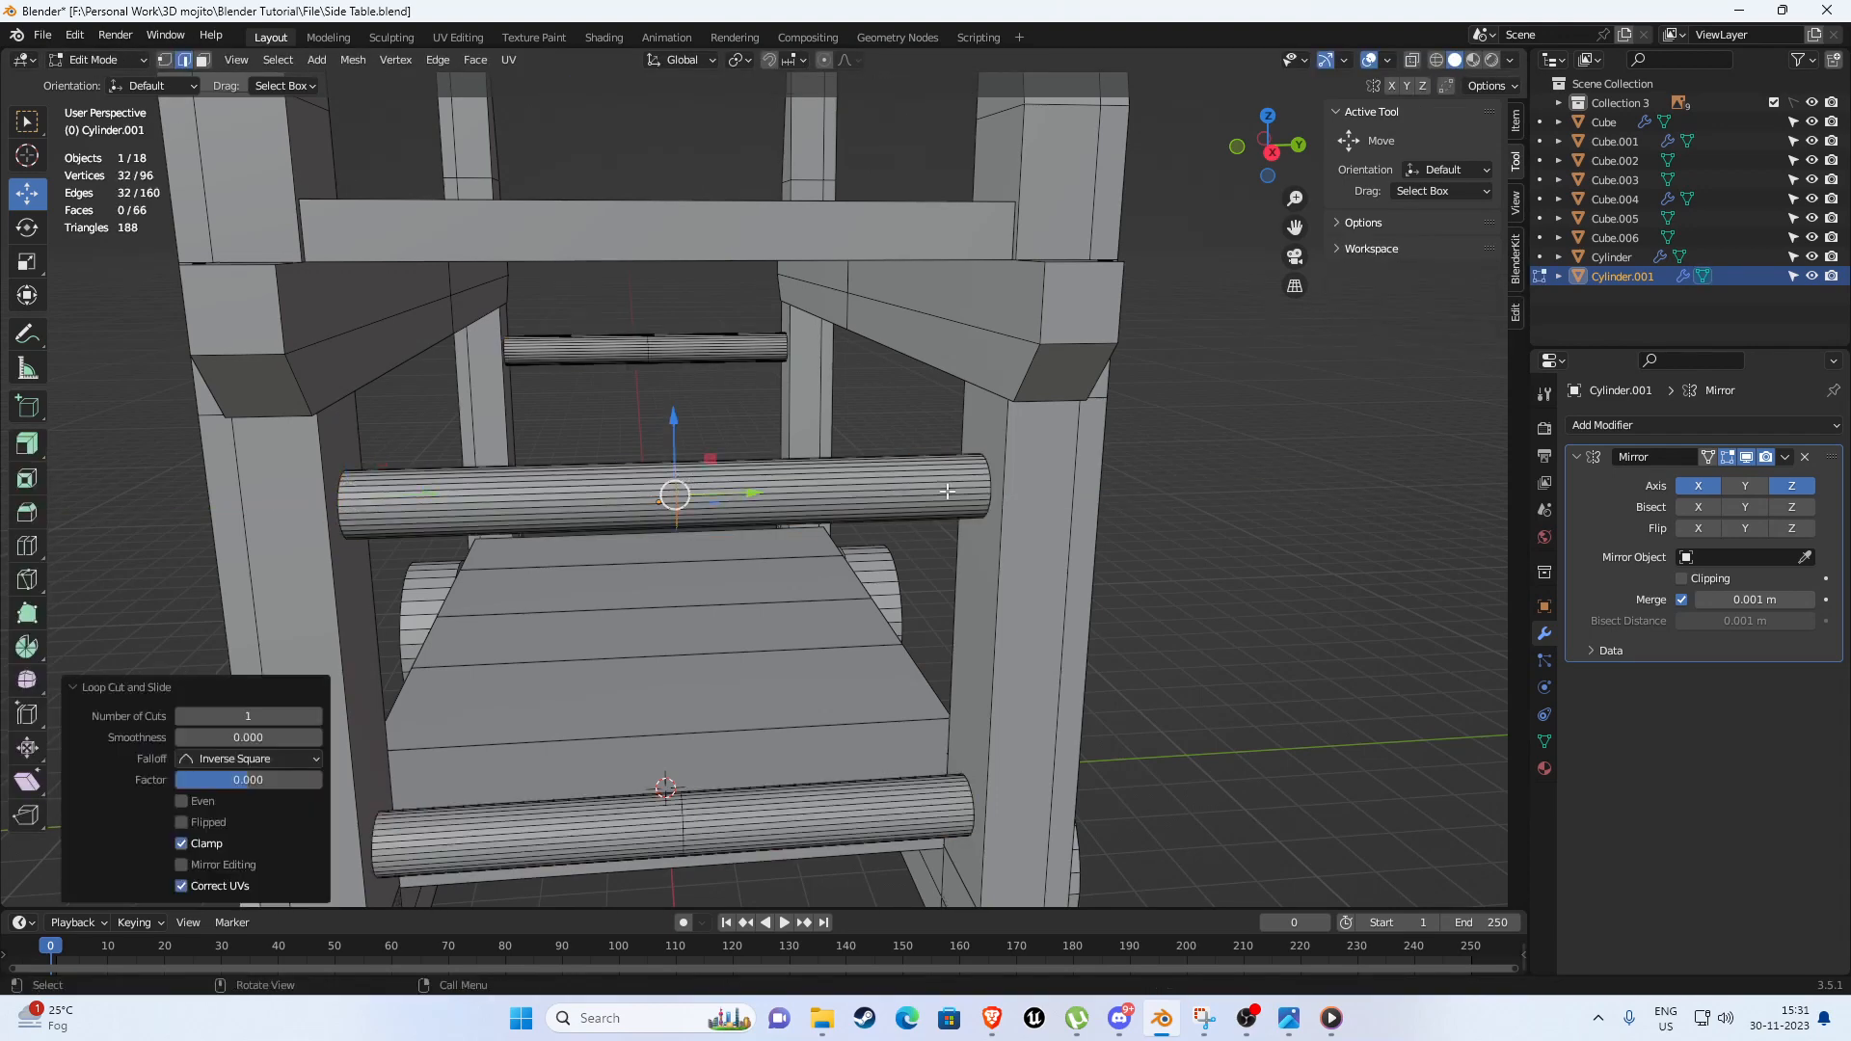
pyautogui.hotkey('ctrl', 'b')
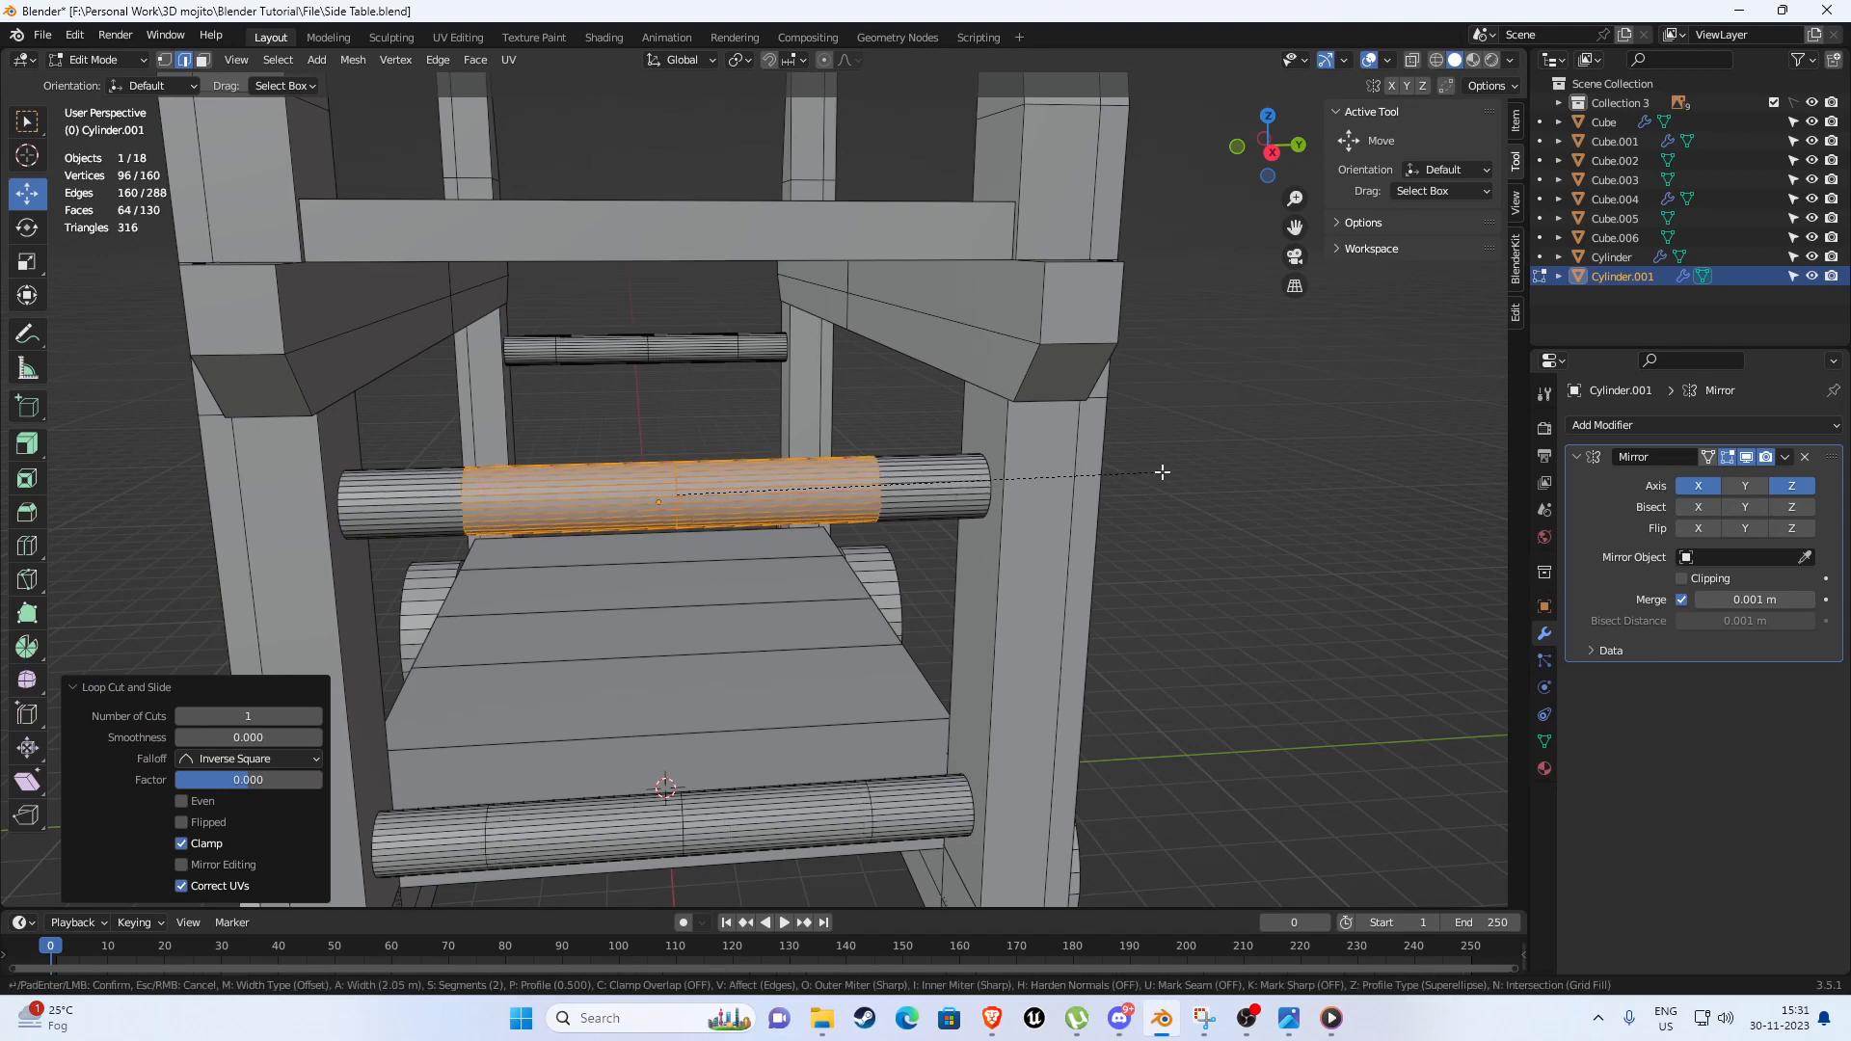
pyautogui.click(1263, 470)
# Select the narrow face ring at the side rod's positive-Y end and extrude it in place with no offset.
pyautogui.moveTo(1013, 532); pyautogui.dragTo(979, 497, button='middle')
pyautogui.scroll(2, 979, 497)
pyautogui.press('3')
pyautogui.keyDown('shift'); pyautogui.moveTo(1144, 546); pyautogui.dragTo(974, 449, button='middle'); pyautogui.keyUp('shift')
pyautogui.scroll(5, 940, 460)
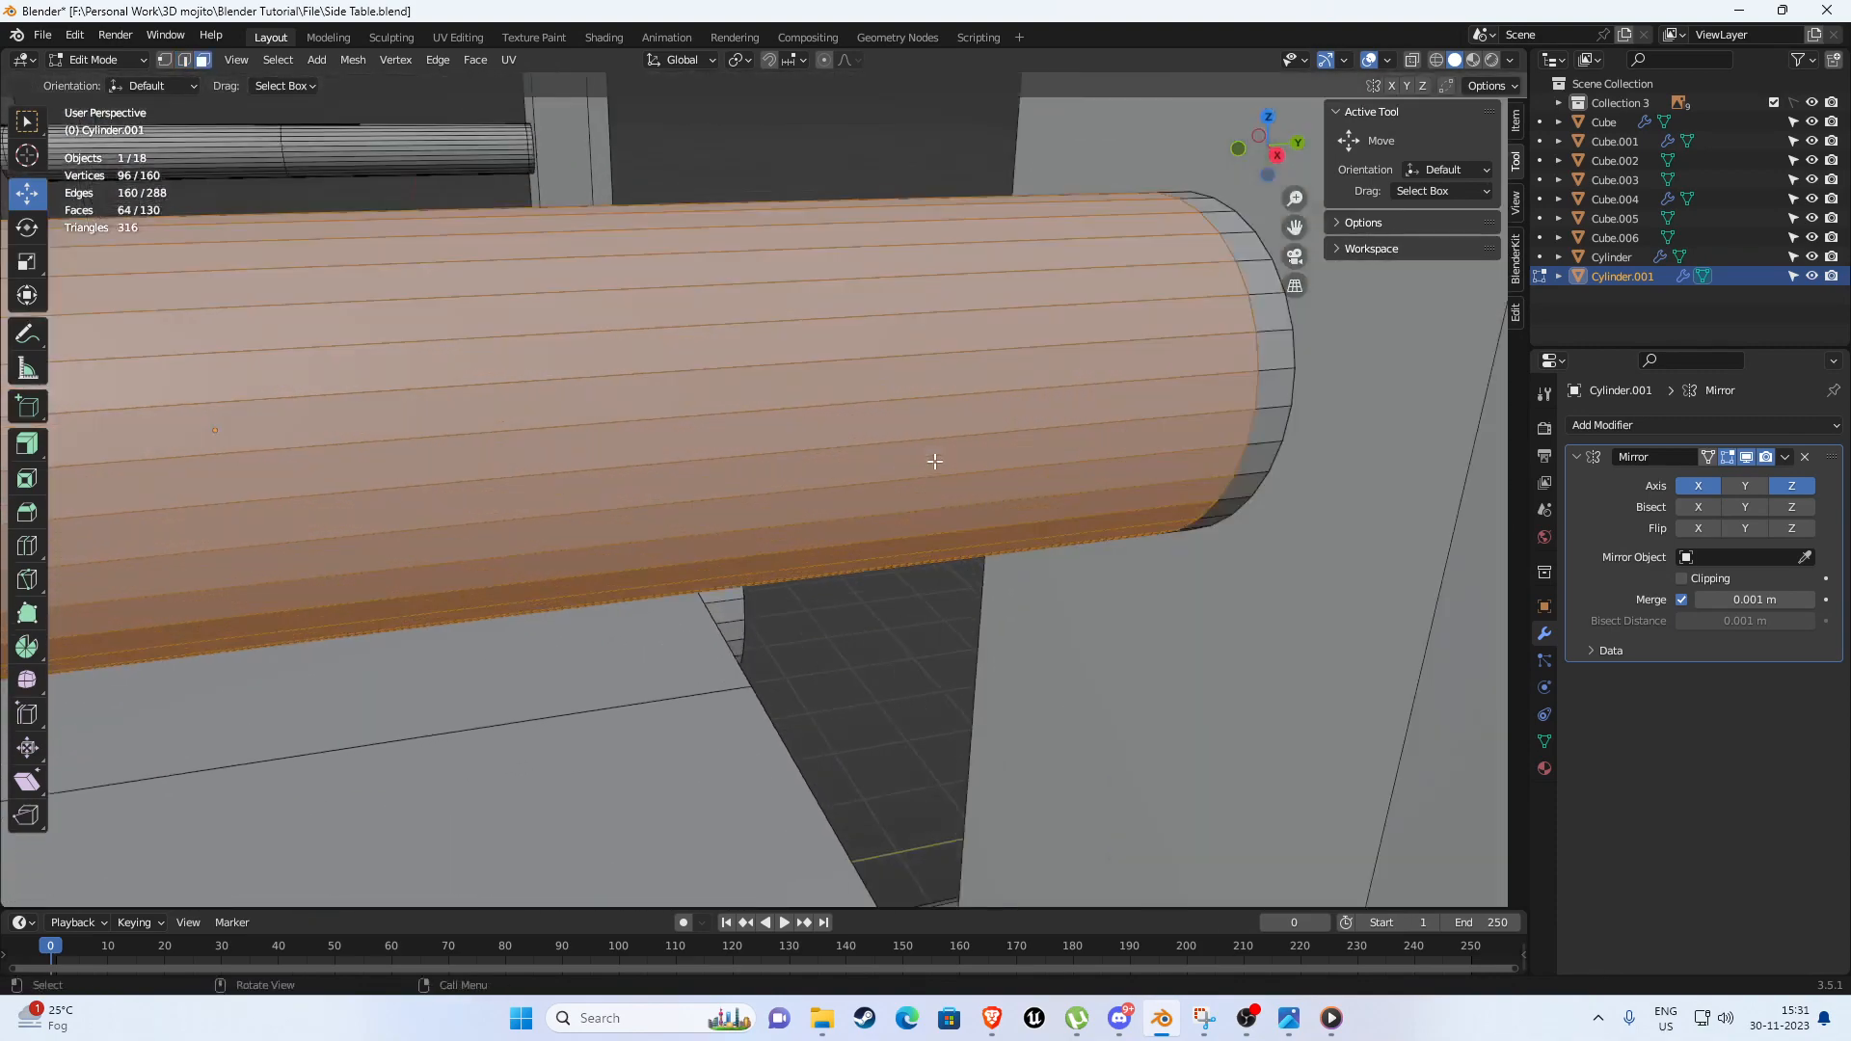
pyautogui.keyDown('alt'); pyautogui.click(1263, 402); pyautogui.keyUp('alt')
pyautogui.scroll(-5, 1155, 441)
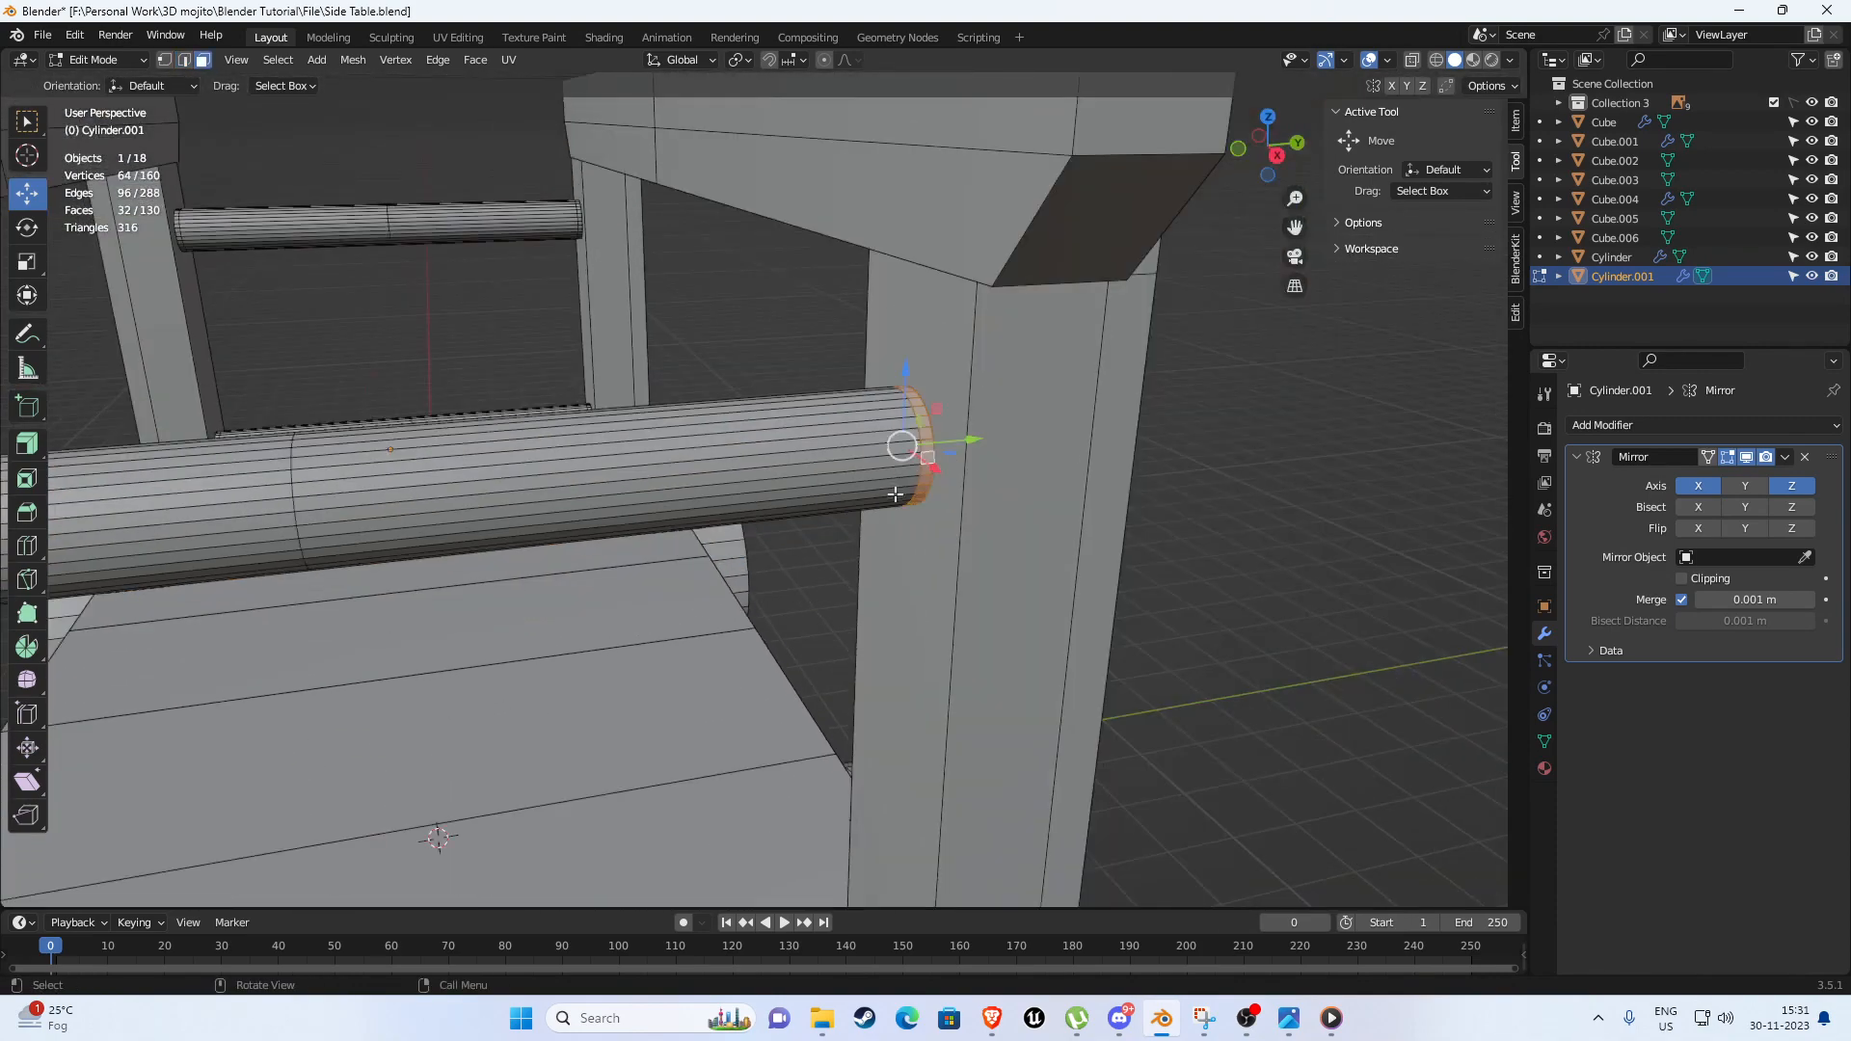
pyautogui.moveTo(823, 522); pyautogui.dragTo(1062, 525, button='middle')
pyautogui.press('e')
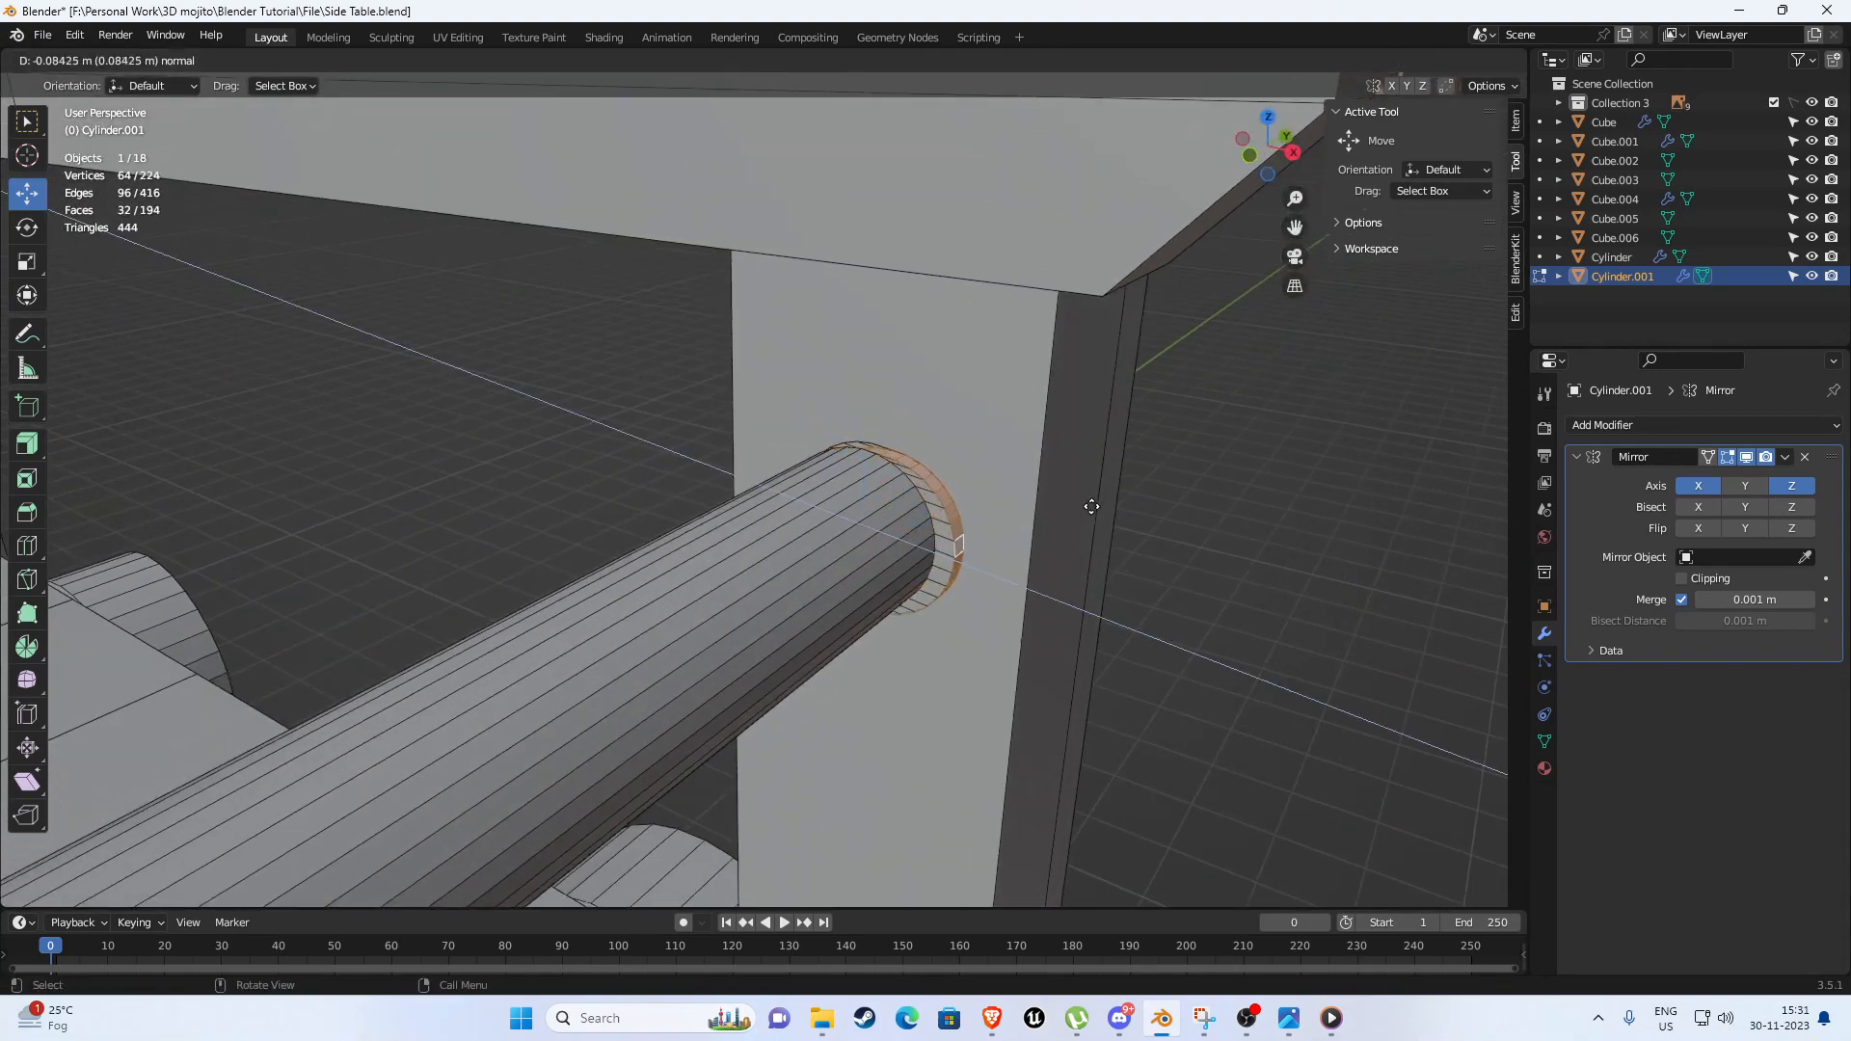
pyautogui.press('Escape')
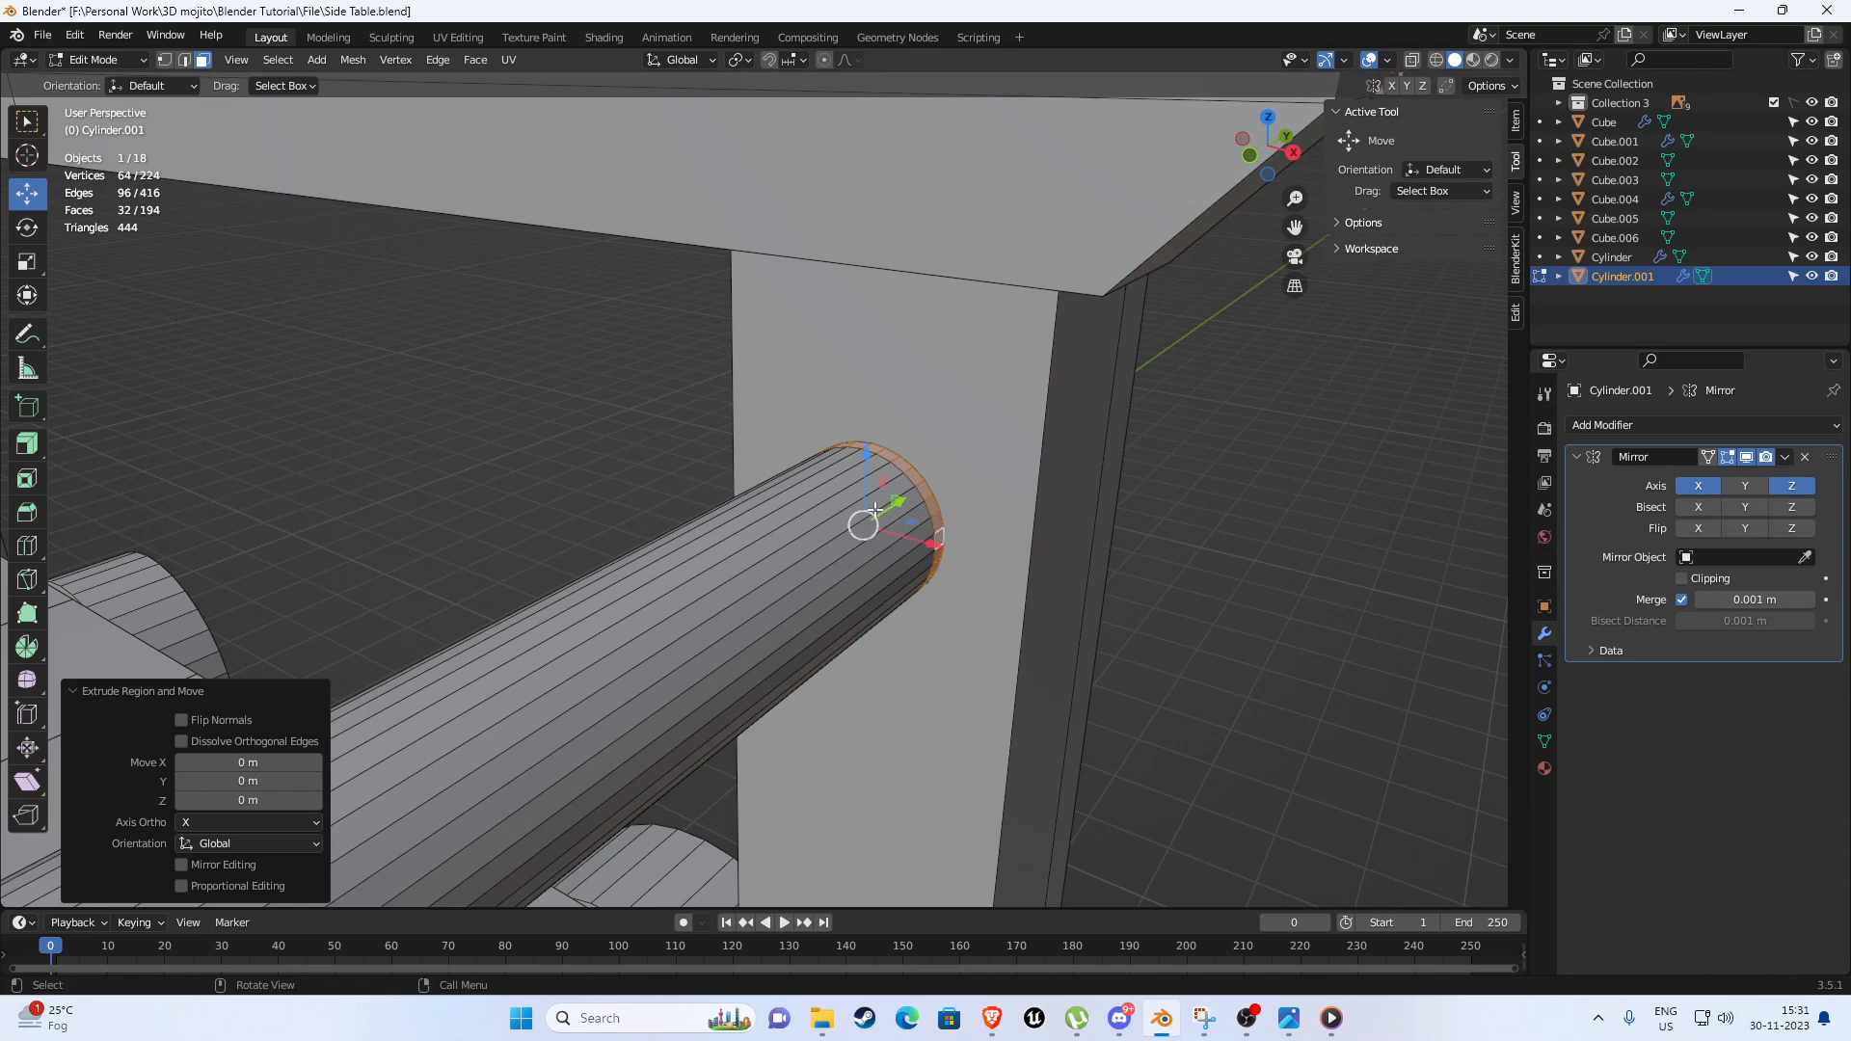
# Activate the Extrude Along Normals tool and undo a trial extrusion of the rod's end ring.
pyautogui.click(26, 450)
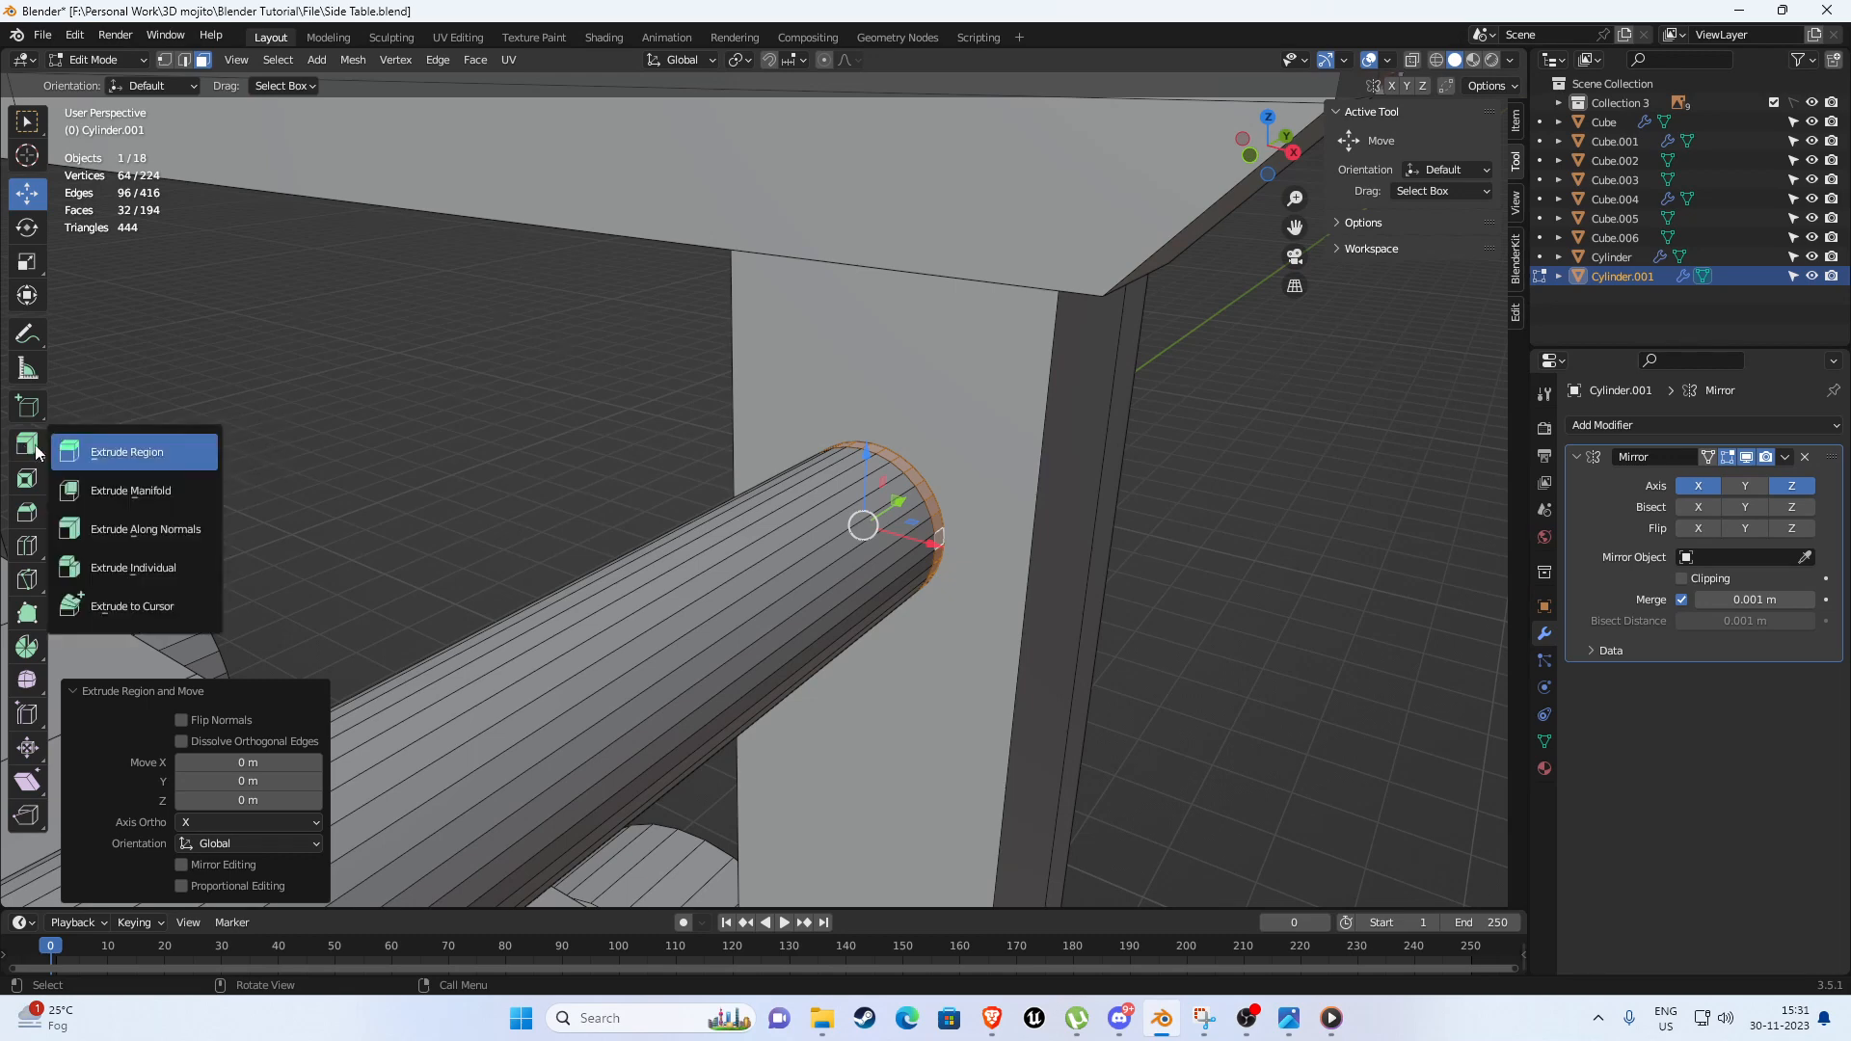
pyautogui.click(130, 532)
pyautogui.moveTo(786, 496); pyautogui.dragTo(768, 480)
pyautogui.hotkey('ctrl', 'z')
# Select the narrow face ring at the side rod's negative-Y end.
pyautogui.scroll(-2, 814, 514)
pyautogui.scroll(-6, 814, 514)
pyautogui.moveTo(814, 514)
pyautogui.mouseDown(button='middle')
pyautogui.moveTo(405, 479)
pyautogui.moveTo(806, 550)
pyautogui.mouseUp(button='middle')
pyautogui.scroll(8, 806, 549)
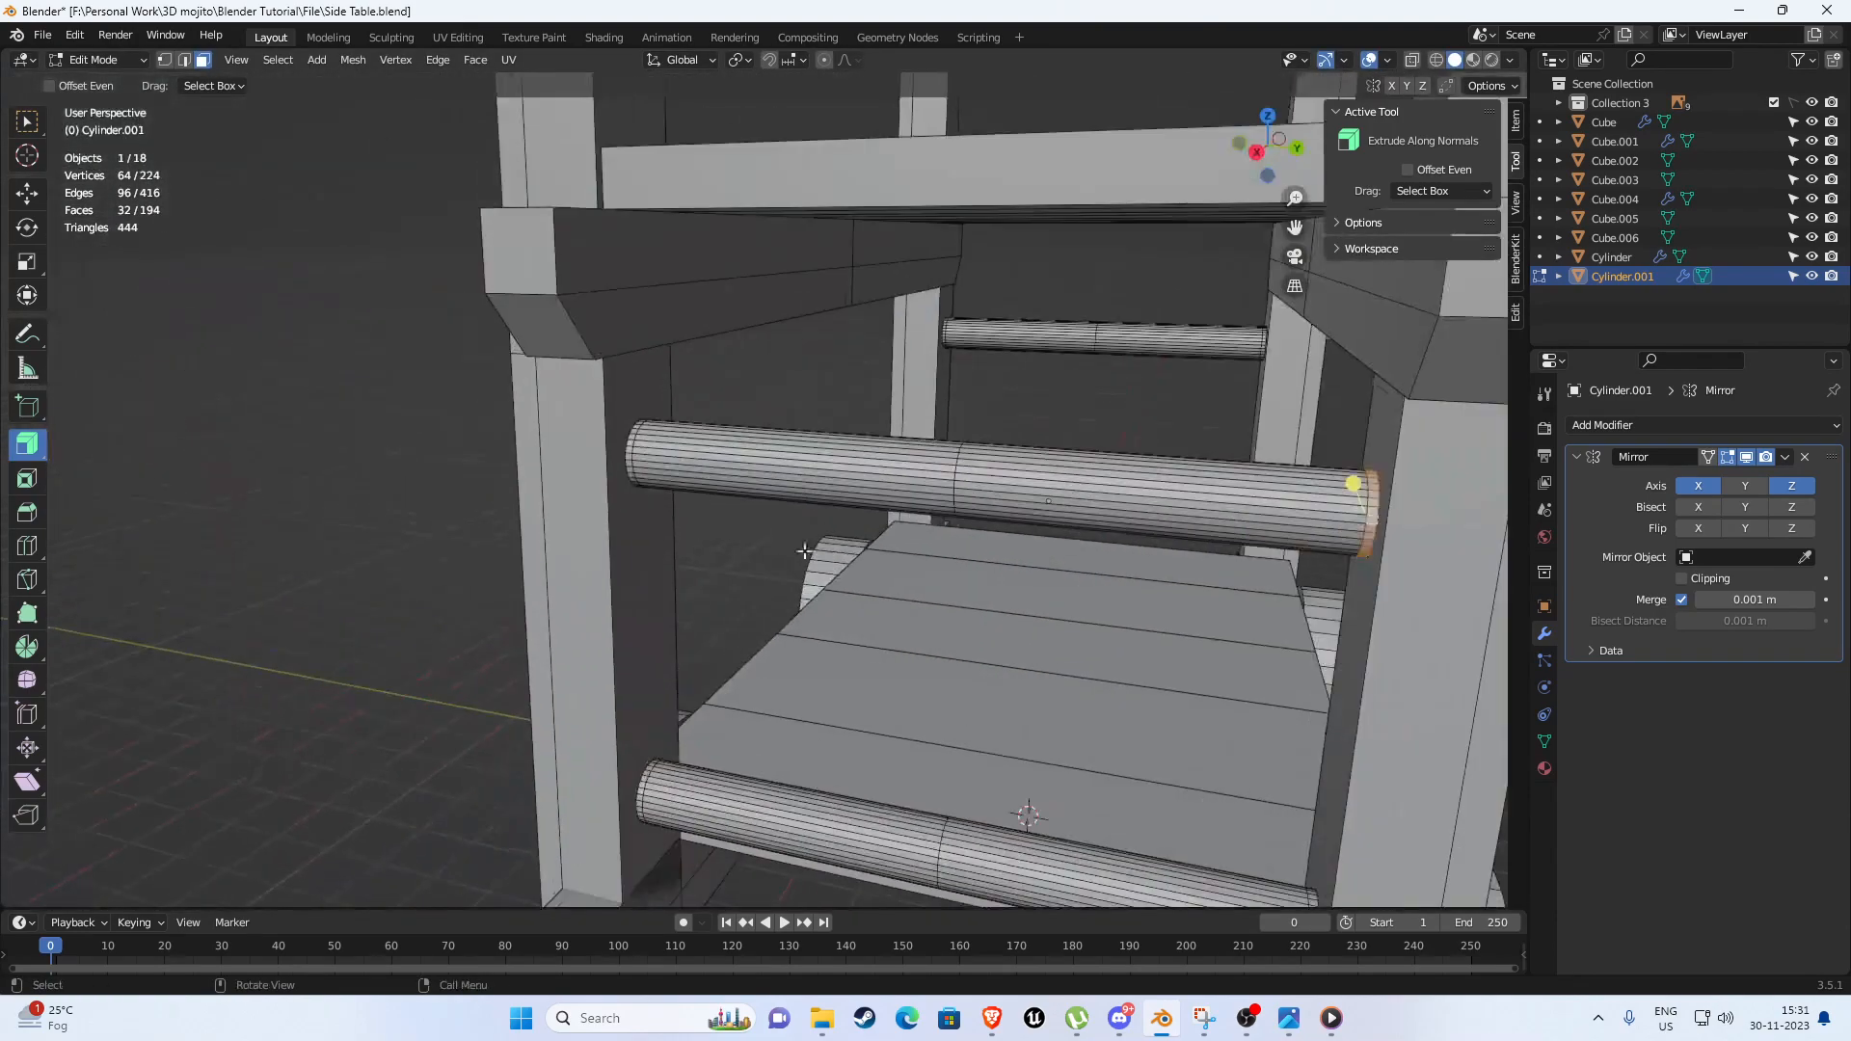
pyautogui.keyDown('shift'); pyautogui.moveTo(472, 418); pyautogui.dragTo(651, 477, button='middle'); pyautogui.keyUp('shift')
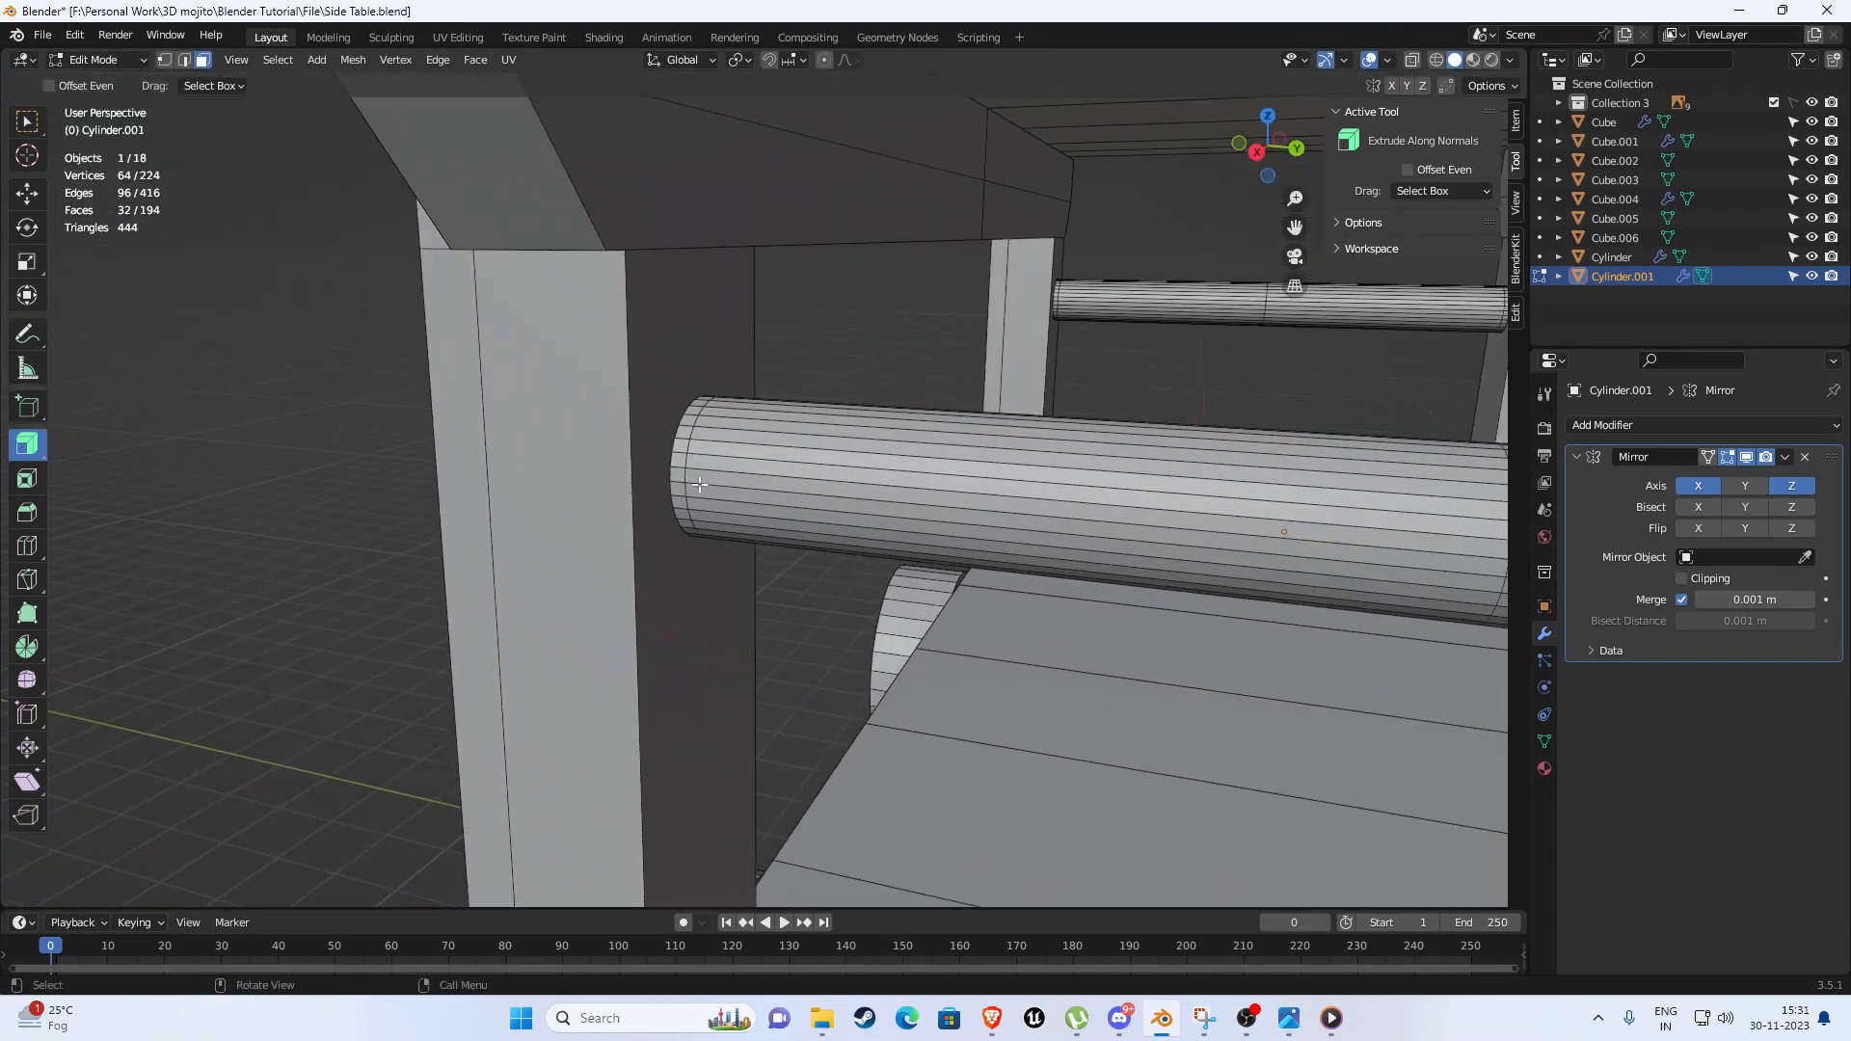
pyautogui.scroll(3, 645, 478)
pyautogui.keyDown('alt'); pyautogui.click(604, 451); pyautogui.keyUp('alt')
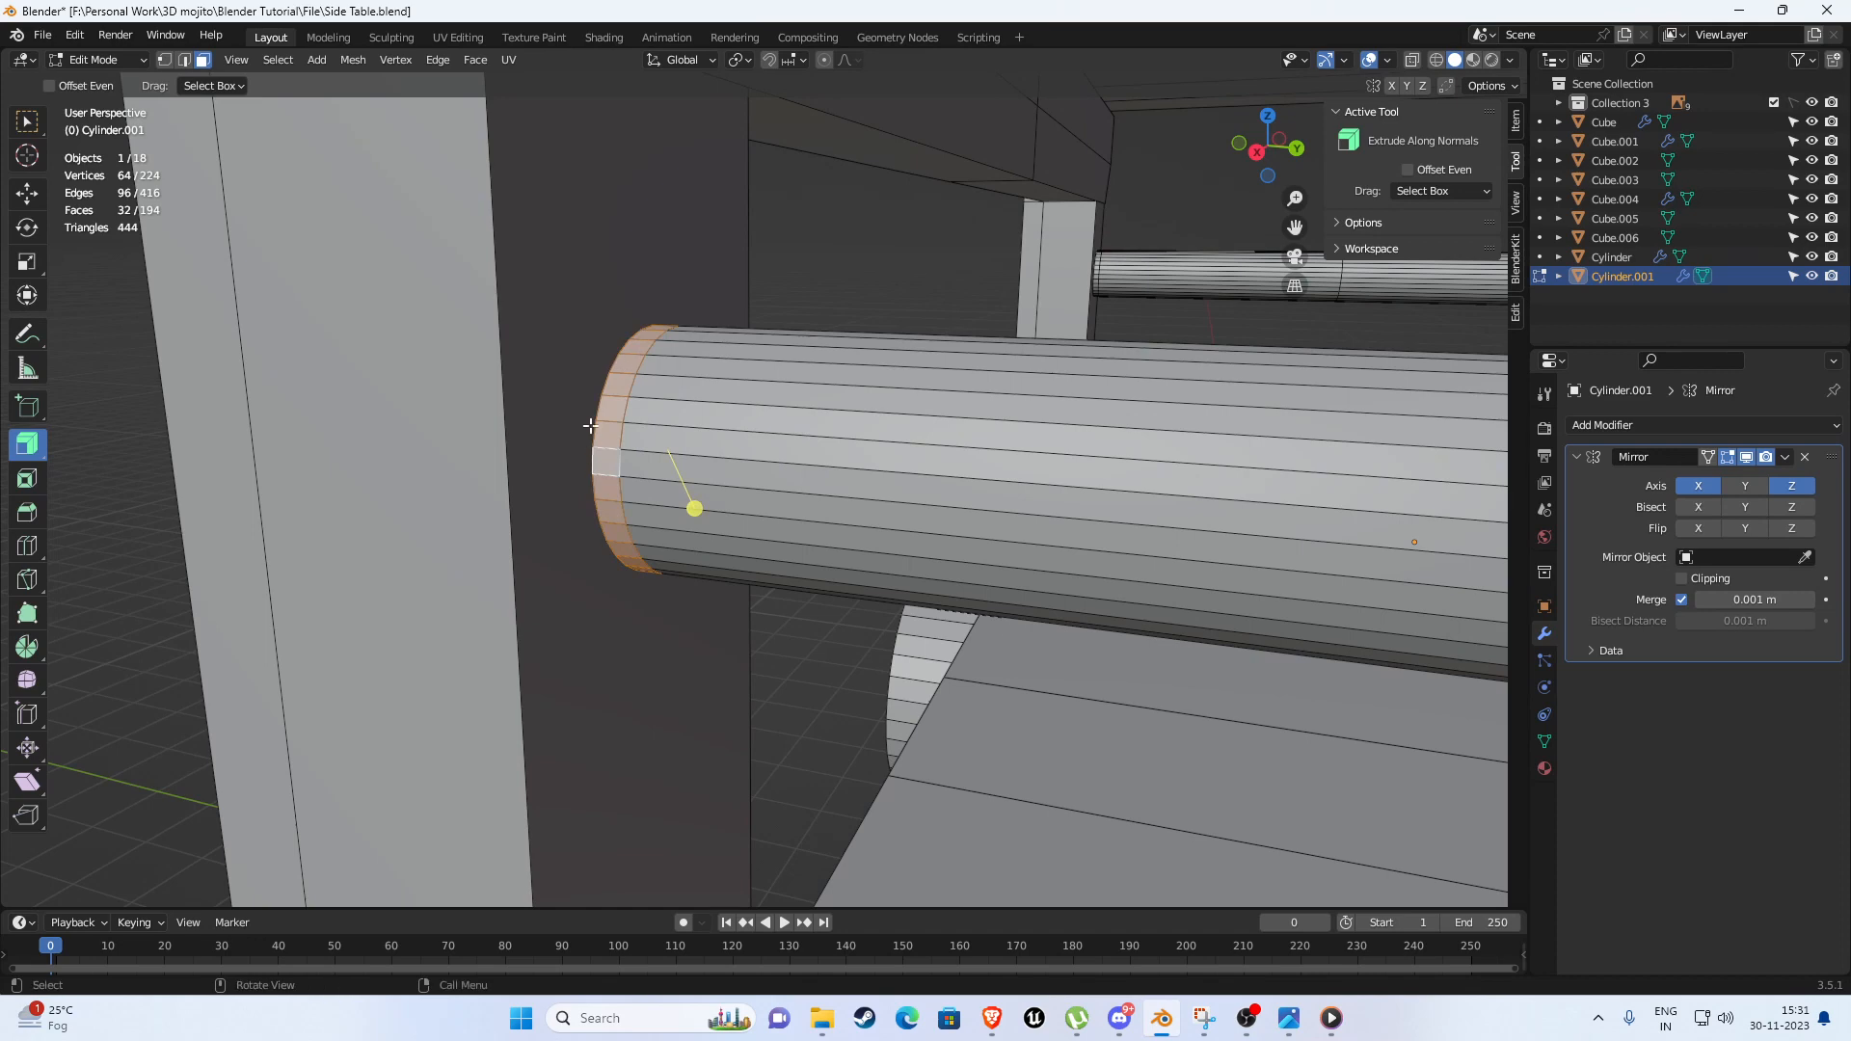
pyautogui.scroll(-4, 617, 434)
pyautogui.keyDown('alt'); pyautogui.click(788, 473); pyautogui.keyUp('alt')
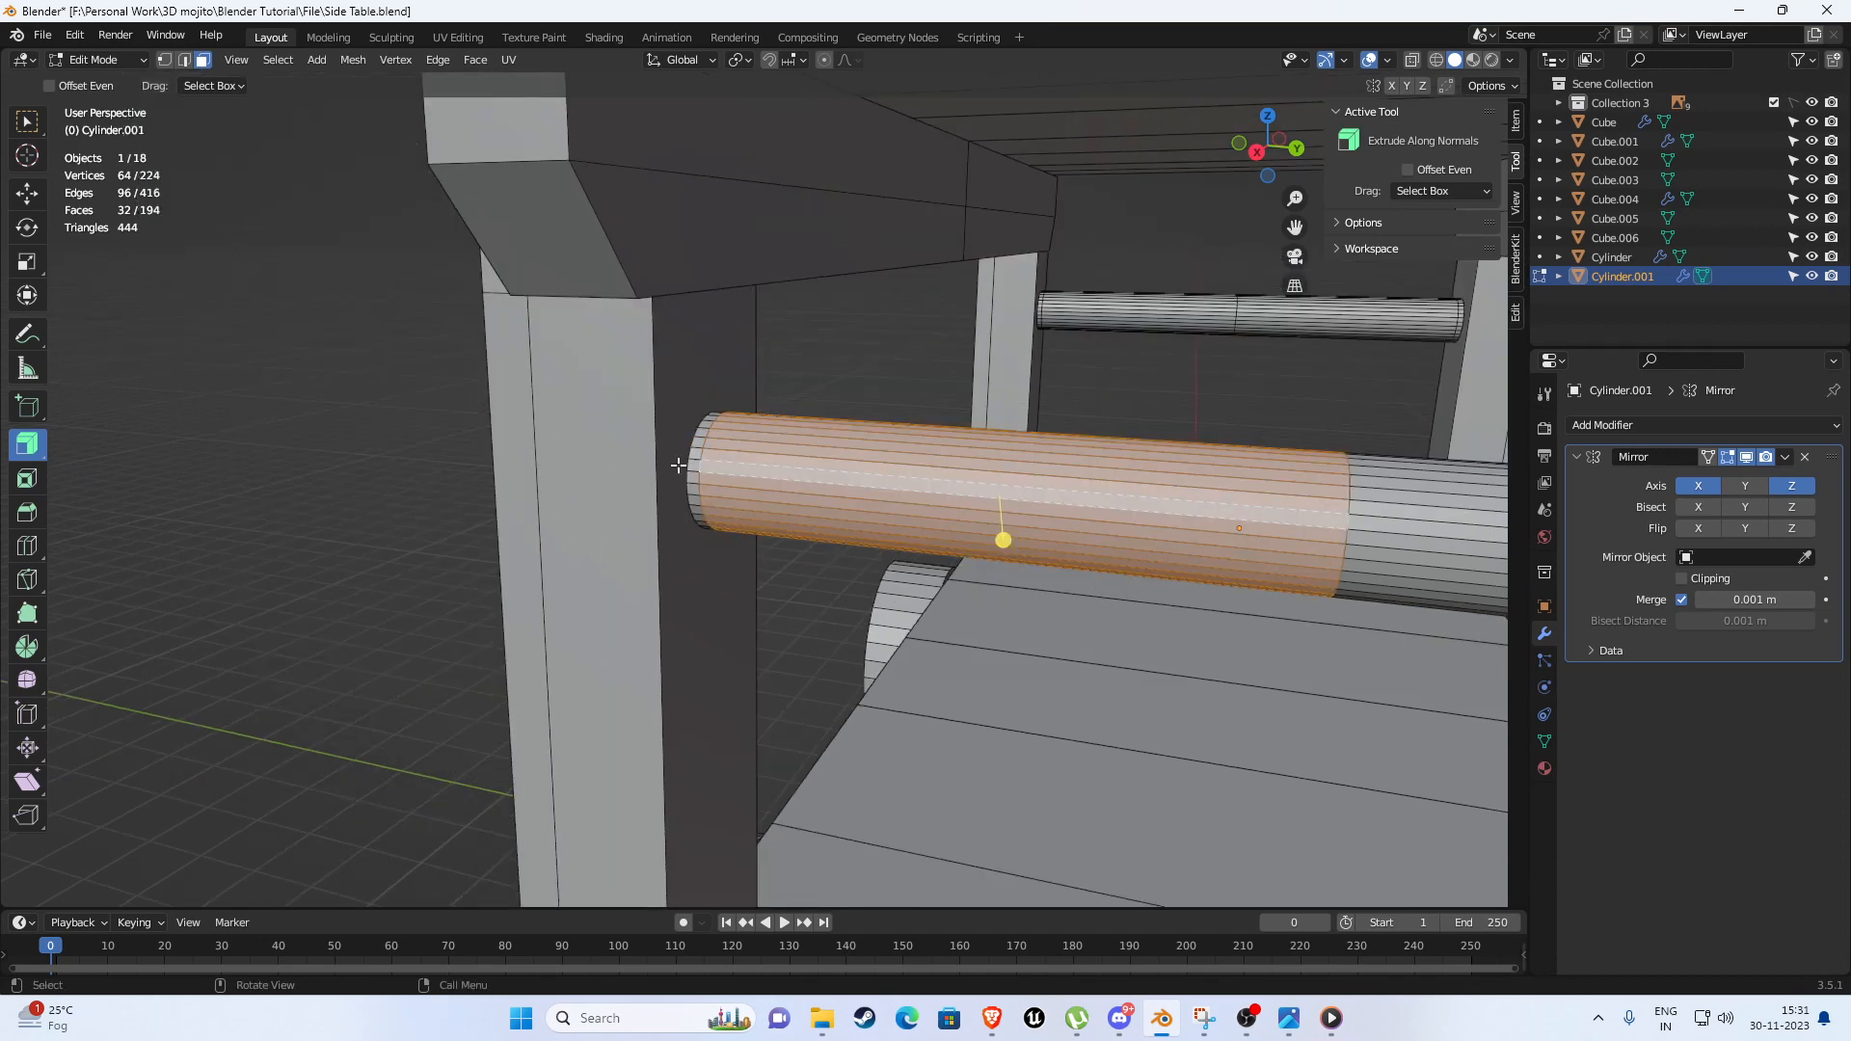
pyautogui.scroll(5, 678, 465)
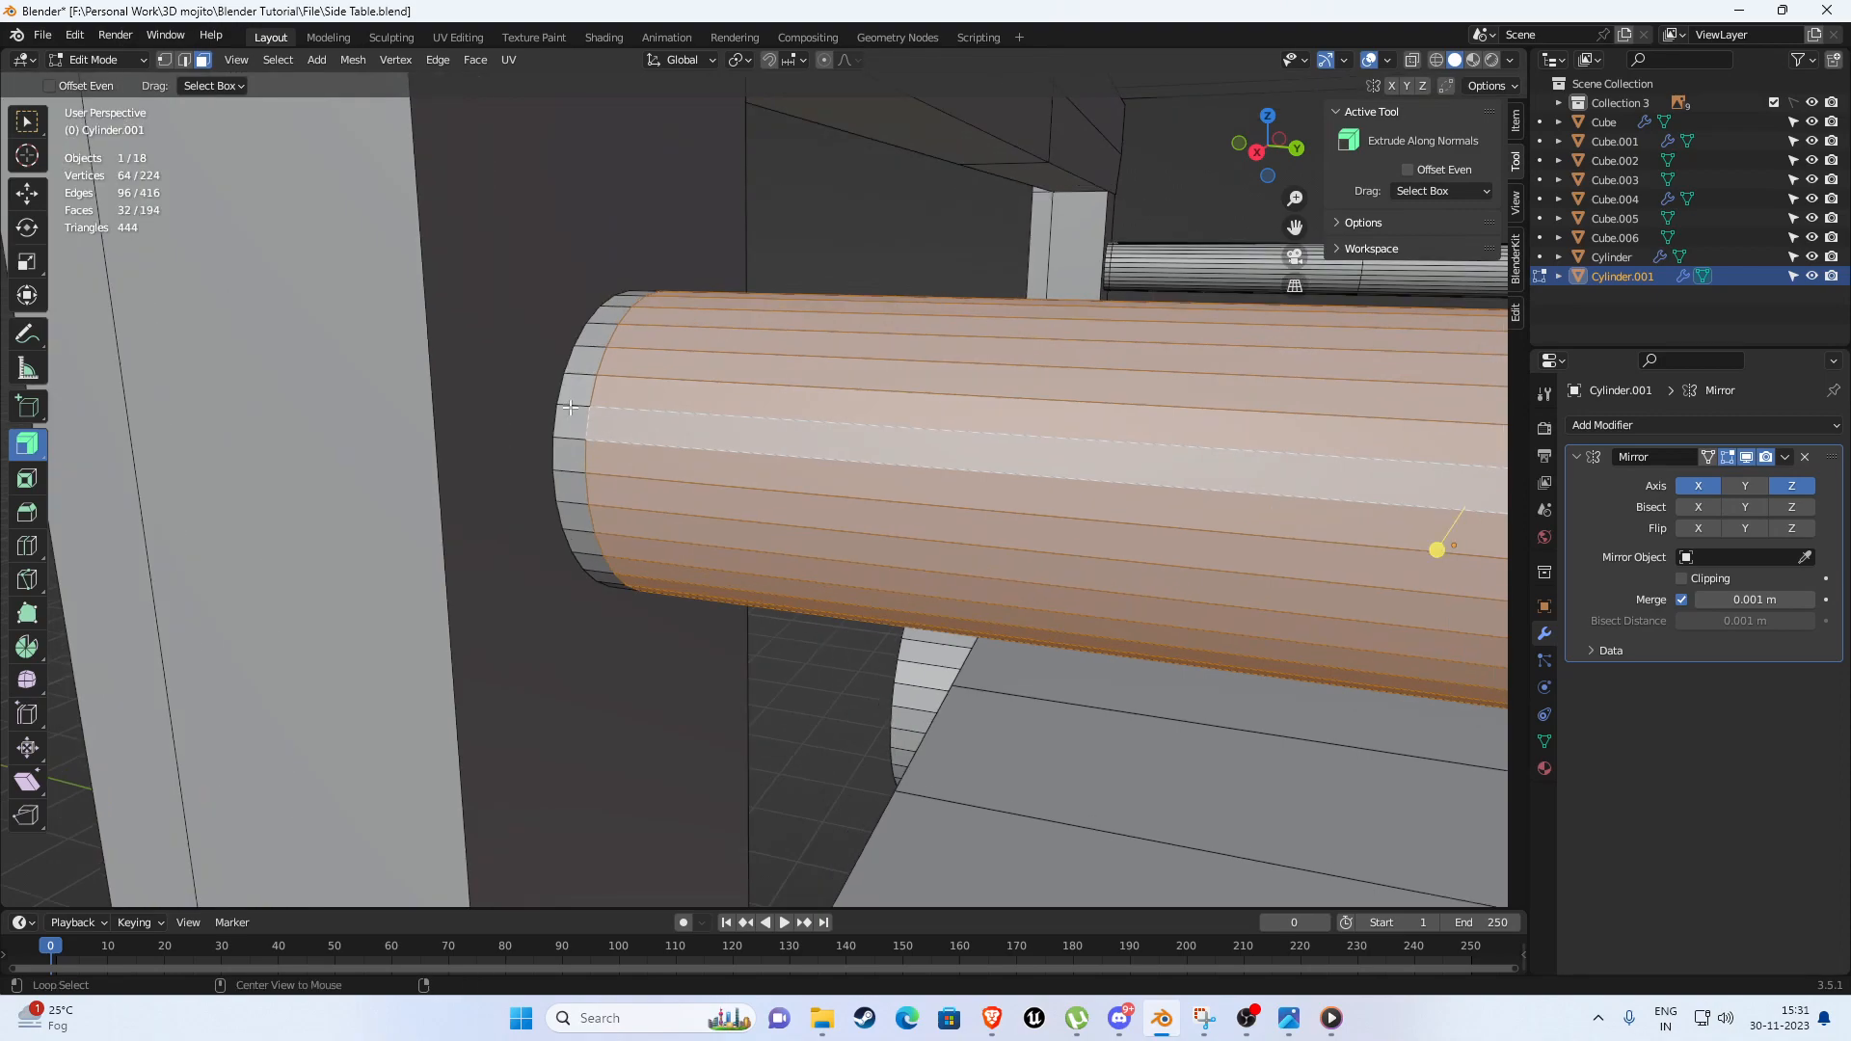
pyautogui.keyDown('alt'); pyautogui.click(570, 408); pyautogui.keyUp('alt')
# Add the narrow face ring at the side rod's positive-Y end to the selection.
pyautogui.scroll(-4, 575, 413)
pyautogui.moveTo(575, 412); pyautogui.dragTo(694, 409, button='middle')
pyautogui.keyDown('shift'); pyautogui.moveTo(1157, 380); pyautogui.dragTo(598, 424, button='middle'); pyautogui.keyUp('shift')
pyautogui.scroll(5, 917, 488)
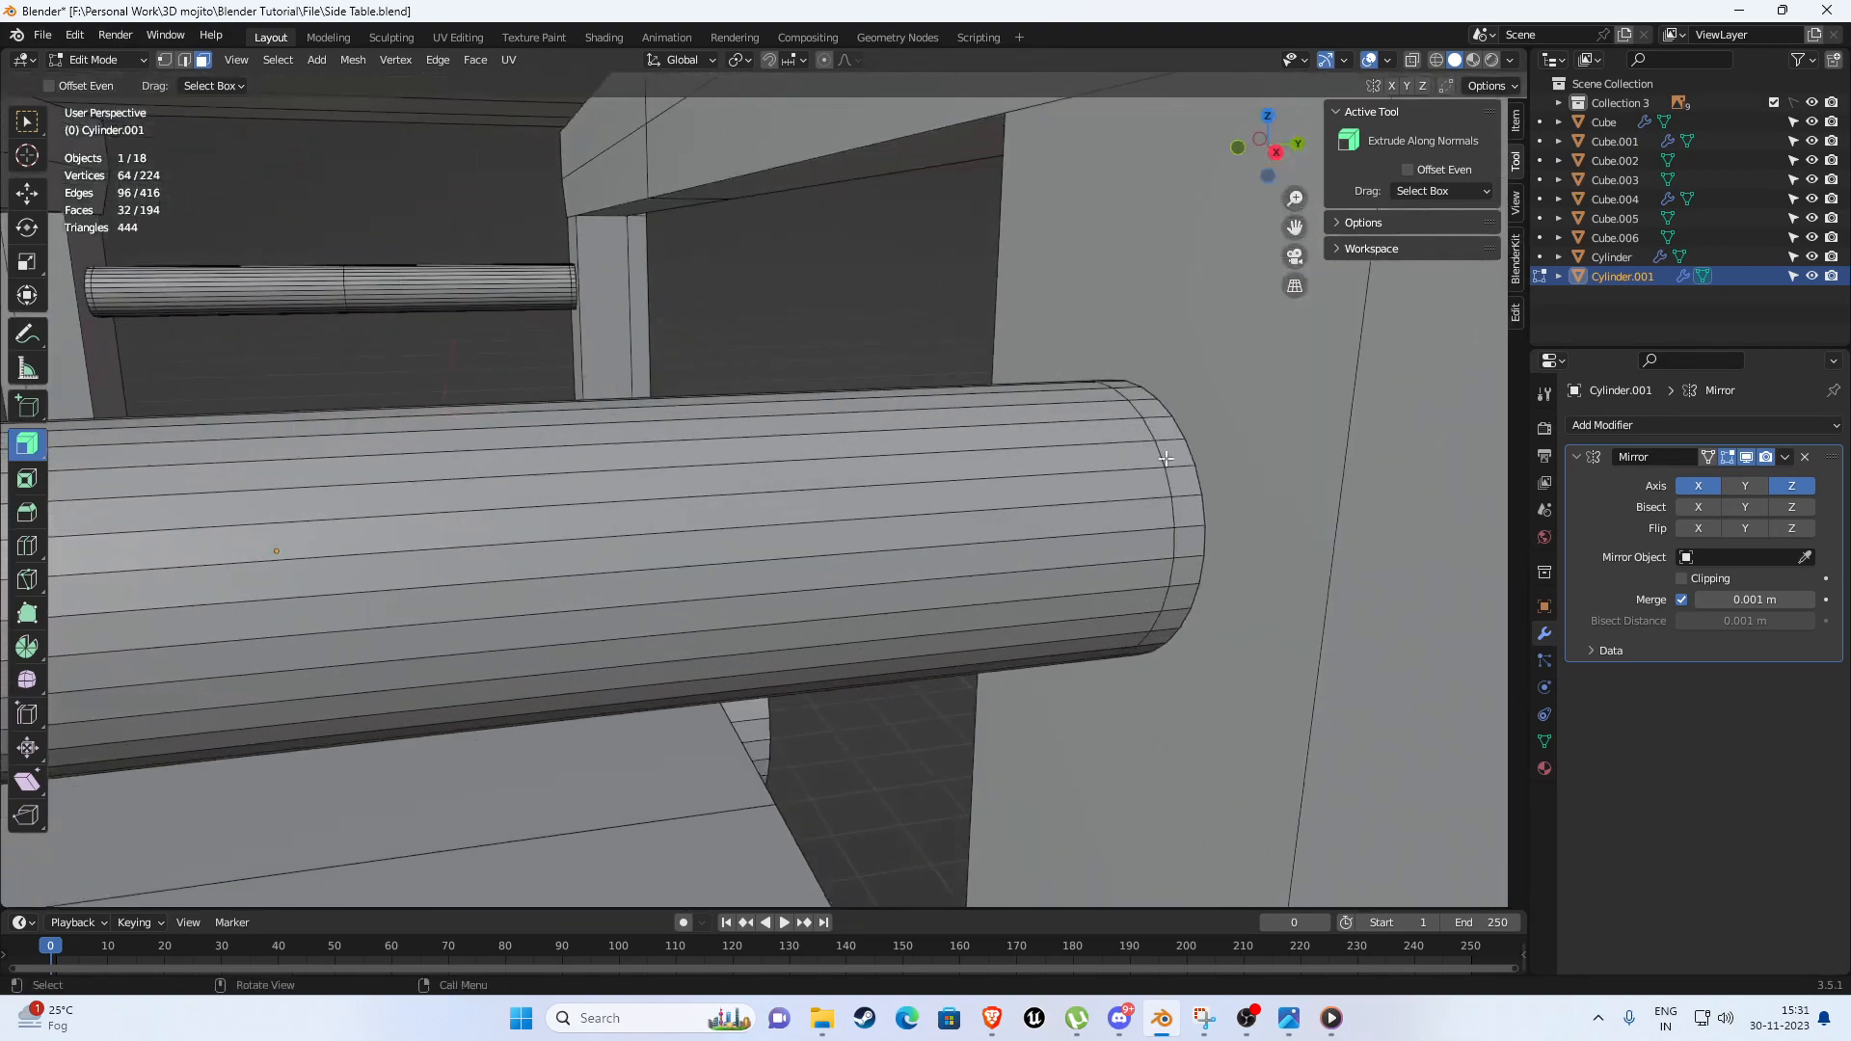
pyautogui.keyDown('shift'); pyautogui.moveTo(1166, 459); pyautogui.dragTo(685, 533, button='middle'); pyautogui.keyUp('shift')
pyautogui.keyDown('alt'); pyautogui.keyDown('shift'); pyautogui.click(1298, 462); pyautogui.keyUp('shift'); pyautogui.keyUp('alt')
pyautogui.scroll(-3, 713, 465)
pyautogui.scroll(1, 617, 537)
pyautogui.keyDown('shift'); pyautogui.moveTo(575, 541); pyautogui.dragTo(670, 499, button='middle'); pyautogui.keyUp('shift')
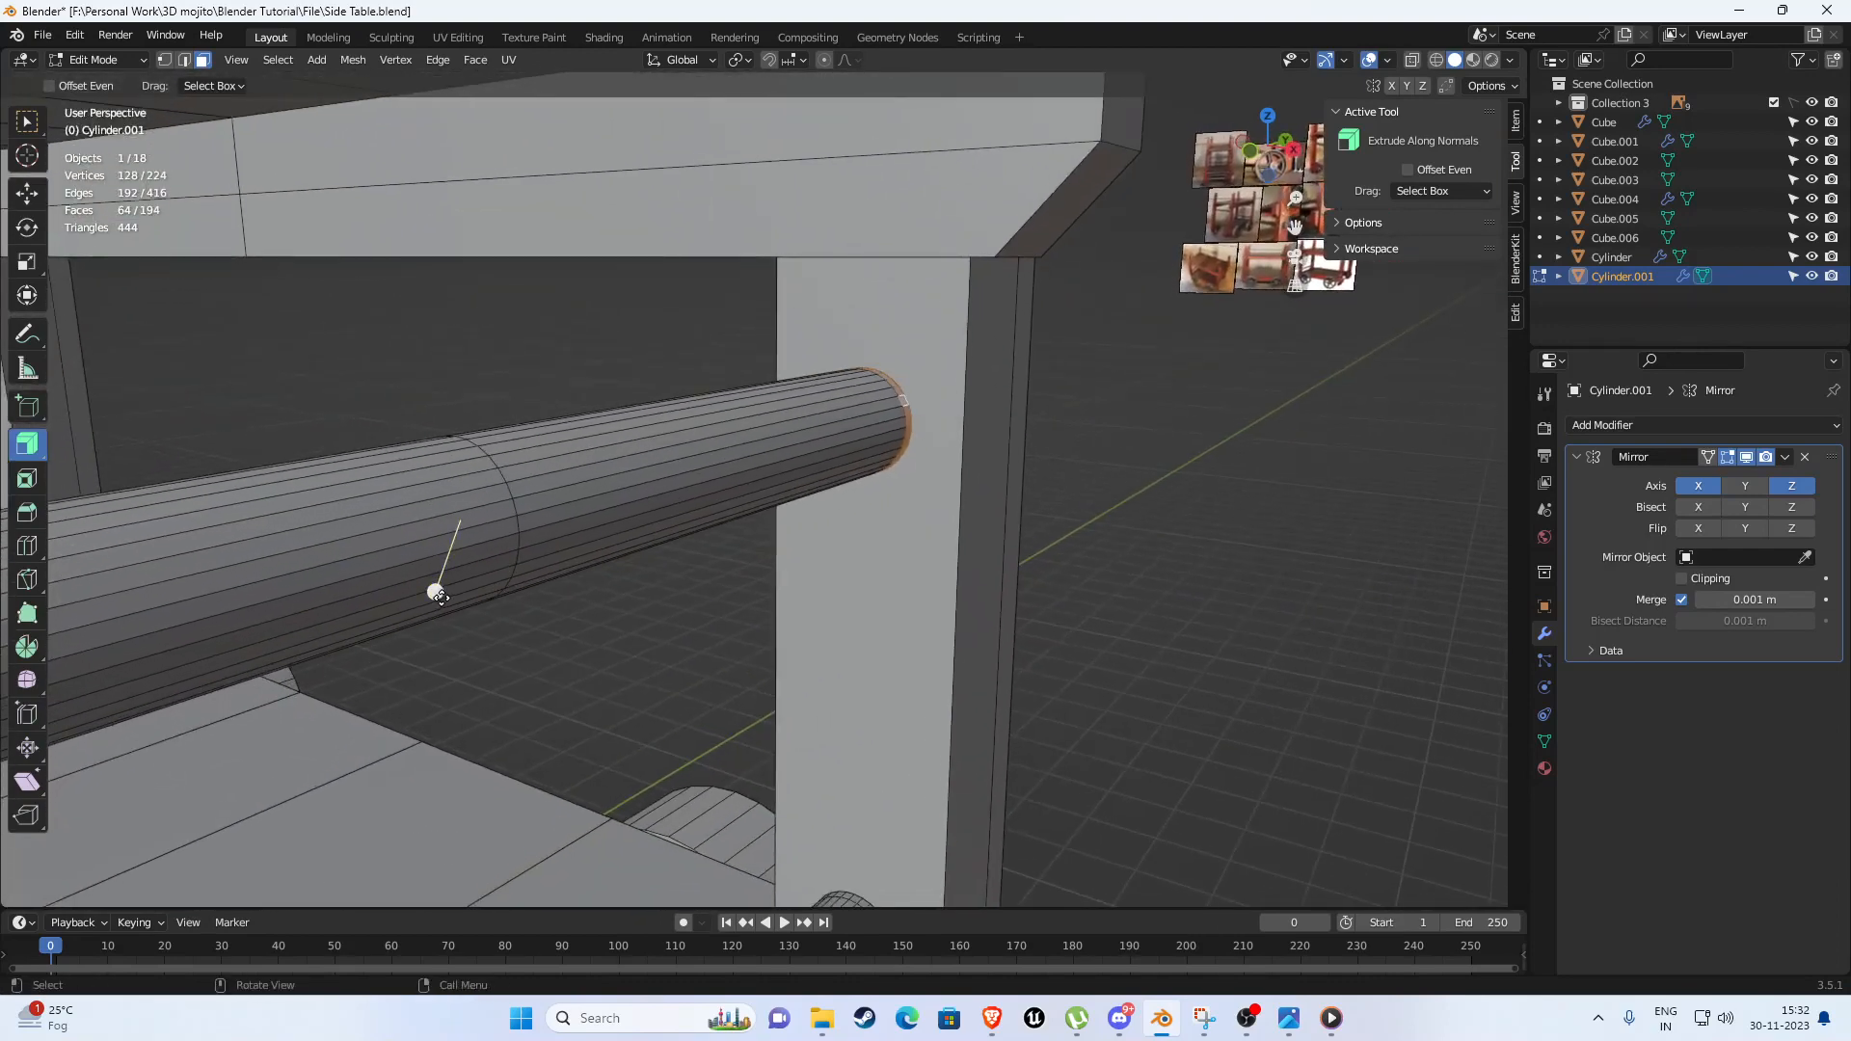
# Extrude both end rings slightly outward along their normals to form raised collars, and return to Object Mode.
pyautogui.moveTo(434, 593); pyautogui.dragTo(450, 588)
pyautogui.click(1238, 630)
pyautogui.scroll(-2, 1042, 595)
pyautogui.press('Tab')
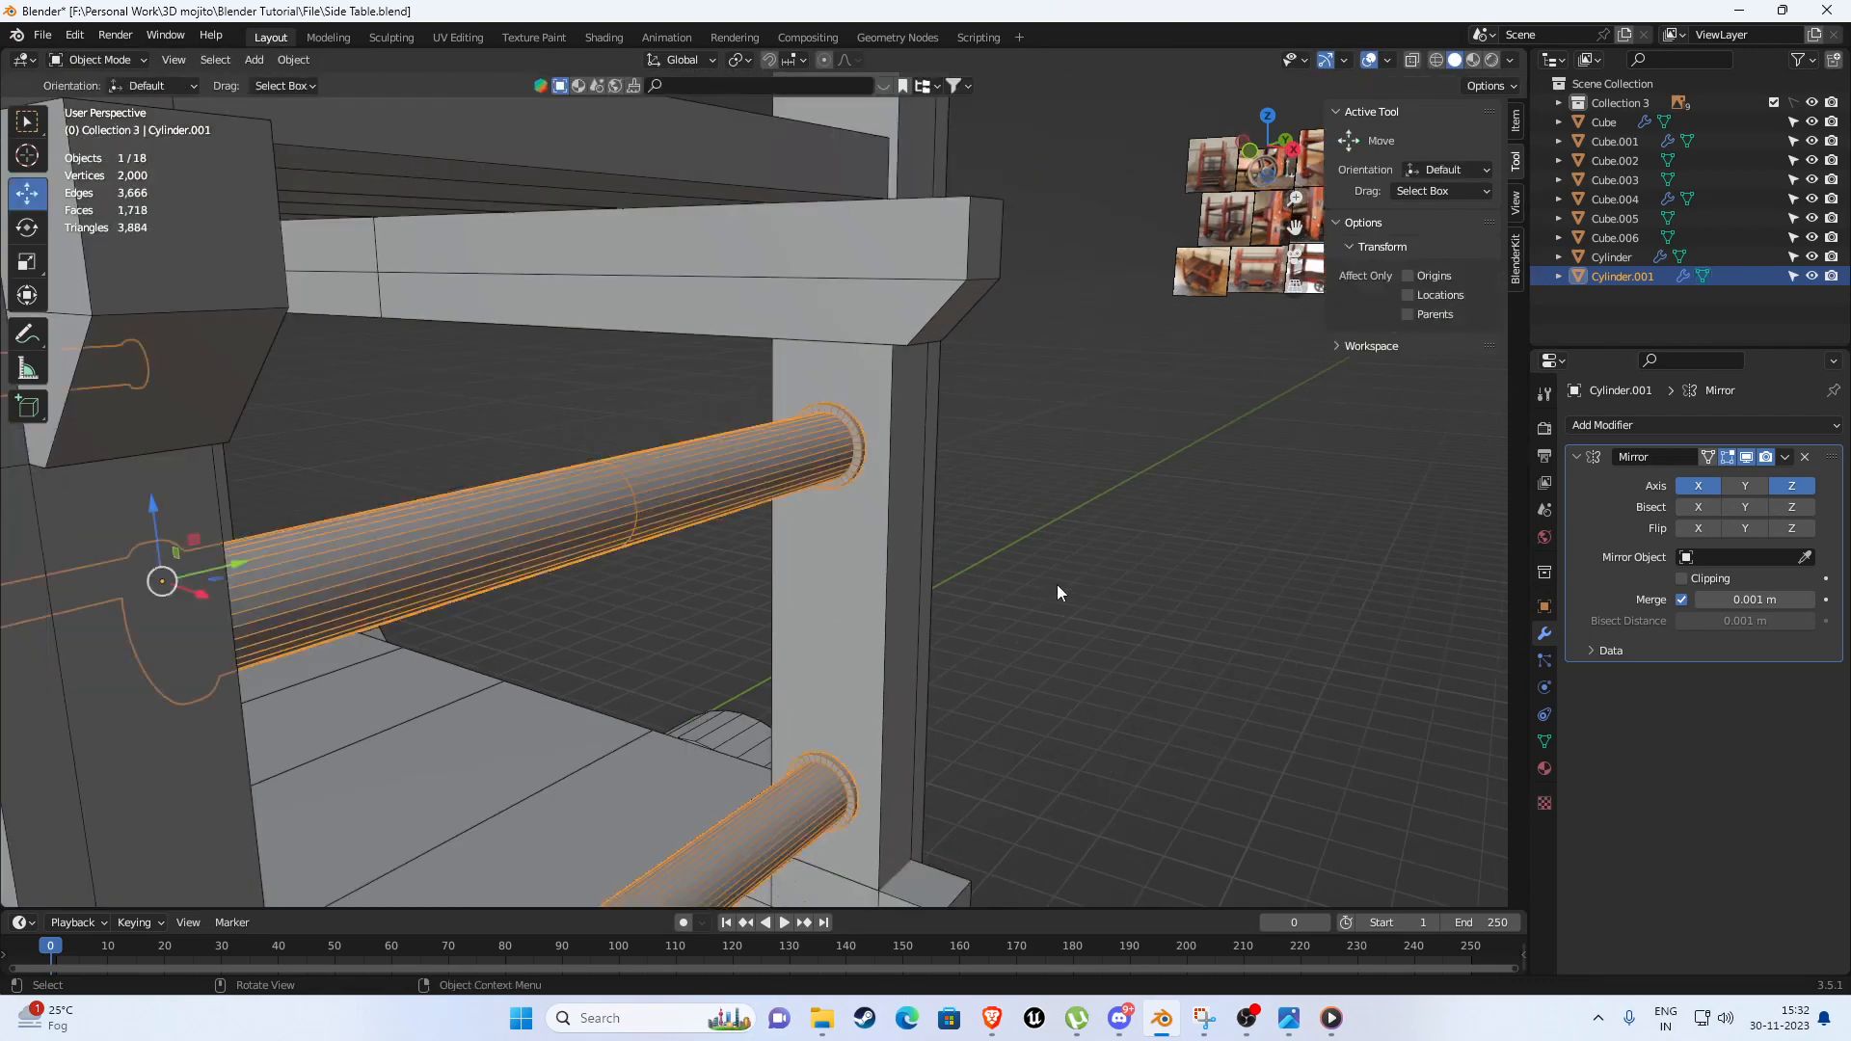
# Check the collars on all mirrored side rods and save the Side Table file.
pyautogui.scroll(-2, 1057, 585)
pyautogui.moveTo(1056, 585); pyautogui.dragTo(916, 542, button='middle')
pyautogui.scroll(-3, 669, 389)
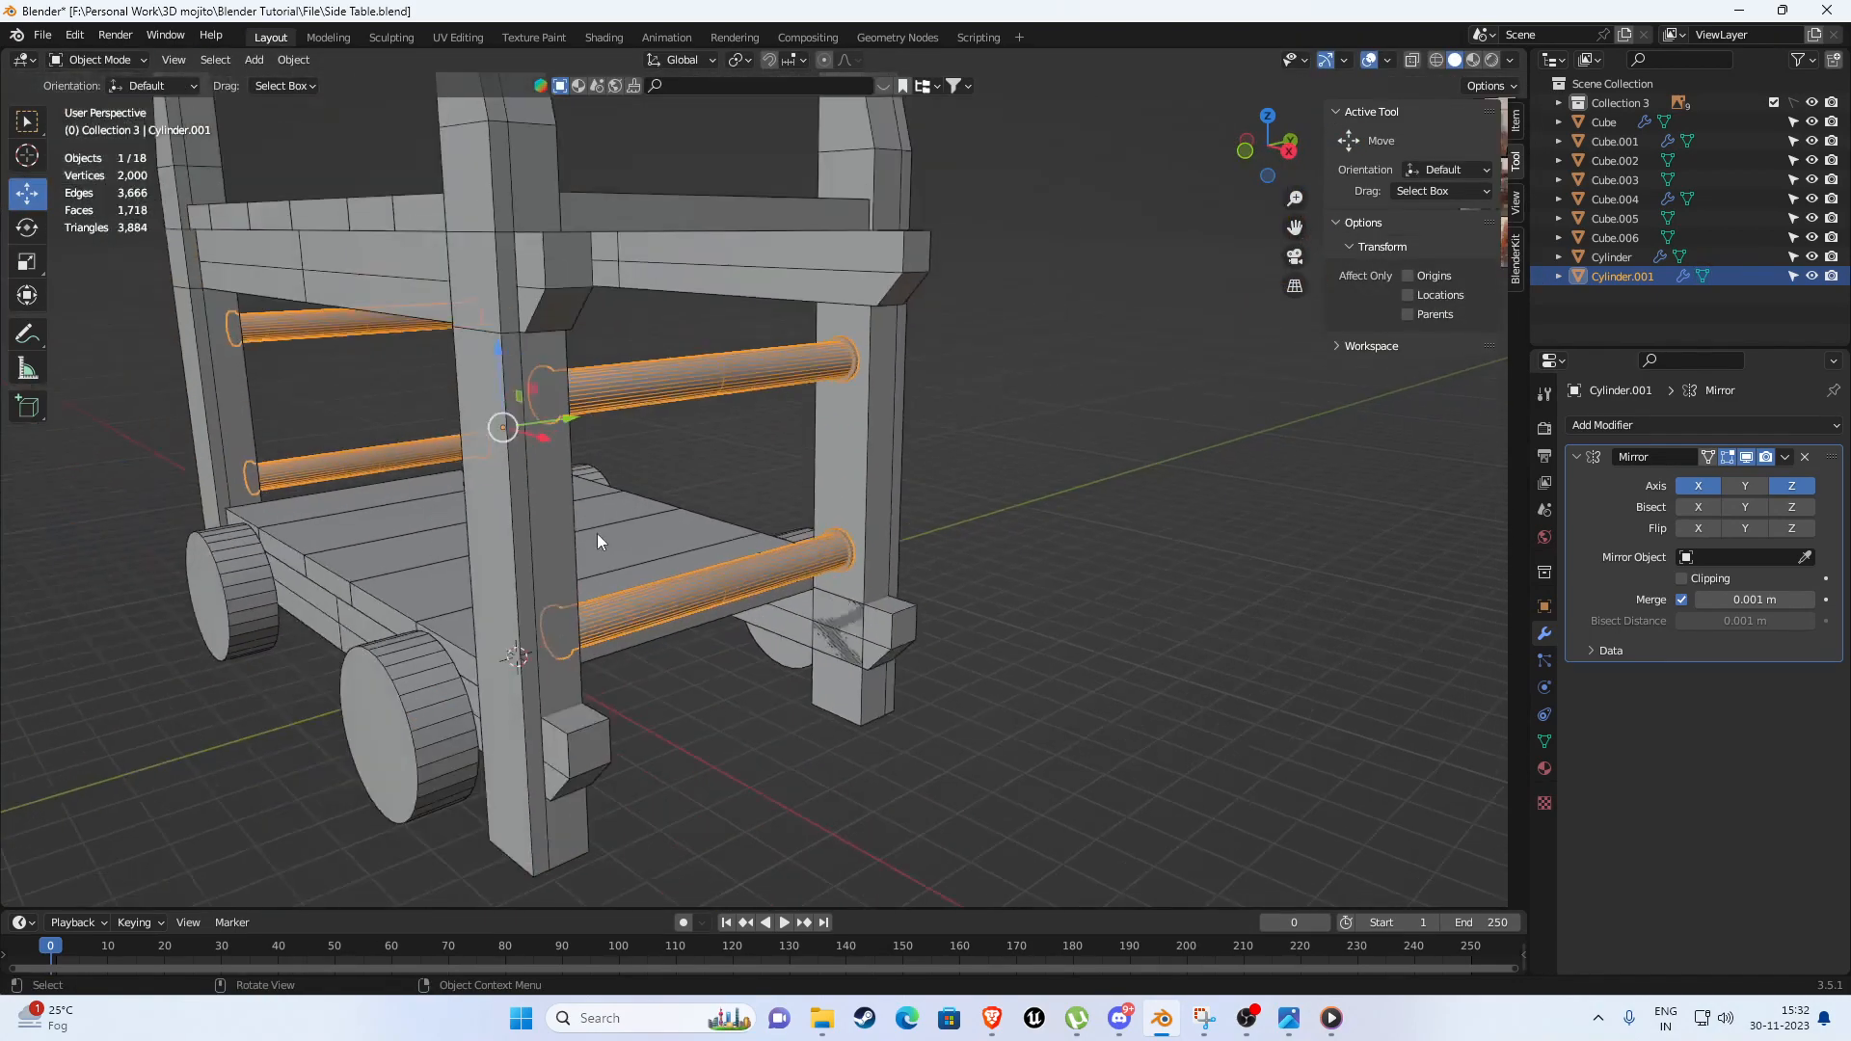
pyautogui.moveTo(598, 534); pyautogui.dragTo(854, 567, button='middle')
pyautogui.hotkey('ctrl', 's')
# Examine the spoked wheel's rim, spokes and hub in the red cart reference photo from the front view.
pyautogui.scroll(-2, 681, 531)
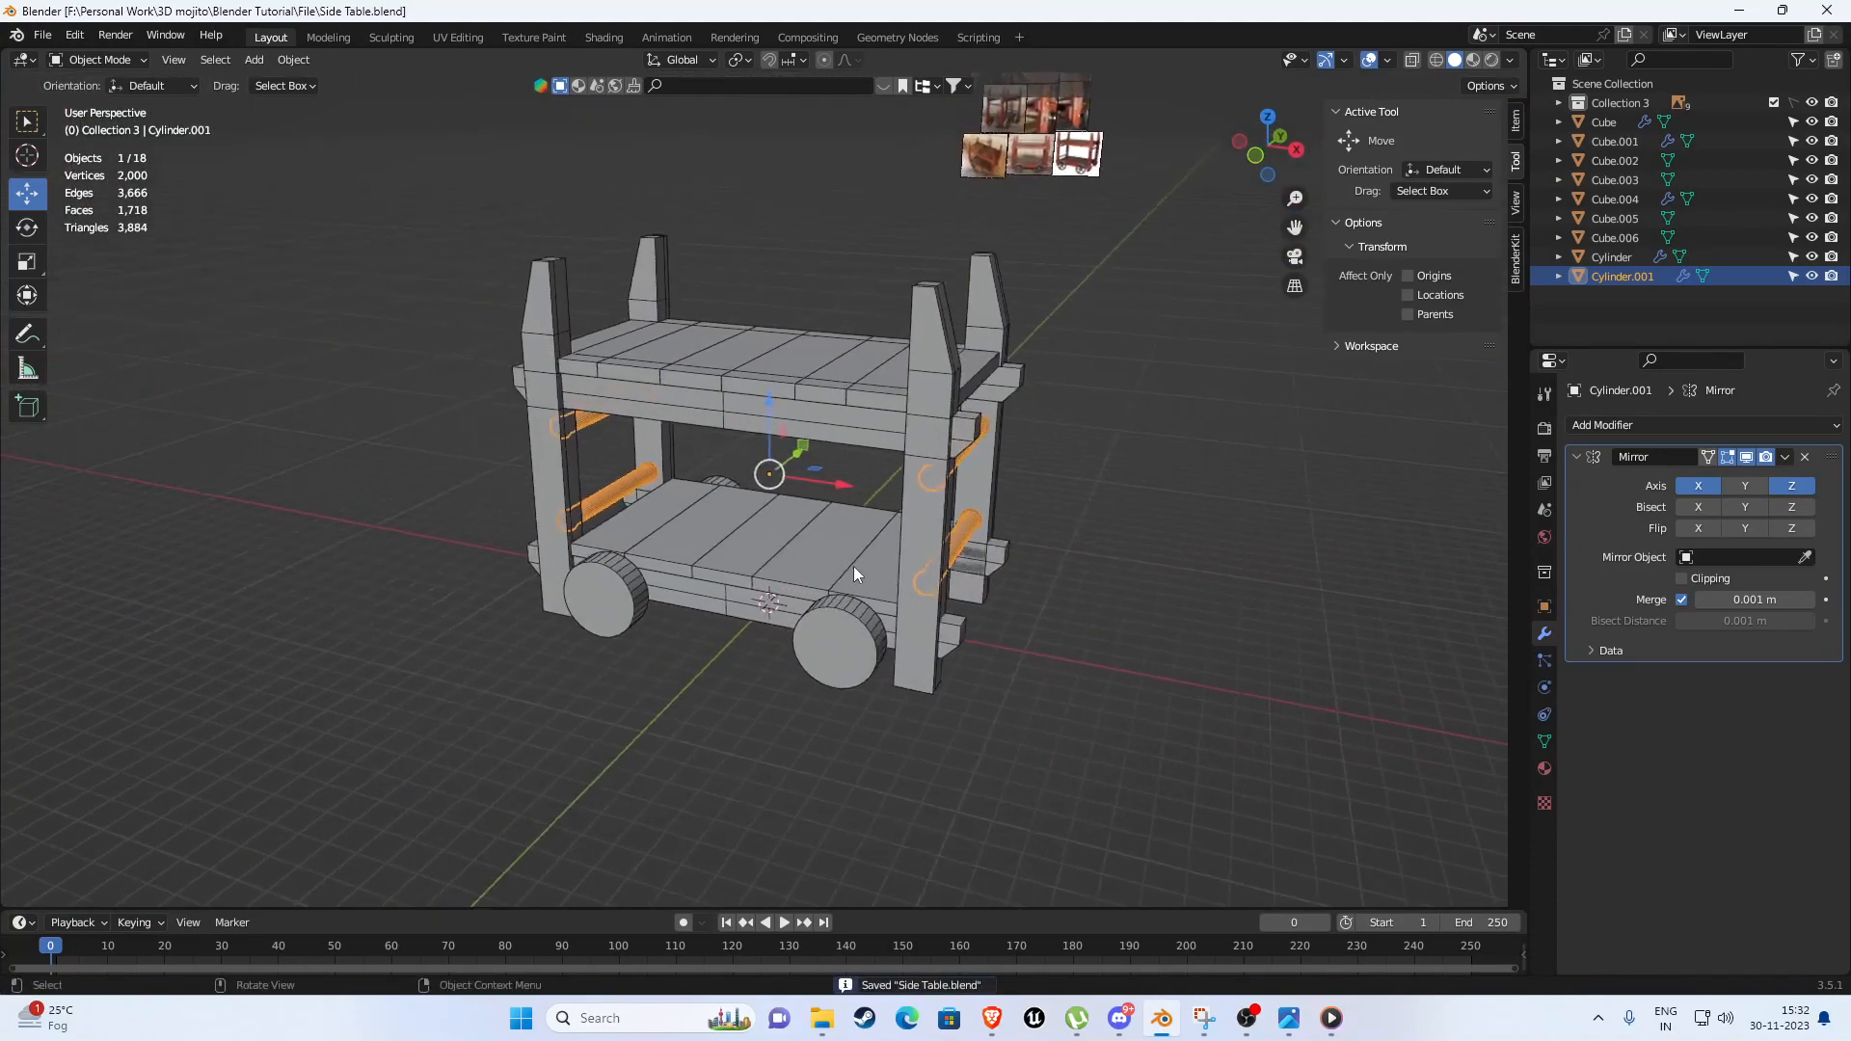
pyautogui.press('KP_1')
pyautogui.keyDown('shift'); pyautogui.moveTo(301, 525); pyautogui.dragTo(953, 516, button='middle'); pyautogui.keyUp('shift')
pyautogui.scroll(5, 794, 406)
pyautogui.scroll(1, 796, 413)
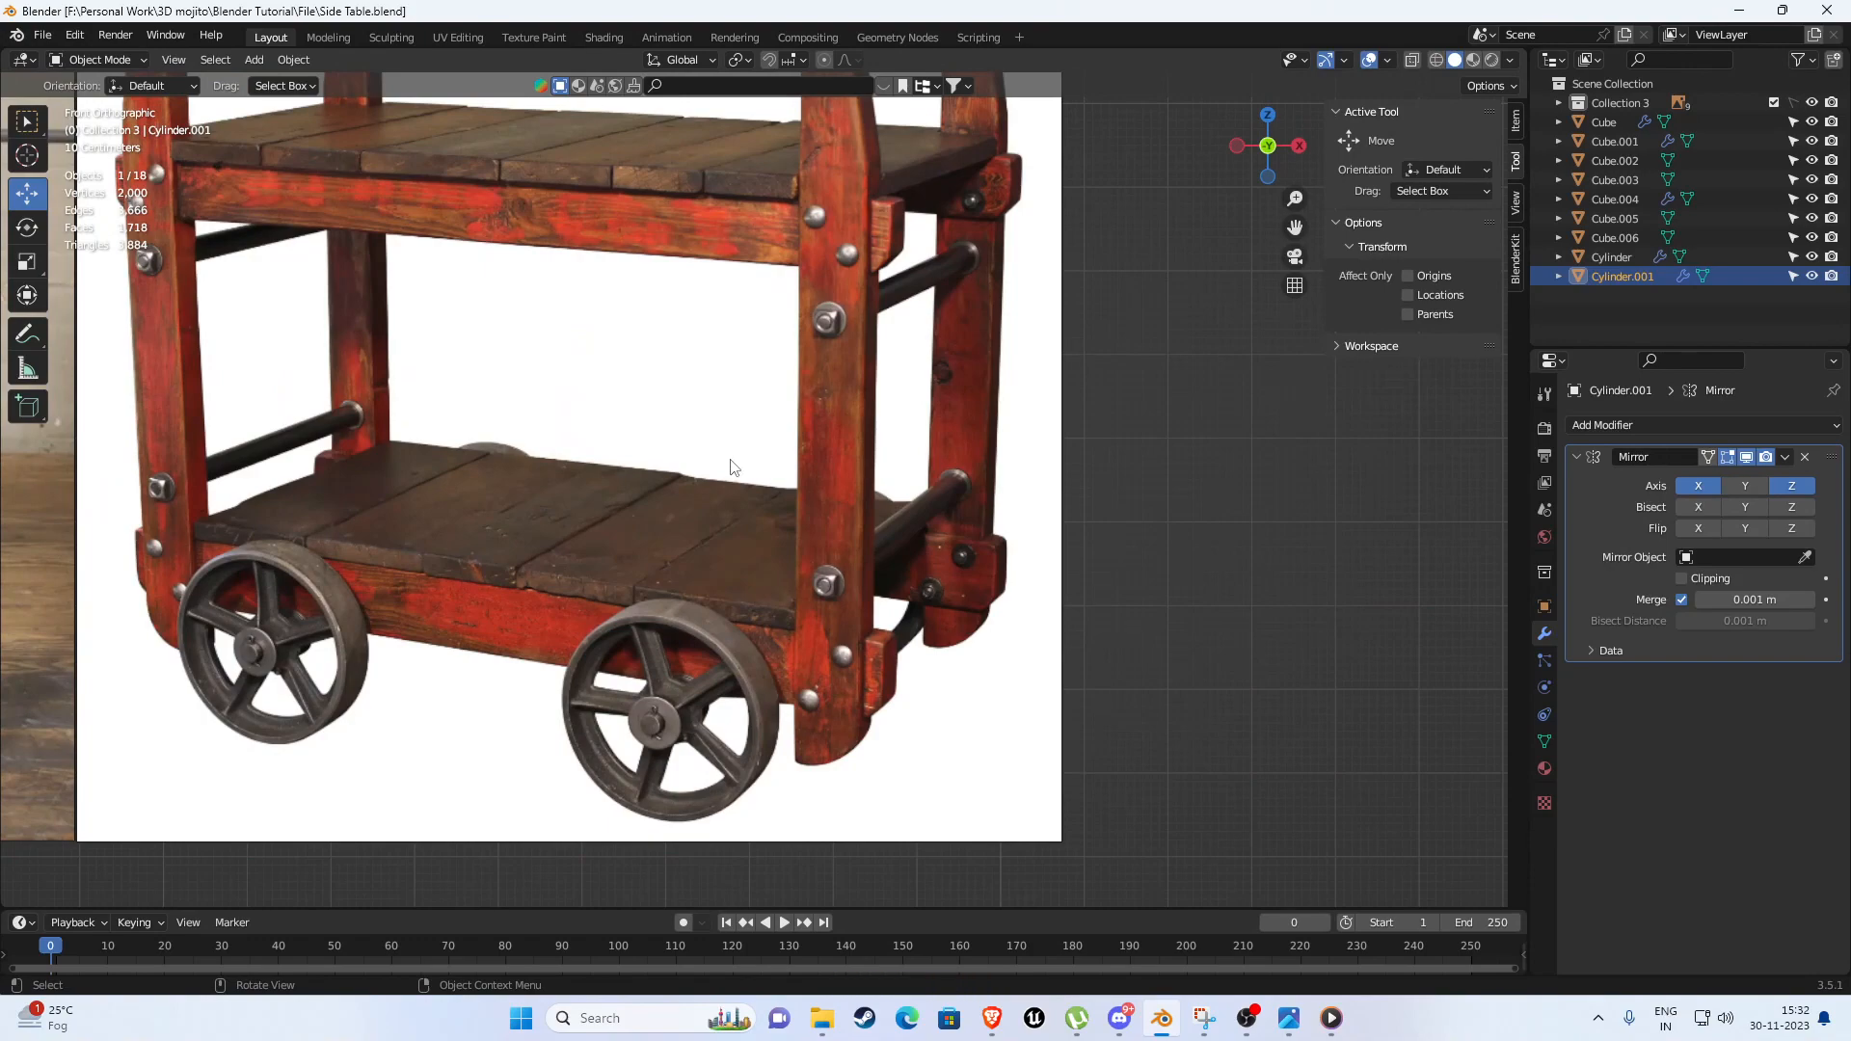
pyautogui.scroll(2, 709, 690)
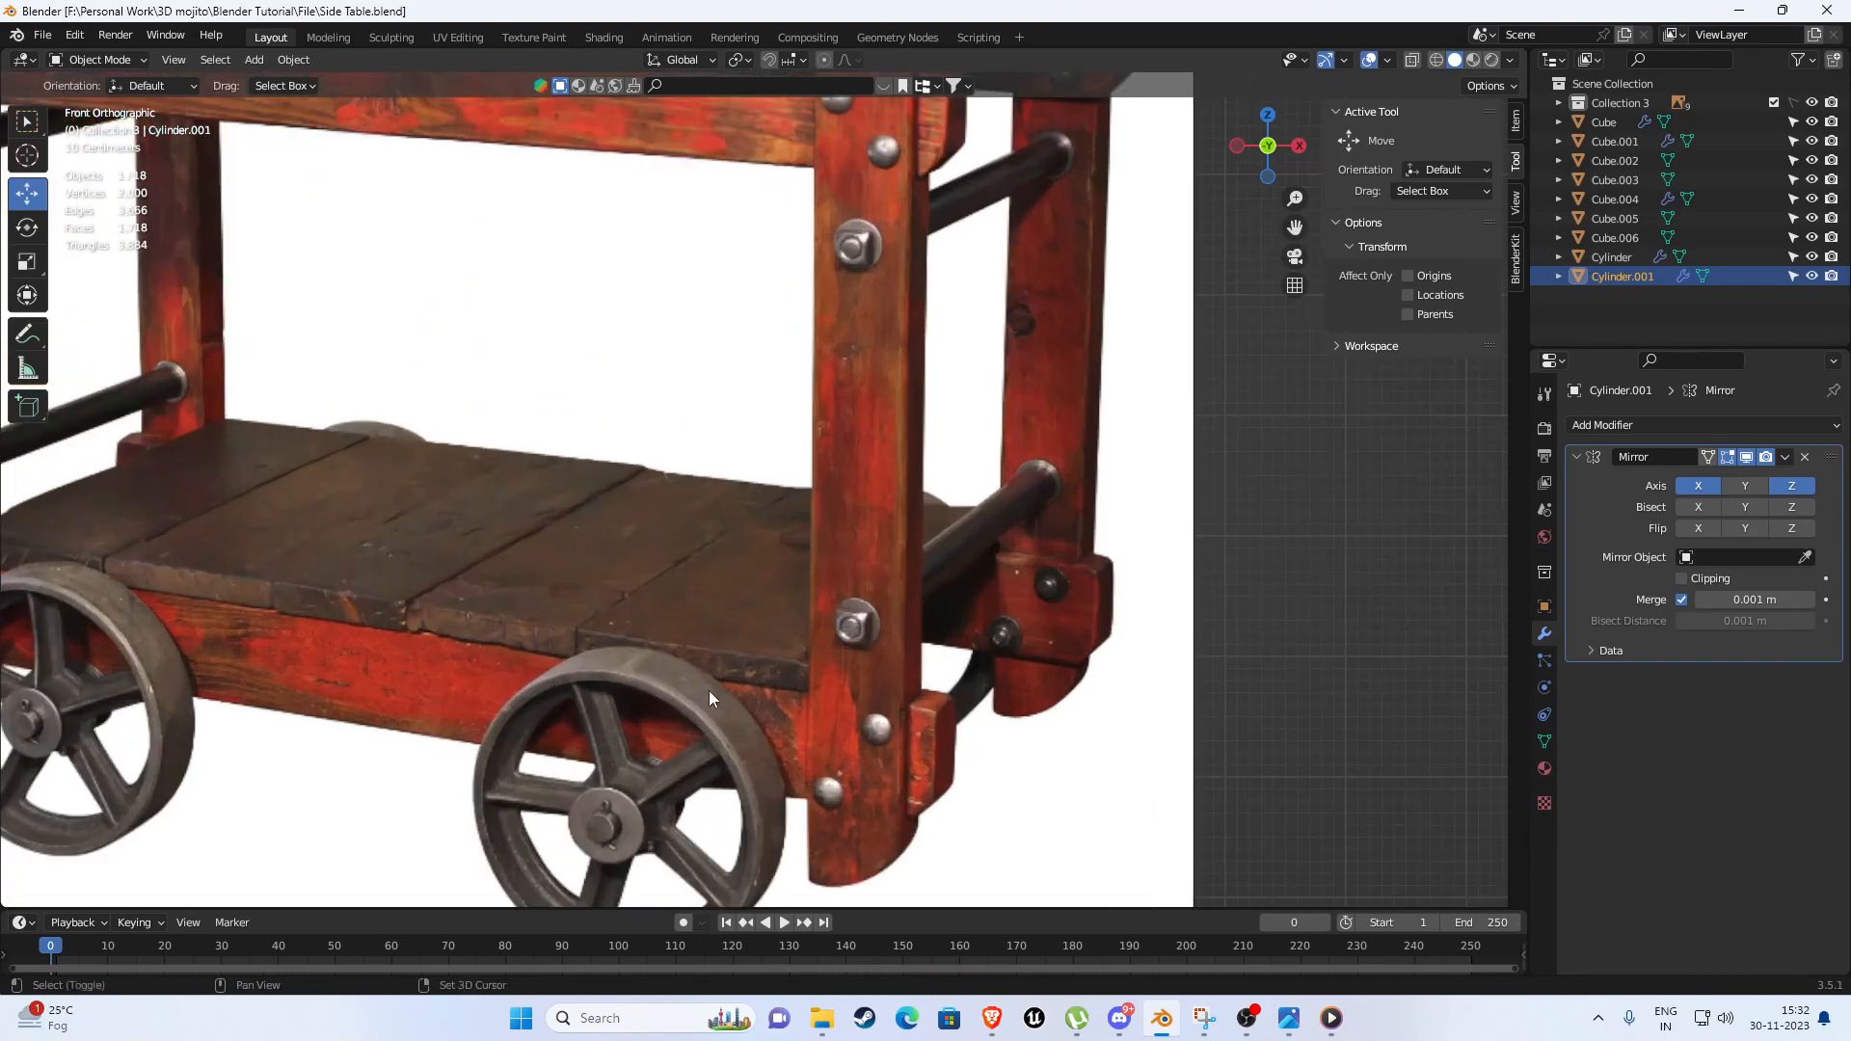
pyautogui.keyDown('shift'); pyautogui.moveTo(709, 691); pyautogui.dragTo(808, 420, button='middle'); pyautogui.keyUp('shift')
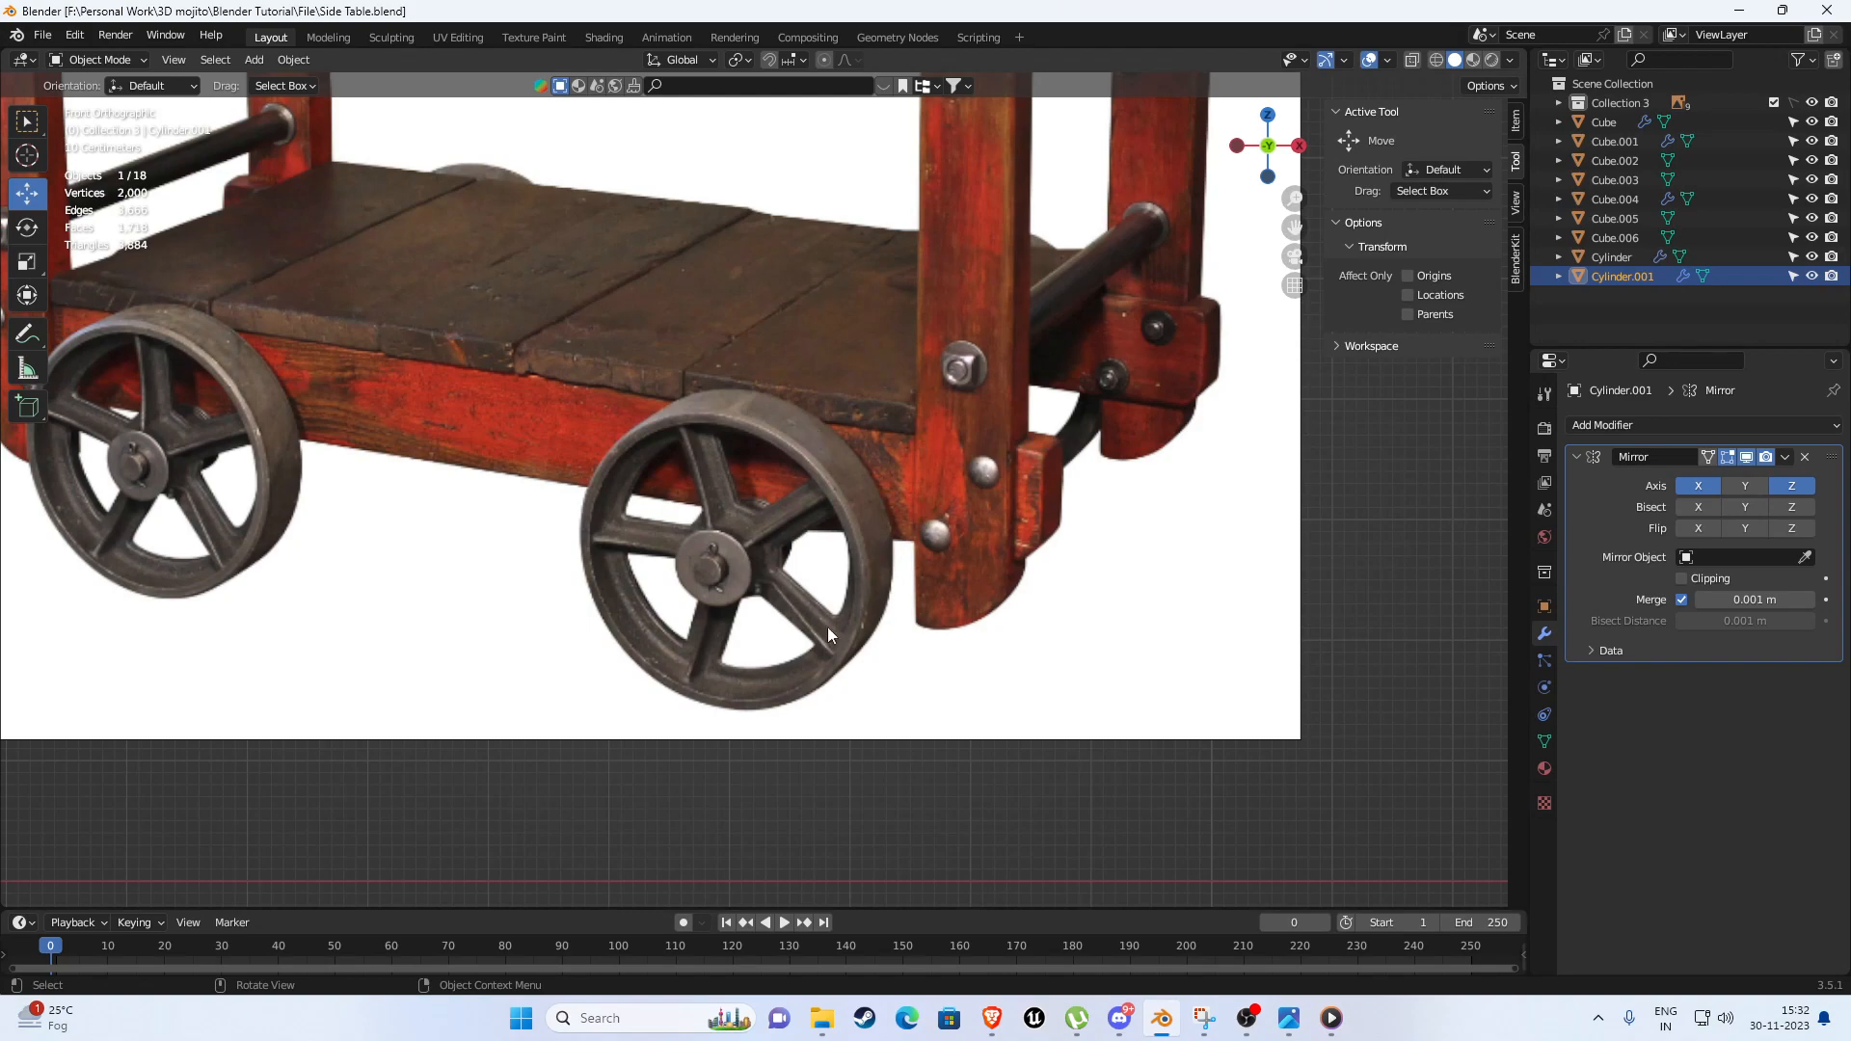
pyautogui.scroll(2, 609, 477)
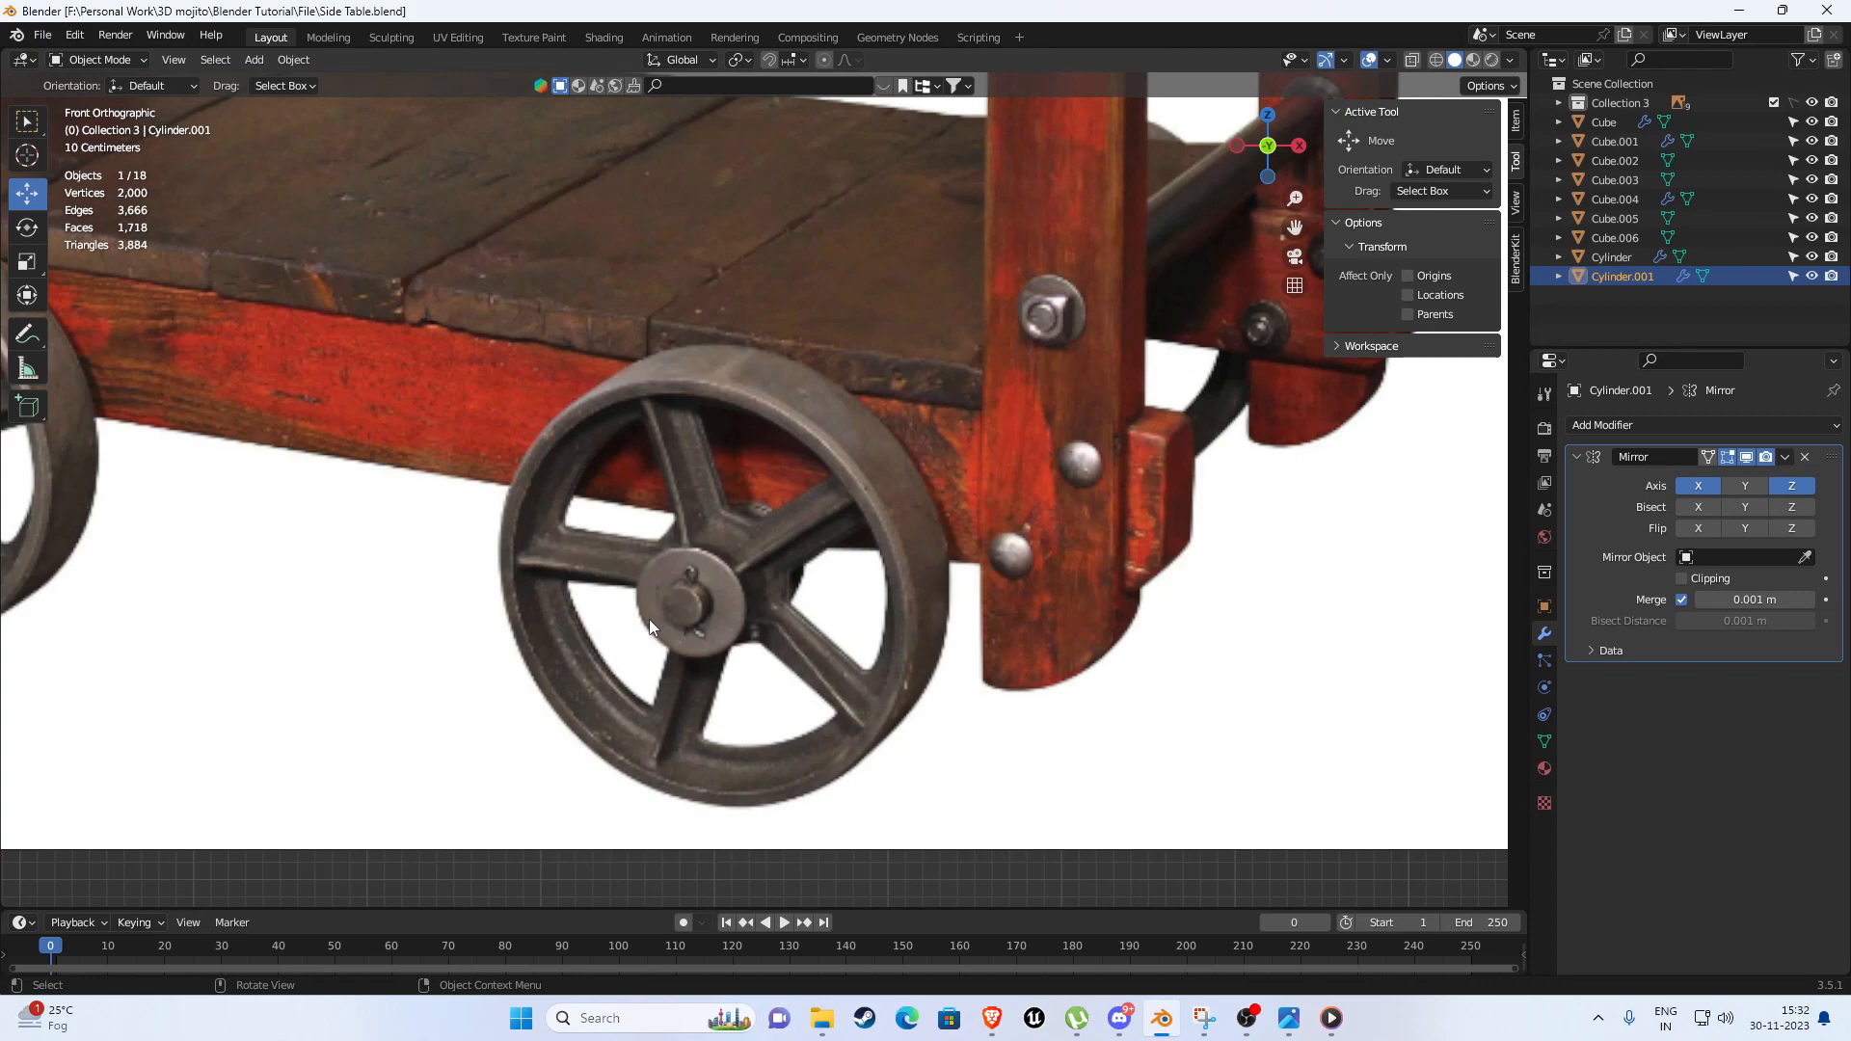
pyautogui.scroll(3, 540, 519)
pyautogui.scroll(-2, 529, 548)
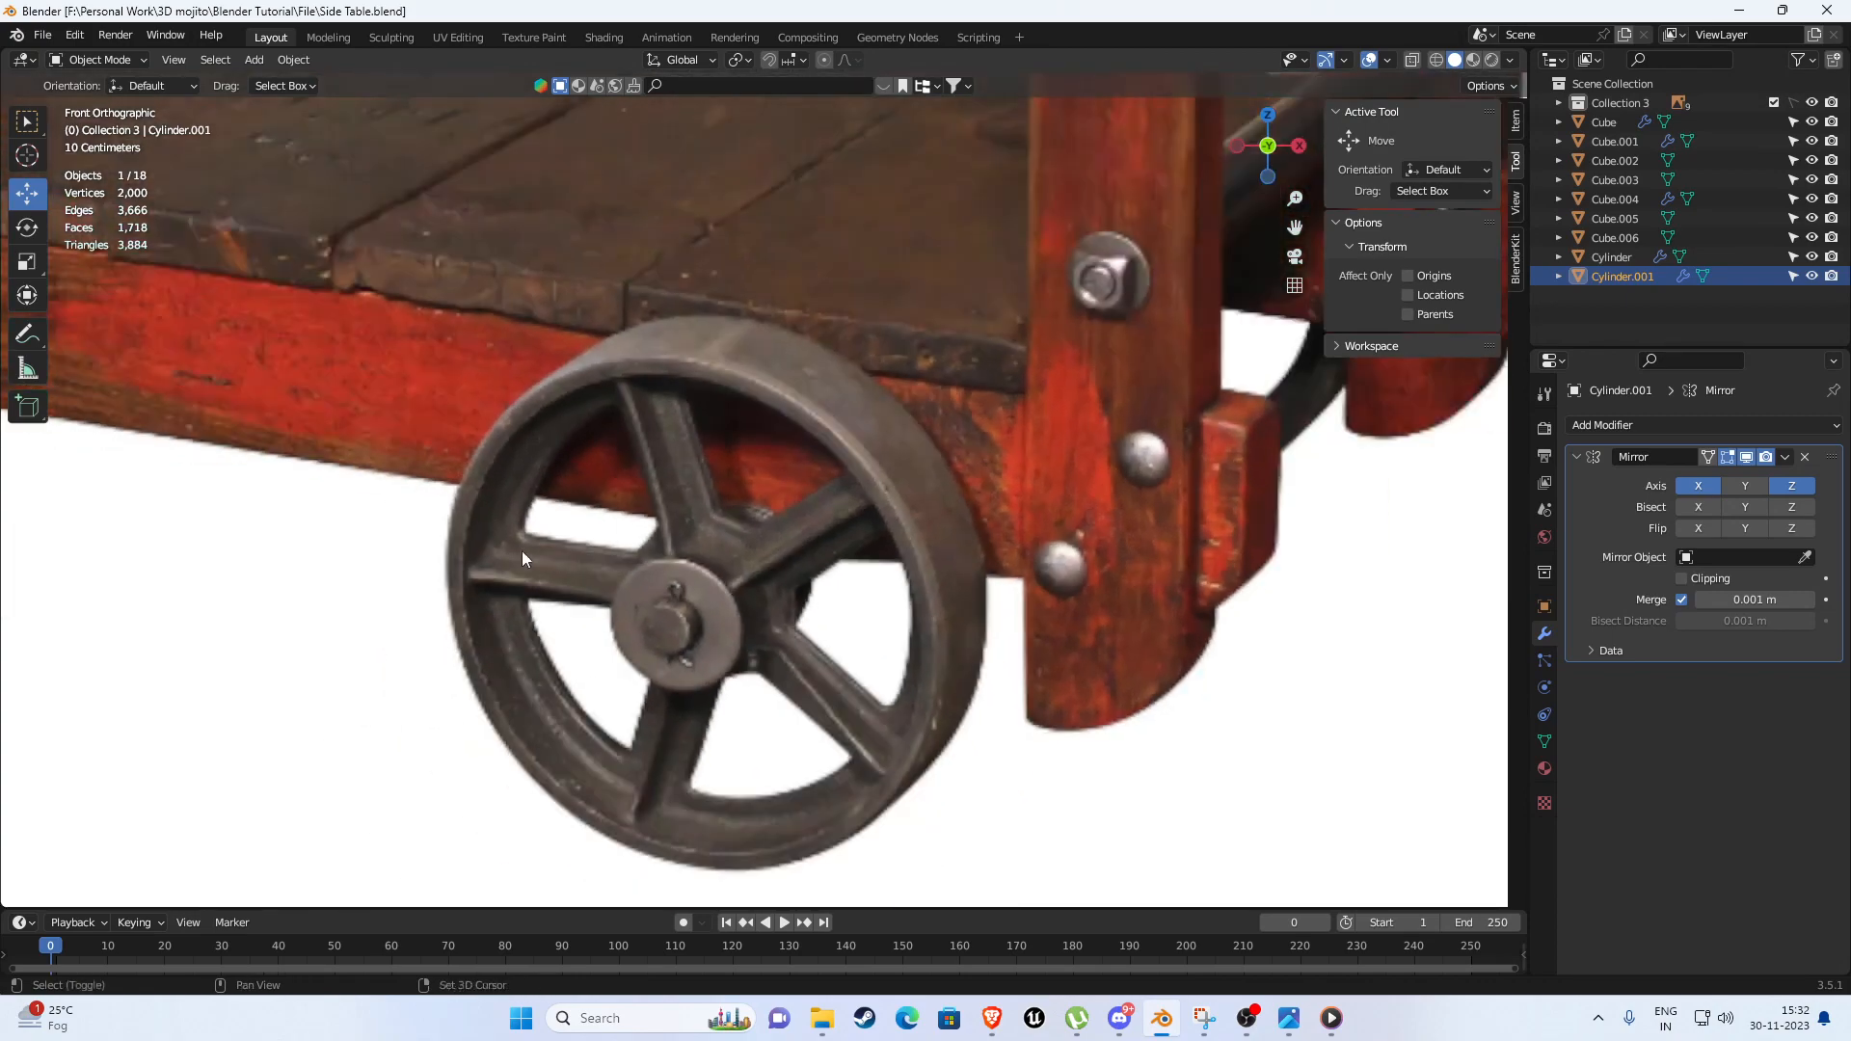
pyautogui.keyDown('shift'); pyautogui.moveTo(523, 552); pyautogui.dragTo(693, 548, button='middle'); pyautogui.keyUp('shift')
pyautogui.scroll(1, 679, 514)
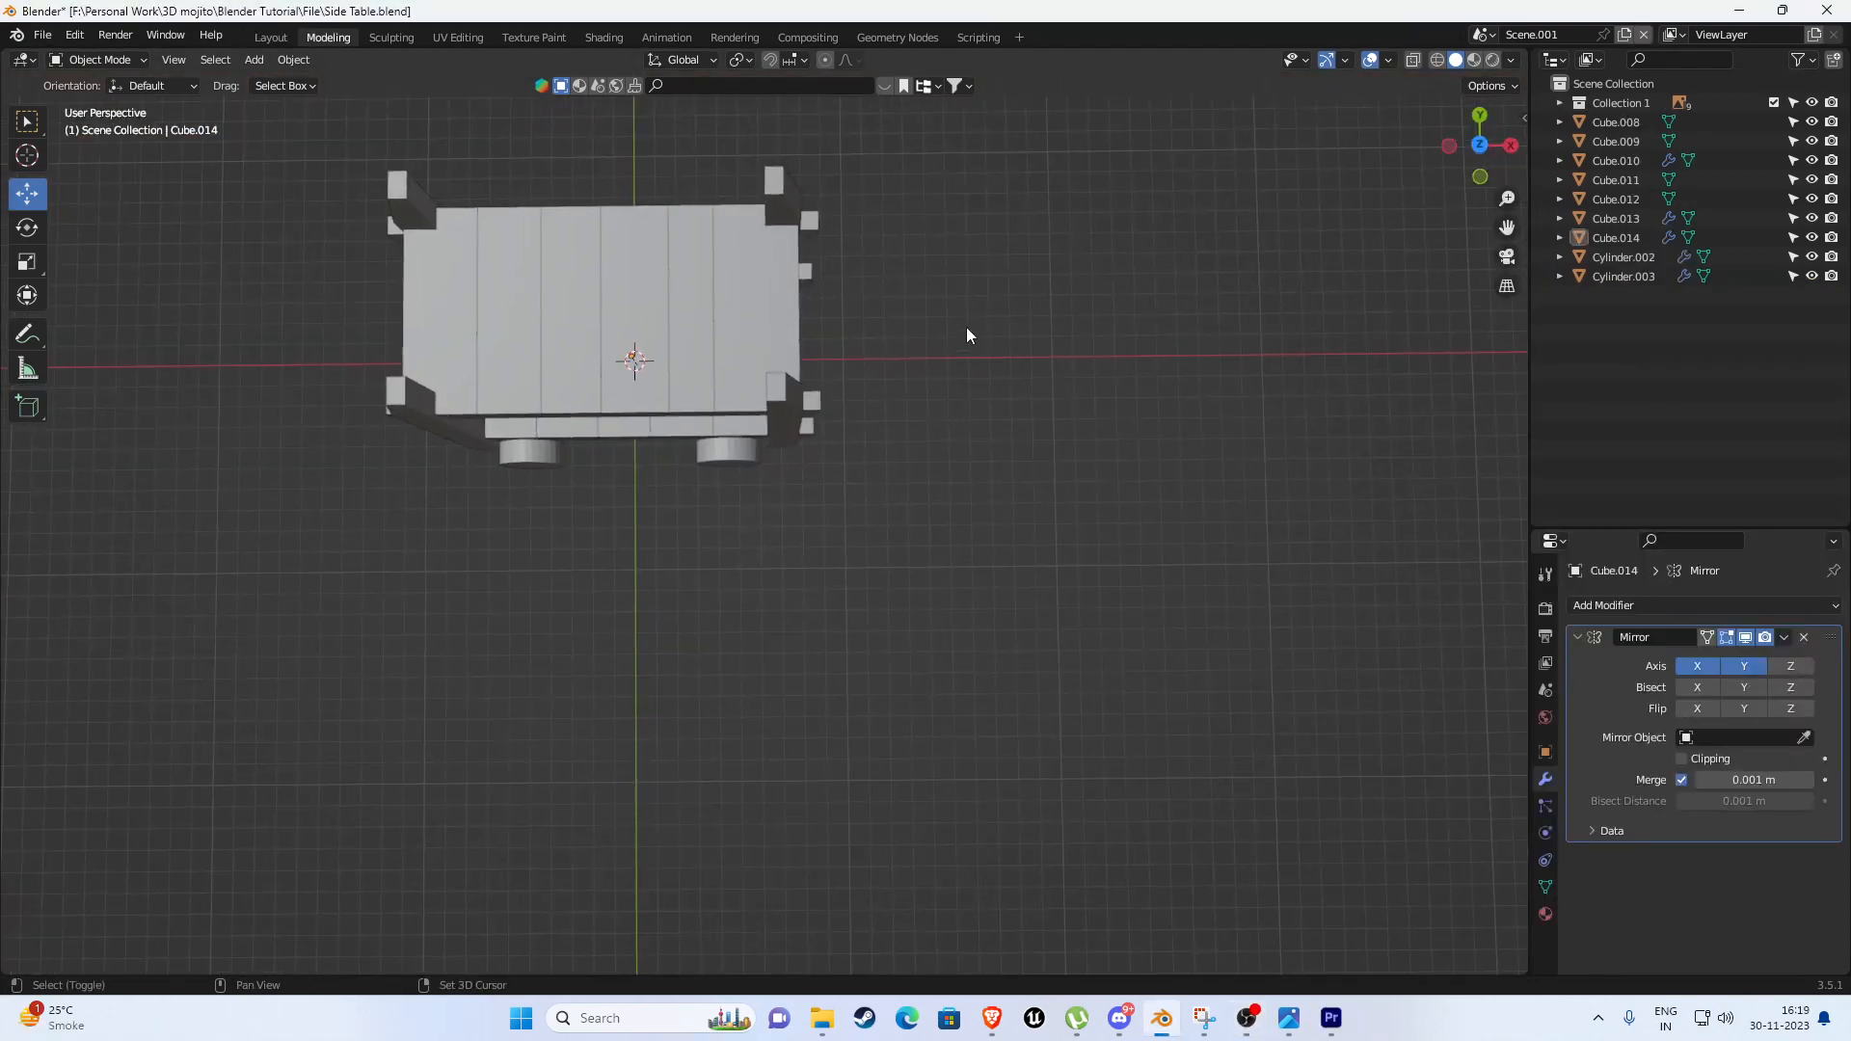
# Add a cylinder mesh with 25 vertices.
pyautogui.hotkey('shift', 'a')
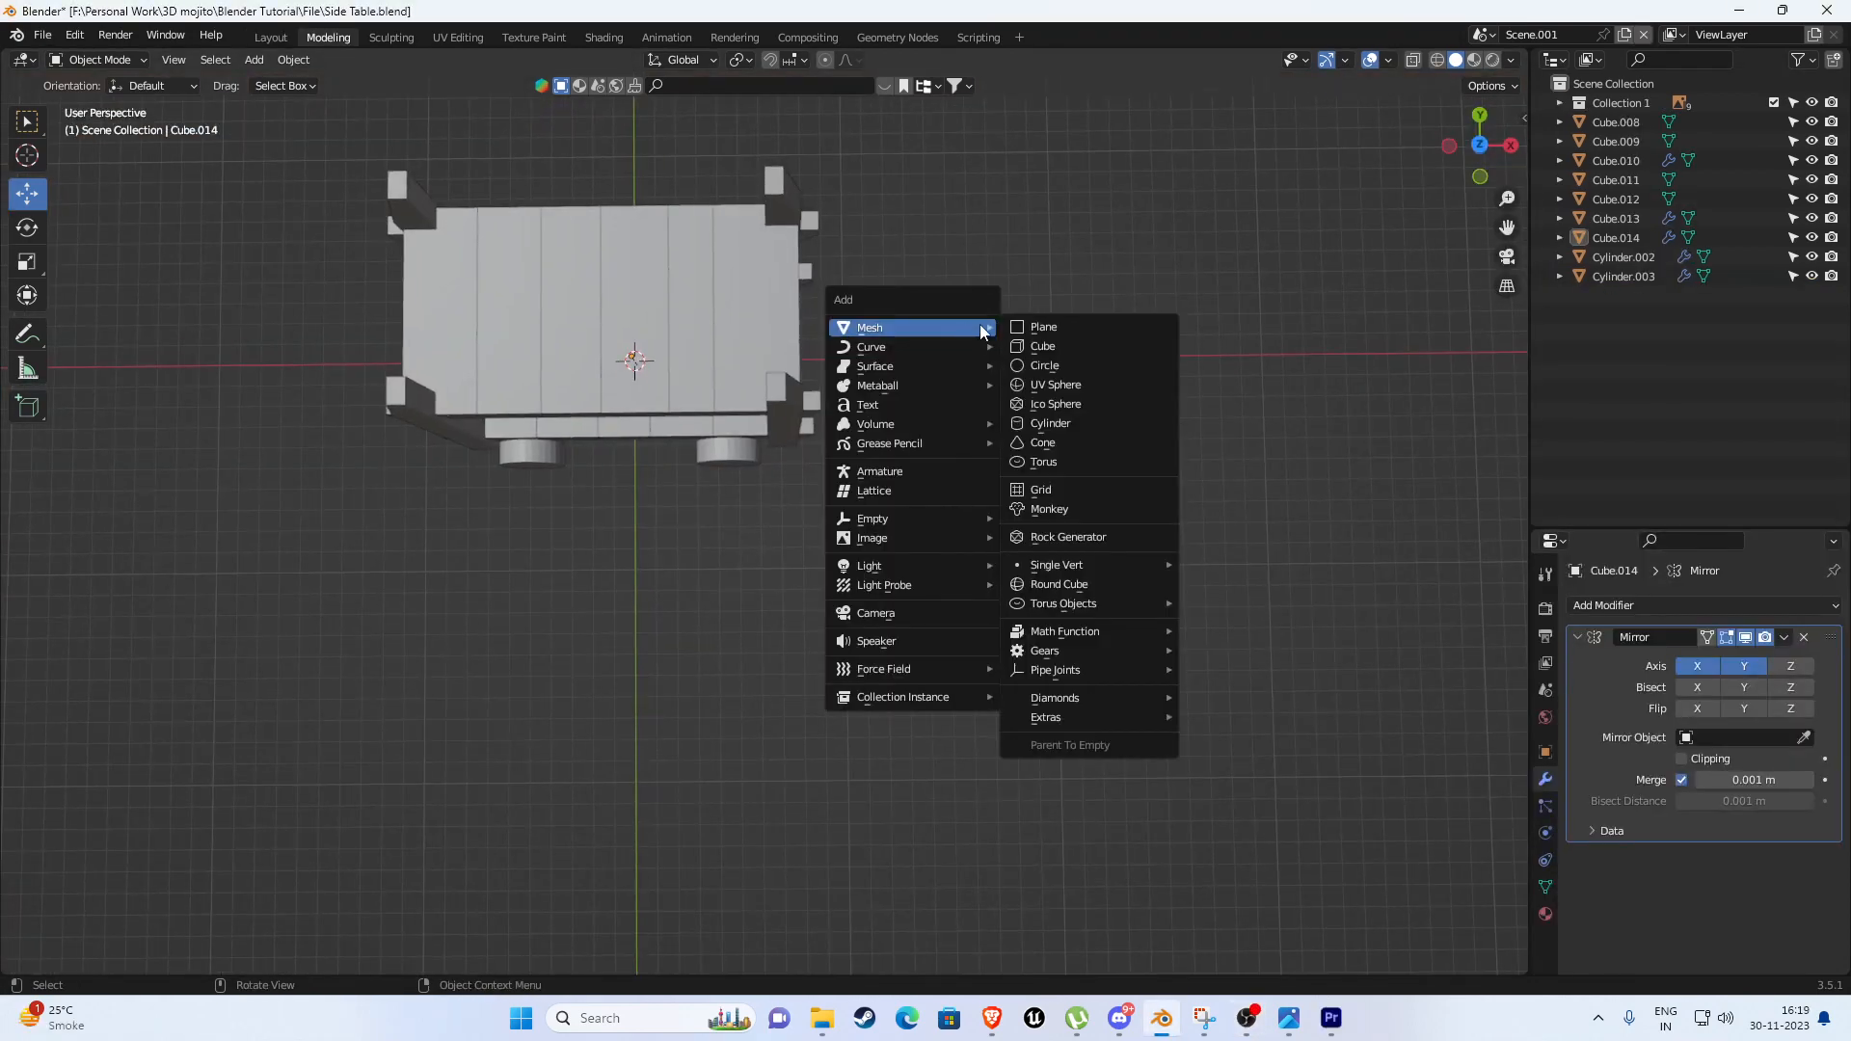
pyautogui.click(1066, 425)
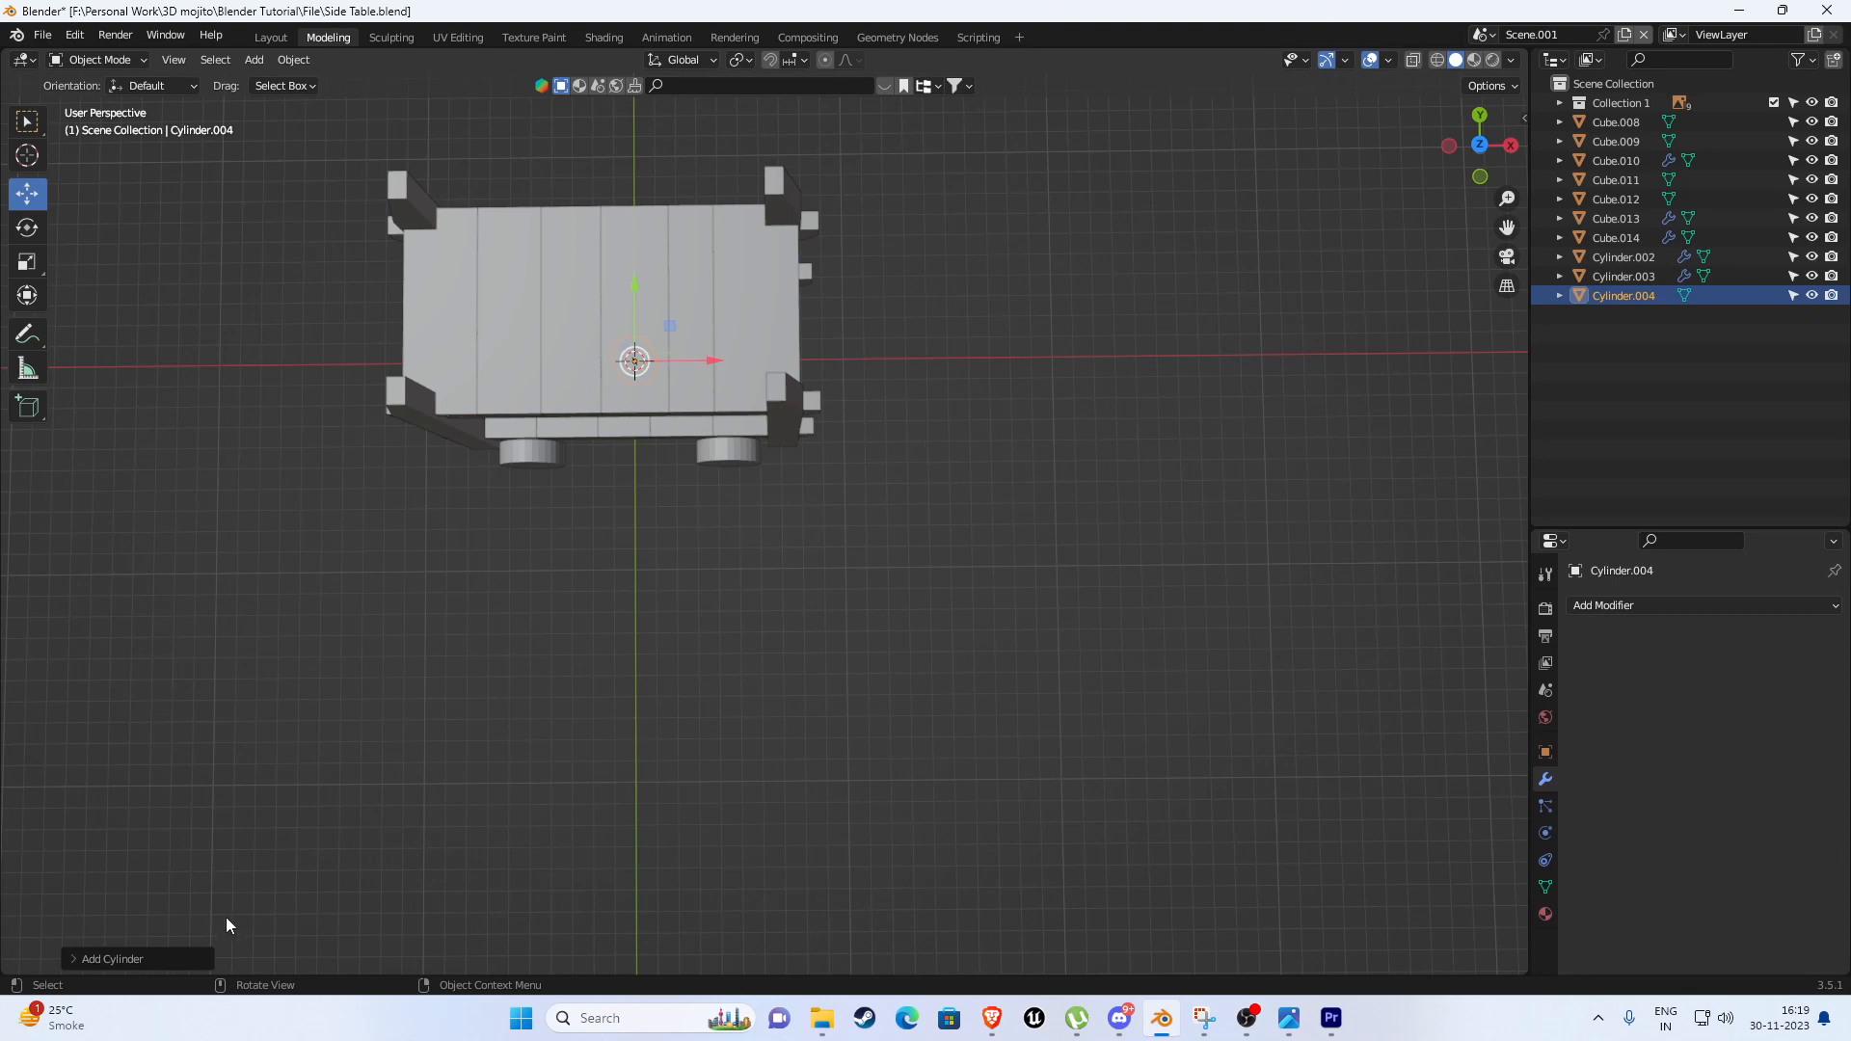
pyautogui.click(177, 957)
pyautogui.click(262, 727)
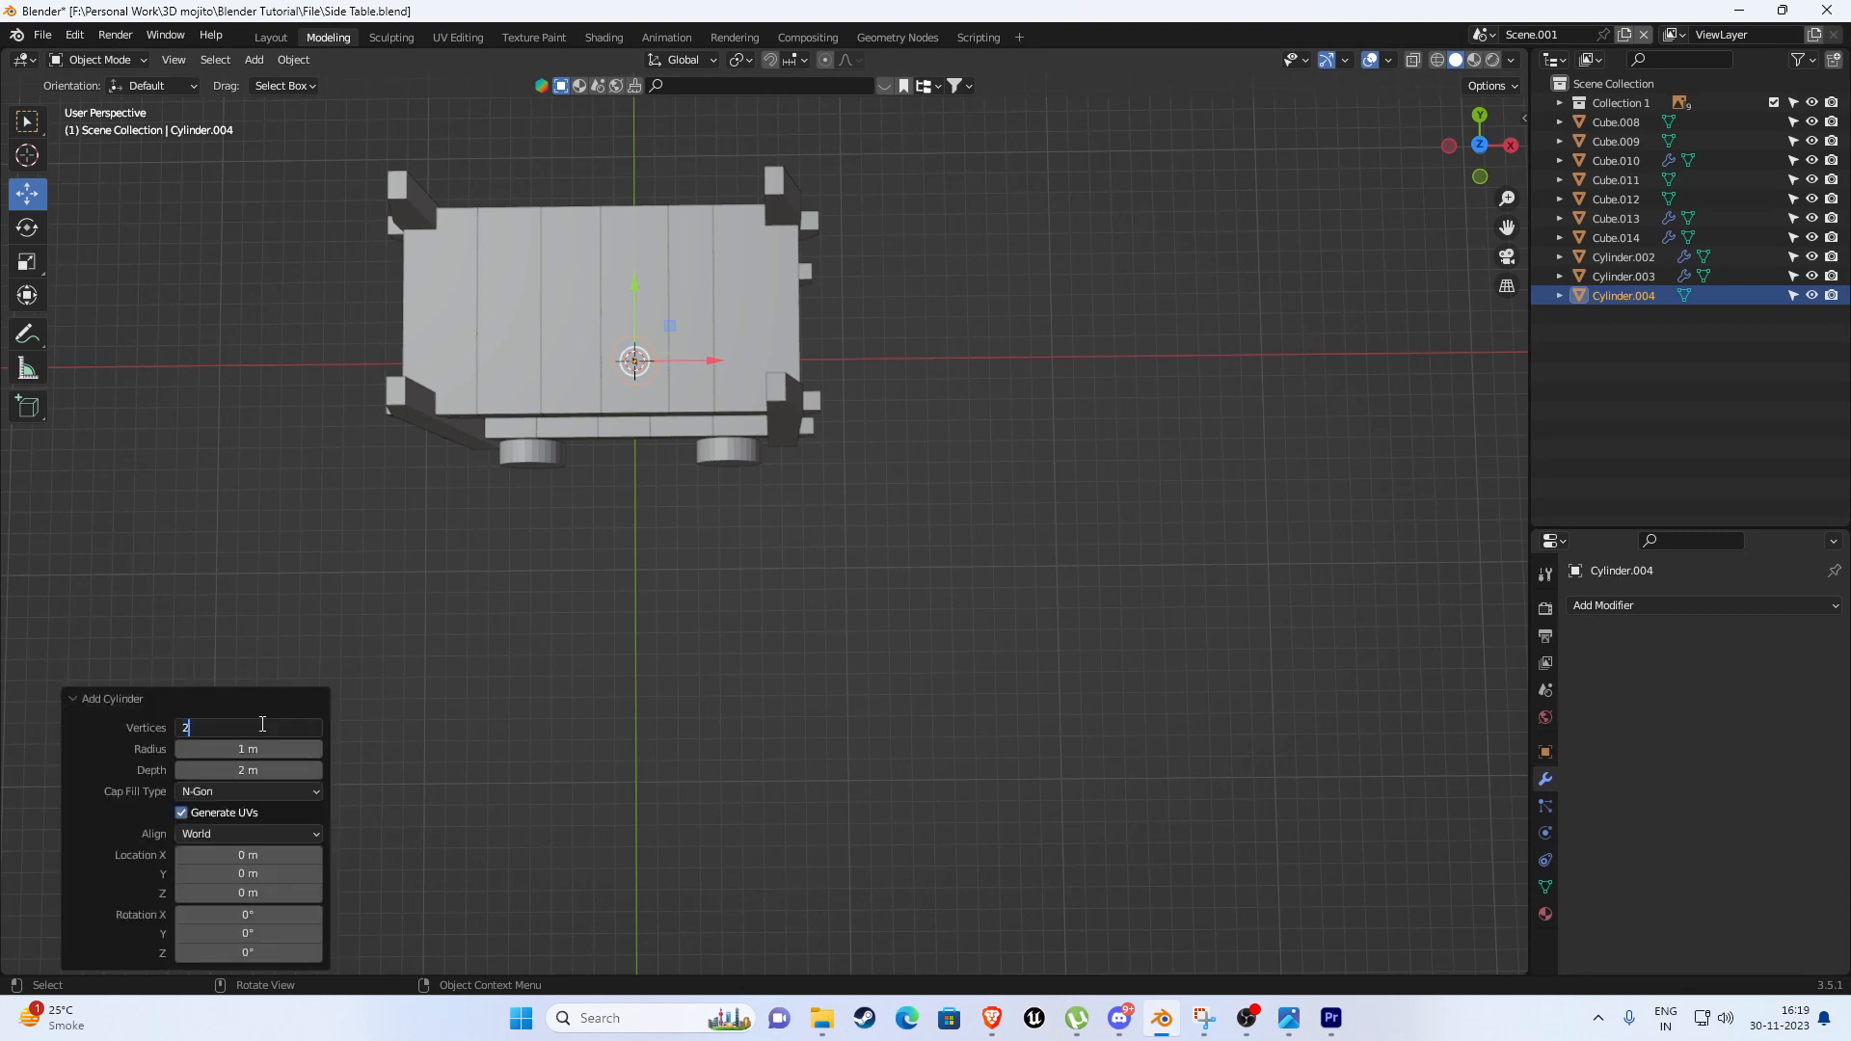
pyautogui.write('25')
pyautogui.press('Return')
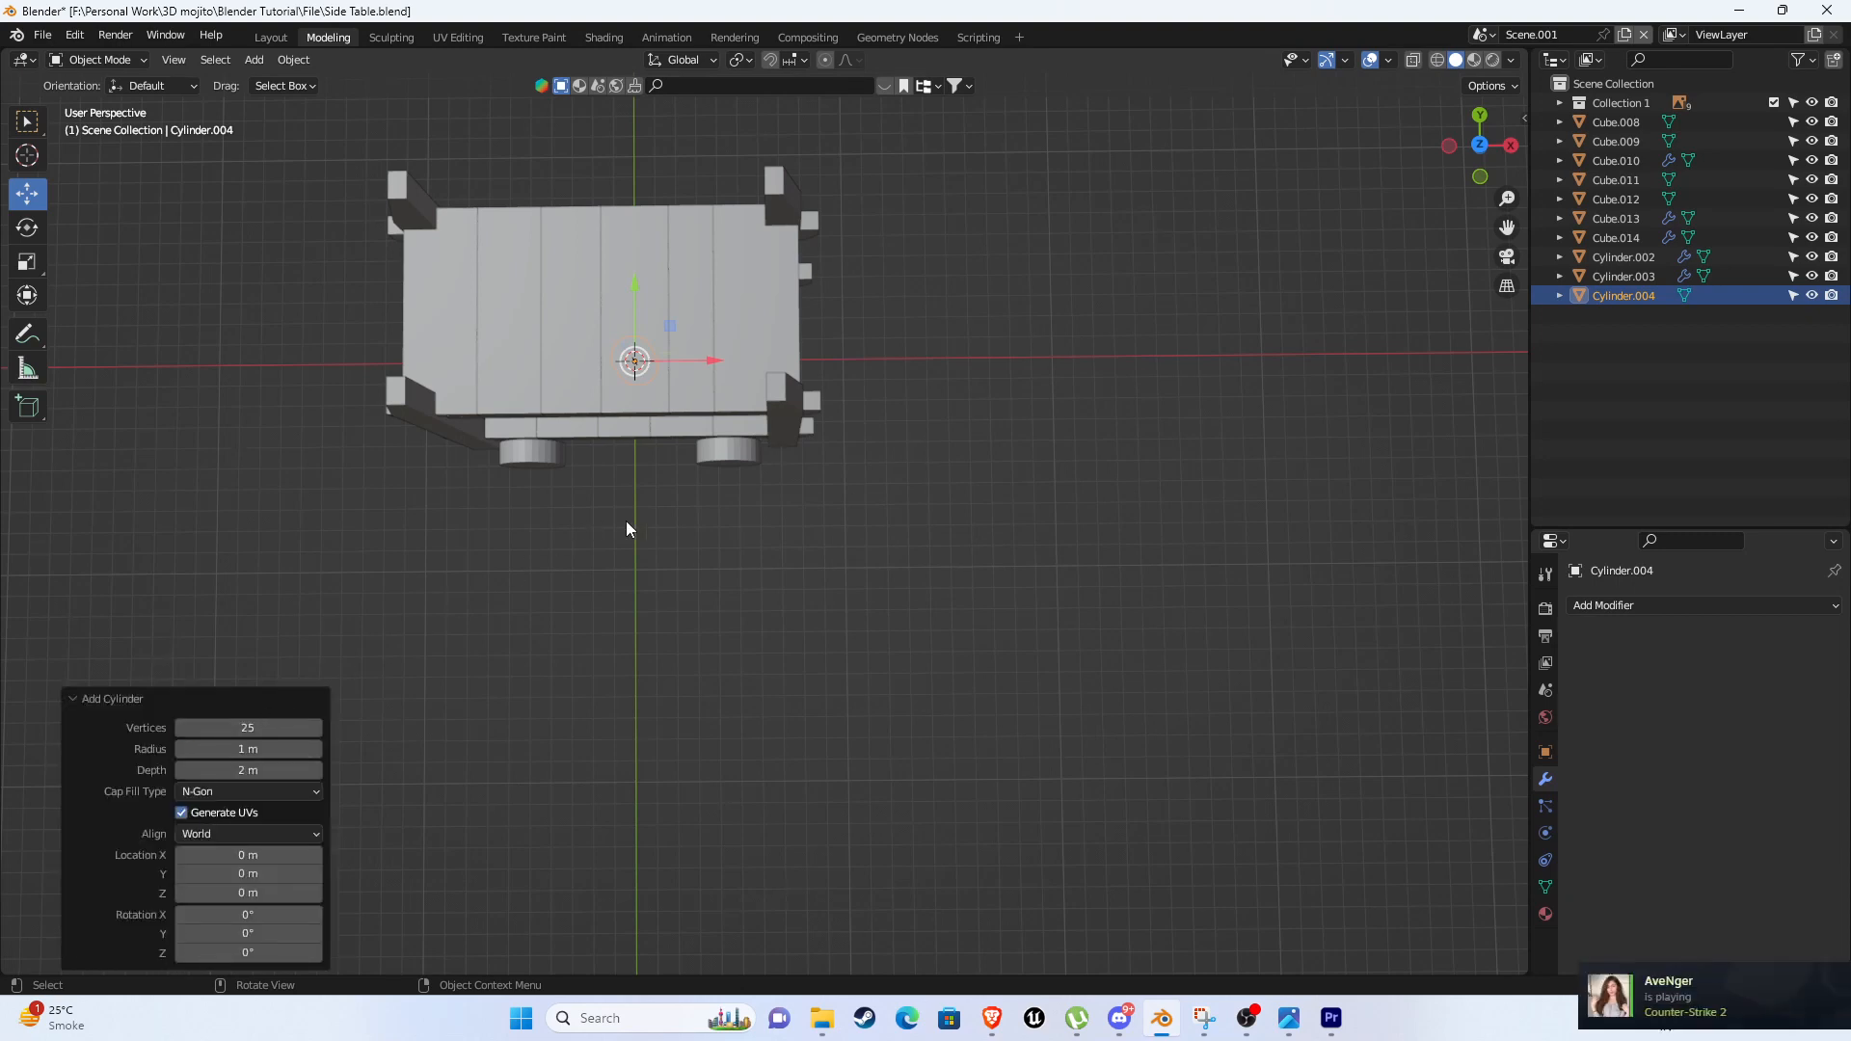
# Move the new cylinder about 16.3 m along X, clear of the table.
pyautogui.keyDown('shift'); pyautogui.moveTo(651, 486); pyautogui.dragTo(652, 533, button='middle'); pyautogui.keyUp('shift')
pyautogui.moveTo(719, 402); pyautogui.dragTo(1053, 386)
pyautogui.moveTo(991, 442); pyautogui.dragTo(980, 516, button='middle')
pyautogui.moveTo(949, 448); pyautogui.dragTo(1016, 447, button='middle')
# Try rotating the cylinder 15° about the global X axis, and undo it.
pyautogui.press('r')
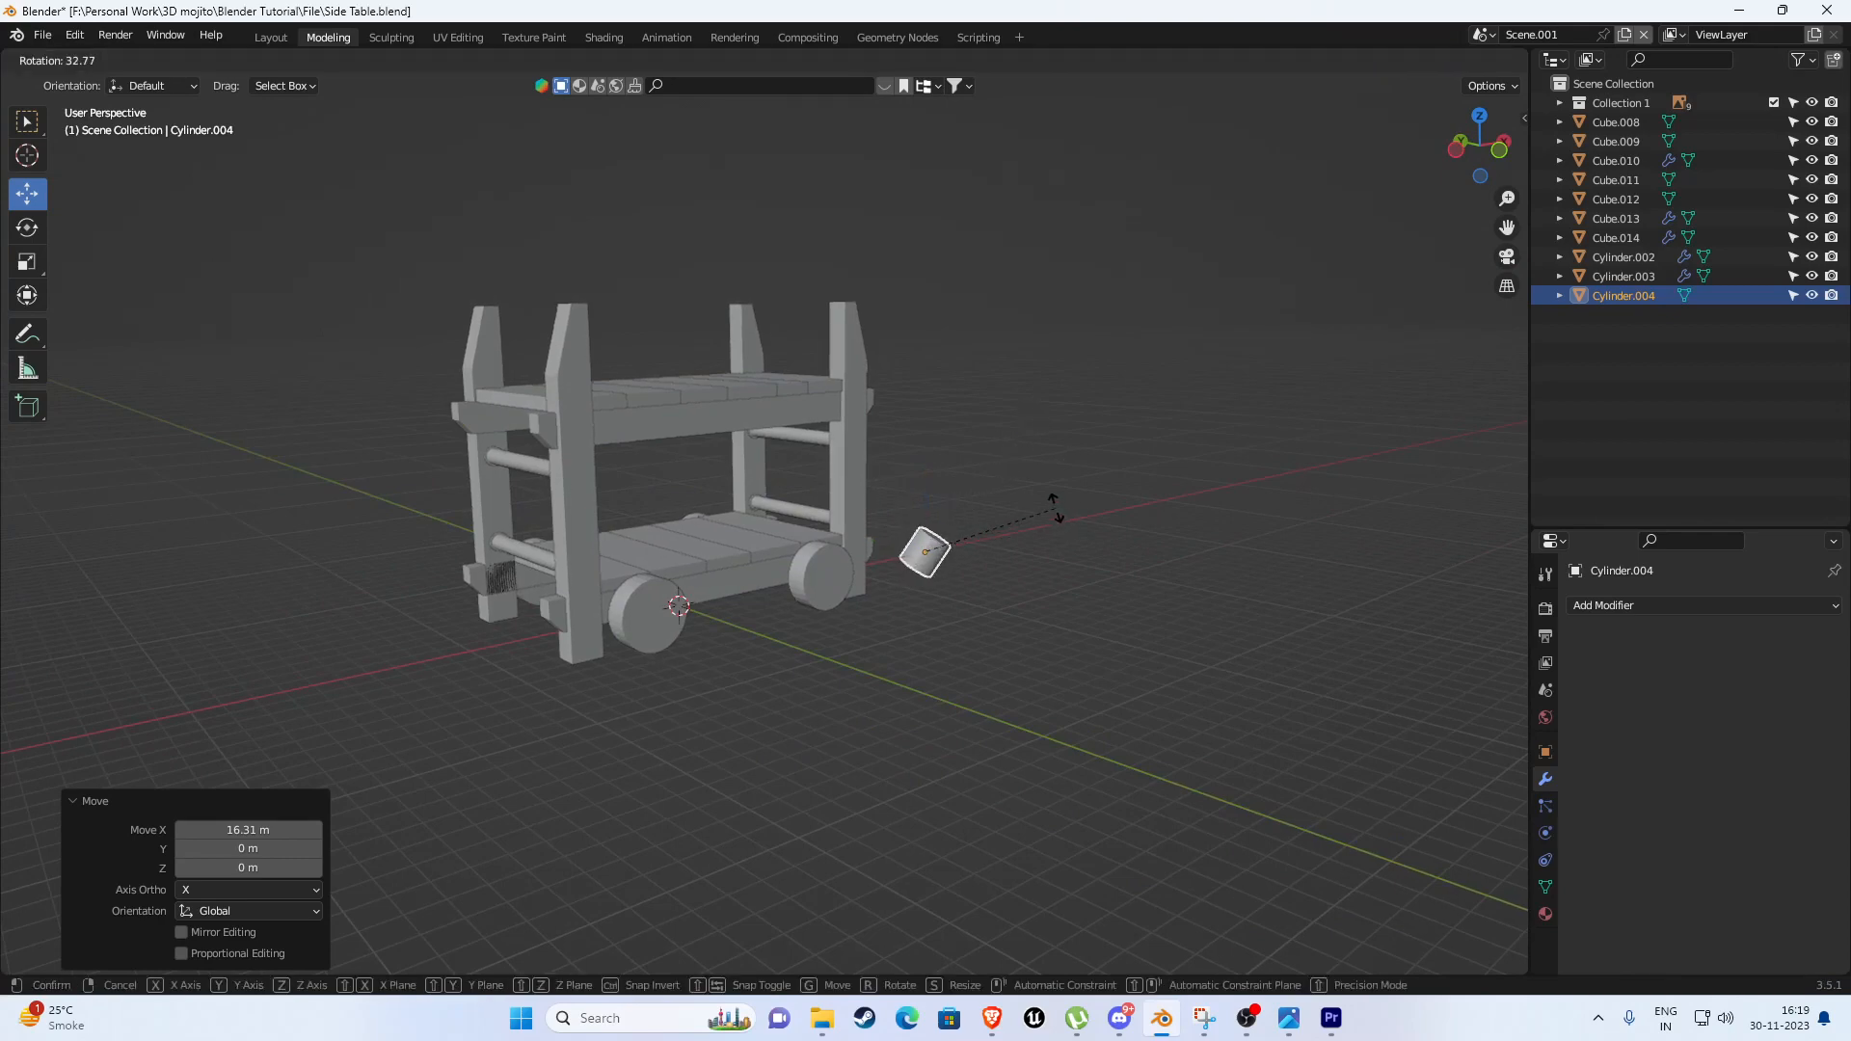
pyautogui.write('x')
pyautogui.write('1')
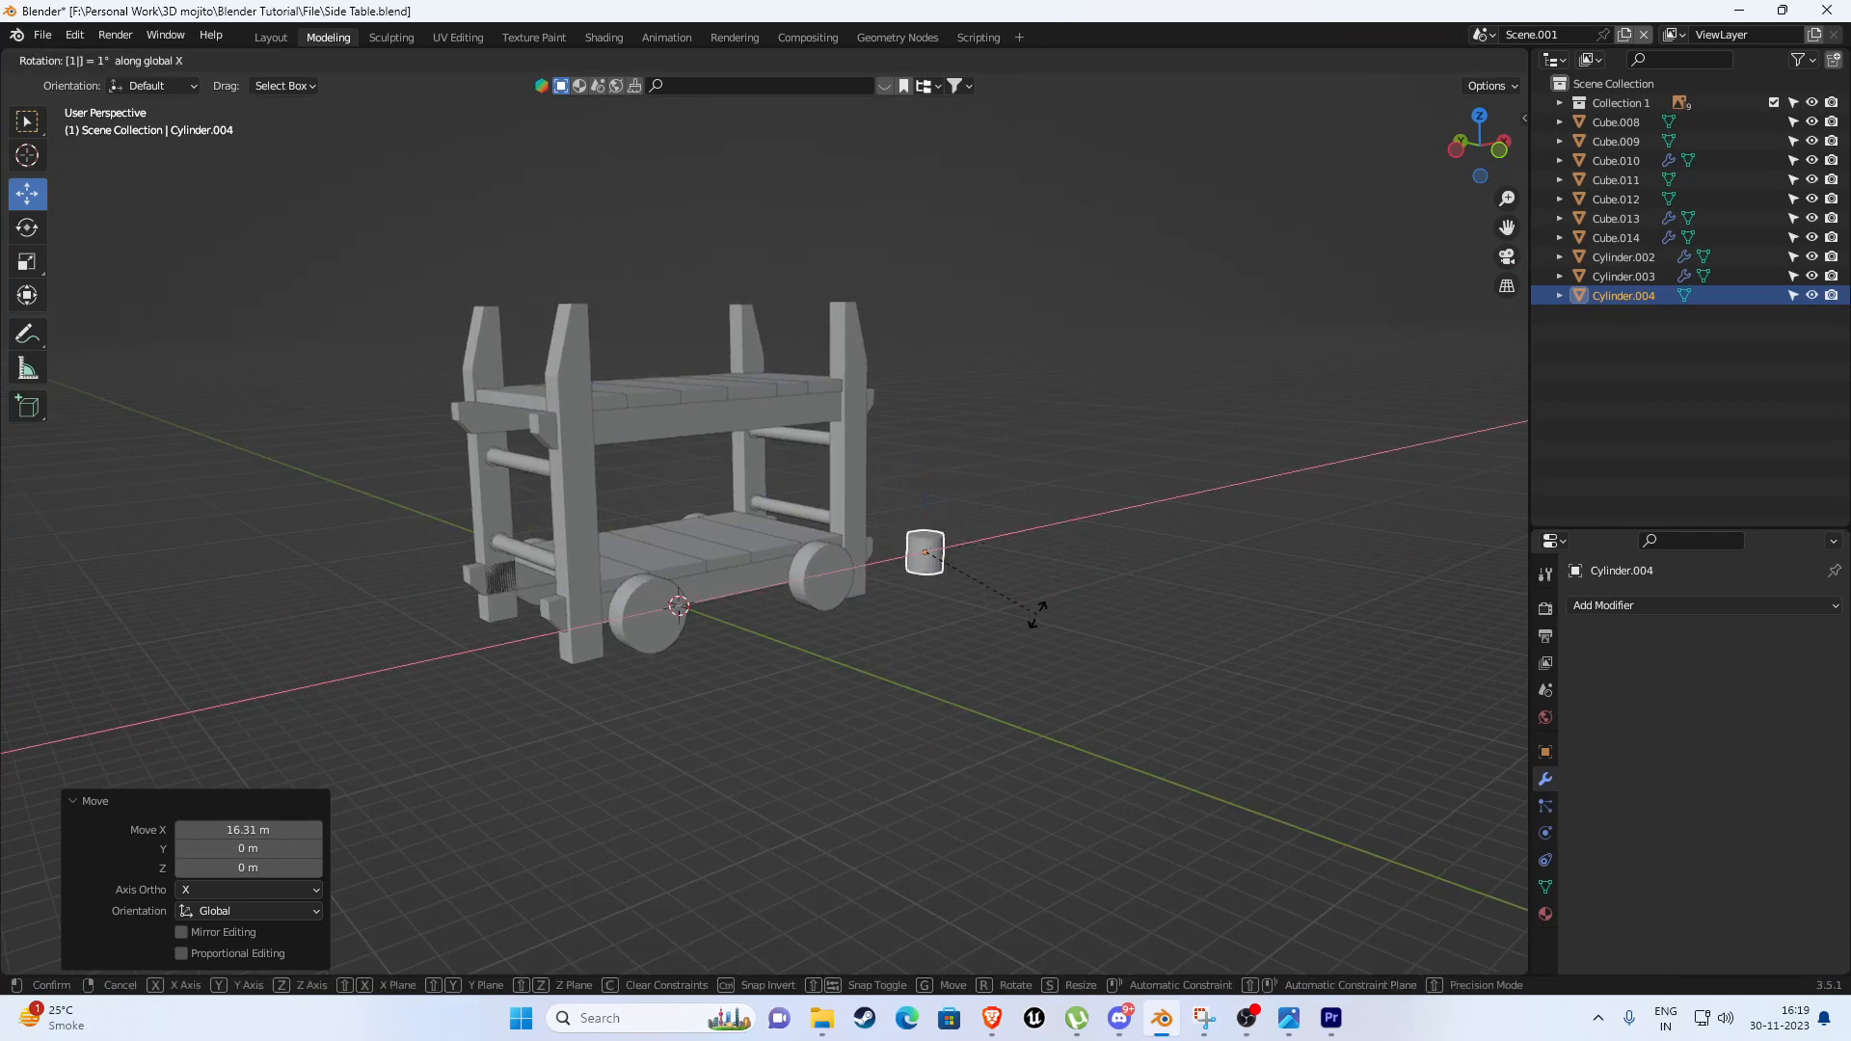
pyautogui.write('5')
pyautogui.press('Return')
pyautogui.hotkey('ctrl', 'z')
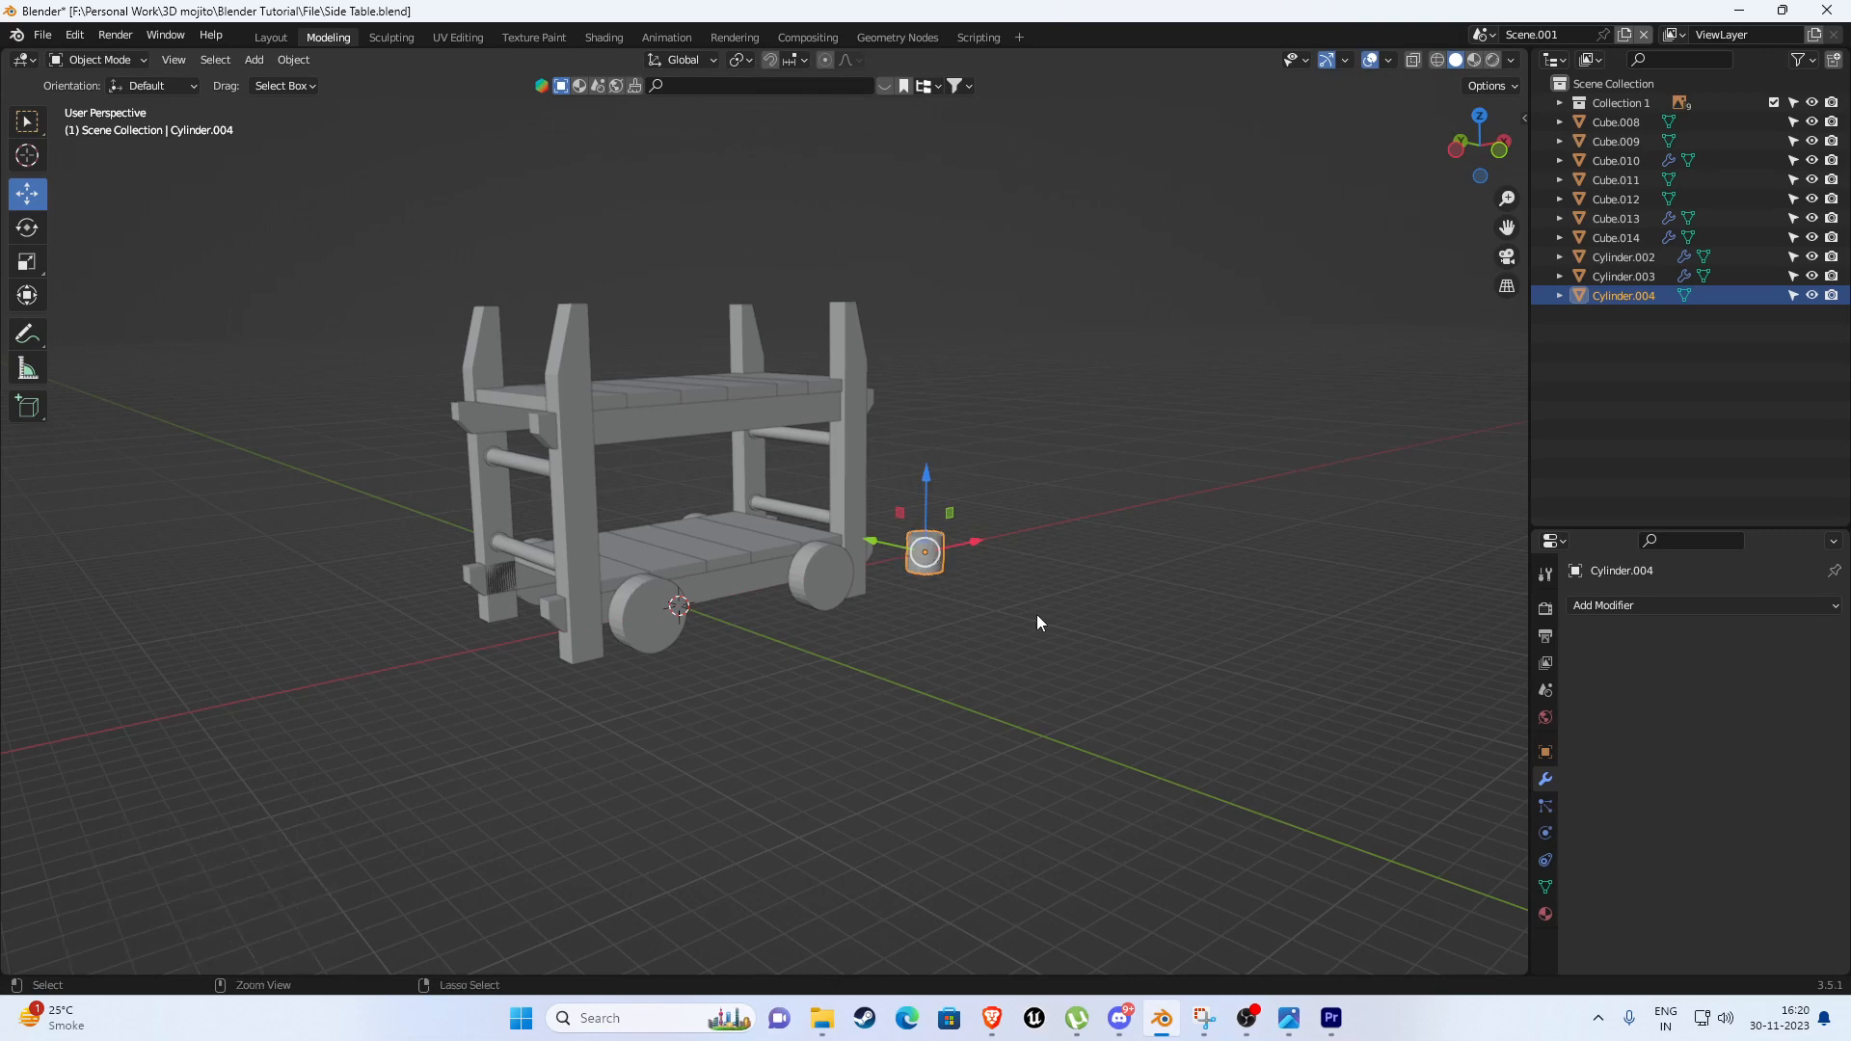
# Rotate the cylinder 90° about the global X axis.
pyautogui.moveTo(1041, 552); pyautogui.dragTo(1050, 567, button='middle')
pyautogui.write('rx90')
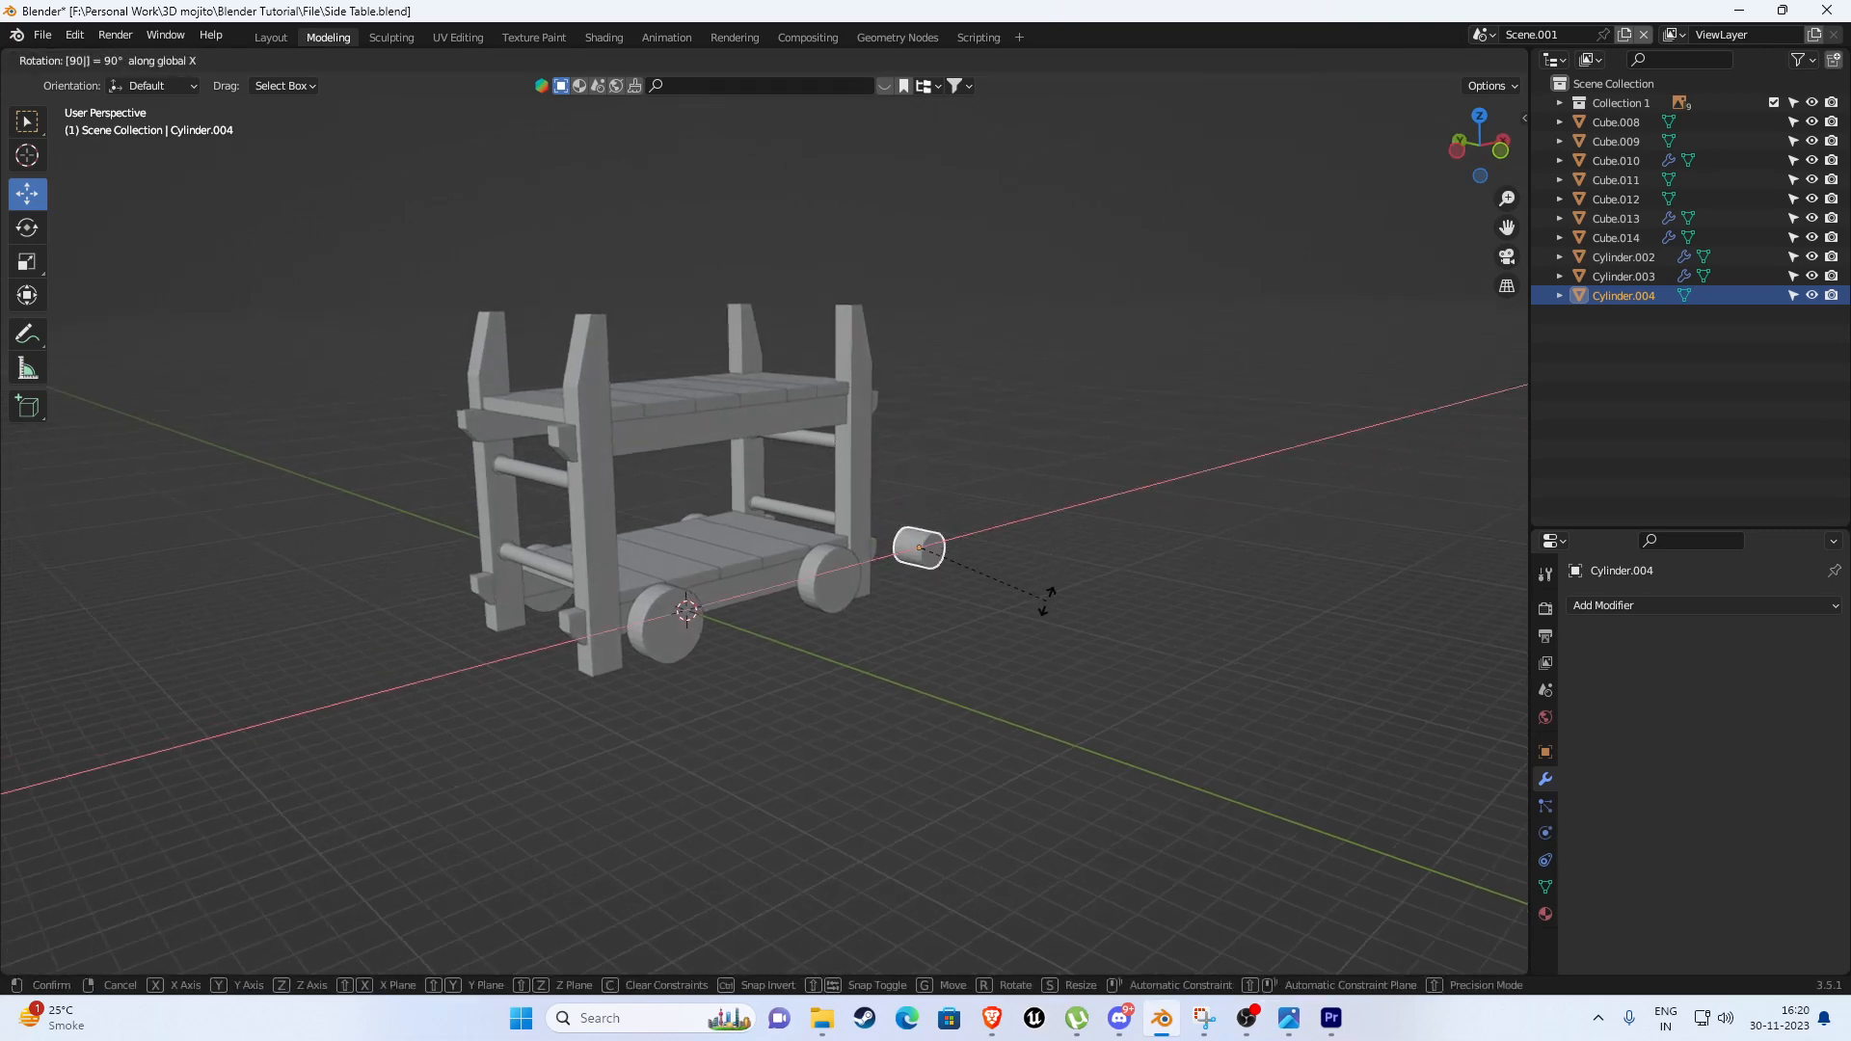
pyautogui.press('Return')
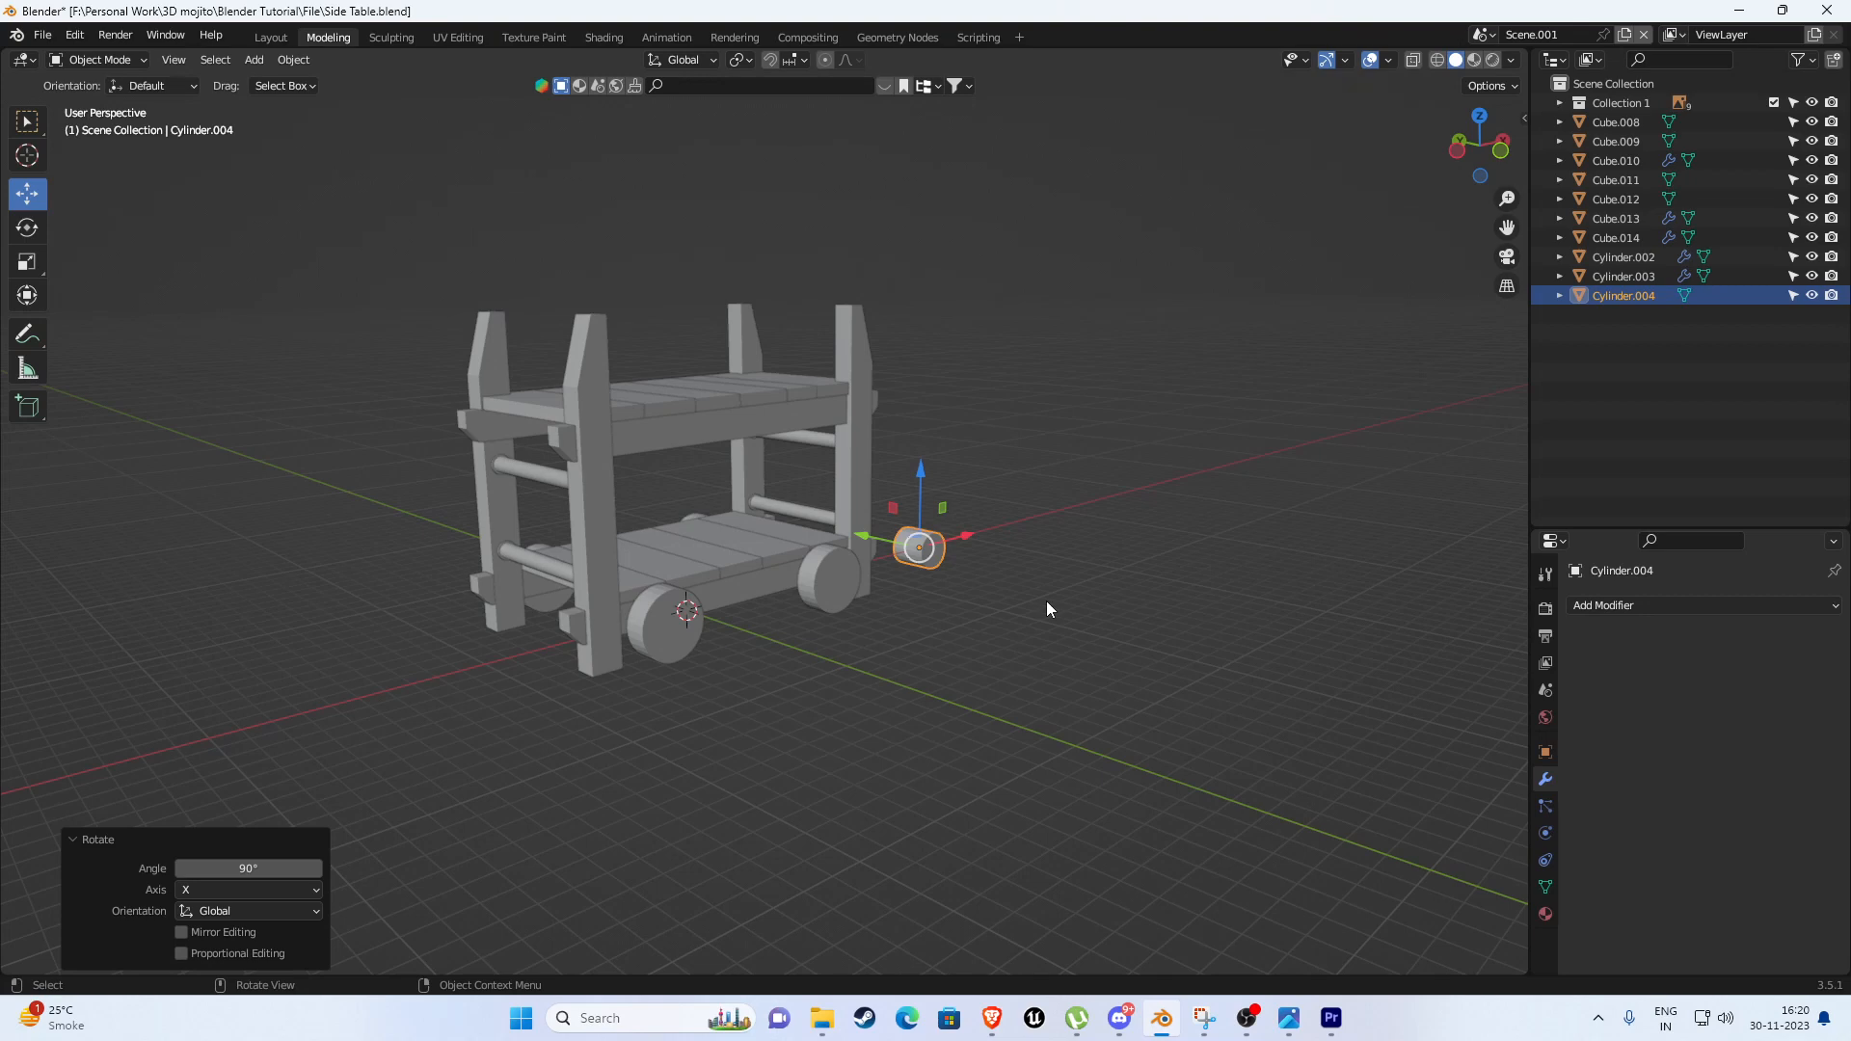
# Scale the cylinder up uniformly in the front orthographic view.
pyautogui.press('KP_1')
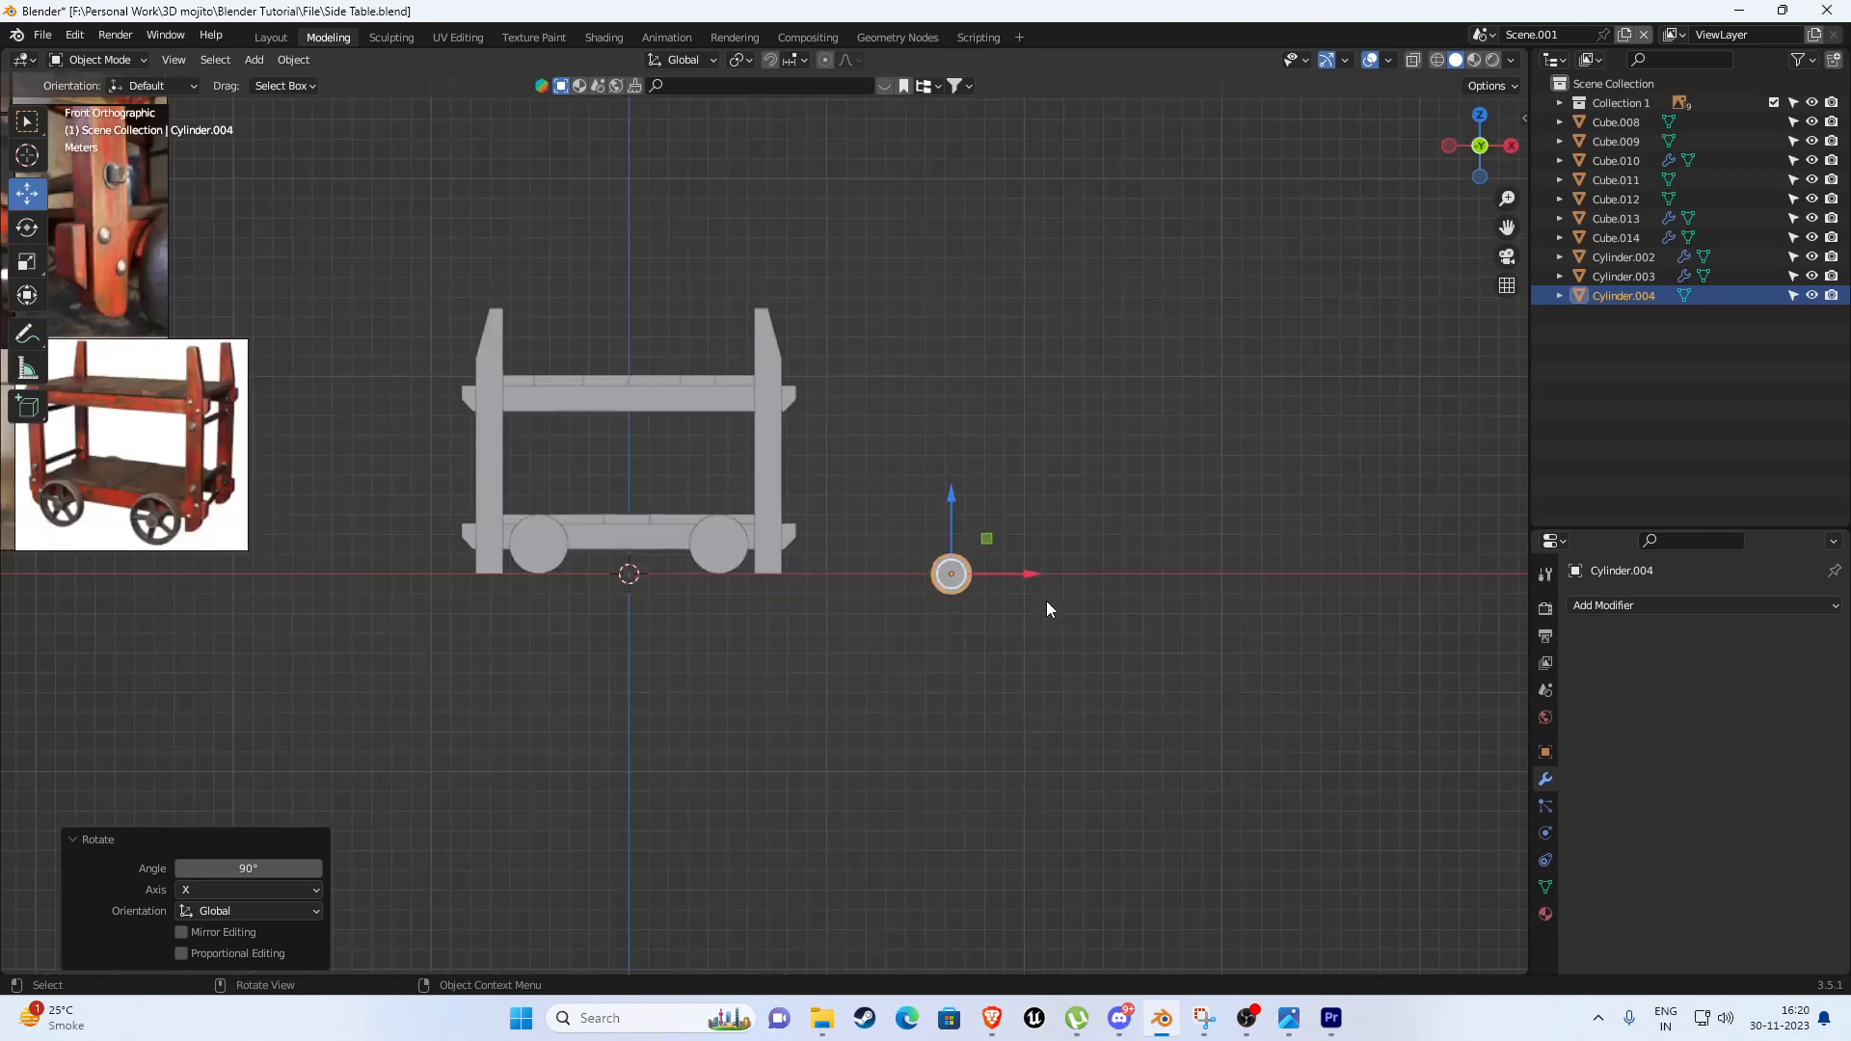
pyautogui.keyDown('shift'); pyautogui.moveTo(913, 623); pyautogui.dragTo(951, 663, button='middle'); pyautogui.keyUp('shift')
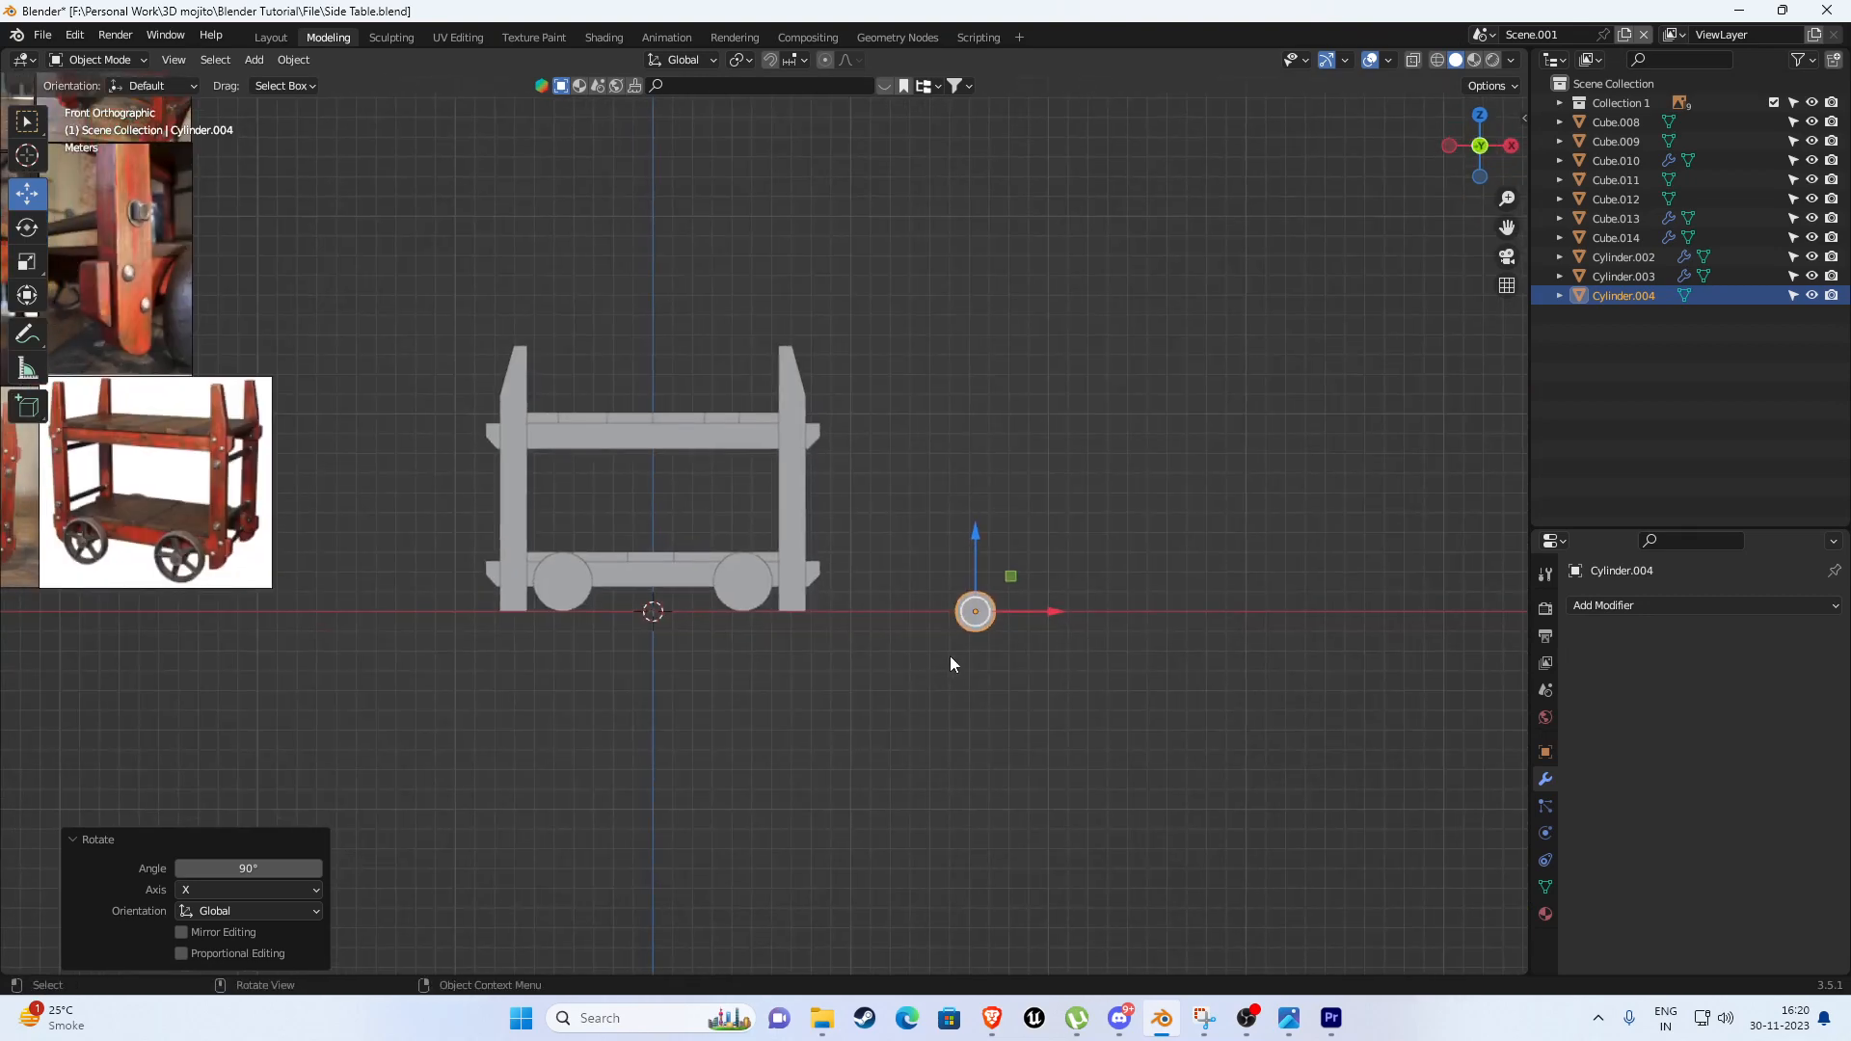
pyautogui.scroll(5, 951, 655)
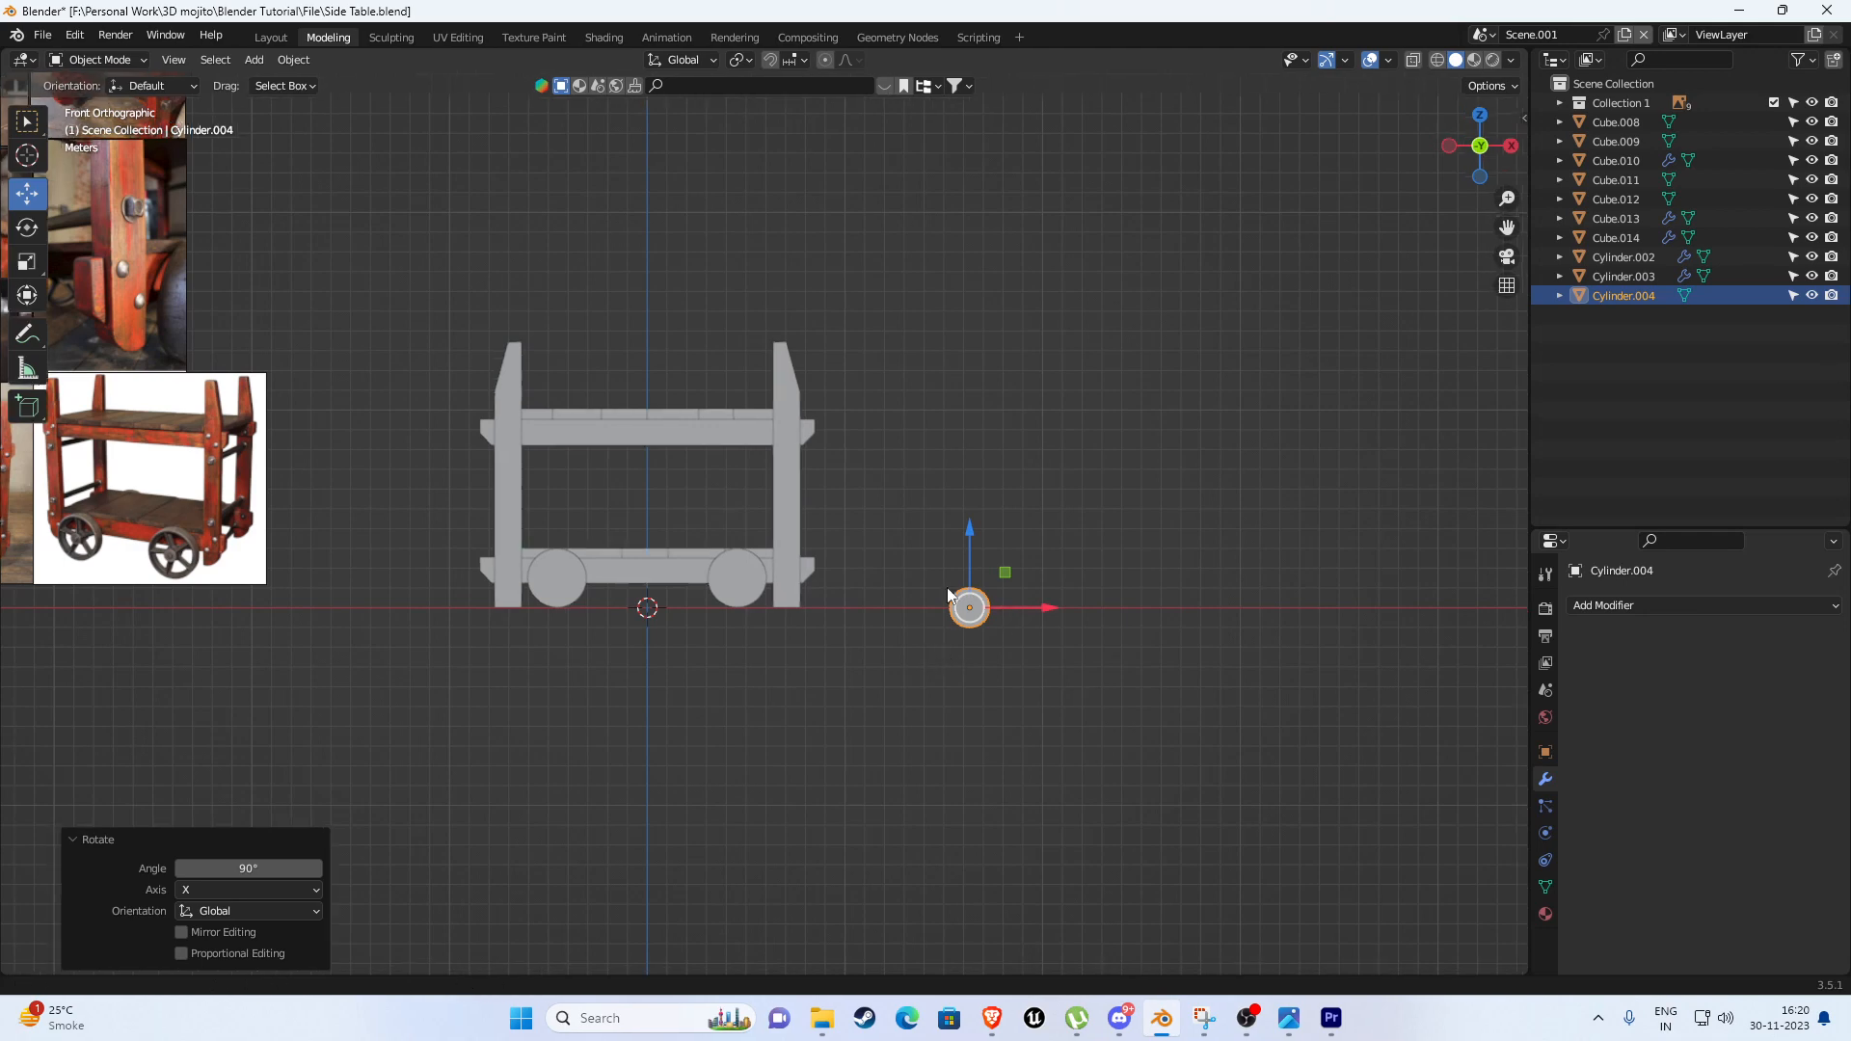
pyautogui.press('s')
pyautogui.click(937, 569)
# Switch to wireframe shading and move the cylinder over the table's existing positive-X wheel.
pyautogui.hotkey('shift', 'z')
pyautogui.moveTo(893, 587)
pyautogui.keyDown('shift'); pyautogui.mouseDown(button='middle')
pyautogui.moveTo(990, 602)
pyautogui.moveTo(988, 645)
pyautogui.mouseUp(button='middle'); pyautogui.keyUp('shift')
pyautogui.moveTo(1034, 581); pyautogui.dragTo(471, 505)
pyautogui.keyDown('shift'); pyautogui.moveTo(549, 502); pyautogui.dragTo(797, 511, button='middle'); pyautogui.keyUp('shift')
pyautogui.scroll(7, 772, 527)
pyautogui.moveTo(797, 511); pyautogui.dragTo(723, 508)
# Scale the cylinder uniformly by 0.780 and shift it about 0.027 m along X to match the existing wheel's outline.
pyautogui.press('s')
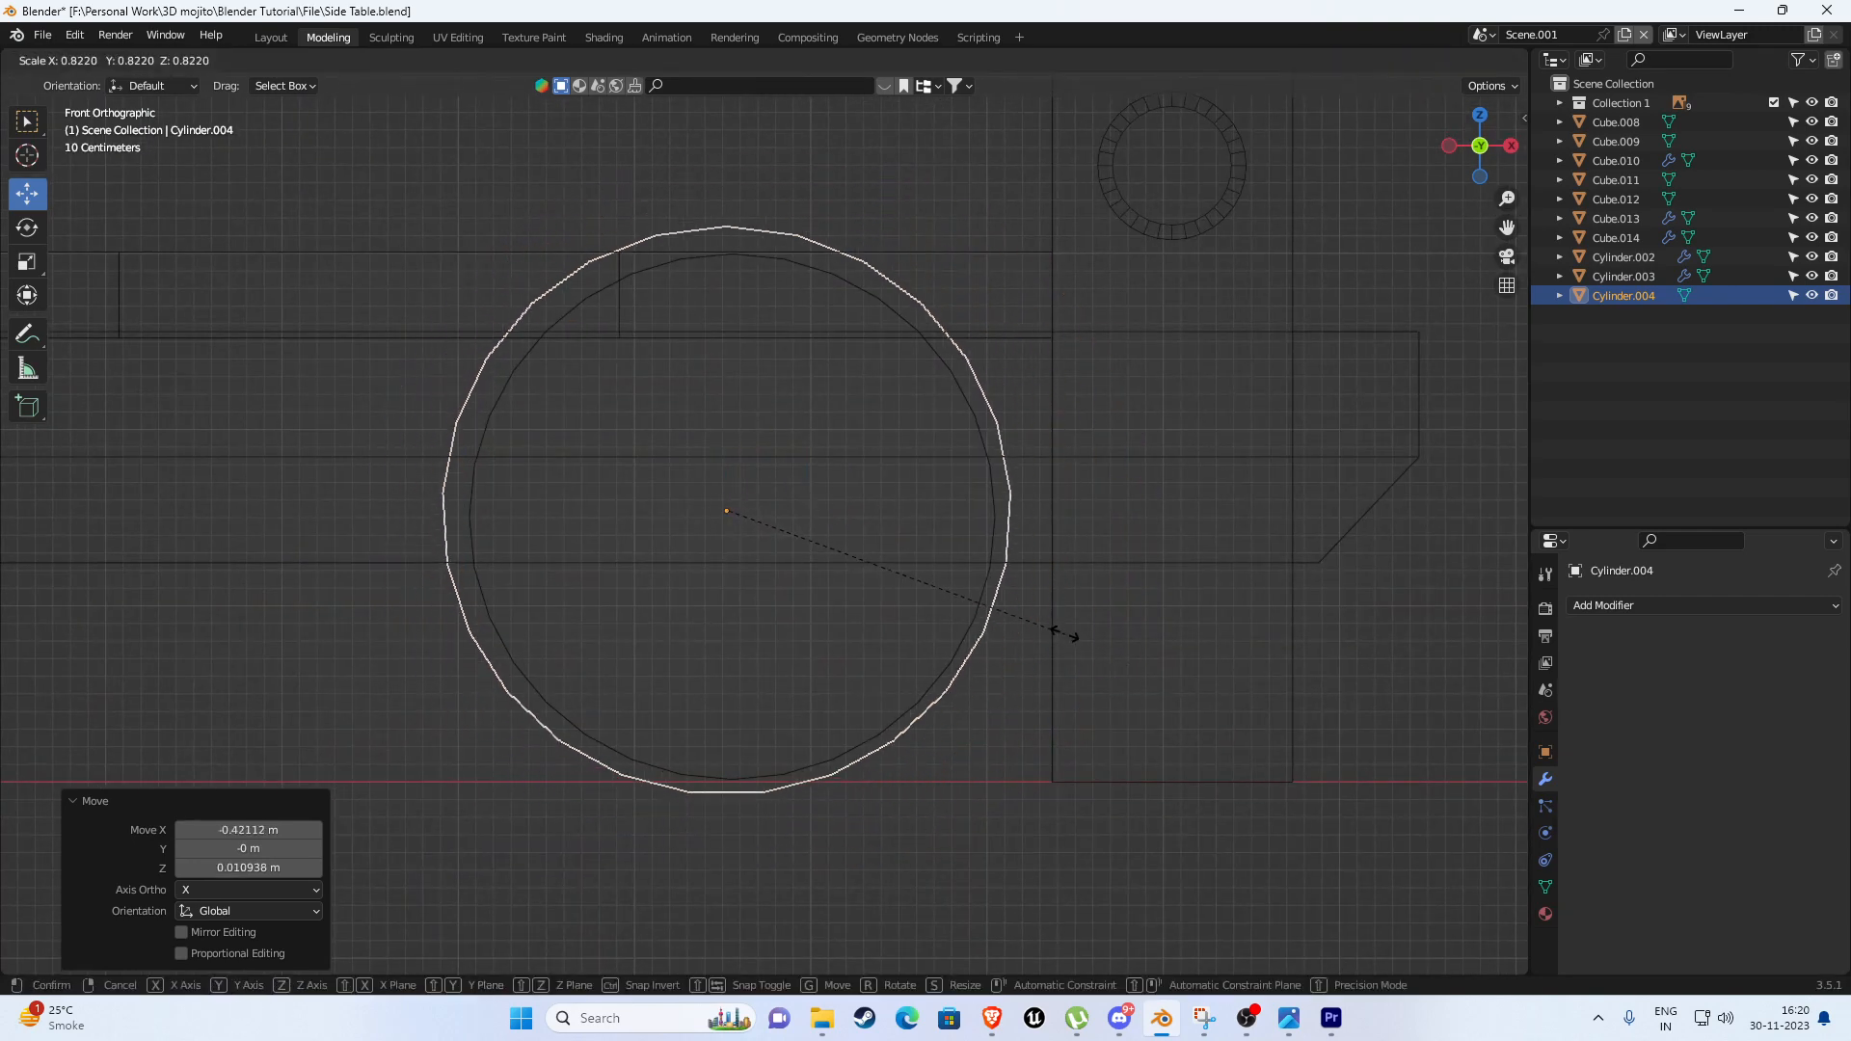
pyautogui.click(1050, 634)
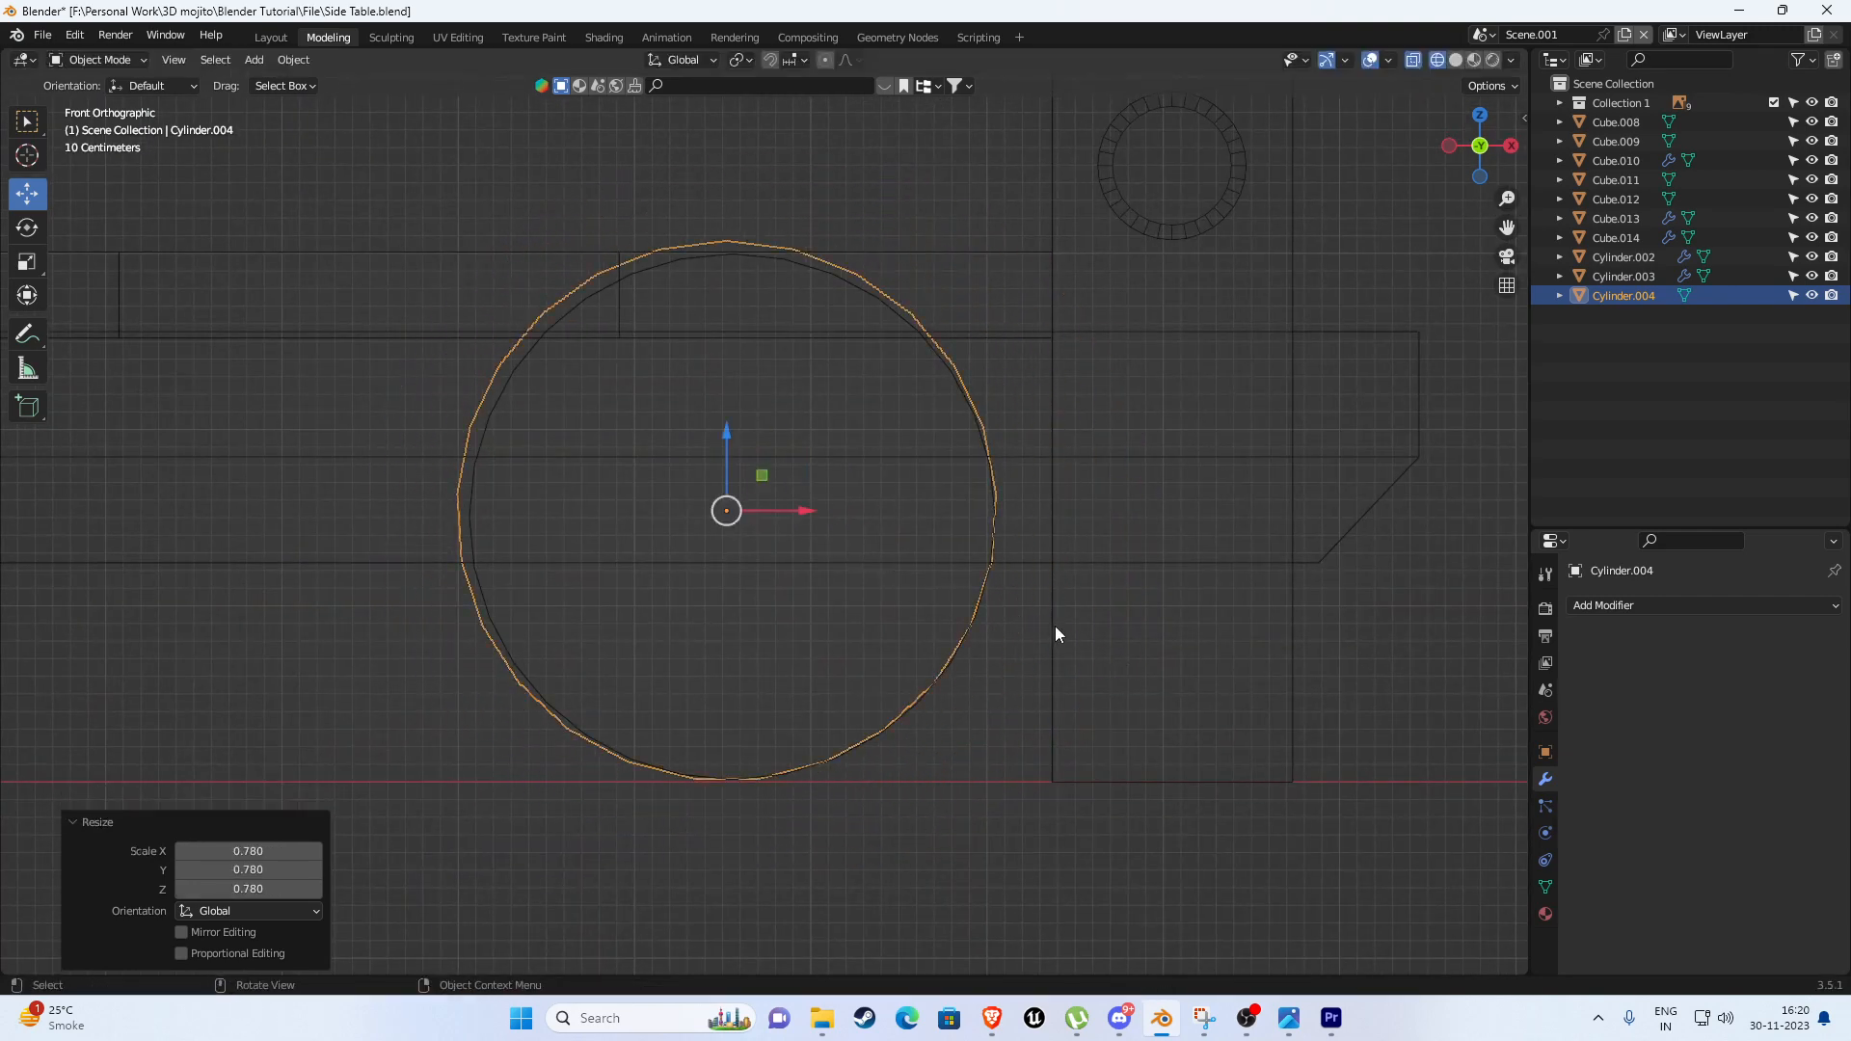
pyautogui.press('g')
pyautogui.click(1059, 627)
# Move the matched cylinder about 10.66 m along X, away from the table.
pyautogui.scroll(-5, 933, 643)
pyautogui.keyDown('shift'); pyautogui.moveTo(948, 645); pyautogui.dragTo(691, 638, button='middle'); pyautogui.keyUp('shift')
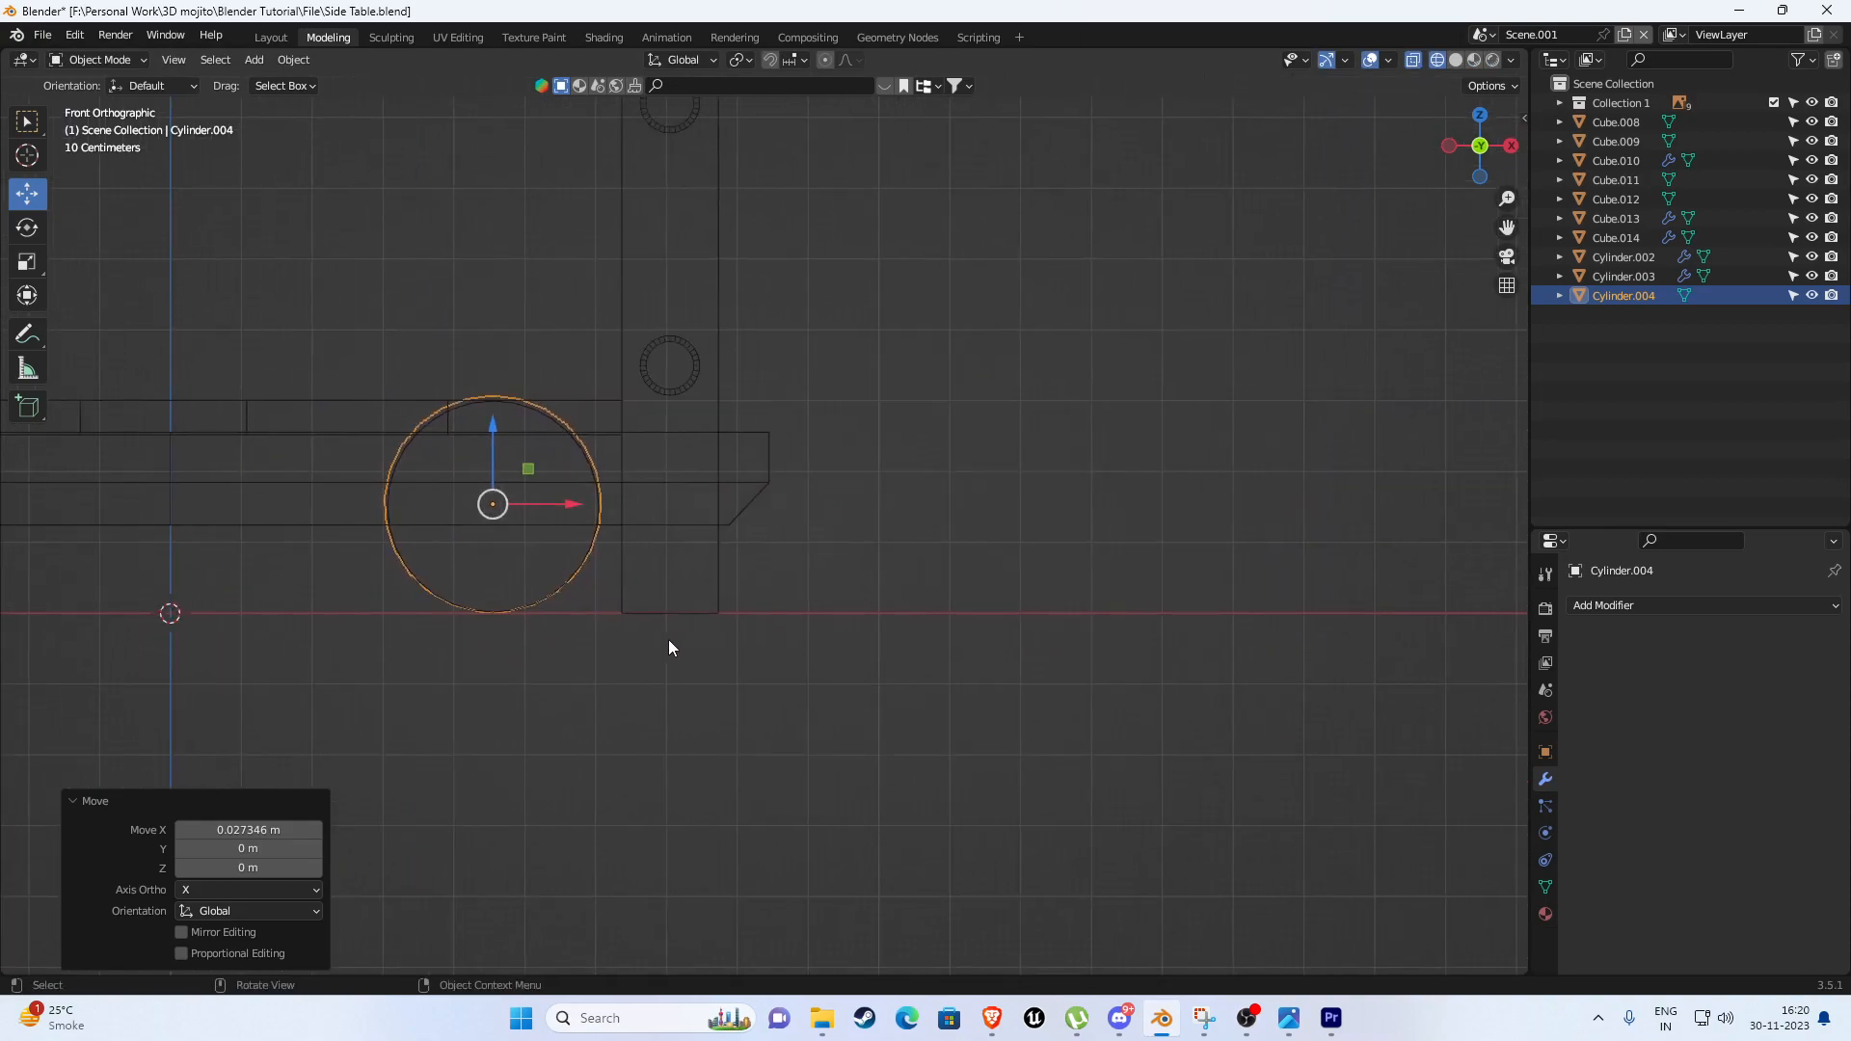
pyautogui.press('g')
pyautogui.press('x')
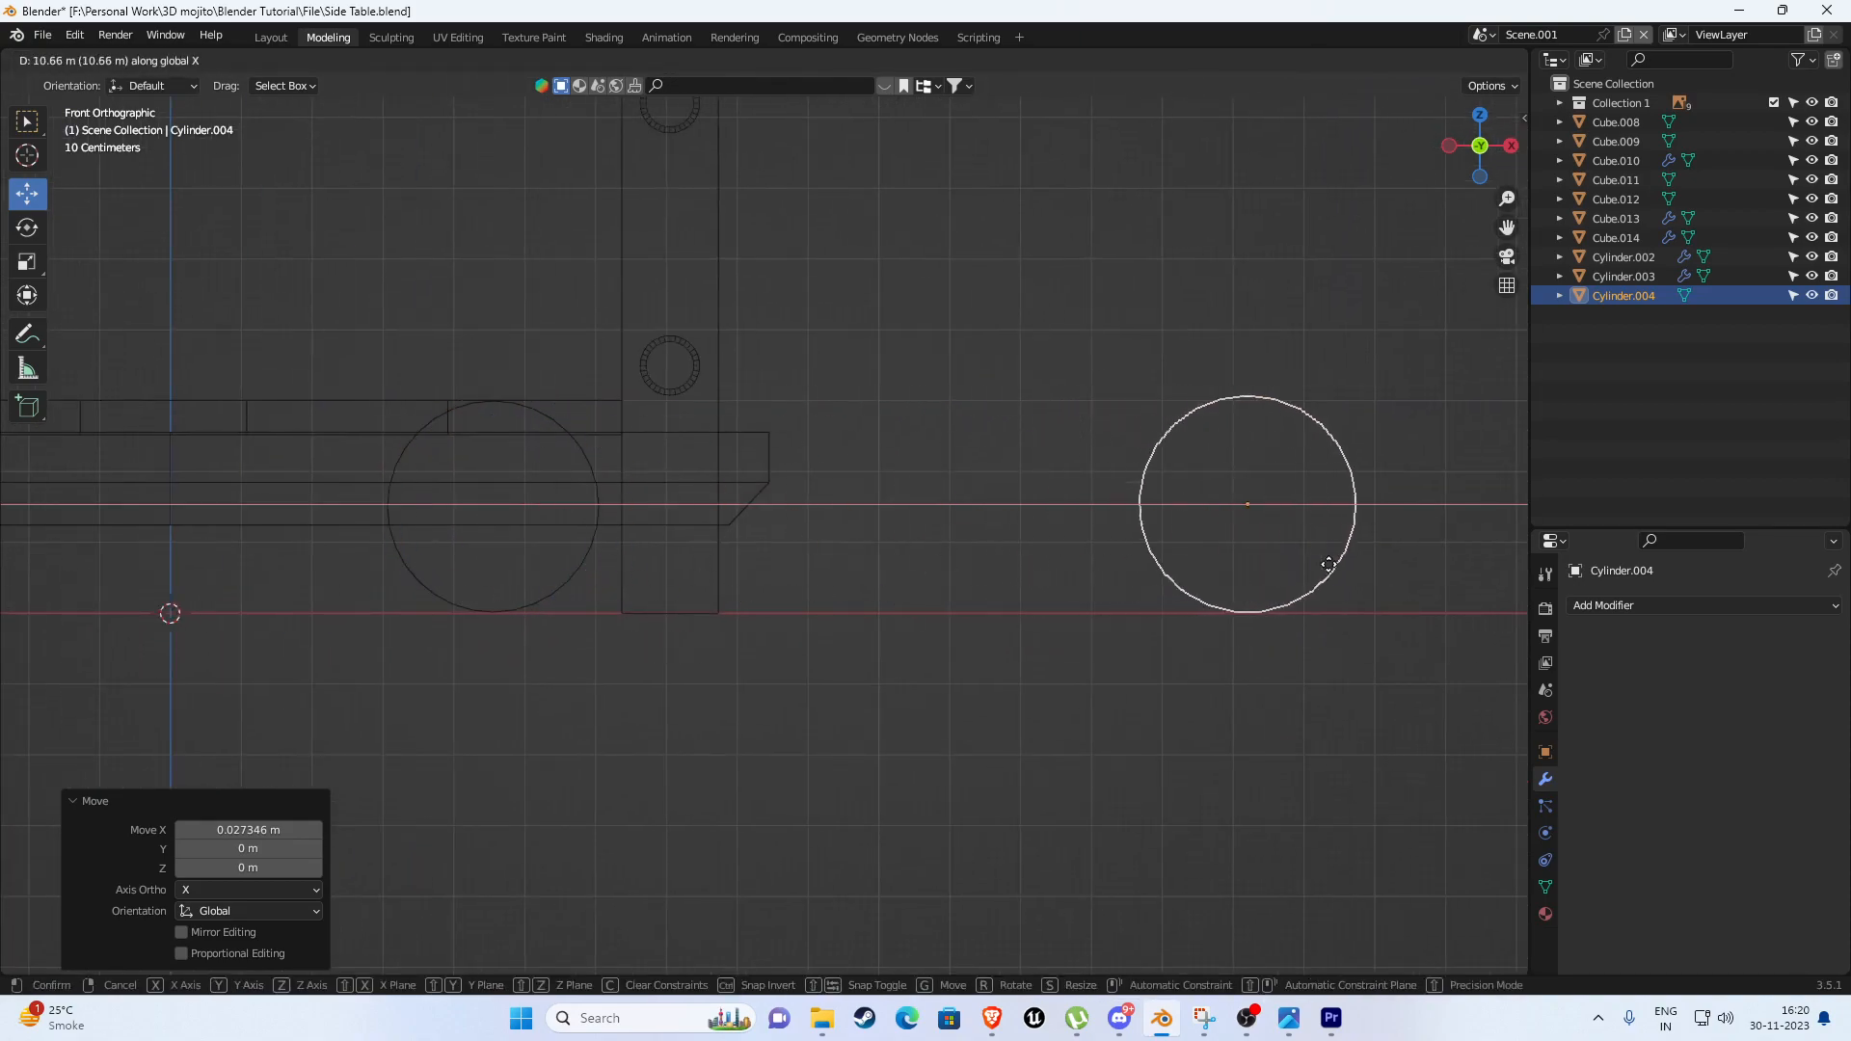
pyautogui.click(1330, 566)
# Scale the cylinder along Y by 1.218 and again by 0.281, flattening it to a wheel's width.
pyautogui.keyDown('shift'); pyautogui.moveTo(1151, 558); pyautogui.dragTo(868, 628, button='middle'); pyautogui.keyUp('shift')
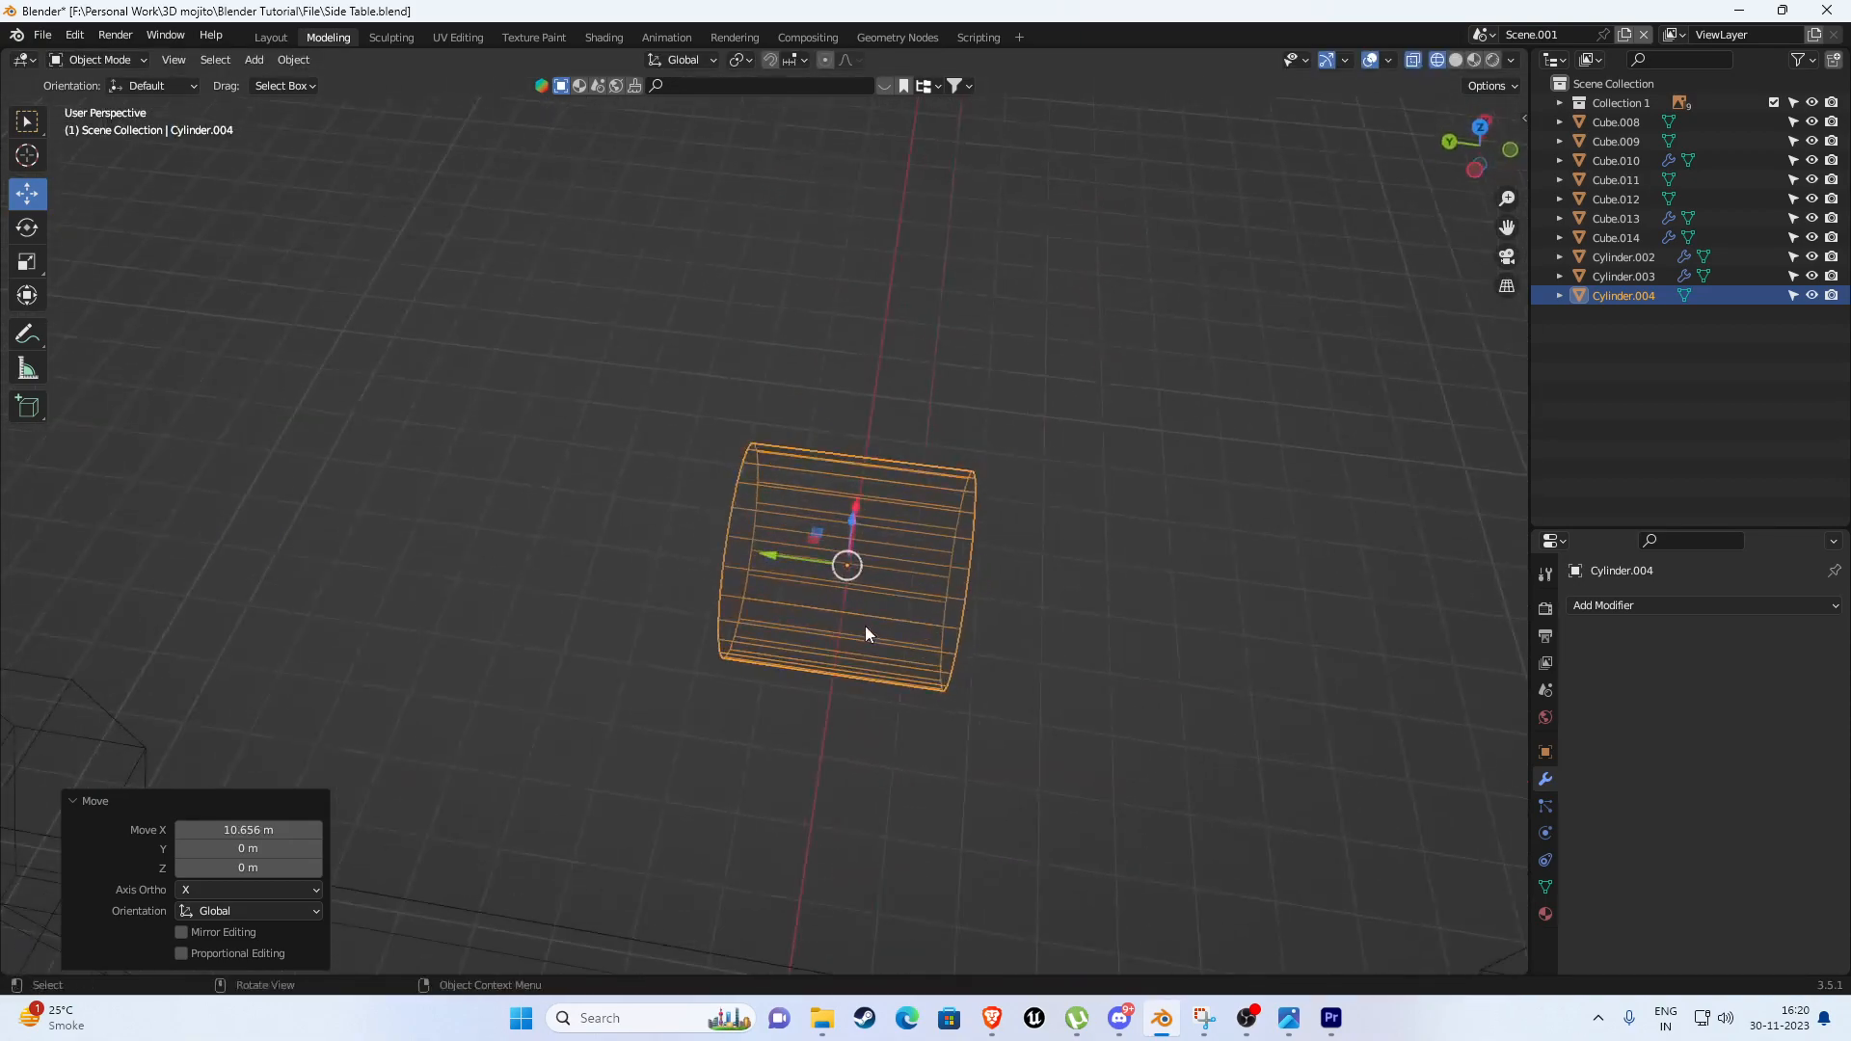
pyautogui.press('s')
pyautogui.press('y')
pyautogui.click(903, 627)
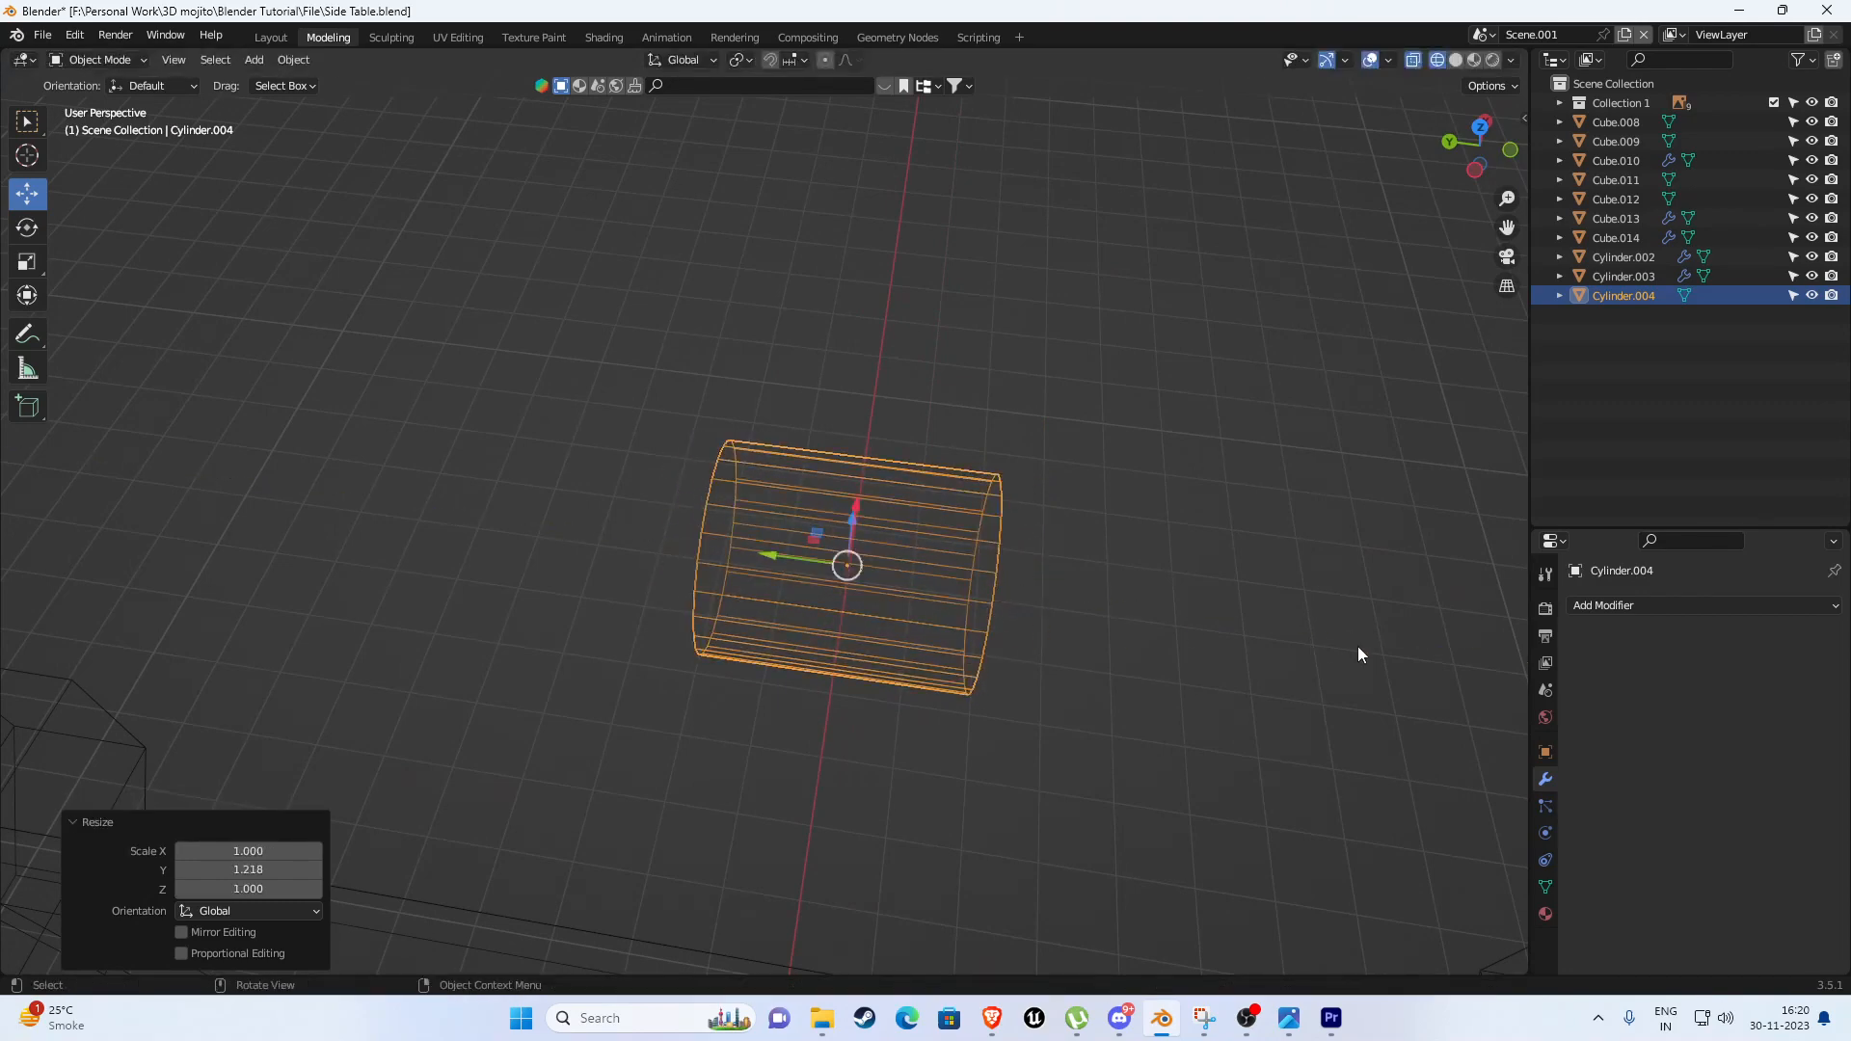
pyautogui.press('s')
pyautogui.press('y')
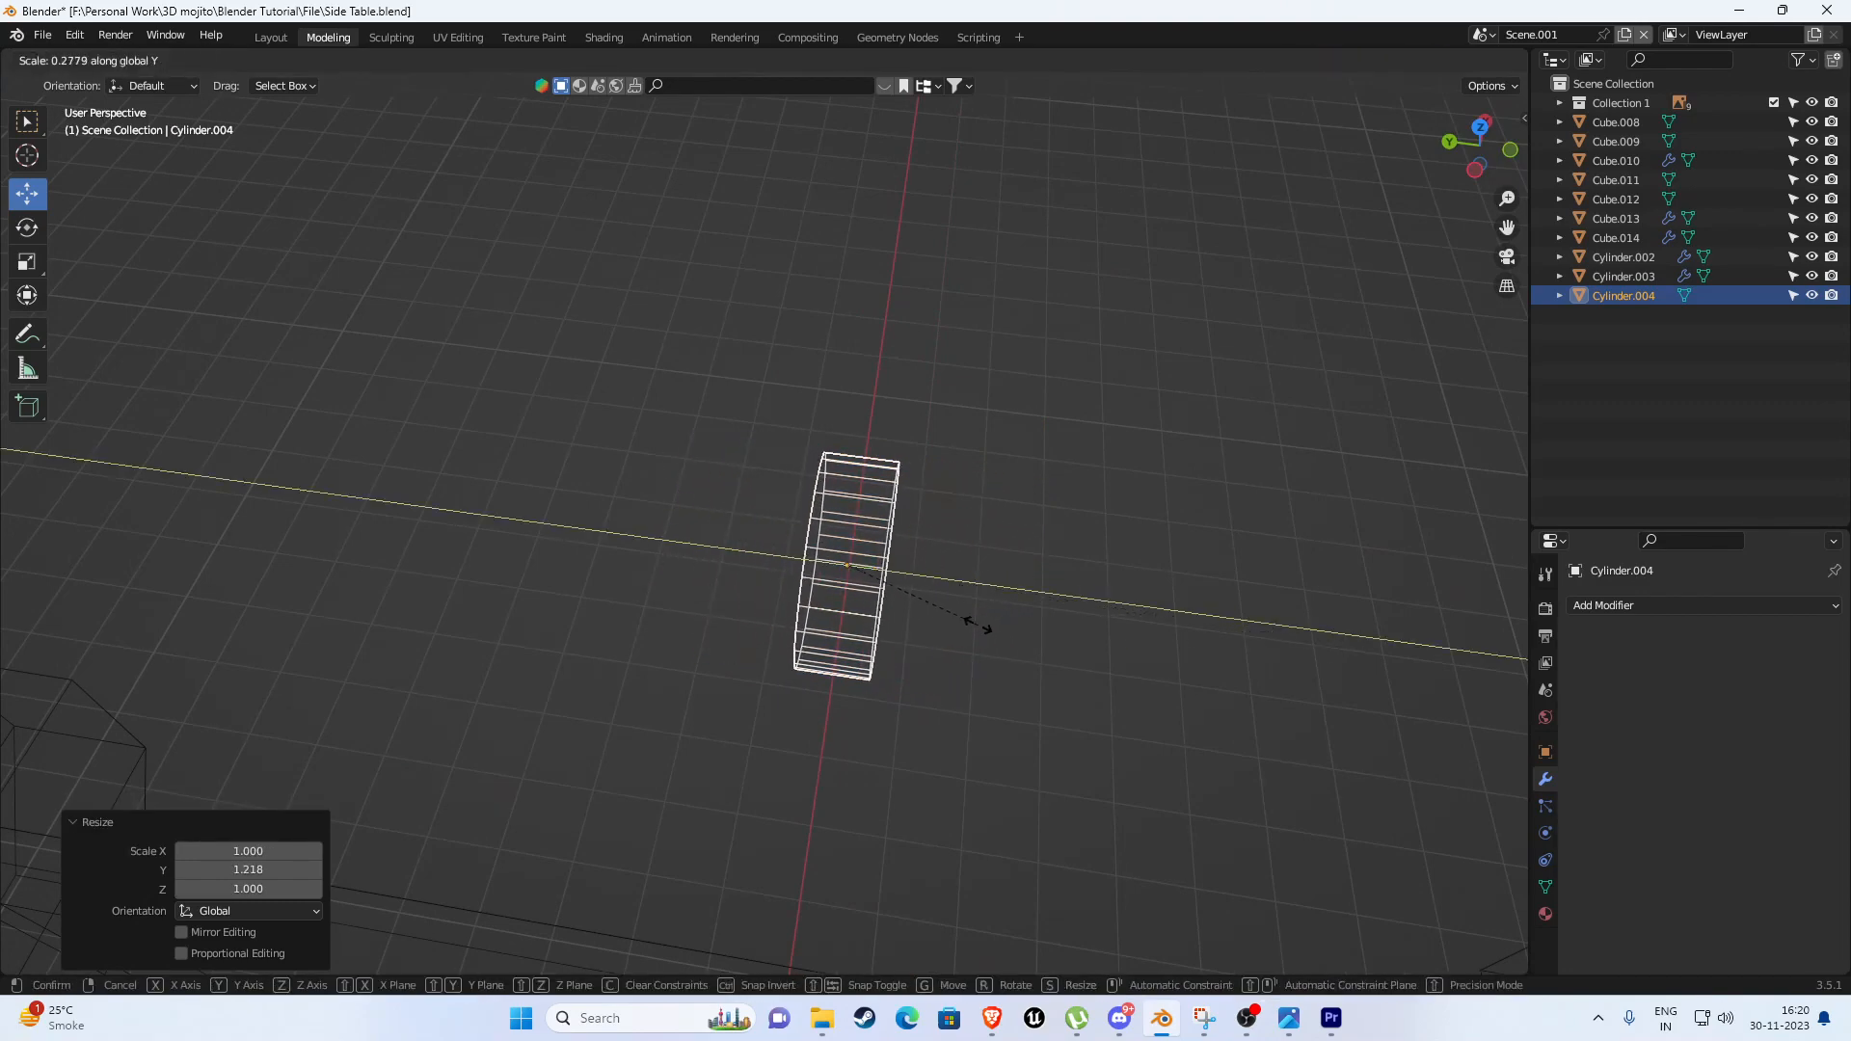
pyautogui.click(978, 632)
pyautogui.moveTo(978, 635); pyautogui.dragTo(816, 562, button='middle')
# Move the flattened cylinder in front view about -56.2 m in X and 27.7 m in Z, onto the wheel reference photo.
pyautogui.press('KP_1')
pyautogui.scroll(1, 795, 529)
pyautogui.scroll(-6, 815, 562)
pyautogui.keyDown('shift'); pyautogui.moveTo(665, 542); pyautogui.dragTo(1010, 540, button='middle'); pyautogui.keyUp('shift')
pyautogui.scroll(-4, 795, 523)
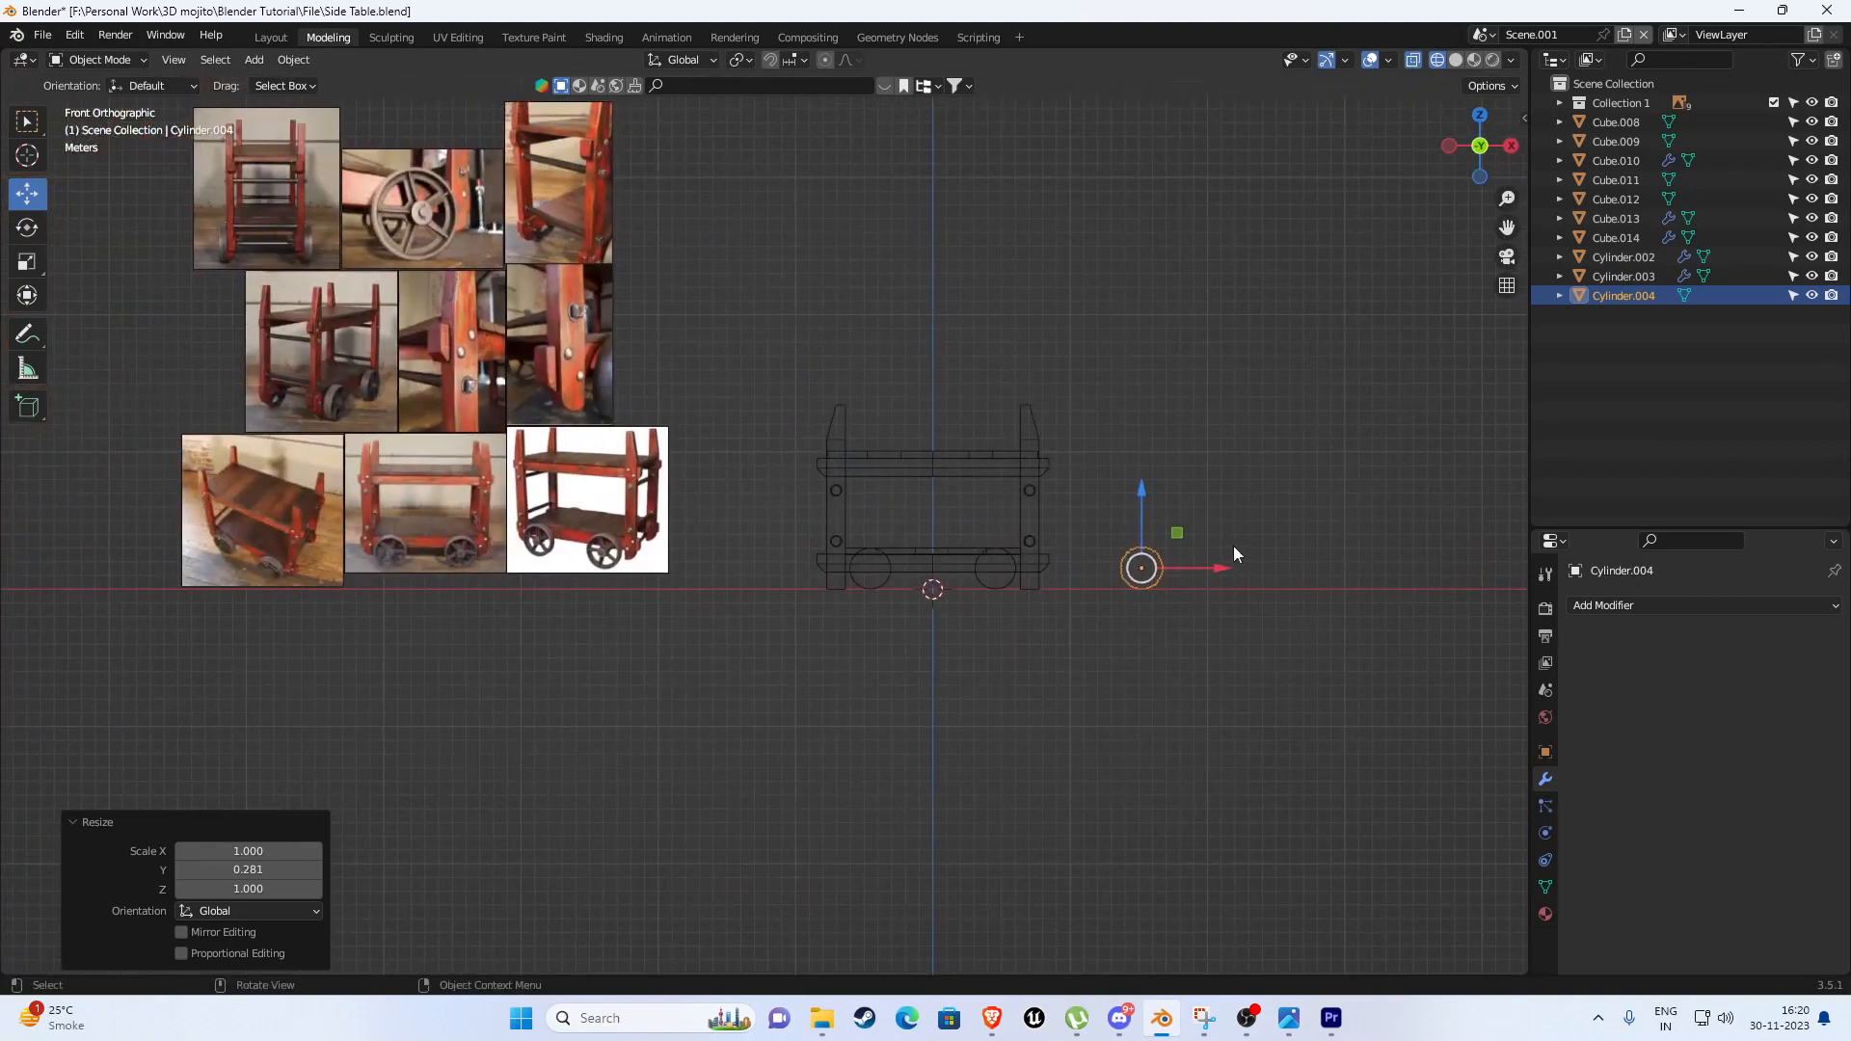
pyautogui.moveTo(1142, 568); pyautogui.dragTo(367, 180)
pyautogui.keyDown('shift'); pyautogui.moveTo(367, 180); pyautogui.dragTo(545, 519, button='middle'); pyautogui.keyUp('shift')
pyautogui.scroll(6, 553, 536)
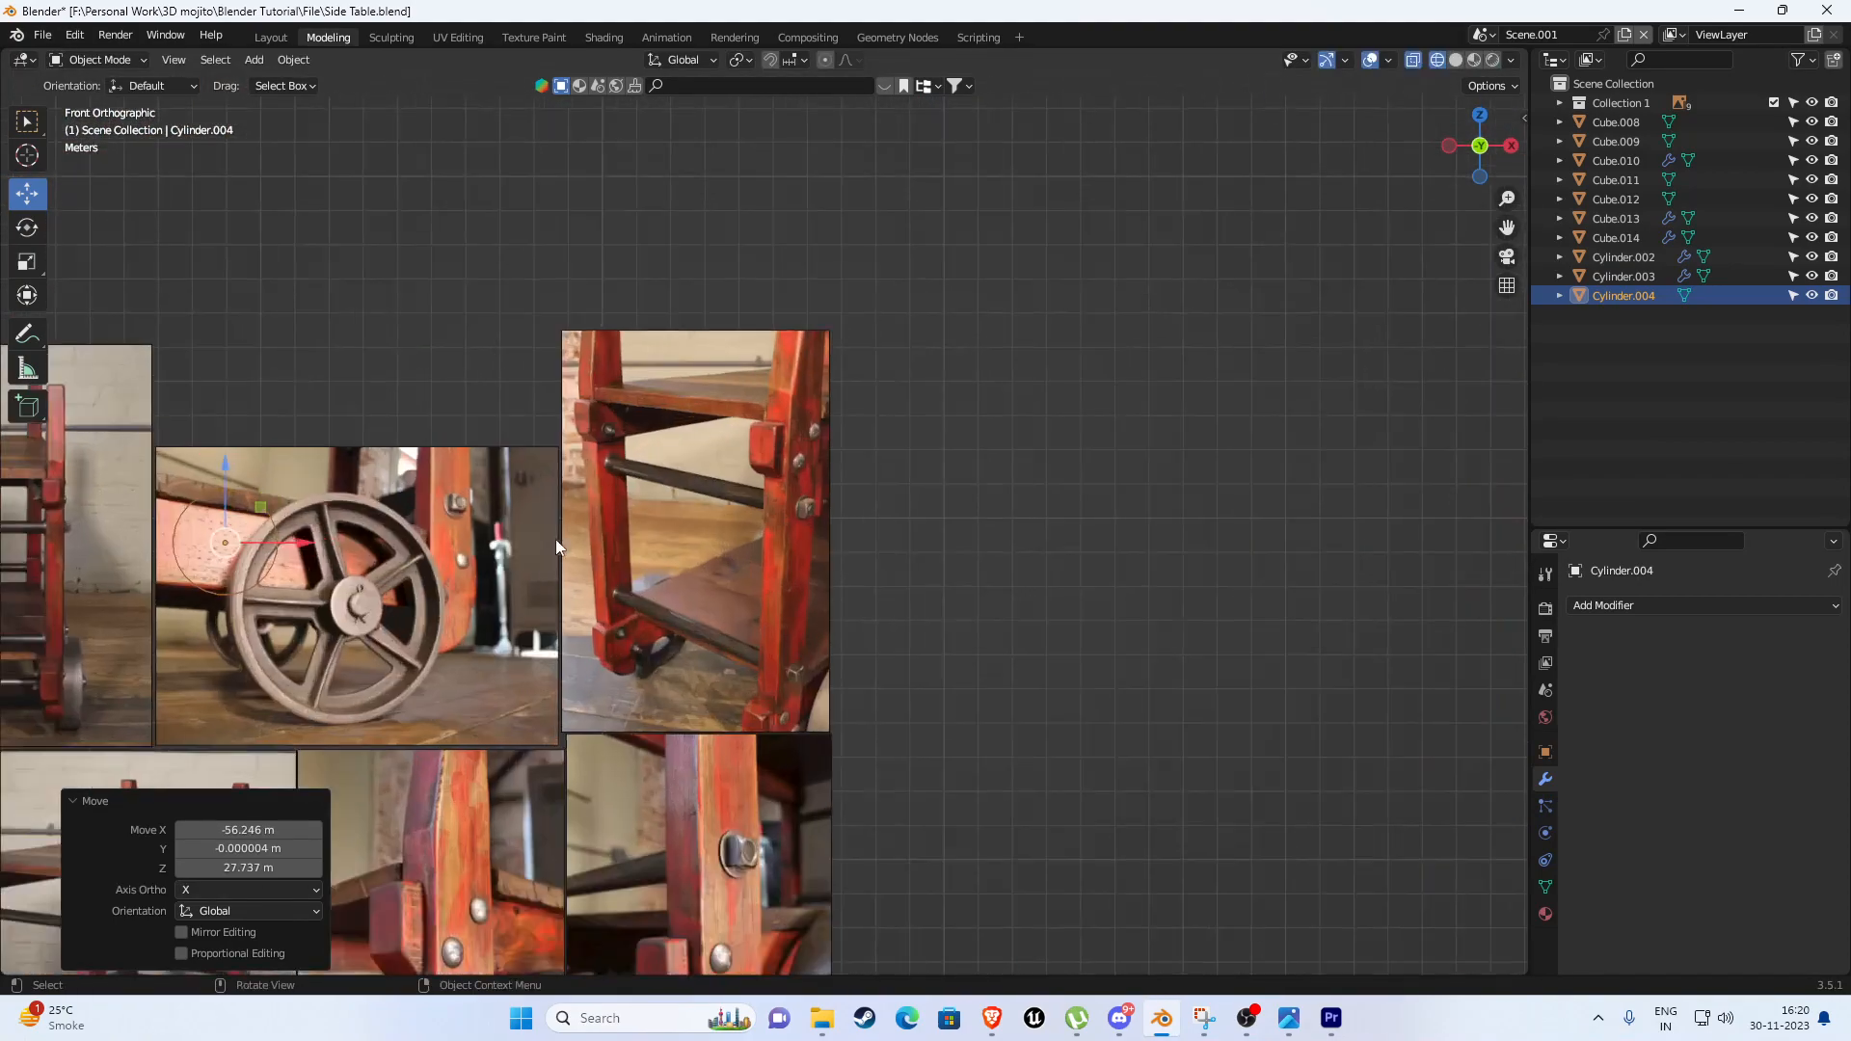
# Reposition the cylinder in the empty space just above the spoked-wheel reference photo.
pyautogui.keyDown('shift'); pyautogui.moveTo(102, 557); pyautogui.dragTo(592, 575, button='middle'); pyautogui.keyUp('shift')
pyautogui.moveTo(610, 548); pyautogui.dragTo(734, 316)
pyautogui.scroll(3, 739, 340)
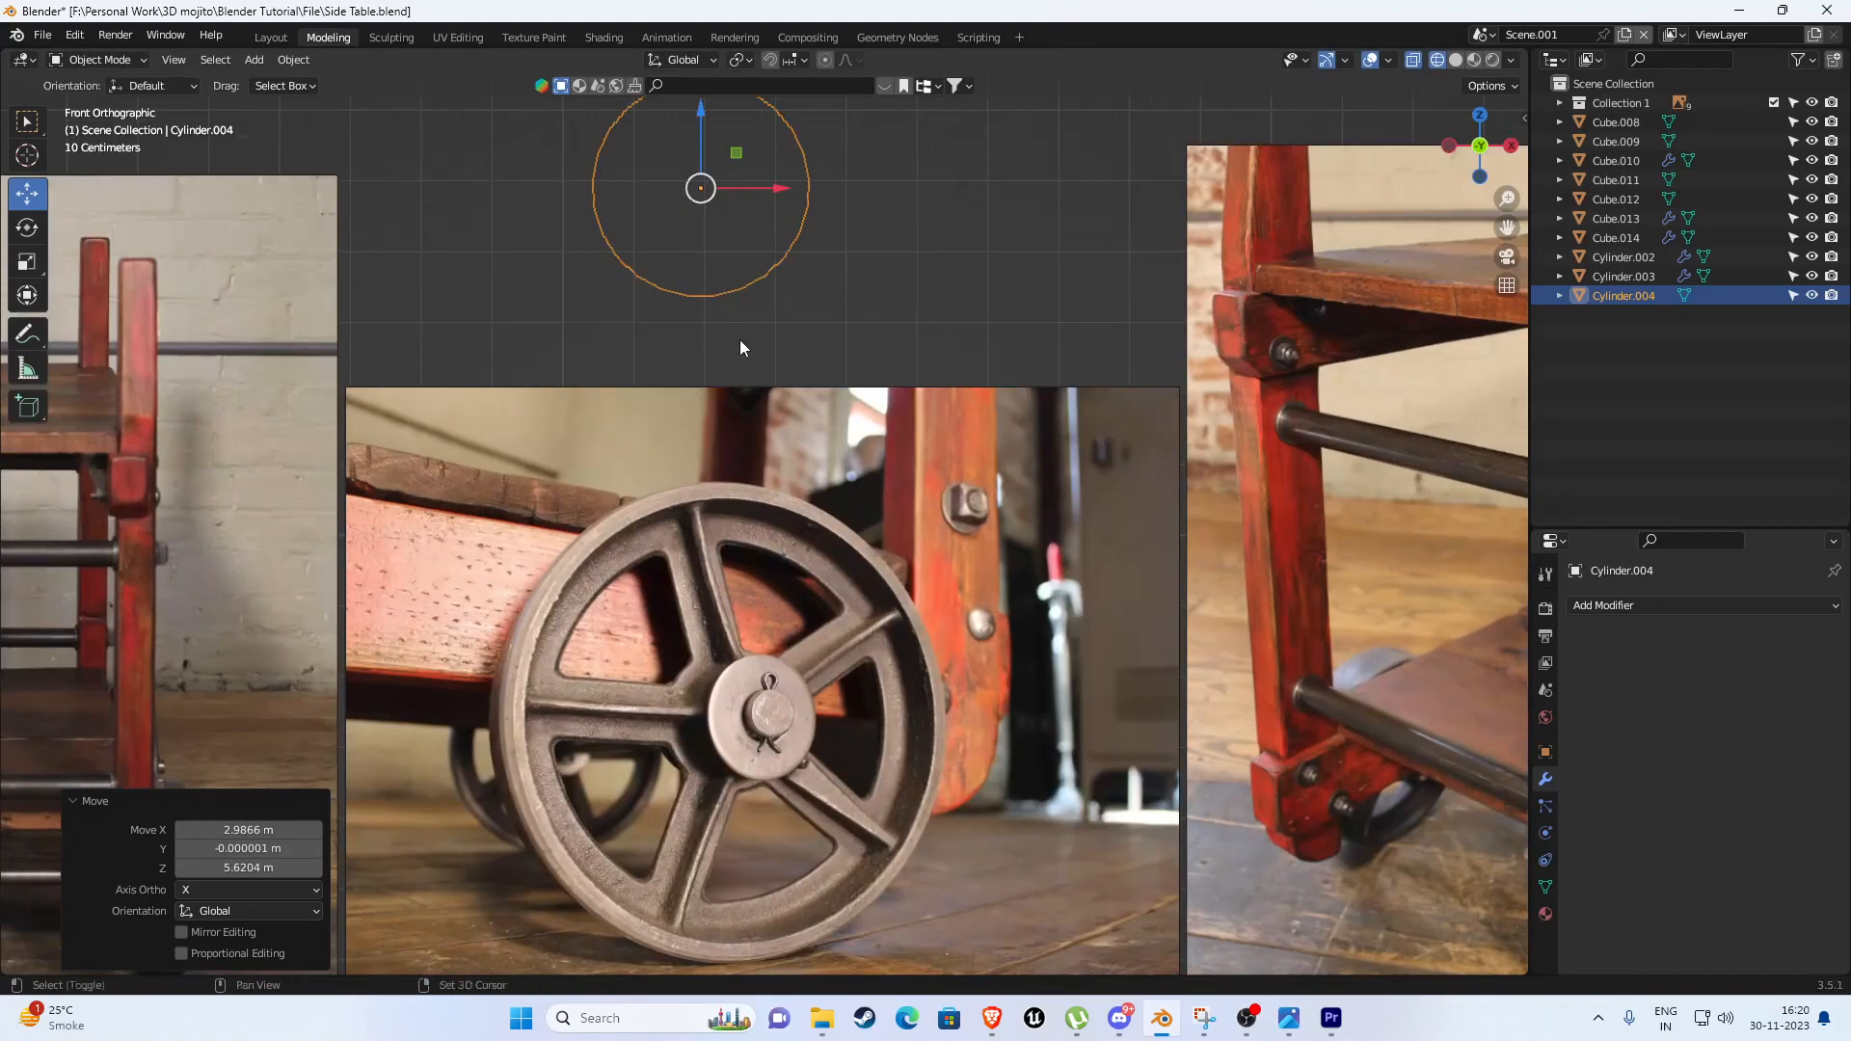
pyautogui.keyDown('shift'); pyautogui.moveTo(739, 339); pyautogui.dragTo(697, 350, button='middle'); pyautogui.keyUp('shift')
pyautogui.scroll(-2, 715, 368)
pyautogui.moveTo(694, 313); pyautogui.dragTo(703, 304)
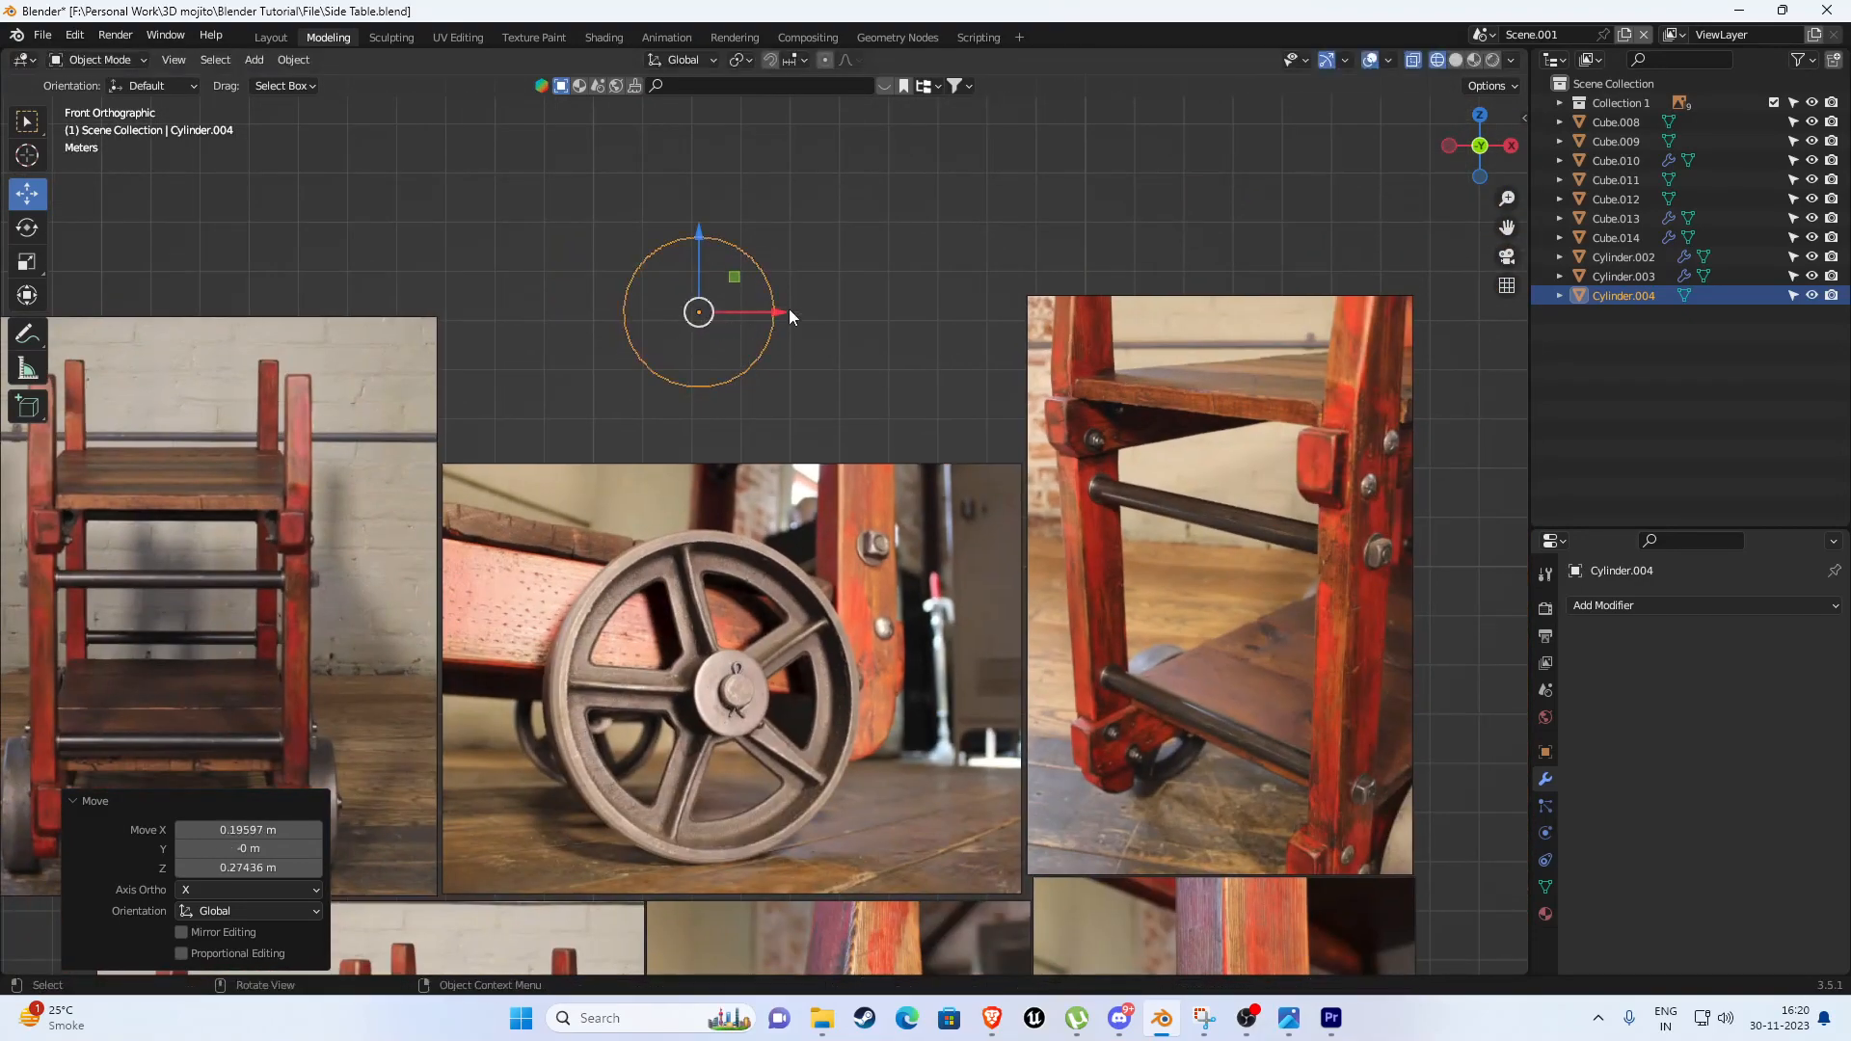
# Switch the viewport to solid shading and bring the cylinder into close view.
pyautogui.press('s')
pyautogui.rightClick(831, 316)
pyautogui.moveTo(746, 372)
pyautogui.keyDown('shift'); pyautogui.mouseDown(button='middle')
pyautogui.moveTo(721, 403)
pyautogui.moveTo(787, 463)
pyautogui.mouseUp(button='middle'); pyautogui.keyUp('shift')
pyautogui.scroll(3, 783, 519)
pyautogui.press('z')
pyautogui.click(952, 465)
pyautogui.scroll(3, 910, 492)
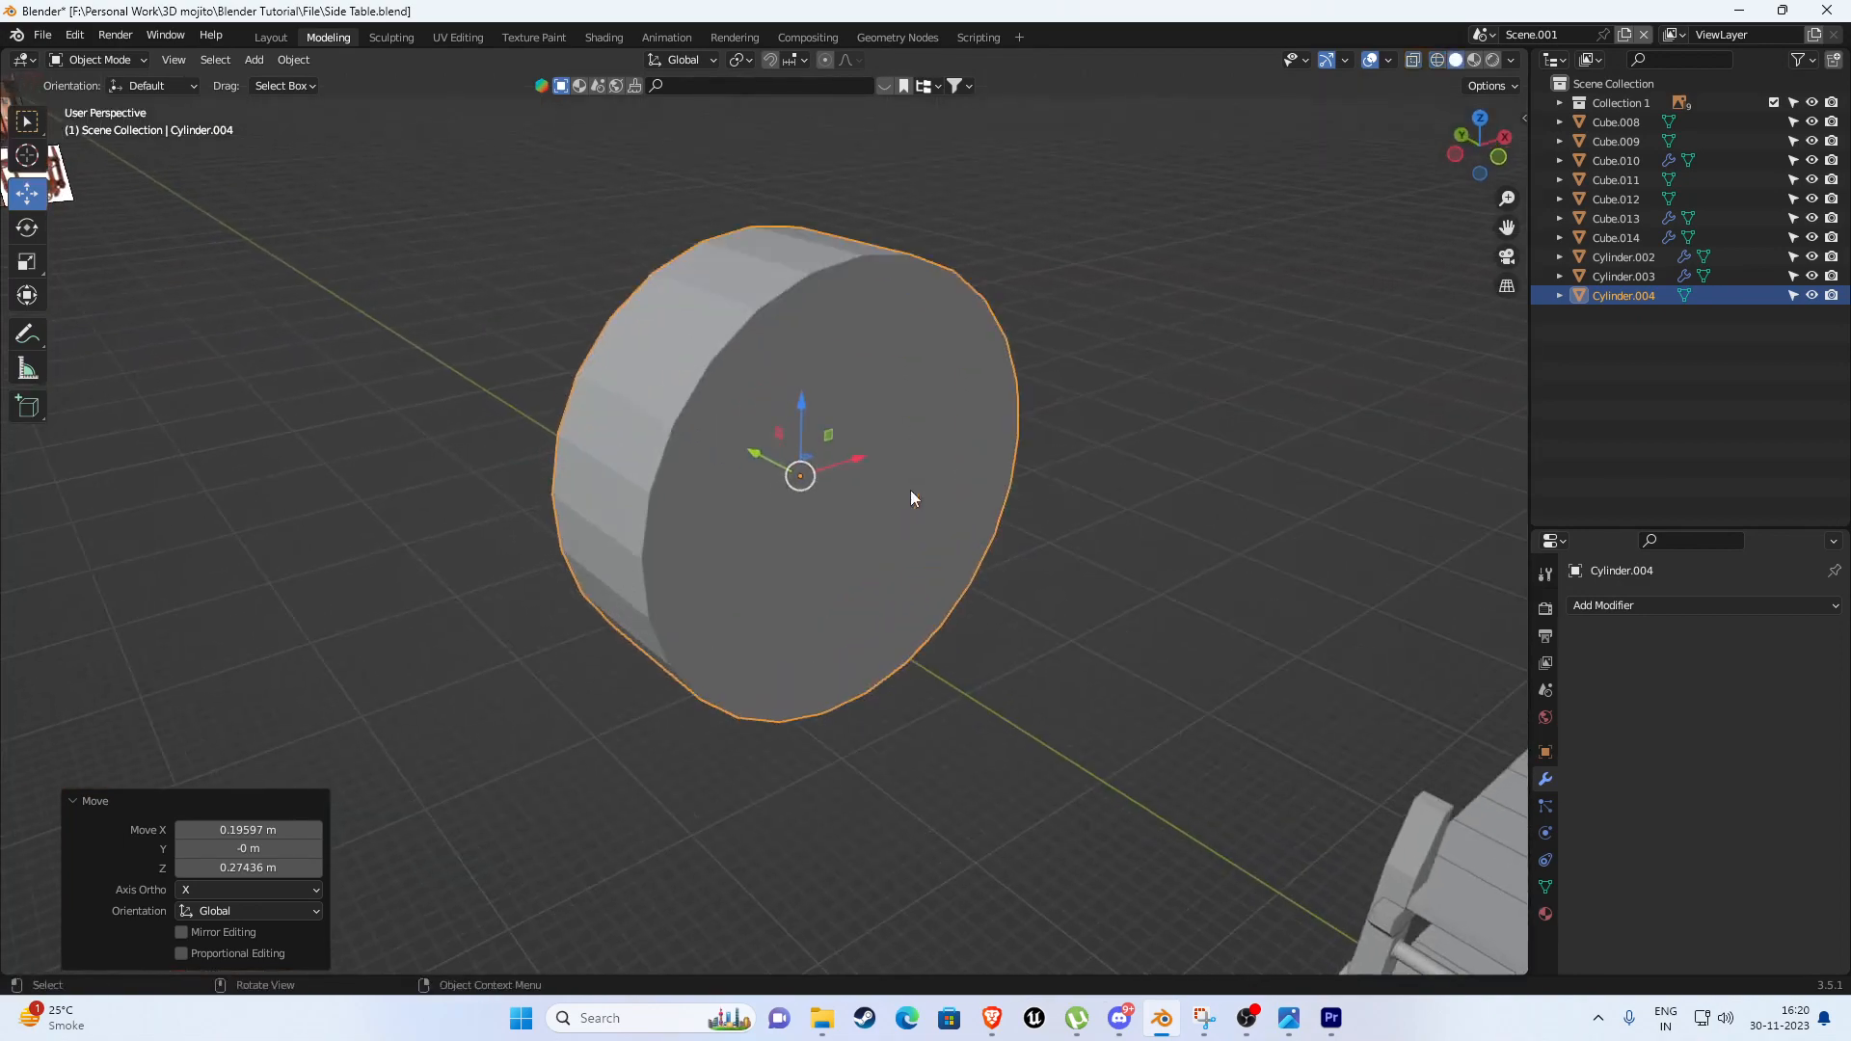
# Inset both circular end faces of the cylinder by about 0.261 m and again by about 0.496 m.
pyautogui.press('Tab')
pyautogui.hotkey('alt', 'a')
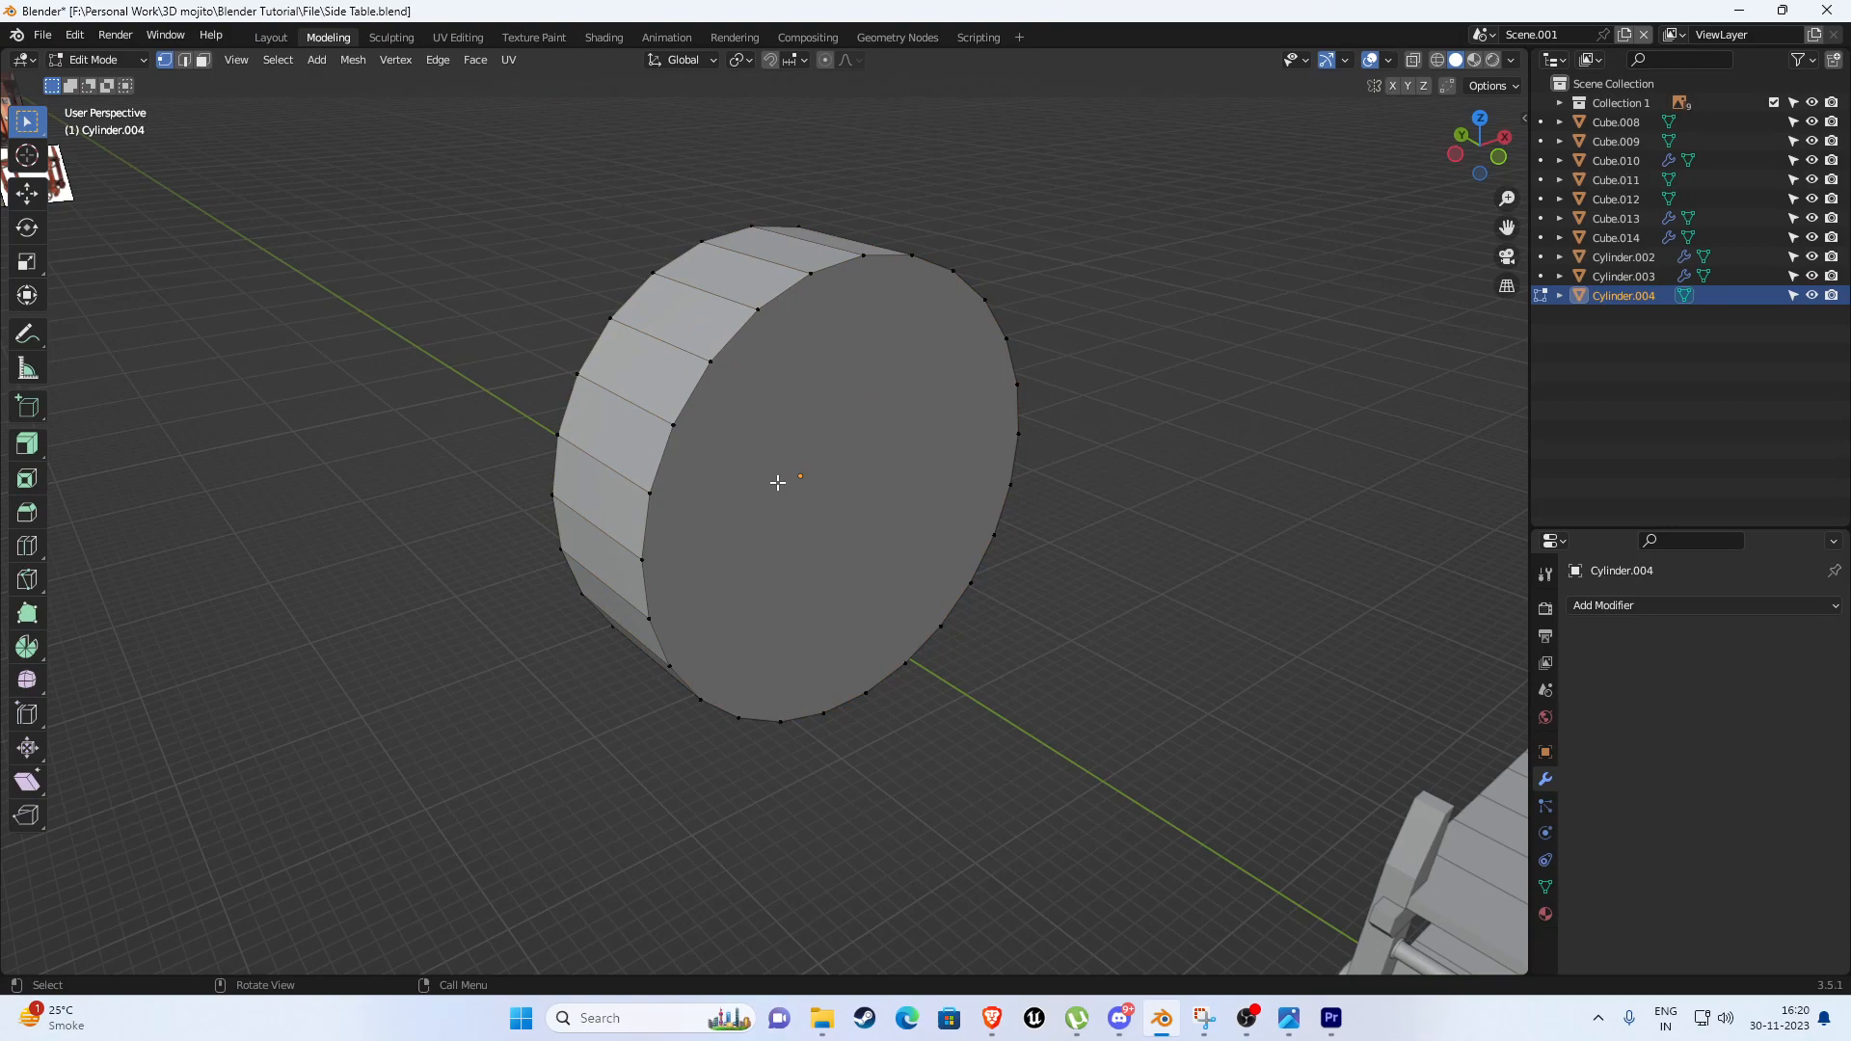
pyautogui.press('3')
pyautogui.click(819, 429)
pyautogui.moveTo(767, 432); pyautogui.dragTo(964, 415, button='middle')
pyautogui.keyDown('shift'); pyautogui.click(1048, 347); pyautogui.keyUp('shift')
pyautogui.moveTo(1060, 371); pyautogui.dragTo(830, 402, button='middle')
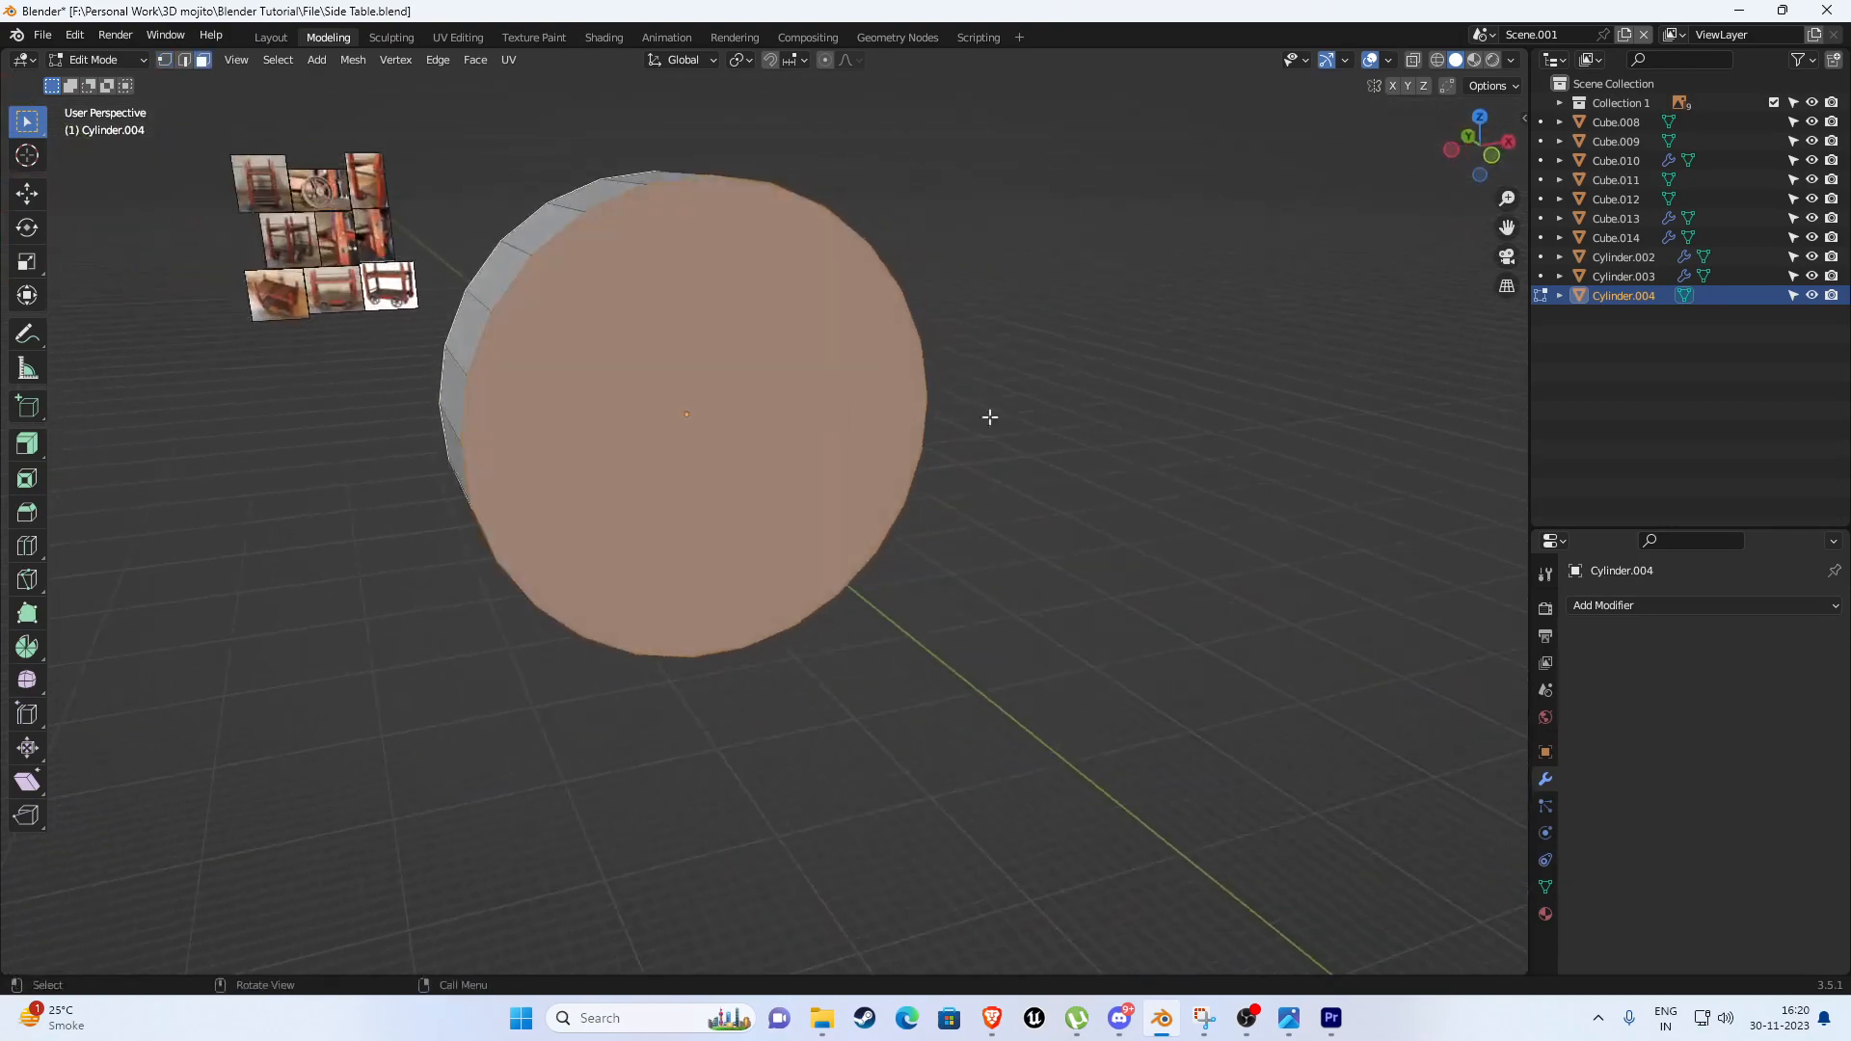
pyautogui.press('i')
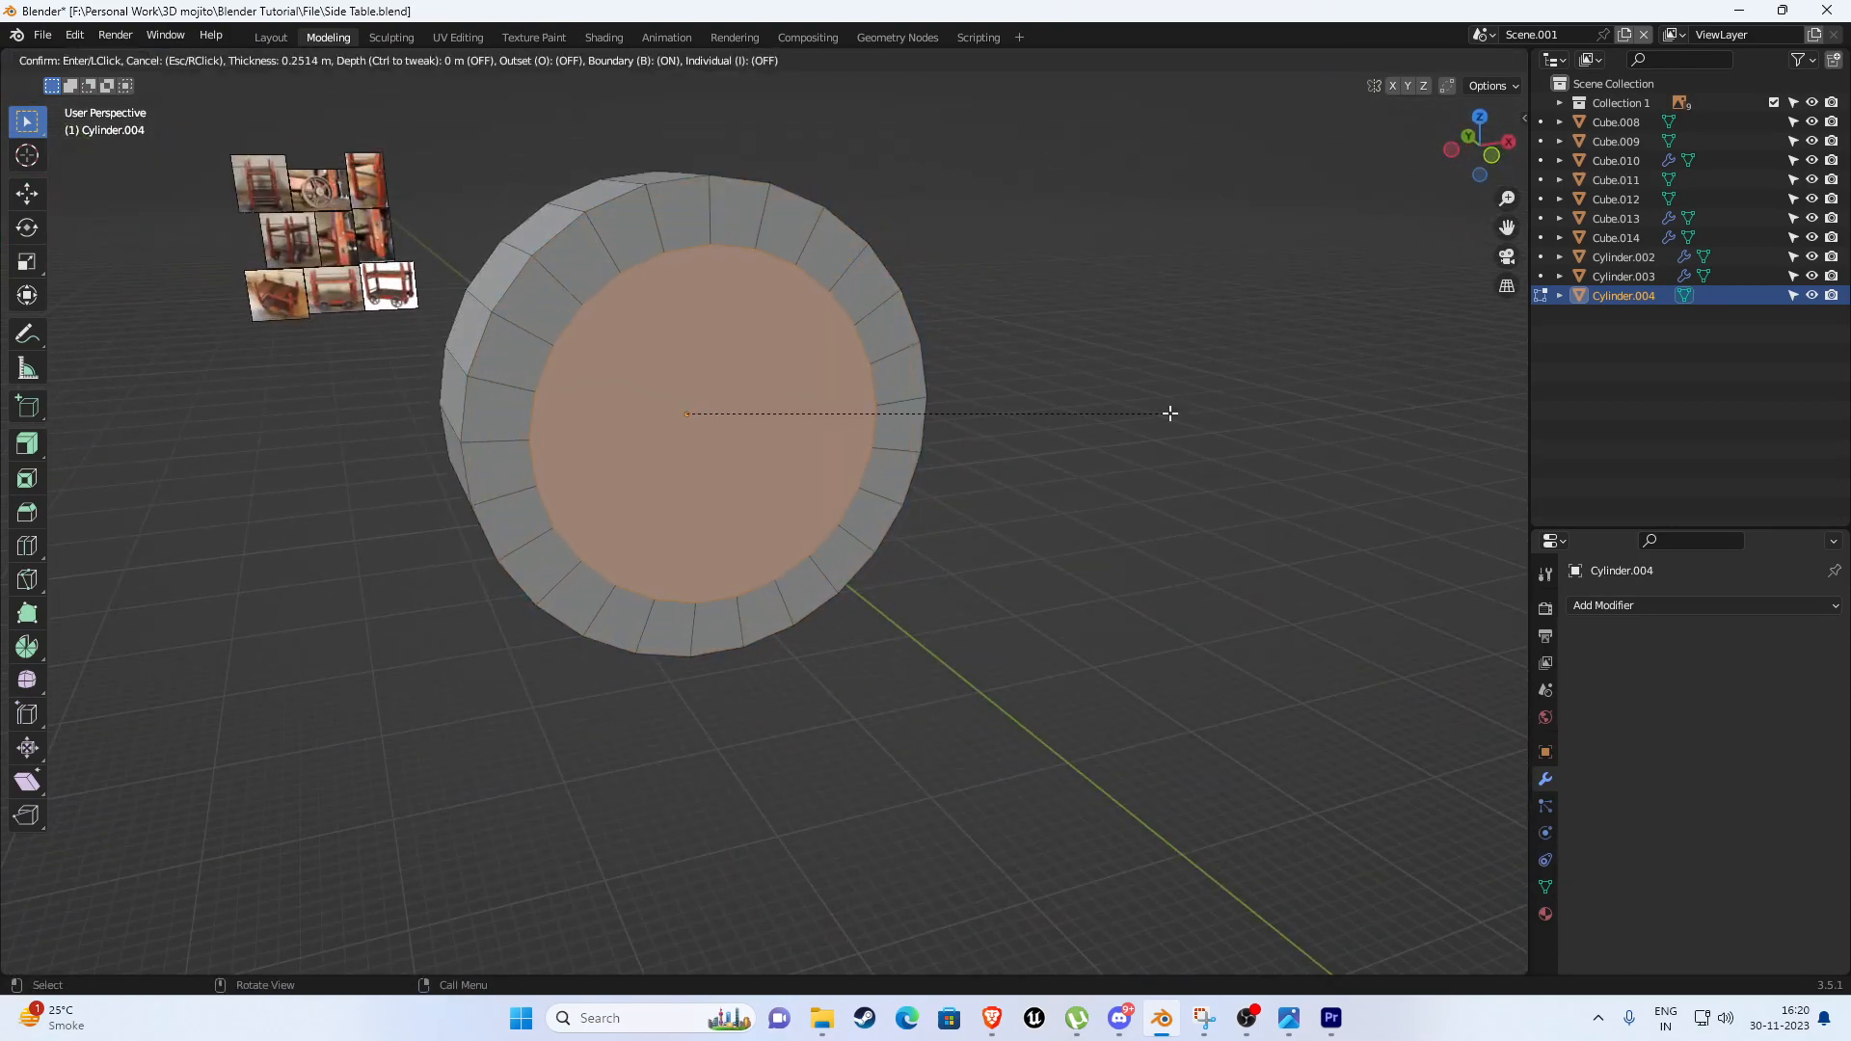
pyautogui.click(1169, 413)
pyautogui.press('i')
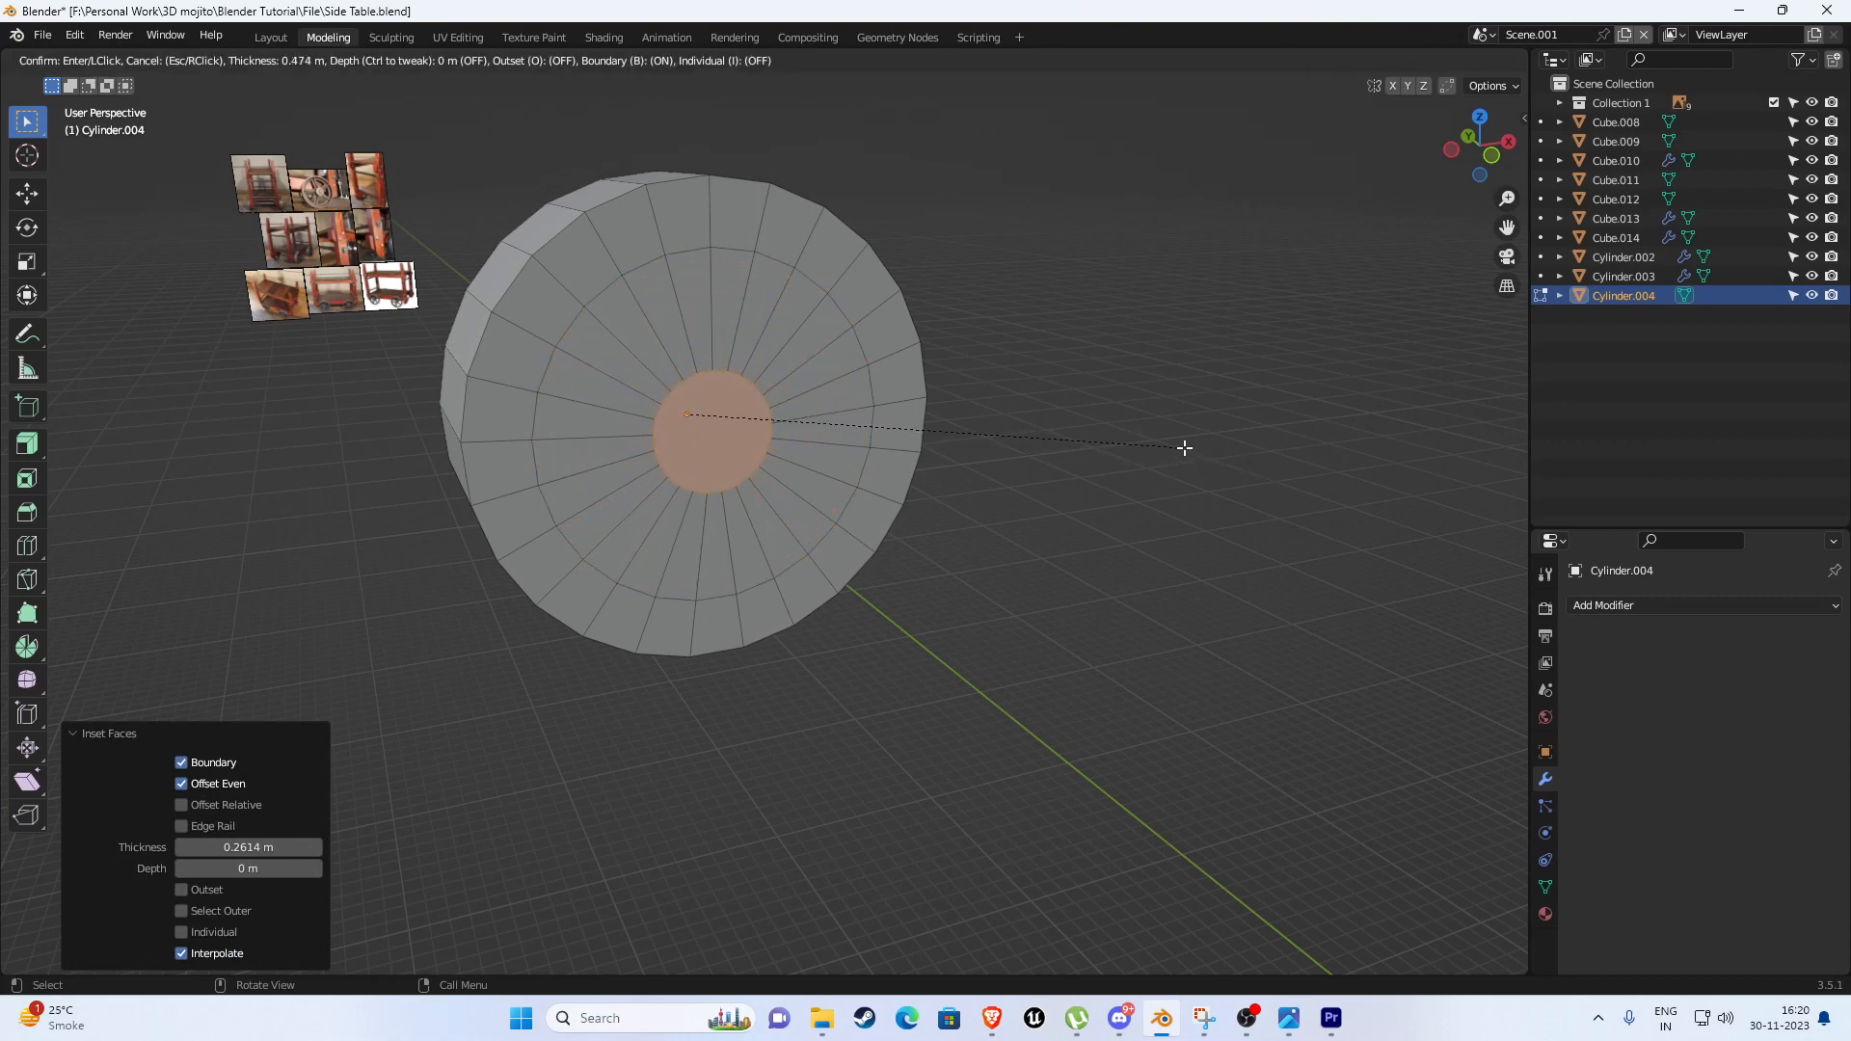
pyautogui.click(1182, 443)
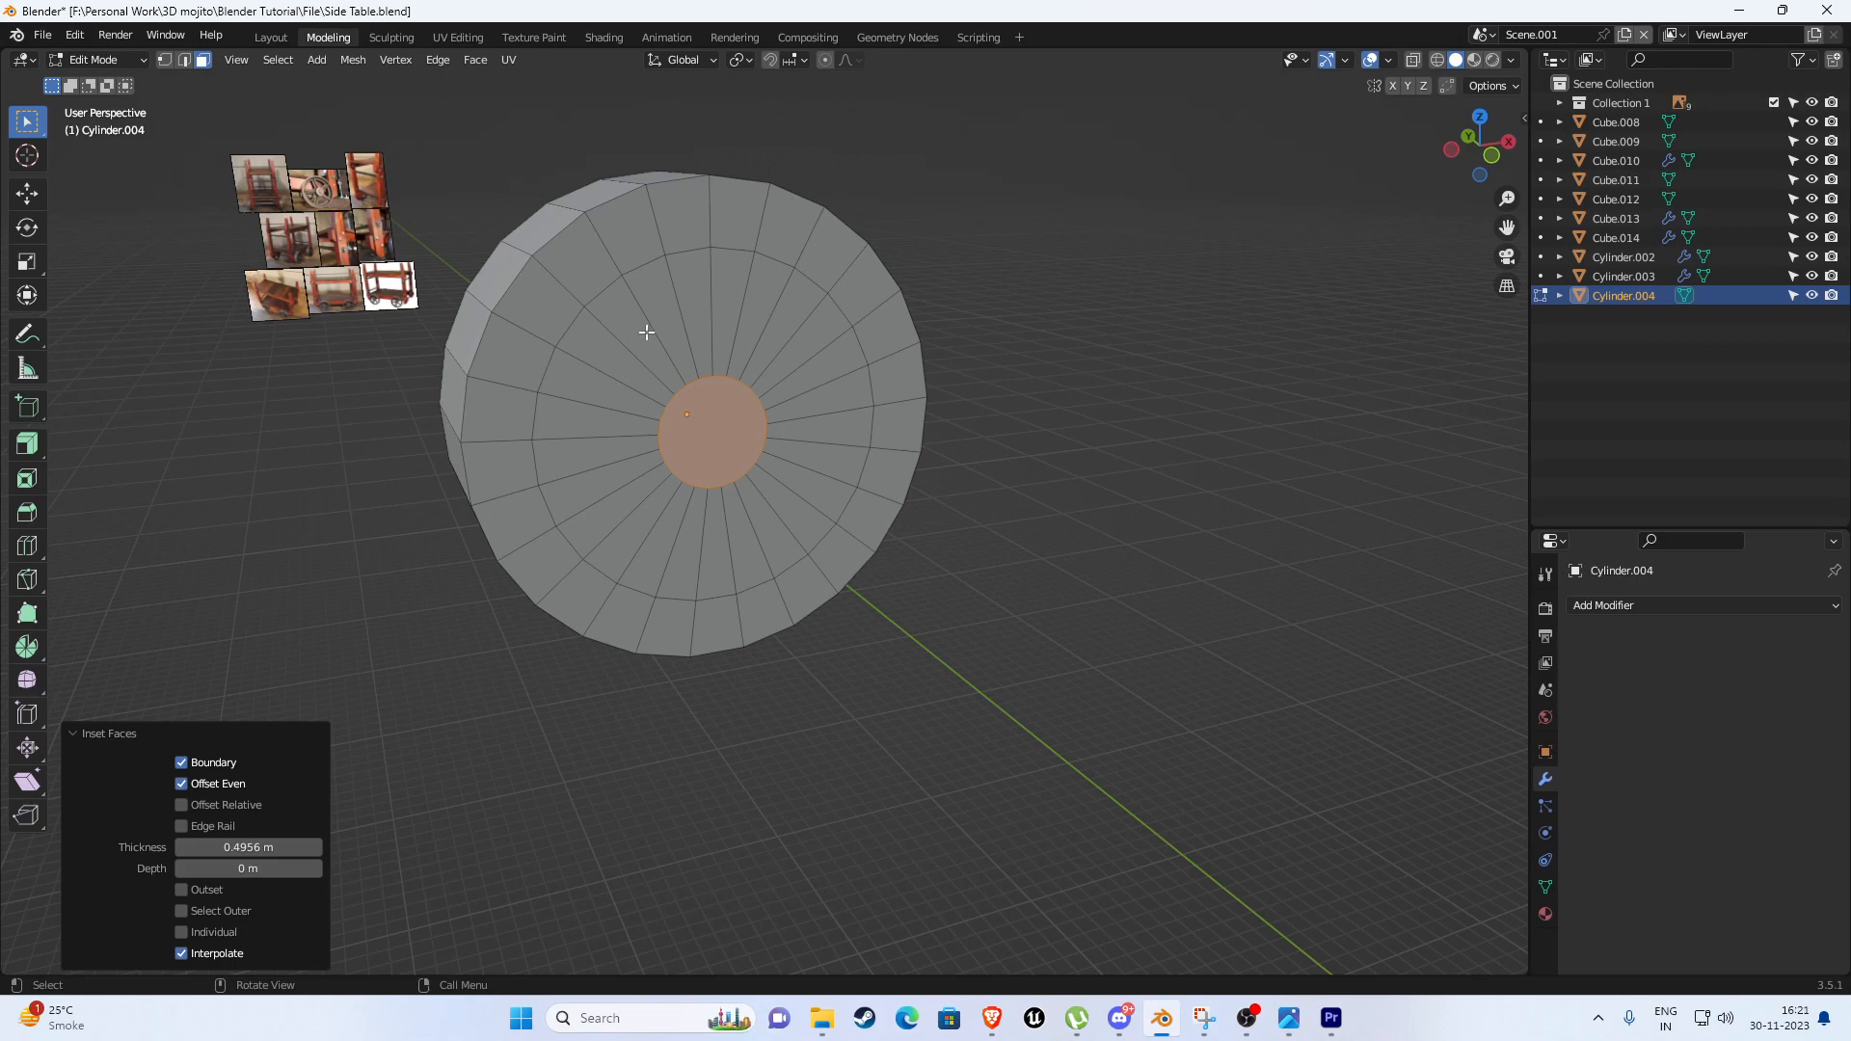
# Select the middle ring of faces on both sides of the wheel and delete those faces.
pyautogui.scroll(1, 563, 323)
pyautogui.keyDown('alt'); pyautogui.click(566, 275); pyautogui.keyUp('alt')
pyautogui.moveTo(525, 327); pyautogui.dragTo(868, 396, button='middle')
pyautogui.keyDown('alt'); pyautogui.keyDown('shift'); pyautogui.click(864, 314); pyautogui.keyUp('shift'); pyautogui.keyUp('alt')
pyautogui.moveTo(864, 314); pyautogui.dragTo(680, 328, button='middle')
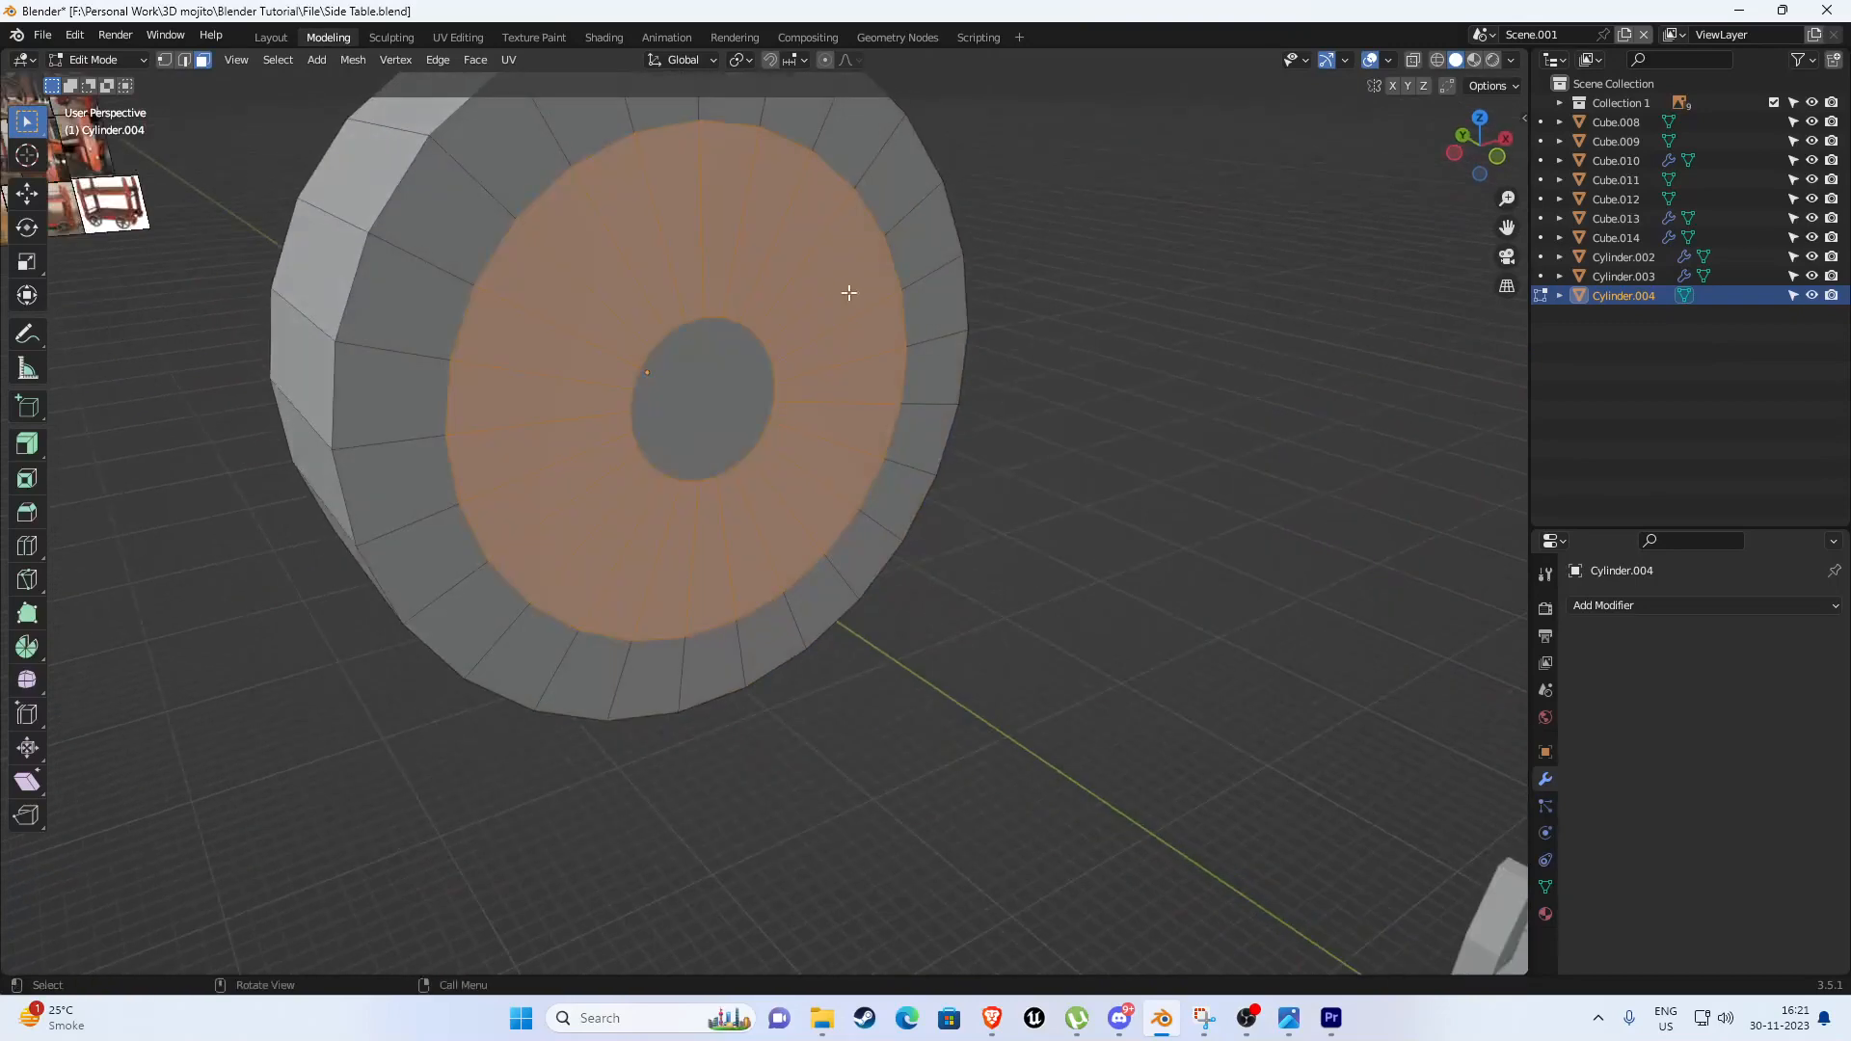
pyautogui.press('x')
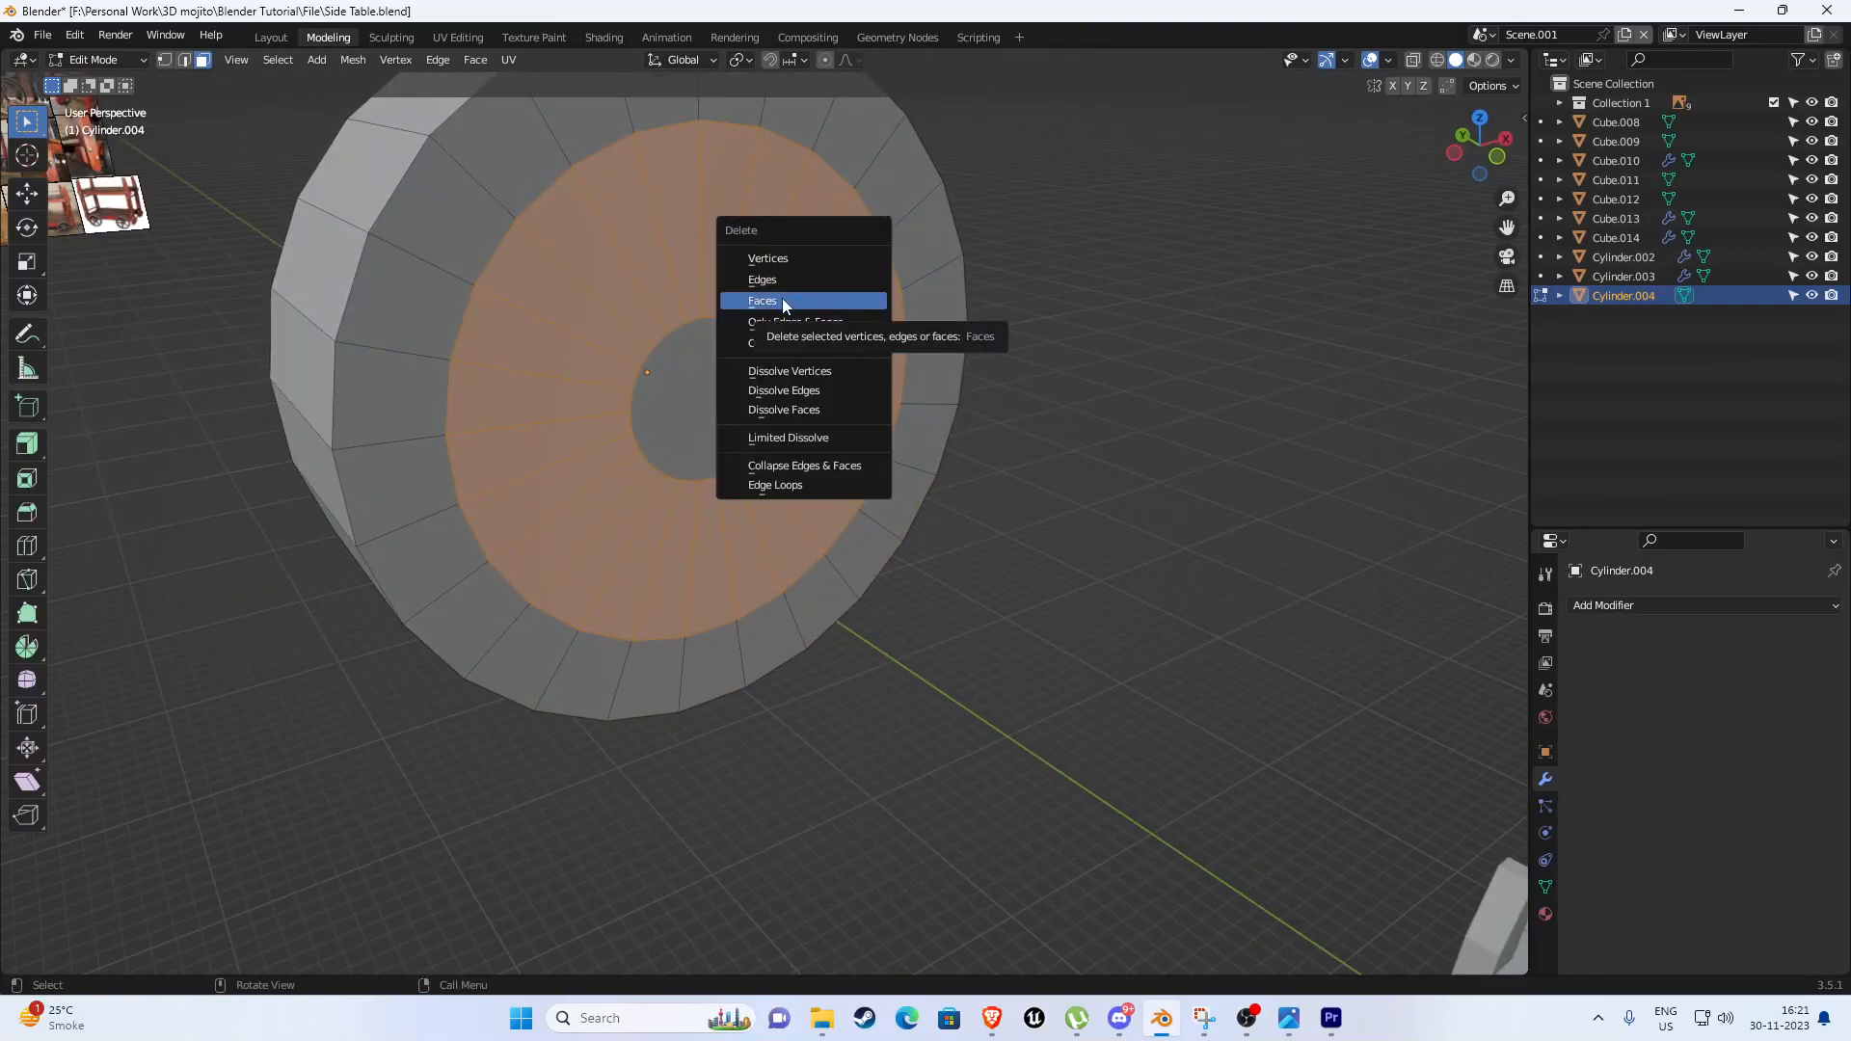
pyautogui.click(783, 299)
# Delete the two leftover circular faces at the wheel's center.
pyautogui.moveTo(746, 324); pyautogui.dragTo(500, 401, button='middle')
pyautogui.moveTo(503, 401); pyautogui.dragTo(718, 576)
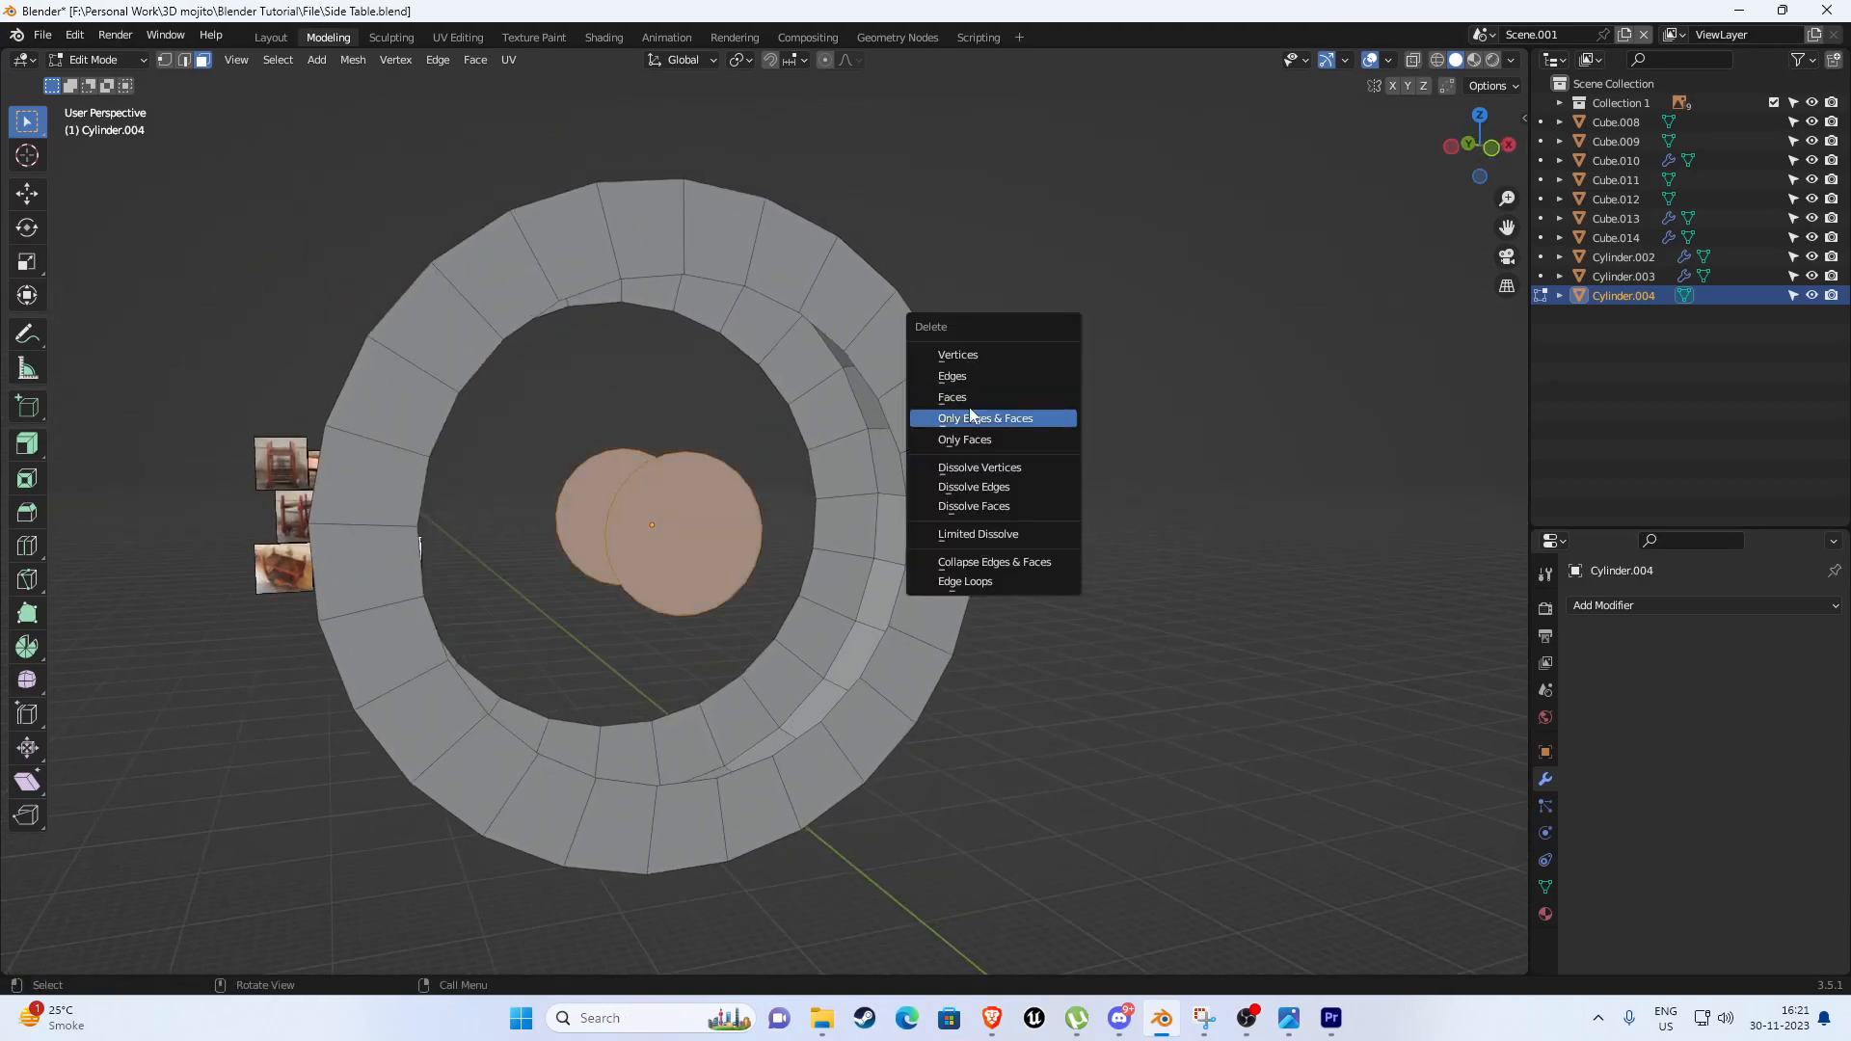
pyautogui.press('x')
pyautogui.click(954, 398)
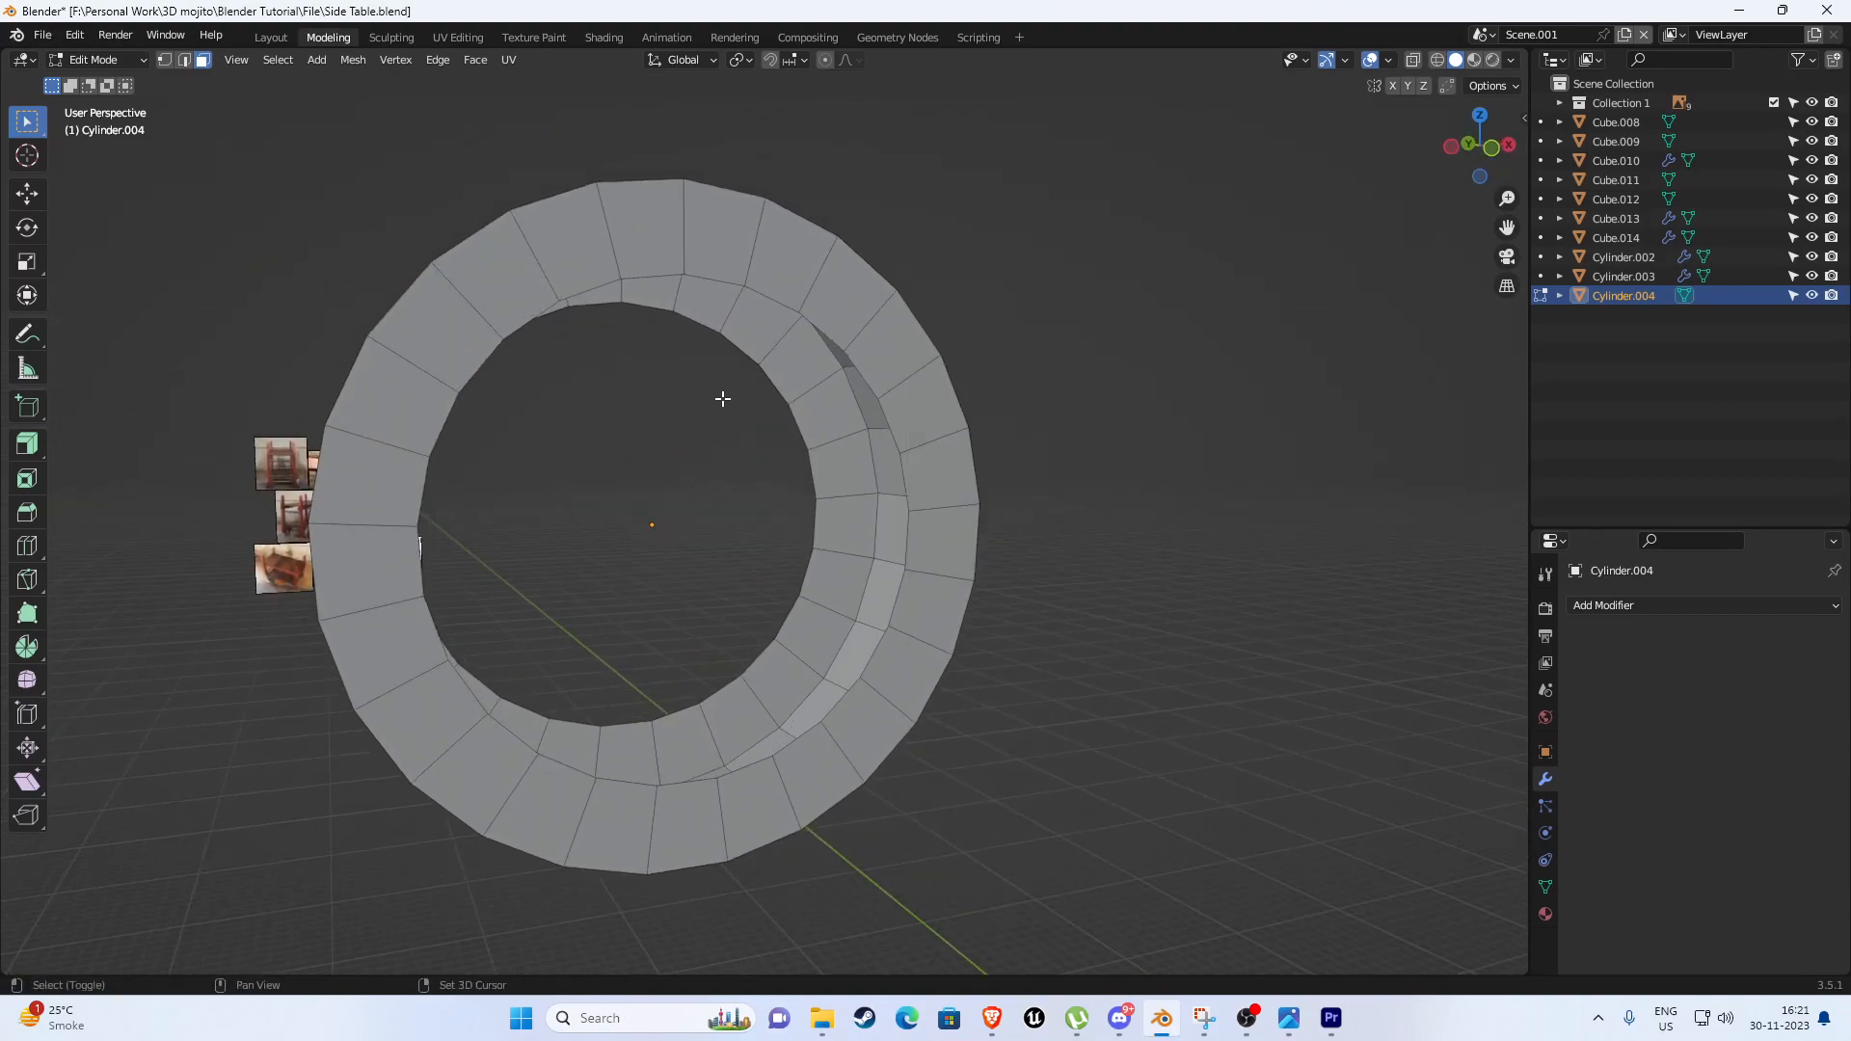
# Bridge the two inner edge loops of the rim to close its inside wall.
pyautogui.moveTo(723, 396); pyautogui.dragTo(681, 356, button='middle')
pyautogui.press('Tab')
pyautogui.press('Tab')
pyautogui.press('2')
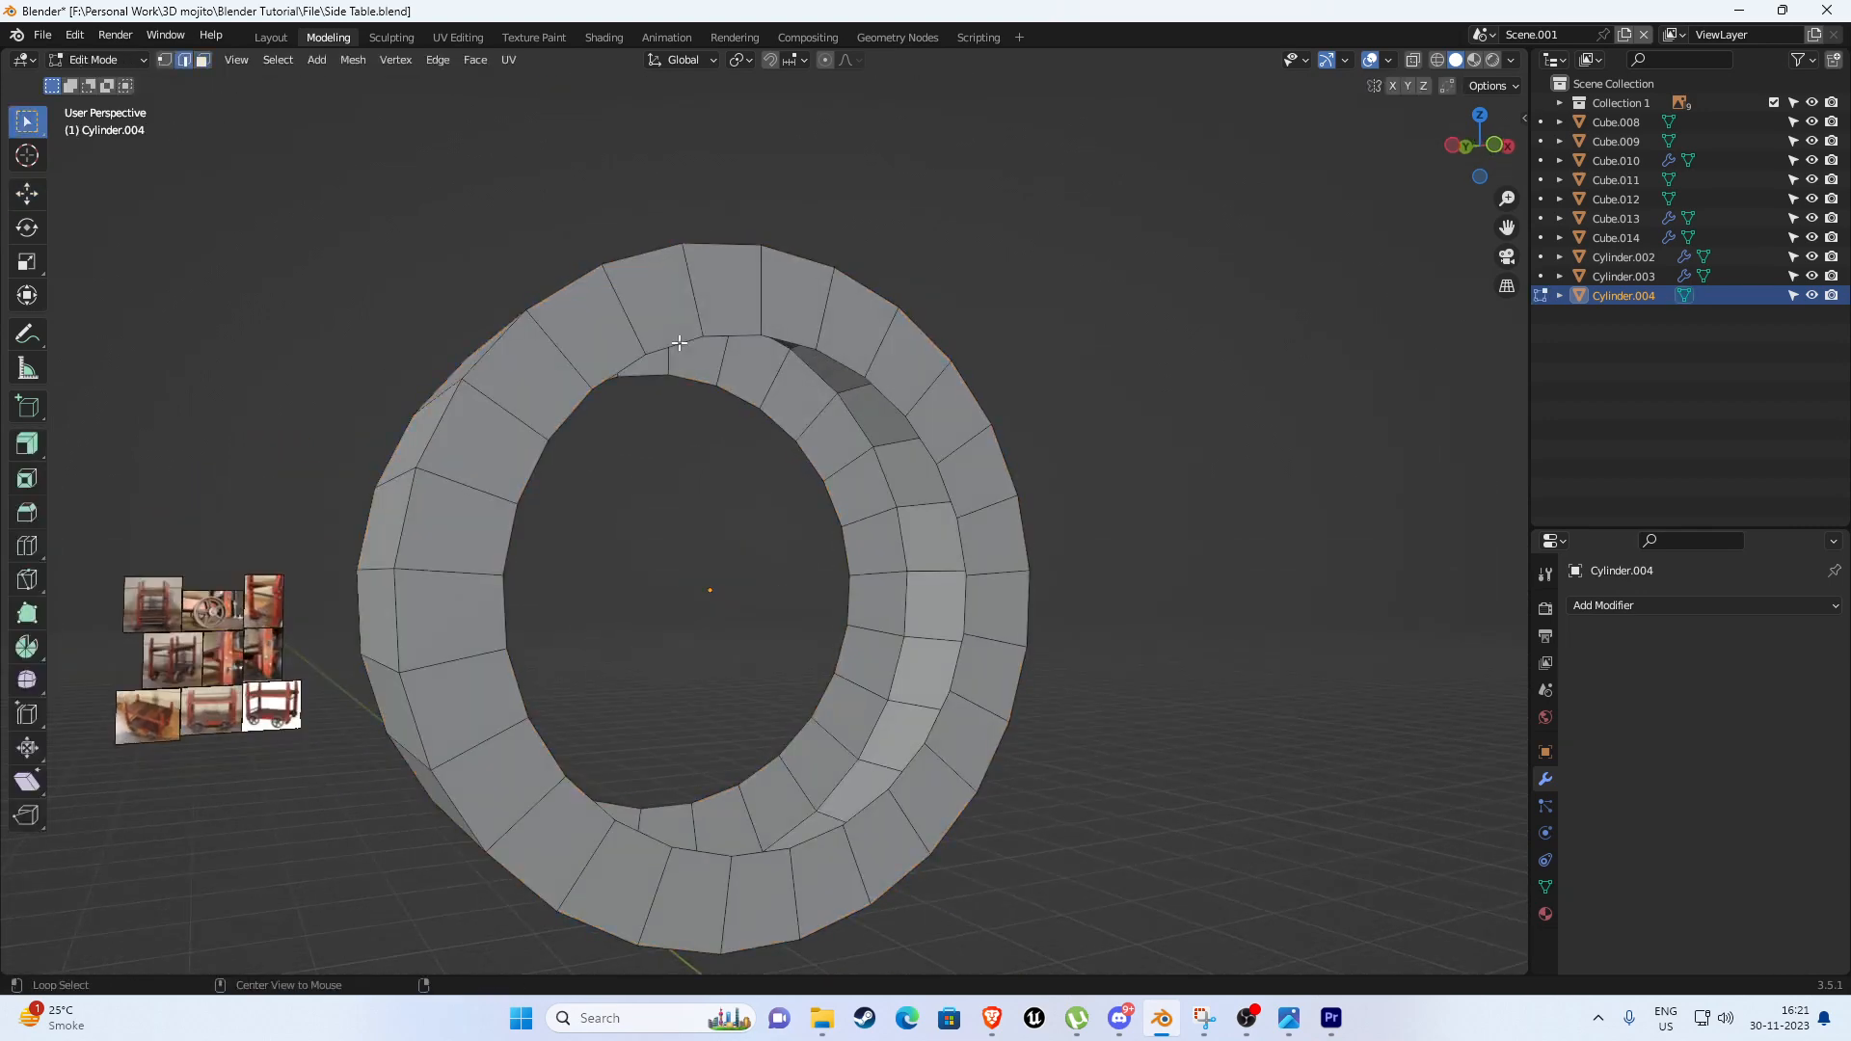
pyautogui.keyDown('alt'); pyautogui.click(676, 345); pyautogui.keyUp('alt')
pyautogui.keyDown('alt'); pyautogui.keyDown('shift'); pyautogui.click(648, 377); pyautogui.keyUp('shift'); pyautogui.keyUp('alt')
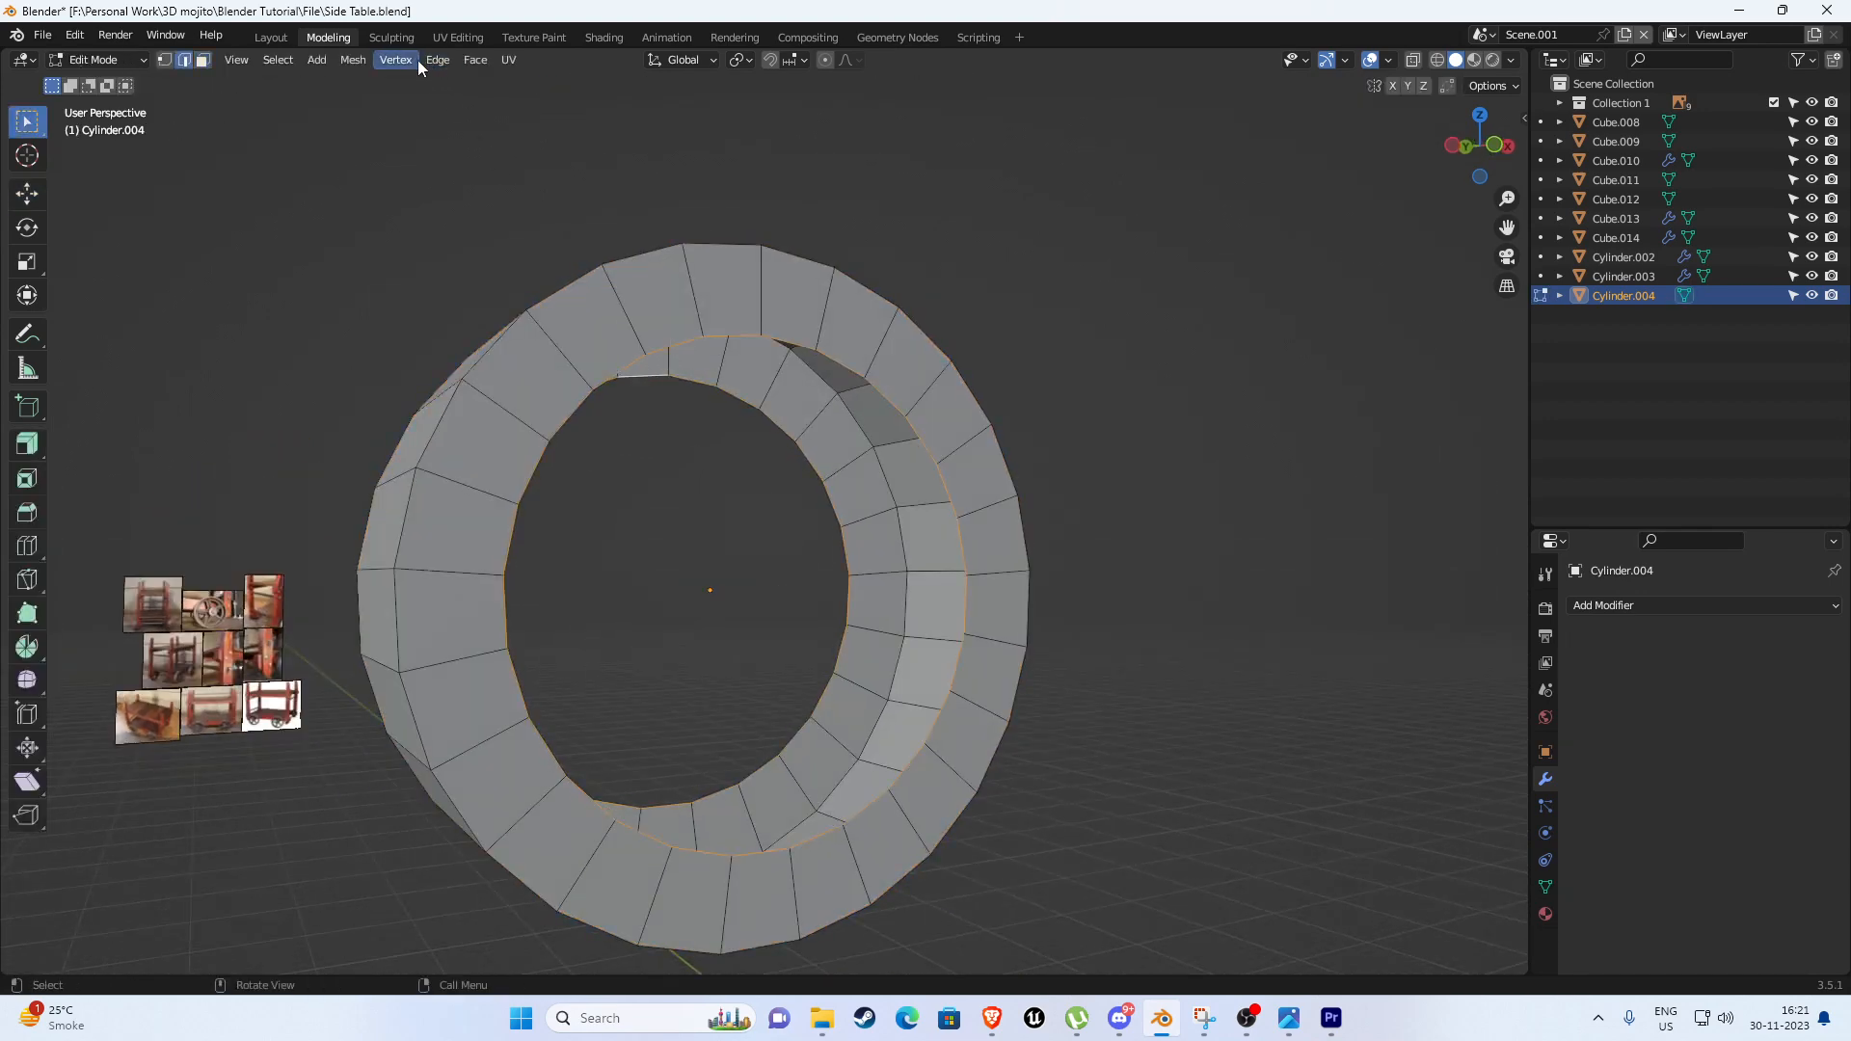
pyautogui.click(442, 60)
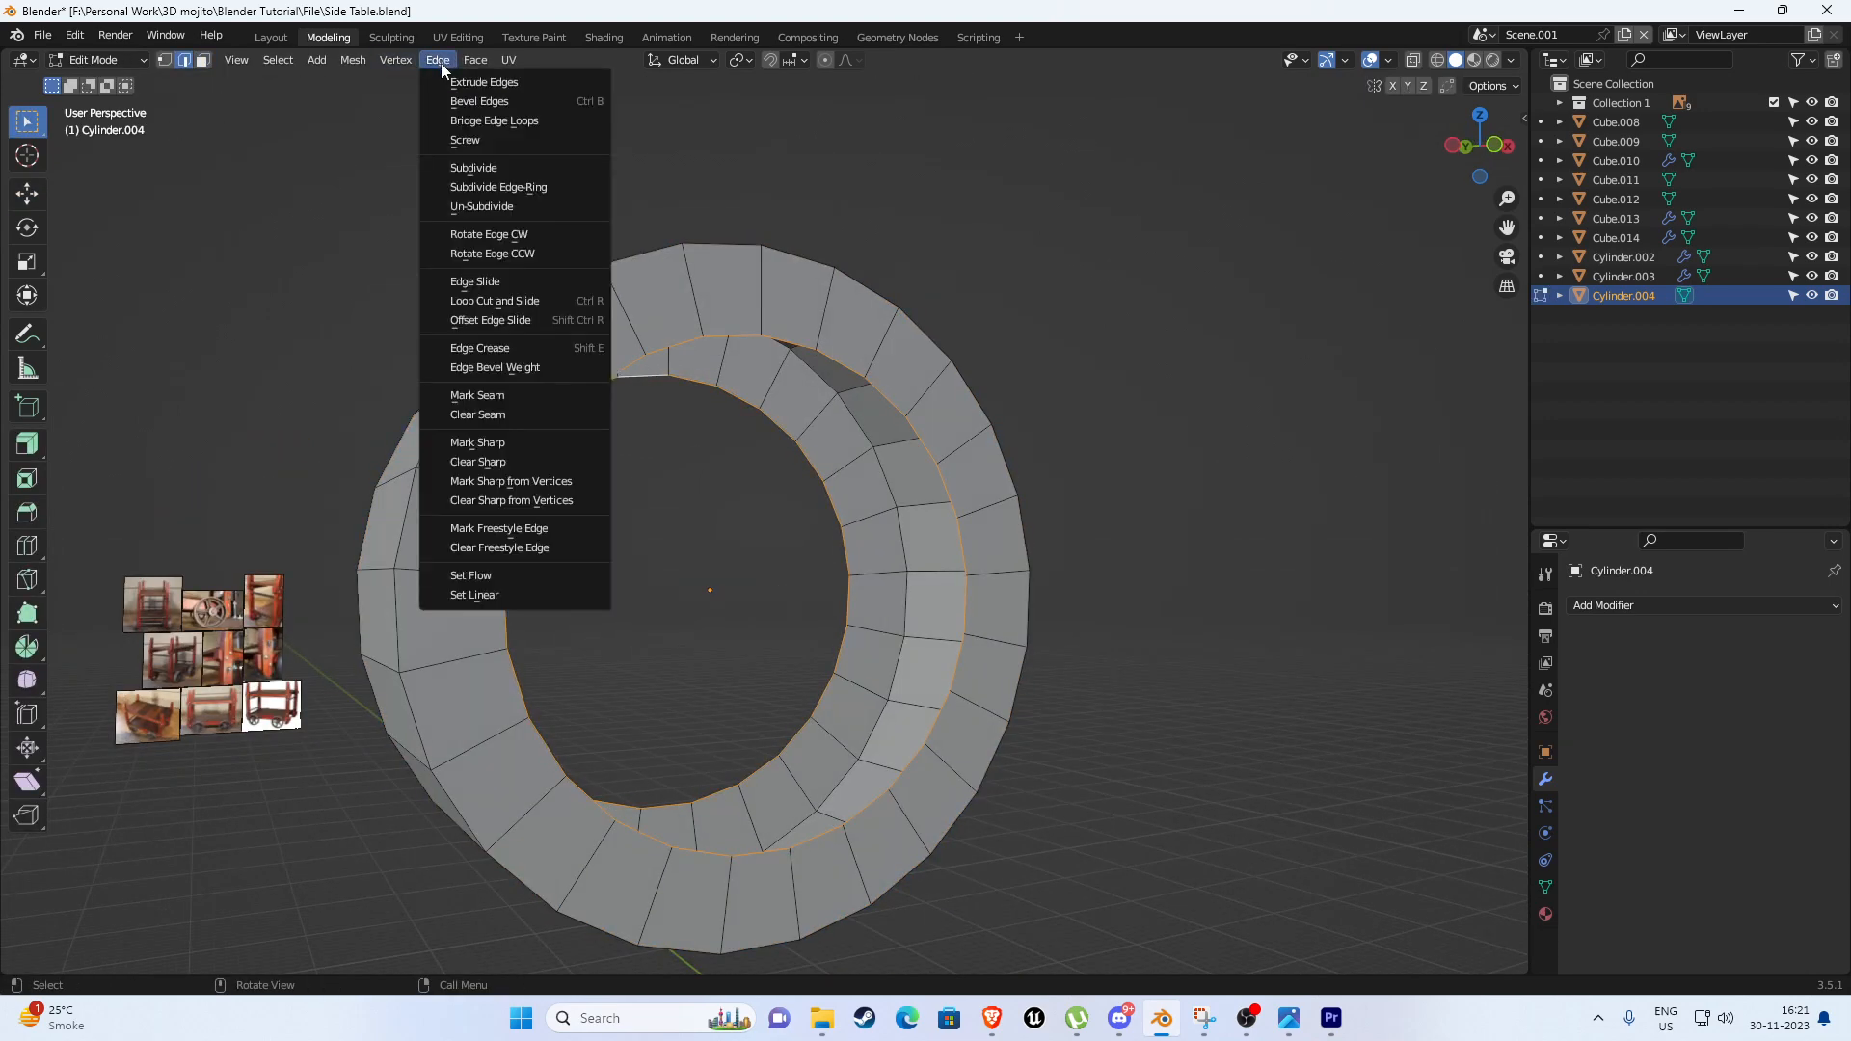
pyautogui.click(499, 131)
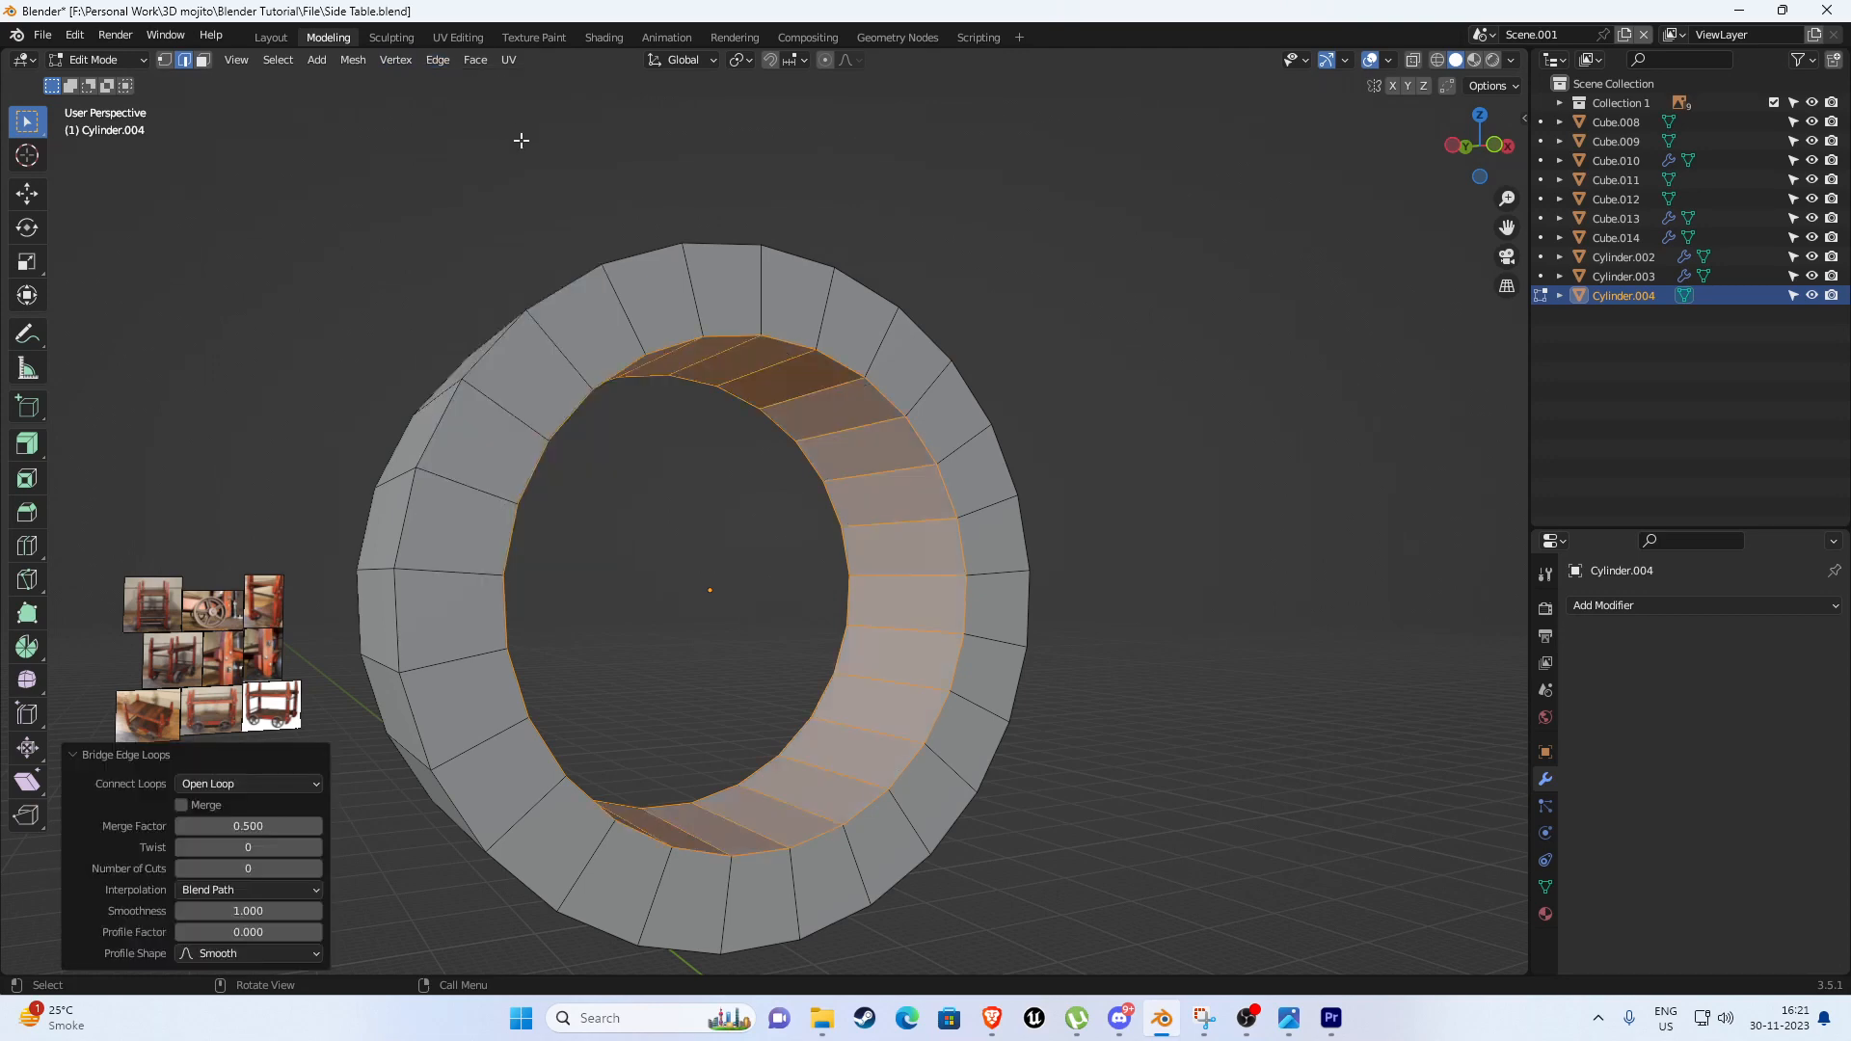
# Return to Object Mode and move the finished rim in front view from the reference photos to above the table.
pyautogui.scroll(-3, 685, 364)
pyautogui.moveTo(686, 365)
pyautogui.mouseDown(button='middle')
pyautogui.moveTo(654, 415)
pyautogui.moveTo(664, 387)
pyautogui.mouseUp(button='middle')
pyautogui.press('KP_1')
pyautogui.scroll(1, 654, 416)
pyautogui.press('Tab')
pyautogui.scroll(-9, 755, 452)
pyautogui.moveTo(748, 520); pyautogui.dragTo(1256, 644)
pyautogui.keyDown('shift'); pyautogui.moveTo(1311, 679); pyautogui.dragTo(764, 300, button='middle'); pyautogui.keyUp('shift')
pyautogui.moveTo(723, 272); pyautogui.dragTo(1297, 682)
pyautogui.keyDown('shift'); pyautogui.moveTo(1352, 732); pyautogui.dragTo(835, 434, button='middle'); pyautogui.keyUp('shift')
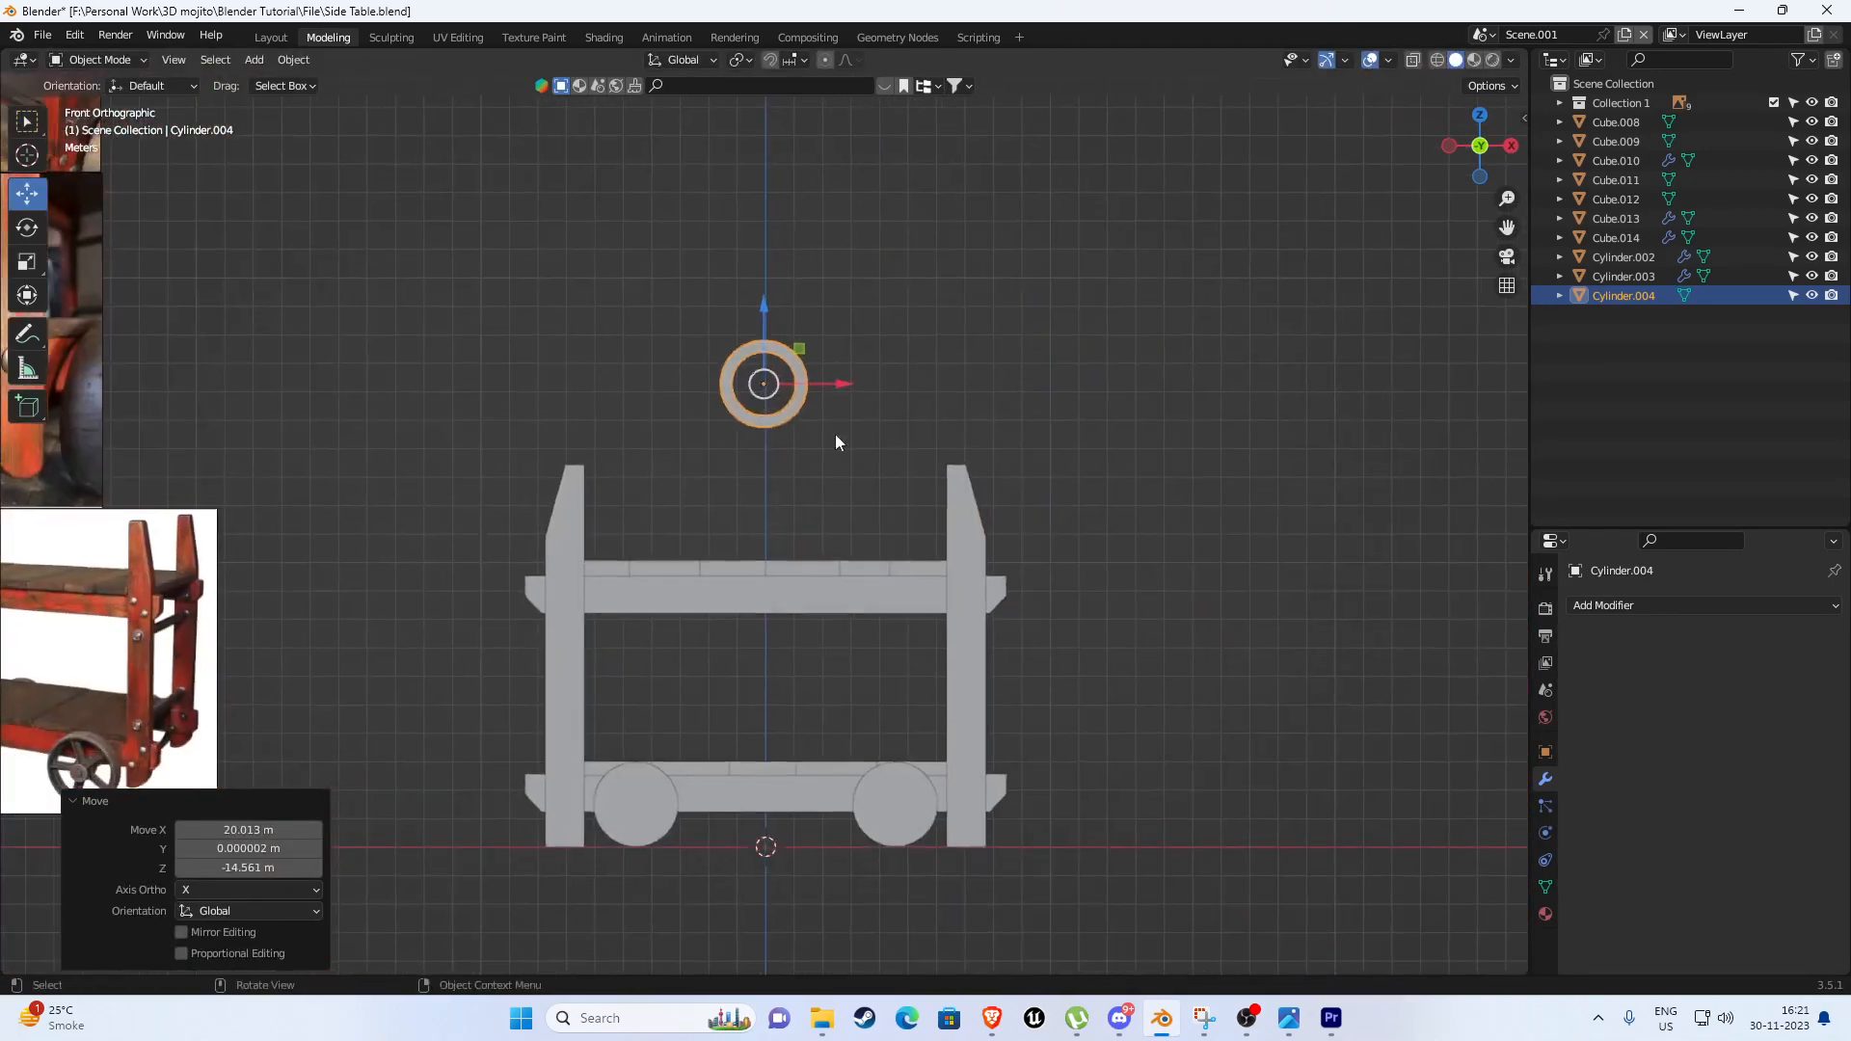
# Move the rim down beneath the table's lower shelf, close to the world origin.
pyautogui.keyDown('shift'); pyautogui.moveTo(838, 521); pyautogui.dragTo(841, 390, button='middle'); pyautogui.keyUp('shift')
pyautogui.moveTo(753, 255); pyautogui.dragTo(718, 802)
pyautogui.scroll(5, 715, 800)
pyautogui.keyDown('shift'); pyautogui.moveTo(716, 868); pyautogui.dragTo(708, 337, button='middle'); pyautogui.keyUp('shift')
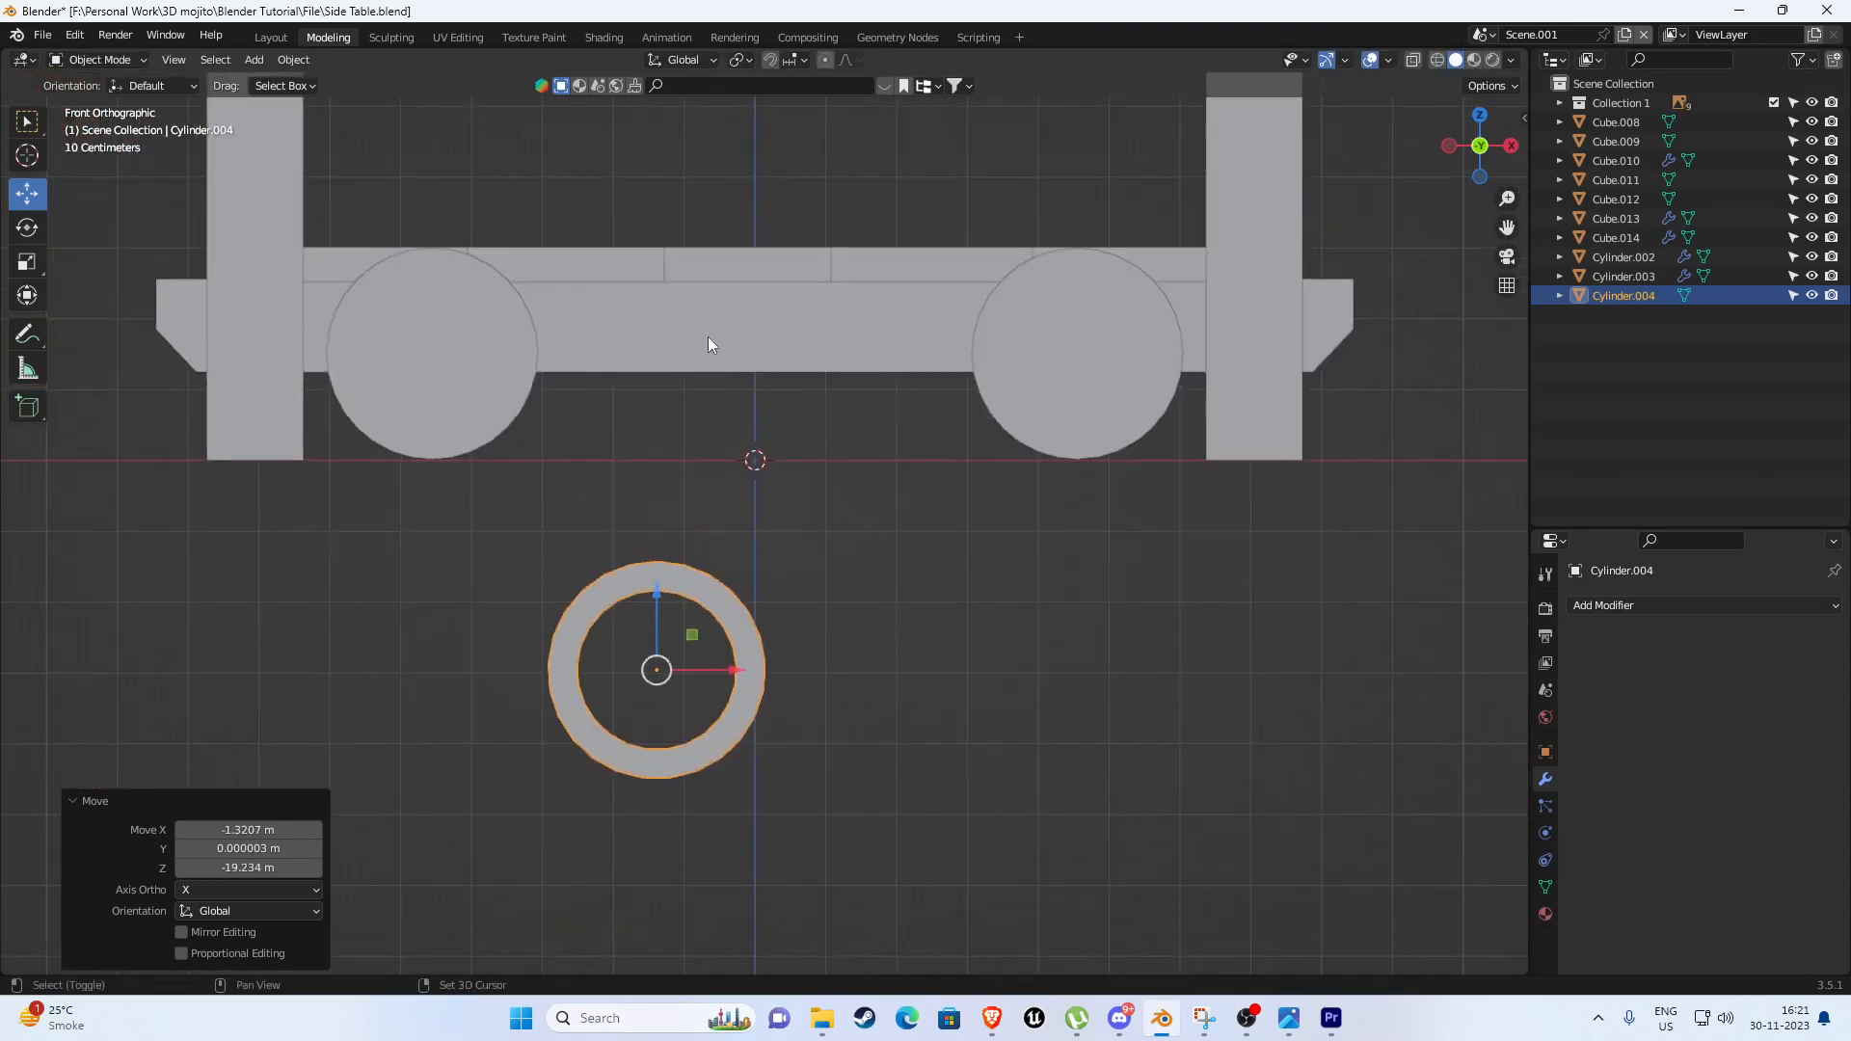
pyautogui.scroll(3, 707, 343)
pyautogui.moveTo(583, 781); pyautogui.dragTo(672, 536)
pyautogui.keyDown('shift'); pyautogui.moveTo(670, 535); pyautogui.dragTo(665, 578, button='middle'); pyautogui.keyUp('shift')
pyautogui.scroll(2, 658, 571)
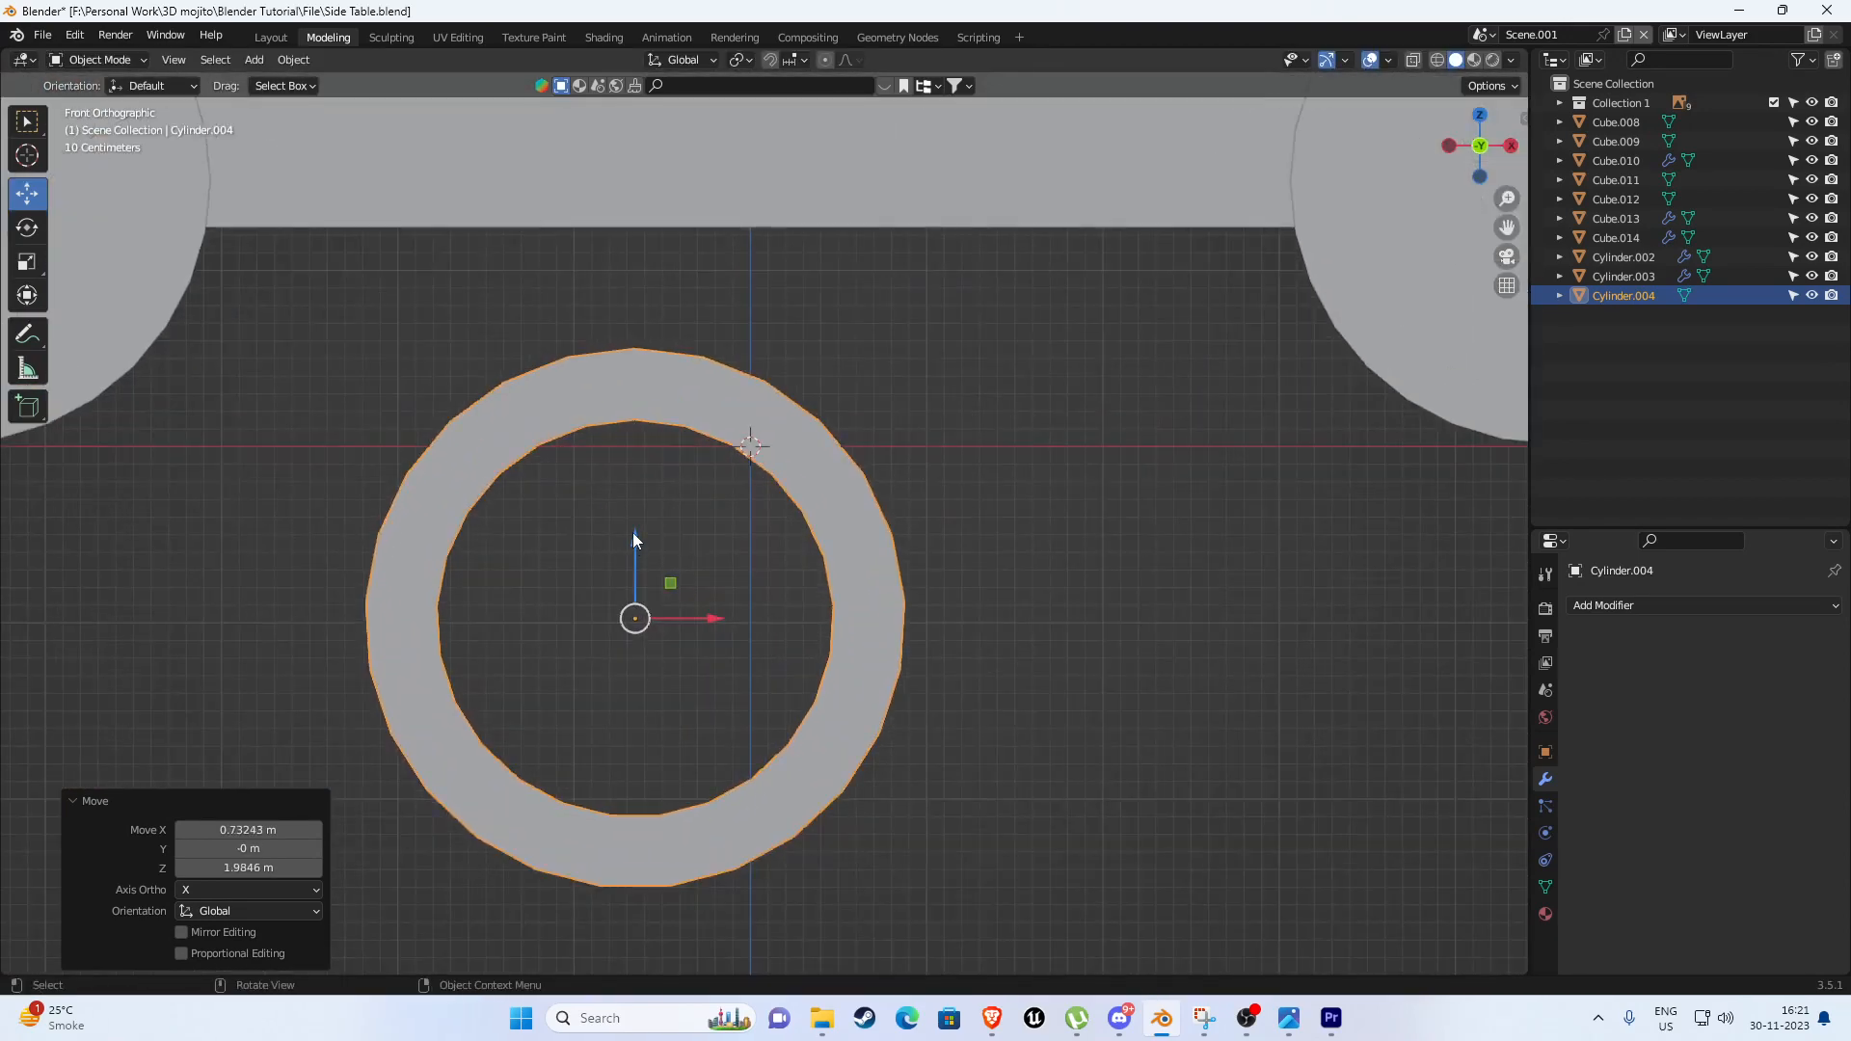
# Center the rim on the 3D cursor at the world origin using snapped moves, and deselect it.
pyautogui.keyDown('ctrl'); pyautogui.moveTo(634, 540); pyautogui.dragTo(636, 362); pyautogui.keyUp('ctrl')
pyautogui.keyDown('ctrl'); pyautogui.moveTo(707, 439); pyautogui.dragTo(807, 391); pyautogui.keyUp('ctrl')
pyautogui.click(793, 59)
pyautogui.scroll(3, 730, 390)
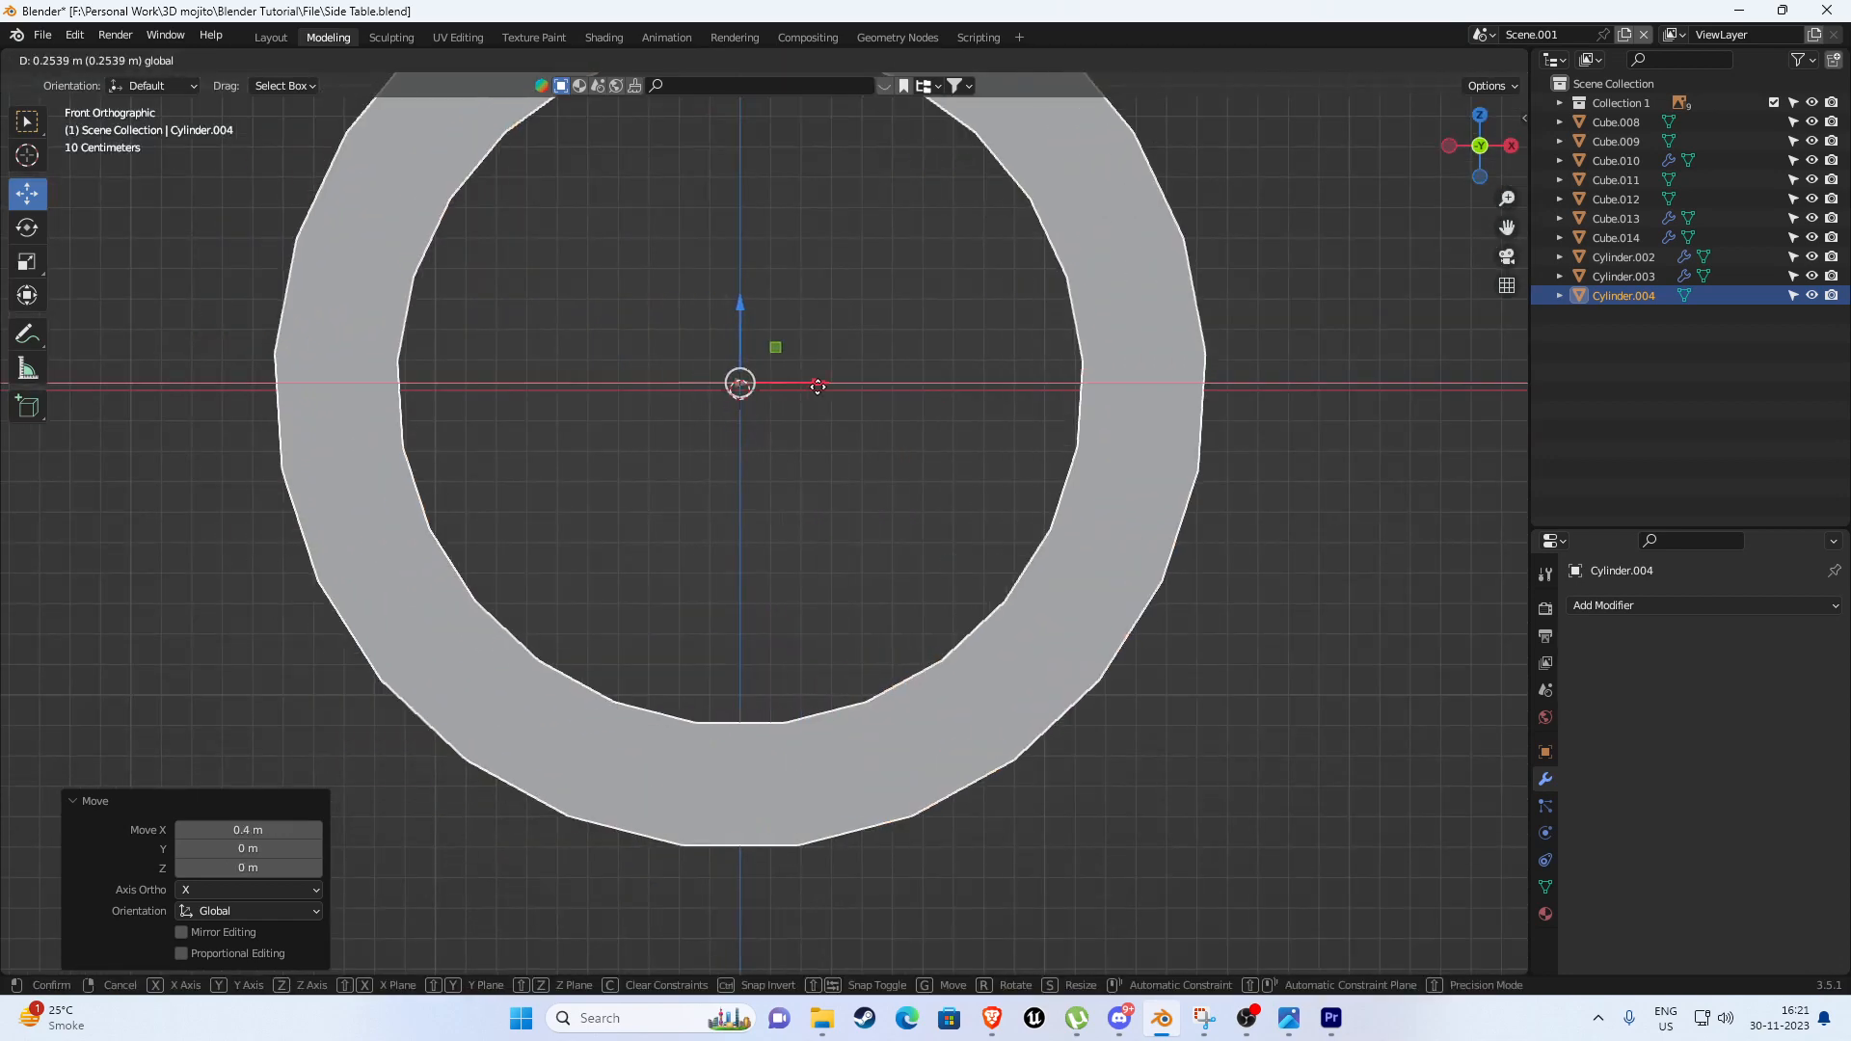
pyautogui.moveTo(737, 309); pyautogui.dragTo(737, 326)
pyautogui.scroll(-3, 912, 425)
pyautogui.click(1160, 395)
# Add a cylinder with 10 vertices at the world origin for the wheel hub.
pyautogui.hotkey('shift', 'a')
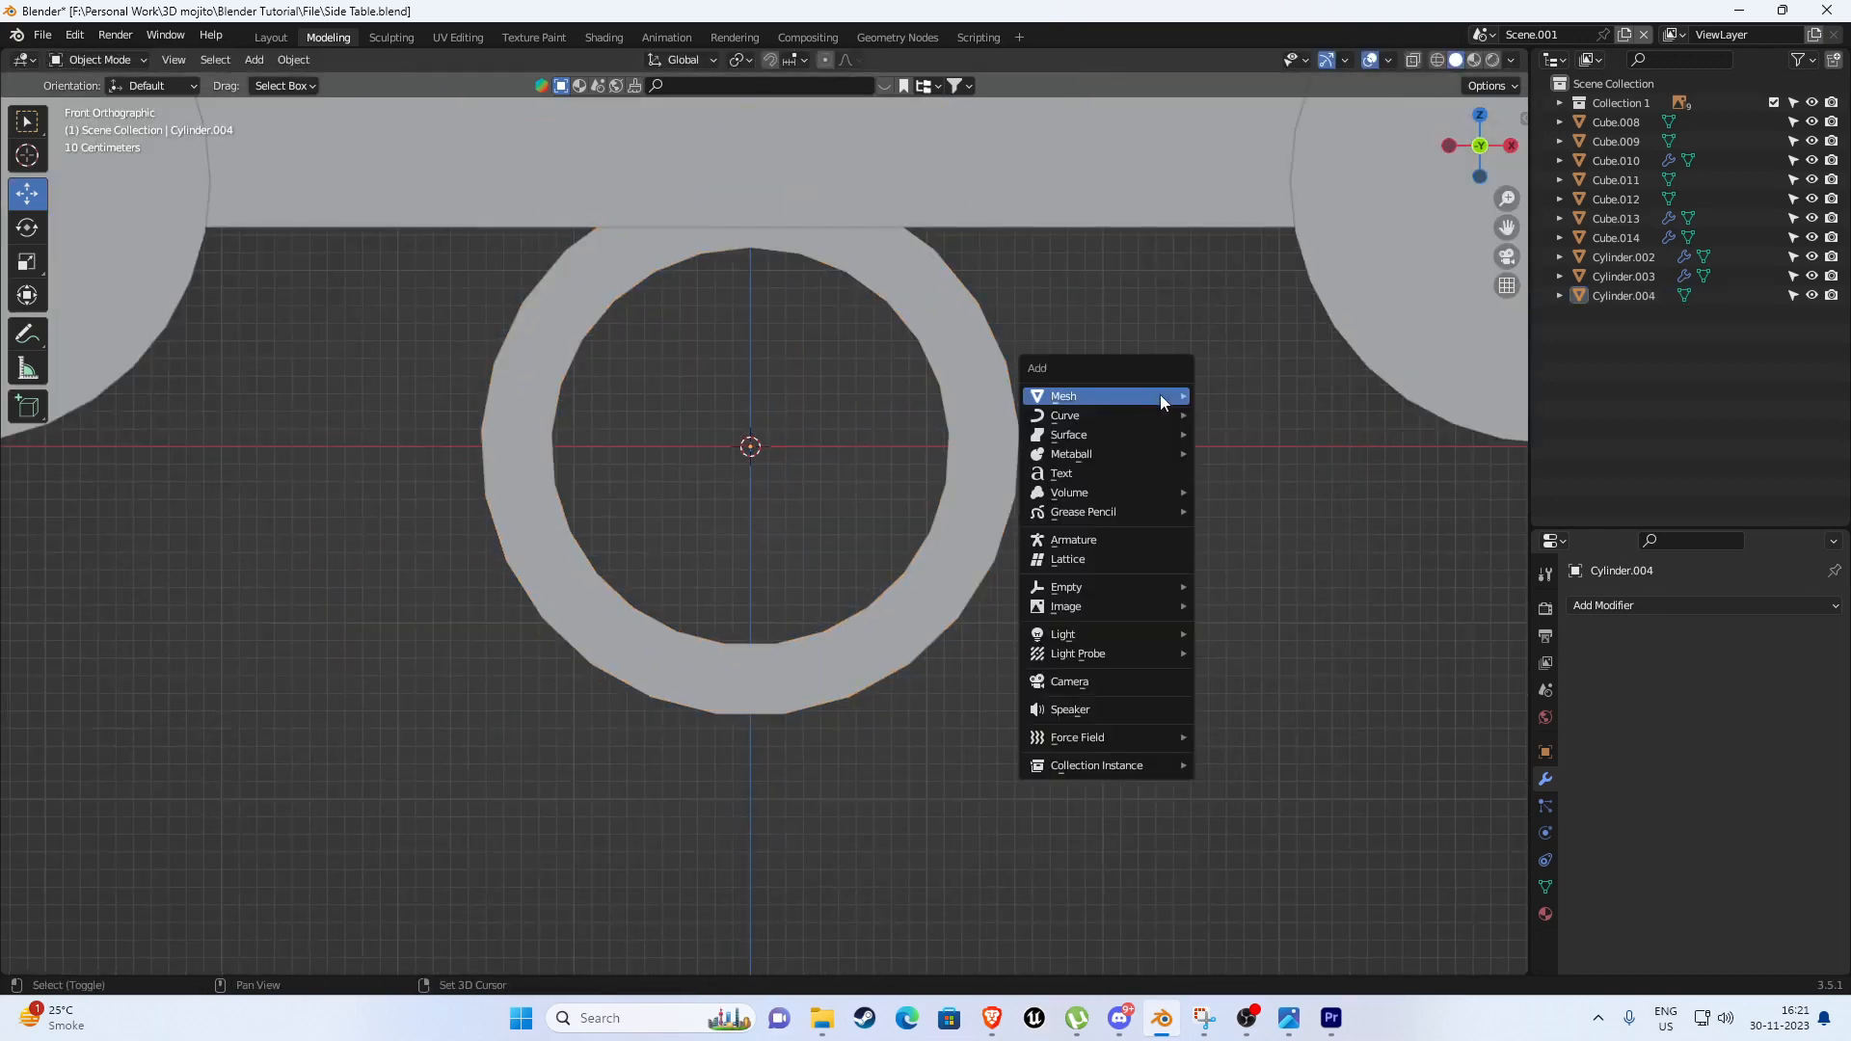
pyautogui.moveTo(1107, 393)
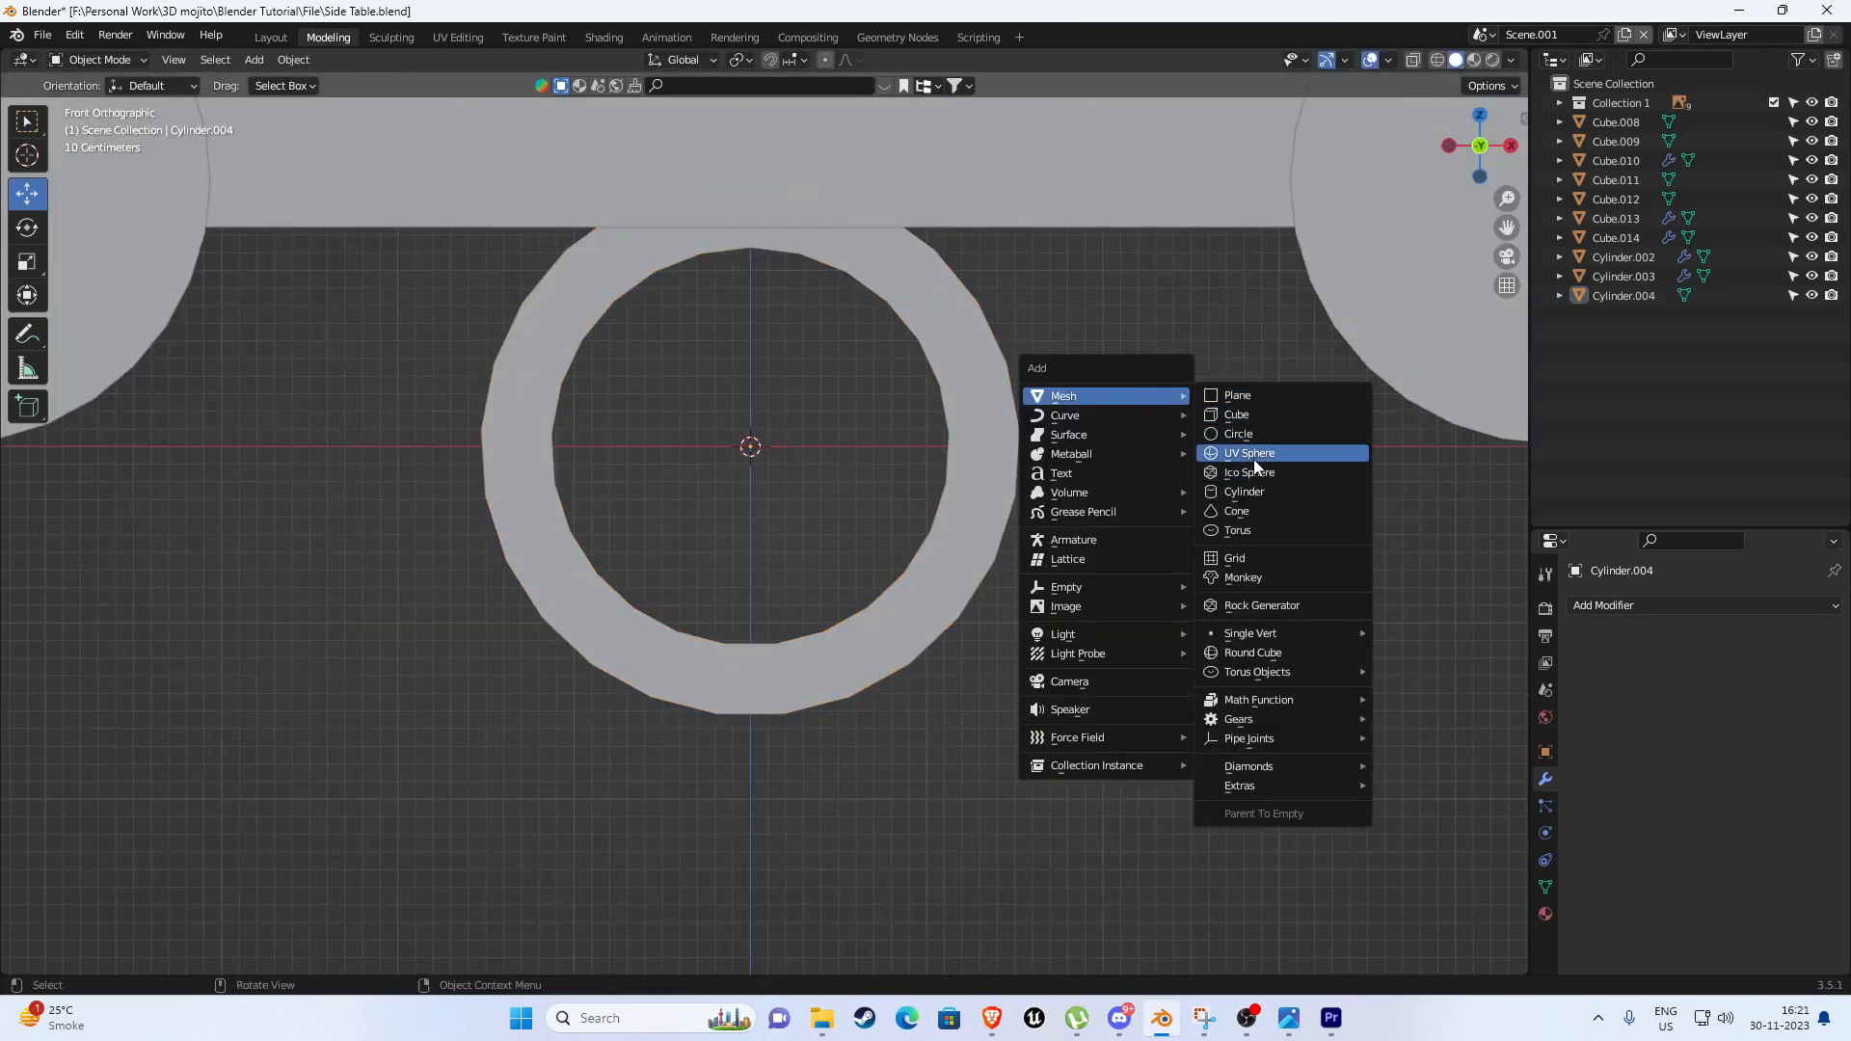
pyautogui.click(1264, 490)
pyautogui.scroll(-2, 906, 473)
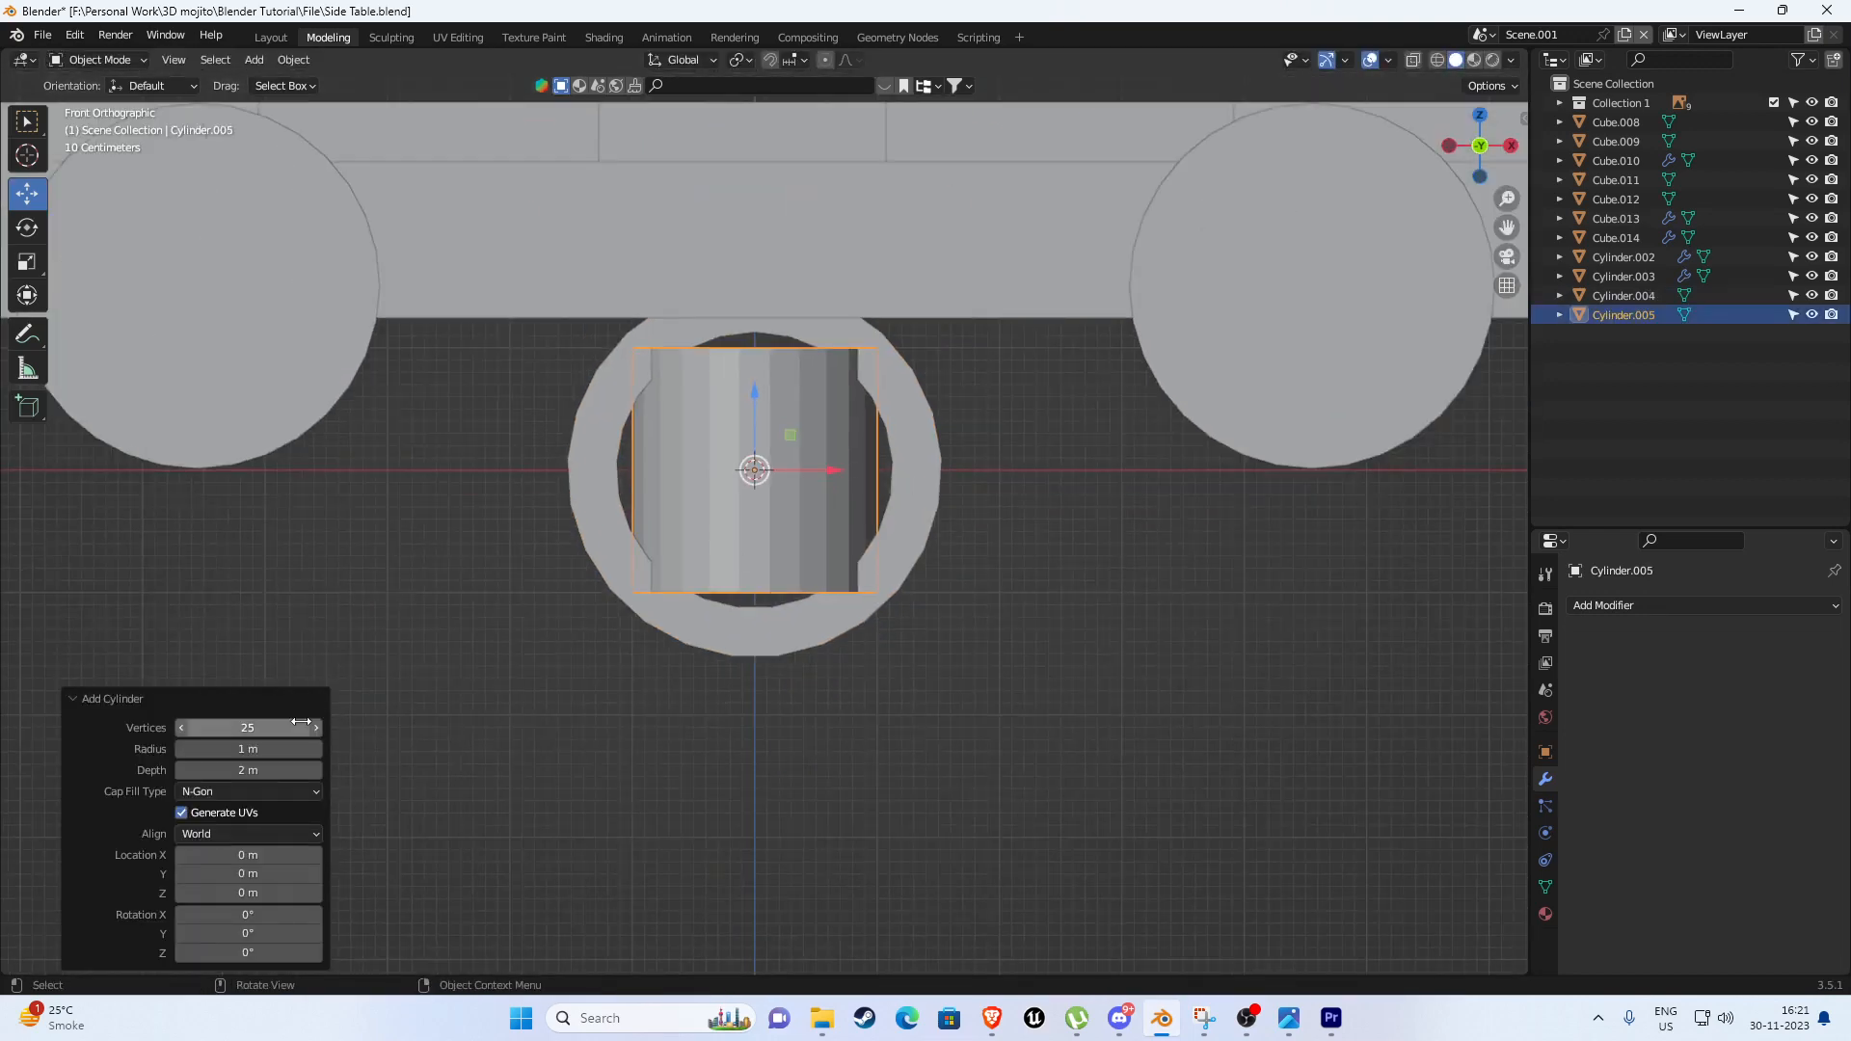
pyautogui.click(252, 729)
pyautogui.write('10')
pyautogui.press('Return')
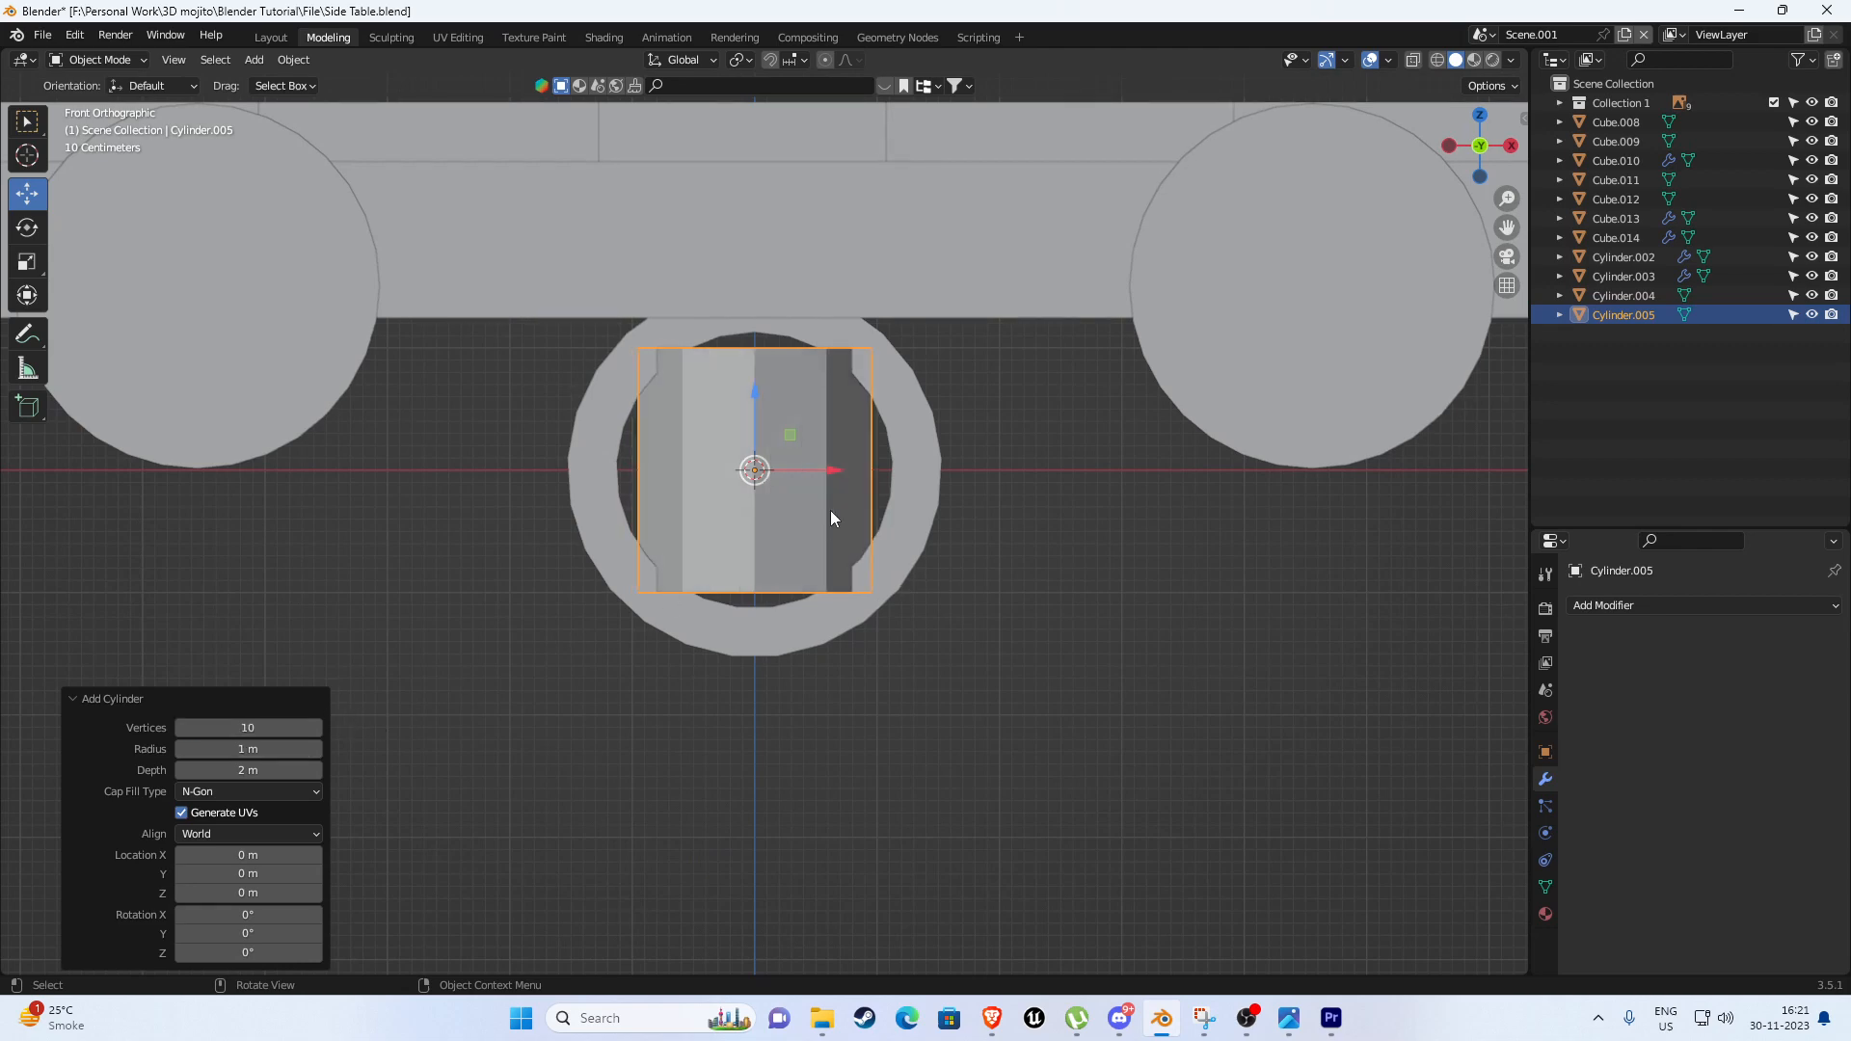
pyautogui.scroll(1, 901, 488)
pyautogui.scroll(1, 907, 478)
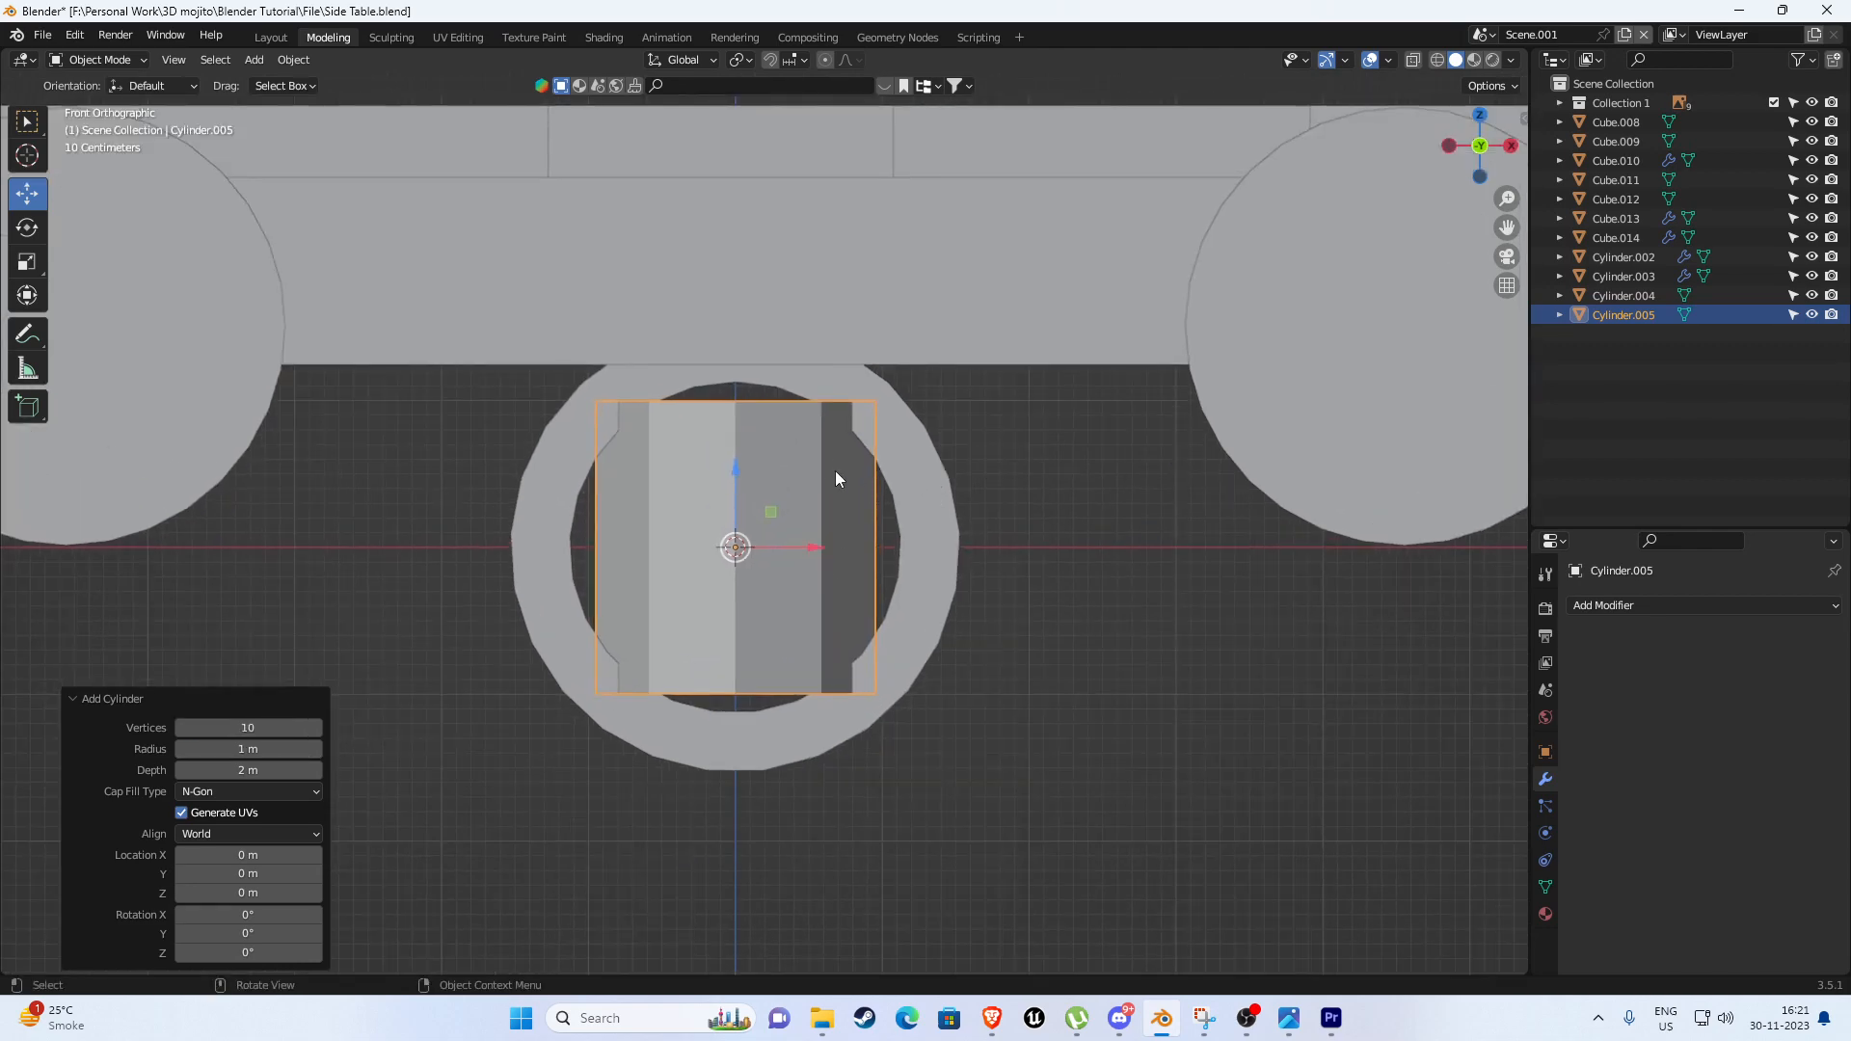
# Rotate the hub cylinder 90° about X and scale it down uniformly inside the rim.
pyautogui.press('r')
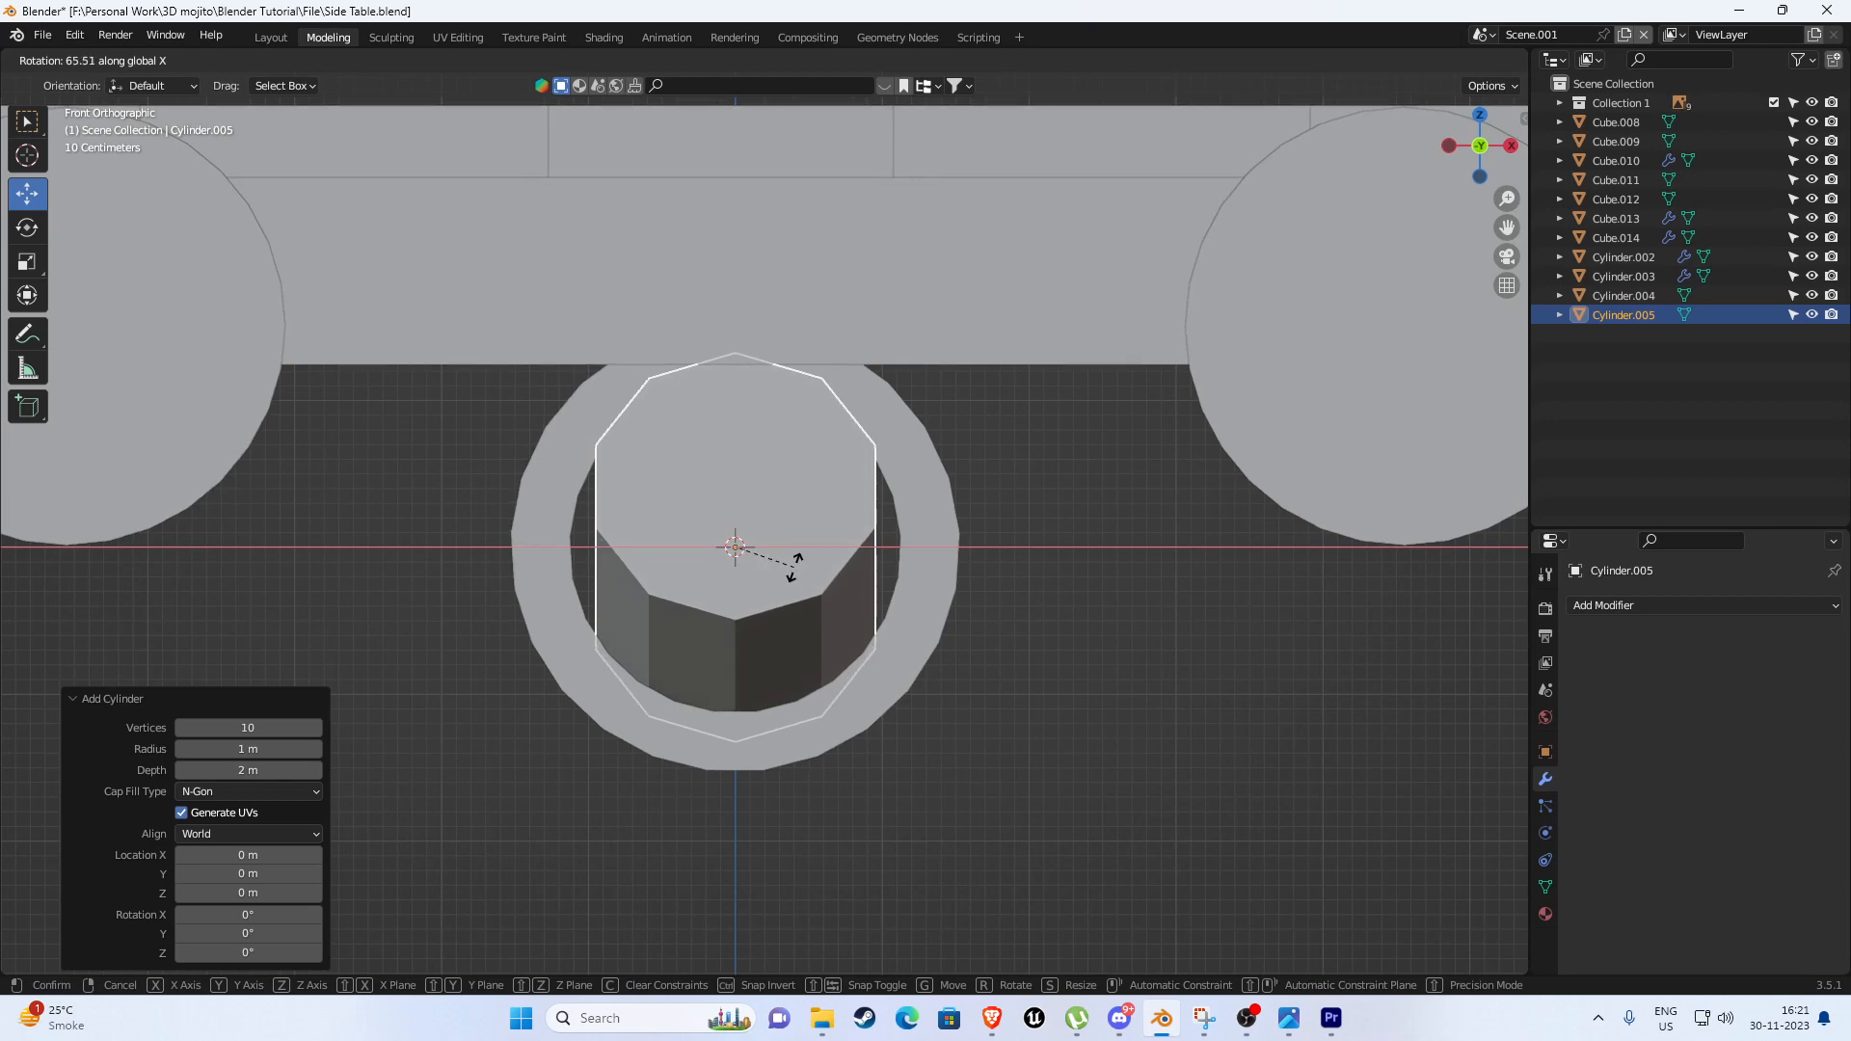
pyautogui.click(786, 574)
pyautogui.scroll(2, 767, 561)
pyautogui.press('s')
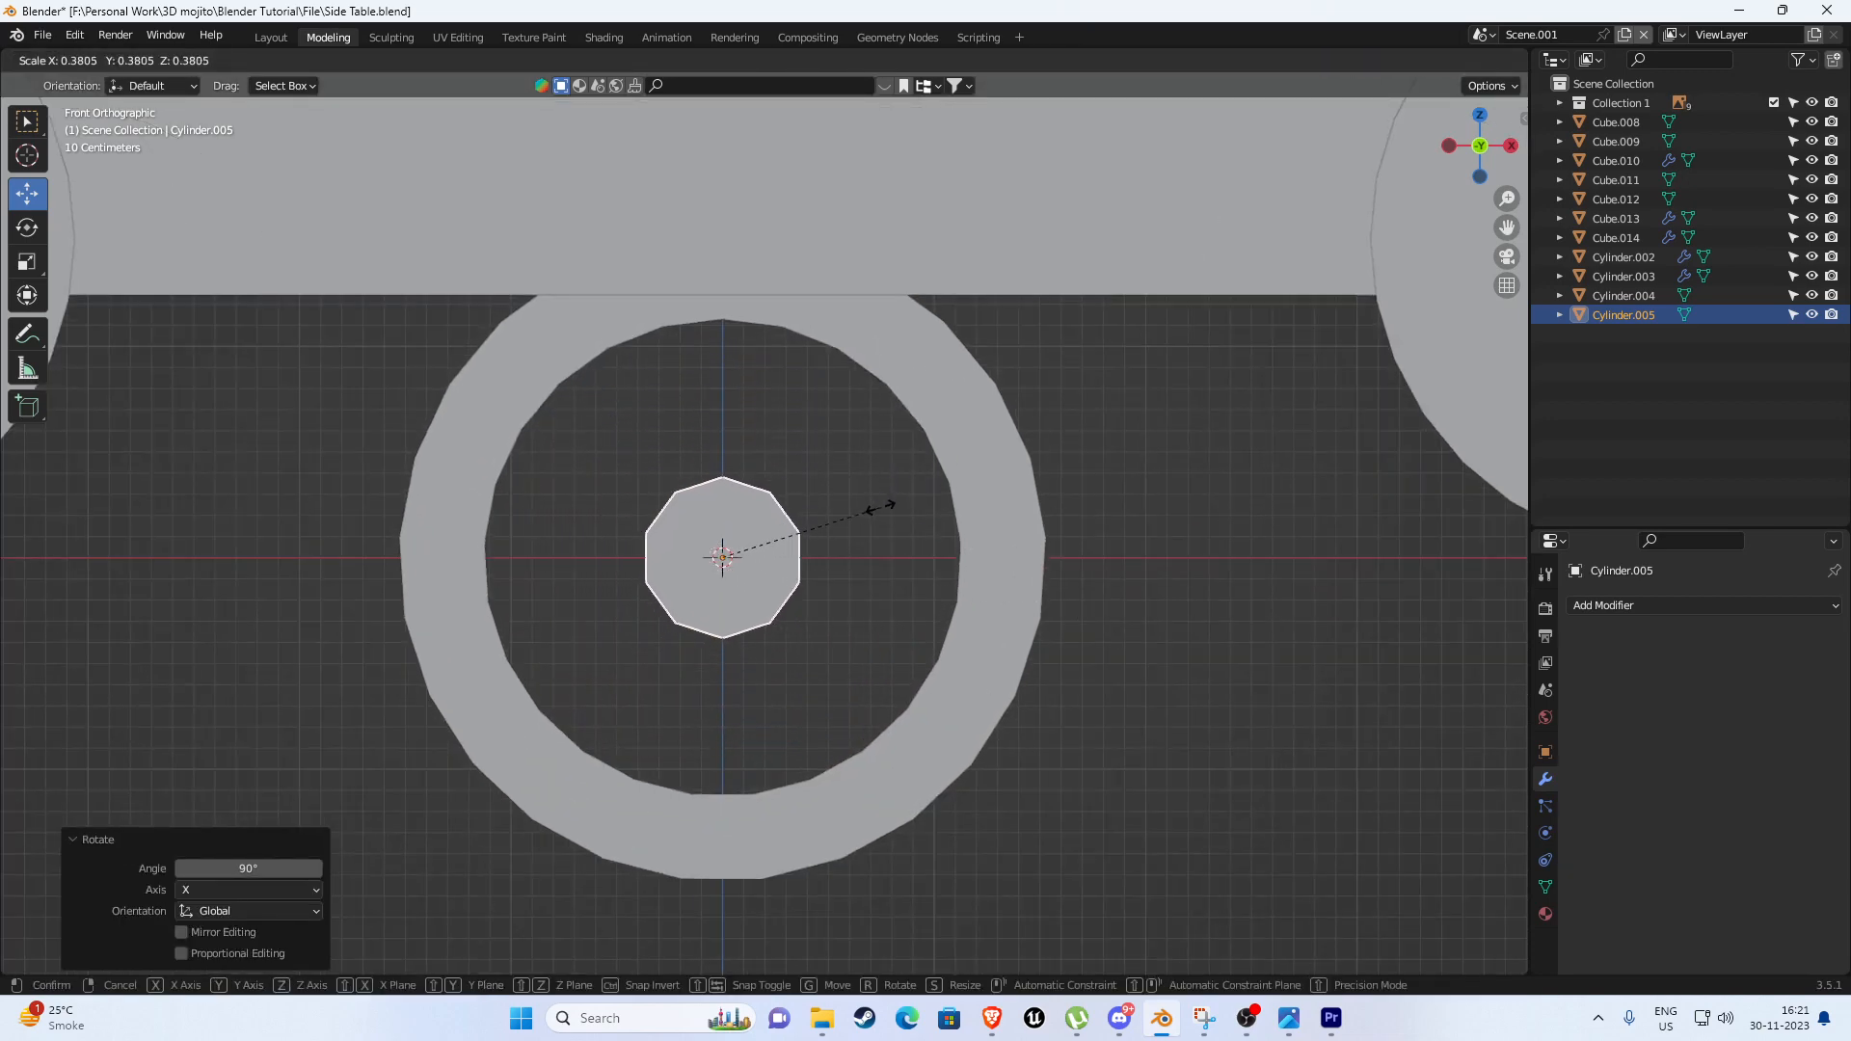
pyautogui.click(850, 496)
# Isolate the hub and rim by hiding all unselected objects.
pyautogui.moveTo(850, 493); pyautogui.dragTo(858, 596, button='middle')
pyautogui.keyDown('shift'); pyautogui.click(565, 615); pyautogui.keyUp('shift')
pyautogui.hotkey('shift', 'h')
# Edit the hub cylinder, set up snapping, and move its negative-Y end outward along Y toward the rim's face.
pyautogui.click(769, 596)
pyautogui.press('Tab')
pyautogui.moveTo(936, 517); pyautogui.dragTo(916, 540, button='middle')
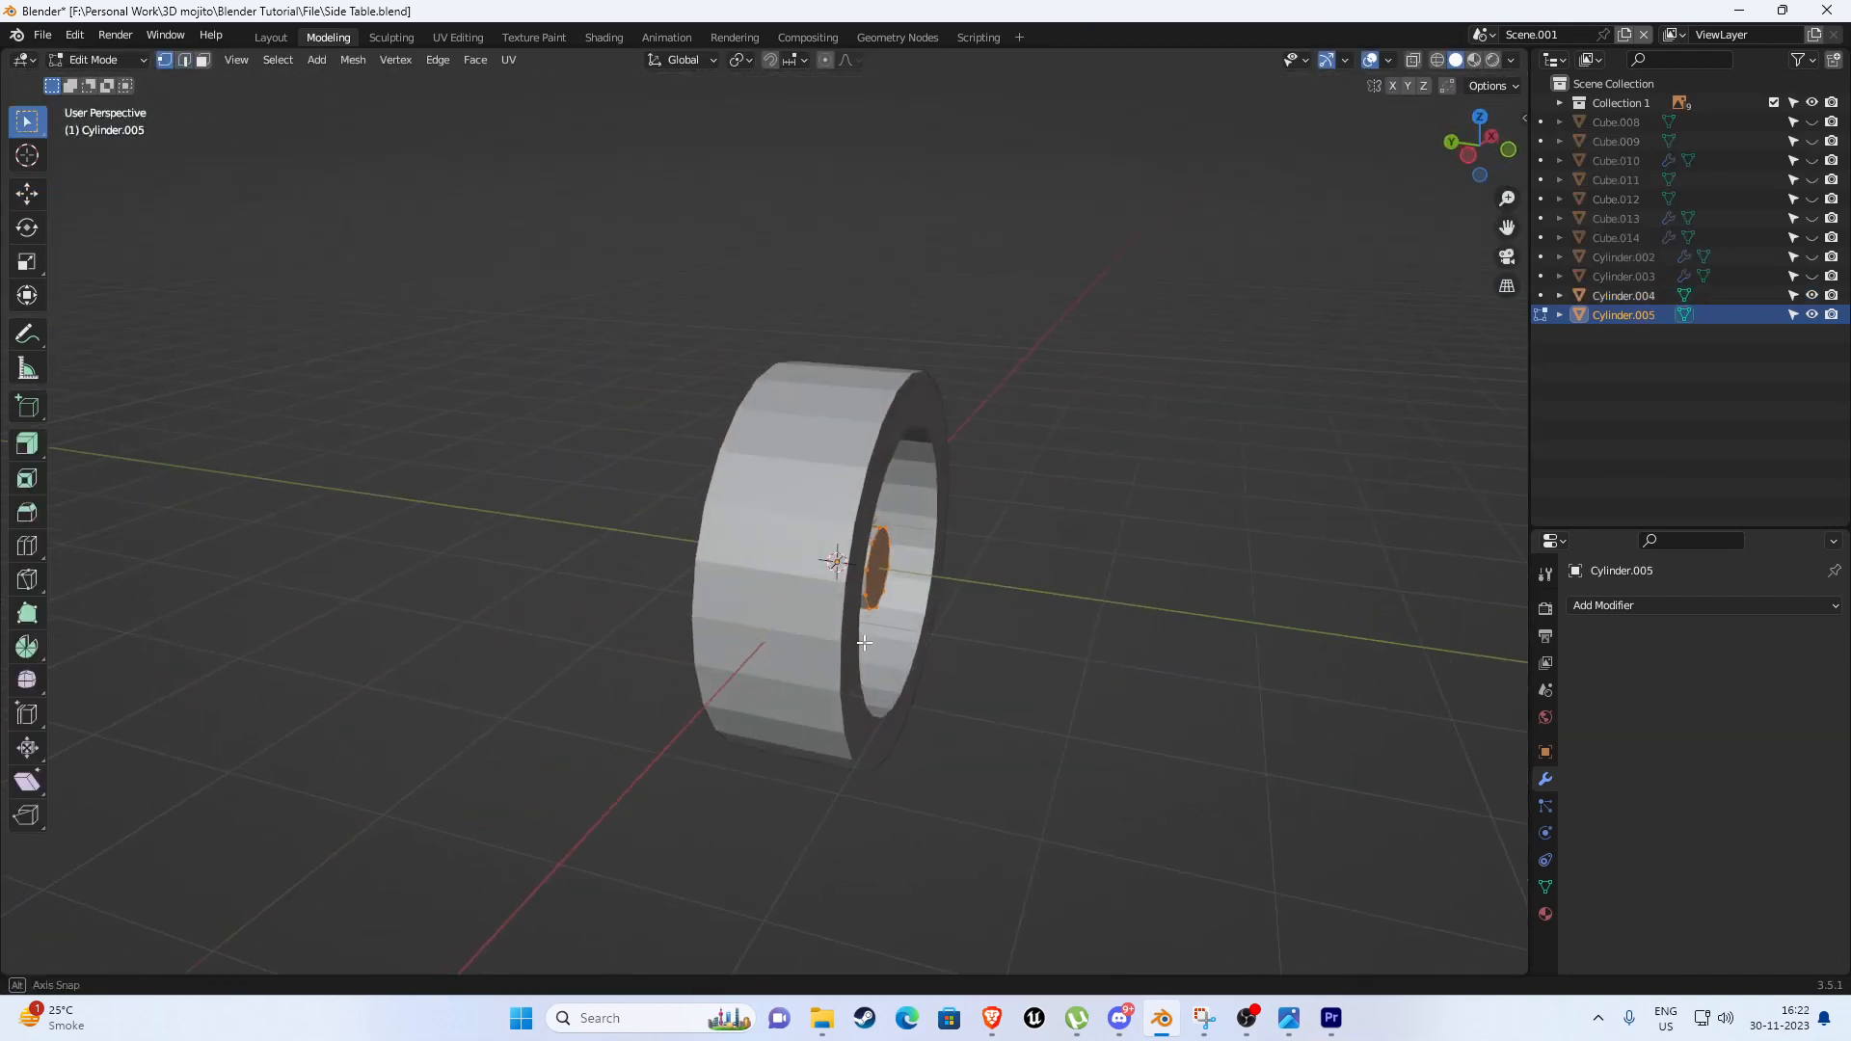
pyautogui.click(27, 193)
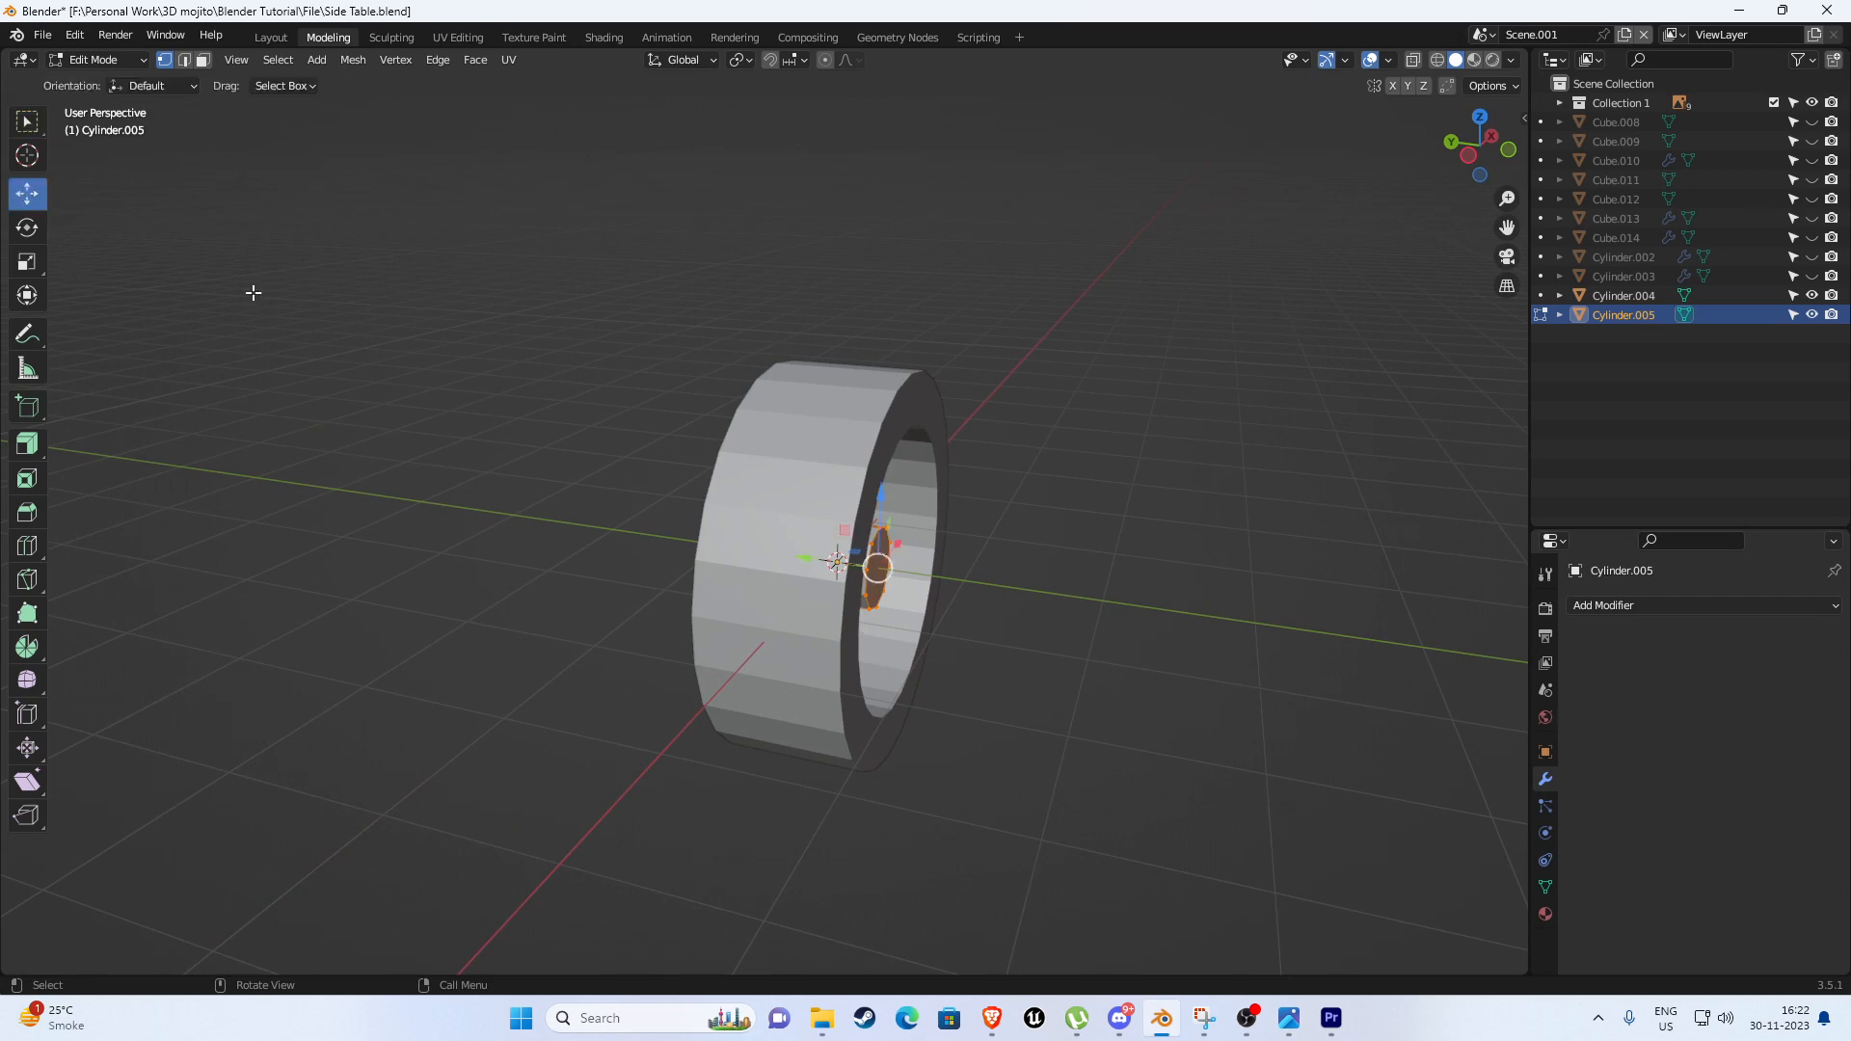
pyautogui.click(797, 61)
pyautogui.click(742, 128)
pyautogui.moveTo(806, 554); pyautogui.dragTo(934, 500)
pyautogui.moveTo(921, 511); pyautogui.dragTo(1014, 511, button='middle')
# Select the hub's opposite end and move it along Y toward the rim's other face.
pyautogui.moveTo(731, 456); pyautogui.dragTo(816, 621)
pyautogui.moveTo(816, 617); pyautogui.dragTo(803, 597, button='middle')
pyautogui.moveTo(750, 551); pyautogui.dragTo(754, 507)
pyautogui.moveTo(753, 507); pyautogui.dragTo(622, 496, button='middle')
pyautogui.scroll(3, 719, 487)
# Join the hub and rim into a single object in Object Mode.
pyautogui.press('Tab')
pyautogui.moveTo(512, 264); pyautogui.dragTo(808, 539)
pyautogui.moveTo(808, 539); pyautogui.dragTo(718, 572, button='middle')
pyautogui.hotkey('ctrl', 'j')
pyautogui.scroll(-2, 769, 507)
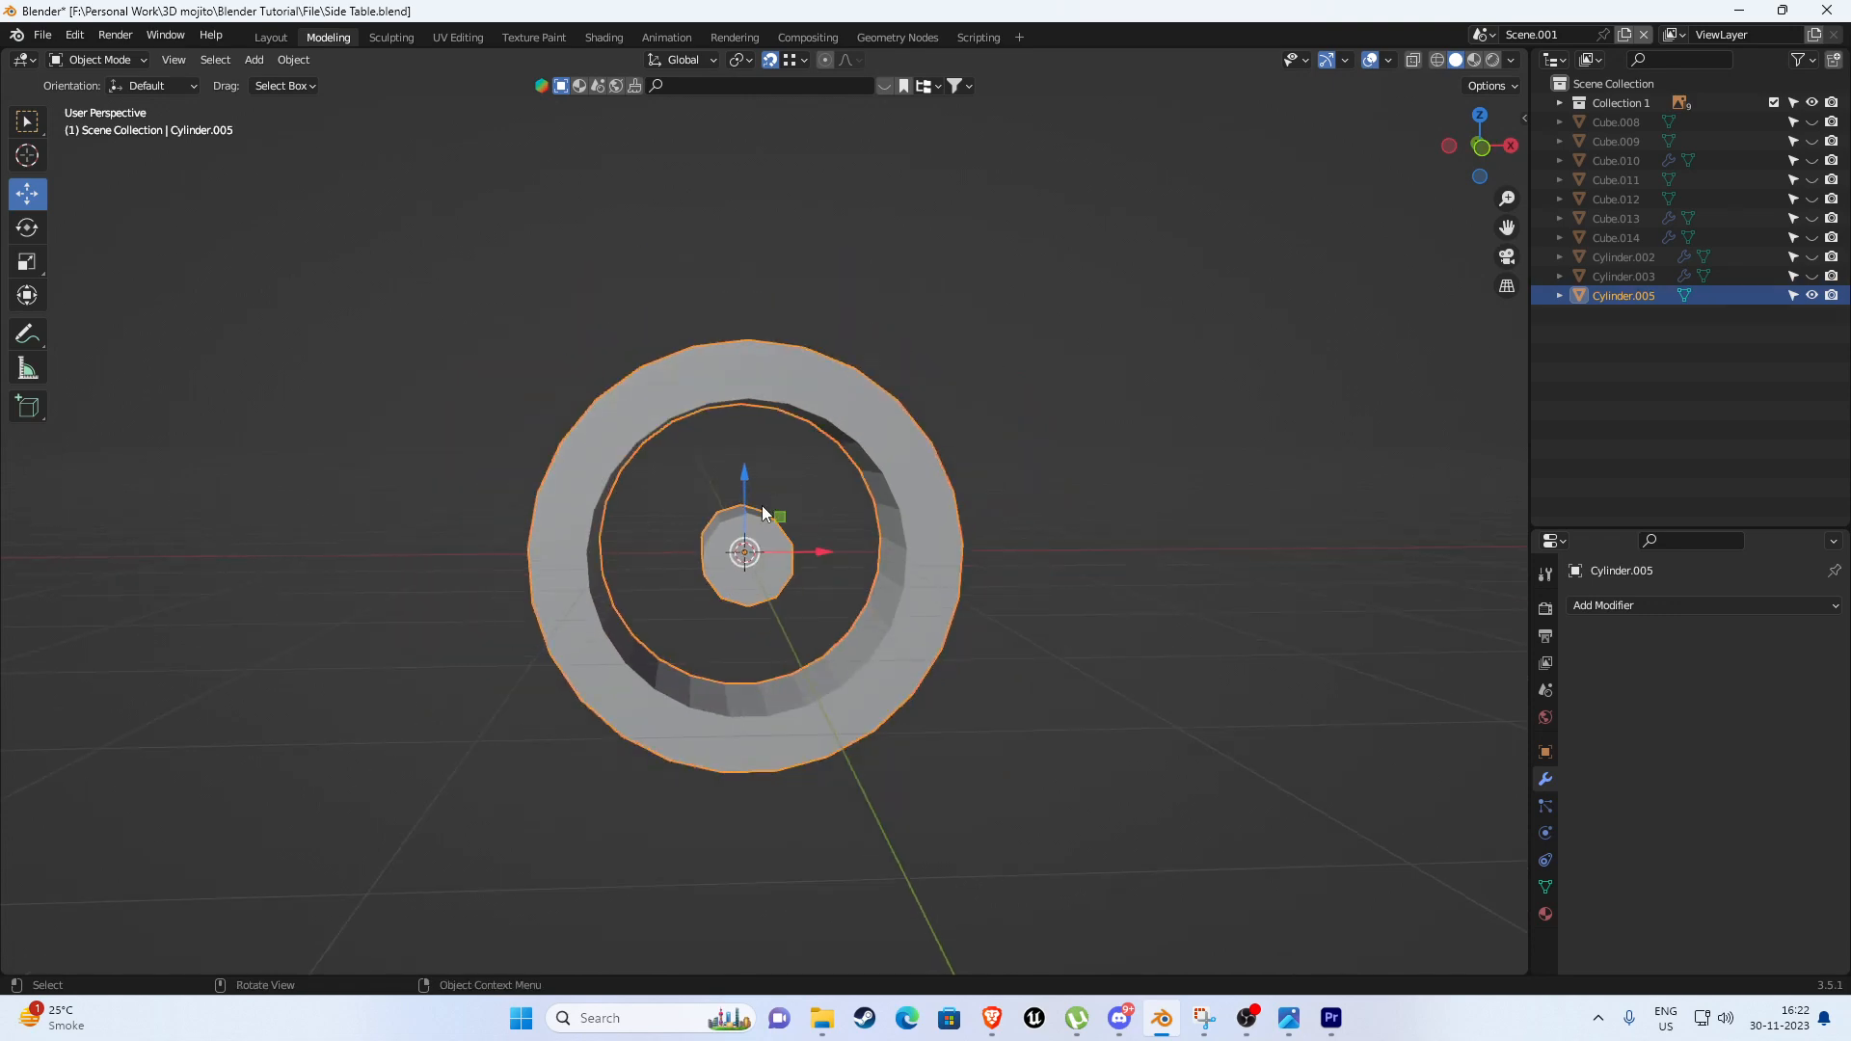
# Delete the hub cylinder's linked geometry from the joined wheel mesh in Edit Mode, leaving only the rim.
pyautogui.scroll(4, 690, 277)
pyautogui.press('Tab')
pyautogui.scroll(-2, 693, 295)
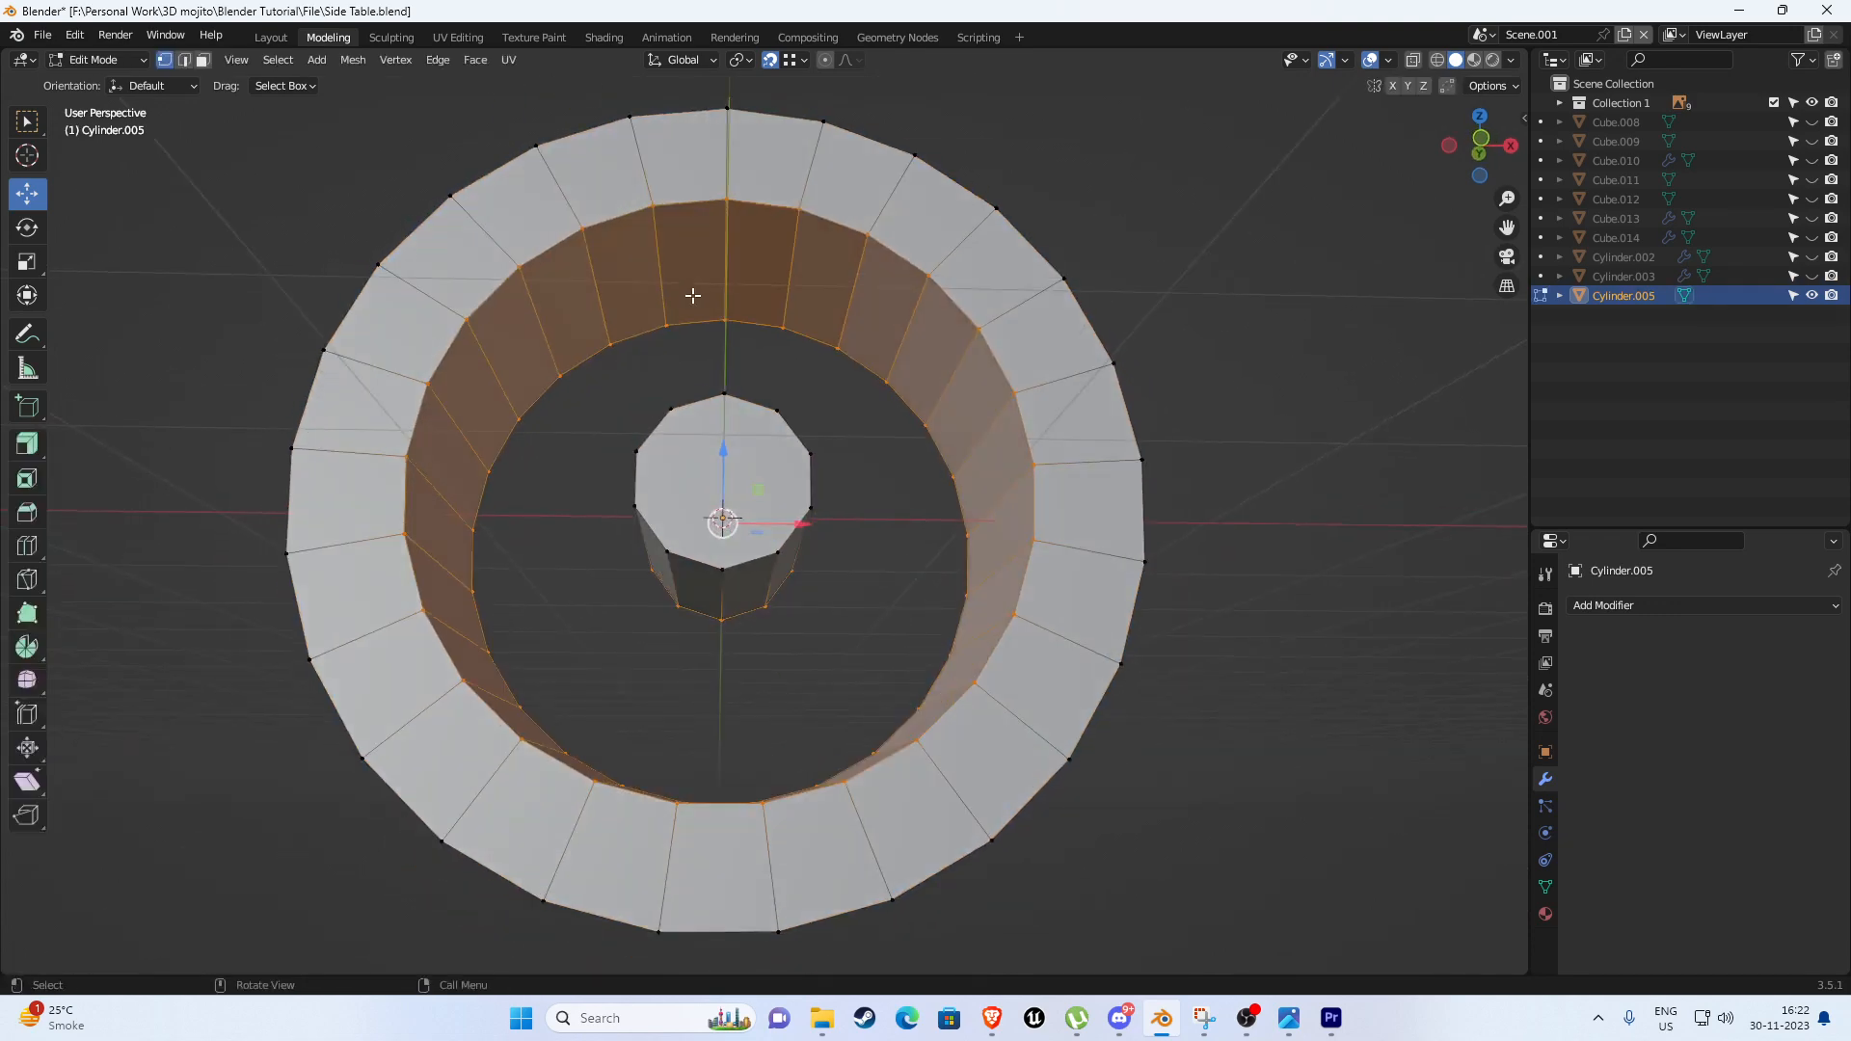
pyautogui.press('3')
pyautogui.click(698, 289)
pyautogui.moveTo(697, 279); pyautogui.dragTo(701, 436, button='middle')
pyautogui.press('Tab')
pyautogui.press('Tab')
pyautogui.press('Tab')
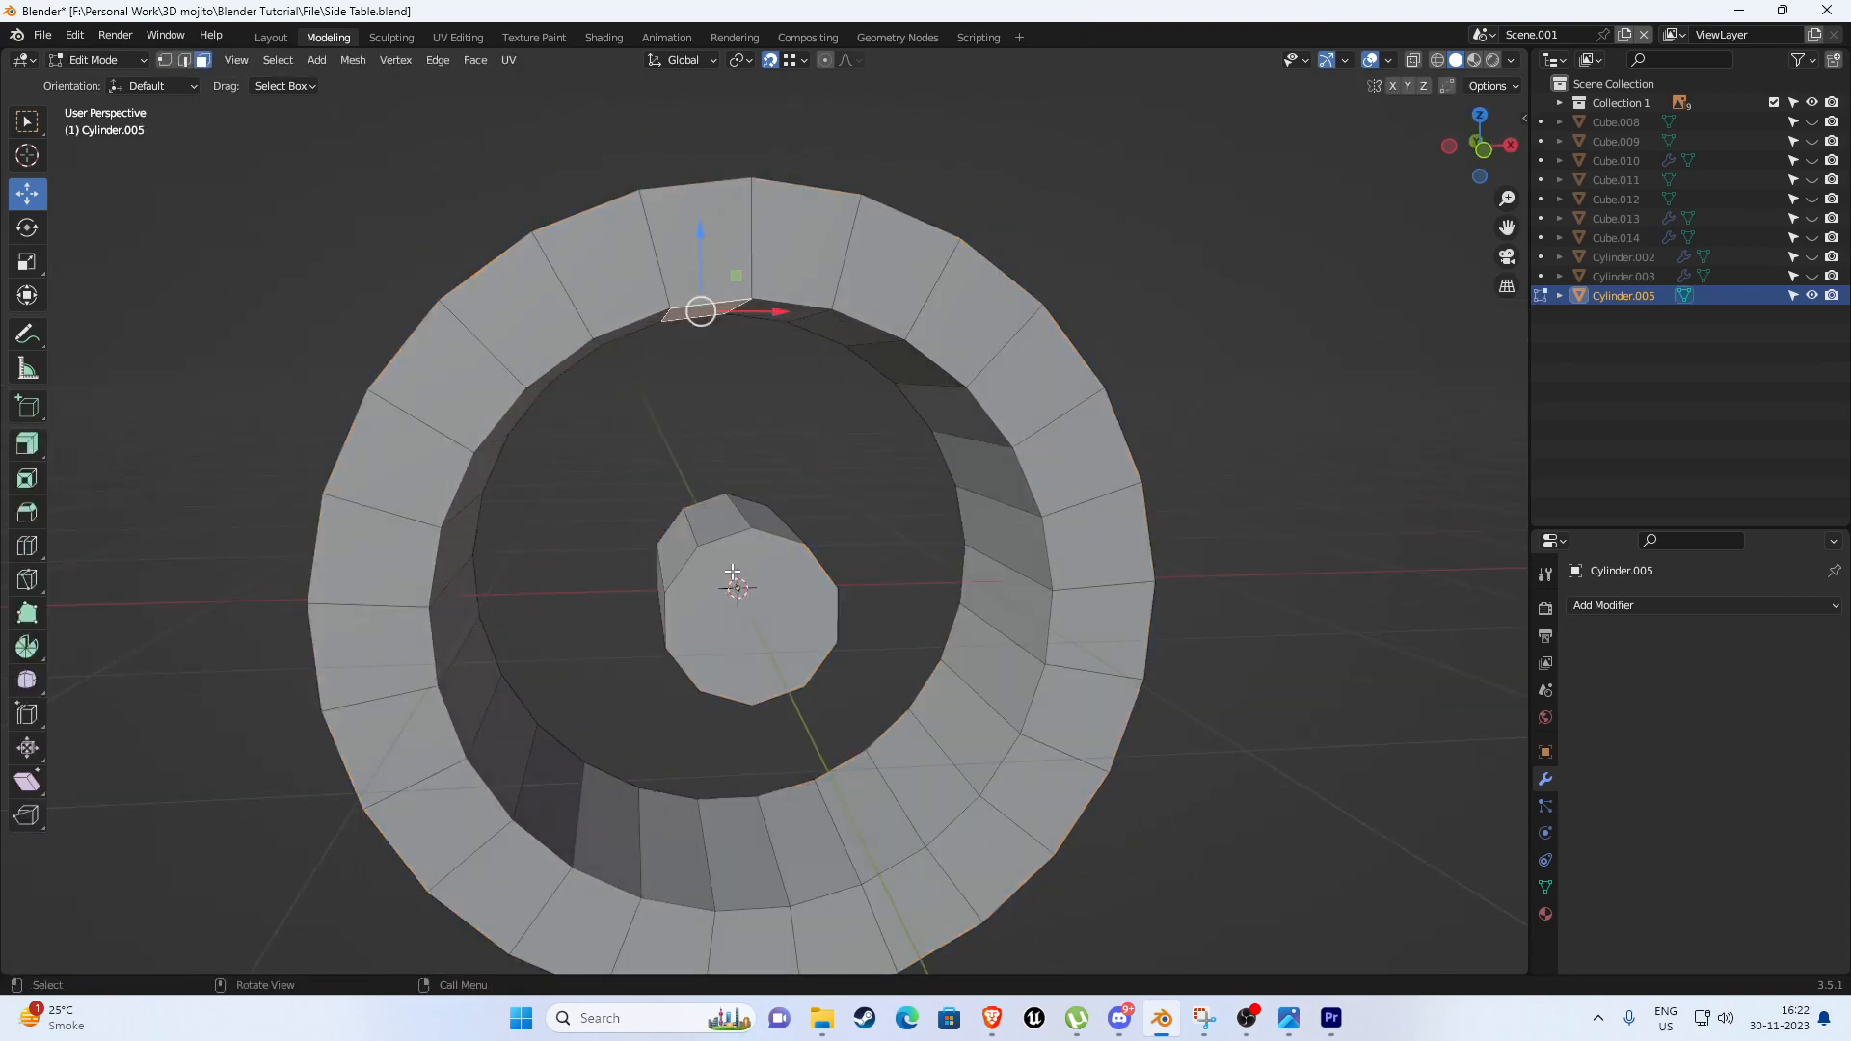
pyautogui.press('Tab')
pyautogui.press('l')
pyautogui.hotkey('alt', 'a')
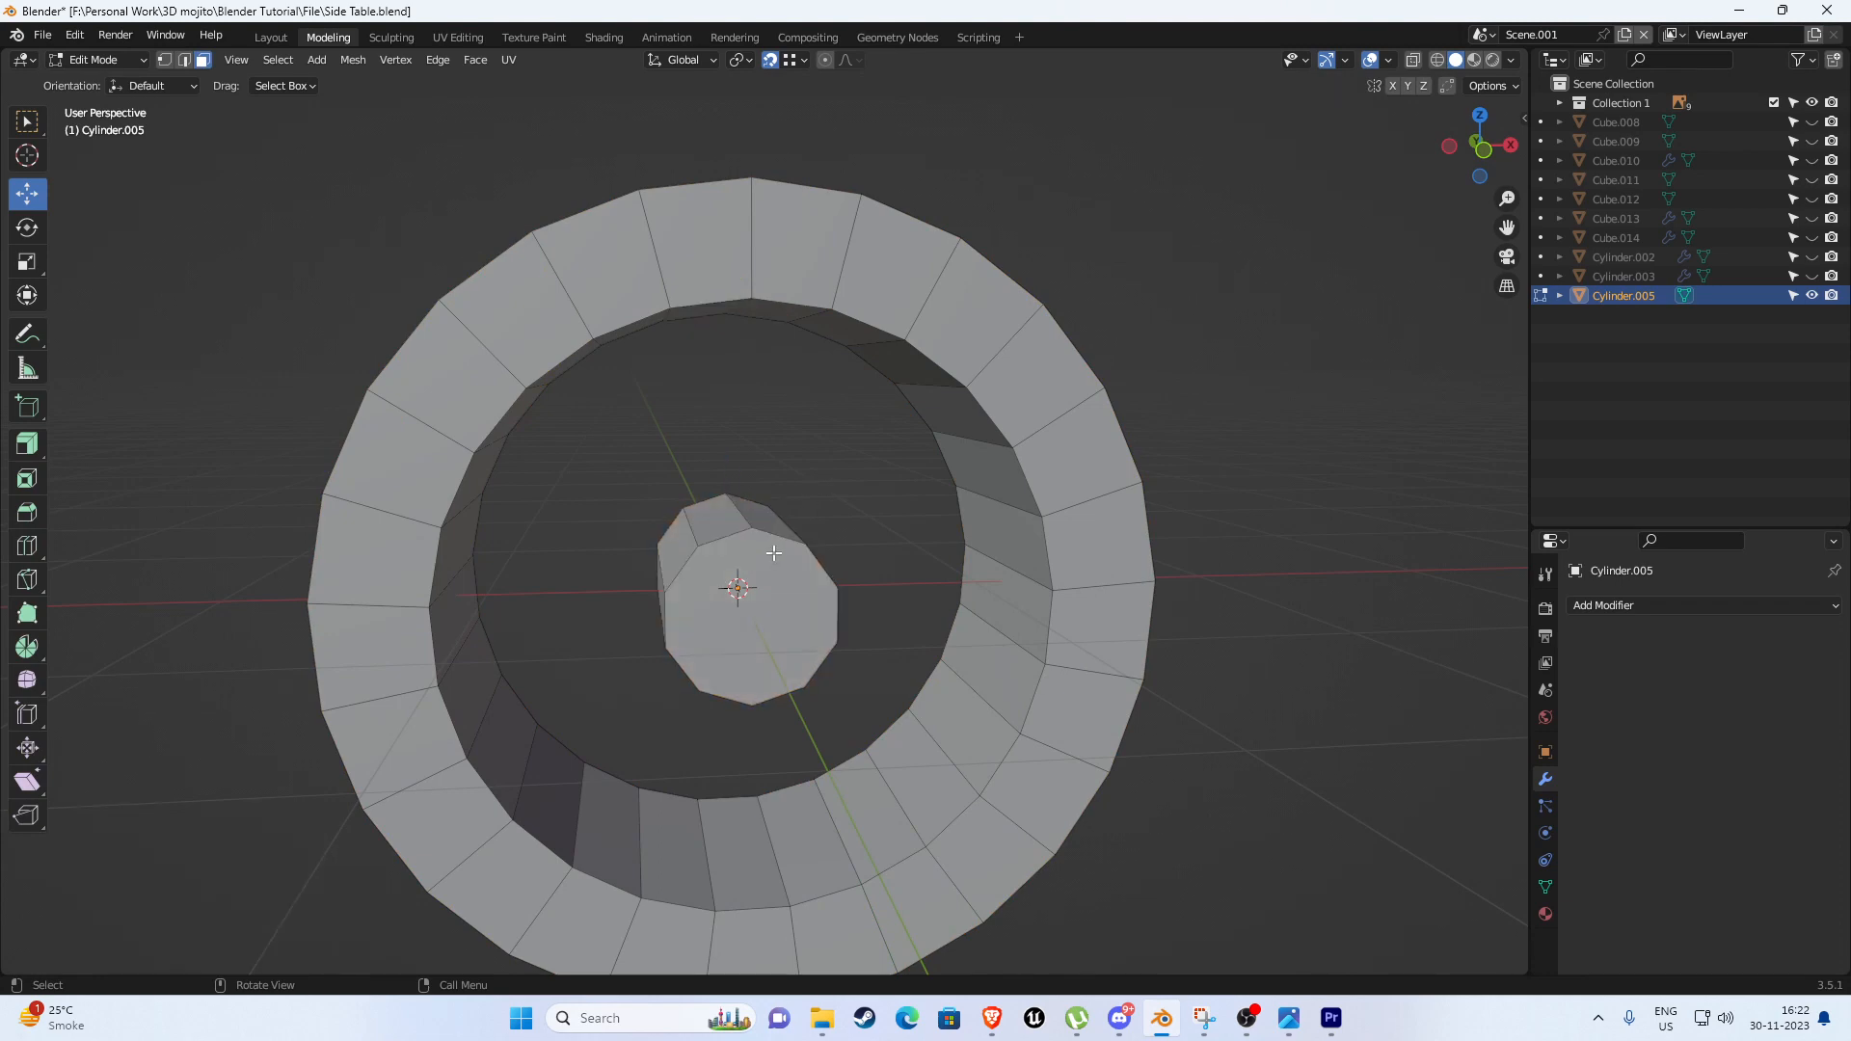
pyautogui.press('l')
pyautogui.press('x')
pyautogui.click(682, 554)
# Select five evenly spaced faces around the rim's inner wall as the bases for the spokes.
pyautogui.moveTo(683, 555); pyautogui.dragTo(704, 360, button='middle')
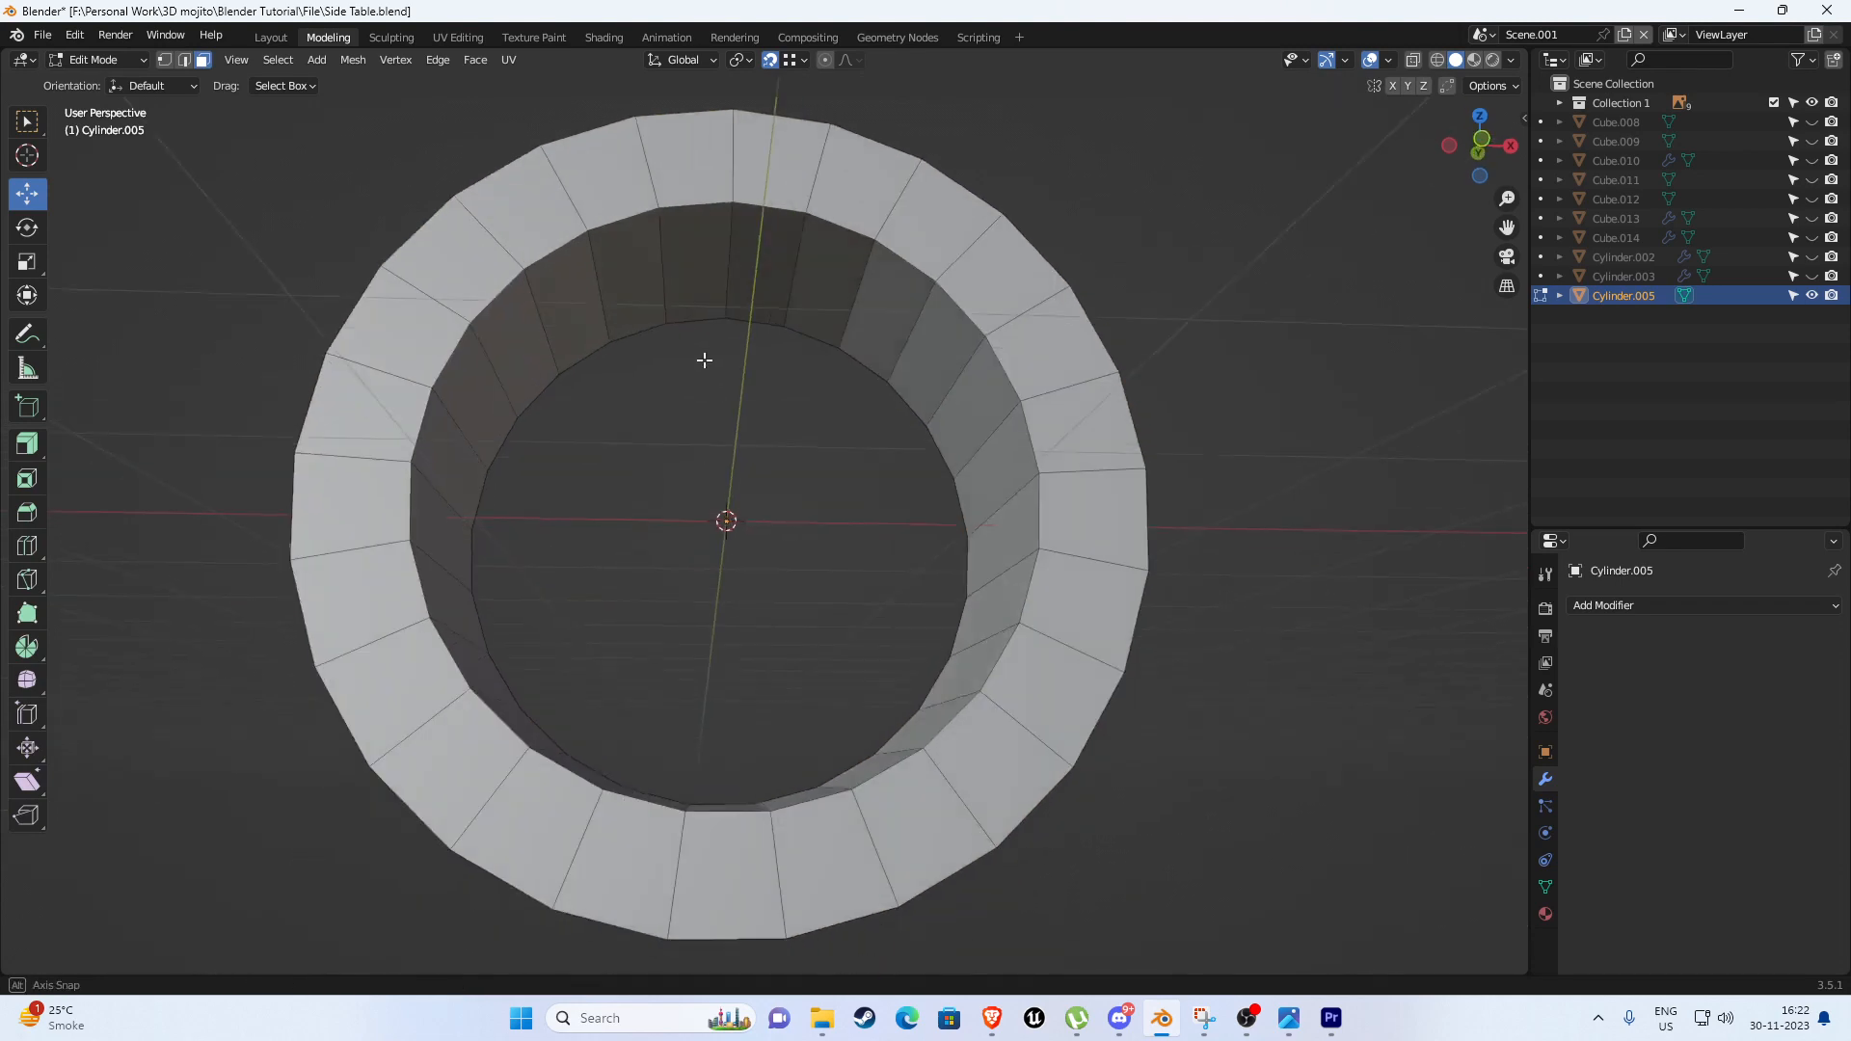
pyautogui.click(699, 270)
pyautogui.moveTo(699, 270); pyautogui.dragTo(811, 279, button='middle')
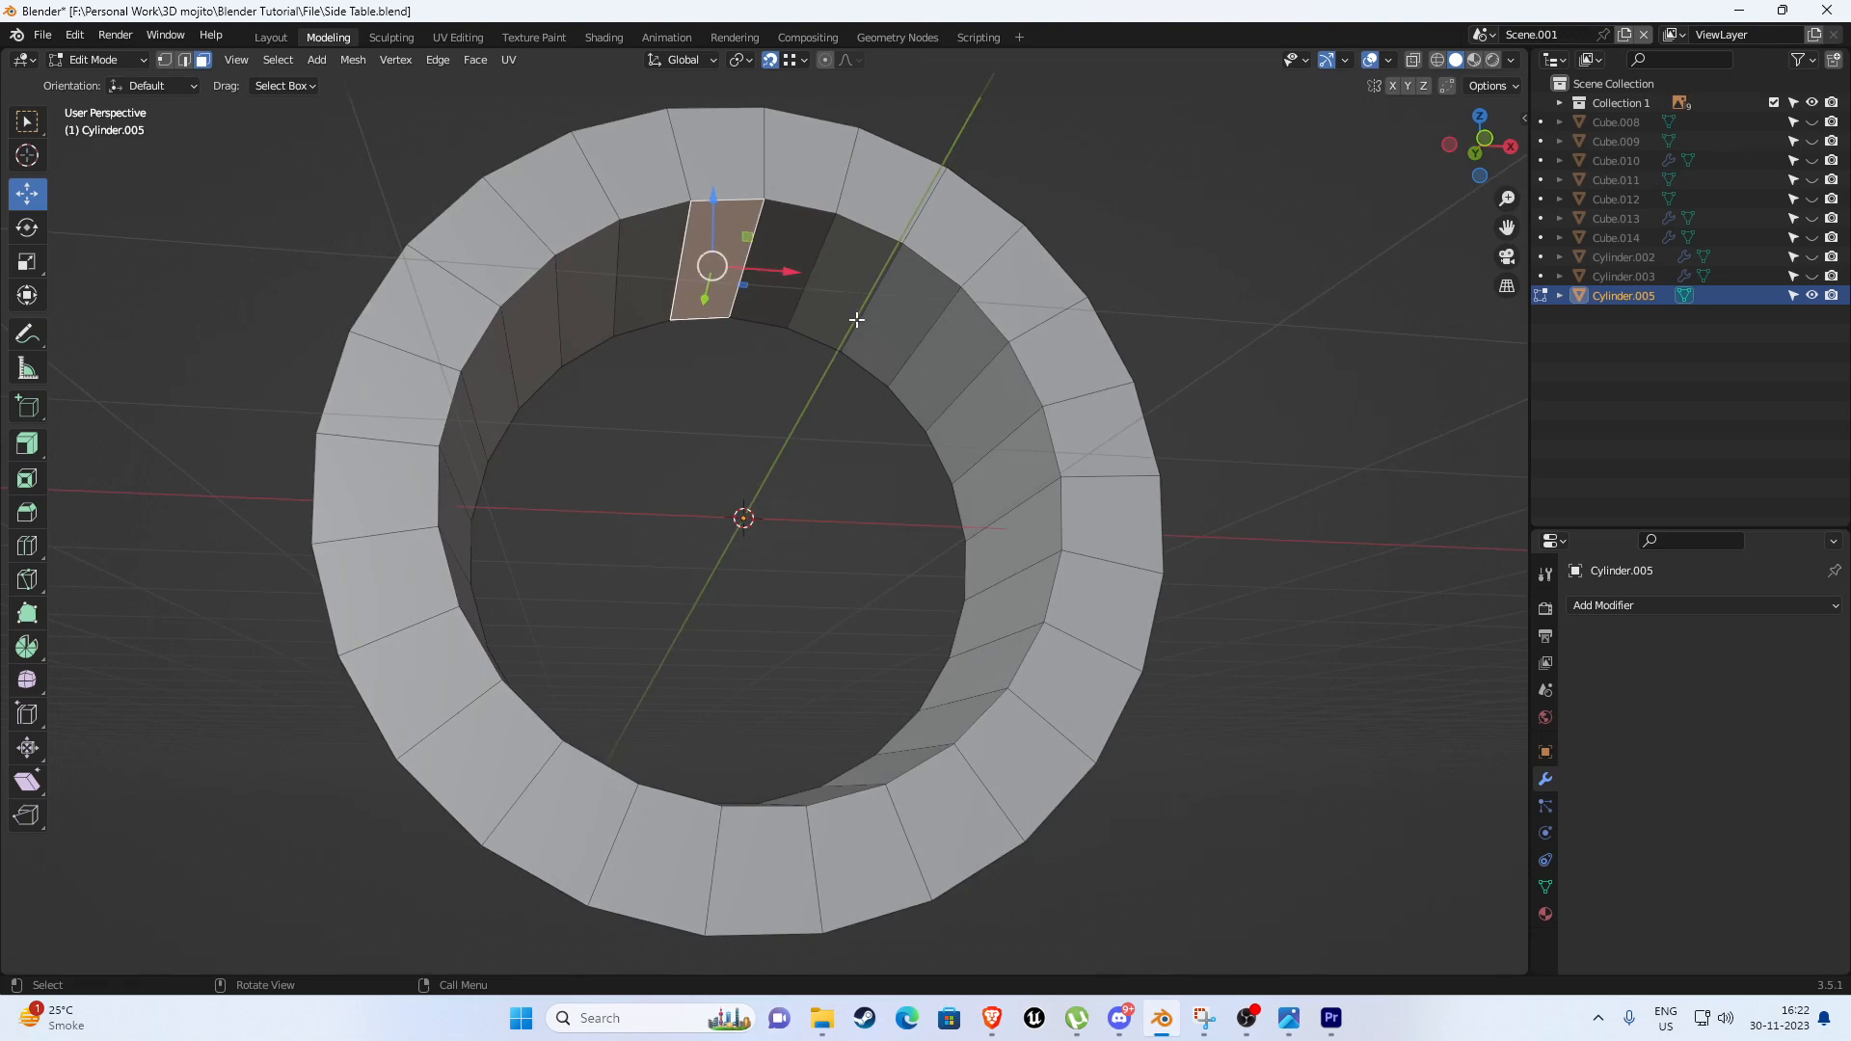
pyautogui.keyDown('shift'); pyautogui.click(987, 402); pyautogui.keyUp('shift')
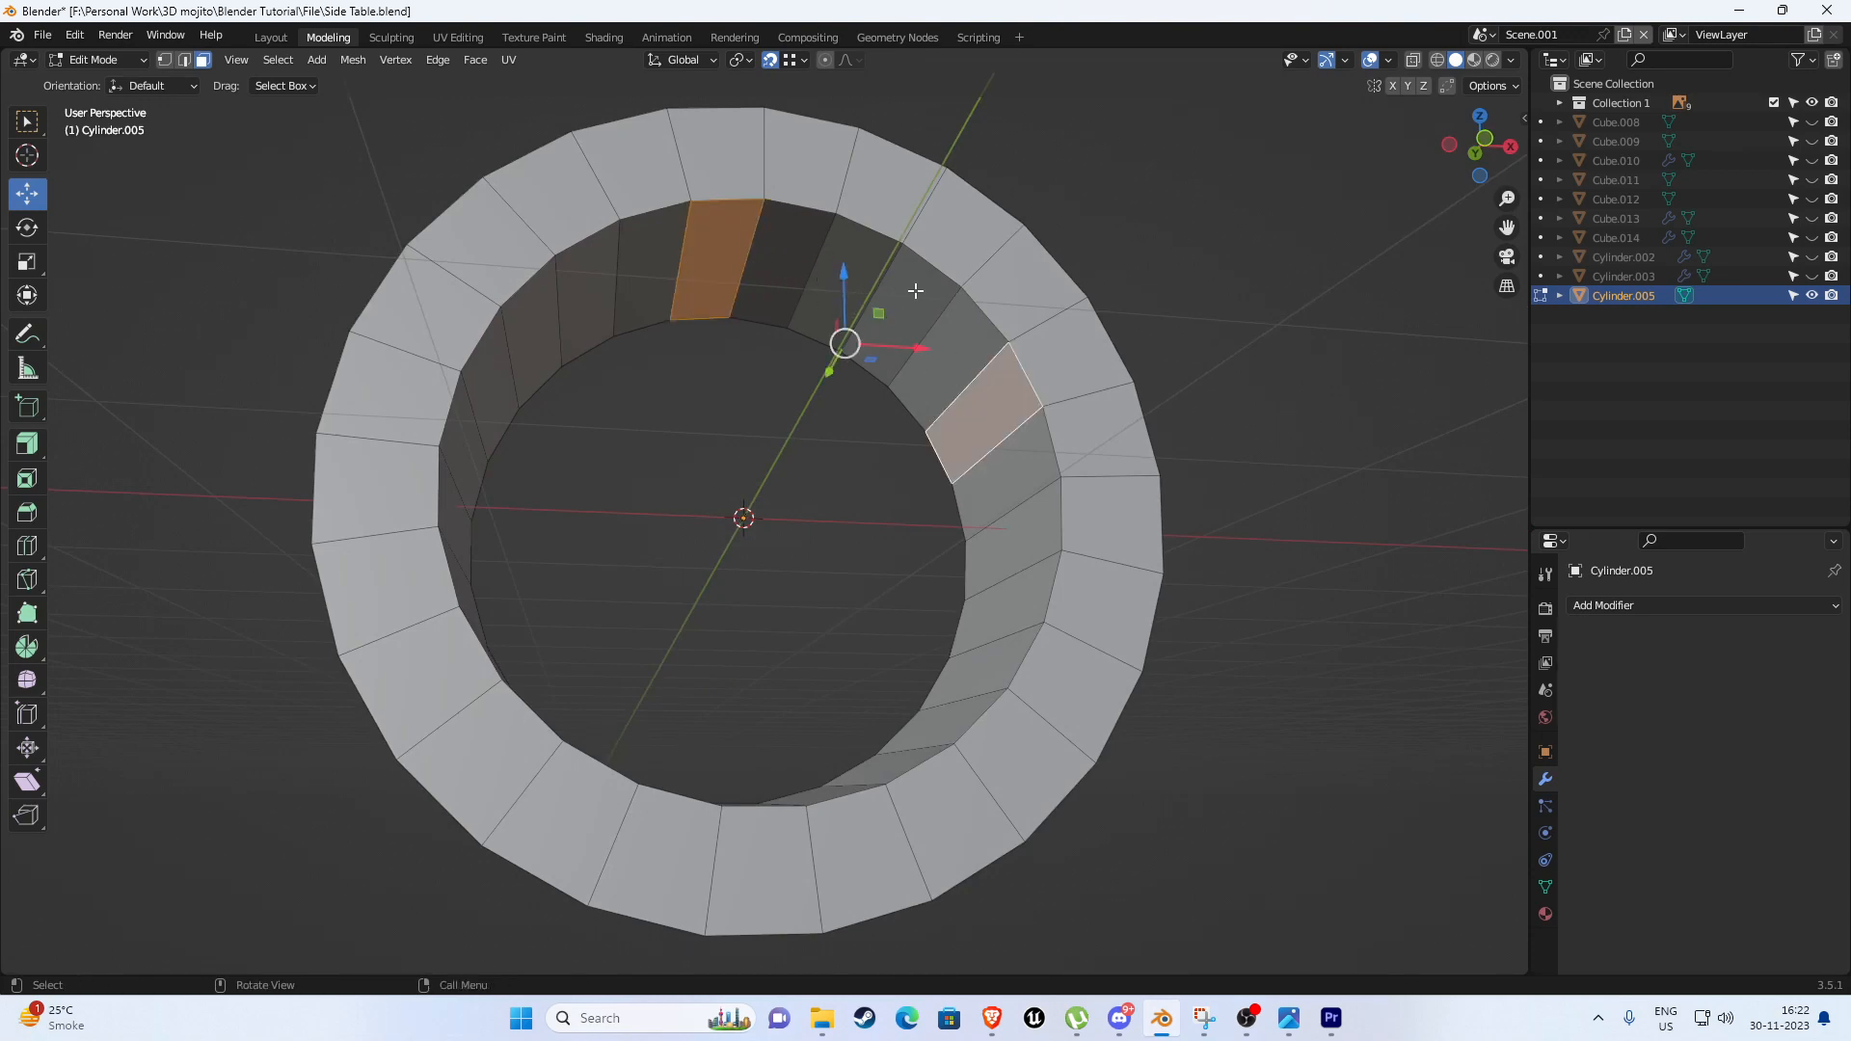
pyautogui.scroll(-3, 987, 422)
pyautogui.moveTo(897, 472); pyautogui.dragTo(884, 418, button='middle')
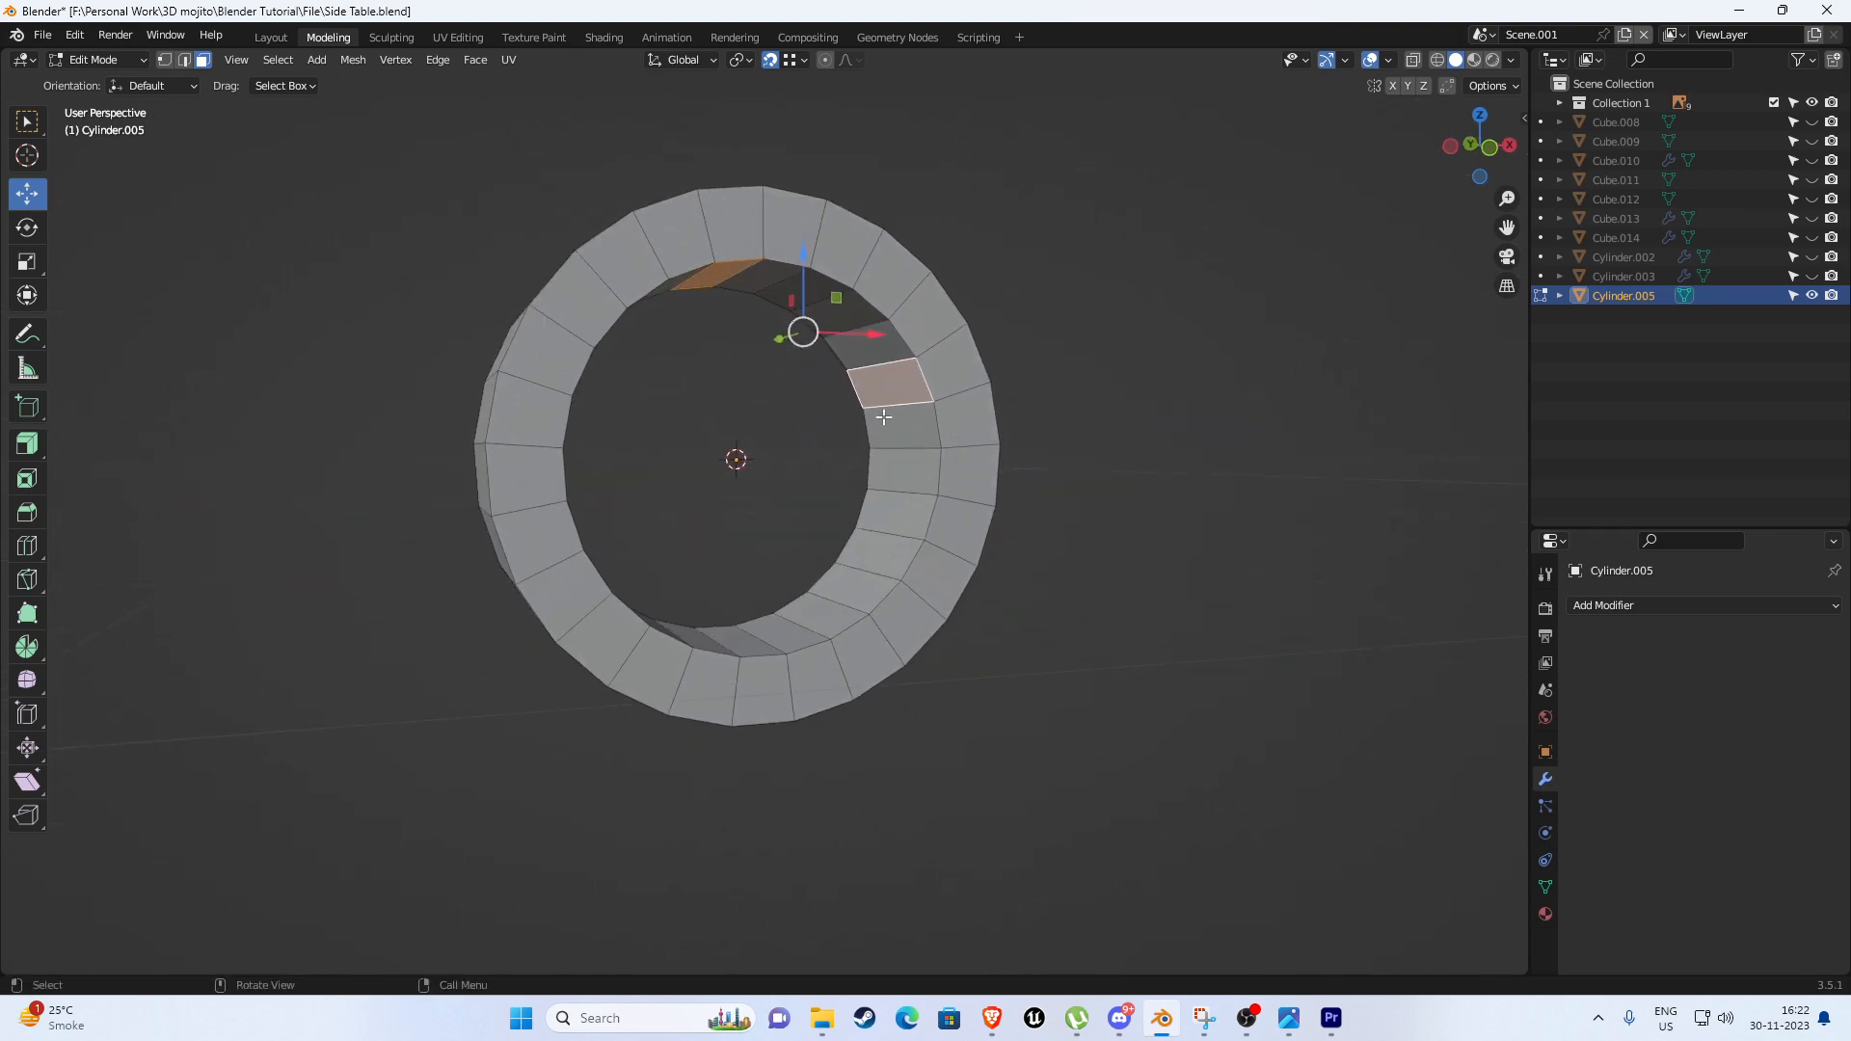
pyautogui.keyDown('shift'); pyautogui.click(864, 585); pyautogui.keyUp('shift')
pyautogui.moveTo(864, 585); pyautogui.dragTo(793, 606, button='middle')
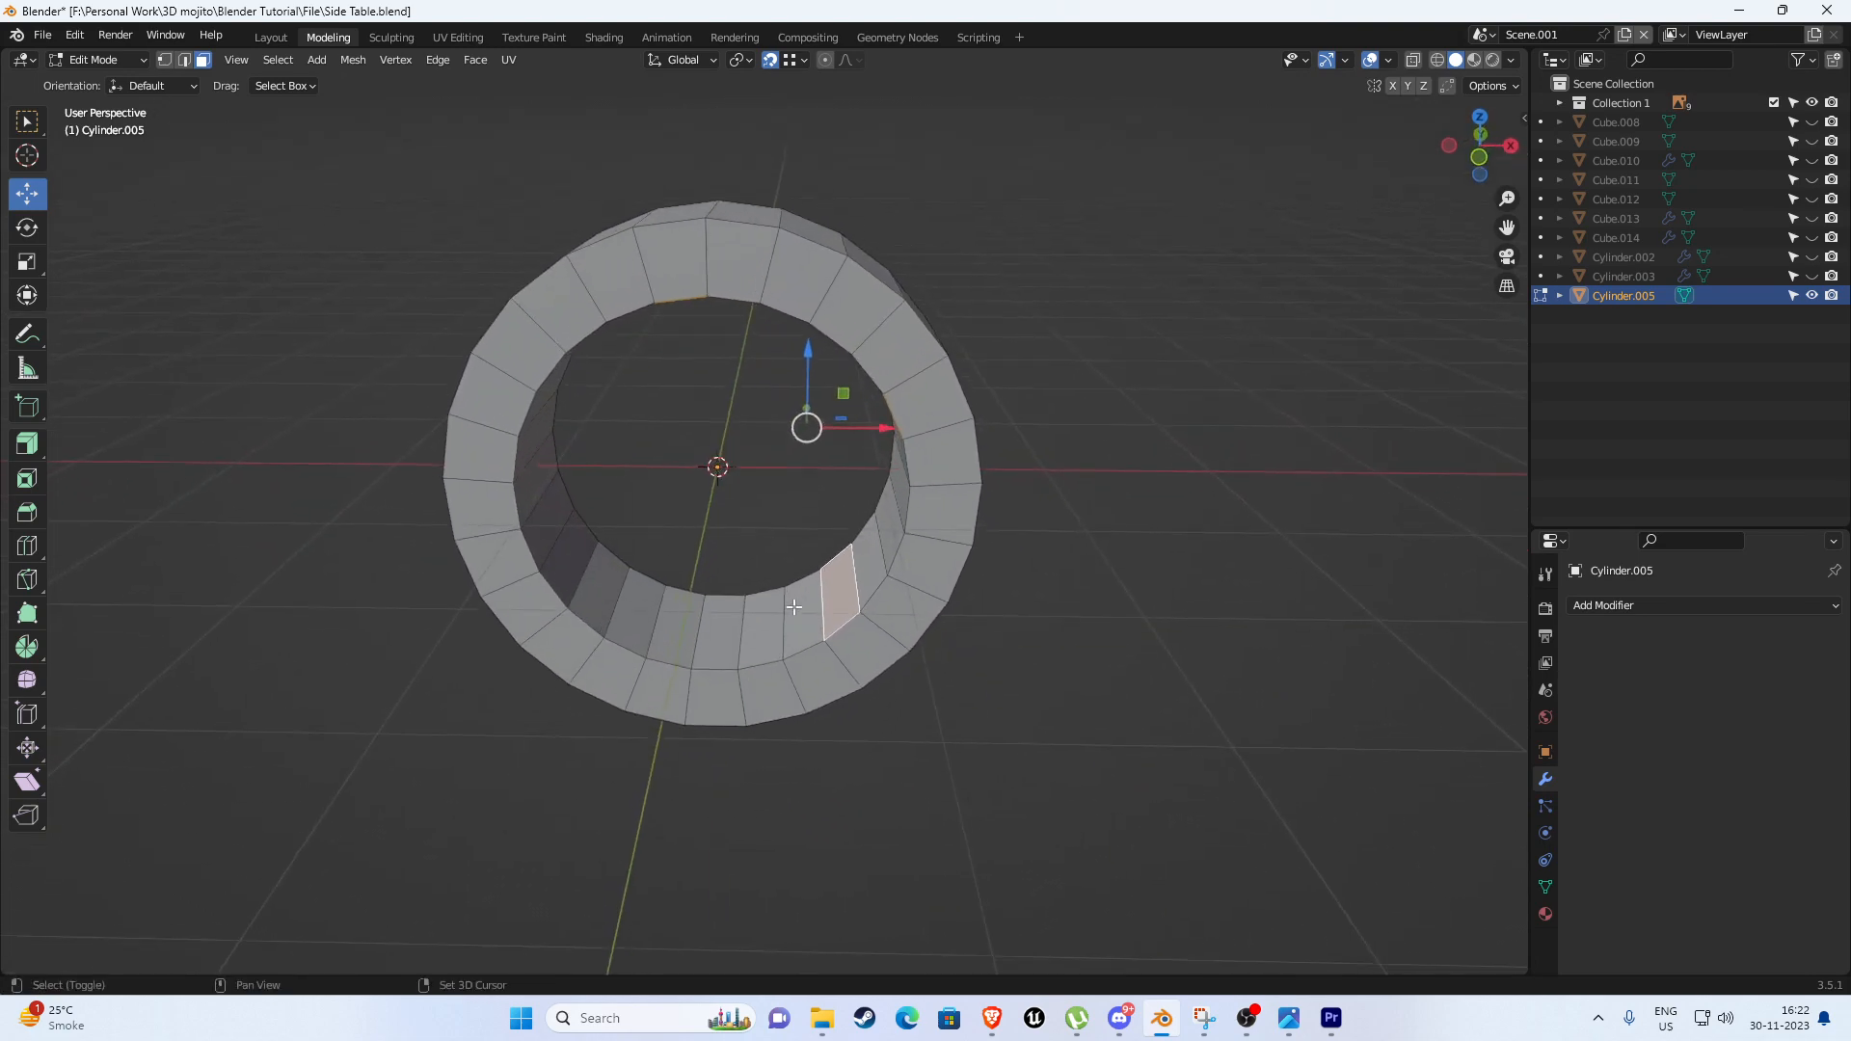
pyautogui.keyDown('shift'); pyautogui.click(638, 622); pyautogui.keyUp('shift')
pyautogui.moveTo(639, 621); pyautogui.dragTo(576, 567, button='middle')
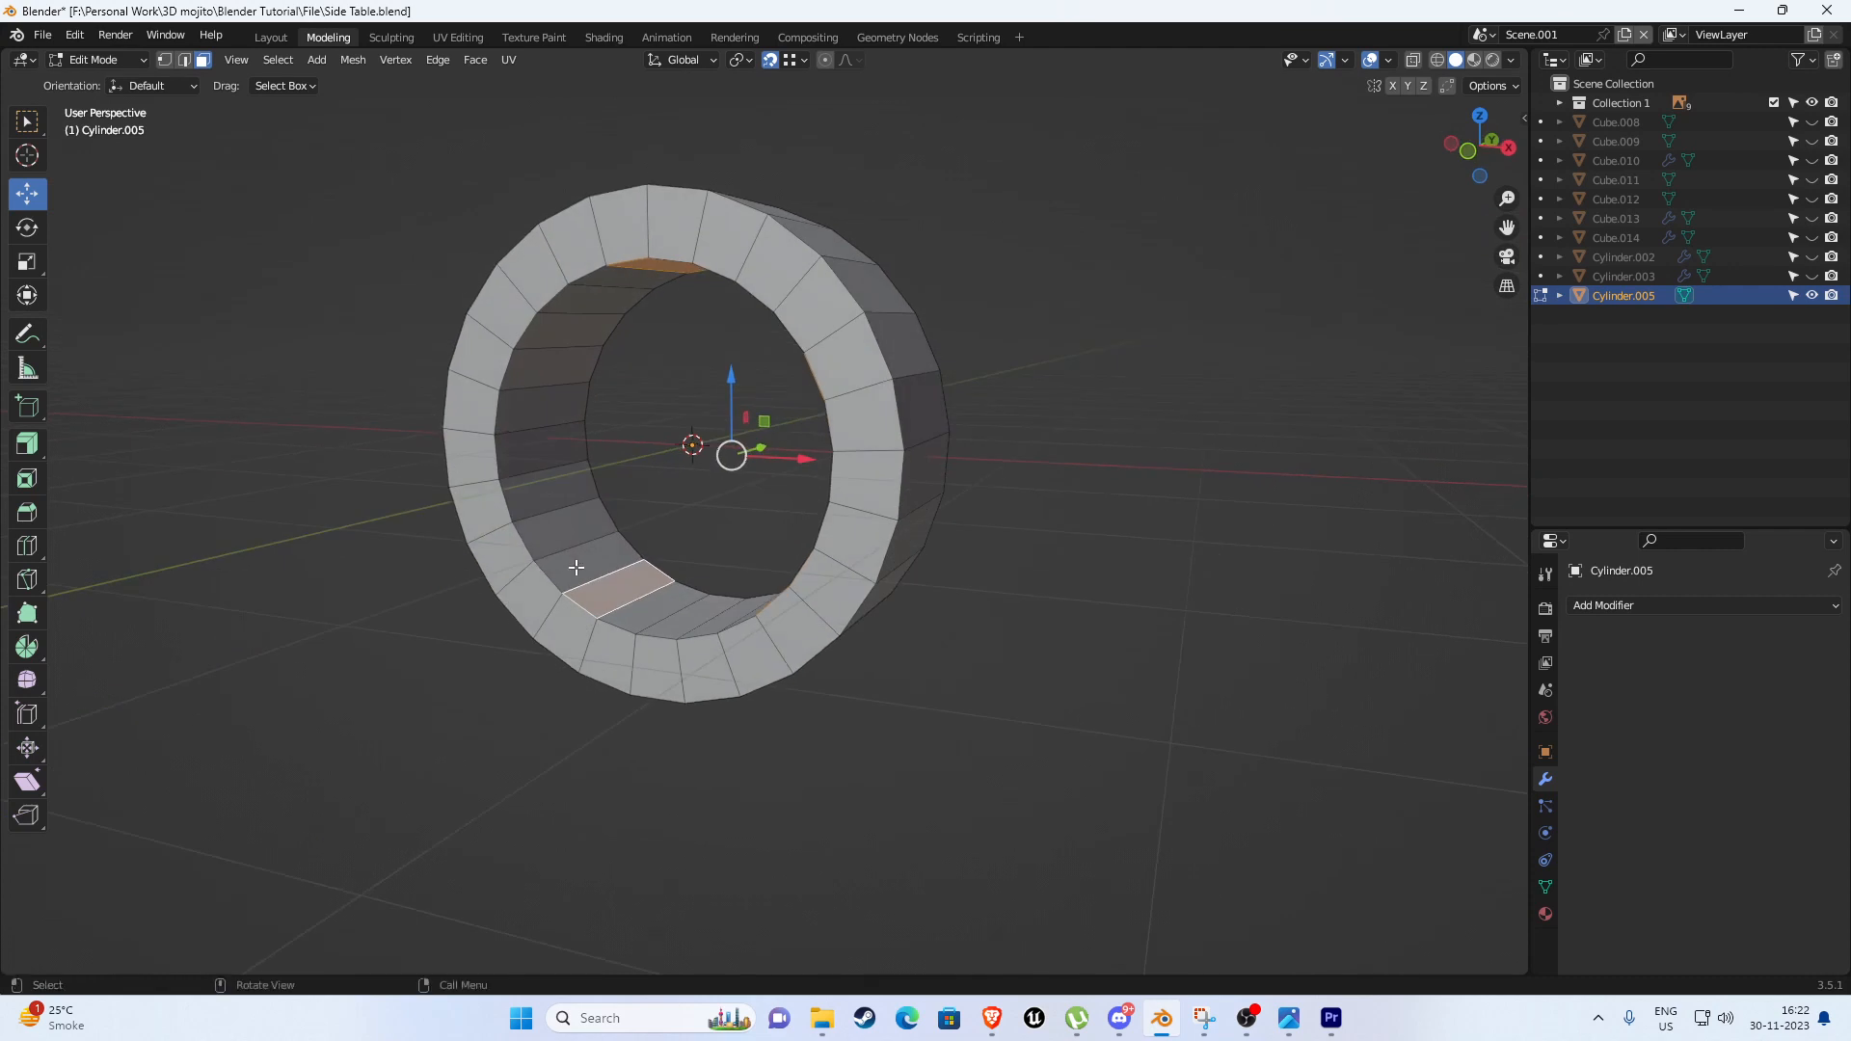
pyautogui.keyDown('shift'); pyautogui.click(533, 412); pyautogui.keyUp('shift')
pyautogui.moveTo(534, 413); pyautogui.dragTo(558, 372, button='middle')
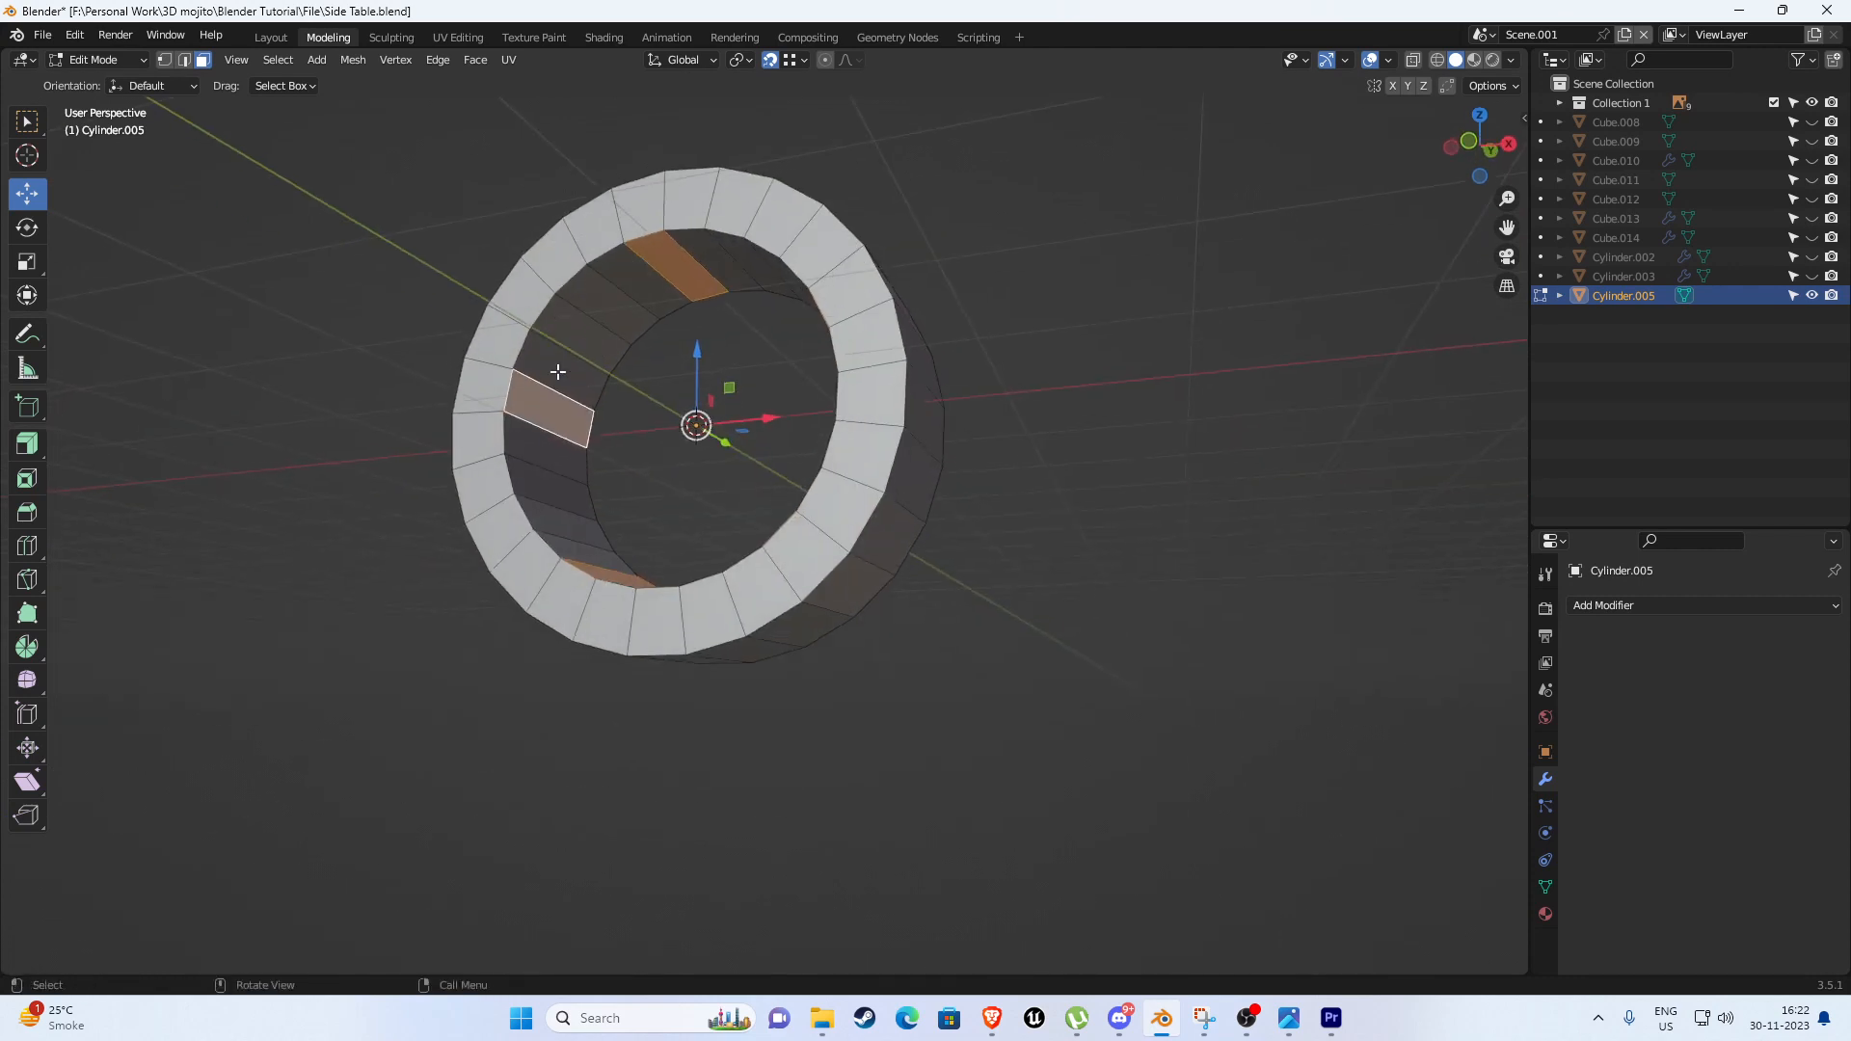
pyautogui.moveTo(599, 285); pyautogui.dragTo(986, 460, button='middle')
pyautogui.press('e')
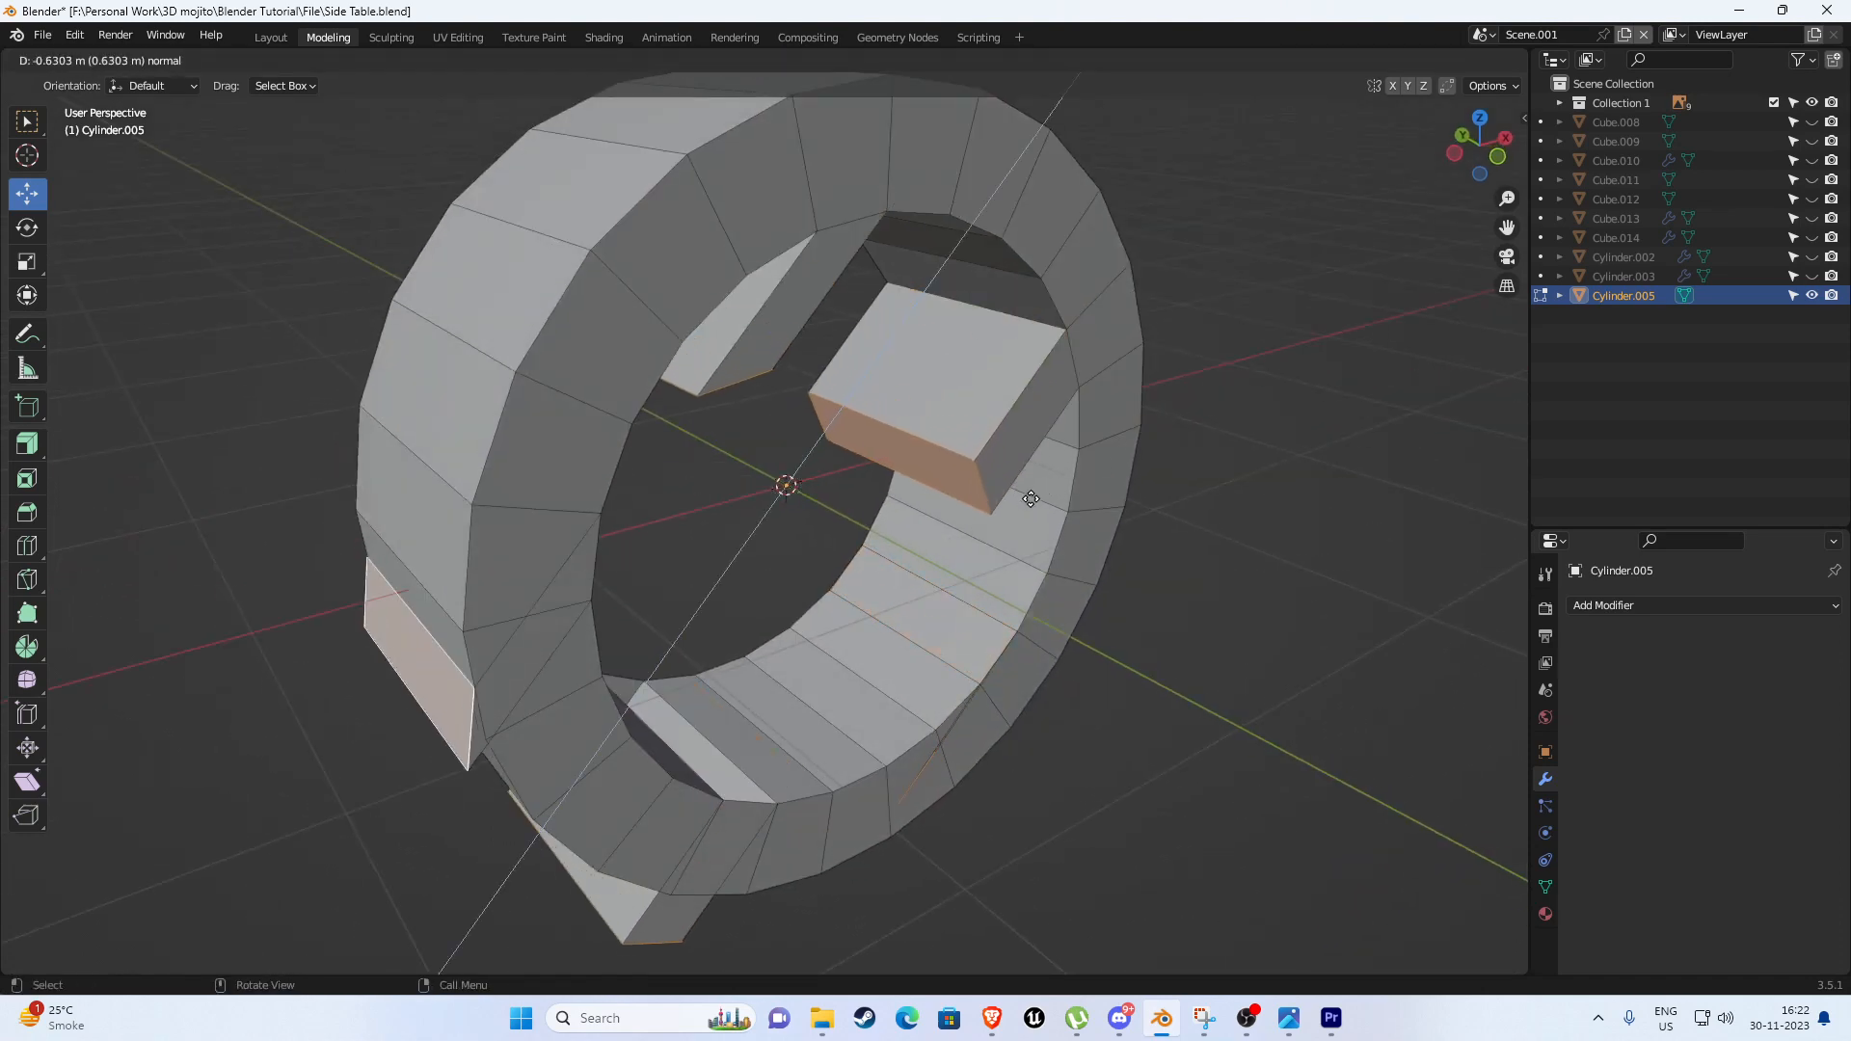
pyautogui.press('Escape')
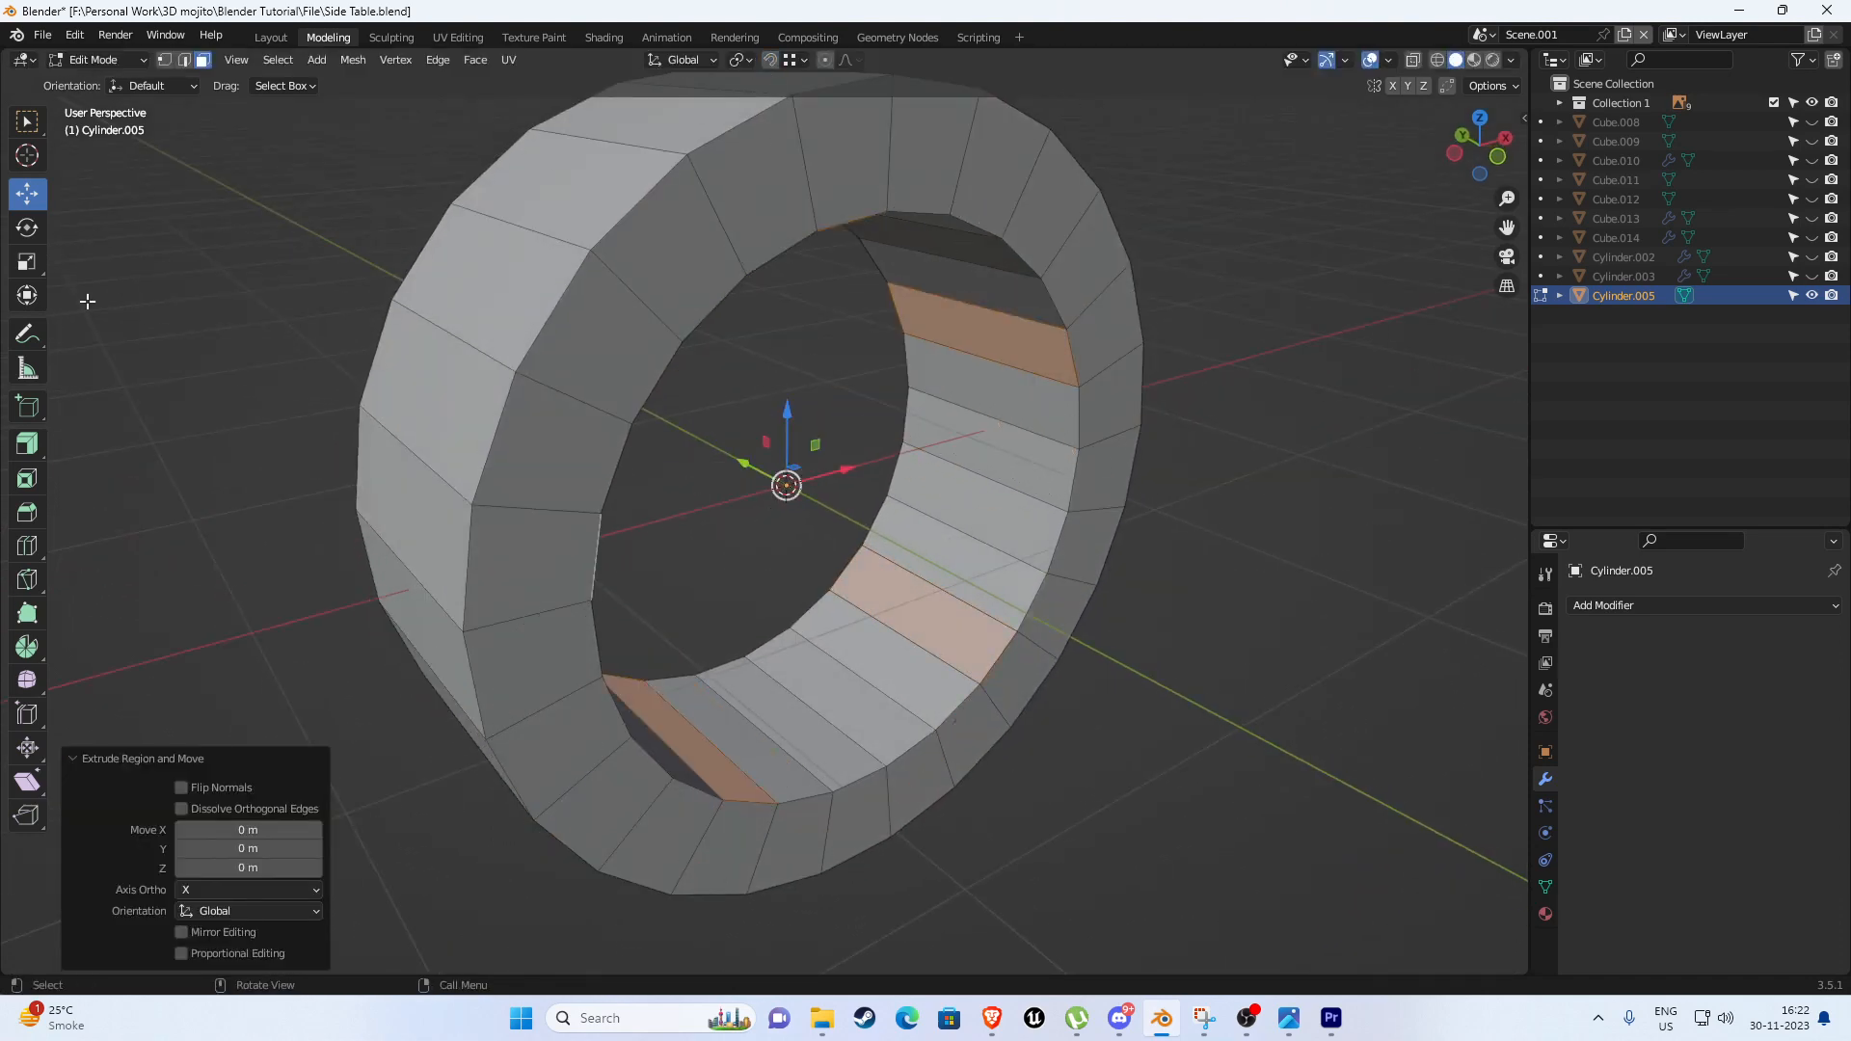
pyautogui.keyDown('shift'); pyautogui.moveTo(130, 436); pyautogui.dragTo(140, 421, button='middle'); pyautogui.keyUp('shift')
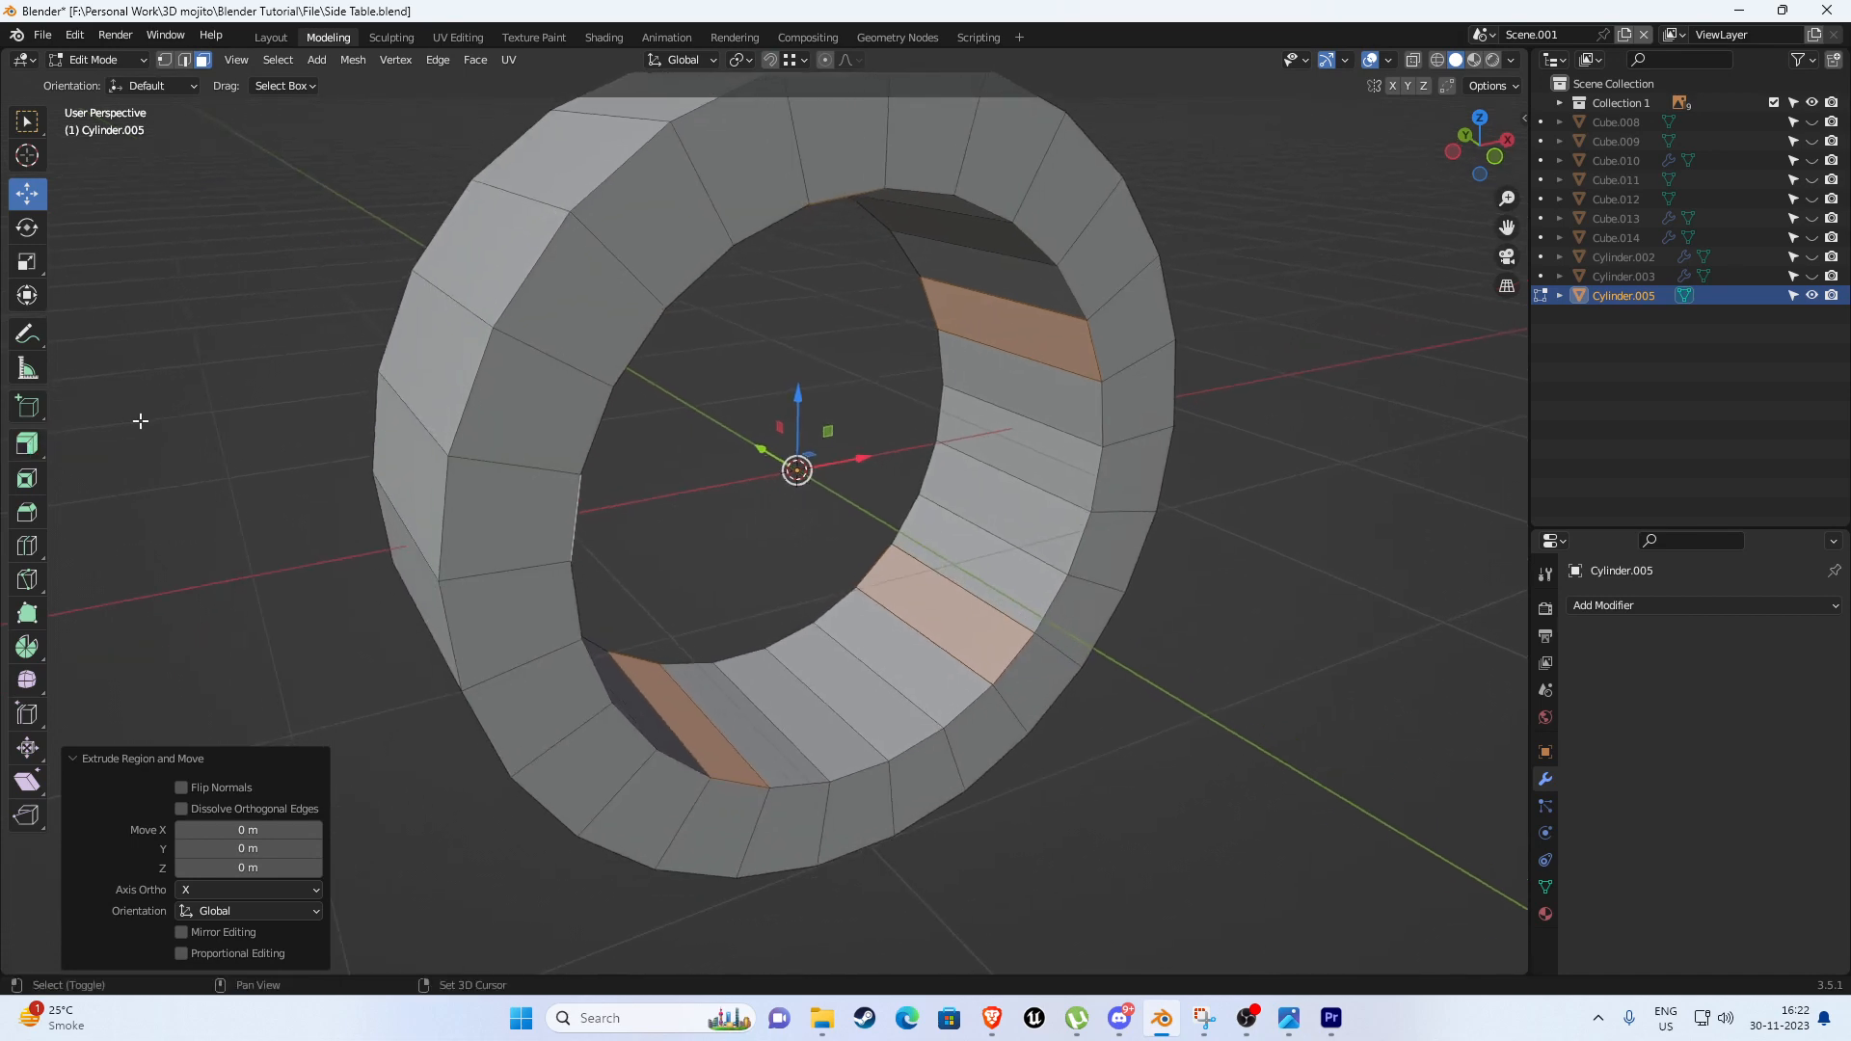
# Extrude the five selected faces along their normals toward the wheel's center to form the spokes.
pyautogui.moveTo(38, 451); pyautogui.dragTo(148, 525)
pyautogui.click(142, 531)
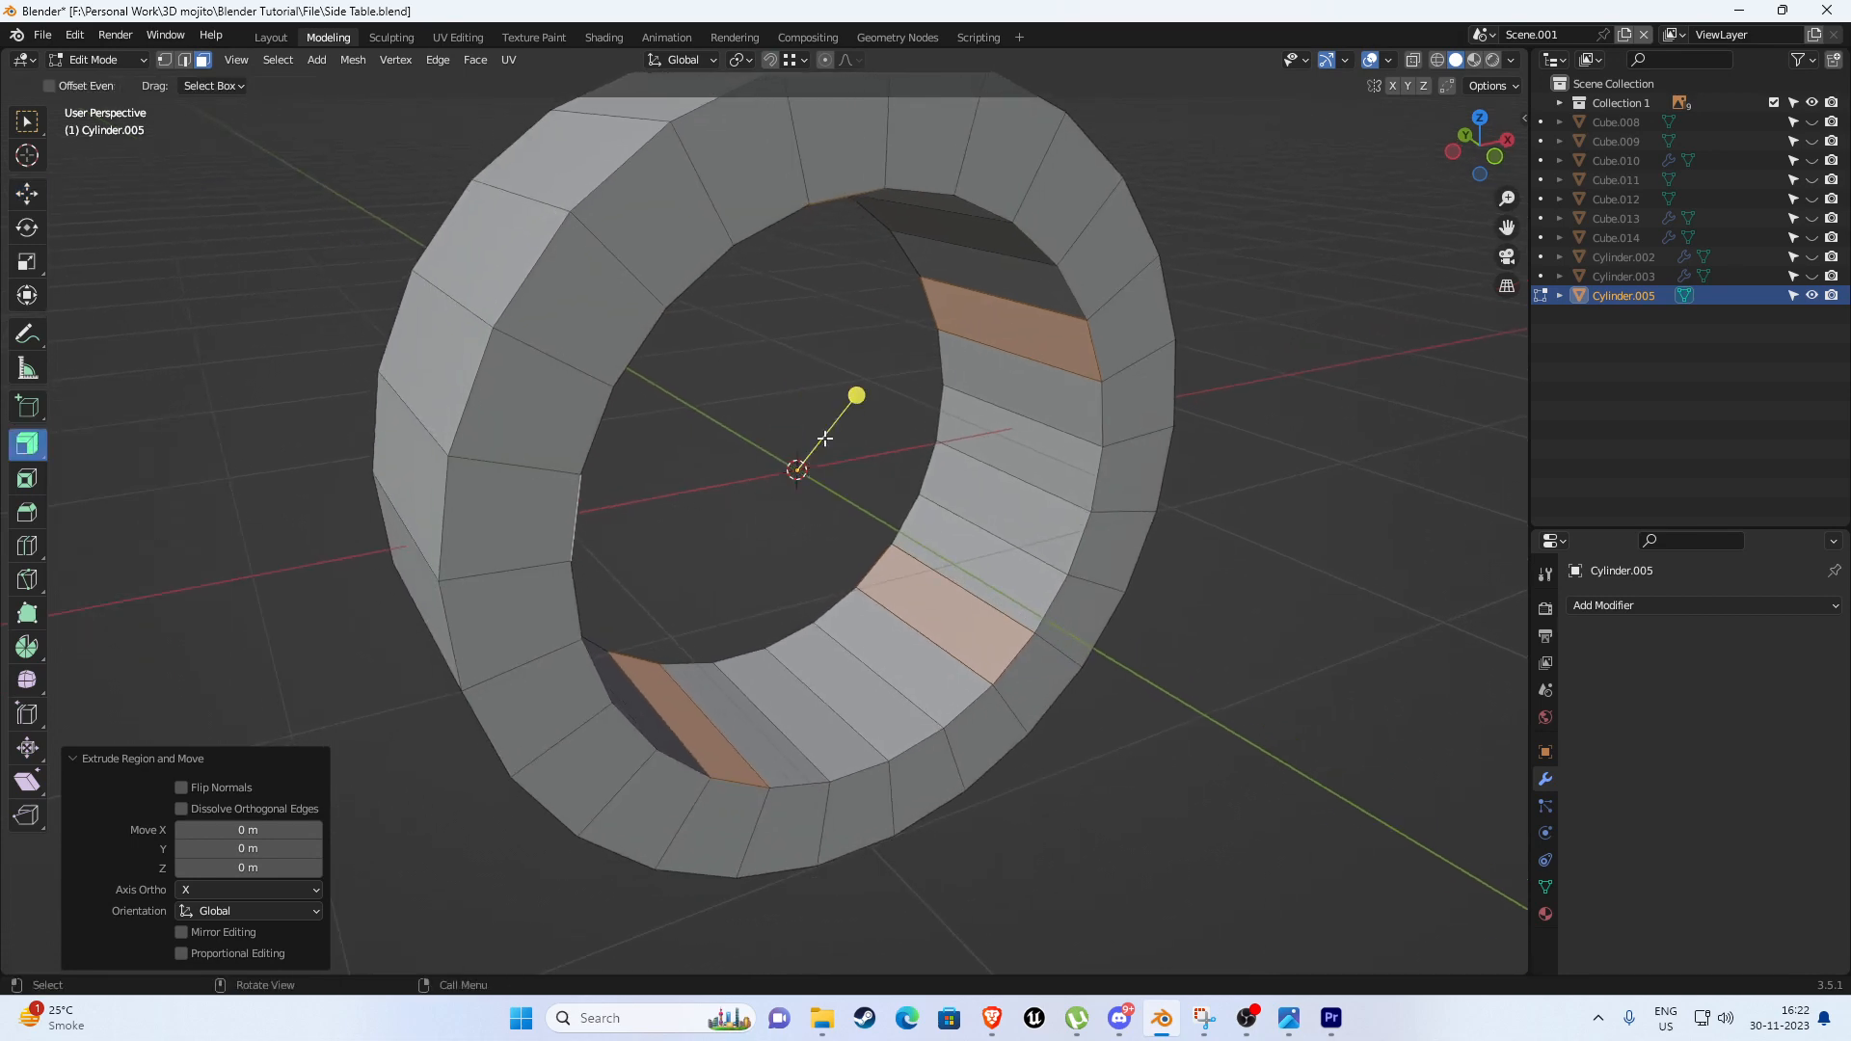
pyautogui.moveTo(856, 395); pyautogui.dragTo(1346, 156)
pyautogui.moveTo(1109, 307); pyautogui.dragTo(1033, 273, button='middle')
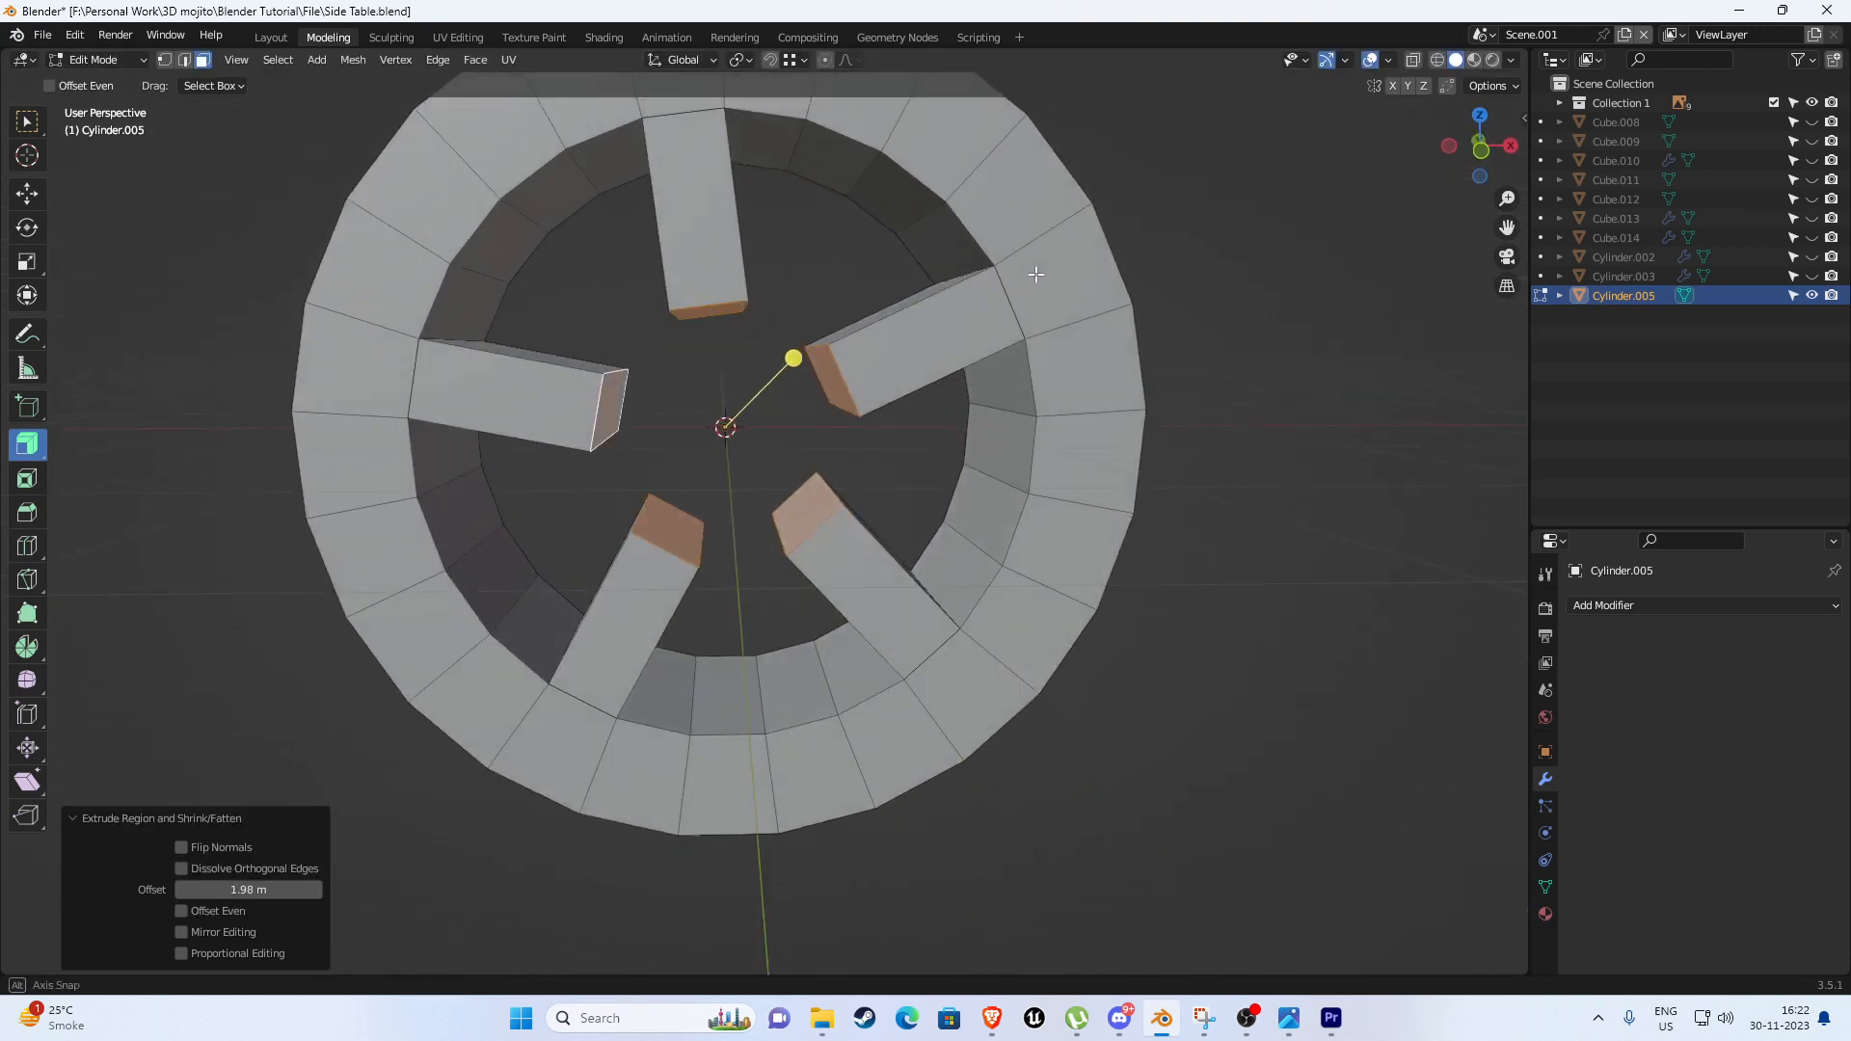
pyautogui.hotkey('ctrl', 'z')
pyautogui.moveTo(903, 364); pyautogui.dragTo(826, 385, button='middle')
pyautogui.press('KP_1')
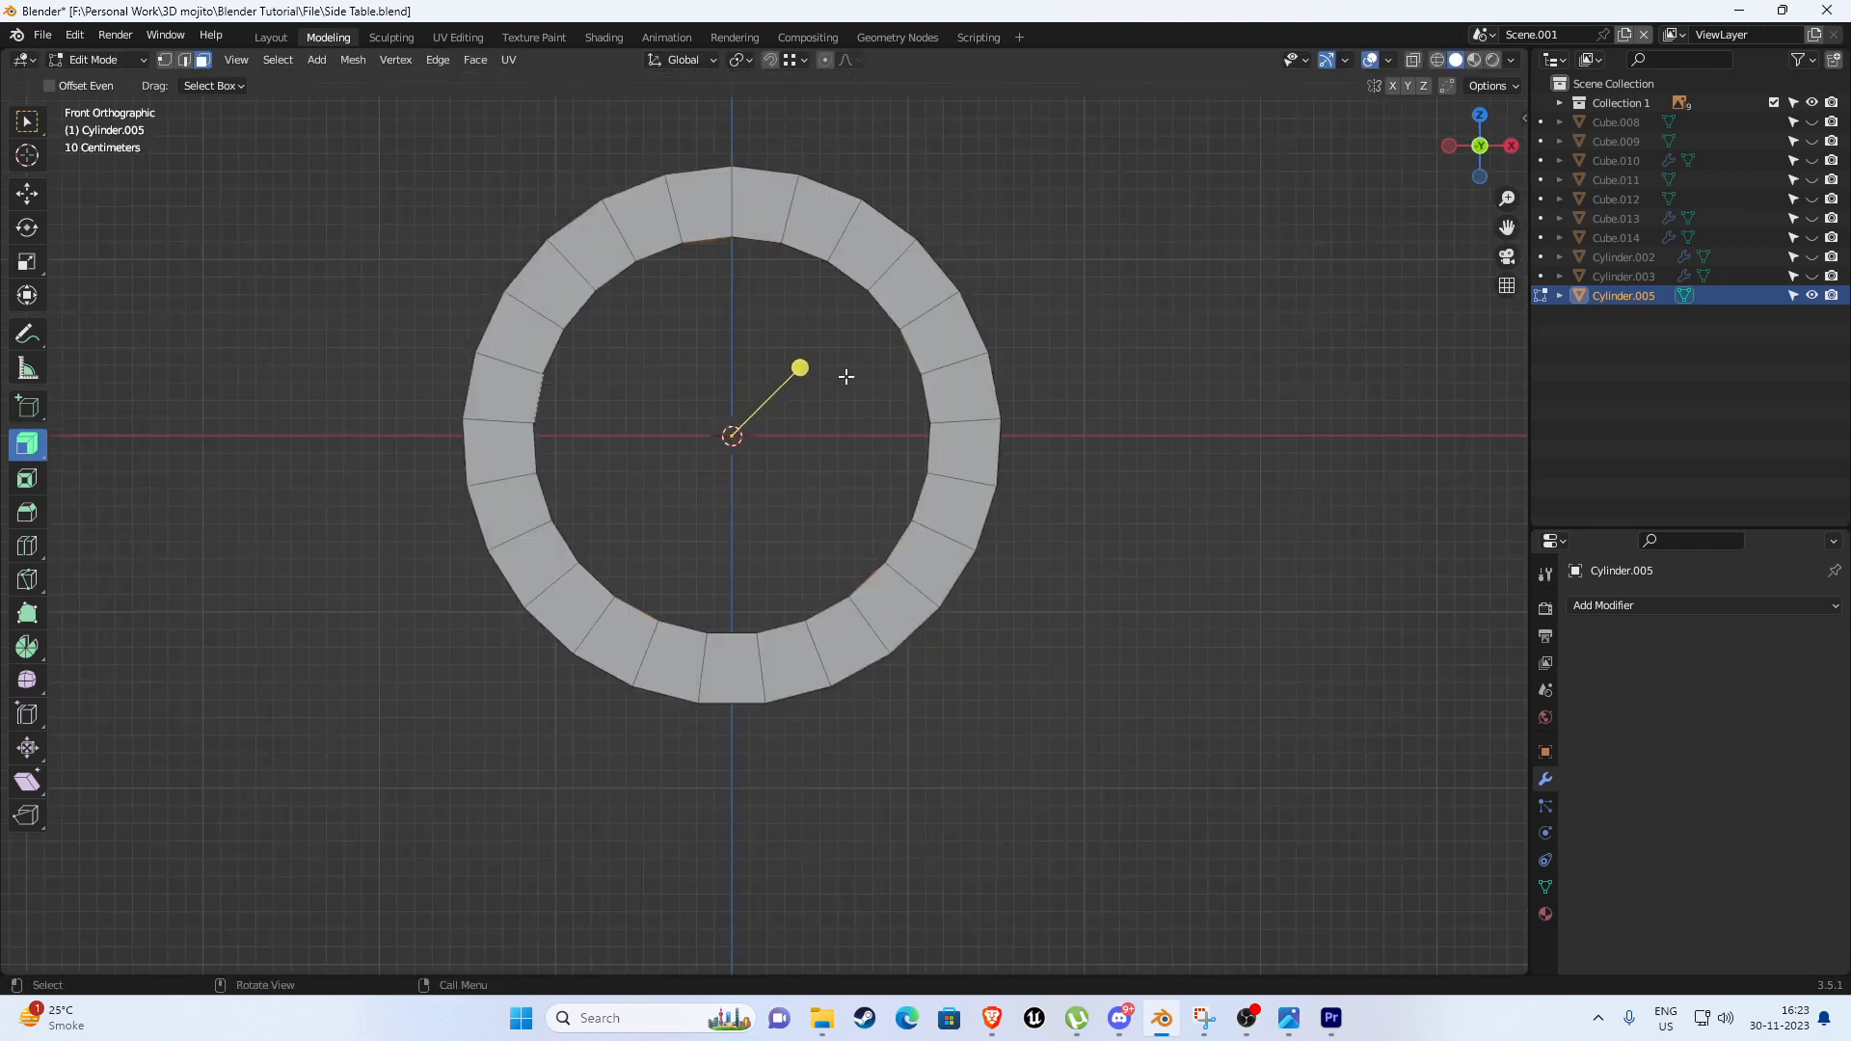
pyautogui.moveTo(800, 369); pyautogui.dragTo(1441, 157)
# Delete the inner end faces of the five spokes.
pyautogui.scroll(2, 784, 437)
pyautogui.scroll(2, 790, 450)
pyautogui.keyDown('shift'); pyautogui.moveTo(716, 364); pyautogui.dragTo(771, 425, button='middle'); pyautogui.keyUp('shift')
pyautogui.press('Tab')
pyautogui.press('Tab')
pyautogui.press('x')
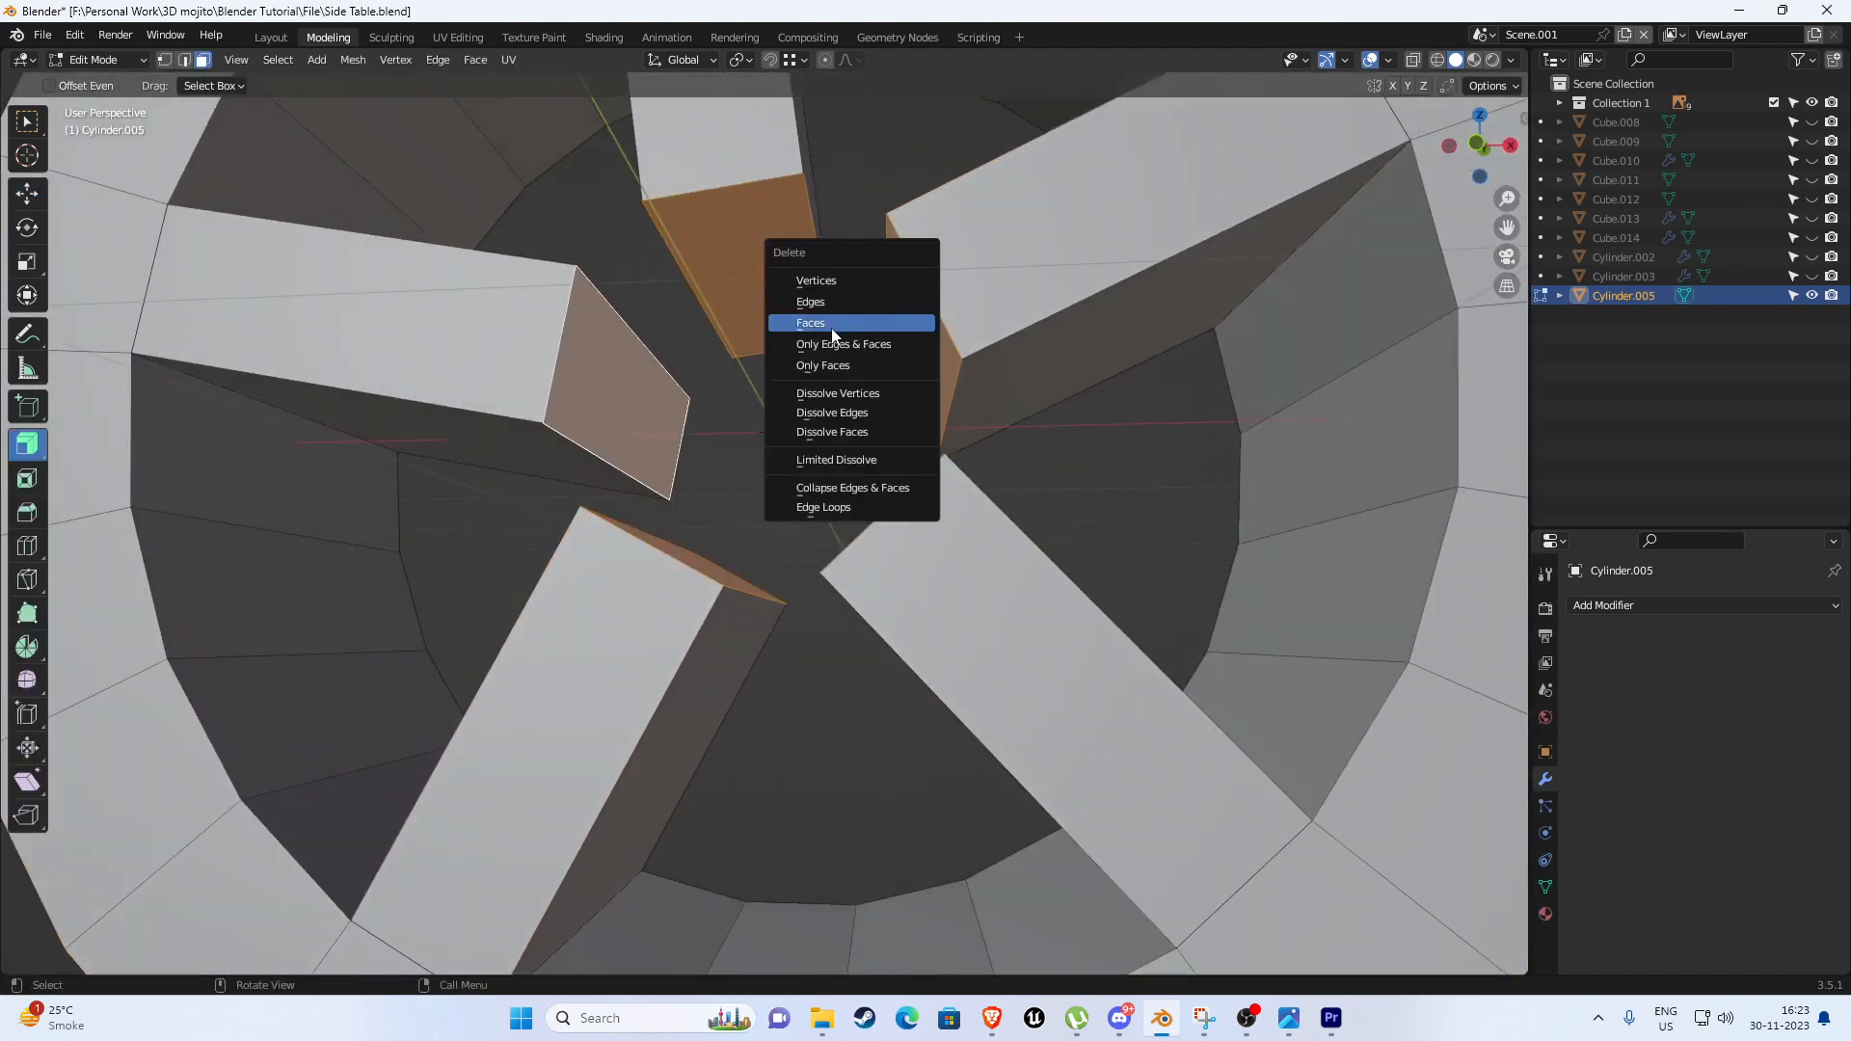
pyautogui.click(828, 328)
# Fill faces between the left spoke's inner side edges and those of the upper and lower-left spokes.
pyautogui.press('2')
pyautogui.keyDown('shift'); pyautogui.click(629, 335); pyautogui.keyUp('shift')
pyautogui.press('f')
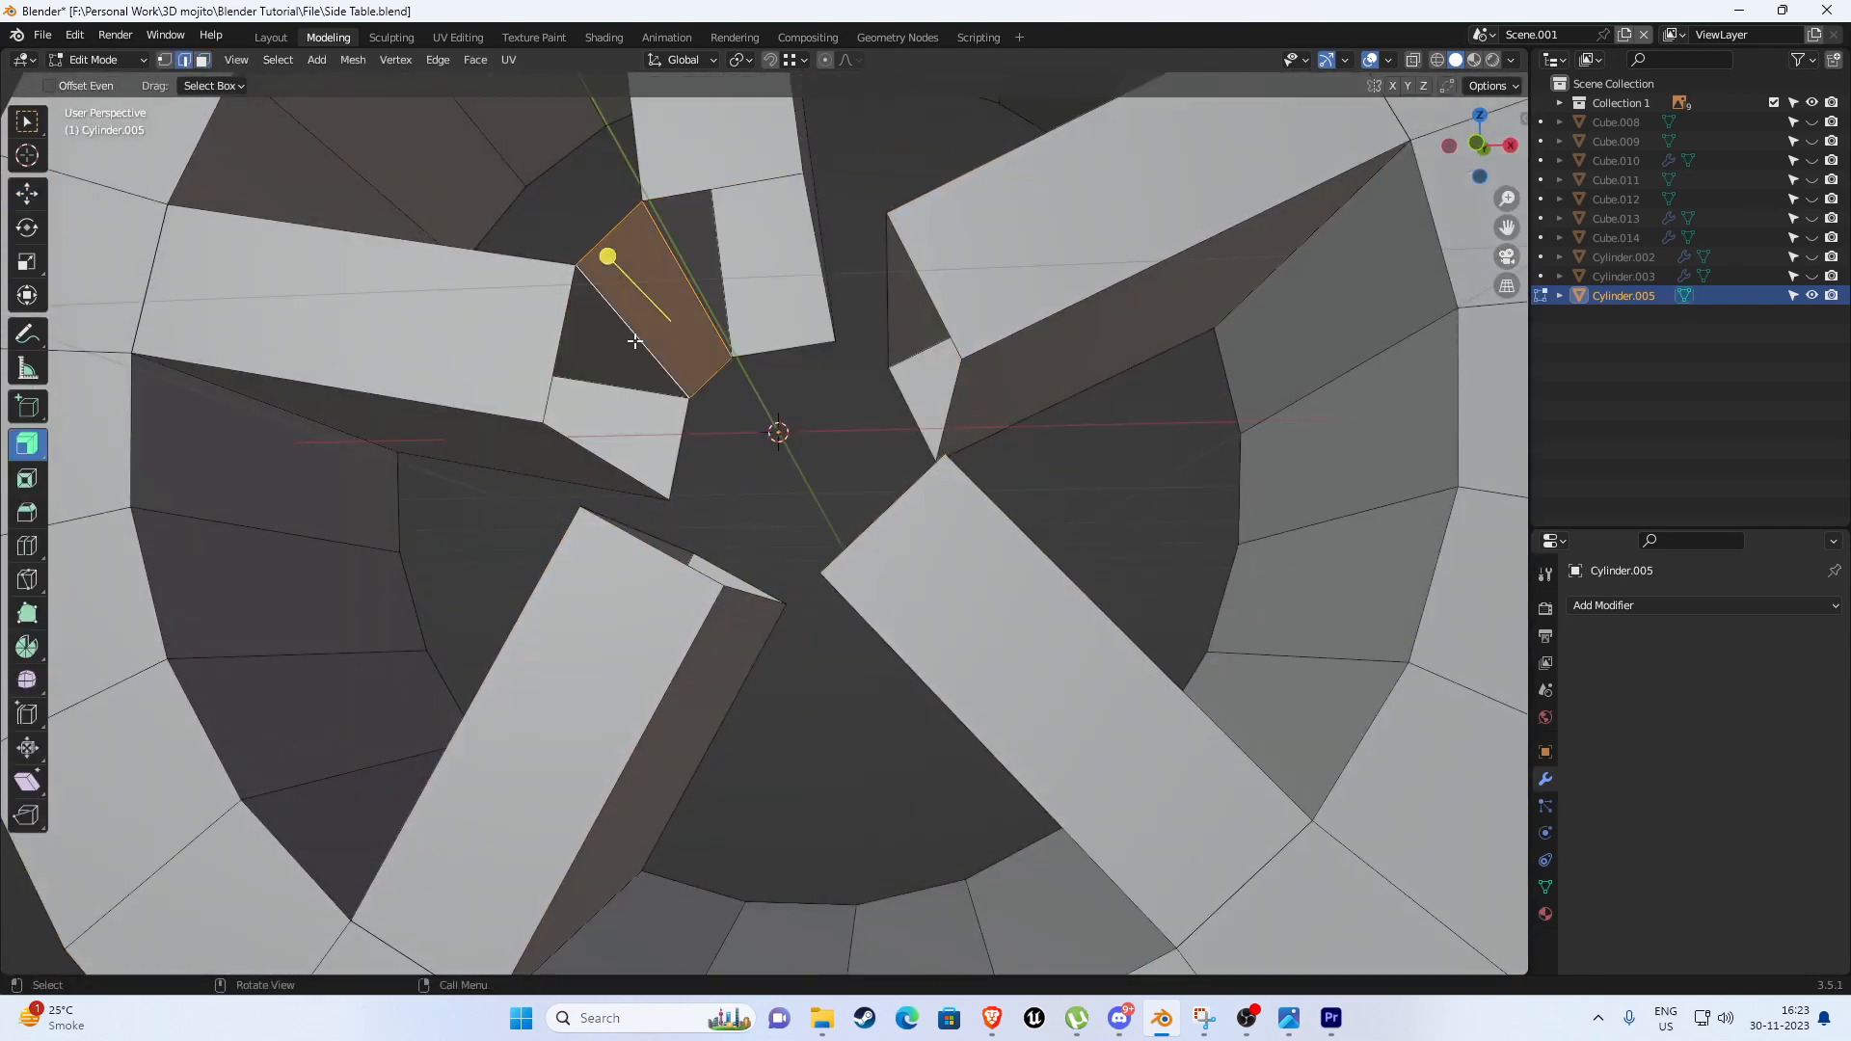
pyautogui.click(27, 130)
pyautogui.scroll(-2, 699, 419)
pyautogui.moveTo(699, 419); pyautogui.dragTo(694, 508, button='middle')
pyautogui.click(649, 552)
pyautogui.press('f')
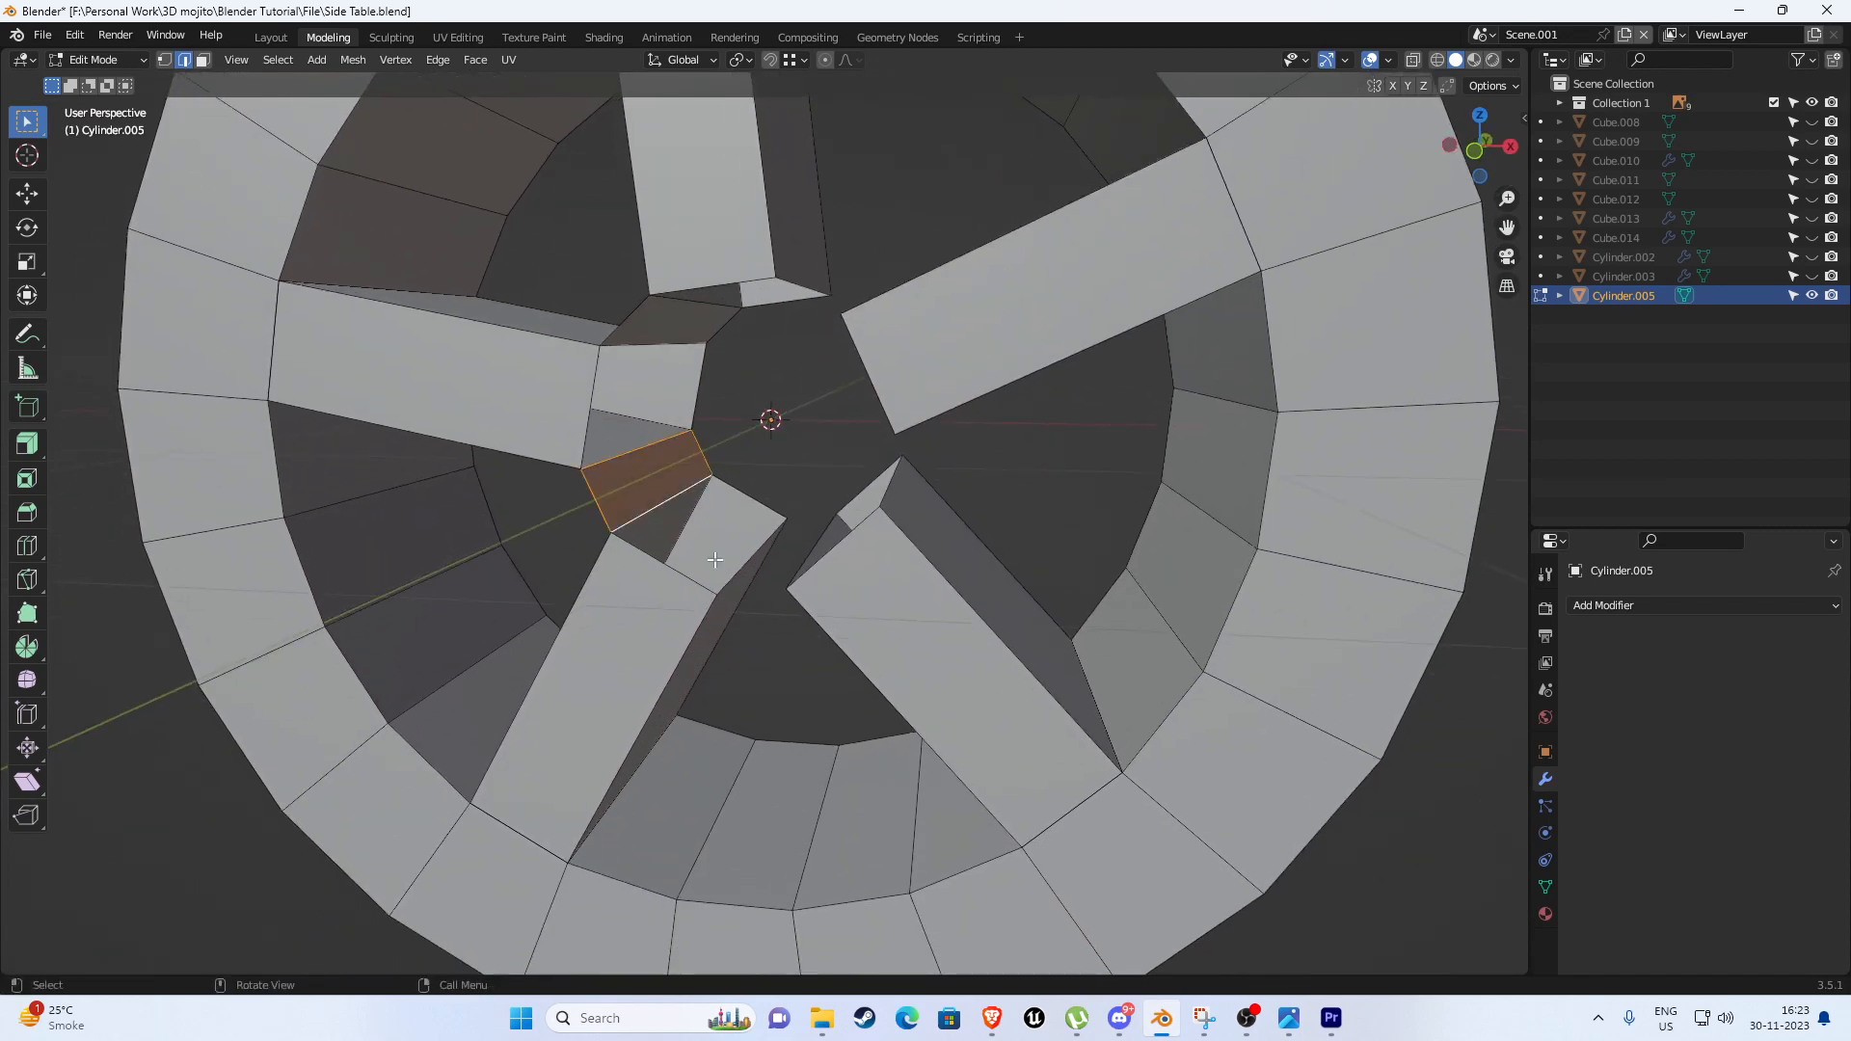
# Fill faces across the three remaining gaps between neighbouring spoke ends to close the hub ring.
pyautogui.click(806, 551)
pyautogui.keyDown('shift'); pyautogui.click(770, 547); pyautogui.keyUp('shift')
pyautogui.press('f')
pyautogui.moveTo(888, 541); pyautogui.dragTo(954, 554, button='middle')
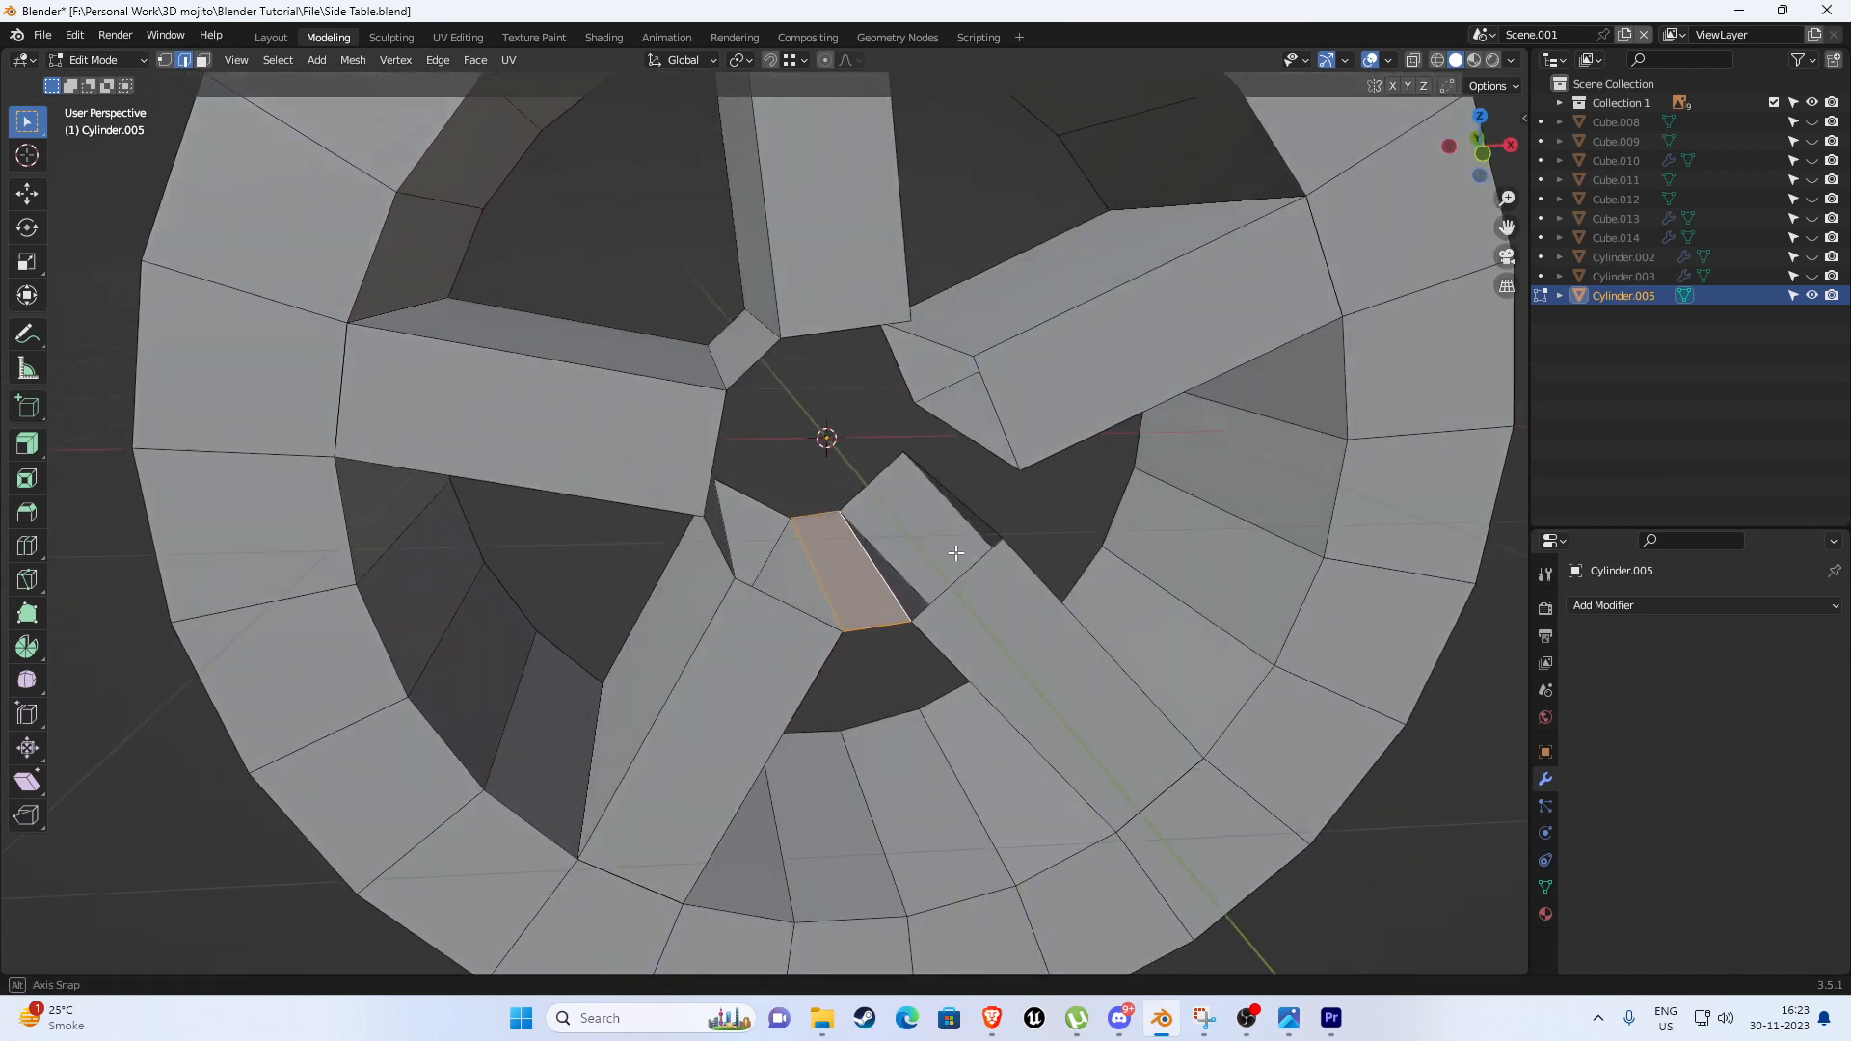
pyautogui.click(959, 502)
pyautogui.keyDown('shift'); pyautogui.click(987, 447); pyautogui.keyUp('shift')
pyautogui.press('f')
pyautogui.click(957, 350)
pyautogui.moveTo(957, 349); pyautogui.dragTo(1140, 445, button='middle')
pyautogui.keyDown('shift'); pyautogui.click(835, 229); pyautogui.keyUp('shift')
pyautogui.press('f')
# Cap the hub opening with a face on both sides of the wheel.
pyautogui.scroll(-1, 847, 357)
pyautogui.keyDown('alt'); pyautogui.click(855, 368); pyautogui.keyUp('alt')
pyautogui.press('f')
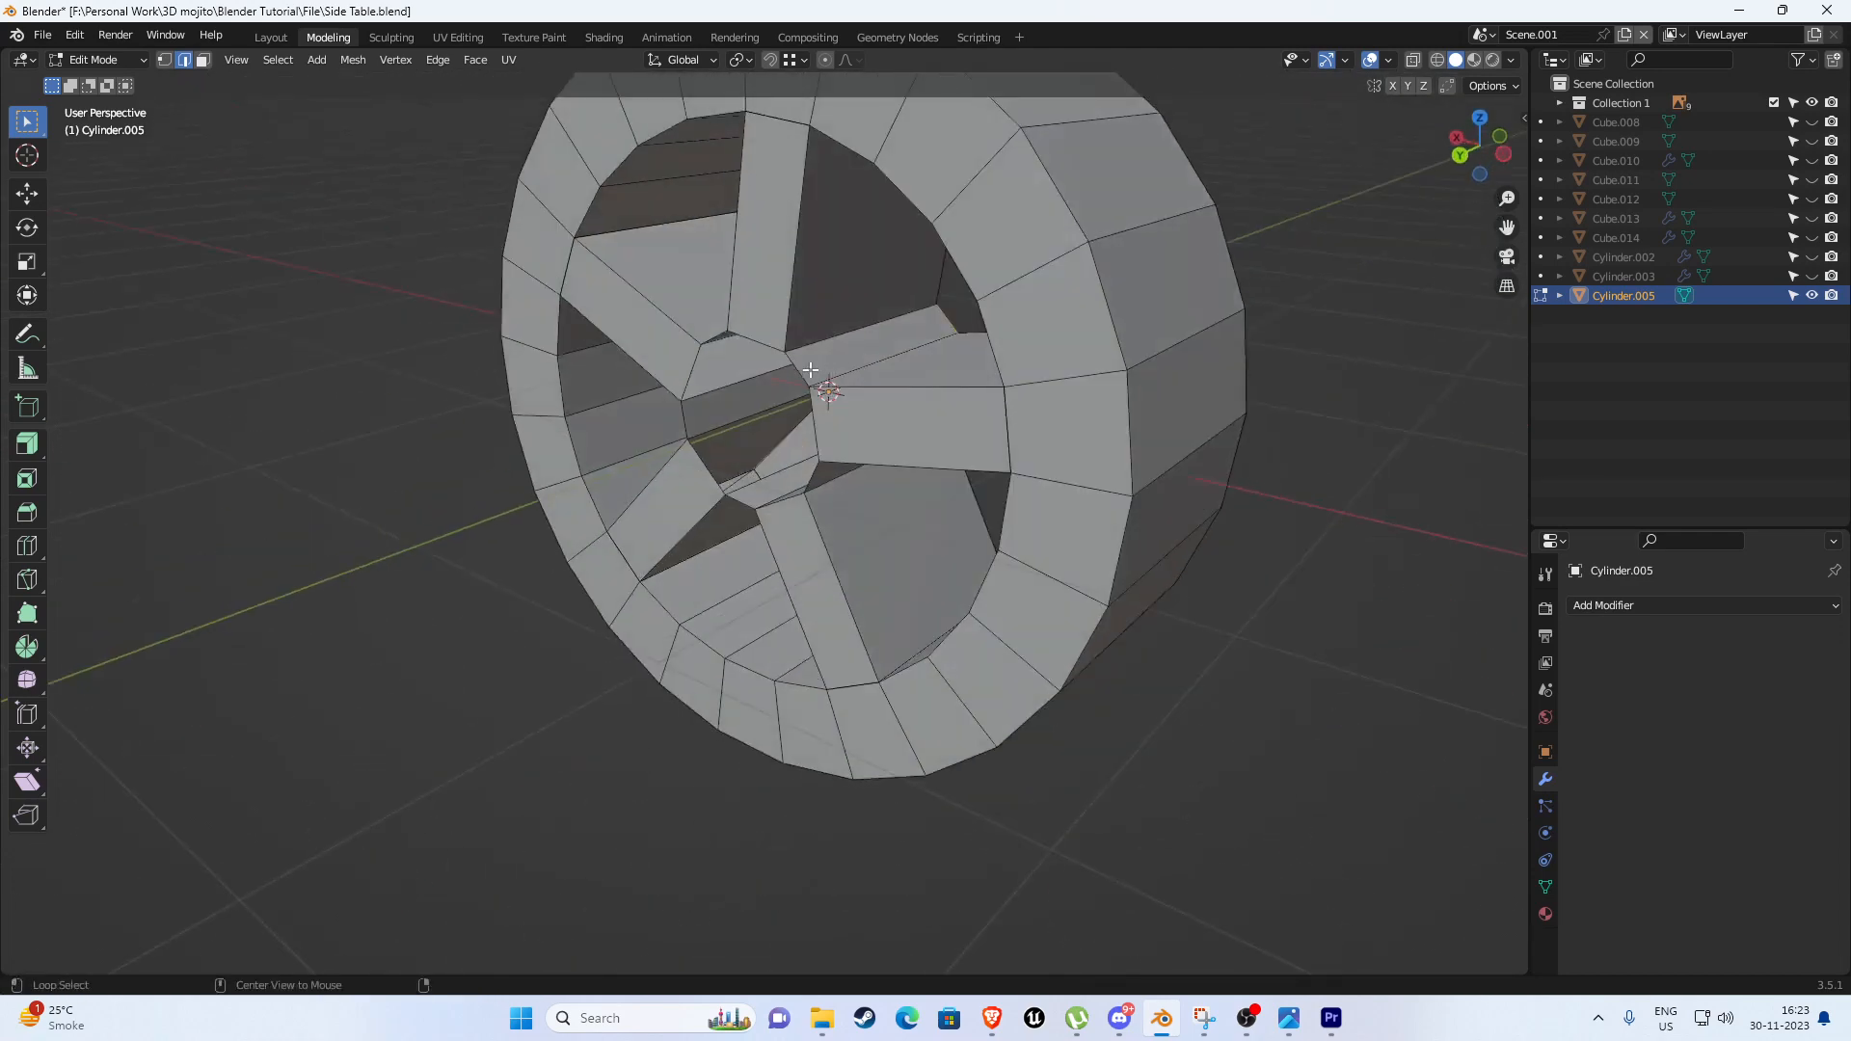
pyautogui.keyDown('alt'); pyautogui.click(795, 367); pyautogui.keyUp('alt')
pyautogui.press('f')
pyautogui.moveTo(894, 425); pyautogui.dragTo(526, 434, button='middle')
# Add a single centered loop cut across the hub's side faces between the spokes.
pyautogui.moveTo(748, 438); pyautogui.dragTo(822, 434, button='middle')
pyautogui.hotkey('ctrl', 'r')
pyautogui.click(704, 409)
pyautogui.rightClick(690, 424)
pyautogui.moveTo(690, 425); pyautogui.dragTo(761, 473, button='middle')
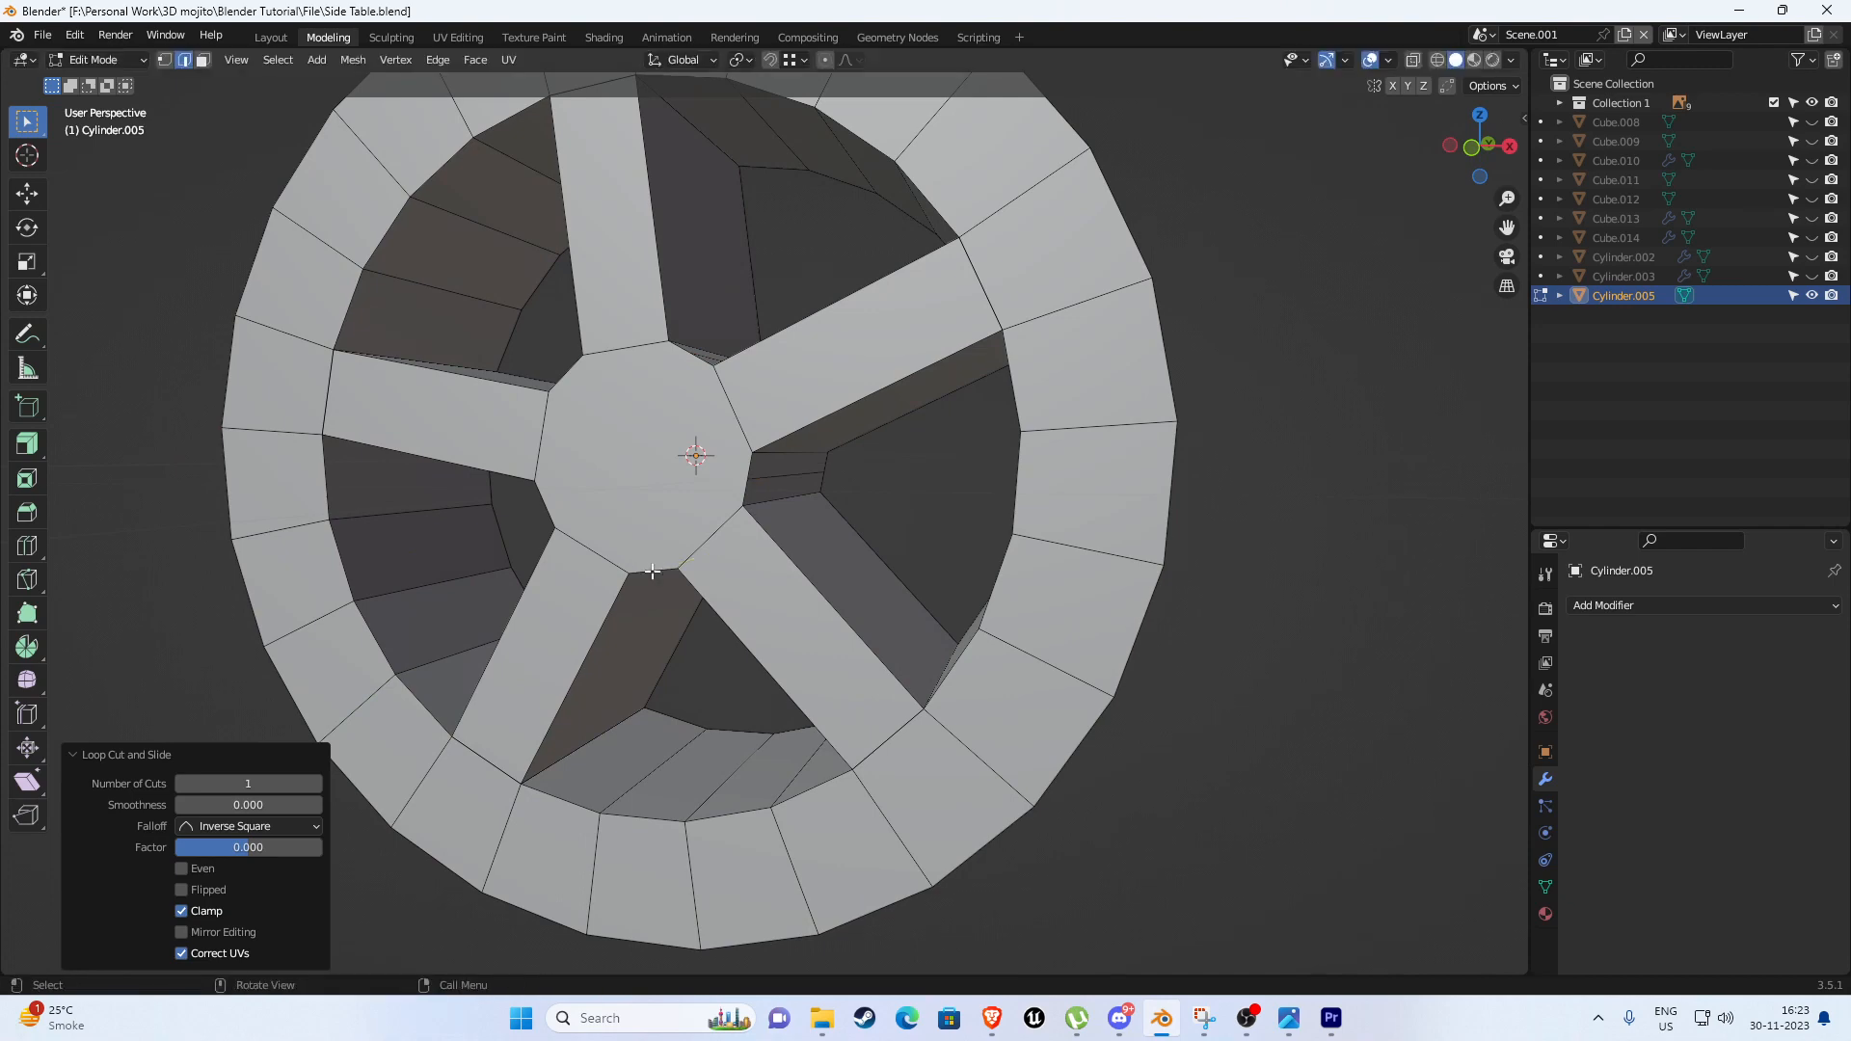
# Return to Object Mode and unhide all objects in front view.
pyautogui.press('Tab')
pyautogui.scroll(-6, 736, 589)
pyautogui.press('KP_1')
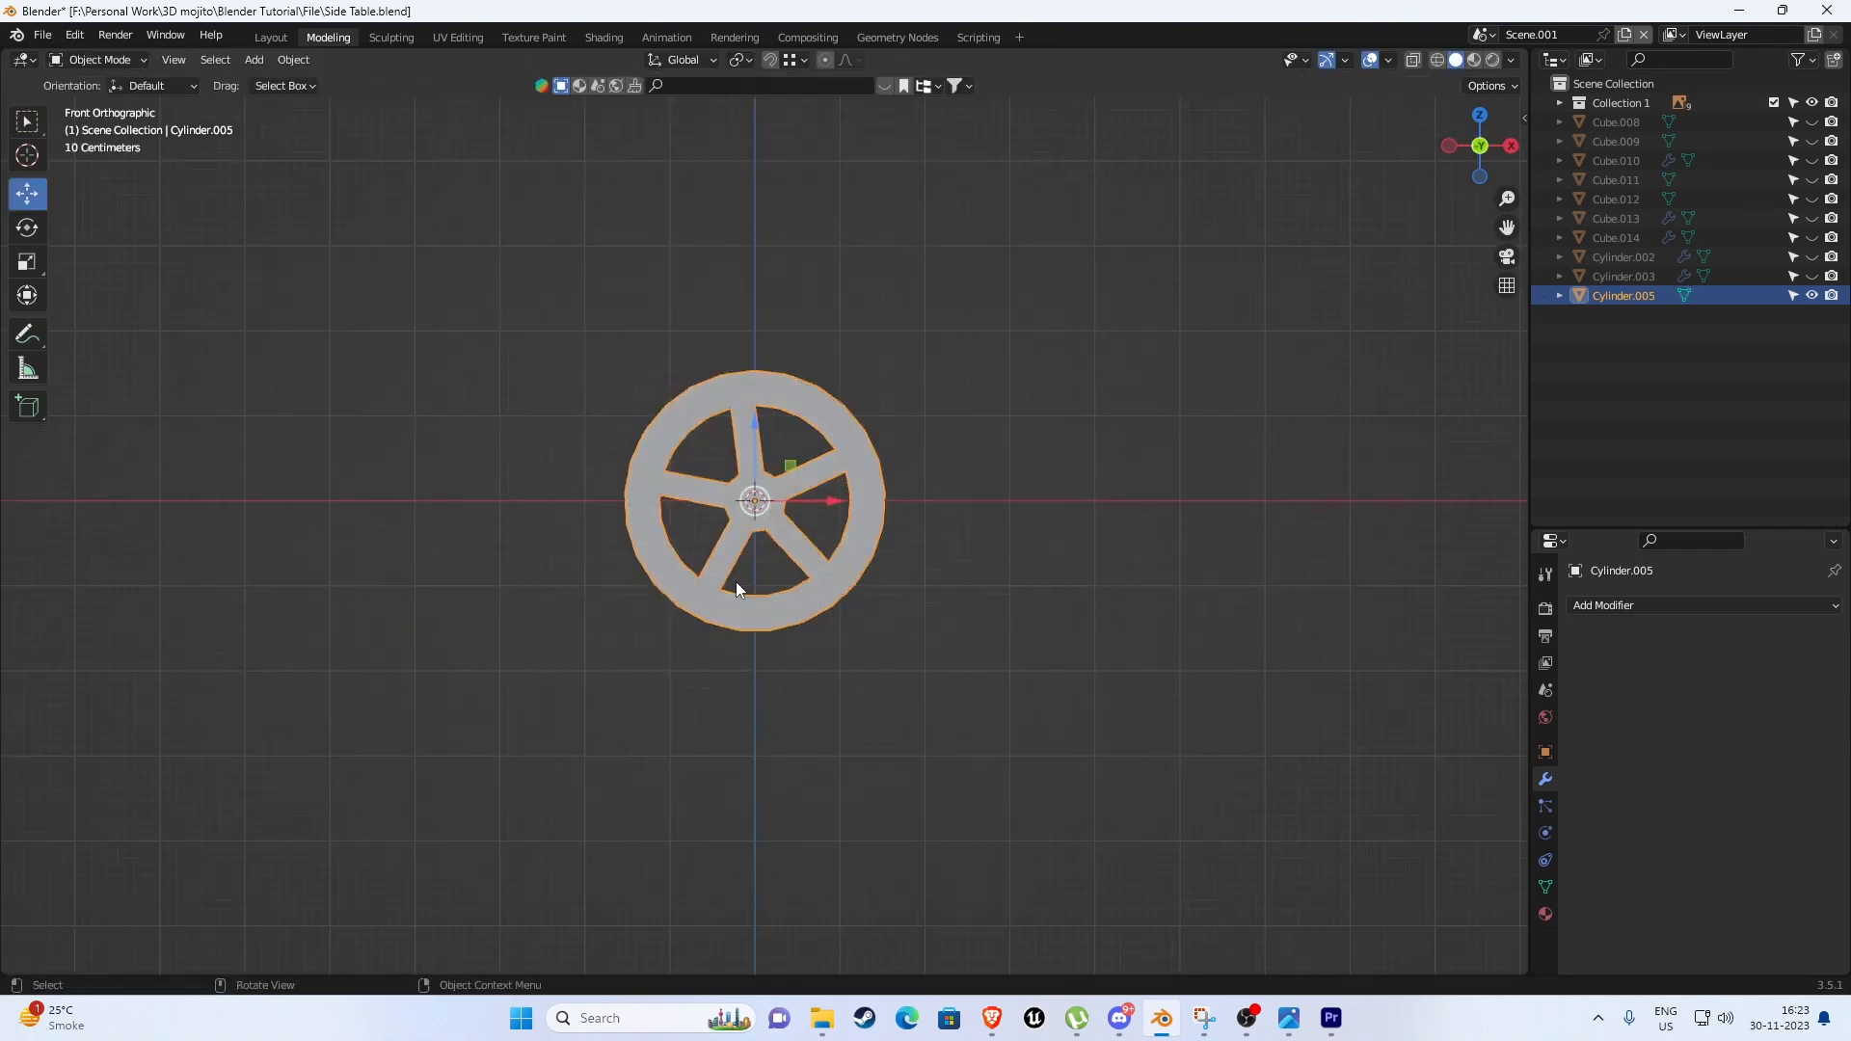
pyautogui.scroll(-8, 736, 579)
pyautogui.hotkey('alt', 'h')
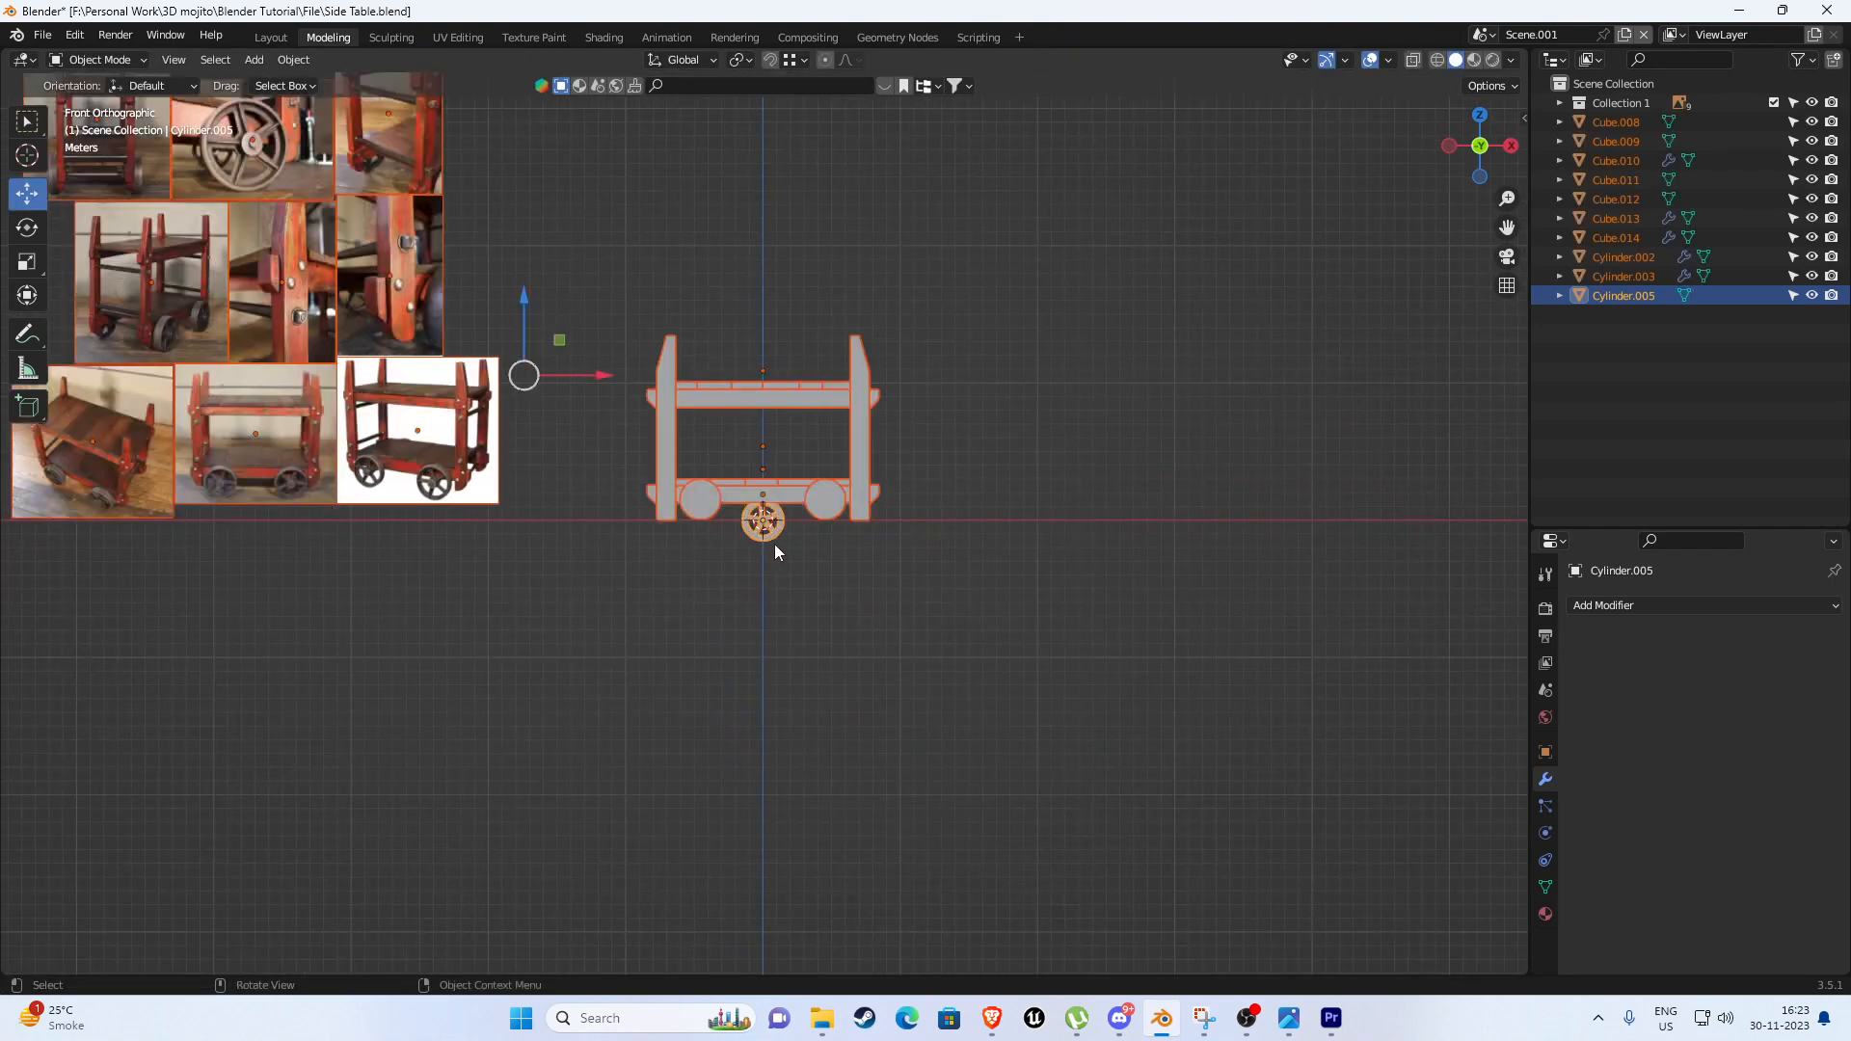
pyautogui.keyDown('shift'); pyautogui.moveTo(773, 544); pyautogui.dragTo(865, 680, button='middle'); pyautogui.keyUp('shift')
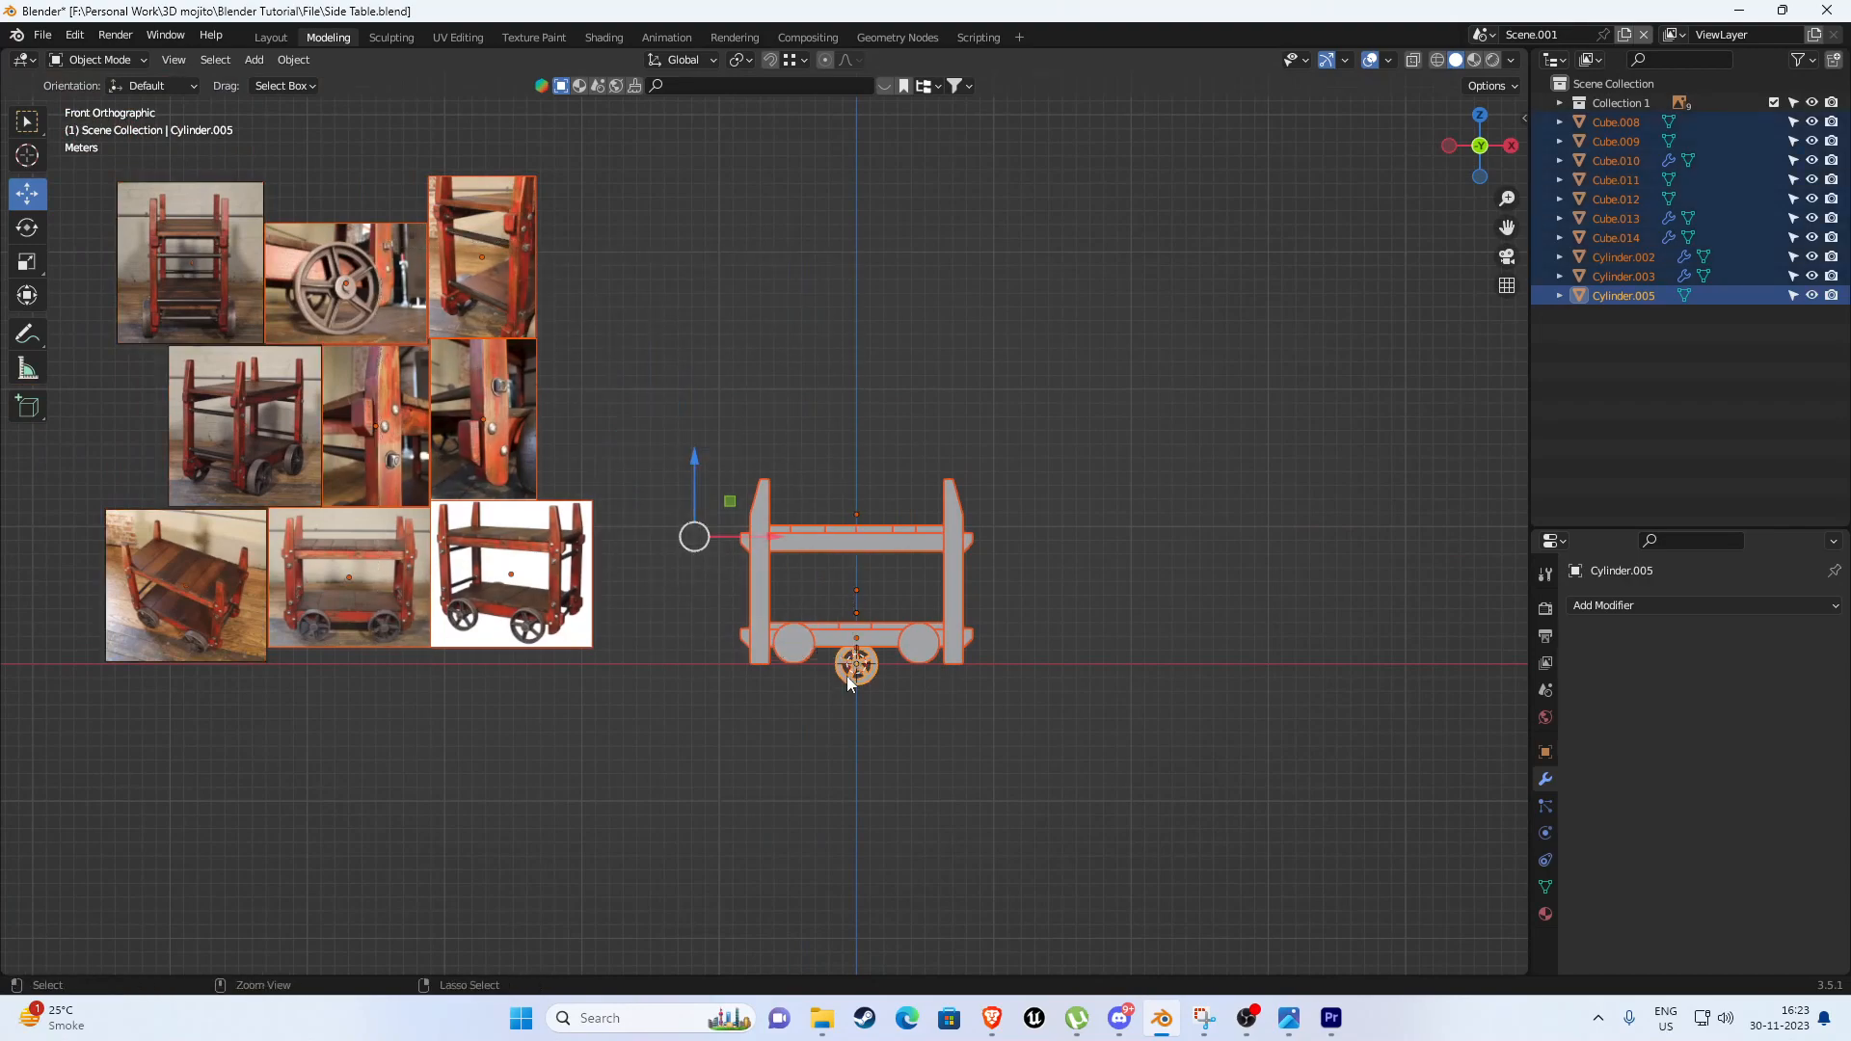
# Move the spoked wheel to just above the close-up wheel reference photo.
pyautogui.click(858, 671)
pyautogui.press('g')
pyautogui.click(328, 212)
pyautogui.scroll(3, 328, 212)
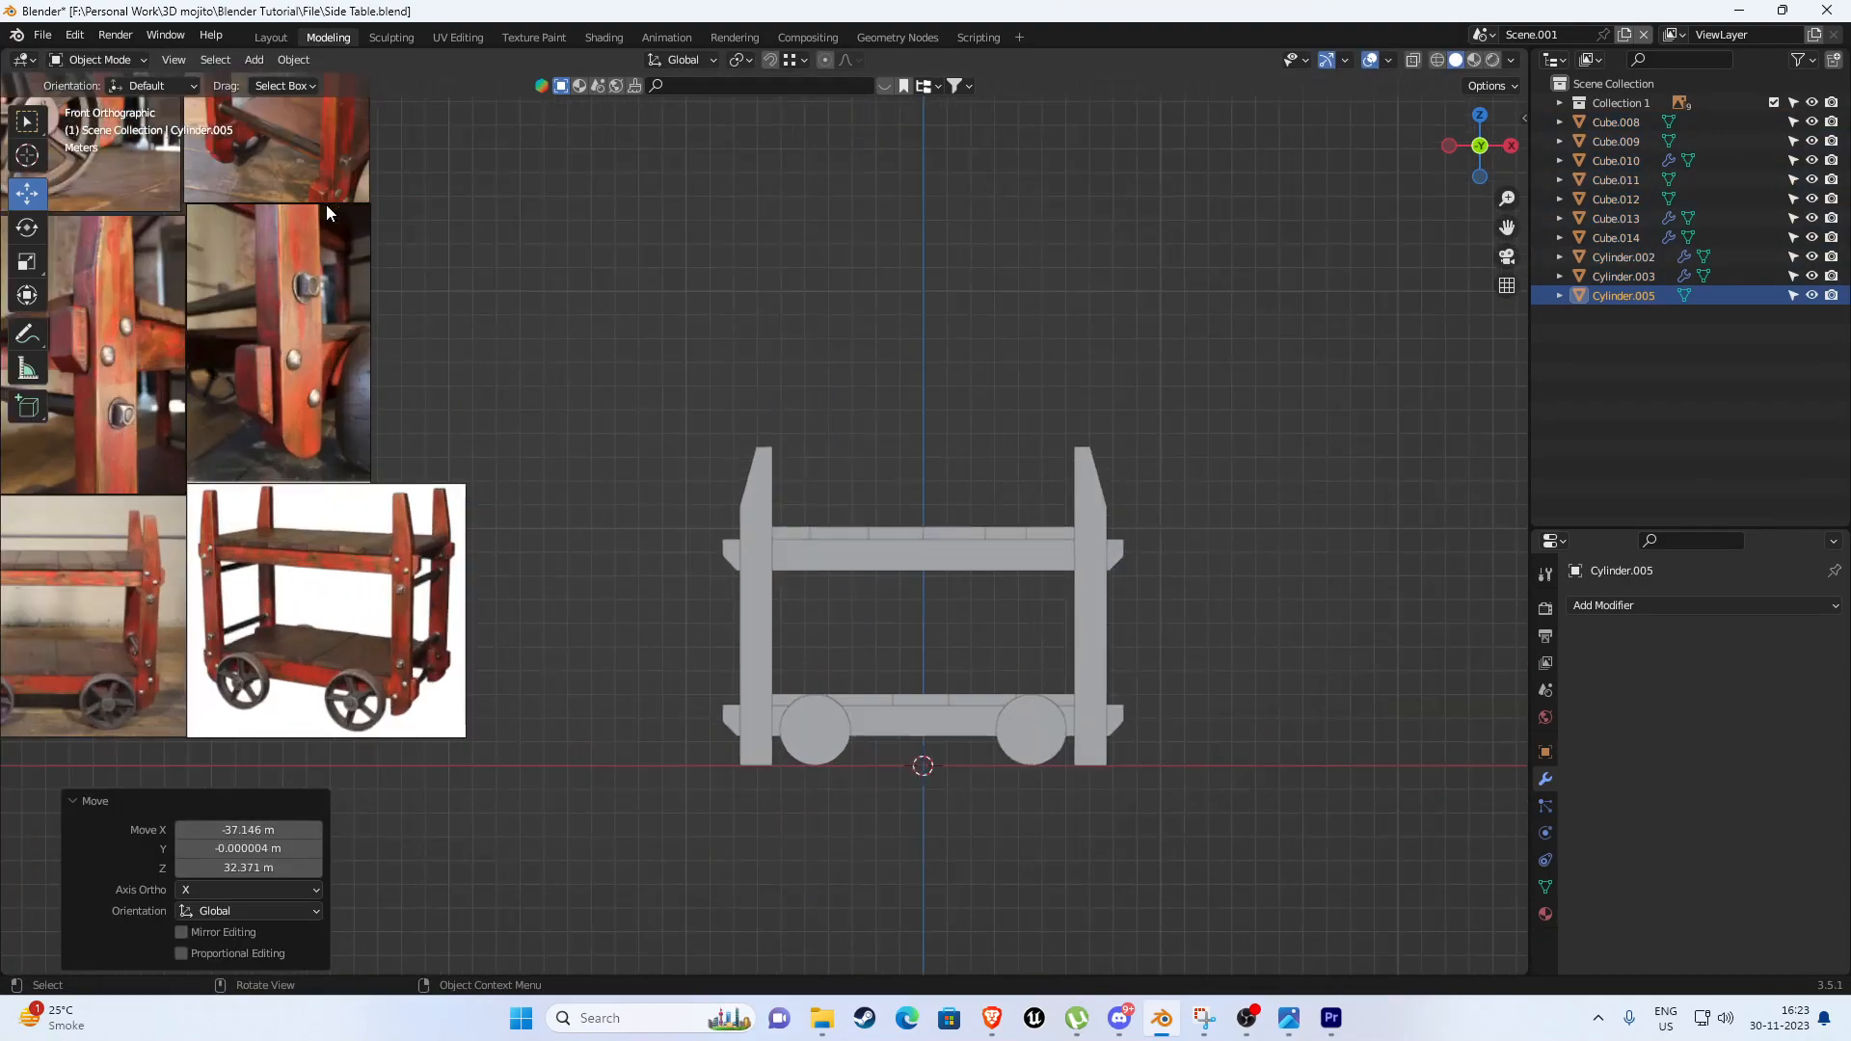
pyautogui.keyDown('shift'); pyautogui.moveTo(327, 206); pyautogui.dragTo(1005, 704, button='middle'); pyautogui.keyUp('shift')
pyautogui.scroll(5, 1114, 623)
pyautogui.scroll(2, 1005, 705)
pyautogui.press('g')
pyautogui.click(763, 174)
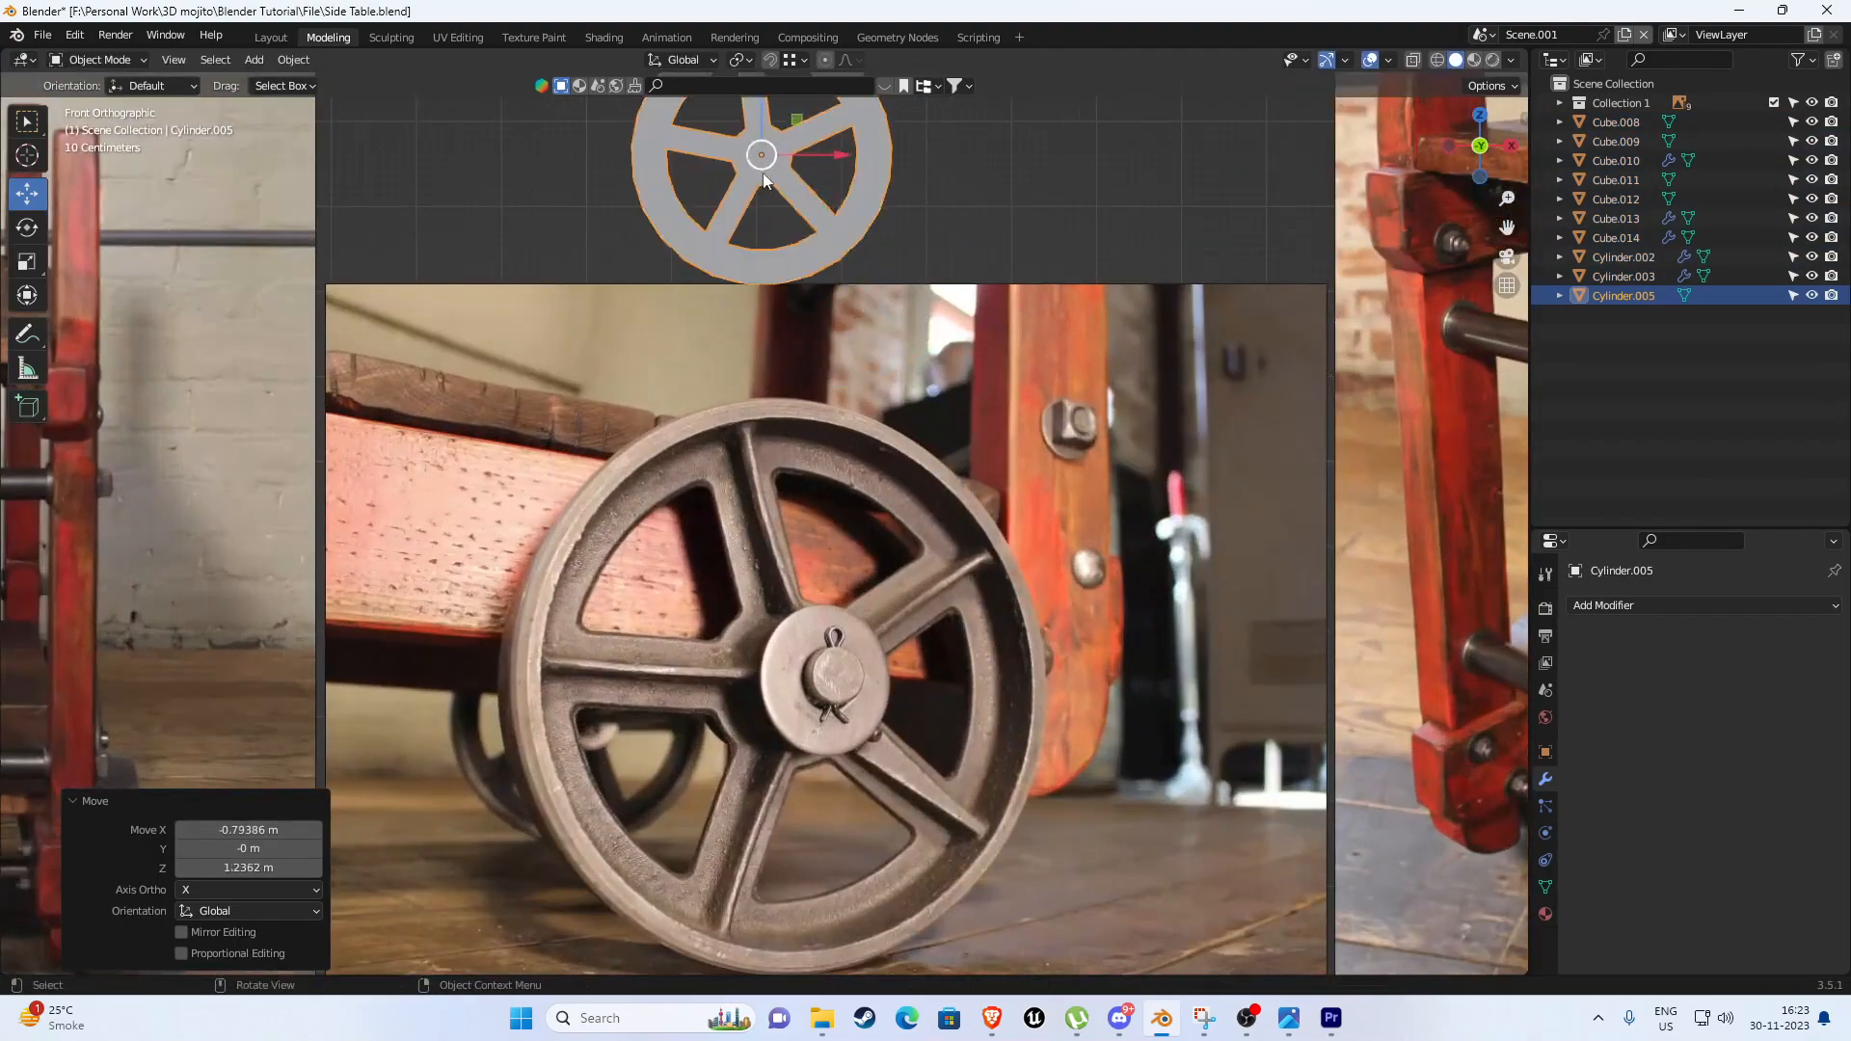
# Examine the hub and spoke shapes in the close-up wheel reference photo.
pyautogui.scroll(3, 739, 709)
pyautogui.keyDown('shift'); pyautogui.moveTo(738, 712); pyautogui.dragTo(713, 511, button='middle'); pyautogui.keyUp('shift')
pyautogui.scroll(2, 674, 514)
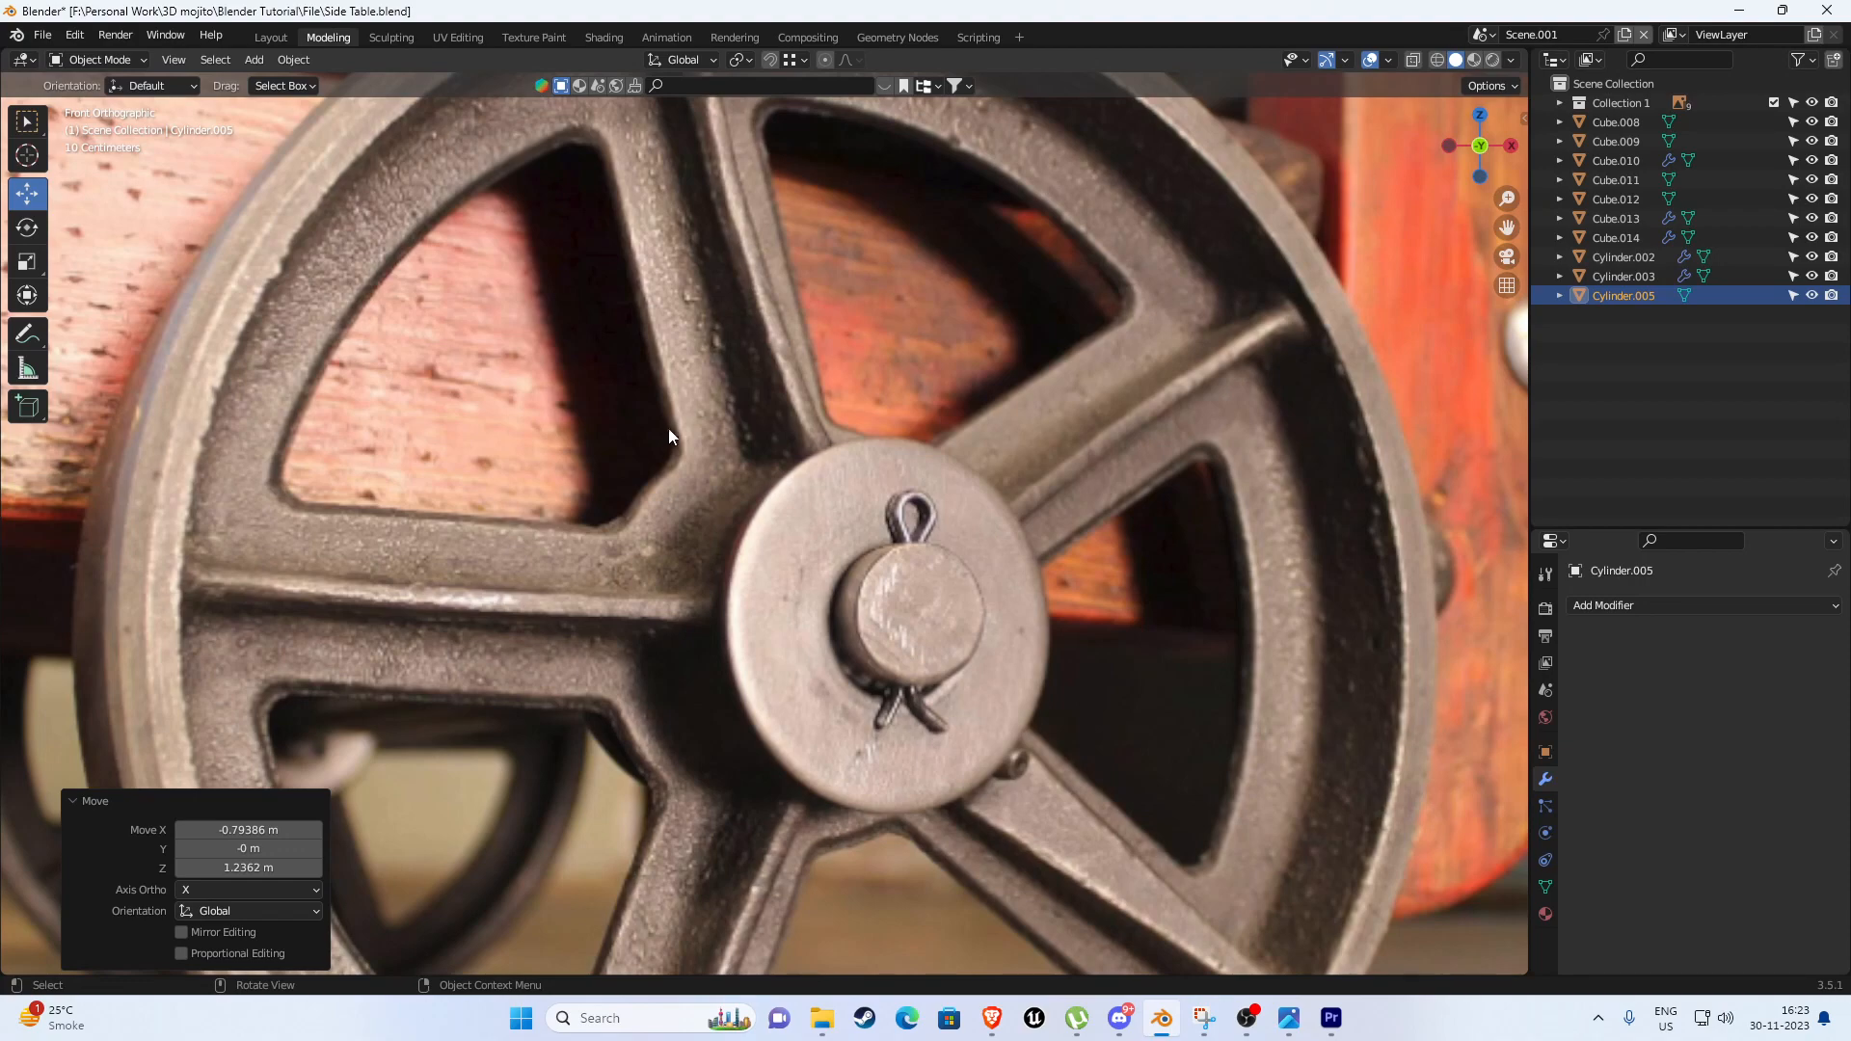
pyautogui.scroll(-6, 660, 479)
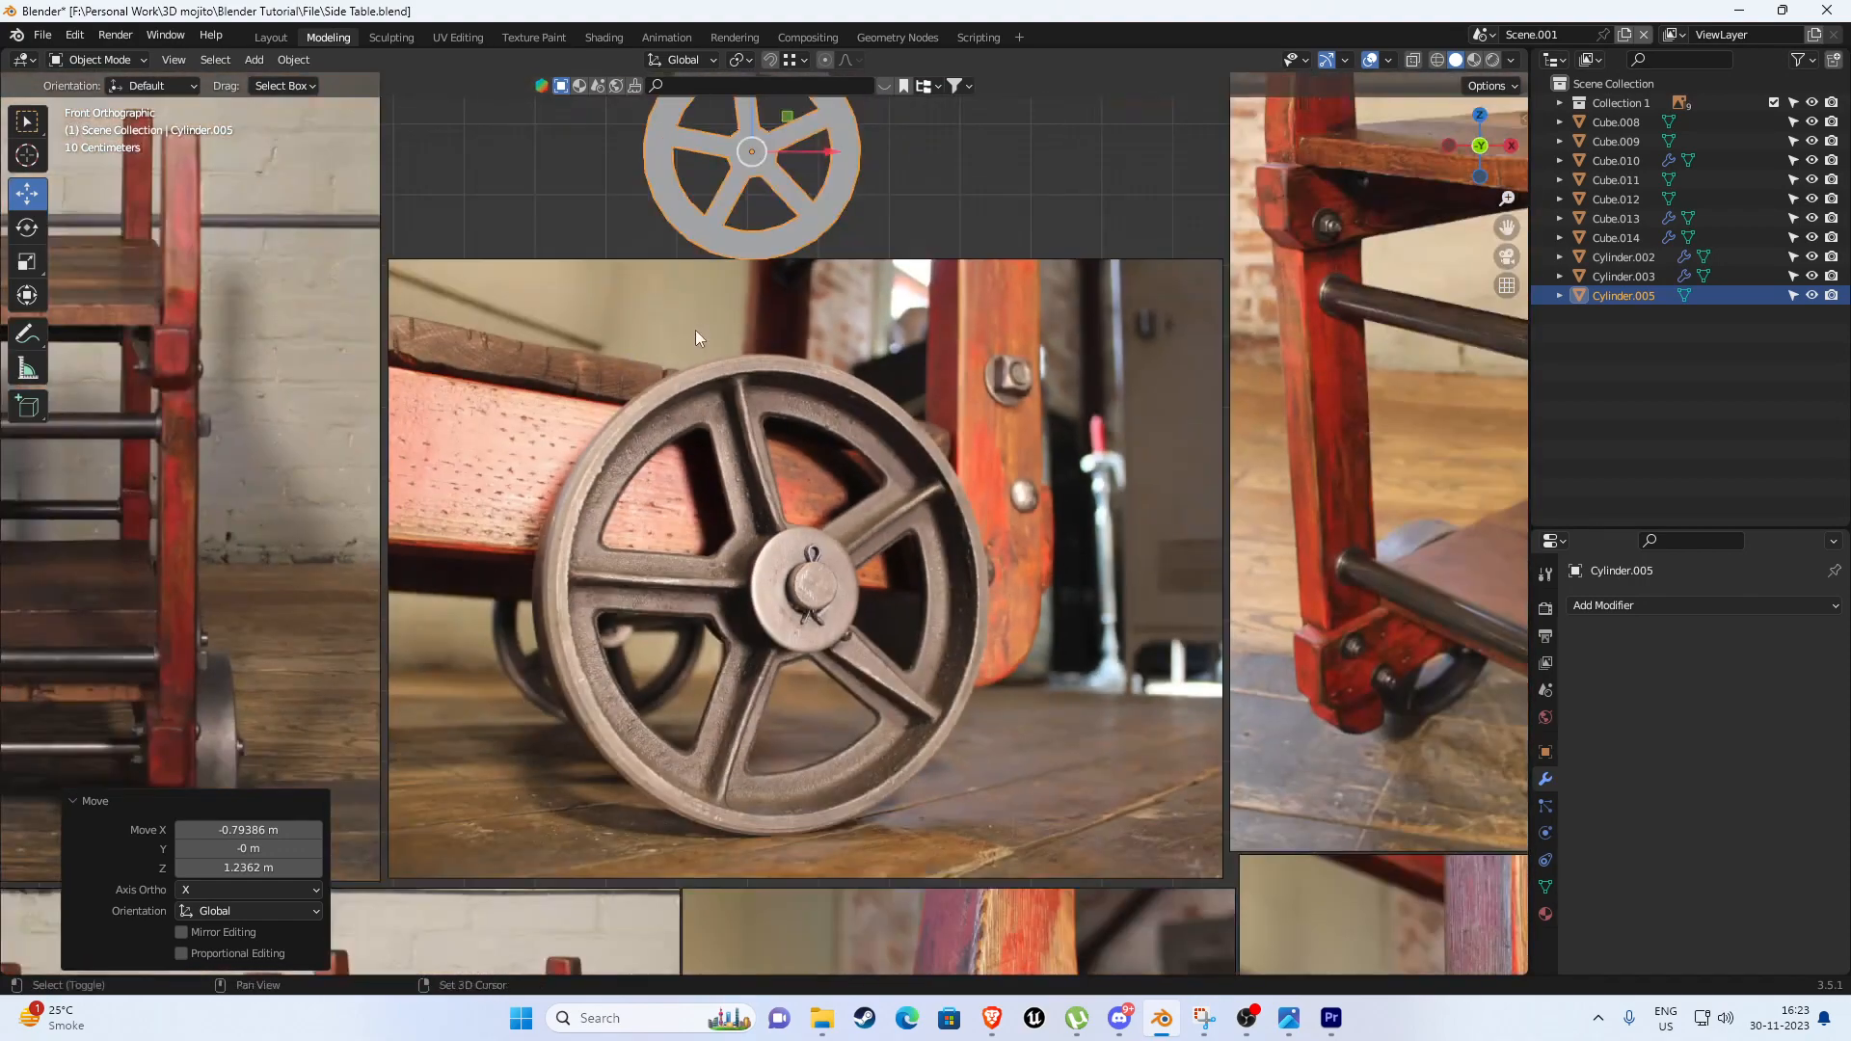
pyautogui.keyDown('shift'); pyautogui.moveTo(696, 329); pyautogui.dragTo(698, 567, button='middle'); pyautogui.keyUp('shift')
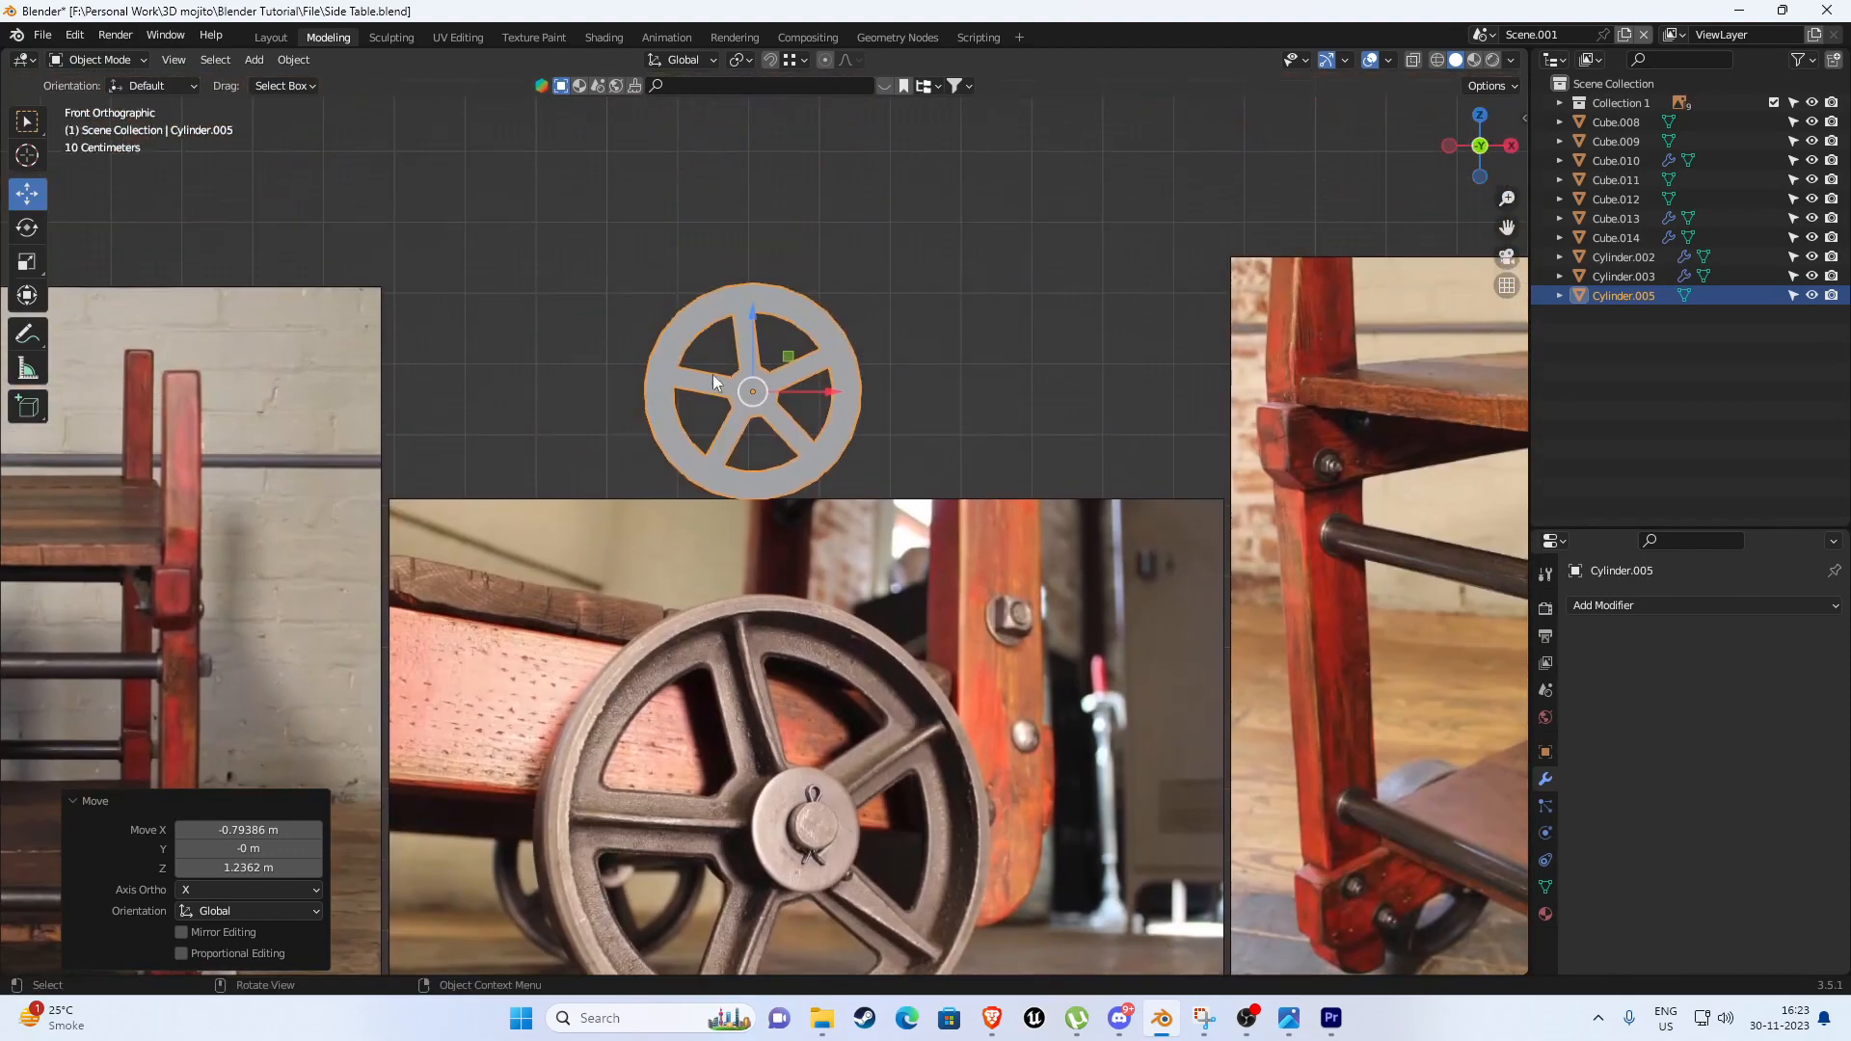
pyautogui.keyDown('shift'); pyautogui.moveTo(714, 374); pyautogui.dragTo(714, 516, button='middle'); pyautogui.keyUp('shift')
# Scale the midpoint vertices of the hub's five sides between the spokes outward by about 1.073, selecting them with X-ray.
pyautogui.scroll(10, 721, 612)
pyautogui.press('Tab')
pyautogui.keyDown('shift'); pyautogui.moveTo(617, 572); pyautogui.dragTo(646, 518, button='middle'); pyautogui.keyUp('shift')
pyautogui.press('1')
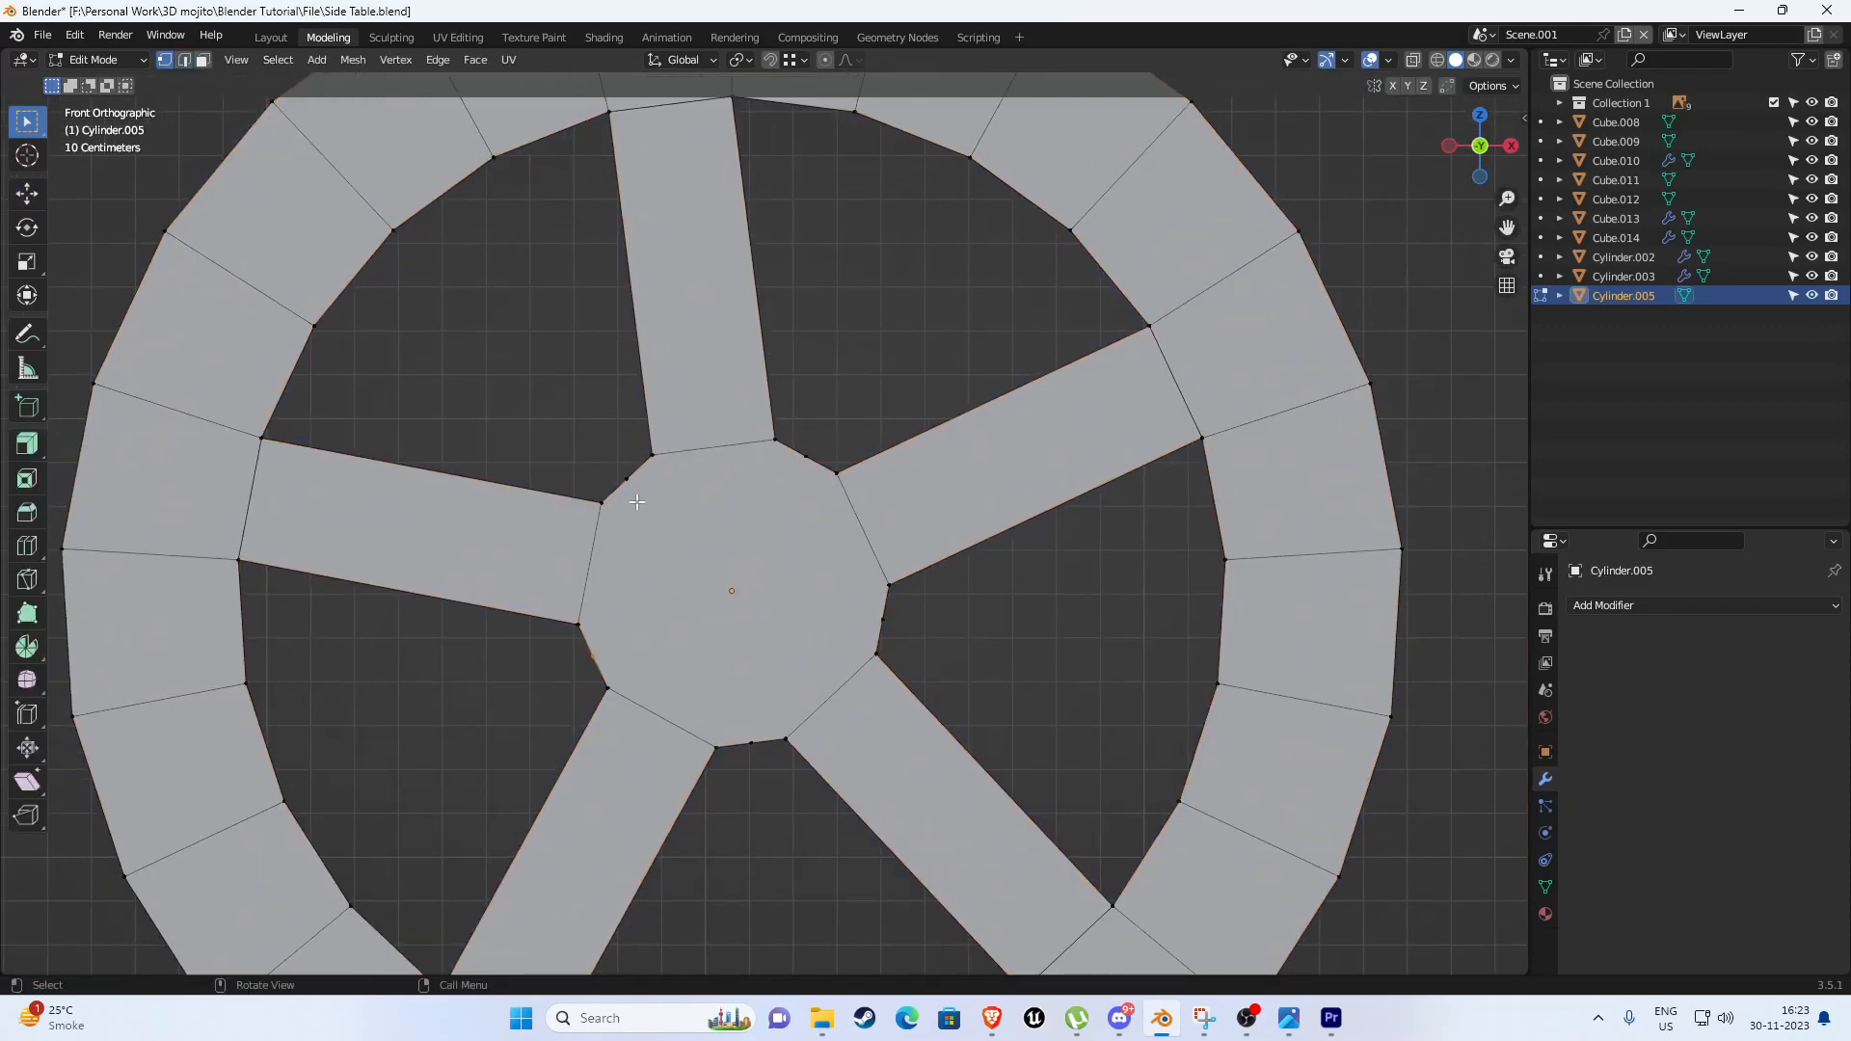
pyautogui.click(1413, 60)
pyautogui.click(624, 479)
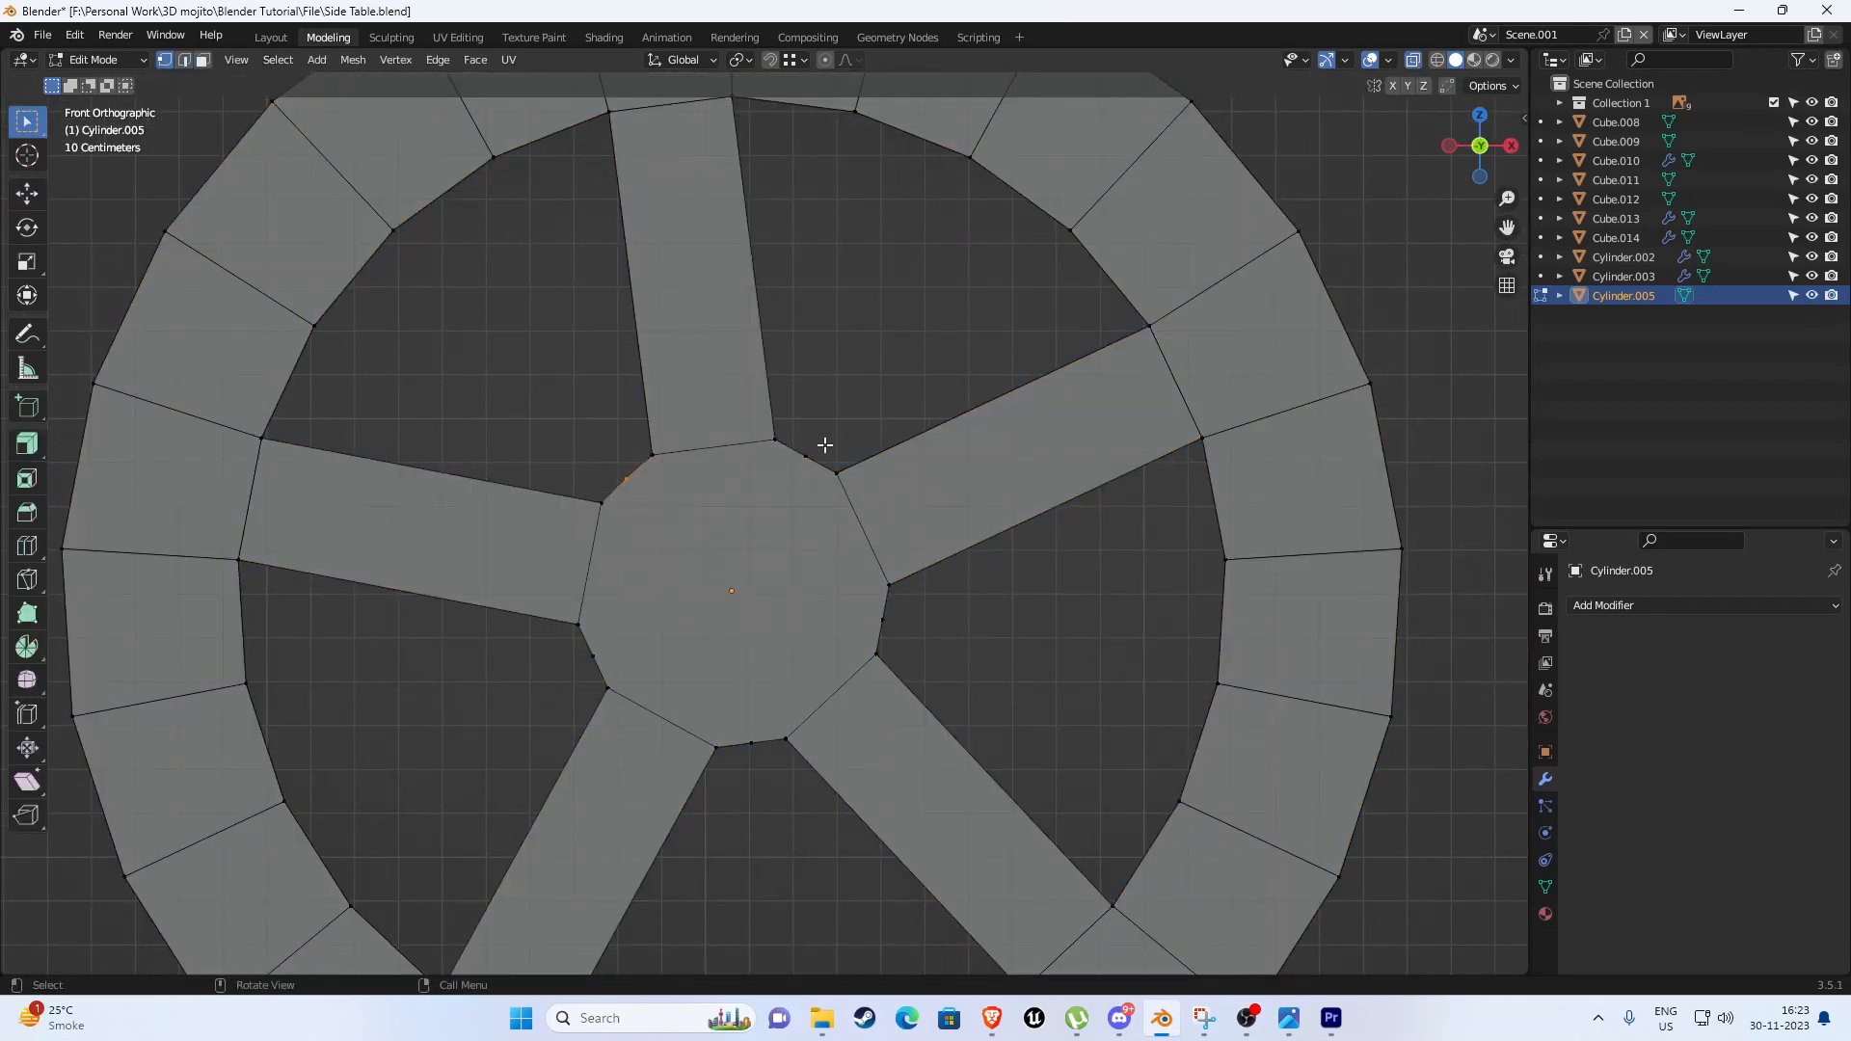
pyautogui.keyDown('shift'); pyautogui.click(806, 455); pyautogui.keyUp('shift')
pyautogui.keyDown('shift'); pyautogui.click(592, 656); pyautogui.keyUp('shift')
pyautogui.press('s')
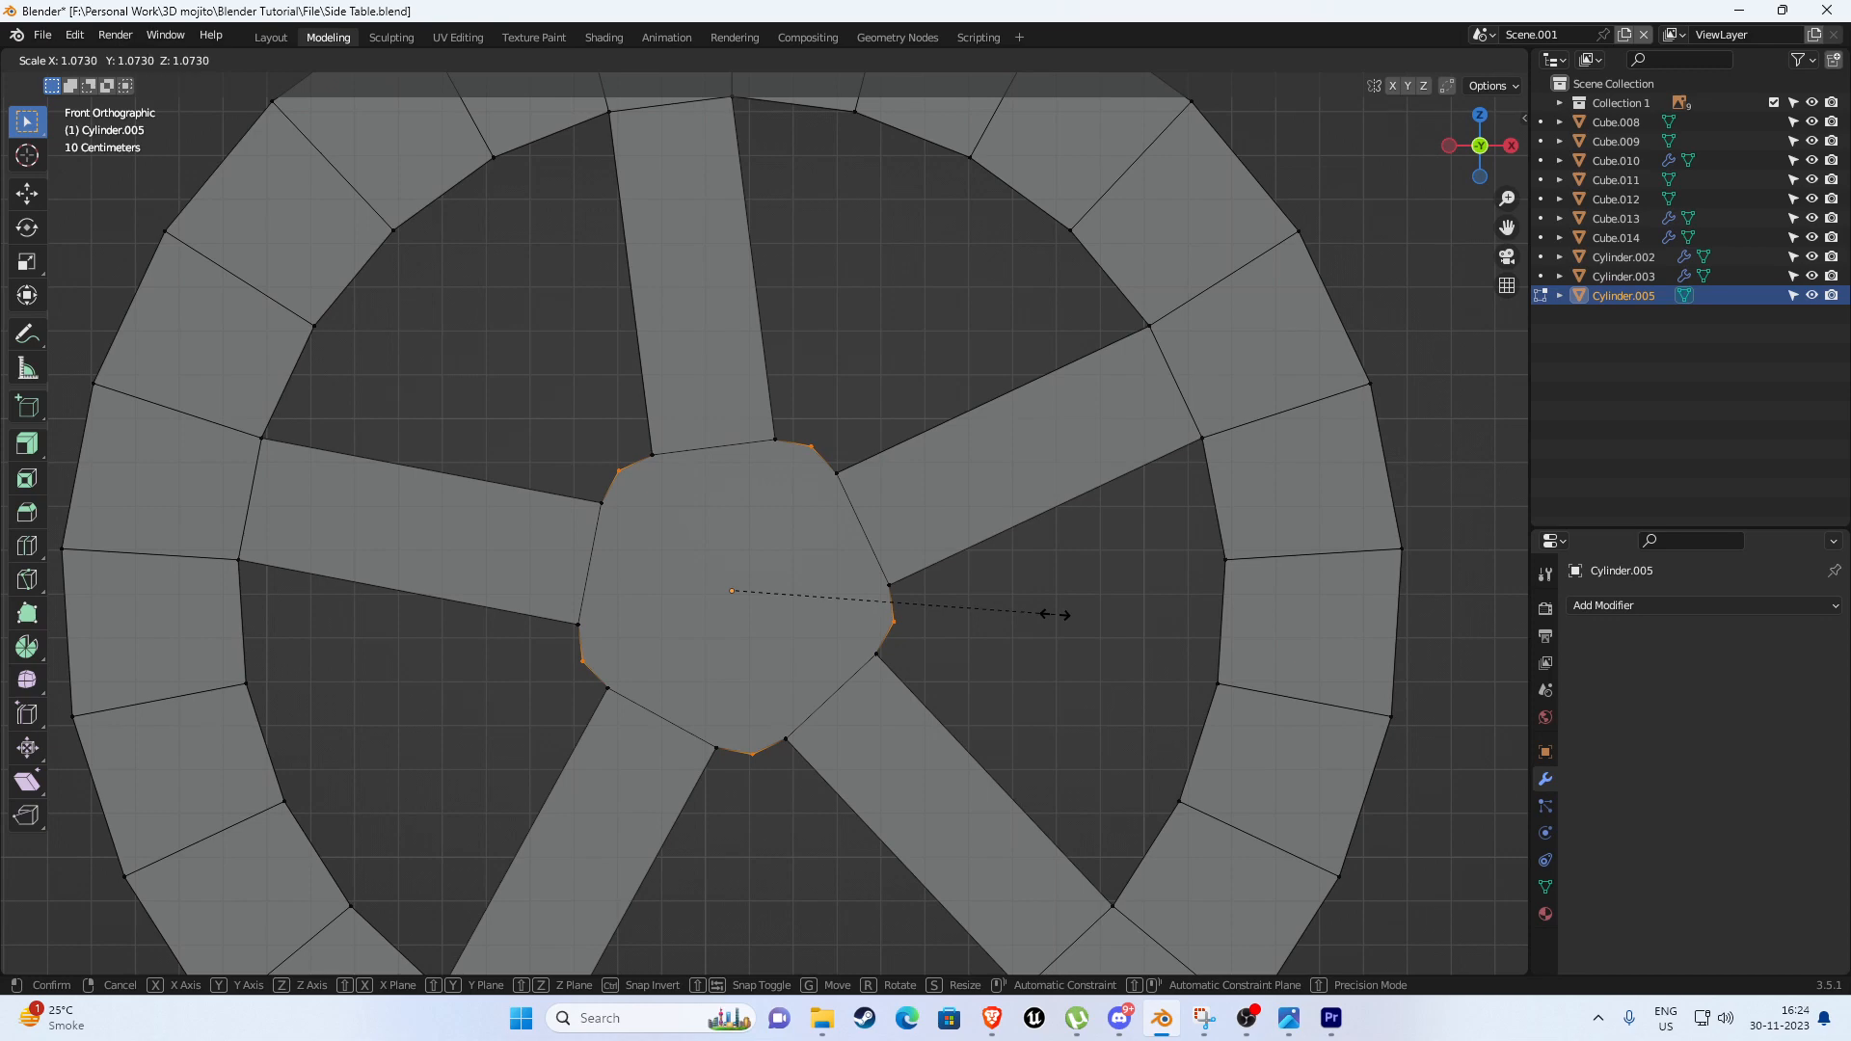
pyautogui.click(1052, 614)
pyautogui.moveTo(847, 569); pyautogui.dragTo(827, 566, button='middle')
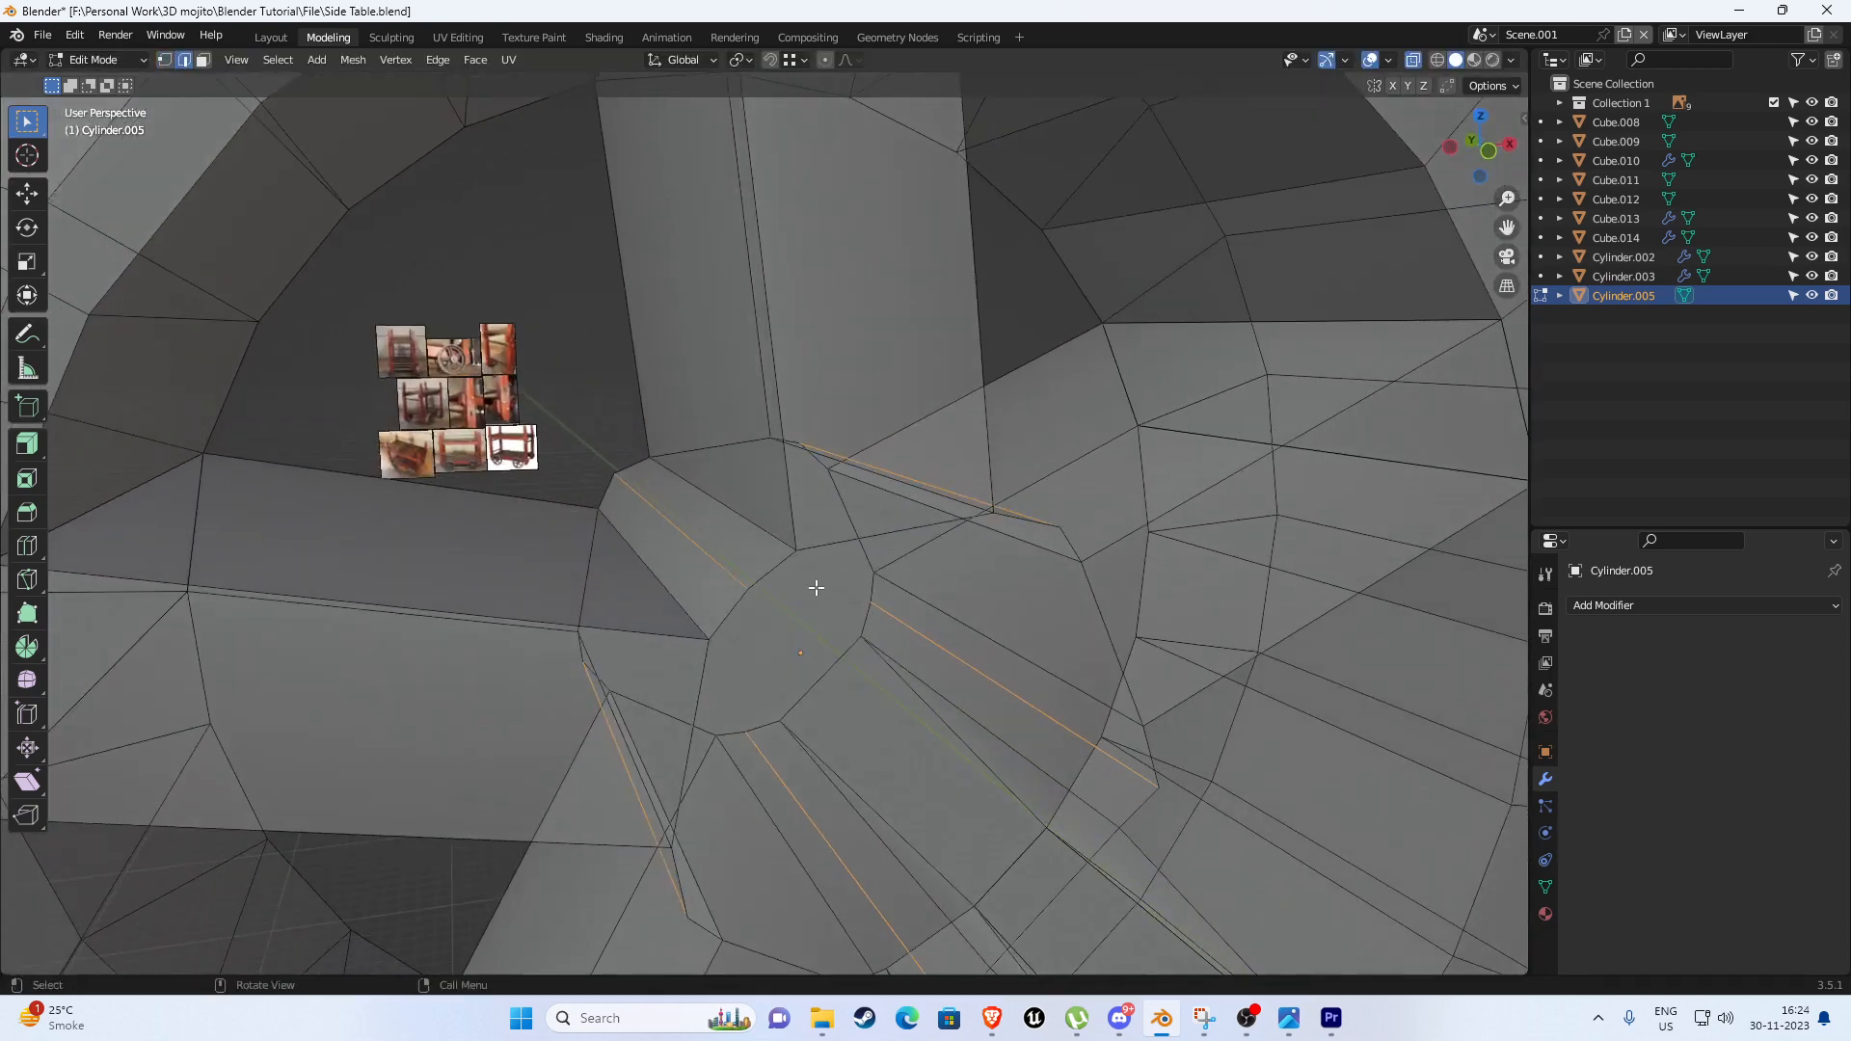
pyautogui.scroll(3, 1111, 426)
pyautogui.scroll(-5, 964, 454)
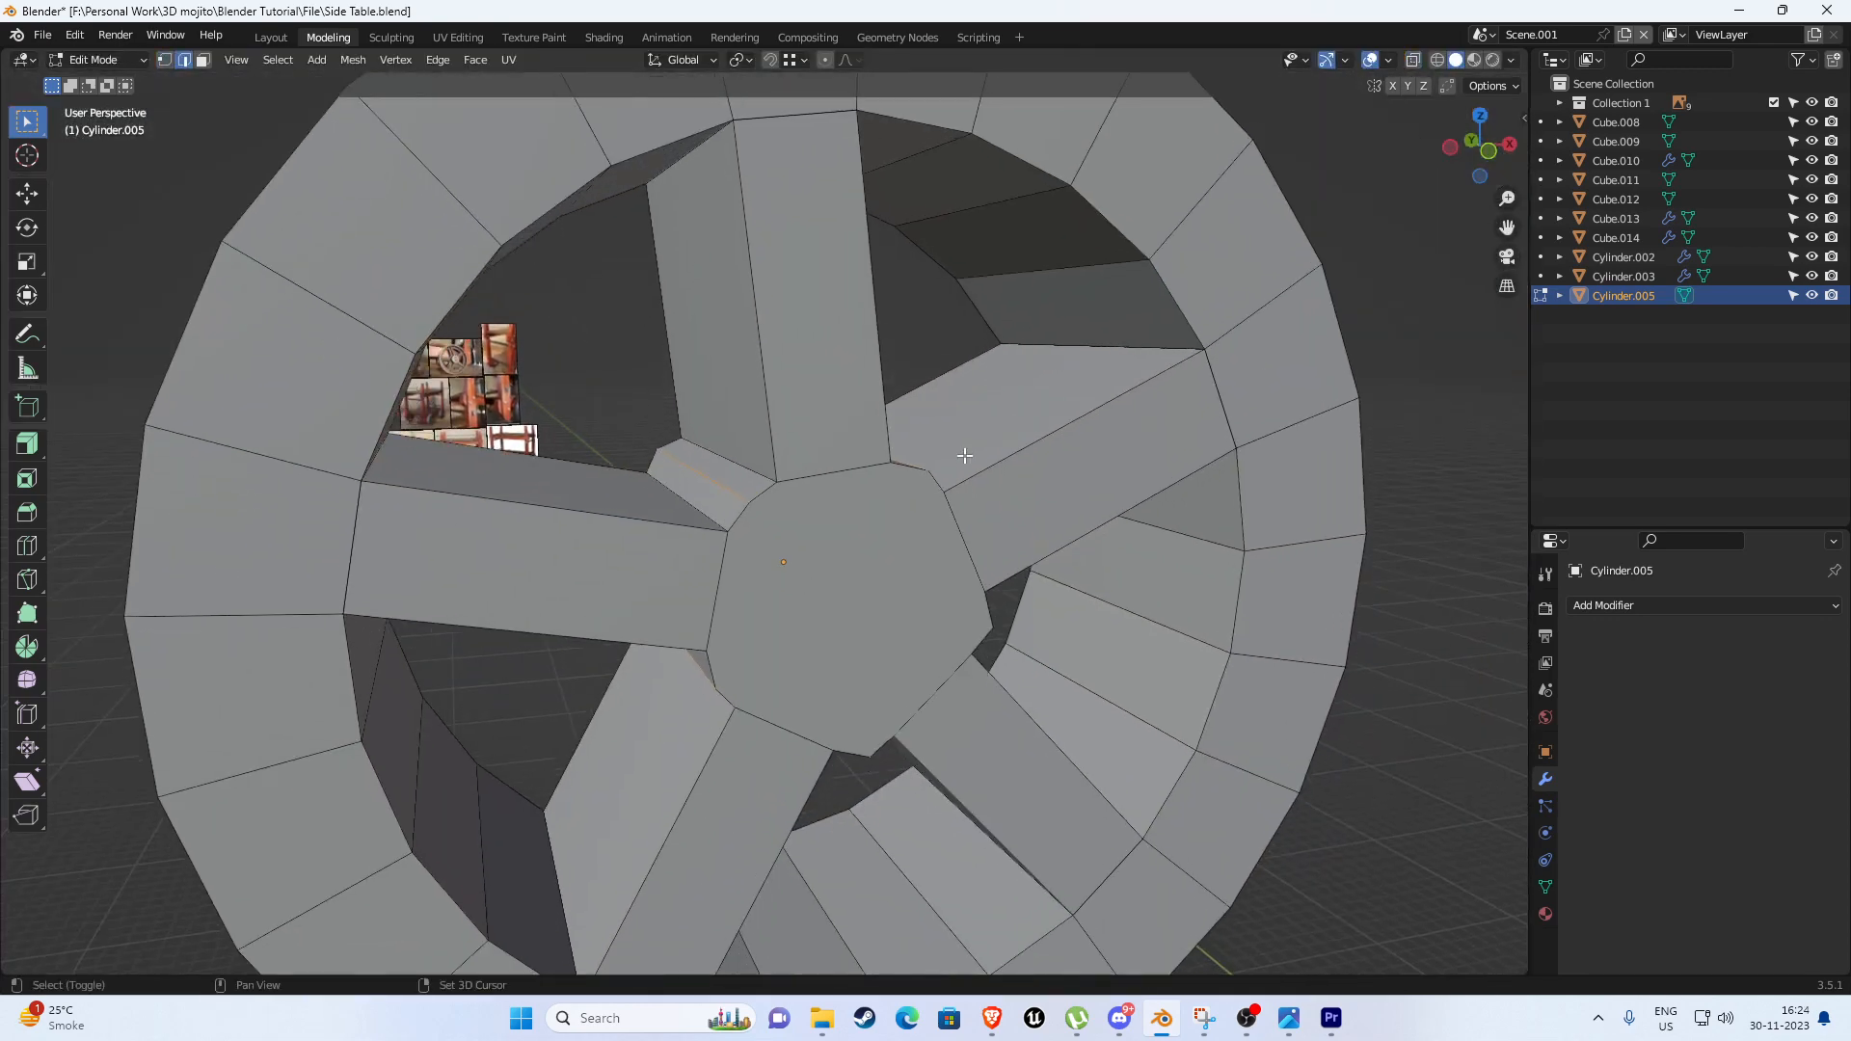
# Bevel the selected corner edges of the hub between the spokes with one segment and a width of about 0.085 m.
pyautogui.scroll(4, 1150, 484)
pyautogui.hotkey('ctrl', 'b')
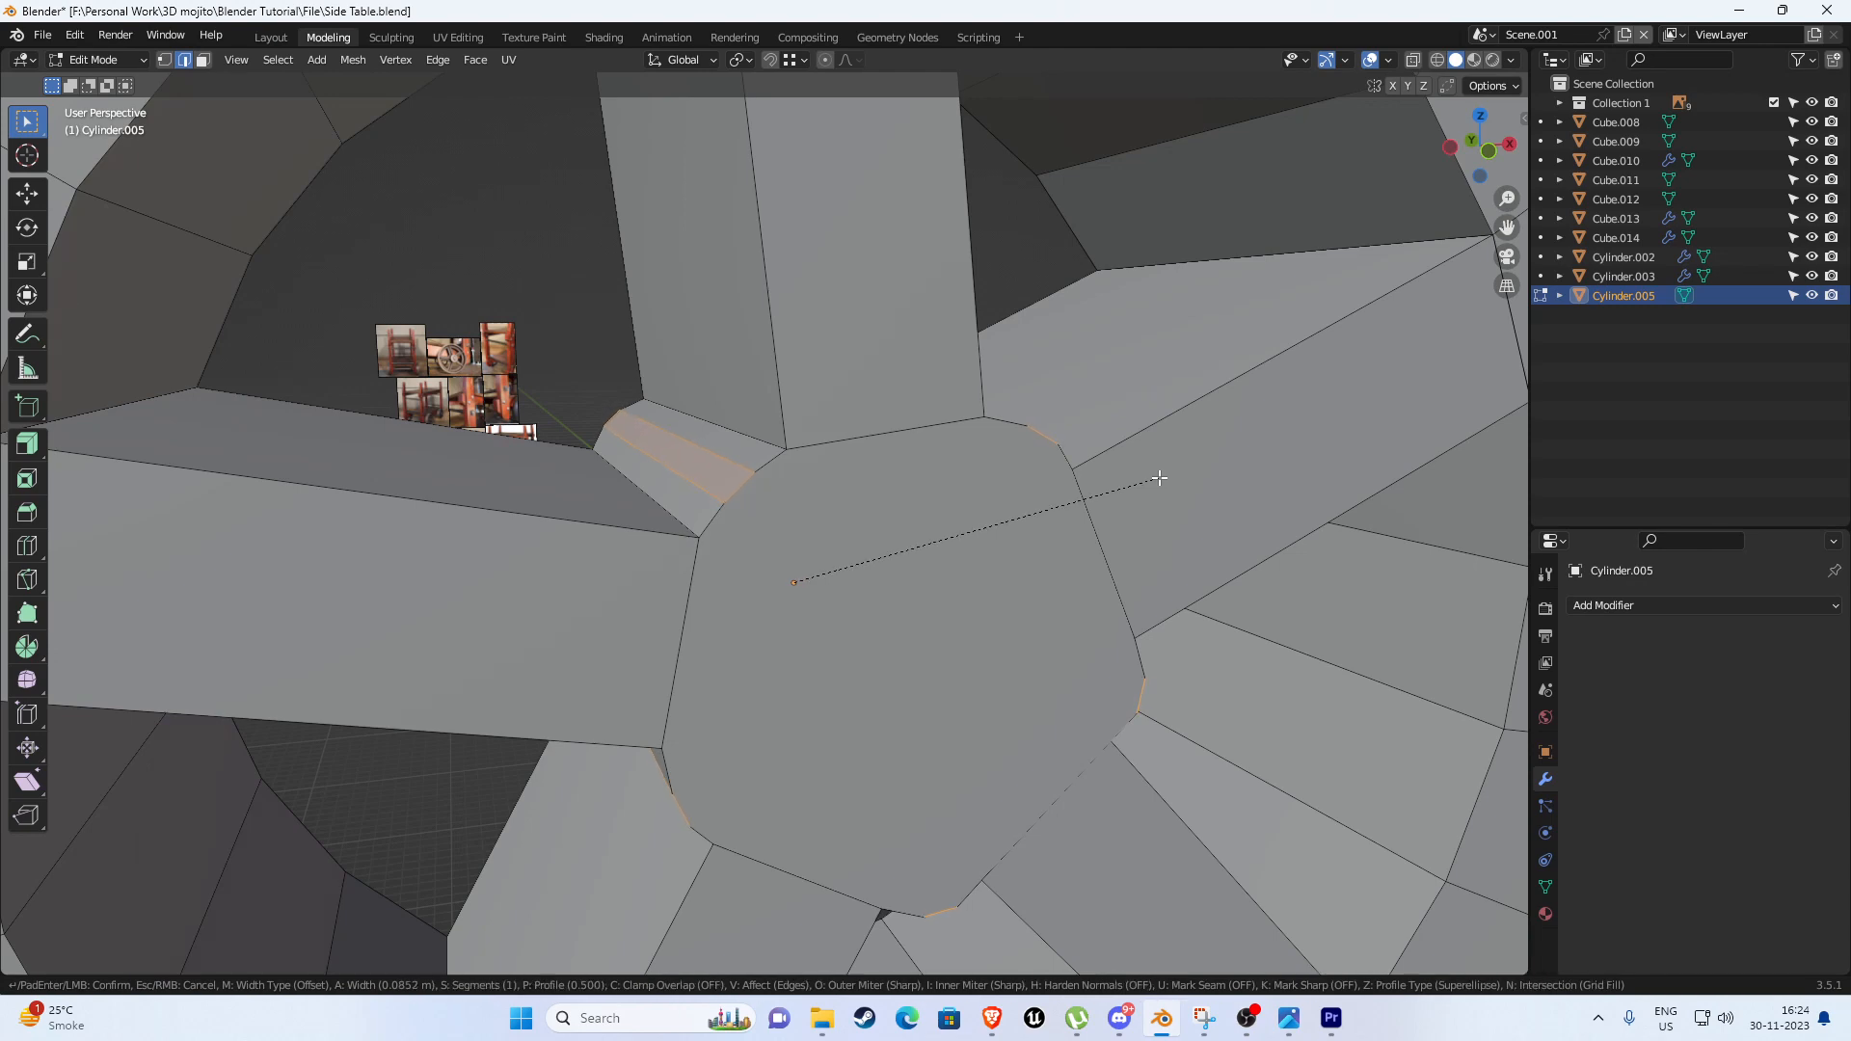
pyautogui.click(1158, 477)
pyautogui.scroll(-5, 979, 517)
# Try to inset the hub's front face by about 0.19 m.
pyautogui.press('3')
pyautogui.click(831, 541)
pyautogui.scroll(-5, 831, 541)
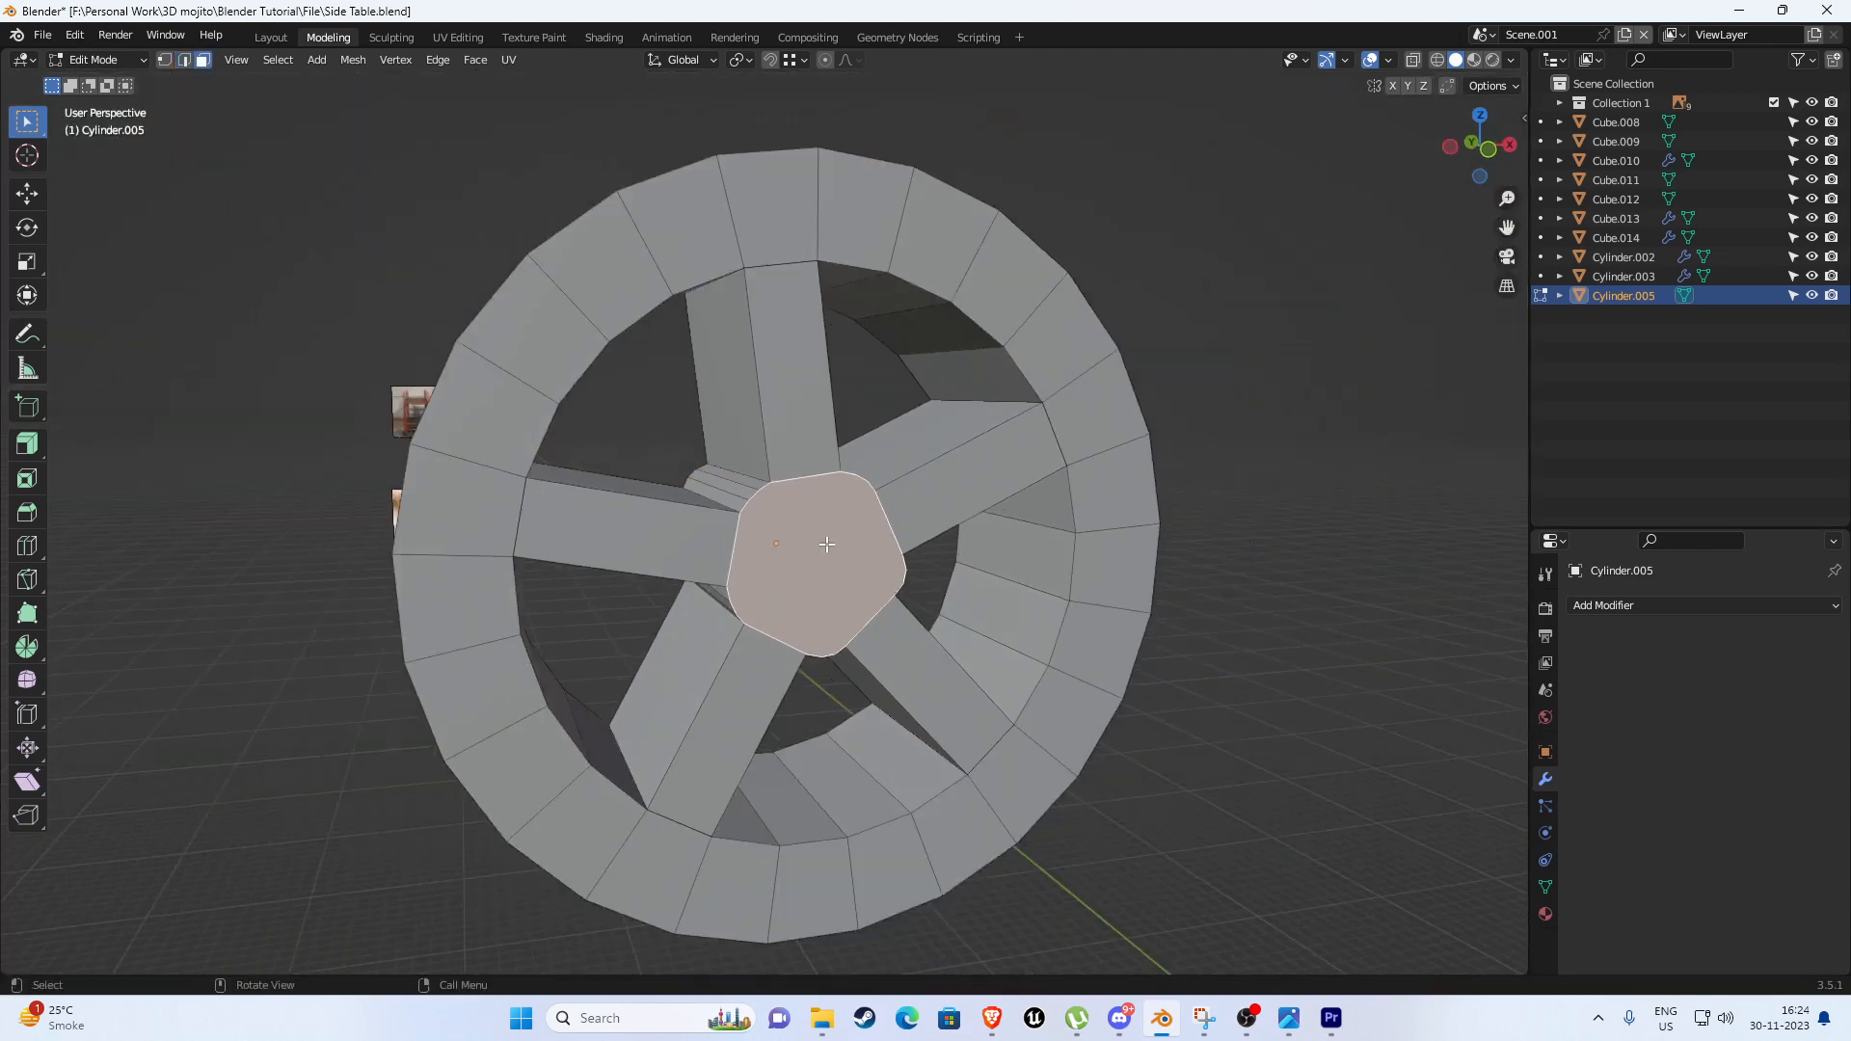
pyautogui.moveTo(829, 540); pyautogui.dragTo(699, 590, button='middle')
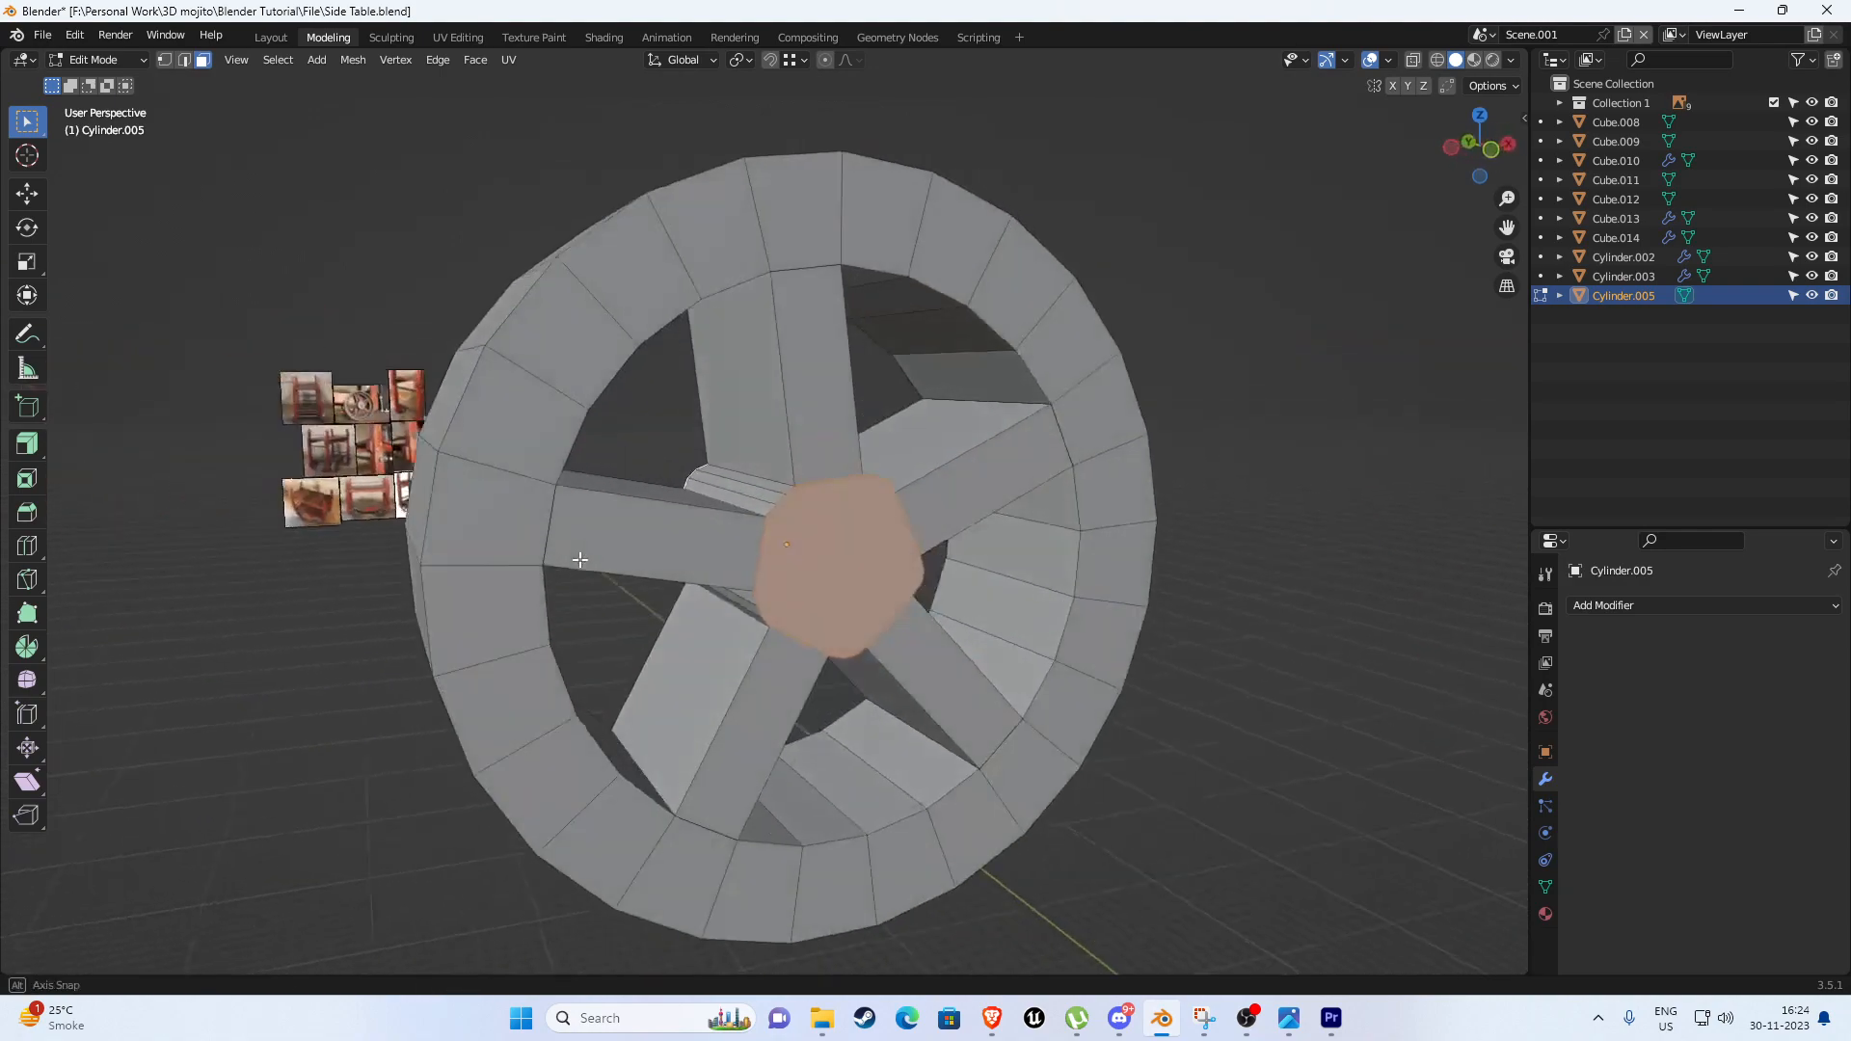
pyautogui.scroll(2, 762, 590)
pyautogui.press('i')
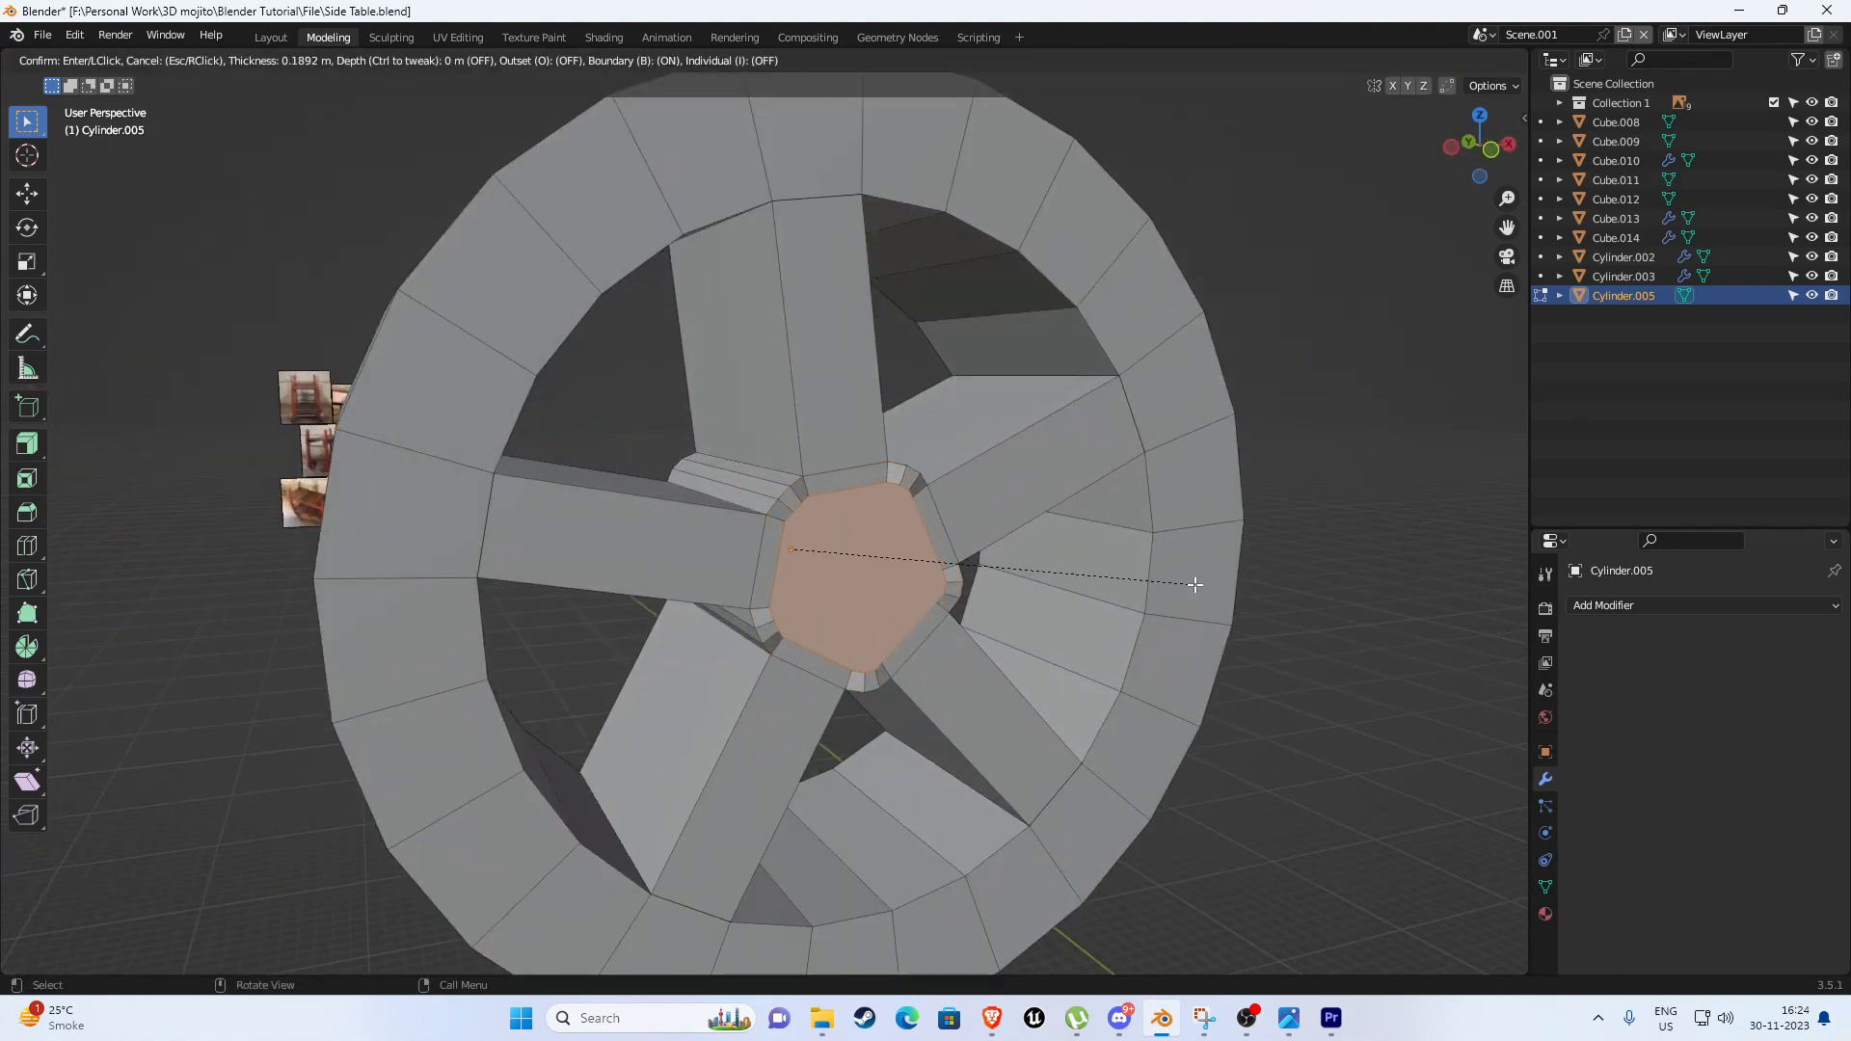
pyautogui.click(1199, 582)
pyautogui.scroll(4, 934, 541)
pyautogui.scroll(-3, 878, 448)
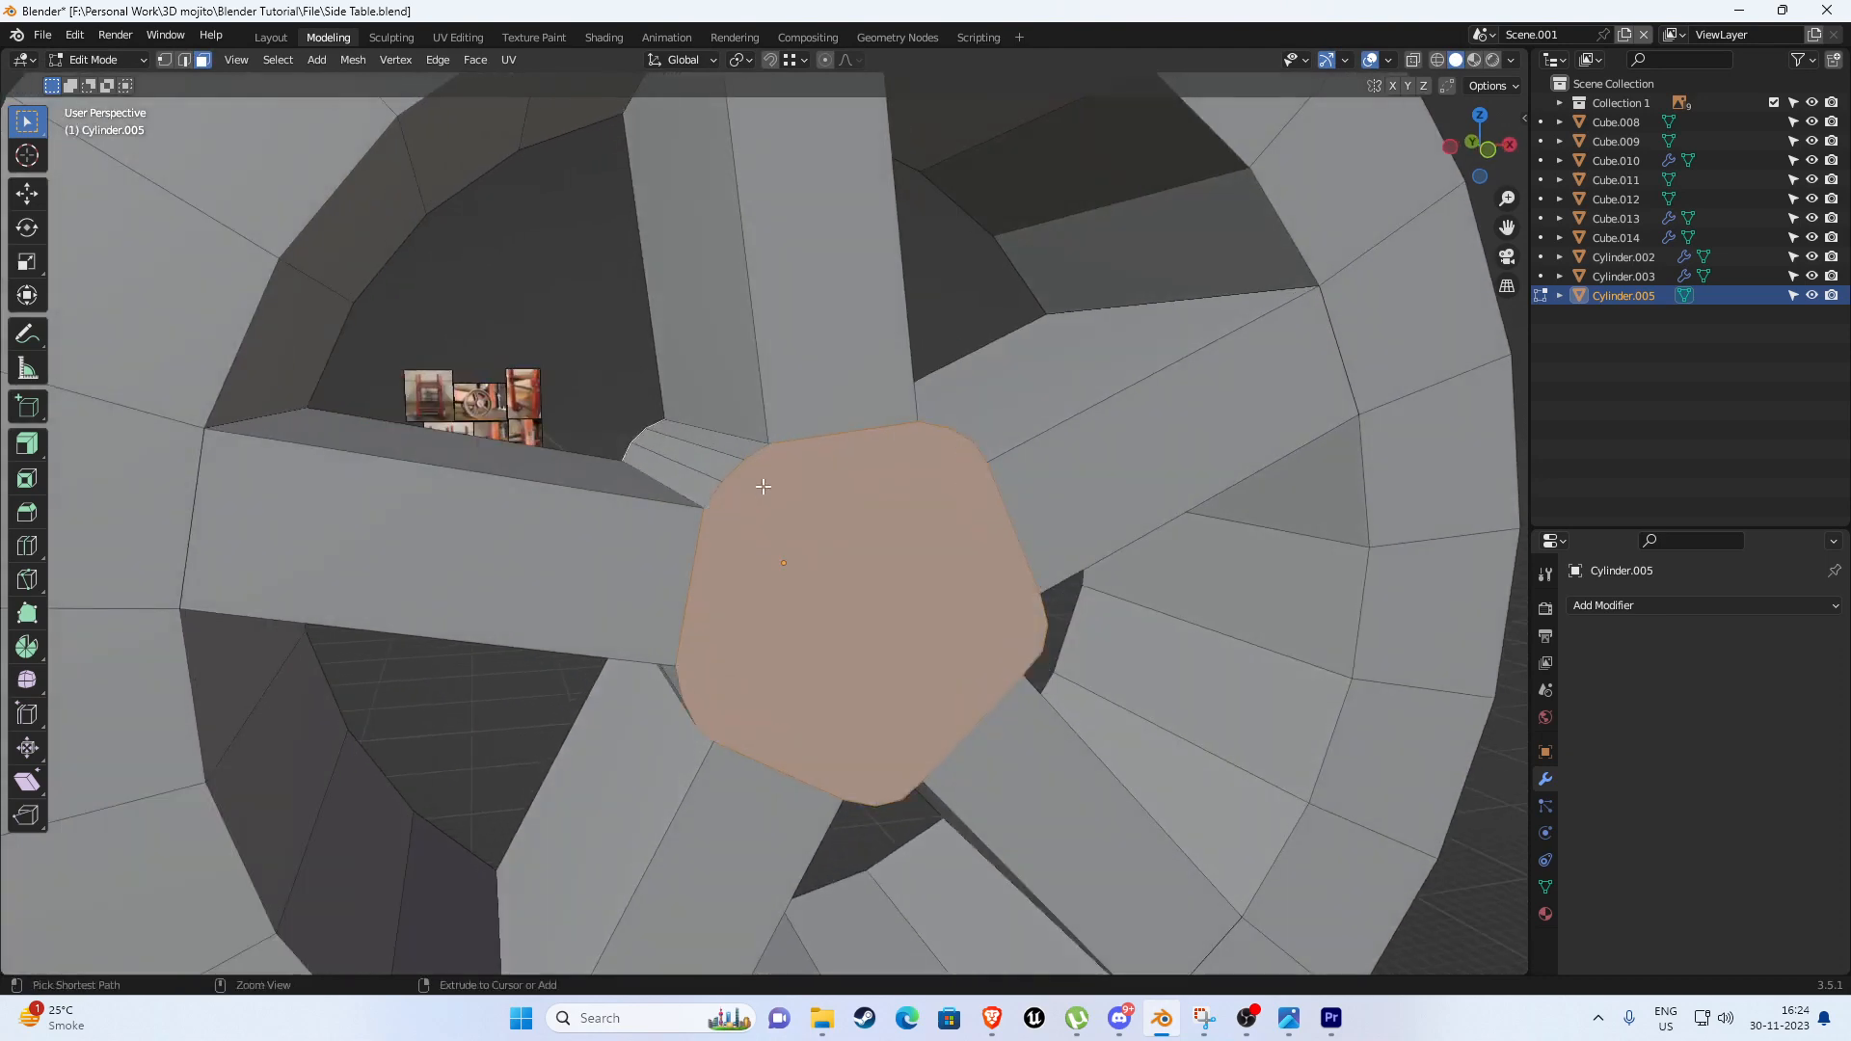
# Scale all vertices on the wheel's back side along the global Y axis to flatten that side, selecting them in top view with X-ray.
pyautogui.moveTo(756, 483); pyautogui.dragTo(1078, 642, button='middle')
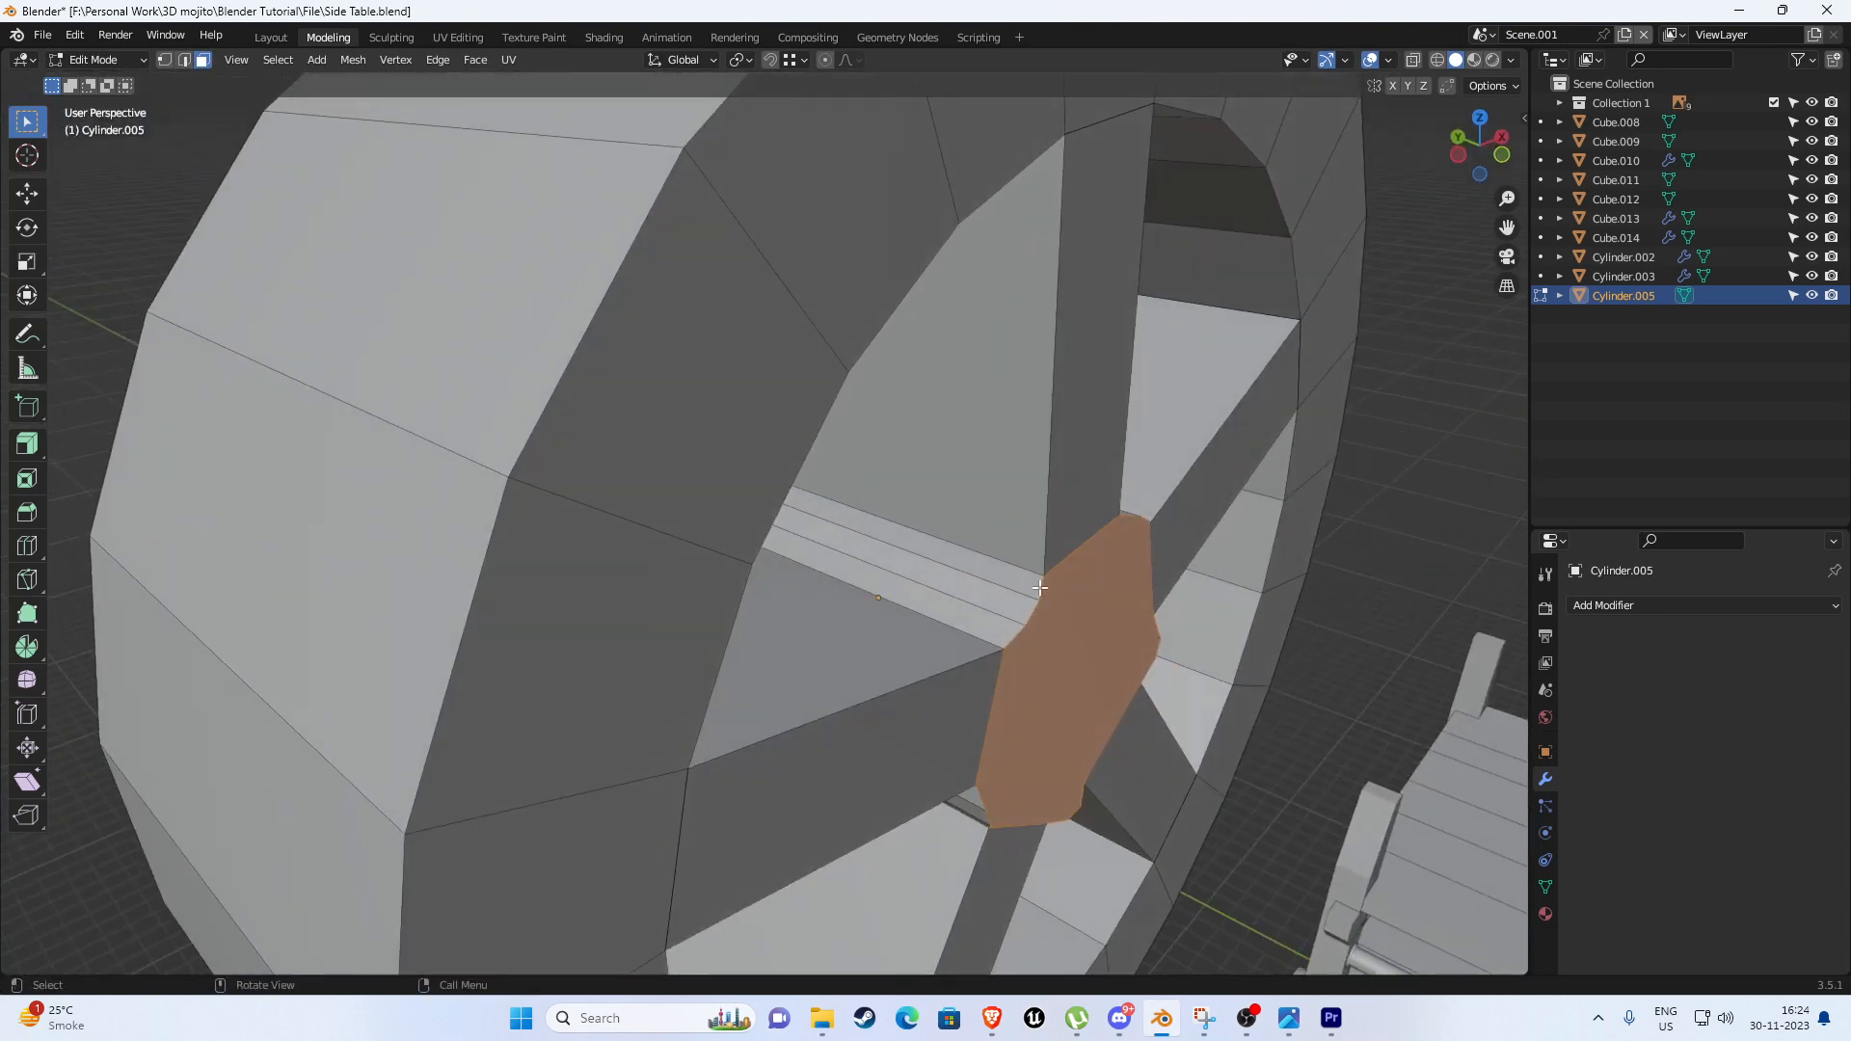
pyautogui.press('KP_1')
pyautogui.press('KP_7')
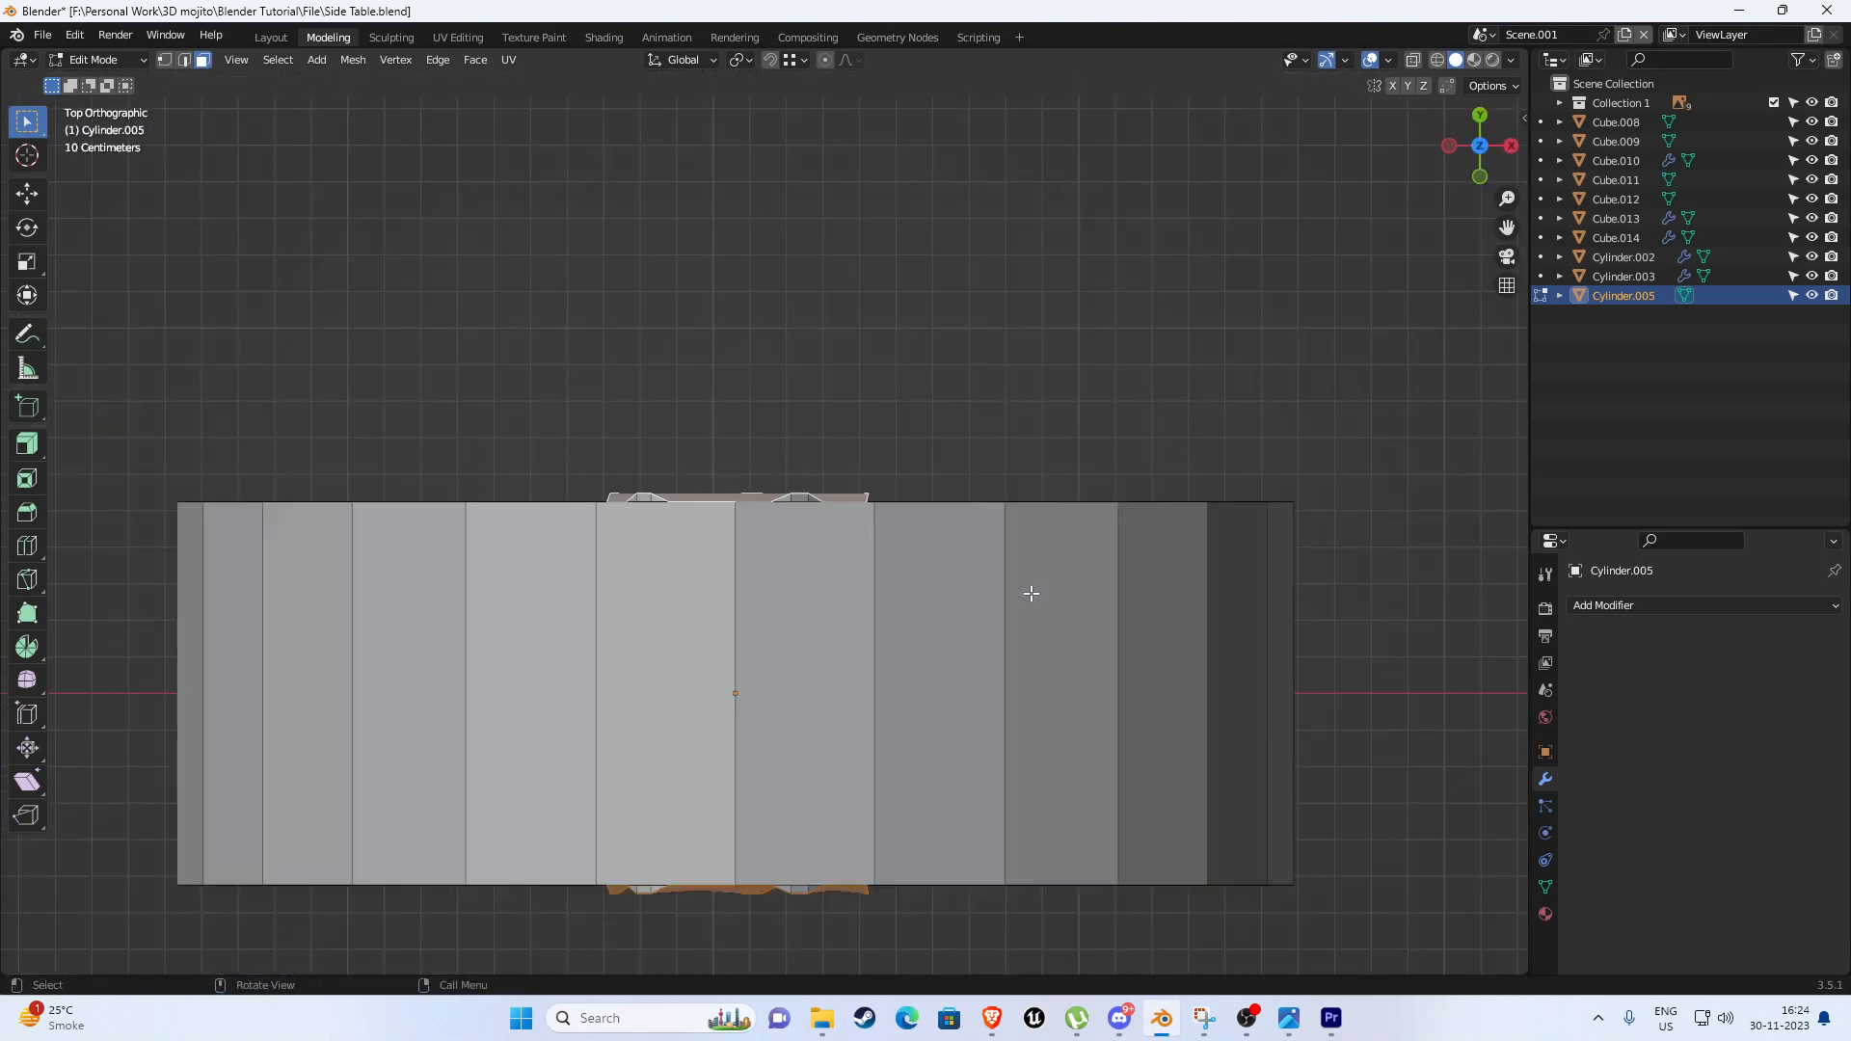
pyautogui.hotkey('alt', 'z')
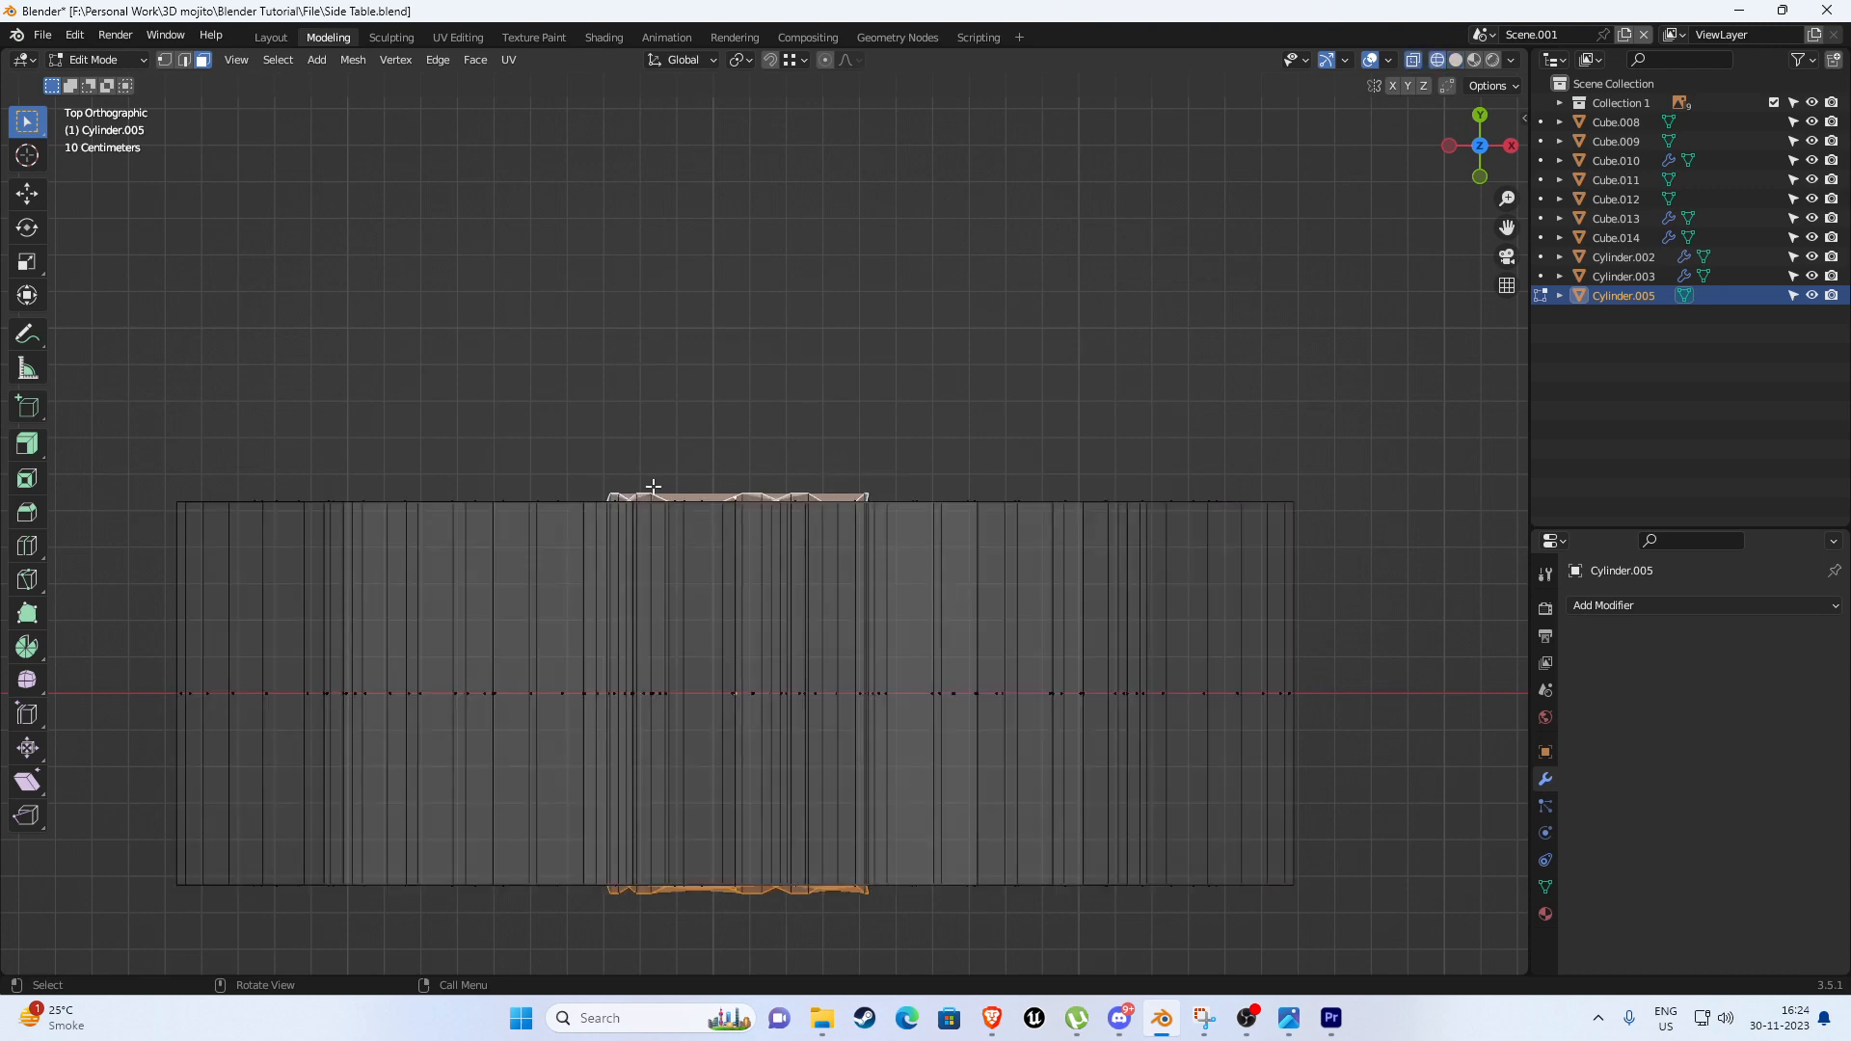
pyautogui.keyDown('shift'); pyautogui.moveTo(652, 487); pyautogui.dragTo(712, 484, button='middle'); pyautogui.keyUp('shift')
pyautogui.press('a')
pyautogui.hotkey('ctrl', 'z')
pyautogui.press('1')
pyautogui.scroll(-2, 552, 493)
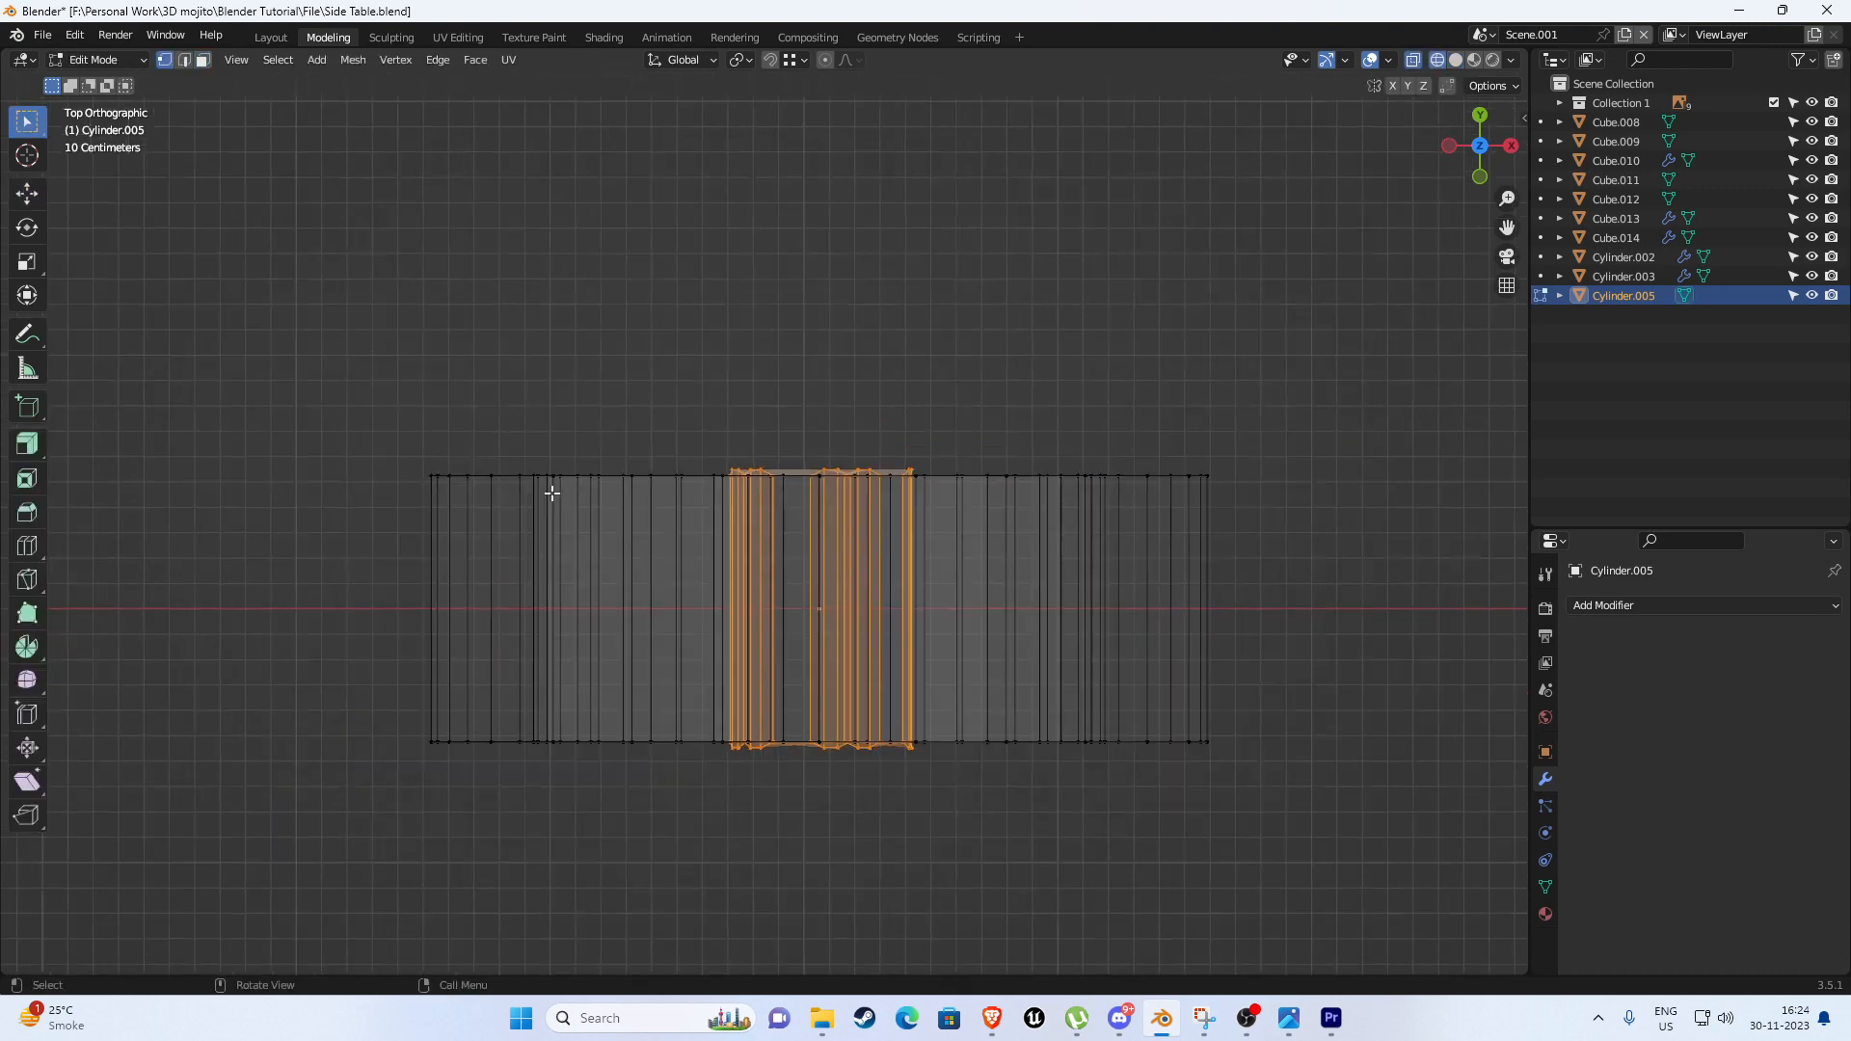
pyautogui.moveTo(310, 367); pyautogui.dragTo(1363, 537)
pyautogui.scroll(-10, 896, 546)
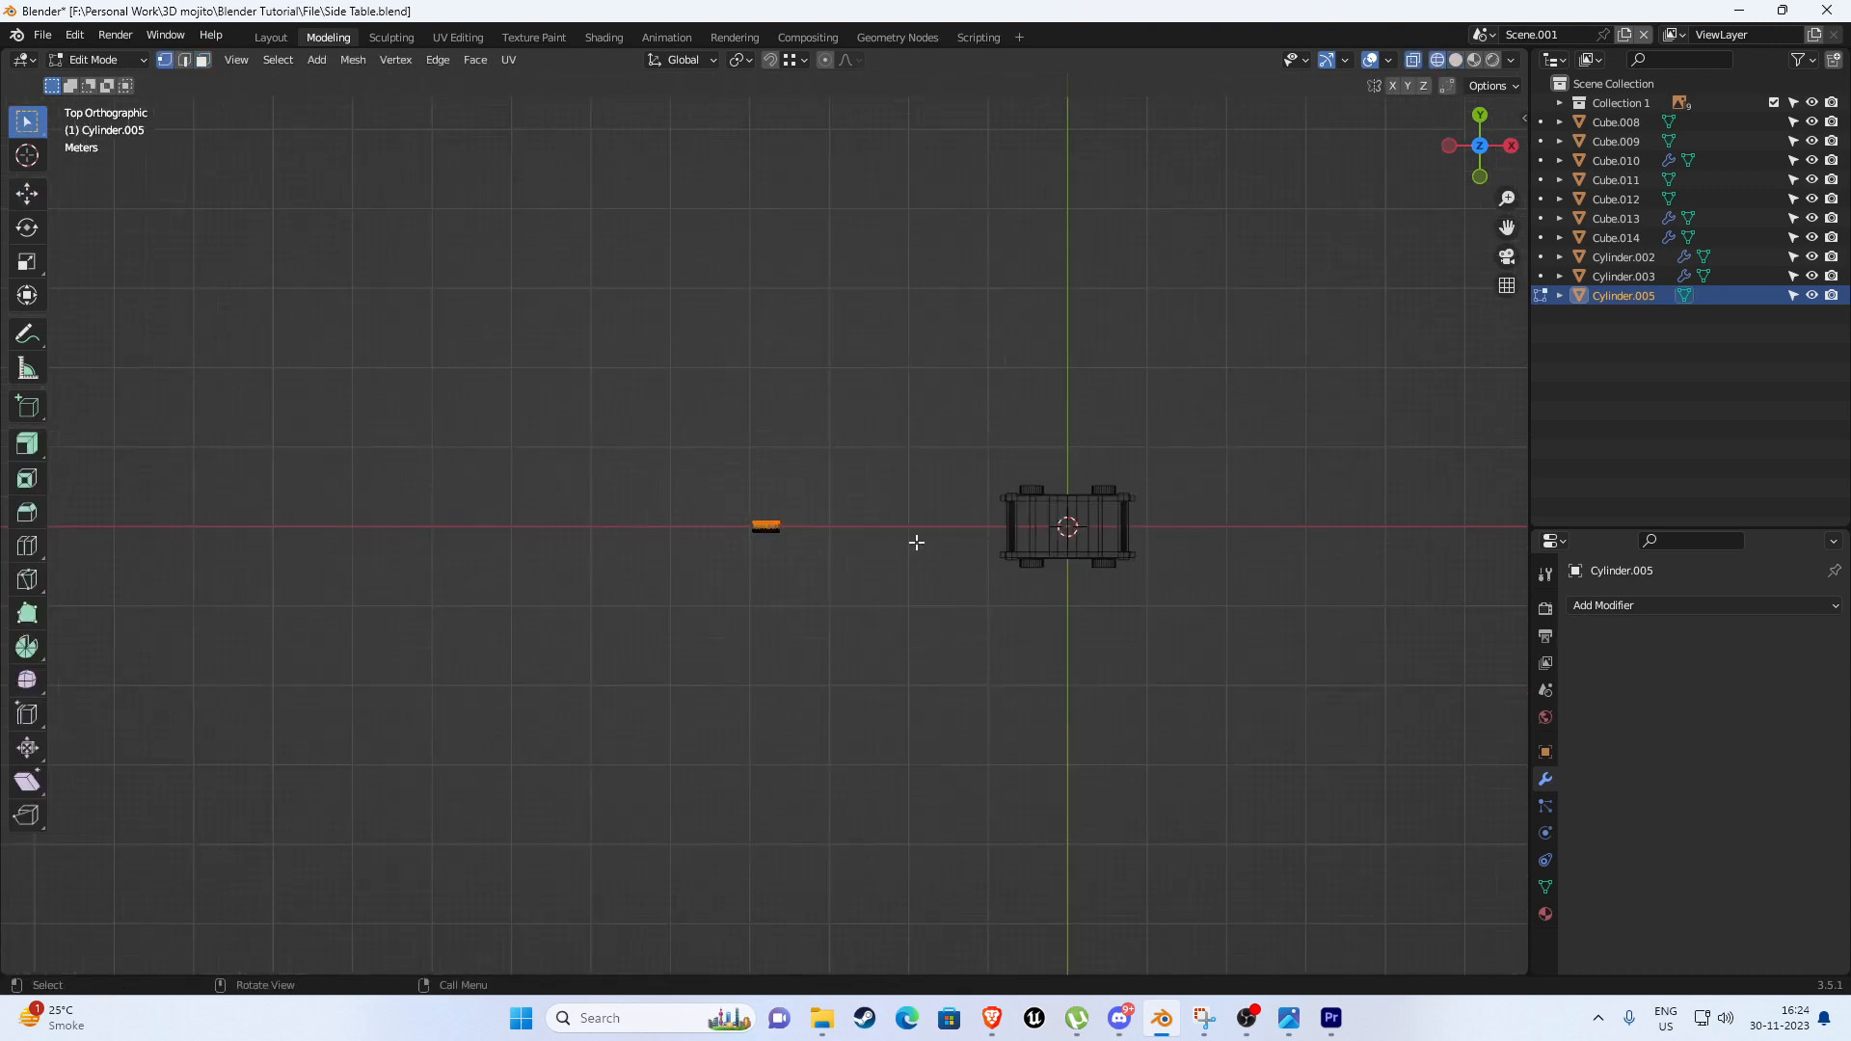
pyautogui.scroll(12, 806, 549)
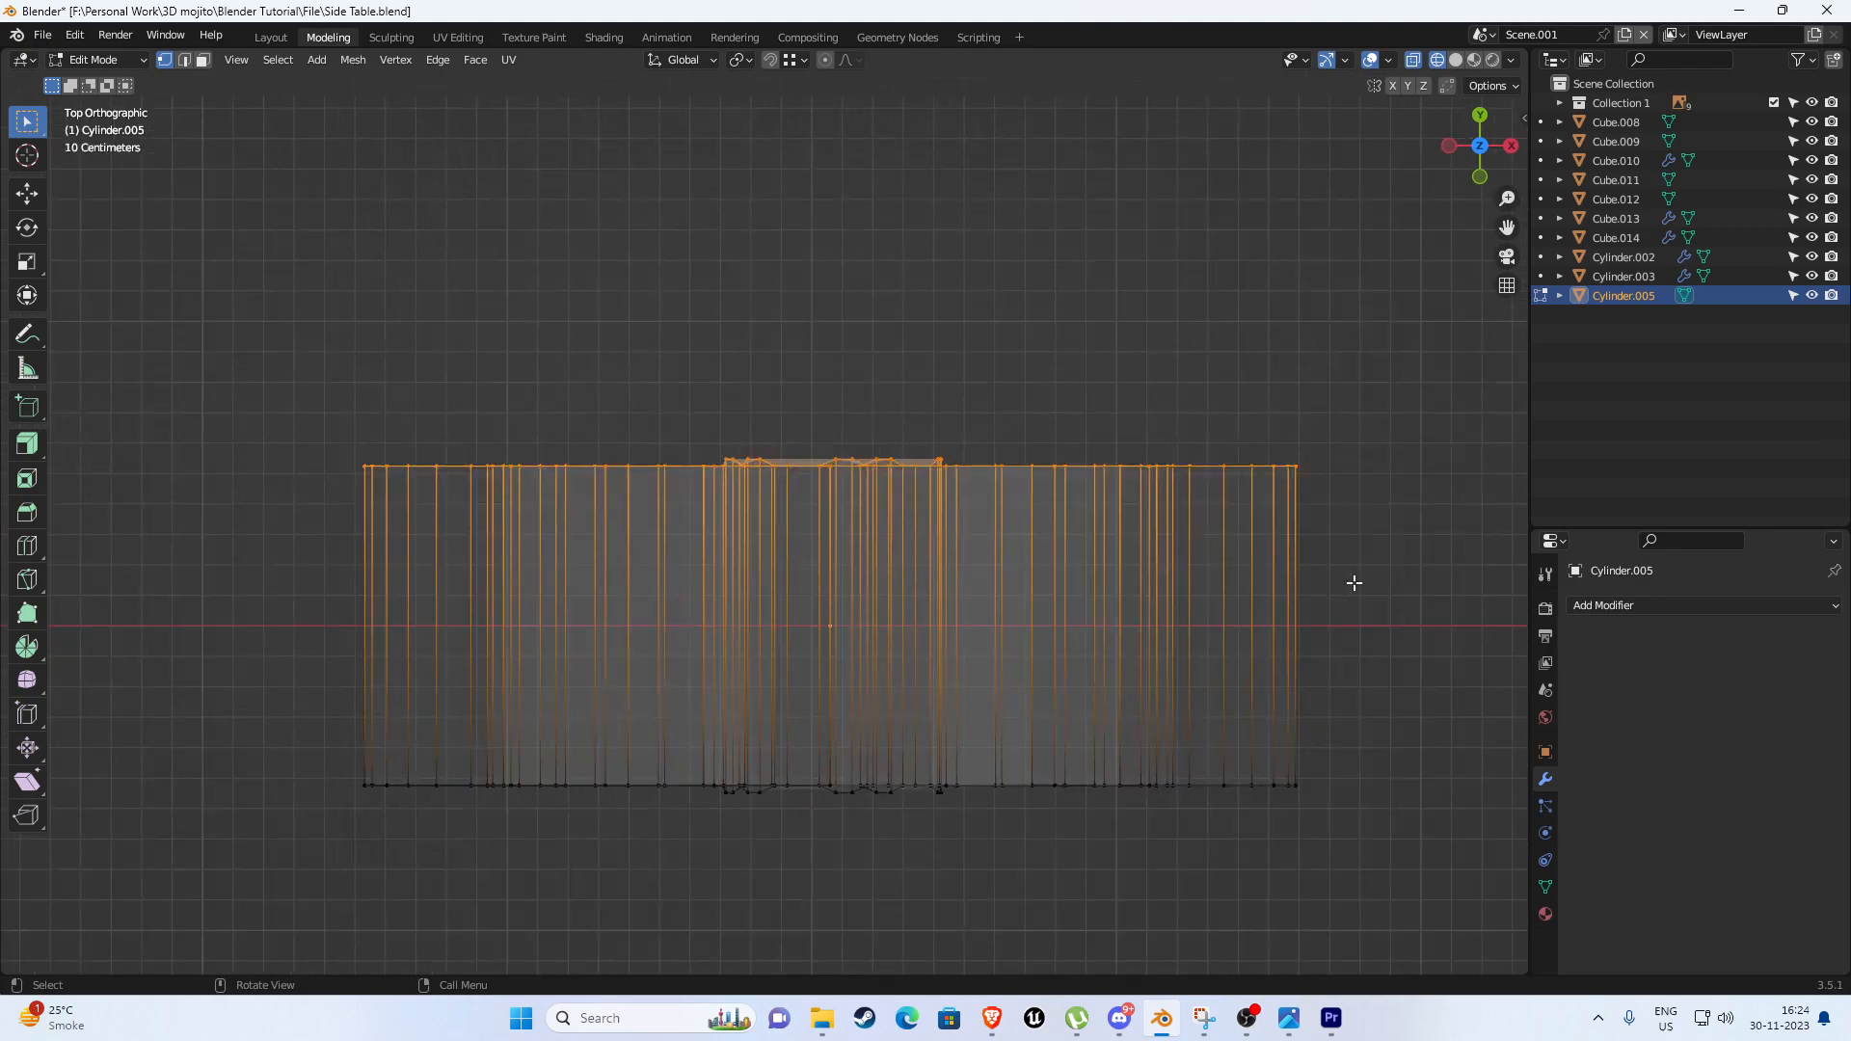
pyautogui.press('s')
pyautogui.press('y')
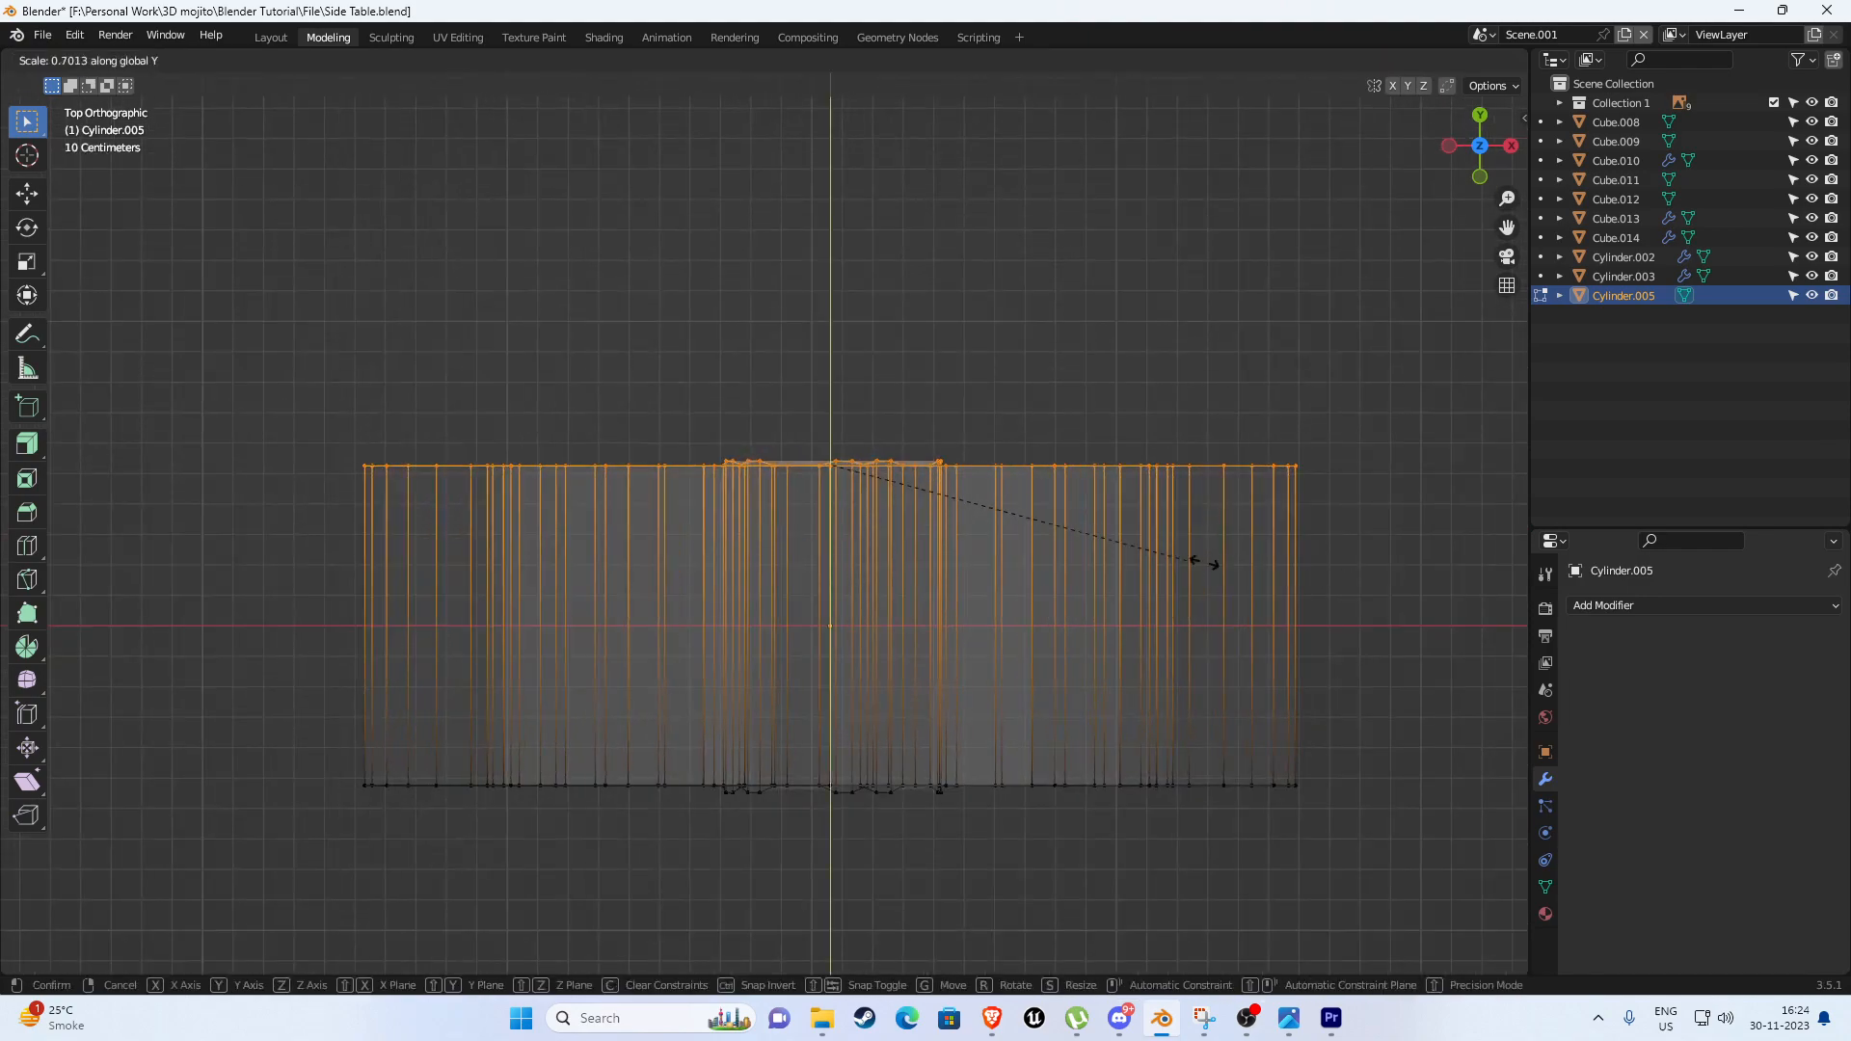
# Flatten the vertices on both end sides of the wheel by scaling each side to 0 along Y.
pyautogui.click(1203, 559)
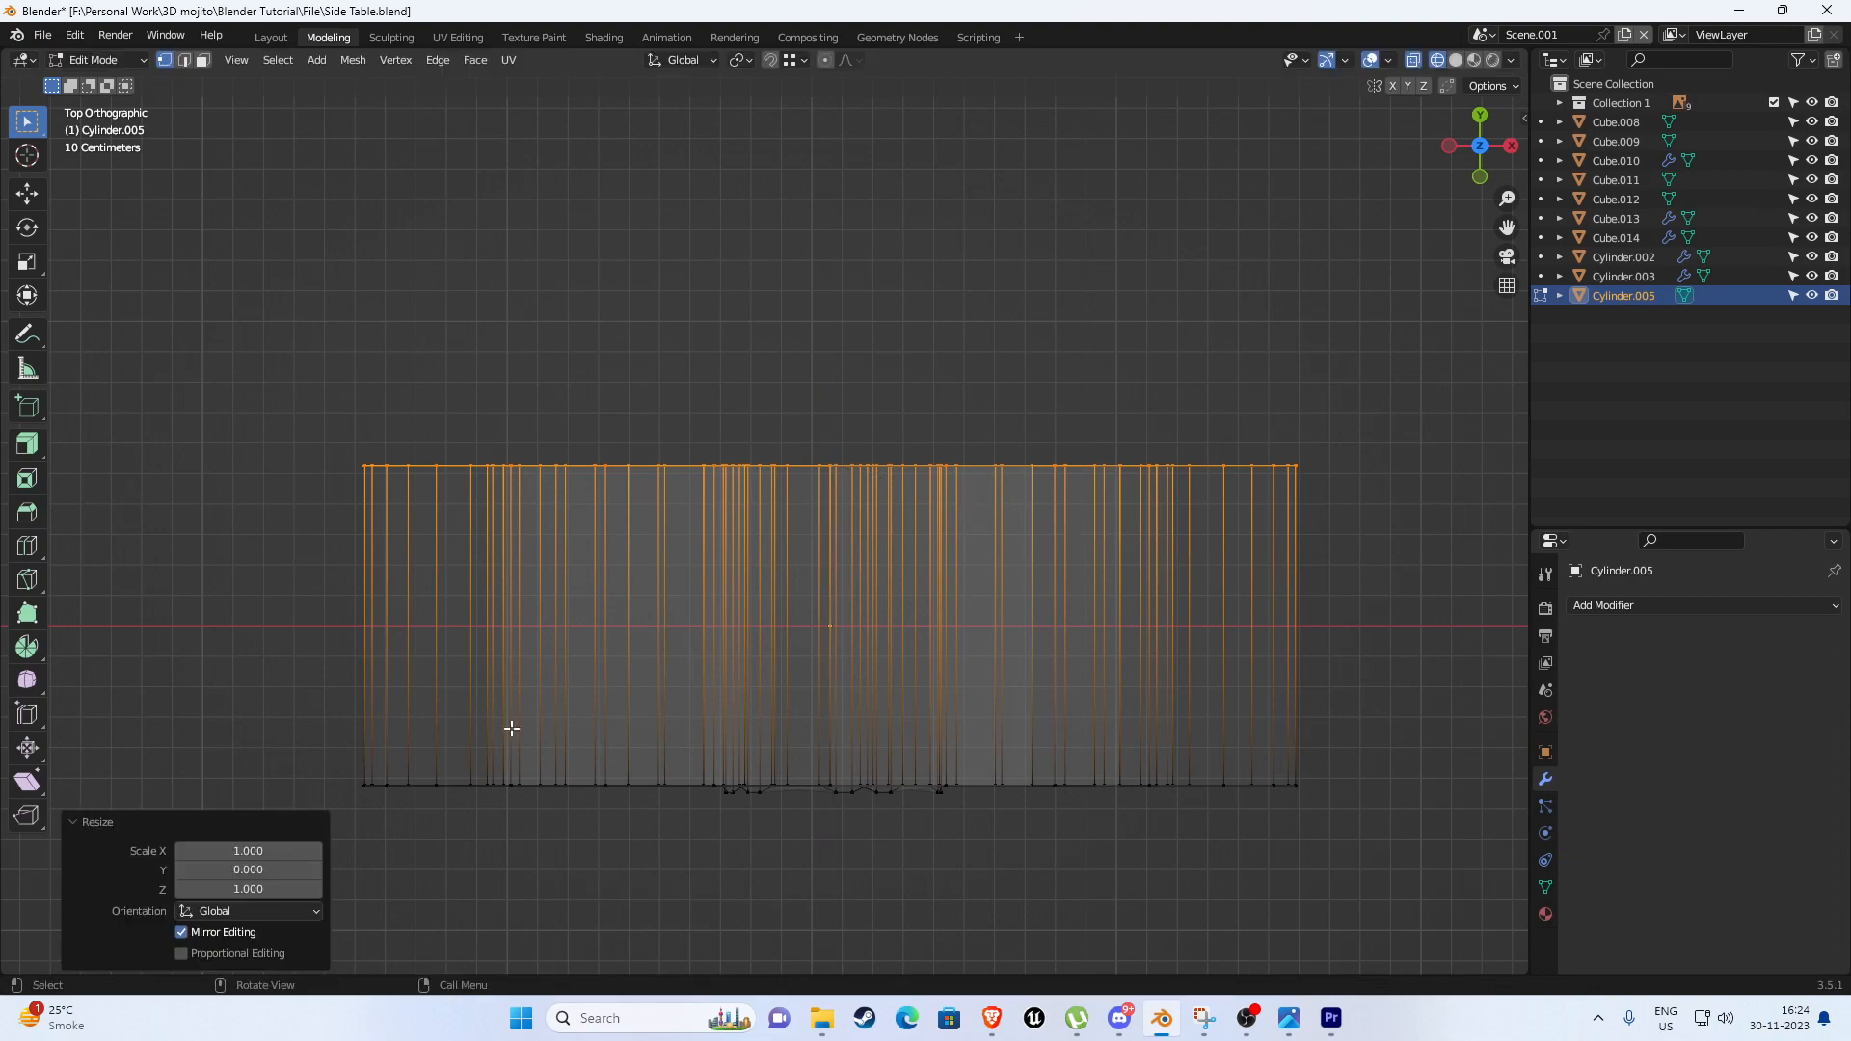
pyautogui.moveTo(268, 725); pyautogui.dragTo(1323, 829)
pyautogui.keyDown('shift'); pyautogui.moveTo(1323, 829); pyautogui.dragTo(1281, 743, button='middle'); pyautogui.keyUp('shift')
pyautogui.press('s')
pyautogui.press('y')
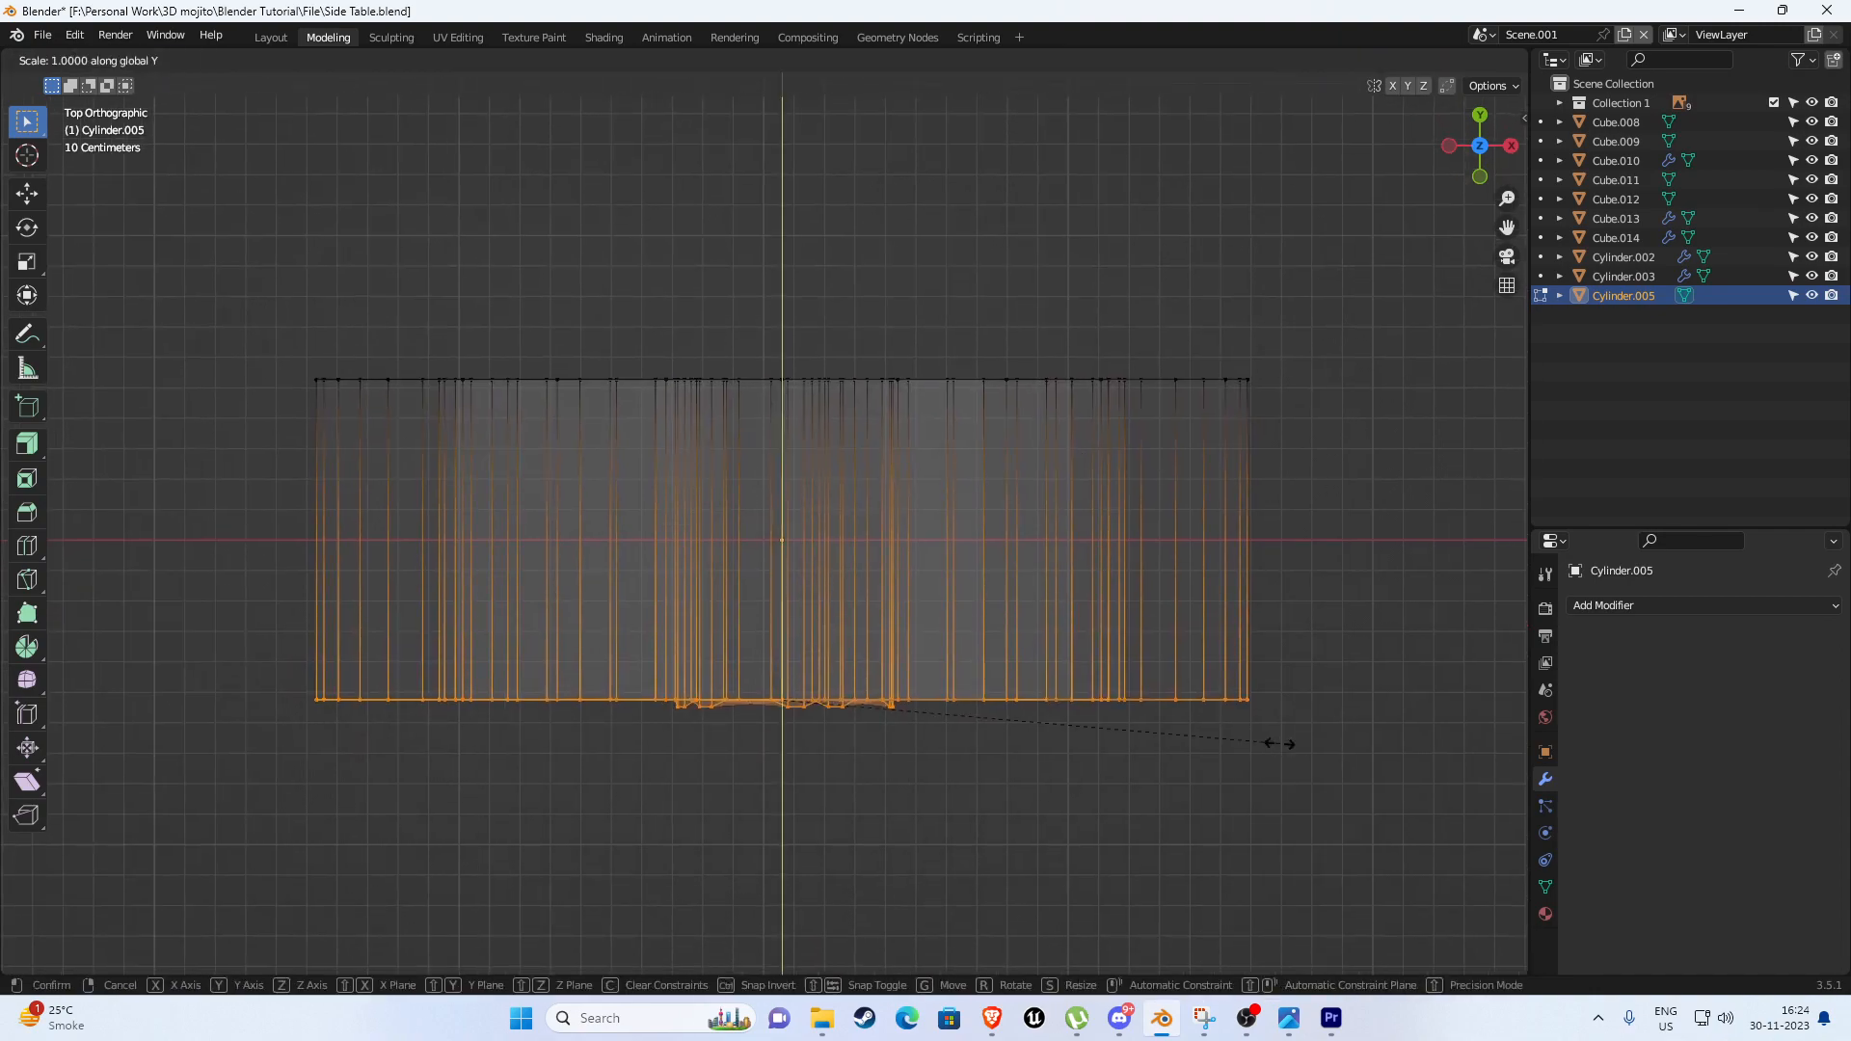
pyautogui.press('0')
pyautogui.press('Return')
# Inset the wheel's front hub face with a thickness of 0.198 m.
pyautogui.scroll(-4, 1020, 644)
pyautogui.moveTo(1020, 644); pyautogui.dragTo(1033, 540, button='middle')
pyautogui.hotkey('shift', 'z')
pyautogui.moveTo(834, 593)
pyautogui.mouseDown(button='middle')
pyautogui.moveTo(888, 516)
pyautogui.moveTo(690, 581)
pyautogui.moveTo(910, 590)
pyautogui.moveTo(832, 608)
pyautogui.mouseUp(button='middle')
pyautogui.scroll(3, 888, 517)
pyautogui.press('3')
pyautogui.click(833, 546)
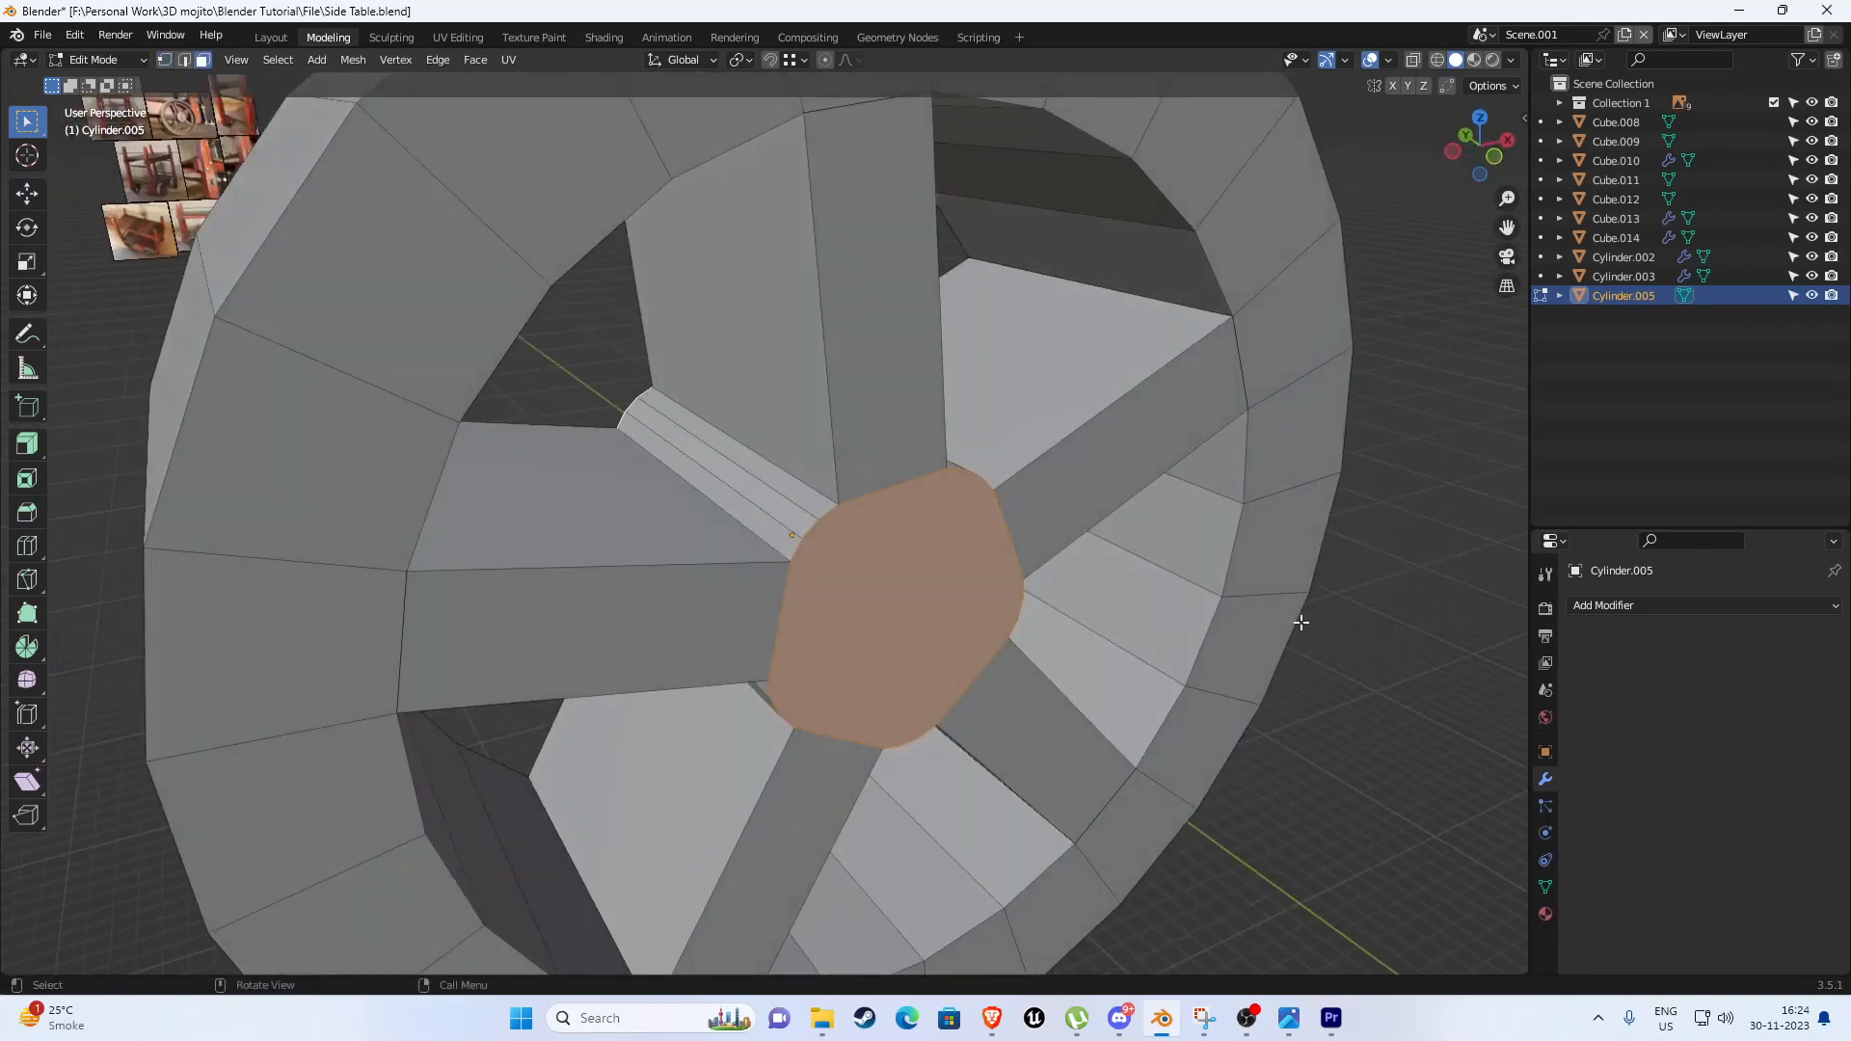
pyautogui.press('i')
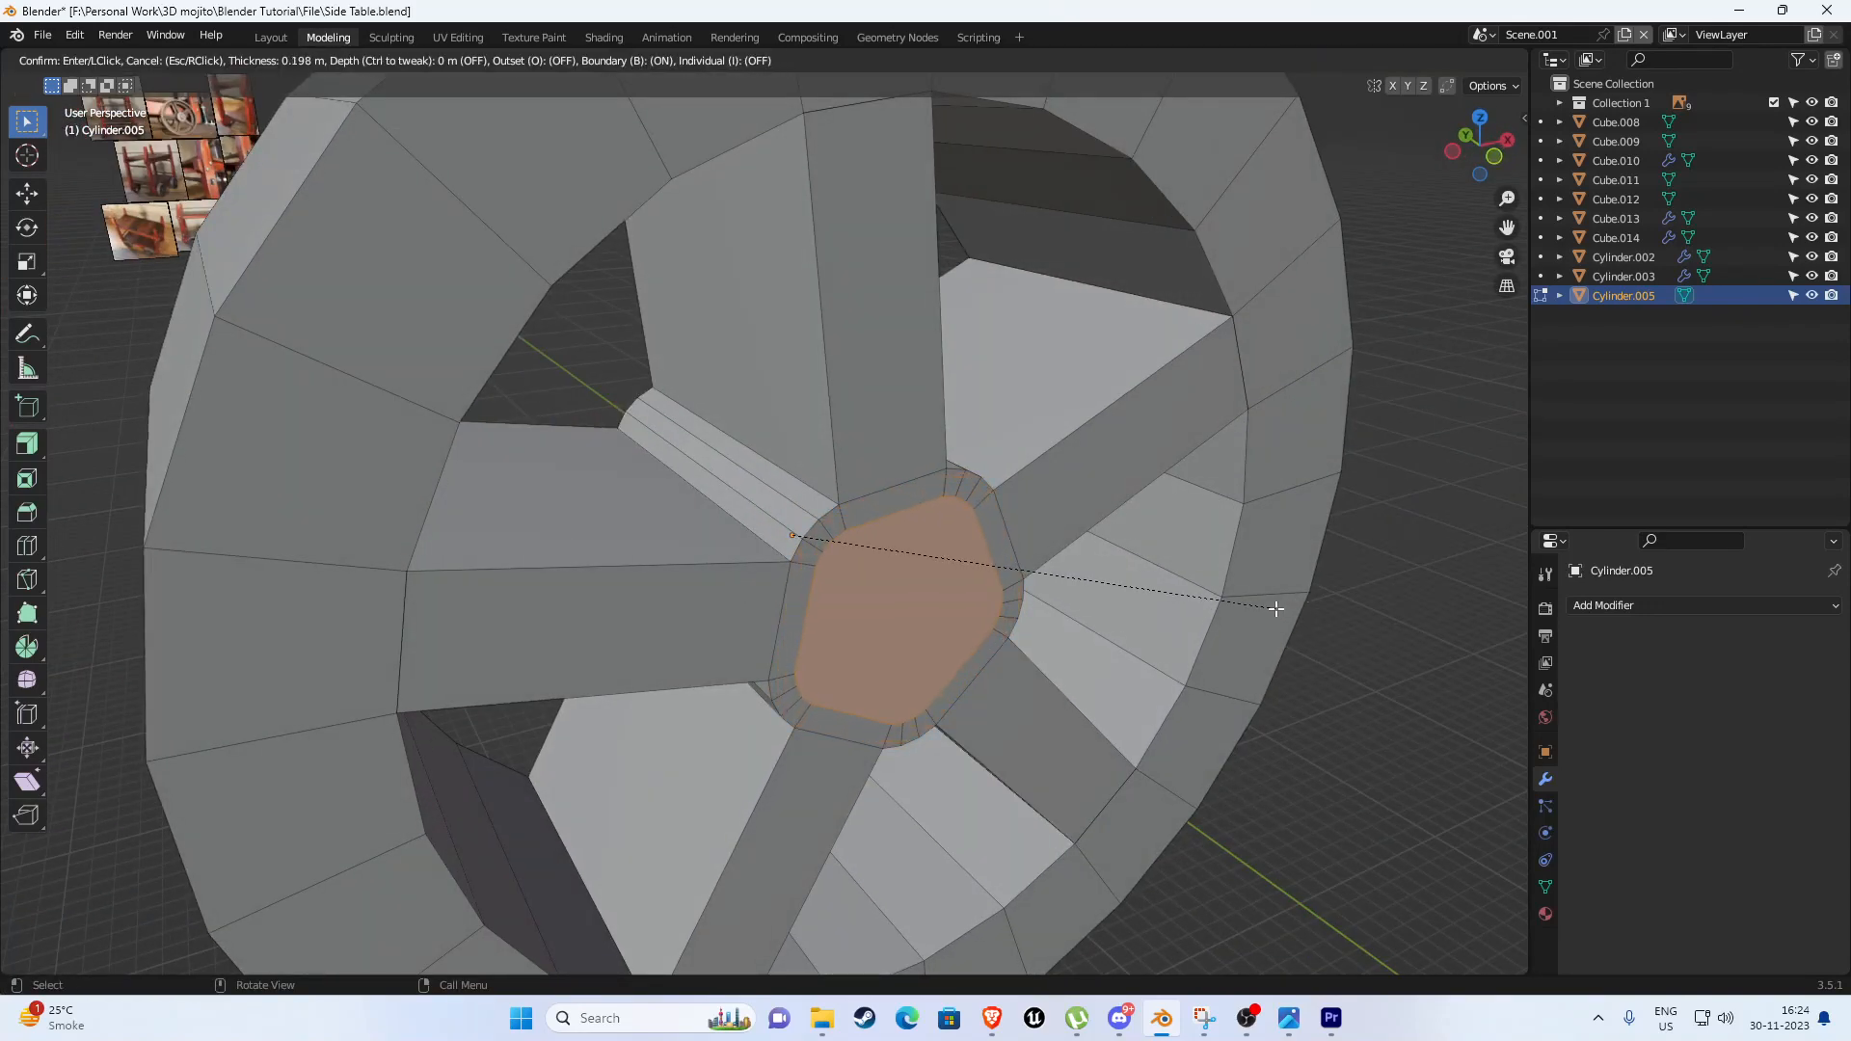
pyautogui.click(1276, 609)
# Try rounding the inset hub face with LoopTools Circle and rotating it about 15 degrees, and undo both changes.
pyautogui.scroll(-4, 868, 482)
pyautogui.moveTo(874, 514); pyautogui.dragTo(947, 508, button='middle')
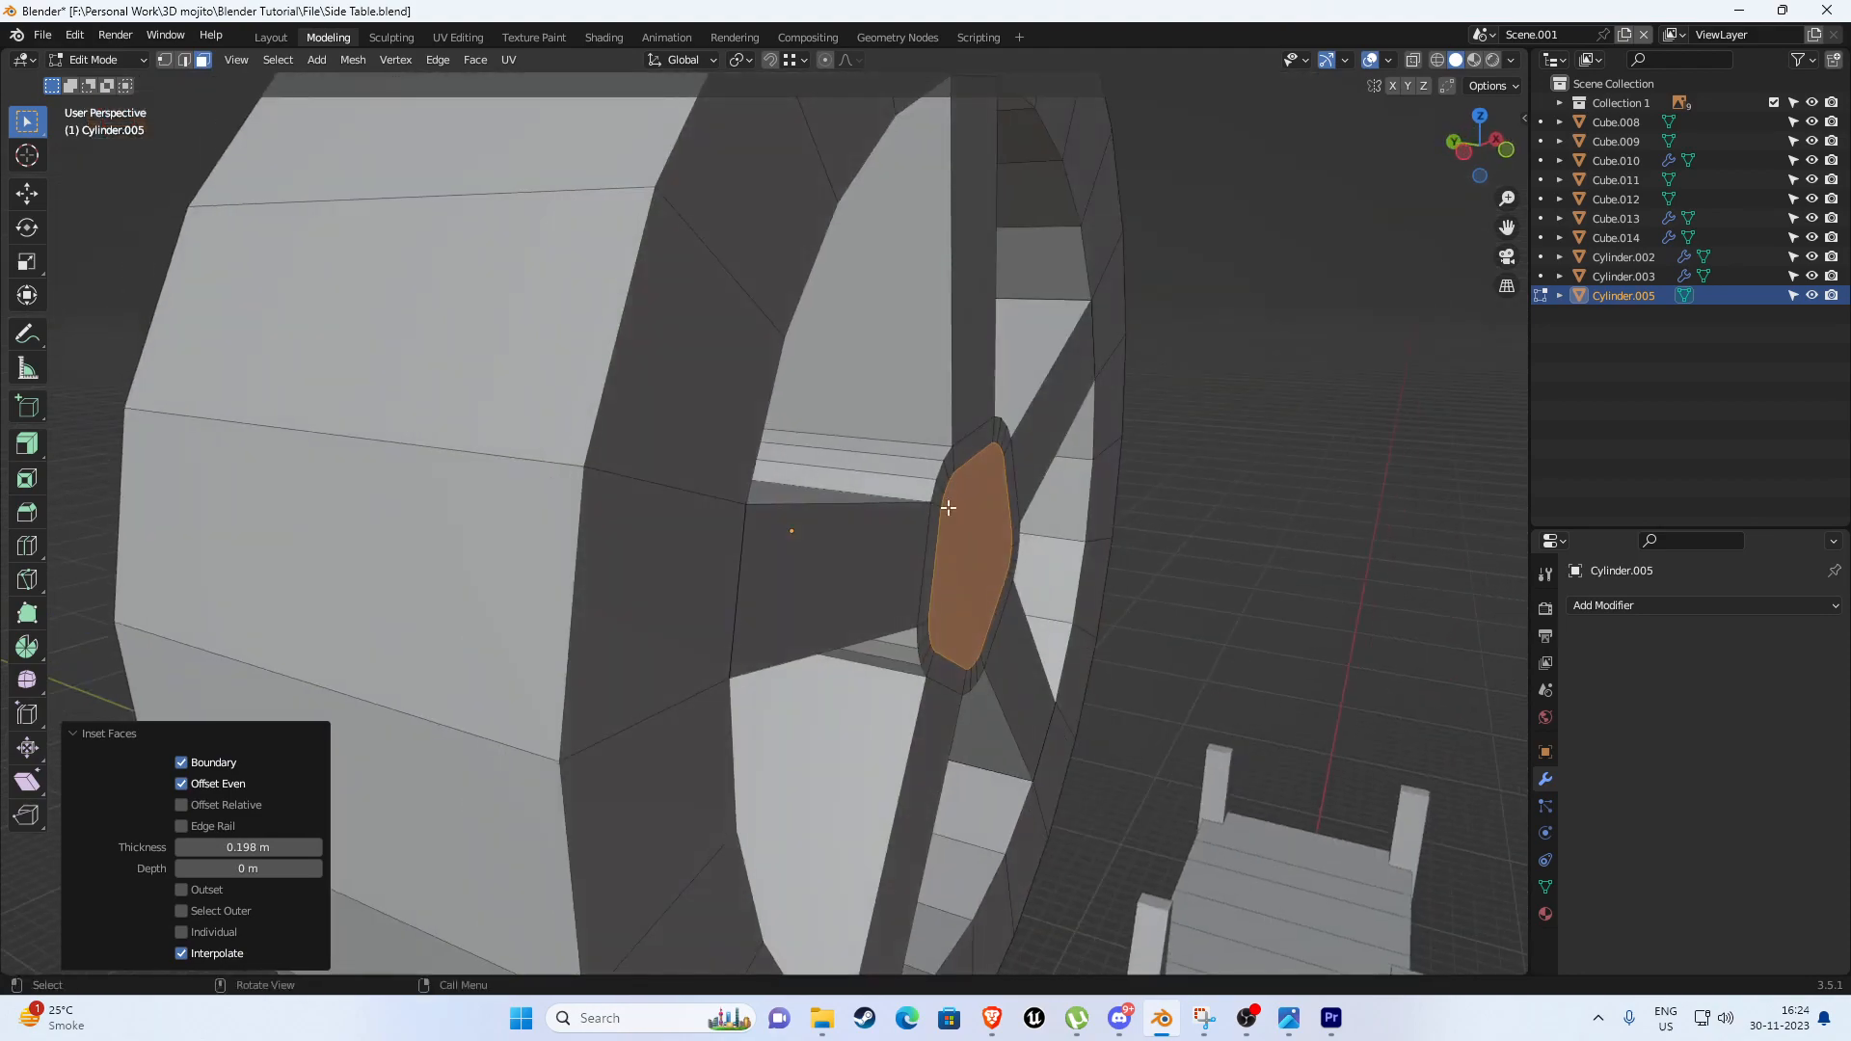
pyautogui.moveTo(1066, 537); pyautogui.dragTo(839, 486, button='middle')
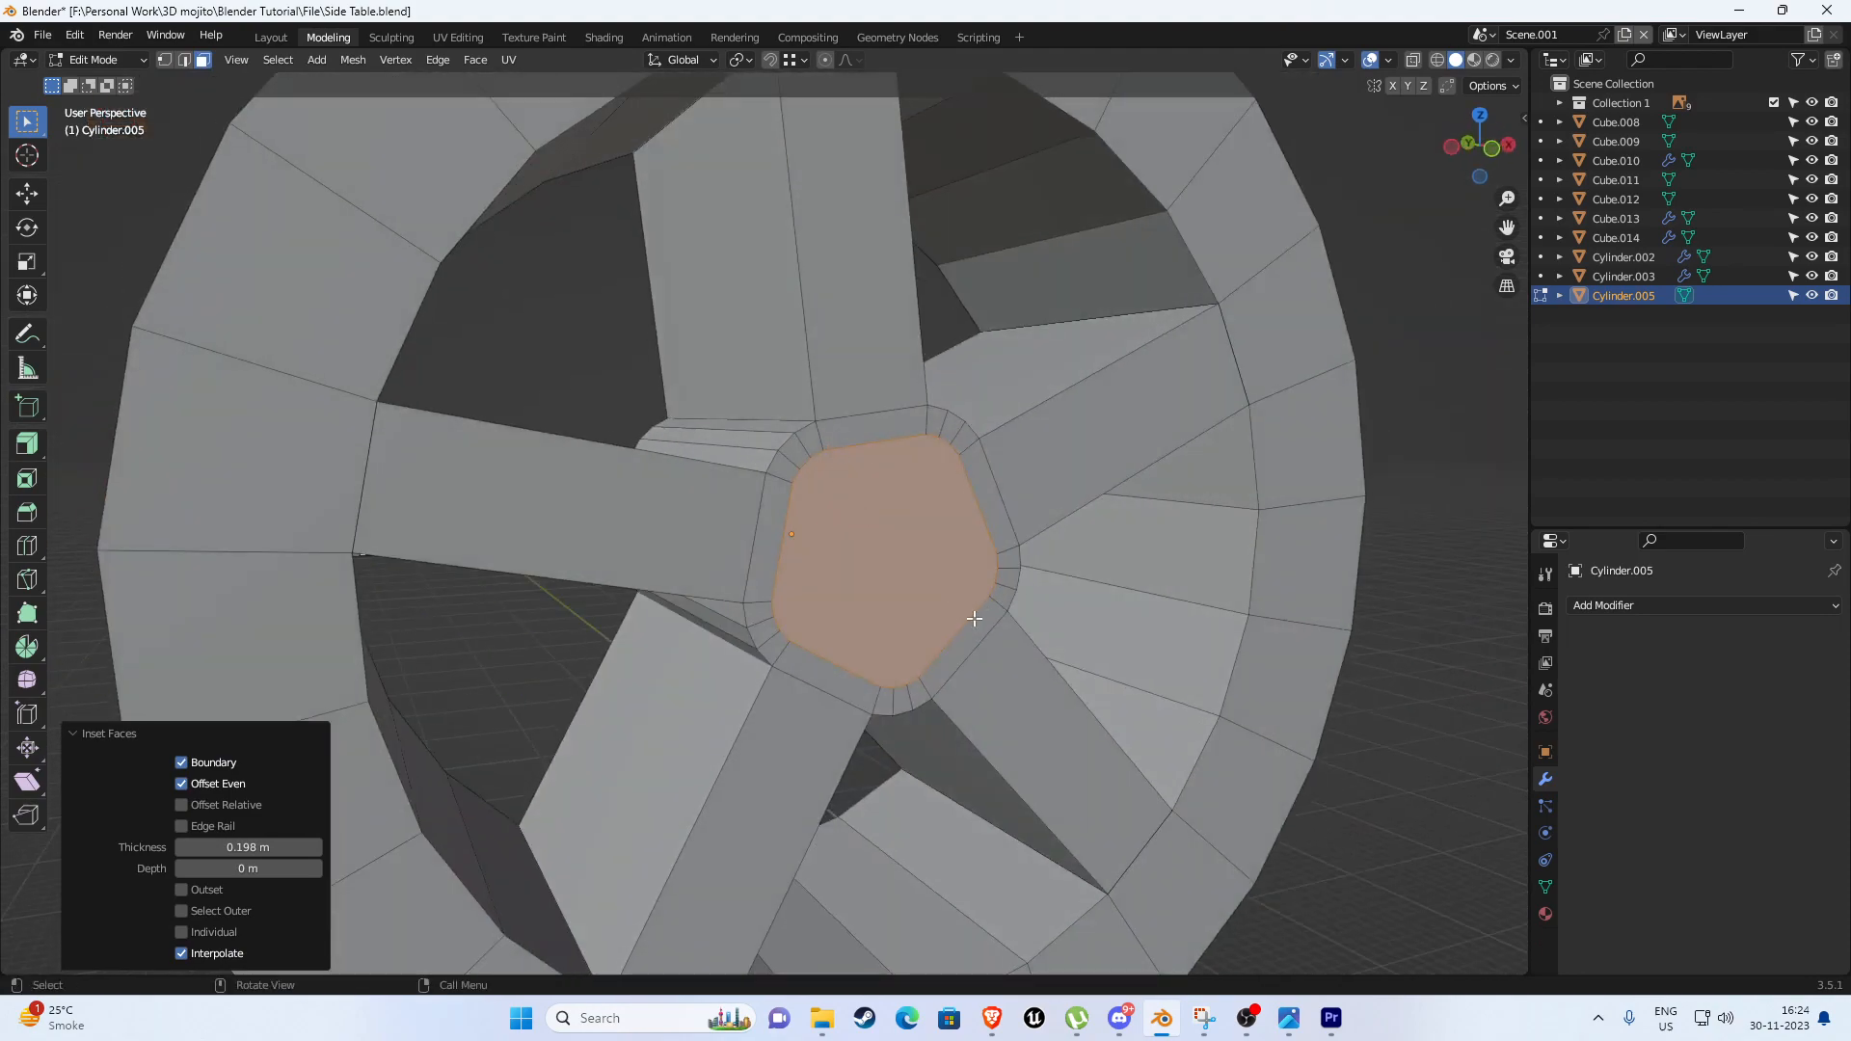
pyautogui.press('2')
pyautogui.moveTo(959, 558); pyautogui.dragTo(1170, 384, button='middle')
pyautogui.rightClick(1162, 386)
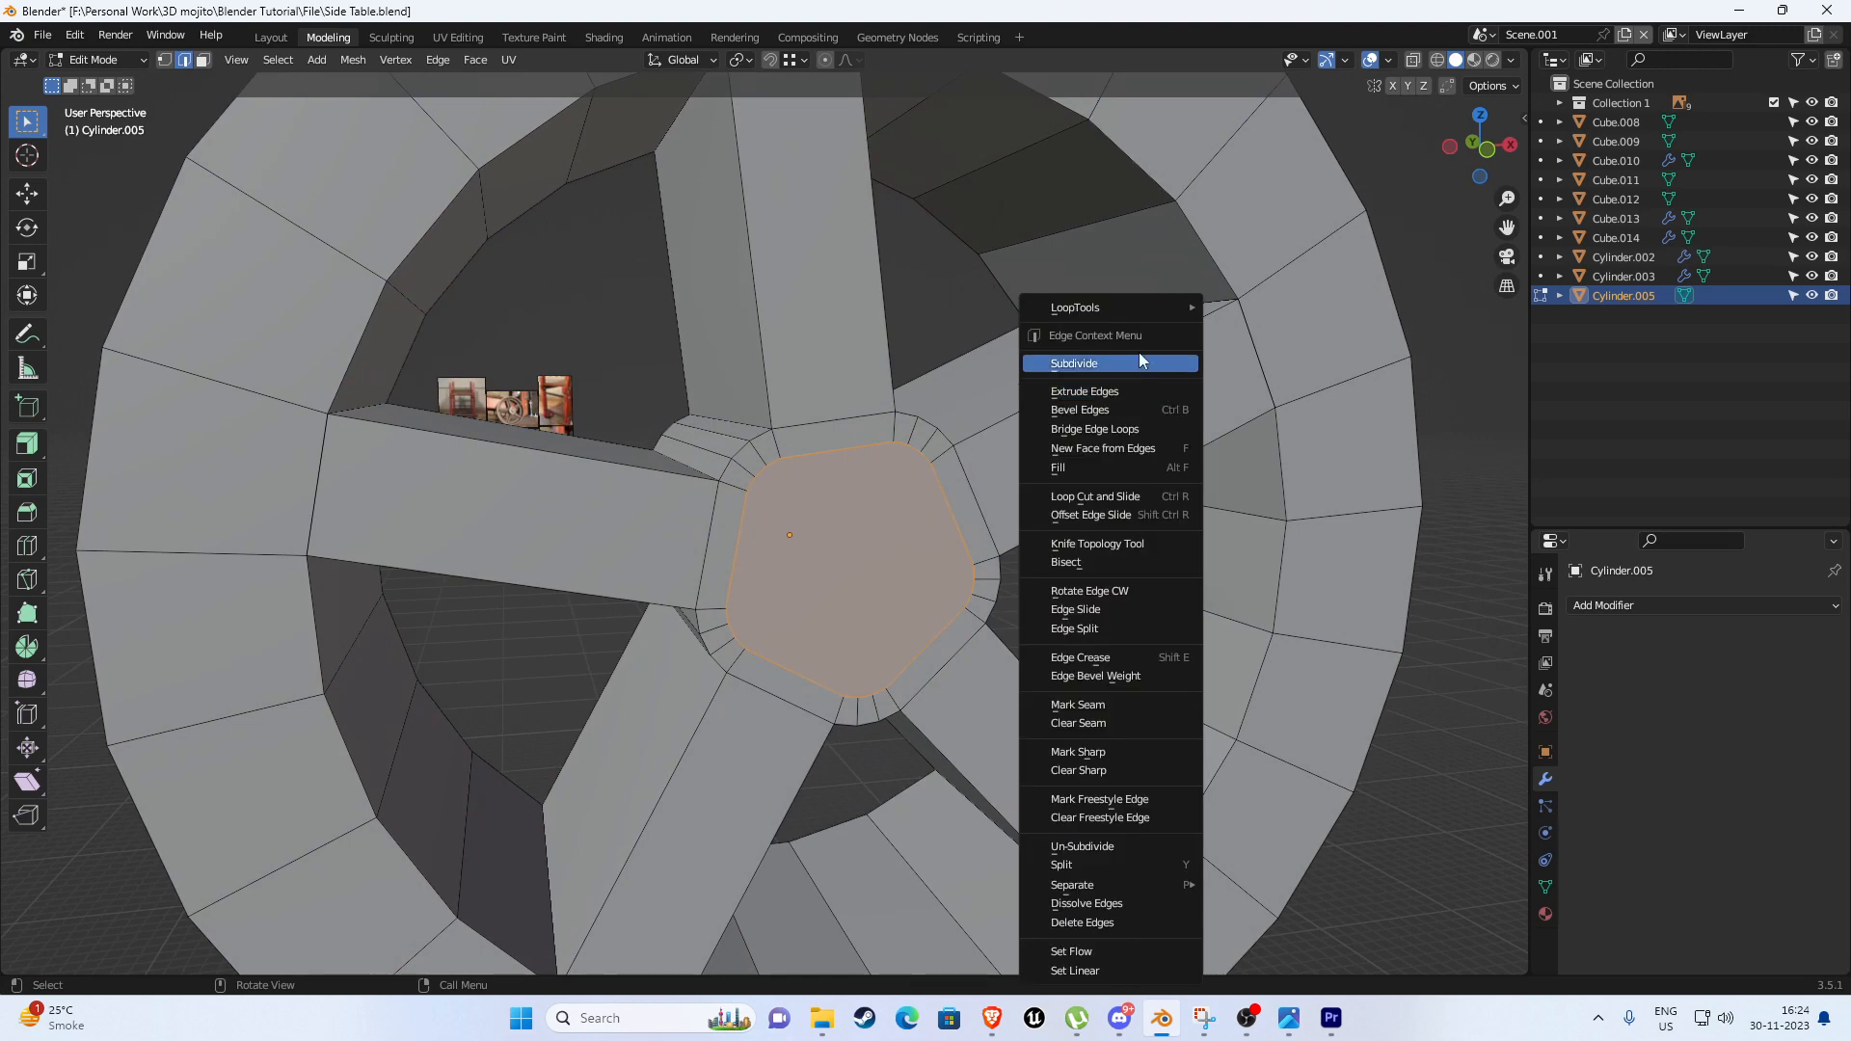
pyautogui.moveTo(1122, 304)
pyautogui.click(1246, 326)
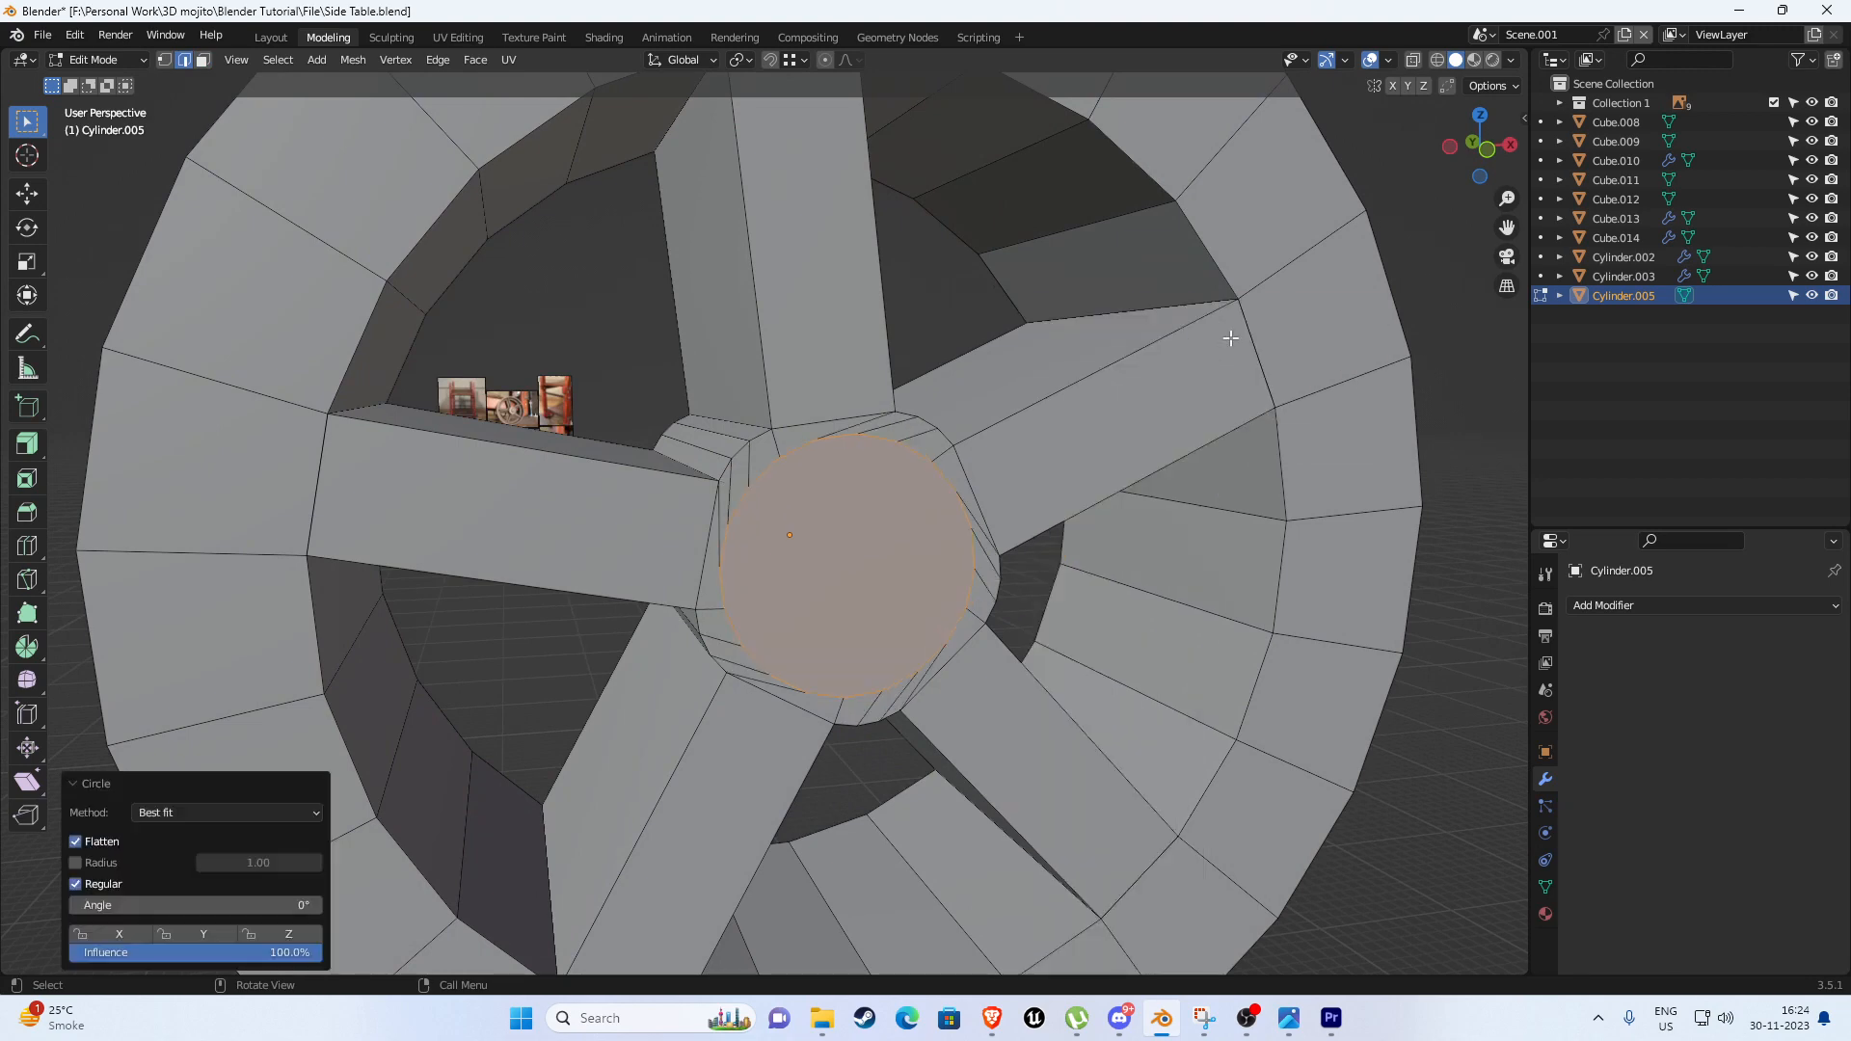
pyautogui.moveTo(877, 503); pyautogui.dragTo(842, 495, button='middle')
pyautogui.press('KP_1')
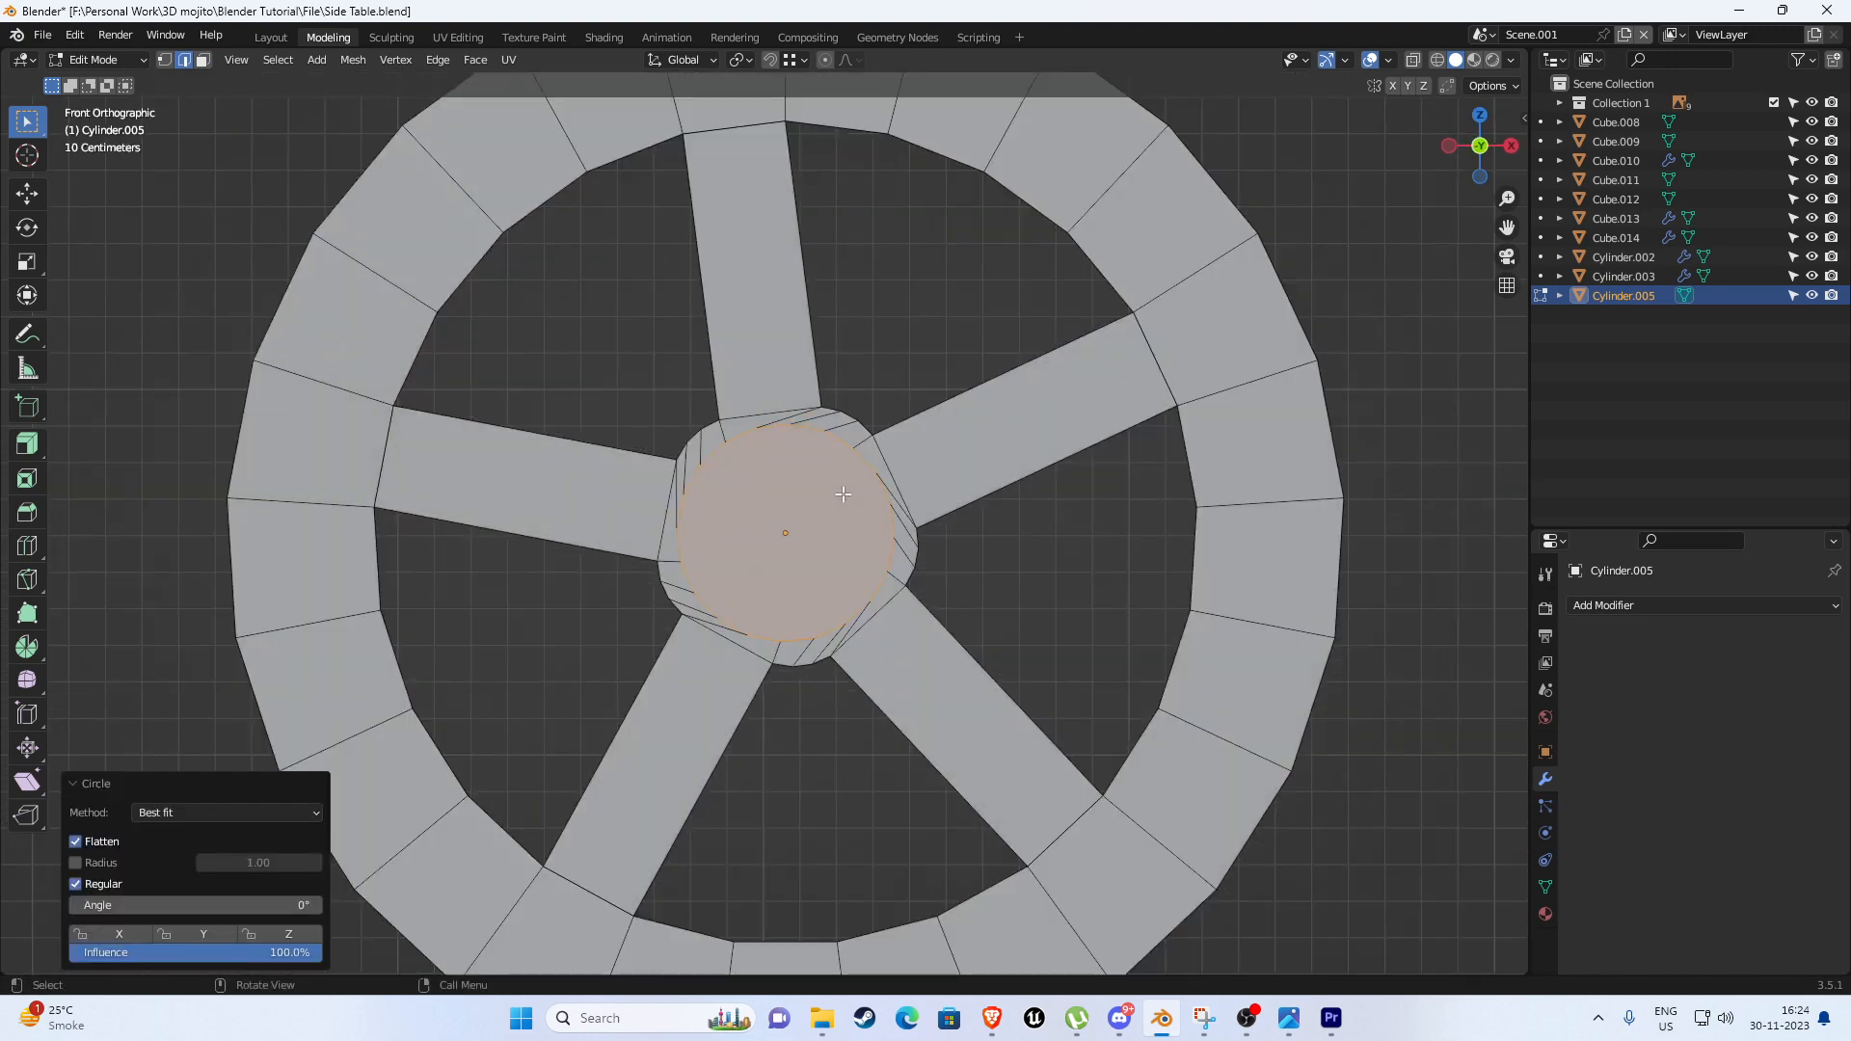
pyautogui.press('r')
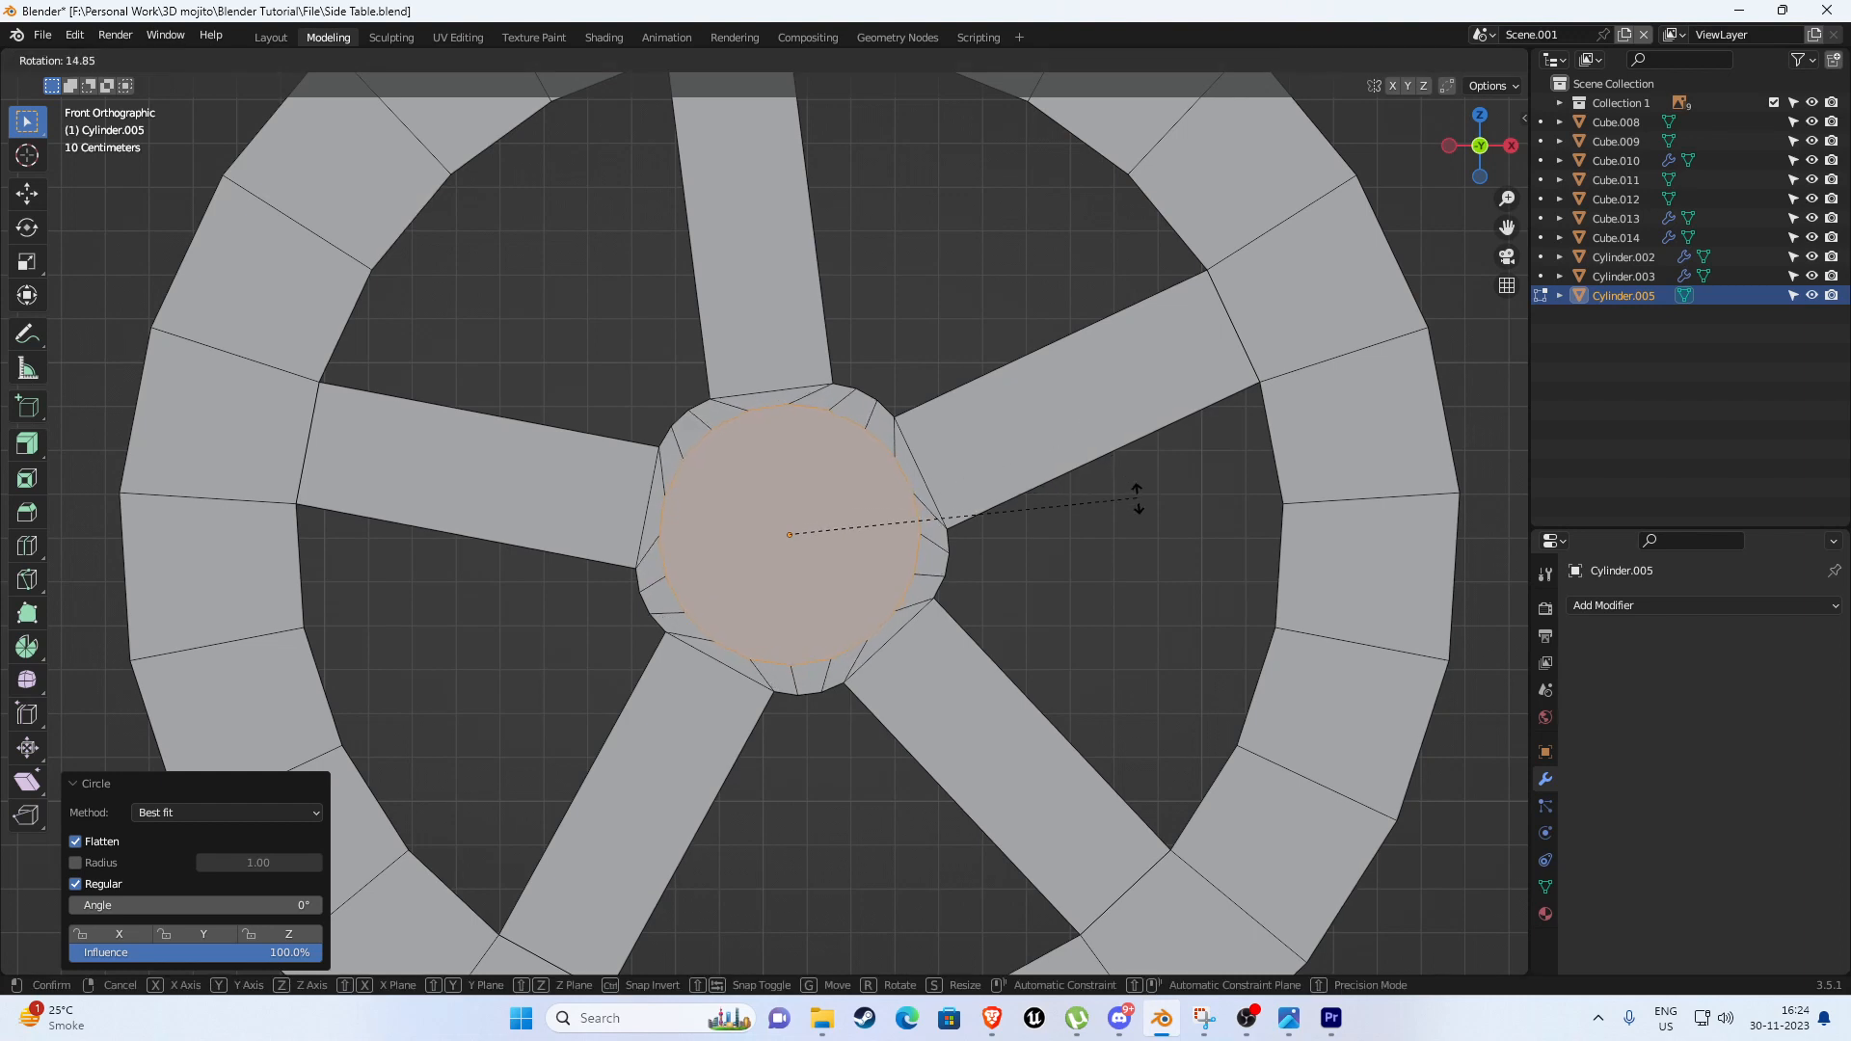
pyautogui.click(1119, 506)
pyautogui.hotkey('ctrl', 'z')
pyautogui.hotkey('ctrl', 'z')
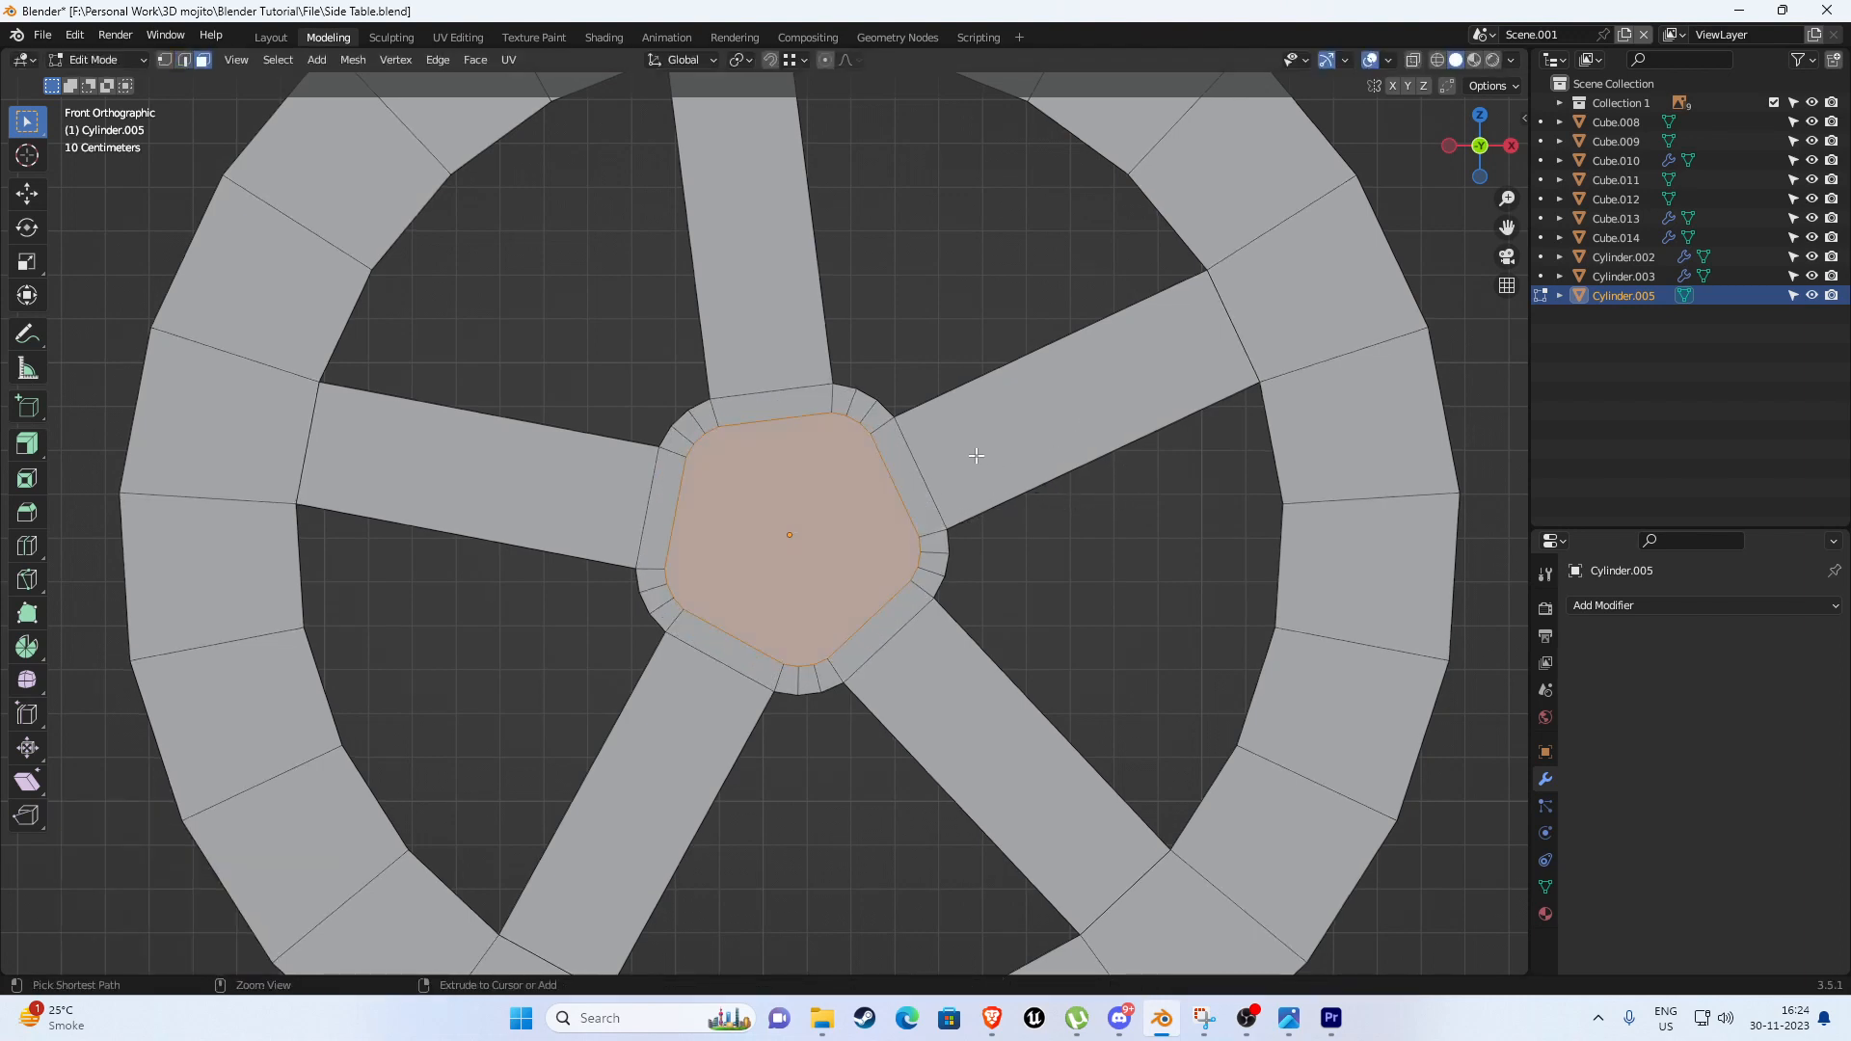
# Search the add-on preferences for "loo", disable Mesh: LoopTools and check the face context menu.
pyautogui.rightClick(935, 246)
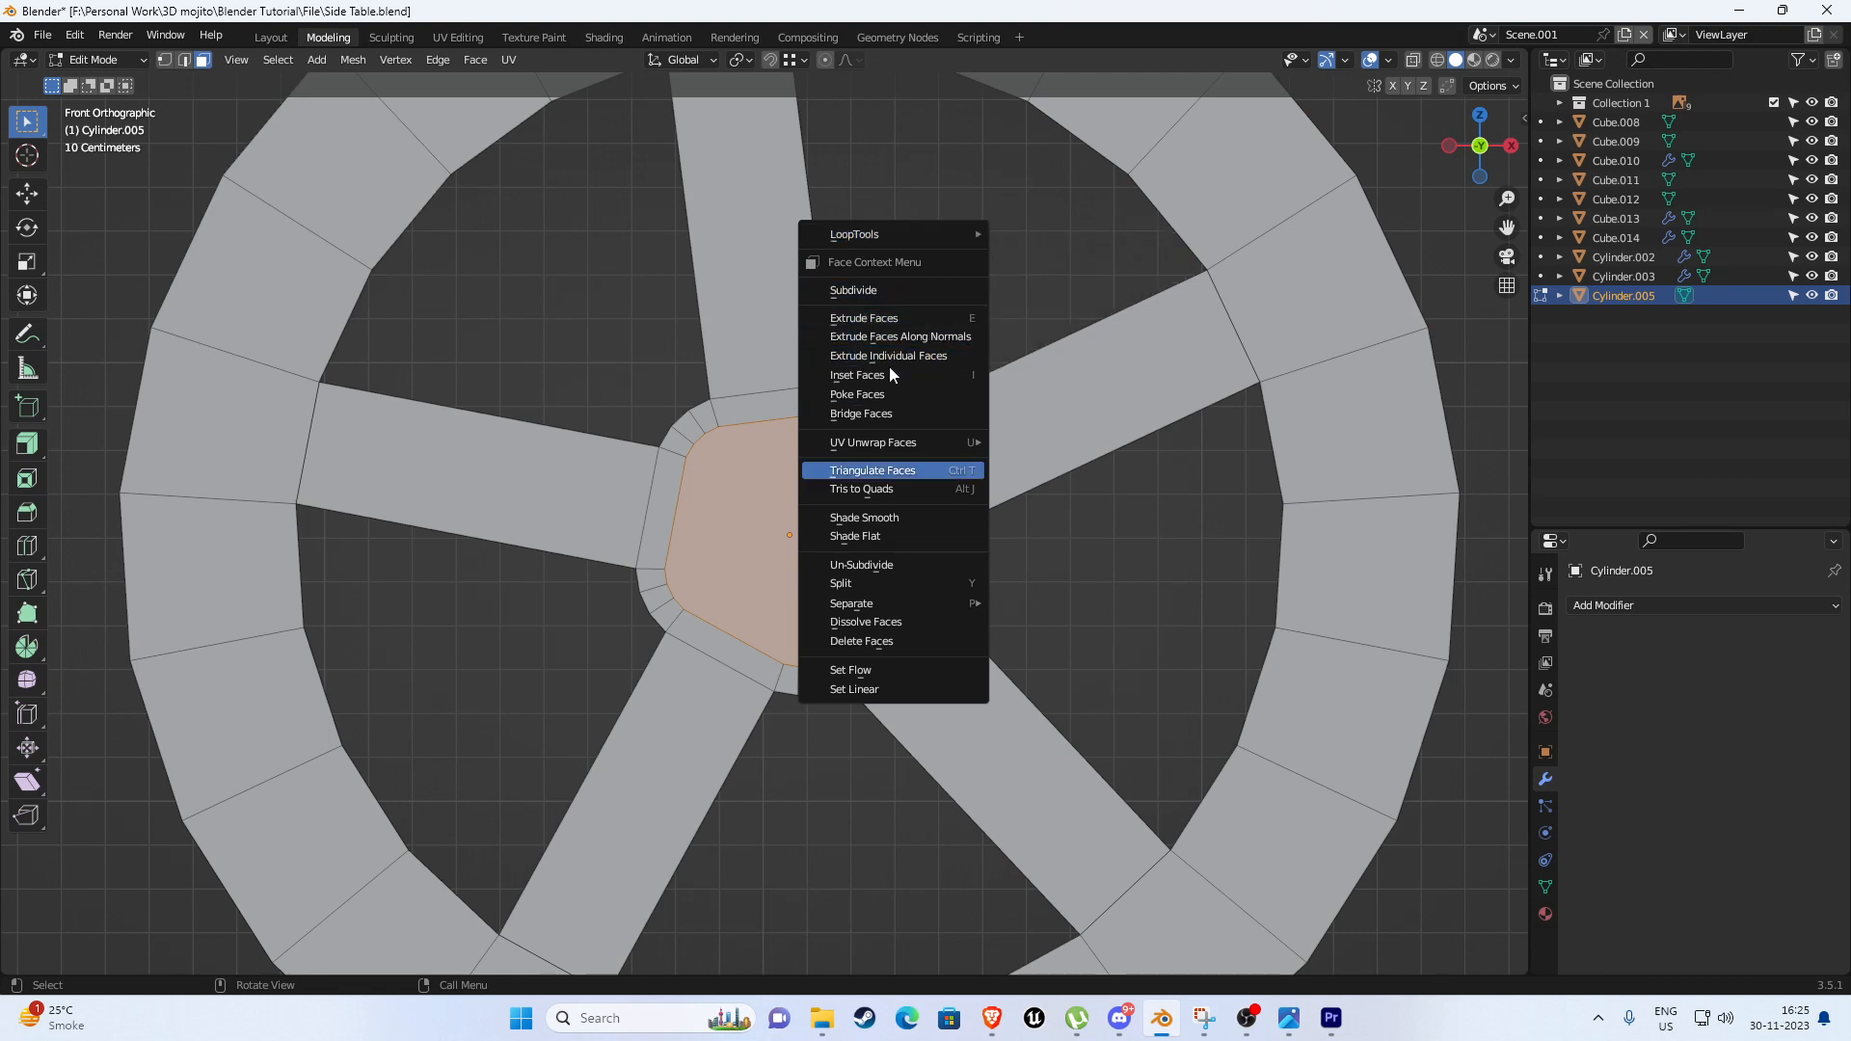
pyautogui.click(602, 277)
pyautogui.click(74, 35)
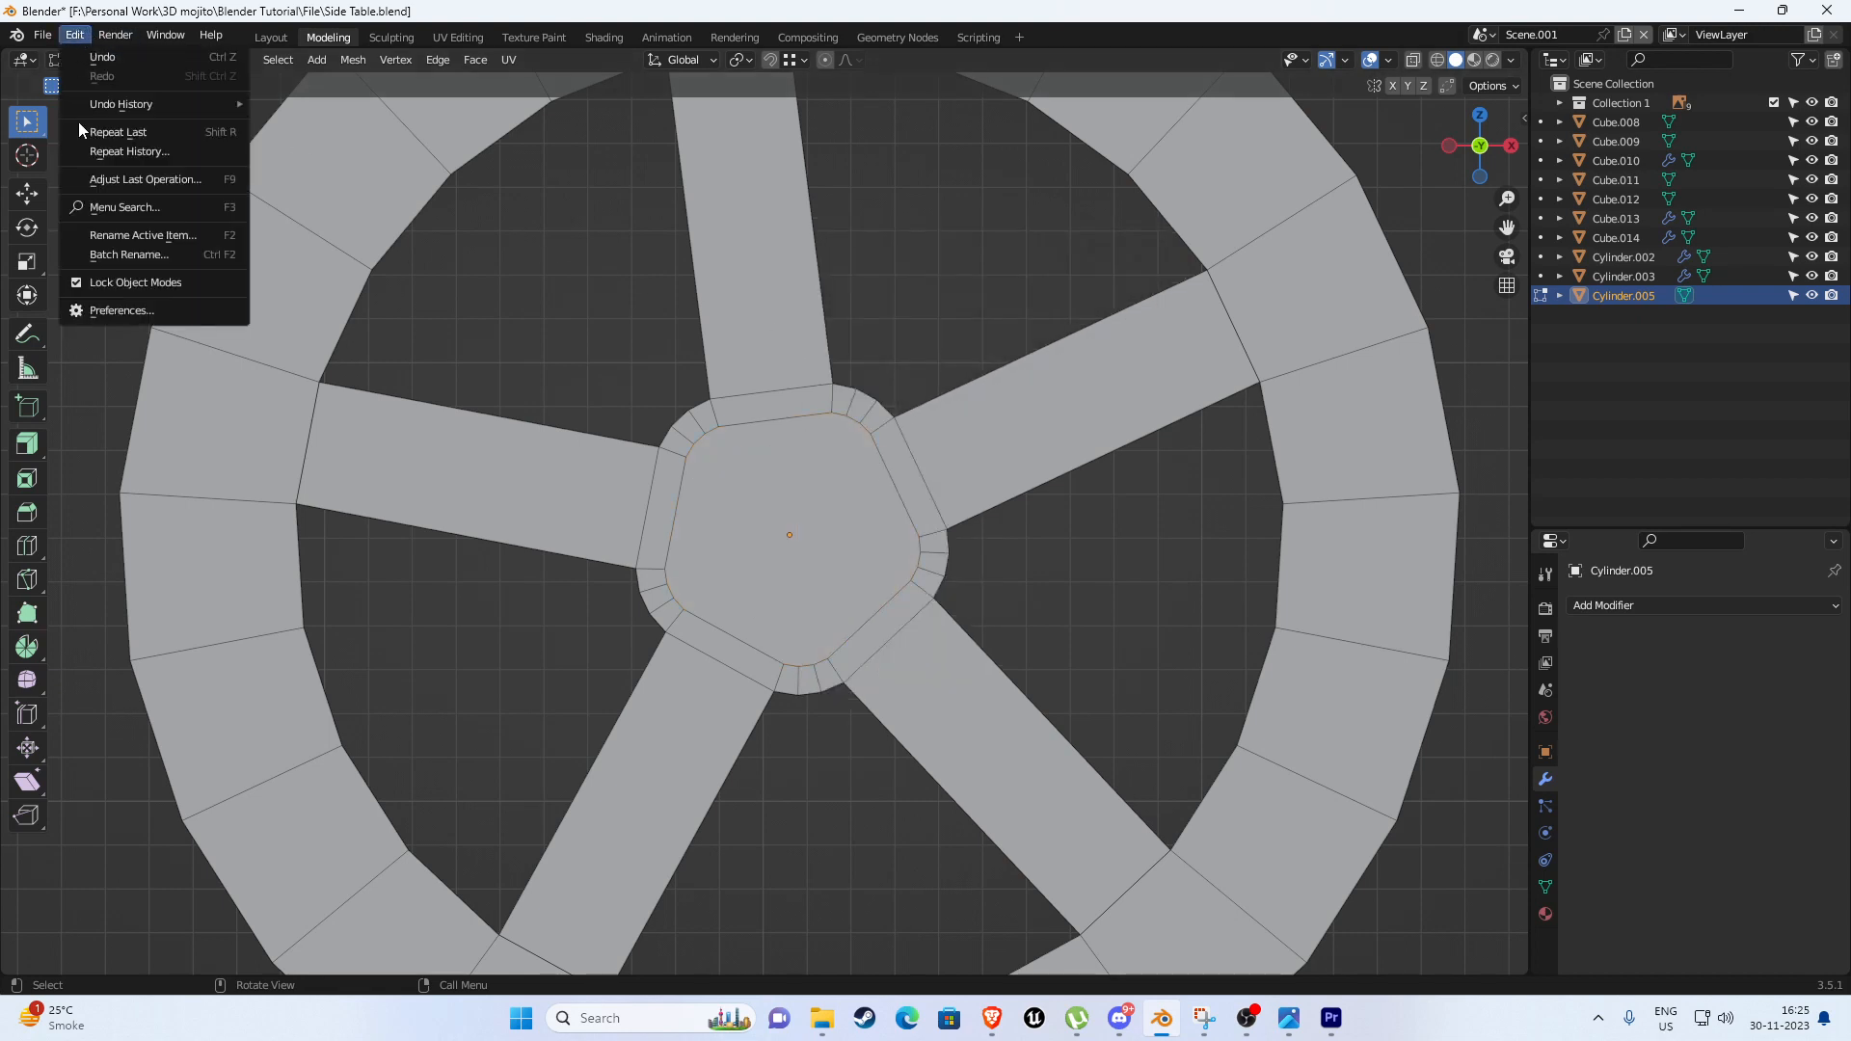
pyautogui.click(127, 310)
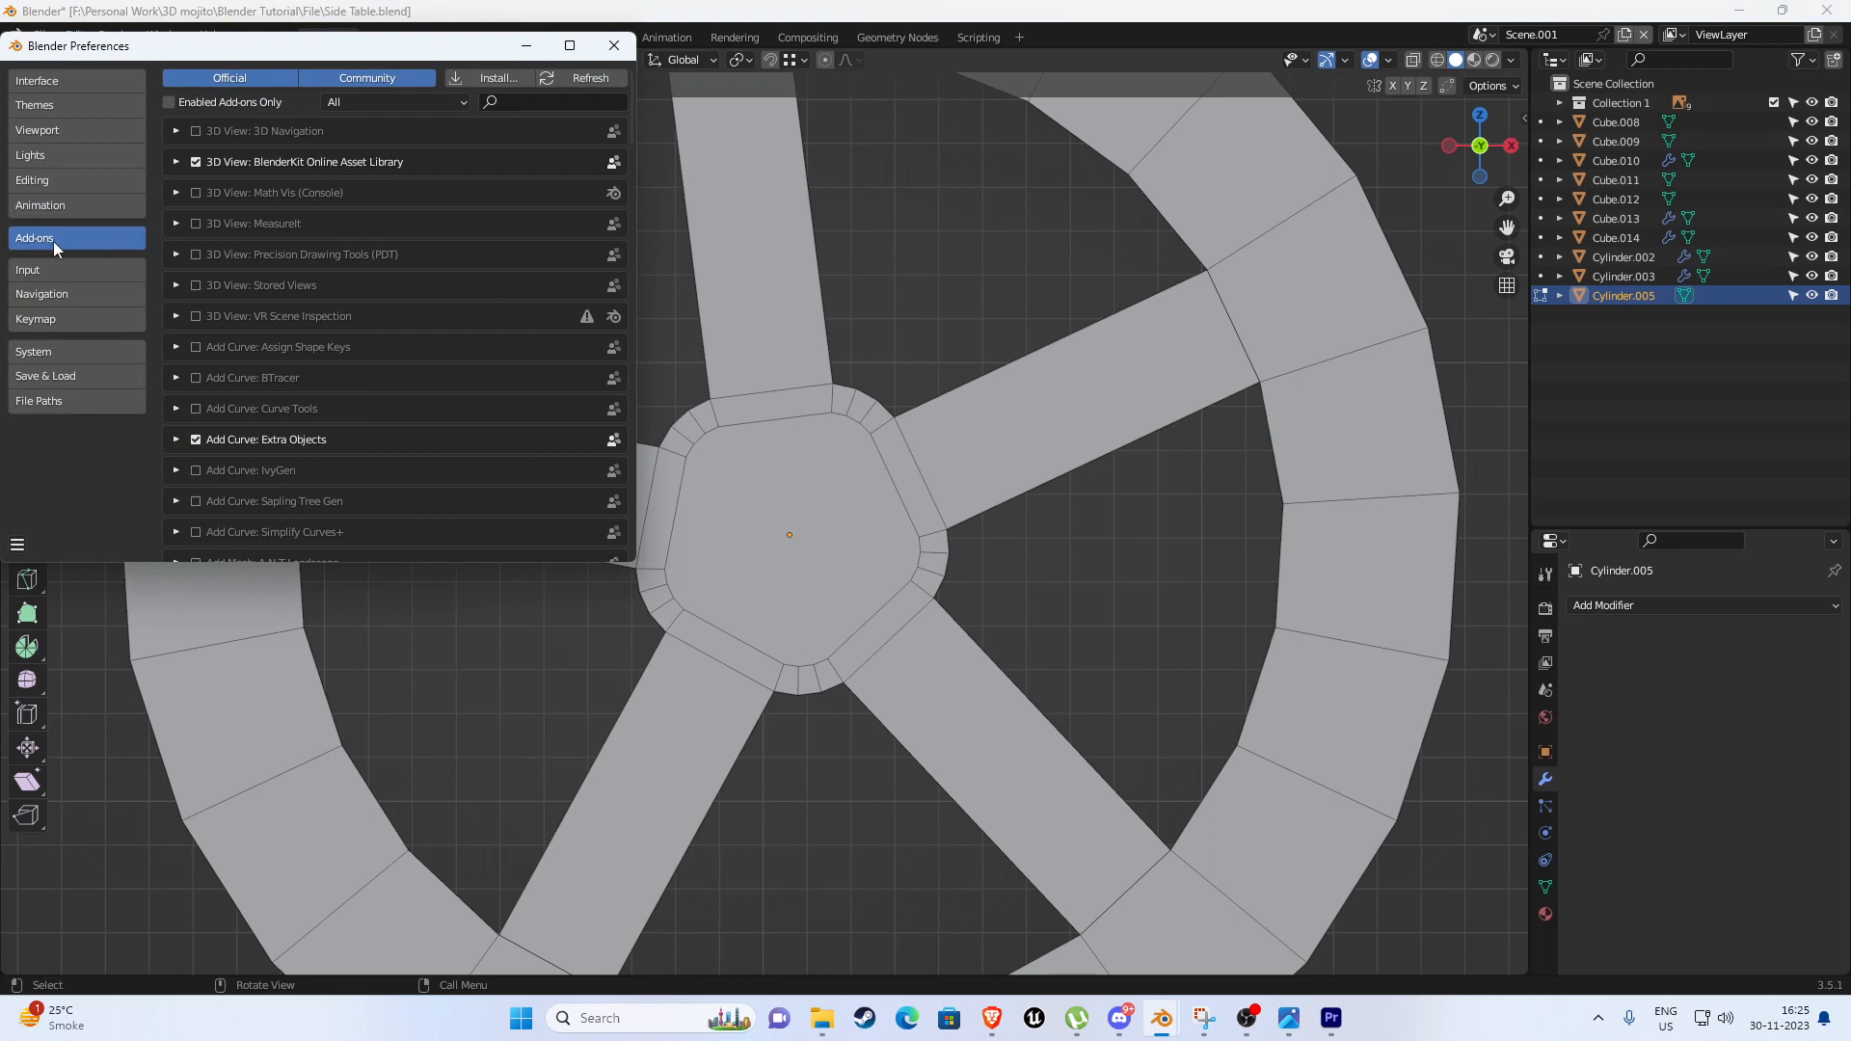
pyautogui.click(514, 103)
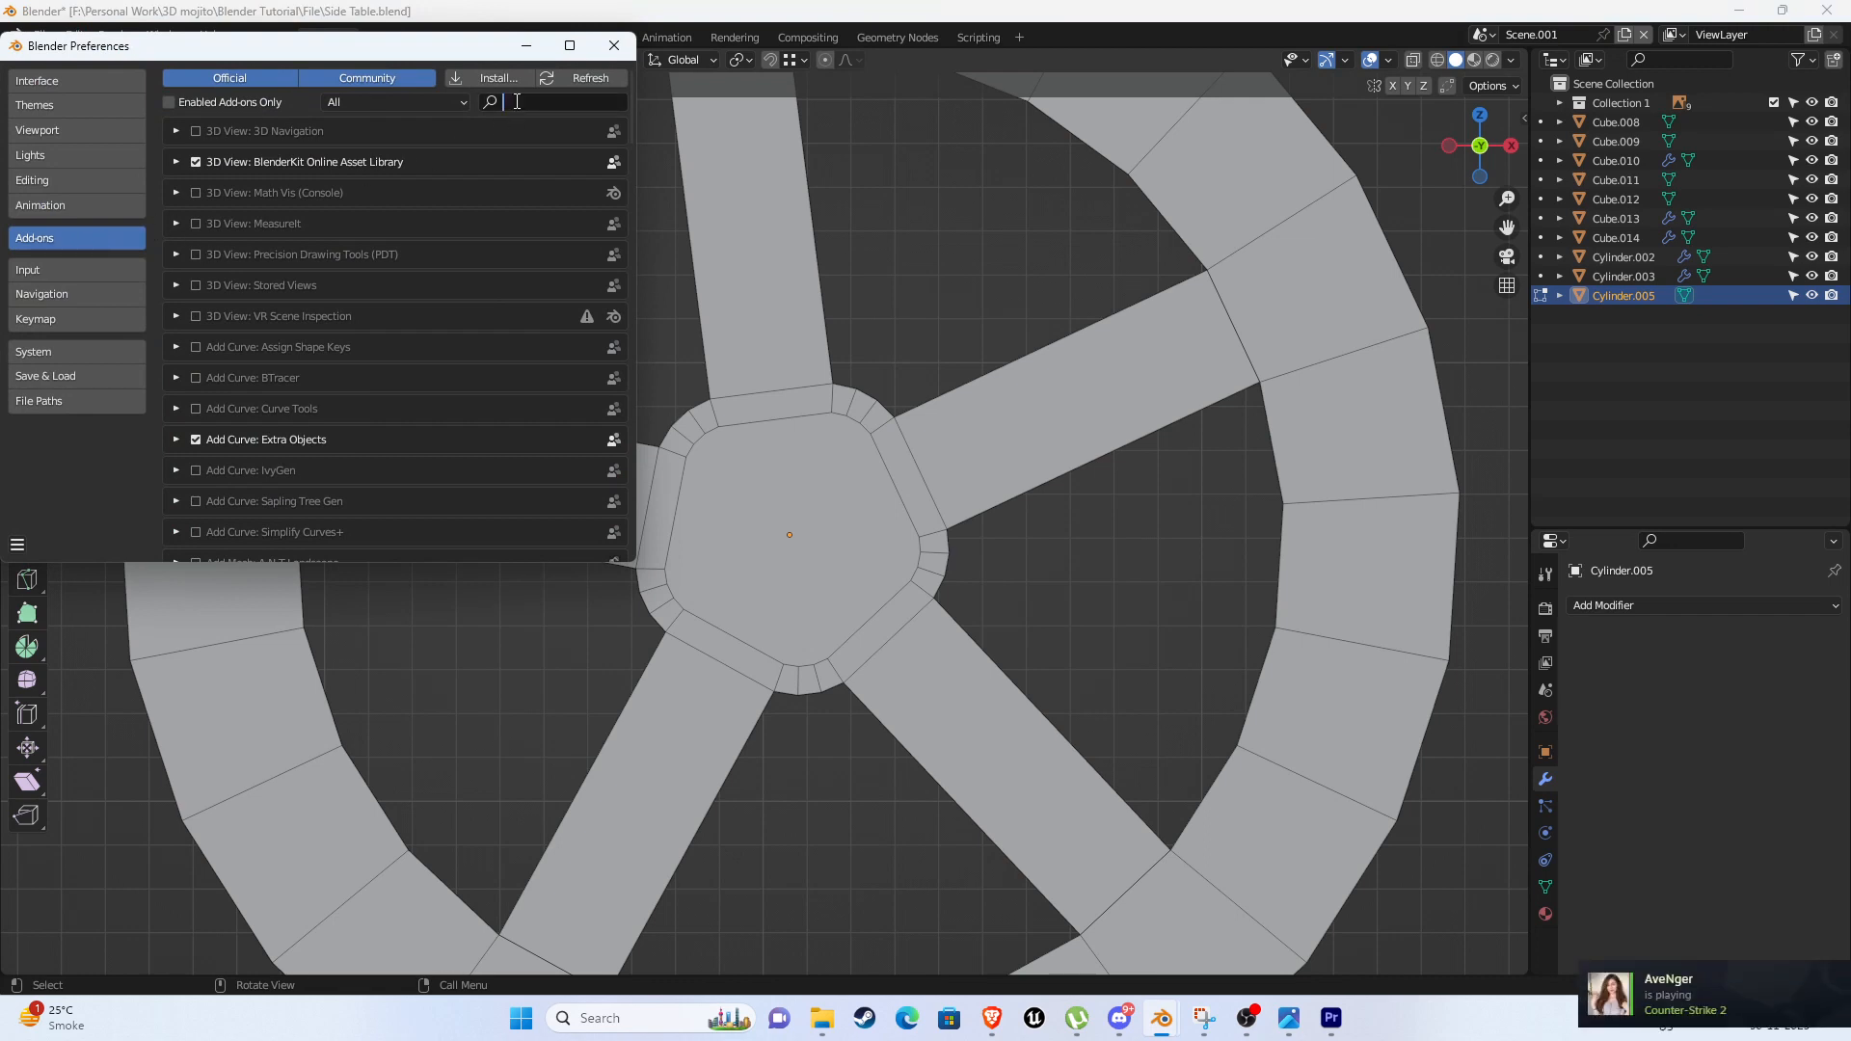
pyautogui.write('l')
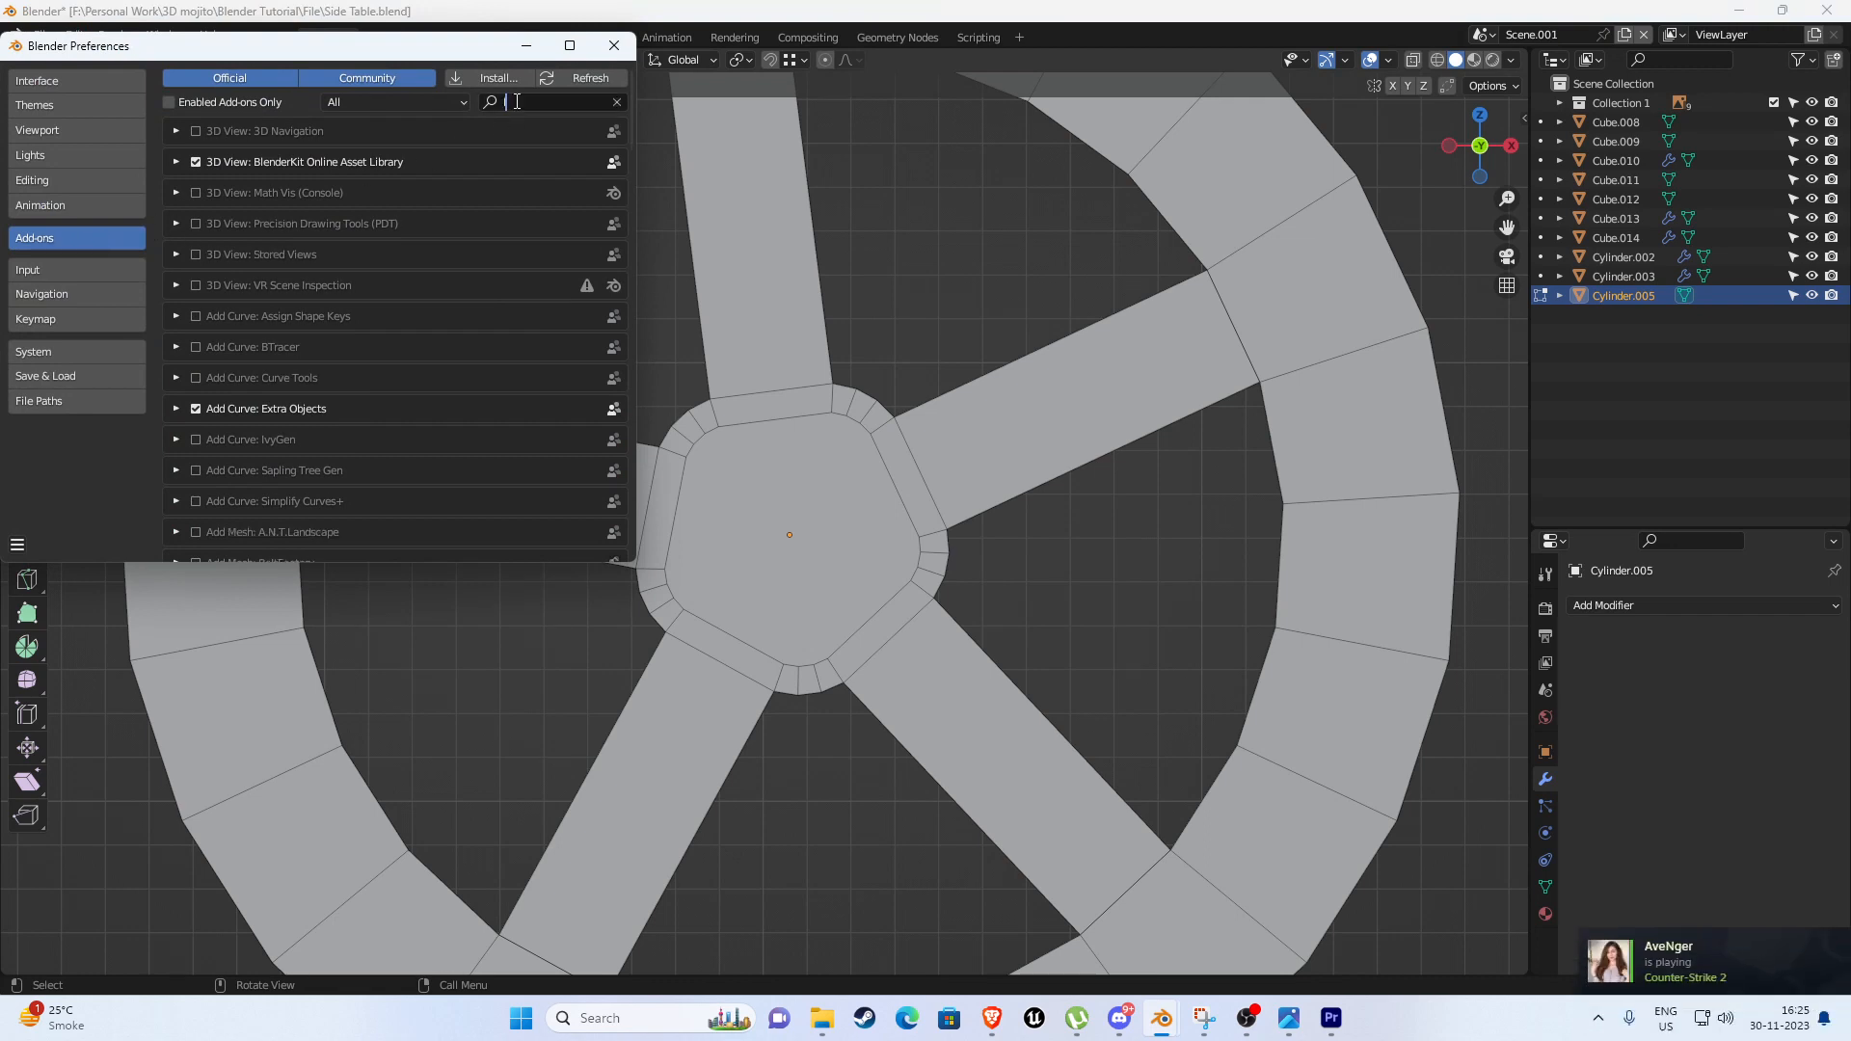
pyautogui.write('oo')
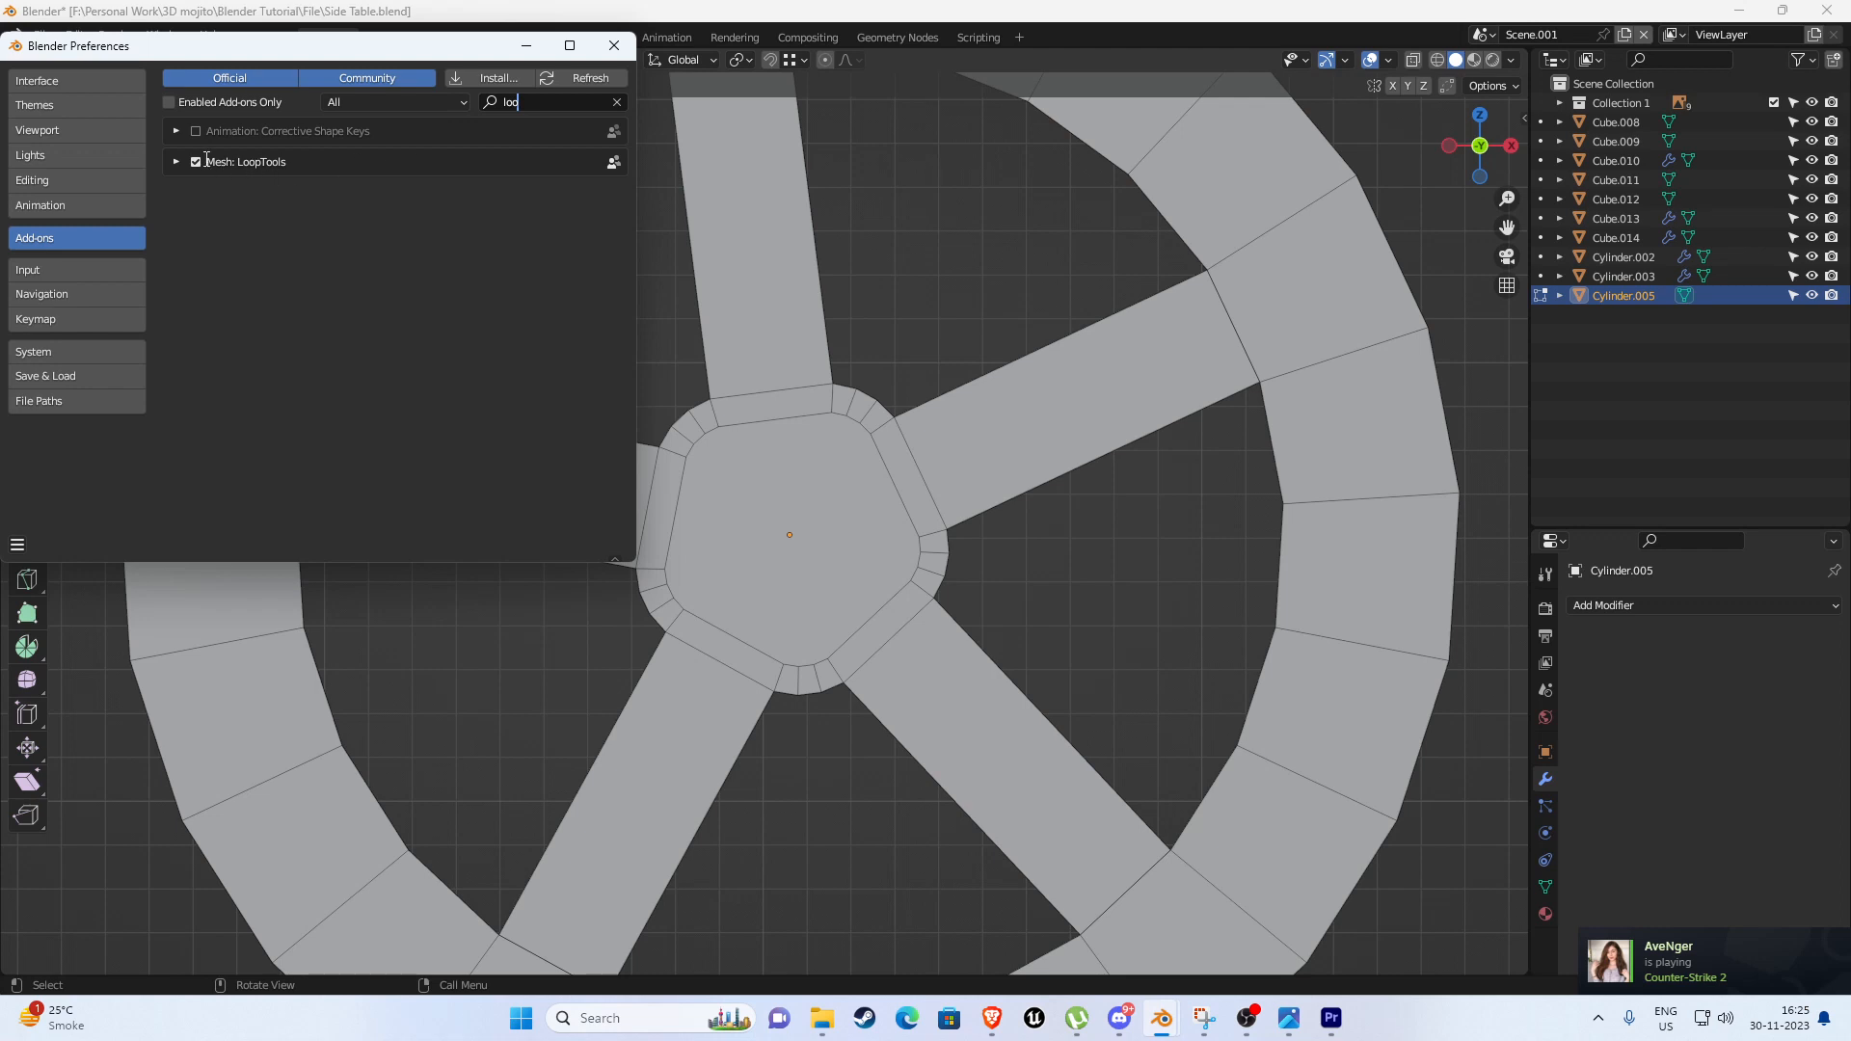
pyautogui.rightClick(987, 196)
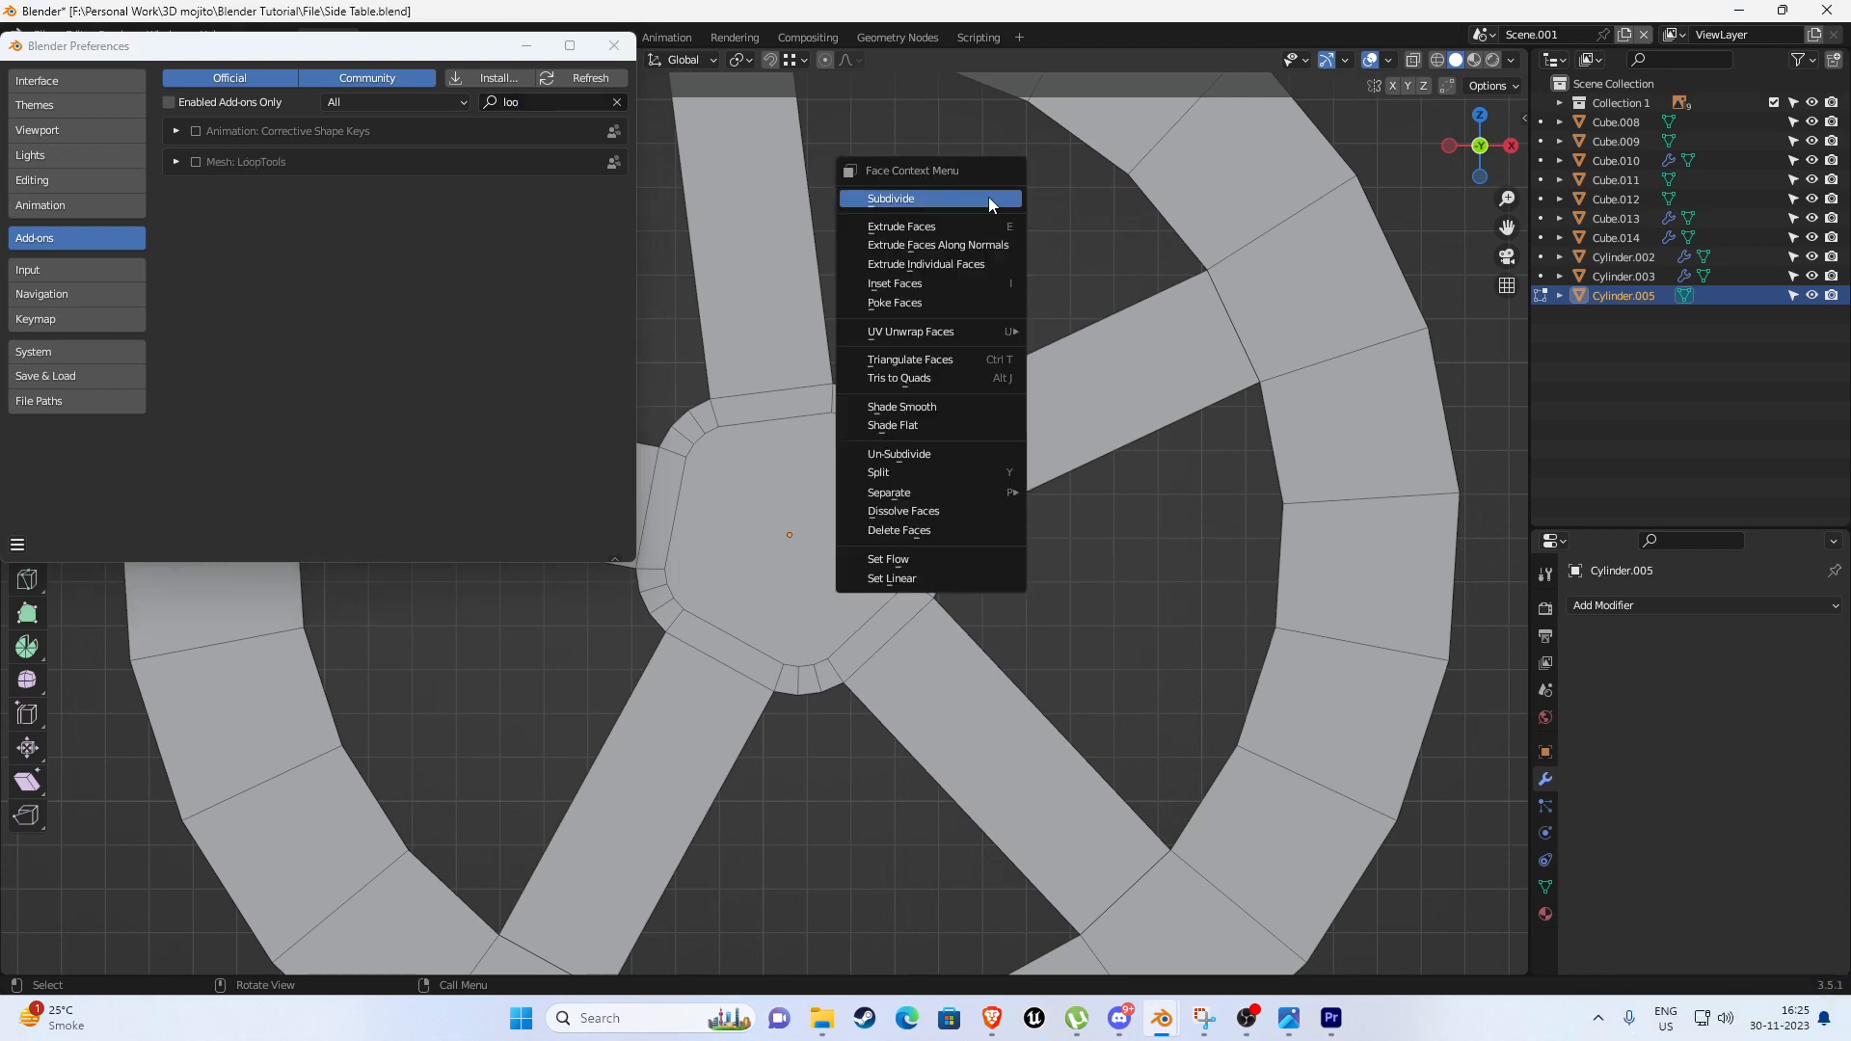
# Select the edges around the inset hub face, enable the Mesh: LoopTools add-on and close the preferences.
pyautogui.click(767, 441)
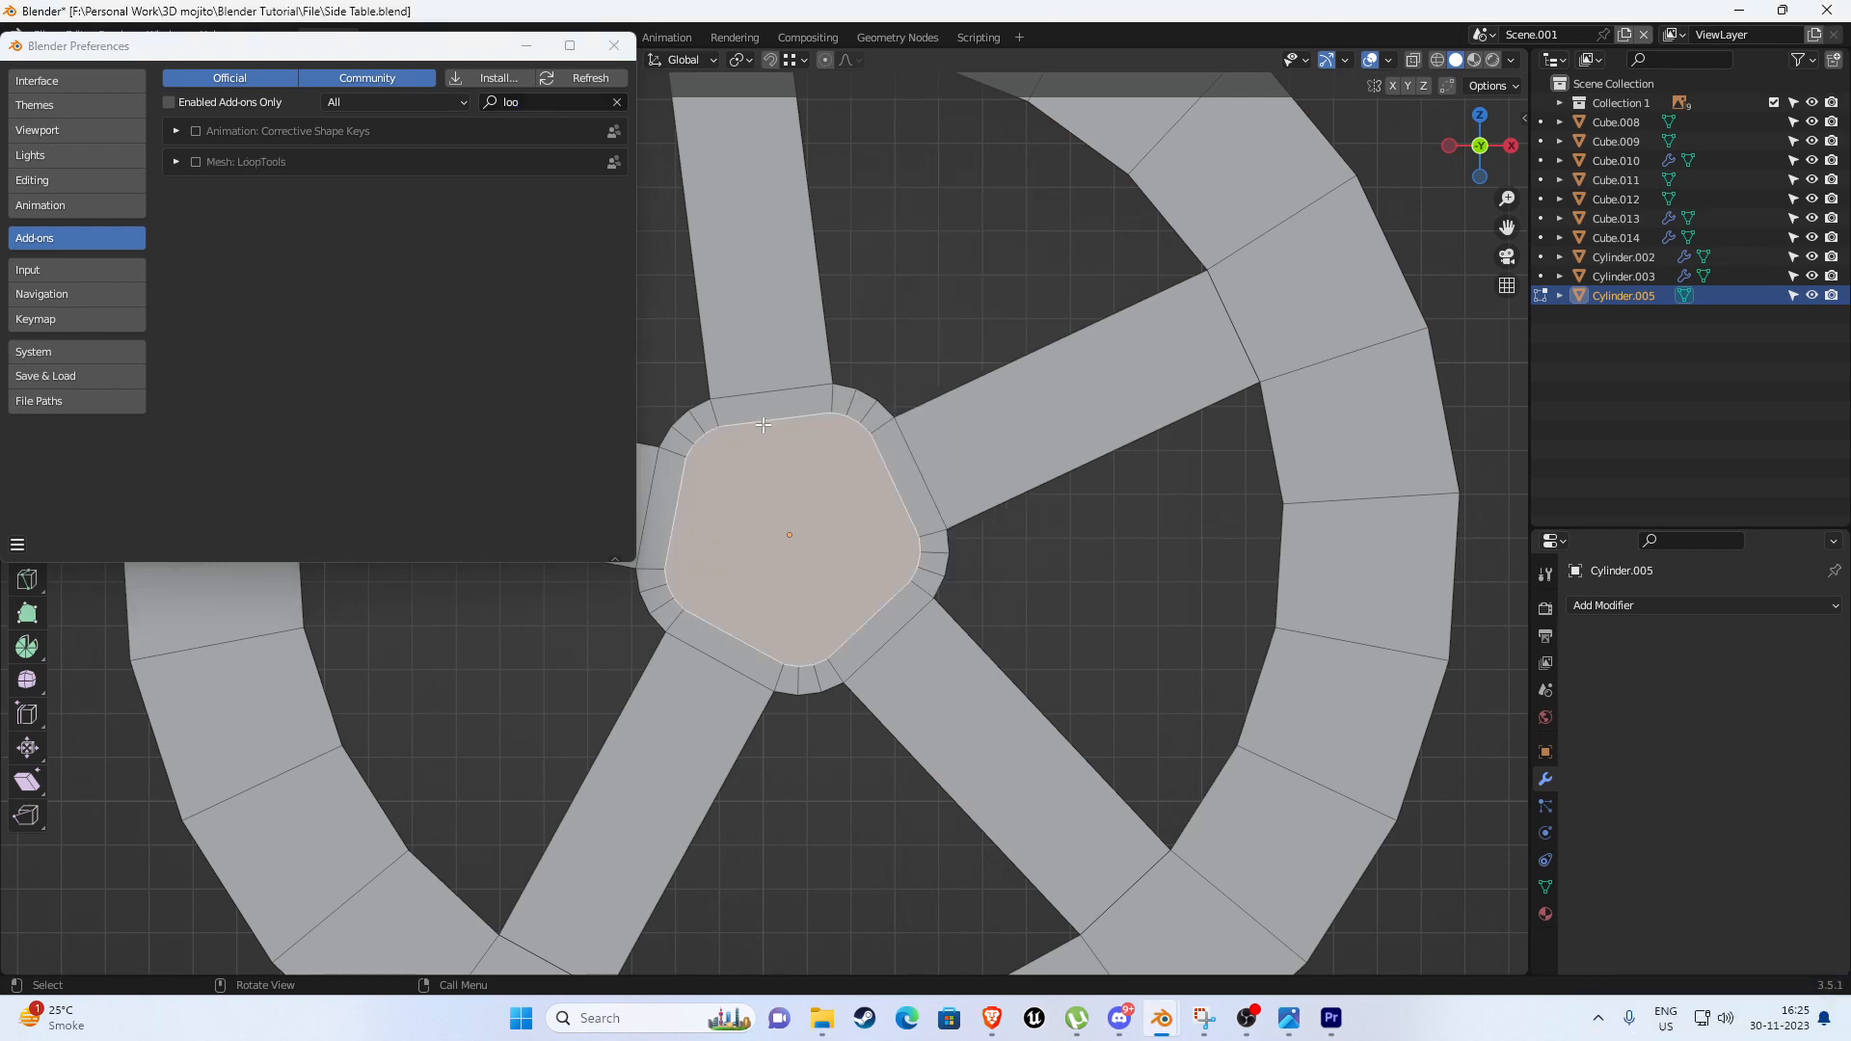
pyautogui.press('2')
pyautogui.rightClick(962, 193)
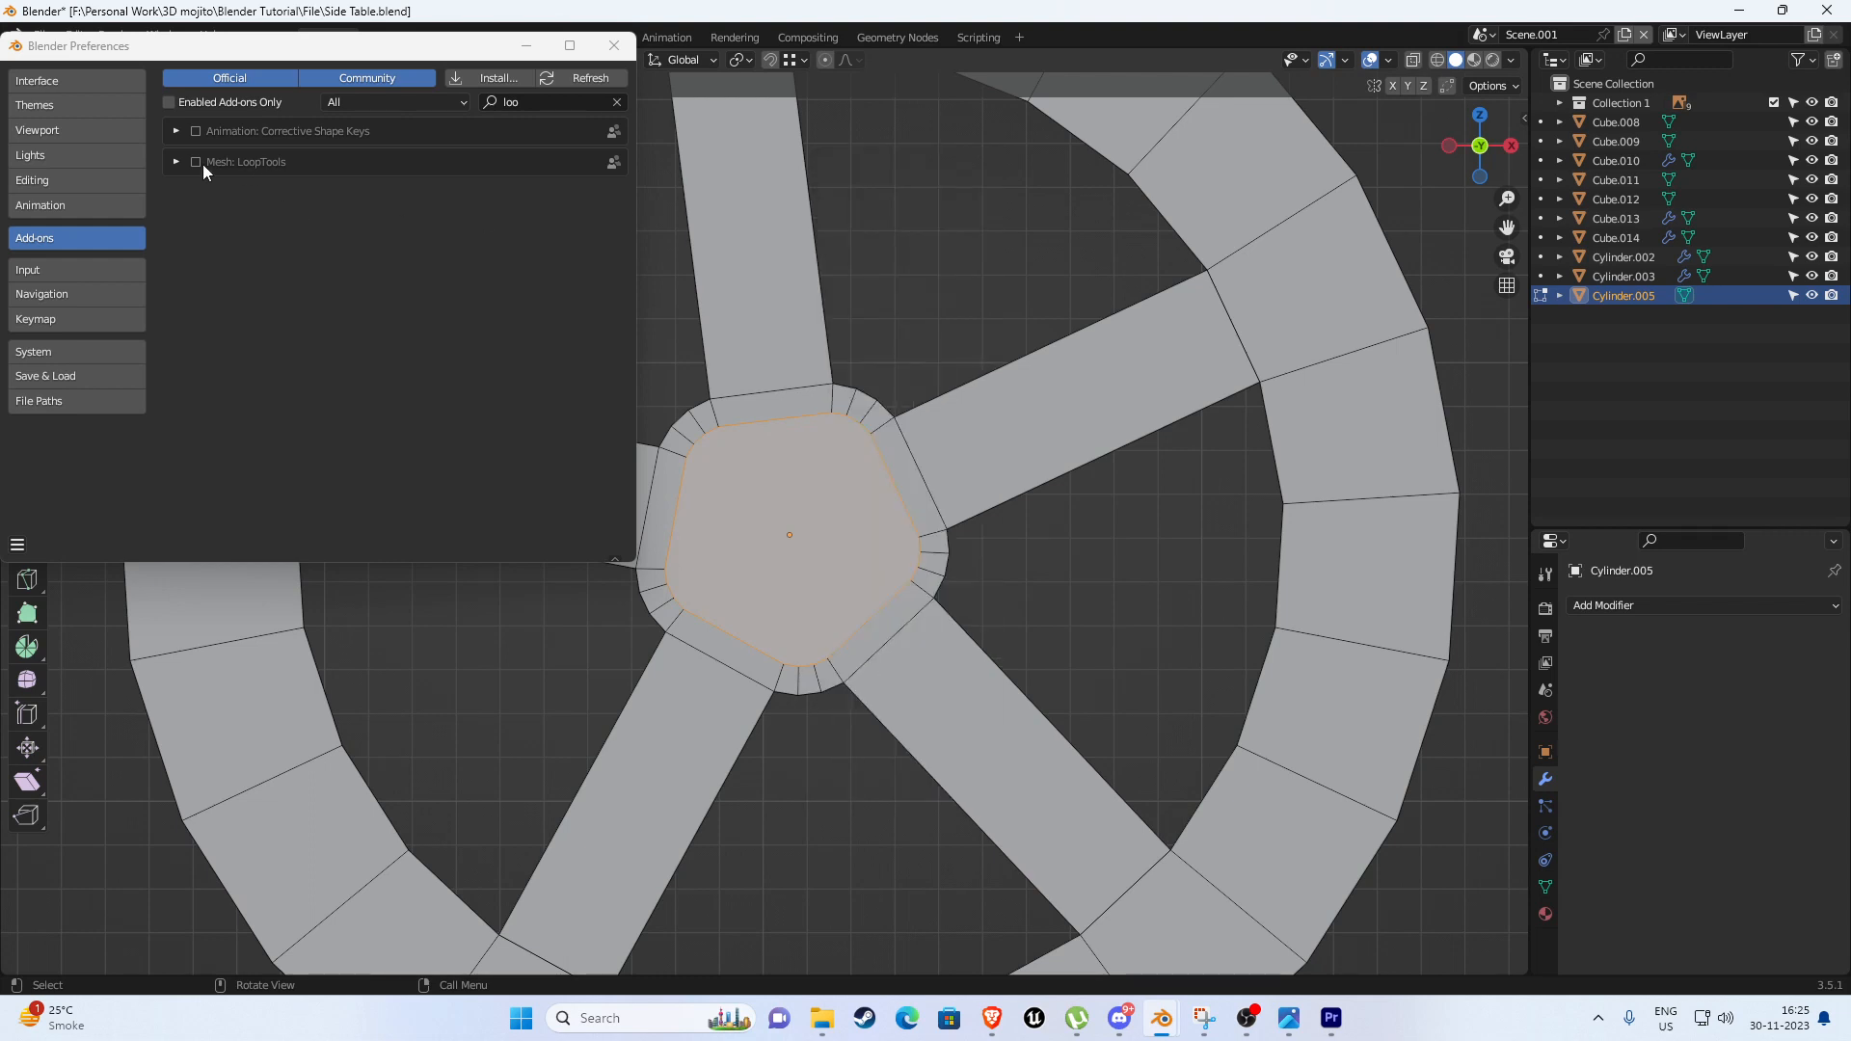
pyautogui.click(197, 162)
pyautogui.rightClick(936, 185)
pyautogui.moveTo(895, 158)
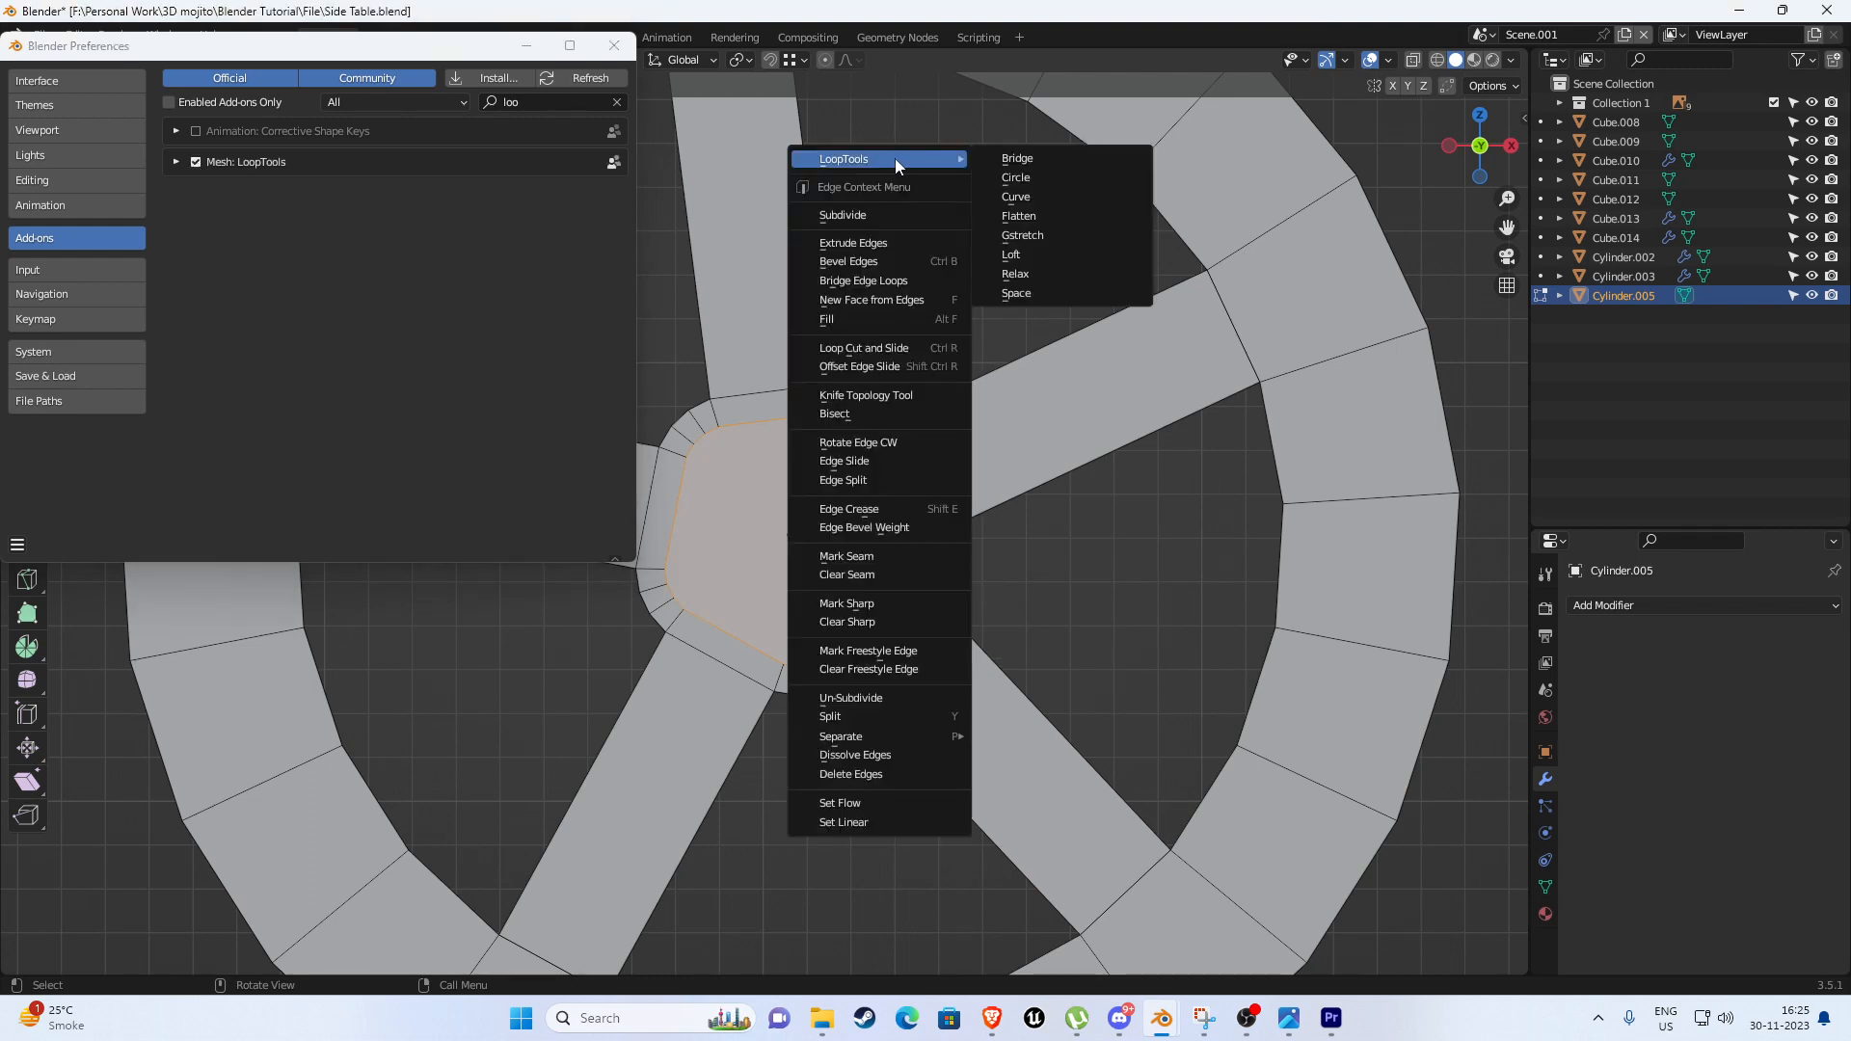
pyautogui.click(1030, 177)
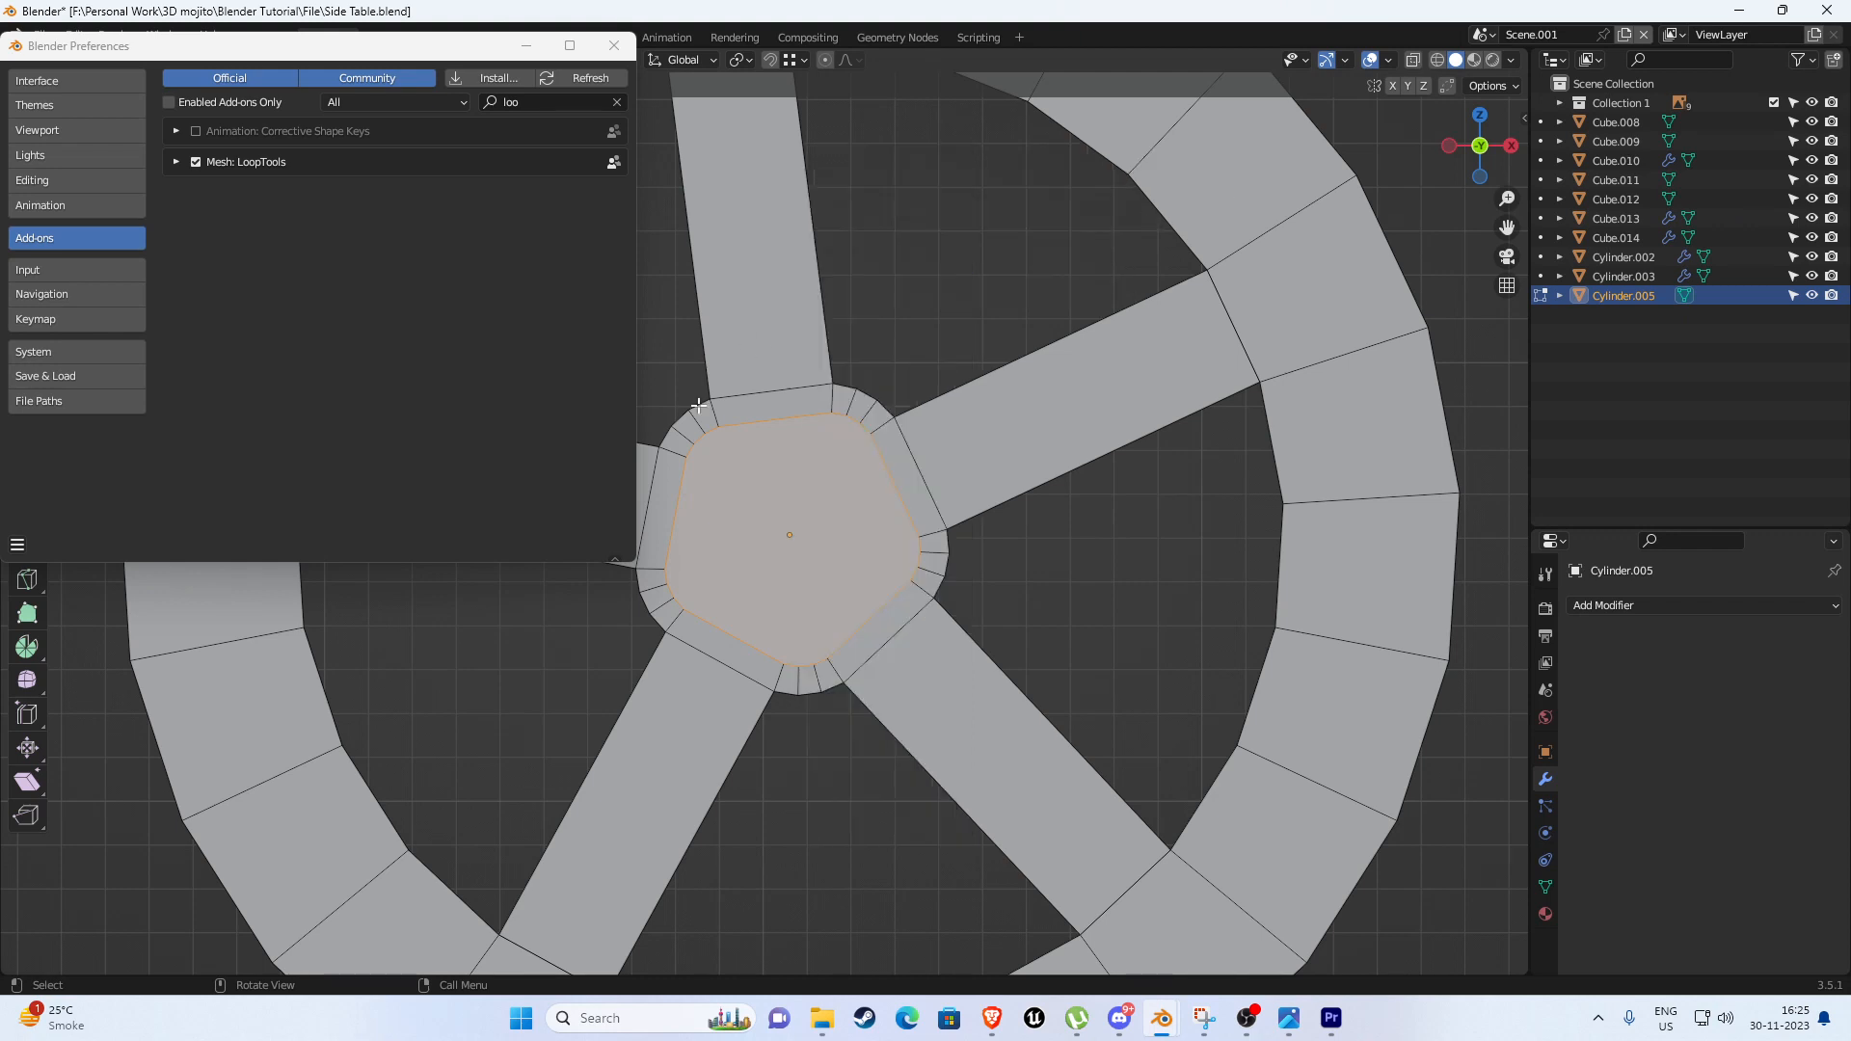
pyautogui.click(614, 45)
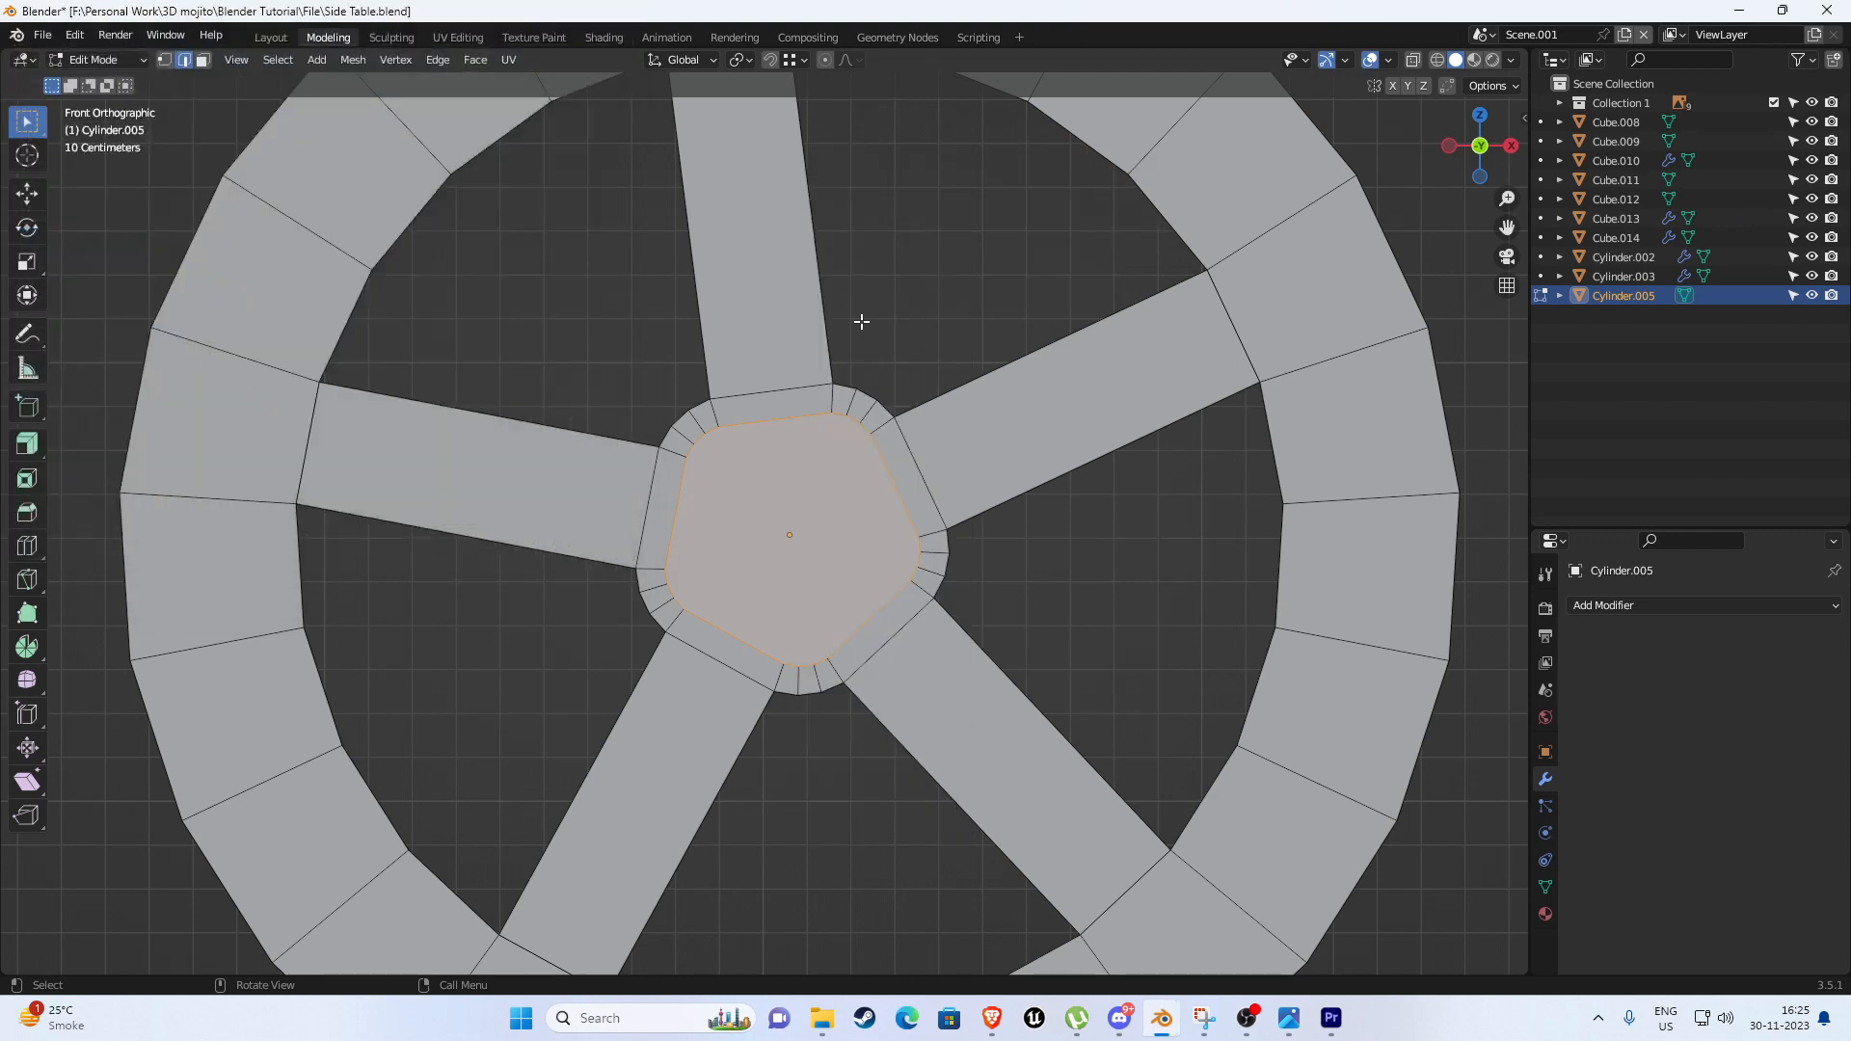
# Turn the inset hub face's outline into a circle with LoopTools Circle.
pyautogui.rightClick(855, 301)
pyautogui.moveTo(876, 297)
pyautogui.click(940, 312)
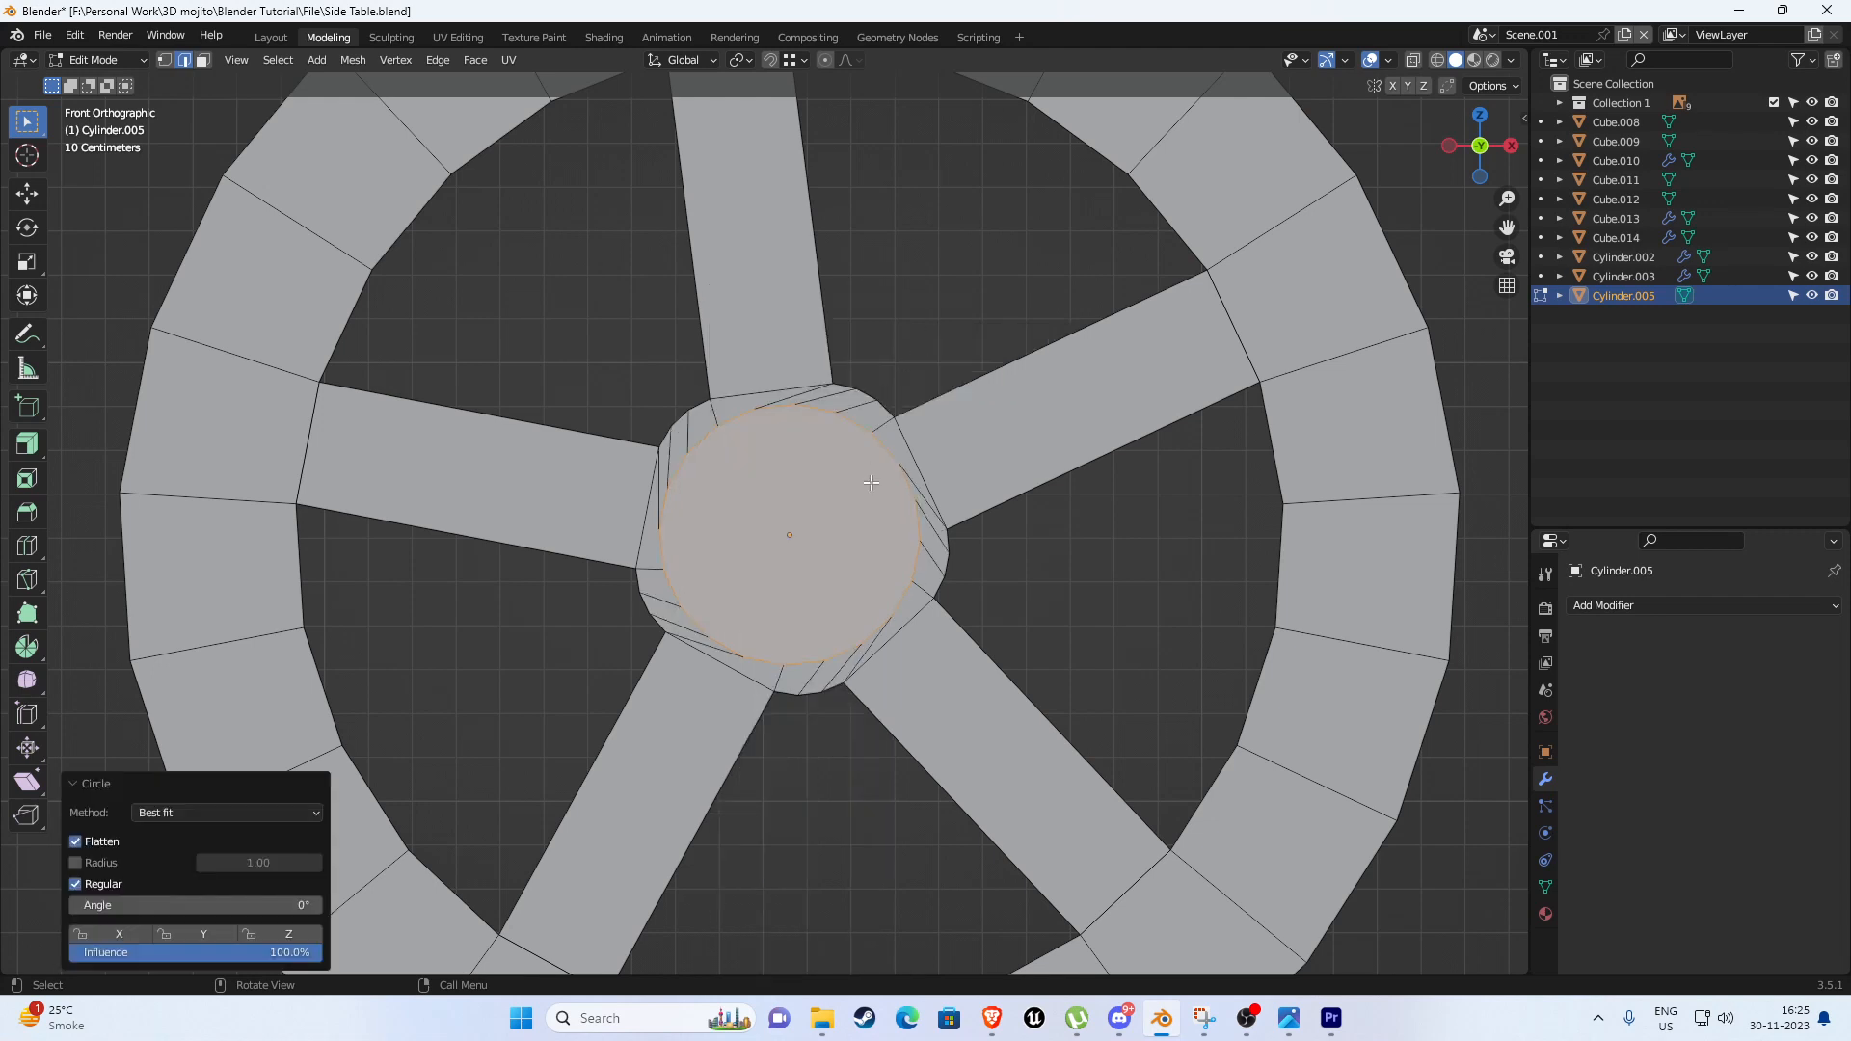
pyautogui.press('t')
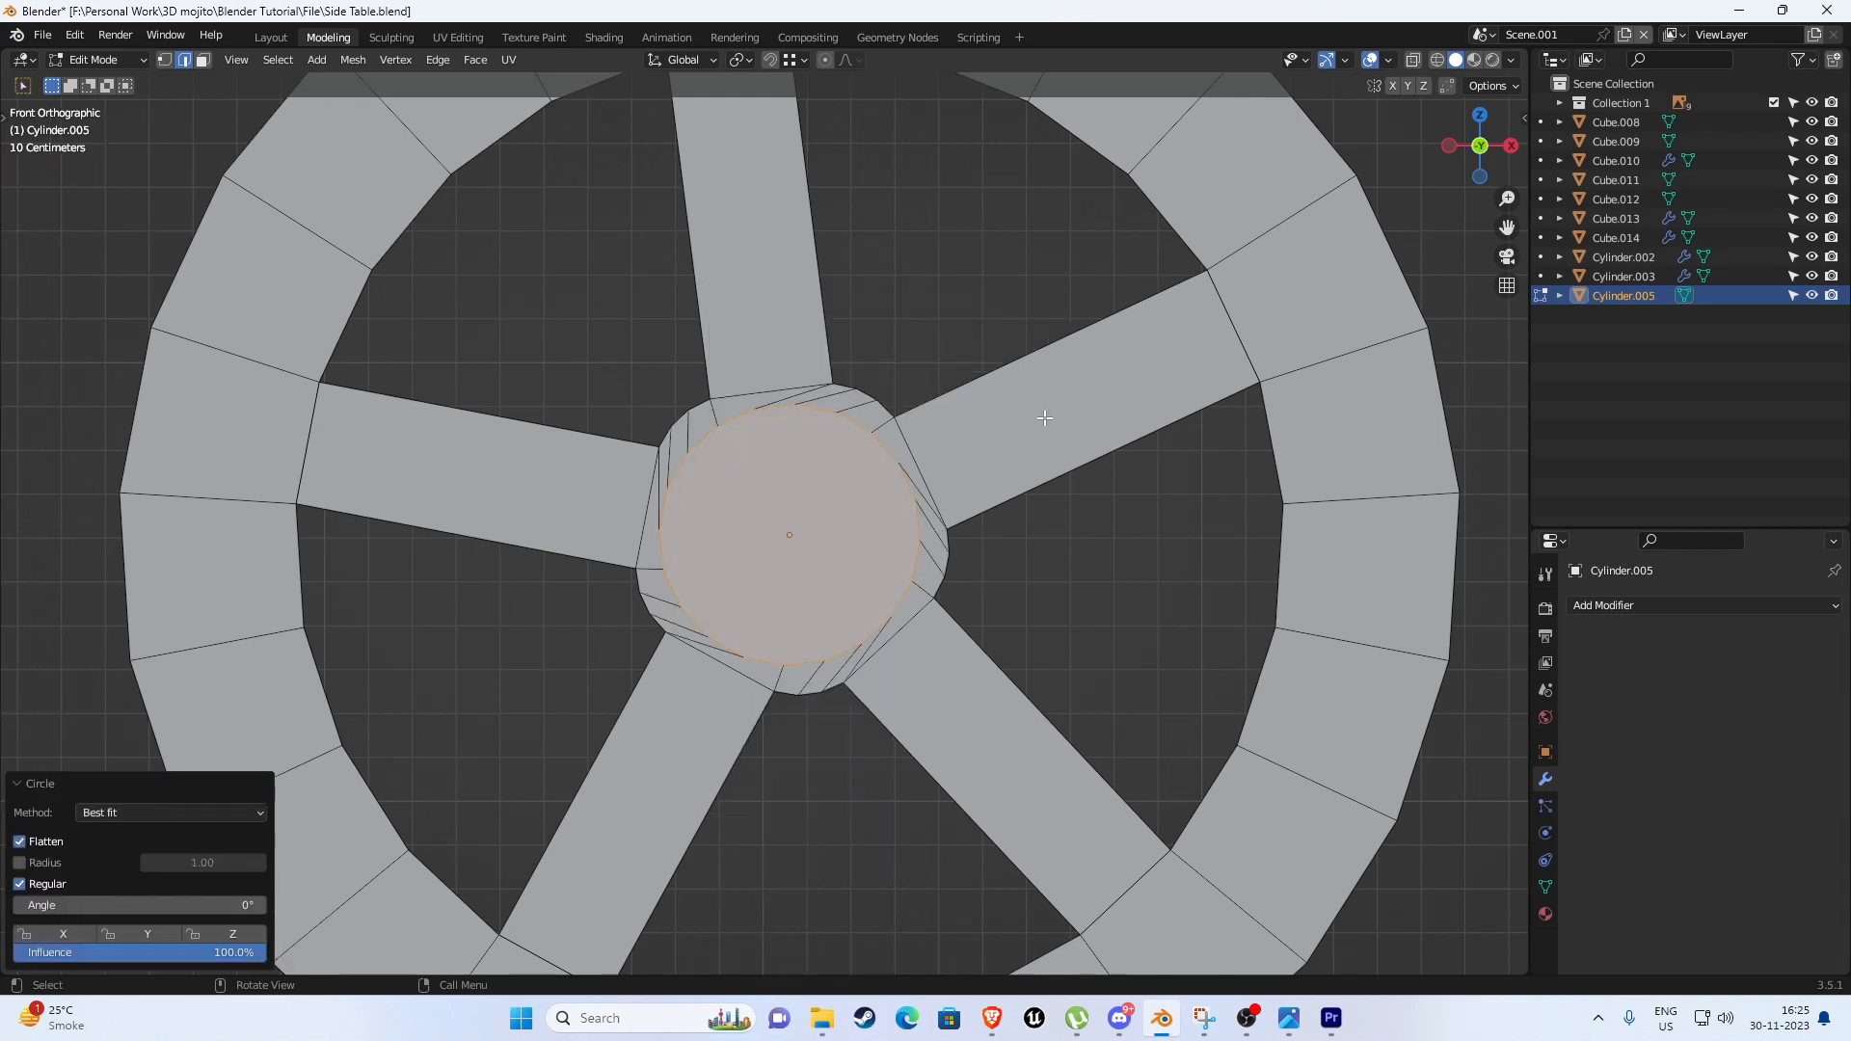
pyautogui.click(936, 346)
pyautogui.hotkey('ctrl', 'z')
# Rotate the circular hub face by 17.9 degrees in front view and scale it to 0.933.
pyautogui.press('r')
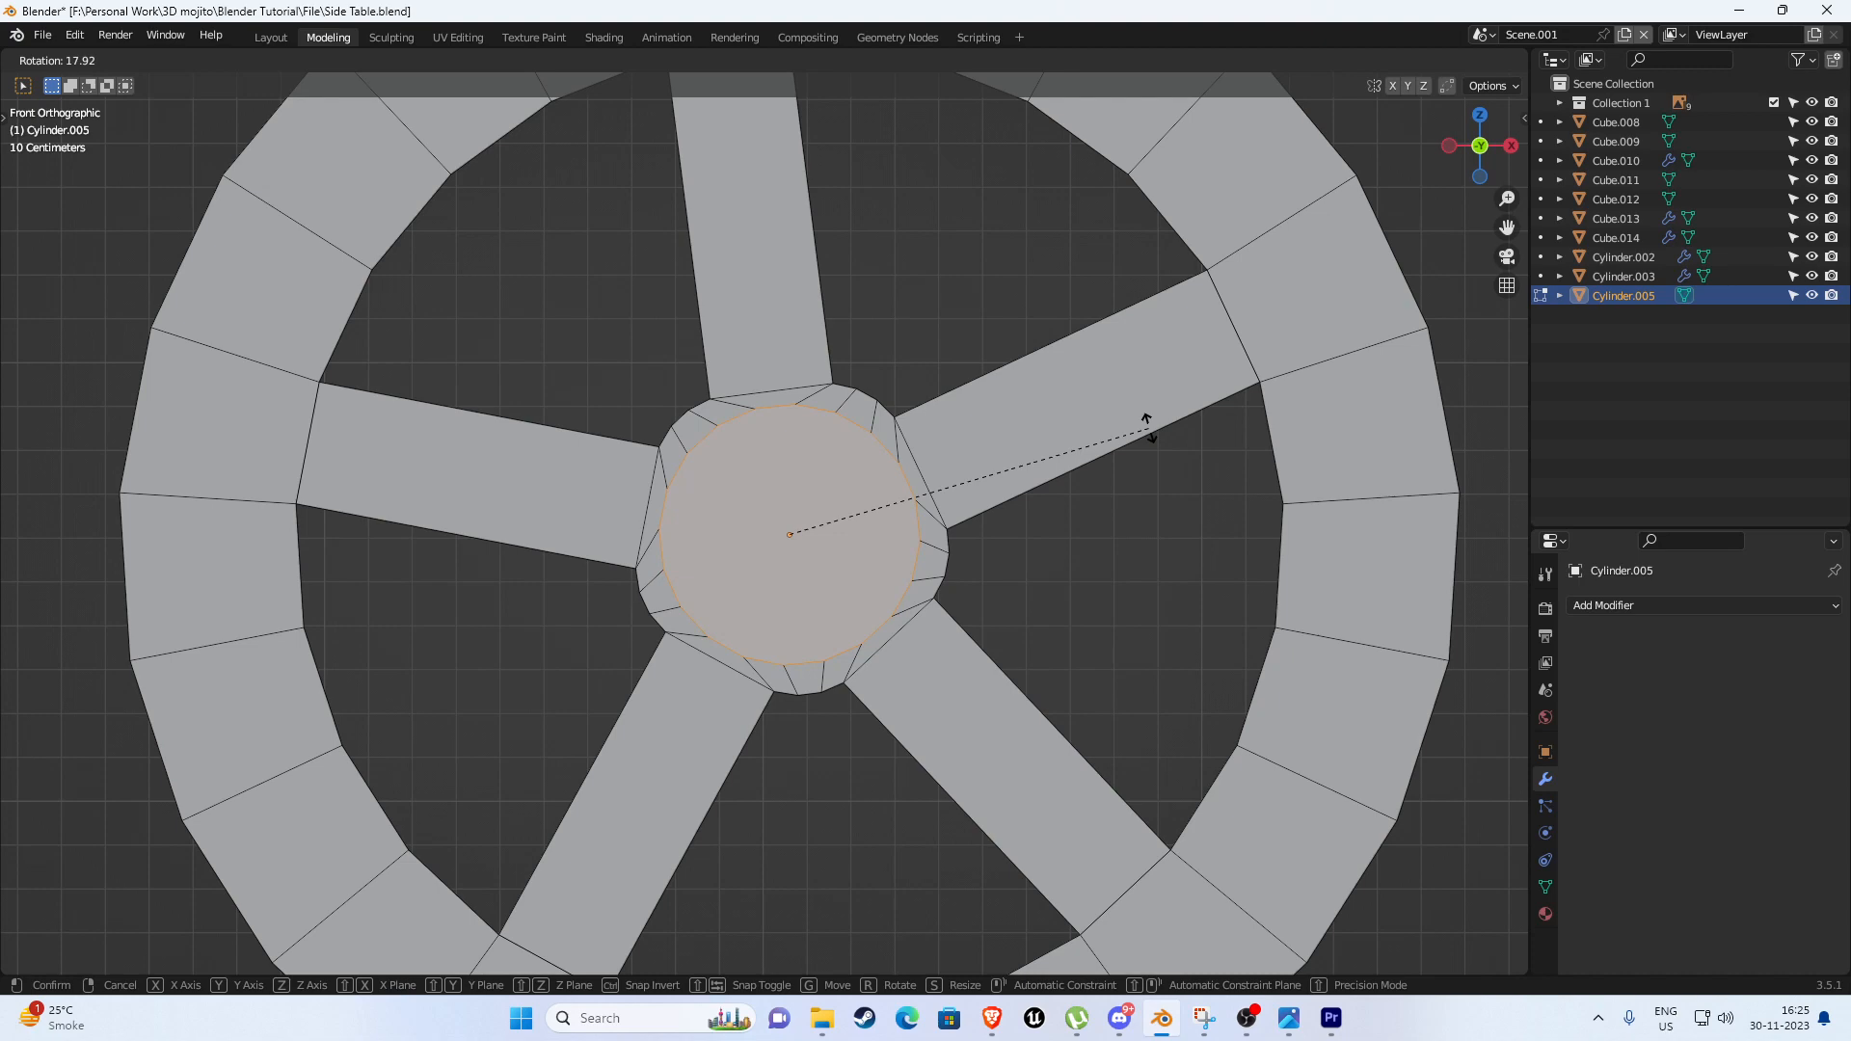
pyautogui.click(1147, 424)
pyautogui.press('s')
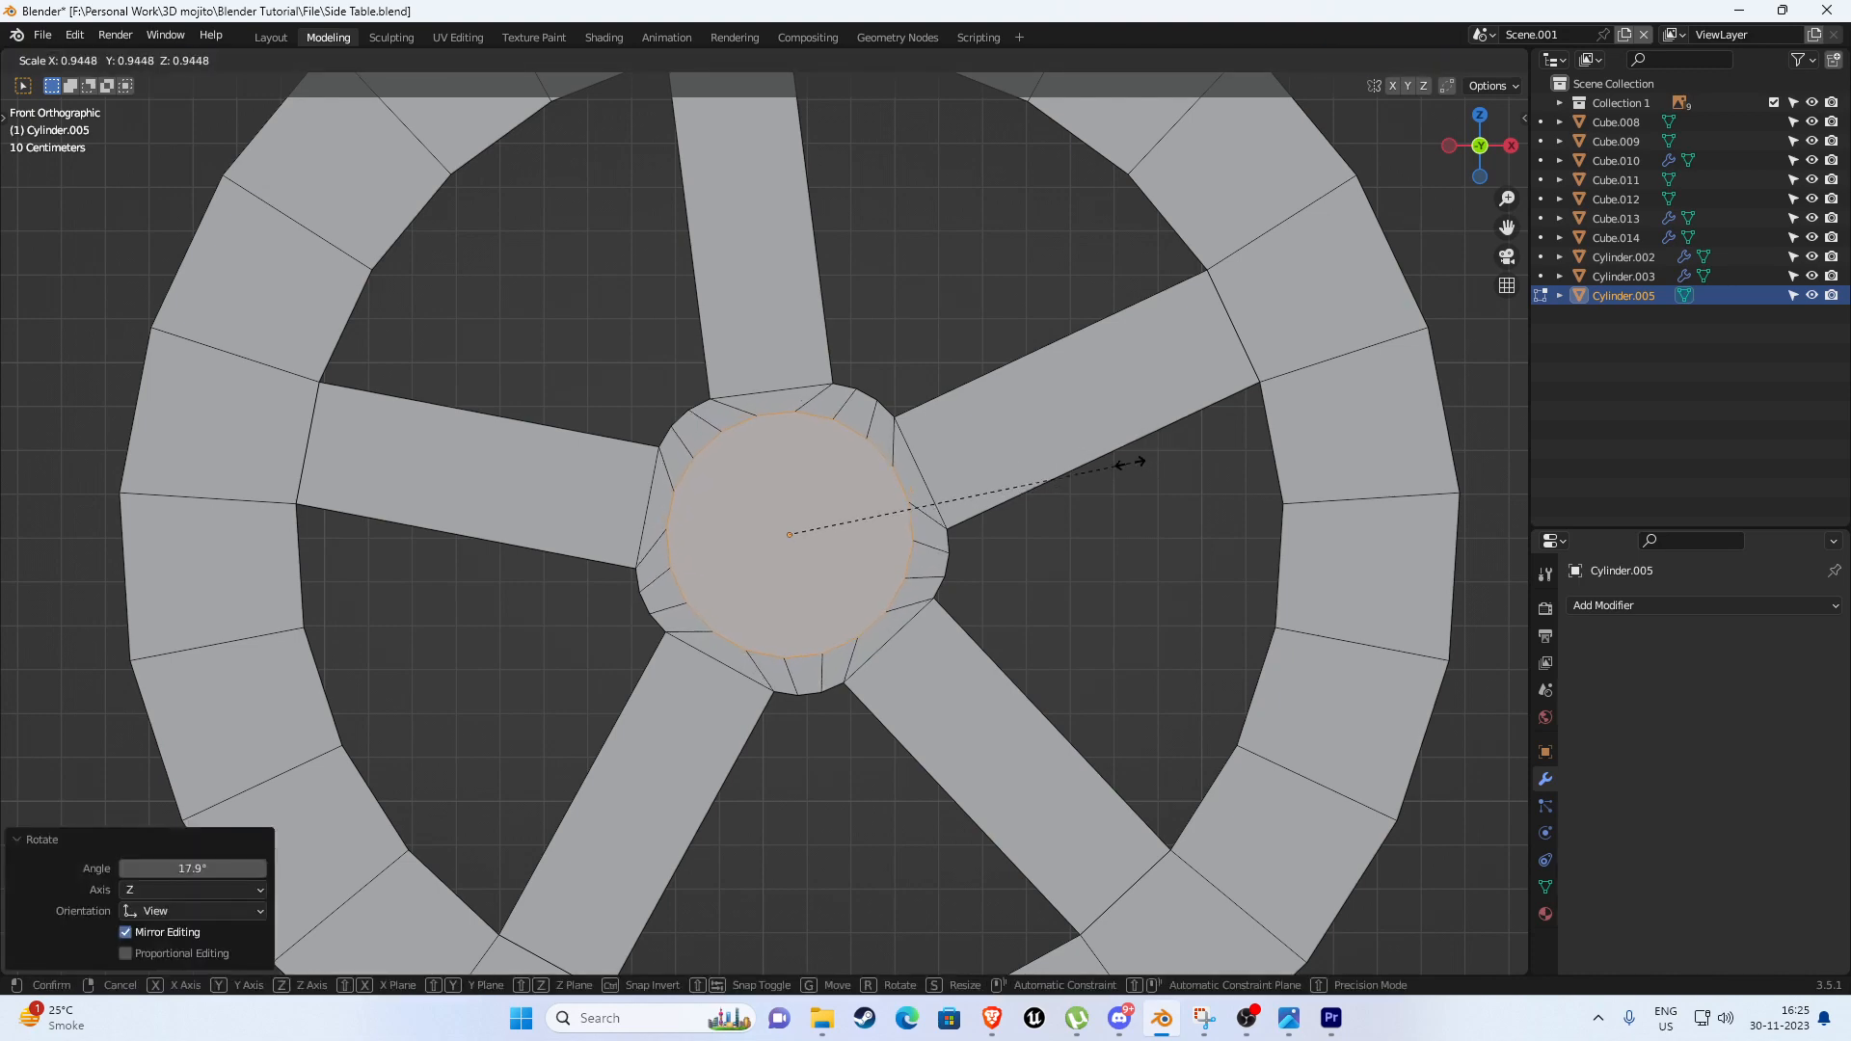
pyautogui.click(1124, 462)
# Extrude the circular hub face outward by about 0.264 m, using the wheel reference photo as a guide.
pyautogui.scroll(-8, 934, 430)
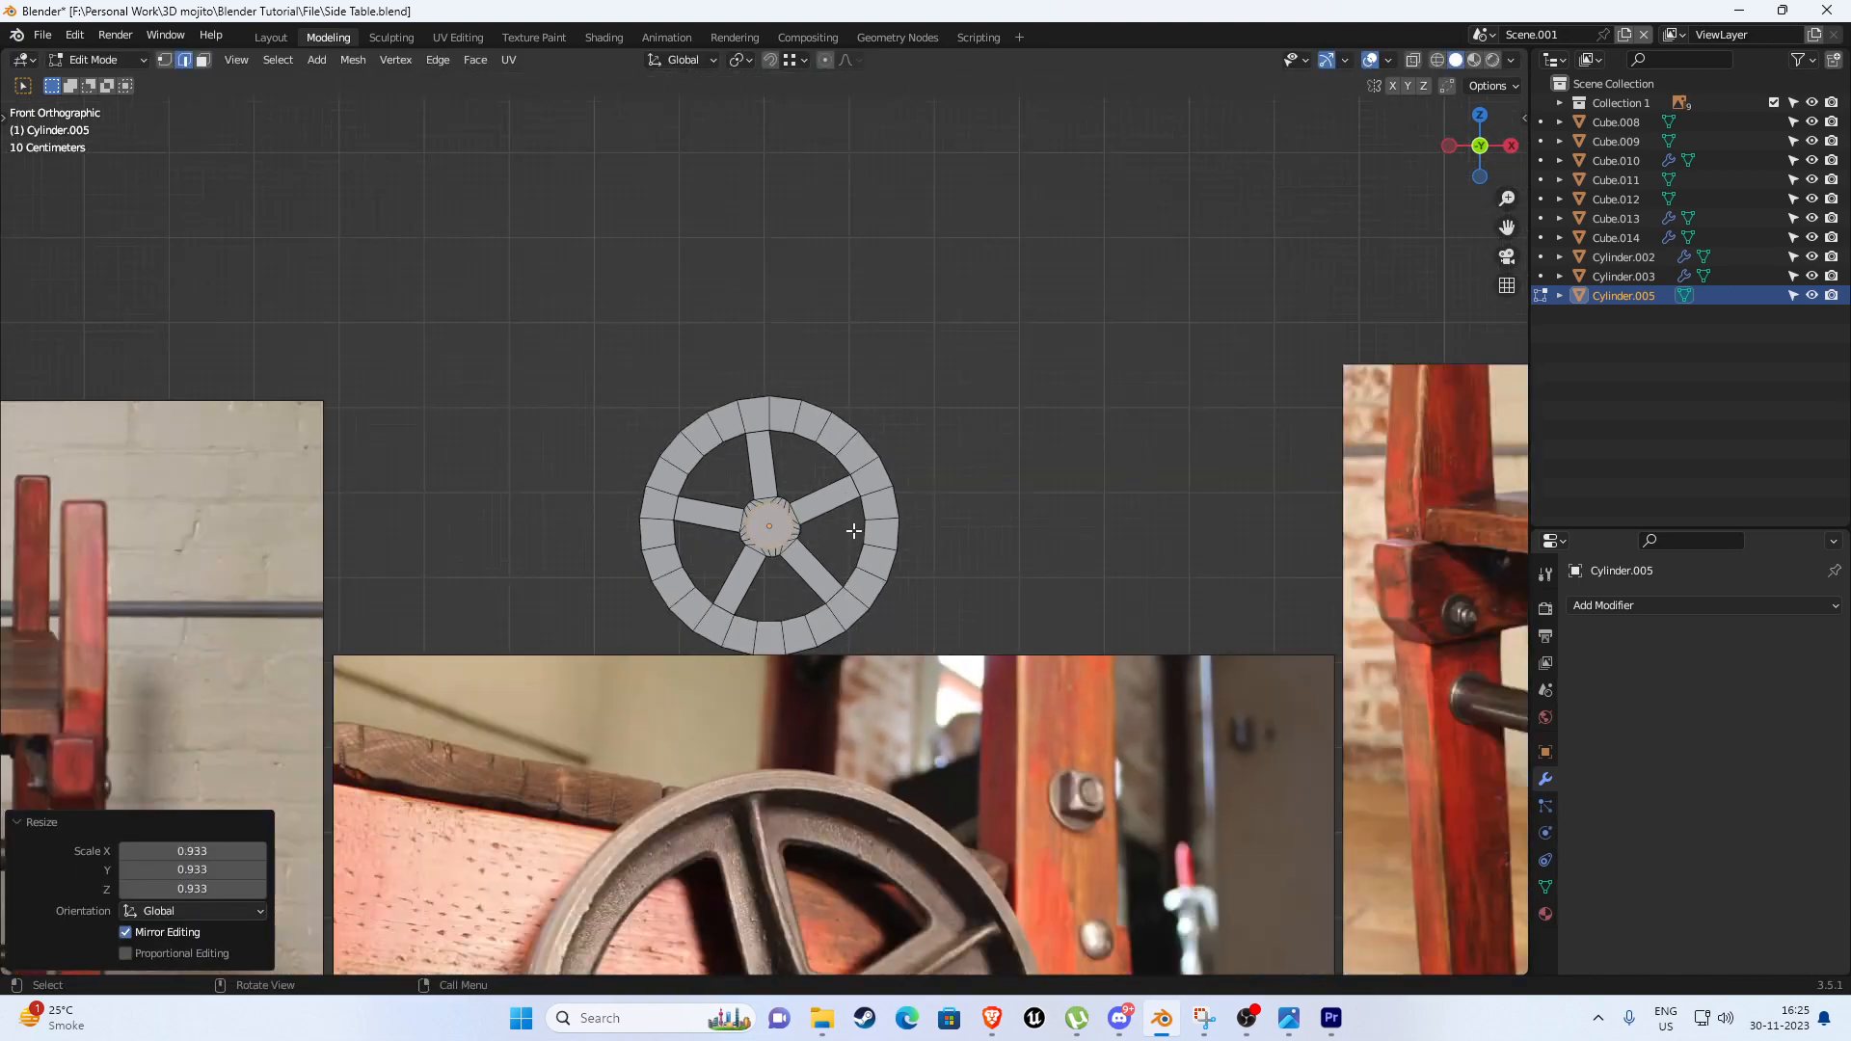
pyautogui.keyDown('shift'); pyautogui.moveTo(826, 911); pyautogui.dragTo(831, 618, button='middle'); pyautogui.keyUp('shift')
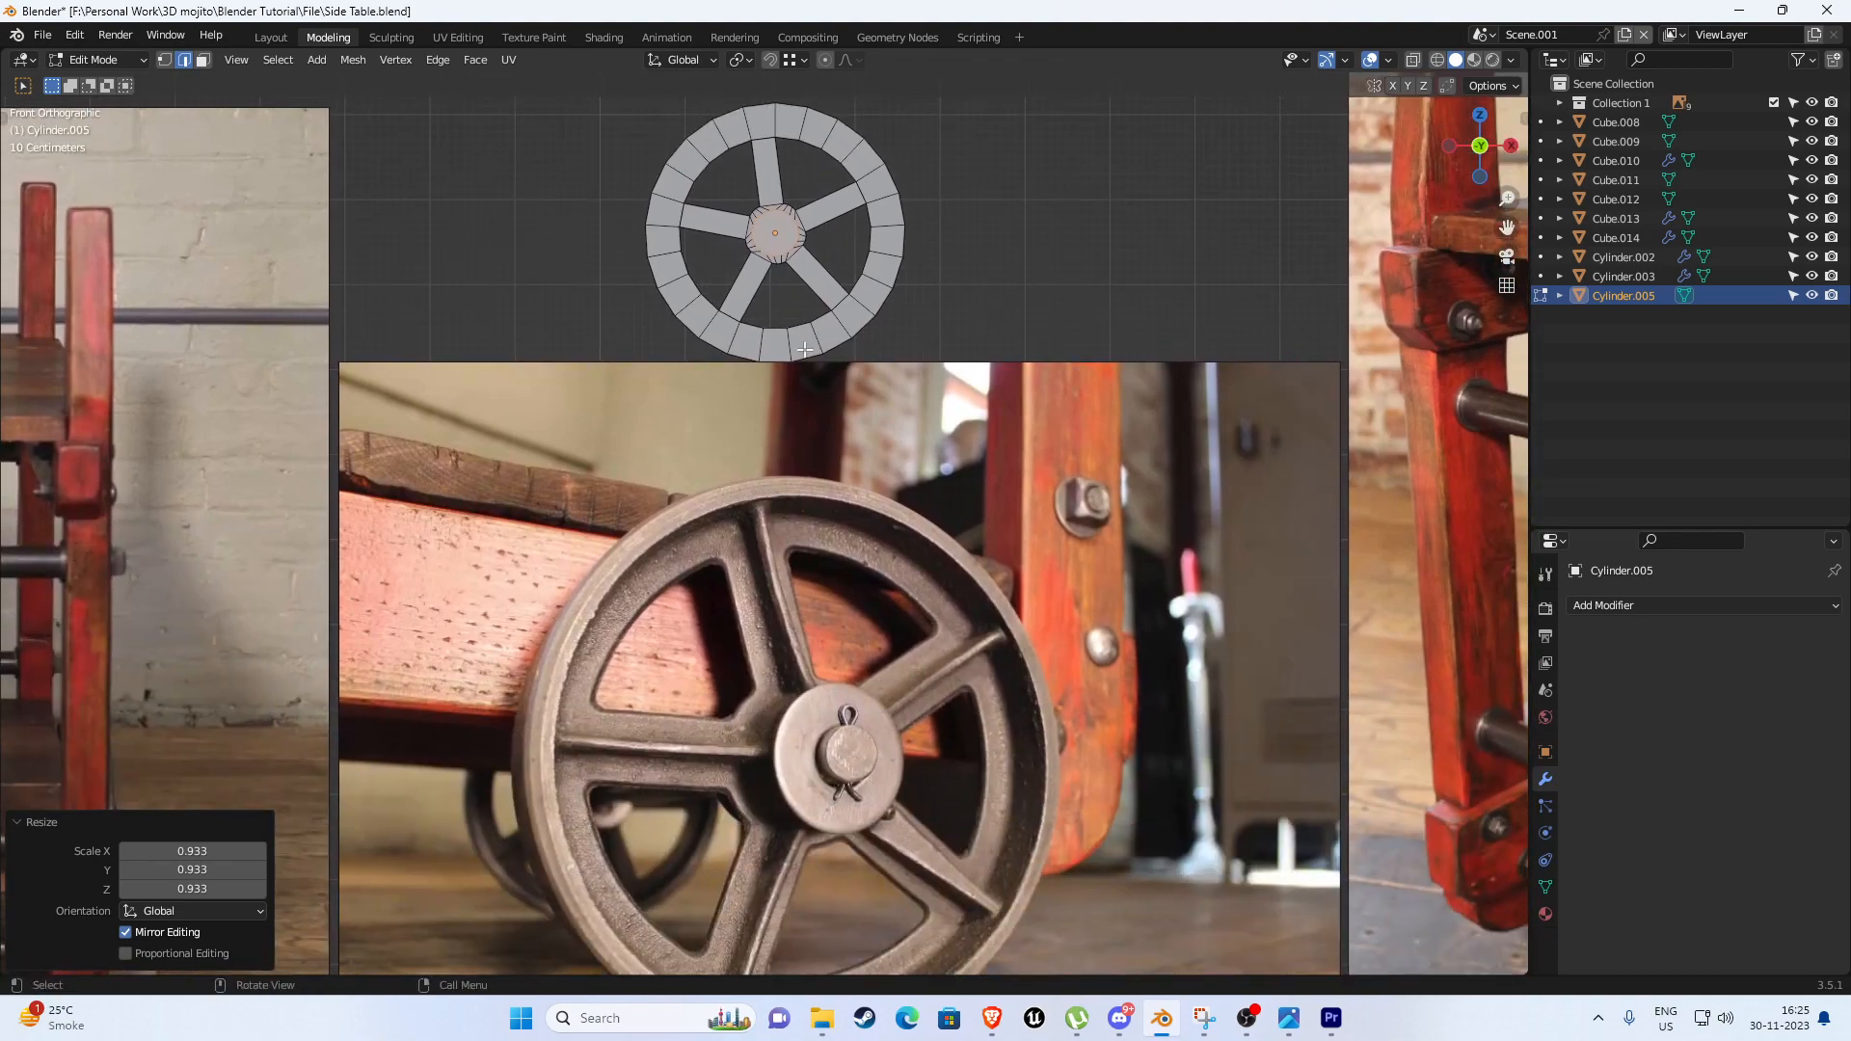
pyautogui.moveTo(805, 350); pyautogui.dragTo(854, 499, button='middle')
pyautogui.scroll(4, 854, 499)
pyautogui.press('3')
pyautogui.click(868, 323)
pyautogui.moveTo(866, 332); pyautogui.dragTo(954, 459, button='middle')
pyautogui.press('e')
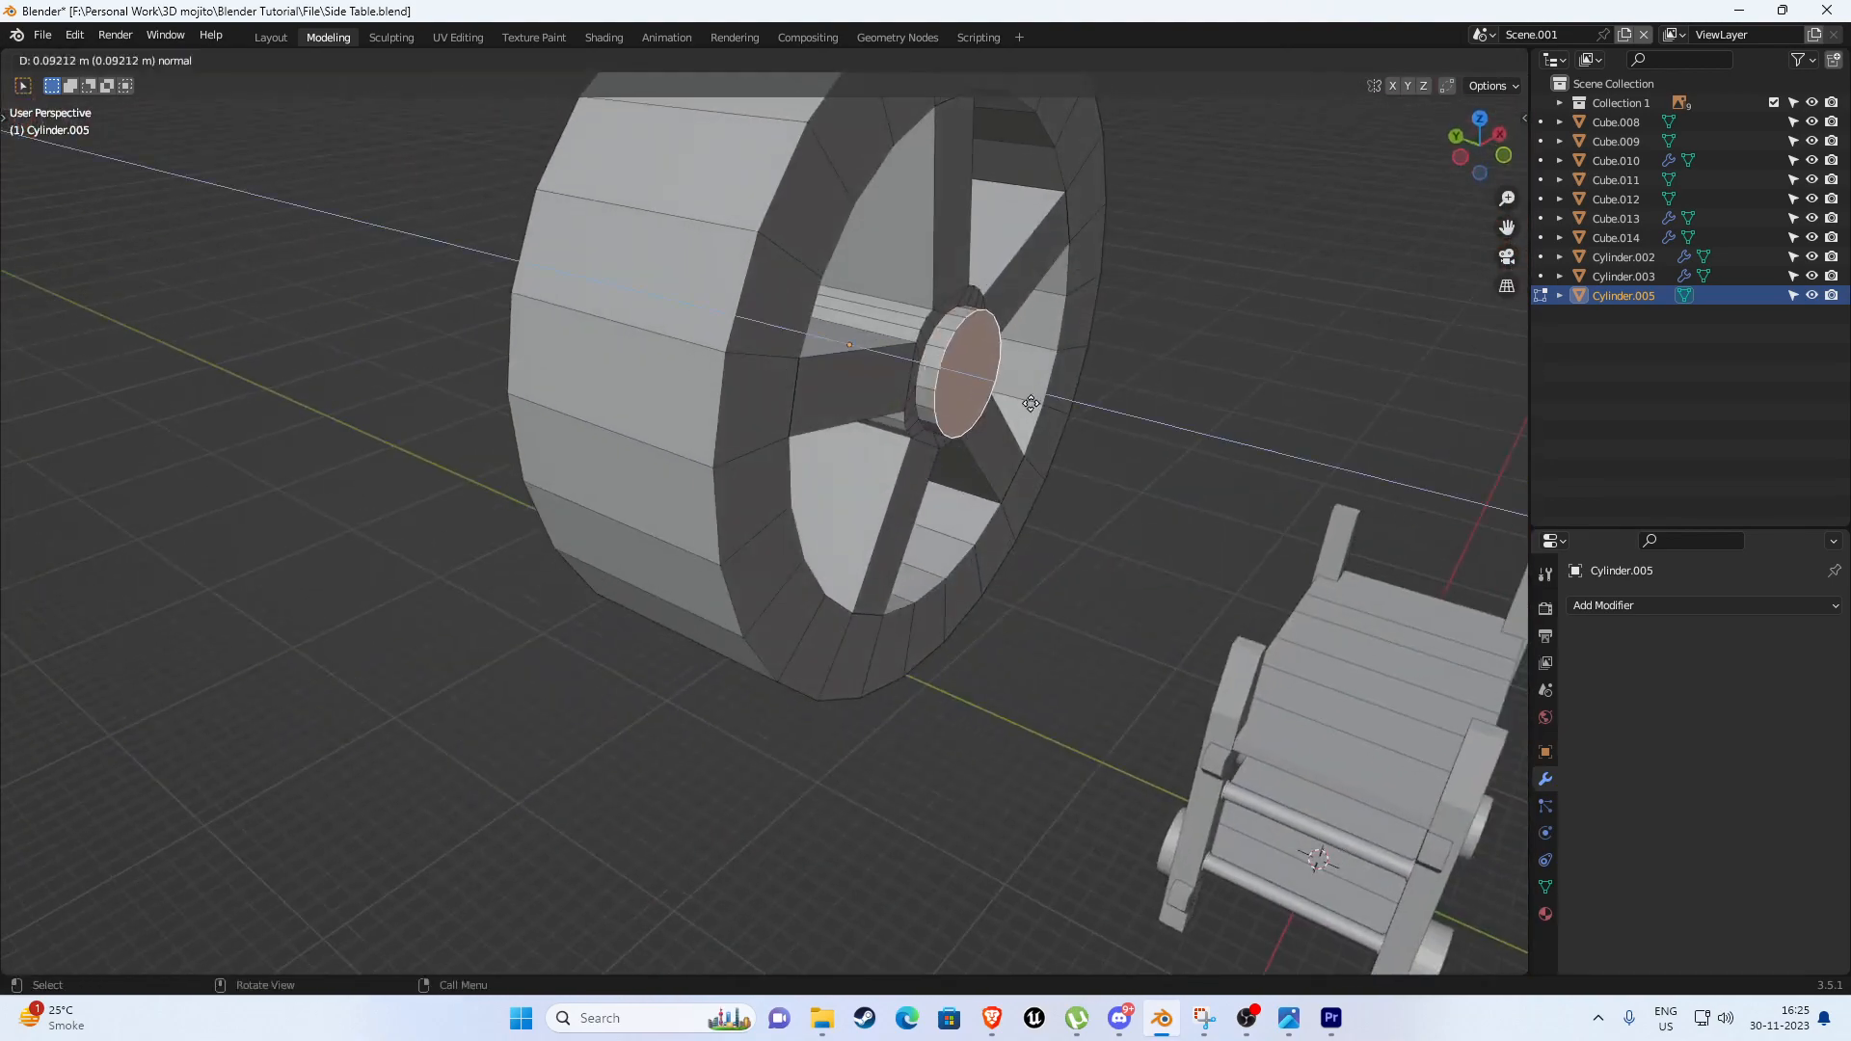
pyautogui.click(1065, 415)
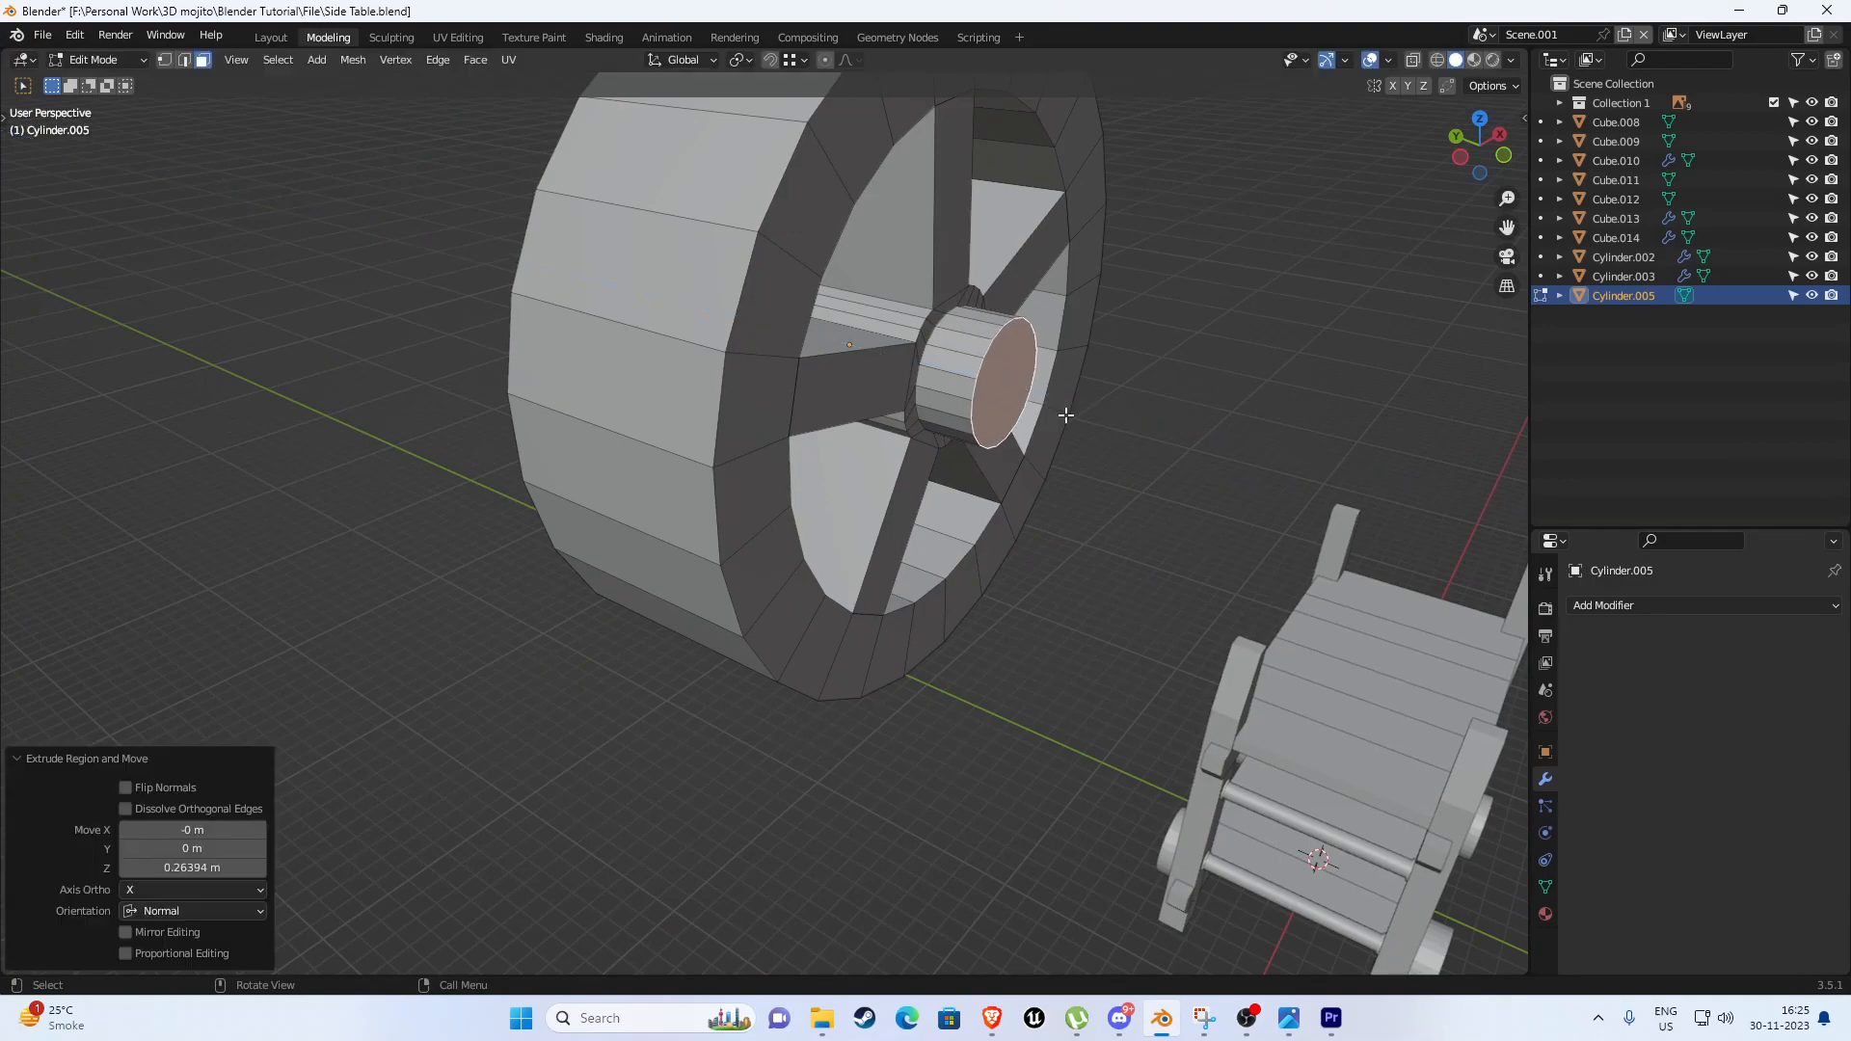
# Examine the extruded hub and spokes against the wheel in the reference photo, viewed from the front.
pyautogui.moveTo(1065, 415); pyautogui.dragTo(868, 376, button='middle')
pyautogui.scroll(4, 845, 359)
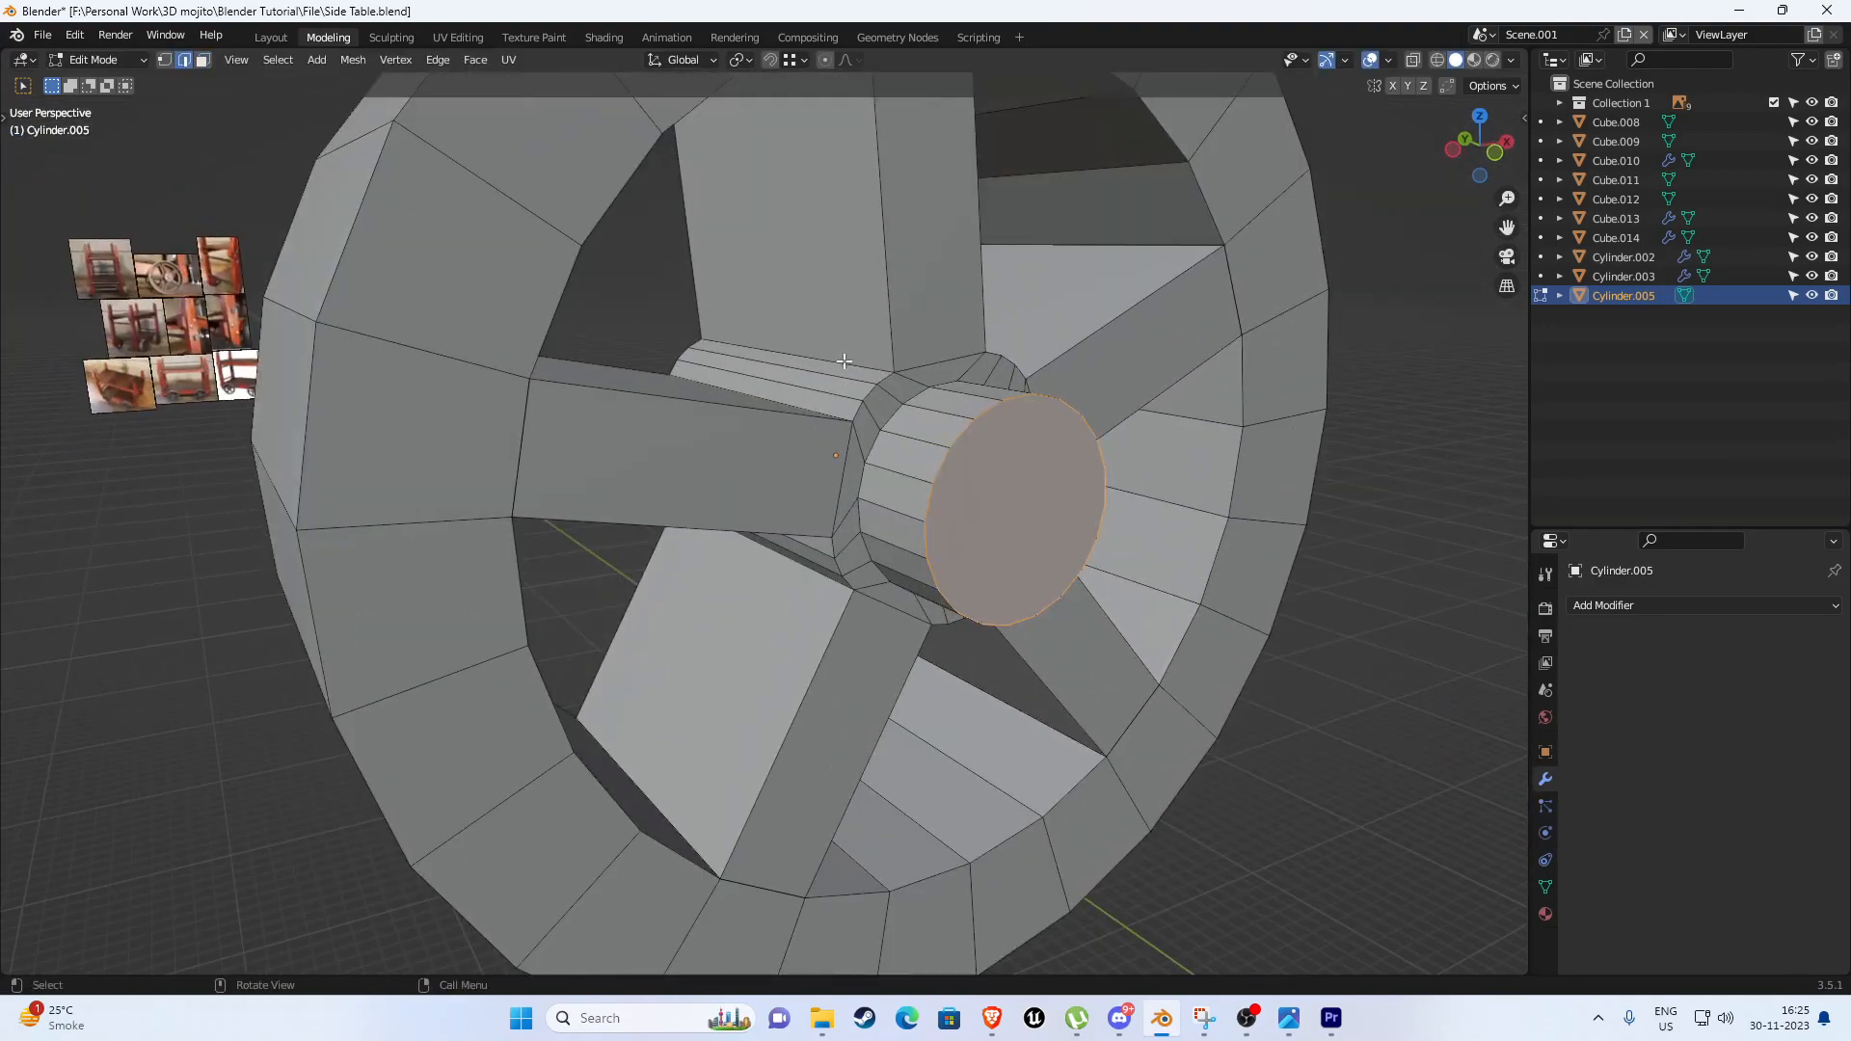
pyautogui.scroll(-11, 844, 362)
pyautogui.scroll(3, 748, 414)
pyautogui.scroll(-3, 749, 418)
pyautogui.keyDown('shift'); pyautogui.moveTo(1010, 578); pyautogui.dragTo(815, 374, button='middle'); pyautogui.keyUp('shift')
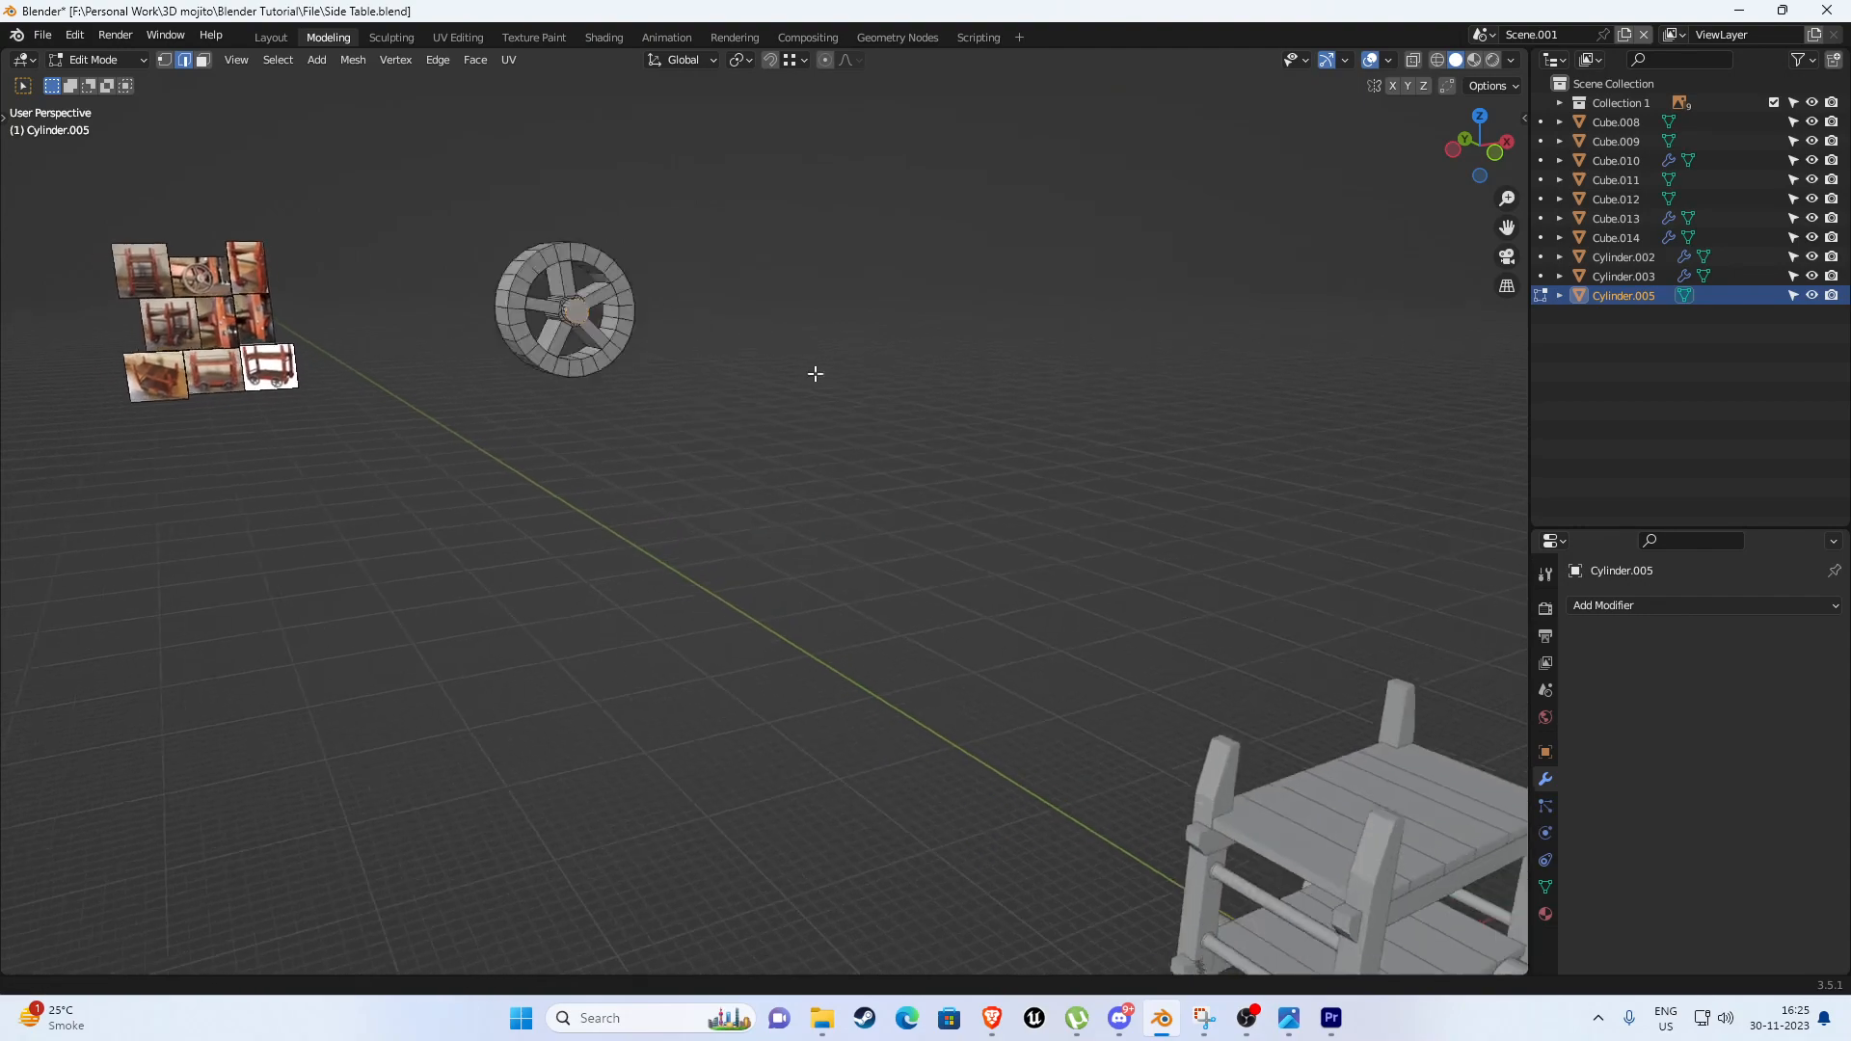
pyautogui.press('KP_1')
pyautogui.scroll(6, 537, 426)
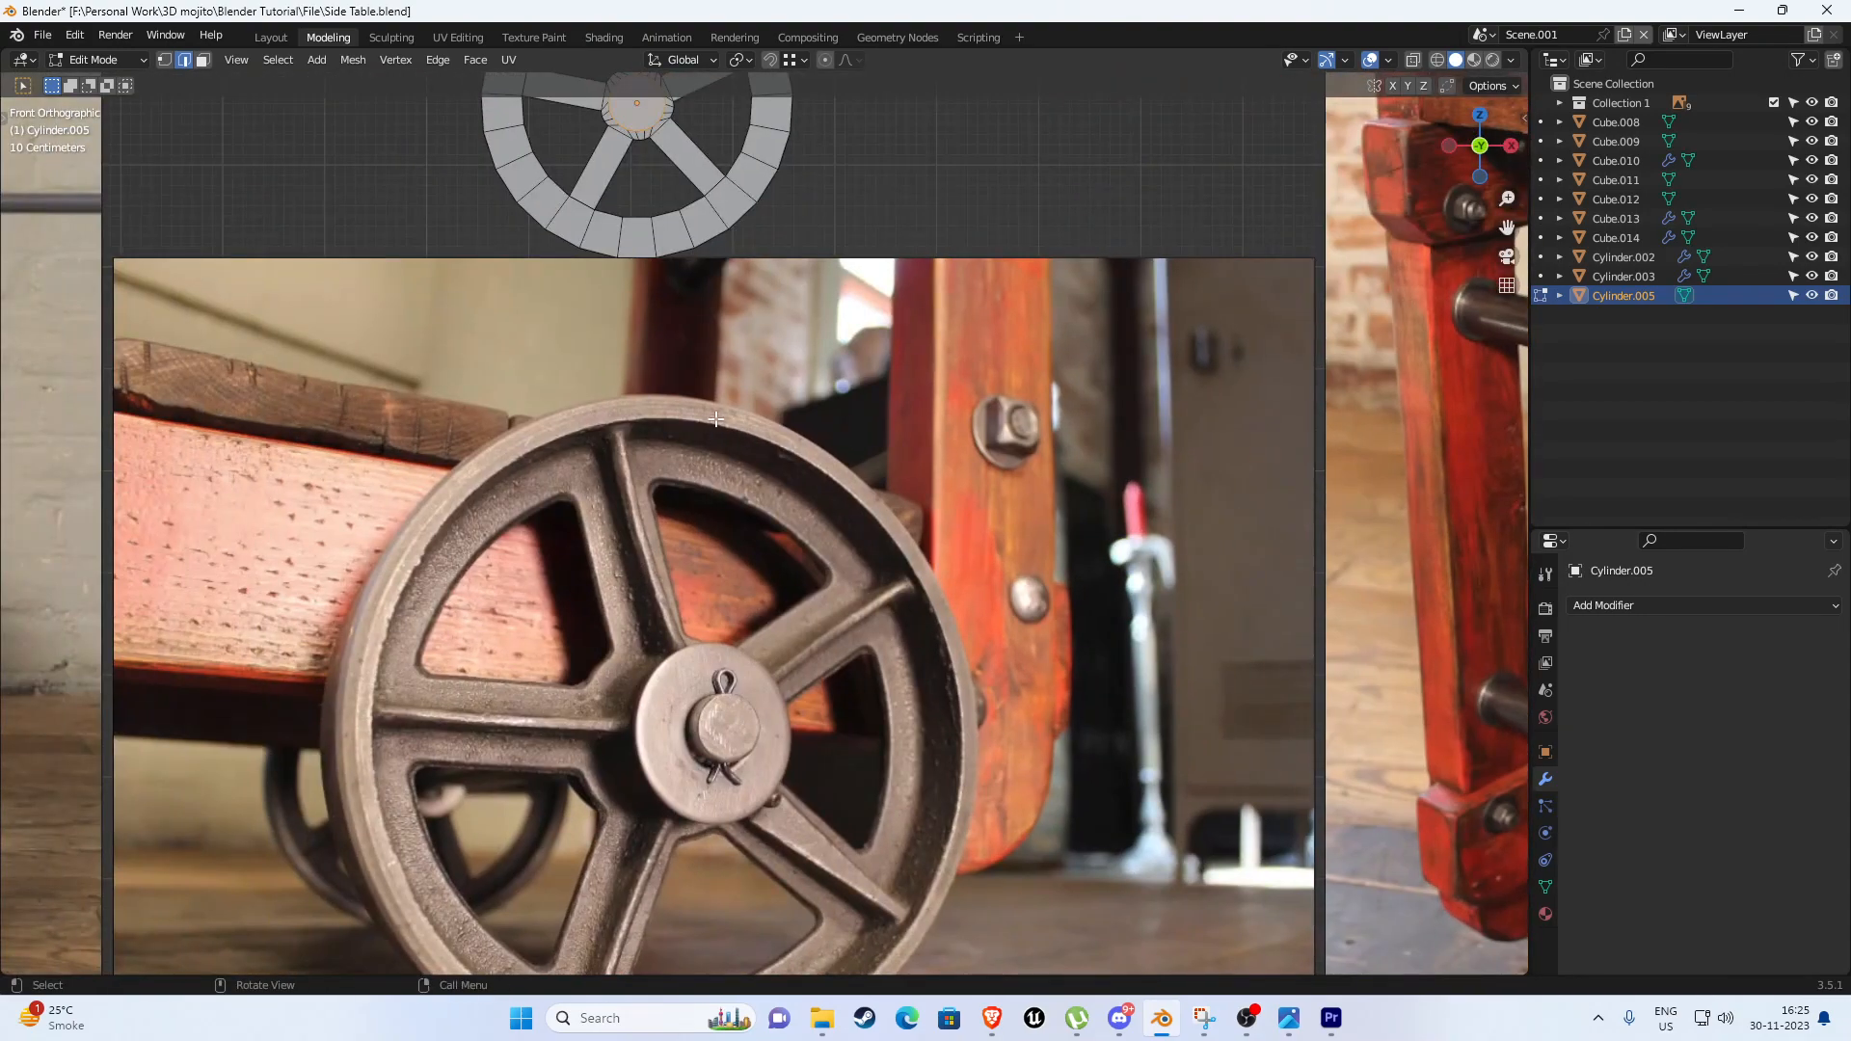
pyautogui.keyDown('shift'); pyautogui.moveTo(665, 260); pyautogui.dragTo(745, 633, button='middle'); pyautogui.keyUp('shift')
pyautogui.scroll(1, 723, 540)
pyautogui.keyDown('shift'); pyautogui.moveTo(611, 394); pyautogui.dragTo(706, 500, button='middle'); pyautogui.keyUp('shift')
pyautogui.scroll(4, 707, 500)
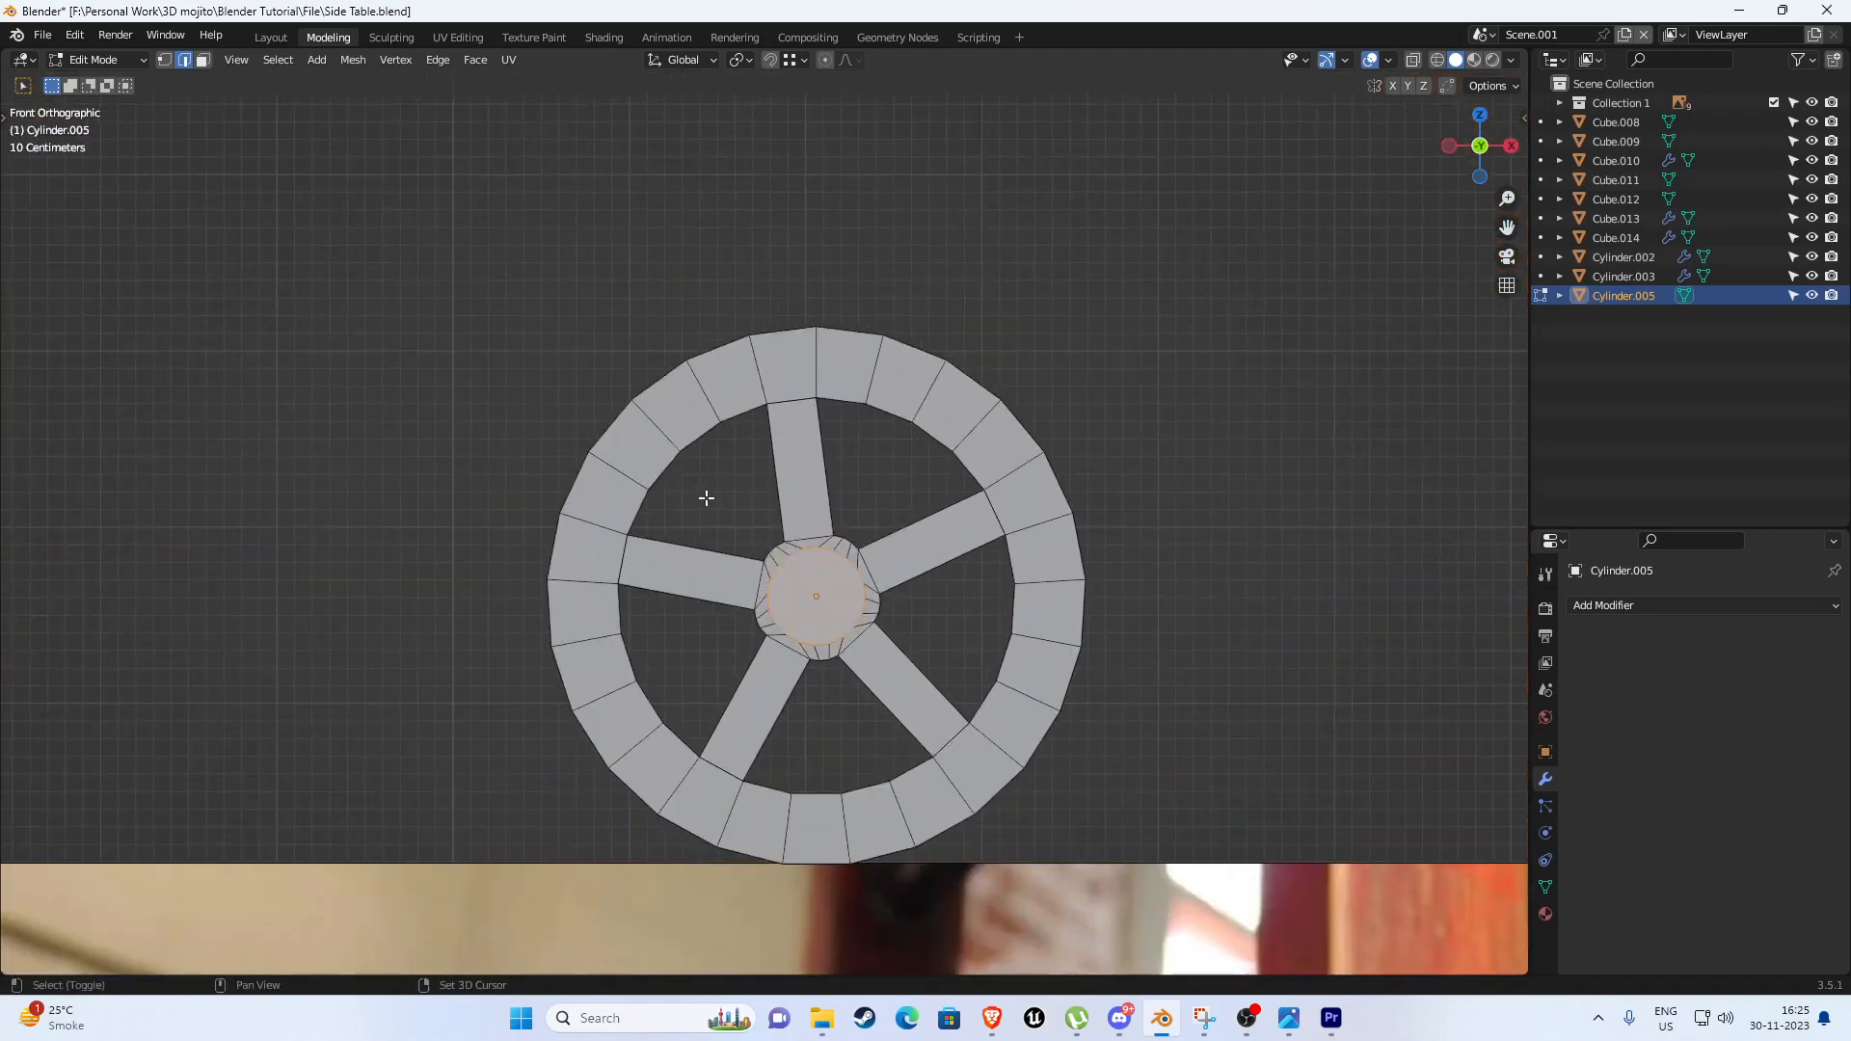
# Add a centred loop cut around the wheel's front rim face and scale the loop slightly outward.
pyautogui.hotkey('ctrl', 'r')
pyautogui.click(545, 430)
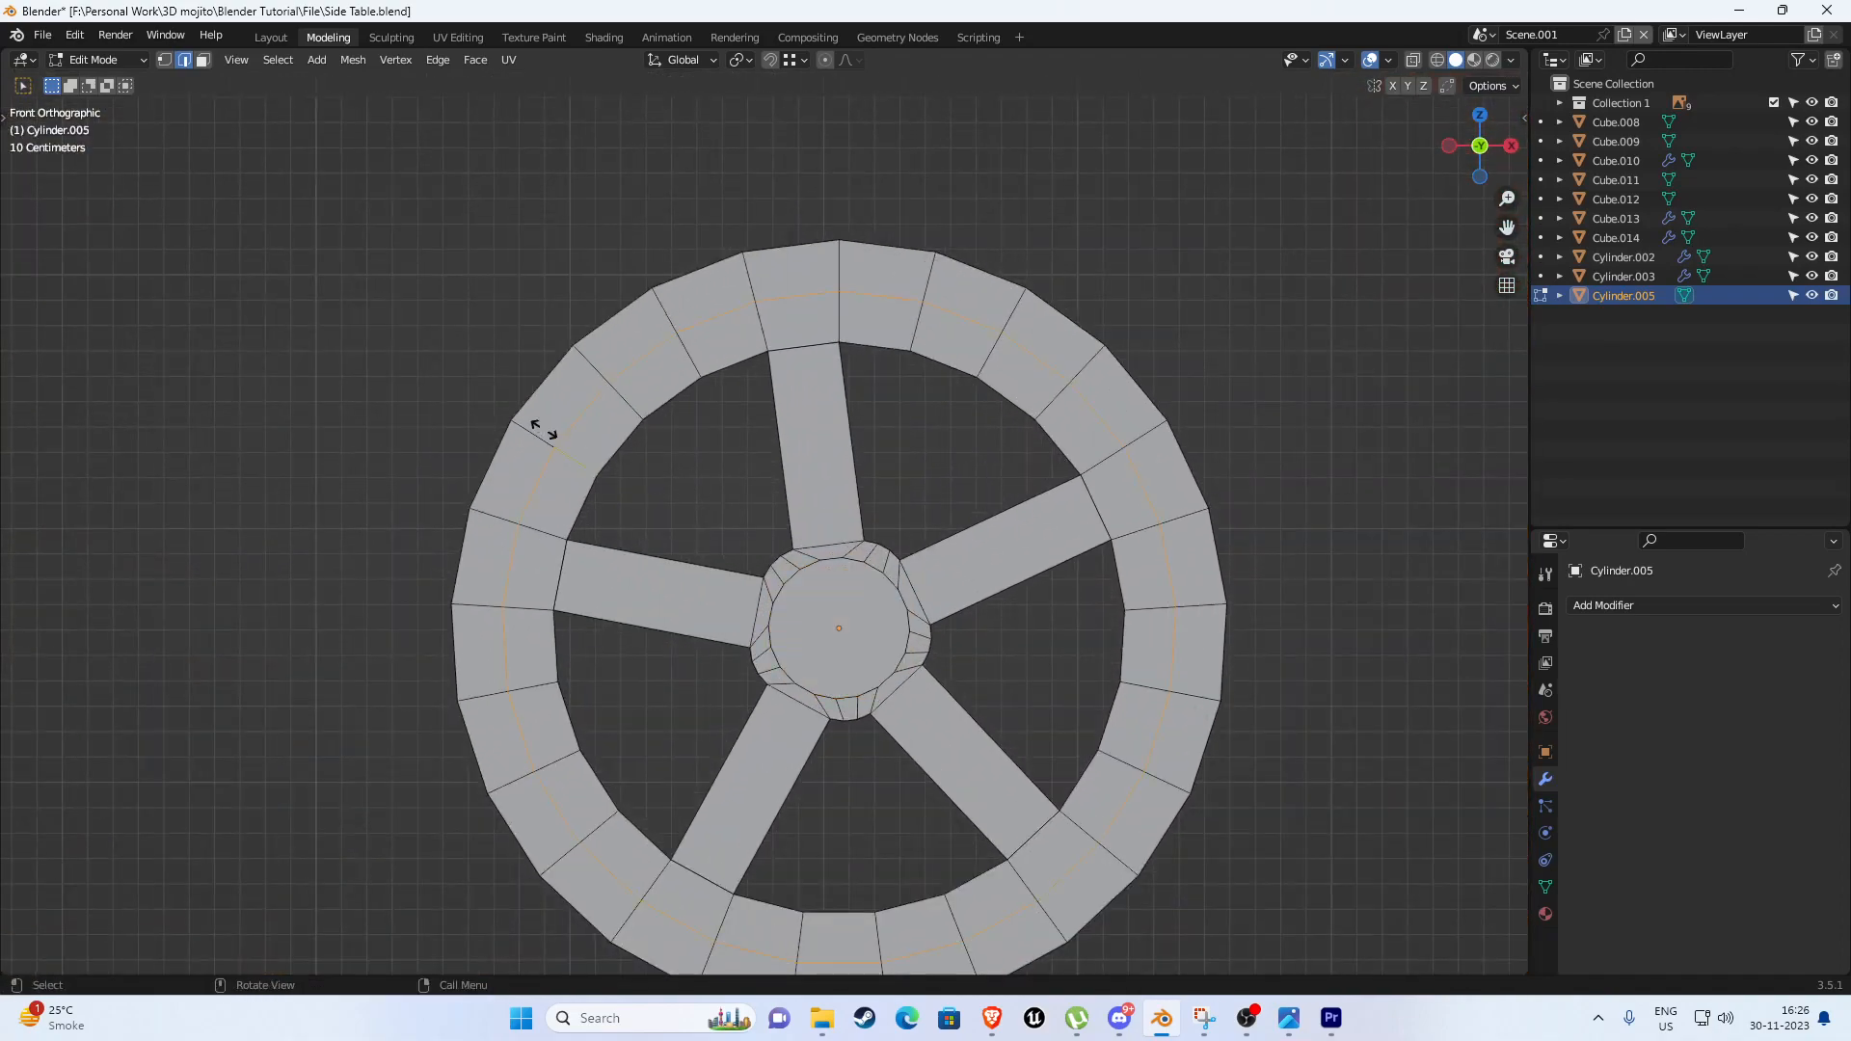
pyautogui.rightClick(535, 426)
pyautogui.moveTo(685, 412); pyautogui.dragTo(869, 441, button='middle')
pyautogui.press('s')
pyautogui.click(839, 435)
# Try adding single centred loop cuts across the wheel's tread and the inner surfaces between the spokes.
pyautogui.hotkey('ctrl', 'r')
pyautogui.click(321, 356)
pyautogui.rightClick(321, 357)
pyautogui.hotkey('ctrl', 'r')
pyautogui.click(480, 448)
pyautogui.rightClick(483, 454)
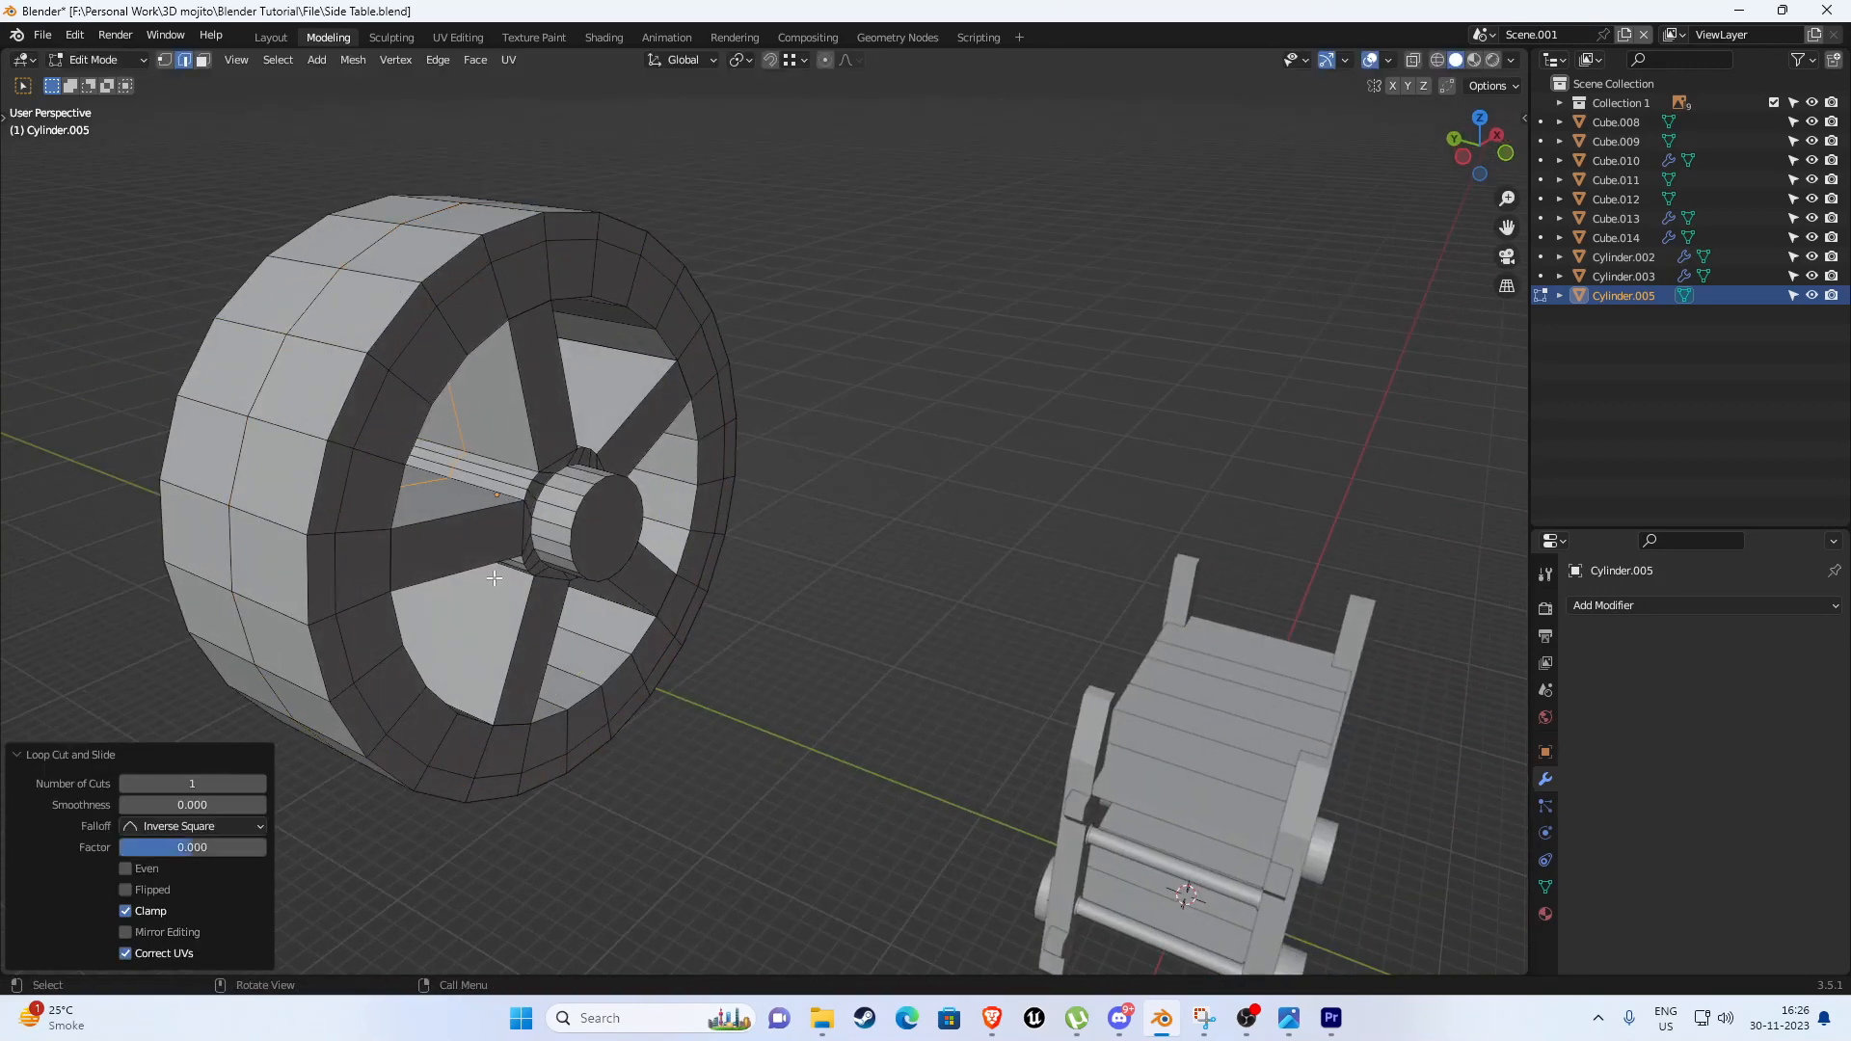
pyautogui.moveTo(503, 680); pyautogui.dragTo(887, 447, button='middle')
pyautogui.hotkey('ctrl', 'r')
pyautogui.click(501, 693)
pyautogui.rightClick(502, 693)
pyautogui.hotkey('ctrl', 'r')
pyautogui.keyDown('shift'); pyautogui.moveTo(530, 636); pyautogui.dragTo(791, 516, button='middle'); pyautogui.keyUp('shift')
pyautogui.scroll(-9, 790, 517)
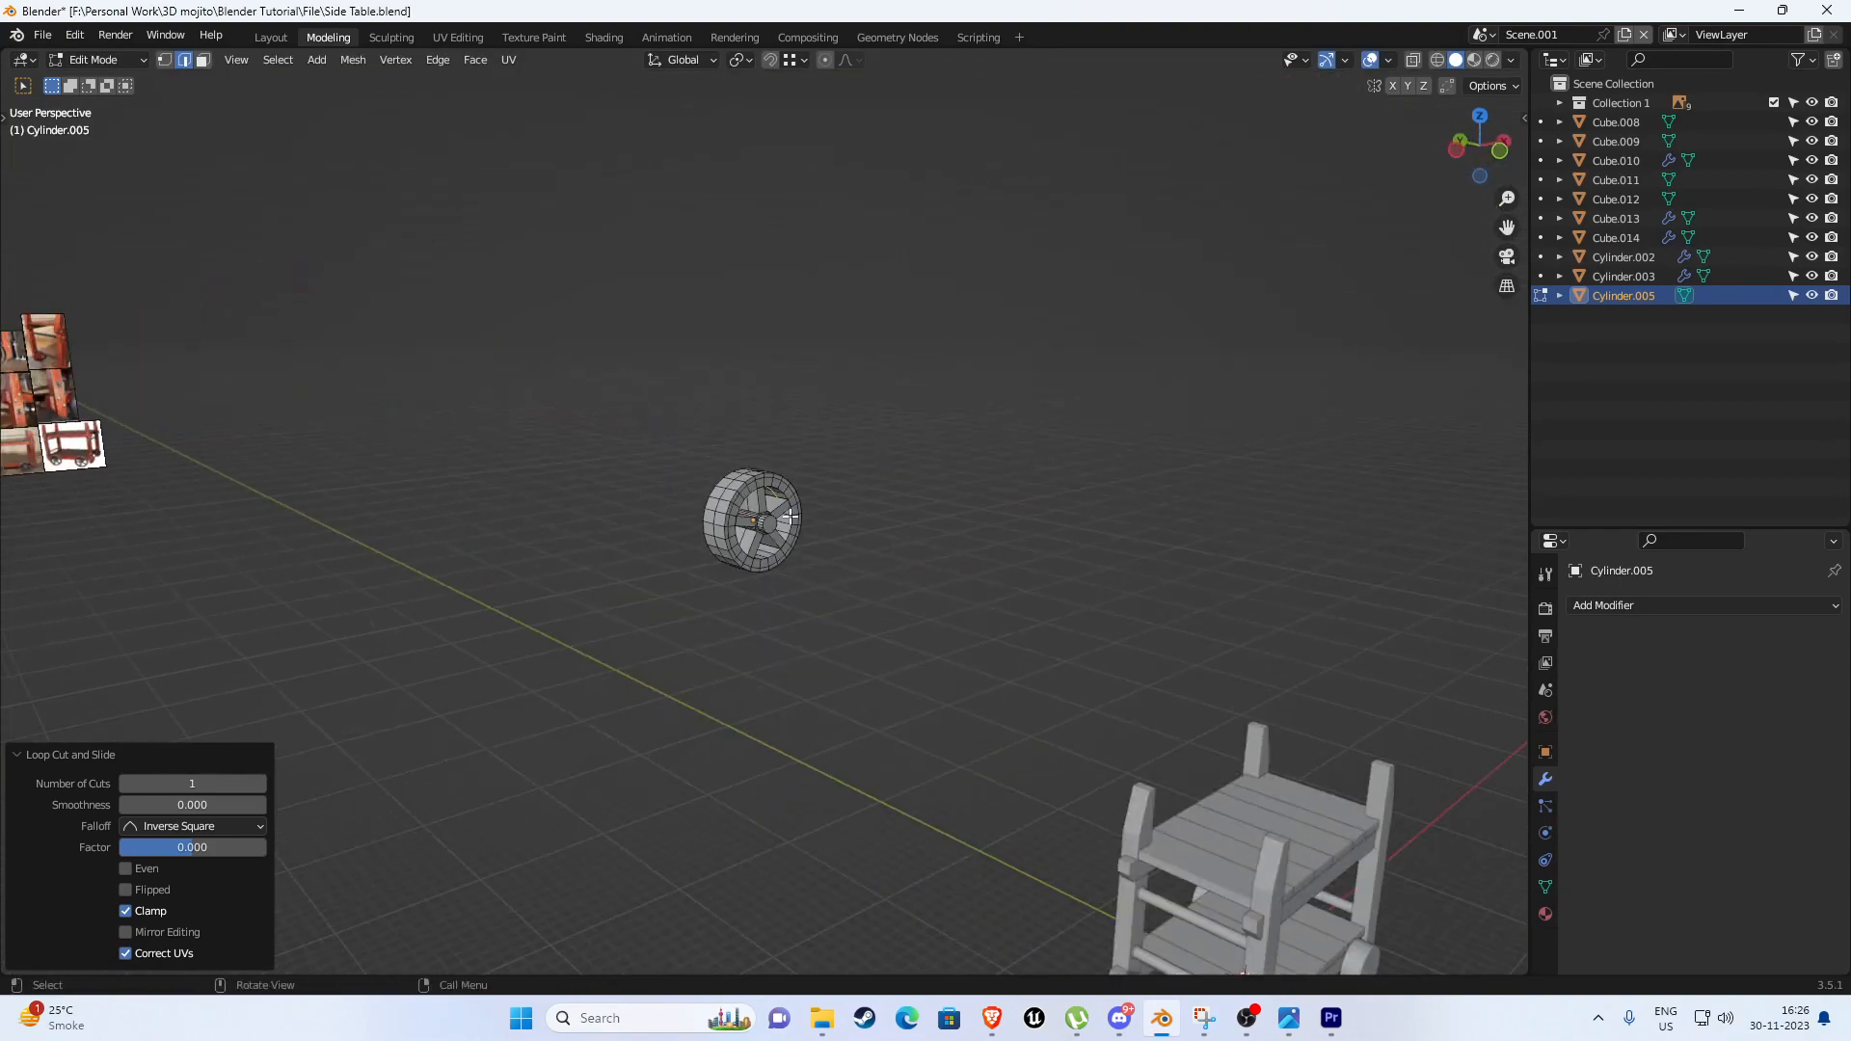
pyautogui.scroll(9, 790, 516)
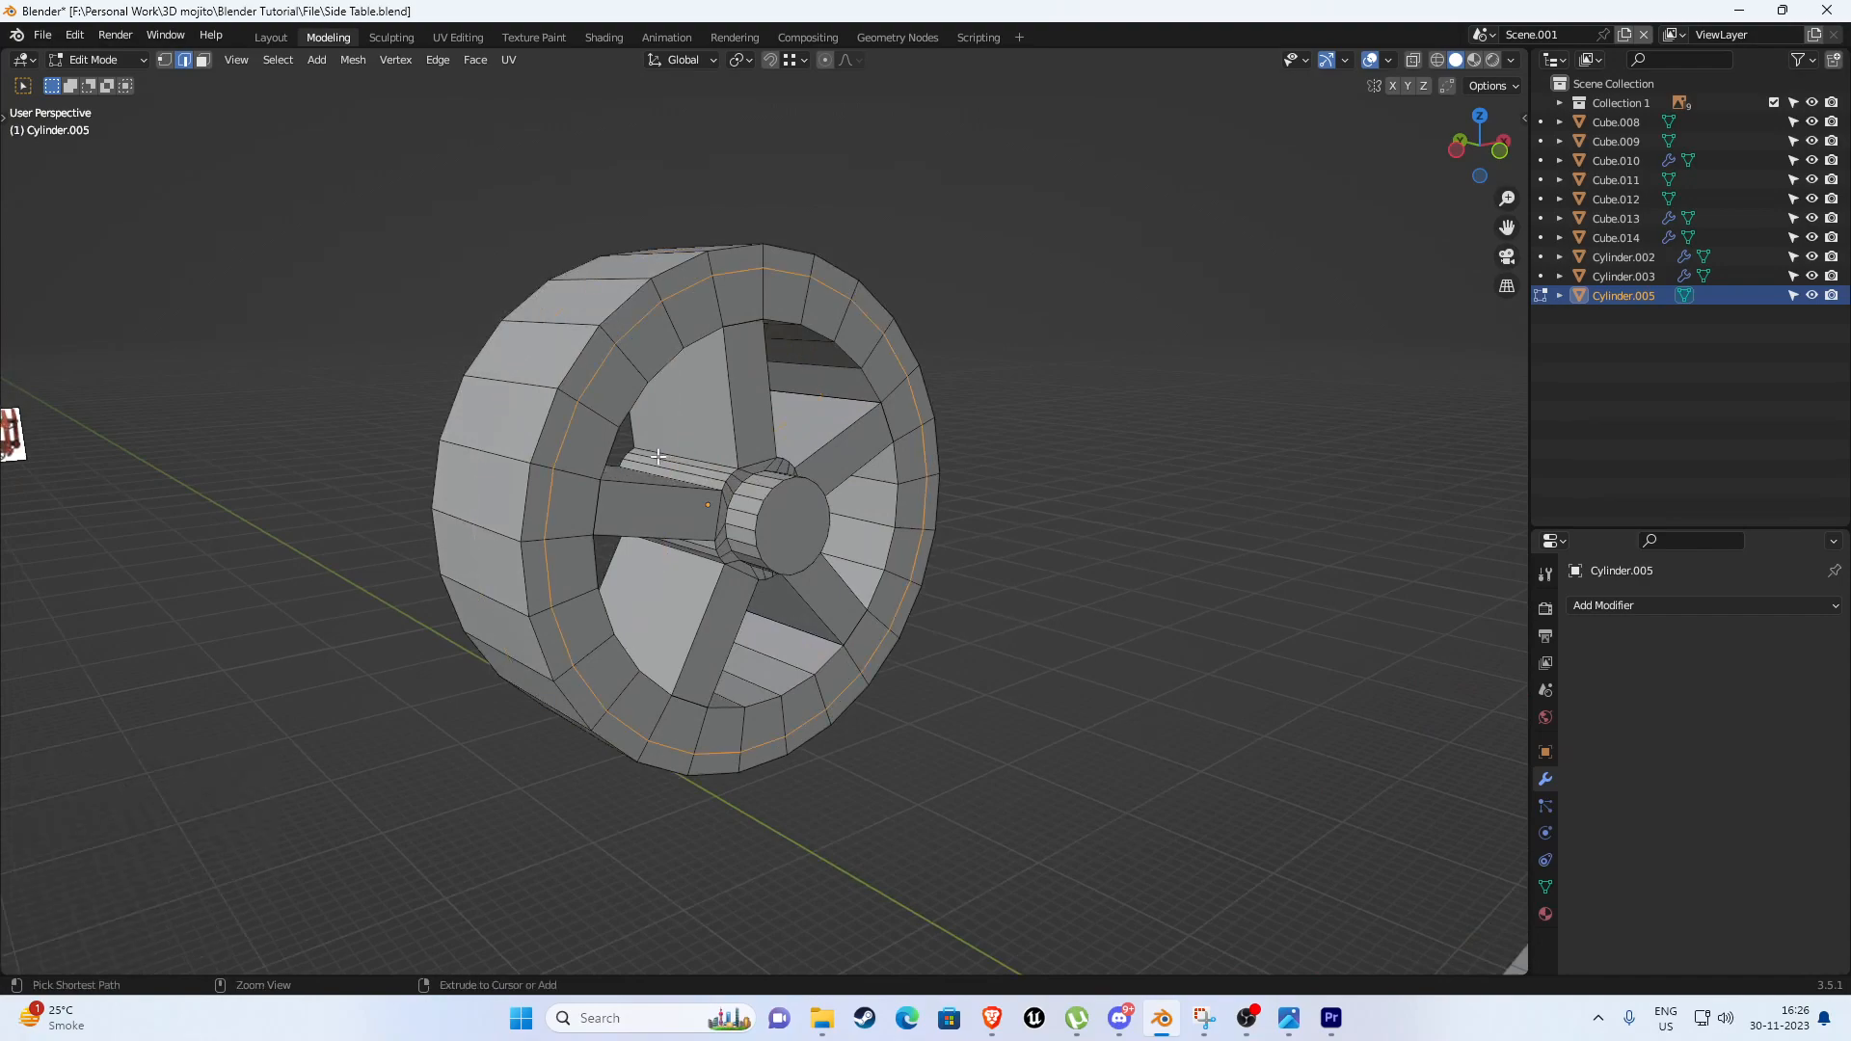
# Add one centred loop cut around the wheel's back rim face.
pyautogui.moveTo(552, 437); pyautogui.dragTo(810, 436, button='middle')
pyautogui.hotkey('ctrl', 'r')
pyautogui.click(537, 474)
pyautogui.rightClick(537, 475)
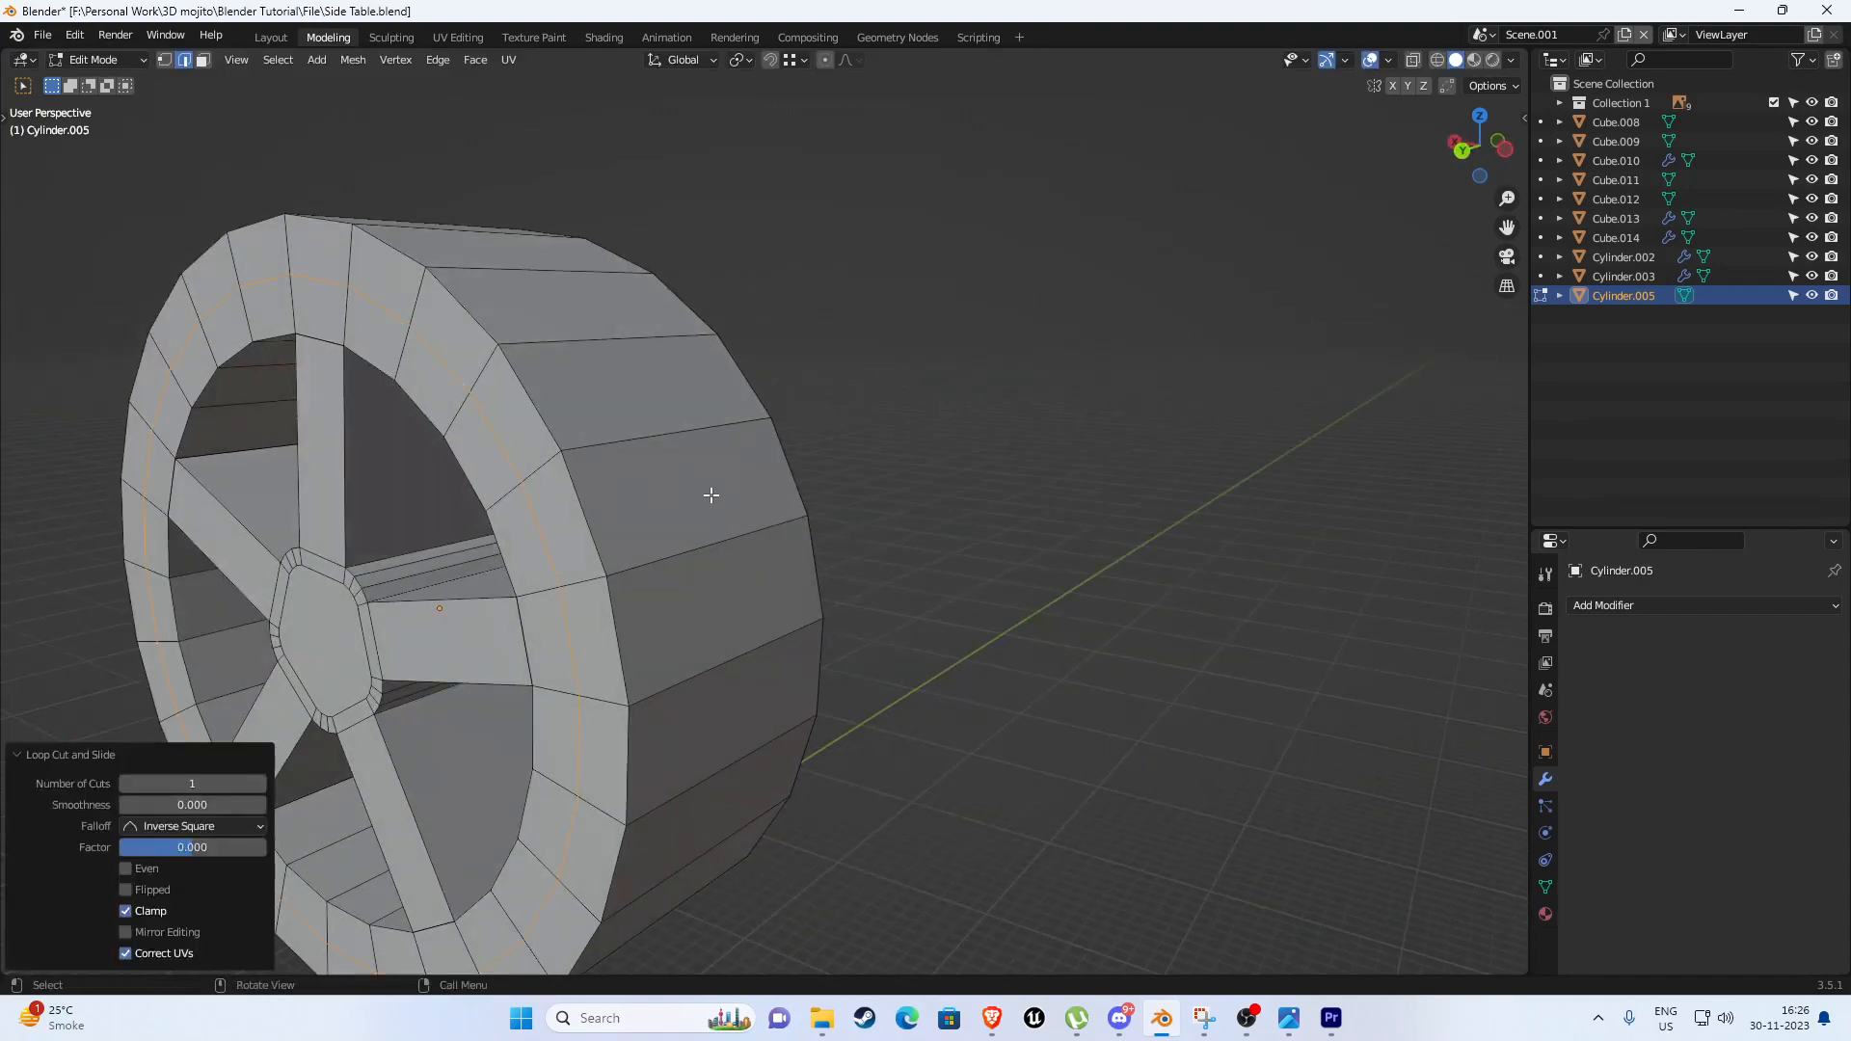
# Select the edge loop on the front rim face and scale it uniformly by 1.009.
pyautogui.moveTo(711, 496); pyautogui.dragTo(434, 487, button='middle')
pyautogui.click(585, 399)
pyautogui.keyDown('alt'); pyautogui.click(569, 415); pyautogui.keyUp('alt')
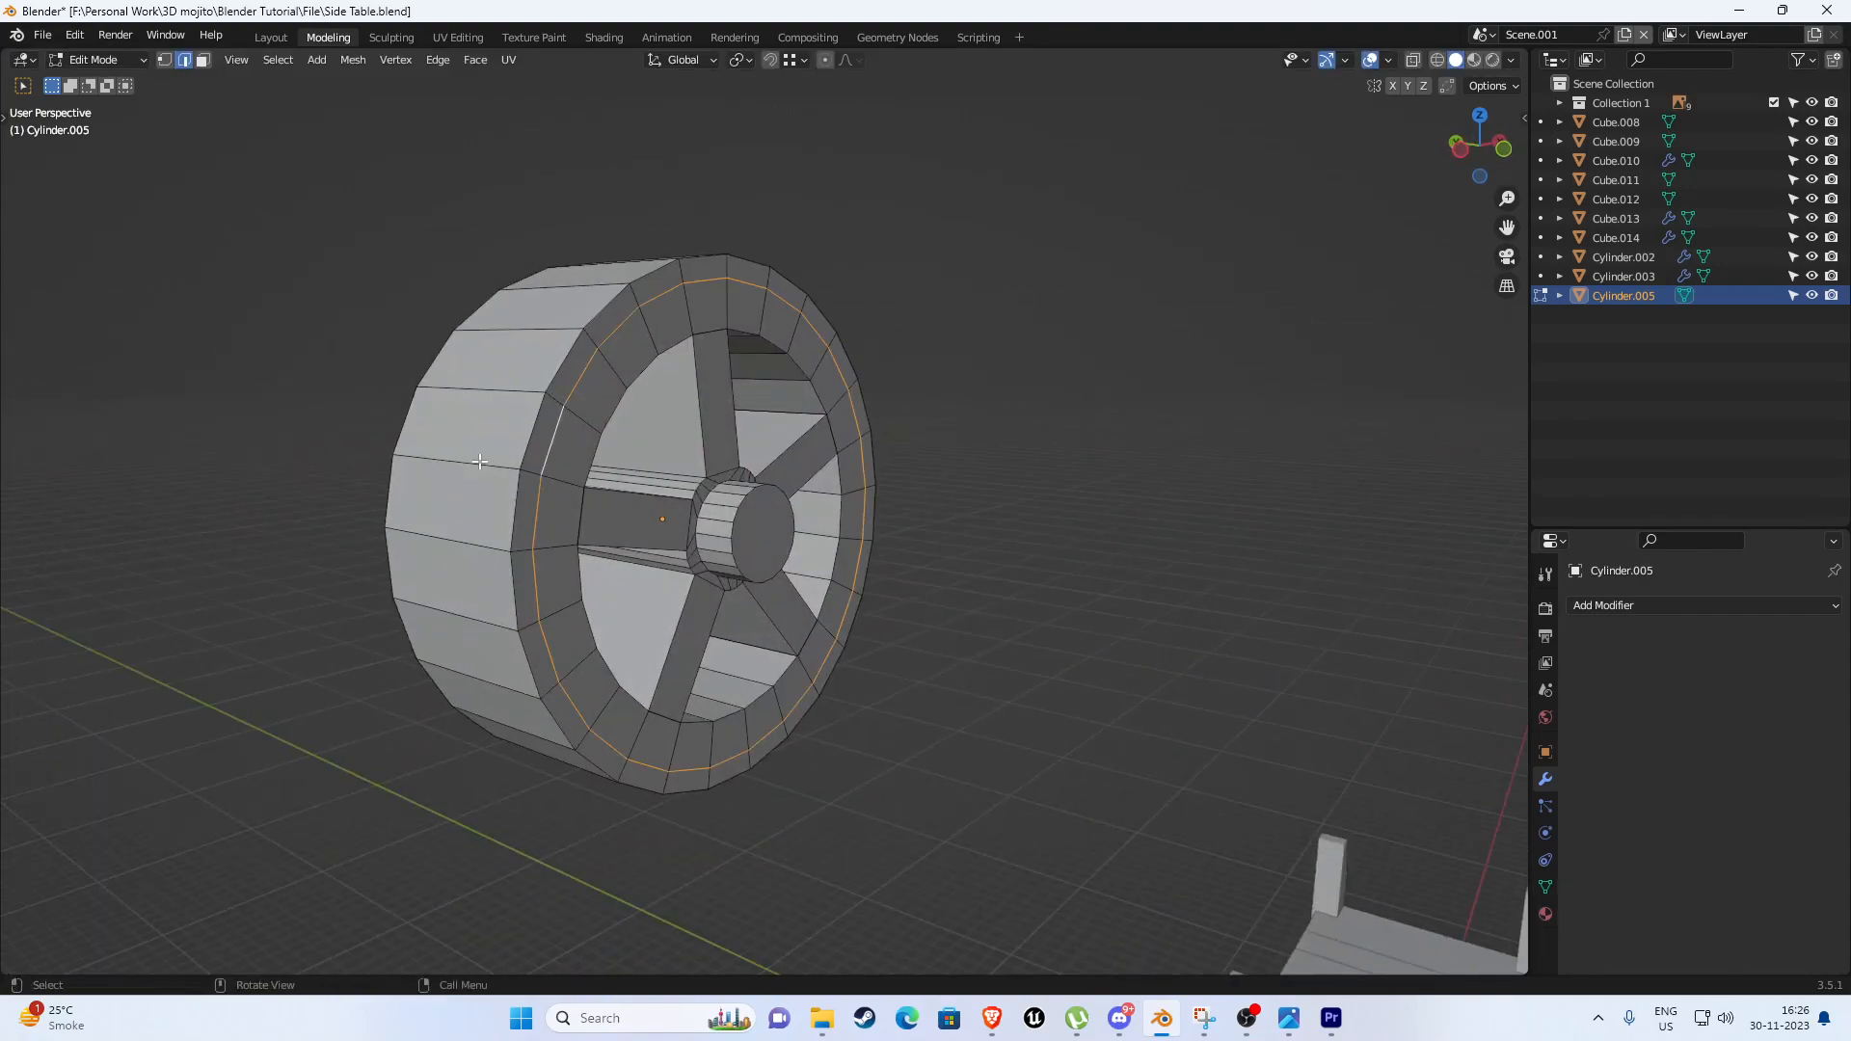
pyautogui.moveTo(568, 414); pyautogui.dragTo(482, 458, button='middle')
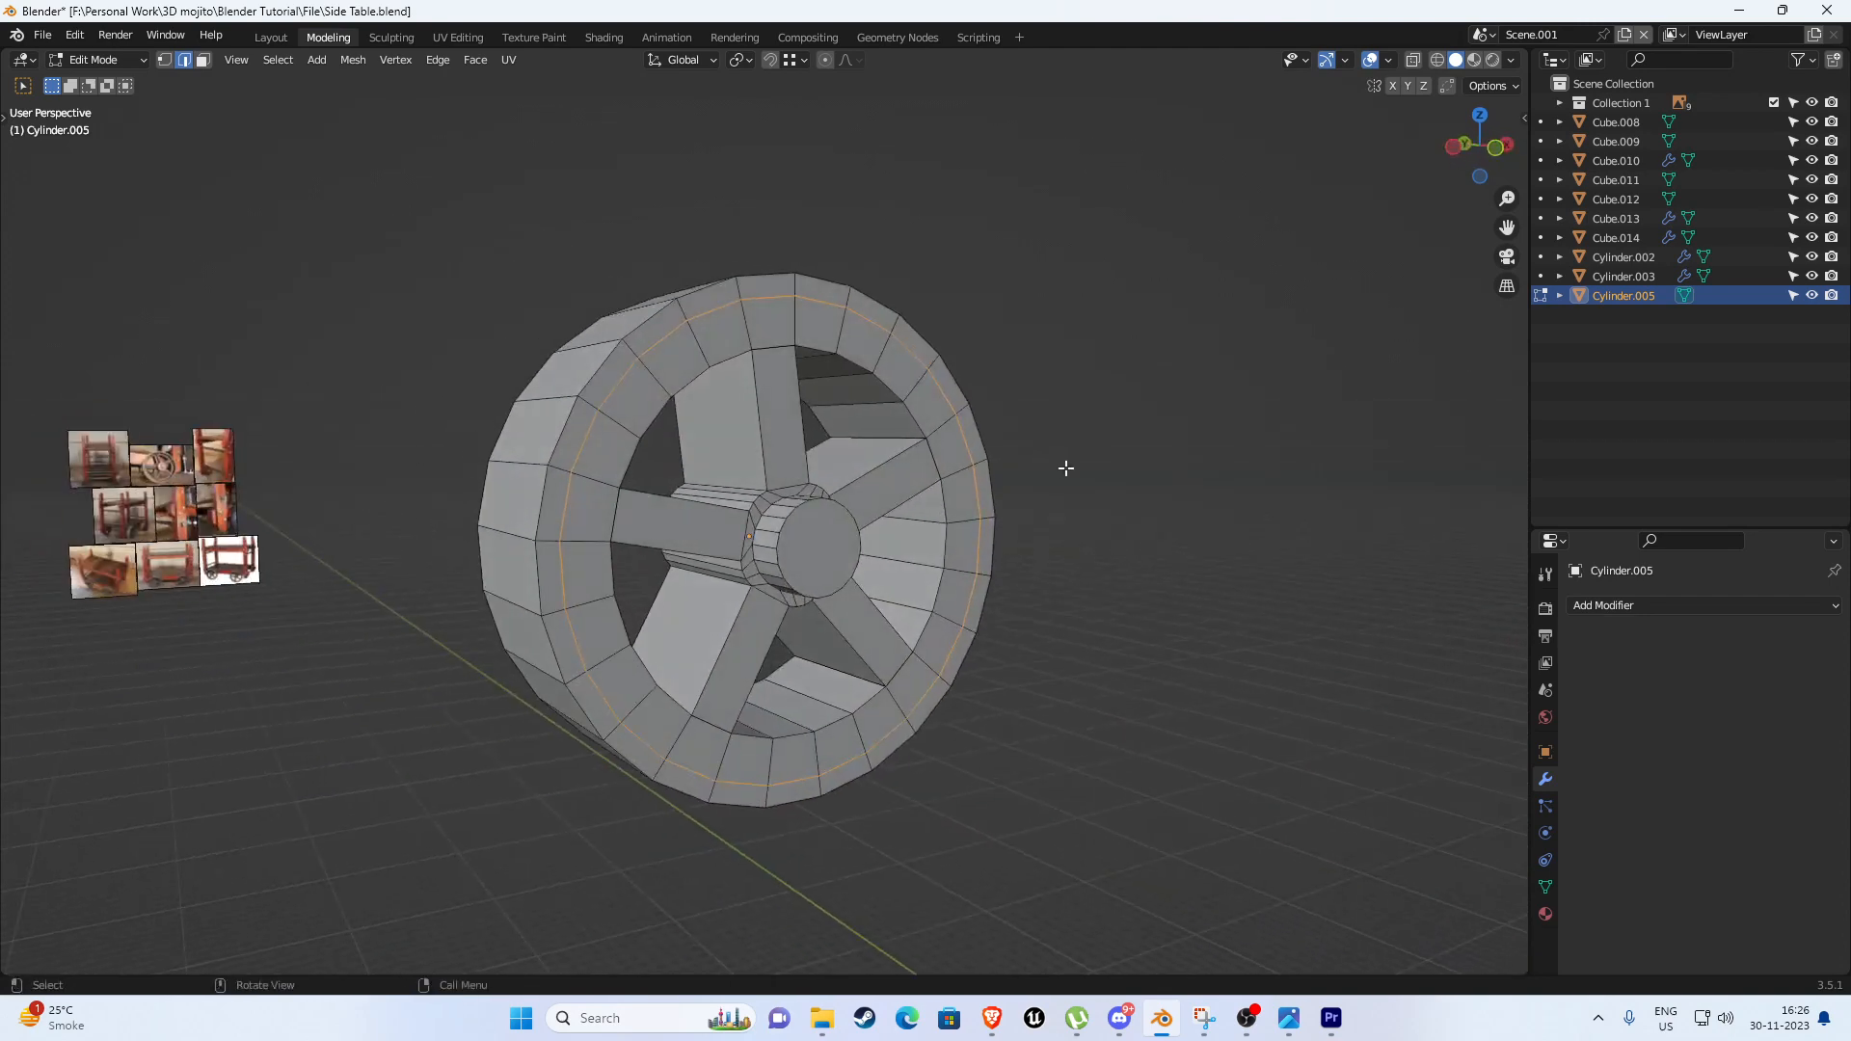
pyautogui.press('s')
pyautogui.click(1074, 466)
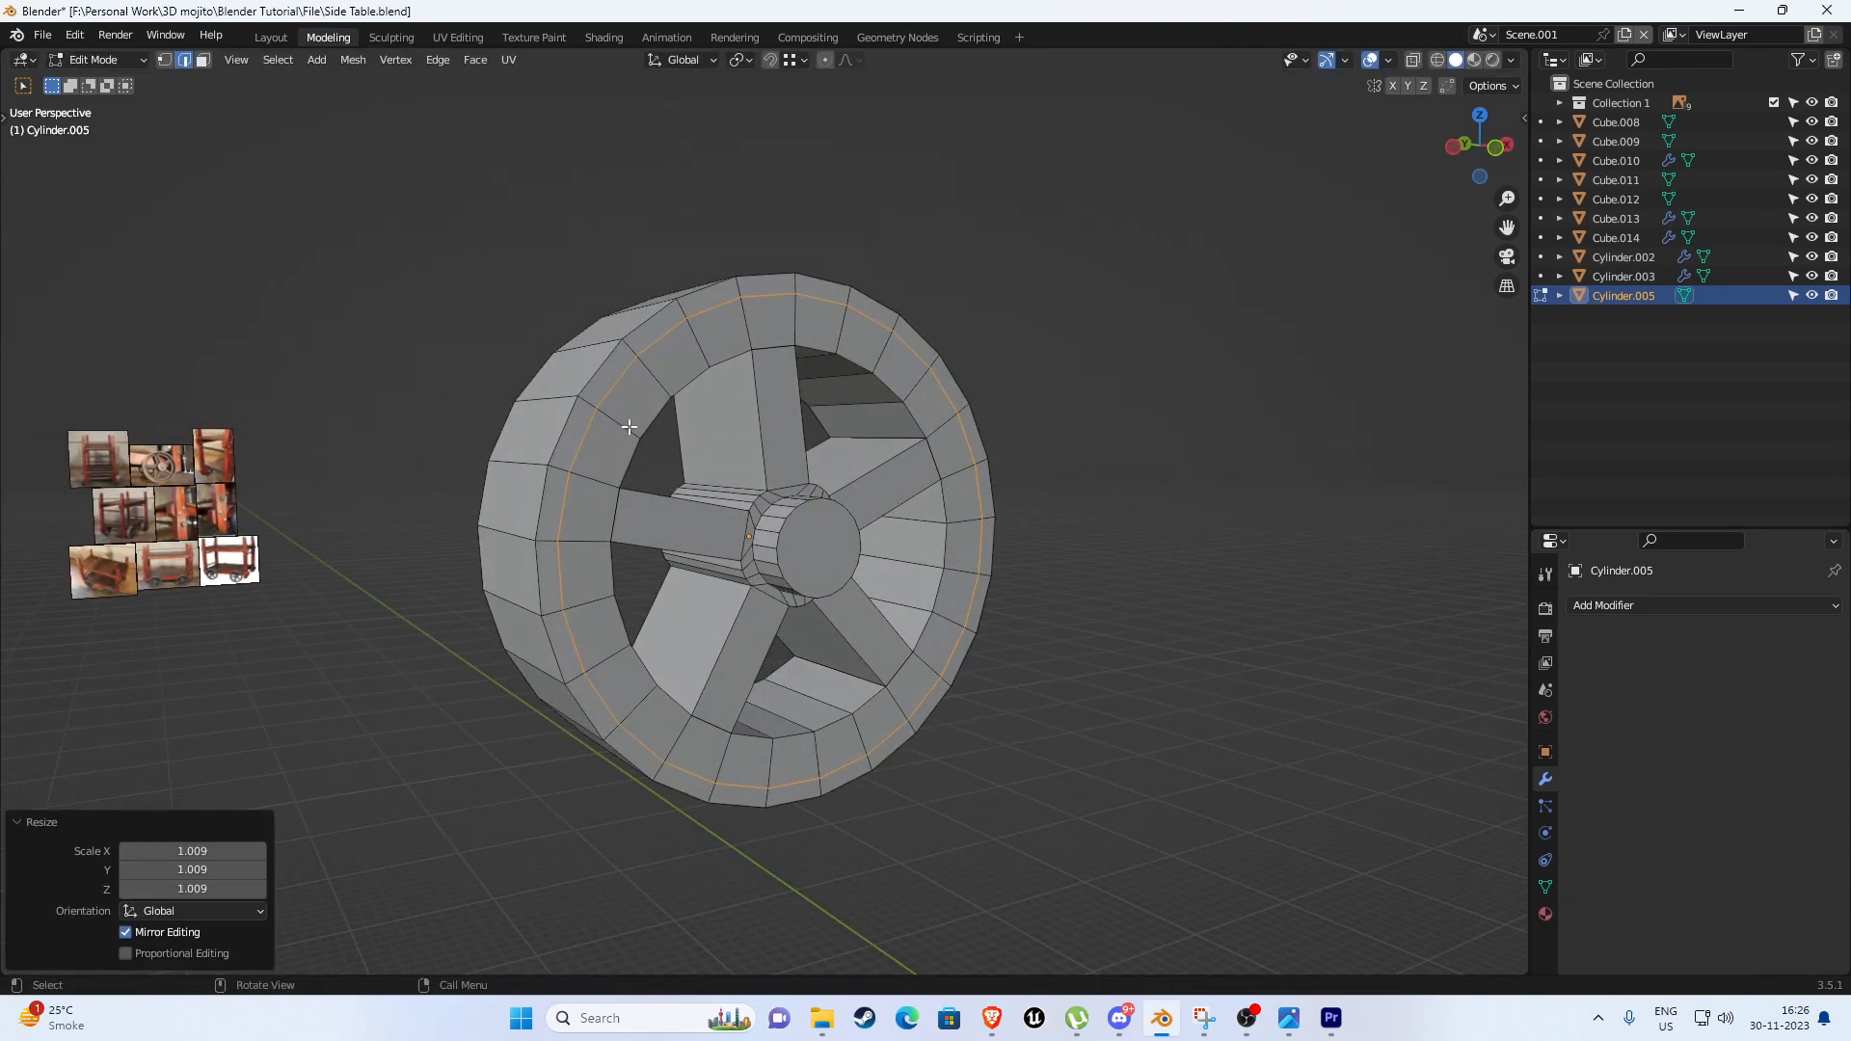
# Examine the wheel's rim and spokes from several sides, comparing the object with its editable mesh.
pyautogui.keyDown('alt'); pyautogui.click(610, 389); pyautogui.keyUp('alt')
pyautogui.press('Tab')
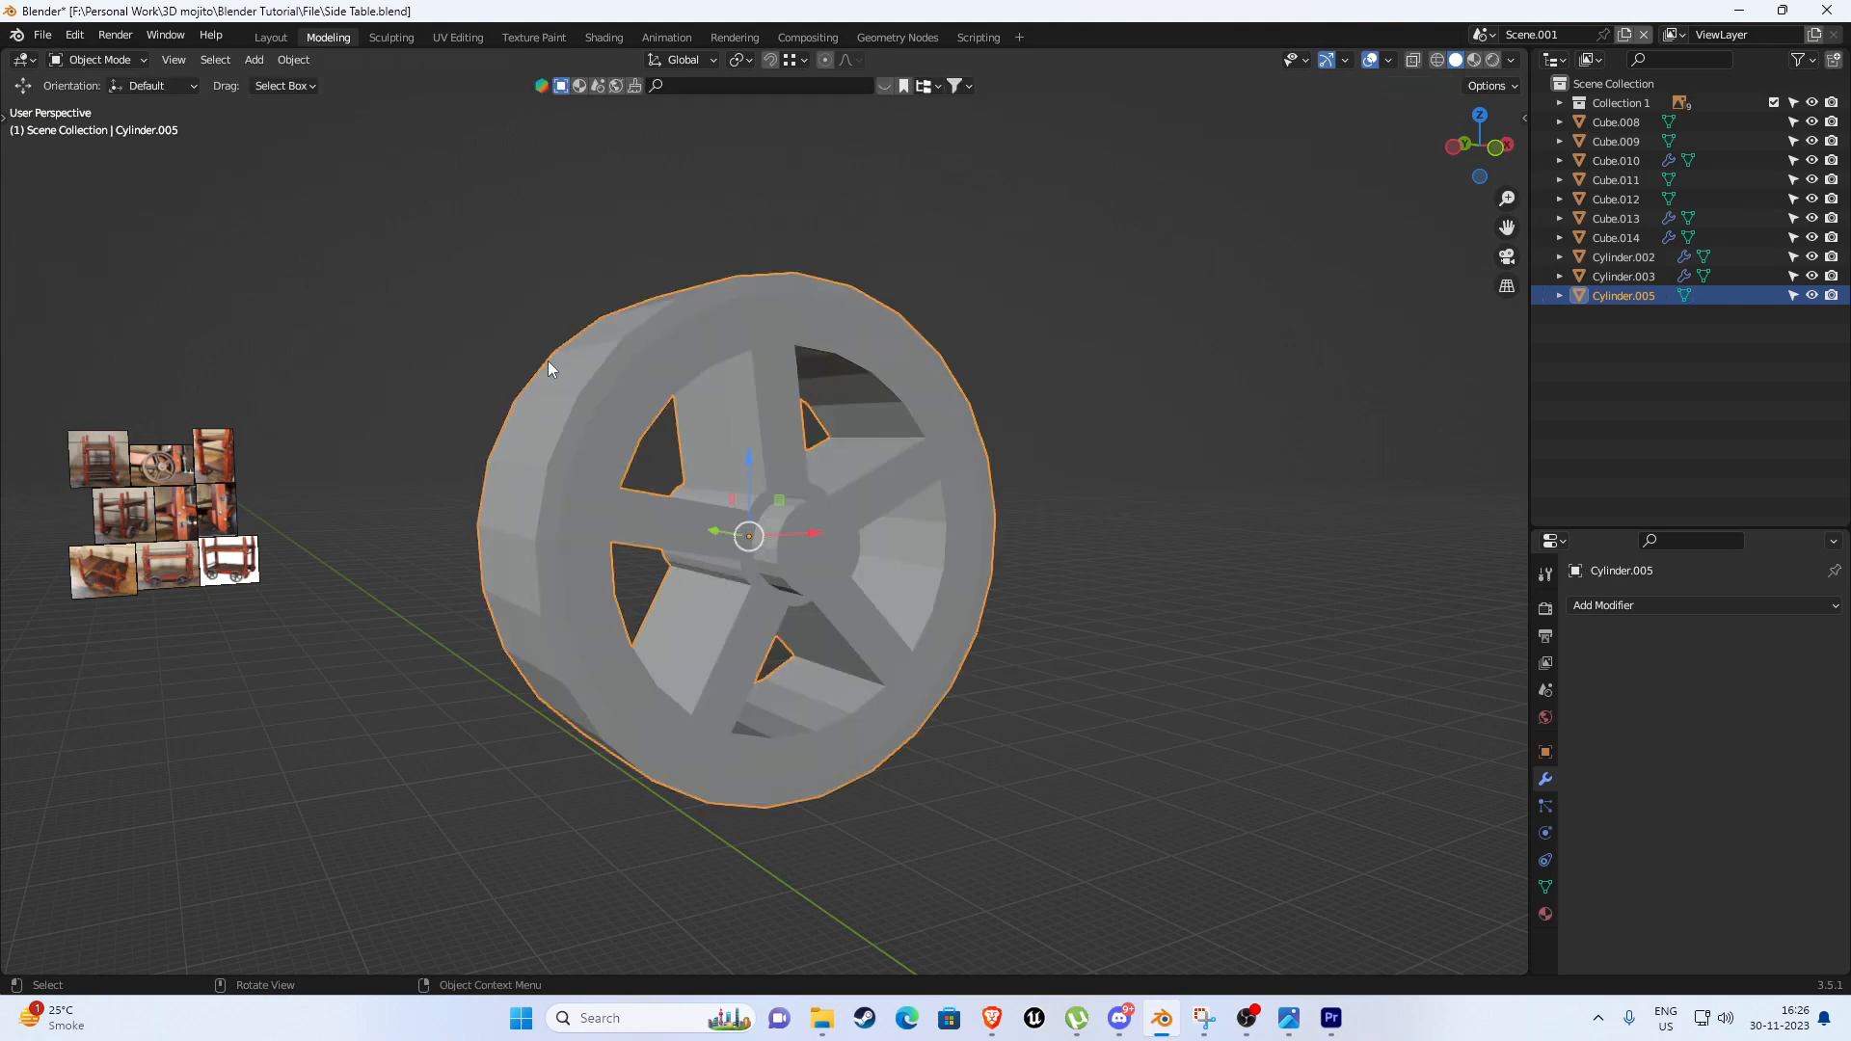
pyautogui.press('Tab')
pyautogui.click(467, 251)
pyautogui.press('Tab')
pyautogui.press('Tab')
pyautogui.press('Tab')
pyautogui.press('Tab')
pyautogui.press('Tab')
pyautogui.moveTo(735, 331); pyautogui.dragTo(482, 318, button='middle')
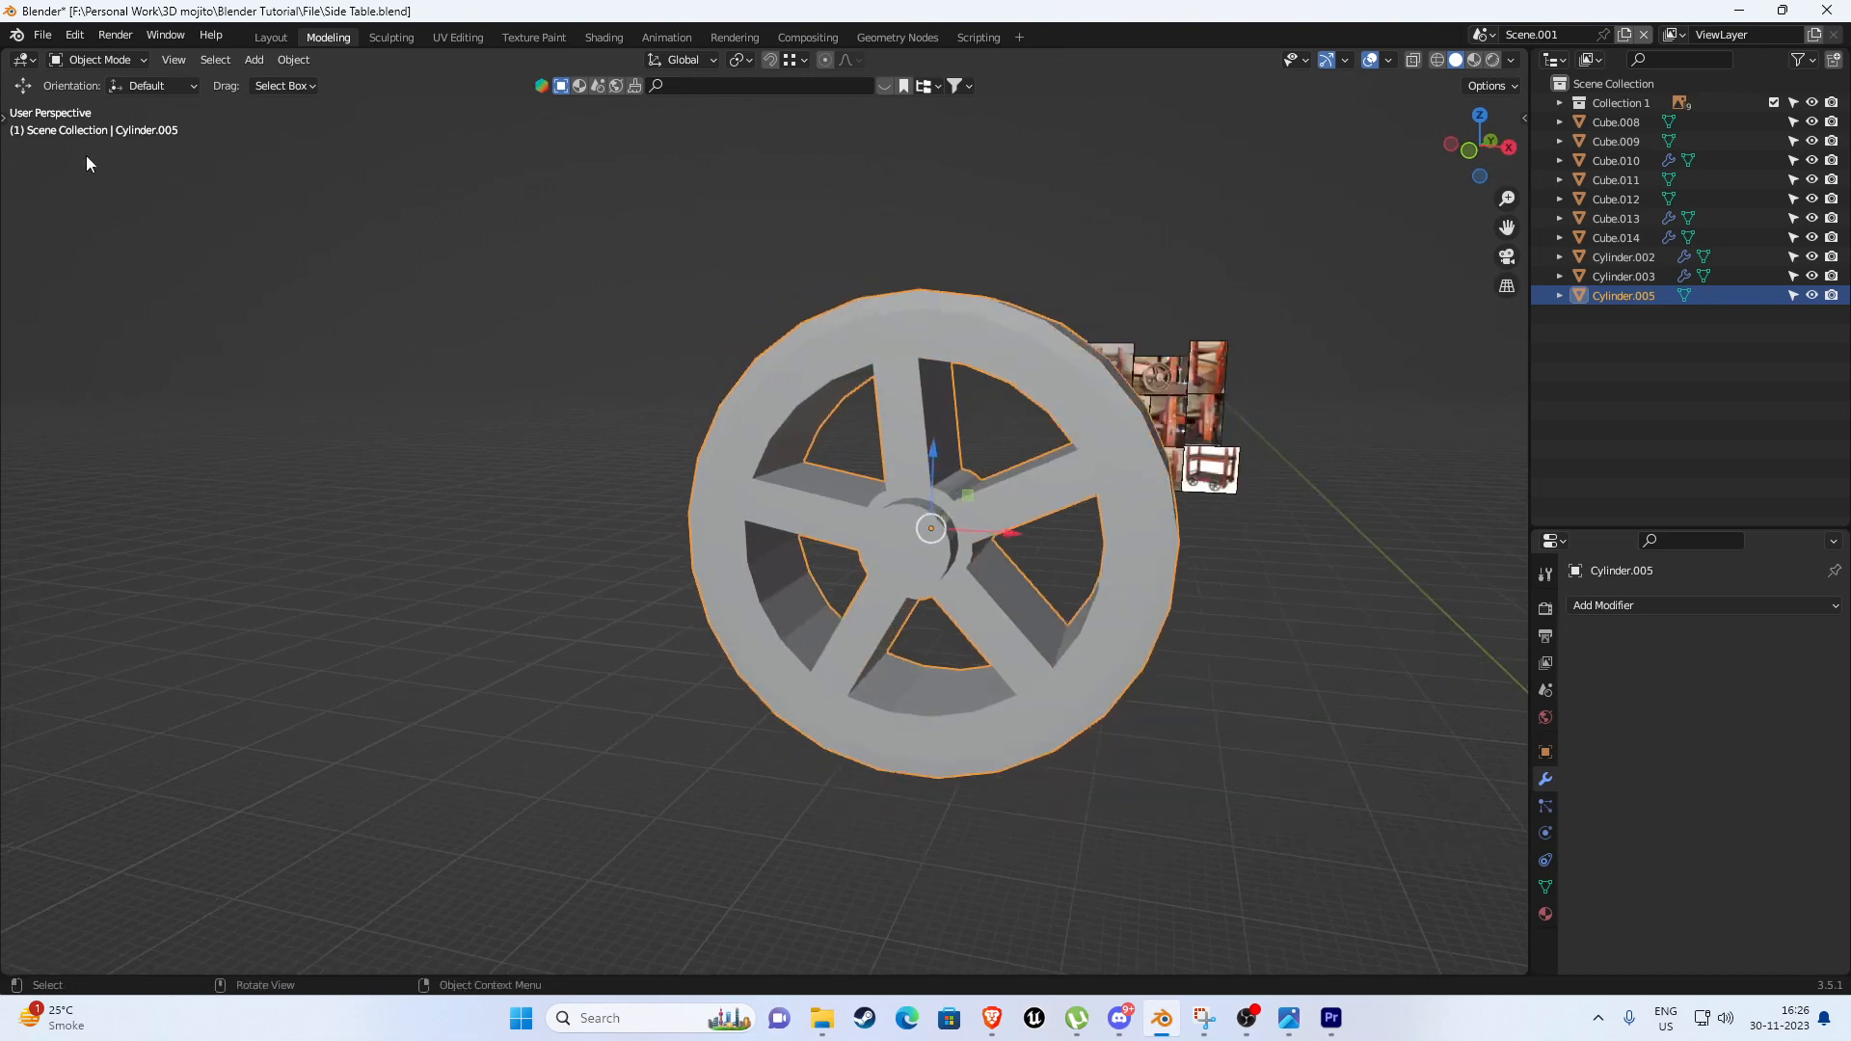
# Move the front rim face's edge loop 0.004865 m along Y in top view, aligning it with the rim's outer edge.
pyautogui.click(5, 117)
pyautogui.press('Tab')
pyautogui.moveTo(785, 360); pyautogui.dragTo(814, 469, button='middle')
pyautogui.keyDown('alt'); pyautogui.click(698, 387); pyautogui.keyUp('alt')
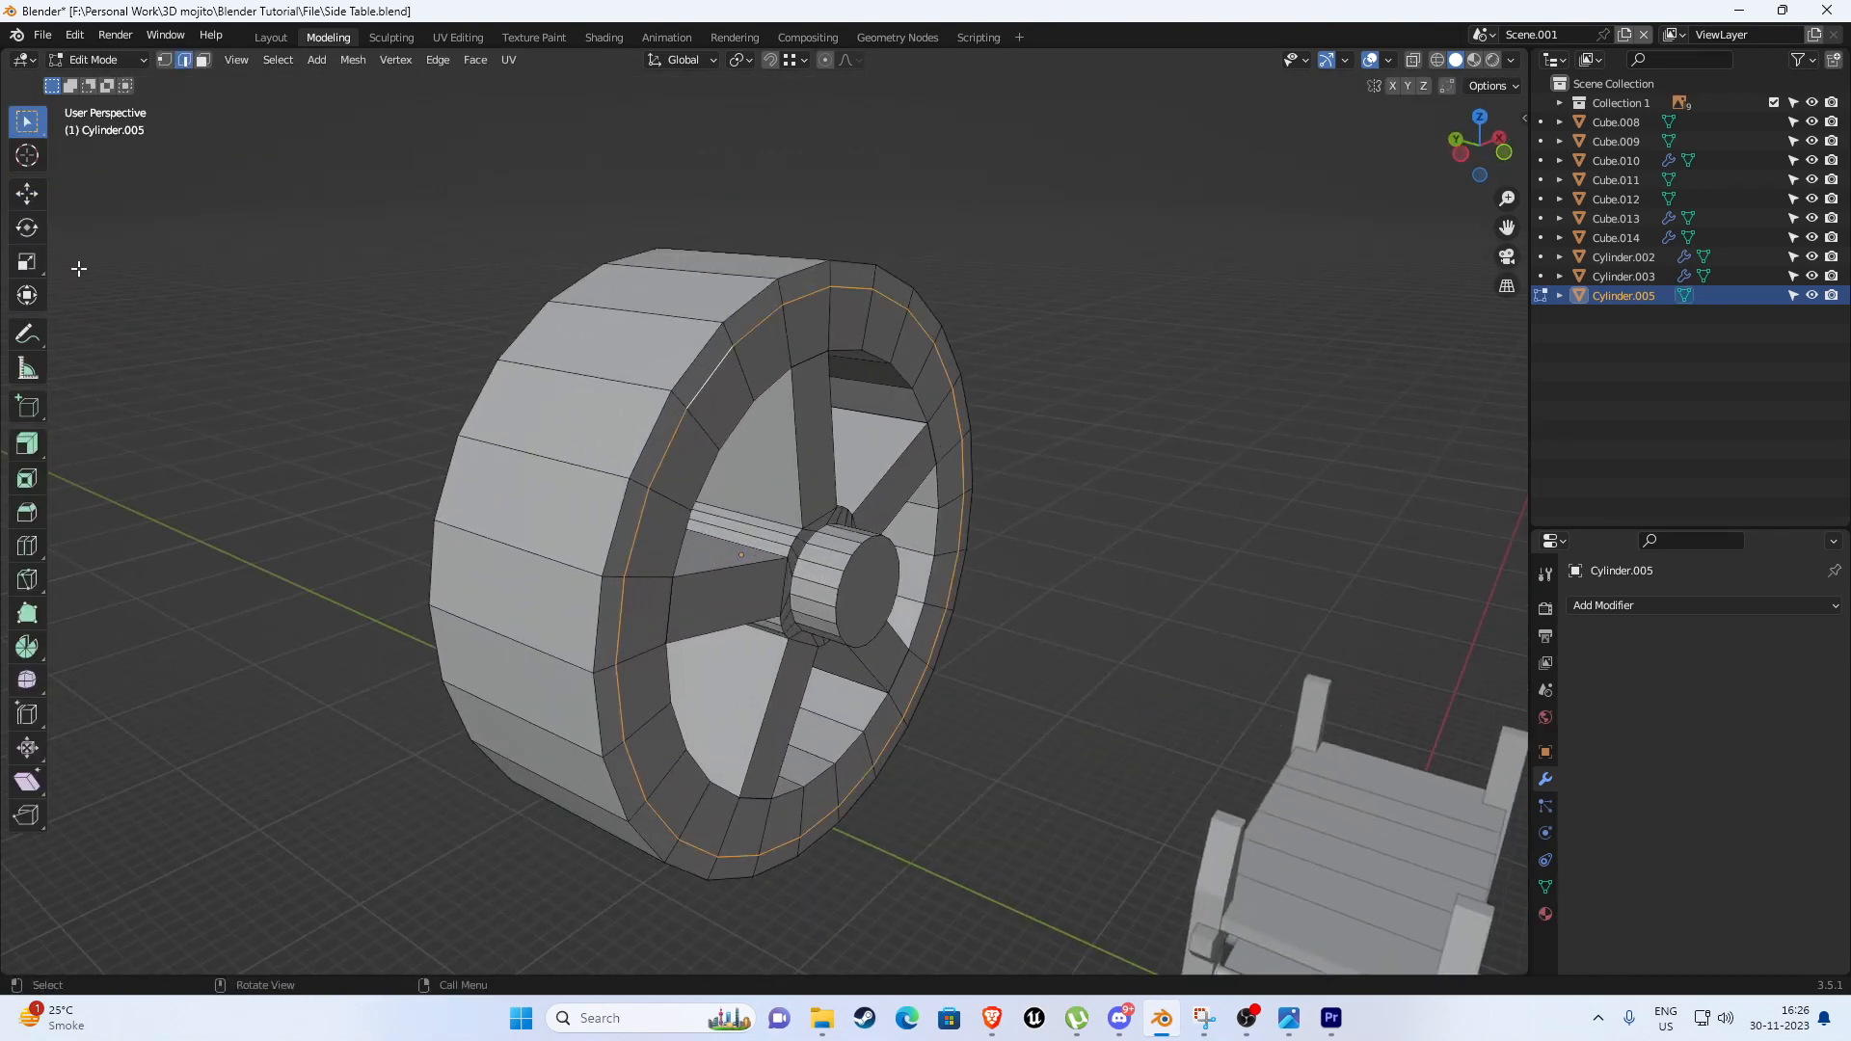
pyautogui.click(27, 193)
pyautogui.moveTo(665, 318); pyautogui.dragTo(711, 320, button='middle')
pyautogui.press('KP_7')
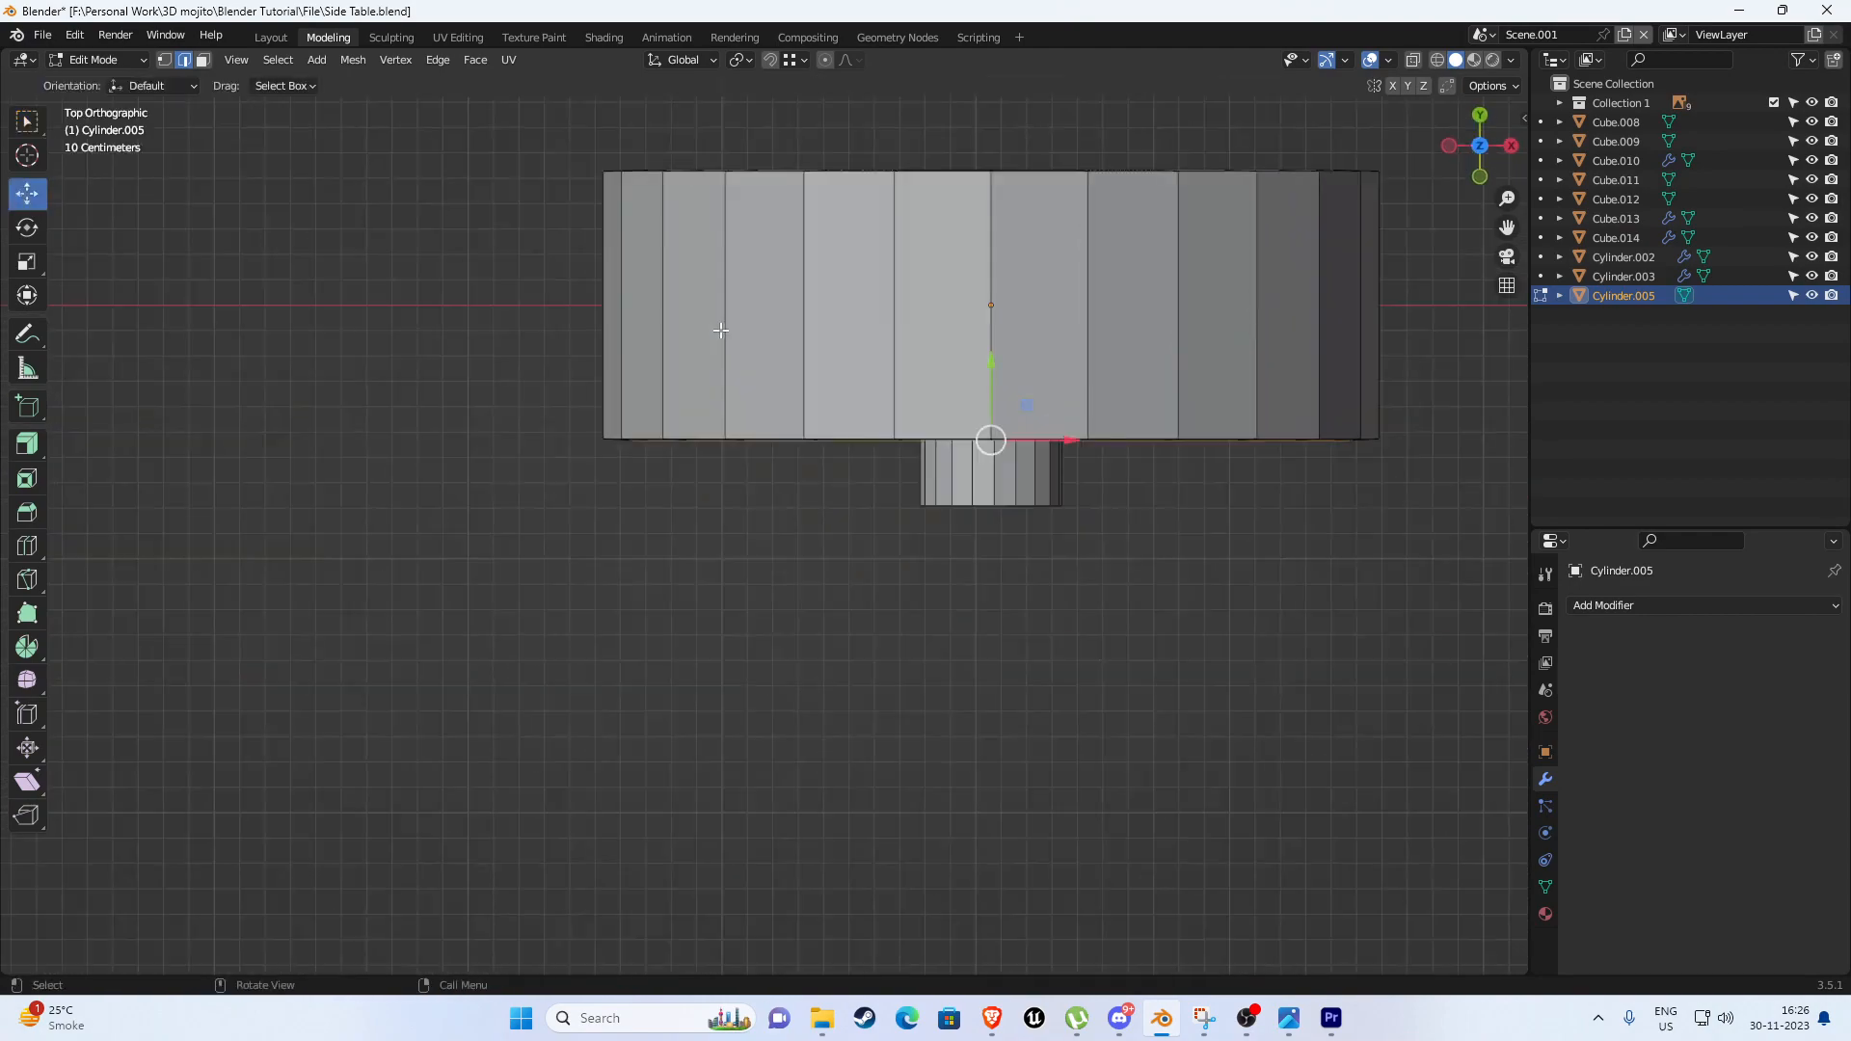
pyautogui.scroll(4, 755, 418)
pyautogui.keyDown('shift'); pyautogui.moveTo(991, 324); pyautogui.dragTo(808, 424, button='middle'); pyautogui.keyUp('shift')
pyautogui.click(789, 59)
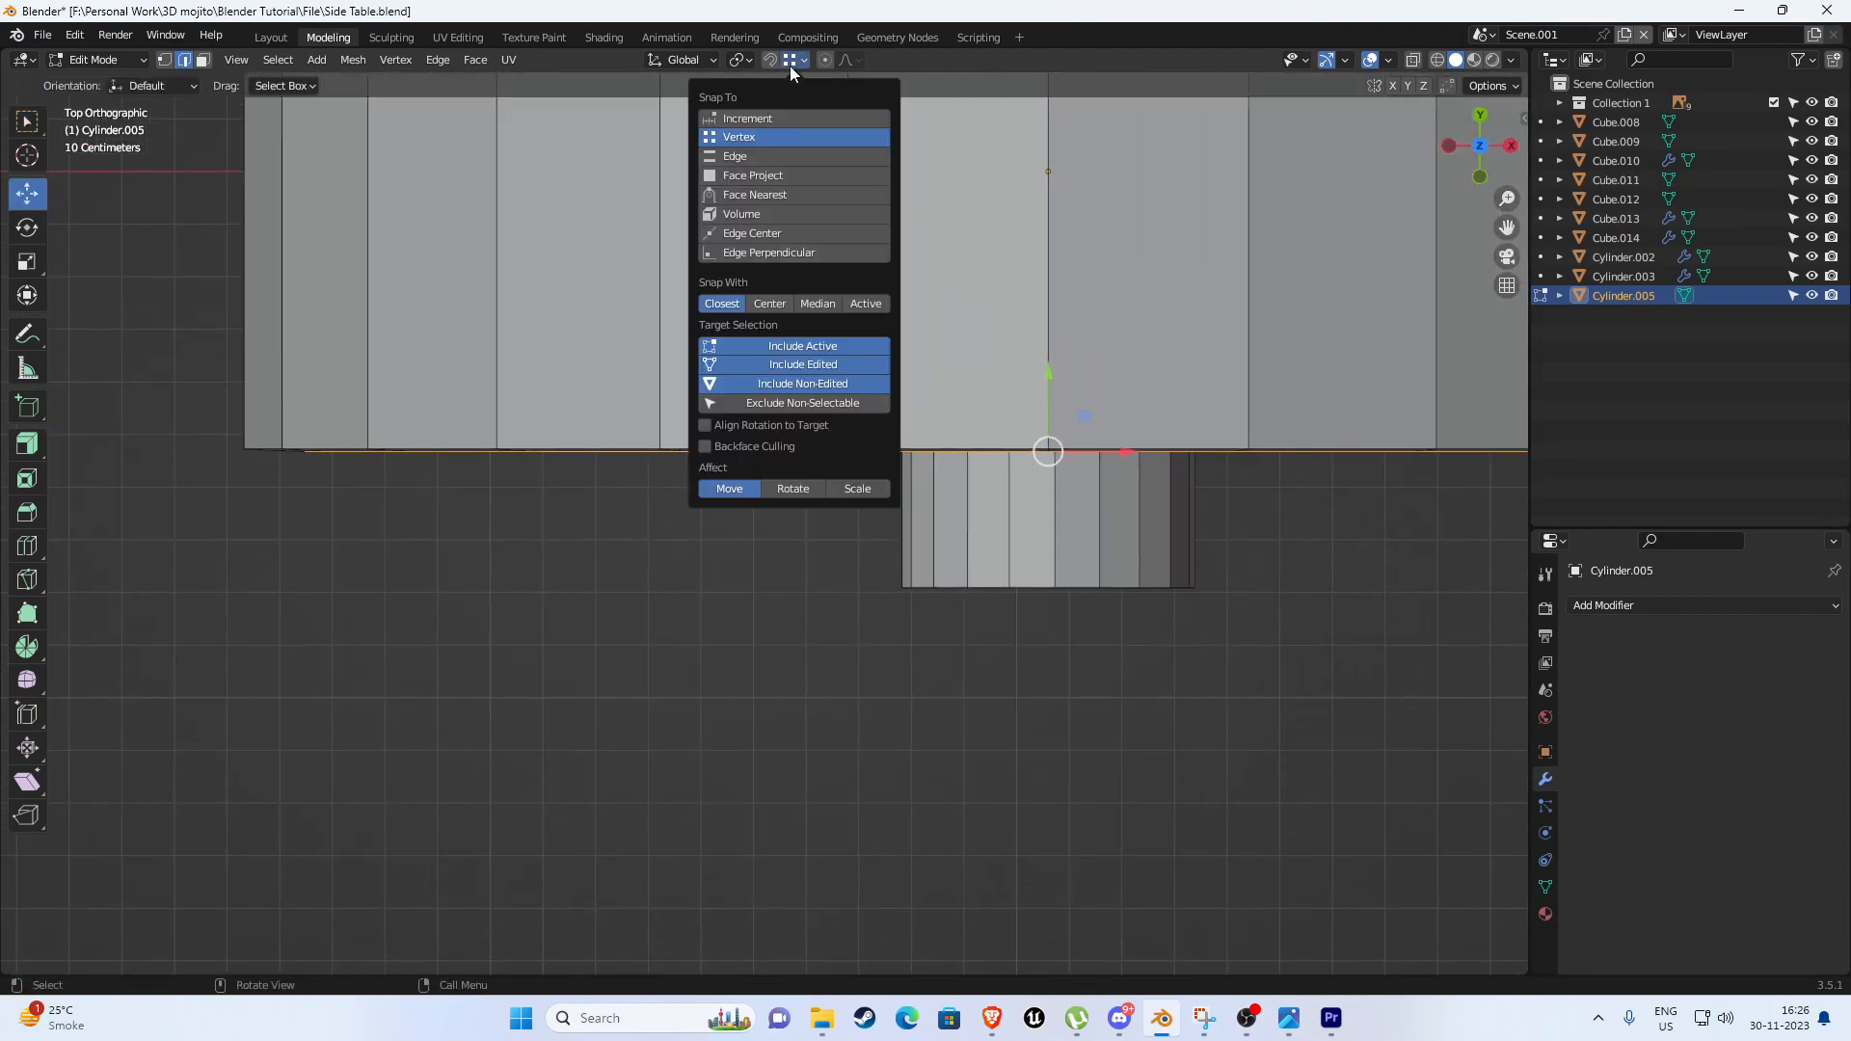
pyautogui.moveTo(1049, 372); pyautogui.dragTo(699, 376)
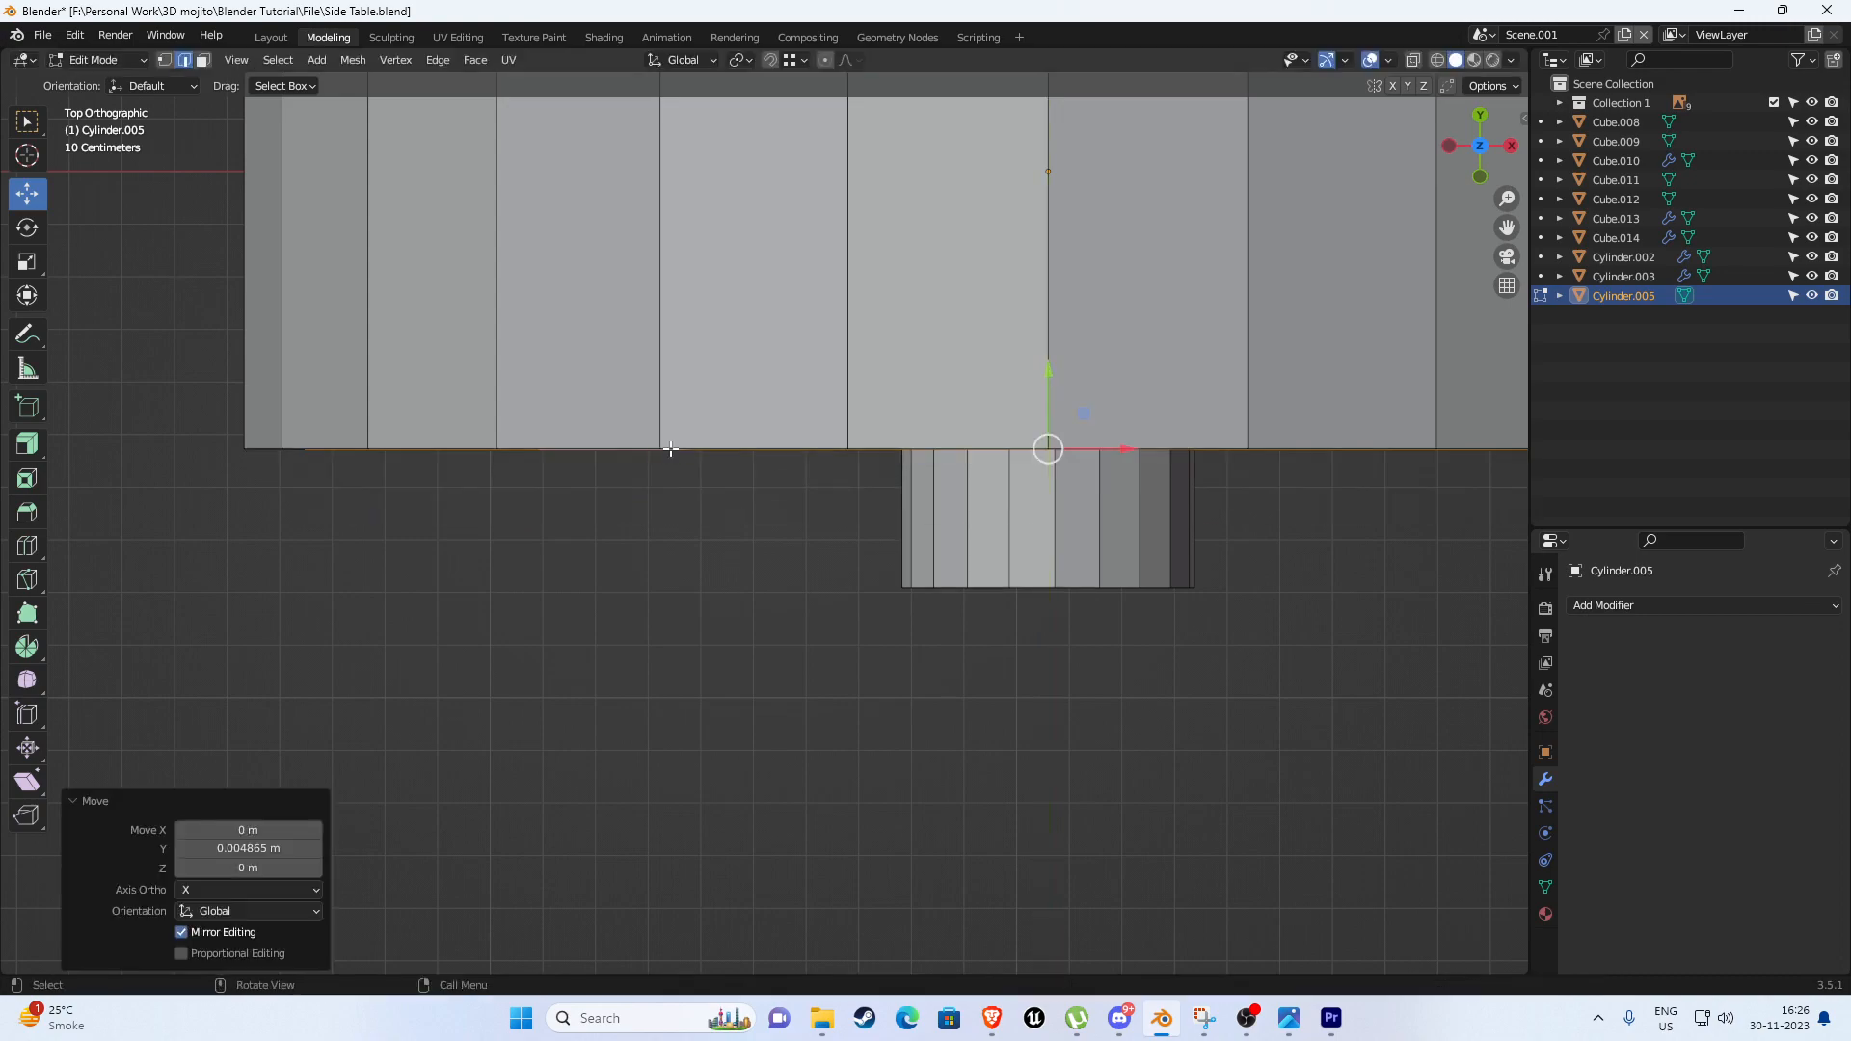
# Select the back rim face's edge loop and move it -0.004865 m along Y.
pyautogui.scroll(-5, 752, 607)
pyautogui.moveTo(773, 541); pyautogui.dragTo(835, 509, button='middle')
pyautogui.scroll(3, 835, 508)
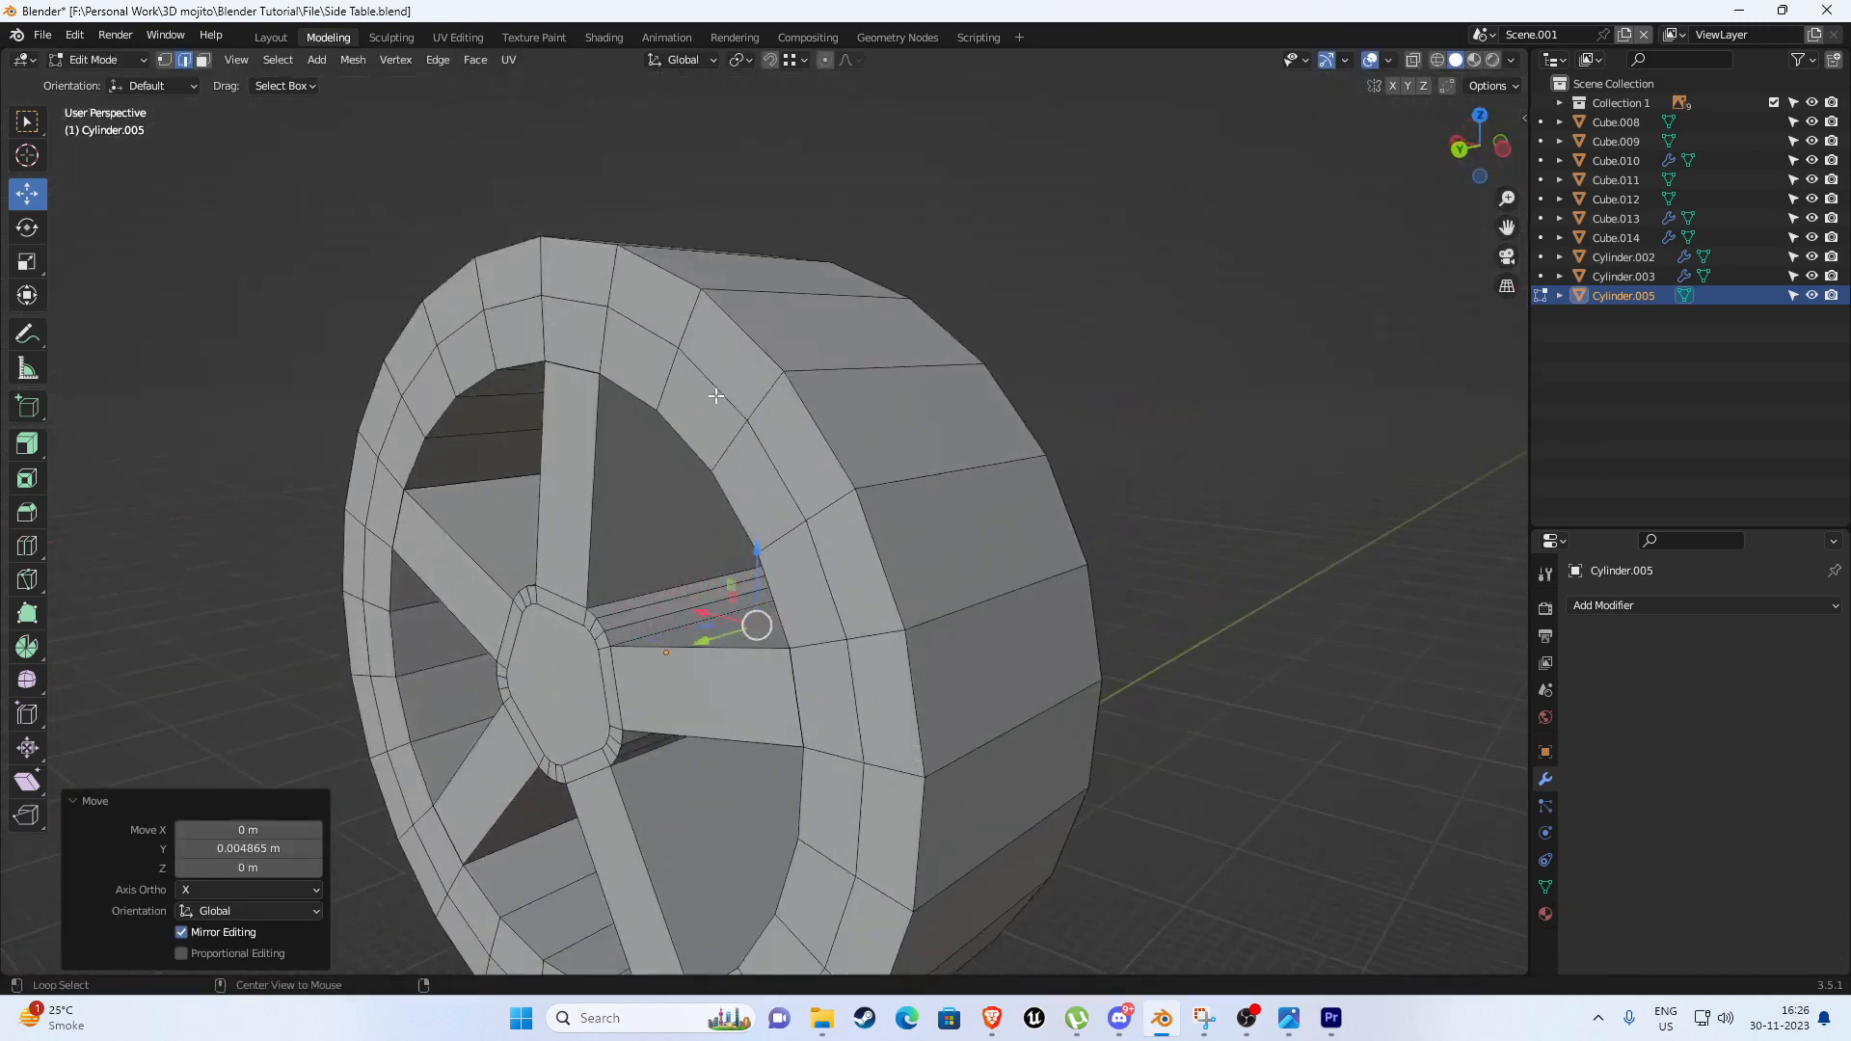
pyautogui.keyDown('alt'); pyautogui.click(715, 398); pyautogui.keyUp('alt')
pyautogui.moveTo(757, 434); pyautogui.dragTo(691, 530, button='middle')
pyautogui.moveTo(545, 649); pyautogui.dragTo(669, 477)
pyautogui.scroll(-3, 669, 478)
pyautogui.moveTo(669, 477); pyautogui.dragTo(651, 434, button='middle')
pyautogui.scroll(3, 770, 483)
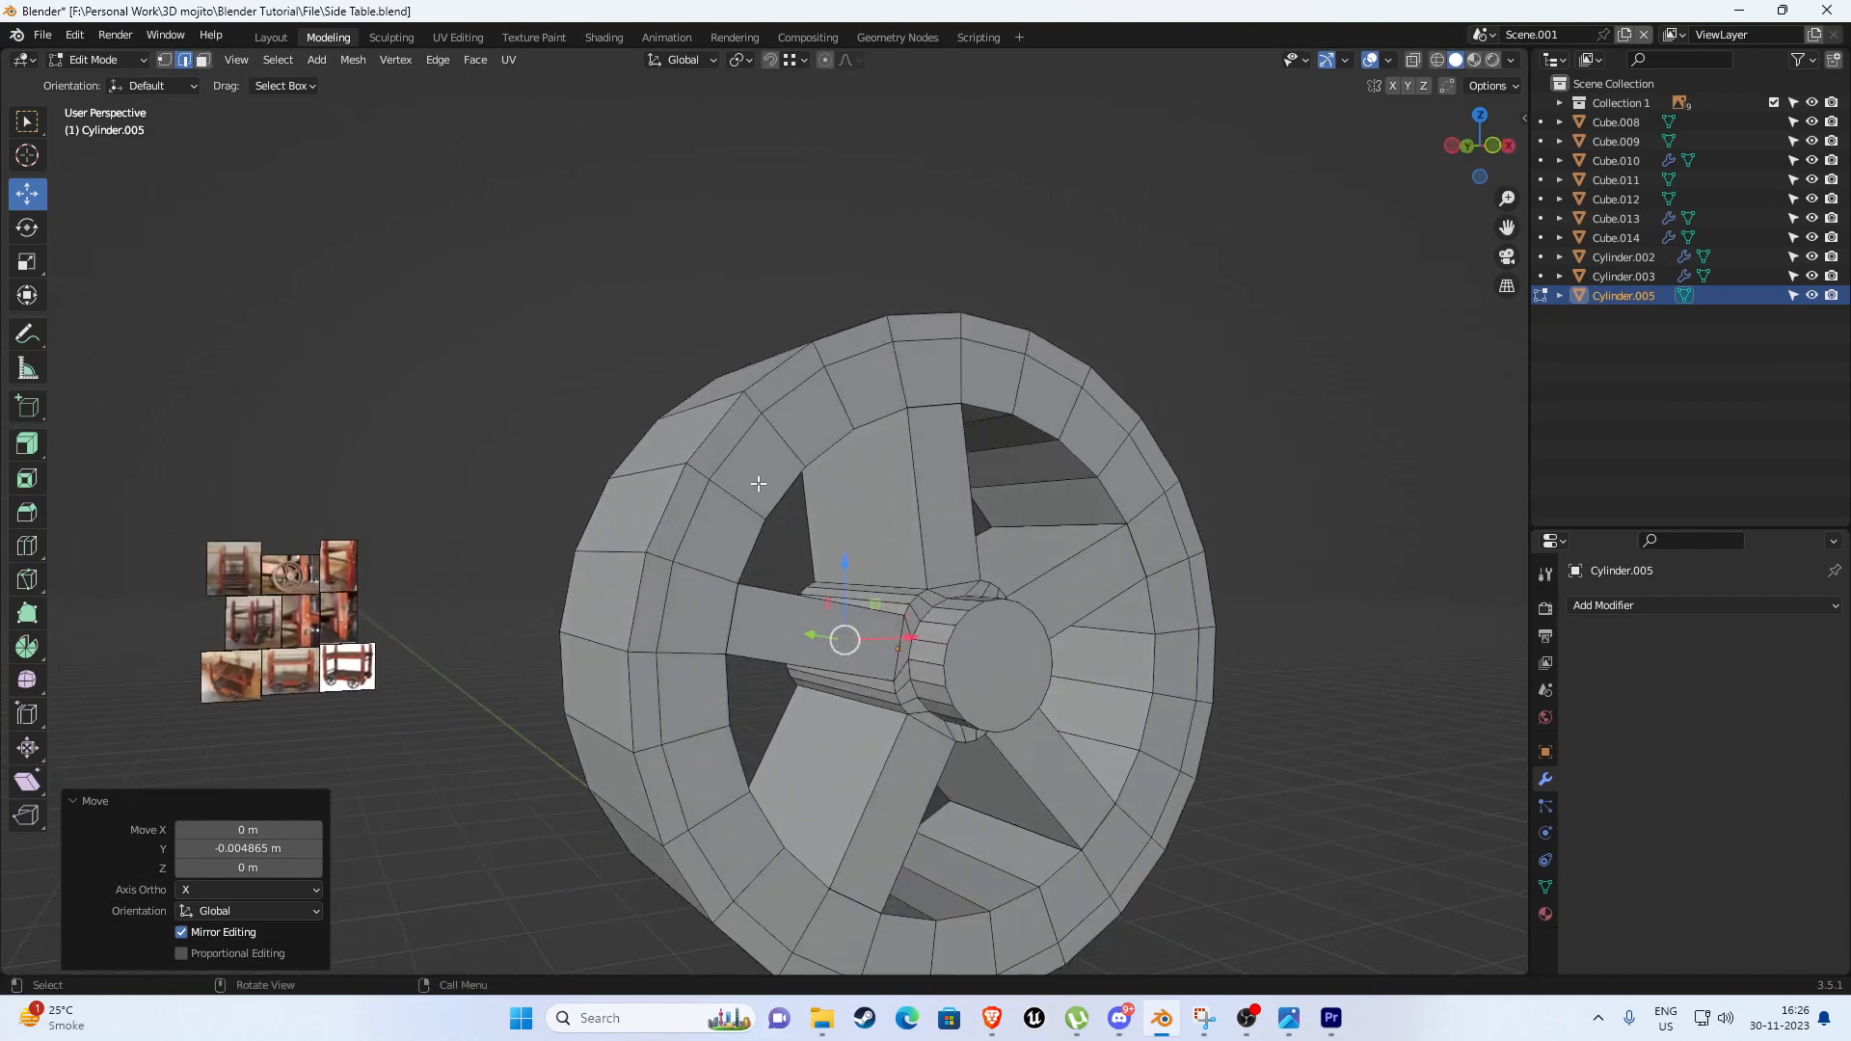
# Select the outer ring of faces on both rim sides and extrude them along their normals by 0.457 m.
pyautogui.press('3')
pyautogui.press('a')
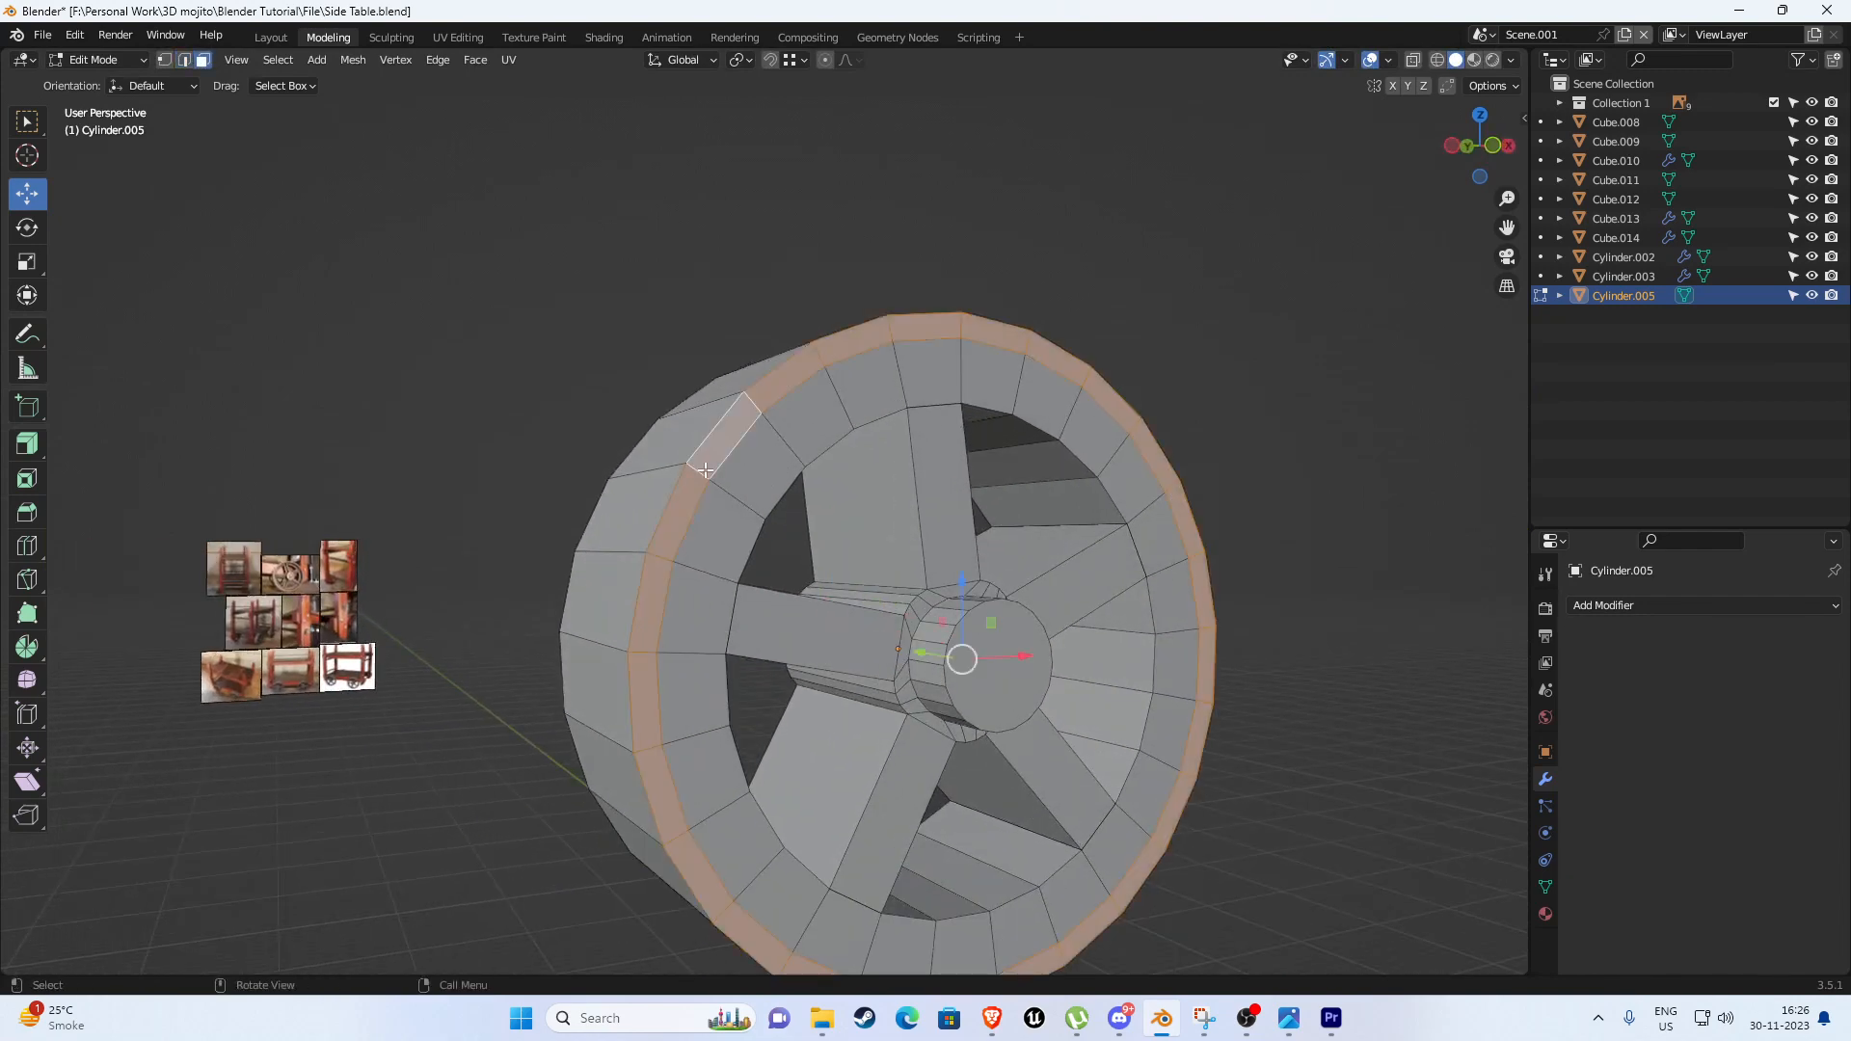
pyautogui.scroll(-5, 804, 591)
pyautogui.press('KP_1')
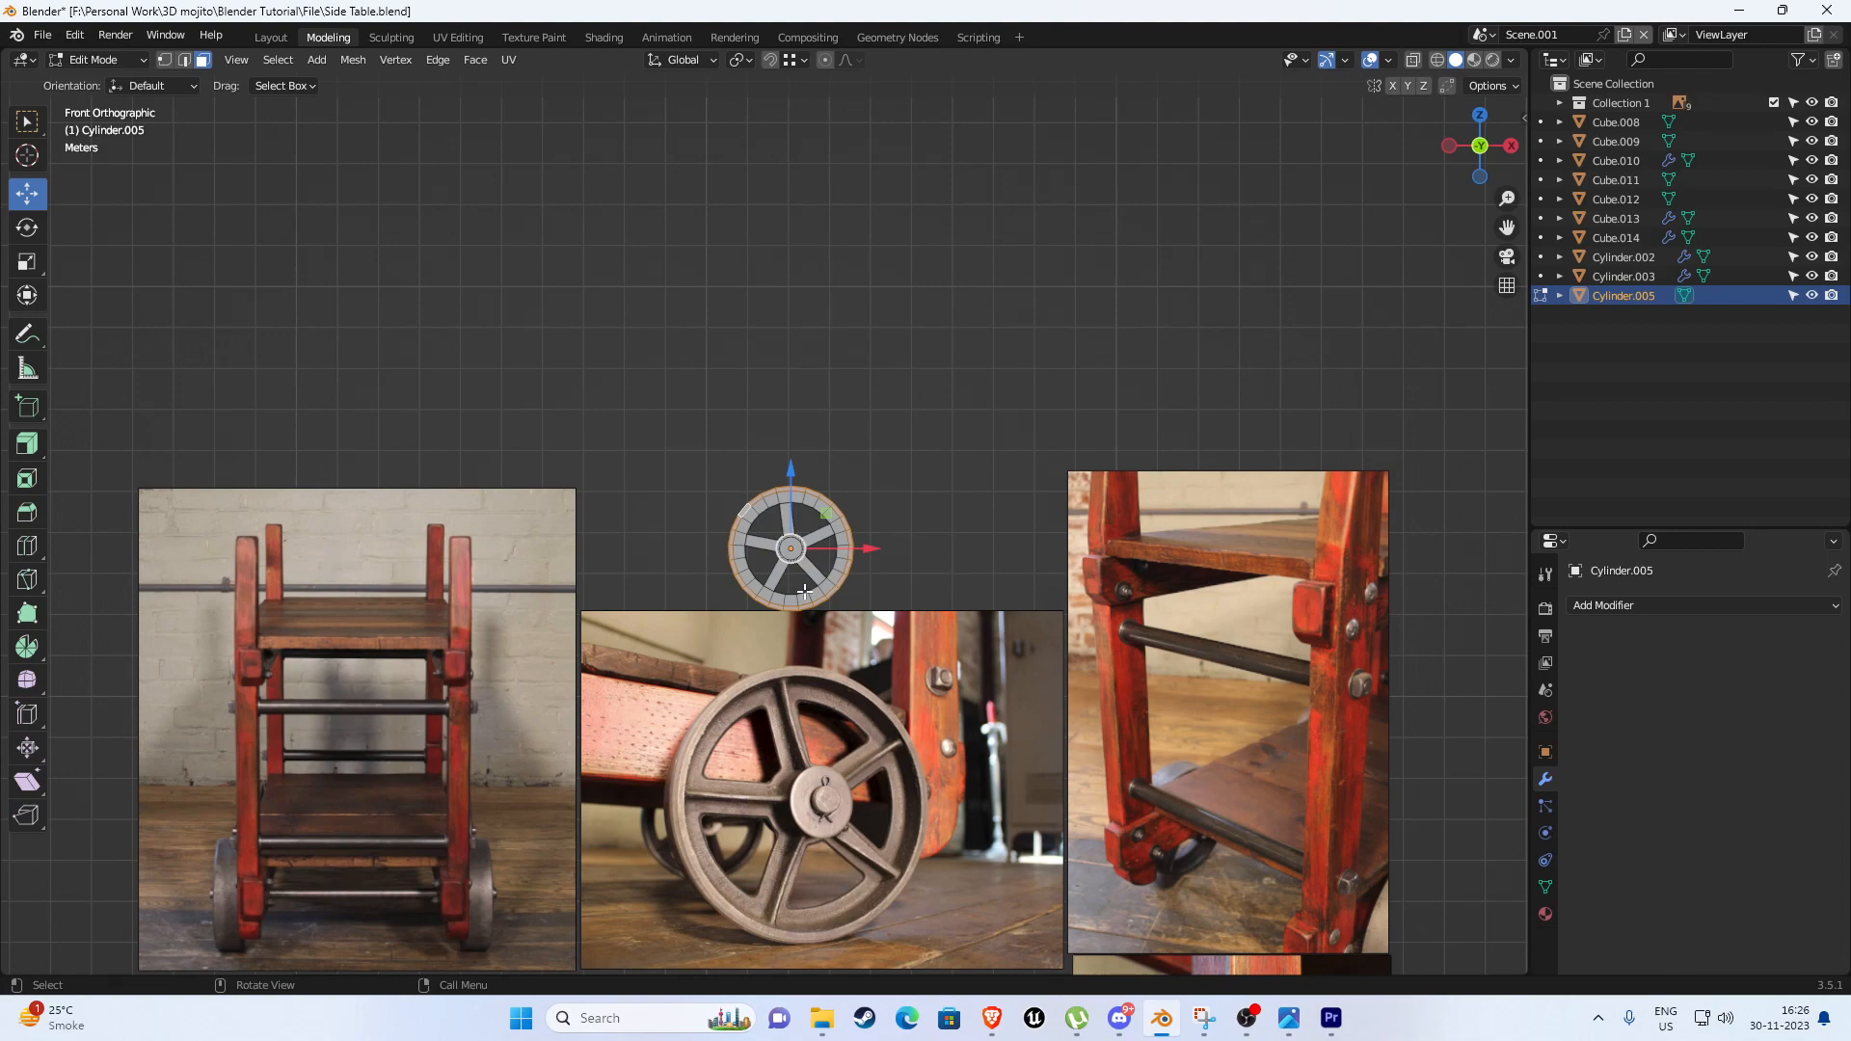
pyautogui.press('KP_7')
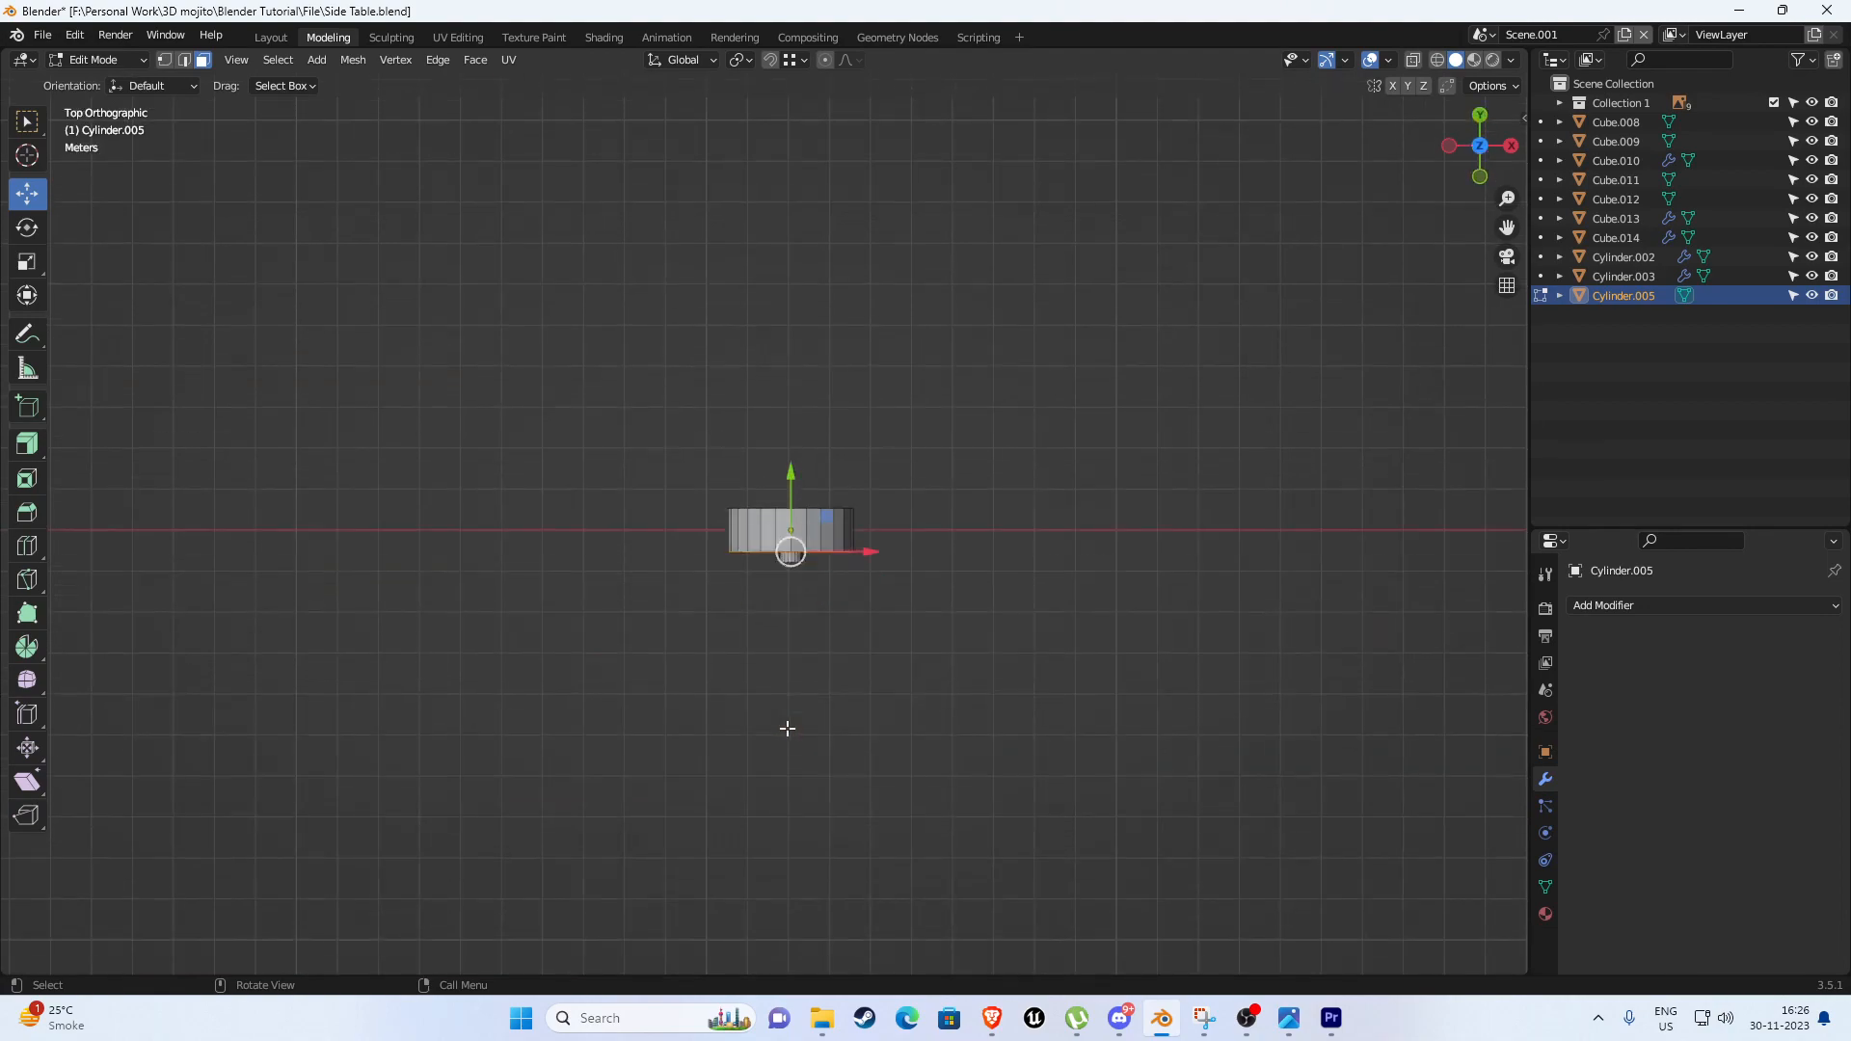
pyautogui.scroll(8, 783, 574)
pyautogui.moveTo(783, 577); pyautogui.dragTo(67, 559, button='middle')
pyautogui.keyDown('alt'); pyautogui.click(761, 447); pyautogui.keyUp('alt')
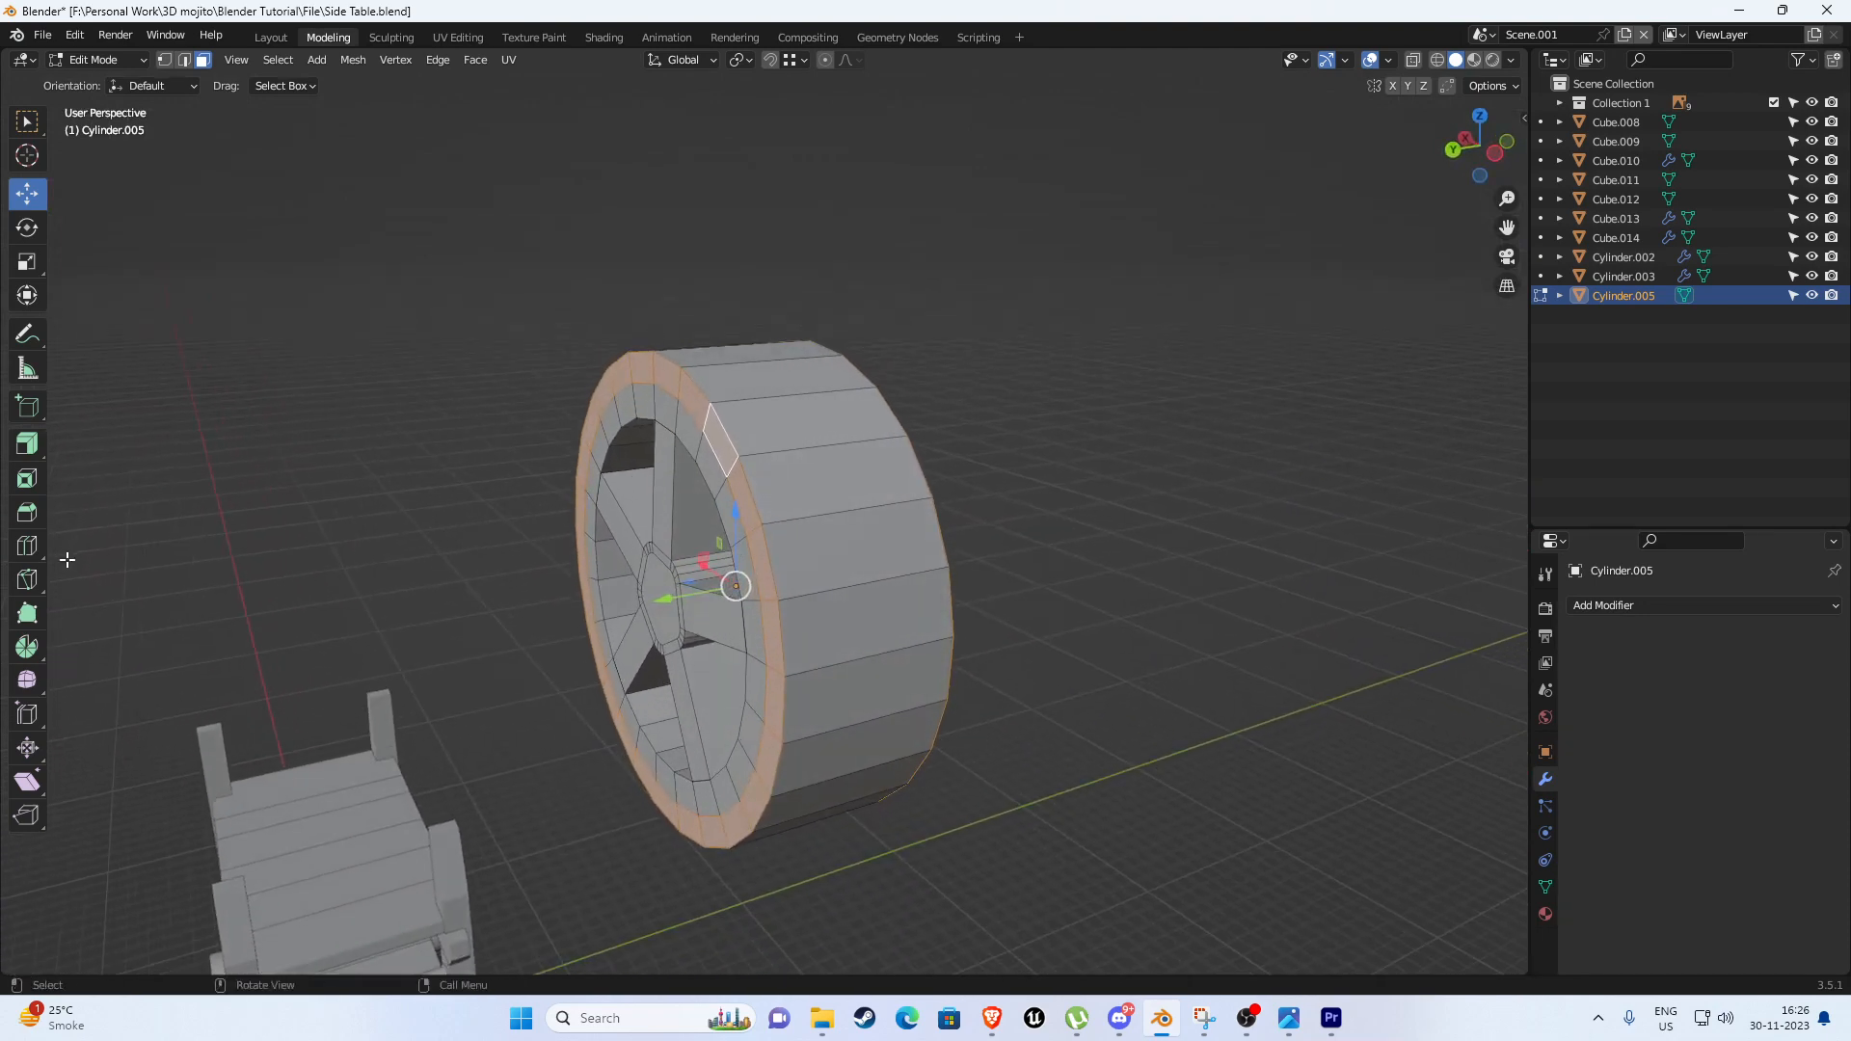
pyautogui.click(29, 445)
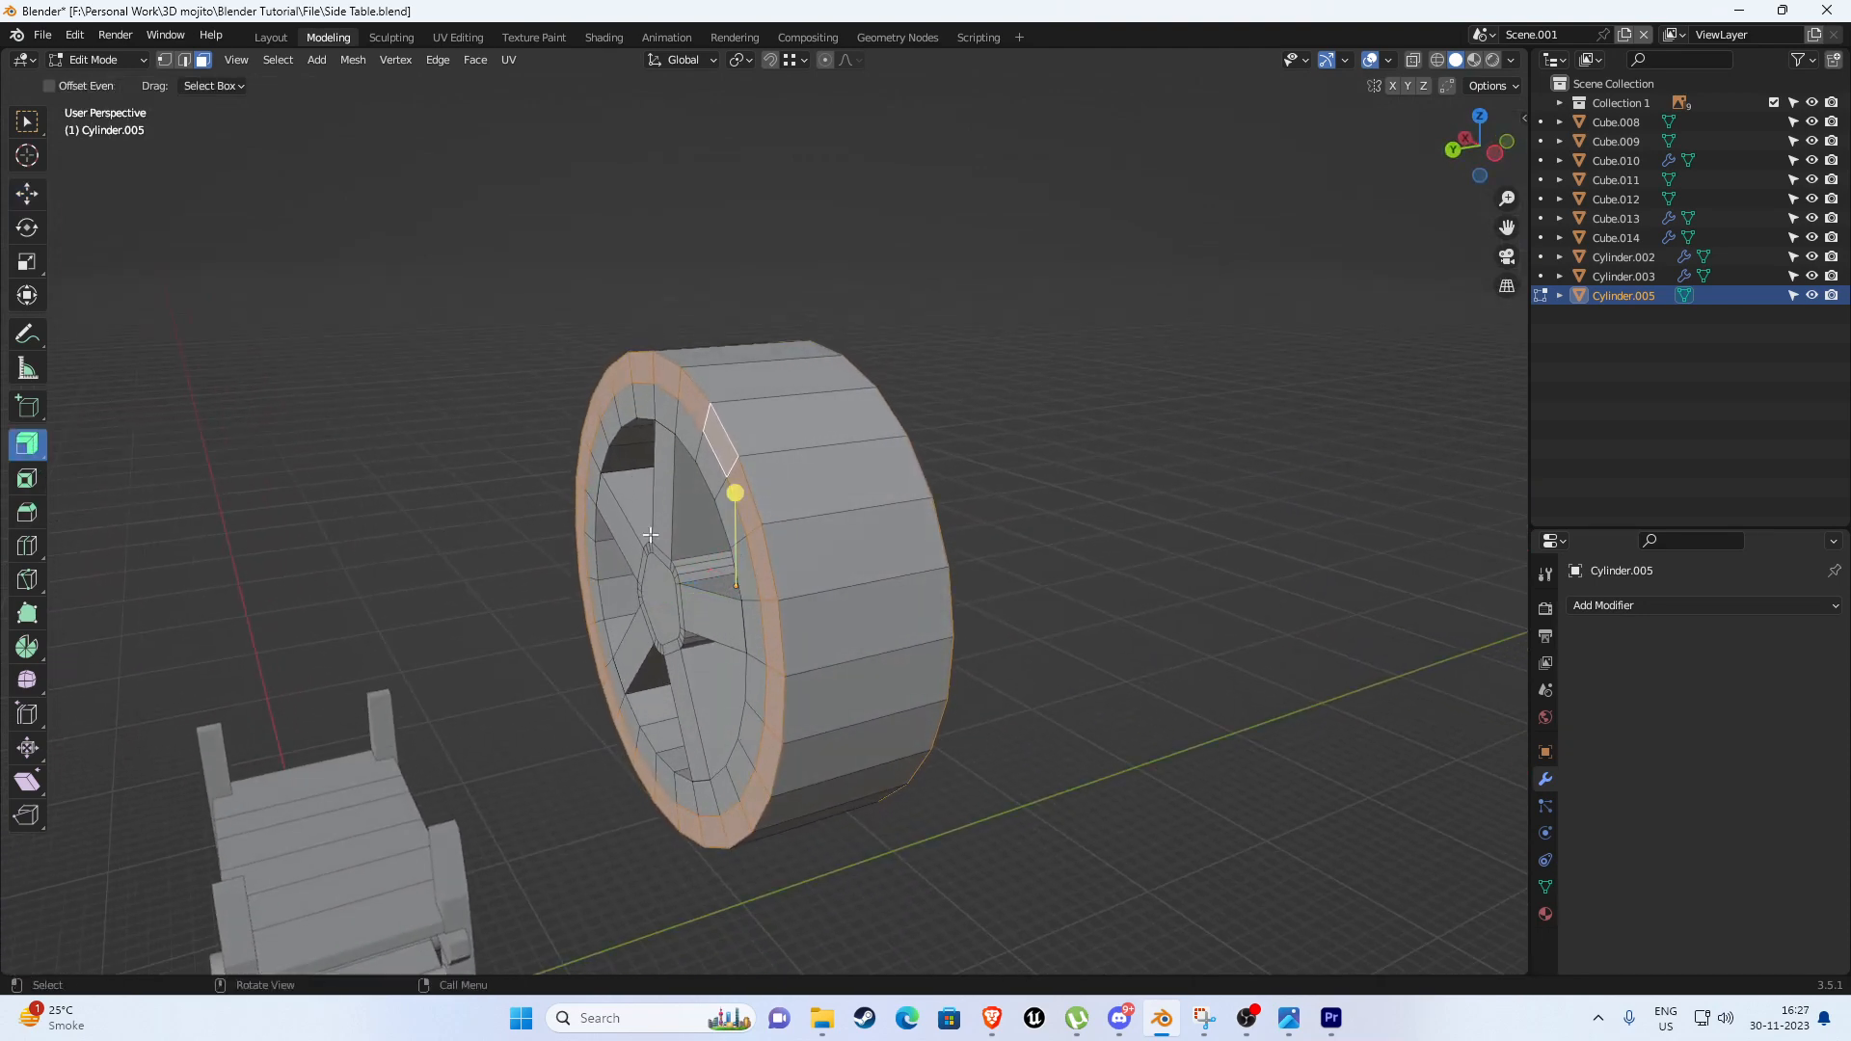
pyautogui.moveTo(739, 491); pyautogui.dragTo(736, 453)
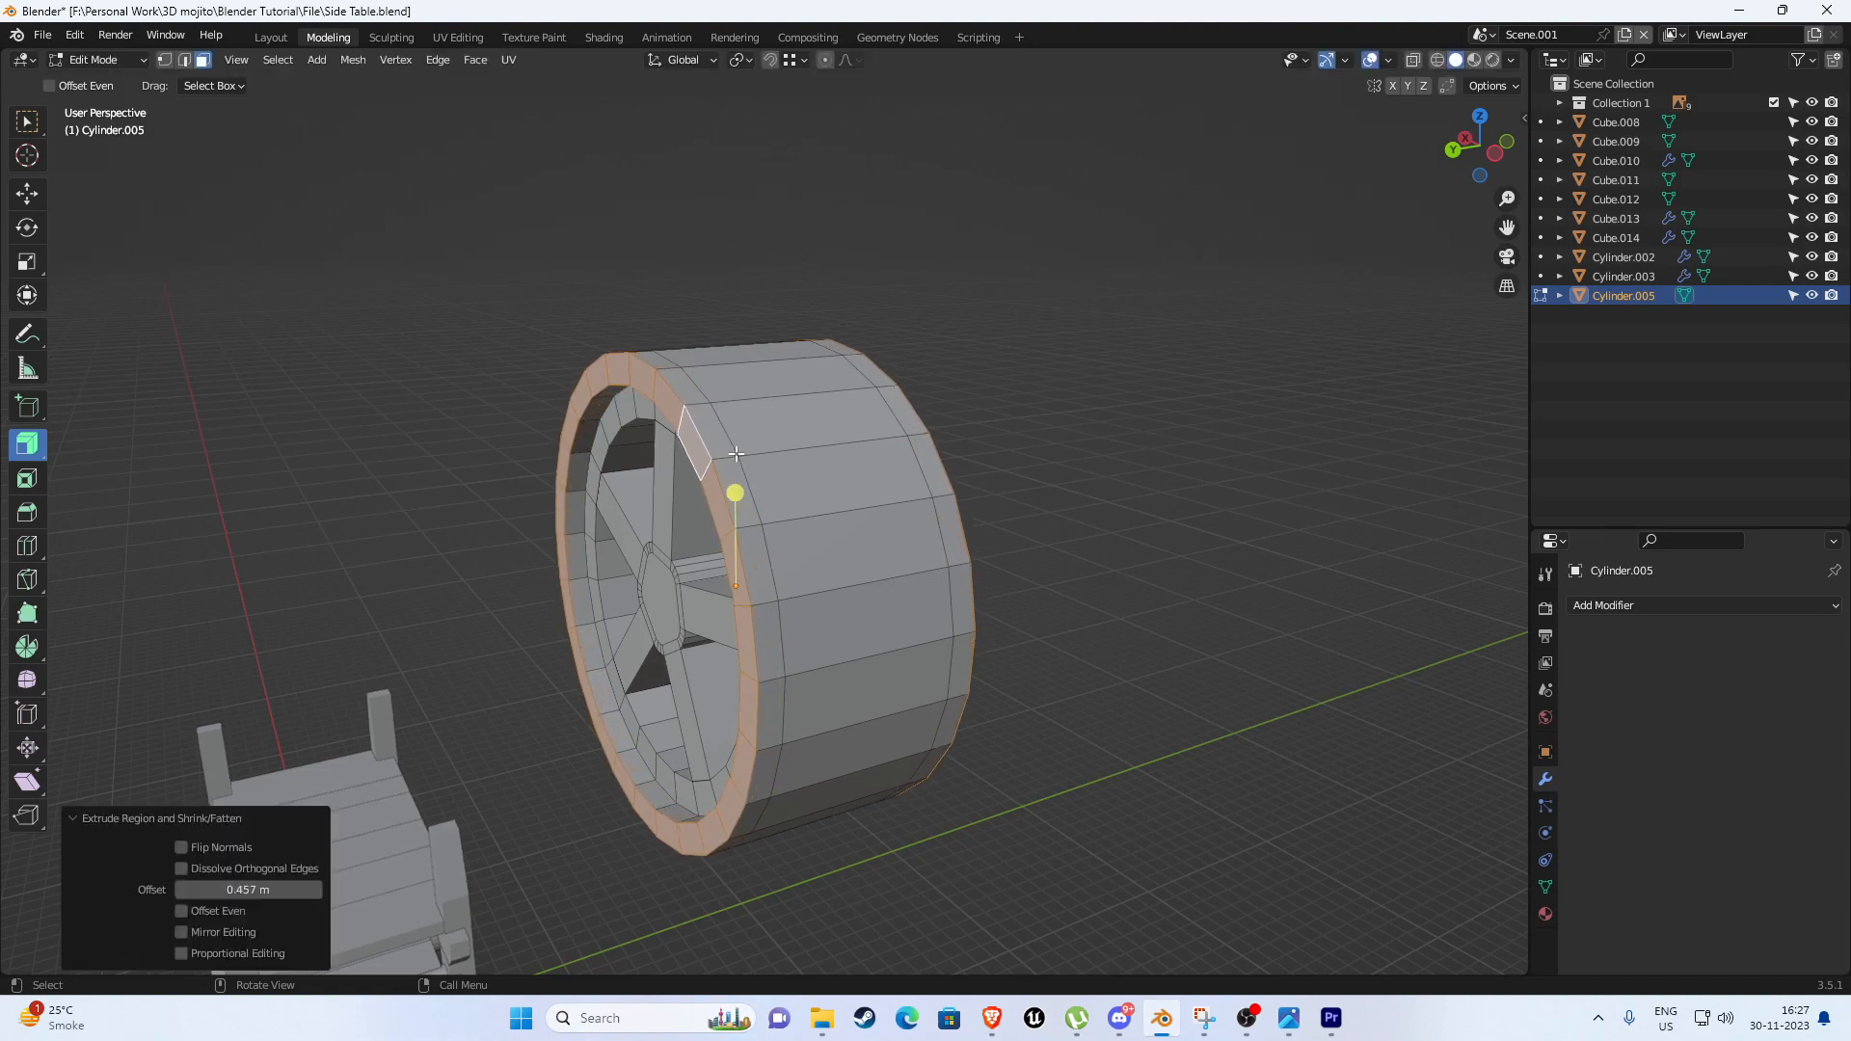
# Scale the whole wheel object down along the global Y axis to make it narrower.
pyautogui.moveTo(737, 453); pyautogui.dragTo(1004, 401, button='middle')
pyautogui.press('Tab')
pyautogui.press('s')
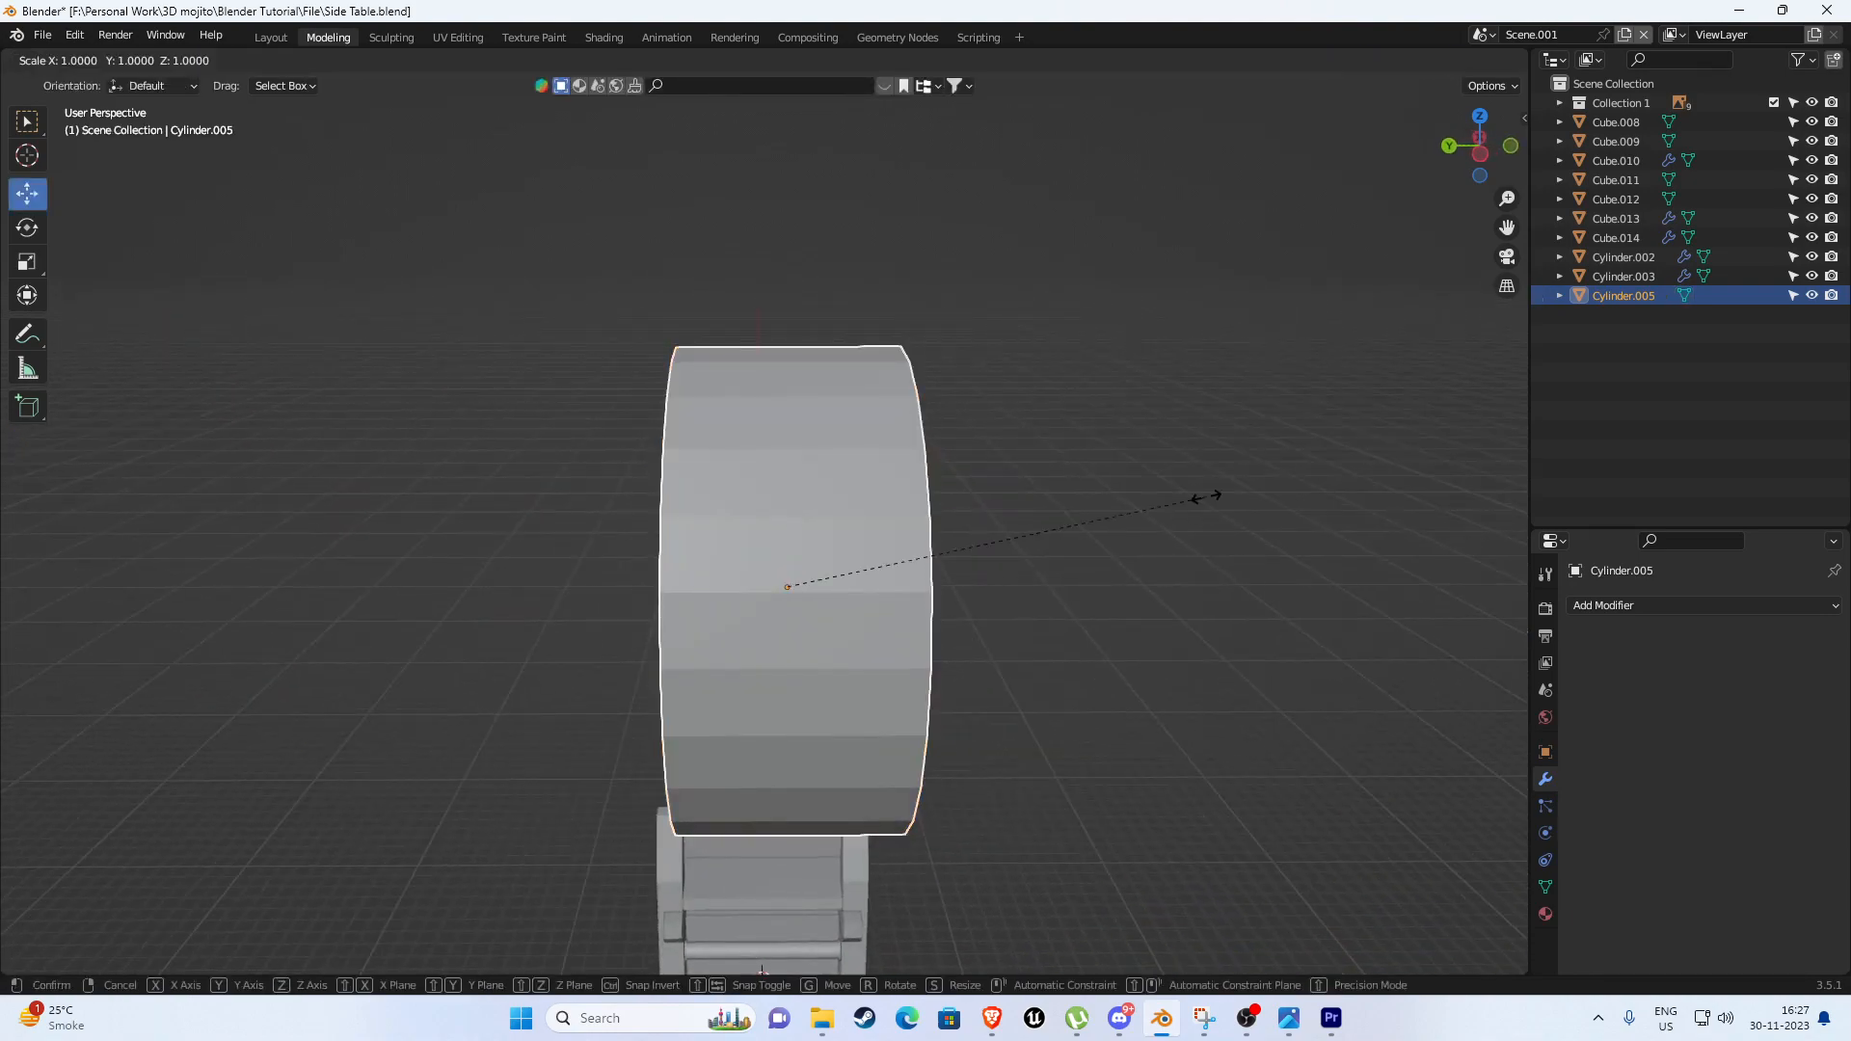
pyautogui.press('y')
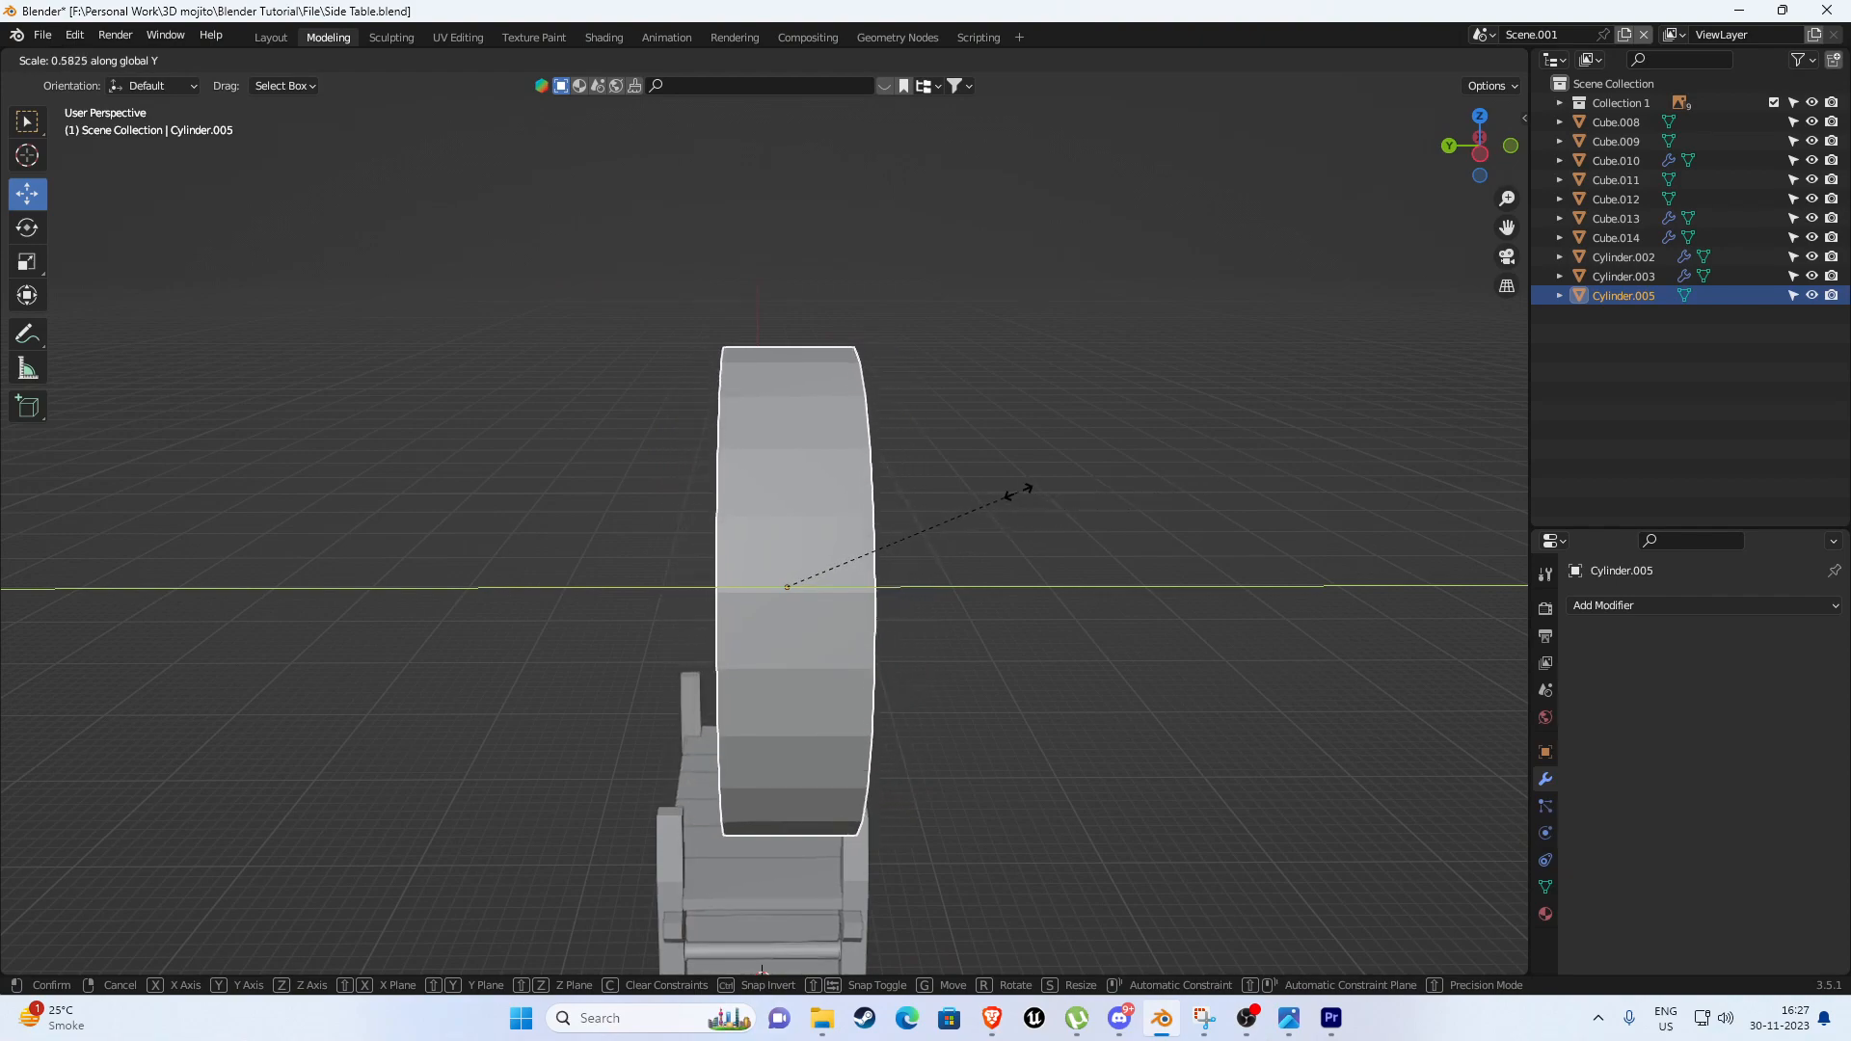
pyautogui.click(952, 534)
# Try selecting the inner rim edges beside the spokes in edge selection mode.
pyautogui.moveTo(951, 534); pyautogui.dragTo(703, 528, button='middle')
pyautogui.scroll(4, 815, 545)
pyautogui.scroll(3, 816, 546)
pyautogui.press('Tab')
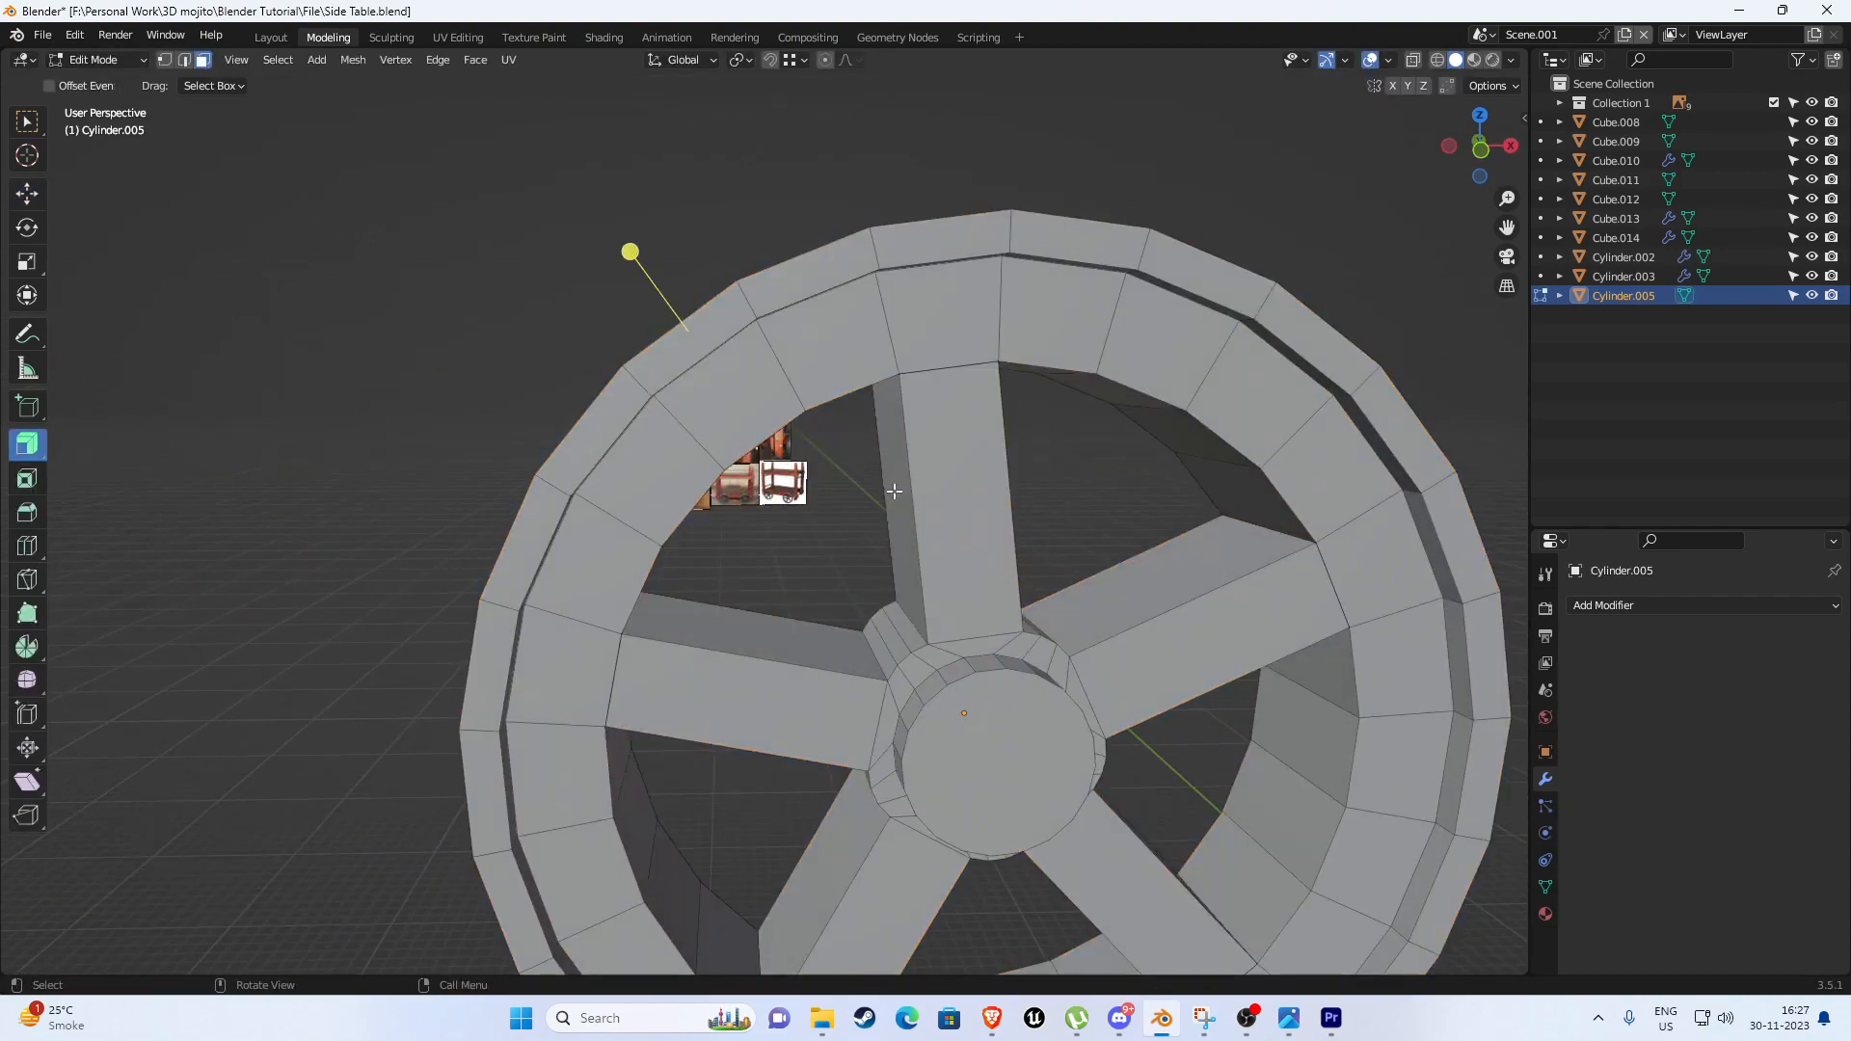
pyautogui.moveTo(893, 490); pyautogui.dragTo(882, 353, button='middle')
pyautogui.click(837, 413)
pyautogui.moveTo(837, 421); pyautogui.dragTo(774, 441, button='middle')
pyautogui.press('2')
pyautogui.moveTo(631, 564); pyautogui.dragTo(624, 606, button='middle')
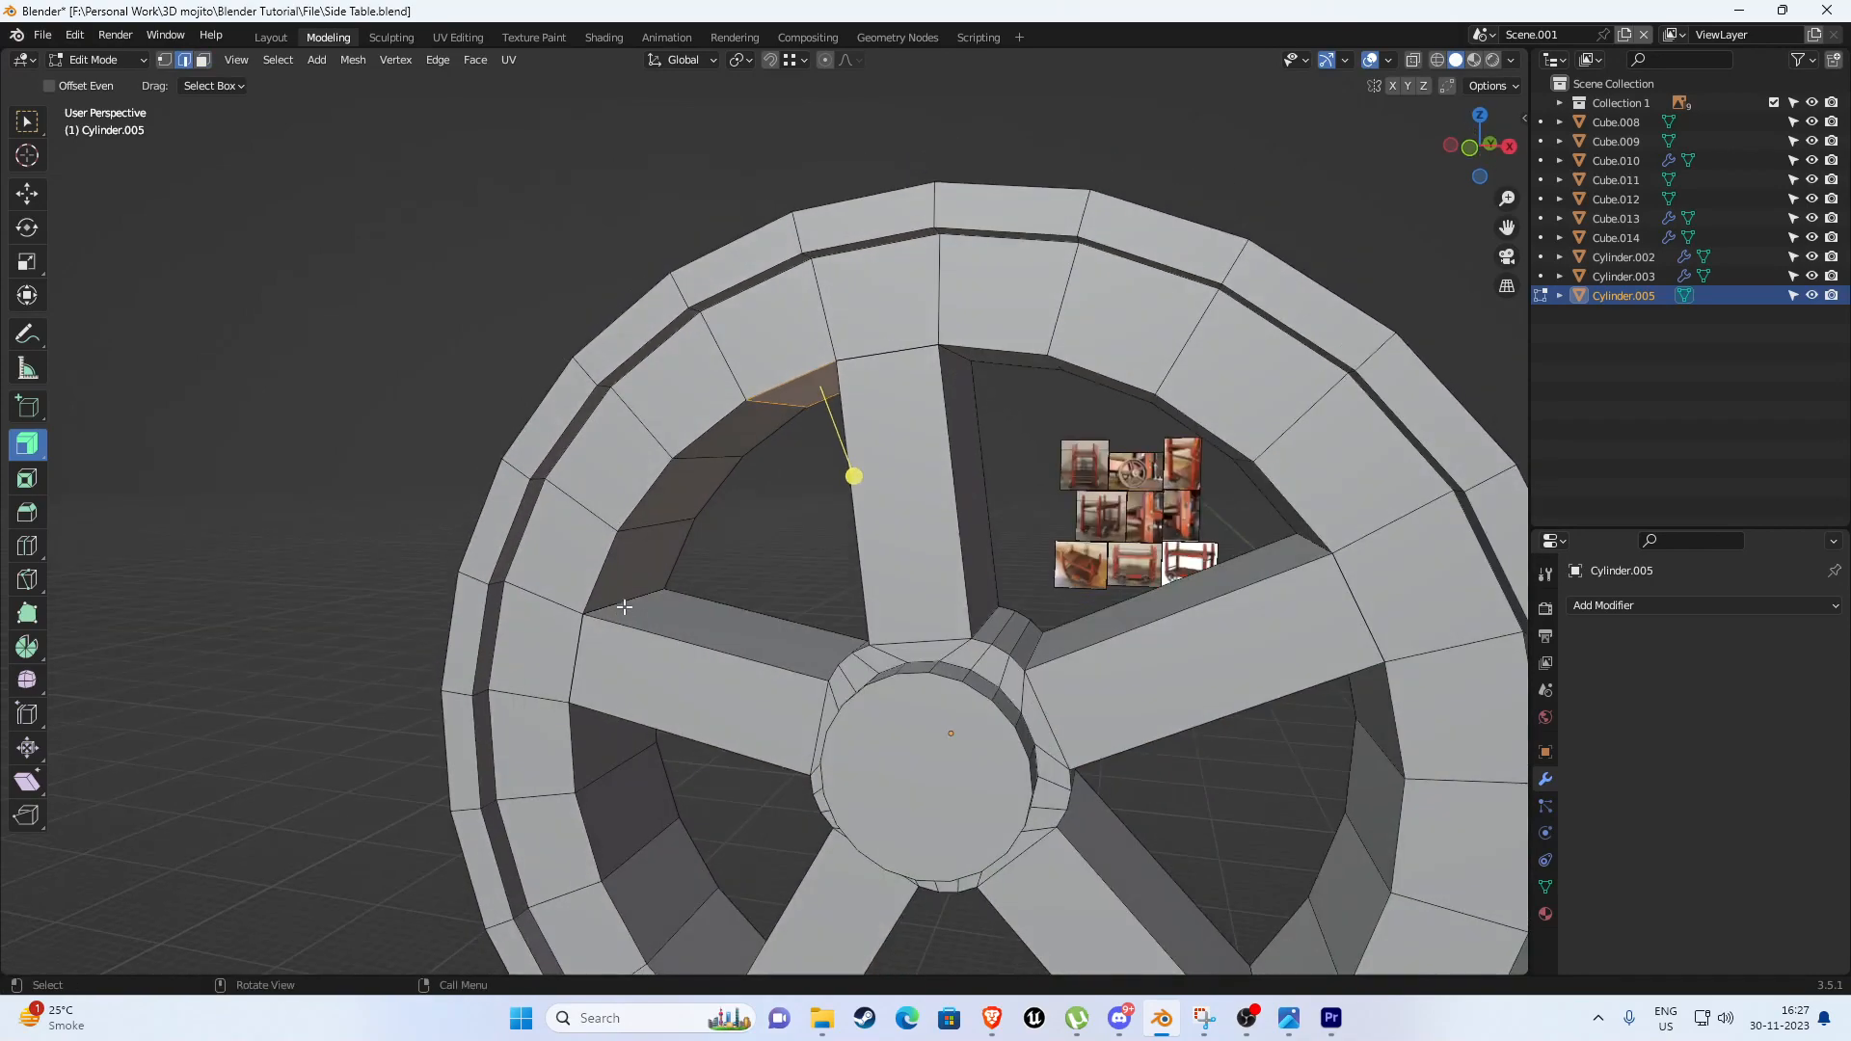
pyautogui.click(624, 605)
pyautogui.moveTo(752, 535); pyautogui.dragTo(842, 461, button='middle')
pyautogui.keyDown('shift'); pyautogui.click(883, 374); pyautogui.keyUp('shift')
pyautogui.click(30, 125)
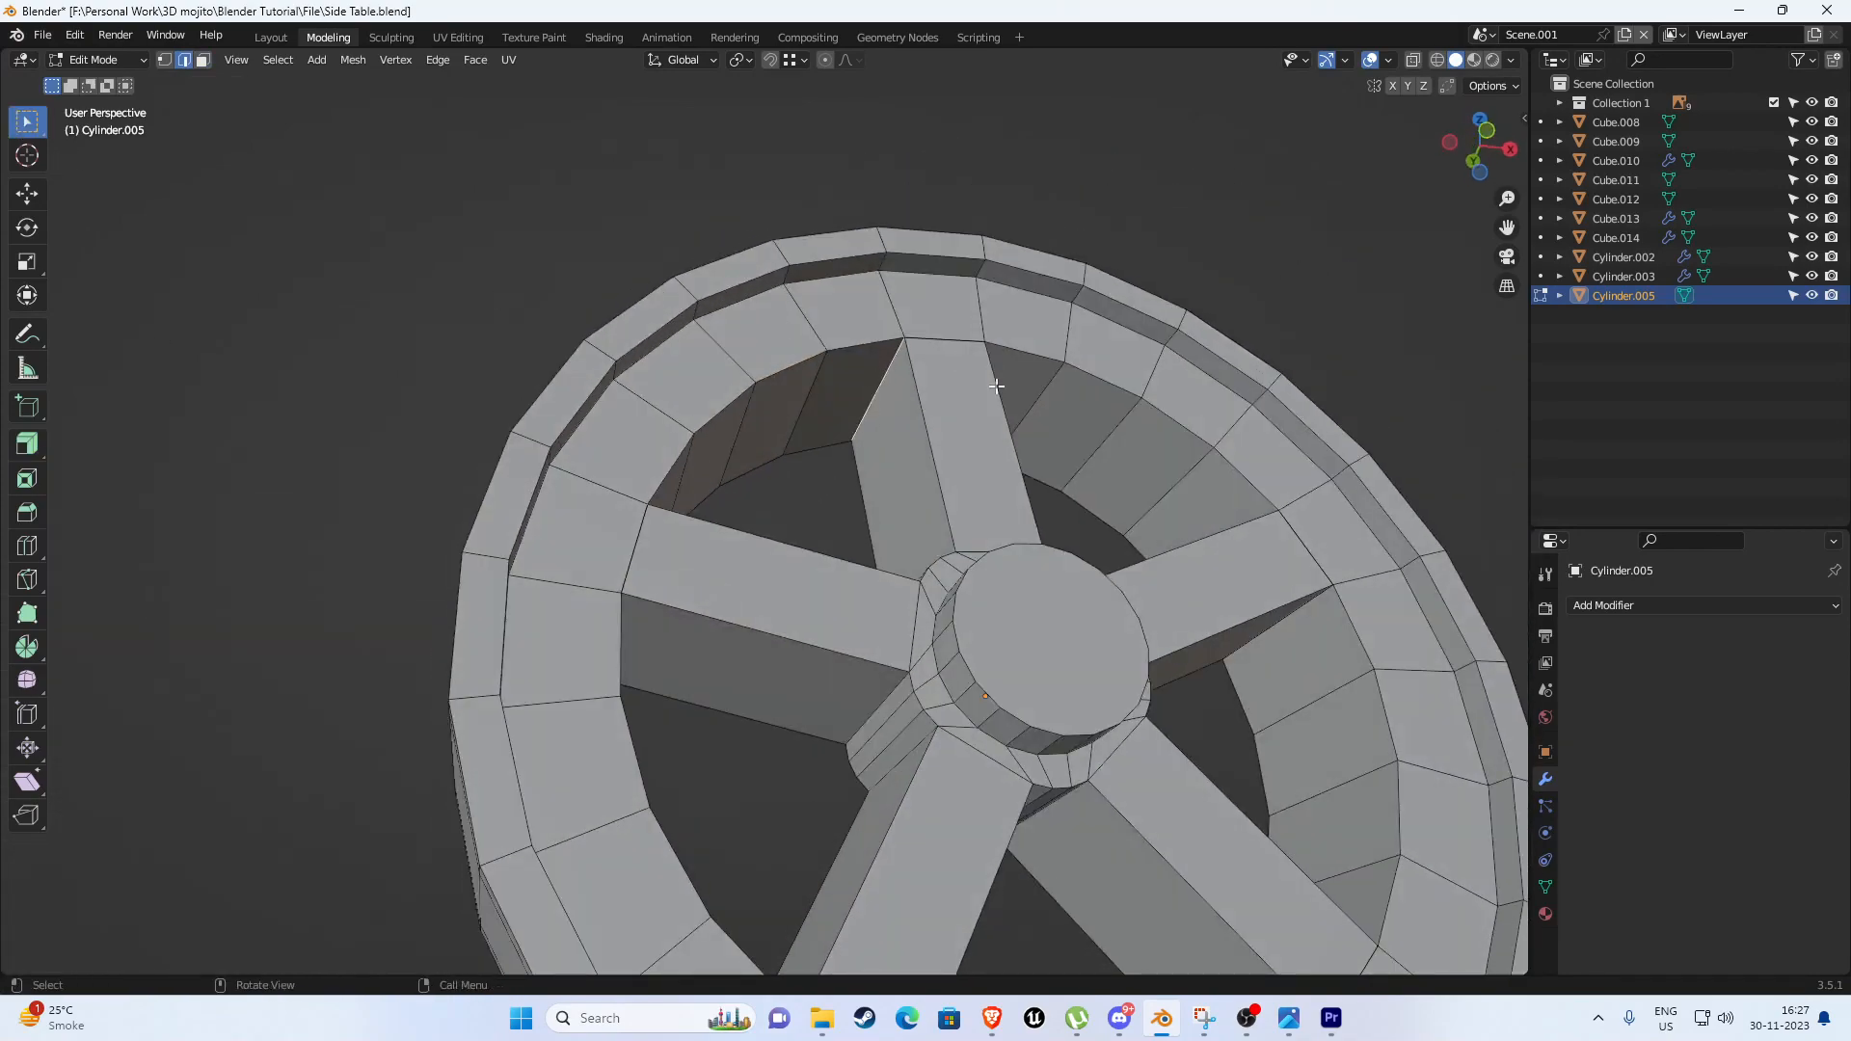
pyautogui.moveTo(992, 385); pyautogui.dragTo(864, 345, button='middle')
pyautogui.keyDown('shift'); pyautogui.click(868, 287); pyautogui.keyUp('shift')
# Examine the raised rim, ribbed spokes and hub in the wheel reference photo and compare them with the model.
pyautogui.press('KP_1')
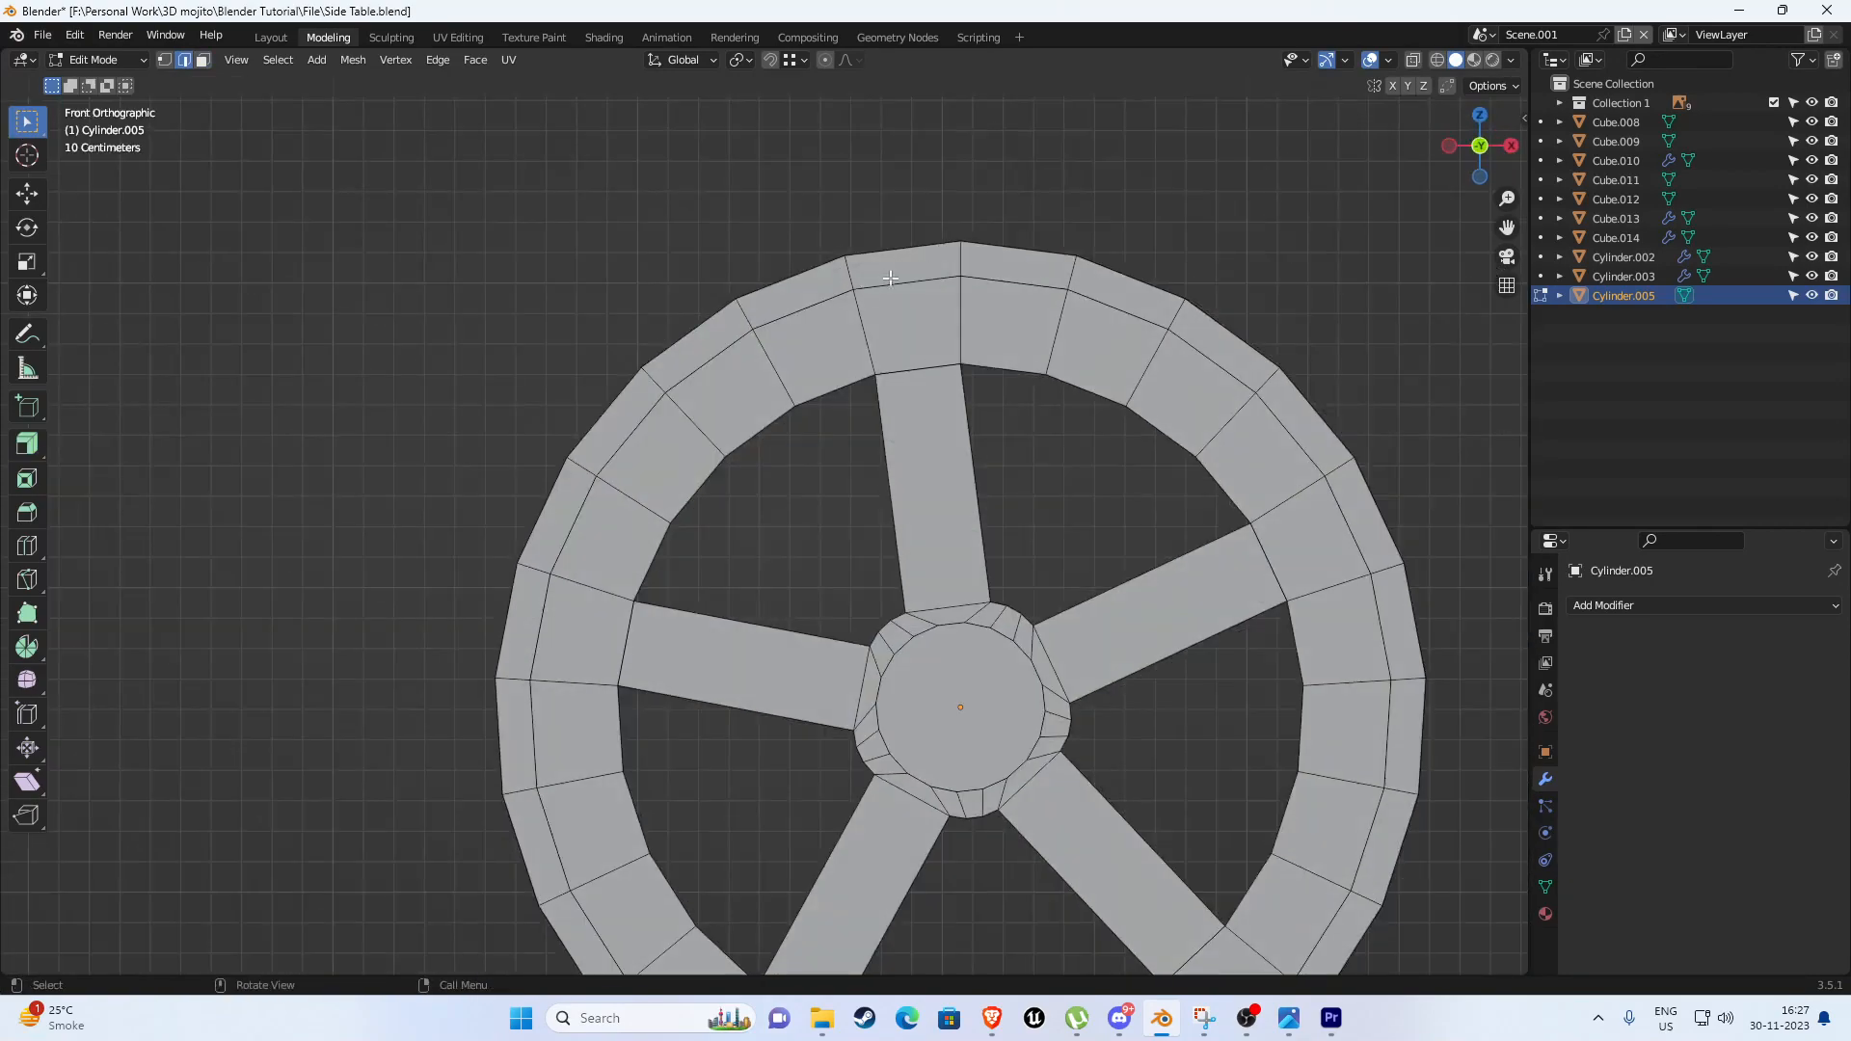
pyautogui.scroll(-9, 890, 279)
pyautogui.keyDown('shift'); pyautogui.moveTo(767, 824); pyautogui.dragTo(760, 594, button='middle'); pyautogui.keyUp('shift')
pyautogui.scroll(8, 760, 595)
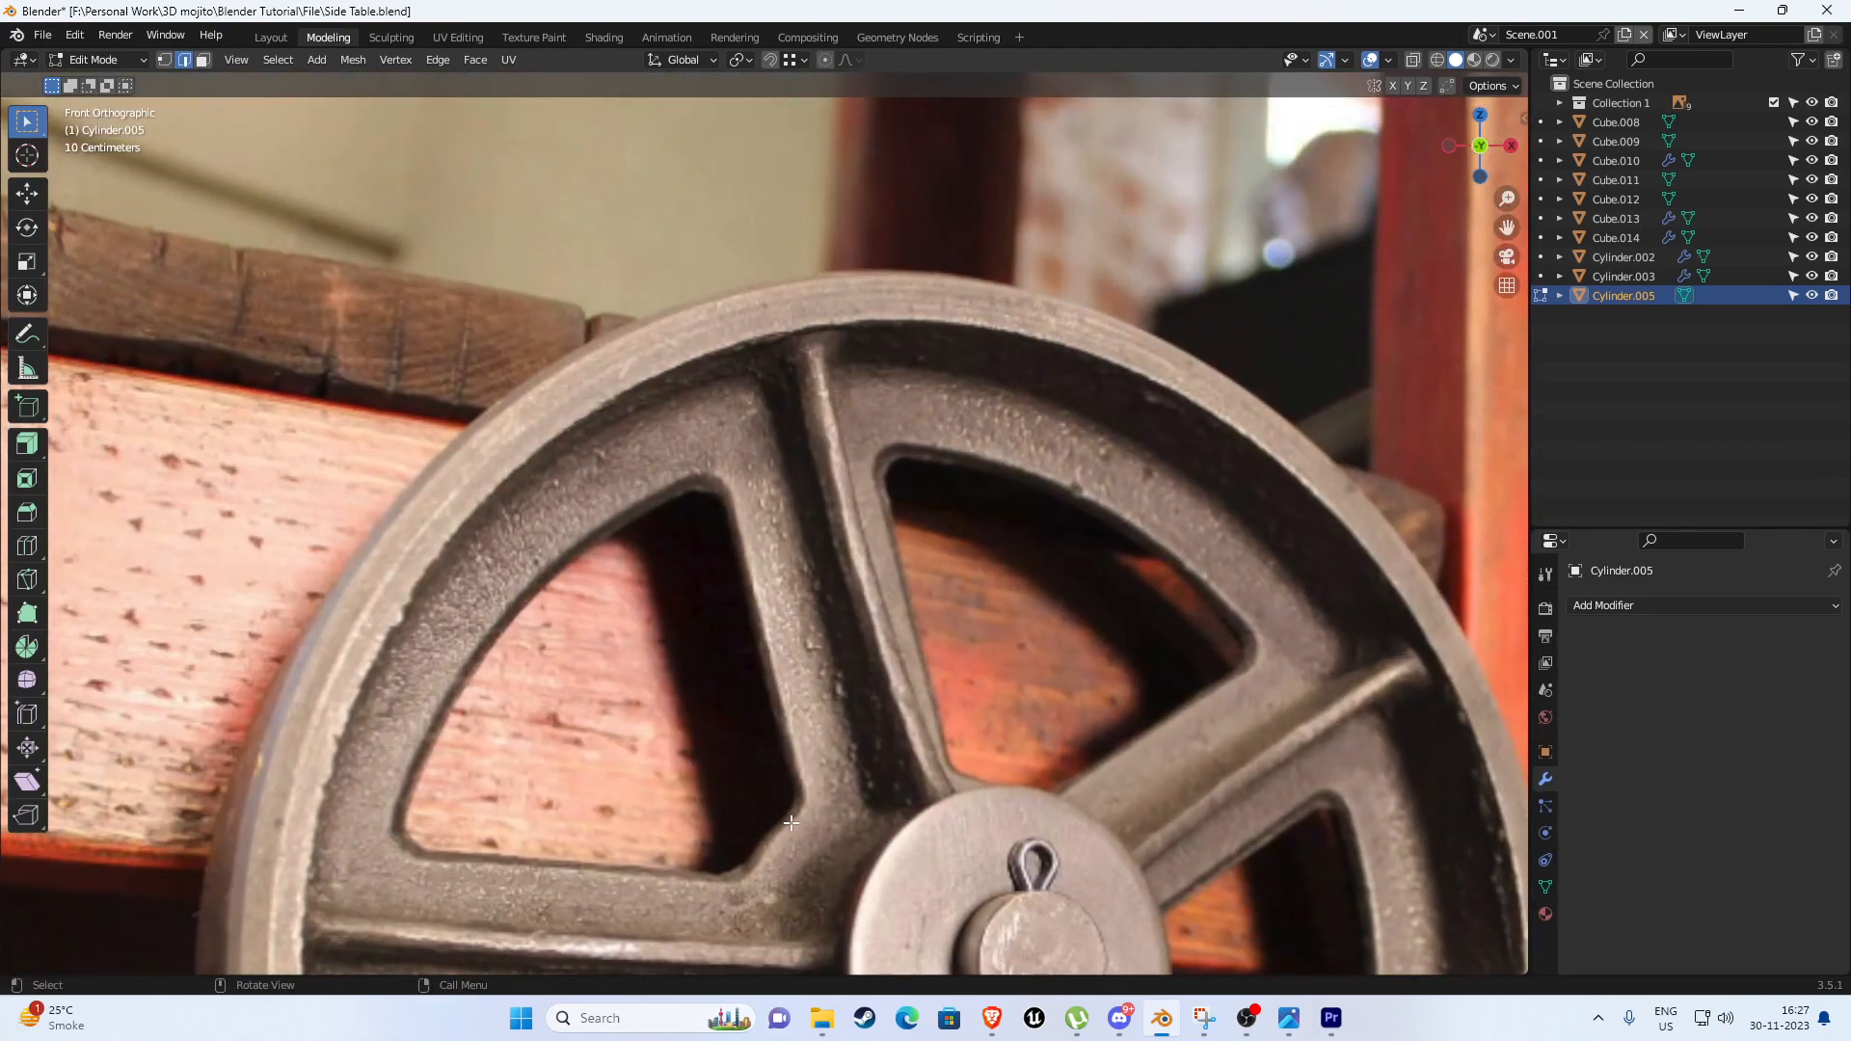
pyautogui.scroll(-9, 836, 705)
pyautogui.moveTo(855, 419); pyautogui.dragTo(914, 442, button='middle')
pyautogui.keyDown('shift'); pyautogui.moveTo(777, 397); pyautogui.dragTo(810, 522, button='middle'); pyautogui.keyUp('shift')
pyautogui.scroll(6, 809, 522)
pyautogui.moveTo(884, 437); pyautogui.dragTo(931, 445, button='middle')
pyautogui.keyDown('shift'); pyautogui.moveTo(932, 426); pyautogui.dragTo(768, 514, button='middle'); pyautogui.keyUp('shift')
pyautogui.scroll(4, 767, 515)
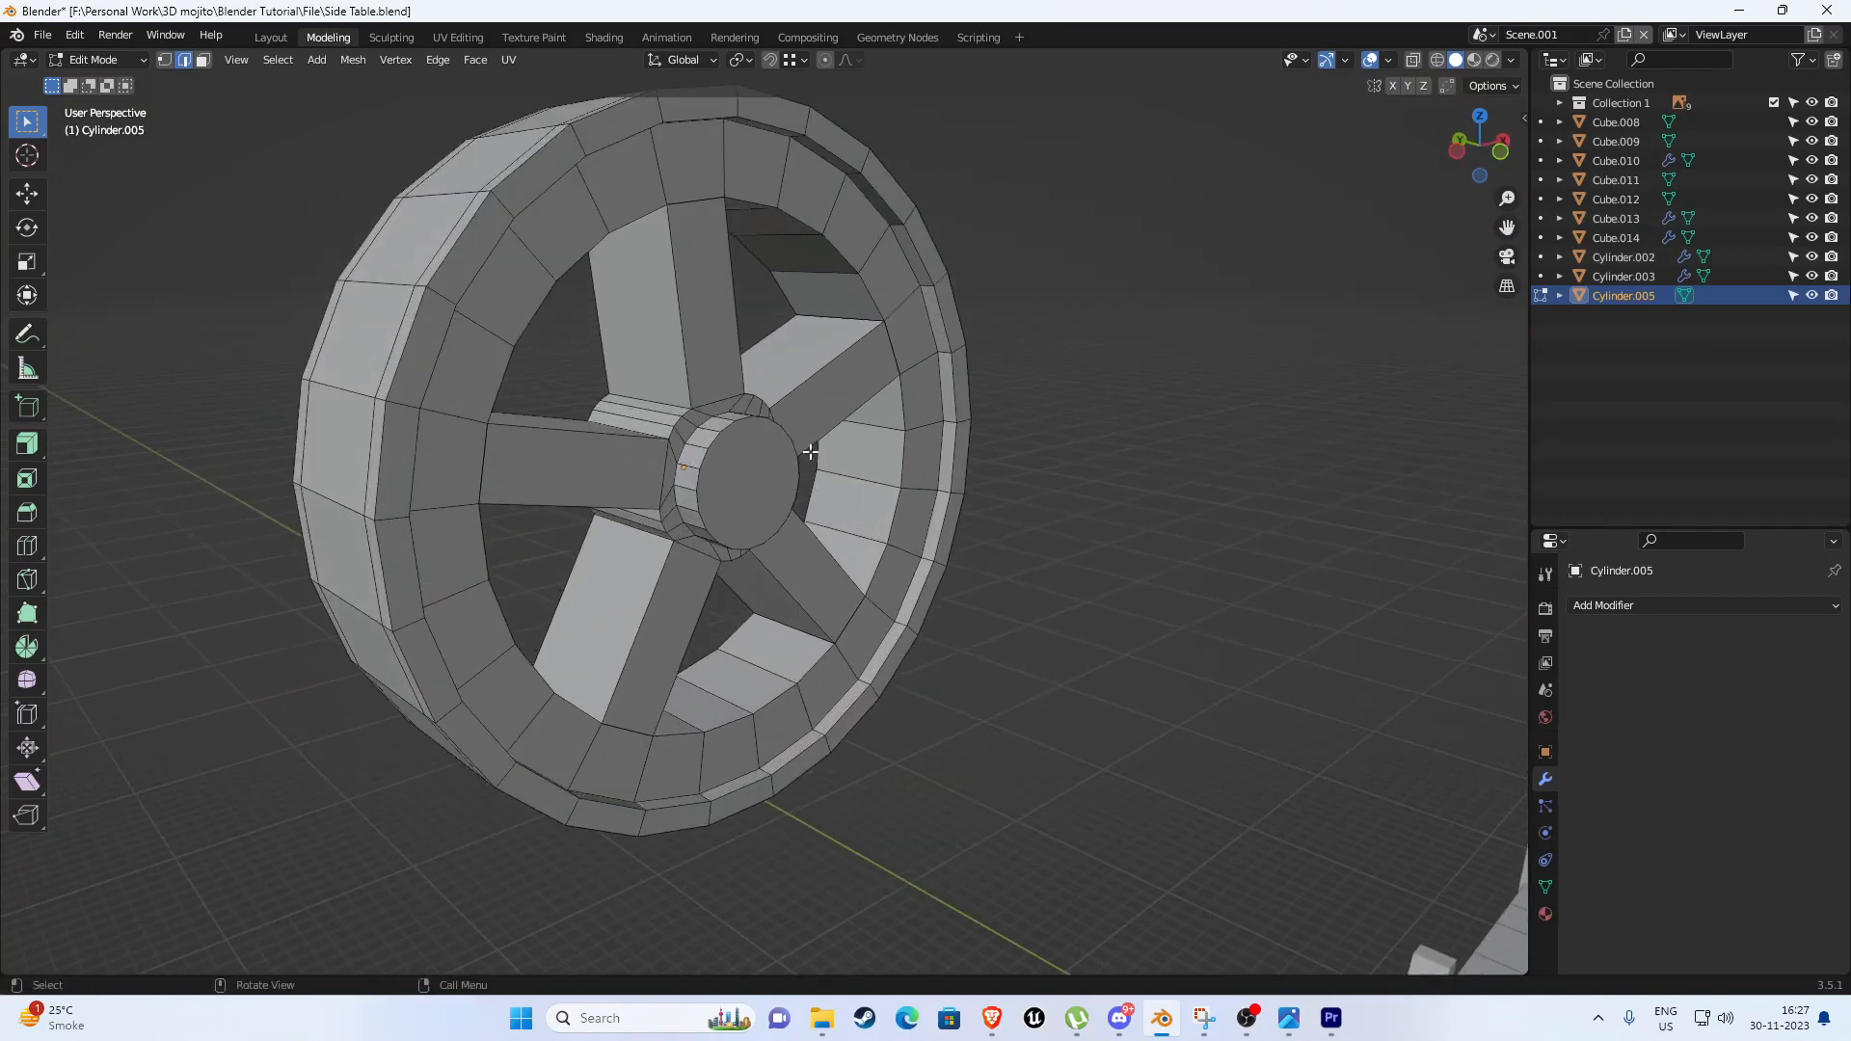
# Select all the hub faces through the mesh in front X-ray view, restore solid shading and return to Object Mode.
pyautogui.moveTo(787, 408); pyautogui.dragTo(673, 339, button='middle')
pyautogui.press('3')
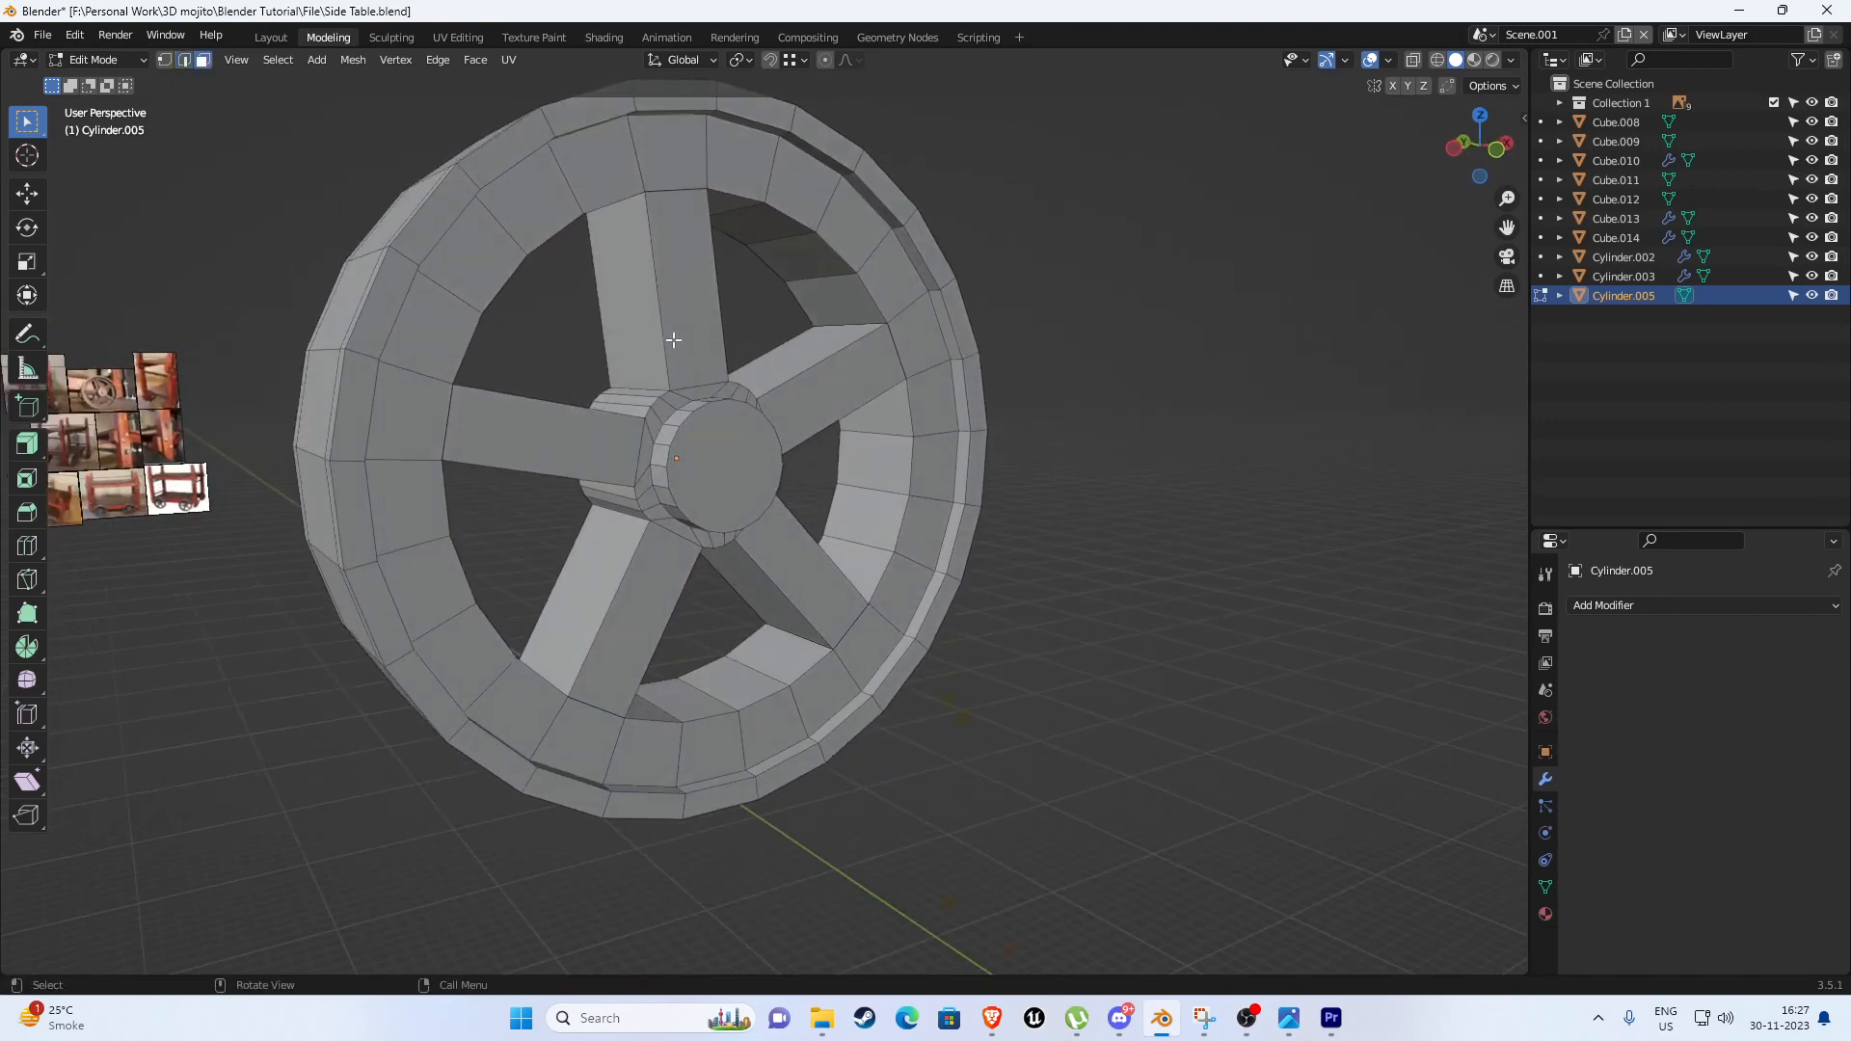
pyautogui.press('KP_1')
pyautogui.hotkey('alt', 'z')
pyautogui.moveTo(532, 336); pyautogui.dragTo(760, 560)
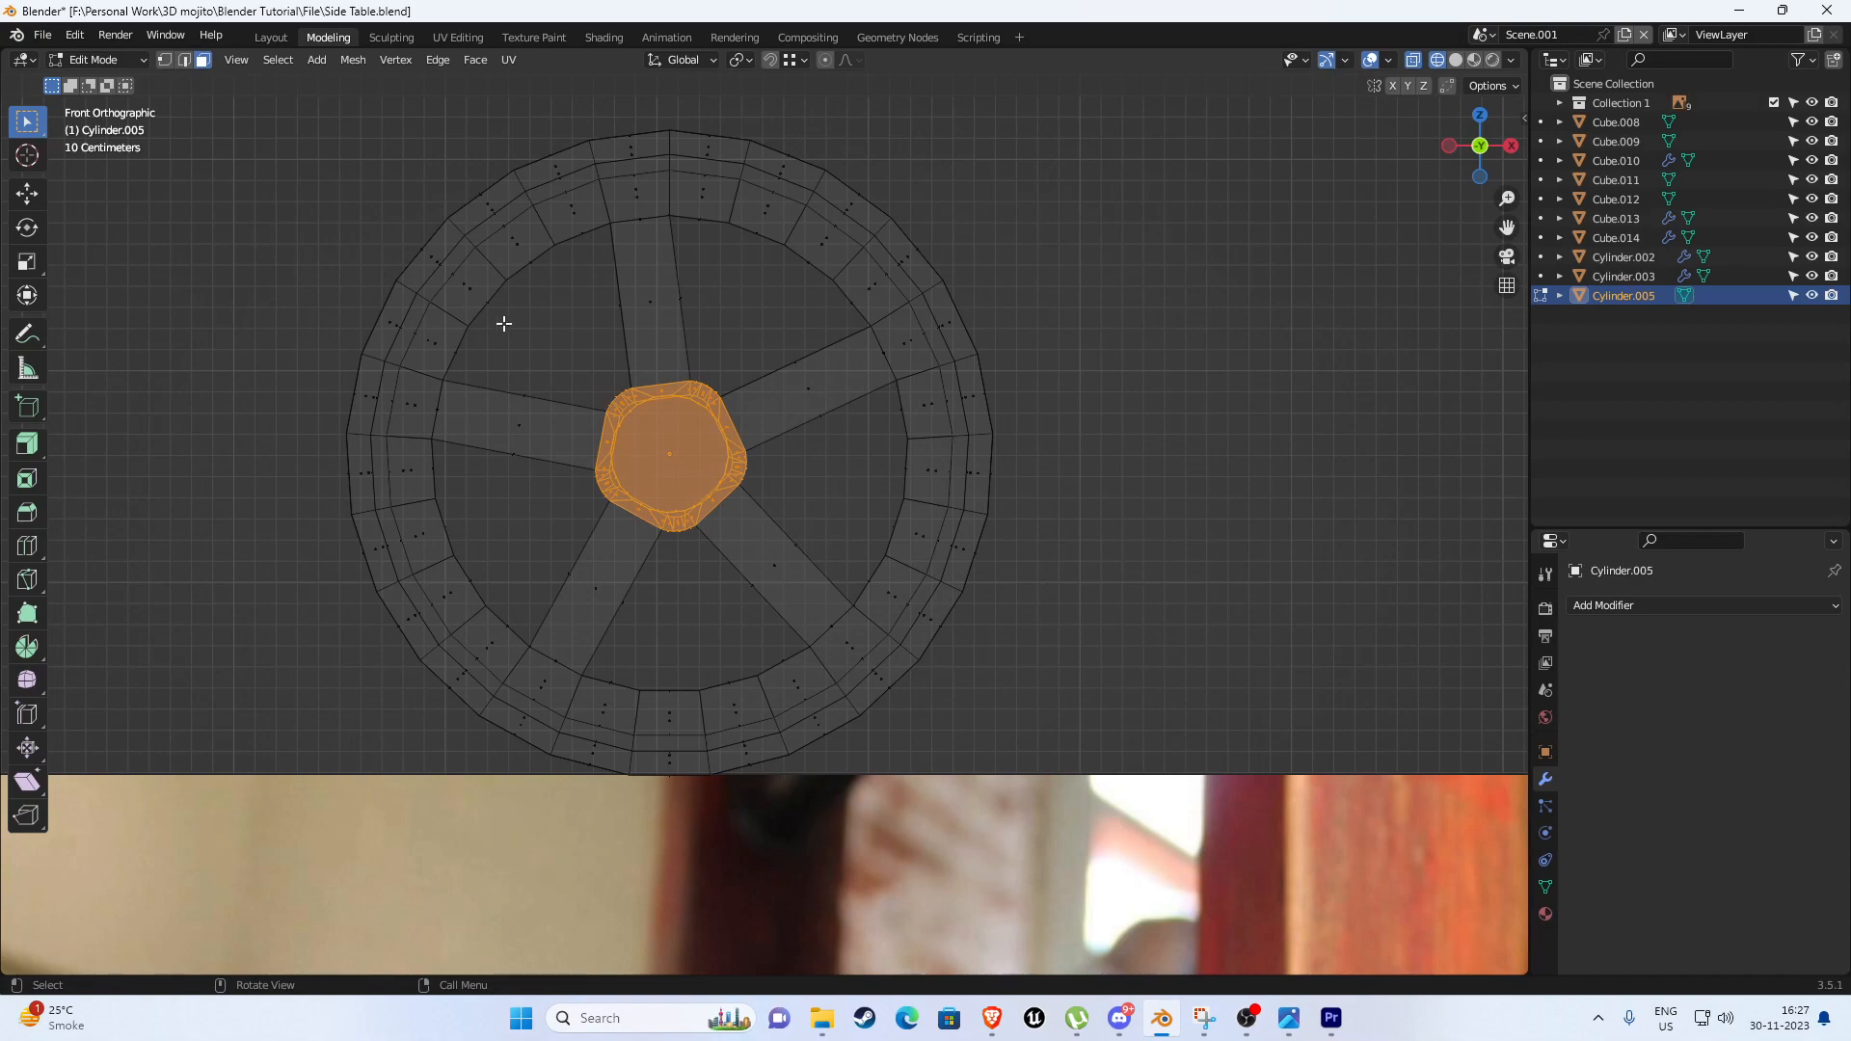
pyautogui.keyDown('shift'); pyautogui.moveTo(501, 322); pyautogui.dragTo(576, 463); pyautogui.keyUp('shift')
pyautogui.hotkey('ctrl', 'z')
pyautogui.moveTo(611, 403); pyautogui.dragTo(725, 386, button='middle')
pyautogui.hotkey('shift', 'z')
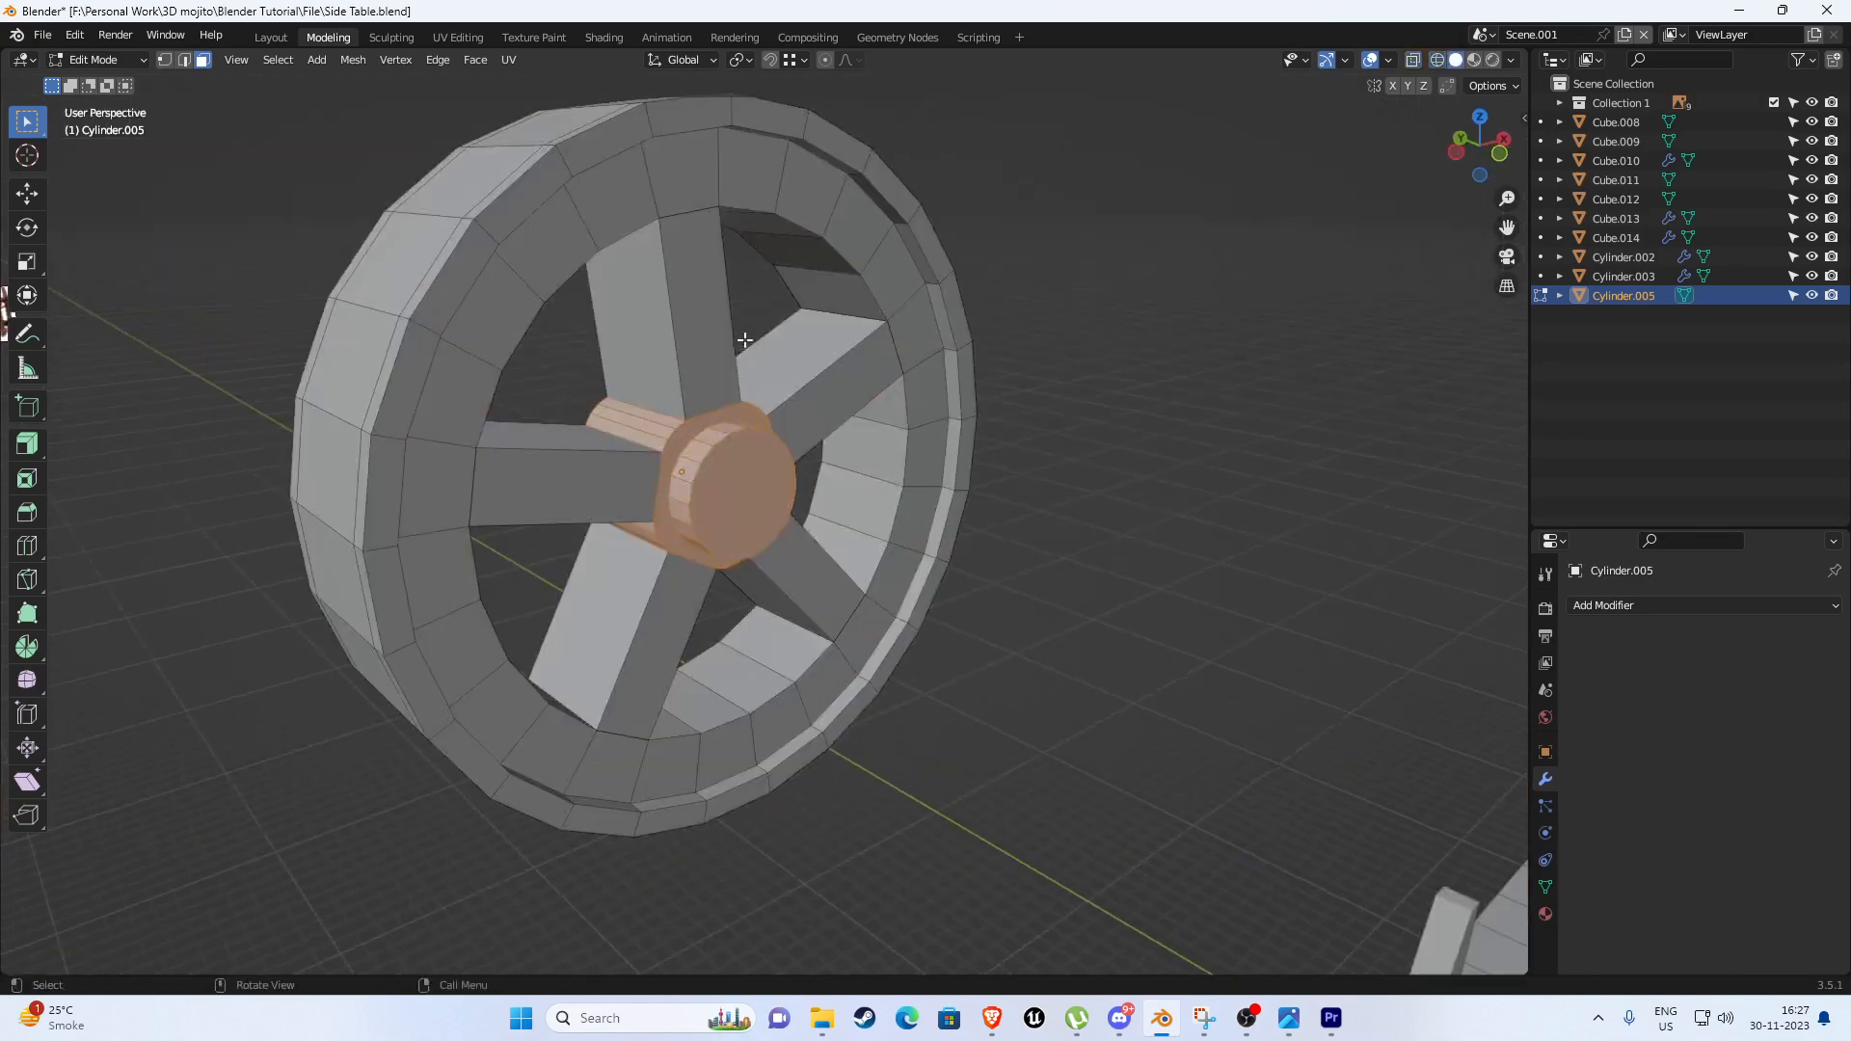
pyautogui.scroll(2, 761, 333)
pyautogui.moveTo(868, 297); pyautogui.dragTo(865, 243, button='middle')
pyautogui.scroll(-8, 793, 380)
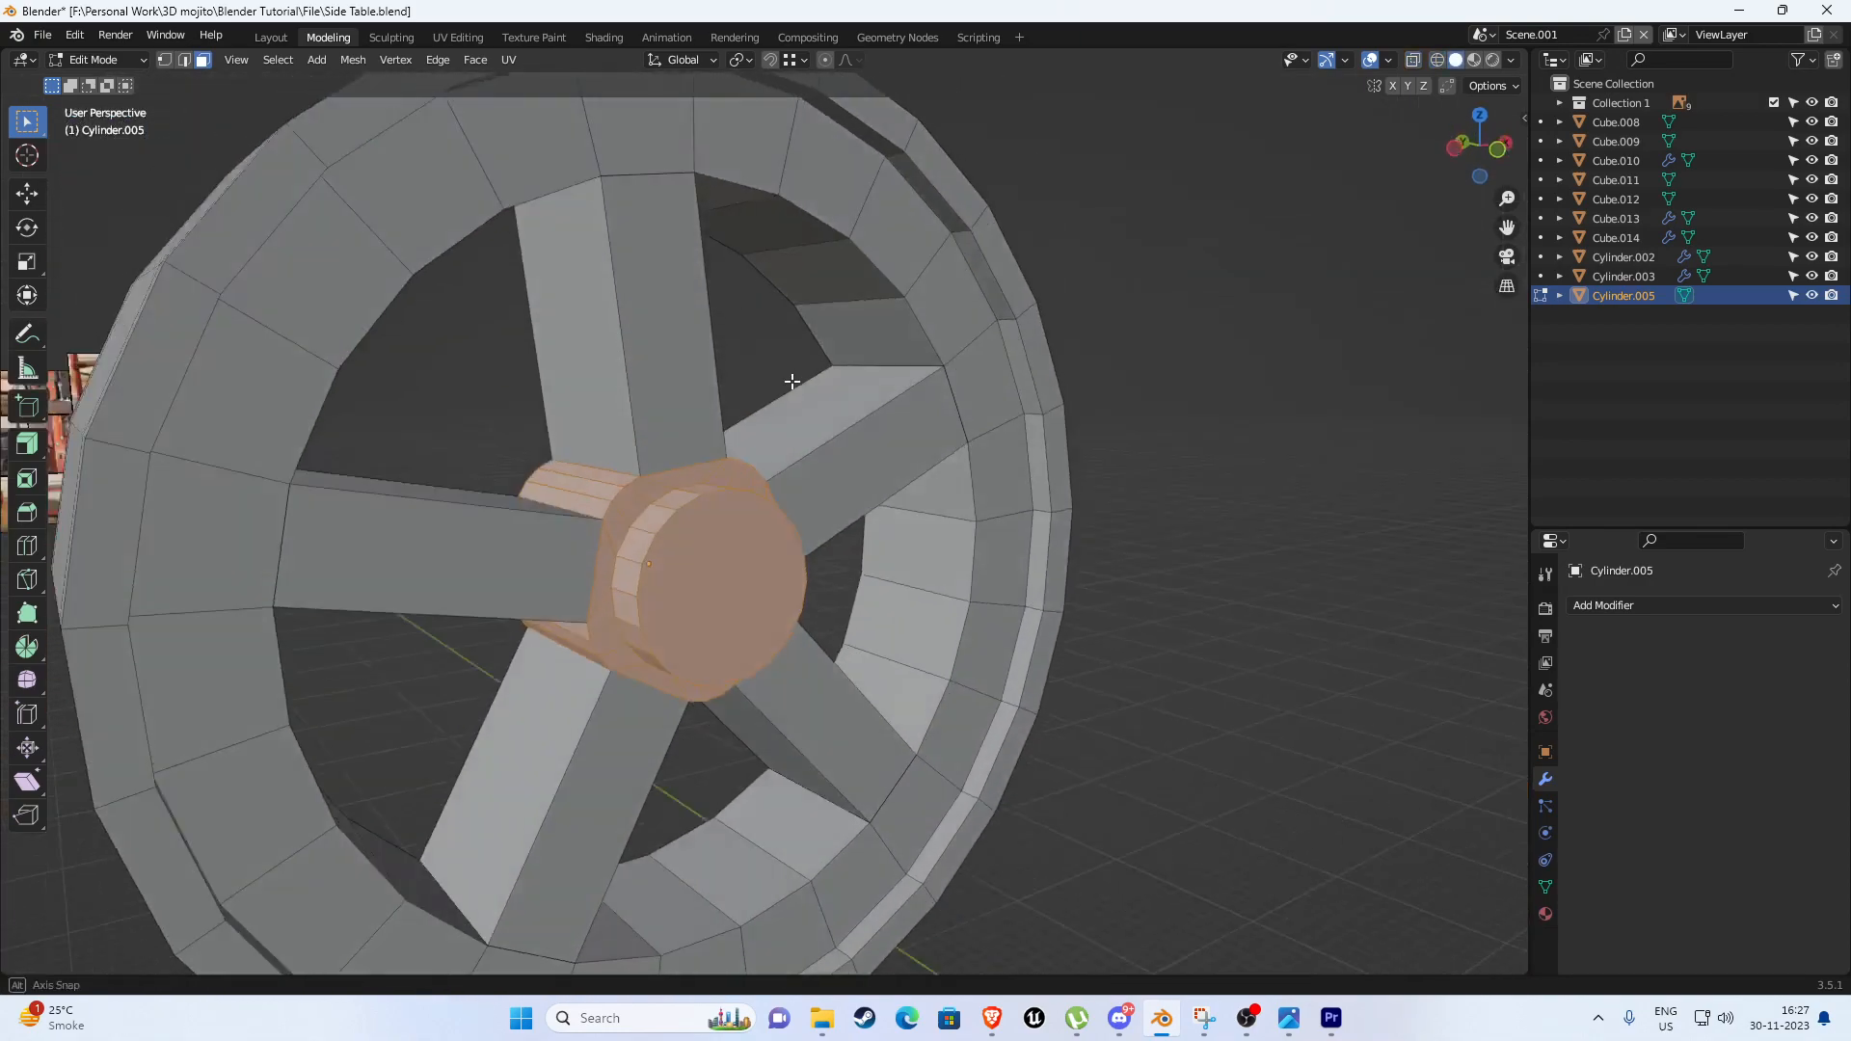
pyautogui.press('Tab')
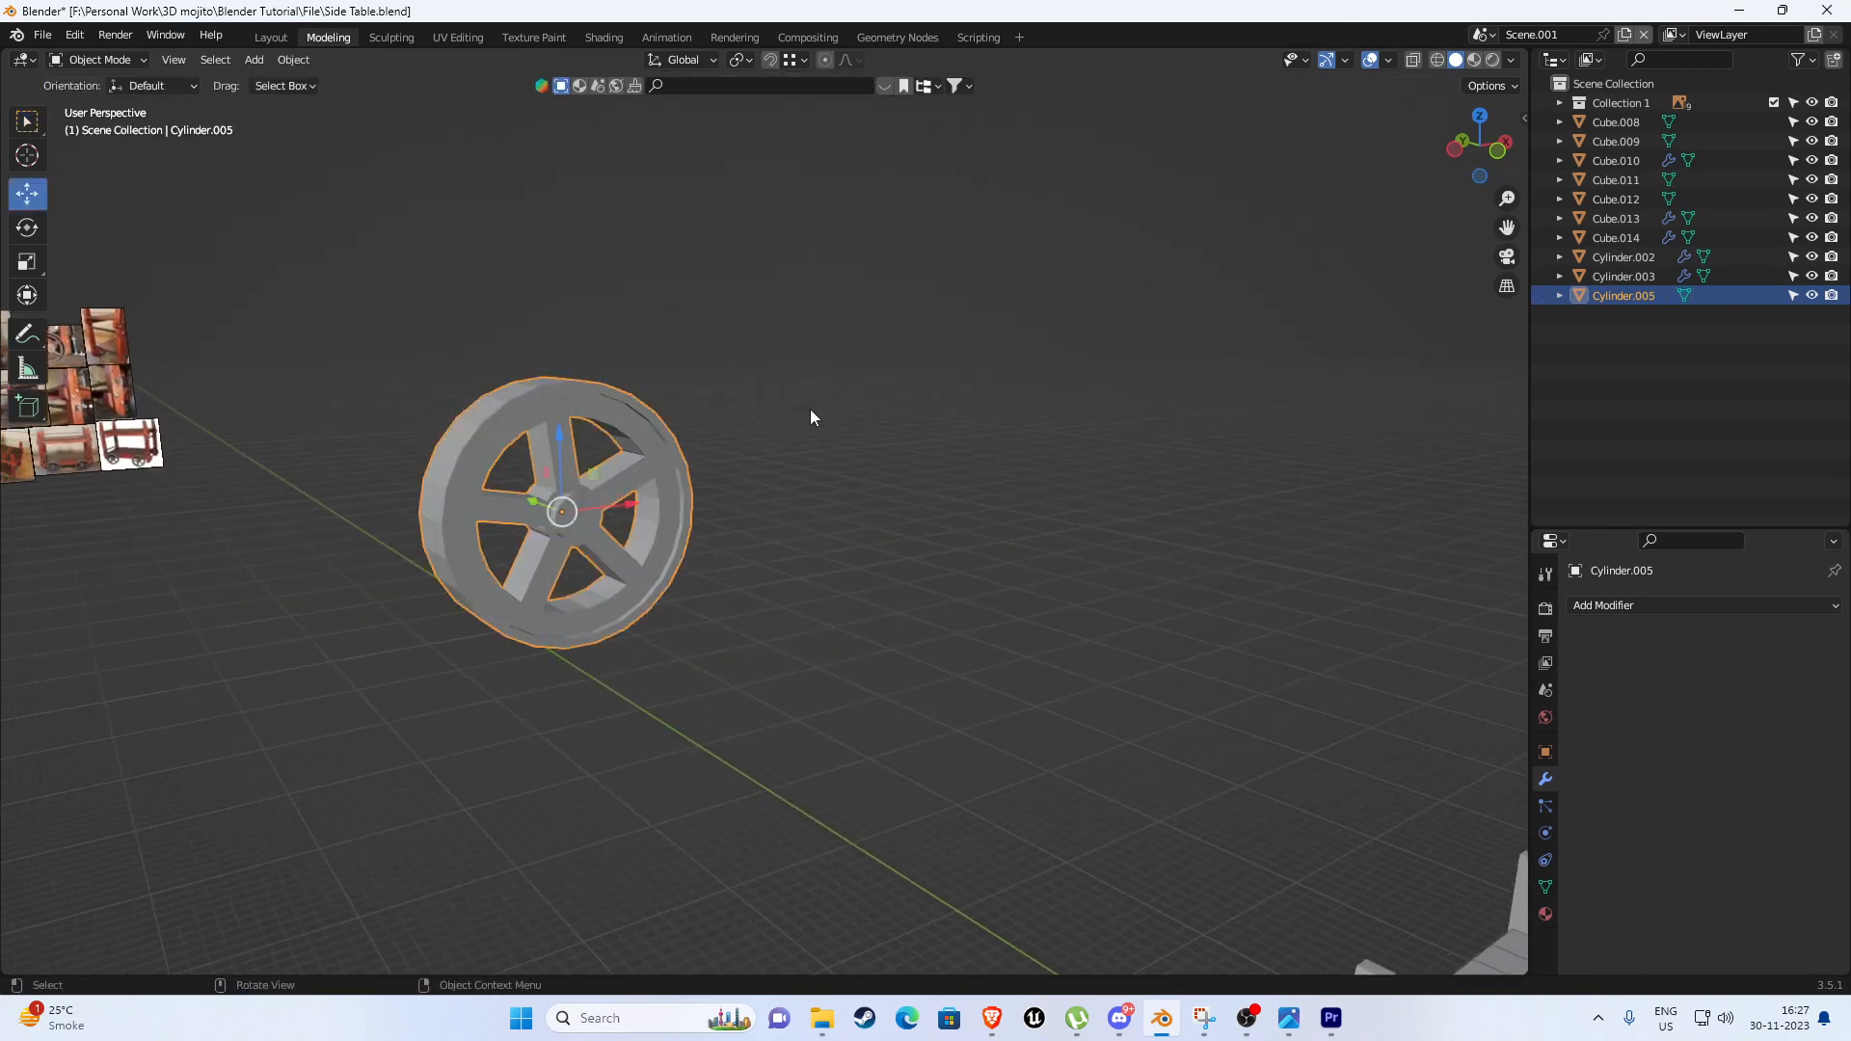
pyautogui.click(867, 422)
pyautogui.moveTo(868, 422); pyautogui.dragTo(971, 376, button='middle')
pyautogui.hotkey('shift', 'a')
pyautogui.moveTo(916, 372)
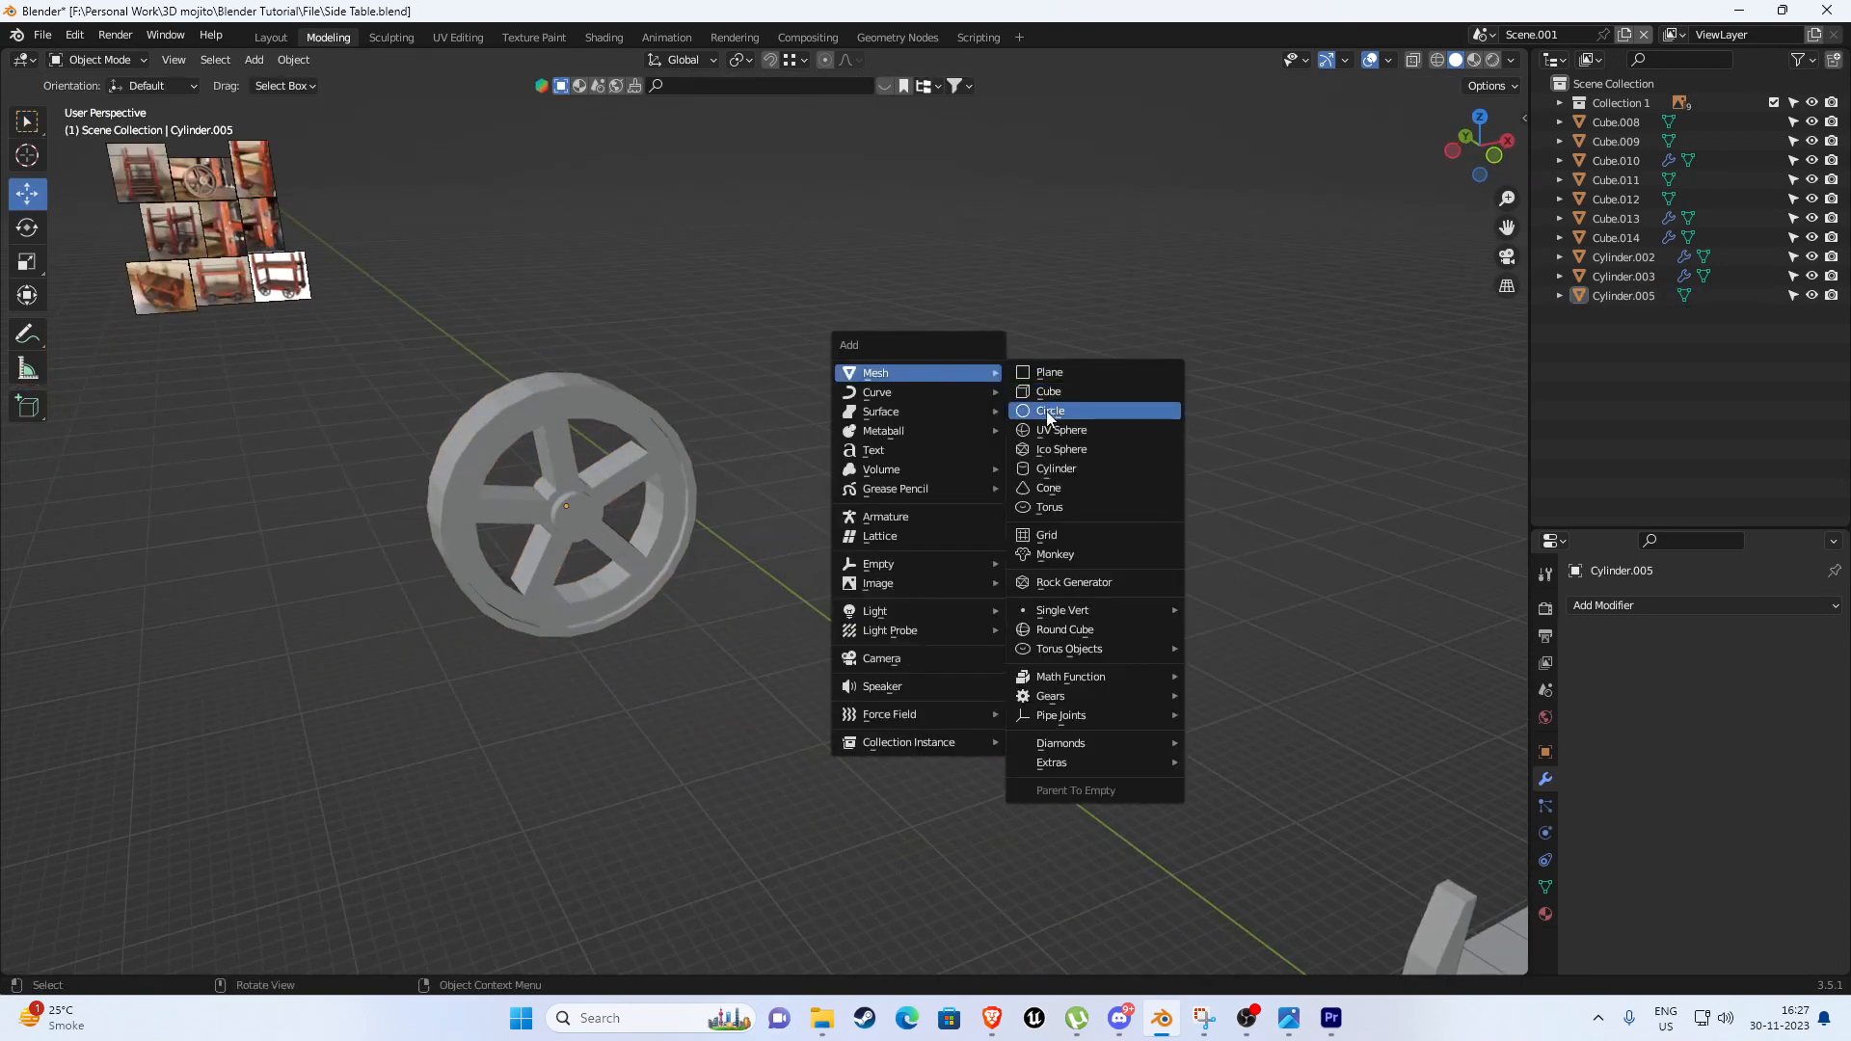
pyautogui.click(1062, 471)
pyautogui.scroll(-10, 830, 533)
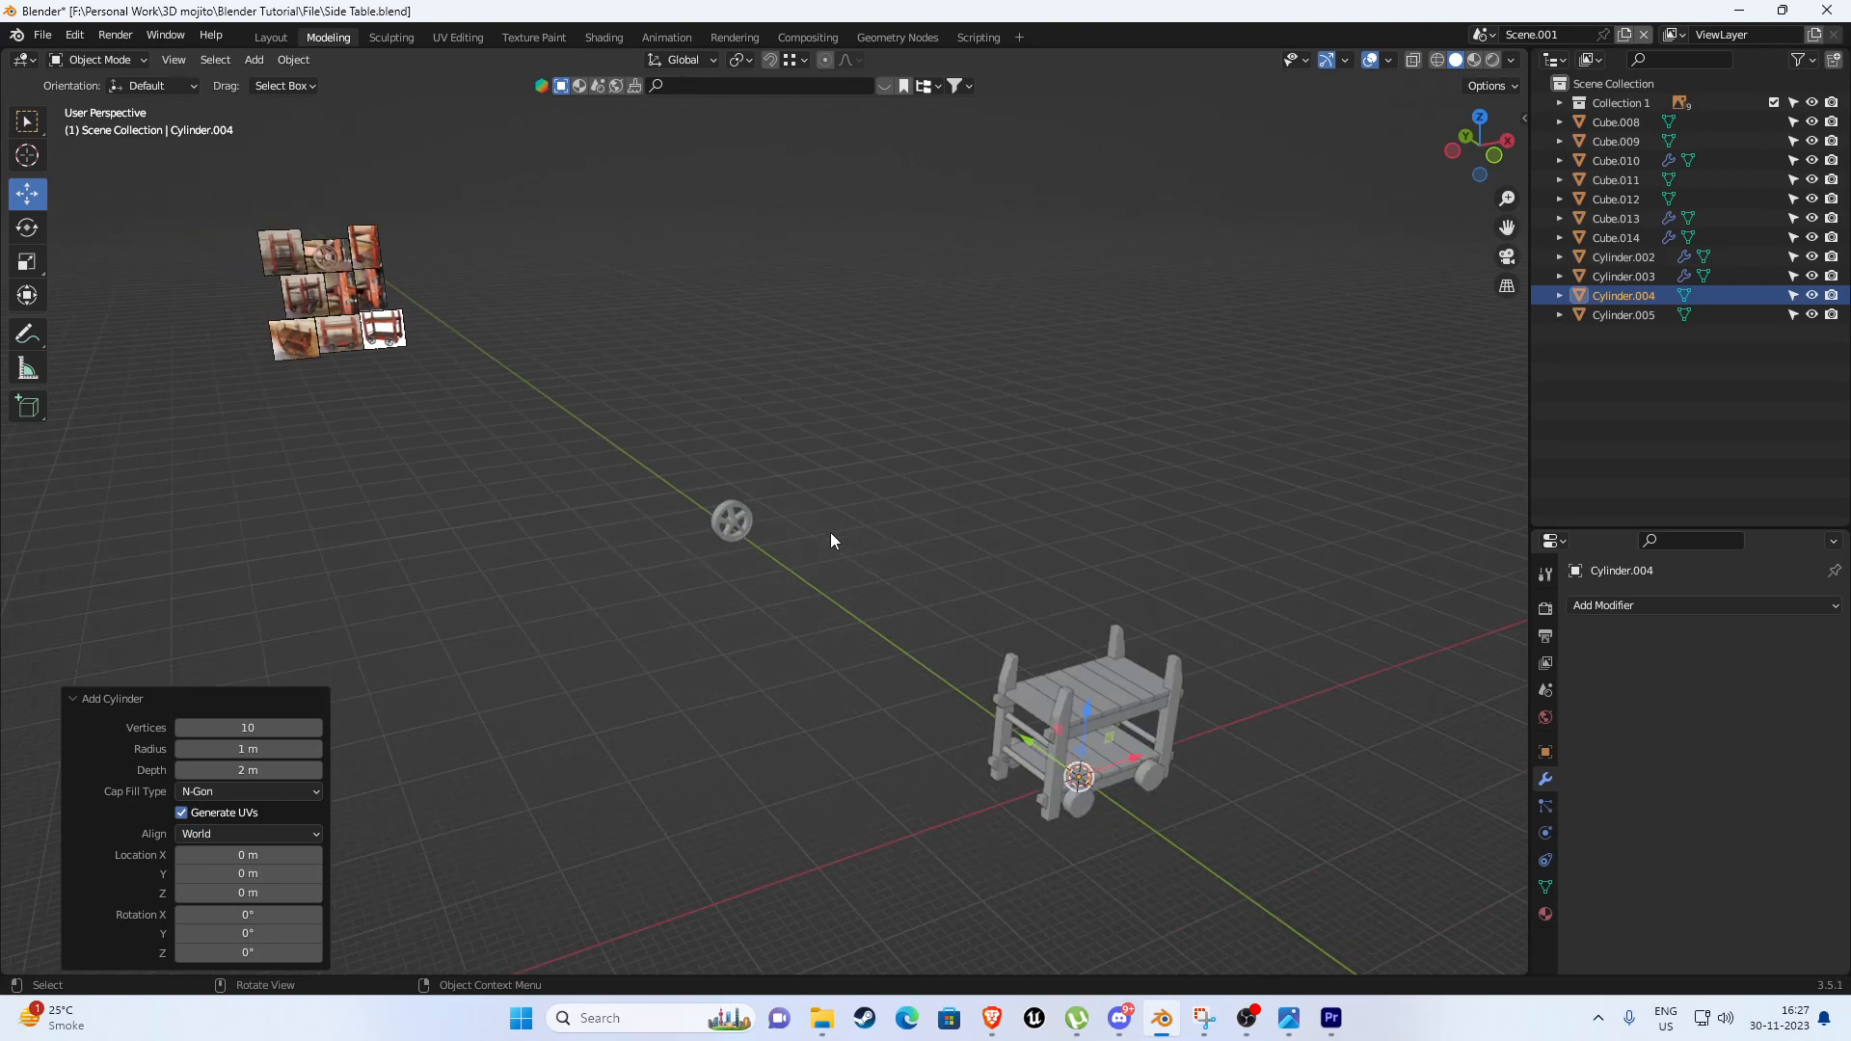
pyautogui.press('KP_Decimal')
pyautogui.scroll(-3, 833, 532)
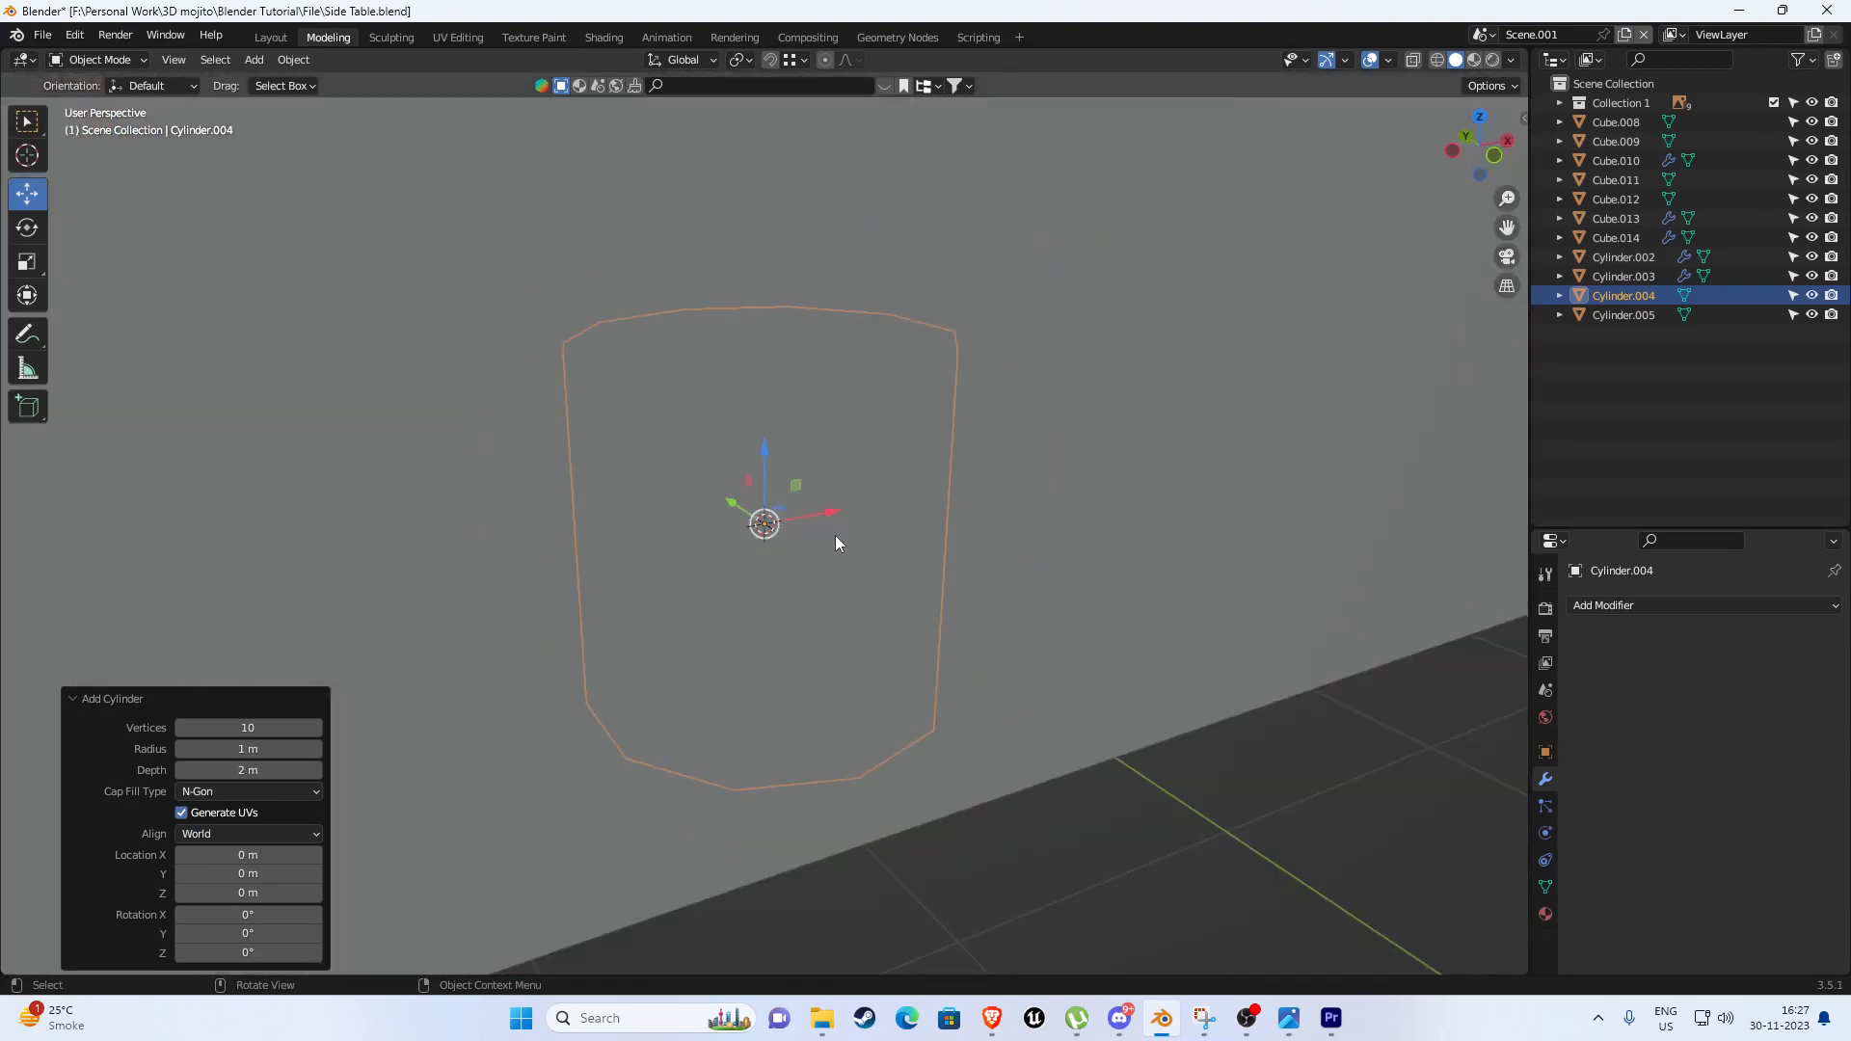
pyautogui.press('Delete')
# Add a UV sphere, hide all other objects and put the sphere in Edit Mode.
pyautogui.hotkey('shift', 'a')
pyautogui.moveTo(872, 505)
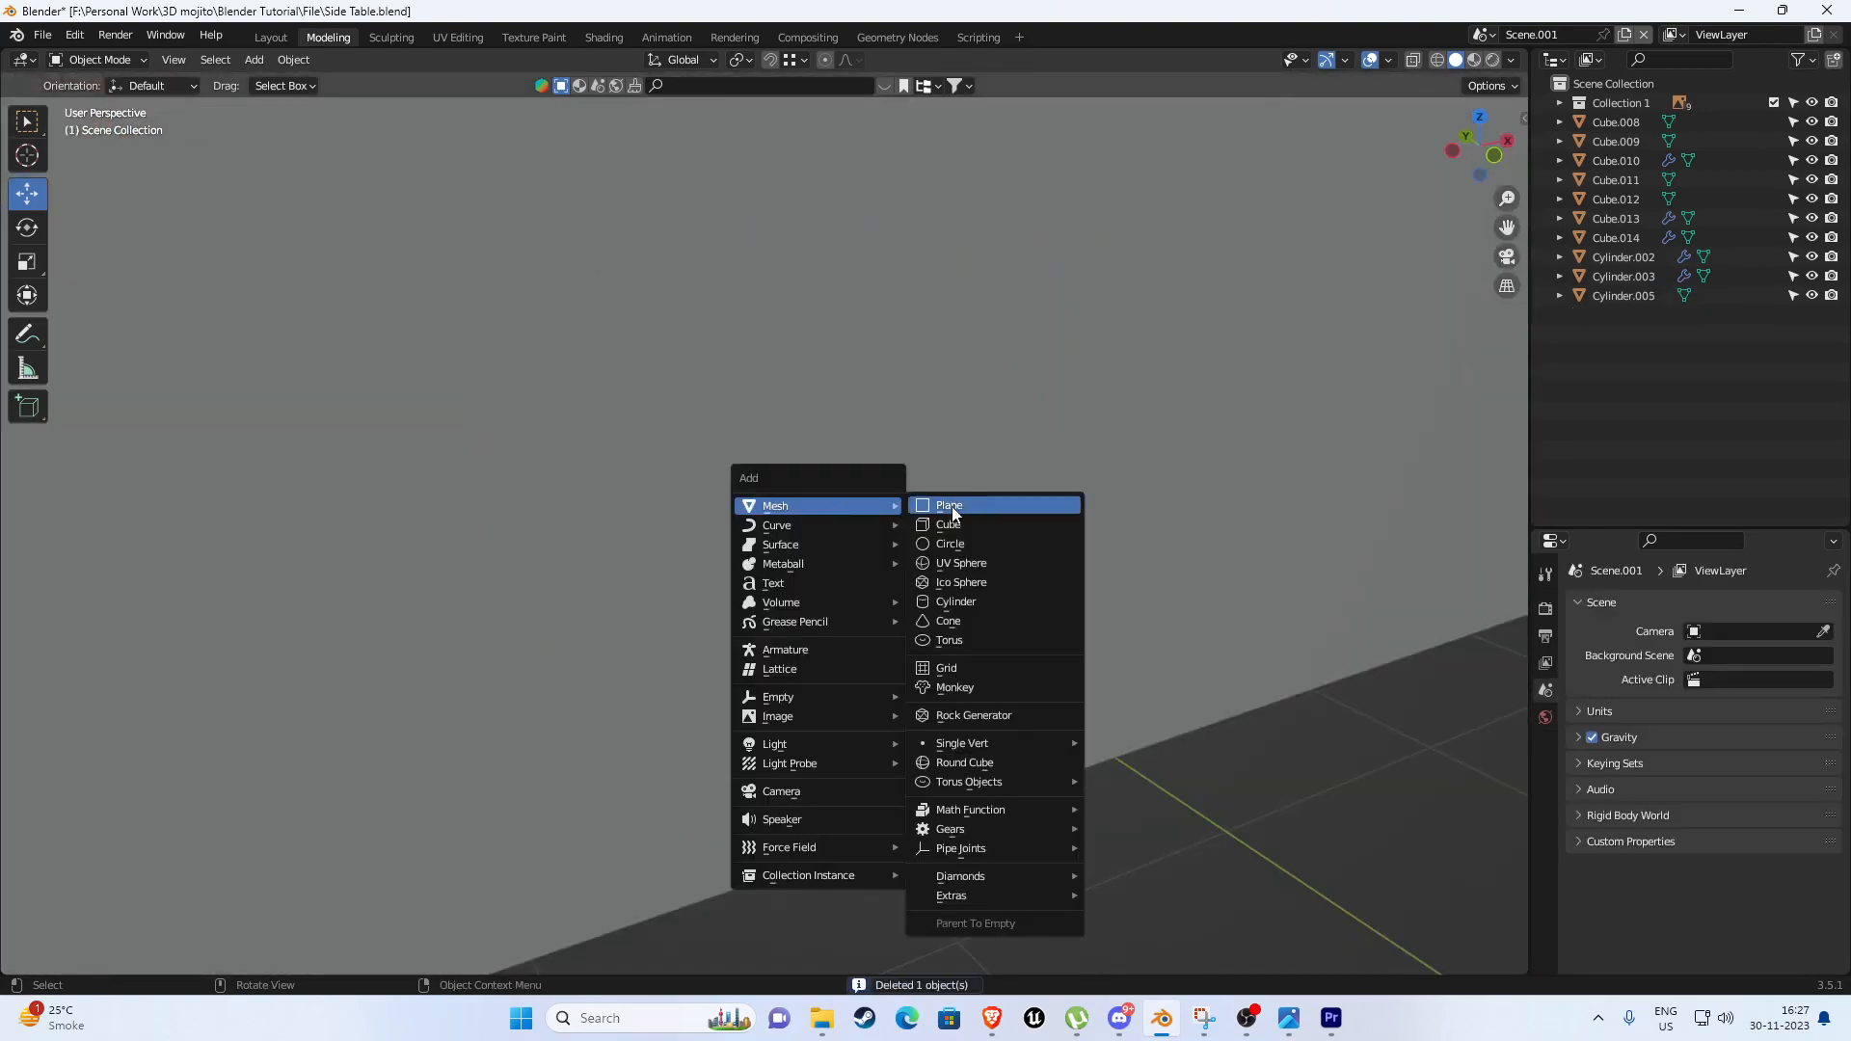
pyautogui.click(962, 563)
pyautogui.press('KP_Decimal')
pyautogui.hotkey('shift', 'h')
pyautogui.press('Tab')
pyautogui.scroll(6, 868, 540)
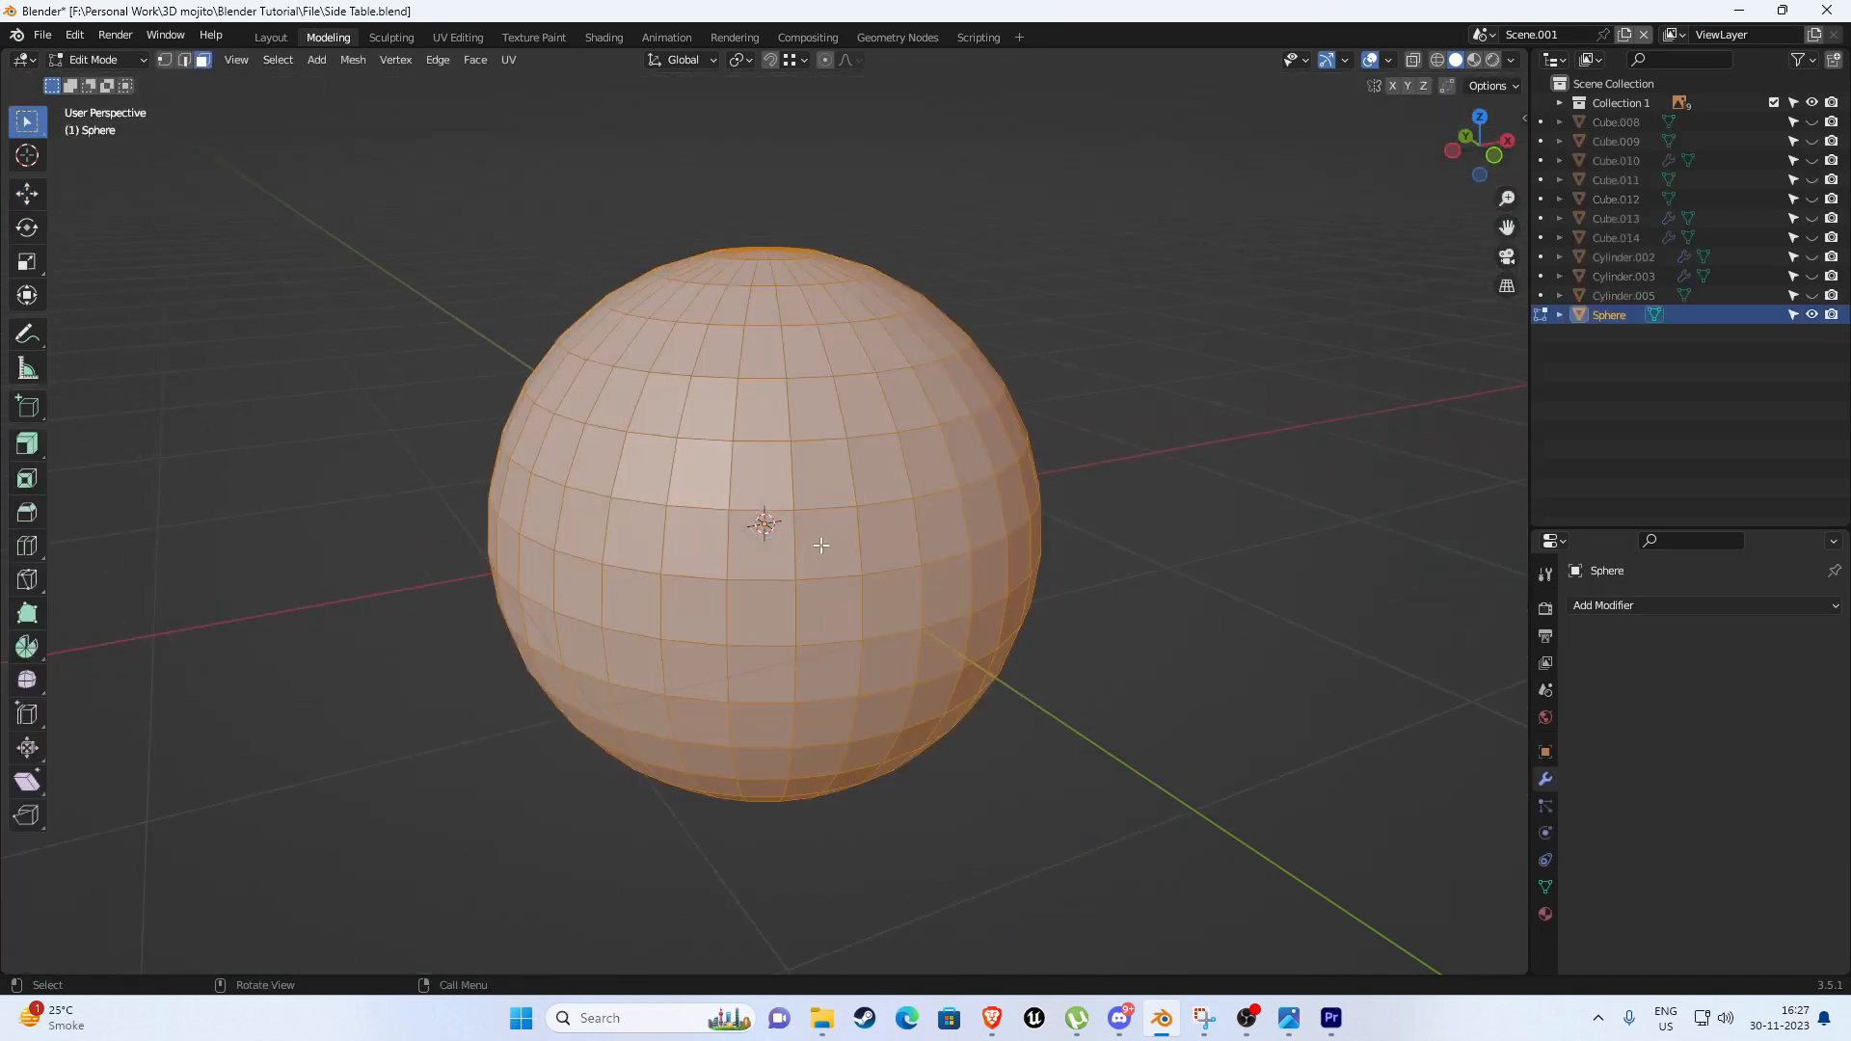
# Select several neighbouring sphere faces one by one in face mode, then reduce the selection to a single face.
pyautogui.scroll(-2, 848, 531)
pyautogui.press('3')
pyautogui.click(864, 470)
pyautogui.moveTo(864, 470); pyautogui.dragTo(810, 427, button='middle')
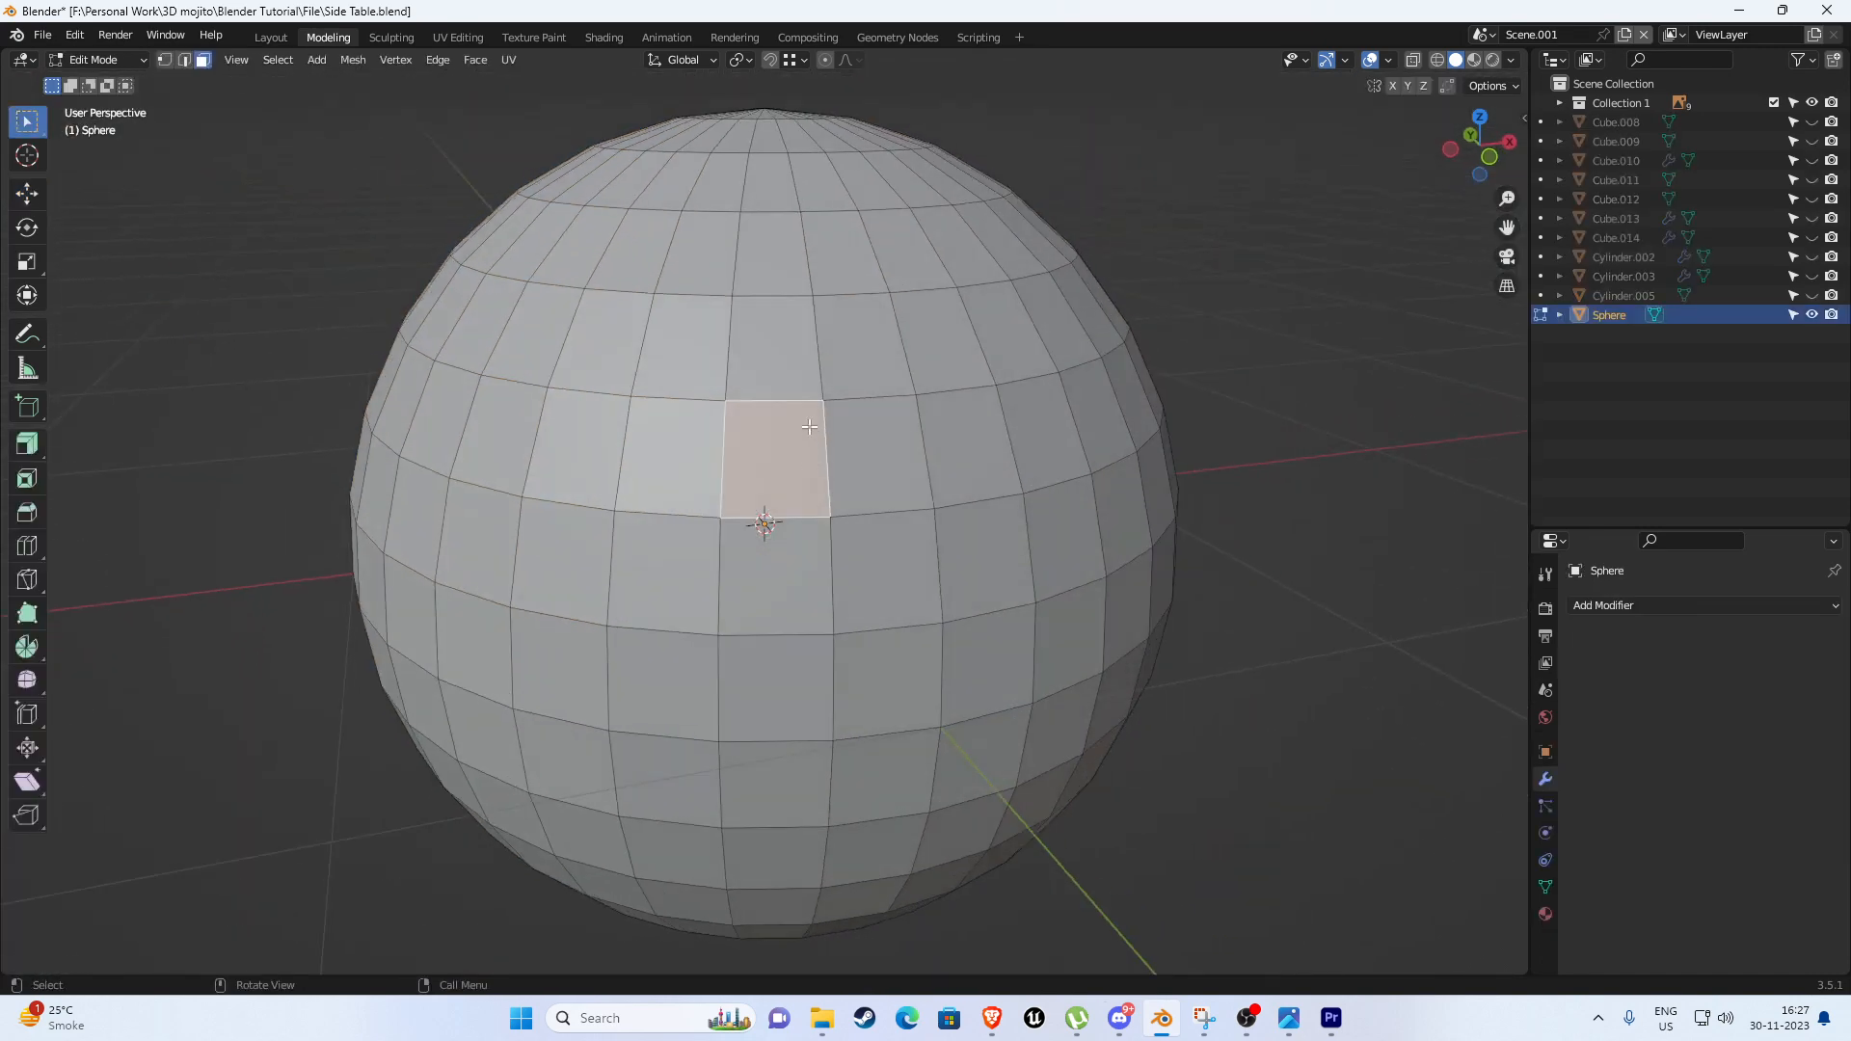
pyautogui.keyDown('shift'); pyautogui.click(837, 364); pyautogui.keyUp('shift')
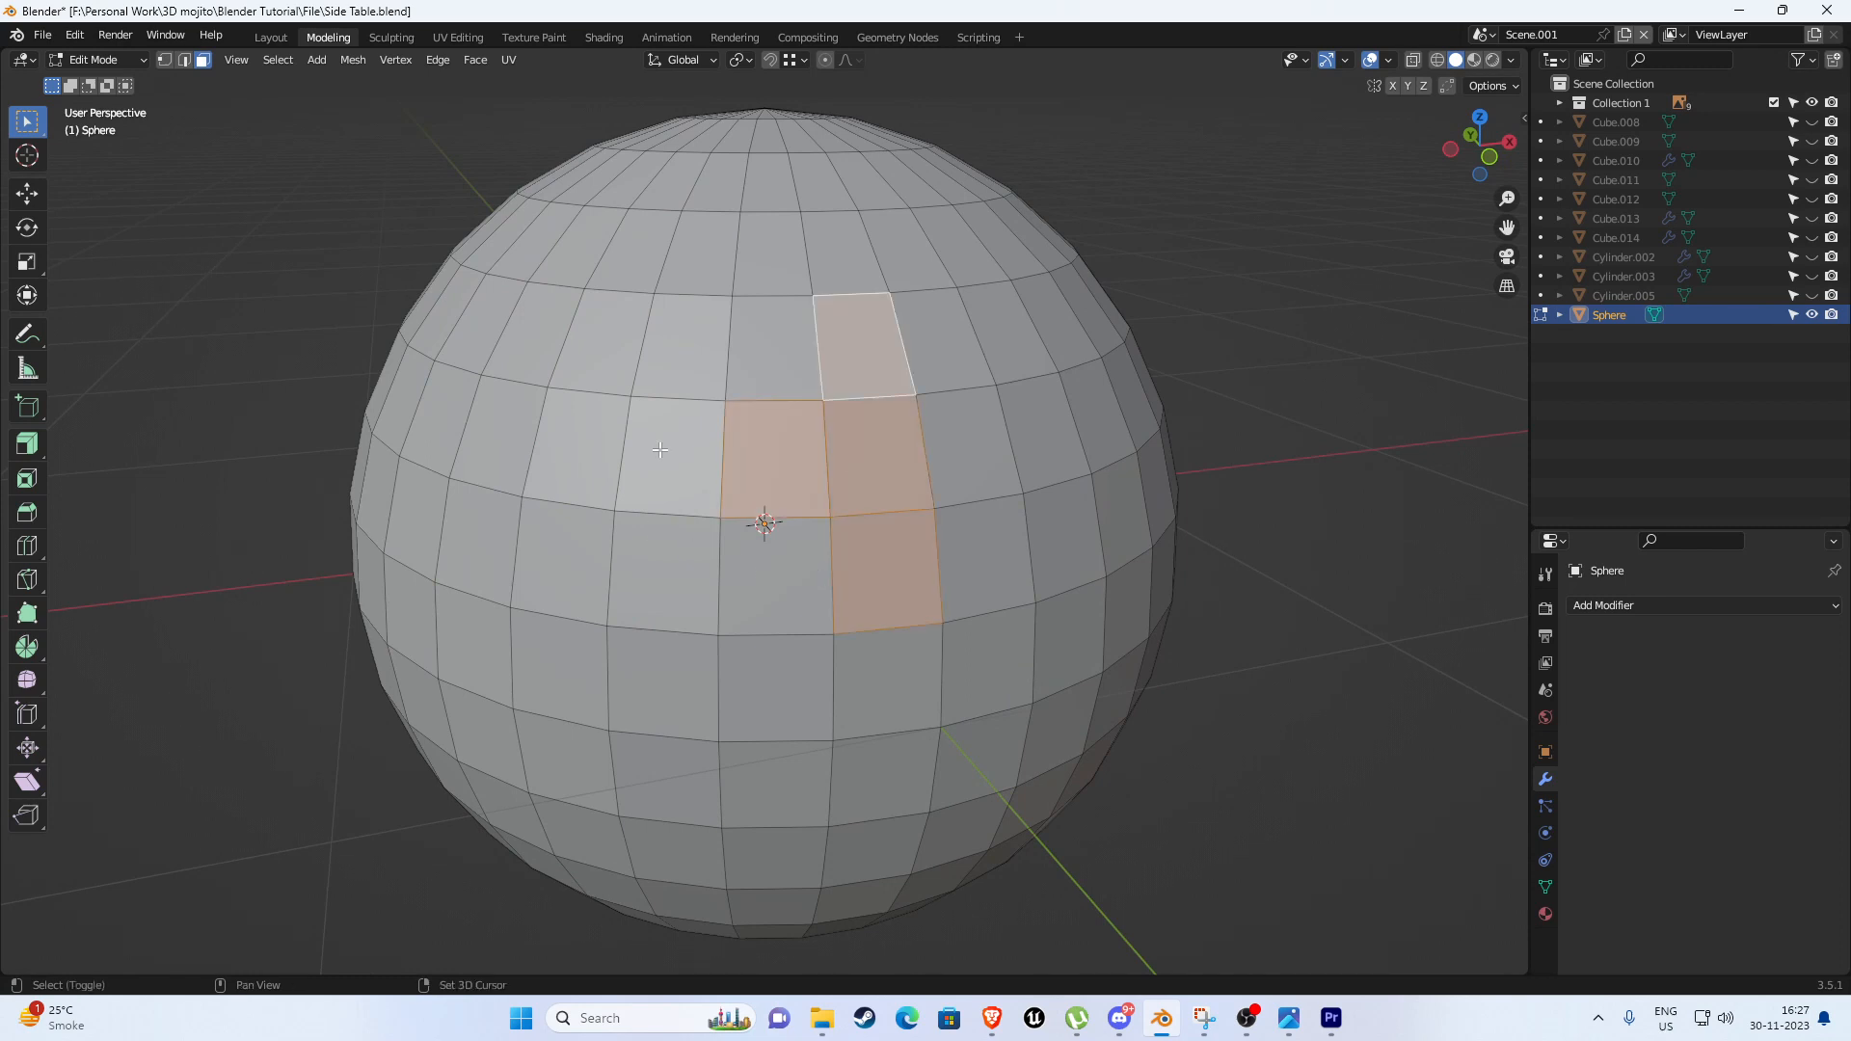
pyautogui.keyDown('shift'); pyautogui.click(710, 336); pyautogui.keyUp('shift')
pyautogui.click(751, 447)
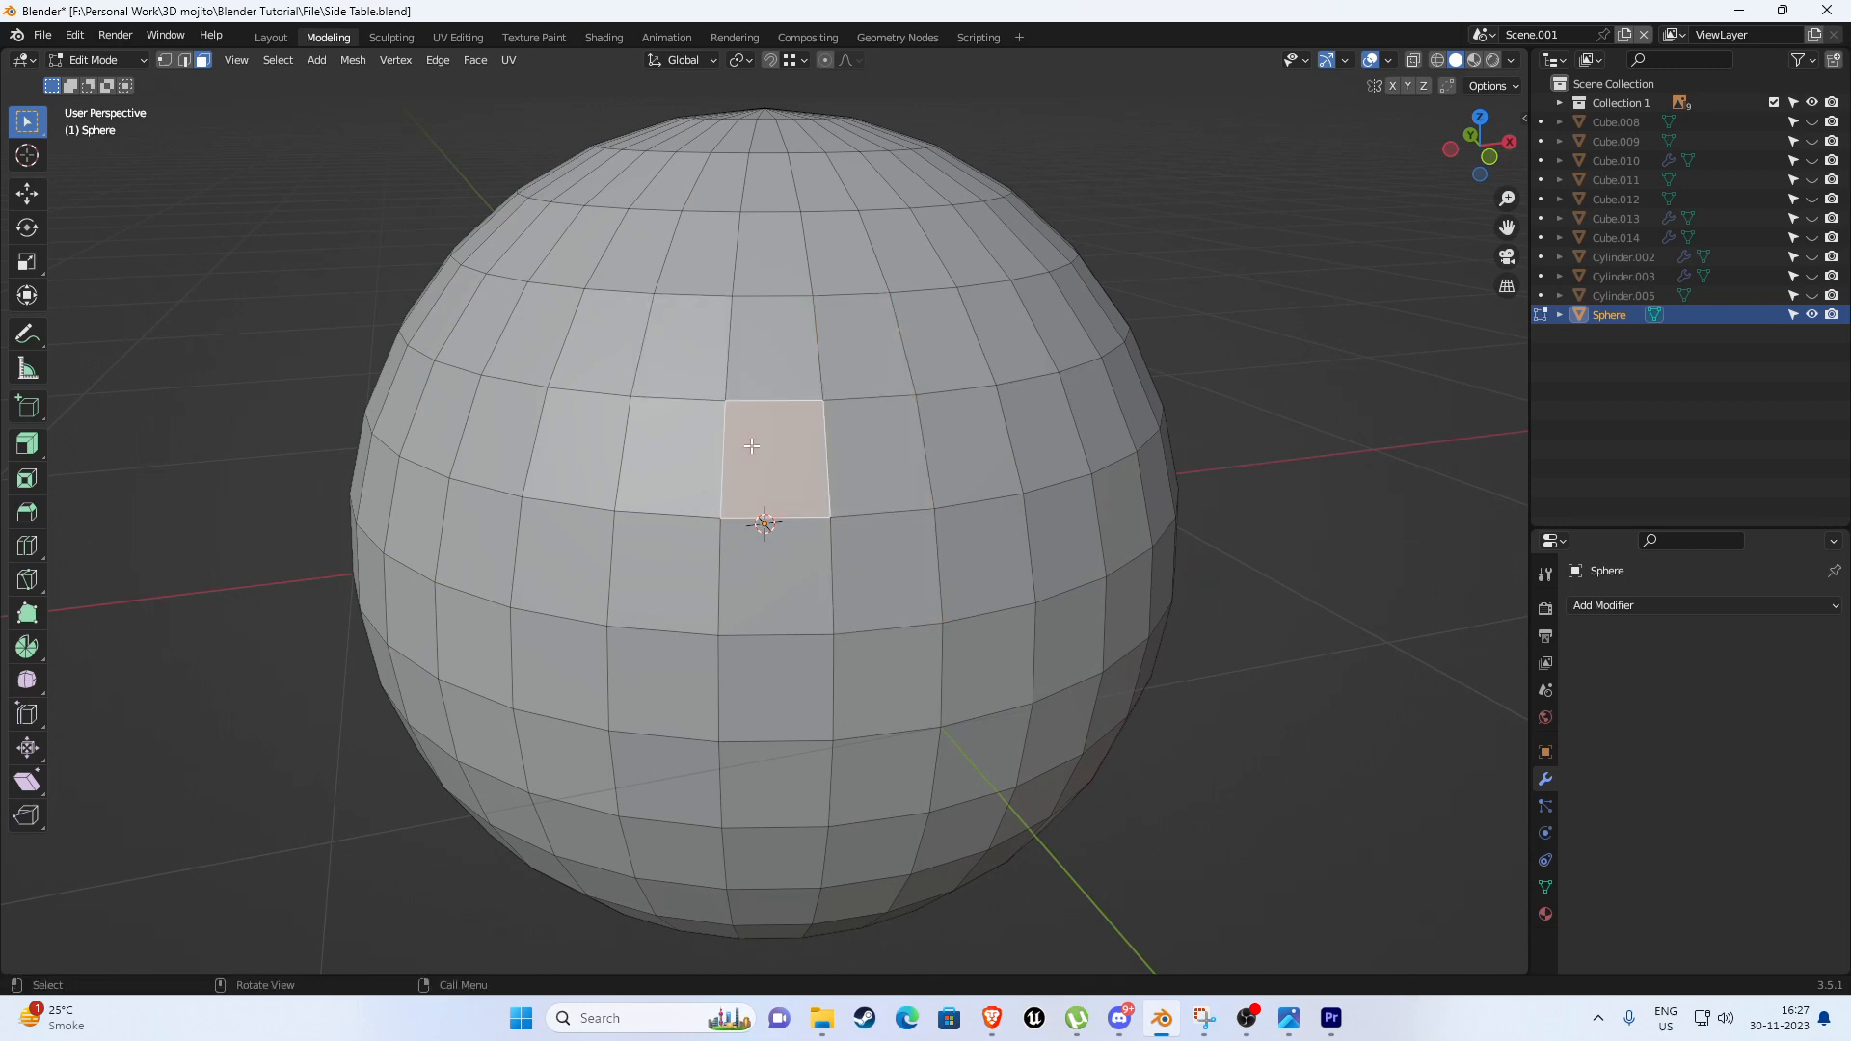
# Repeatedly grow and shrink the face selection around the chosen sphere face with Select More and Select Less.
pyautogui.press('ctrl+KP_Add')
pyautogui.press('ctrl+KP_Add')
pyautogui.press('ctrl+KP_Add')
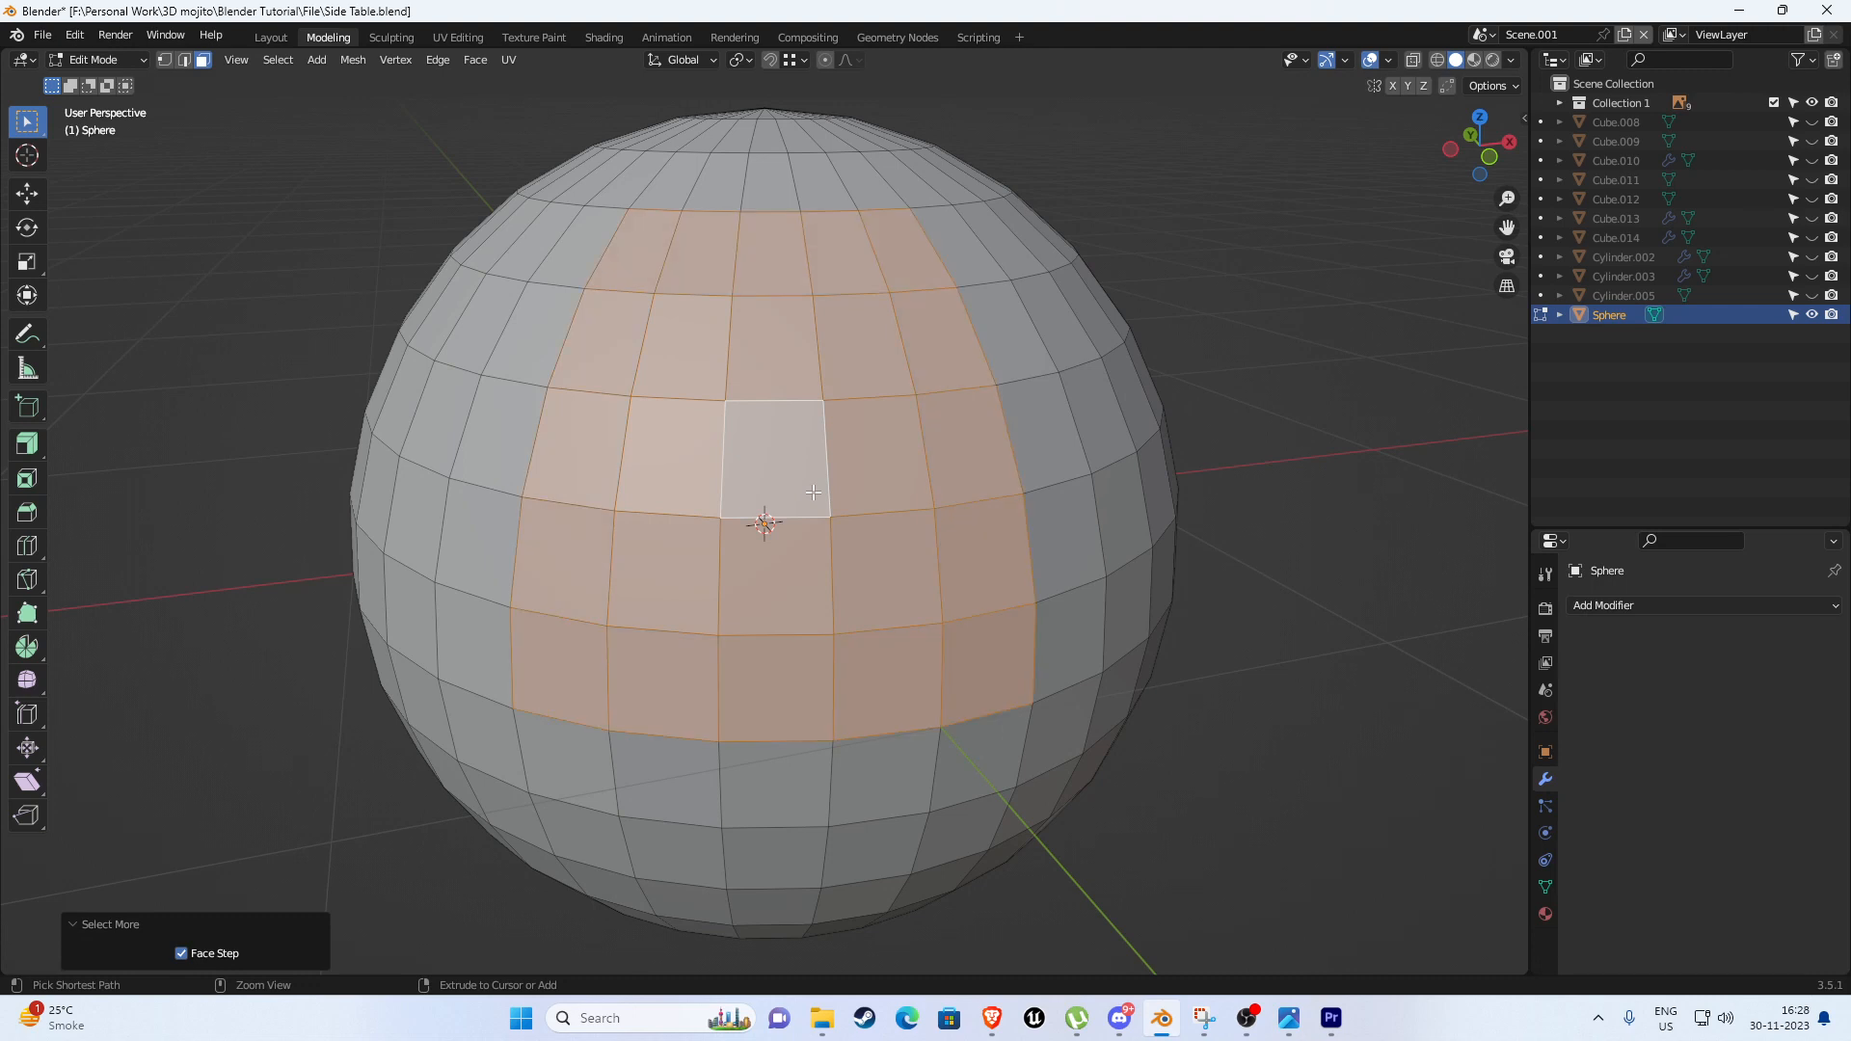
pyautogui.press('ctrl+KP_Subtract')
pyautogui.press('ctrl+KP_Subtract')
pyautogui.press('ctrl+KP_Subtract')
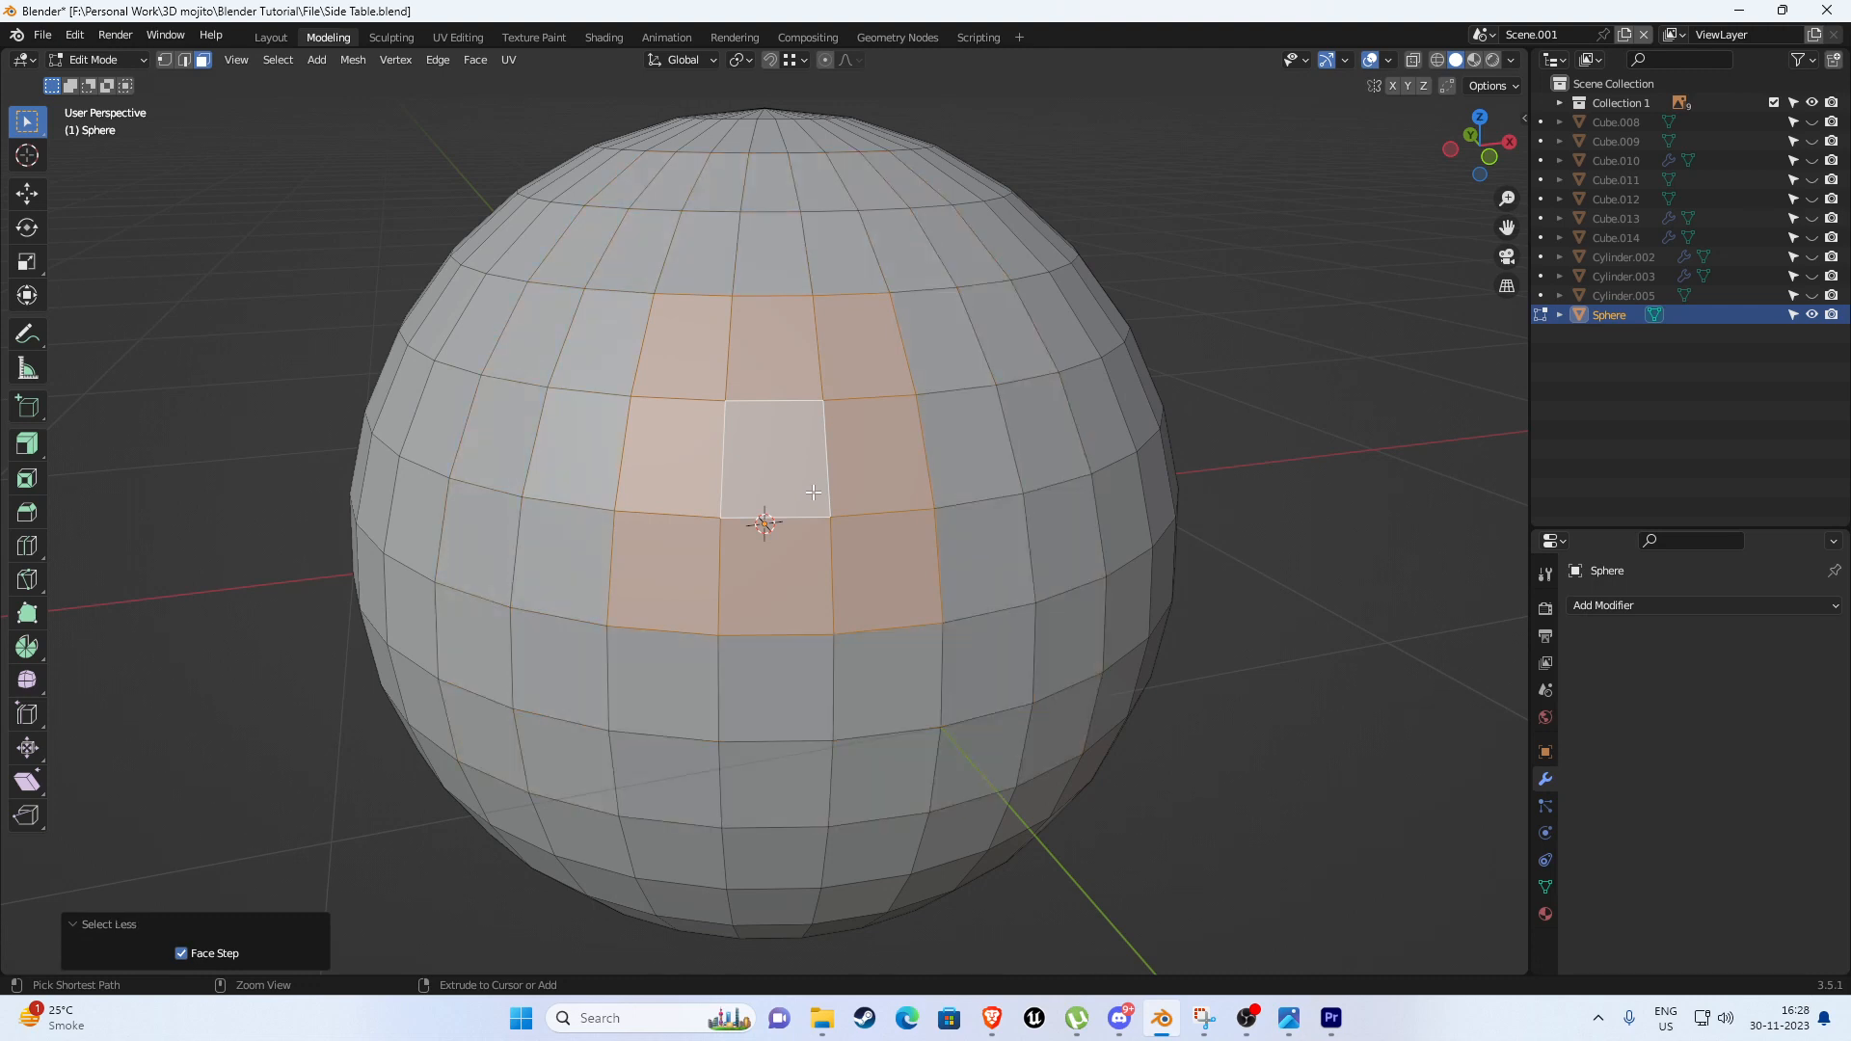
pyautogui.press('ctrl+KP_Add')
pyautogui.press('ctrl+KP_Add')
pyautogui.press('ctrl+KP_Add')
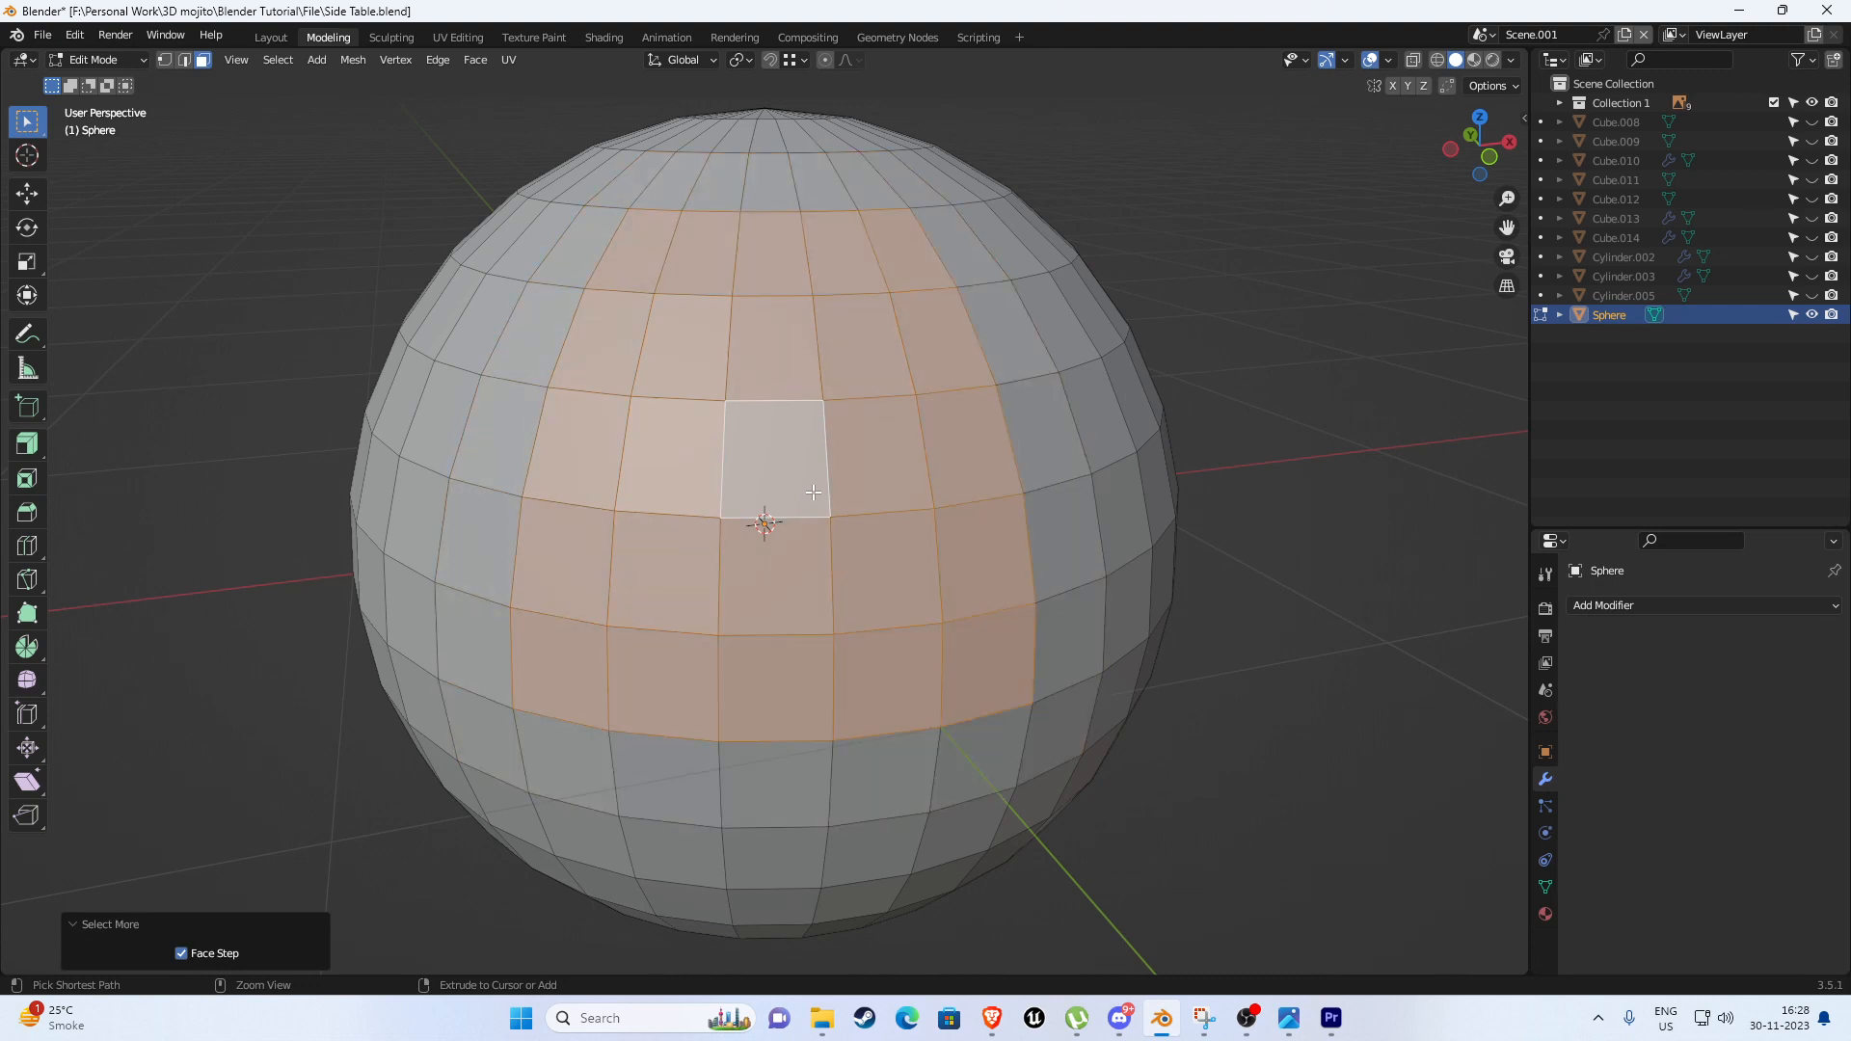
pyautogui.press('ctrl+KP_Subtract')
pyautogui.press('ctrl+KP_Subtract')
pyautogui.press('ctrl+KP_Subtract')
# Return to Object Mode, delete the sphere and unhide all the other objects.
pyautogui.press('Tab')
pyautogui.scroll(-12, 819, 492)
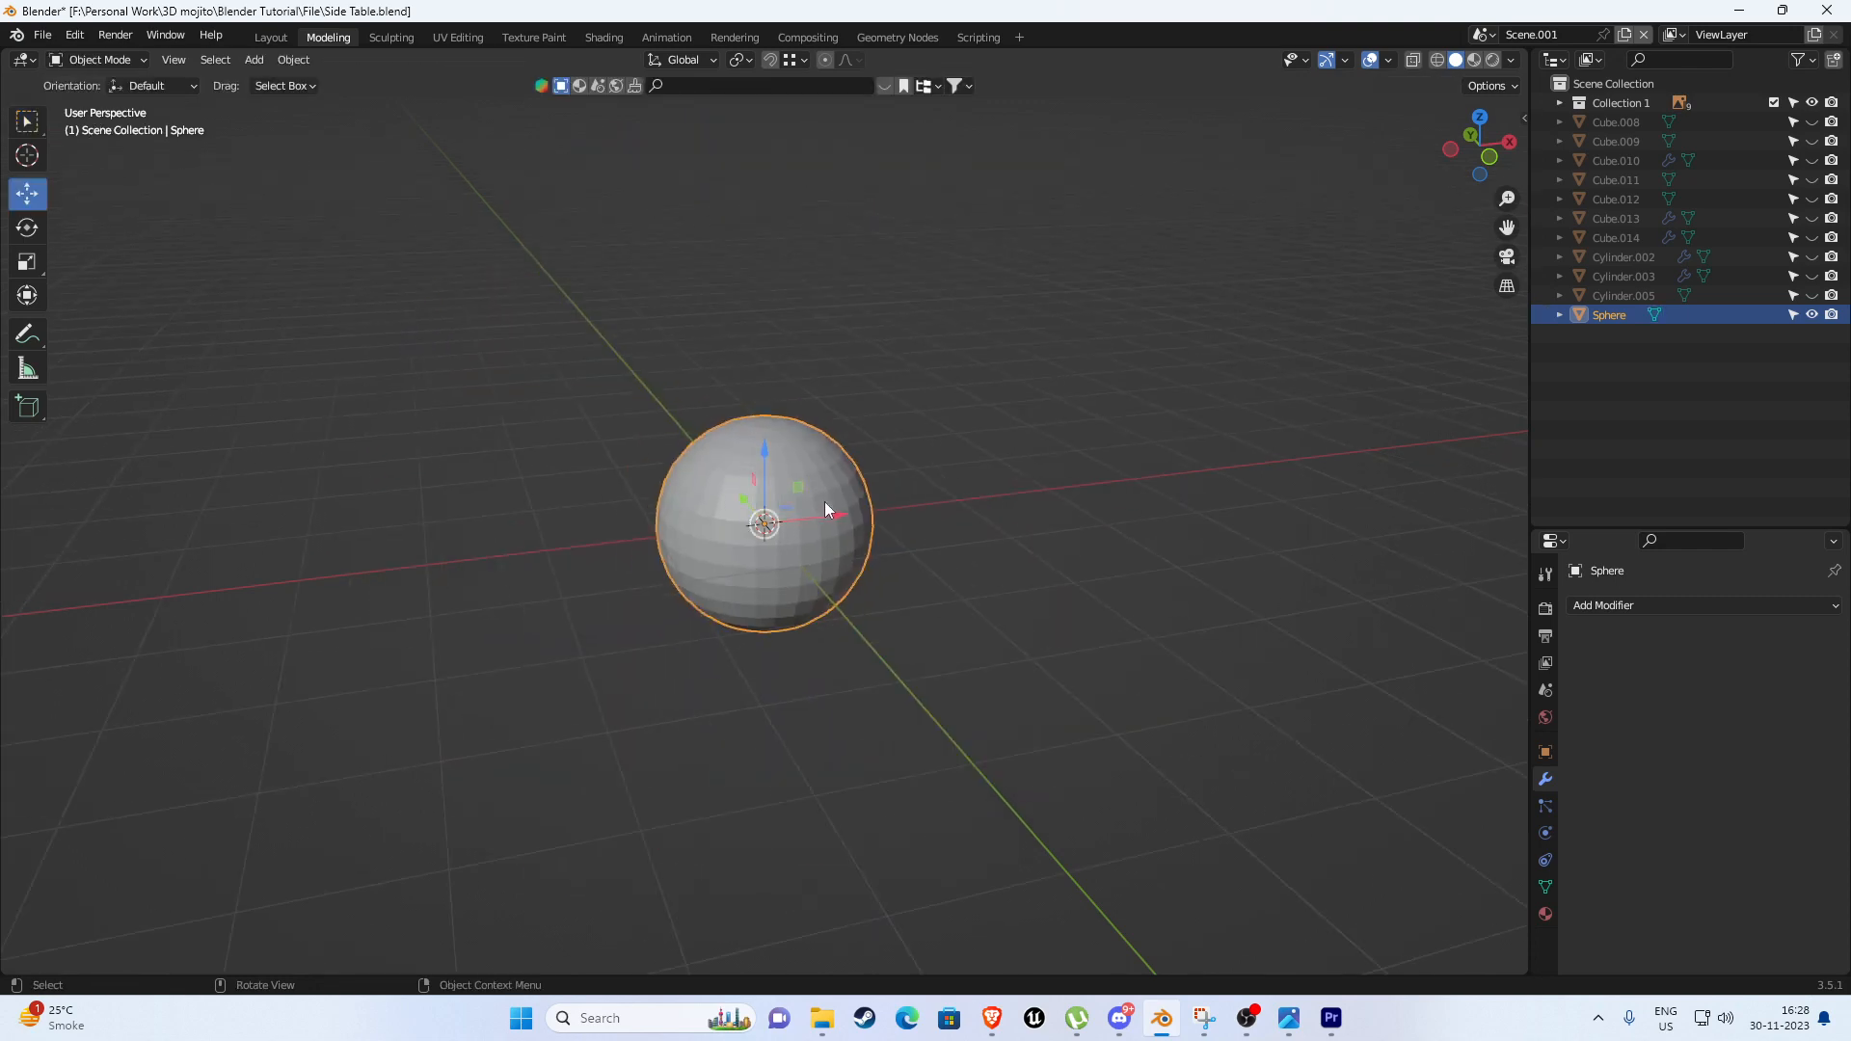
pyautogui.press('Delete')
pyautogui.hotkey('alt', 'h')
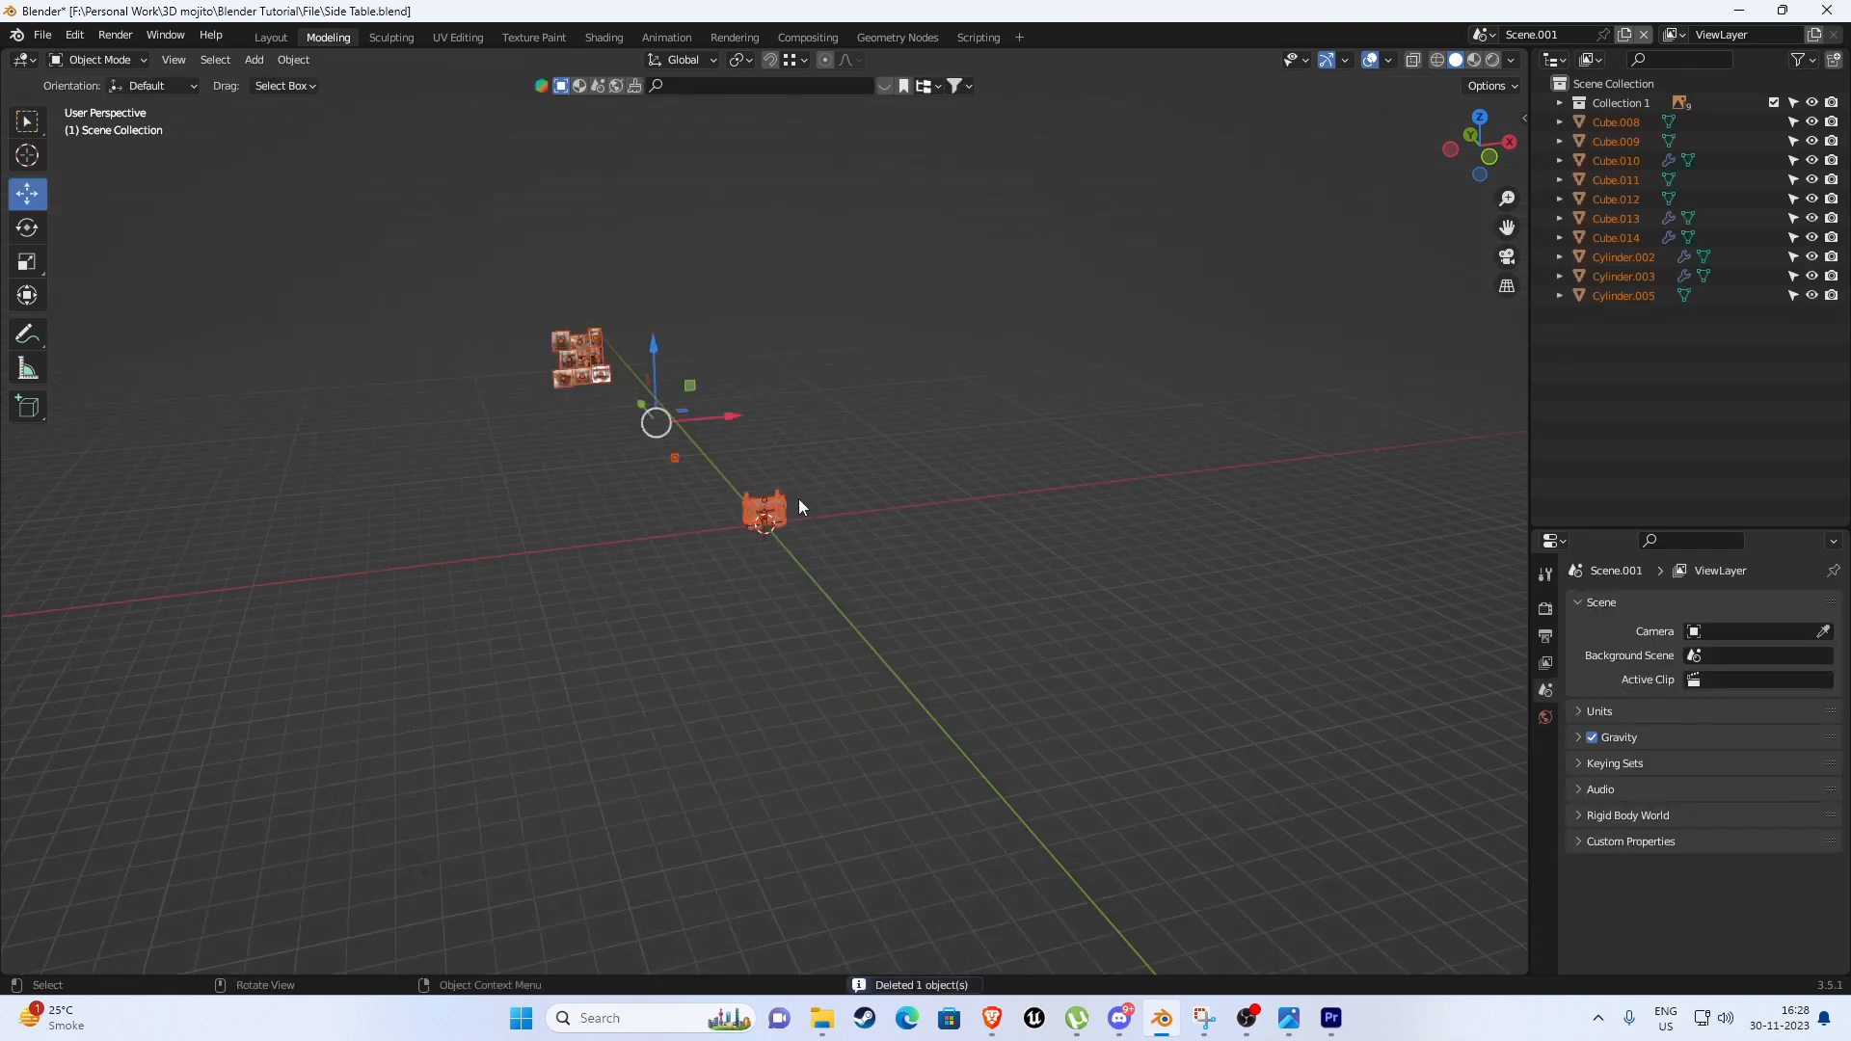
# Open the spoked wheel in Edit Mode and show it as wireframe in the front orthographic view.
pyautogui.scroll(3, 686, 478)
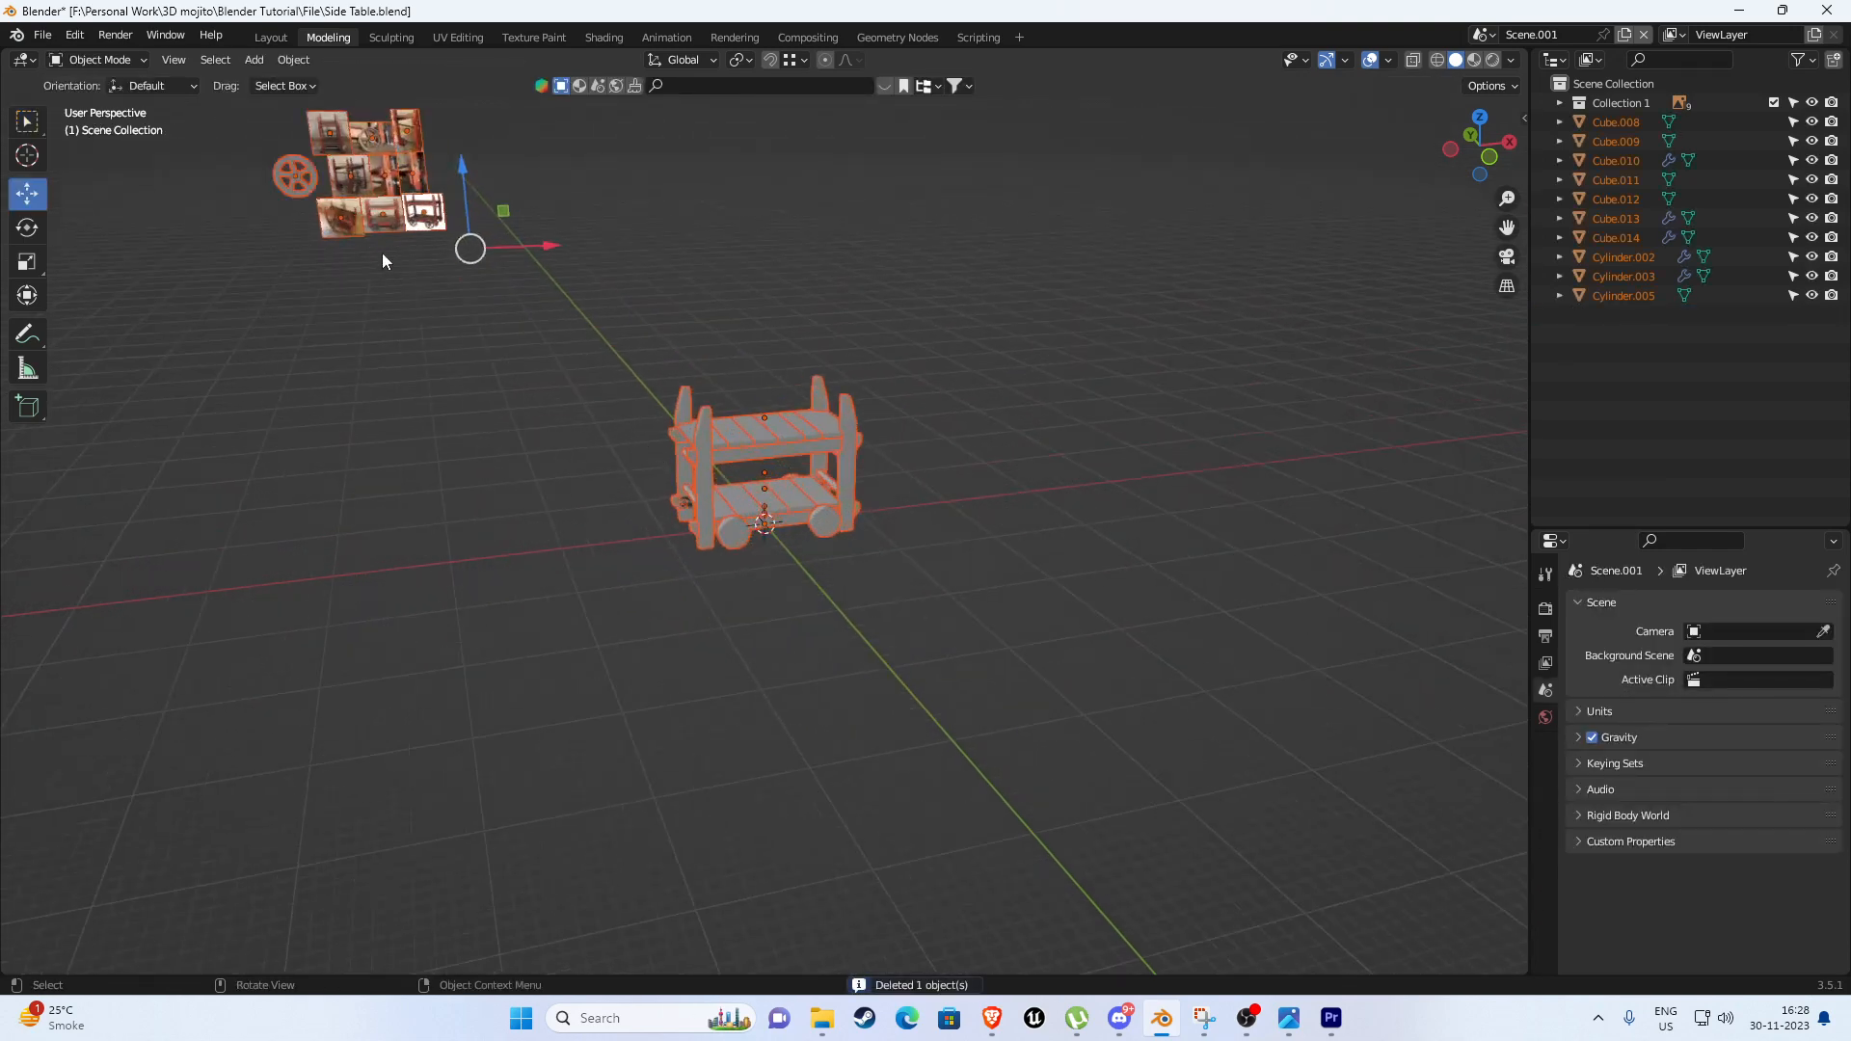
pyautogui.click(303, 184)
pyautogui.press('KP_1')
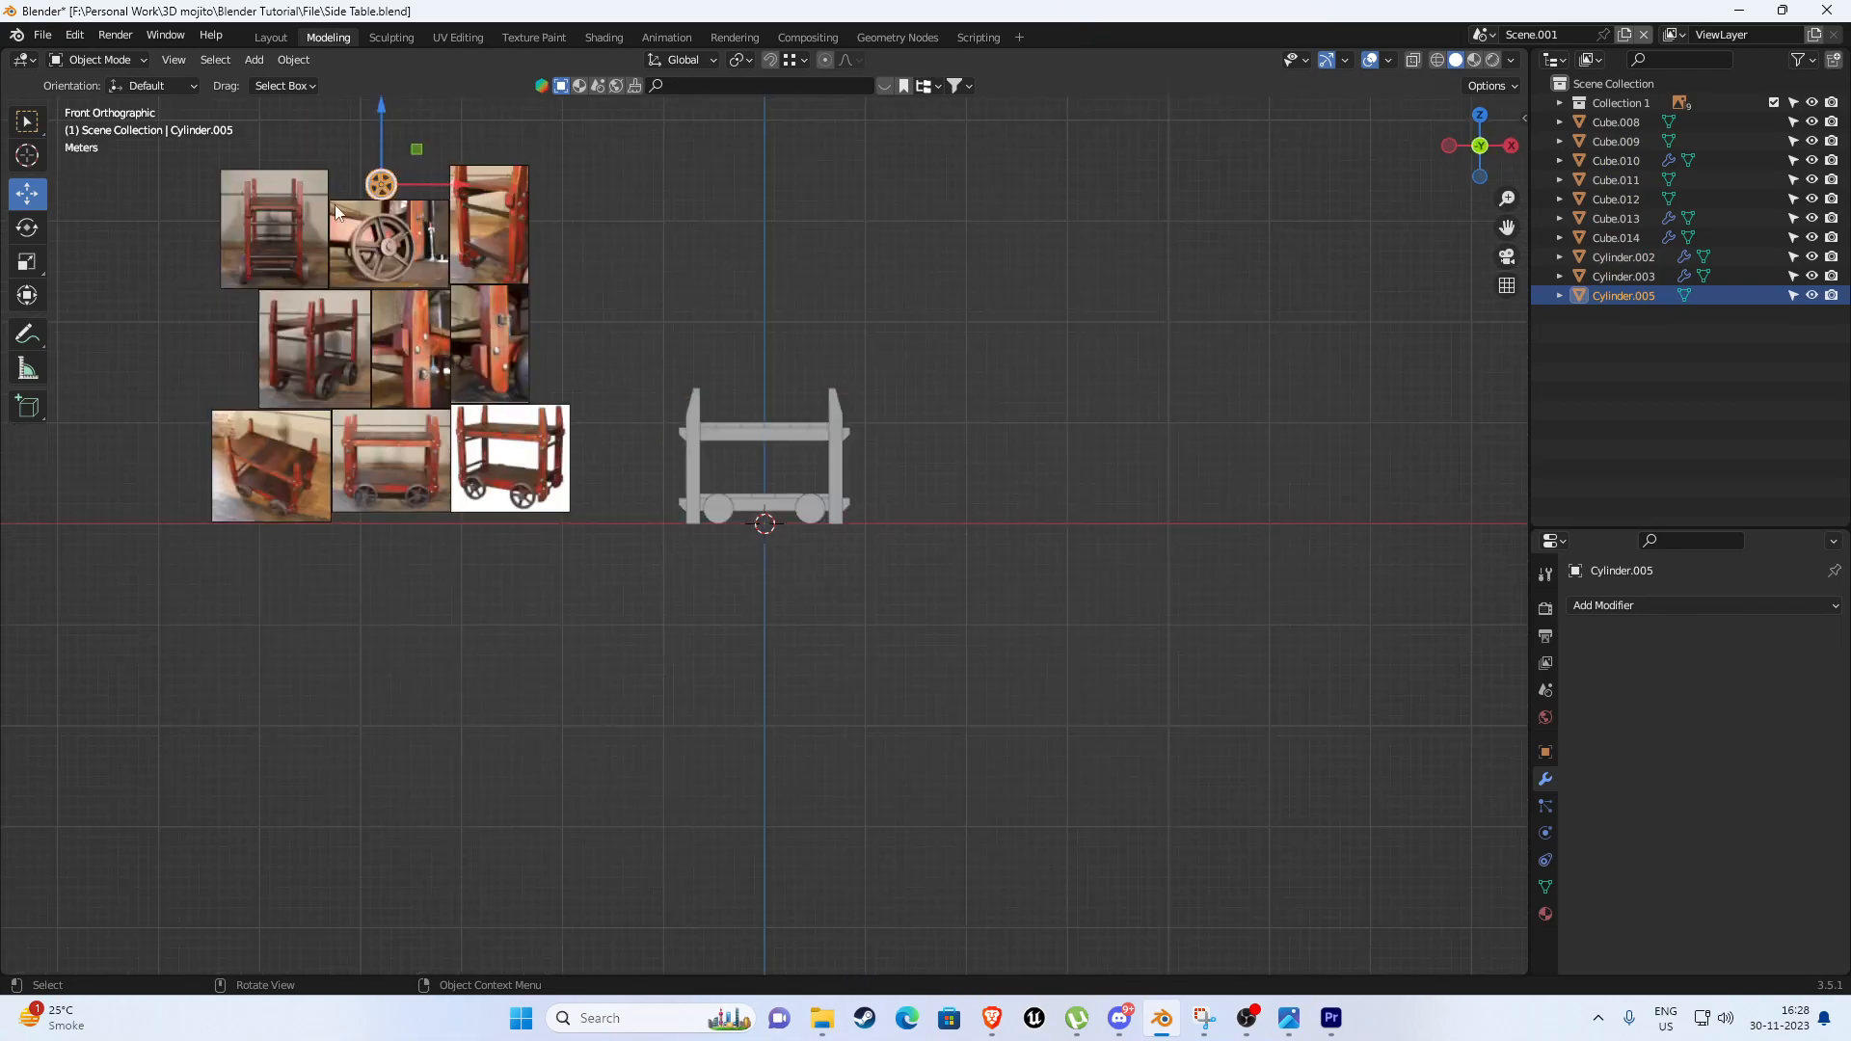
pyautogui.press('KP_Decimal')
pyautogui.press('Tab')
pyautogui.hotkey('shift', 'z')
pyautogui.press('Tab')
pyautogui.press('Tab')
pyautogui.scroll(2, 711, 487)
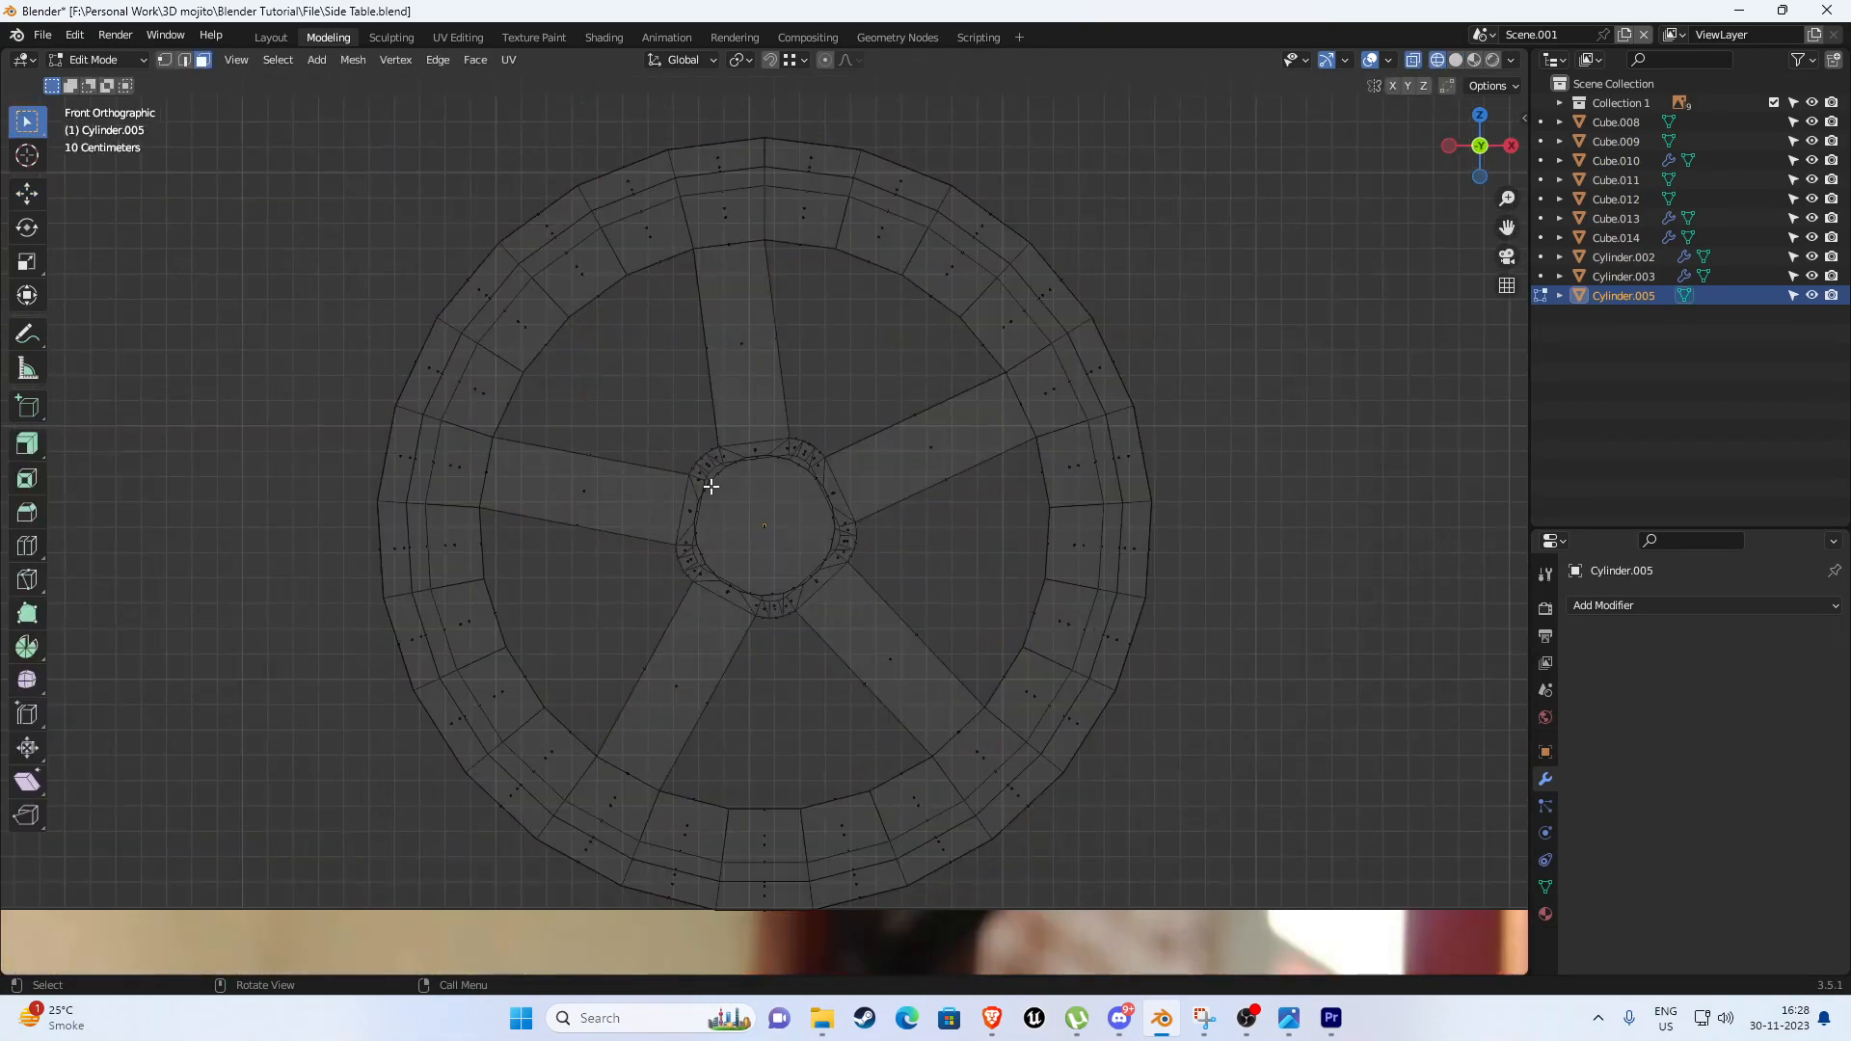
# Select all the hub faces through the mesh, restore solid shading and grow the selection over the spokes.
pyautogui.moveTo(655, 429); pyautogui.dragTo(880, 634)
pyautogui.press('3')
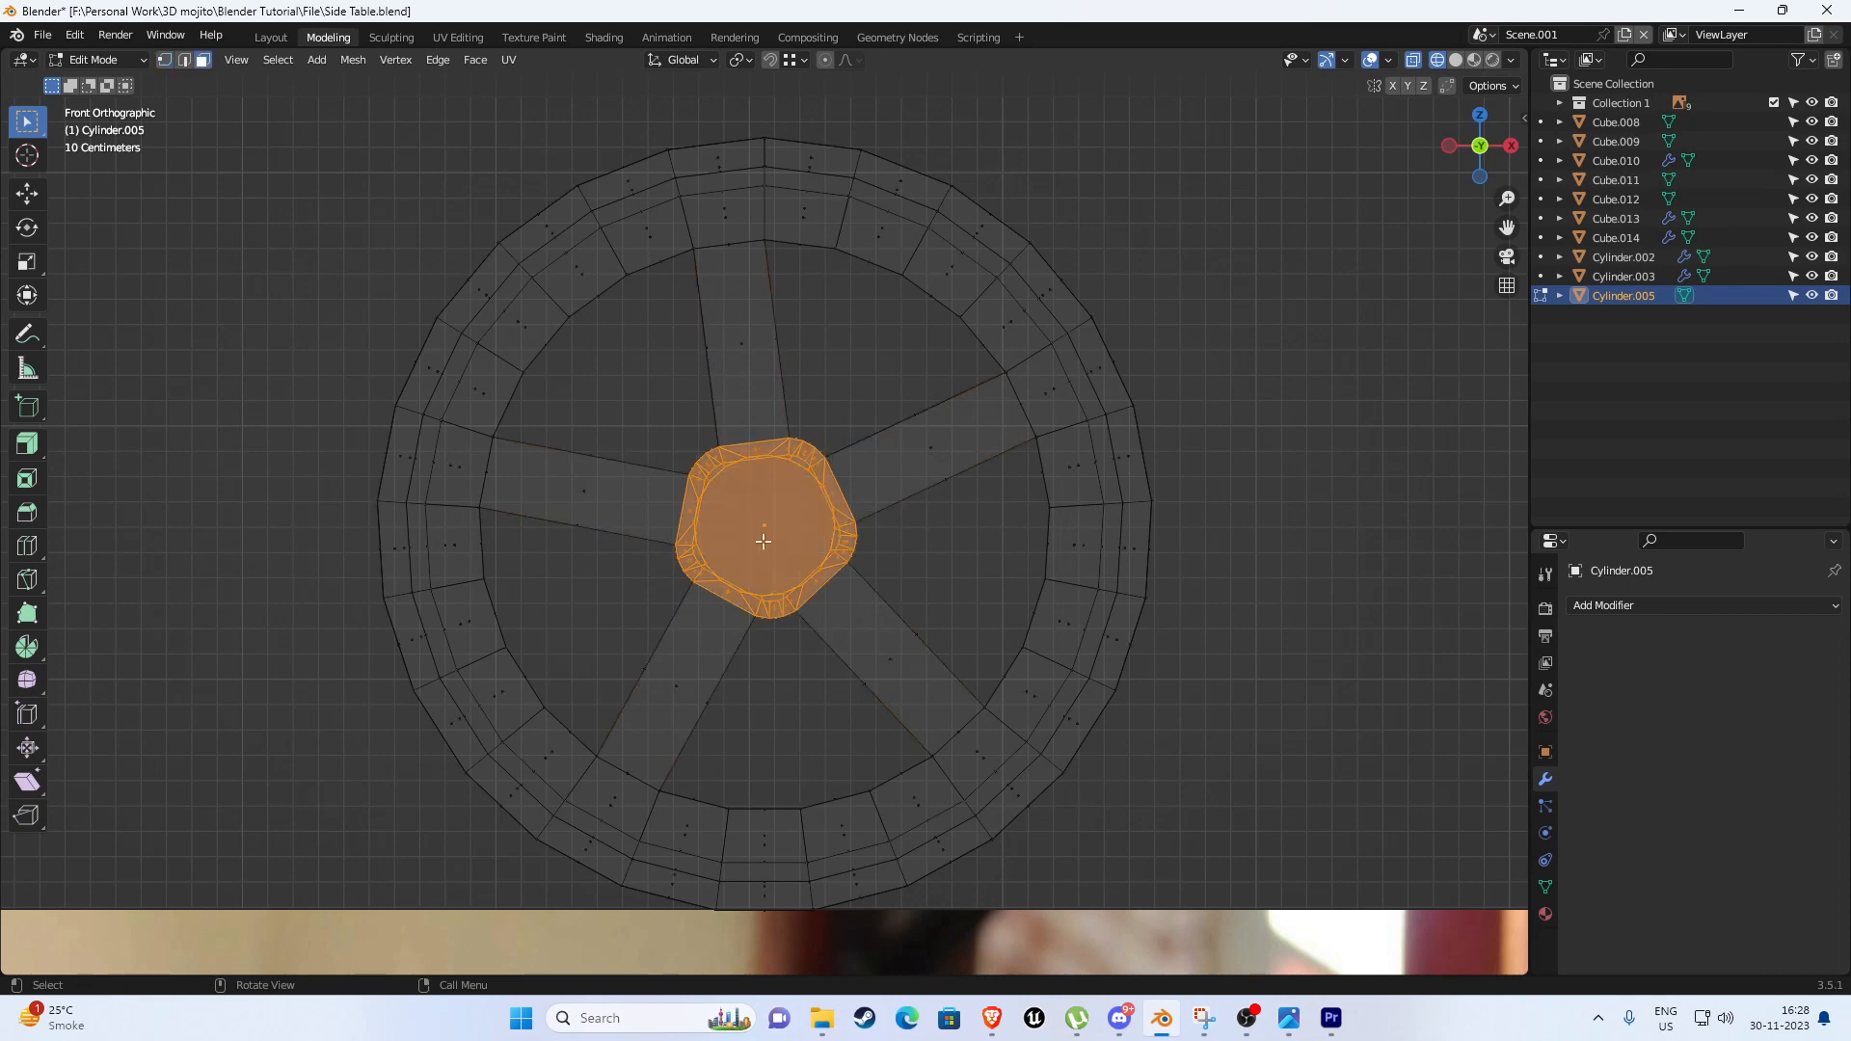
pyautogui.moveTo(622, 417); pyautogui.dragTo(871, 645)
pyautogui.moveTo(872, 645)
pyautogui.mouseDown(button='middle')
pyautogui.moveTo(1042, 439)
pyautogui.moveTo(1025, 439)
pyautogui.mouseUp(button='middle')
pyautogui.hotkey('shift', 'z')
pyautogui.press('ctrl+KP_Add')
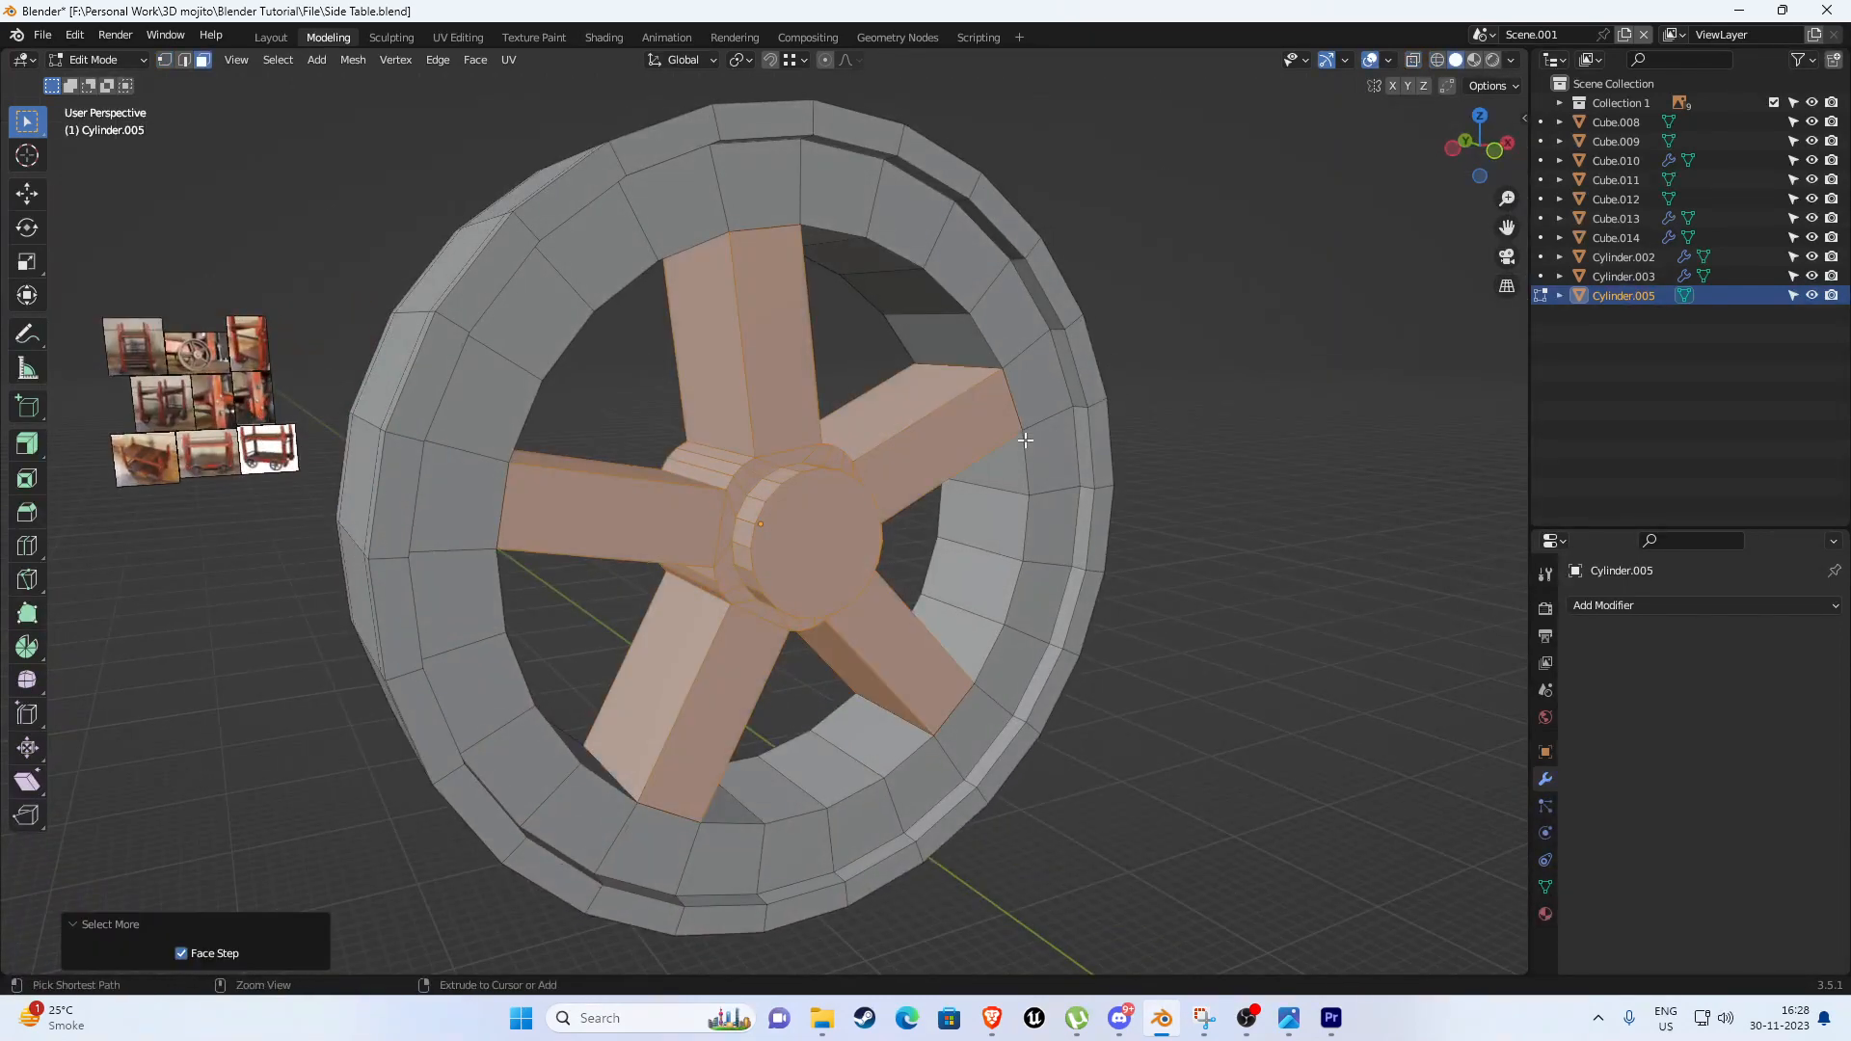
pyautogui.press('ctrl+KP_Add')
pyautogui.hotkey('ctrl', 'z')
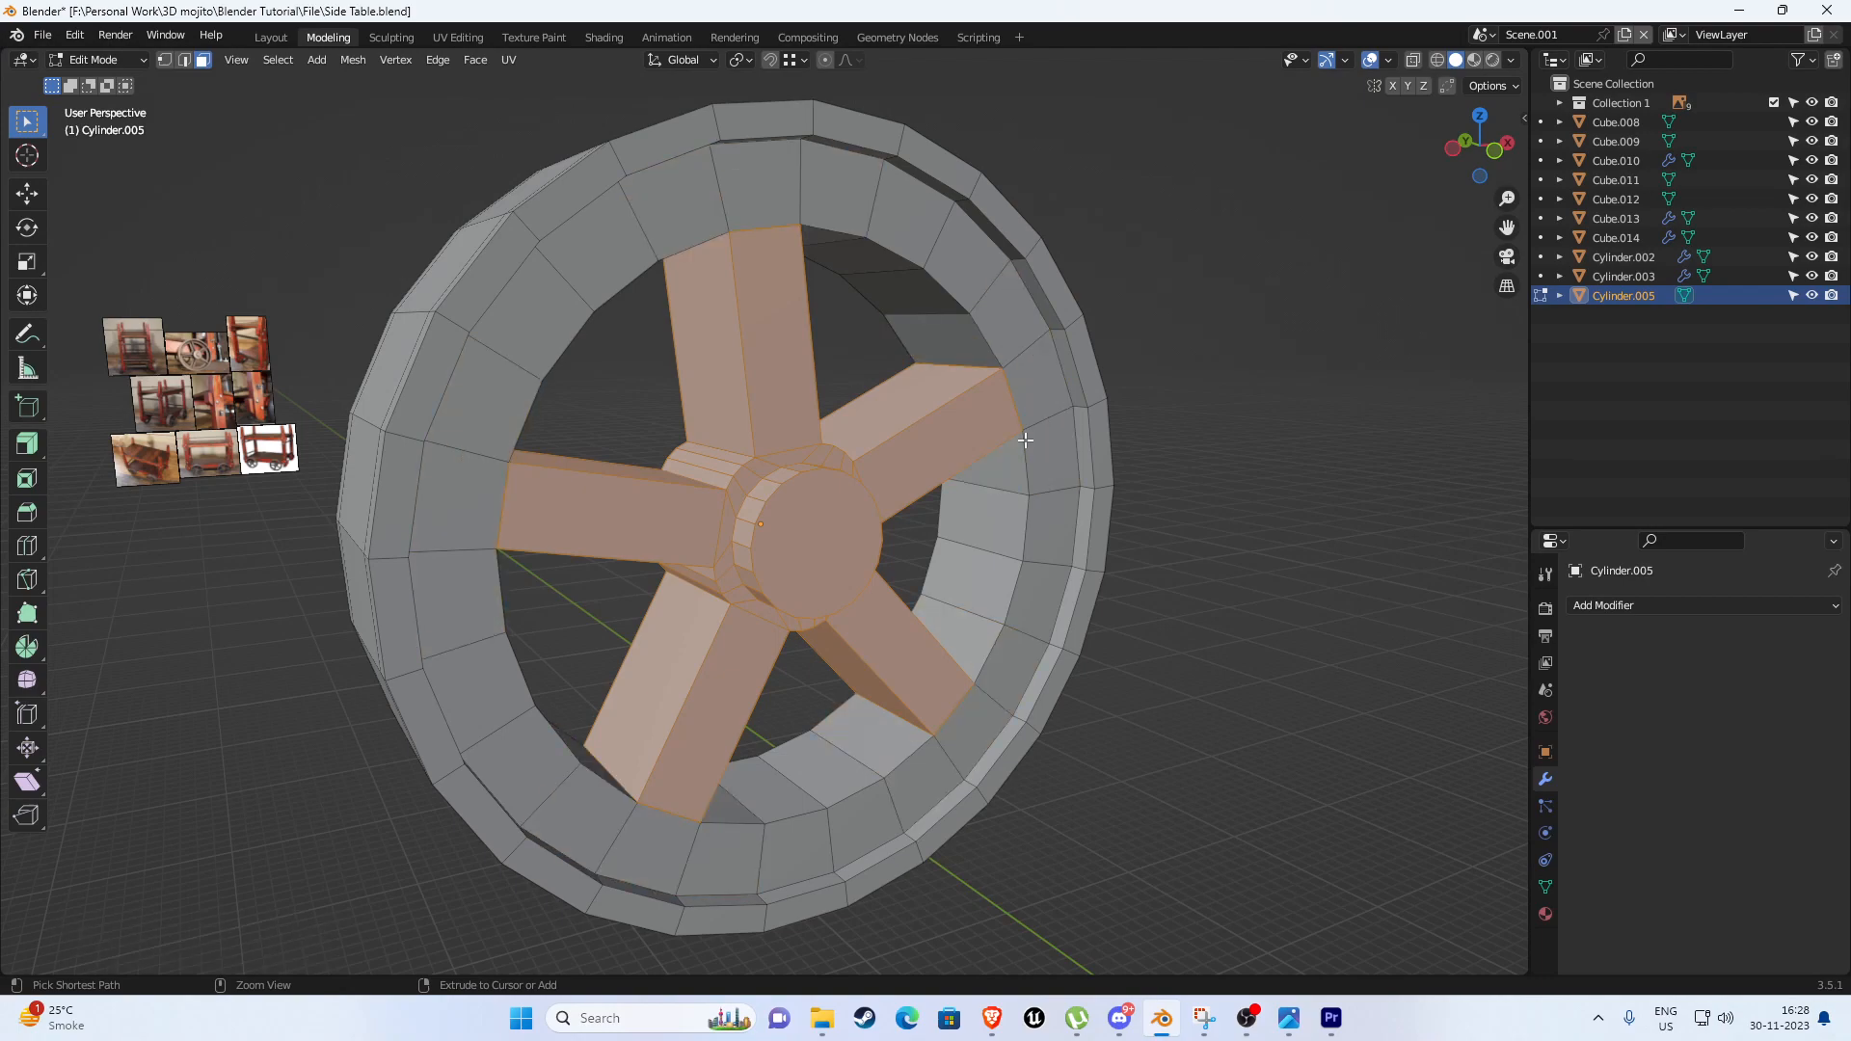
pyautogui.press('ctrl+KP_Add')
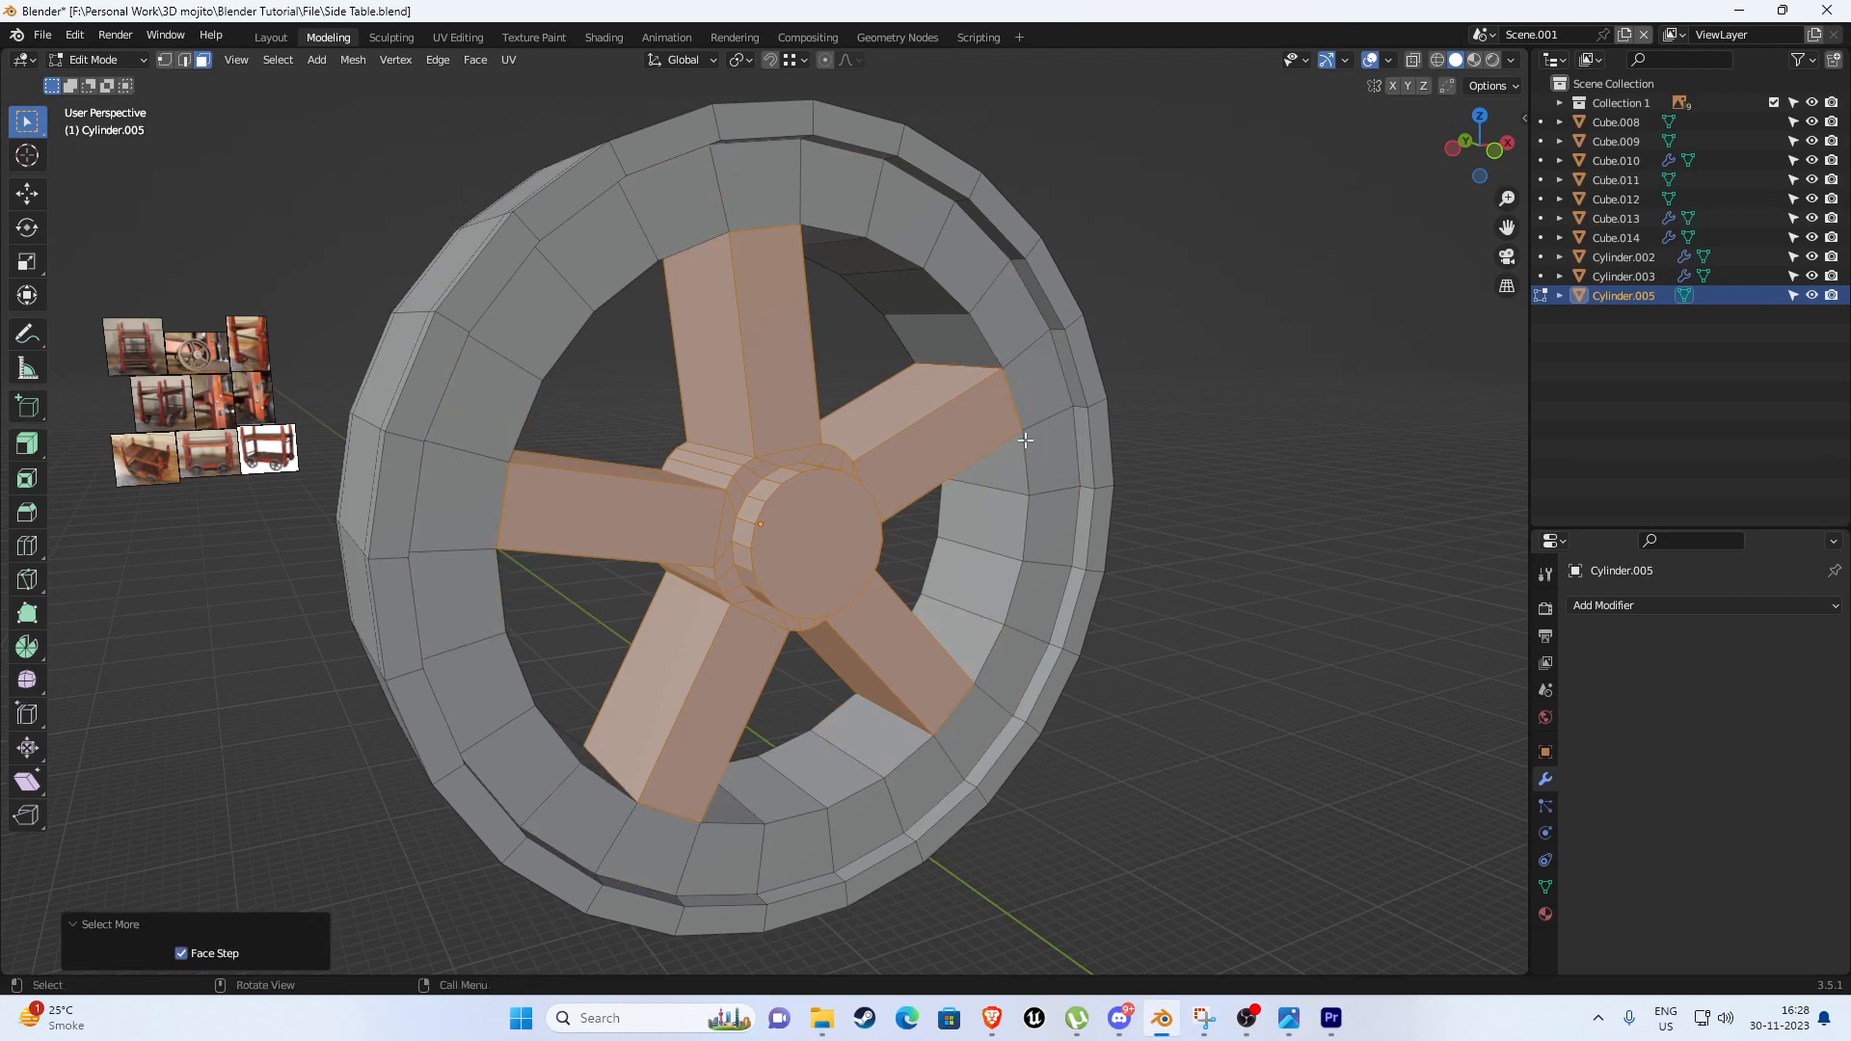
# Try moving the inner rim vertex at the upper spoke's corner to check whether rim and spoke are joined.
pyautogui.keyDown('shift'); pyautogui.moveTo(829, 349); pyautogui.dragTo(868, 578, button='middle'); pyautogui.keyUp('shift')
pyautogui.scroll(7, 867, 579)
pyautogui.keyDown('shift'); pyautogui.moveTo(875, 405); pyautogui.dragTo(792, 457, button='middle'); pyautogui.keyUp('shift')
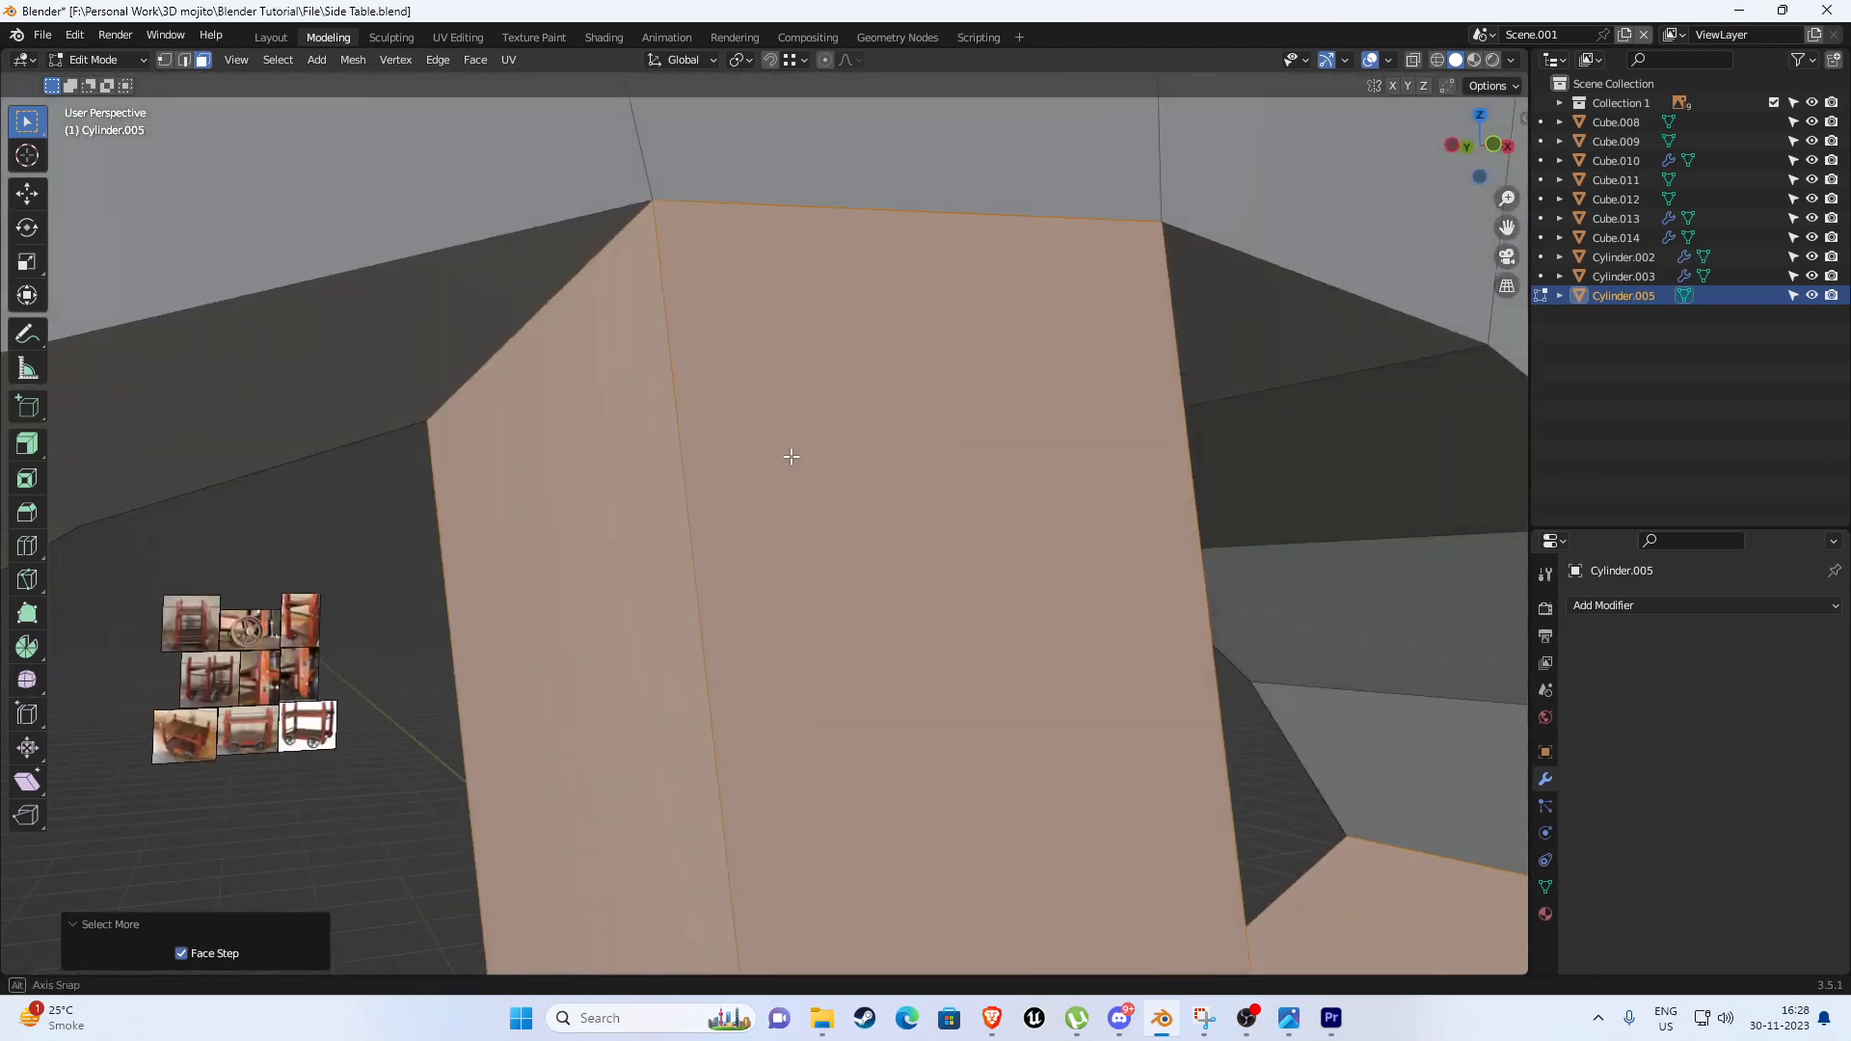
pyautogui.keyDown('shift'); pyautogui.moveTo(733, 357); pyautogui.dragTo(790, 499, button='middle'); pyautogui.keyUp('shift')
pyautogui.scroll(2, 785, 488)
pyautogui.scroll(2, 791, 499)
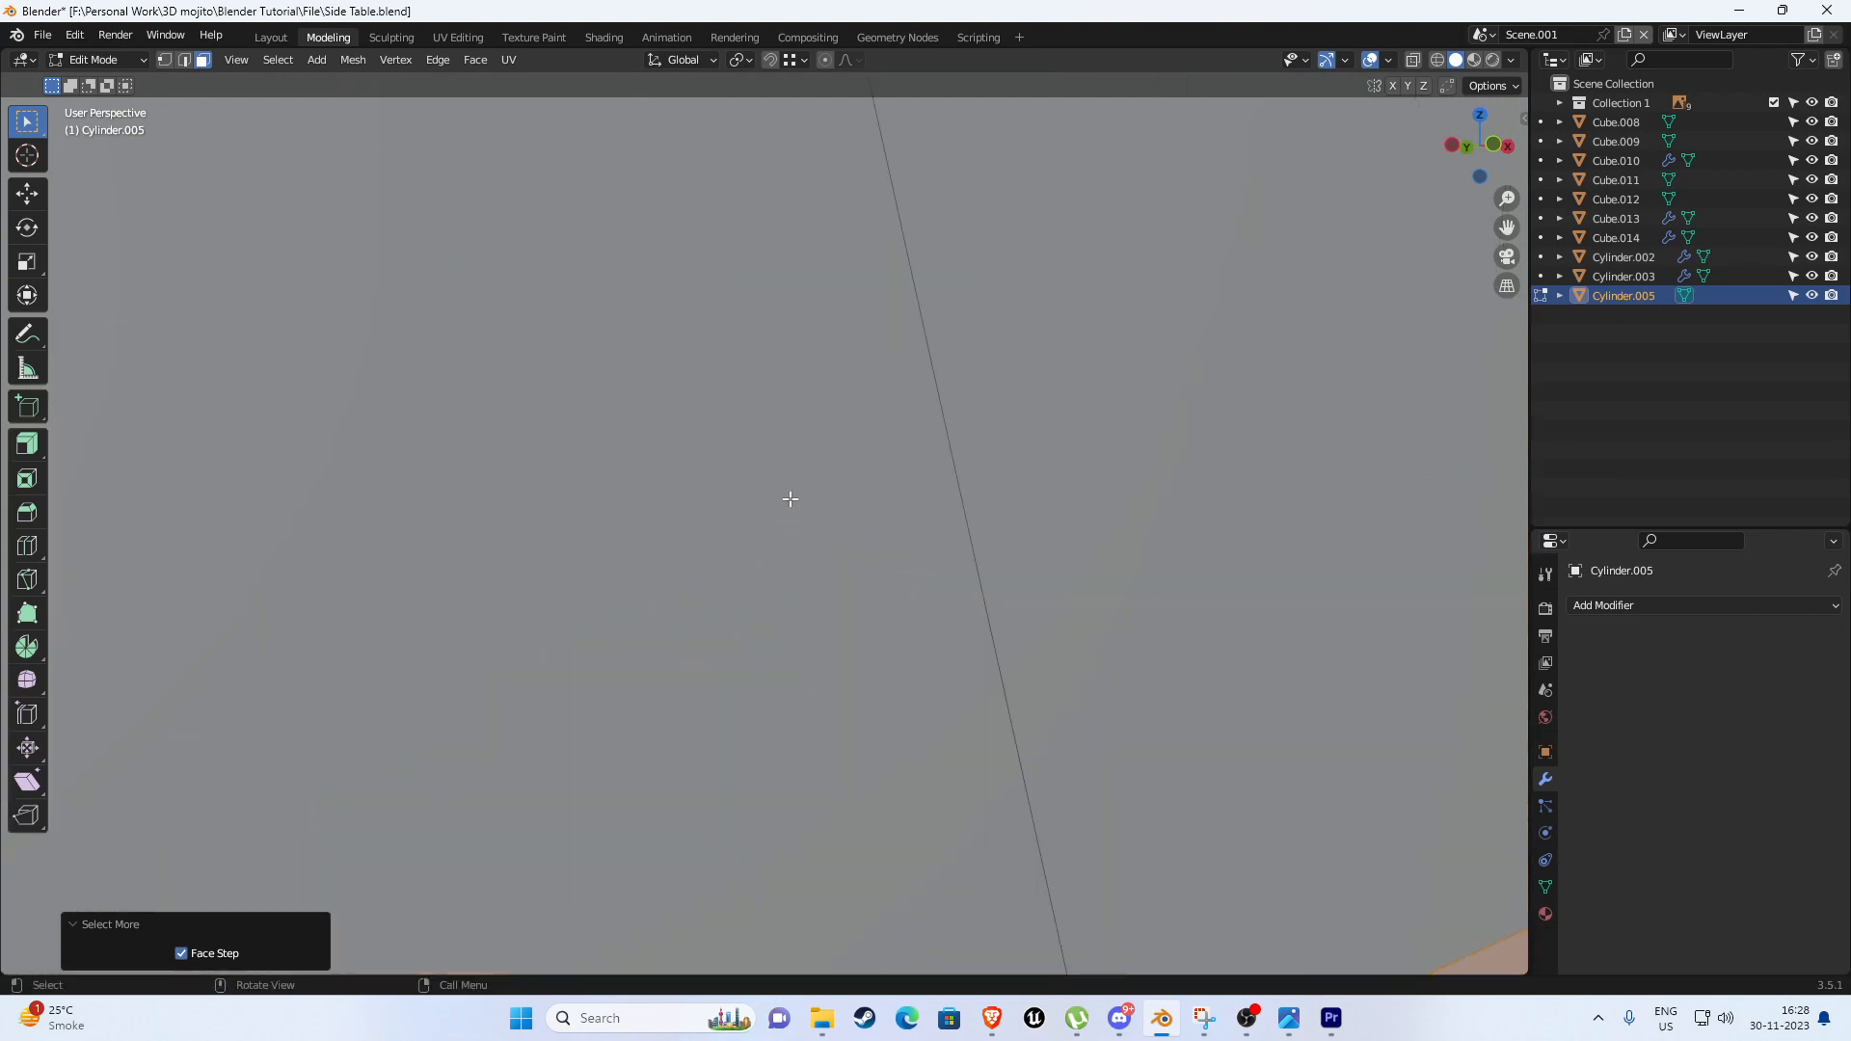
pyautogui.scroll(-4, 831, 517)
pyautogui.scroll(1, 814, 512)
pyautogui.press('Tab')
pyautogui.press('Tab')
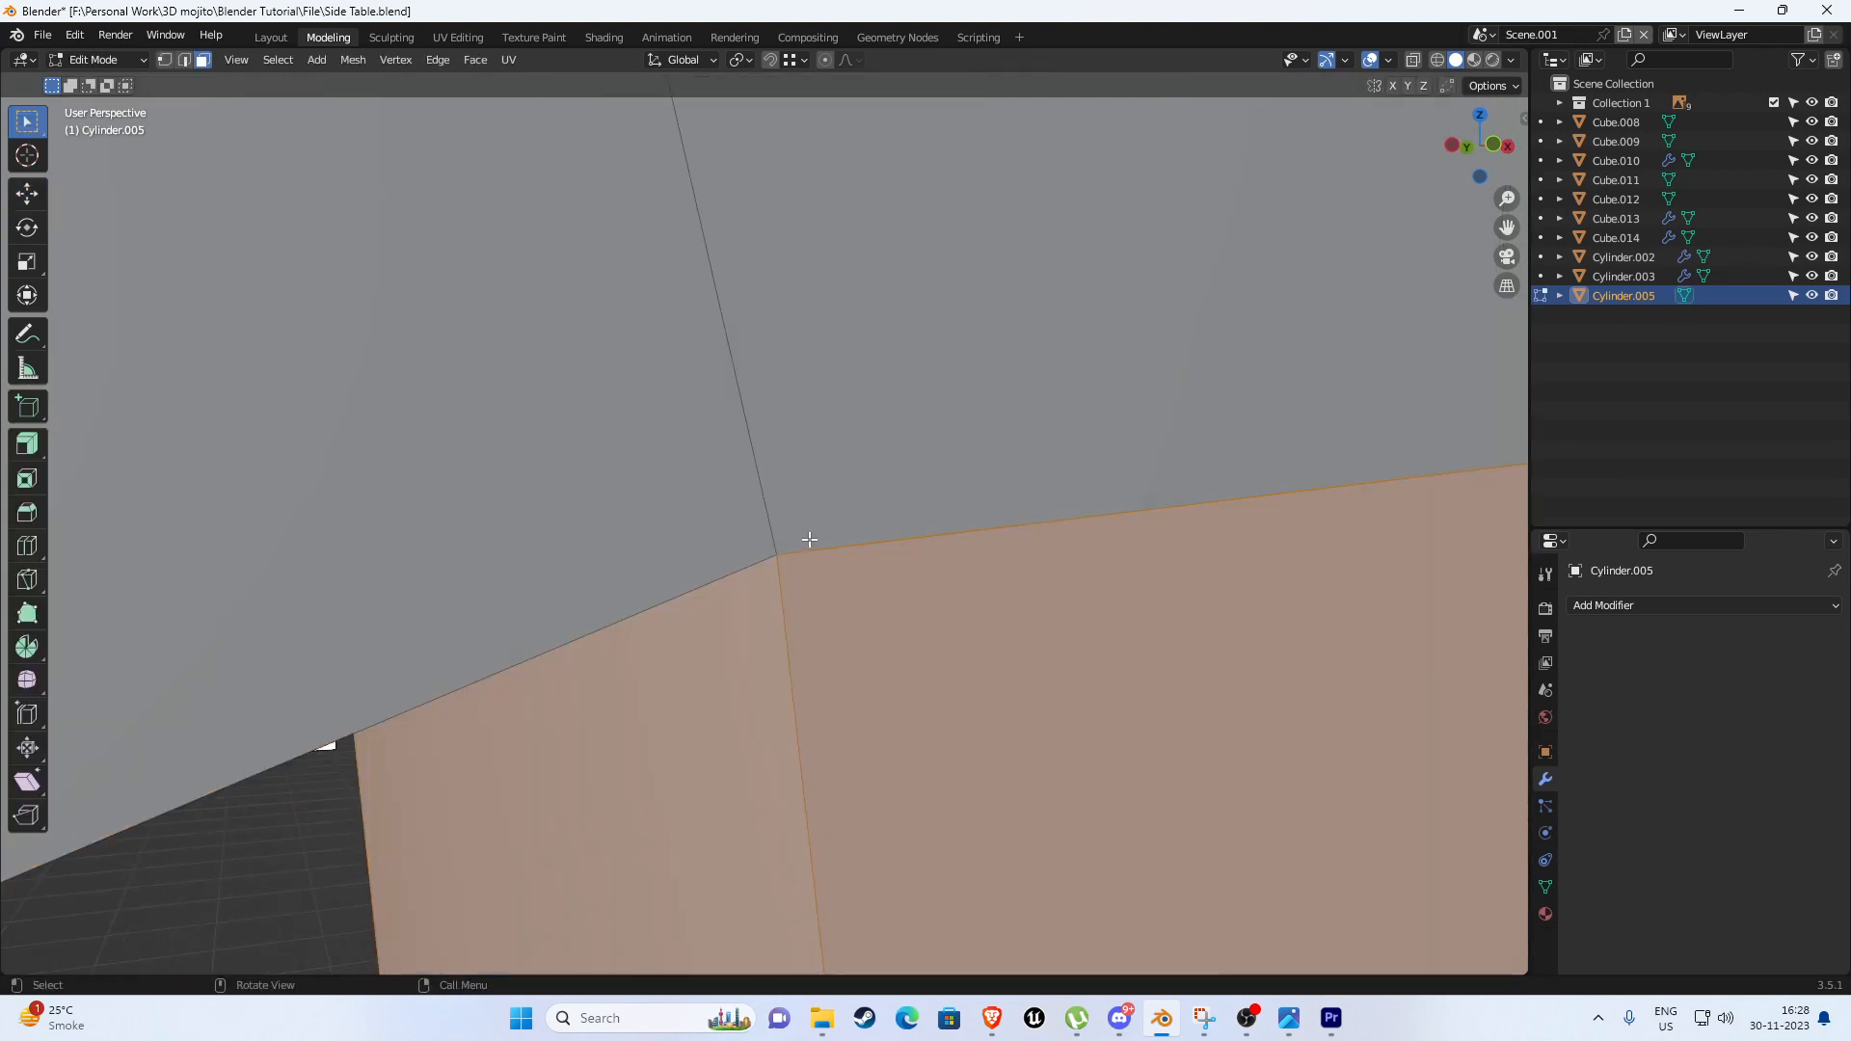
pyautogui.press('1')
pyautogui.click(778, 555)
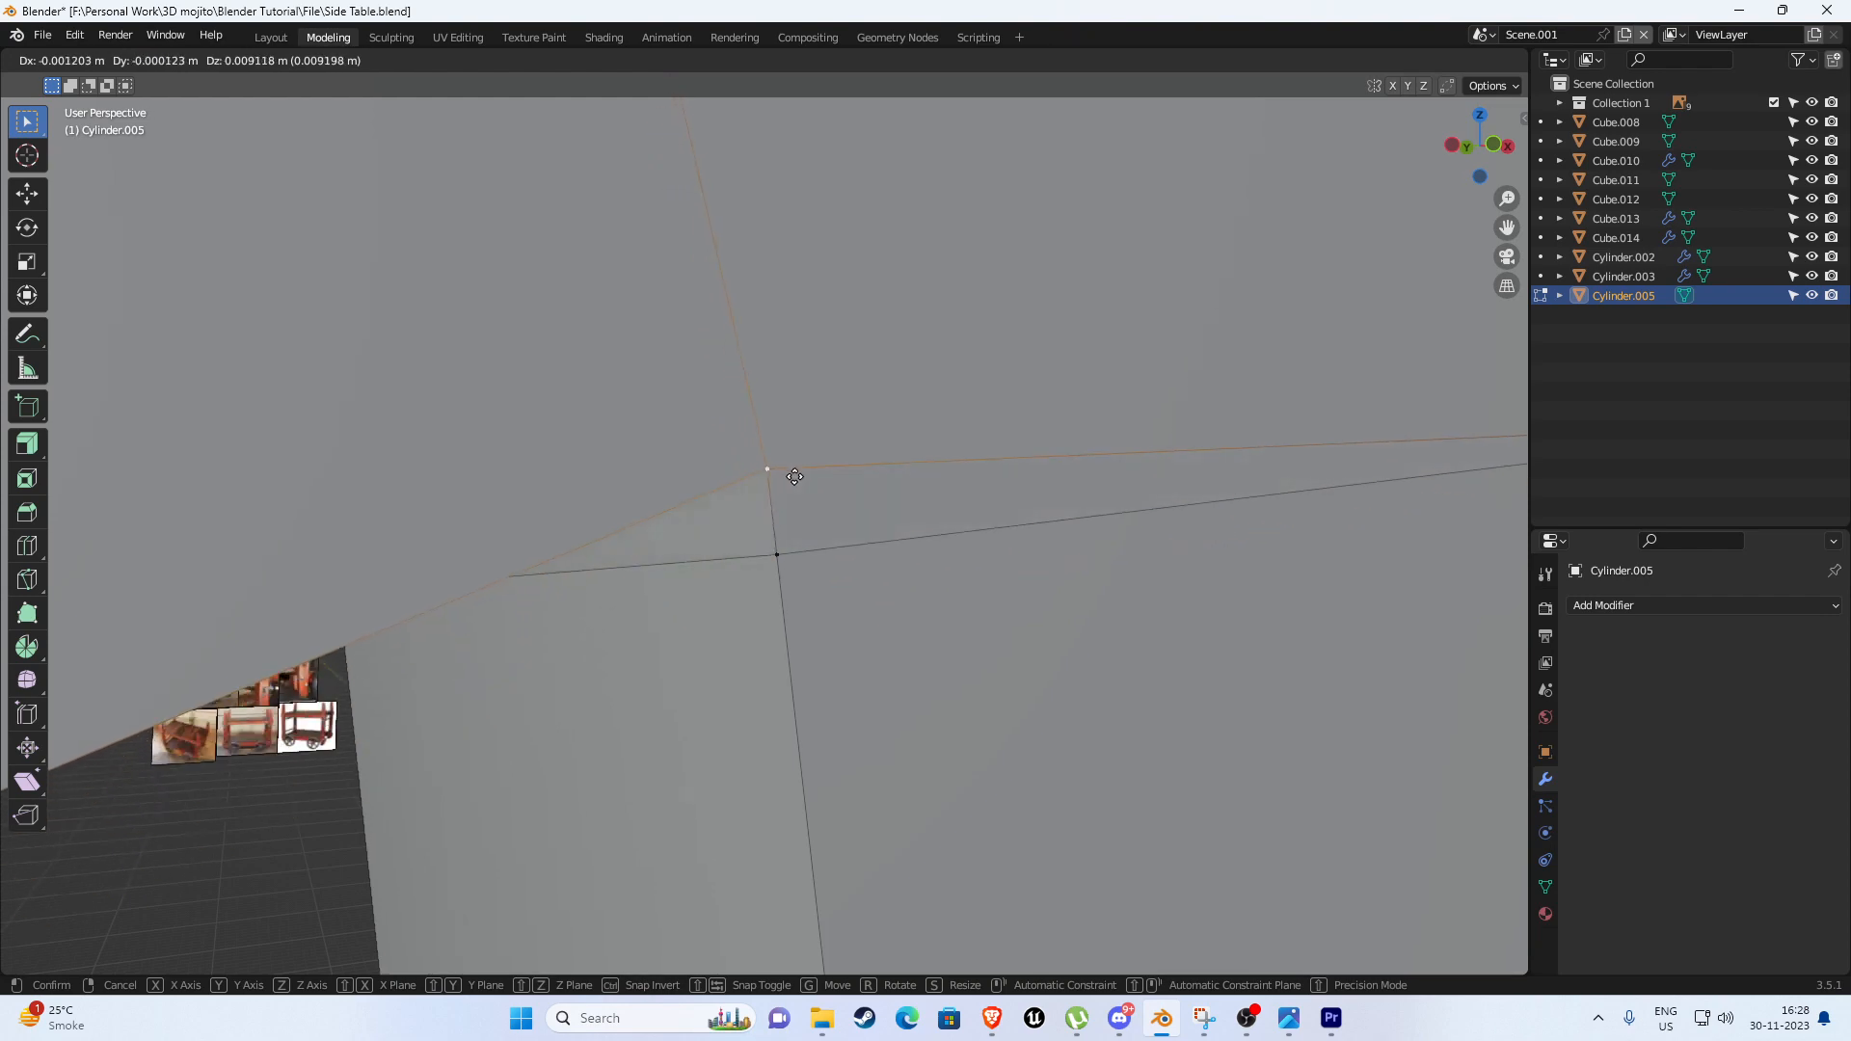
pyautogui.click(758, 479)
pyautogui.scroll(-6, 757, 479)
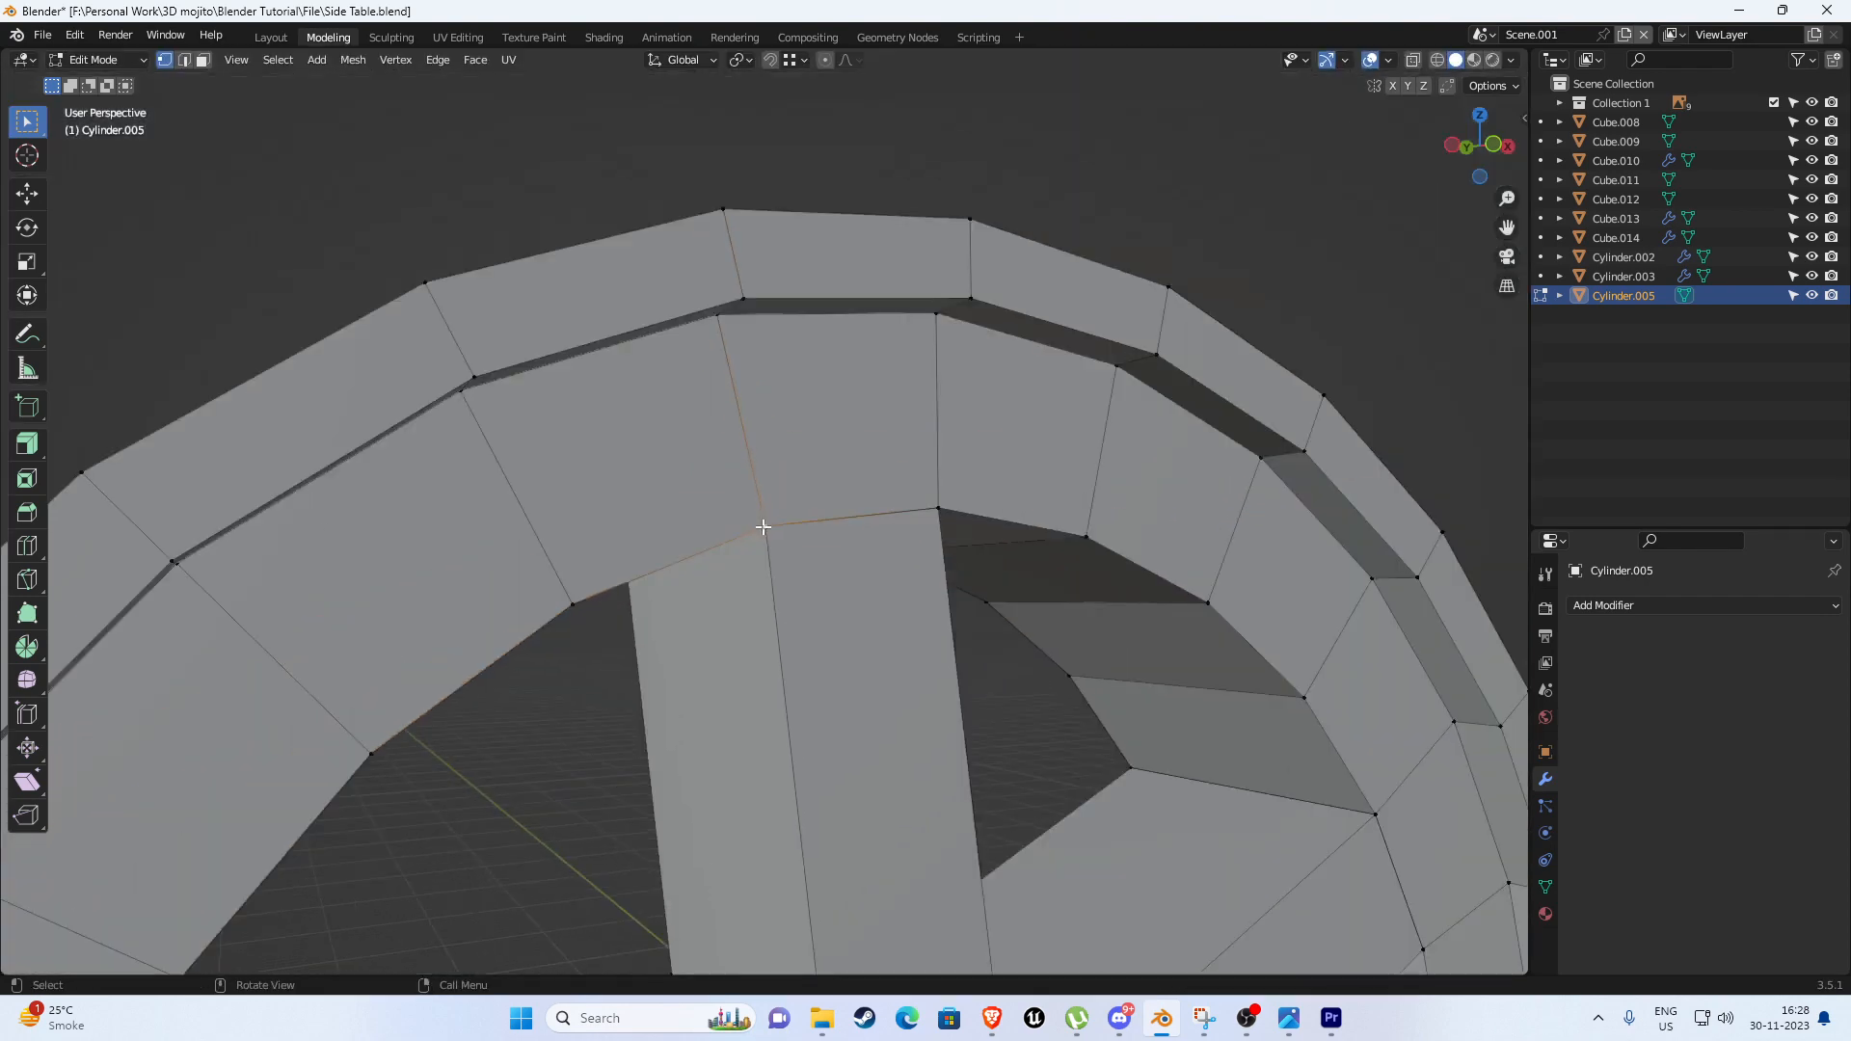
pyautogui.scroll(4, 799, 599)
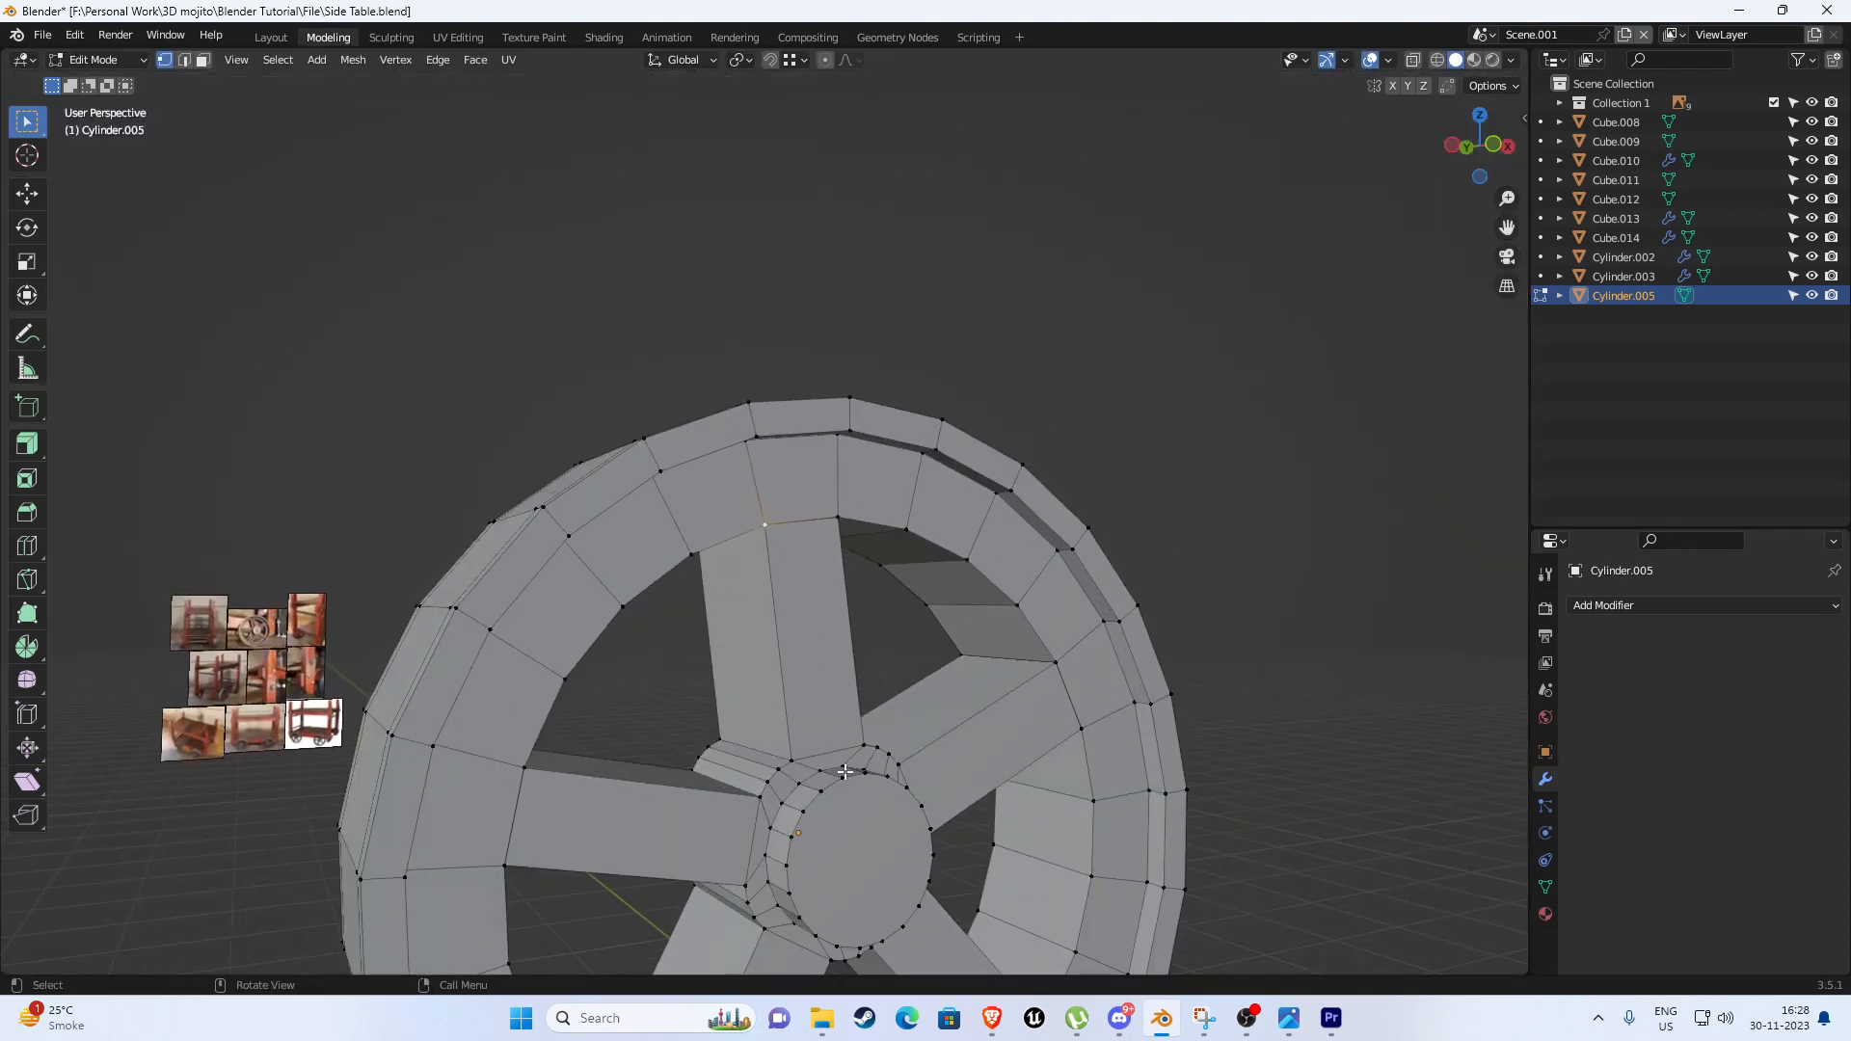
# Select the hub faces through the front wireframe view and grow the selection twice to include the spokes and adjoining rim faces.
pyautogui.press('KP_1')
pyautogui.hotkey('alt', 'z')
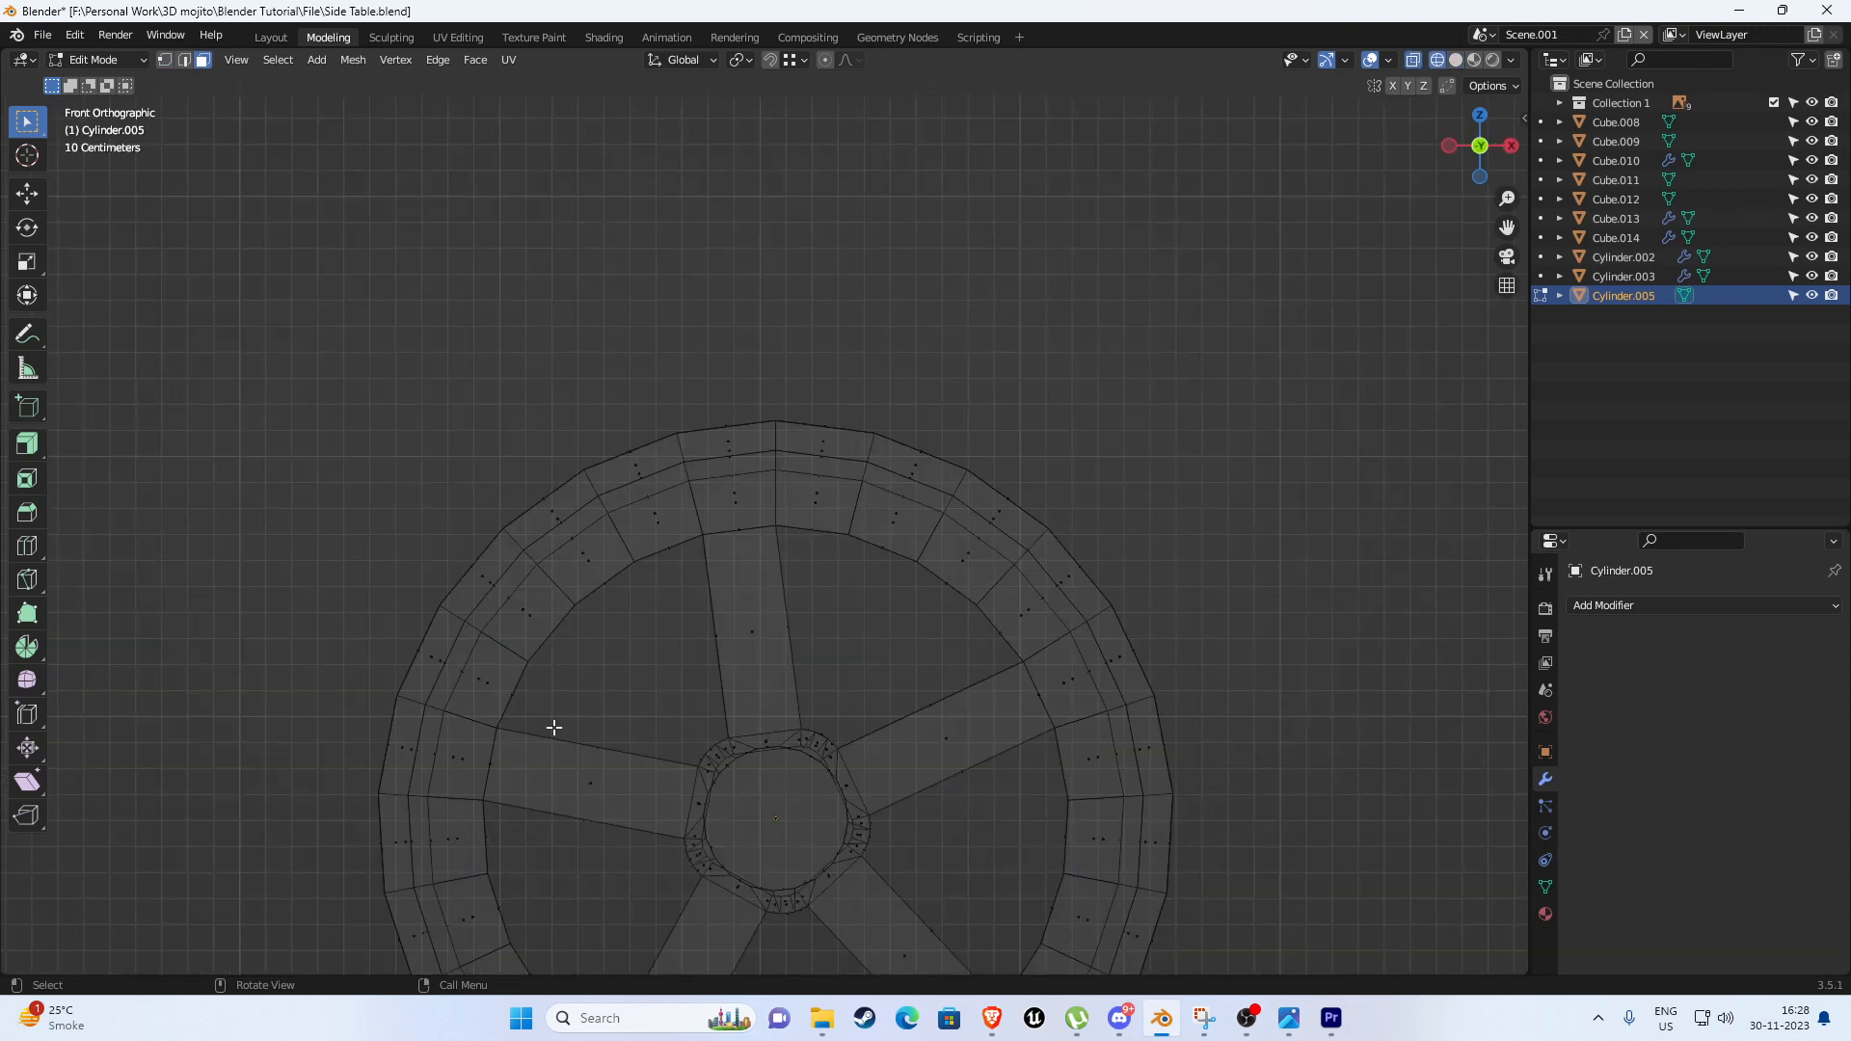
pyautogui.moveTo(639, 716); pyautogui.dragTo(888, 941)
pyautogui.moveTo(888, 942); pyautogui.dragTo(933, 572, button='middle')
pyautogui.hotkey('alt', 'z')
pyautogui.press('ctrl+KP_Add')
pyautogui.press('ctrl+KP_Add')
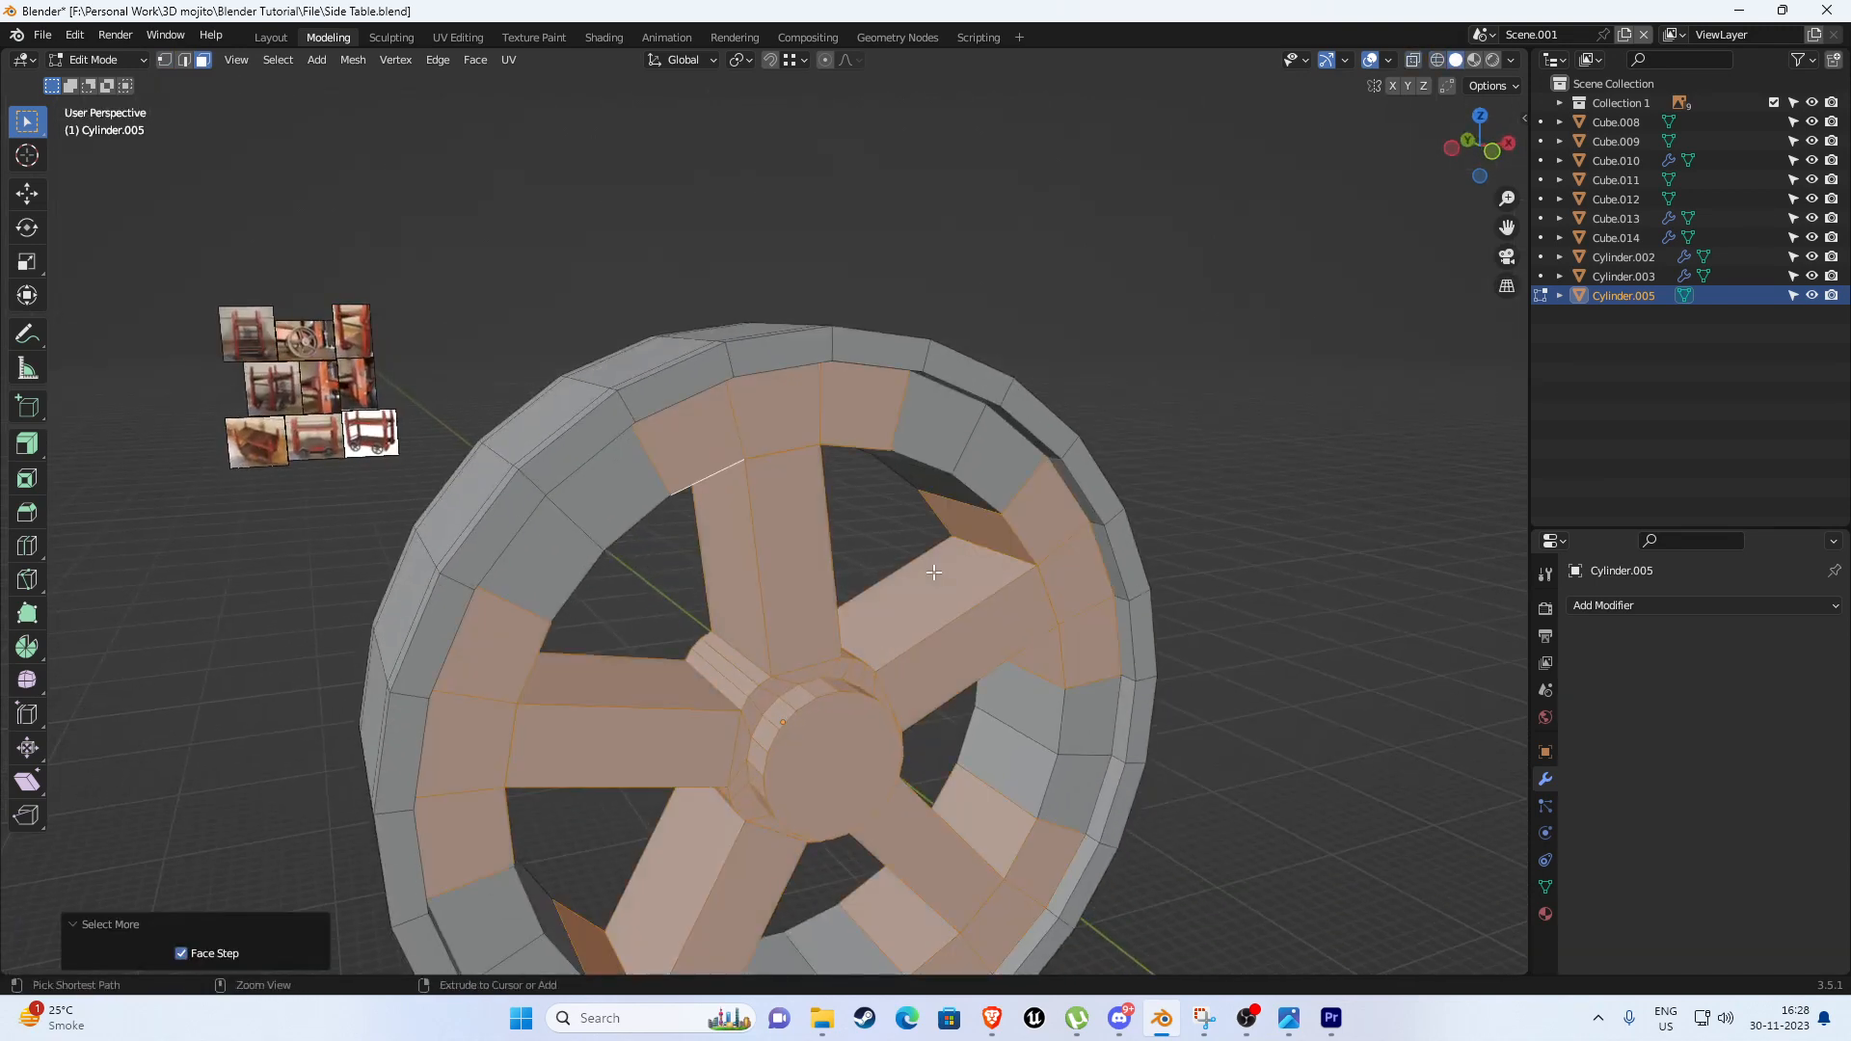
# Add the unselected front and inner rim faces in the two gaps beside the upper spoke to the selection.
pyautogui.moveTo(1164, 564); pyautogui.dragTo(945, 390, button='middle')
pyautogui.keyDown('shift'); pyautogui.click(894, 451); pyautogui.keyUp('shift')
pyautogui.keyDown('shift'); pyautogui.click(937, 481); pyautogui.keyUp('shift')
pyautogui.keyDown('shift'); pyautogui.click(903, 413); pyautogui.keyUp('shift')
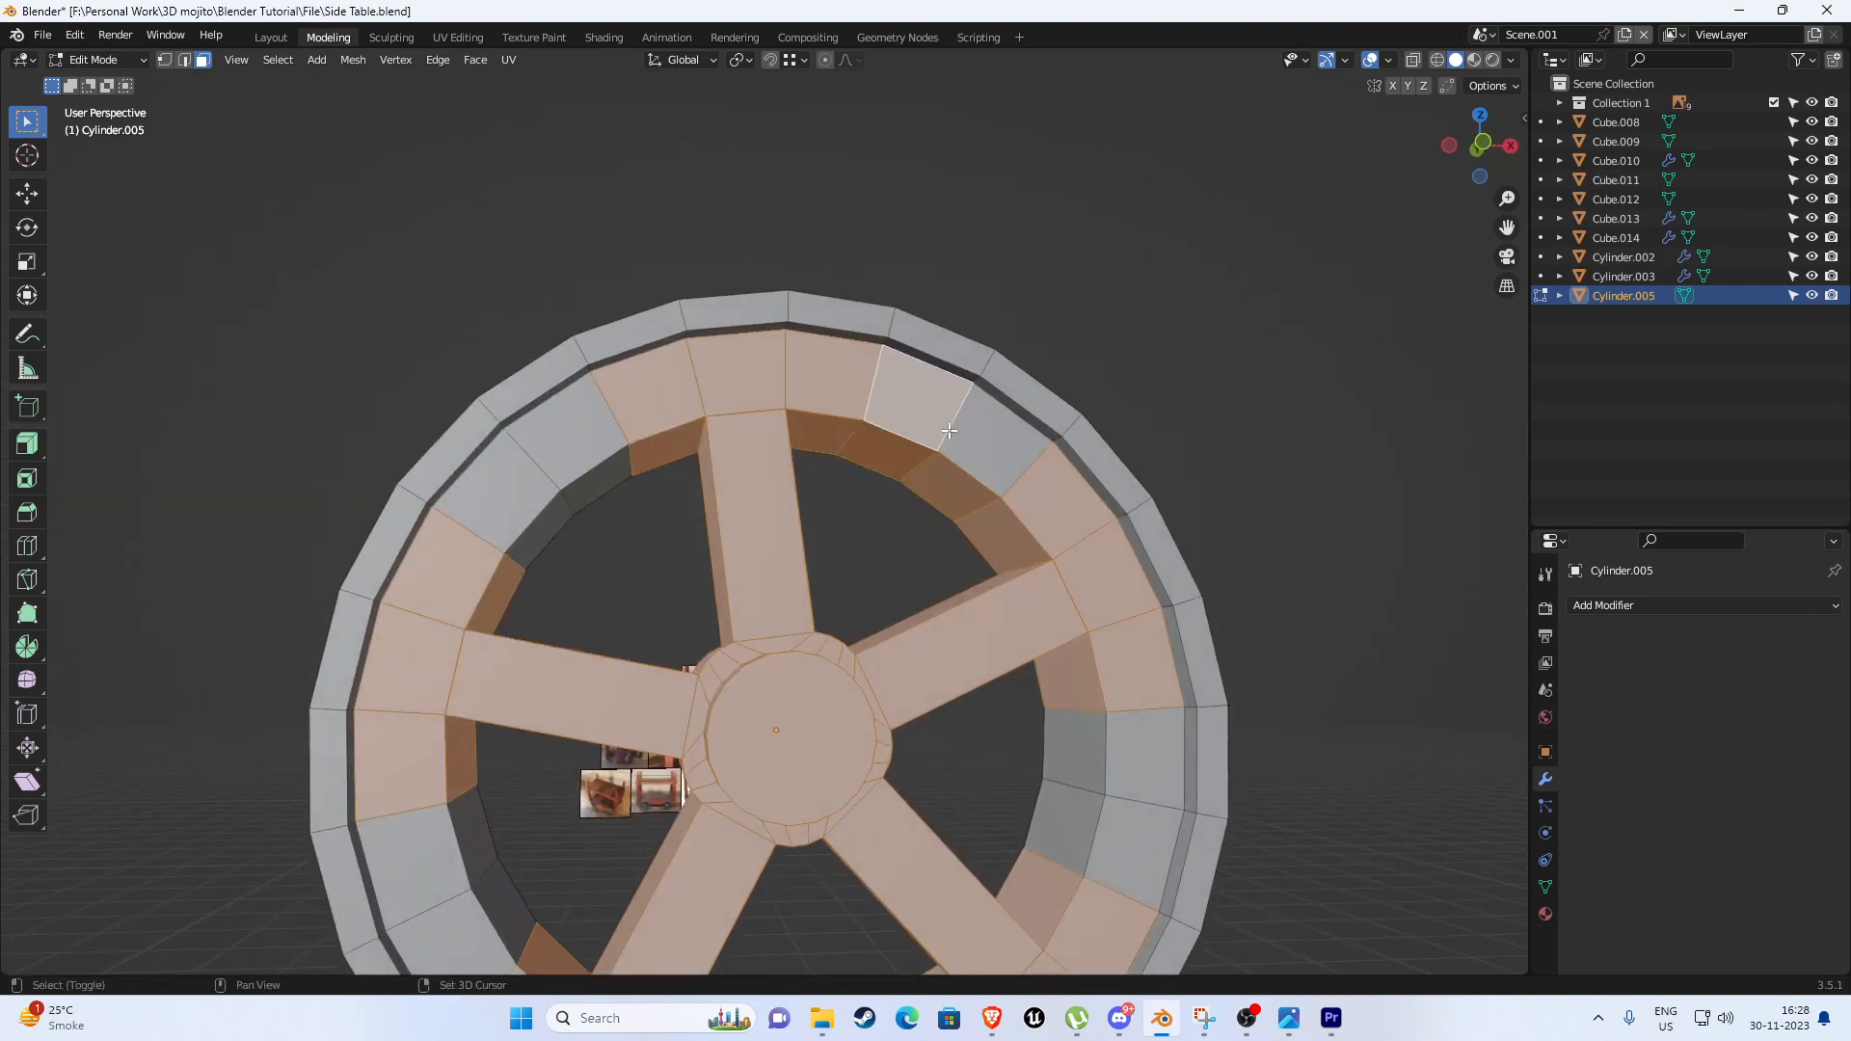
pyautogui.keyDown('shift'); pyautogui.click(967, 434); pyautogui.keyUp('shift')
pyautogui.keyDown('shift'); pyautogui.click(593, 452); pyautogui.keyUp('shift')
pyautogui.keyDown('shift'); pyautogui.click(527, 493); pyautogui.keyUp('shift')
pyautogui.keyDown('shift'); pyautogui.click(546, 534); pyautogui.keyUp('shift')
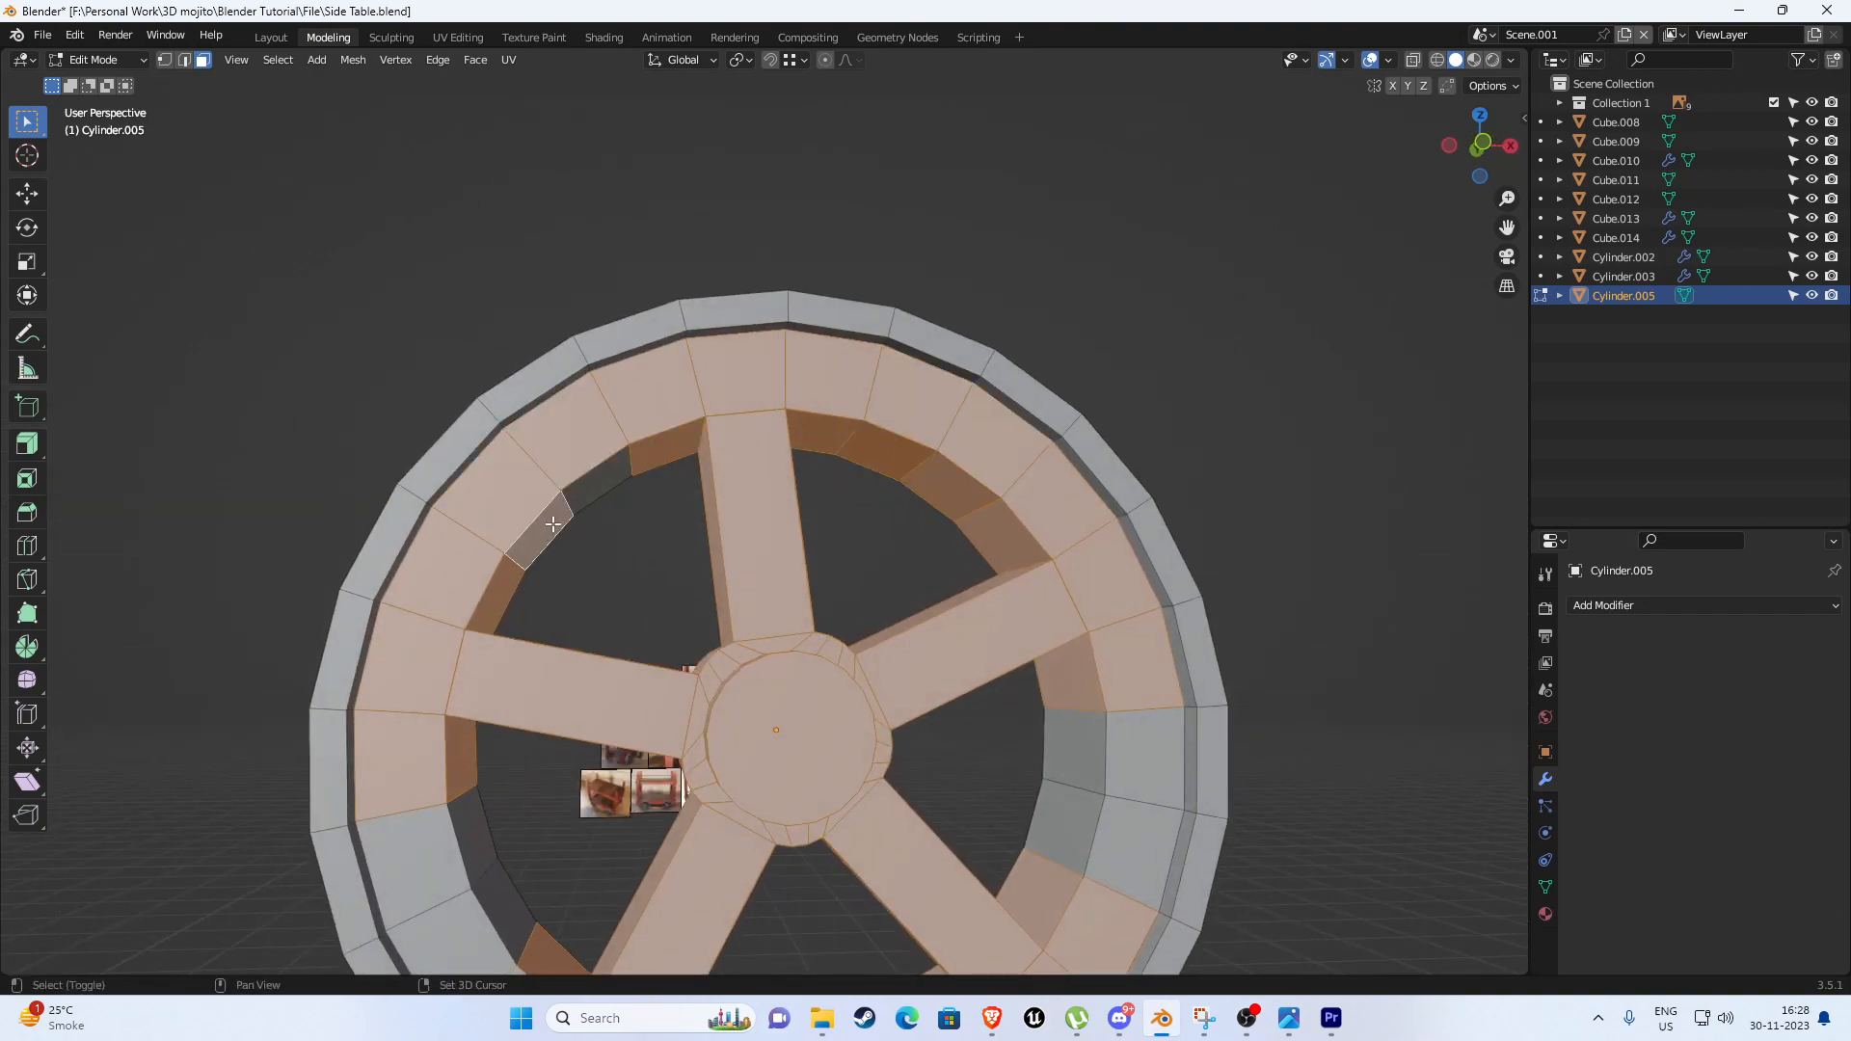
pyautogui.keyDown('shift'); pyautogui.click(590, 487); pyautogui.keyUp('shift')
# Add the missing front and inner rim faces in the lower-left gap between the spokes to the selection.
pyautogui.scroll(-2, 628, 533)
pyautogui.keyDown('shift'); pyautogui.moveTo(627, 533); pyautogui.dragTo(643, 395, button='middle'); pyautogui.keyUp('shift')
pyautogui.keyDown('shift'); pyautogui.click(576, 616); pyautogui.keyUp('shift')
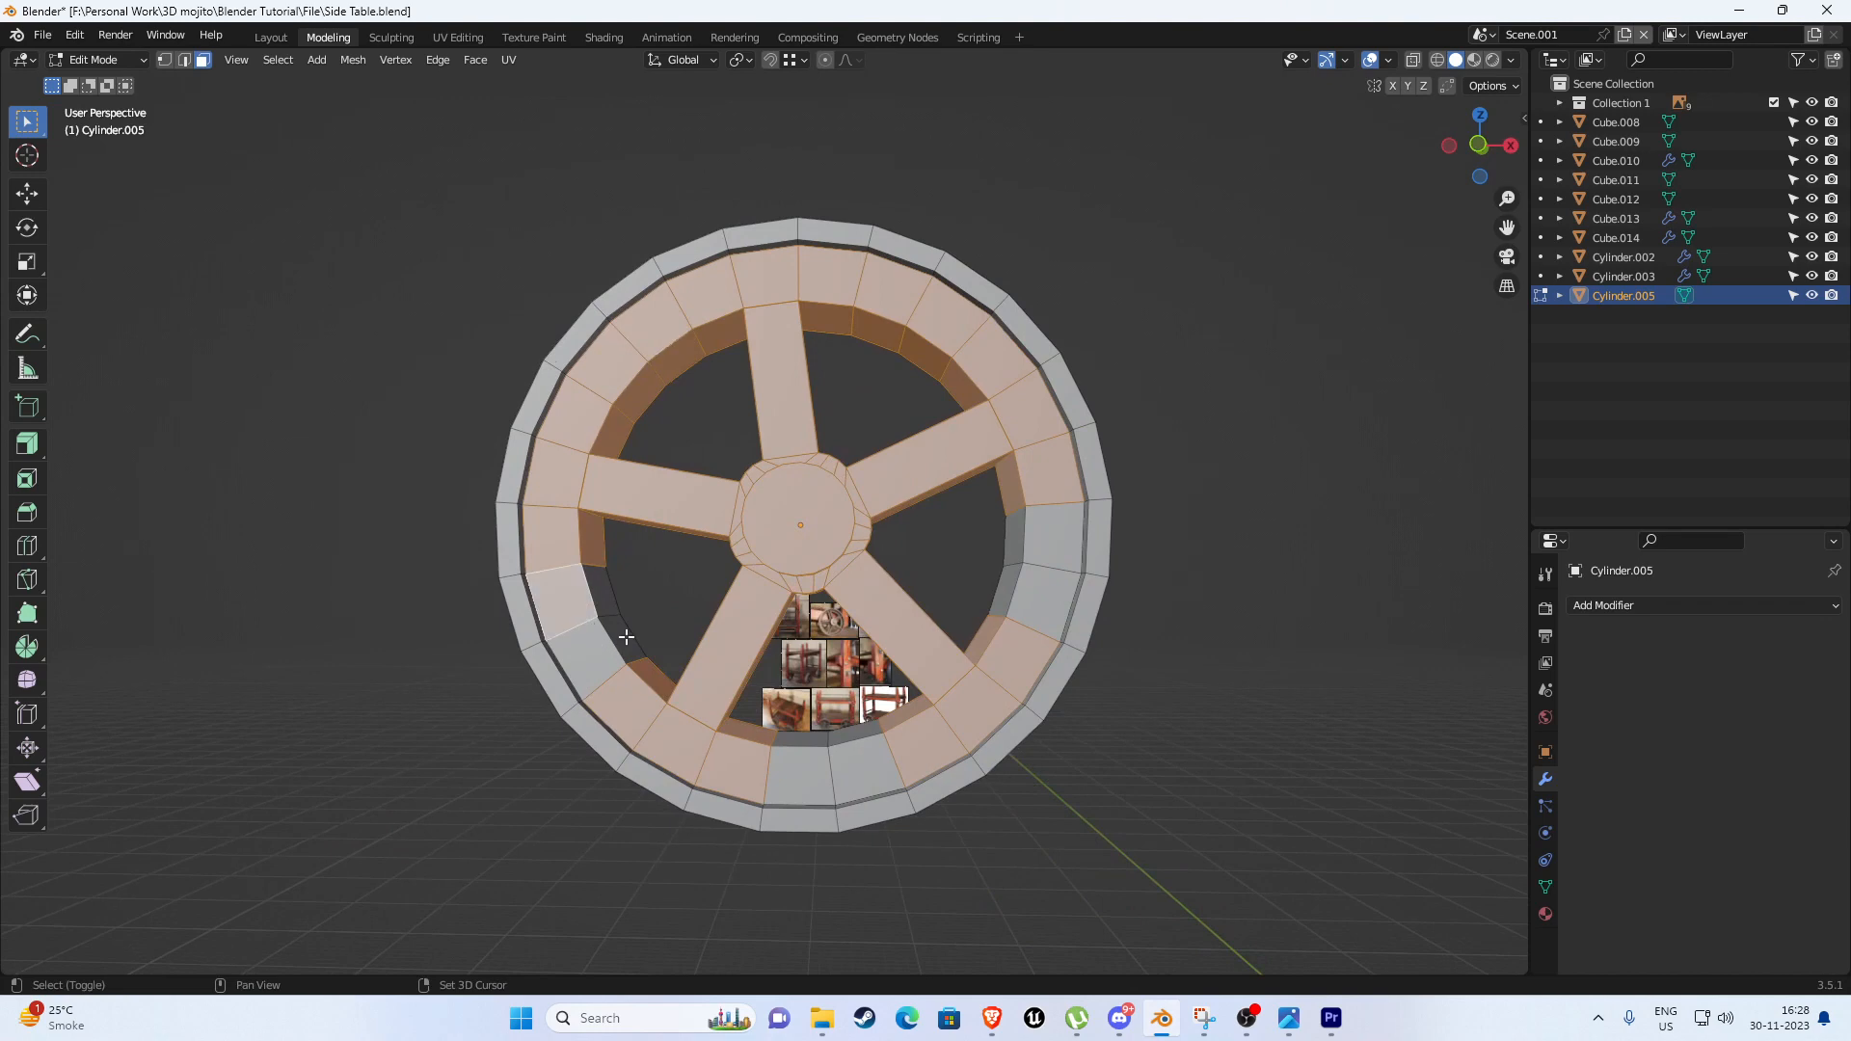
pyautogui.keyDown('shift'); pyautogui.click(623, 638); pyautogui.keyUp('shift')
pyautogui.keyDown('shift'); pyautogui.click(602, 604); pyautogui.keyUp('shift')
pyautogui.keyDown('shift'); pyautogui.click(591, 653); pyautogui.keyUp('shift')
# Add the missing front and inner rim faces in the wheel's bottom and right-hand spoke gaps to the selection.
pyautogui.keyDown('shift'); pyautogui.click(802, 770); pyautogui.keyUp('shift')
pyautogui.keyDown('shift'); pyautogui.click(864, 763); pyautogui.keyUp('shift')
pyautogui.moveTo(865, 764); pyautogui.dragTo(880, 799, button='middle')
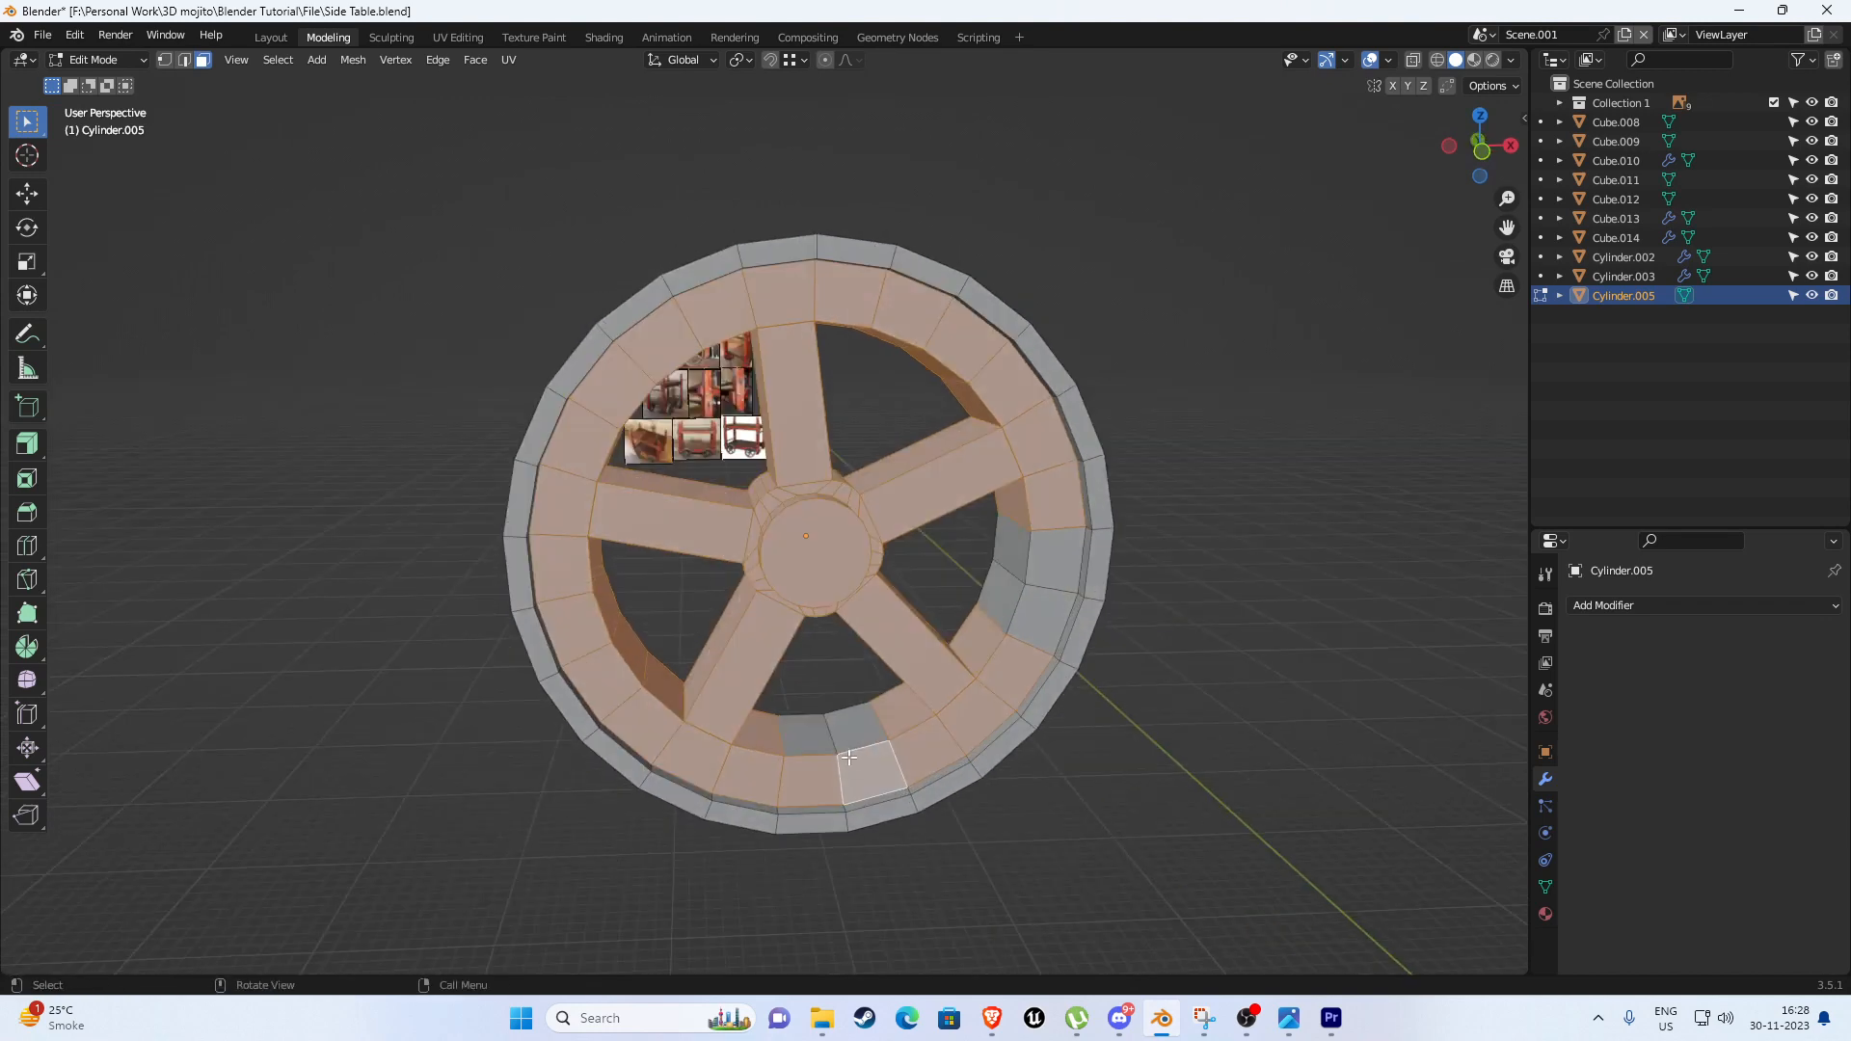
pyautogui.keyDown('shift'); pyautogui.click(862, 730); pyautogui.keyUp('shift')
pyautogui.keyDown('shift'); pyautogui.click(812, 734); pyautogui.keyUp('shift')
pyautogui.keyDown('shift'); pyautogui.click(1044, 619); pyautogui.keyUp('shift')
pyautogui.keyDown('shift'); pyautogui.click(1056, 557); pyautogui.keyUp('shift')
pyautogui.keyDown('shift'); pyautogui.click(1012, 545); pyautogui.keyUp('shift')
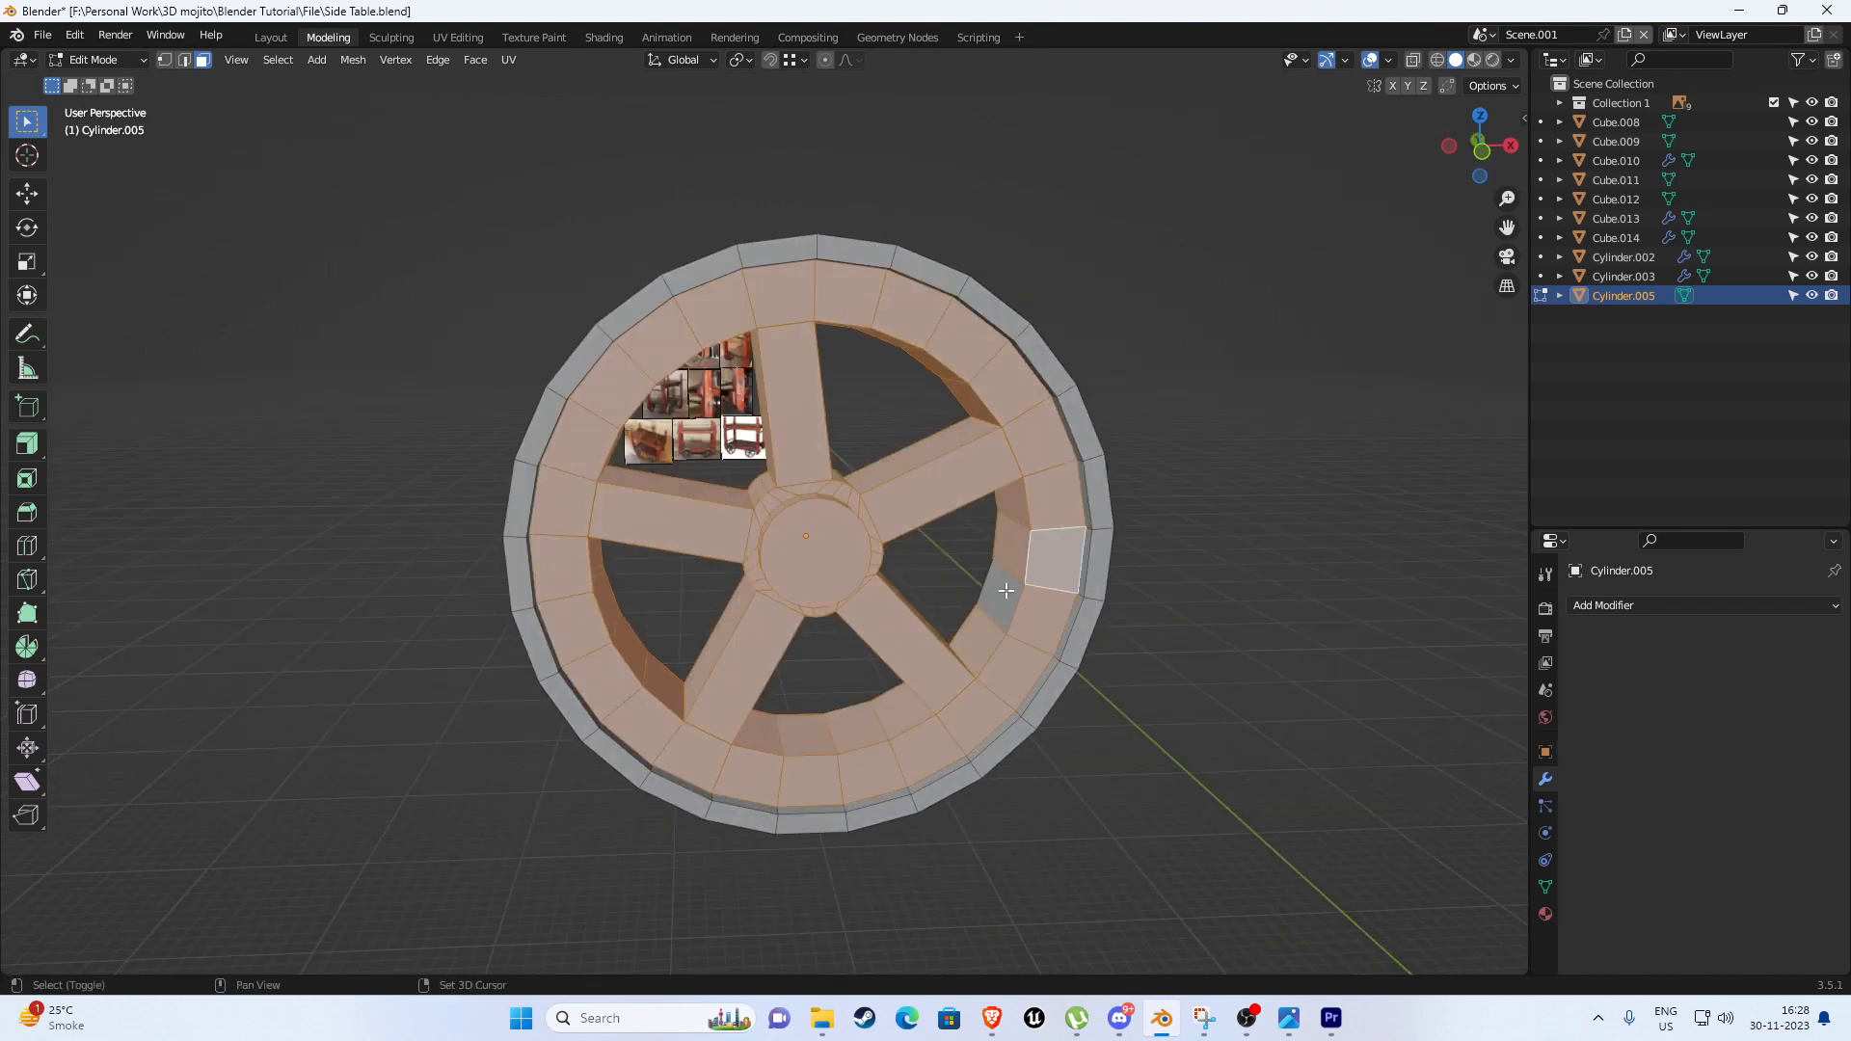
pyautogui.keyDown('shift'); pyautogui.click(1000, 597); pyautogui.keyUp('shift')
# Add the remaining unselected inner rim faces on the back side of the wheel to the selection.
pyautogui.moveTo(923, 595); pyautogui.dragTo(1172, 573, button='middle')
pyautogui.keyDown('shift'); pyautogui.click(680, 348); pyautogui.keyUp('shift')
pyautogui.moveTo(679, 349); pyautogui.dragTo(599, 528, button='middle')
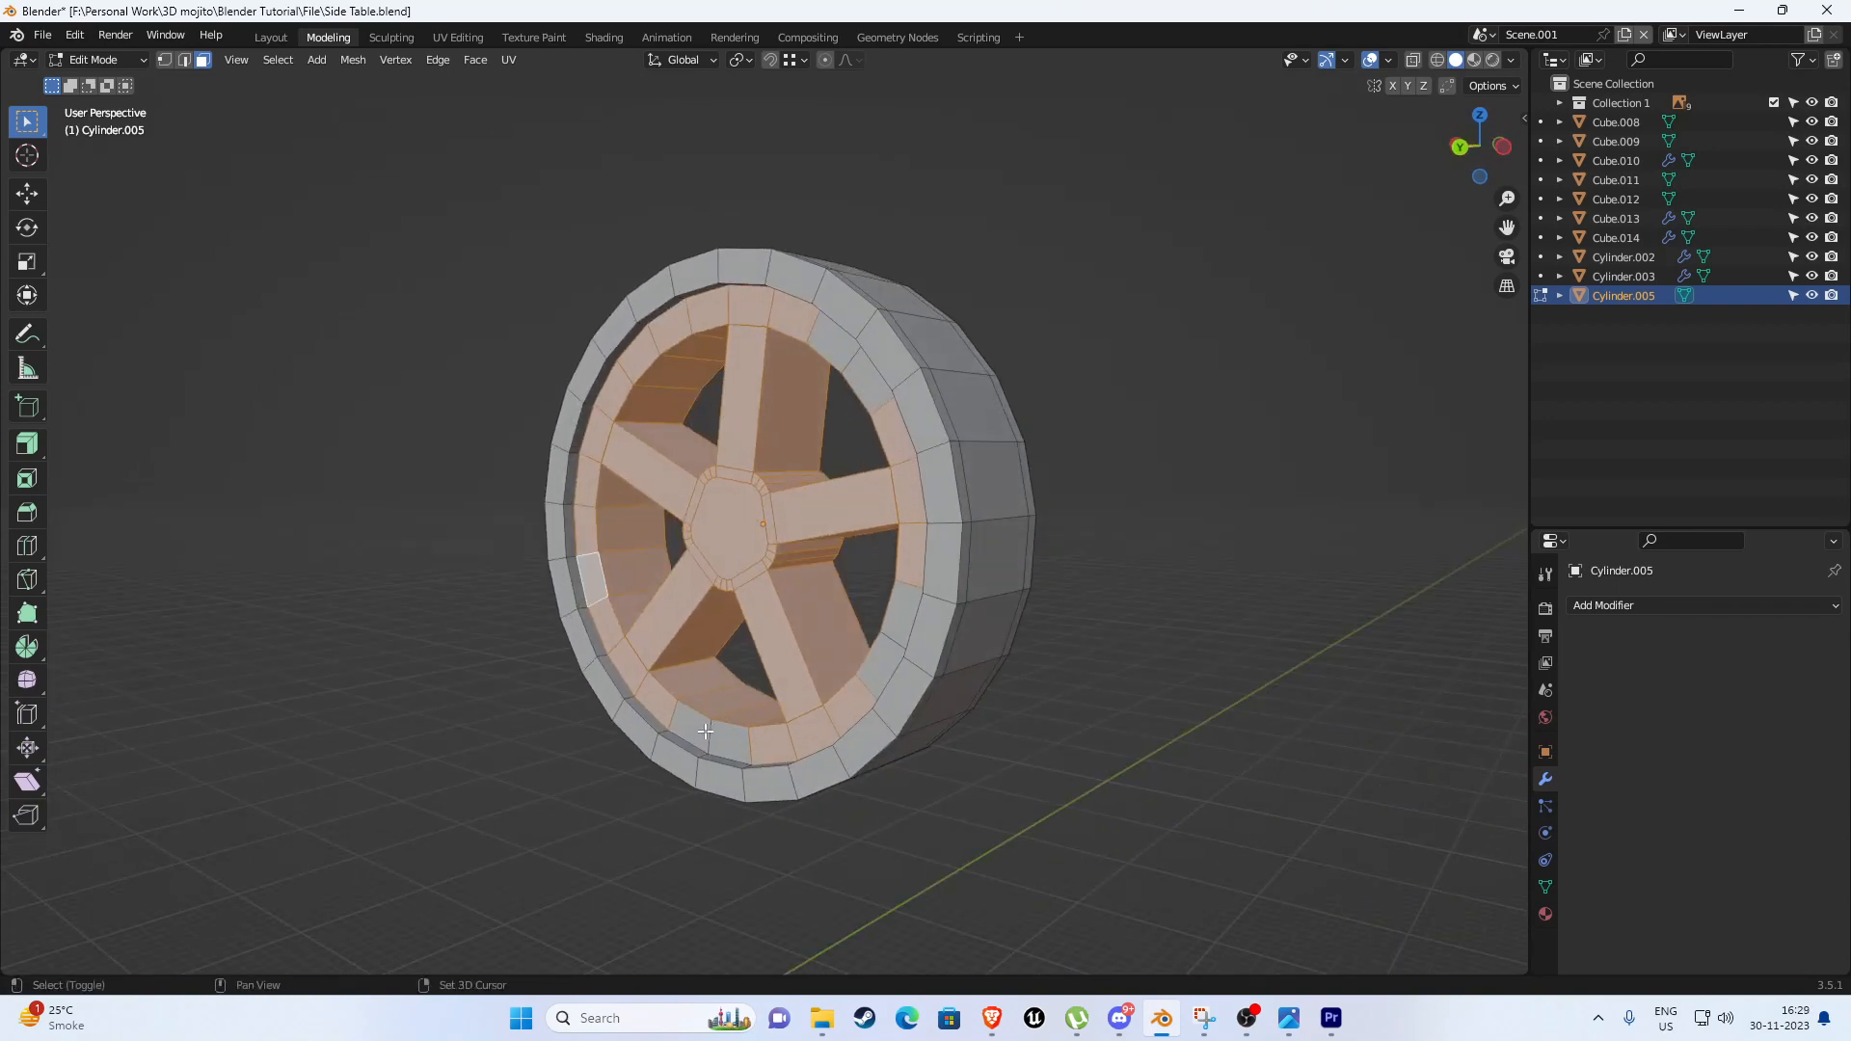
pyautogui.keyDown('shift'); pyautogui.click(877, 666); pyautogui.keyUp('shift')
# Scale the selected hub, spoke and inner rim faces along the Y axis to 0.528.
pyautogui.moveTo(843, 364); pyautogui.dragTo(983, 480, button='middle')
pyautogui.press('s')
pyautogui.press('y')
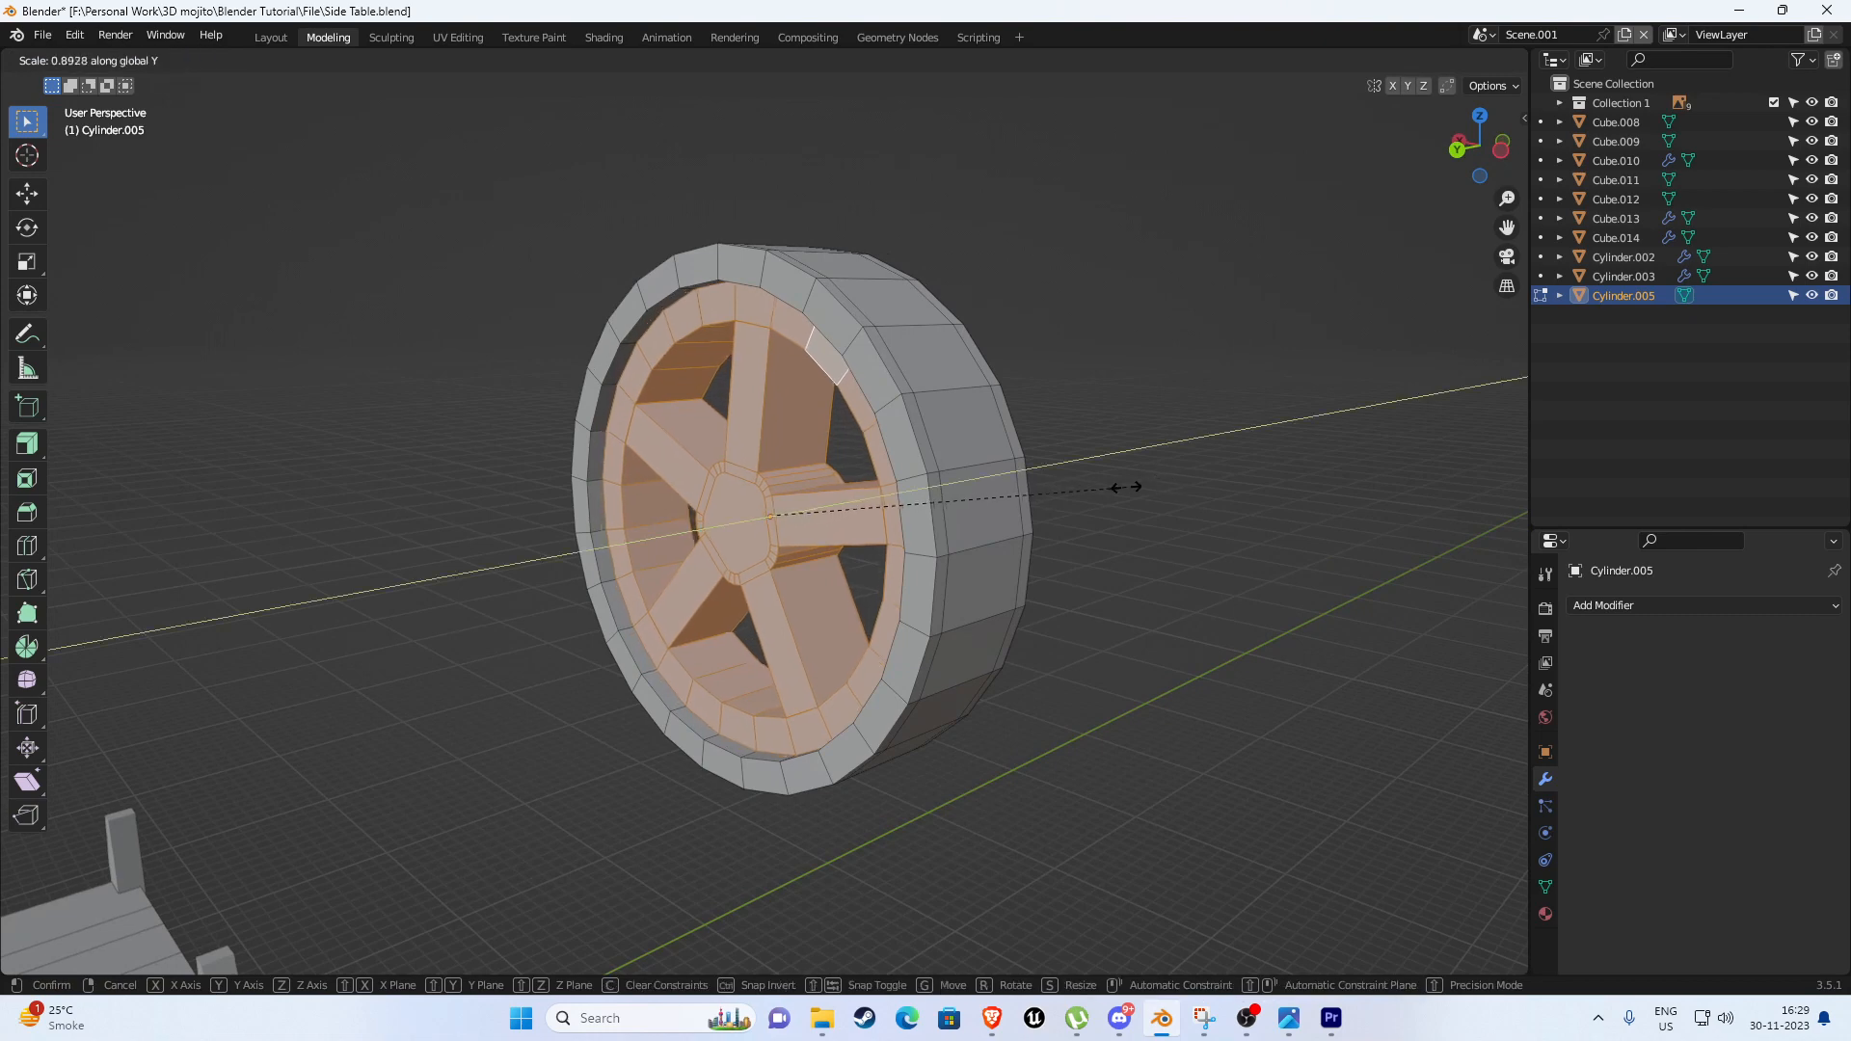
pyautogui.click(979, 517)
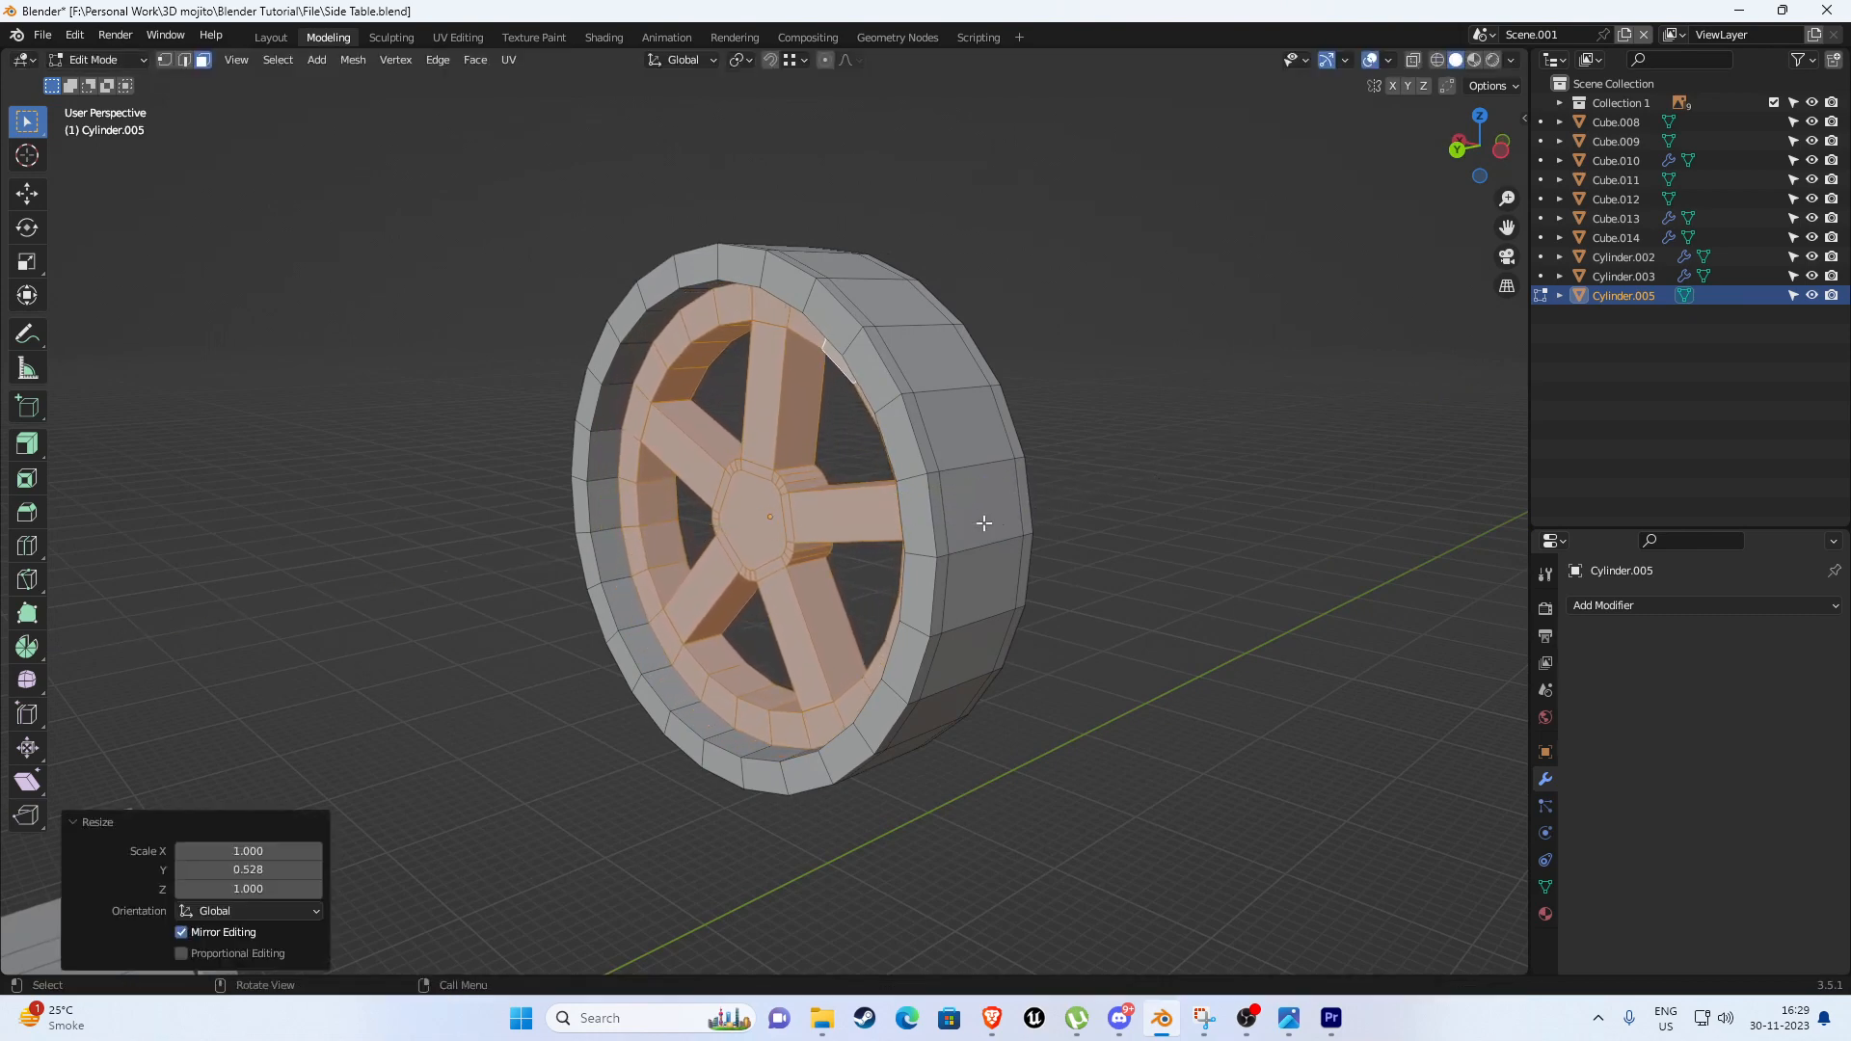
pyautogui.moveTo(979, 517); pyautogui.dragTo(733, 482, button='middle')
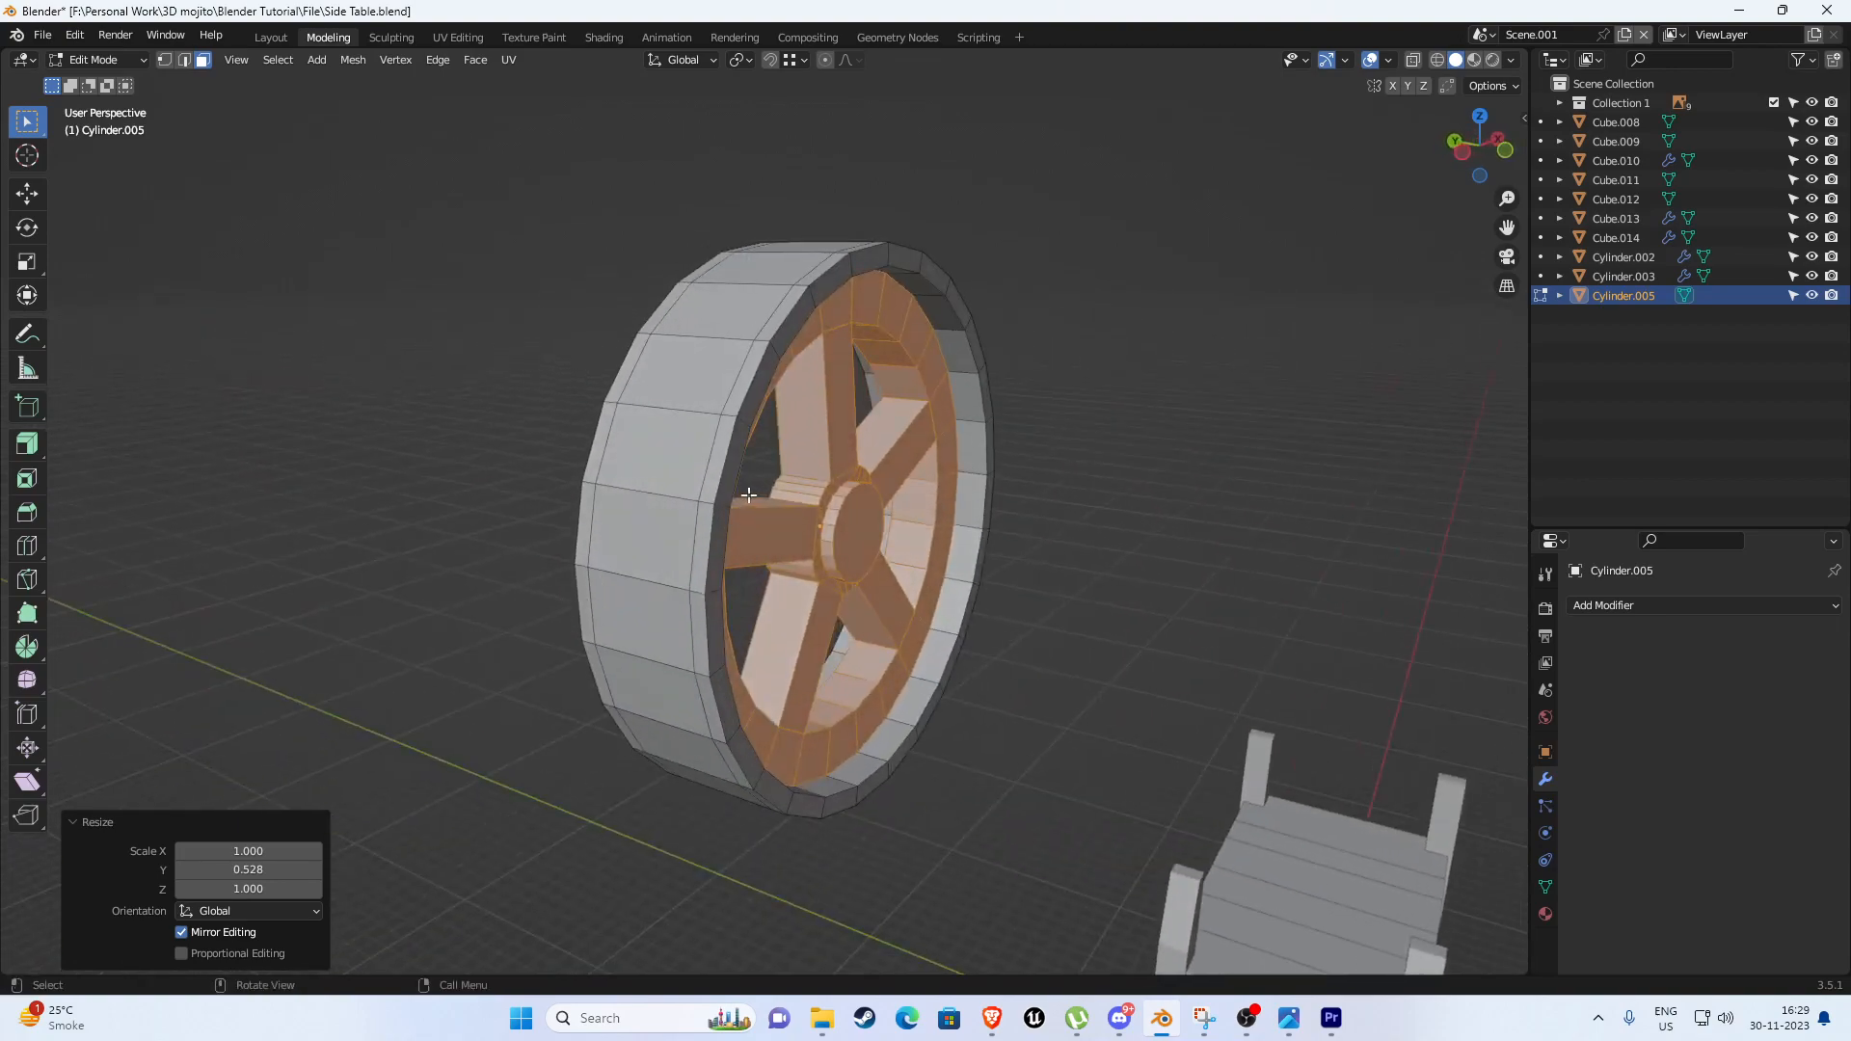
# Dissolve the extra edge loops running around the wheel's outer tread near both sides.
pyautogui.press('2')
pyautogui.keyDown('alt'); pyautogui.click(653, 364); pyautogui.keyUp('alt')
pyautogui.moveTo(828, 400); pyautogui.dragTo(1003, 349, button='middle')
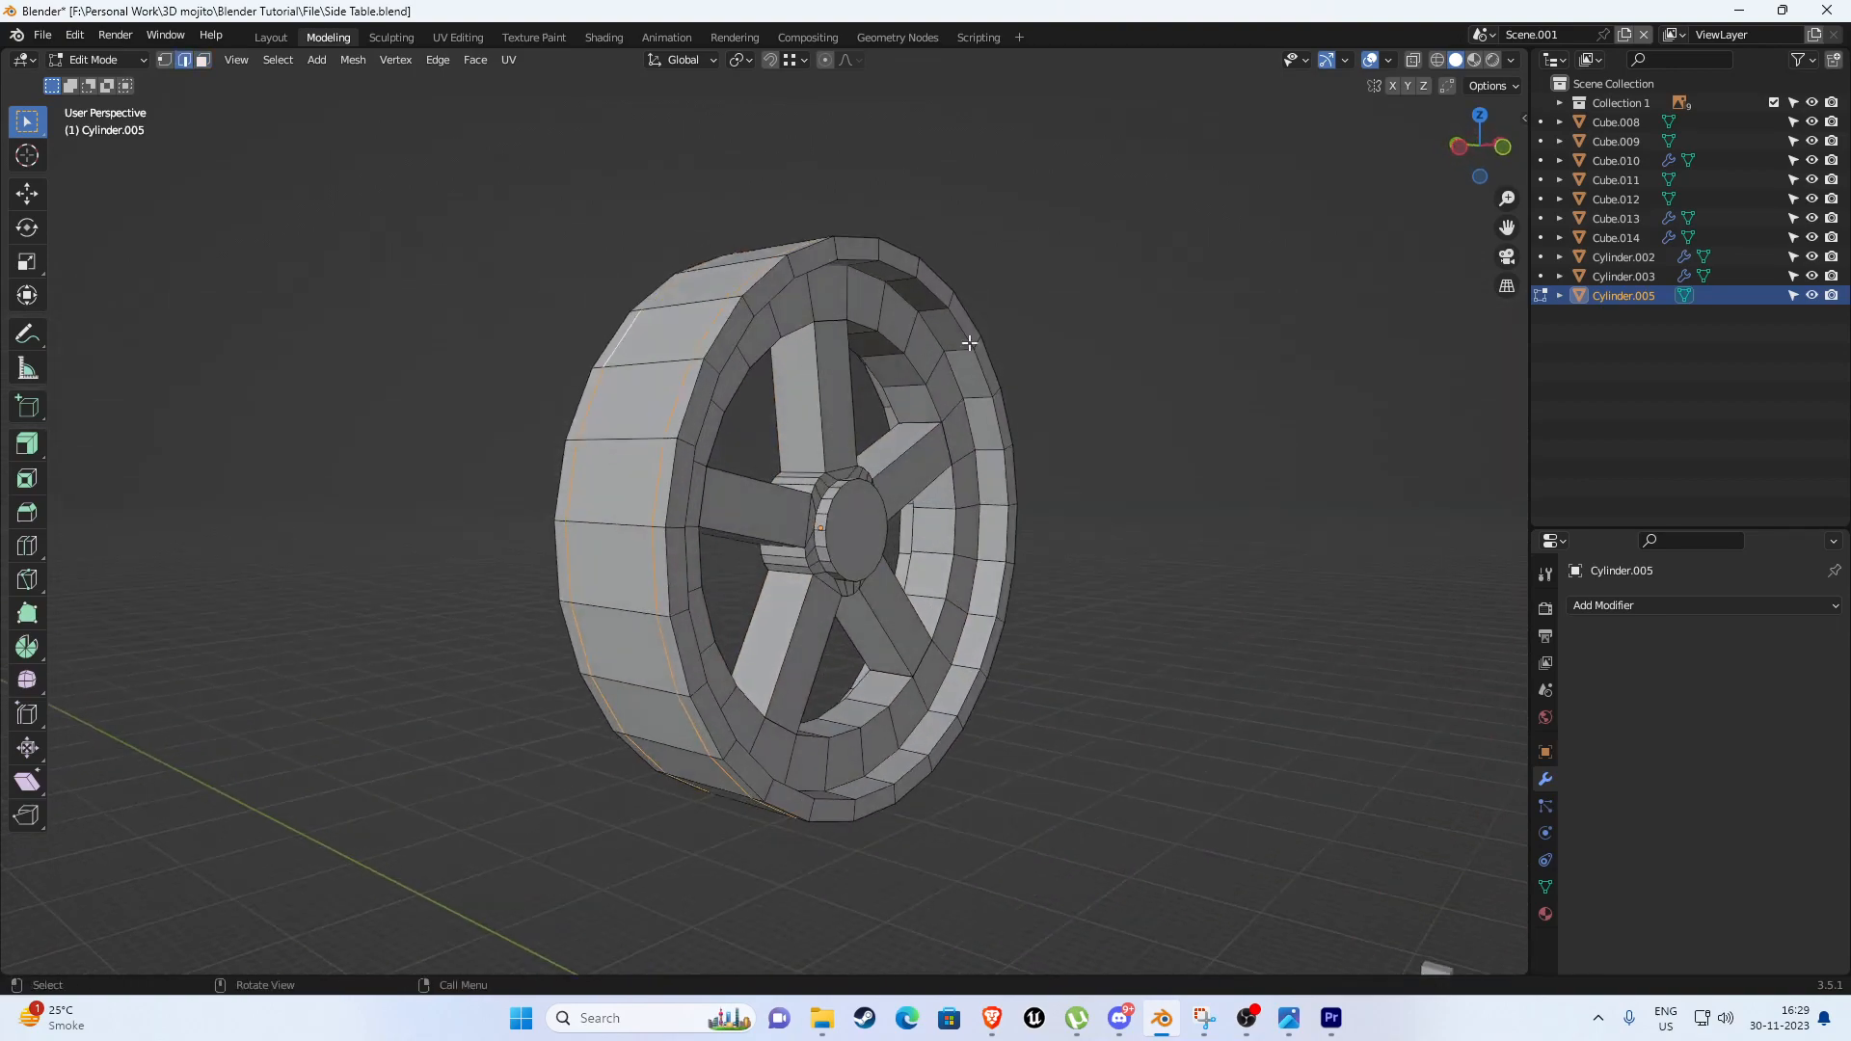
pyautogui.press('x')
pyautogui.click(1005, 424)
pyautogui.moveTo(1005, 424); pyautogui.dragTo(910, 617, button='middle')
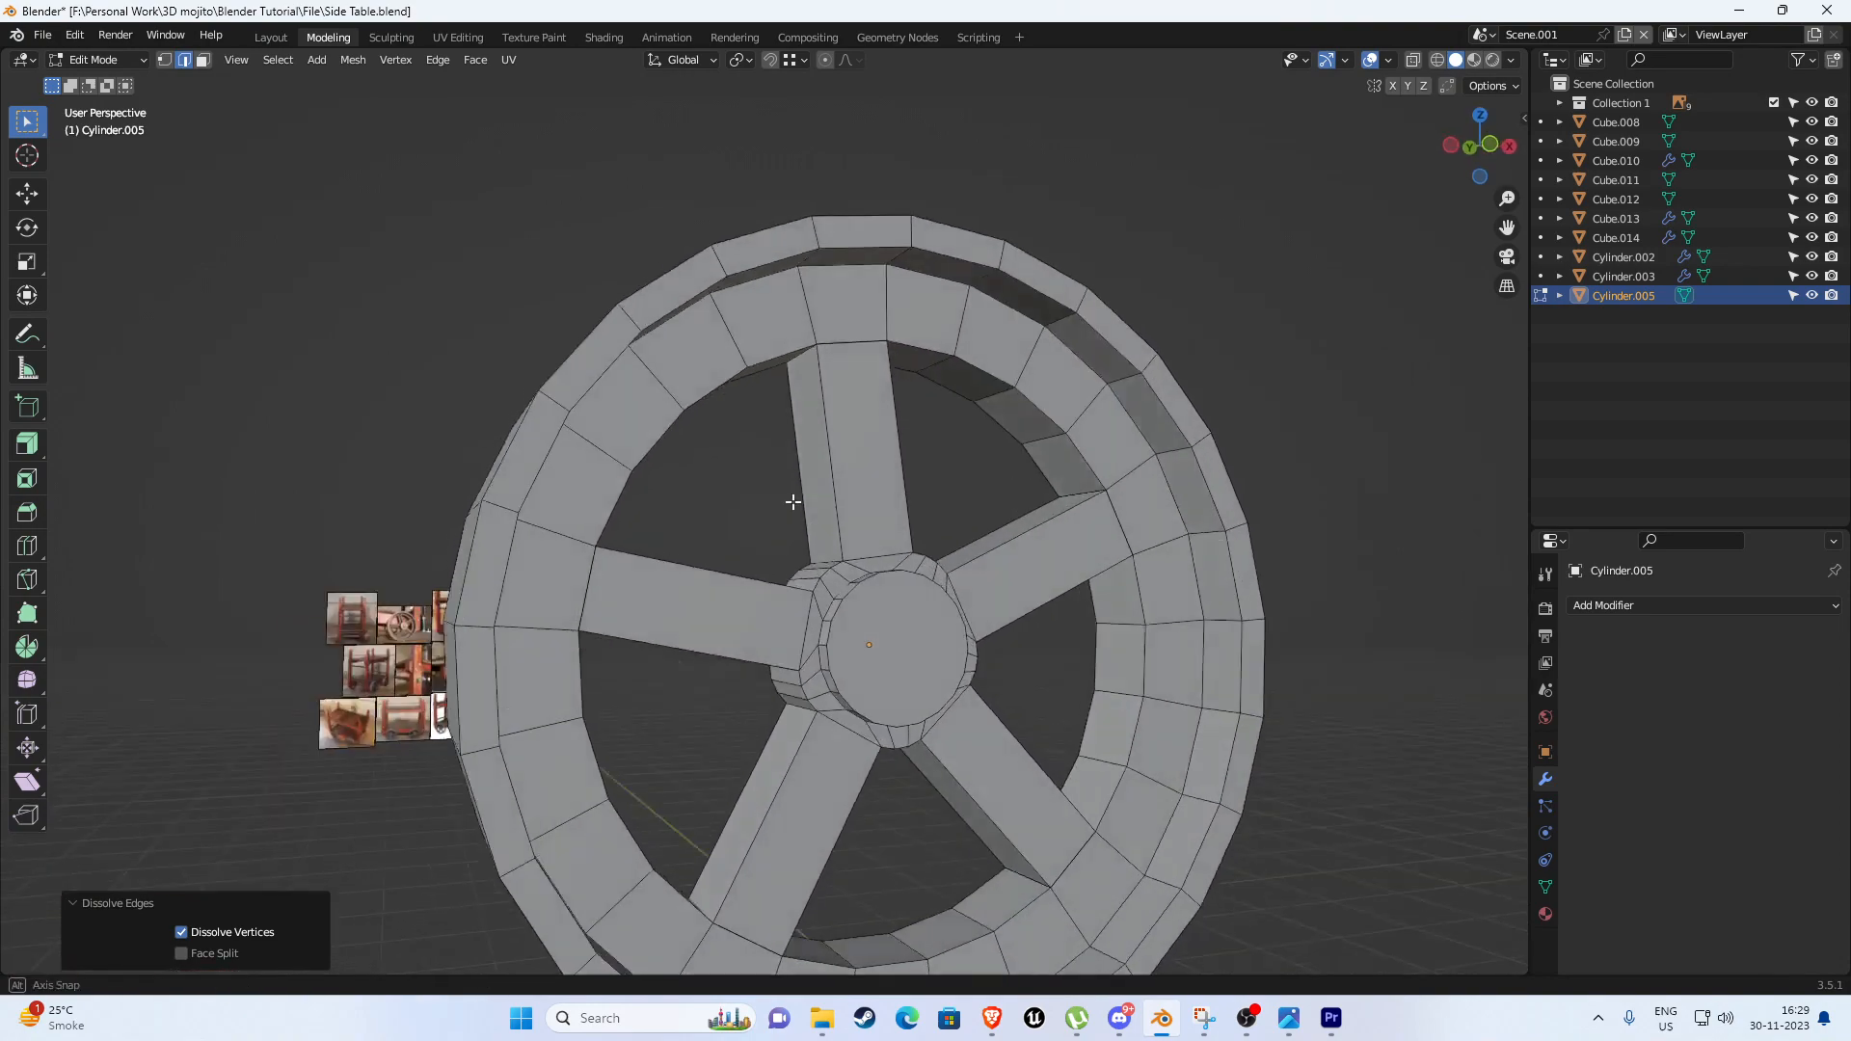
# Try to bevel the corner edges where the spokes meet the hub and the inner rim.
pyautogui.scroll(2, 792, 483)
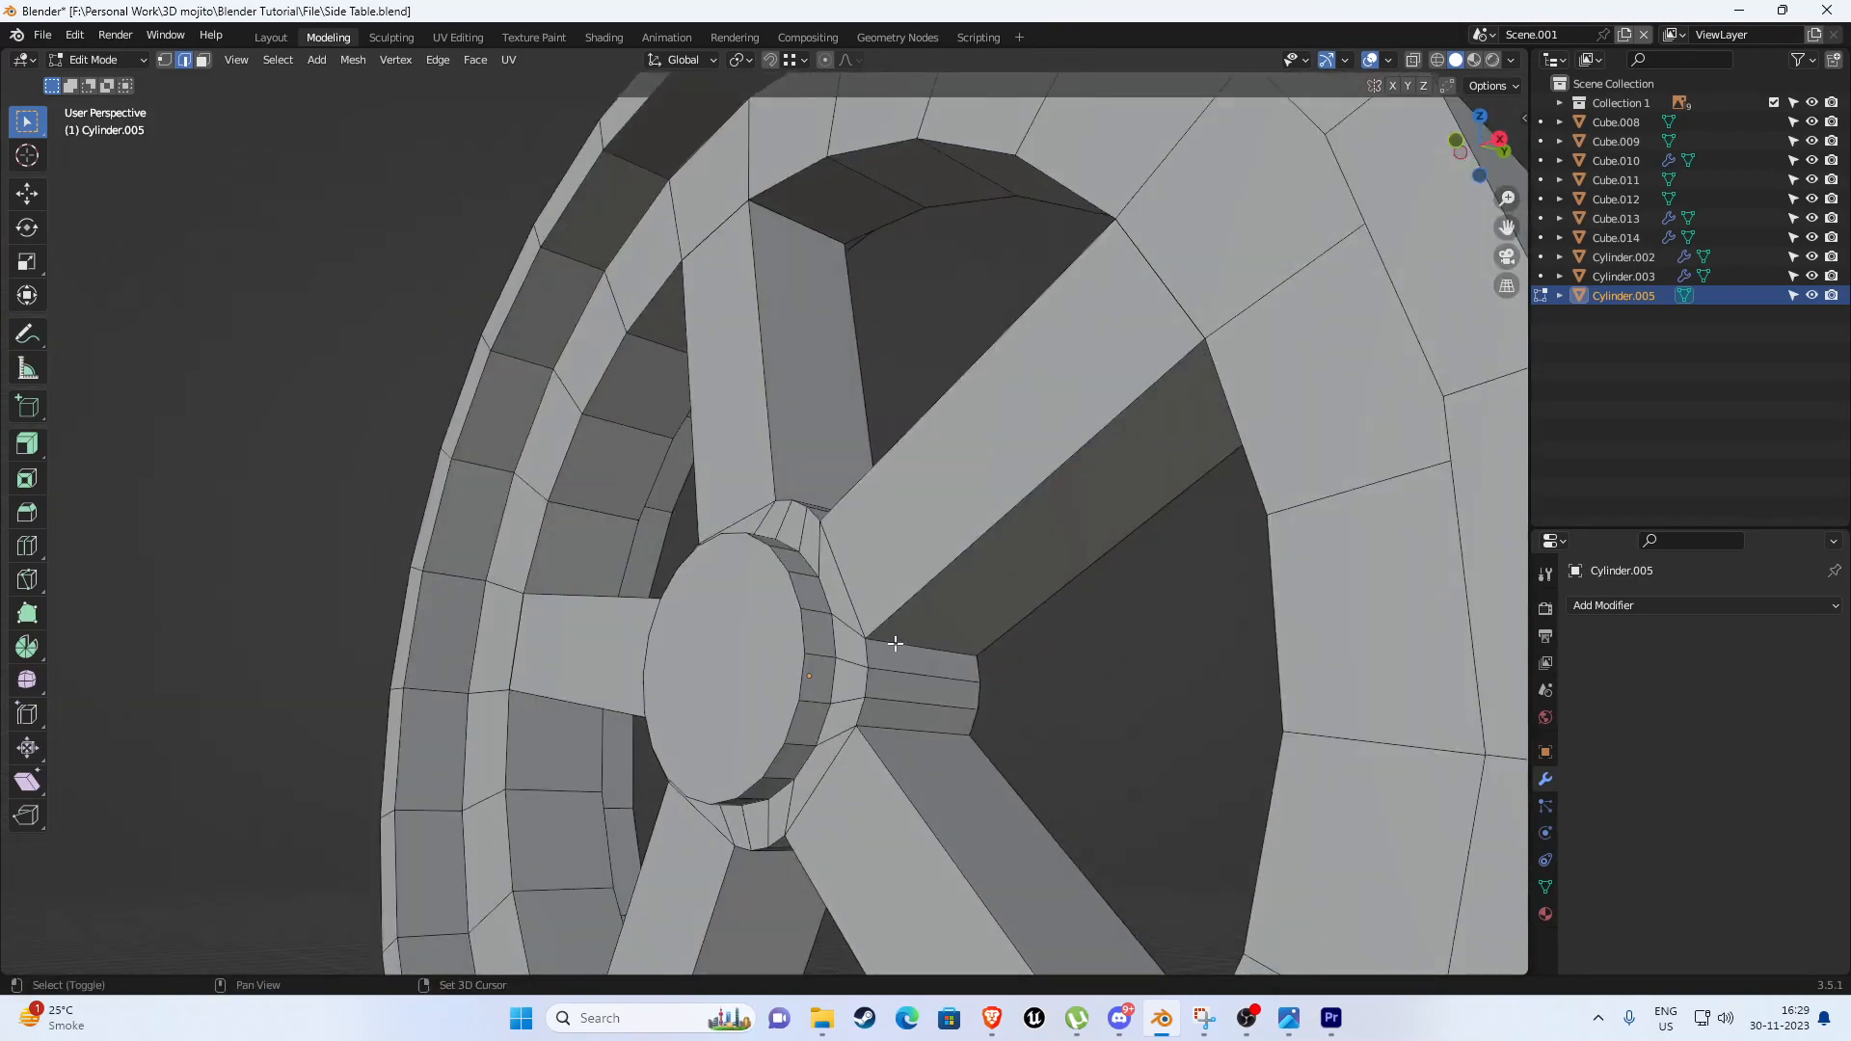
pyautogui.moveTo(896, 724); pyautogui.dragTo(825, 666, button='middle')
pyautogui.moveTo(854, 732); pyautogui.dragTo(983, 353, button='middle')
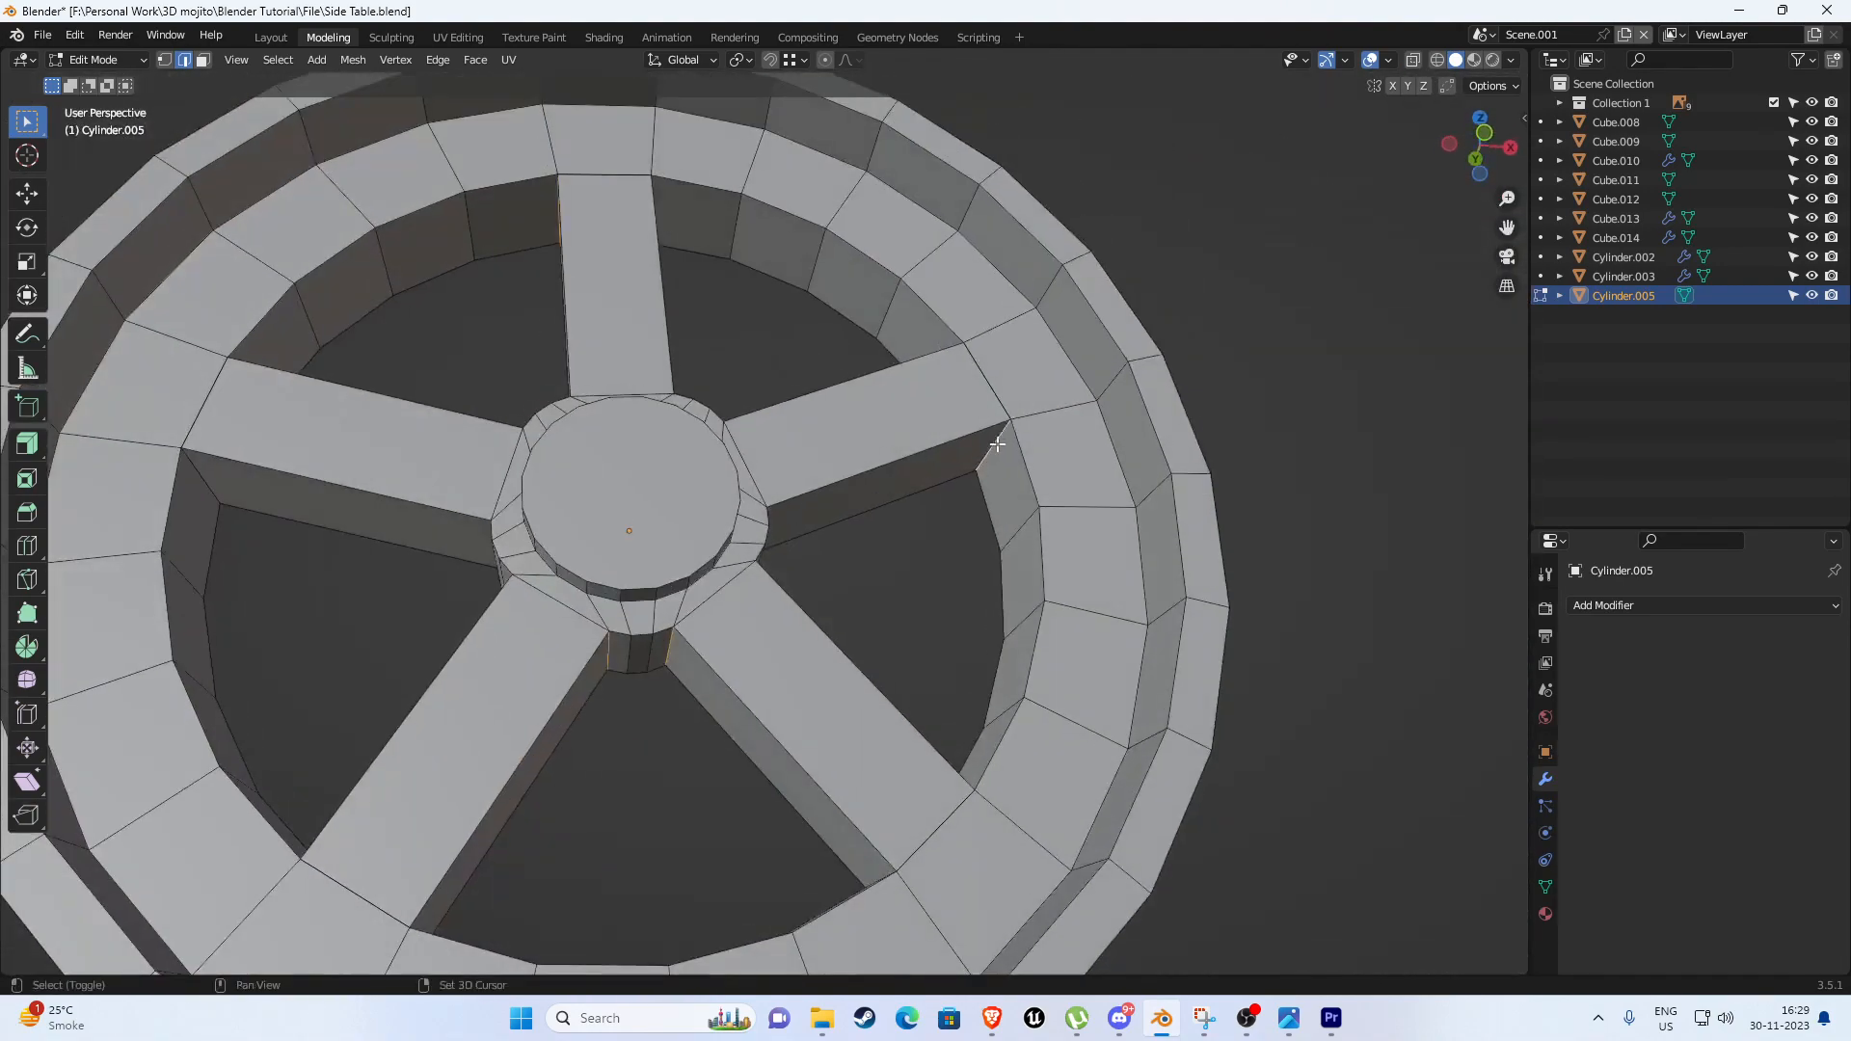
pyautogui.moveTo(996, 443); pyautogui.dragTo(848, 586, button='middle')
pyautogui.moveTo(715, 658); pyautogui.dragTo(199, 588, button='middle')
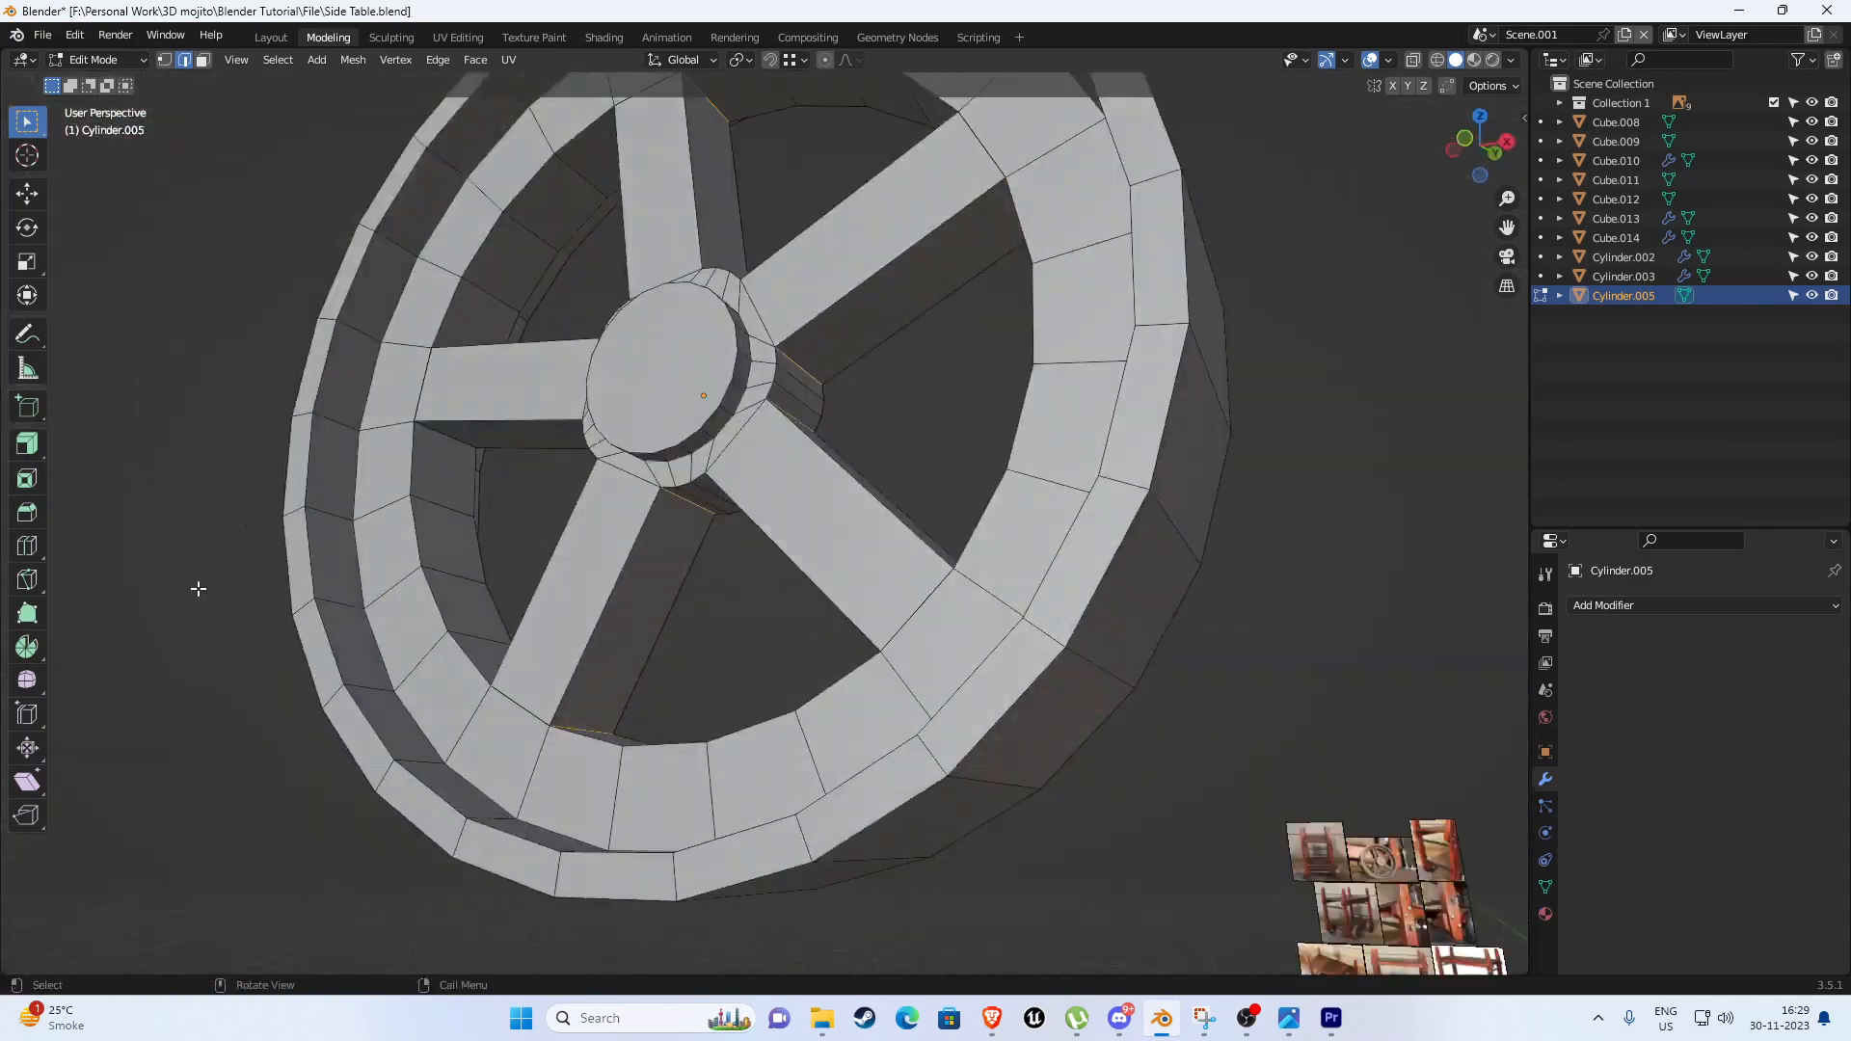
pyautogui.scroll(1, 554, 532)
pyautogui.keyDown('shift'); pyautogui.moveTo(419, 468); pyautogui.dragTo(597, 495, button='middle'); pyautogui.keyUp('shift')
pyautogui.hotkey('ctrl', 'b')
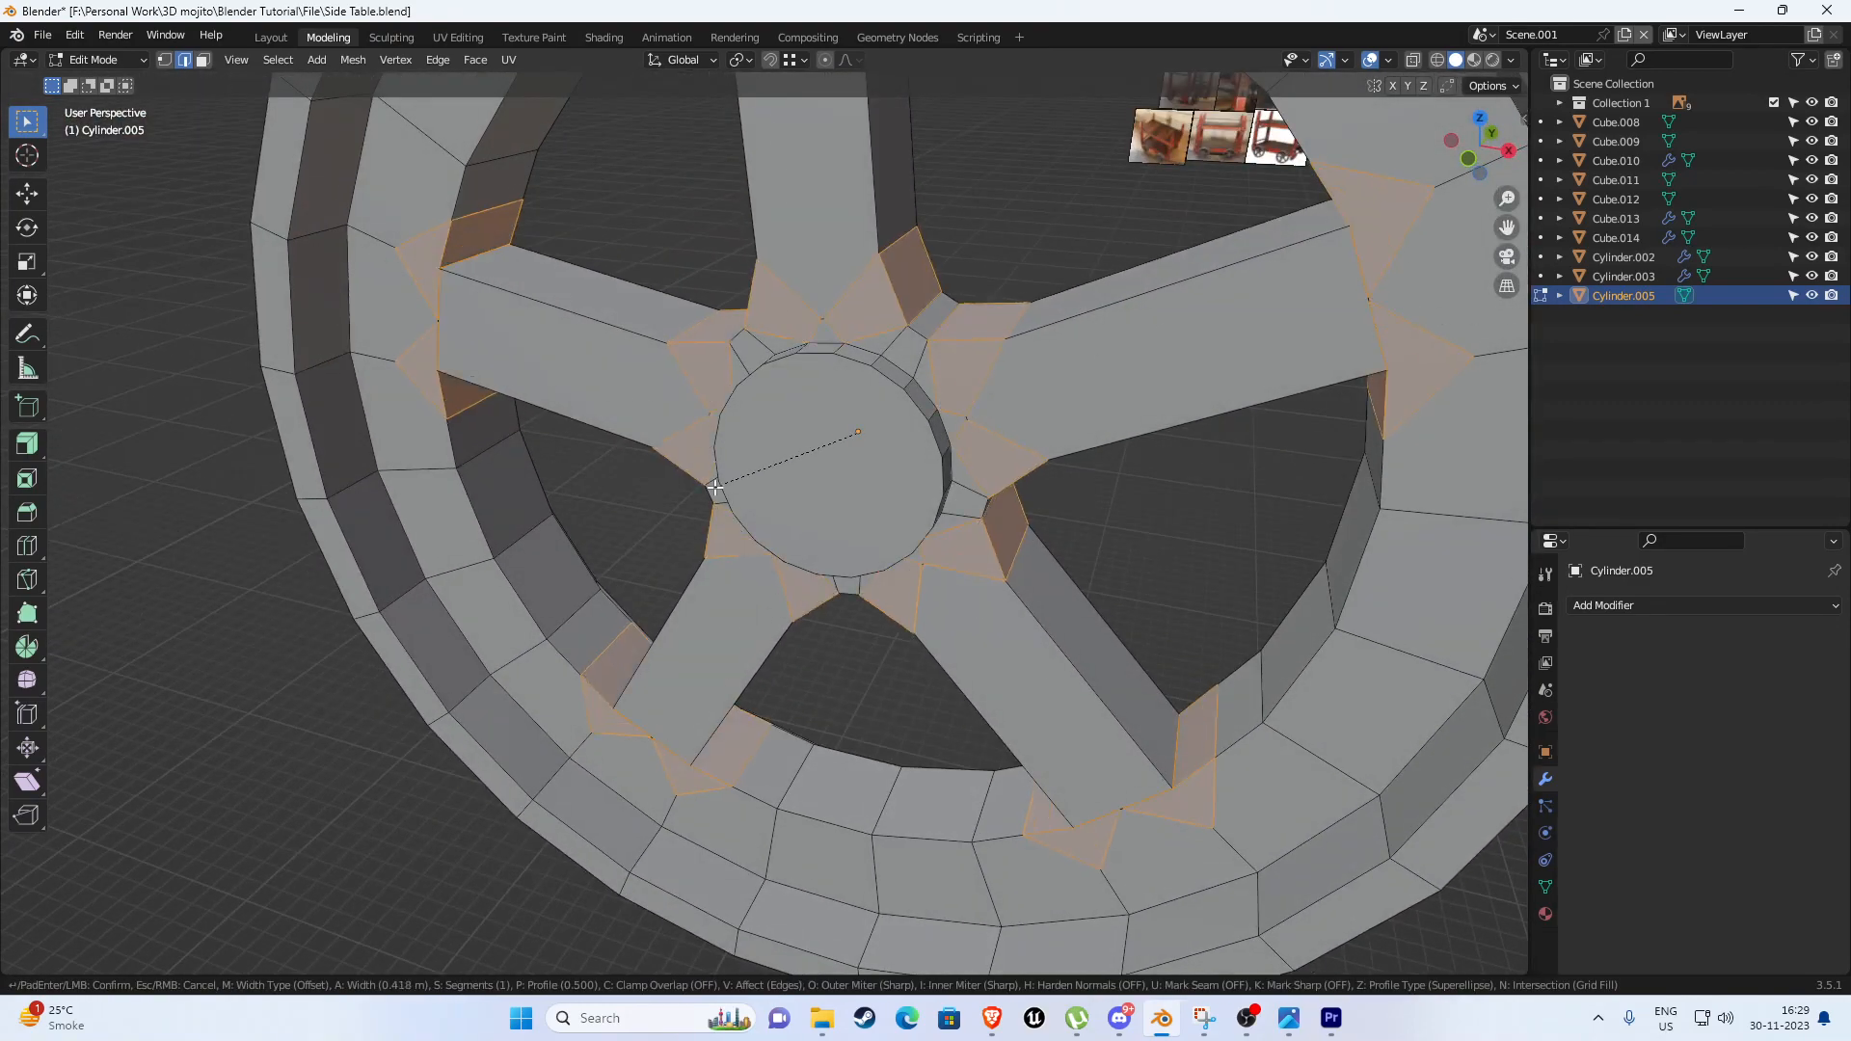
pyautogui.rightClick(749, 469)
# Try moving the upper corner vertex where the left spoke meets the inner rim to check for duplicates.
pyautogui.moveTo(400, 371); pyautogui.dragTo(848, 517, button='middle')
pyautogui.scroll(2, 450, 345)
pyautogui.scroll(3, 720, 514)
pyautogui.scroll(1, 720, 514)
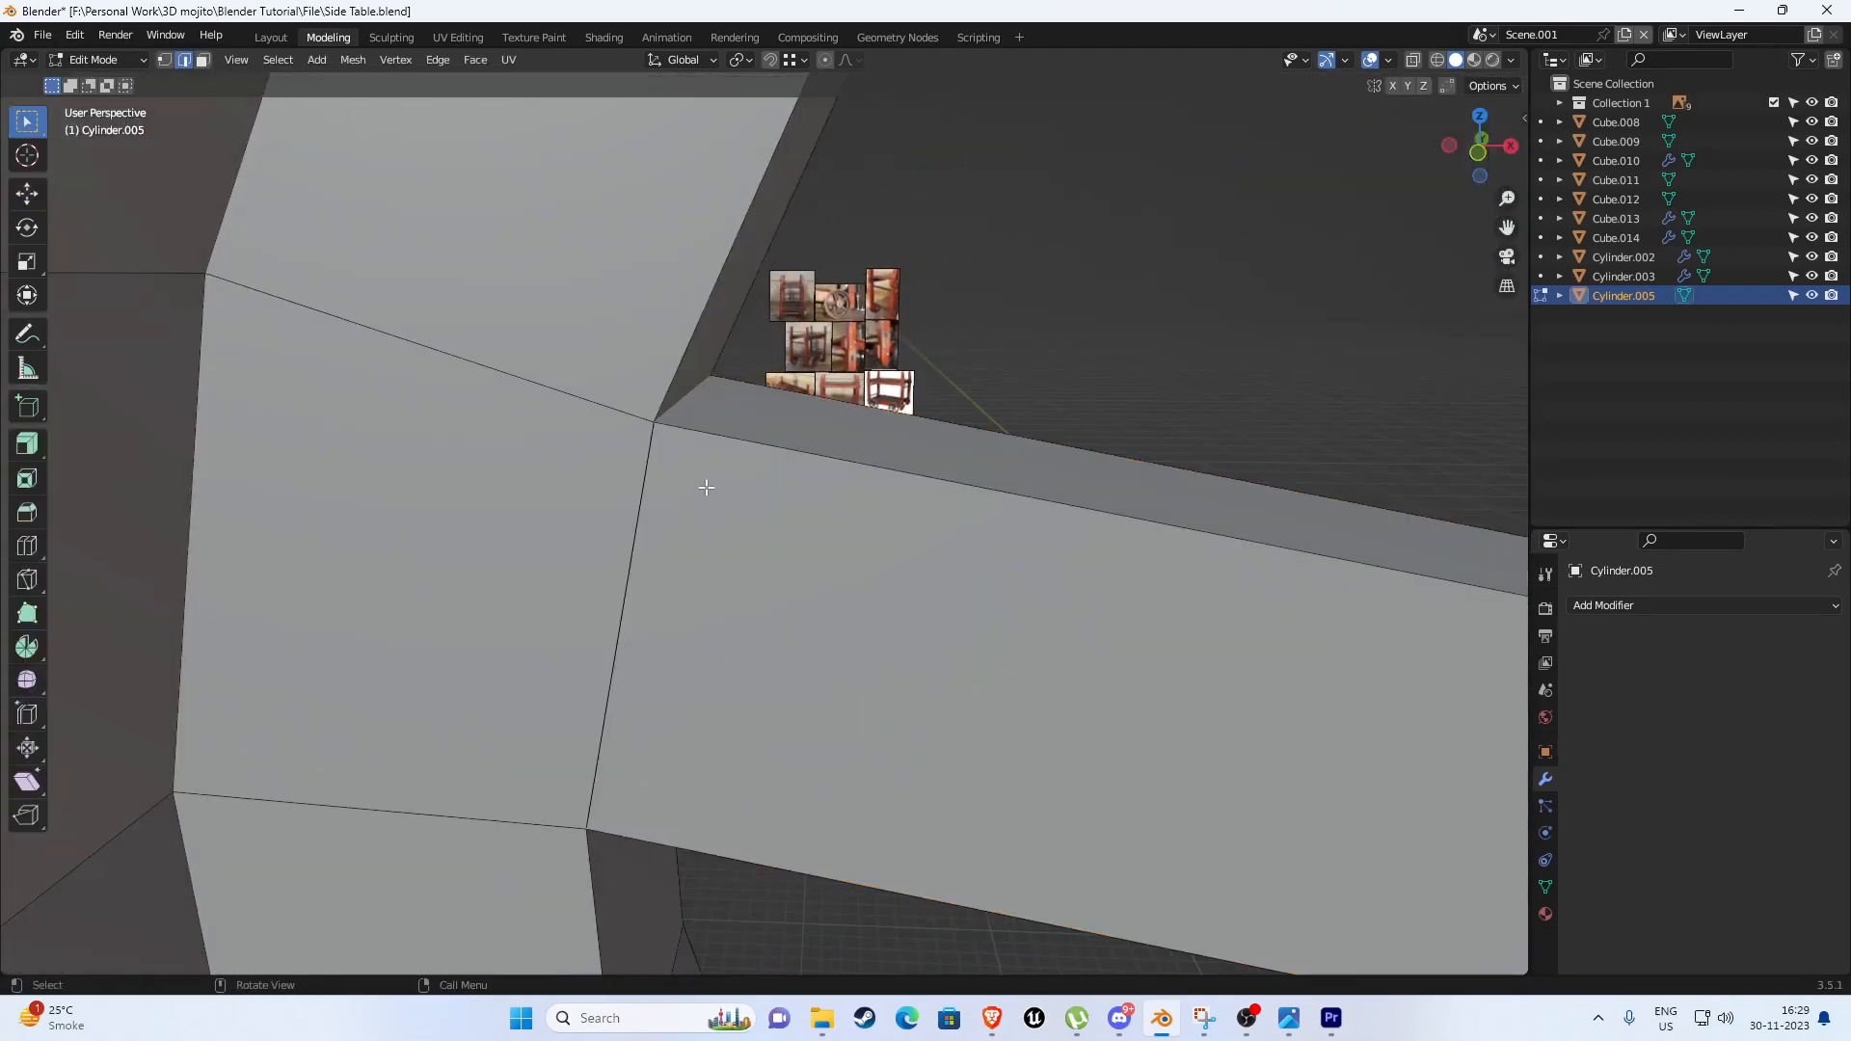
pyautogui.press('1')
pyautogui.press('g')
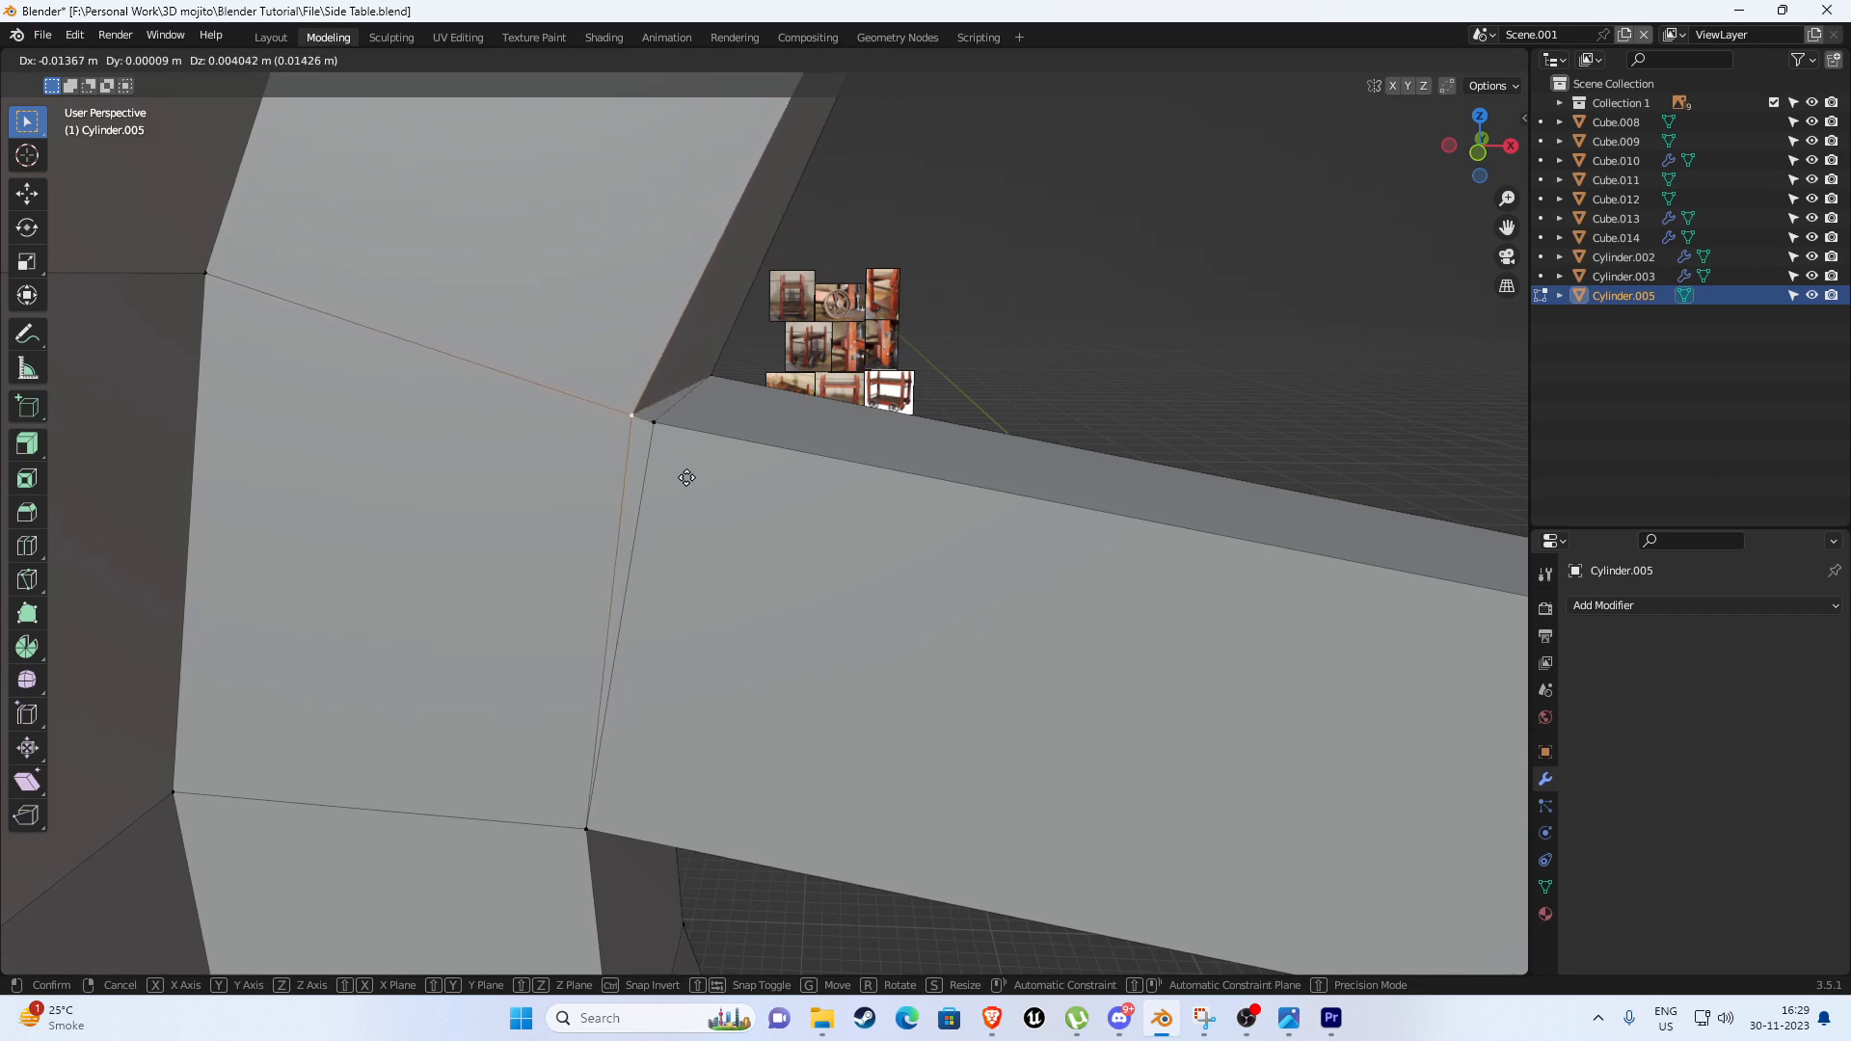
pyautogui.click(685, 478)
pyautogui.scroll(-3, 701, 460)
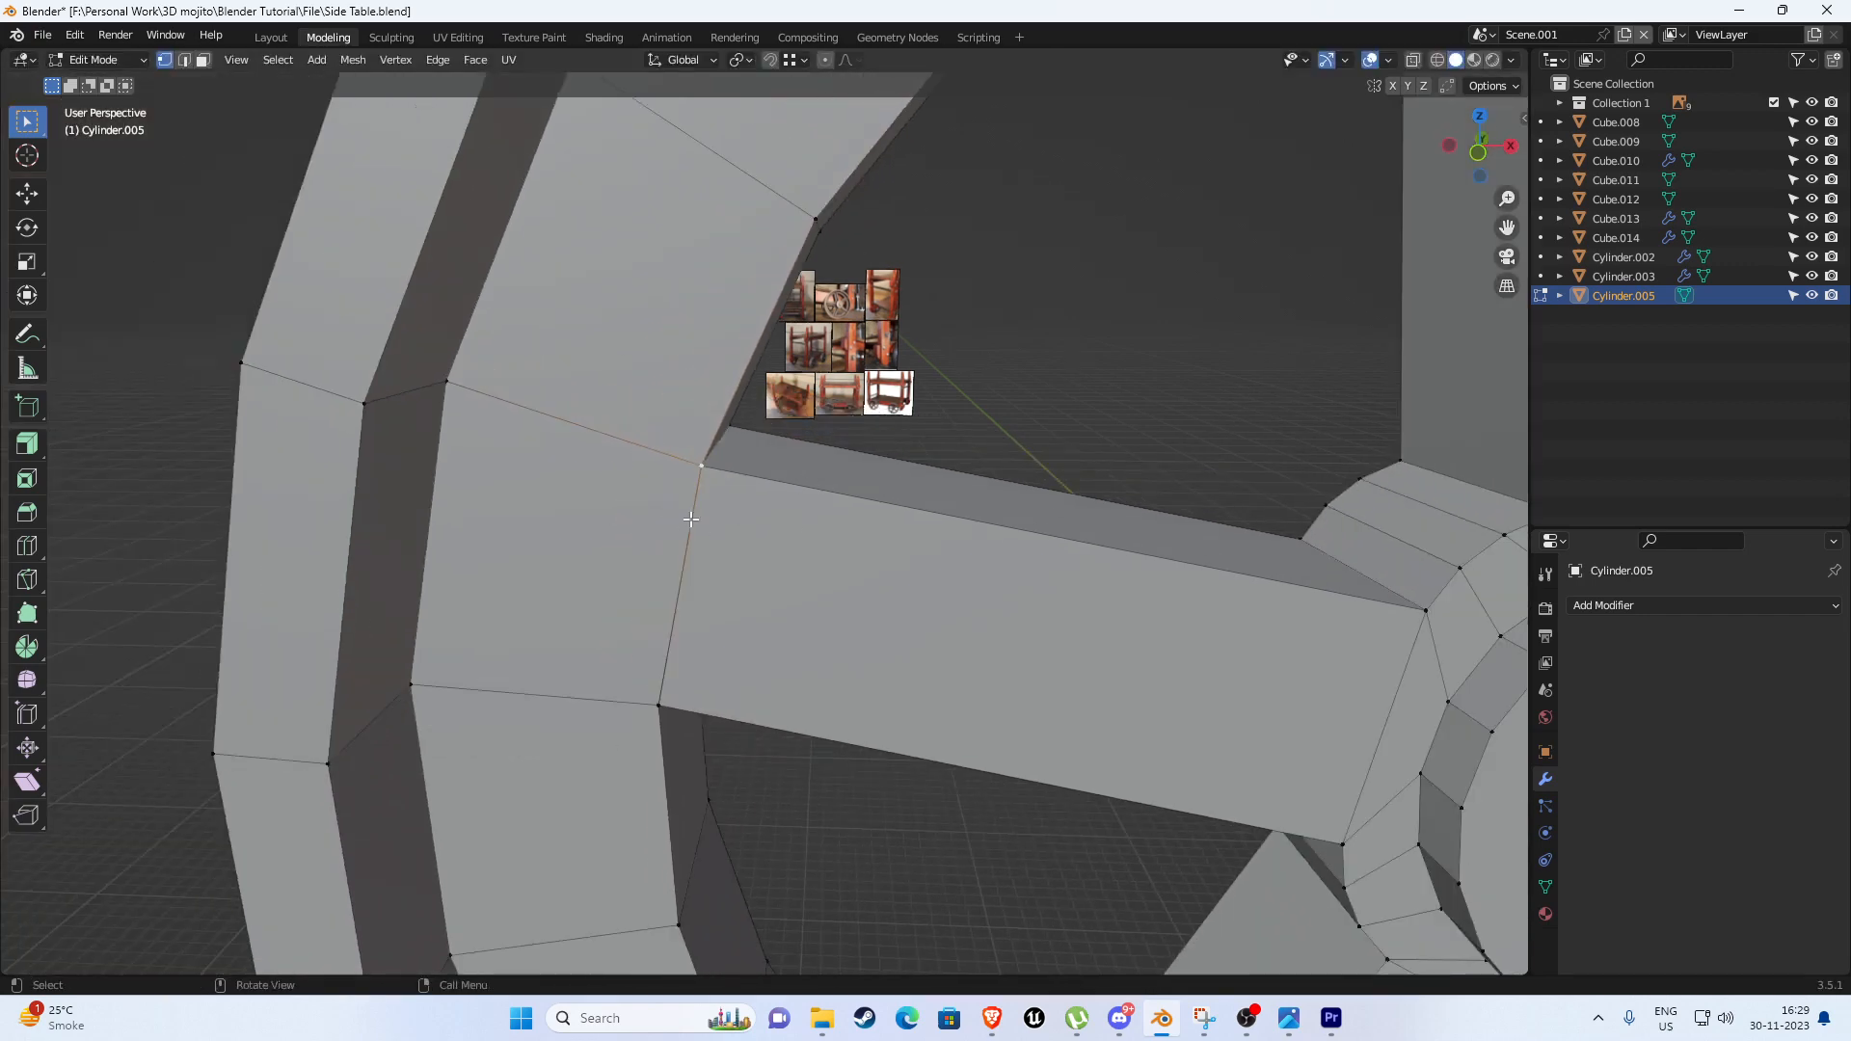
pyautogui.moveTo(690, 518); pyautogui.dragTo(378, 470, button='middle')
pyautogui.scroll(-8, 675, 605)
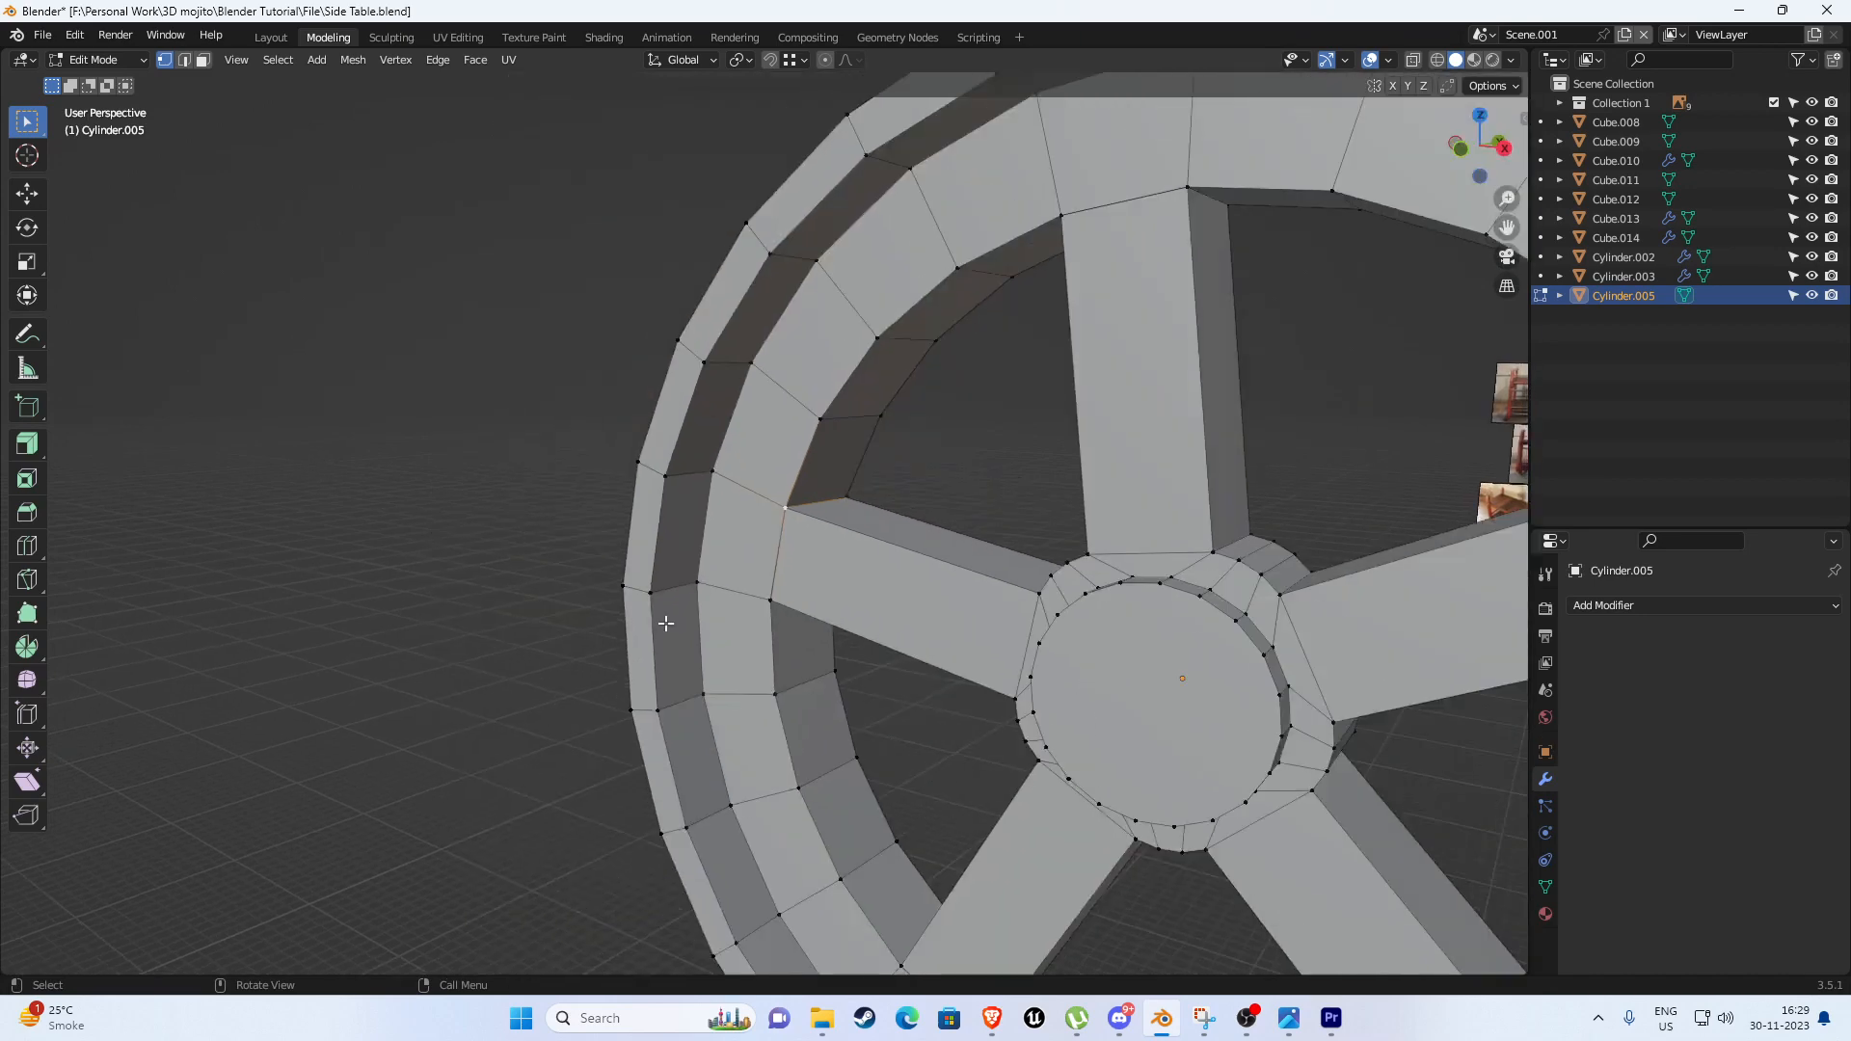
# Select all of the wheel's vertices and bring up the merge options.
pyautogui.press('a')
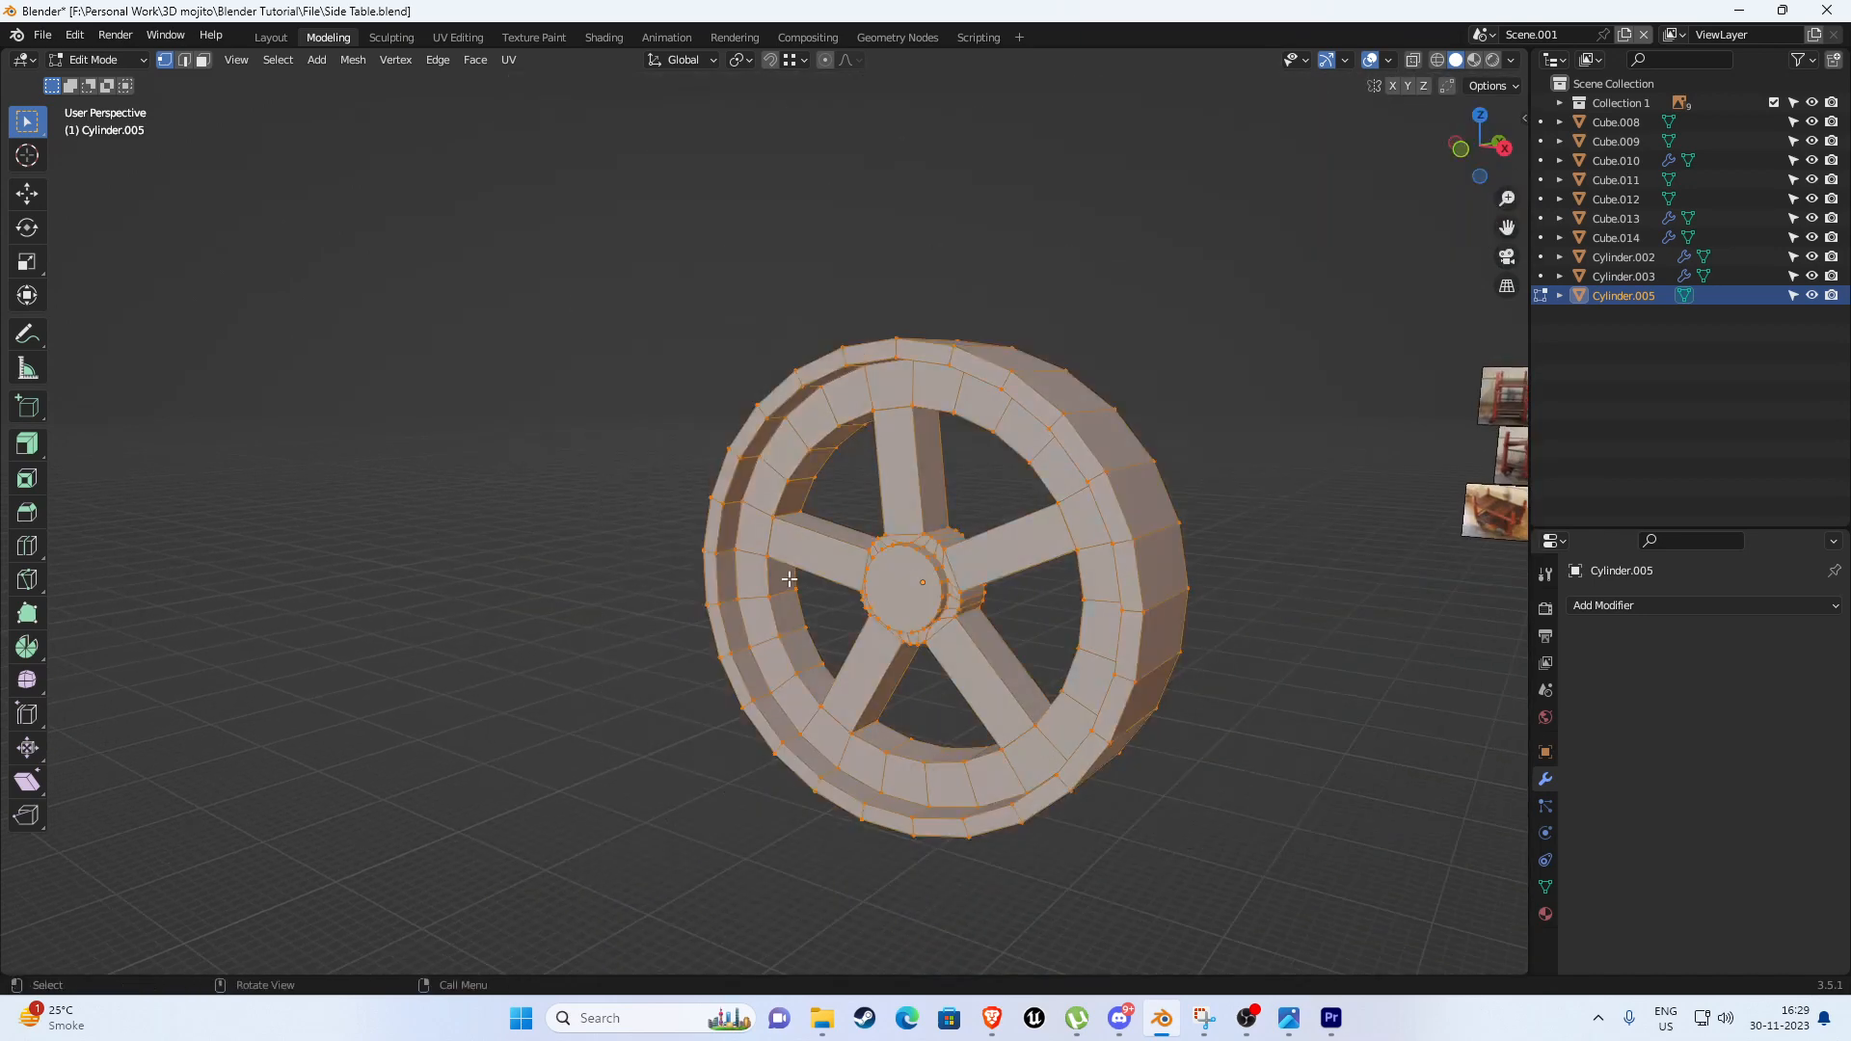
pyautogui.scroll(6, 1001, 492)
pyautogui.scroll(1, 755, 529)
pyautogui.keyDown('shift'); pyautogui.moveTo(1001, 491); pyautogui.dragTo(791, 490, button='middle'); pyautogui.keyUp('shift')
pyautogui.scroll(2, 790, 490)
pyautogui.press('m')
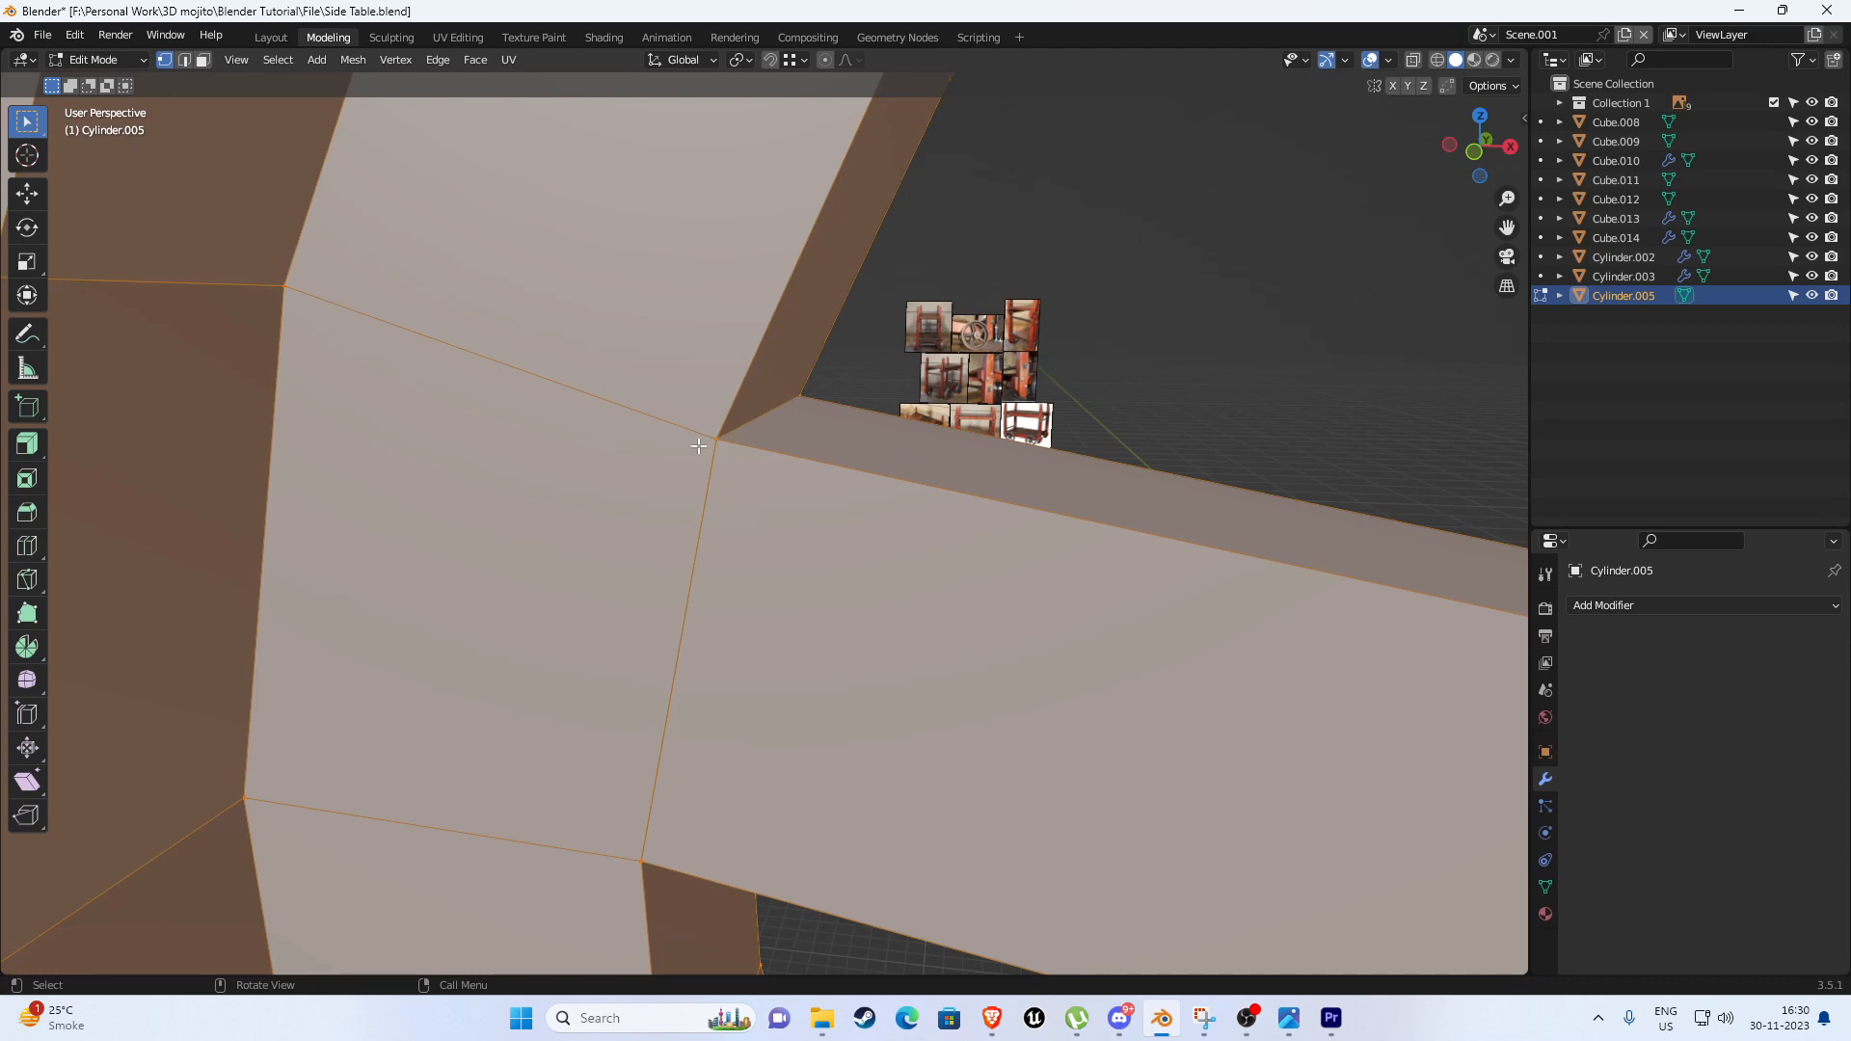
pyautogui.scroll(-3, 698, 445)
pyautogui.press('KP_1')
pyautogui.scroll(-3, 550, 481)
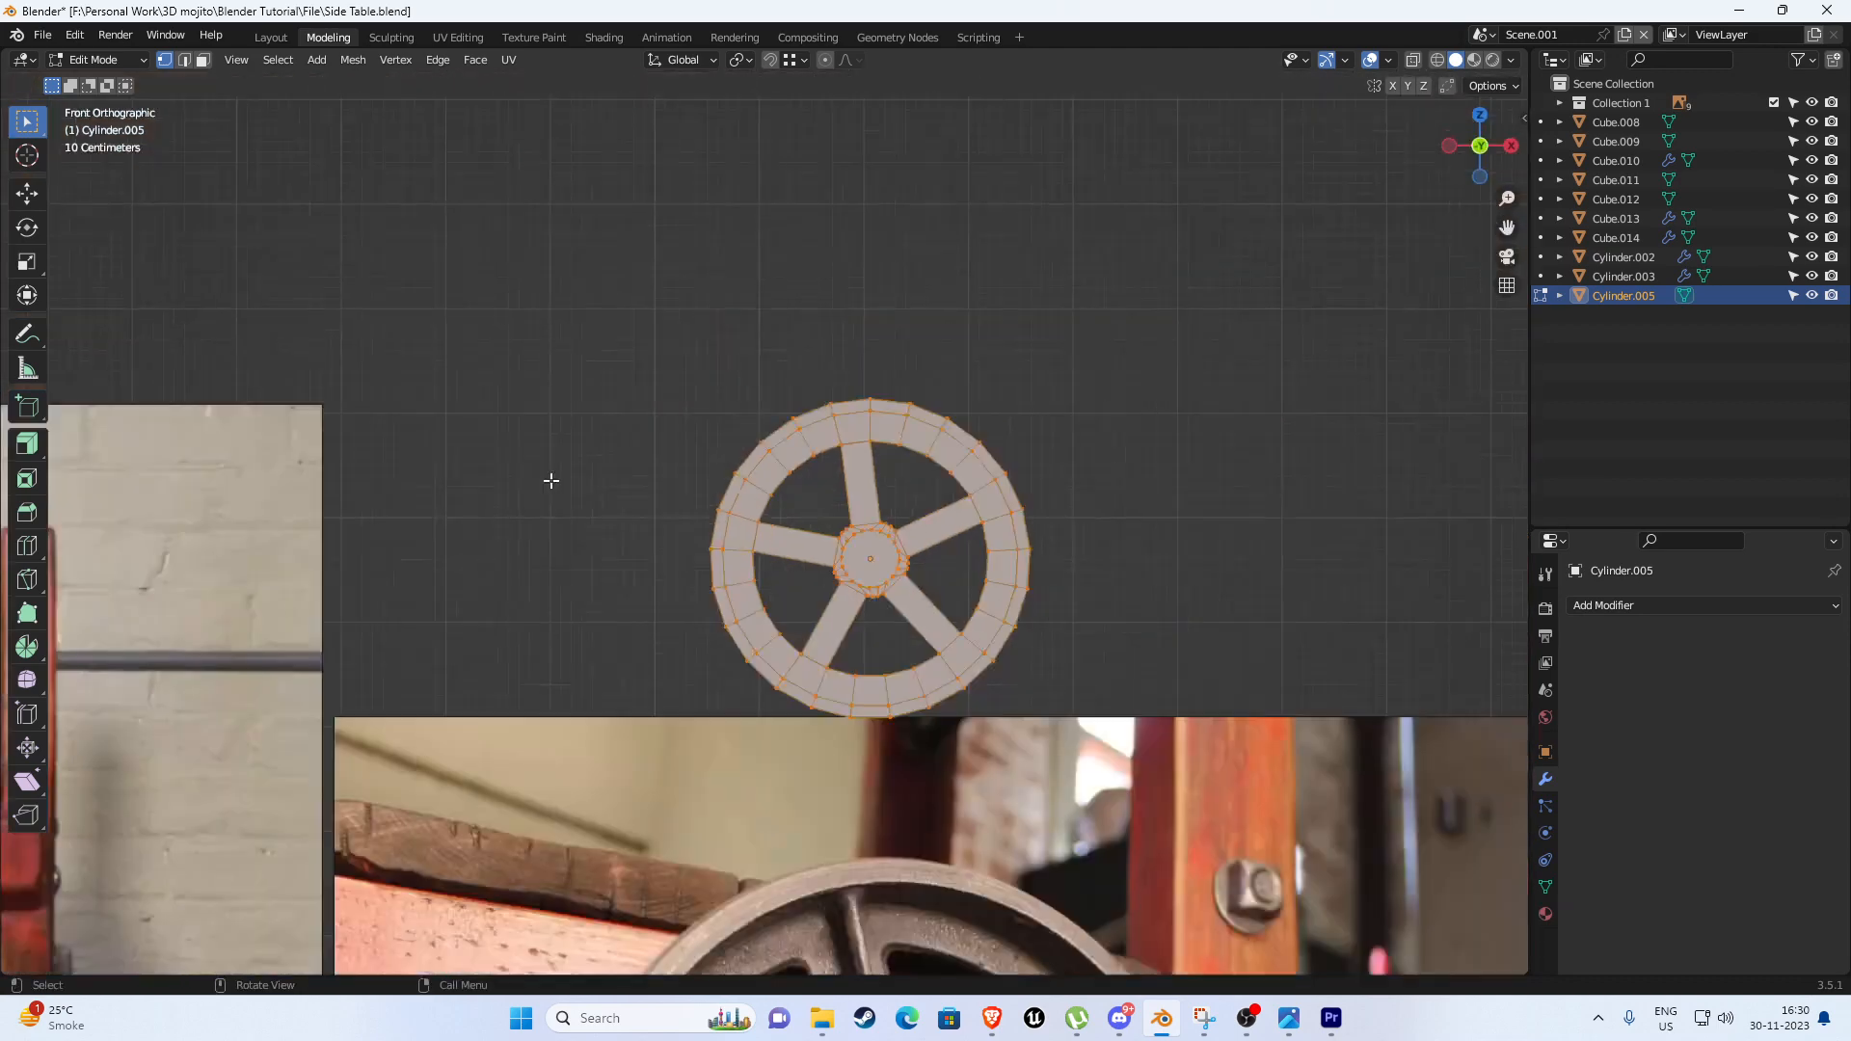
# Return the wheel to Object Mode and add a new cube to the scene.
pyautogui.scroll(-1, 551, 480)
pyautogui.keyDown('shift'); pyautogui.moveTo(1022, 318); pyautogui.dragTo(662, 302, button='middle'); pyautogui.keyUp('shift')
pyautogui.click(663, 301)
pyautogui.press('Tab')
pyautogui.click(725, 319)
pyautogui.hotkey('shift', 'a')
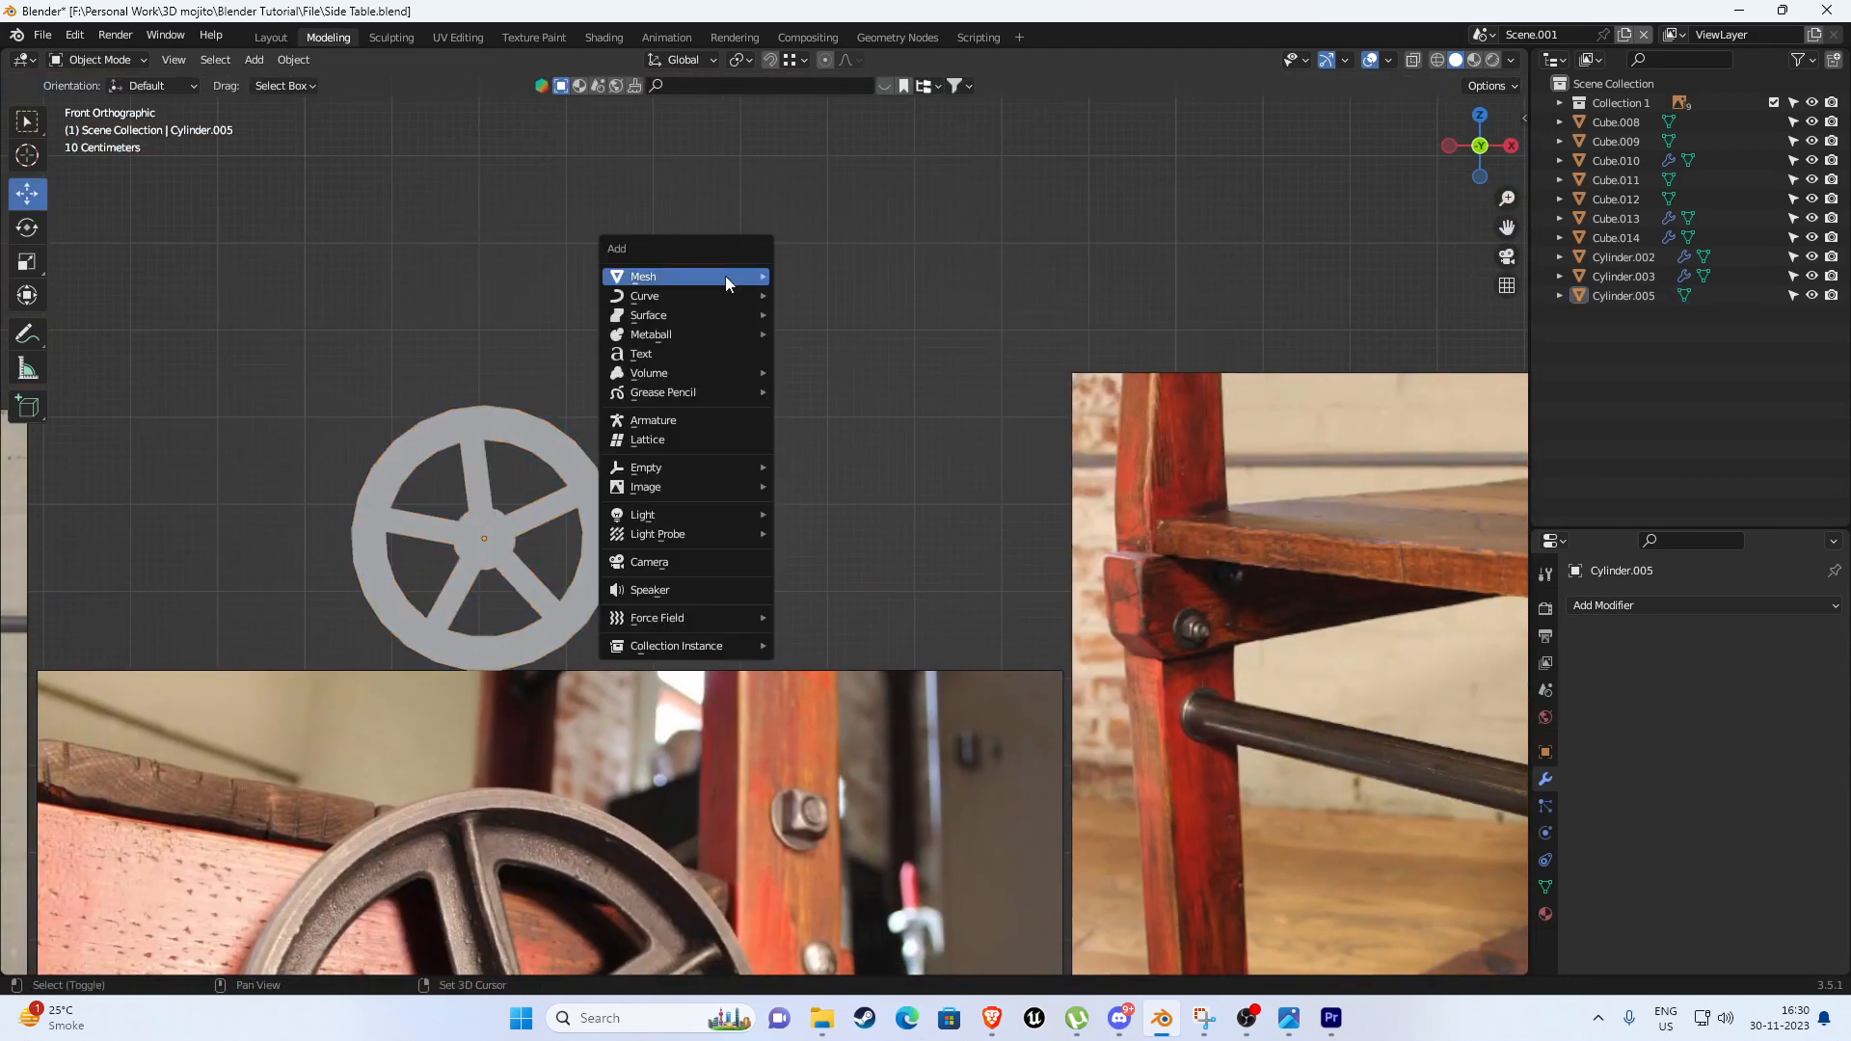
pyautogui.moveTo(725, 276)
pyautogui.click(803, 298)
pyautogui.scroll(-3, 667, 530)
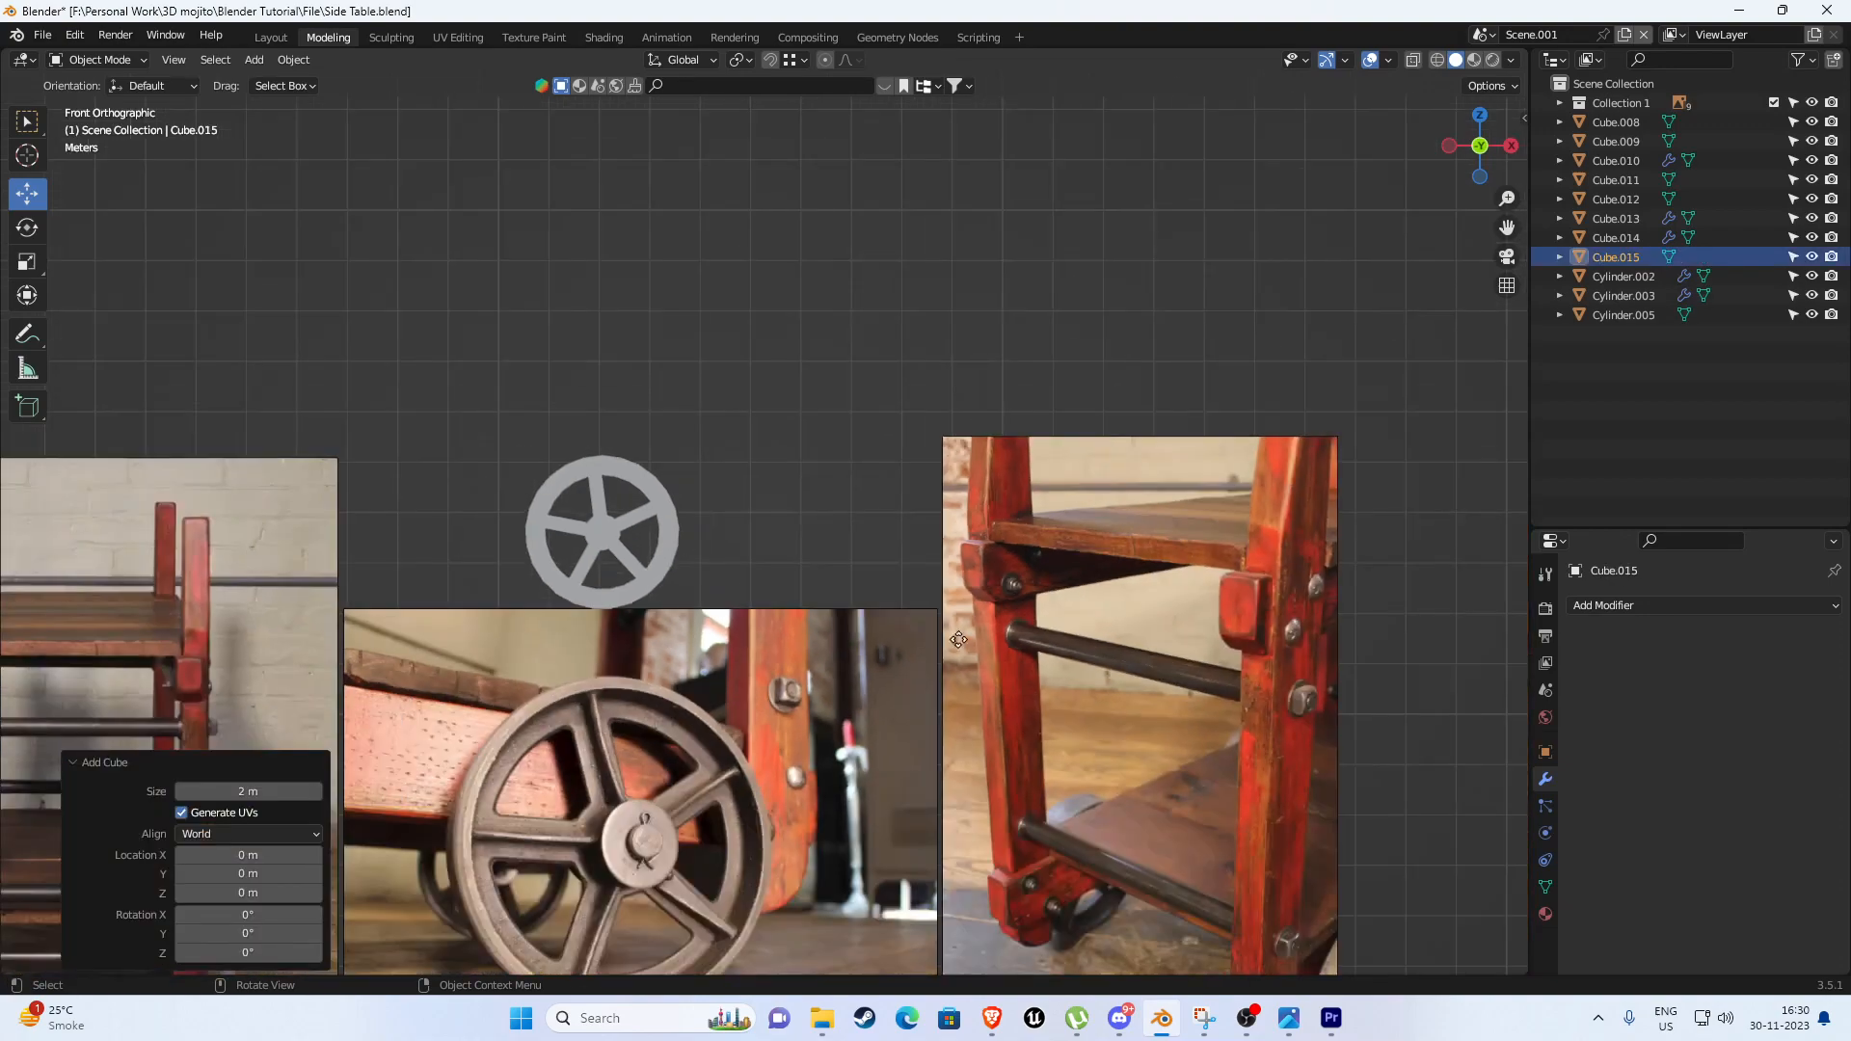
# Move the new cube into the empty space above the cart model in front view.
pyautogui.press('g')
pyautogui.click(739, 382)
pyautogui.scroll(-9, 776, 430)
pyautogui.keyDown('shift'); pyautogui.moveTo(1048, 574); pyautogui.dragTo(942, 453, button='middle'); pyautogui.keyUp('shift')
pyautogui.scroll(2, 991, 540)
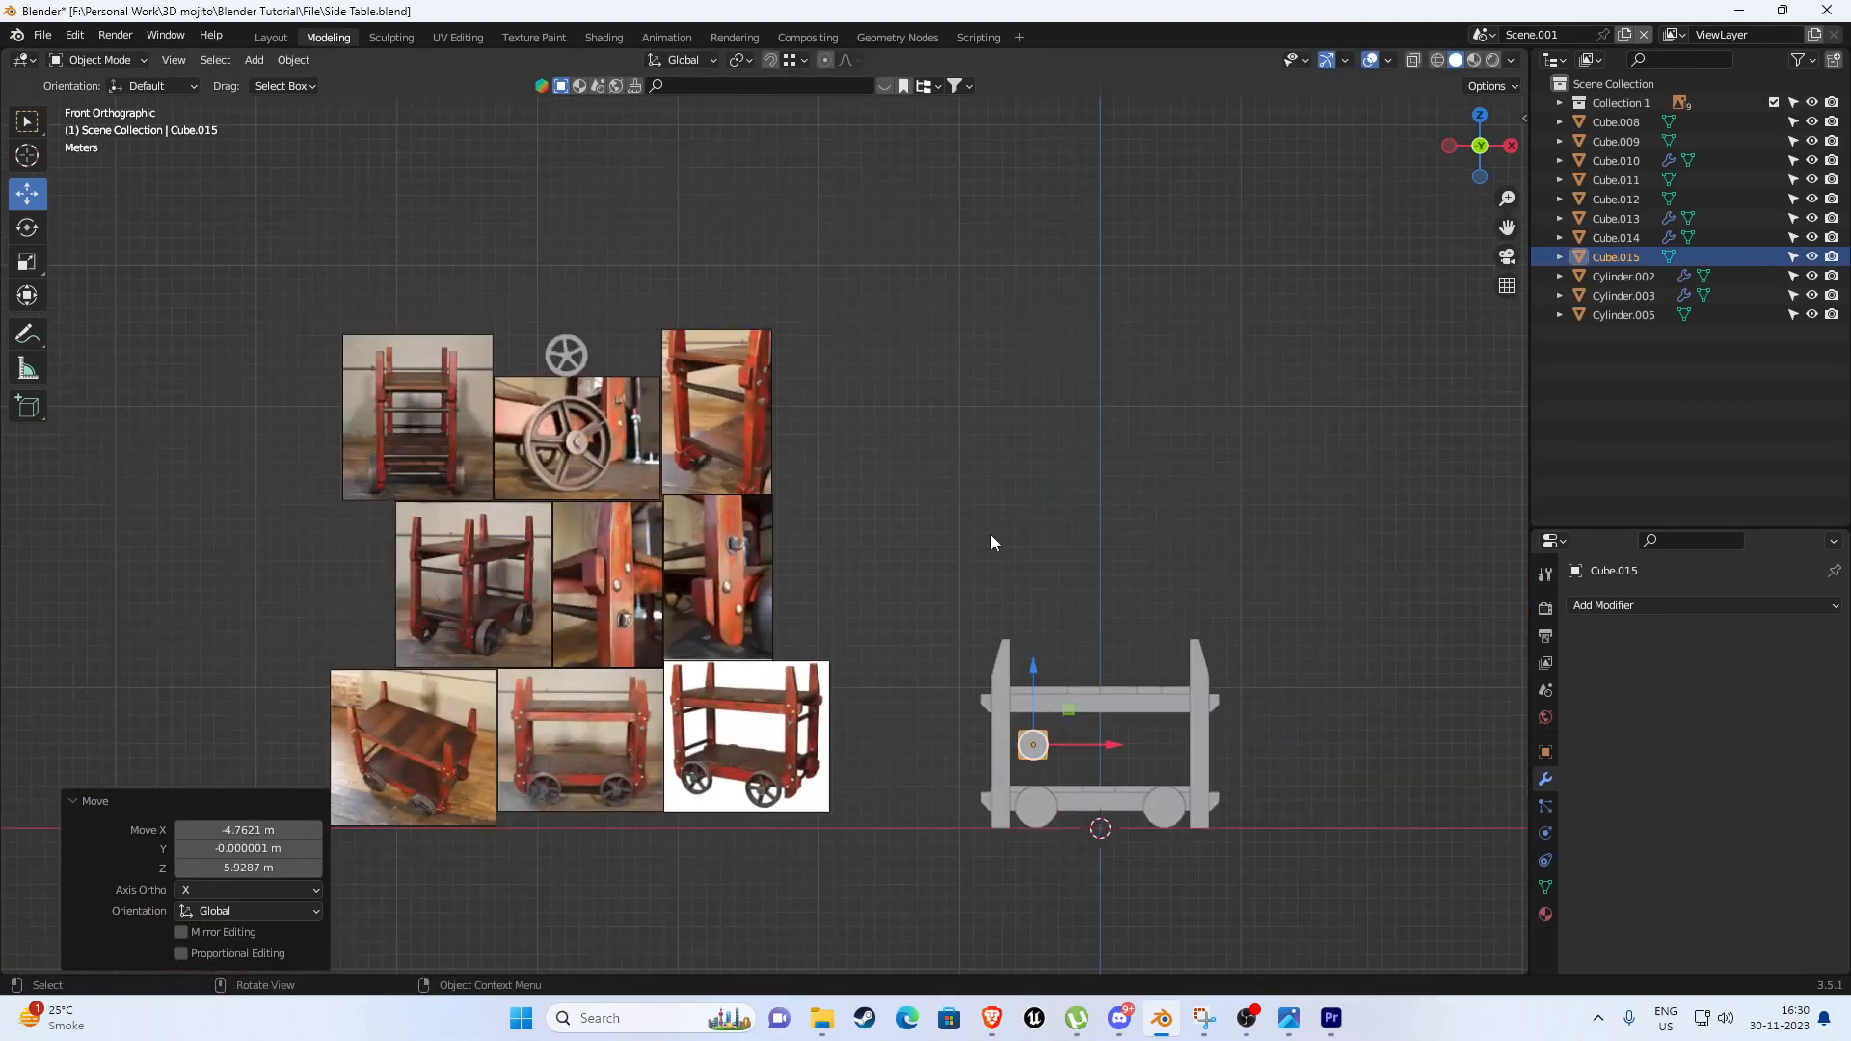
pyautogui.press('g')
pyautogui.click(982, 304)
pyautogui.scroll(6, 1041, 357)
pyautogui.keyDown('shift'); pyautogui.moveTo(1147, 424); pyautogui.dragTo(463, 482, button='middle'); pyautogui.keyUp('shift')
pyautogui.scroll(5, 597, 463)
# Edit the cube and add one centred vertical loop cut with no slide offset.
pyautogui.press('Tab')
pyautogui.keyDown('shift'); pyautogui.moveTo(822, 422); pyautogui.dragTo(782, 552, button='middle'); pyautogui.keyUp('shift')
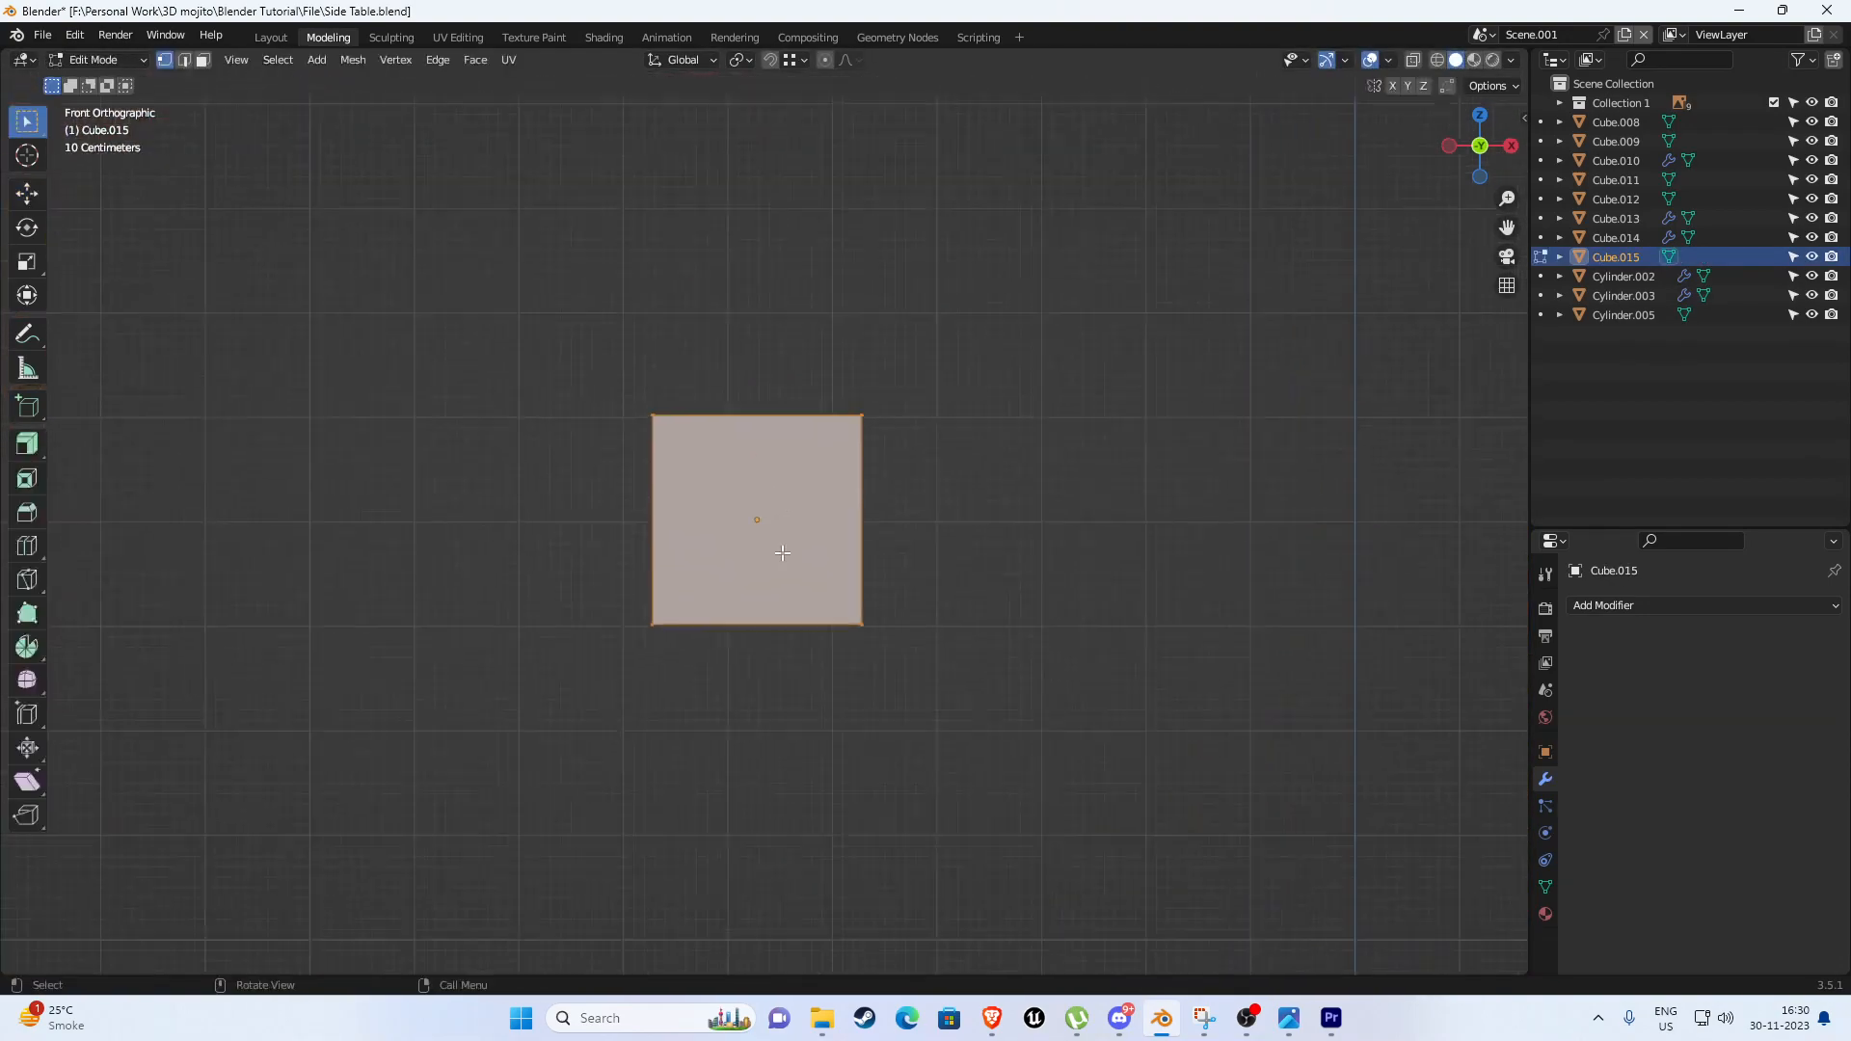
pyautogui.scroll(2, 782, 552)
pyautogui.hotkey('alt', 'a')
pyautogui.hotkey('ctrl', 'r')
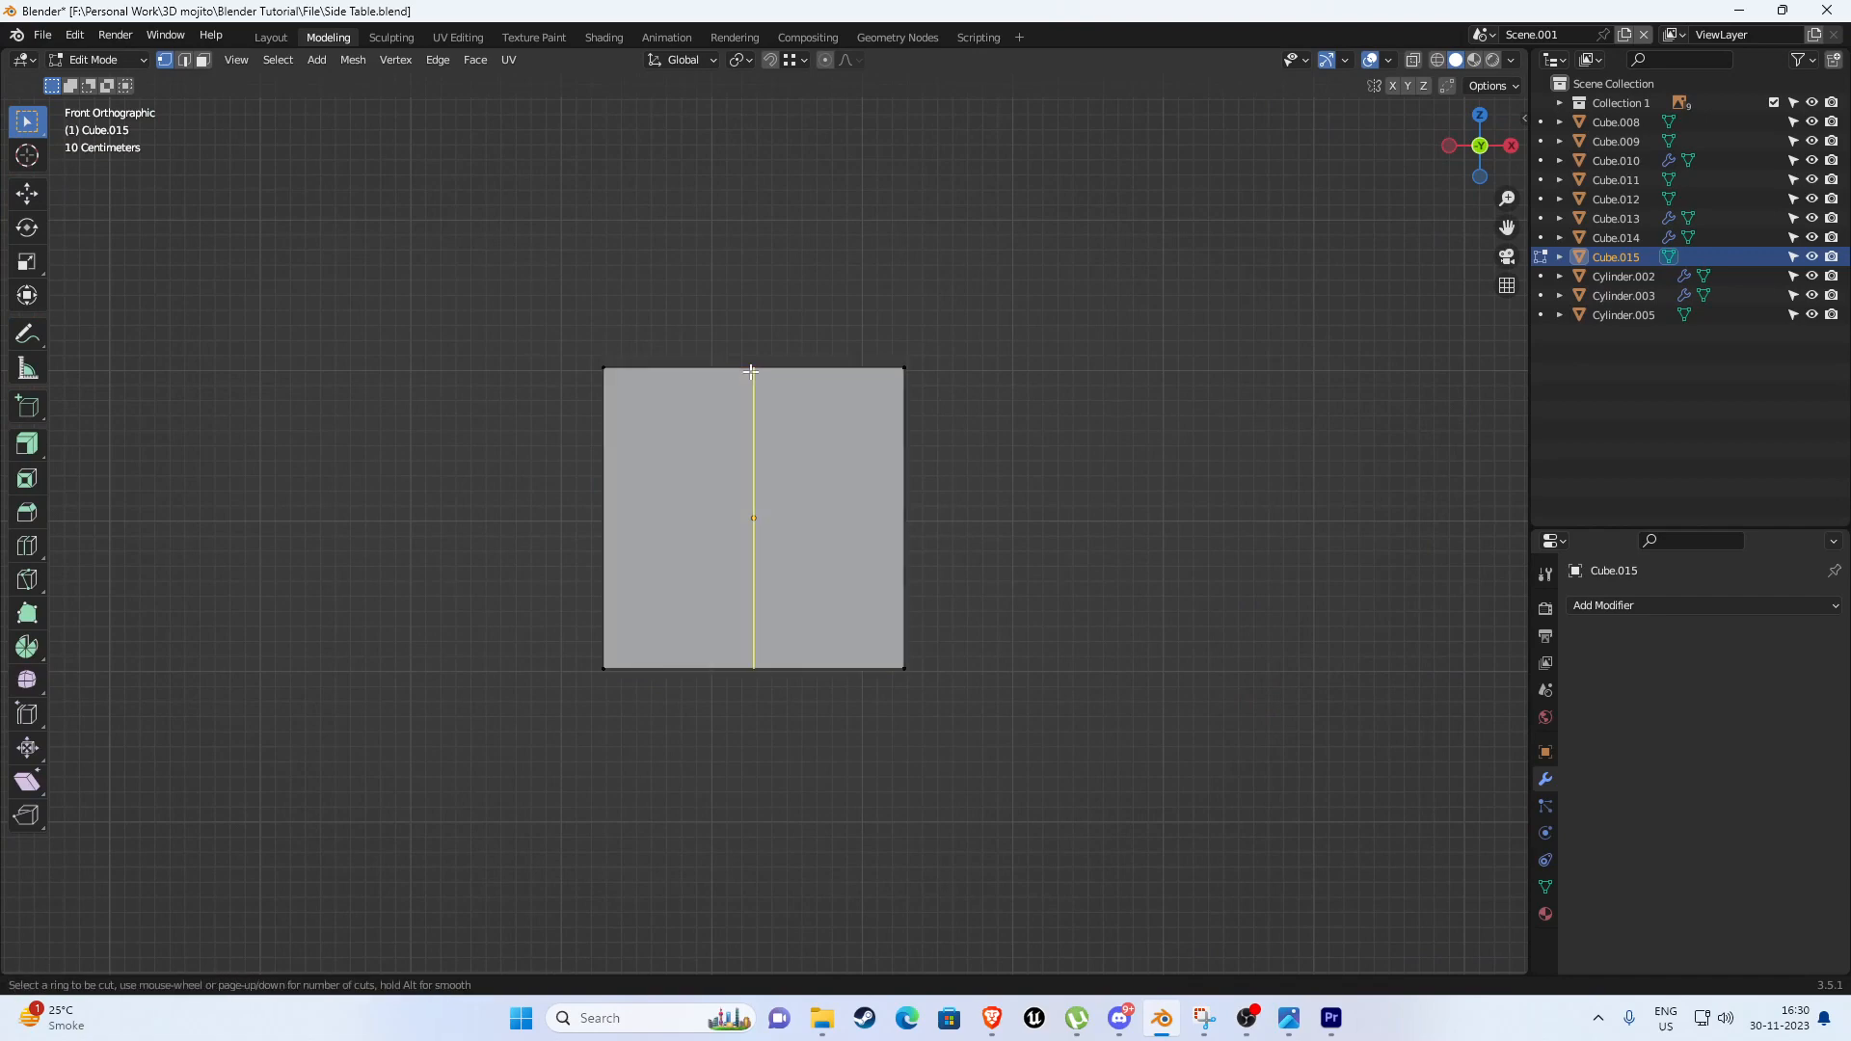
pyautogui.click(752, 373)
pyautogui.rightClick(752, 373)
# Turn on see-through display and delete the faces of the cube's right half.
pyautogui.click(1413, 64)
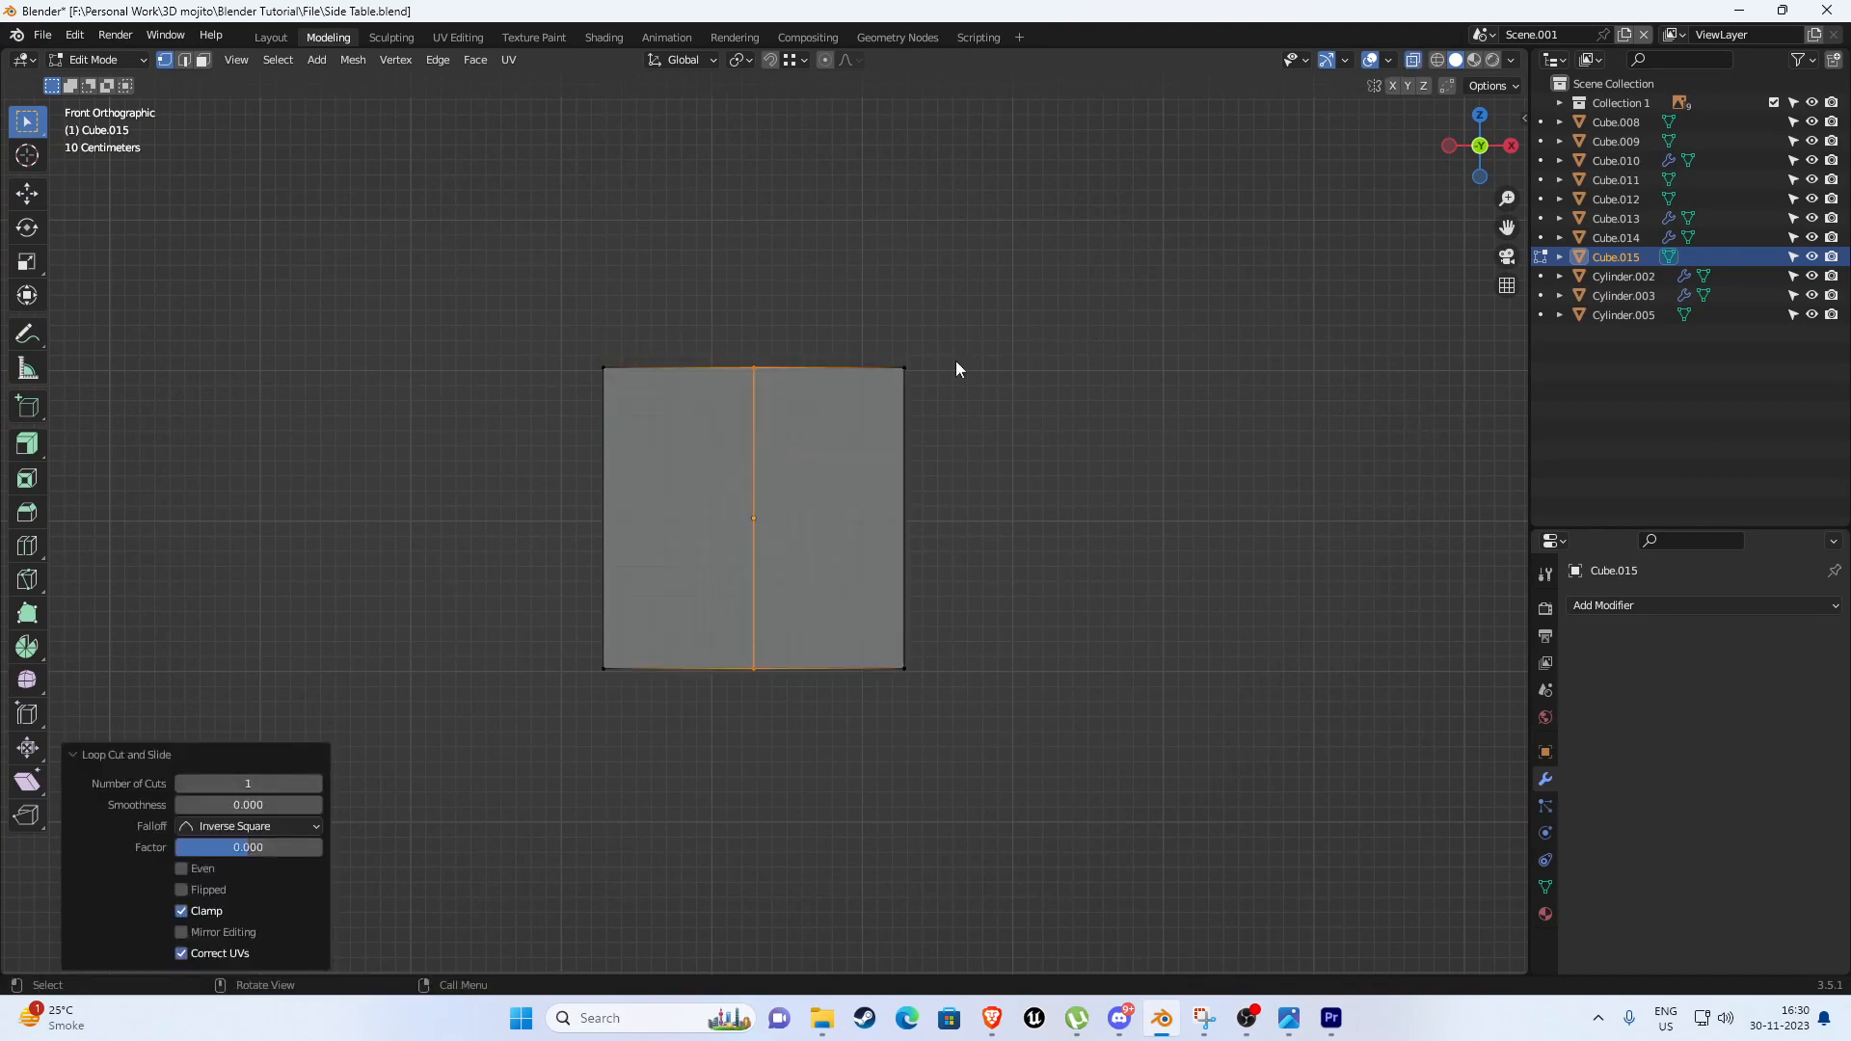
pyautogui.press('Tab')
pyautogui.press('Tab')
pyautogui.press('3')
pyautogui.click(829, 517)
pyautogui.press('x')
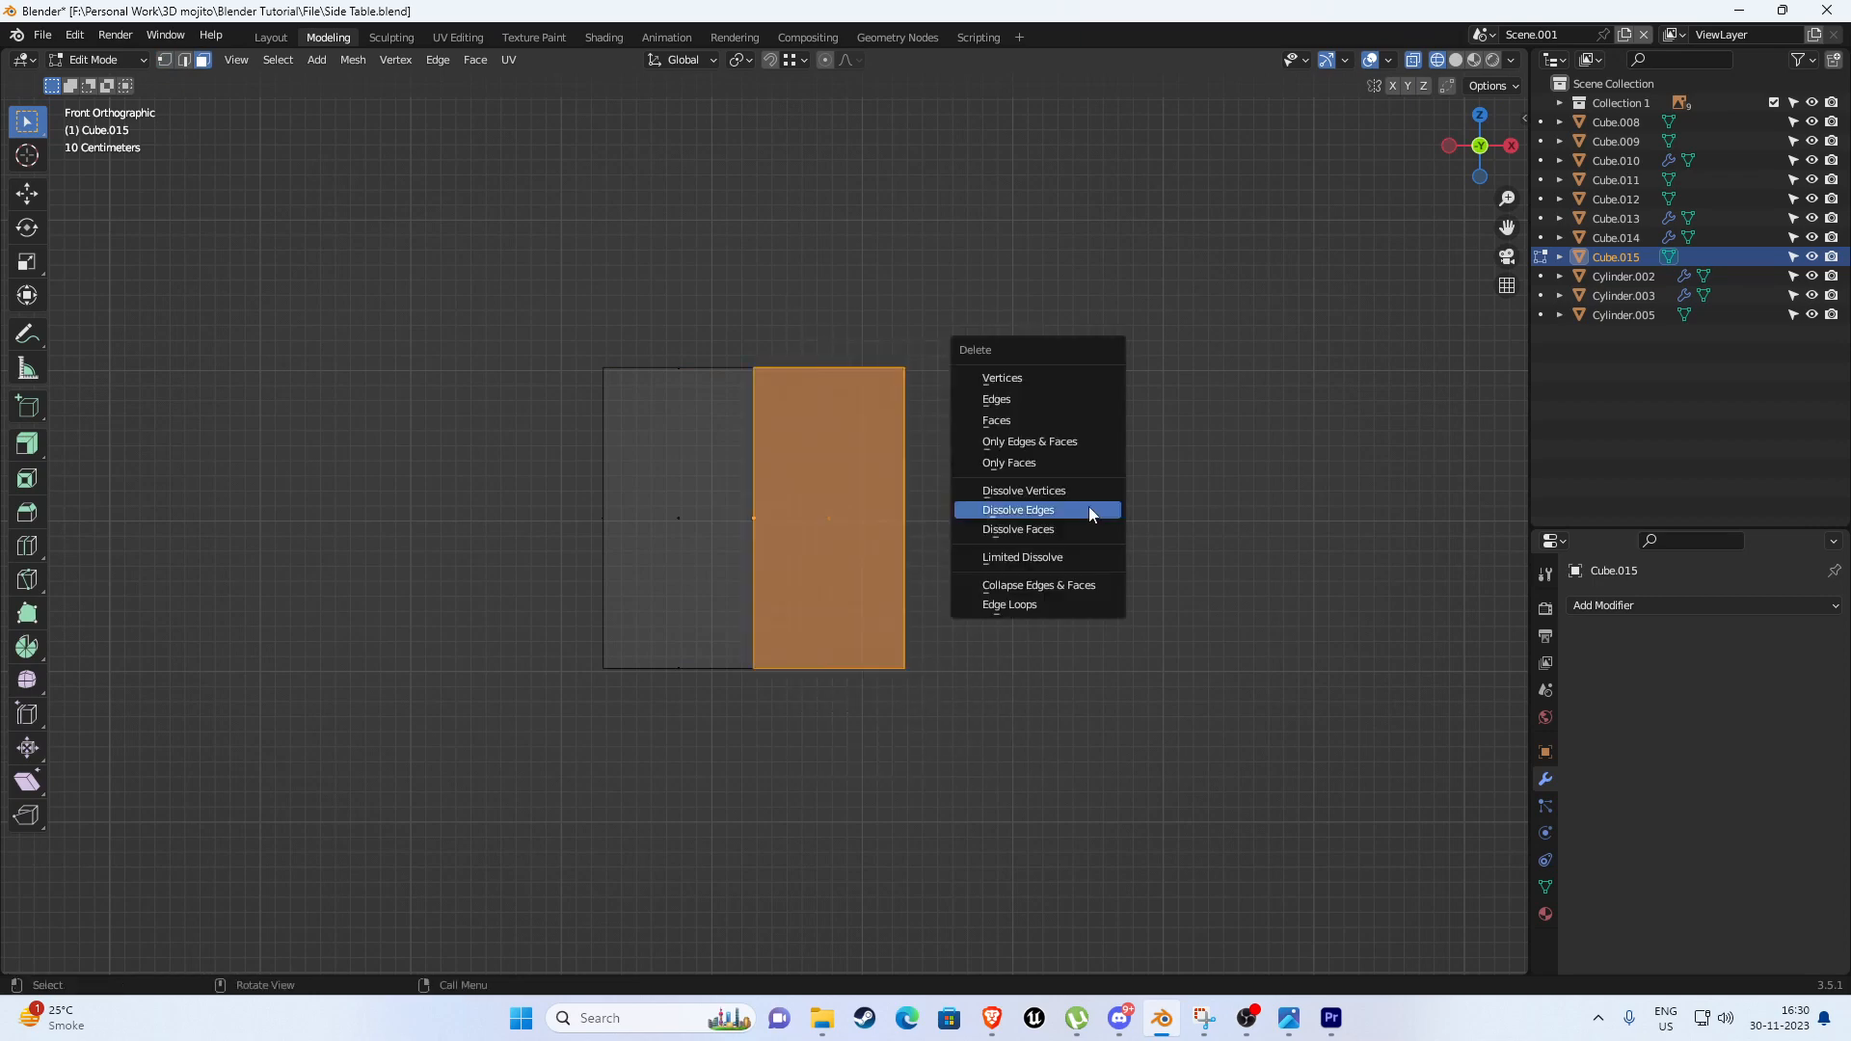
pyautogui.click(1018, 421)
# Shift the half cube's origin slightly past its open side along X and add an X-axis Mirror modifier.
pyautogui.press('Tab')
pyautogui.scroll(2, 727, 457)
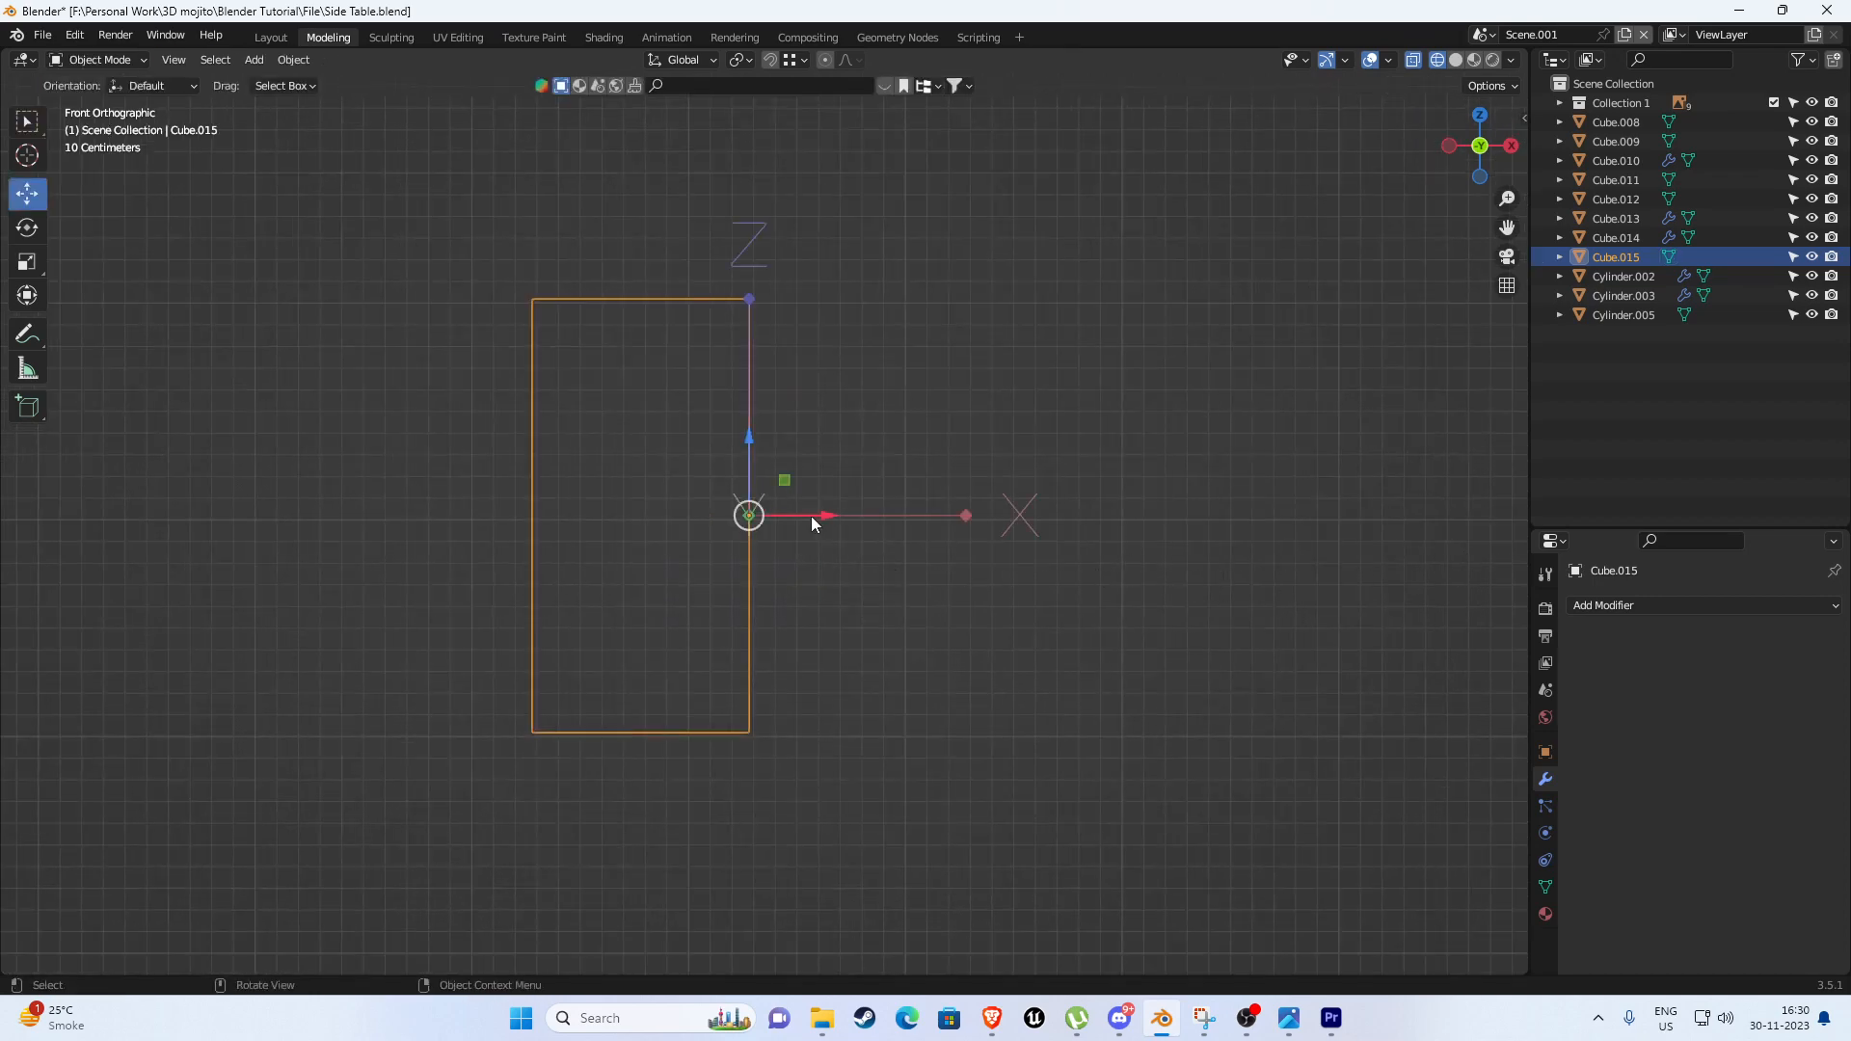
pyautogui.moveTo(818, 517); pyautogui.dragTo(830, 517)
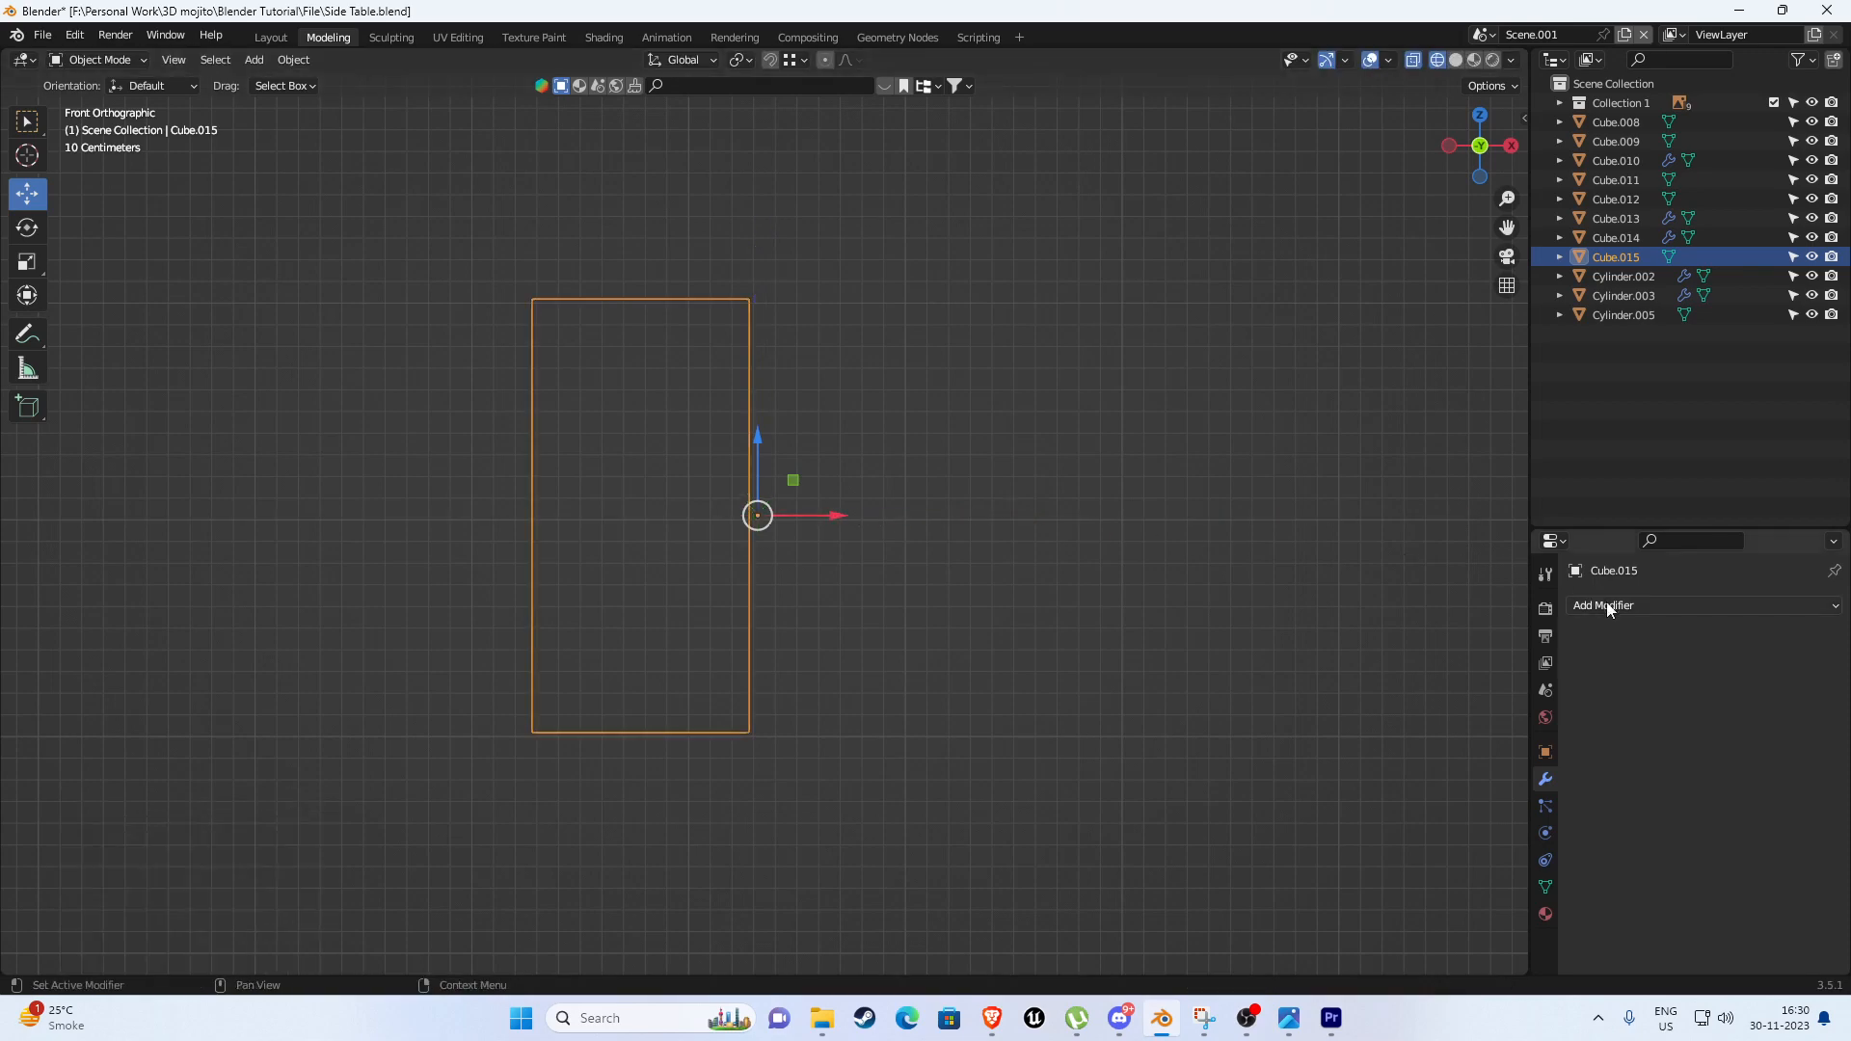
pyautogui.click(1612, 606)
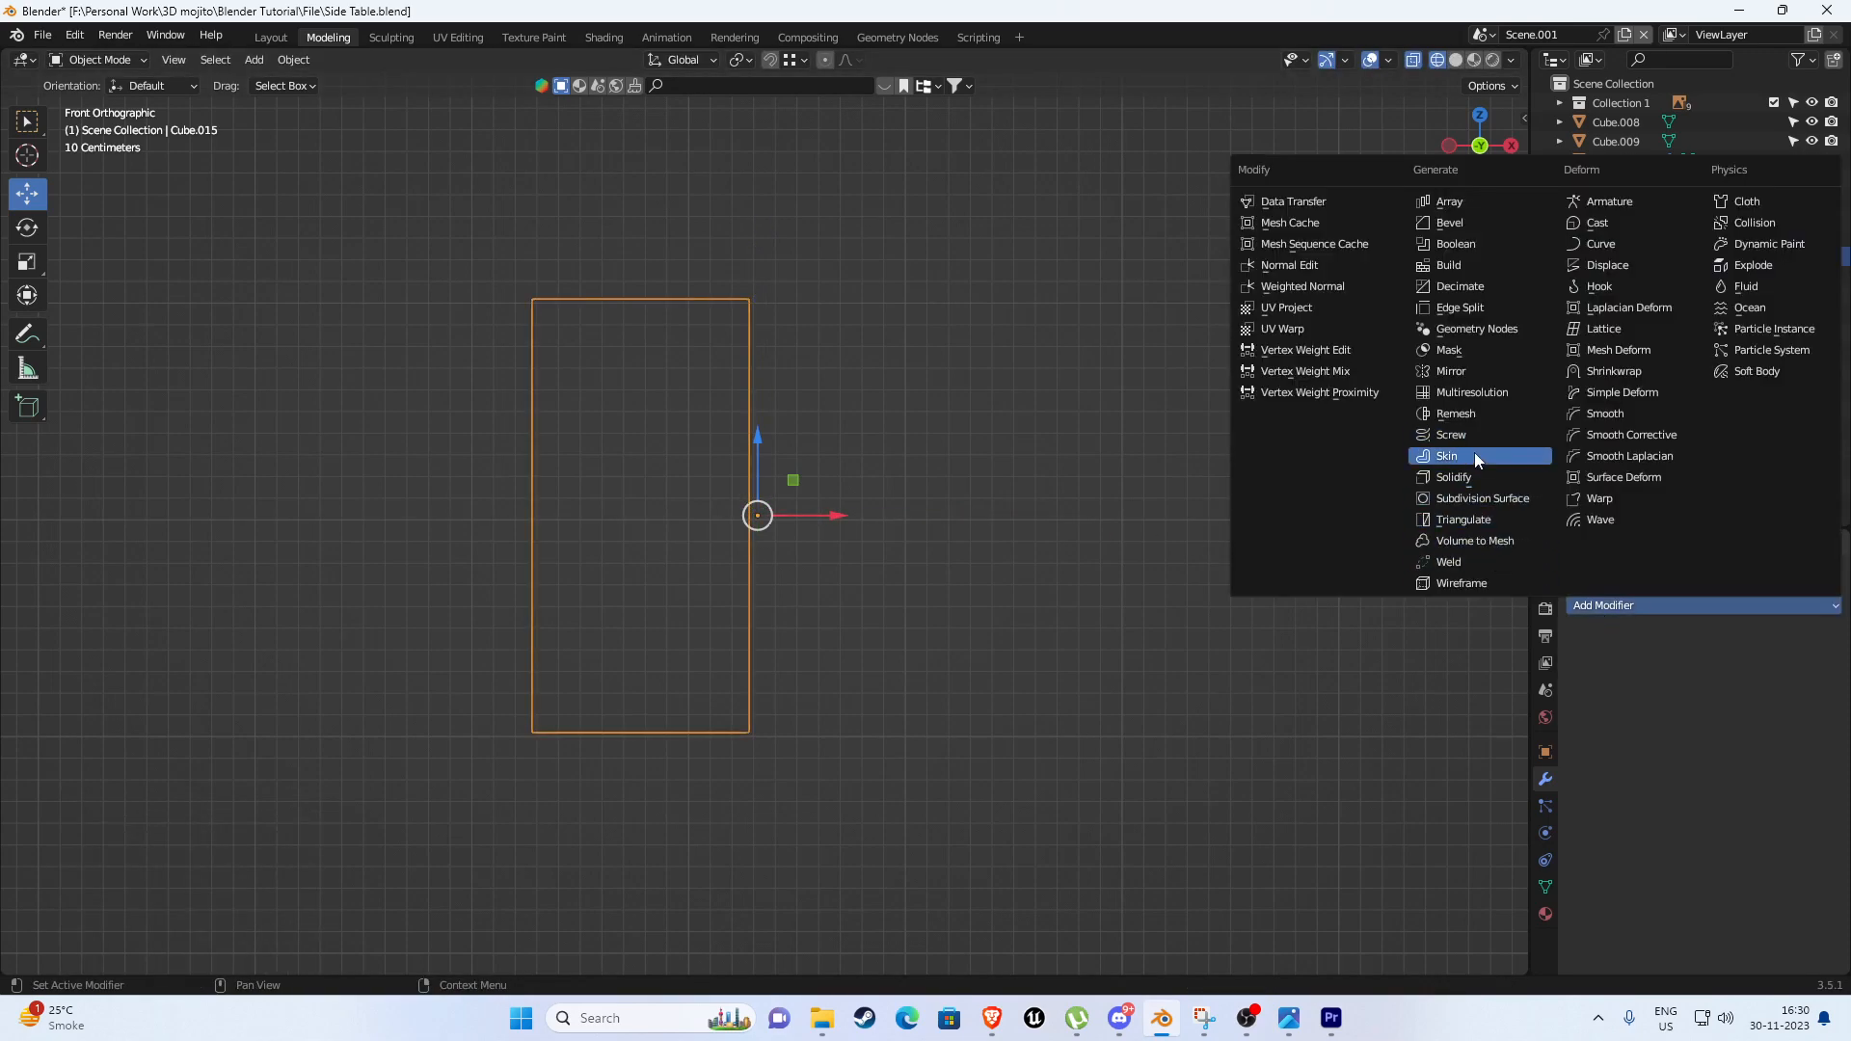
pyautogui.click(1451, 371)
pyautogui.keyDown('shift'); pyautogui.moveTo(1166, 500); pyautogui.dragTo(1177, 533, button='middle'); pyautogui.keyUp('shift')
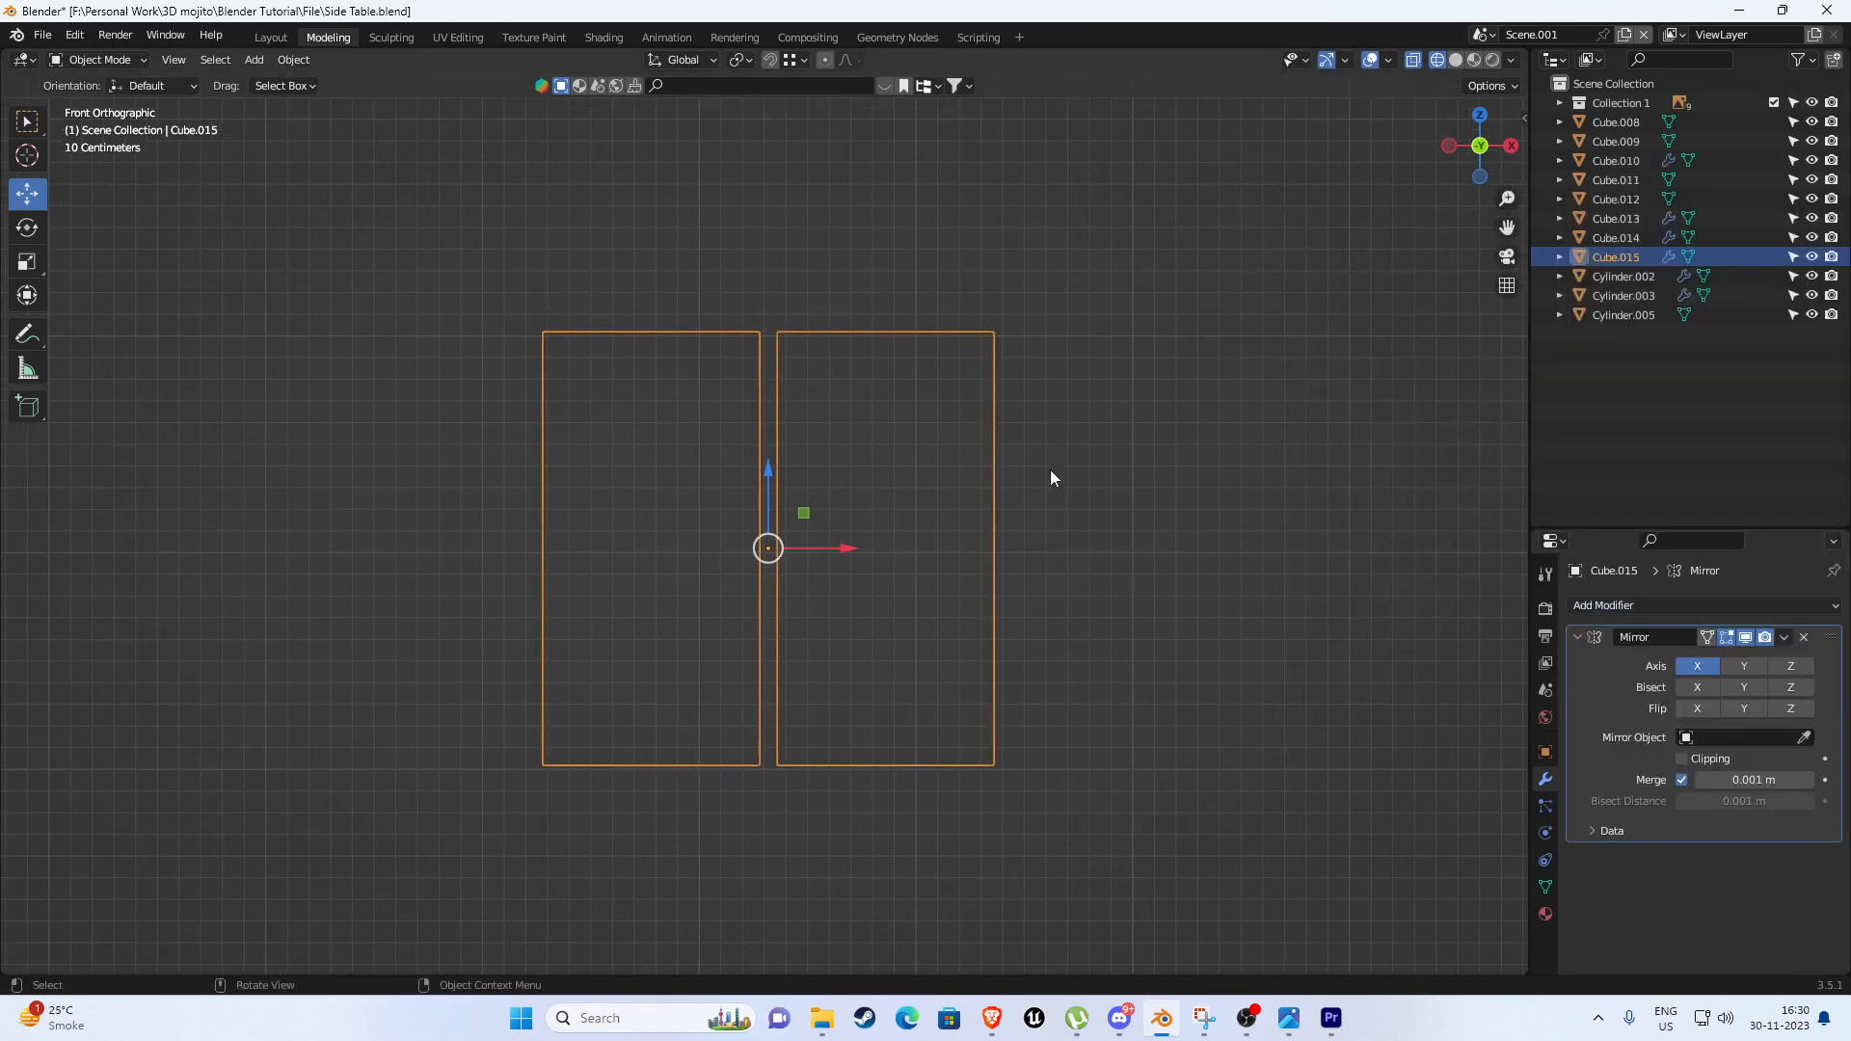
# Move the origin back along X to narrow the gap between the mirrored halves, and apply the Mirror modifier.
pyautogui.scroll(3, 835, 564)
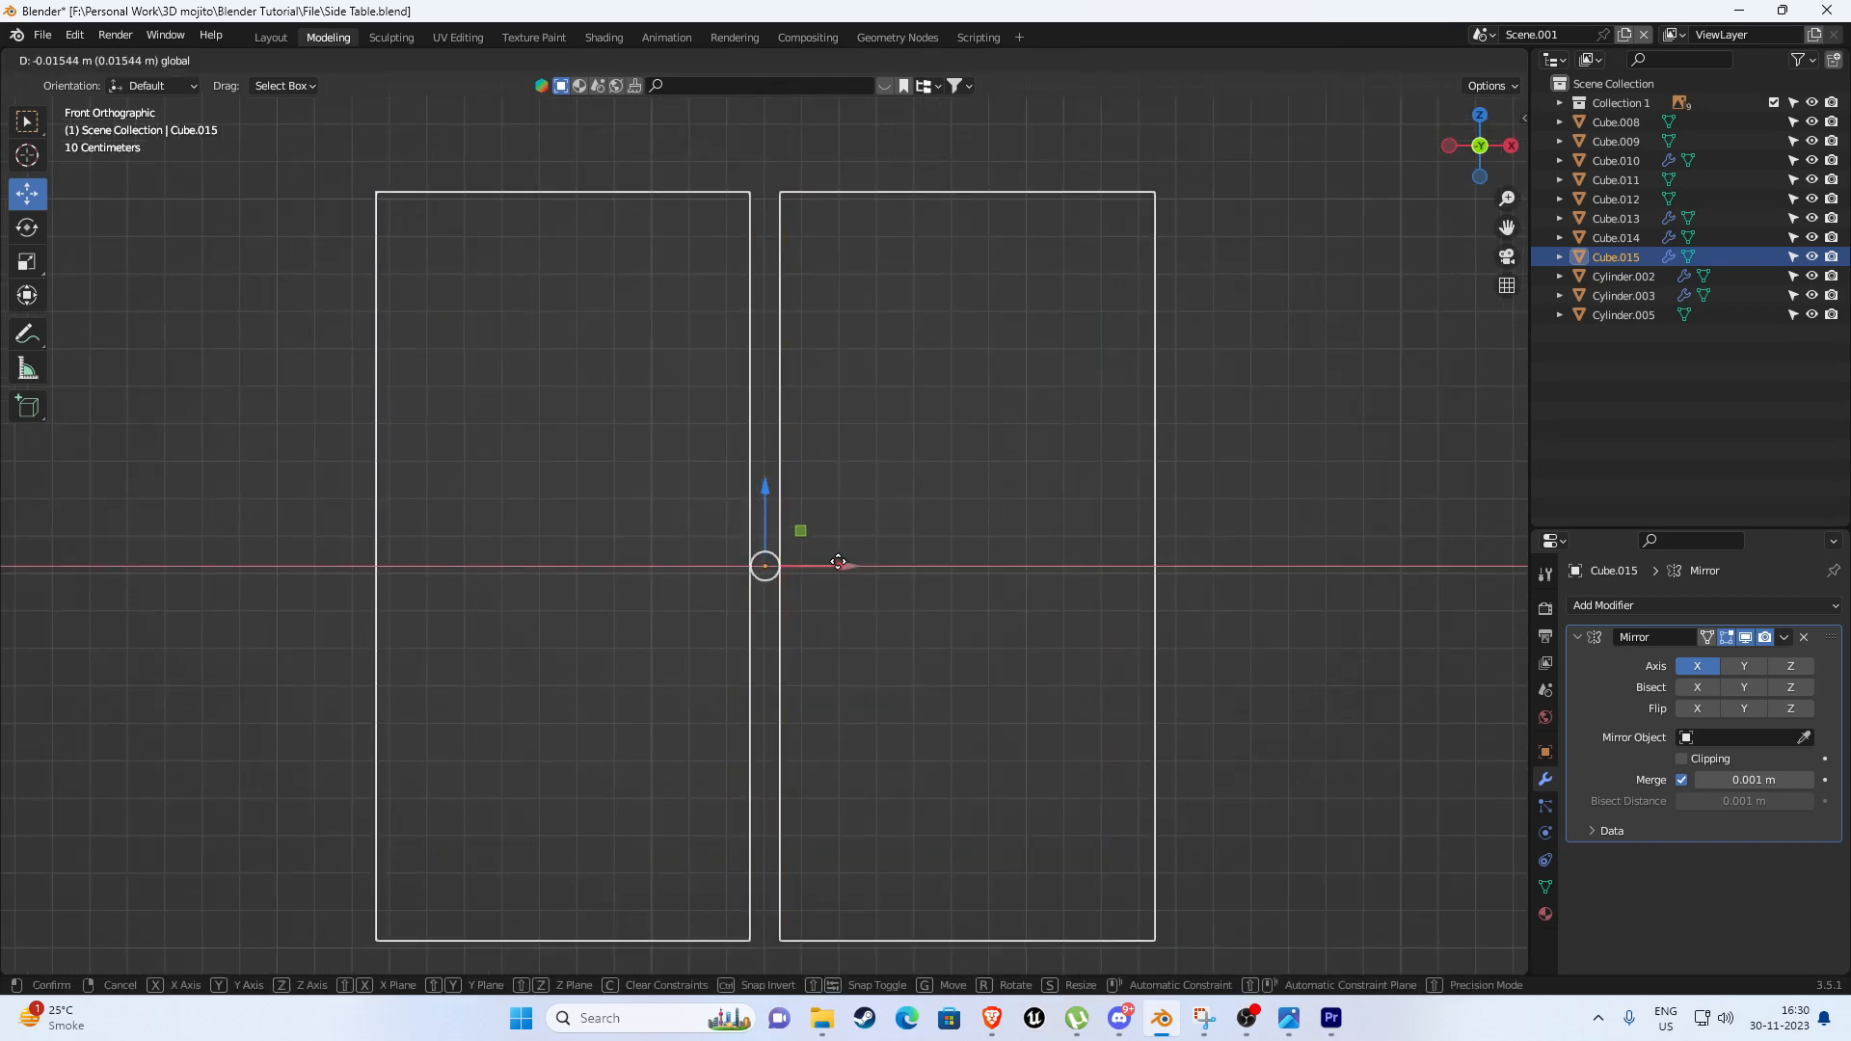
pyautogui.moveTo(852, 567); pyautogui.dragTo(833, 567)
pyautogui.click(1783, 638)
pyautogui.click(1708, 658)
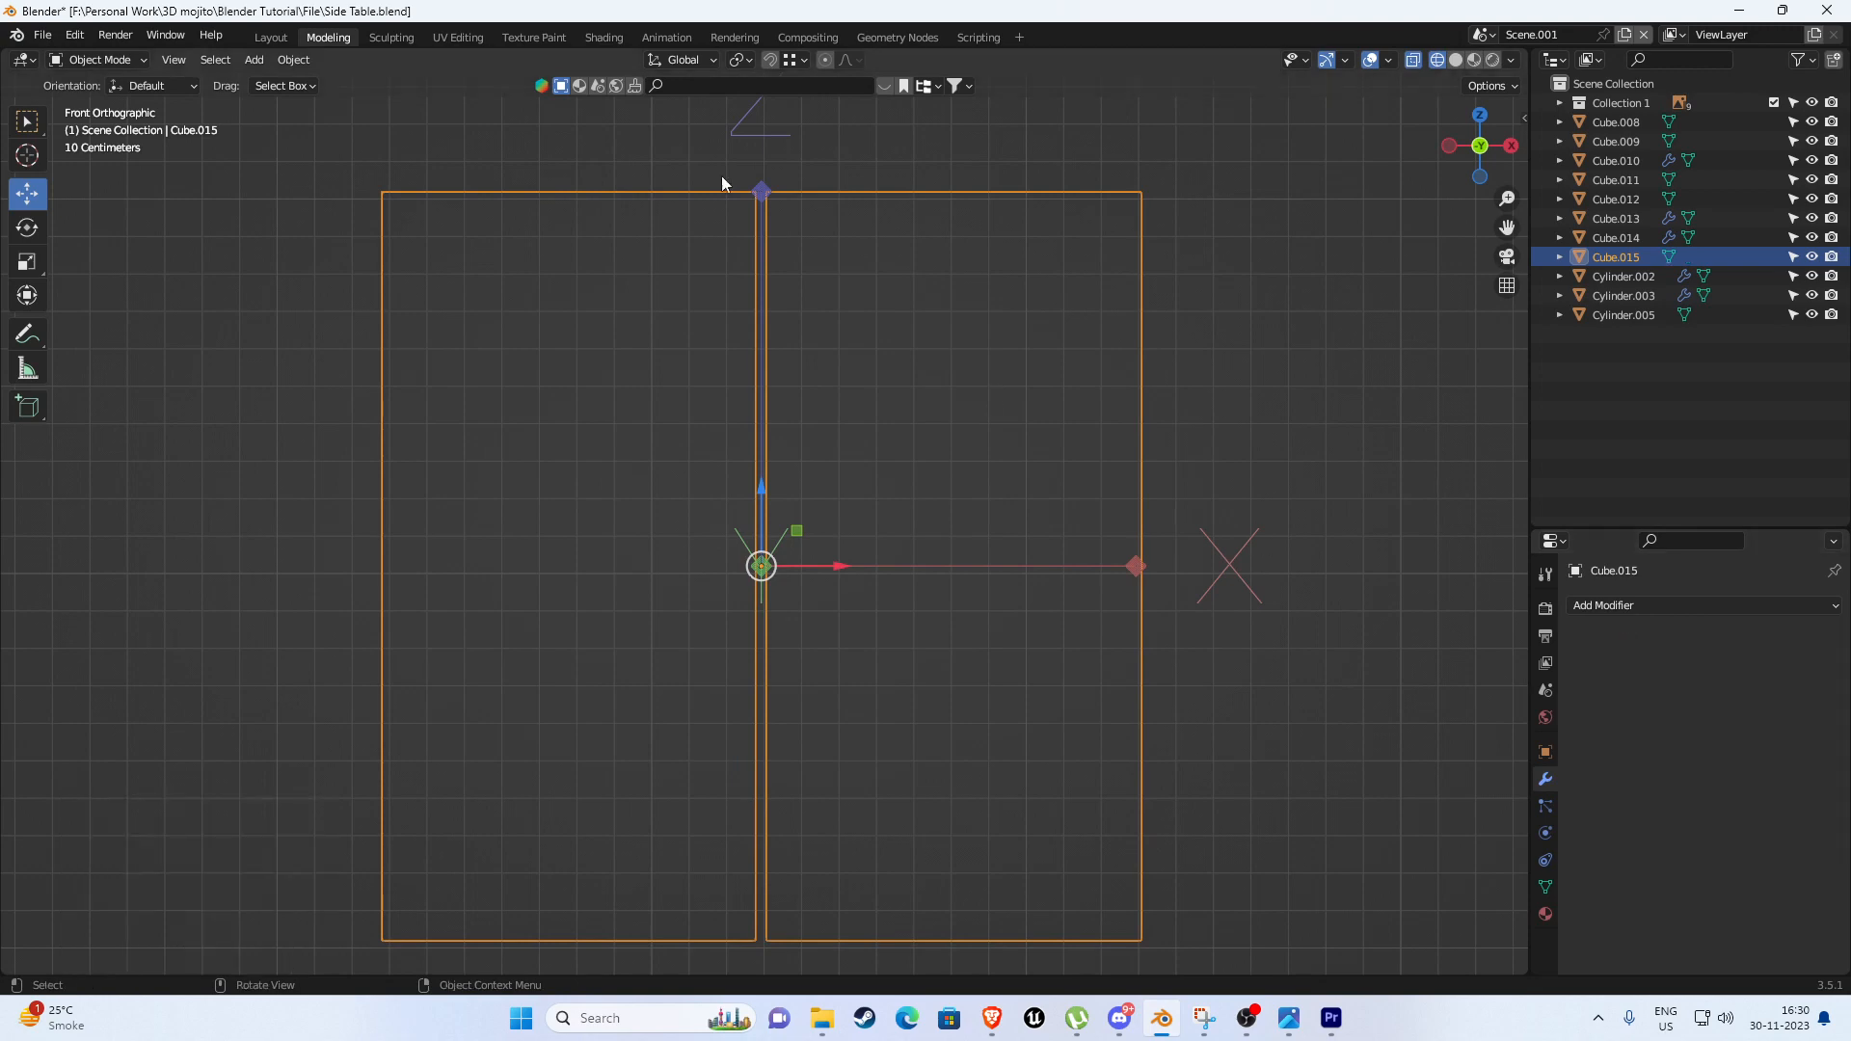
# Select the vertices on both sides of the cube's centre gap and merge them by distance at 0.0401 m.
pyautogui.press('Tab')
pyautogui.press('Tab')
pyautogui.press('Tab')
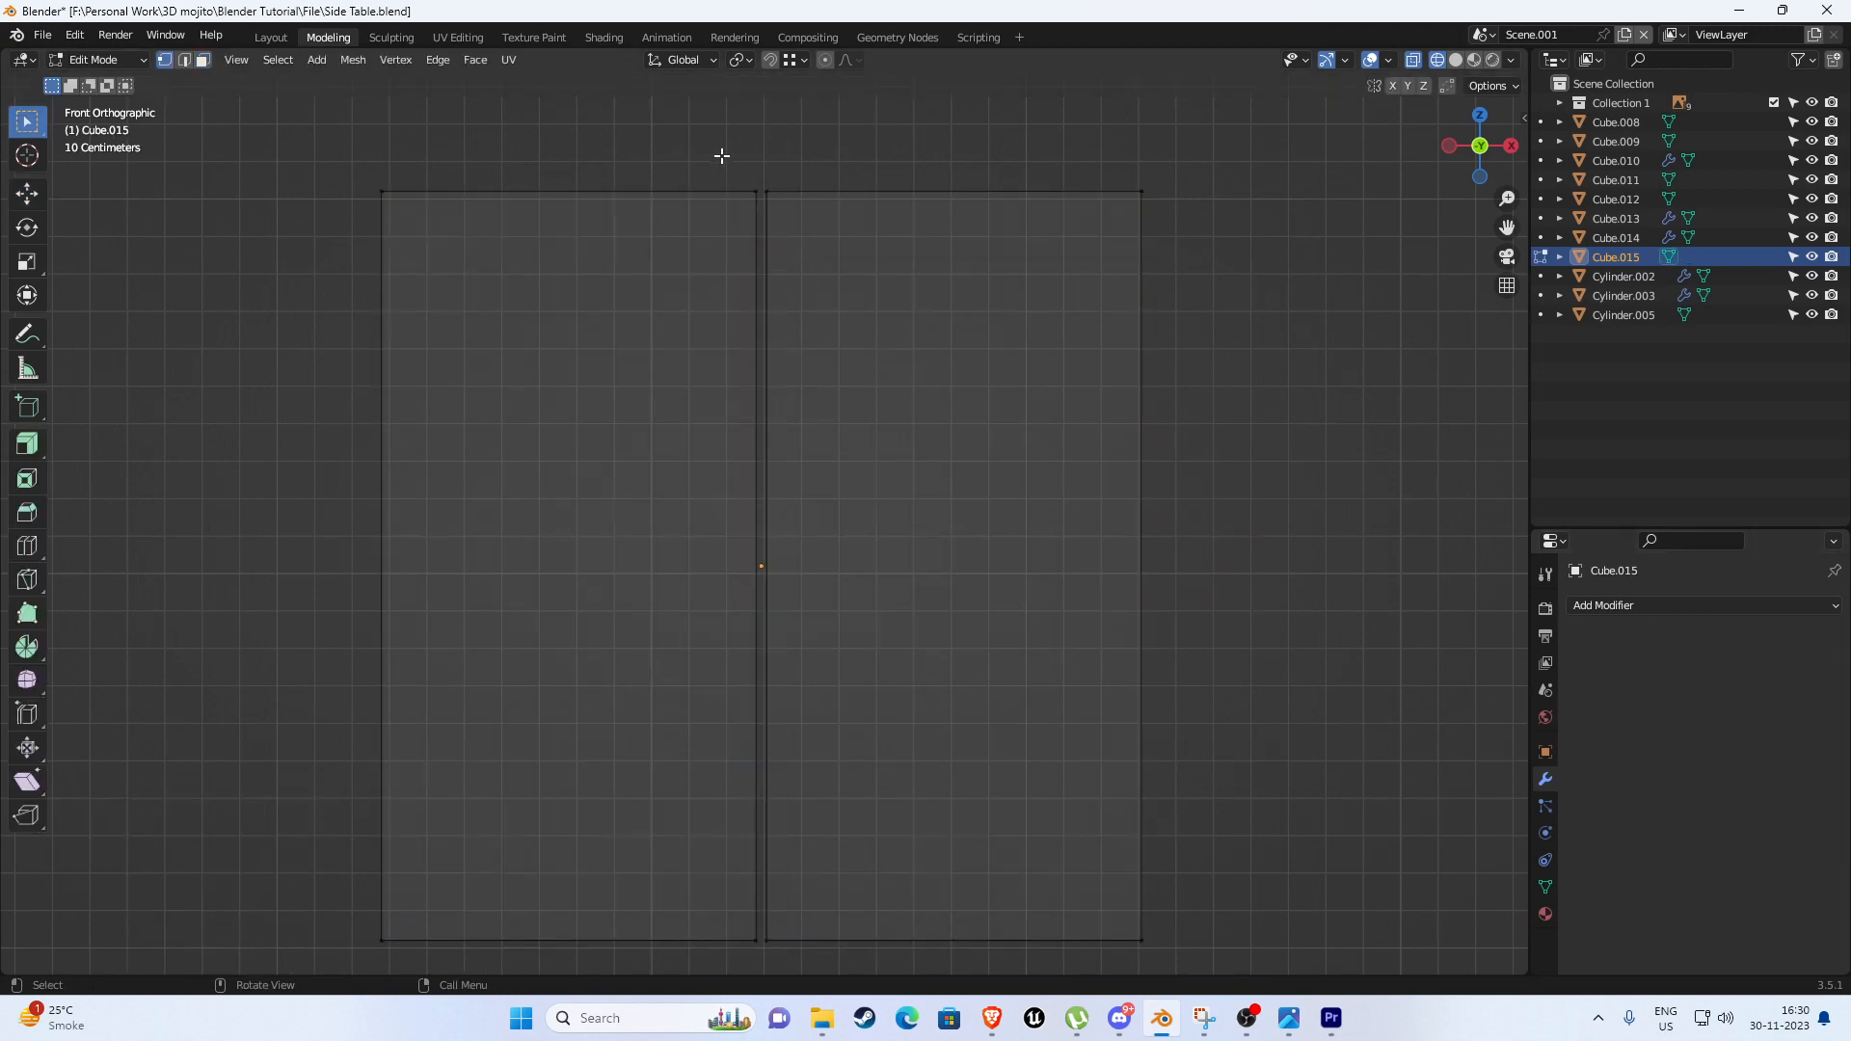
pyautogui.scroll(-2, 752, 241)
pyautogui.moveTo(694, 194); pyautogui.dragTo(855, 901)
pyautogui.moveTo(855, 900); pyautogui.dragTo(761, 516, button='middle')
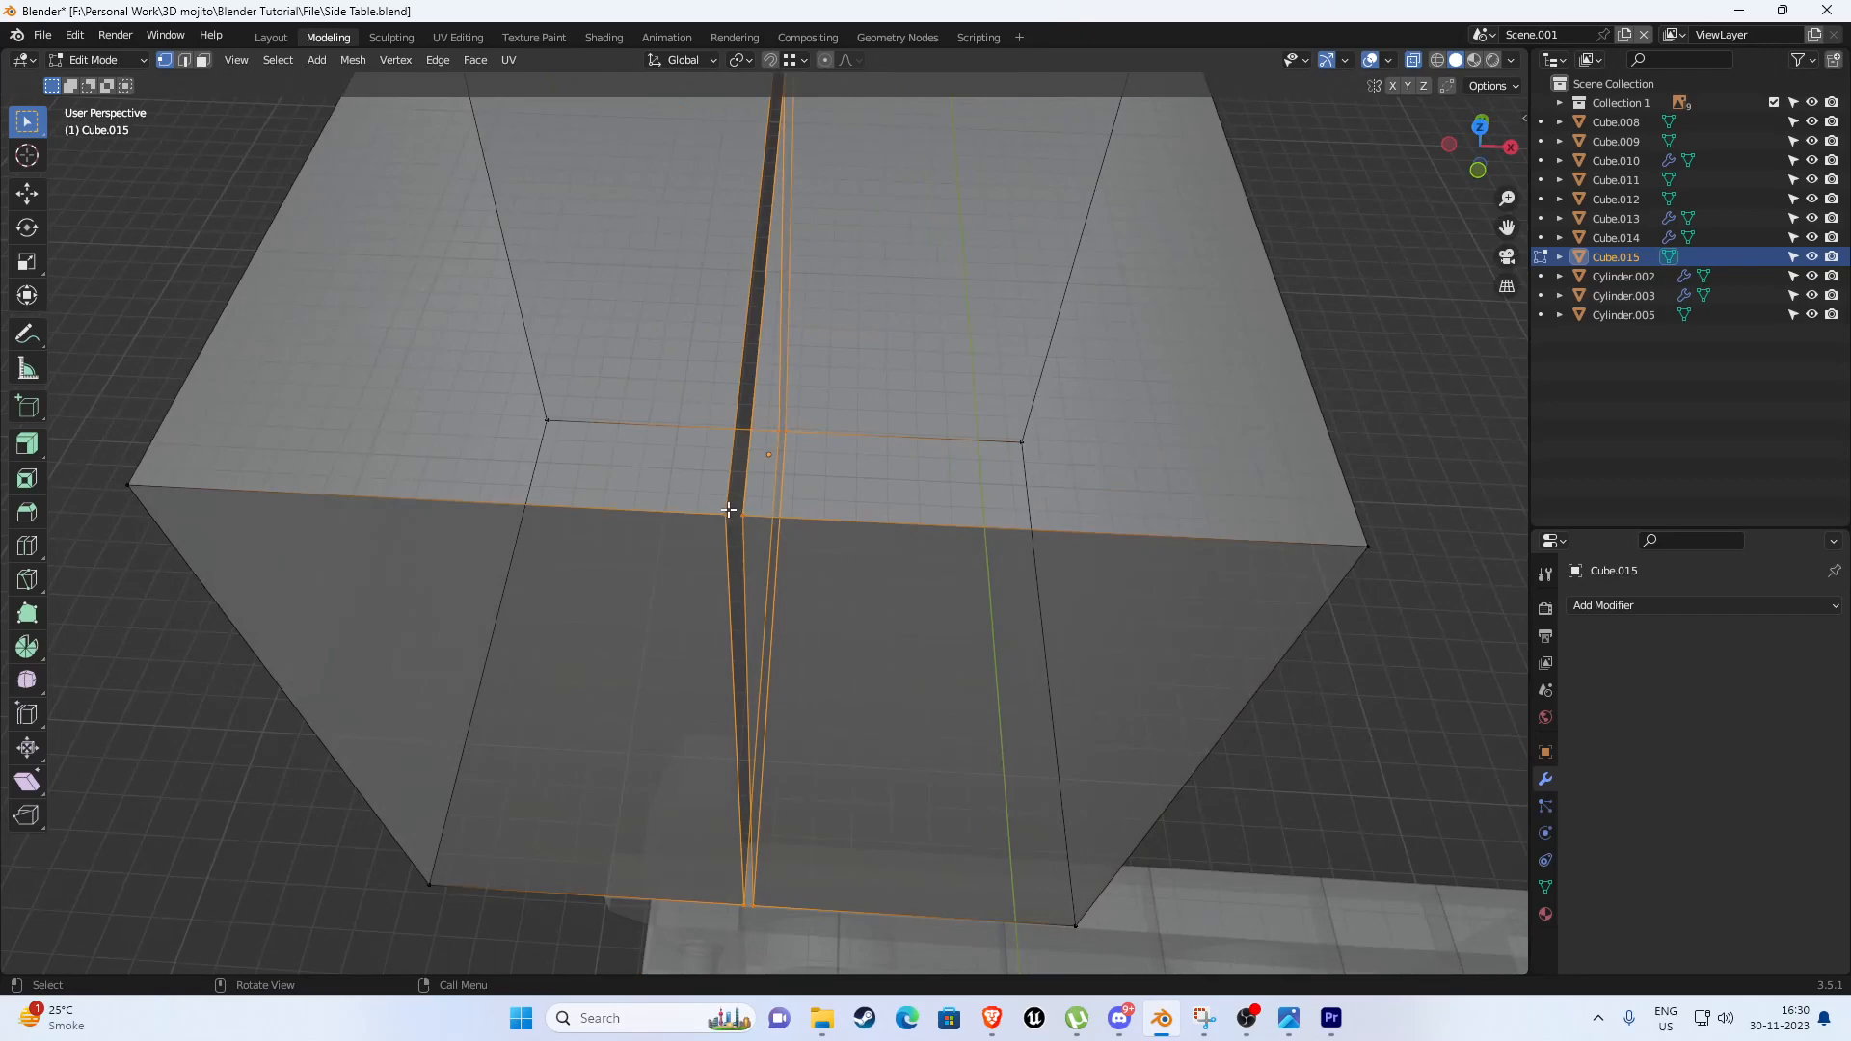
pyautogui.scroll(2, 729, 510)
pyautogui.scroll(2, 675, 511)
pyautogui.scroll(2, 695, 509)
pyautogui.press('m')
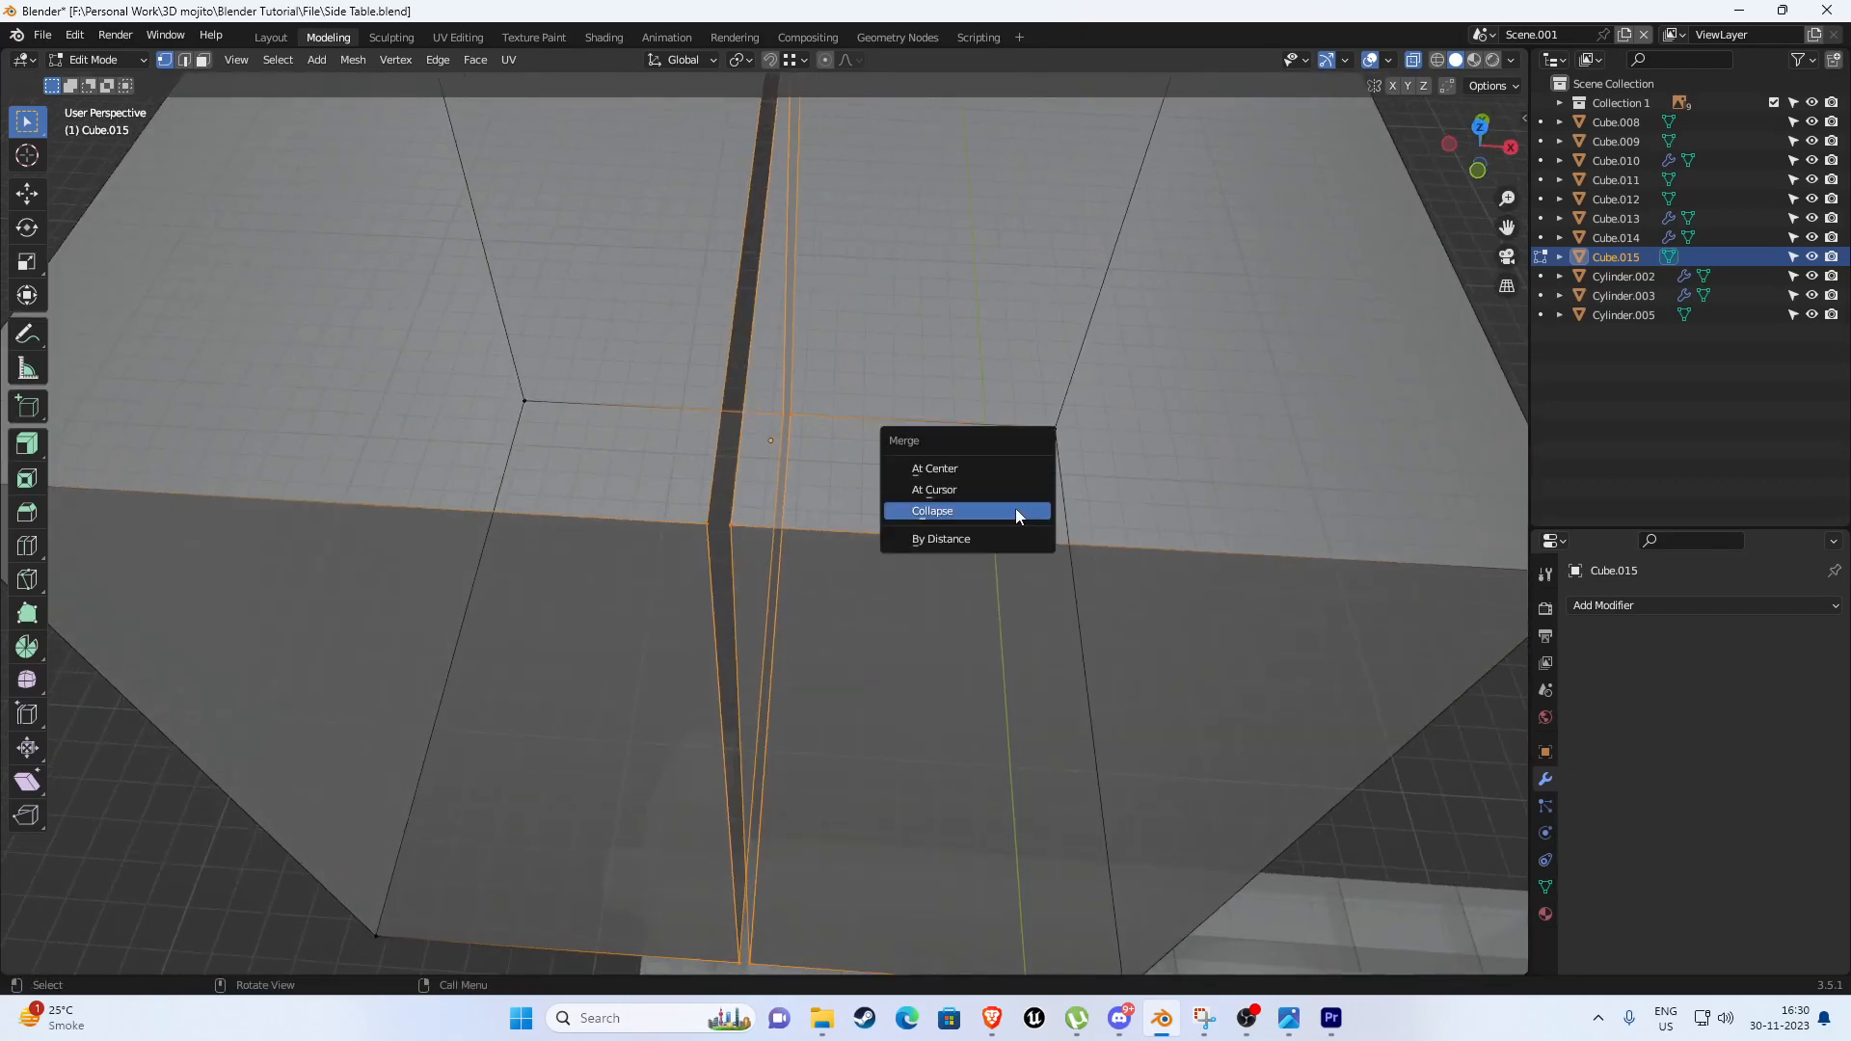
pyautogui.click(933, 538)
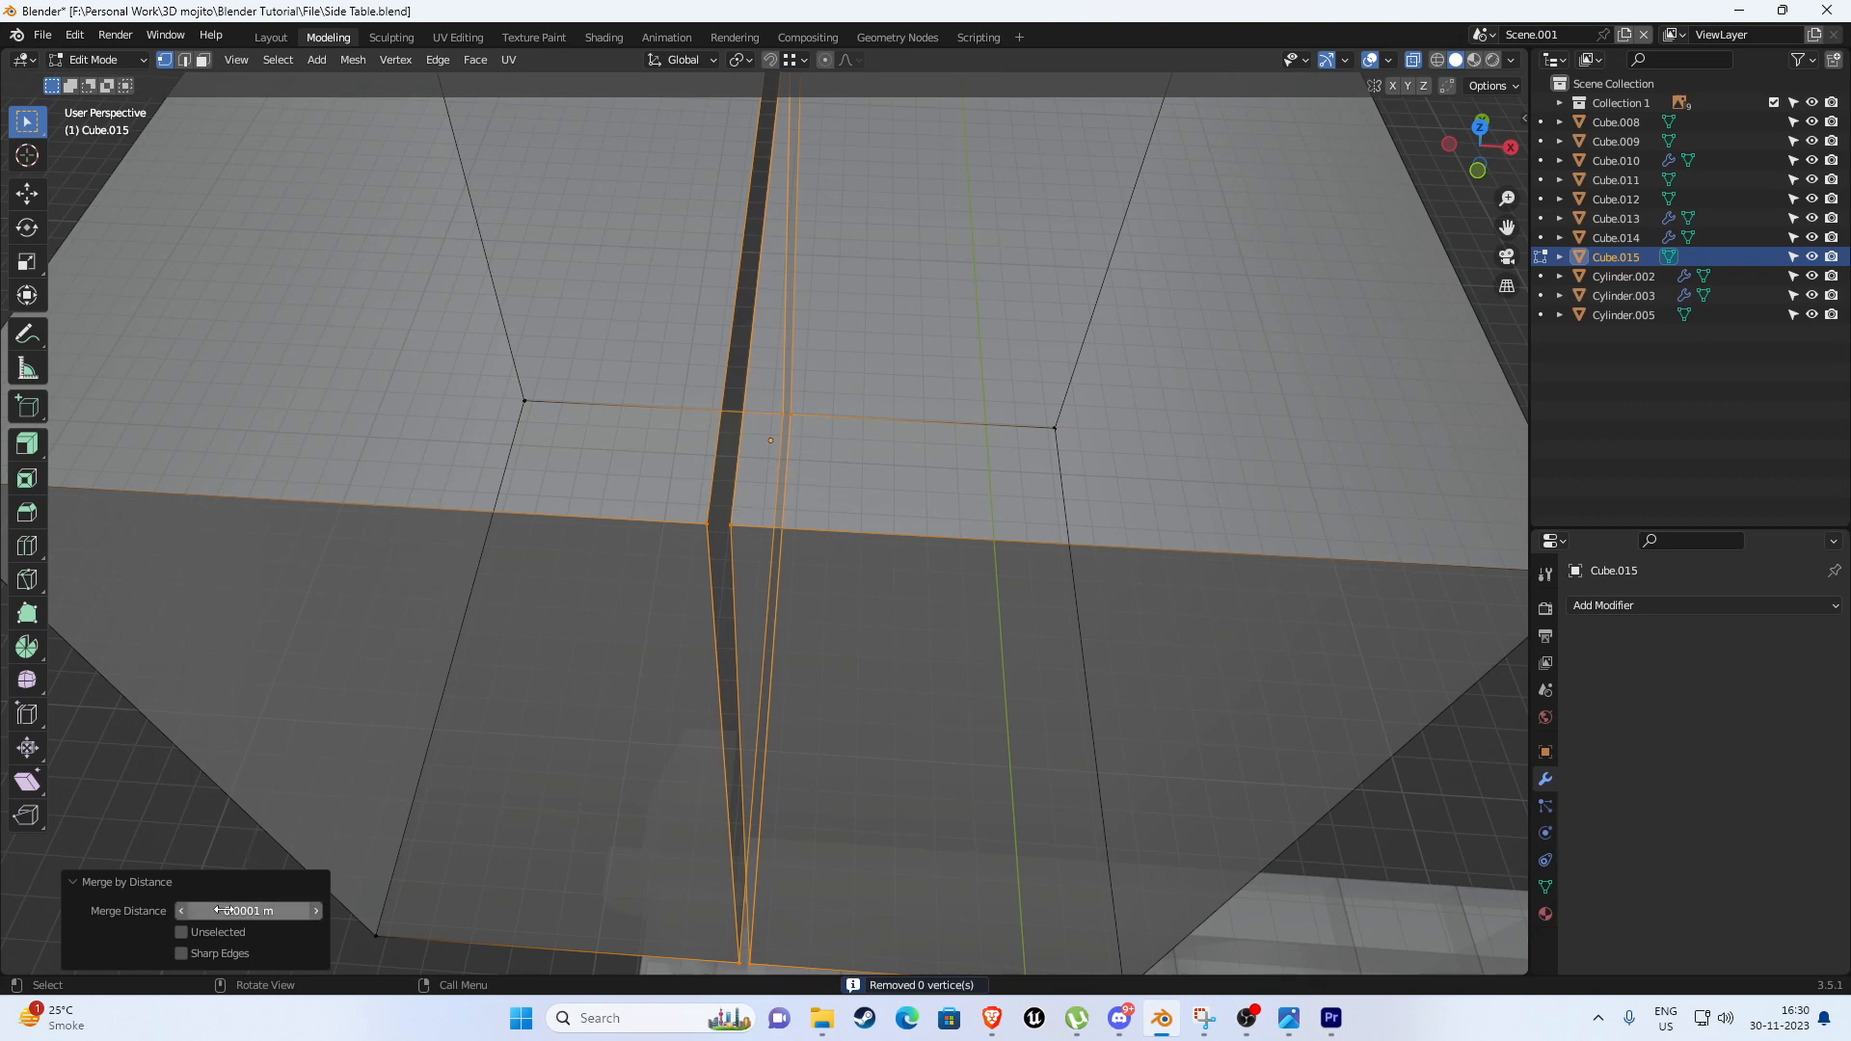
pyautogui.moveTo(248, 911); pyautogui.dragTo(244, 911)
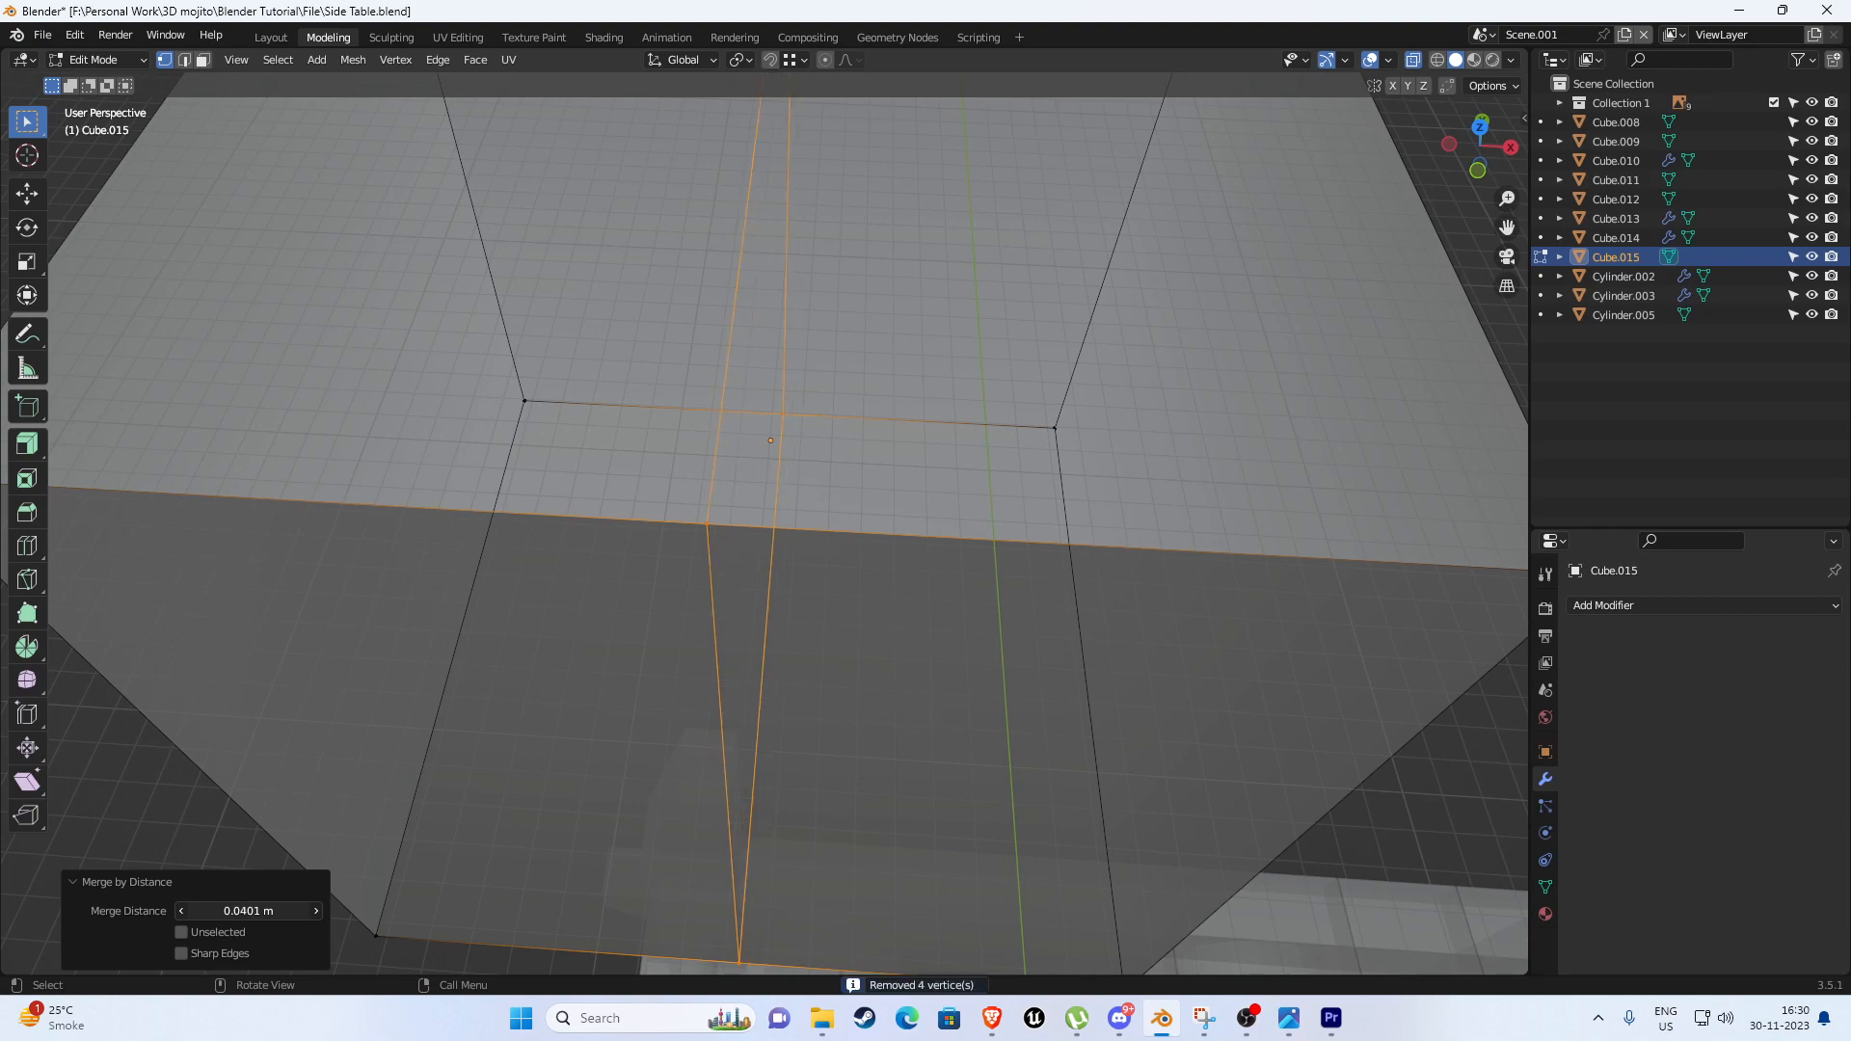
pyautogui.scroll(-5, 806, 504)
pyautogui.press('Tab')
pyautogui.scroll(-6, 779, 545)
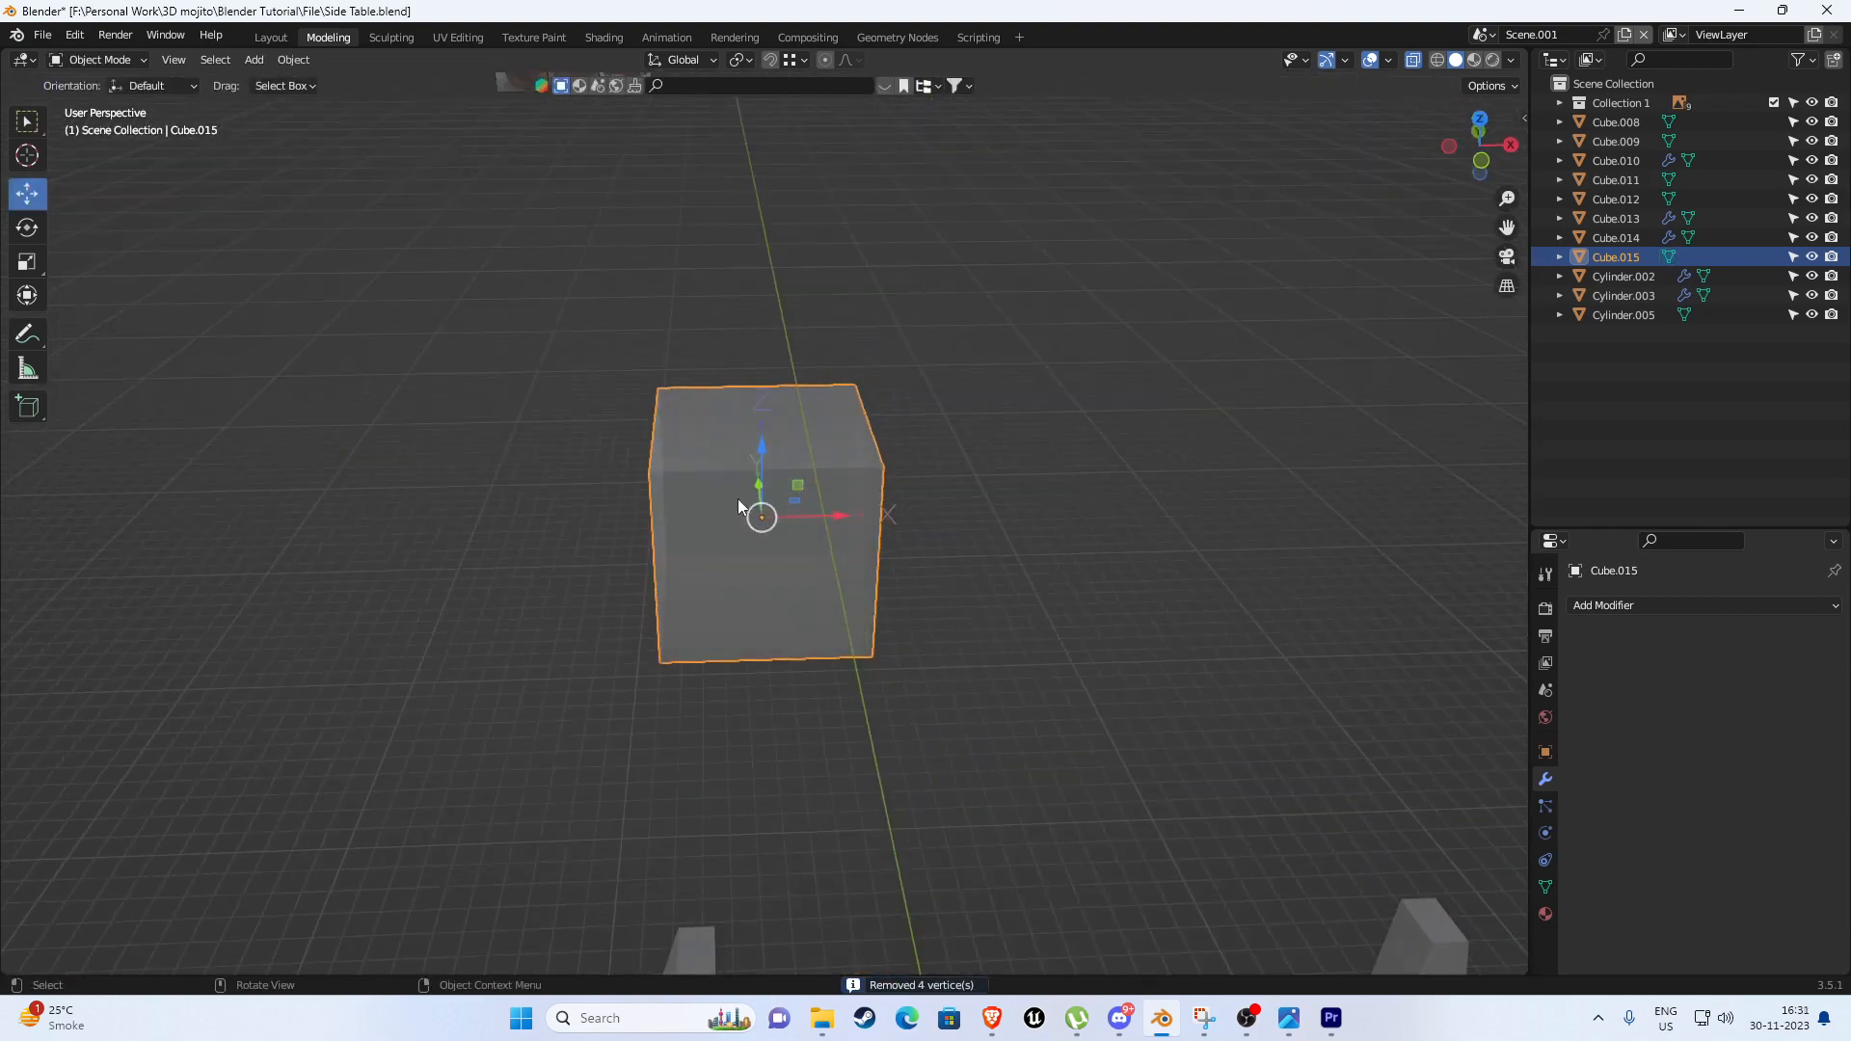
# Delete the test cube and open the spoked wheel for mesh editing.
pyautogui.press('Delete')
pyautogui.scroll(-2, 735, 499)
pyautogui.click(277, 405)
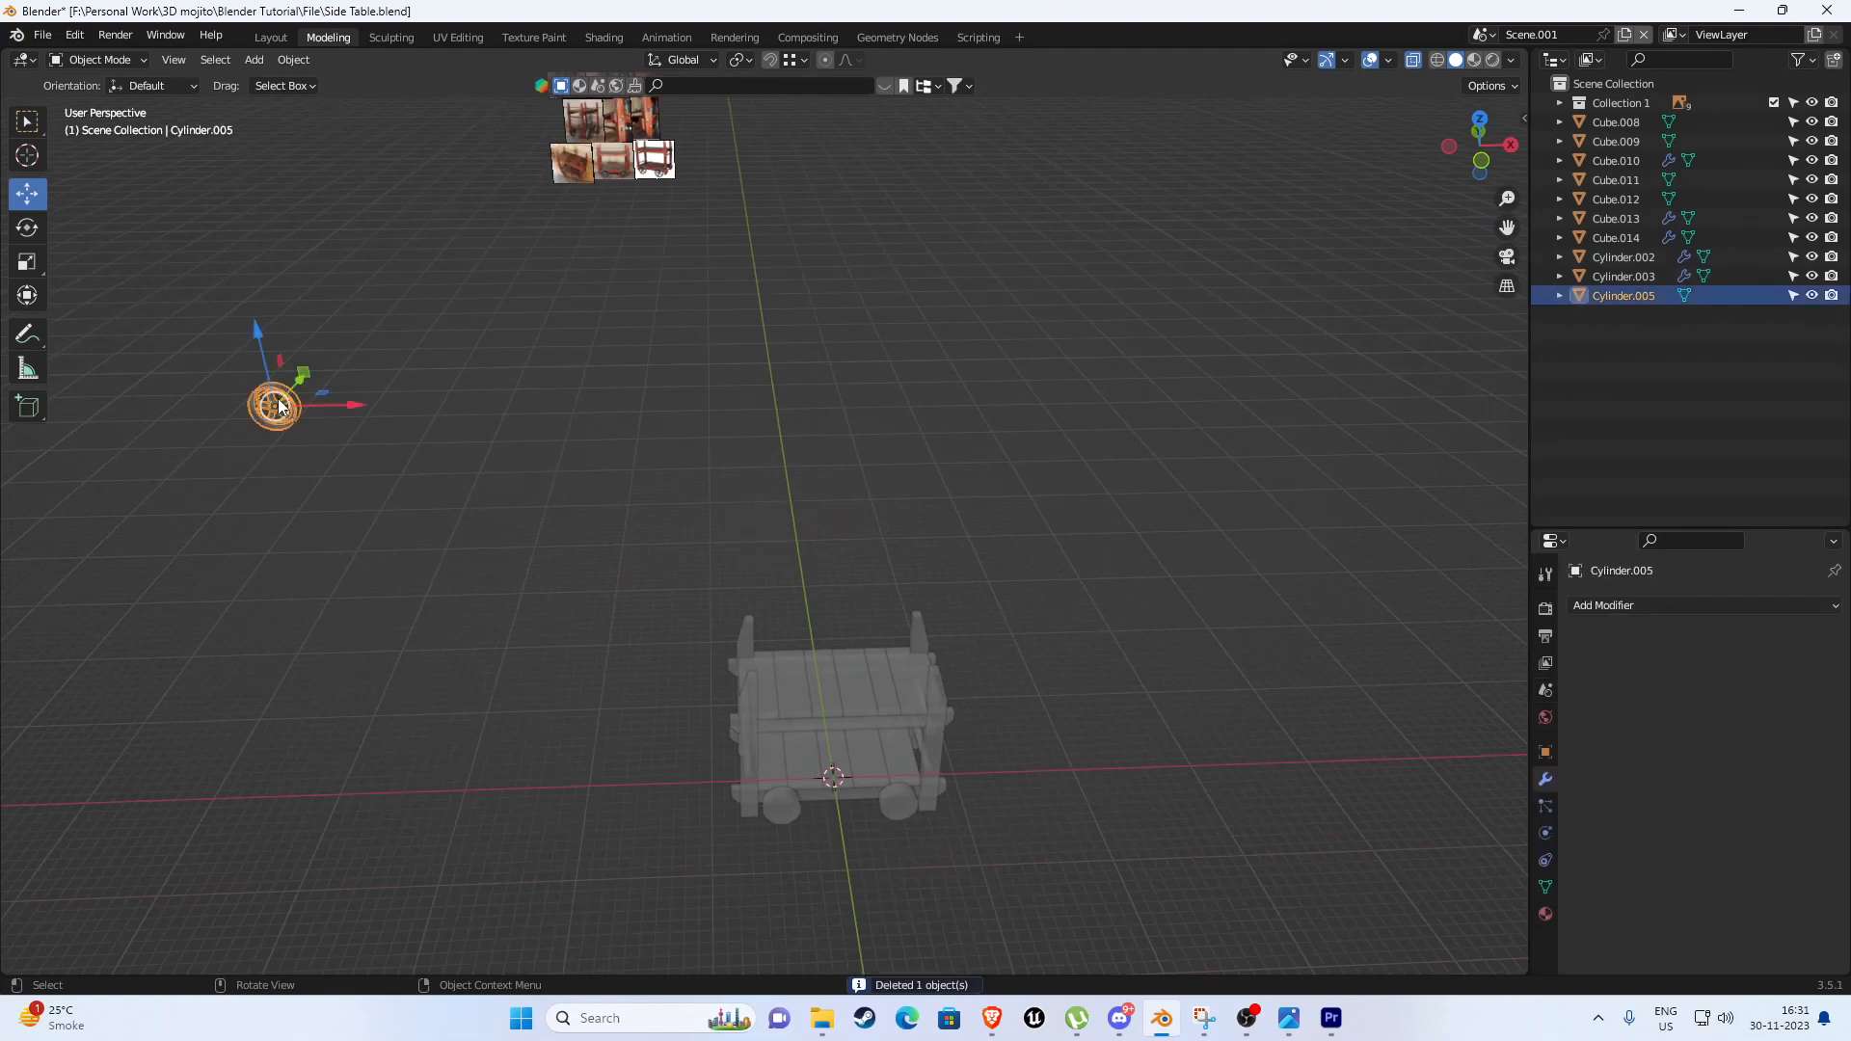
pyautogui.press('KP_Decimal')
pyautogui.press('Tab')
pyautogui.scroll(1, 509, 448)
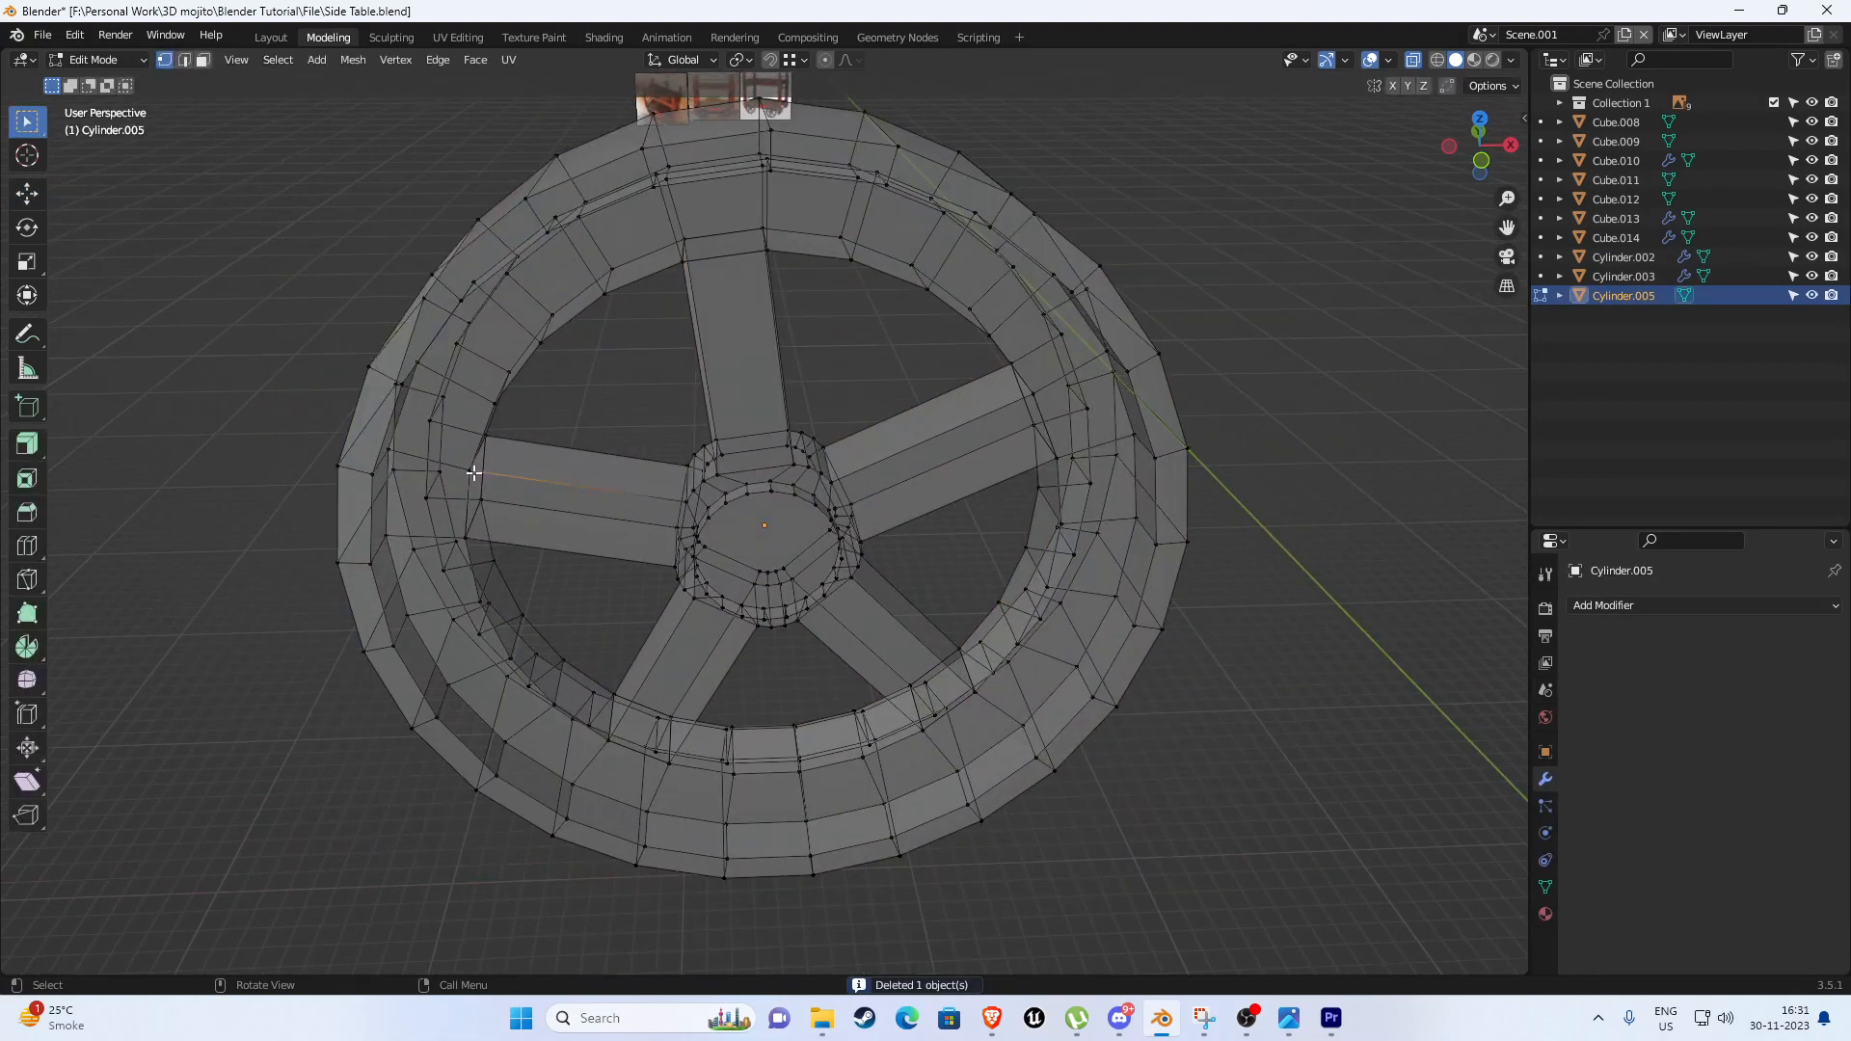
# Turn off see-through display and merge all of the wheel's vertices by distance.
pyautogui.press('a')
pyautogui.scroll(2, 534, 482)
pyautogui.click(1417, 63)
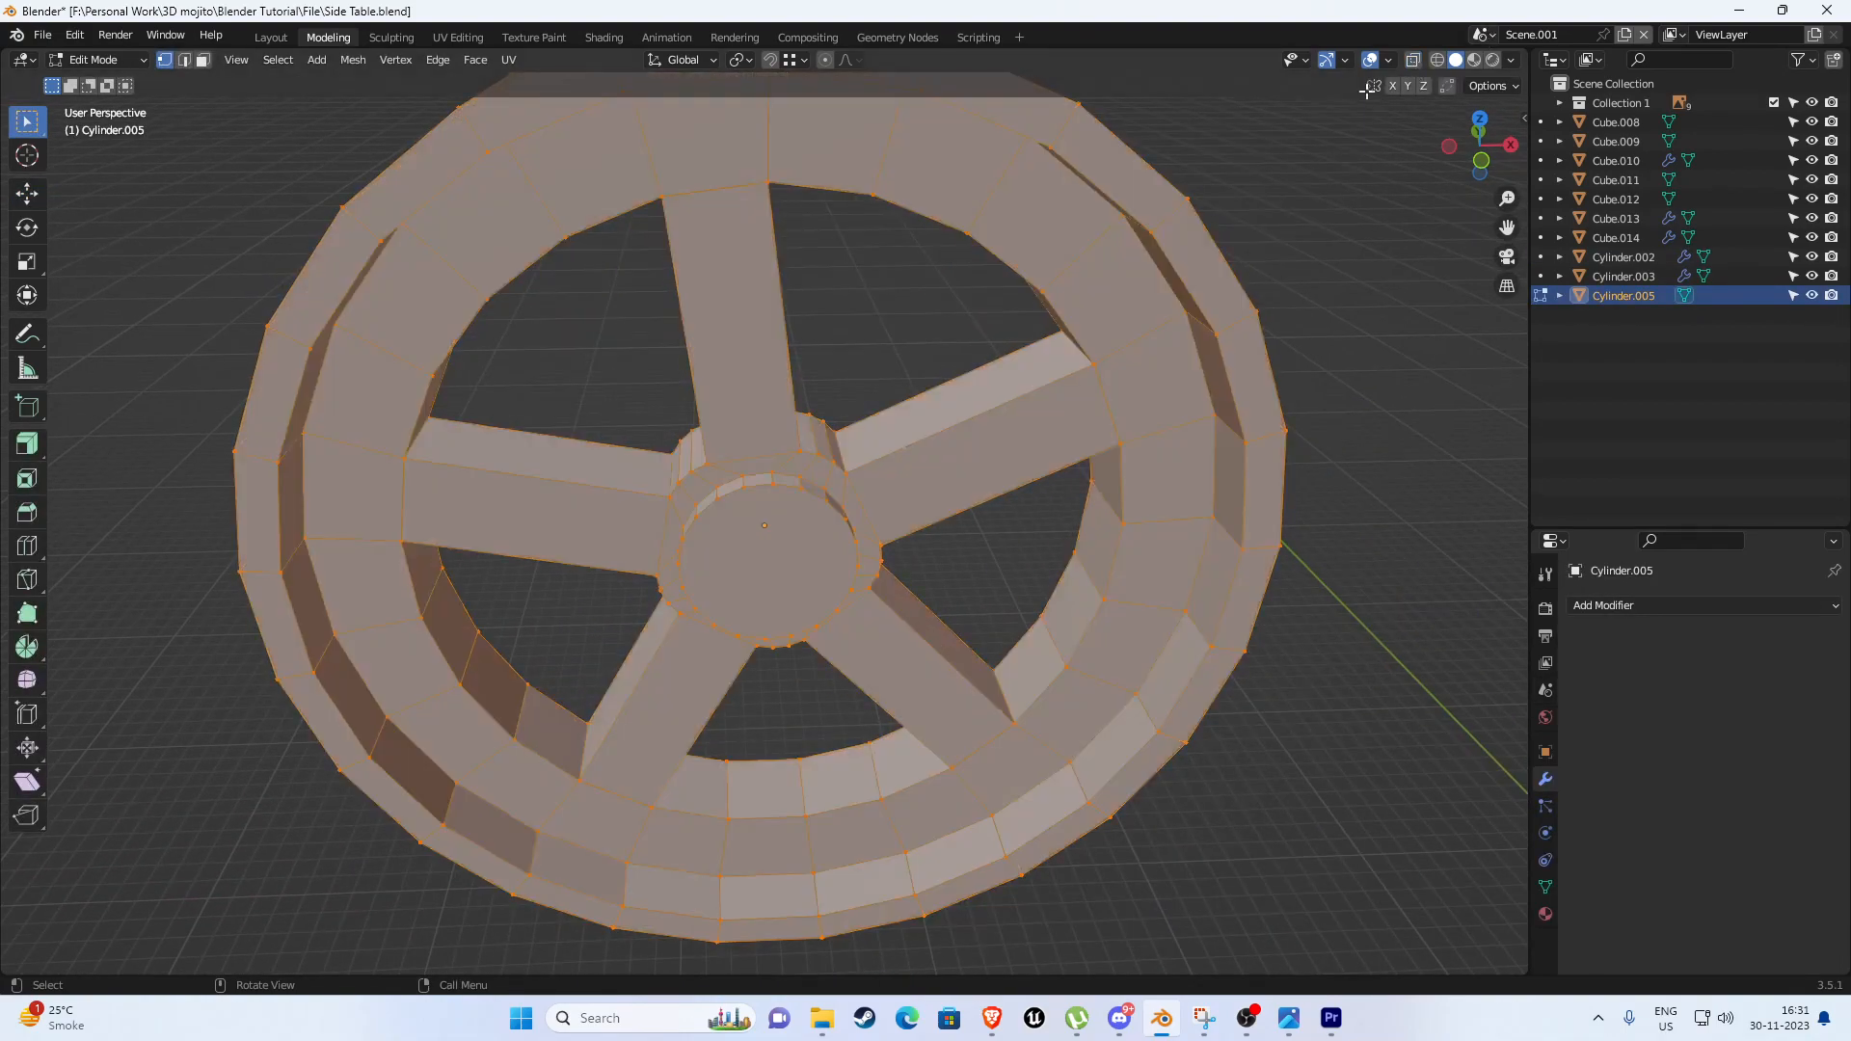
pyautogui.moveTo(439, 506); pyautogui.dragTo(512, 459, button='middle')
pyautogui.scroll(4, 512, 458)
pyautogui.keyDown('shift'); pyautogui.moveTo(521, 378); pyautogui.dragTo(587, 510, button='middle'); pyautogui.keyUp('shift')
pyautogui.press('m')
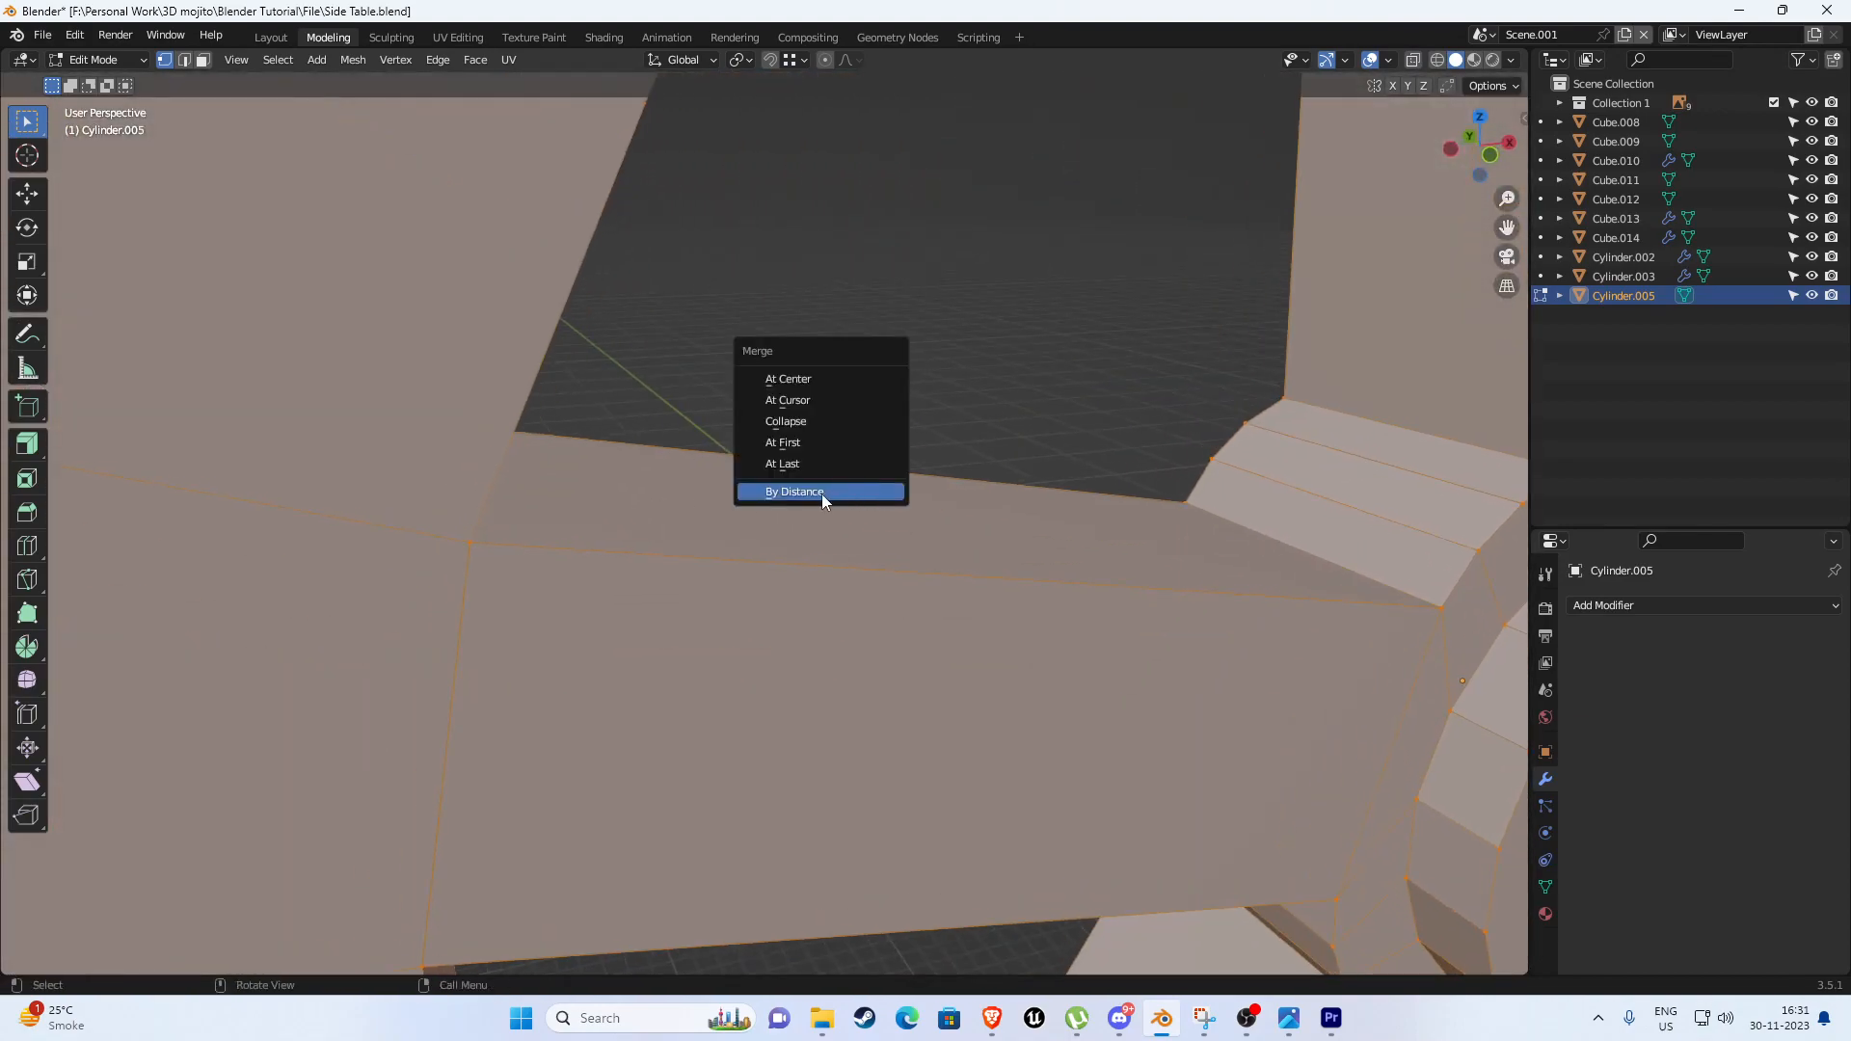
pyautogui.click(814, 490)
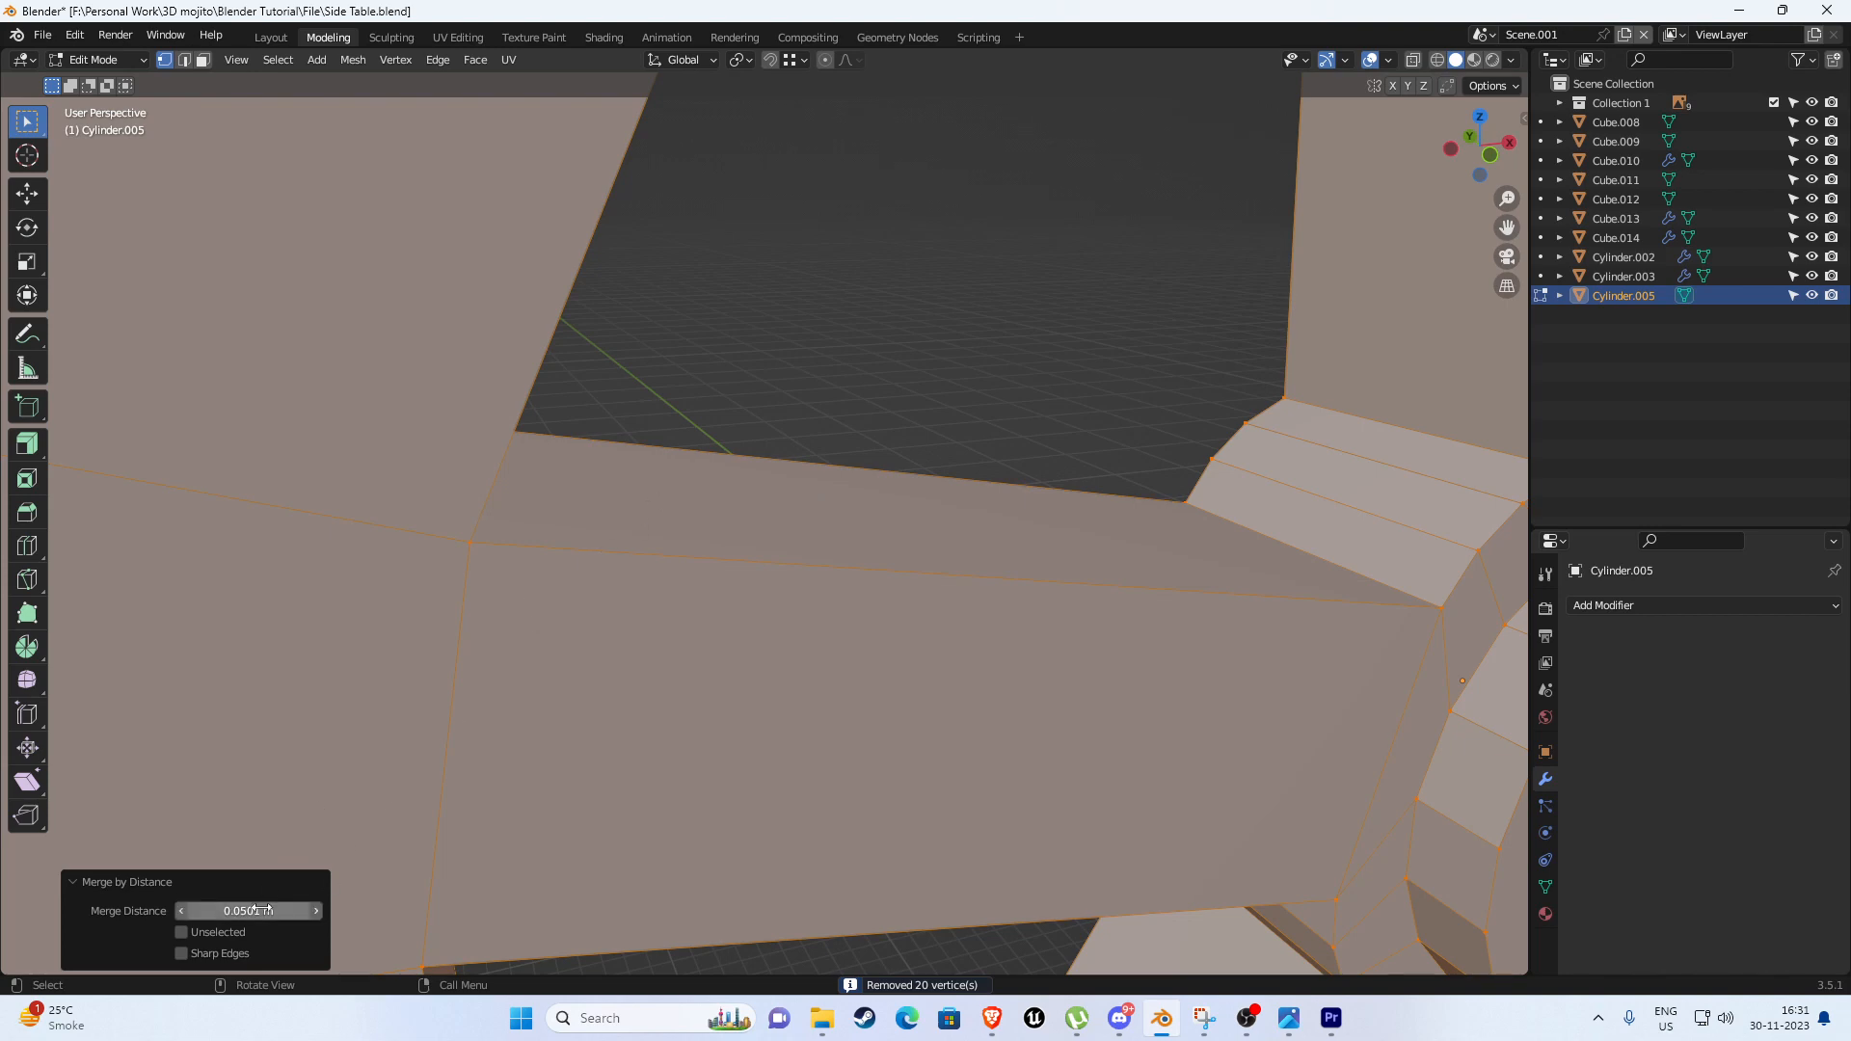
# Test-move the corner vertex where a spoke meets the rim to check the joint, keeping its original position.
pyautogui.click(691, 370)
pyautogui.moveTo(453, 567)
pyautogui.mouseDown(button='middle')
pyautogui.moveTo(380, 553)
pyautogui.moveTo(444, 557)
pyautogui.mouseUp(button='middle')
pyautogui.moveTo(453, 434); pyautogui.dragTo(416, 497)
pyautogui.click(755, 349)
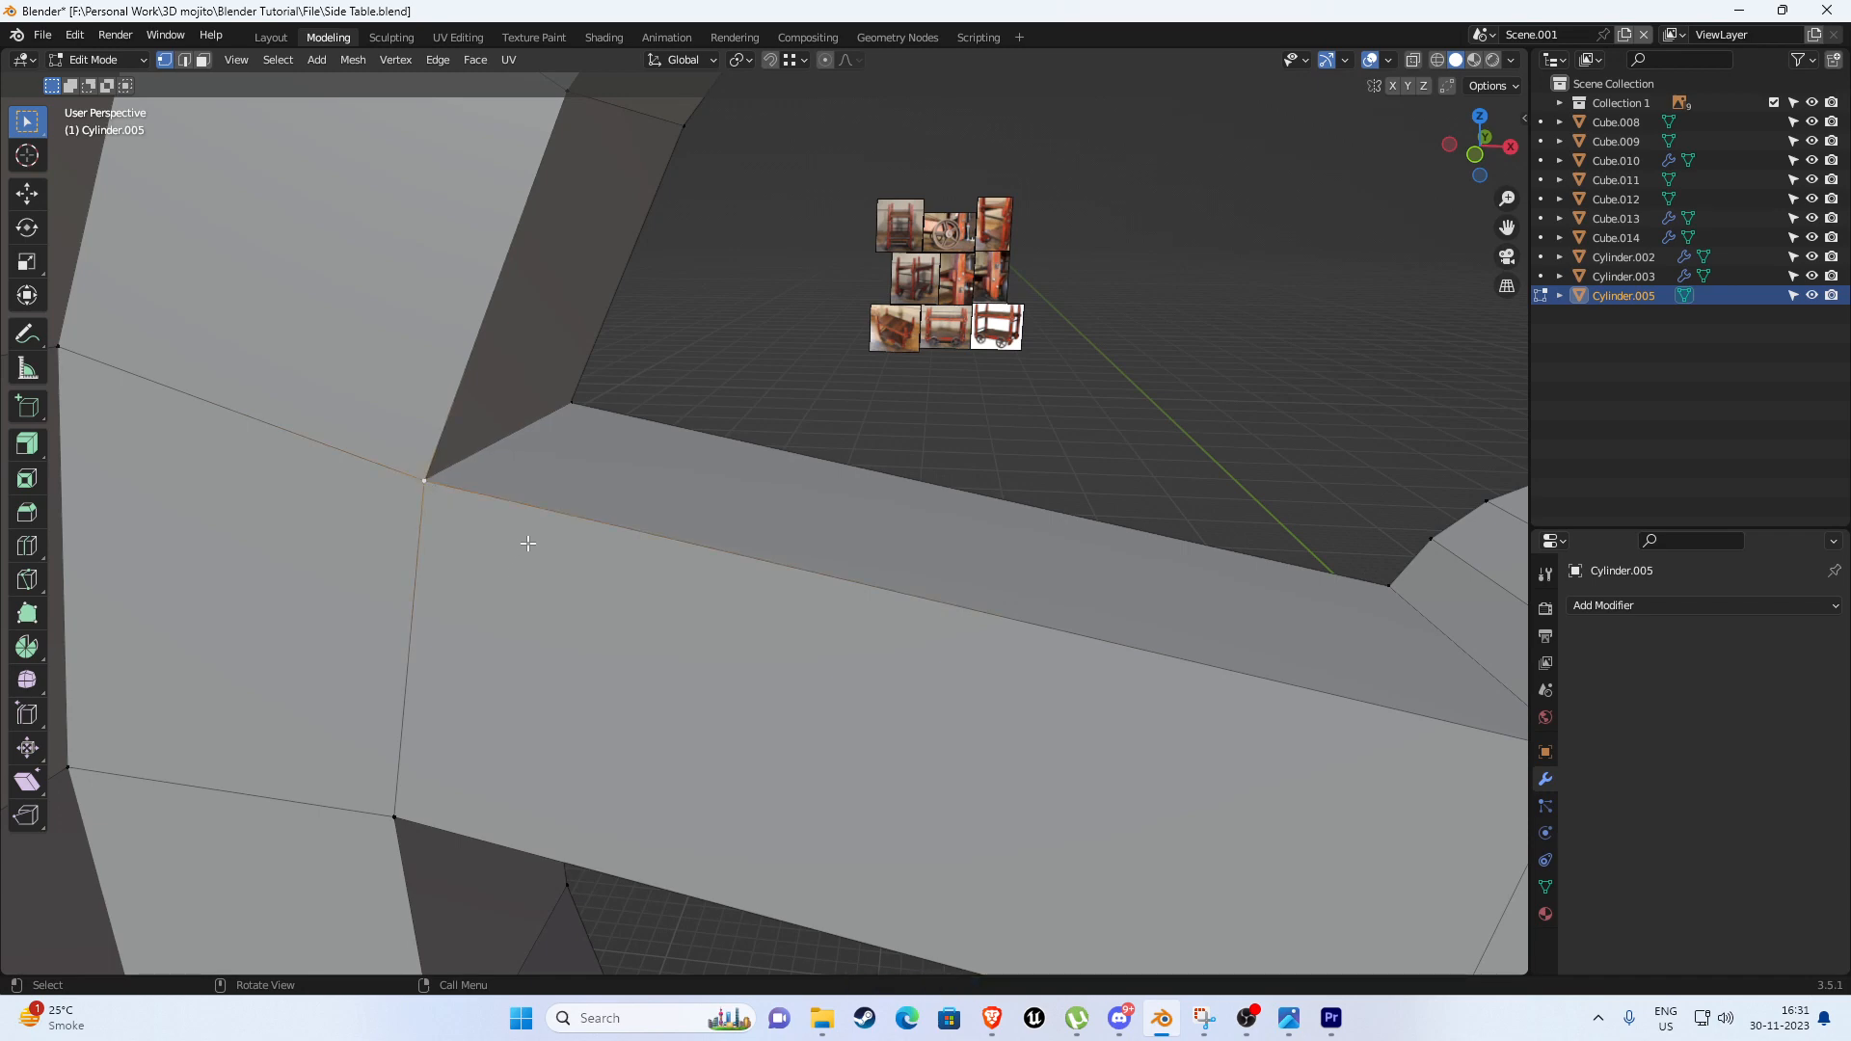
pyautogui.press('g')
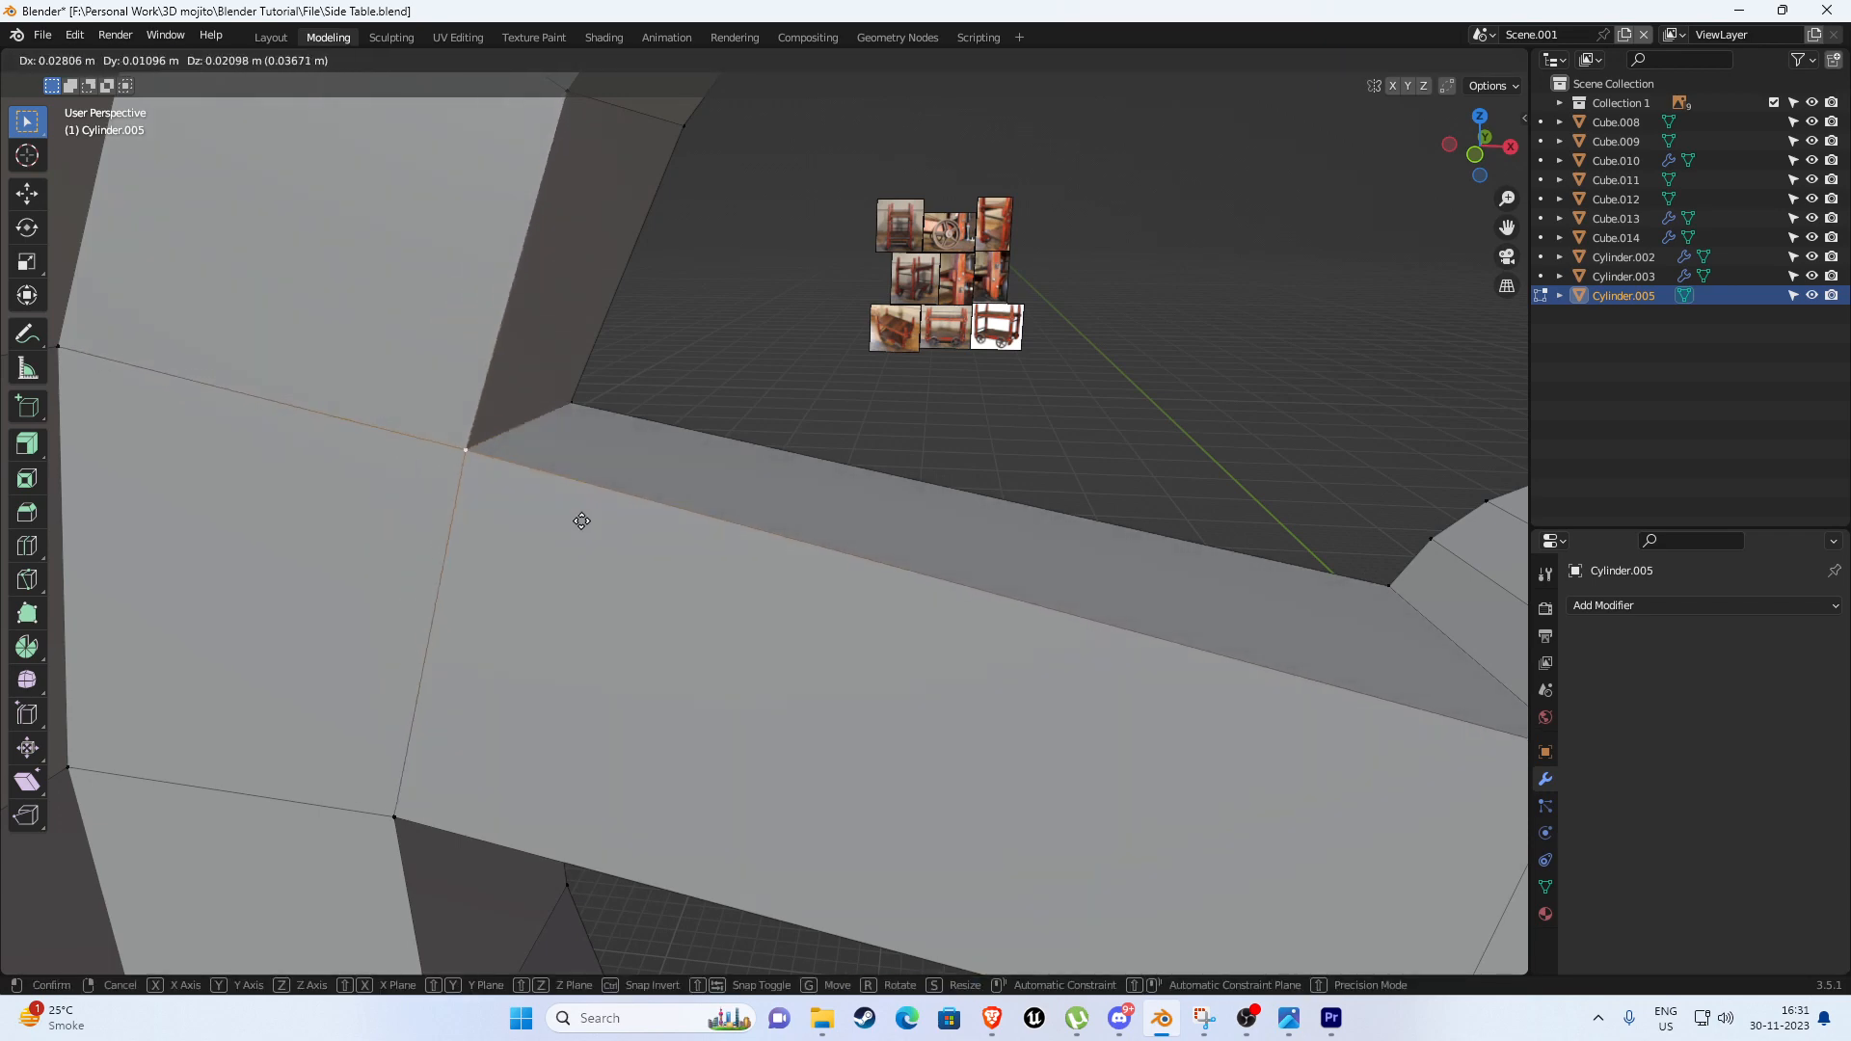
pyautogui.rightClick(555, 509)
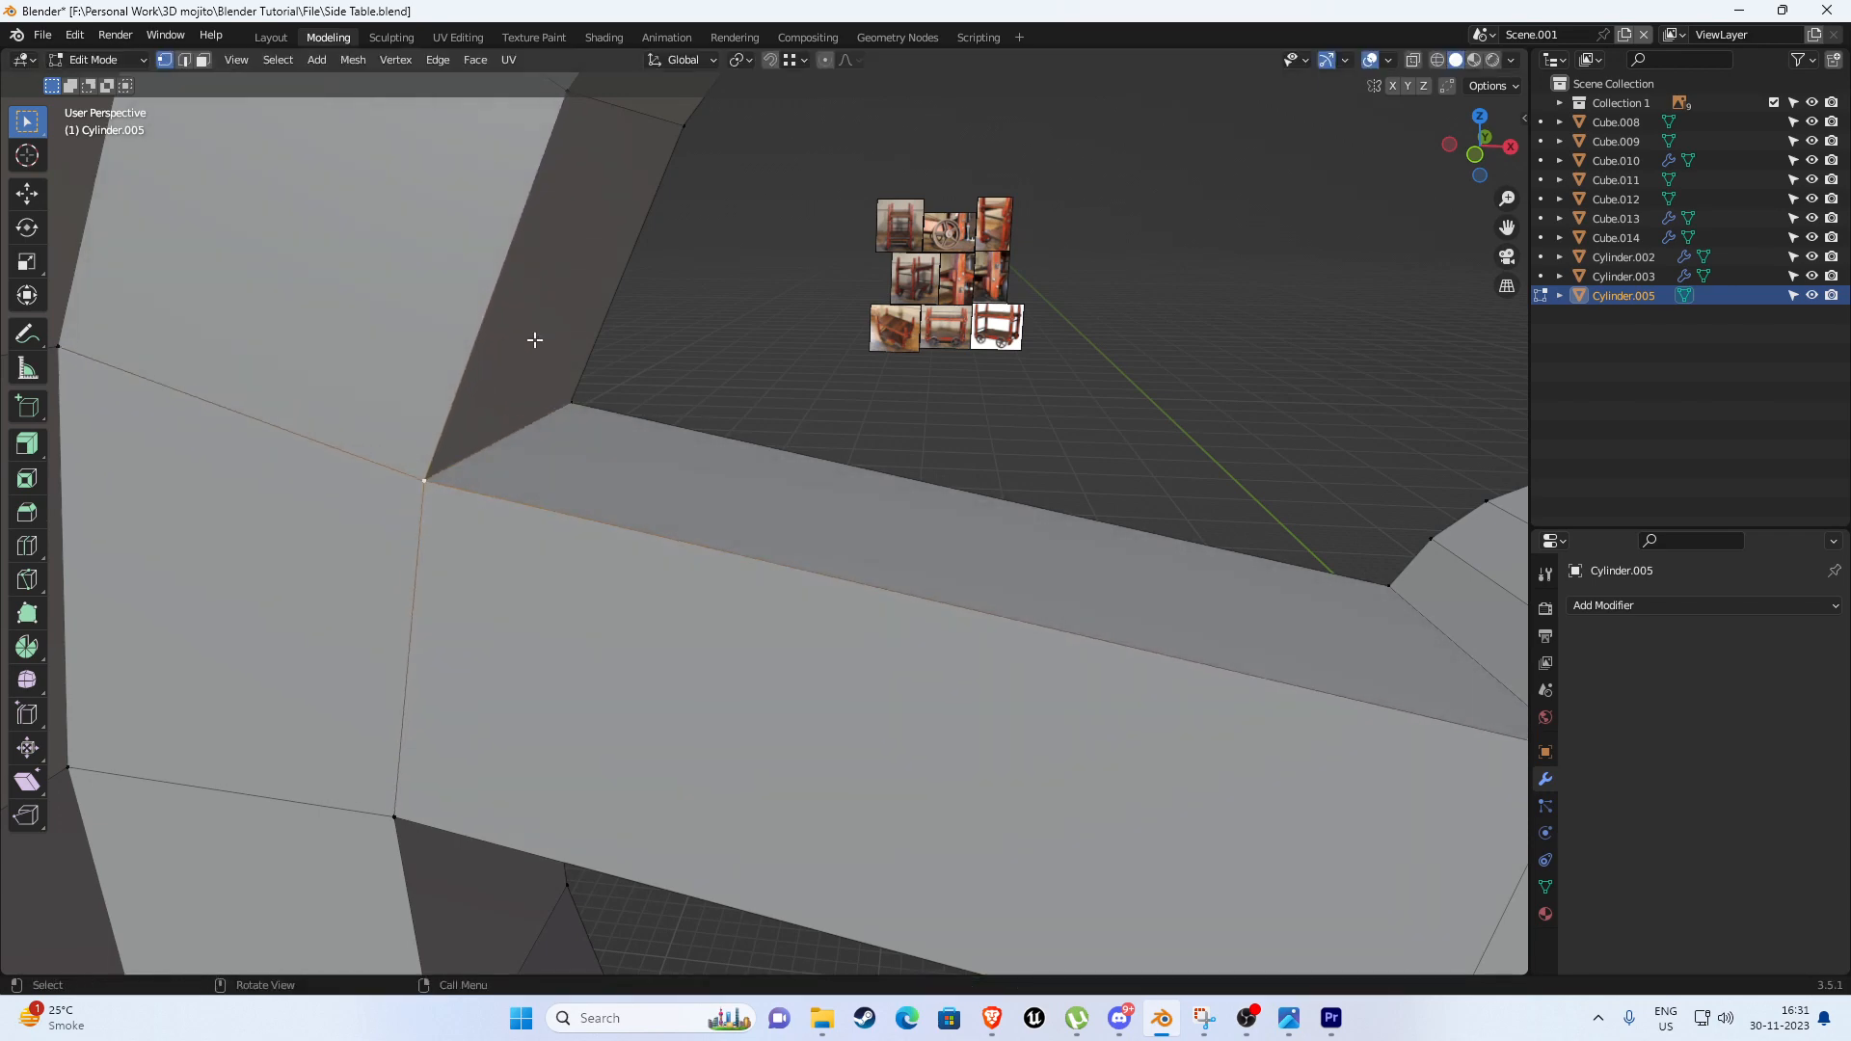
# Add one centred loop cut around the wheel's outer tread.
pyautogui.scroll(-8, 549, 391)
pyautogui.moveTo(990, 330); pyautogui.dragTo(611, 492, button='middle')
pyautogui.scroll(2, 756, 434)
pyautogui.hotkey('ctrl', 'r')
pyautogui.click(785, 430)
pyautogui.rightClick(784, 430)
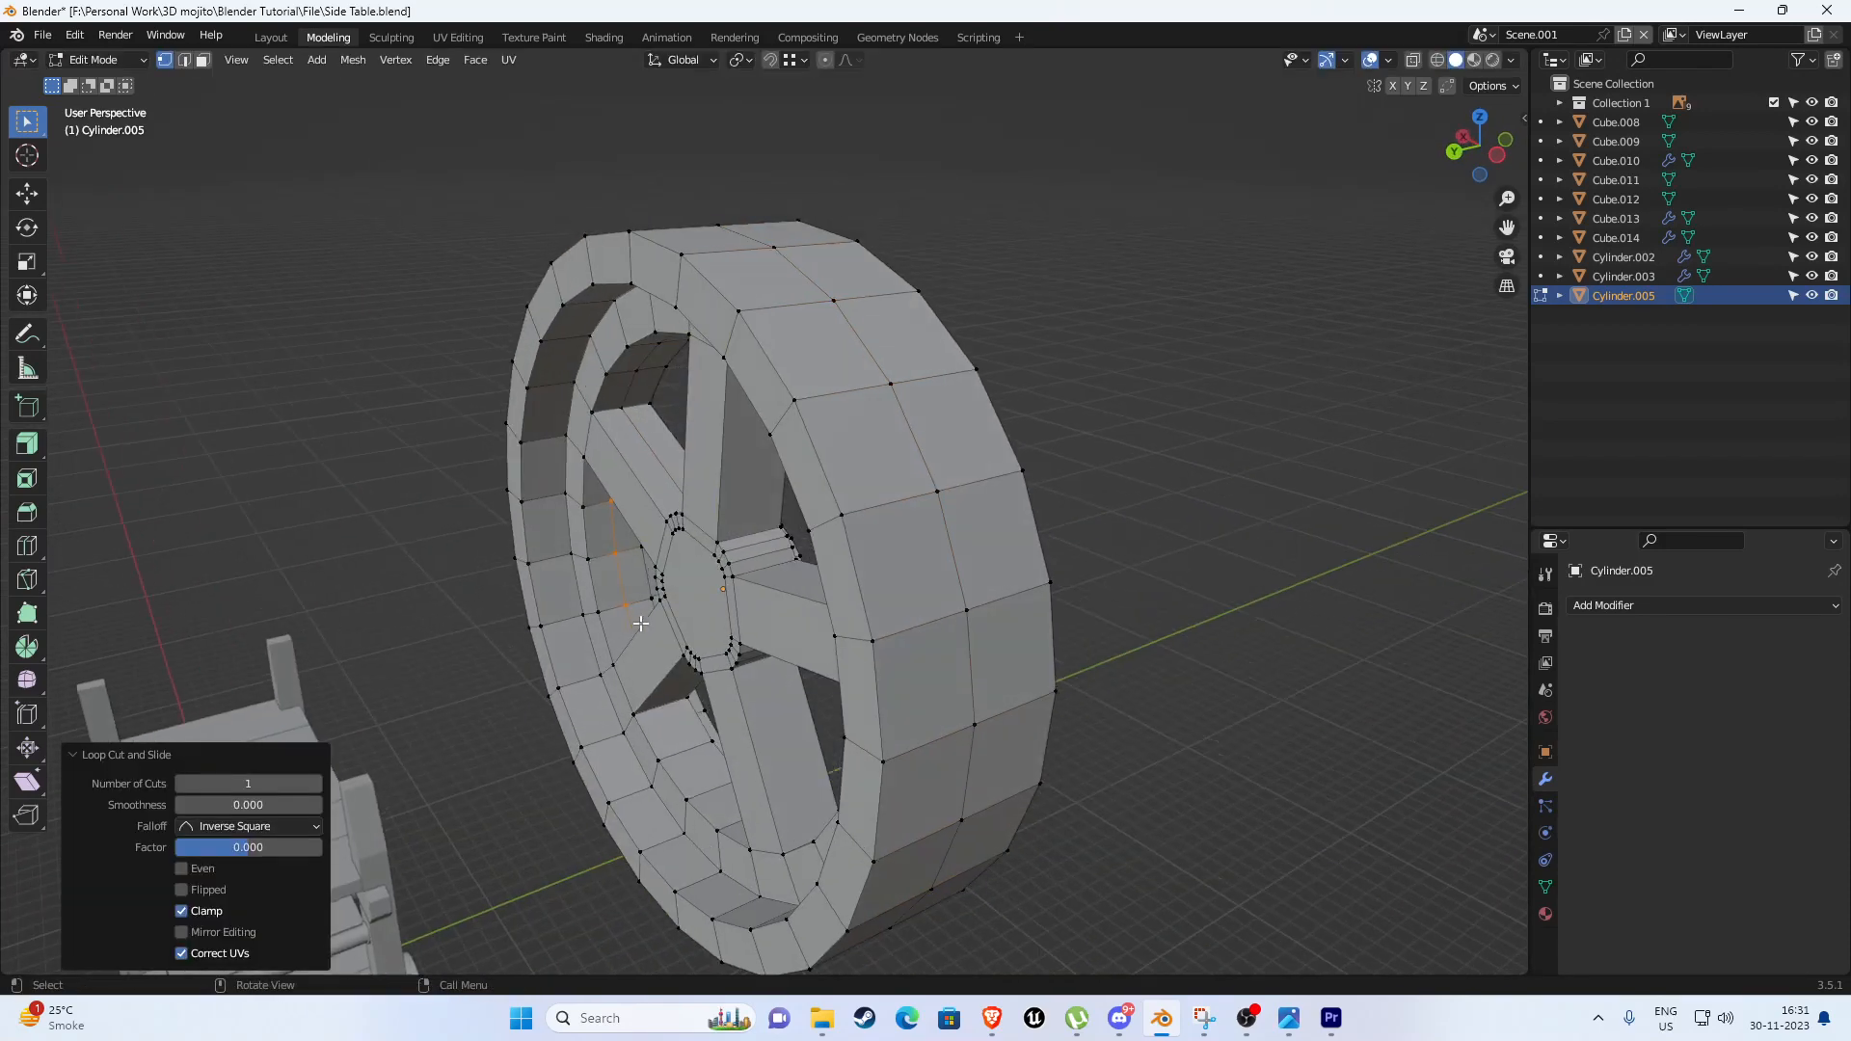
# In wireframe top view, delete the faces of the wheel's half on the positive Y side and return to Object Mode.
pyautogui.moveTo(672, 707); pyautogui.dragTo(640, 344, button='middle')
pyautogui.press('KP_7')
pyautogui.press('z')
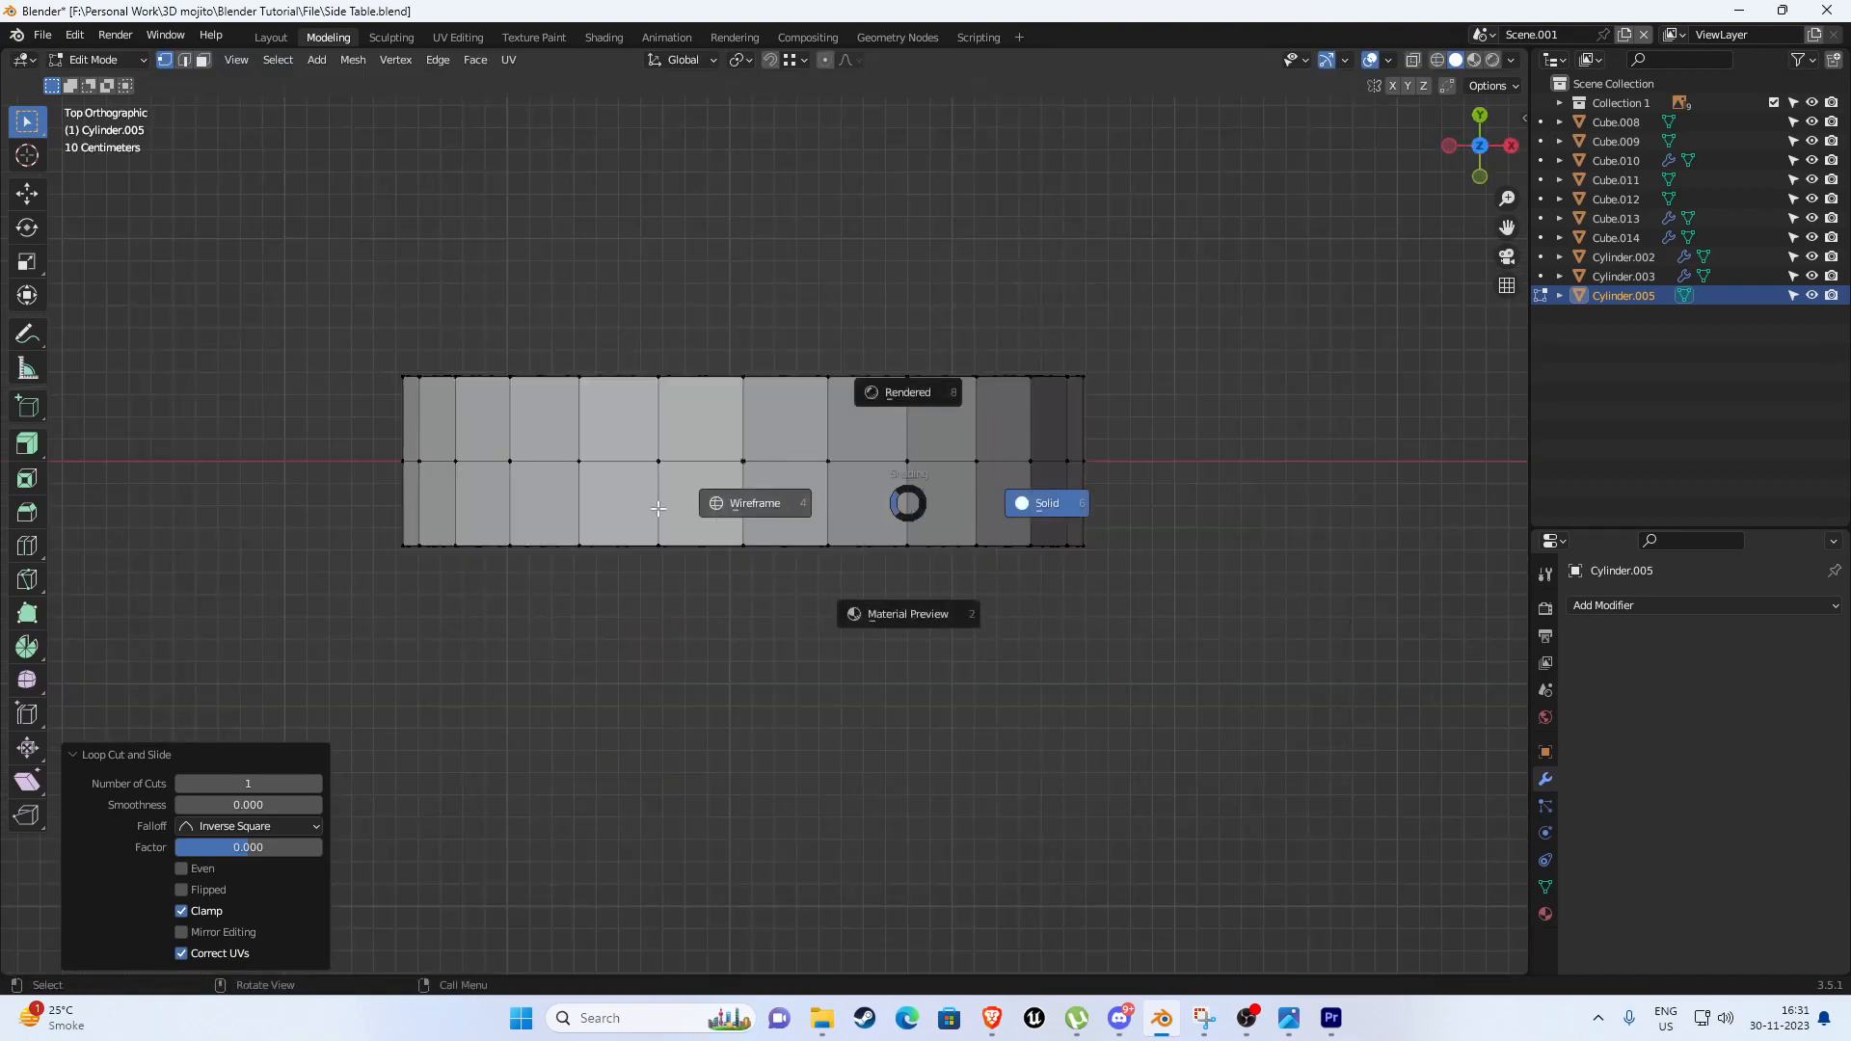
pyautogui.click(694, 500)
pyautogui.moveTo(310, 319); pyautogui.dragTo(1278, 466)
pyautogui.scroll(4, 1035, 425)
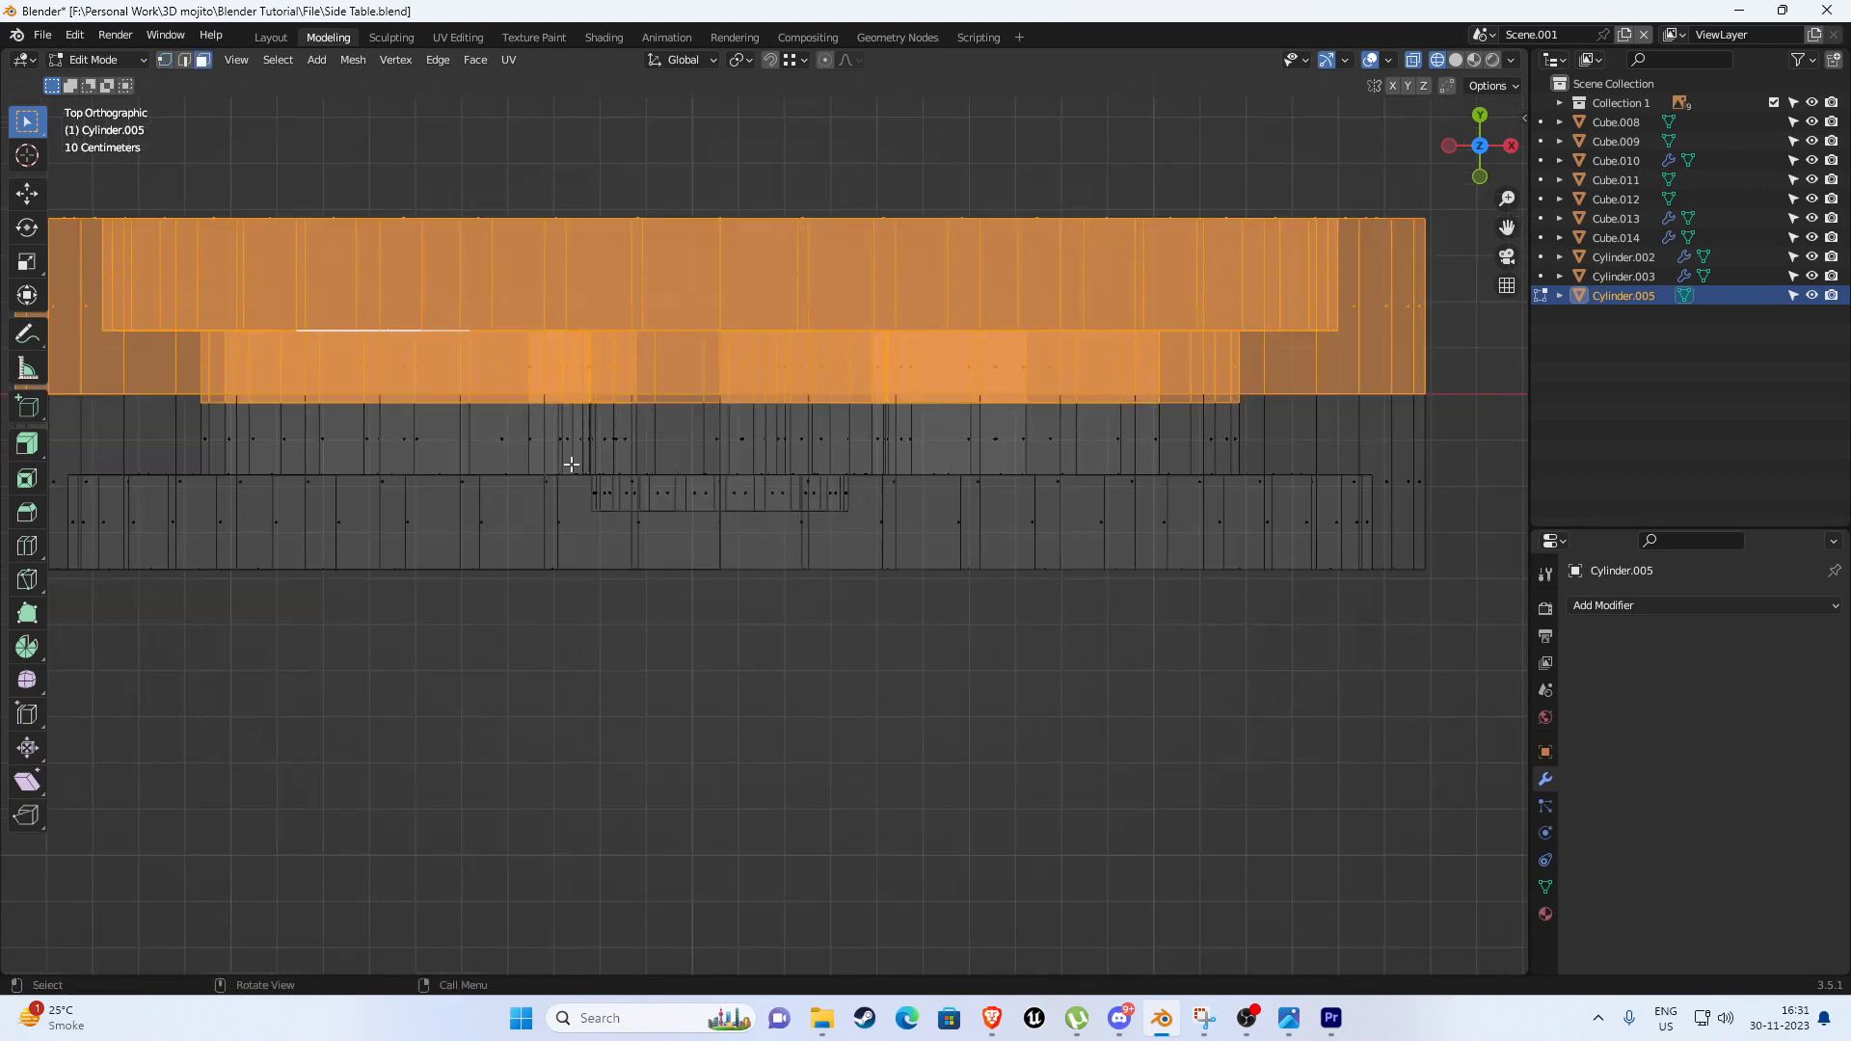
pyautogui.press('x')
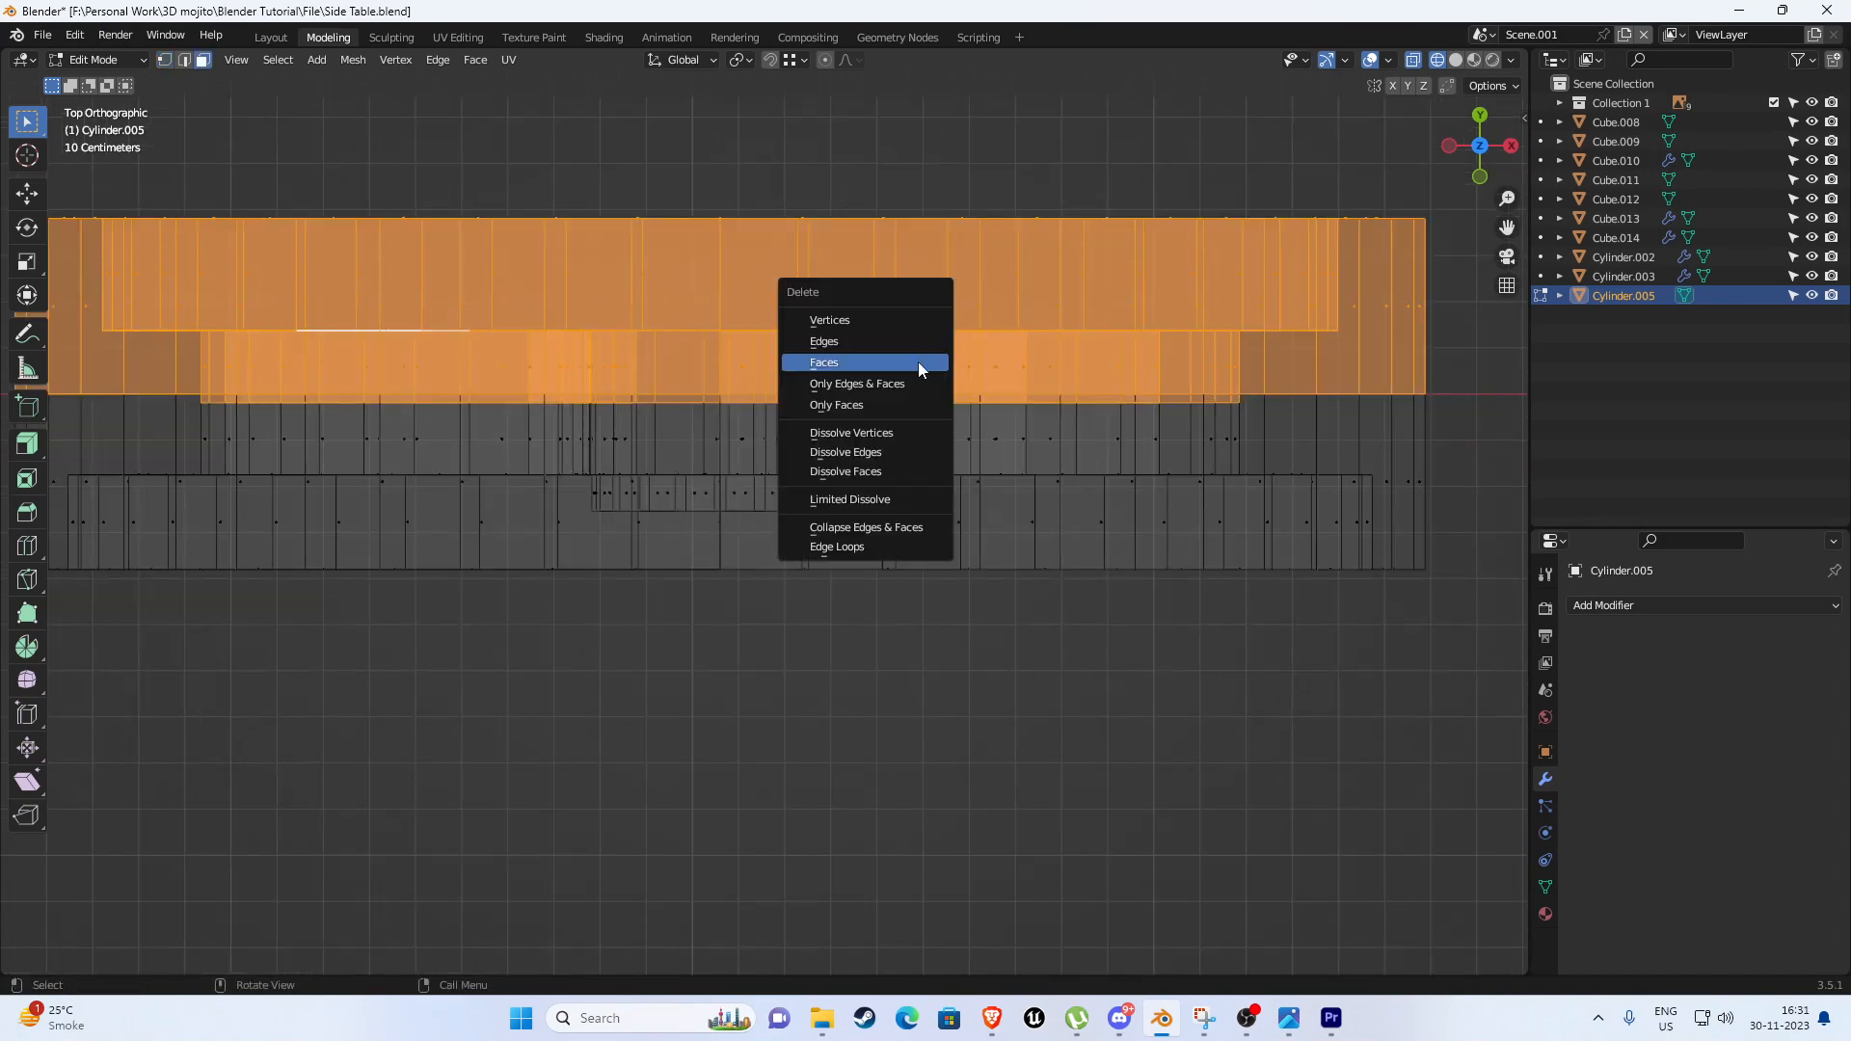
pyautogui.click(852, 360)
pyautogui.press('Tab')
# Add a Mirror modifier to the half wheel and set its axis to Y.
pyautogui.scroll(-2, 760, 408)
pyautogui.moveTo(762, 474)
pyautogui.mouseDown(button='middle')
pyautogui.moveTo(768, 396)
pyautogui.moveTo(822, 471)
pyautogui.moveTo(646, 568)
pyautogui.mouseUp(button='middle')
pyautogui.hotkey('shift', 'z')
pyautogui.click(1589, 606)
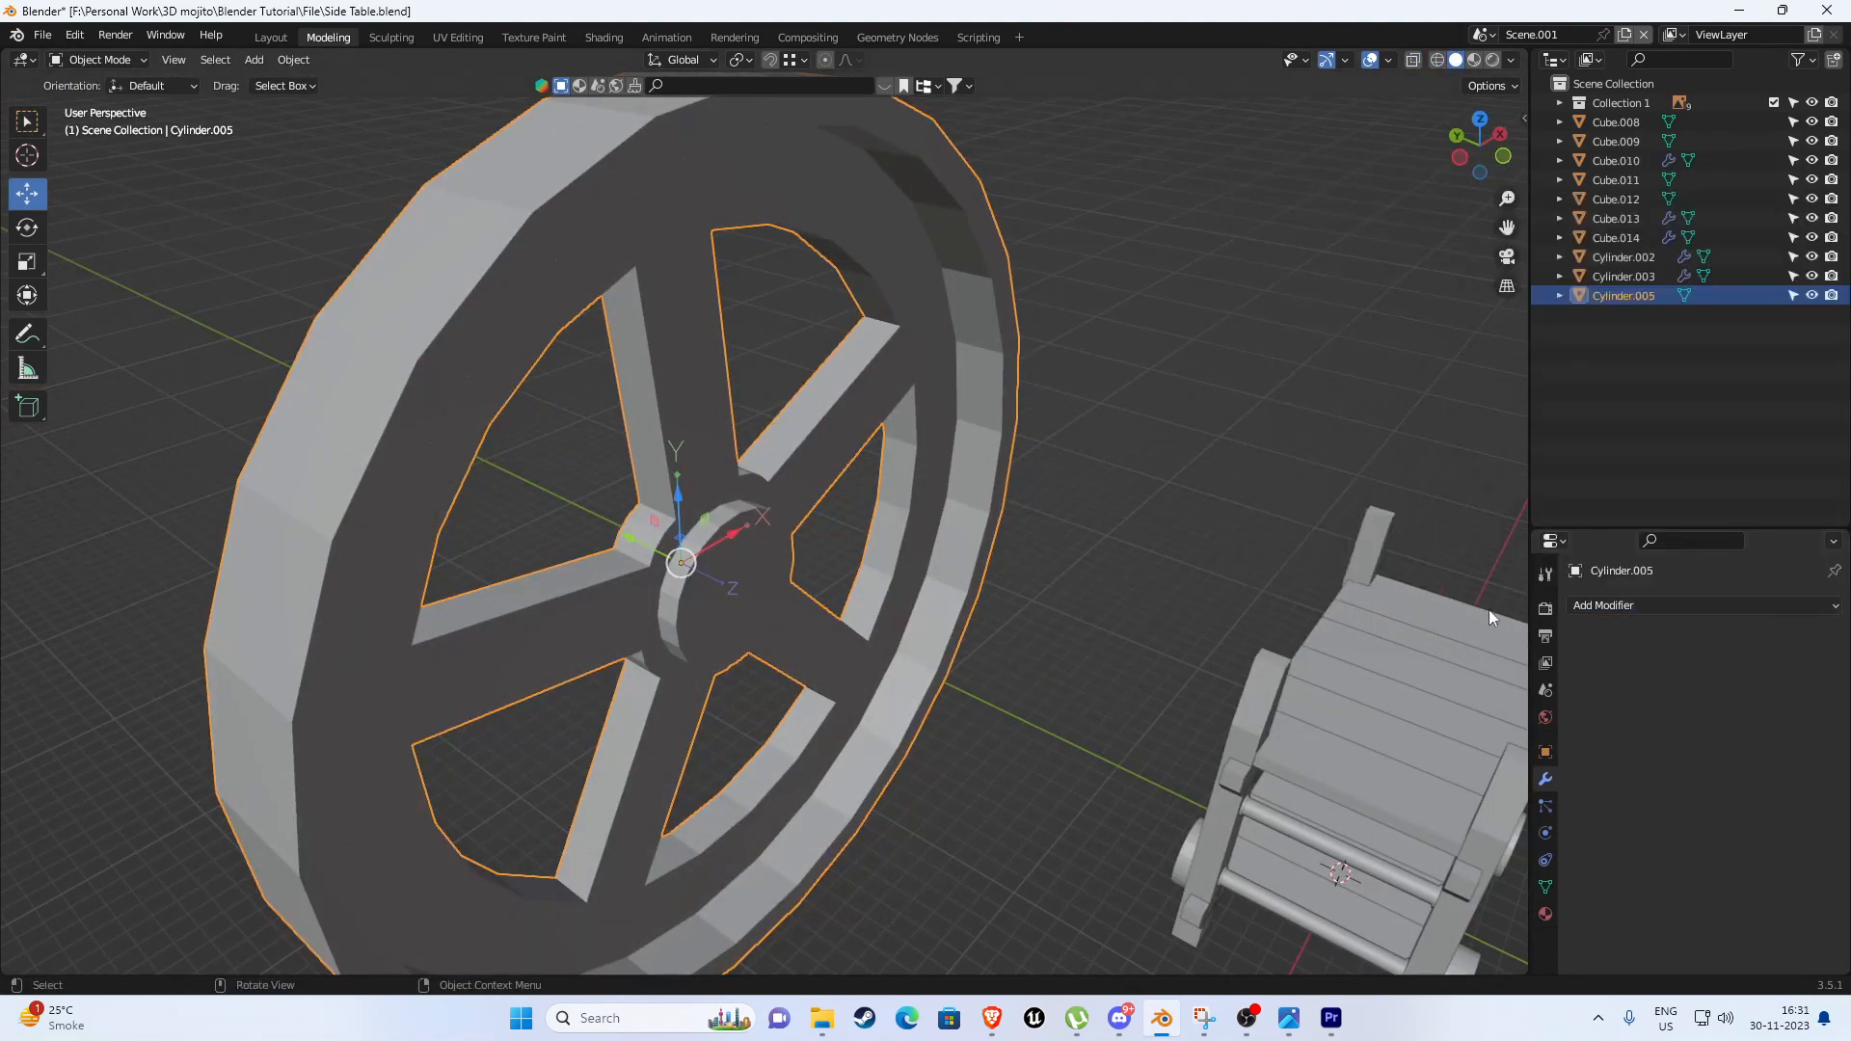
pyautogui.click(1609, 605)
pyautogui.click(1465, 372)
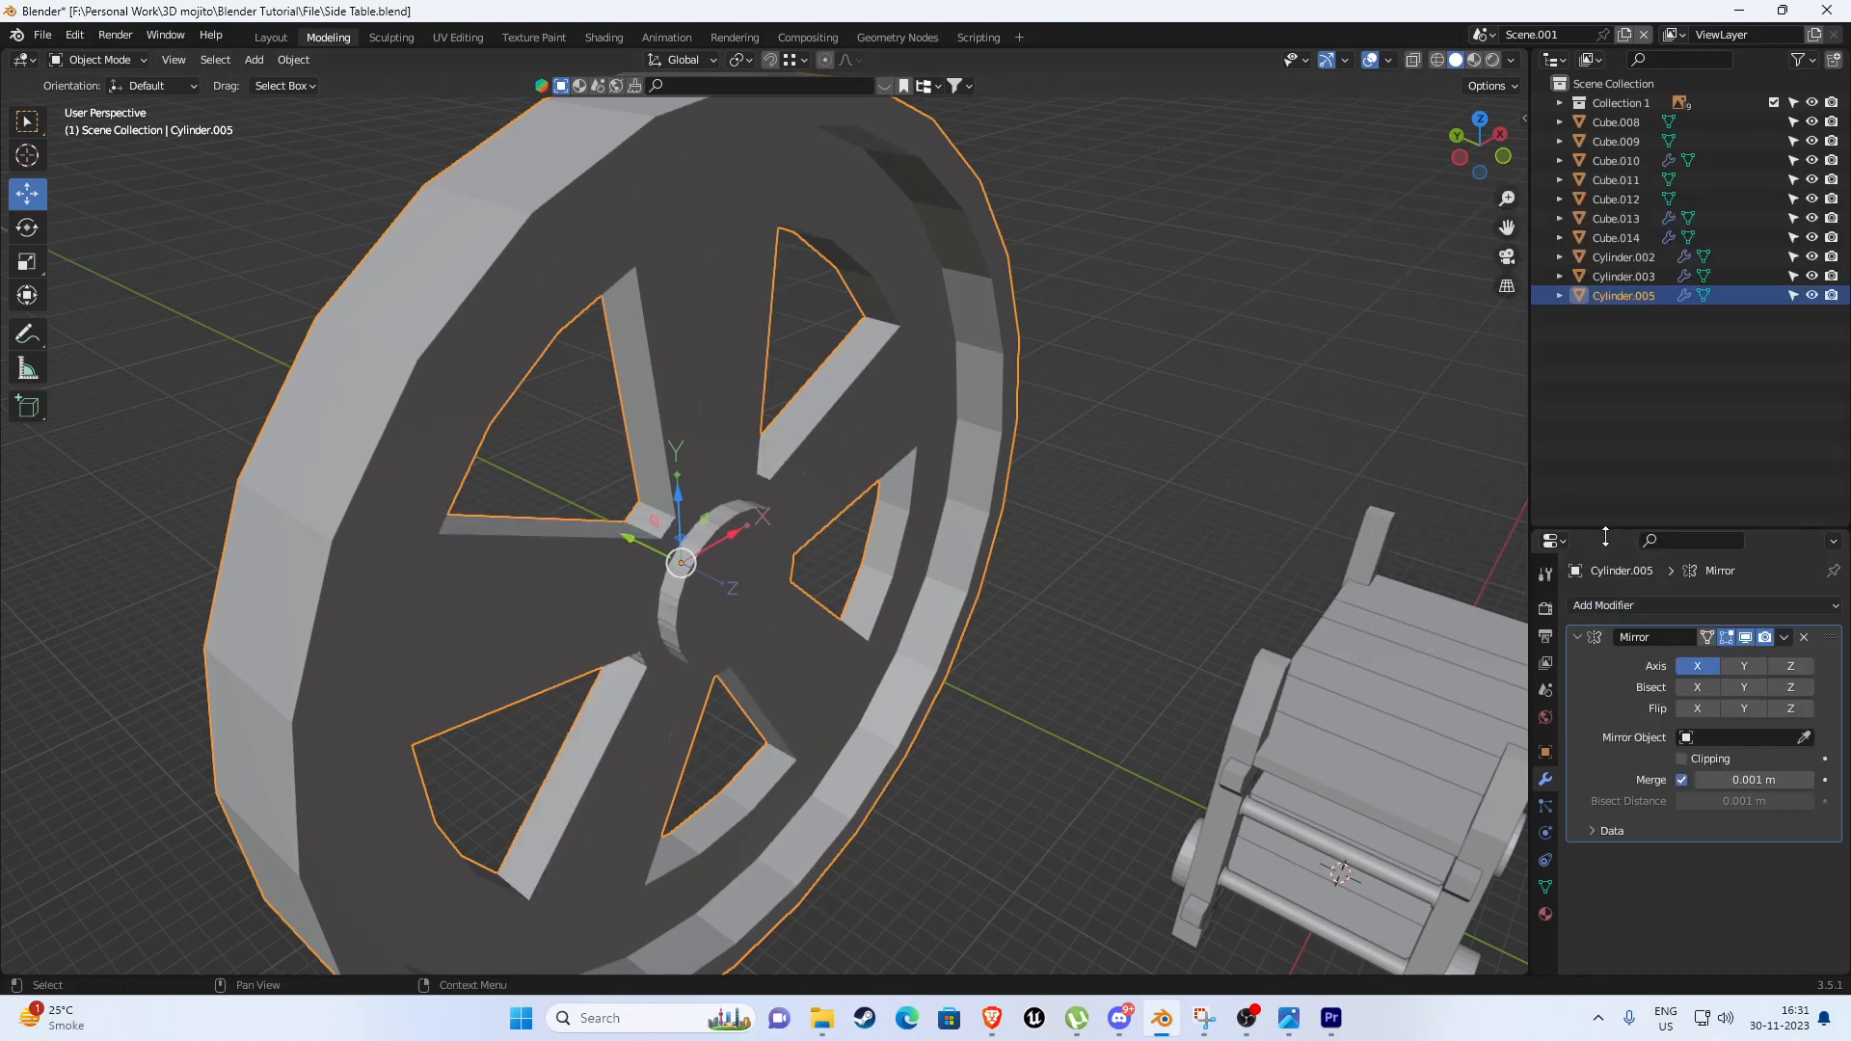
pyautogui.click(1744, 665)
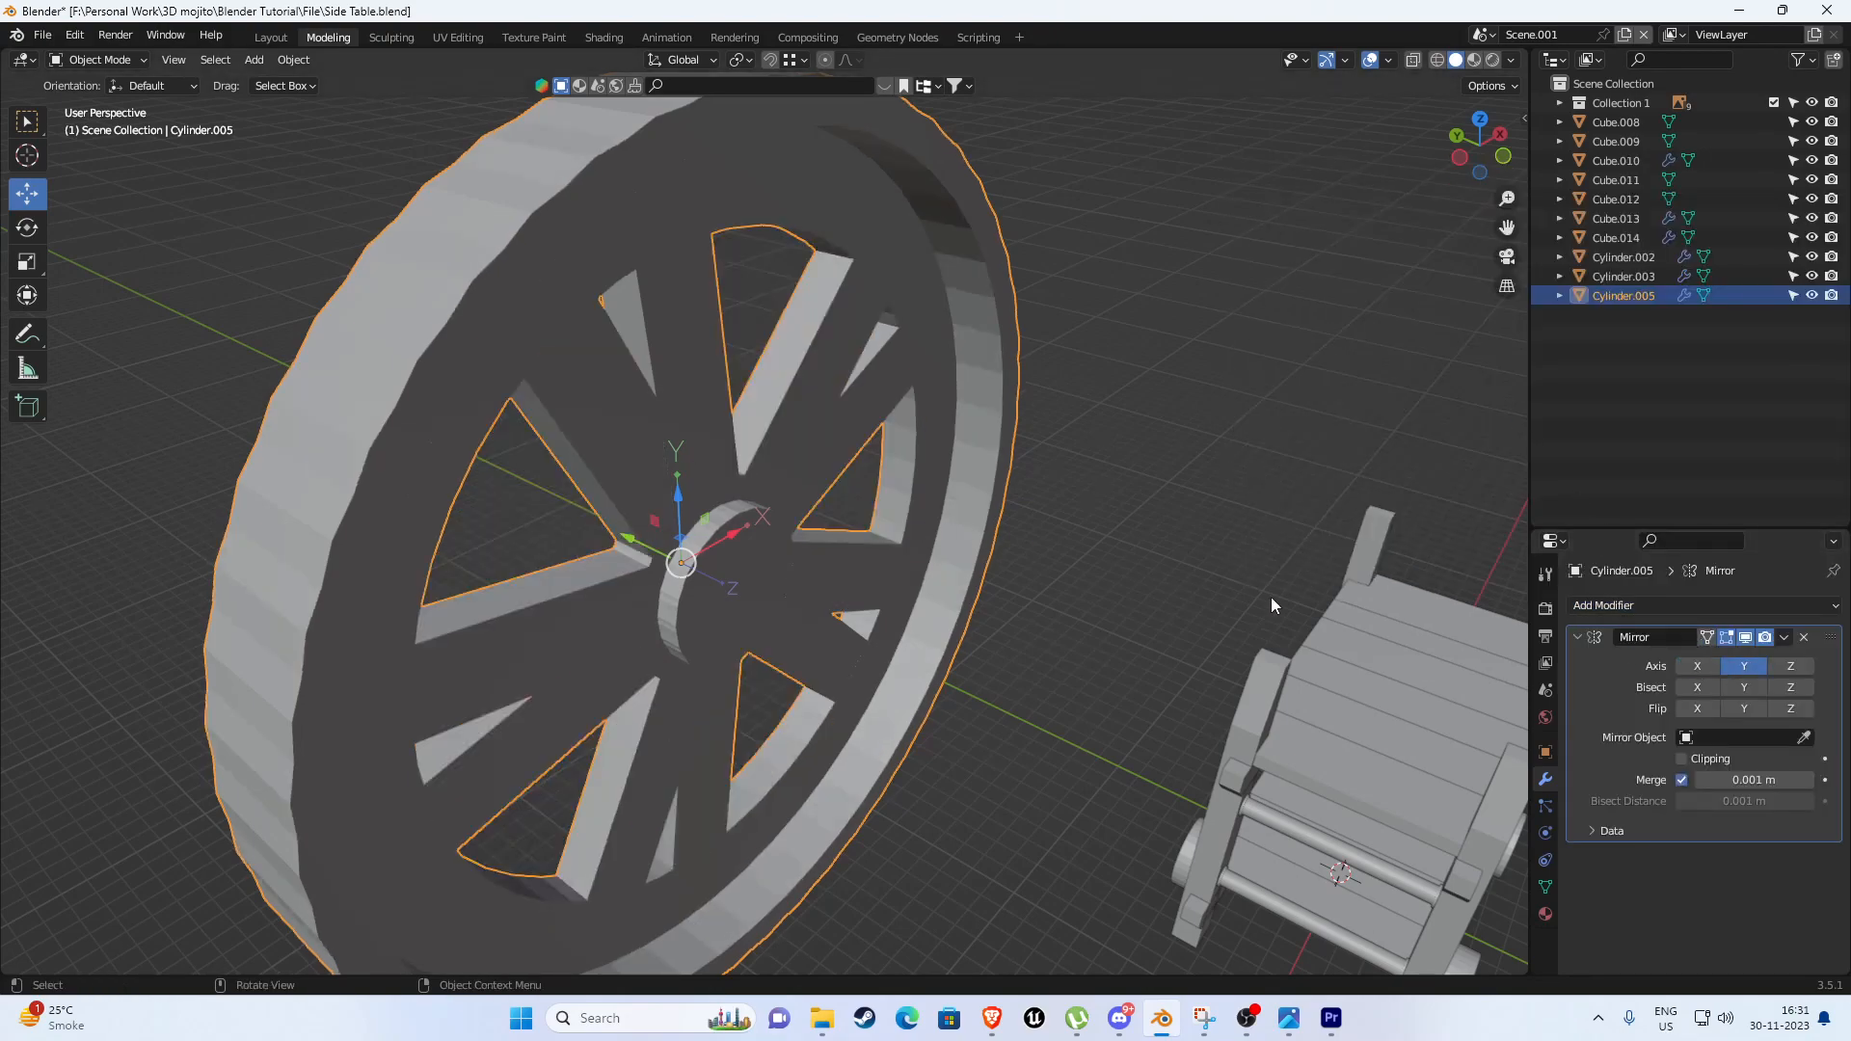
# Apply all transforms to the half wheel.
pyautogui.scroll(-3, 912, 551)
pyautogui.hotkey('ctrl', 'a')
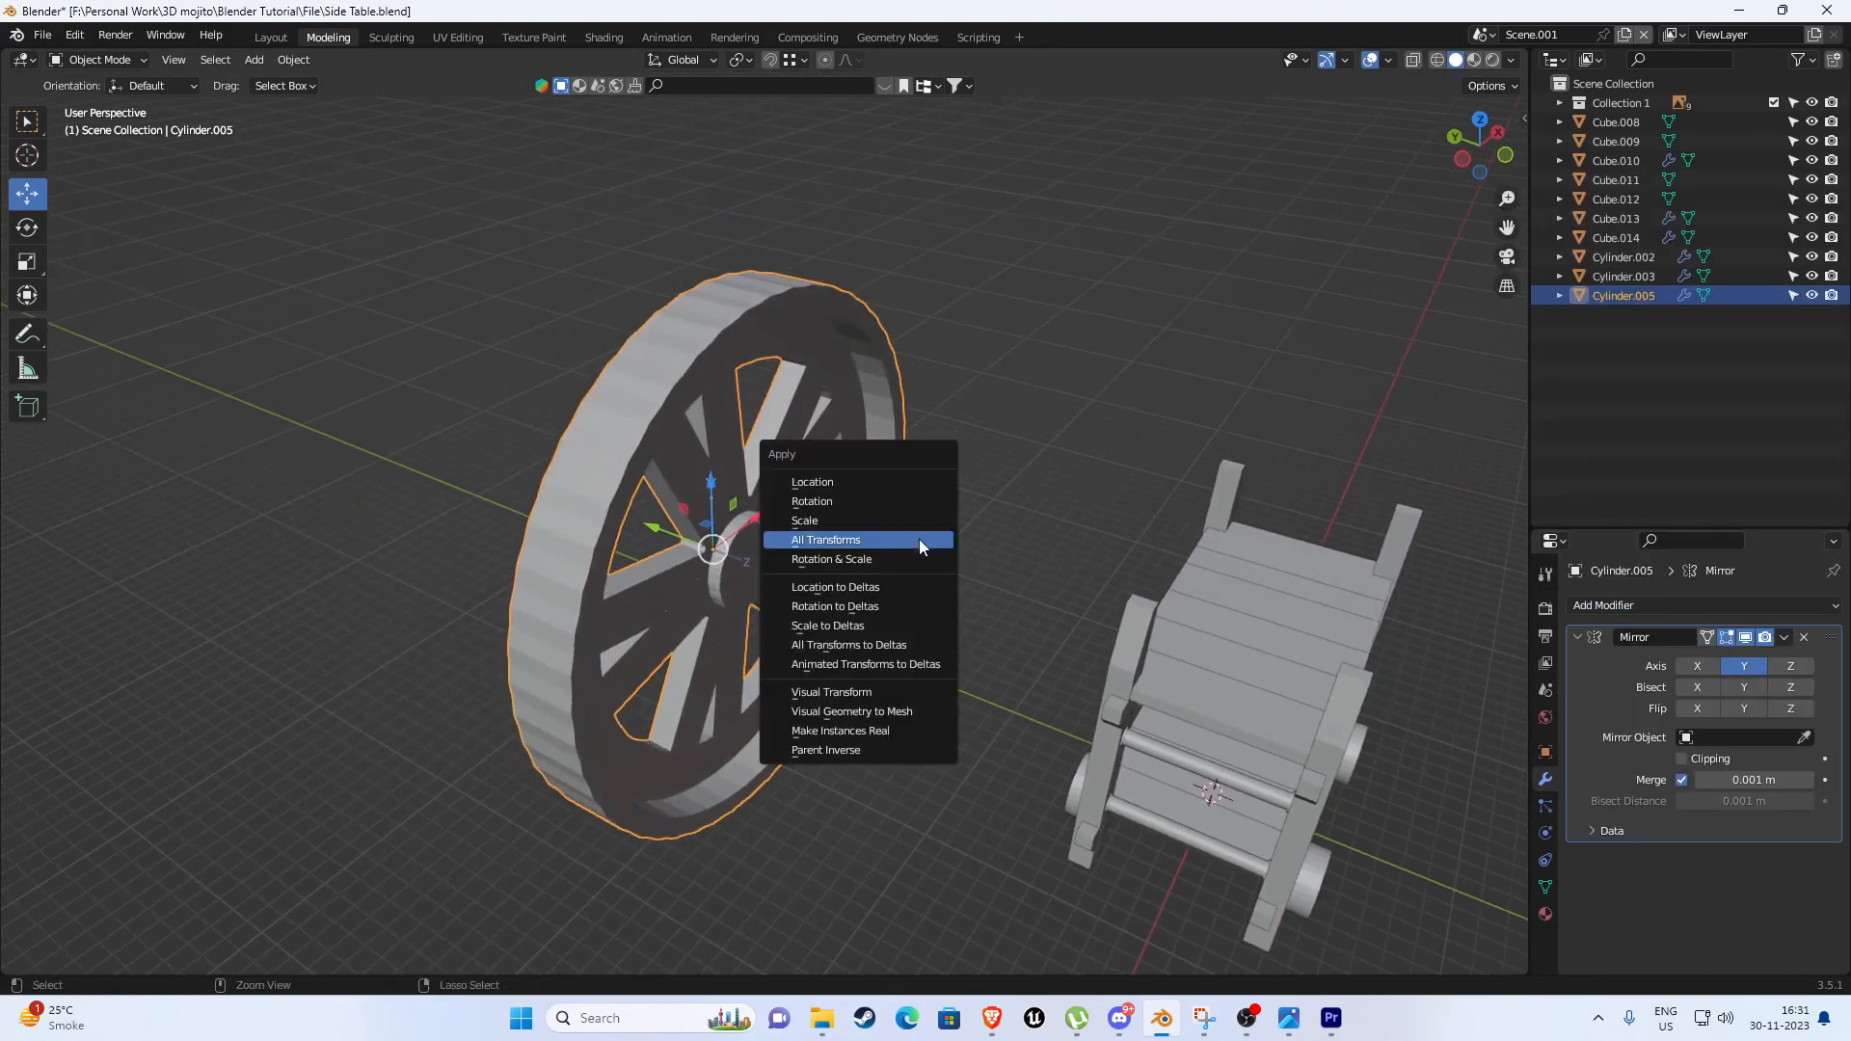
pyautogui.click(842, 546)
# Select the vertices along the half wheel's open side and flatten them by scaling to 0 along Y.
pyautogui.moveTo(881, 523); pyautogui.dragTo(751, 518, button='middle')
pyautogui.press('KP_7')
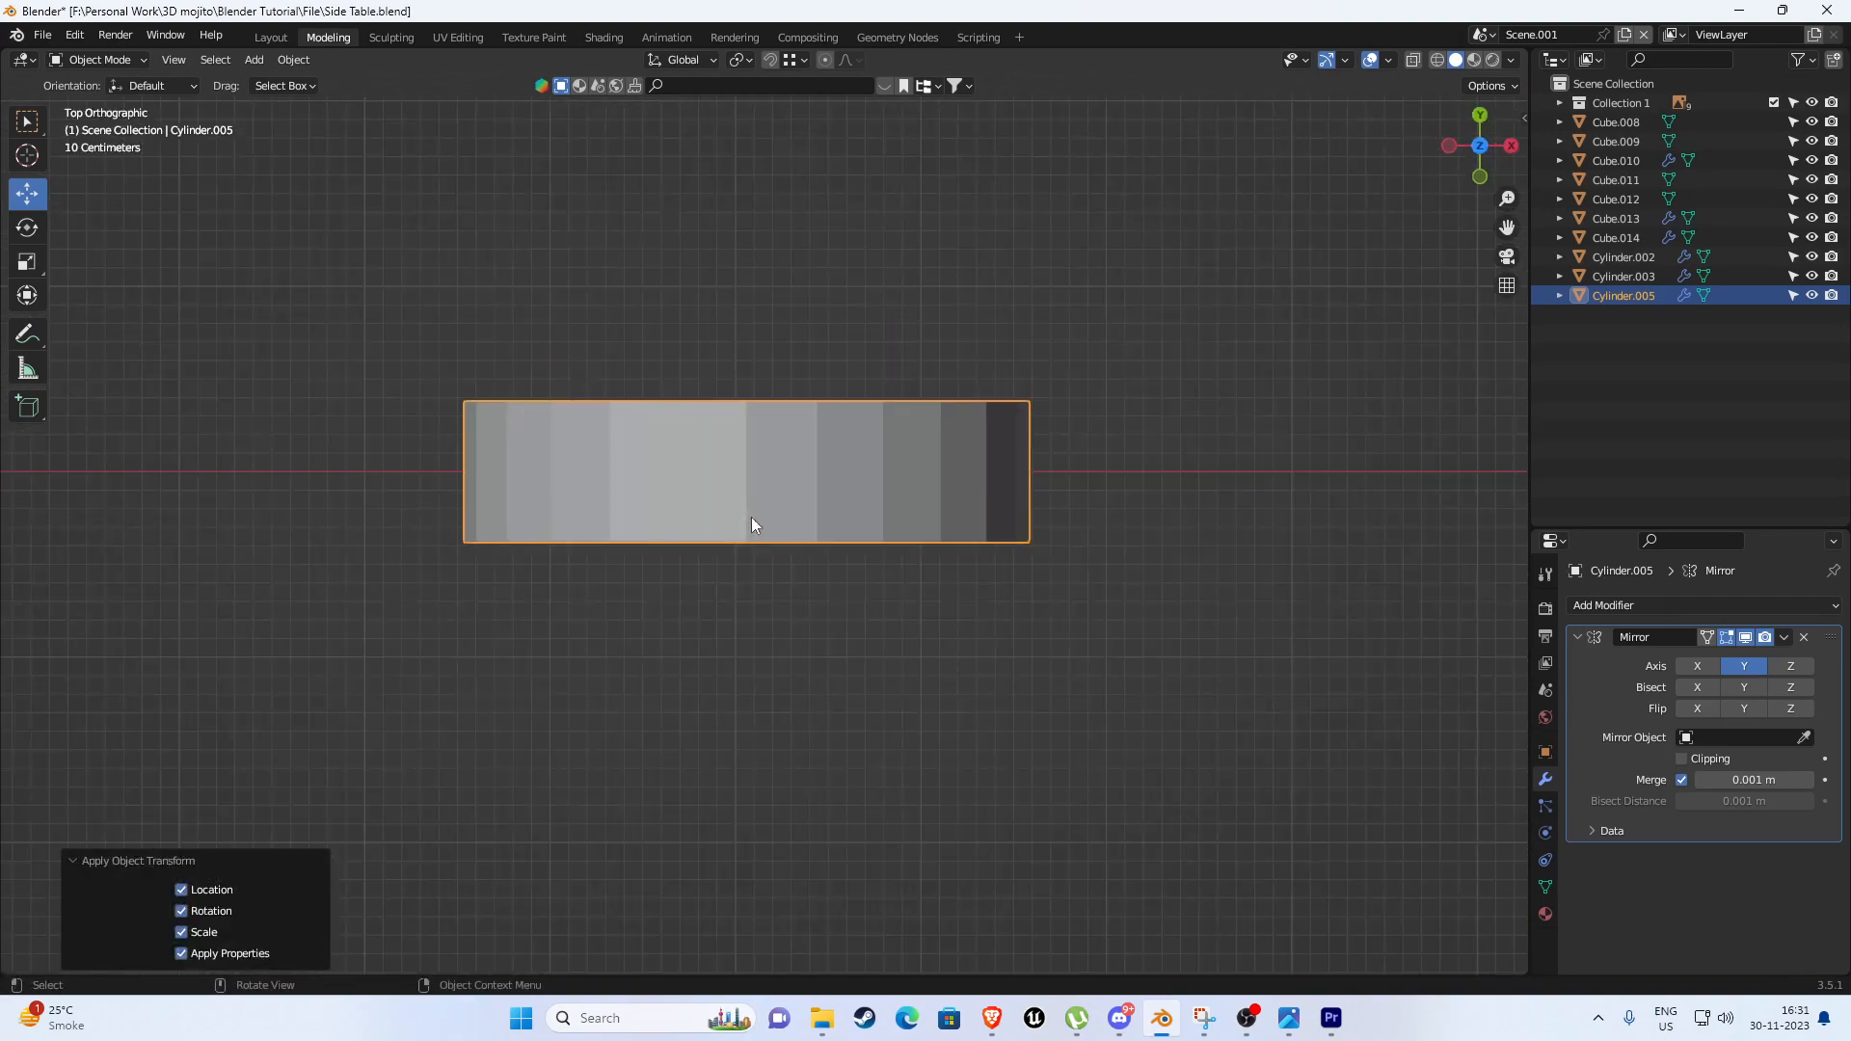
pyautogui.scroll(3, 751, 517)
pyautogui.hotkey('shift', 'z')
pyautogui.press('Tab')
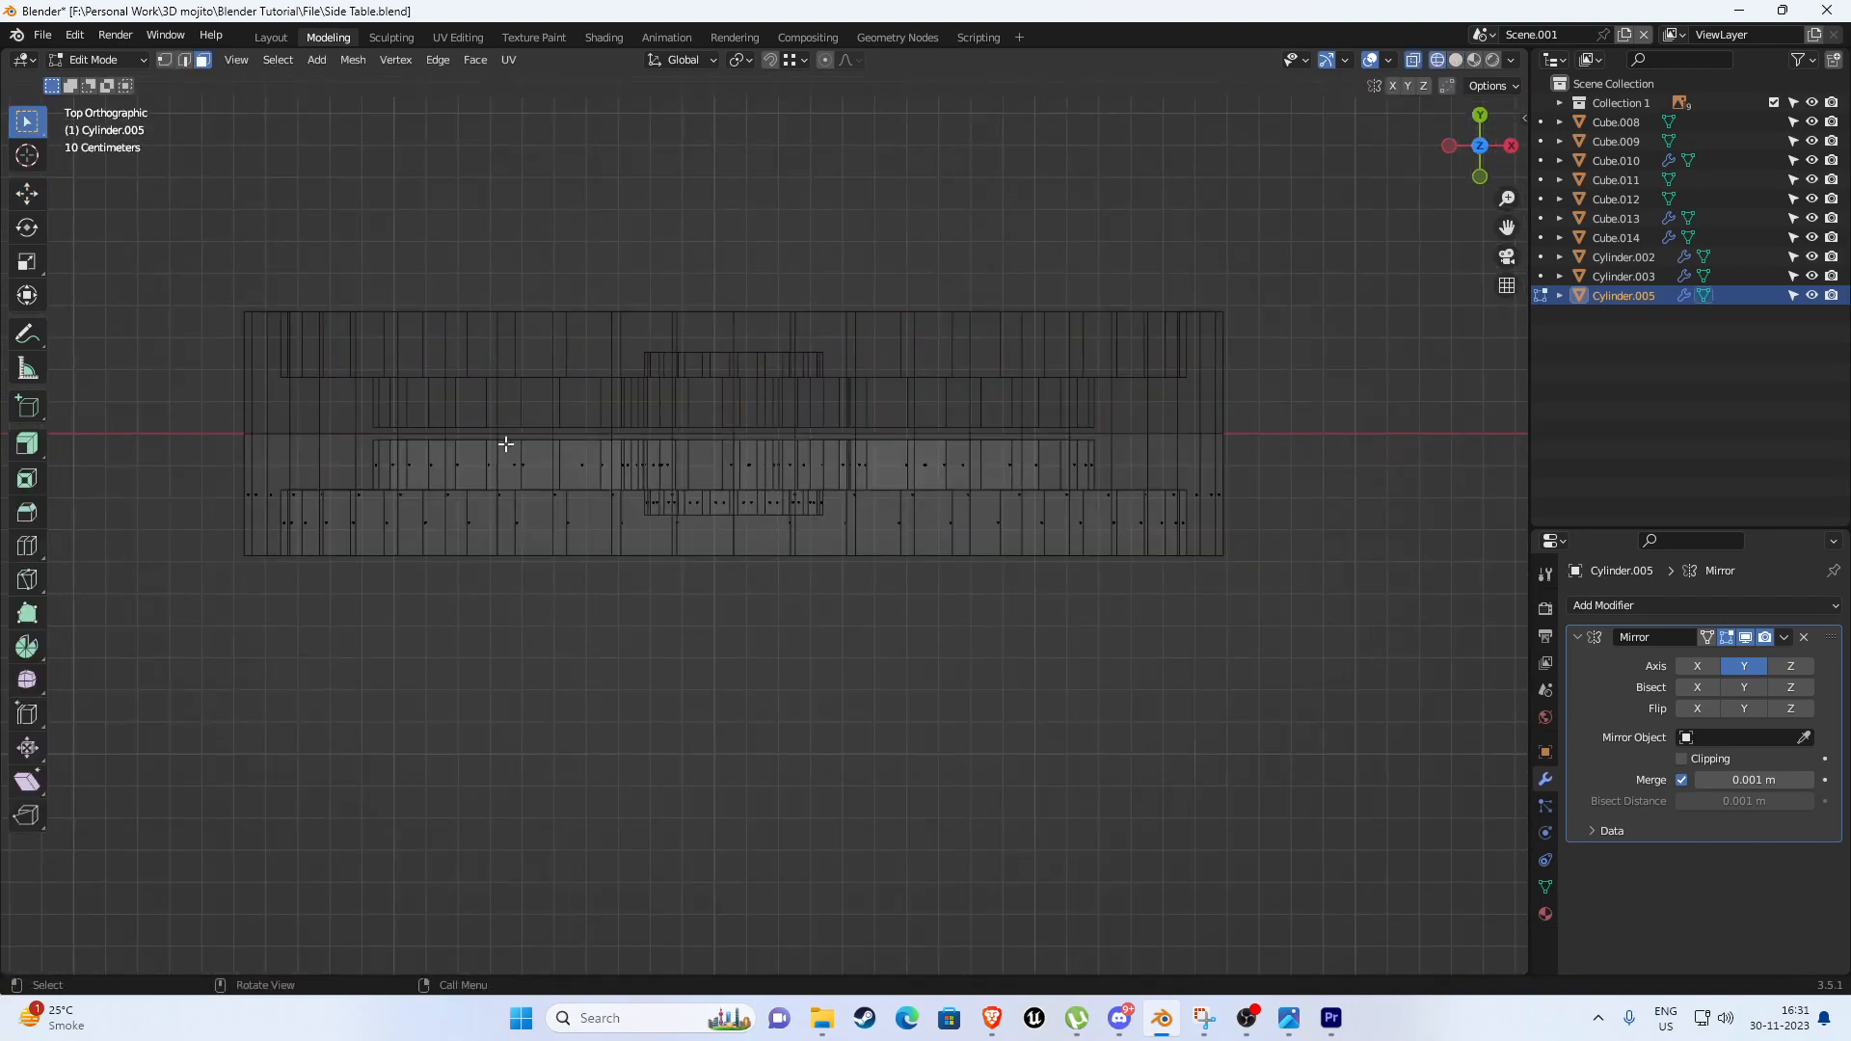
pyautogui.moveTo(307, 424); pyautogui.dragTo(682, 437)
pyautogui.moveTo(191, 403); pyautogui.dragTo(1388, 446)
pyautogui.keyDown('shift'); pyautogui.moveTo(772, 438); pyautogui.dragTo(793, 454, button='middle'); pyautogui.keyUp('shift')
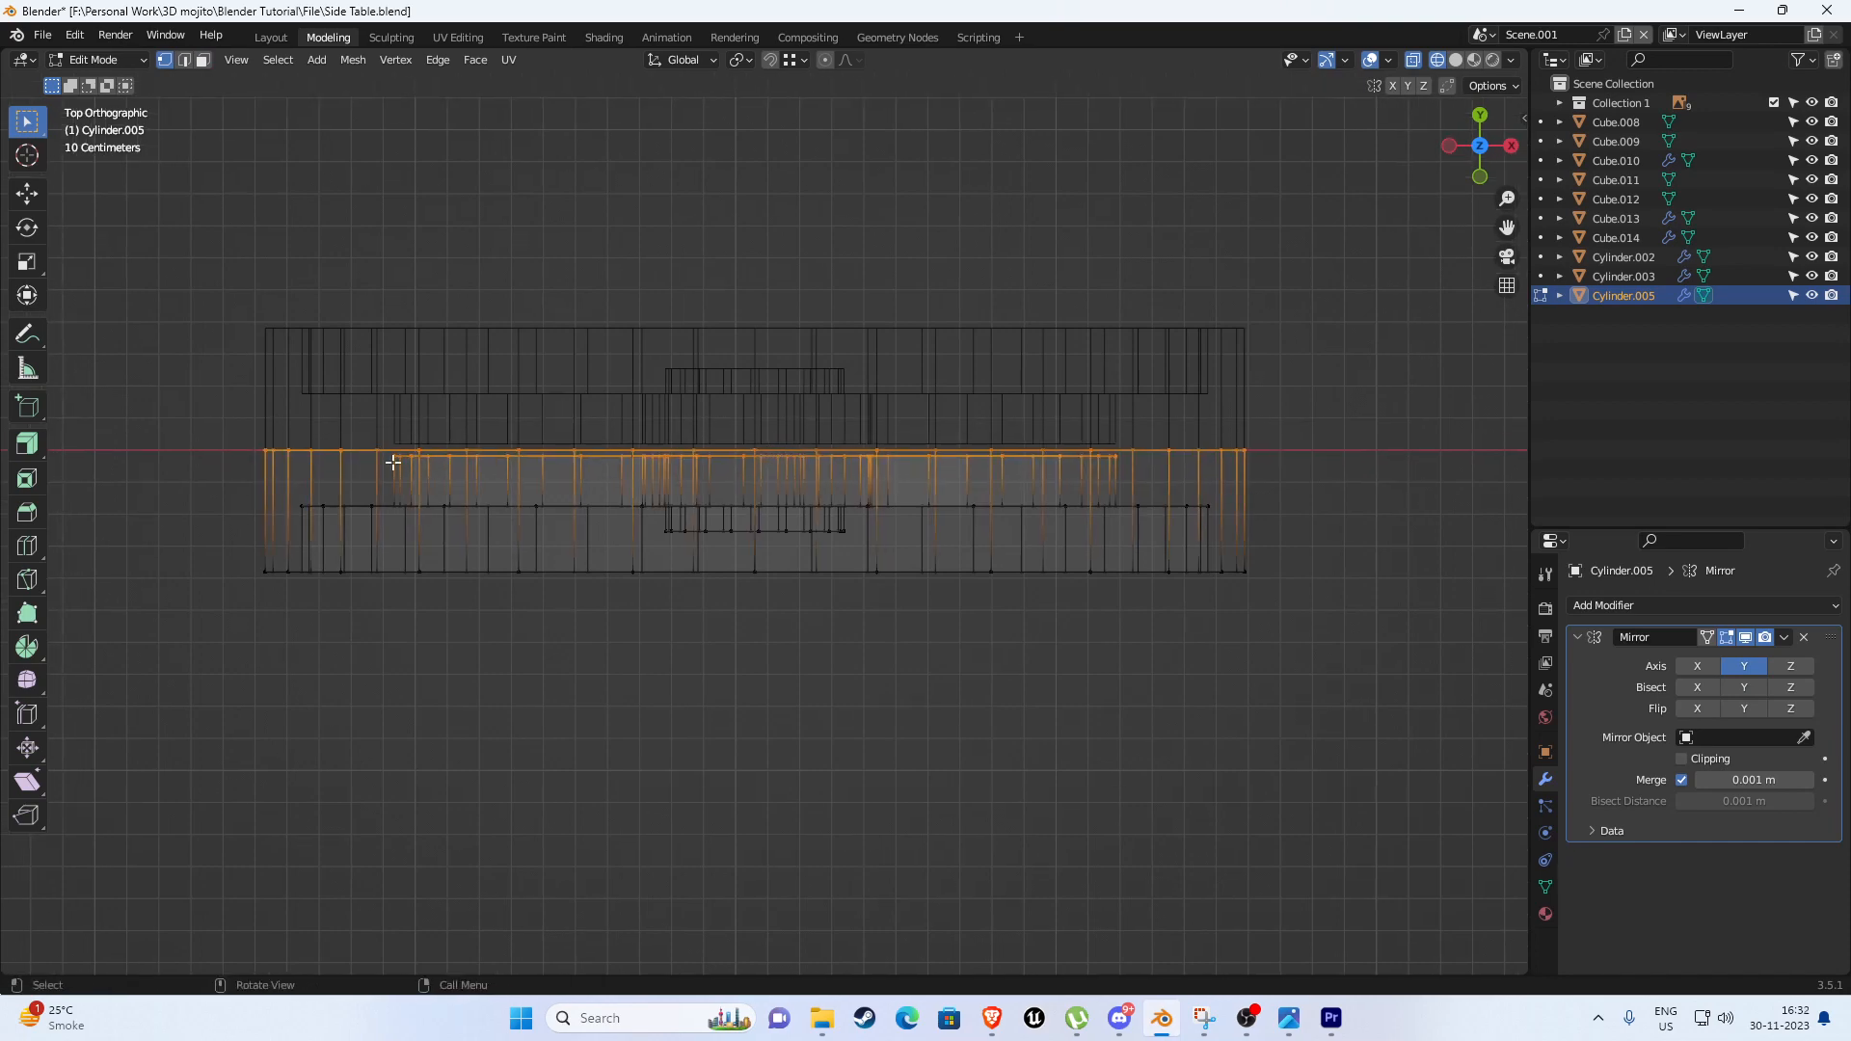
pyautogui.scroll(4, 393, 462)
pyautogui.scroll(-2, 609, 437)
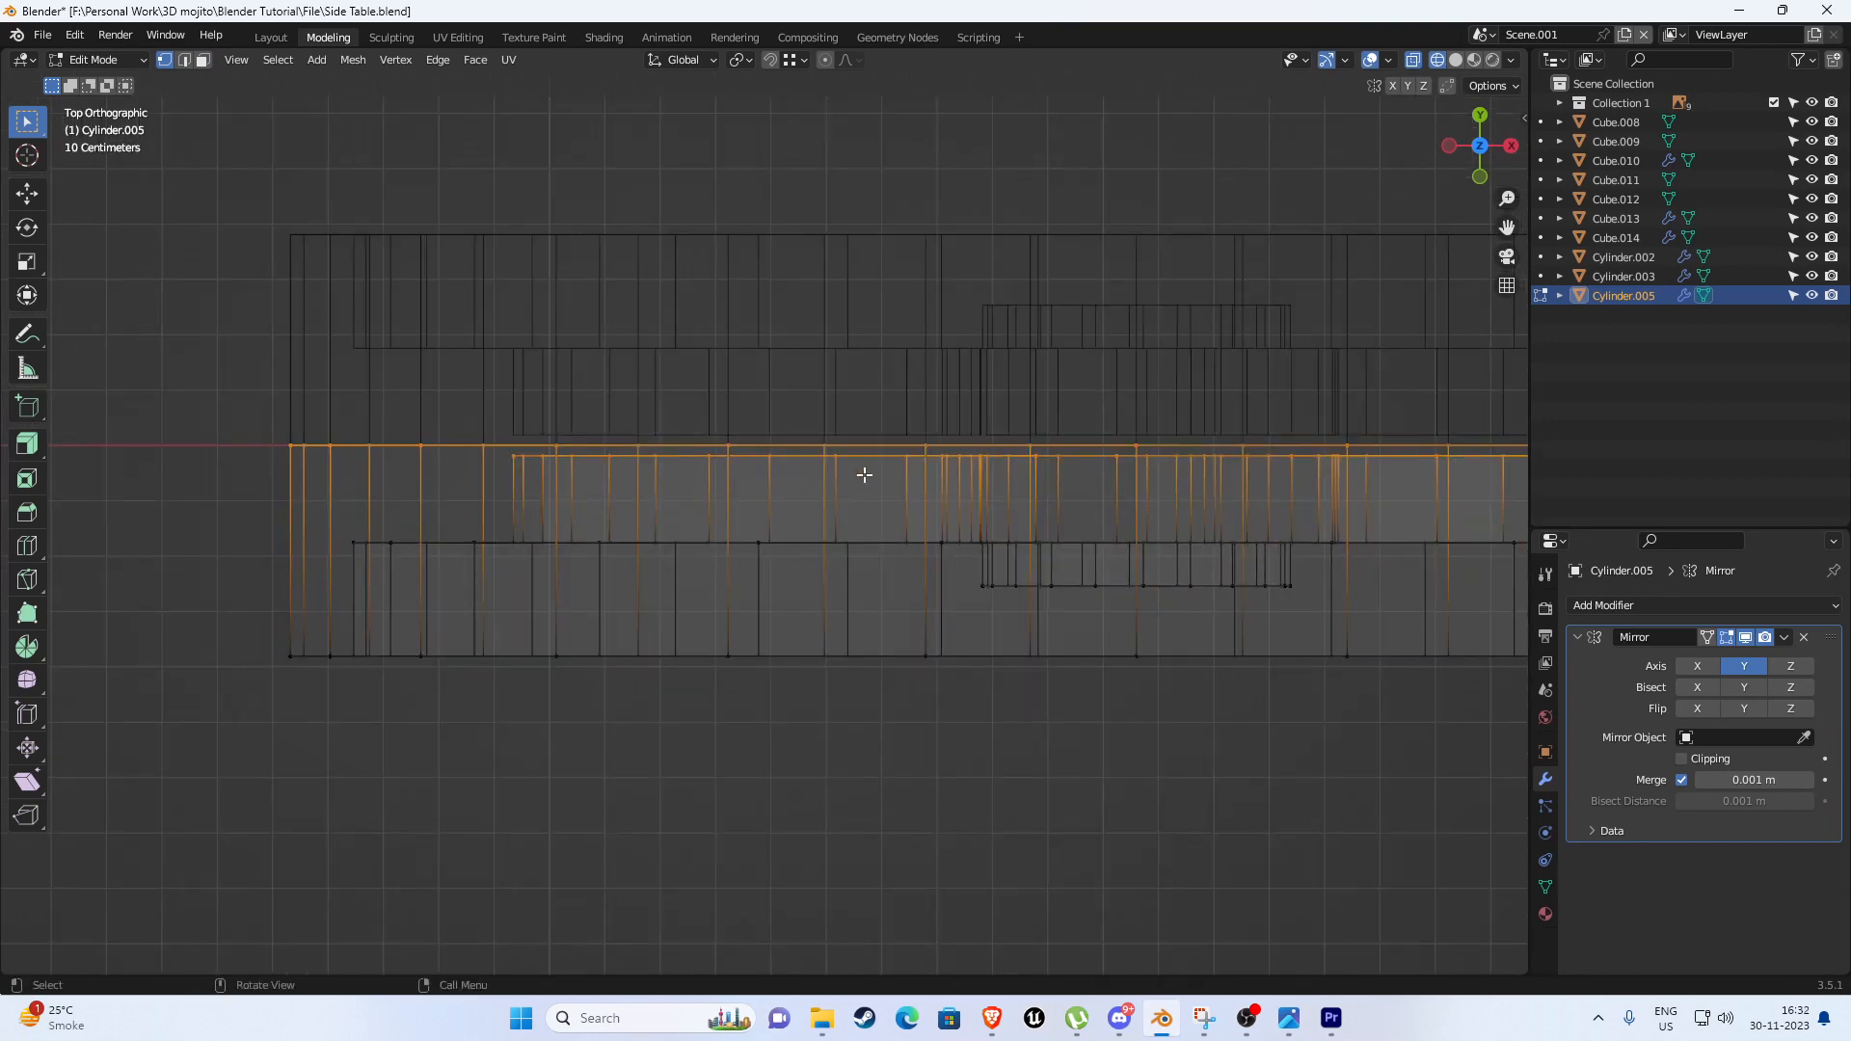
pyautogui.press('s')
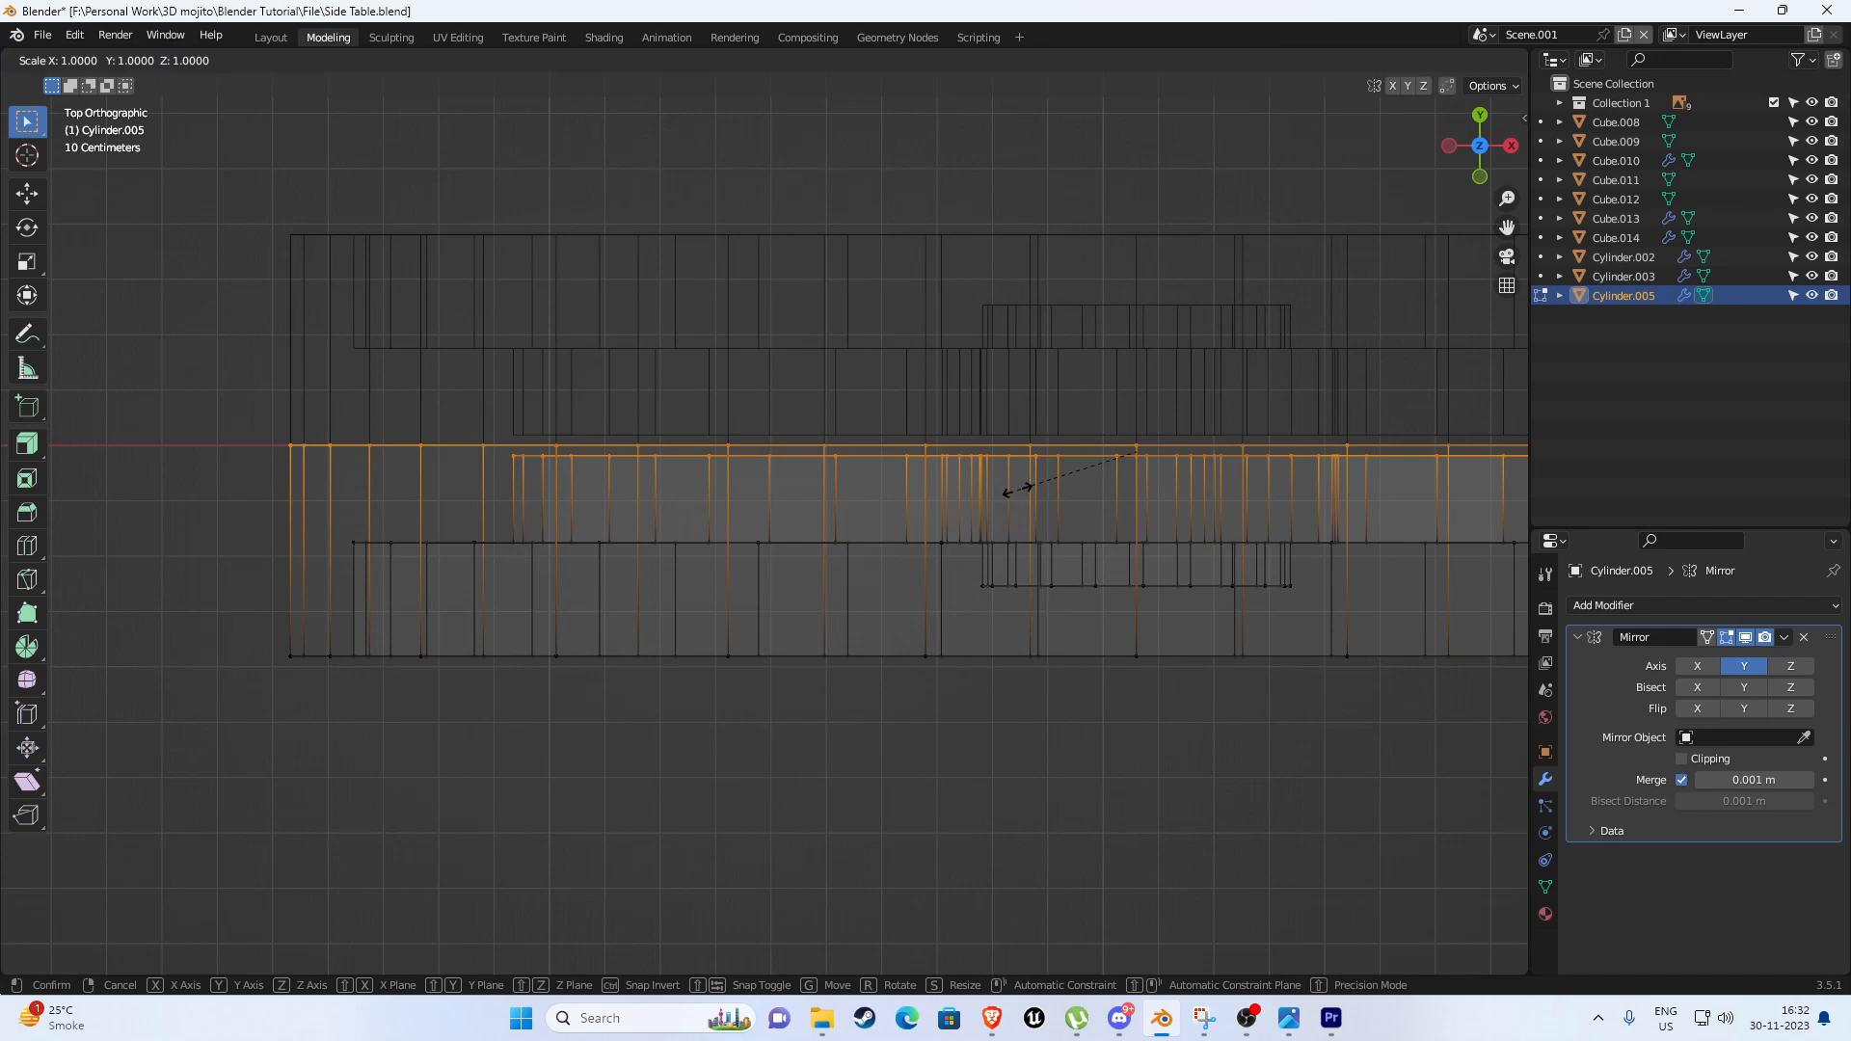
pyautogui.press('y')
pyautogui.press('0')
pyautogui.press('Return')
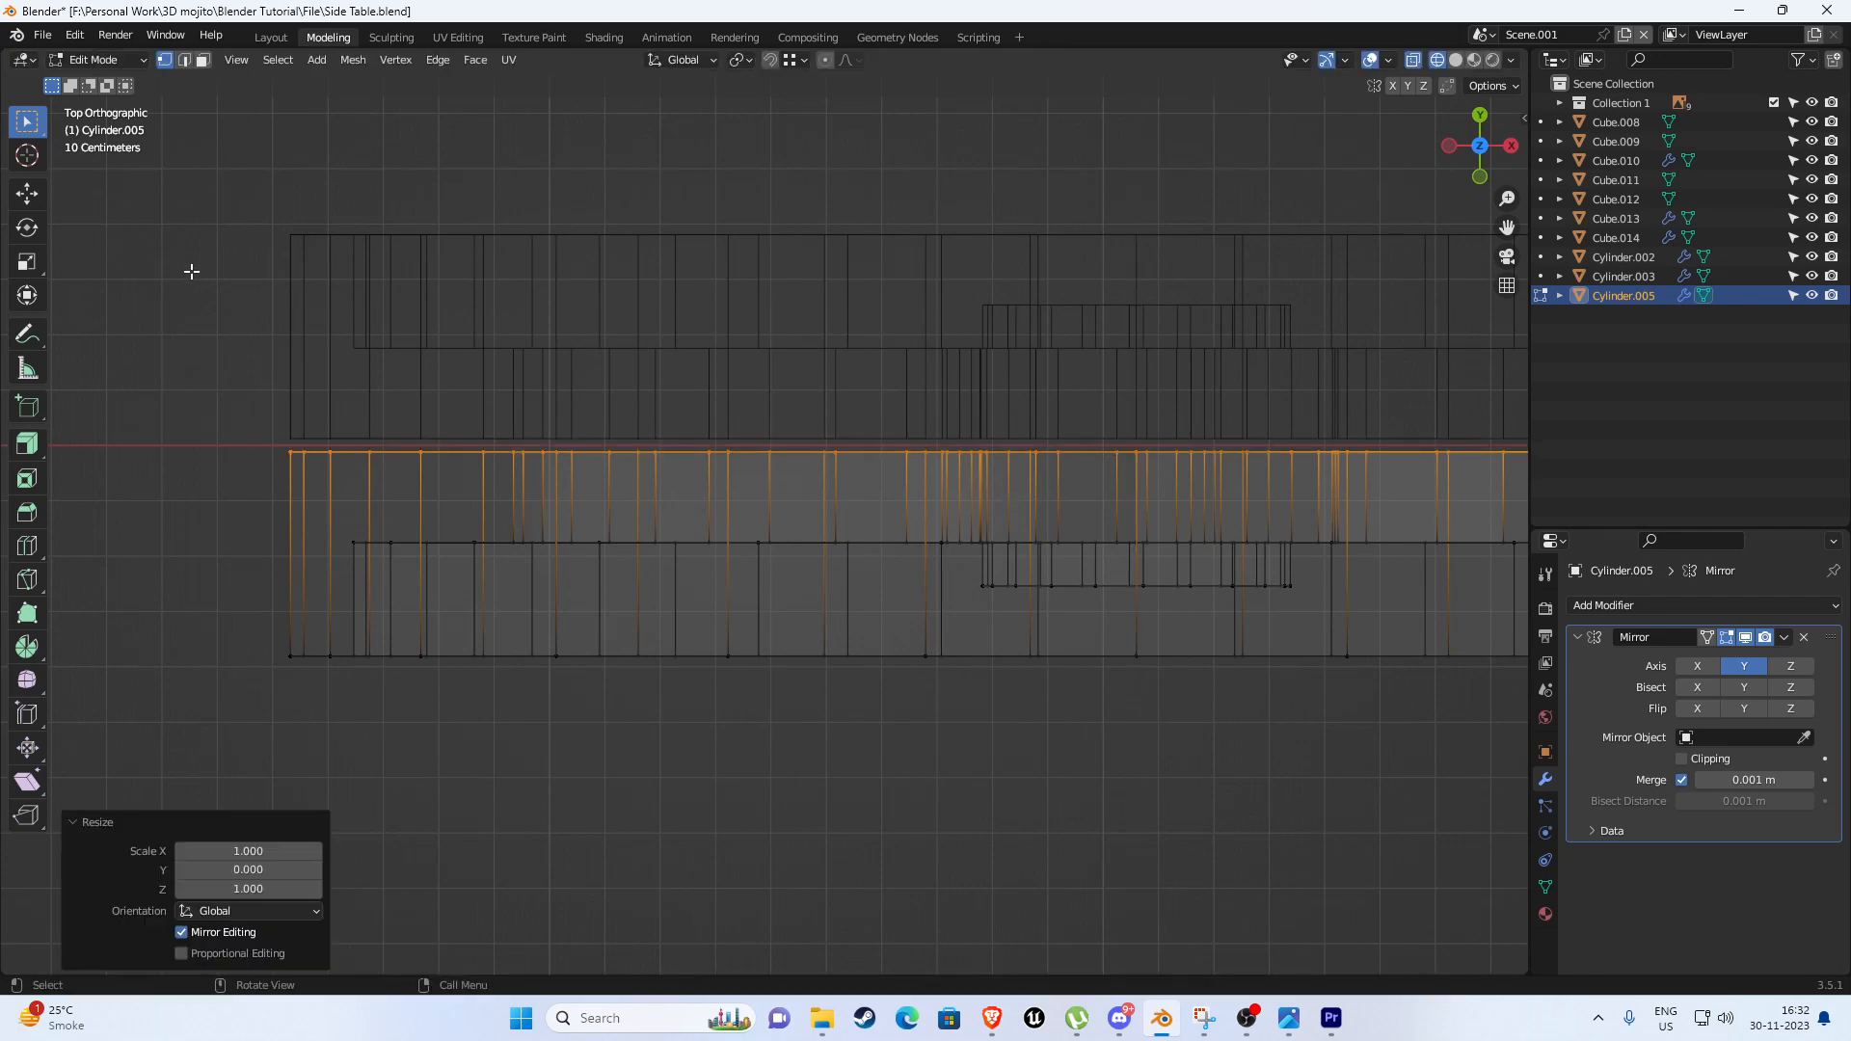
# Remove the Mirror modifier from the half wheel.
pyautogui.click(27, 194)
pyautogui.scroll(4, 783, 456)
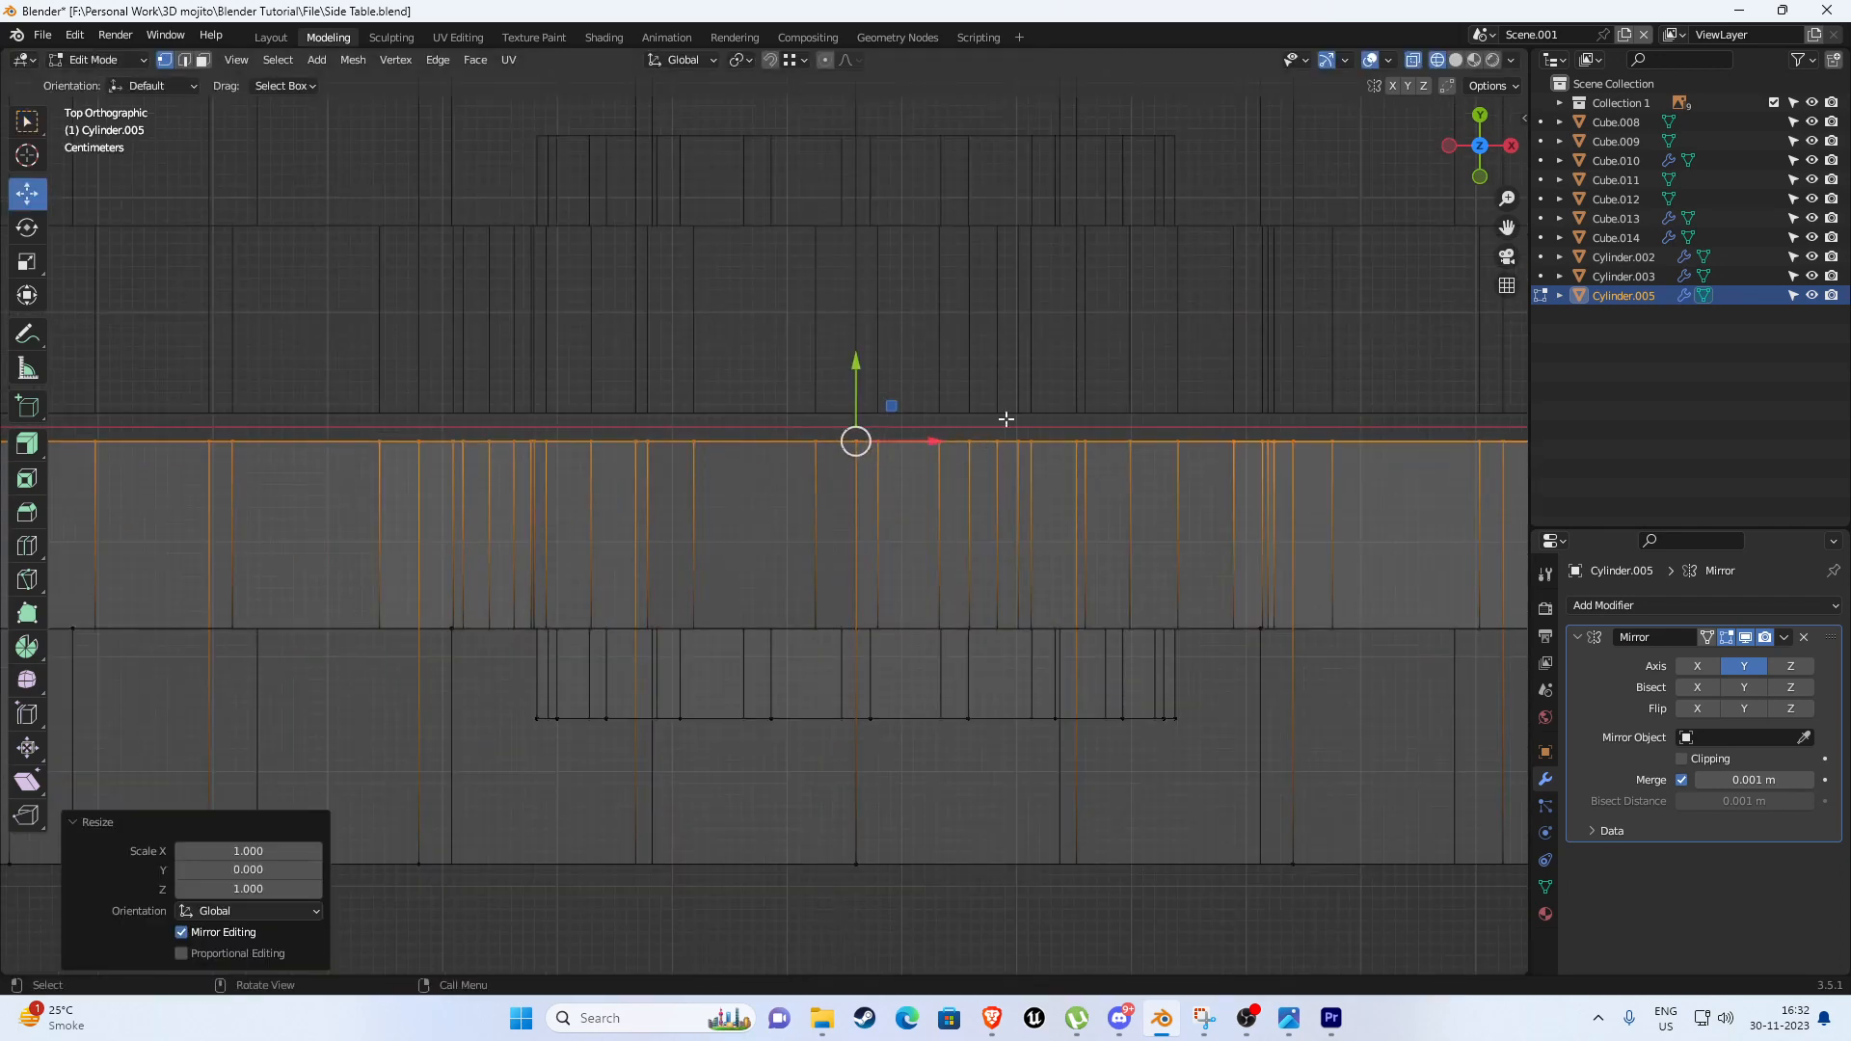
pyautogui.click(1803, 637)
# Set the half wheel's origin to its geometry and move the origin 0.165 m along Y to the flattened open edge.
pyautogui.press('Tab')
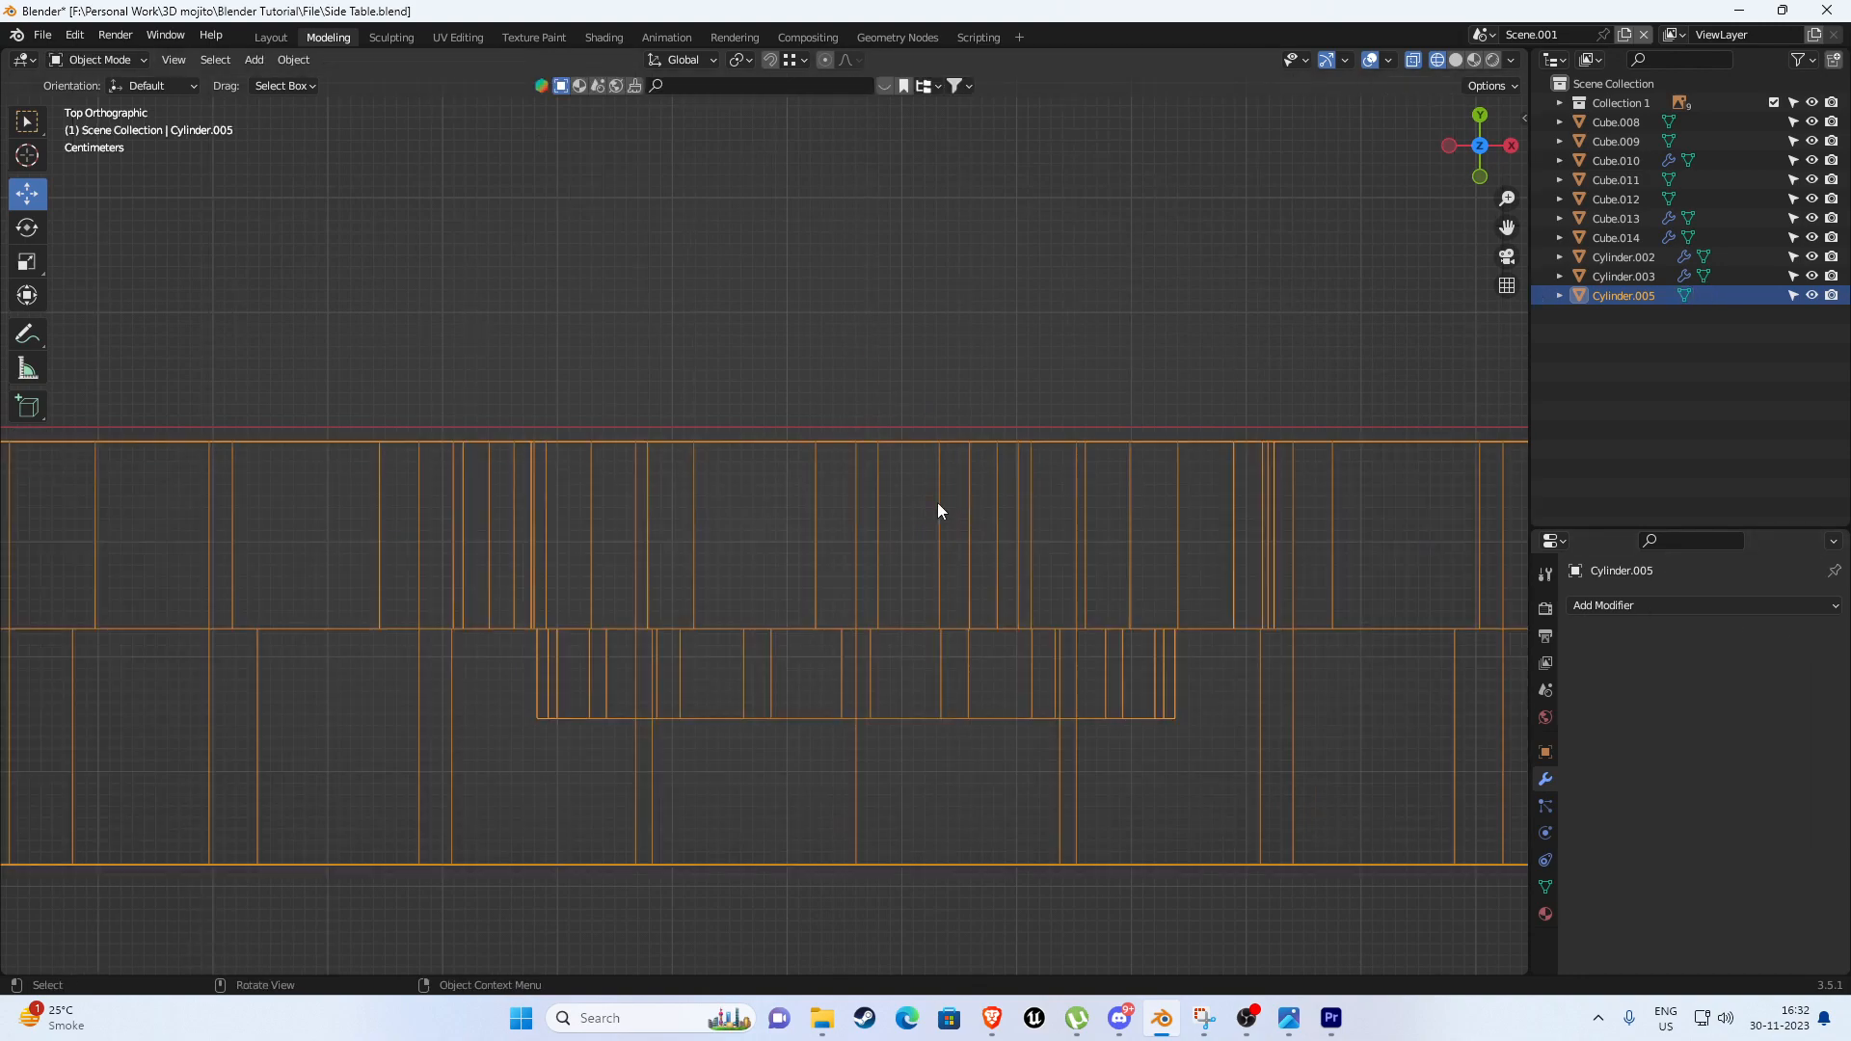
pyautogui.scroll(-5, 937, 495)
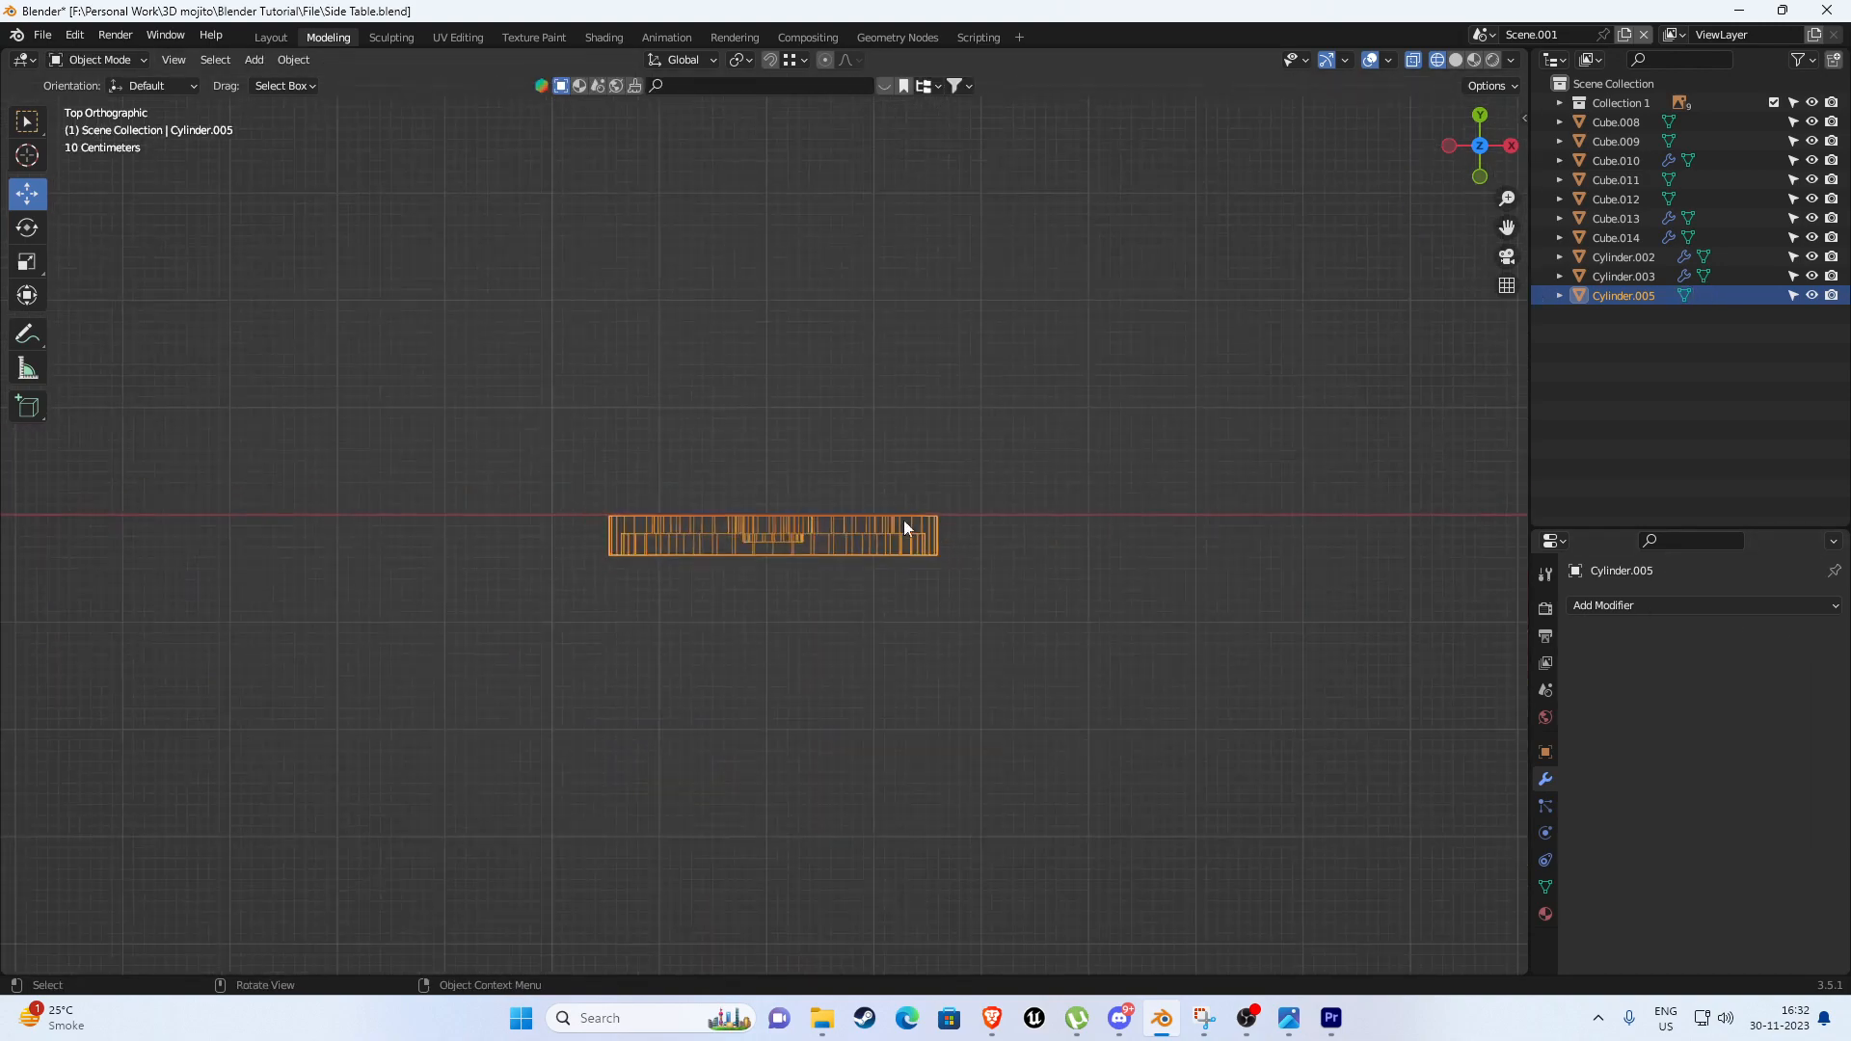
pyautogui.click(293, 60)
pyautogui.moveTo(316, 104)
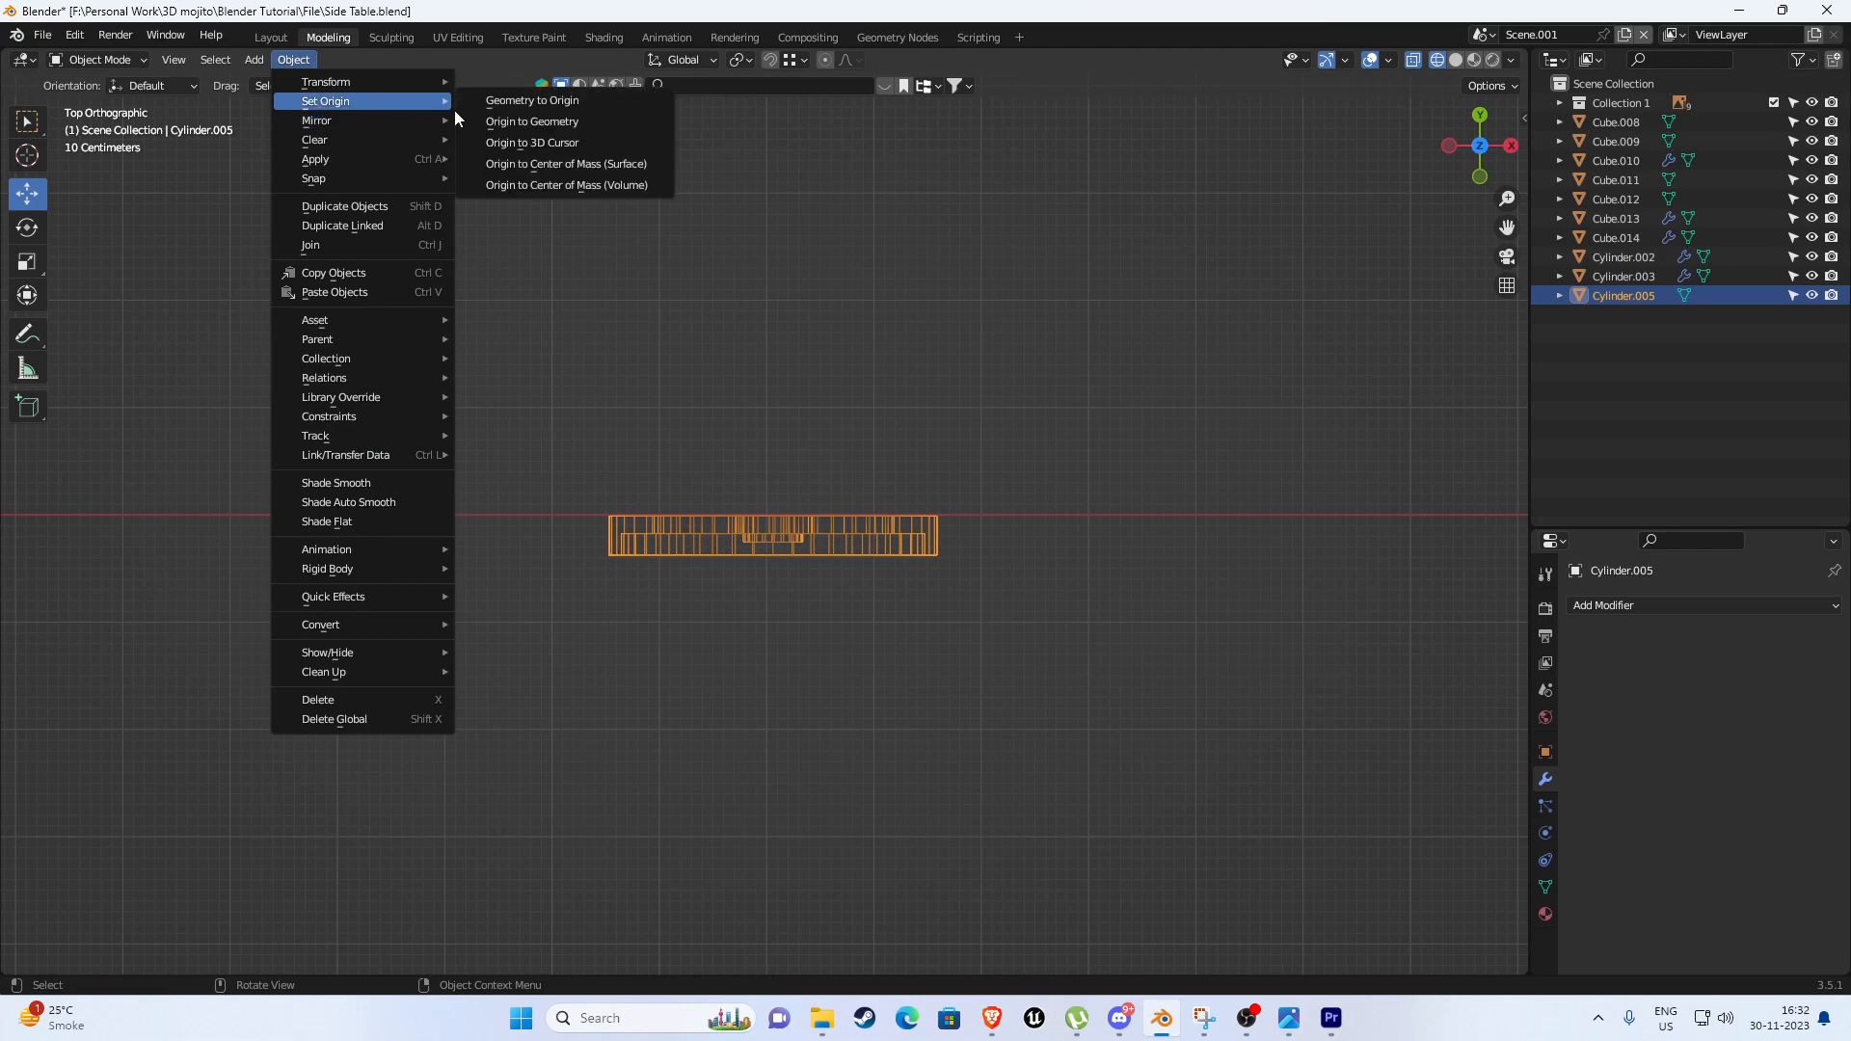
pyautogui.click(509, 123)
pyautogui.scroll(6, 858, 472)
pyautogui.scroll(7, 858, 473)
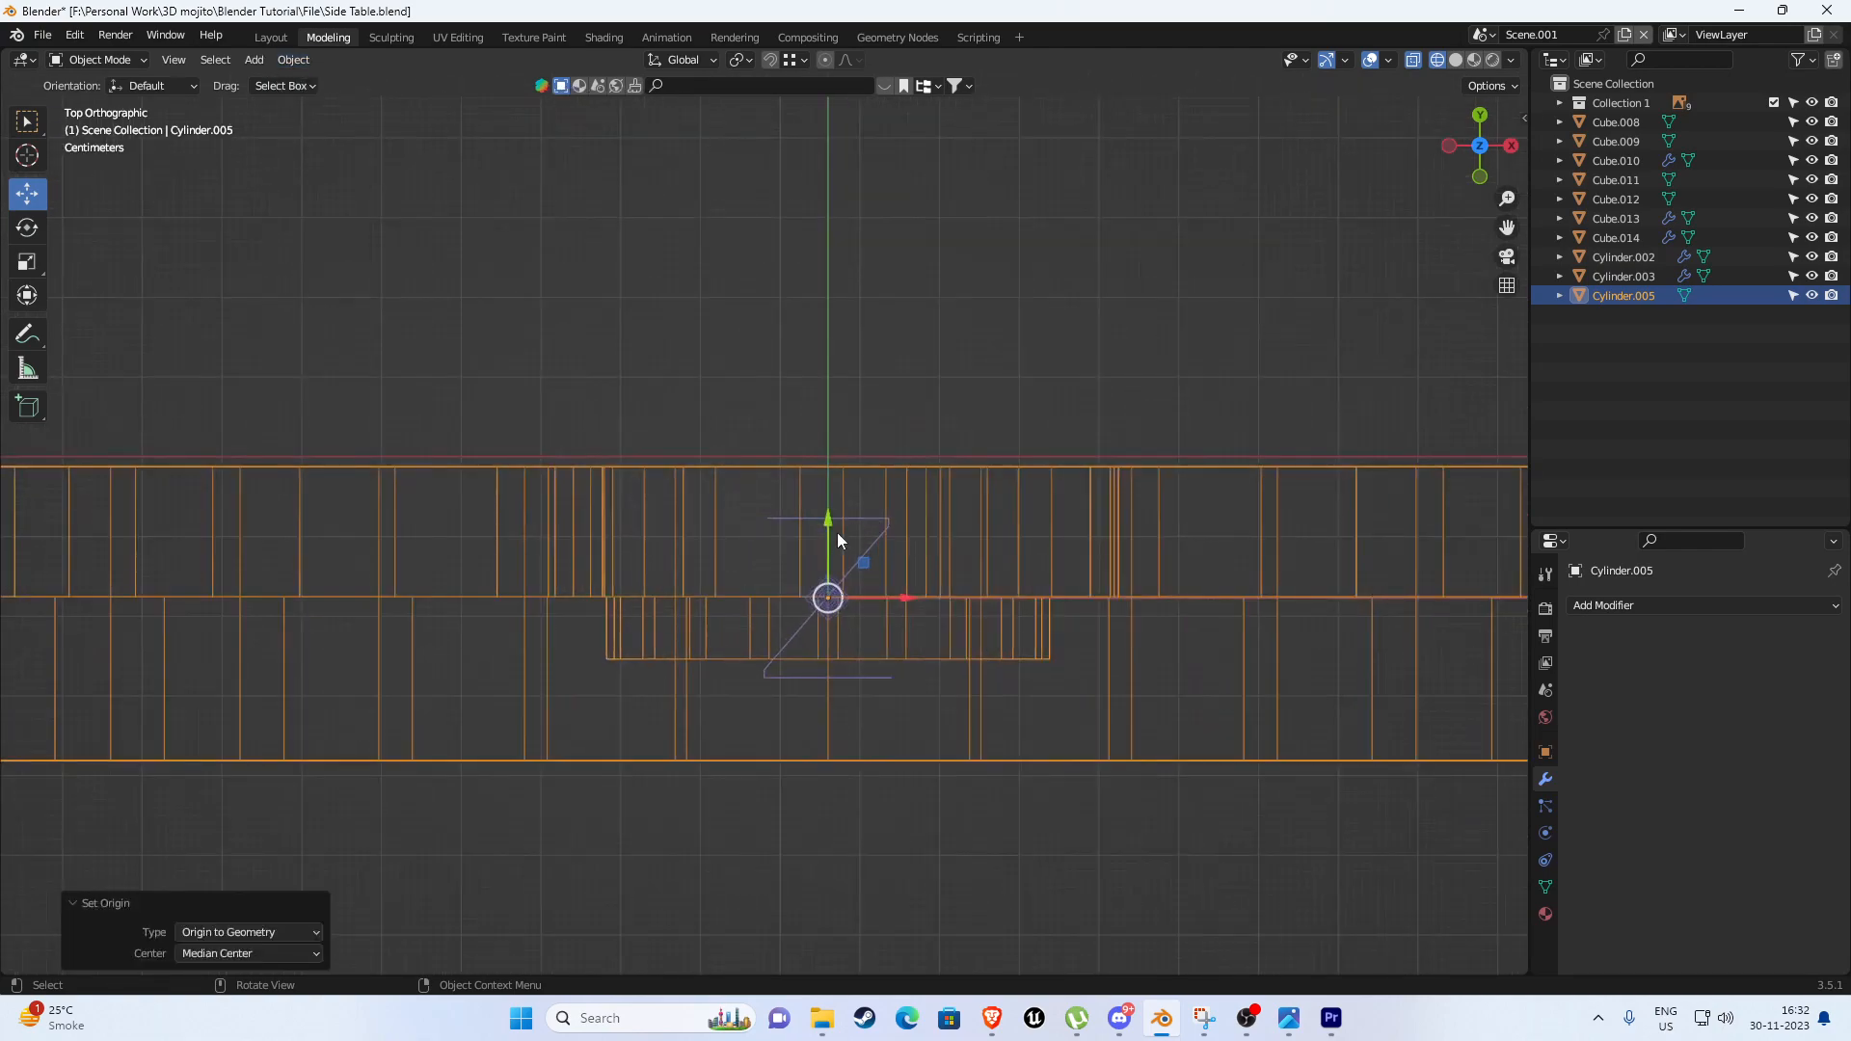
pyautogui.moveTo(787, 550); pyautogui.dragTo(806, 443)
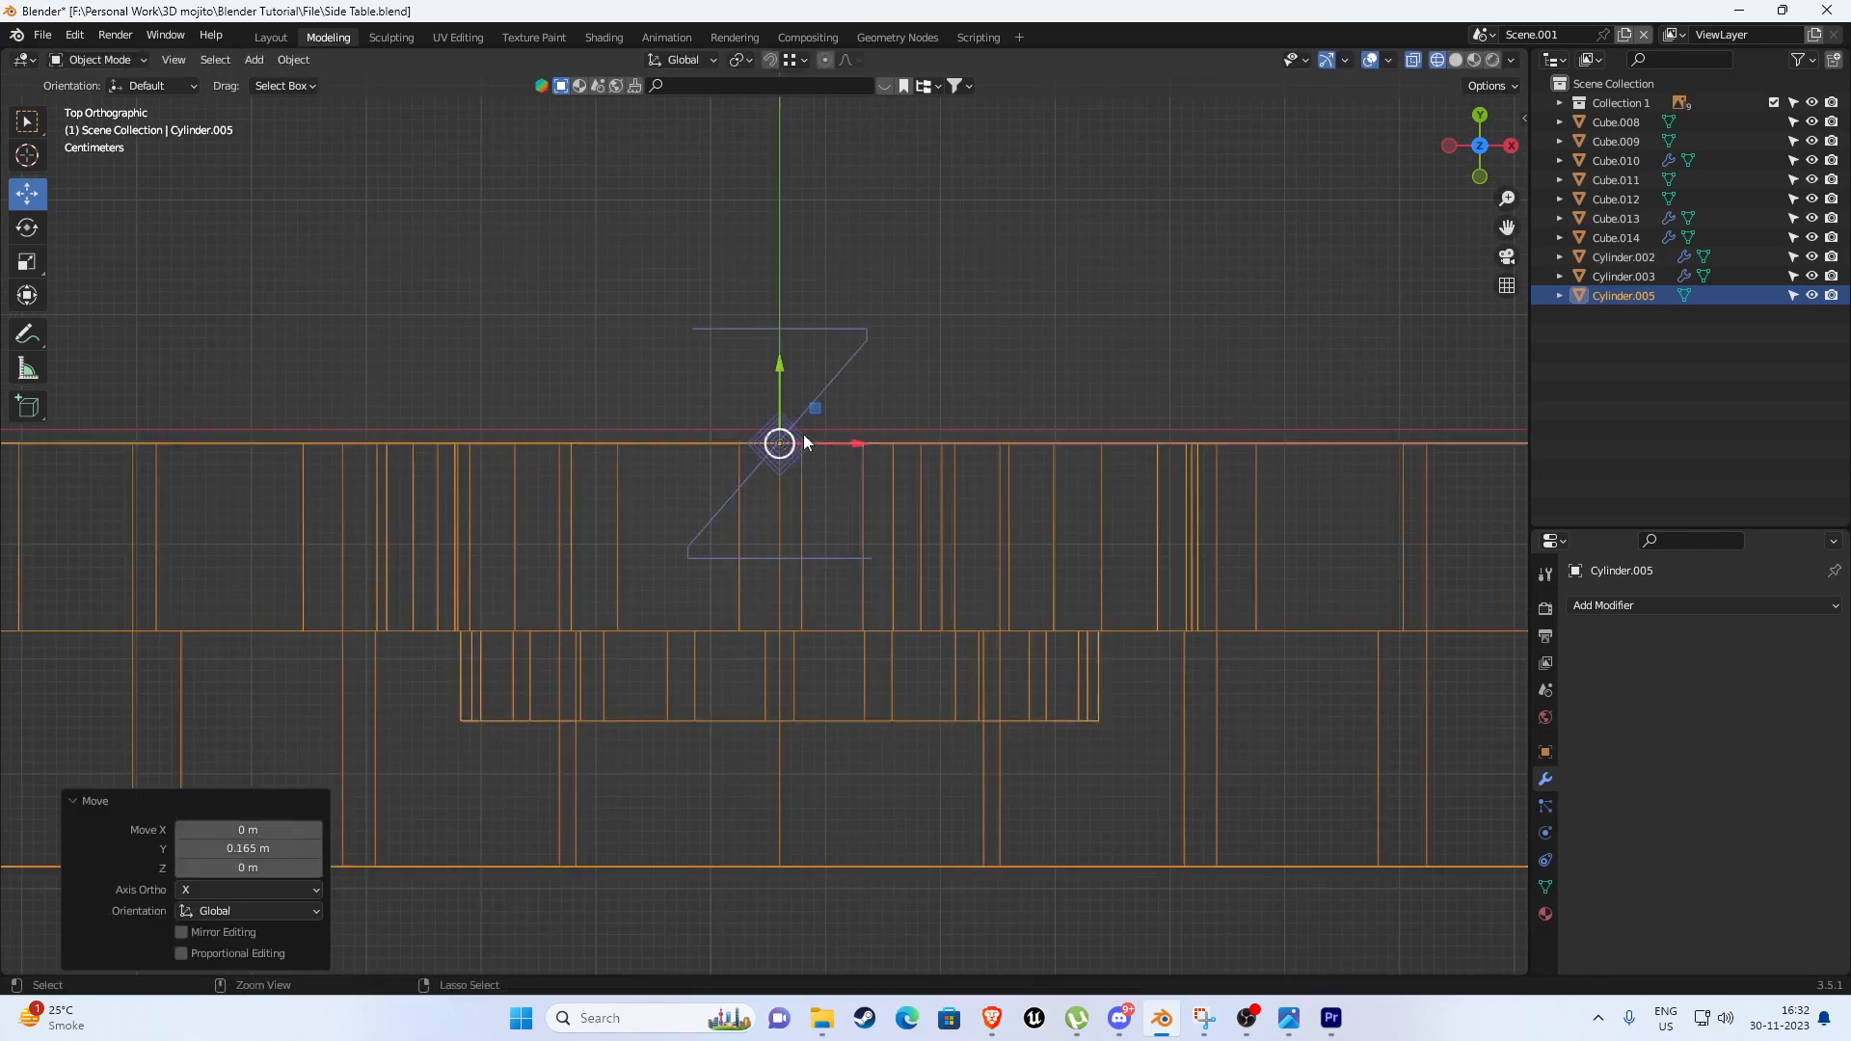
pyautogui.hotkey('ctrl', '.')
# Add a Mirror modifier to the half wheel that mirrors across the Y axis only.
pyautogui.scroll(-3, 1292, 540)
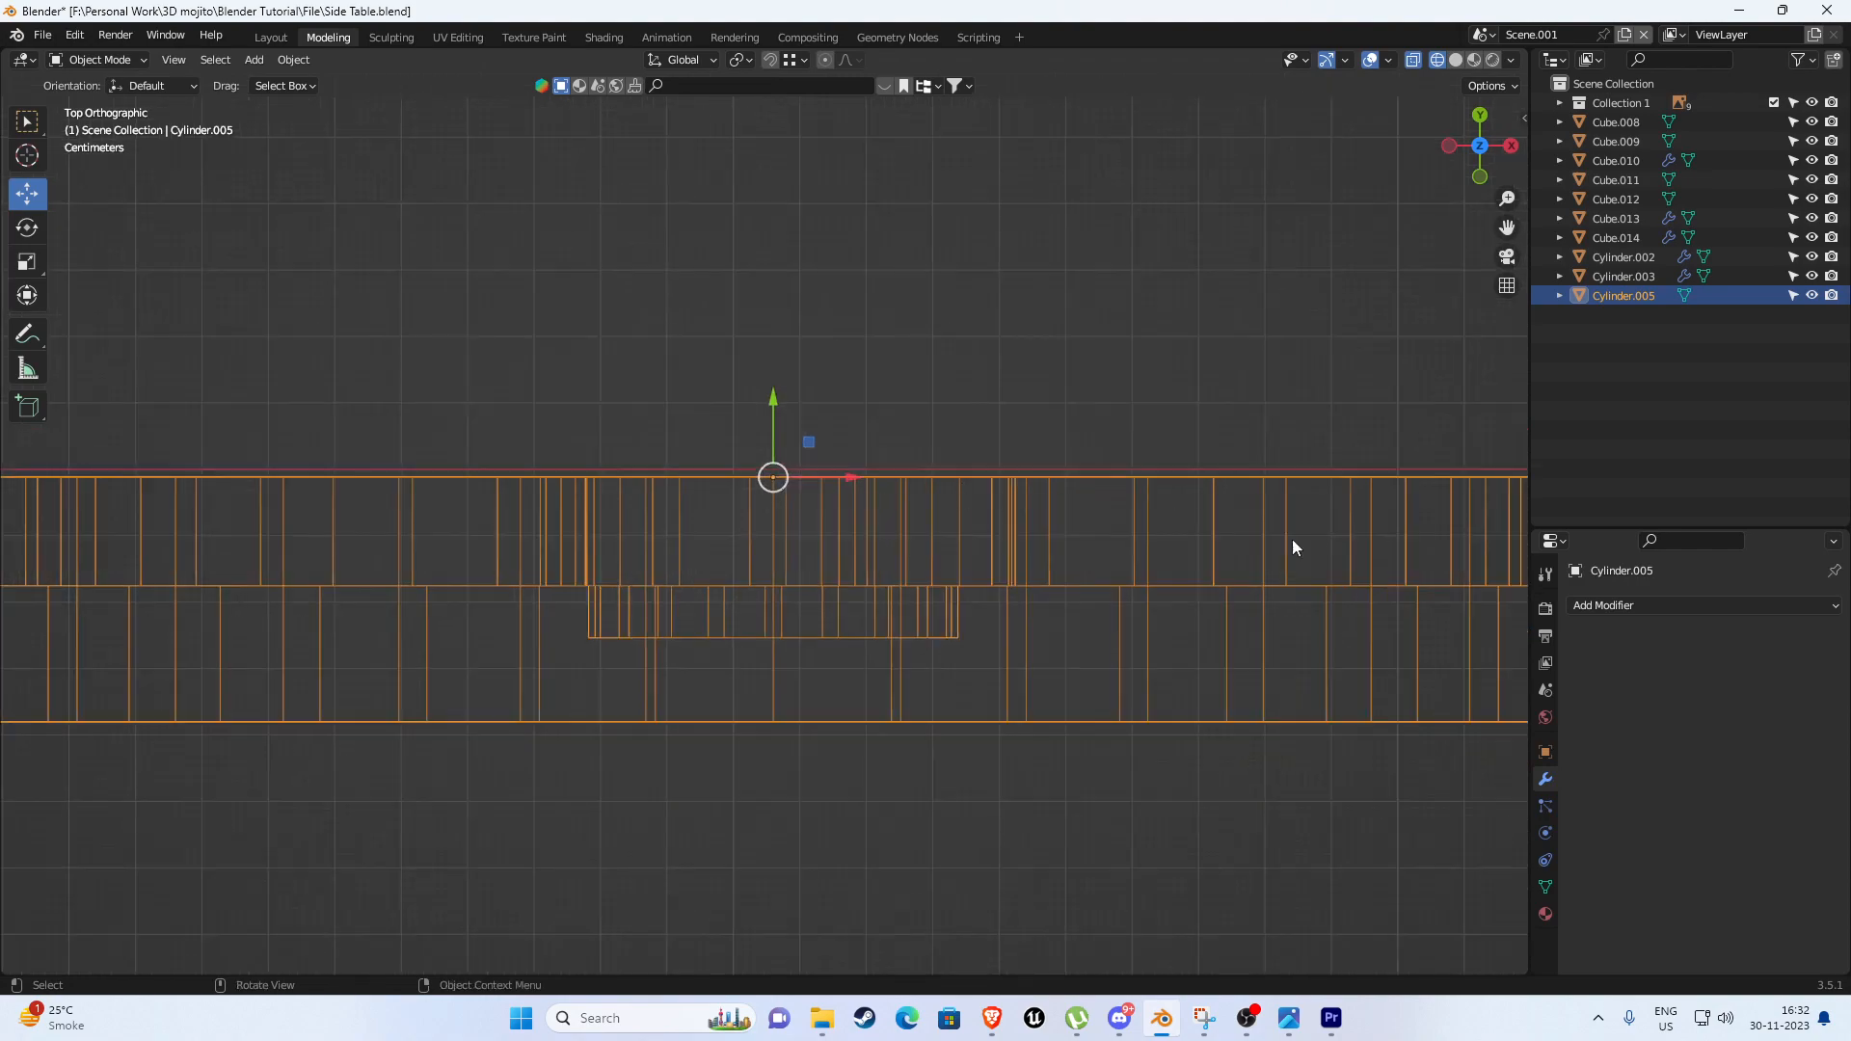
pyautogui.click(1610, 605)
pyautogui.click(1473, 372)
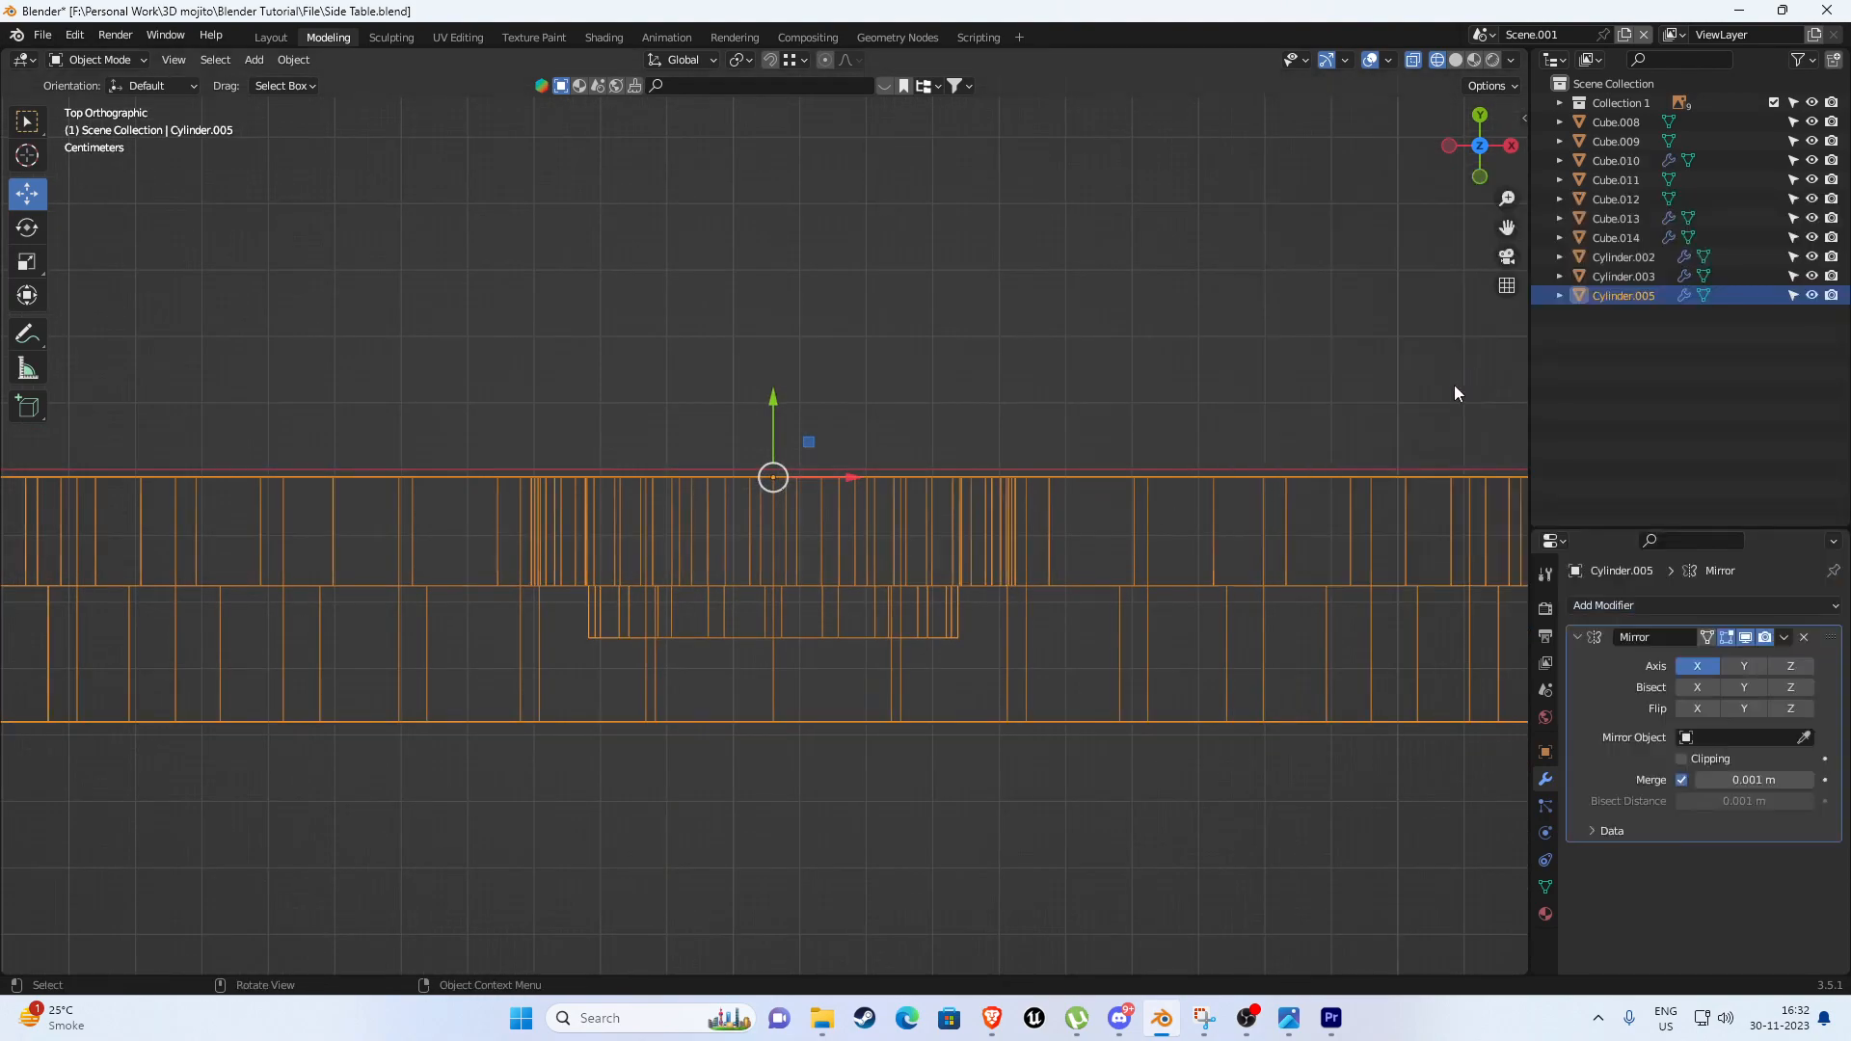
pyautogui.click(1740, 665)
pyautogui.click(1682, 668)
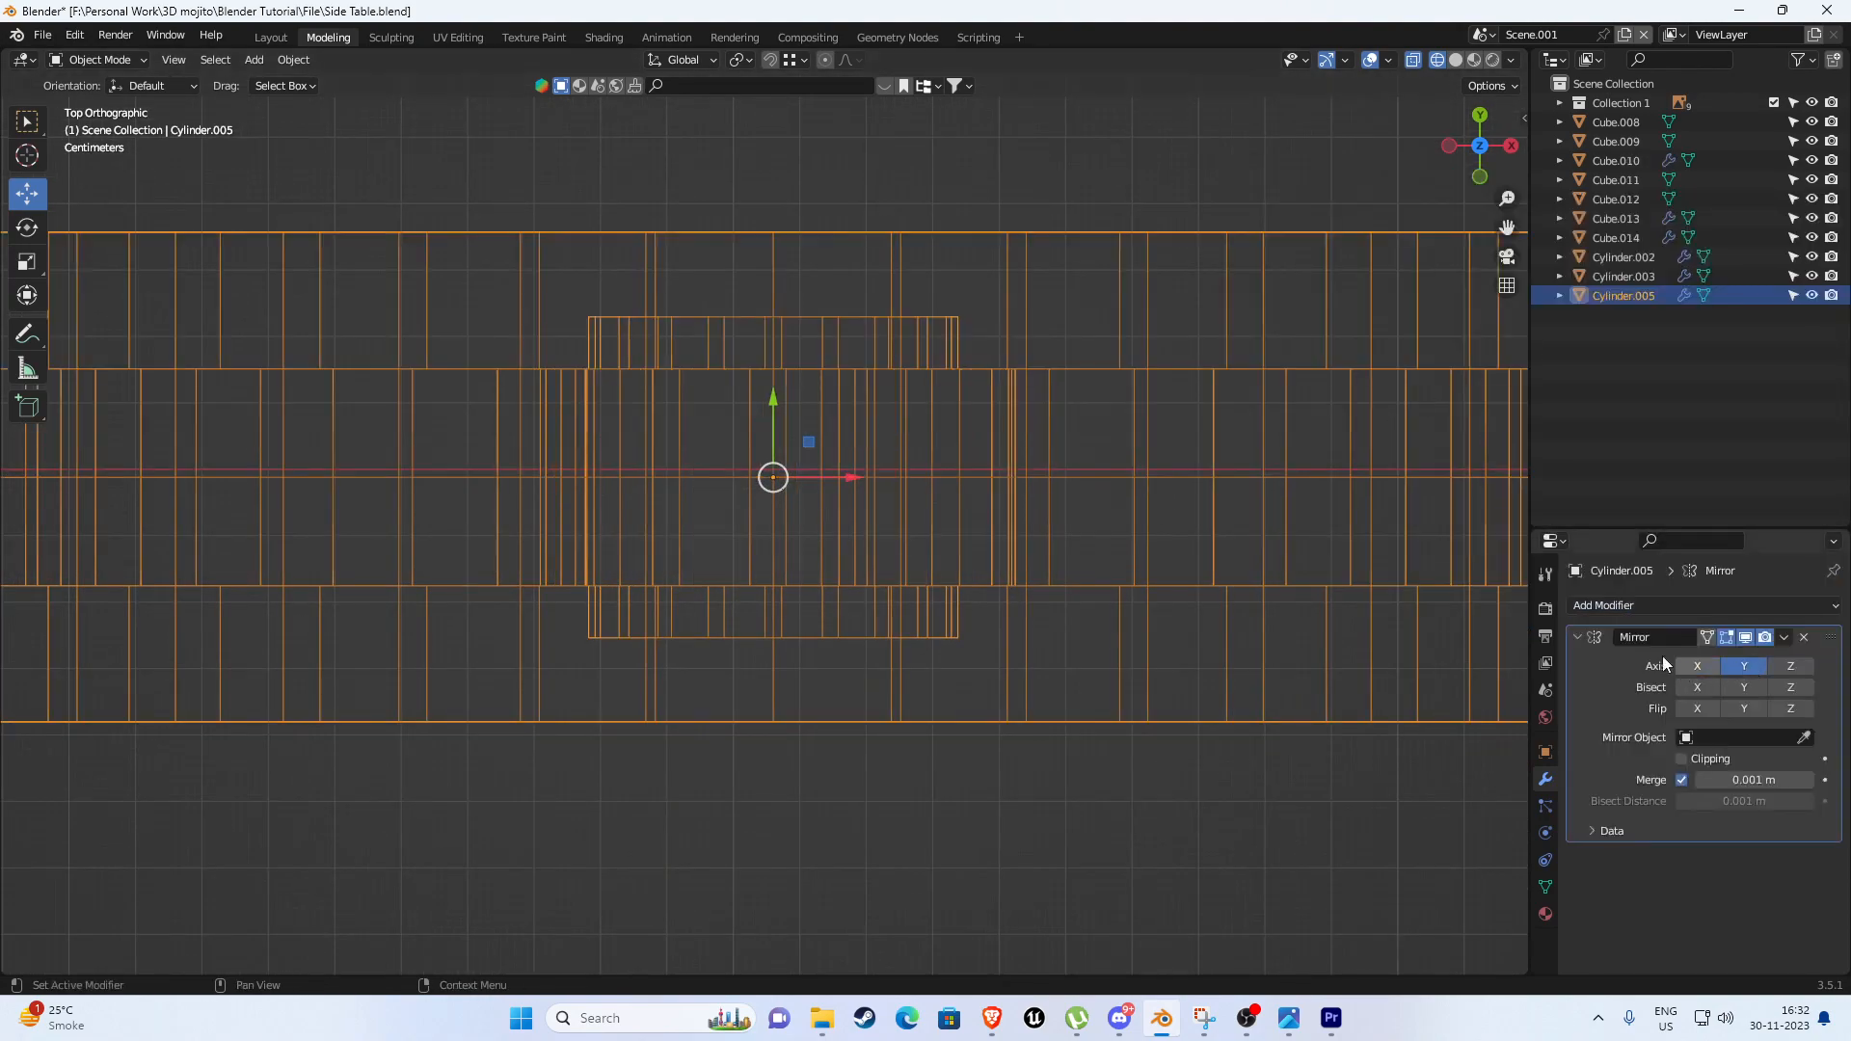
# Apply the Mirror modifier and show the complete wheel in solid shading.
pyautogui.scroll(-2, 844, 569)
pyautogui.click(1786, 640)
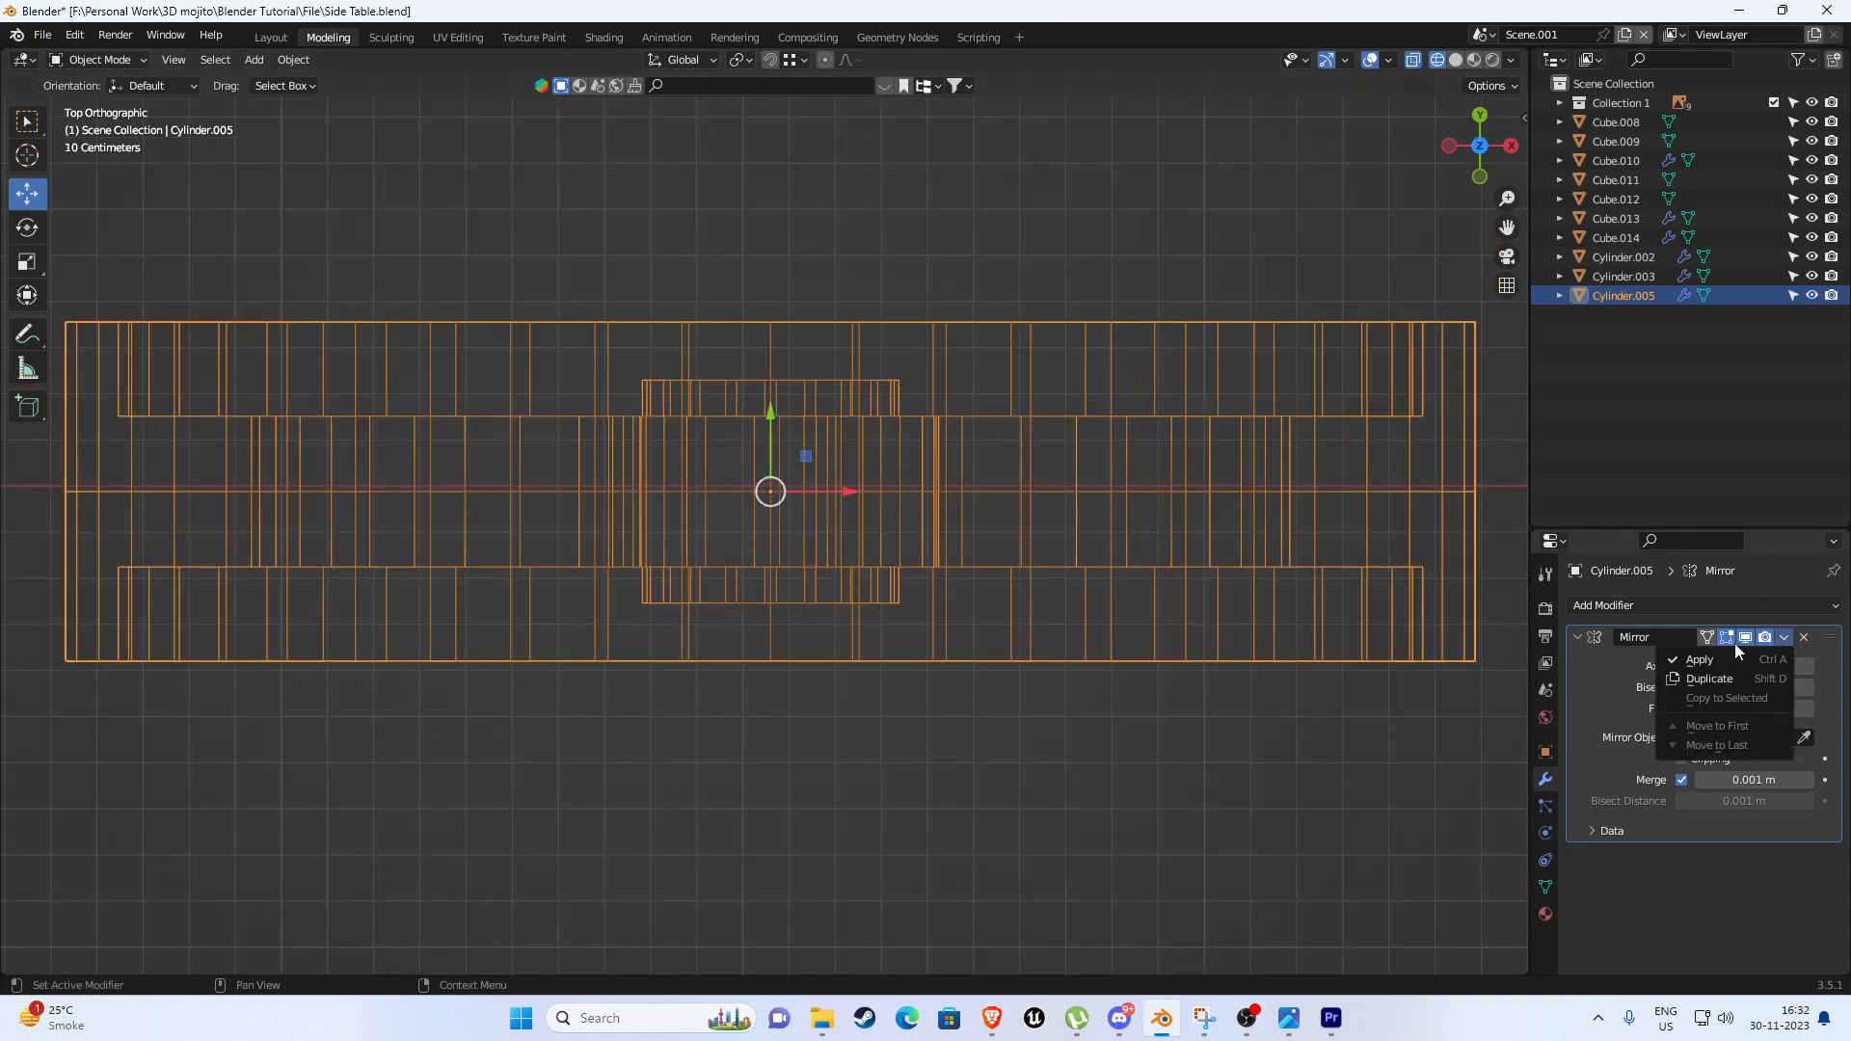
pyautogui.click(1726, 657)
pyautogui.moveTo(822, 540); pyautogui.dragTo(827, 422, button='middle')
pyautogui.hotkey('shift', 'z')
pyautogui.moveTo(1157, 405); pyautogui.dragTo(846, 299, button='middle')
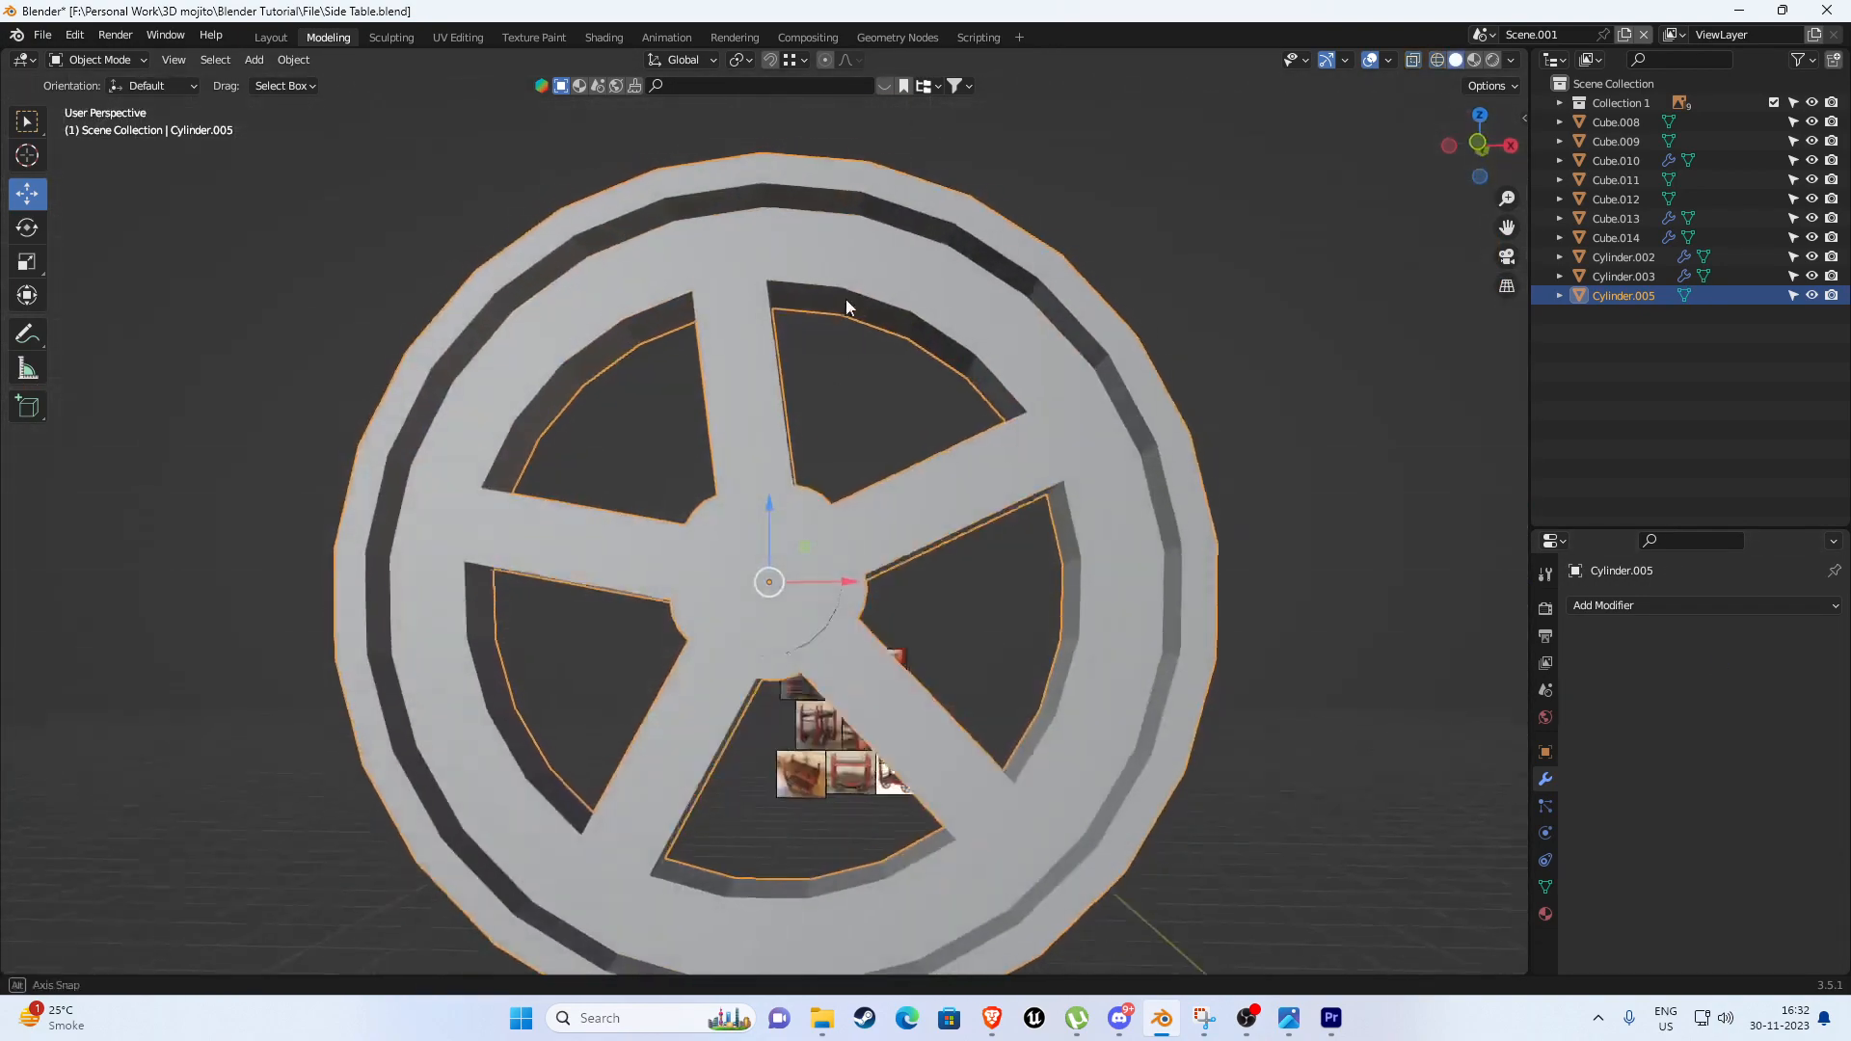
# Bevel the rim corner edges of the opening between two neighbouring spokes with a width of 0.0501 m.
pyautogui.press('Tab')
pyautogui.moveTo(731, 345); pyautogui.dragTo(548, 559, button='middle')
pyautogui.press('2')
pyautogui.click(650, 498)
pyautogui.scroll(3, 673, 479)
pyautogui.click(508, 502)
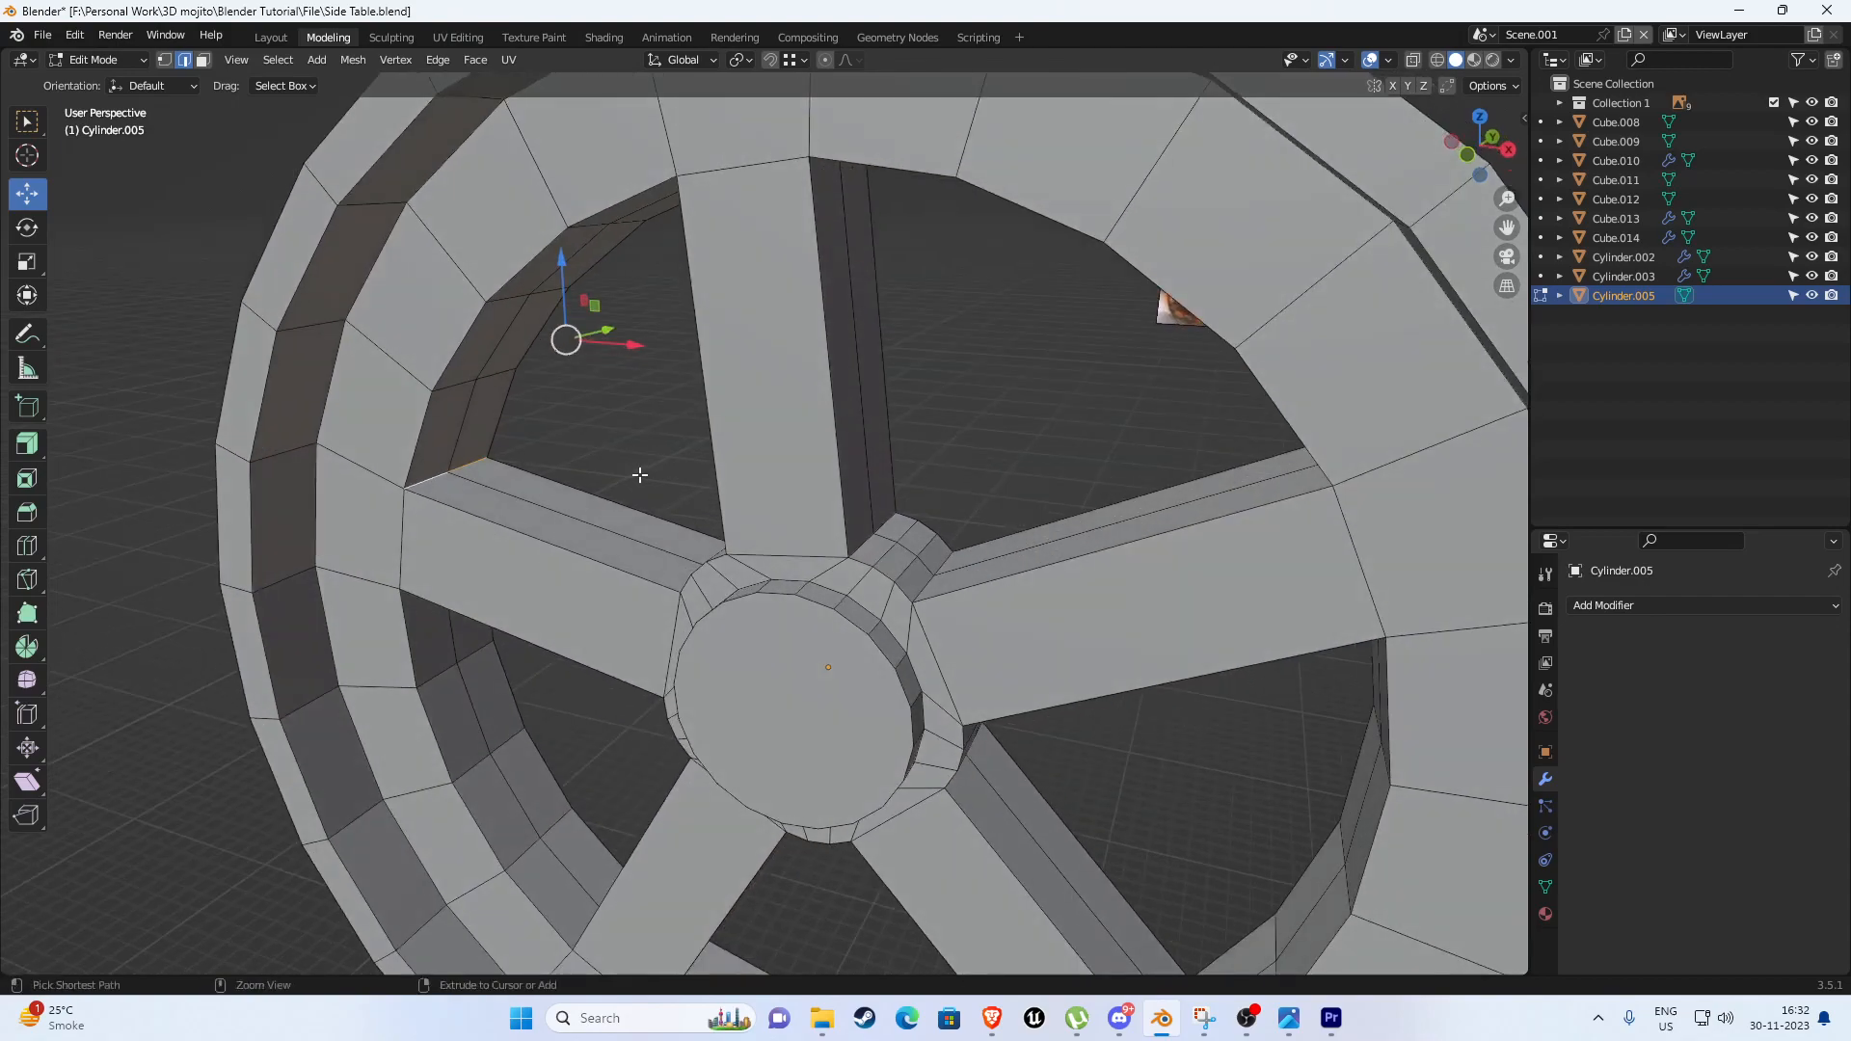
pyautogui.hotkey('ctrl', 'b')
pyautogui.click(678, 500)
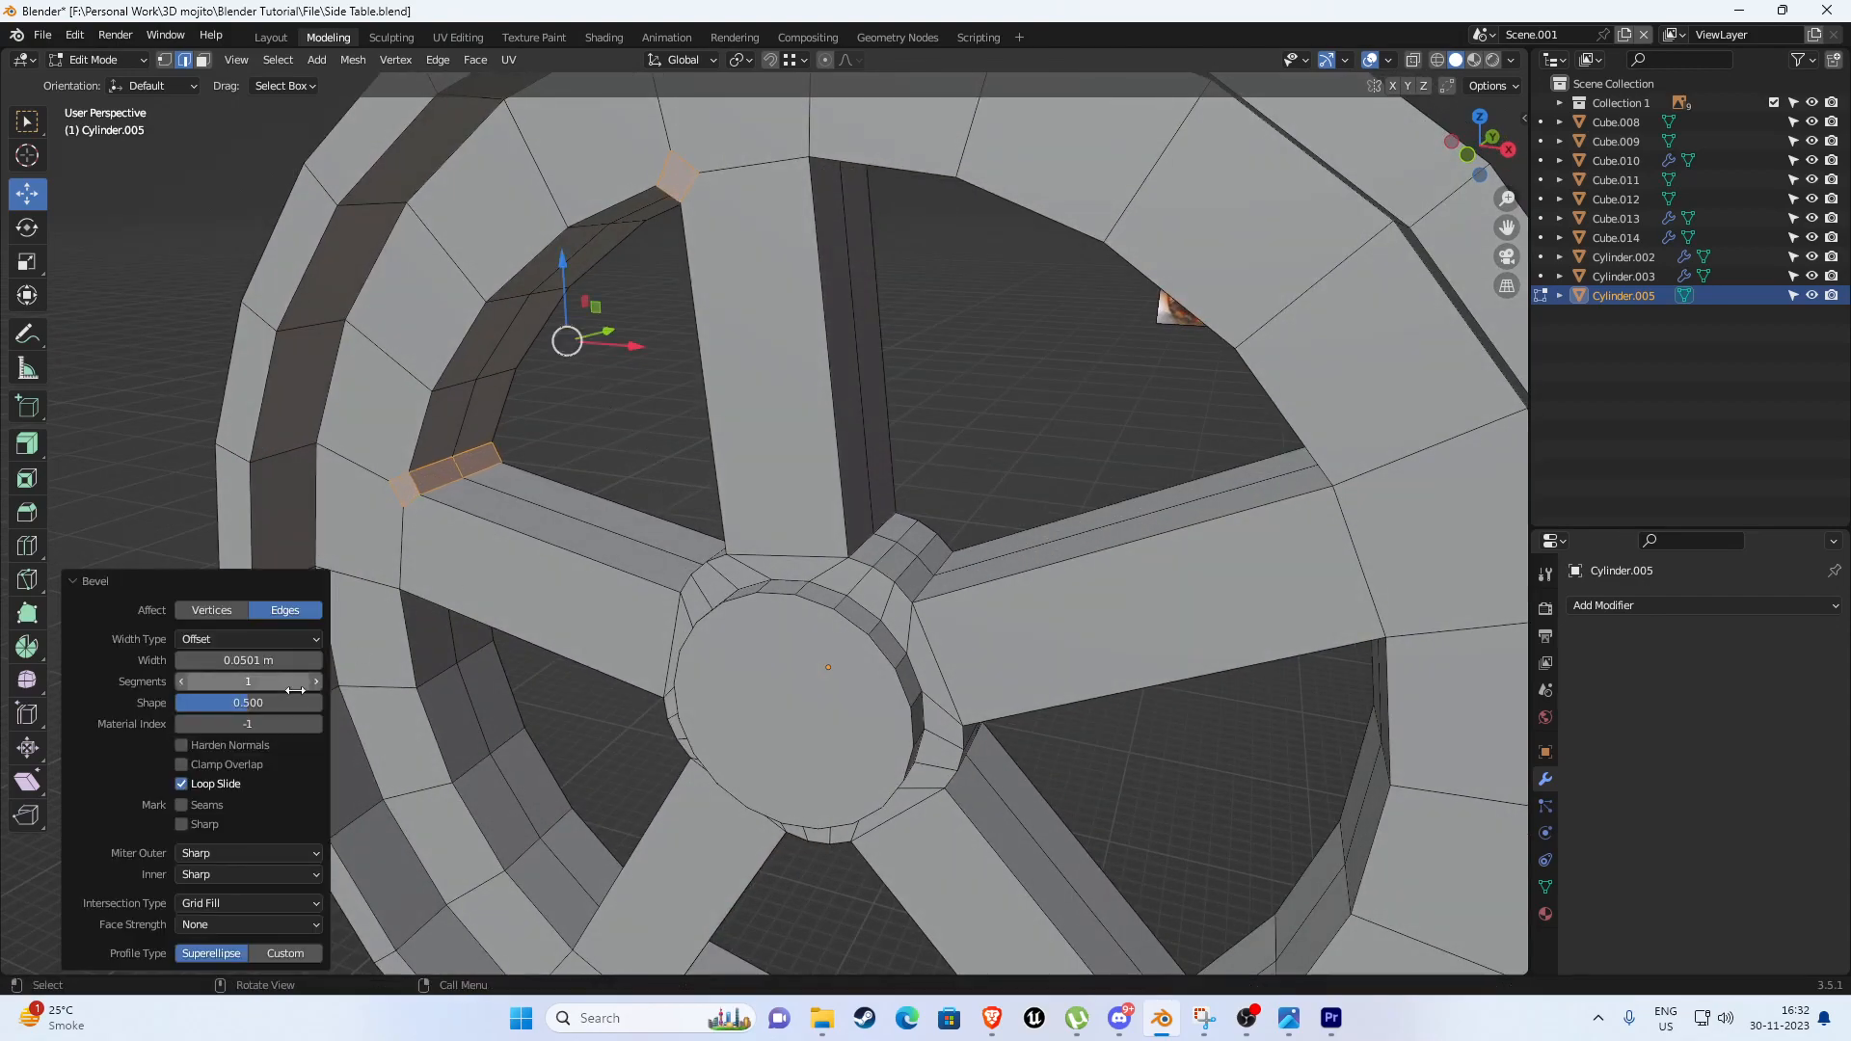
# Undo the two-corner bevel and bevel the corner edges where all spokes meet the rim with width 0.0533 m and 2 segments.
pyautogui.moveTo(281, 683); pyautogui.dragTo(313, 682)
pyautogui.hotkey('ctrl', 'z')
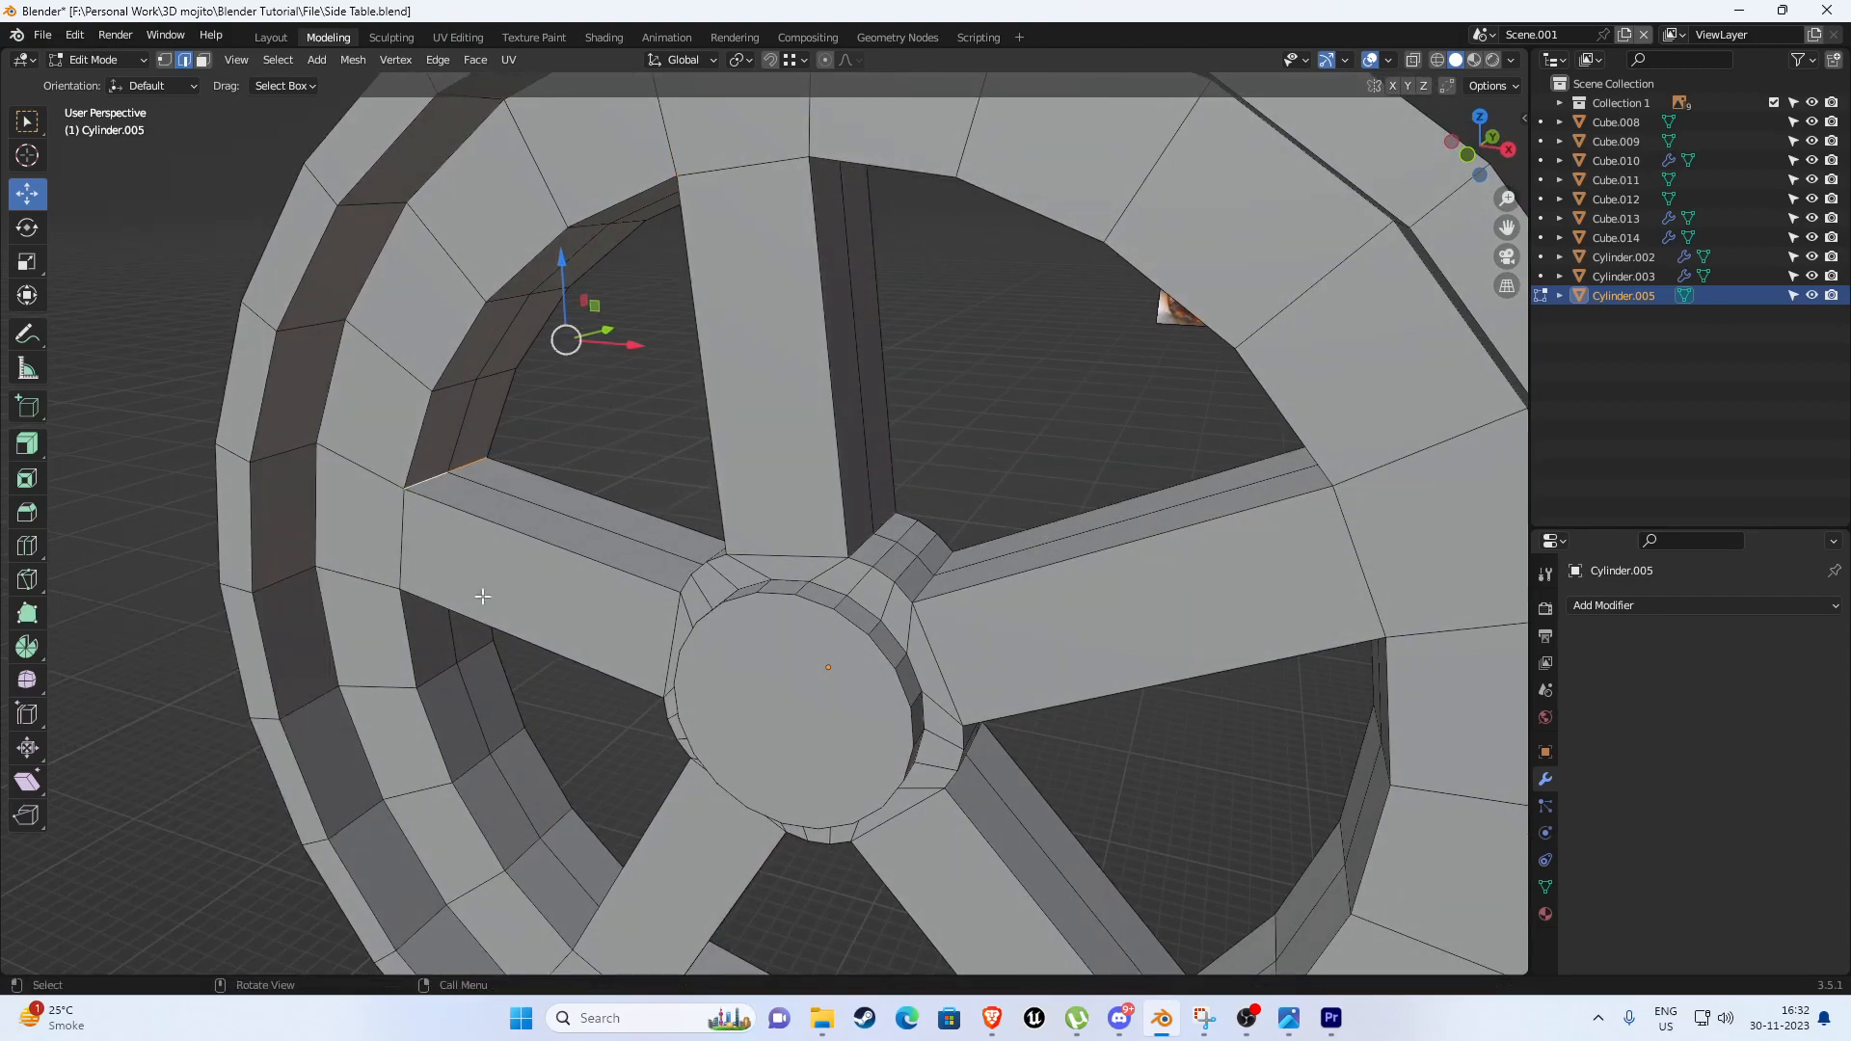
pyautogui.moveTo(482, 596); pyautogui.dragTo(996, 697, button='middle')
pyautogui.moveTo(971, 628); pyautogui.dragTo(859, 388, button='middle')
pyautogui.keyDown('alt'); pyautogui.click(894, 212); pyautogui.keyUp('alt')
pyautogui.hotkey('ctrl', 'b')
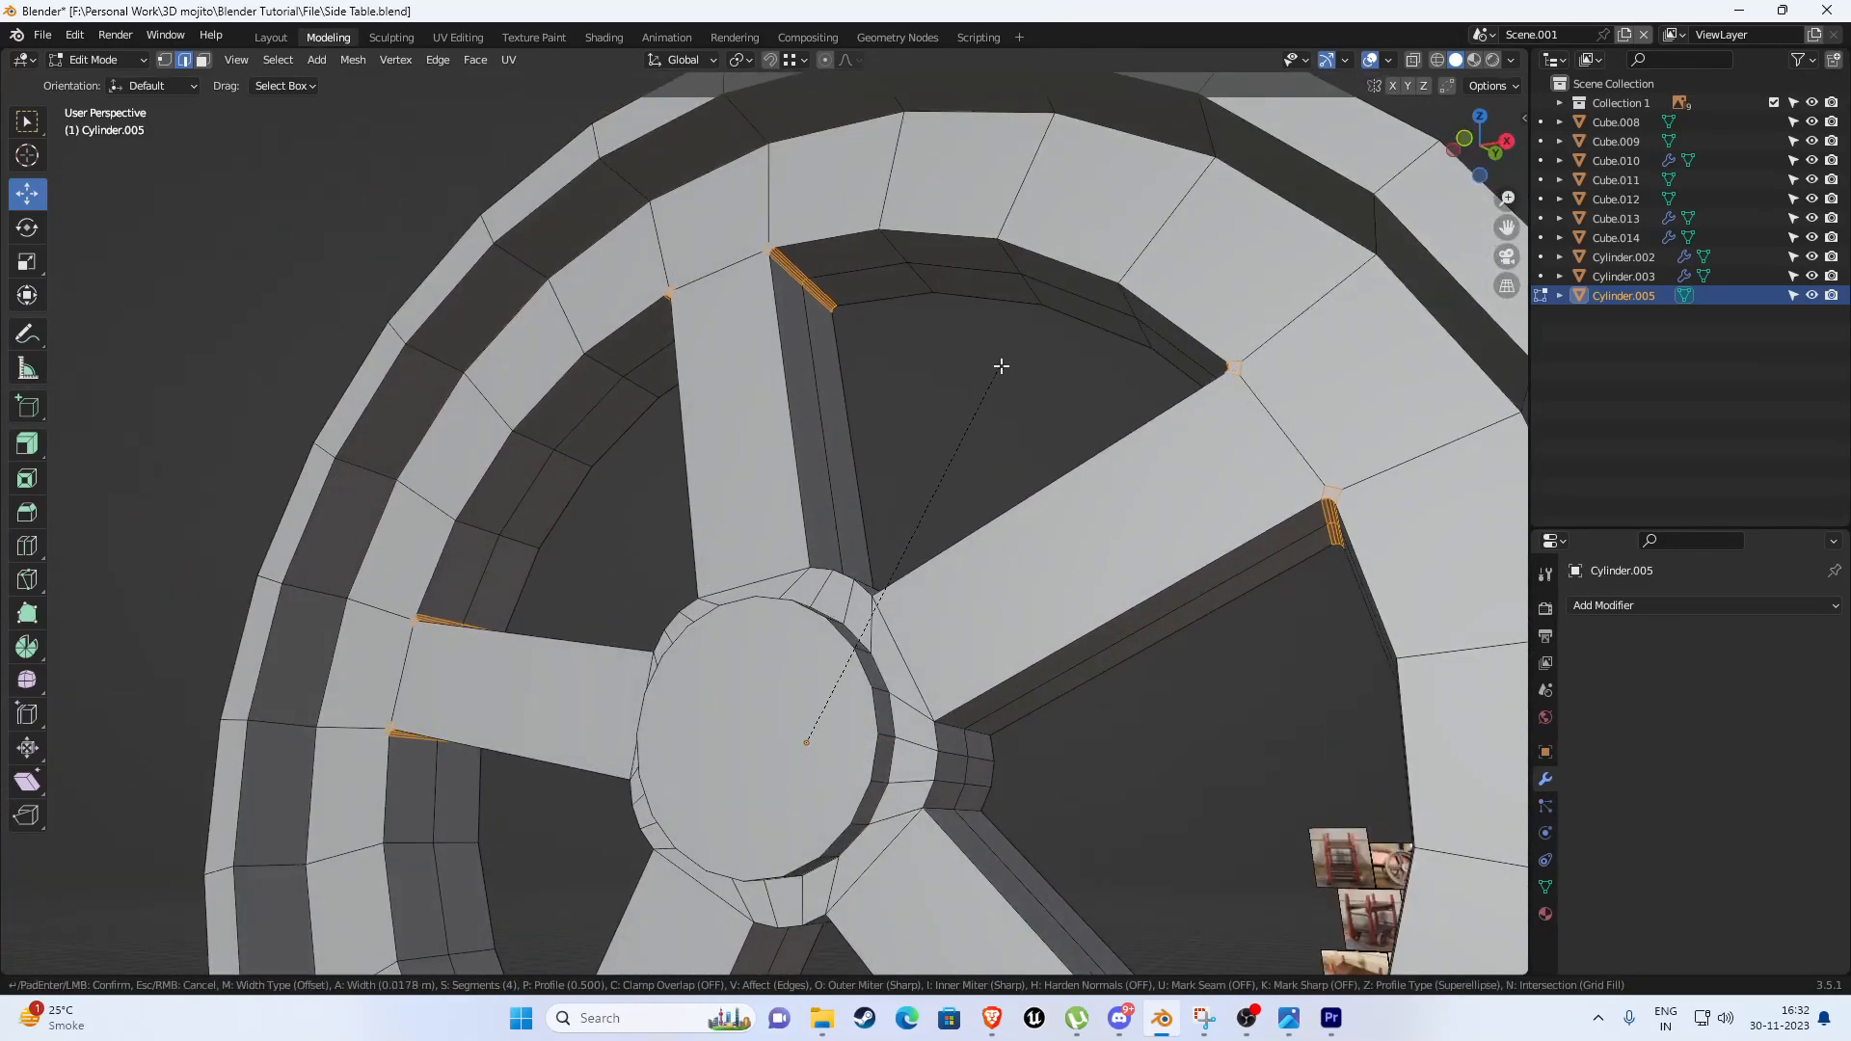
pyautogui.click(1021, 357)
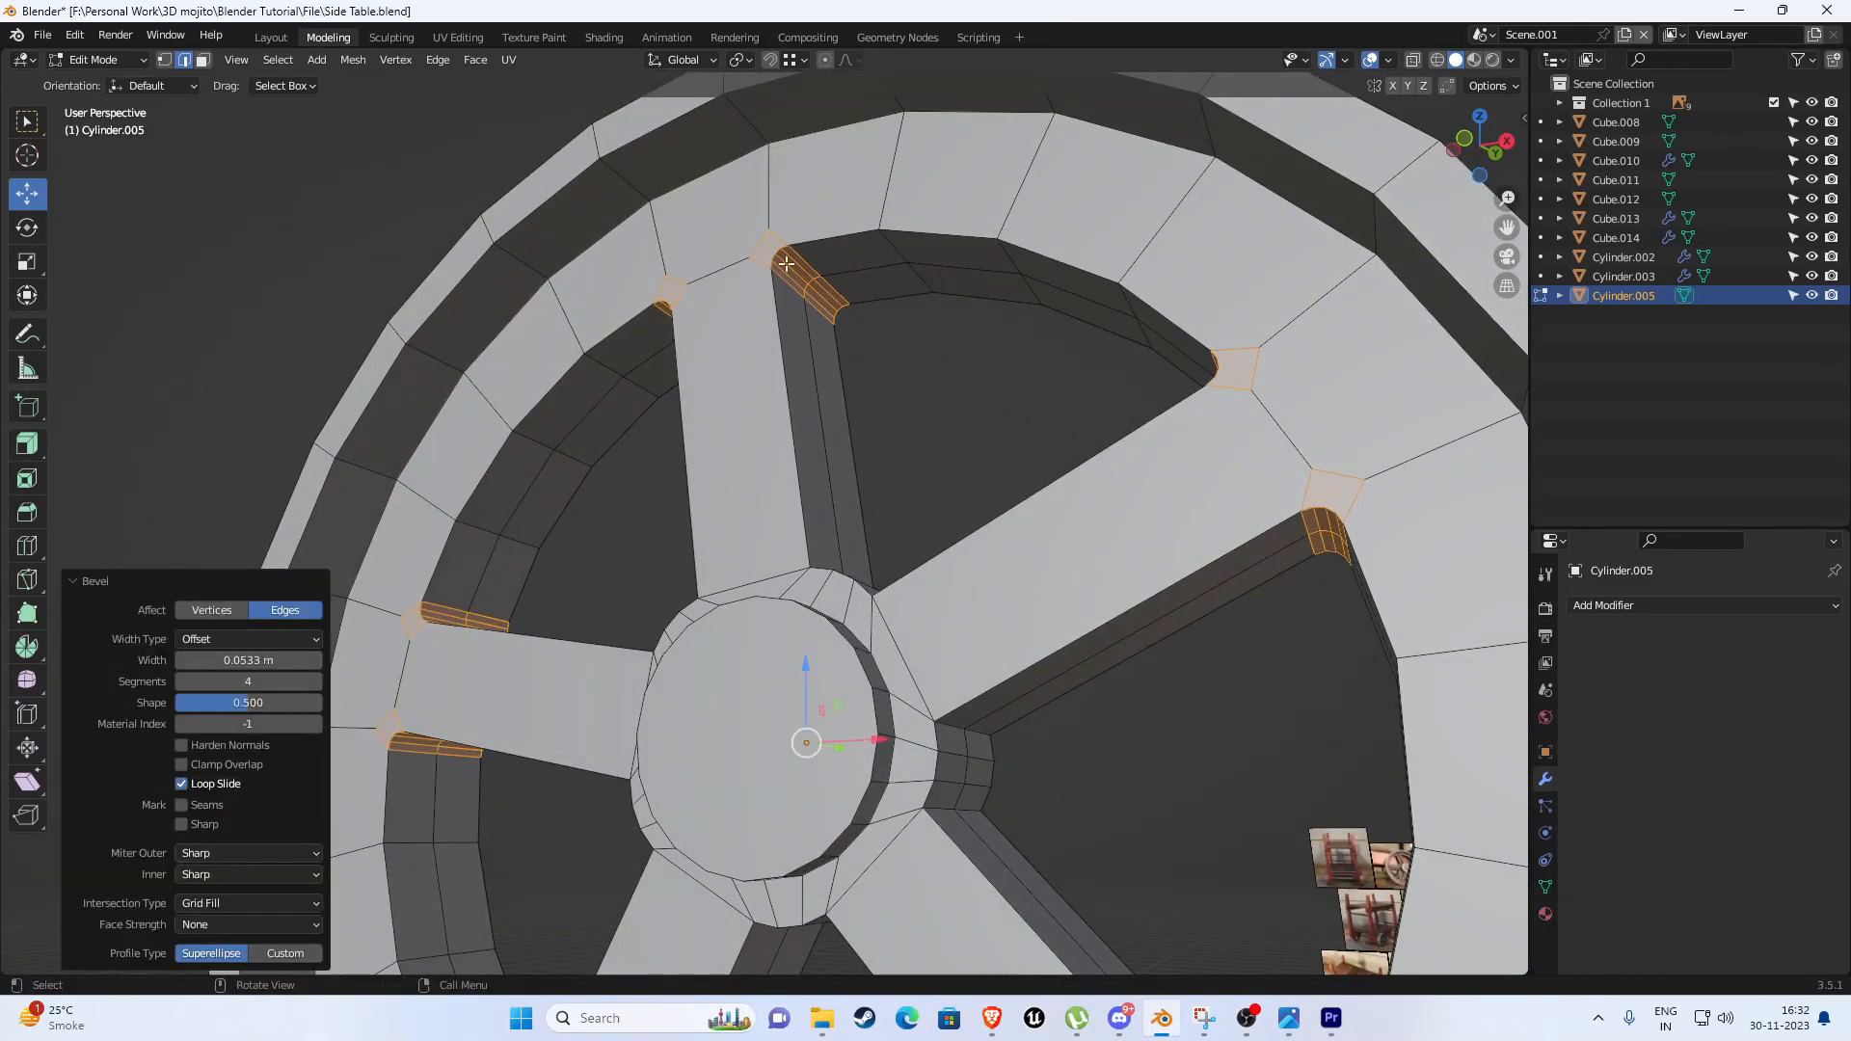
pyautogui.click(183, 679)
pyautogui.click(183, 680)
# Bevel the corner edges where the spokes meet the hub with a width of 0.0204 m and 2 segments.
pyautogui.moveTo(565, 548); pyautogui.dragTo(863, 582, button='middle')
pyautogui.keyDown('alt'); pyautogui.click(666, 529); pyautogui.keyUp('alt')
pyautogui.keyDown('alt'); pyautogui.keyDown('shift'); pyautogui.click(714, 570); pyautogui.keyUp('shift'); pyautogui.keyUp('alt')
pyautogui.keyDown('alt'); pyautogui.keyDown('shift'); pyautogui.click(833, 517); pyautogui.keyUp('shift'); pyautogui.keyUp('alt')
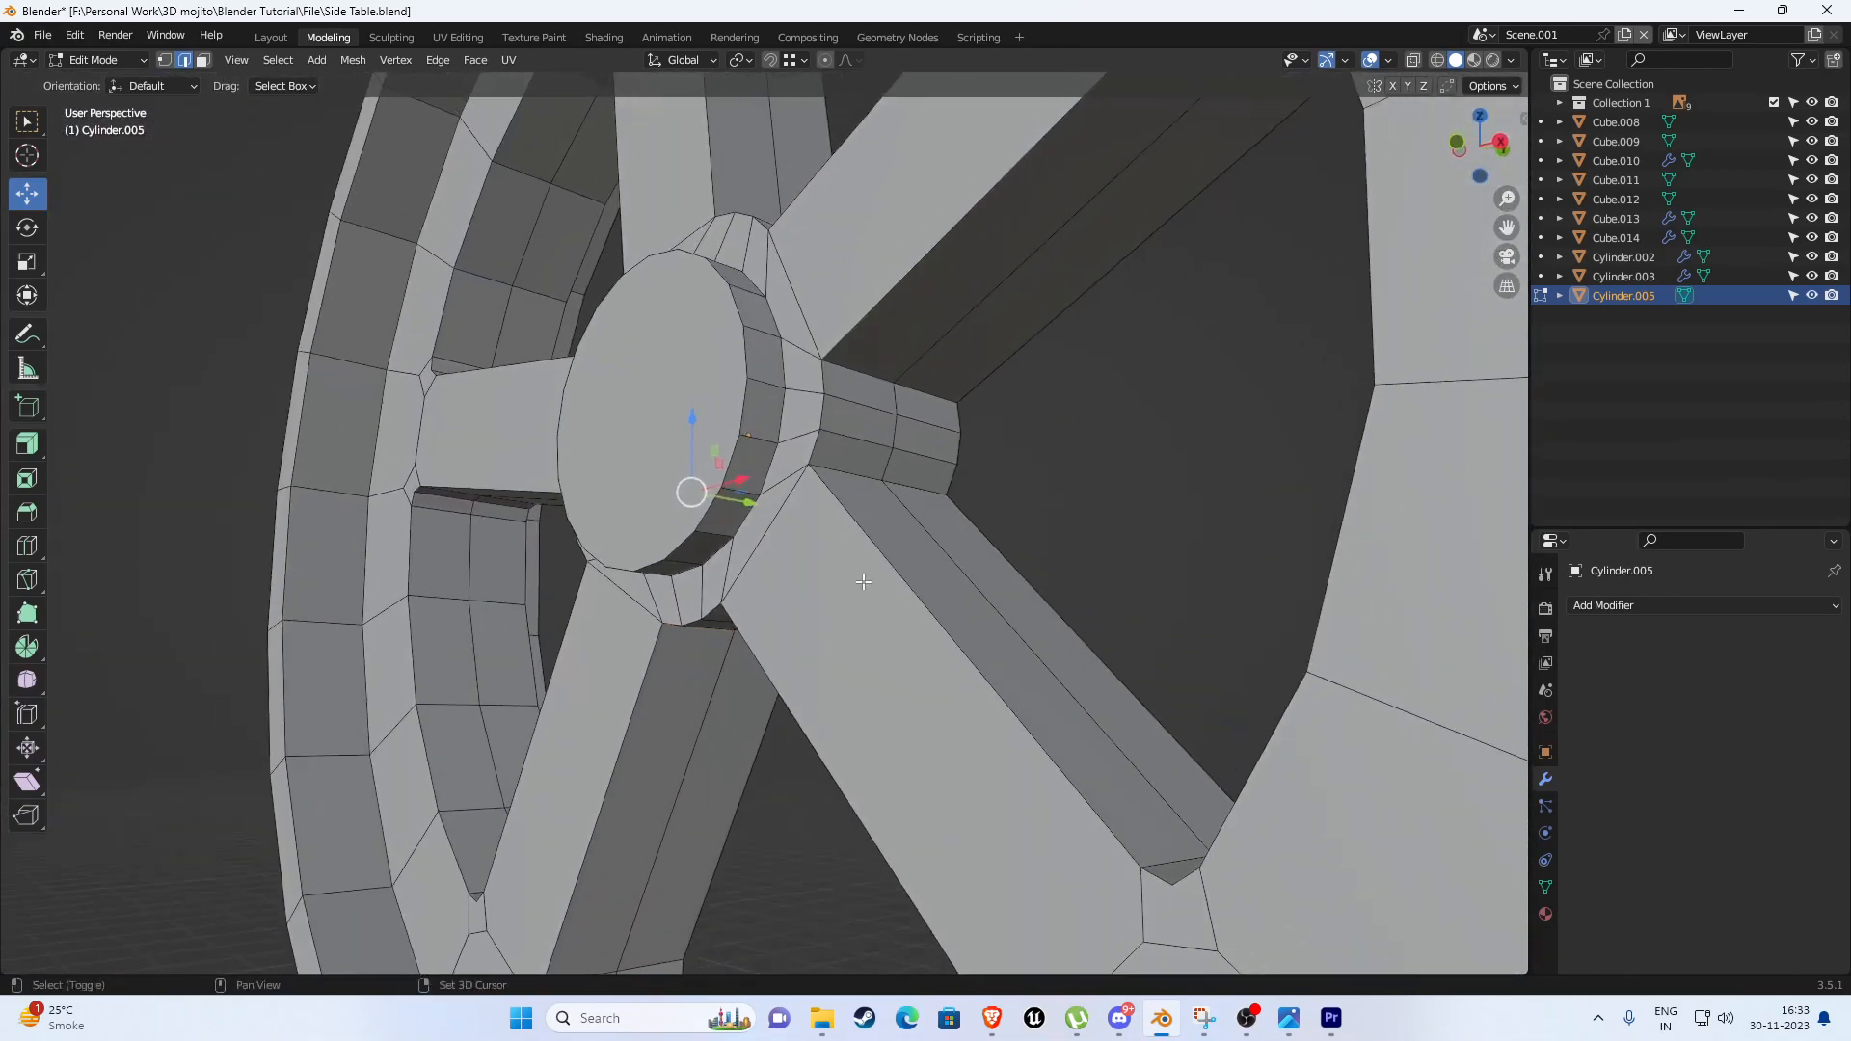
pyautogui.keyDown('alt'); pyautogui.keyDown('shift'); pyautogui.click(852, 471); pyautogui.keyUp('shift'); pyautogui.keyUp('alt')
pyautogui.moveTo(867, 380); pyautogui.dragTo(924, 554, button='middle')
pyautogui.keyDown('alt'); pyautogui.keyDown('shift'); pyautogui.click(864, 422); pyautogui.keyUp('shift'); pyautogui.keyUp('alt')
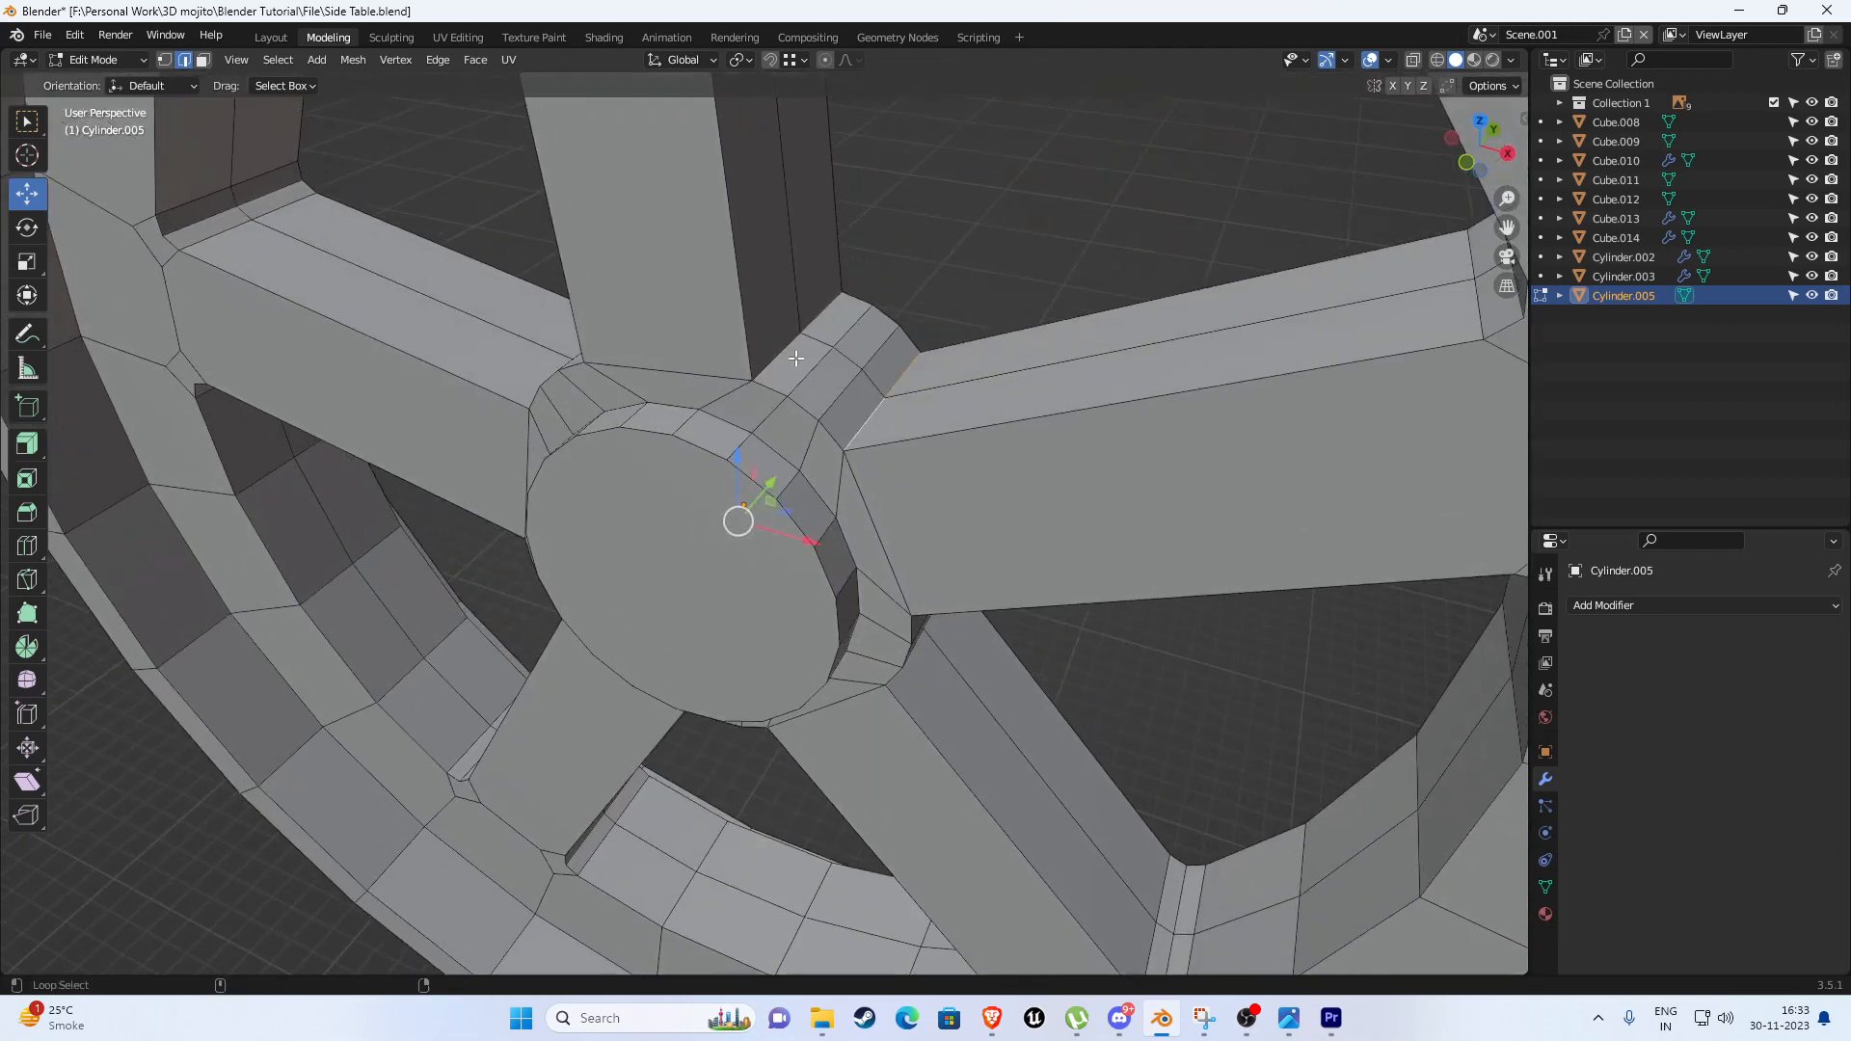
pyautogui.keyDown('alt'); pyautogui.keyDown('shift'); pyautogui.click(796, 358); pyautogui.keyUp('shift'); pyautogui.keyUp('alt')
pyautogui.moveTo(796, 358); pyautogui.dragTo(964, 434, button='middle')
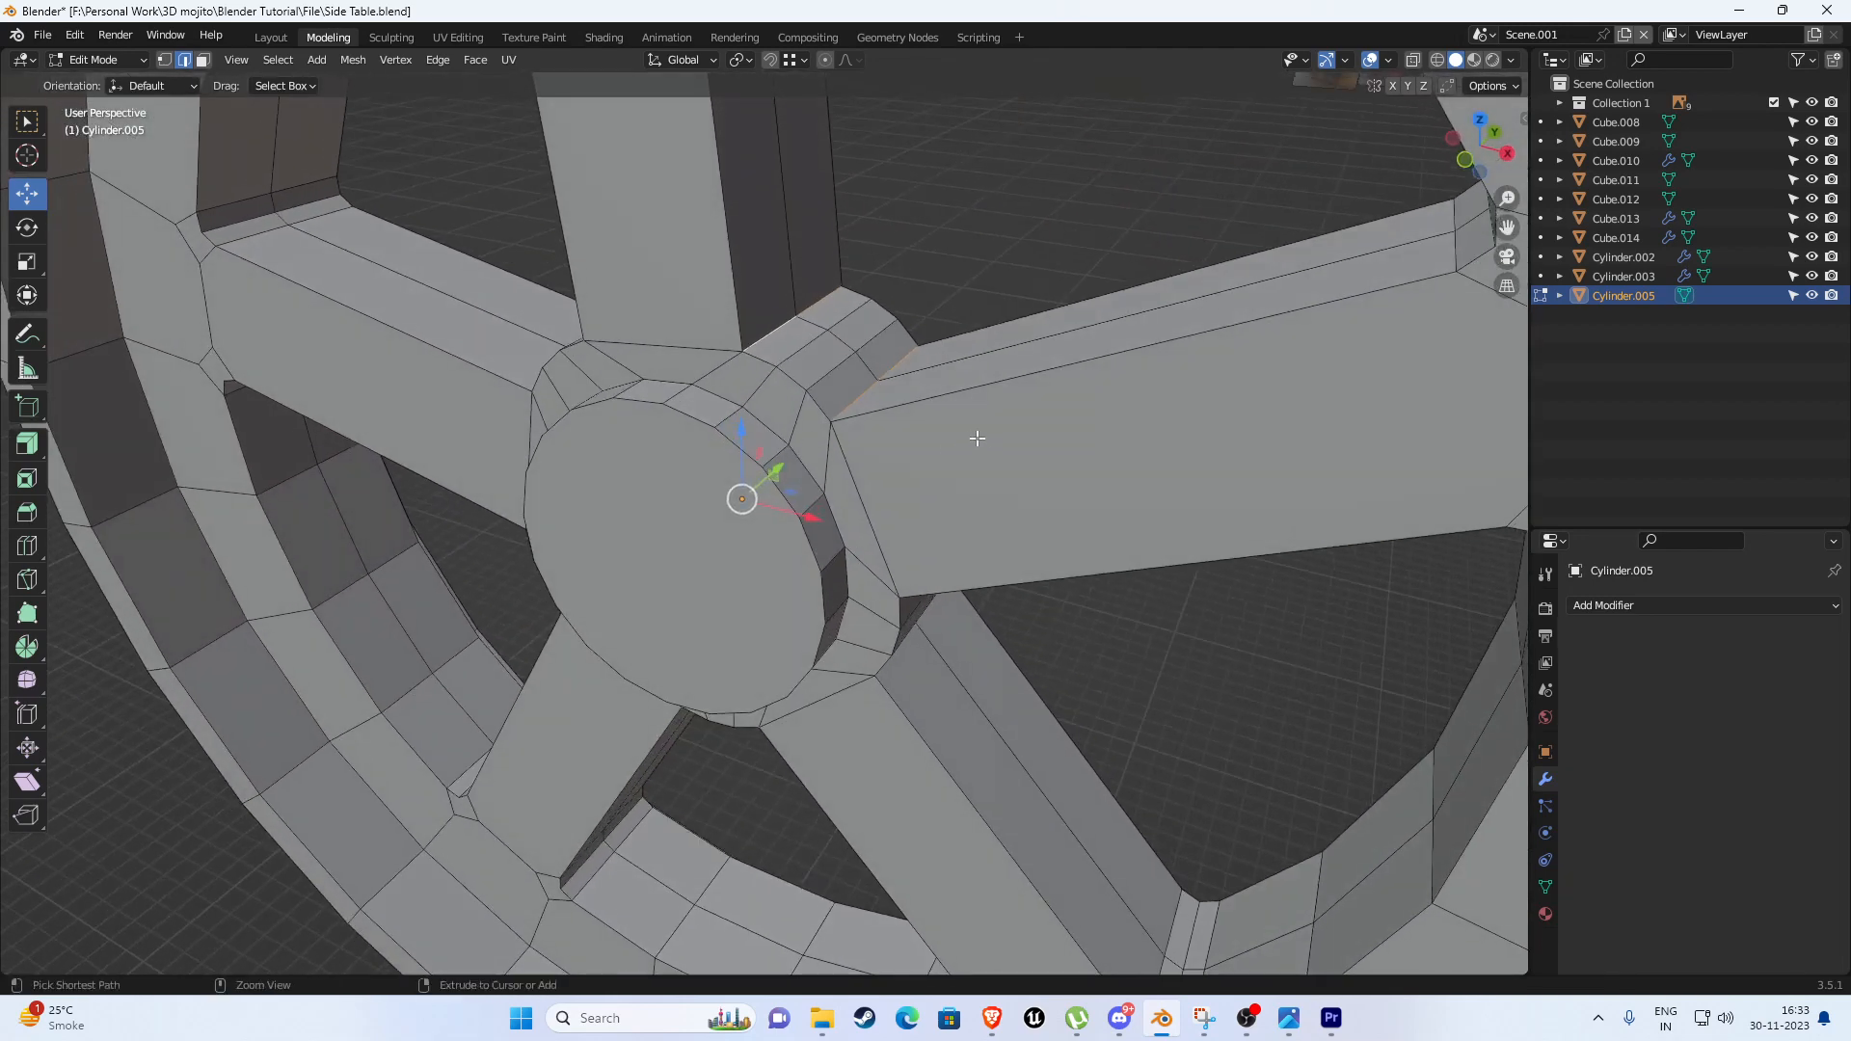
pyautogui.hotkey('ctrl', 'b')
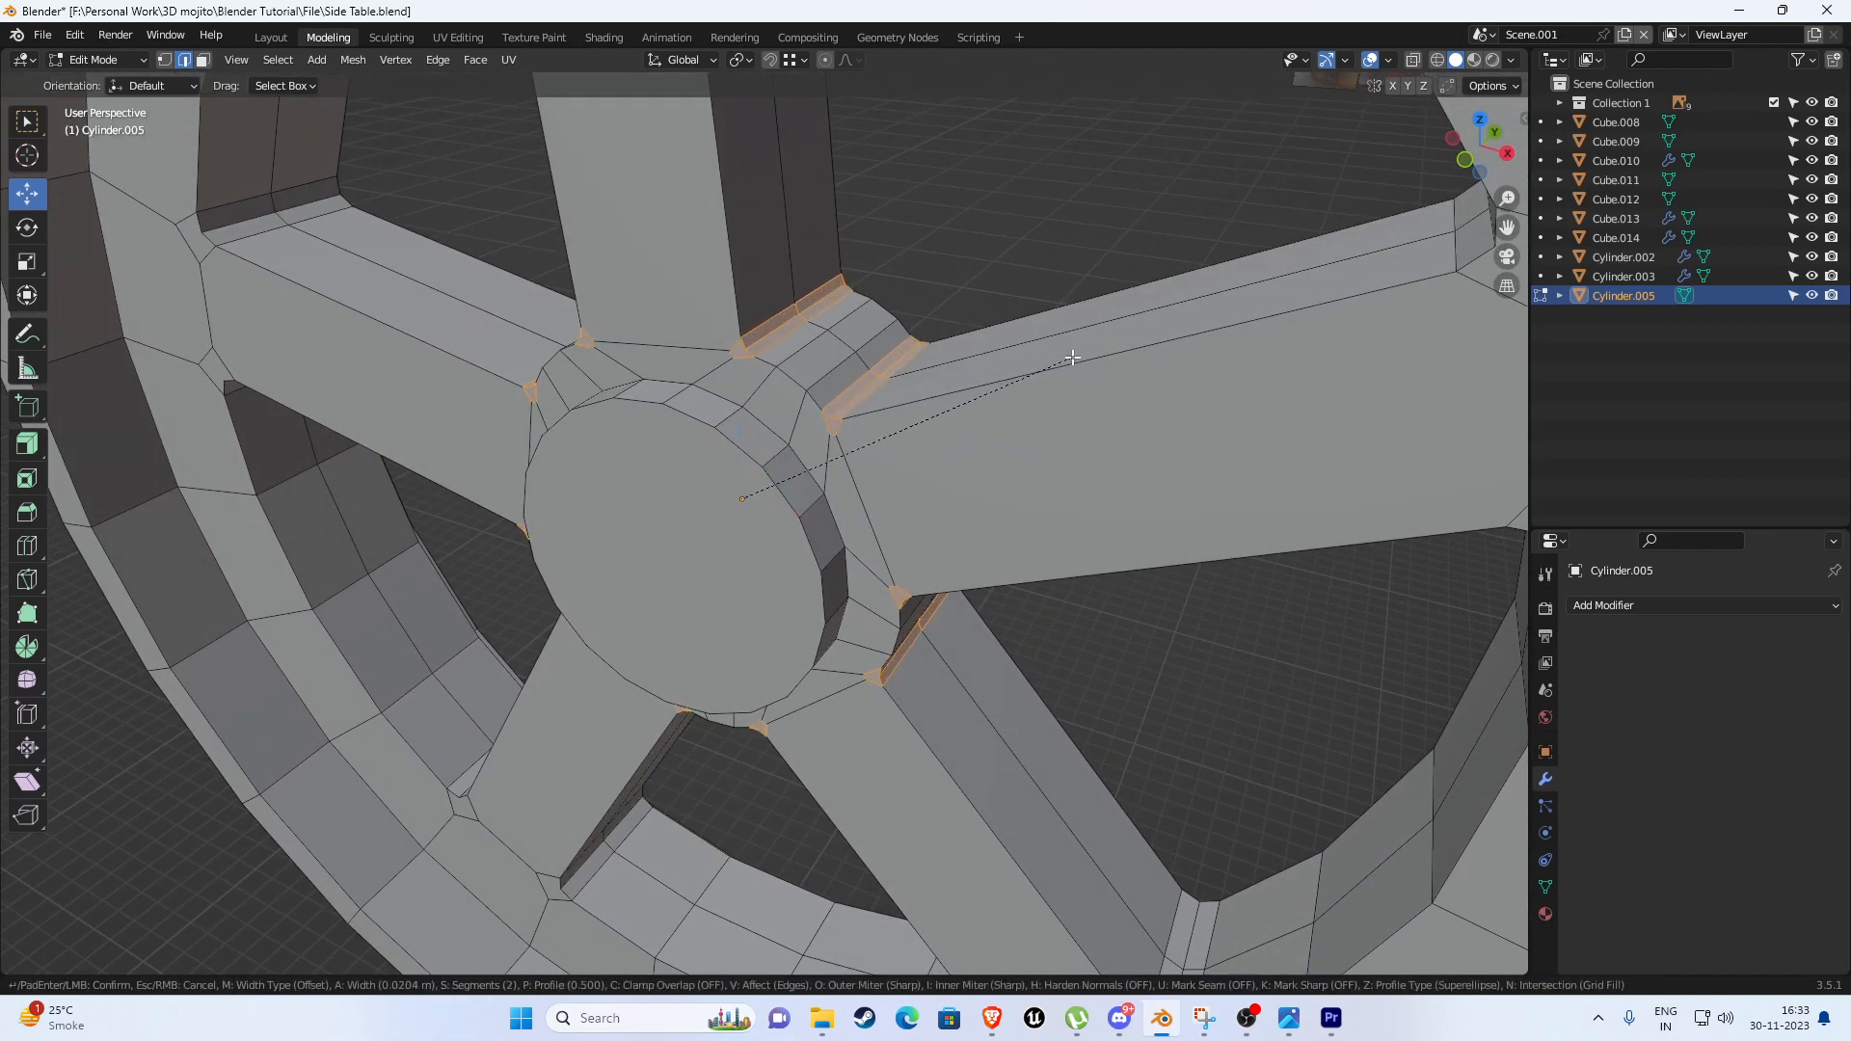
pyautogui.click(1072, 358)
# Save the file and compare the wheel with the reference photo in front view.
pyautogui.scroll(-6, 944, 333)
pyautogui.press('KP_1')
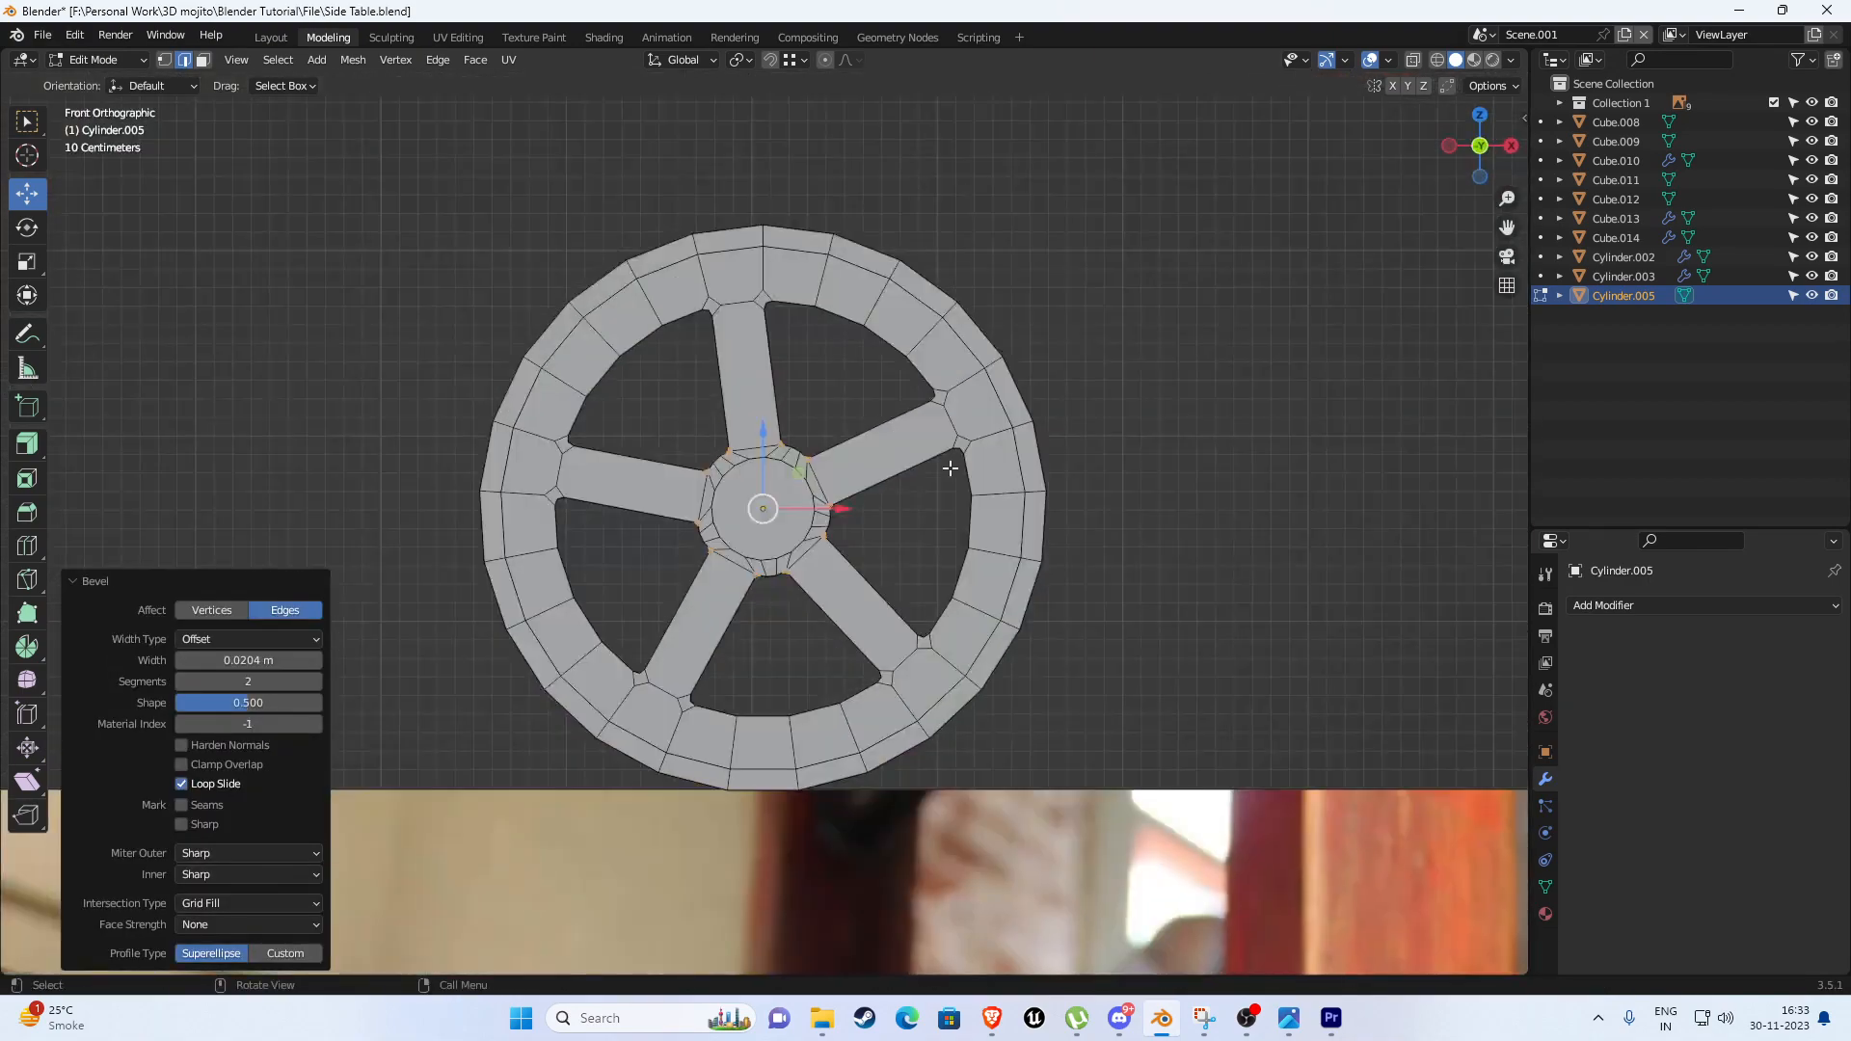
pyautogui.hotkey('ctrl', 's')
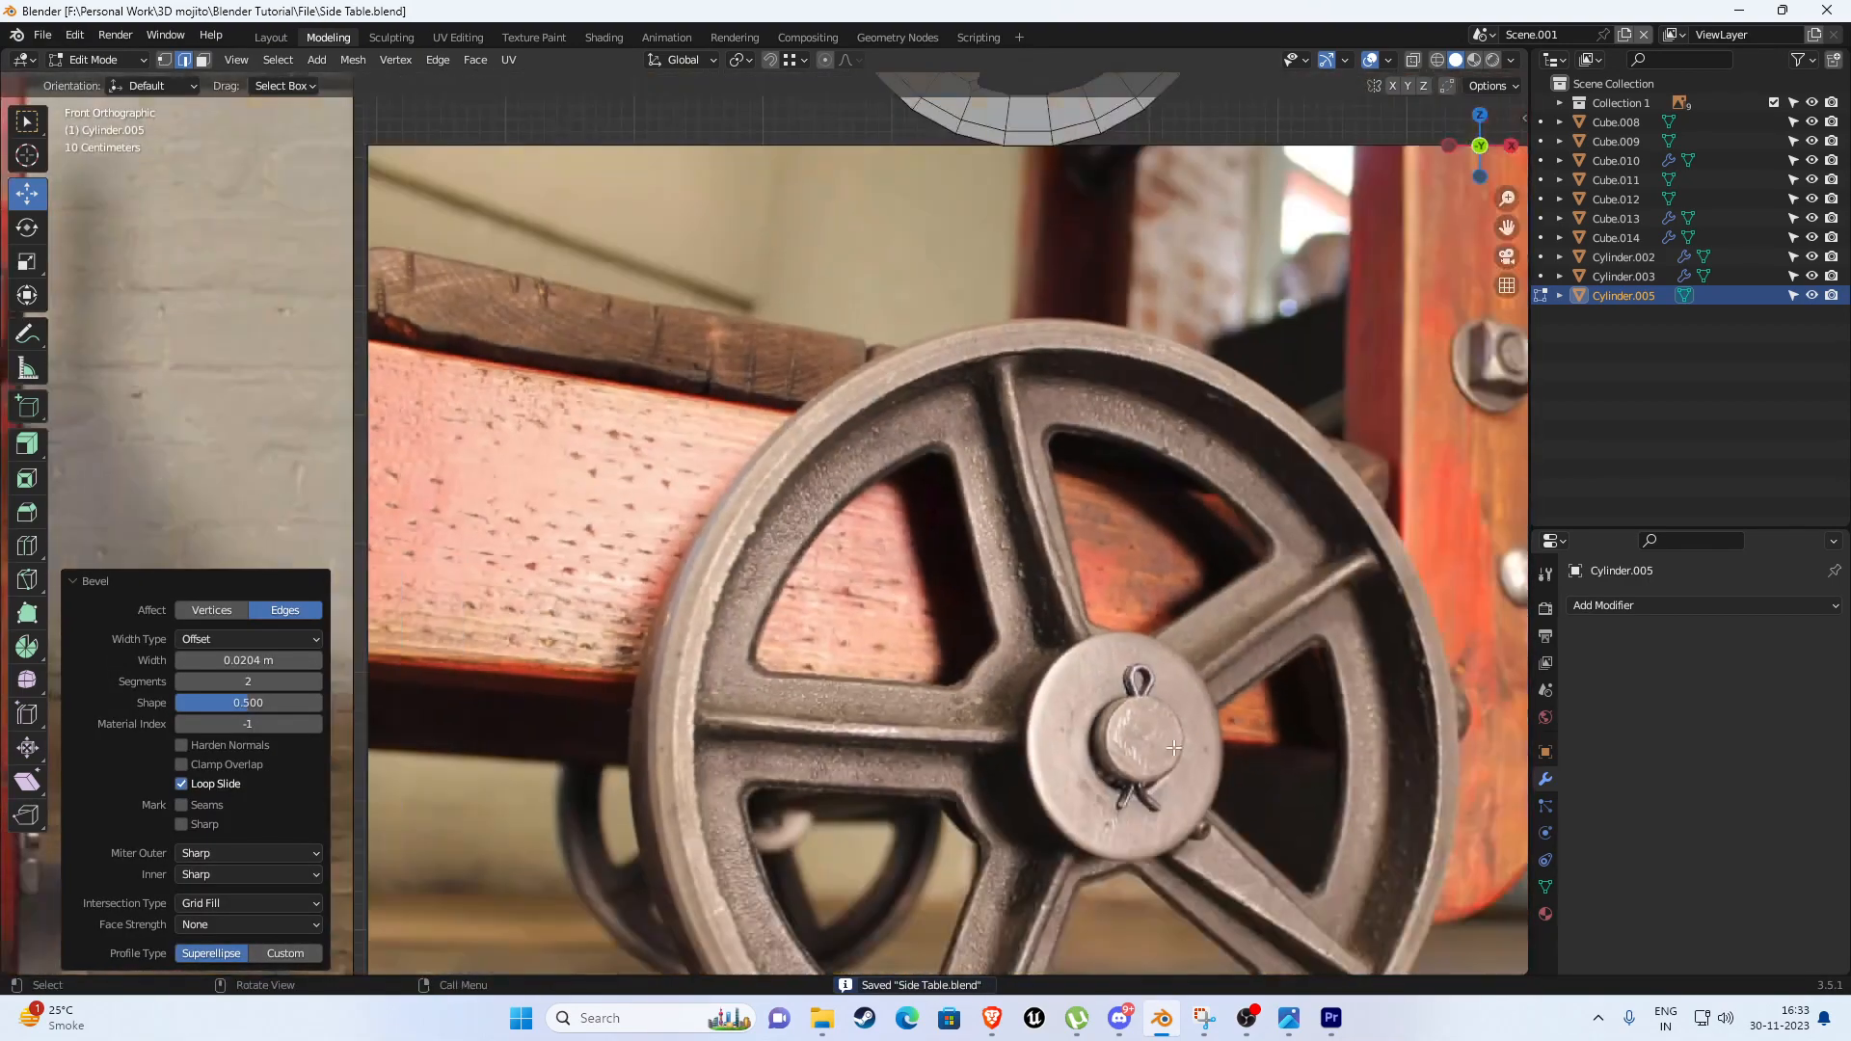
pyautogui.scroll(-8, 1062, 685)
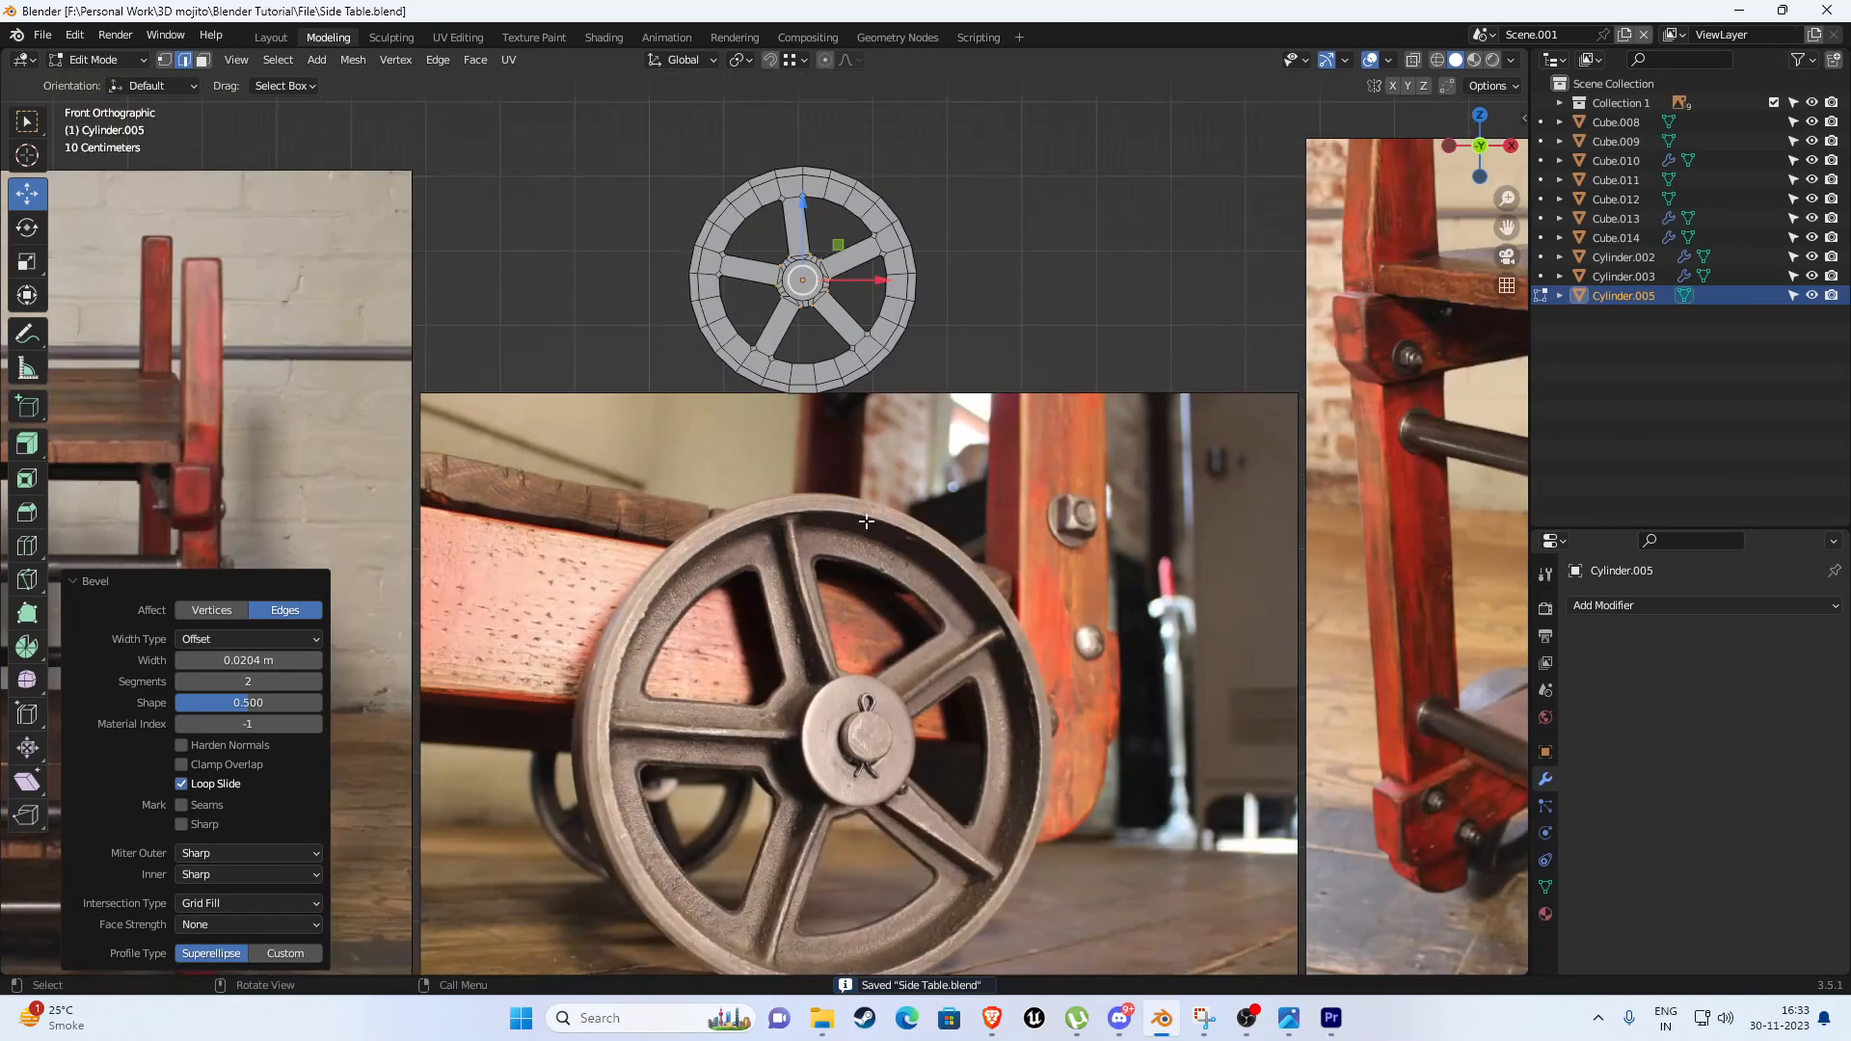
# Move the hub's front cap face outward by -0.13021 m along the Y axis.
pyautogui.moveTo(1061, 685); pyautogui.dragTo(891, 480, button='middle')
pyautogui.scroll(4, 891, 480)
pyautogui.keyDown('shift'); pyautogui.moveTo(906, 410); pyautogui.dragTo(975, 500, button='middle'); pyautogui.keyUp('shift')
pyautogui.scroll(3, 908, 506)
pyautogui.press('3')
pyautogui.click(965, 479)
pyautogui.press('g')
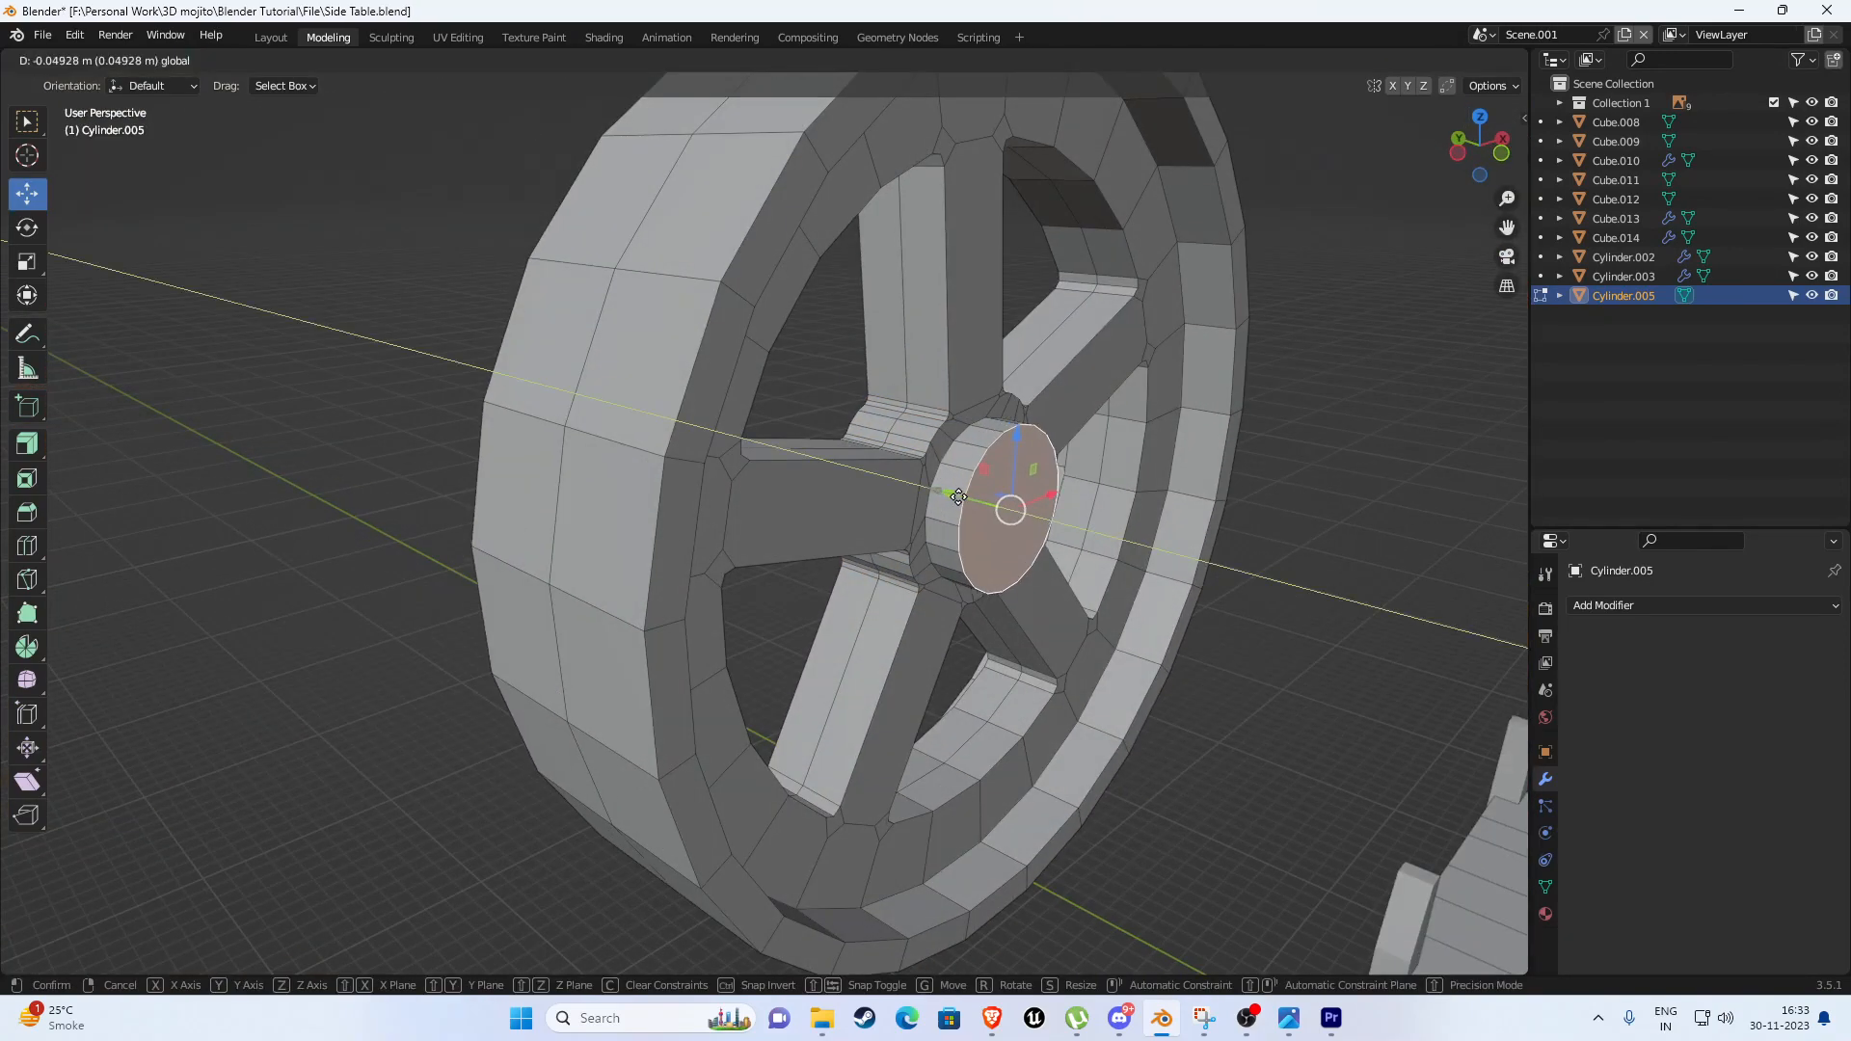
pyautogui.click(976, 505)
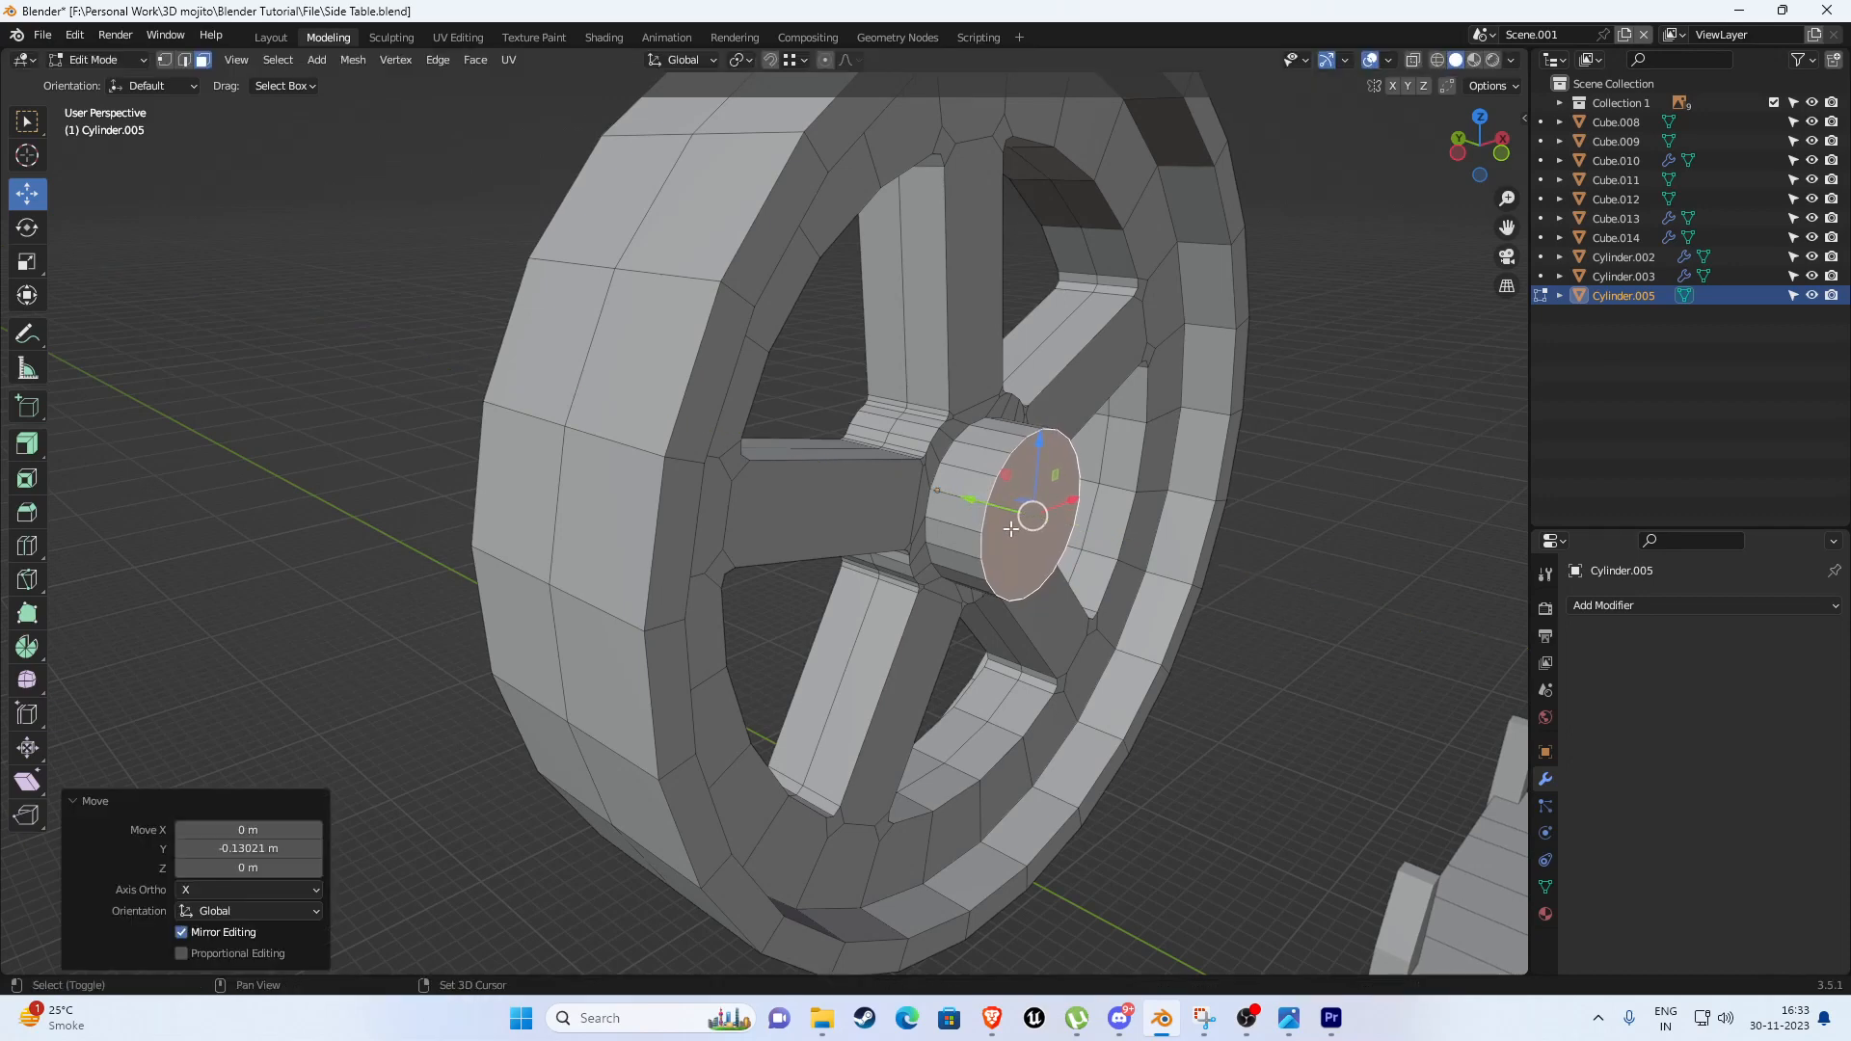
# Inset the hub's front face by 0.1014 m and extrude the inner face 0.069439 m inward.
pyautogui.moveTo(976, 505); pyautogui.dragTo(953, 520, button='middle')
pyautogui.press('i')
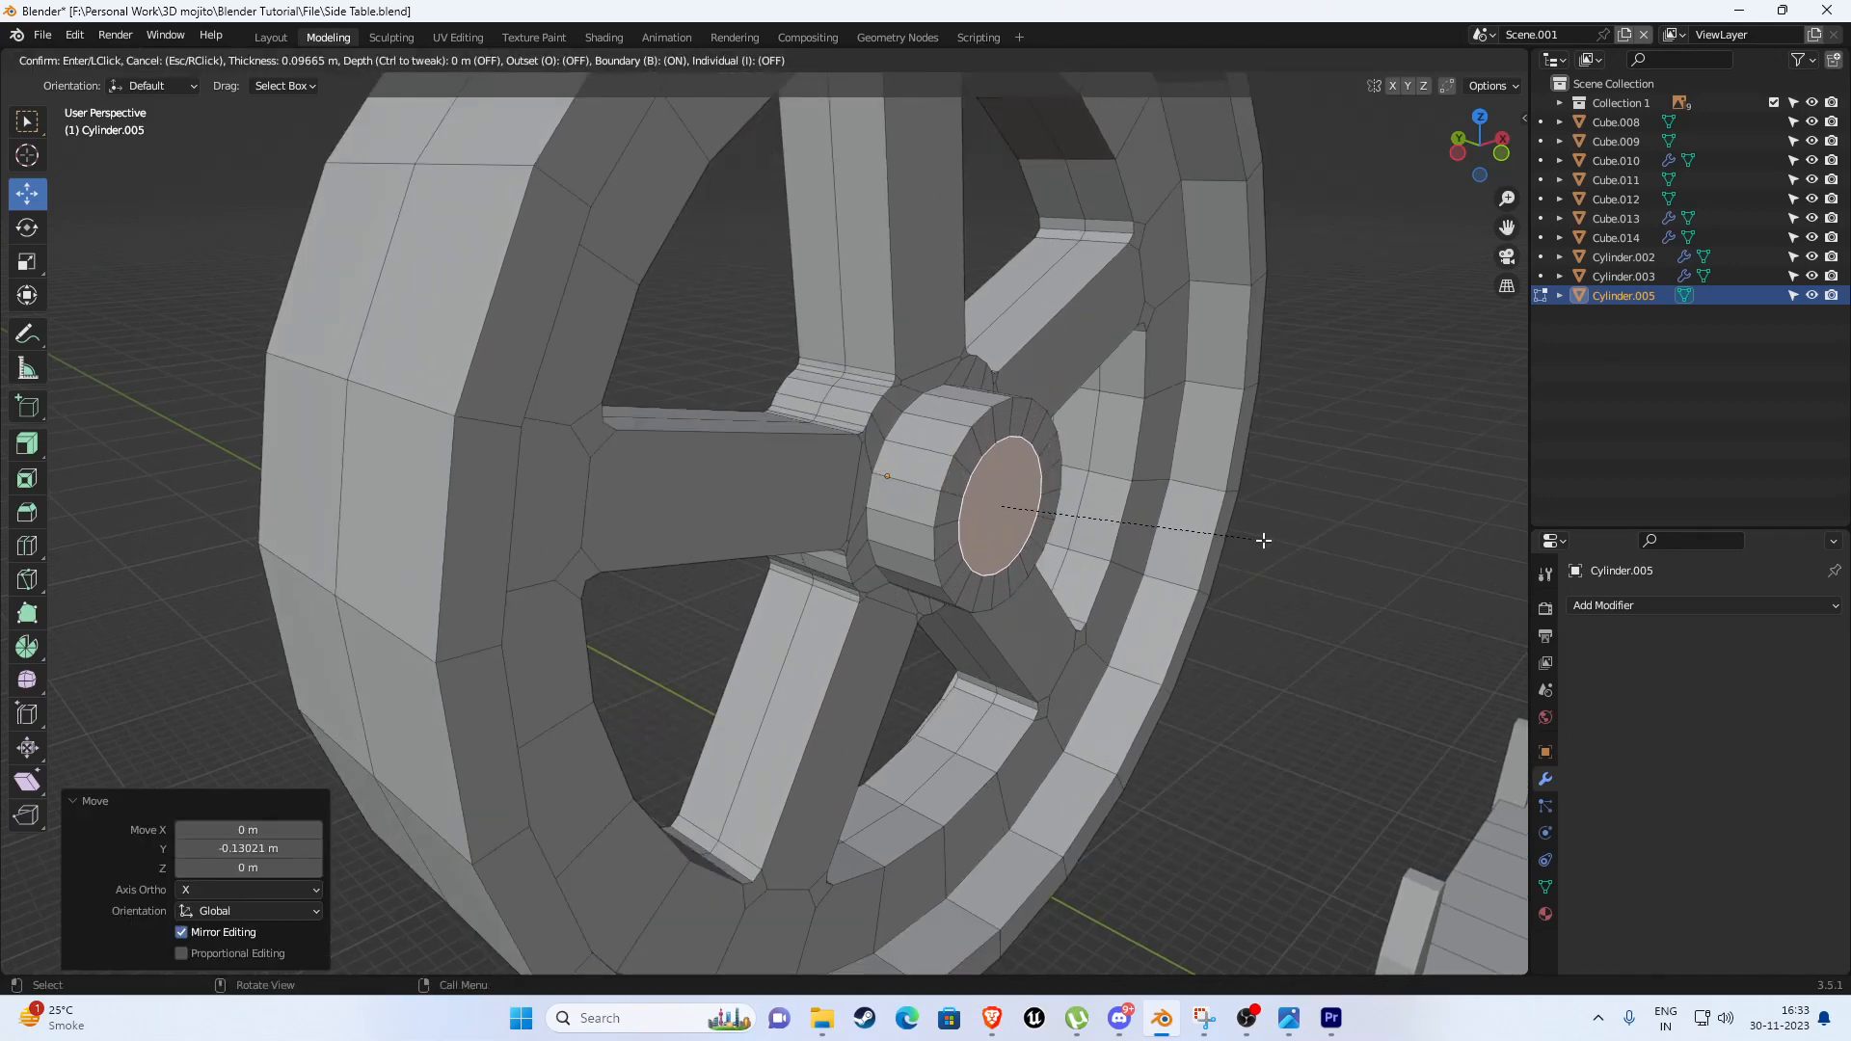
pyautogui.click(1260, 538)
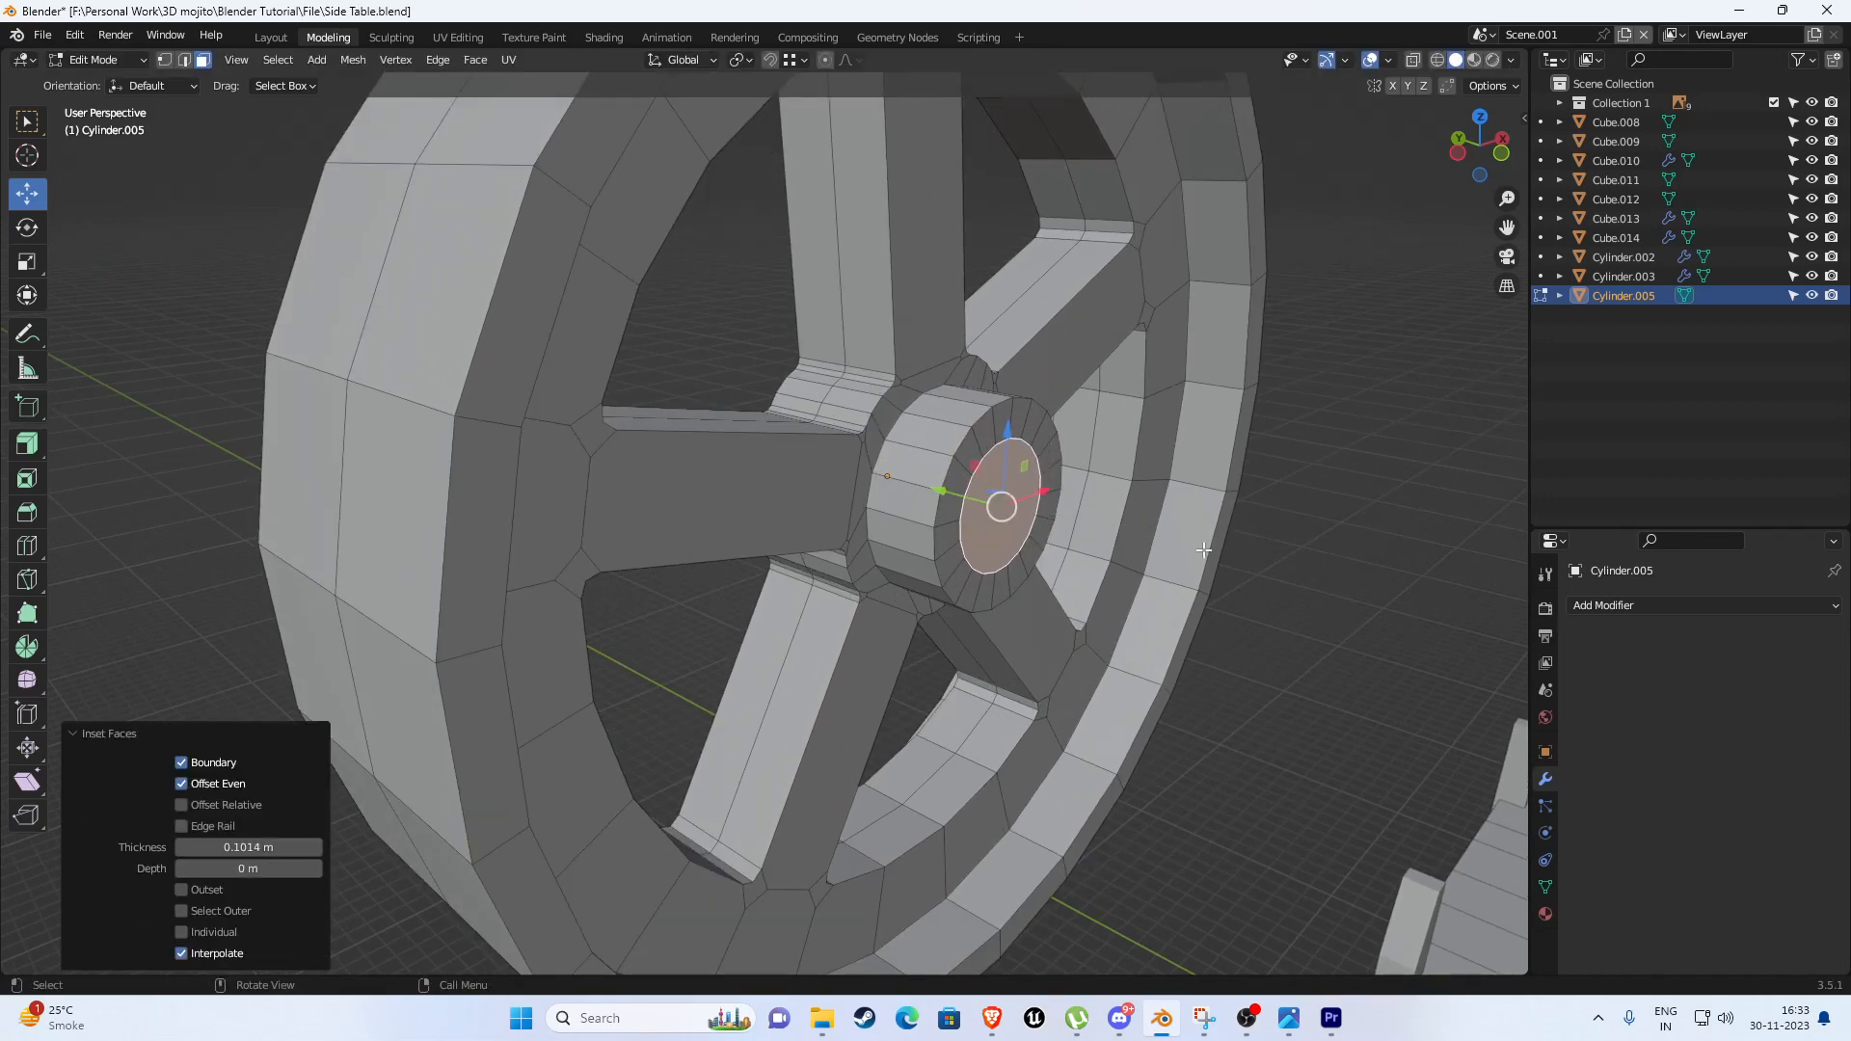
pyautogui.press('e')
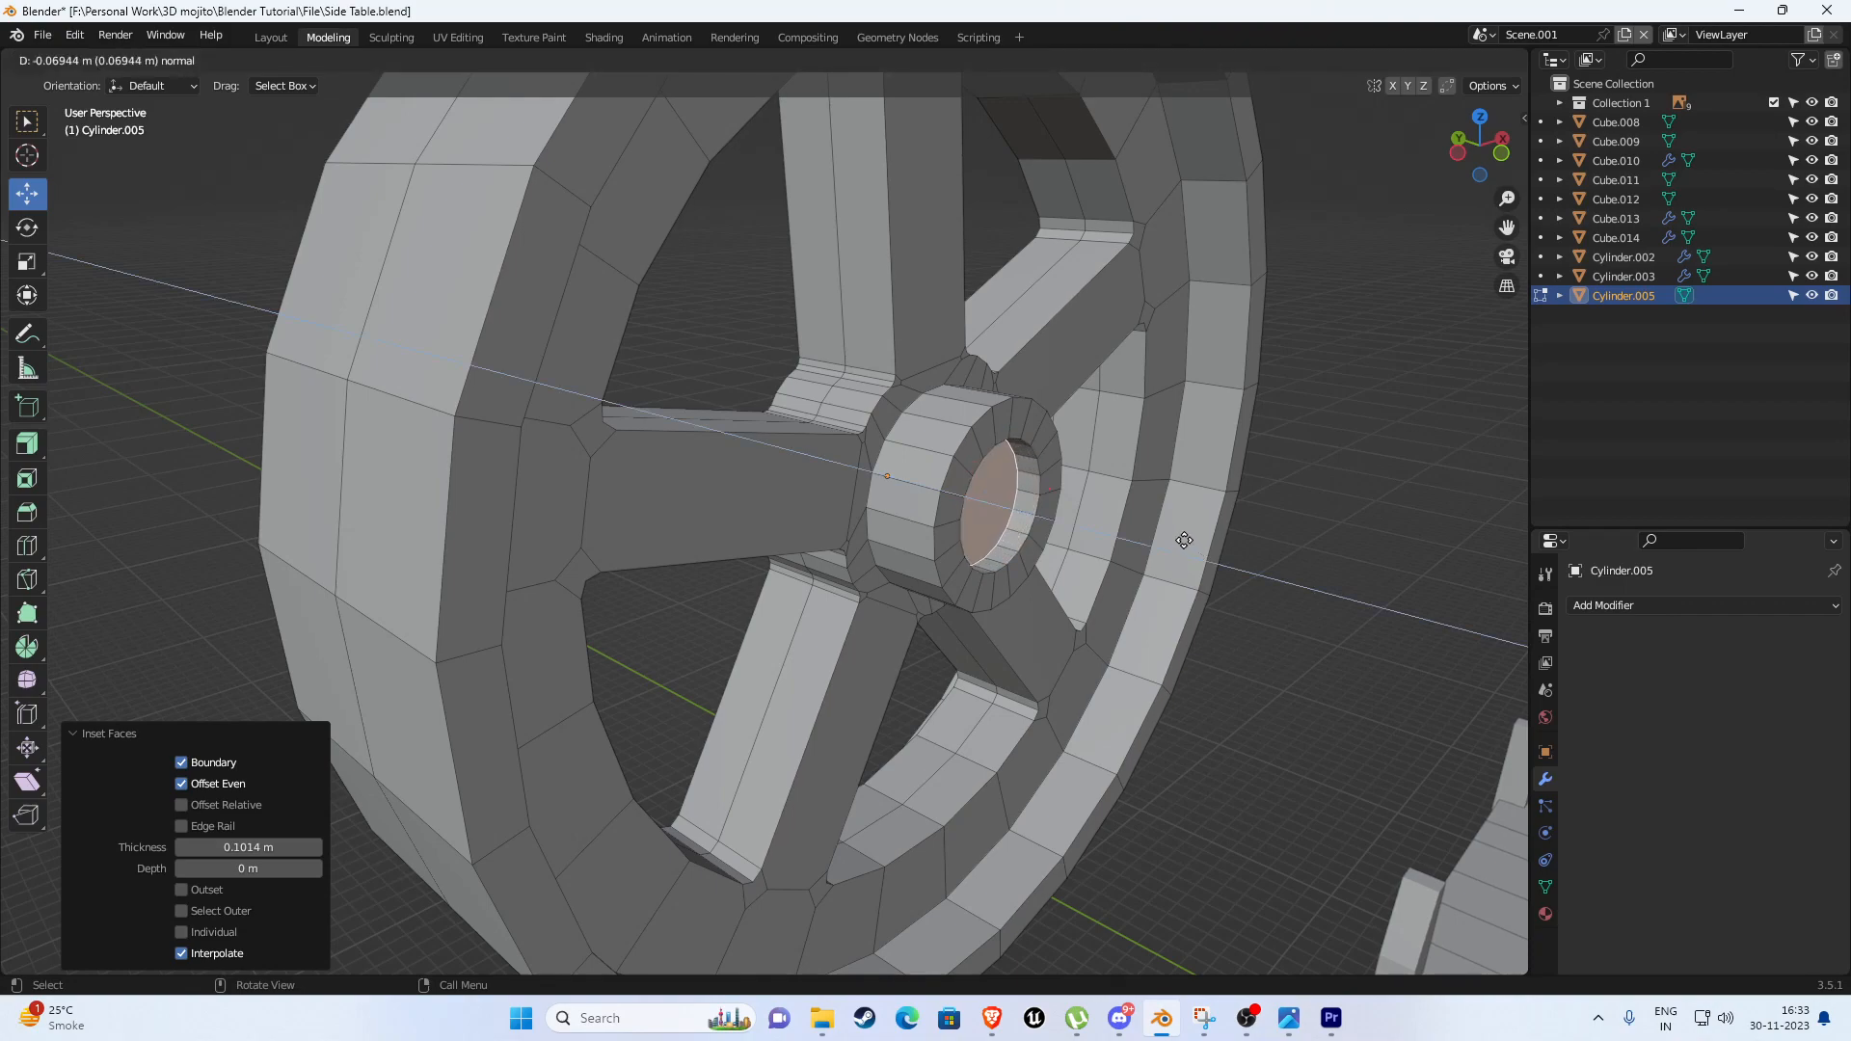
pyautogui.click(1184, 540)
# Scale the recessed hub face uniformly to 0.971, following the axle gap in the reference photo.
pyautogui.scroll(-6, 984, 689)
pyautogui.press('KP_1')
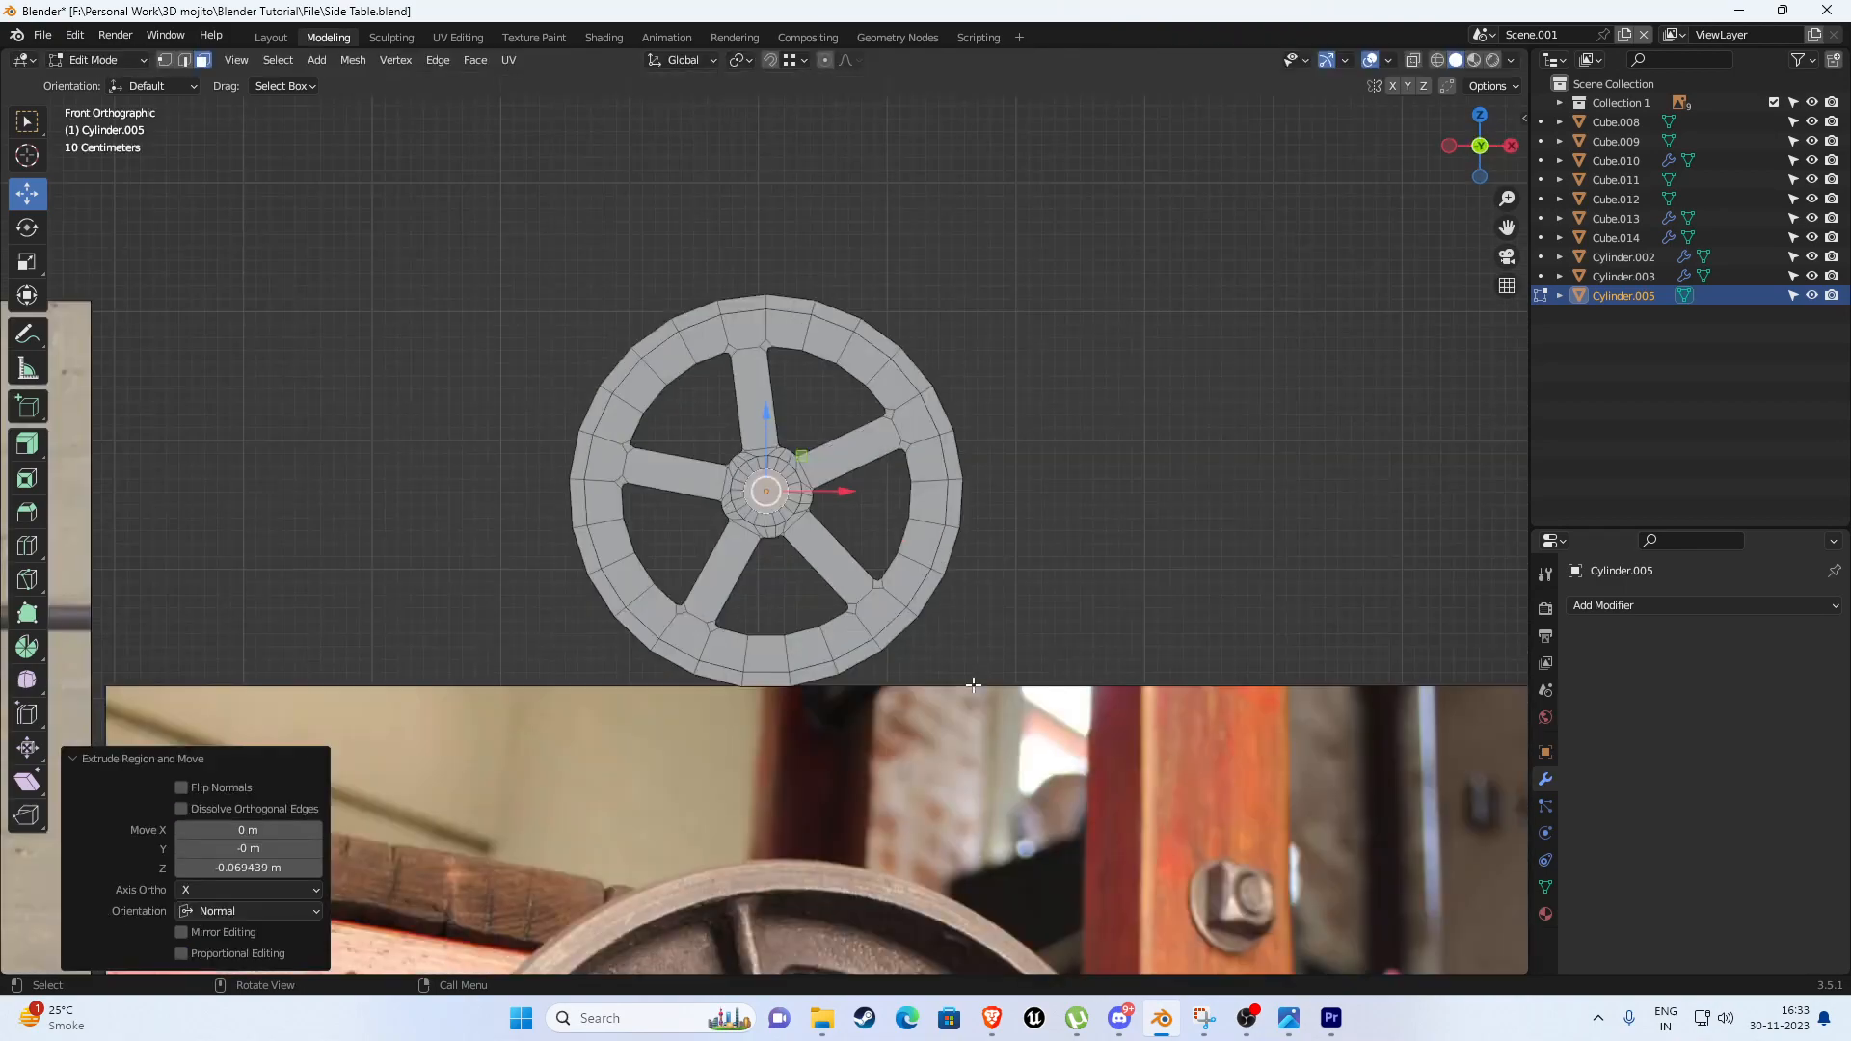
pyautogui.keyDown('shift'); pyautogui.moveTo(972, 684); pyautogui.dragTo(1023, 821, button='middle'); pyautogui.keyUp('shift')
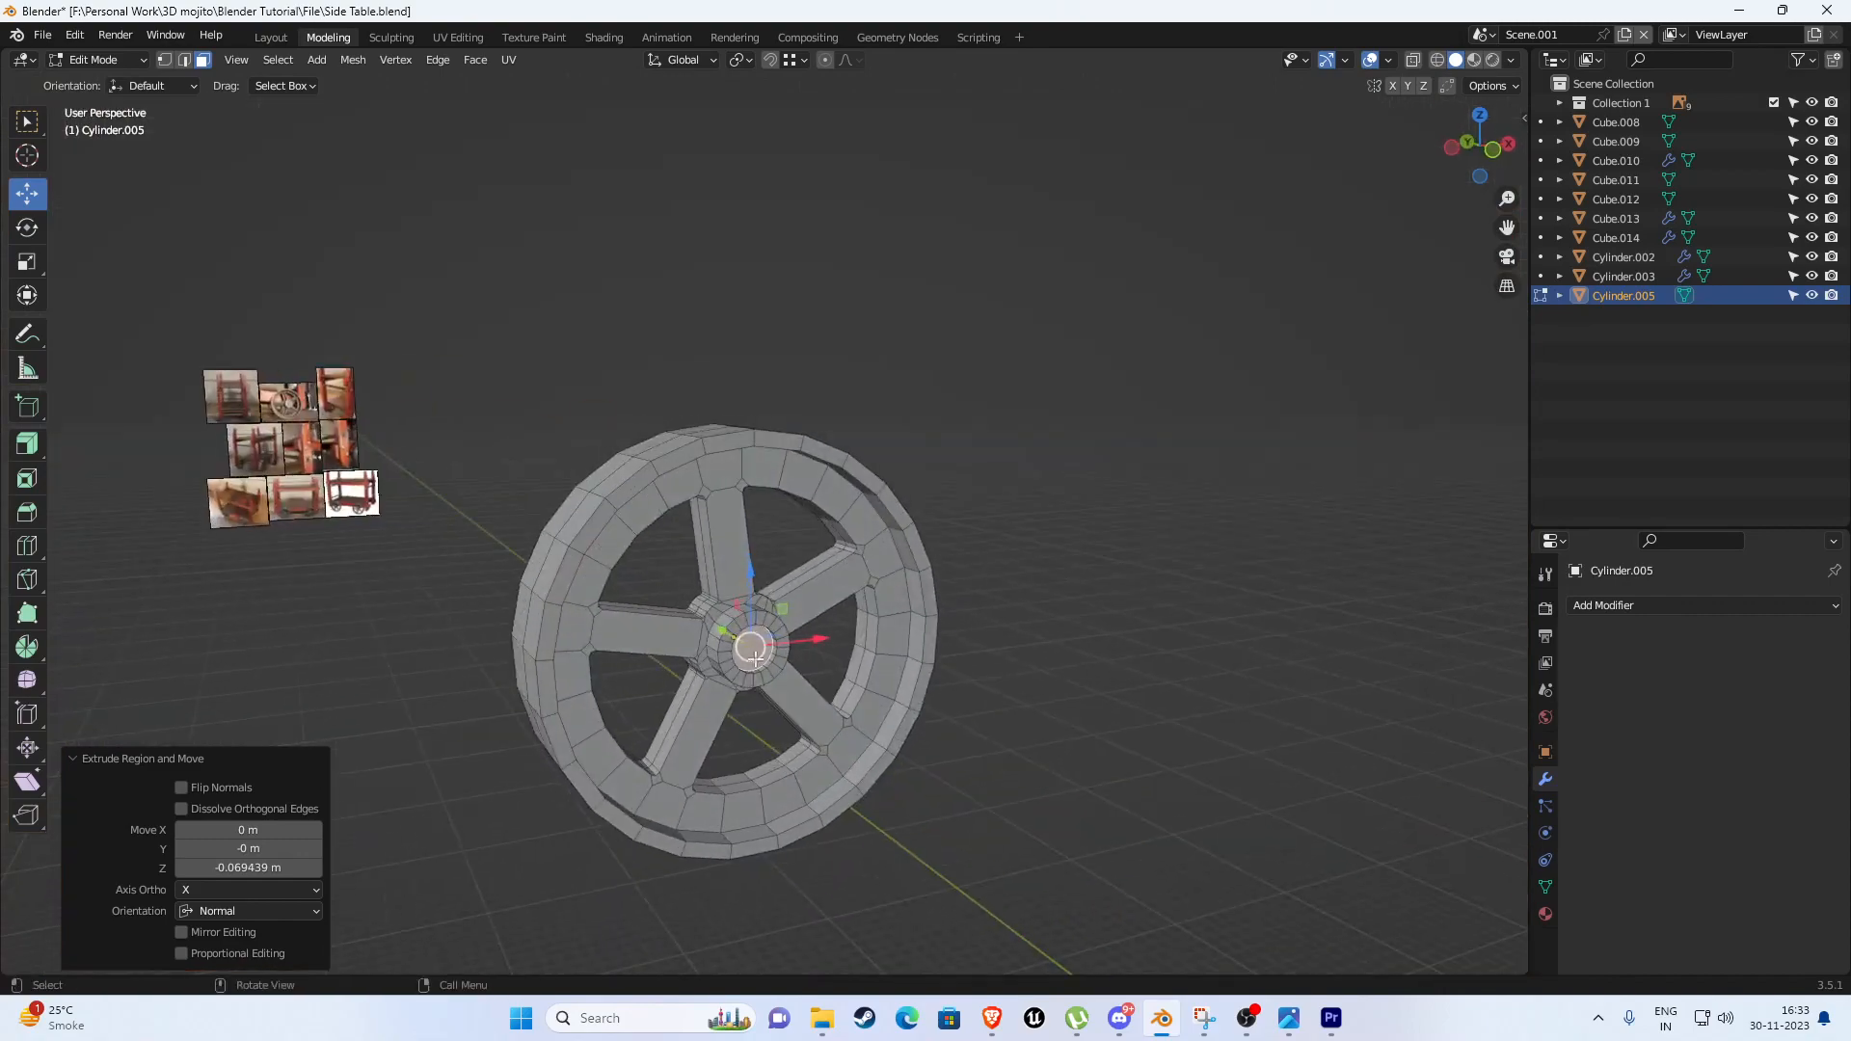
pyautogui.scroll(3, 964, 805)
pyautogui.scroll(3, 849, 350)
pyautogui.keyDown('shift'); pyautogui.moveTo(809, 771); pyautogui.dragTo(891, 339, button='middle'); pyautogui.keyUp('shift')
pyautogui.keyDown('shift'); pyautogui.moveTo(892, 339); pyautogui.dragTo(806, 517, button='middle'); pyautogui.keyUp('shift')
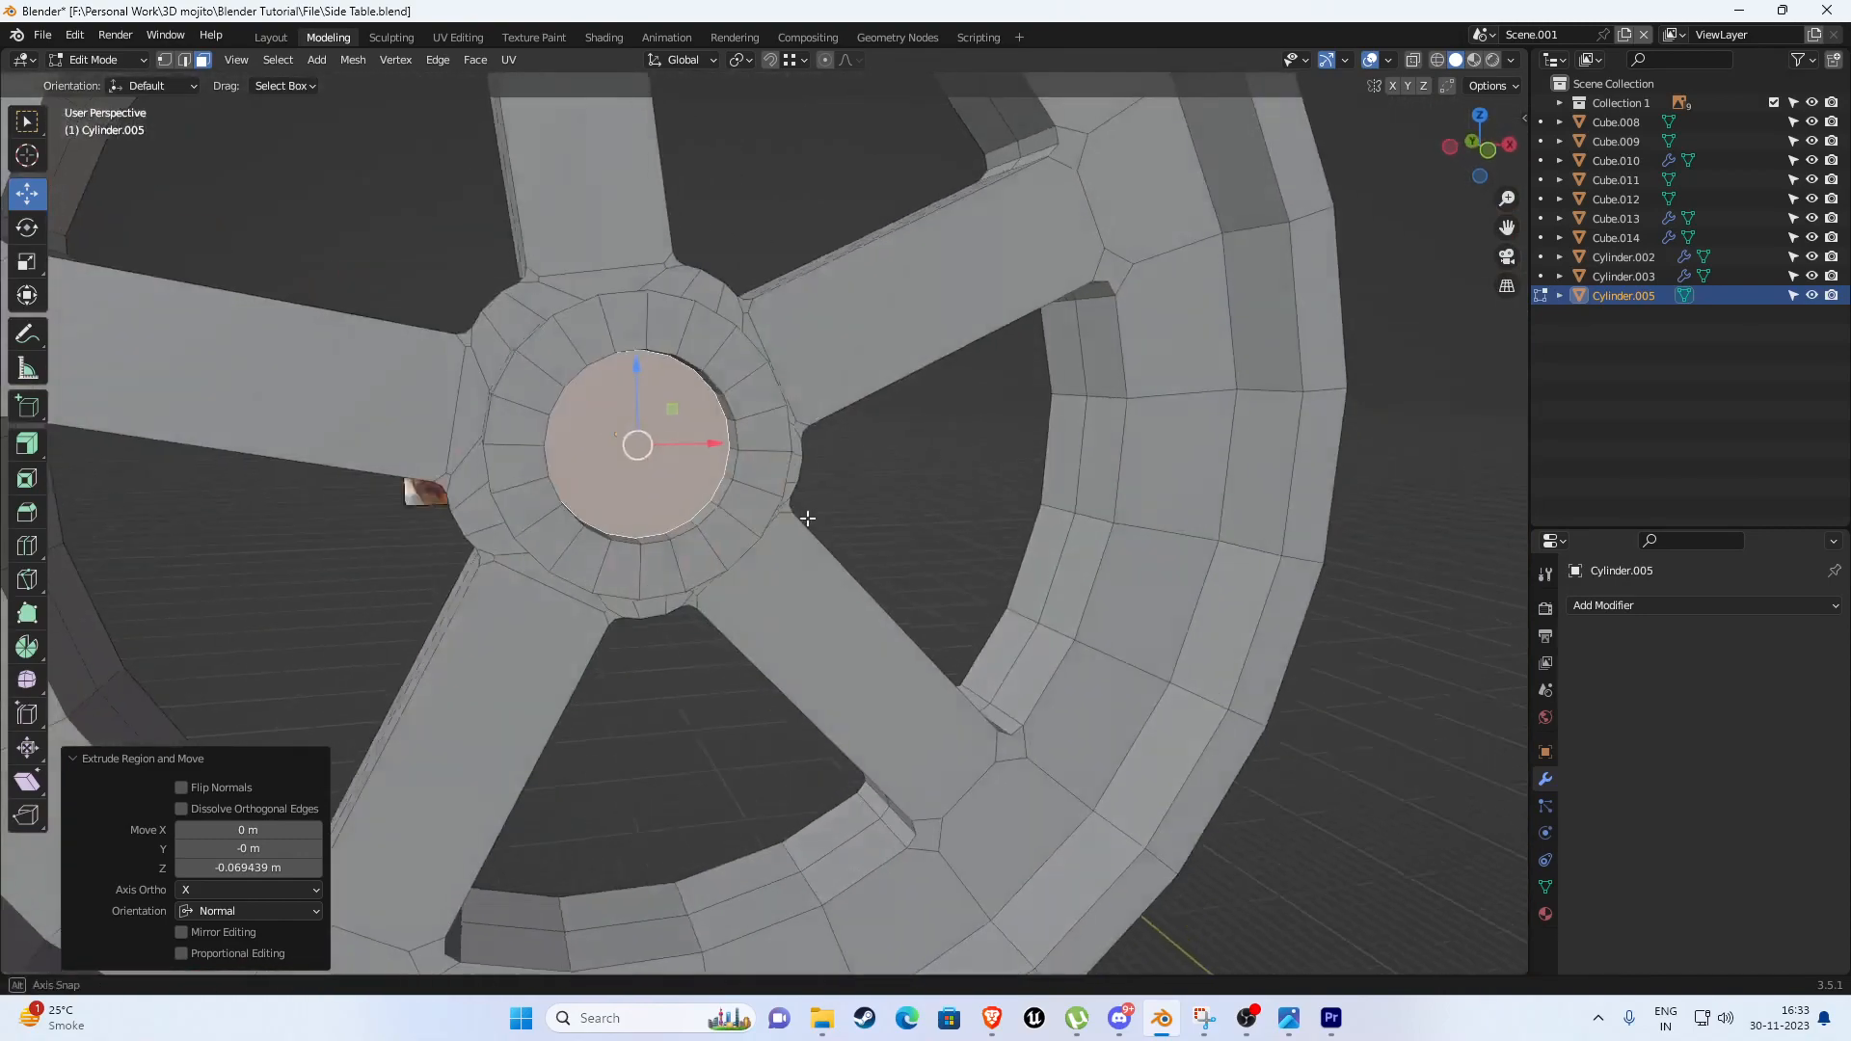
pyautogui.scroll(1, 696, 465)
pyautogui.keyDown('shift'); pyautogui.moveTo(696, 464); pyautogui.dragTo(815, 541, button='middle'); pyautogui.keyUp('shift')
pyautogui.press('KP_1')
pyautogui.scroll(3, 738, 494)
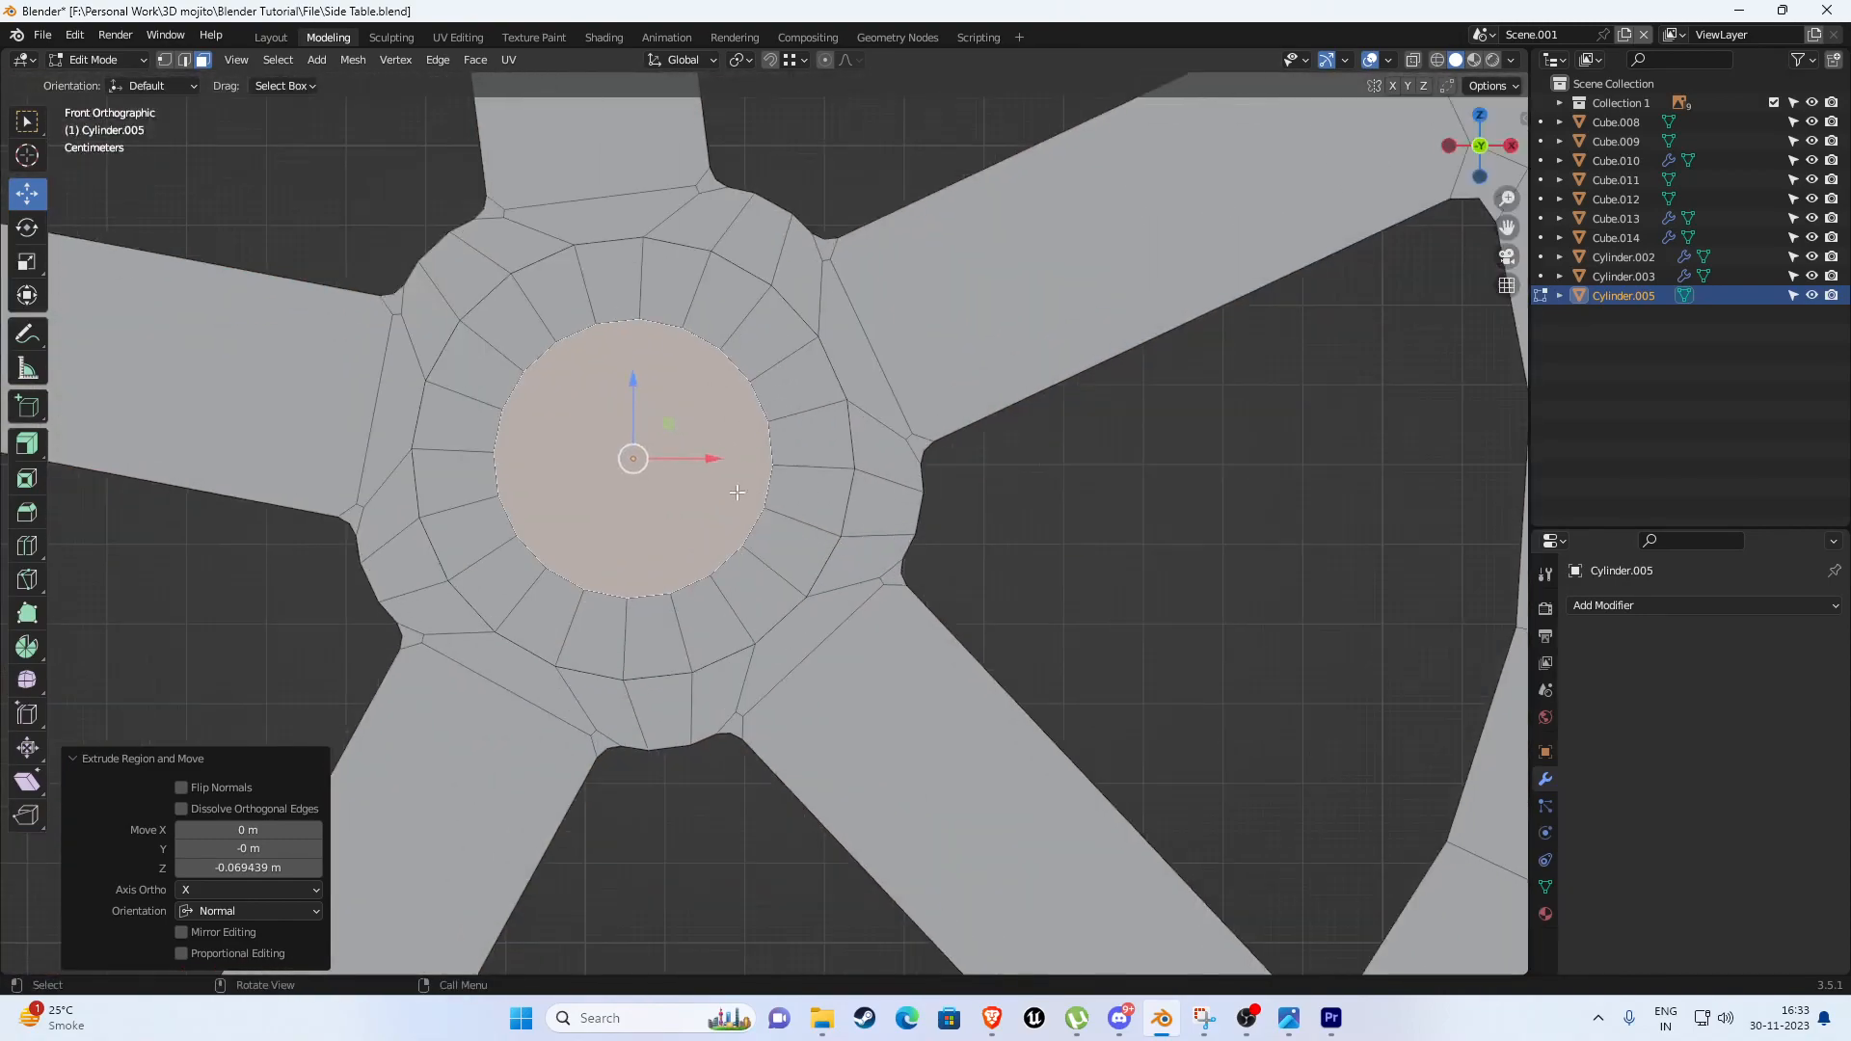
pyautogui.keyDown('shift'); pyautogui.moveTo(737, 493); pyautogui.dragTo(799, 556, button='middle'); pyautogui.keyUp('shift')
pyautogui.press('s')
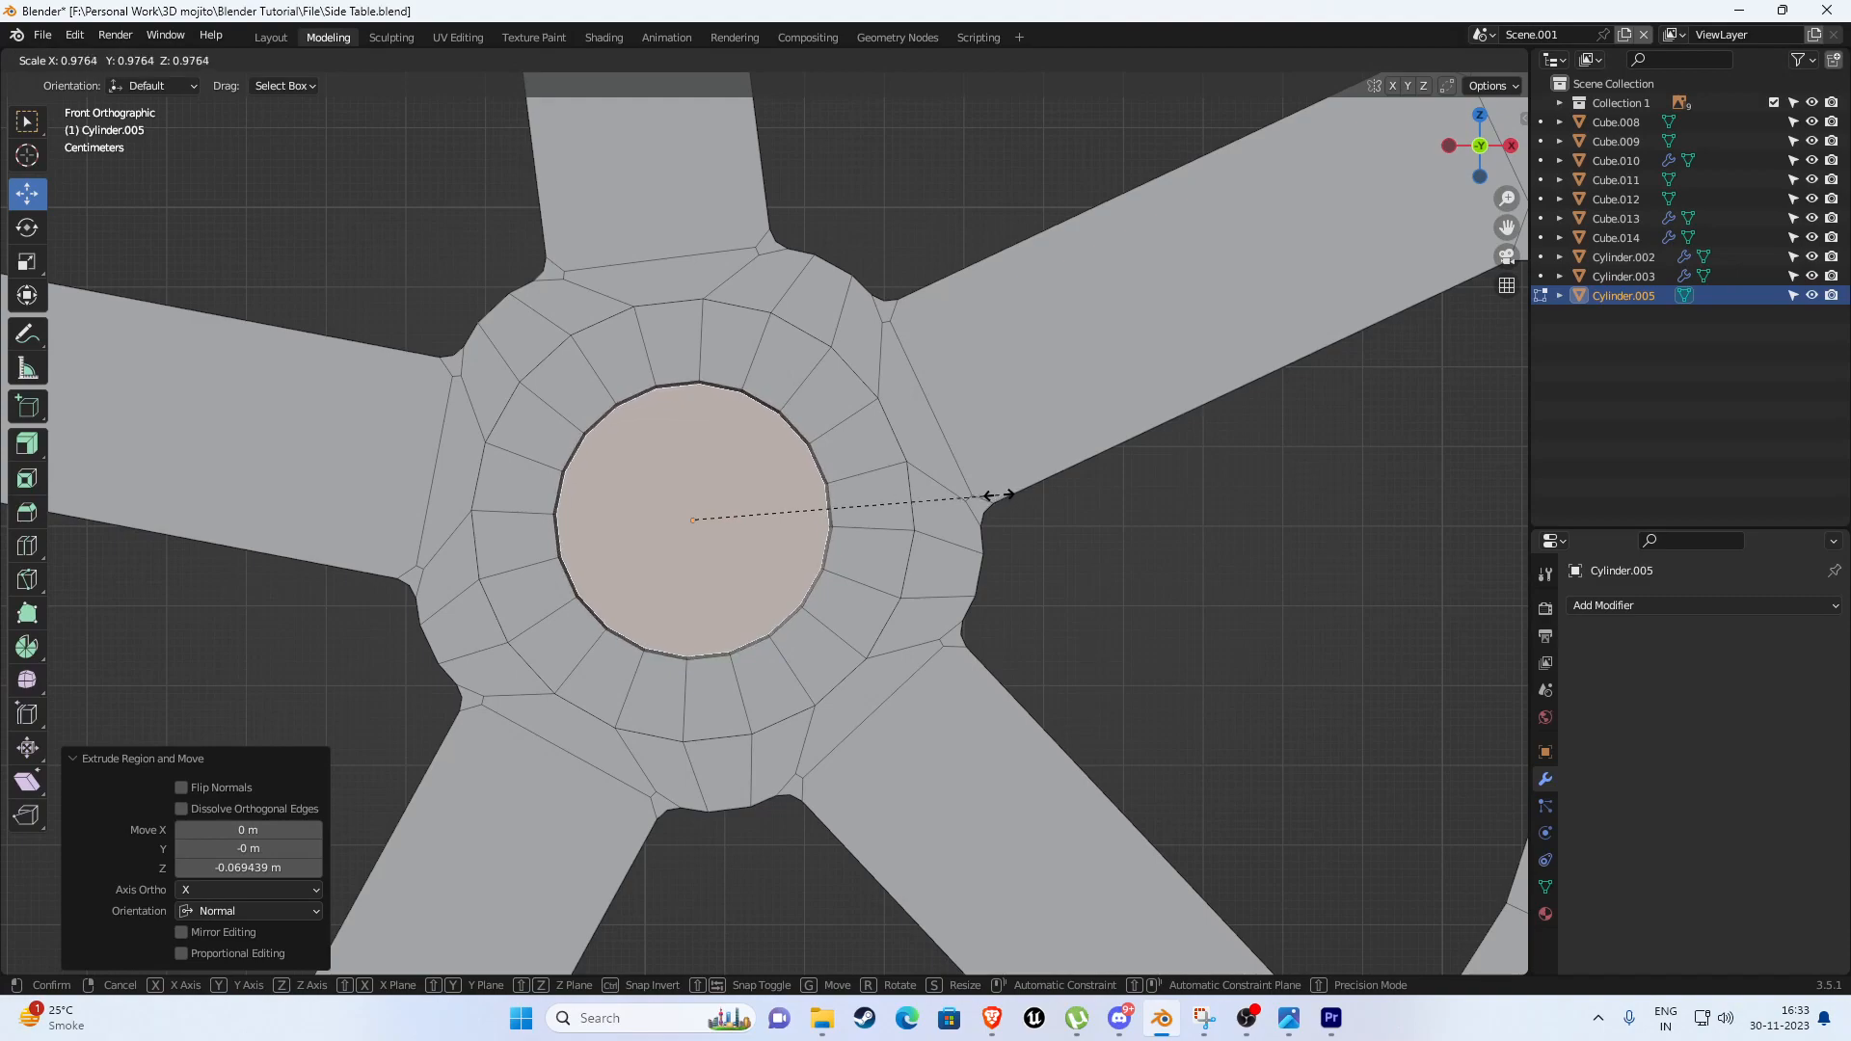
pyautogui.click(997, 494)
# Extrude the recessed hub face outward by 0.11274 m to form the axle end.
pyautogui.moveTo(827, 482); pyautogui.dragTo(926, 521, button='middle')
pyautogui.scroll(-4, 925, 520)
pyautogui.keyDown('shift'); pyautogui.moveTo(1026, 607); pyautogui.dragTo(953, 512, button='middle'); pyautogui.keyUp('shift')
pyautogui.scroll(2, 954, 512)
pyautogui.press('e')
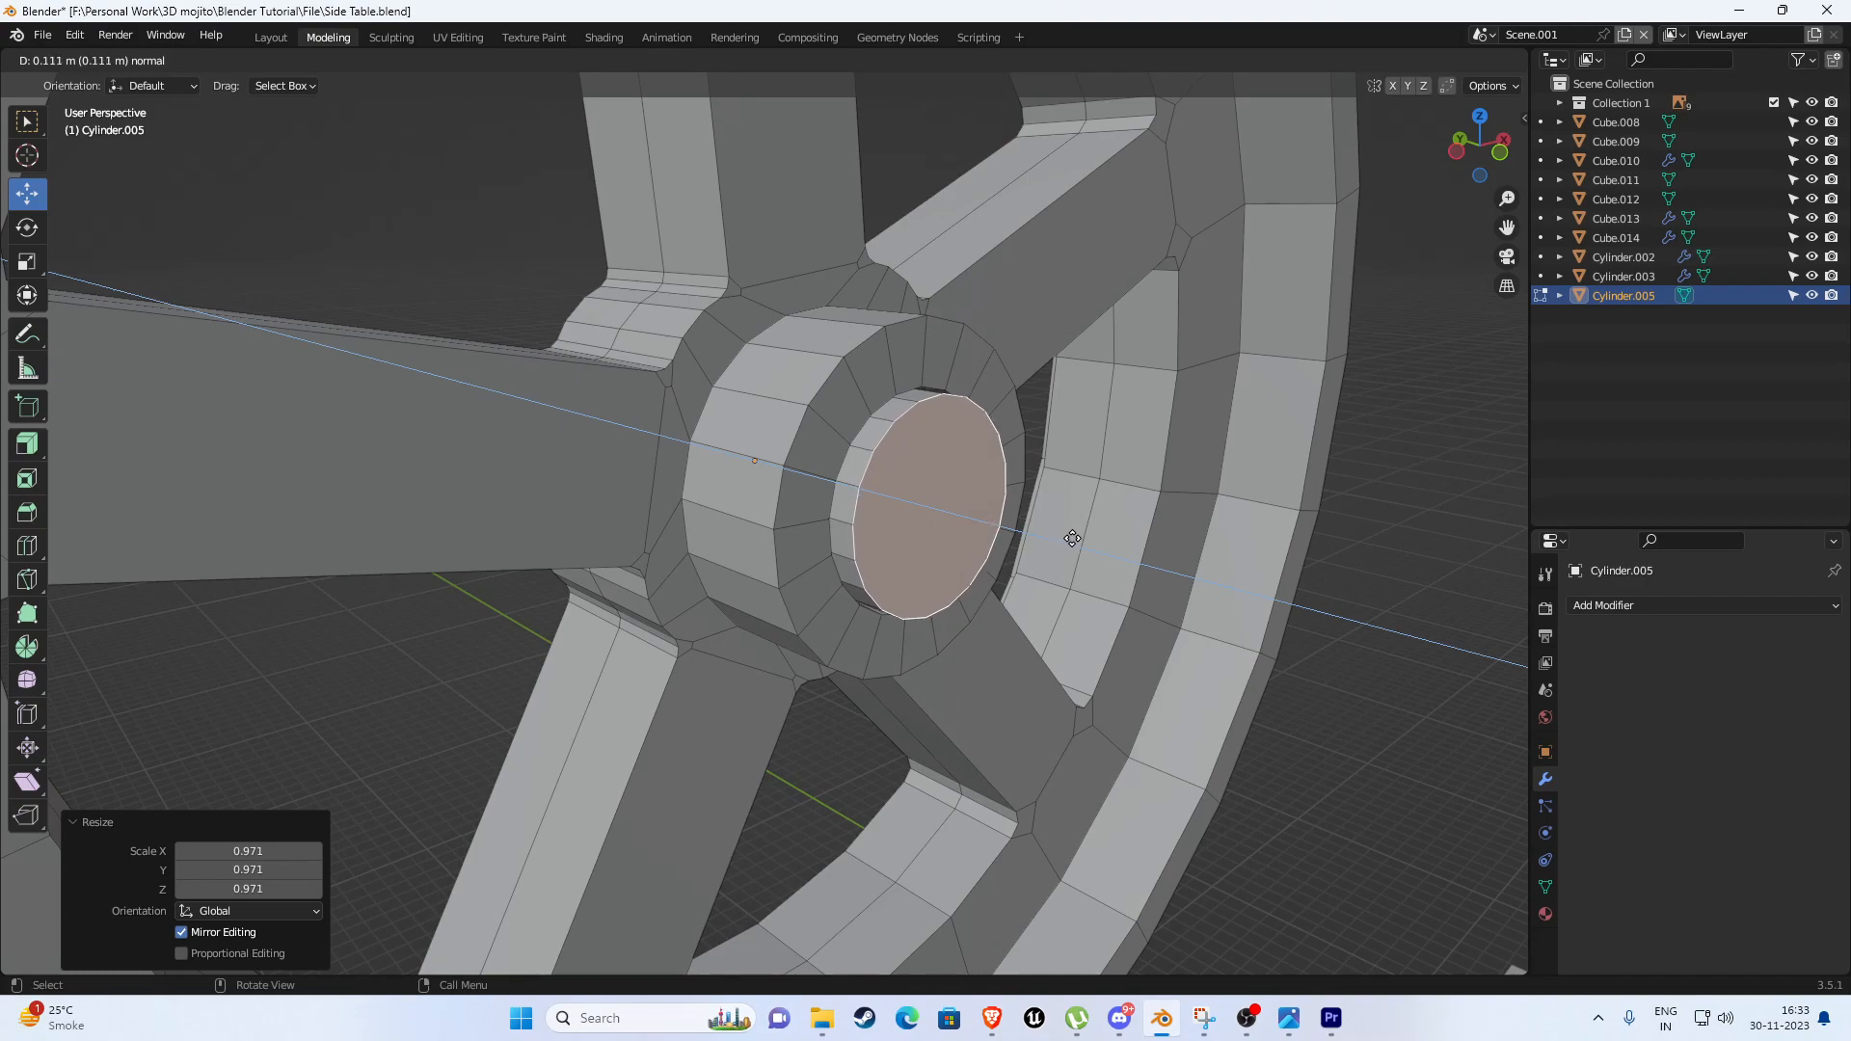
pyautogui.click(1073, 537)
# Inset the axle end face by 0.02152 m and collapse the inner face into a single centre vertex.
pyautogui.press('KP_1')
pyautogui.scroll(-11, 999, 595)
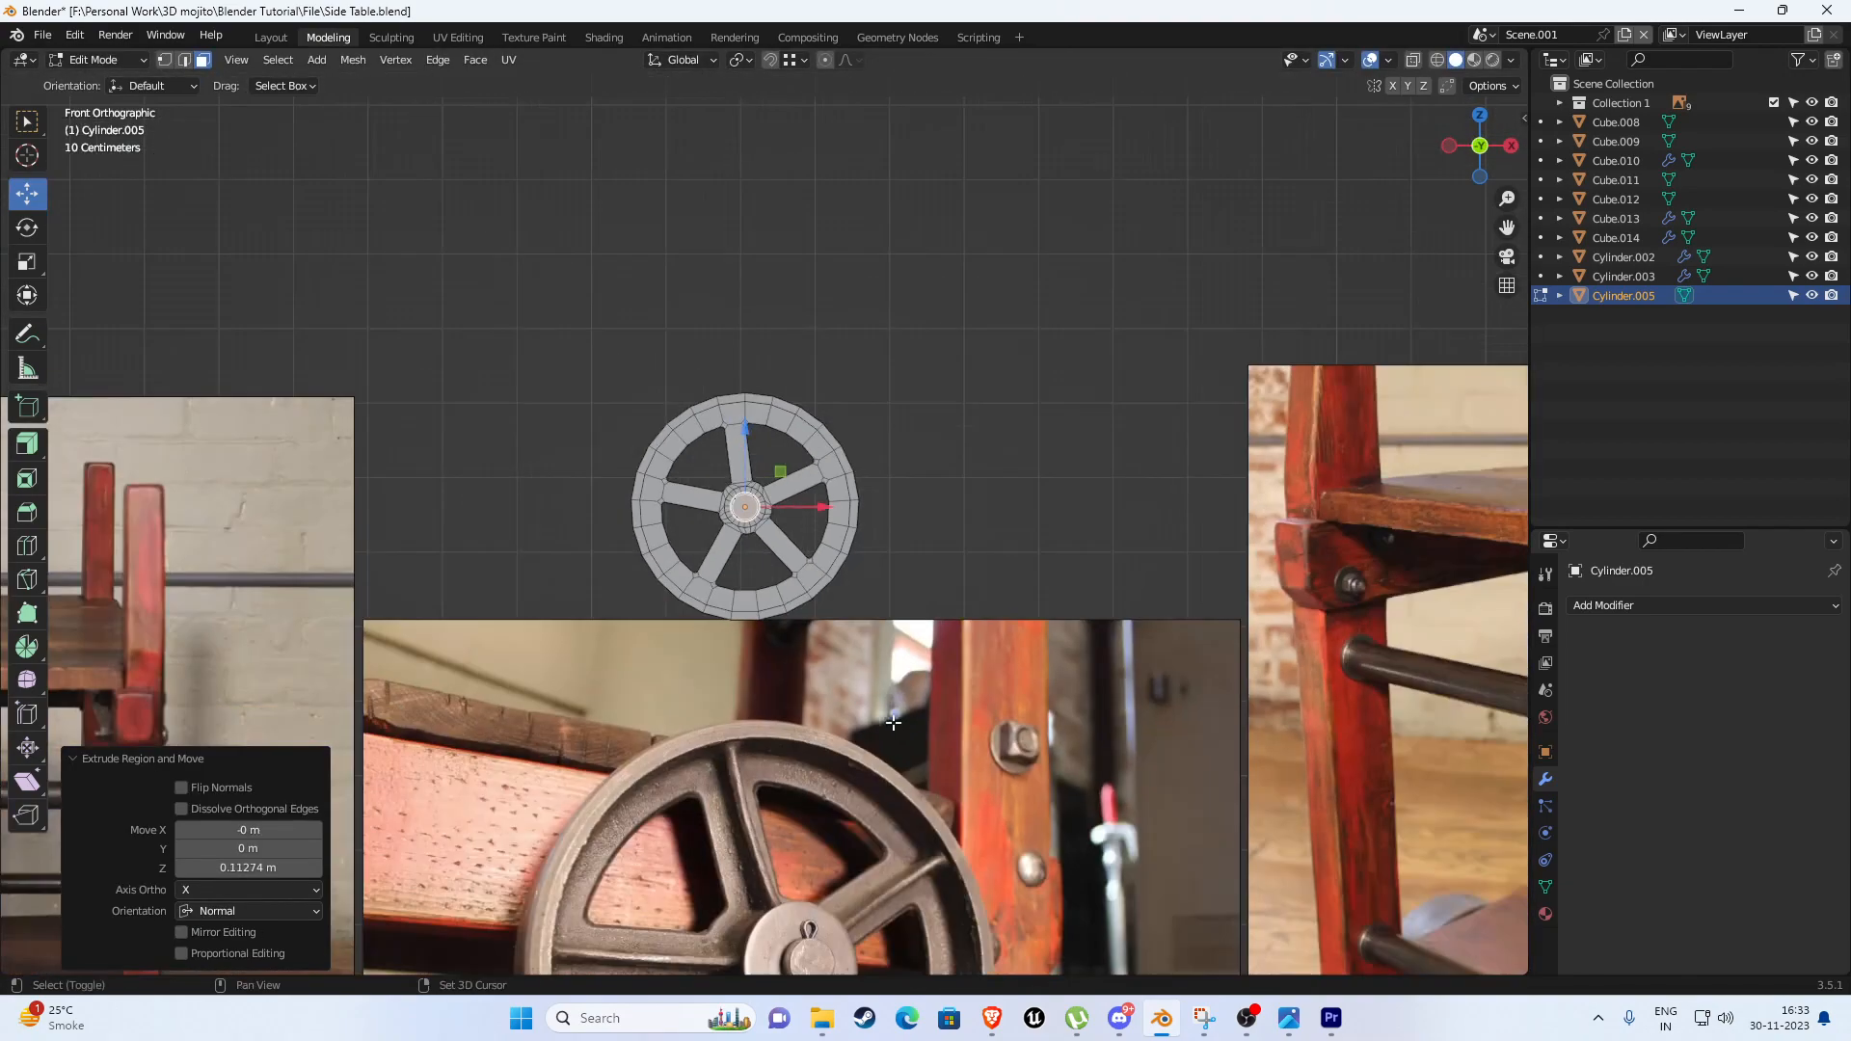
pyautogui.keyDown('shift'); pyautogui.moveTo(906, 772); pyautogui.dragTo(914, 520, button='middle'); pyautogui.keyUp('shift')
pyautogui.scroll(4, 868, 675)
pyautogui.keyDown('shift'); pyautogui.moveTo(855, 743); pyautogui.dragTo(784, 503, button='middle'); pyautogui.keyUp('shift')
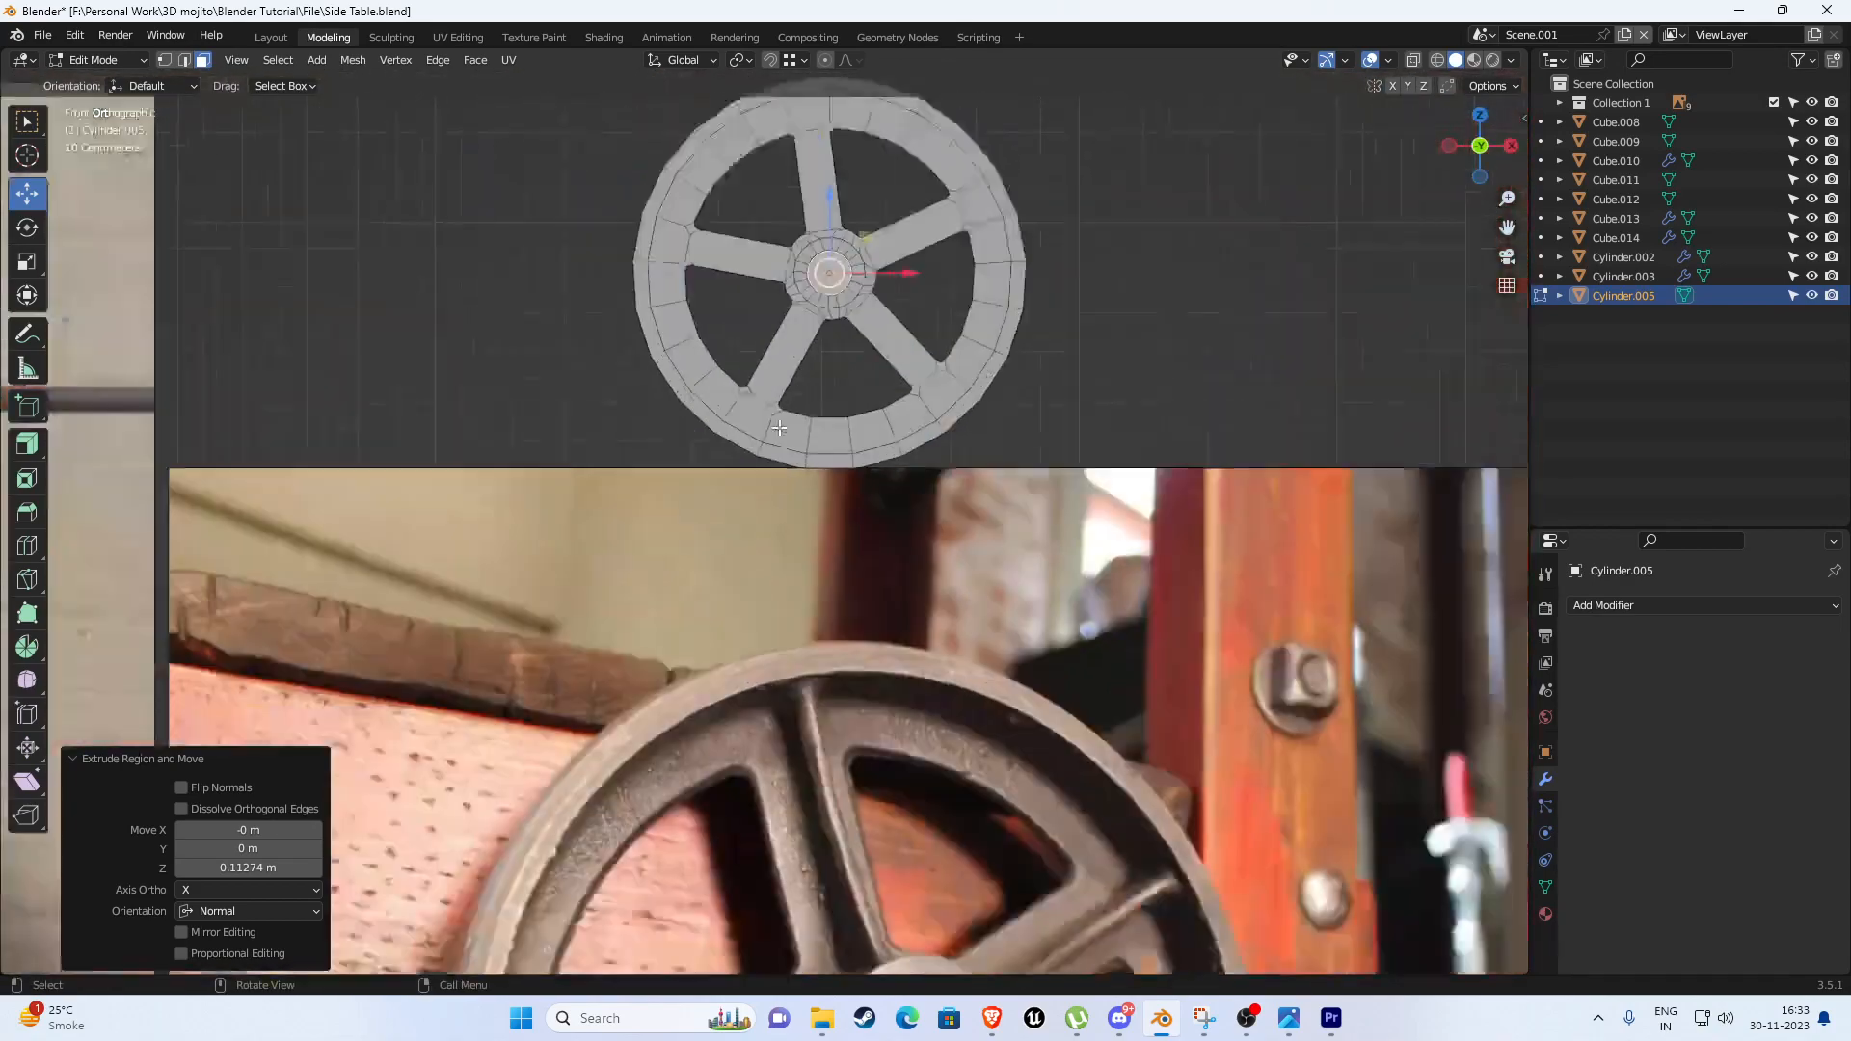
pyautogui.keyDown('shift'); pyautogui.moveTo(779, 428); pyautogui.dragTo(744, 627, button='middle'); pyautogui.keyUp('shift')
pyautogui.scroll(1, 747, 617)
pyautogui.moveTo(752, 494); pyautogui.dragTo(836, 520, button='middle')
pyautogui.scroll(7, 839, 521)
pyautogui.keyDown('shift'); pyautogui.moveTo(954, 450); pyautogui.dragTo(894, 510, button='middle'); pyautogui.keyUp('shift')
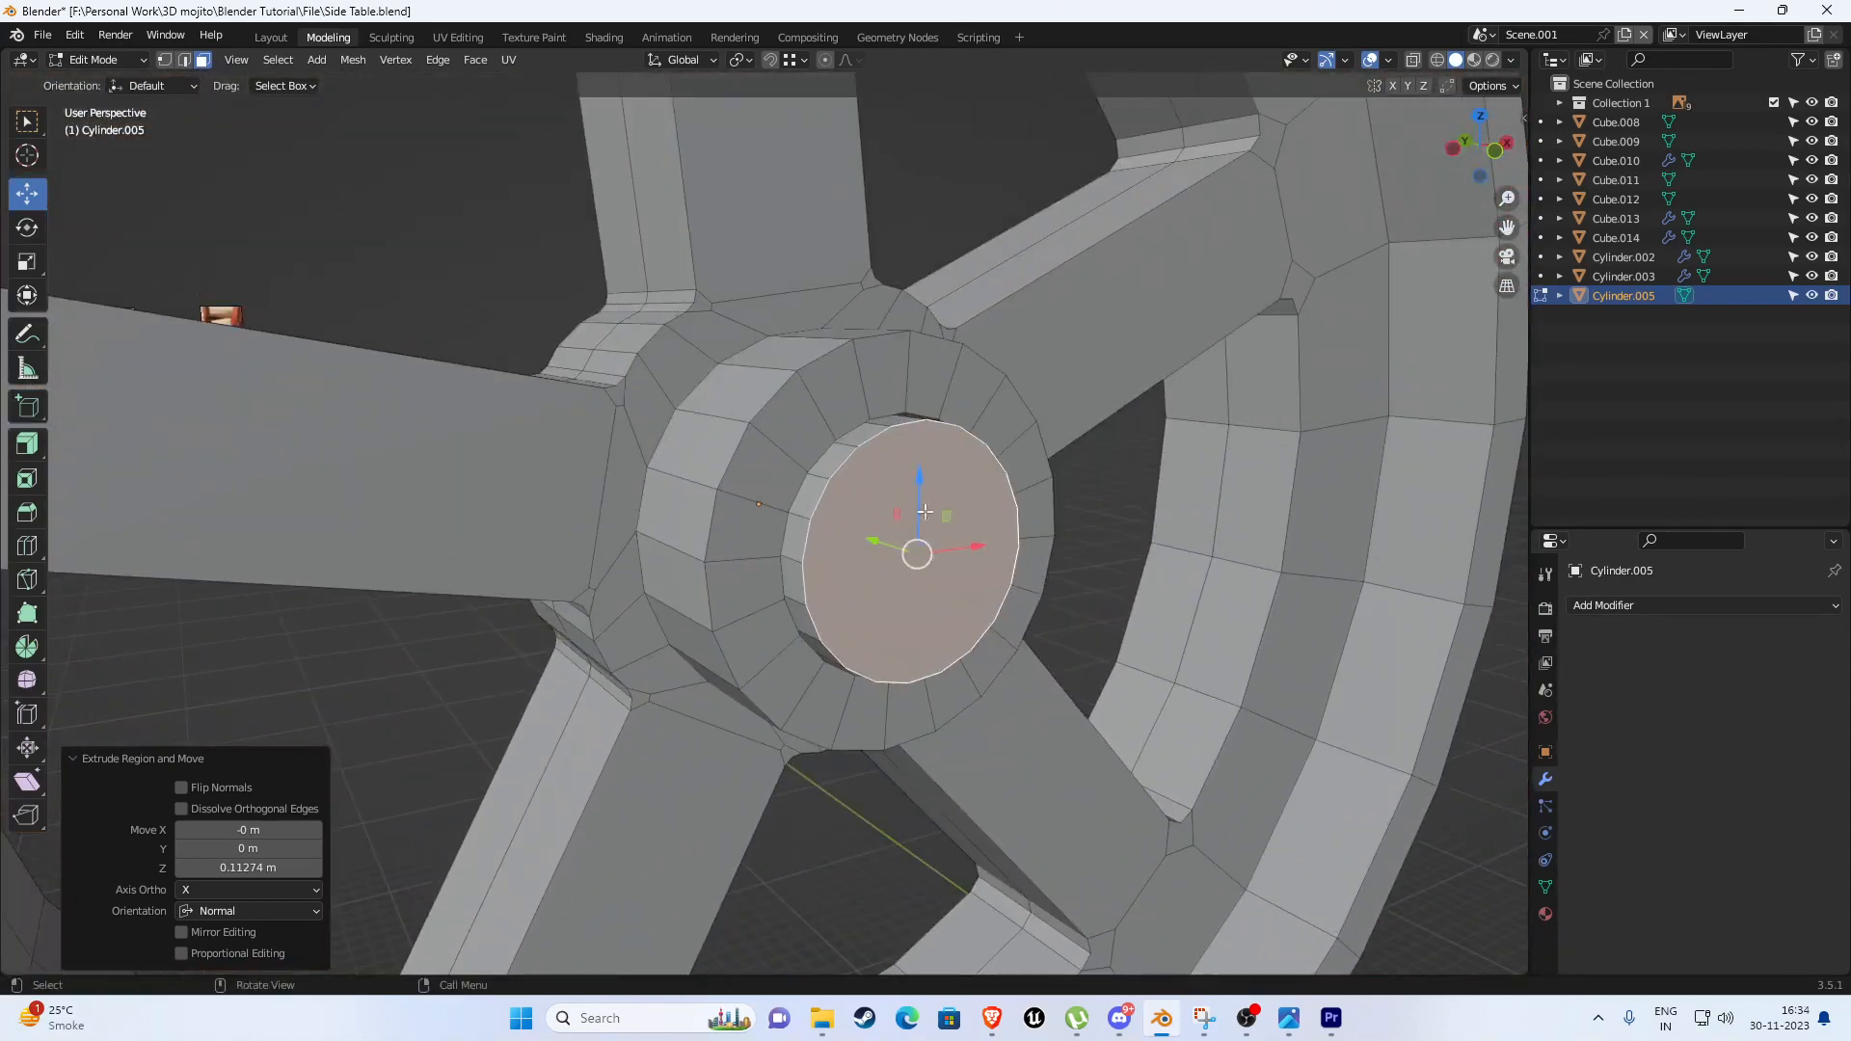
pyautogui.scroll(2, 926, 510)
pyautogui.press('i')
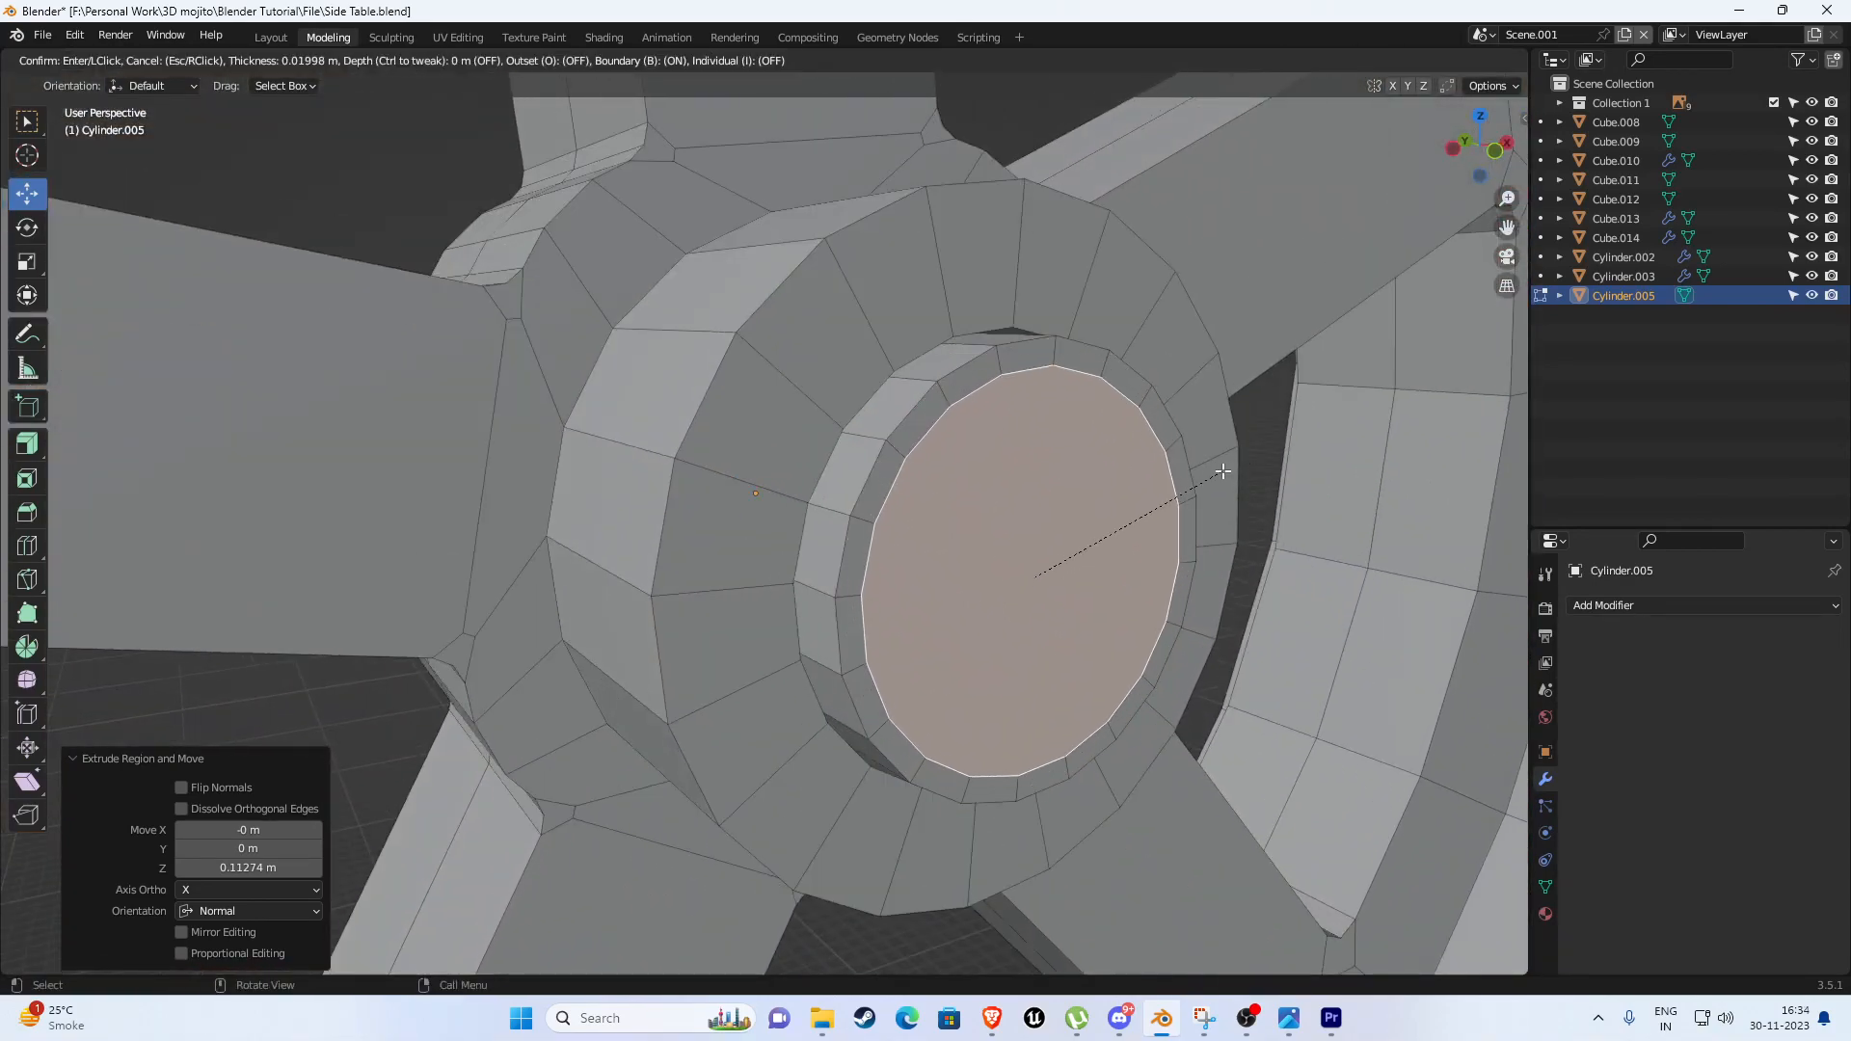
pyautogui.click(1217, 469)
pyautogui.press('m')
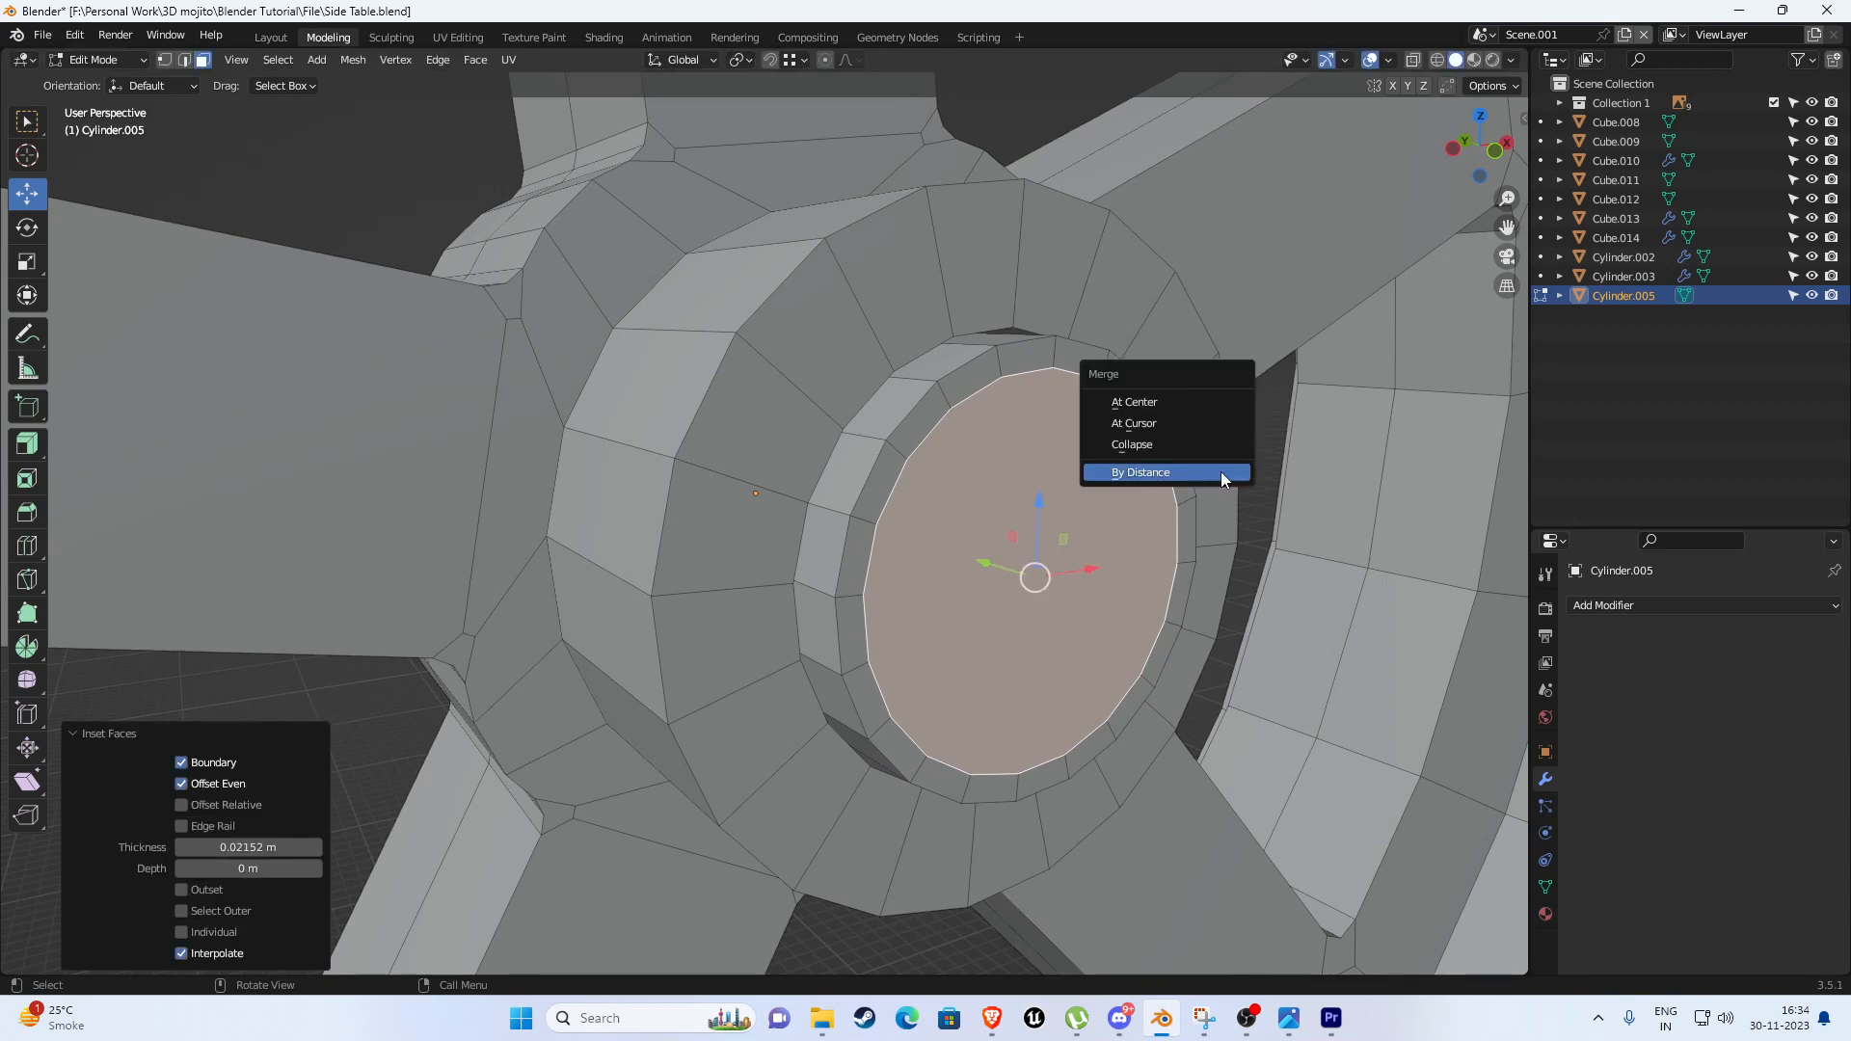
pyautogui.click(1138, 448)
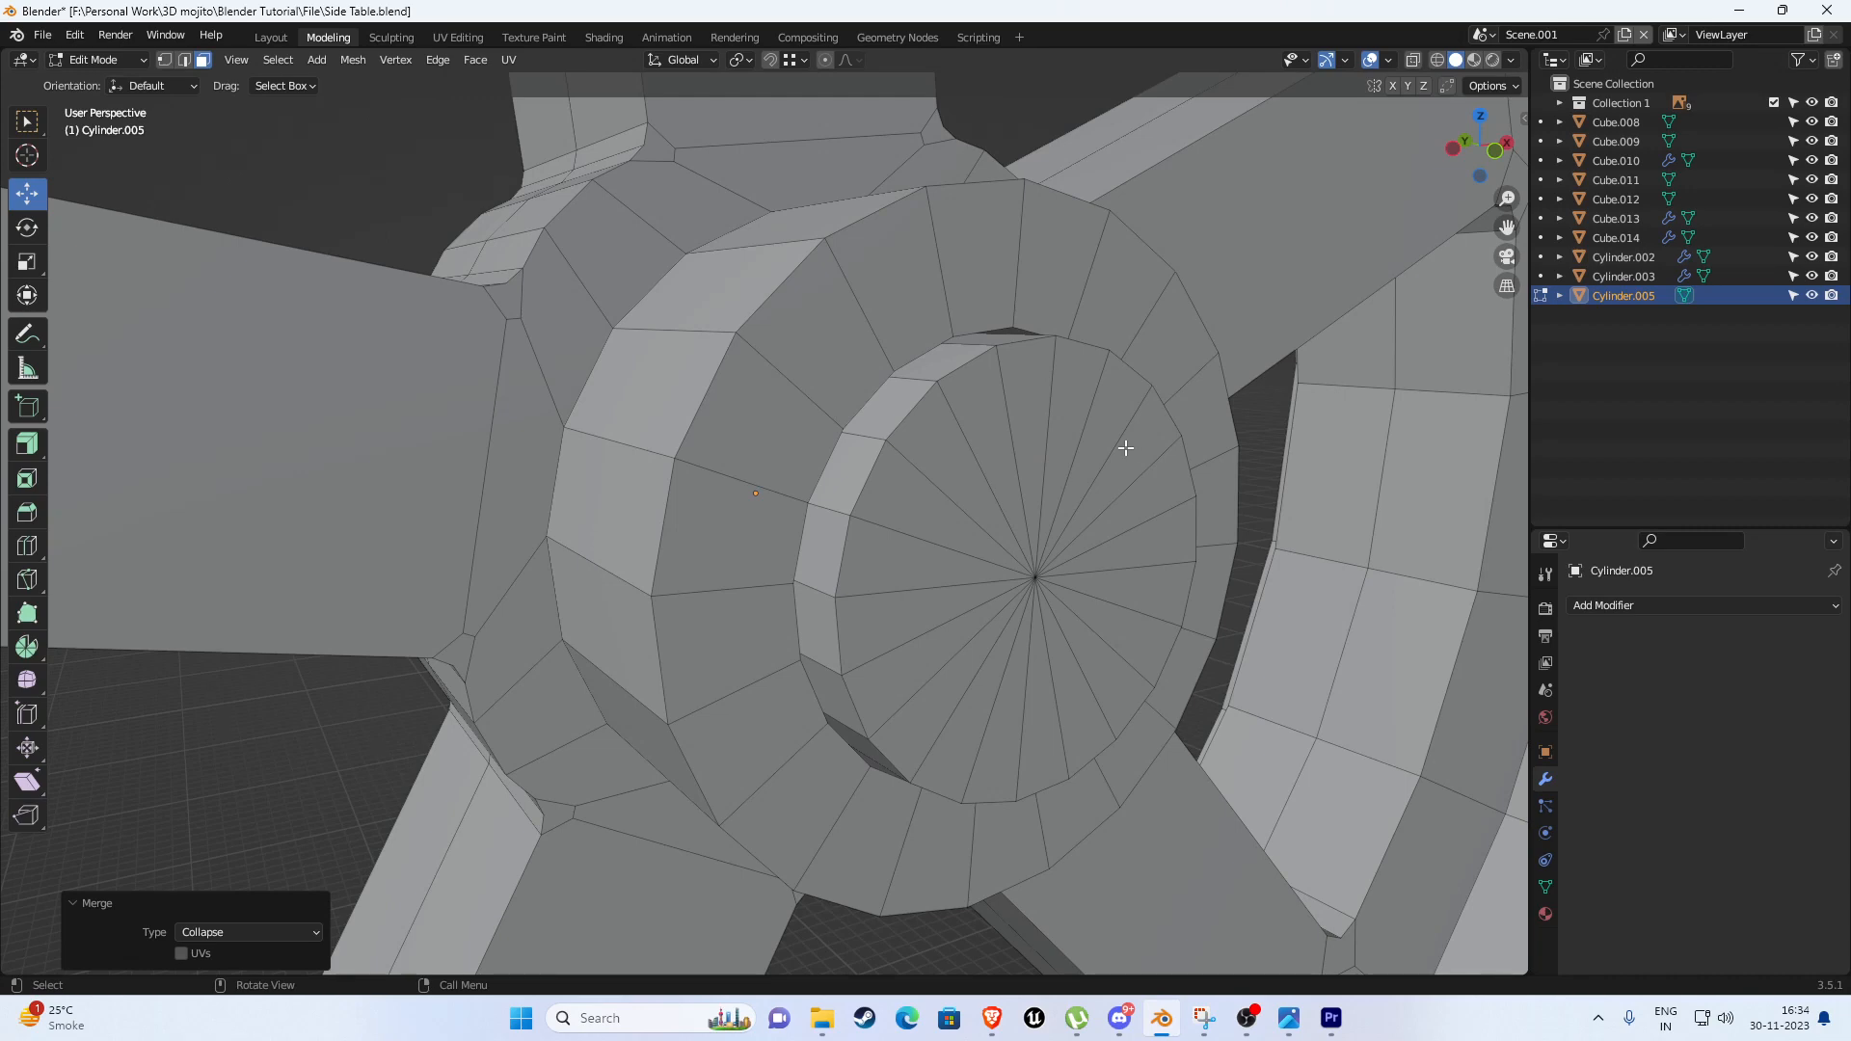
# Duplicate the upper spoke's front face in place and separate the copy into its own object.
pyautogui.moveTo(954, 447); pyautogui.dragTo(742, 77, button='middle')
pyautogui.scroll(-4, 711, 534)
pyautogui.scroll(1, 711, 479)
pyautogui.scroll(-8, 732, 468)
pyautogui.scroll(1, 783, 449)
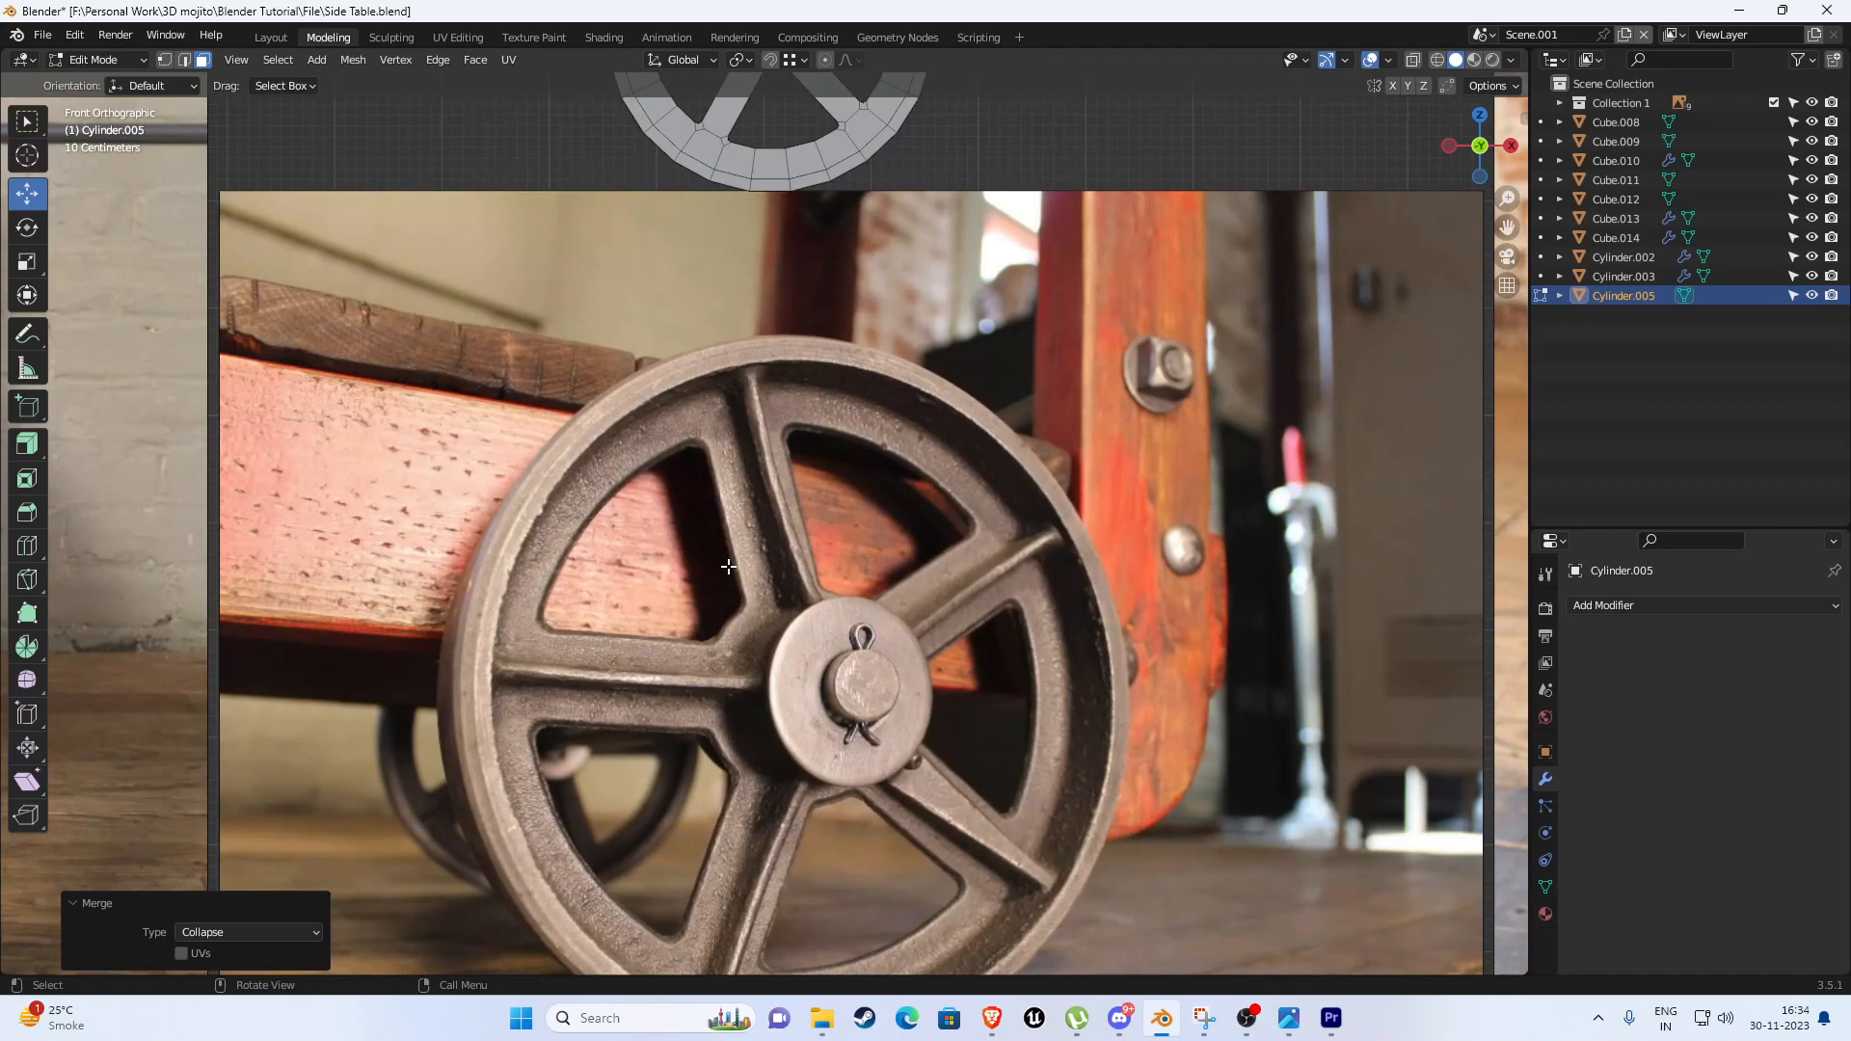
pyautogui.keyDown('shift'); pyautogui.moveTo(767, 335); pyautogui.dragTo(808, 878, button='middle'); pyautogui.keyUp('shift')
pyautogui.scroll(5, 879, 487)
pyautogui.keyDown('shift'); pyautogui.moveTo(868, 468); pyautogui.dragTo(911, 461, button='middle'); pyautogui.keyUp('shift')
pyautogui.scroll(3, 829, 486)
pyautogui.click(854, 437)
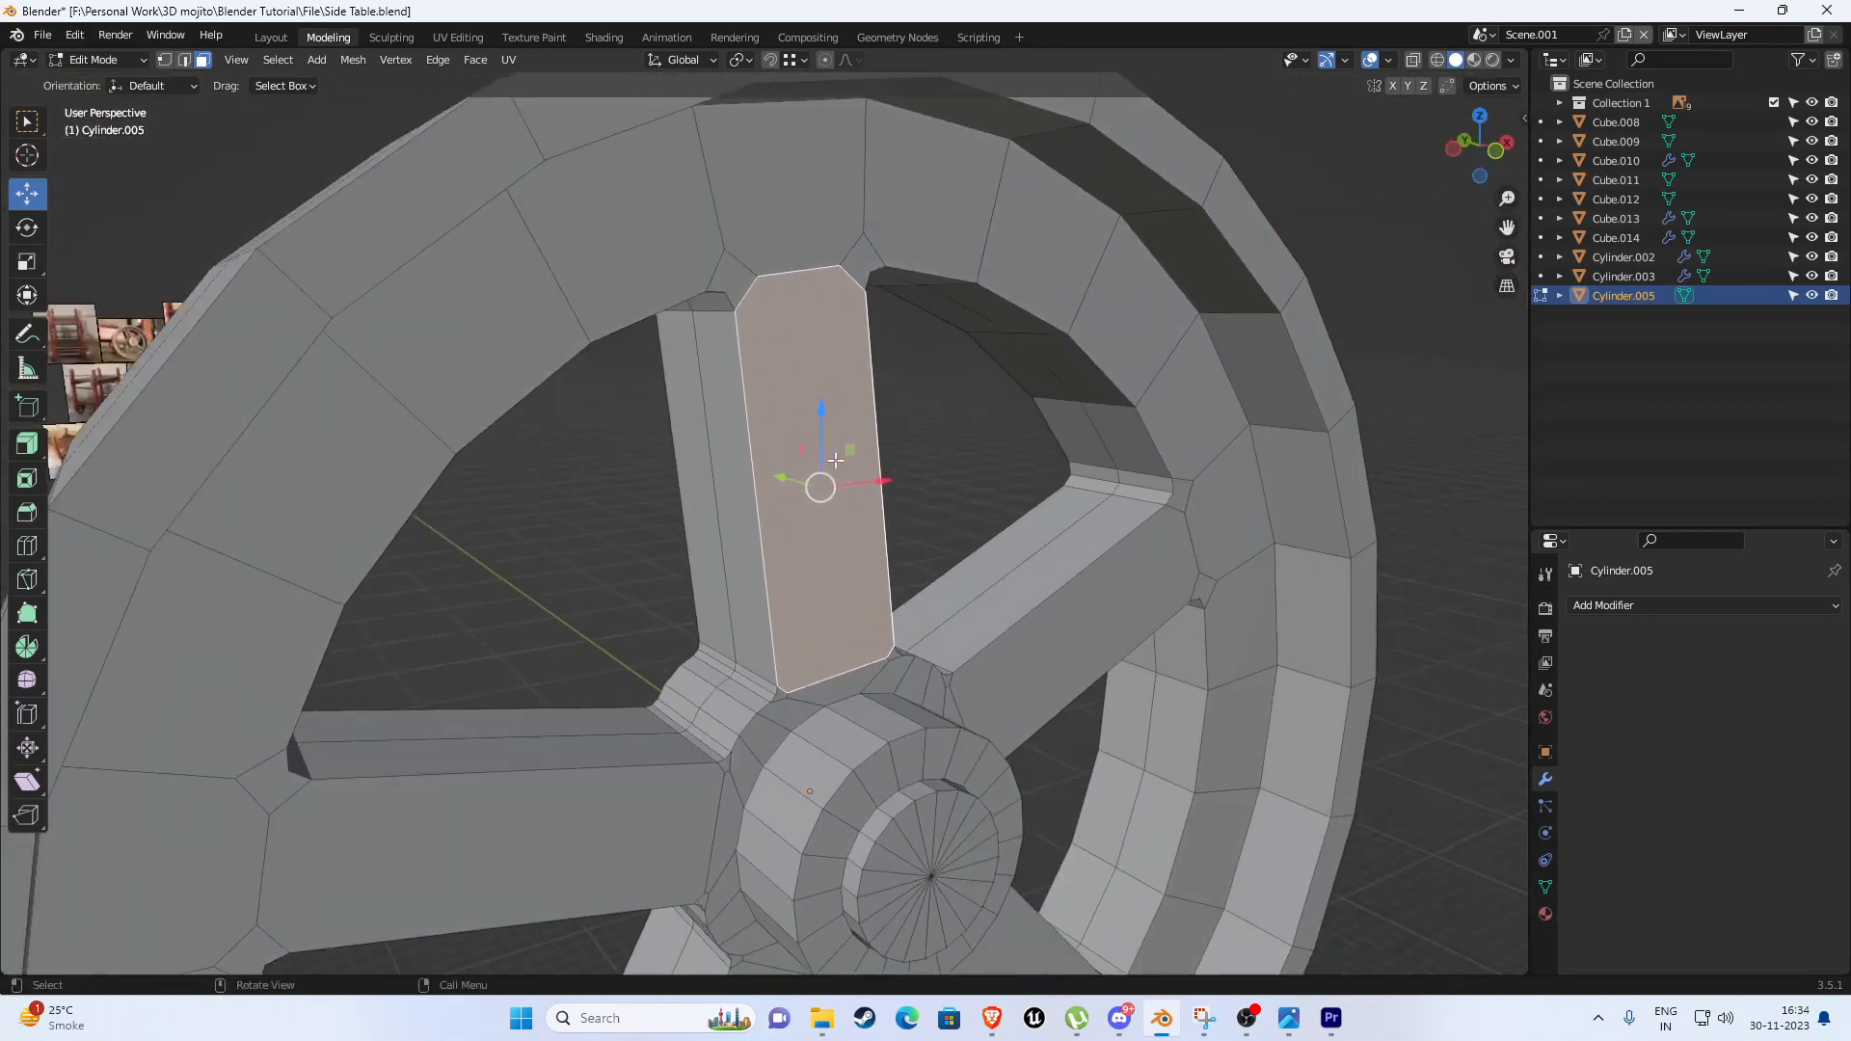
pyautogui.hotkey('shift', 'd')
pyautogui.rightClick(937, 417)
pyautogui.press('p')
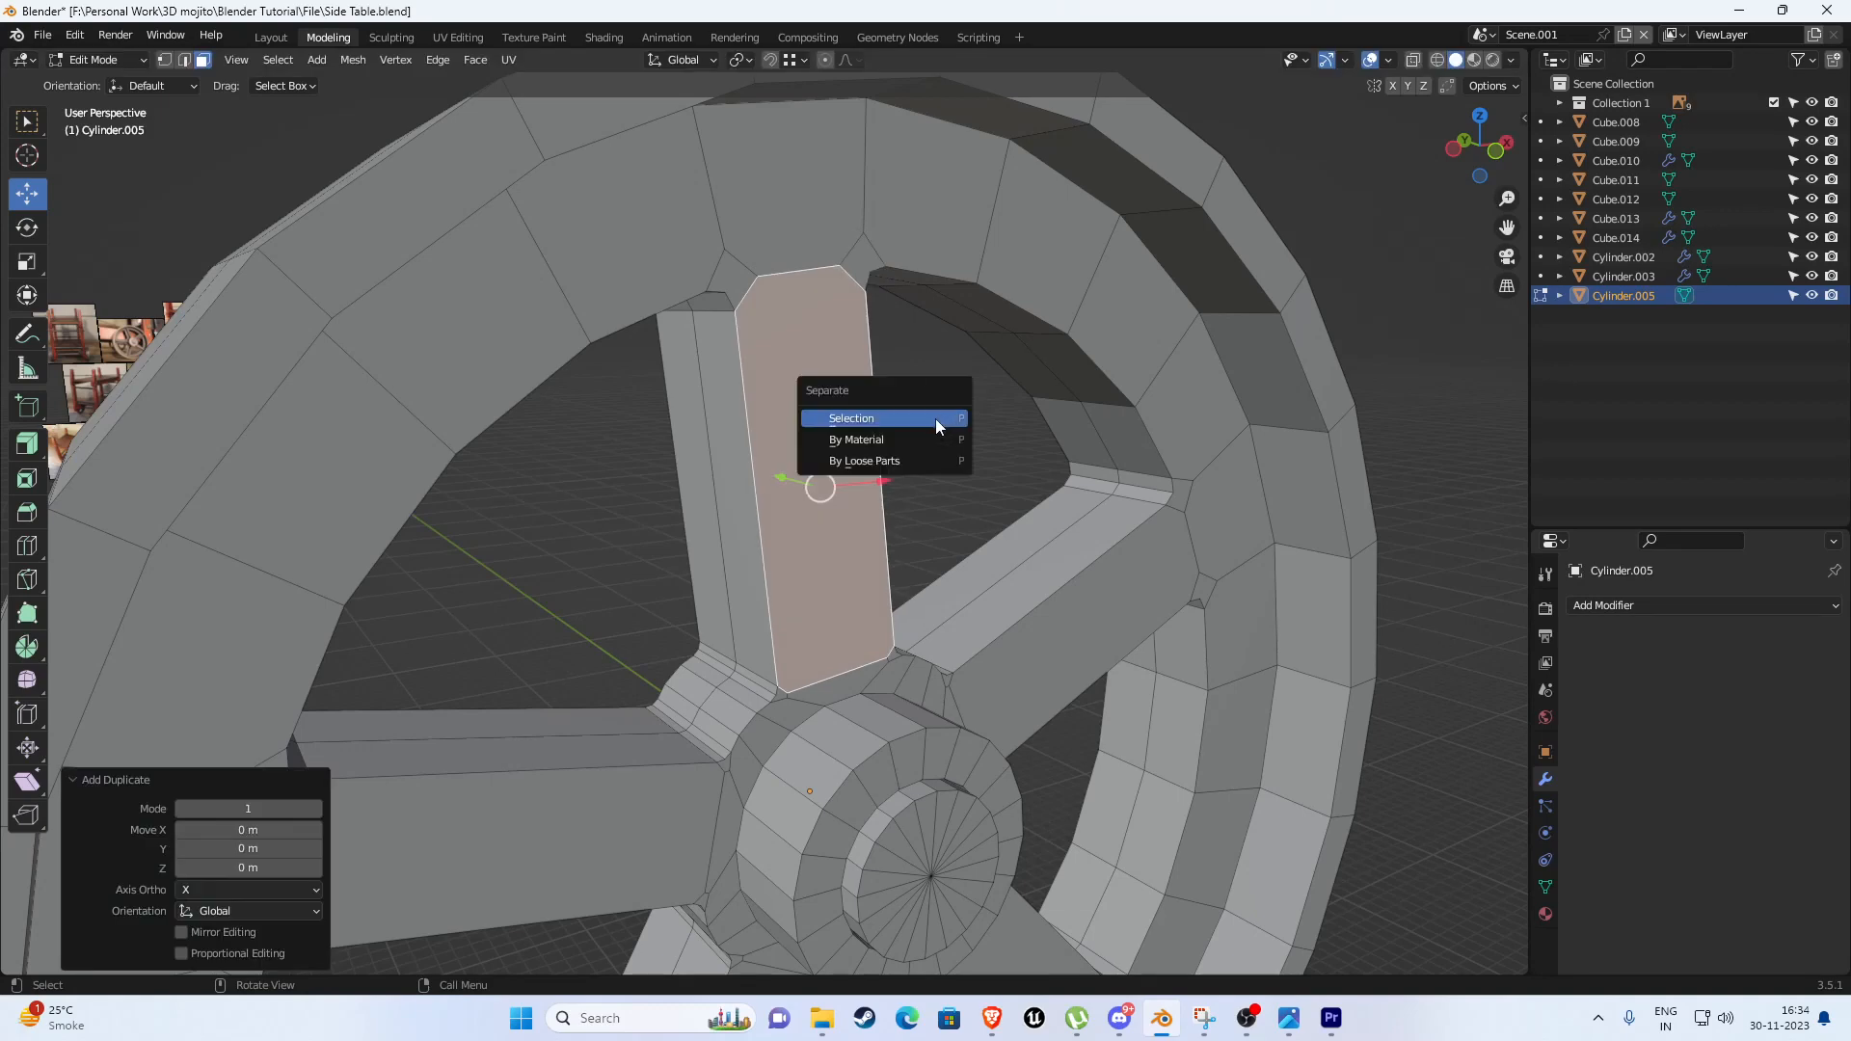
pyautogui.click(935, 418)
# Dissolve the separated spoke face's two upper and two lower cut-corner vertices to leave a plain four-cornered face.
pyautogui.press('Tab')
pyautogui.click(860, 461)
pyautogui.moveTo(860, 461); pyautogui.dragTo(781, 411, button='middle')
pyautogui.press('Tab')
pyautogui.moveTo(694, 219); pyautogui.dragTo(809, 263)
pyautogui.keyDown('shift'); pyautogui.click(848, 663); pyautogui.keyUp('shift')
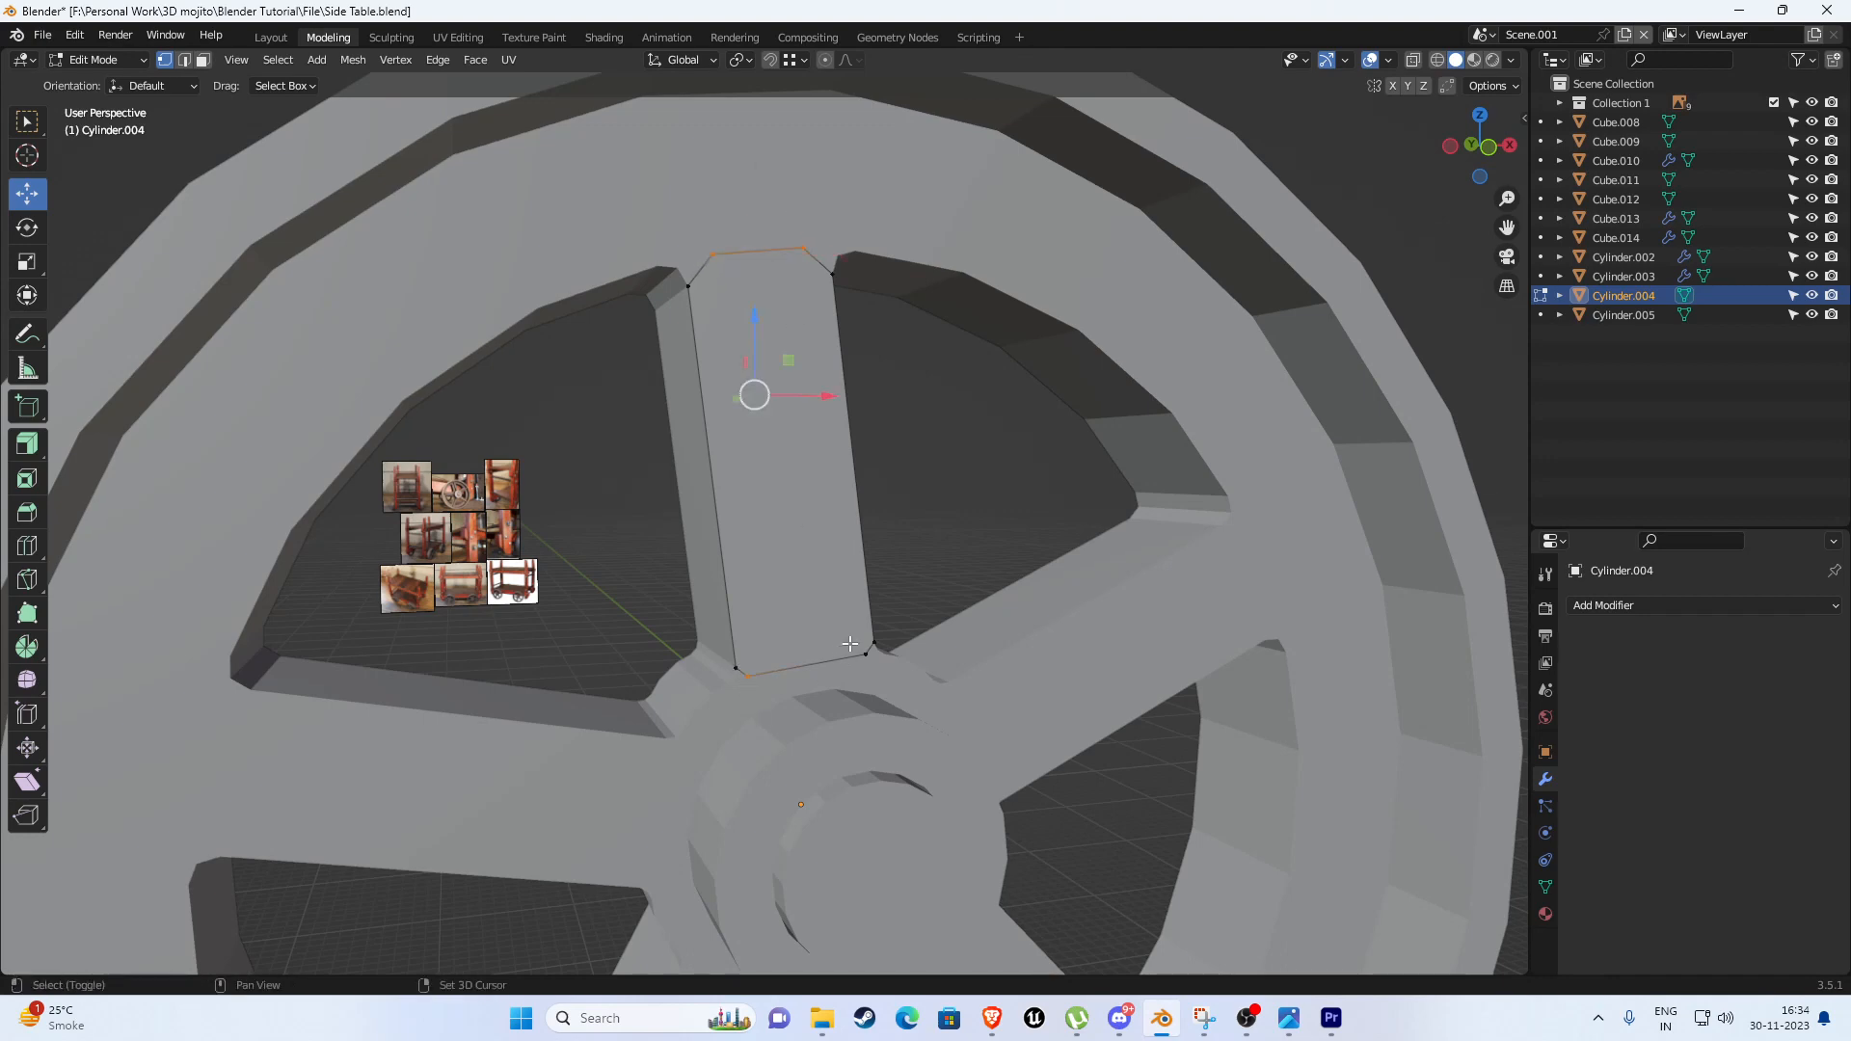
pyautogui.press('c')
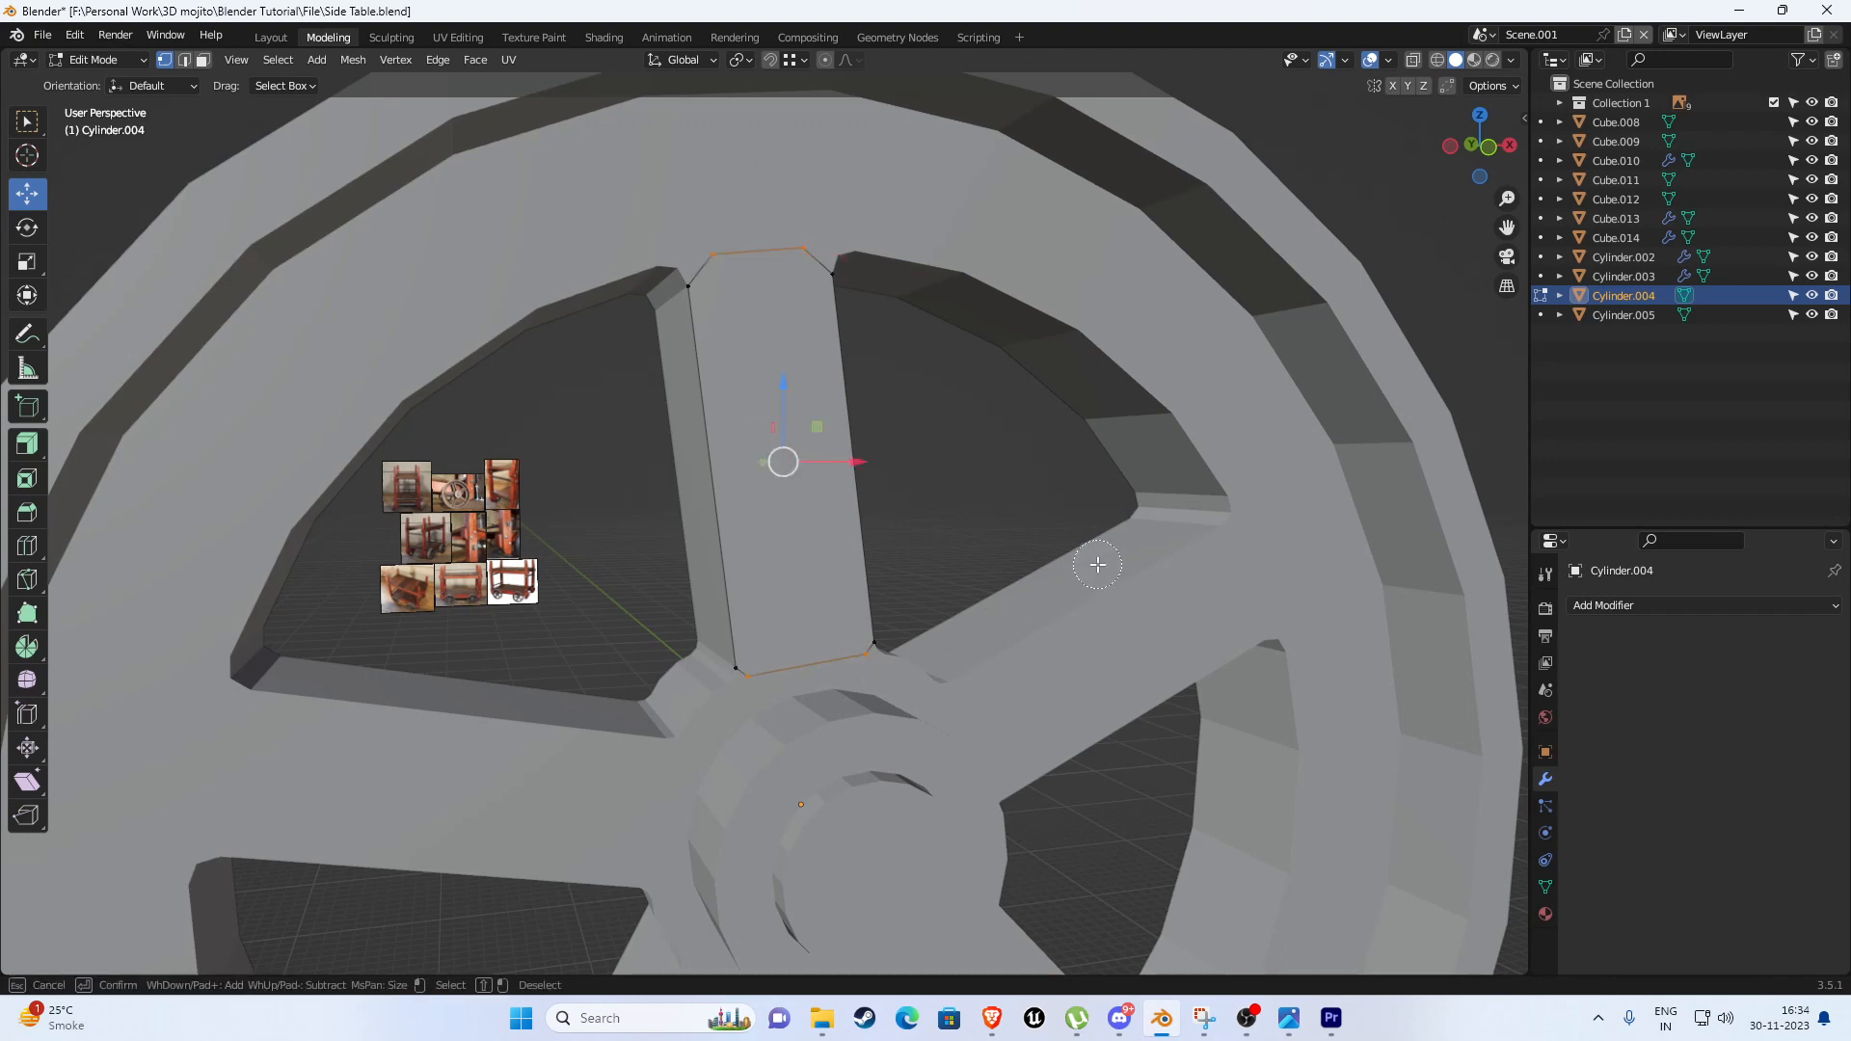
pyautogui.press('Escape')
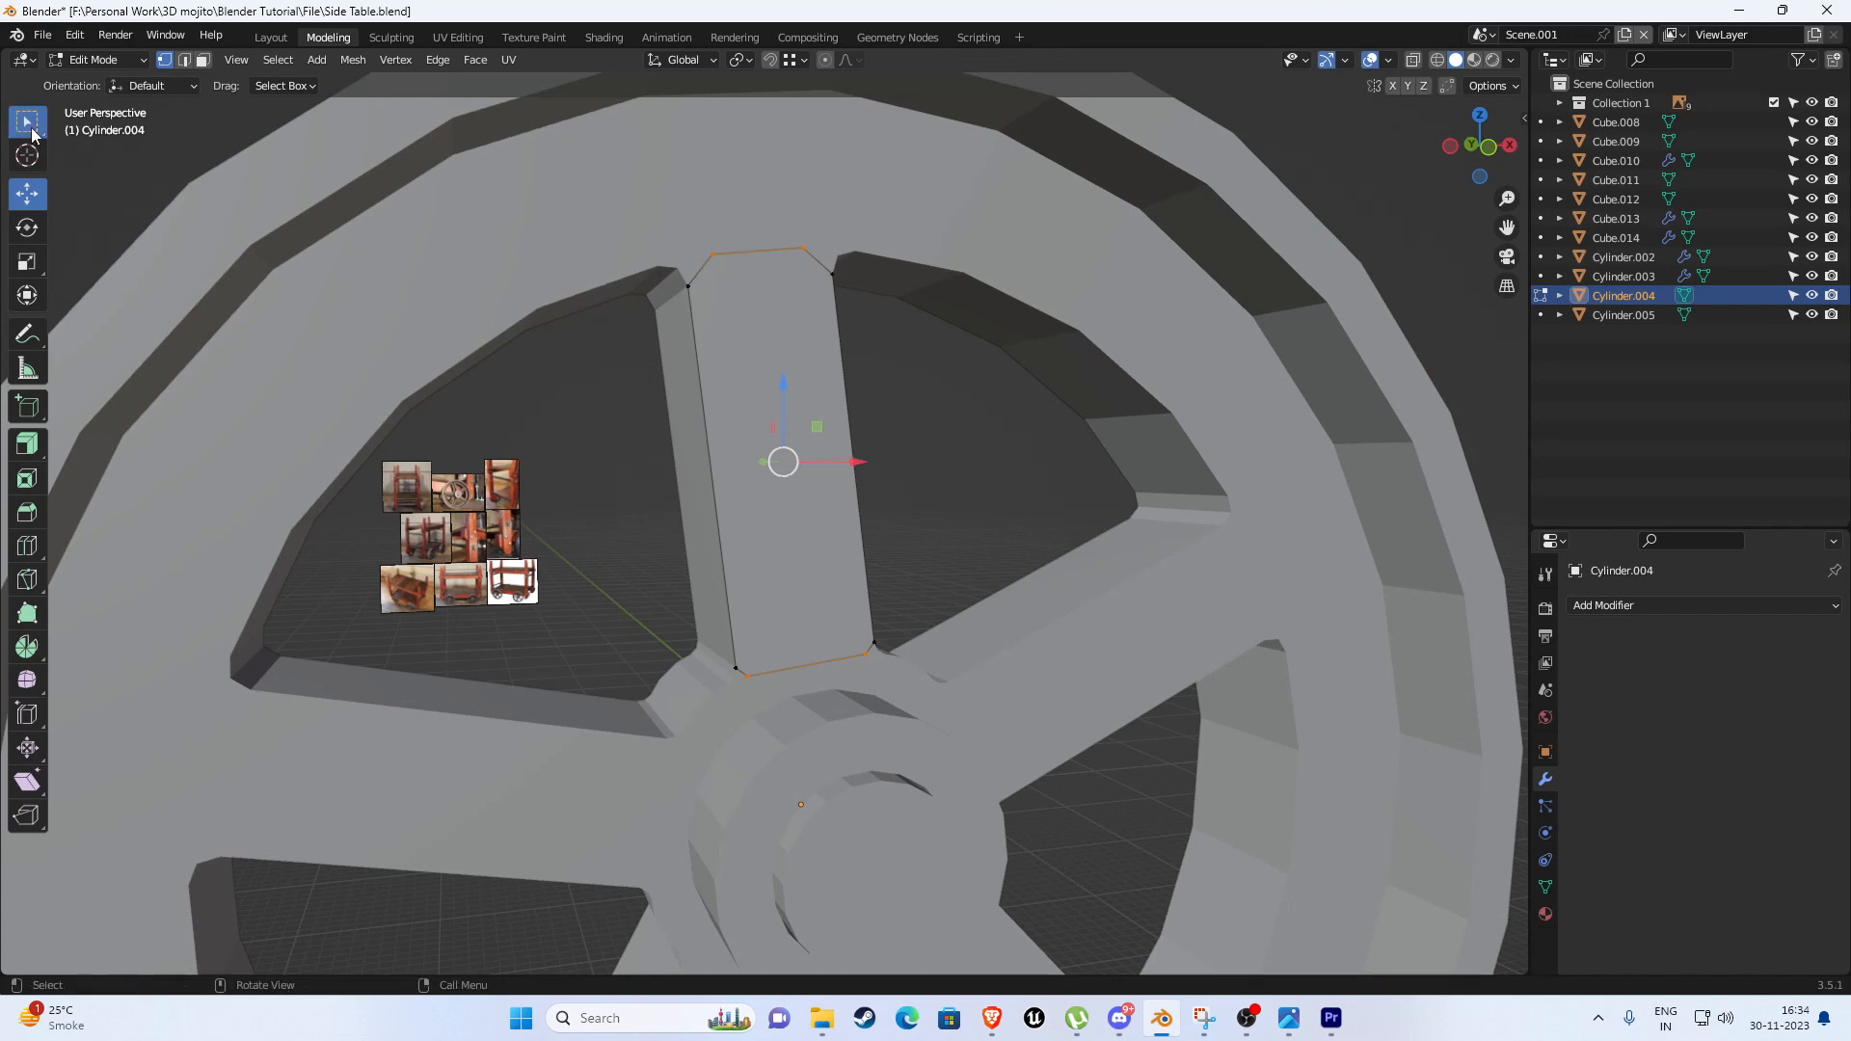
pyautogui.click(27, 122)
pyautogui.press('x')
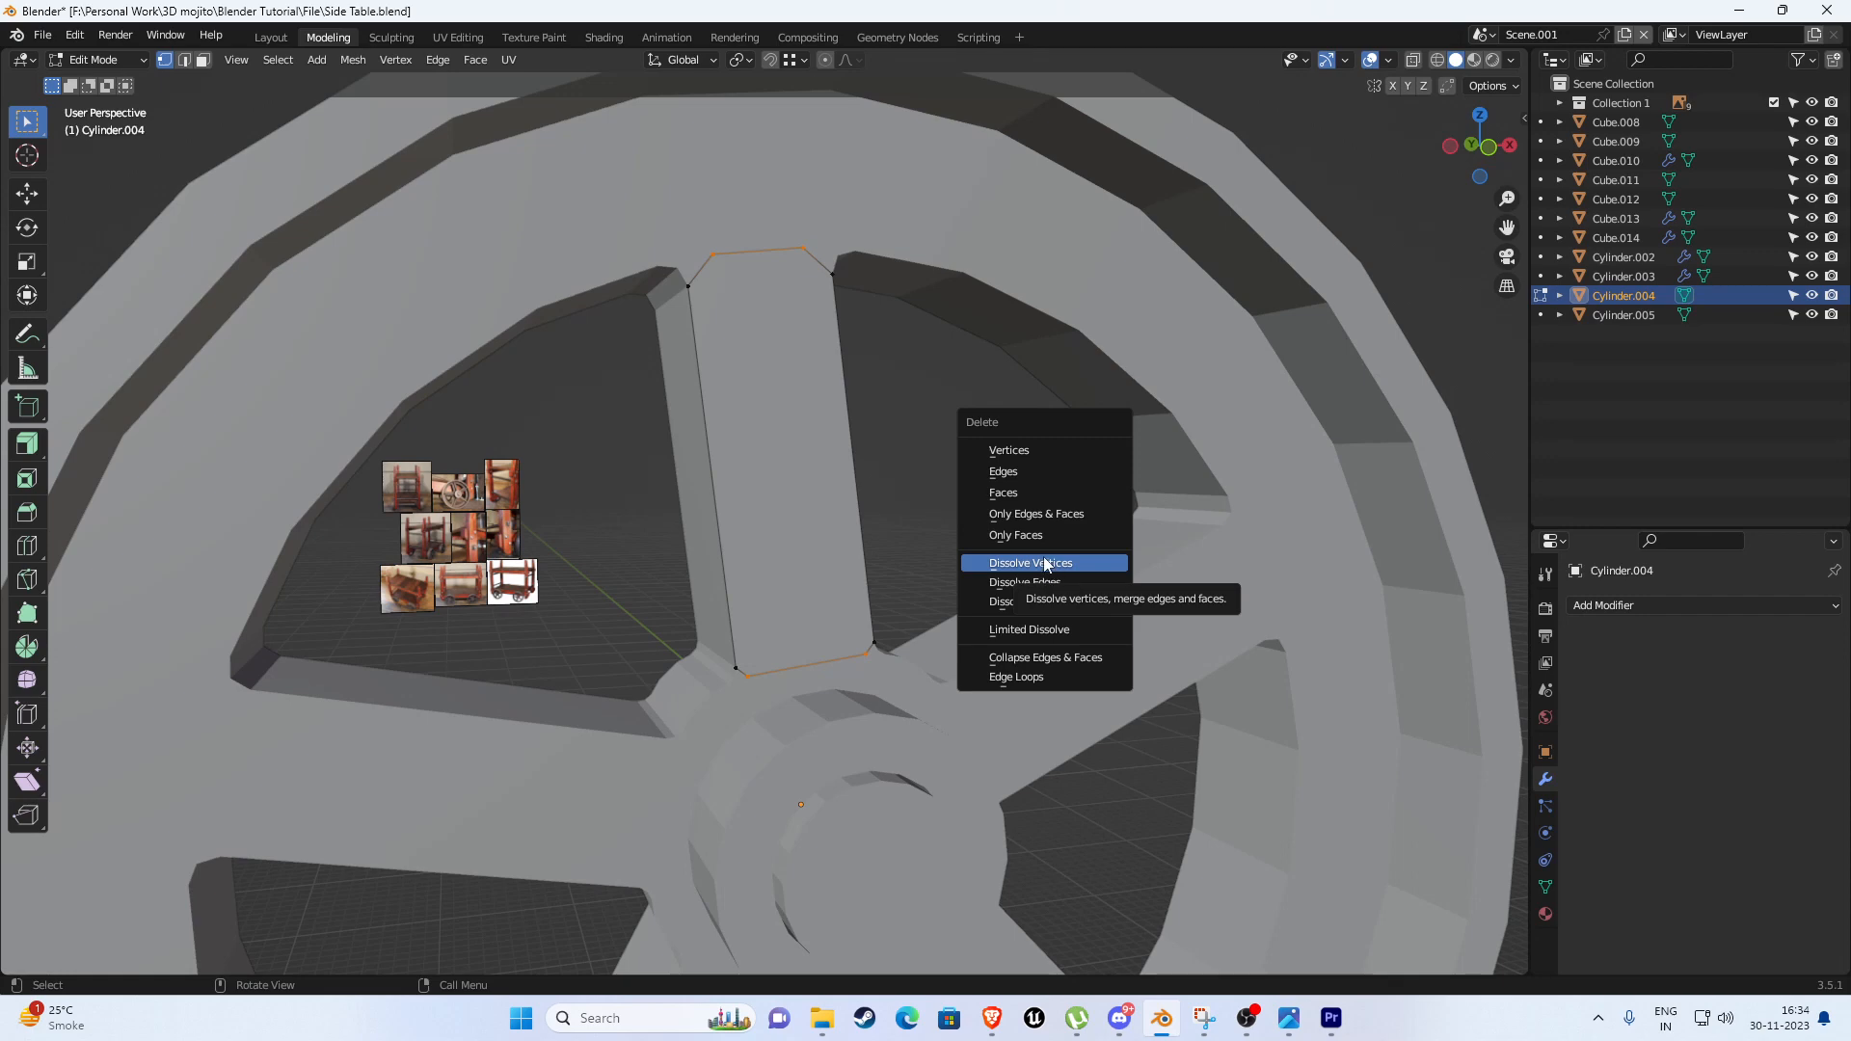
pyautogui.click(1046, 564)
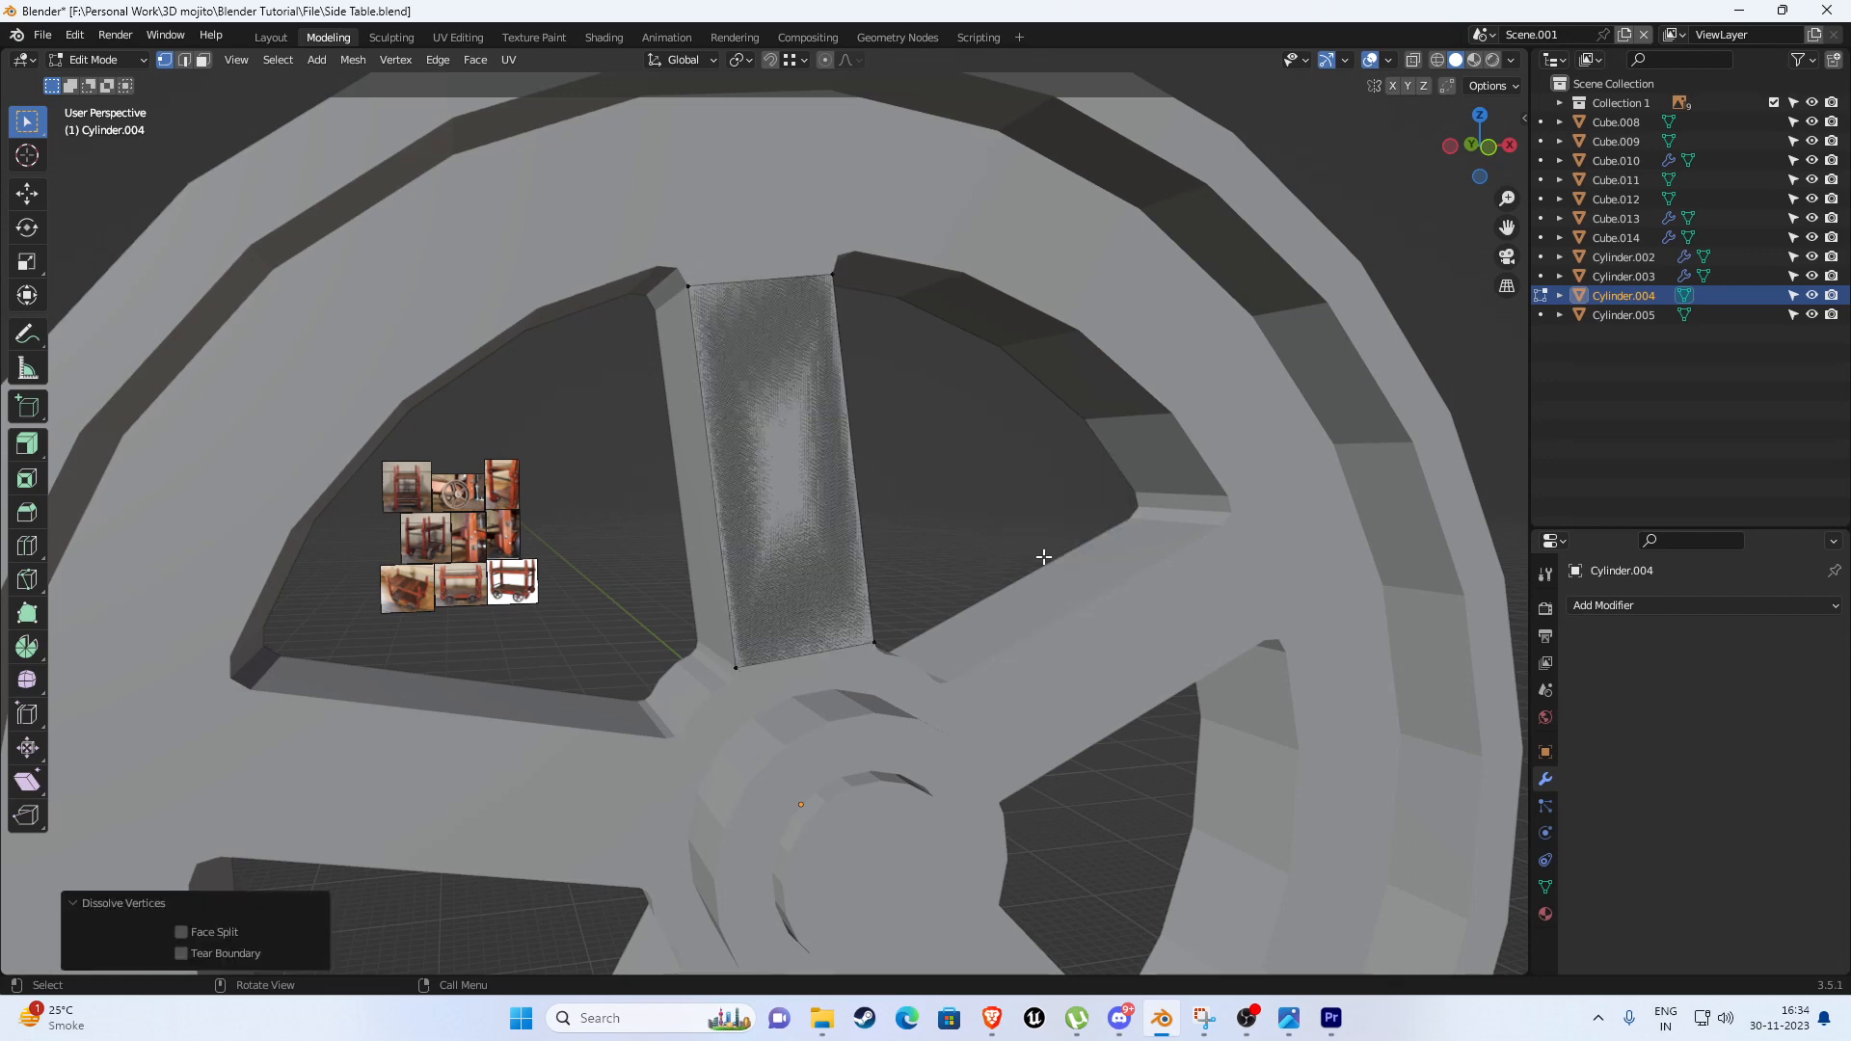
# Select the separated upper spoke face and align it to the front view.
pyautogui.press('3')
pyautogui.click(797, 440)
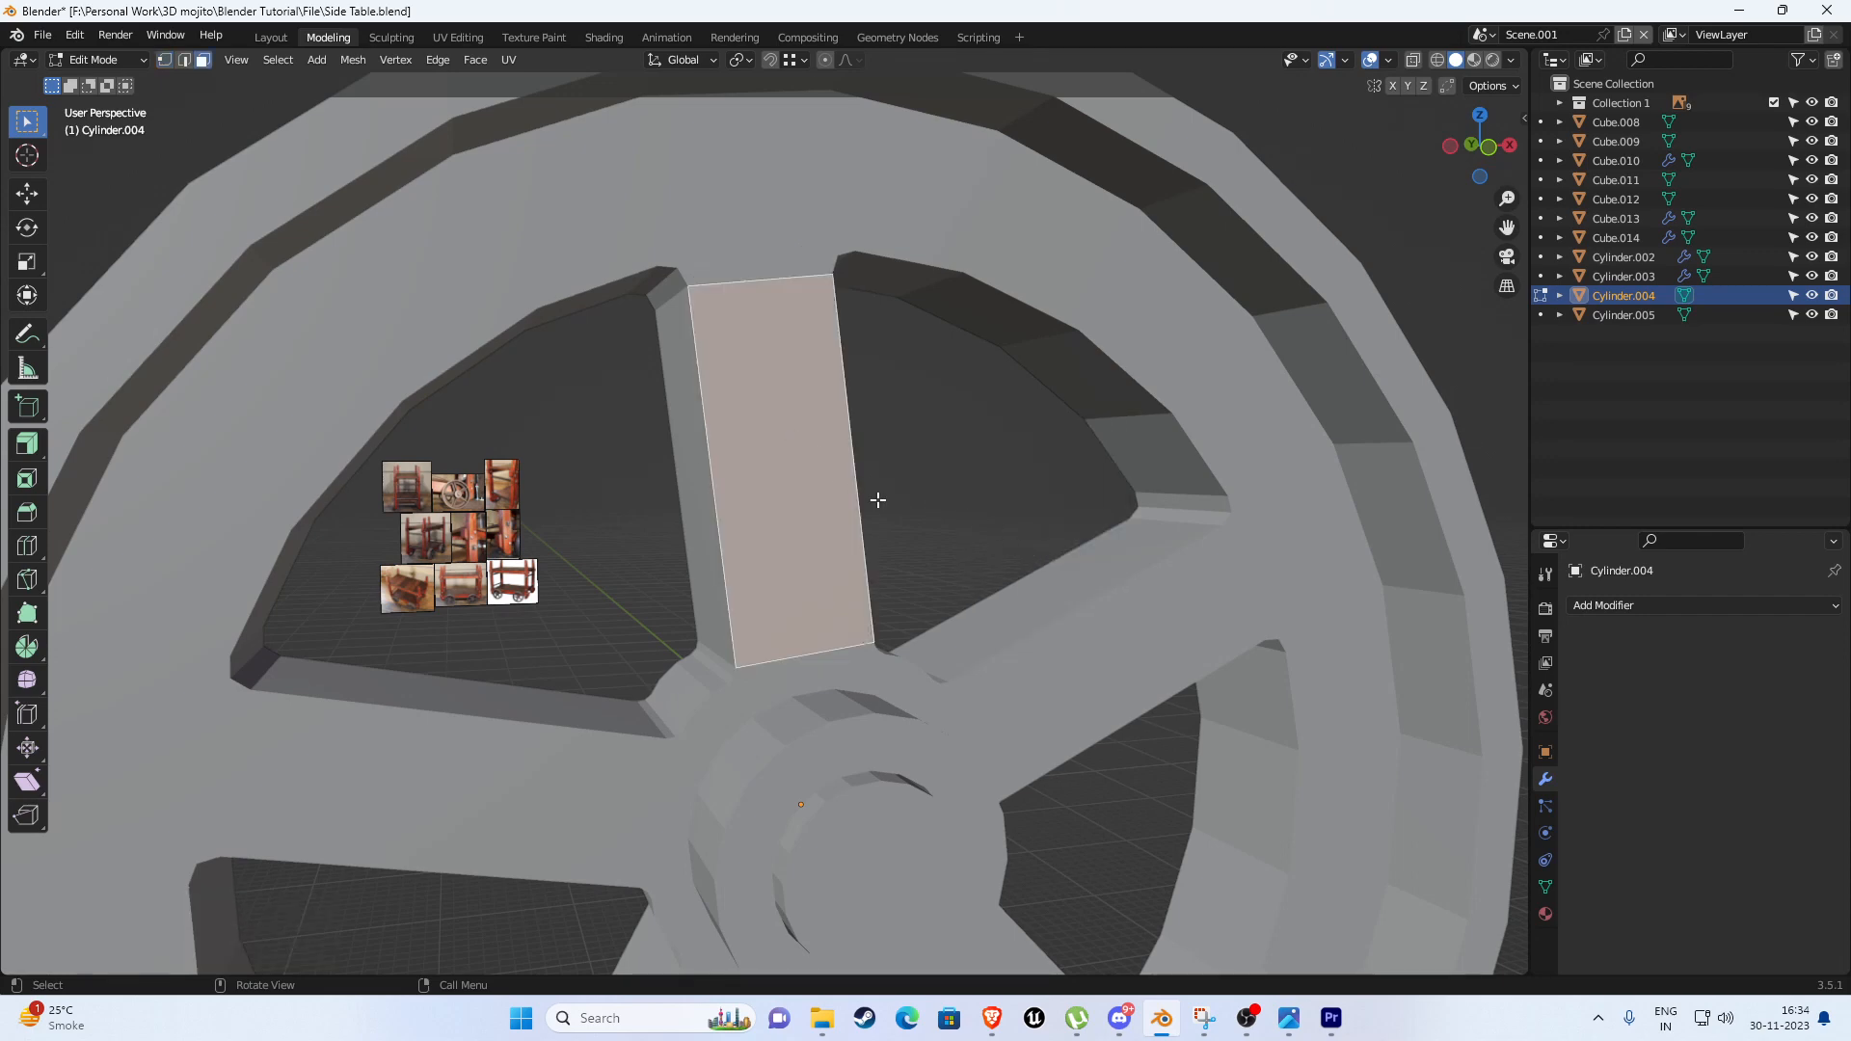
pyautogui.moveTo(875, 496); pyautogui.dragTo(838, 519, button='middle')
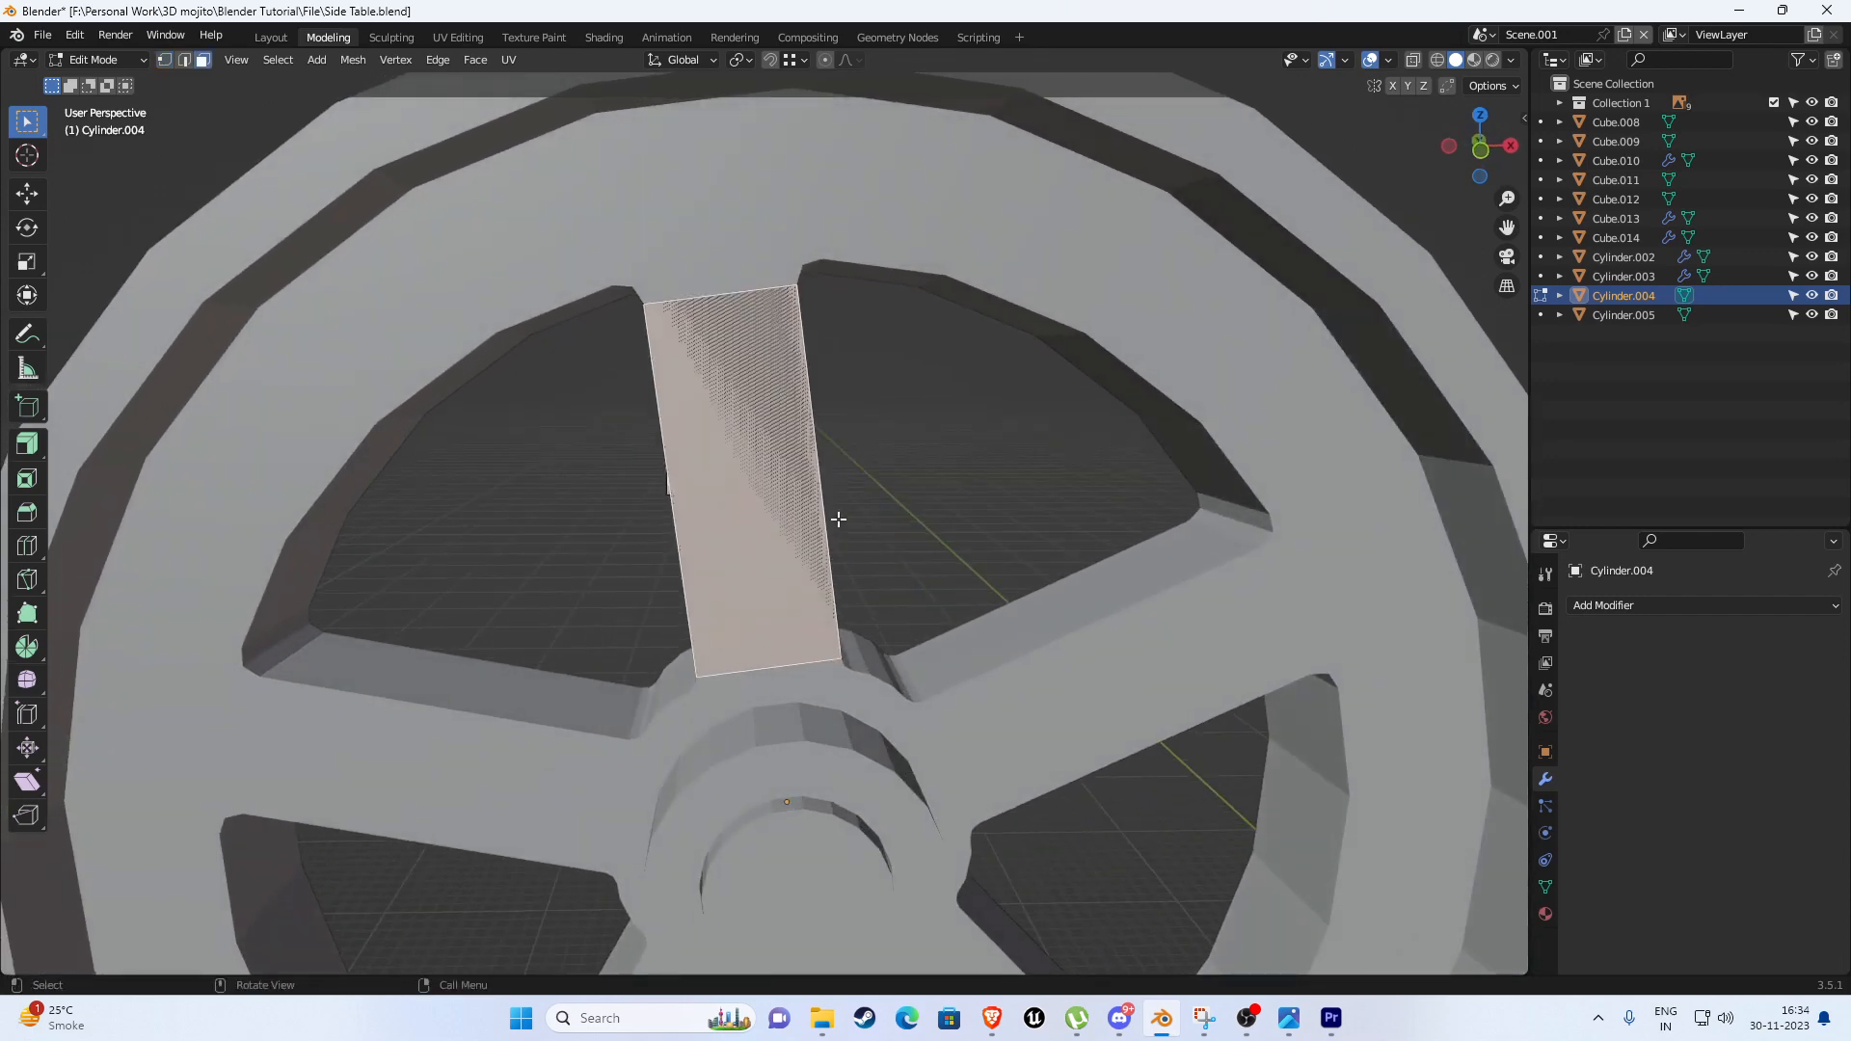
pyautogui.press('KP_1')
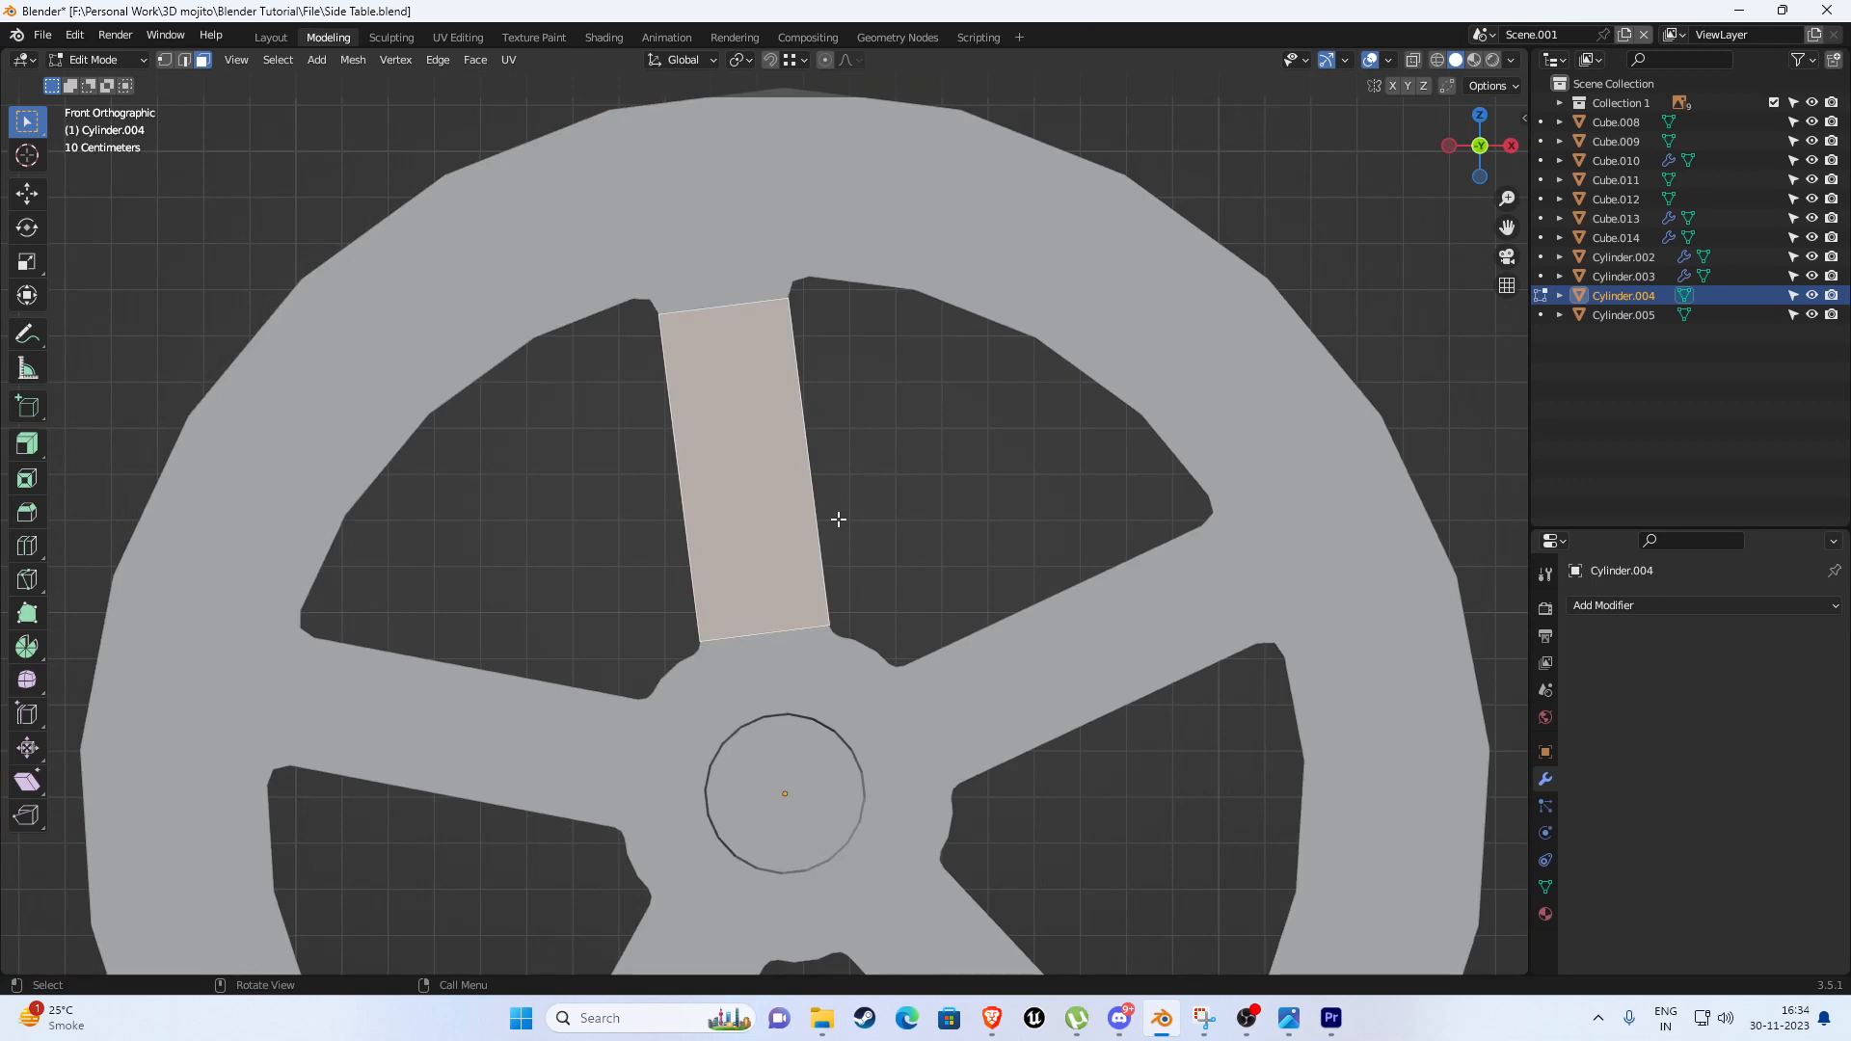
pyautogui.scroll(1, 743, 497)
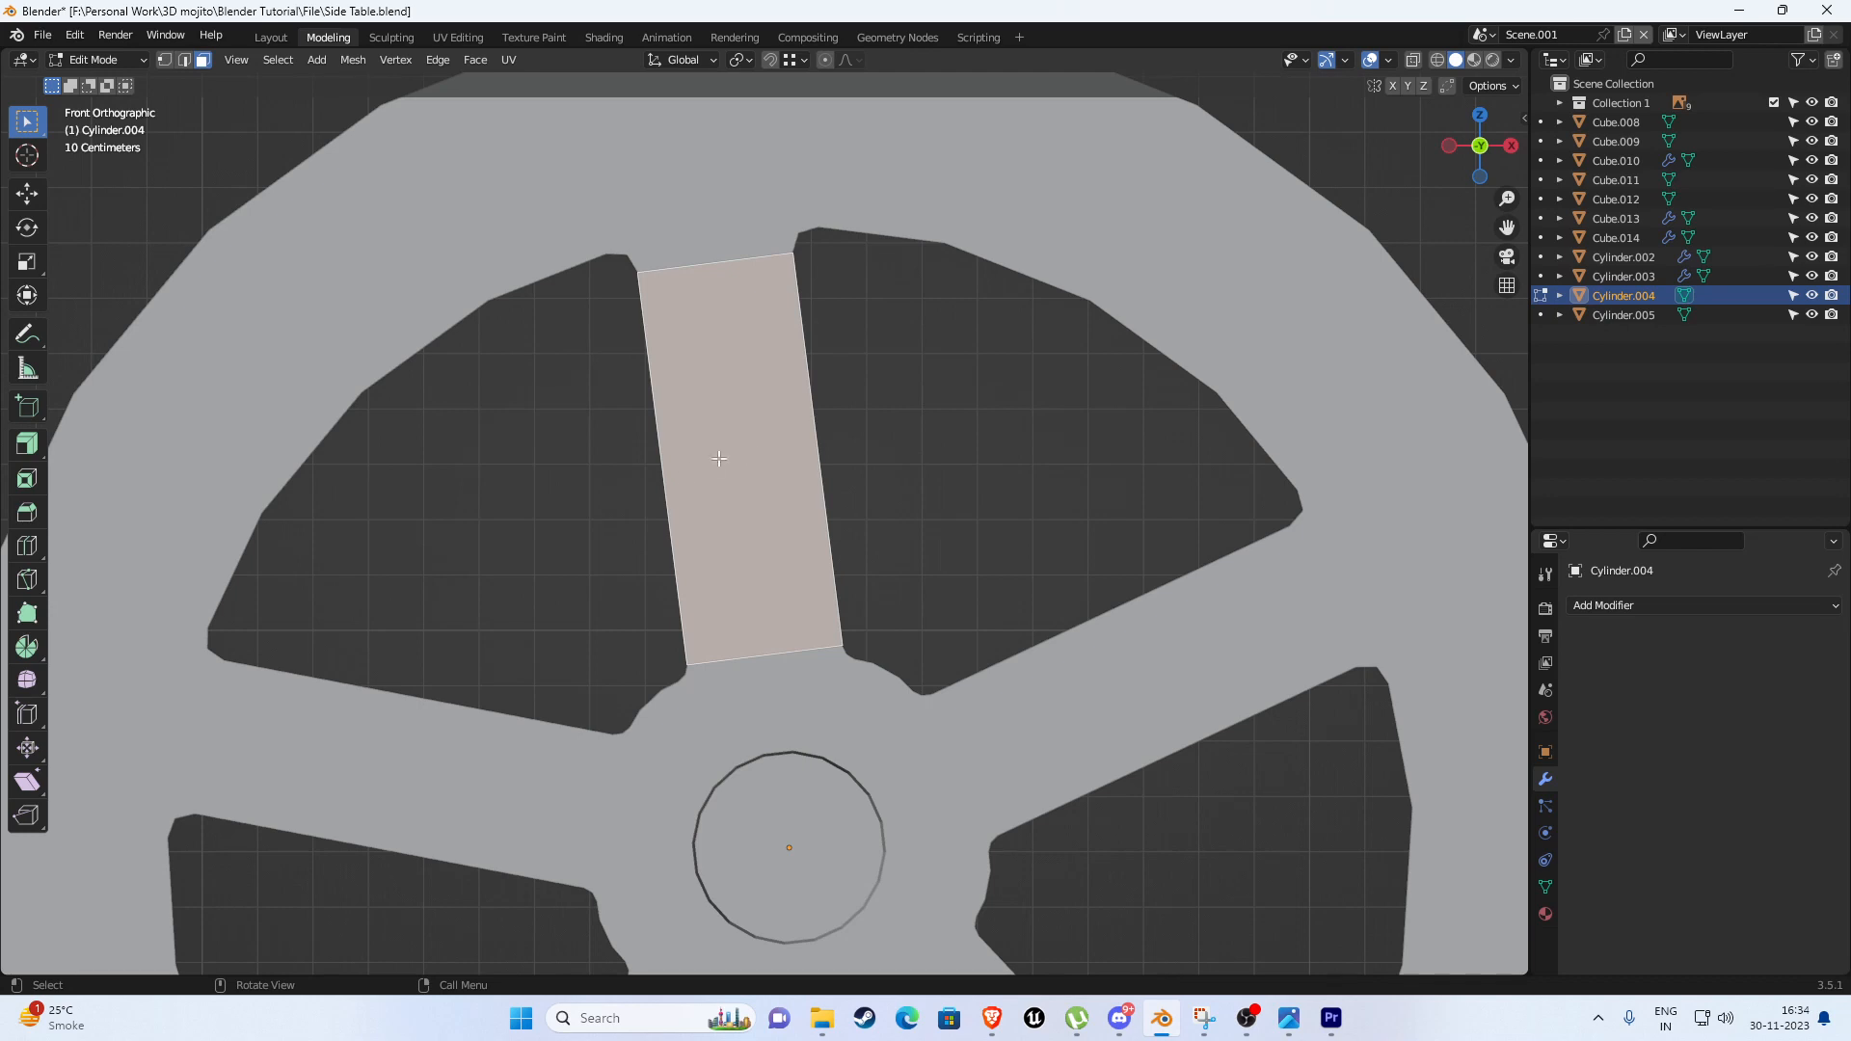
pyautogui.keyDown('shift'); pyautogui.moveTo(730, 341); pyautogui.dragTo(717, 400, button='middle'); pyautogui.keyUp('shift')
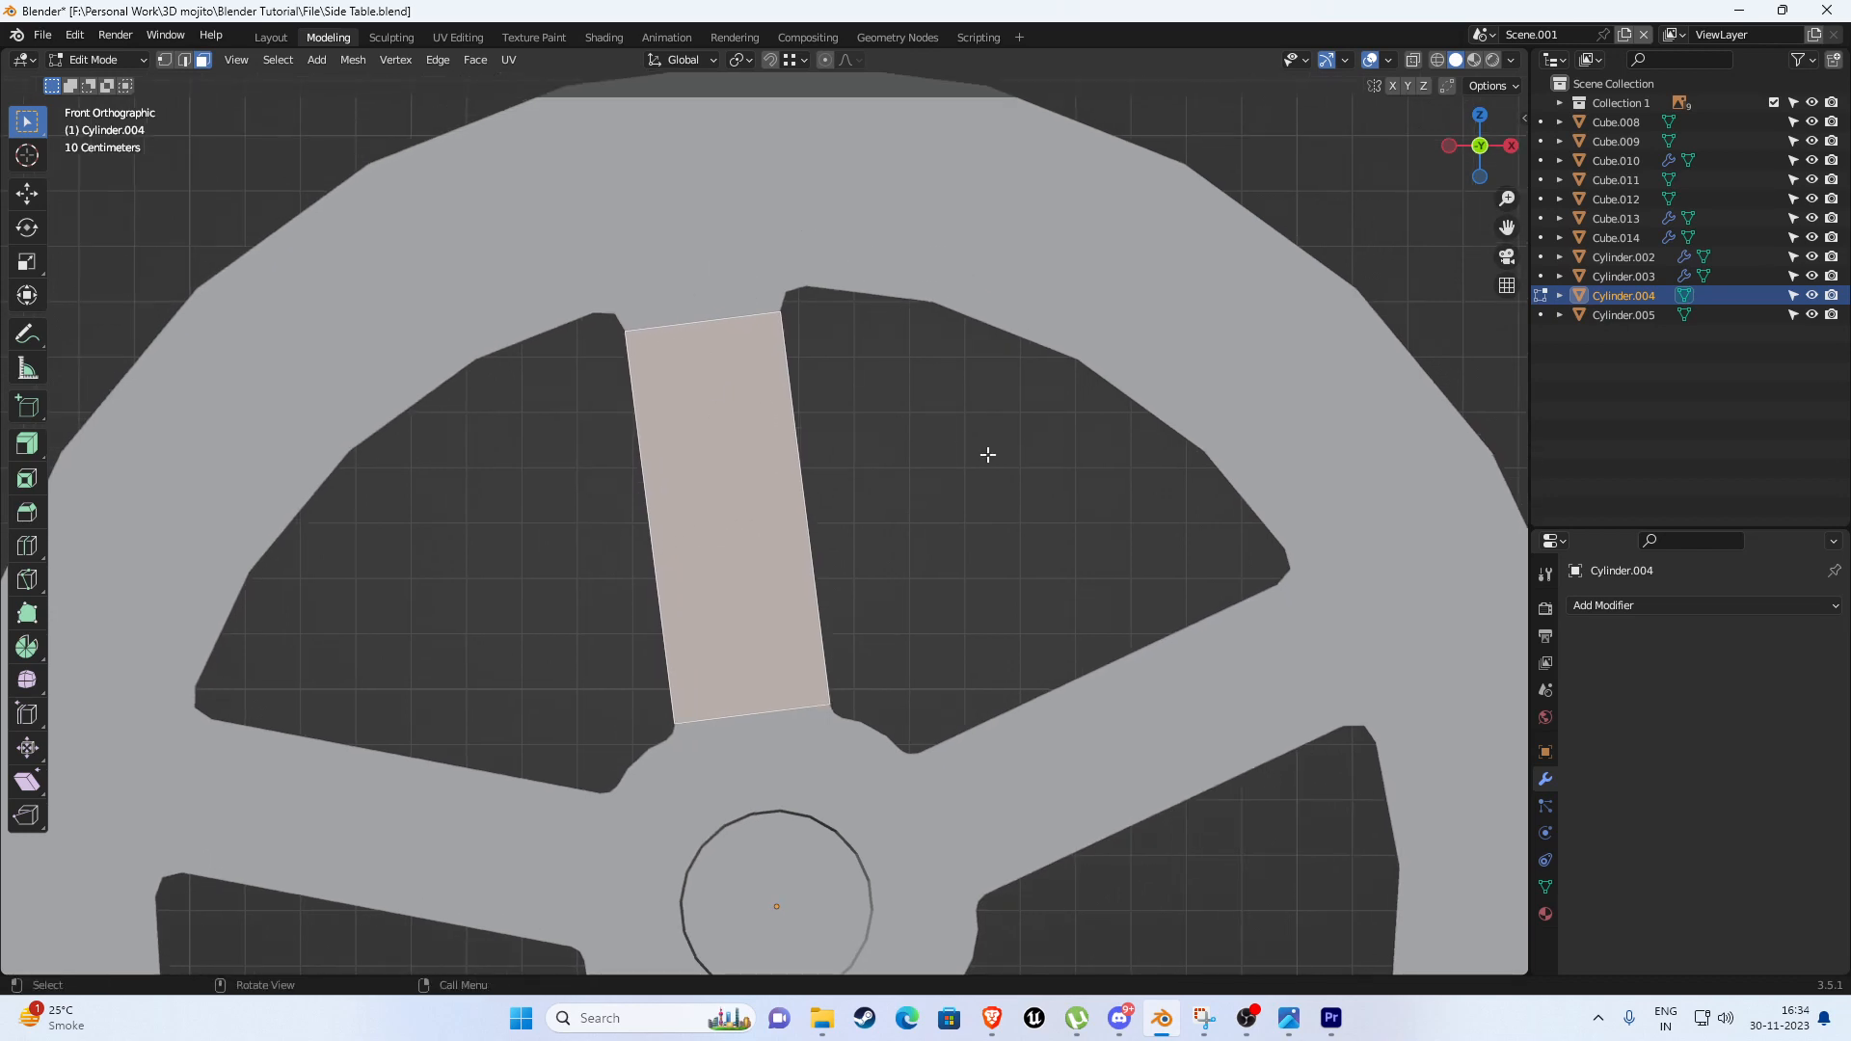
pyautogui.press('s')
pyautogui.press('x')
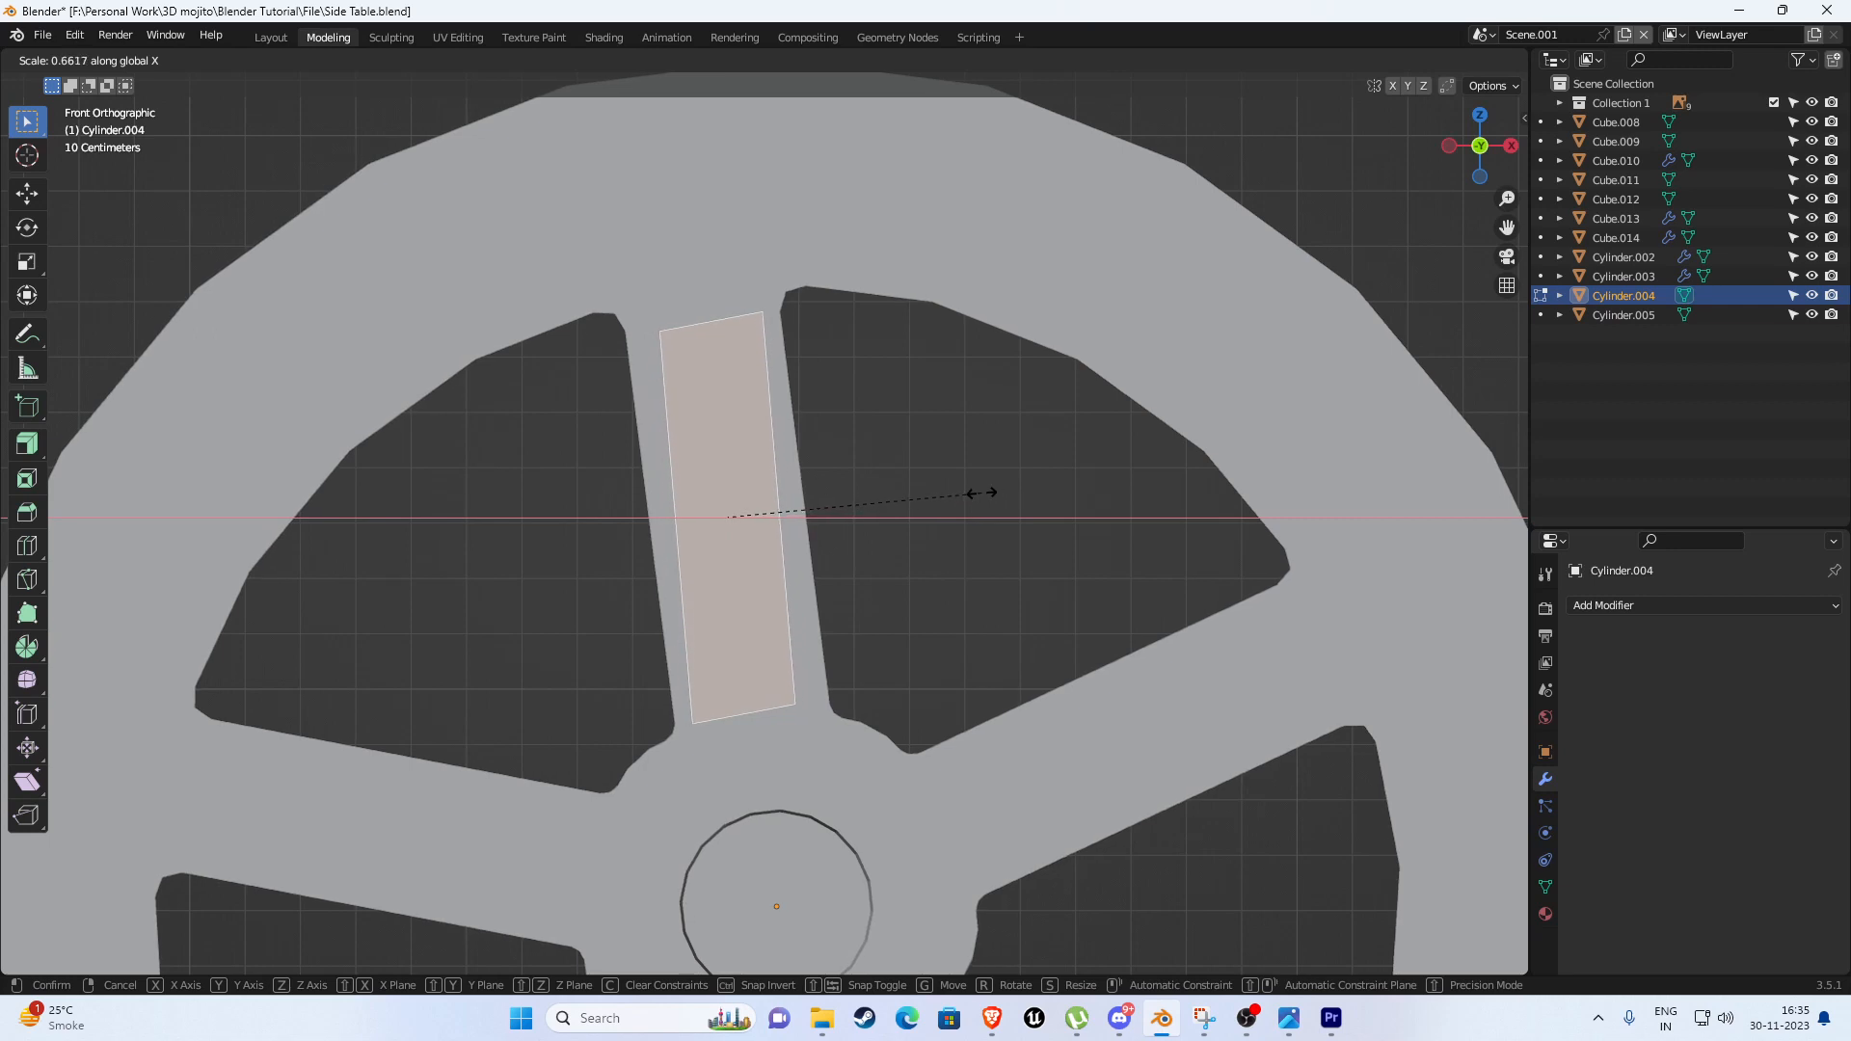
pyautogui.press('y')
pyautogui.press('x')
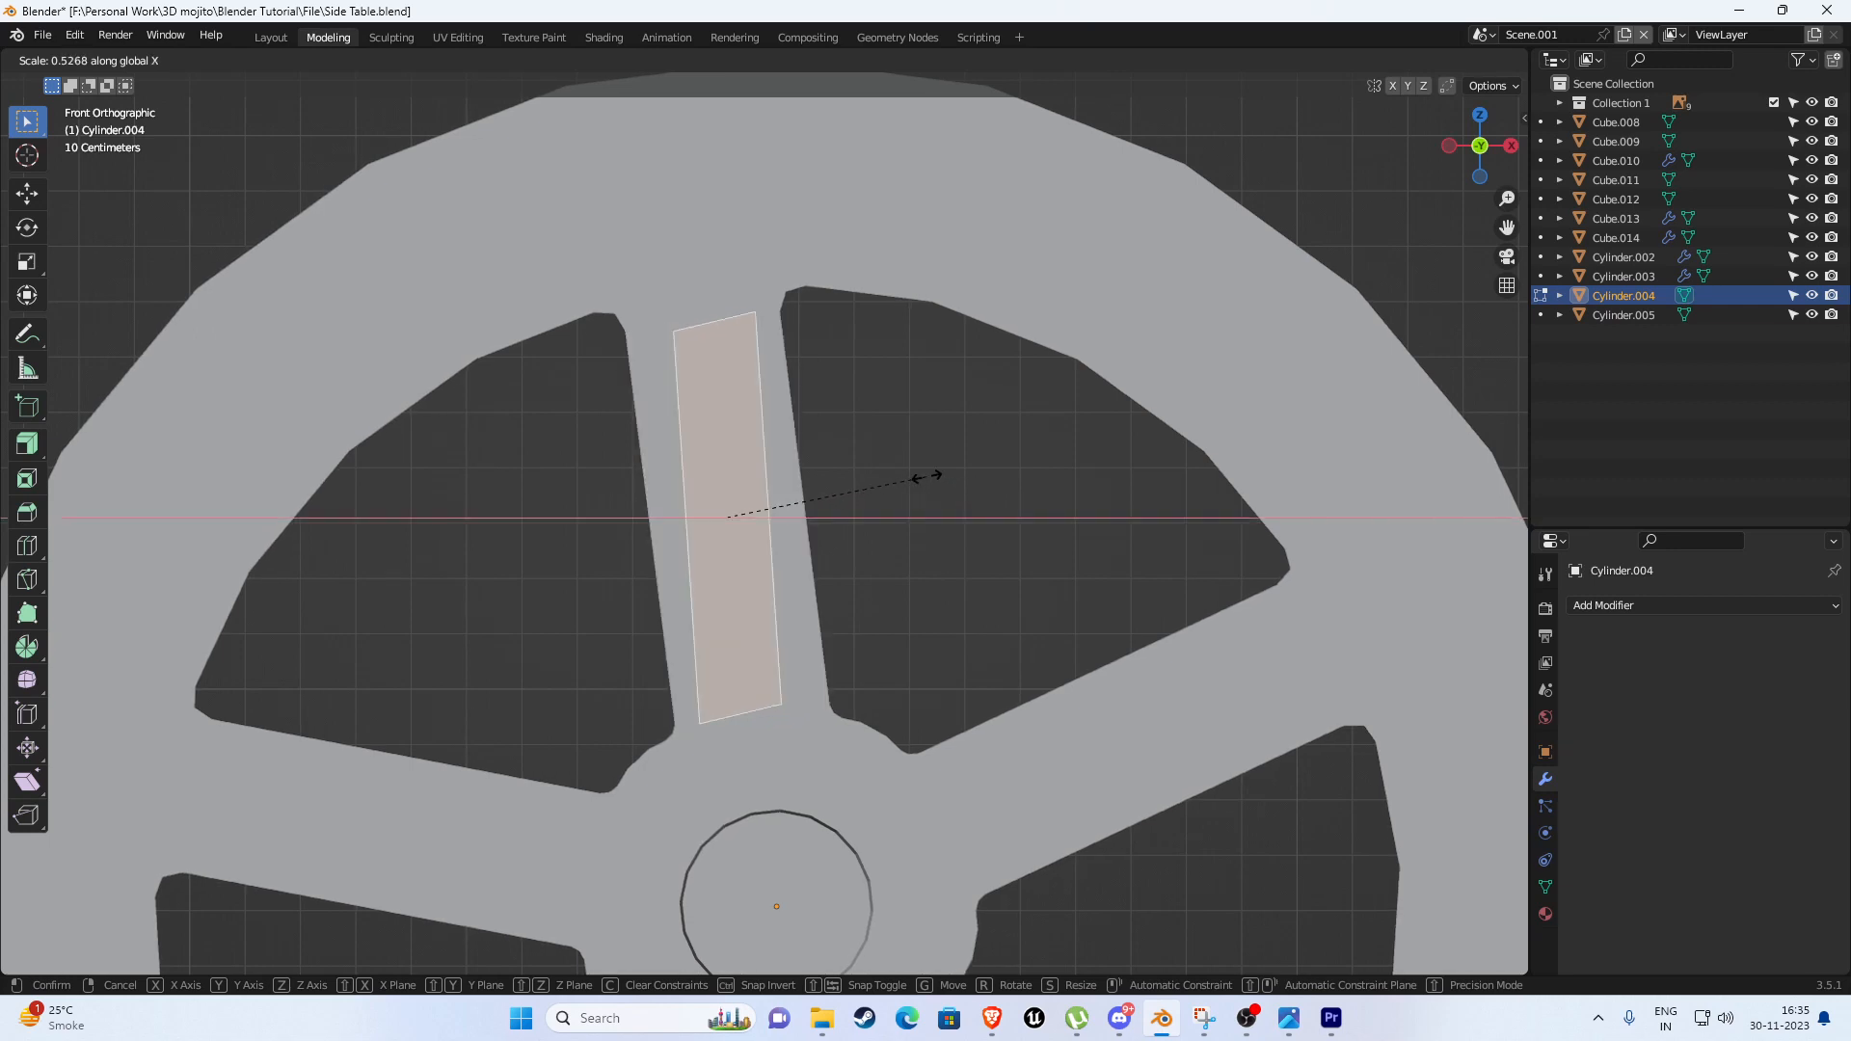
pyautogui.press('z')
pyautogui.press('Escape')
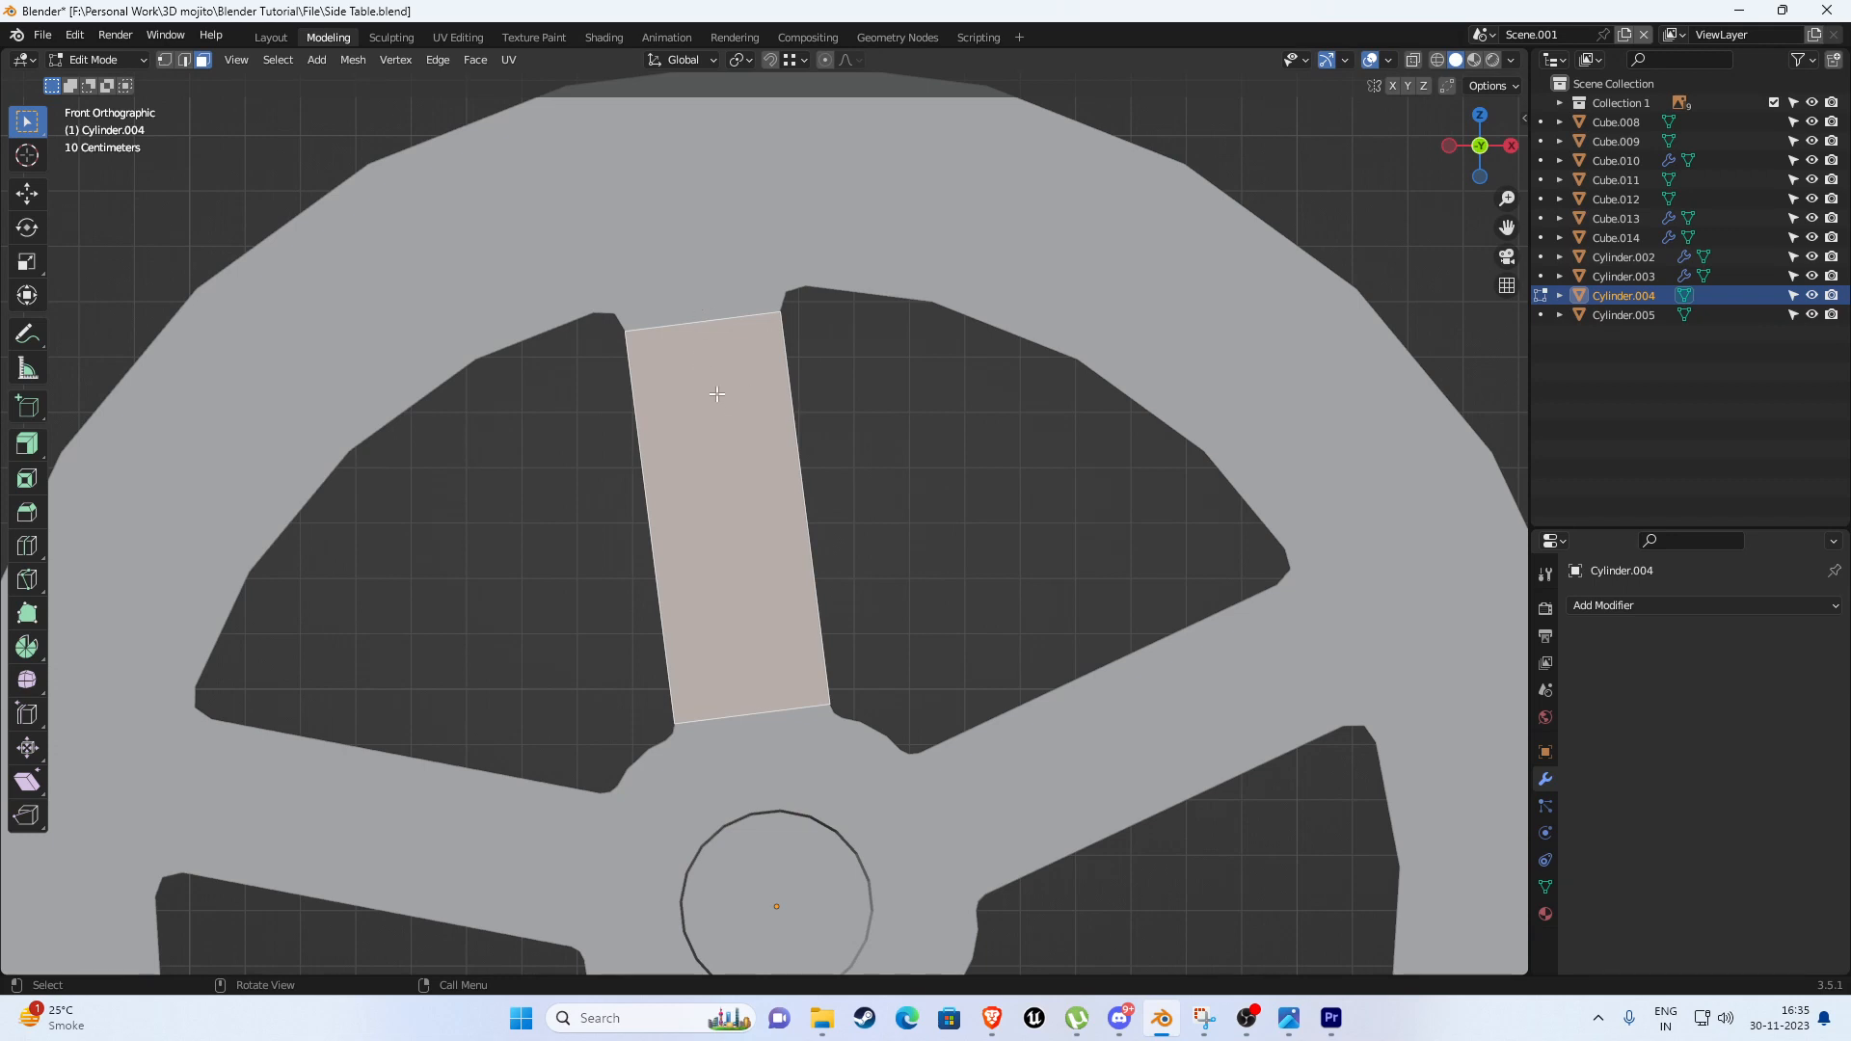
# Isolate the separated spoke face object and set the transform orientation to Normal.
pyautogui.keyDown('shift'); pyautogui.moveTo(797, 346); pyautogui.dragTo(811, 390, button='middle'); pyautogui.keyUp('shift')
pyautogui.press('Tab')
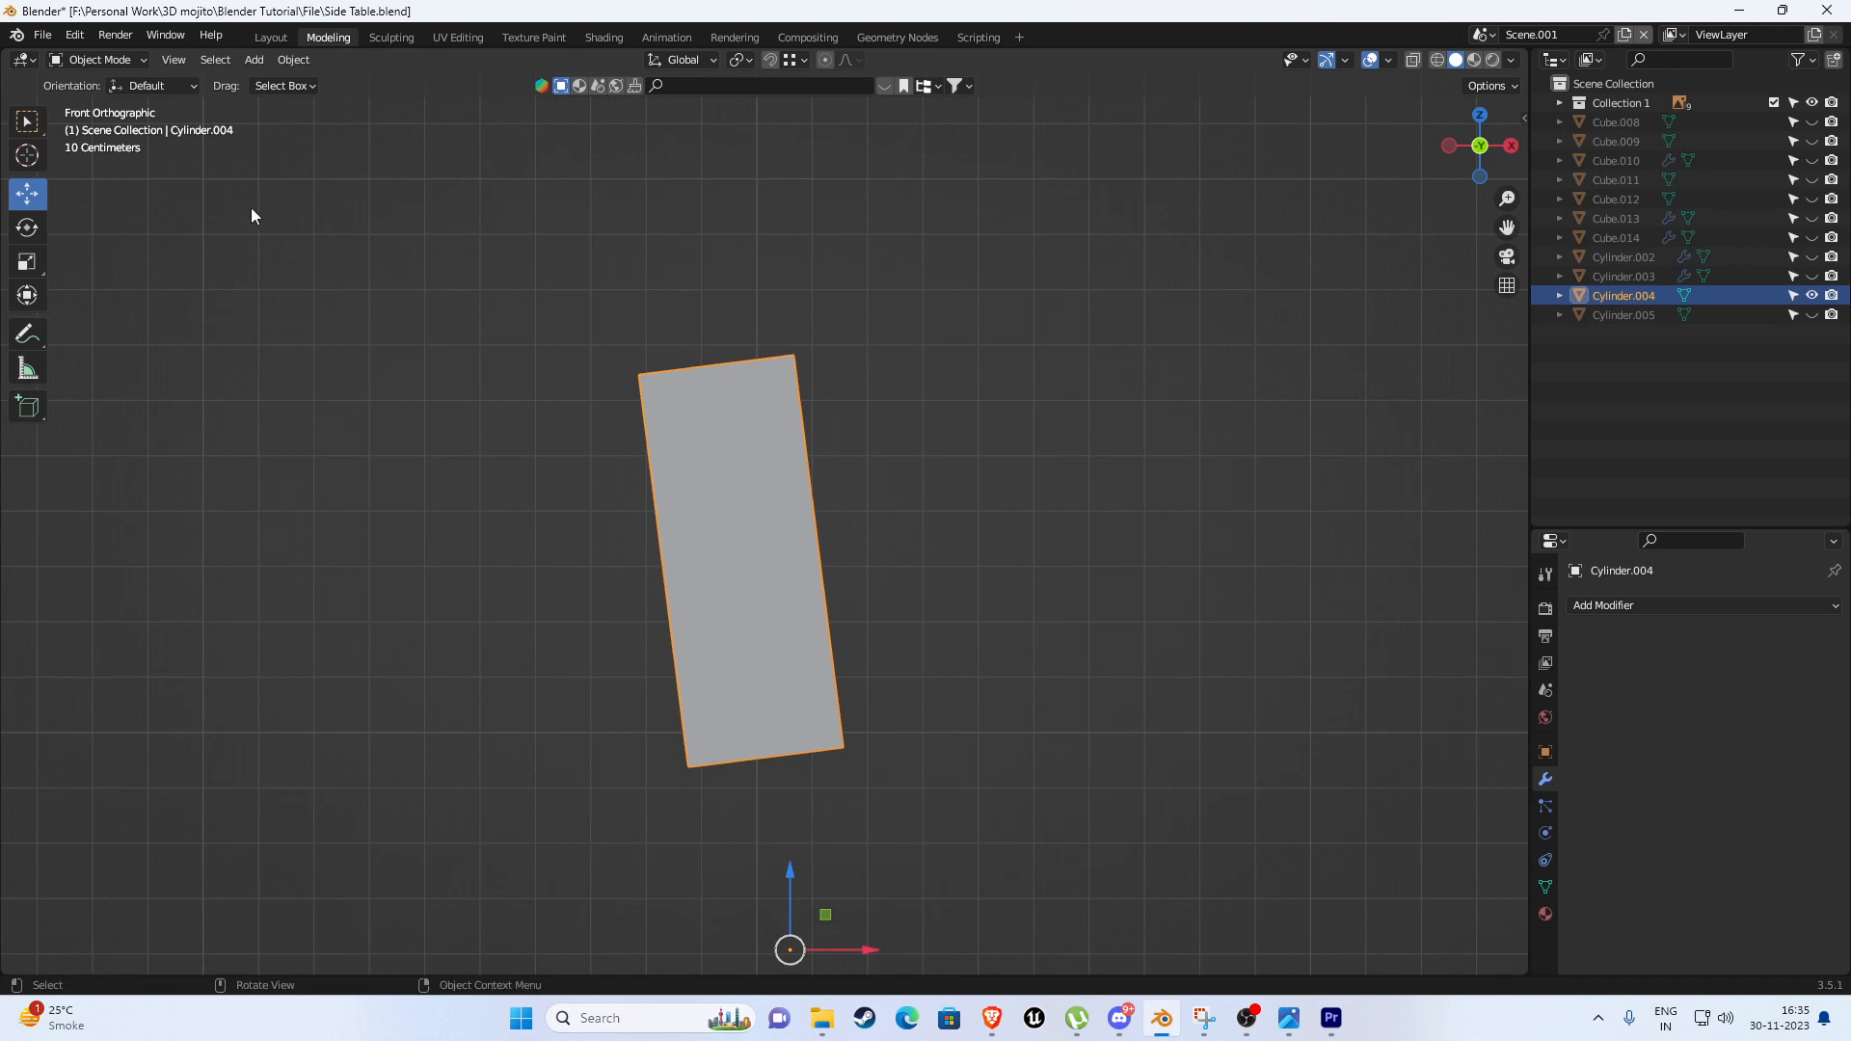
pyautogui.click(684, 60)
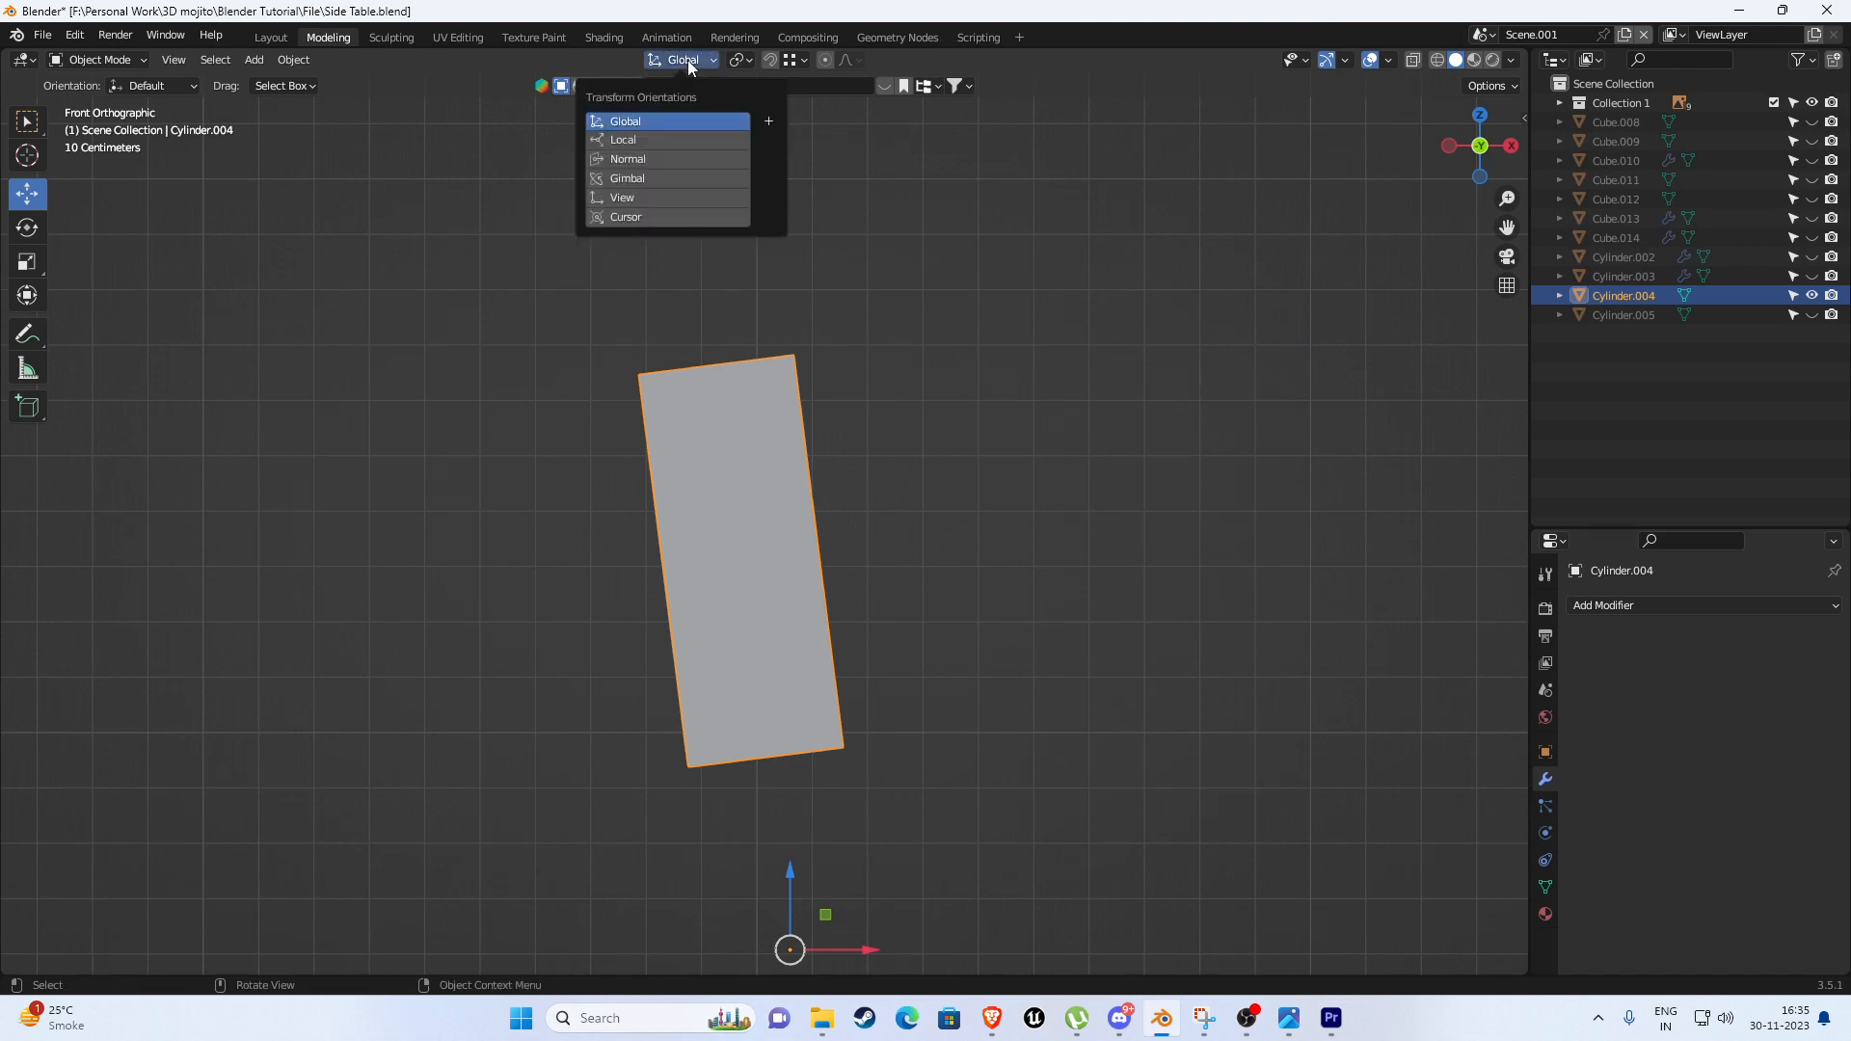
pyautogui.click(635, 160)
pyautogui.press('Tab')
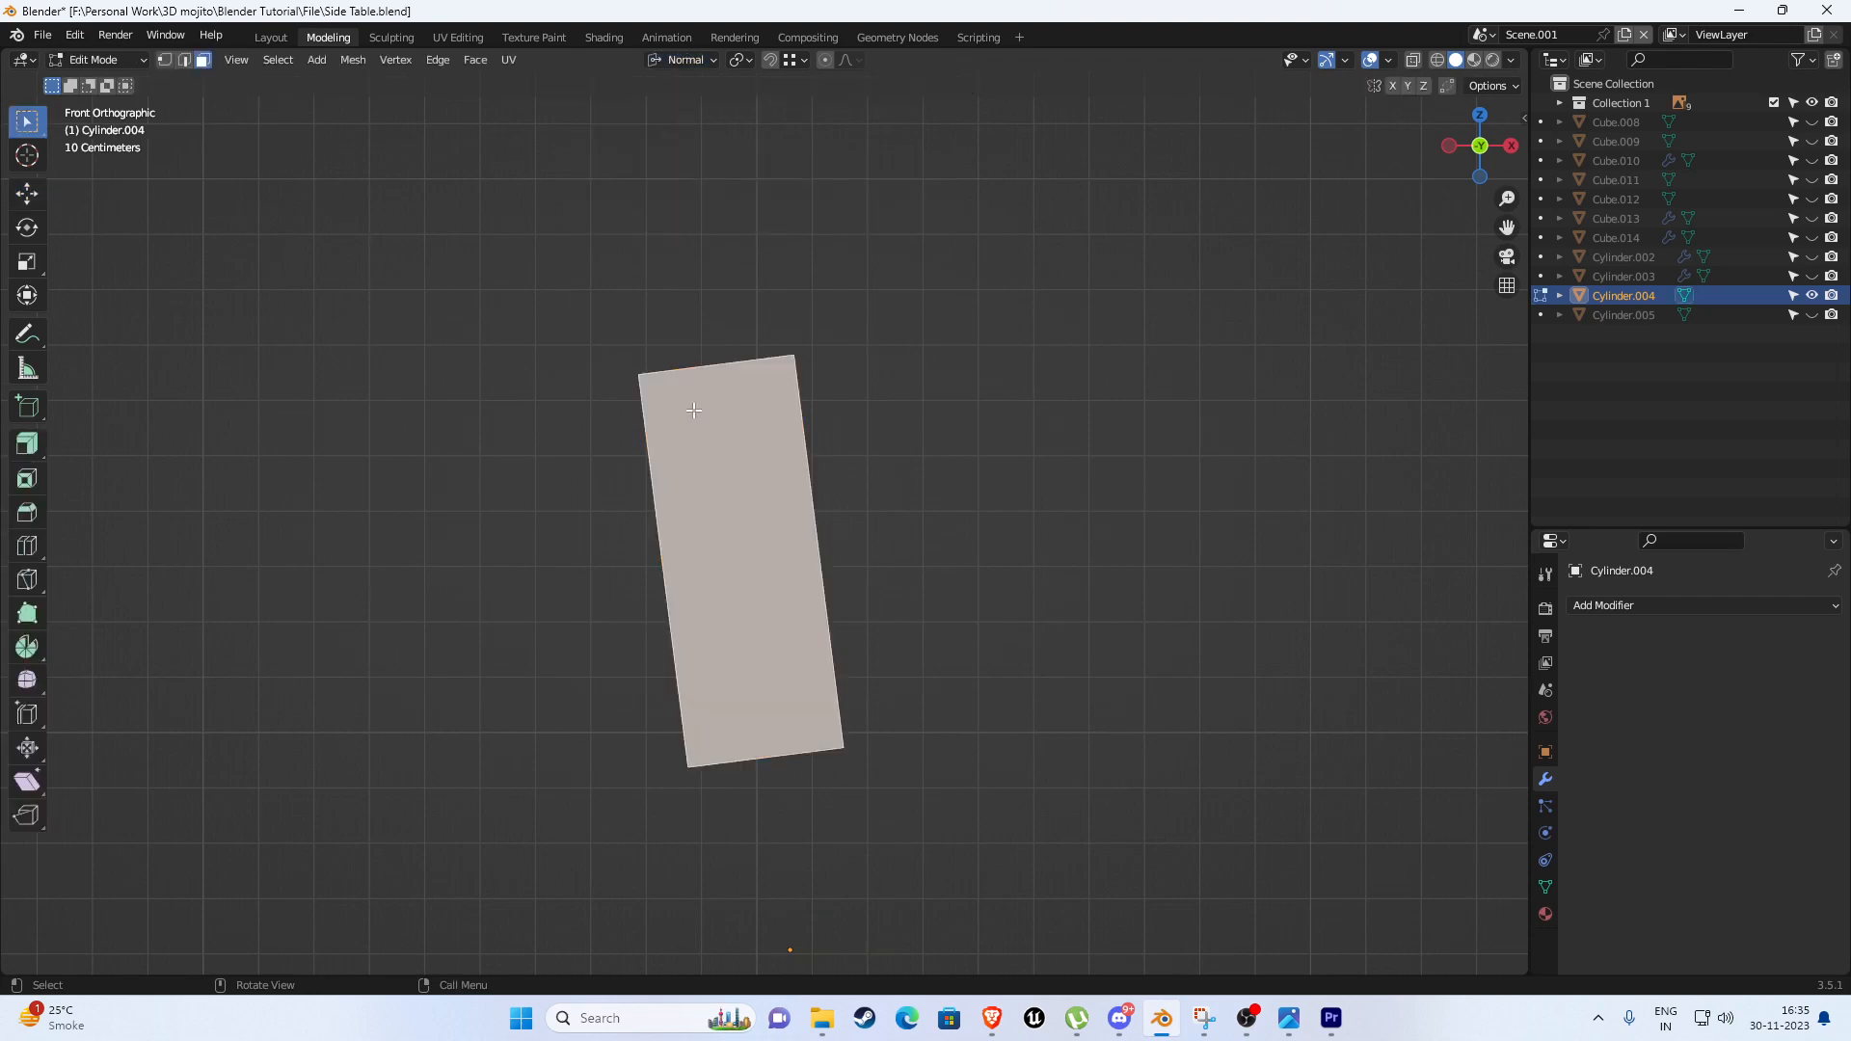
# Scale the isolated spoke face to 0.589 along its normal X axis.
pyautogui.click(26, 194)
pyautogui.scroll(1, 694, 590)
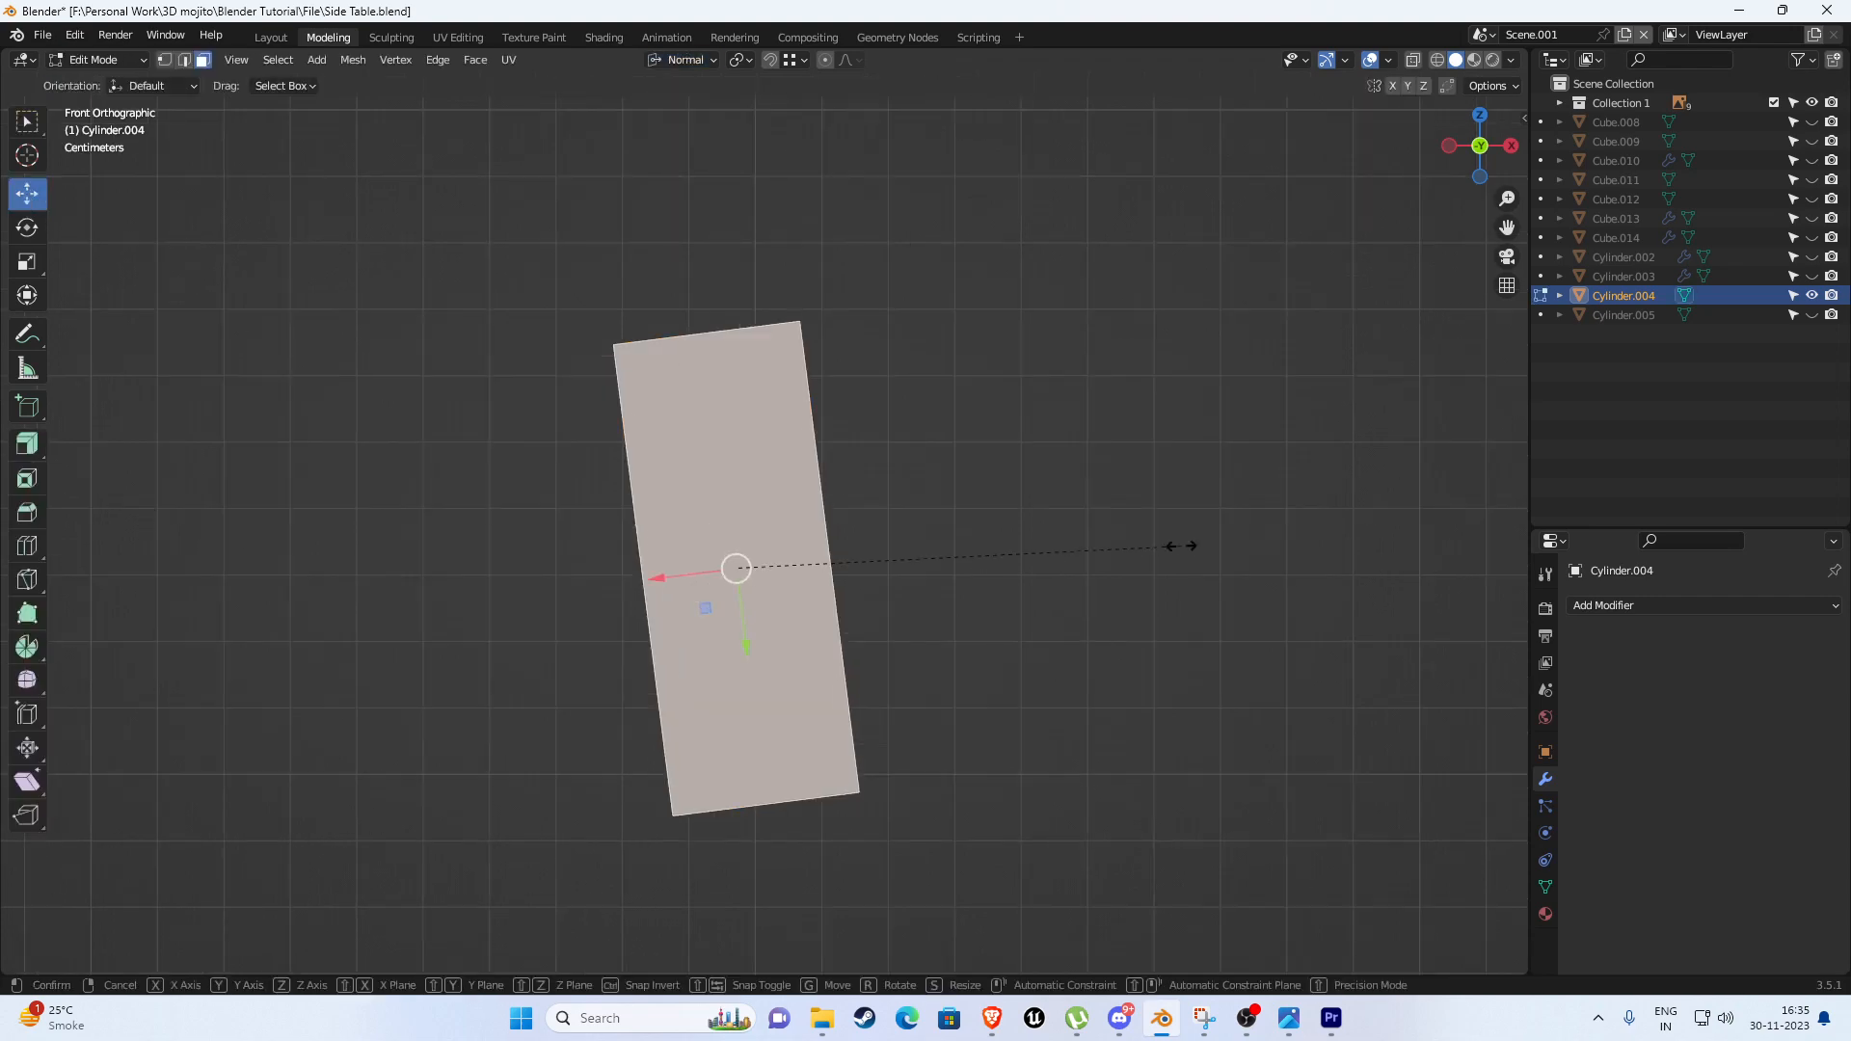
pyautogui.press('s')
pyautogui.press('x')
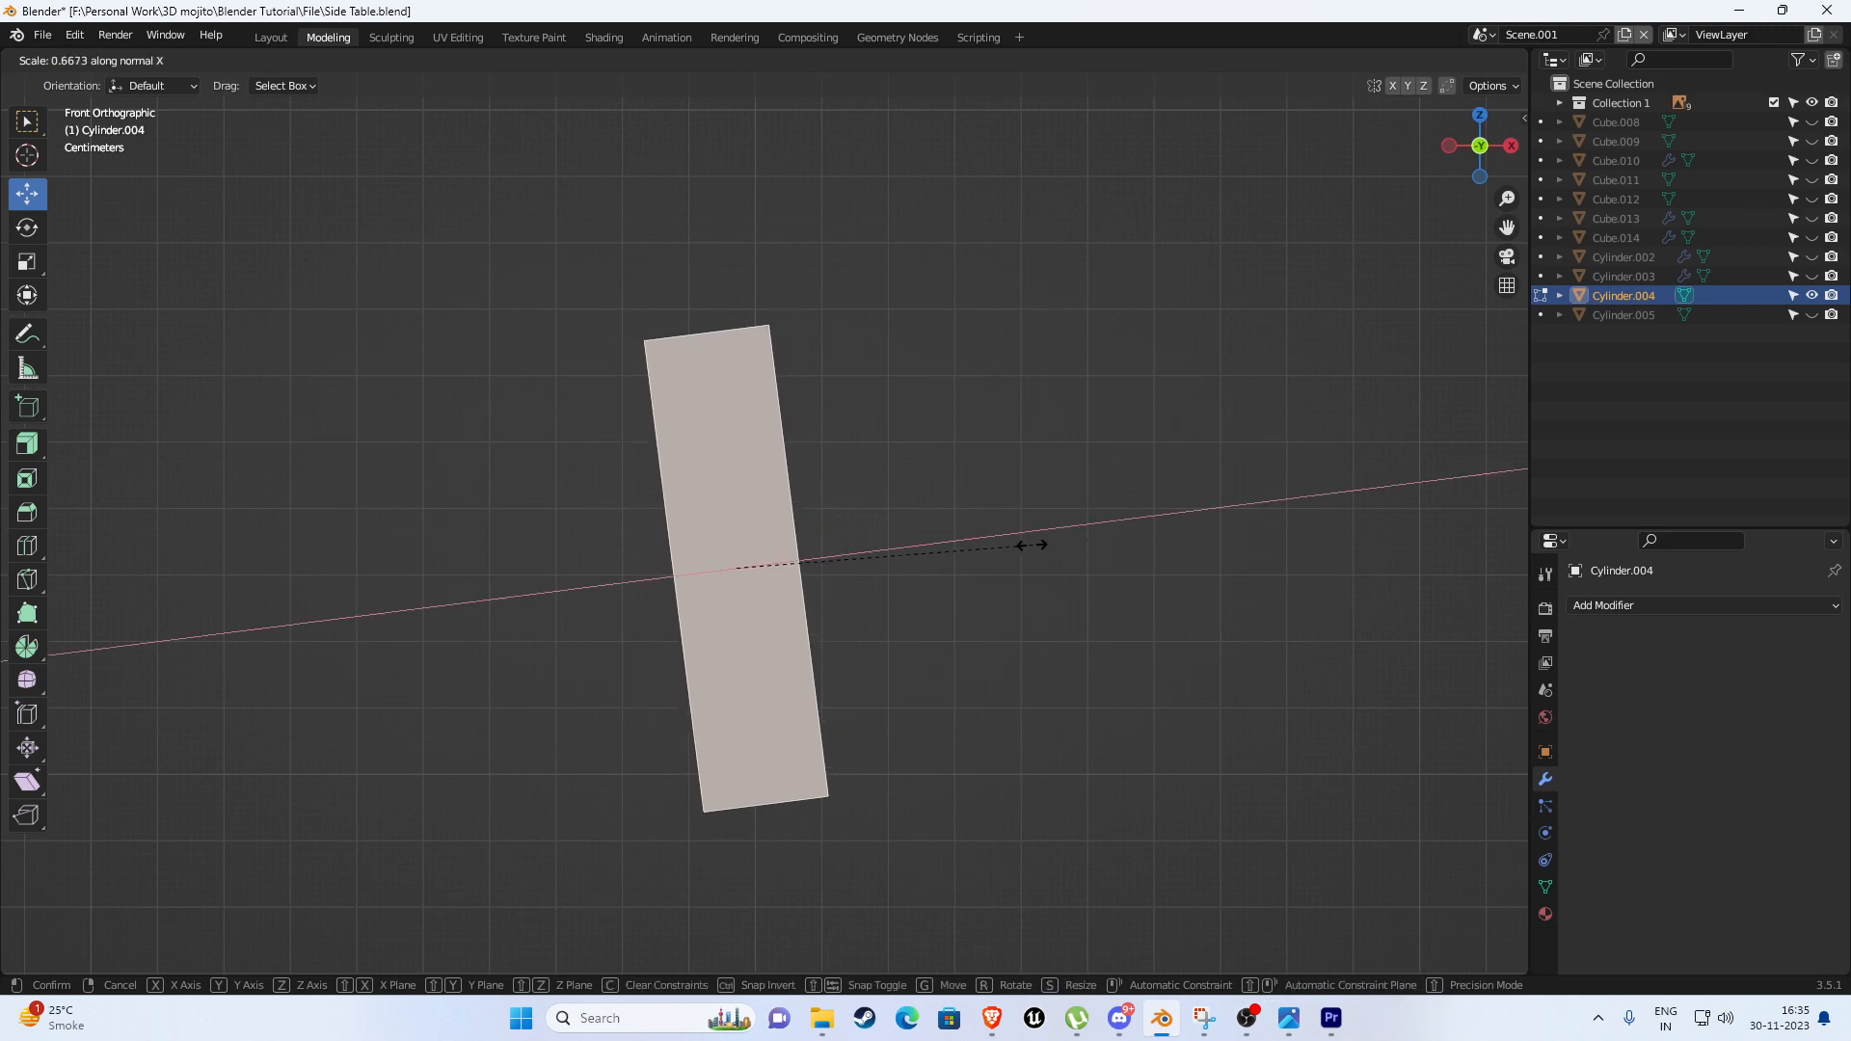
pyautogui.click(988, 538)
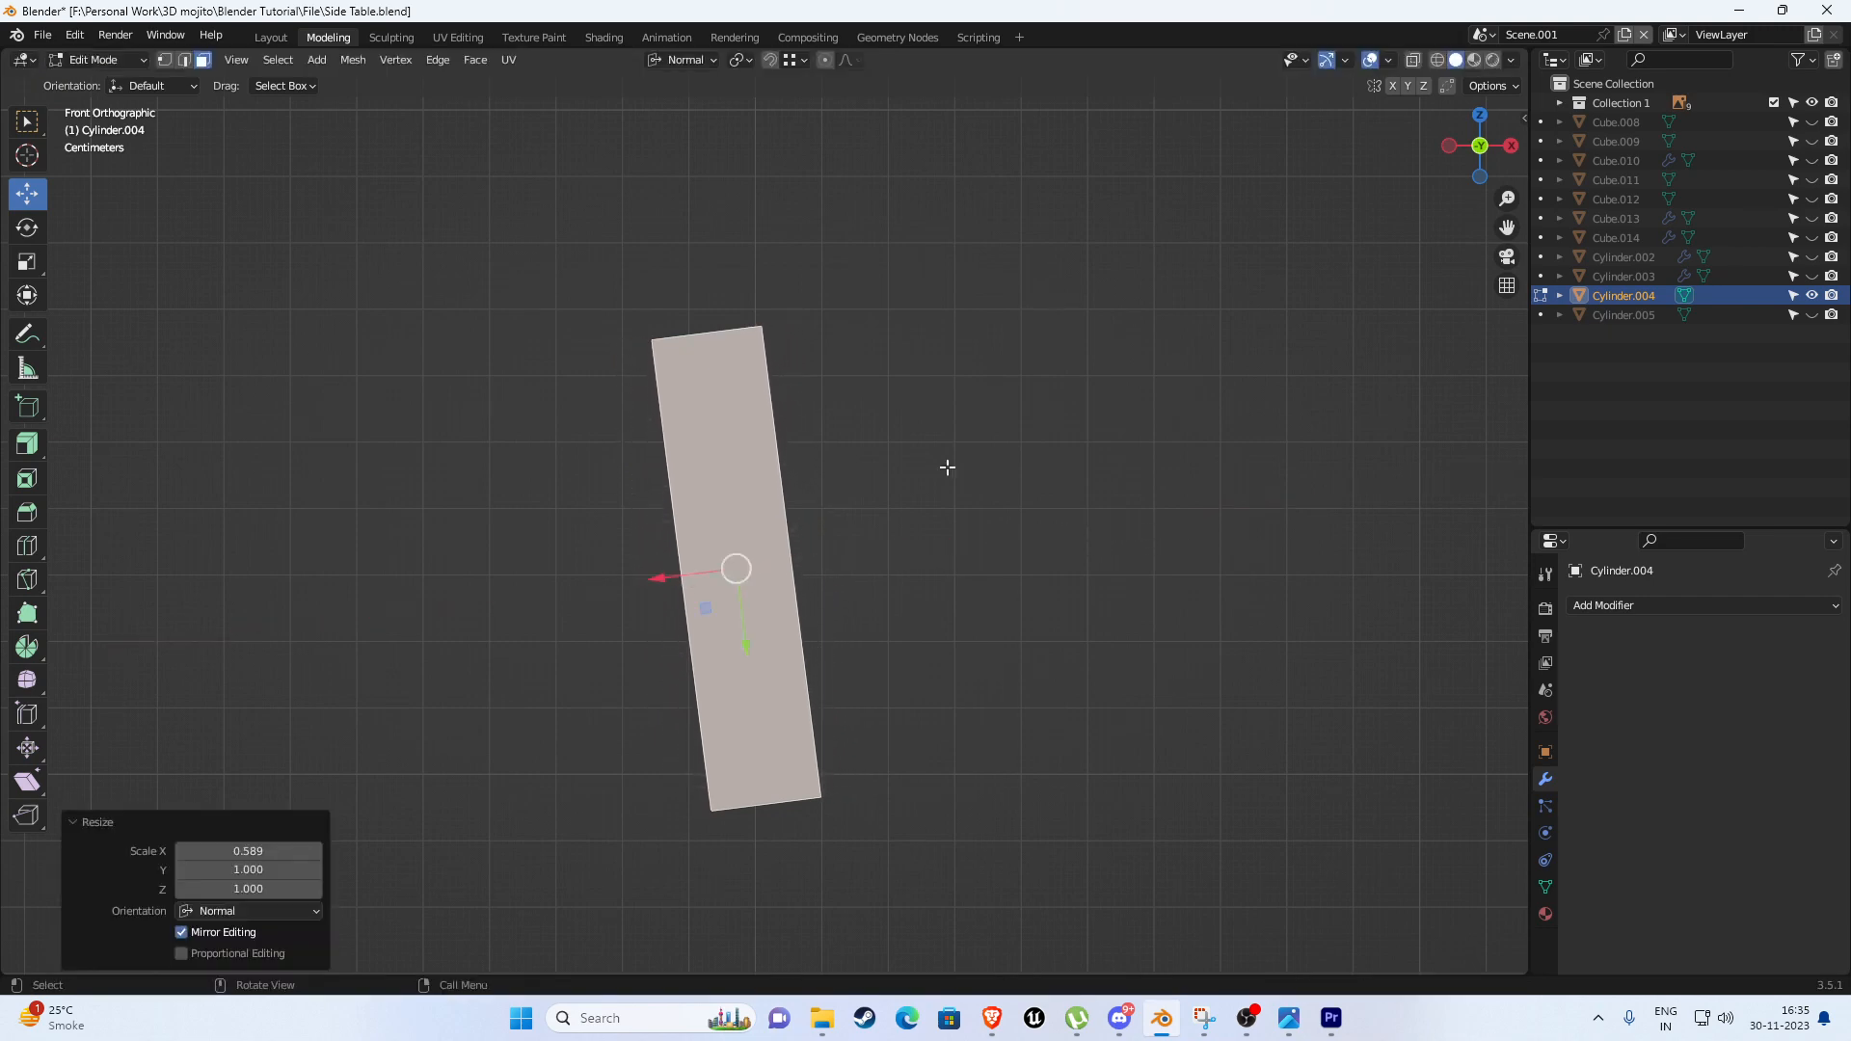
# Bring the rest of the wheel back into view and scale the spoke face narrower again along its normal X axis.
pyautogui.click(696, 60)
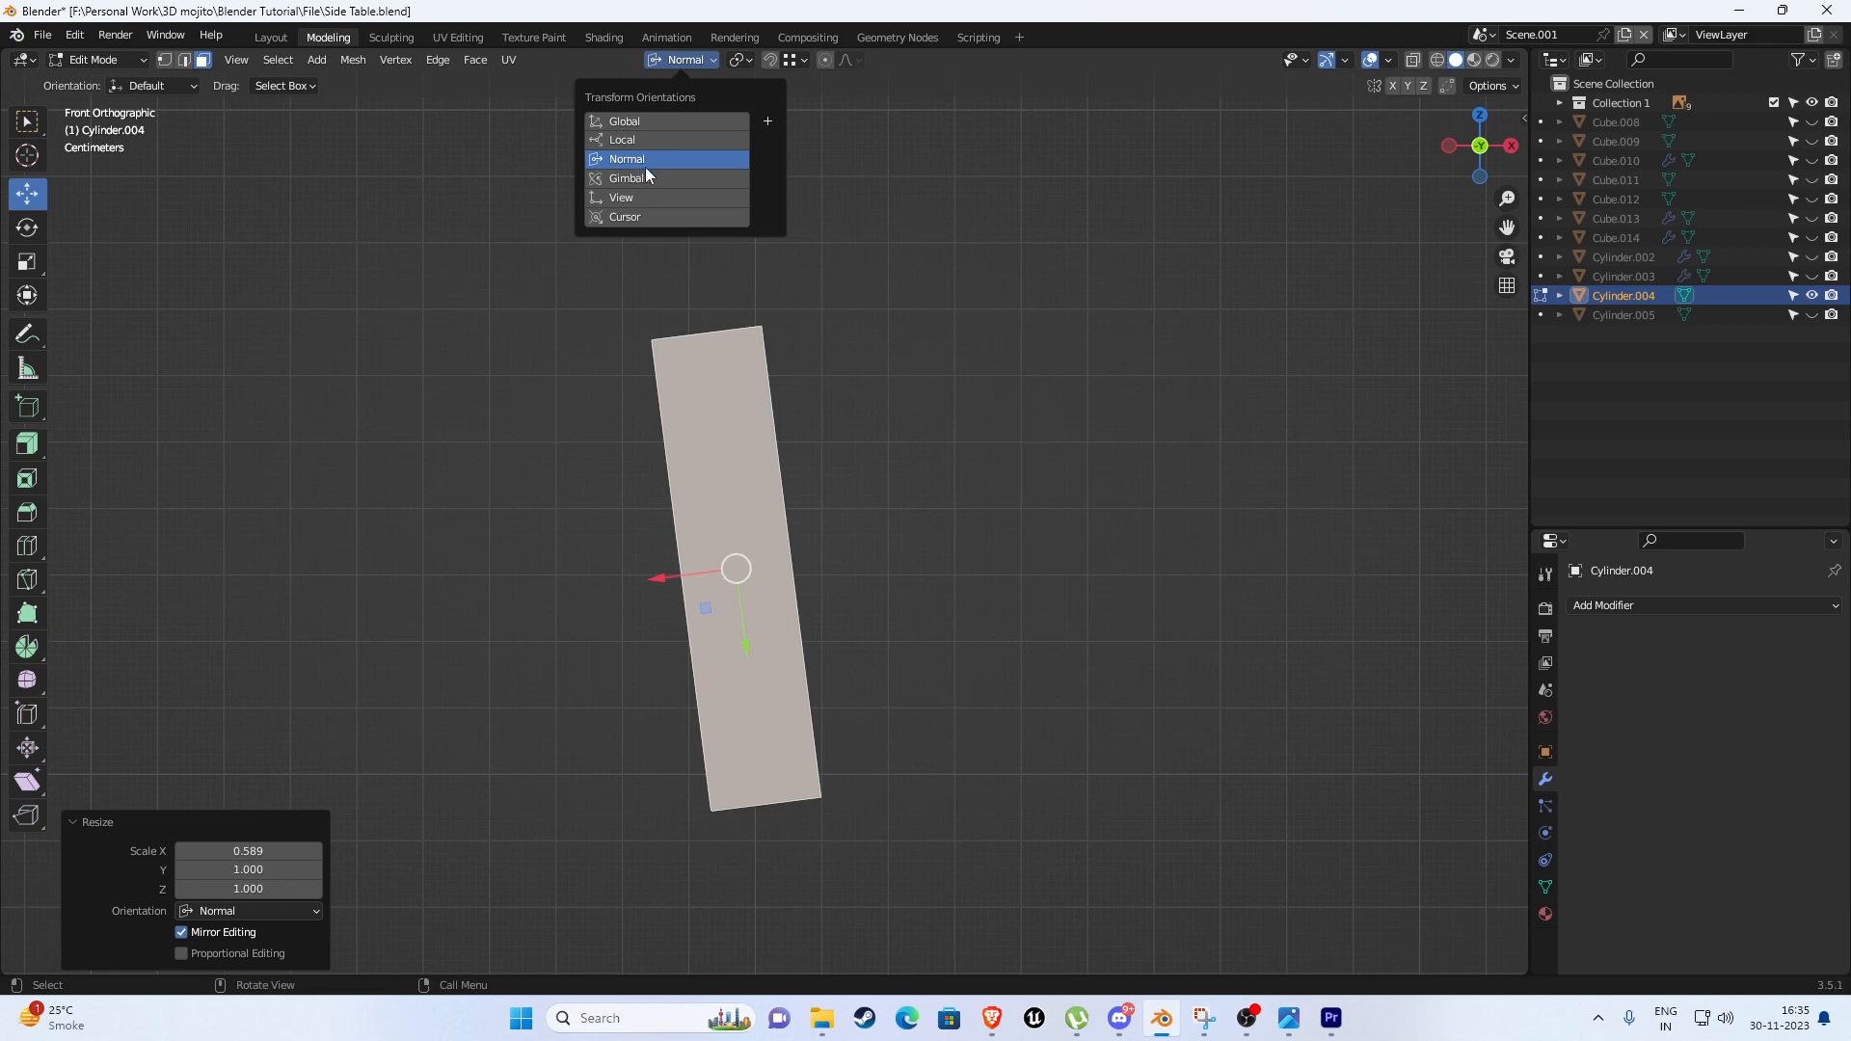
pyautogui.click(634, 167)
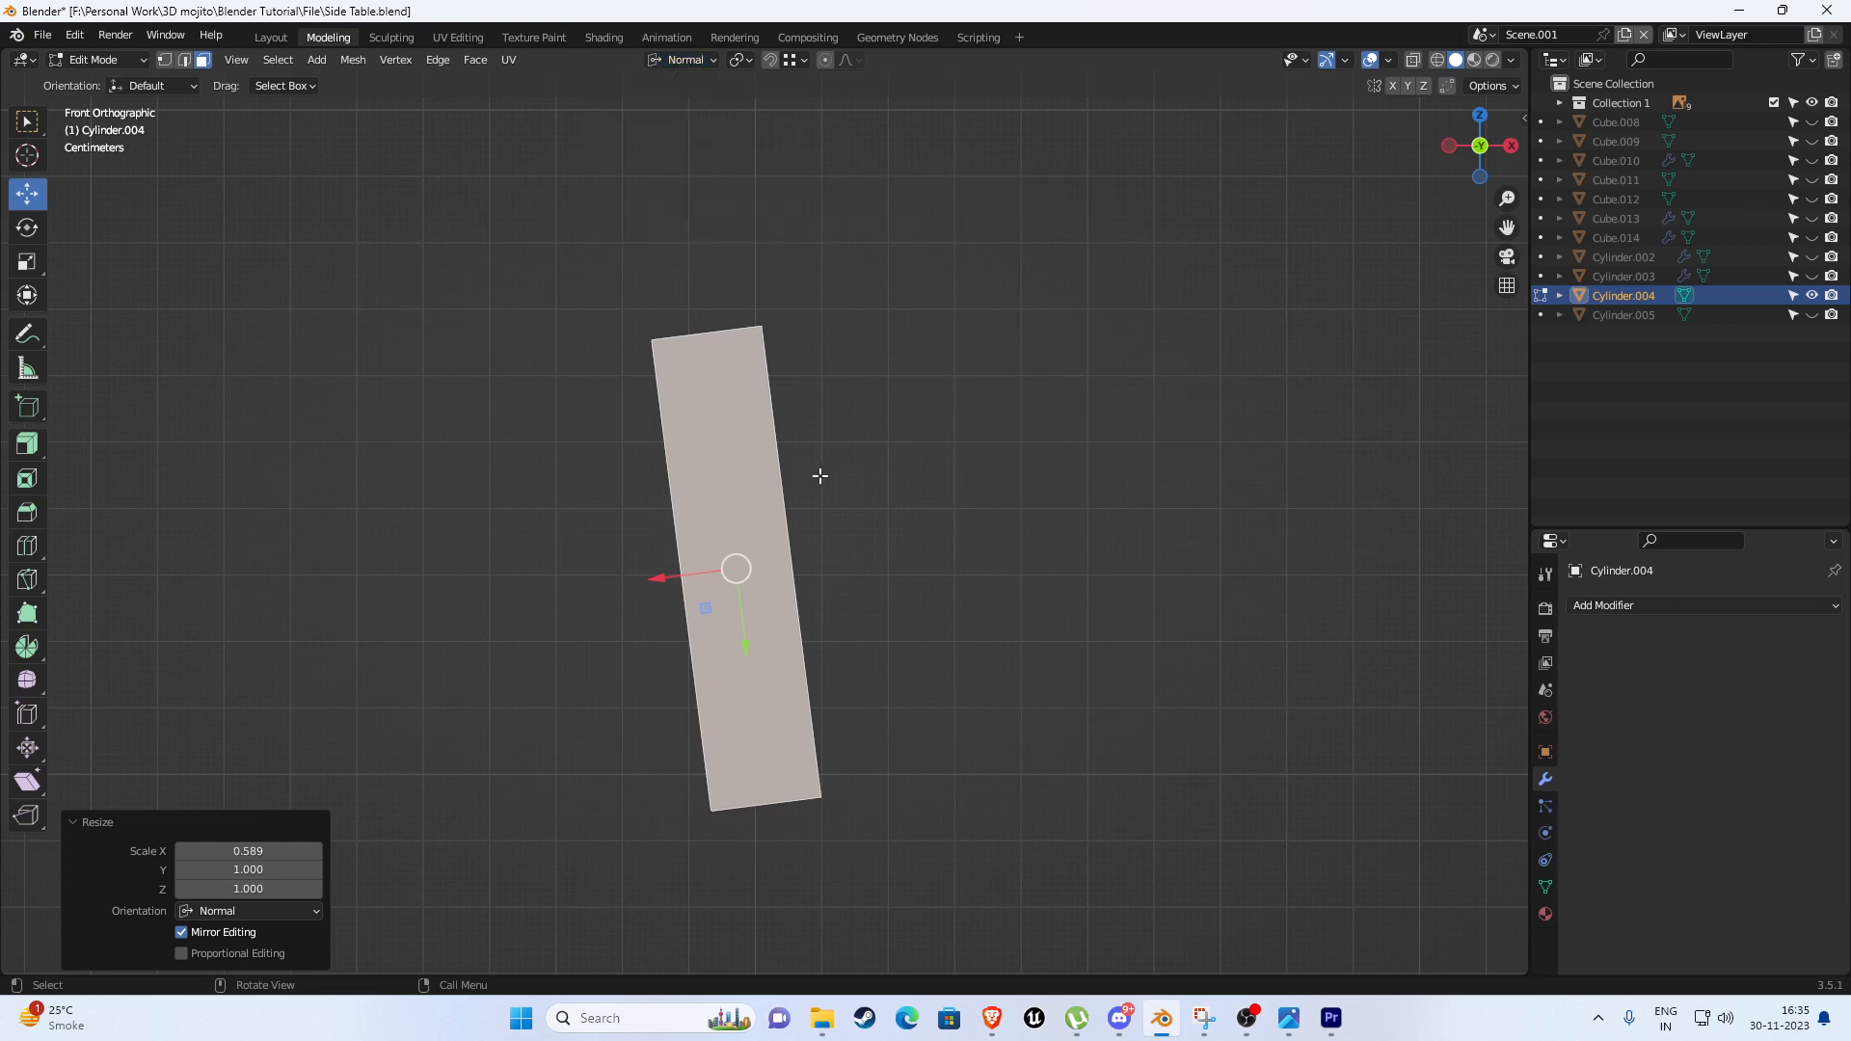
pyautogui.press('Tab')
pyautogui.hotkey('alt', 'h')
pyautogui.click(744, 466)
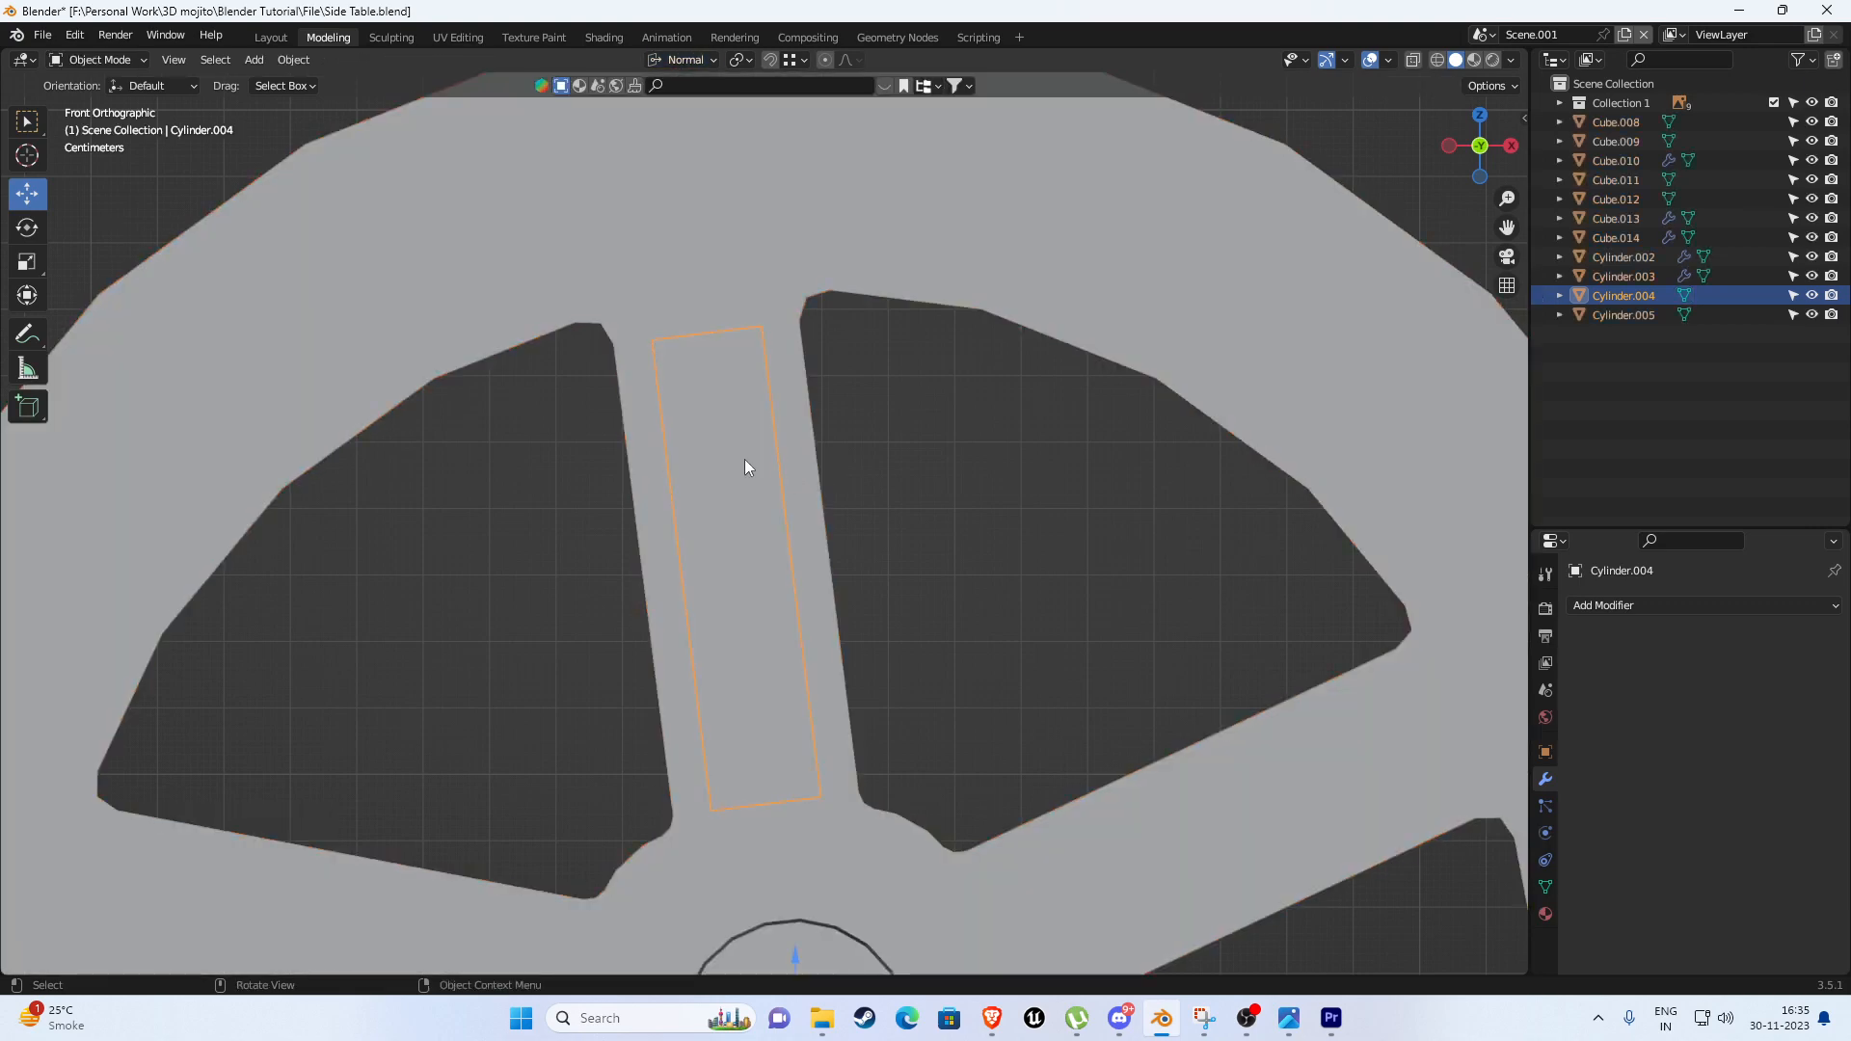
pyautogui.click(681, 60)
pyautogui.press('Tab')
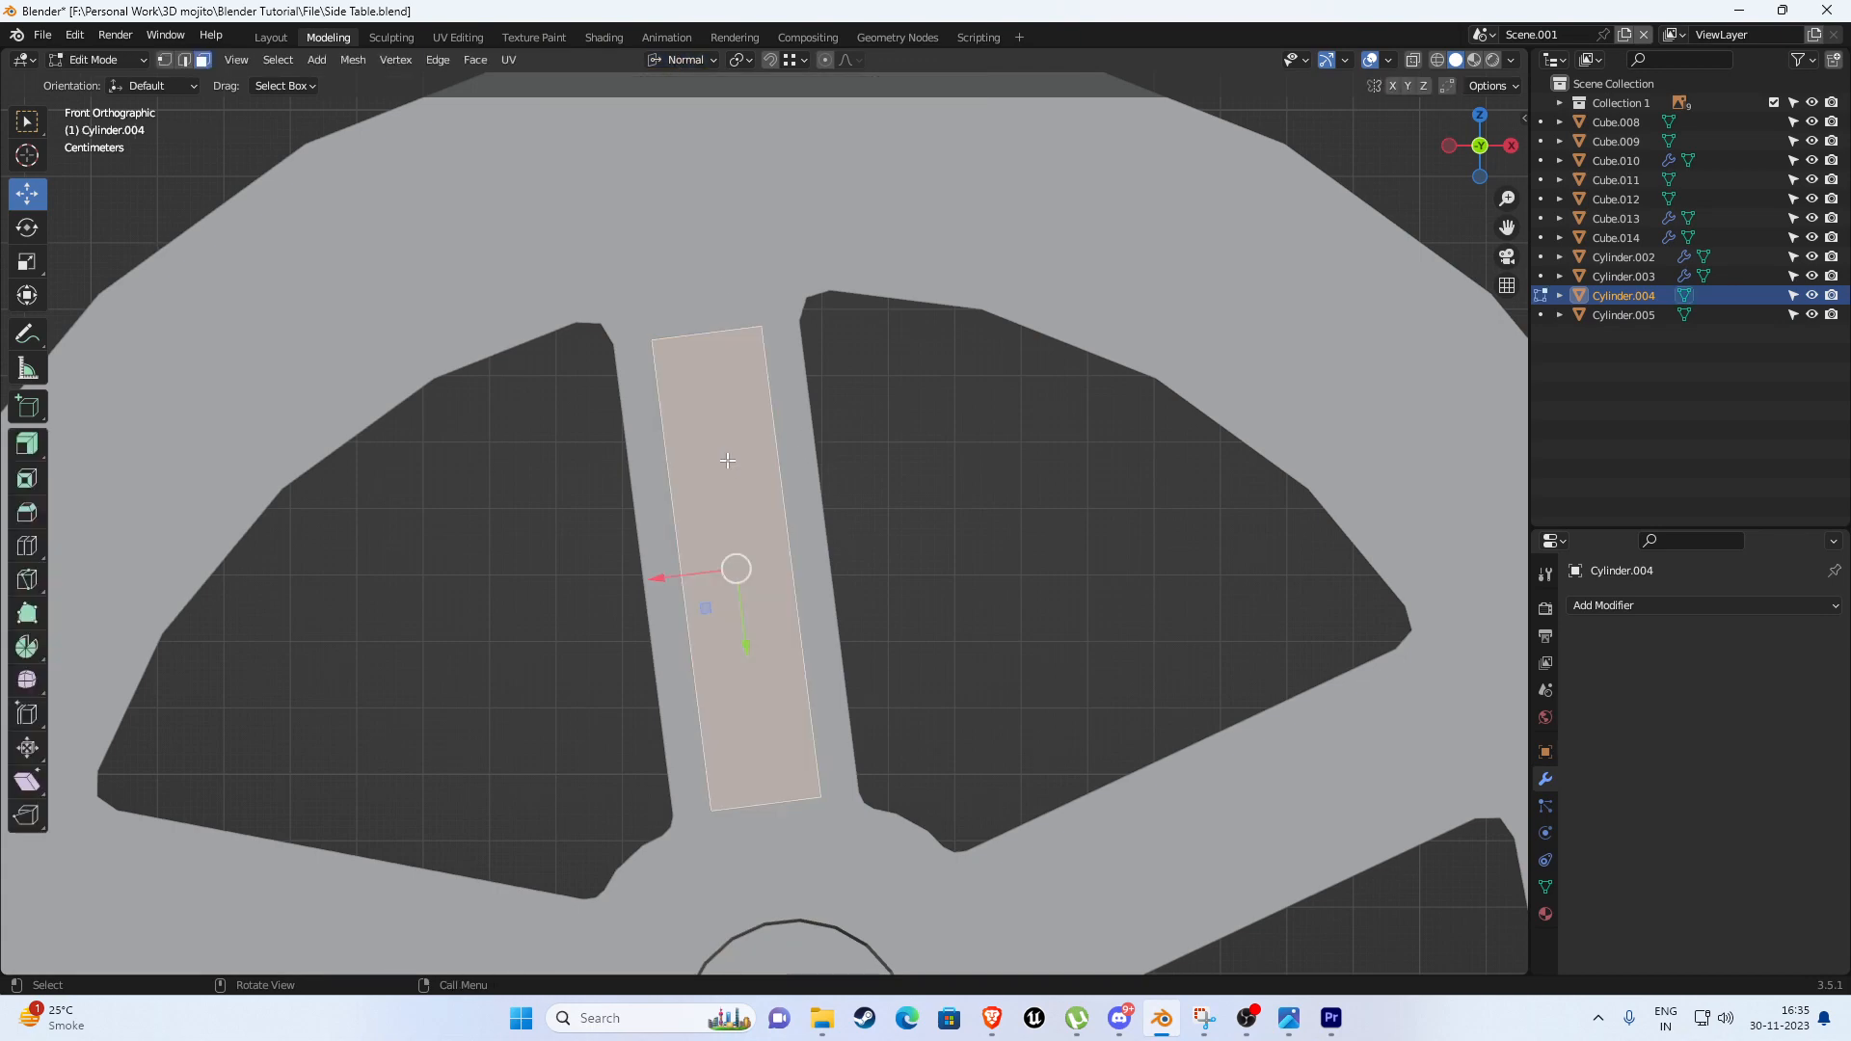
pyautogui.press('s')
pyautogui.press('x')
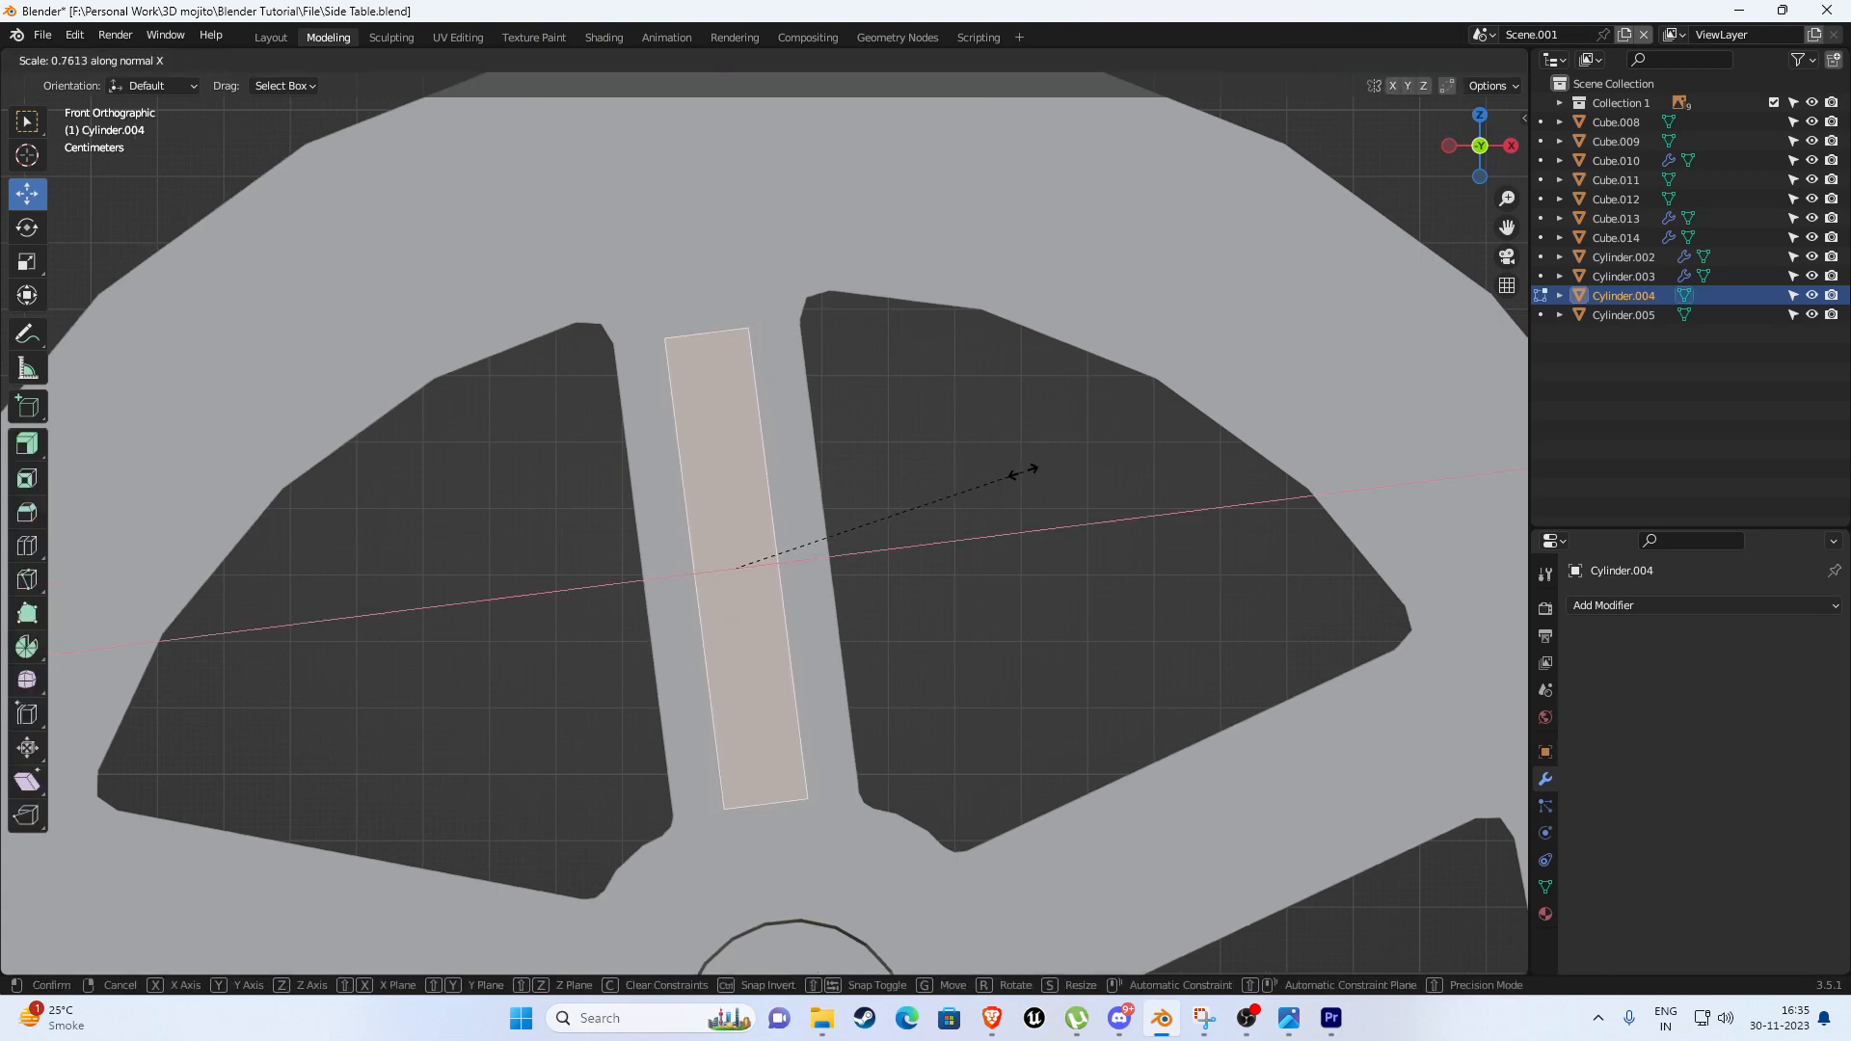
pyautogui.click(929, 493)
# Select the narrow strip's two upper vertices and check the rib's length on the reference photo's wheel.
pyautogui.press('Tab')
pyautogui.keyDown('shift'); pyautogui.moveTo(707, 329); pyautogui.dragTo(706, 403, button='middle'); pyautogui.keyUp('shift')
pyautogui.press('Tab')
pyautogui.press('1')
pyautogui.moveTo(644, 361); pyautogui.dragTo(771, 465)
pyautogui.scroll(-3, 772, 472)
pyautogui.moveTo(772, 482); pyautogui.dragTo(825, 416, button='middle')
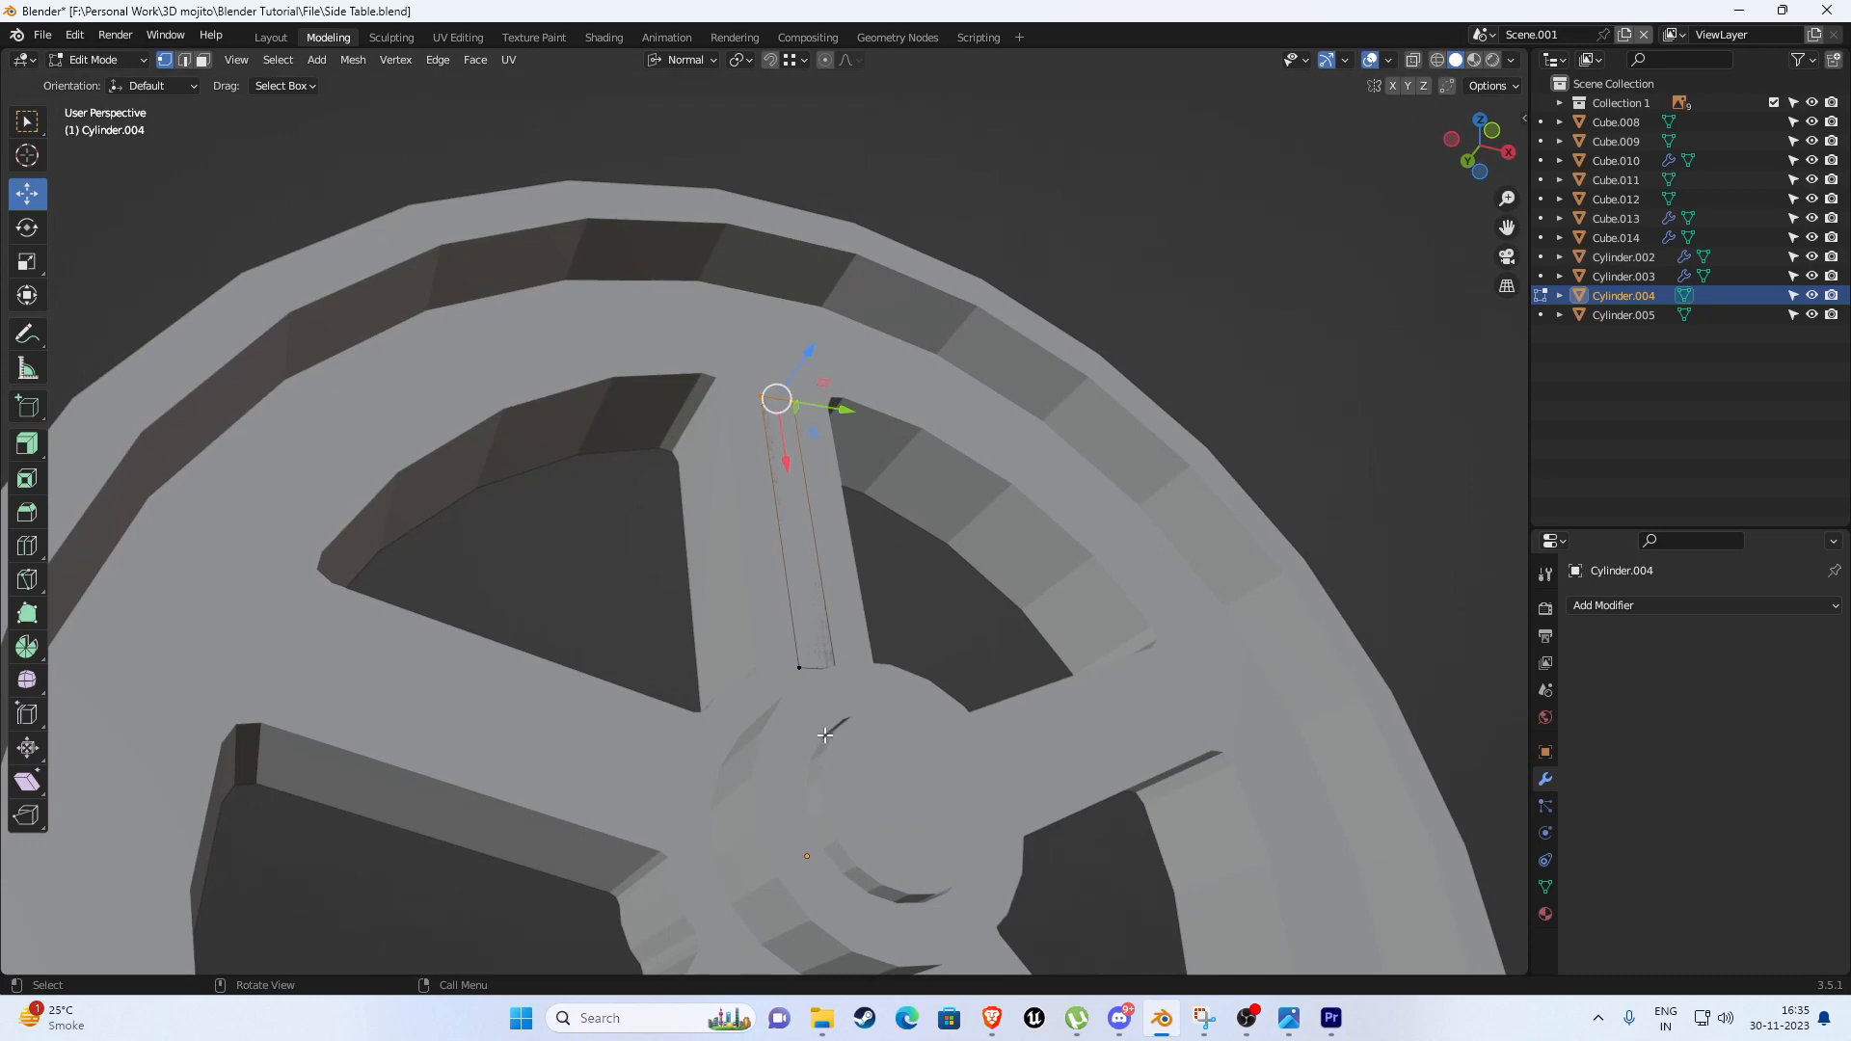
pyautogui.press('KP_1')
pyautogui.scroll(-5, 1046, 880)
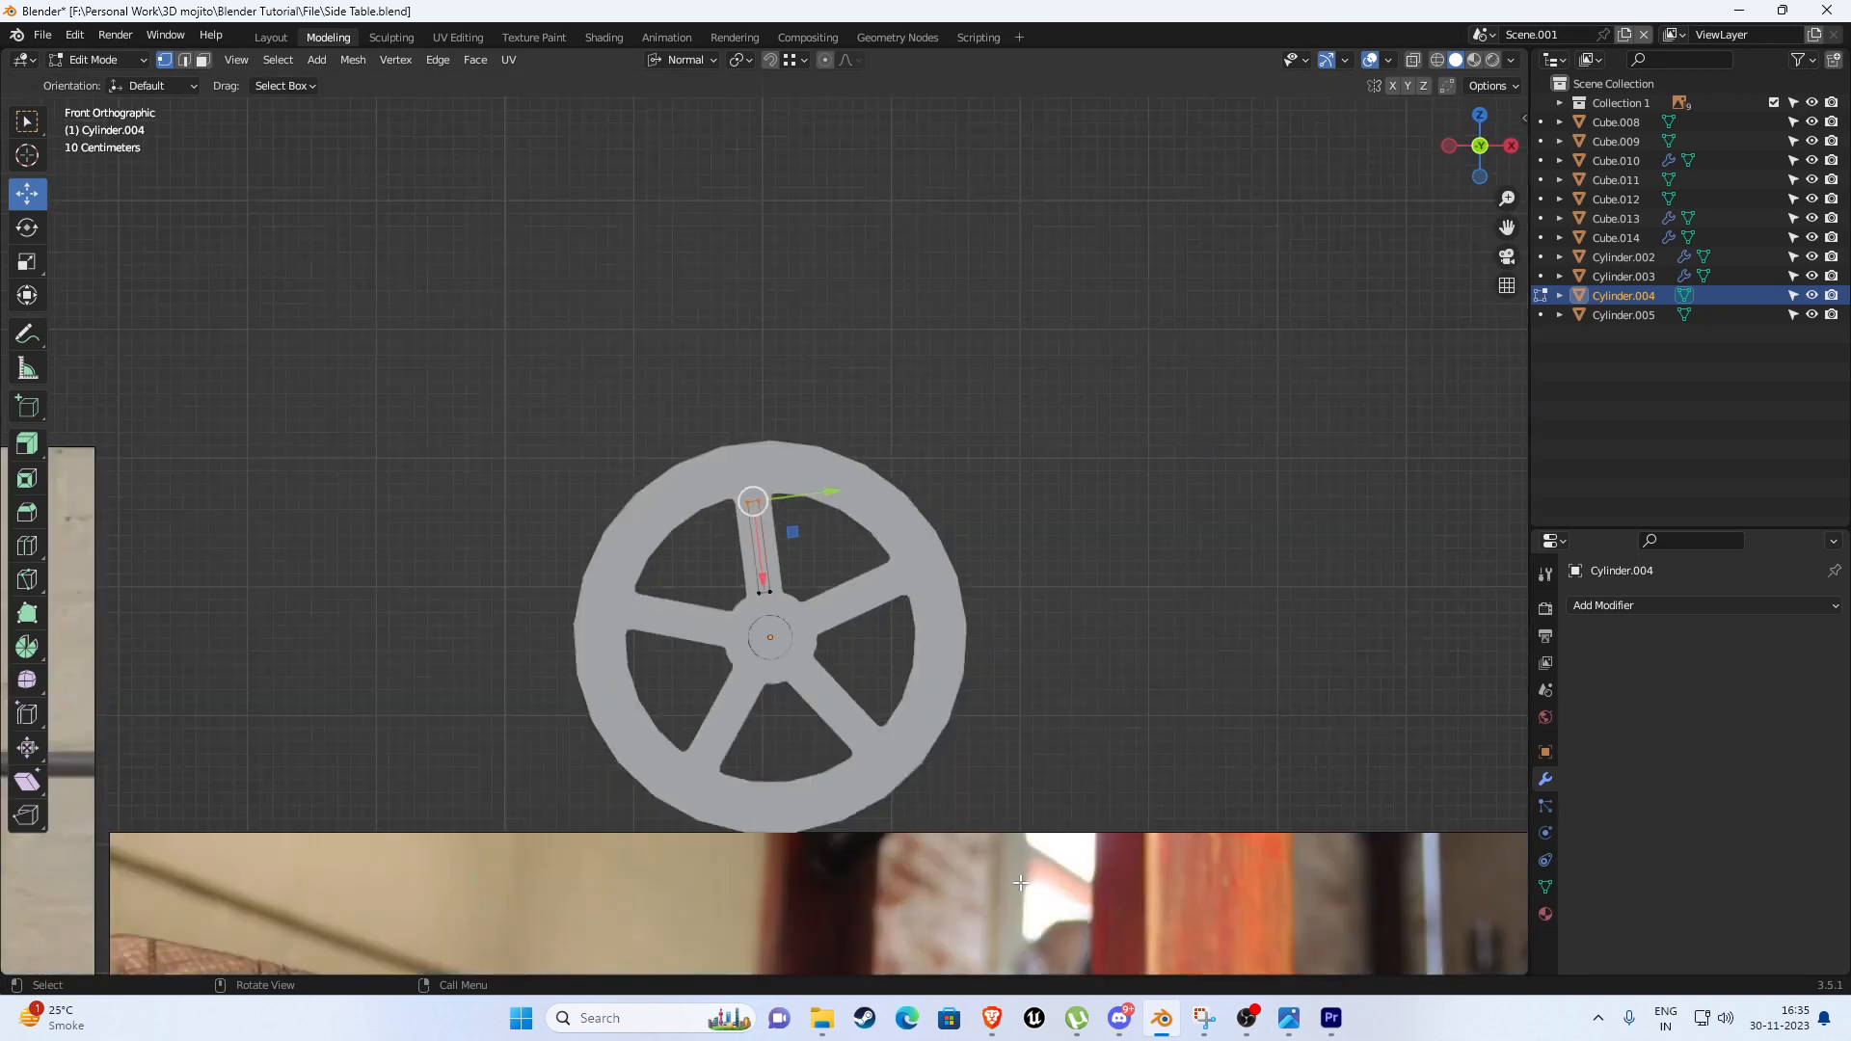
pyautogui.keyDown('shift'); pyautogui.moveTo(964, 800); pyautogui.dragTo(950, 343, button='middle'); pyautogui.keyUp('shift')
pyautogui.scroll(-3, 950, 343)
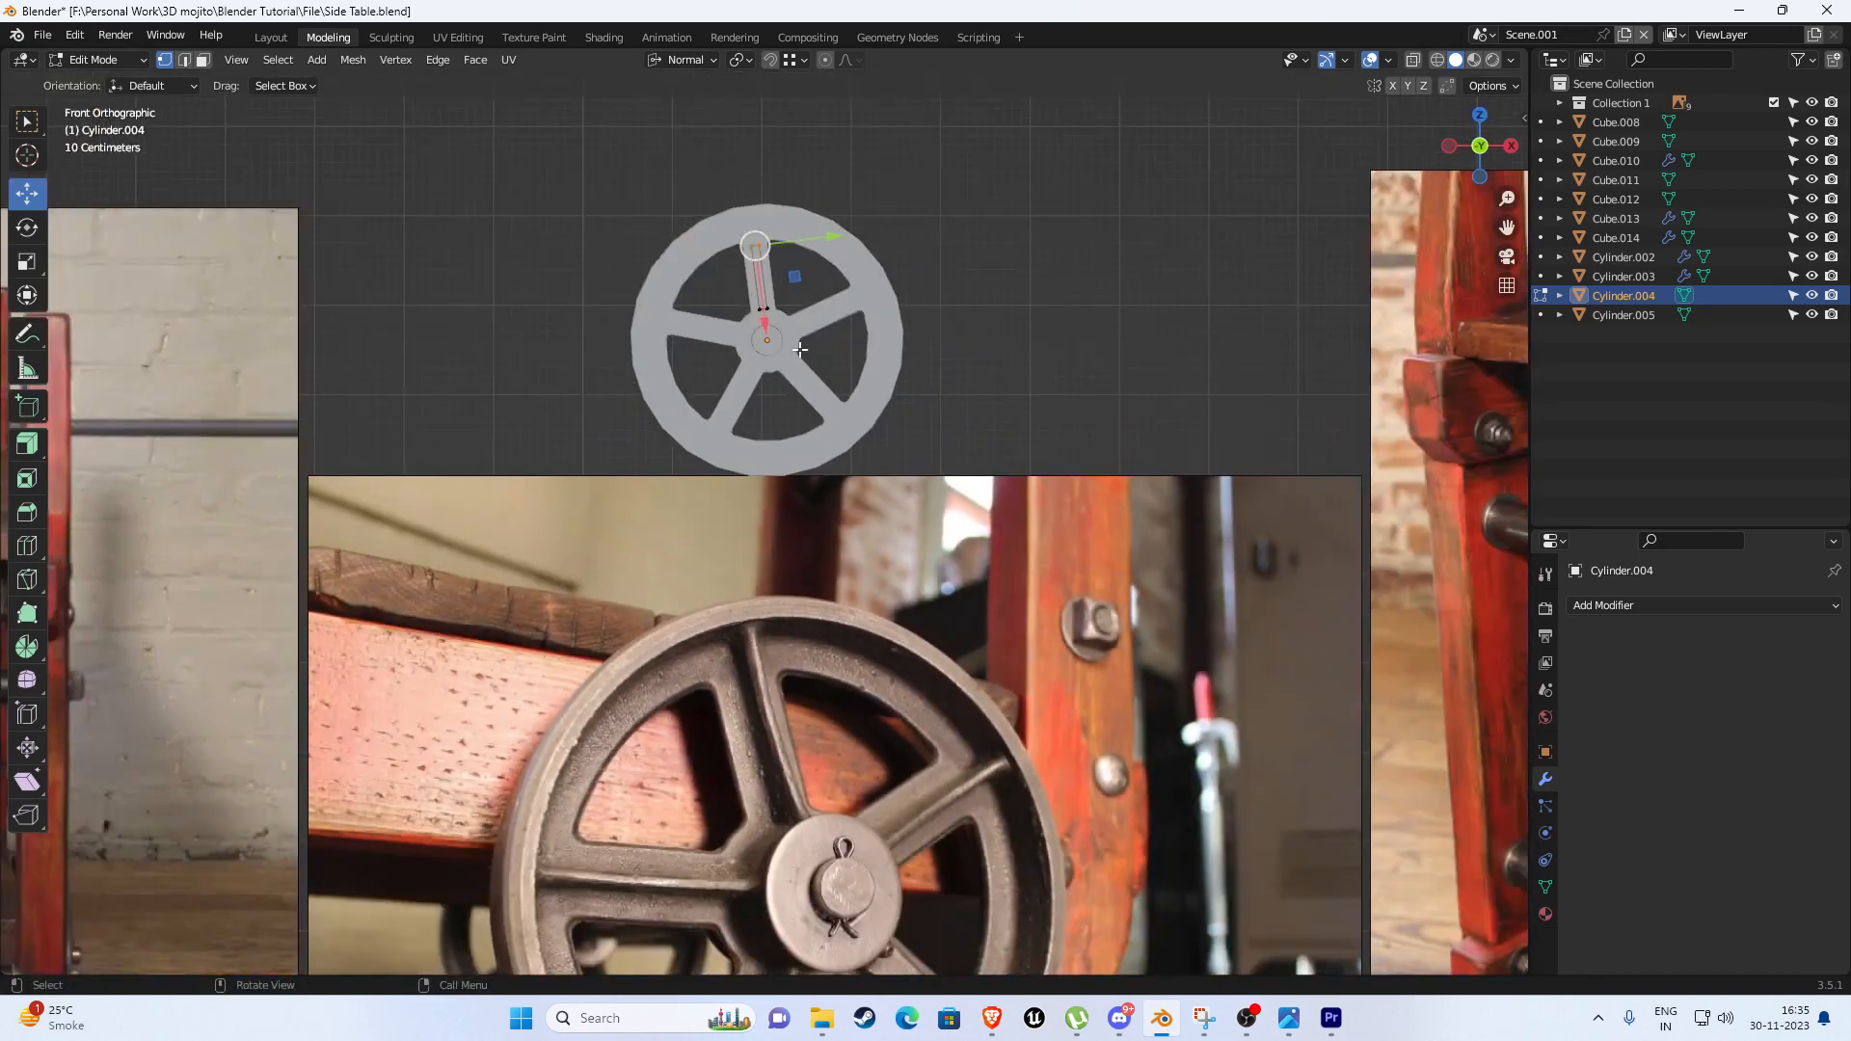
# Extend the strip's upper end over the rim and move its two lower vertices 0.097341 m toward the hub.
pyautogui.moveTo(769, 316); pyautogui.dragTo(796, 343)
pyautogui.moveTo(799, 345); pyautogui.dragTo(849, 598, button='middle')
pyautogui.scroll(4, 849, 598)
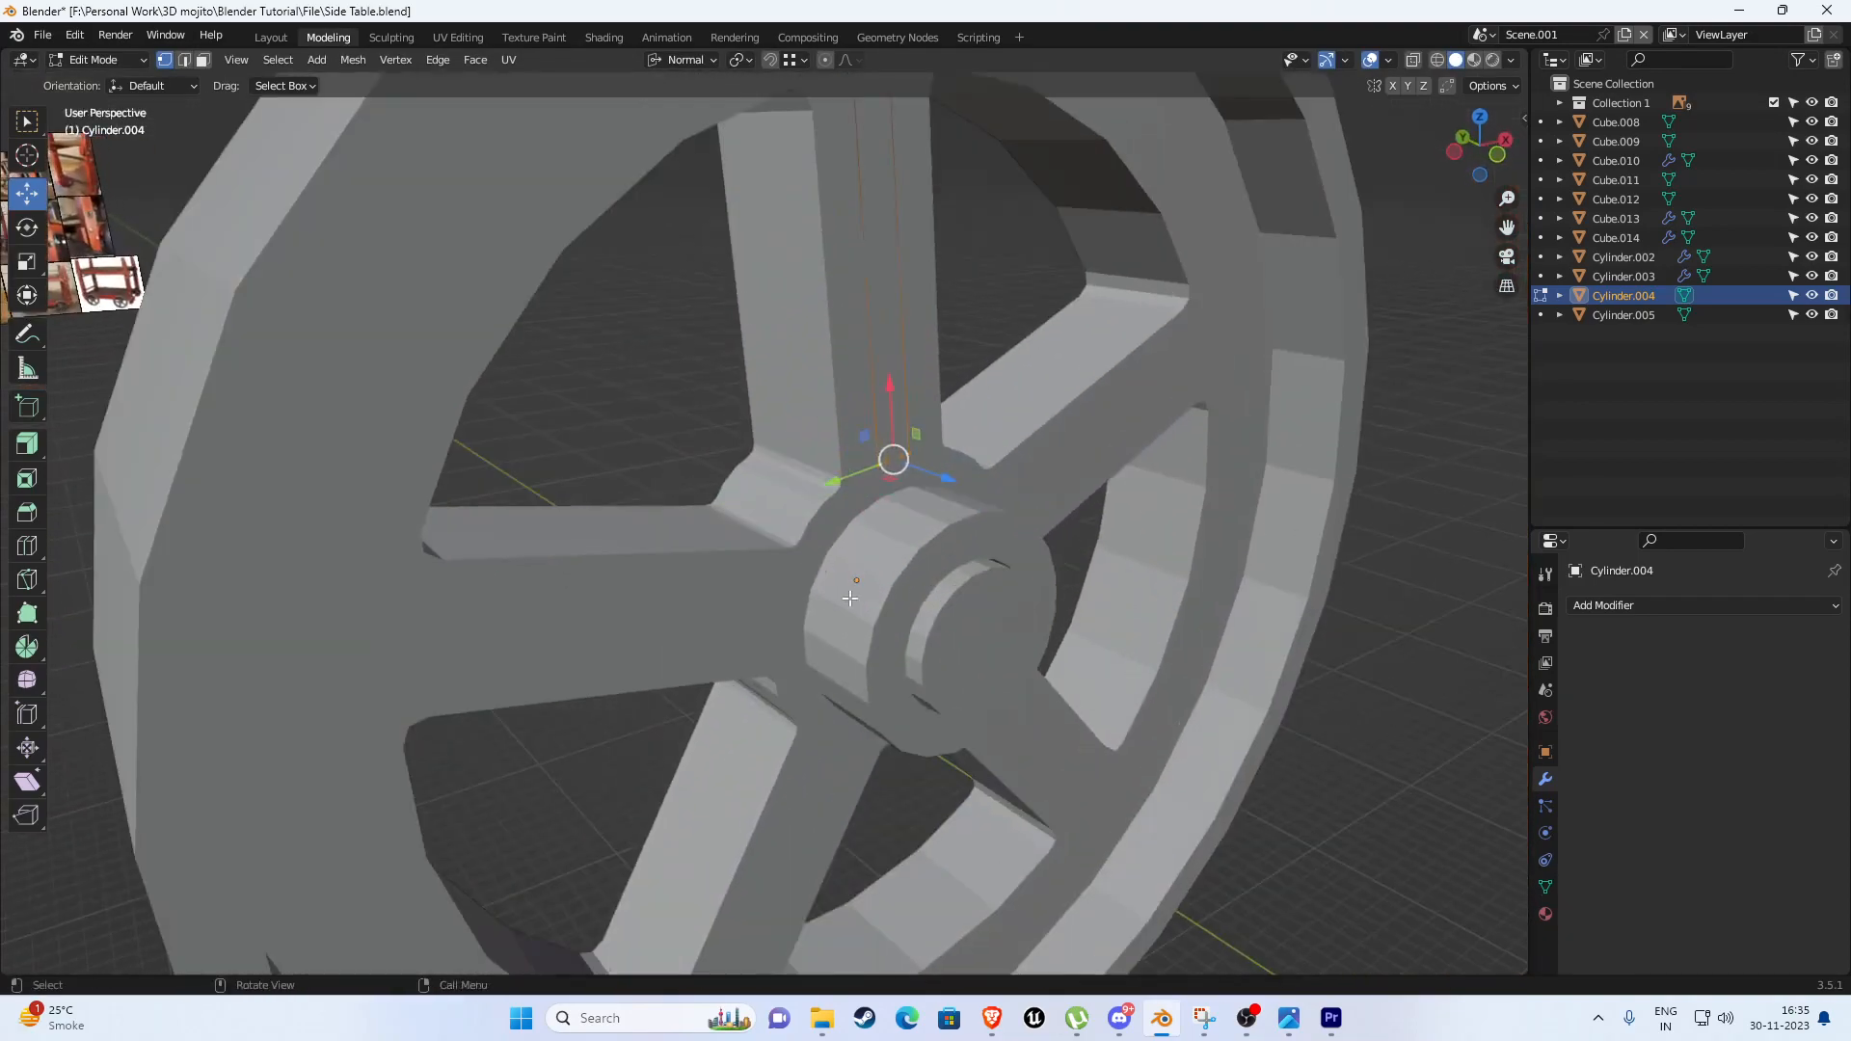
pyautogui.moveTo(891, 384); pyautogui.dragTo(894, 426)
pyautogui.keyDown('shift'); pyautogui.moveTo(886, 388); pyautogui.dragTo(851, 475, button='middle'); pyautogui.keyUp('shift')
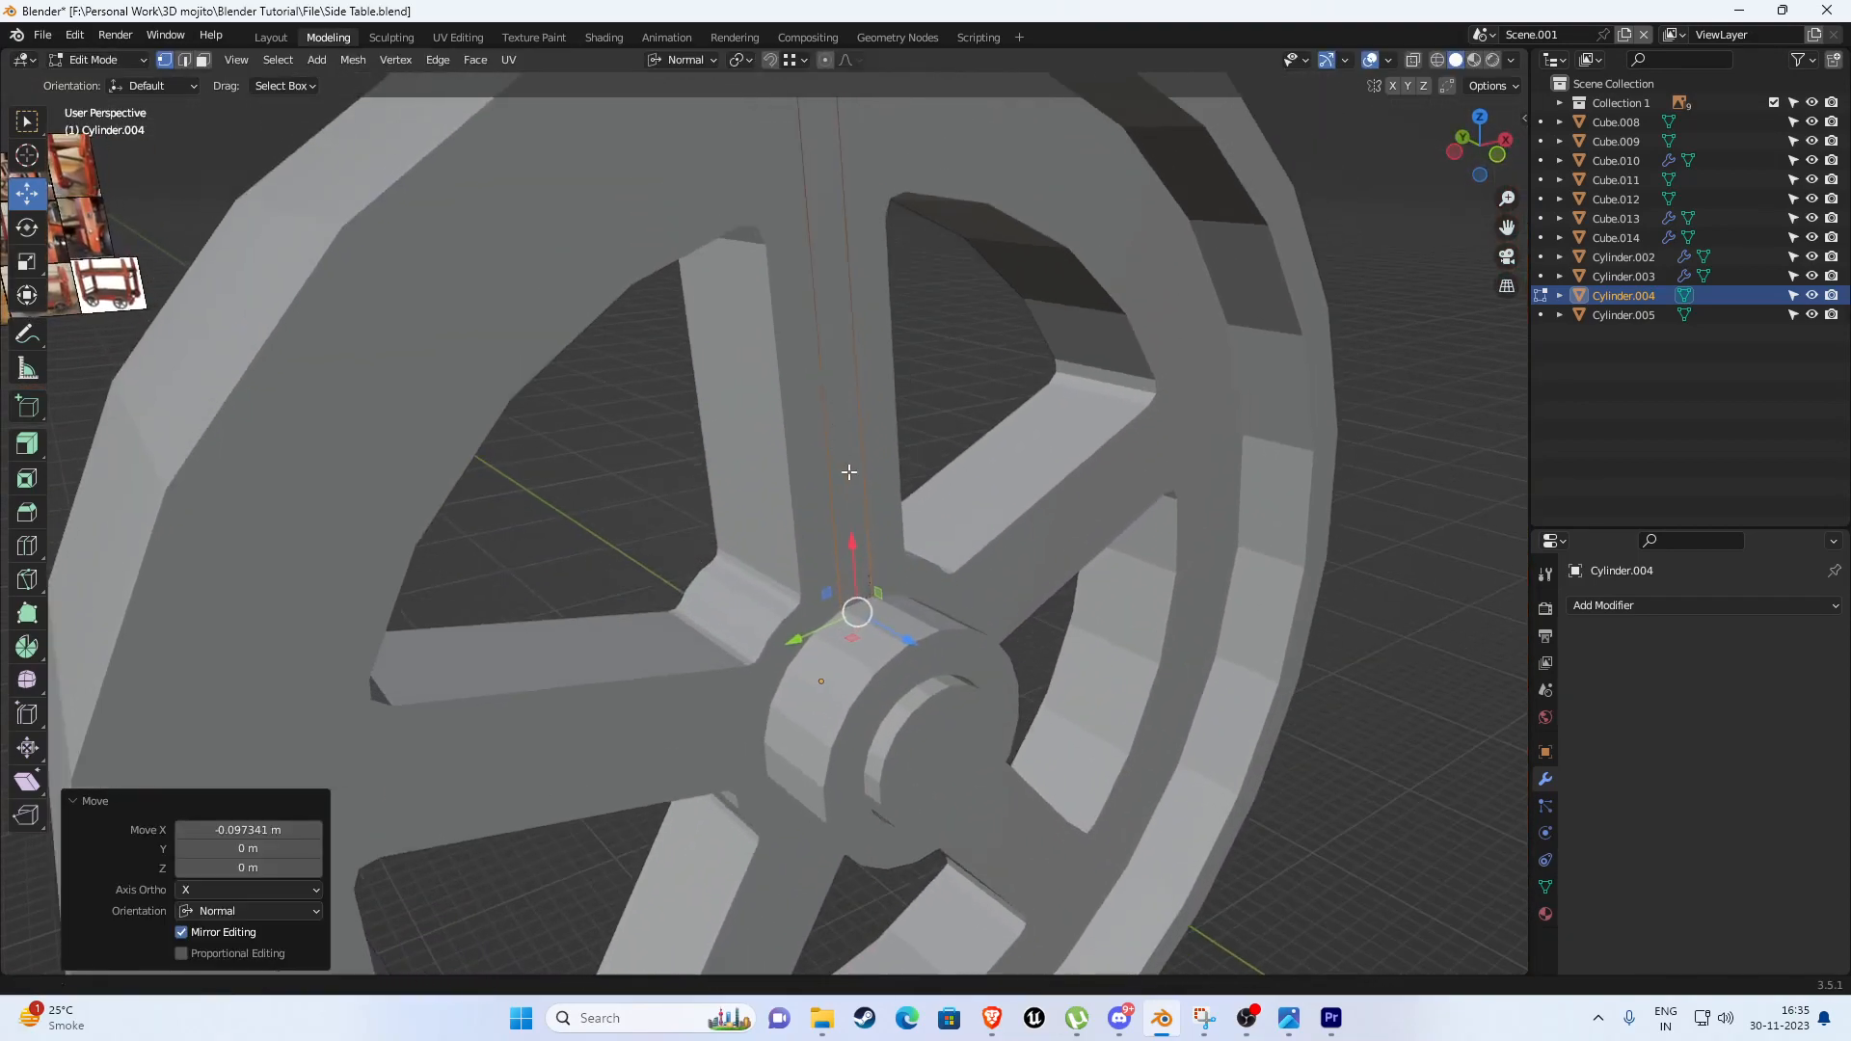
# Extrude the strip's face outward by 0.15158 m to form a raised spoke rib.
pyautogui.press('3')
pyautogui.click(855, 397)
pyautogui.keyDown('shift'); pyautogui.moveTo(855, 397); pyautogui.dragTo(891, 532, button='middle'); pyautogui.keyUp('shift')
pyautogui.moveTo(1005, 578); pyautogui.dragTo(987, 531, button='middle')
pyautogui.press('e')
pyautogui.click(1023, 608)
pyautogui.press('KP_1')
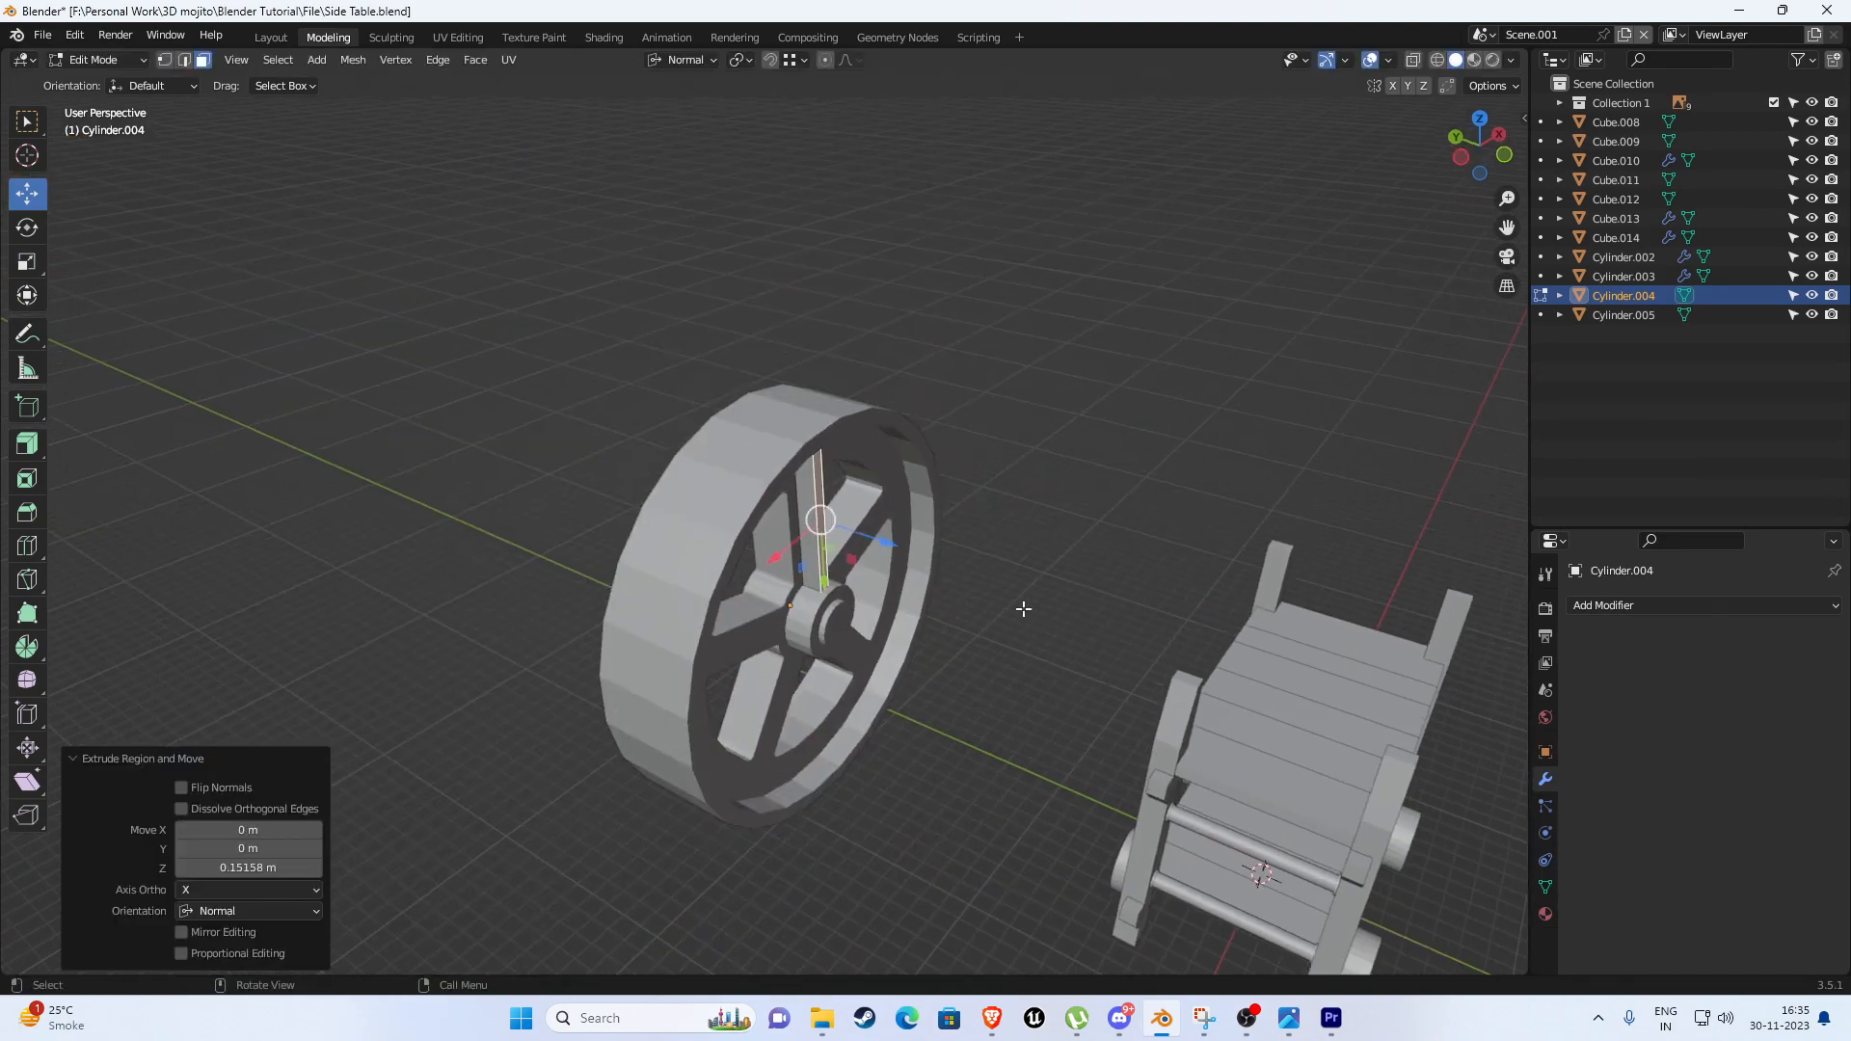
# Add one centred loop cut across the raised rib and bevel it by 0.491 m with 2 segments.
pyautogui.moveTo(932, 678)
pyautogui.keyDown('shift'); pyautogui.mouseDown(button='middle')
pyautogui.moveTo(925, 116)
pyautogui.moveTo(927, 396)
pyautogui.moveTo(897, 365)
pyautogui.moveTo(913, 682)
pyautogui.moveTo(917, 607)
pyautogui.moveTo(871, 574)
pyautogui.moveTo(864, 636)
pyautogui.moveTo(950, 689)
pyautogui.mouseUp(button='middle'); pyautogui.keyUp('shift')
pyautogui.scroll(5, 913, 682)
pyautogui.scroll(3, 872, 573)
pyautogui.keyDown('shift'); pyautogui.moveTo(950, 689); pyautogui.dragTo(940, 632, button='middle'); pyautogui.keyUp('shift')
pyautogui.moveTo(940, 631); pyautogui.dragTo(955, 656, button='middle')
pyautogui.moveTo(1046, 486); pyautogui.dragTo(1053, 486)
pyautogui.hotkey('ctrl', 'r')
pyautogui.click(962, 464)
pyautogui.rightClick(962, 464)
pyautogui.moveTo(962, 464)
pyautogui.mouseDown(button='middle')
pyautogui.moveTo(893, 464)
pyautogui.moveTo(934, 446)
pyautogui.mouseUp(button='middle')
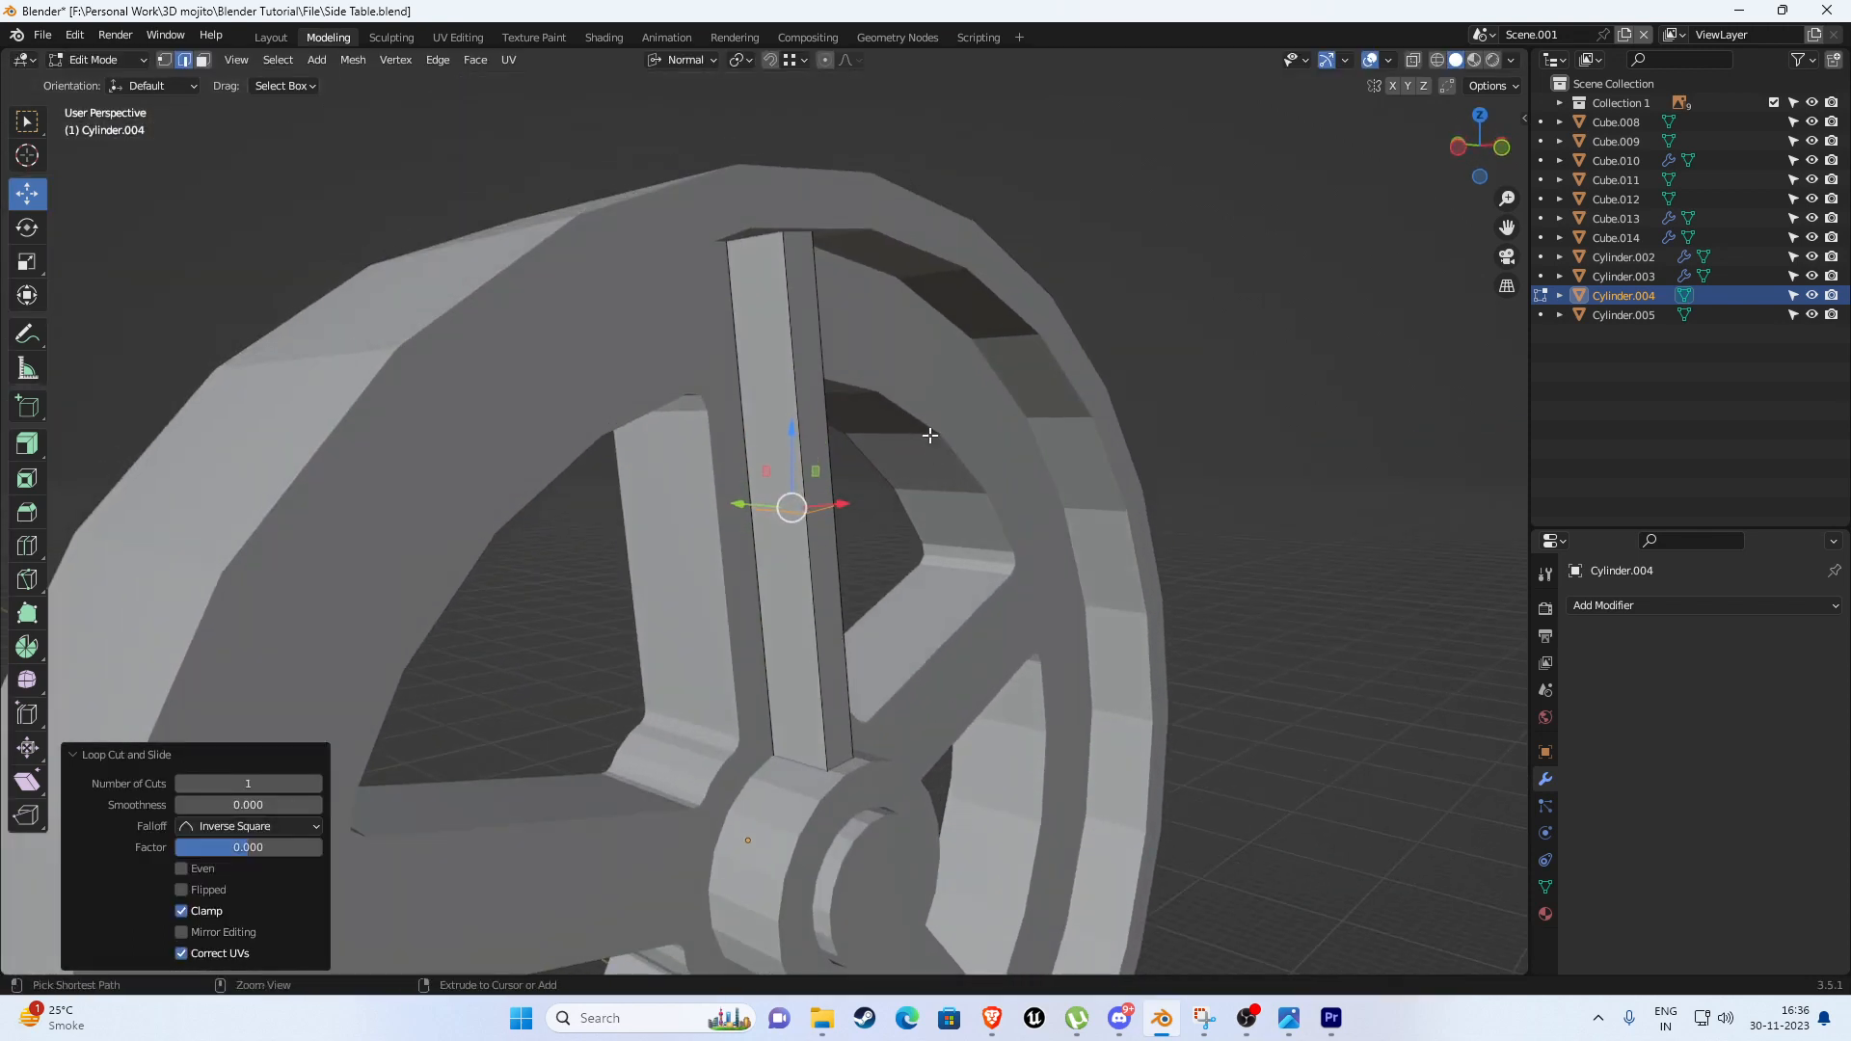
pyautogui.hotkey('ctrl', 'b')
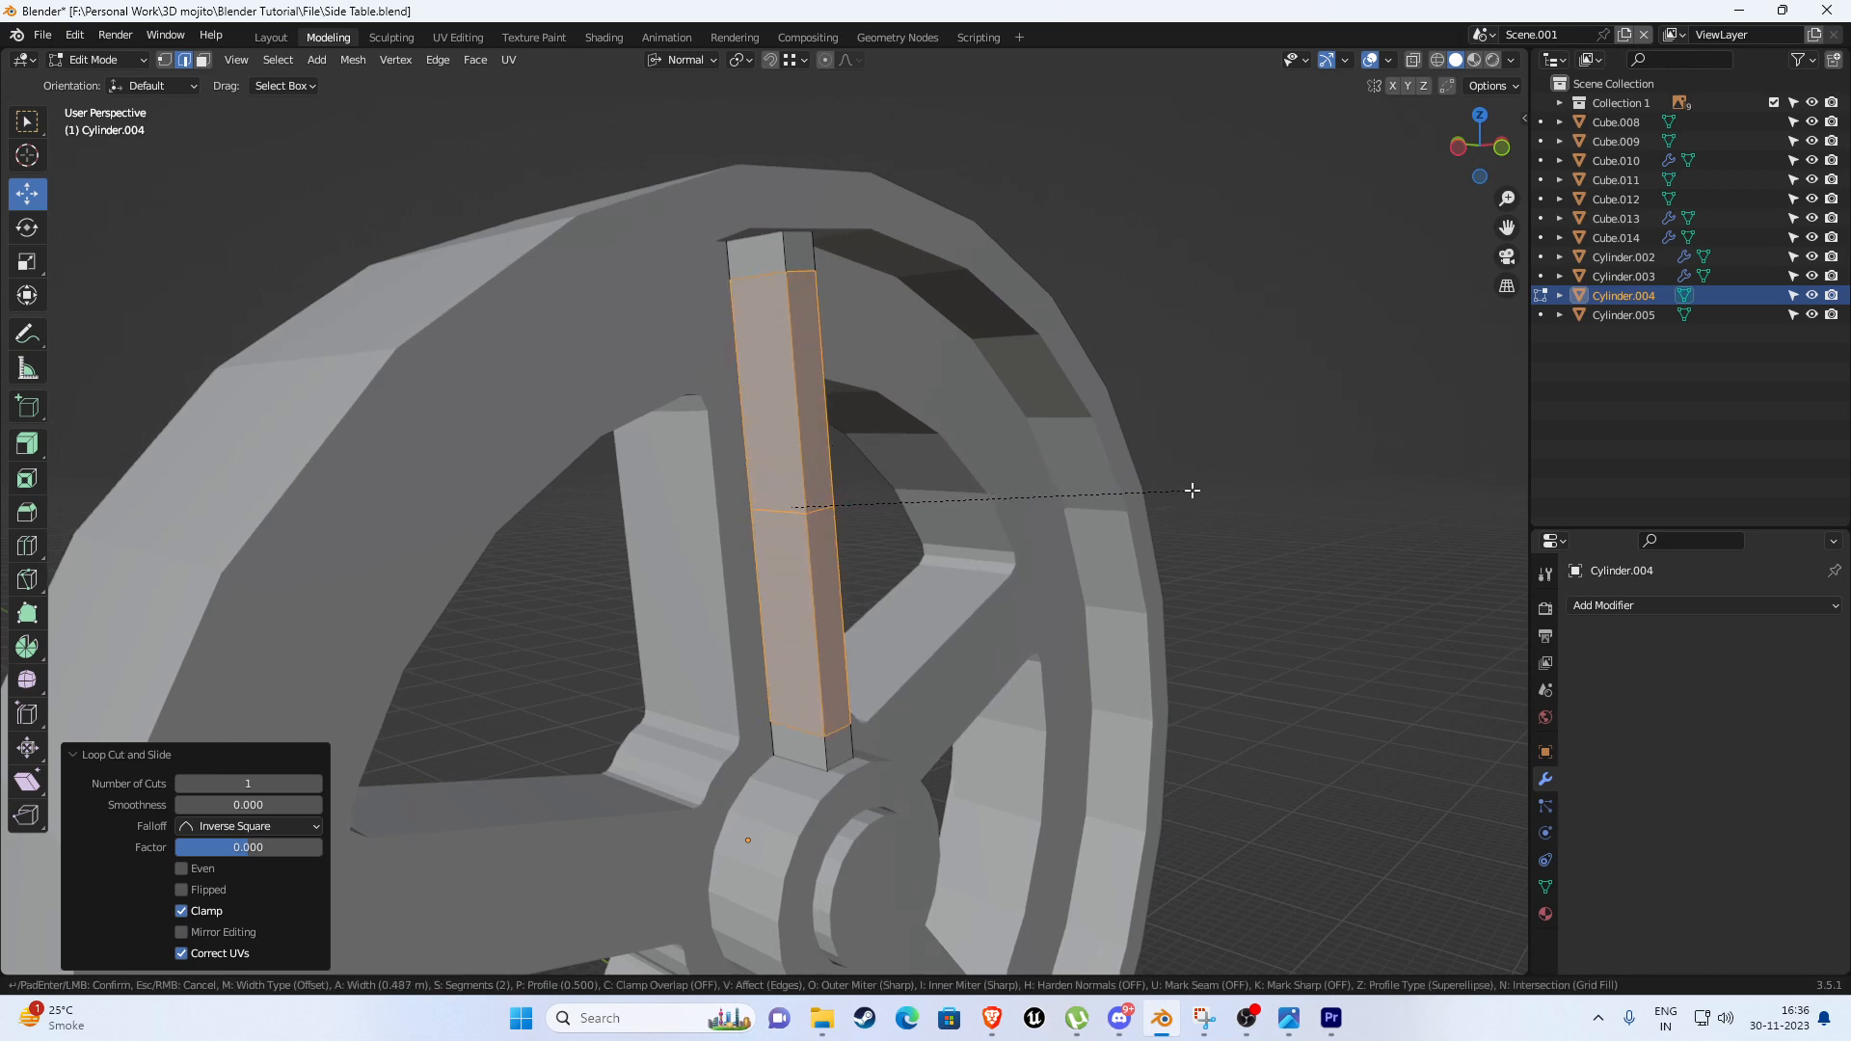
pyautogui.click(820, 509)
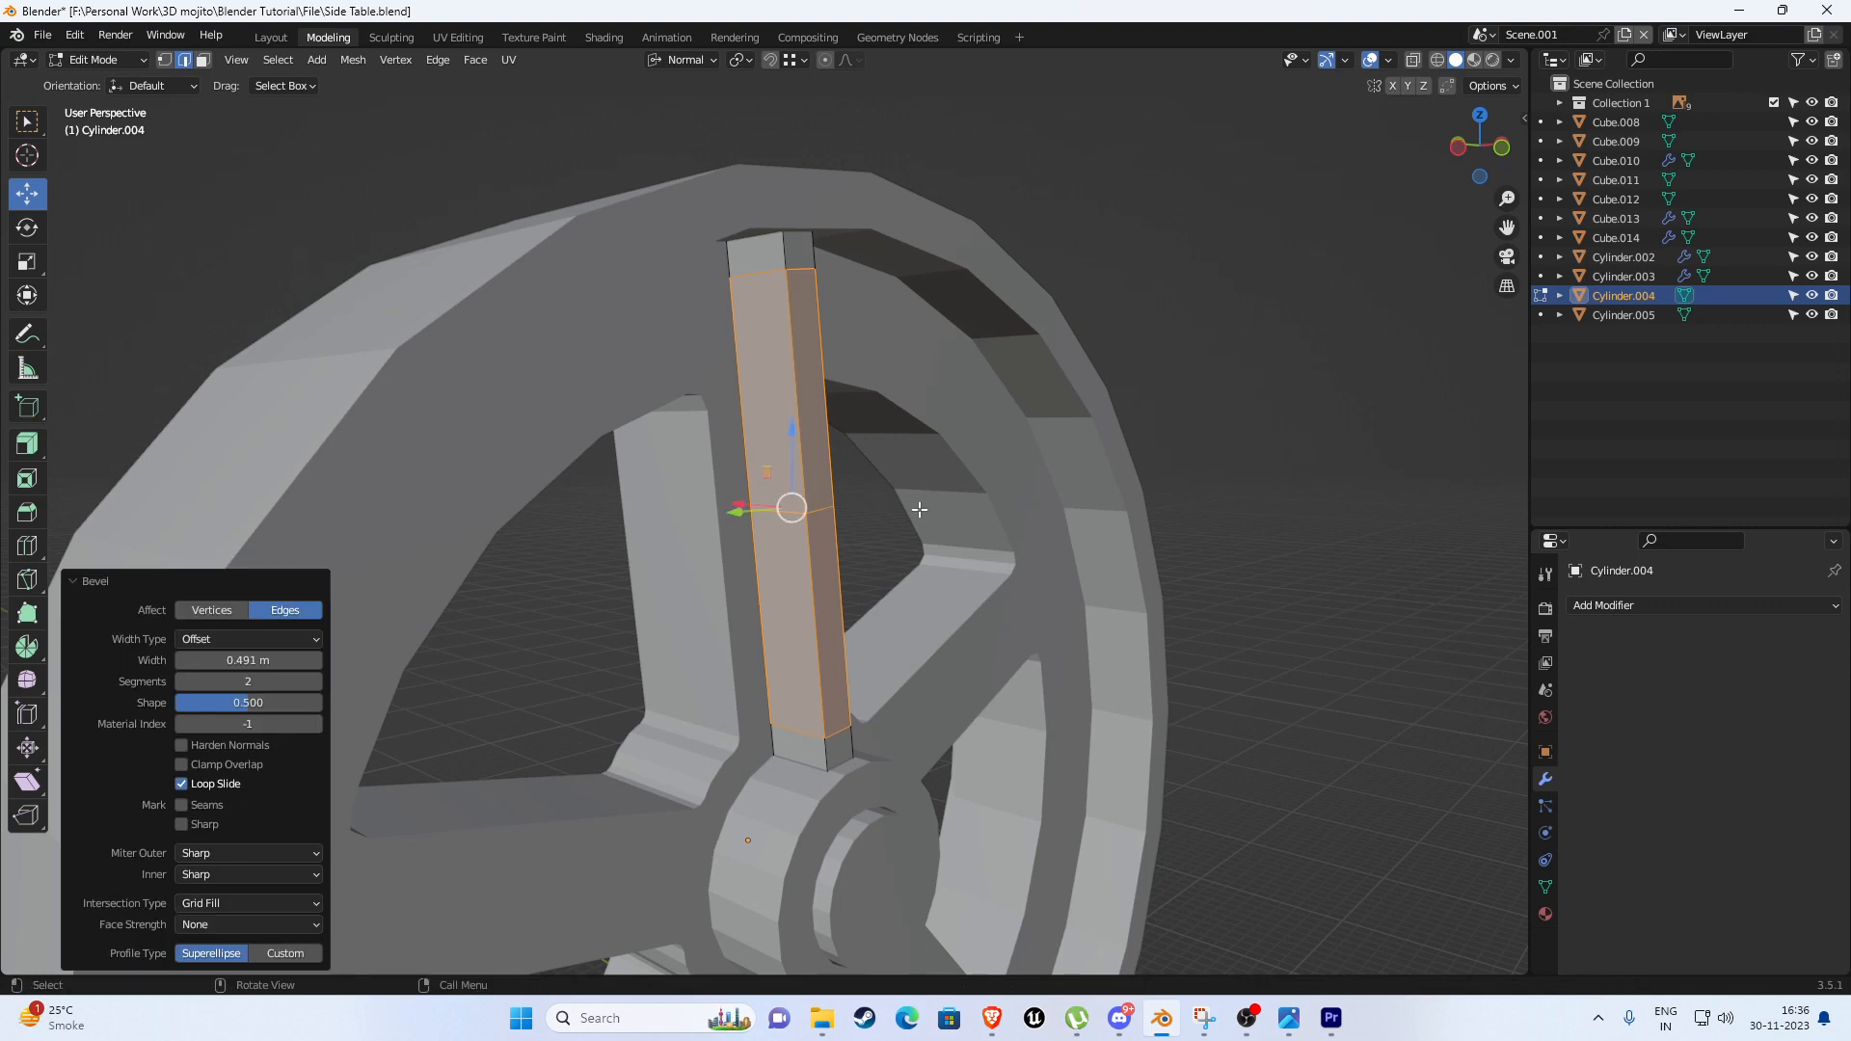
# Move the rib's outer middle vertices inward by 0.072099 m along the normal Z axis.
pyautogui.press('1')
pyautogui.moveTo(827, 511); pyautogui.dragTo(887, 546, button='middle')
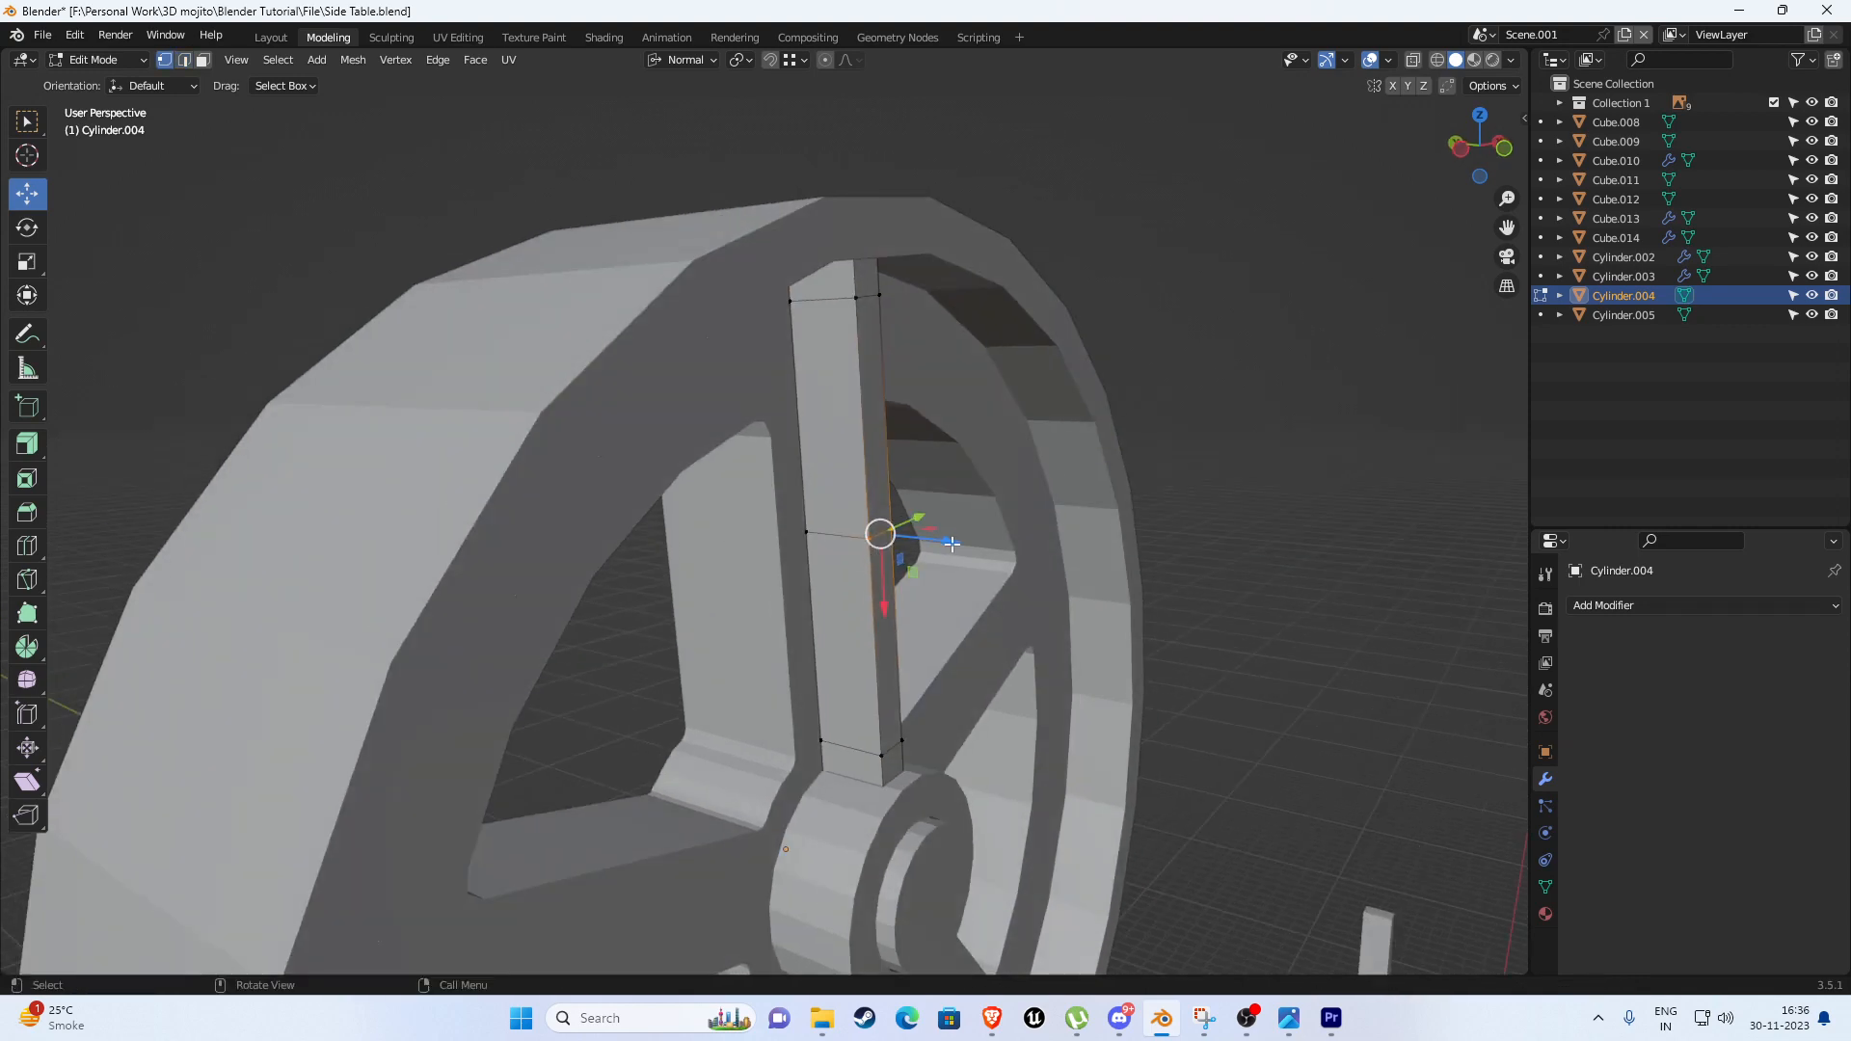
pyautogui.moveTo(917, 532); pyautogui.dragTo(920, 535)
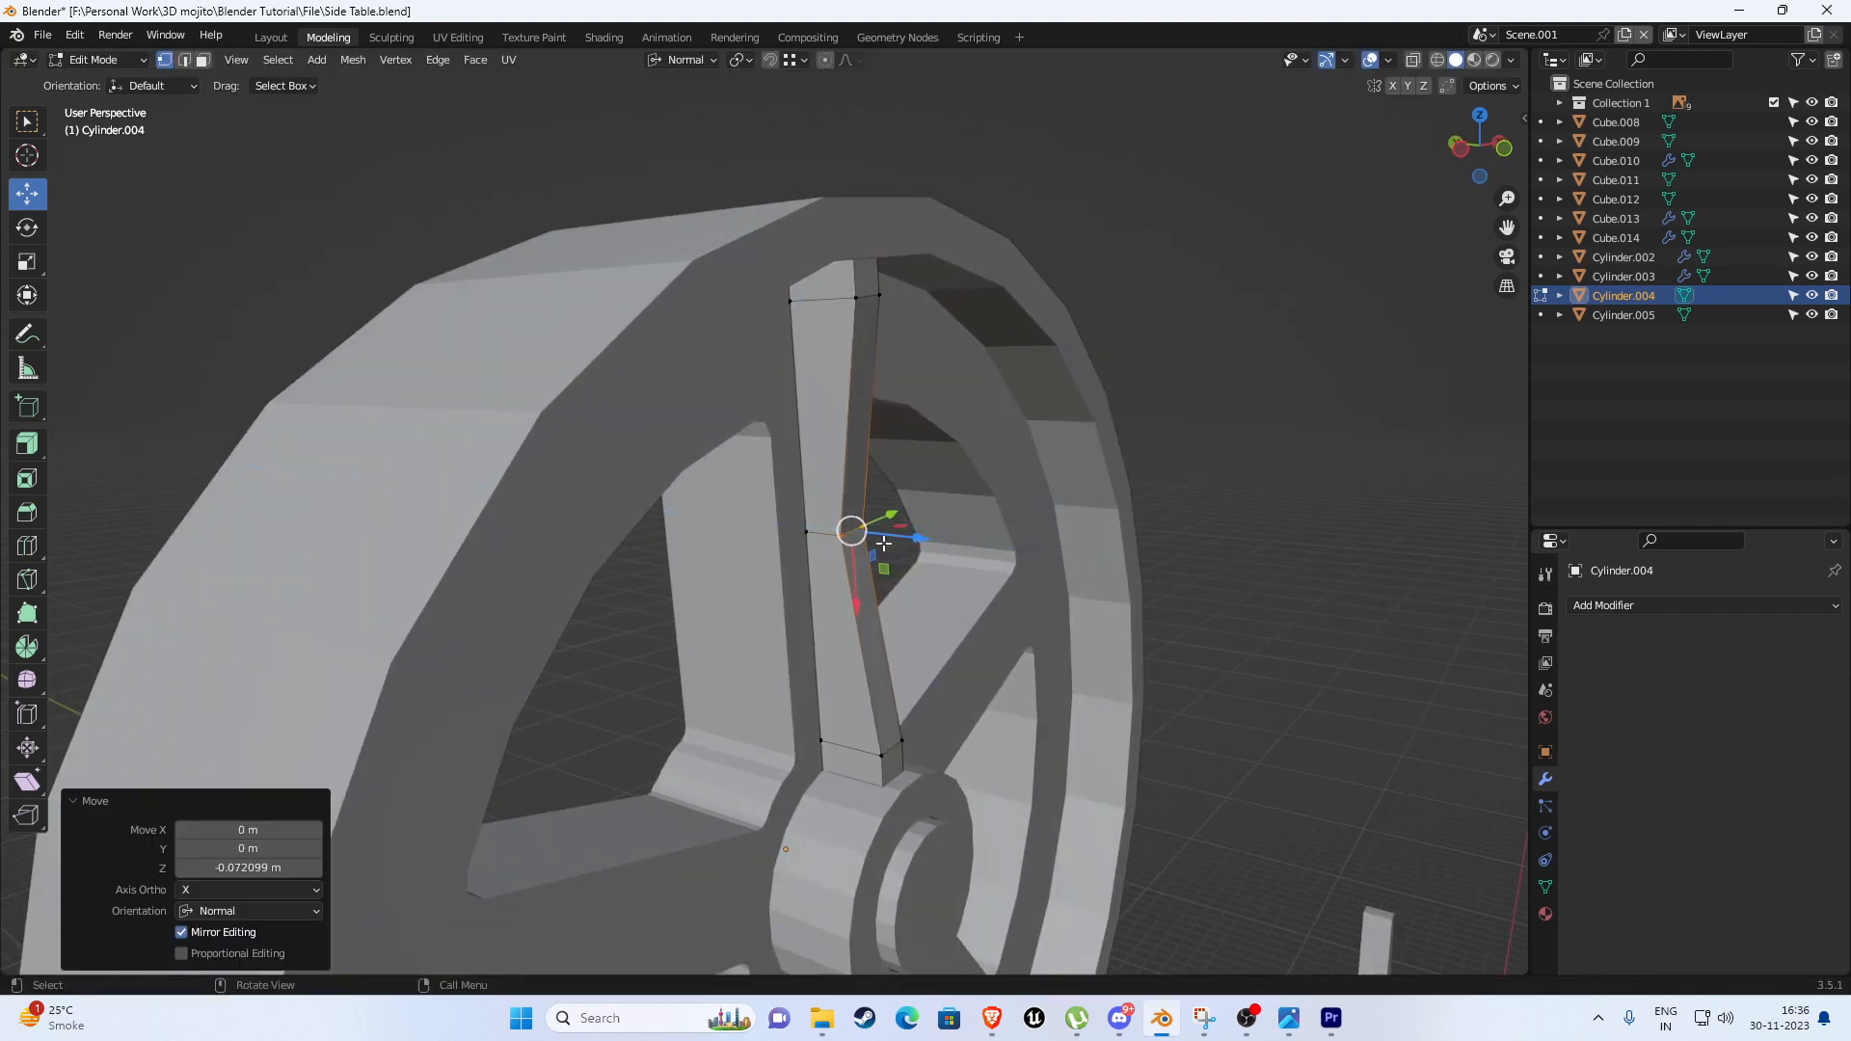
# Bevel the rib's middle edge loop by 0.385 m with 2 segments.
pyautogui.press('2')
pyautogui.keyDown('alt'); pyautogui.click(827, 534); pyautogui.keyUp('alt')
pyautogui.hotkey('ctrl', 'b')
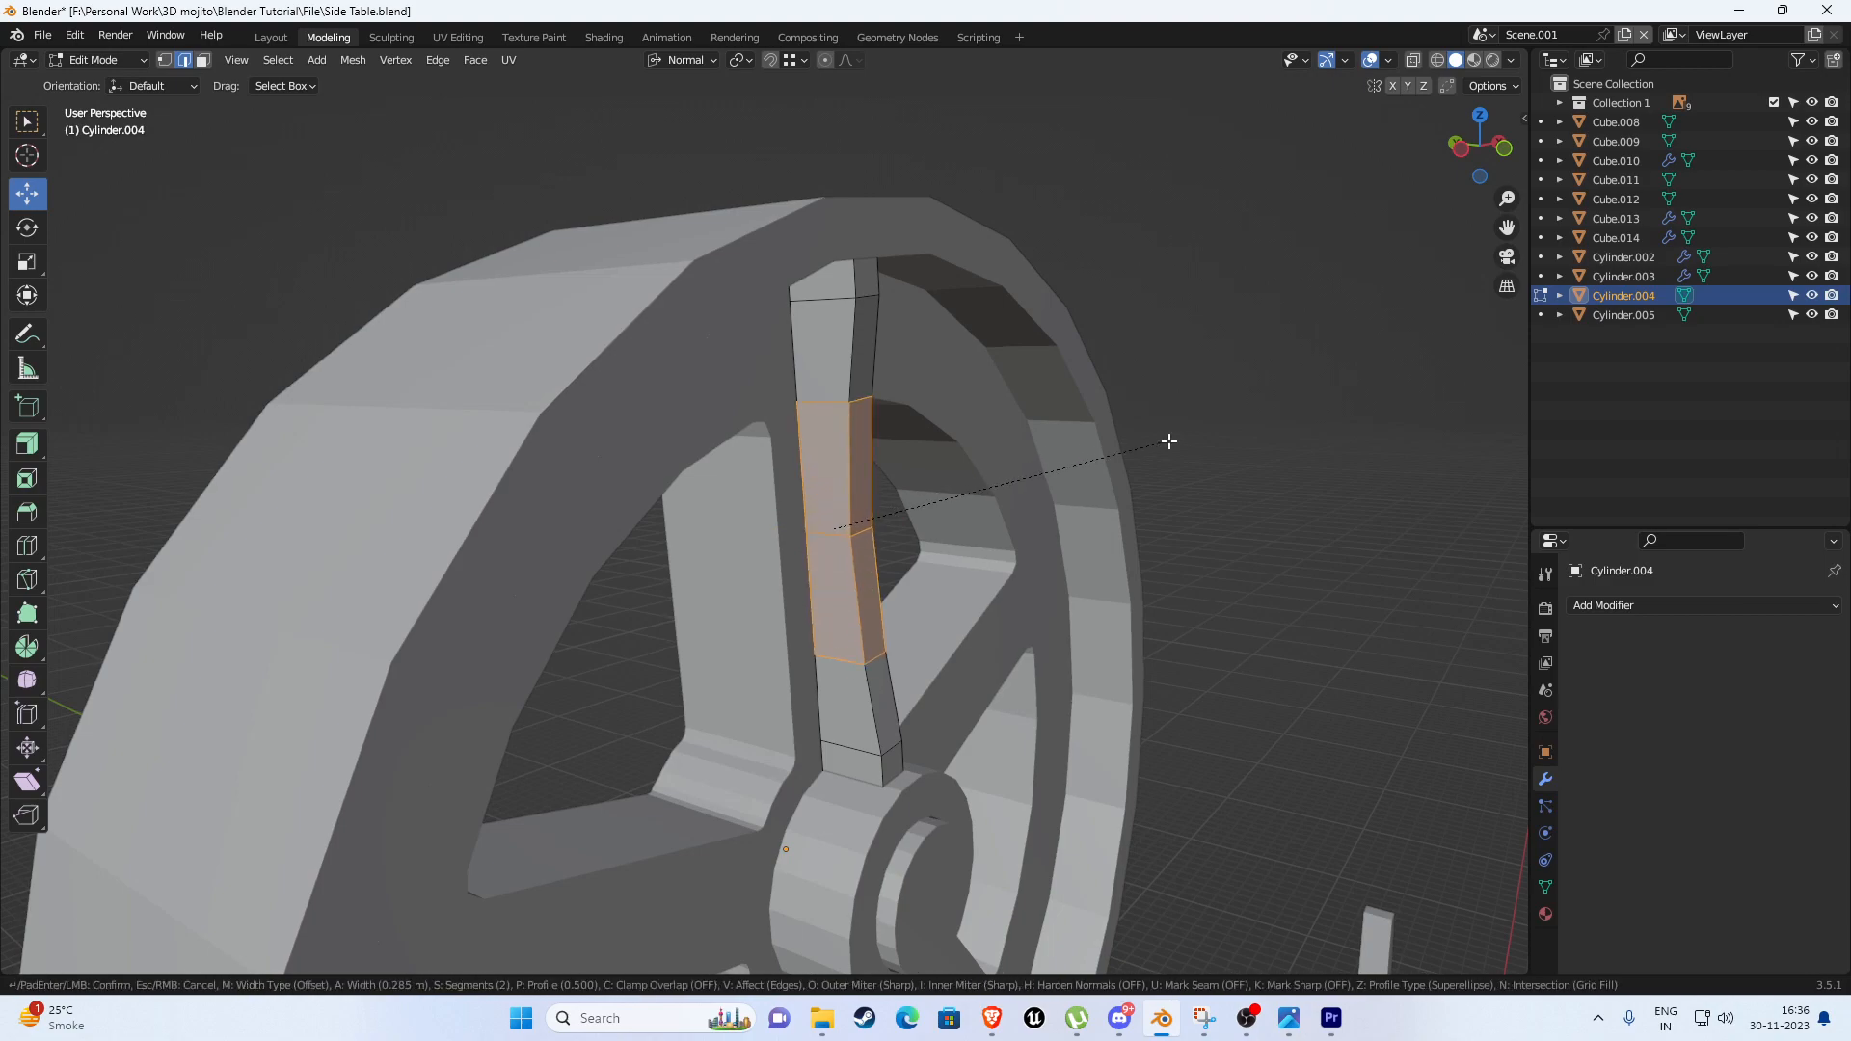
pyautogui.click(1211, 434)
# Compare the rib's curved profile with the wheel spokes in the reference photo.
pyautogui.press('KP_1')
pyautogui.scroll(-4, 967, 662)
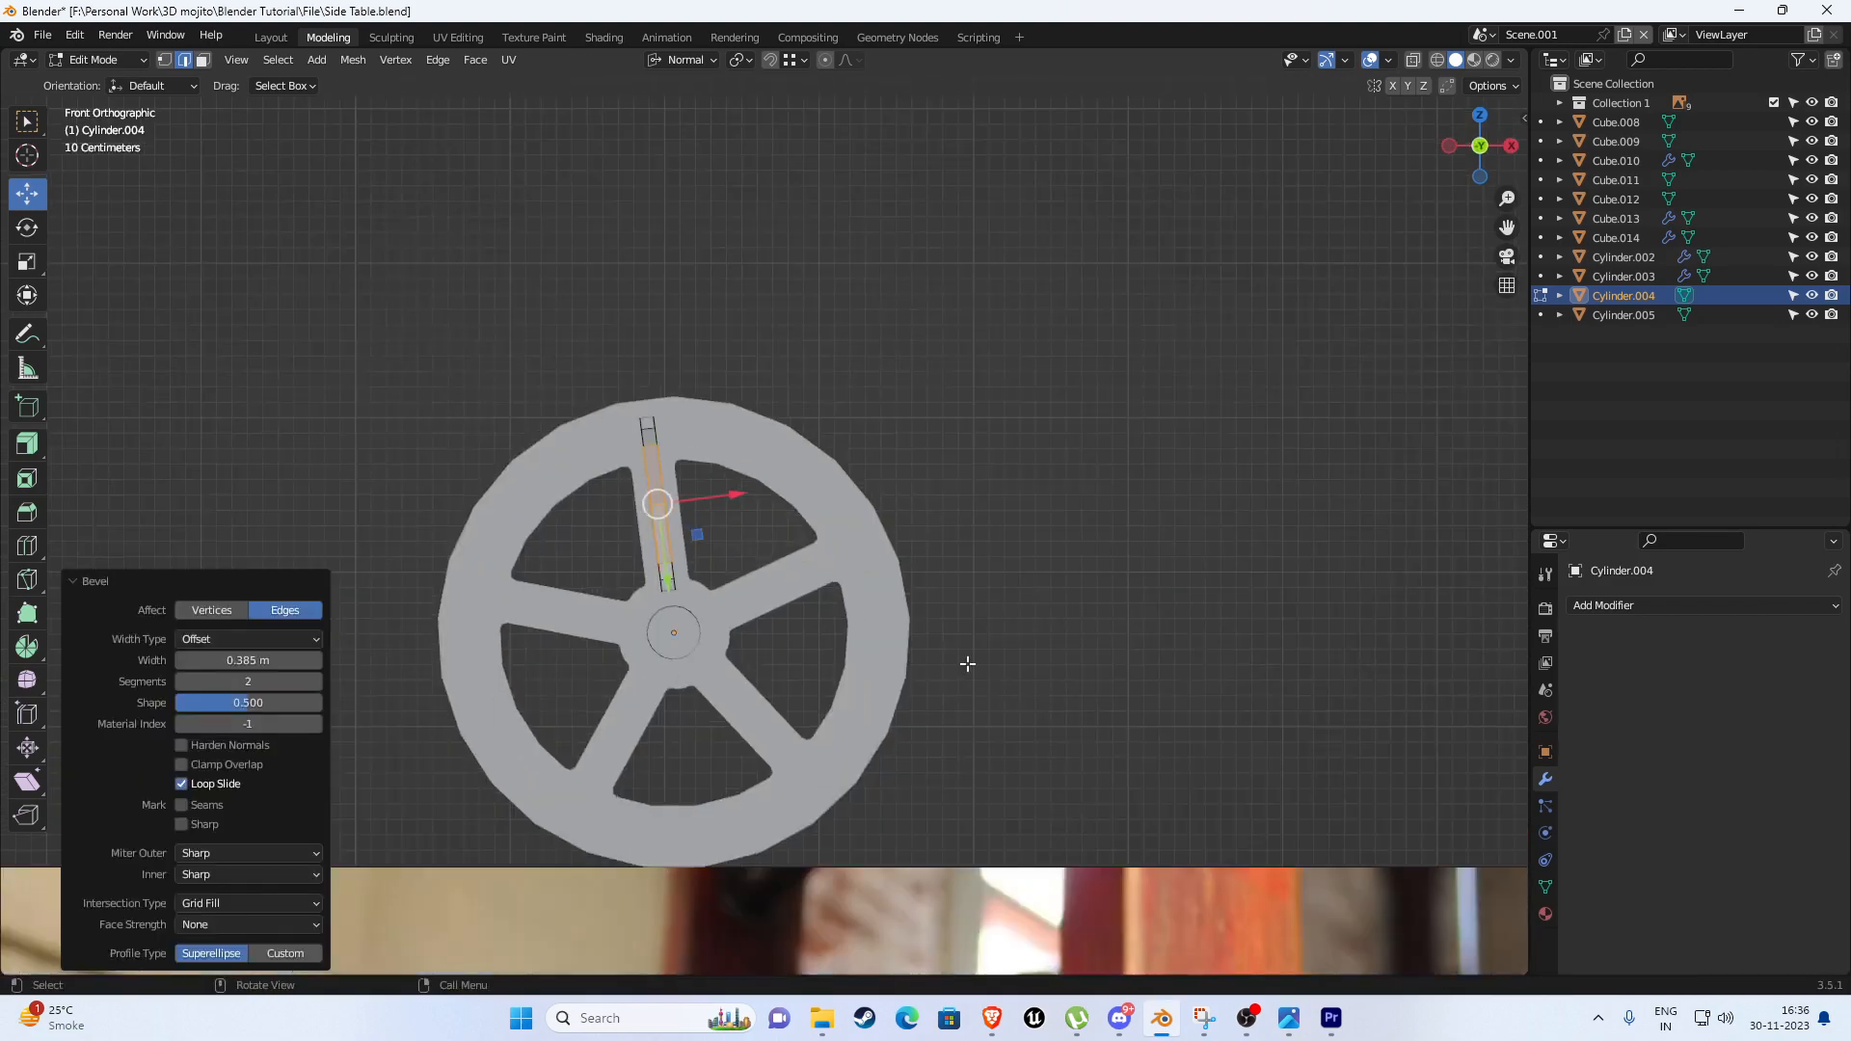
pyautogui.keyDown('shift'); pyautogui.moveTo(967, 661); pyautogui.dragTo(985, 16, button='middle'); pyautogui.keyUp('shift')
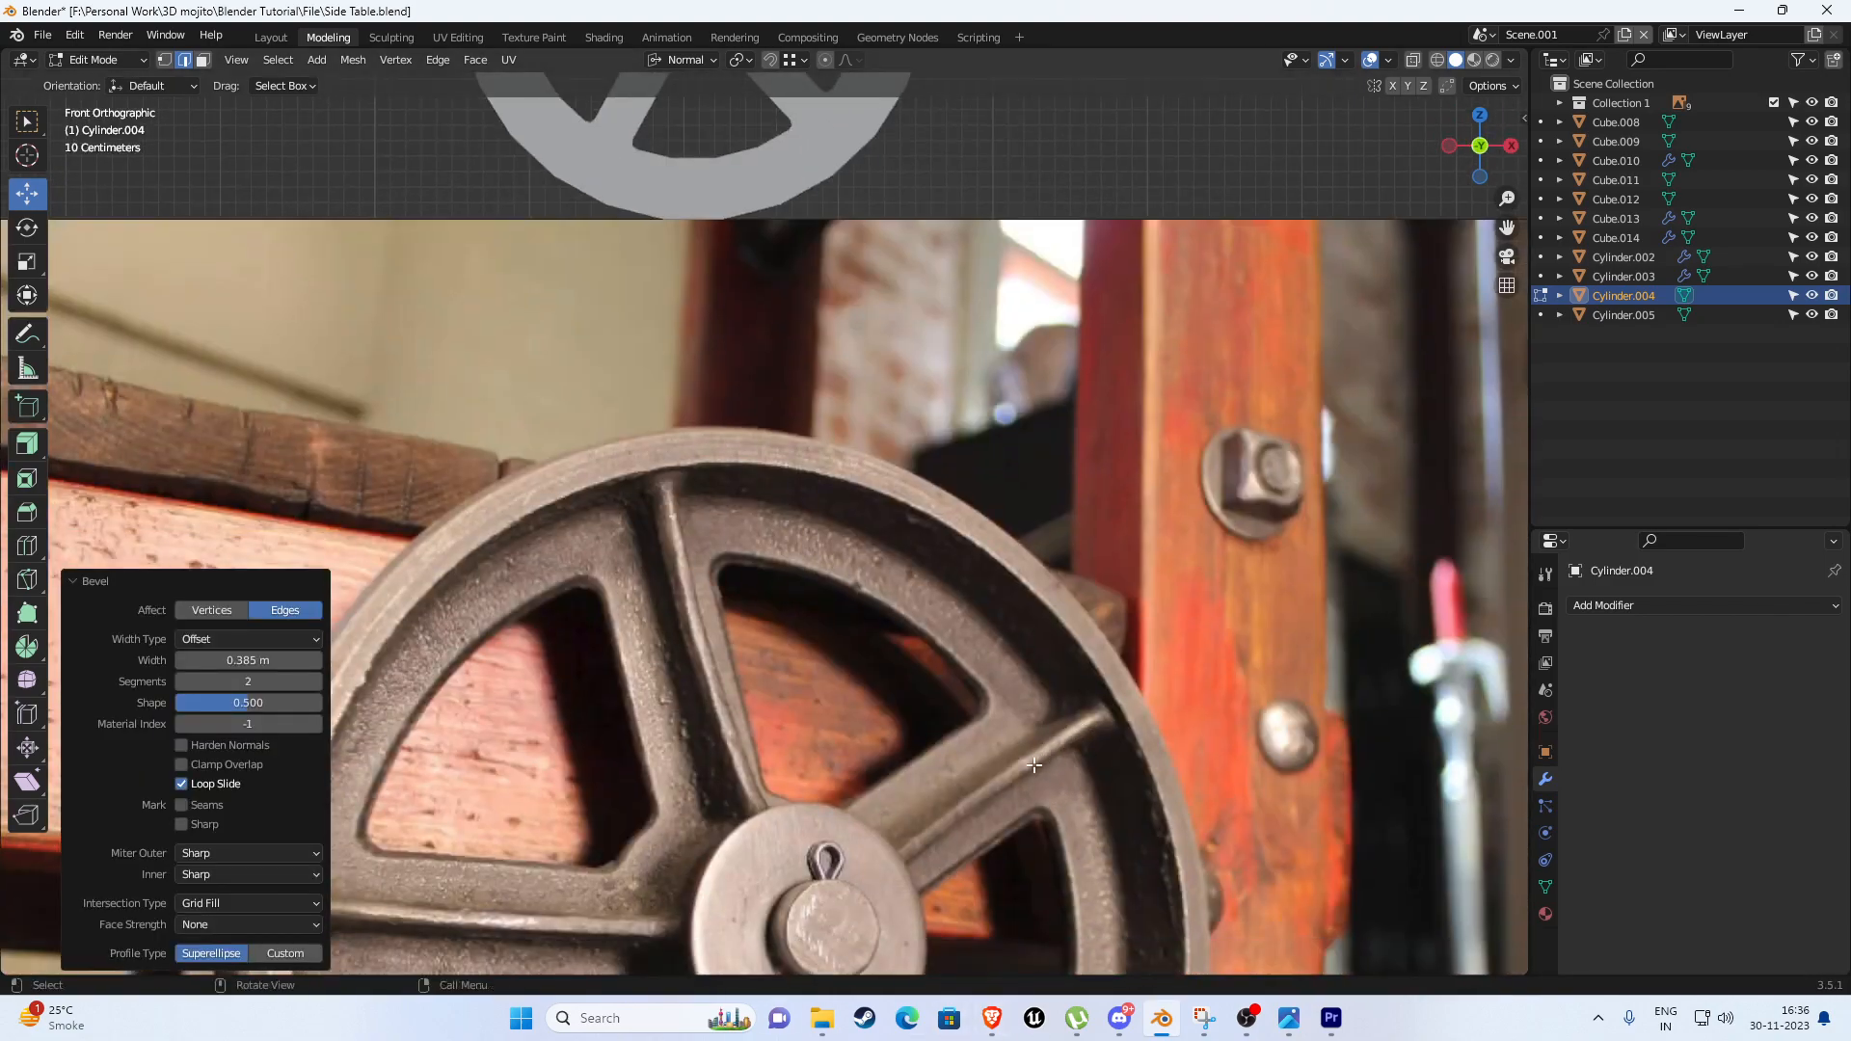
pyautogui.scroll(-3, 830, 651)
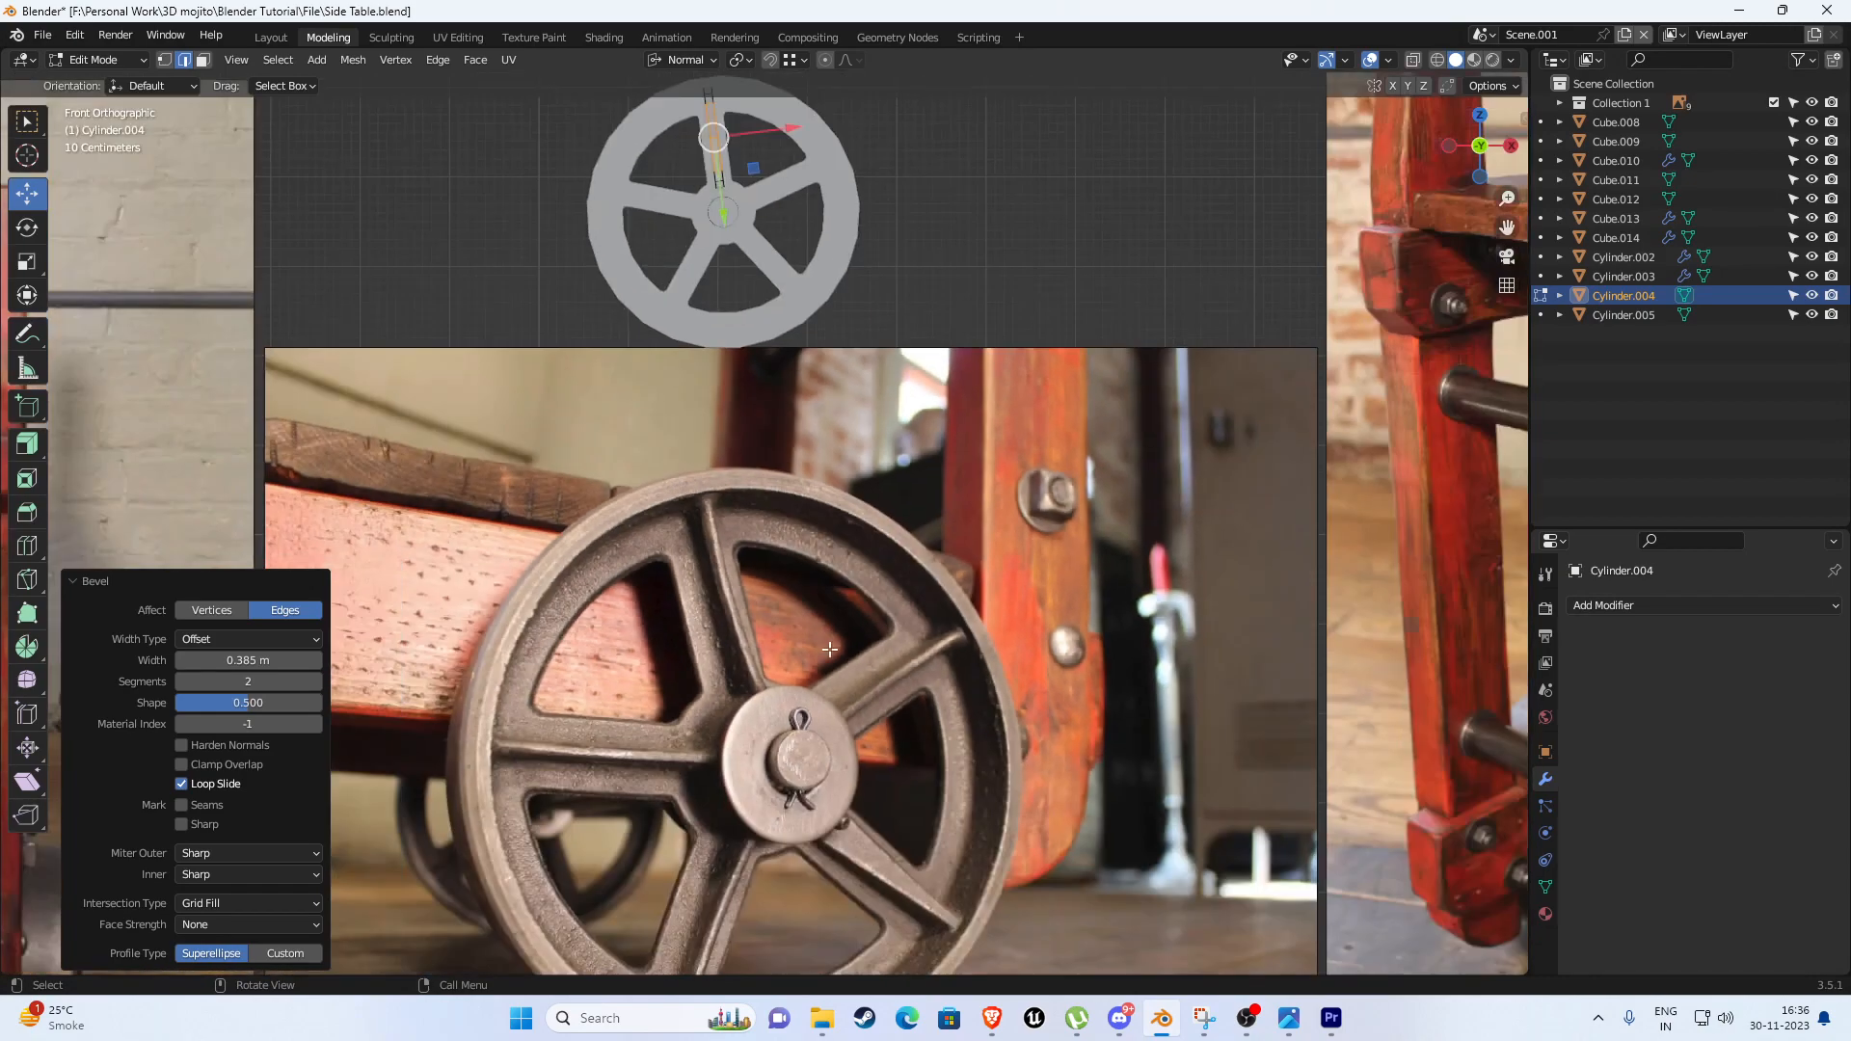
pyautogui.moveTo(795, 535); pyautogui.dragTo(888, 553, button='middle')
pyautogui.keyDown('shift'); pyautogui.moveTo(868, 289); pyautogui.dragTo(826, 636, button='middle'); pyautogui.keyUp('shift')
pyautogui.scroll(4, 825, 636)
pyautogui.scroll(3, 809, 630)
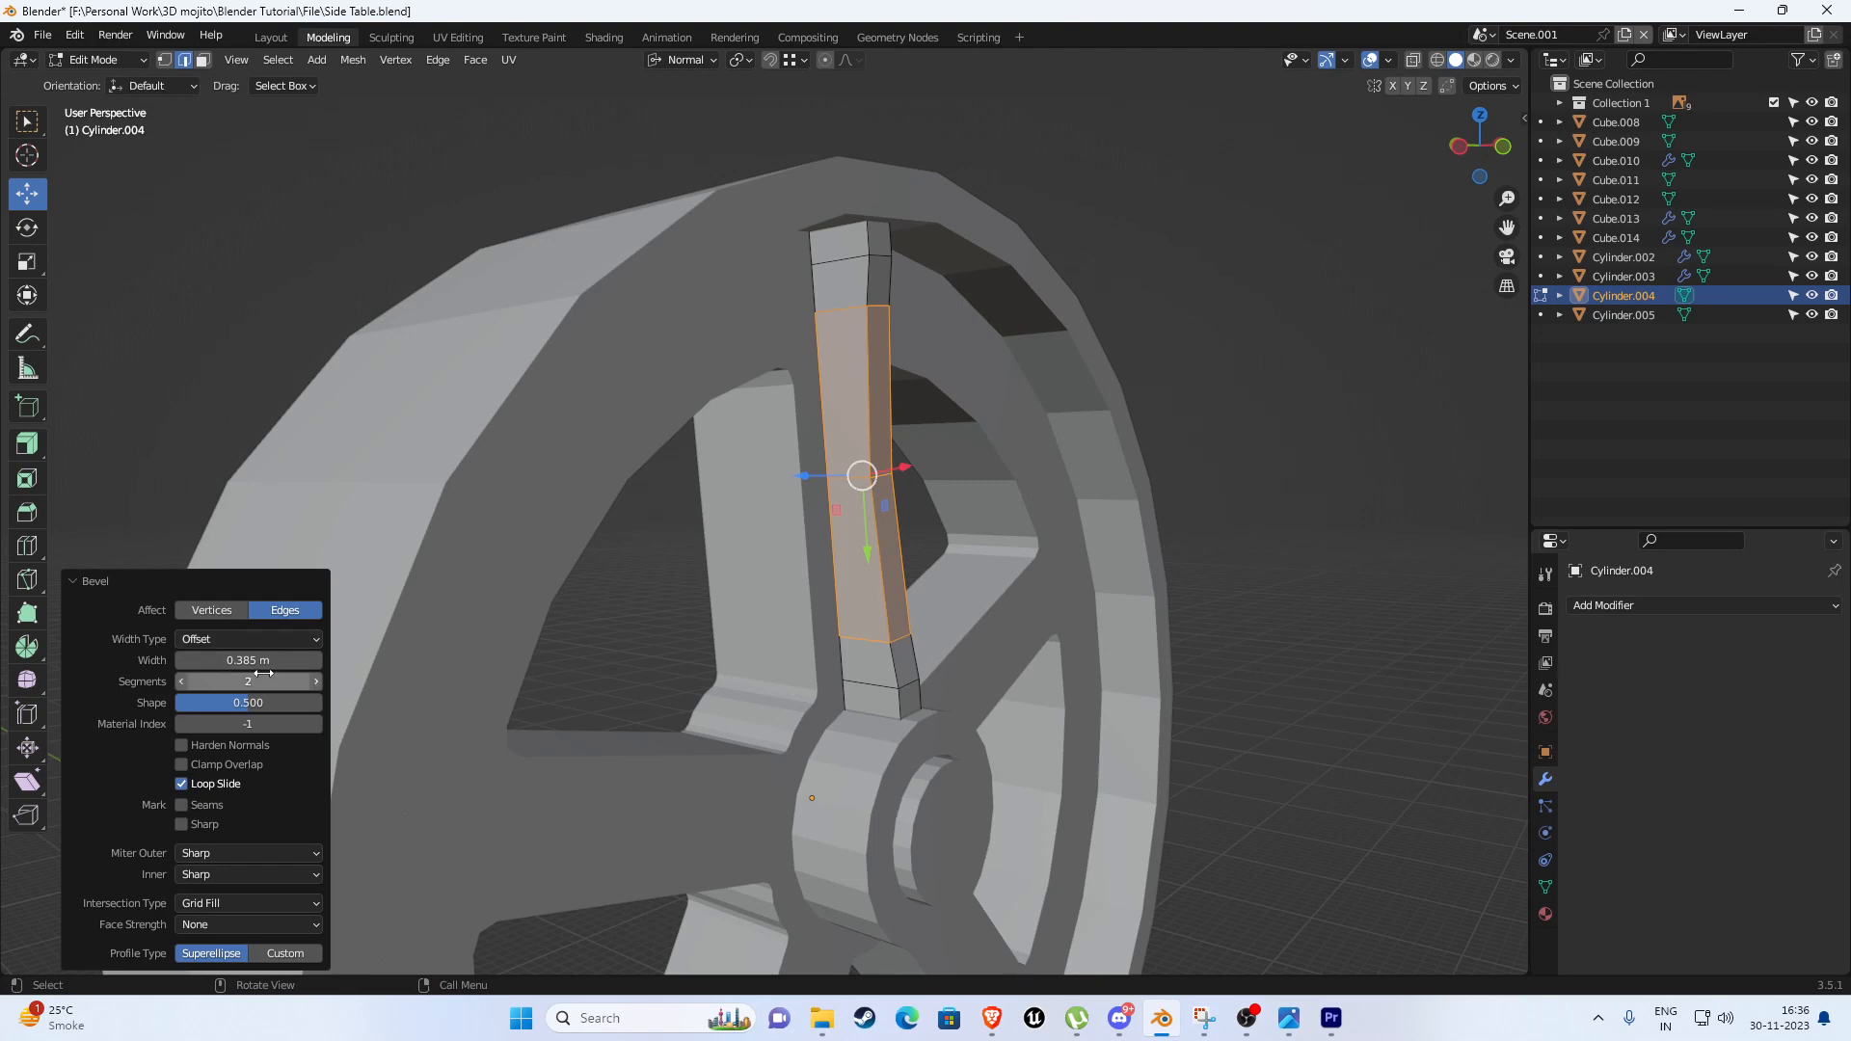
# Raise the rib's middle-loop bevel to 5 segments, and bevel the rib's lengthwise outer edge by 0.0328 m with 2 segments.
pyautogui.moveTo(248, 681); pyautogui.dragTo(299, 682)
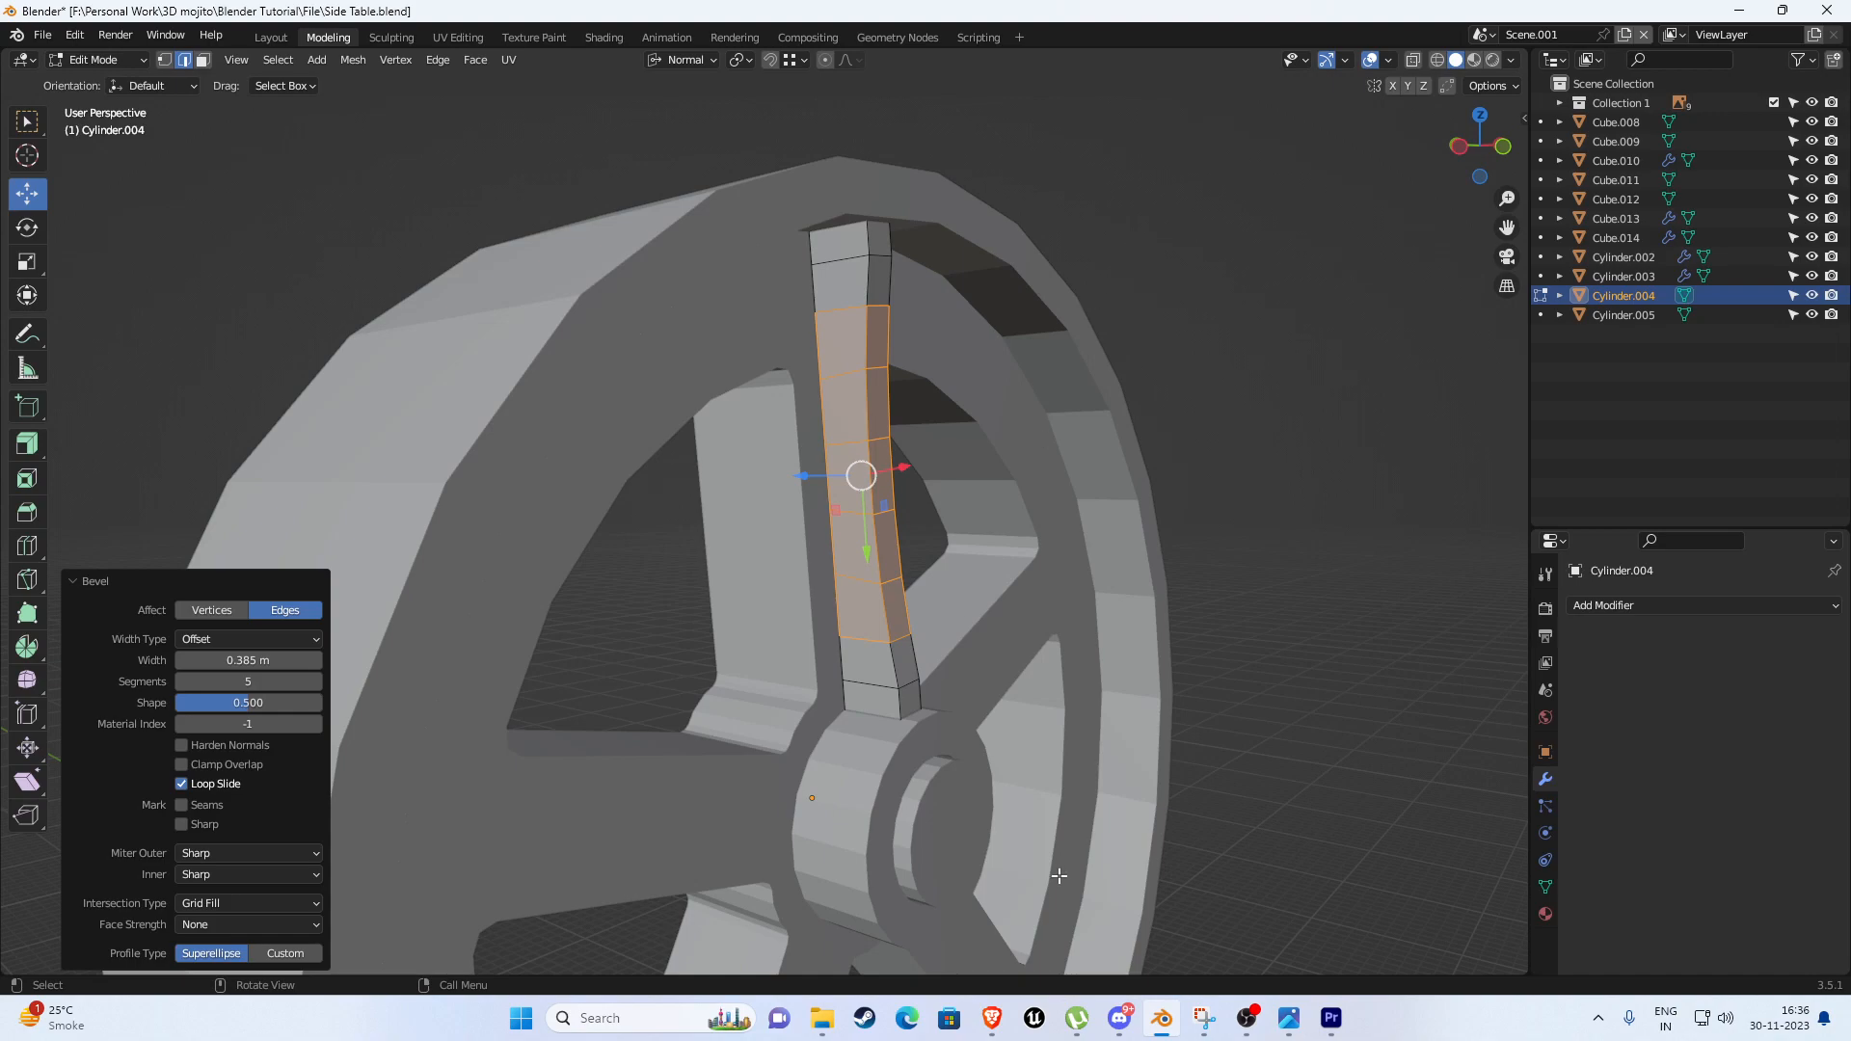
pyautogui.press('KP_1')
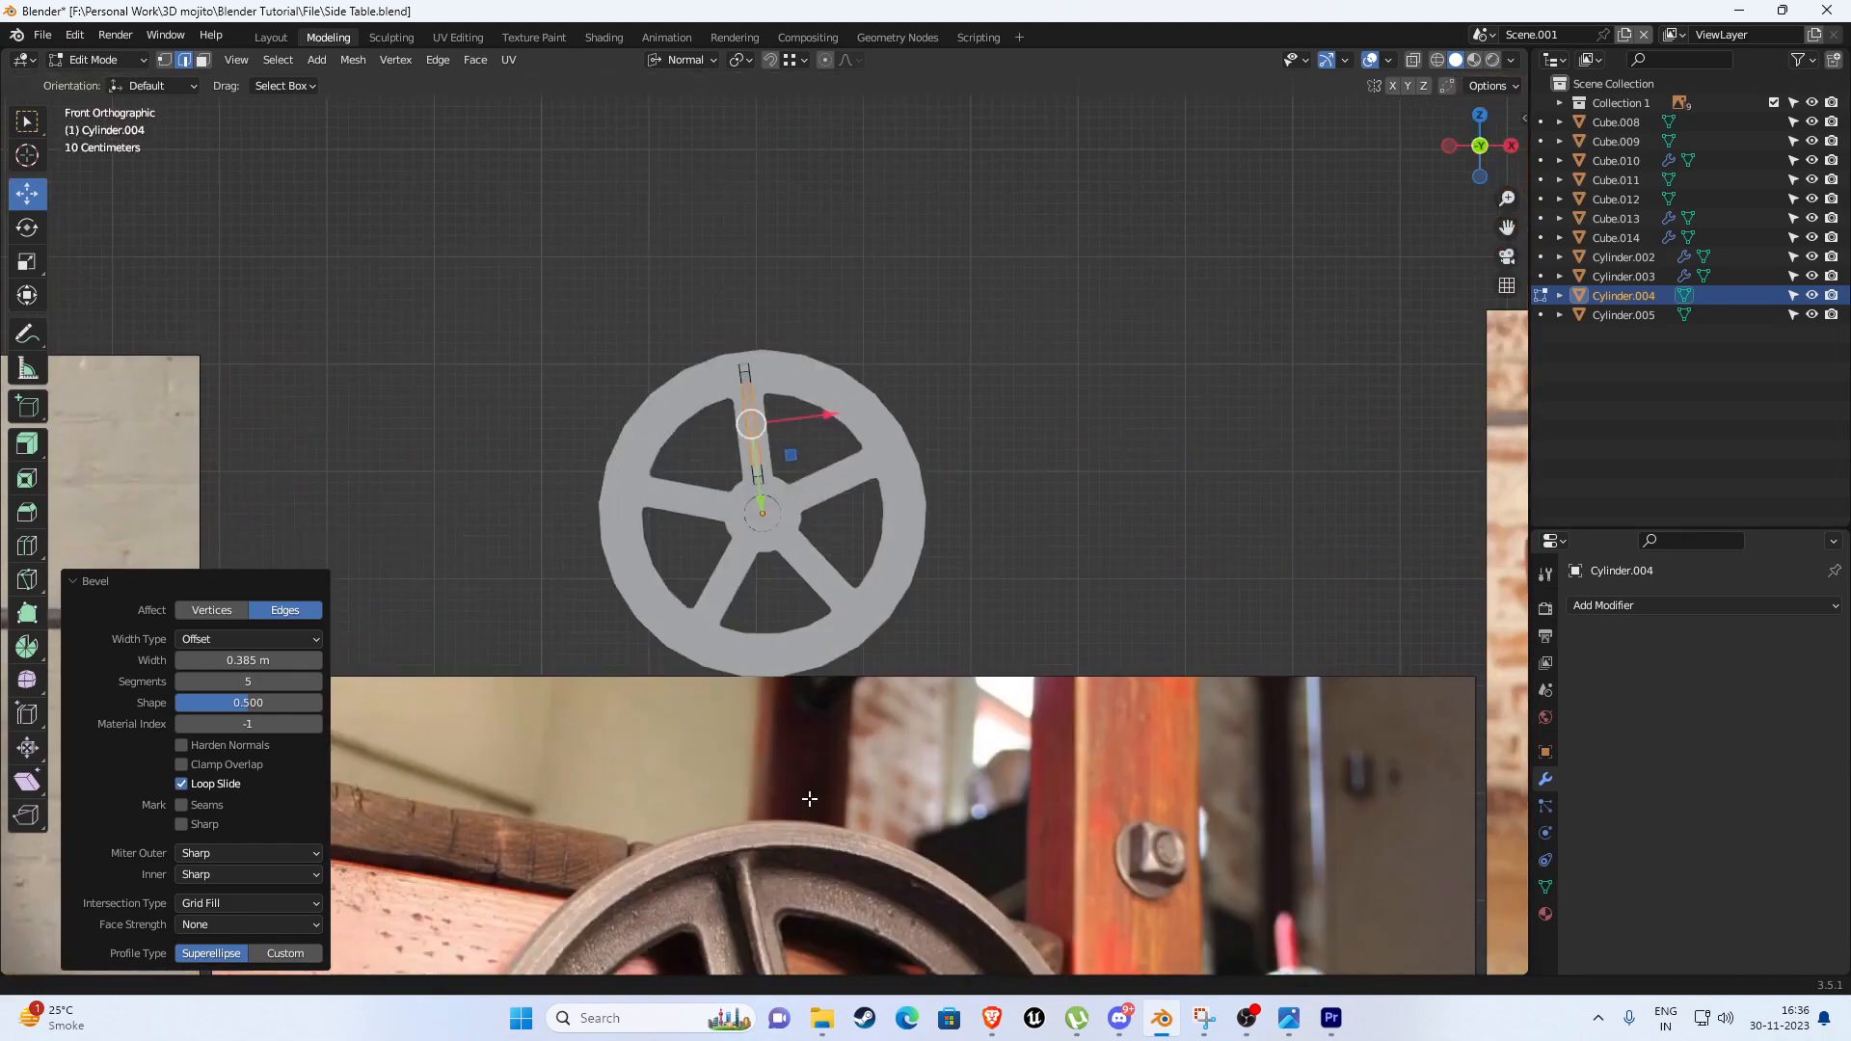
pyautogui.scroll(4, 754, 466)
pyautogui.moveTo(754, 467); pyautogui.dragTo(858, 475, button='middle')
pyautogui.scroll(4, 858, 474)
pyautogui.keyDown('alt'); pyautogui.click(944, 382); pyautogui.keyUp('alt')
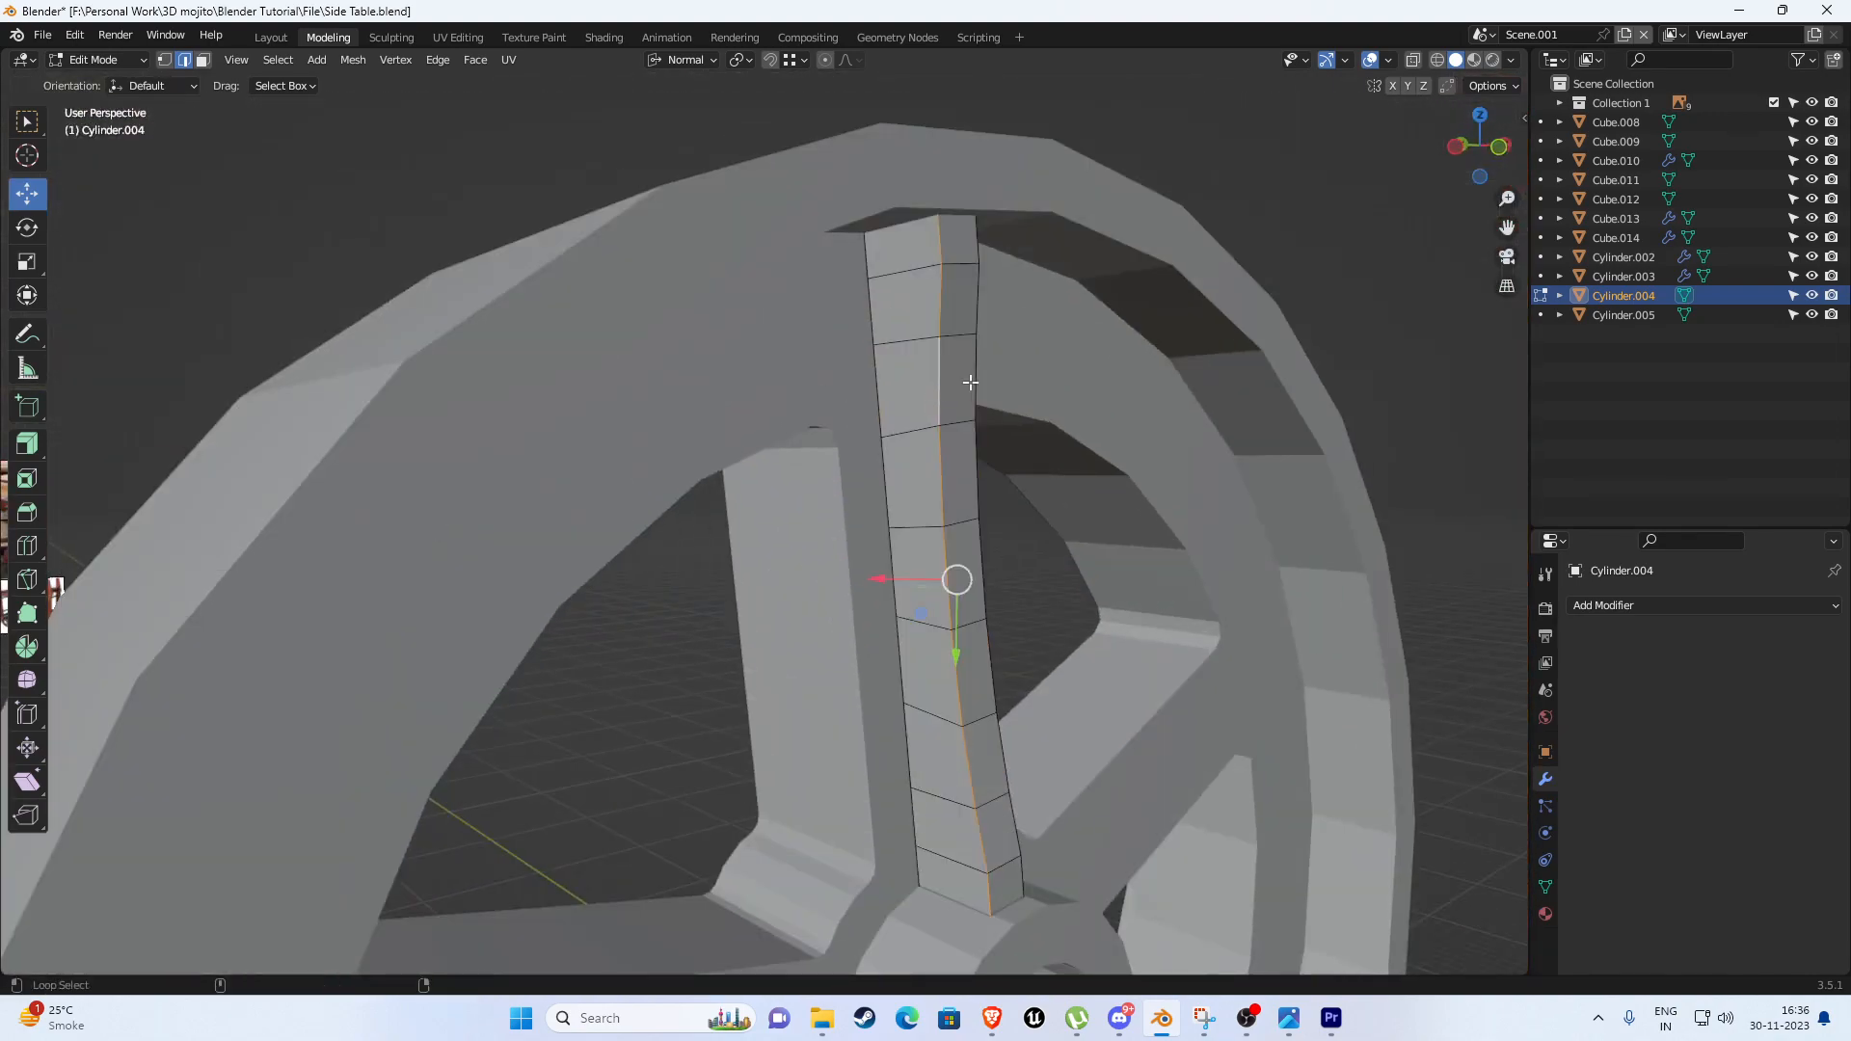
pyautogui.hotkey('ctrl', 'b')
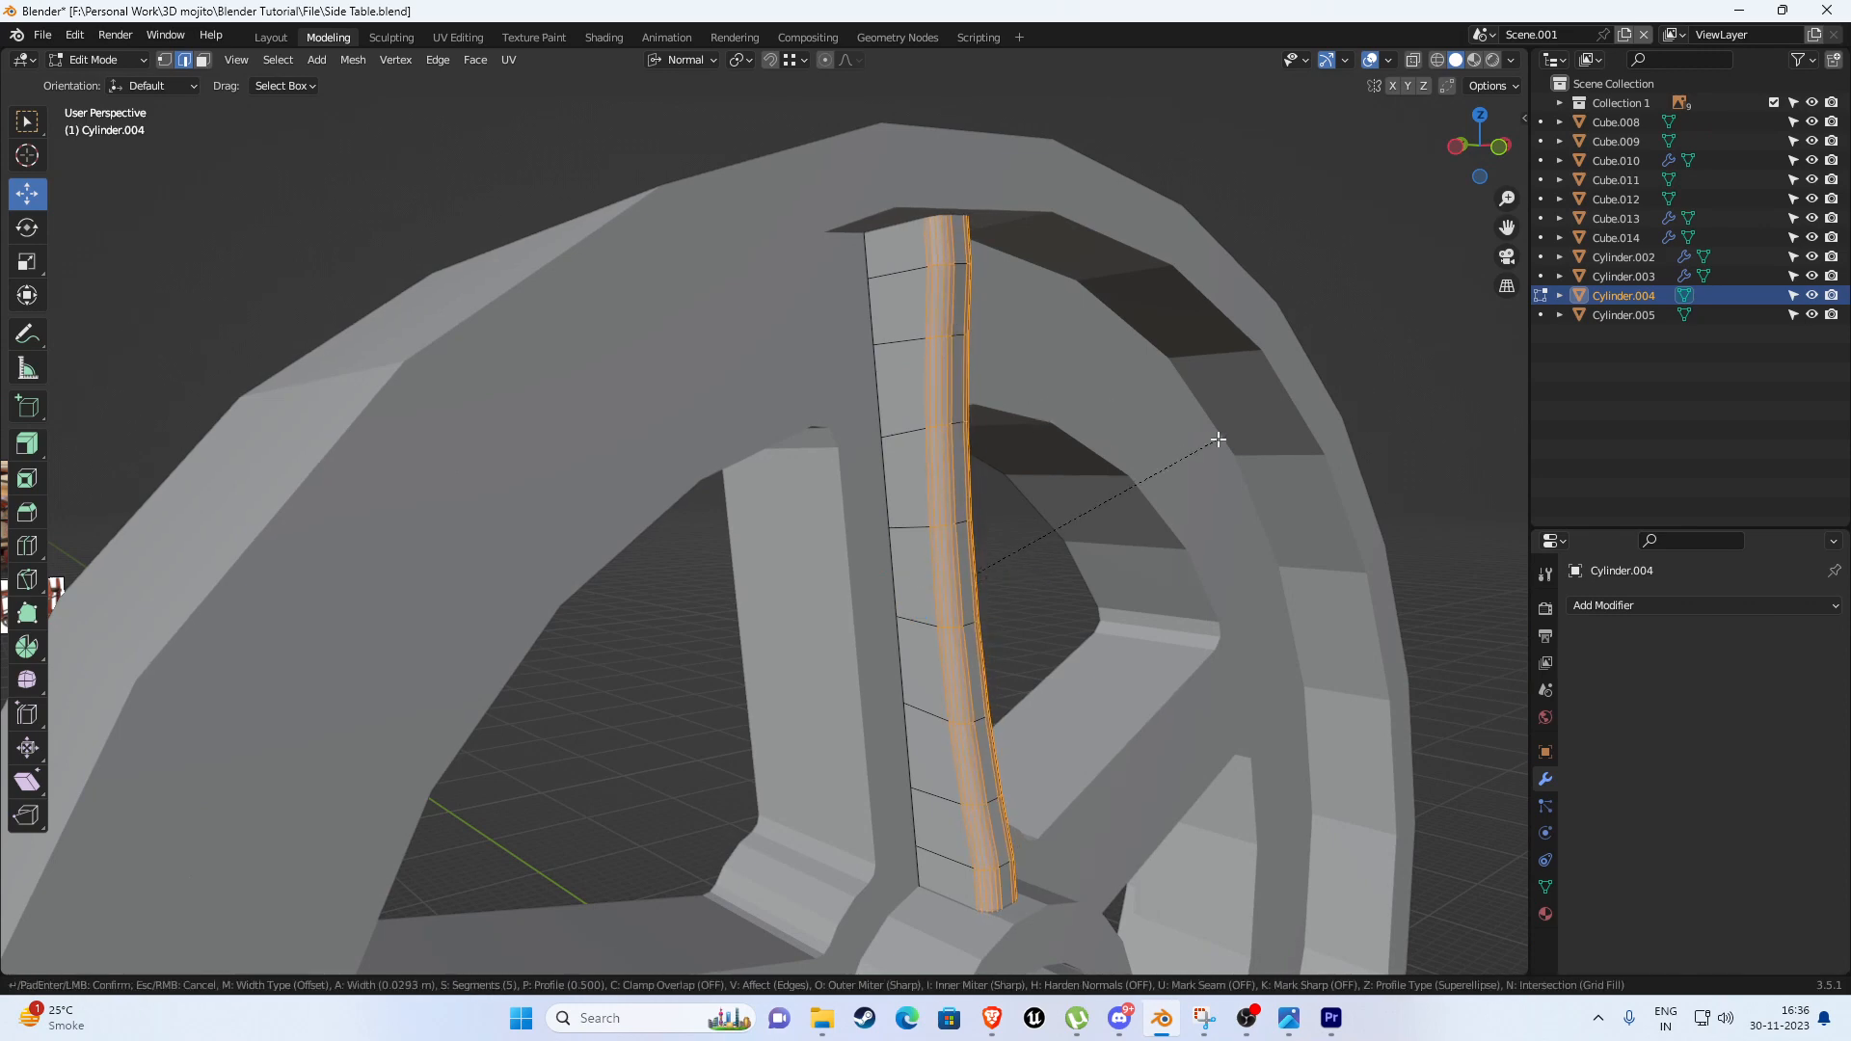
pyautogui.click(1220, 441)
pyautogui.click(181, 679)
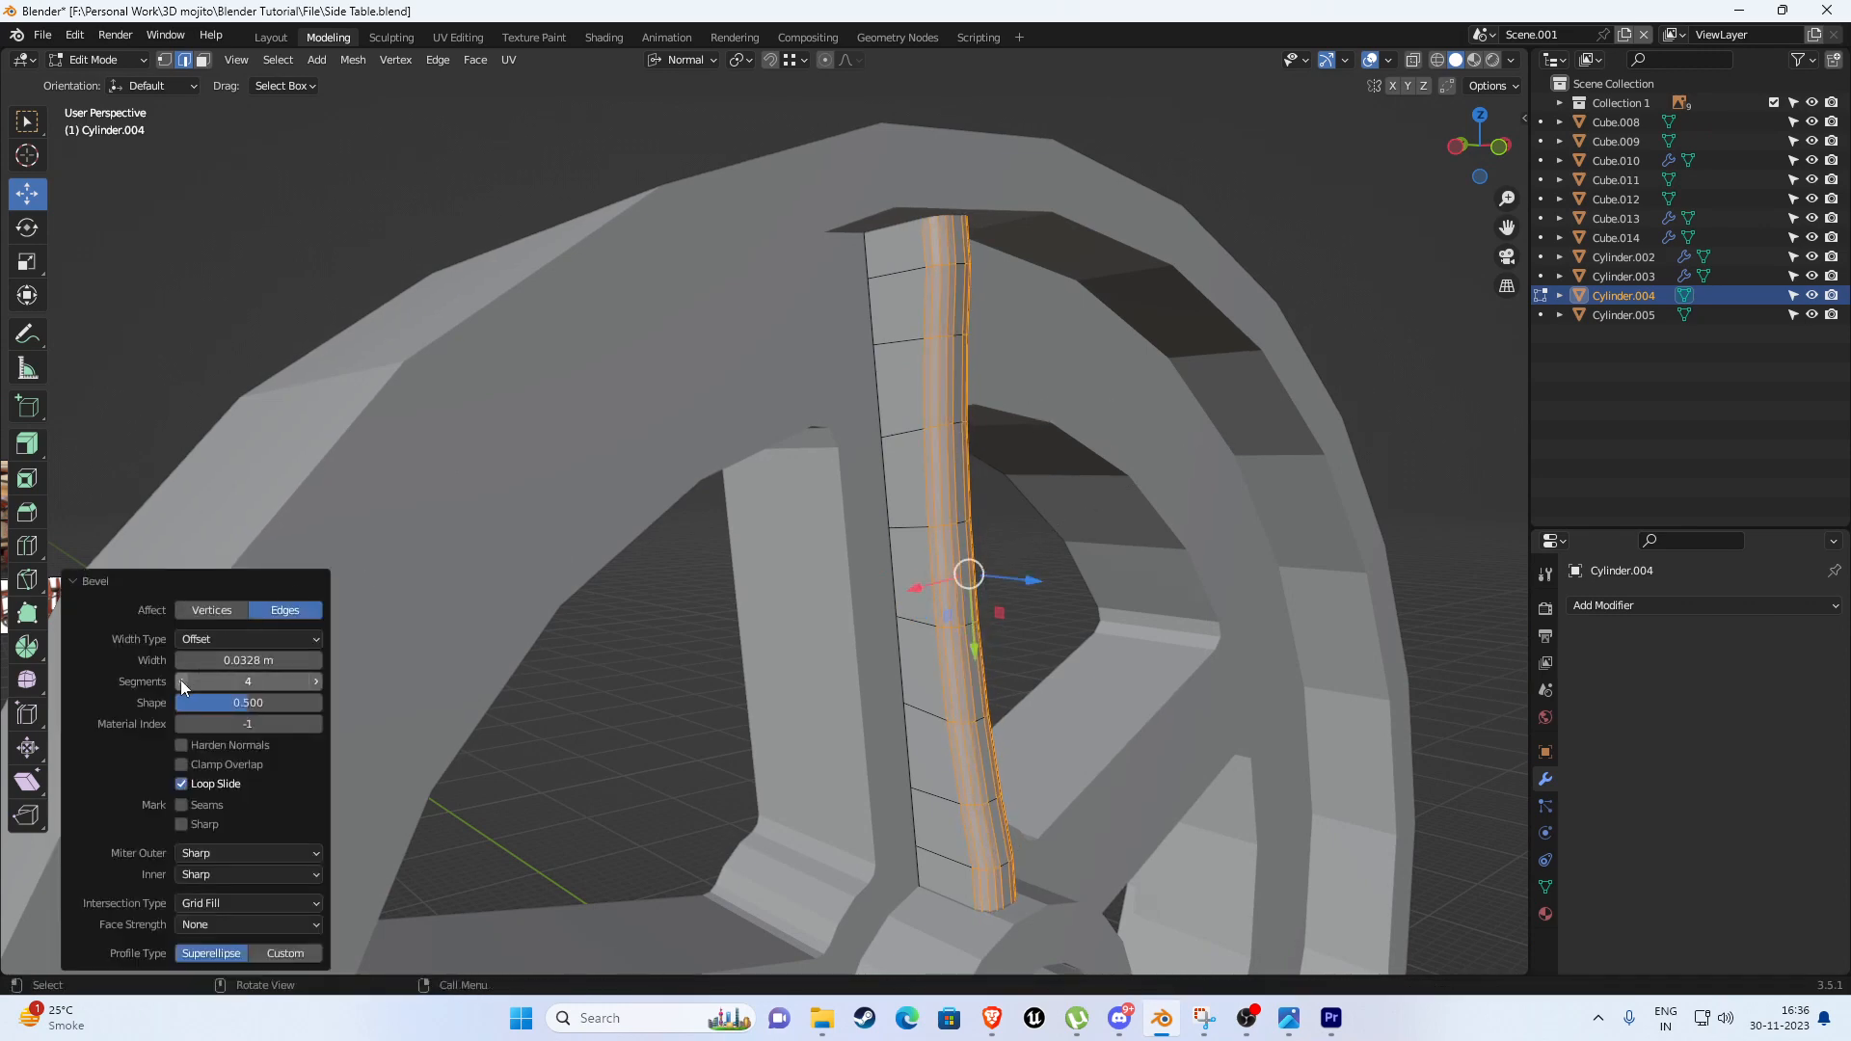
pyautogui.click(181, 679)
pyautogui.click(181, 679)
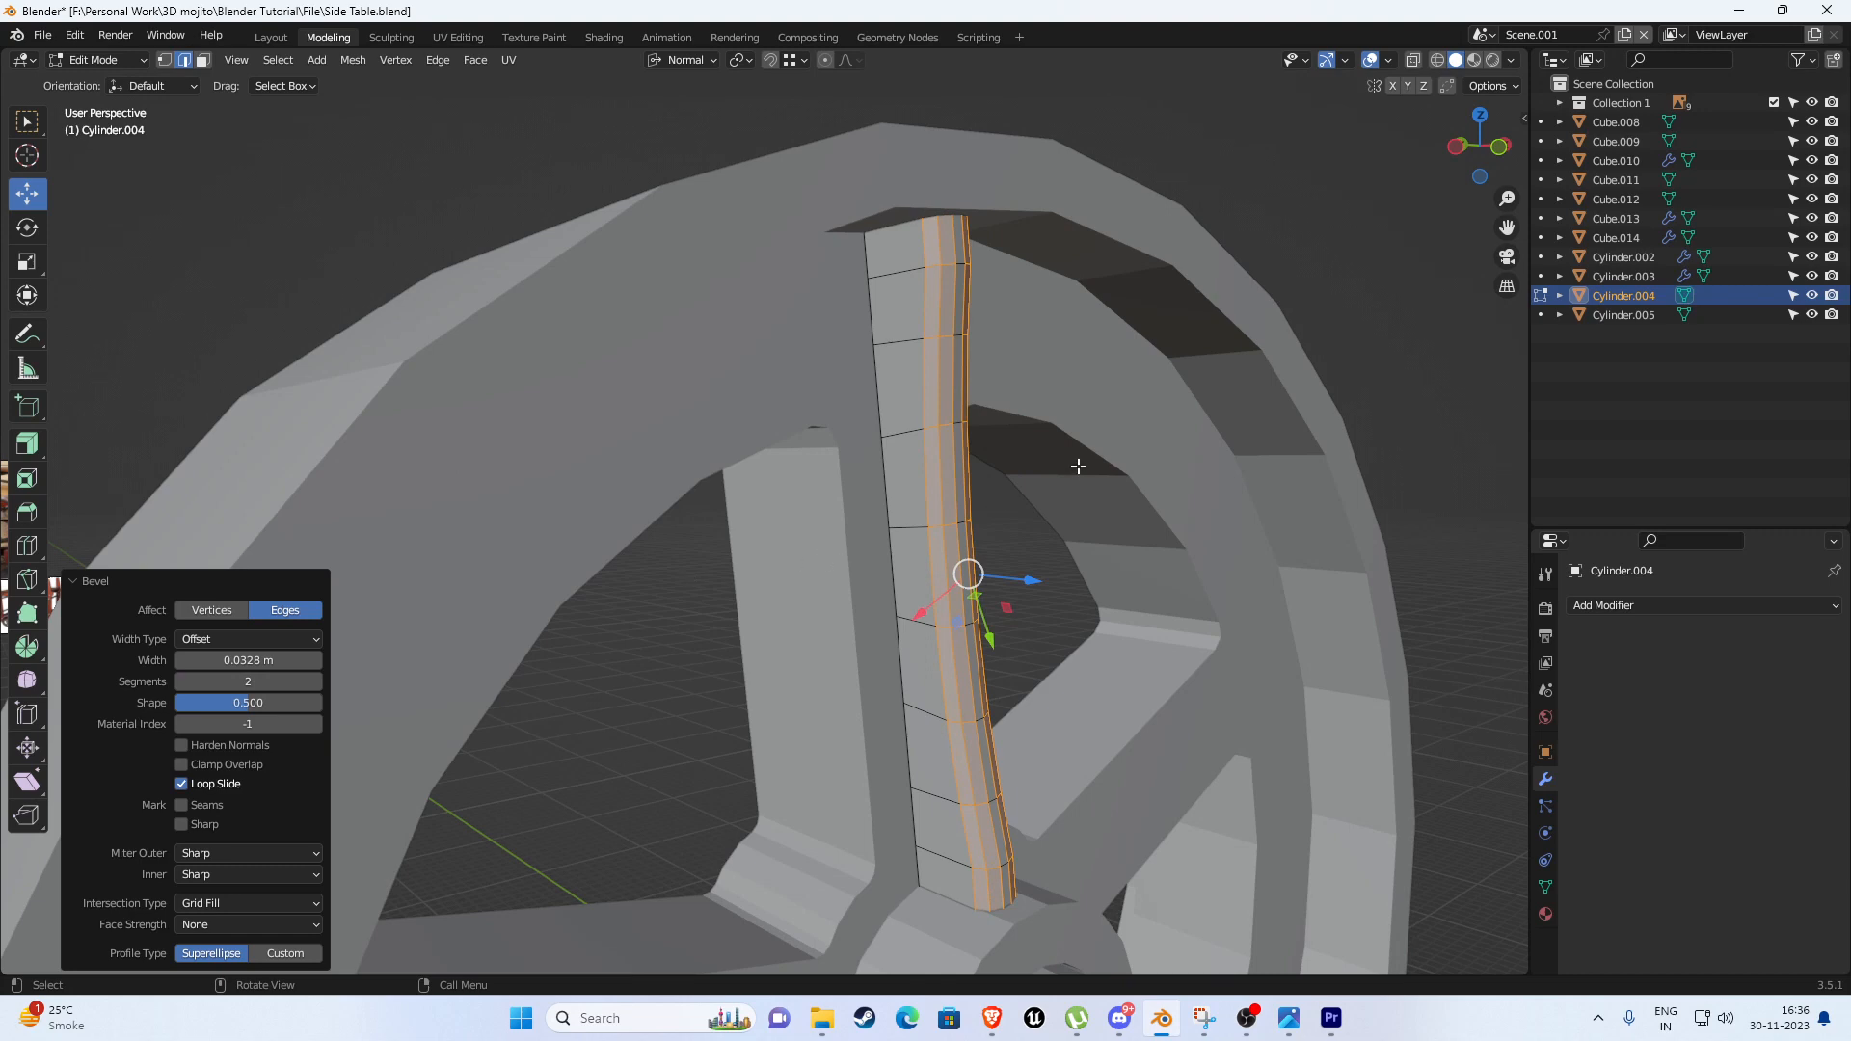
pyautogui.click(1261, 176)
# Save the file and show the whole wheel from the front in Object Mode with the wireframe overlay on.
pyautogui.scroll(-5, 1261, 176)
pyautogui.moveTo(984, 424); pyautogui.dragTo(900, 434, button='middle')
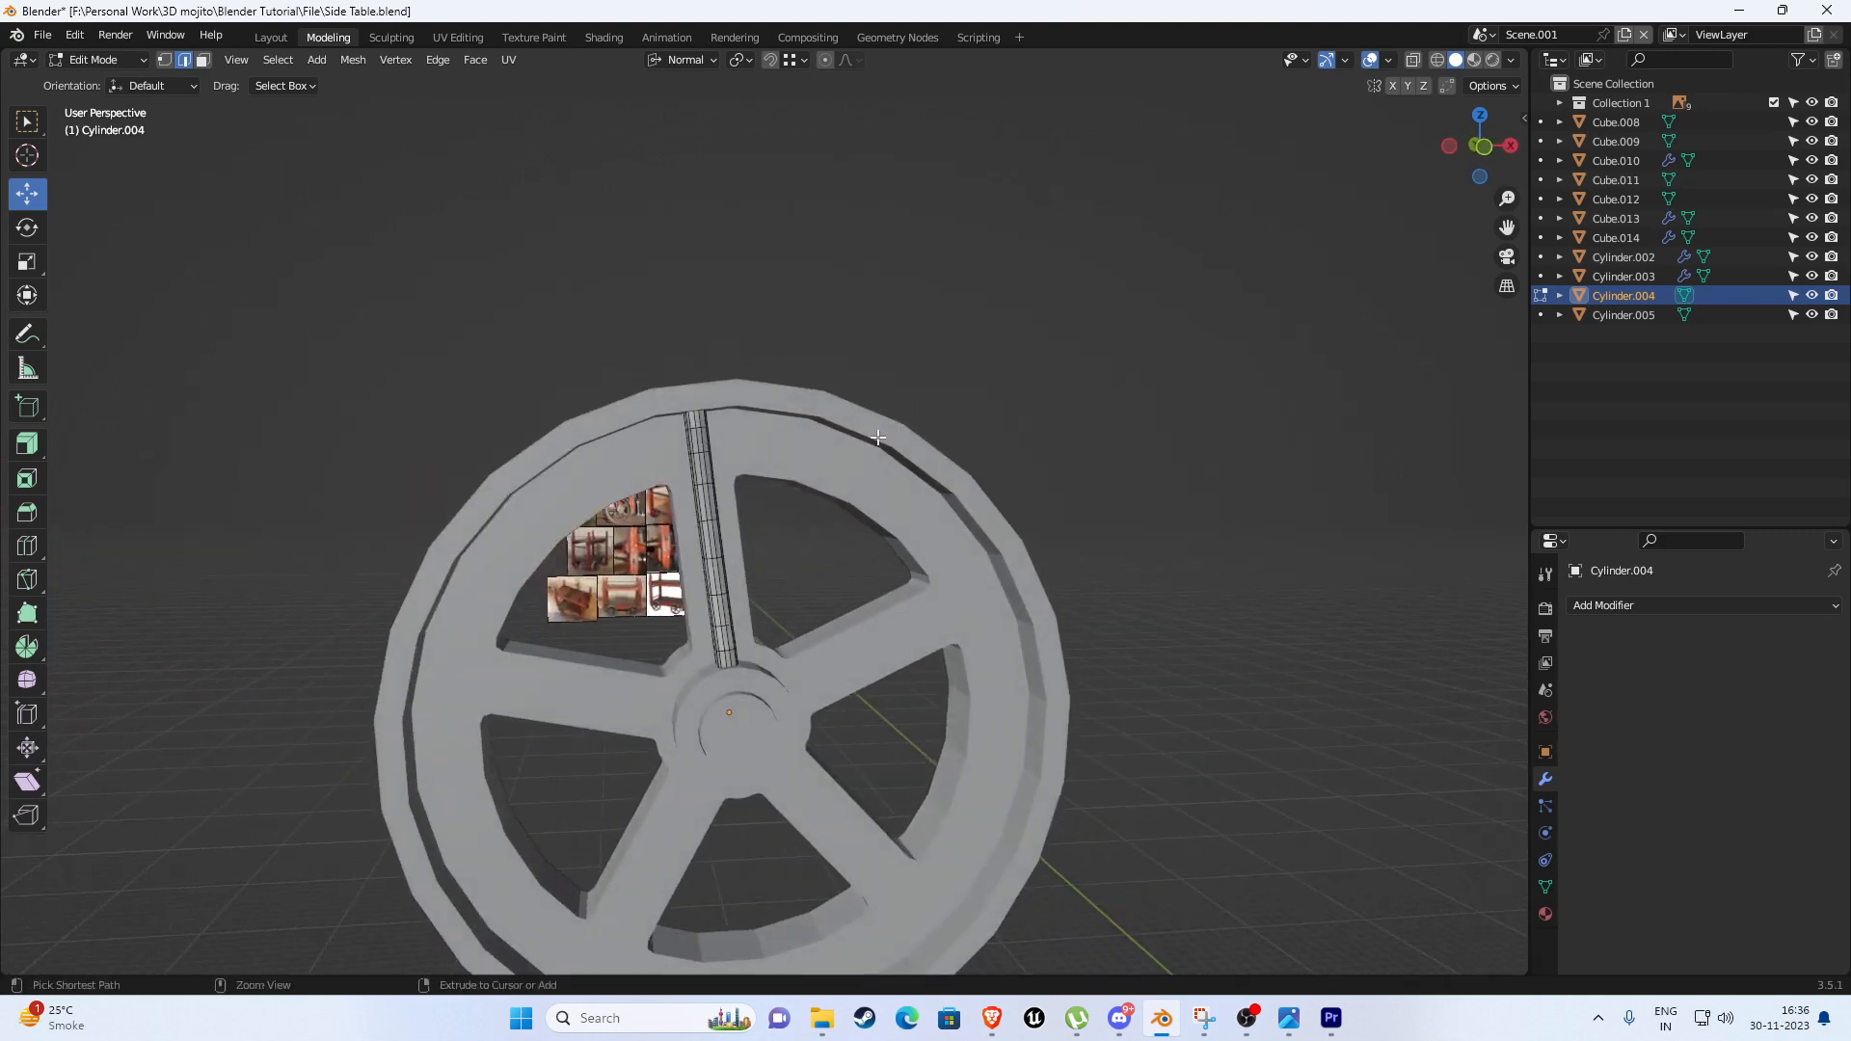
pyautogui.hotkey('ctrl', 's')
pyautogui.press('Tab')
pyautogui.press('KP_1')
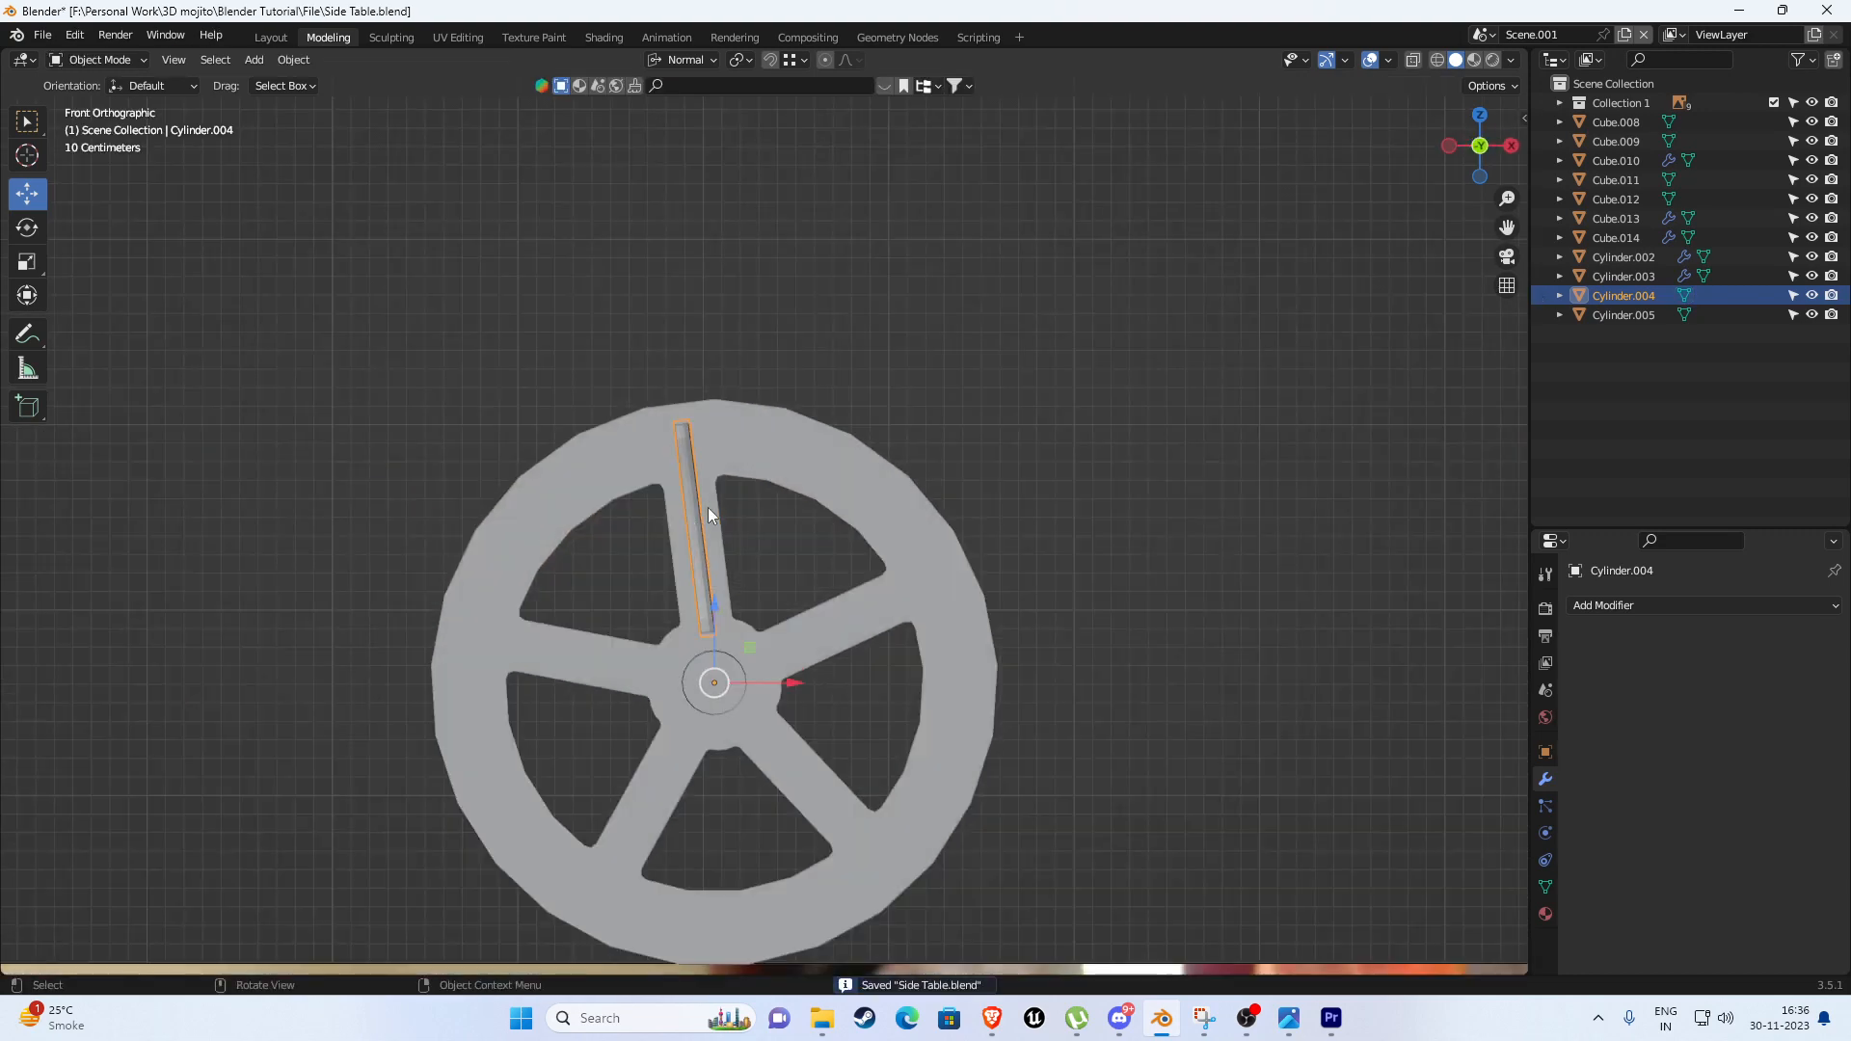
pyautogui.keyDown('shift'); pyautogui.moveTo(704, 737); pyautogui.dragTo(702, 574, button='middle'); pyautogui.keyUp('shift')
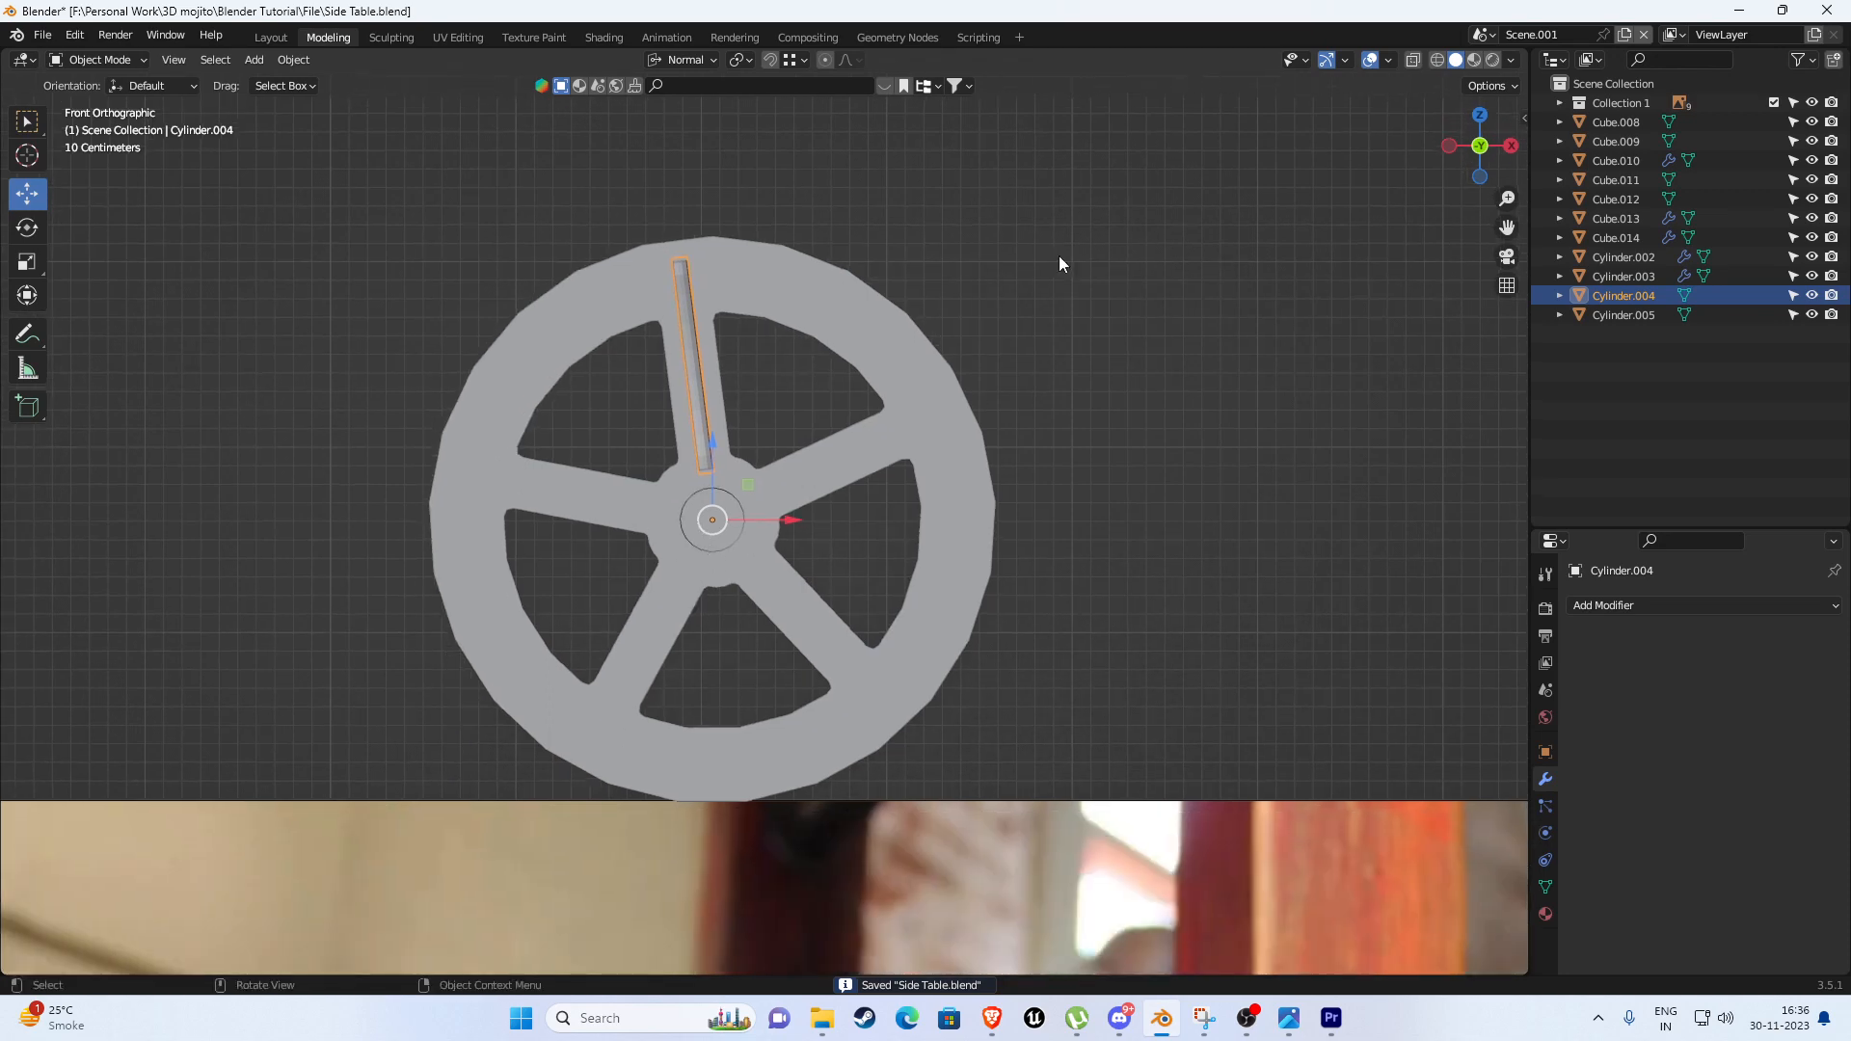
pyautogui.click(1387, 61)
pyautogui.click(1270, 387)
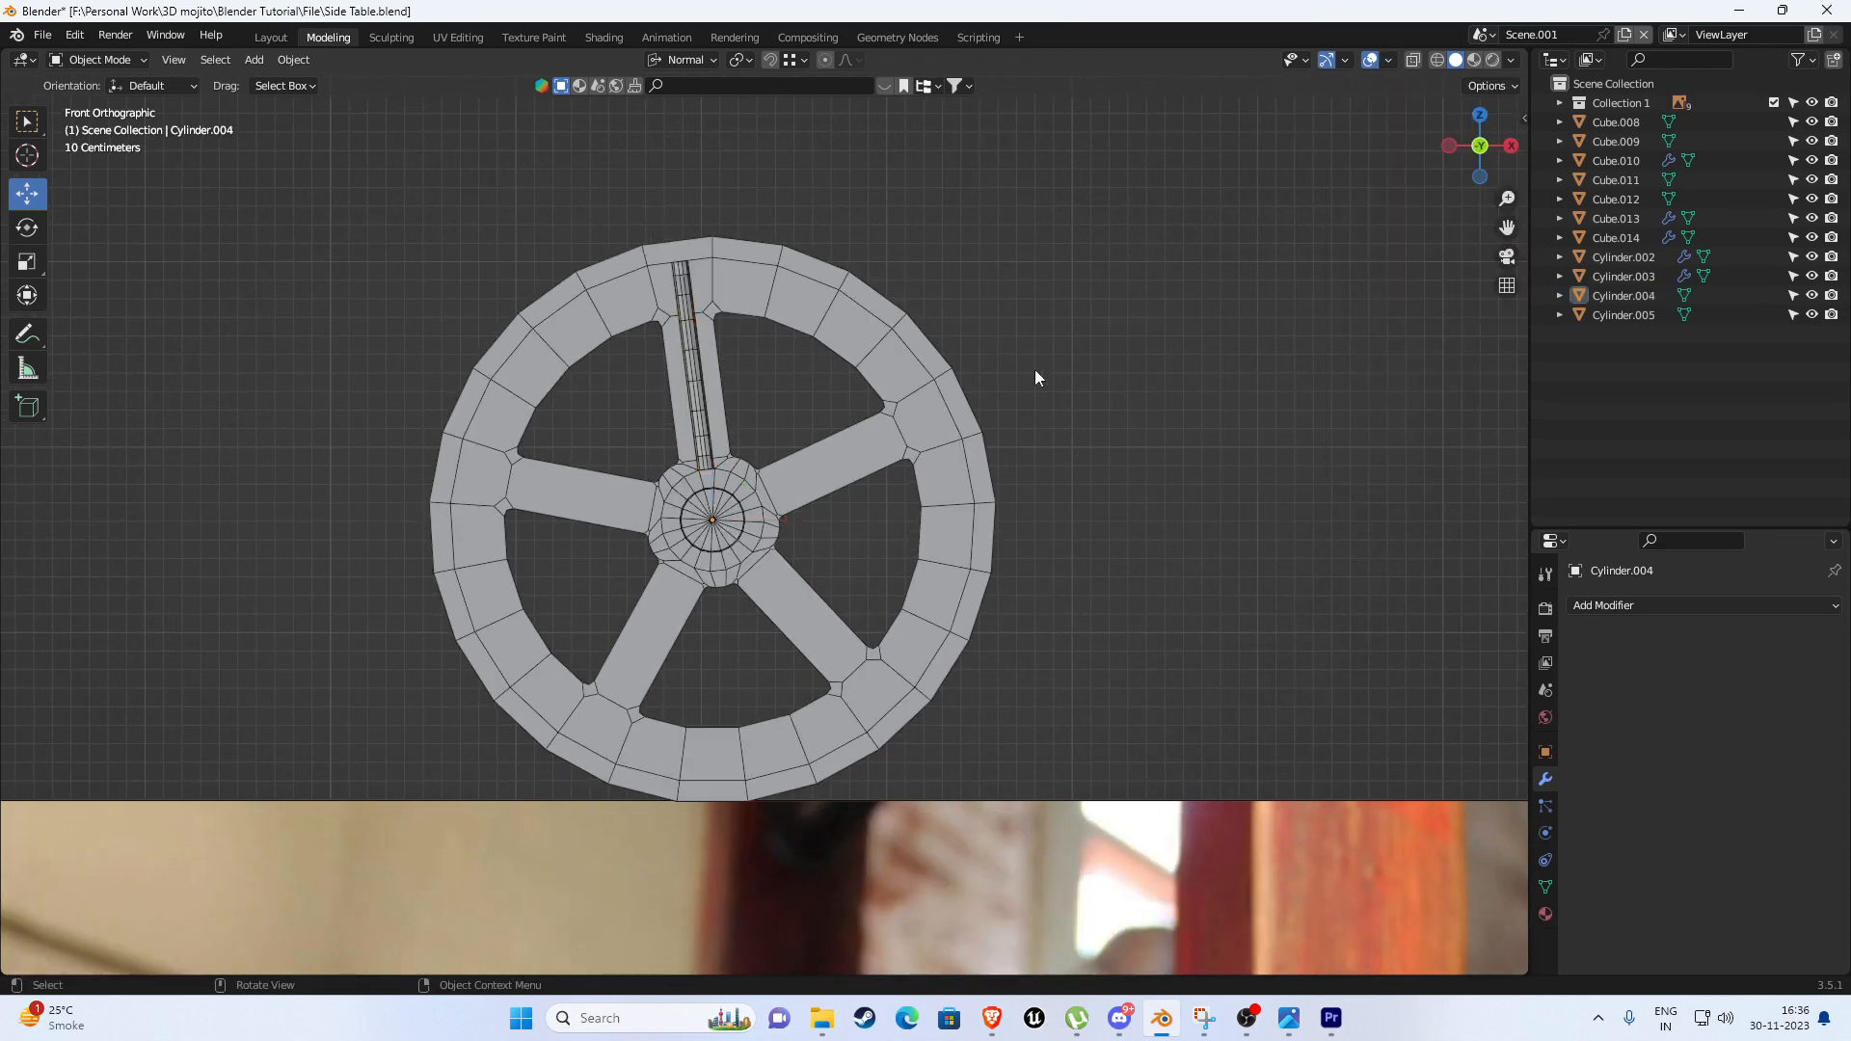
# Switch to Calculator and work out the angle between the five spokes by dividing 360 by 5.
pyautogui.scroll(2, 848, 353)
pyautogui.scroll(2, 667, 345)
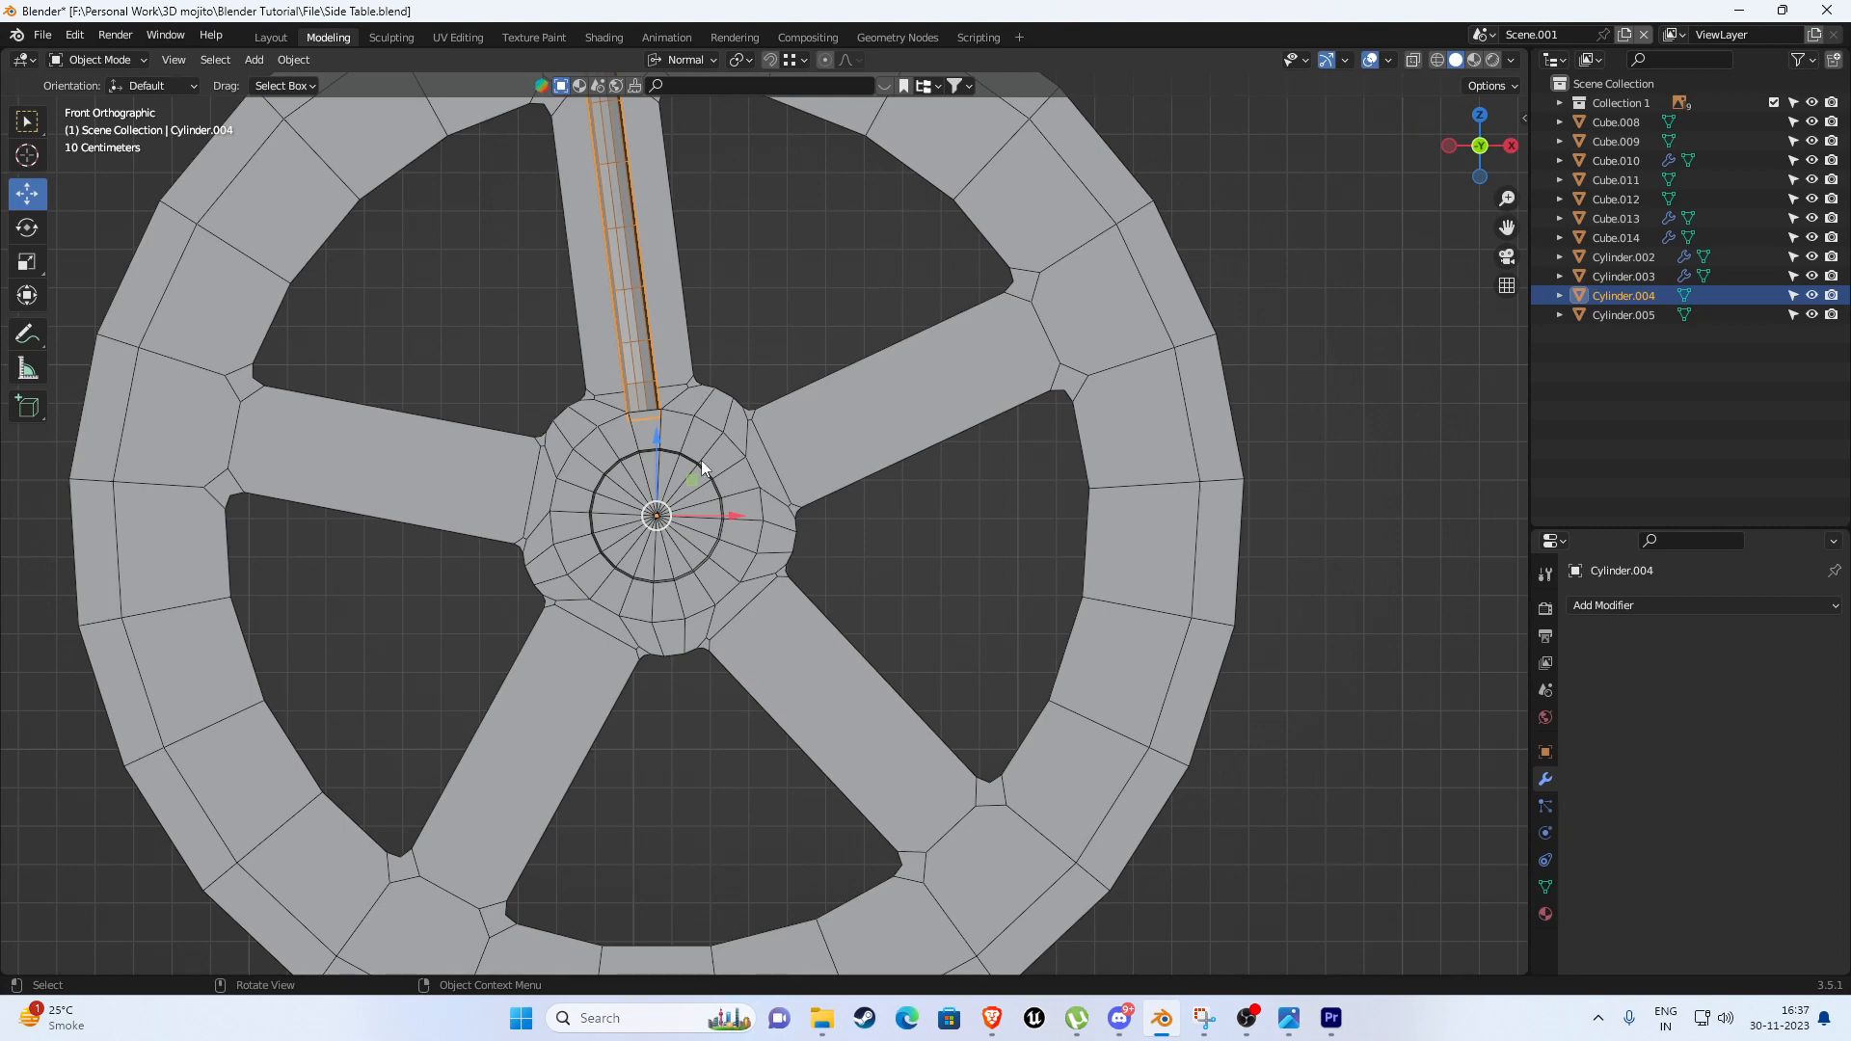
pyautogui.scroll(-2, 702, 460)
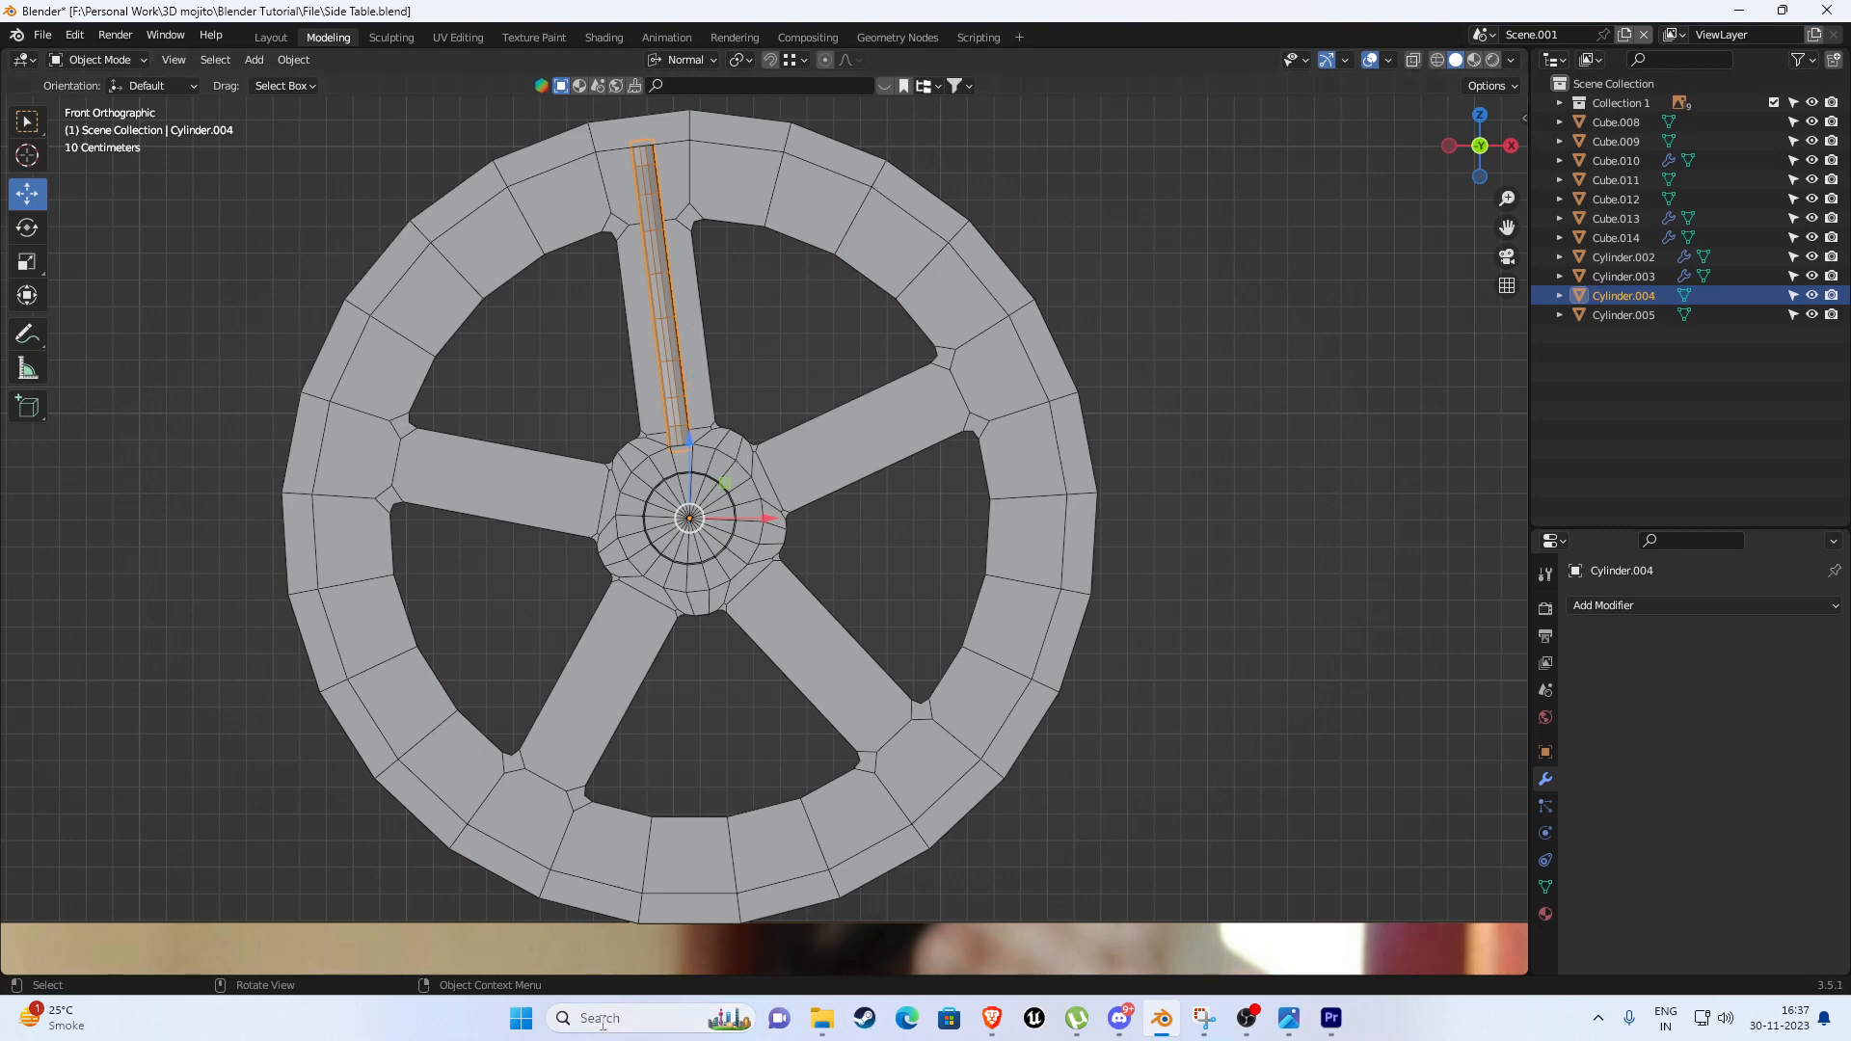
pyautogui.click(636, 1018)
pyautogui.write('cal')
pyautogui.click(665, 439)
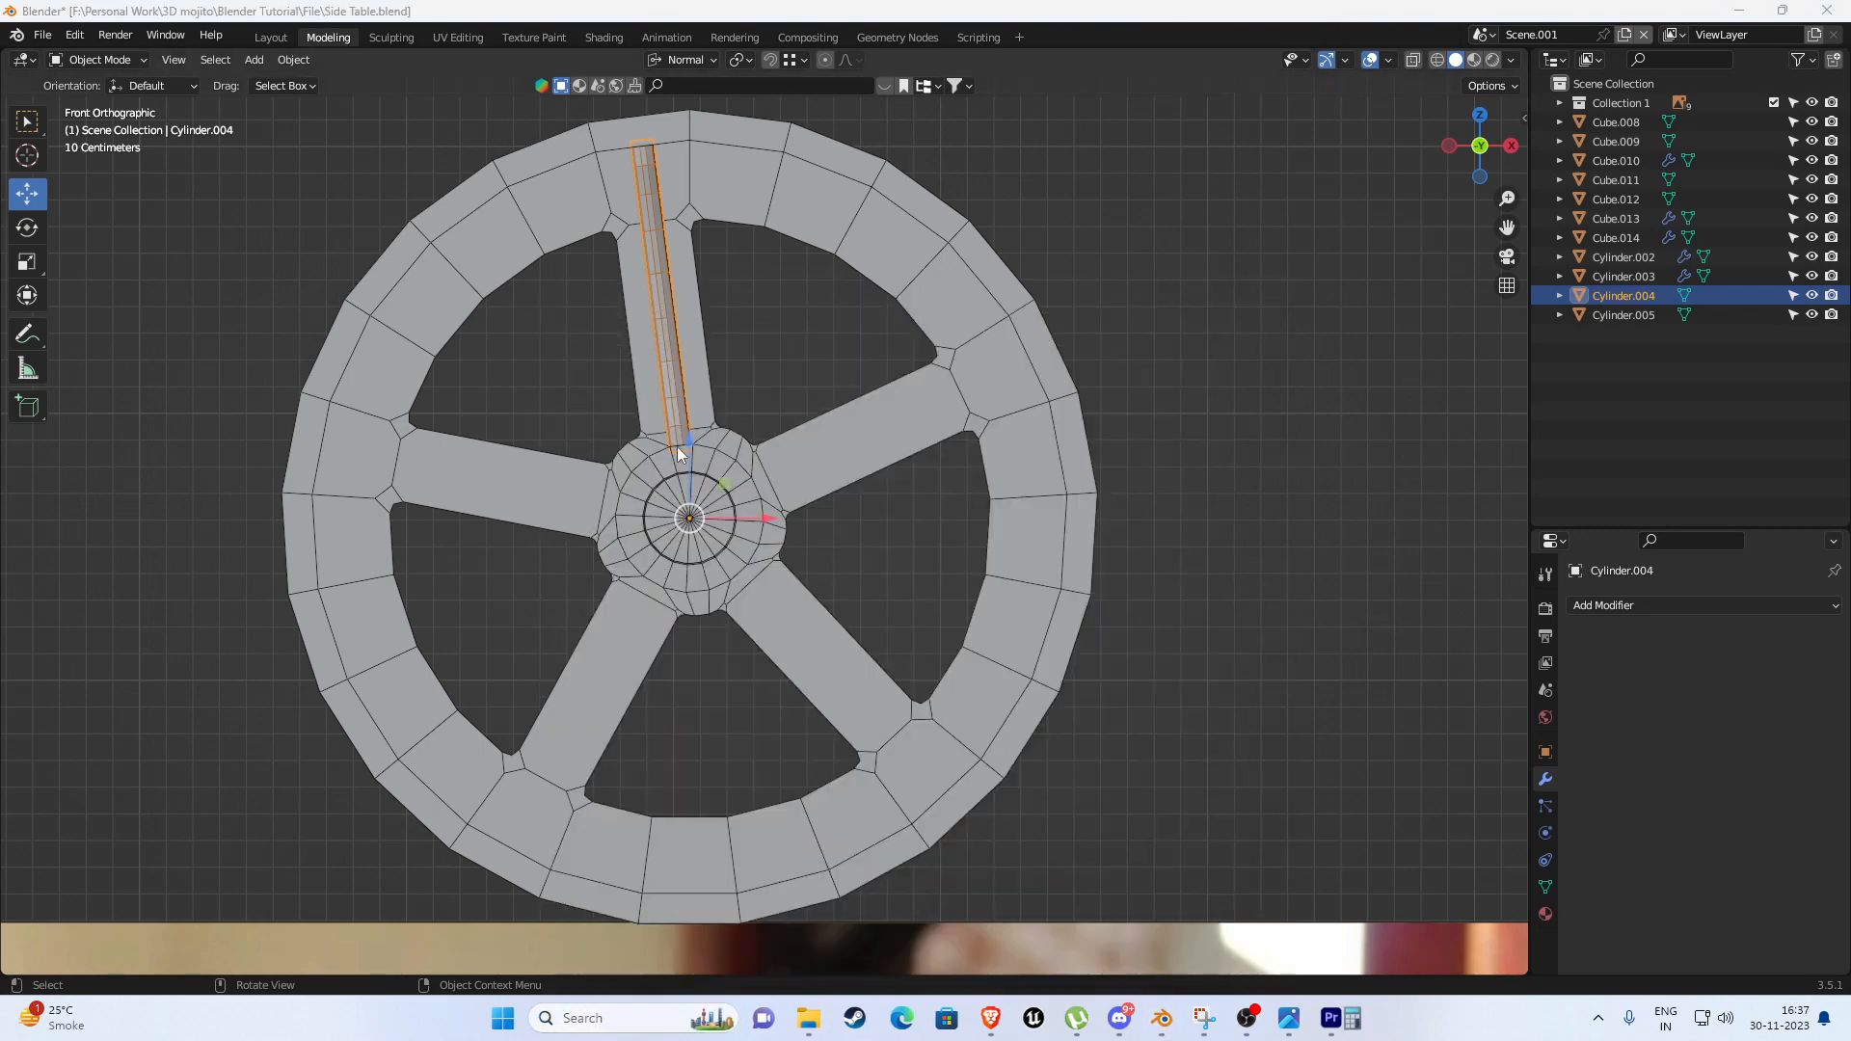
pyautogui.click(955, 696)
pyautogui.click(953, 663)
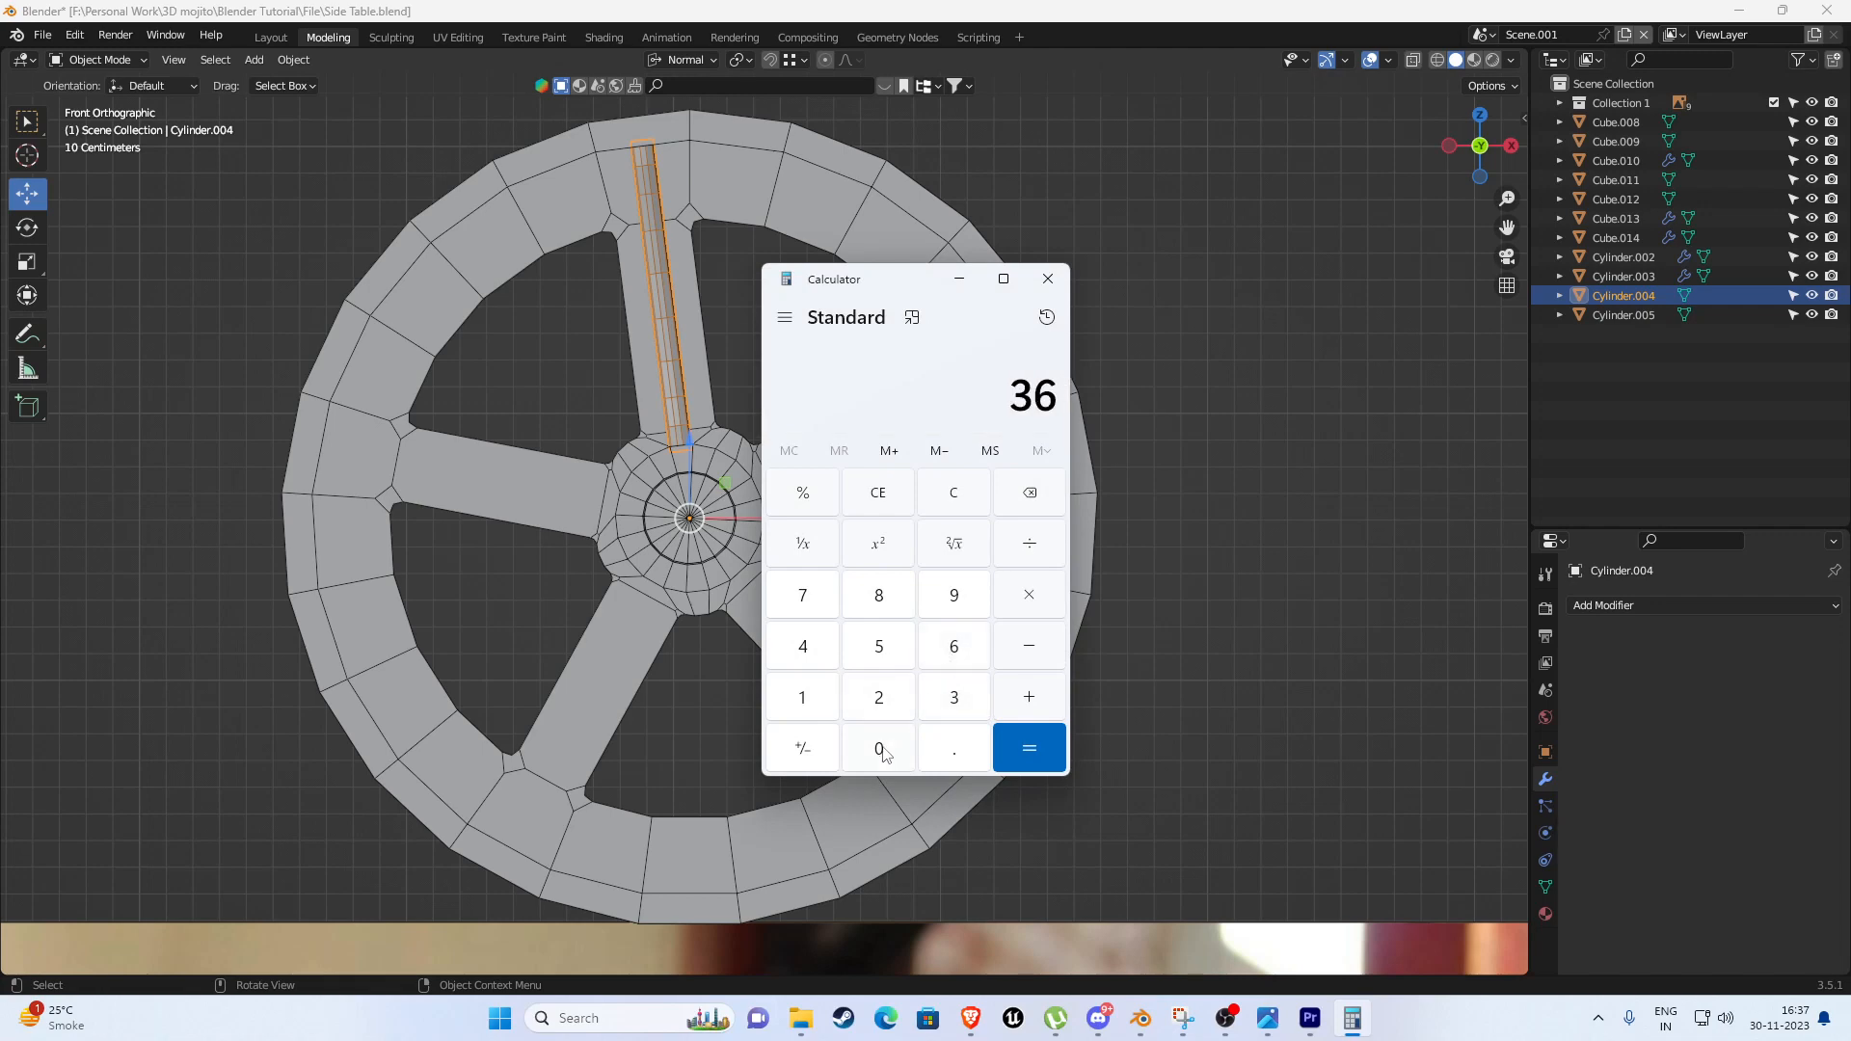
pyautogui.click(878, 748)
pyautogui.click(900, 636)
pyautogui.click(1030, 742)
pyautogui.click(1047, 279)
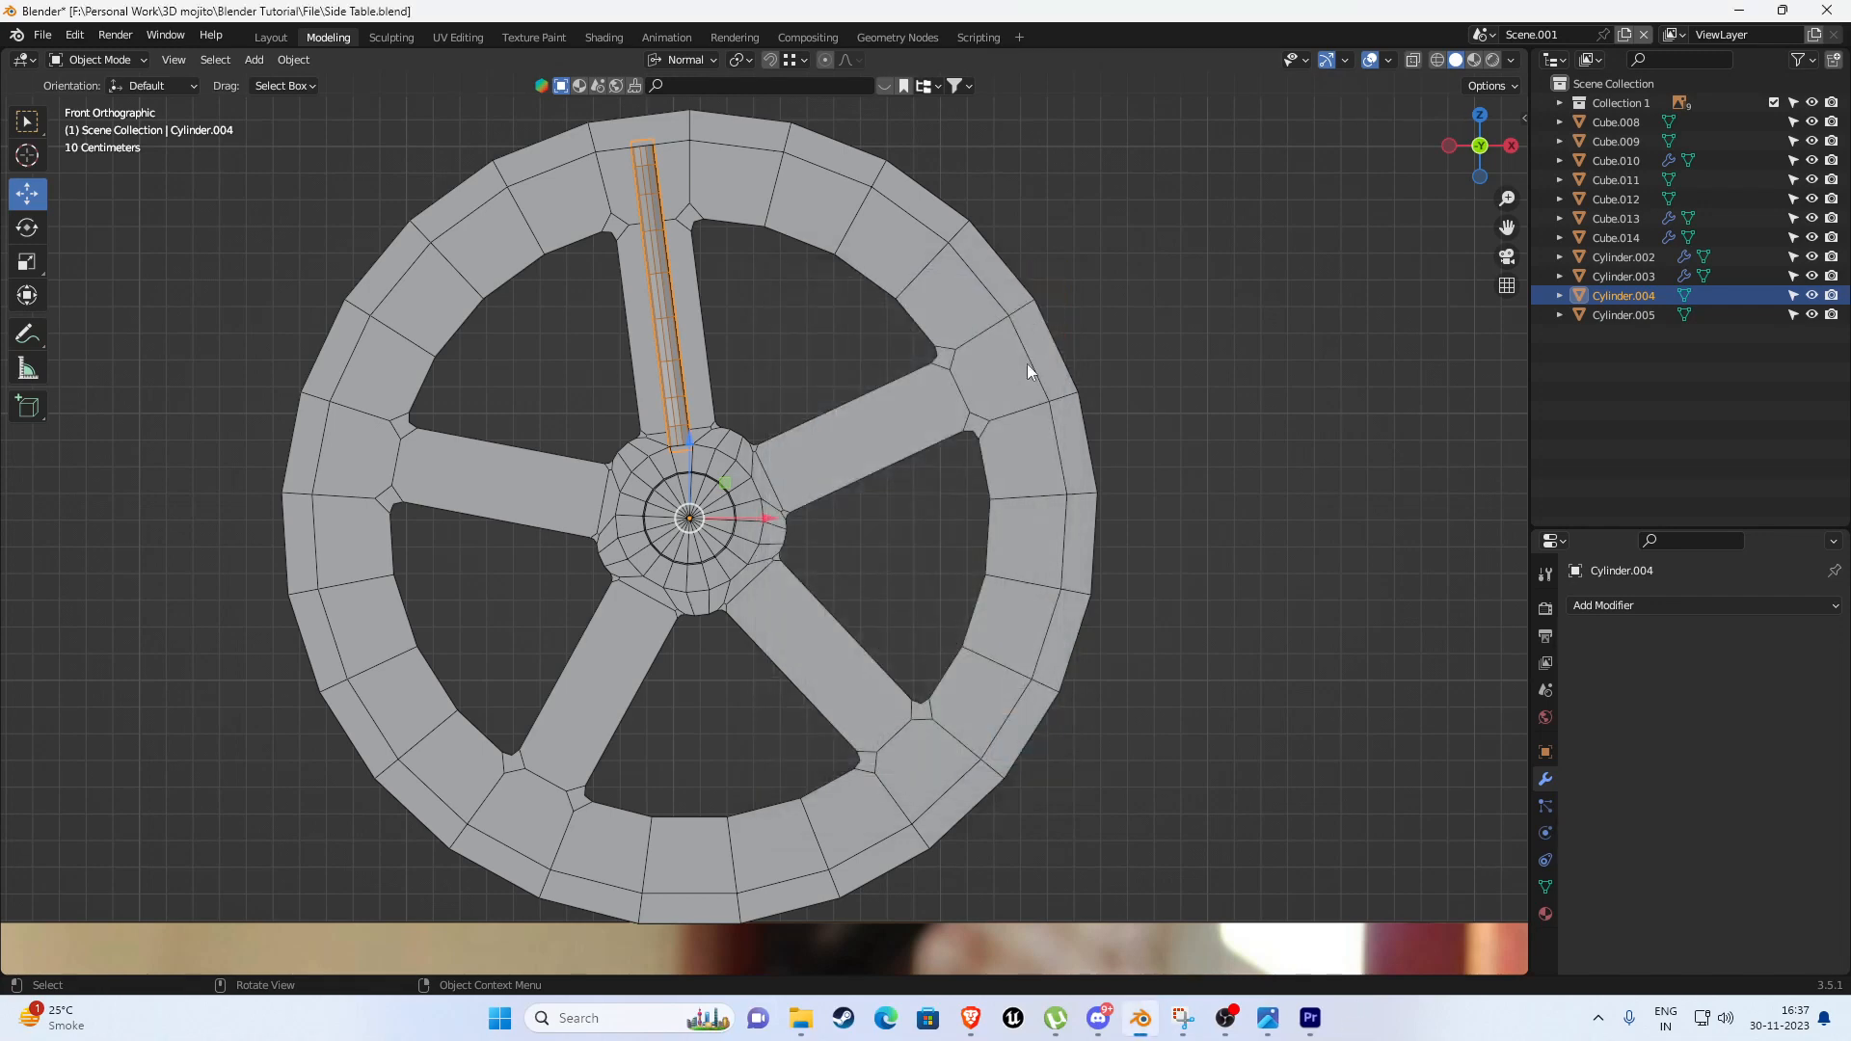
# Show the rib's object transform properties and apply all transforms to the rib.
pyautogui.hotkey('ctrl', 'a')
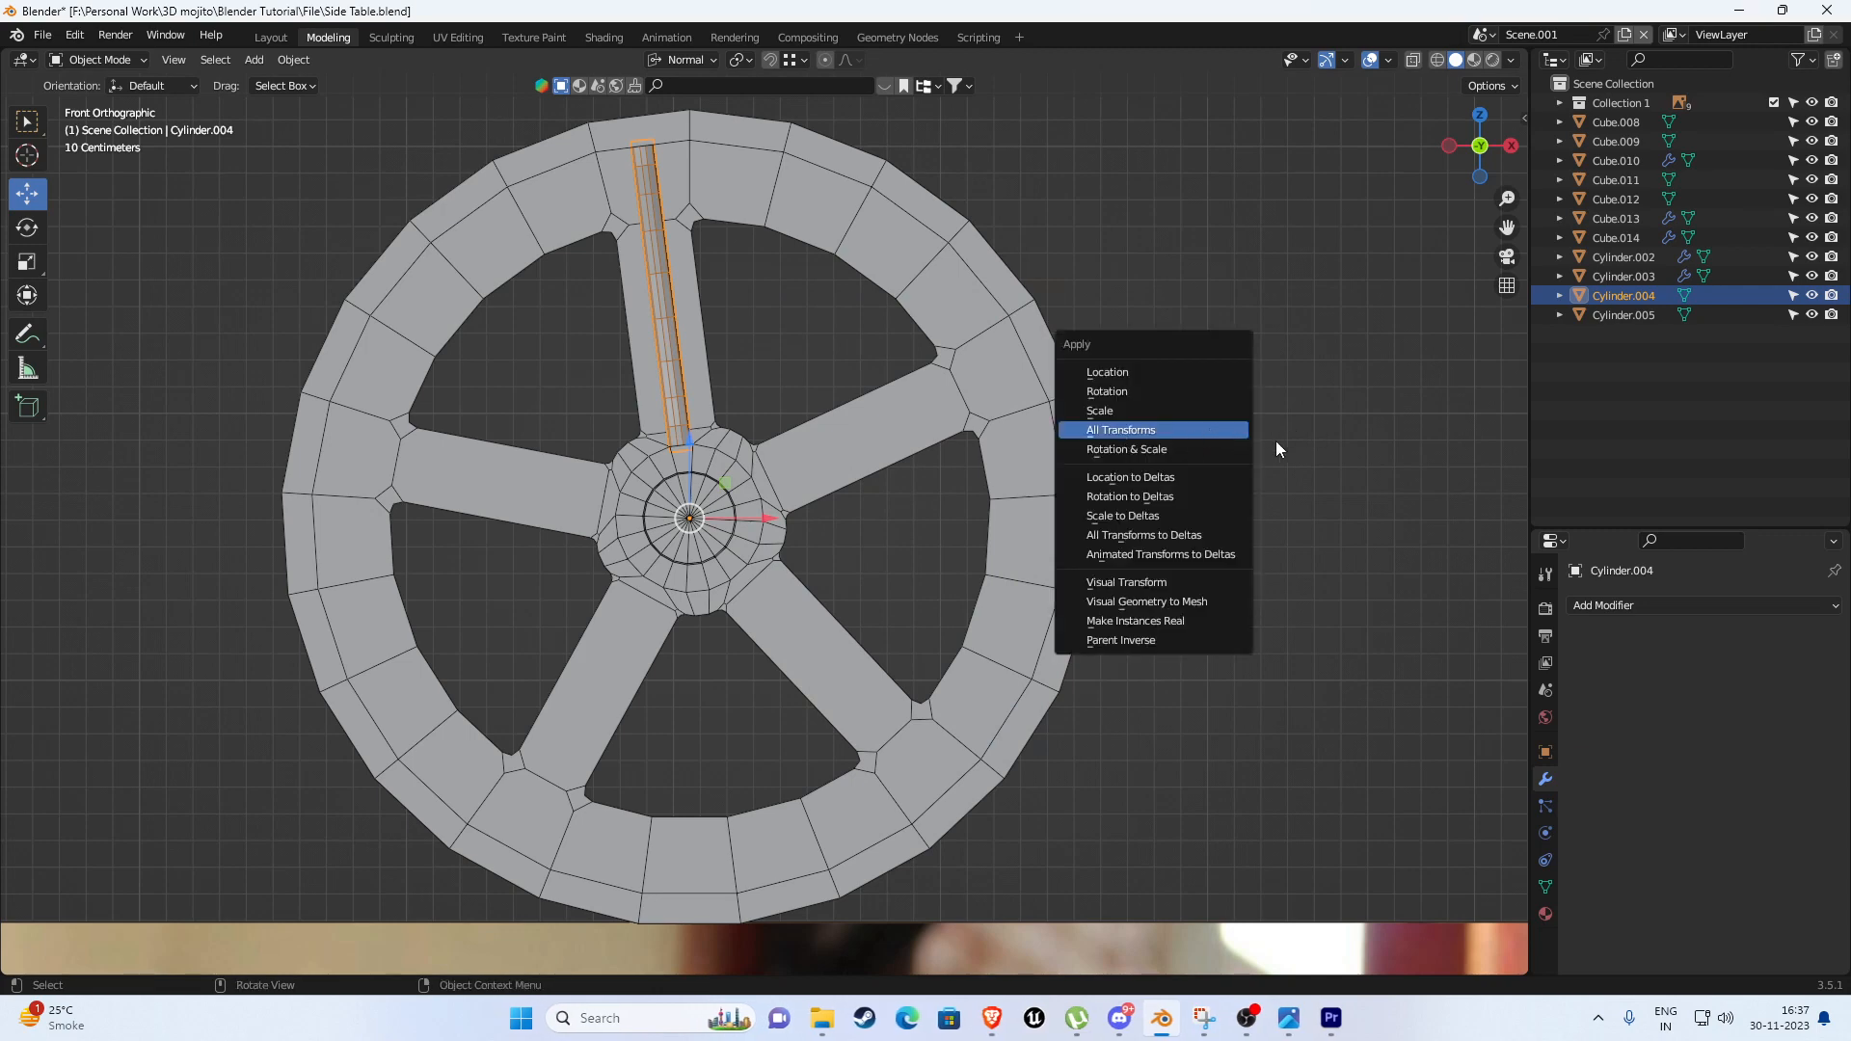
pyautogui.click(1544, 751)
pyautogui.hotkey('ctrl', 'a')
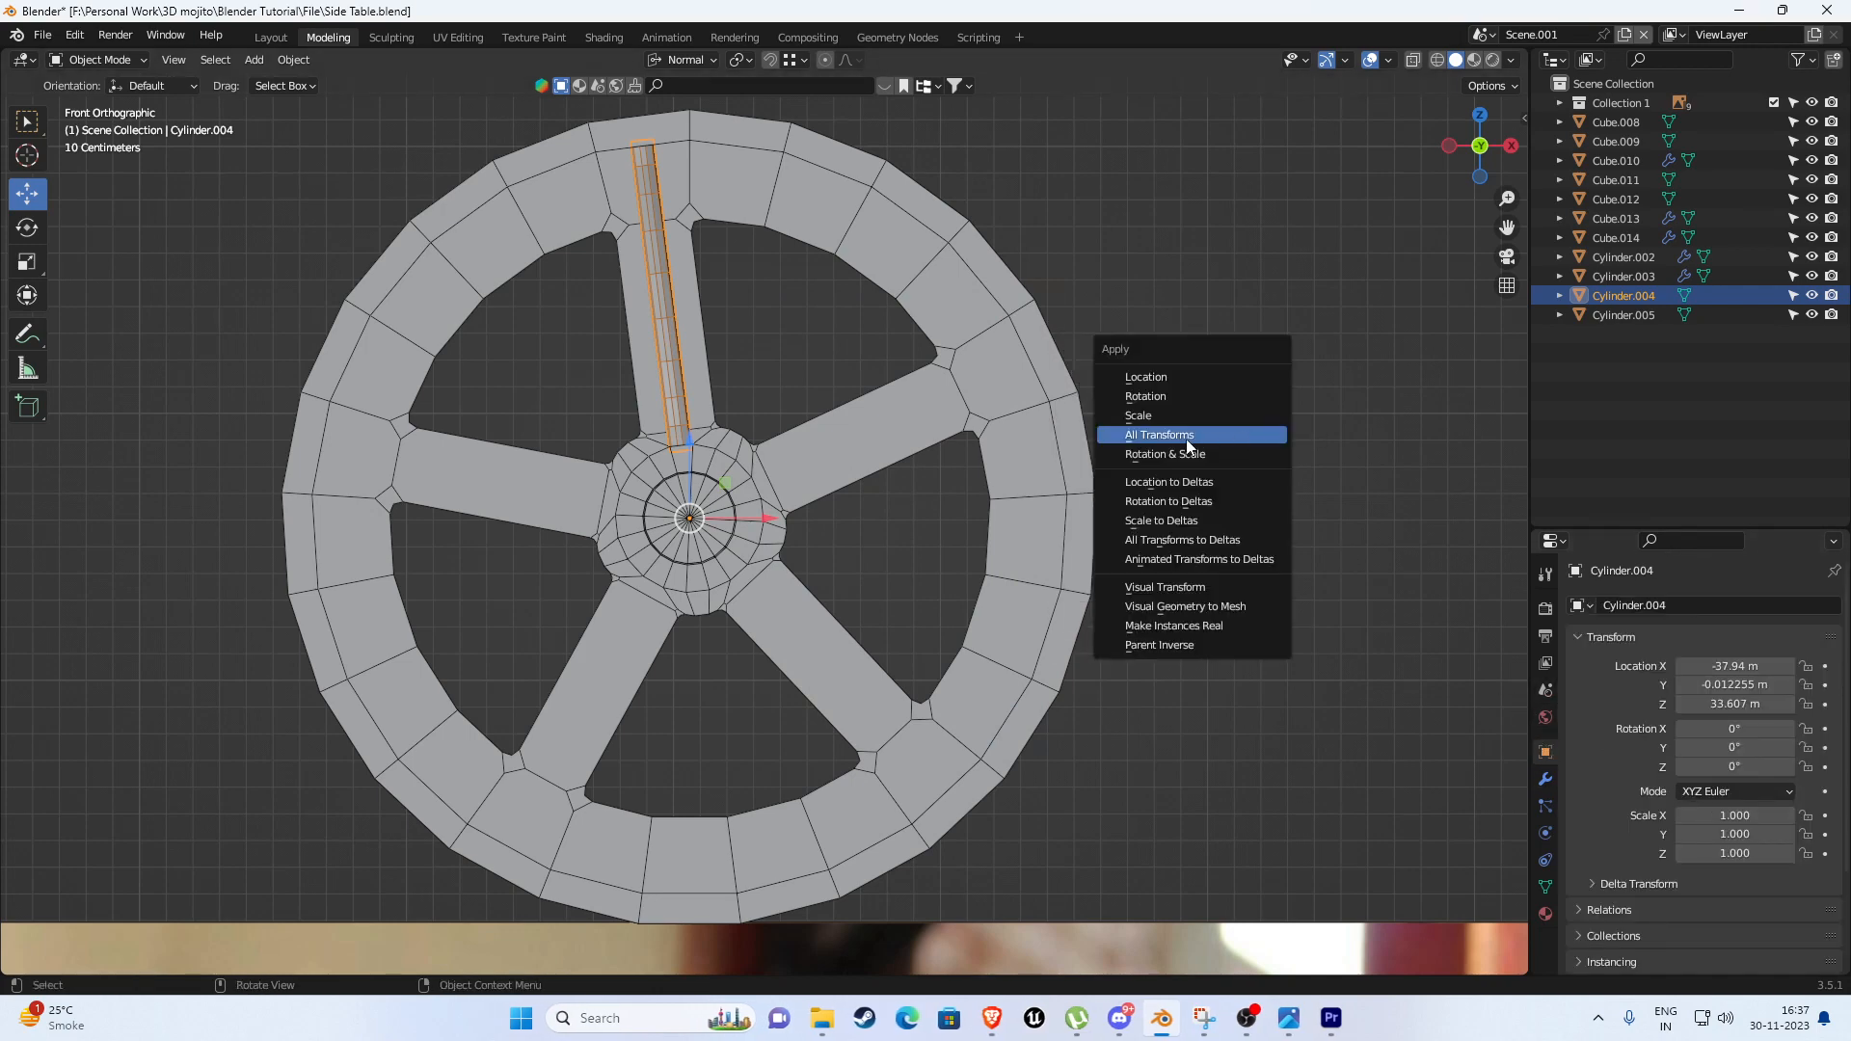
pyautogui.click(1171, 436)
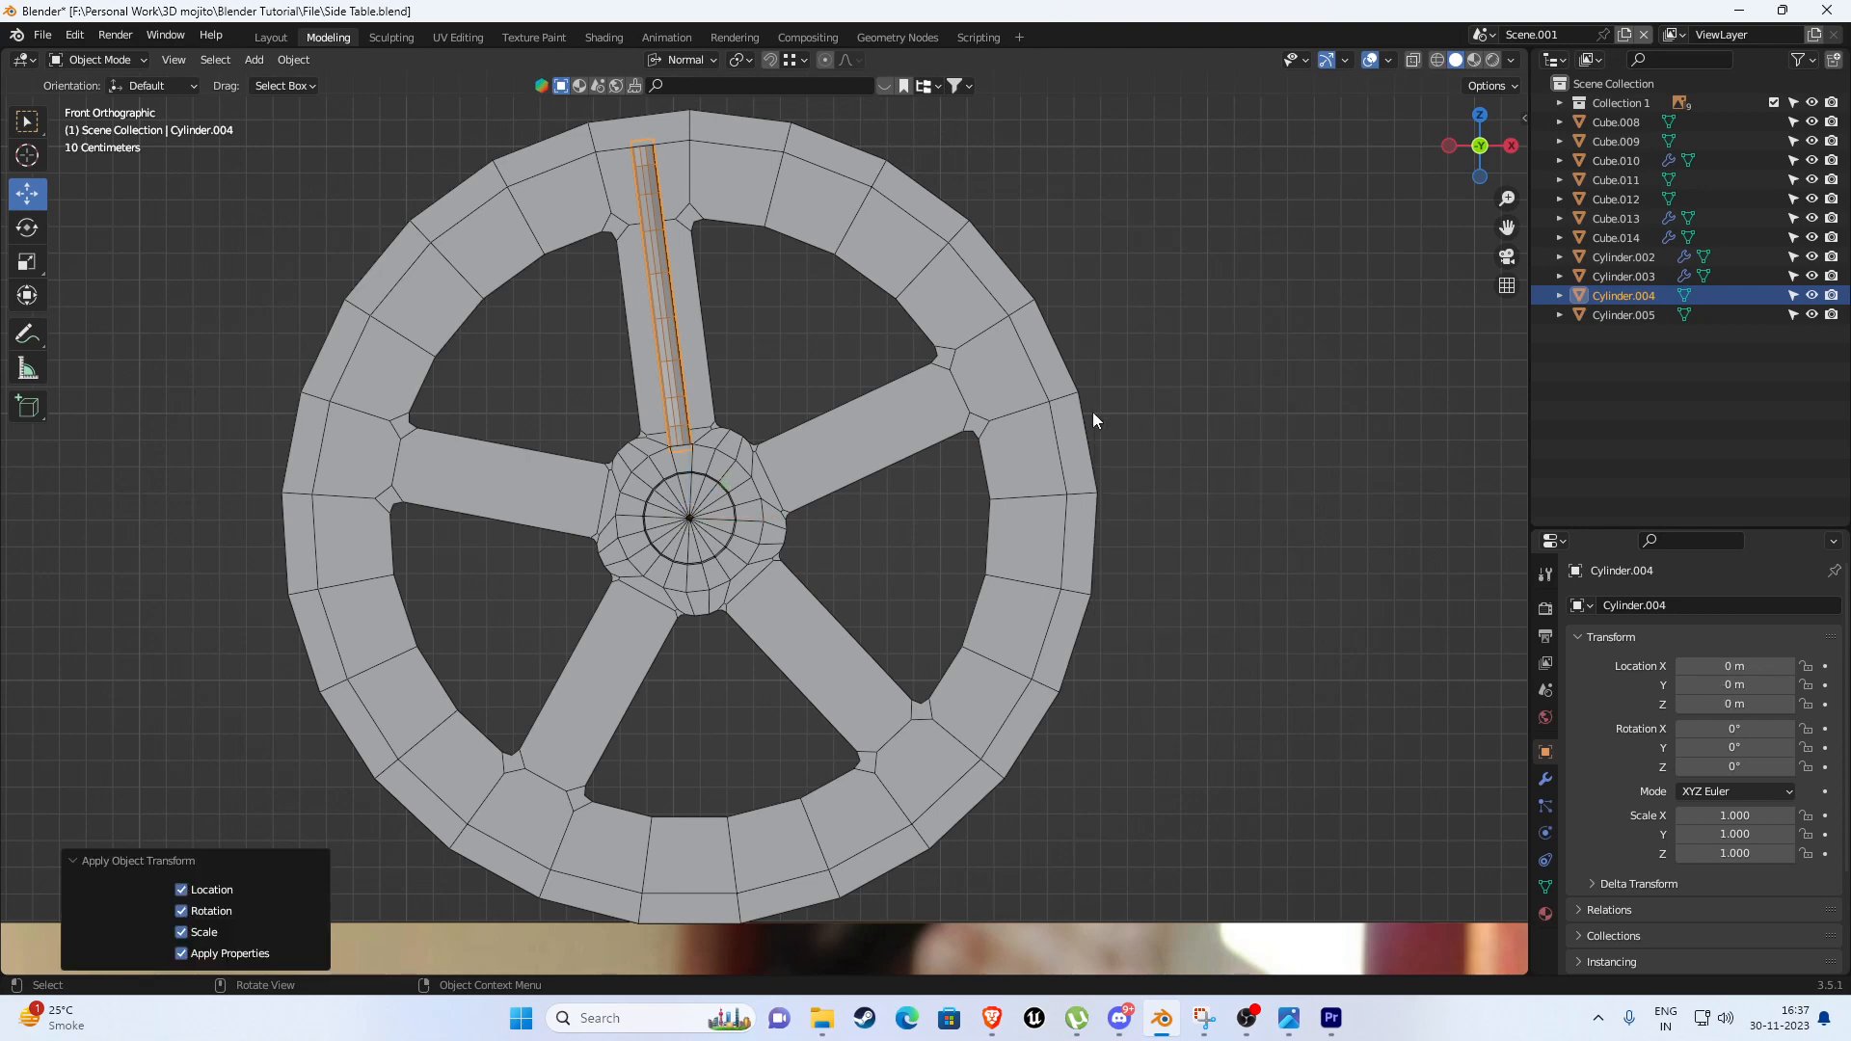
# Move the rib's origin from the world centre to near the wheel's hub.
pyautogui.keyDown('shift'); pyautogui.scroll(1, 1095, 422); pyautogui.keyUp('shift')
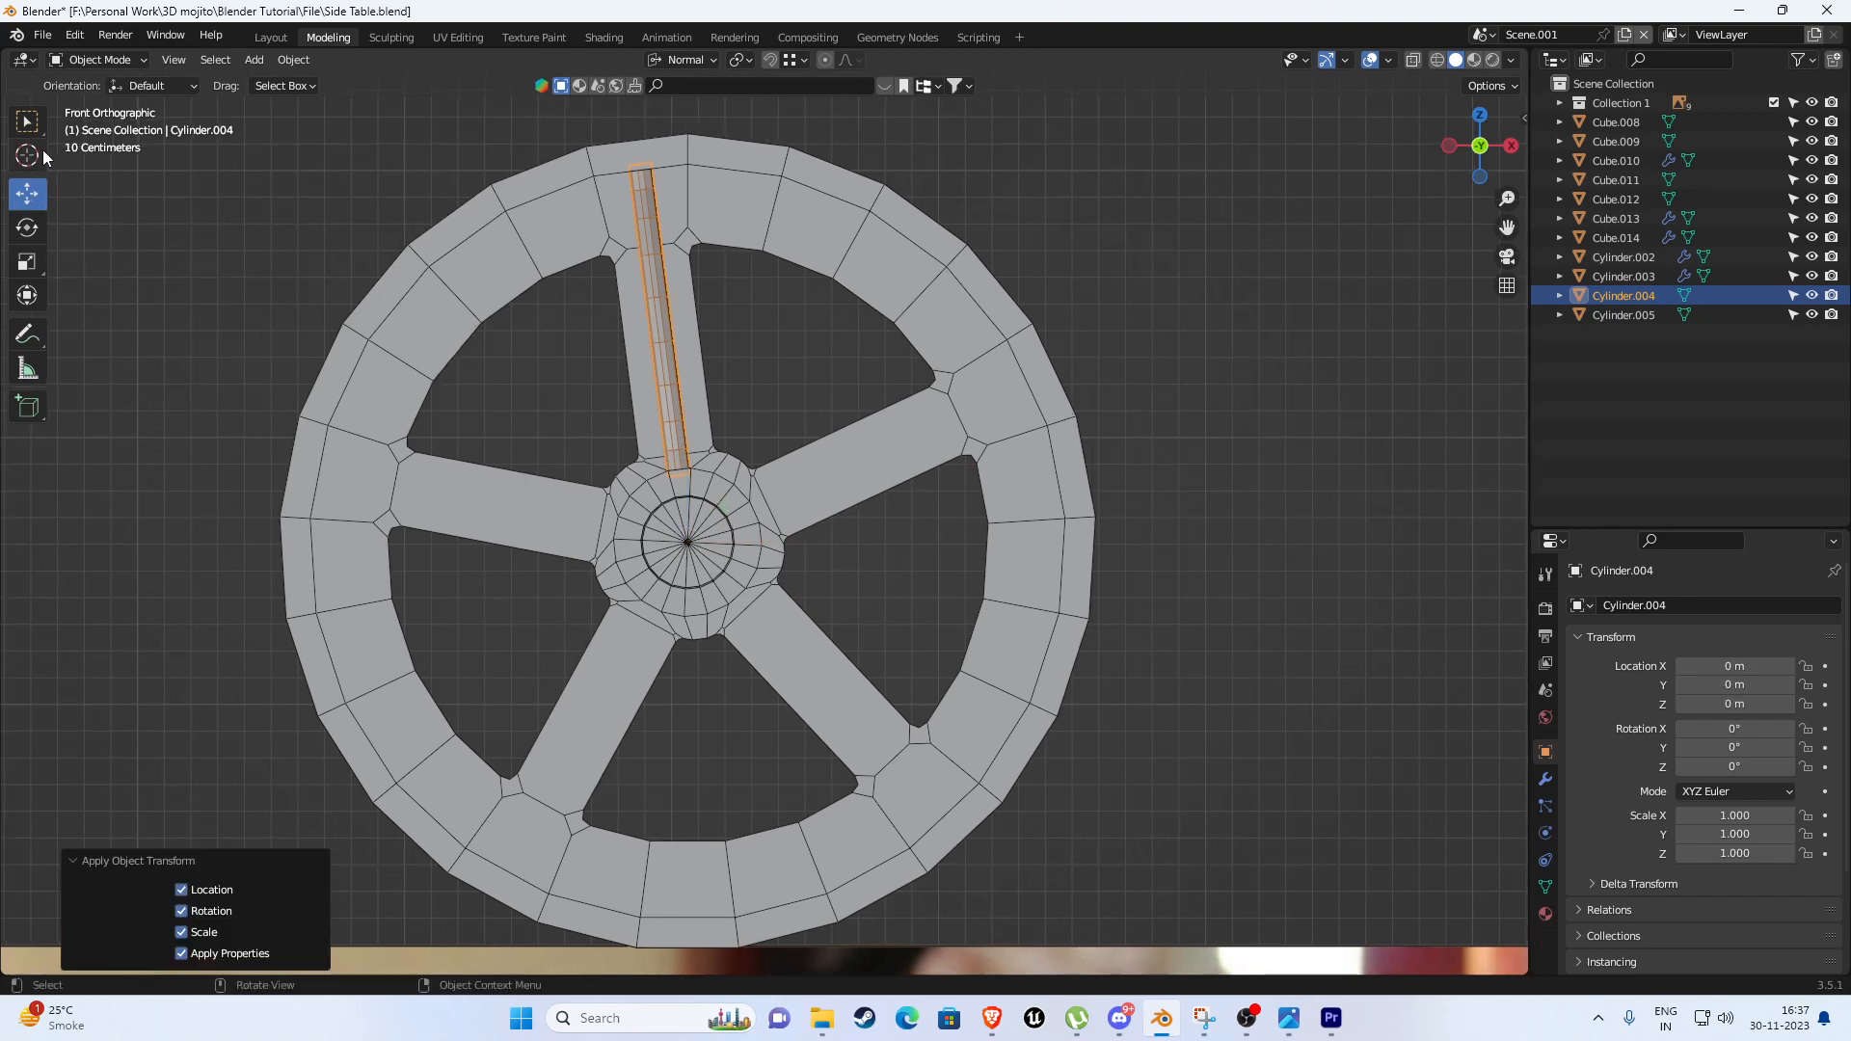
pyautogui.scroll(-15, 727, 476)
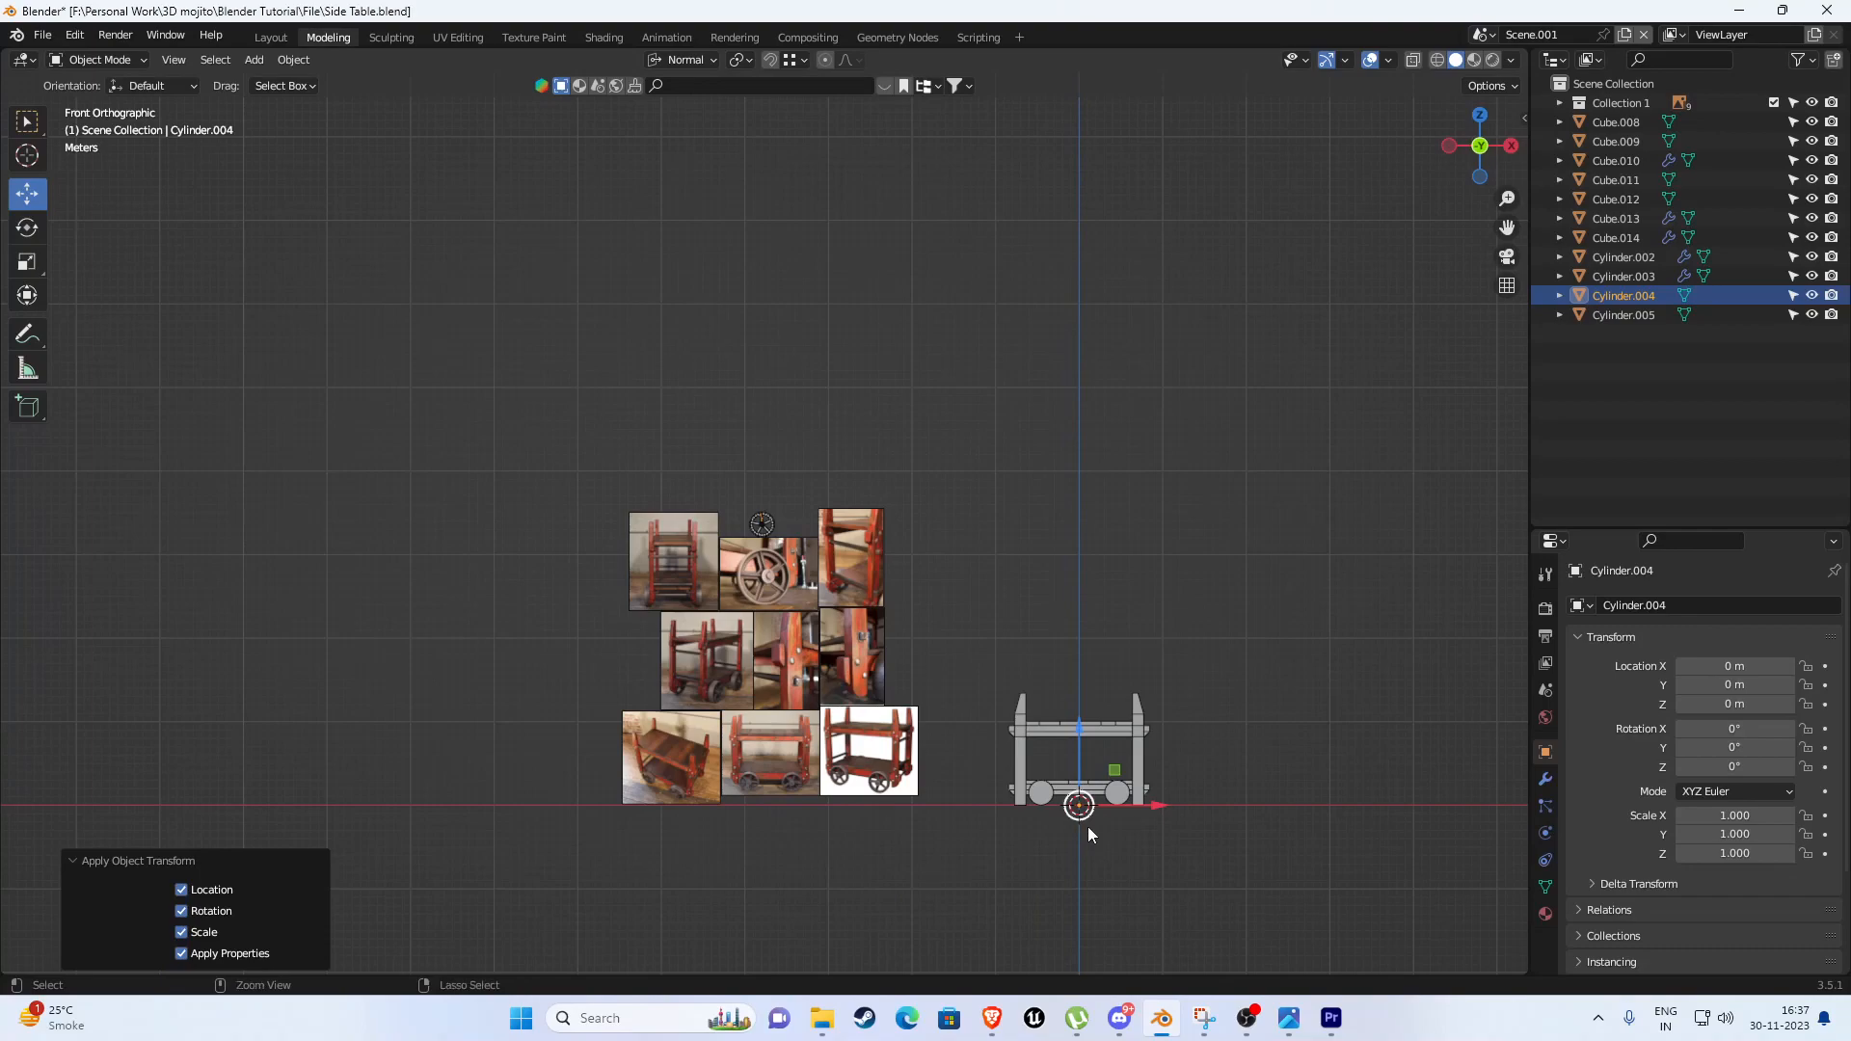
pyautogui.press('g')
pyautogui.click(760, 538)
pyautogui.scroll(10, 742, 520)
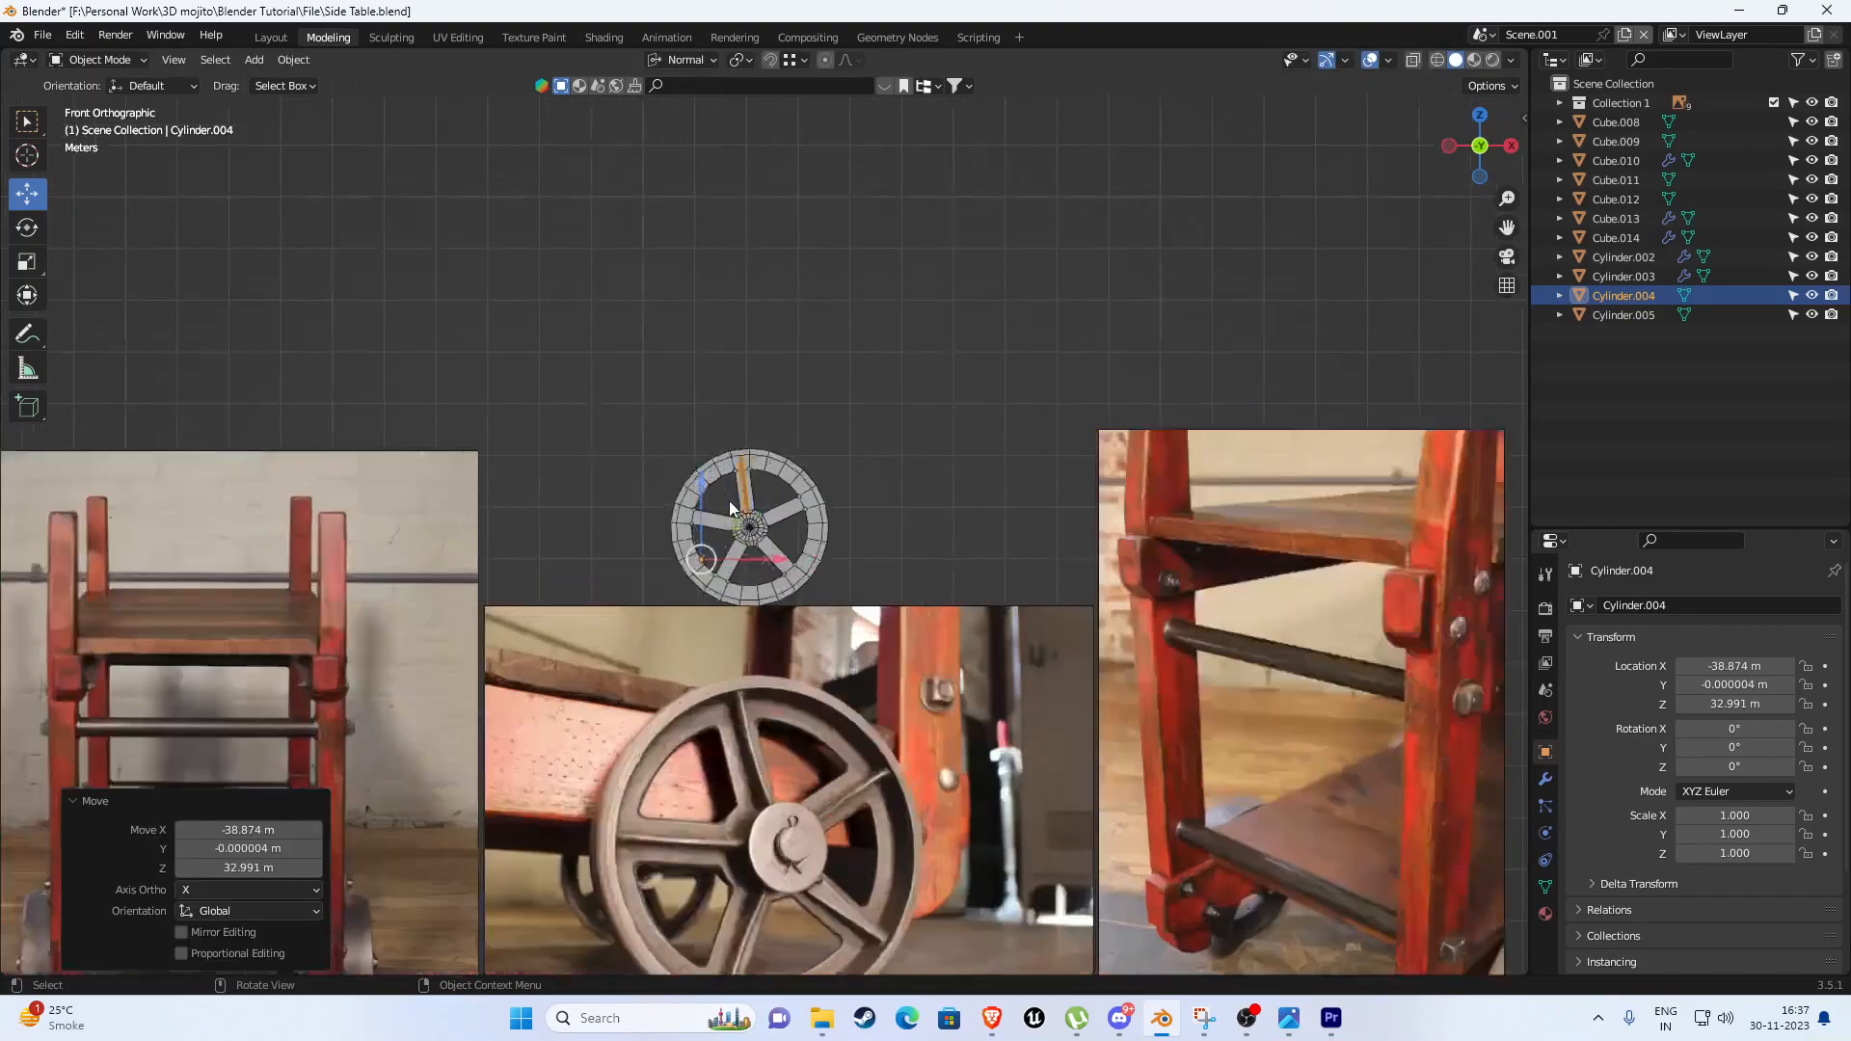
pyautogui.scroll(9, 675, 559)
pyautogui.press('g')
pyautogui.click(687, 550)
# Snap the rib's origin exactly onto the centre point of the wheel's hub.
pyautogui.scroll(4, 665, 559)
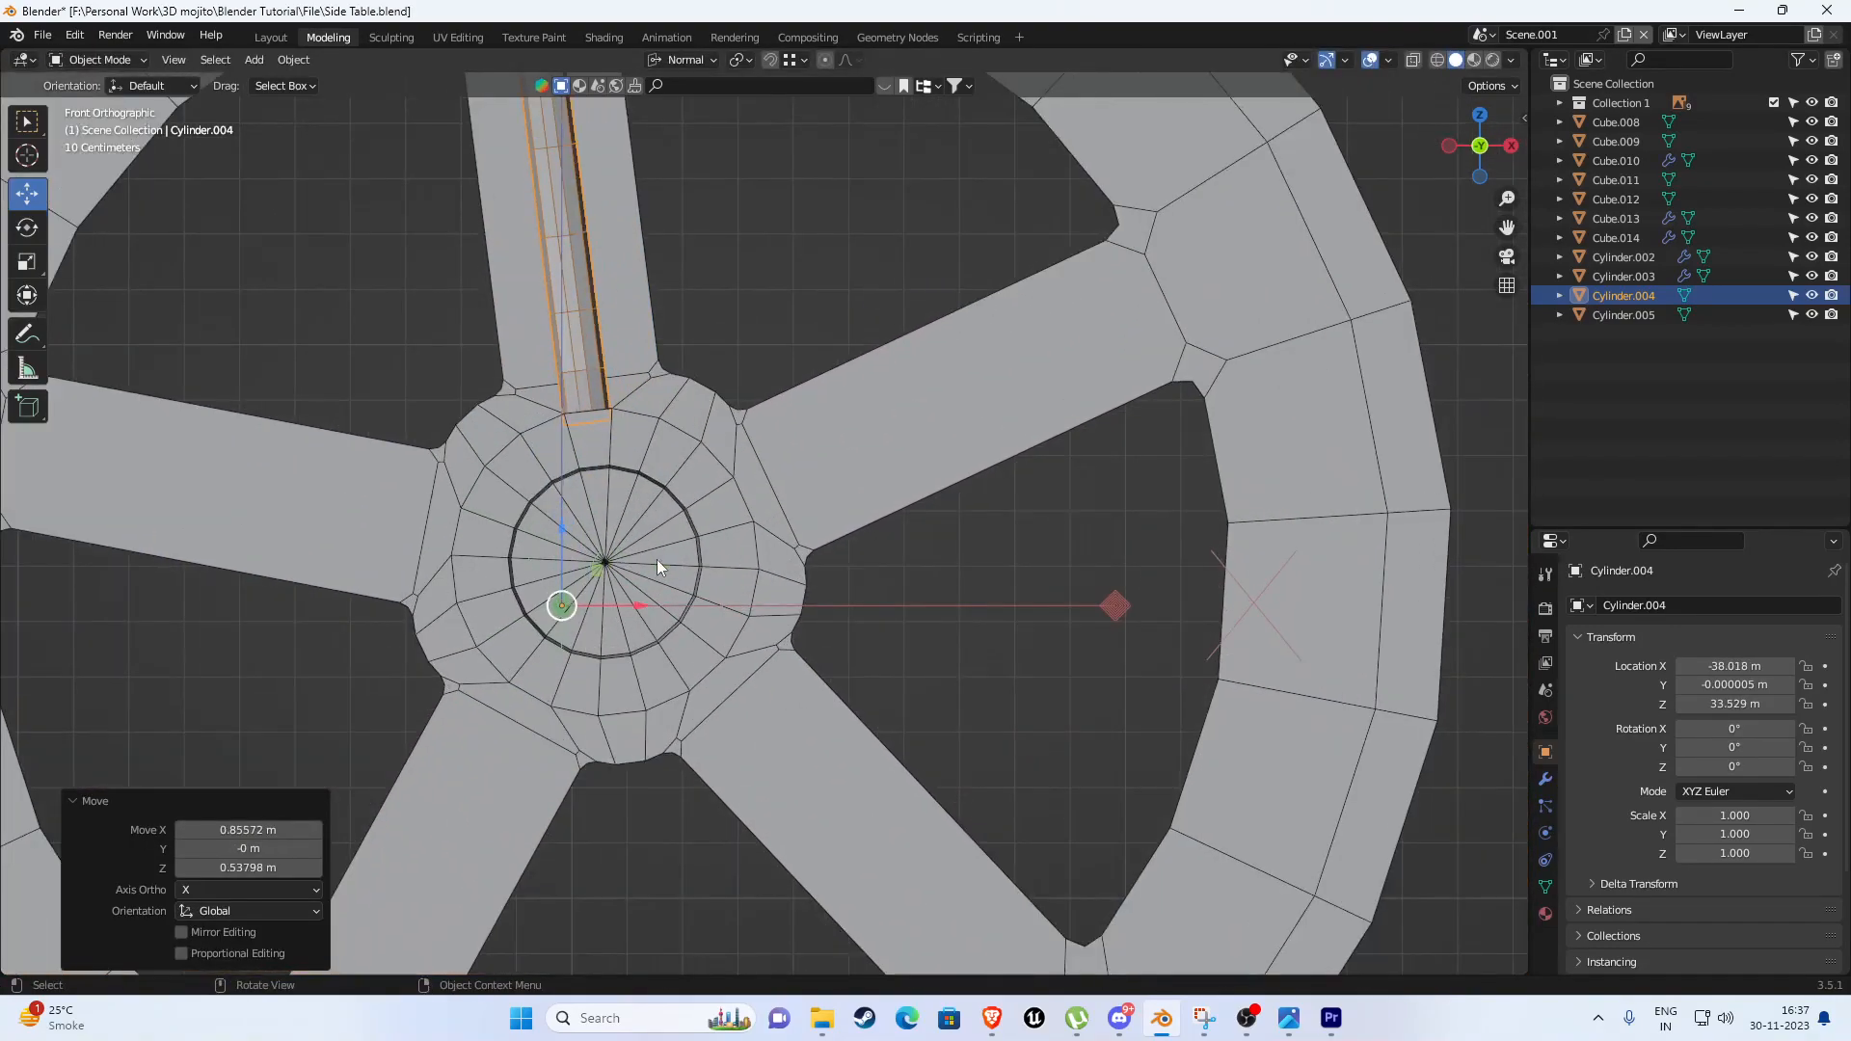
pyautogui.scroll(2, 675, 588)
pyautogui.scroll(1, 731, 631)
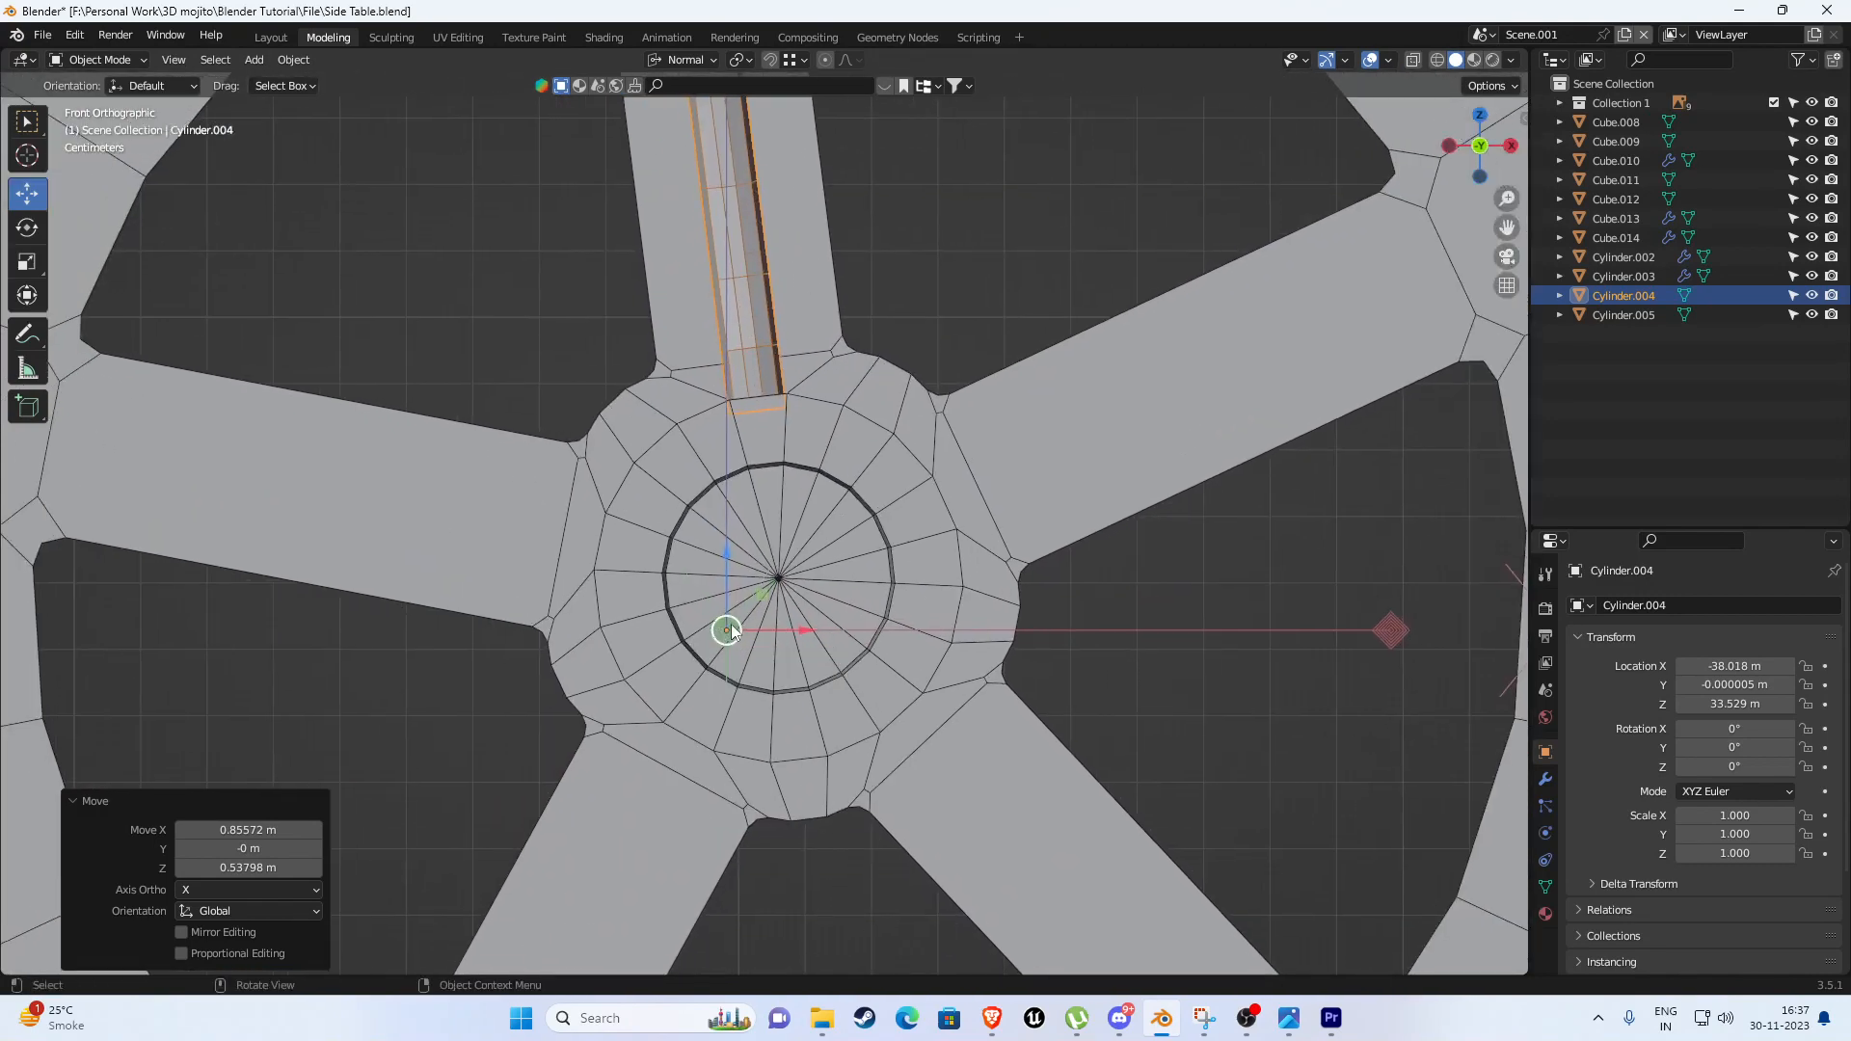
pyautogui.moveTo(729, 631); pyautogui.dragTo(734, 604)
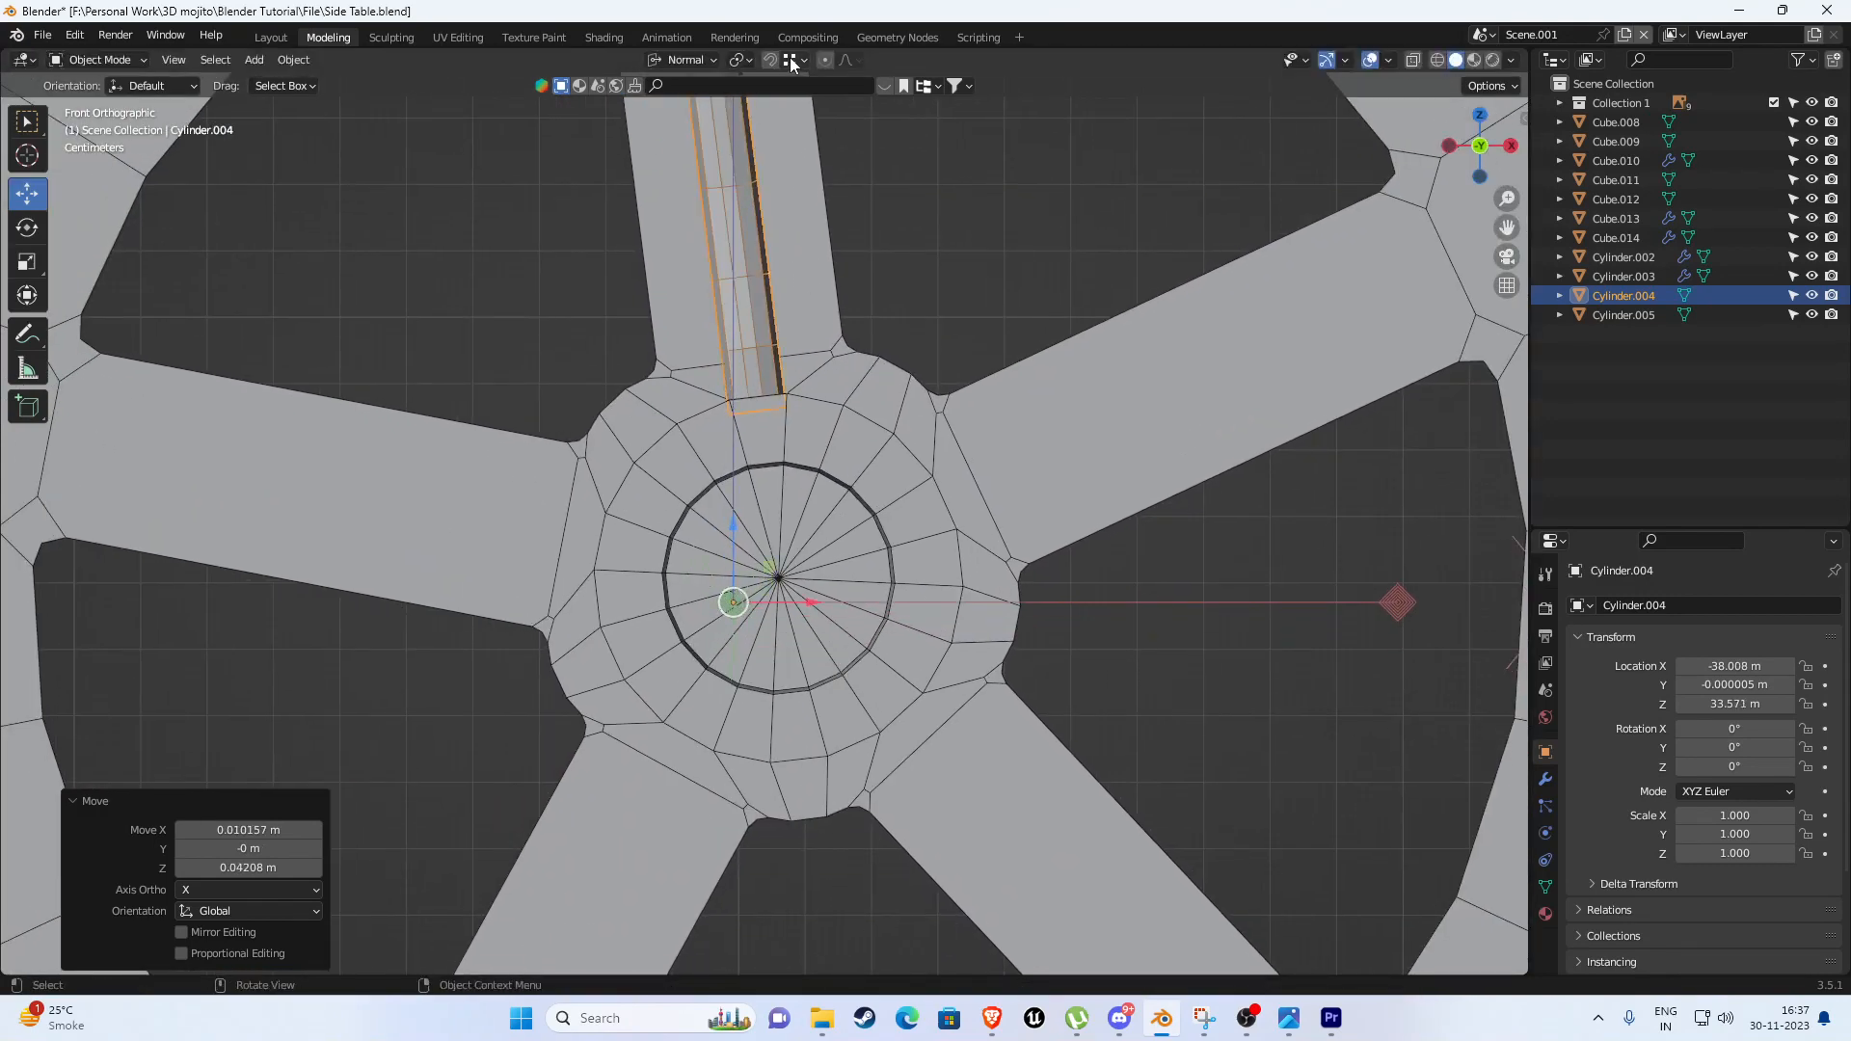
pyautogui.click(790, 62)
pyautogui.keyDown('ctrl'); pyautogui.moveTo(735, 605); pyautogui.dragTo(779, 581); pyautogui.keyUp('ctrl')
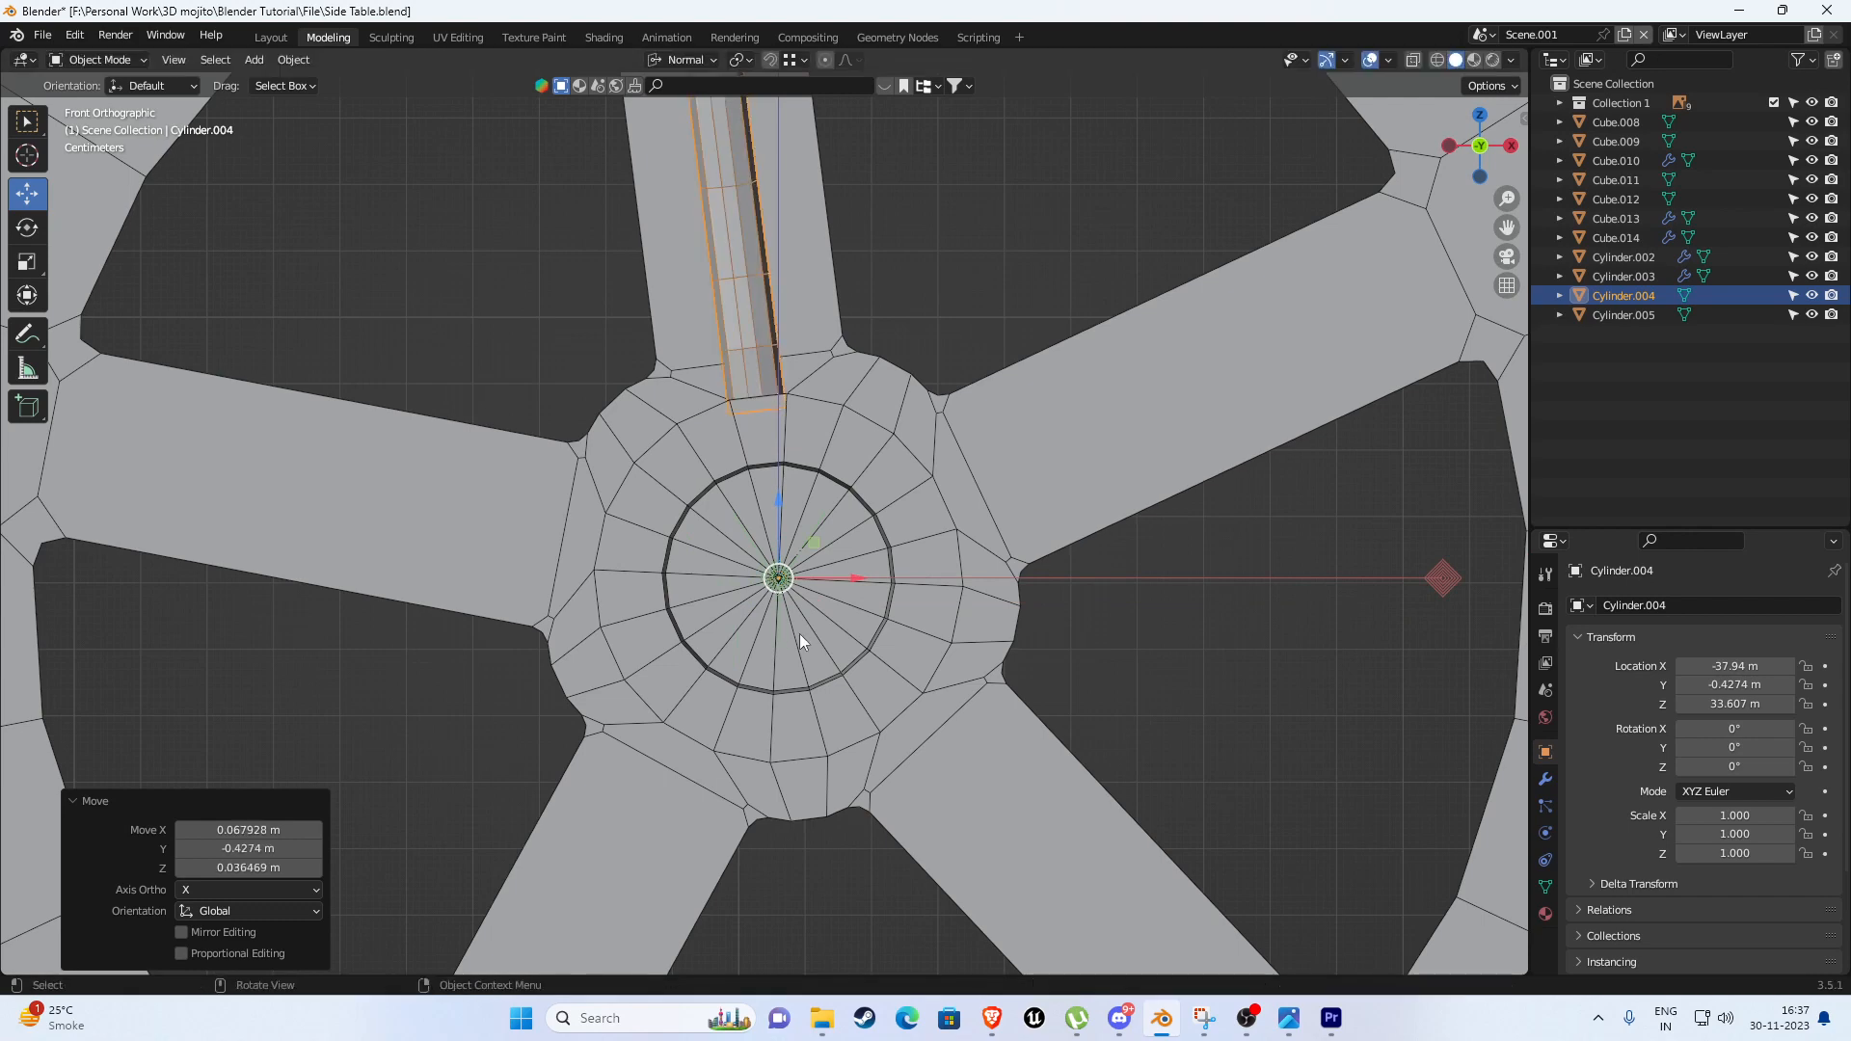
# Duplicate the rib in place and rotate the copy 75° about the hub centre onto the next clockwise spoke.
pyautogui.hotkey('shift', 'd')
pyautogui.scroll(-3, 868, 560)
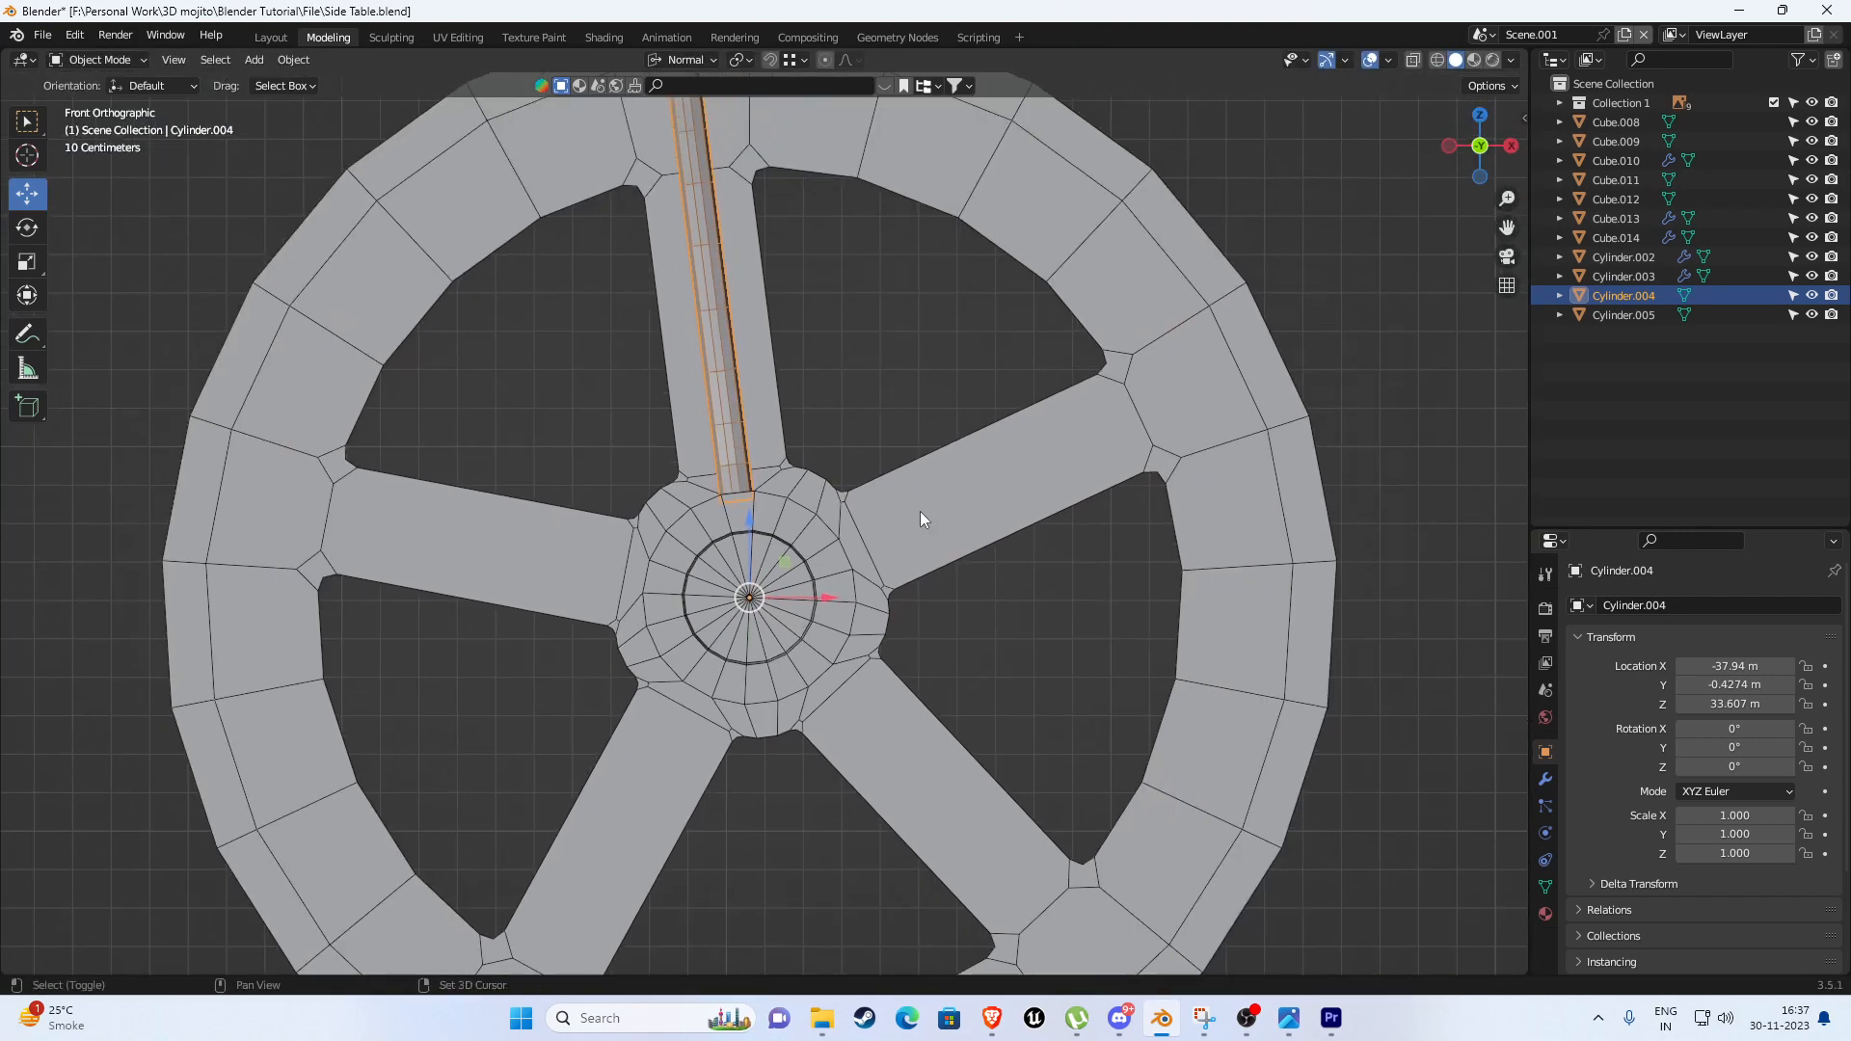
pyautogui.press('Escape')
pyautogui.write('r')
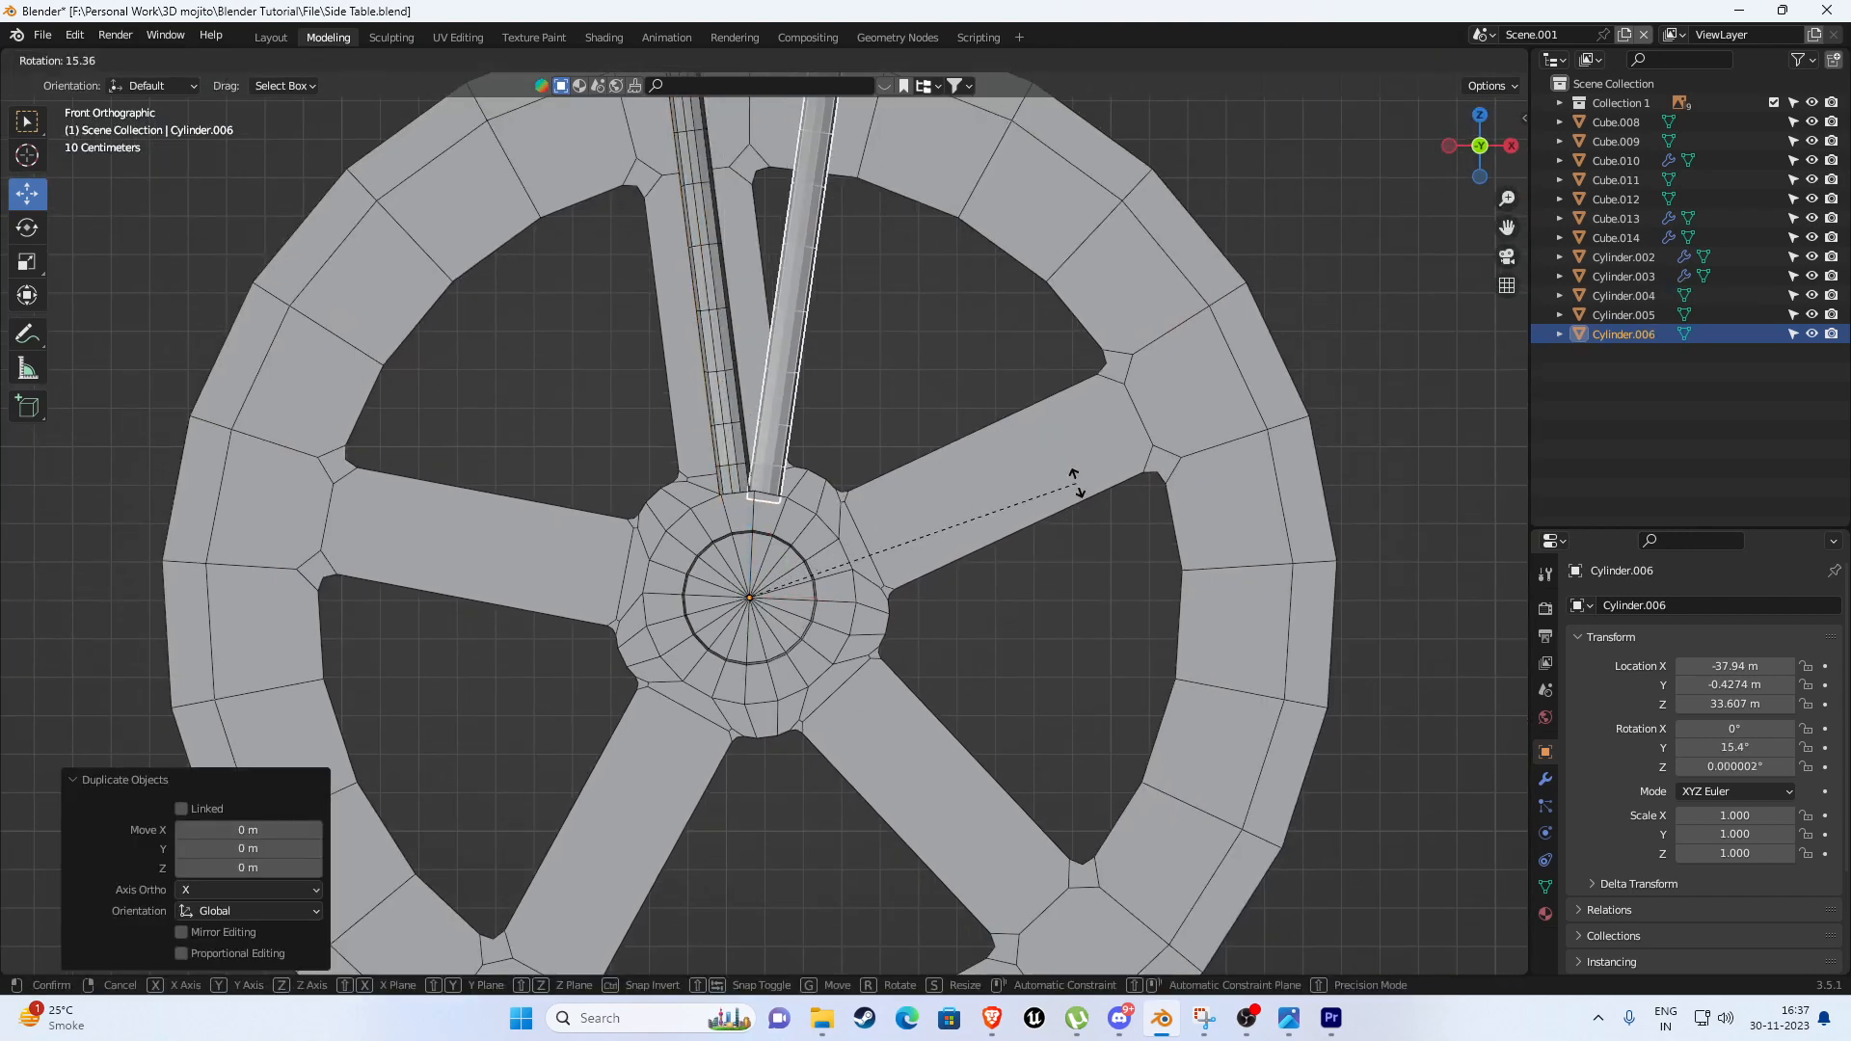
pyautogui.write('75')
pyautogui.press('Return')
pyautogui.click(1077, 493)
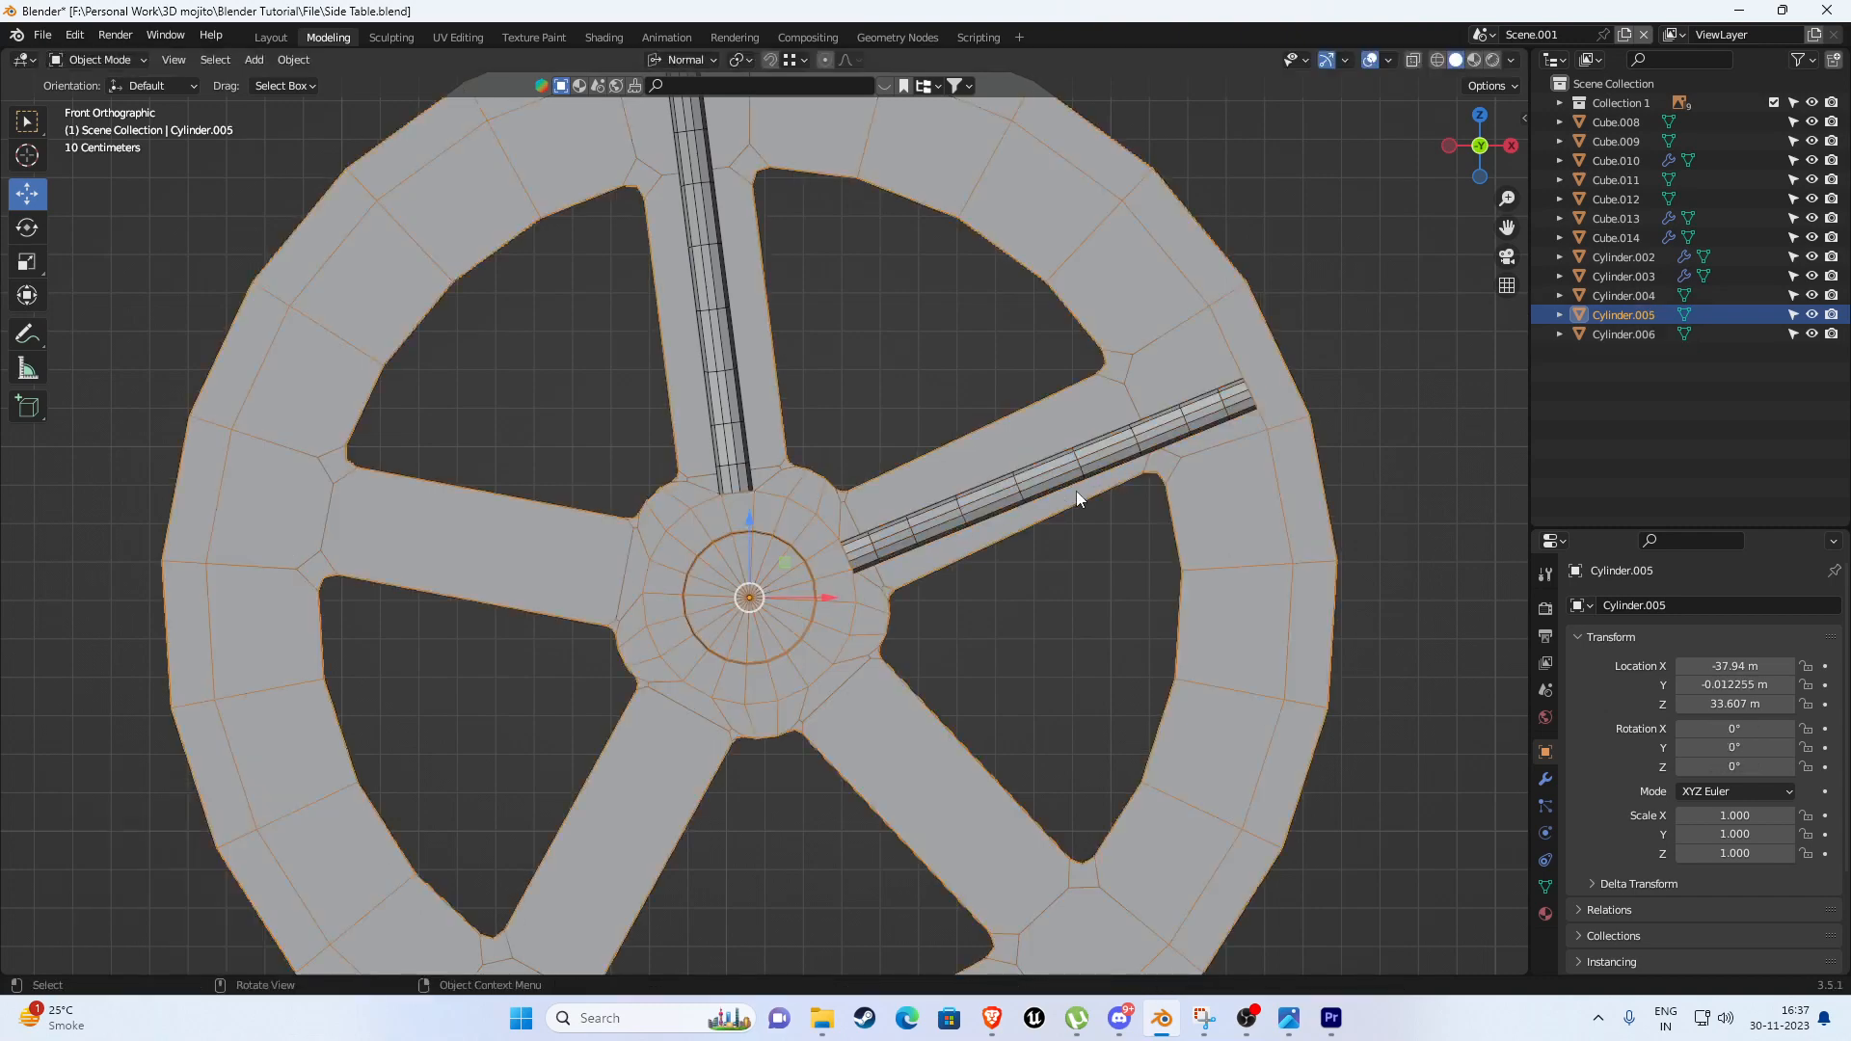
# Duplicate the second rib in place and rotate the new copy another 75° about the hub toward the lower-right spoke.
pyautogui.click(1068, 466)
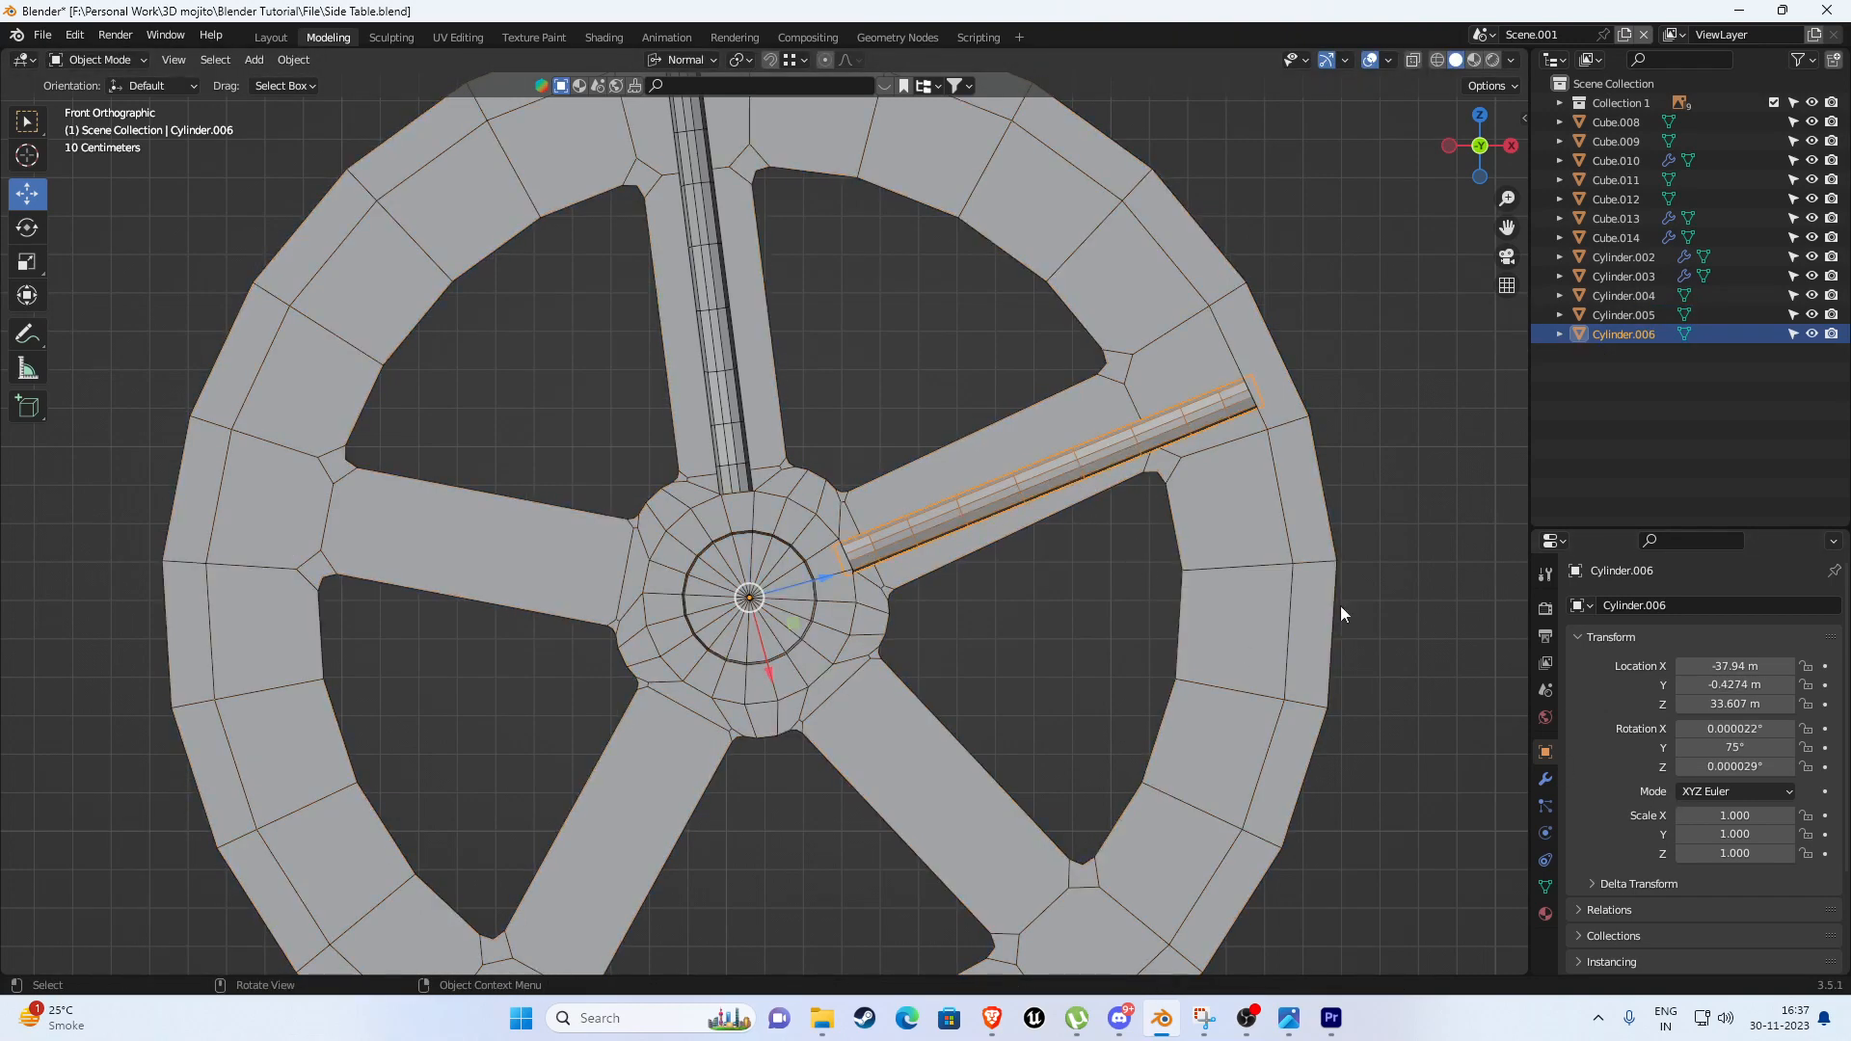
pyautogui.keyDown('shift'); pyautogui.moveTo(1214, 660); pyautogui.dragTo(1144, 559, button='middle'); pyautogui.keyUp('shift')
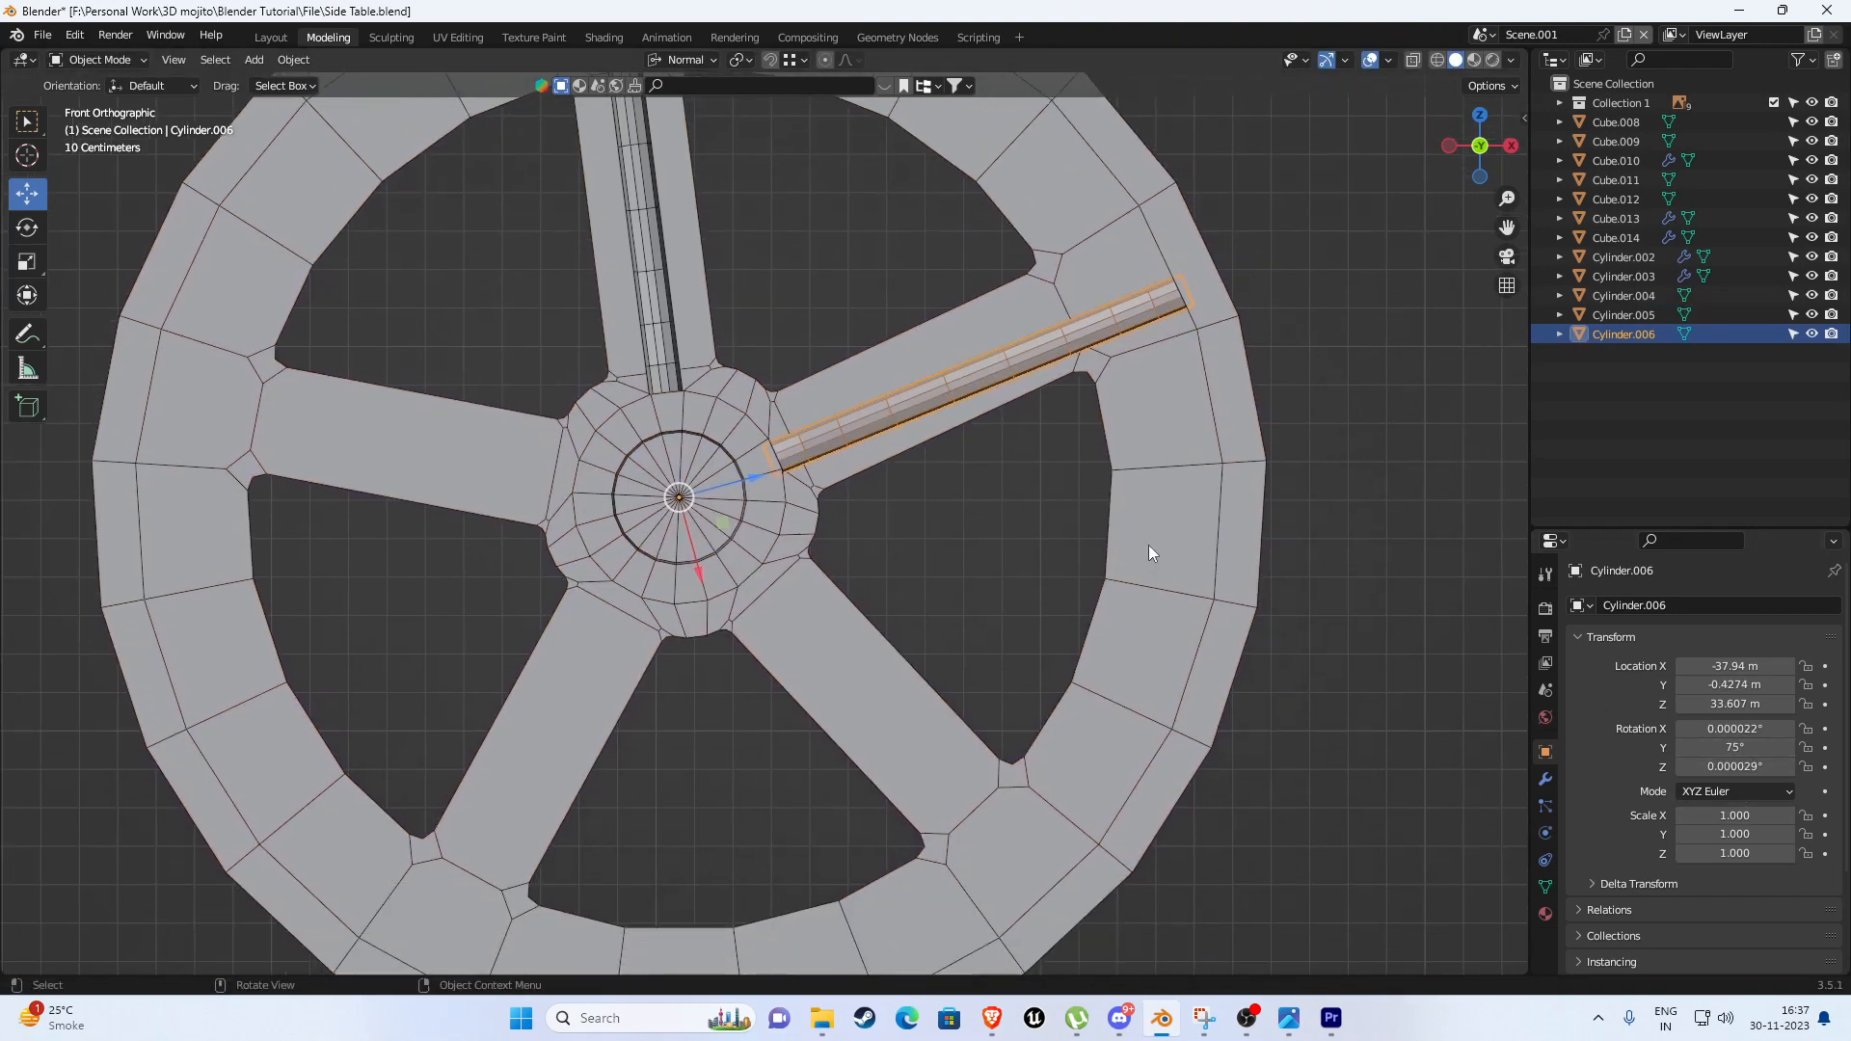
pyautogui.hotkey('shift', 'd')
pyautogui.rightClick(1180, 478)
pyautogui.write('r')
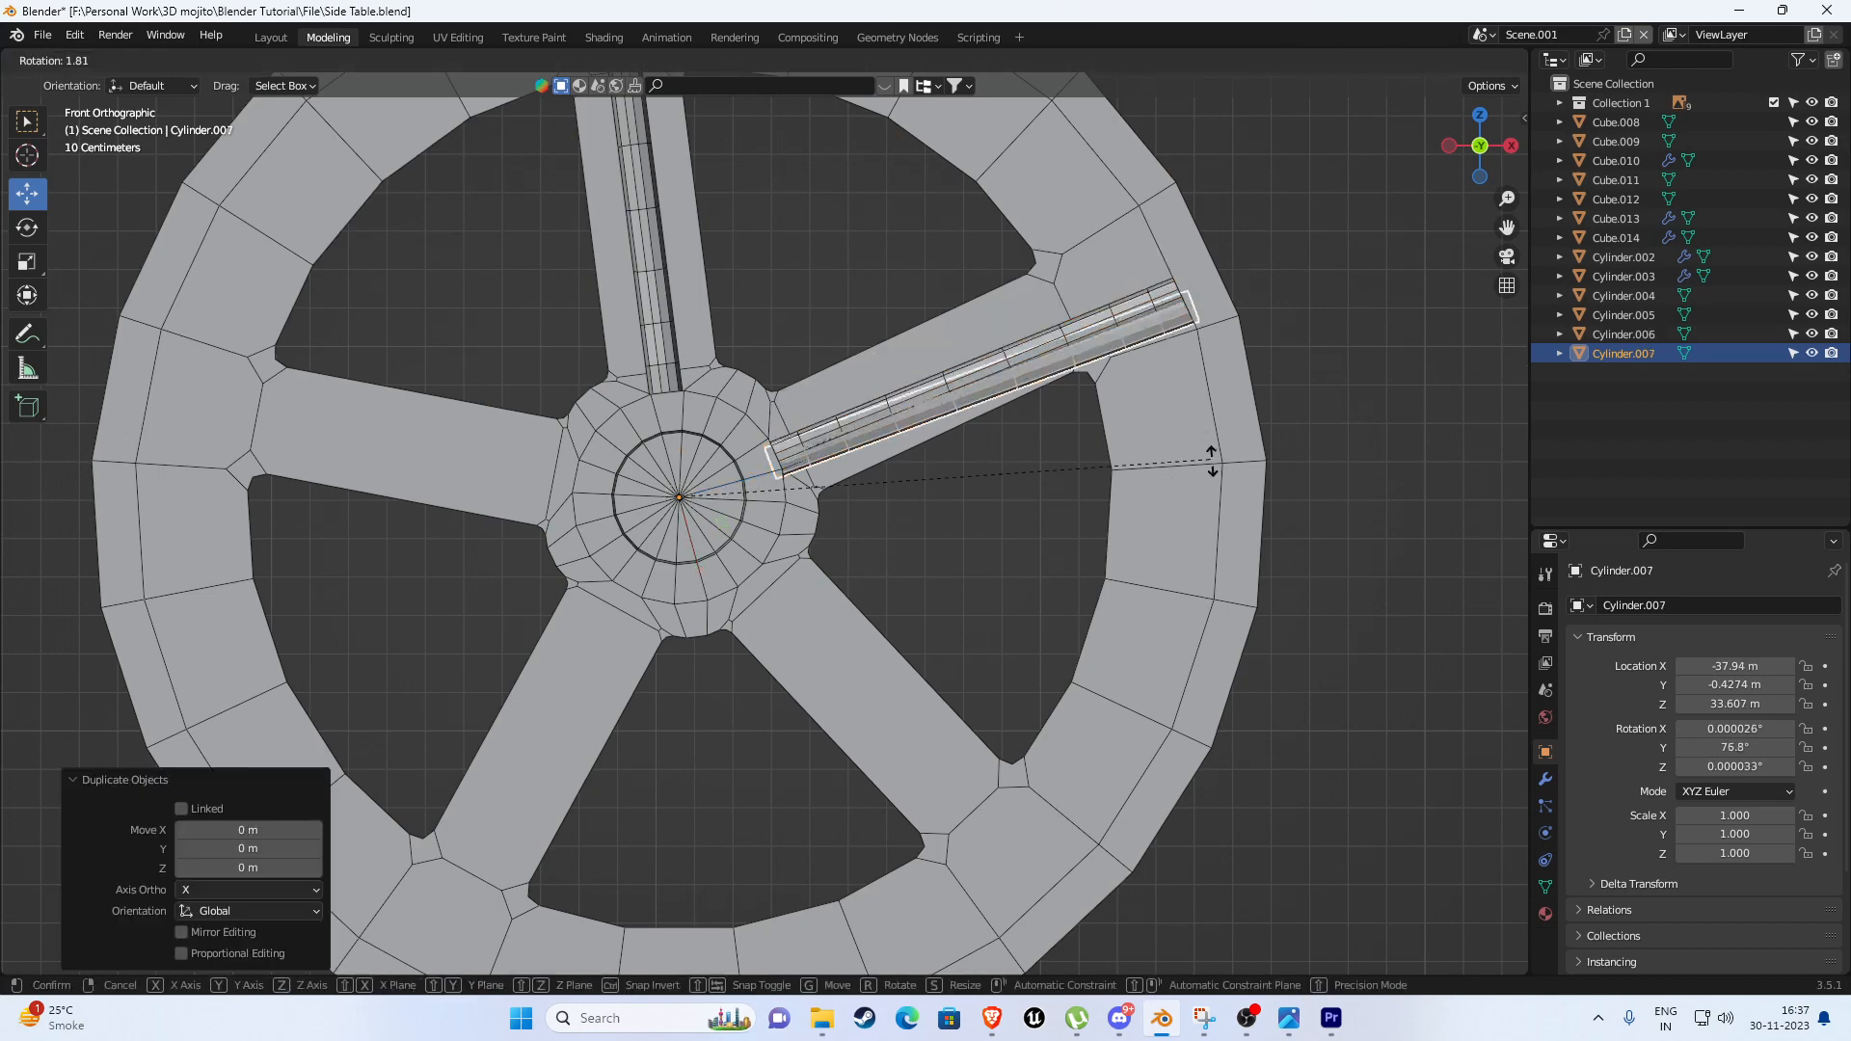
pyautogui.write('72')
pyautogui.press('Return')
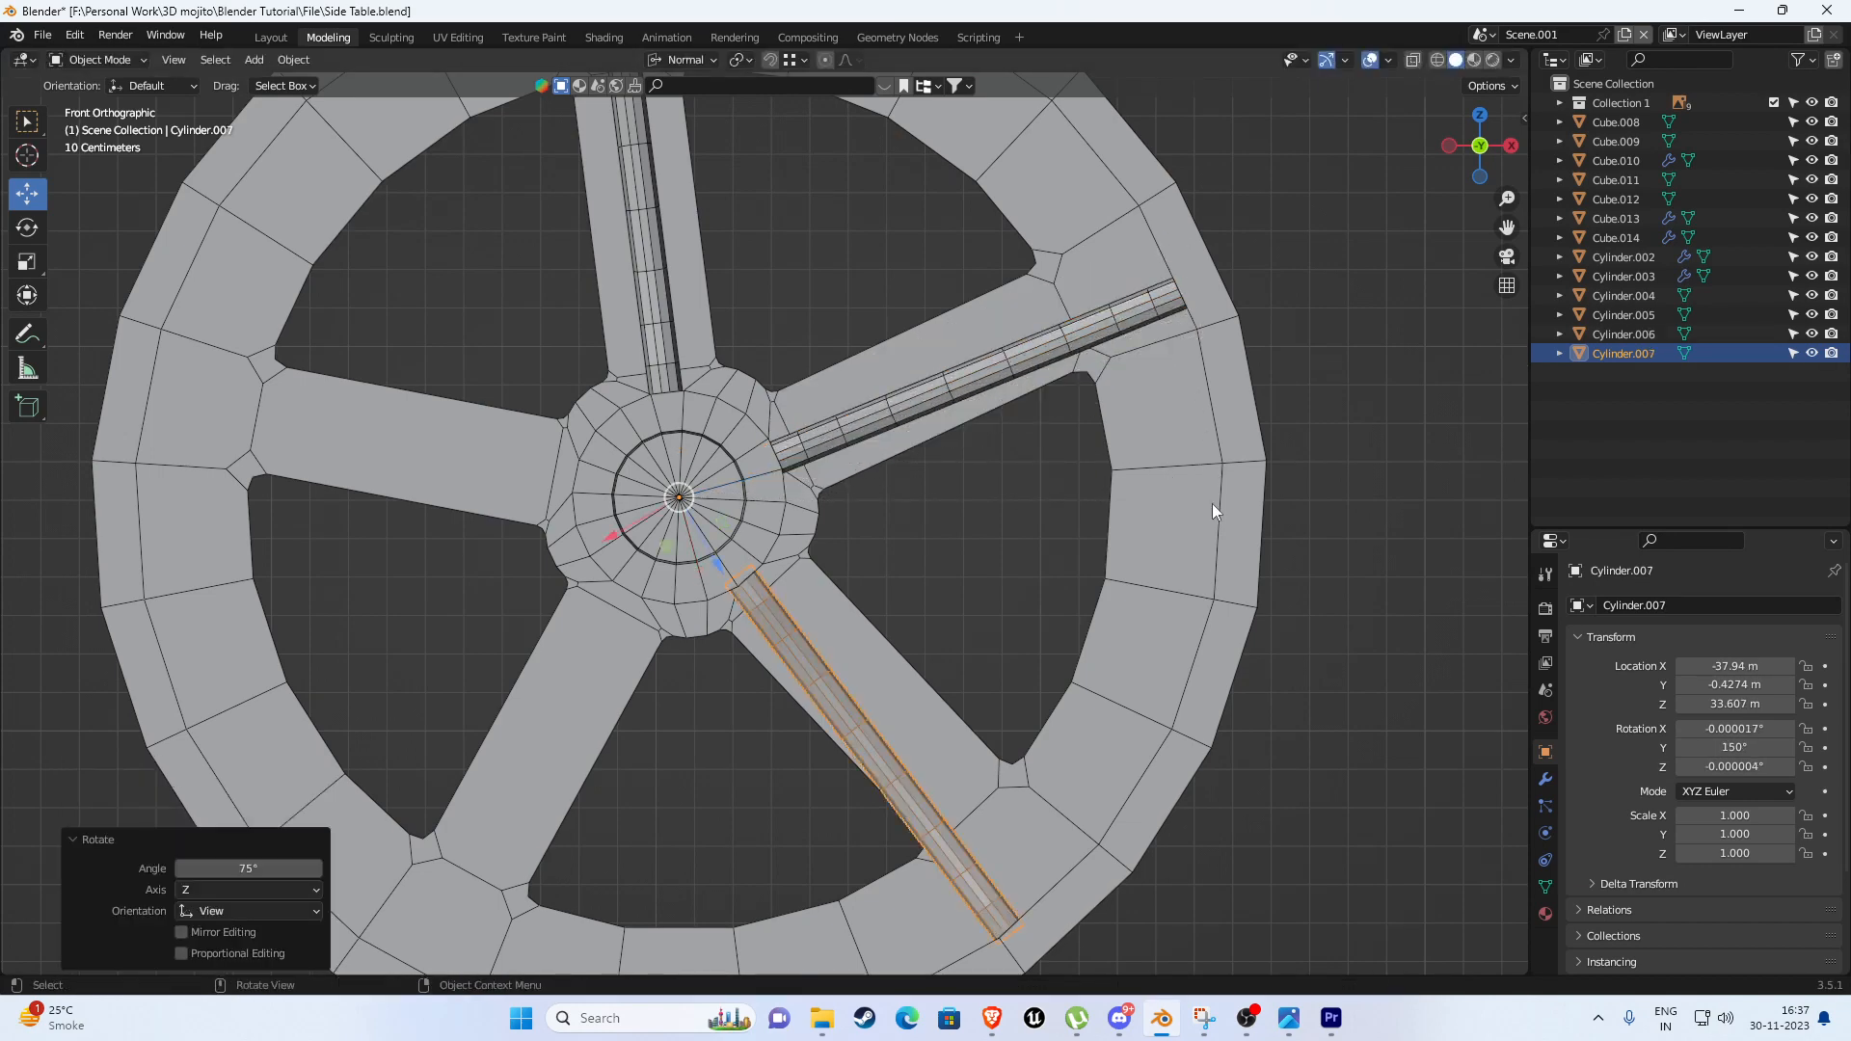
pyautogui.click(1212, 503)
# Open the Windows Calculator app to work out the spoke spacing angle.
pyautogui.scroll(-1, 993, 538)
pyautogui.keyDown('shift'); pyautogui.moveTo(966, 449); pyautogui.dragTo(957, 515, button='middle'); pyautogui.keyUp('shift')
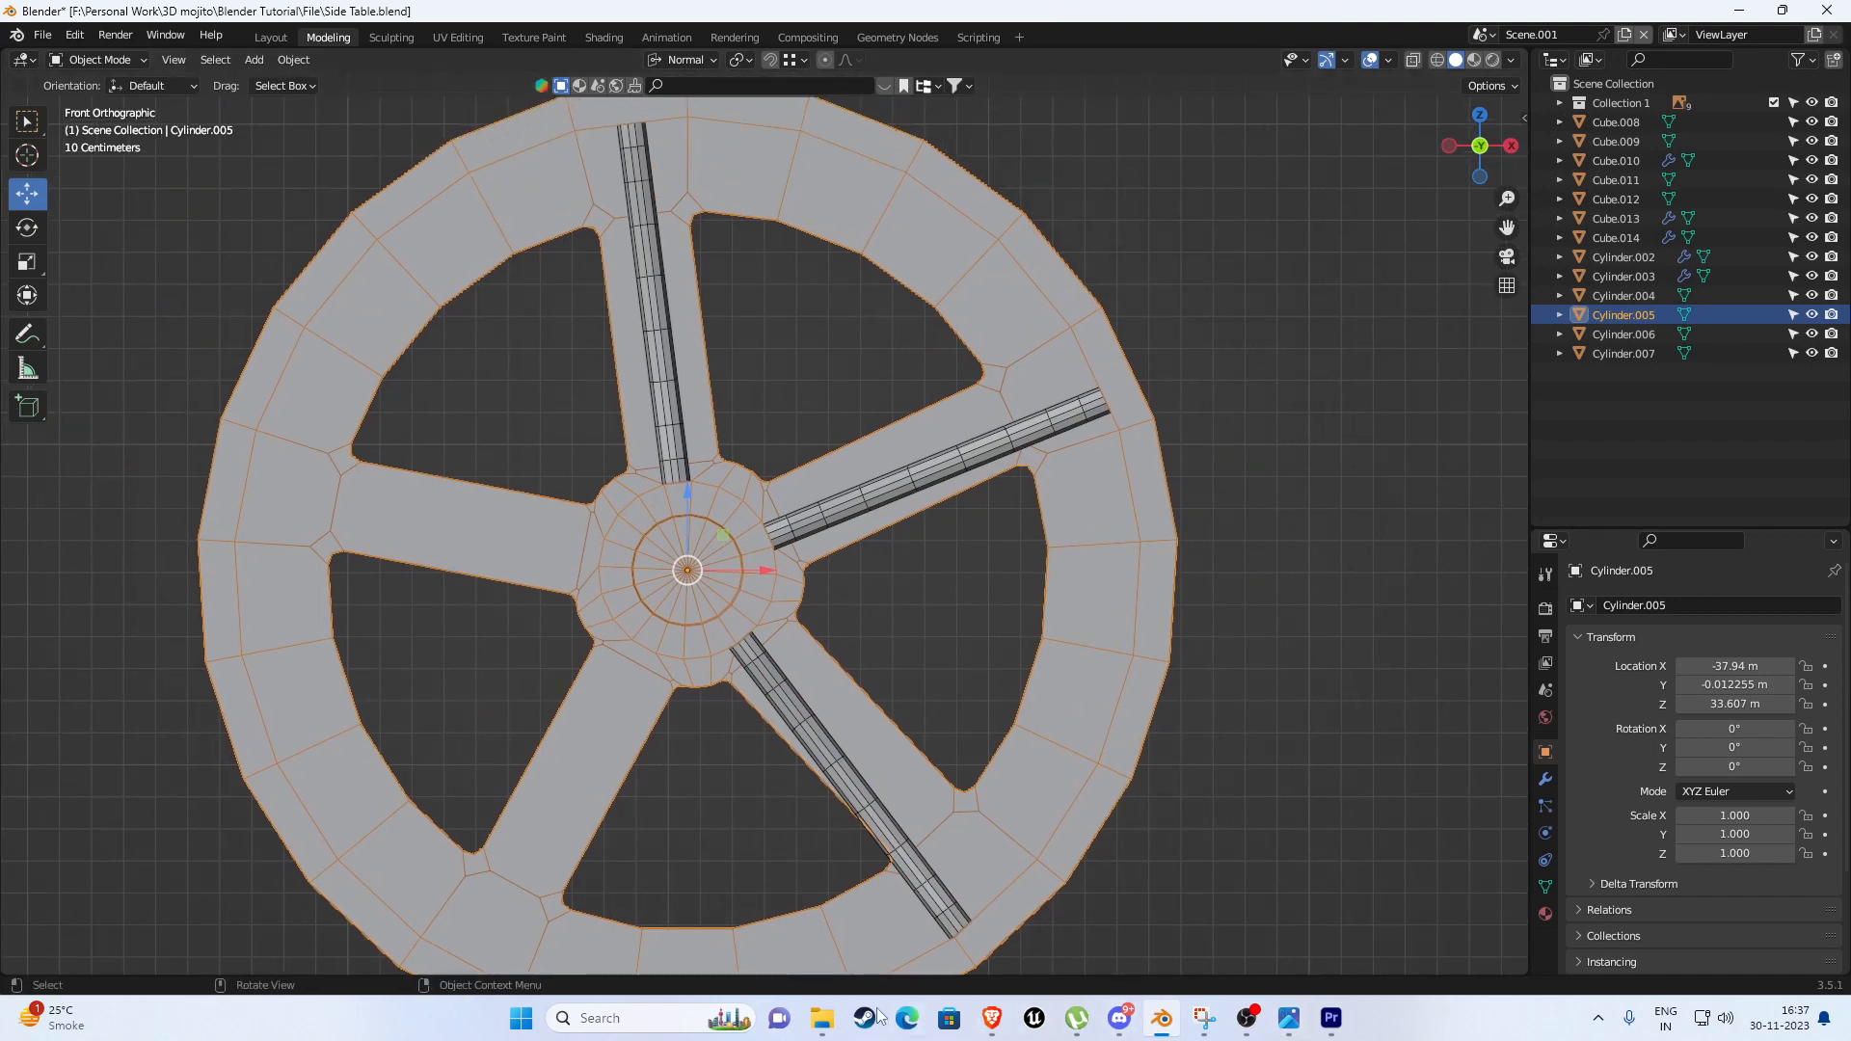
pyautogui.click(617, 1018)
pyautogui.write('ca')
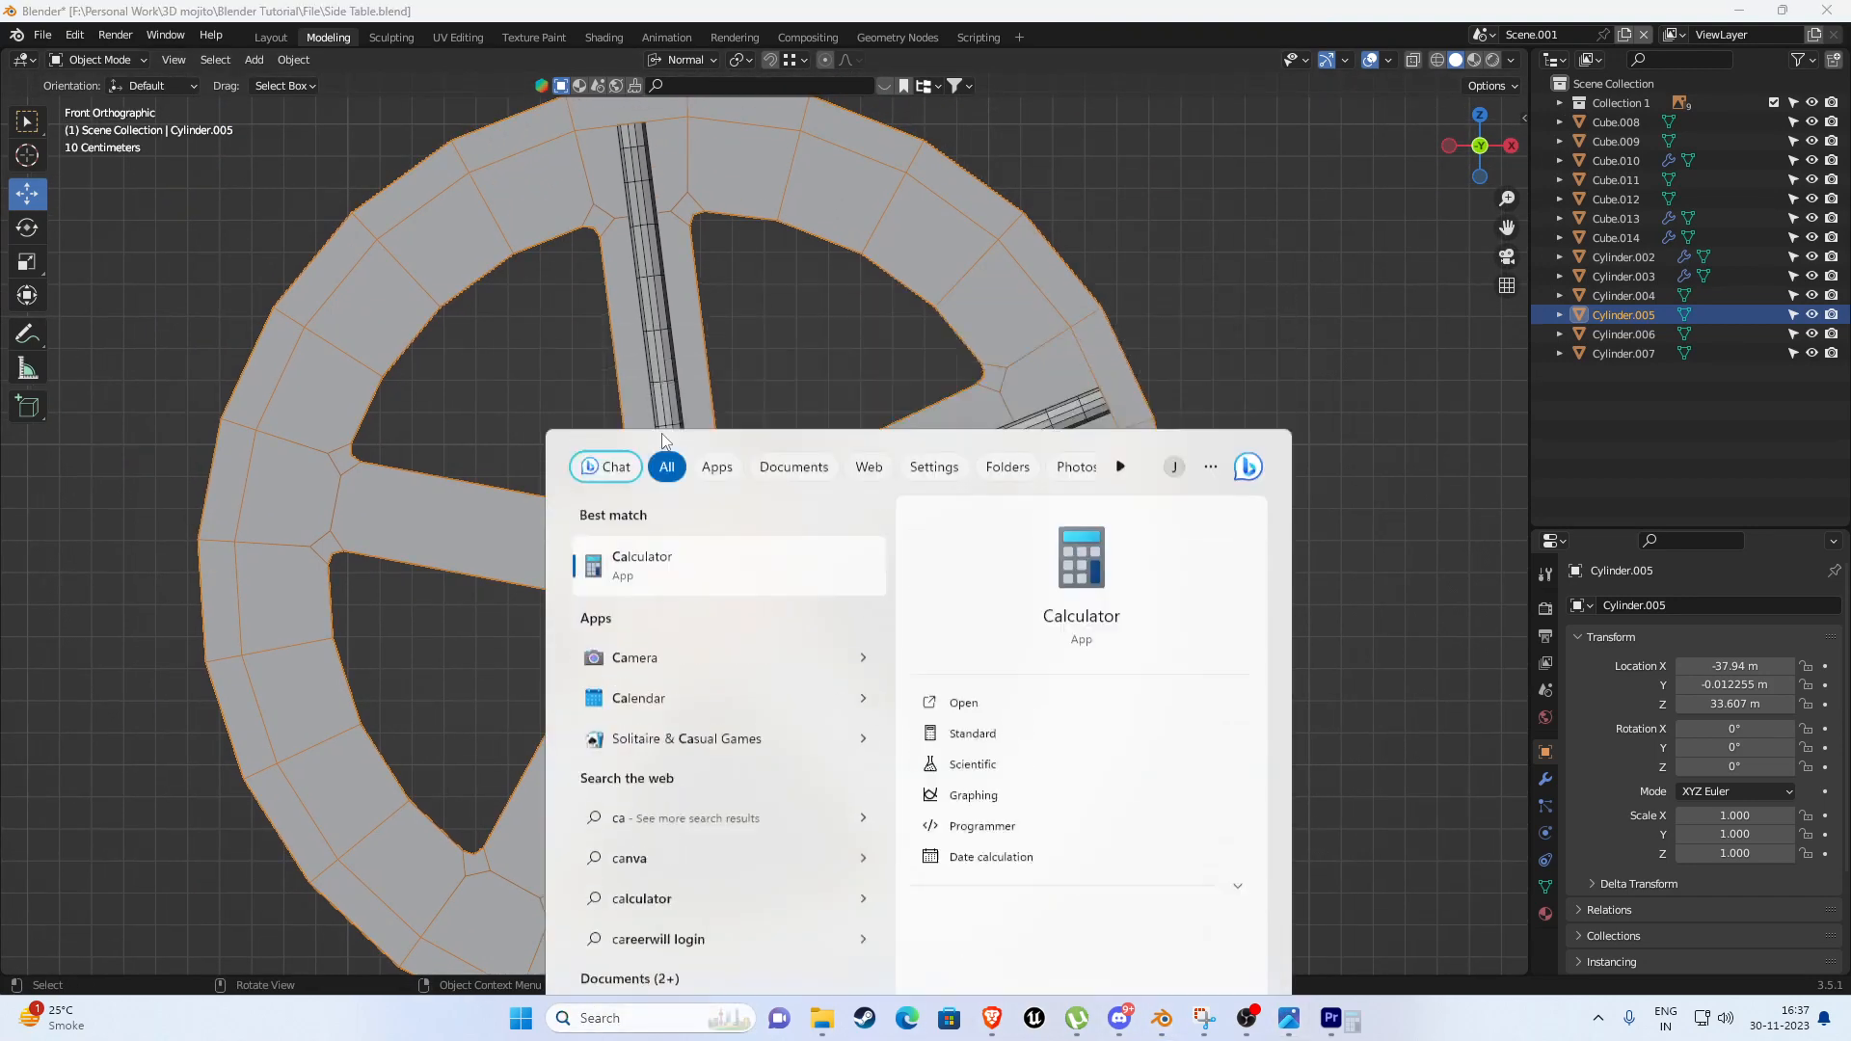
pyautogui.click(955, 700)
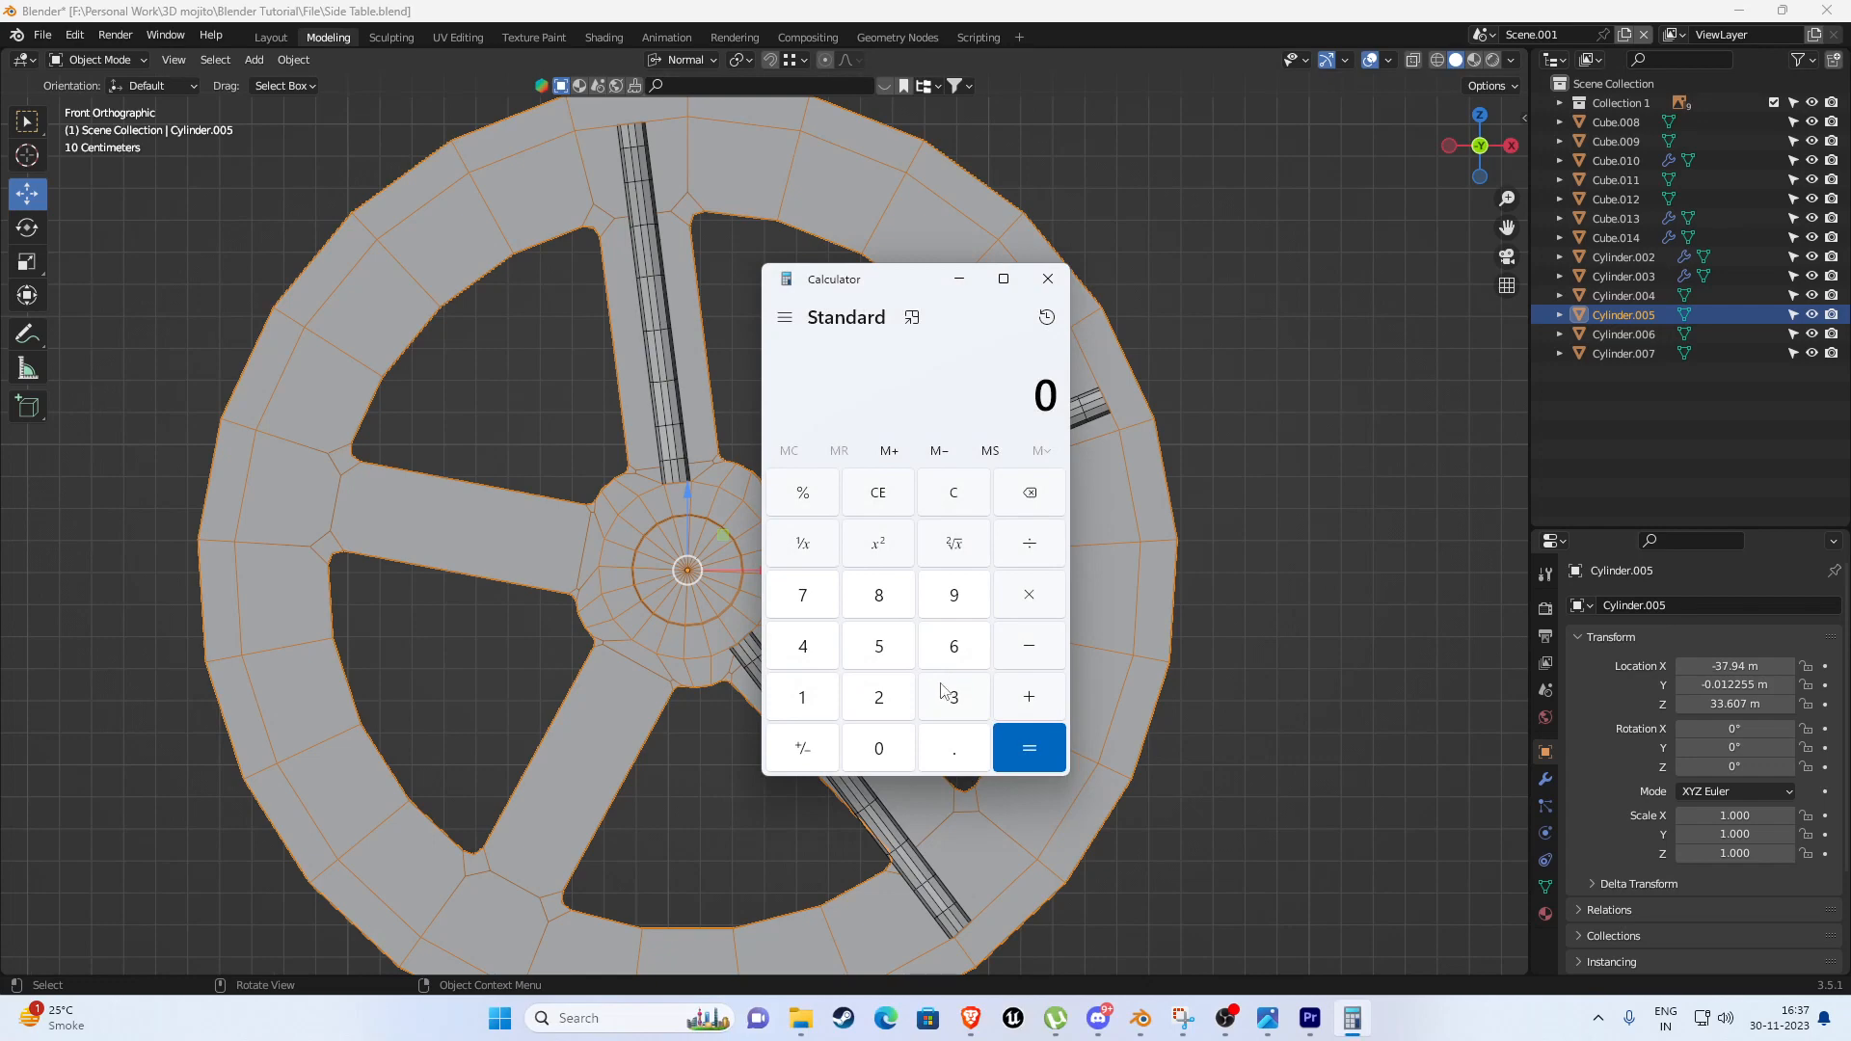
# Divide 360 by 5 to find the angle between neighbouring spokes, and close Calculator to return to Blender.
pyautogui.click(952, 696)
pyautogui.click(954, 644)
pyautogui.click(892, 736)
pyautogui.click(883, 653)
pyautogui.click(959, 699)
pyautogui.click(954, 644)
pyautogui.click(900, 735)
pyautogui.click(878, 646)
pyautogui.click(1029, 748)
pyautogui.click(1048, 280)
# Undo both 75° rotations and the second duplicate, going back to the first unrotated rib copy.
pyautogui.keyDown('alt'); pyautogui.middleClick(1185, 352); pyautogui.keyUp('alt')
pyautogui.hotkey('ctrl', 'z')
pyautogui.hotkey('ctrl', 'z')
pyautogui.hotkey('ctrl', 'z')
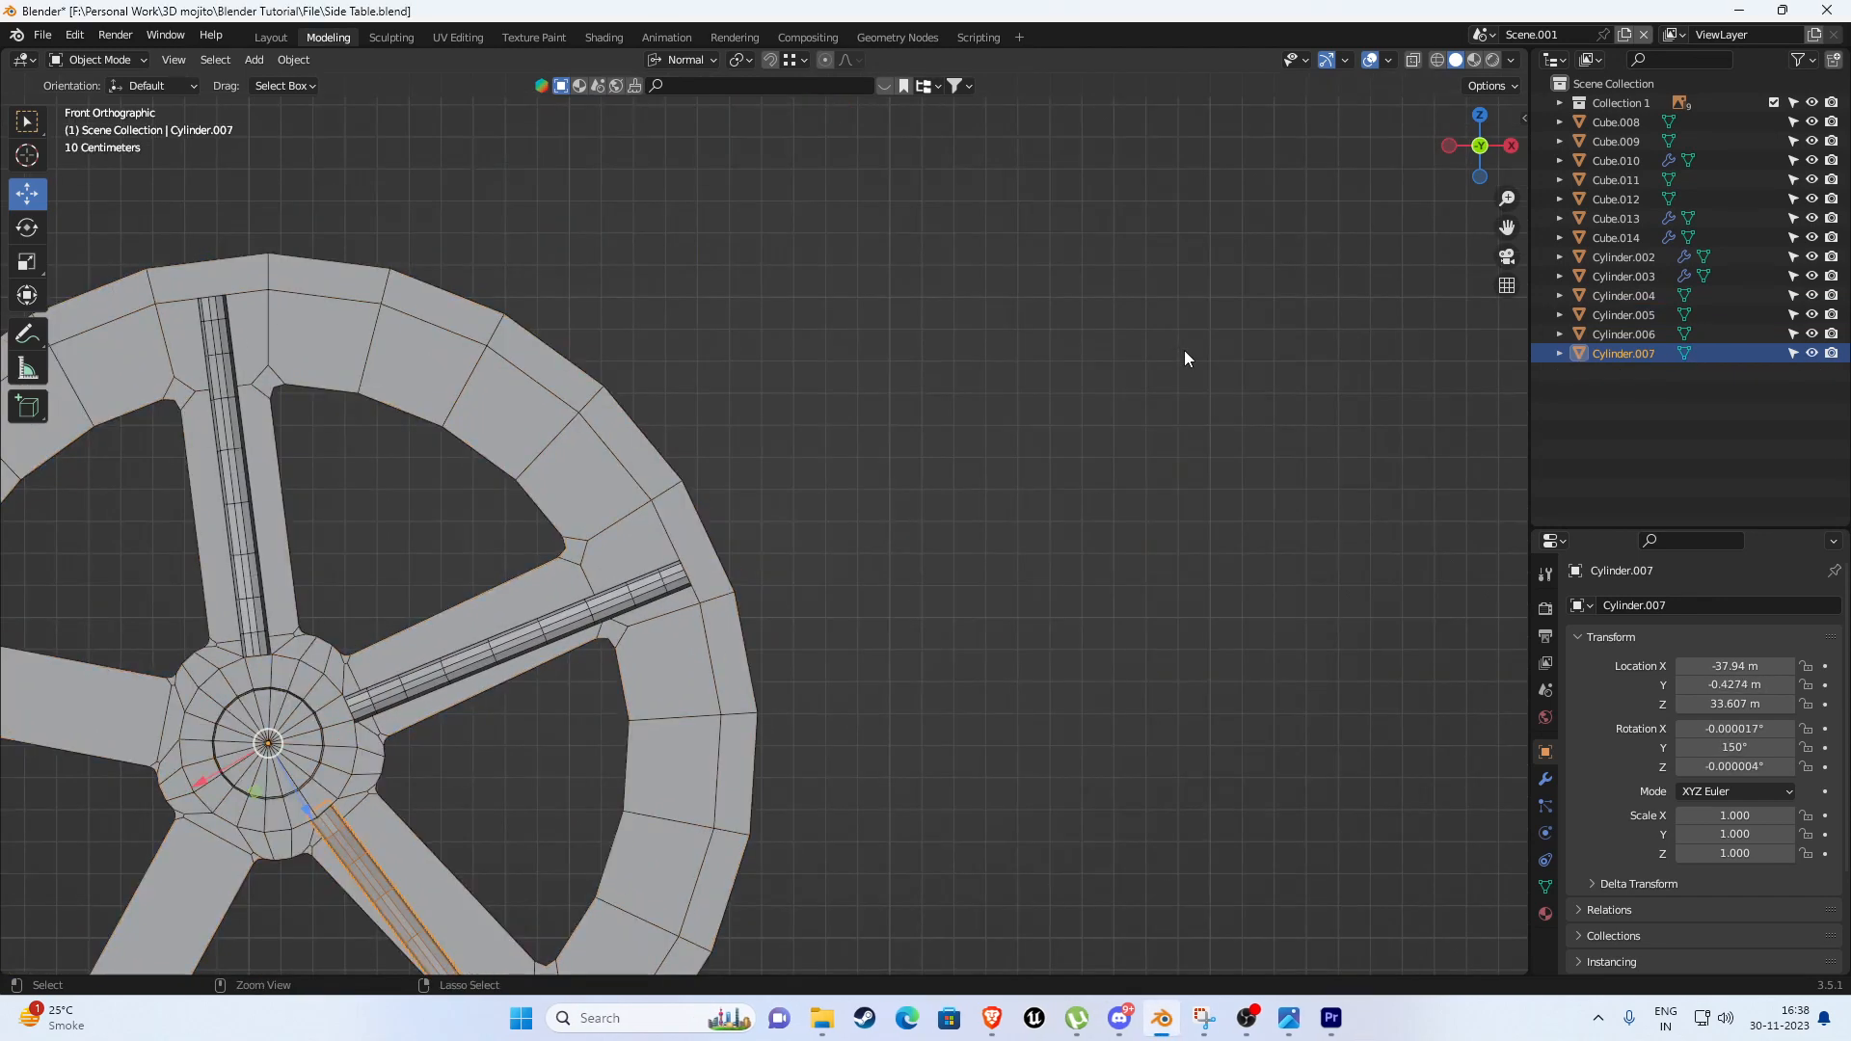
pyautogui.hotkey('ctrl', 'z')
pyautogui.hotkey('ctrl', 'z')
pyautogui.hotkey('ctrl', 'z')
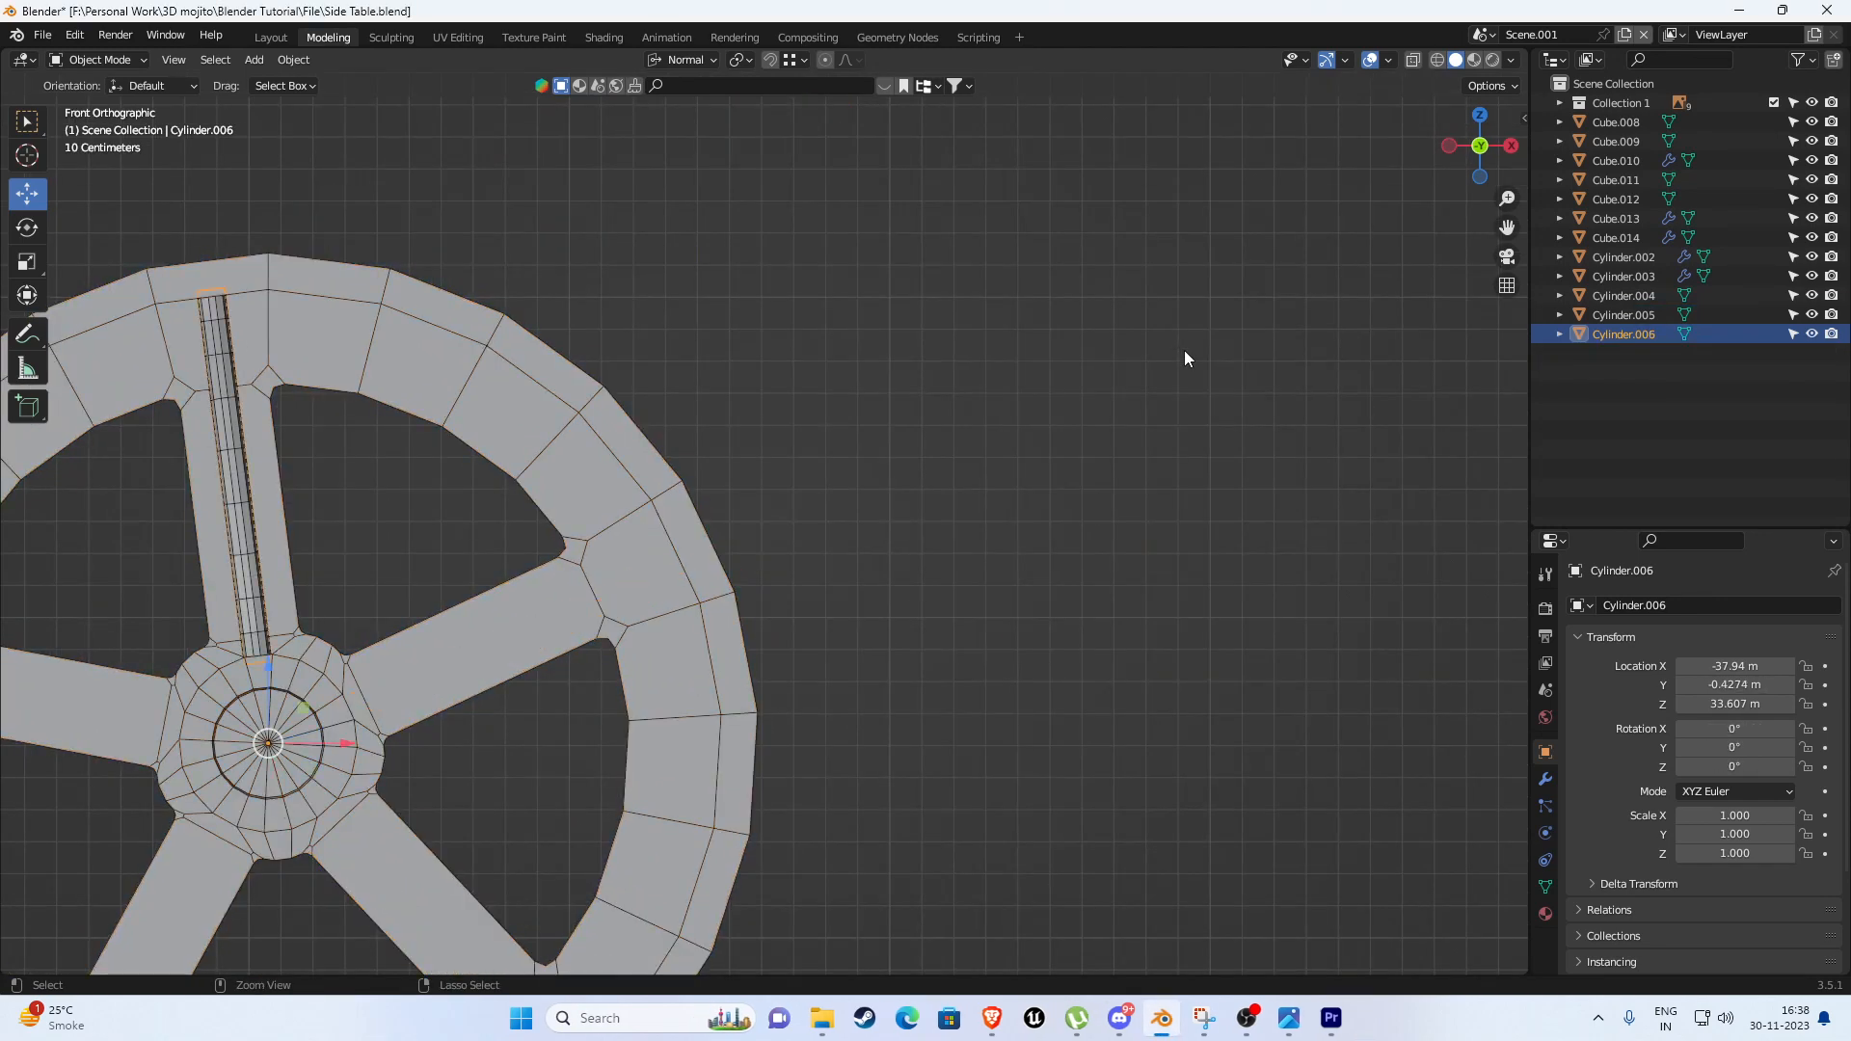
# Rotate the first rib copy 72° about the hub centre onto the upper-right spoke.
pyautogui.scroll(-3, 1005, 396)
pyautogui.keyDown('shift'); pyautogui.moveTo(745, 530); pyautogui.dragTo(974, 397, button='middle'); pyautogui.keyUp('shift')
pyautogui.scroll(1, 1022, 386)
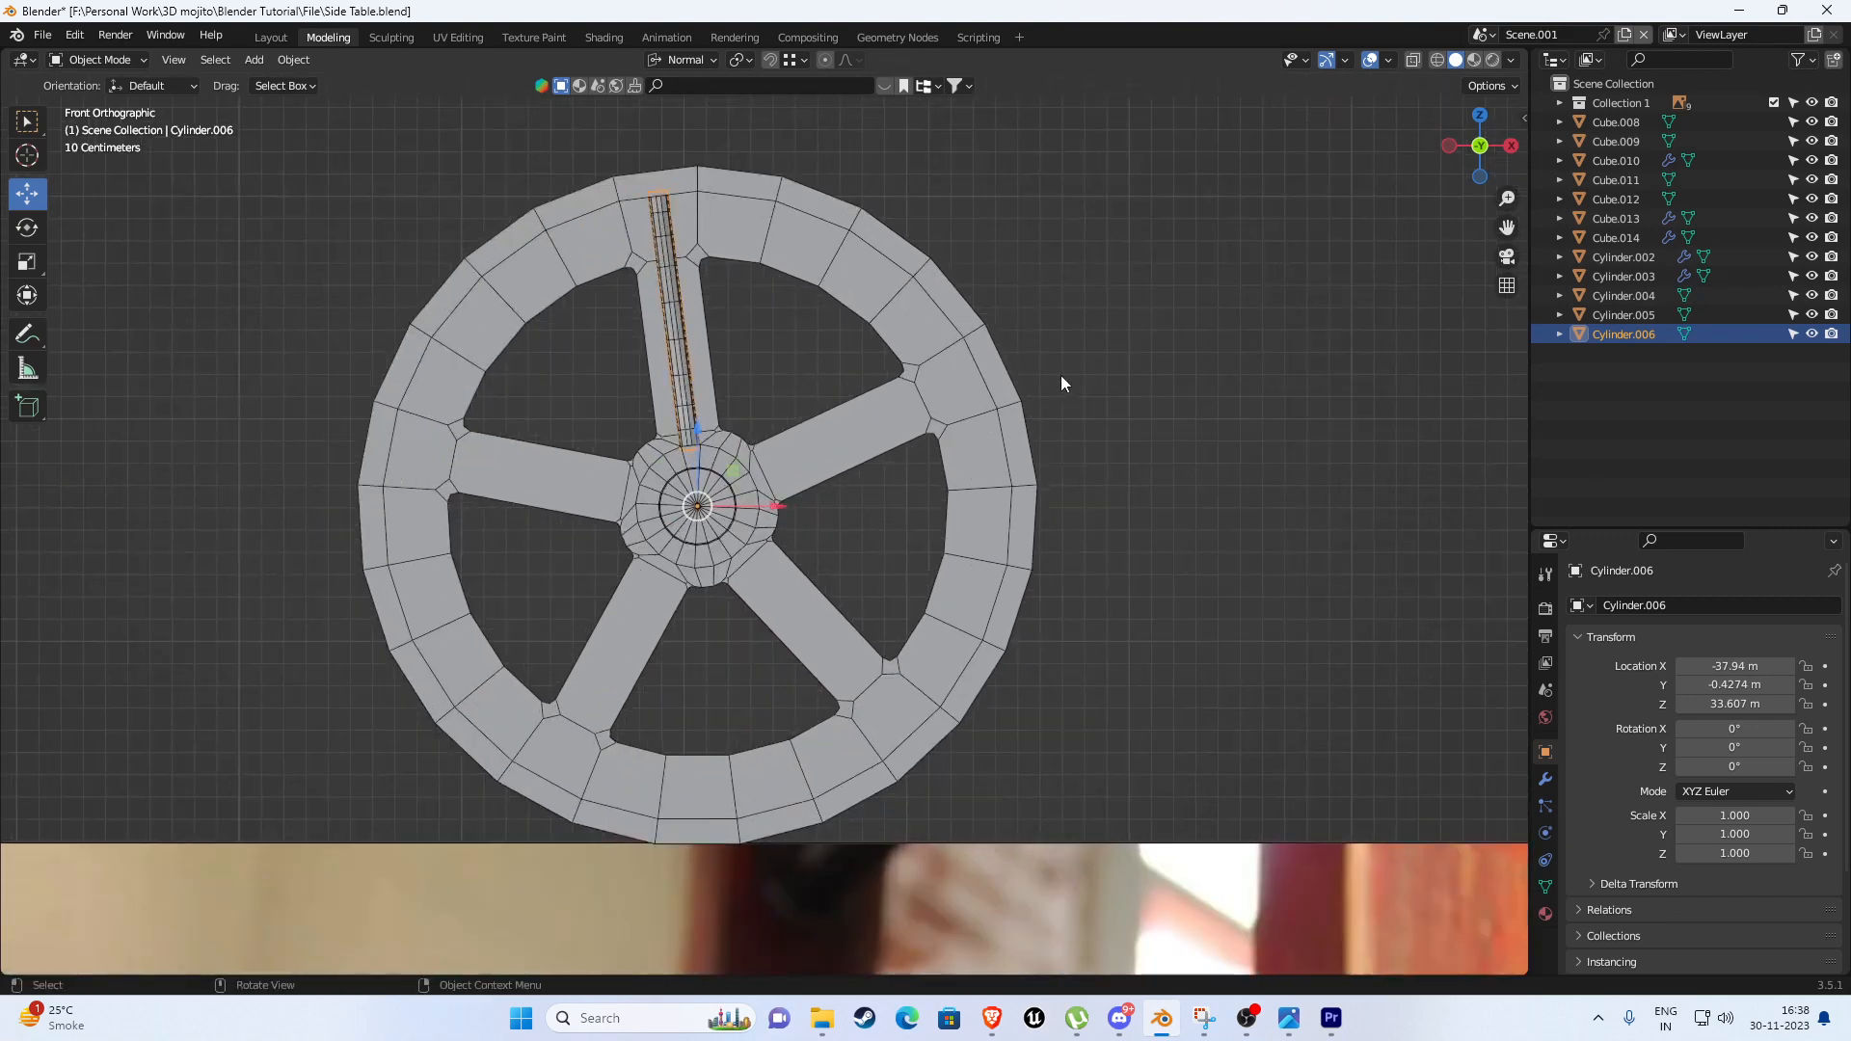
pyautogui.write('r72')
pyautogui.press('Return')
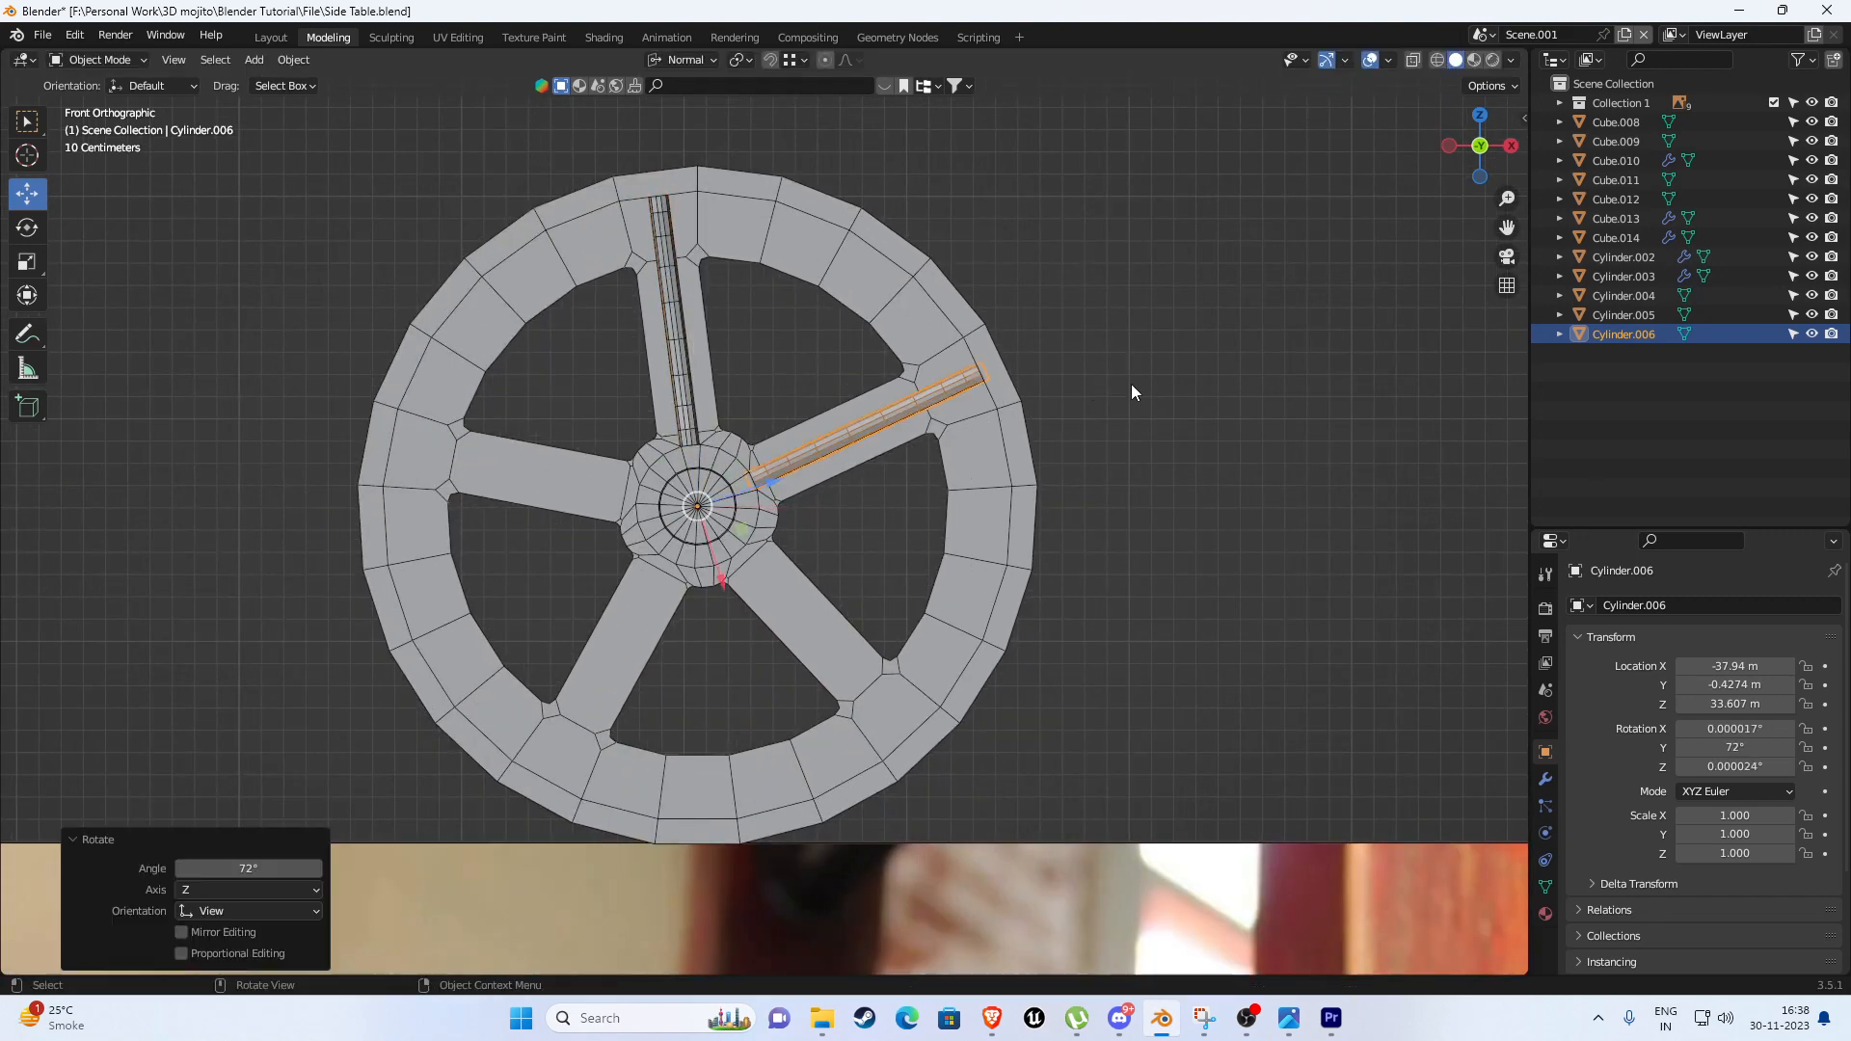
# Duplicate the upper-right rib in place and rotate the copy 72° about the hub onto the lower-right spoke.
pyautogui.scroll(1, 1131, 383)
pyautogui.hotkey('shift', 'd')
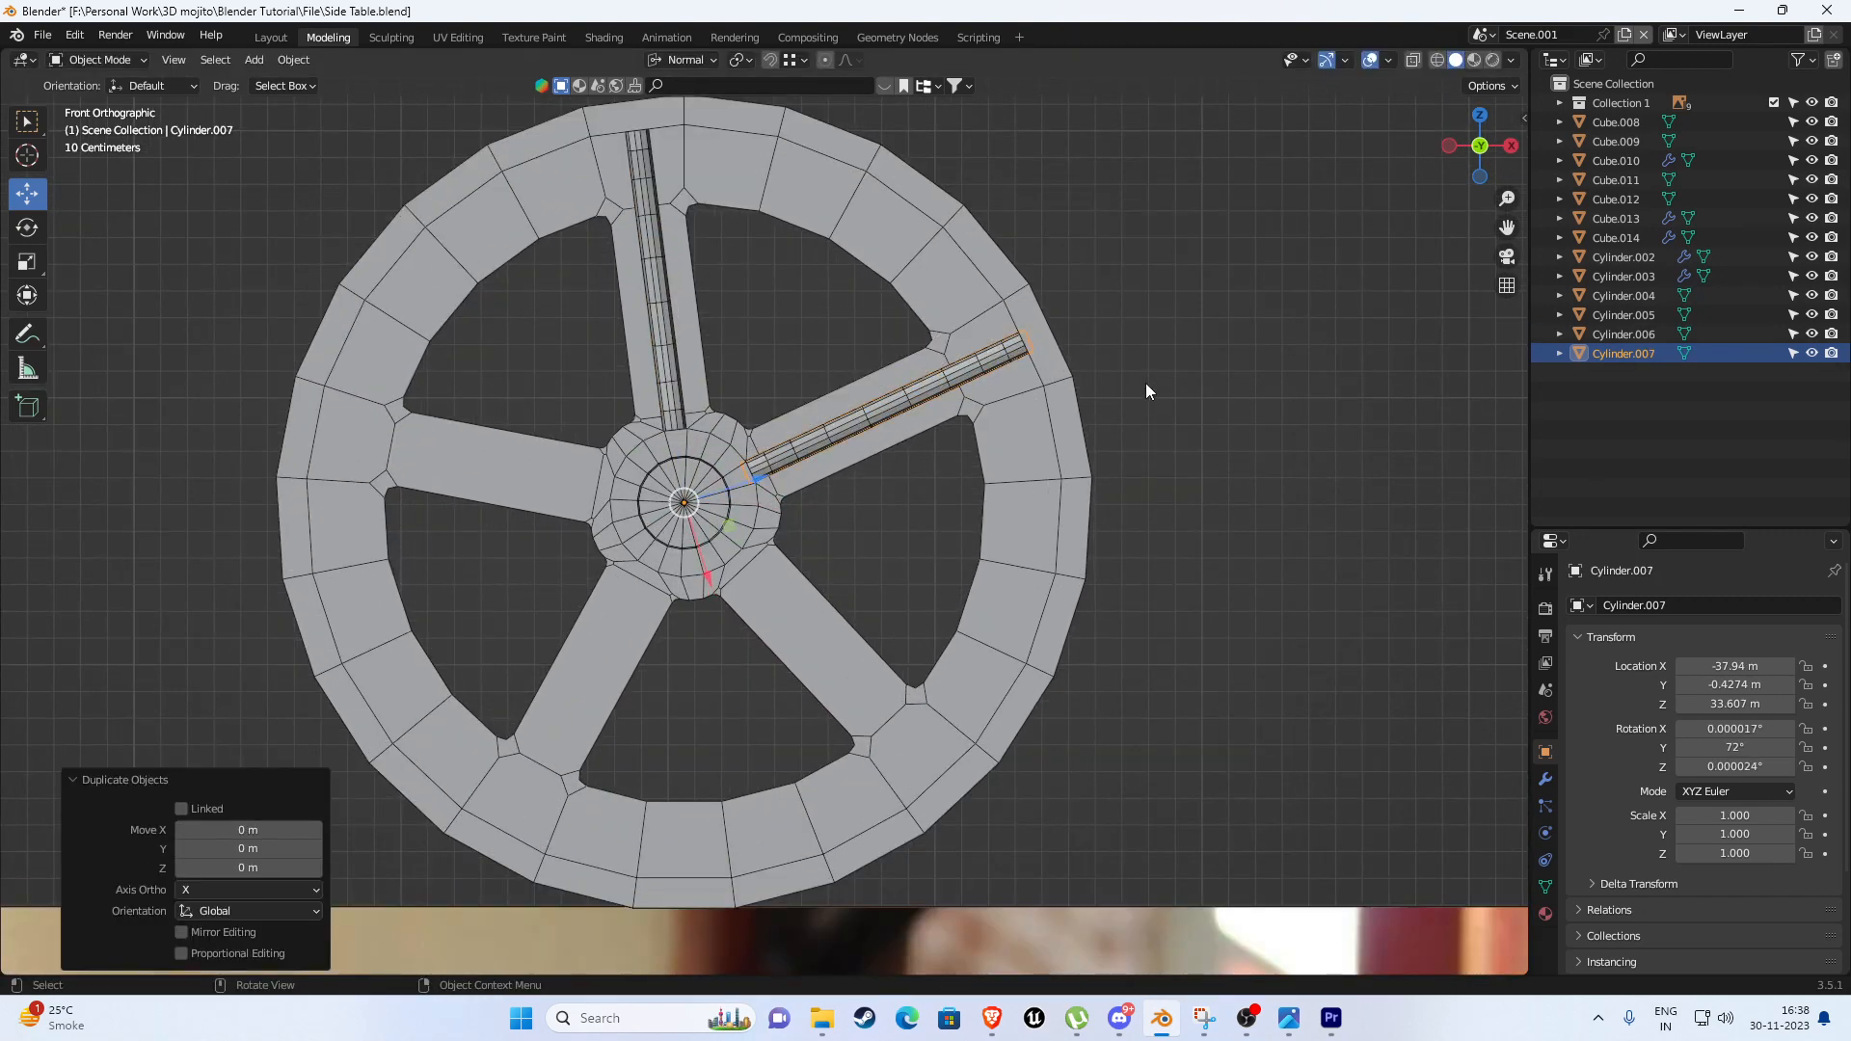
pyautogui.write('r72')
pyautogui.press('Return')
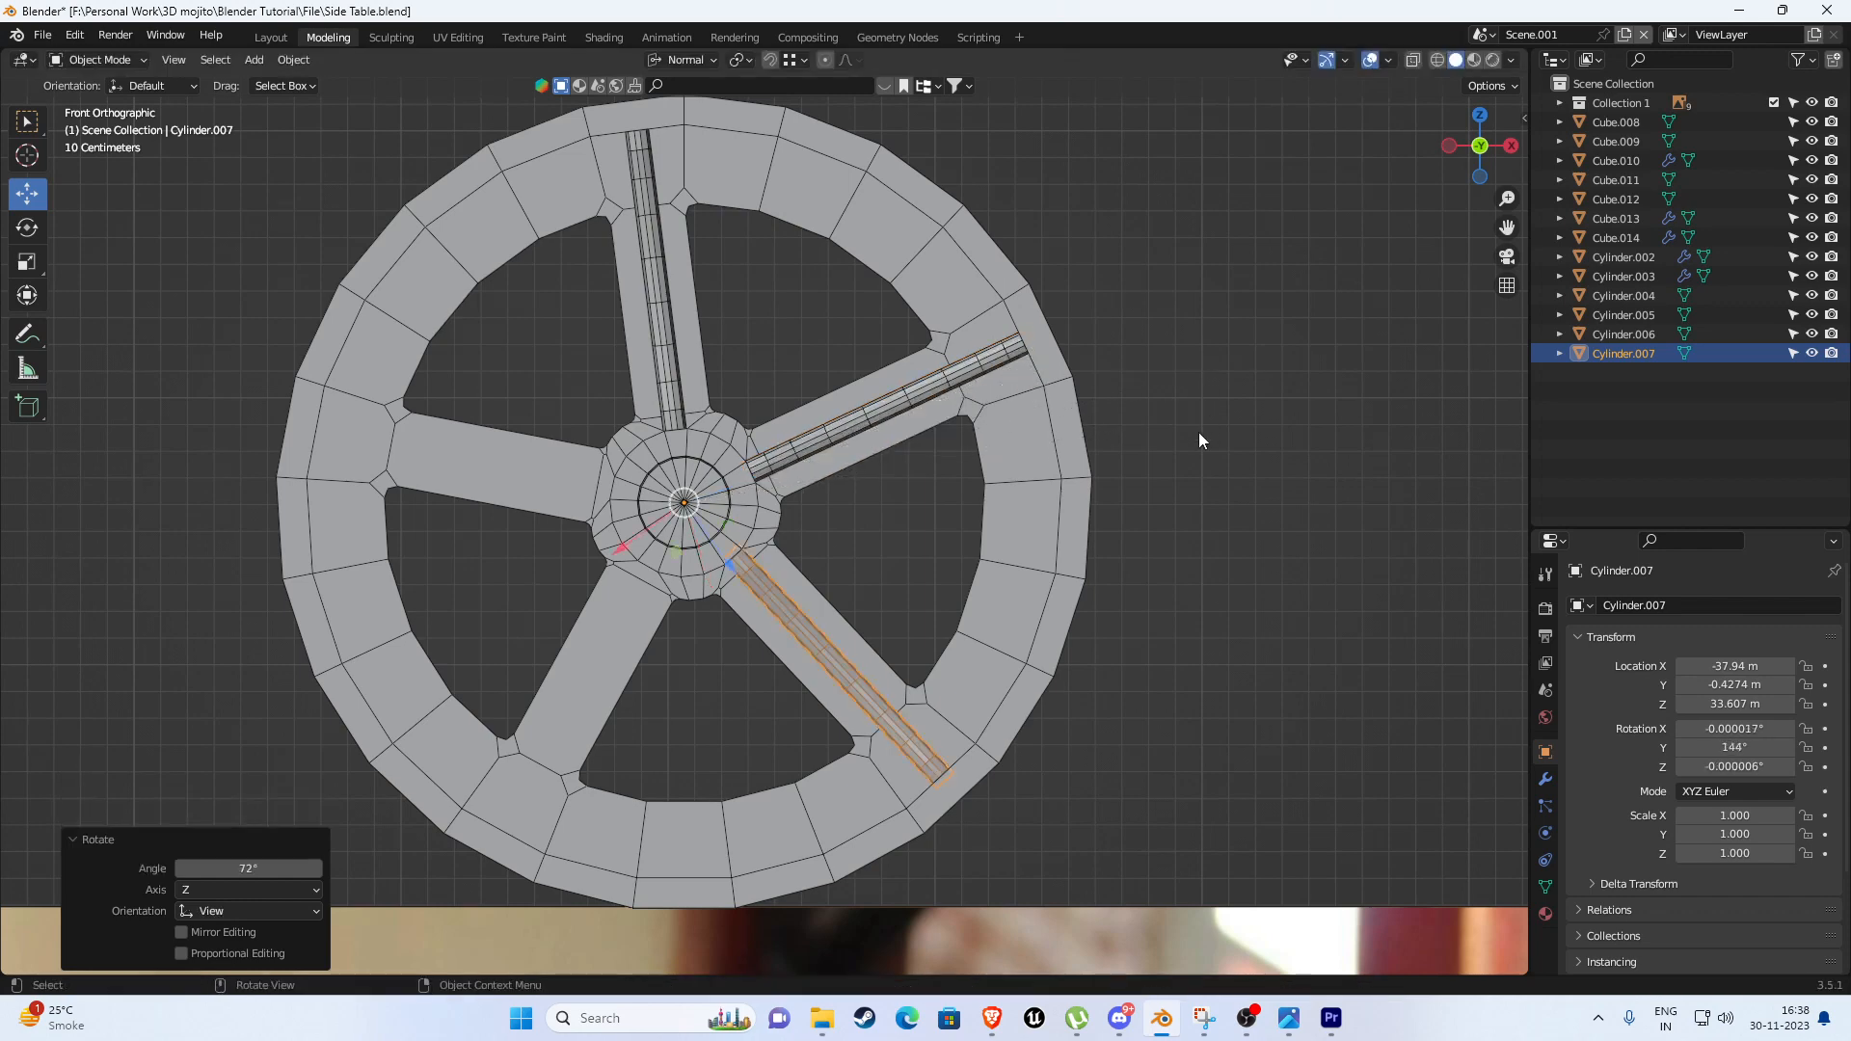
# Duplicate the lower-right rib in place and rotate the copy 72° about the hub onto the lower-left spoke.
pyautogui.hotkey('shift', 'd')
pyautogui.write('r')
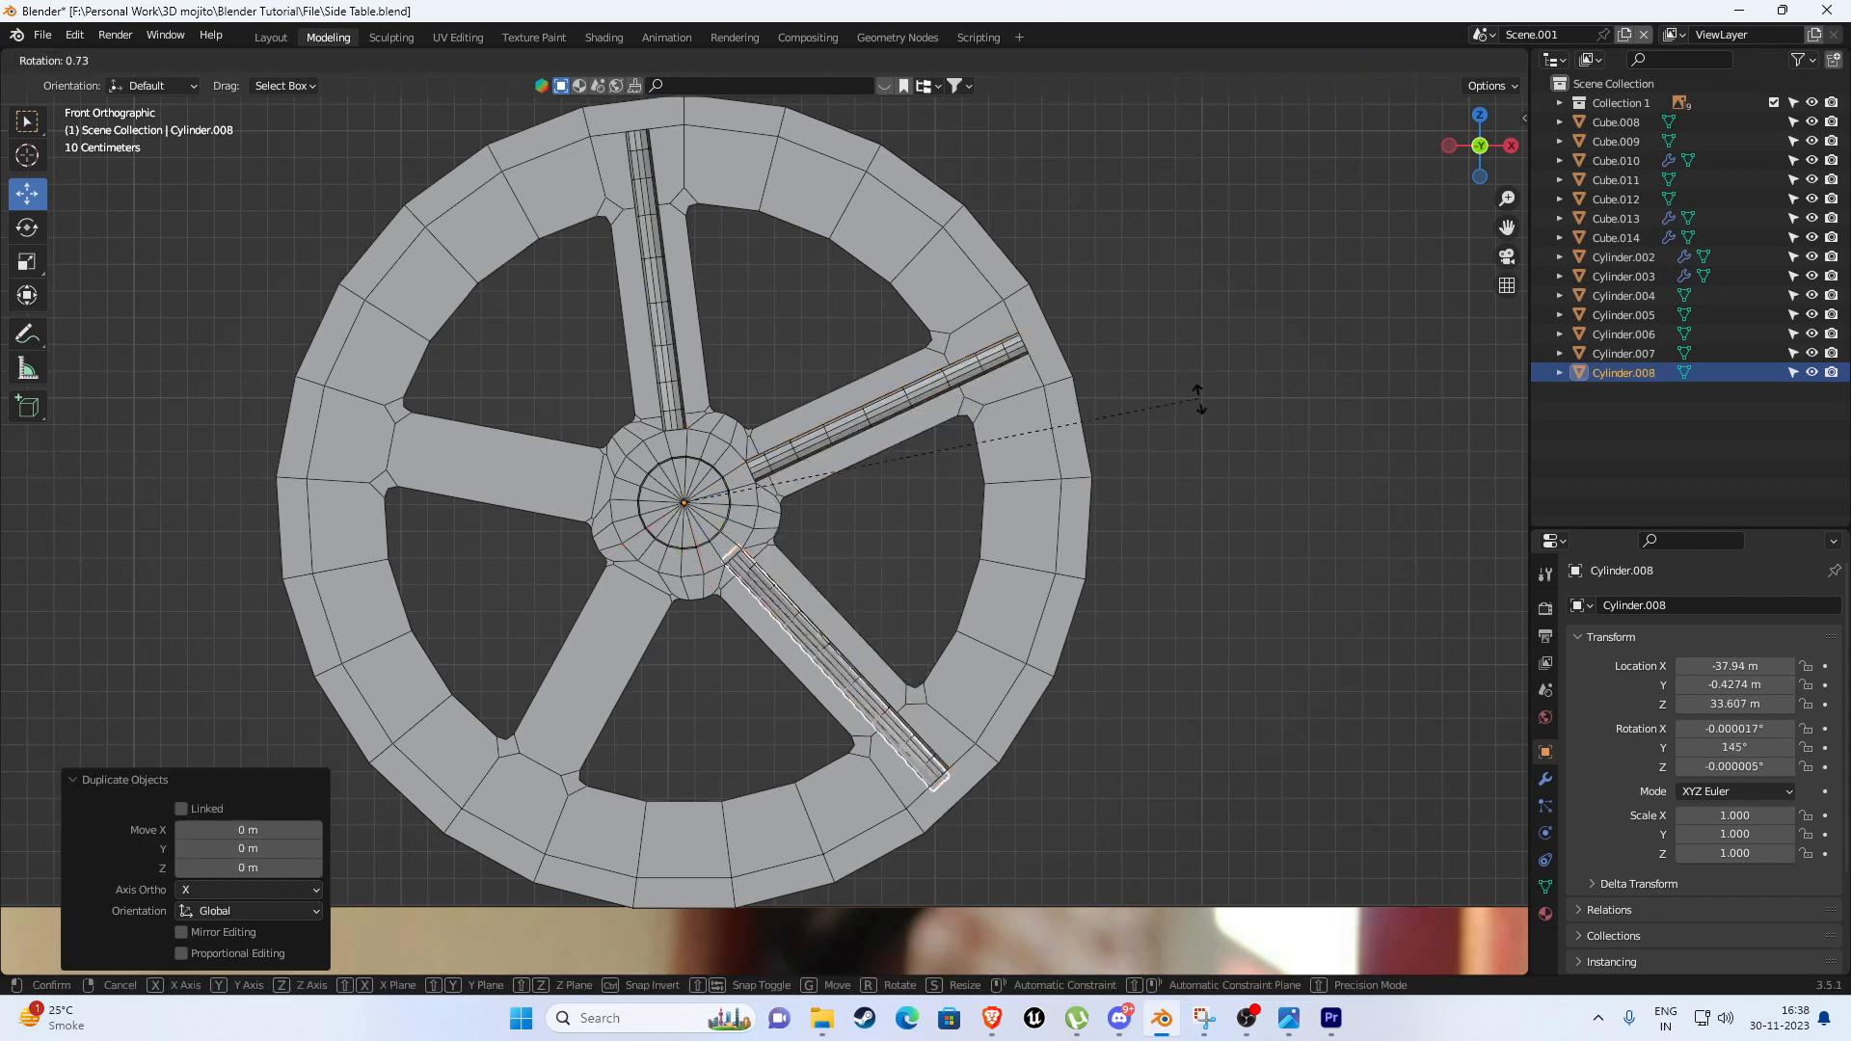
pyautogui.write('72')
pyautogui.press('Return')
pyautogui.click(1203, 441)
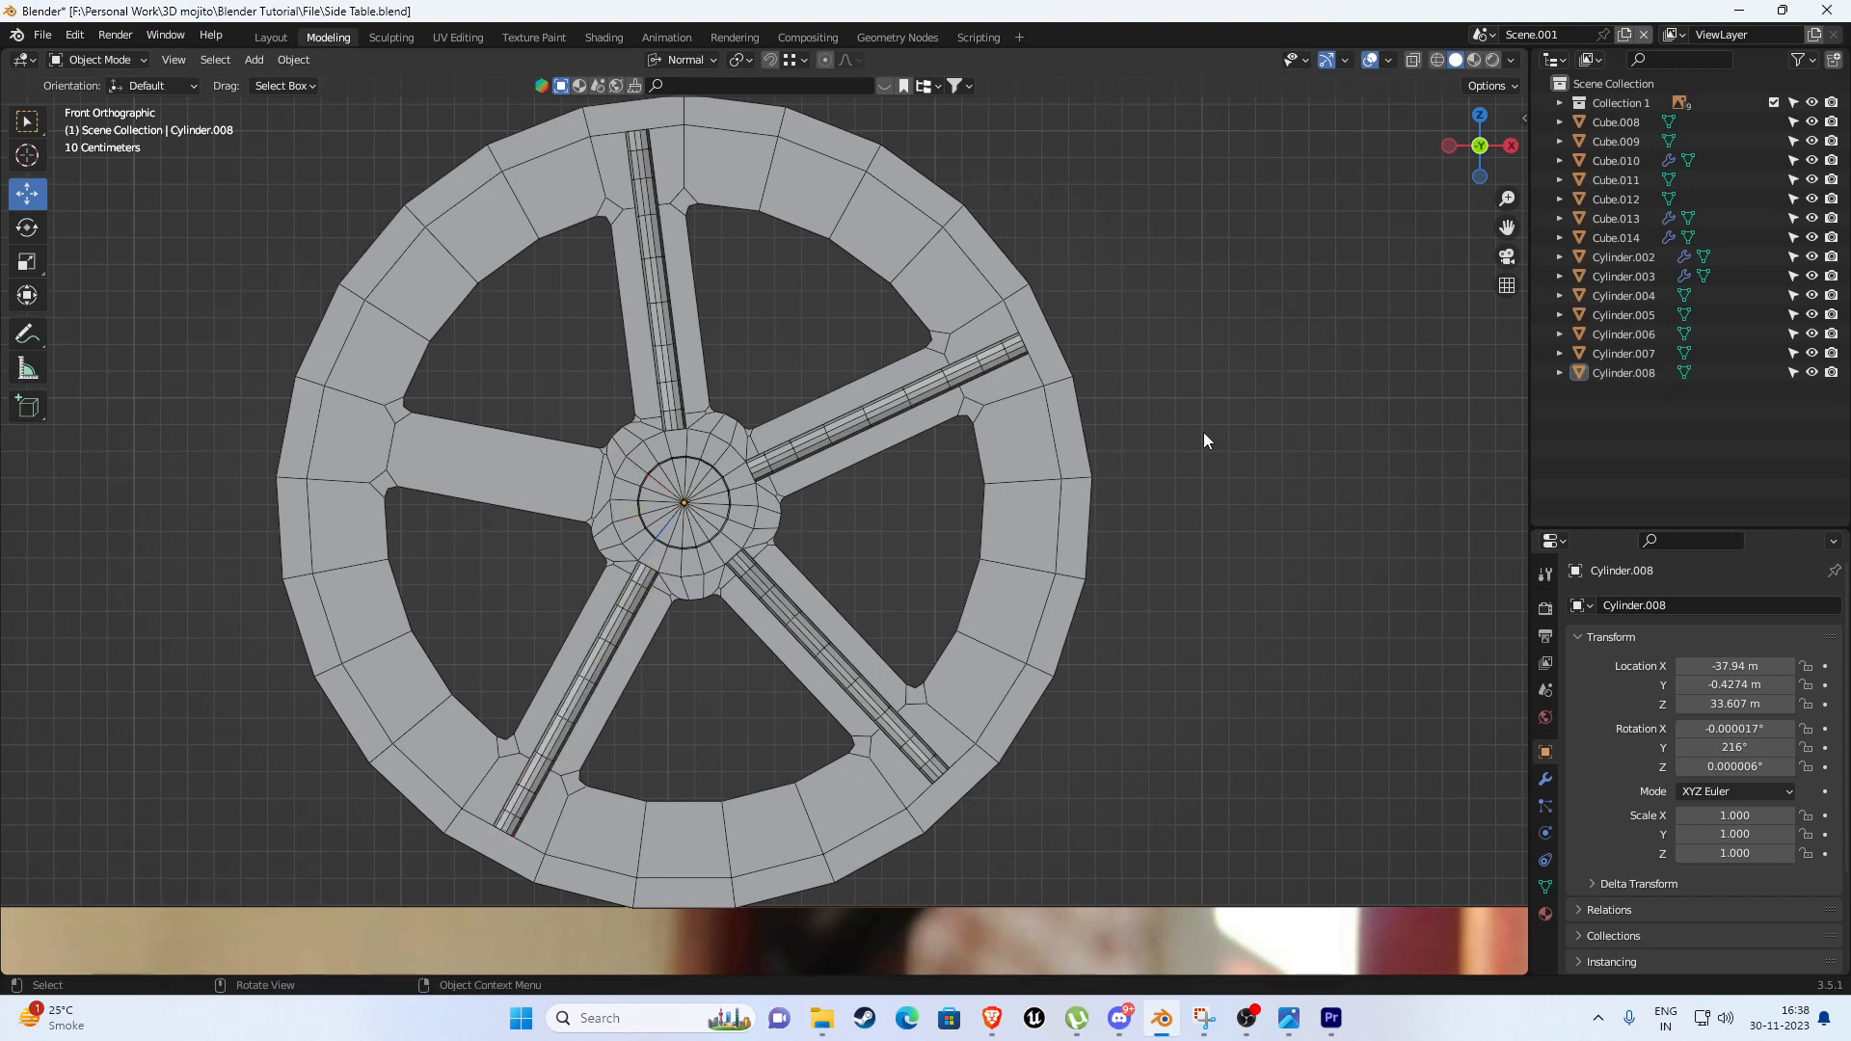
# Duplicate the lower-left rib in place and rotate the copy 72° about the hub onto the remaining left spoke.
pyautogui.click(604, 642)
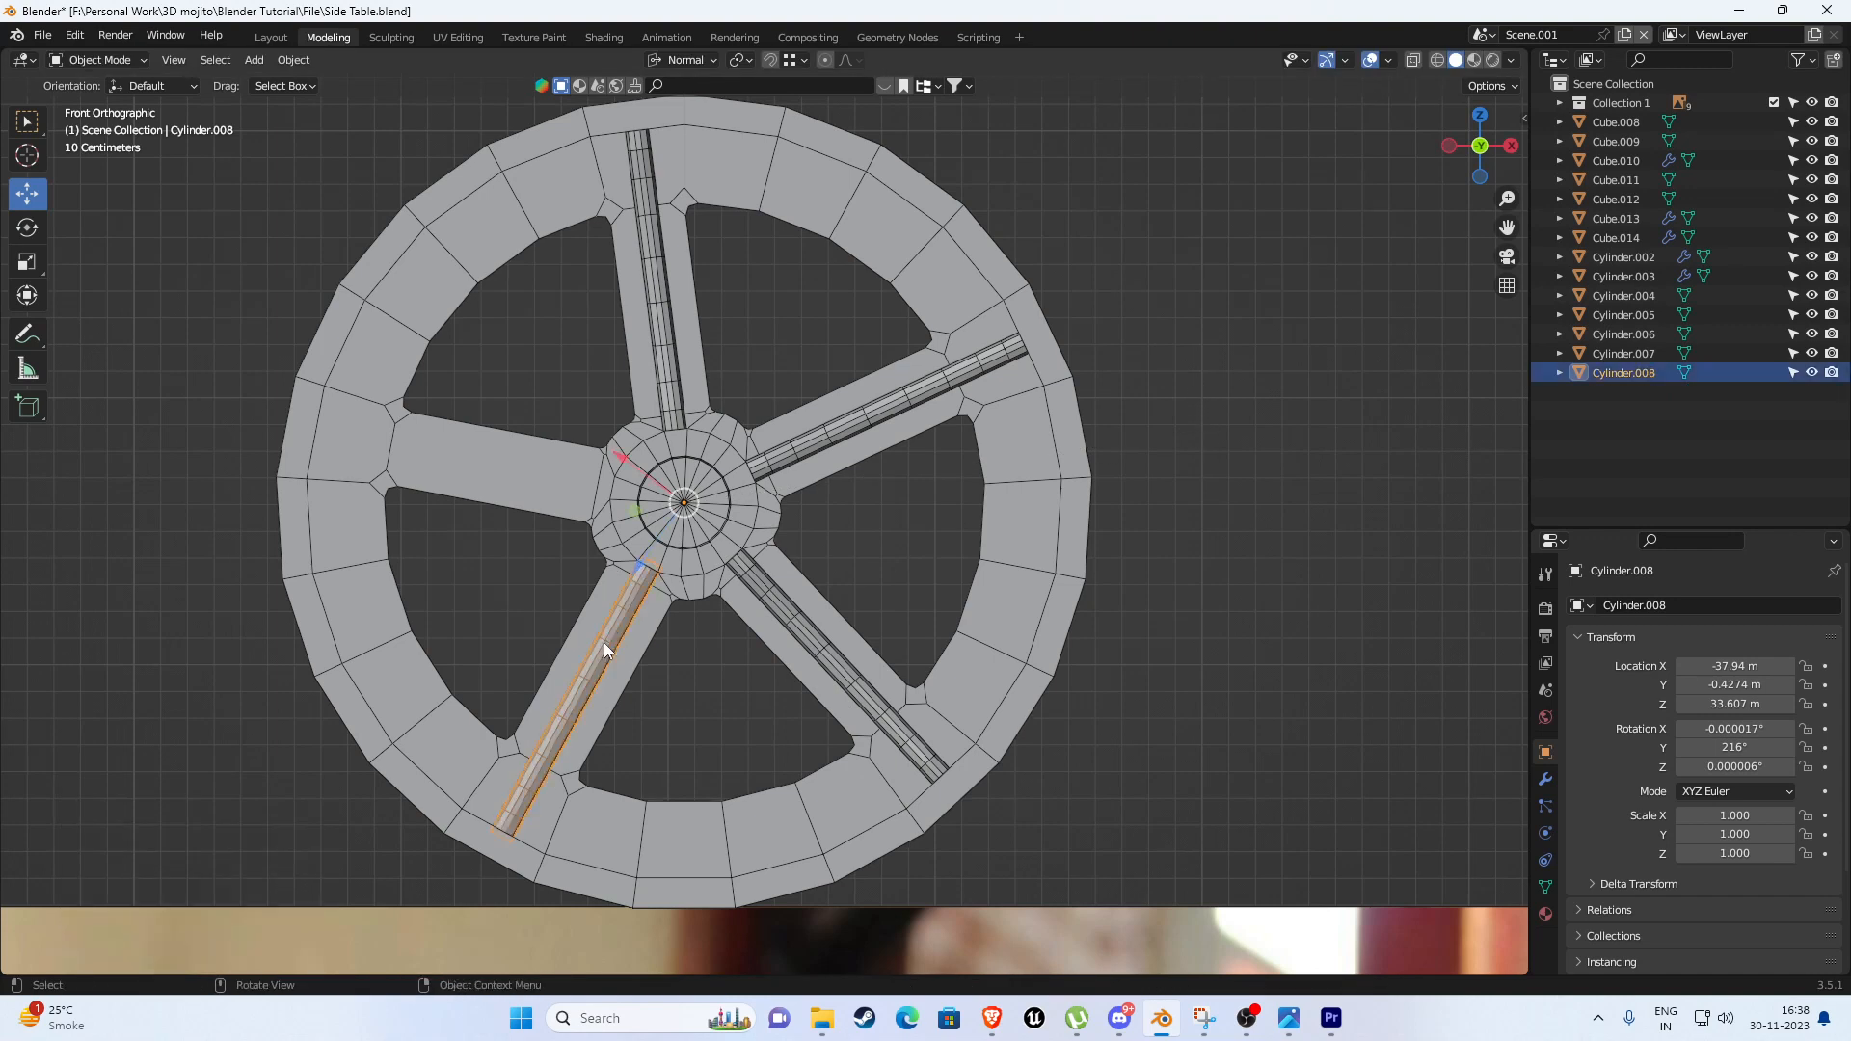
pyautogui.hotkey('shift', 'd')
pyautogui.write('r')
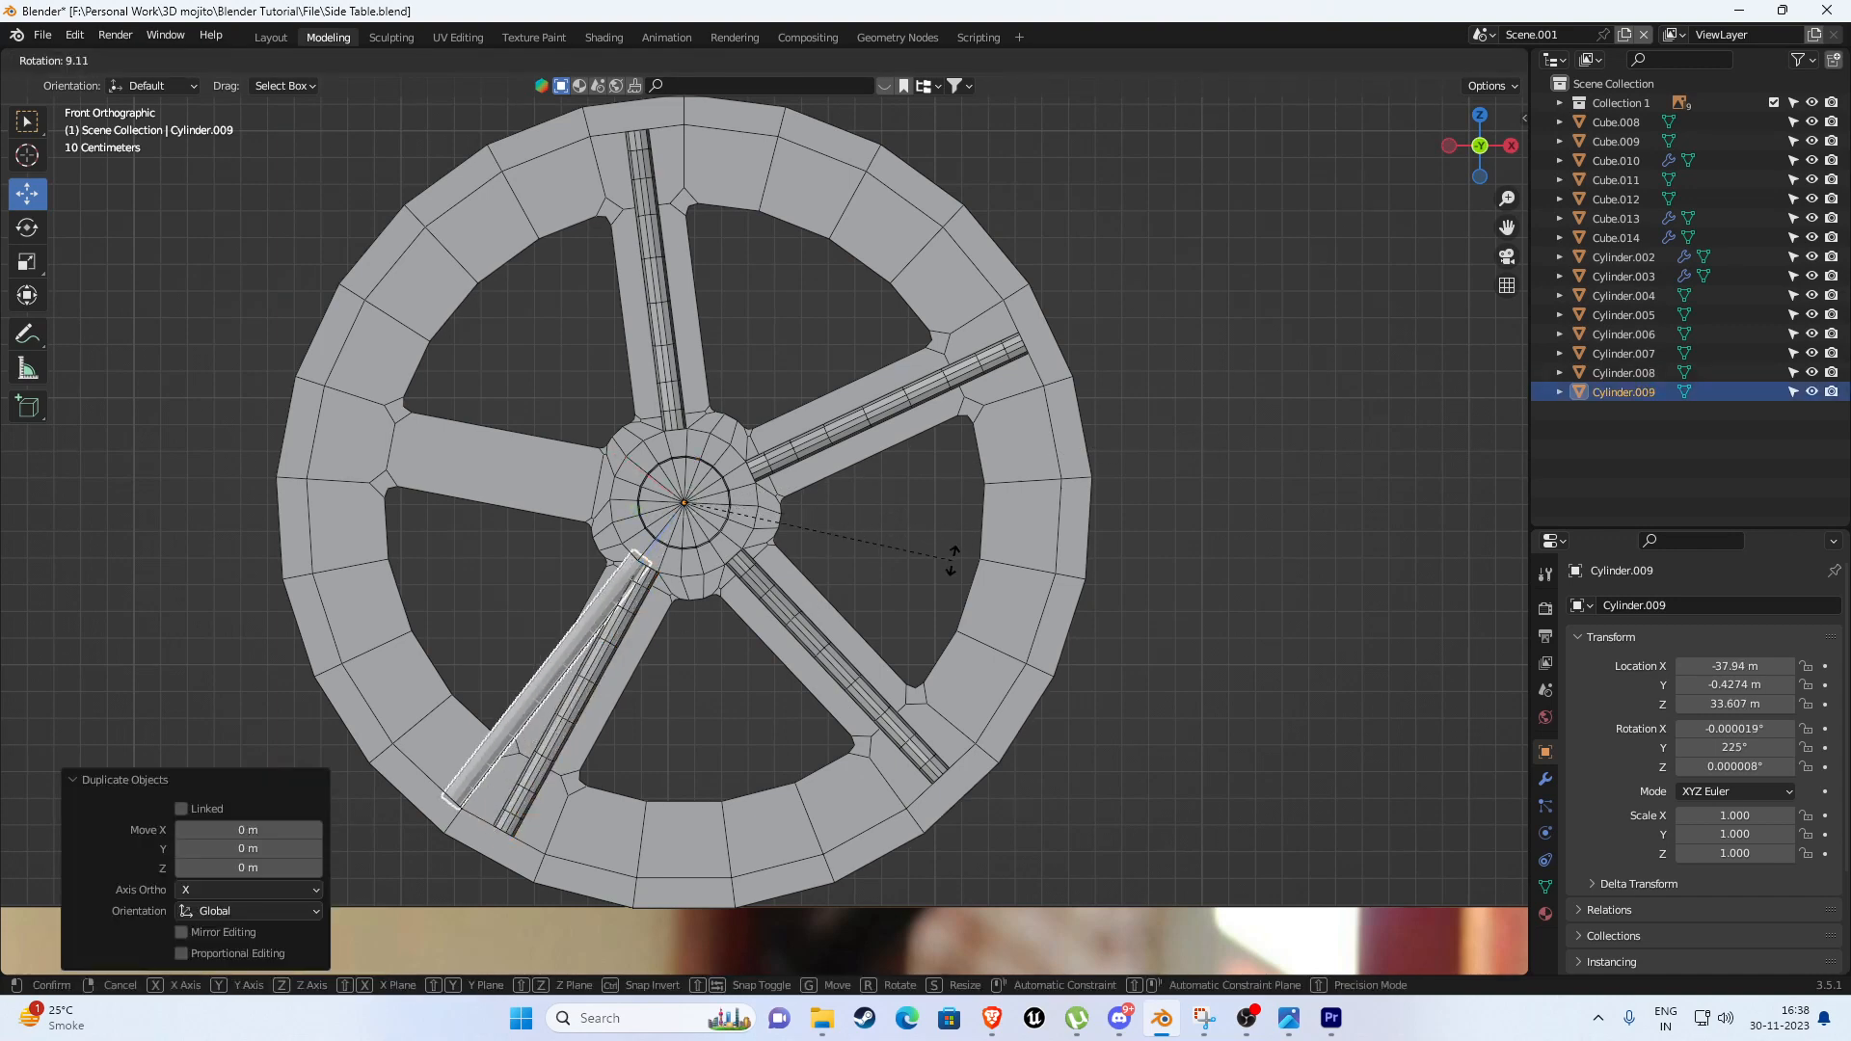
pyautogui.write('72')
pyautogui.press('Return')
pyautogui.click(952, 560)
# Select all five spoke ribs and join them into a single object.
pyautogui.moveTo(914, 540); pyautogui.dragTo(1053, 529, button='middle')
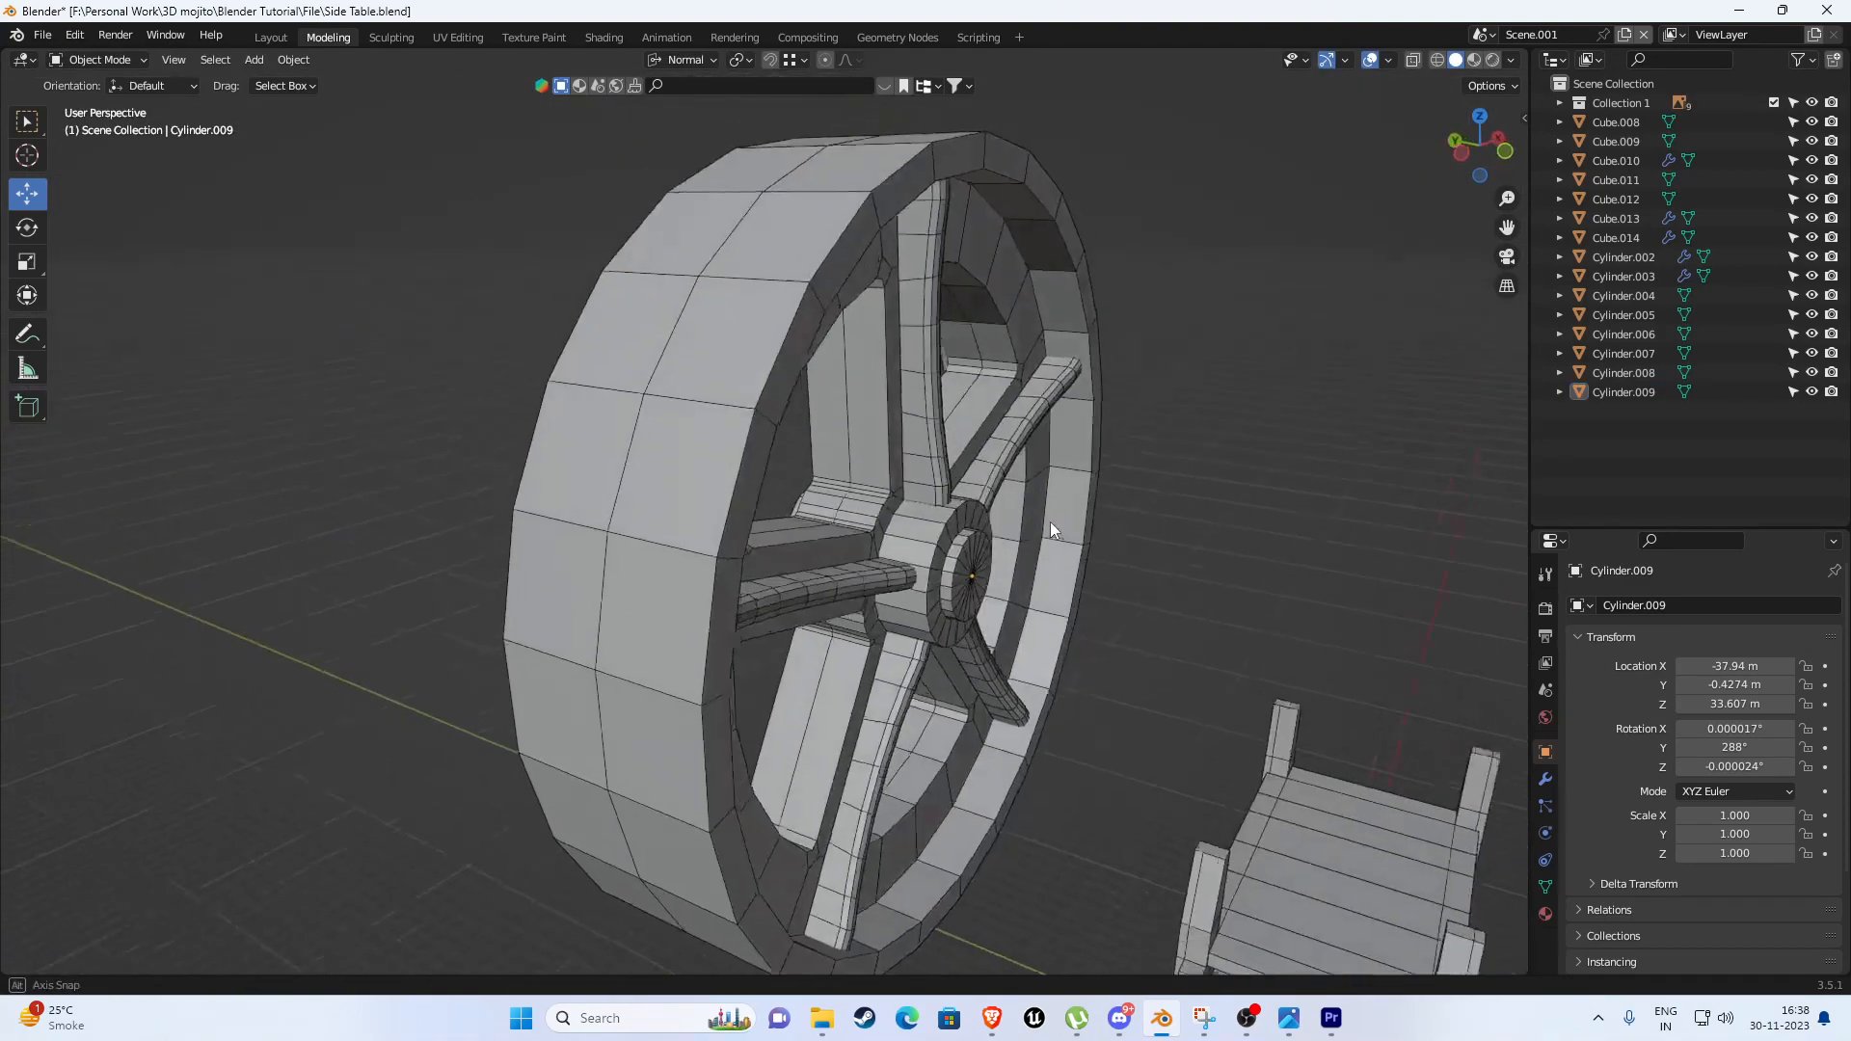
pyautogui.click(941, 420)
pyautogui.keyDown('shift'); pyautogui.click(1017, 438); pyautogui.keyUp('shift')
pyautogui.keyDown('shift'); pyautogui.click(868, 582); pyautogui.keyUp('shift')
pyautogui.keyDown('shift'); pyautogui.click(872, 772); pyautogui.keyUp('shift')
pyautogui.keyDown('shift'); pyautogui.click(995, 671); pyautogui.keyUp('shift')
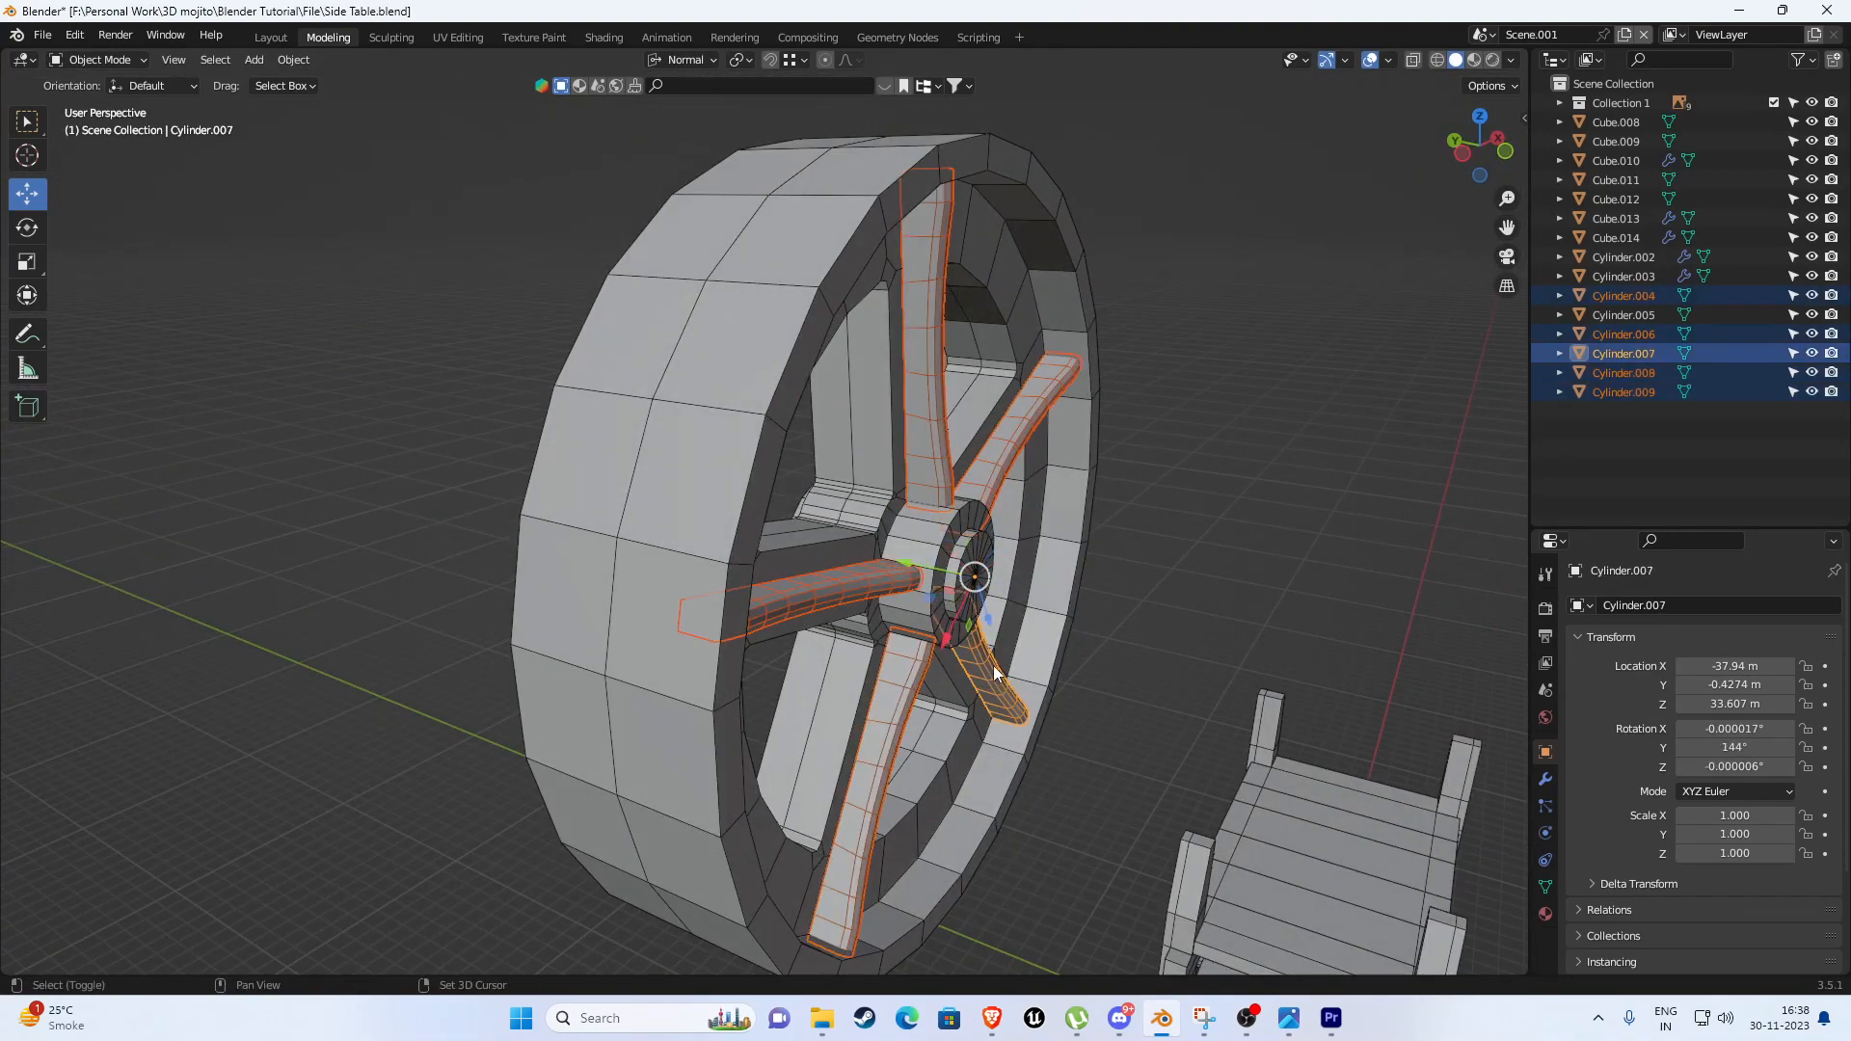
pyautogui.hotkey('ctrl', 'j')
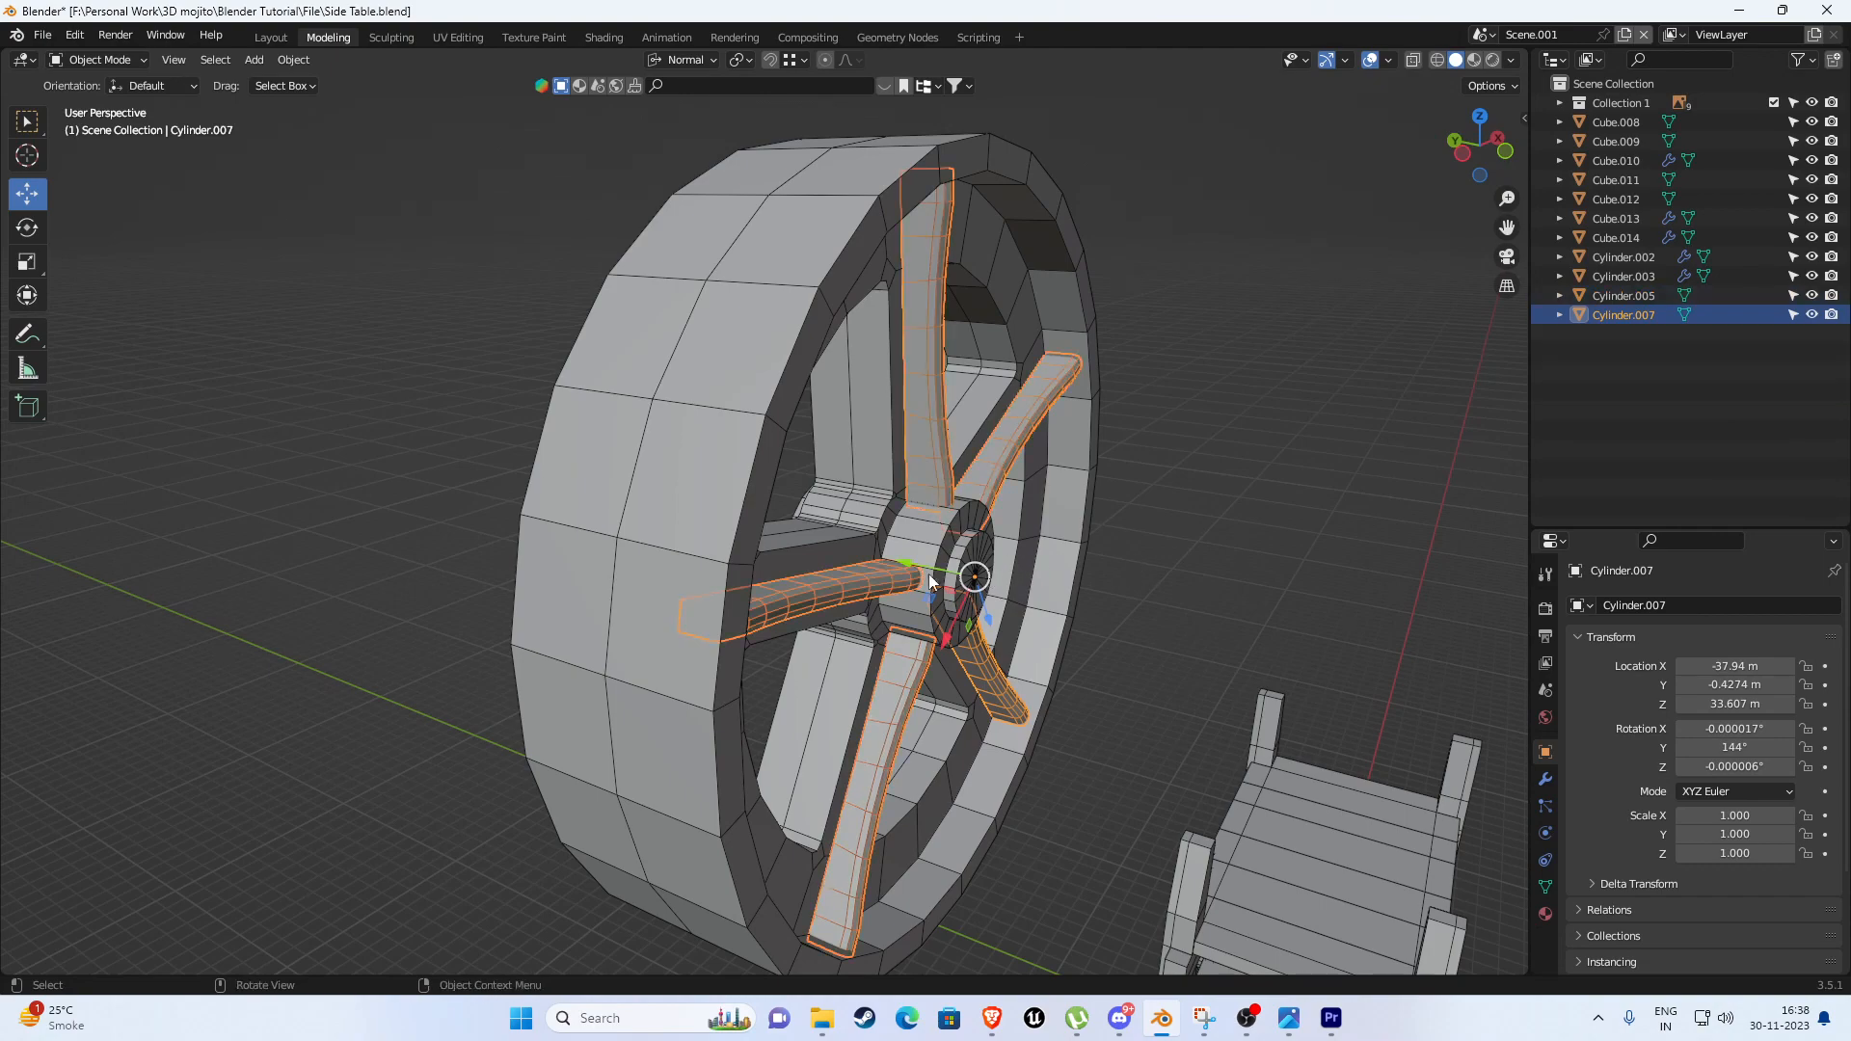
# Move only the joined ribs' origin about 0.415 m along Y to the middle of the wheel's thickness in top view.
pyautogui.moveTo(929, 575); pyautogui.dragTo(1060, 373, button='middle')
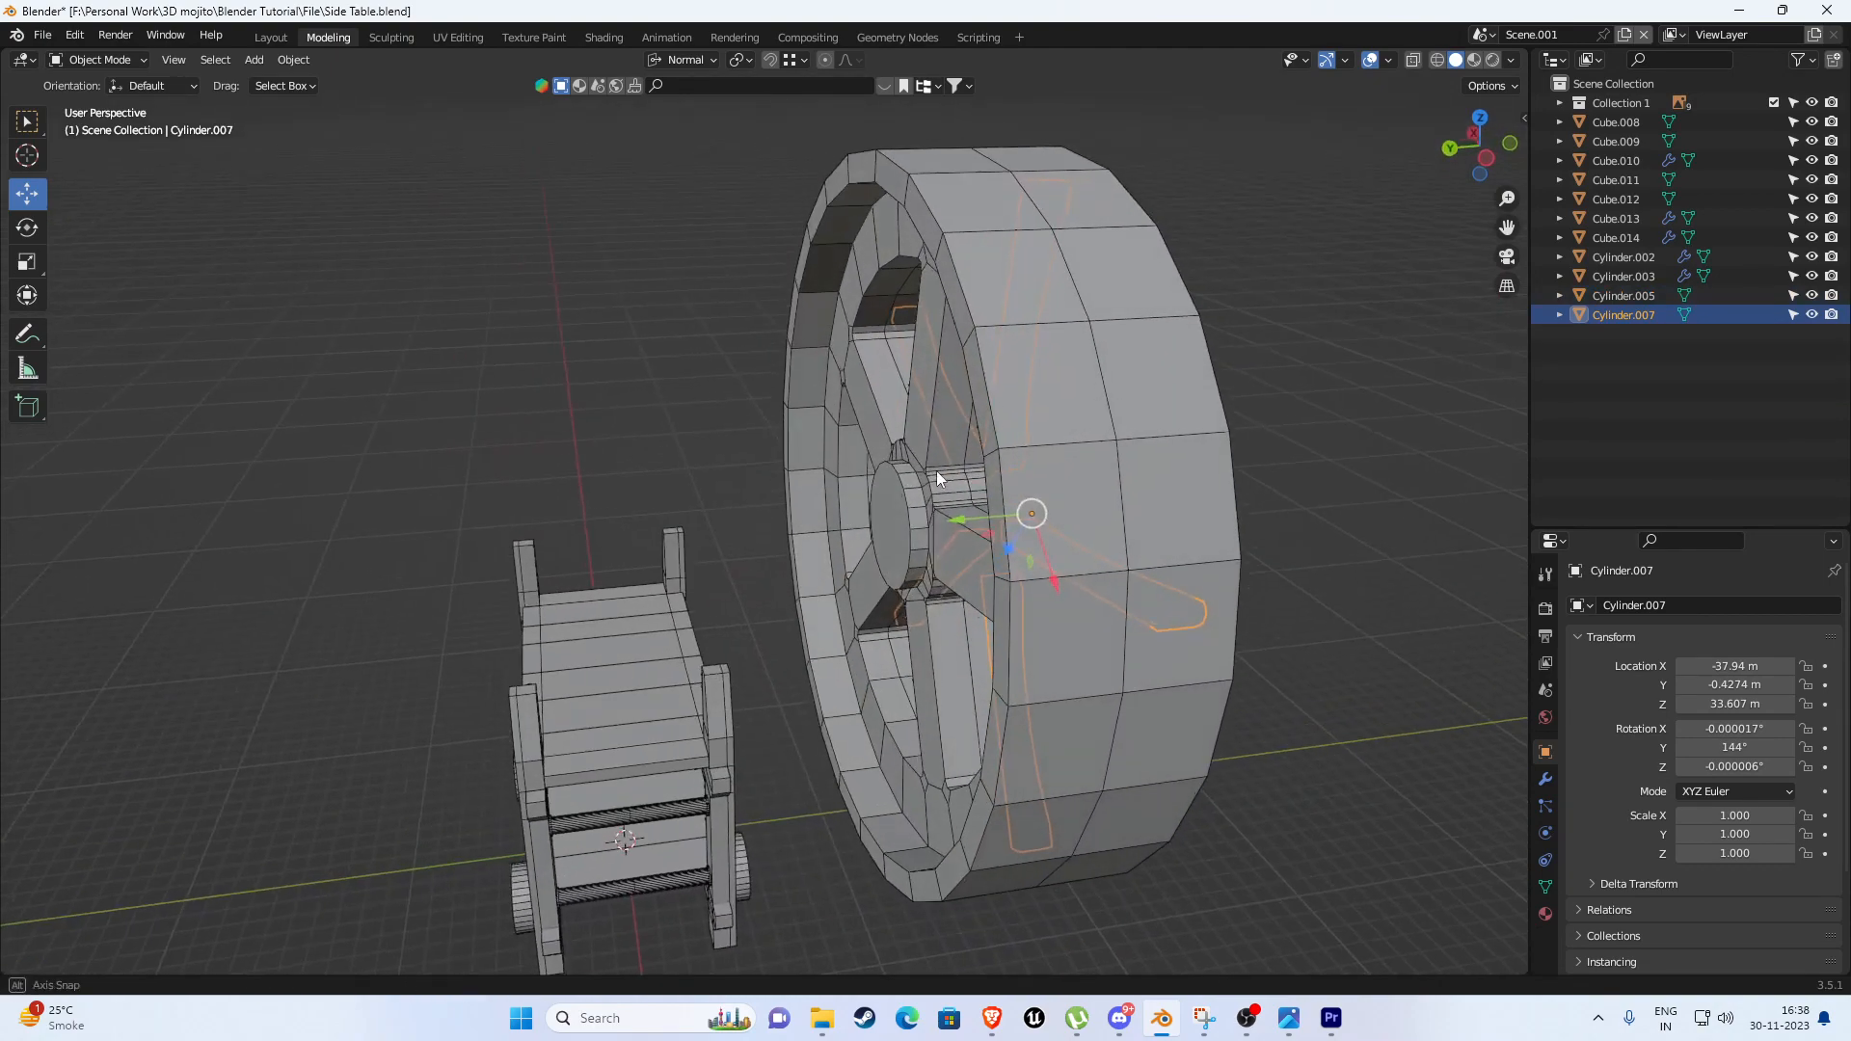
pyautogui.moveTo(935, 471); pyautogui.dragTo(881, 504, button='middle')
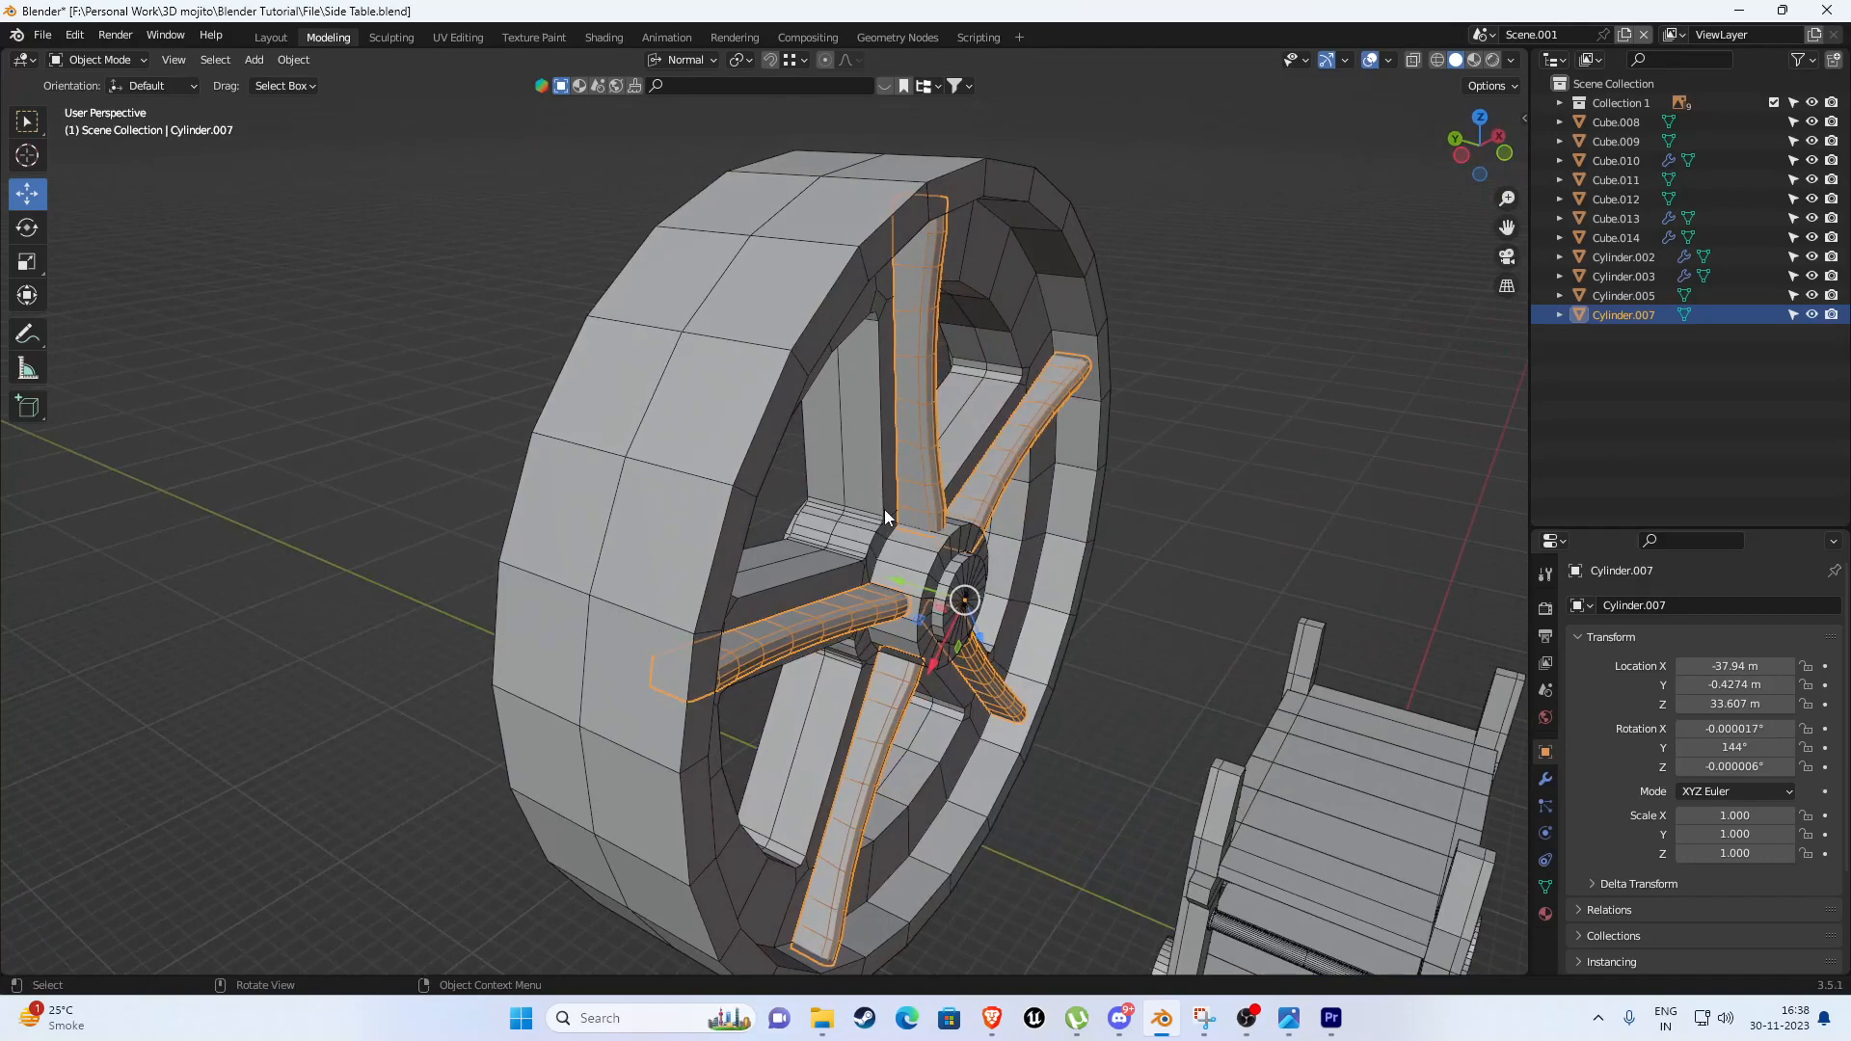
pyautogui.press('KP_7')
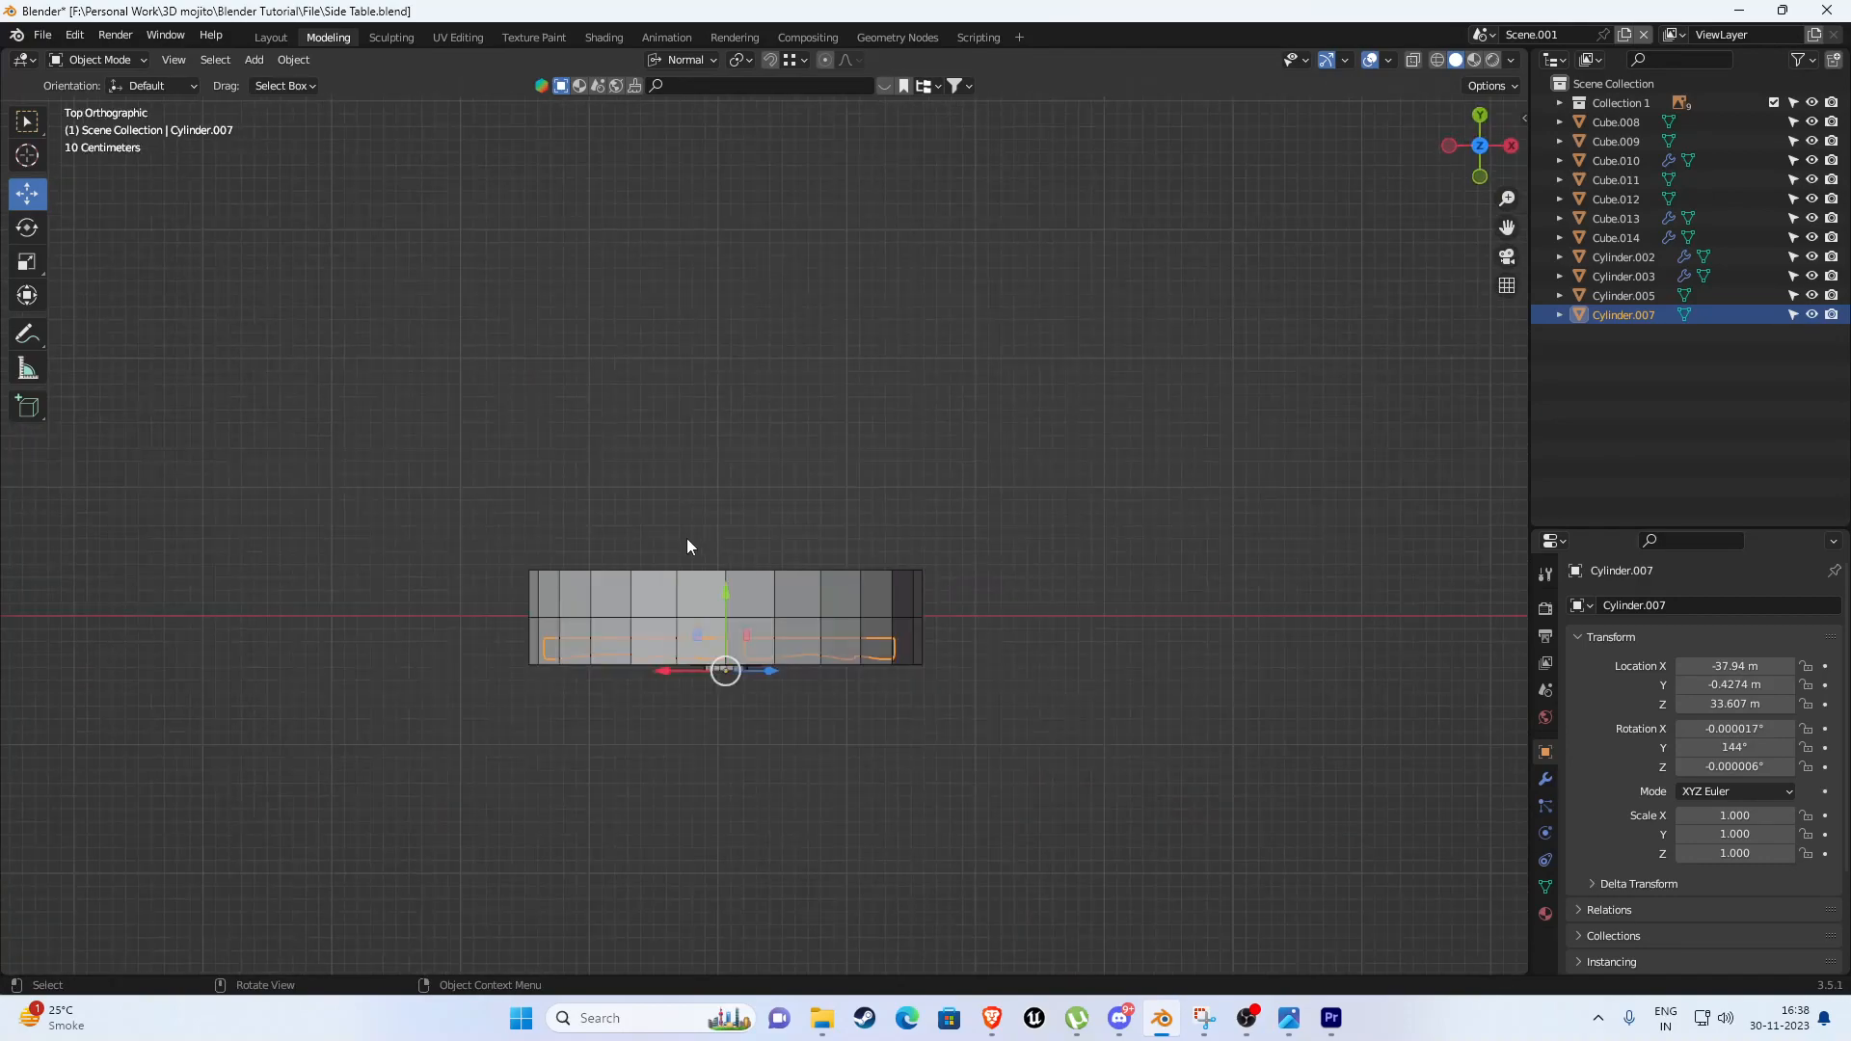
pyautogui.press('KP_1')
pyautogui.press('KP_3')
pyautogui.press('KP_7')
pyautogui.moveTo(688, 541); pyautogui.dragTo(911, 453, button='middle')
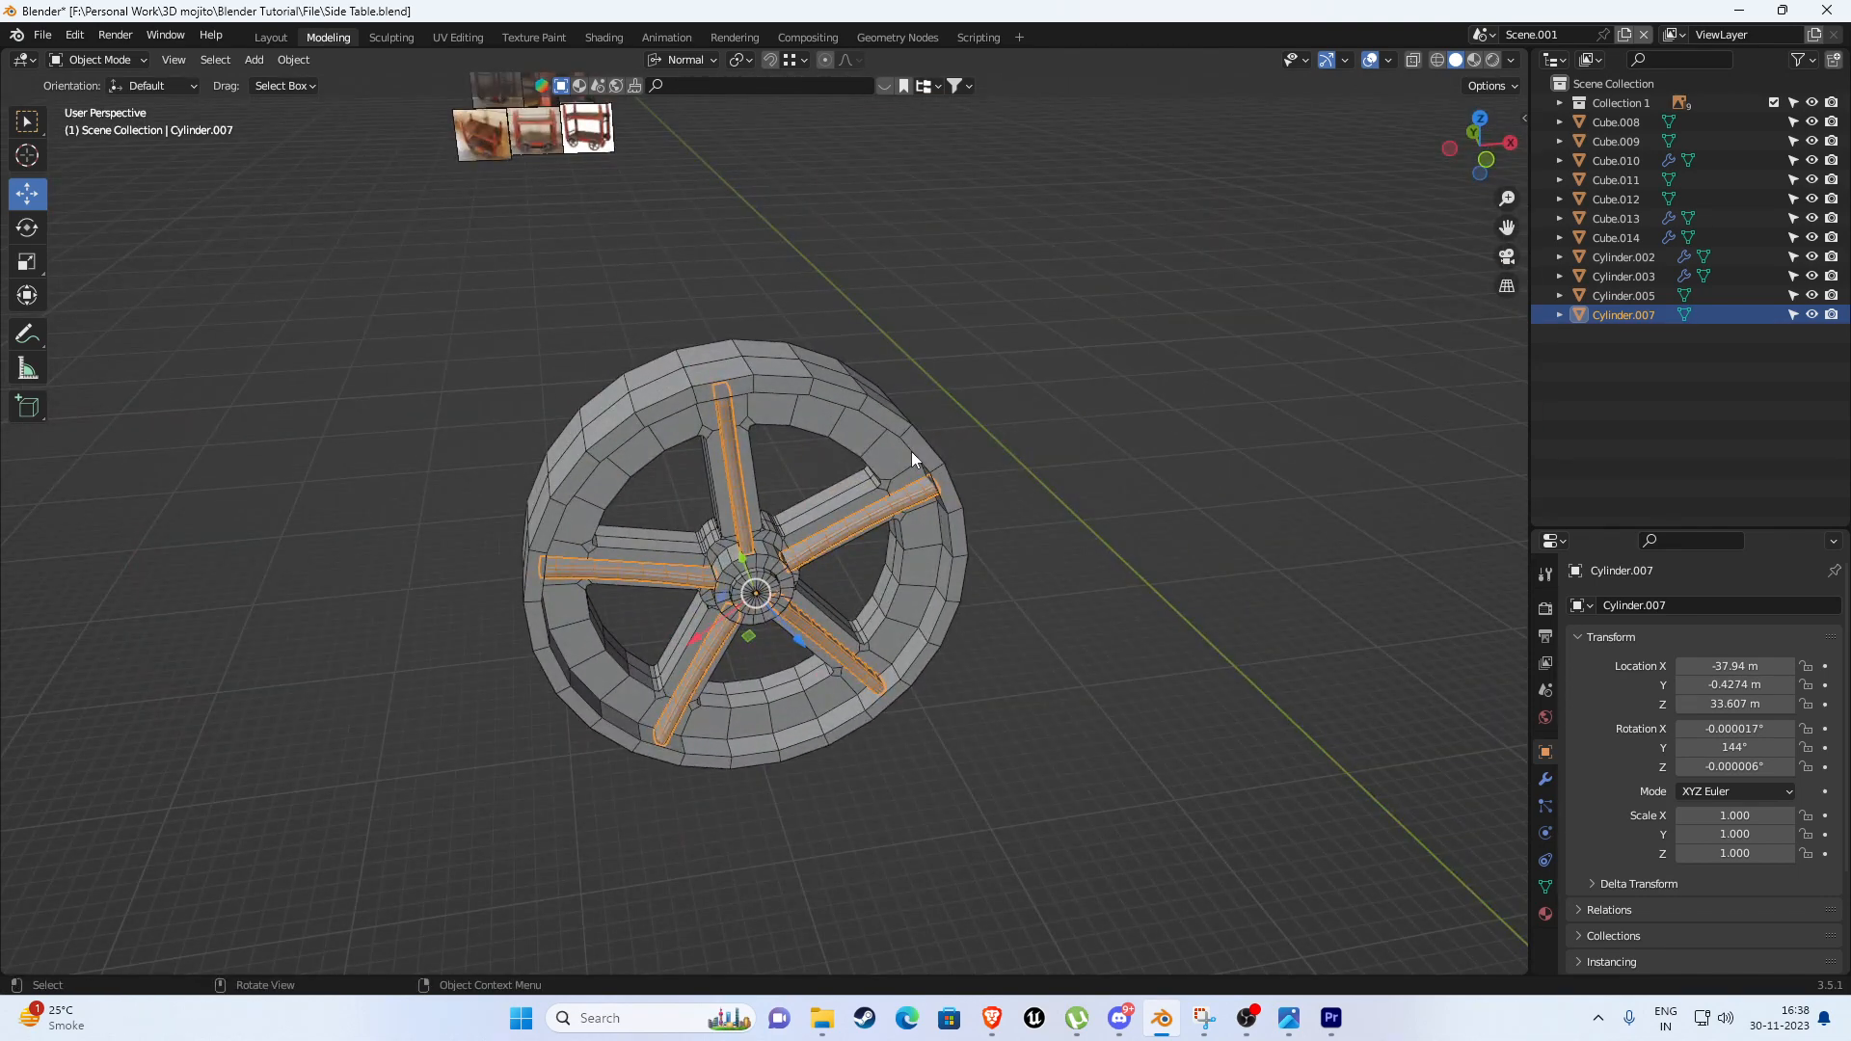
pyautogui.press('KP_1')
pyautogui.press('KP_7')
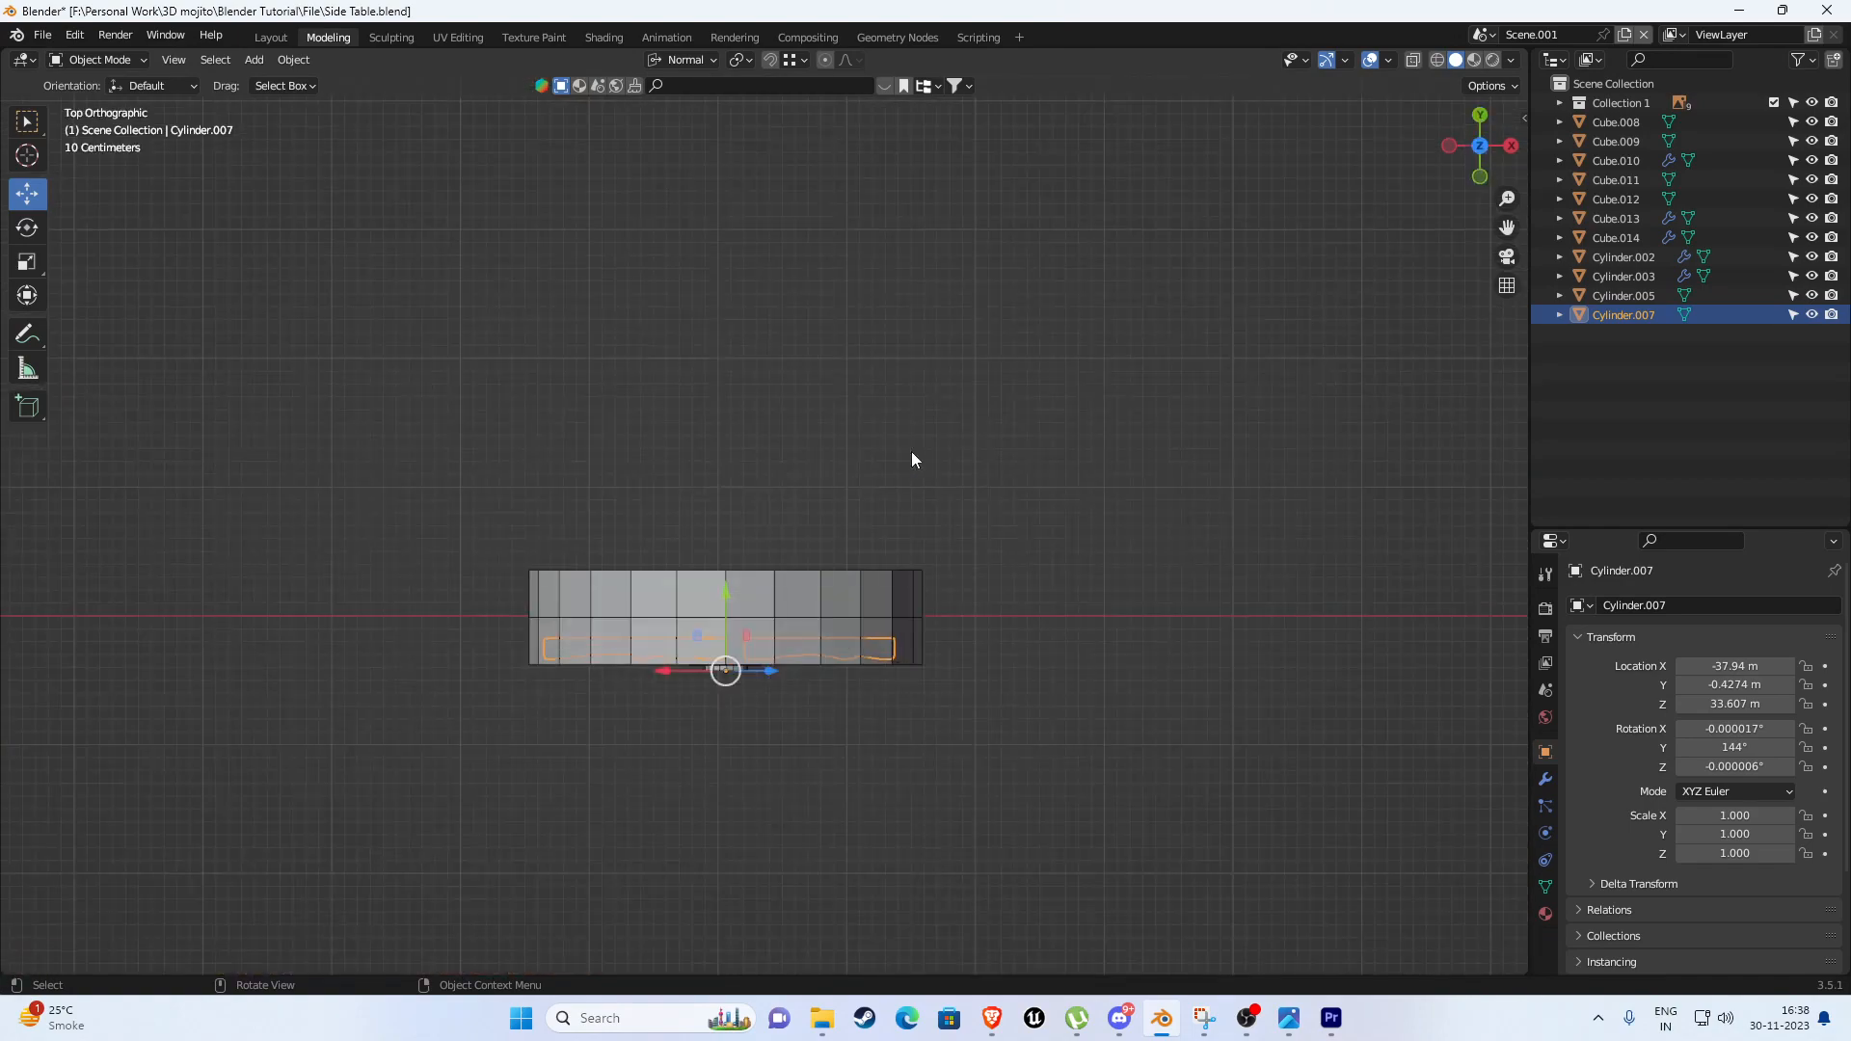
pyautogui.scroll(5, 868, 424)
pyautogui.keyDown('shift'); pyautogui.moveTo(881, 472); pyautogui.dragTo(825, 488, button='middle'); pyautogui.keyUp('shift')
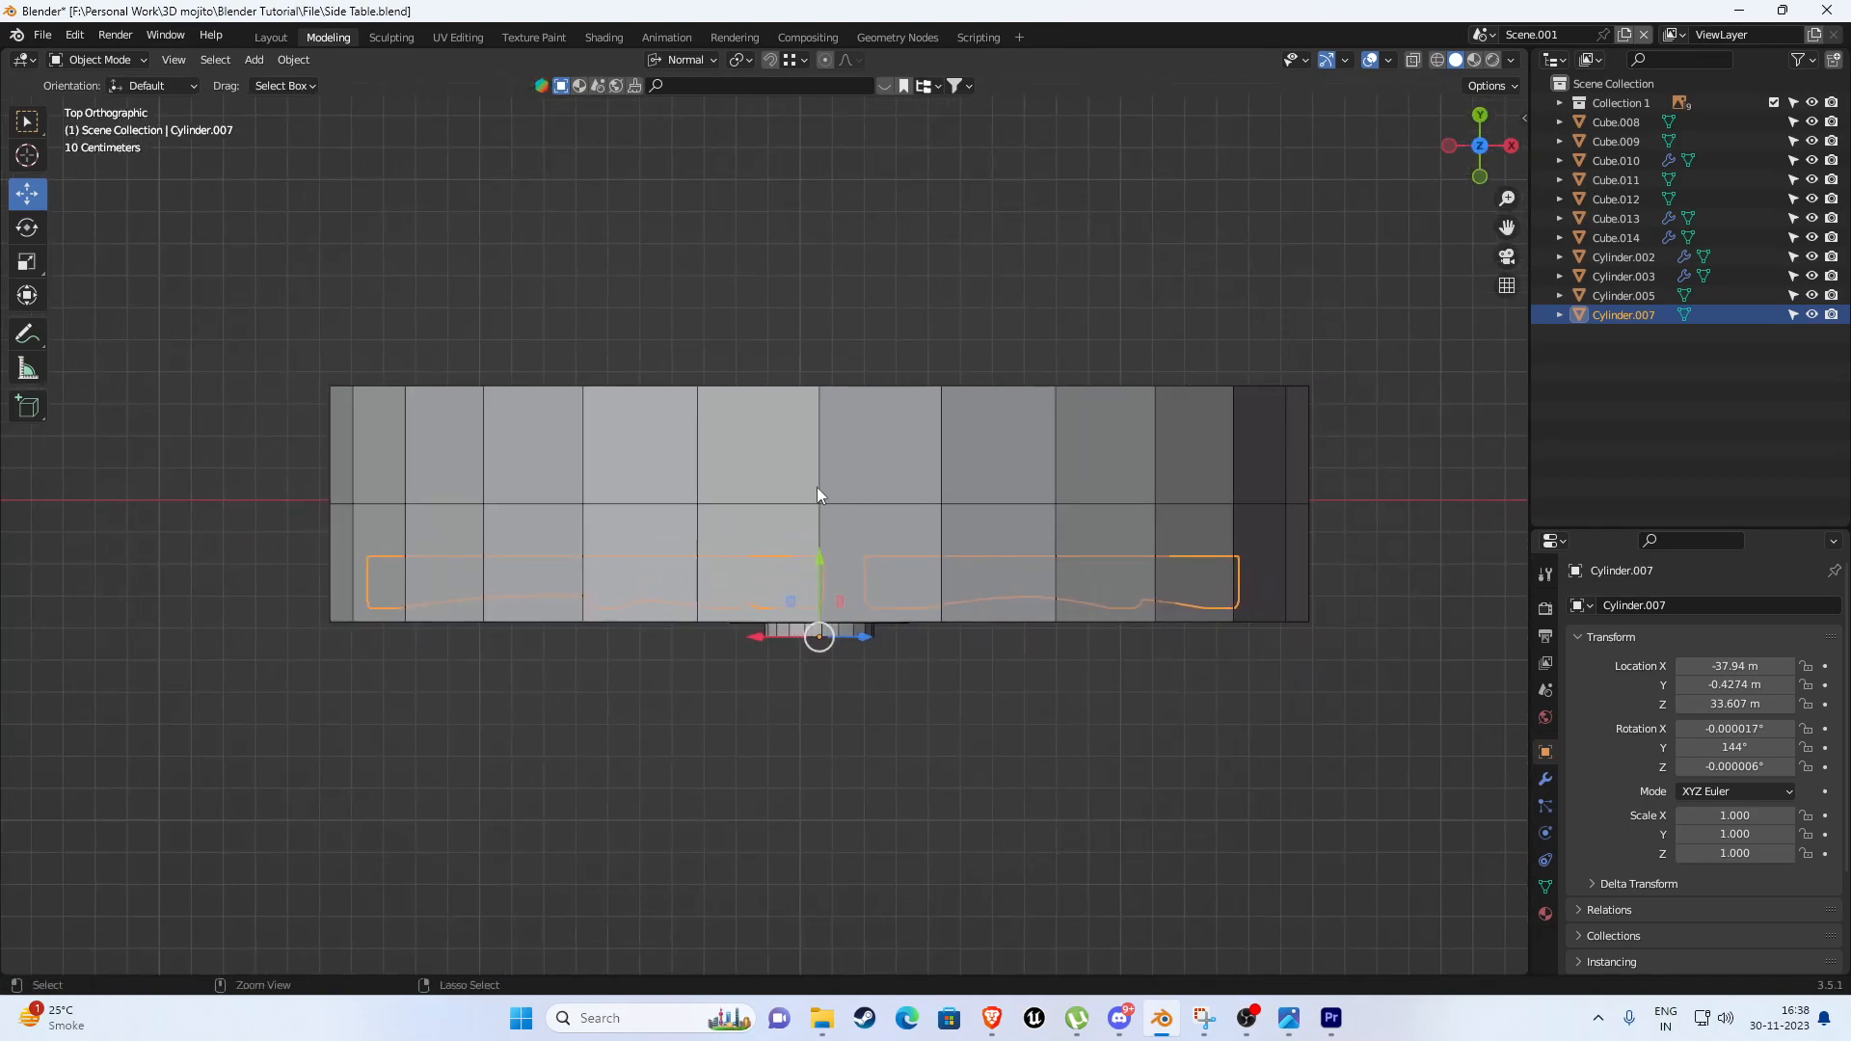
pyautogui.hotkey('ctrl', '.')
pyautogui.keyDown('ctrl'); pyautogui.moveTo(822, 550); pyautogui.dragTo(831, 509); pyautogui.keyUp('ctrl')
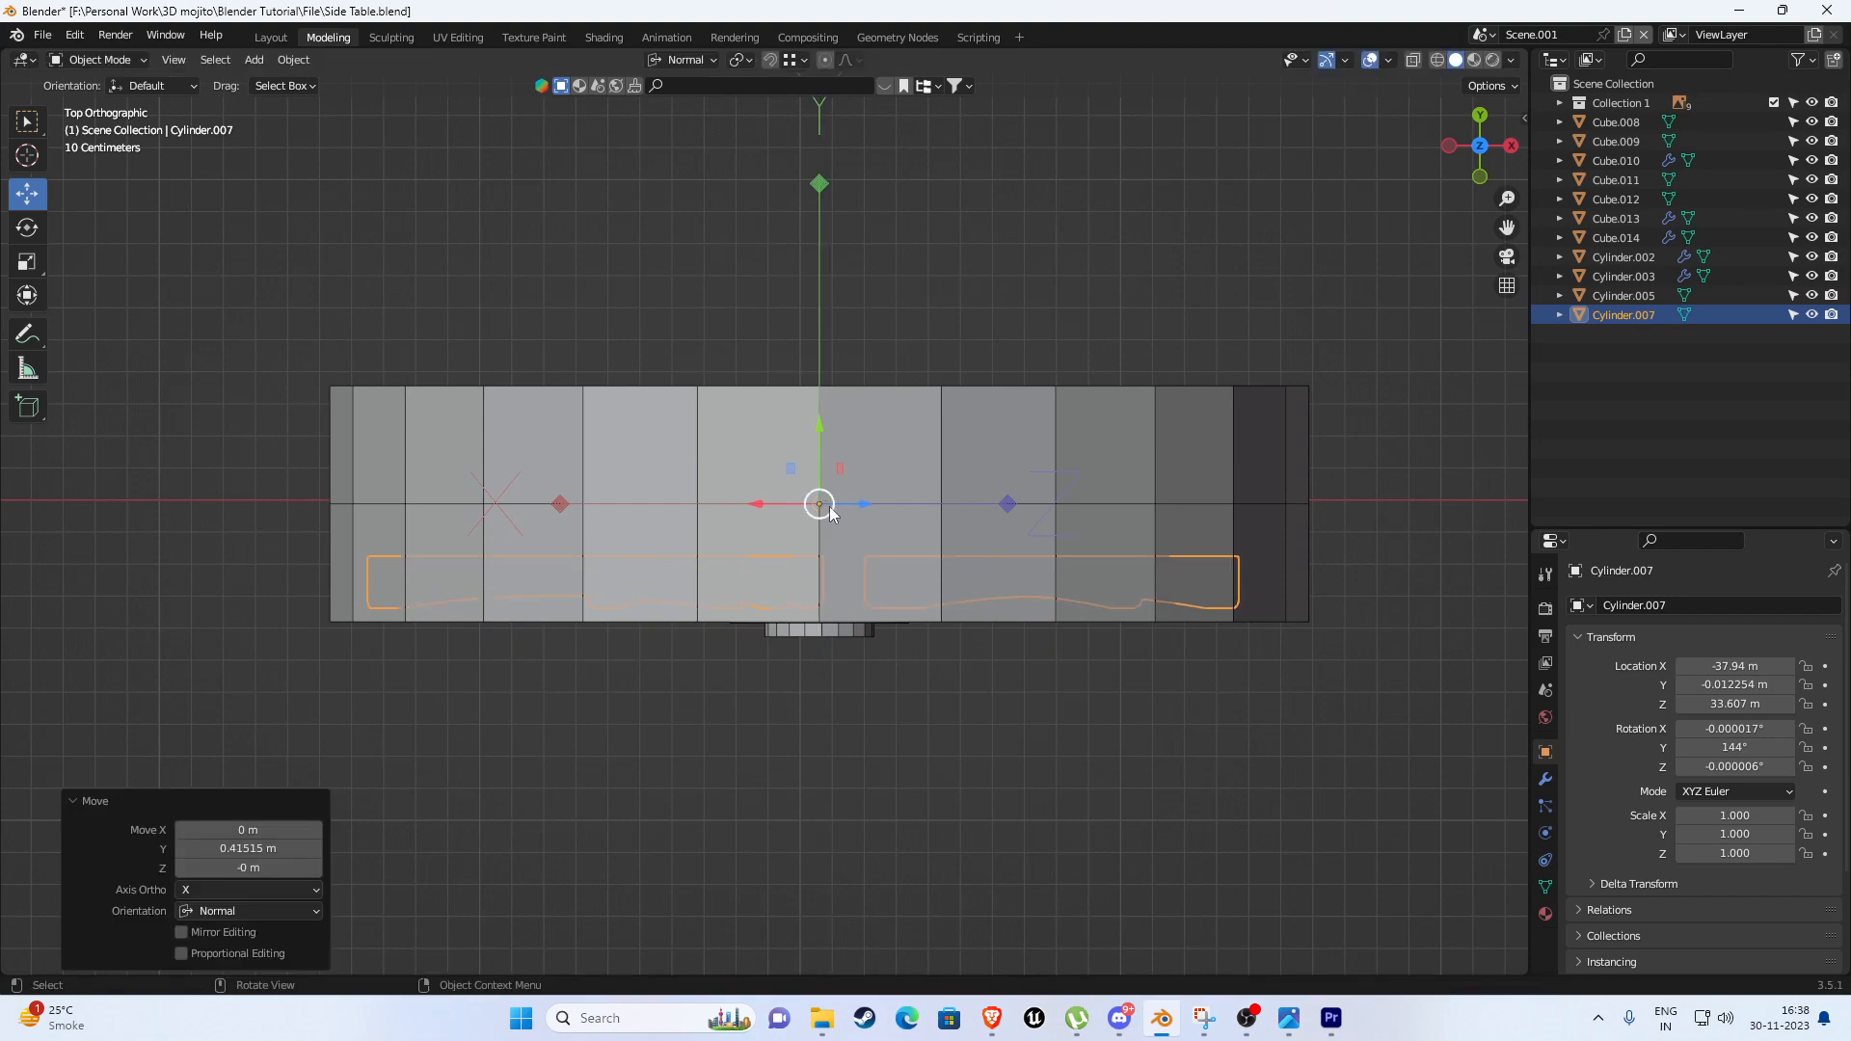
pyautogui.hotkey('ctrl', '.')
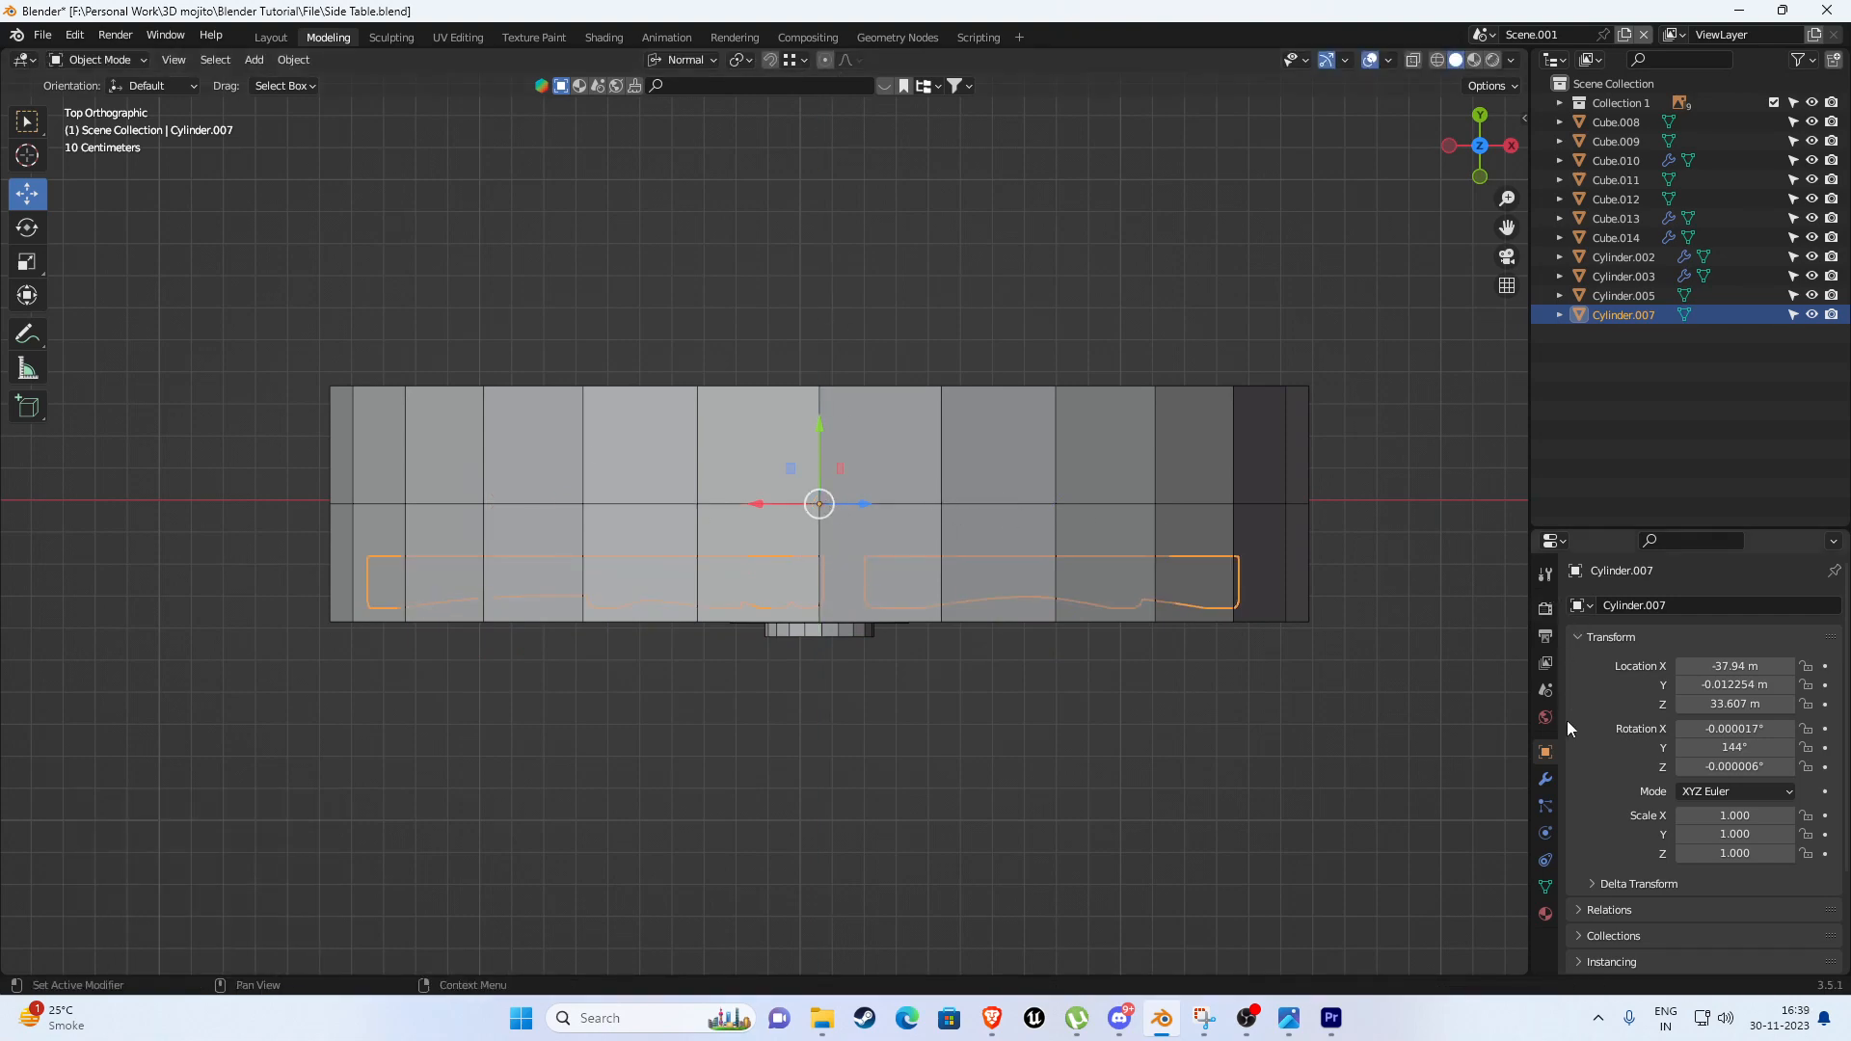
# Add a Mirror modifier to the joined ribs and enable the Y axis in addition to X.
pyautogui.click(1544, 782)
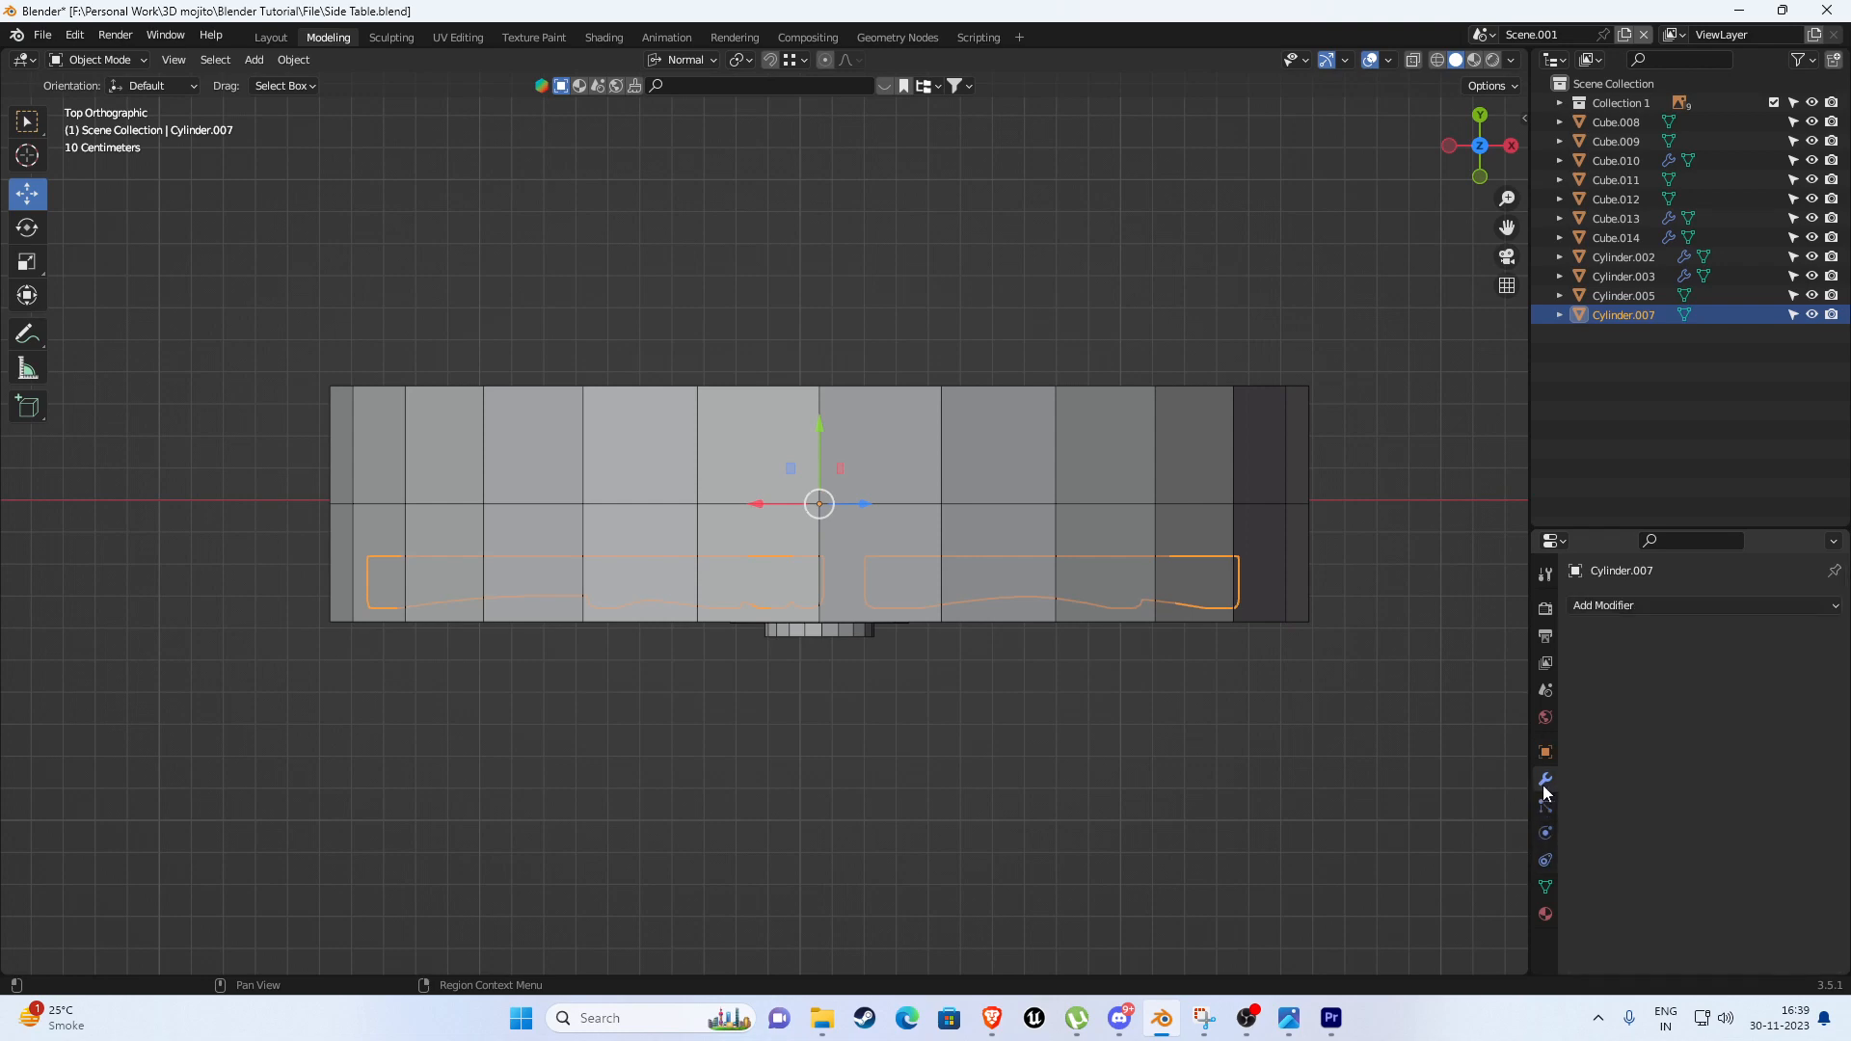
pyautogui.click(1624, 605)
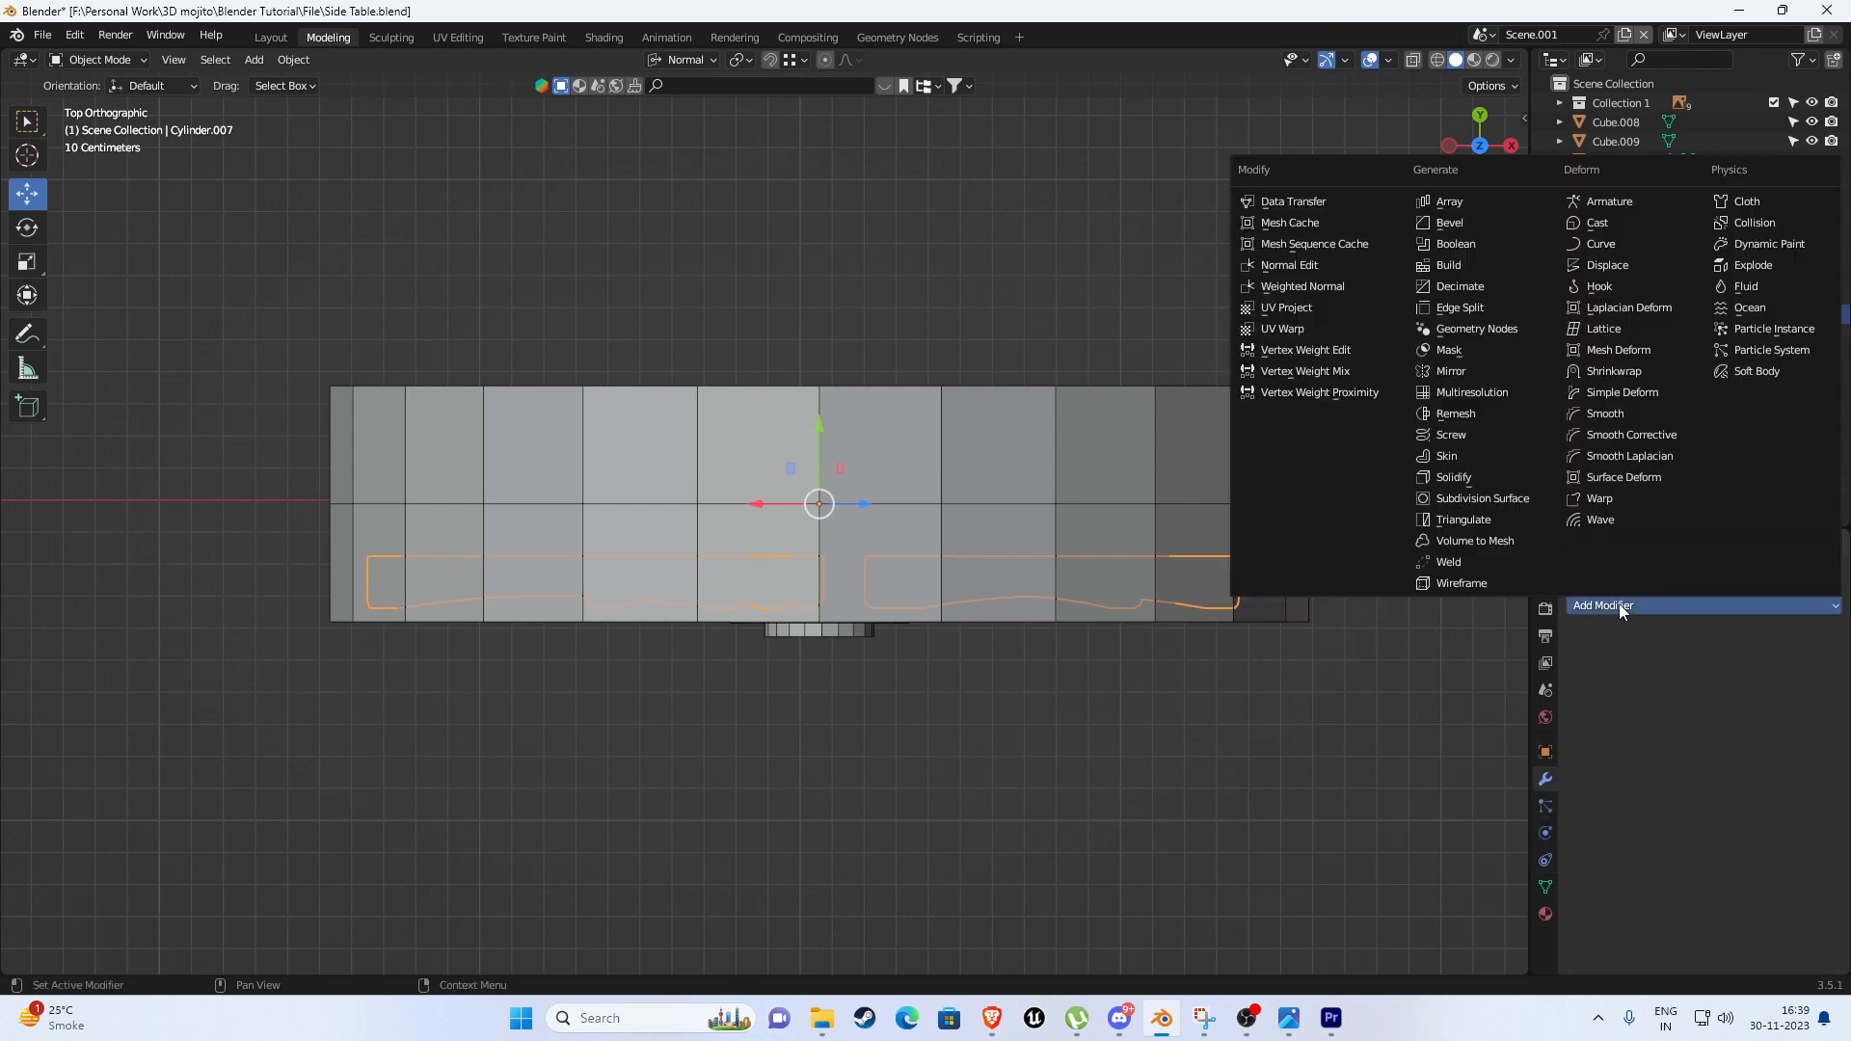
pyautogui.click(1459, 377)
pyautogui.click(1743, 665)
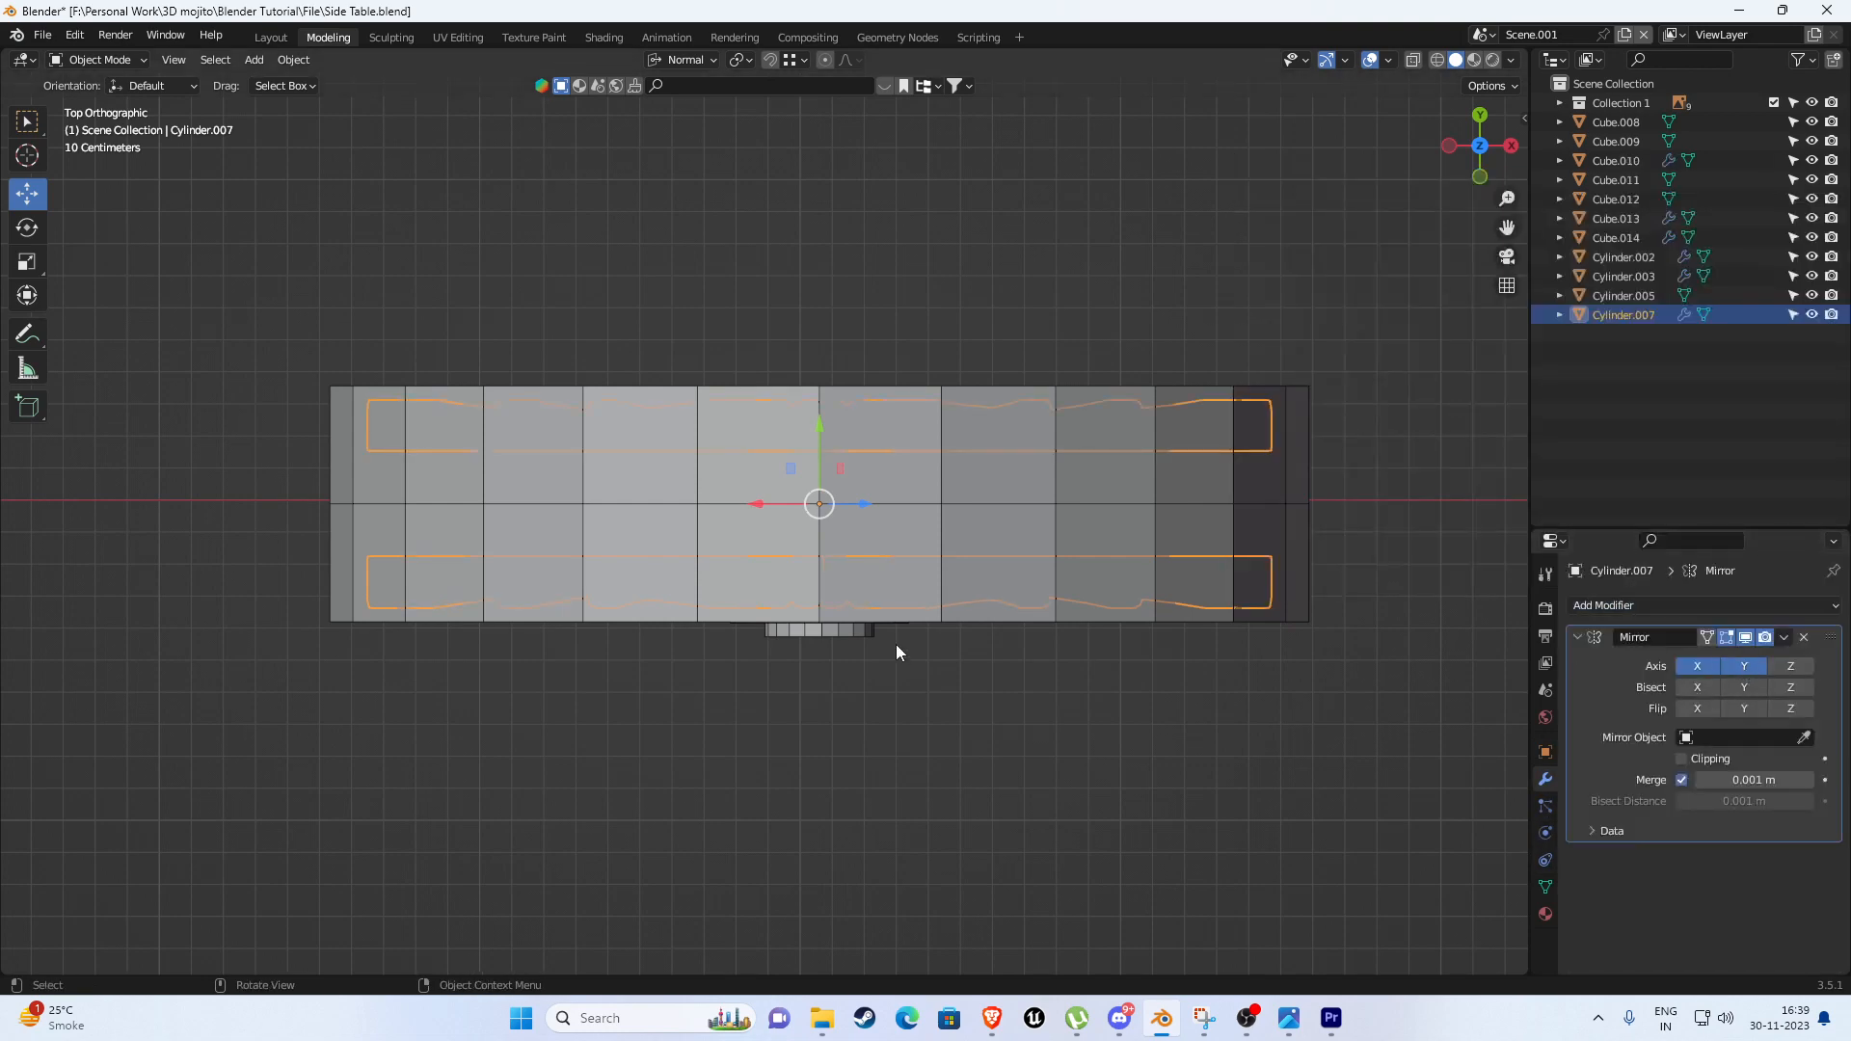
# Select the wheel body together with the mirrored ribs and join them into one object.
pyautogui.moveTo(895, 644); pyautogui.dragTo(583, 313, button='middle')
pyautogui.click(1223, 497)
pyautogui.moveTo(583, 313); pyautogui.dragTo(997, 725)
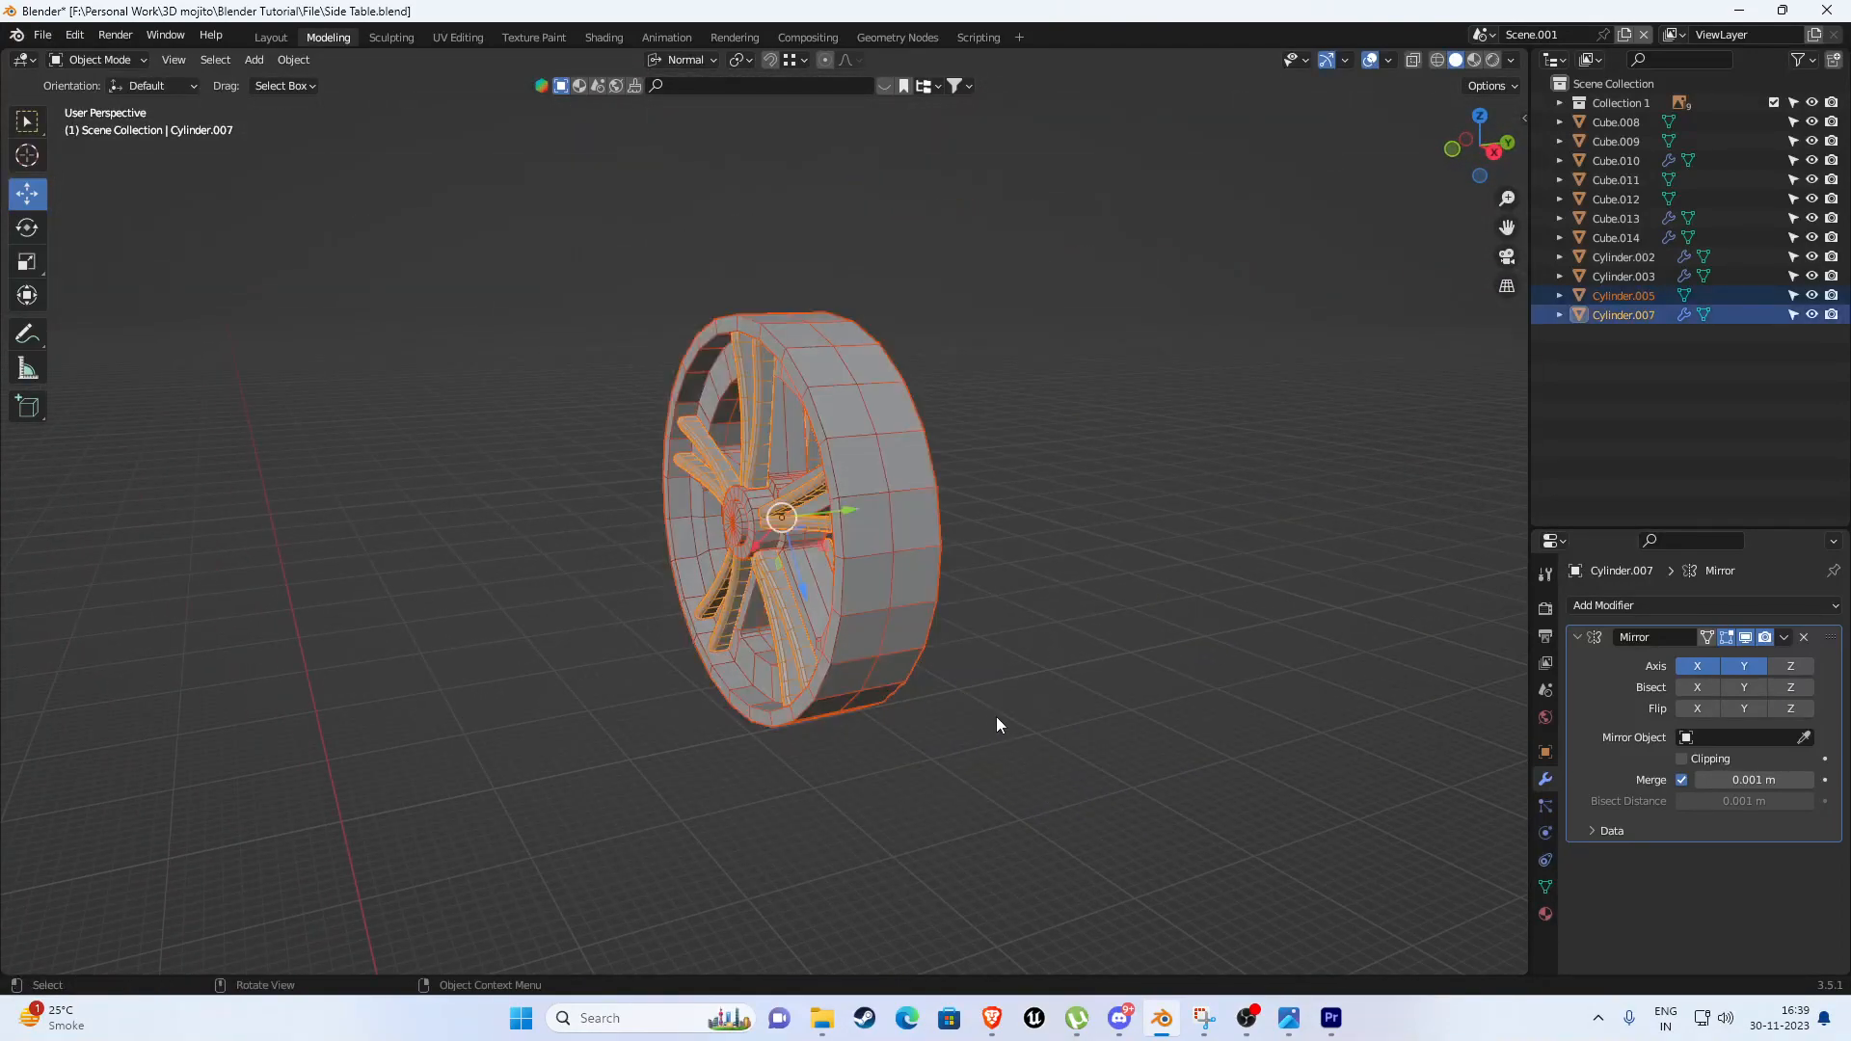
pyautogui.hotkey('ctrl', 'j')
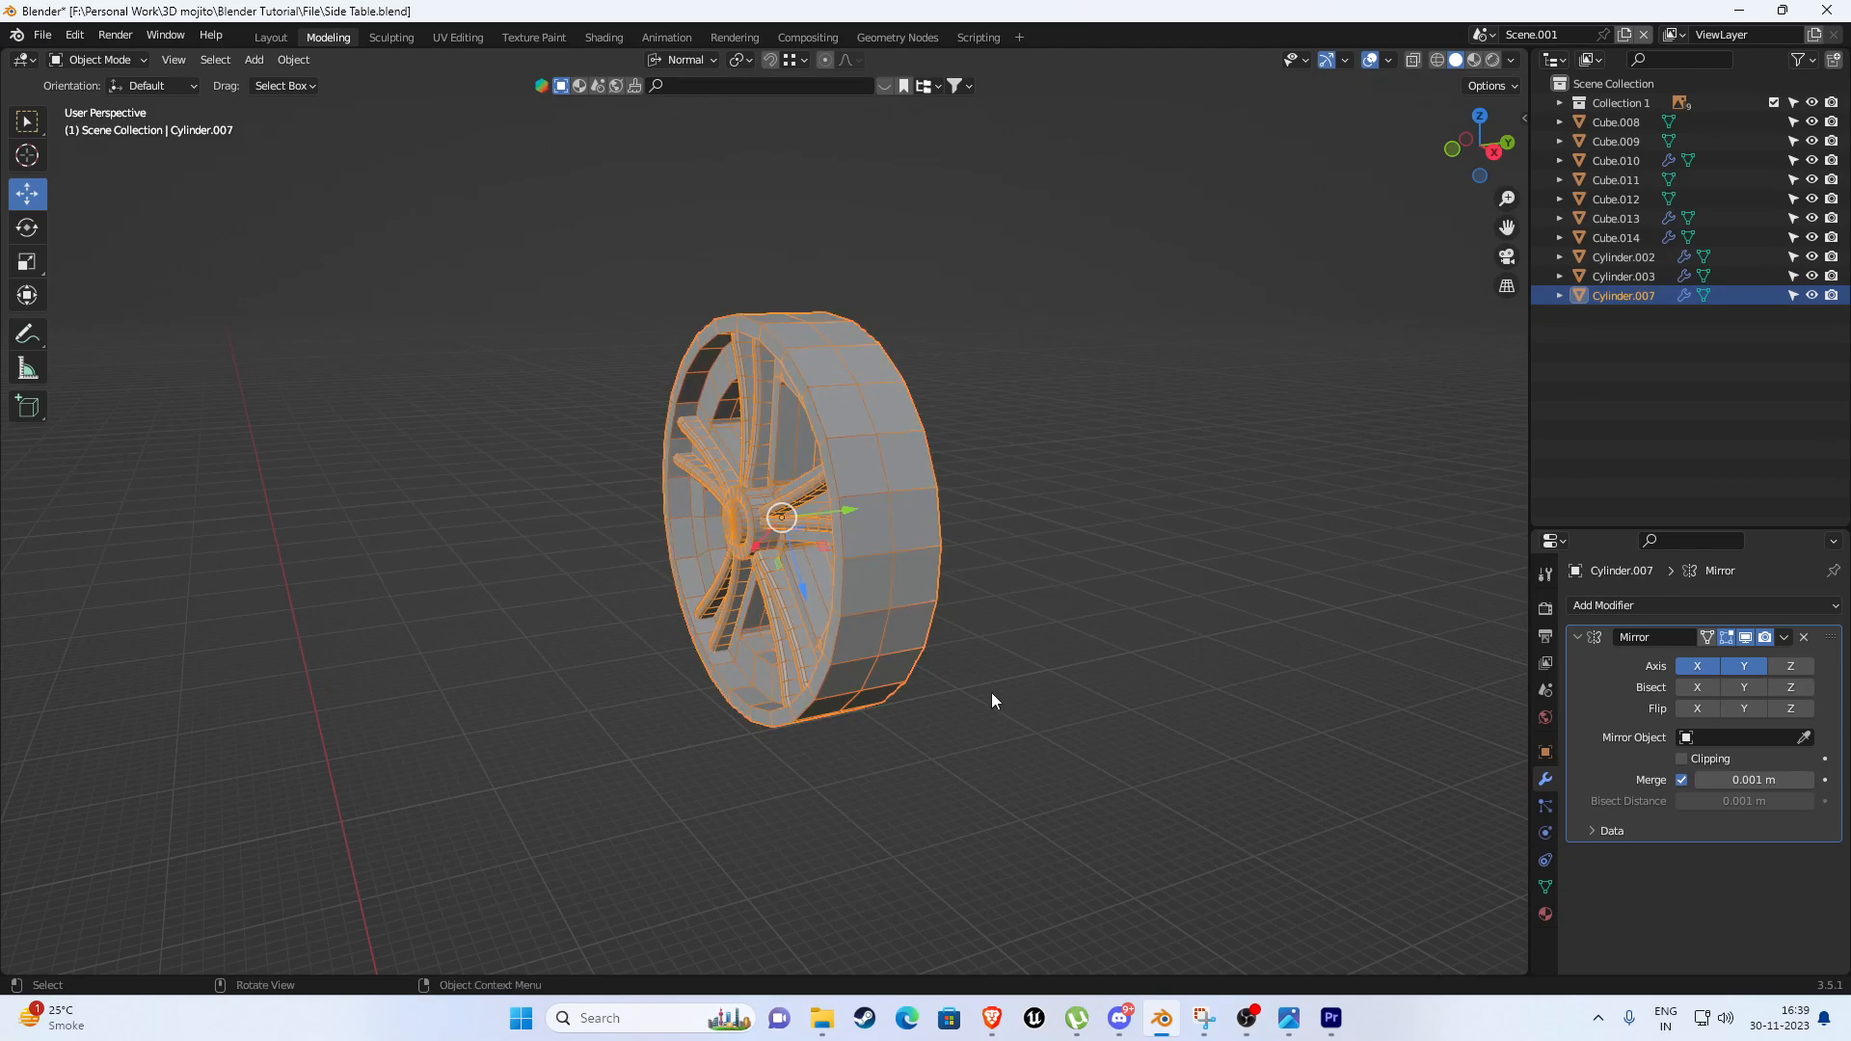
# Move the finished wheel in front view about 45.9 m along X and -32.3 m along Z to the cart's lower-right leg.
pyautogui.scroll(-2, 991, 692)
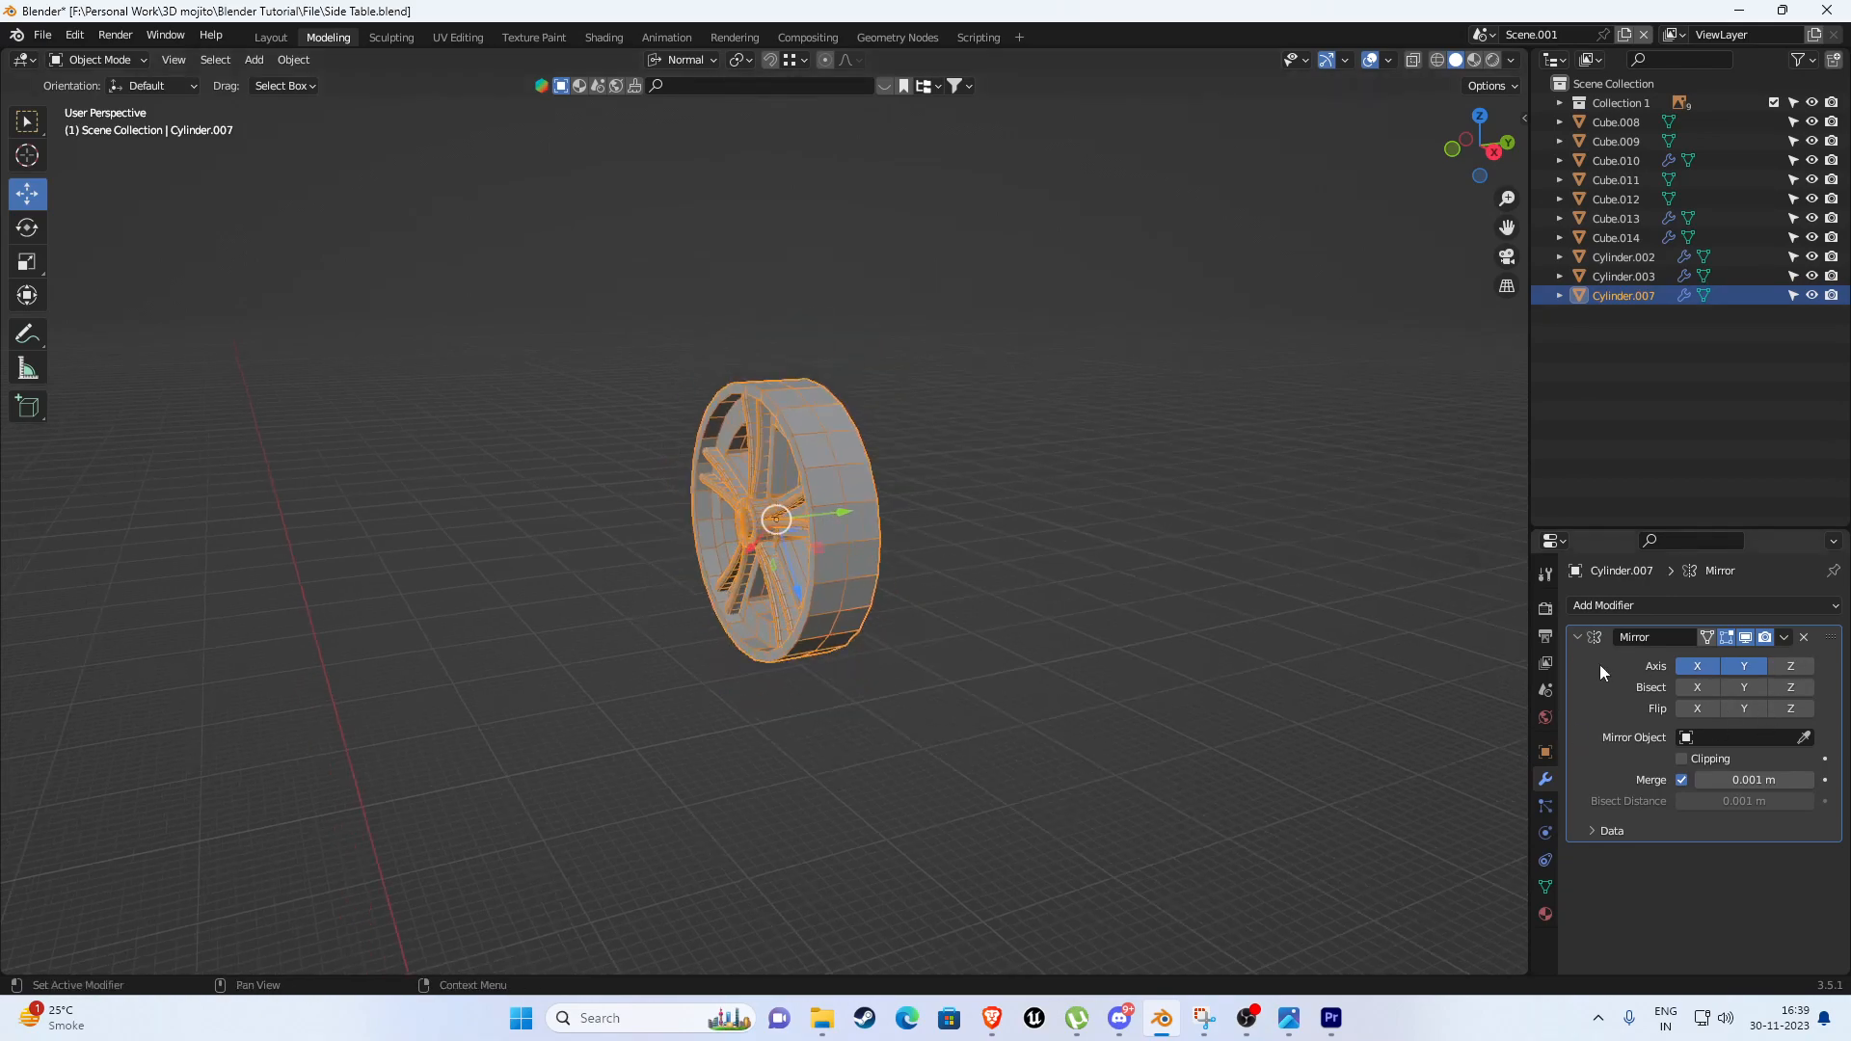
pyautogui.moveTo(1240, 688); pyautogui.dragTo(1096, 698, button='middle')
pyautogui.press('KP_1')
pyautogui.scroll(-2, 758, 710)
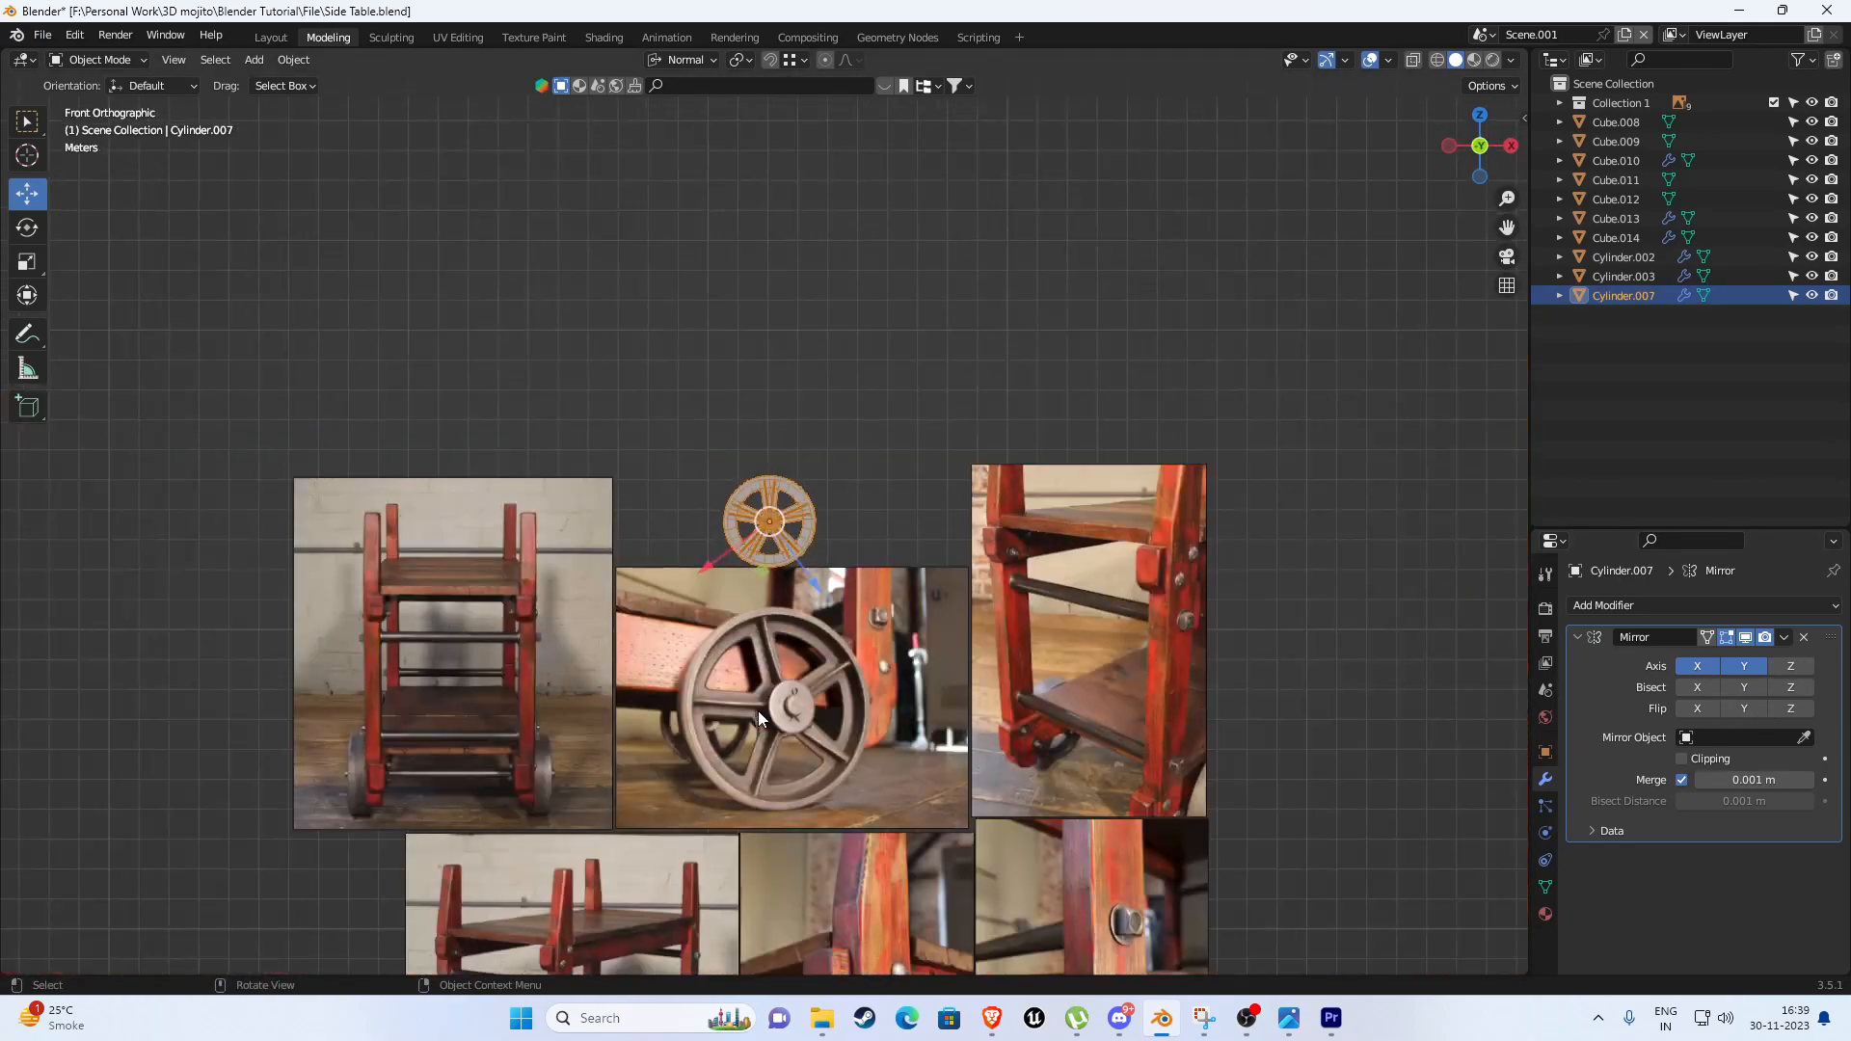
pyautogui.scroll(-3, 757, 709)
pyautogui.press('g')
pyautogui.click(1363, 132)
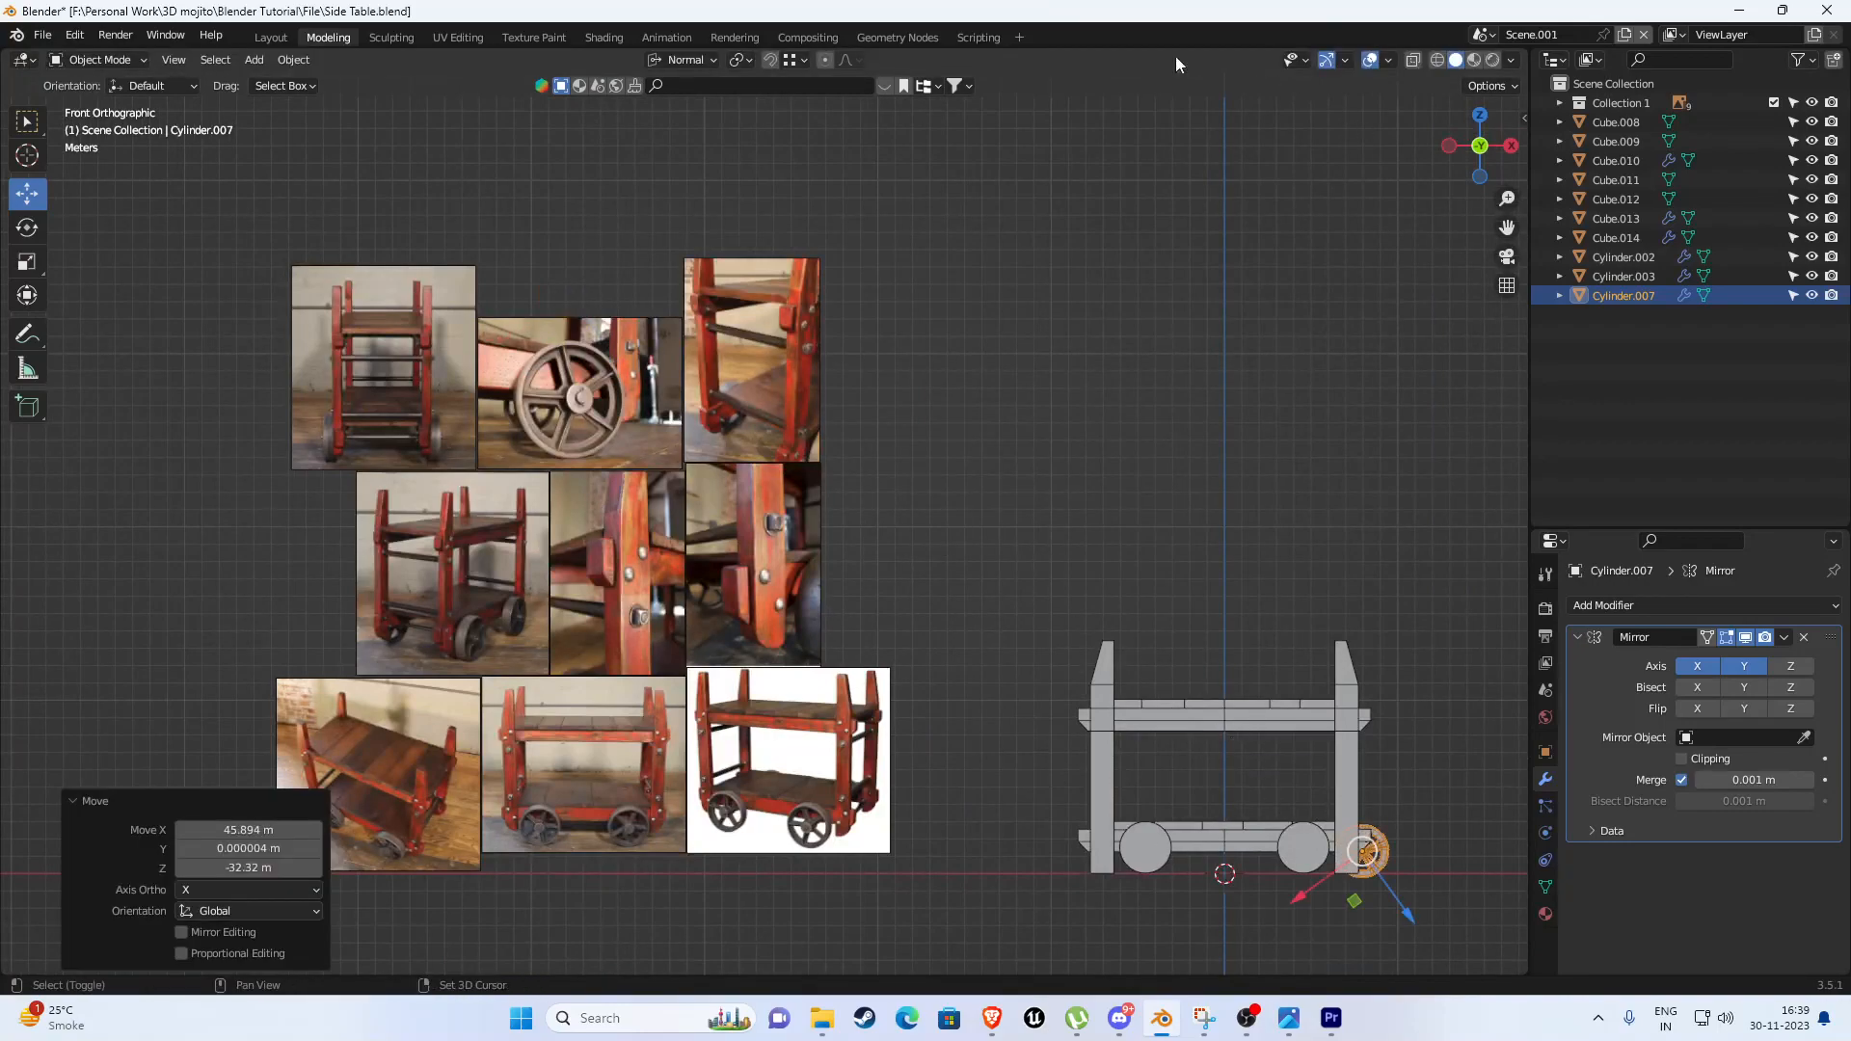
# Apply all transforms to the spoked wheel.
pyautogui.keyDown('shift'); pyautogui.moveTo(1241, 463); pyautogui.dragTo(864, 173, button='middle'); pyautogui.keyUp('shift')
pyautogui.scroll(5, 1159, 657)
pyautogui.scroll(3, 1159, 657)
pyautogui.keyDown('shift'); pyautogui.moveTo(1152, 344); pyautogui.dragTo(940, 561, button='middle'); pyautogui.keyUp('shift')
pyautogui.hotkey('ctrl', 'a')
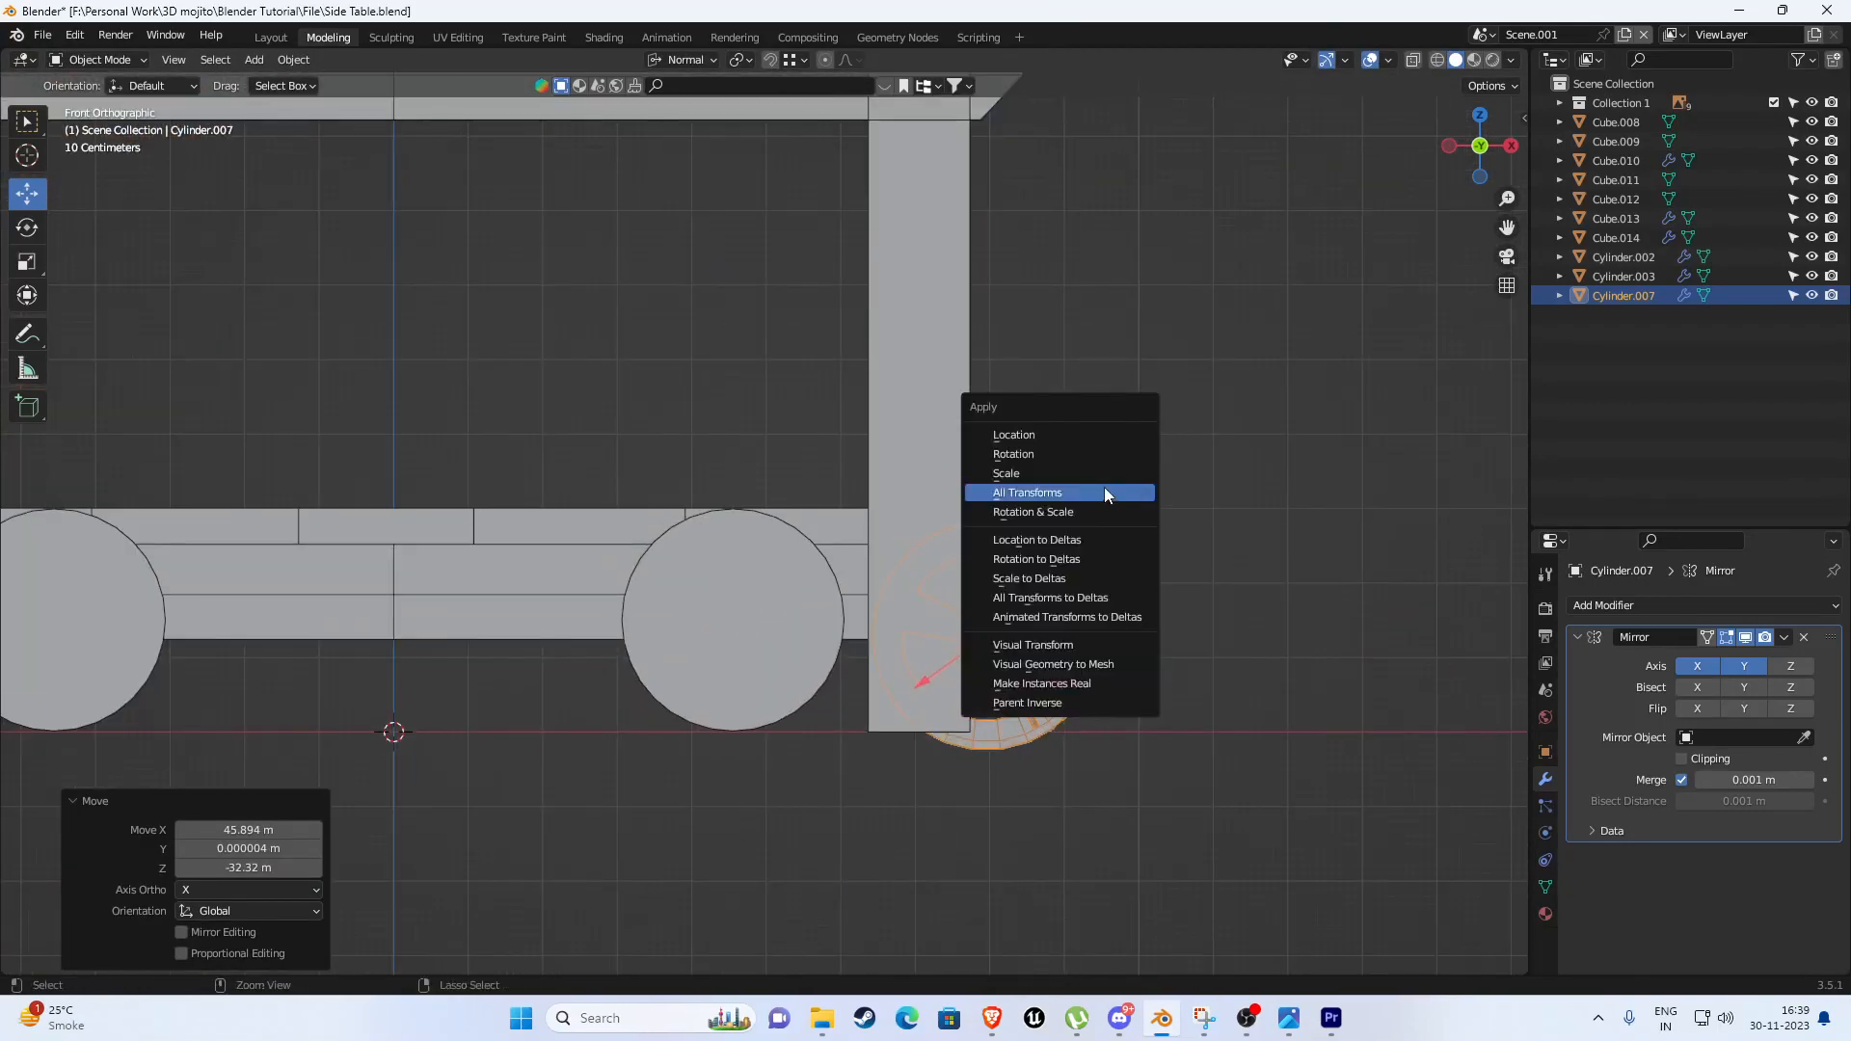
pyautogui.click(1066, 493)
# Move the spoked wheel in front view about -3.41 m along X and 0.27 m along Z onto the right placeholder wheel.
pyautogui.scroll(2, 795, 594)
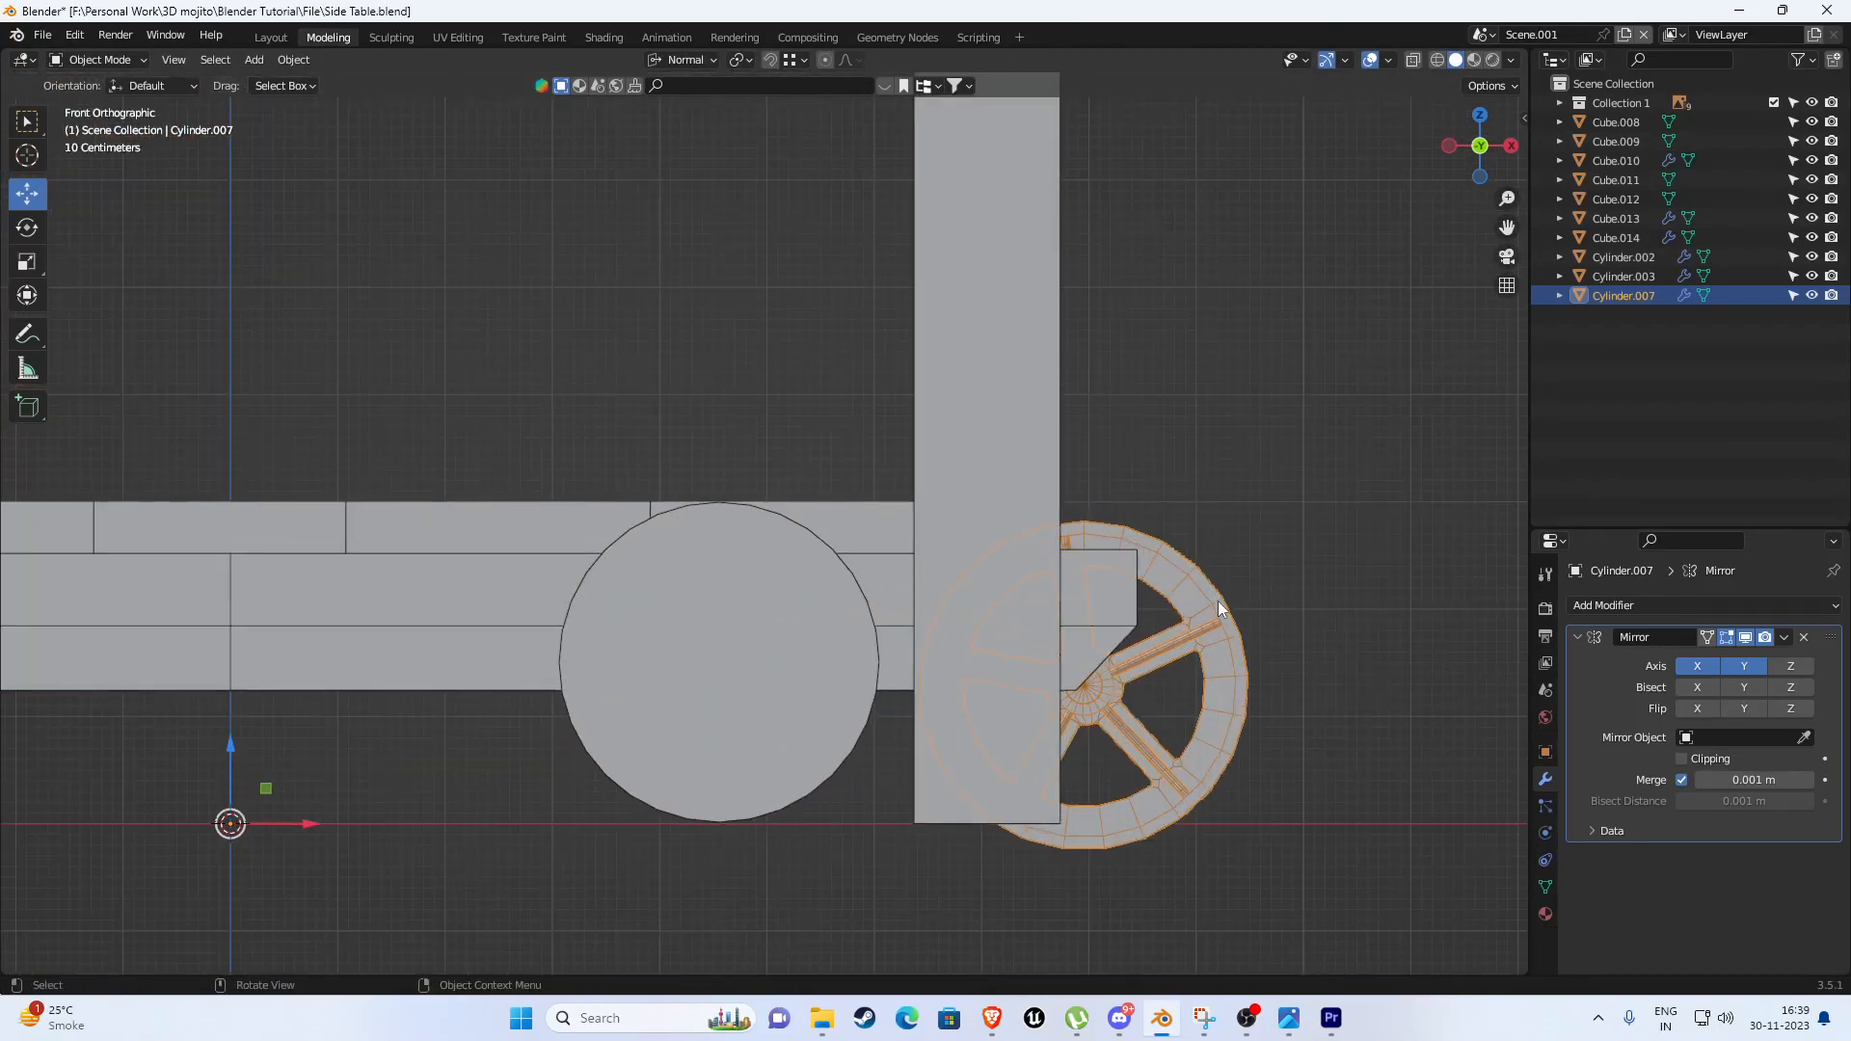
pyautogui.press('g')
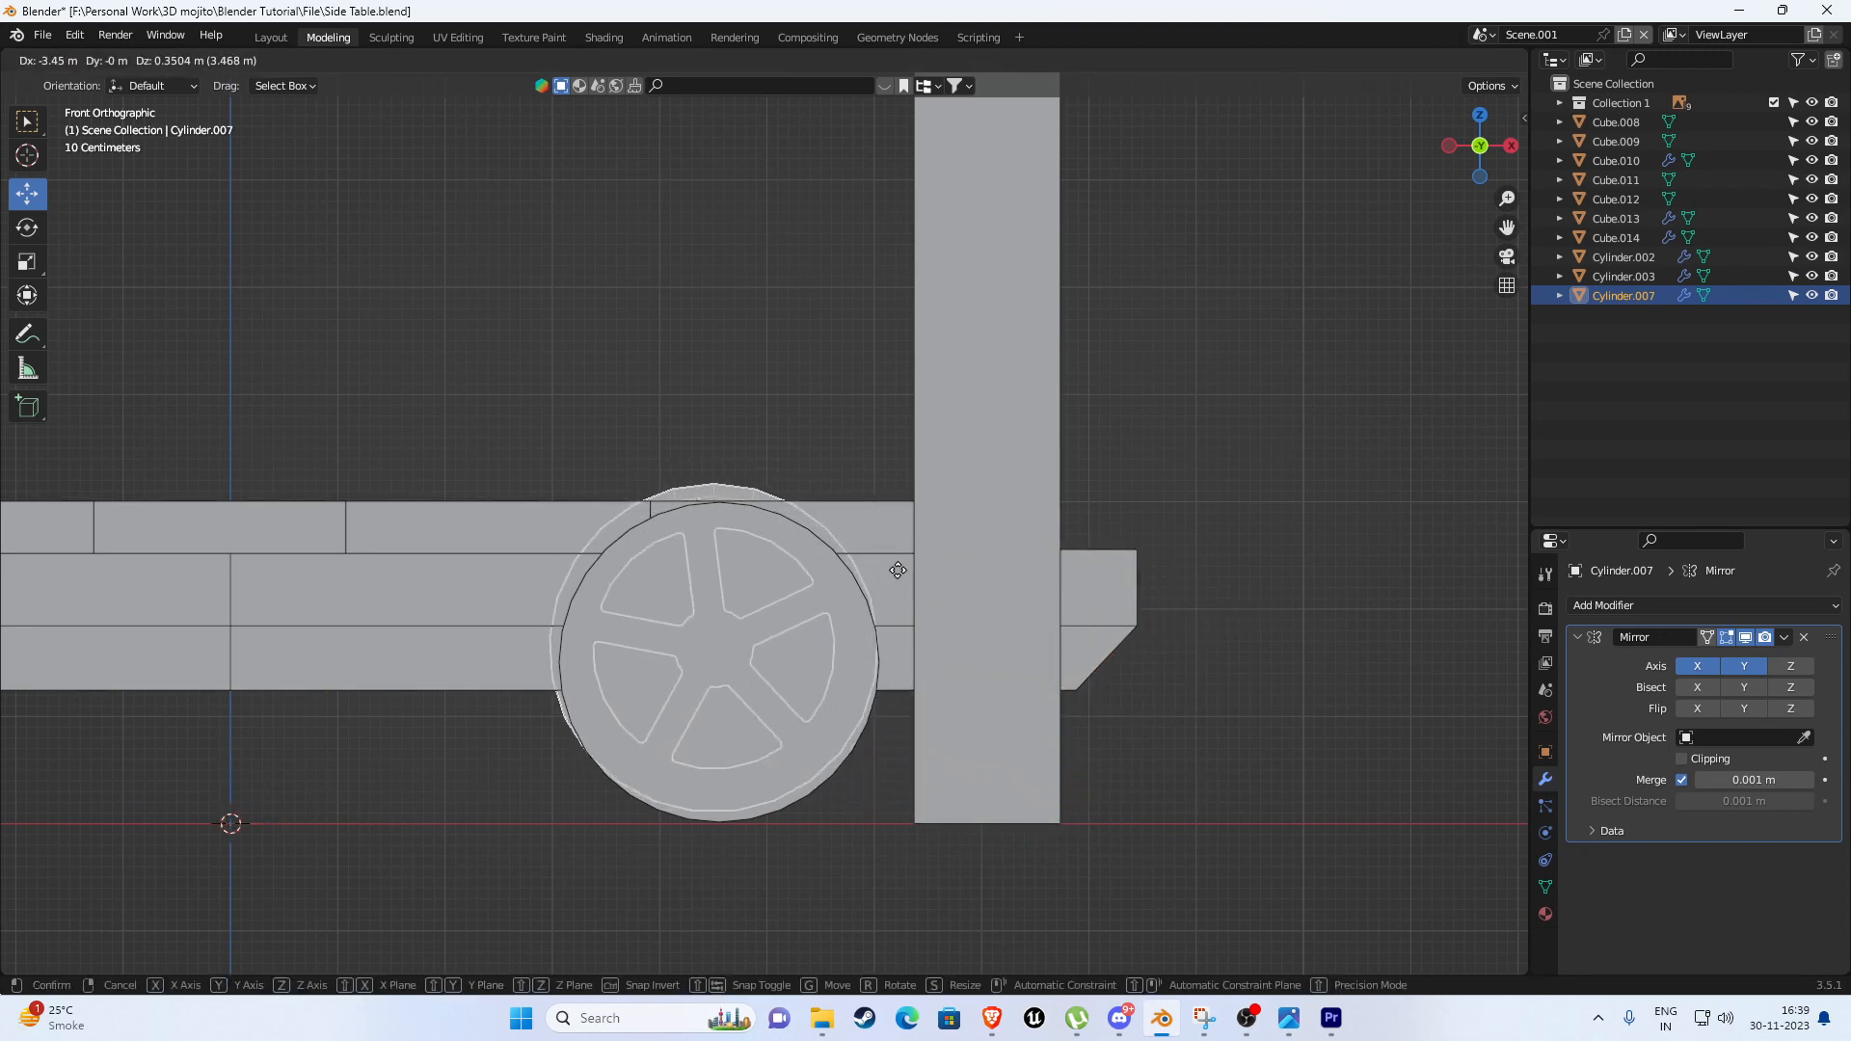
pyautogui.click(900, 578)
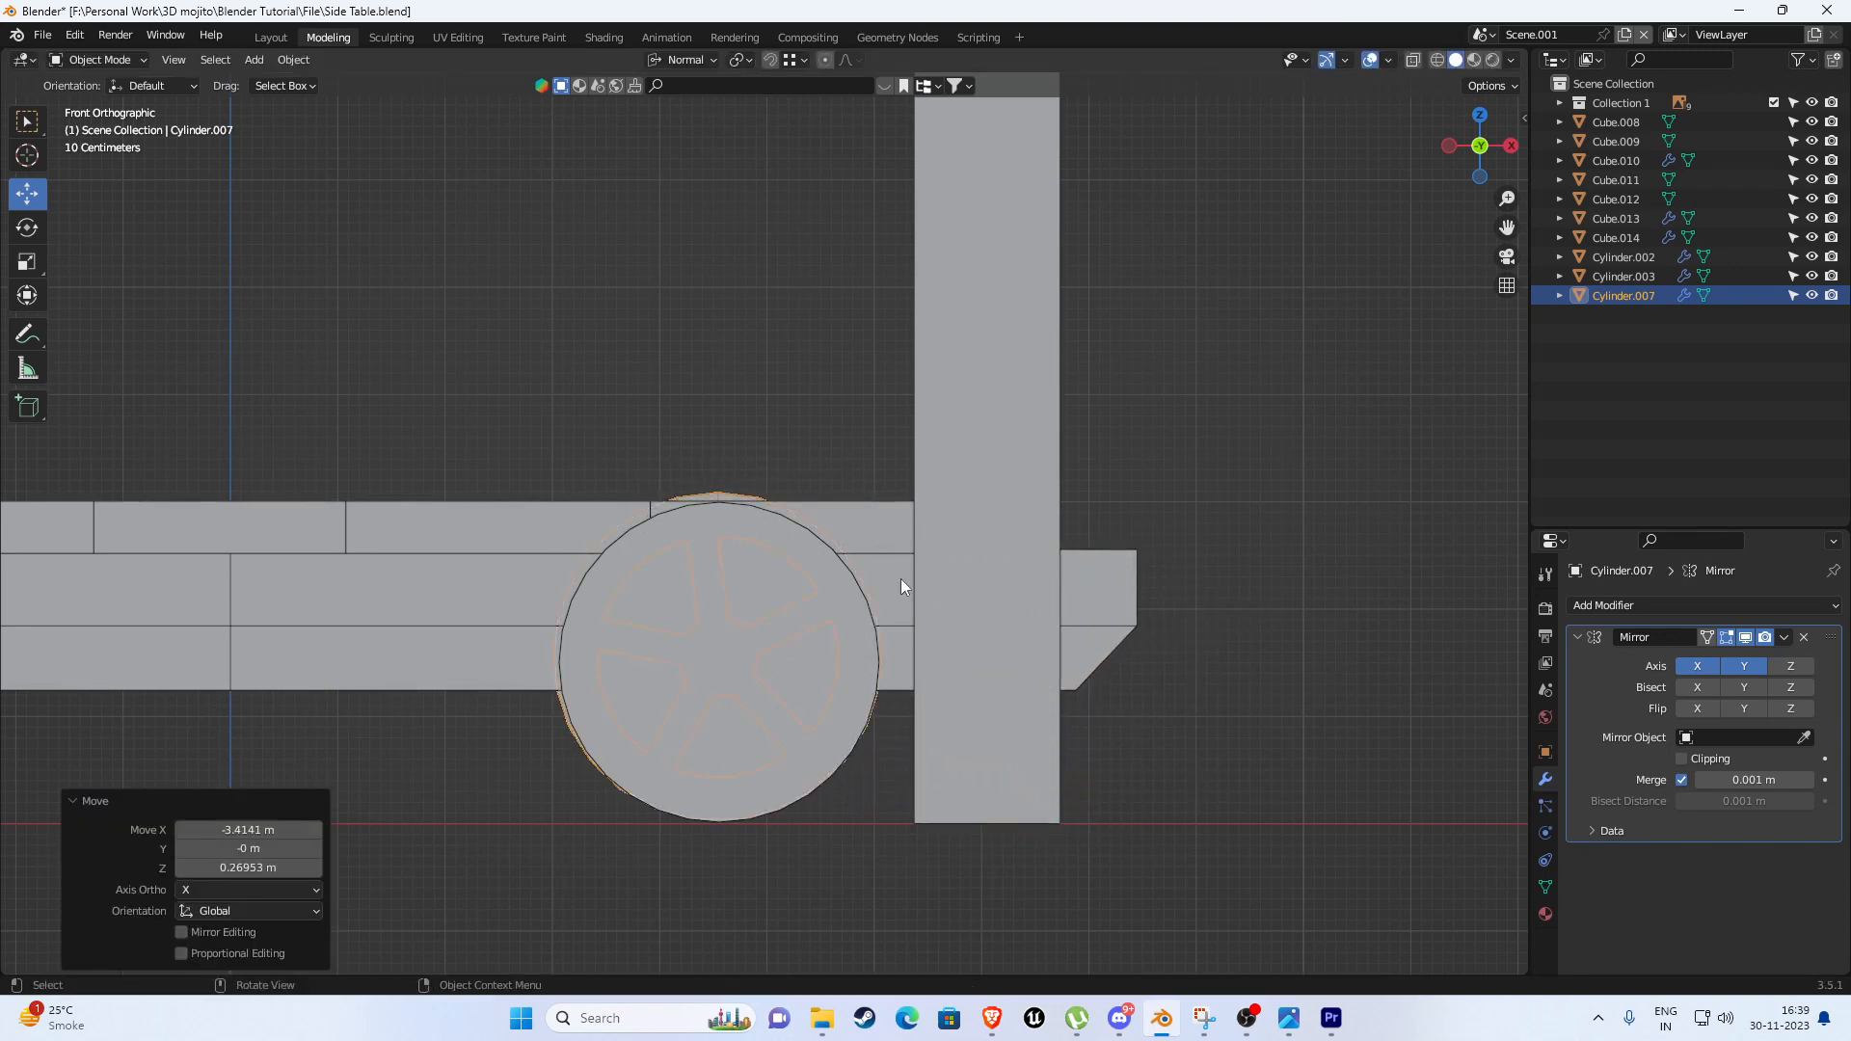
# Move the spoked wheel in top view about -4.5 m along Y to the placeholder wheel outside the cart's front beam.
pyautogui.press('KP_7')
pyautogui.scroll(-3, 852, 536)
pyautogui.scroll(2, 829, 445)
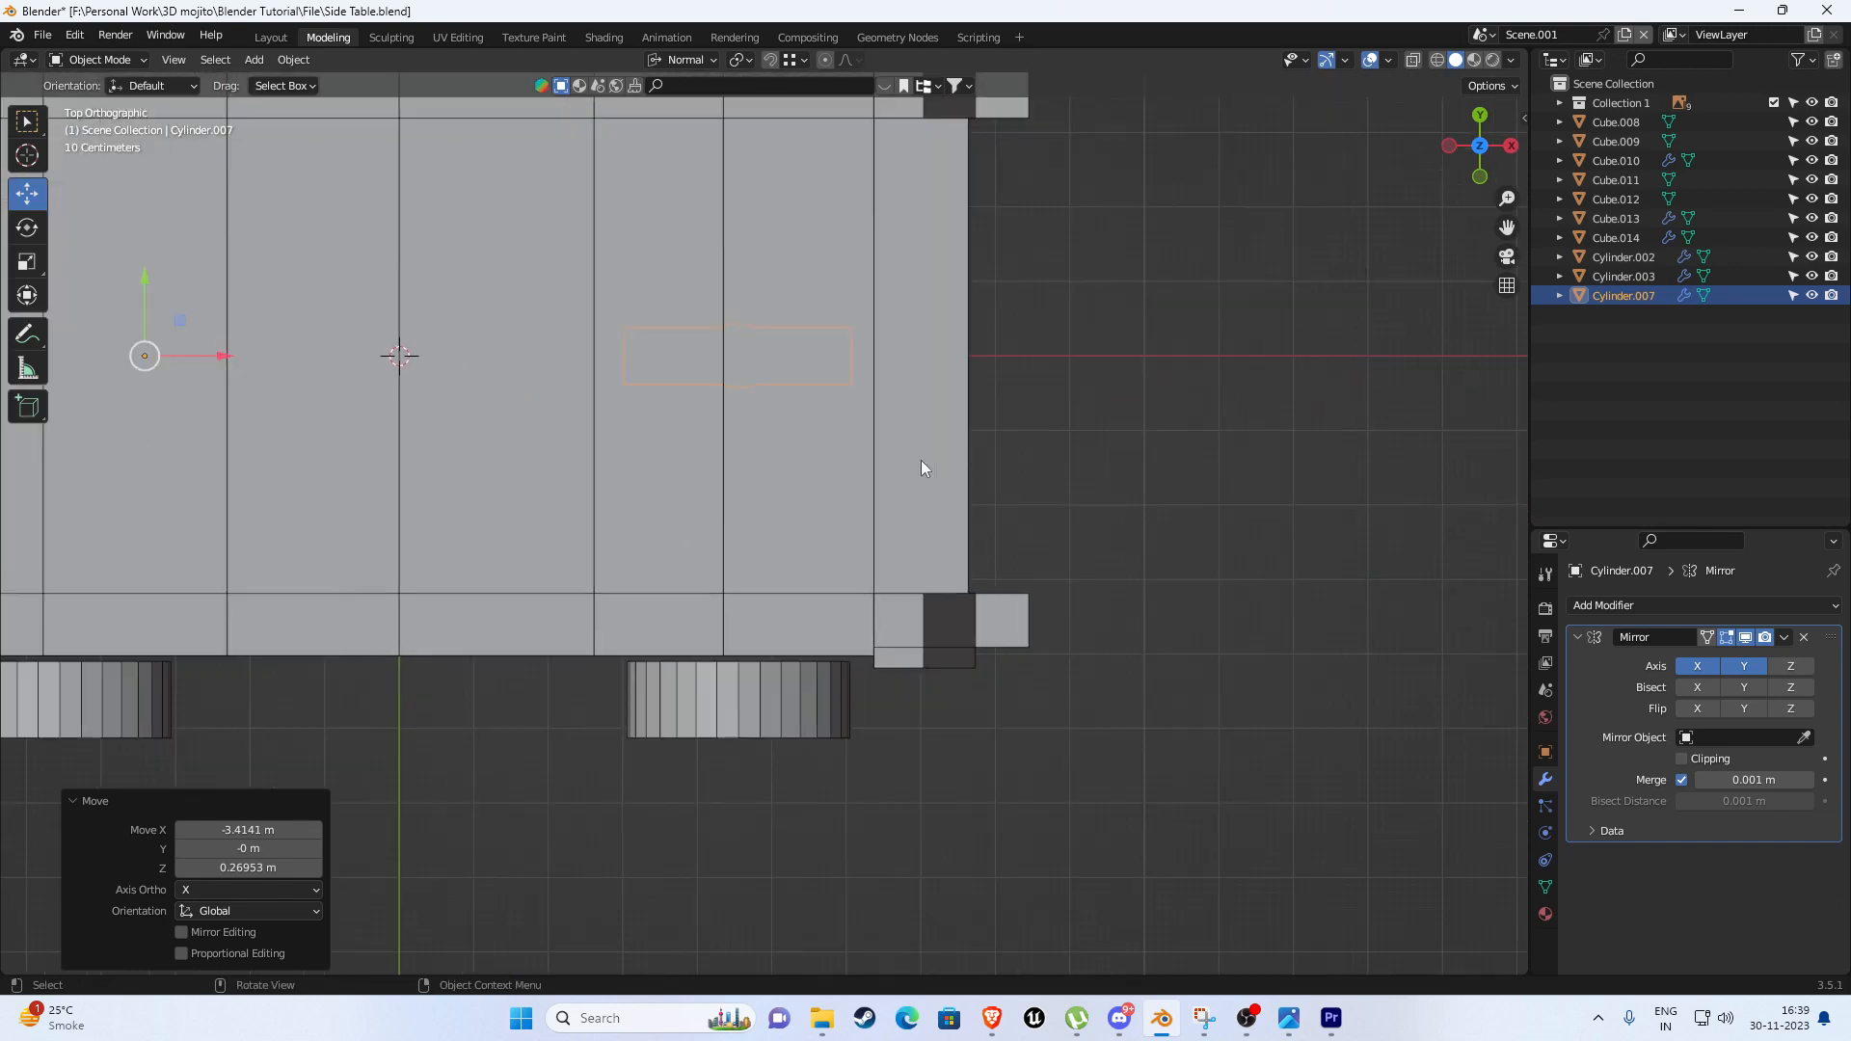
pyautogui.press('g')
pyautogui.press('y')
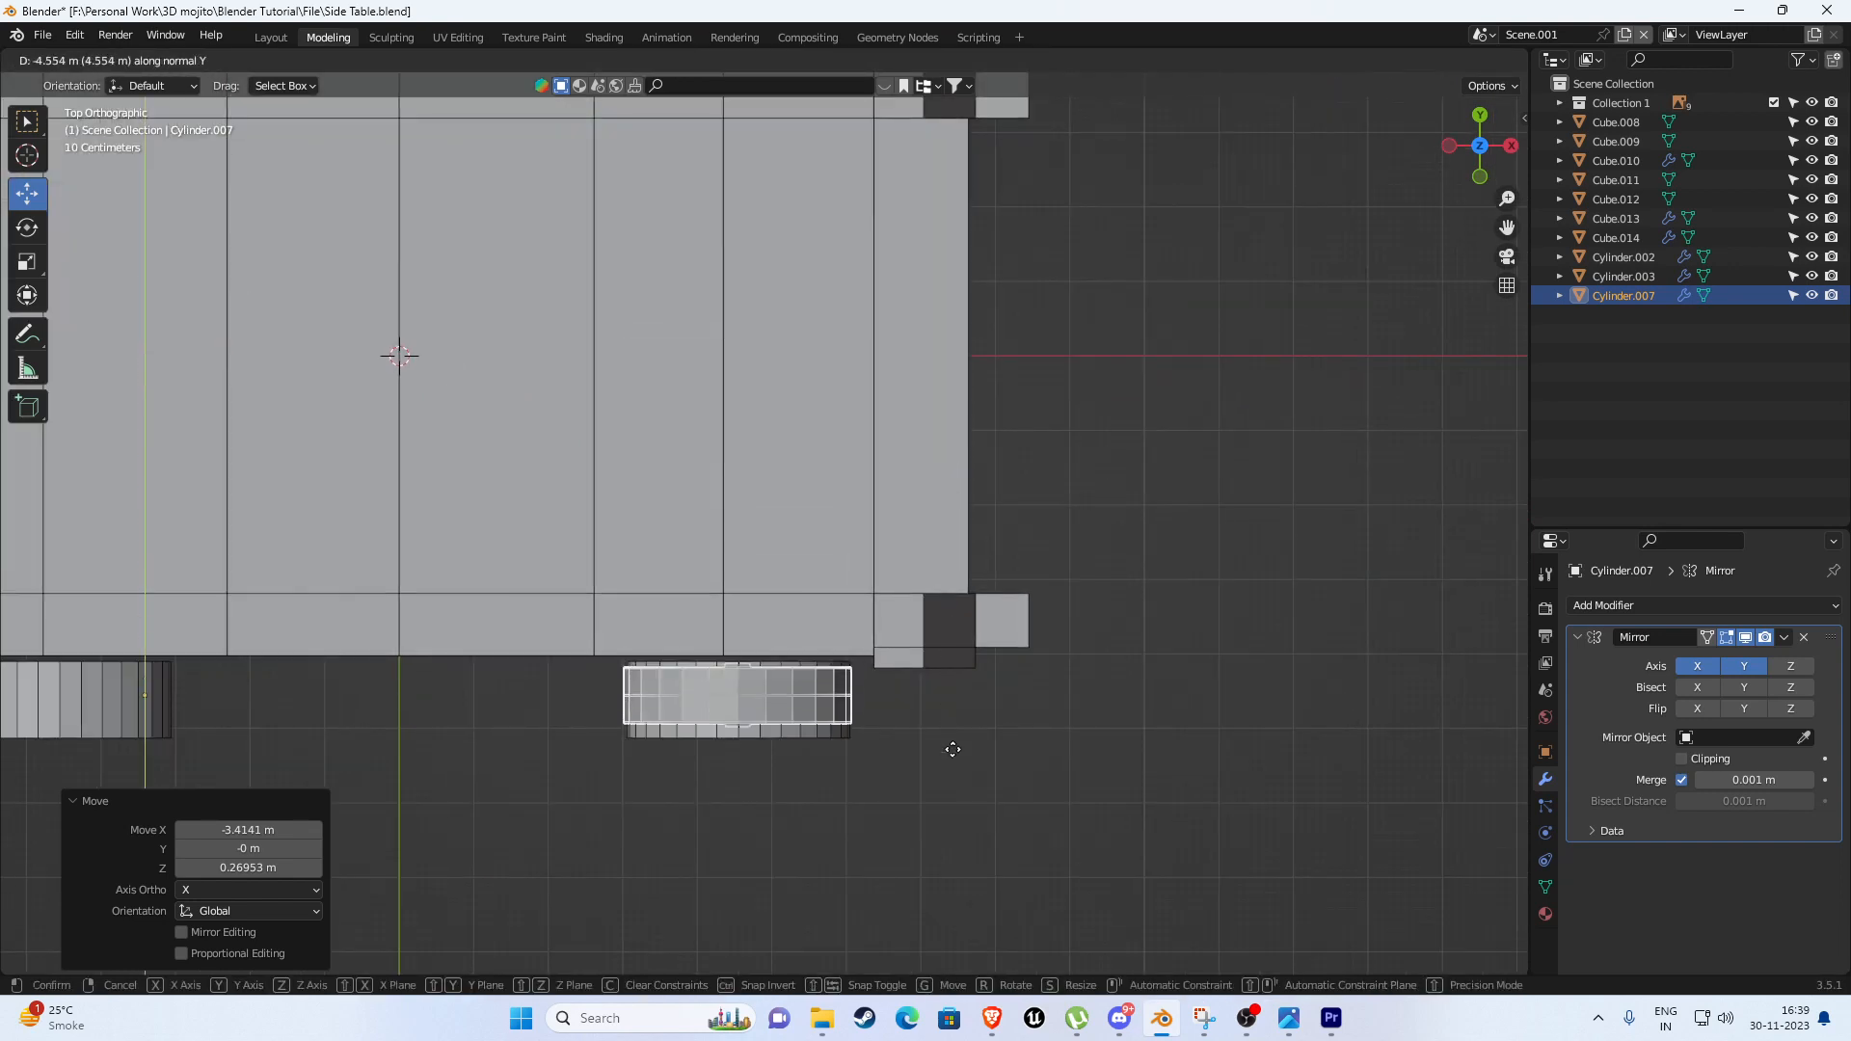
pyautogui.click(951, 743)
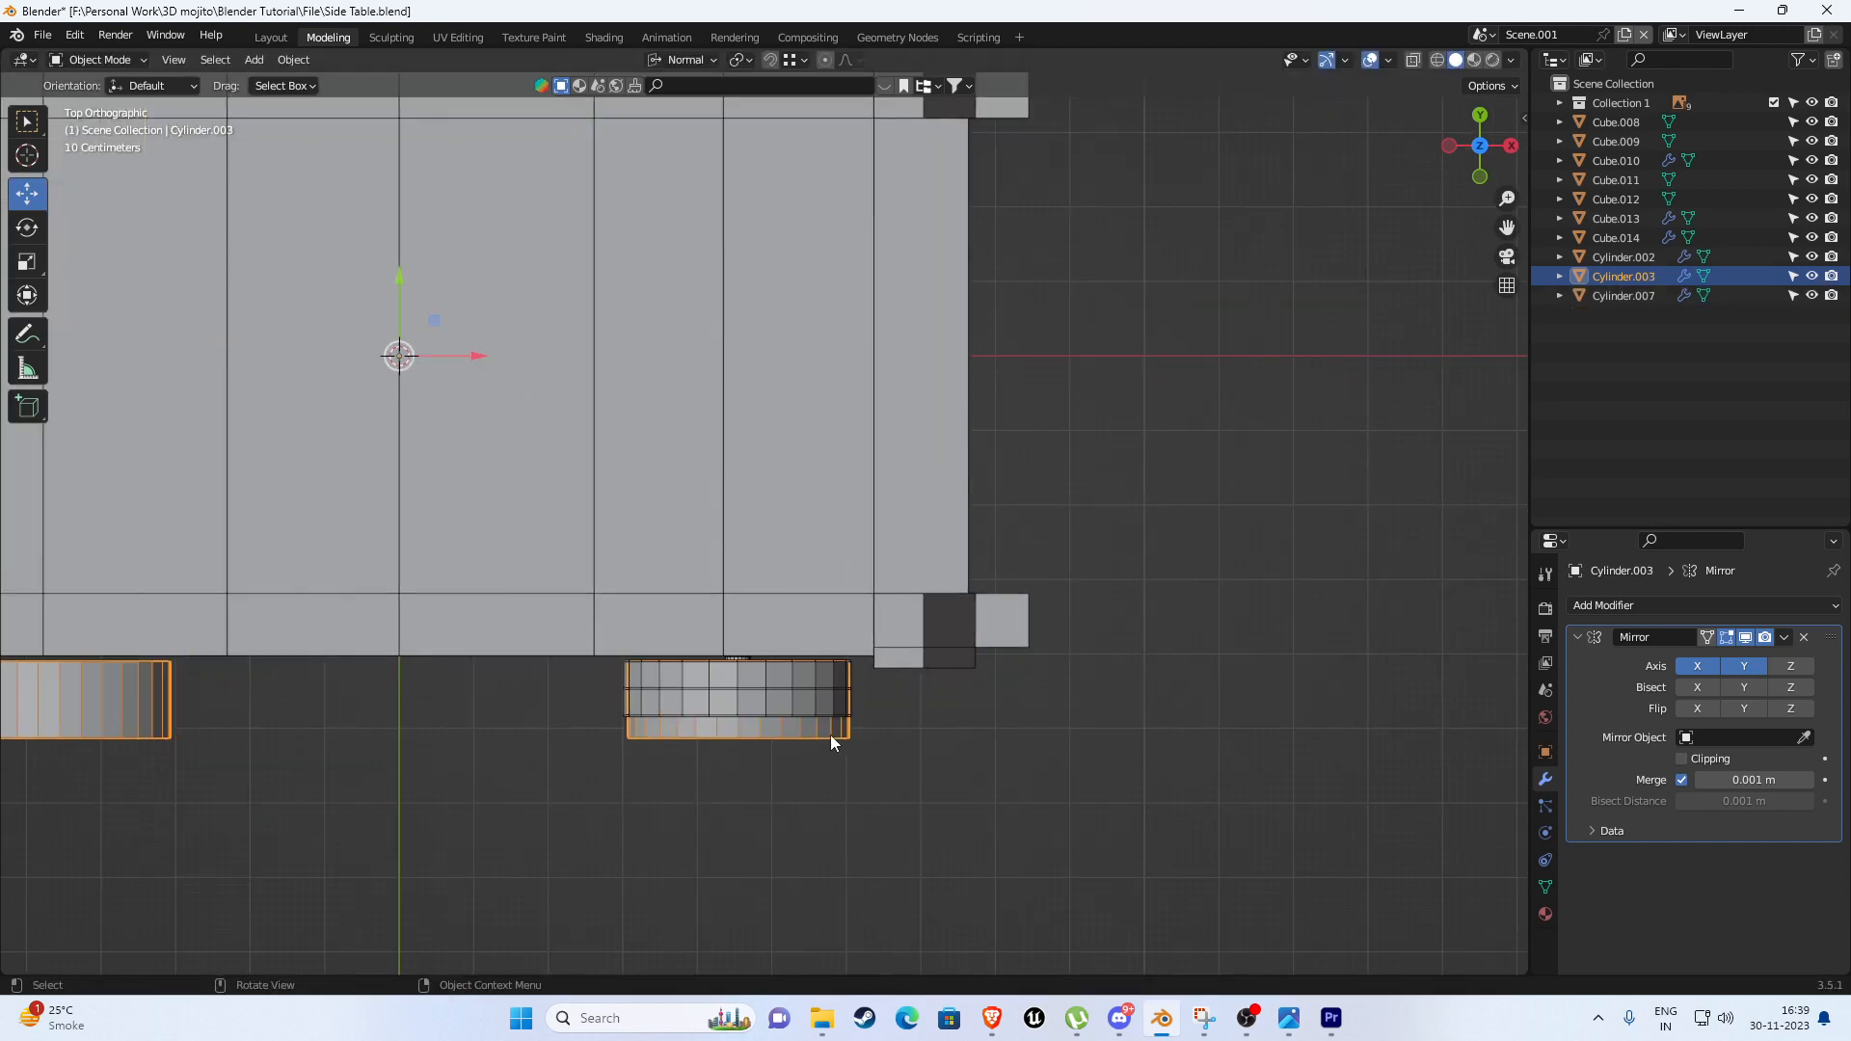
# Delete the placeholder wheels, then select the spoked wheel and show the scene in wireframe.
pyautogui.press('Delete')
pyautogui.scroll(-2, 762, 680)
pyautogui.click(733, 639)
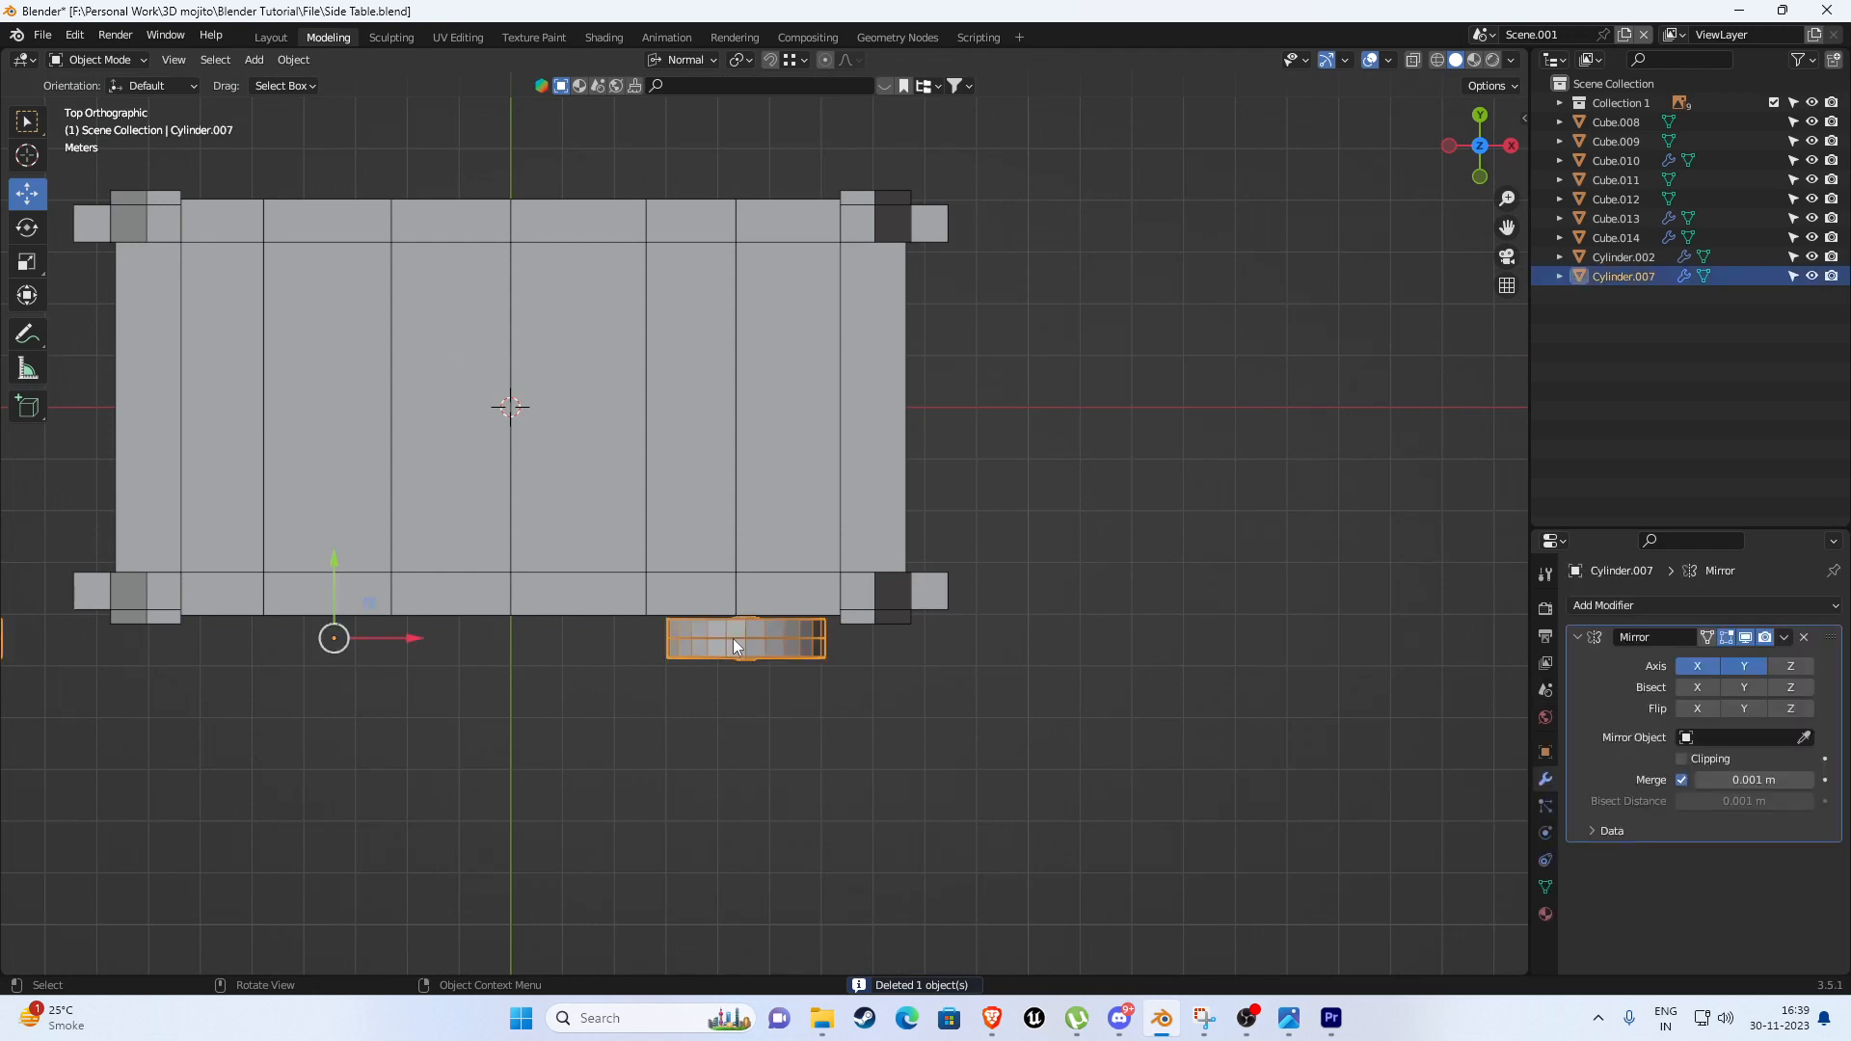
pyautogui.press('z')
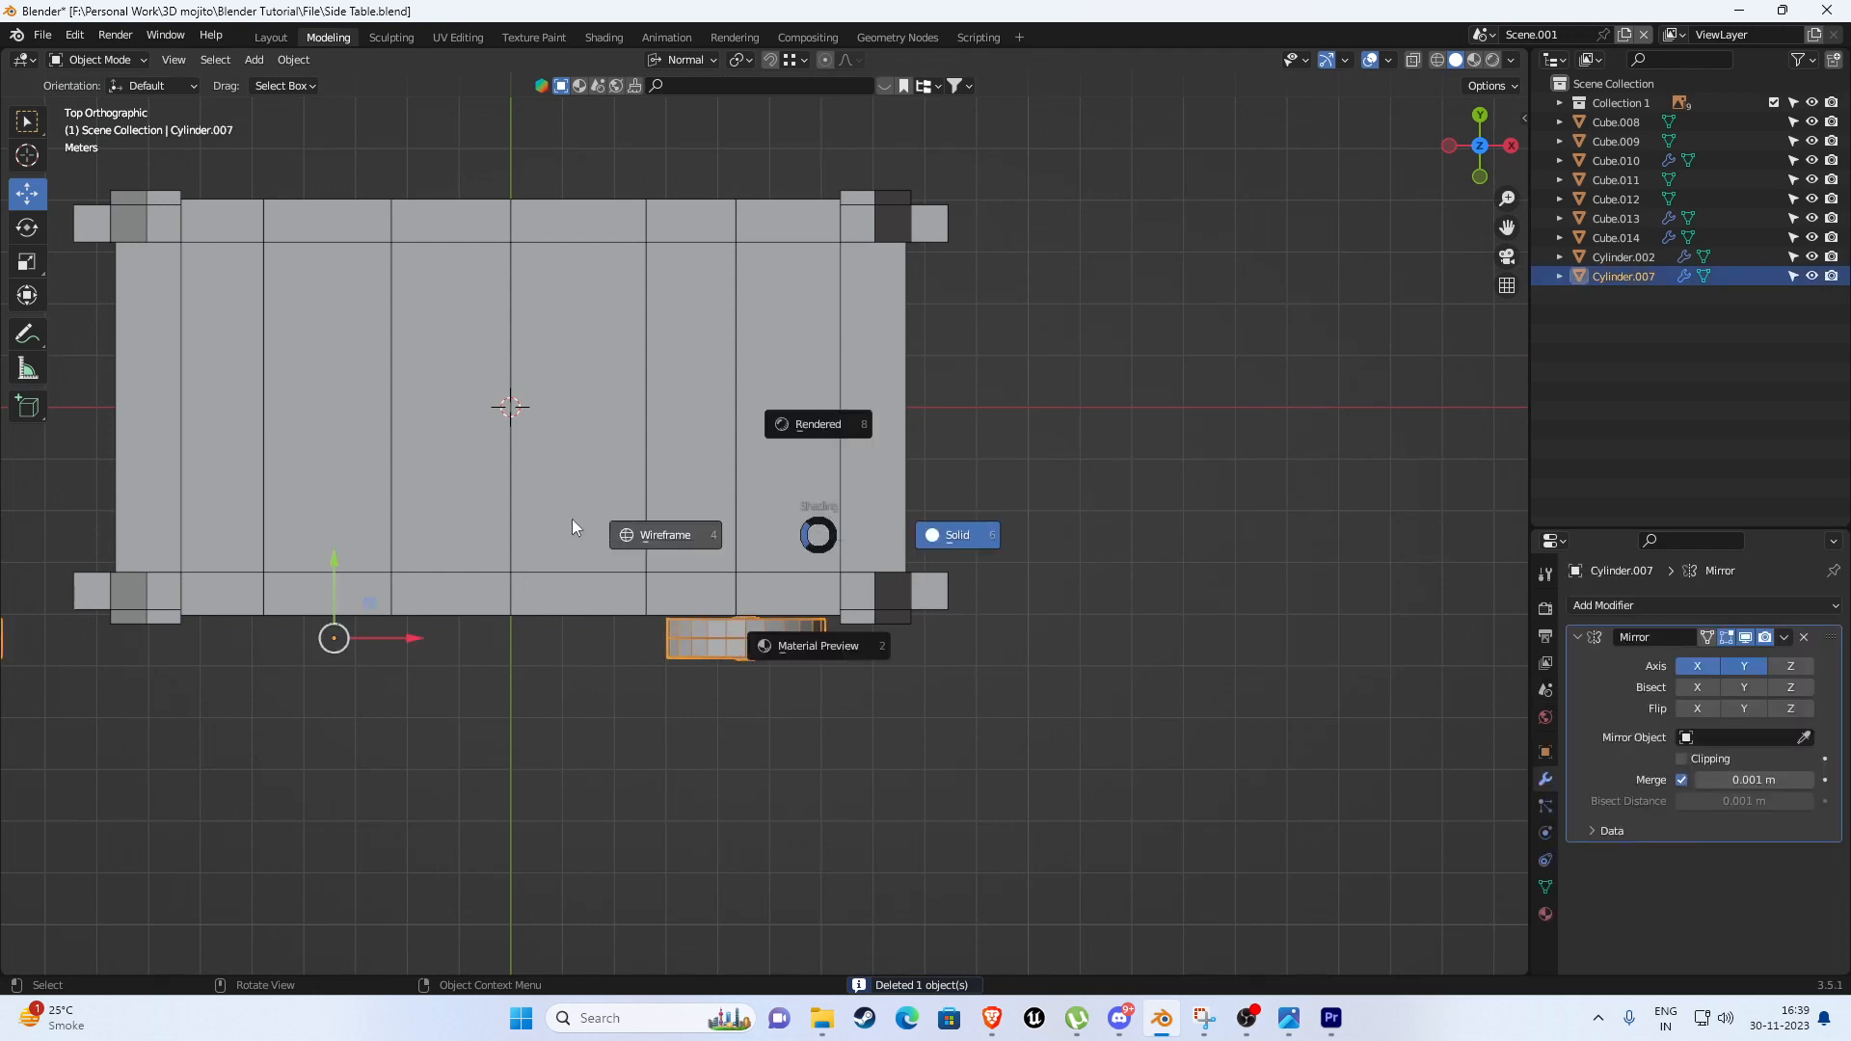
pyautogui.click(569, 518)
pyautogui.keyDown('shift'); pyautogui.moveTo(533, 487); pyautogui.dragTo(627, 524, button='middle'); pyautogui.keyUp('shift')
pyautogui.scroll(-3, 636, 538)
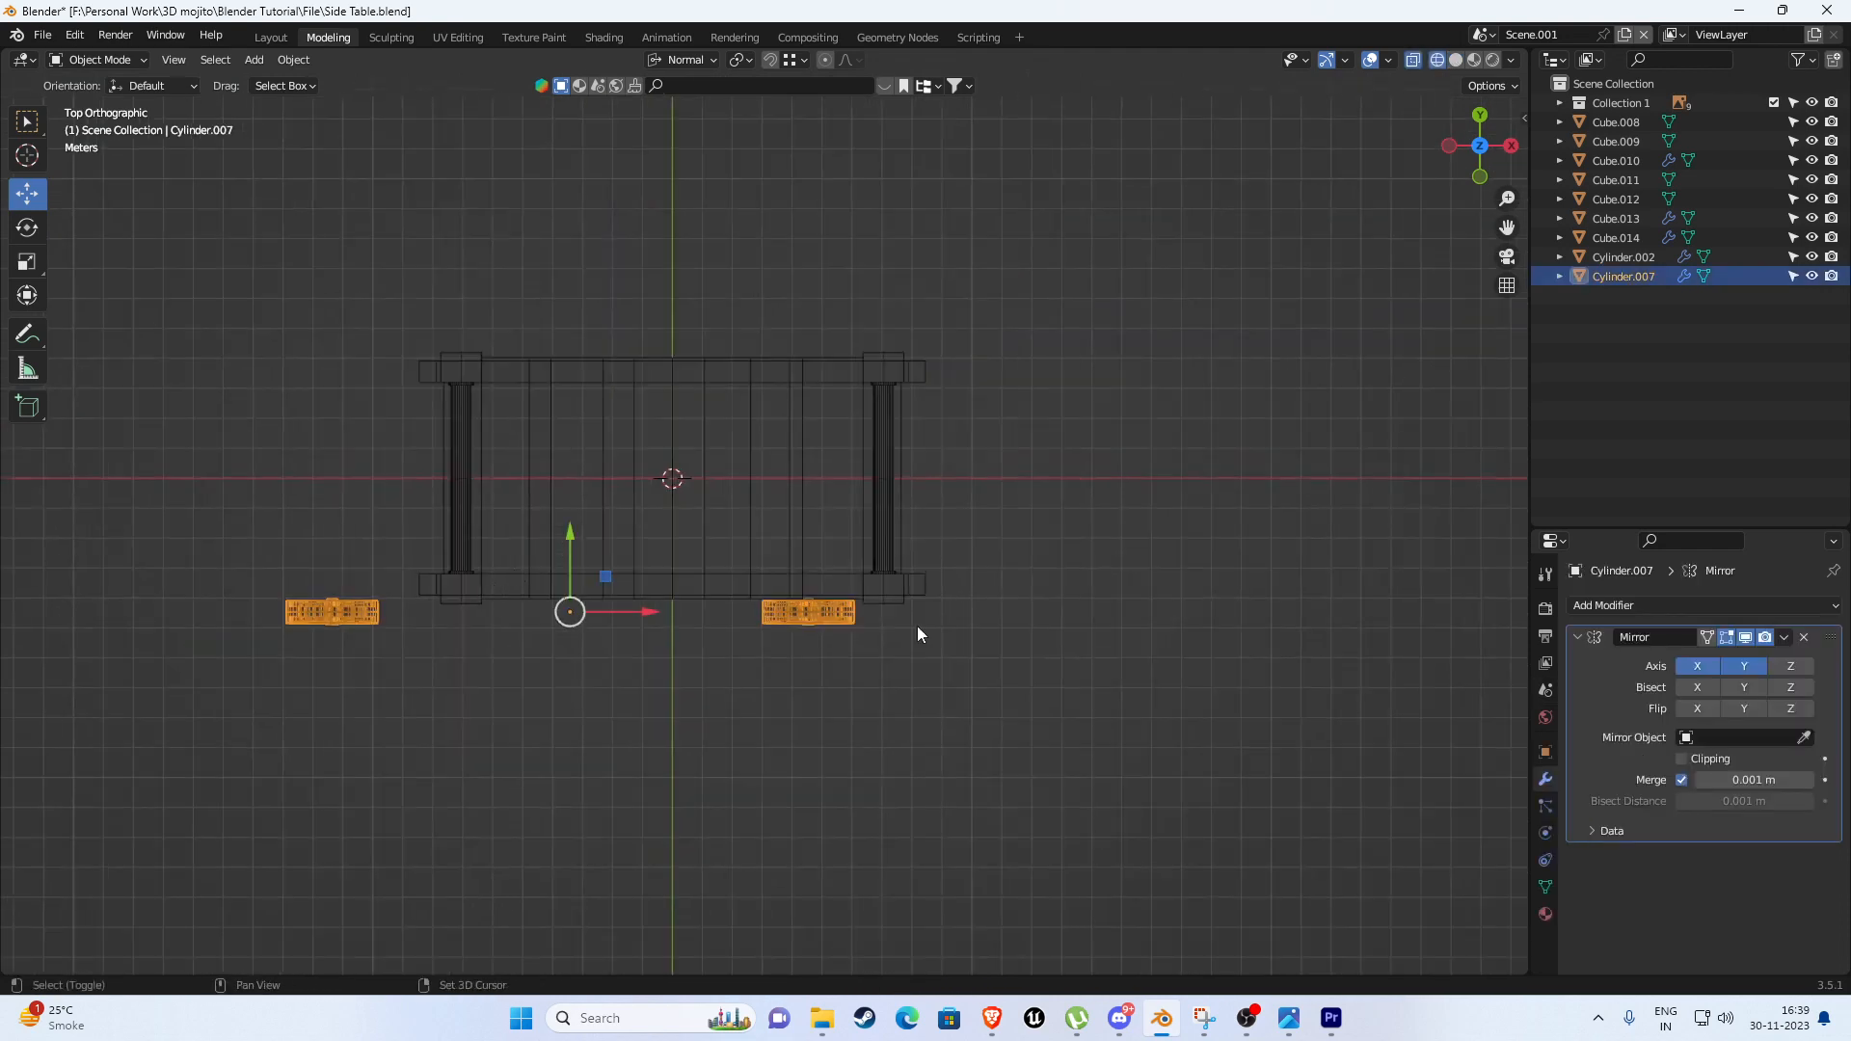
# Disable the X axis in the wheel's Mirror modifier and apply the modifier with only Y mirrored.
pyautogui.moveTo(1481, 663)
pyautogui.mouseDown(button='middle')
pyautogui.moveTo(962, 588)
pyautogui.moveTo(1496, 648)
pyautogui.mouseUp(button='middle')
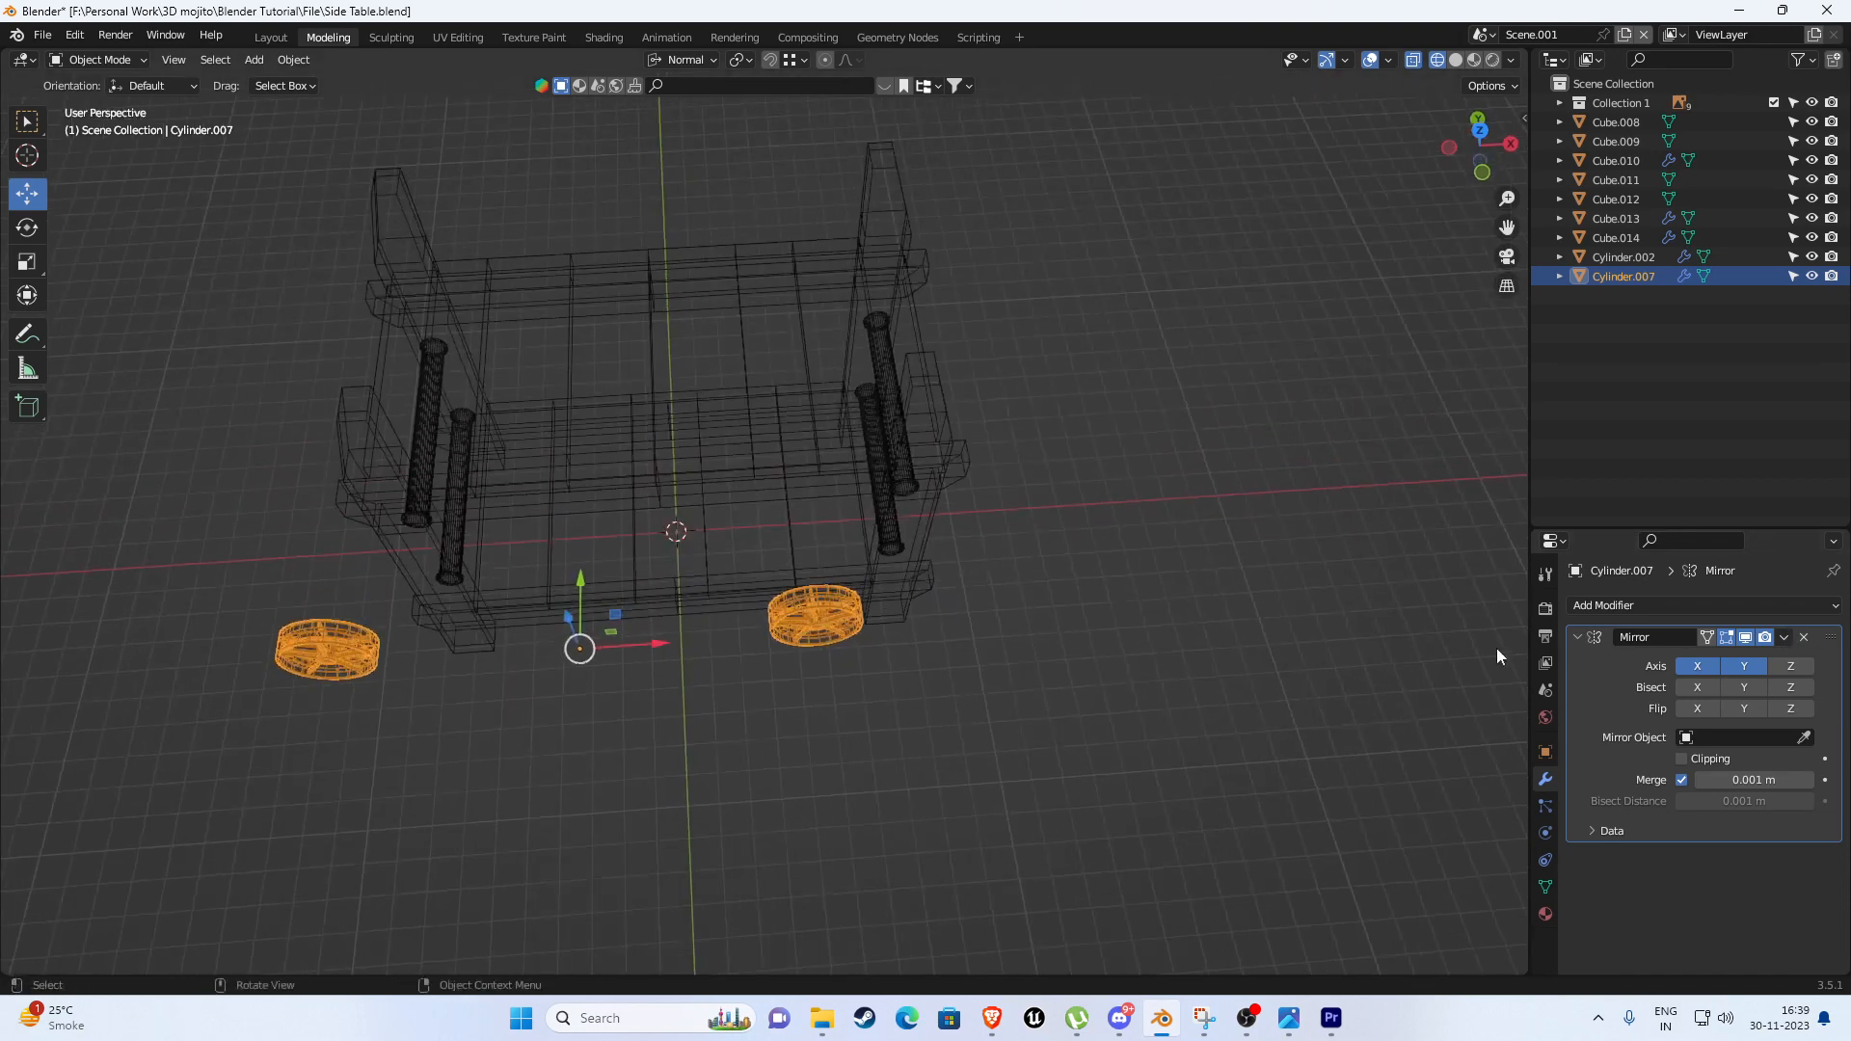
pyautogui.click(1701, 665)
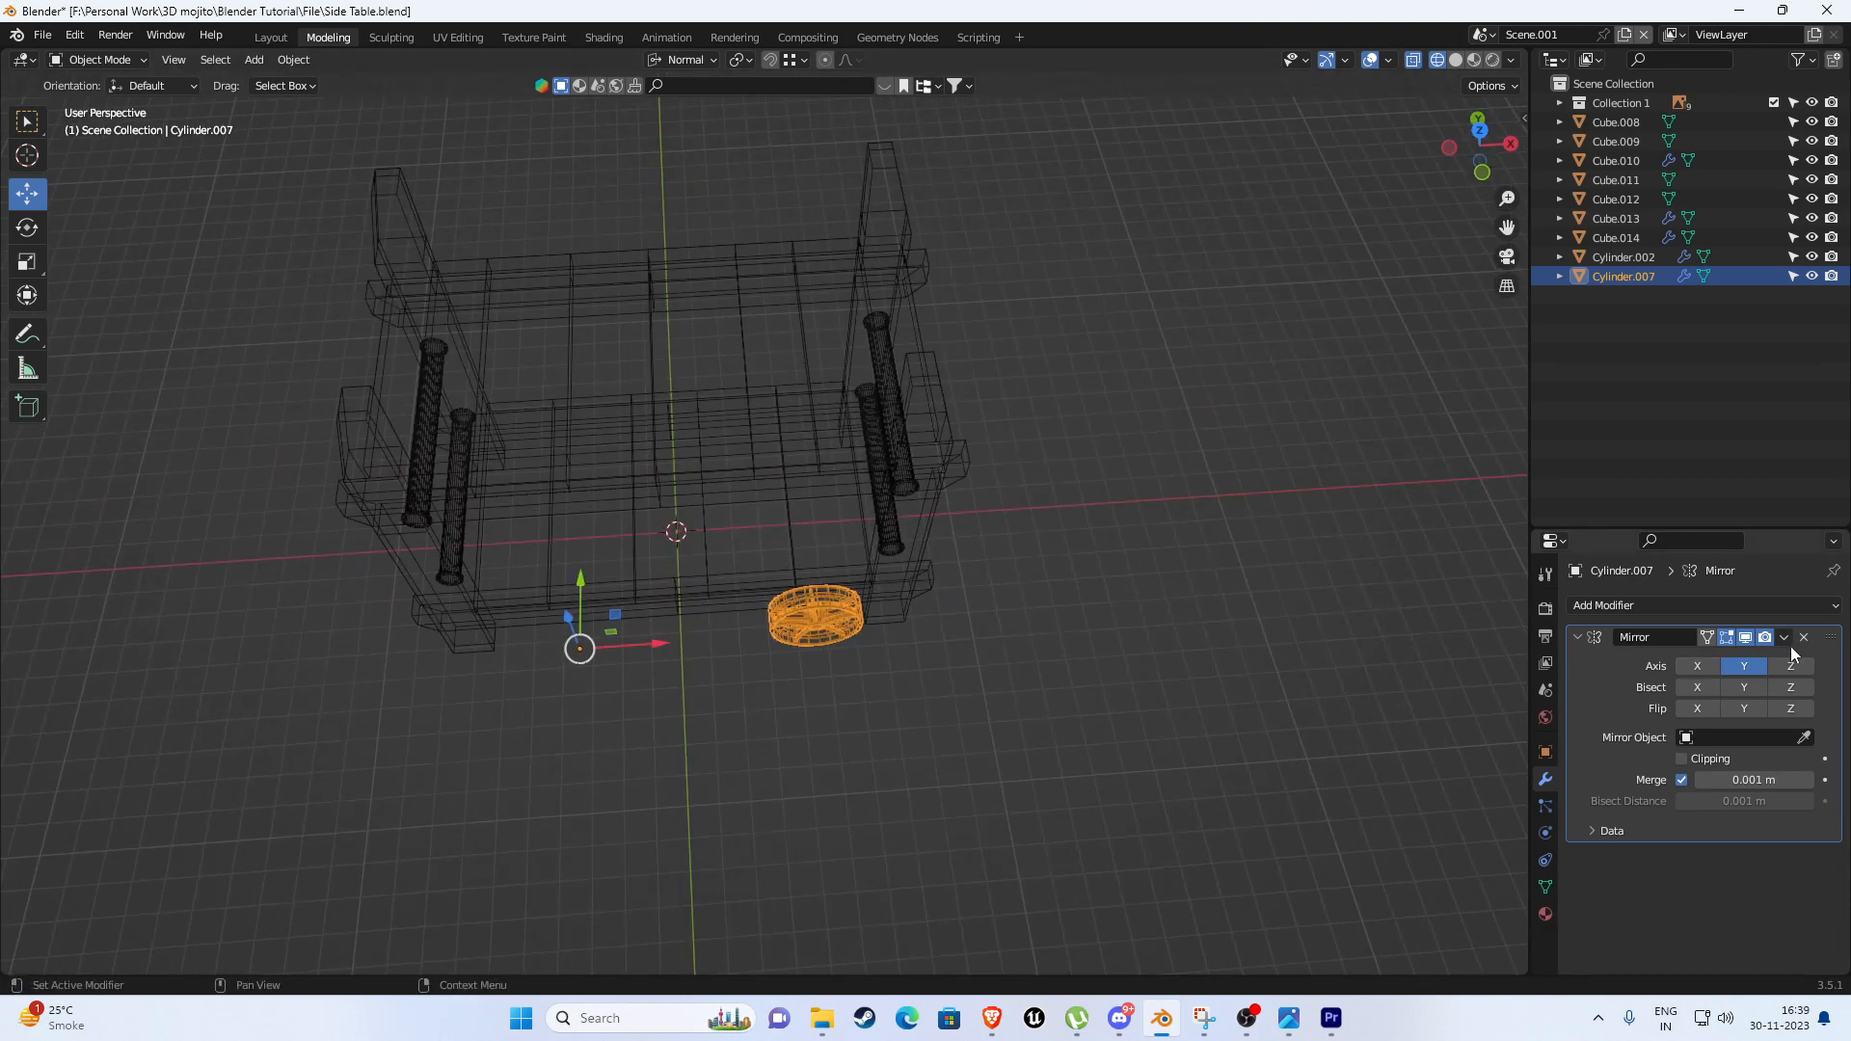
pyautogui.click(1784, 637)
pyautogui.click(1726, 657)
pyautogui.moveTo(1157, 641); pyautogui.dragTo(975, 633, button='middle')
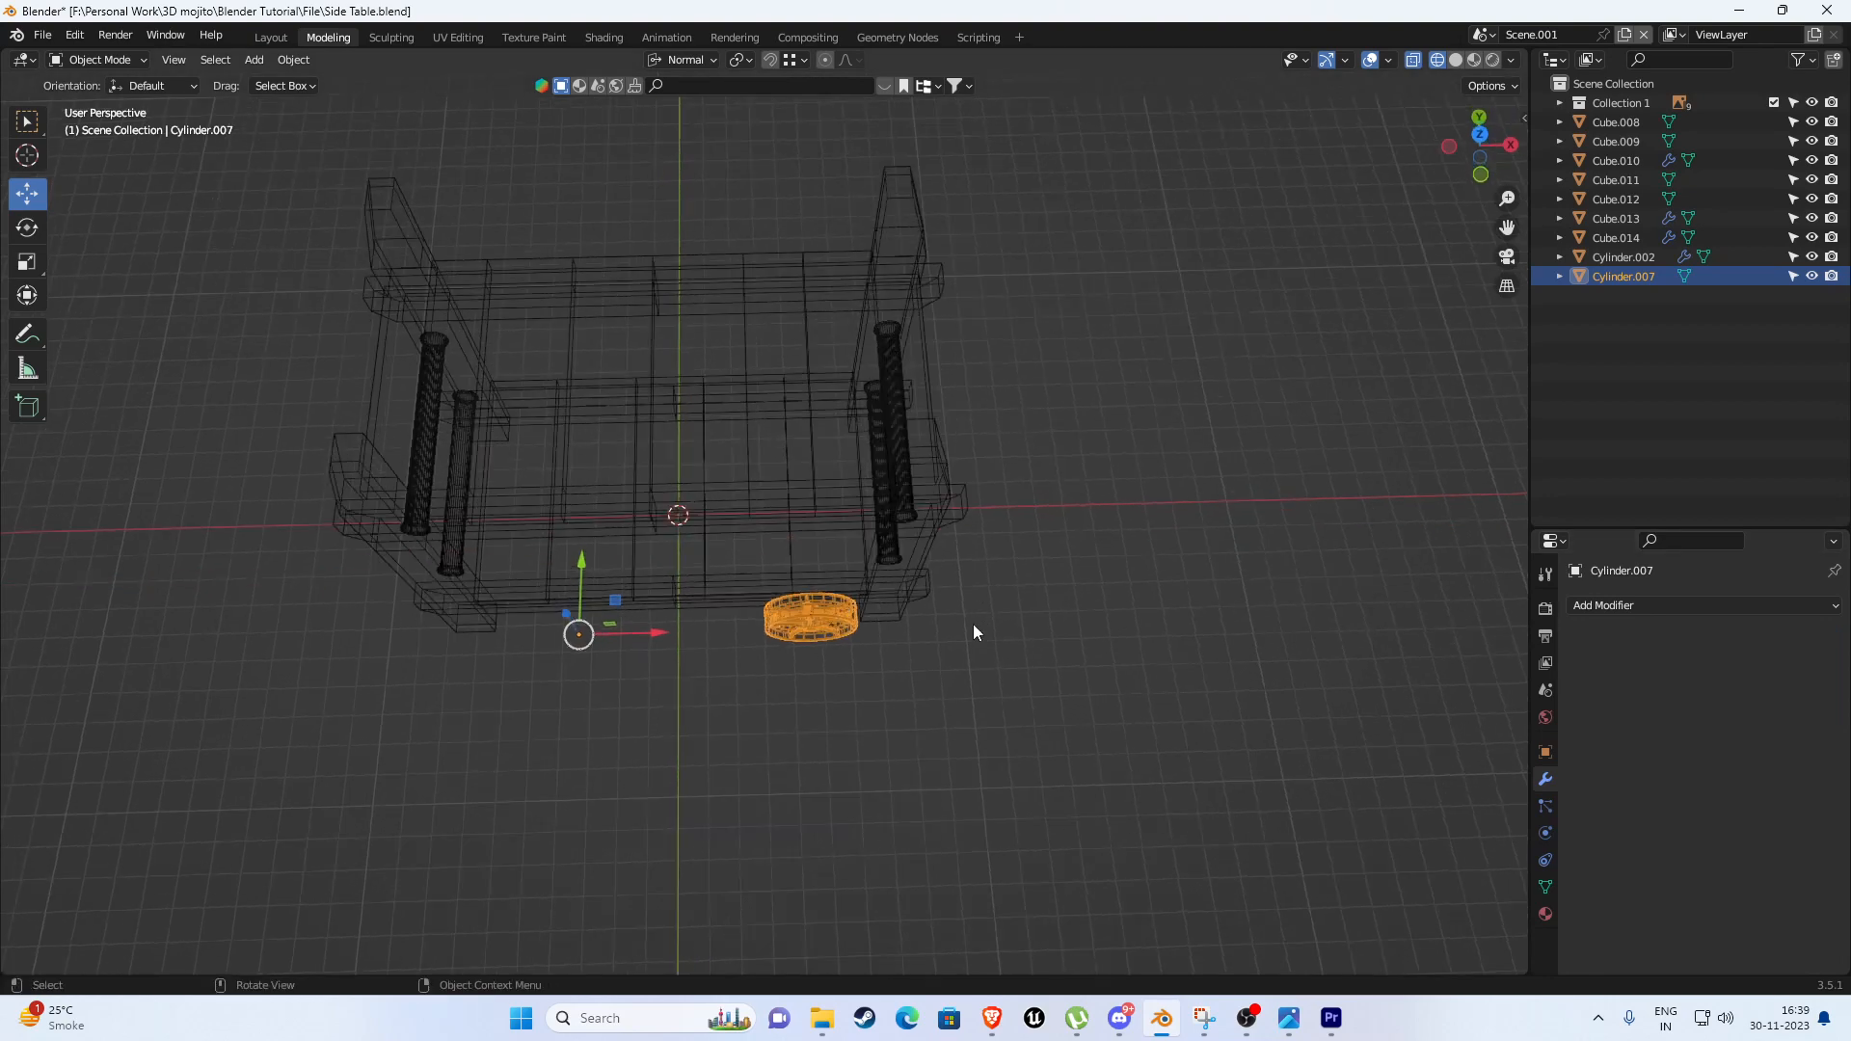
# Move only the wheel's origin in top view close to the world centre.
pyautogui.press('KP_7')
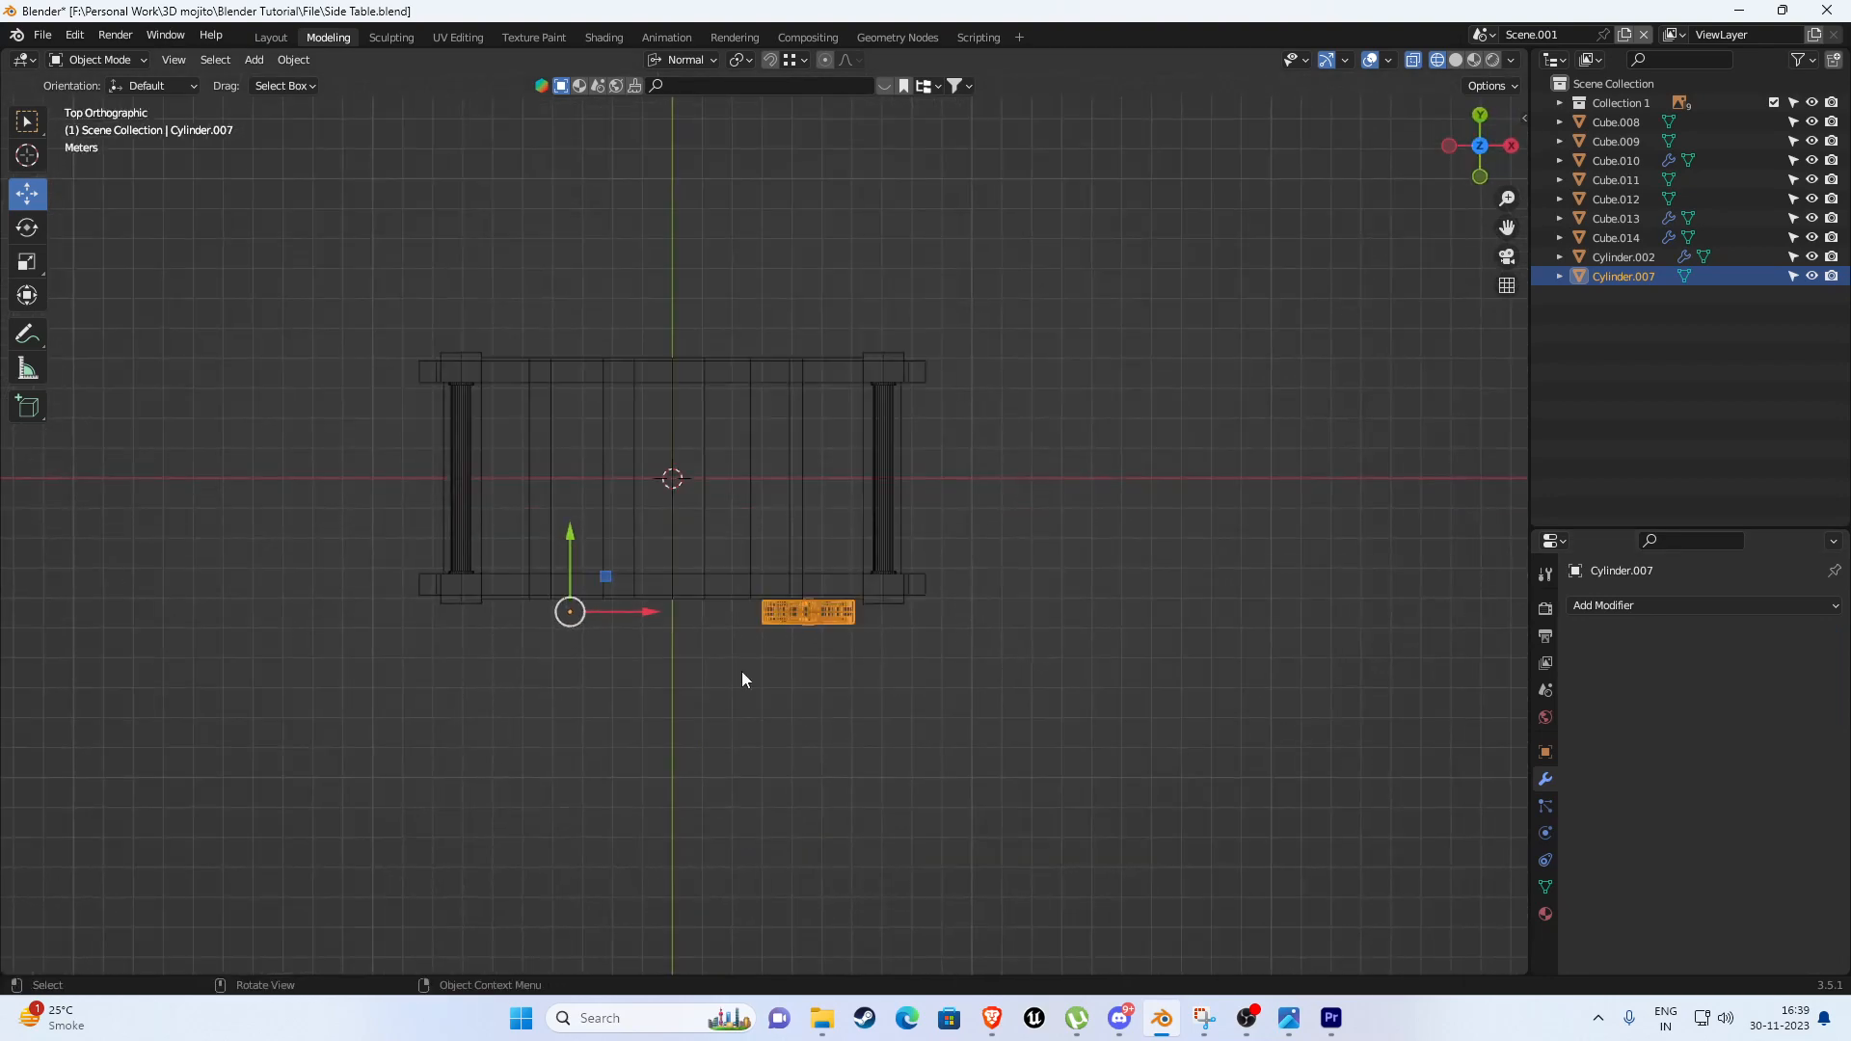
pyautogui.scroll(2, 627, 636)
pyautogui.moveTo(495, 651); pyautogui.dragTo(633, 473)
# Enable increment snapping and snap the wheel's origin exactly onto the world centre along both X and Y.
pyautogui.click(790, 60)
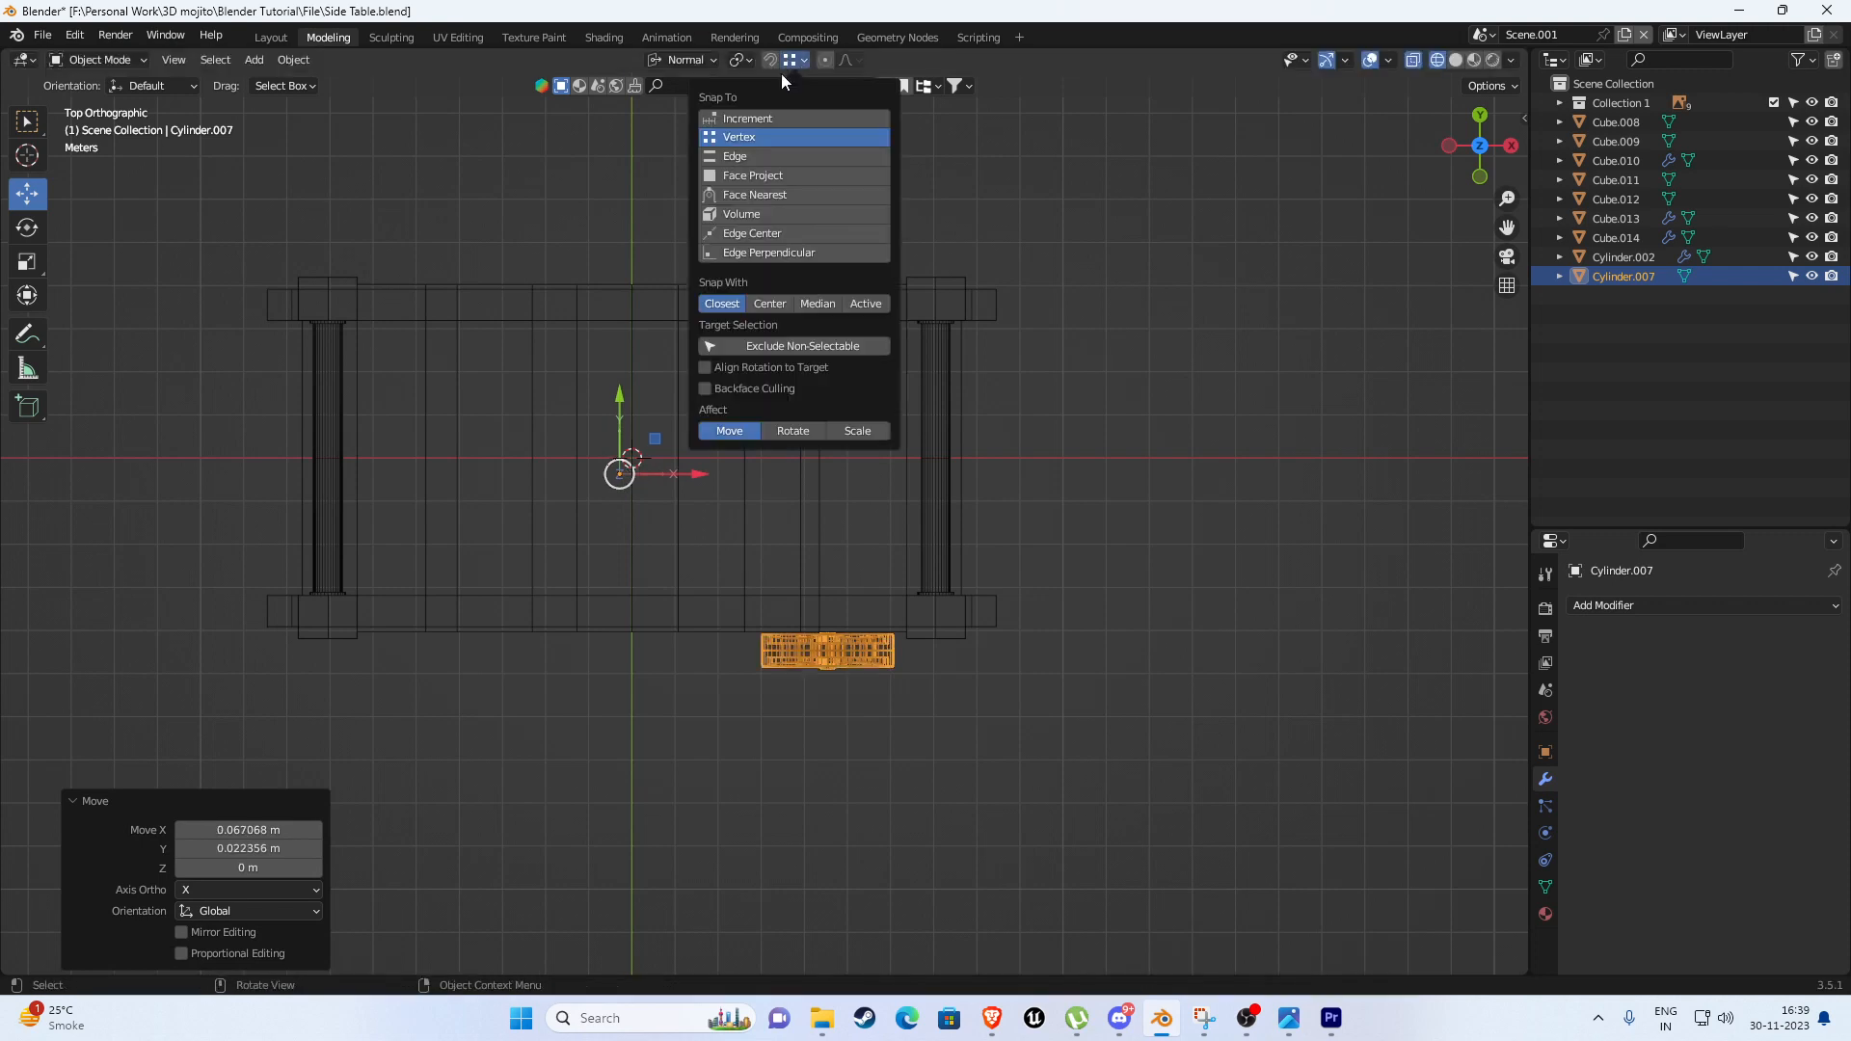
pyautogui.click(760, 106)
pyautogui.scroll(3, 665, 226)
pyautogui.moveTo(514, 441); pyautogui.dragTo(523, 433)
pyautogui.keyDown('shift'); pyautogui.moveTo(550, 447); pyautogui.dragTo(652, 528, button='middle'); pyautogui.keyUp('shift')
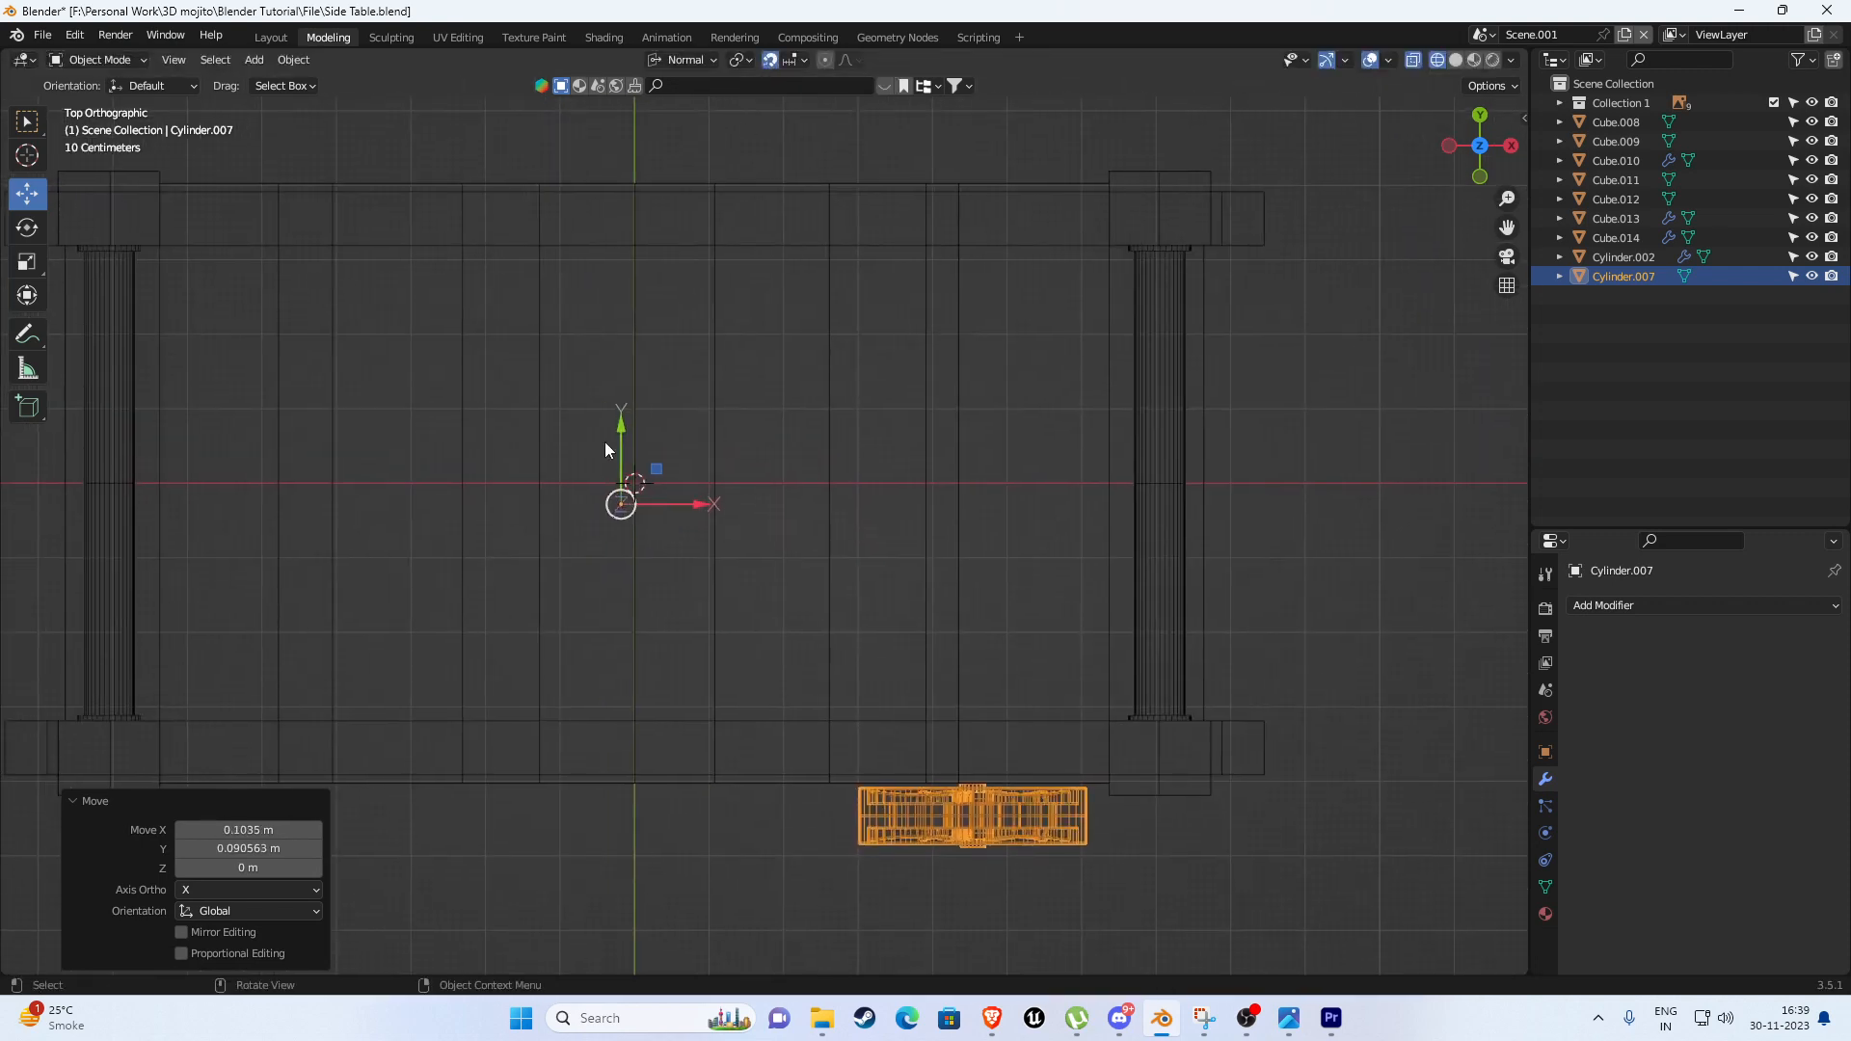
pyautogui.moveTo(621, 430); pyautogui.dragTo(621, 408)
pyautogui.moveTo(695, 480); pyautogui.dragTo(703, 479)
pyautogui.scroll(-7, 733, 528)
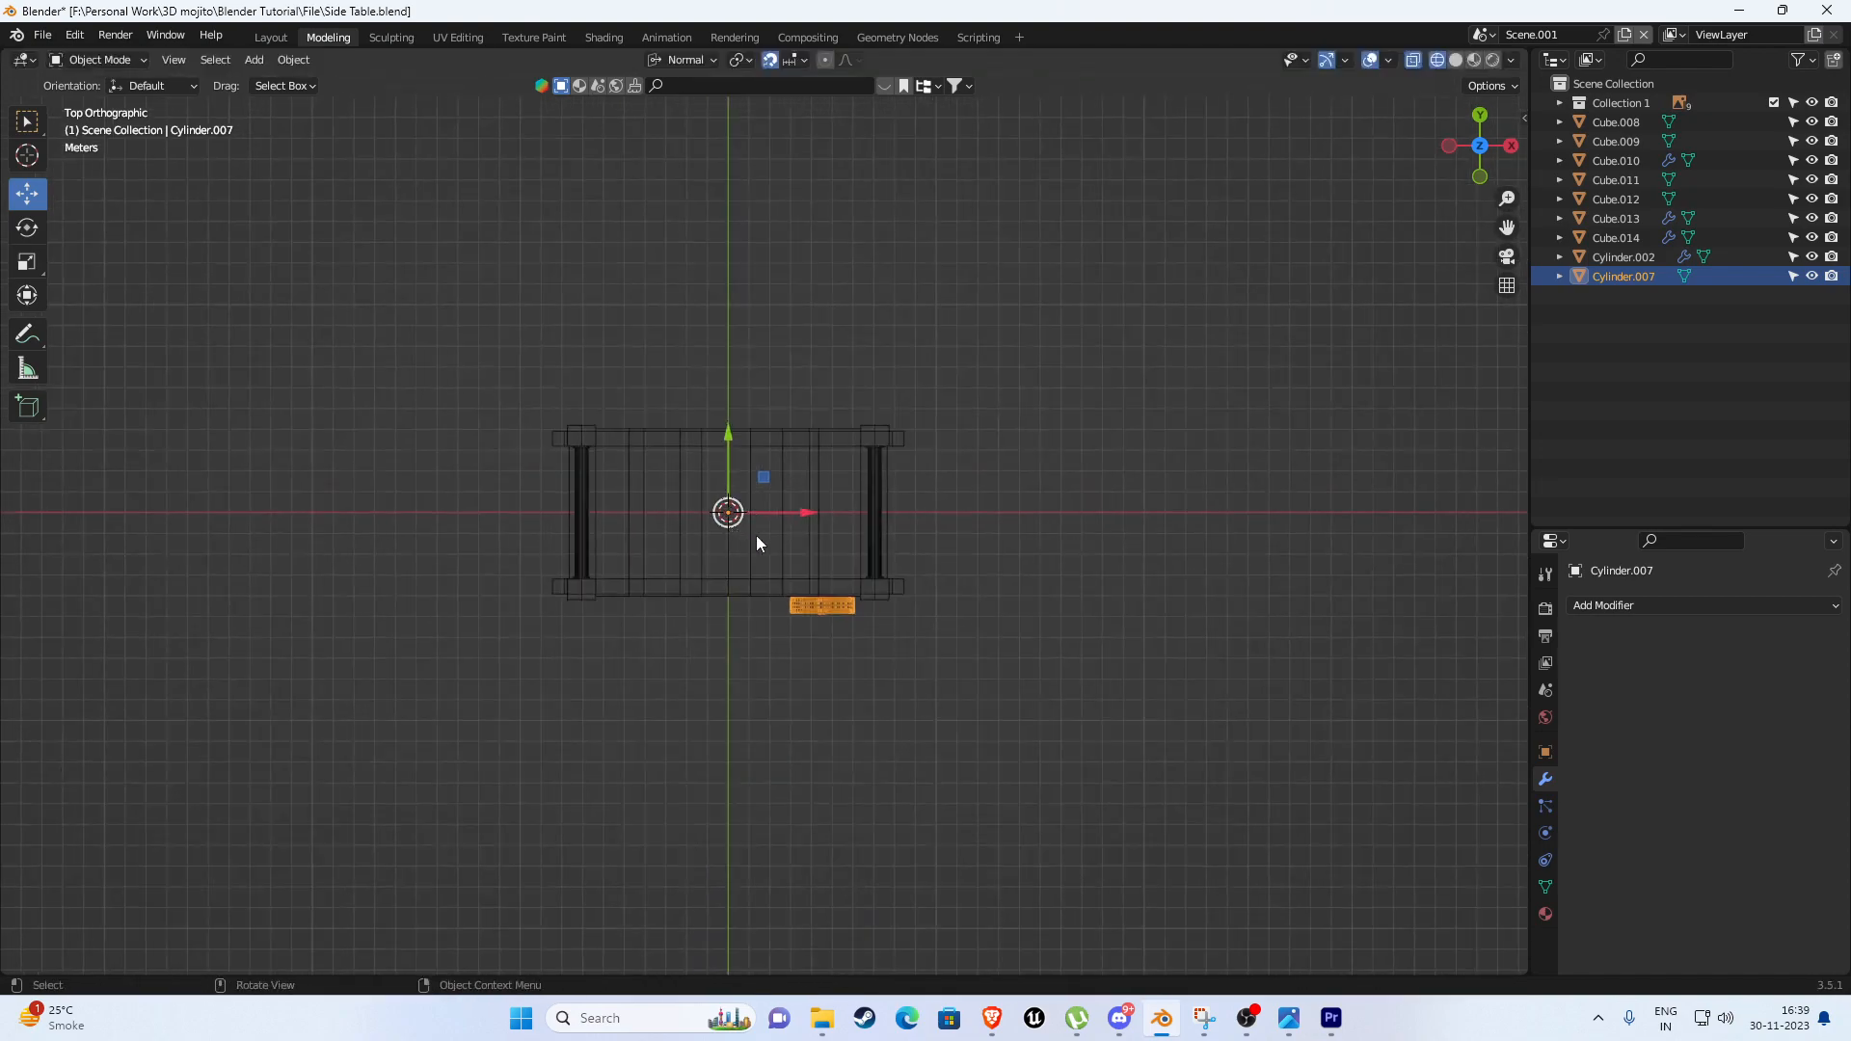
# Add a Mirror modifier to the wheel on the X and Y axes for the other three cart wheels.
pyautogui.click(1669, 605)
pyautogui.click(1464, 376)
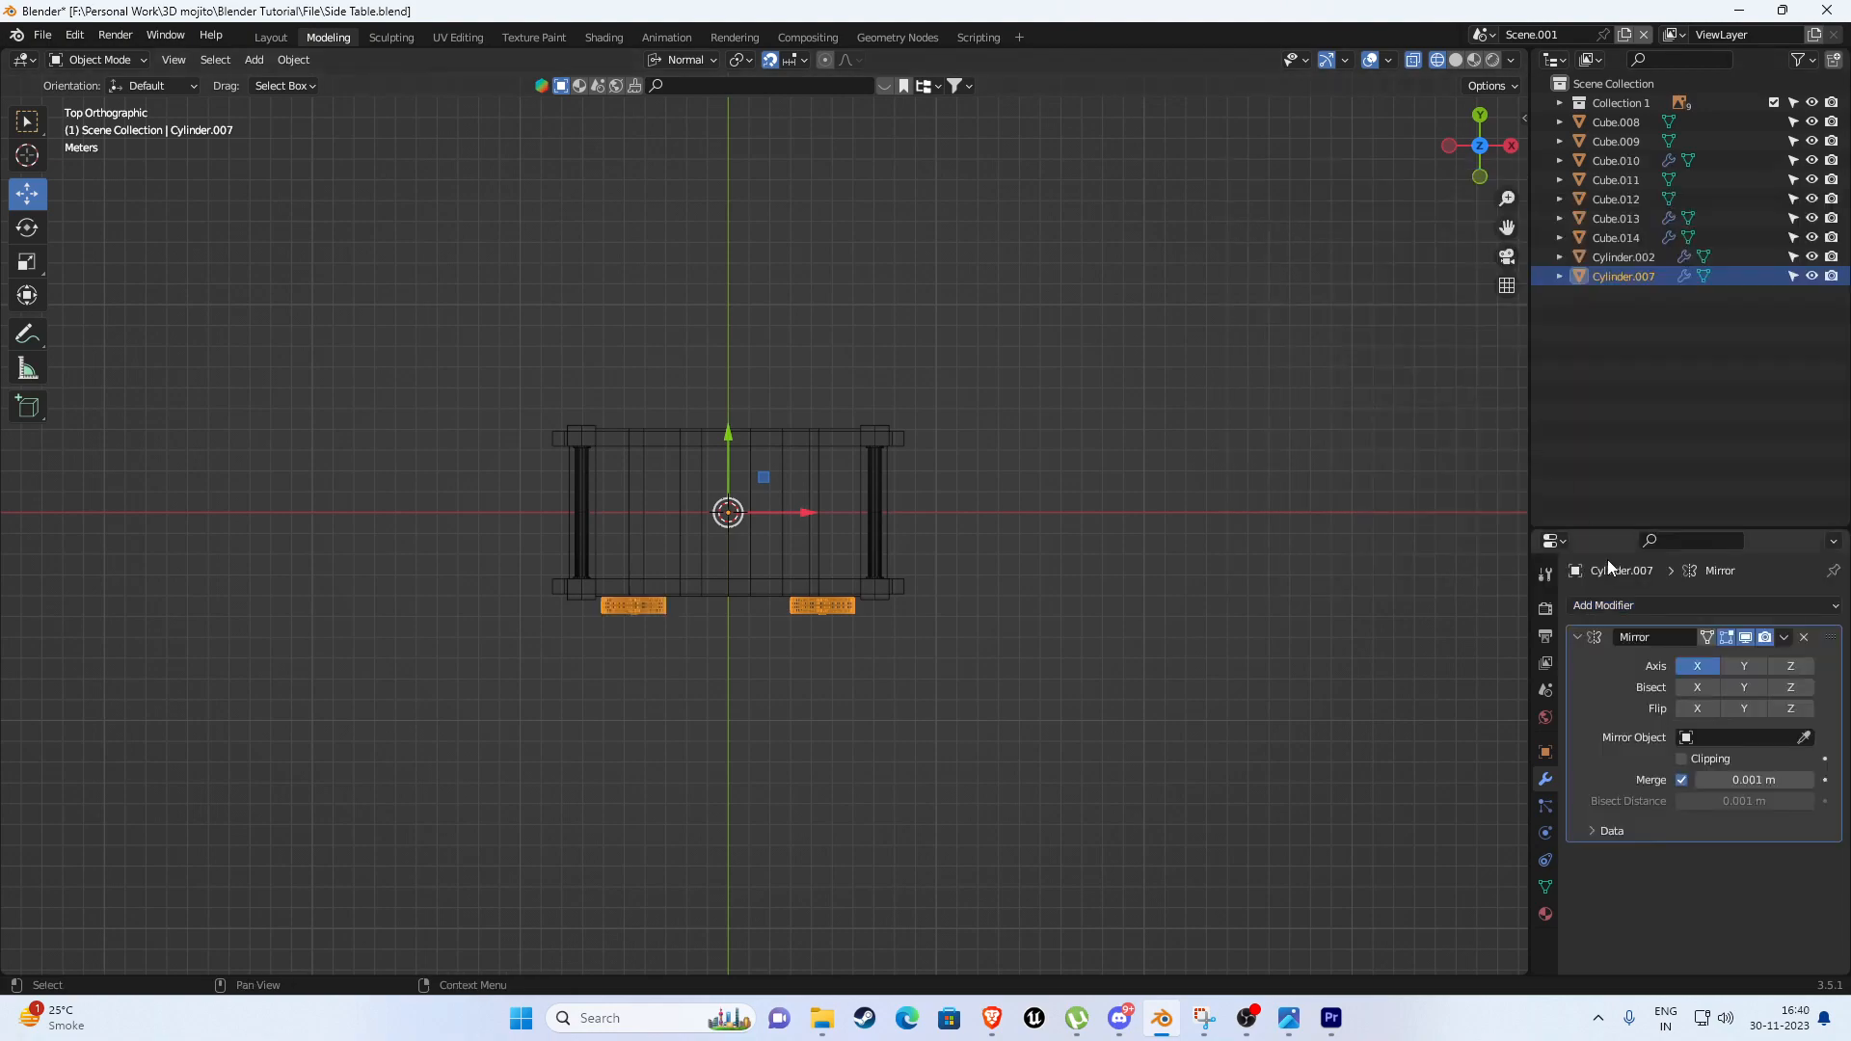
pyautogui.click(1745, 665)
# Return the viewport to solid shading and save the file.
pyautogui.moveTo(732, 540)
pyautogui.mouseDown(button='middle')
pyautogui.moveTo(866, 455)
pyautogui.moveTo(1188, 354)
pyautogui.mouseUp(button='middle')
pyautogui.hotkey('shift', 'z')
pyautogui.click(1187, 347)
pyautogui.scroll(3, 975, 385)
pyautogui.moveTo(974, 384); pyautogui.dragTo(1145, 348, button='middle')
pyautogui.hotkey('ctrl', 's')
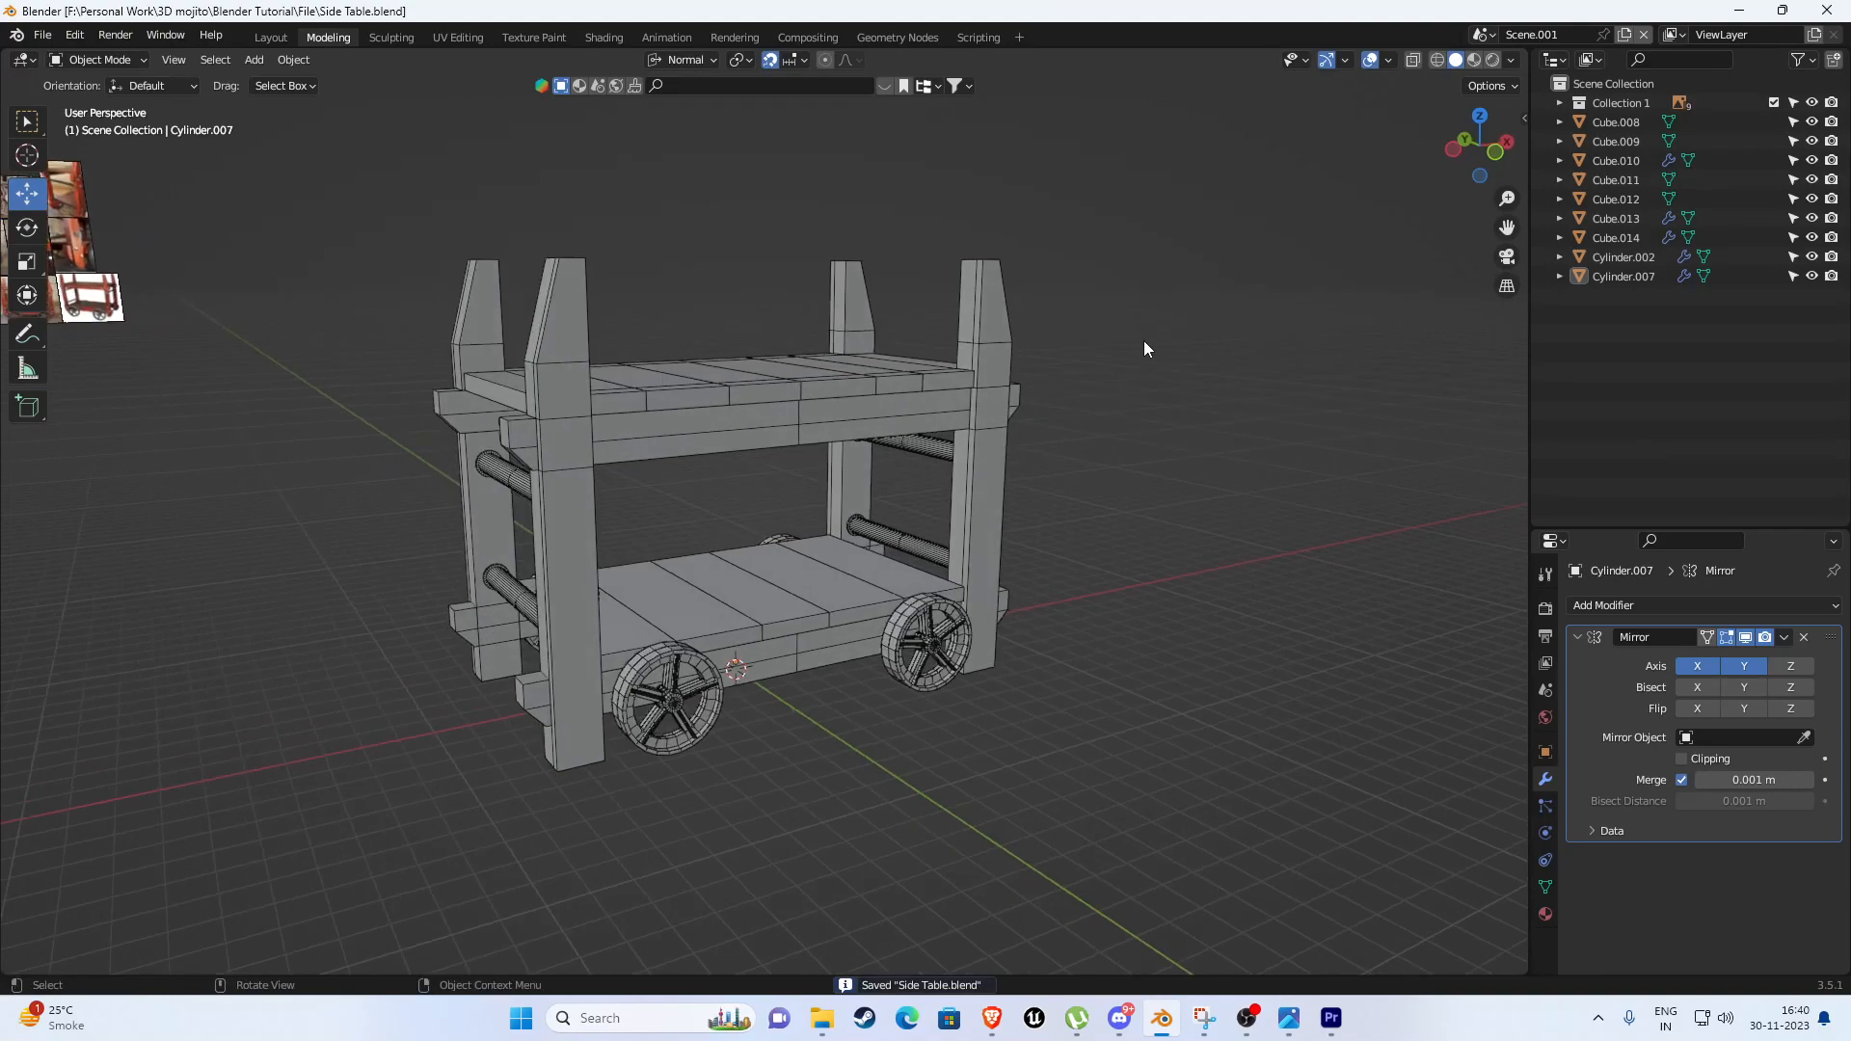
# Turn off the wireframe overlay on the cart model.
pyautogui.click(1388, 60)
pyautogui.click(1270, 387)
pyautogui.scroll(6, 1216, 344)
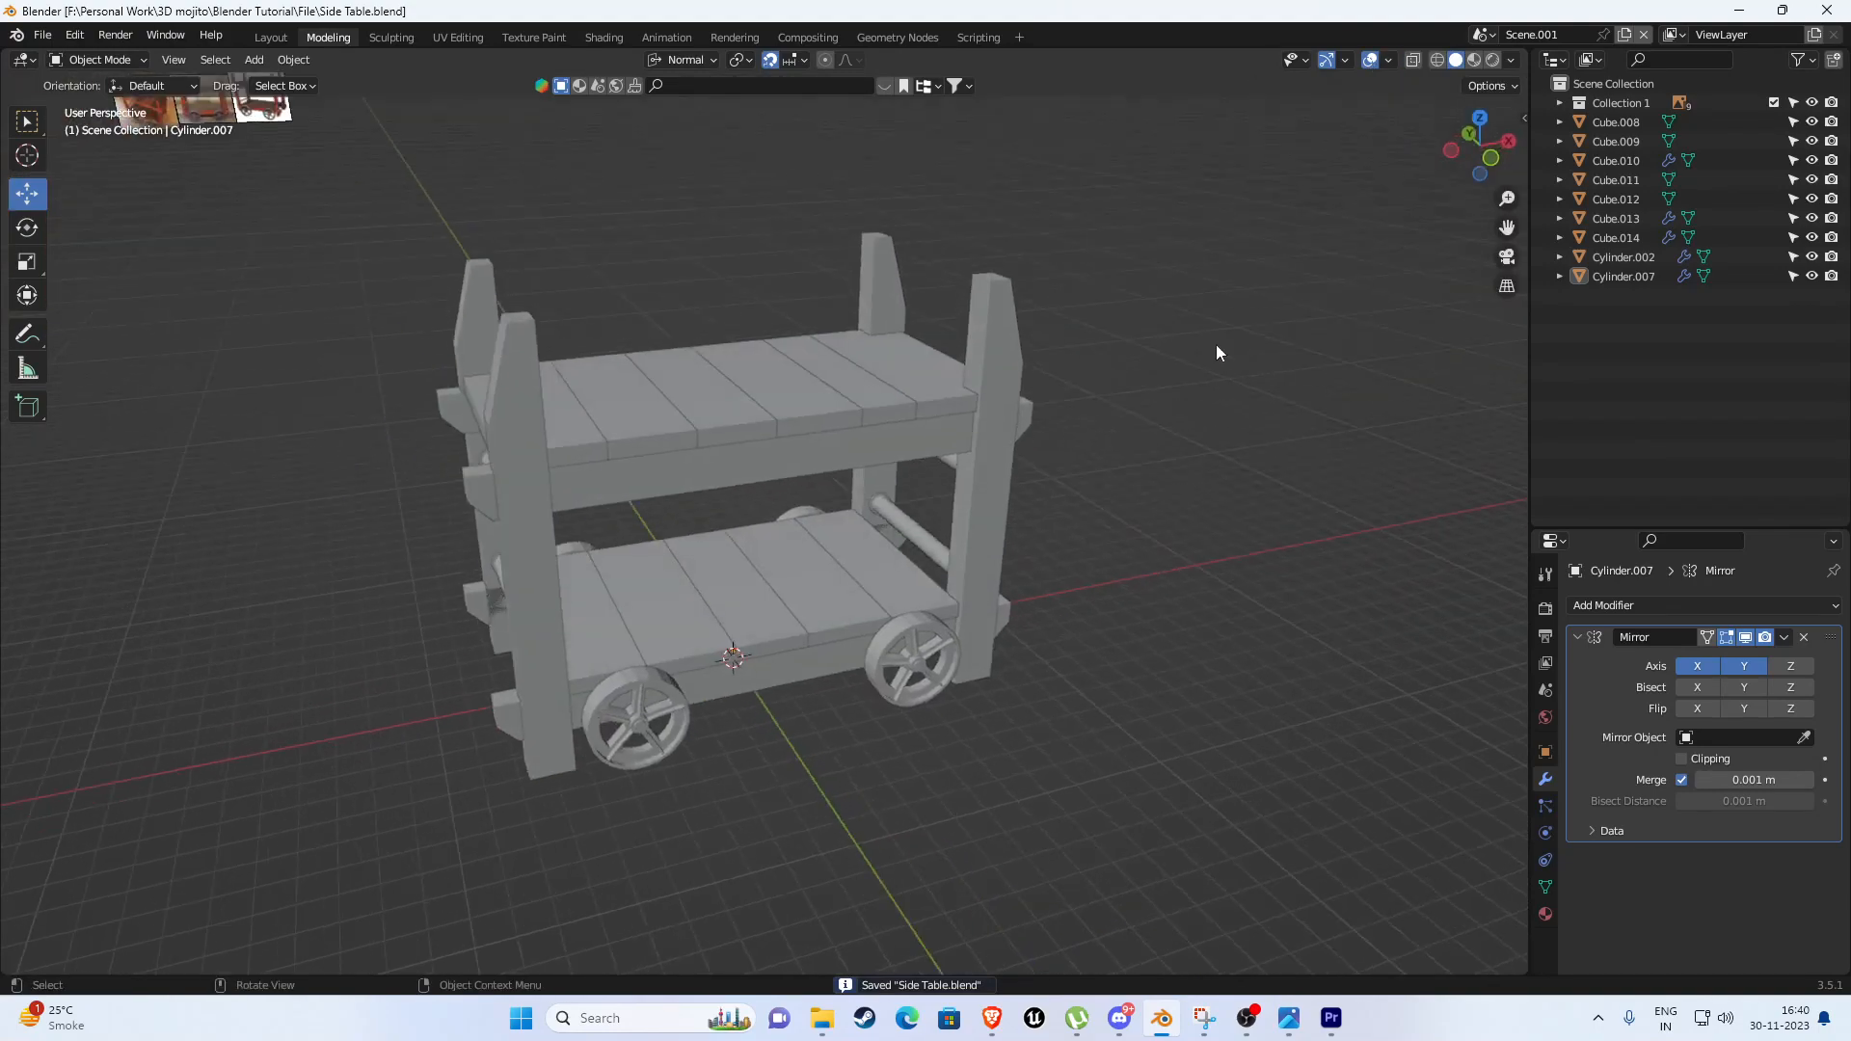
pyautogui.moveTo(703, 331); pyautogui.dragTo(737, 415, button='middle')
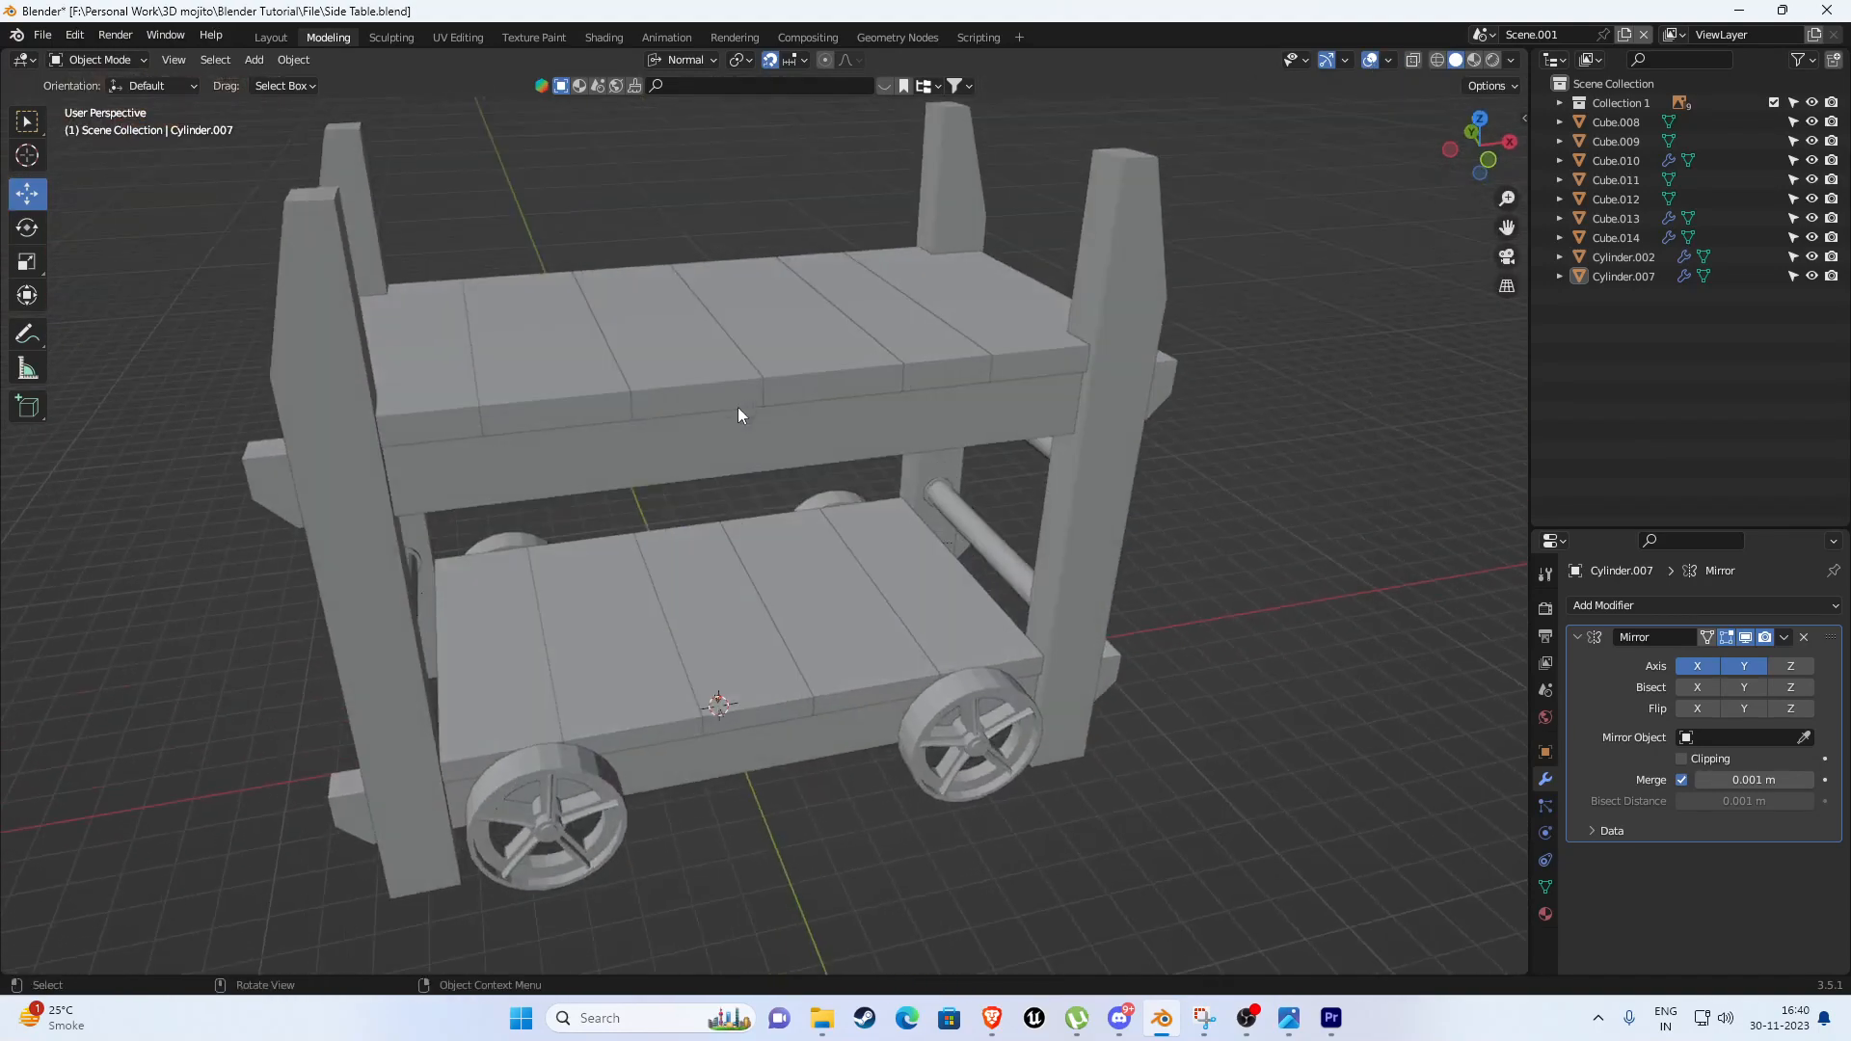
pyautogui.click(766, 378)
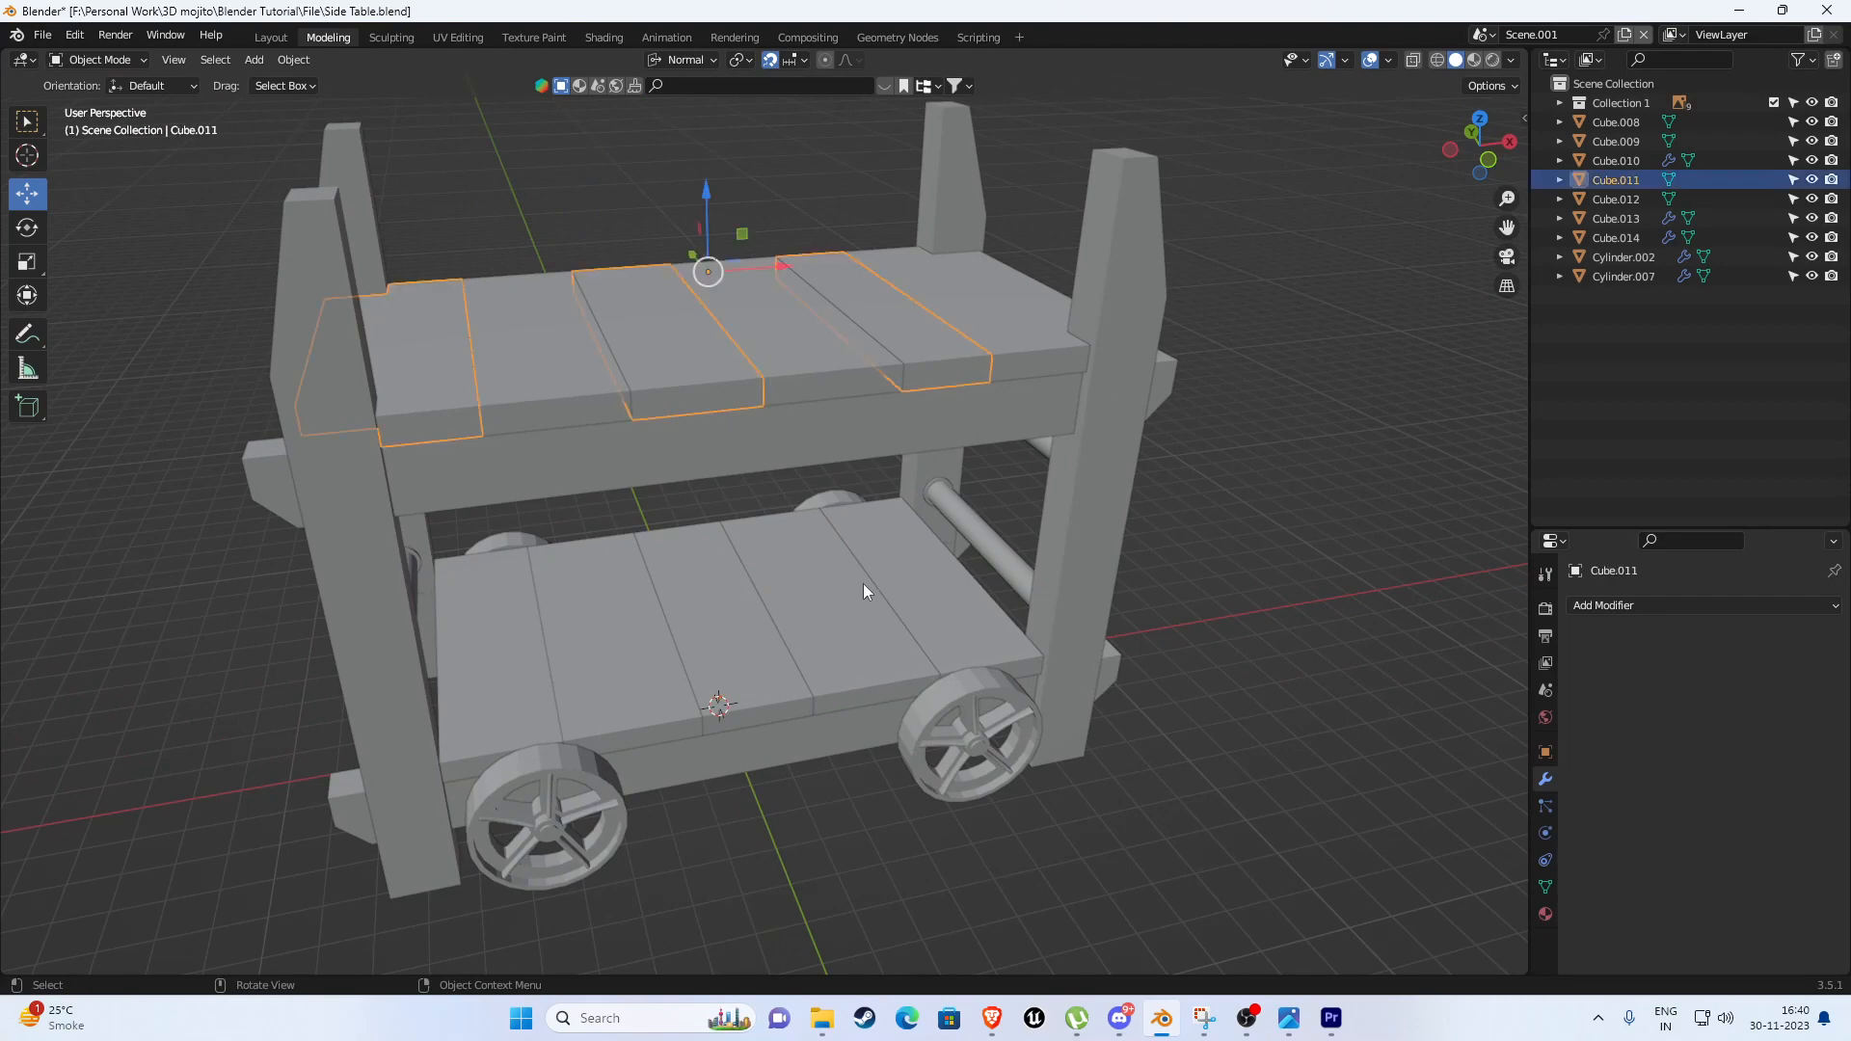
pyautogui.click(747, 700)
pyautogui.click(748, 701)
pyautogui.click(588, 696)
pyautogui.moveTo(607, 536); pyautogui.dragTo(463, 417, button='middle')
# Select the cart legs, hide all other parts and enter Edit Mode on the legs.
pyautogui.click(509, 322)
pyautogui.scroll(-2, 521, 329)
pyautogui.scroll(2, 863, 401)
pyautogui.moveTo(871, 398); pyautogui.dragTo(808, 277, button='middle')
pyautogui.press('Tab')
pyautogui.press('Tab')
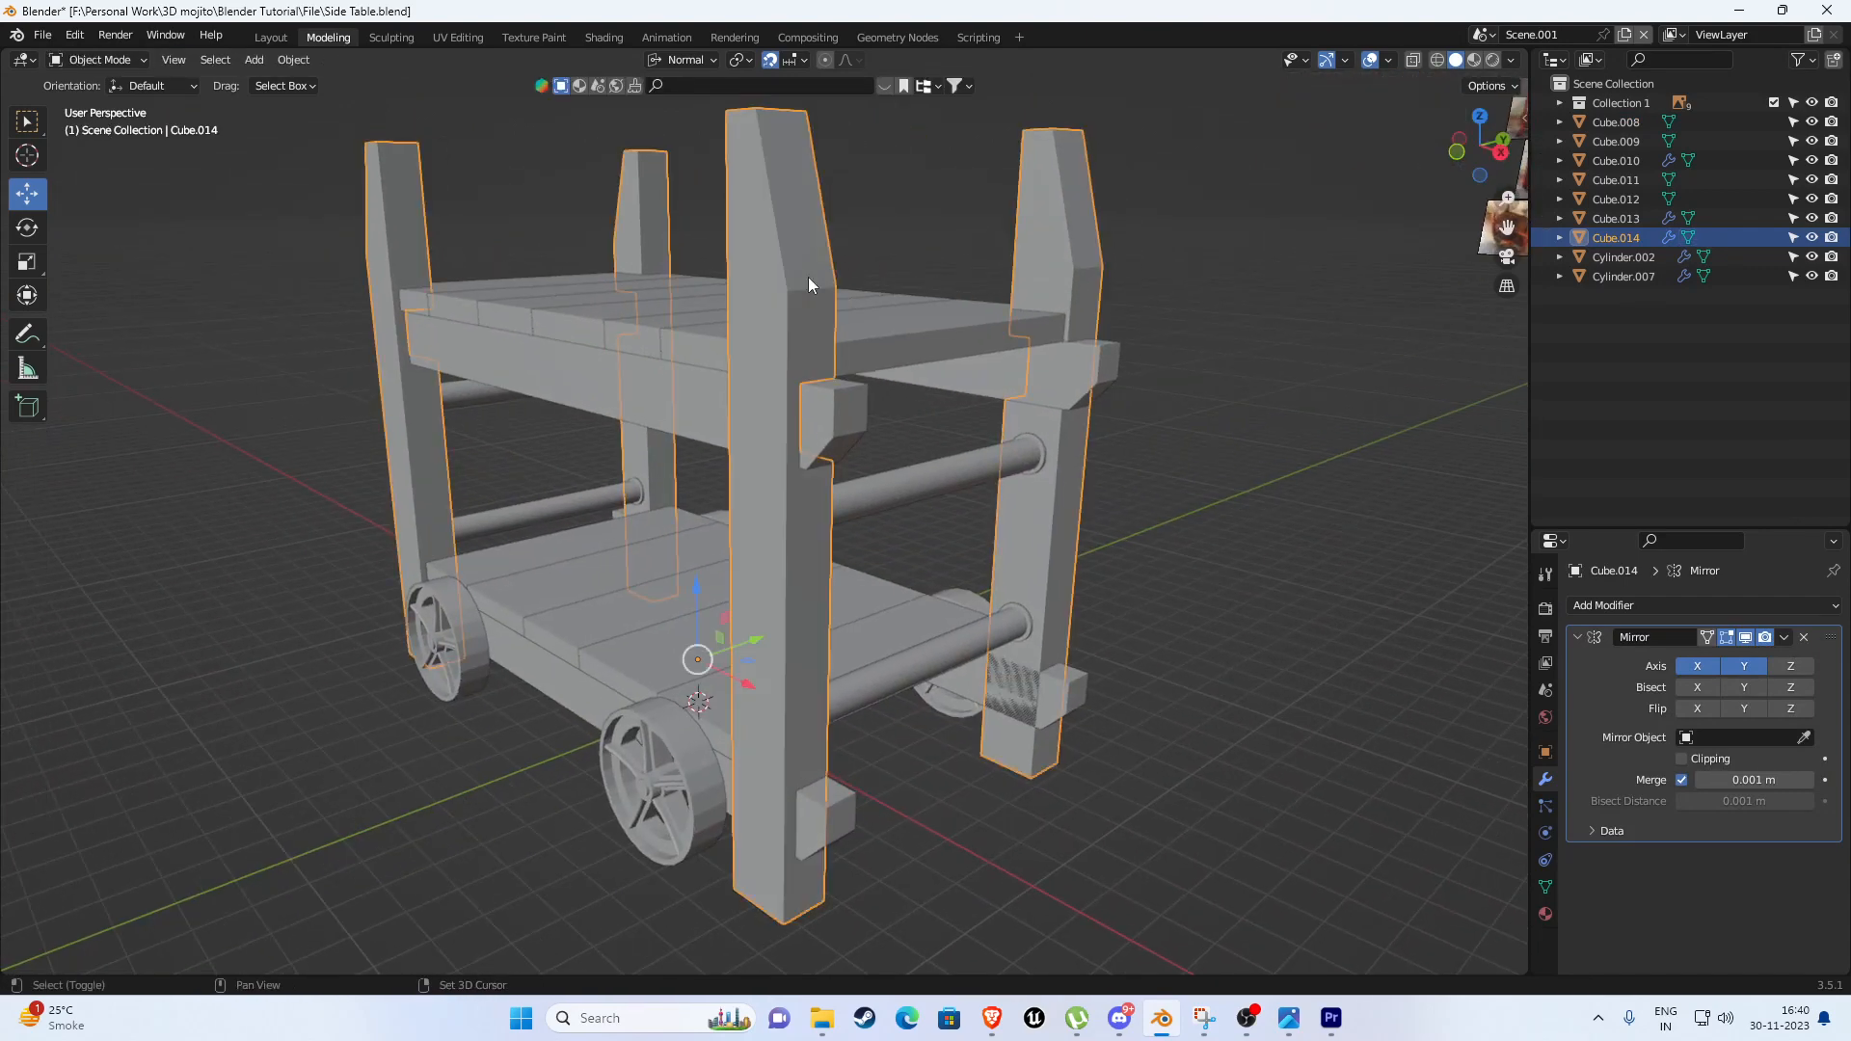
pyautogui.hotkey('shift', 'h')
pyautogui.press('Tab')
# Select the leg's long vertical edges and its outer edges around the top section.
pyautogui.keyDown('alt'); pyautogui.click(781, 378); pyautogui.keyUp('alt')
pyautogui.moveTo(781, 378); pyautogui.dragTo(752, 302, button='middle')
pyautogui.keyDown('alt'); pyautogui.keyDown('shift'); pyautogui.click(671, 416); pyautogui.keyUp('shift'); pyautogui.keyUp('alt')
pyautogui.keyDown('alt'); pyautogui.keyDown('shift'); pyautogui.click(586, 362); pyautogui.keyUp('shift'); pyautogui.keyUp('alt')
pyautogui.keyDown('alt'); pyautogui.keyDown('shift'); pyautogui.click(726, 374); pyautogui.keyUp('shift'); pyautogui.keyUp('alt')
pyautogui.moveTo(741, 525); pyautogui.dragTo(734, 415, button='middle')
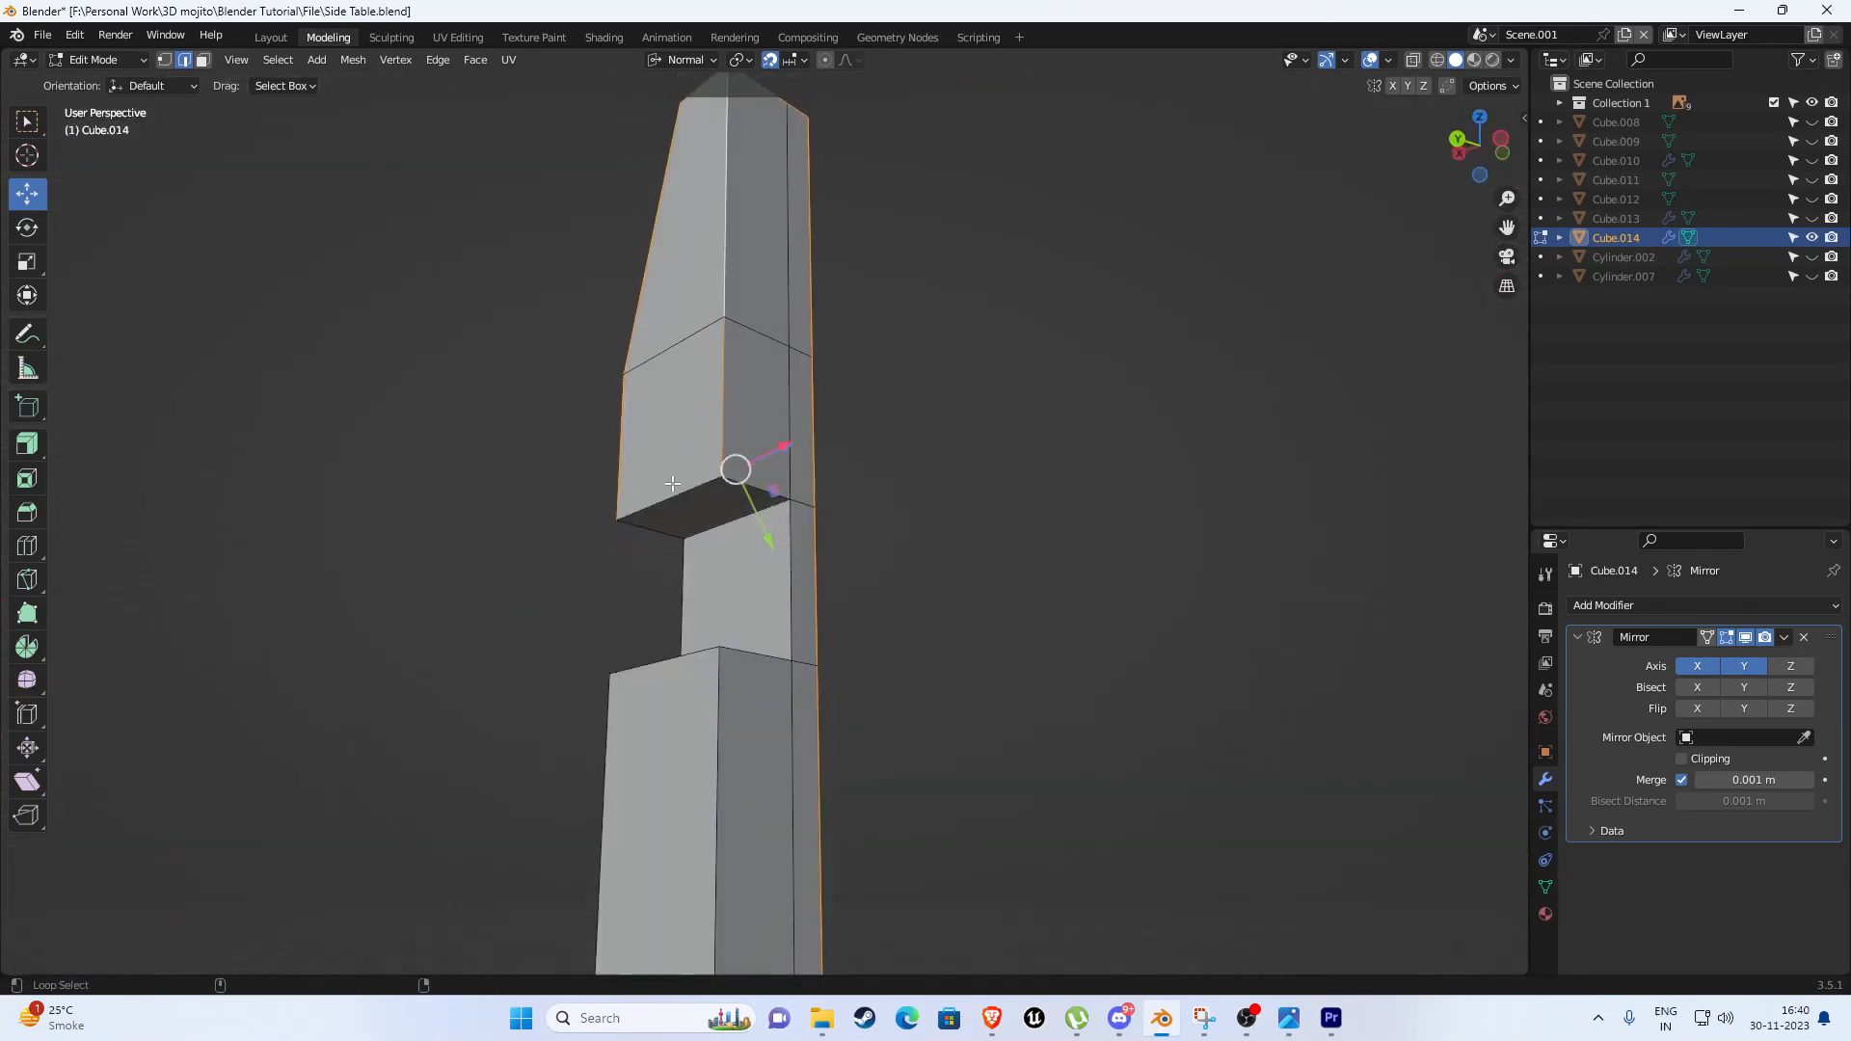
# Add the edges around the leg's upper notch to the selection.
pyautogui.keyDown('alt'); pyautogui.keyDown('shift'); pyautogui.click(673, 490); pyautogui.keyUp('shift'); pyautogui.keyUp('alt')
pyautogui.keyDown('alt'); pyautogui.keyDown('shift'); pyautogui.click(654, 531); pyautogui.keyUp('shift'); pyautogui.keyUp('alt')
pyautogui.keyDown('alt'); pyautogui.keyDown('shift'); pyautogui.click(703, 533); pyautogui.keyUp('shift'); pyautogui.keyUp('alt')
pyautogui.keyDown('alt'); pyautogui.keyDown('shift'); pyautogui.click(769, 486); pyautogui.keyUp('shift'); pyautogui.keyUp('alt')
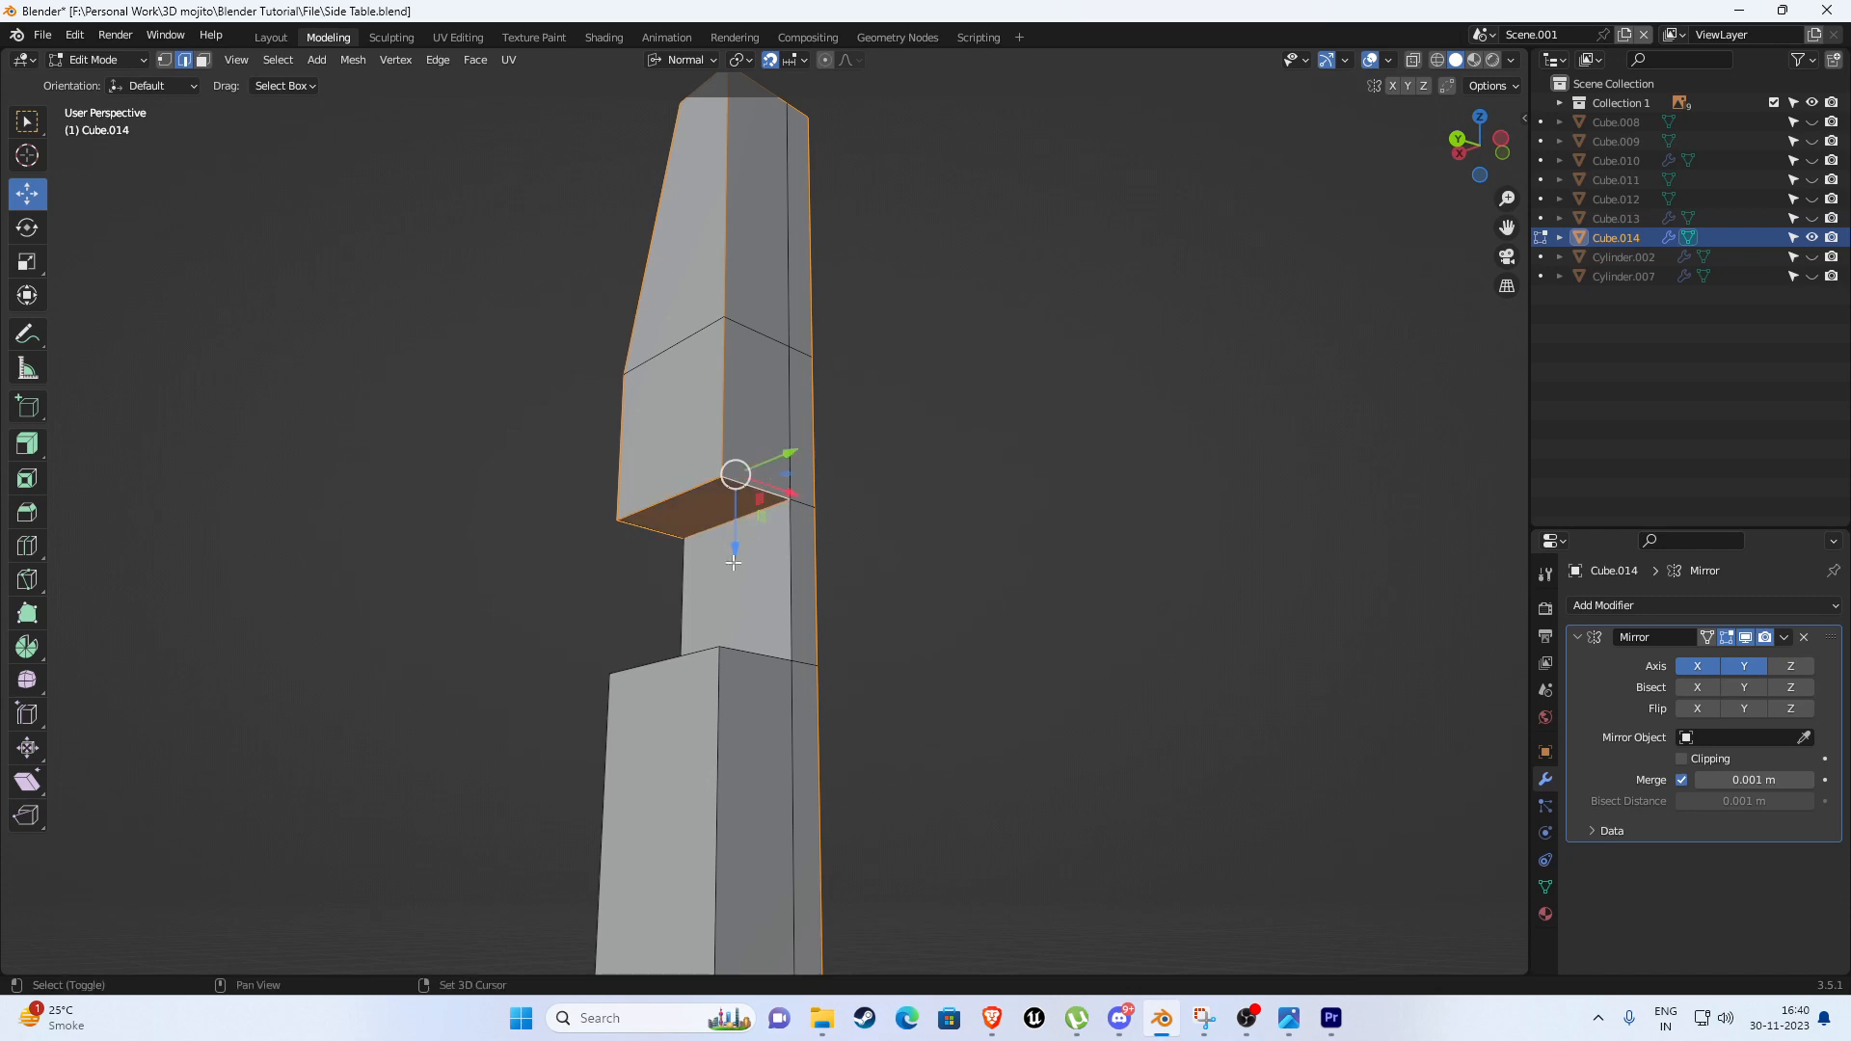
pyautogui.keyDown('alt'); pyautogui.keyDown('shift'); pyautogui.click(689, 590); pyautogui.keyUp('shift'); pyautogui.keyUp('alt')
pyautogui.keyDown('alt'); pyautogui.keyDown('shift'); pyautogui.click(785, 599); pyautogui.keyUp('shift'); pyautogui.keyUp('alt')
# Add the edges around the leg's bottom end to the selection.
pyautogui.moveTo(785, 599); pyautogui.dragTo(741, 364, button='middle')
pyautogui.keyDown('alt'); pyautogui.keyDown('shift'); pyautogui.click(714, 616); pyautogui.keyUp('shift'); pyautogui.keyUp('alt')
pyautogui.keyDown('alt'); pyautogui.keyDown('shift'); pyautogui.click(671, 435); pyautogui.keyUp('shift'); pyautogui.keyUp('alt')
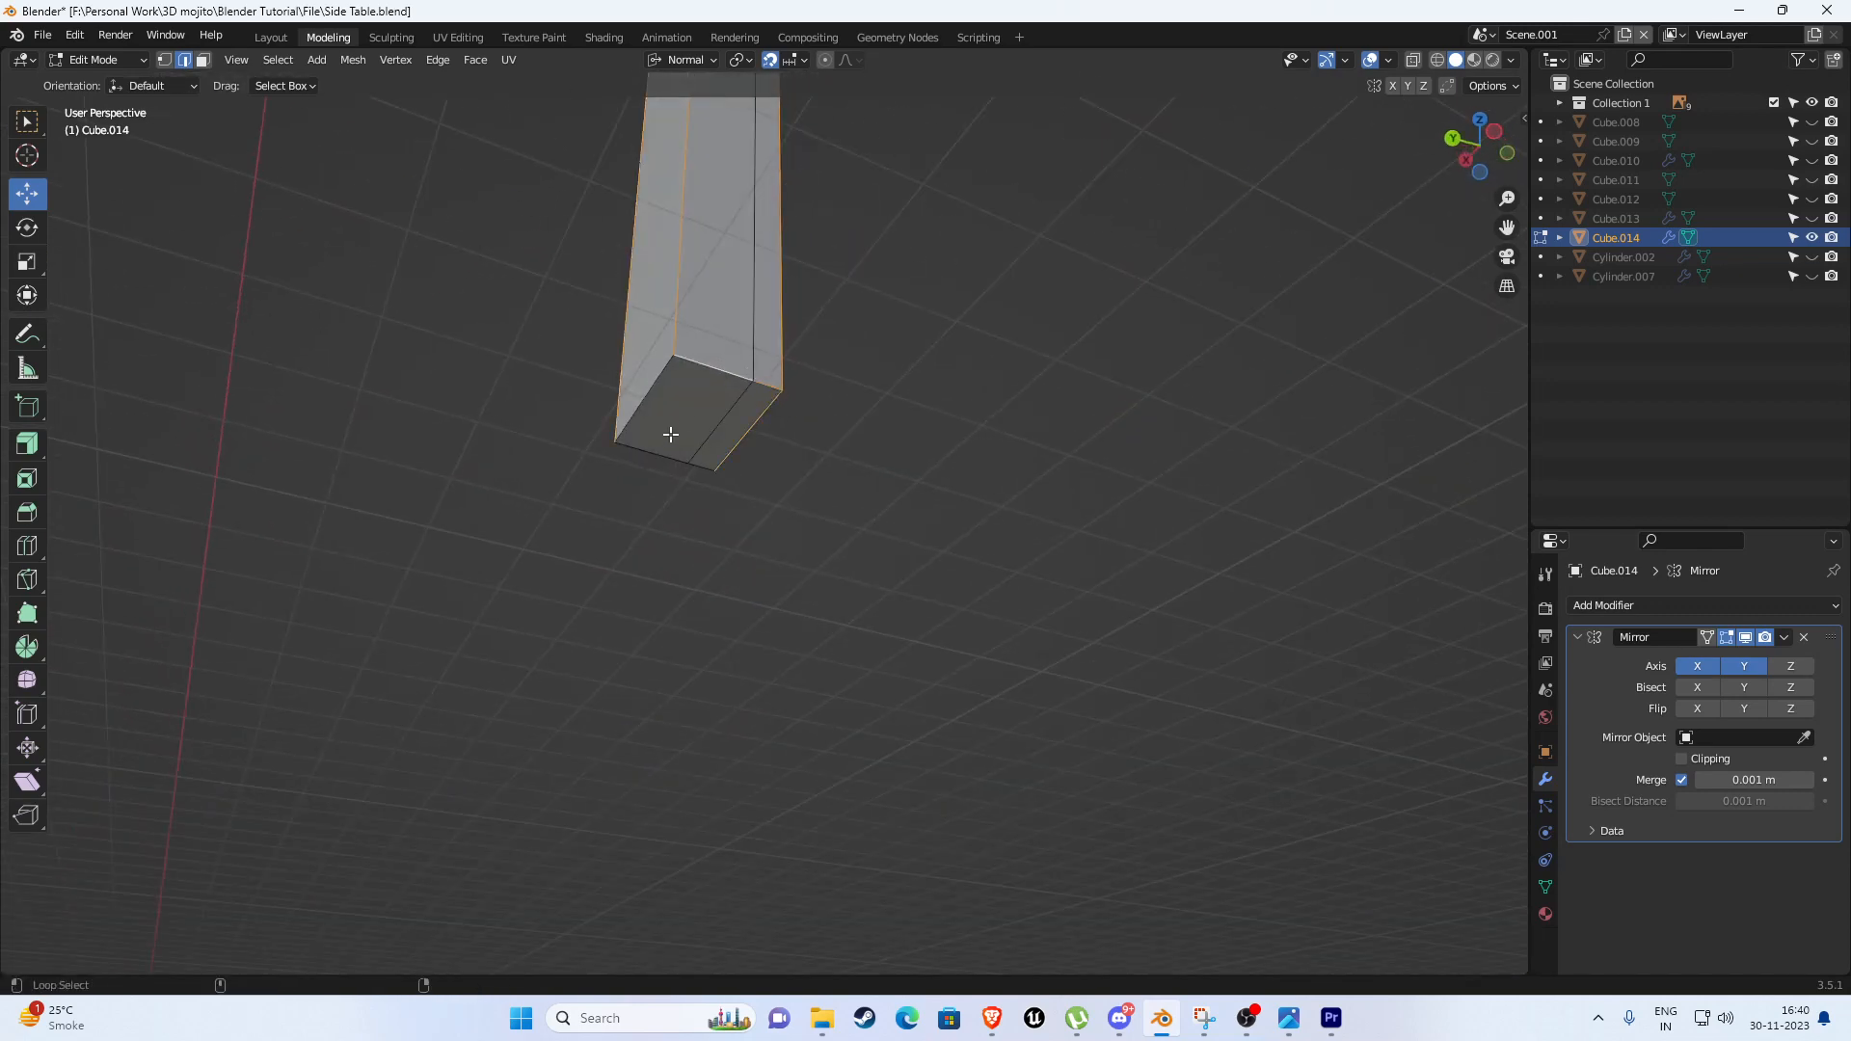
pyautogui.keyDown('alt'); pyautogui.keyDown('shift'); pyautogui.click(648, 408); pyautogui.keyUp('shift'); pyautogui.keyUp('alt')
# Bevel the leg's selected edges with 2 segments and a width of 0.08 m.
pyautogui.scroll(-3, 765, 349)
pyautogui.moveTo(778, 361); pyautogui.dragTo(767, 479, button='middle')
pyautogui.keyDown('shift'); pyautogui.moveTo(757, 193); pyautogui.dragTo(784, 437, button='middle'); pyautogui.keyUp('shift')
pyautogui.hotkey('ctrl', 'b')
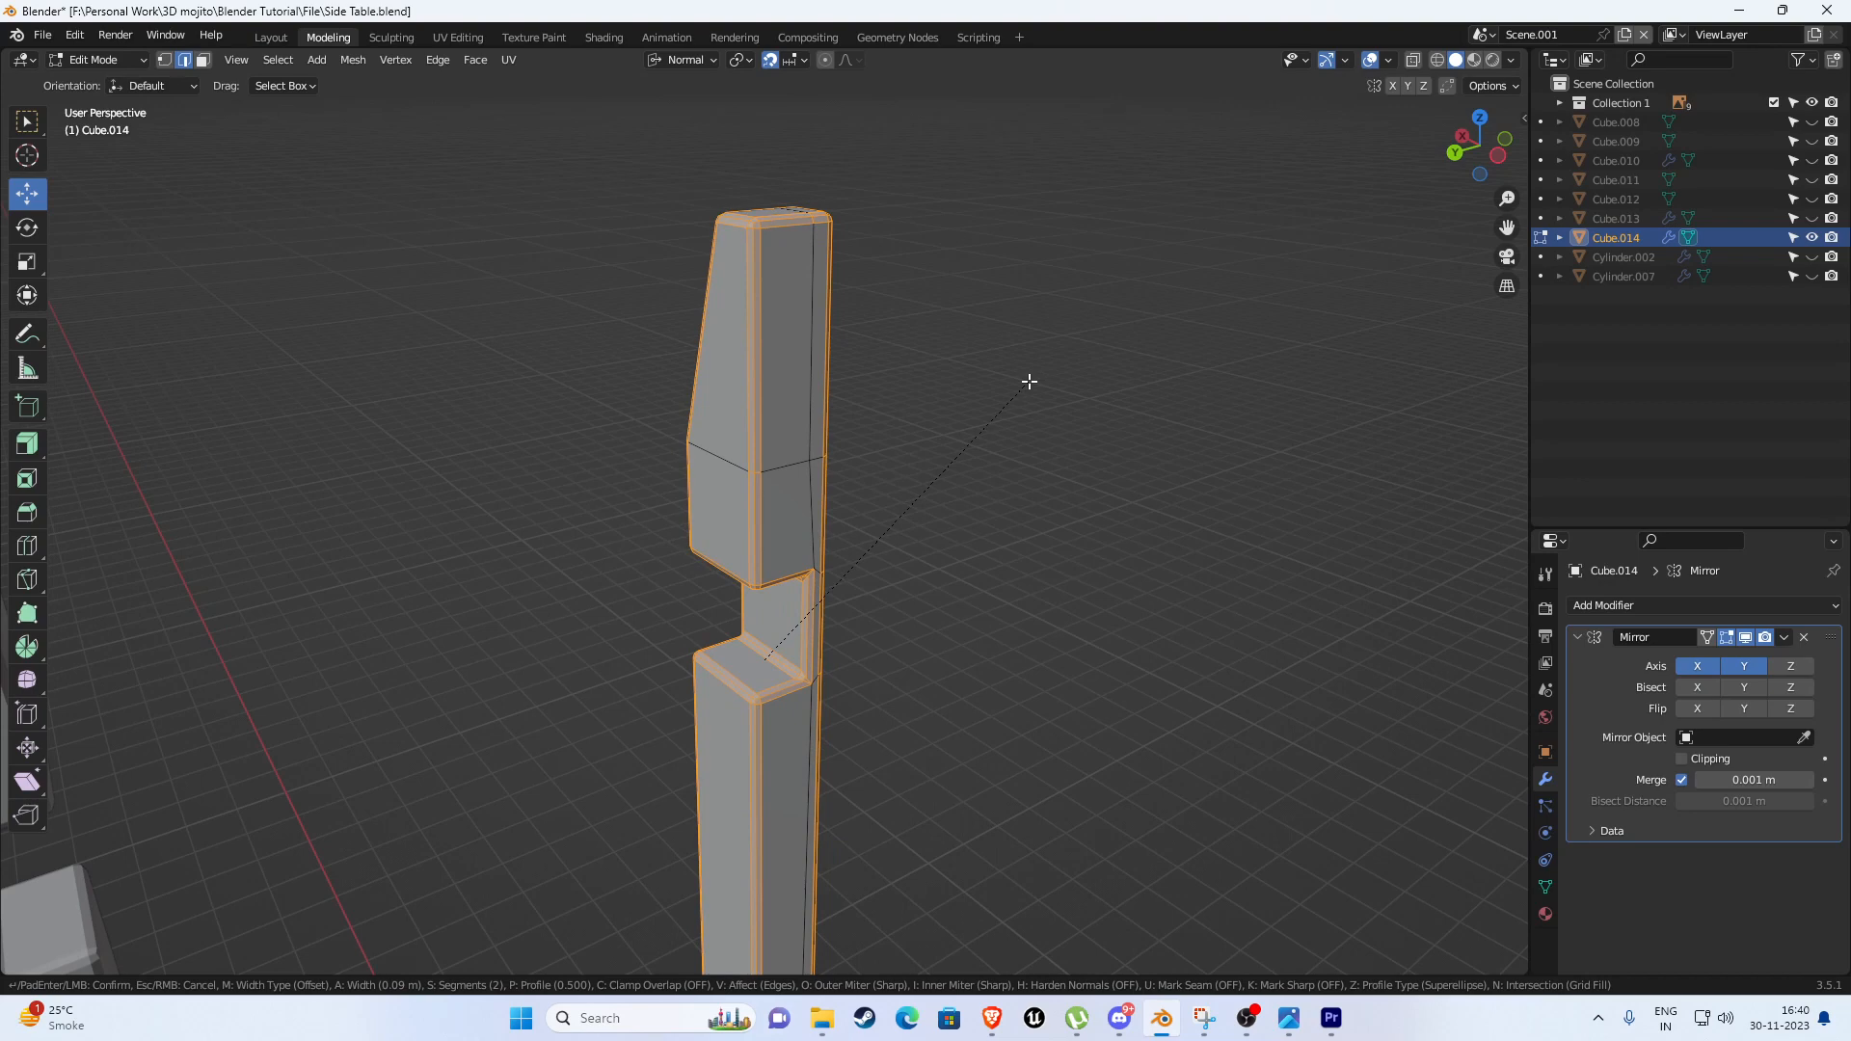
pyautogui.click(1028, 382)
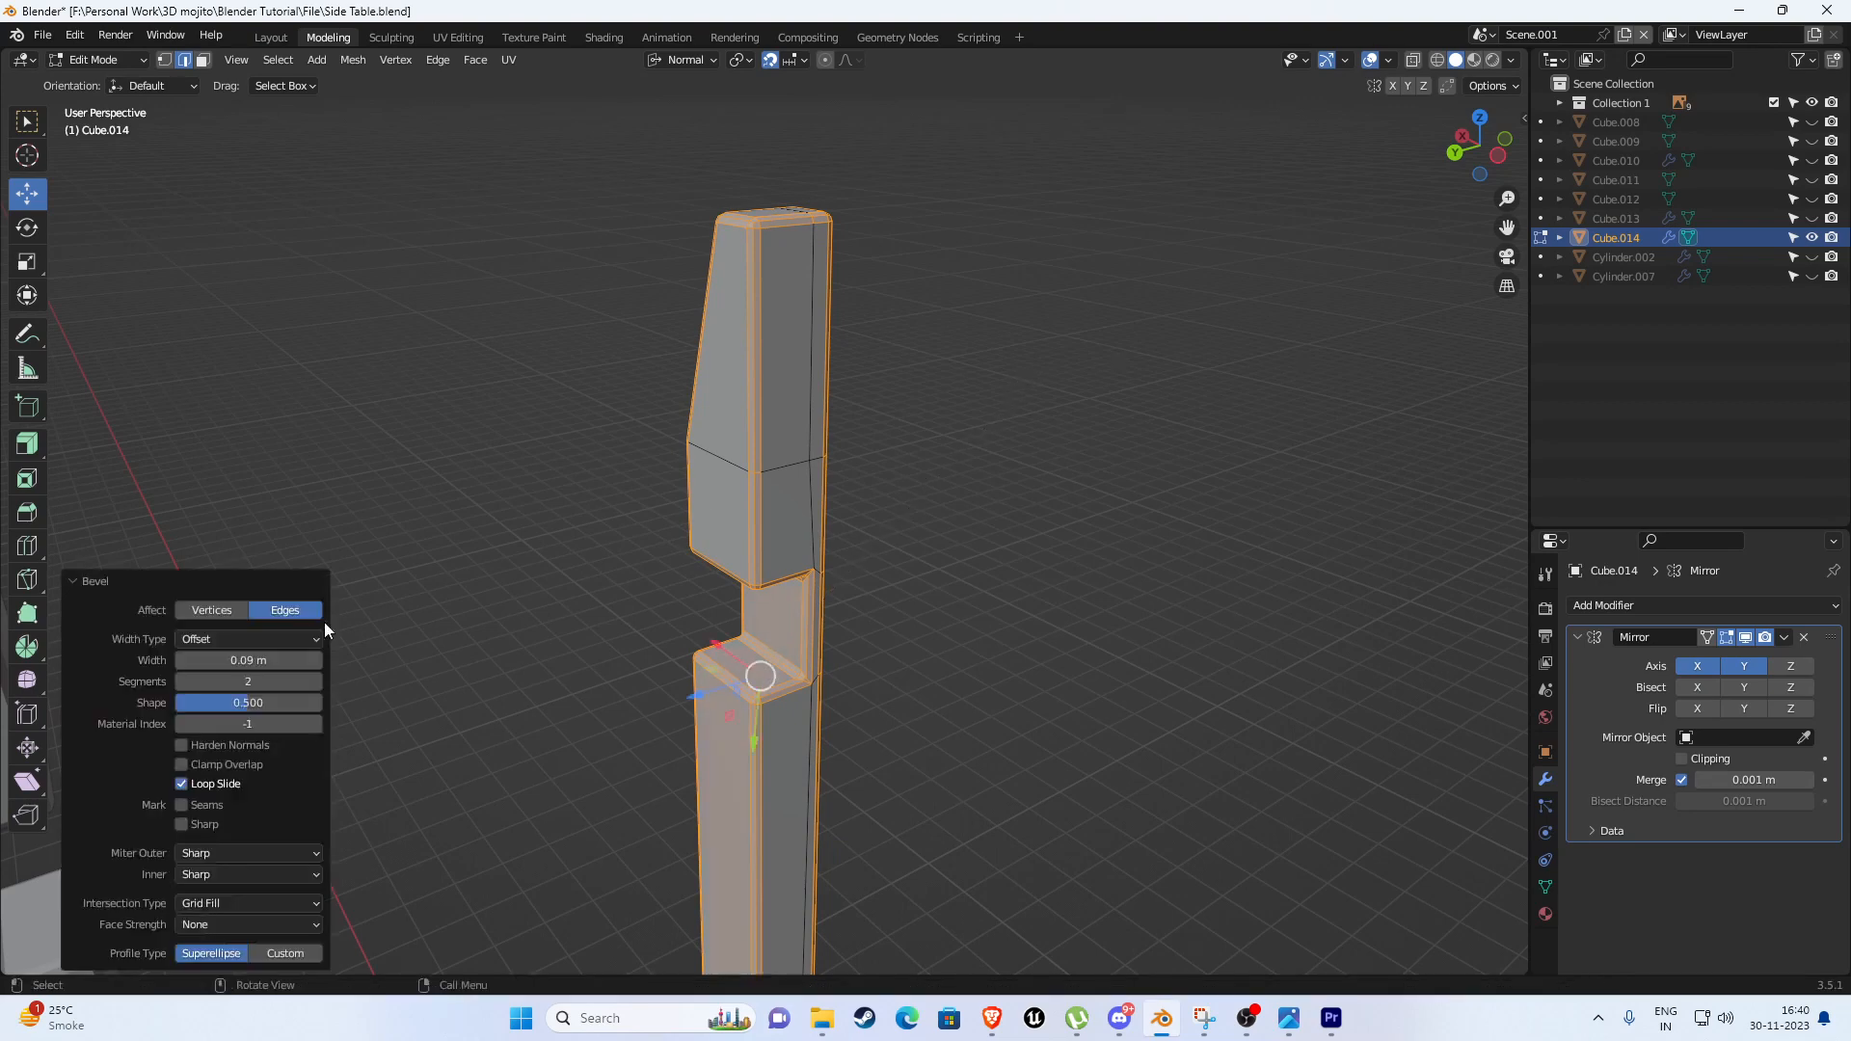
pyautogui.click(266, 660)
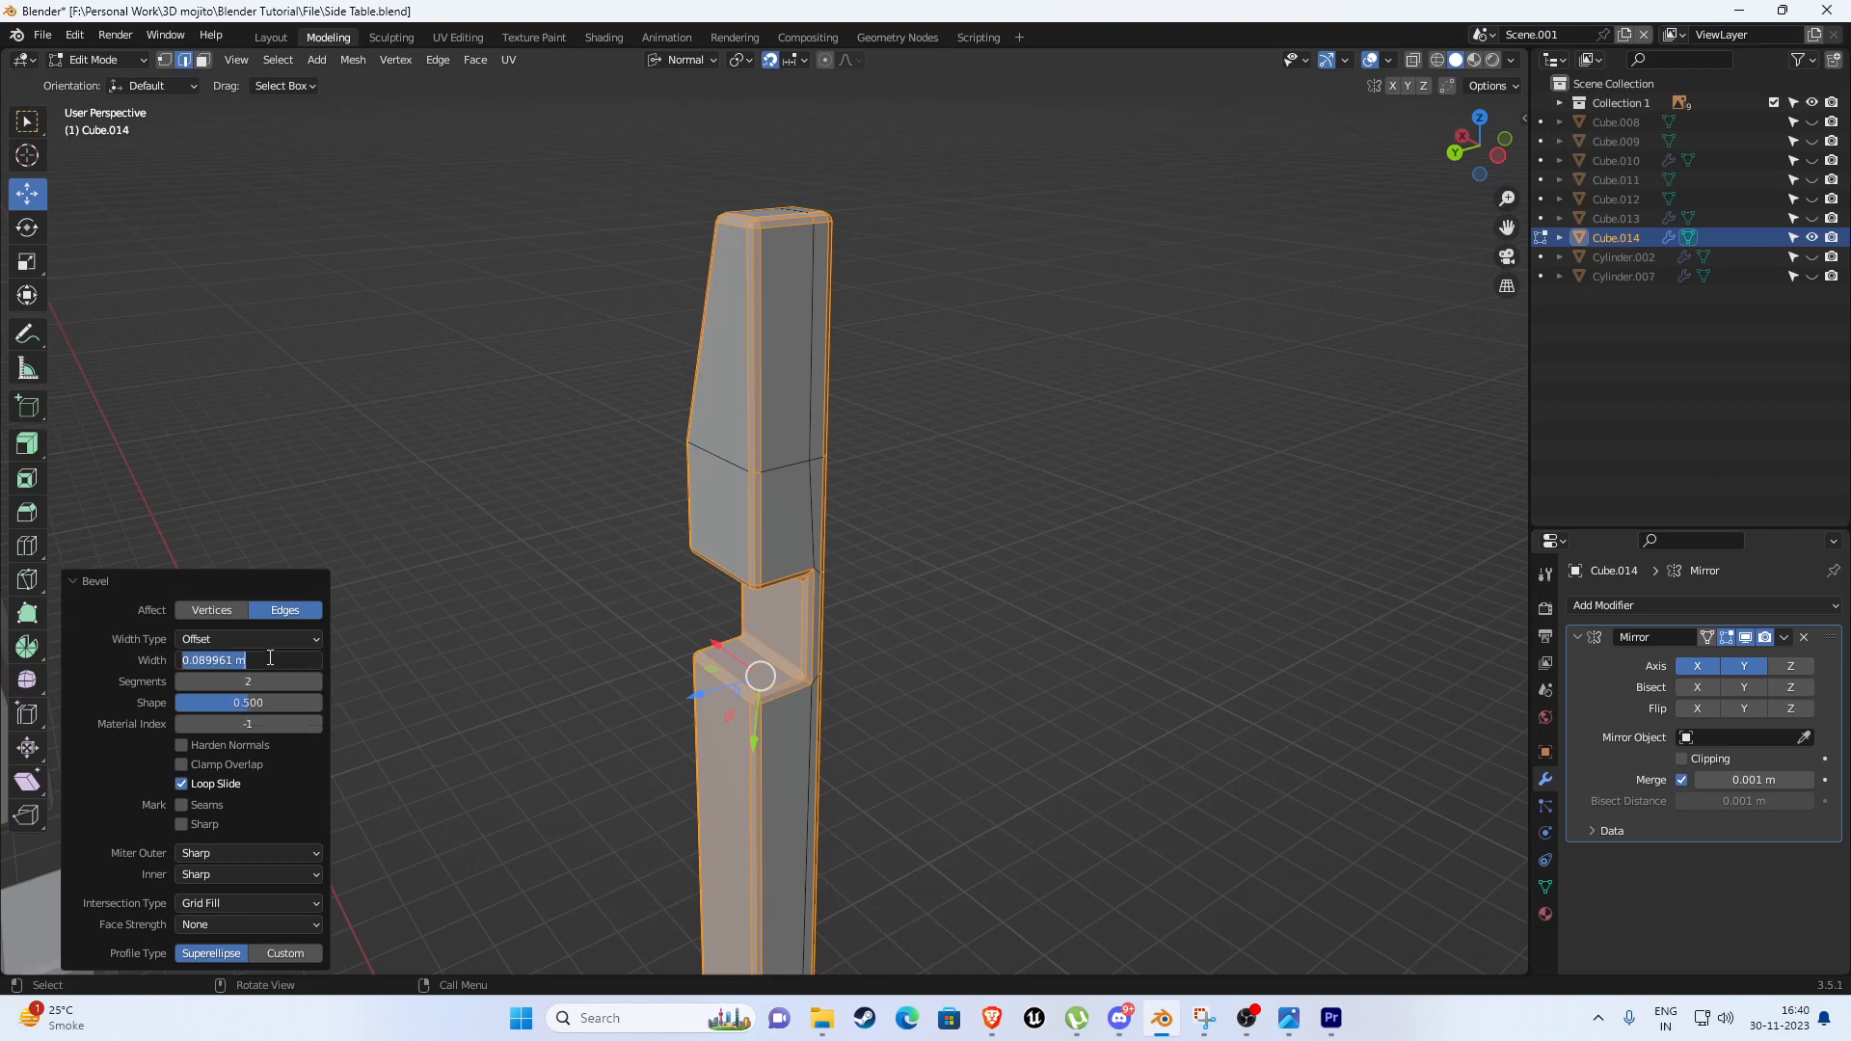
pyautogui.press('BackSpace')
pyautogui.press('Return')
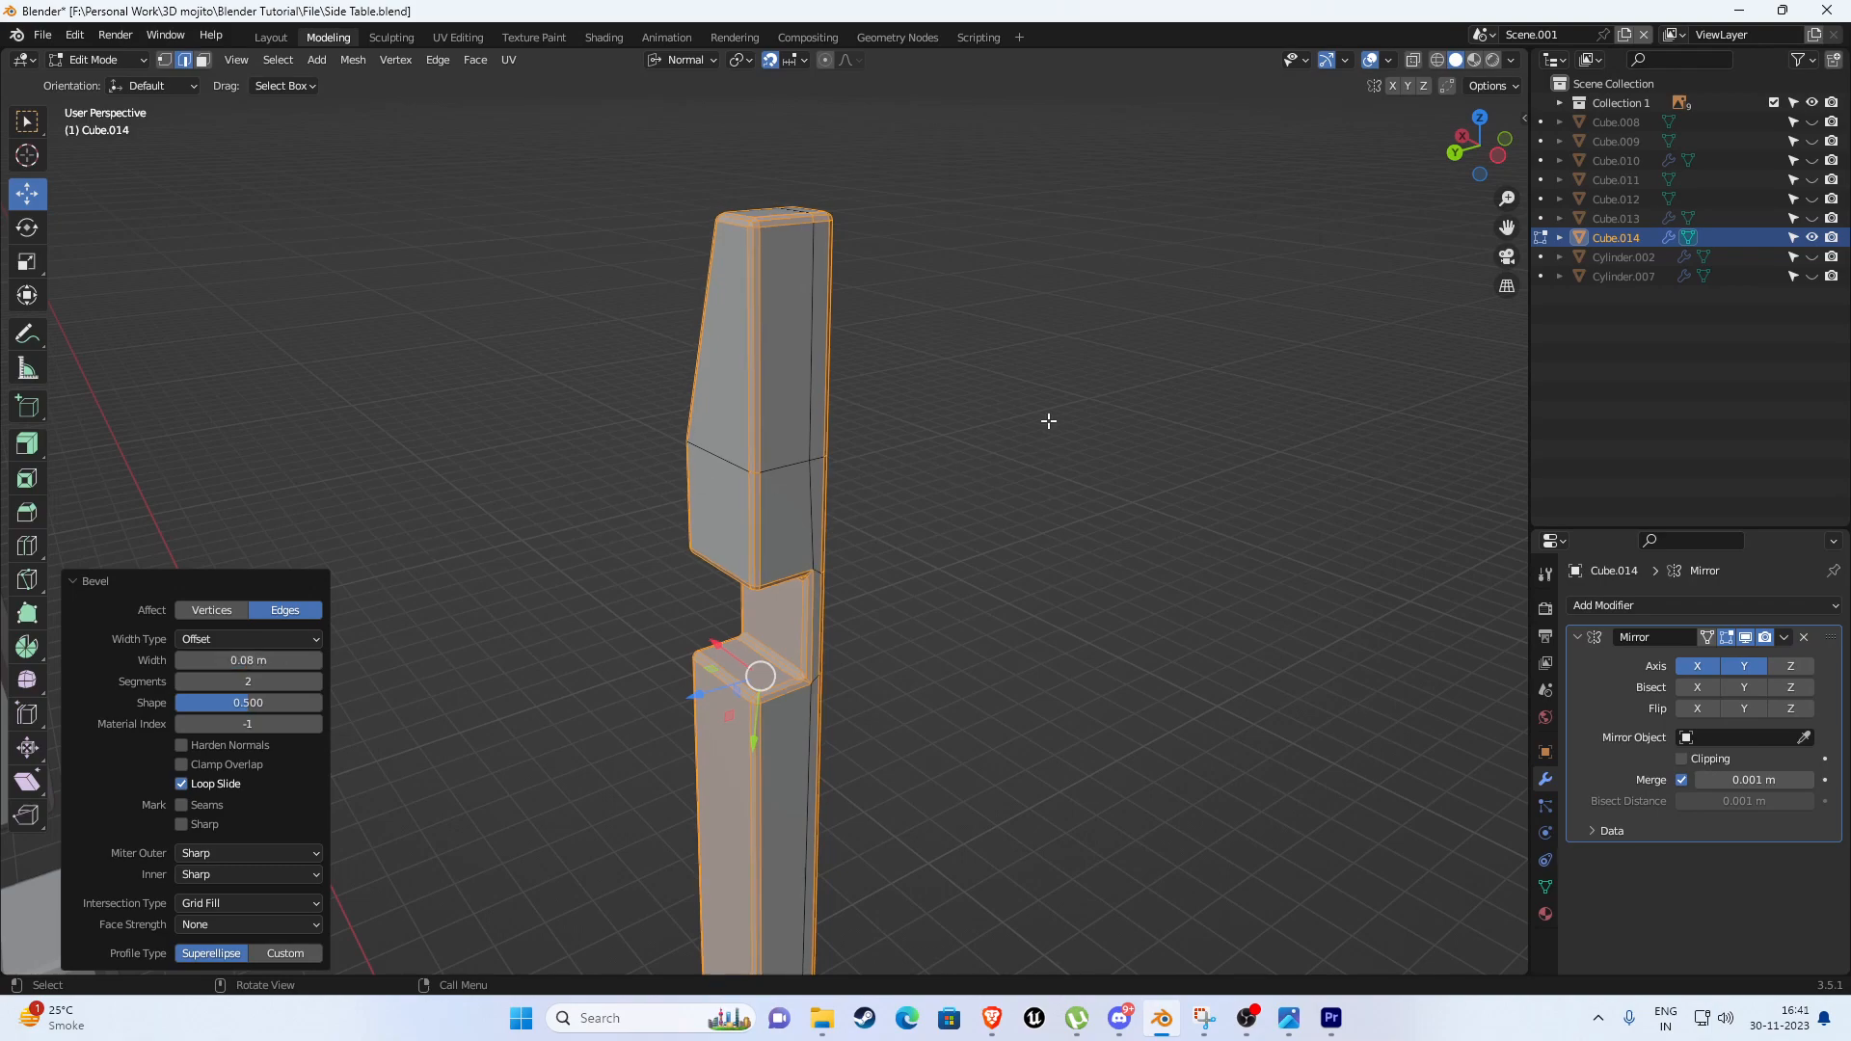
# Leave Edit Mode and unhide all the other cart parts.
pyautogui.press('Tab')
pyautogui.moveTo(1049, 422); pyautogui.dragTo(754, 508, button='middle')
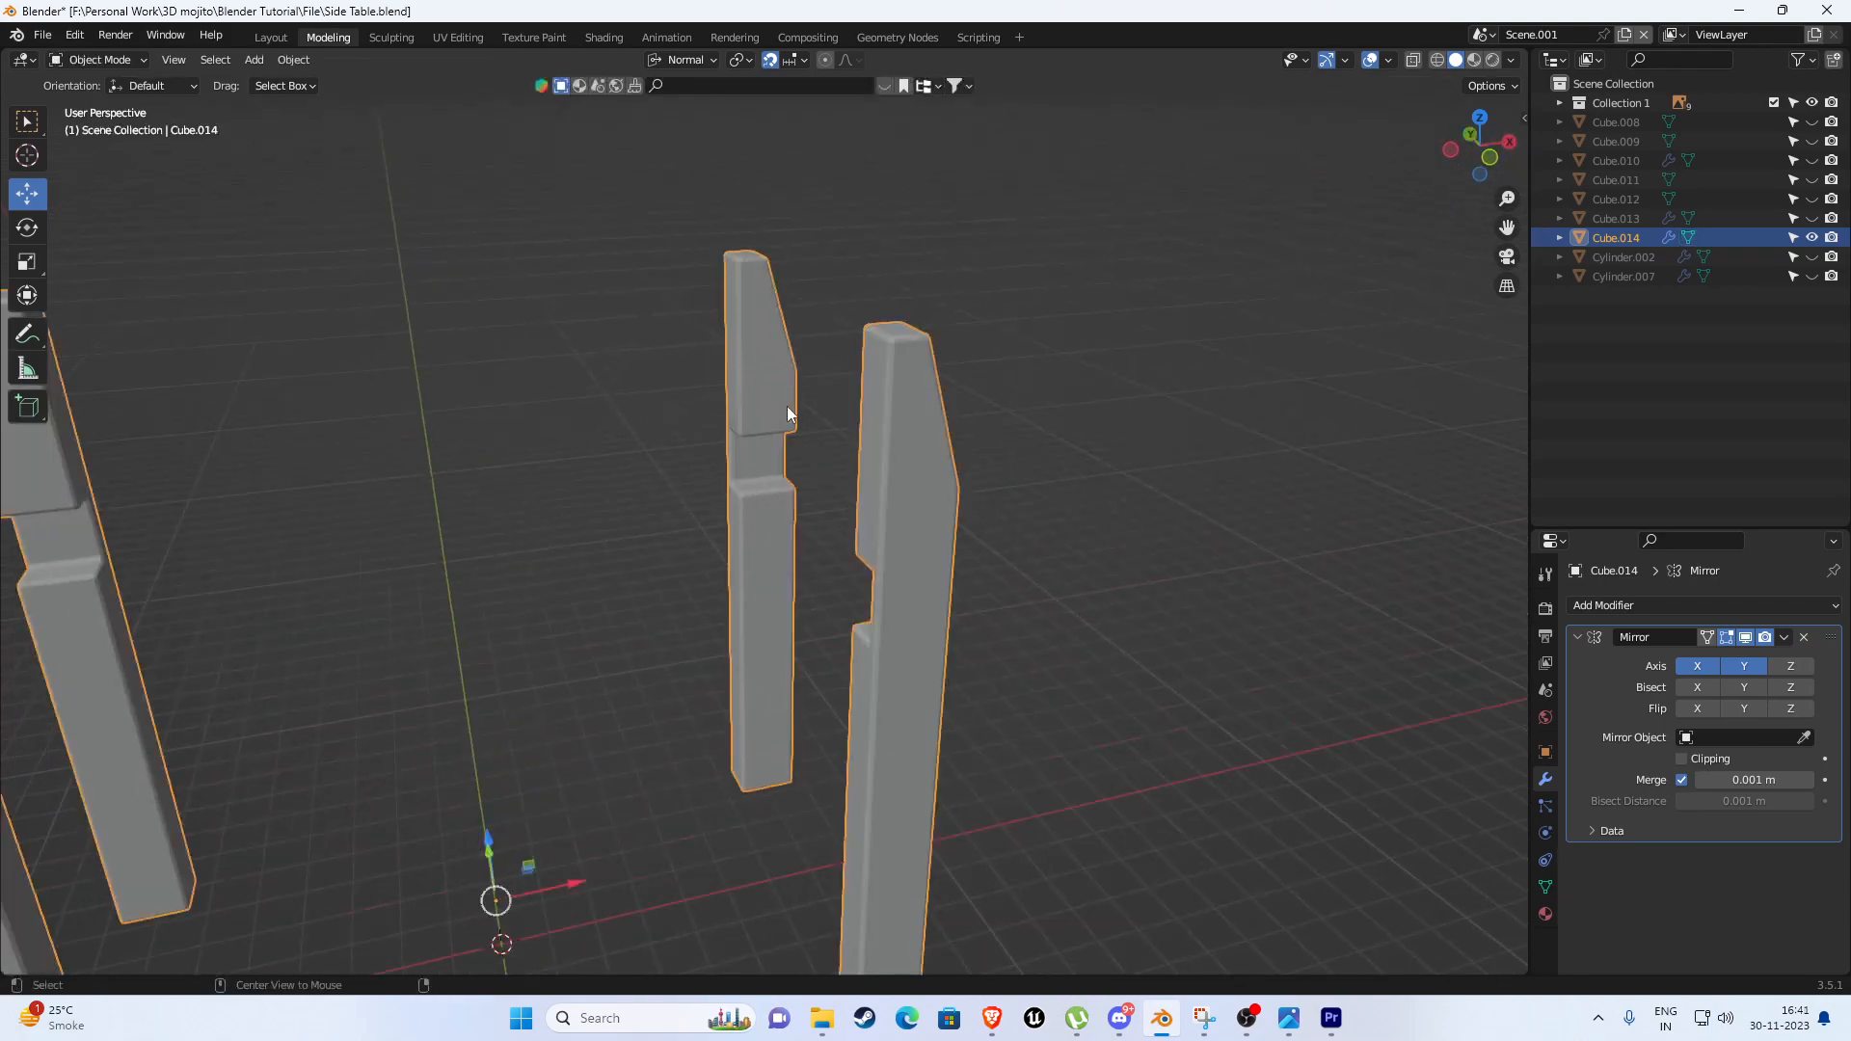
pyautogui.hotkey('alt', 'h')
pyautogui.moveTo(790, 415); pyautogui.dragTo(686, 580, button='middle')
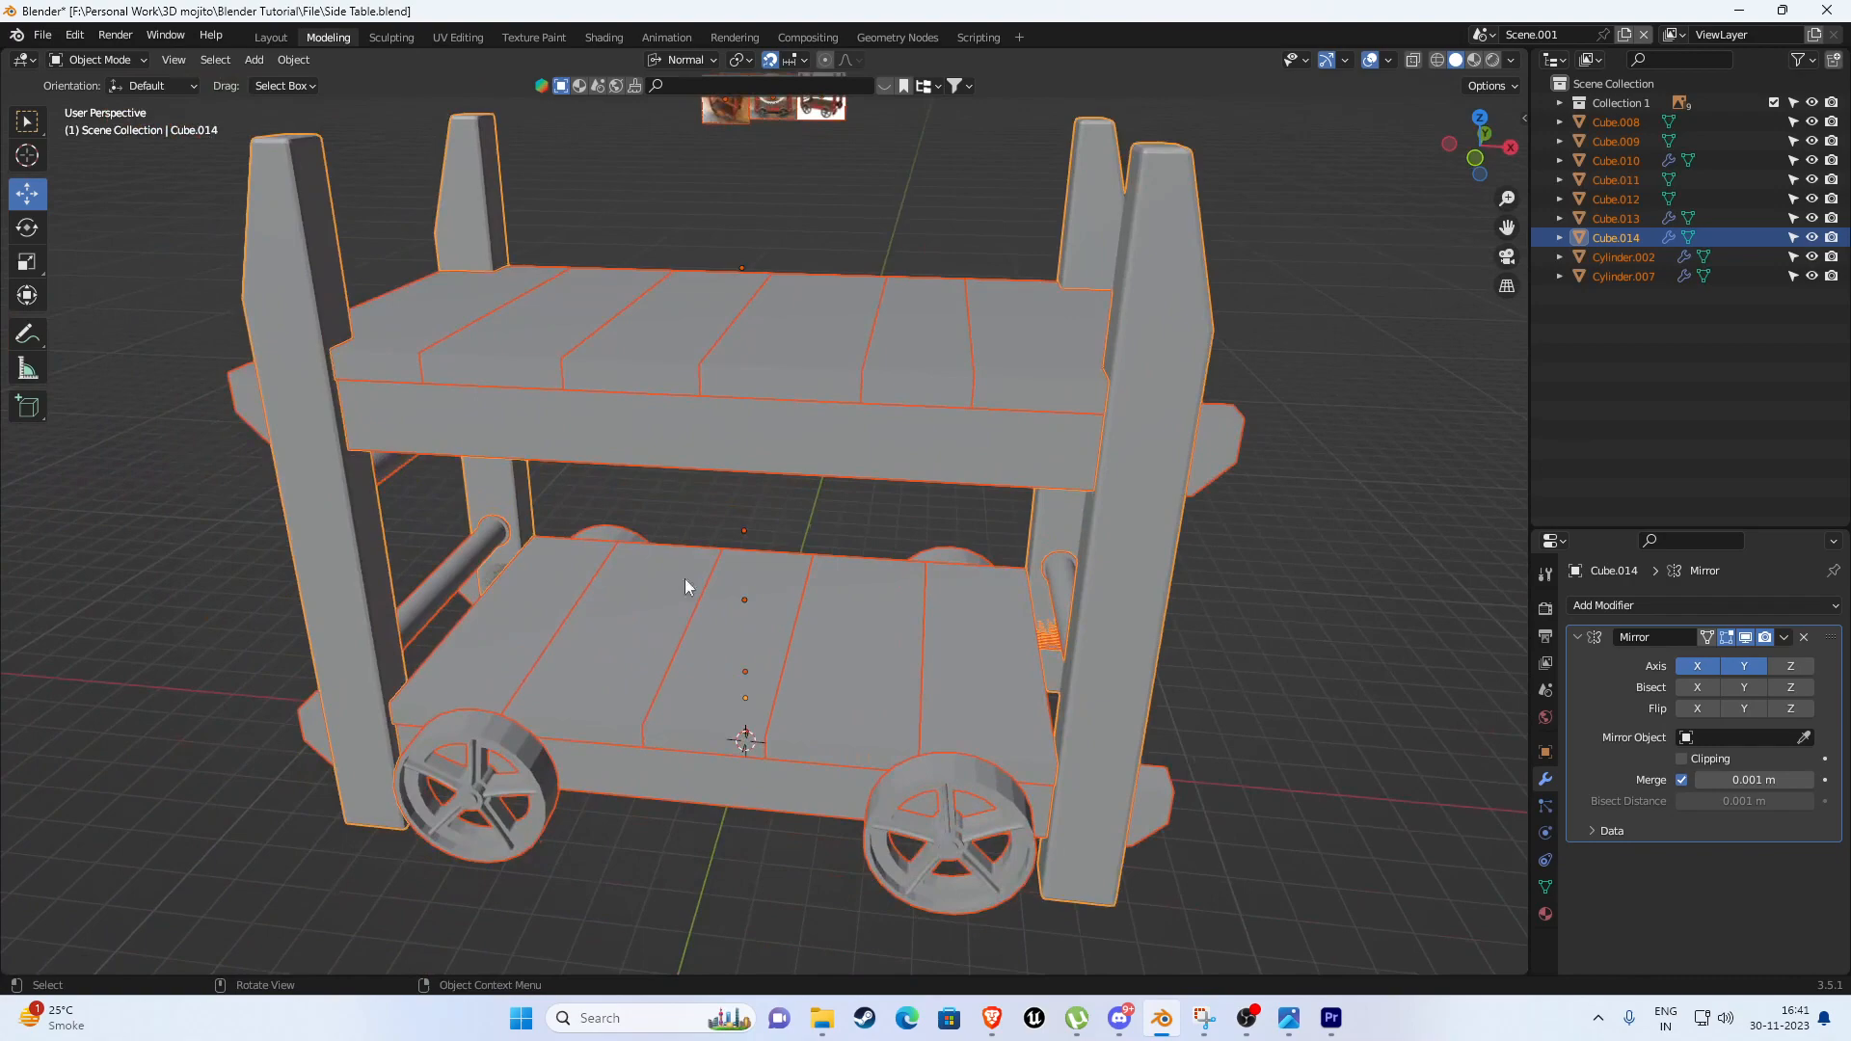
# Select the cart's lower side beams and isolate them in the viewport.
pyautogui.click(610, 786)
pyautogui.moveTo(751, 721); pyautogui.dragTo(678, 656, button='middle')
pyautogui.keyDown('shift'); pyautogui.moveTo(772, 655); pyautogui.dragTo(686, 547, button='middle'); pyautogui.keyUp('shift')
pyautogui.keyDown('shift'); pyautogui.click(751, 328); pyautogui.keyUp('shift')
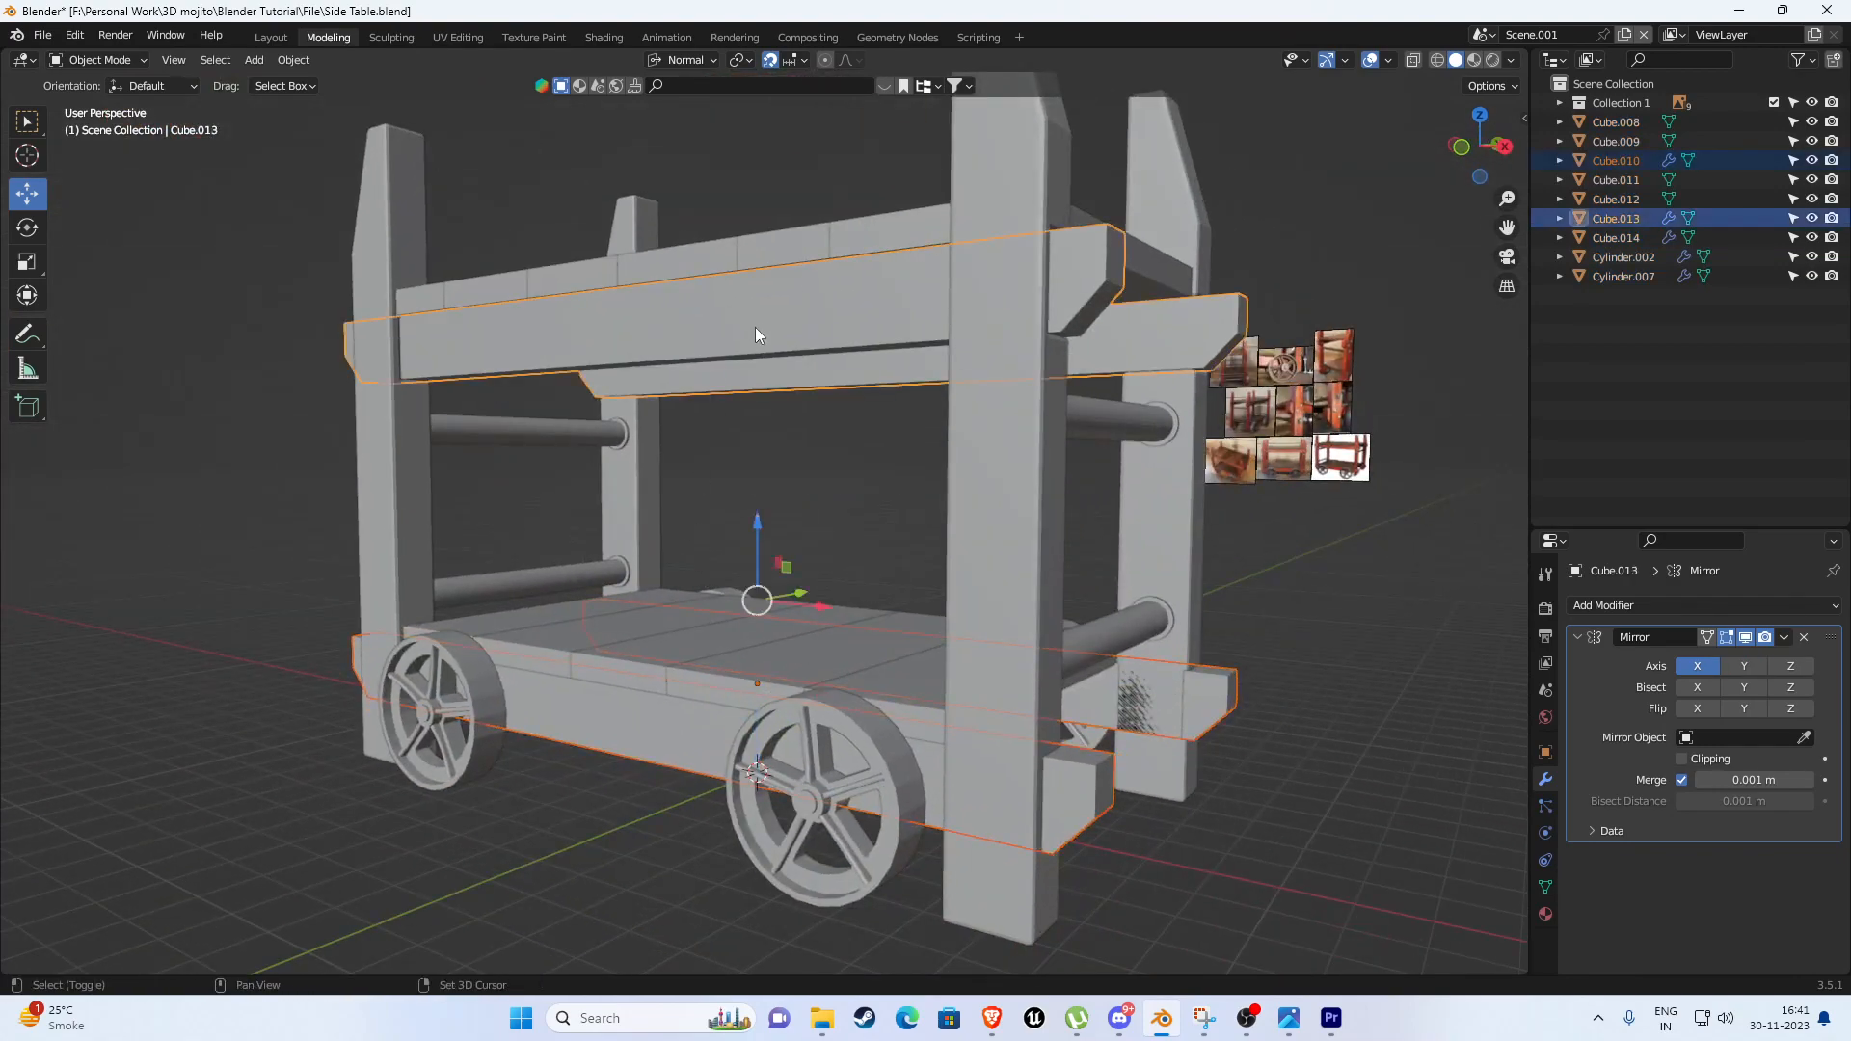
pyautogui.moveTo(755, 327); pyautogui.dragTo(729, 382, button='middle')
pyautogui.click(829, 675)
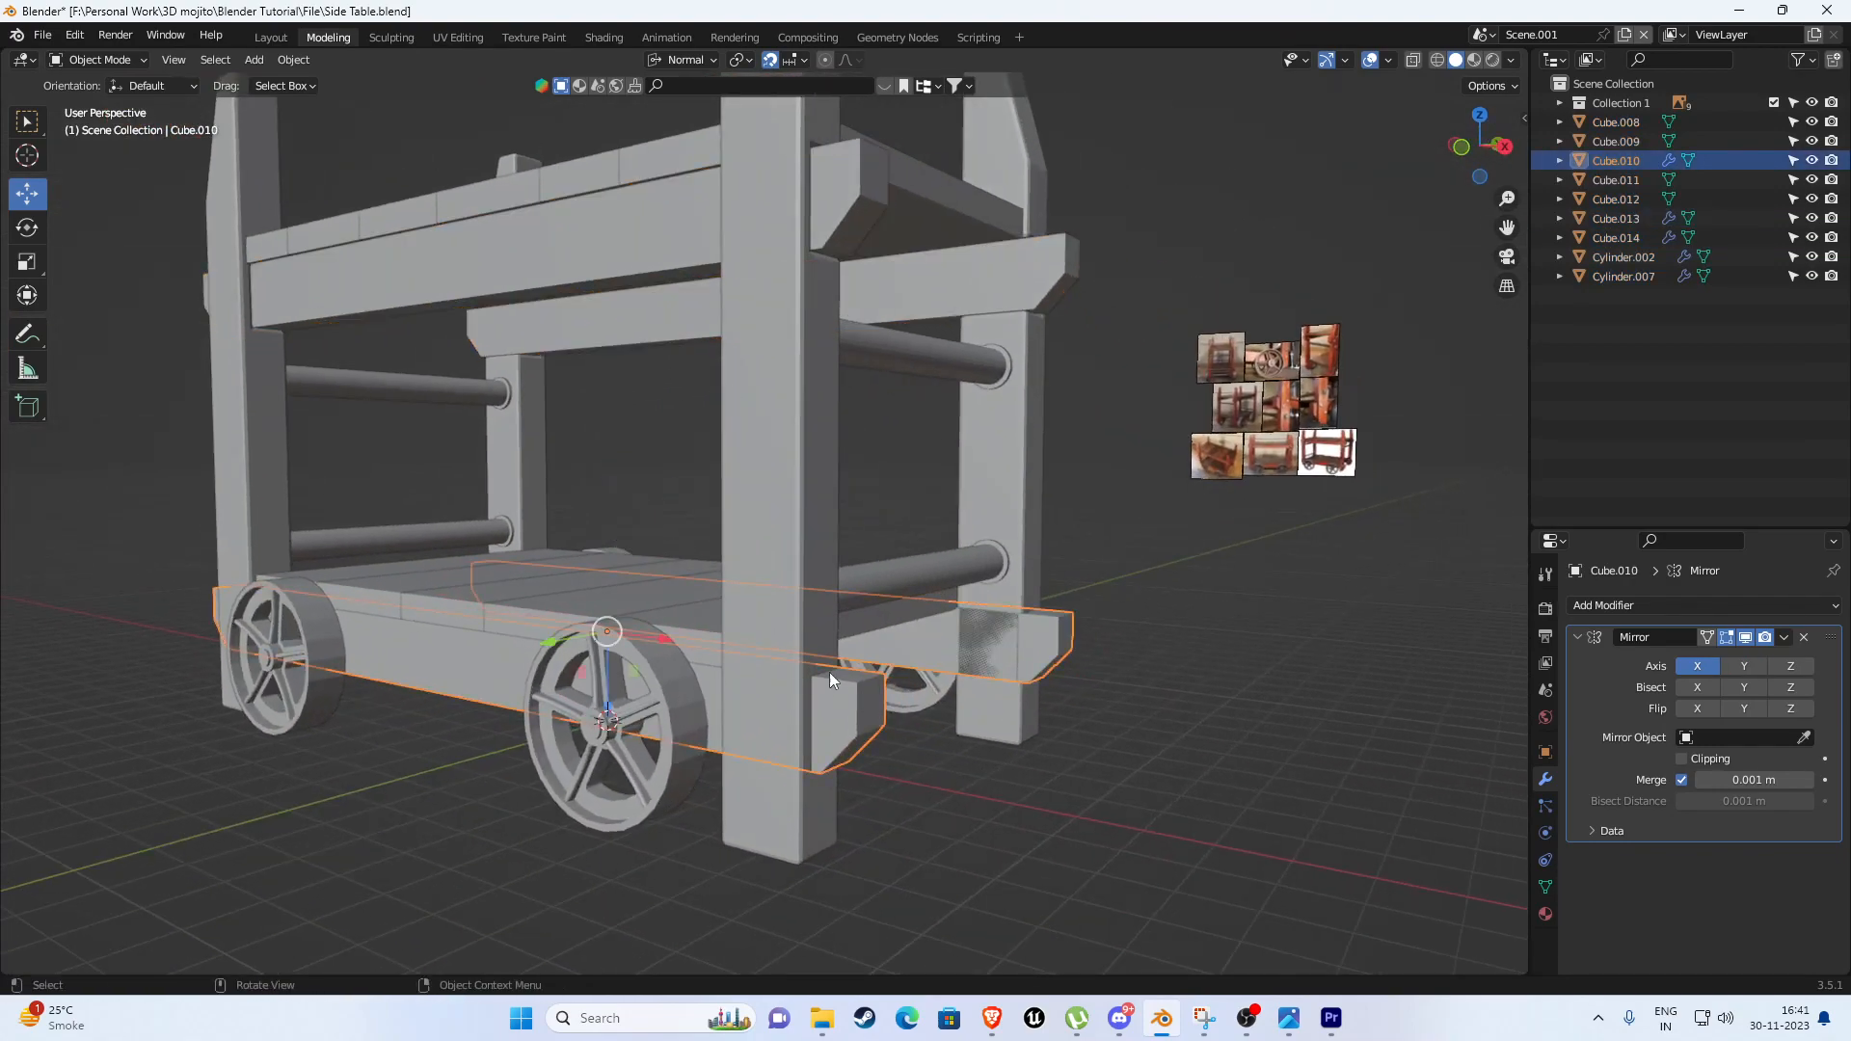
pyautogui.press('KP_Divide')
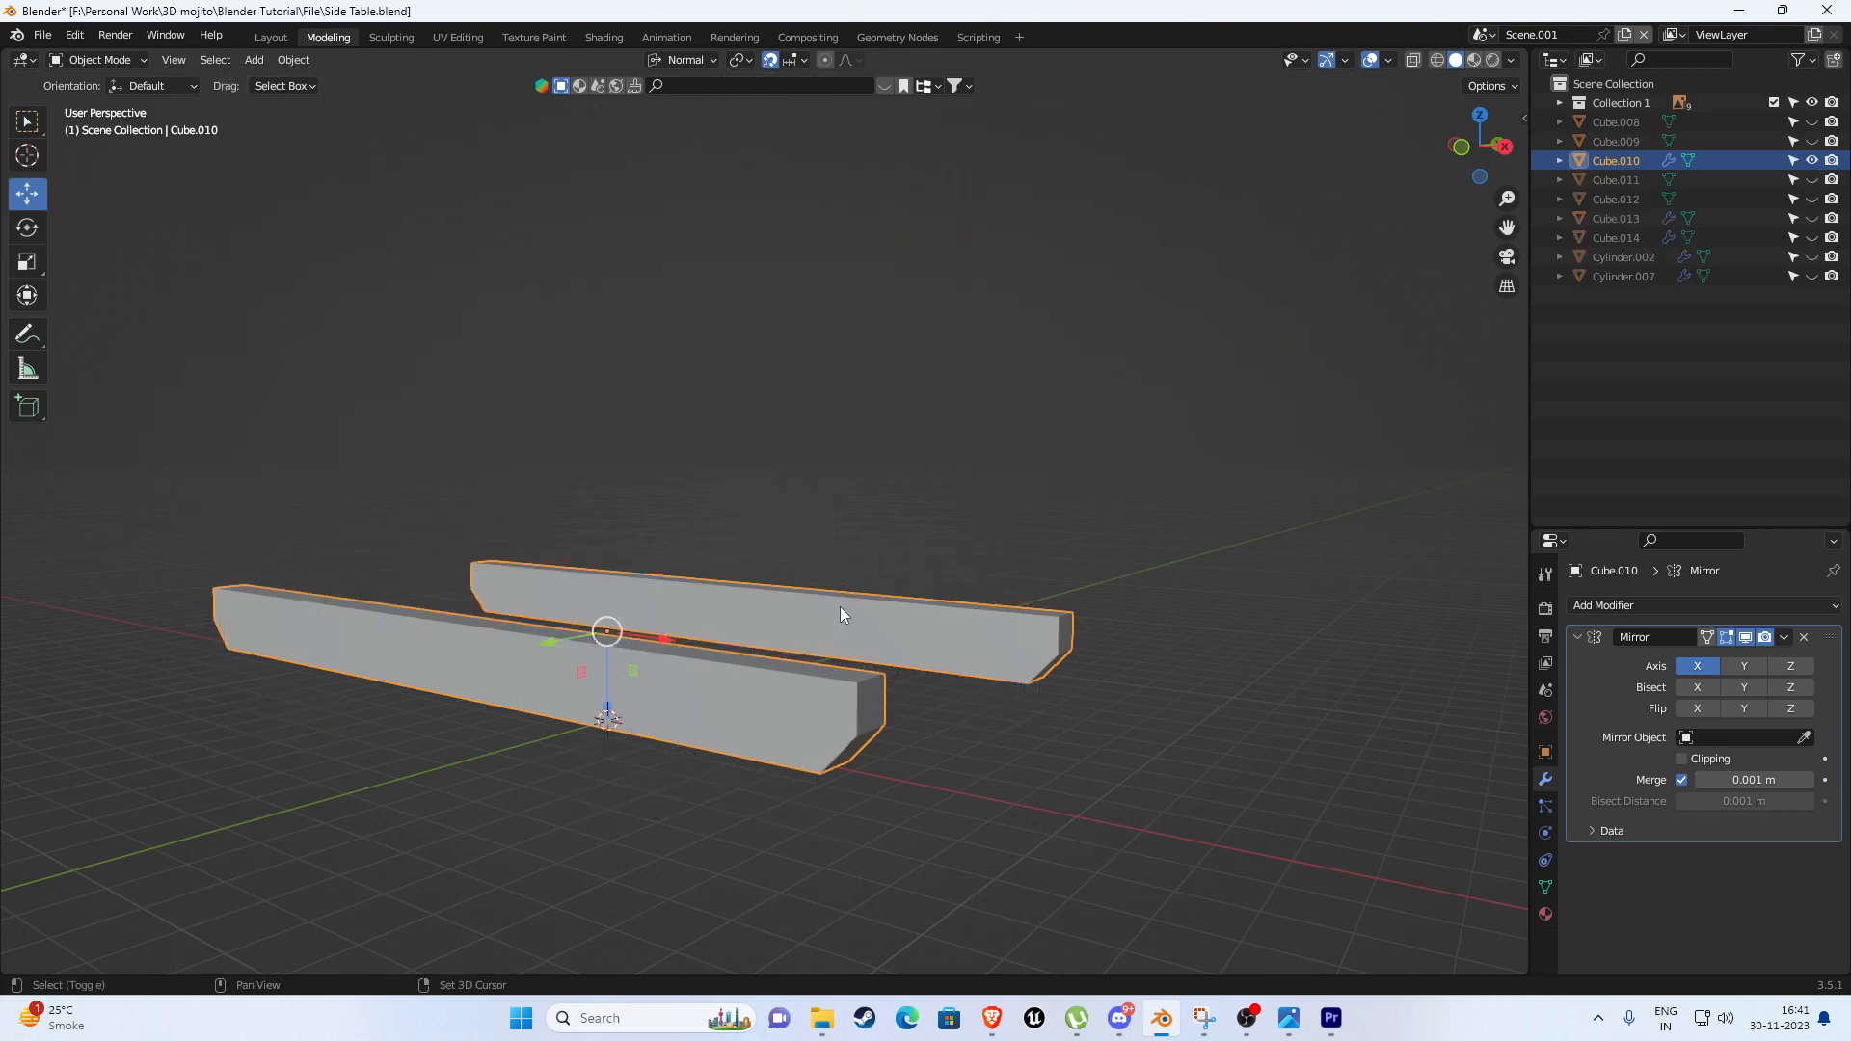
# Enter Edit Mode on the lower beams and select the near beam's long outer edges and end edges.
pyautogui.press('Tab')
pyautogui.moveTo(841, 606); pyautogui.dragTo(608, 584, button='middle')
pyautogui.click(1783, 637)
pyautogui.keyDown('alt'); pyautogui.click(768, 645); pyautogui.keyUp('alt')
pyautogui.keyDown('alt'); pyautogui.click(743, 517); pyautogui.keyUp('alt')
pyautogui.keyDown('alt'); pyautogui.click(803, 513); pyautogui.keyUp('alt')
pyautogui.keyDown('alt'); pyautogui.keyDown('shift'); pyautogui.click(816, 483); pyautogui.keyUp('shift'); pyautogui.keyUp('alt')
pyautogui.keyDown('alt'); pyautogui.keyDown('shift'); pyautogui.click(763, 457); pyautogui.keyUp('shift'); pyautogui.keyUp('alt')
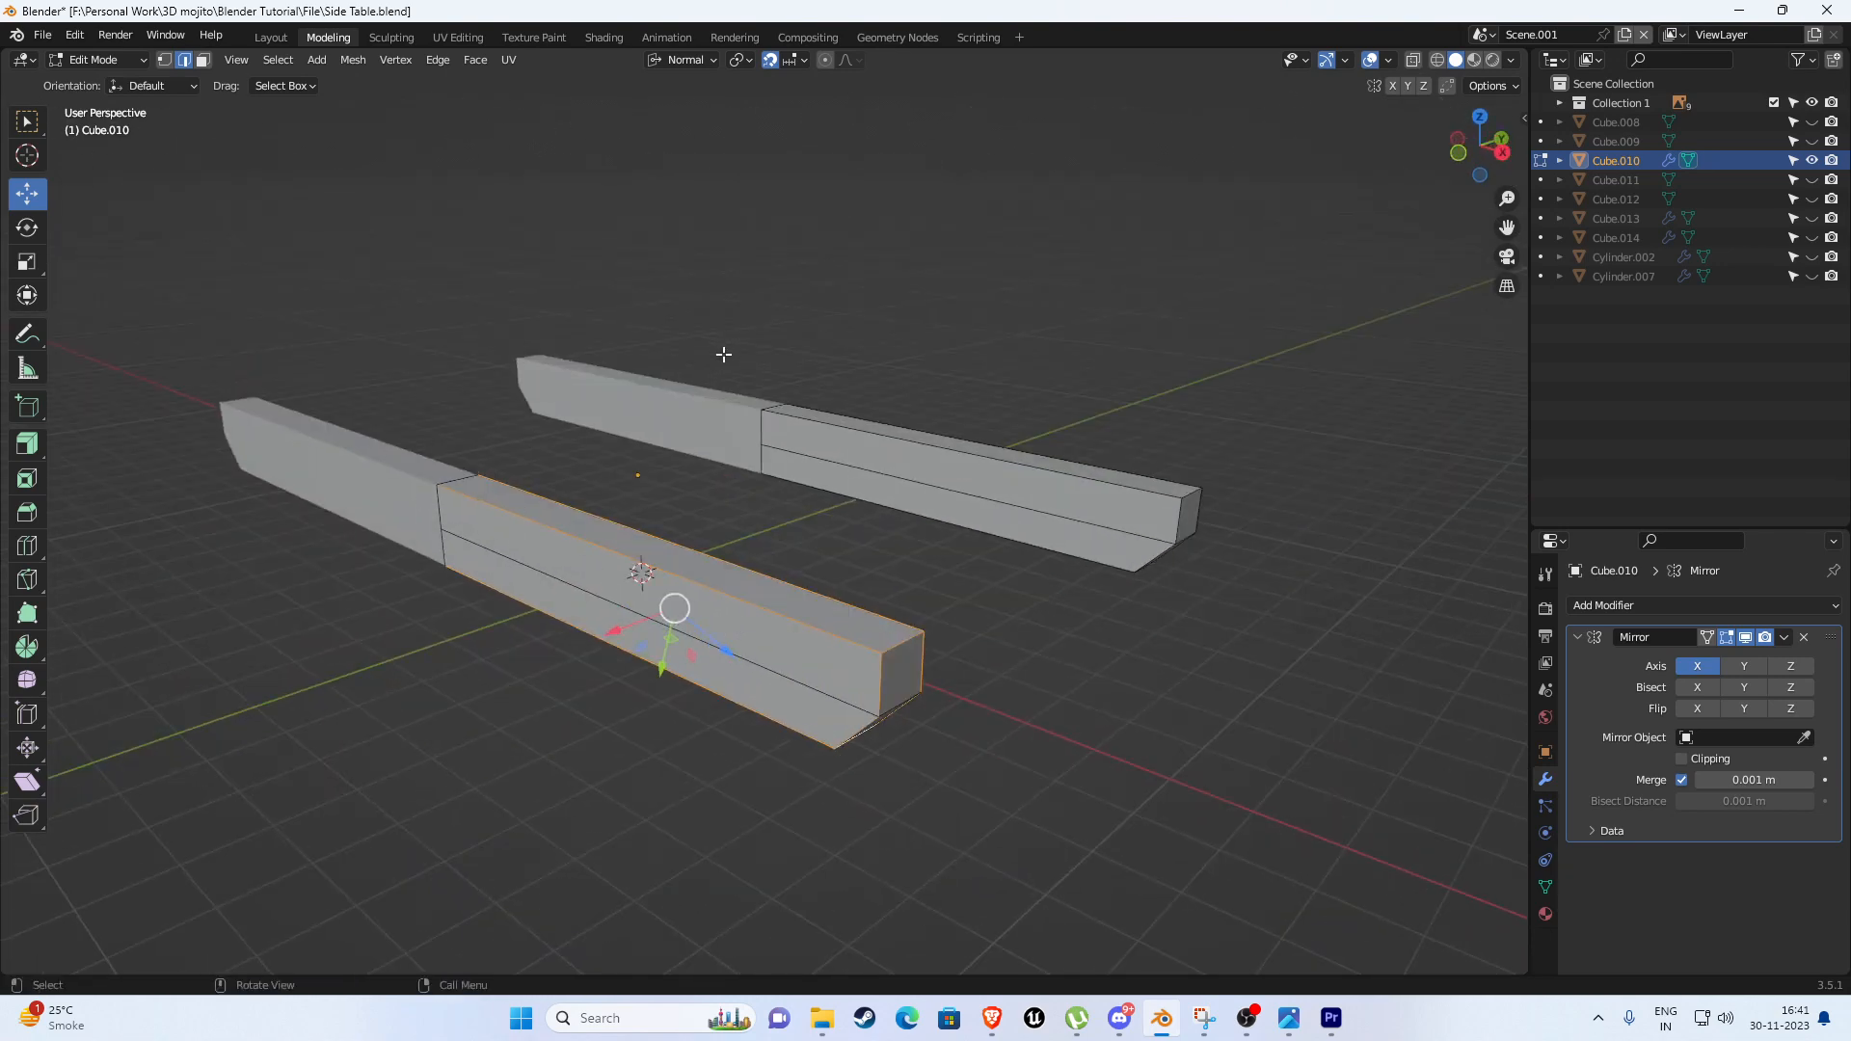
# Try to bevel the lower beam's selected edges with 2 segments.
pyautogui.moveTo(815, 542); pyautogui.dragTo(819, 570, button='middle')
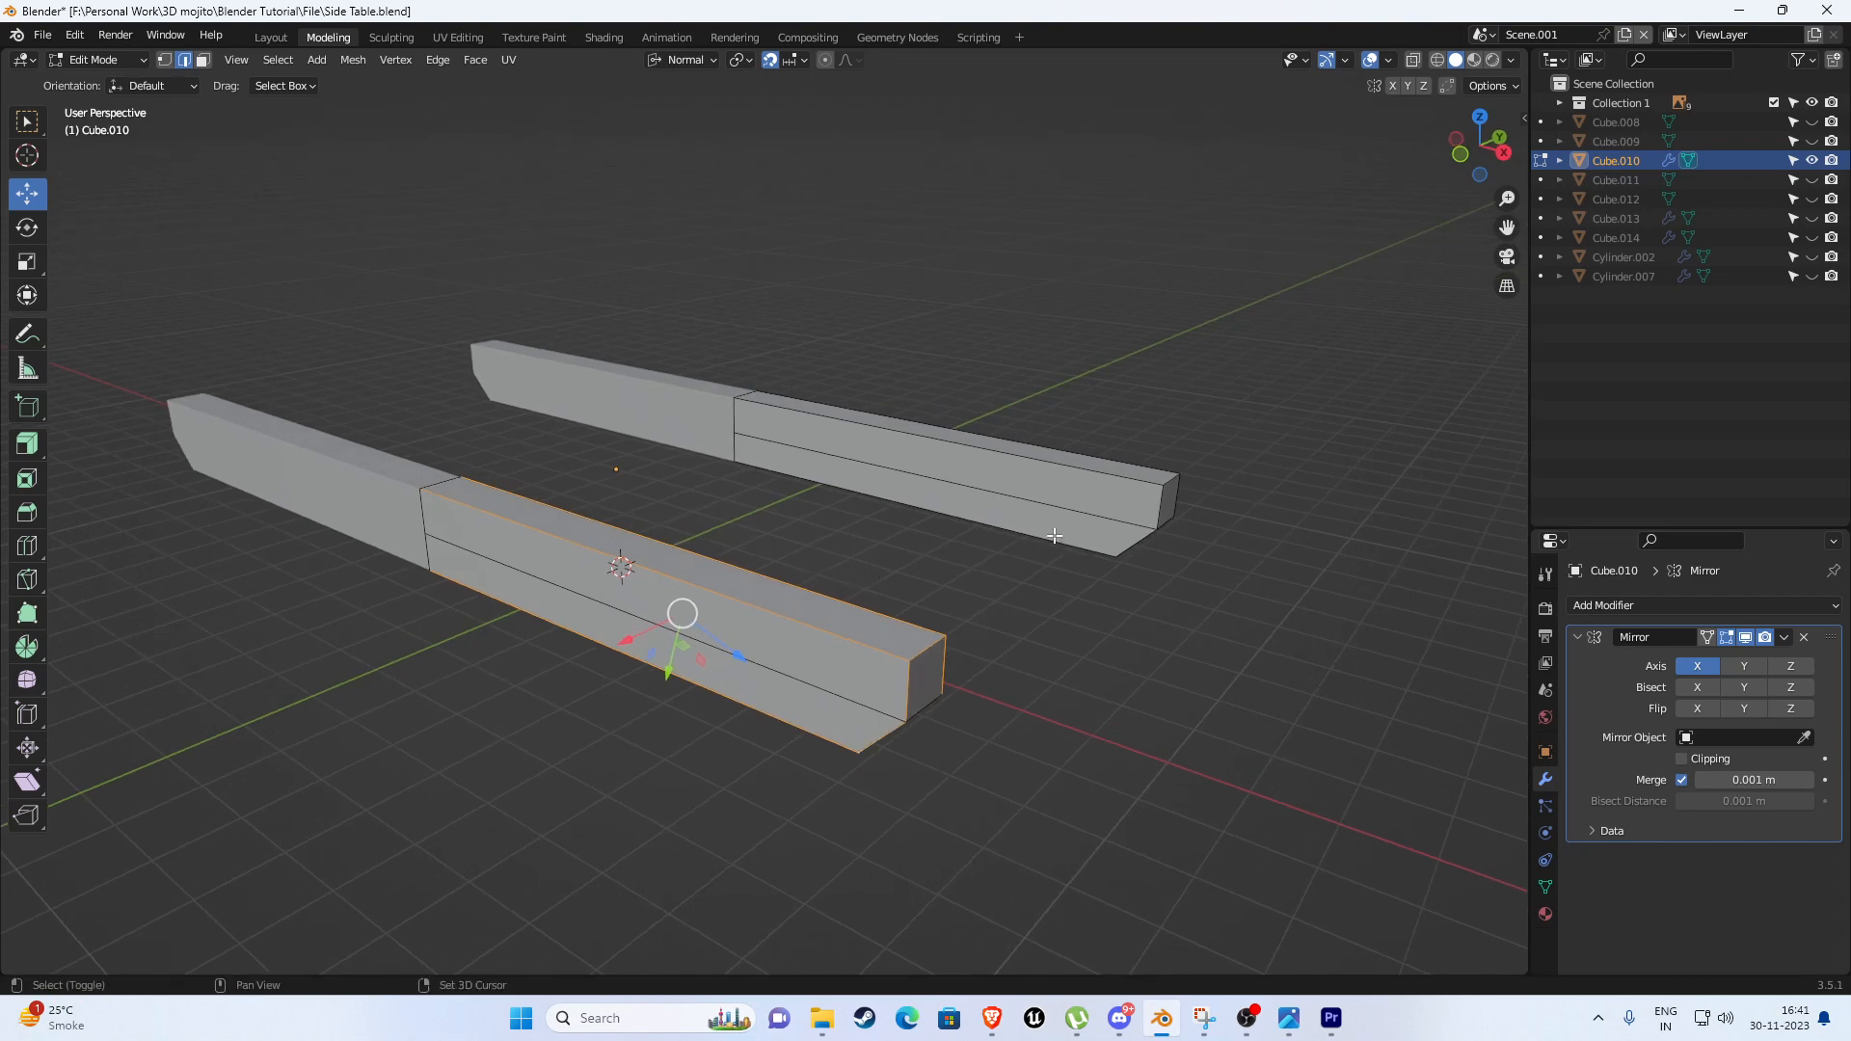
pyautogui.hotkey('ctrl', 'b')
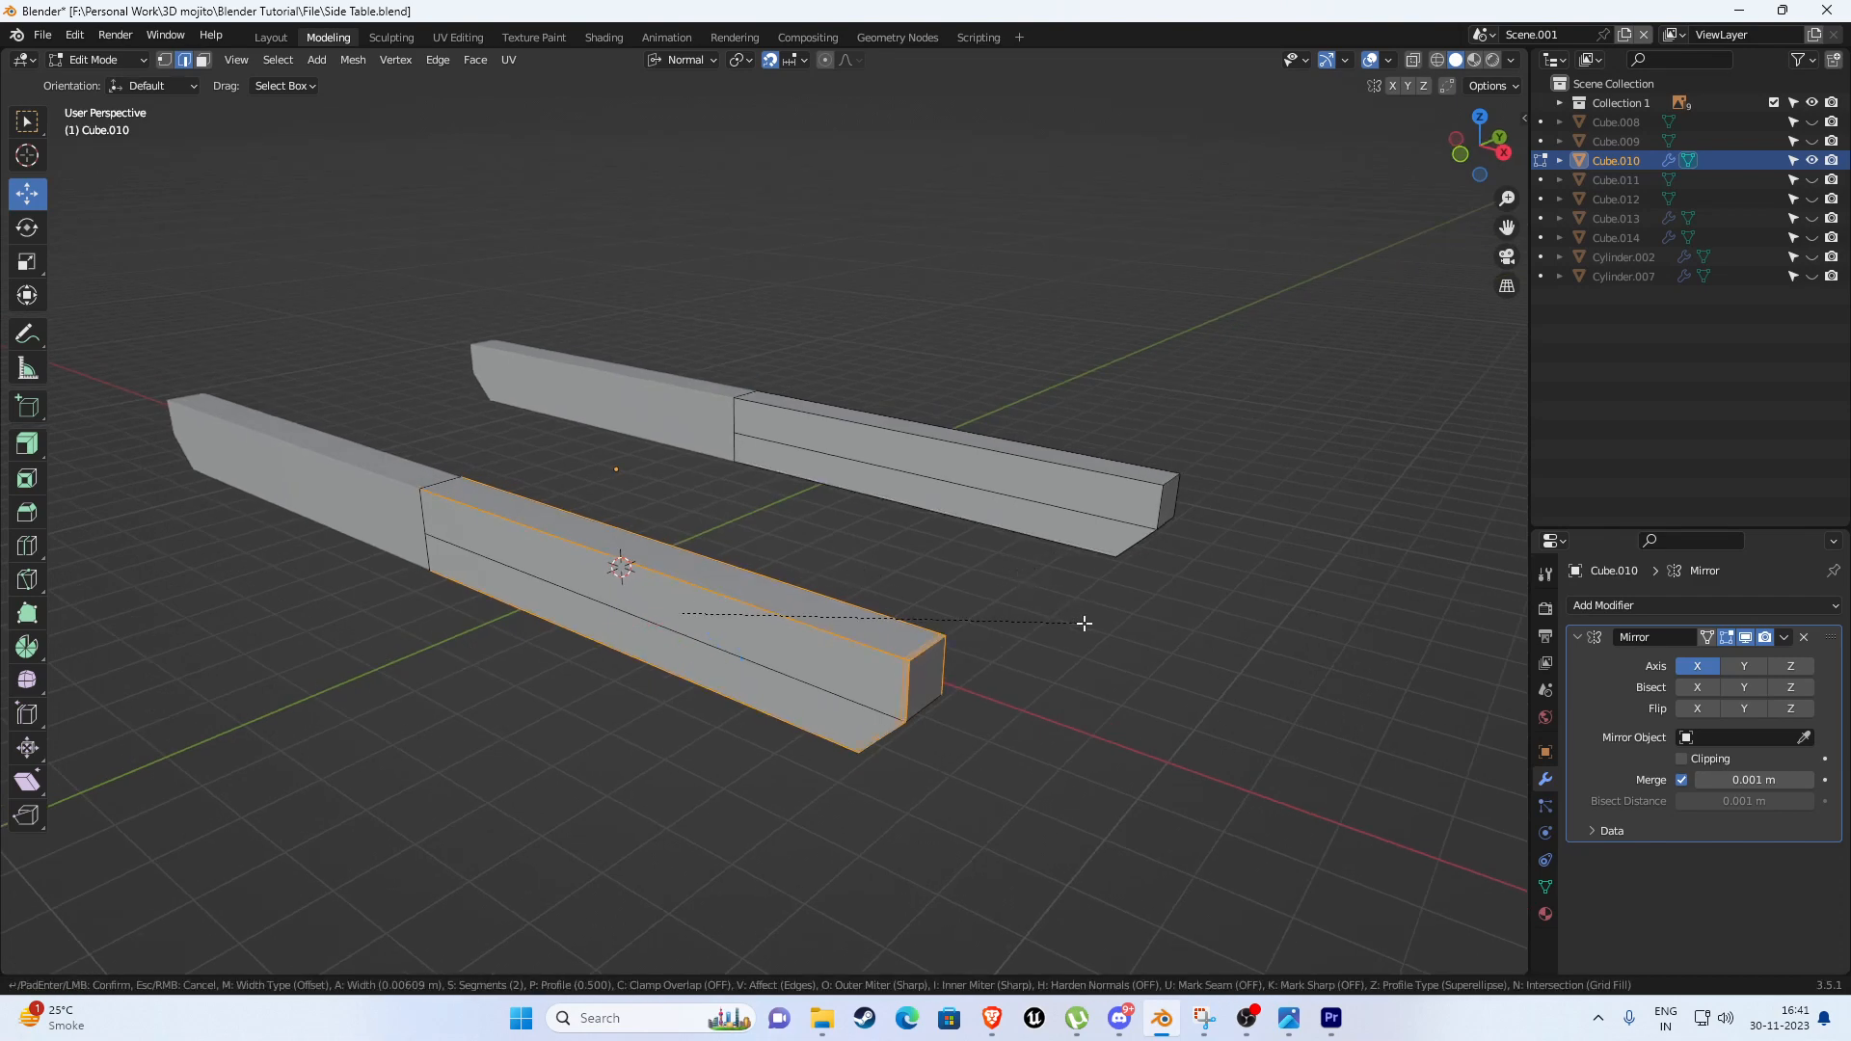
pyautogui.click(1100, 624)
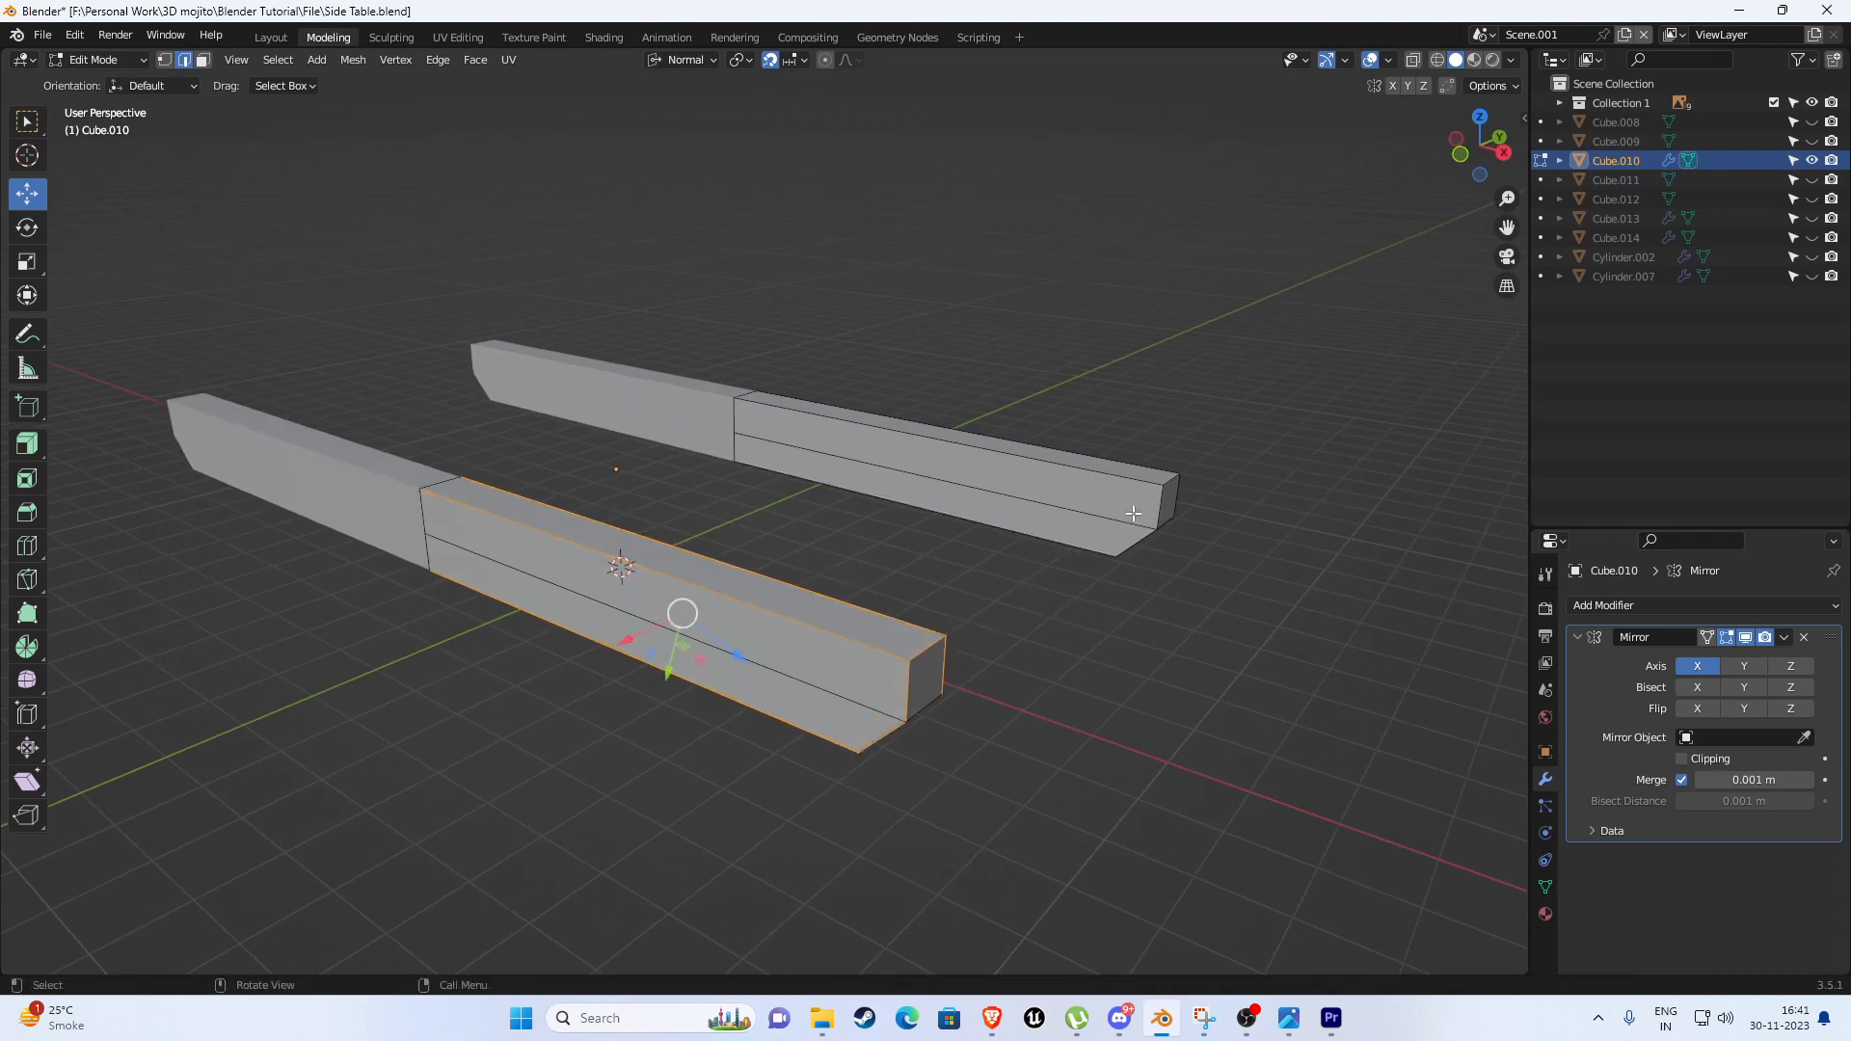
pyautogui.hotkey('ctrl', 'b')
pyautogui.click(1079, 620)
pyautogui.scroll(1, 985, 672)
pyautogui.scroll(2, 985, 672)
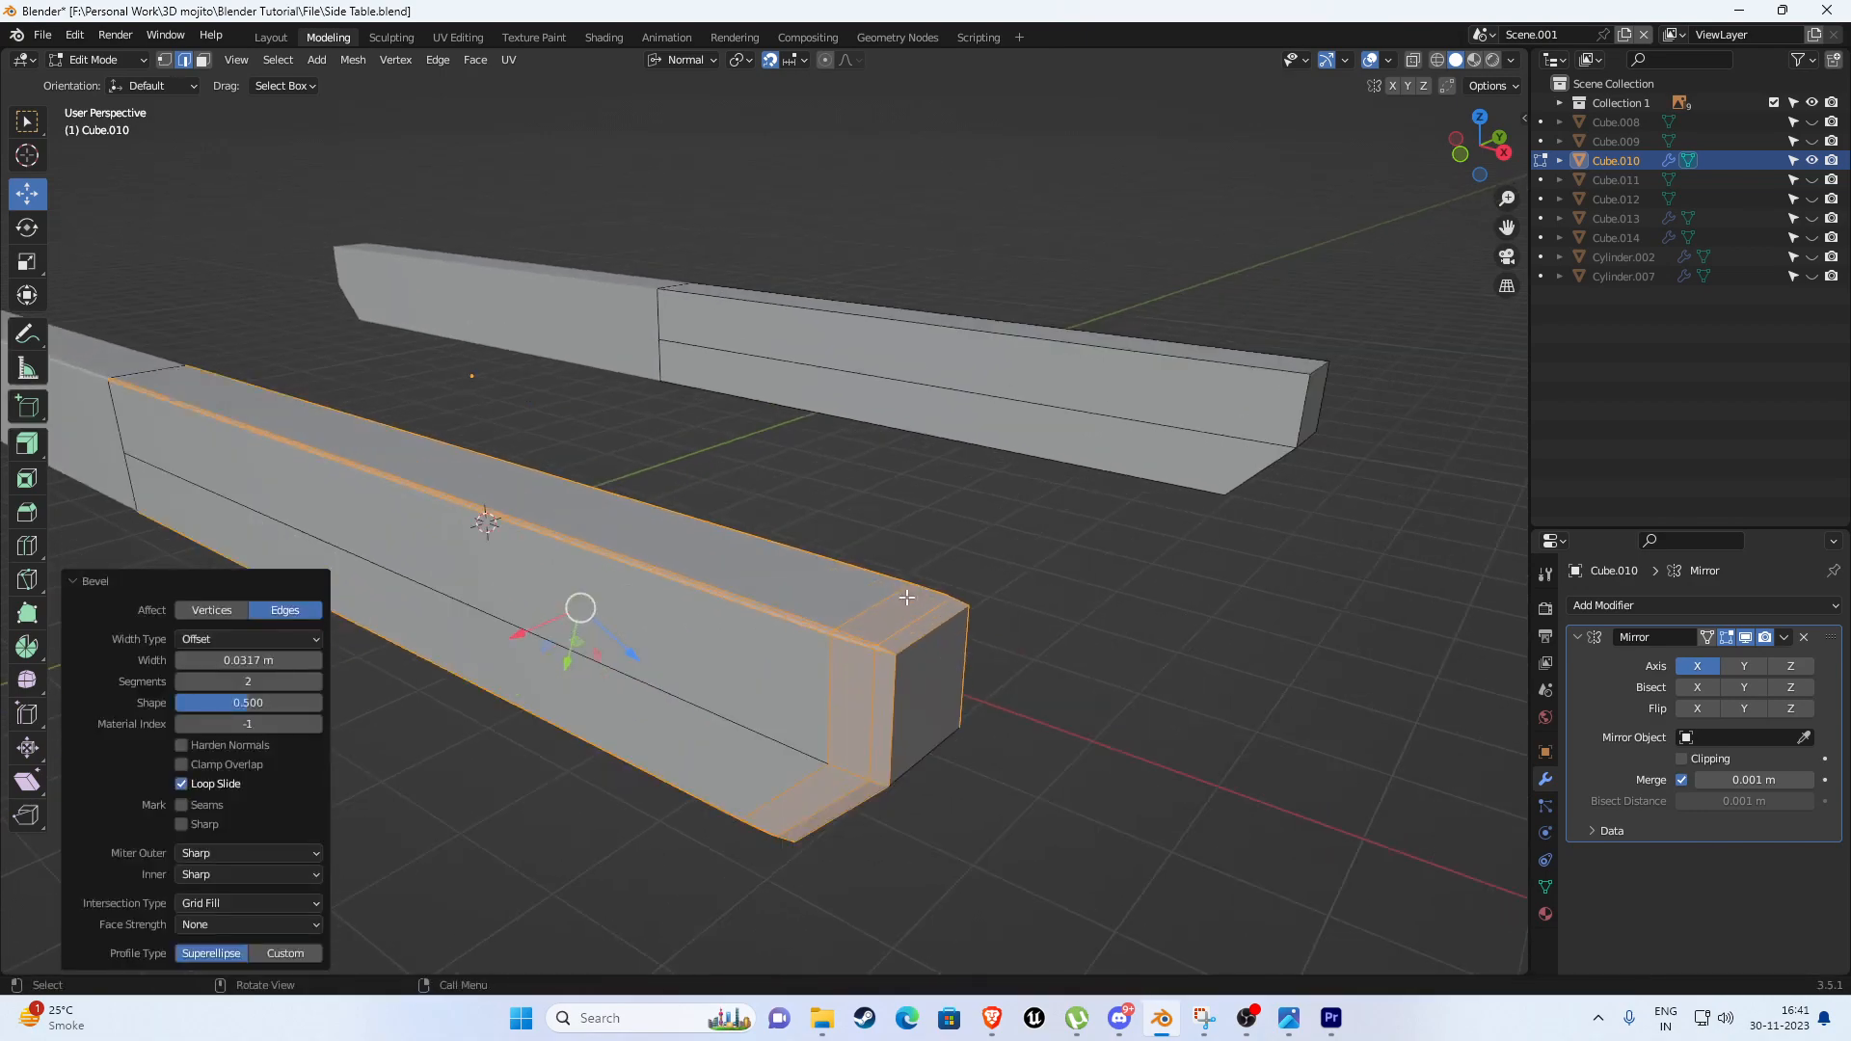
pyautogui.hotkey('ctrl', 'z')
pyautogui.moveTo(933, 634); pyautogui.dragTo(884, 608, button='middle')
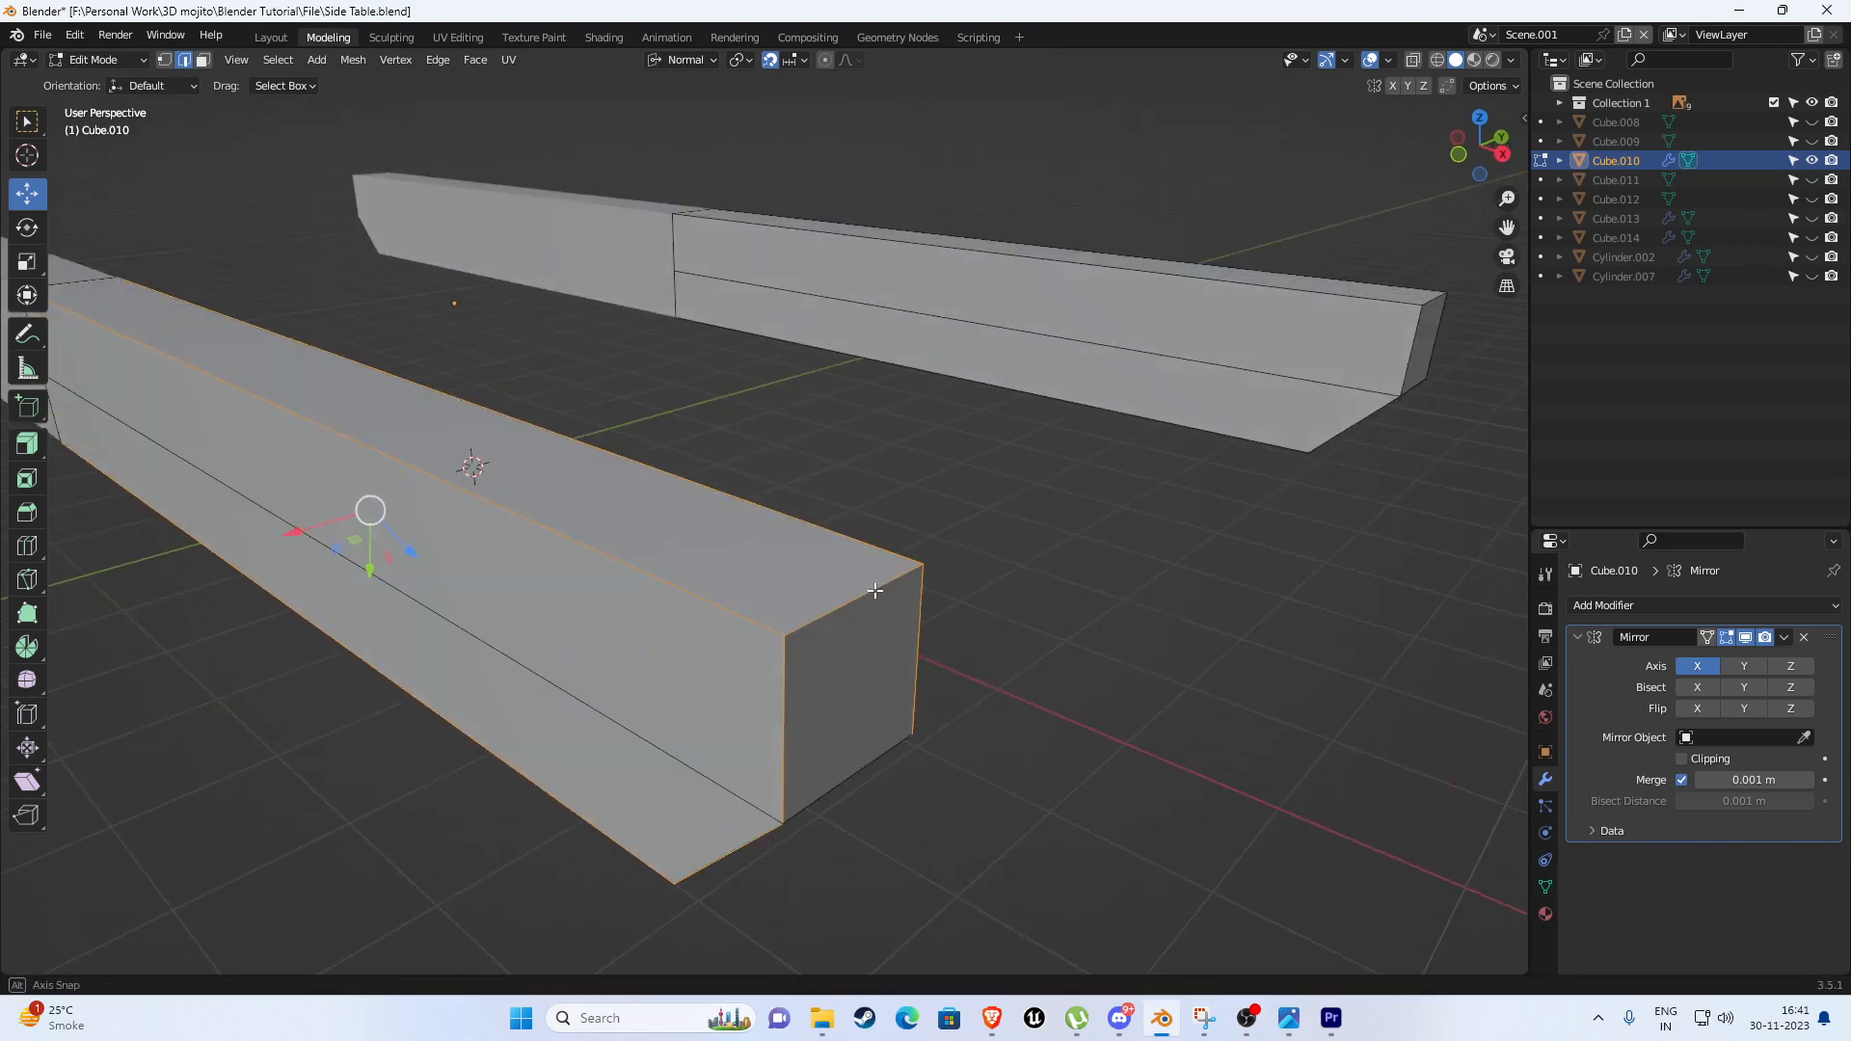
pyautogui.hotkey('ctrl', 'b')
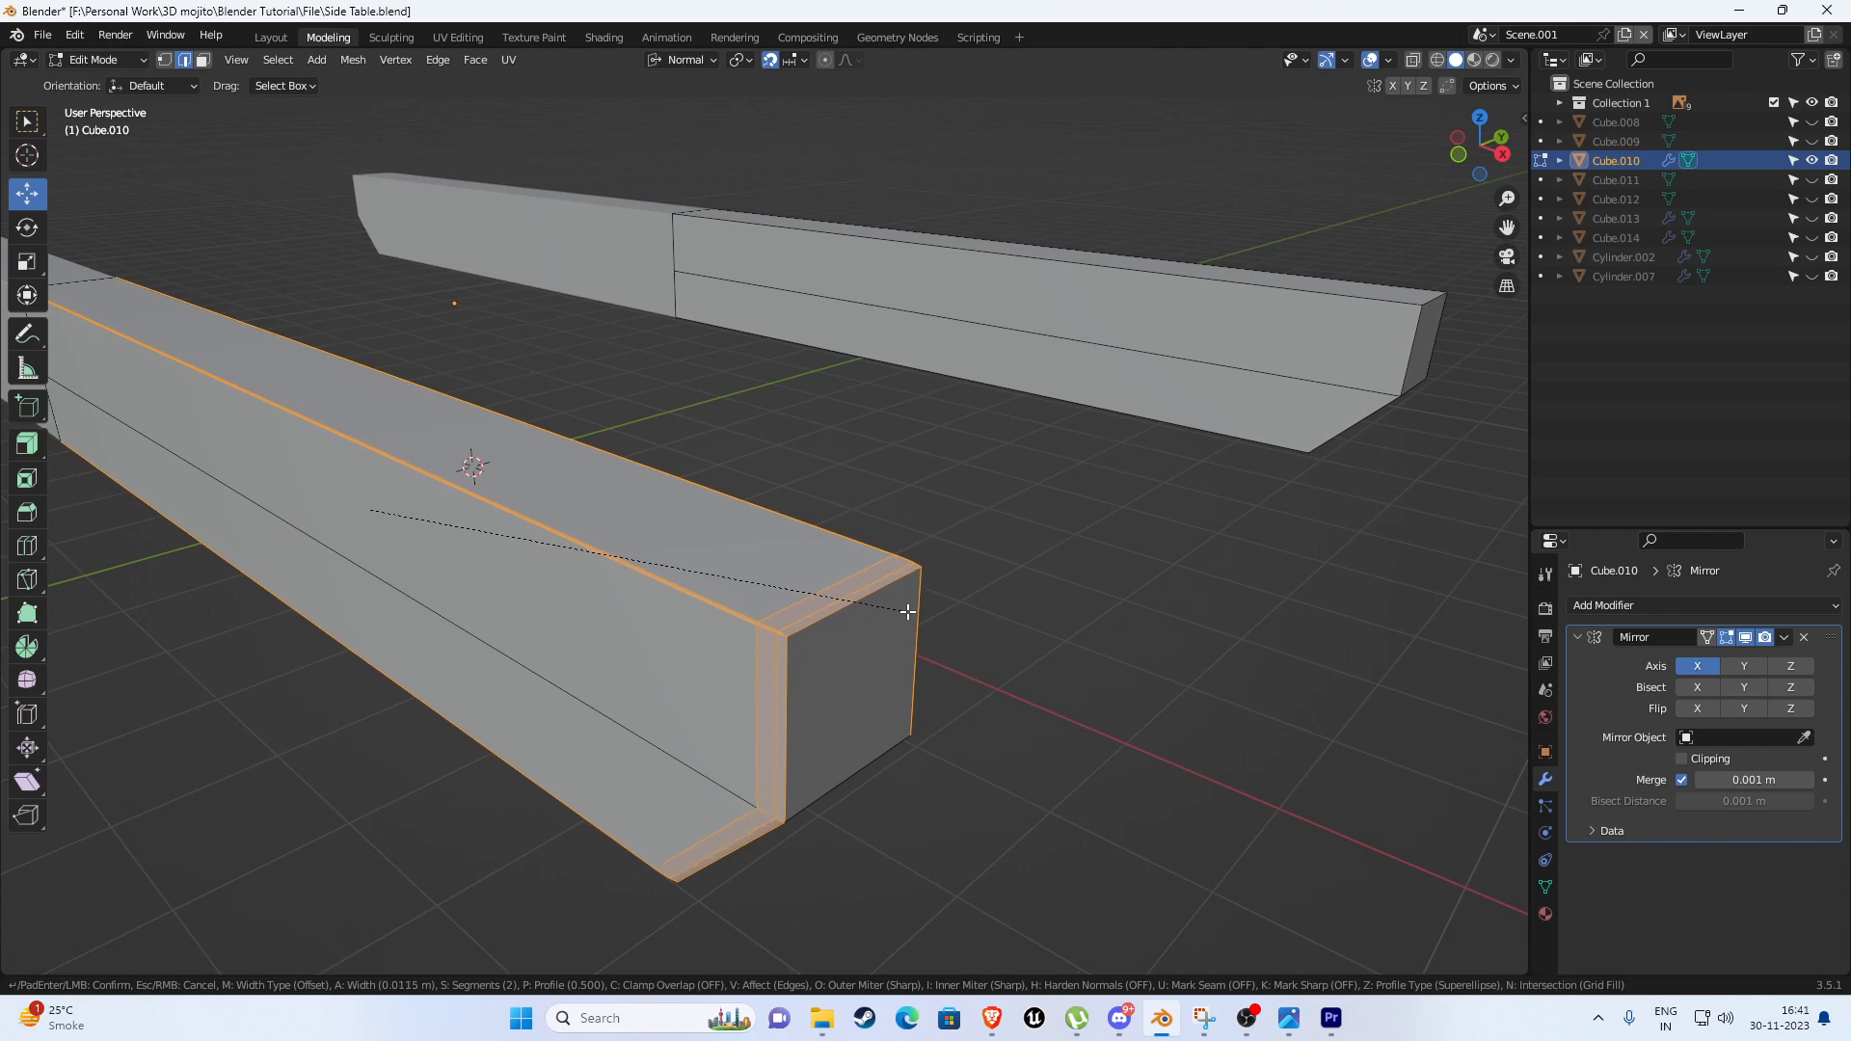
pyautogui.press('Escape')
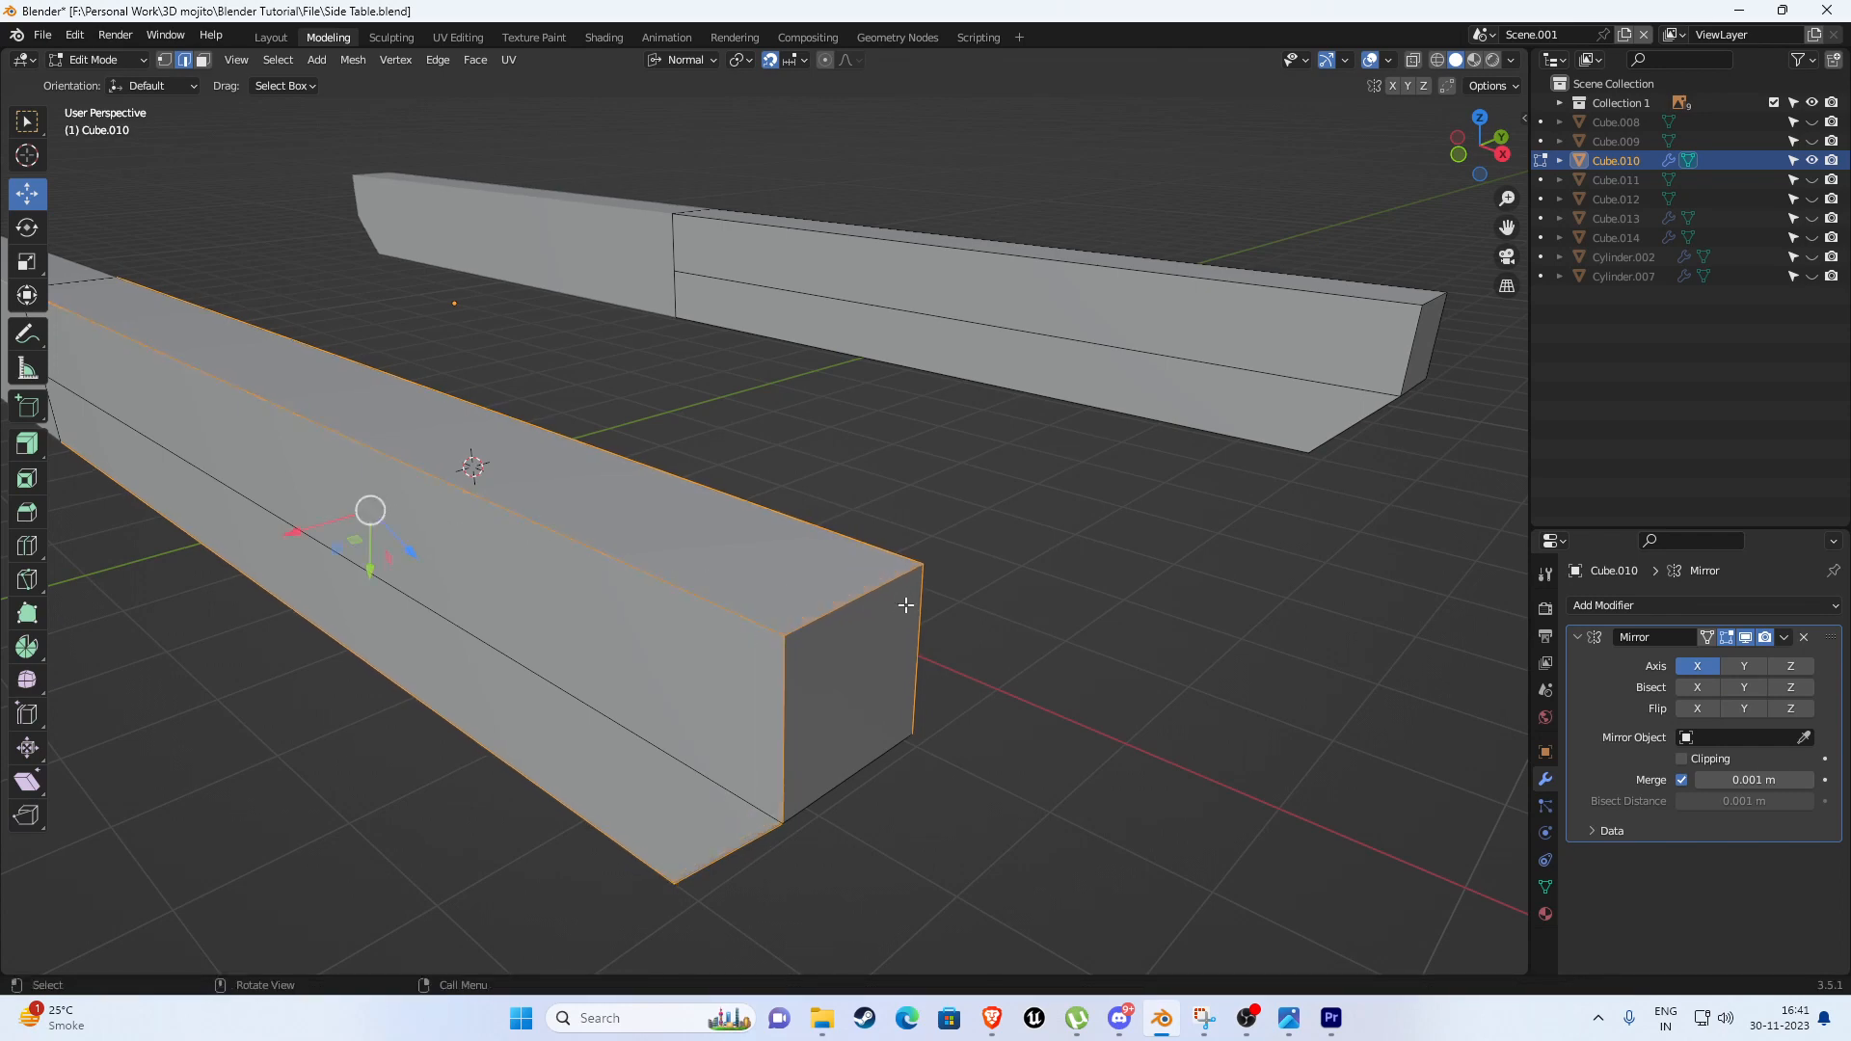
# Apply all transforms (location, rotation and scale) to the mirrored pair of rails.
pyautogui.press('Tab')
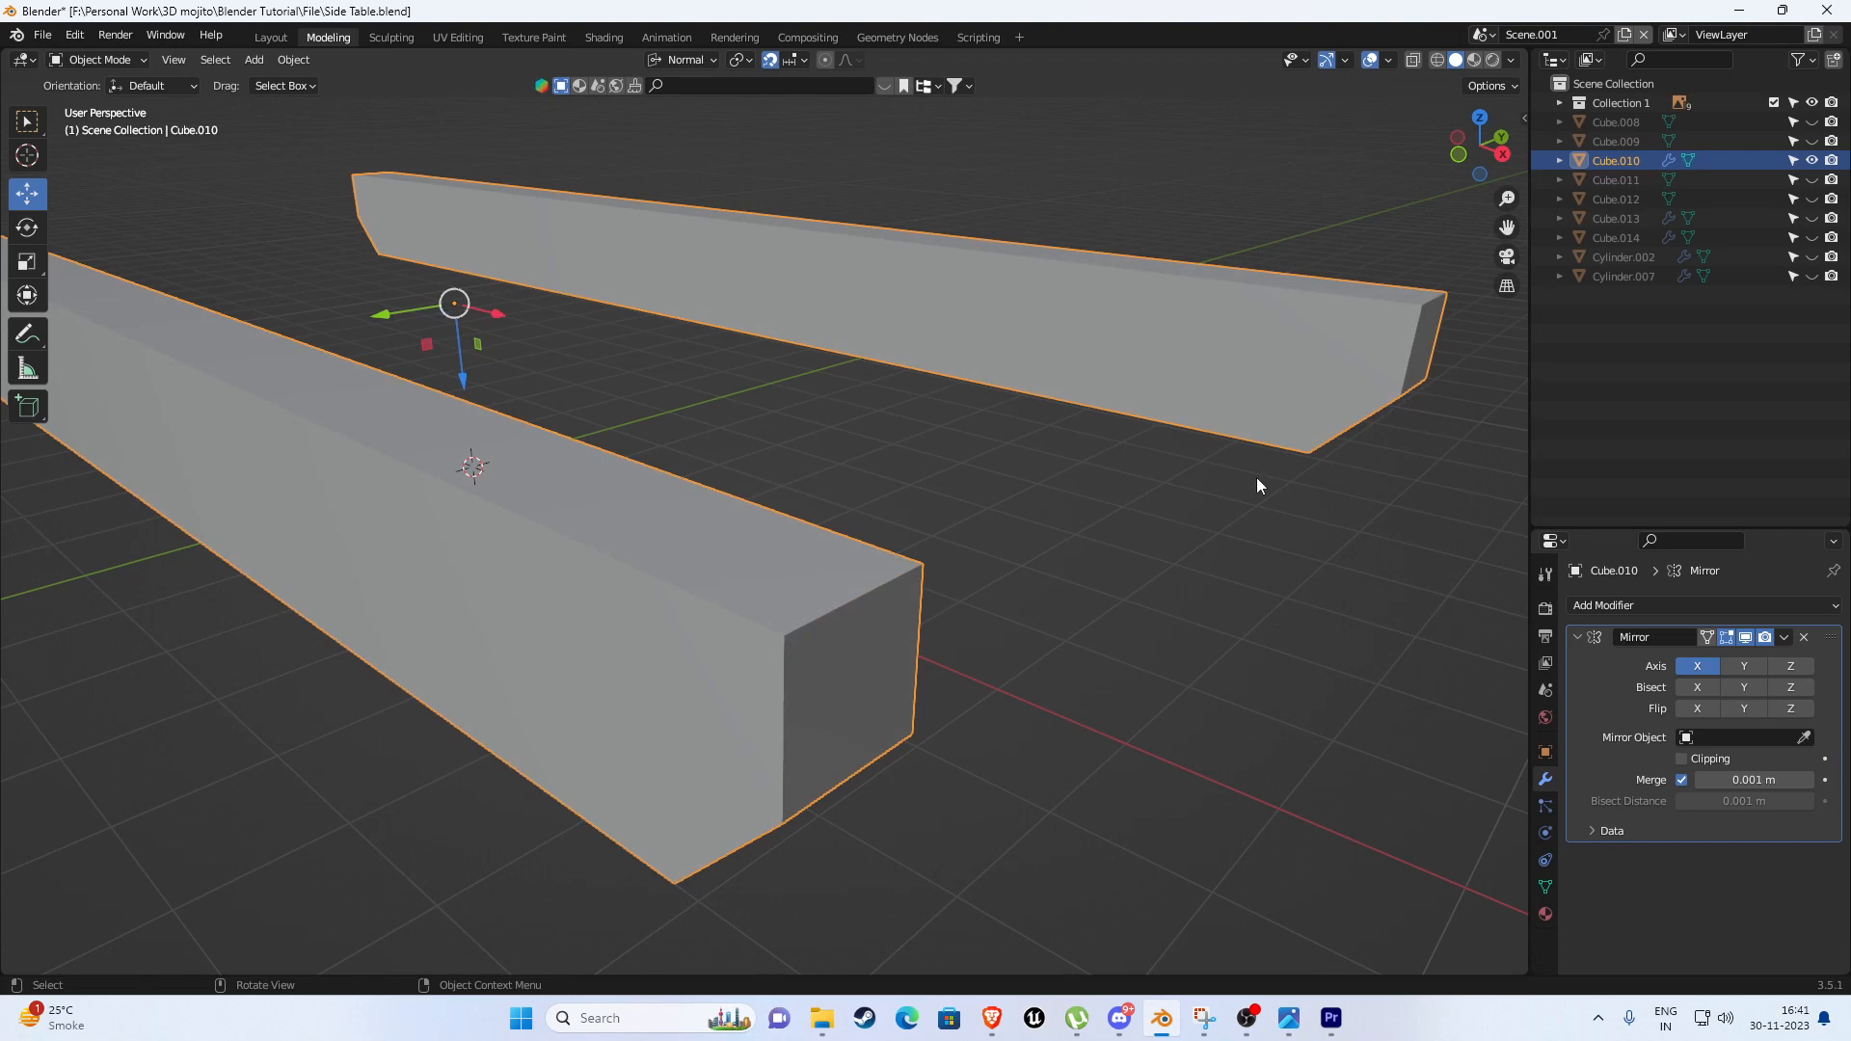
pyautogui.hotkey('ctrl', 'a')
pyautogui.click(1546, 752)
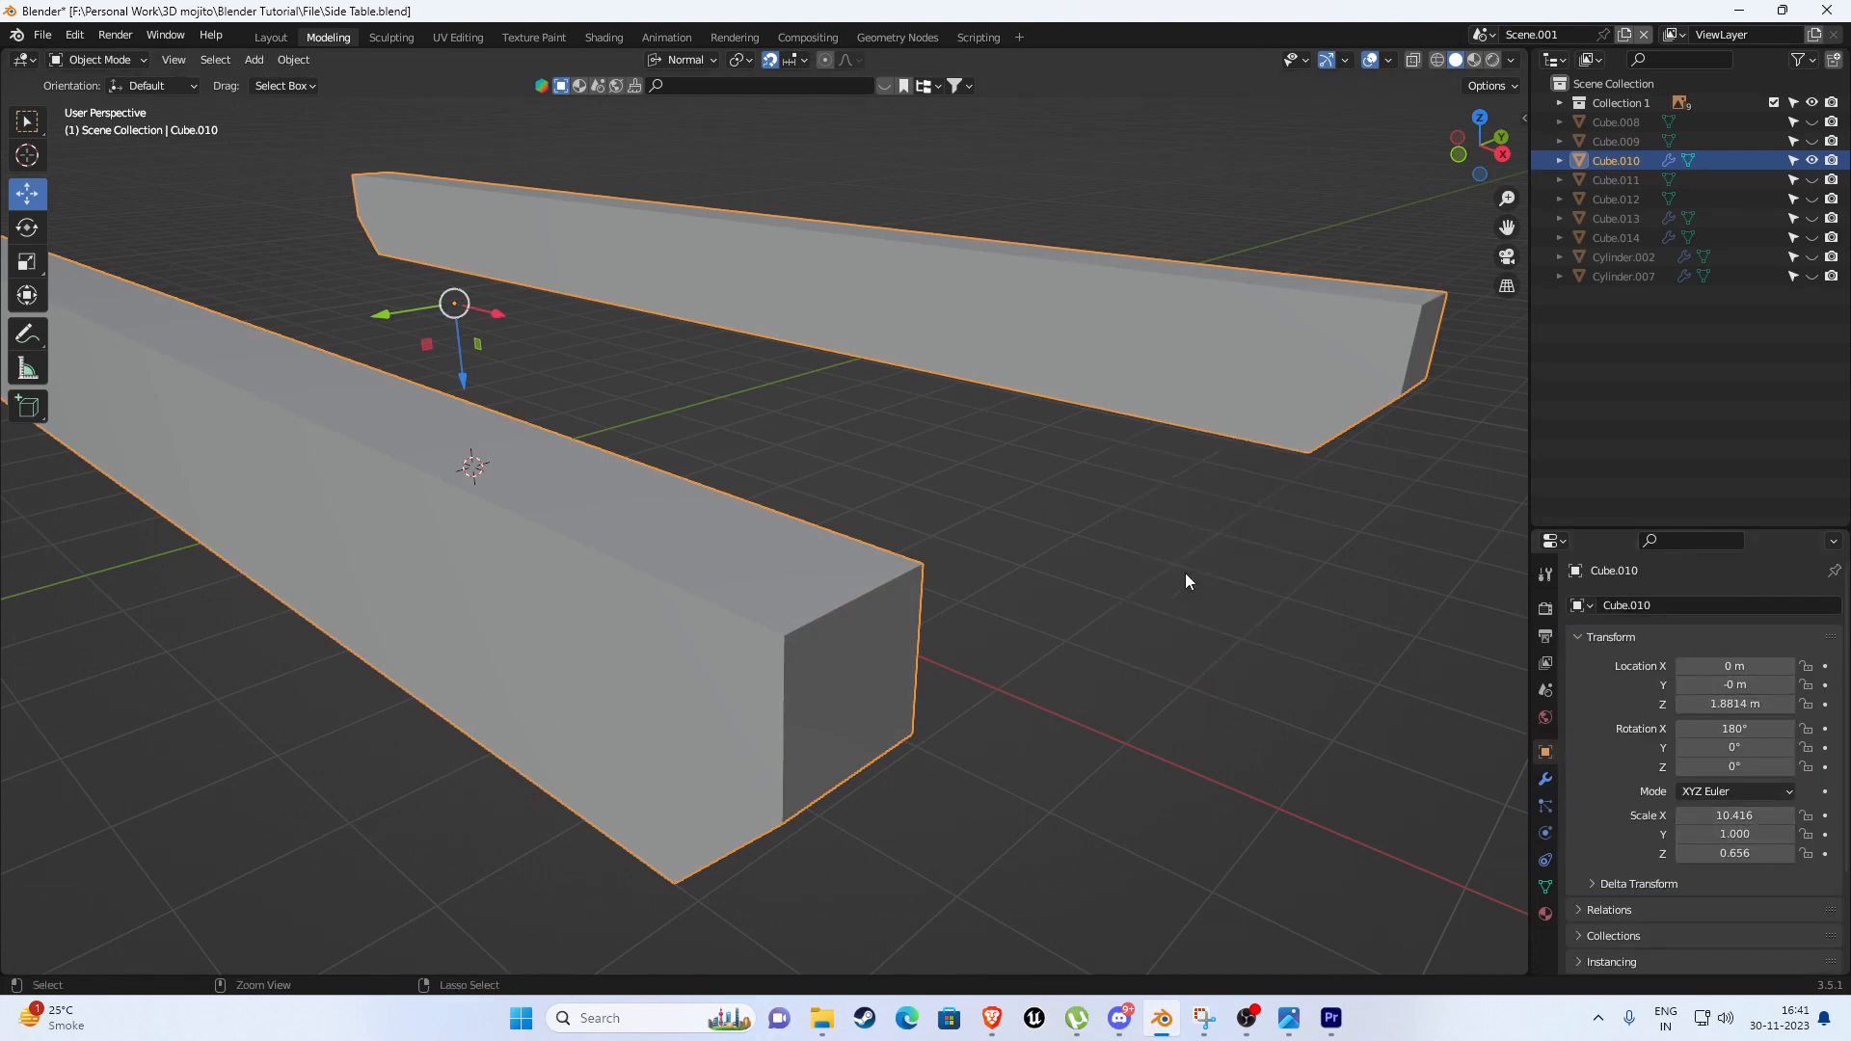
pyautogui.hotkey('ctrl', 'a')
pyautogui.click(1104, 576)
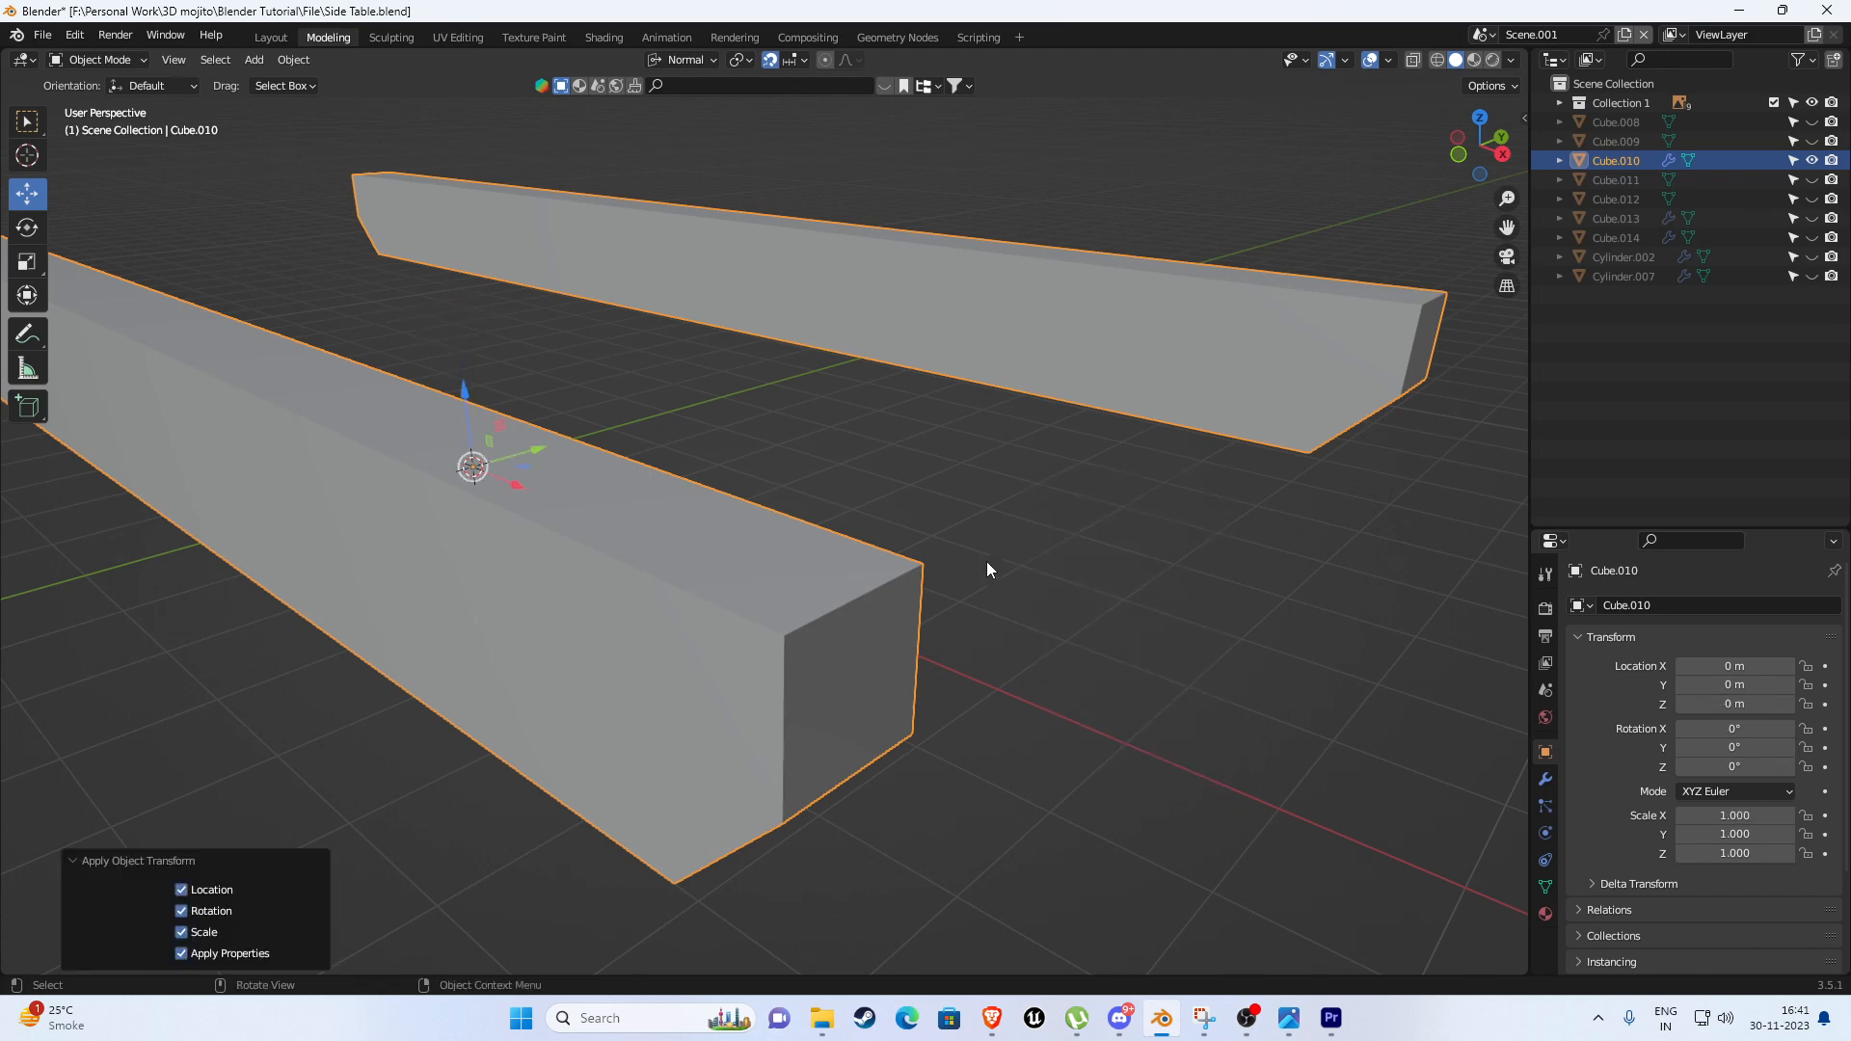
# In edit mode, add the matching outline edges of the far rail, including those around its end, to the near rail's edge selection.
pyautogui.press('Tab')
pyautogui.moveTo(848, 607); pyautogui.dragTo(893, 572, button='middle')
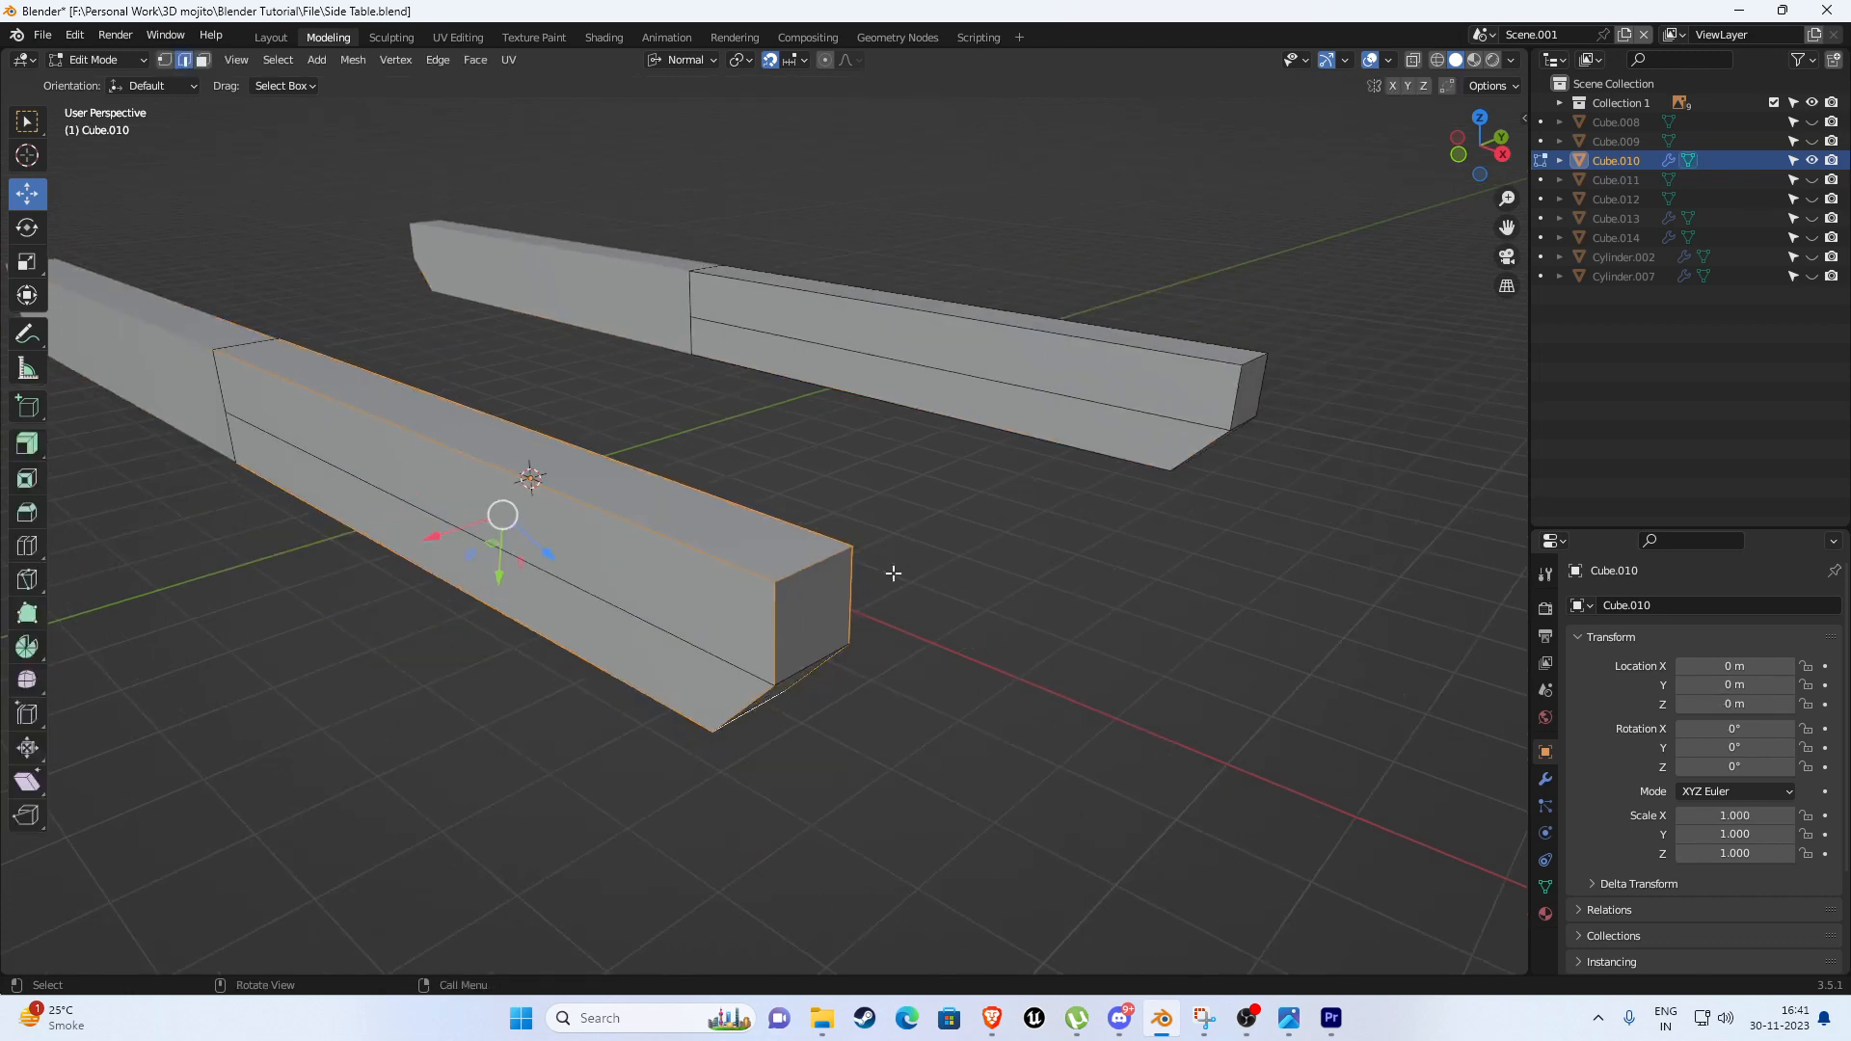
pyautogui.keyDown('alt'); pyautogui.keyDown('shift'); pyautogui.click(1218, 370); pyautogui.keyUp('shift'); pyautogui.keyUp('alt')
pyautogui.keyDown('alt'); pyautogui.keyDown('shift'); pyautogui.click(1235, 393); pyautogui.keyUp('shift'); pyautogui.keyUp('alt')
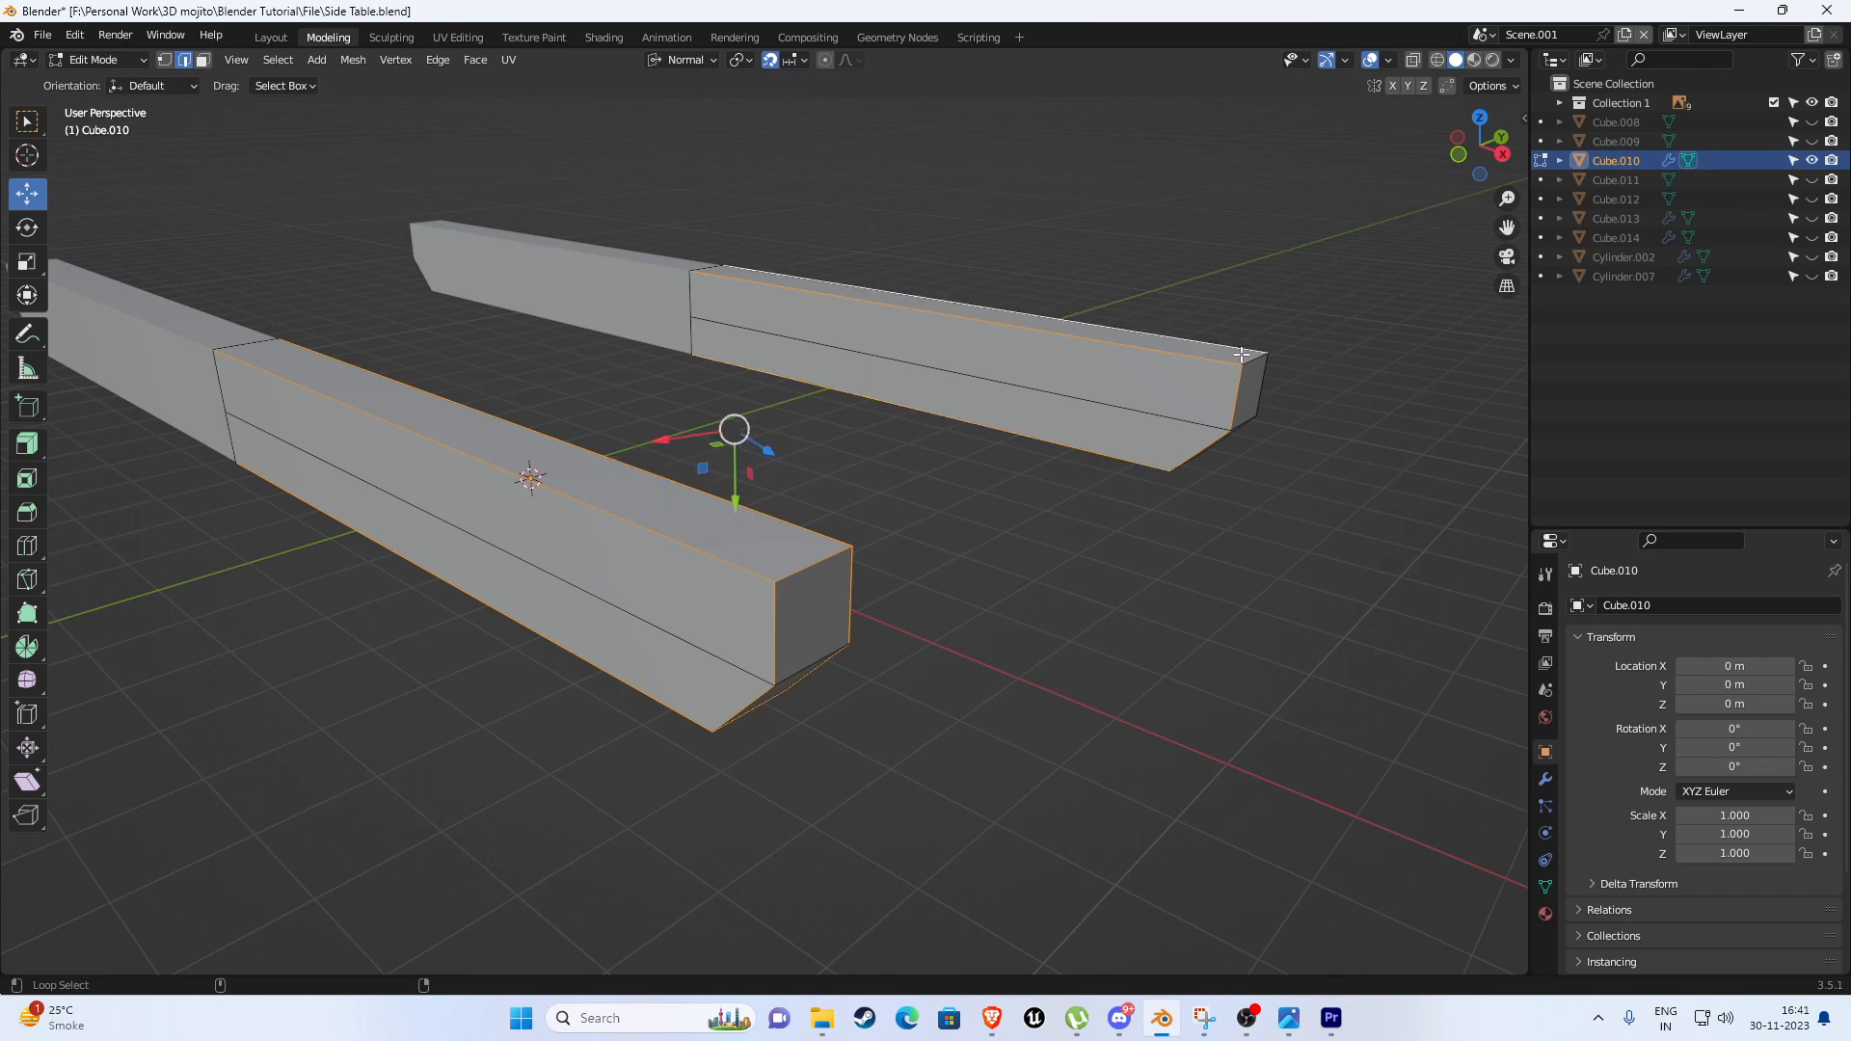
pyautogui.moveTo(1239, 354); pyautogui.dragTo(1064, 374, button='middle')
pyautogui.keyDown('alt'); pyautogui.keyDown('shift'); pyautogui.click(1049, 405); pyautogui.keyUp('shift'); pyautogui.keyUp('alt')
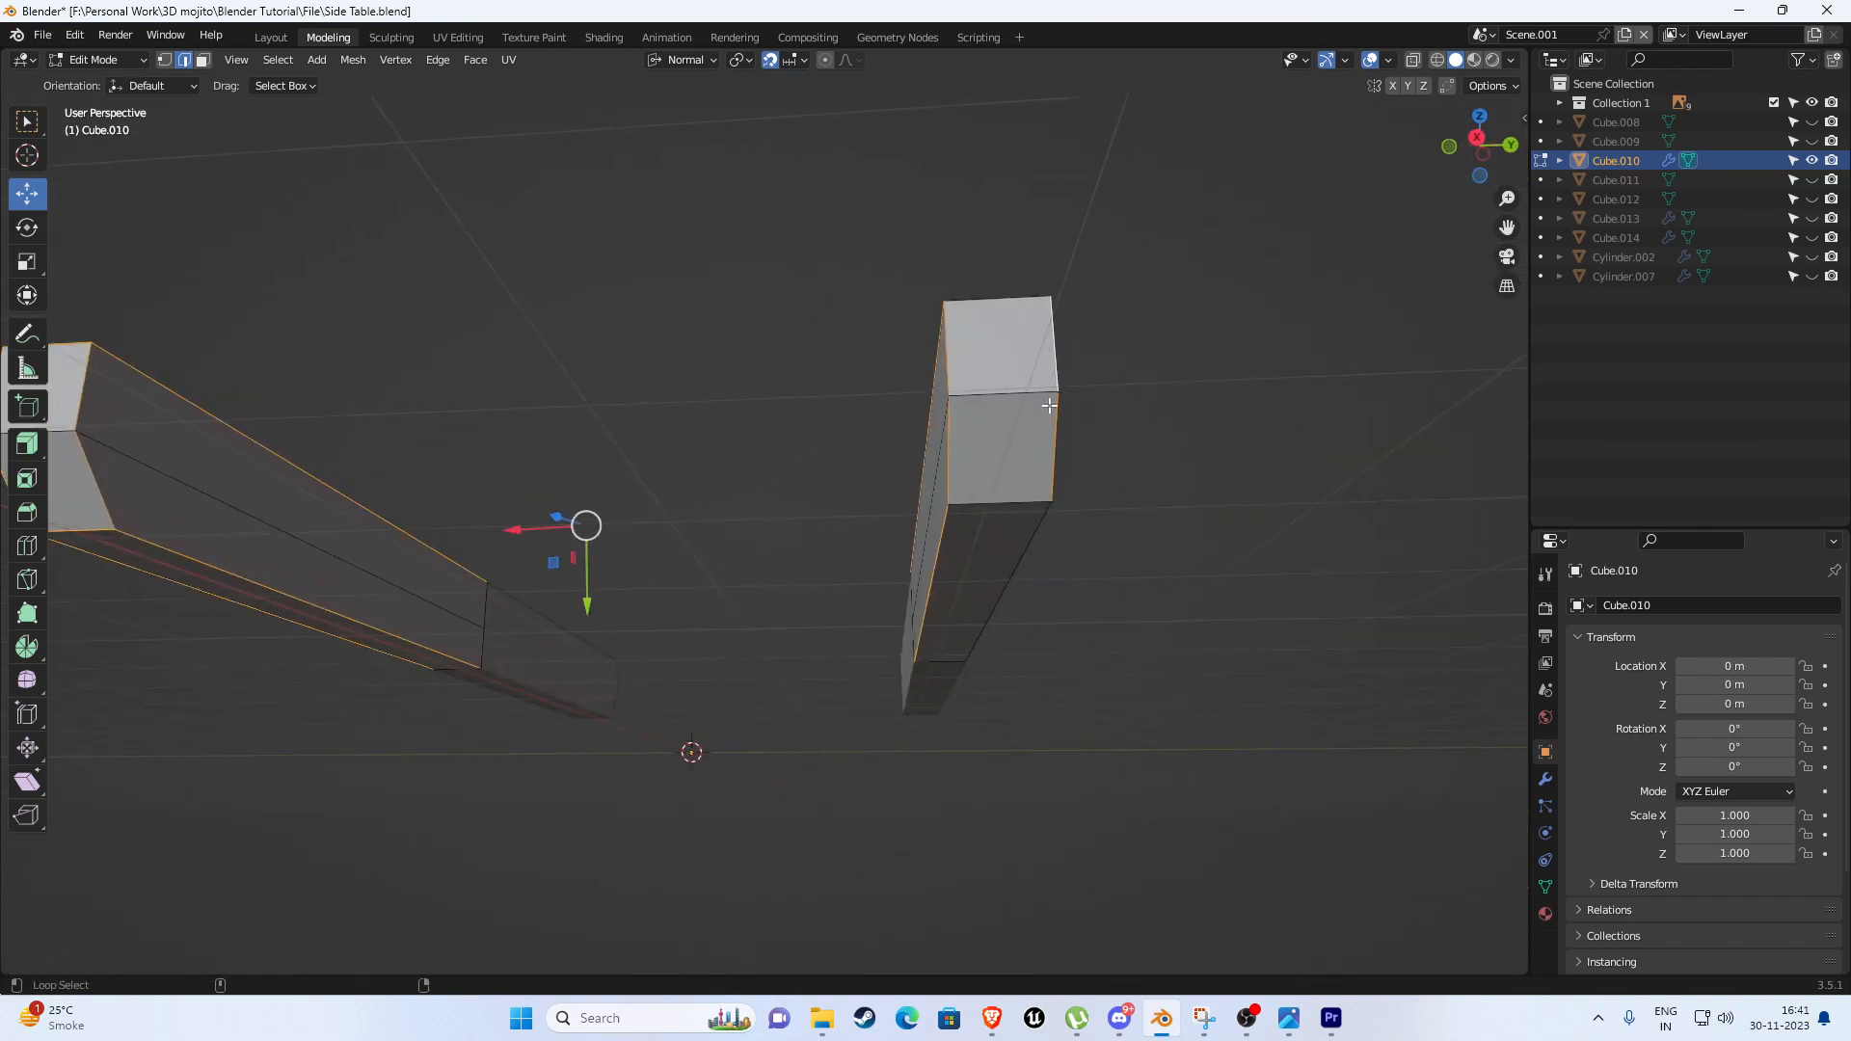
pyautogui.moveTo(1005, 499); pyautogui.dragTo(911, 613, button='middle')
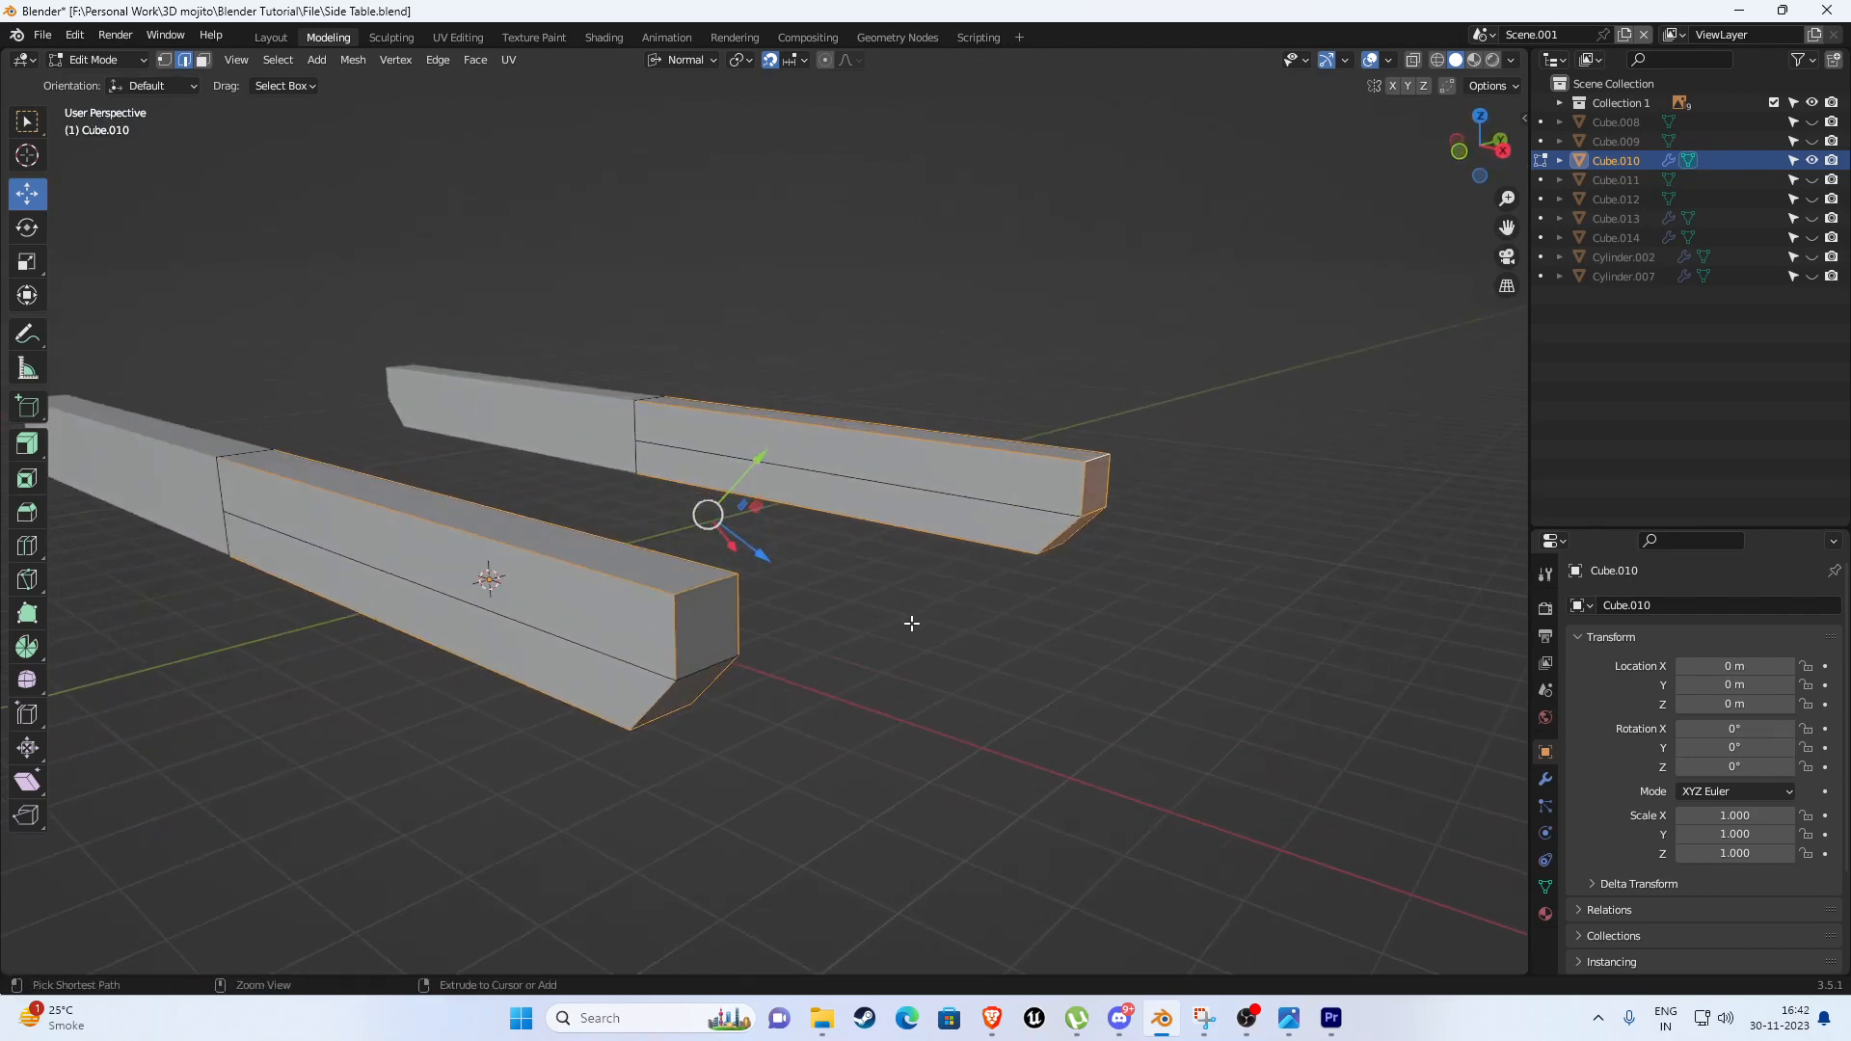
# Bevel the selected edges of both rails with a width of 0.08 m and 2 segments, and return to object mode.
pyautogui.hotkey('ctrl', 'b')
pyautogui.click(926, 623)
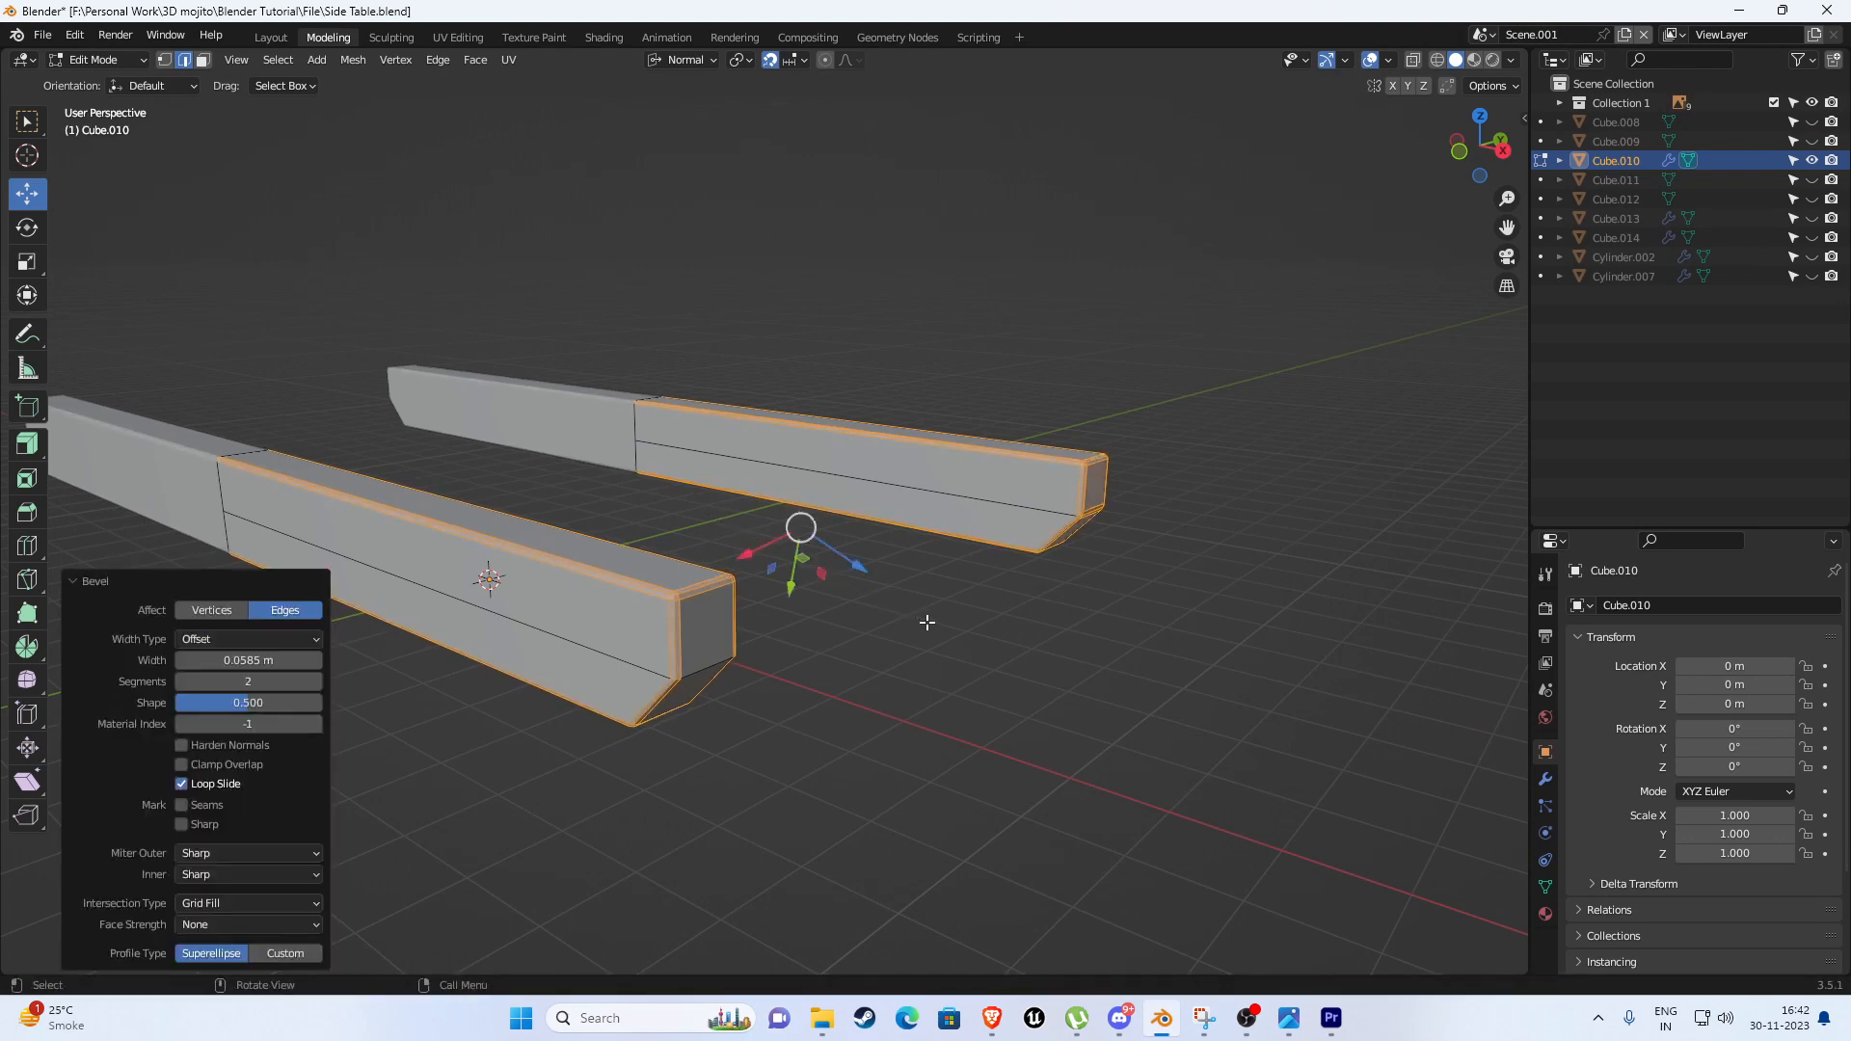
pyautogui.click(263, 660)
pyautogui.write('.08')
pyautogui.press('Return')
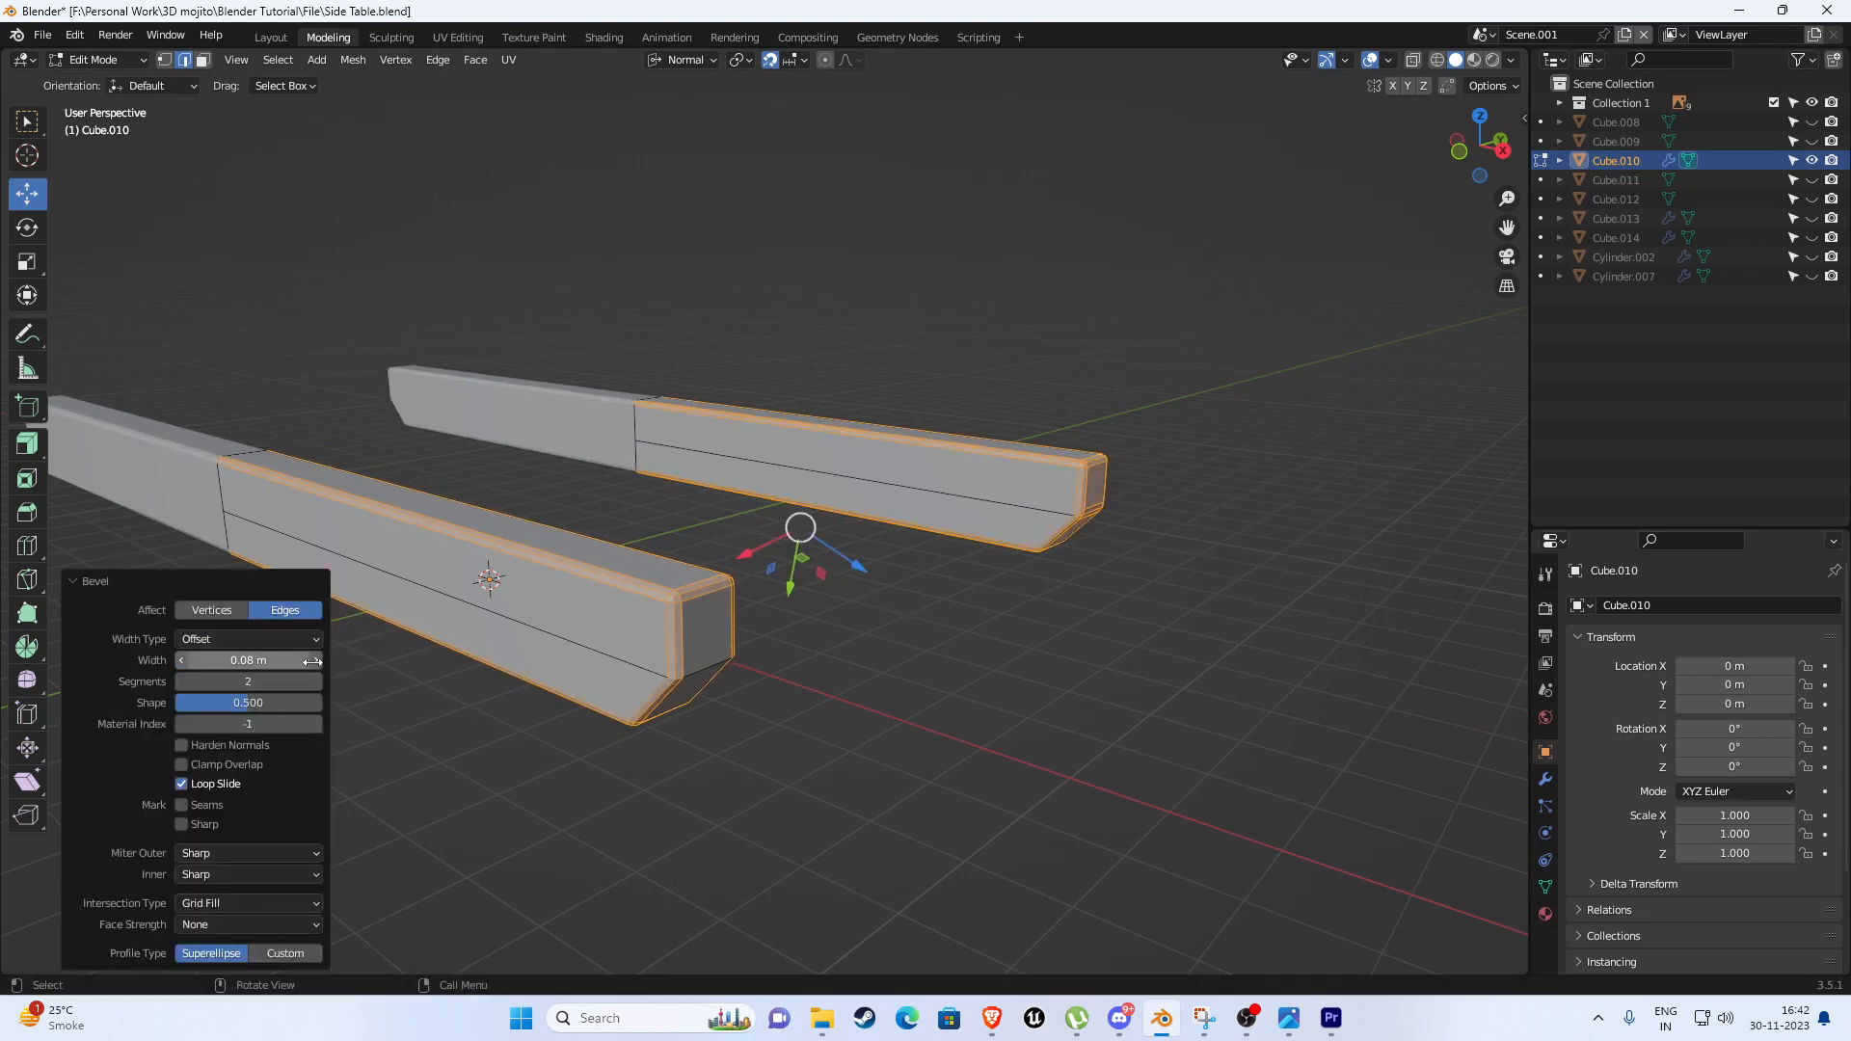
pyautogui.click(986, 692)
pyautogui.press('Tab')
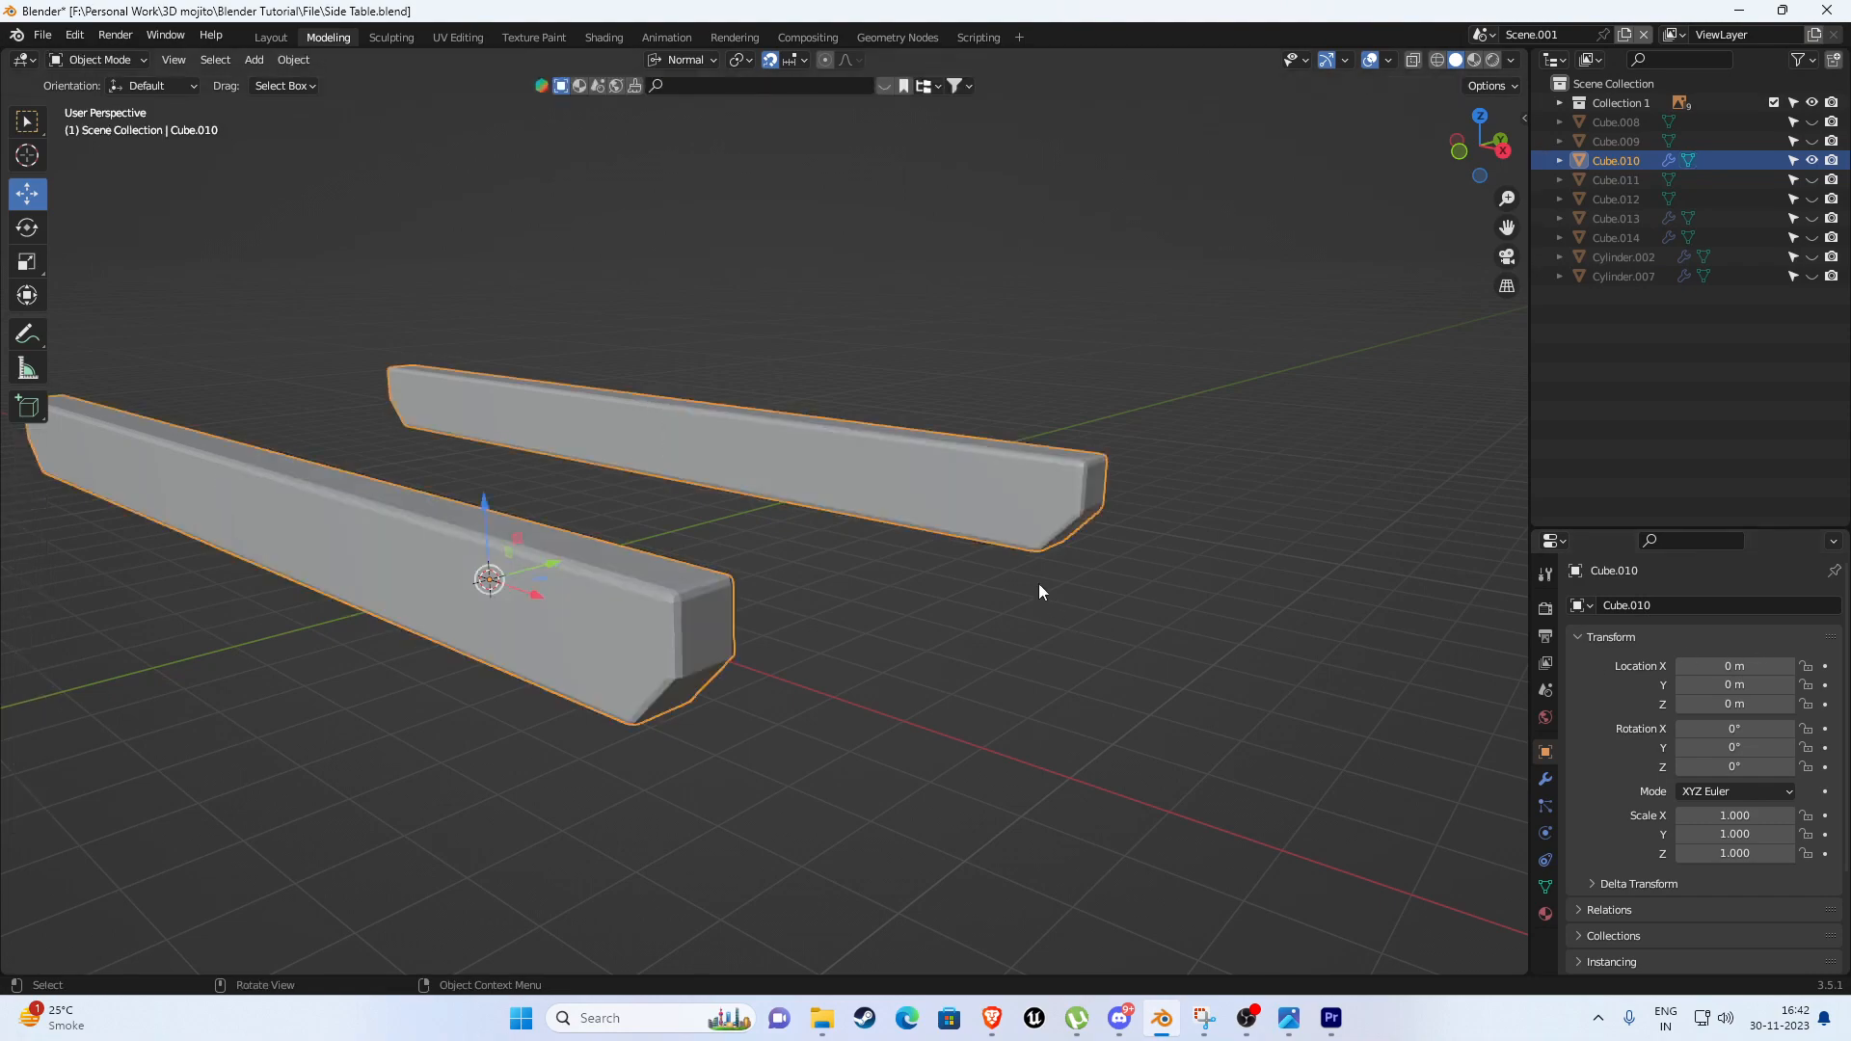
# Reveal all hidden parts of the side table and save the file.
pyautogui.scroll(-1, 1000, 601)
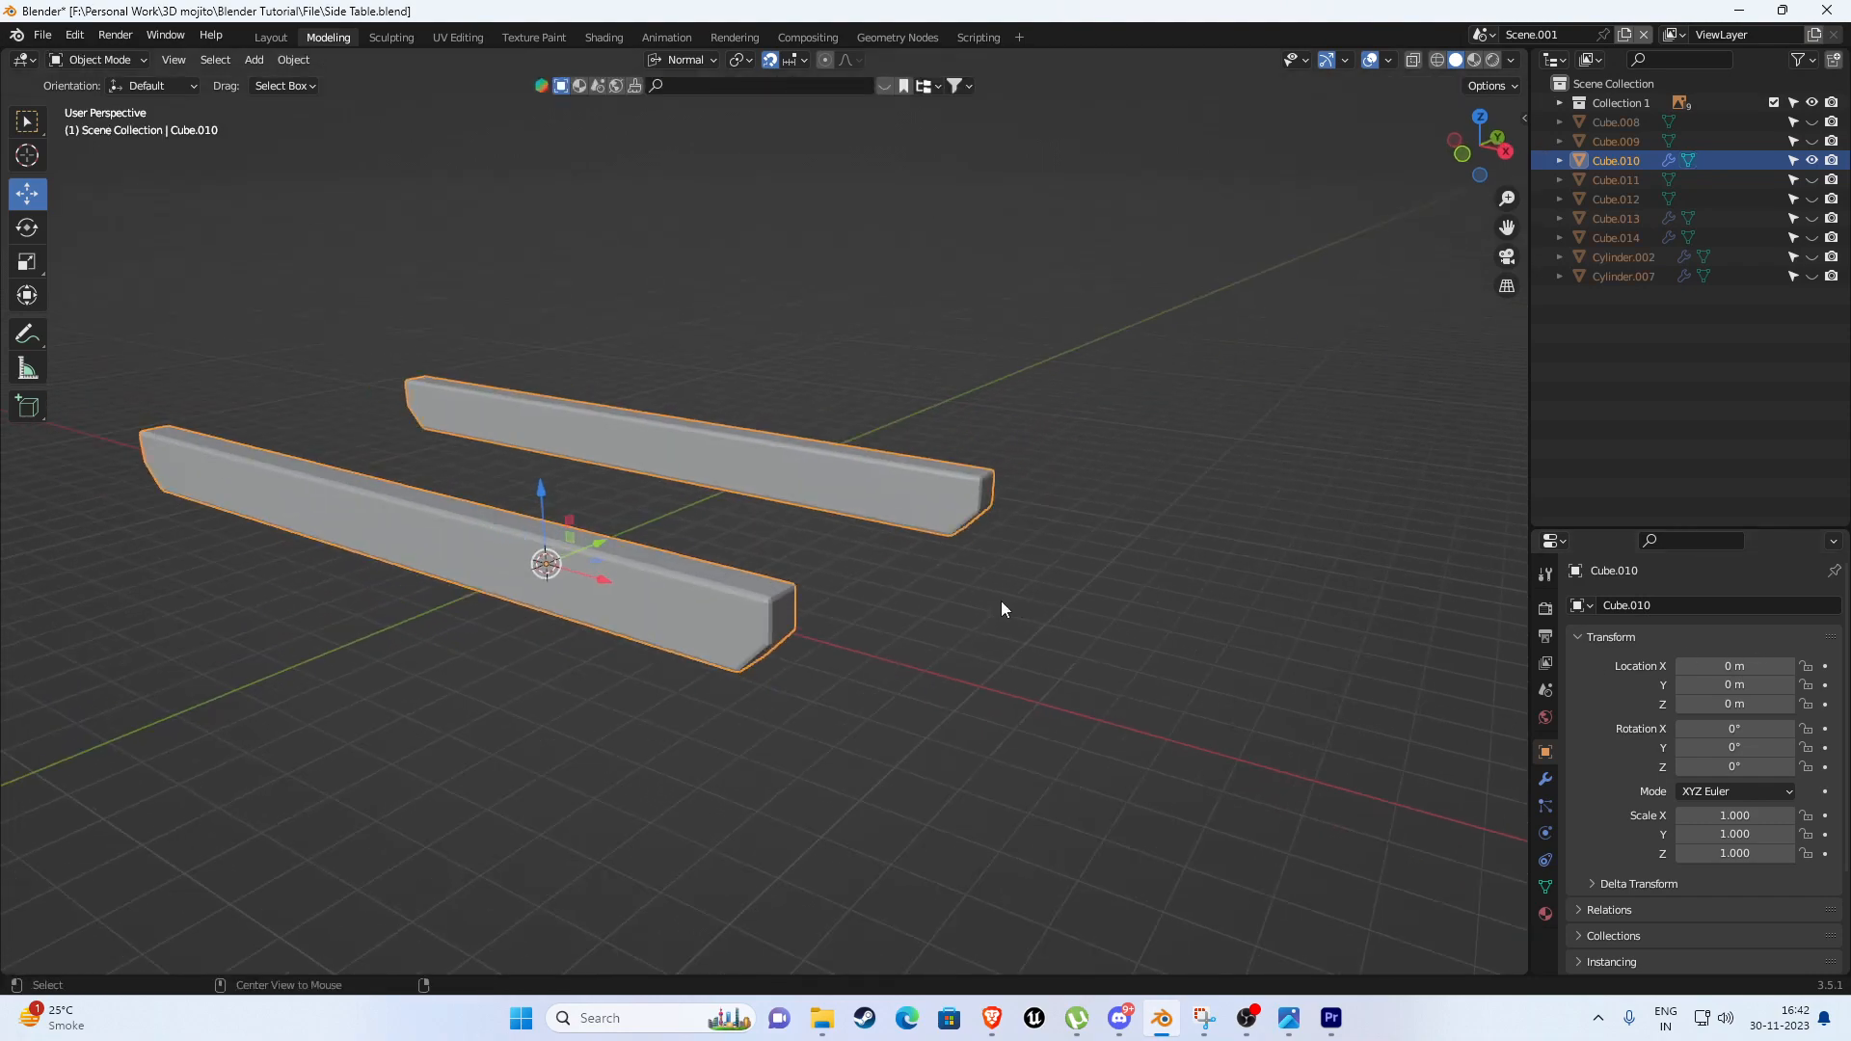
pyautogui.hotkey('alt', 'h')
pyautogui.hotkey('ctrl', 's')
# Isolate the pair of lower shelf planks (Cube.008) and open their mesh for editing.
pyautogui.moveTo(1002, 602); pyautogui.dragTo(664, 586, button='middle')
pyautogui.click(664, 579)
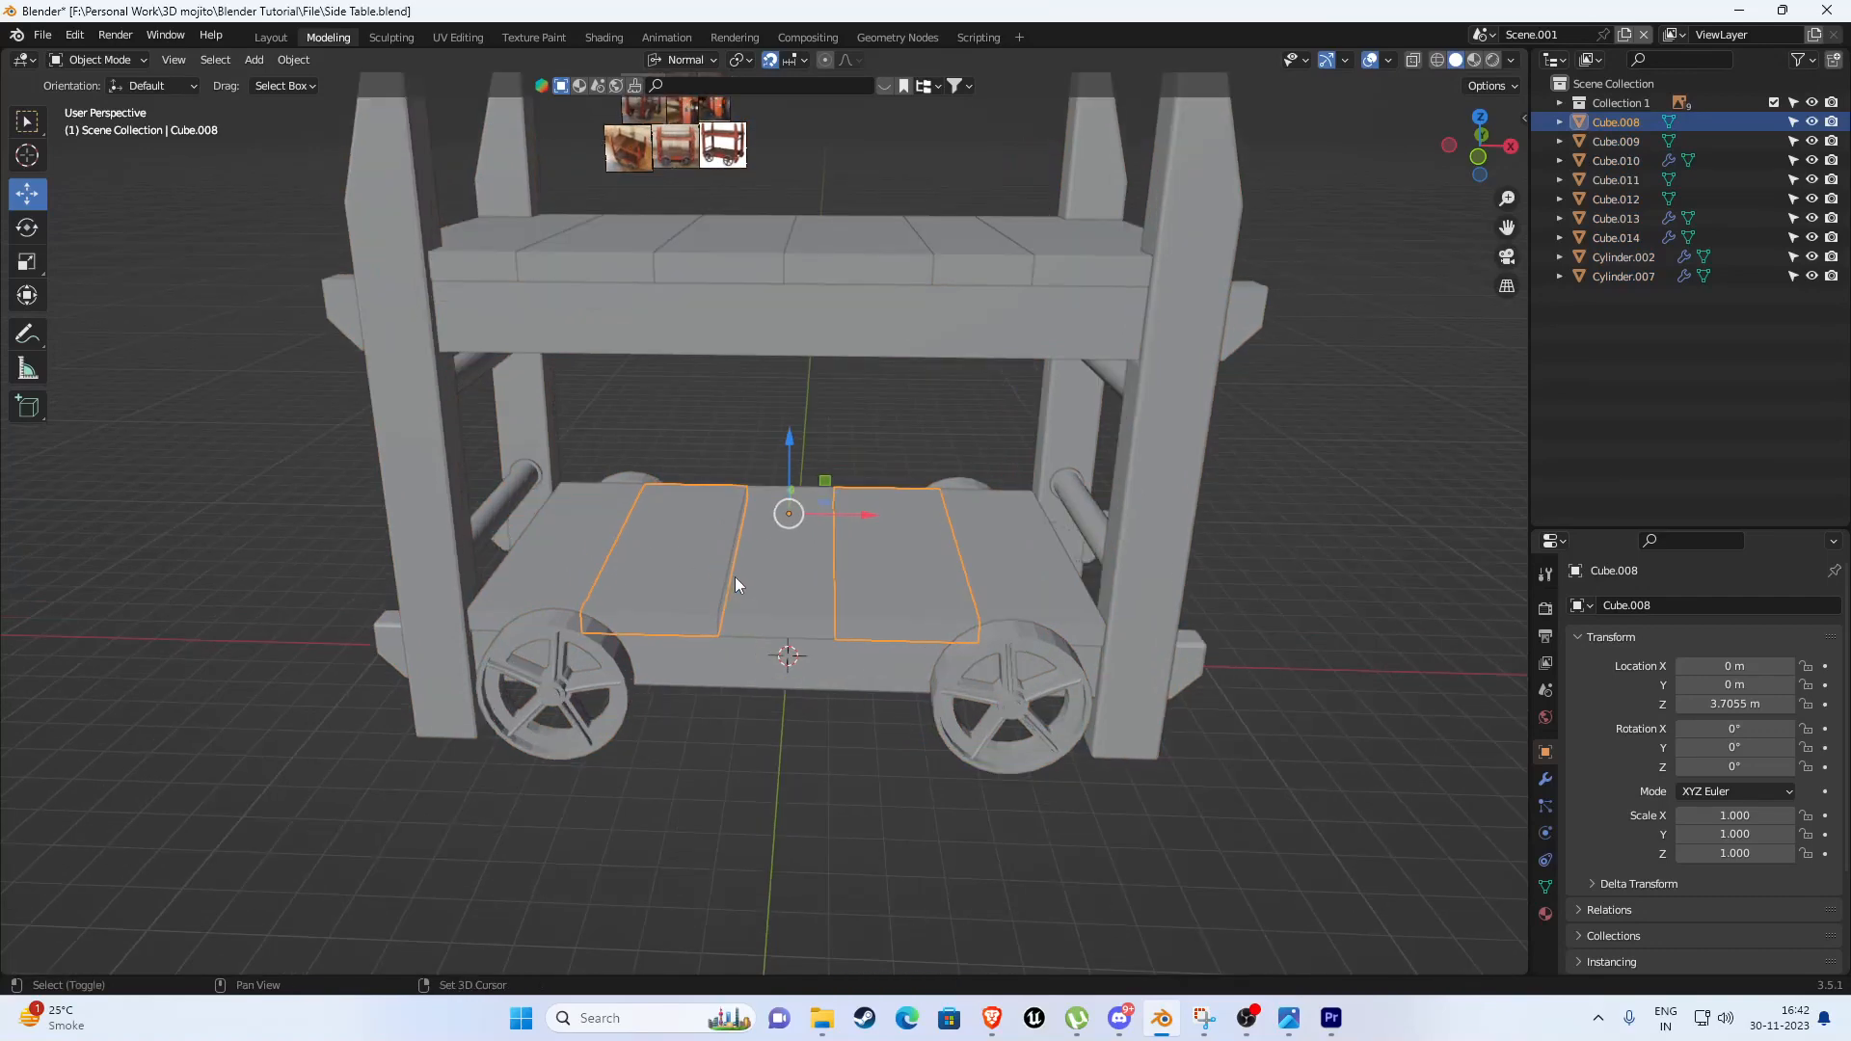
pyautogui.press('KP_Divide')
pyautogui.press('Tab')
pyautogui.click(716, 570)
pyautogui.moveTo(715, 571); pyautogui.dragTo(726, 472, button='middle')
pyautogui.moveTo(900, 522); pyautogui.dragTo(793, 534, button='middle')
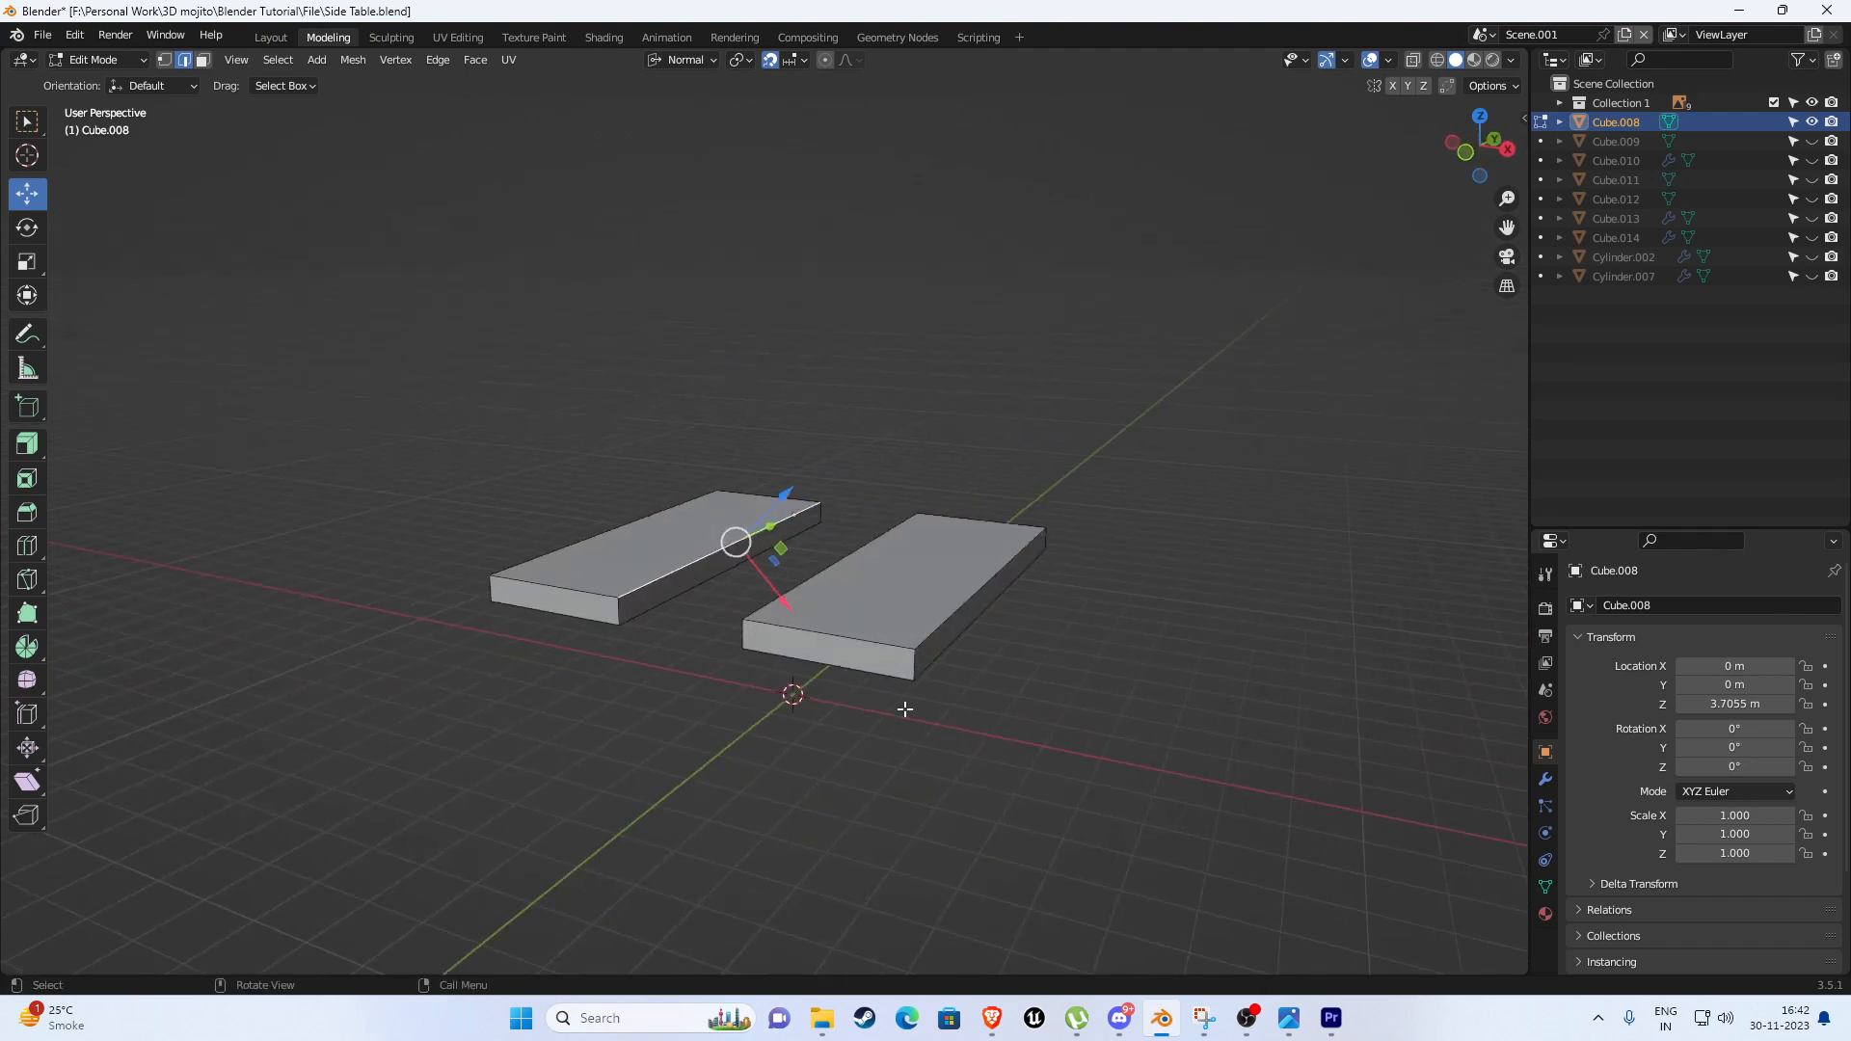
# Set the transform orientation to Global and select the entire mesh of both planks.
pyautogui.click(686, 60)
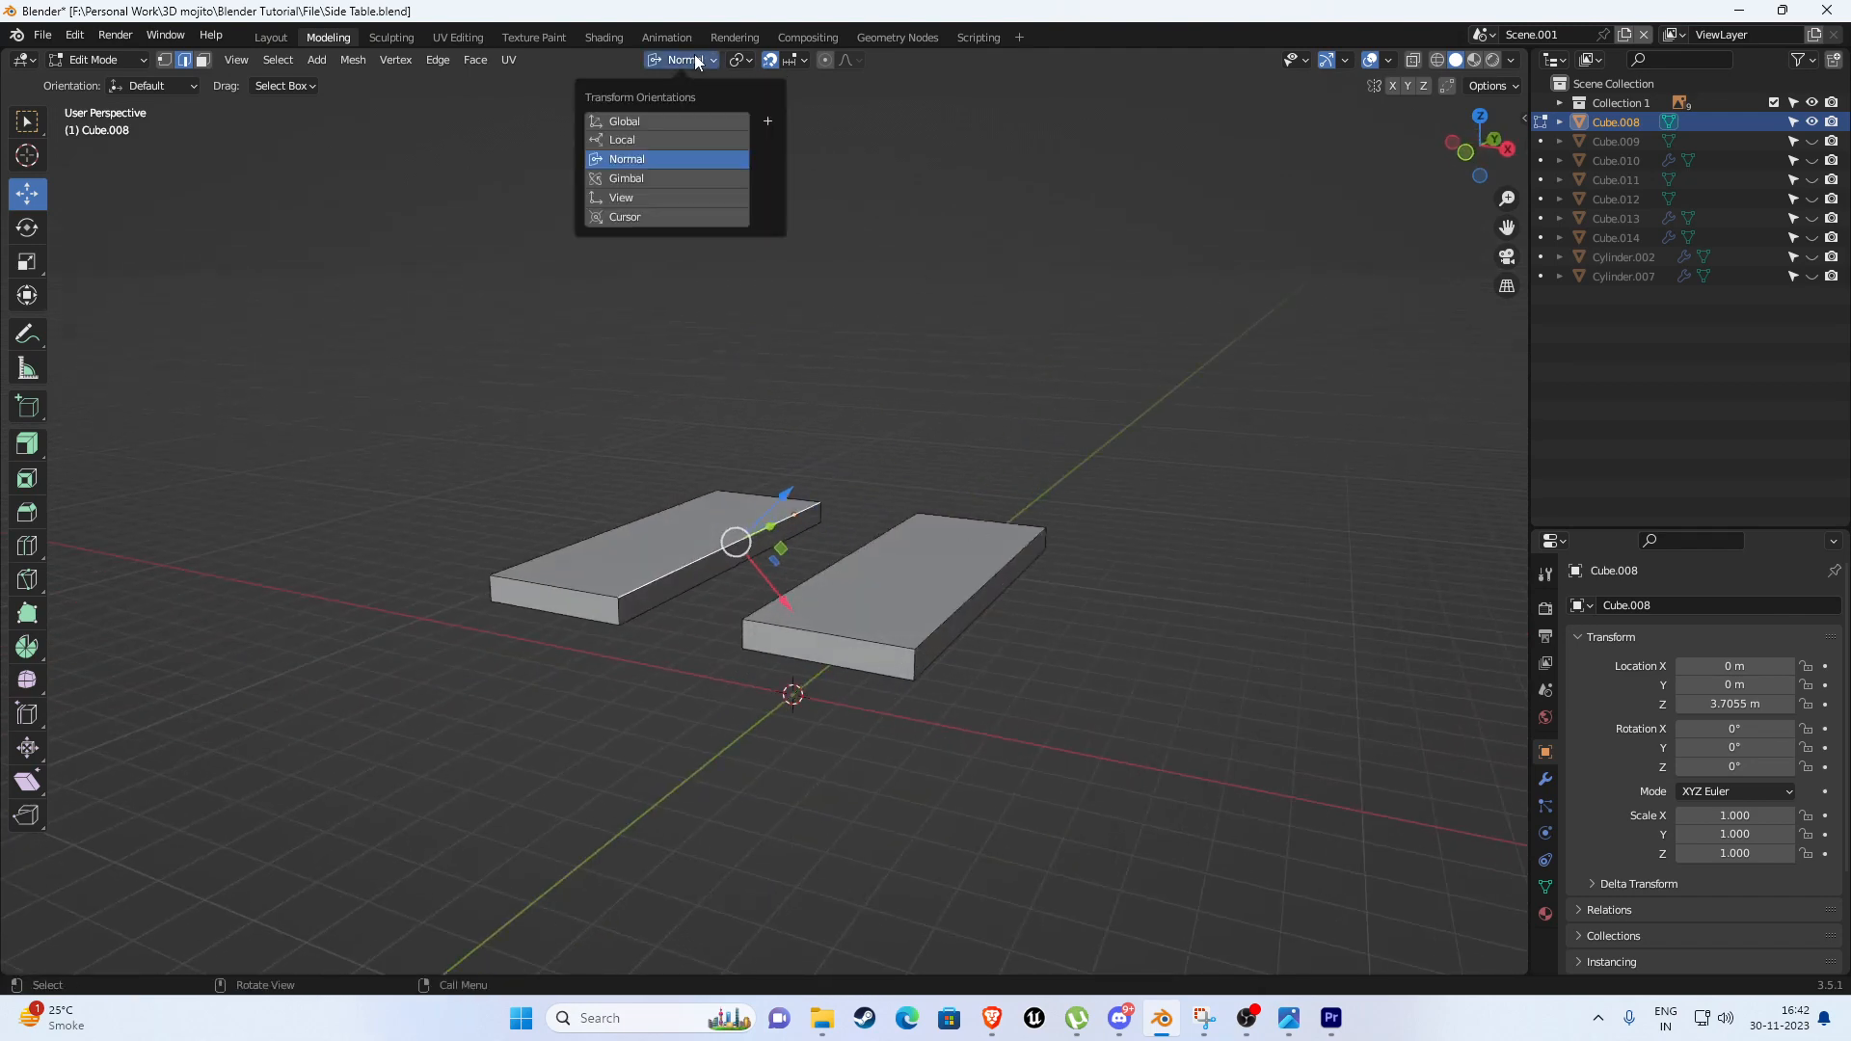
pyautogui.click(663, 121)
pyautogui.press('a')
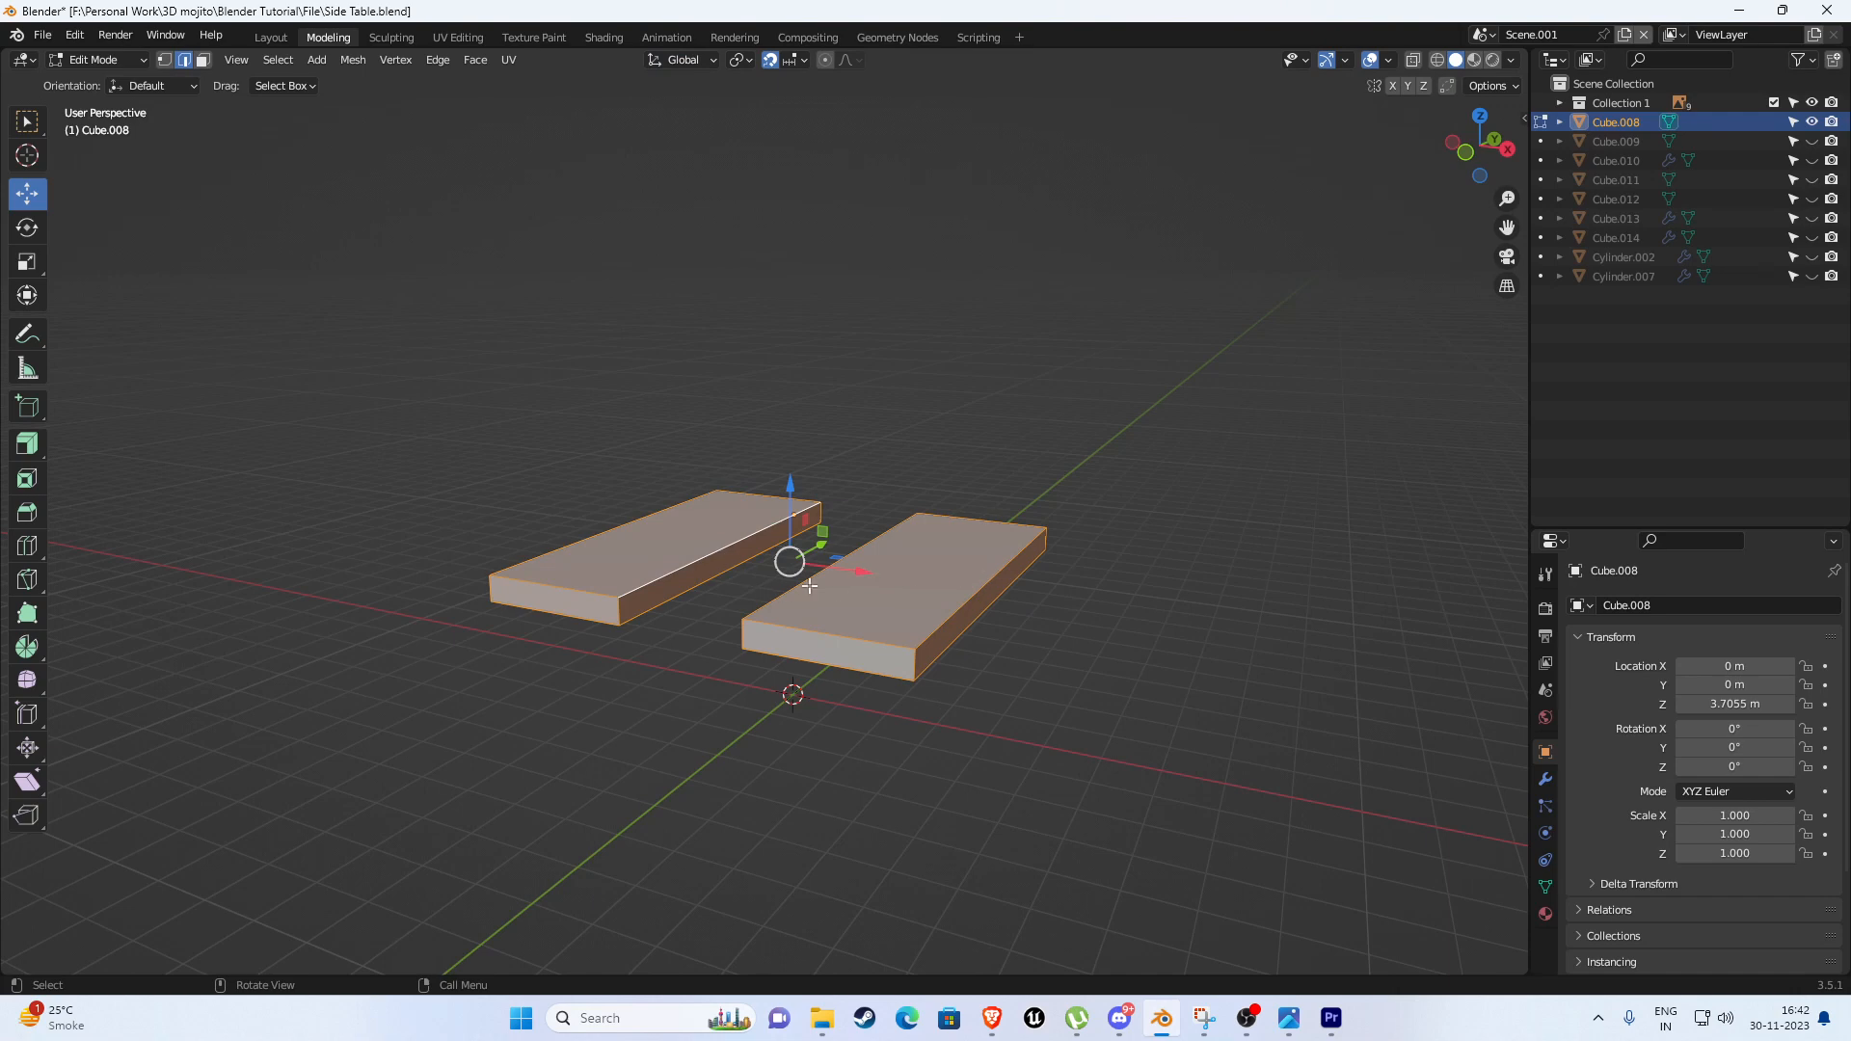
pyautogui.hotkey('alt', 'a')
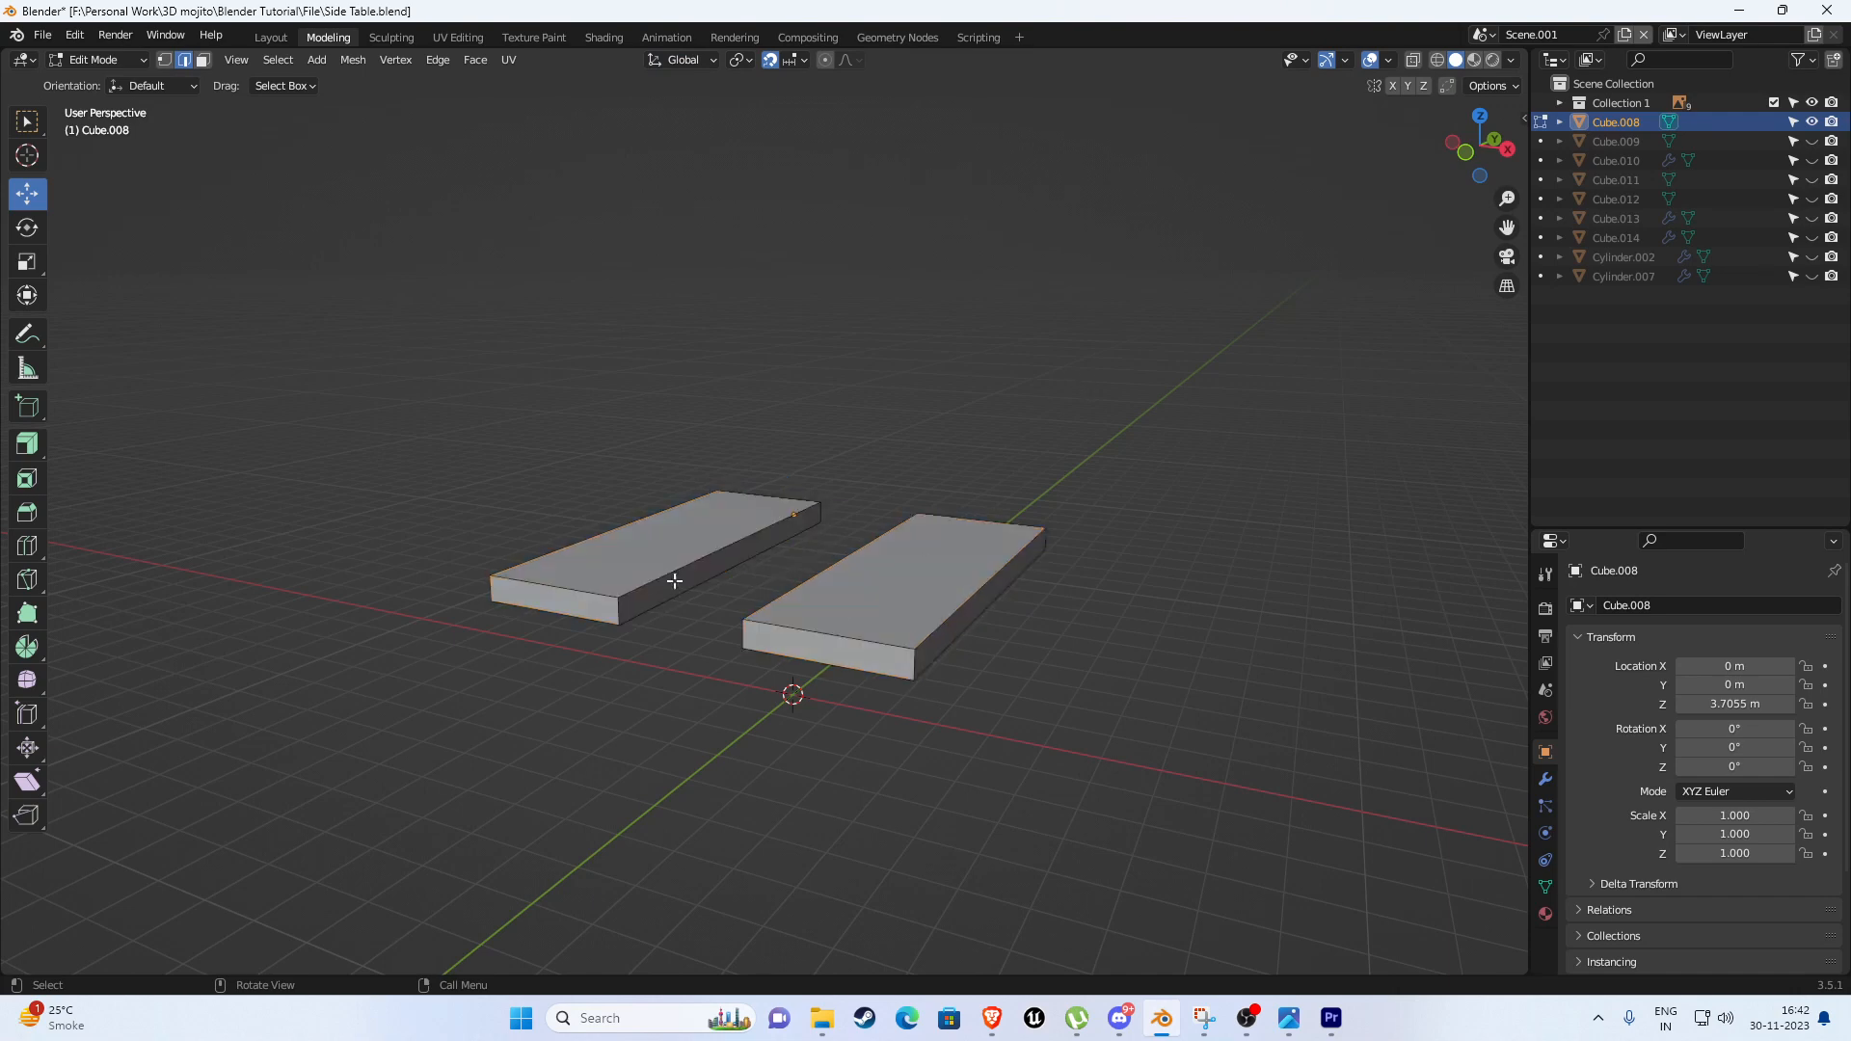
pyautogui.click(1415, 59)
pyautogui.click(1416, 60)
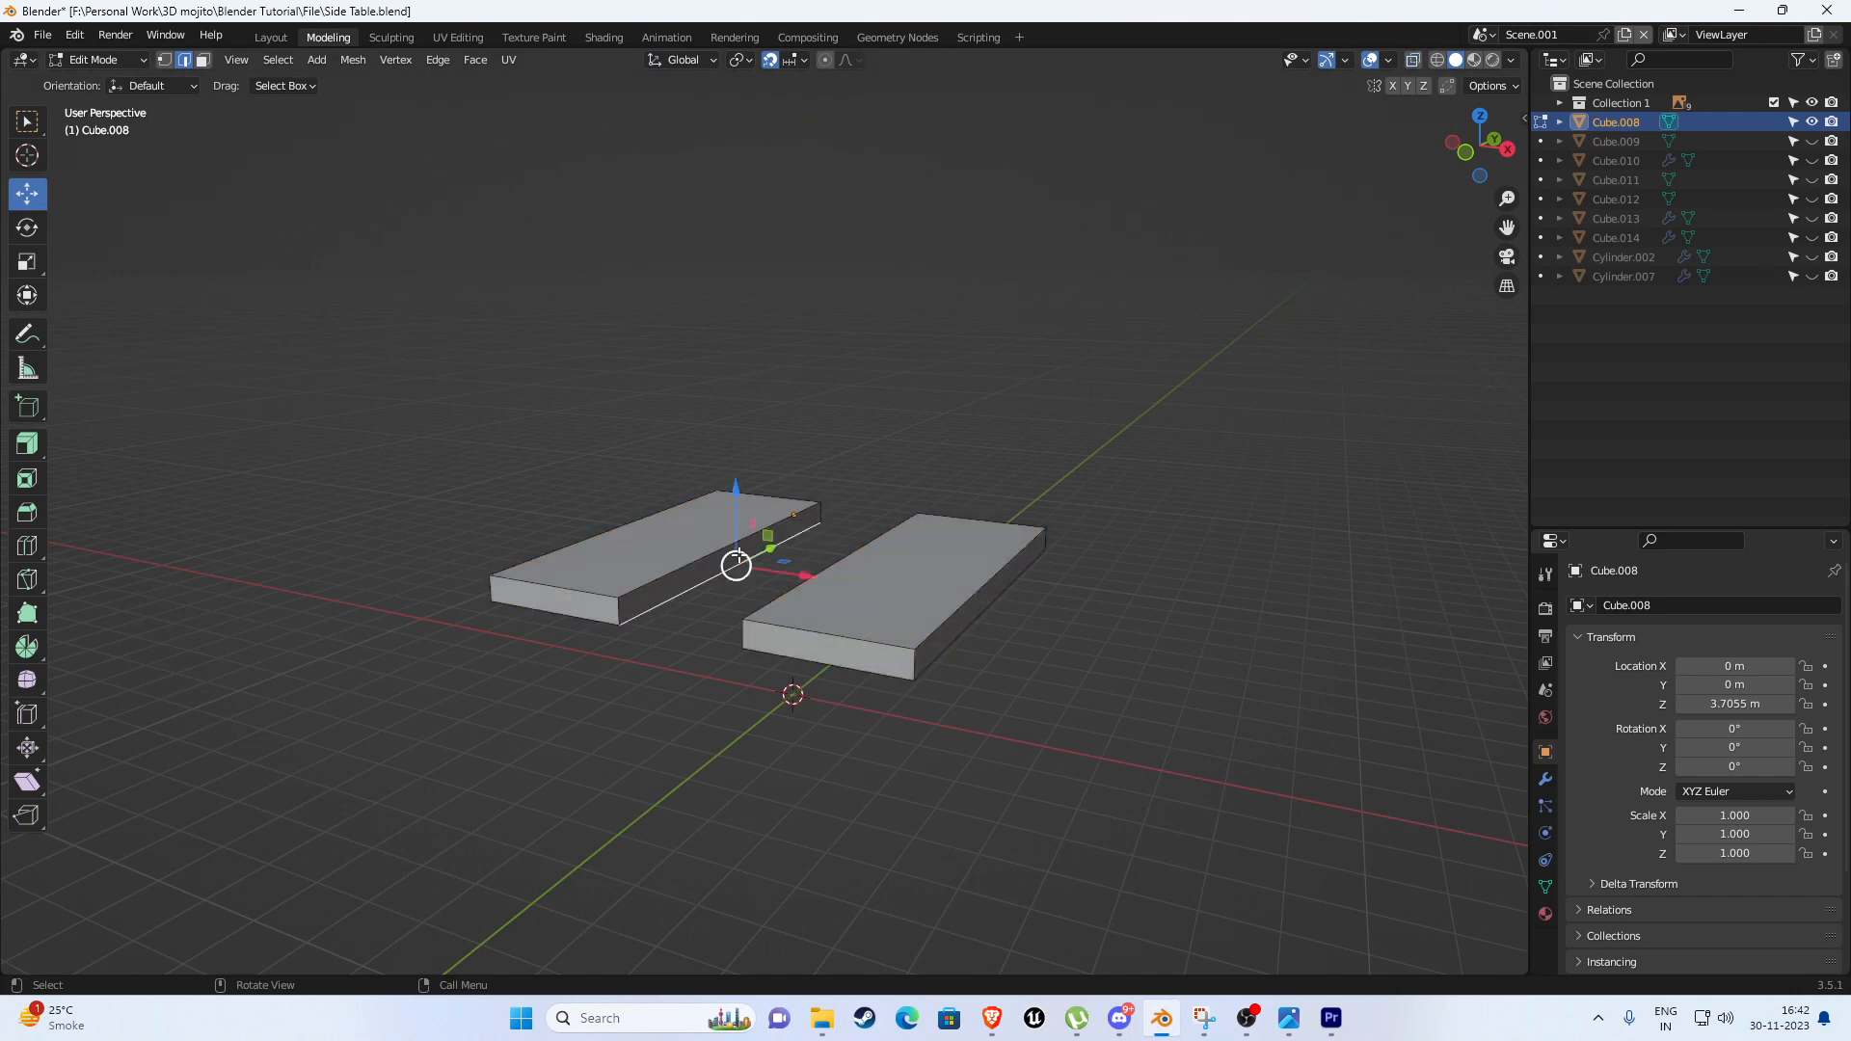
pyautogui.press('a')
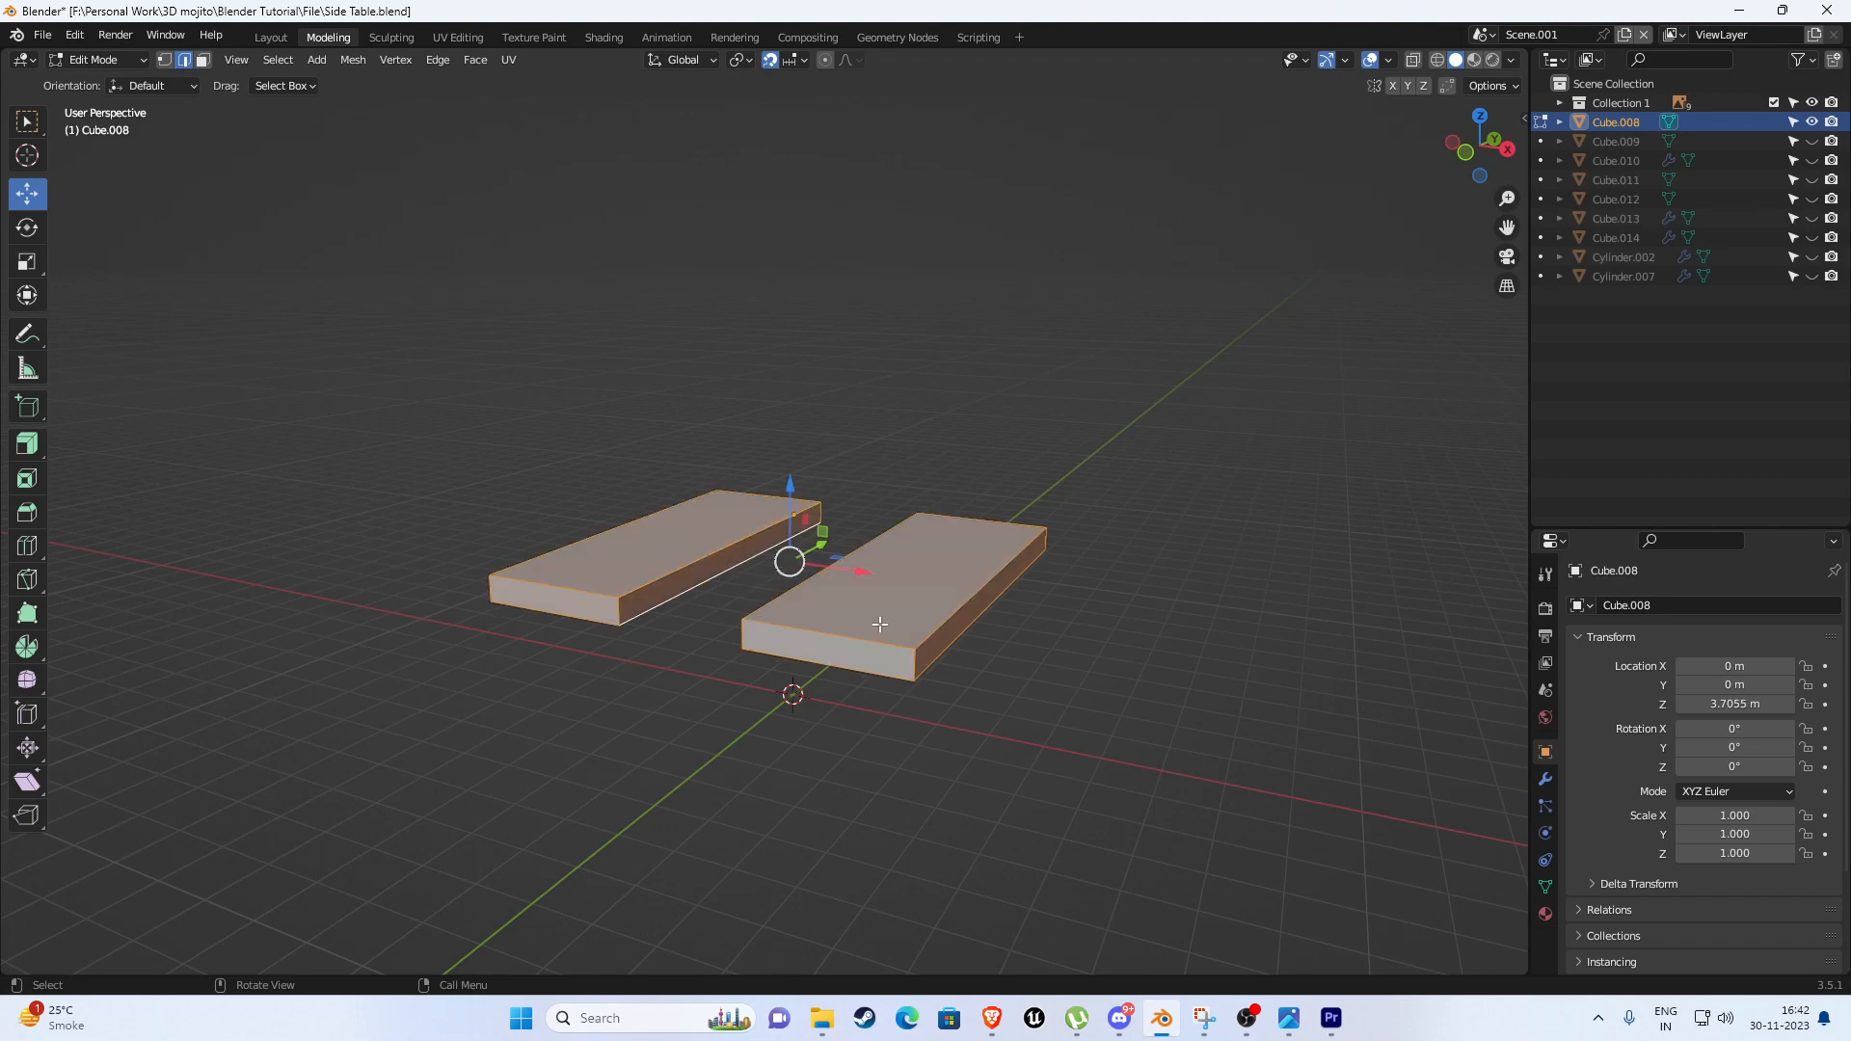
# Bevel all edges of the two lower planks with a width of 0.08 m and 2 segments, and return to object mode.
pyautogui.scroll(2, 879, 625)
pyautogui.moveTo(794, 633); pyautogui.dragTo(754, 623, button='middle')
pyautogui.keyDown('shift'); pyautogui.moveTo(754, 623); pyautogui.dragTo(773, 556, button='middle'); pyautogui.keyUp('shift')
pyautogui.hotkey('ctrl', 'b')
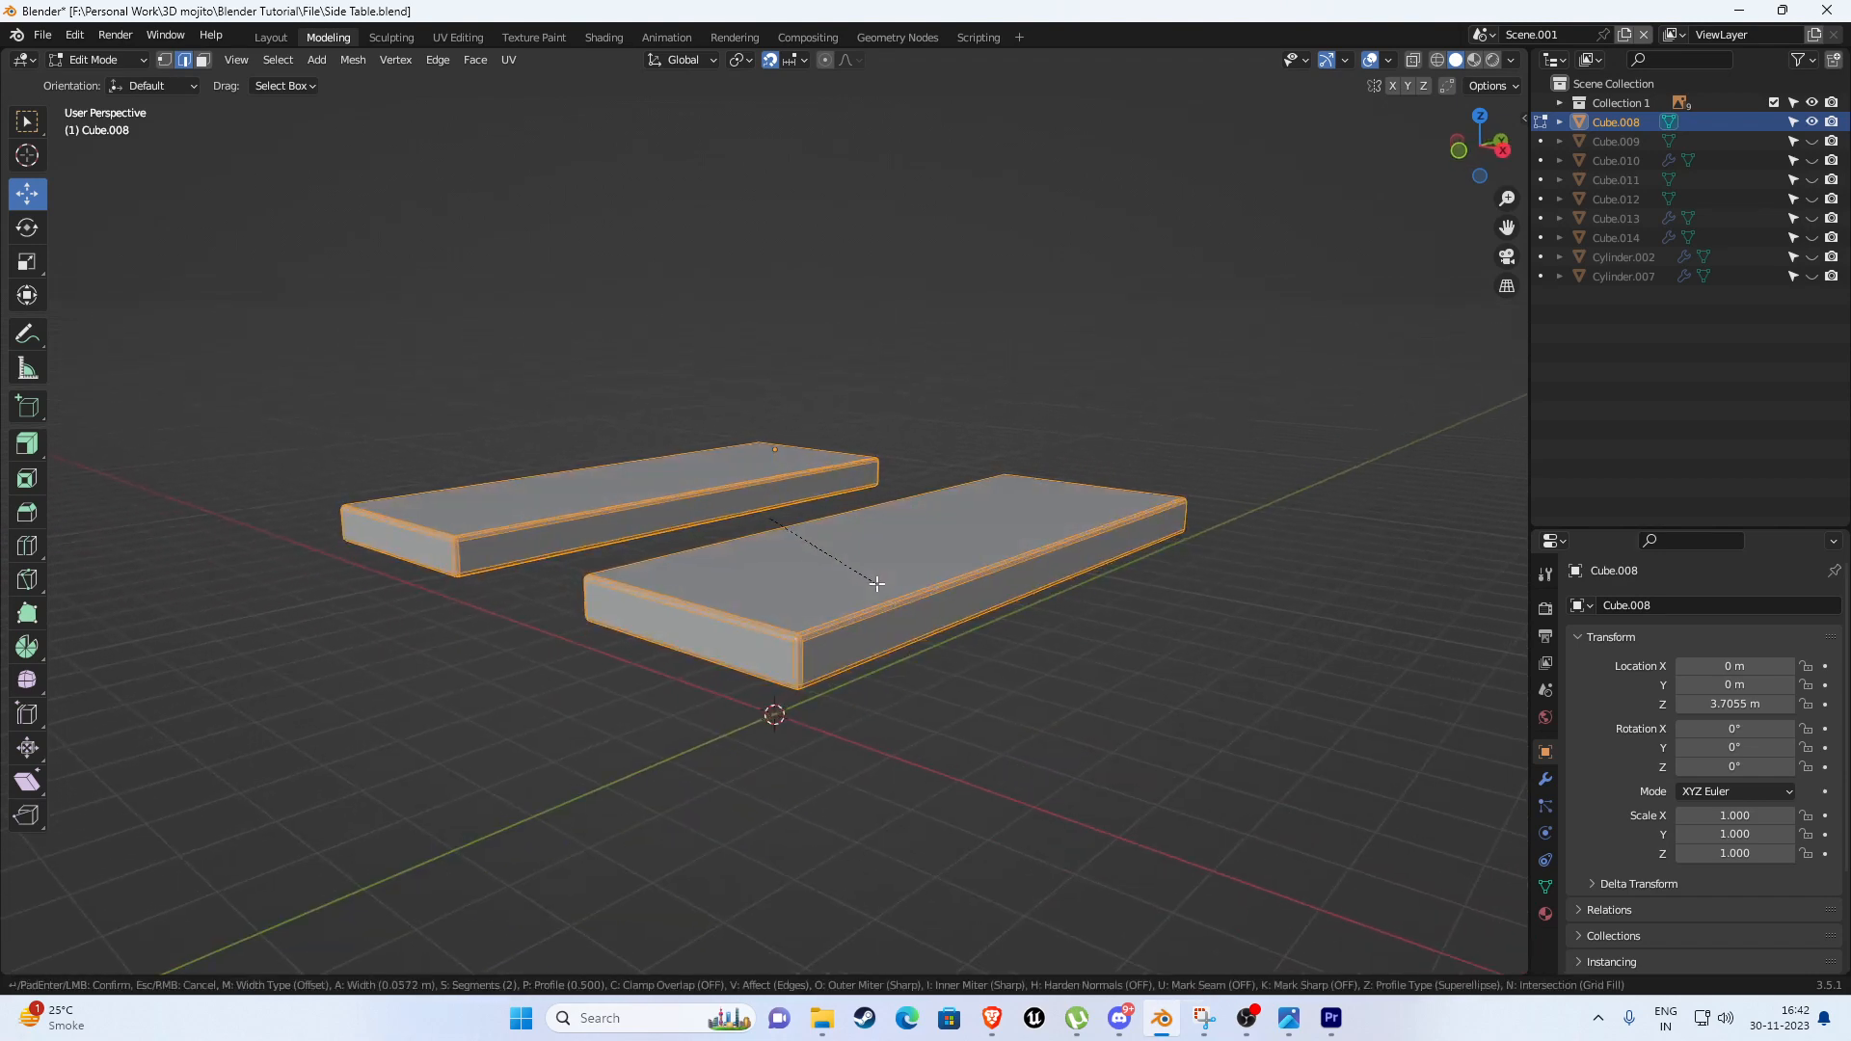
pyautogui.click(876, 584)
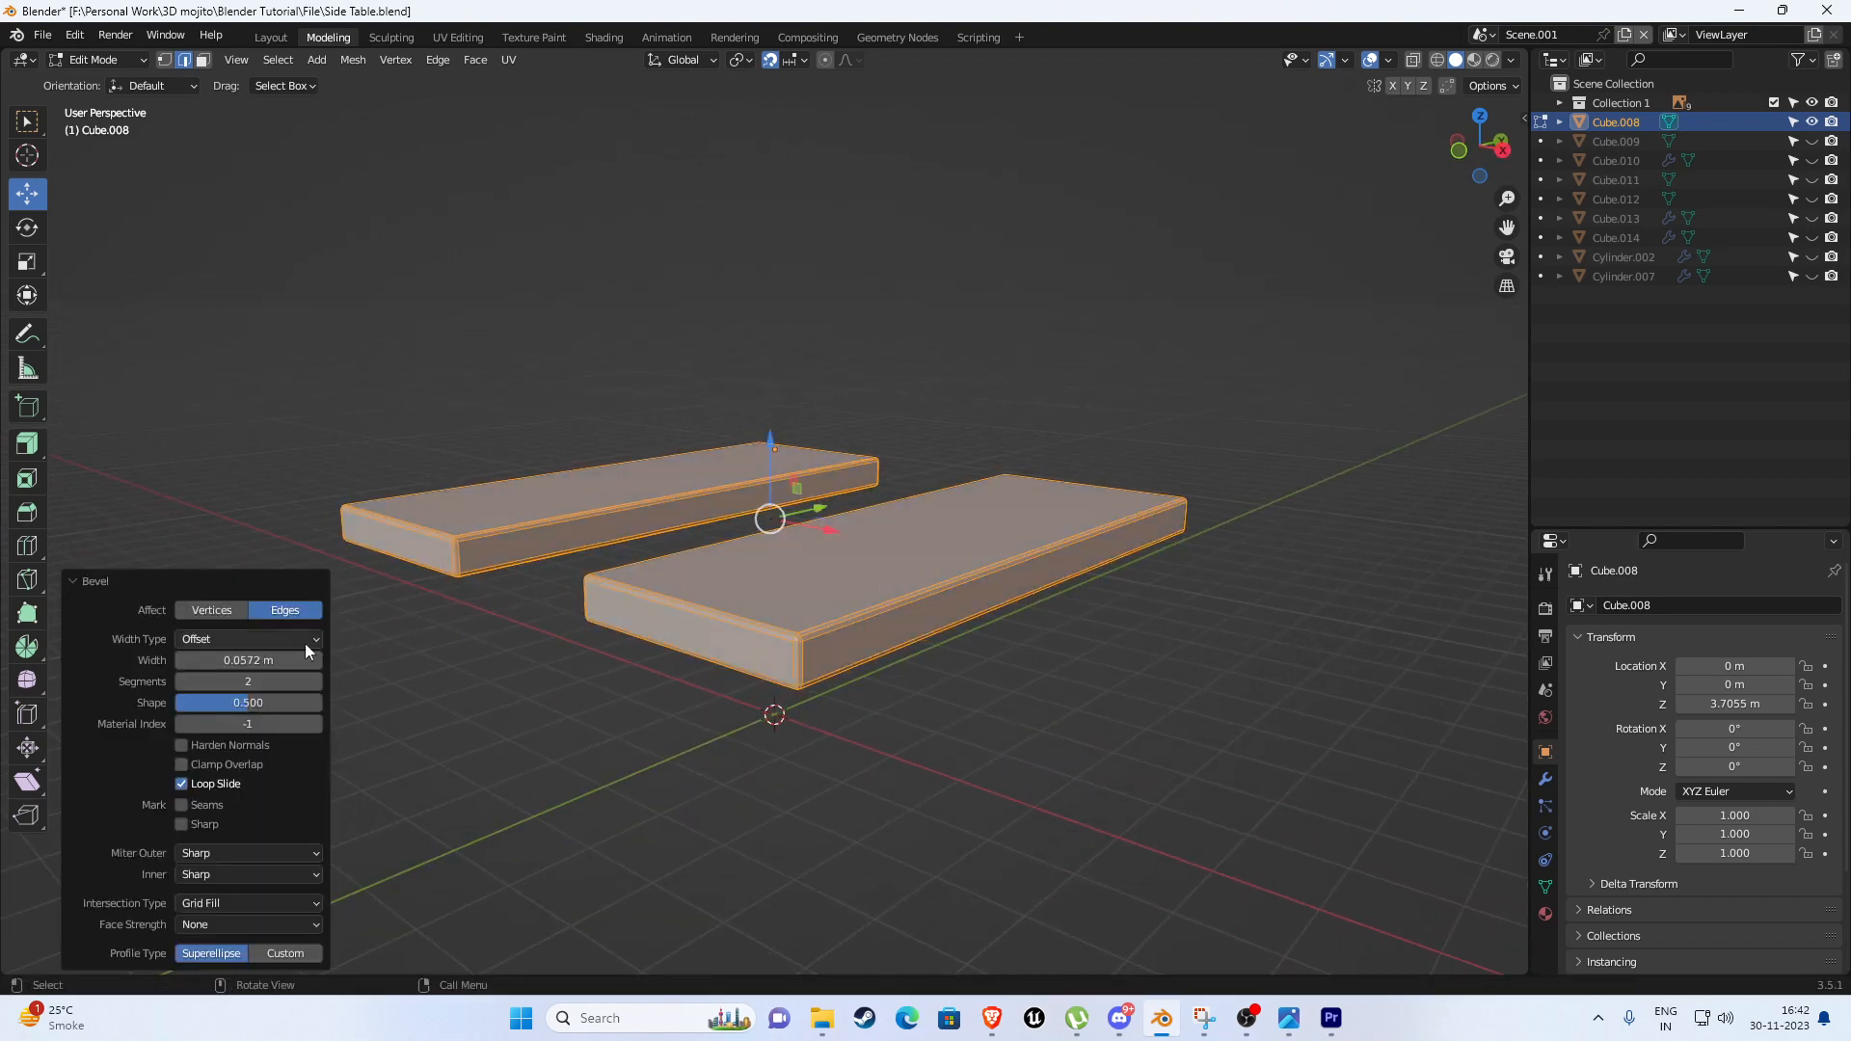
pyautogui.click(252, 662)
pyautogui.write('.08')
pyautogui.press('Return')
pyautogui.press('Tab')
# Reveal the hidden parts, then isolate the three remaining lower shelf planks (Cube.012) and open their mesh for editing.
pyautogui.hotkey('alt', 'h')
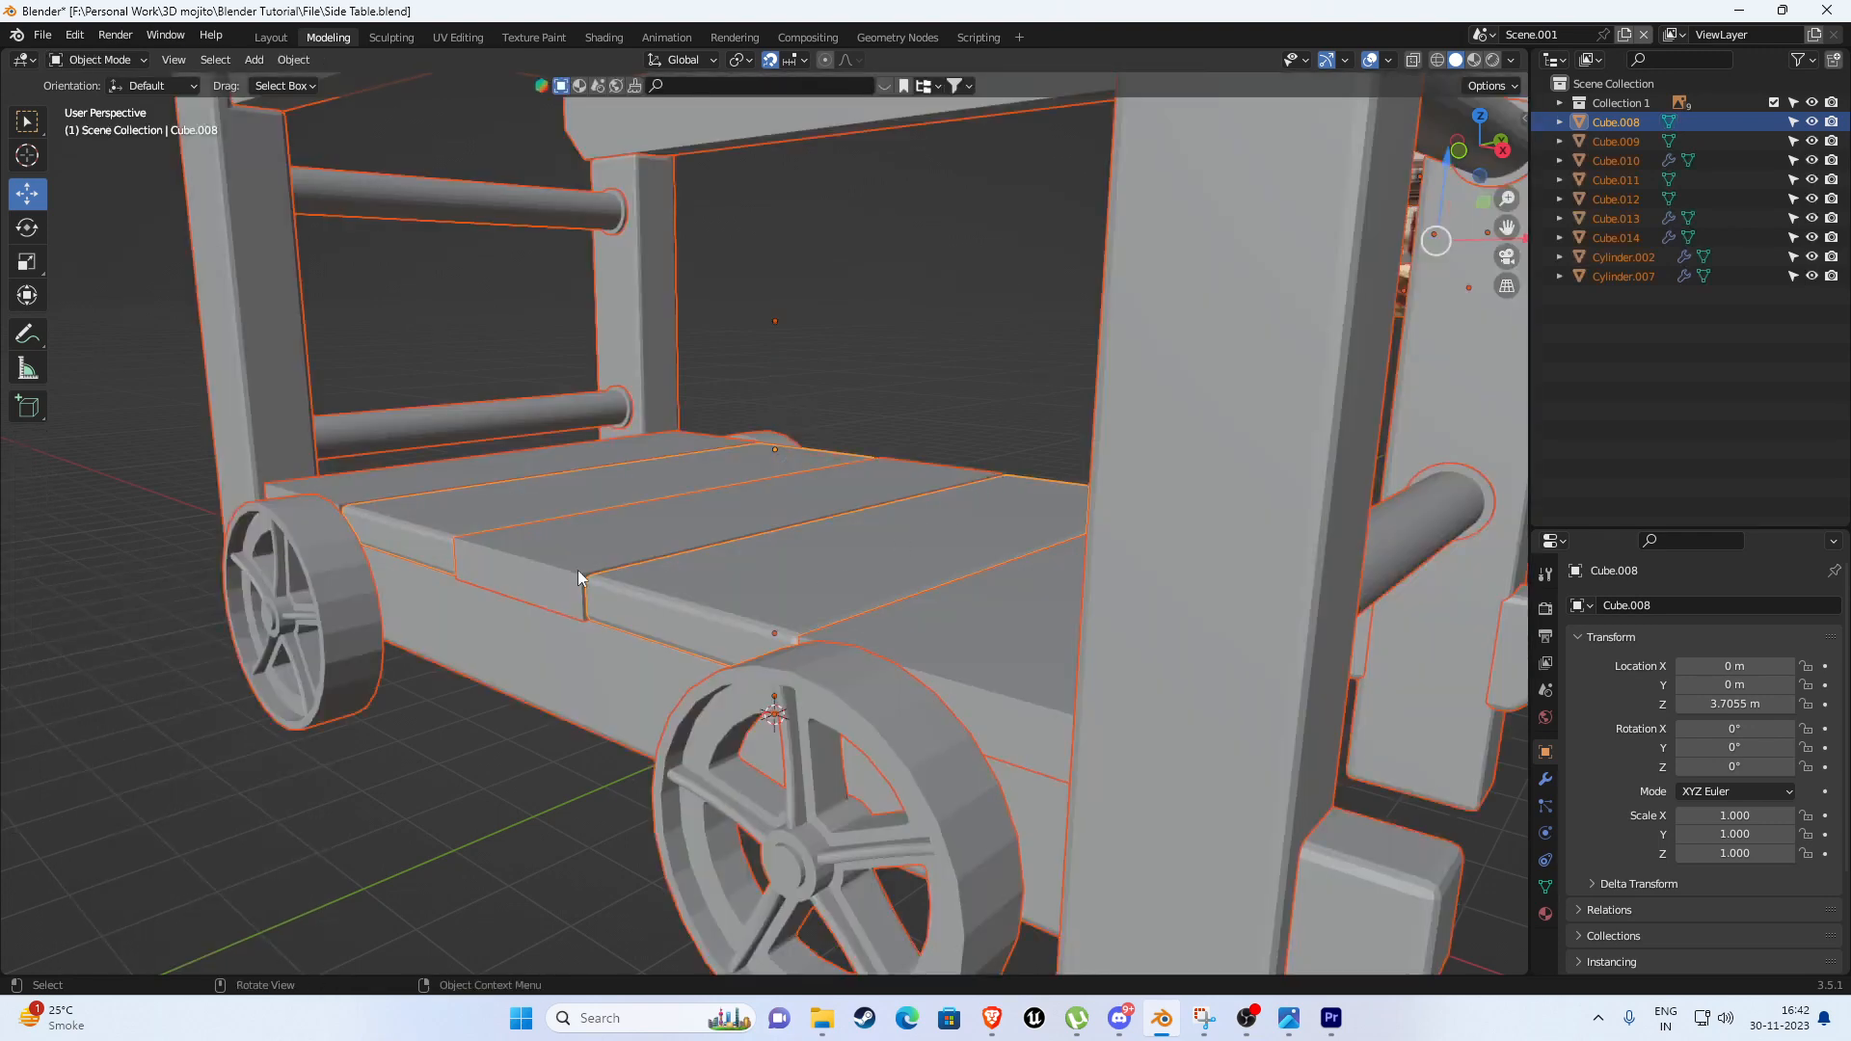
pyautogui.click(580, 572)
pyautogui.moveTo(596, 588); pyautogui.dragTo(632, 597, button='middle')
pyautogui.hotkey('shift', 'h')
pyautogui.press('Tab')
pyautogui.click(598, 595)
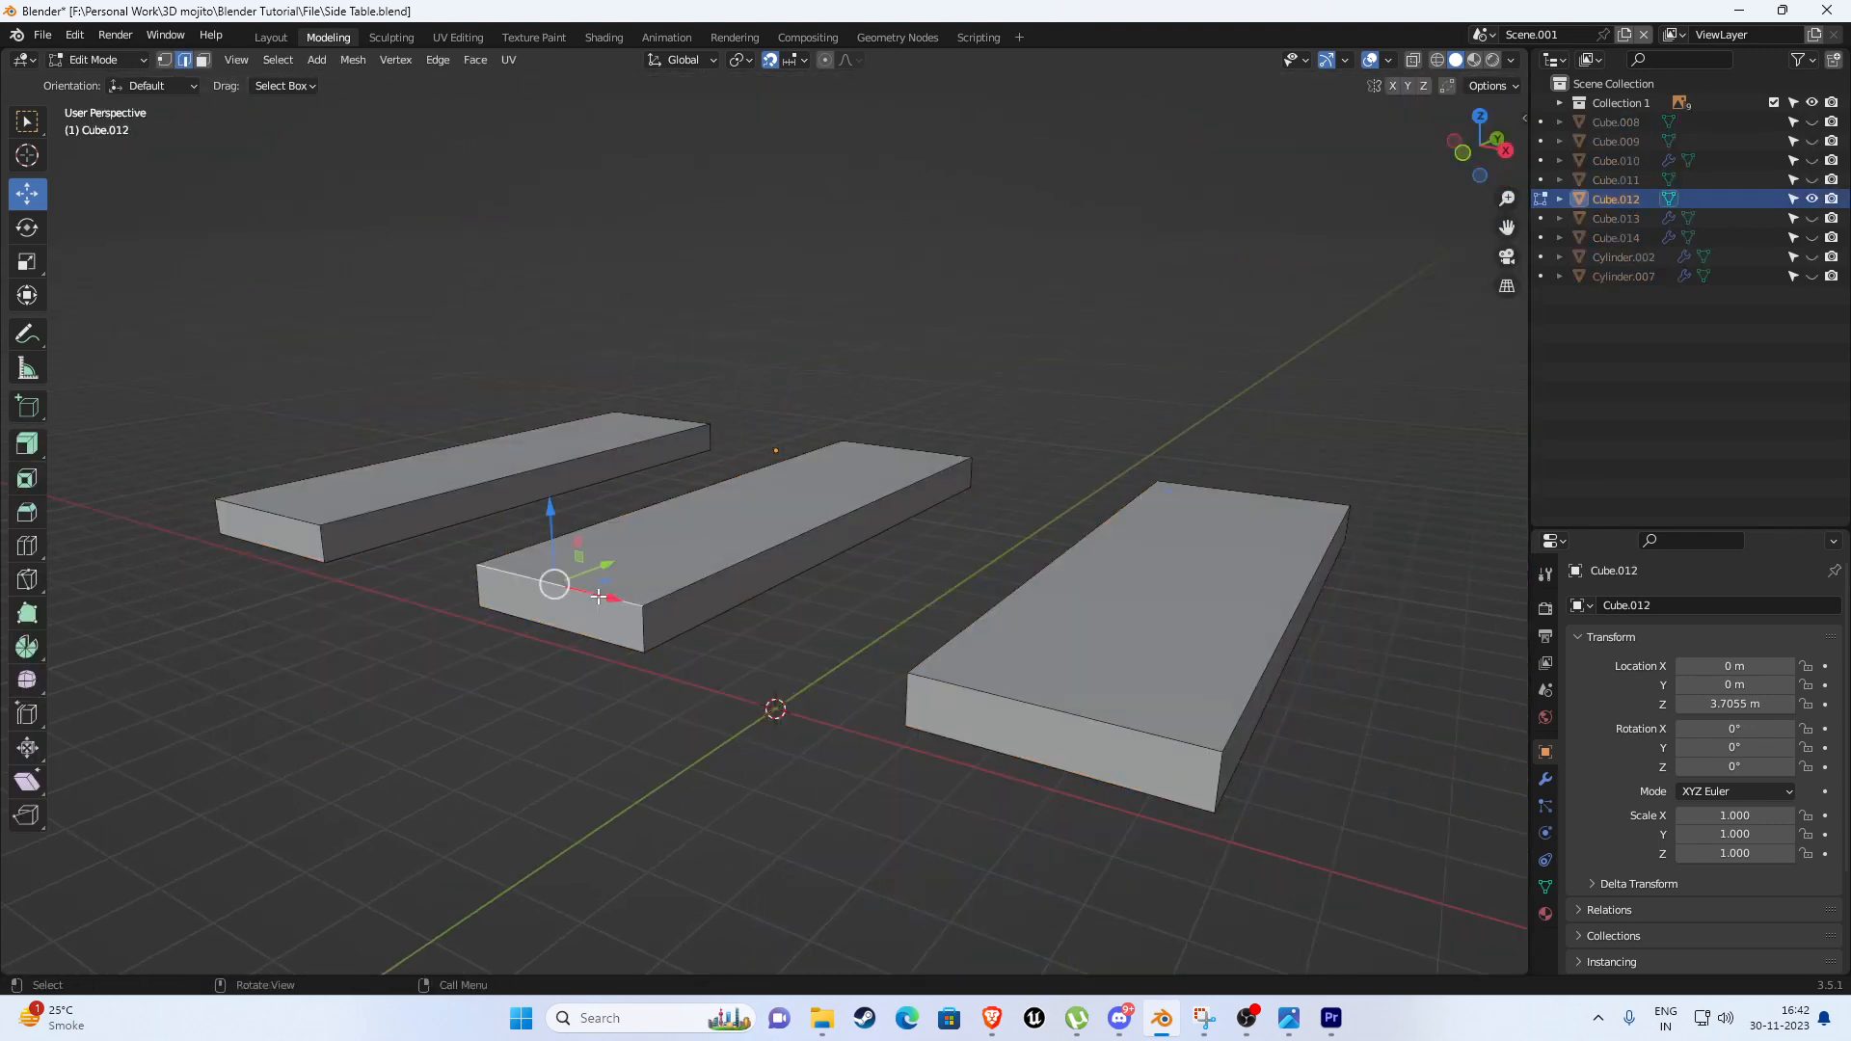
# Bevel all edges of the three lower planks with a width of 0.09 m and 2 segments, and return to object mode.
pyautogui.press('a')
pyautogui.hotkey('ctrl', 'b')
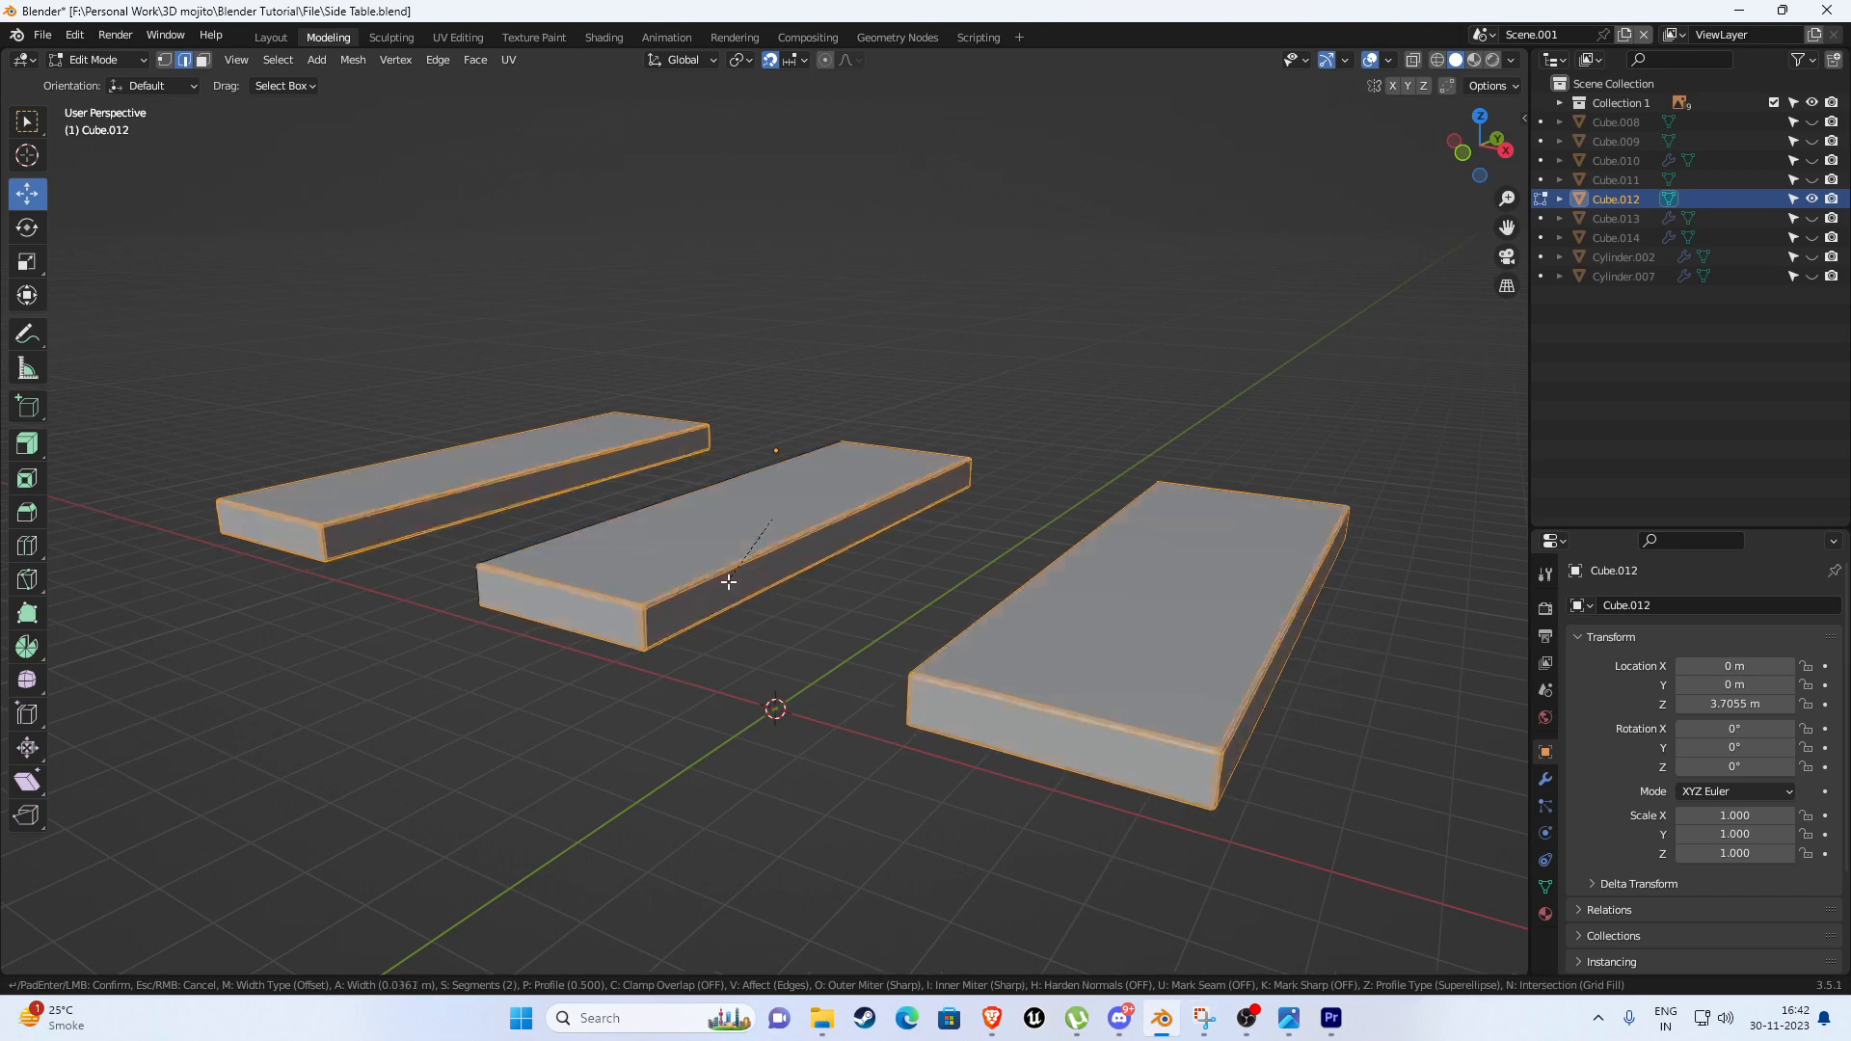
pyautogui.click(727, 582)
pyautogui.click(280, 660)
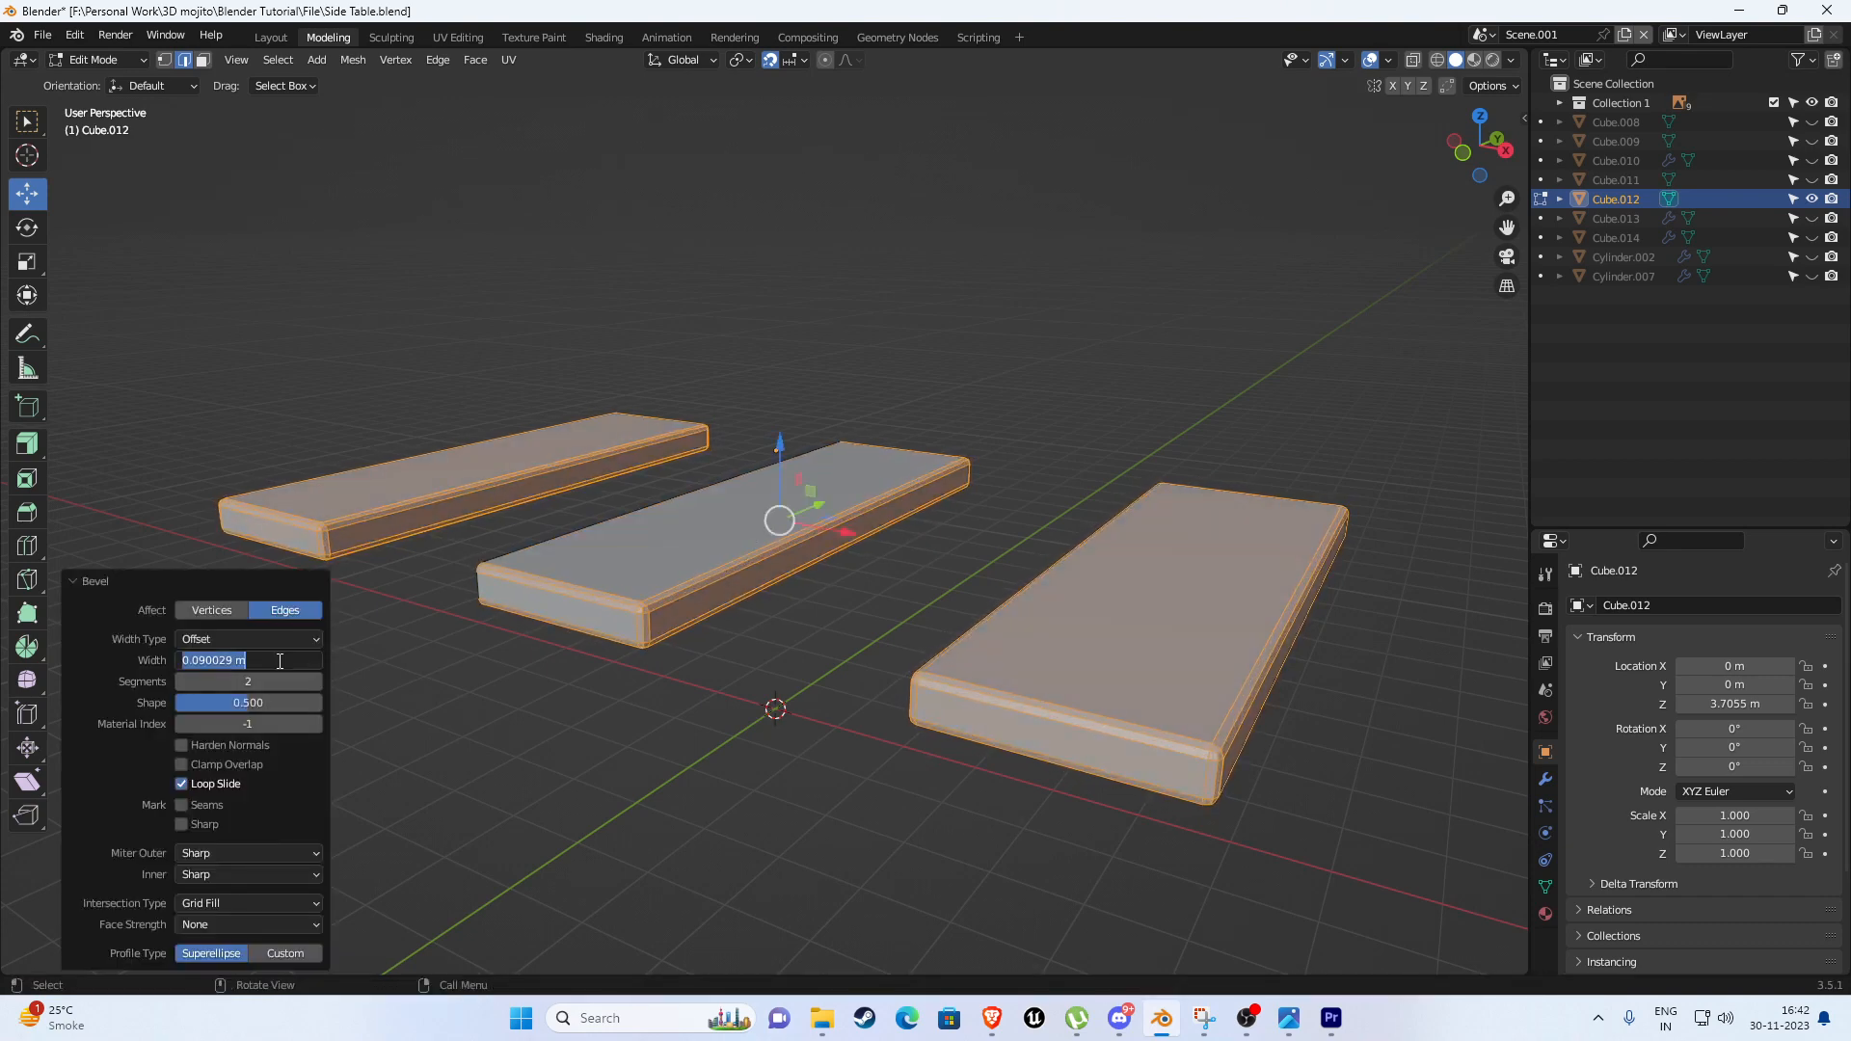
pyautogui.write('.09')
pyautogui.press('Return')
pyautogui.click(847, 683)
pyautogui.press('Tab')
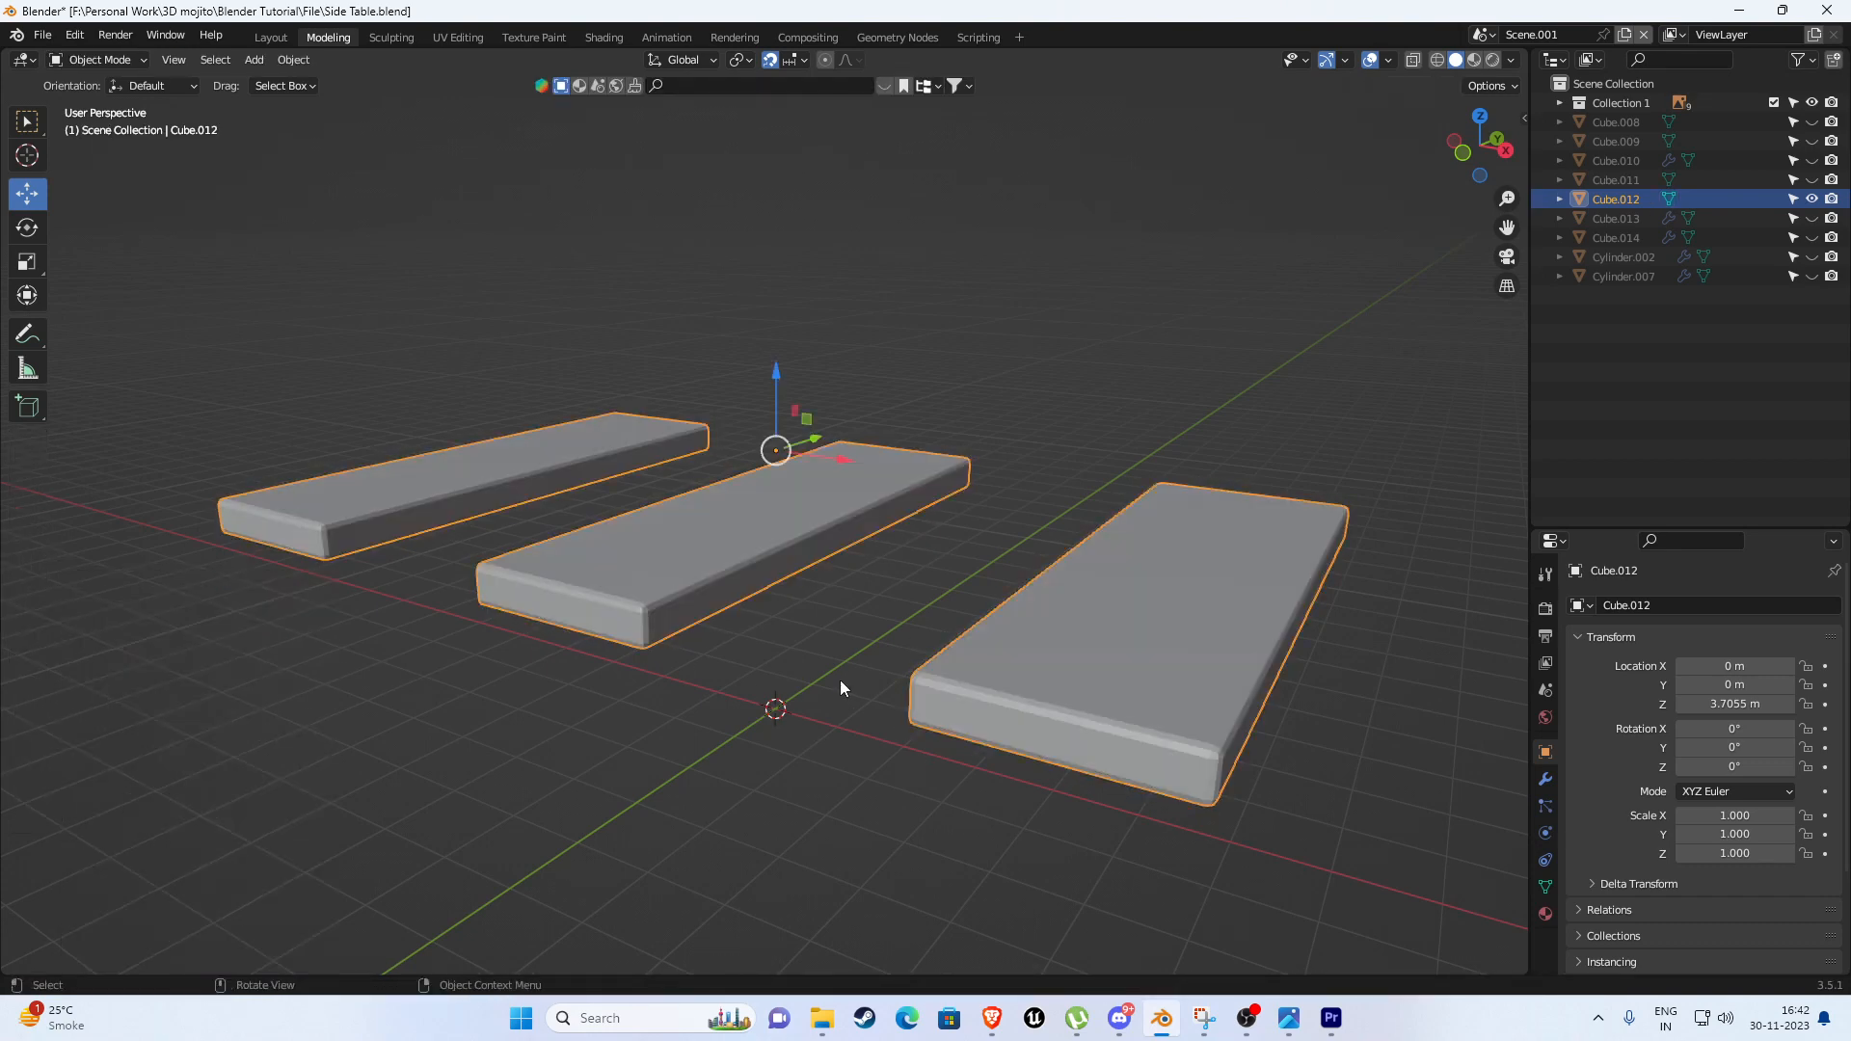
# Reveal the hidden parts, then isolate the upper shelf planks (Cube.009) and open their mesh for editing.
pyautogui.hotkey('alt', 'h')
pyautogui.scroll(-4, 731, 621)
pyautogui.moveTo(731, 621); pyautogui.dragTo(813, 775, button='middle')
pyautogui.click(552, 411)
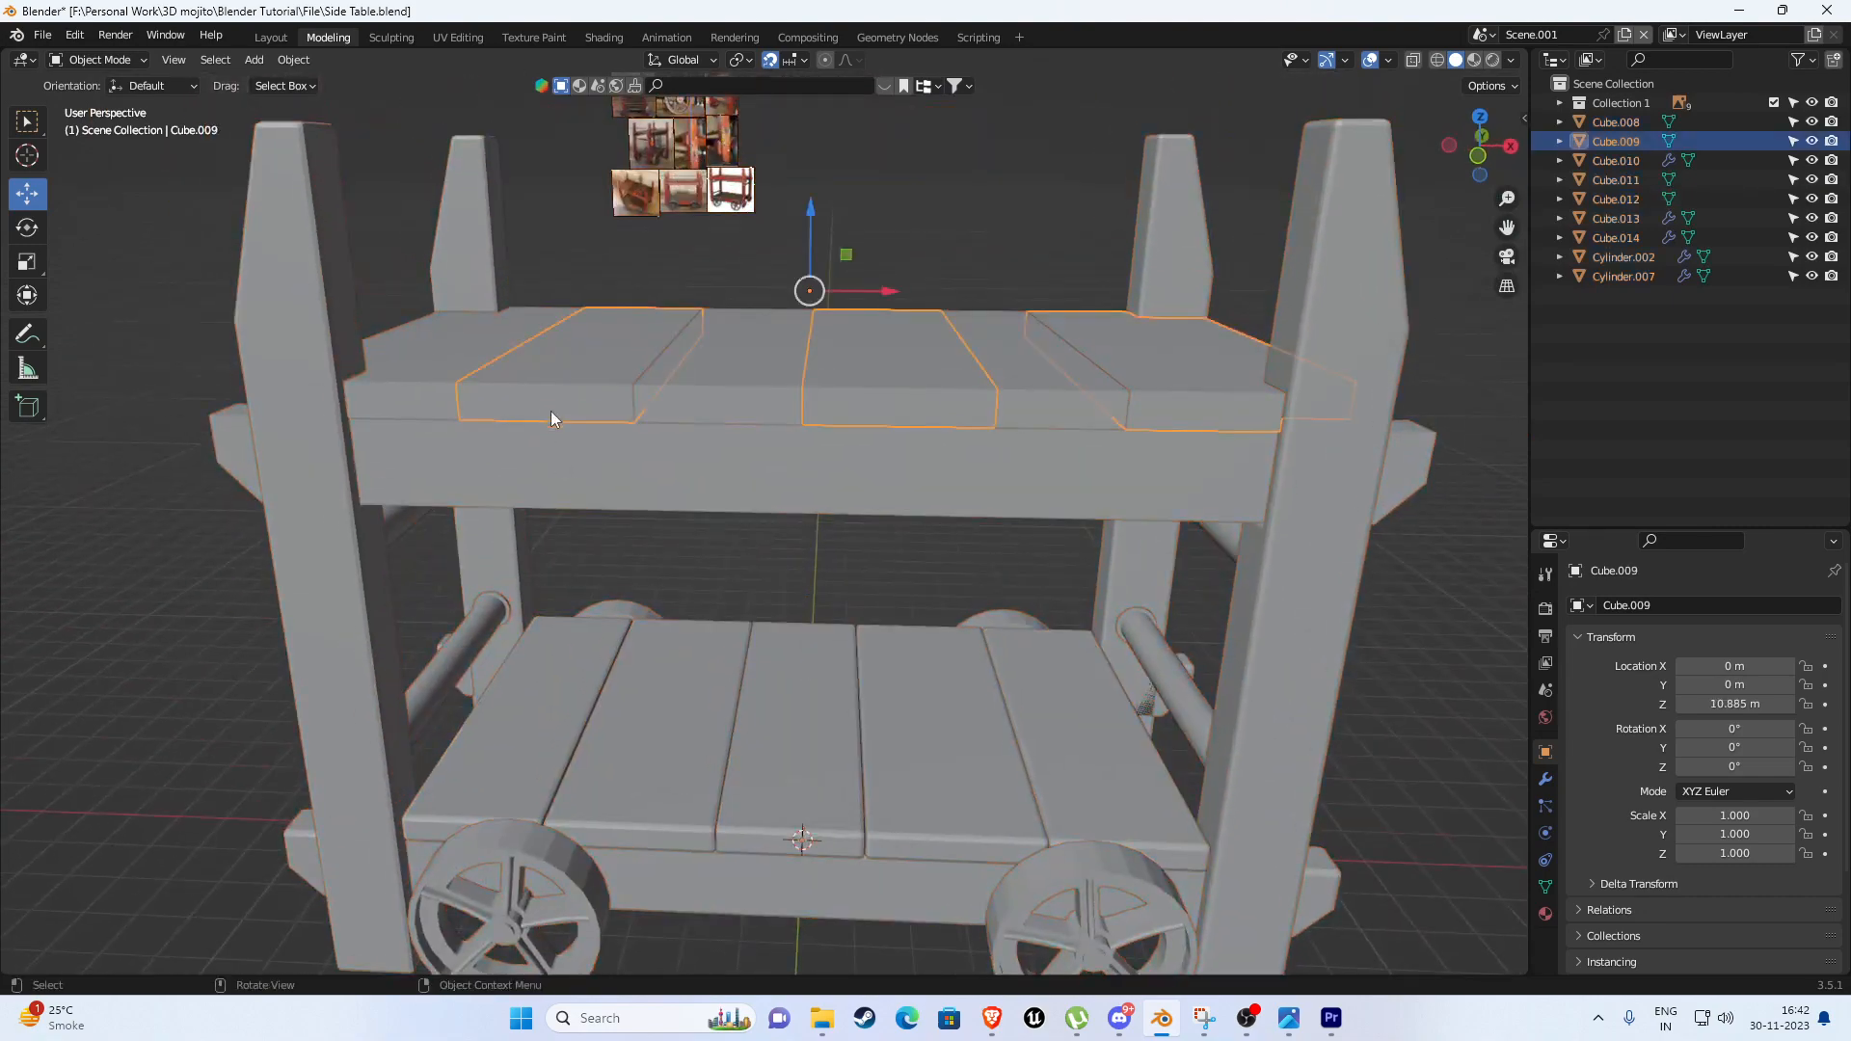
pyautogui.moveTo(552, 411); pyautogui.dragTo(808, 595, button='middle')
pyautogui.hotkey('shift', 'h')
pyautogui.scroll(1, 746, 508)
pyautogui.press('Tab')
pyautogui.scroll(1, 808, 596)
pyautogui.click(593, 480)
pyautogui.press('a')
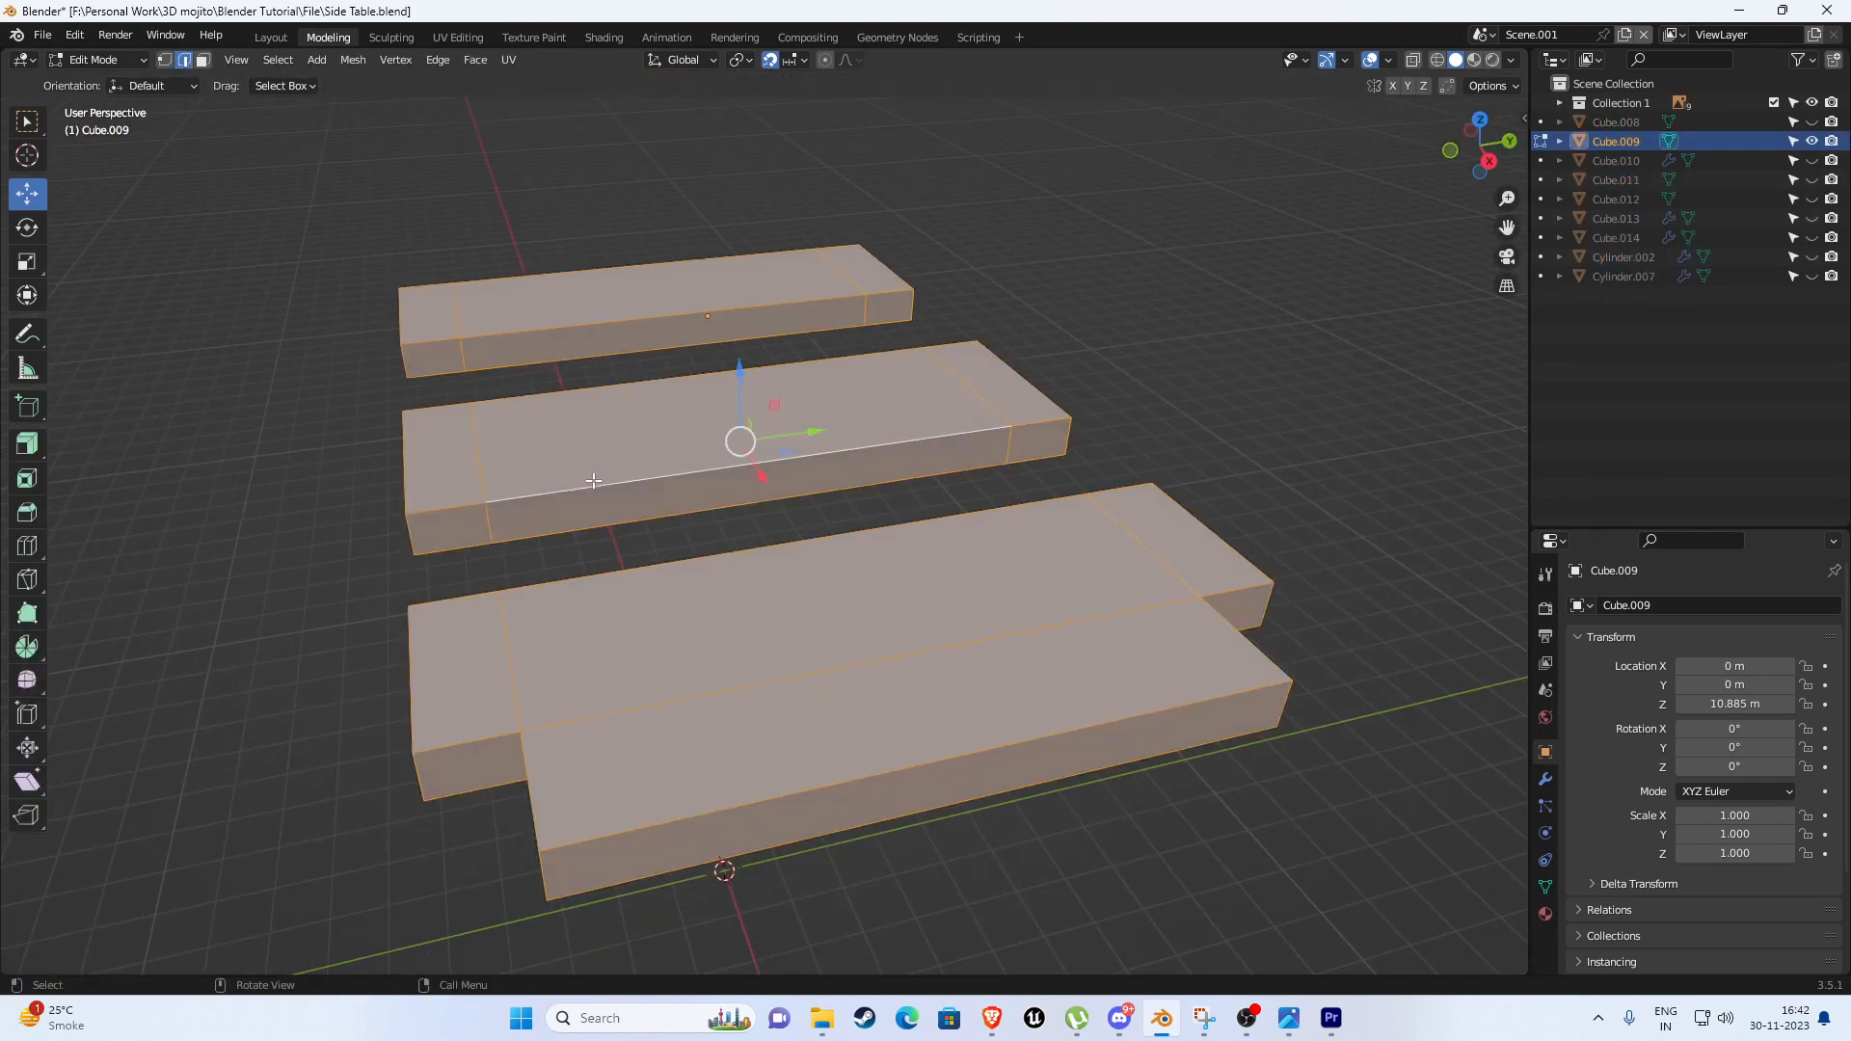
pyautogui.moveTo(548, 527)
pyautogui.mouseDown(button='middle')
pyautogui.moveTo(566, 537)
pyautogui.moveTo(538, 511)
pyautogui.mouseUp(button='middle')
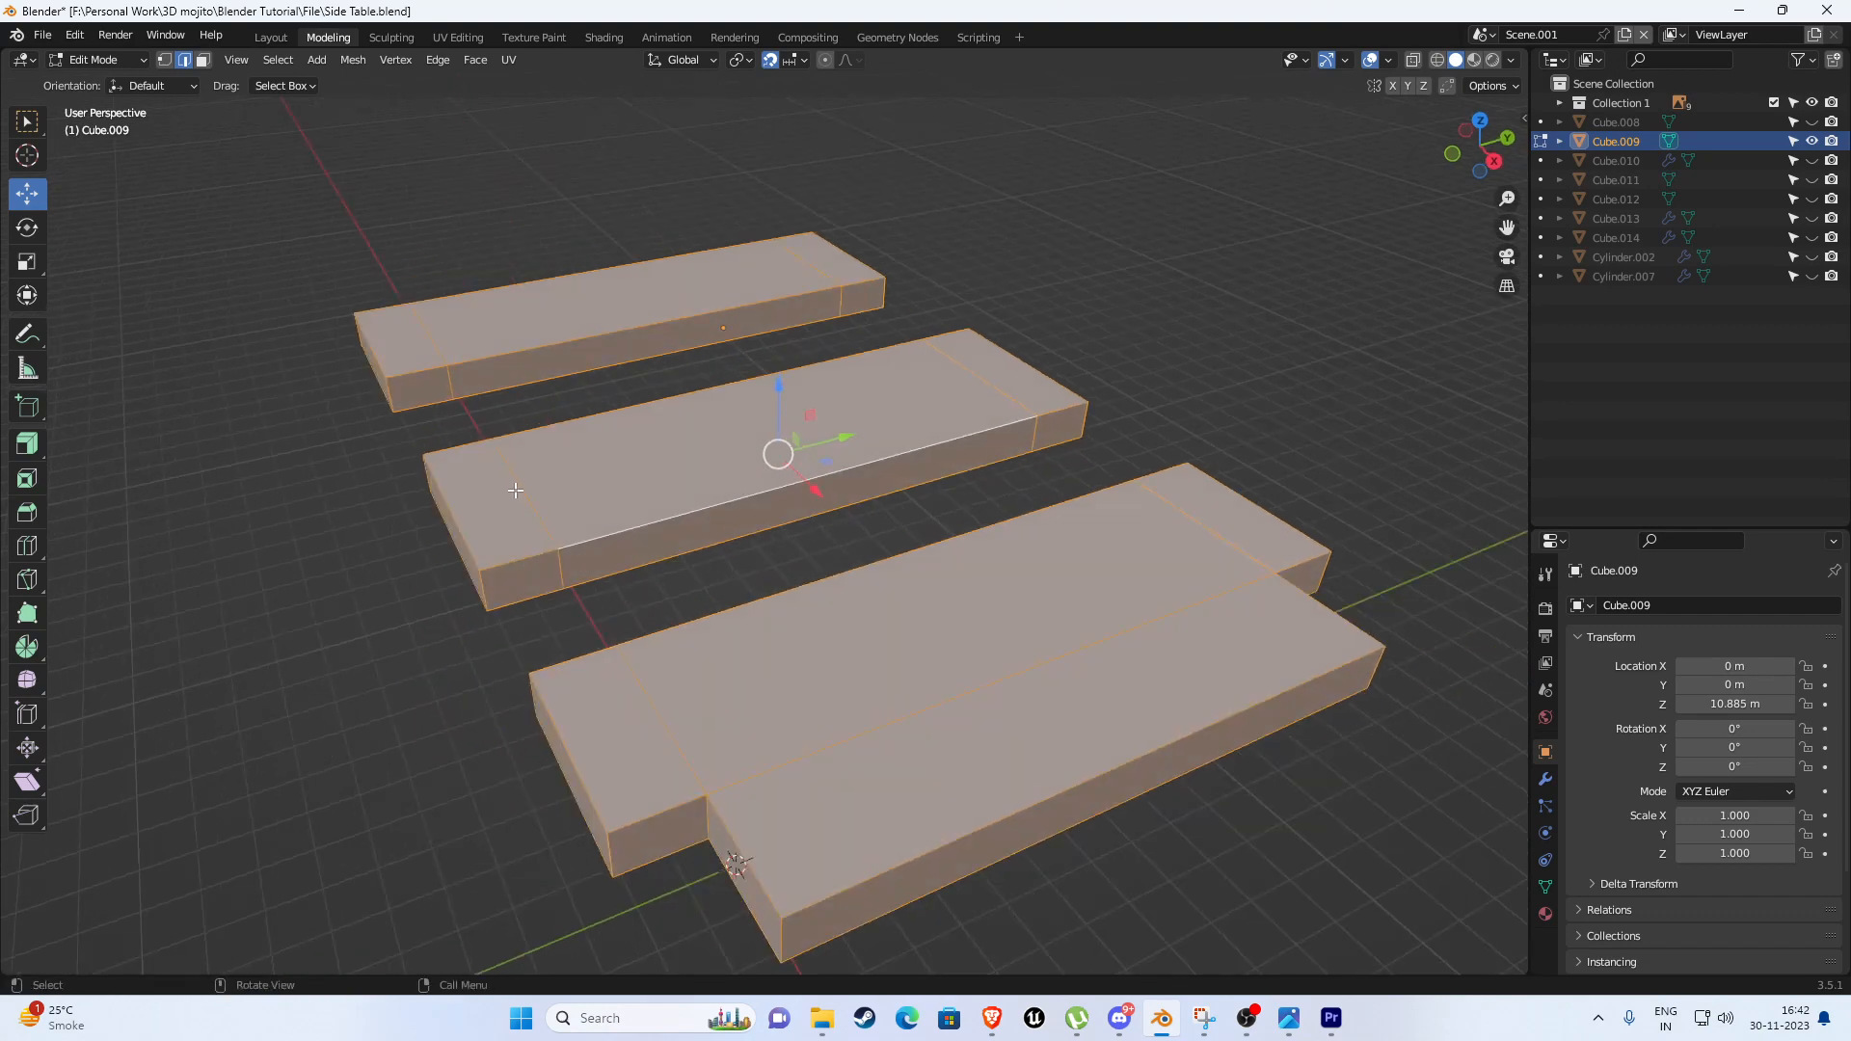
pyautogui.hotkey('ctrl', 'b')
pyautogui.click(1085, 452)
pyautogui.hotkey('ctrl', 'z')
# Dissolve the four edge loops near the ends of the two plain rectangular upper planks.
pyautogui.keyDown('alt'); pyautogui.click(1017, 398); pyautogui.keyUp('alt')
pyautogui.keyDown('alt'); pyautogui.keyDown('shift'); pyautogui.click(528, 497); pyautogui.keyUp('shift'); pyautogui.keyUp('alt')
pyautogui.keyDown('alt'); pyautogui.keyDown('shift'); pyautogui.click(450, 387); pyautogui.keyUp('shift'); pyautogui.keyUp('alt')
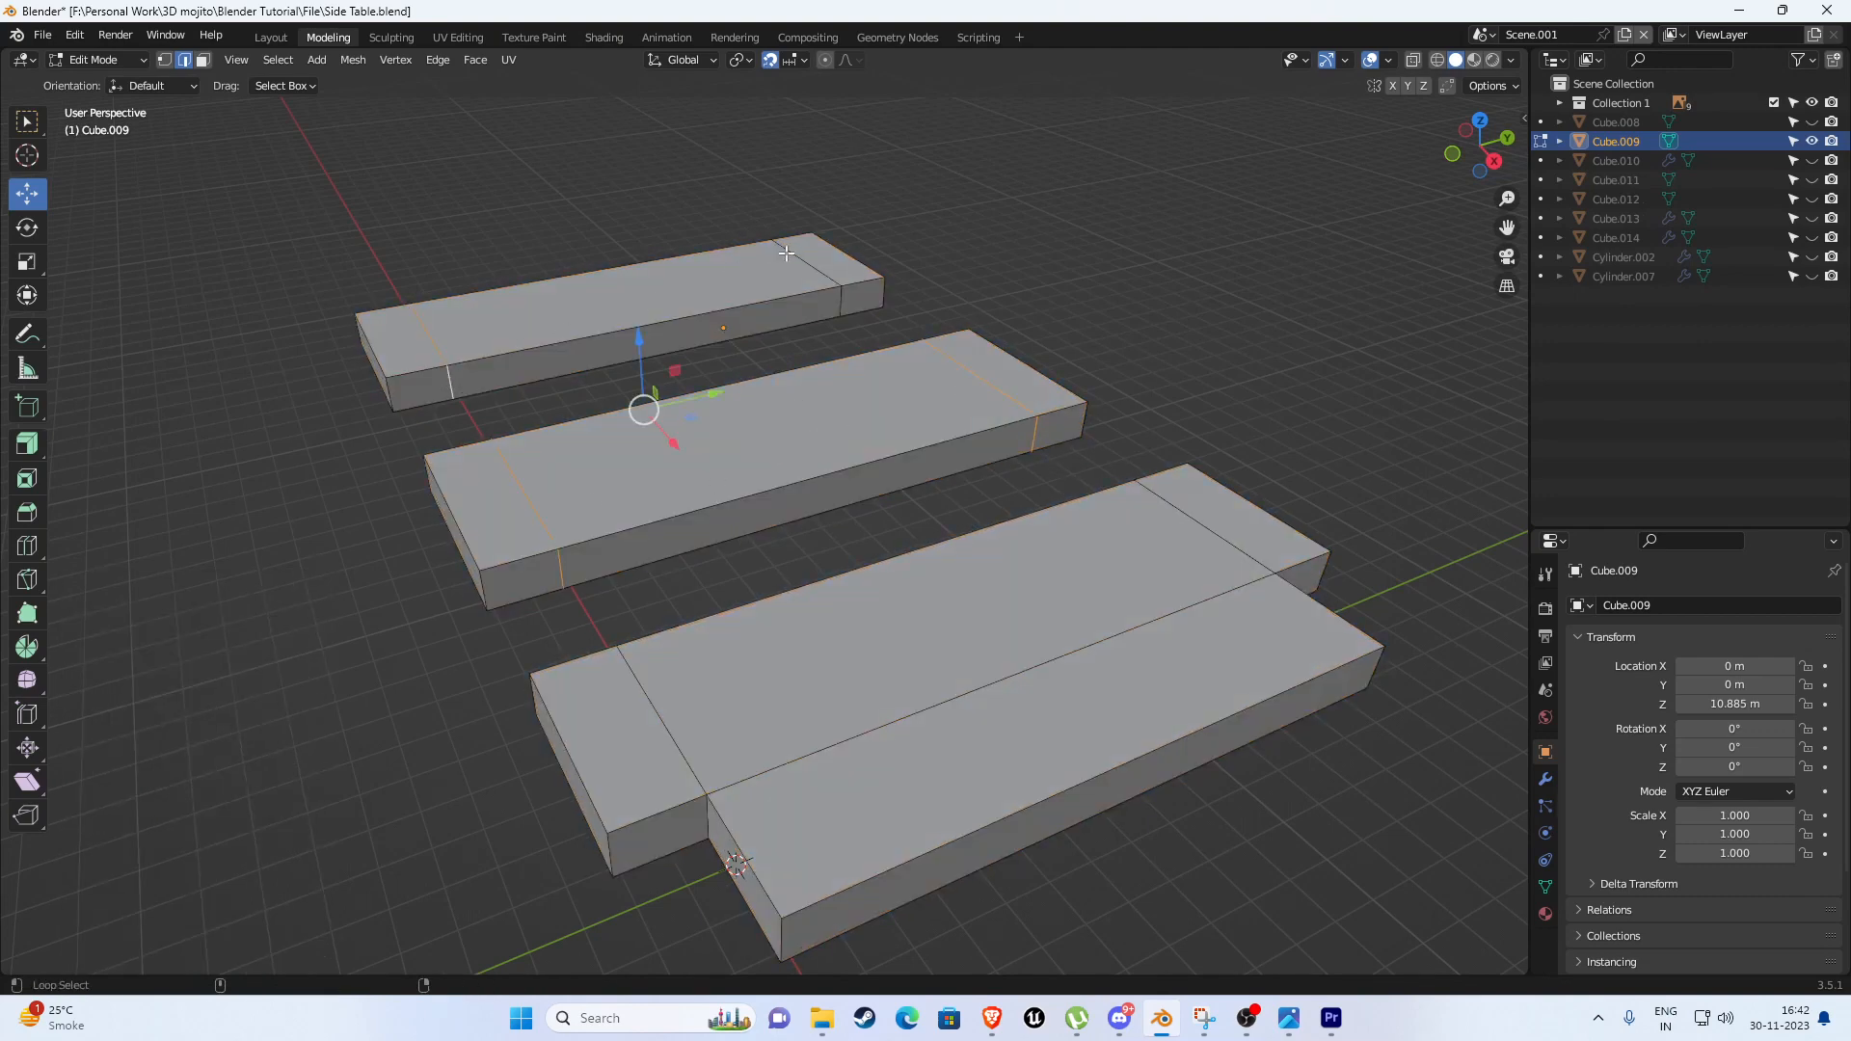
pyautogui.keyDown('alt'); pyautogui.keyDown('shift'); pyautogui.click(815, 260); pyautogui.keyUp('shift'); pyautogui.keyUp('alt')
pyautogui.press('x')
pyautogui.click(1042, 270)
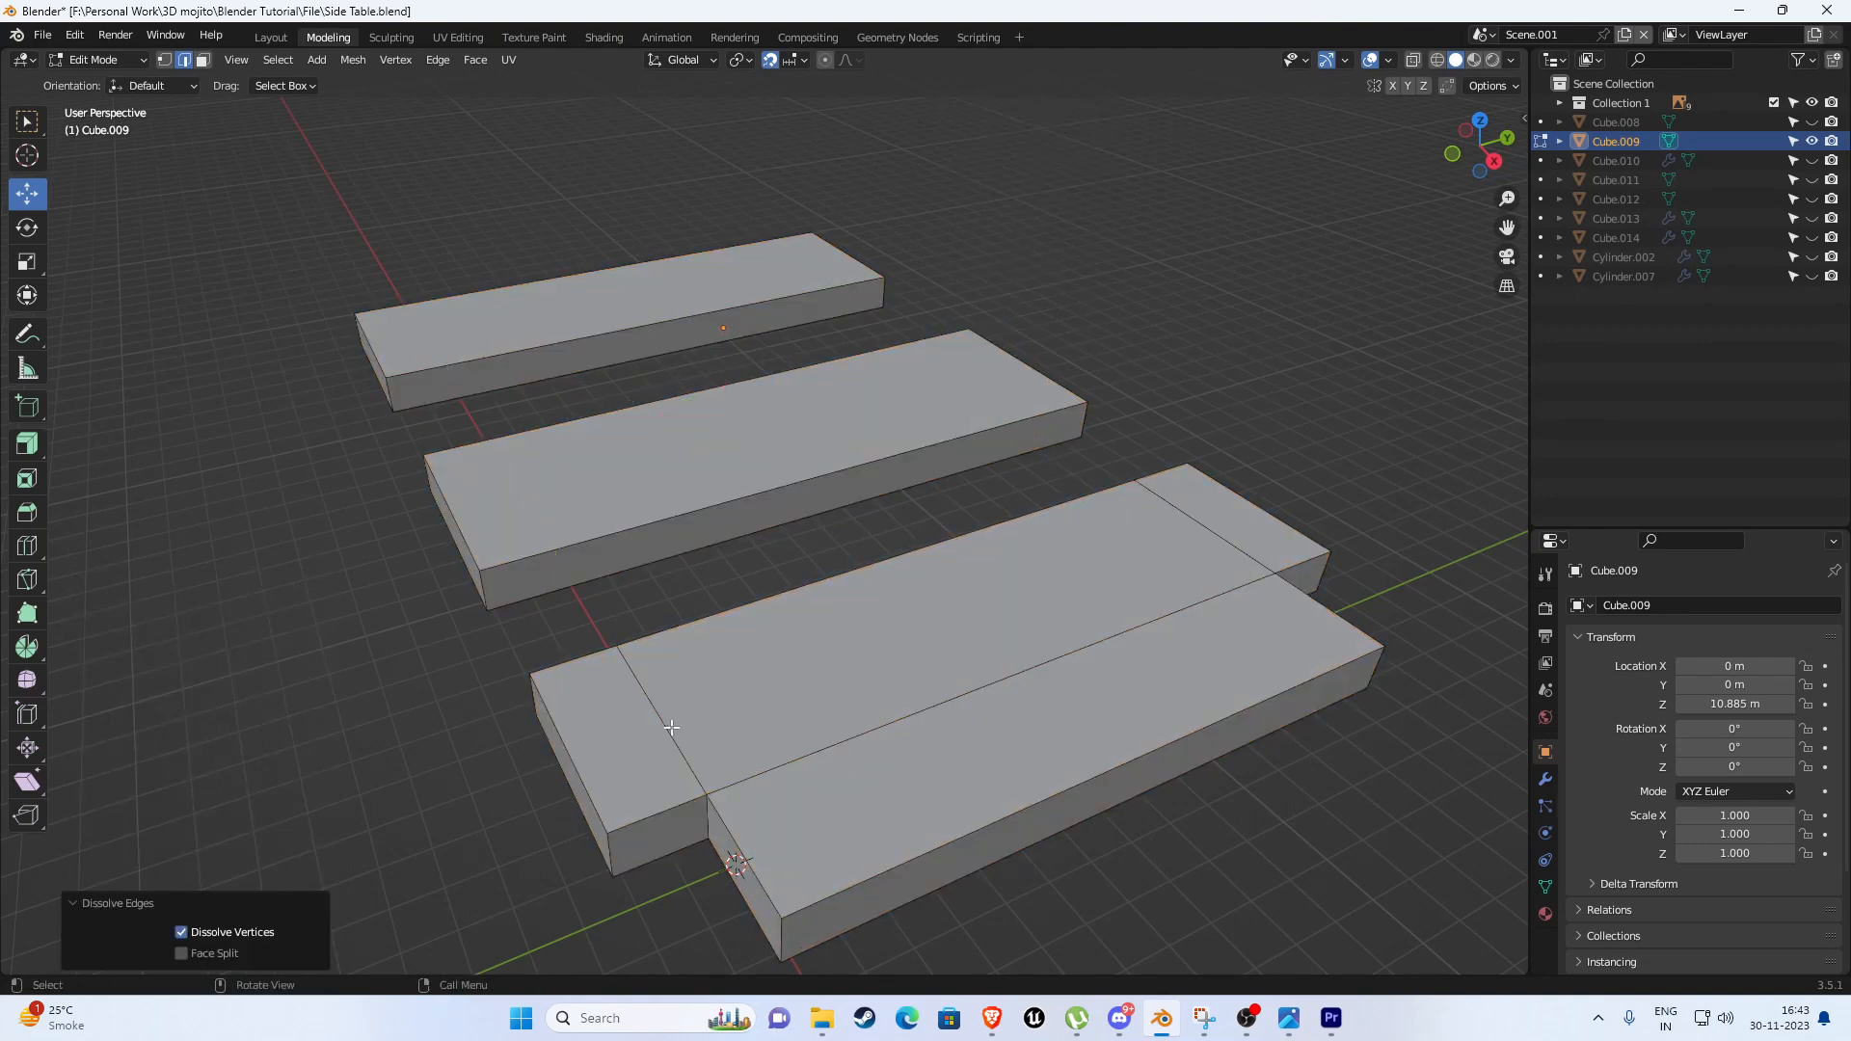
pyautogui.moveTo(742, 735); pyautogui.dragTo(944, 556, button='middle')
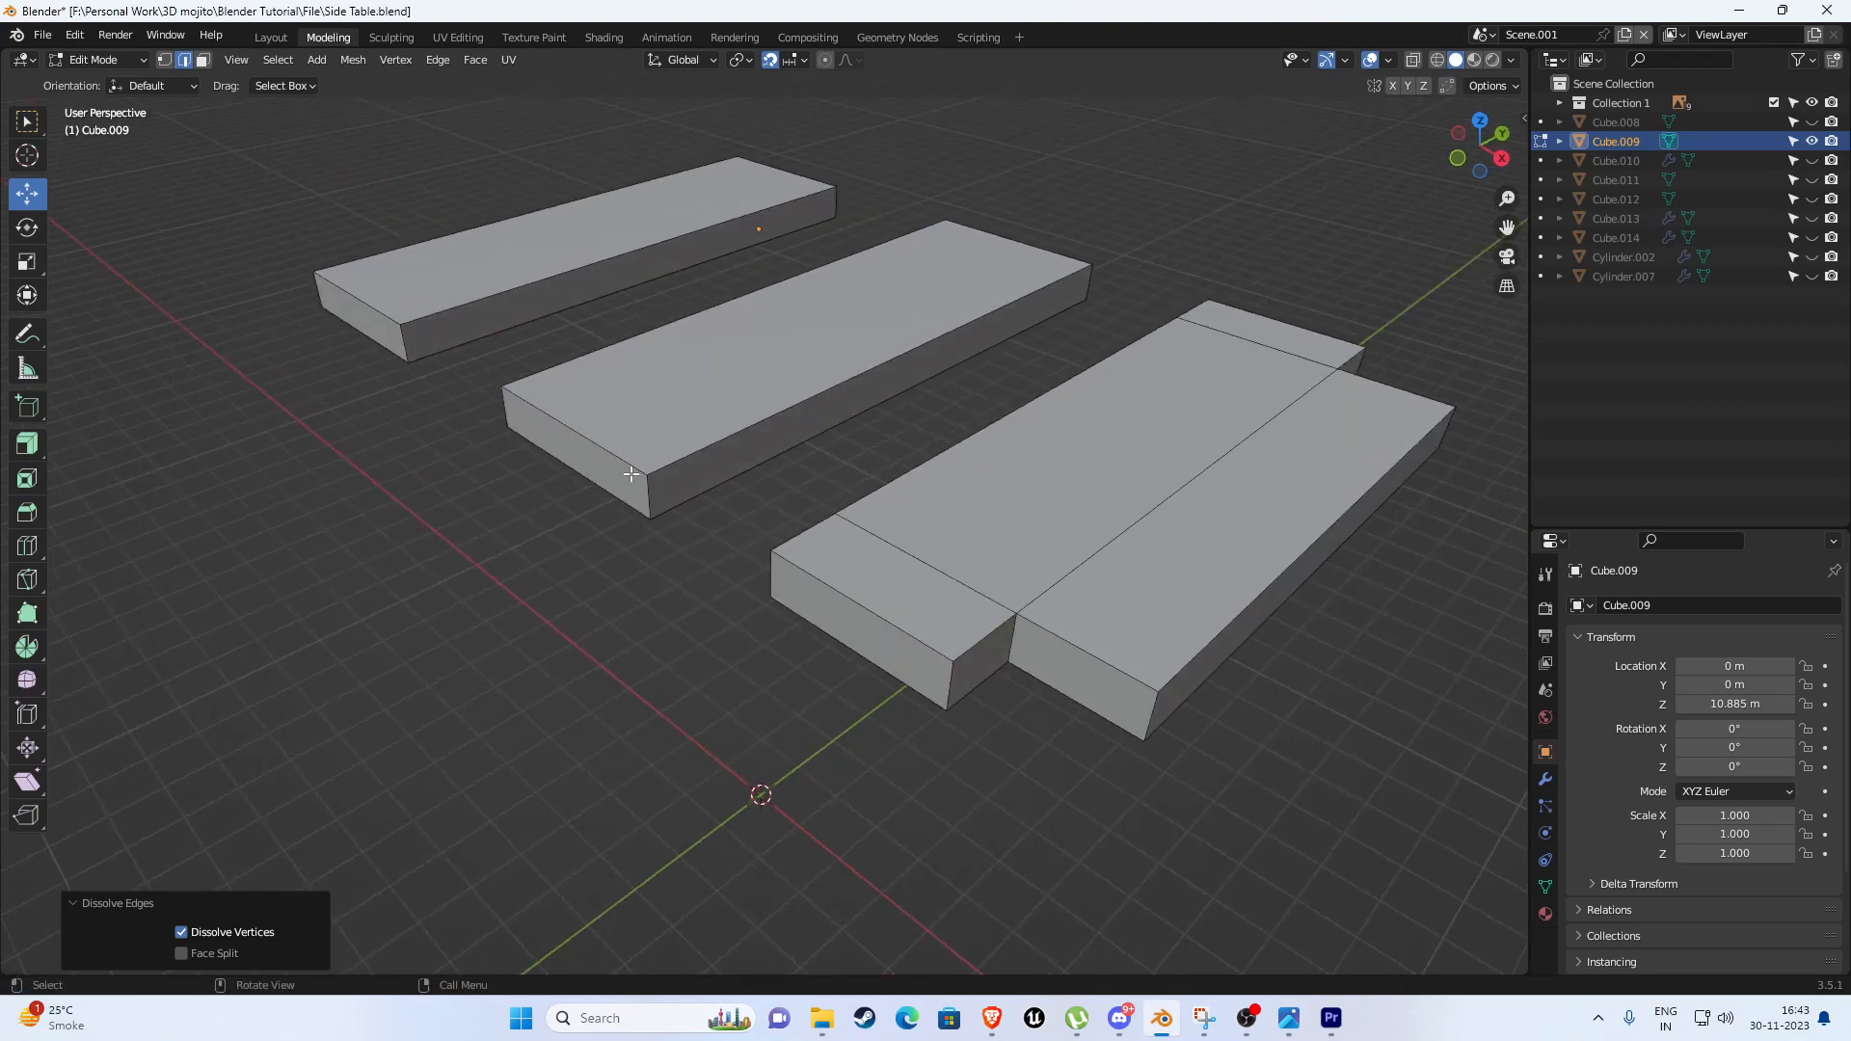
# Select all edges of the two plain upper planks and of the two joined planks beside them.
pyautogui.scroll(-3, 625, 459)
pyautogui.moveTo(625, 460); pyautogui.dragTo(462, 257, button='middle')
pyautogui.hotkey('shift', 'z')
pyautogui.moveTo(437, 188); pyautogui.dragTo(940, 584)
pyautogui.press('z')
pyautogui.click(1176, 511)
pyautogui.moveTo(1175, 511); pyautogui.dragTo(1066, 524, button='middle')
pyautogui.keyDown('shift'); pyautogui.click(784, 579); pyautogui.keyUp('shift')
pyautogui.keyDown('shift'); pyautogui.click(786, 604); pyautogui.keyUp('shift')
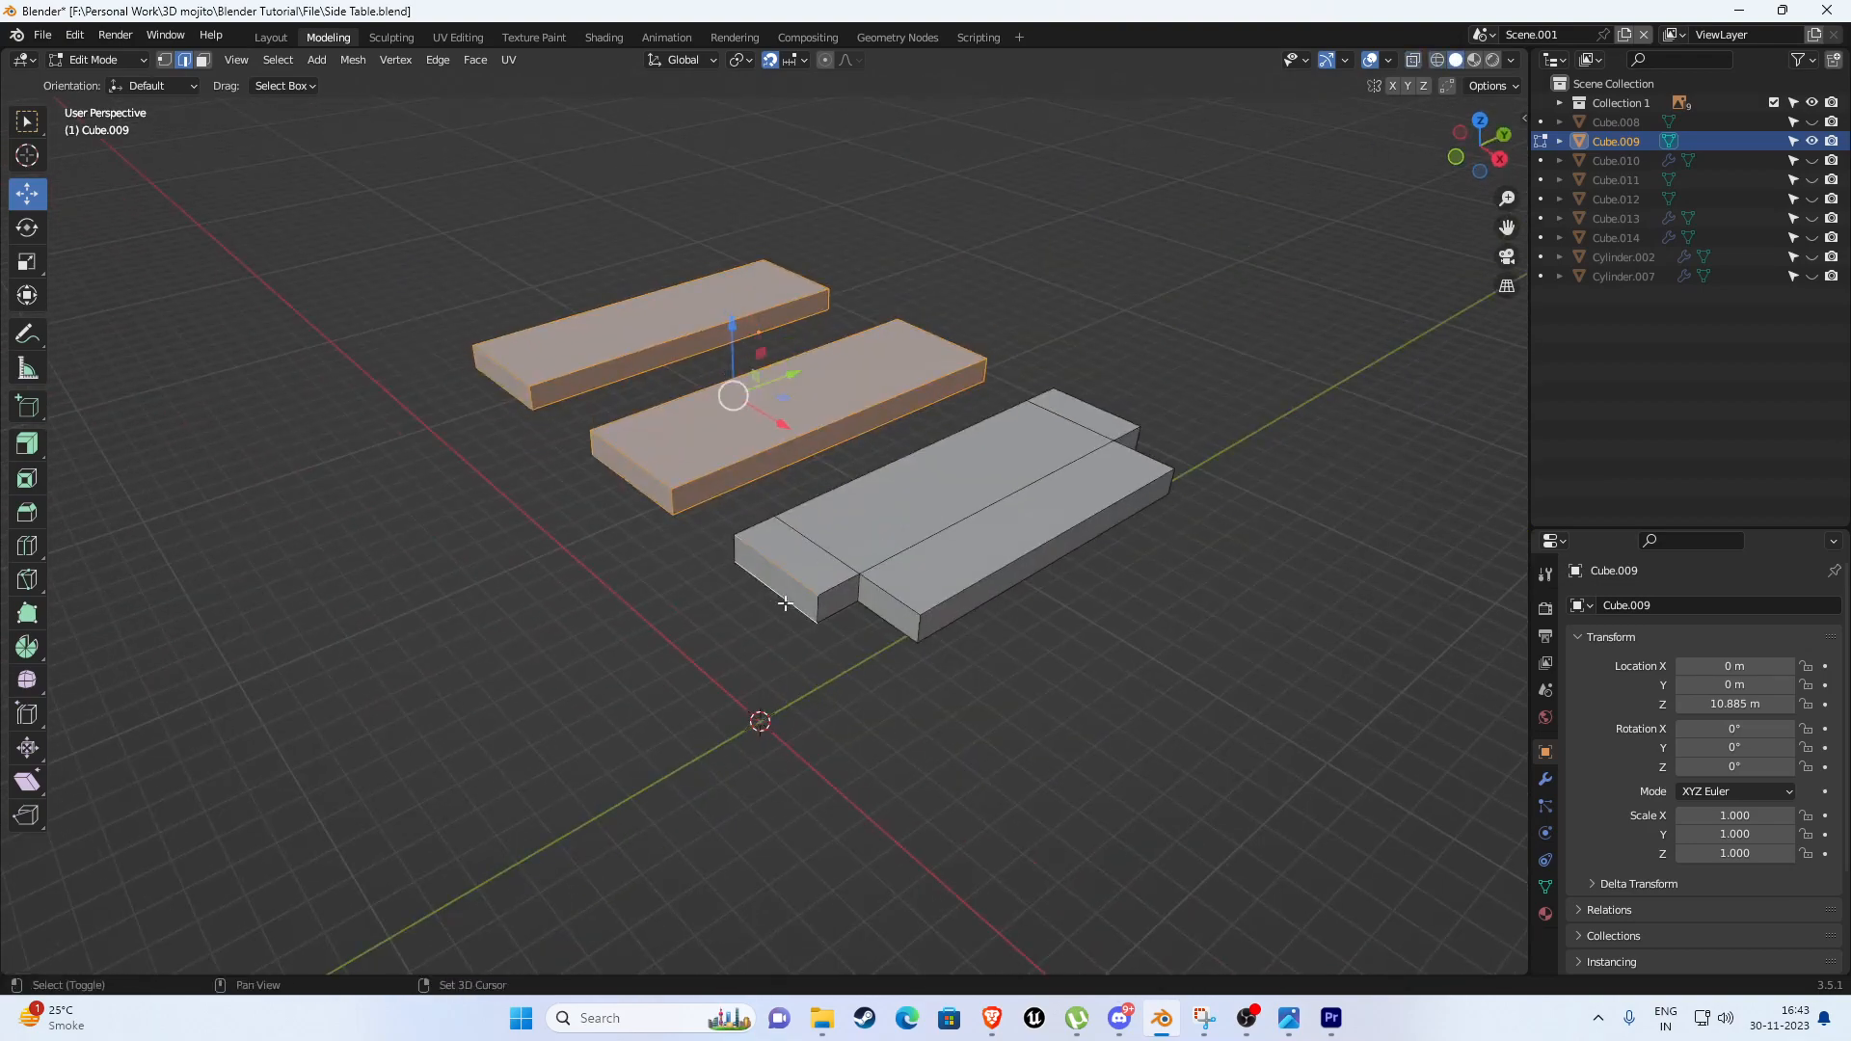
pyautogui.scroll(2, 892, 608)
pyautogui.scroll(1, 892, 608)
pyautogui.hotkey('ctrl', 'l')
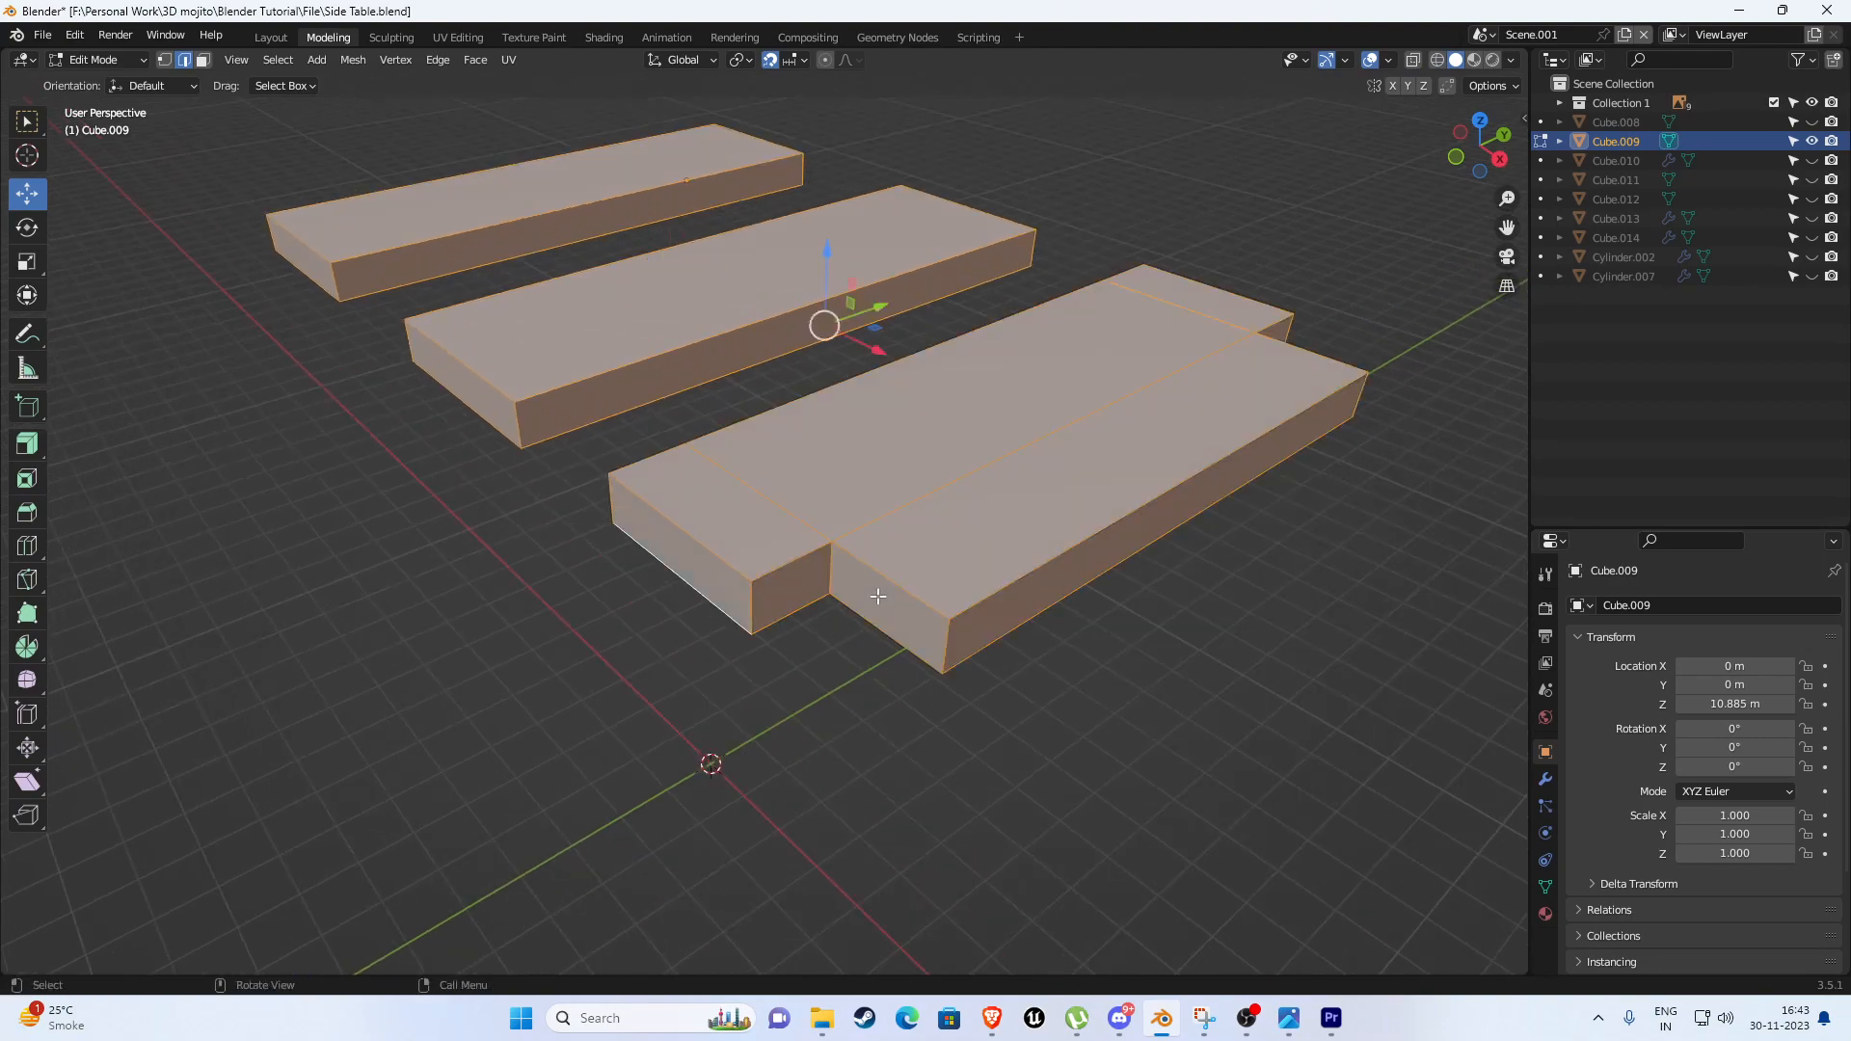
# Deselect the flat seam and cross edges on the upper and lower faces of the joined planks.
pyautogui.moveTo(788, 518); pyautogui.dragTo(951, 522, button='middle')
pyautogui.keyDown('shift'); pyautogui.click(861, 121); pyautogui.keyUp('shift')
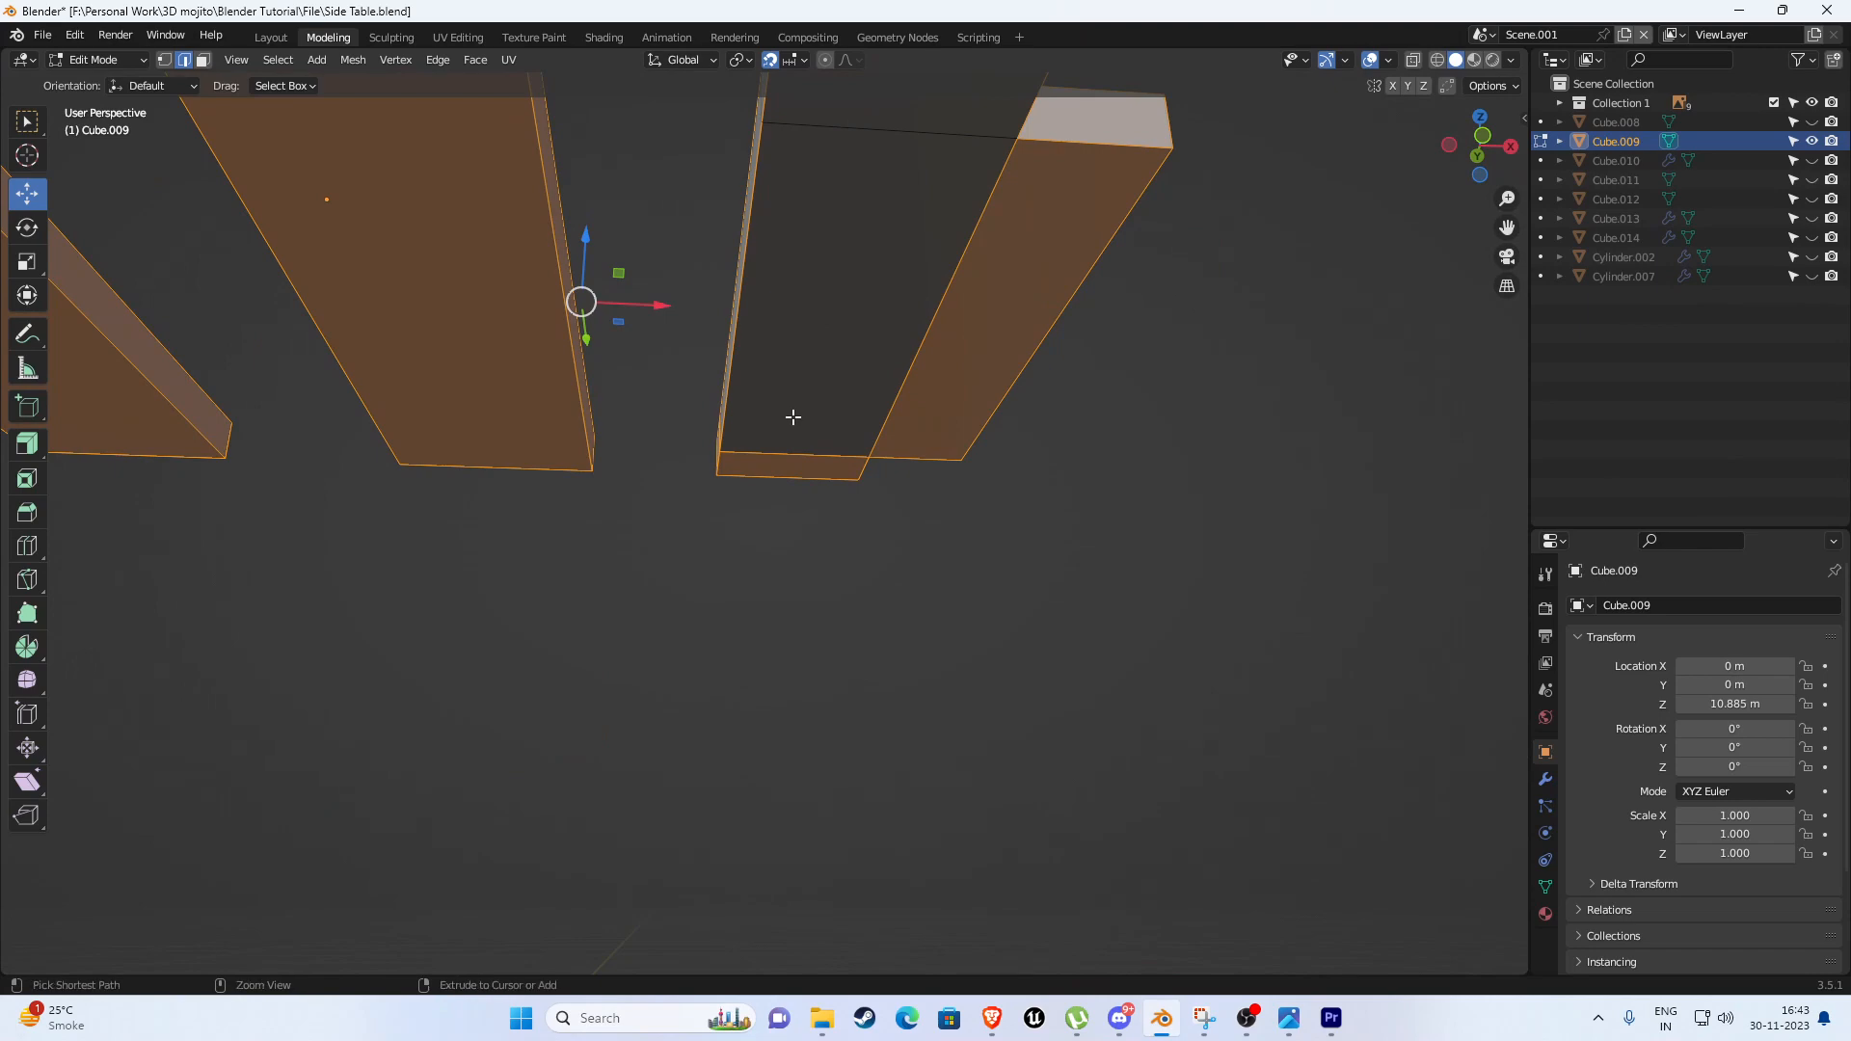
pyautogui.keyDown('shift'); pyautogui.click(767, 457); pyautogui.keyUp('shift')
pyautogui.moveTo(767, 457); pyautogui.dragTo(868, 426, button='middle')
# Bevel the selected edges of the upper planks with 2 segments, adjust the bevel width, and return to object mode.
pyautogui.moveTo(641, 443); pyautogui.dragTo(917, 591, button='middle')
pyautogui.hotkey('ctrl', 'b')
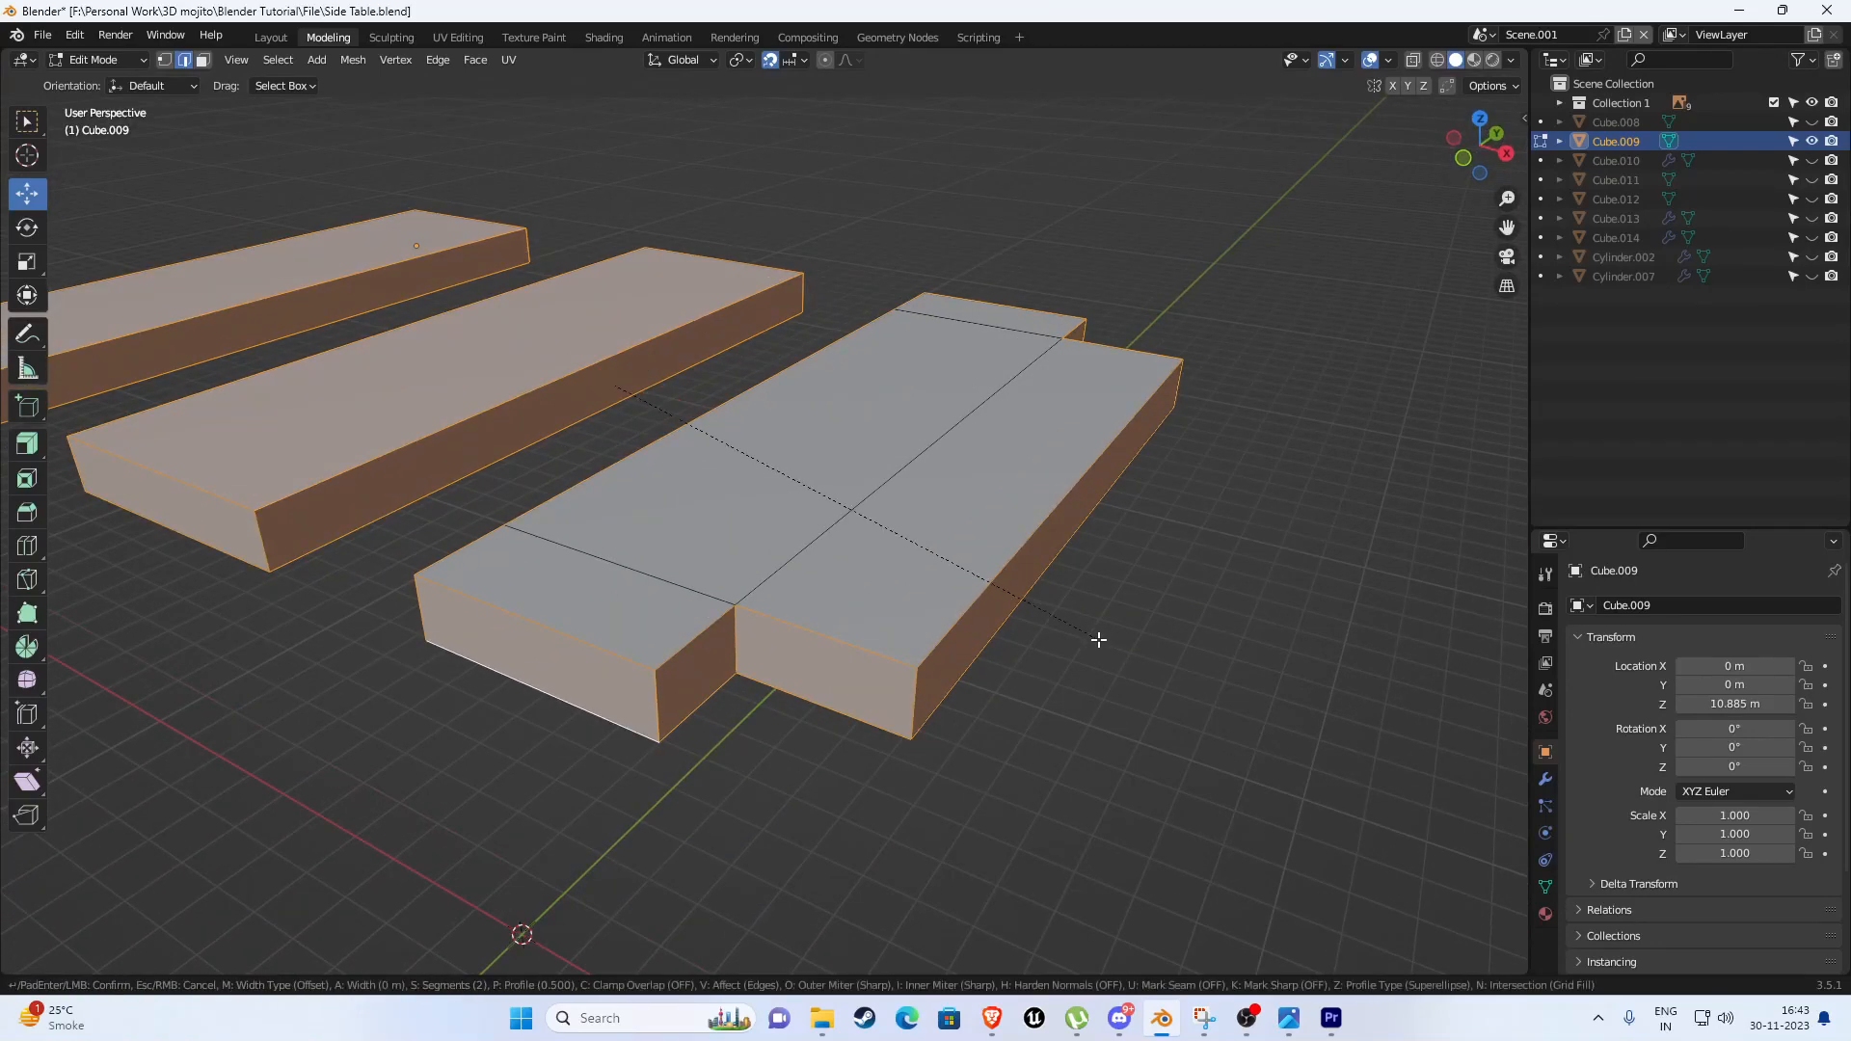
pyautogui.click(1103, 645)
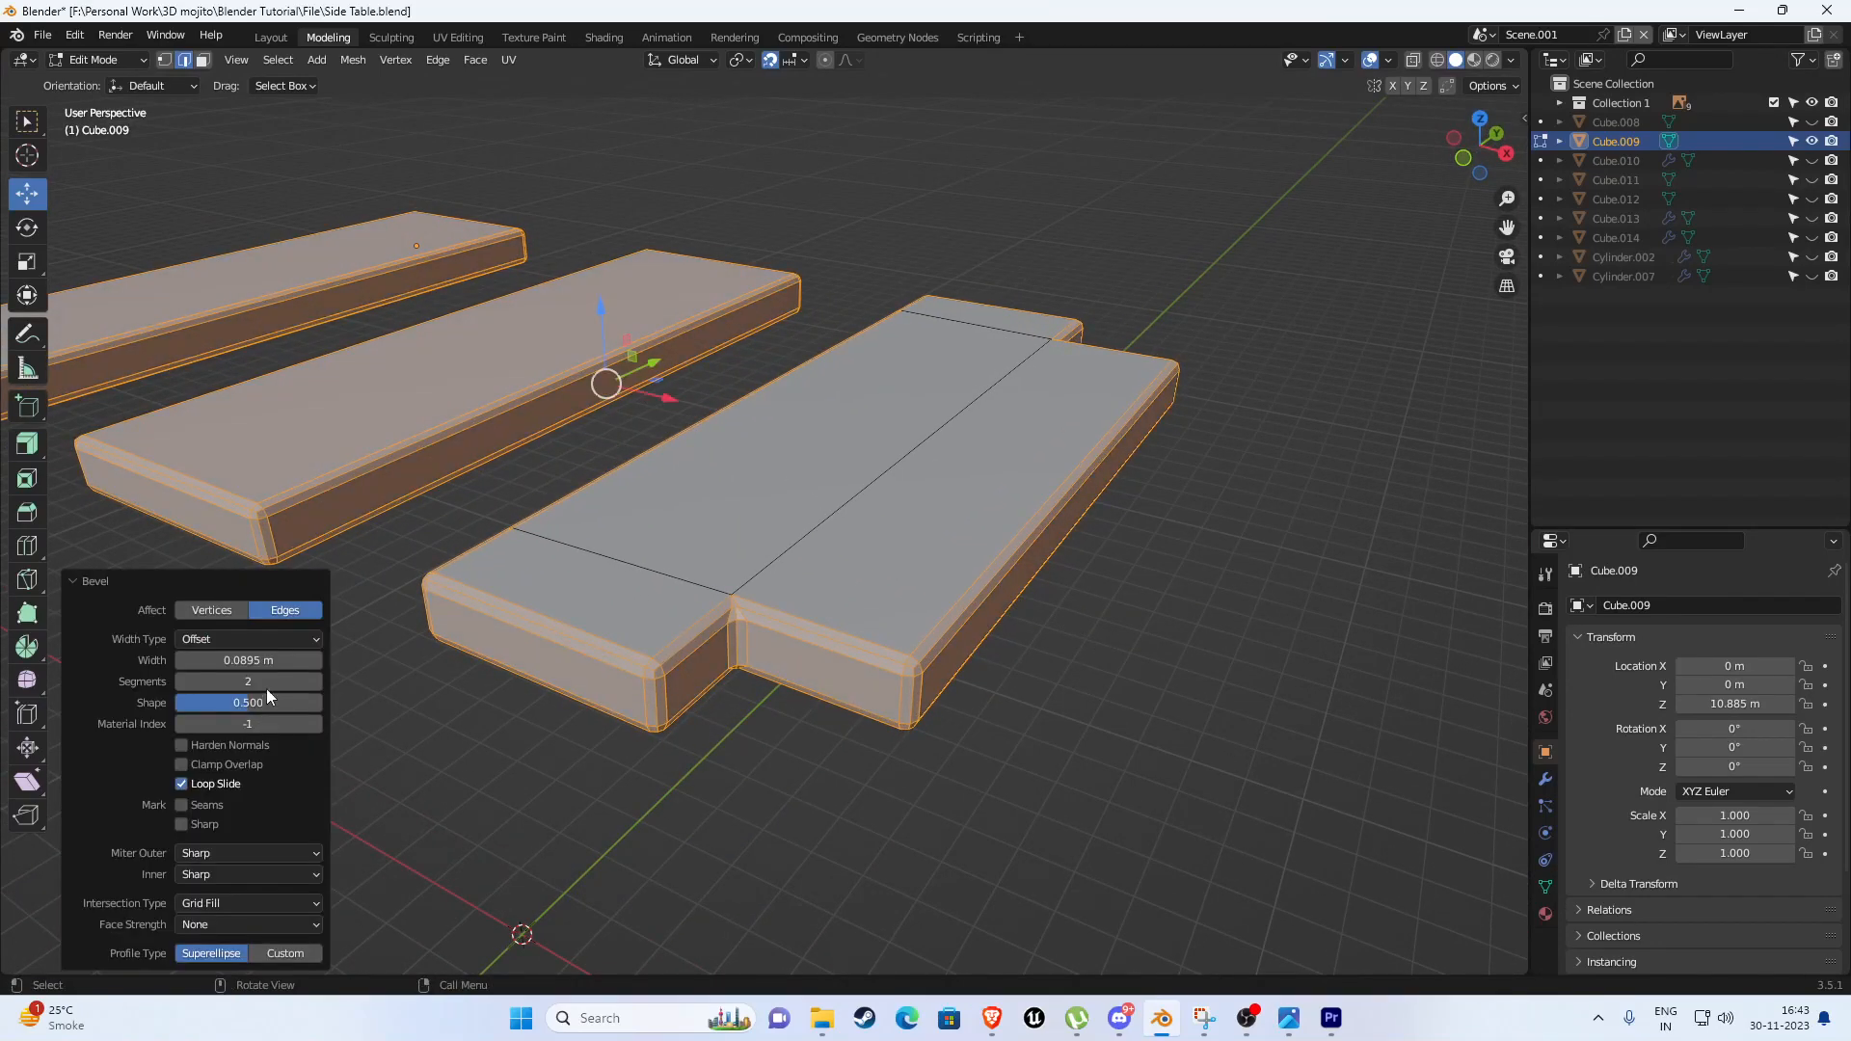
pyautogui.click(263, 662)
pyautogui.press('Return')
pyautogui.press('Tab')
# Reveal the hidden parts and save, then isolate the remaining upper shelf planks (Cube.011) with their mesh open for editing.
pyautogui.hotkey('alt', 'h')
pyautogui.scroll(-3, 849, 661)
pyautogui.hotkey('ctrl', 's')
pyautogui.moveTo(783, 647)
pyautogui.mouseDown(button='middle')
pyautogui.moveTo(755, 611)
pyautogui.moveTo(800, 617)
pyautogui.mouseUp(button='middle')
pyautogui.click(861, 446)
pyautogui.hotkey('shift', 'g')
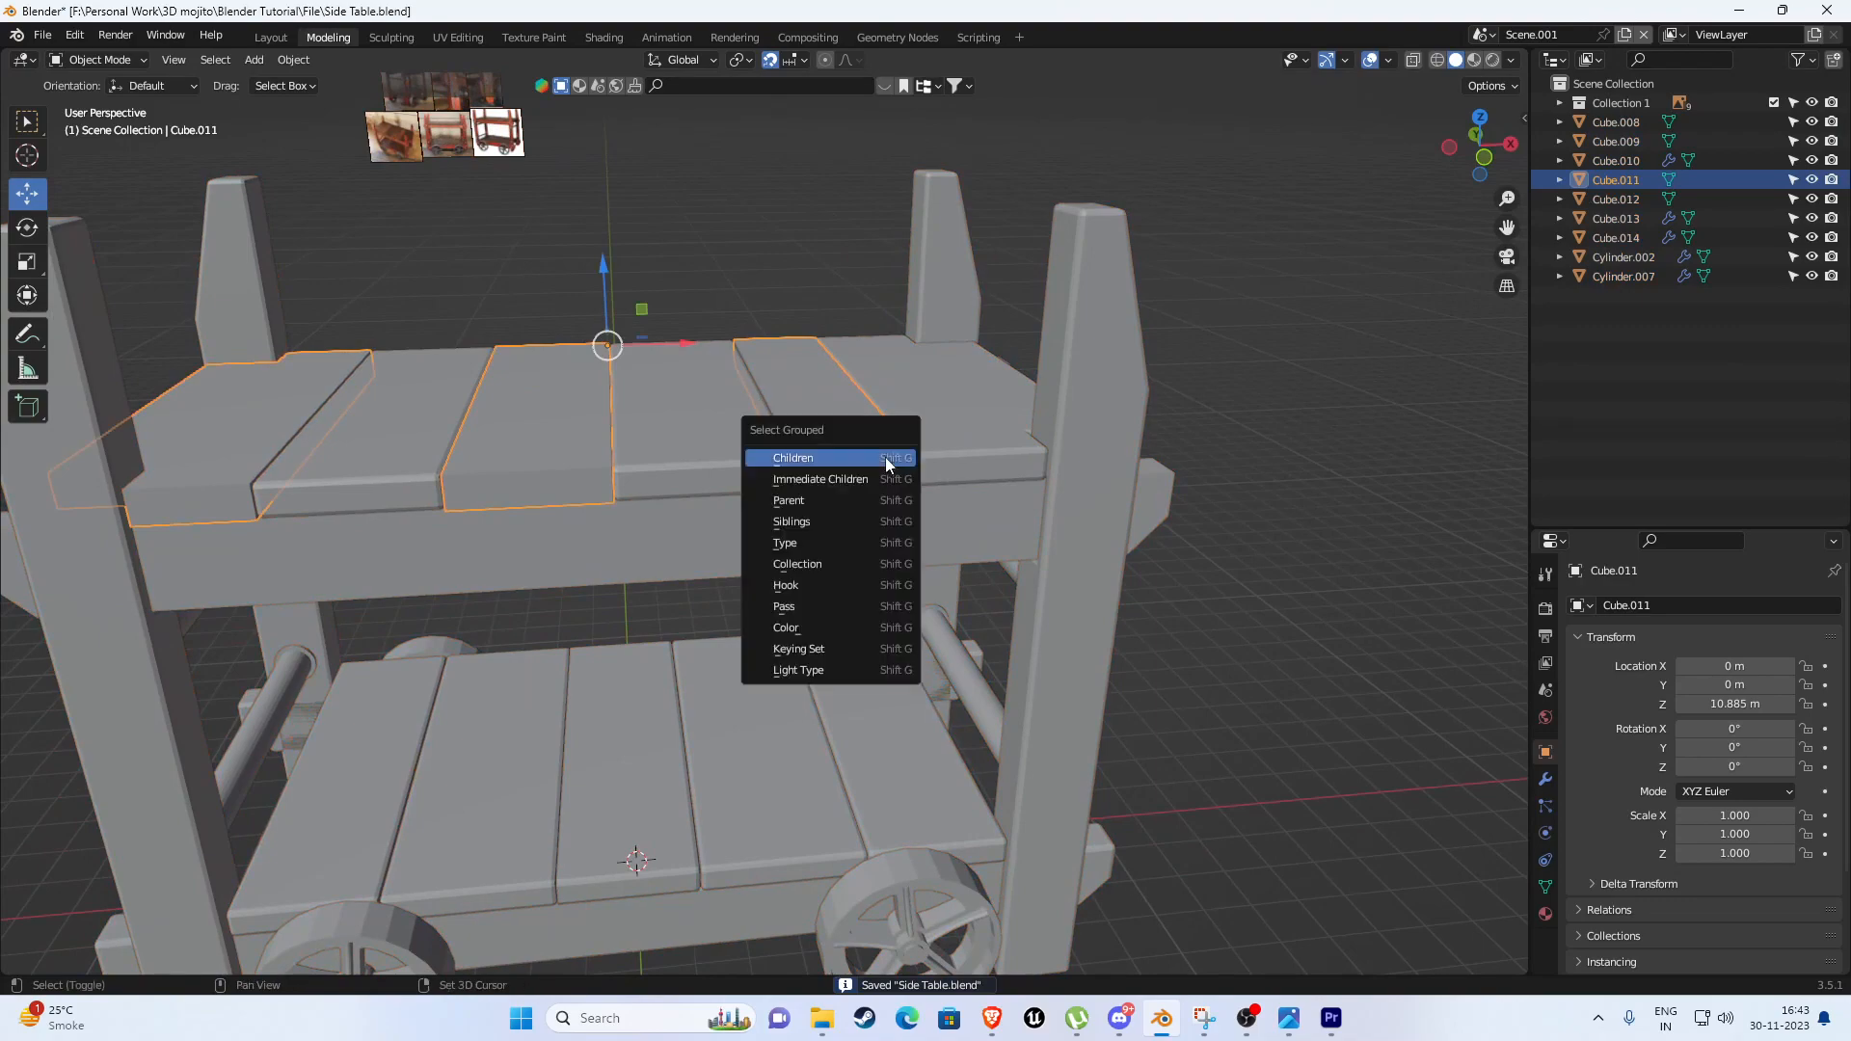
pyautogui.hotkey('shift', 'h')
pyautogui.press('Tab')
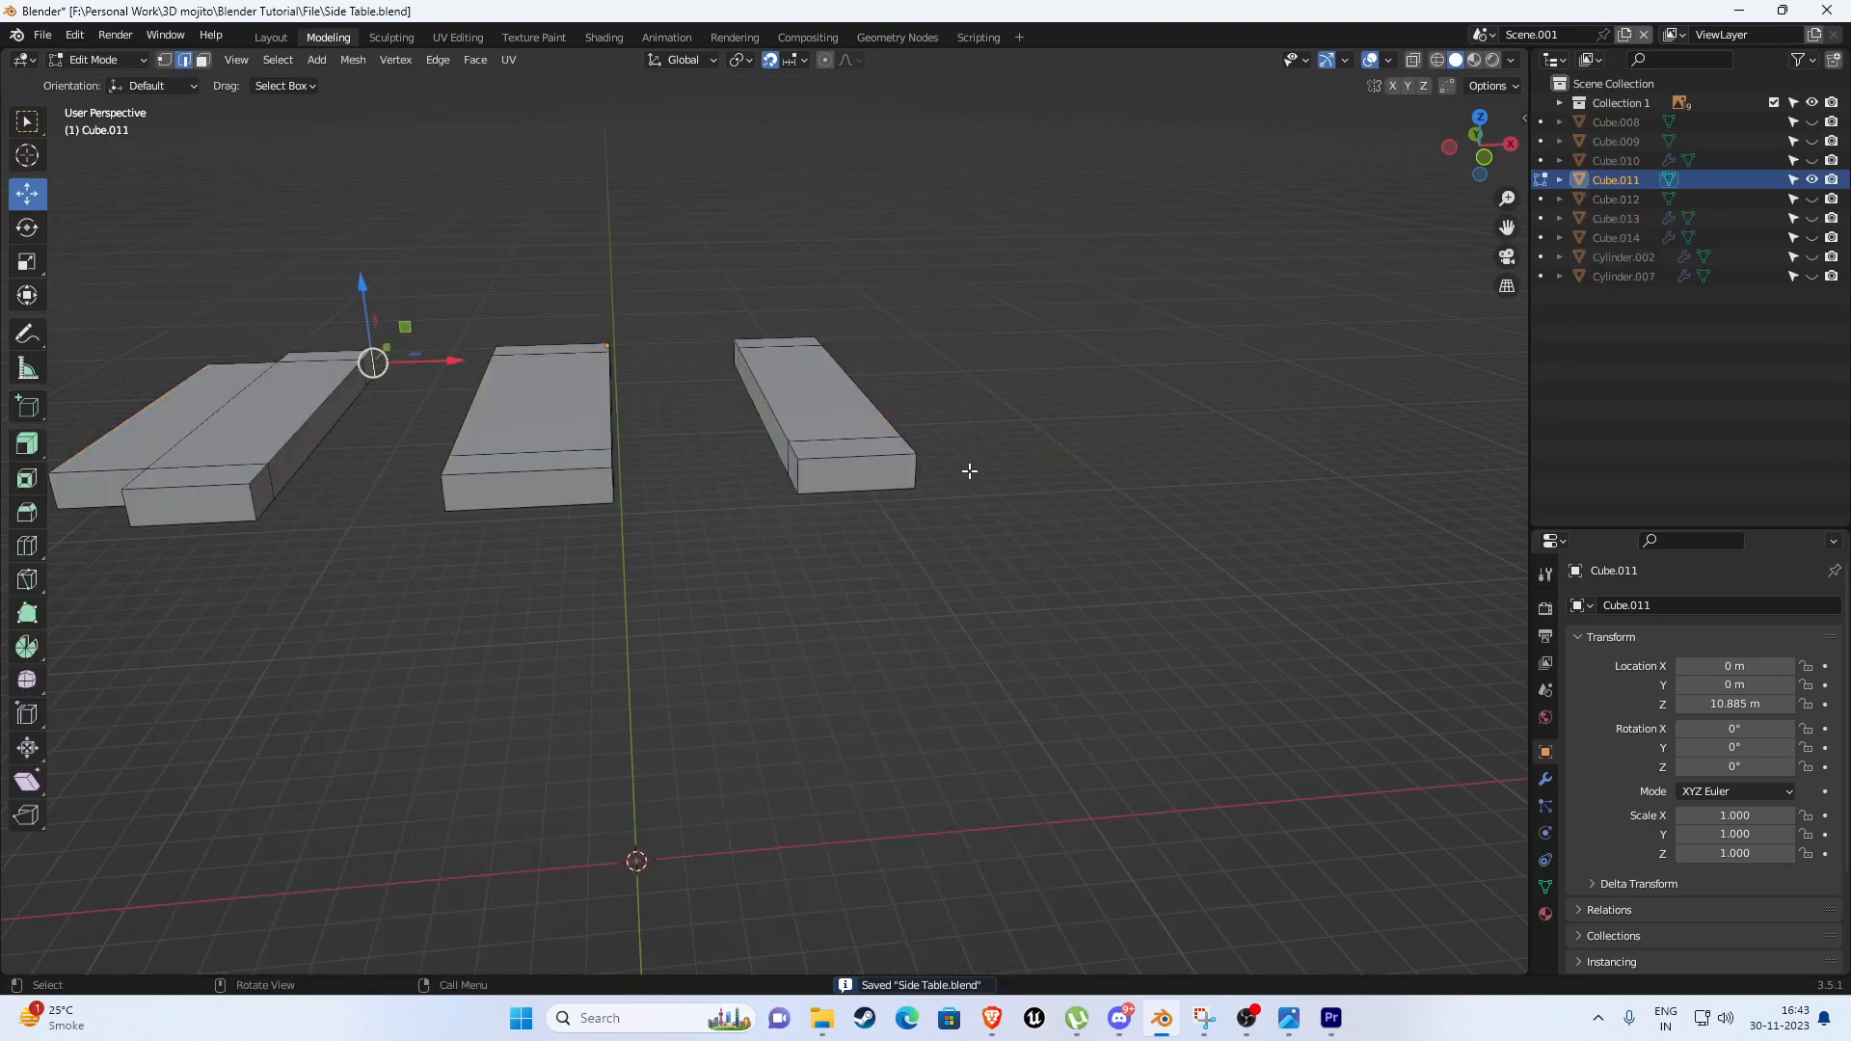
# Dissolve the four edge loops near the ends of the two plain rectangular planks of Cube.011.
pyautogui.moveTo(967, 472); pyautogui.dragTo(946, 522, button='middle')
pyautogui.keyDown('alt'); pyautogui.click(944, 543); pyautogui.keyUp('alt')
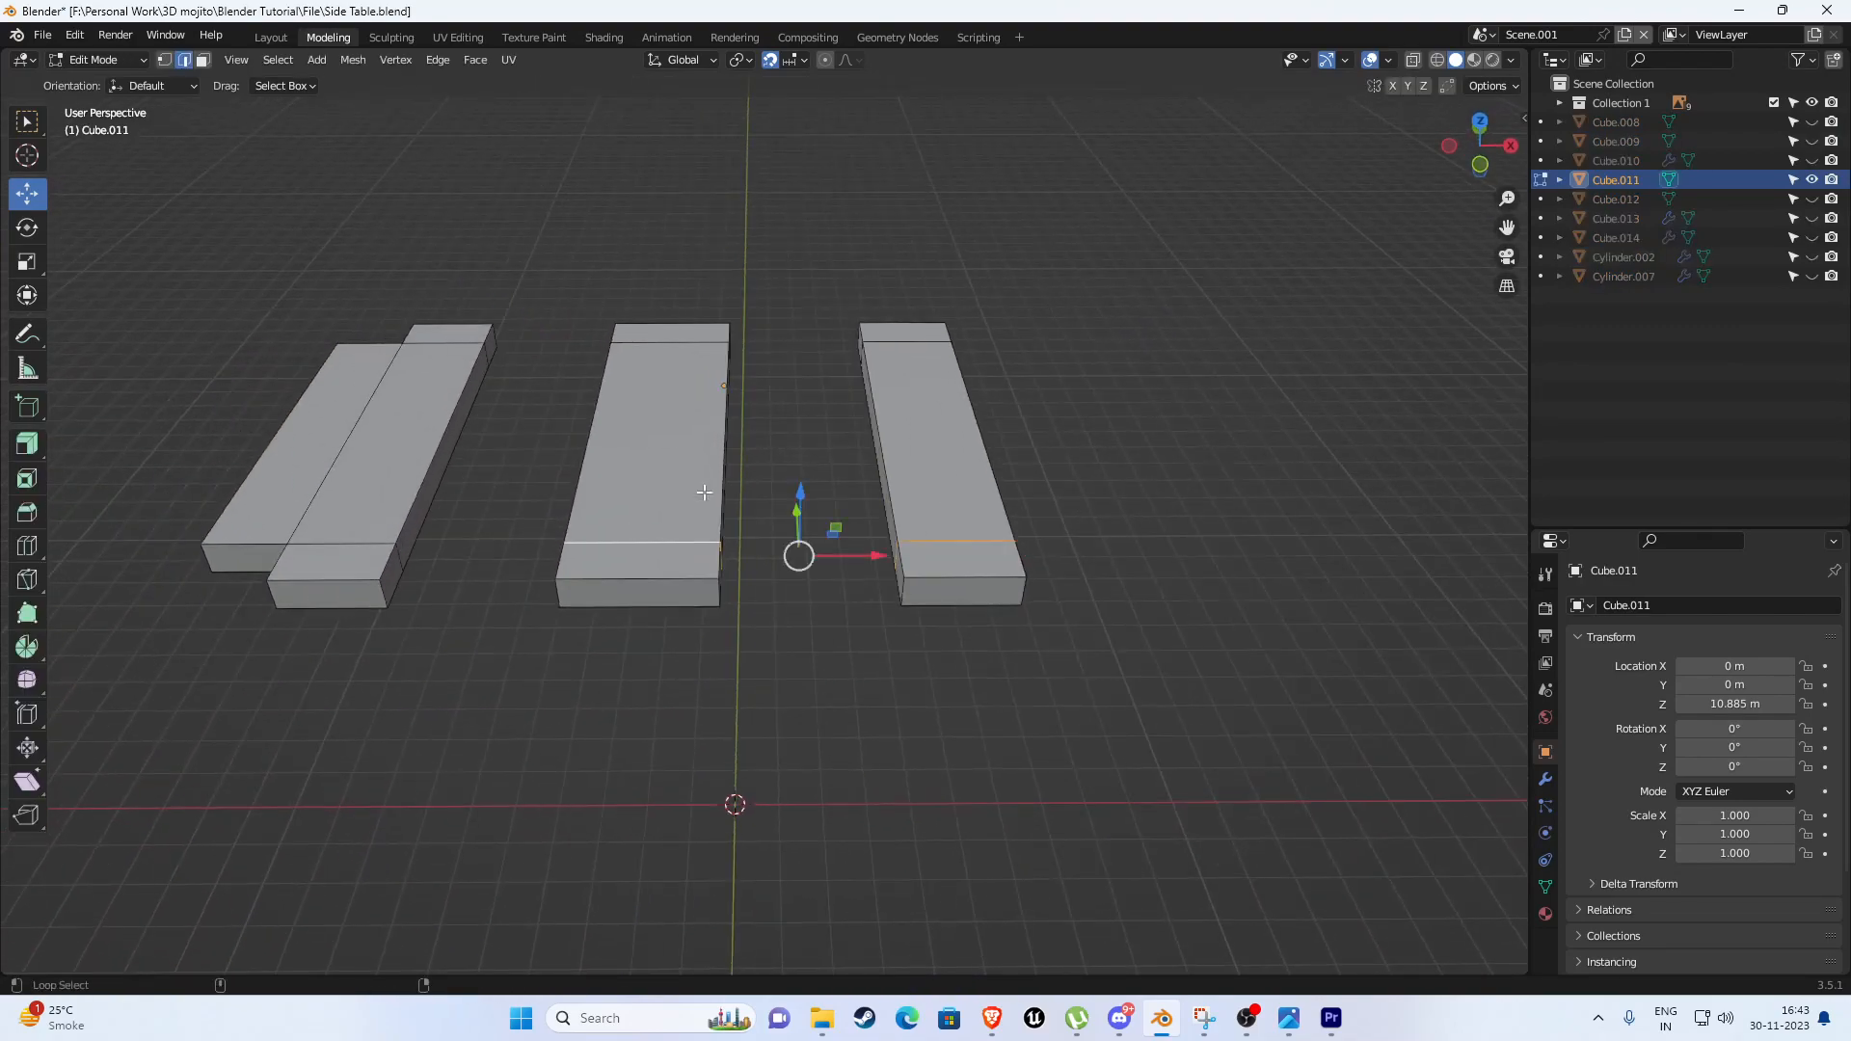
pyautogui.keyDown('alt'); pyautogui.keyDown('shift'); pyautogui.click(703, 343); pyautogui.keyUp('shift'); pyautogui.keyUp('alt')
pyautogui.keyDown('alt'); pyautogui.keyDown('shift'); pyautogui.click(928, 344); pyautogui.keyUp('shift'); pyautogui.keyUp('alt')
pyautogui.press('x')
pyautogui.click(1068, 309)
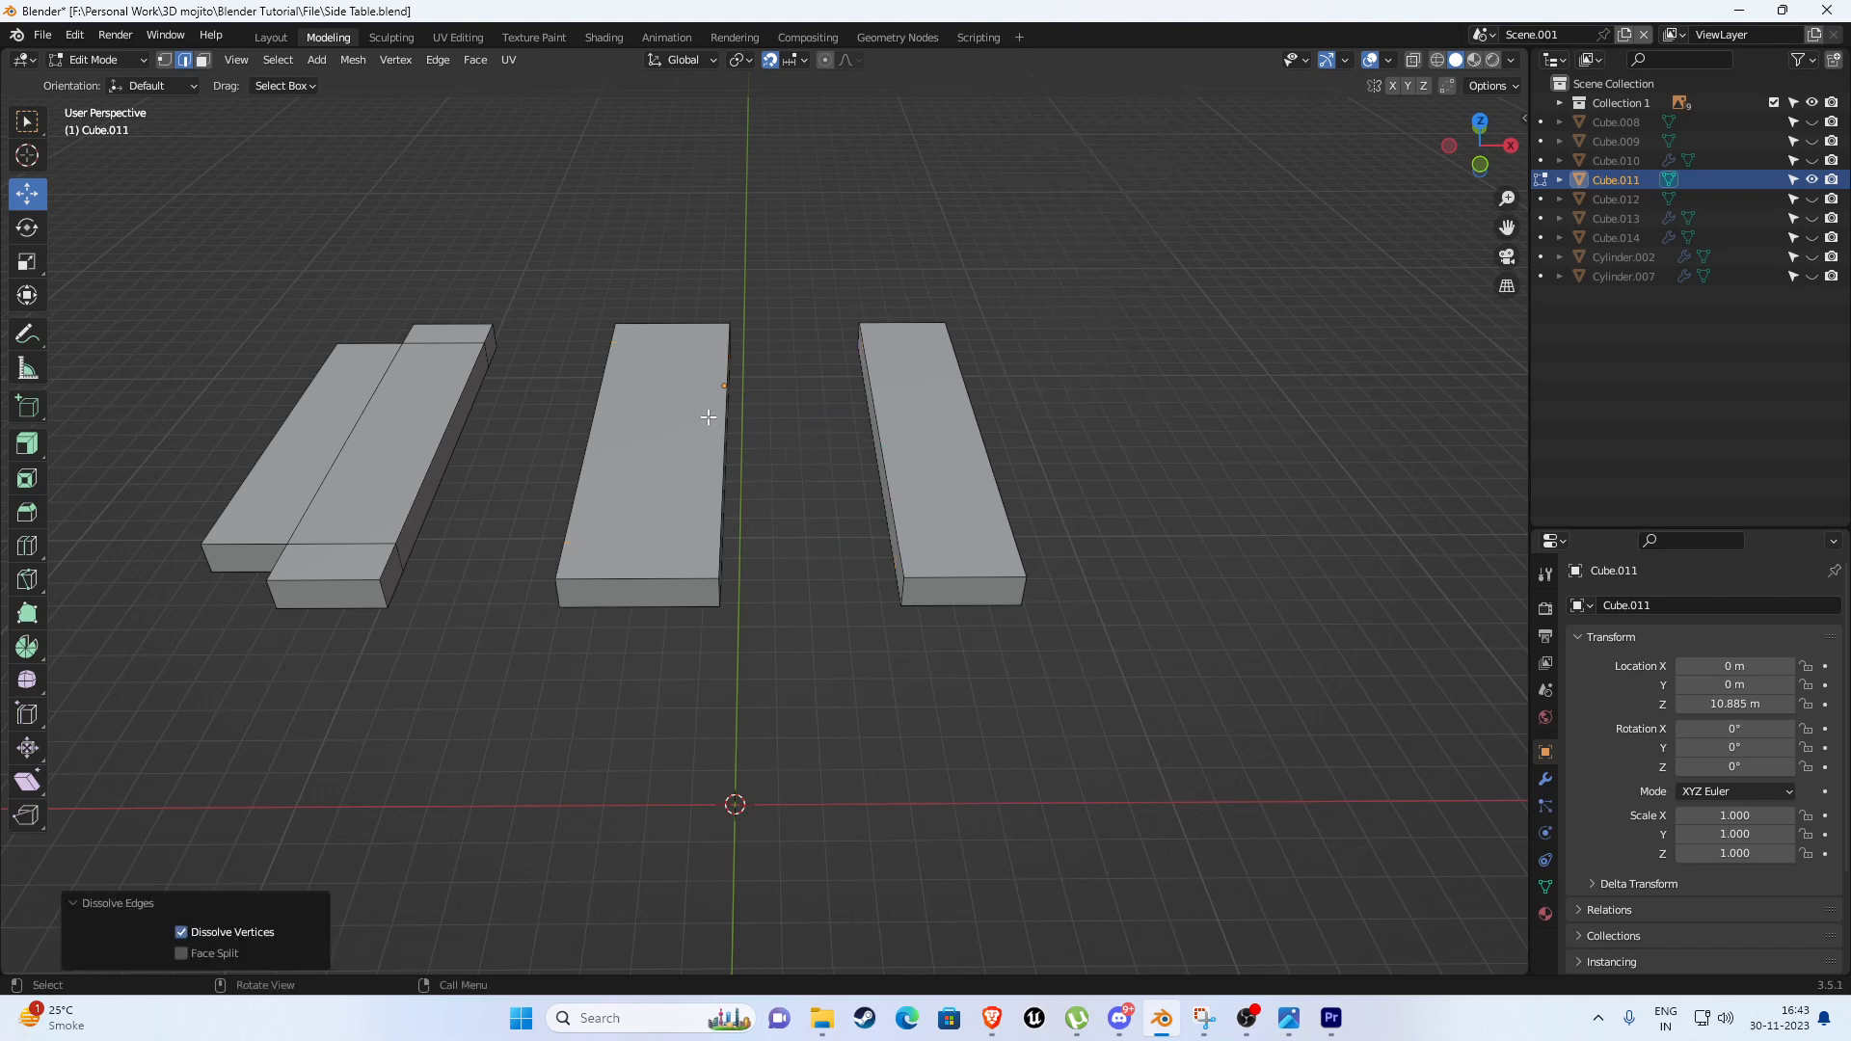
# Select all edges of the Cube.011 planks except the flat seam and cross edges of the joined pair.
pyautogui.press('a')
pyautogui.moveTo(704, 453); pyautogui.dragTo(722, 500, button='middle')
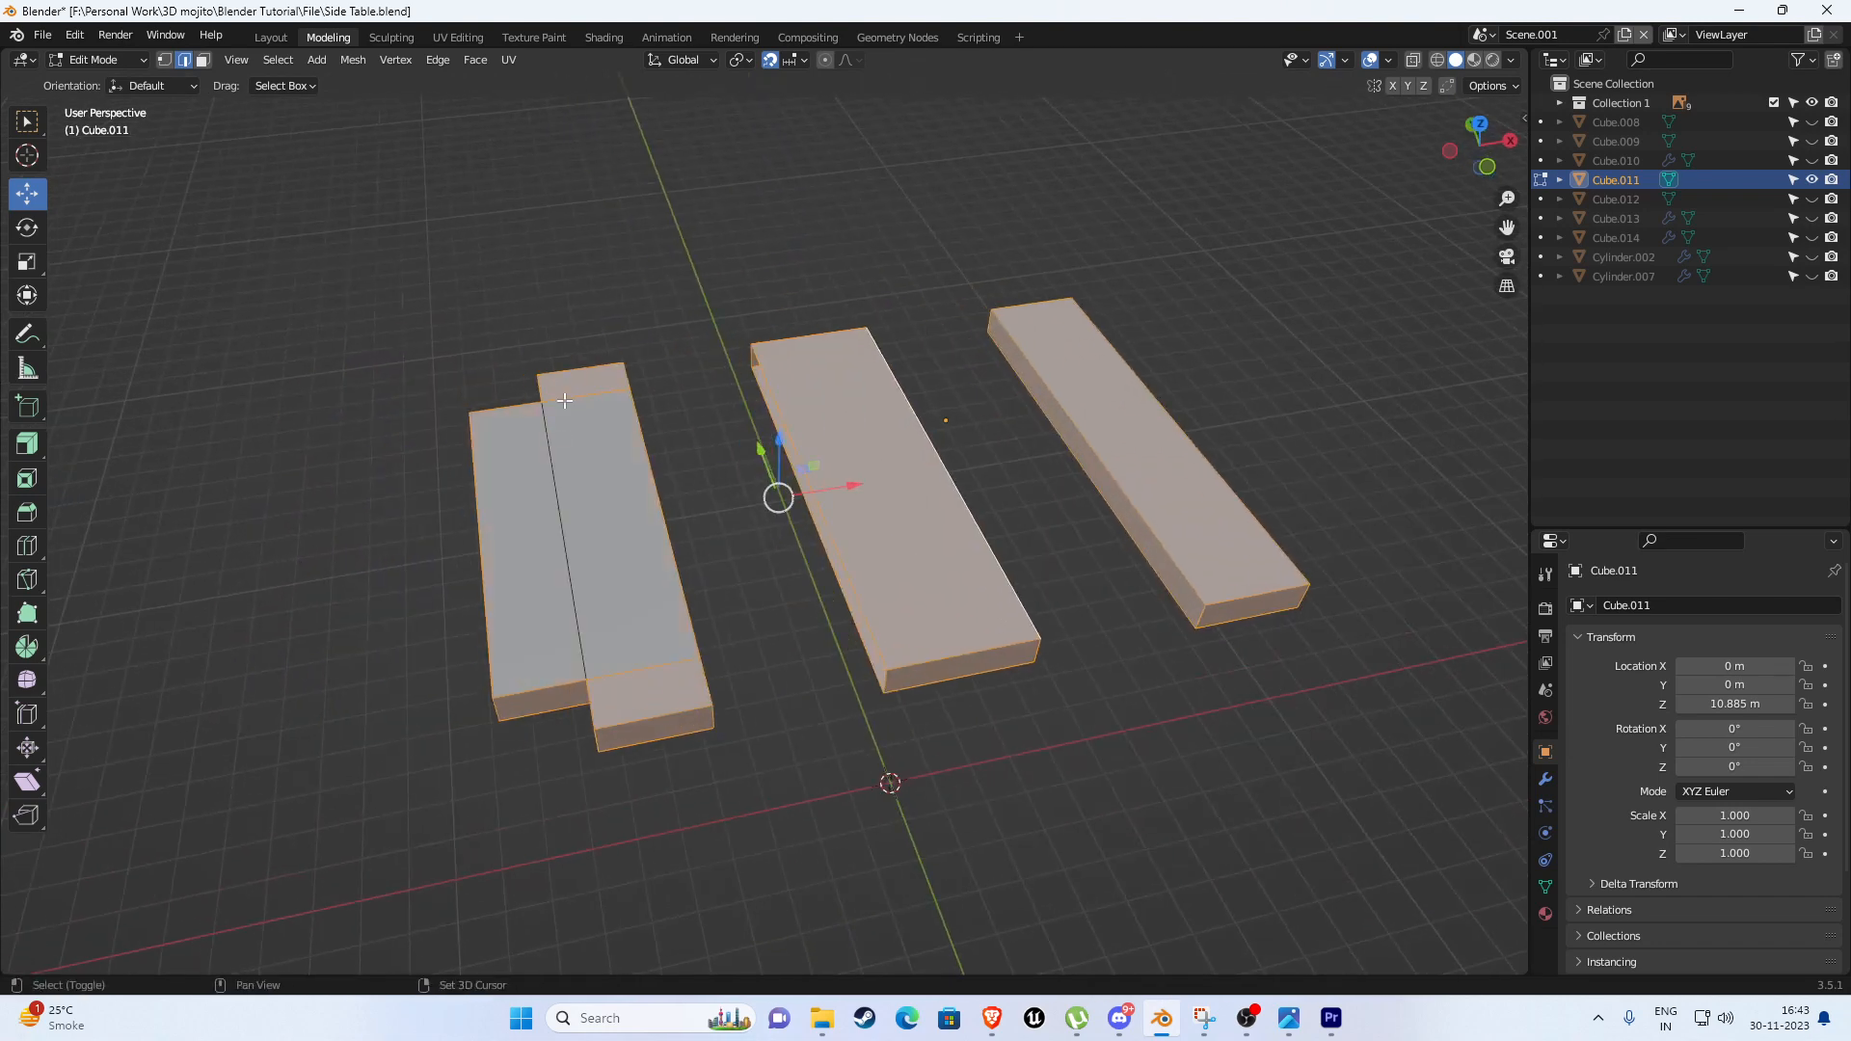
pyautogui.moveTo(644, 672); pyautogui.dragTo(641, 550, button='middle')
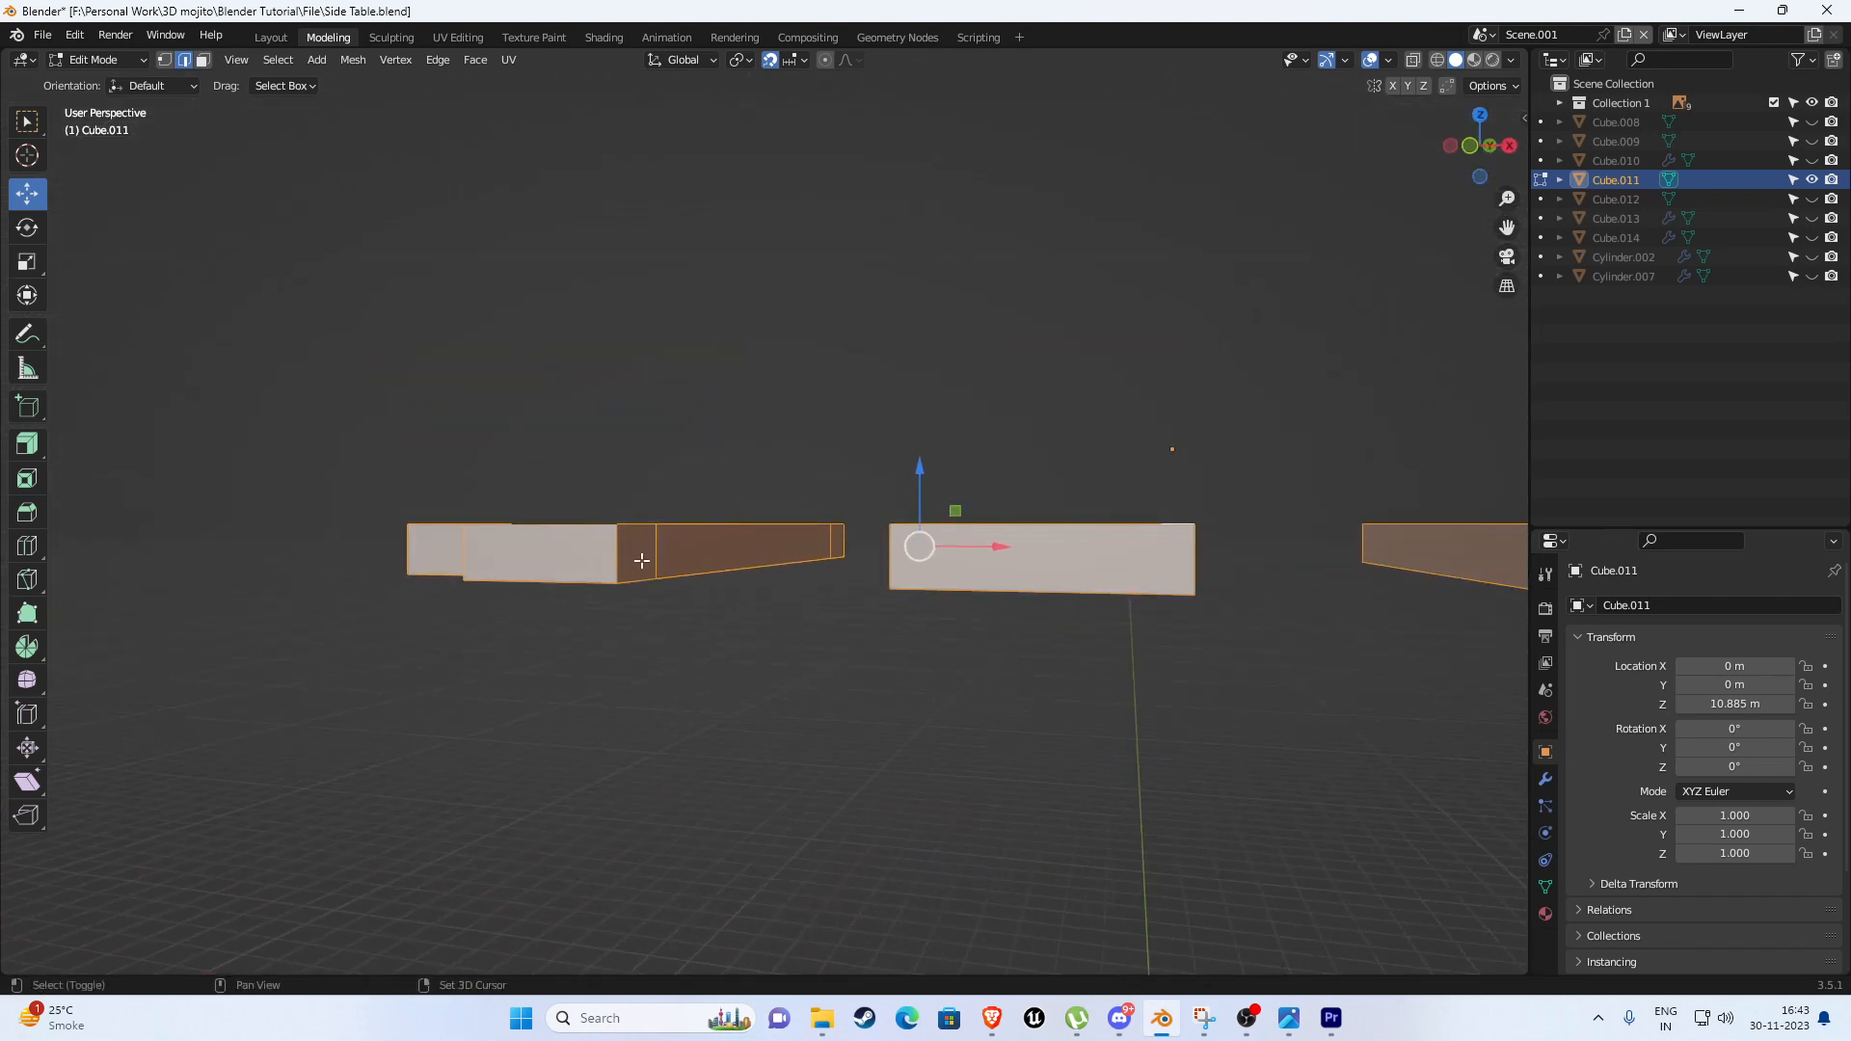
pyautogui.moveTo(788, 575); pyautogui.dragTo(672, 349, button='middle')
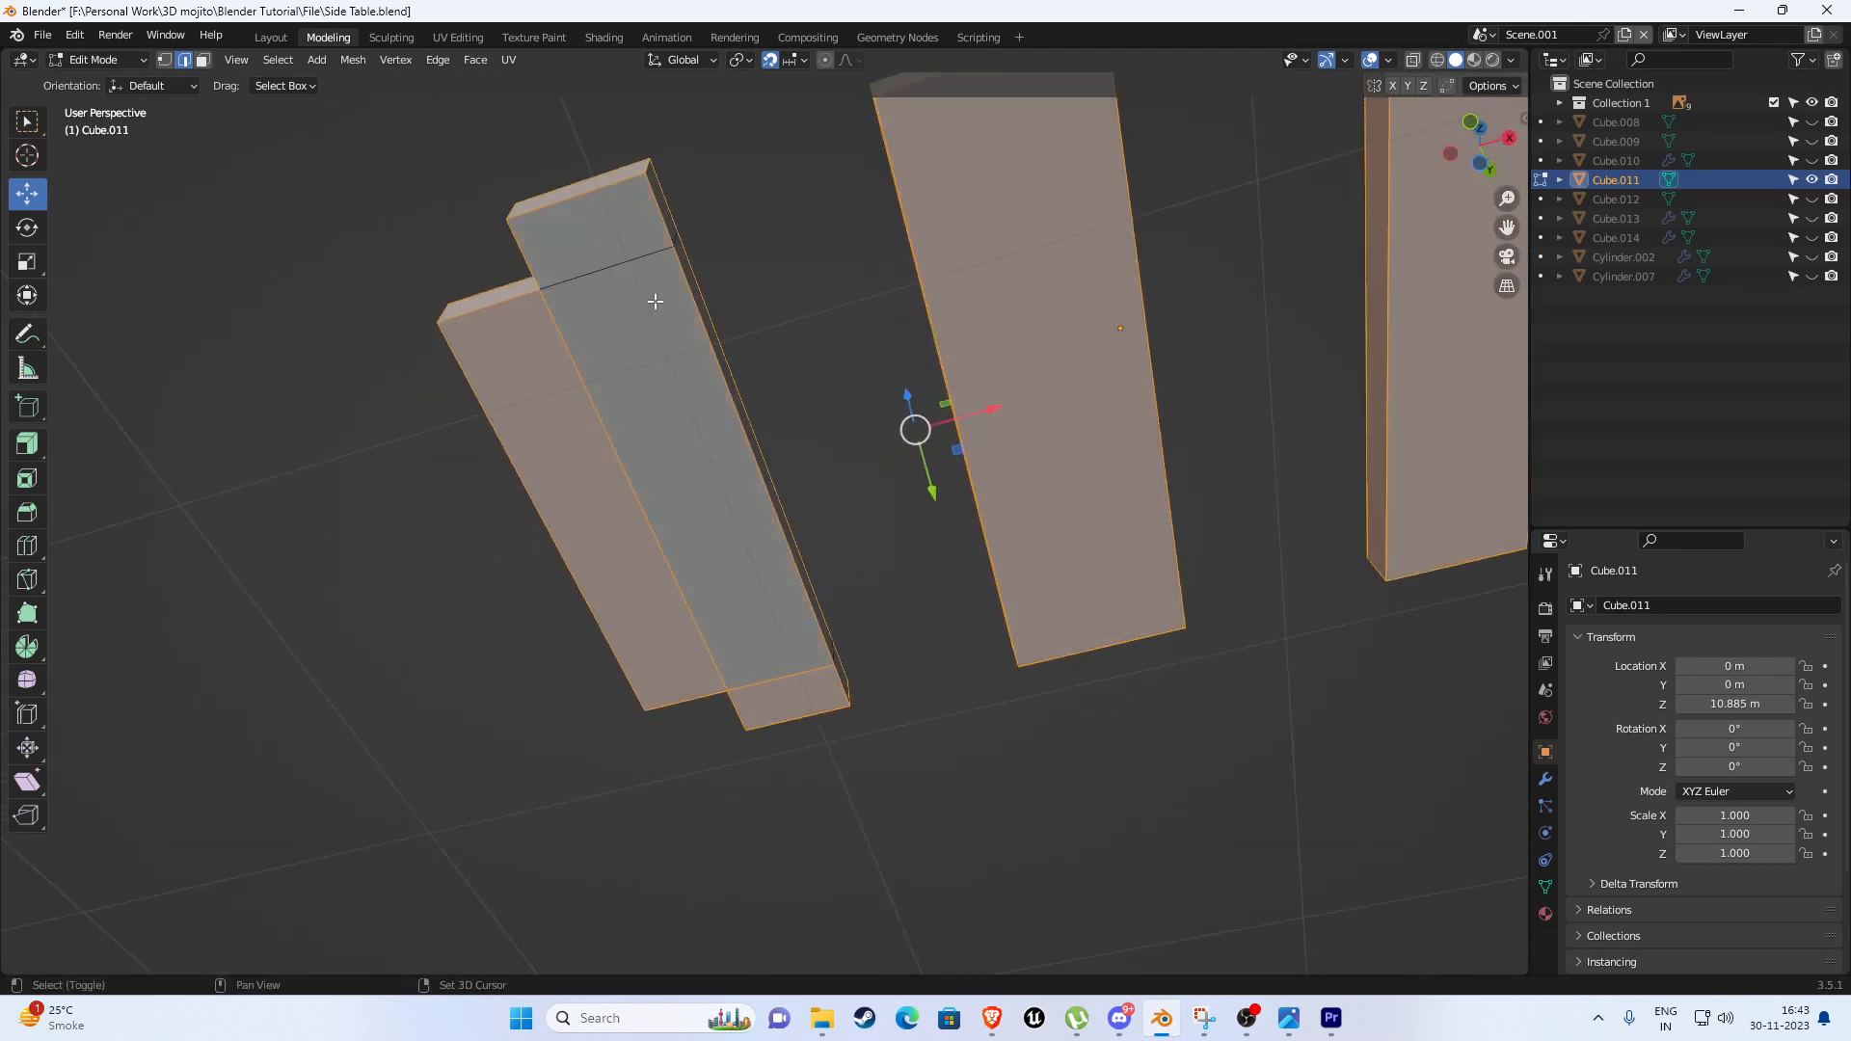
pyautogui.moveTo(688, 602); pyautogui.dragTo(993, 651, button='middle')
# Bevel the selected plank edges with a width of 0.08 m and 2 segments, and return to object mode.
pyautogui.hotkey('ctrl', 'b')
pyautogui.click(994, 662)
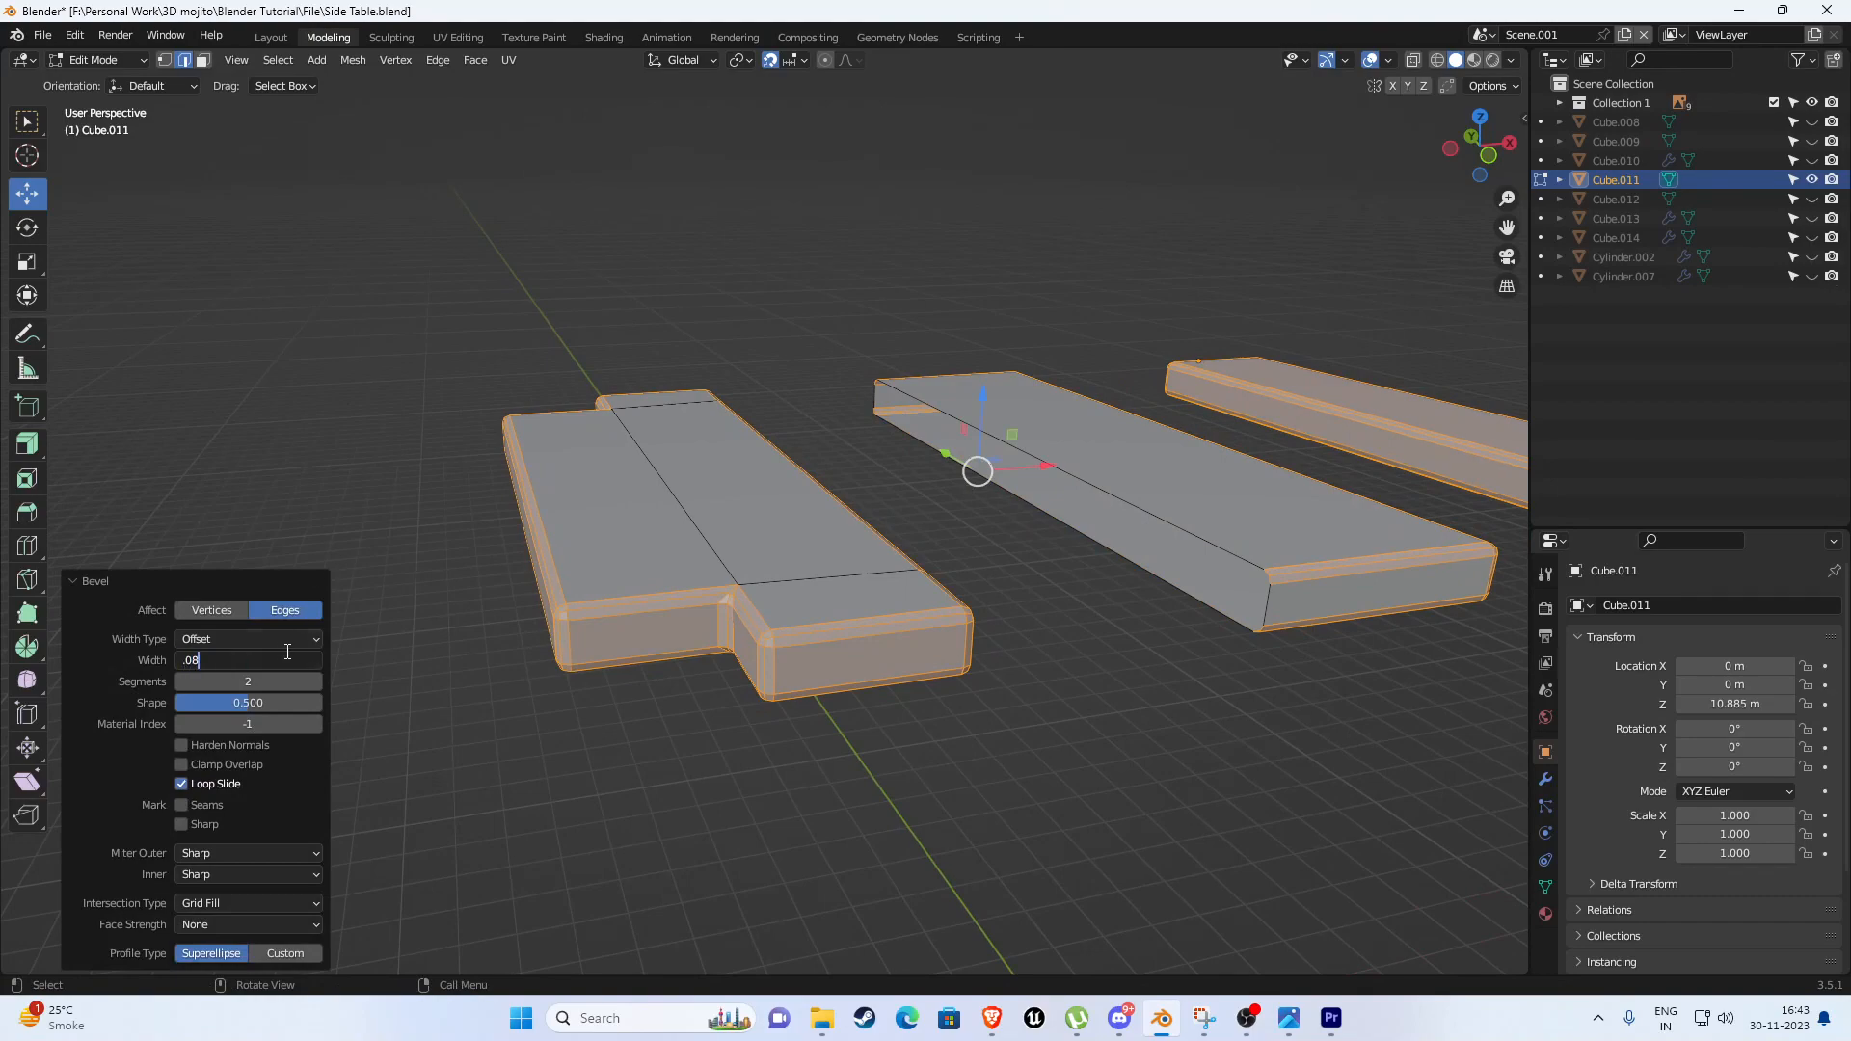
pyautogui.press('Return')
pyautogui.press('Tab')
# Reveal the hidden parts and save the file, then open the round crossbars (Cylinder.002) for mesh editing.
pyautogui.press('KP_Divide')
pyautogui.hotkey('ctrl', 's')
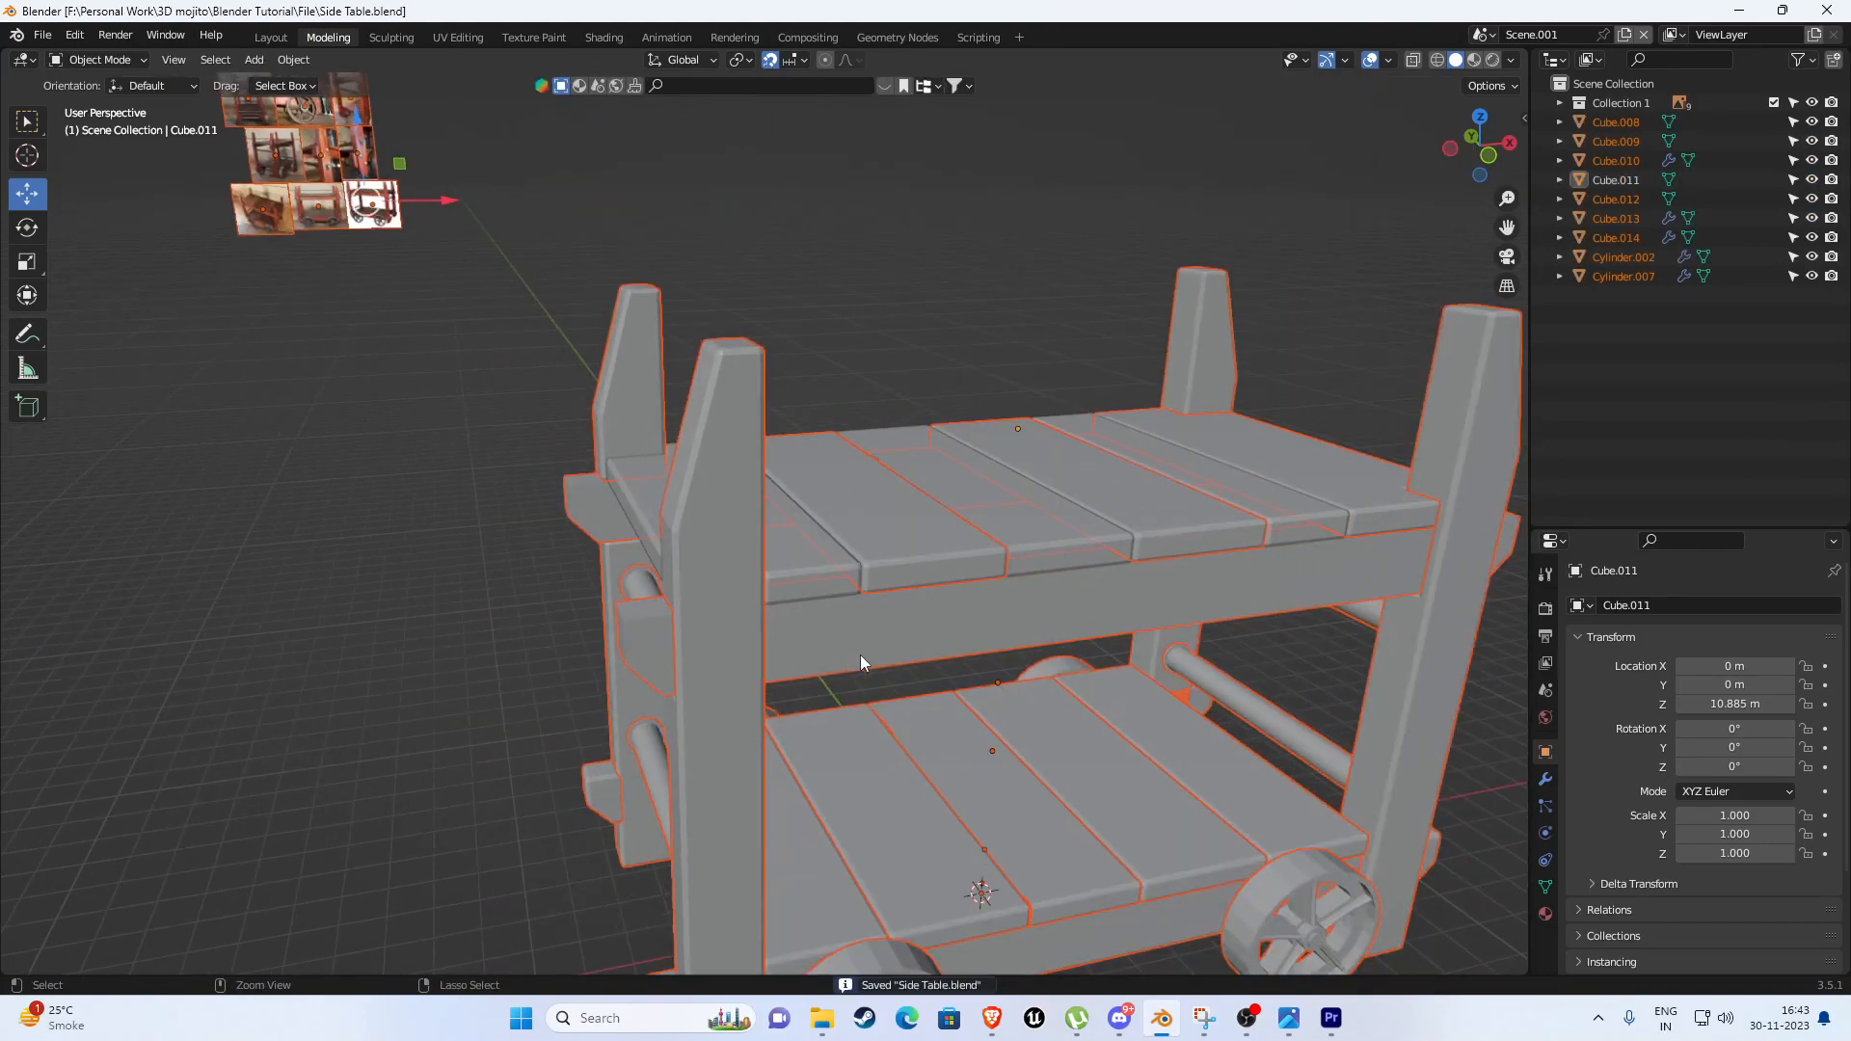
pyautogui.moveTo(860, 655); pyautogui.dragTo(783, 628, button='middle')
pyautogui.click(947, 565)
pyautogui.scroll(3, 947, 565)
pyautogui.scroll(-5, 808, 480)
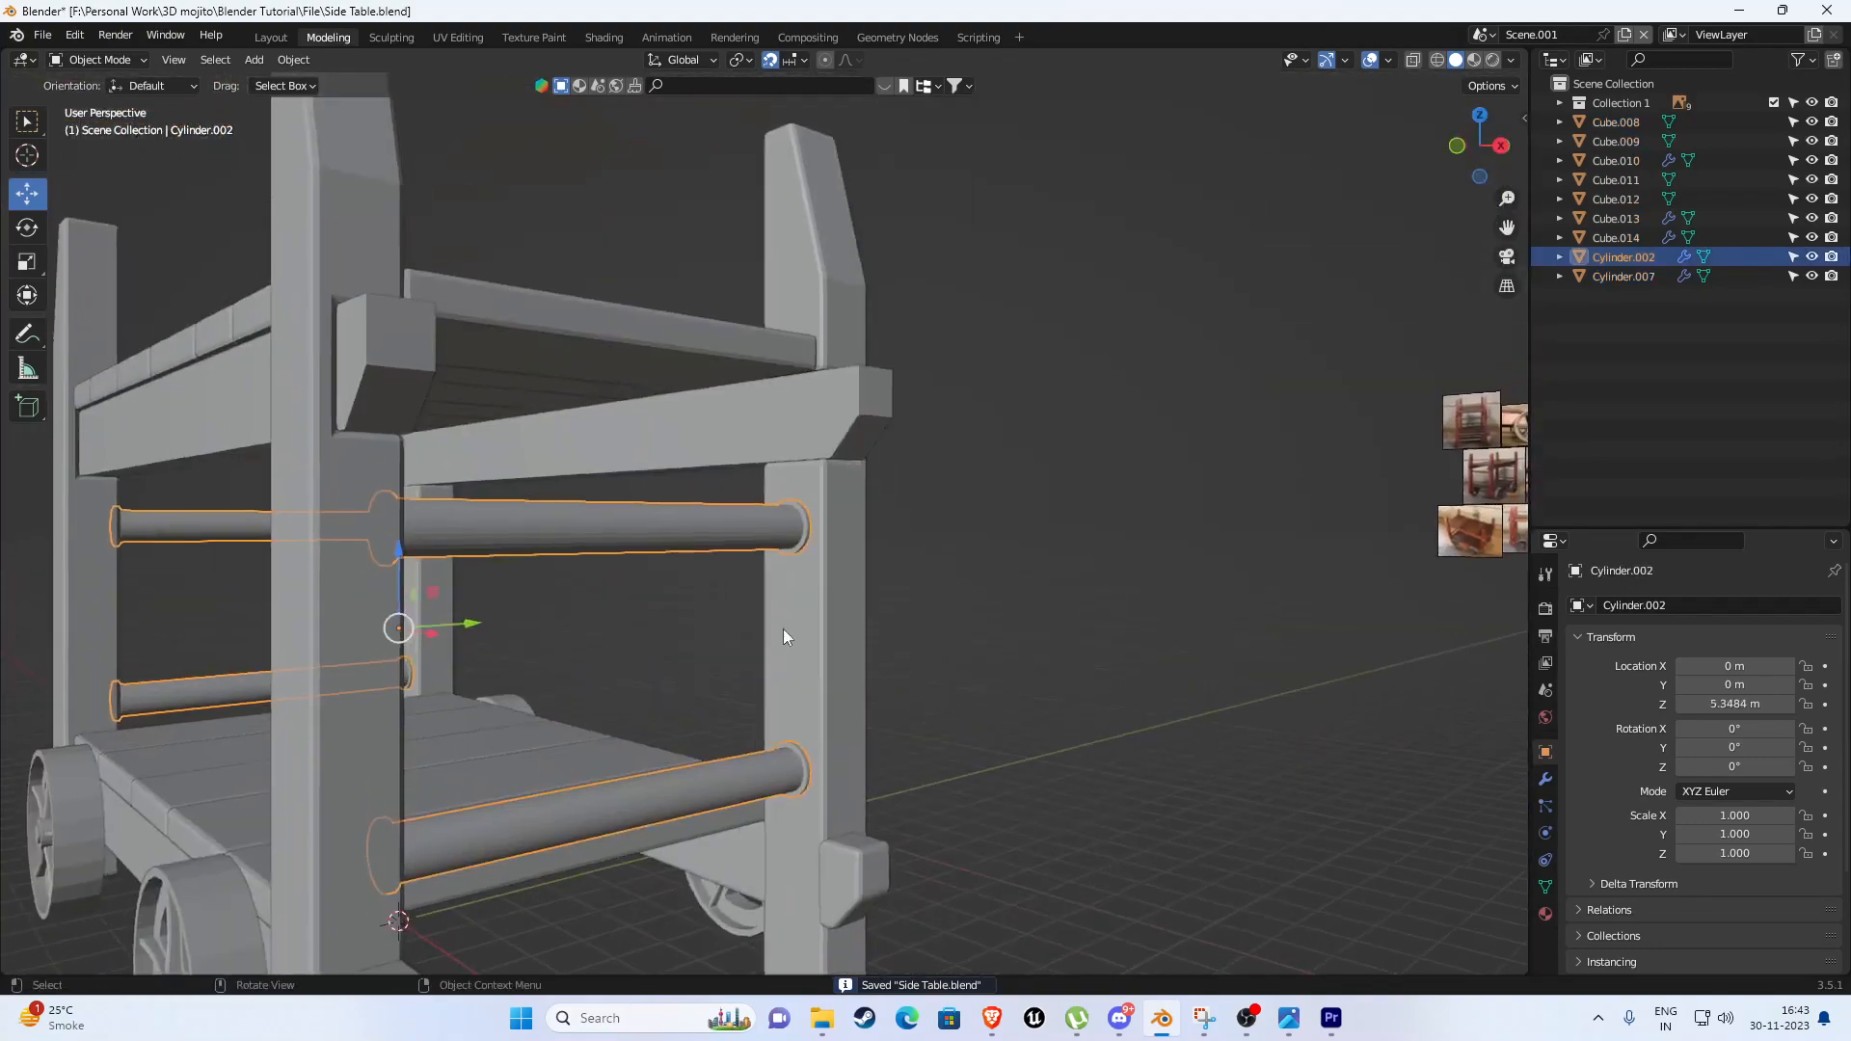
pyautogui.scroll(6, 783, 628)
pyautogui.press('Tab')
# Try to bevel the two edge loops of the crossbar's end collar by about 0.0136 m with 2 segments.
pyautogui.keyDown('alt'); pyautogui.click(987, 528); pyautogui.keyUp('alt')
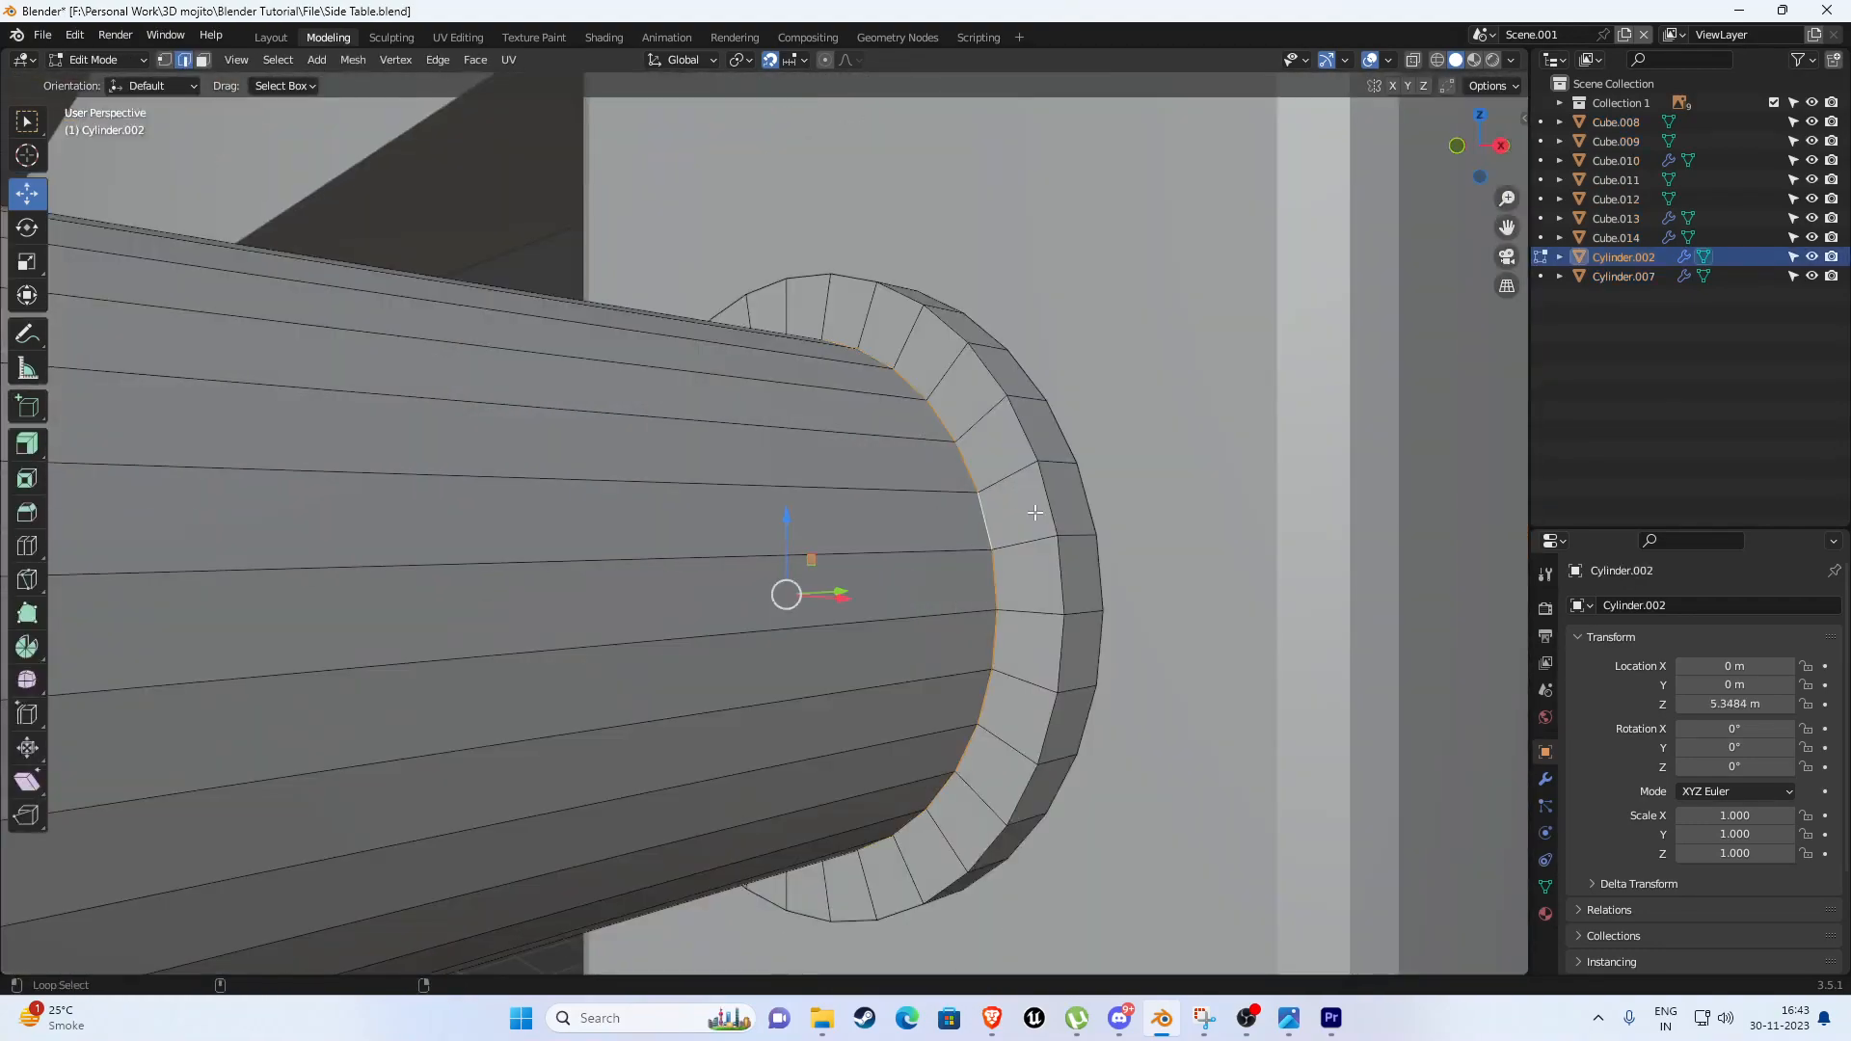
pyautogui.hotkey('ctrl', 'b')
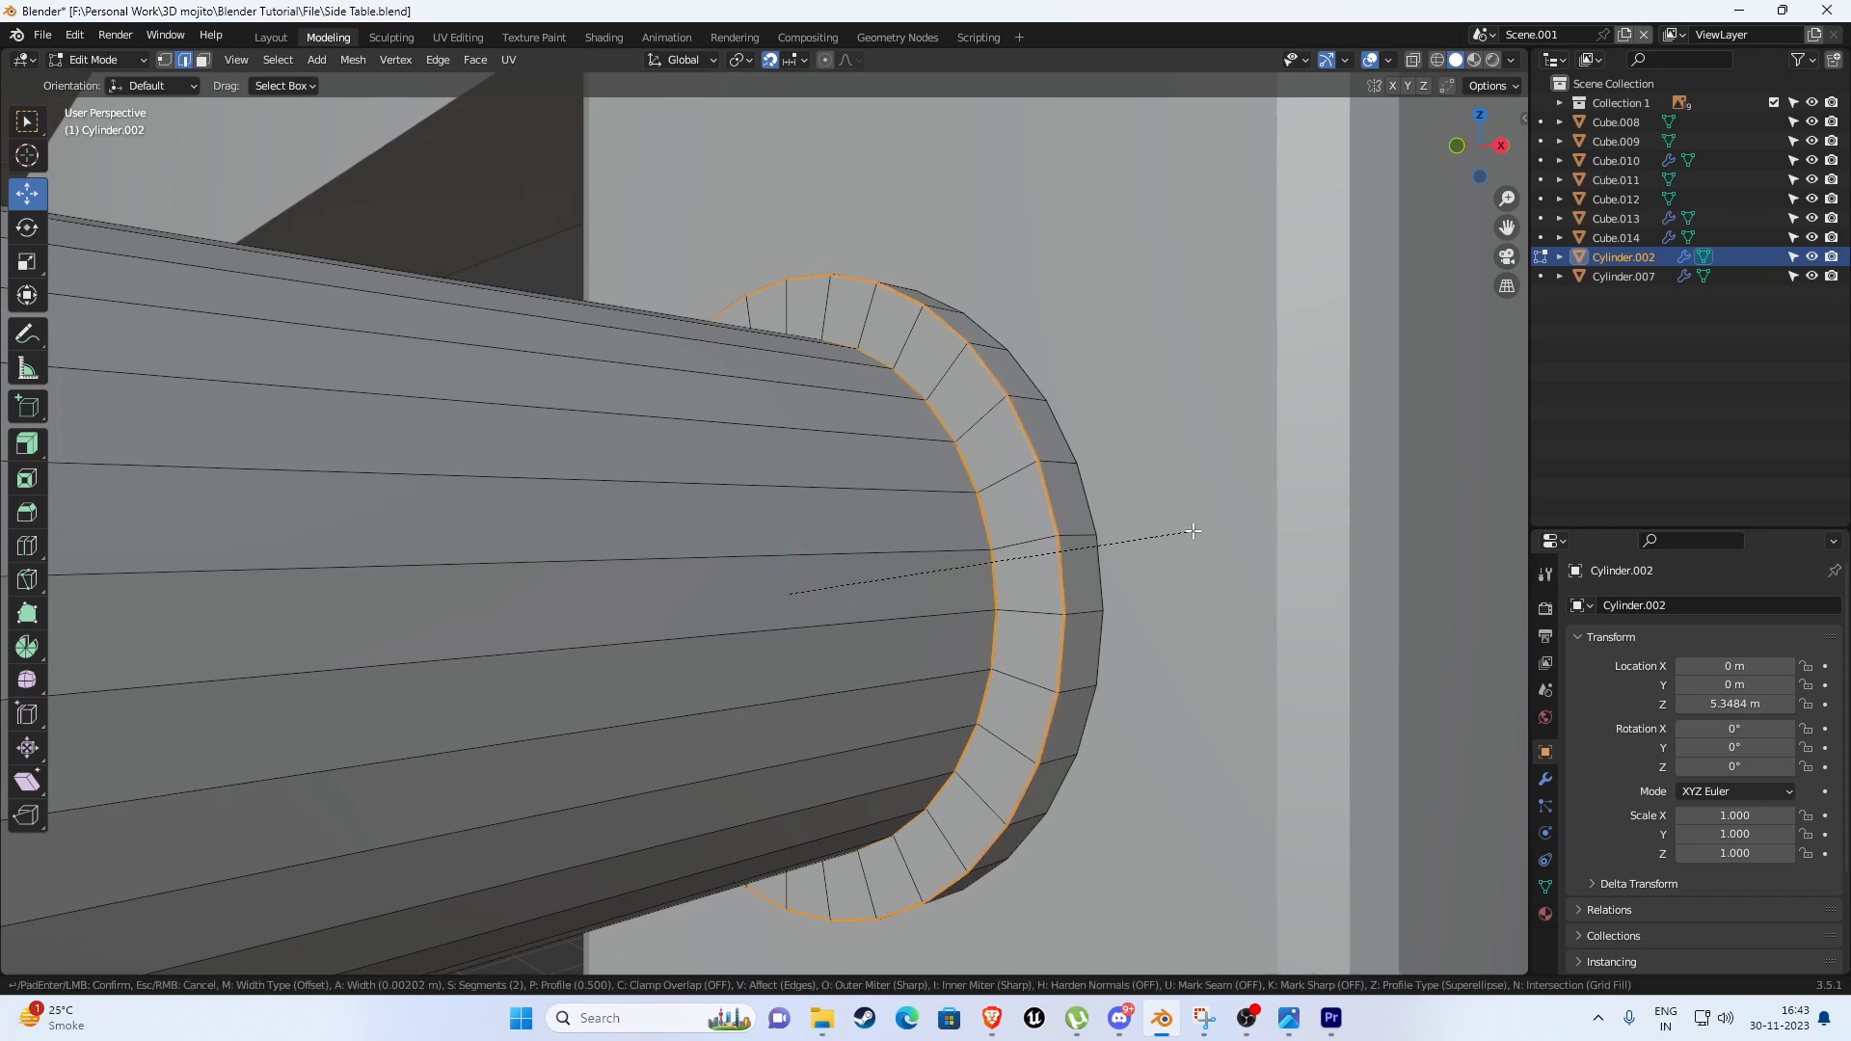
pyautogui.click(1202, 529)
pyautogui.moveTo(1199, 530); pyautogui.dragTo(931, 562, button='middle')
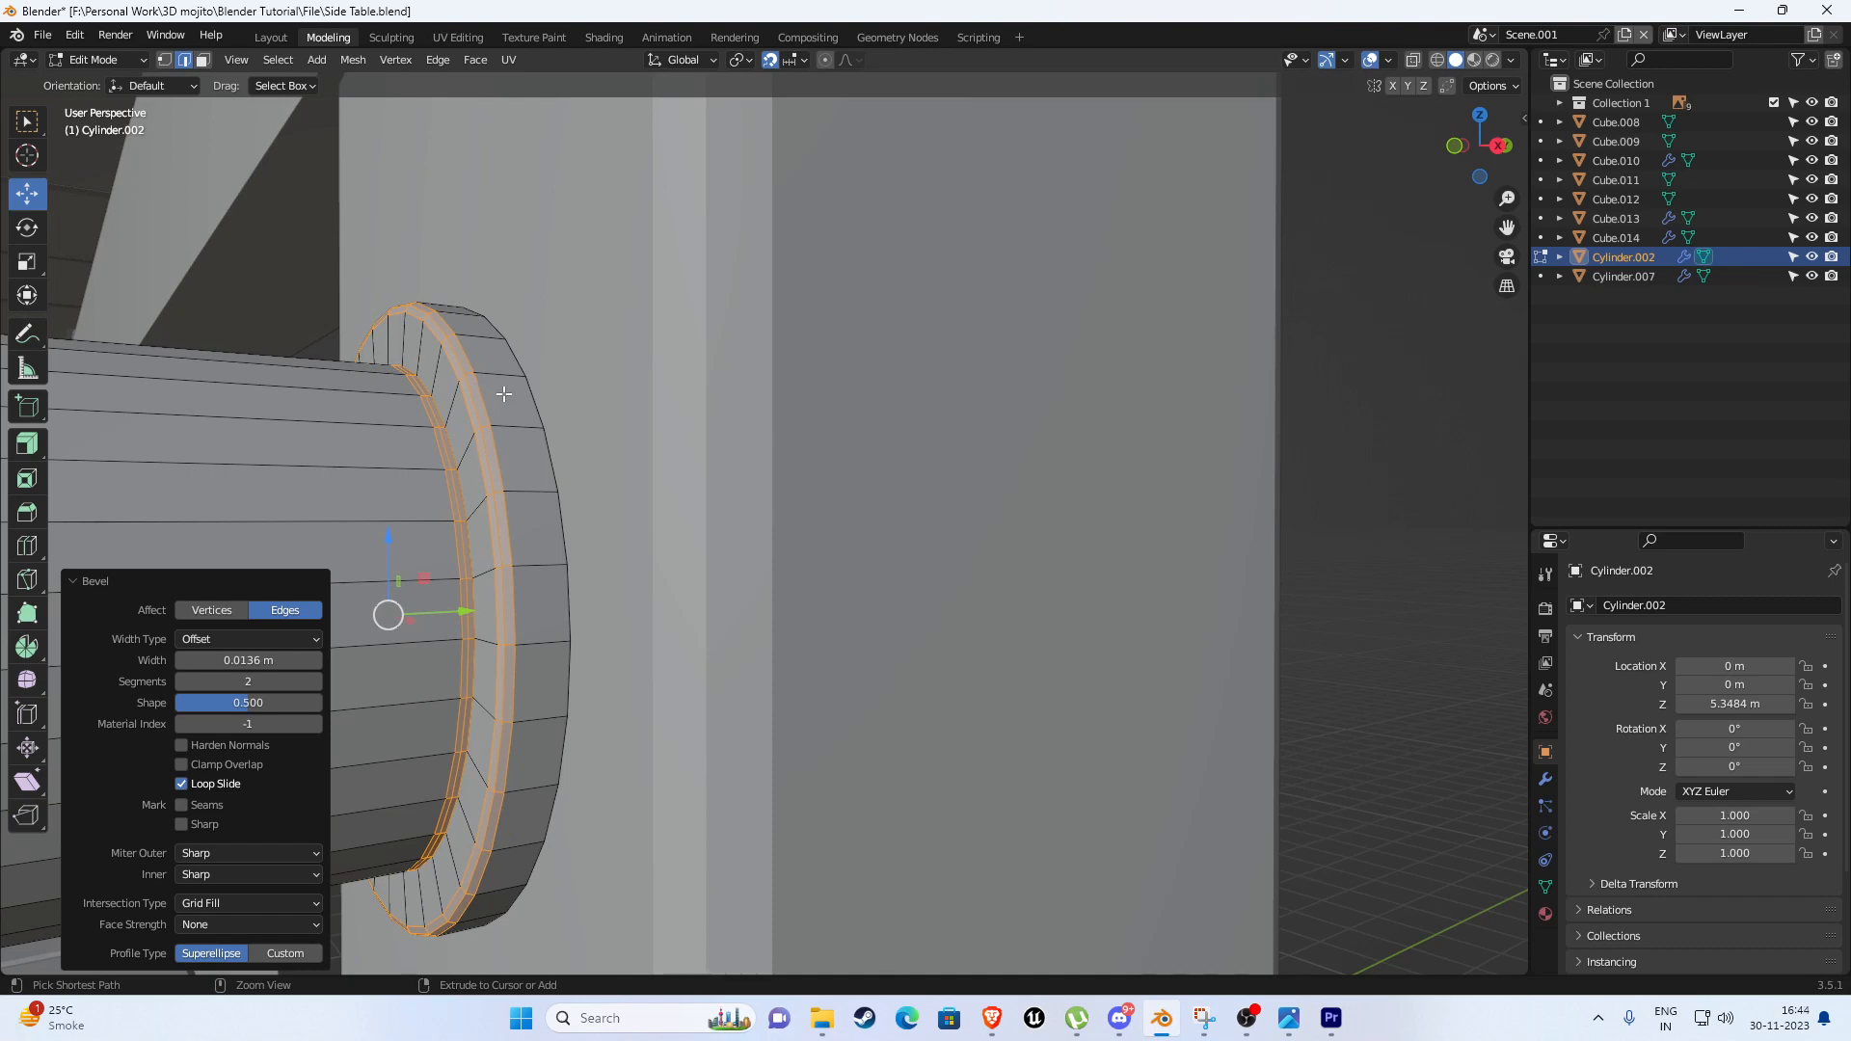
# Return to object mode and apply all transforms (location, rotation and scale) to the round crossbars.
pyautogui.press('Tab')
pyautogui.hotkey('ctrl', 'a')
pyautogui.click(509, 424)
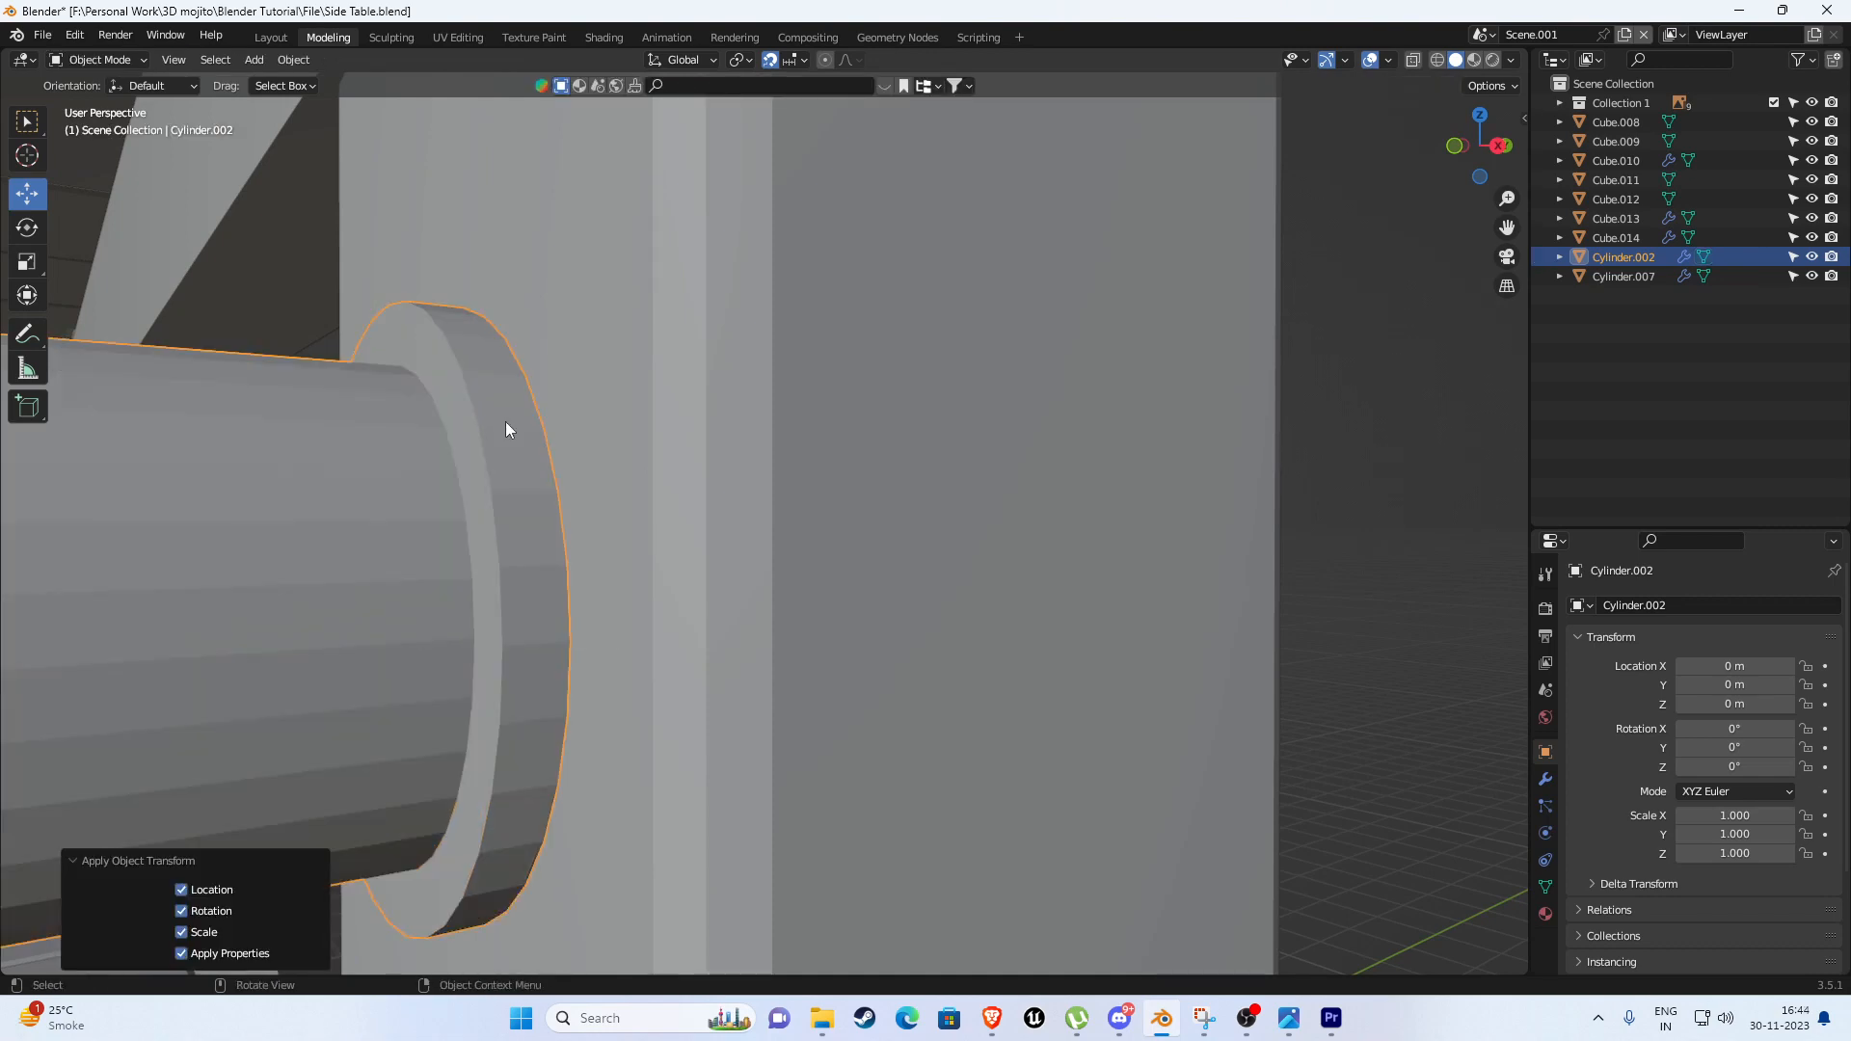
# Bevel the inner and outer edge loops of the crossbar's end collar by about 0.0136 m with 2 segments, and save the file.
pyautogui.press('Tab')
pyautogui.moveTo(768, 453); pyautogui.dragTo(701, 547, button='middle')
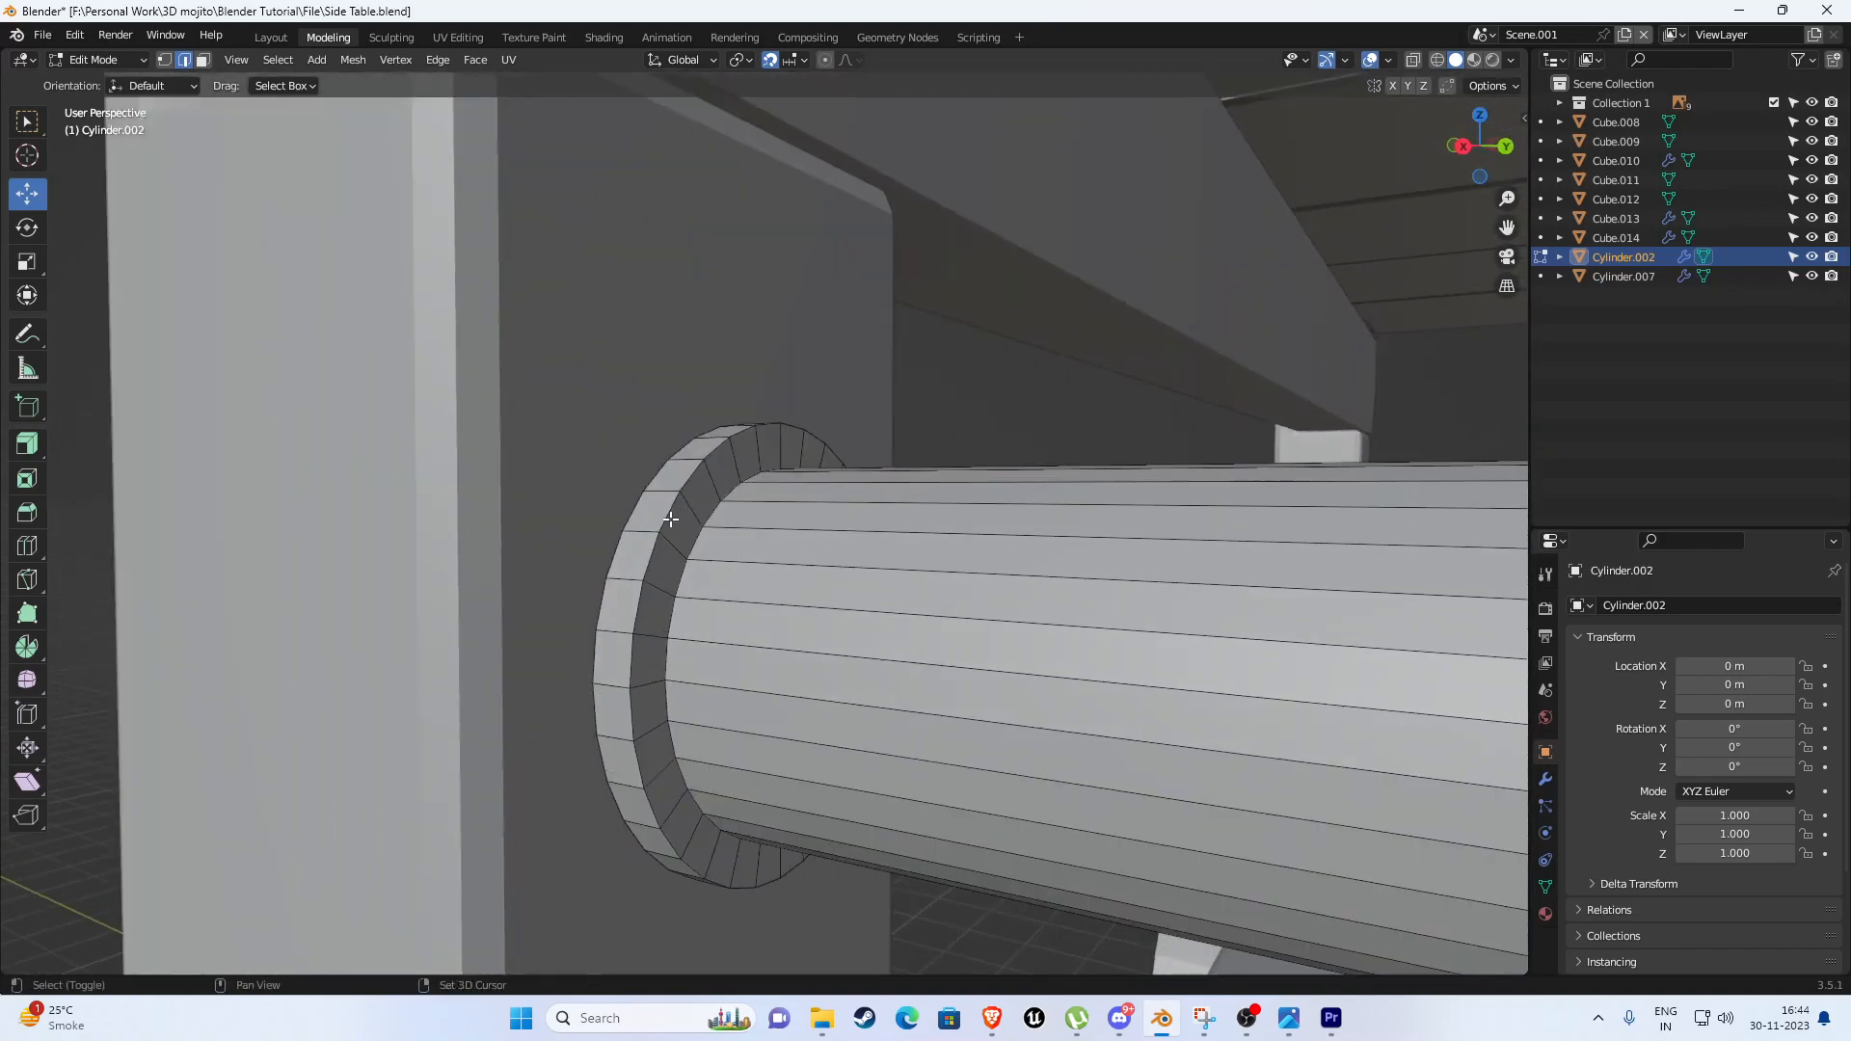
pyautogui.keyDown('alt'); pyautogui.click(702, 547); pyautogui.keyUp('alt')
pyautogui.hotkey('ctrl', 'b')
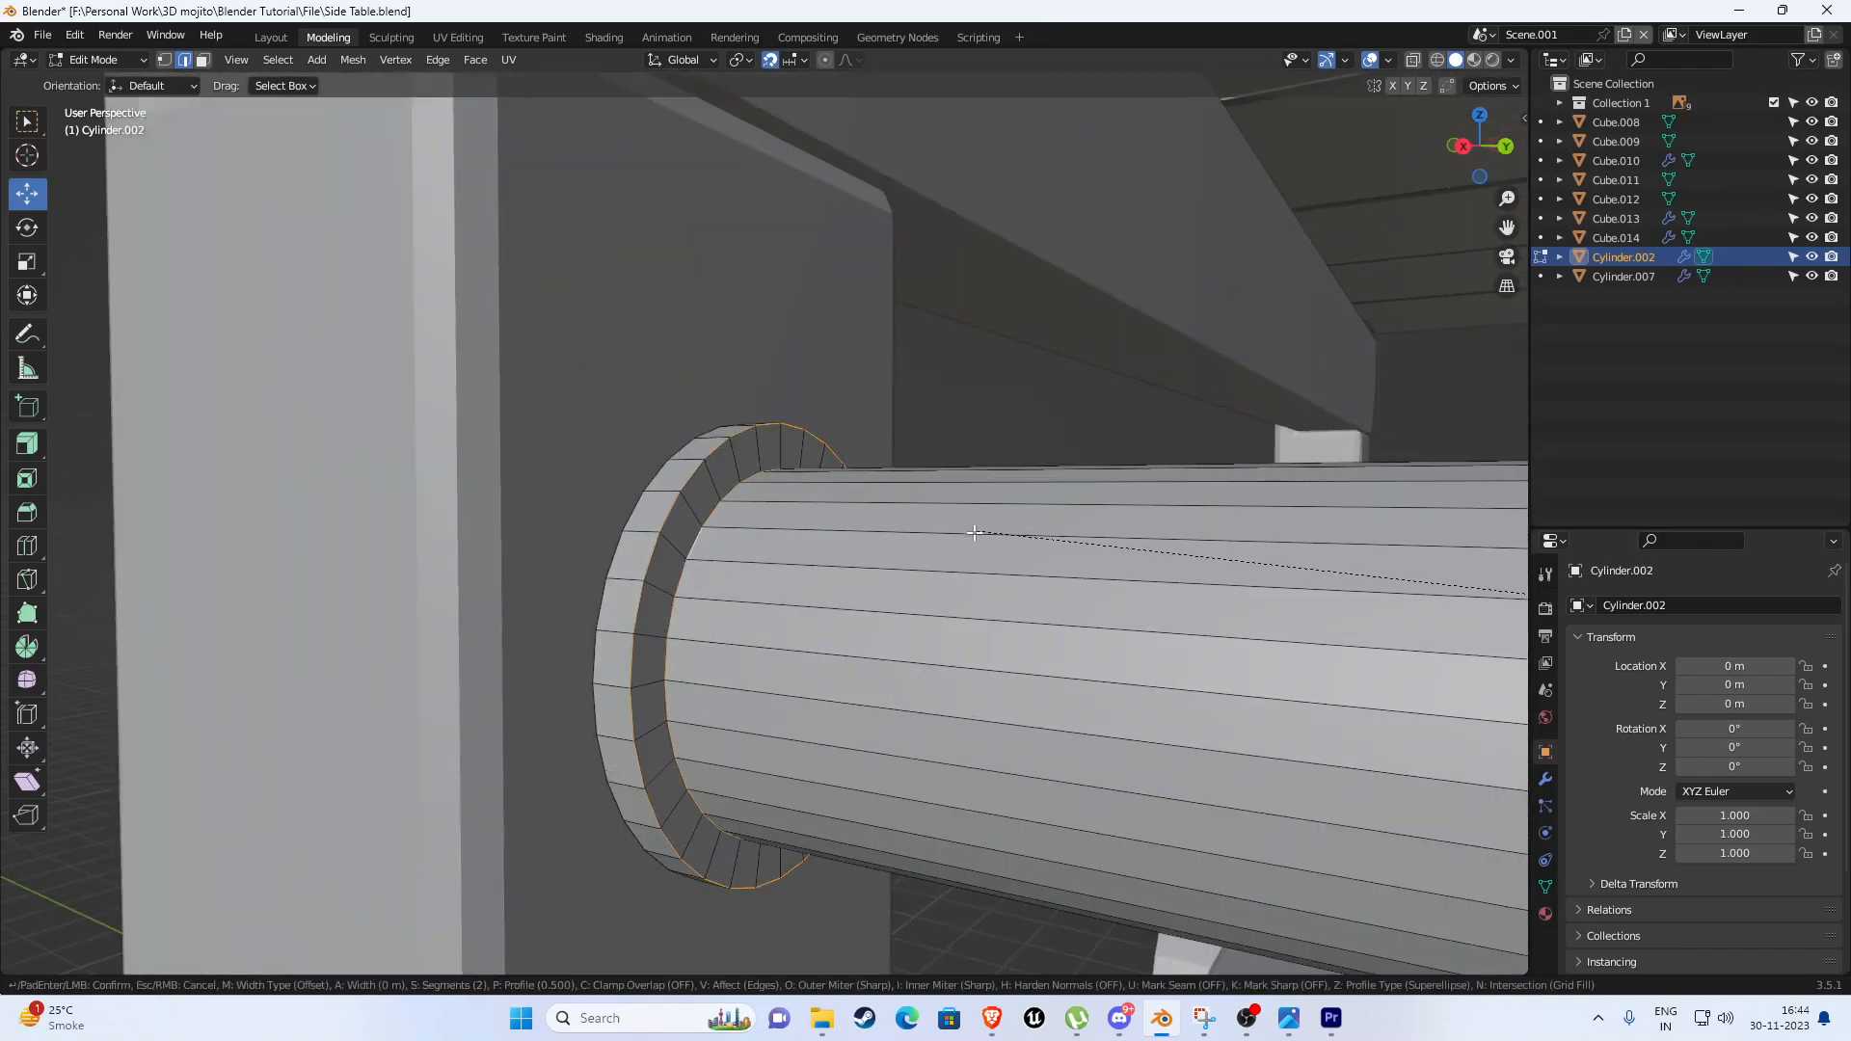
pyautogui.click(896, 537)
pyautogui.scroll(-8, 896, 538)
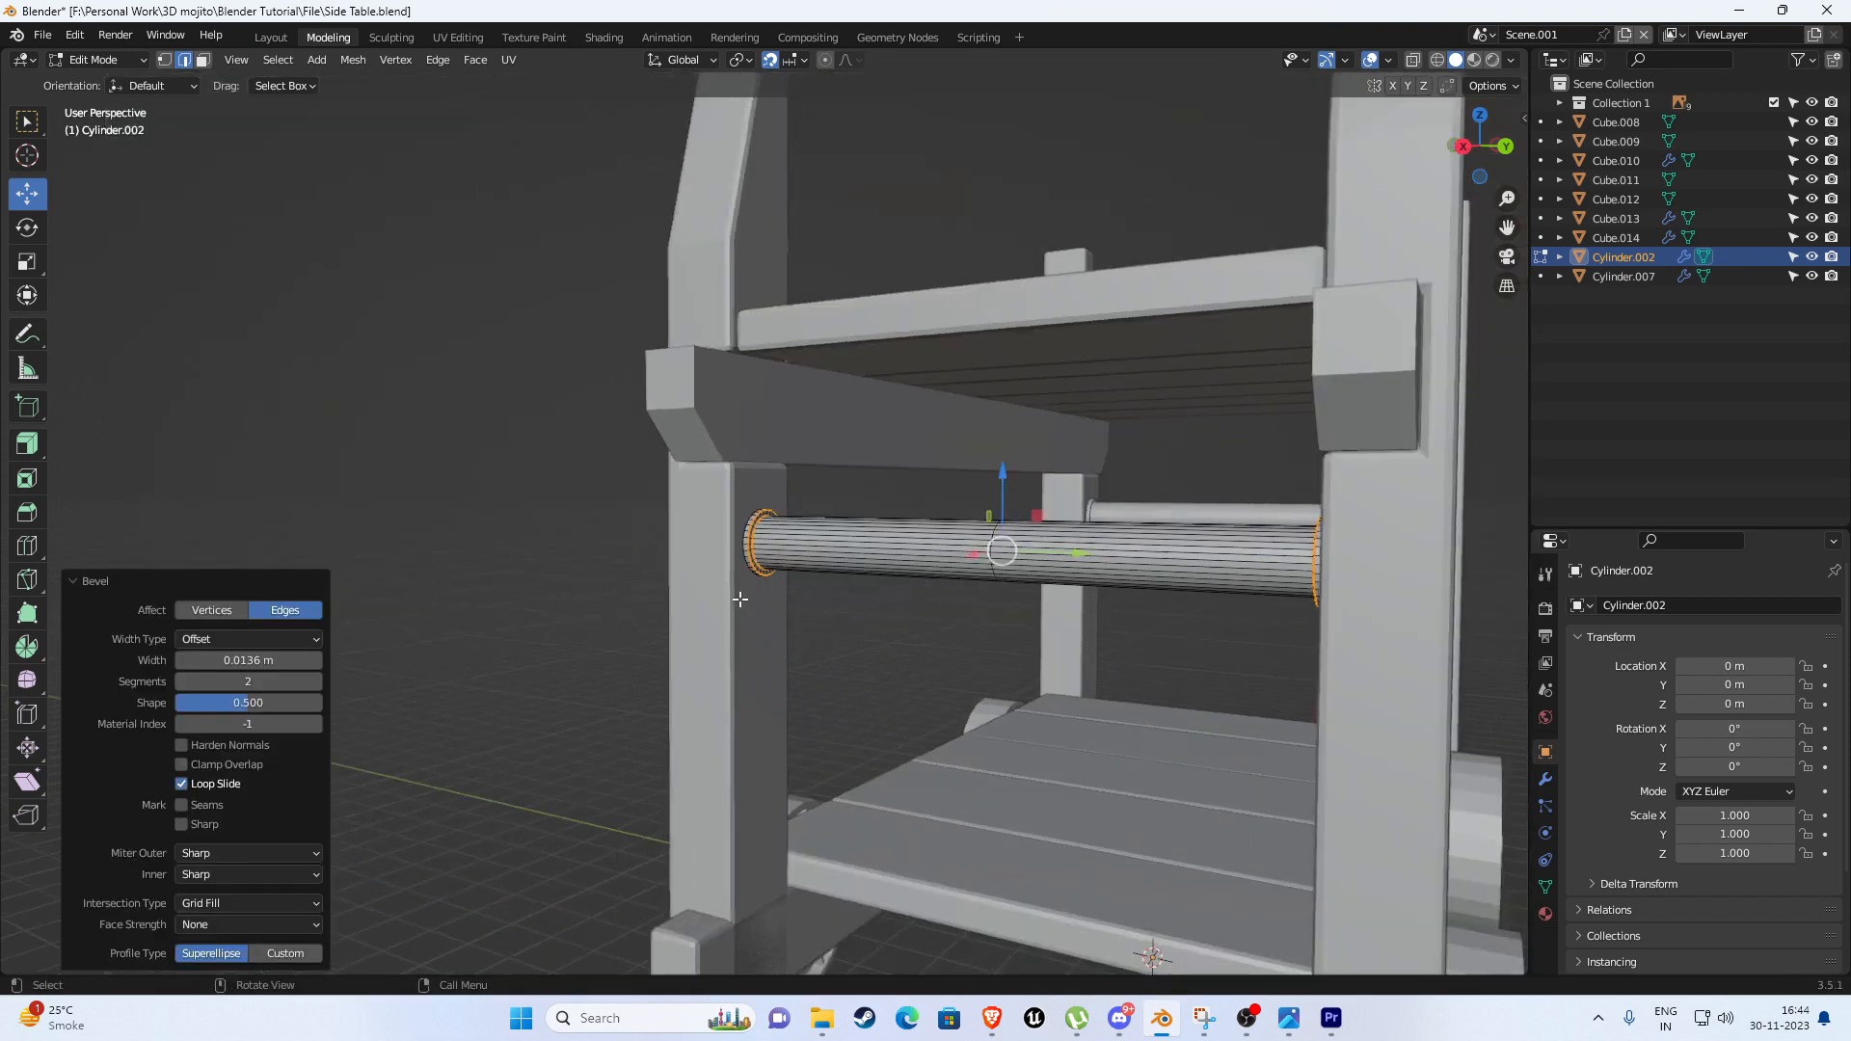
pyautogui.moveTo(744, 599); pyautogui.dragTo(919, 564, button='middle')
pyautogui.scroll(2, 920, 564)
pyautogui.press('Tab')
pyautogui.hotkey('ctrl', 's')
# Isolate the wheels (Cylinder.007) and open their mesh for editing.
pyautogui.moveTo(790, 644); pyautogui.dragTo(847, 471, button='middle')
pyautogui.click(837, 514)
pyautogui.hotkey('shift', 'g')
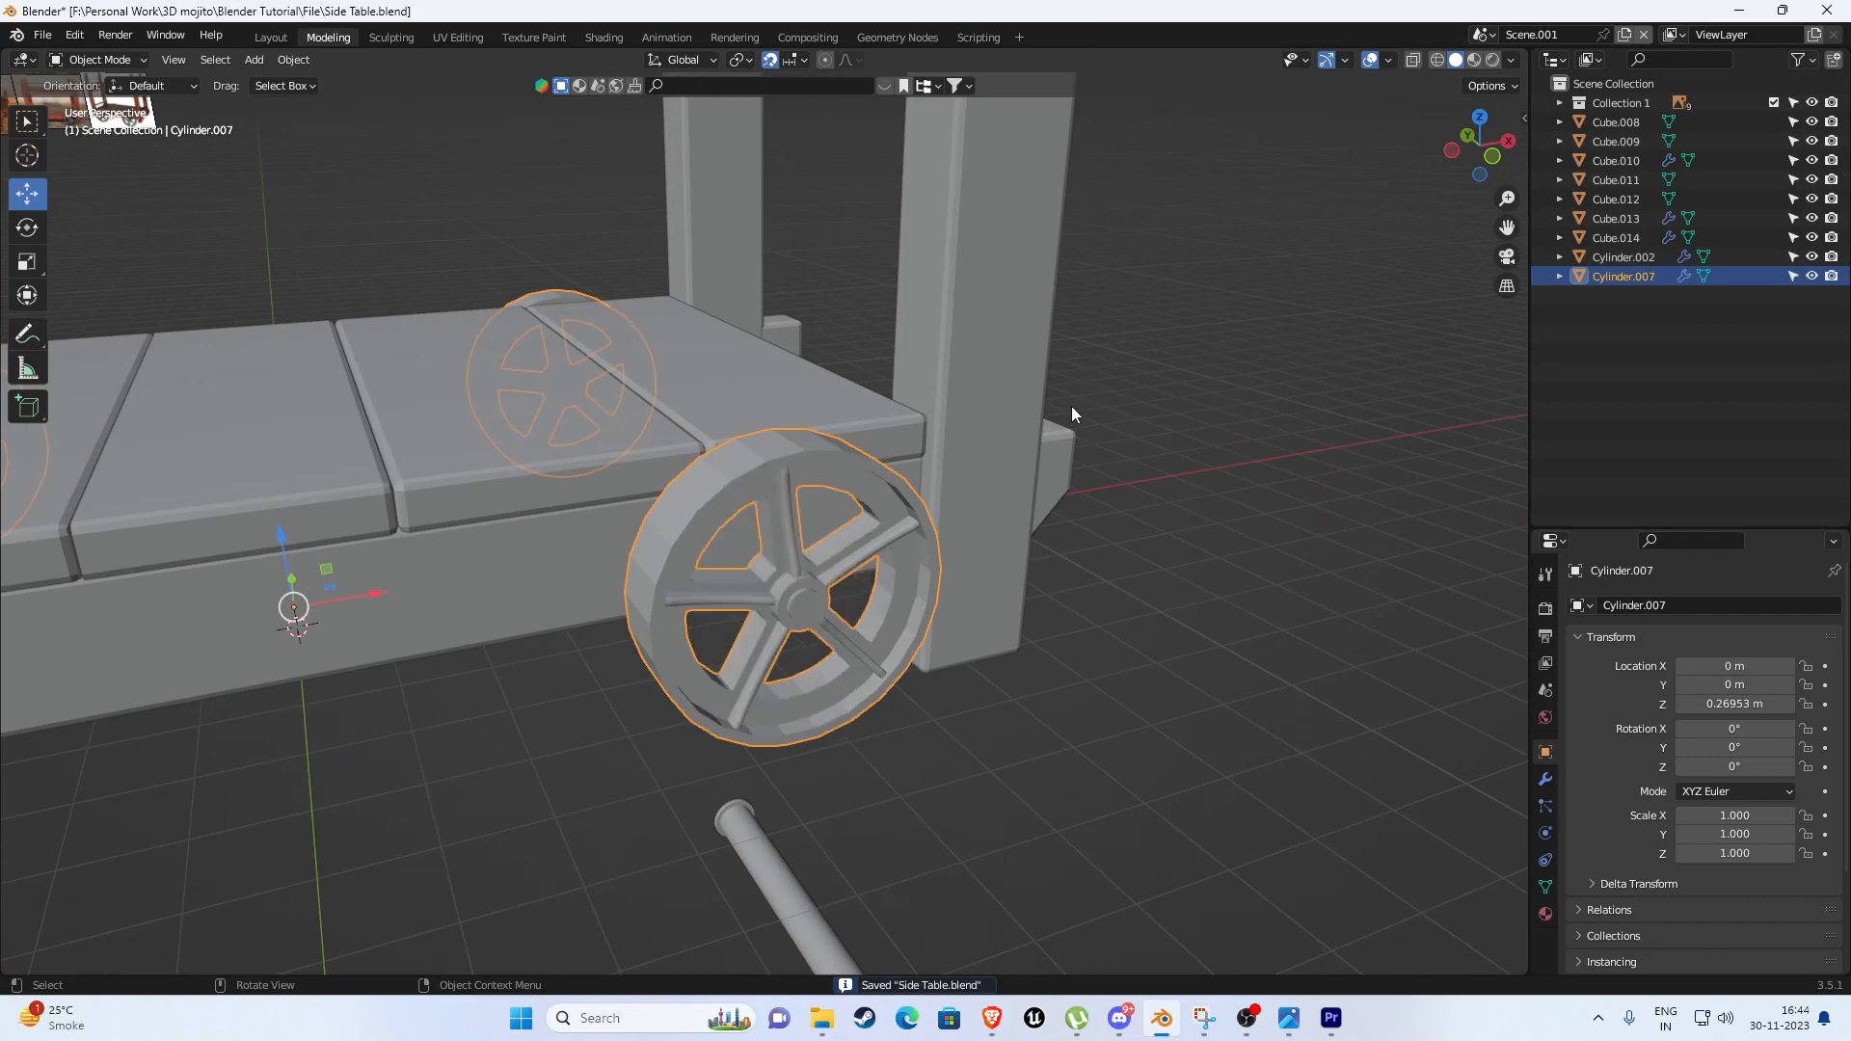
pyautogui.press('KP_Divide')
pyautogui.press('Tab')
# Dissolve the extra edge loop just inside the wheel rim's lip on the first side.
pyautogui.moveTo(804, 490); pyautogui.dragTo(857, 423, button='middle')
pyautogui.scroll(3, 799, 372)
pyautogui.scroll(3, 790, 450)
pyautogui.keyDown('alt'); pyautogui.click(715, 425); pyautogui.keyUp('alt')
pyautogui.press('x')
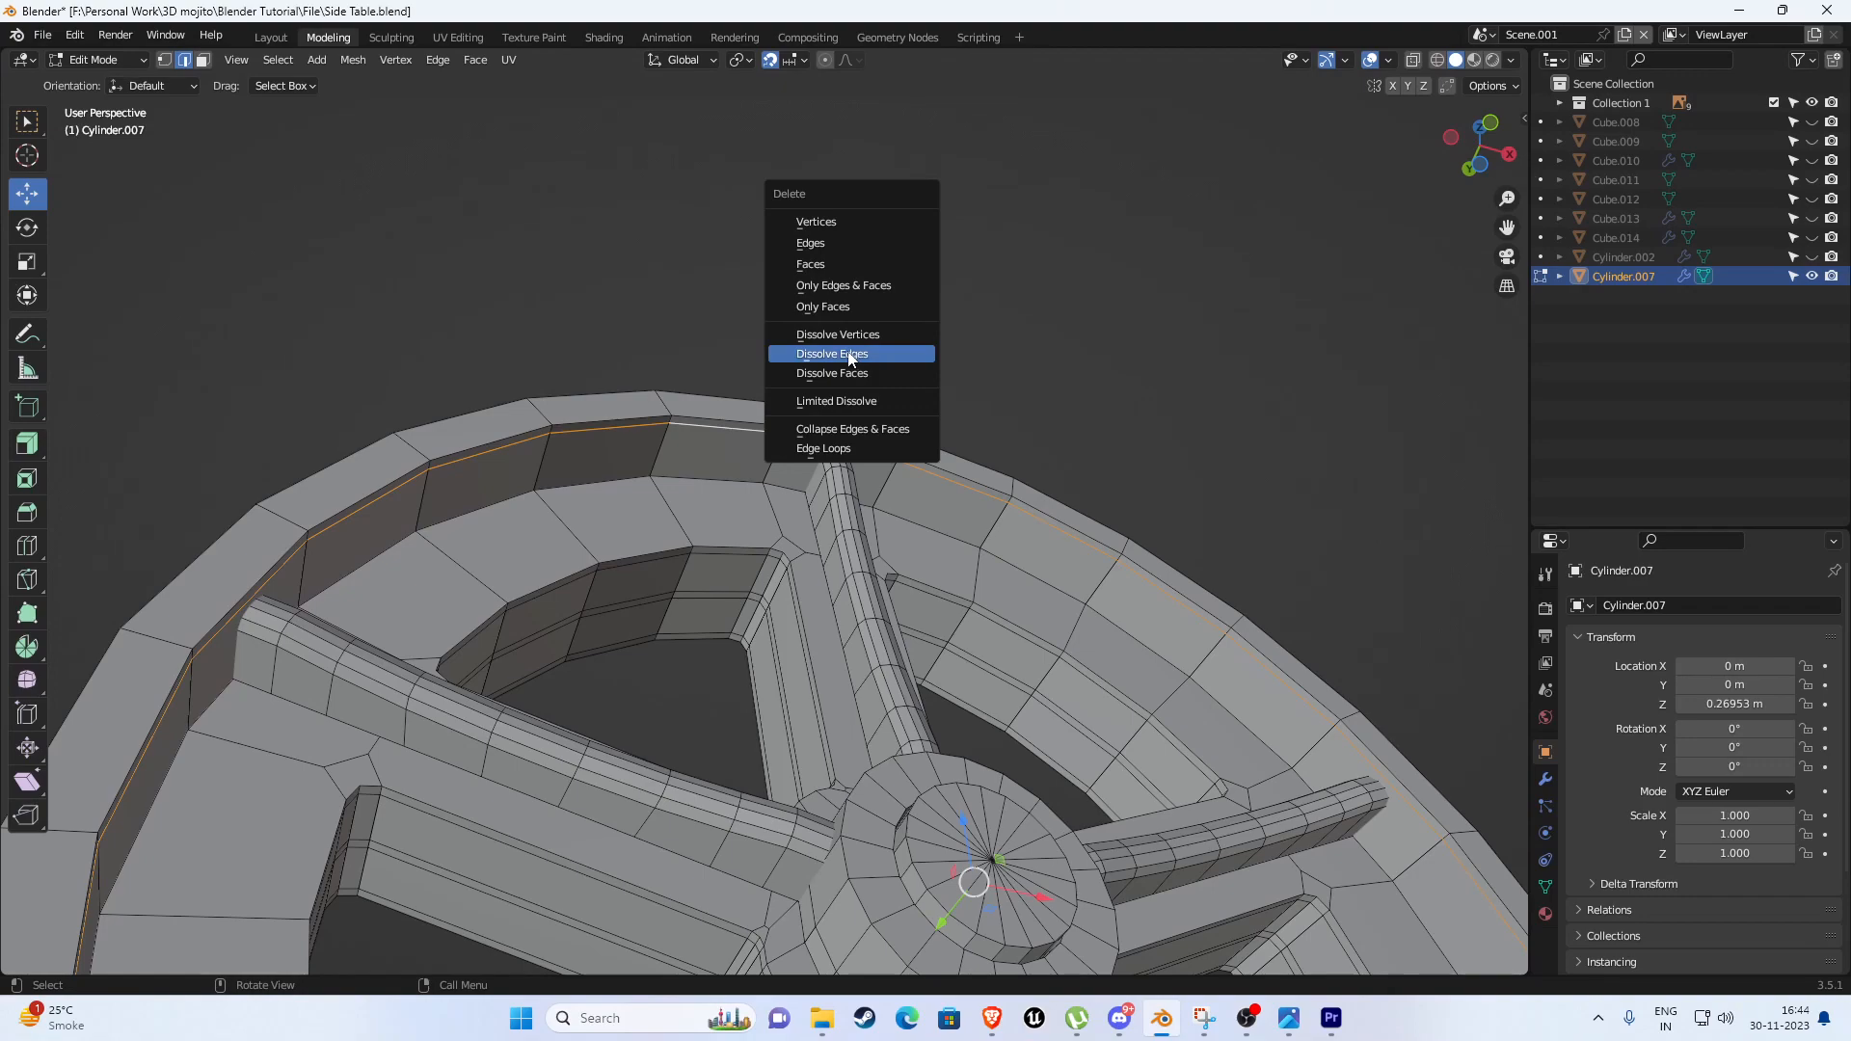
pyautogui.click(851, 359)
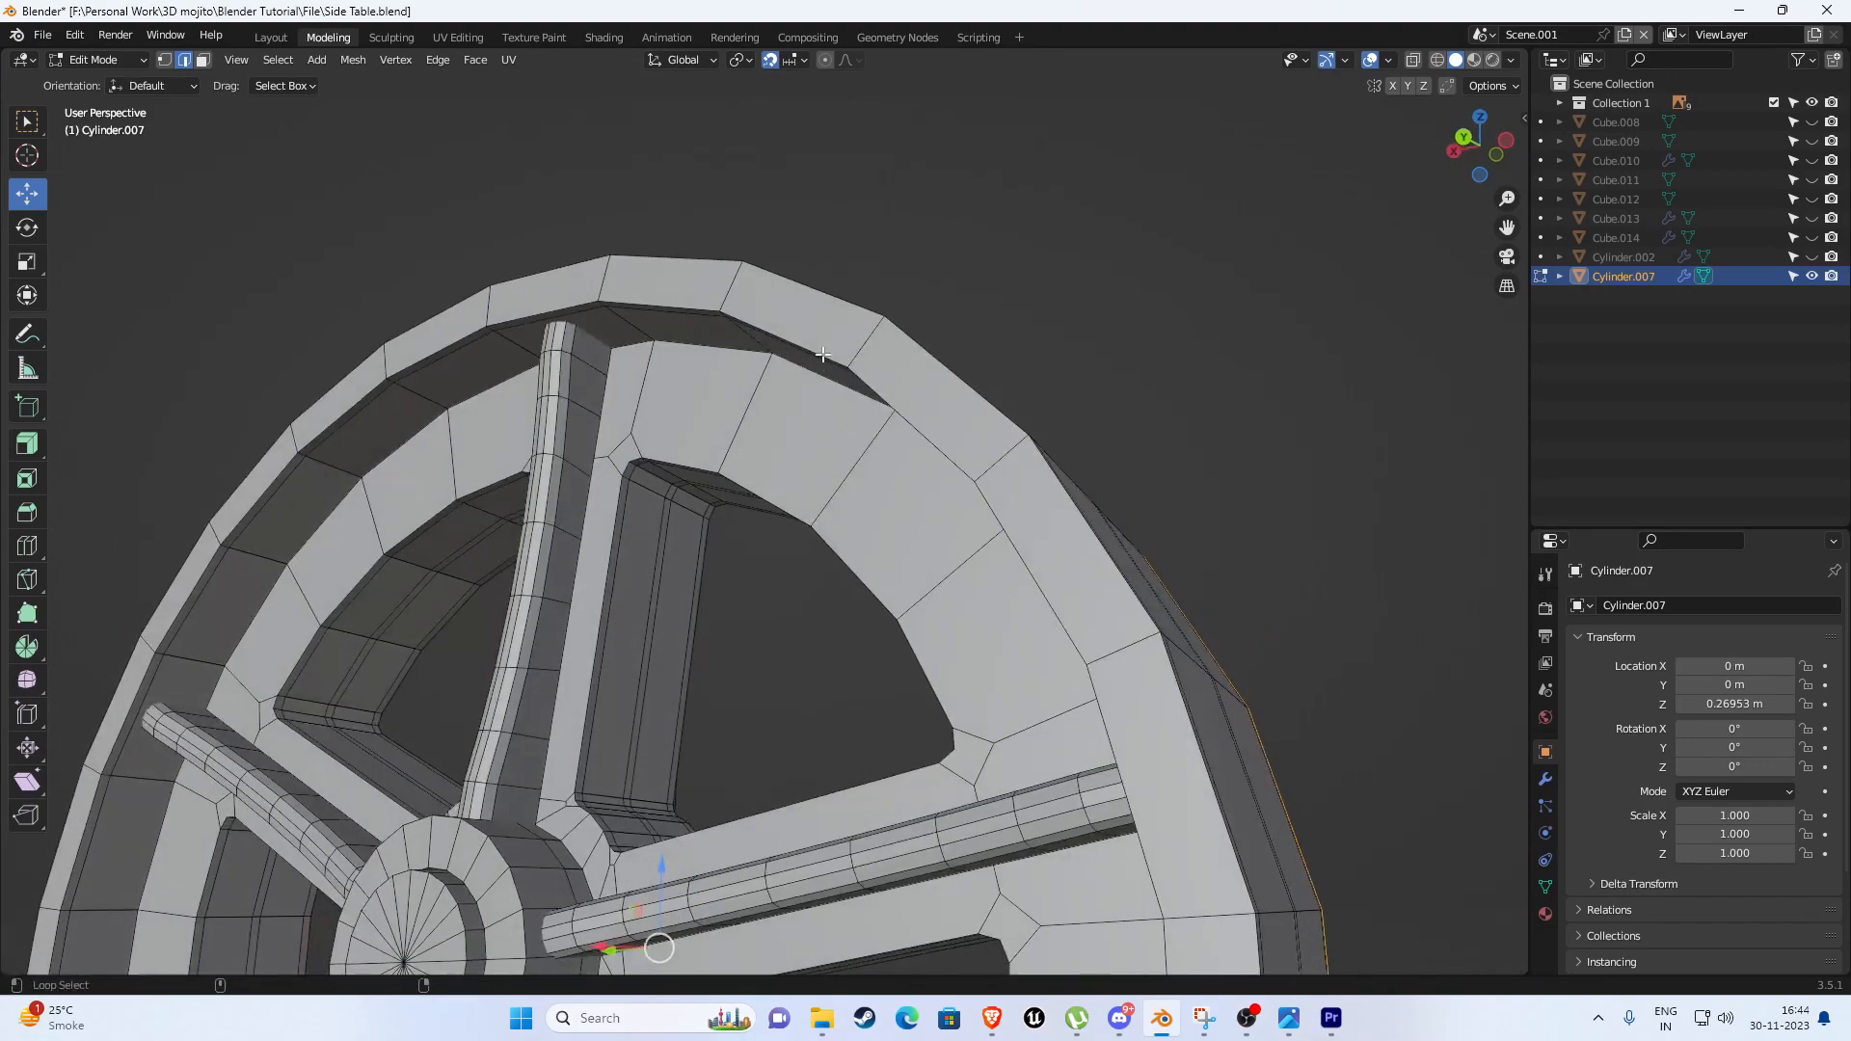
# Dissolve the matching extra edge loop inside the rim's lip on the wheel's opposite side.
pyautogui.moveTo(822, 355); pyautogui.dragTo(703, 293, button='middle')
pyautogui.keyDown('alt'); pyautogui.click(721, 267); pyautogui.keyUp('alt')
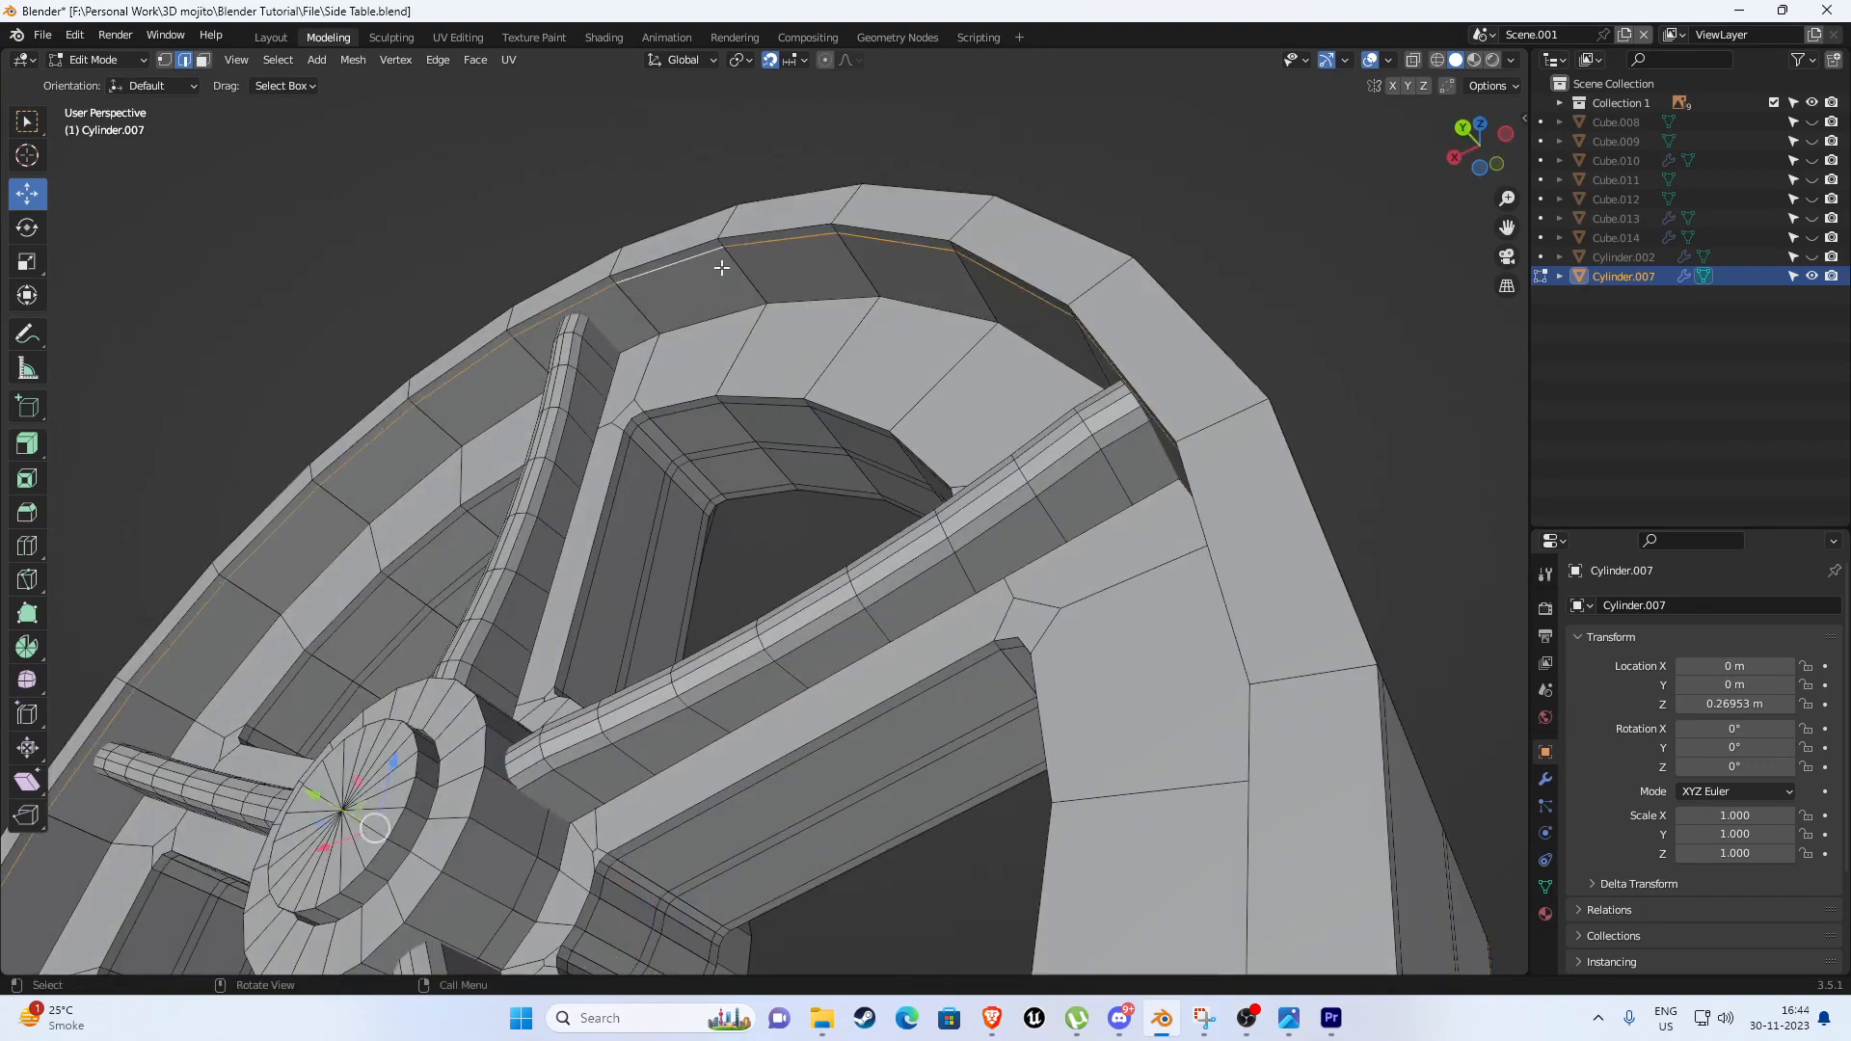
pyautogui.moveTo(932, 283); pyautogui.dragTo(654, 442, button='middle')
pyautogui.press('x')
pyautogui.click(899, 323)
# Dissolve the extra edge loops running along the outer borders of the wheel's tread.
pyautogui.keyDown('alt'); pyautogui.click(825, 291); pyautogui.keyUp('alt')
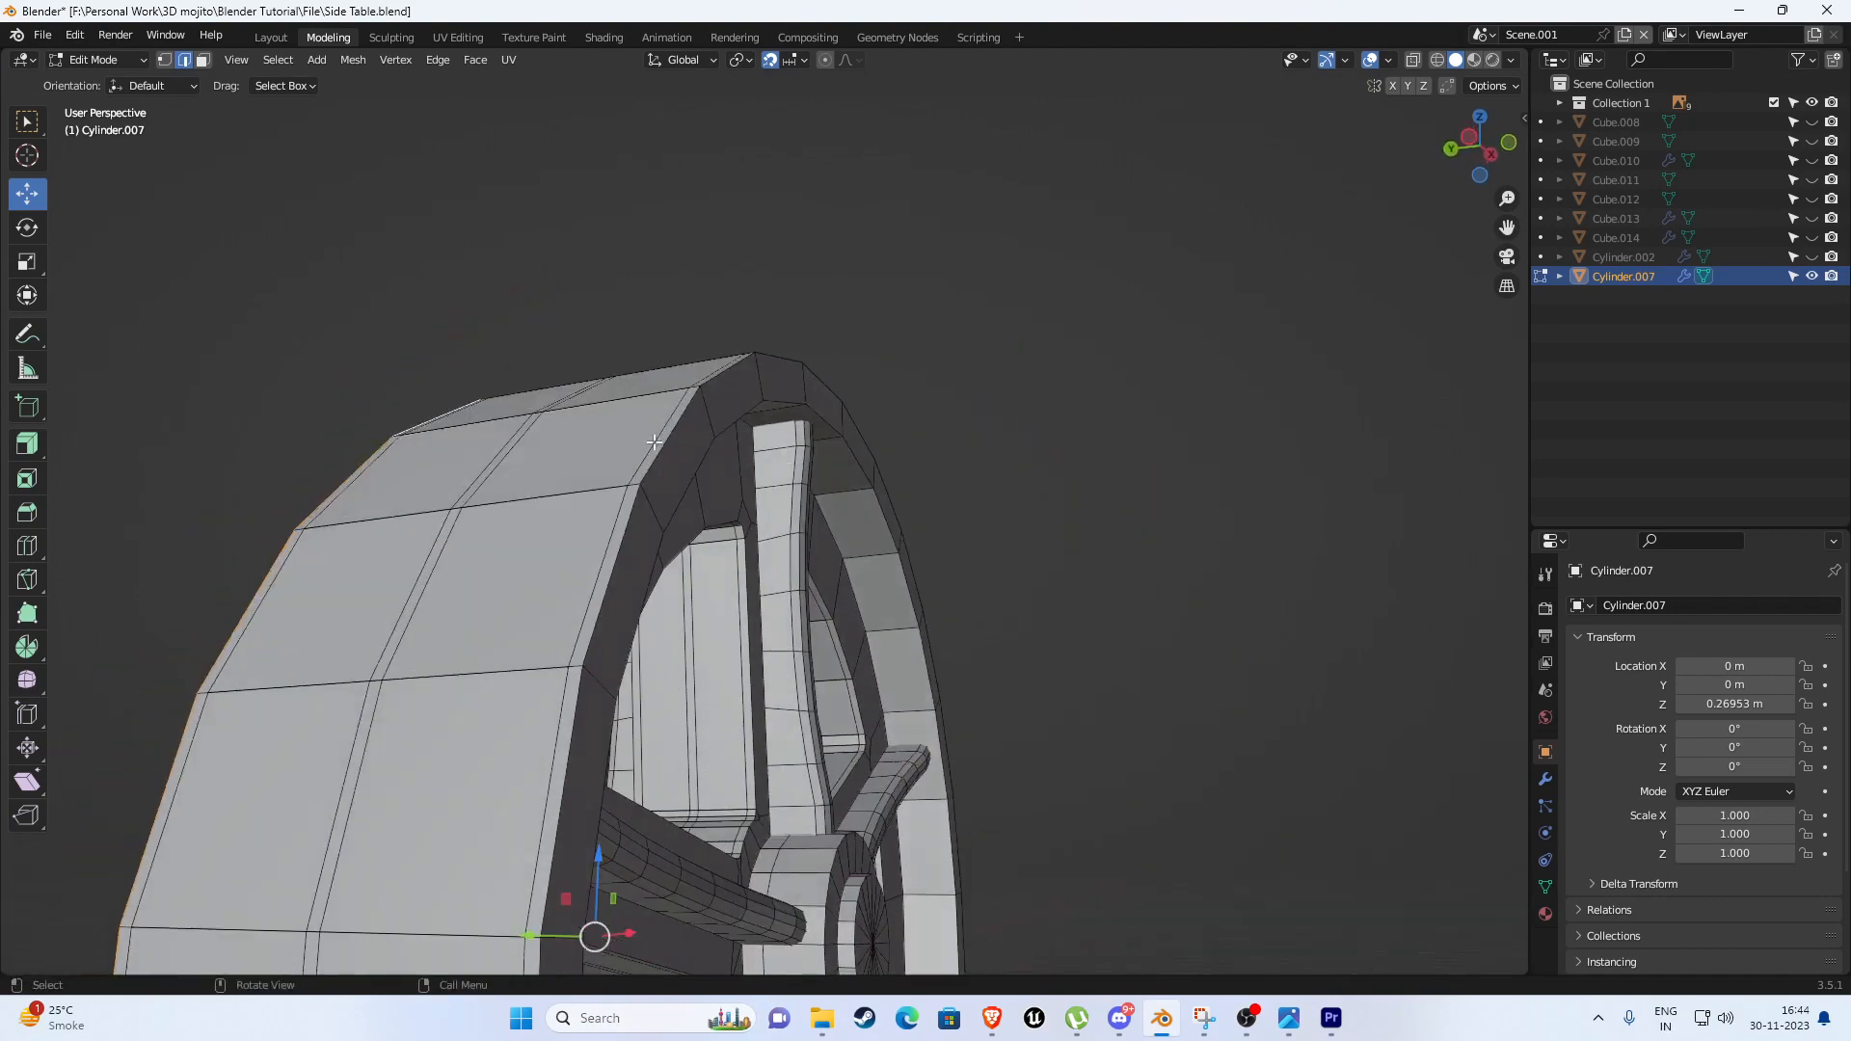
pyautogui.keyDown('alt'); pyautogui.click(613, 507); pyautogui.keyUp('alt')
pyautogui.scroll(-5, 614, 507)
pyautogui.moveTo(613, 507); pyautogui.dragTo(638, 602, button='middle')
pyautogui.keyDown('alt'); pyautogui.keyDown('shift'); pyautogui.click(600, 666); pyautogui.keyUp('shift'); pyautogui.keyUp('alt')
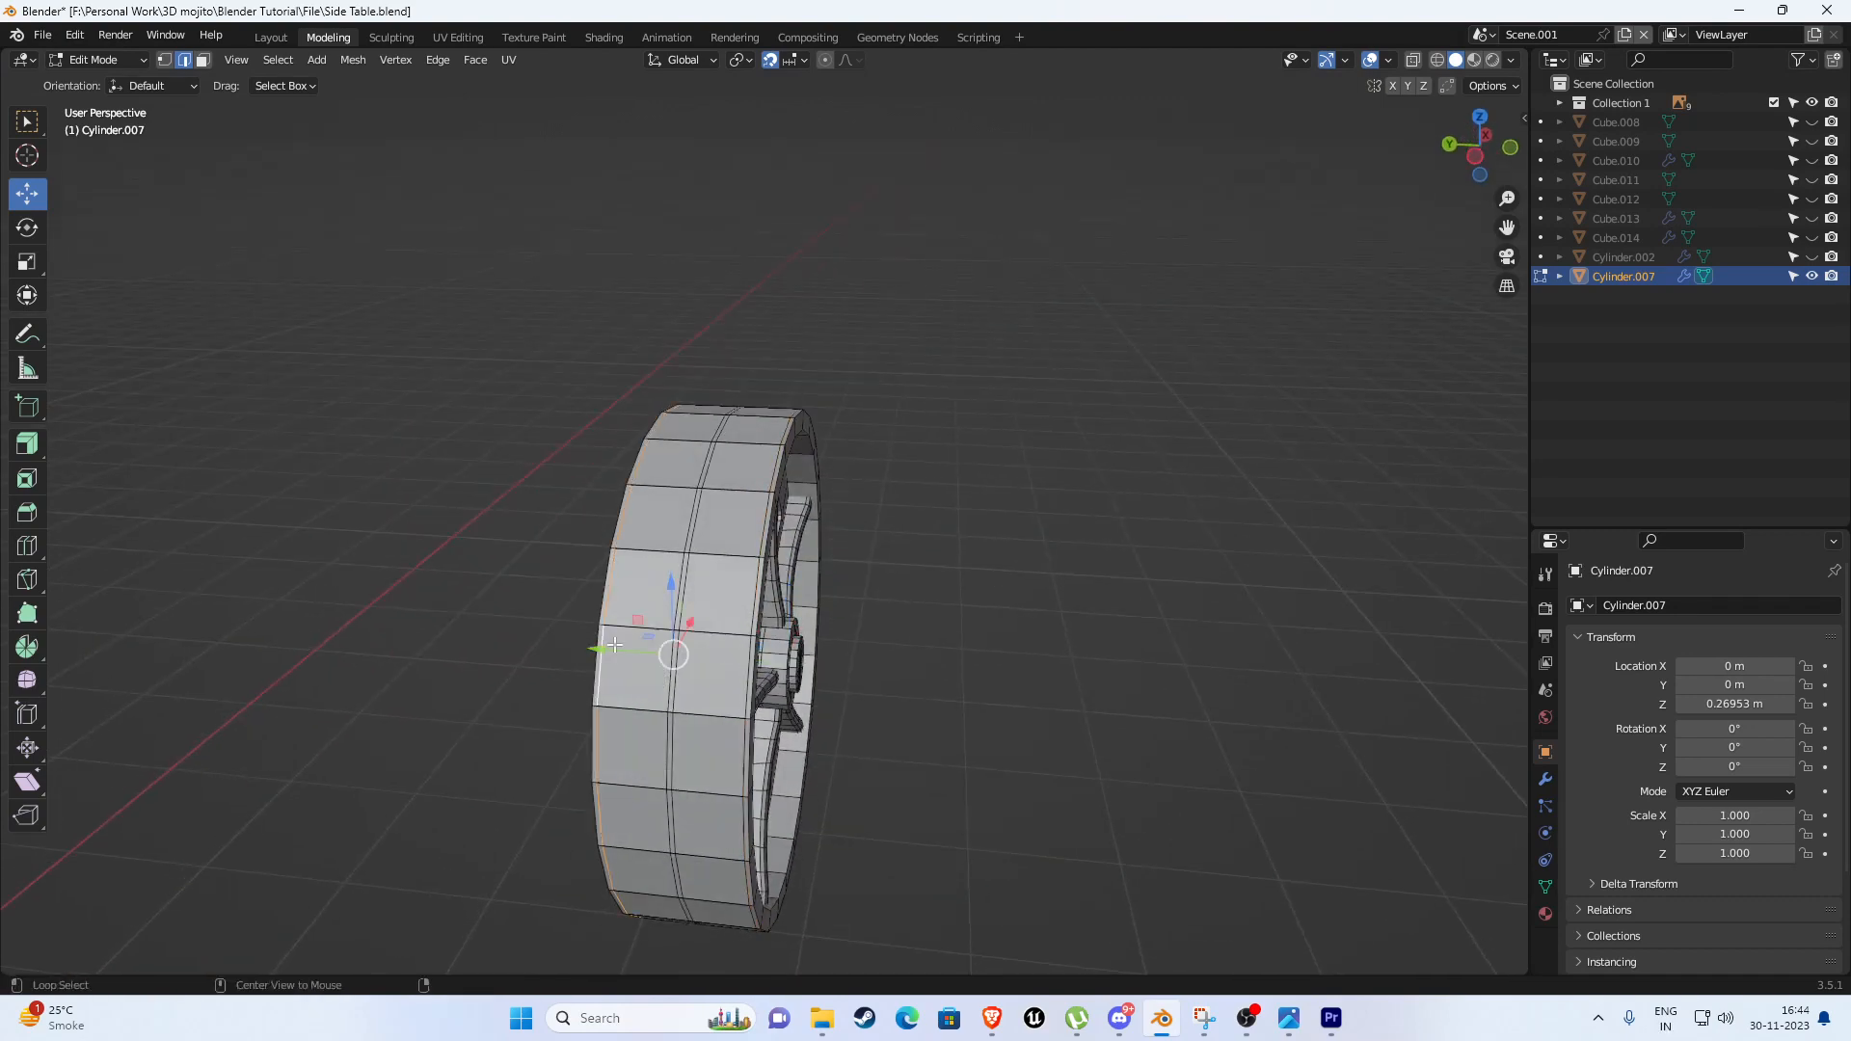
pyautogui.press('x')
pyautogui.click(862, 511)
pyautogui.scroll(2, 724, 561)
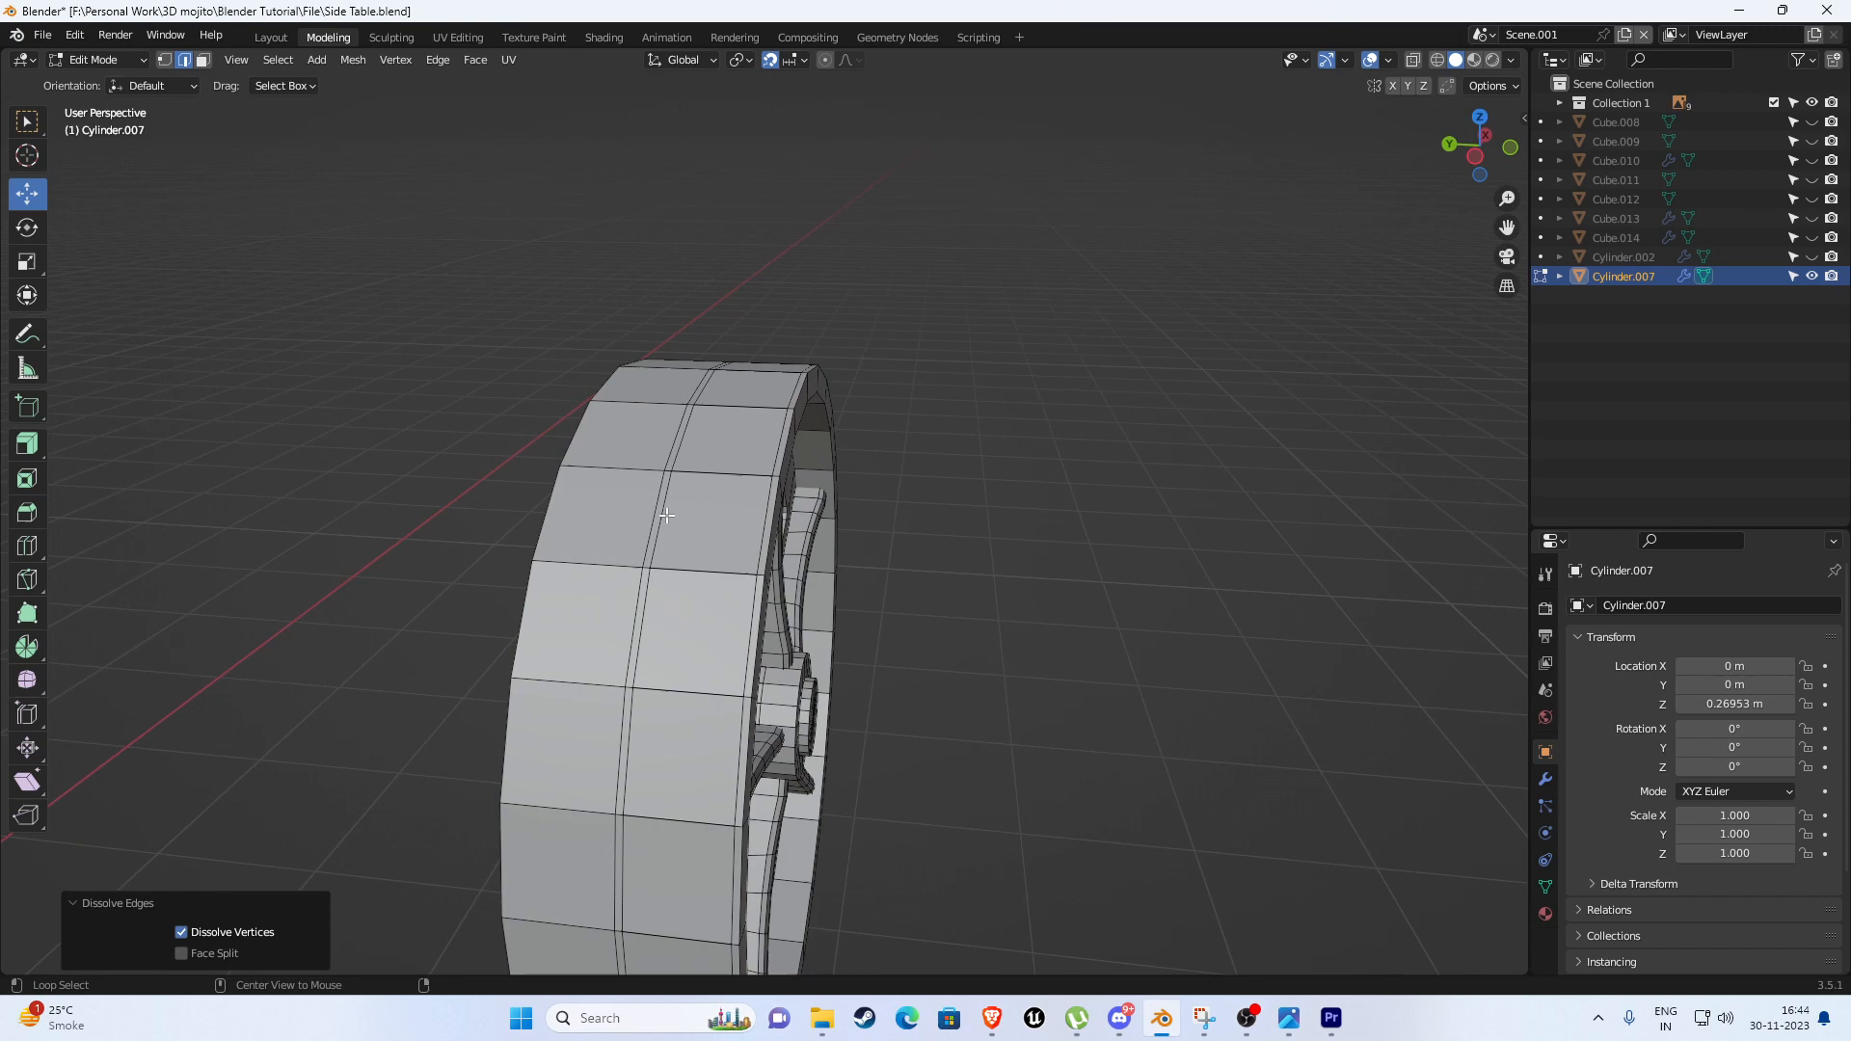
# Dissolve one of the two closely spaced edge loops around the middle of the wheel's tread.
pyautogui.keyDown('alt'); pyautogui.click(666, 516); pyautogui.keyUp('alt')
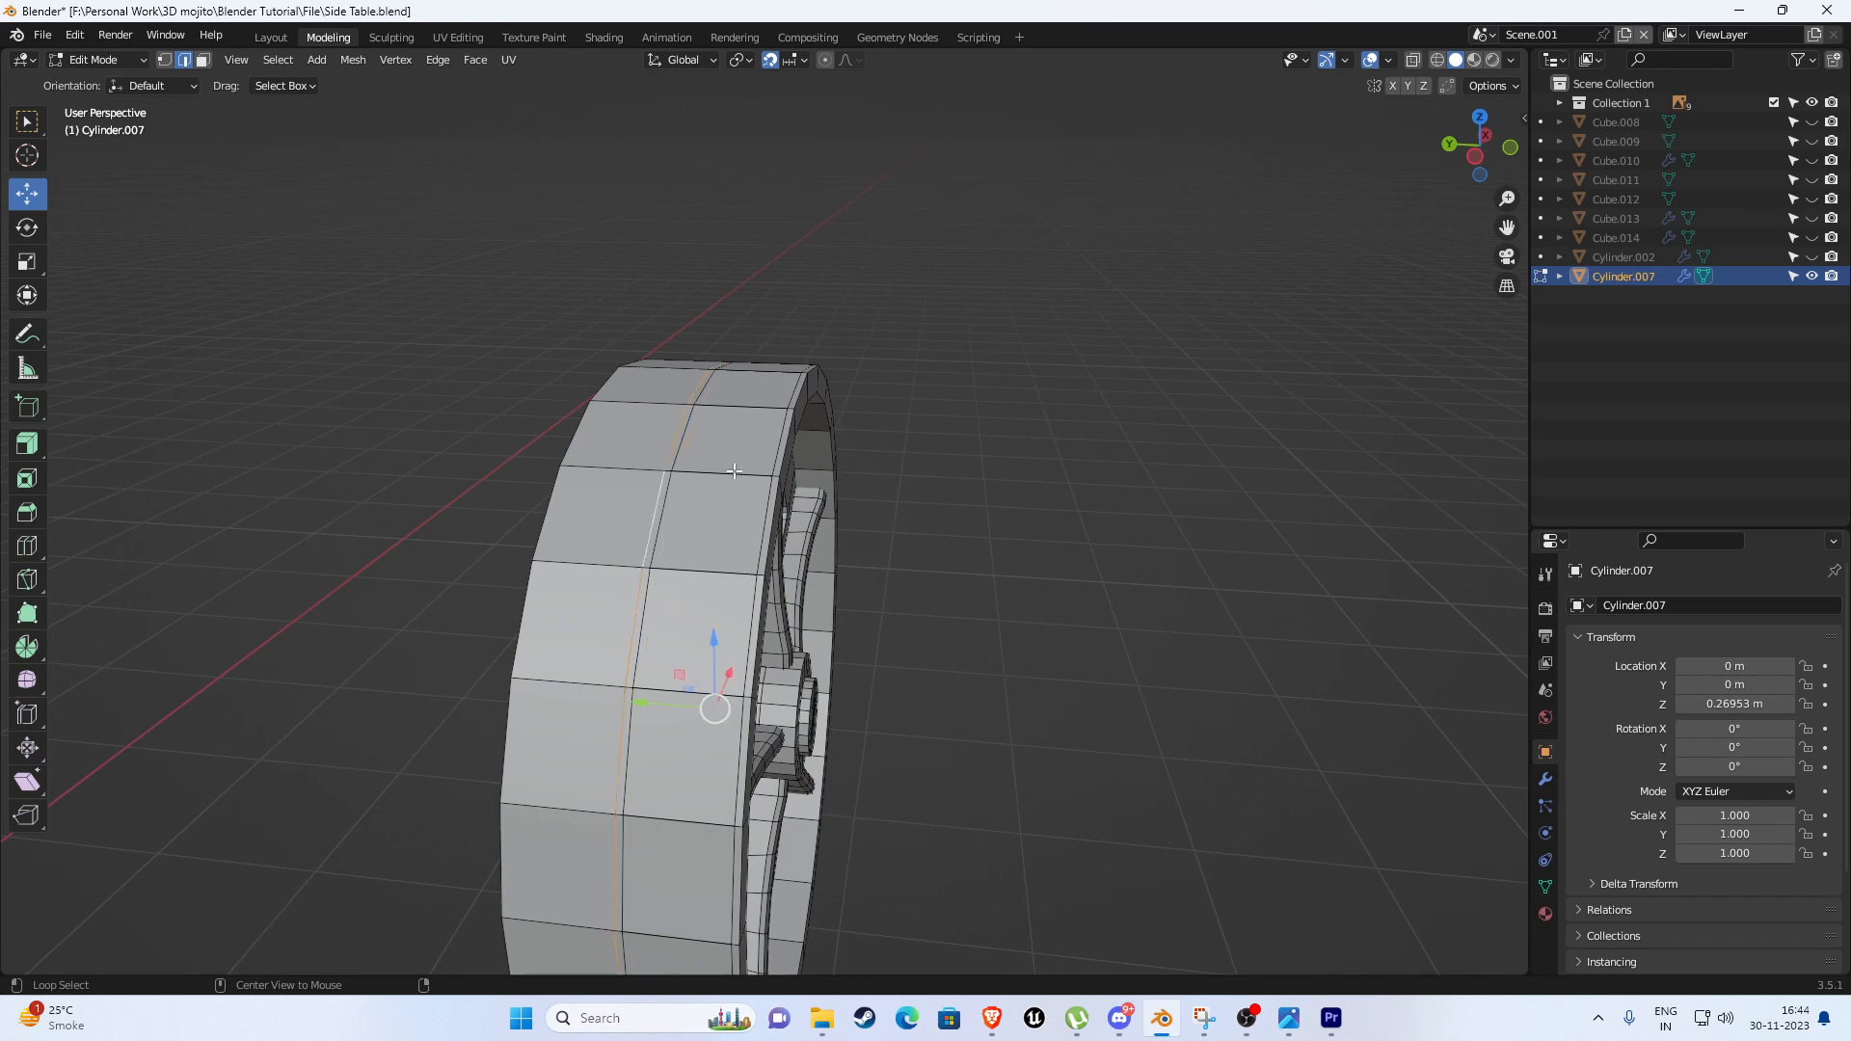
pyautogui.press('x')
pyautogui.click(797, 432)
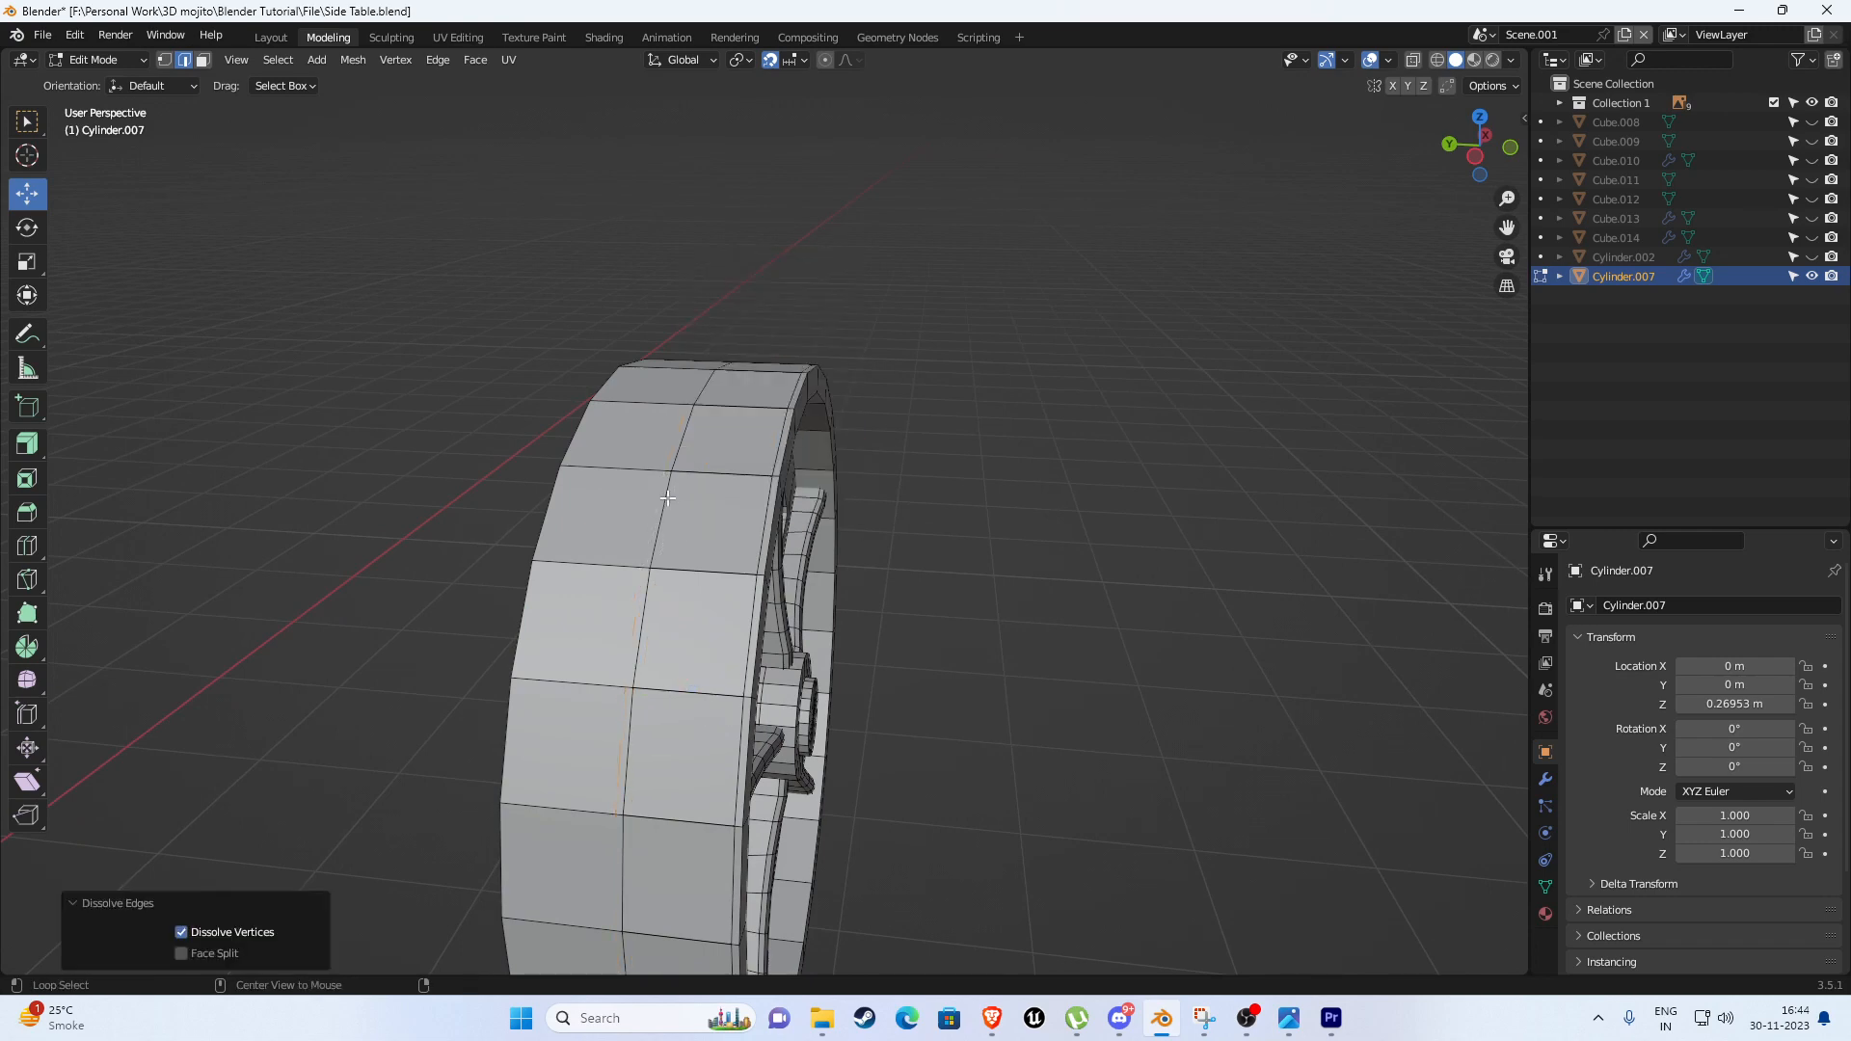
# Try dissolving a further edge loop on the wheel's tread, and undo it.
pyautogui.keyDown('alt'); pyautogui.click(667, 498); pyautogui.keyUp('alt')
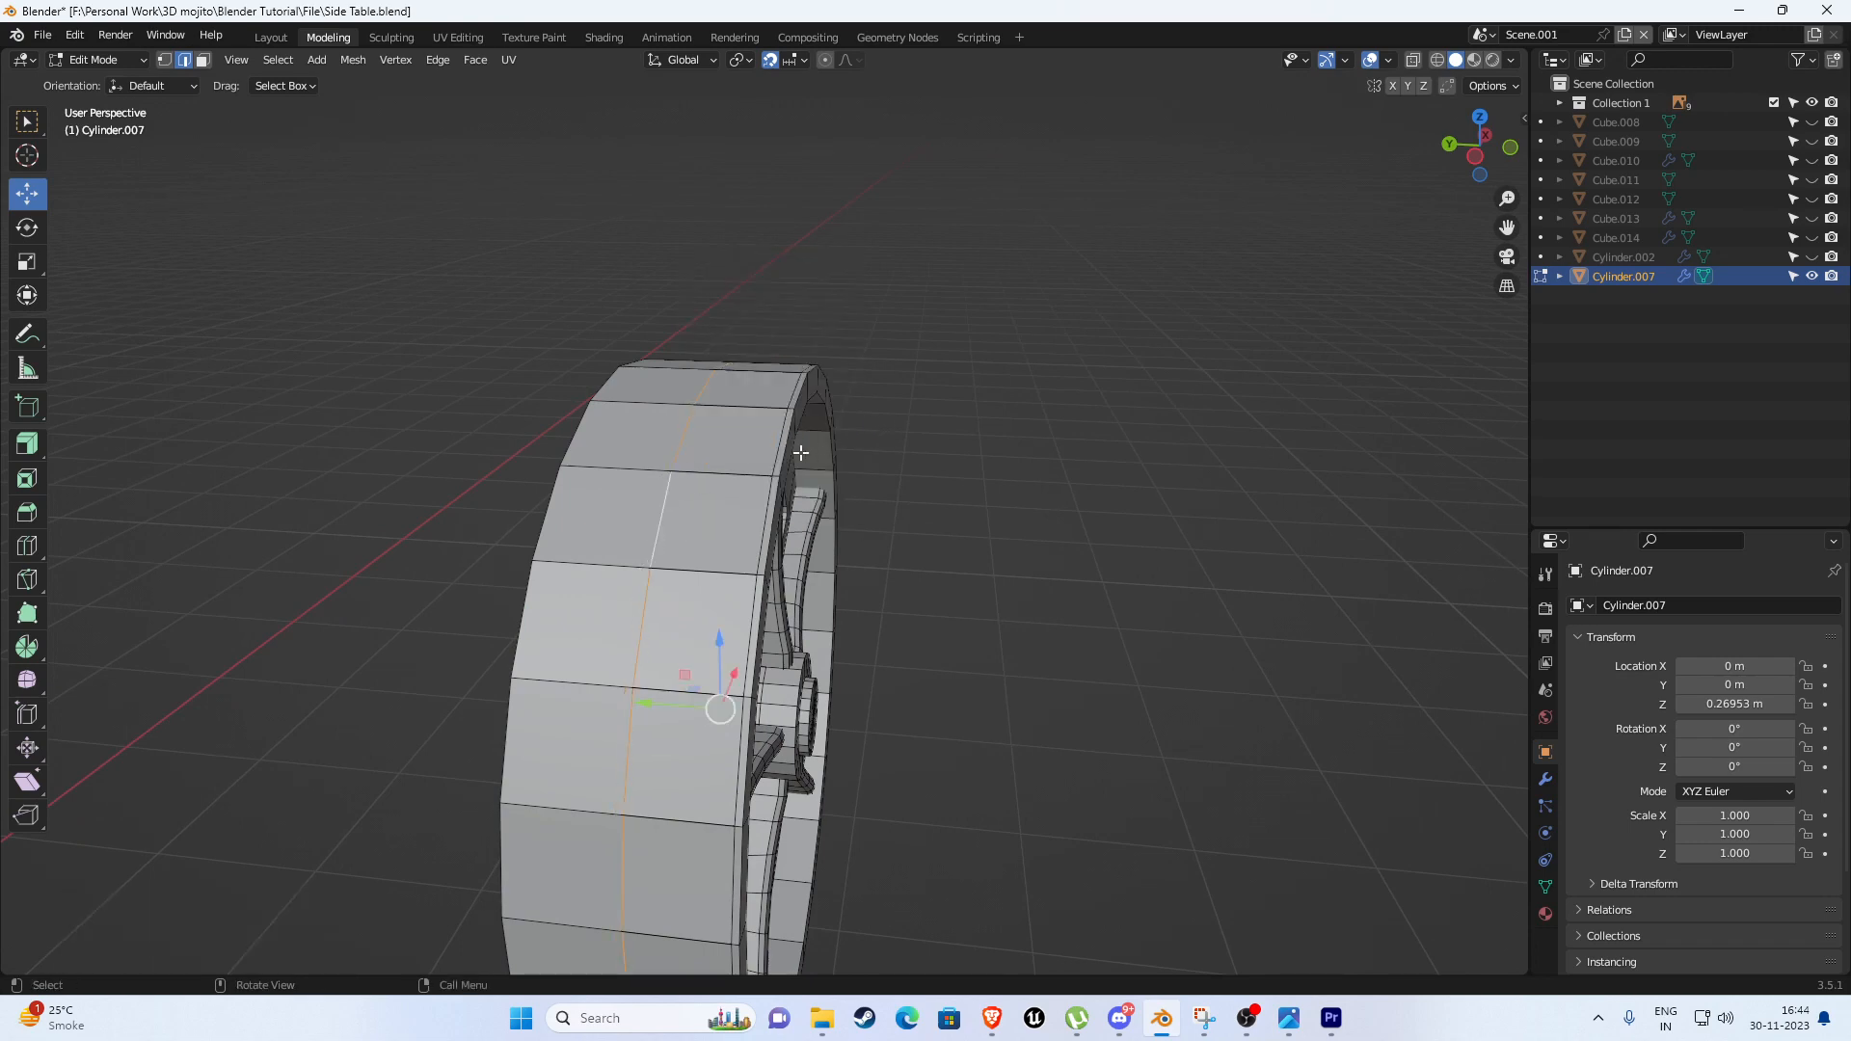
pyautogui.keyDown('alt'); pyautogui.click(740, 657); pyautogui.keyUp('alt')
pyautogui.press('x')
pyautogui.click(834, 430)
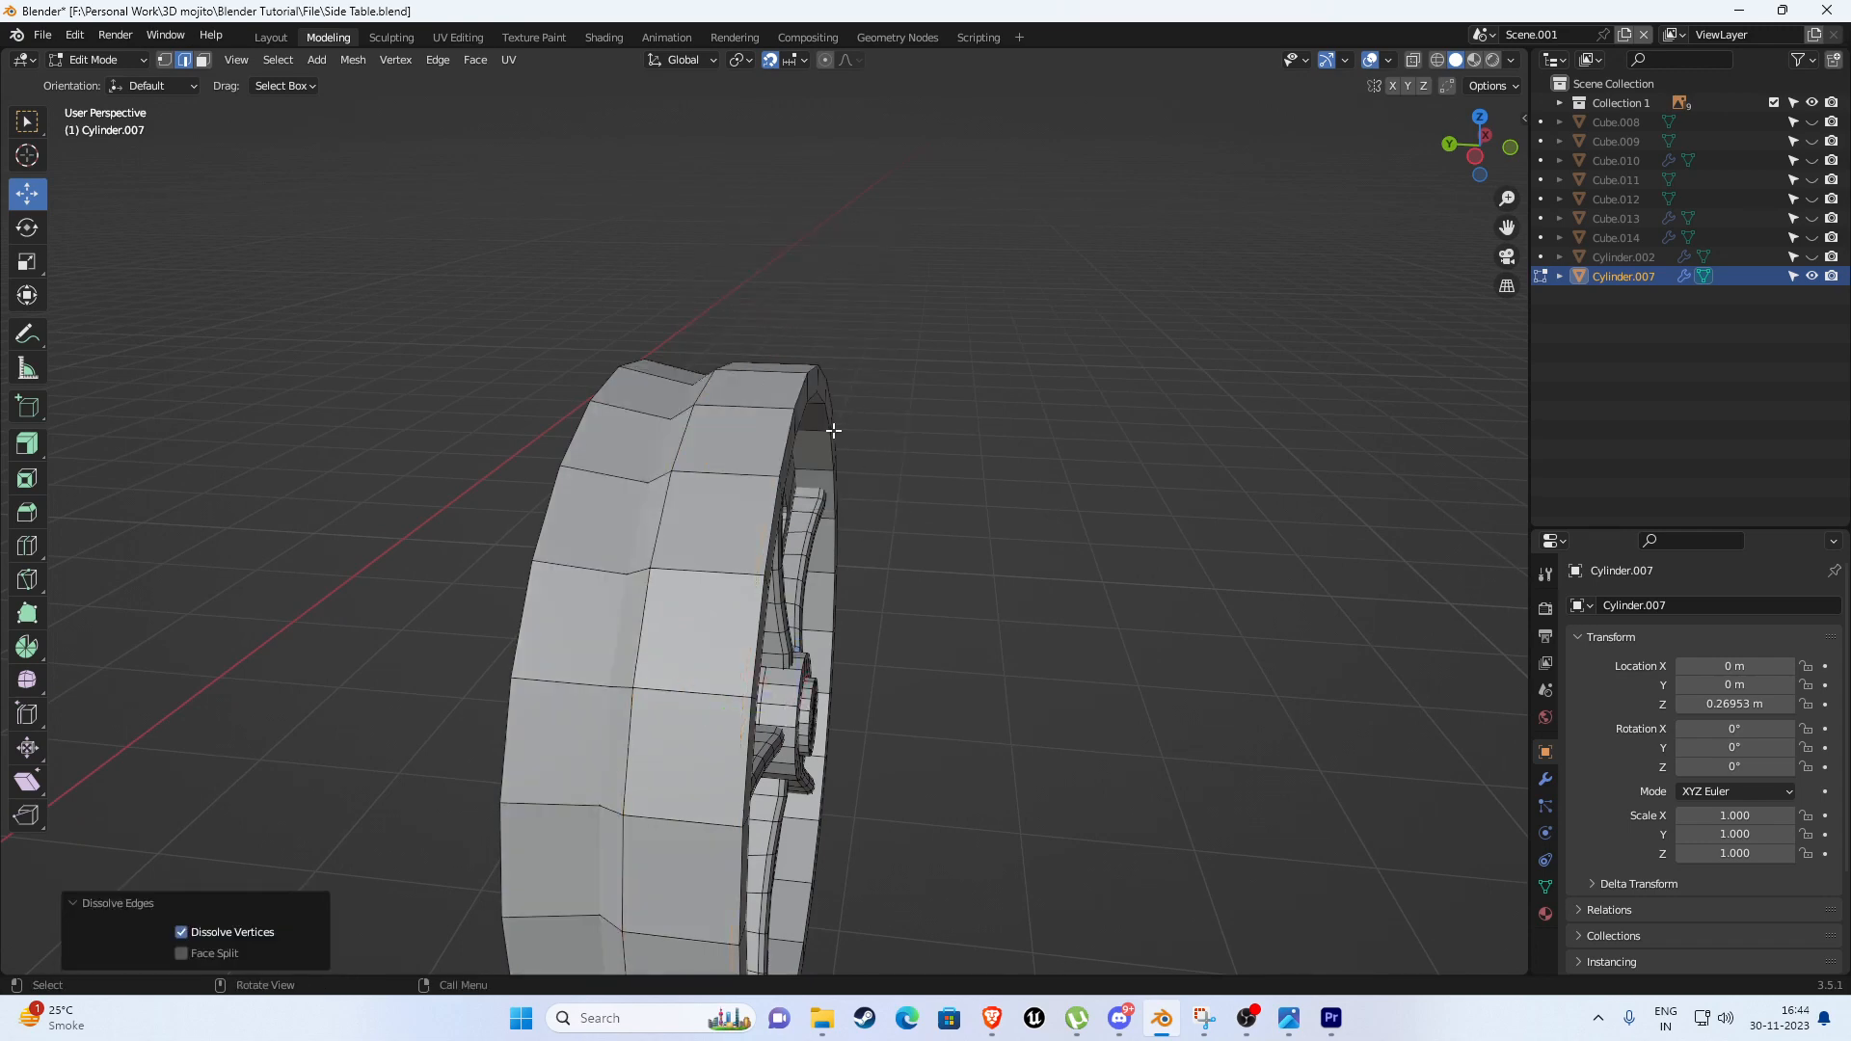
pyautogui.moveTo(834, 430); pyautogui.dragTo(718, 470, button='middle')
pyautogui.scroll(-3, 723, 474)
pyautogui.hotkey('ctrl', 'z')
pyautogui.hotkey('ctrl', 'z')
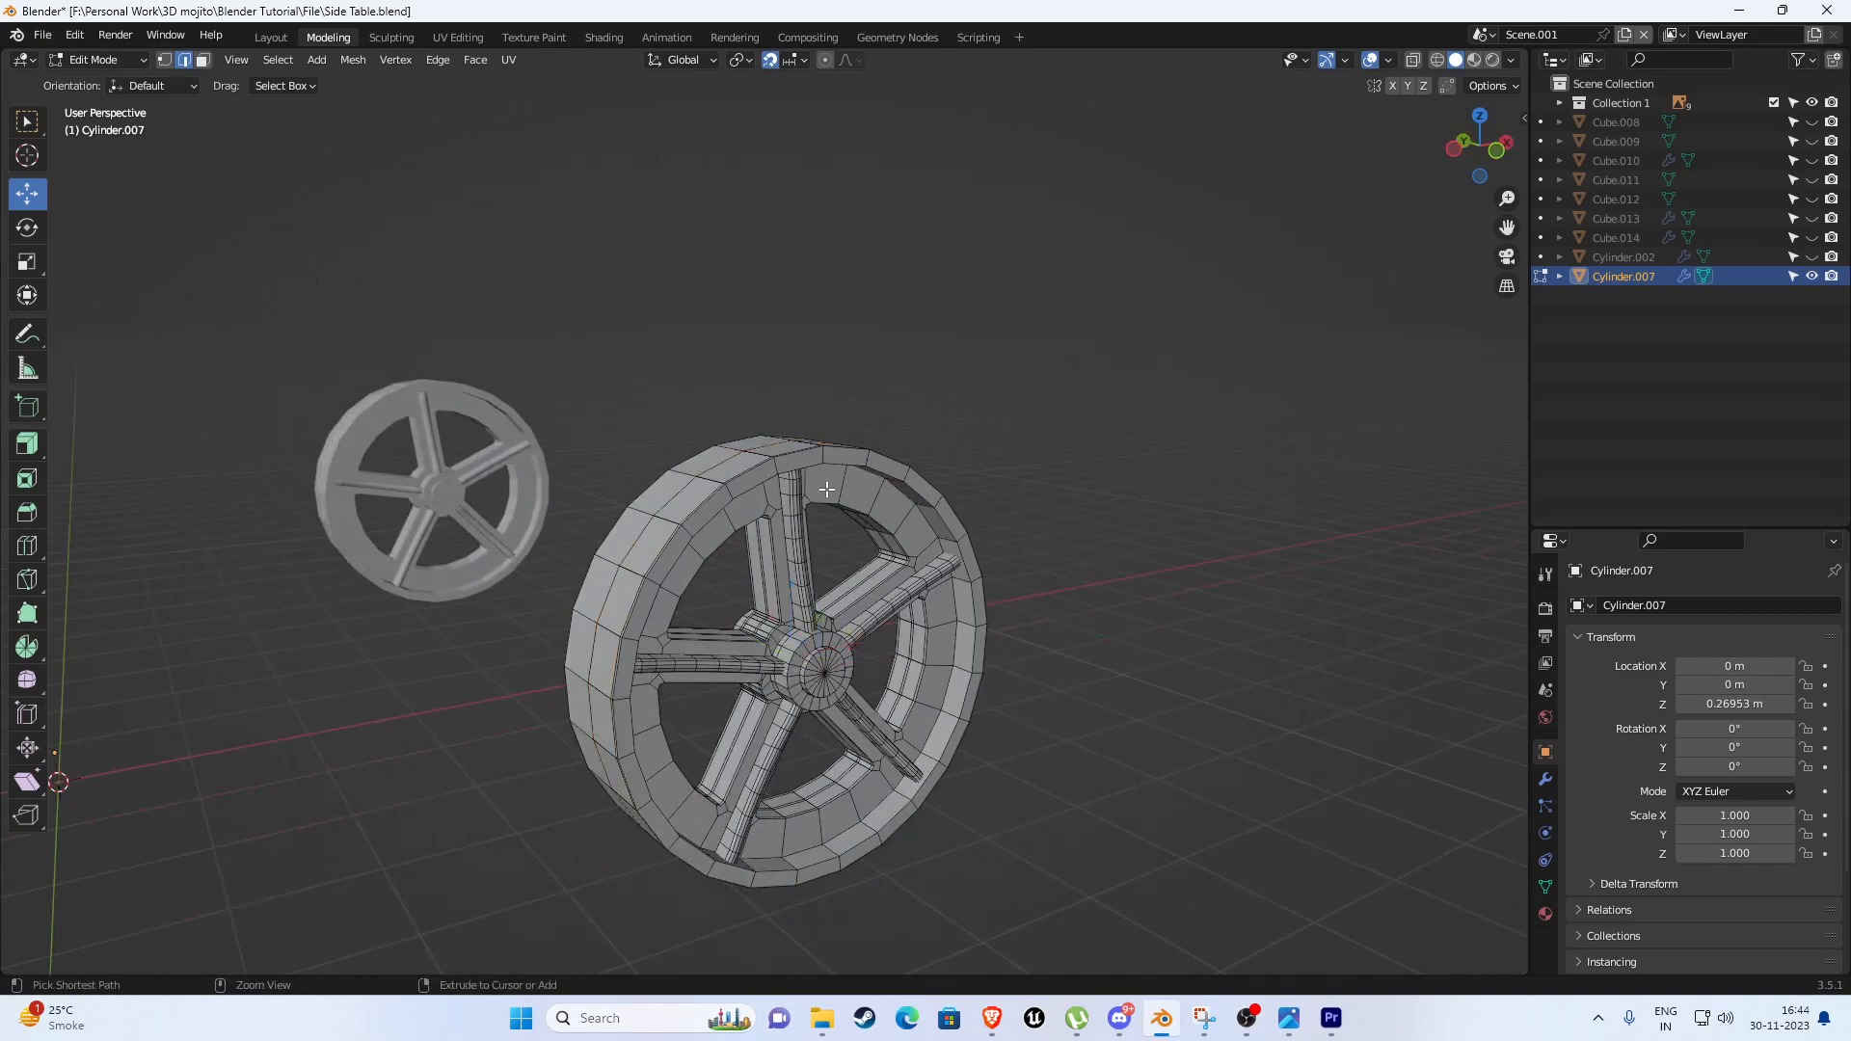
# Remove the Mirror modifier from the wheel and return to editing its mesh.
pyautogui.press('Tab')
pyautogui.click(1548, 779)
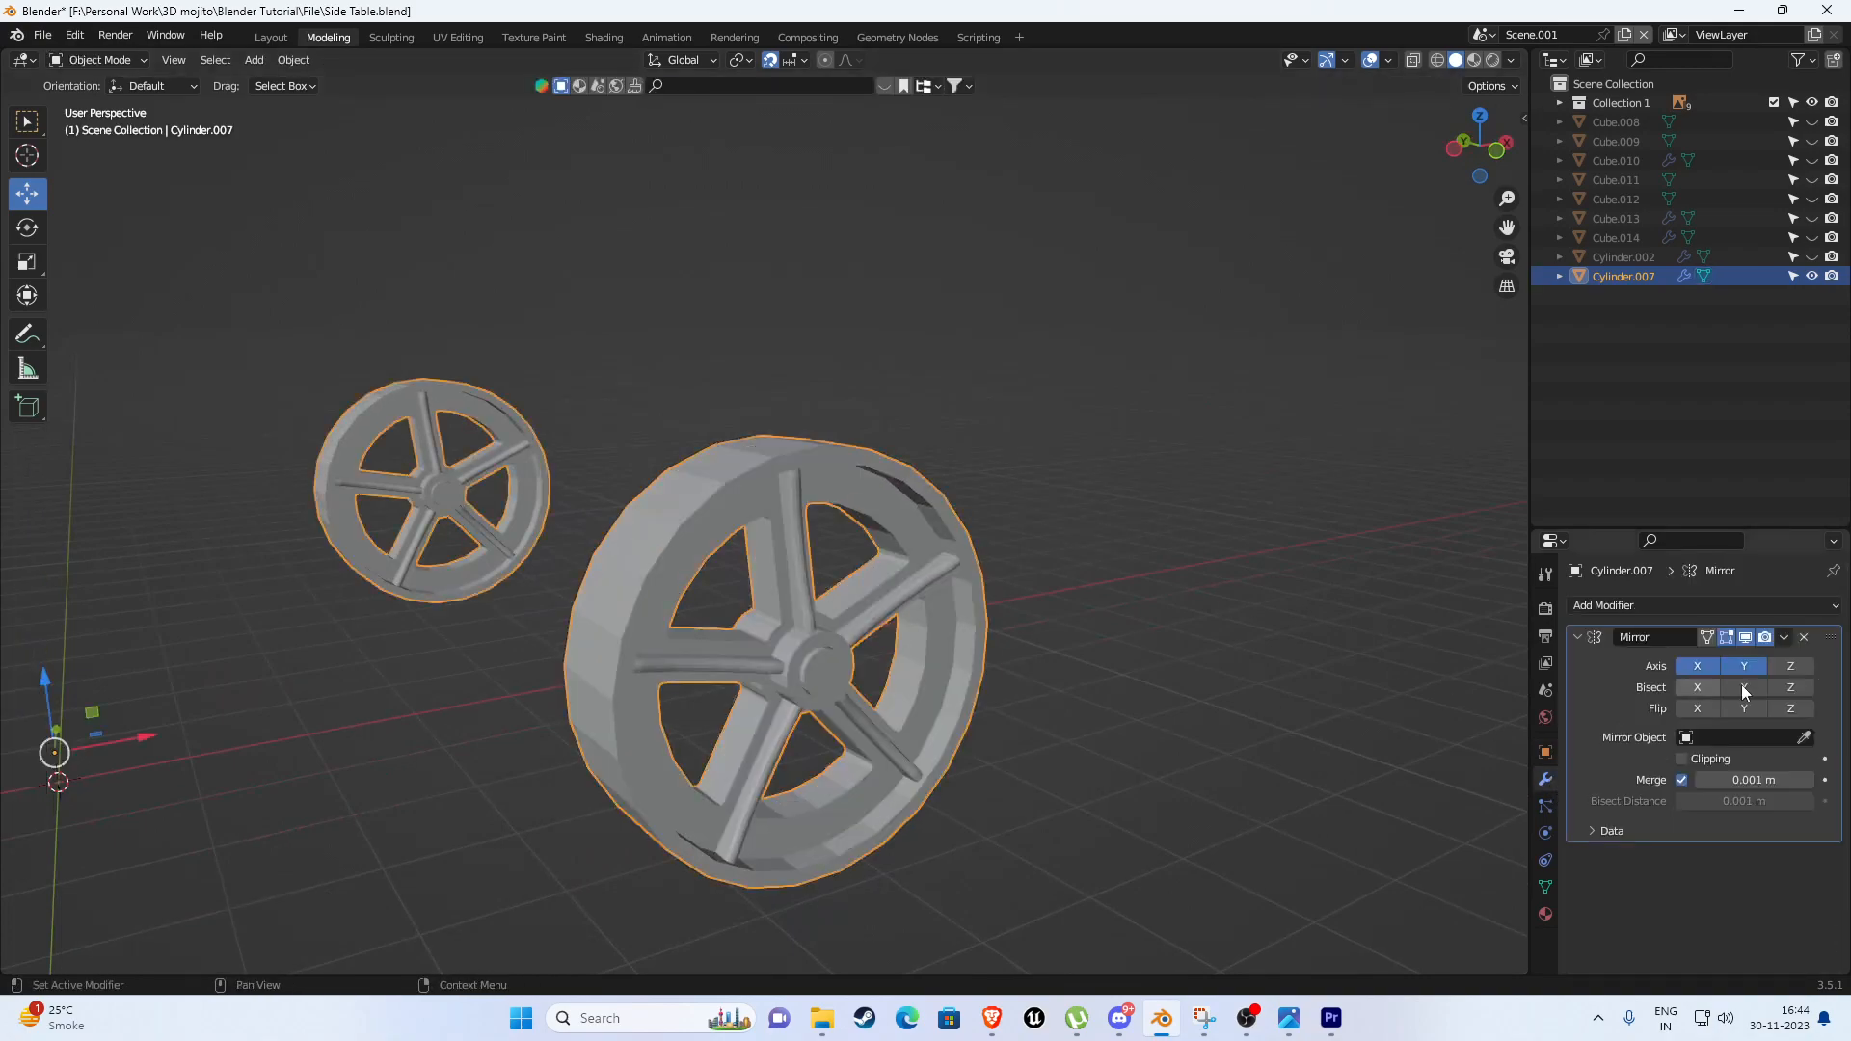
pyautogui.click(1805, 640)
pyautogui.press('Tab')
pyautogui.moveTo(842, 539); pyautogui.dragTo(701, 365, button='middle')
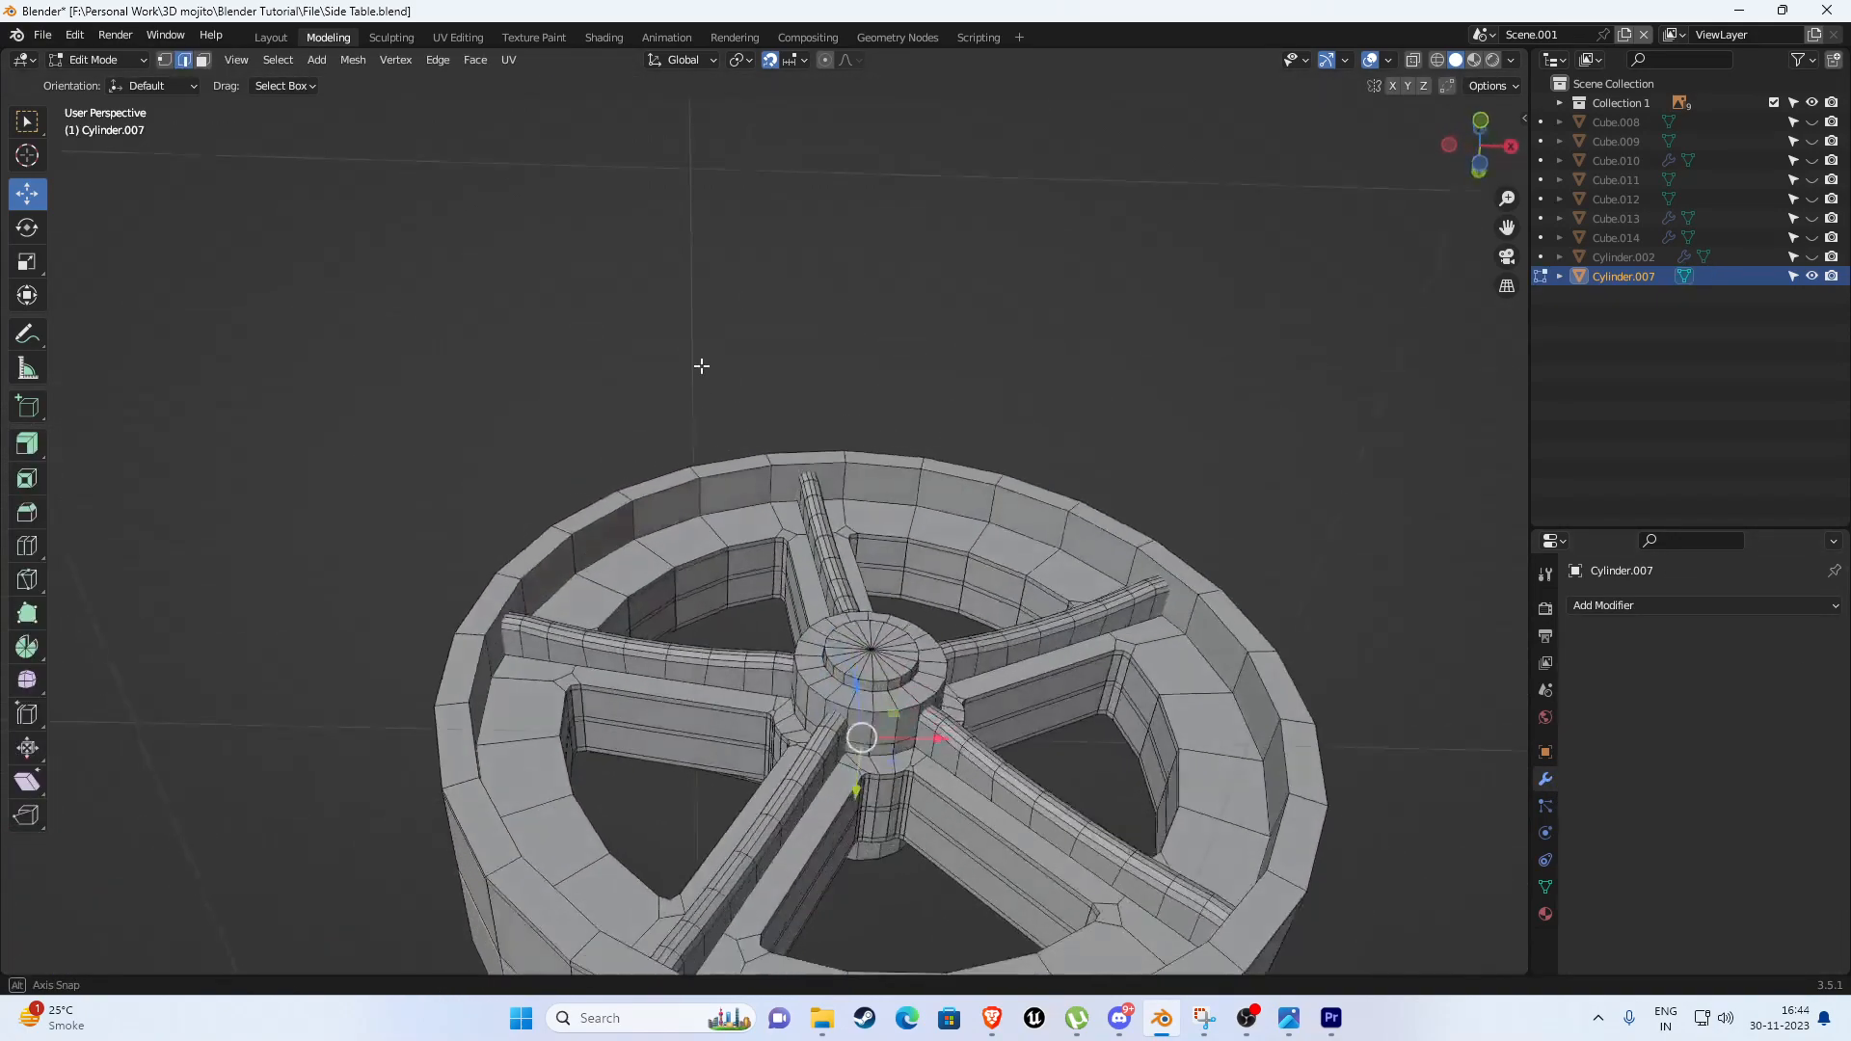
pyautogui.scroll(4, 822, 653)
pyautogui.moveTo(766, 560); pyautogui.dragTo(791, 550, button='middle')
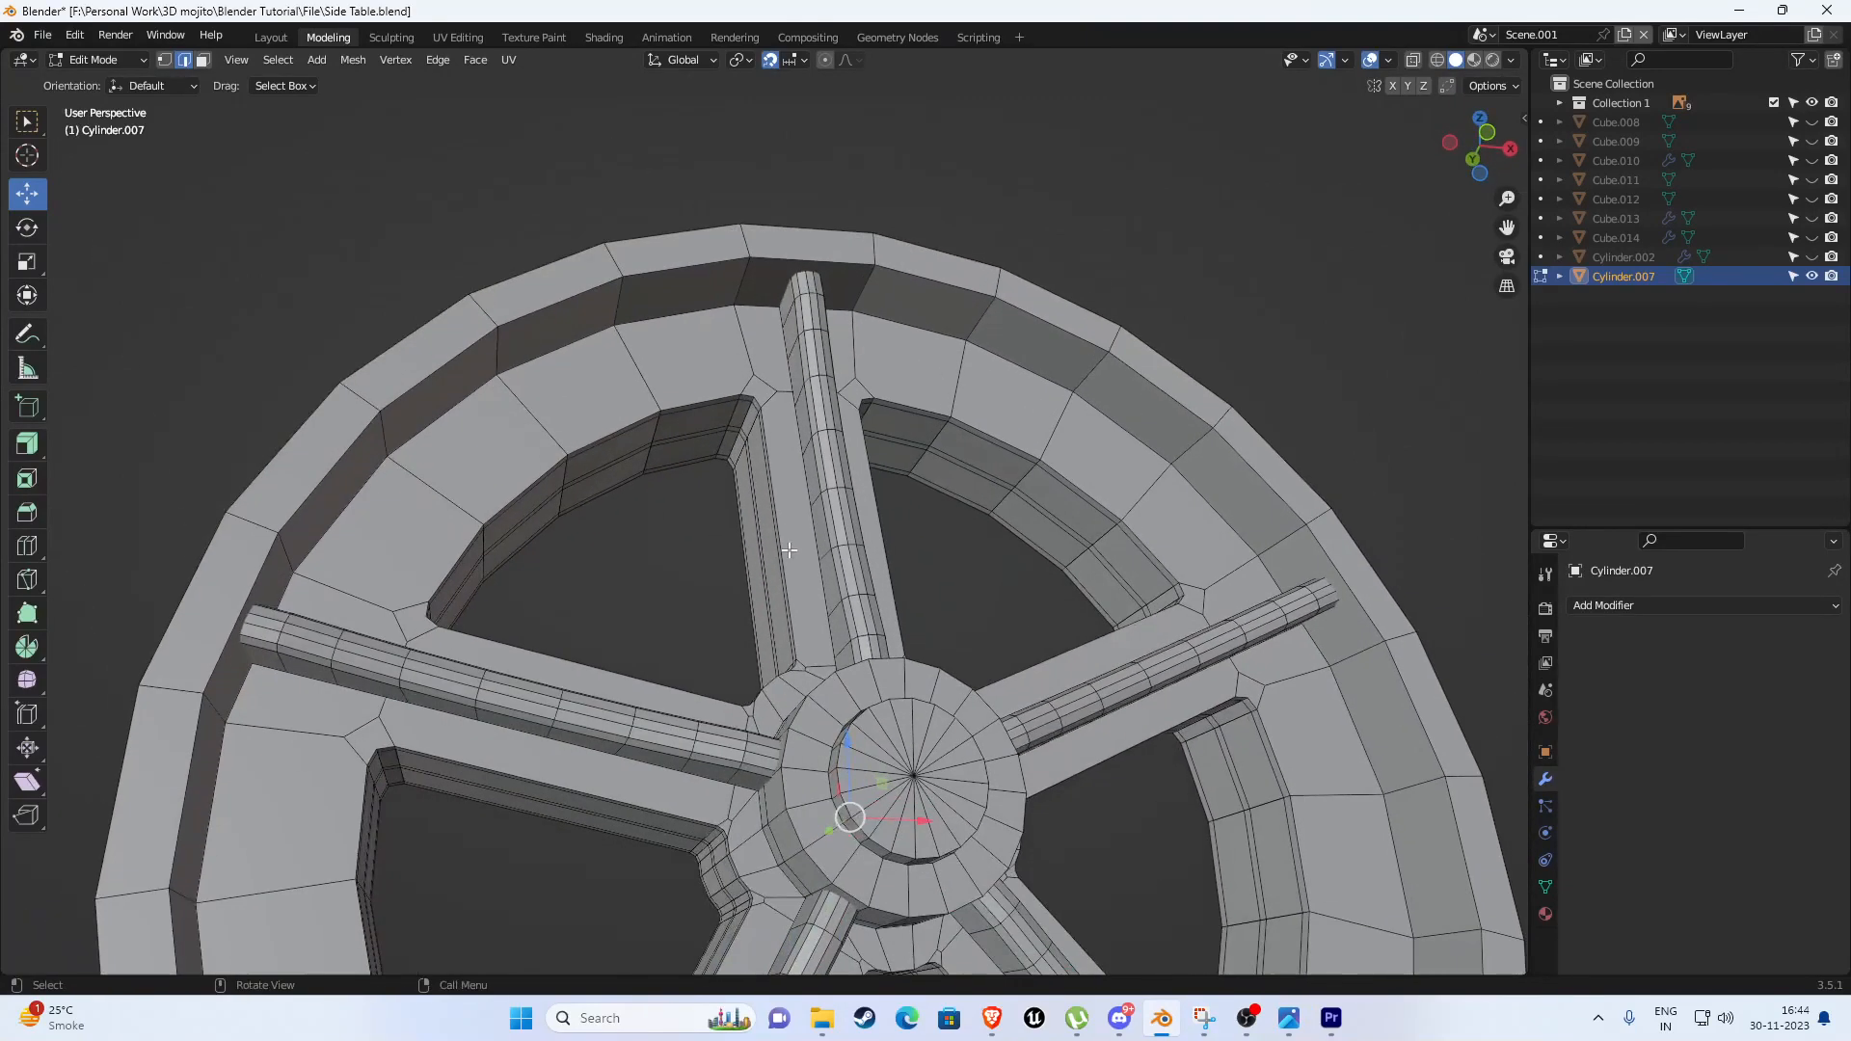
# Select the linked wheel body without its spoke ridges and move it along Y away from the overlapping copy, with snapping off.
pyautogui.press('3')
pyautogui.press('l')
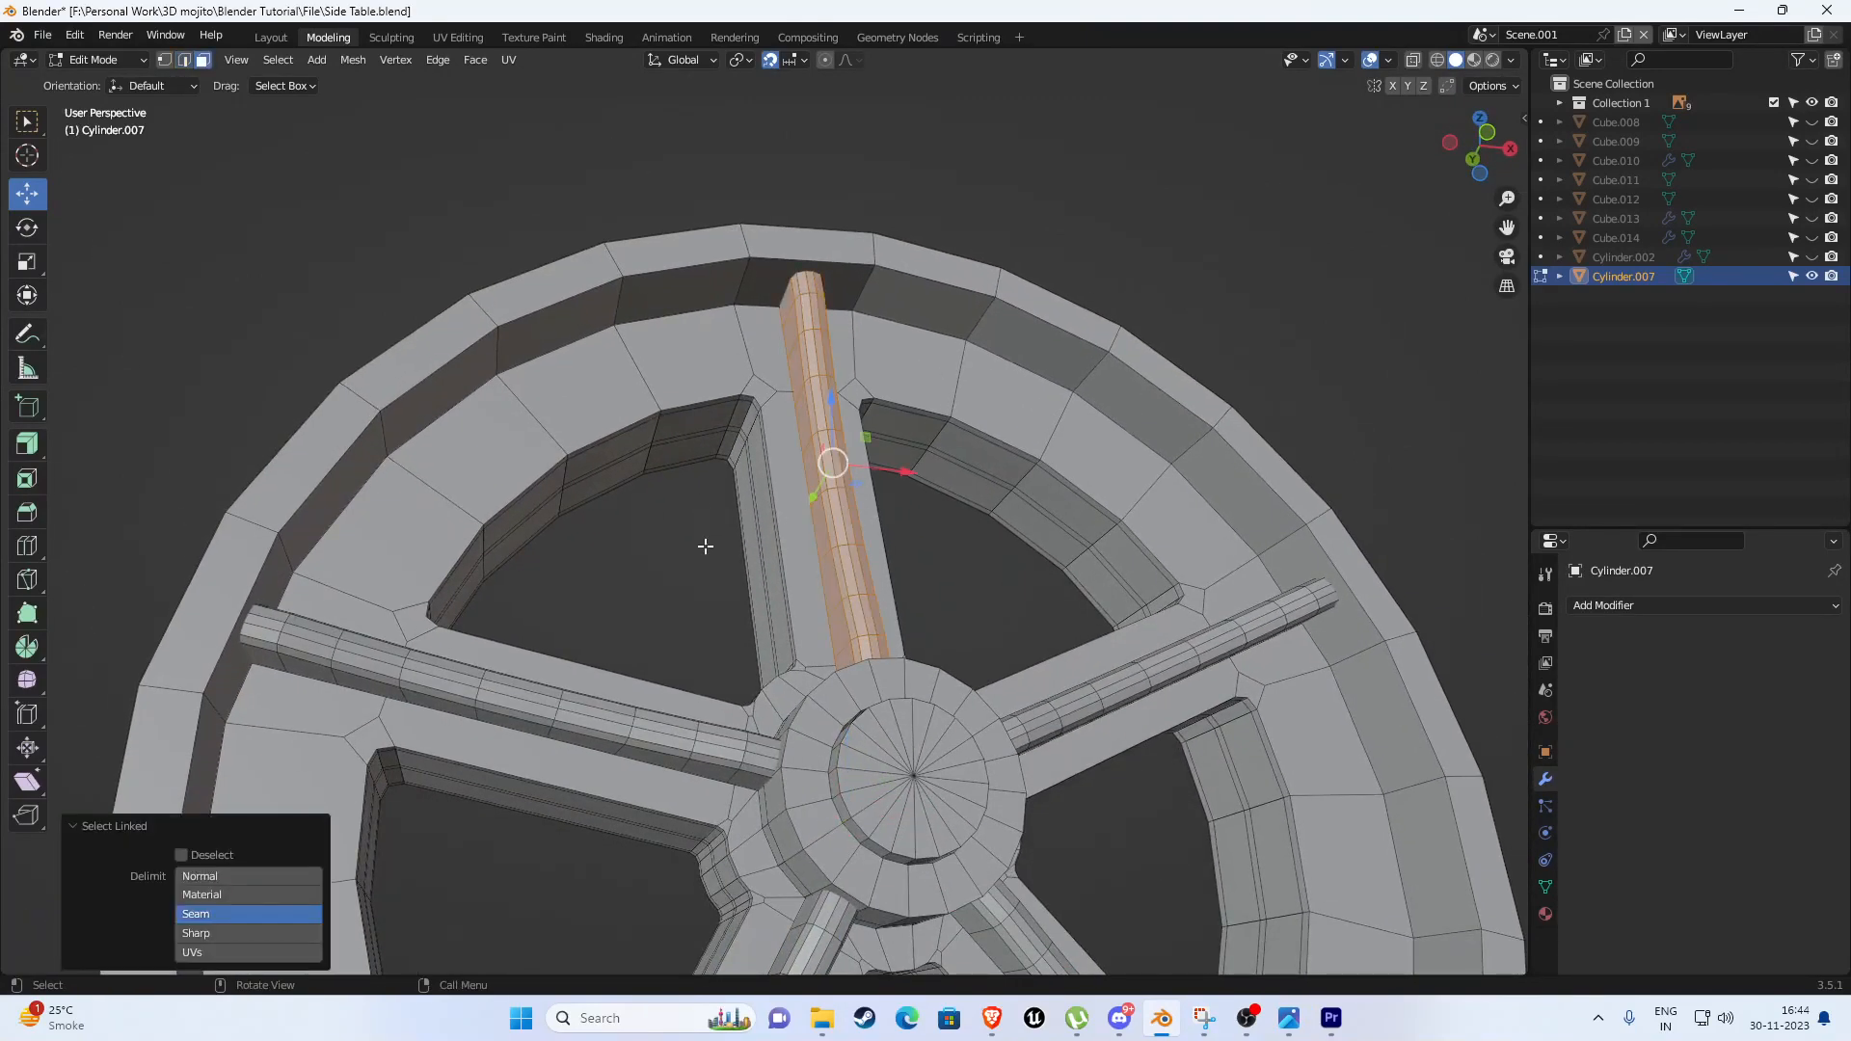
pyautogui.press('l')
pyautogui.click(633, 566)
pyautogui.press('l')
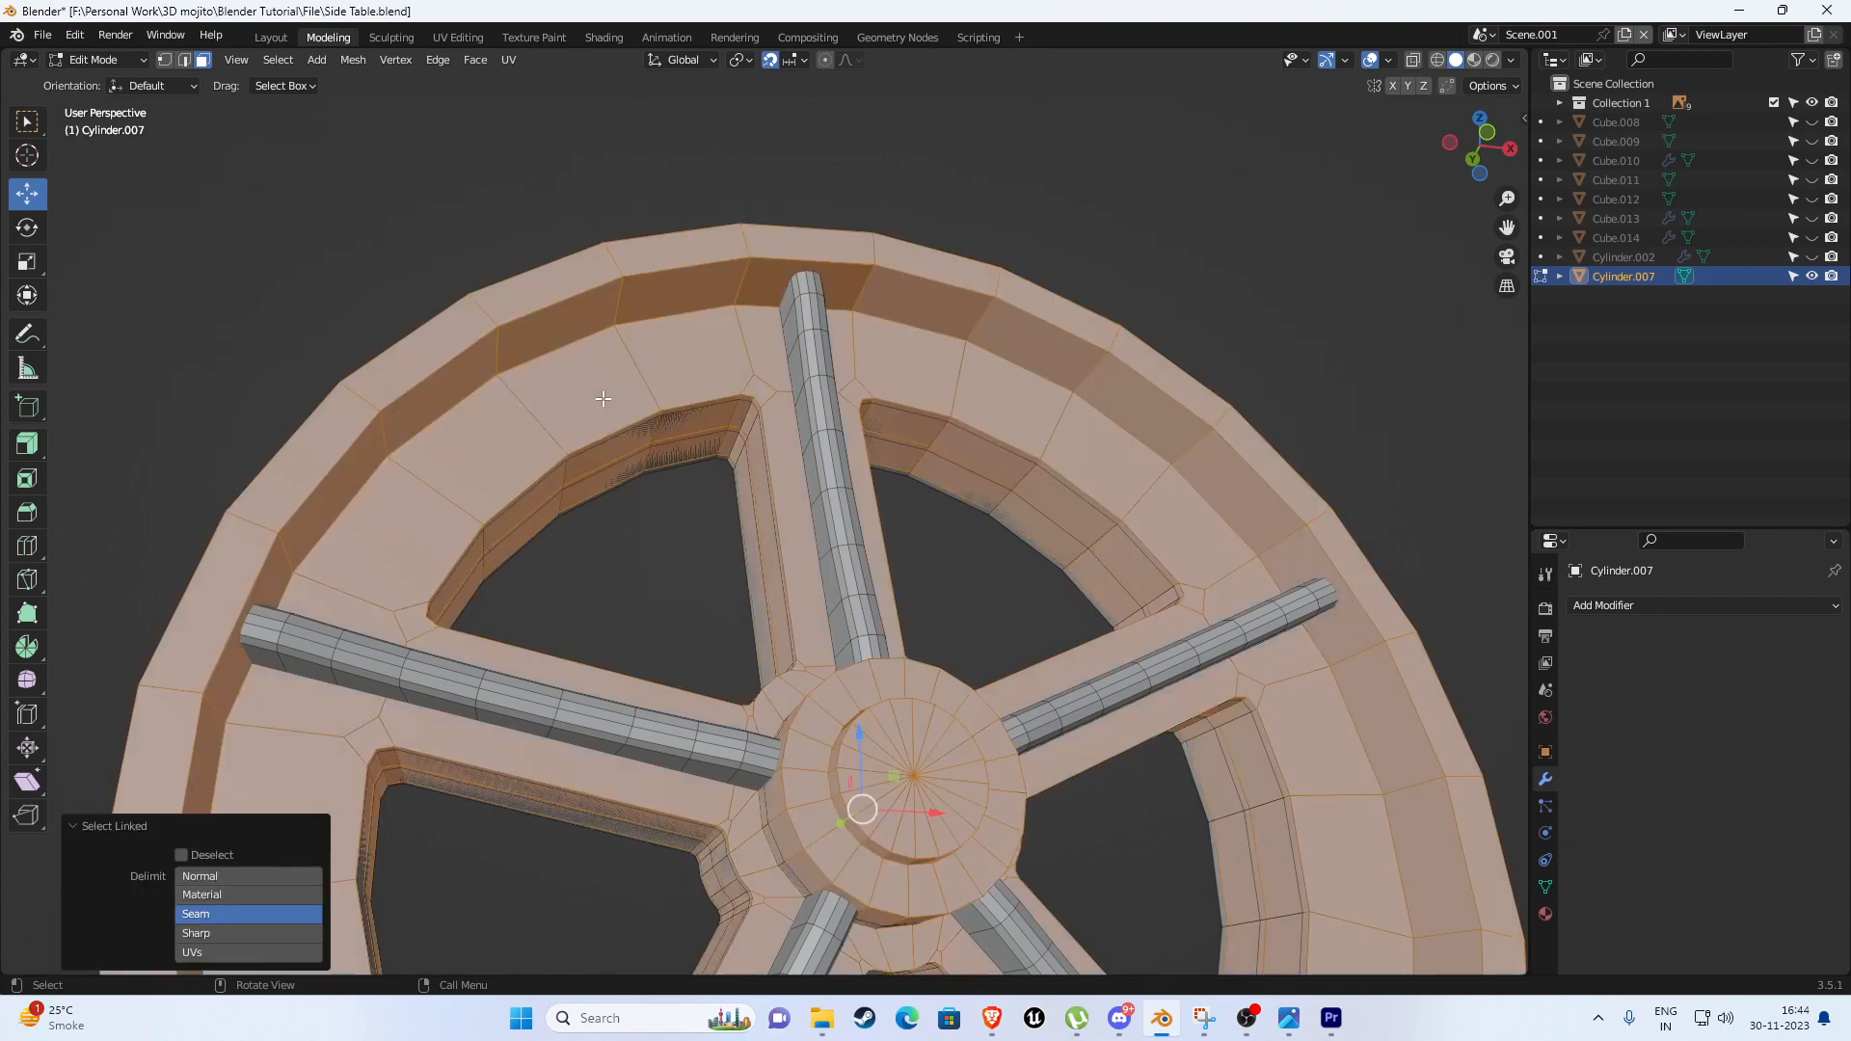
pyautogui.scroll(-2, 826, 637)
pyautogui.press('g')
pyautogui.press('y')
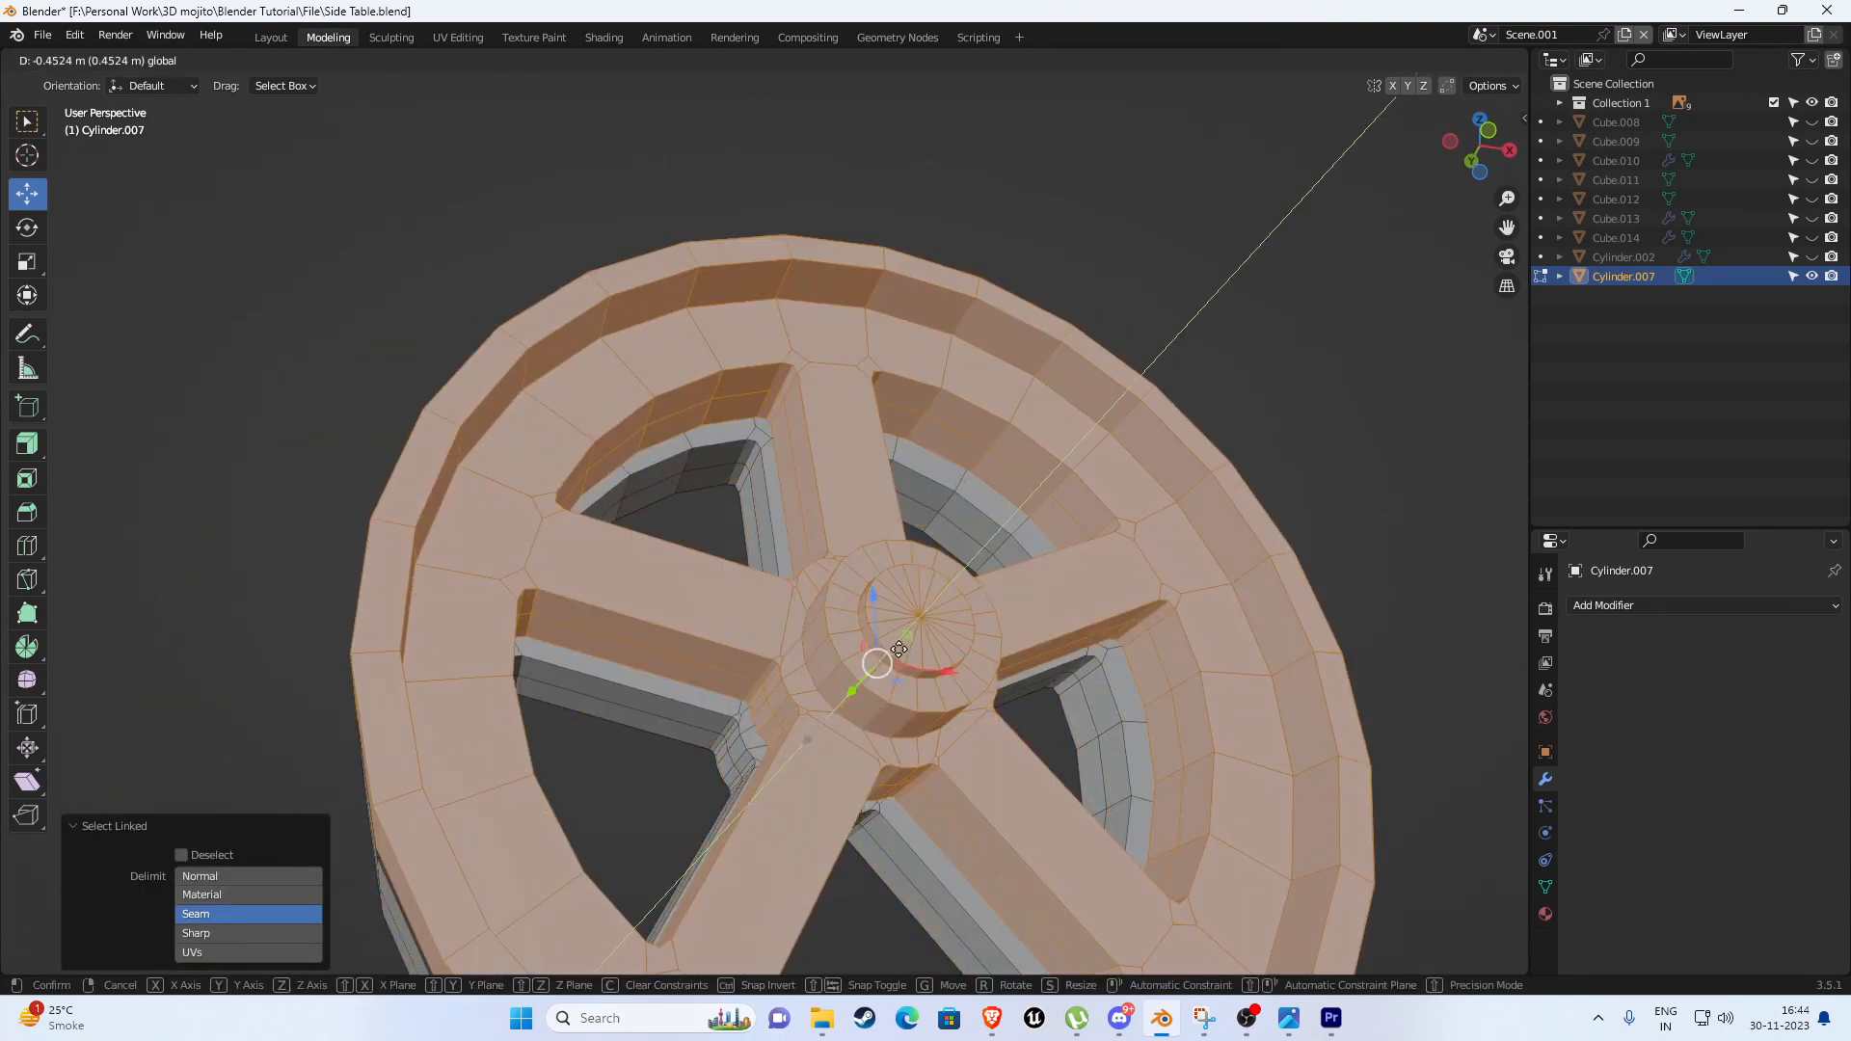
pyautogui.click(879, 666)
pyautogui.scroll(-4, 867, 664)
pyautogui.hotkey('shift', 'Tab')
pyautogui.moveTo(835, 651); pyautogui.dragTo(789, 645, button='middle')
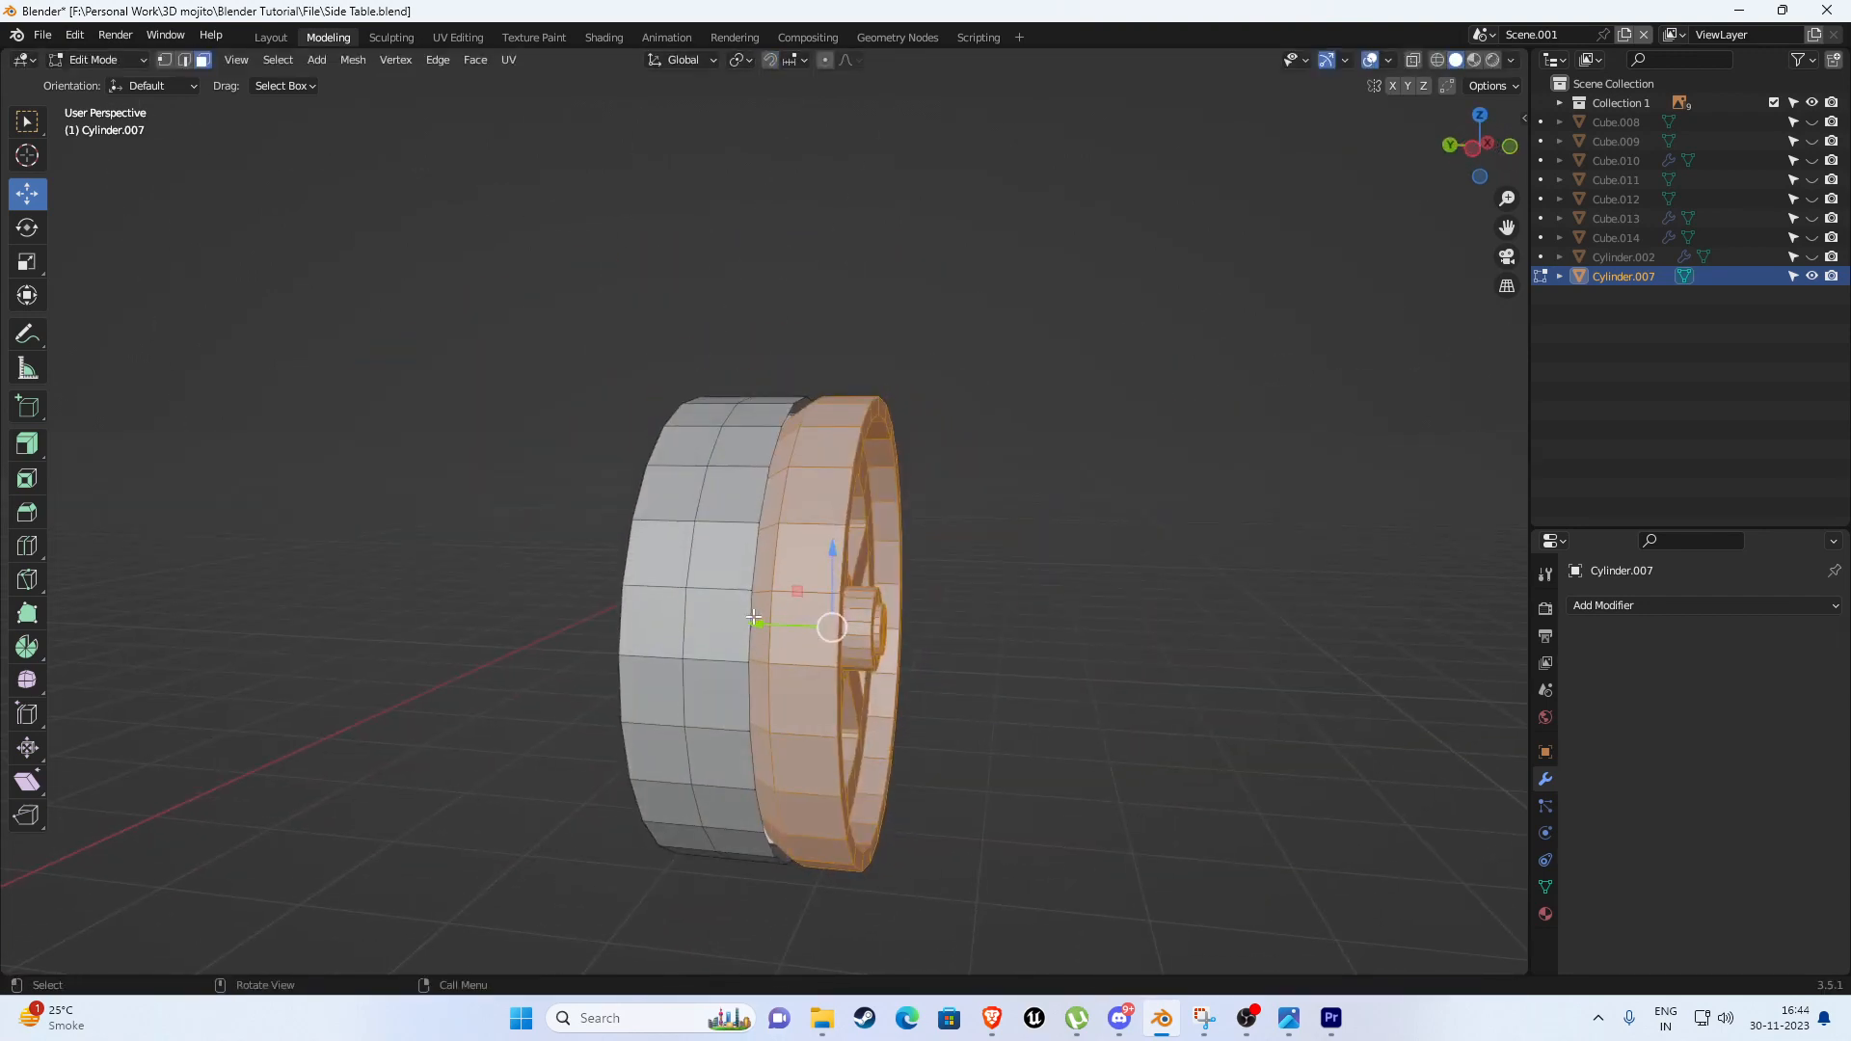
pyautogui.moveTo(755, 622); pyautogui.dragTo(872, 620)
# Undo the wheel body moves, the linked selections and the removal of the Mirror modifier.
pyautogui.hotkey('ctrl', 'z')
pyautogui.hotkey('ctrl', 'z')
pyautogui.hotkey('ctrl', 'z')
pyautogui.hotkey('ctrl', 'z')
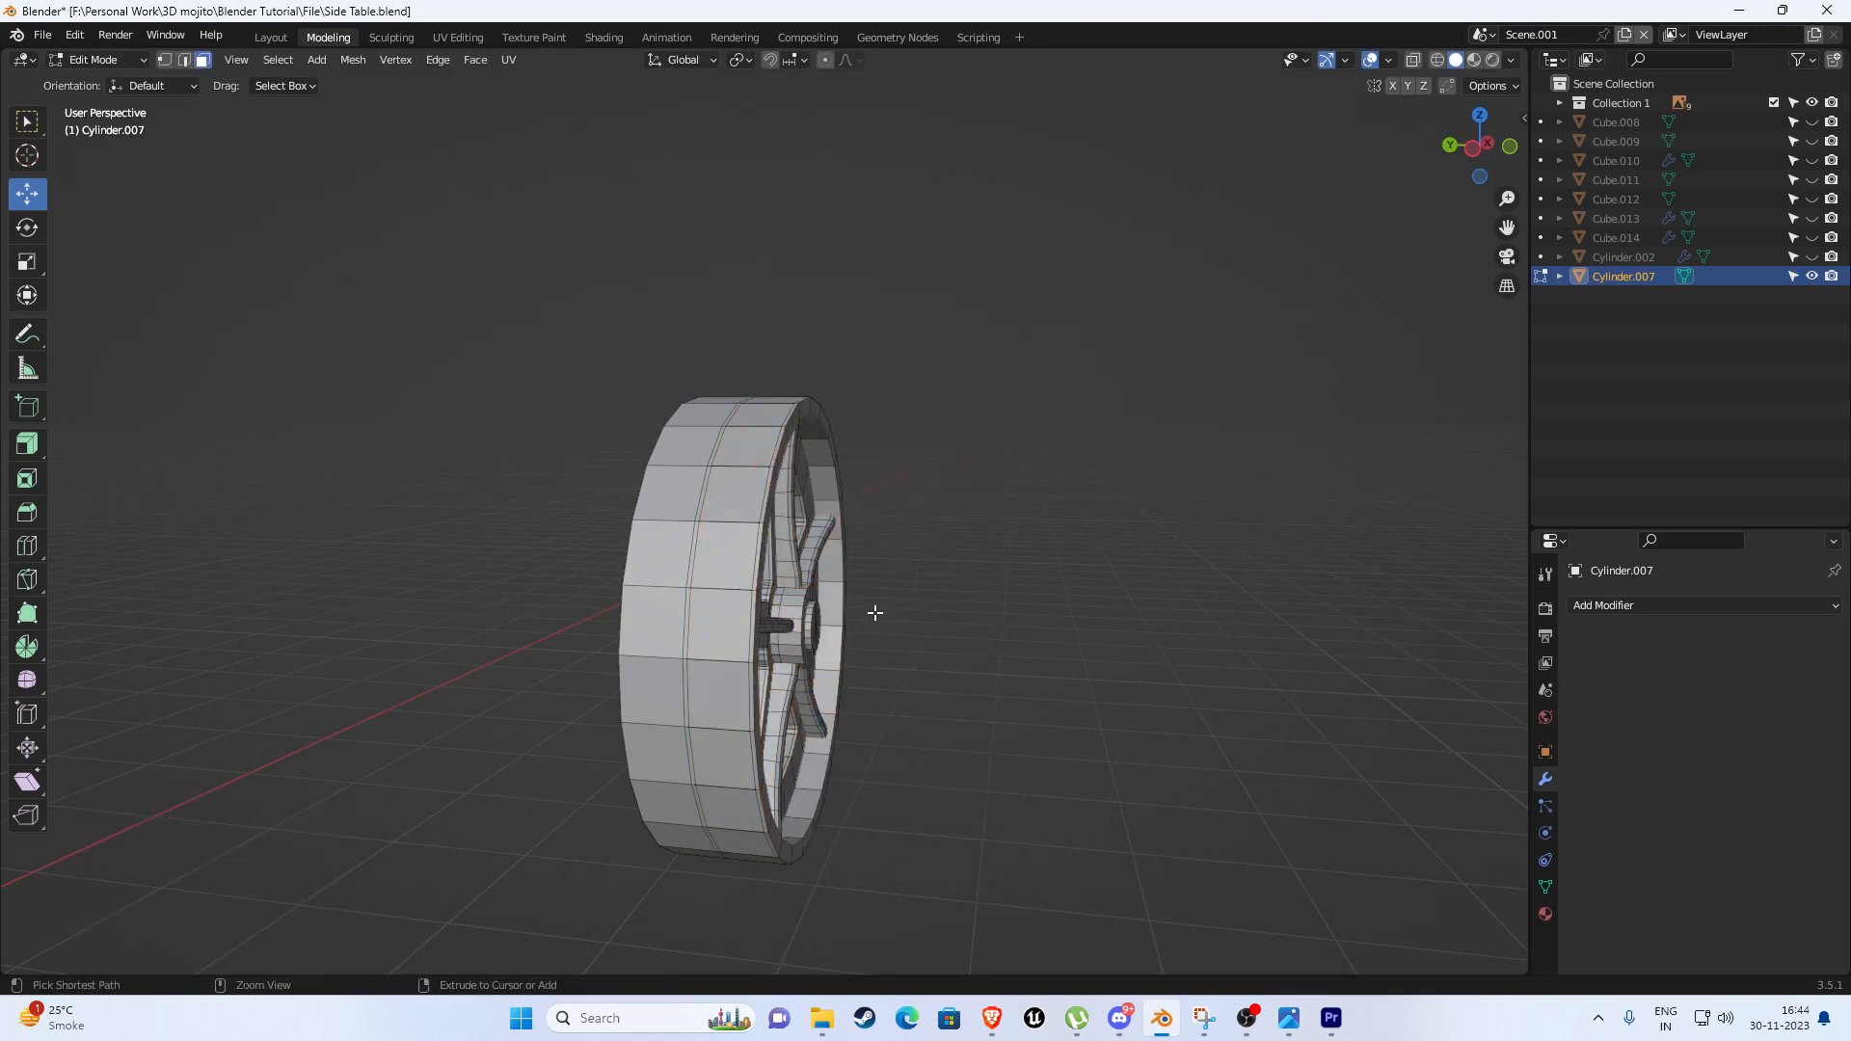
pyautogui.hotkey('ctrl', 'z')
pyautogui.hotkey('ctrl', 'z')
pyautogui.hotkey('ctrl', 'z')
pyautogui.hotkey('ctrl', 'z')
pyautogui.hotkey('ctrl', 'z')
pyautogui.hotkey('ctrl', 'z')
pyautogui.hotkey('ctrl', 'z')
pyautogui.hotkey('ctrl', 'z')
pyautogui.hotkey('ctrl', 'z')
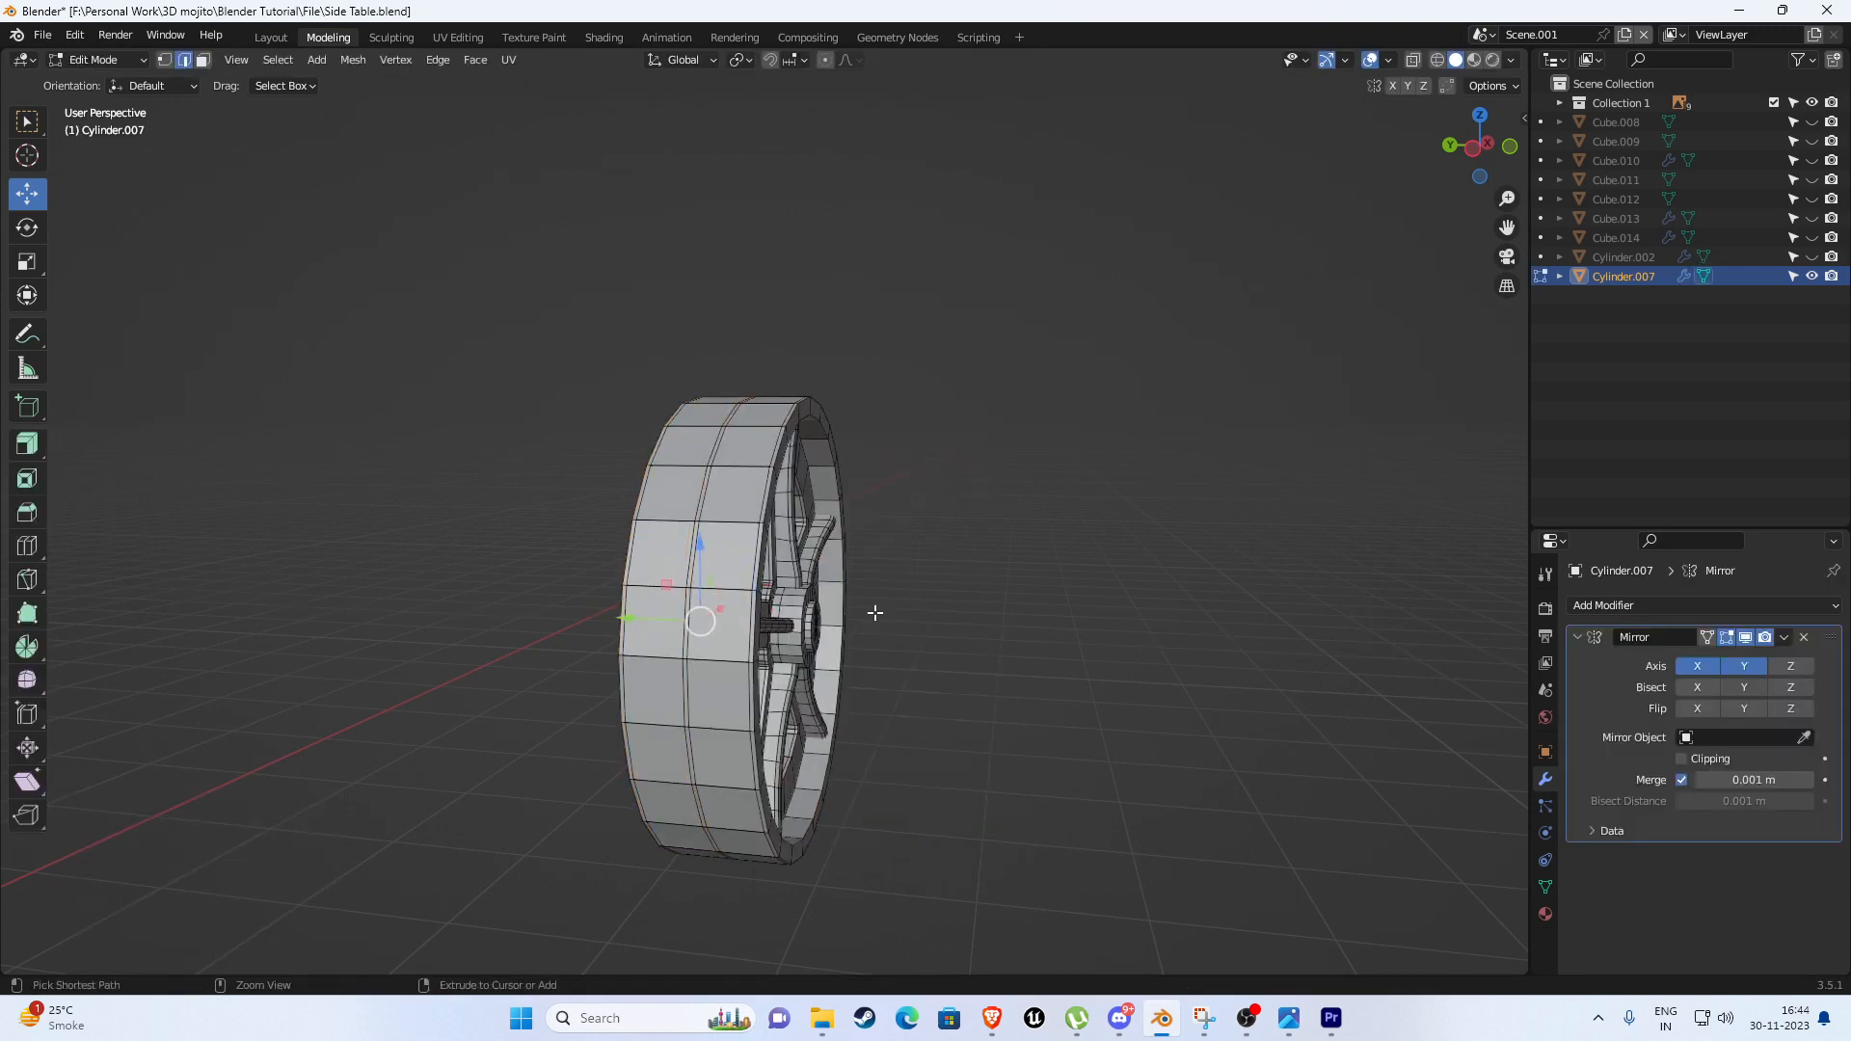
pyautogui.hotkey('ctrl', 'z')
pyautogui.hotkey('ctrl', 'z')
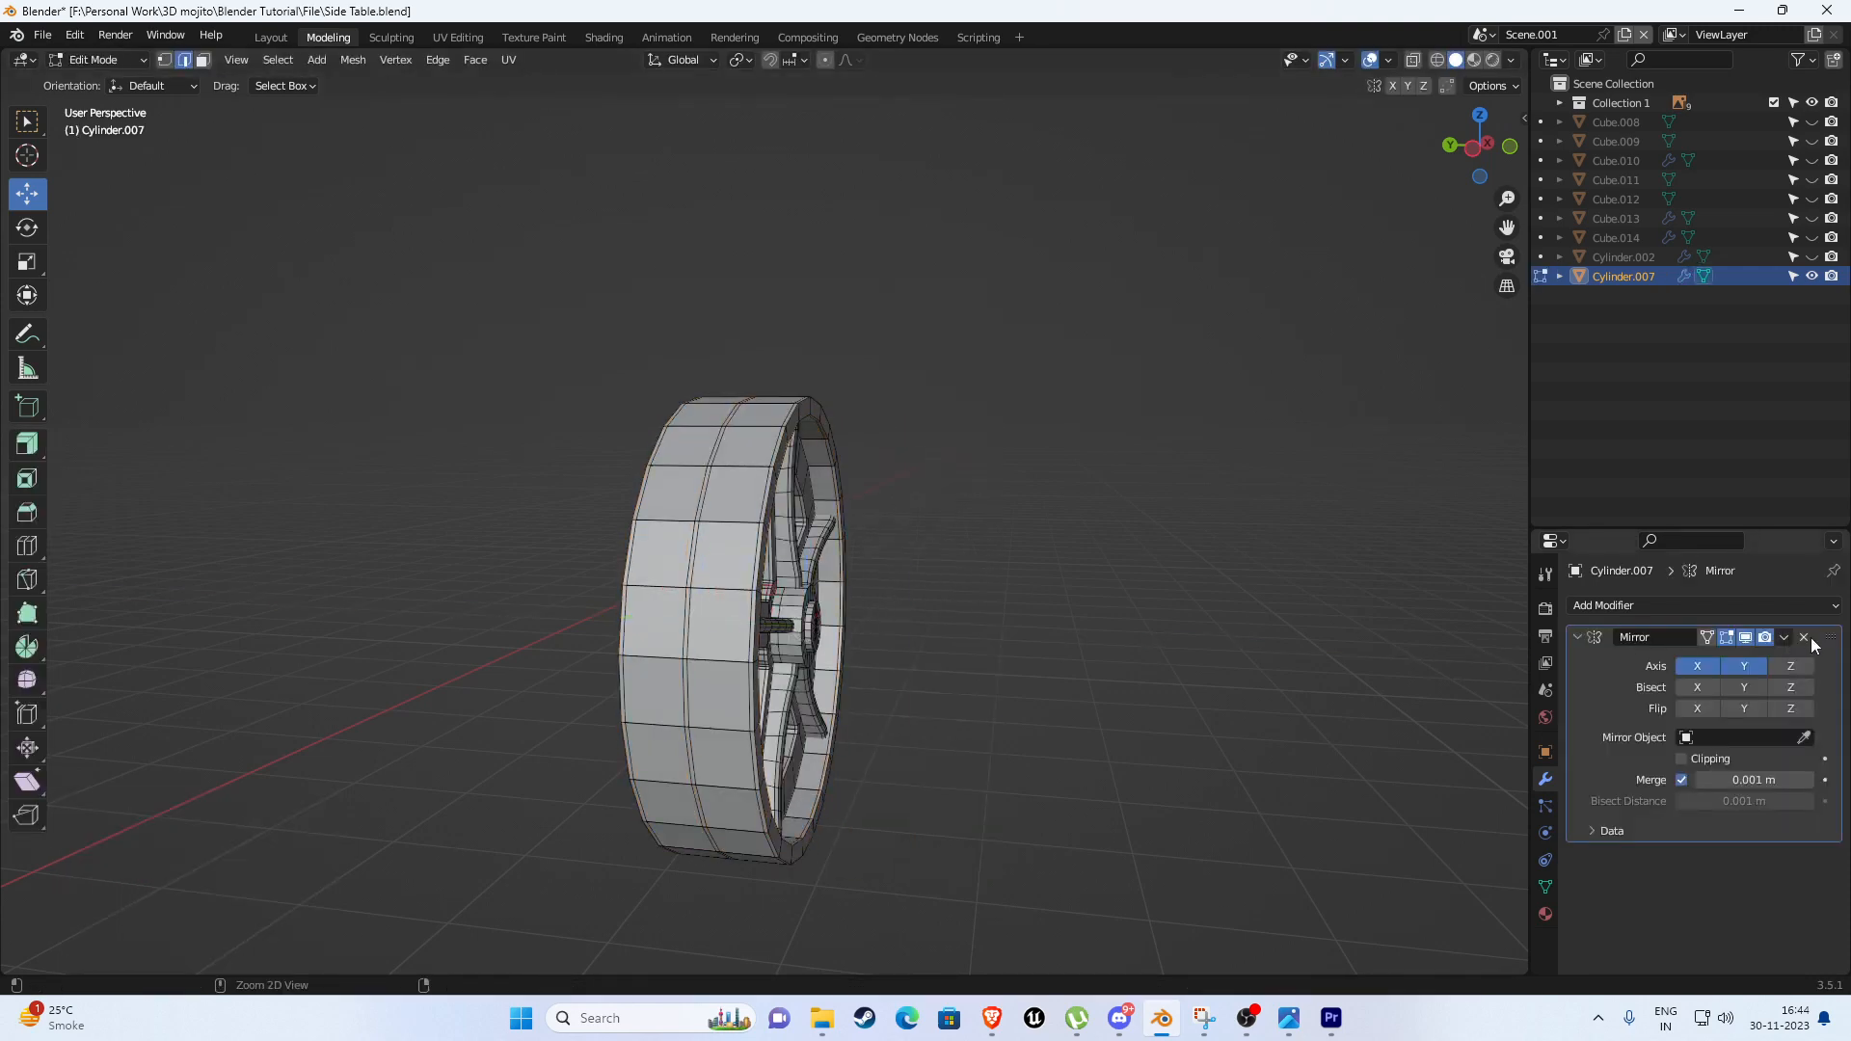
pyautogui.hotkey('ctrl', 'z')
# Remove the wheel's Mirror modifier and separate its mesh by loose parts.
pyautogui.click(1803, 637)
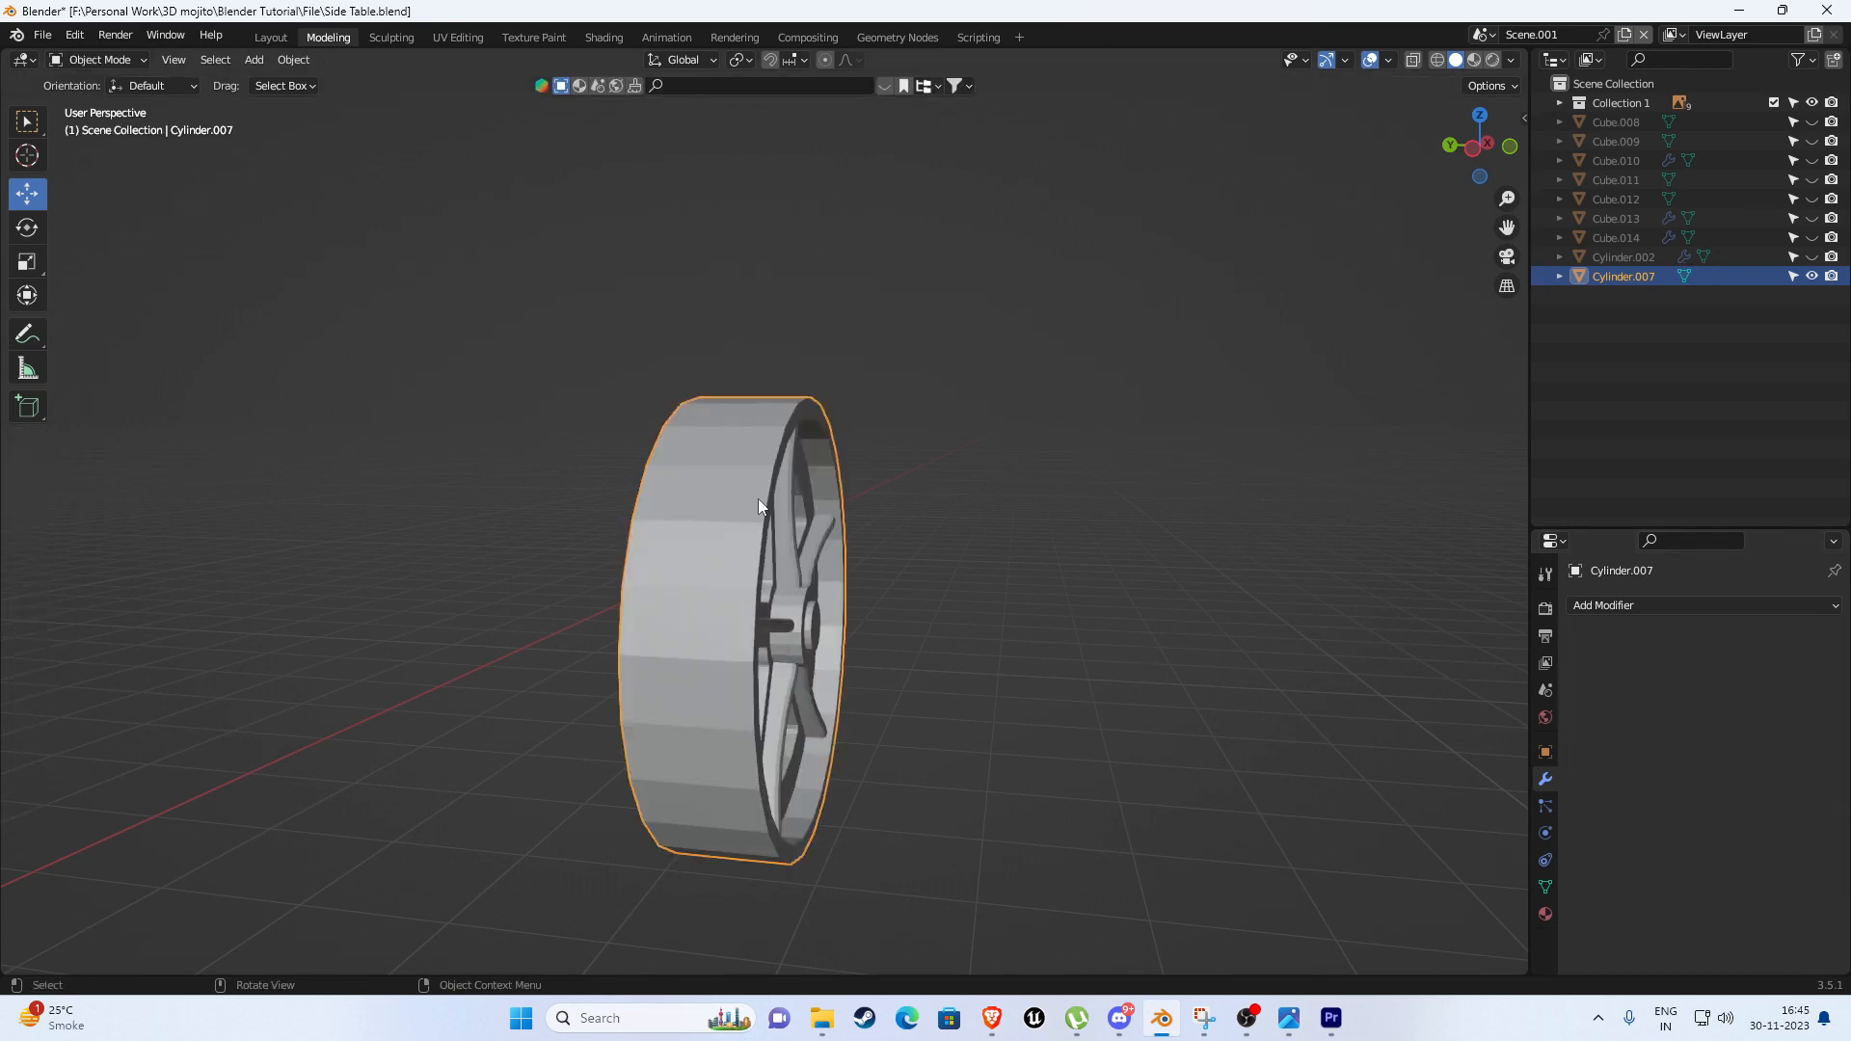
pyautogui.press('Tab')
pyautogui.moveTo(754, 495); pyautogui.dragTo(721, 452, button='middle')
pyautogui.hotkey('ctrl', 'l')
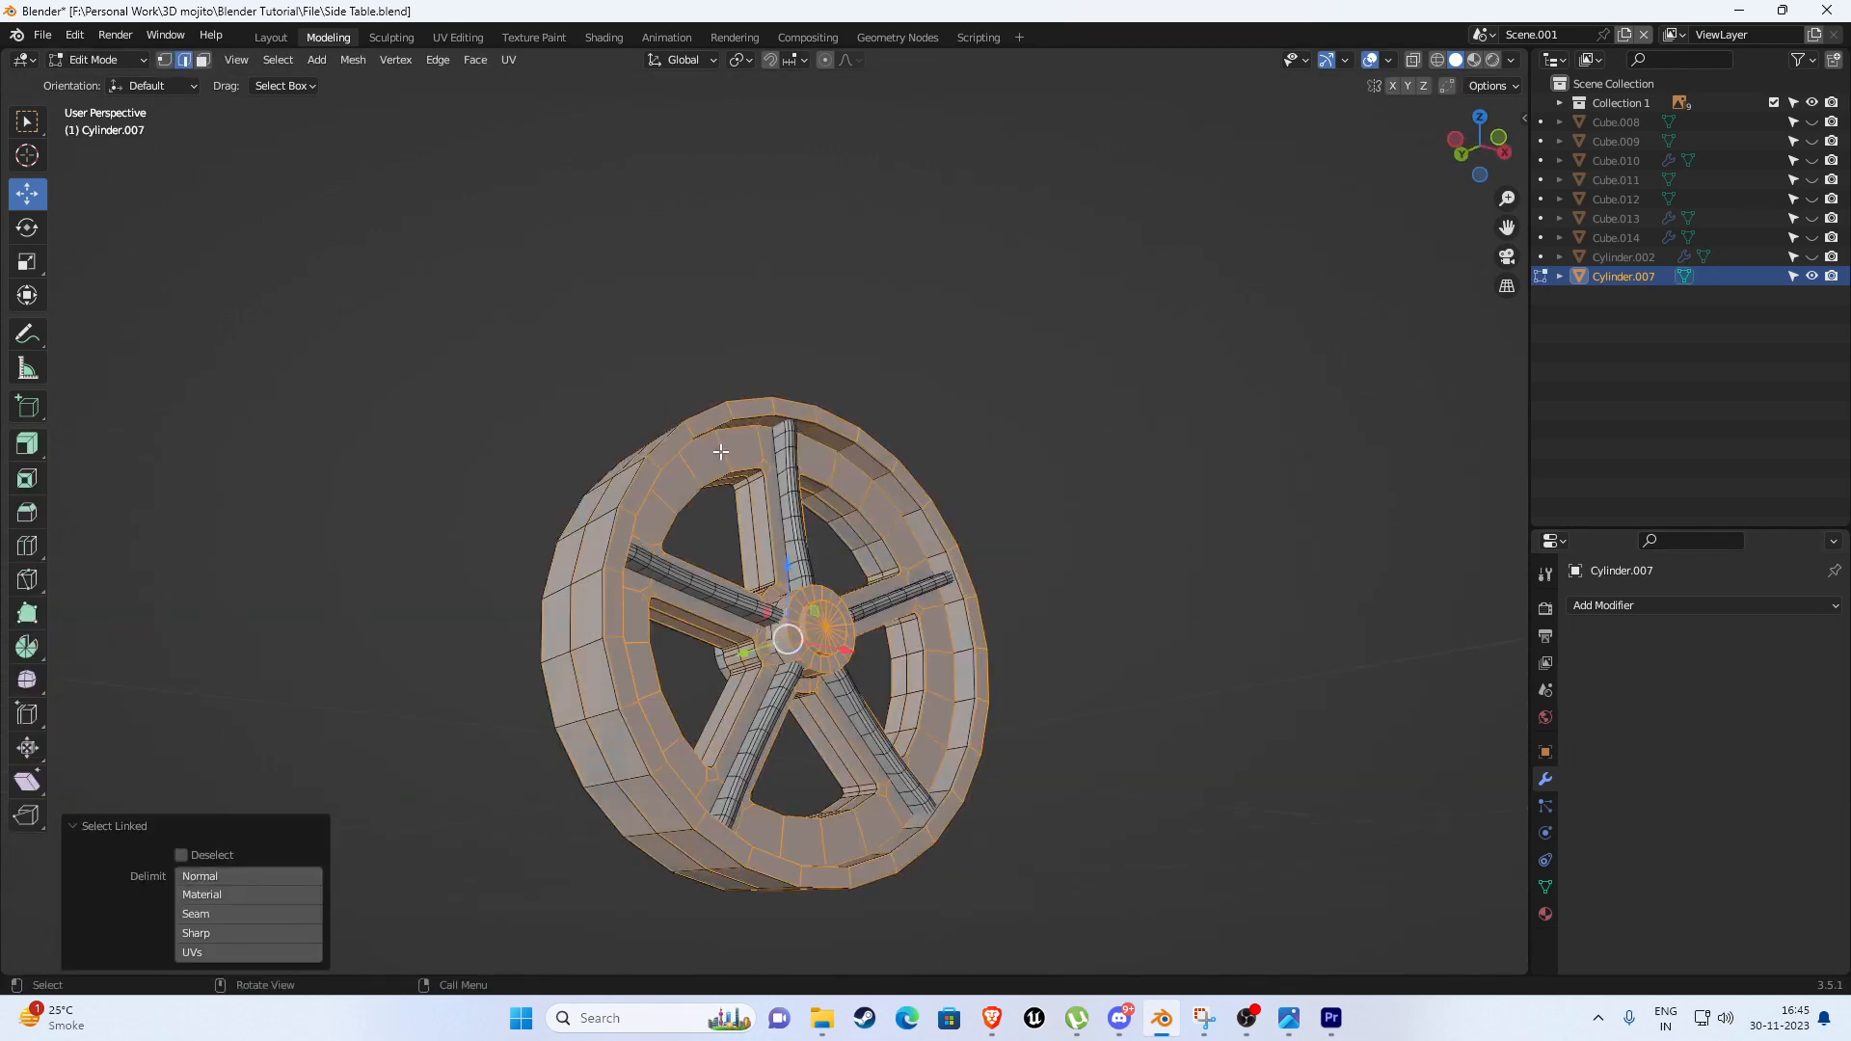
pyautogui.press('p')
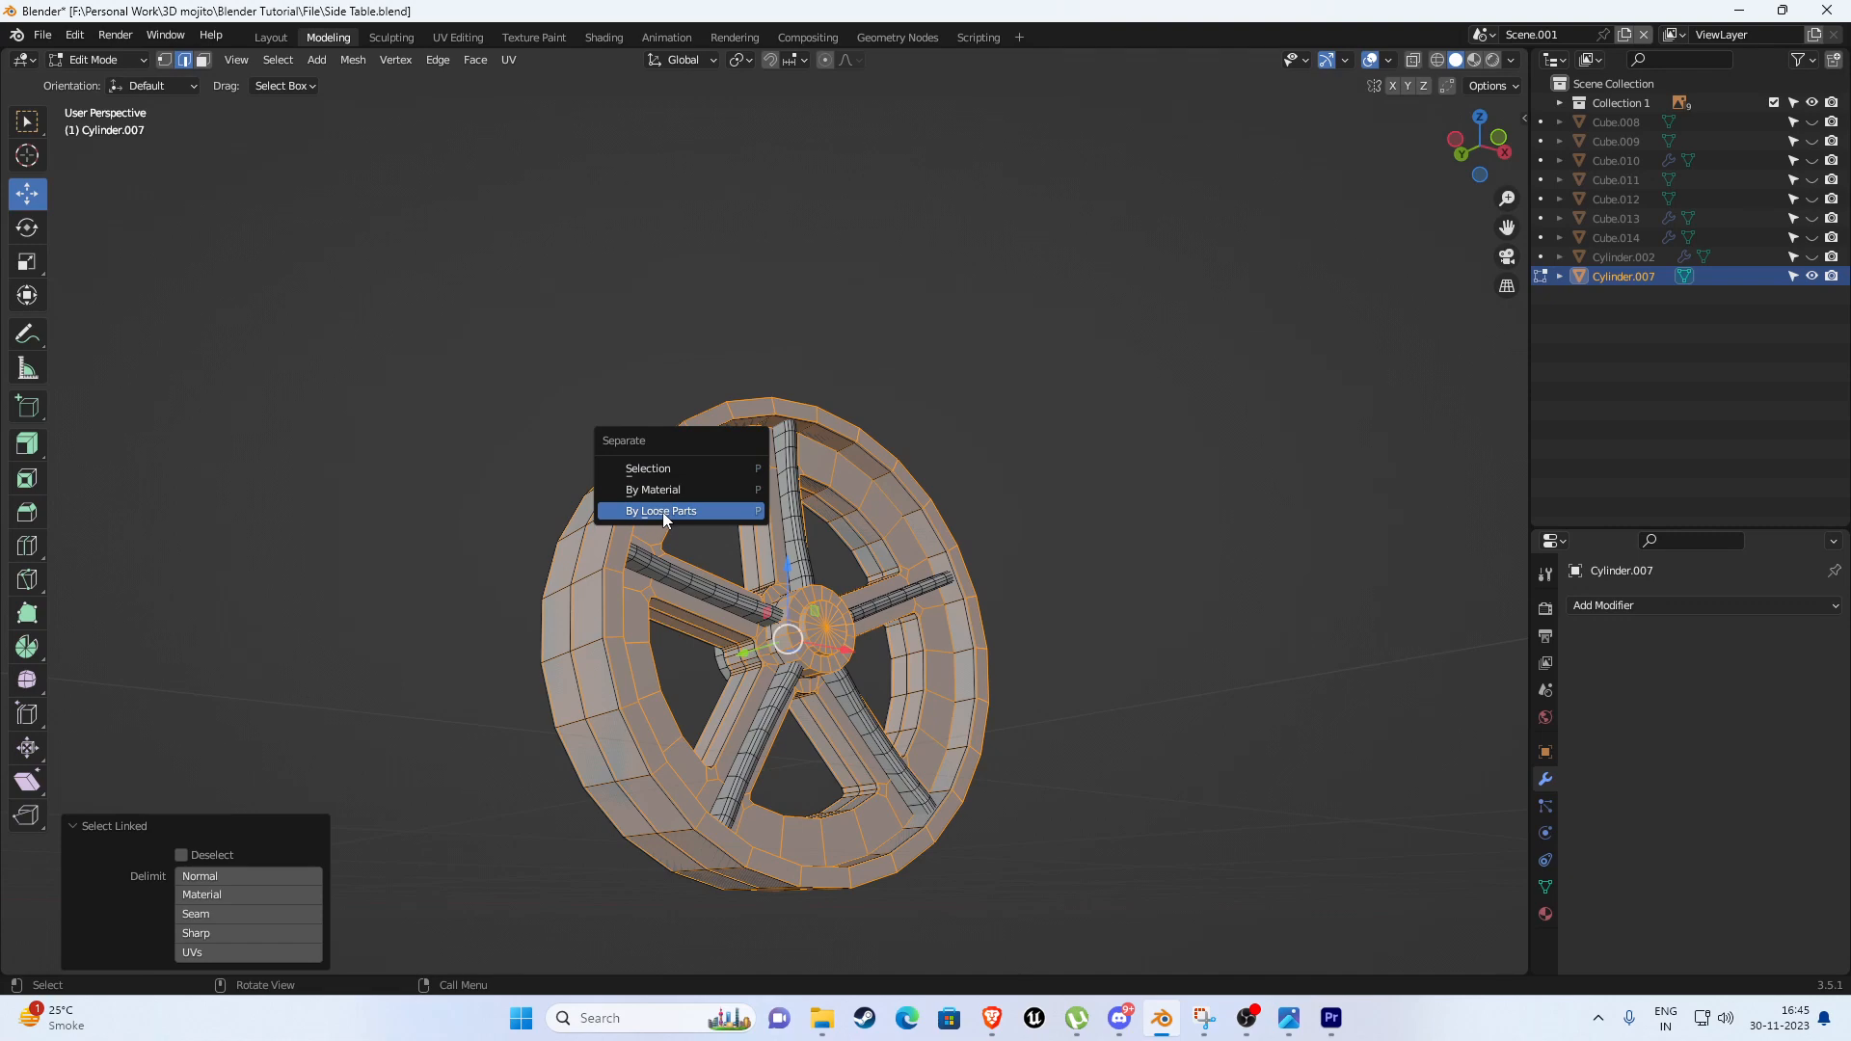
pyautogui.click(664, 520)
# Delete the overlapping duplicate of the wheel body.
pyautogui.press('Tab')
pyautogui.click(769, 484)
pyautogui.press('Delete')
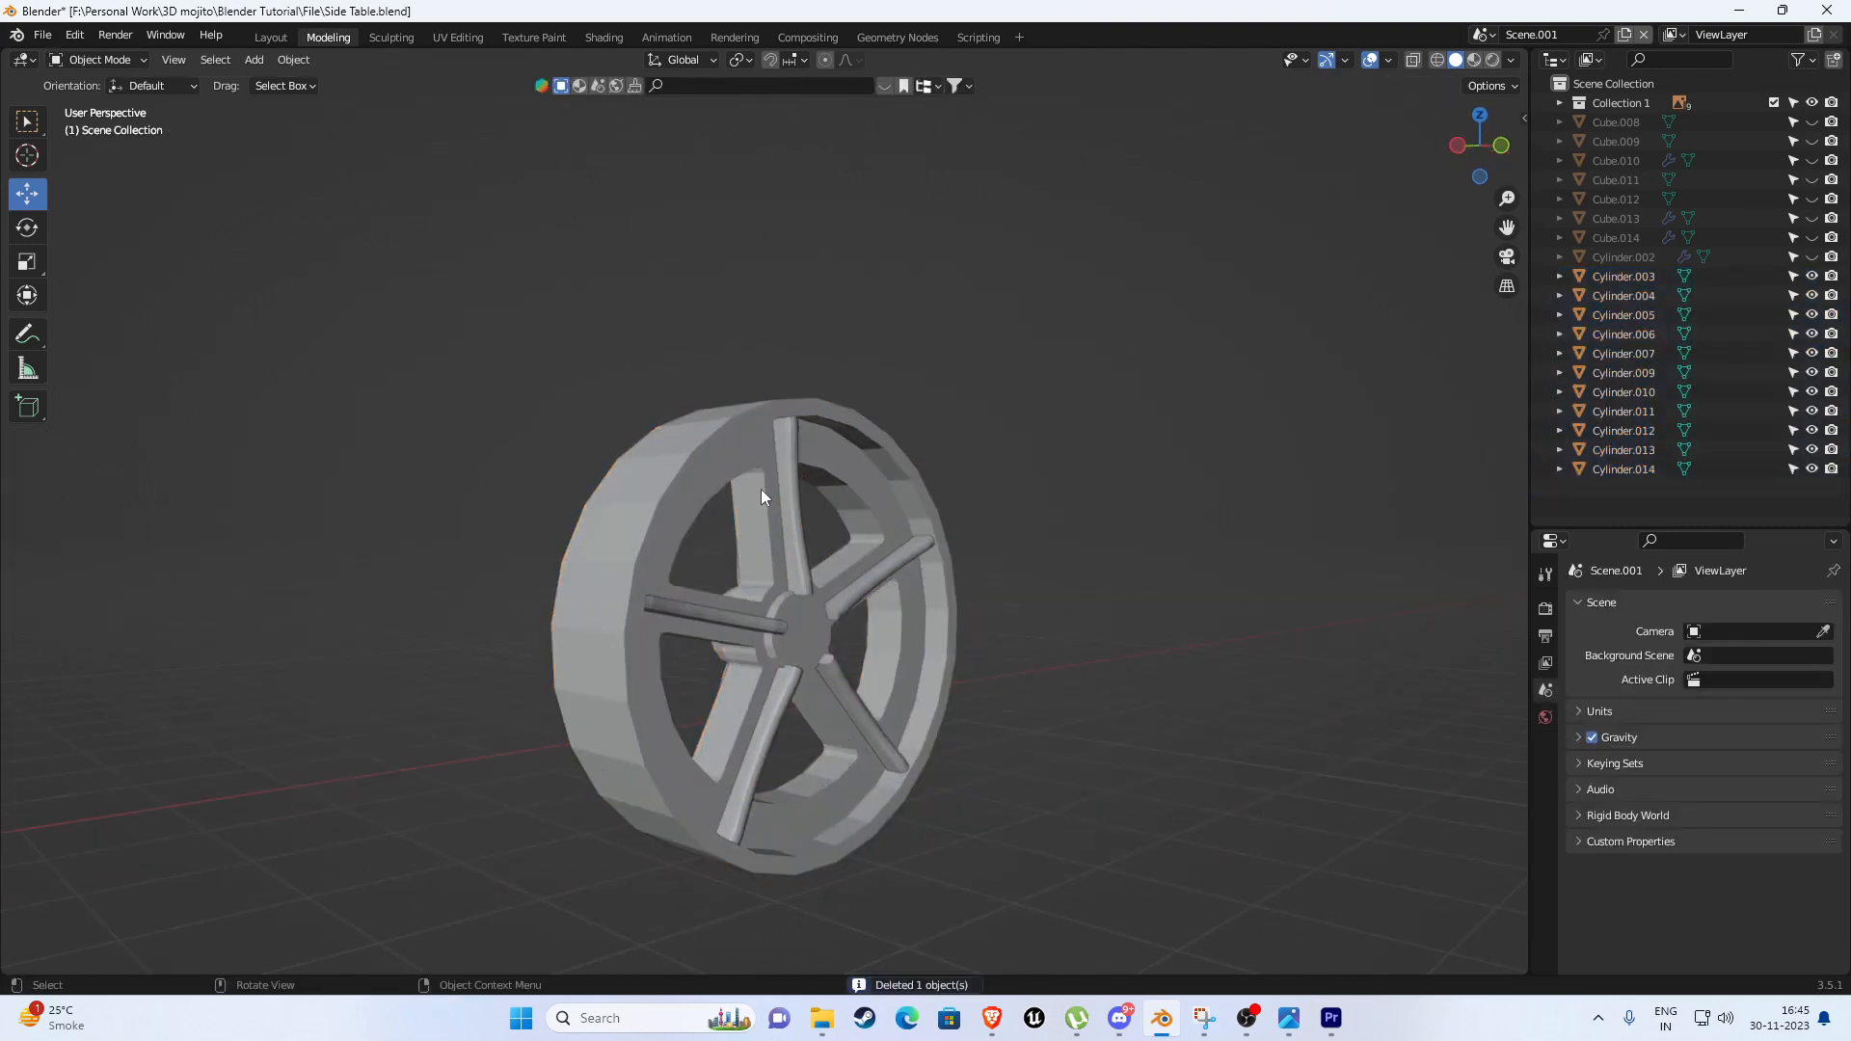
# Test-move individual spoke ridges and the wheel body to check the separated parts, restoring their positions.
pyautogui.click(801, 479)
pyautogui.press('g')
pyautogui.press('Escape')
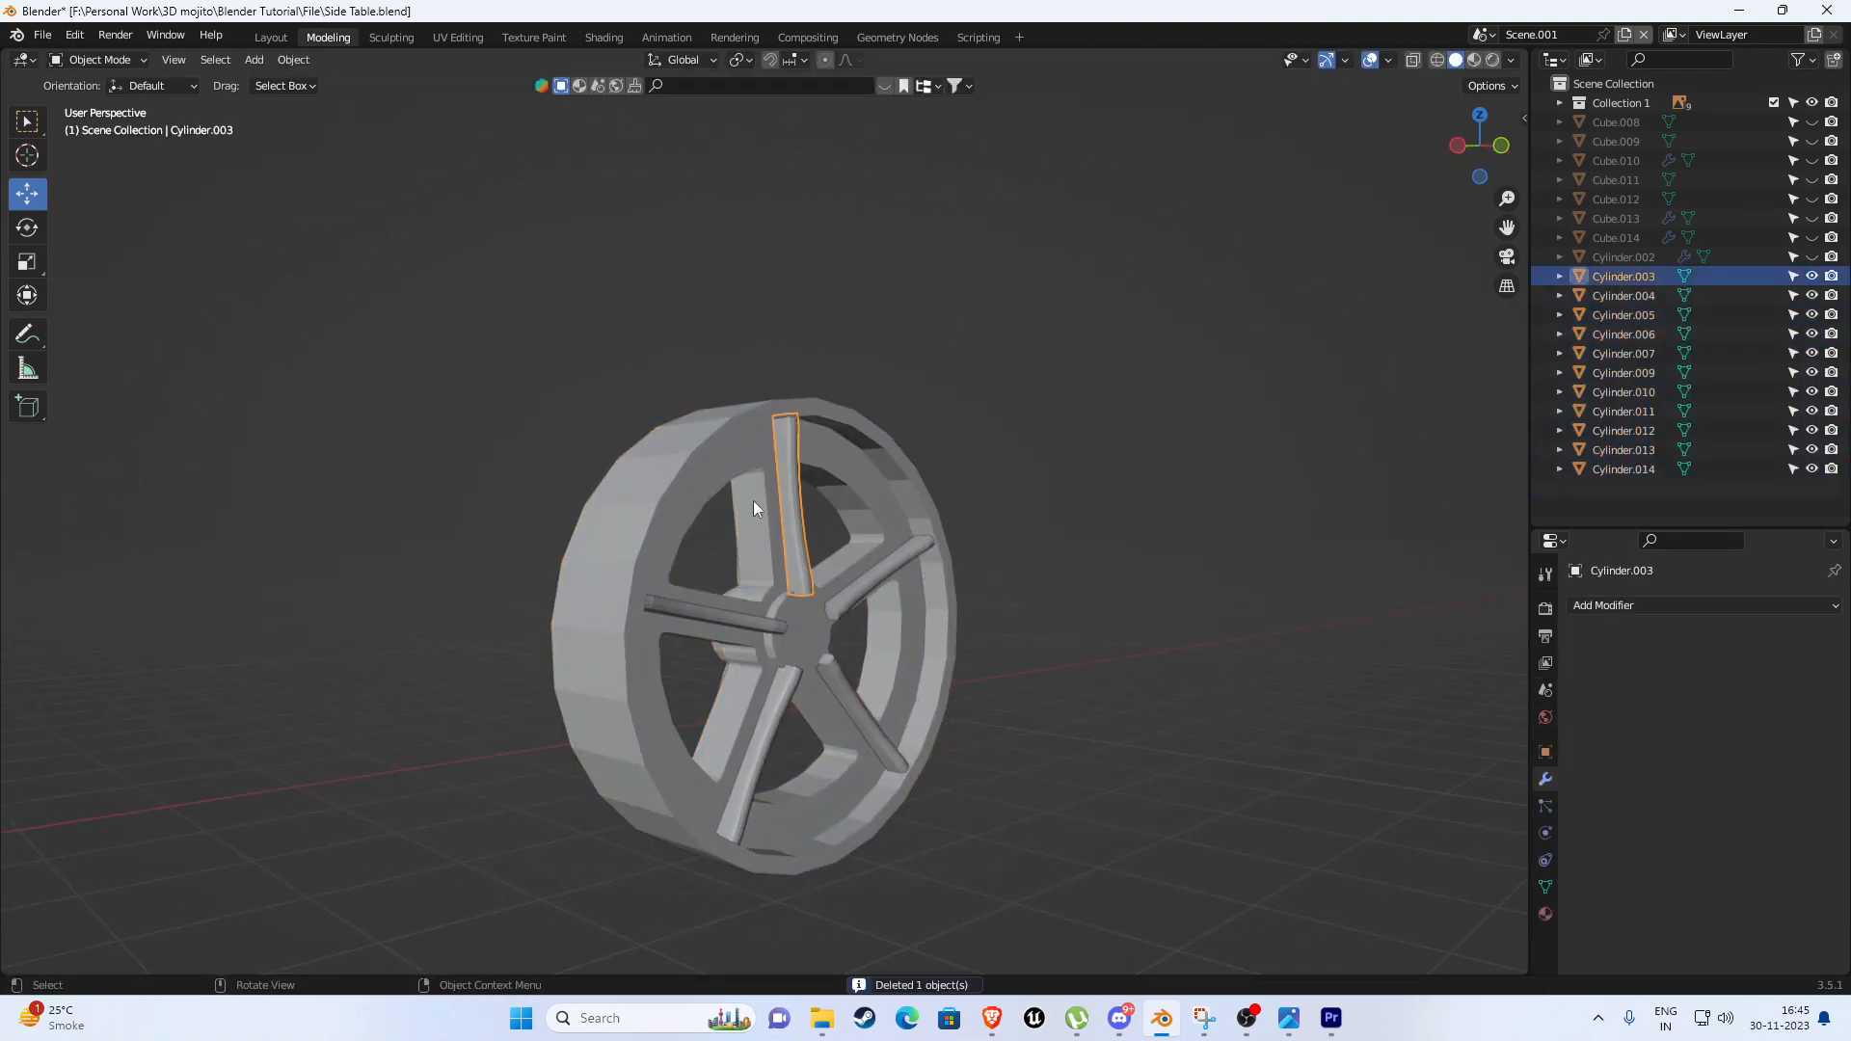
pyautogui.click(750, 502)
pyautogui.press('g')
pyautogui.rightClick(599, 413)
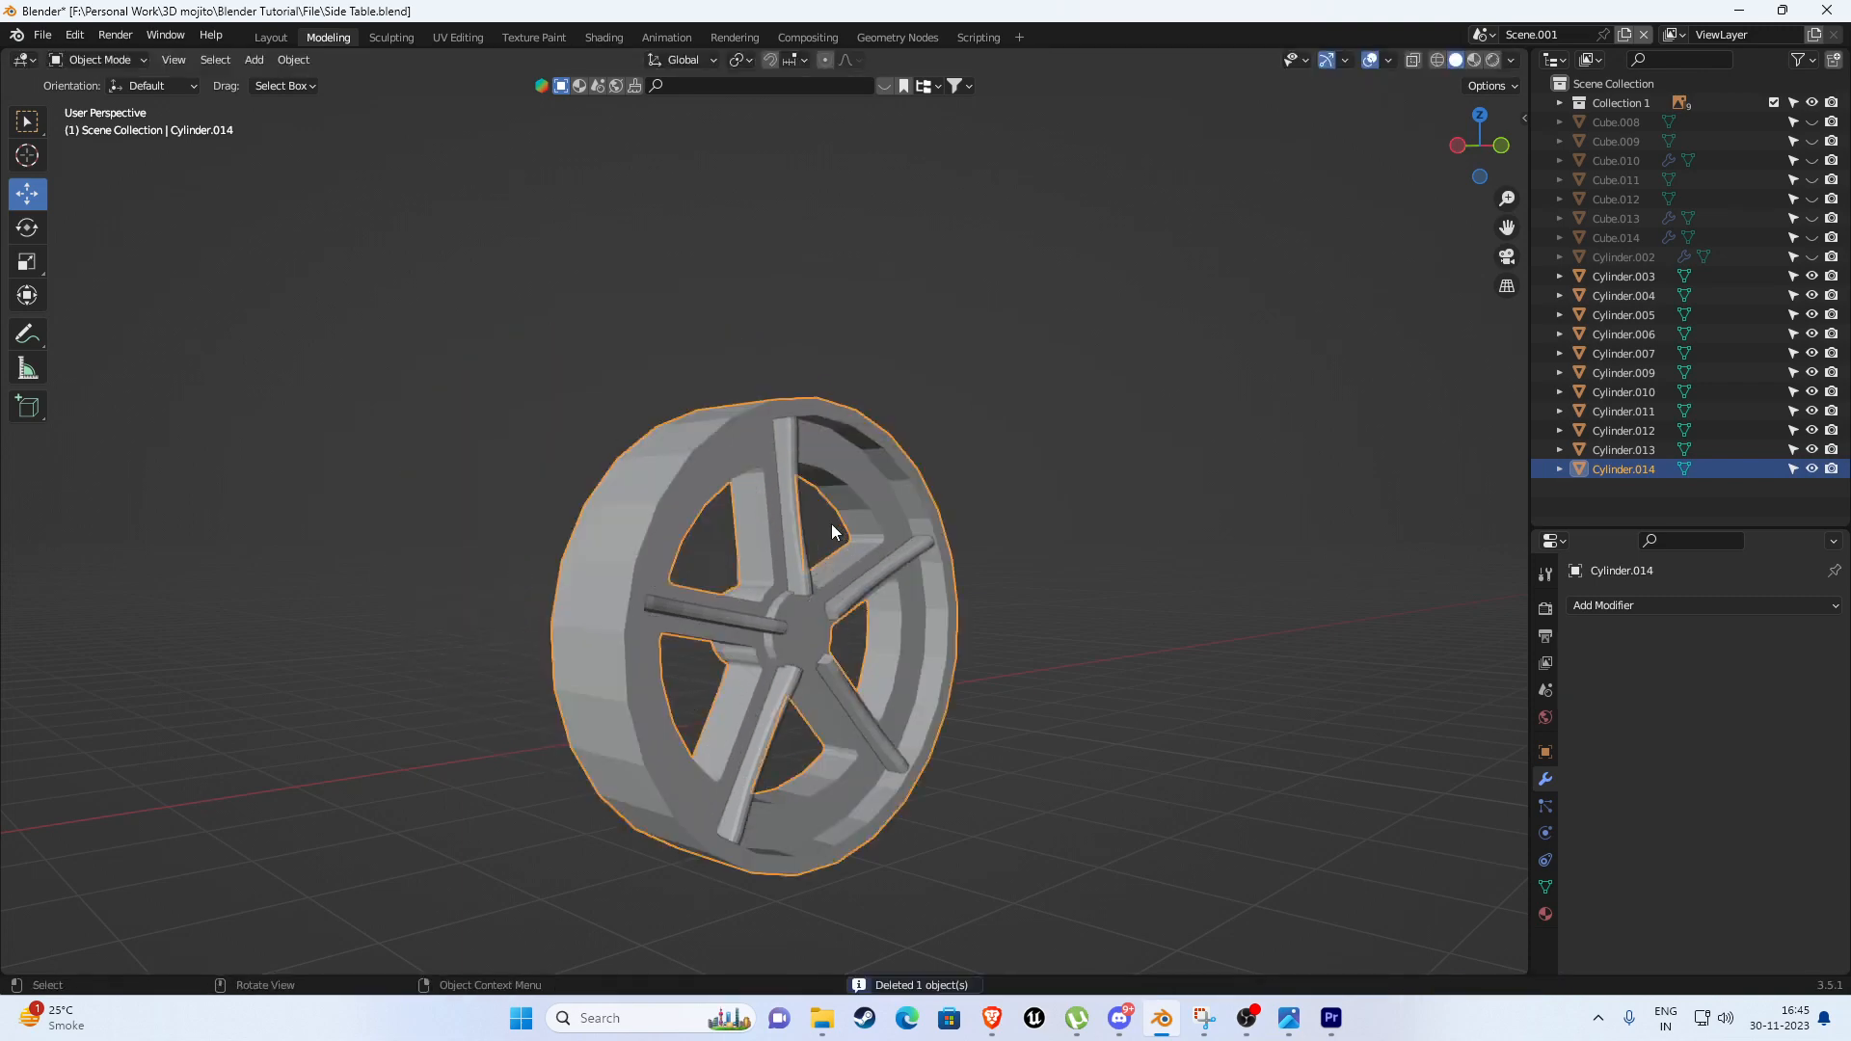
pyautogui.click(794, 526)
pyautogui.moveTo(607, 533); pyautogui.dragTo(767, 538, button='middle')
pyautogui.press('g')
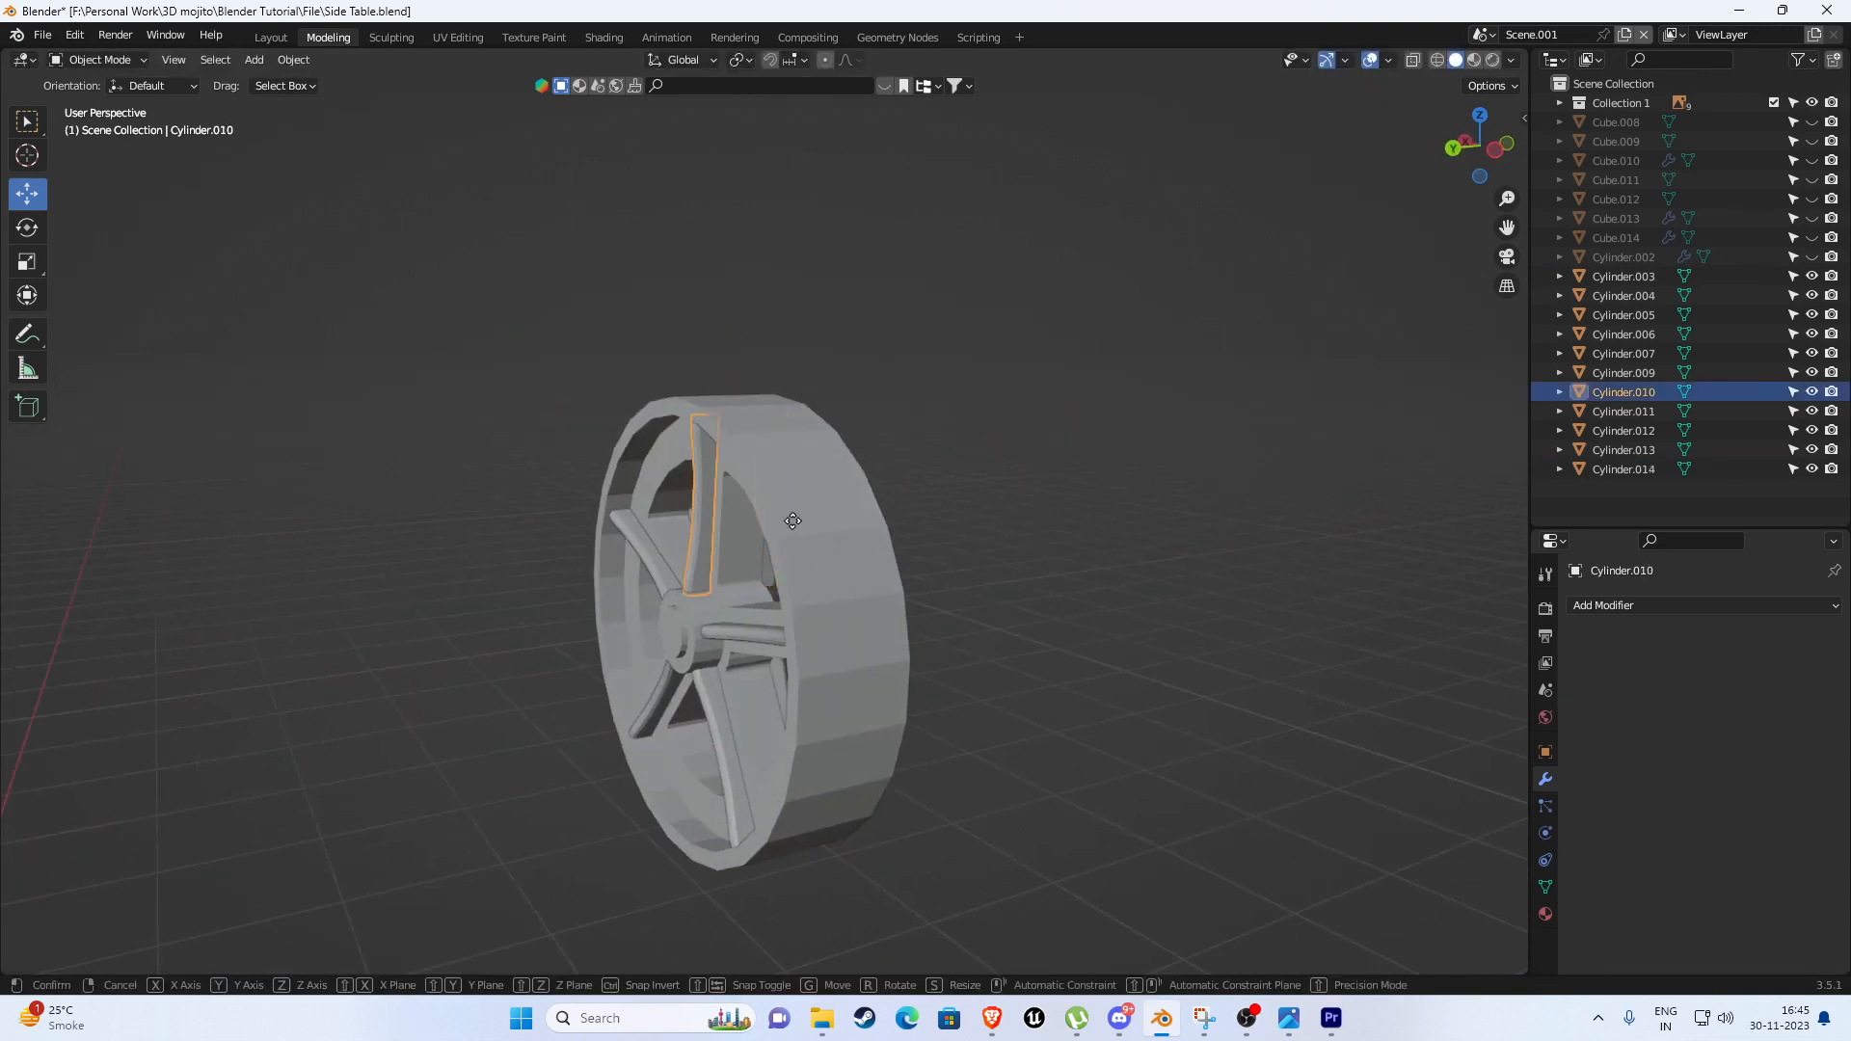
pyautogui.click(767, 484)
pyautogui.hotkey('ctrl', 'z')
# Bevel the edge loops around the rim and its inner lip on the wheel body with two segments.
pyautogui.click(806, 468)
pyautogui.moveTo(806, 469); pyautogui.dragTo(675, 516, button='middle')
pyautogui.press('Tab')
pyautogui.scroll(4, 655, 433)
pyautogui.moveTo(652, 430); pyautogui.dragTo(792, 399, button='middle')
pyautogui.keyDown('alt'); pyautogui.click(630, 313); pyautogui.keyUp('alt')
pyautogui.hotkey('ctrl', 'b')
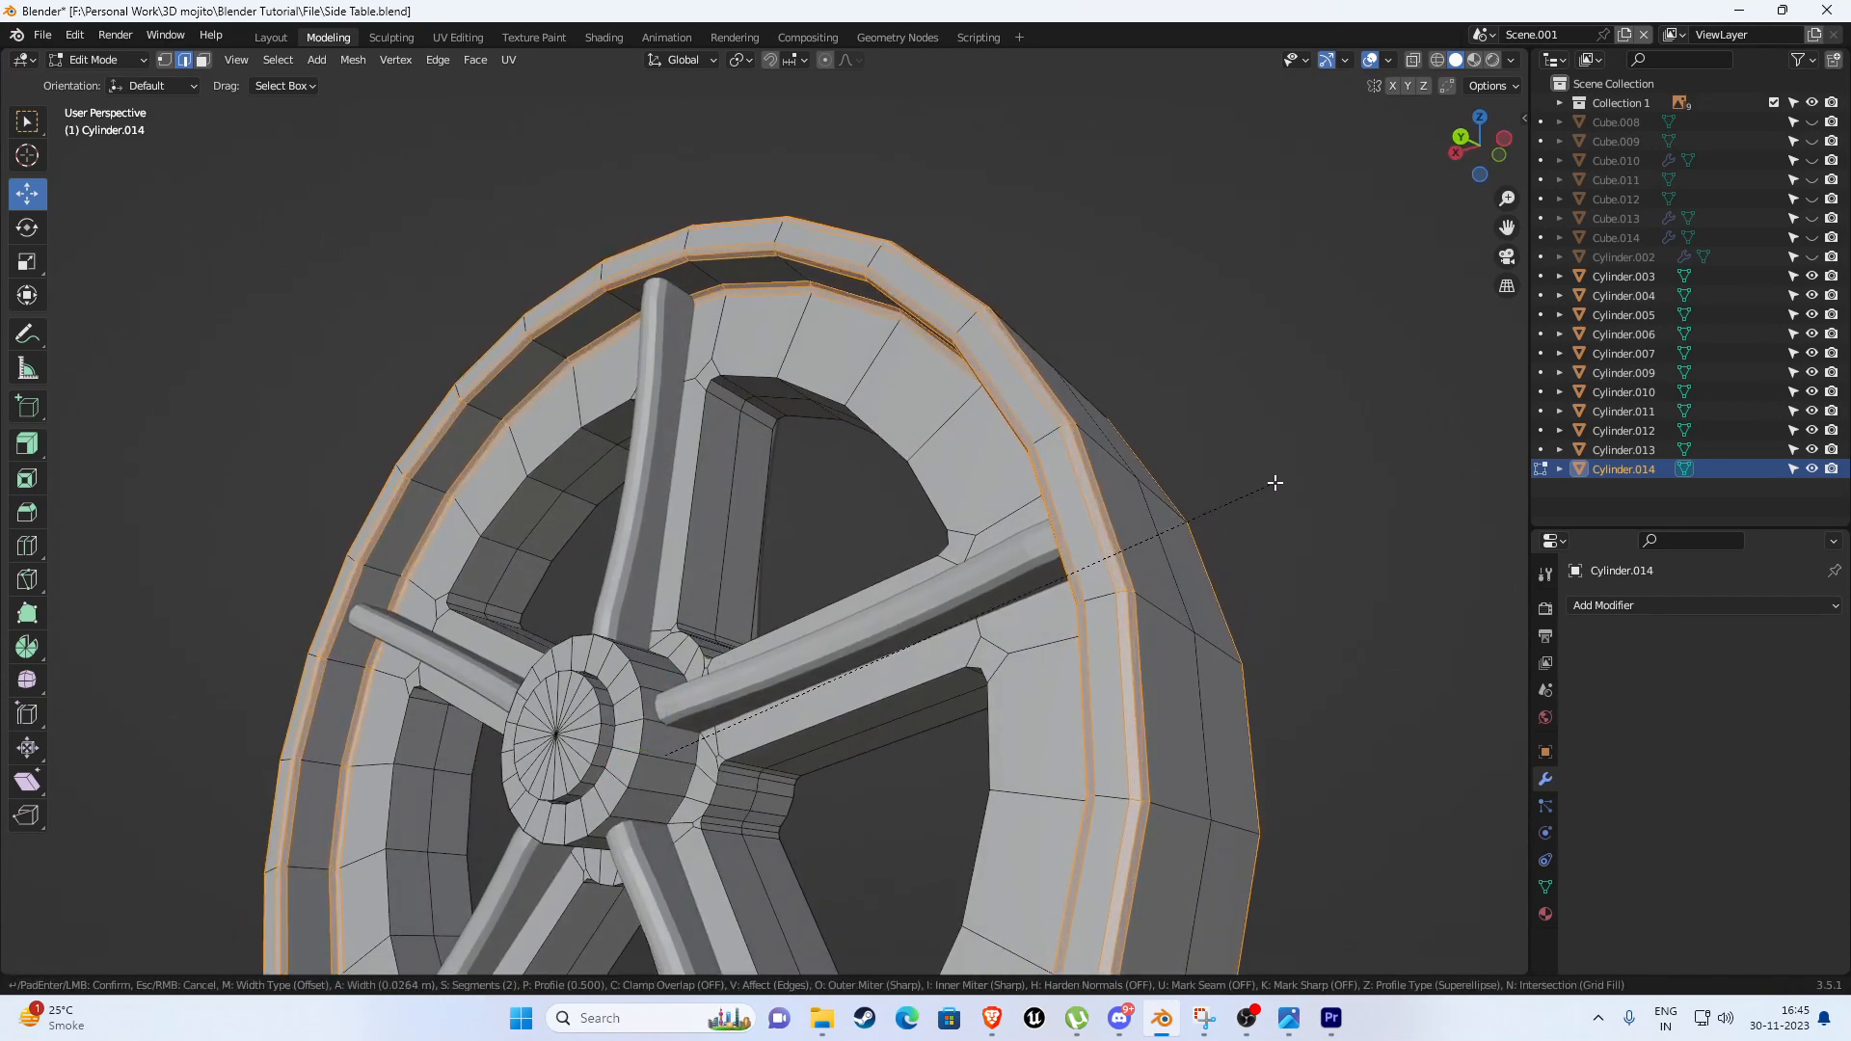
pyautogui.click(1277, 482)
pyautogui.moveTo(1260, 480); pyautogui.dragTo(621, 593, button='middle')
pyautogui.press('Tab')
pyautogui.click(707, 561)
pyautogui.press('Tab')
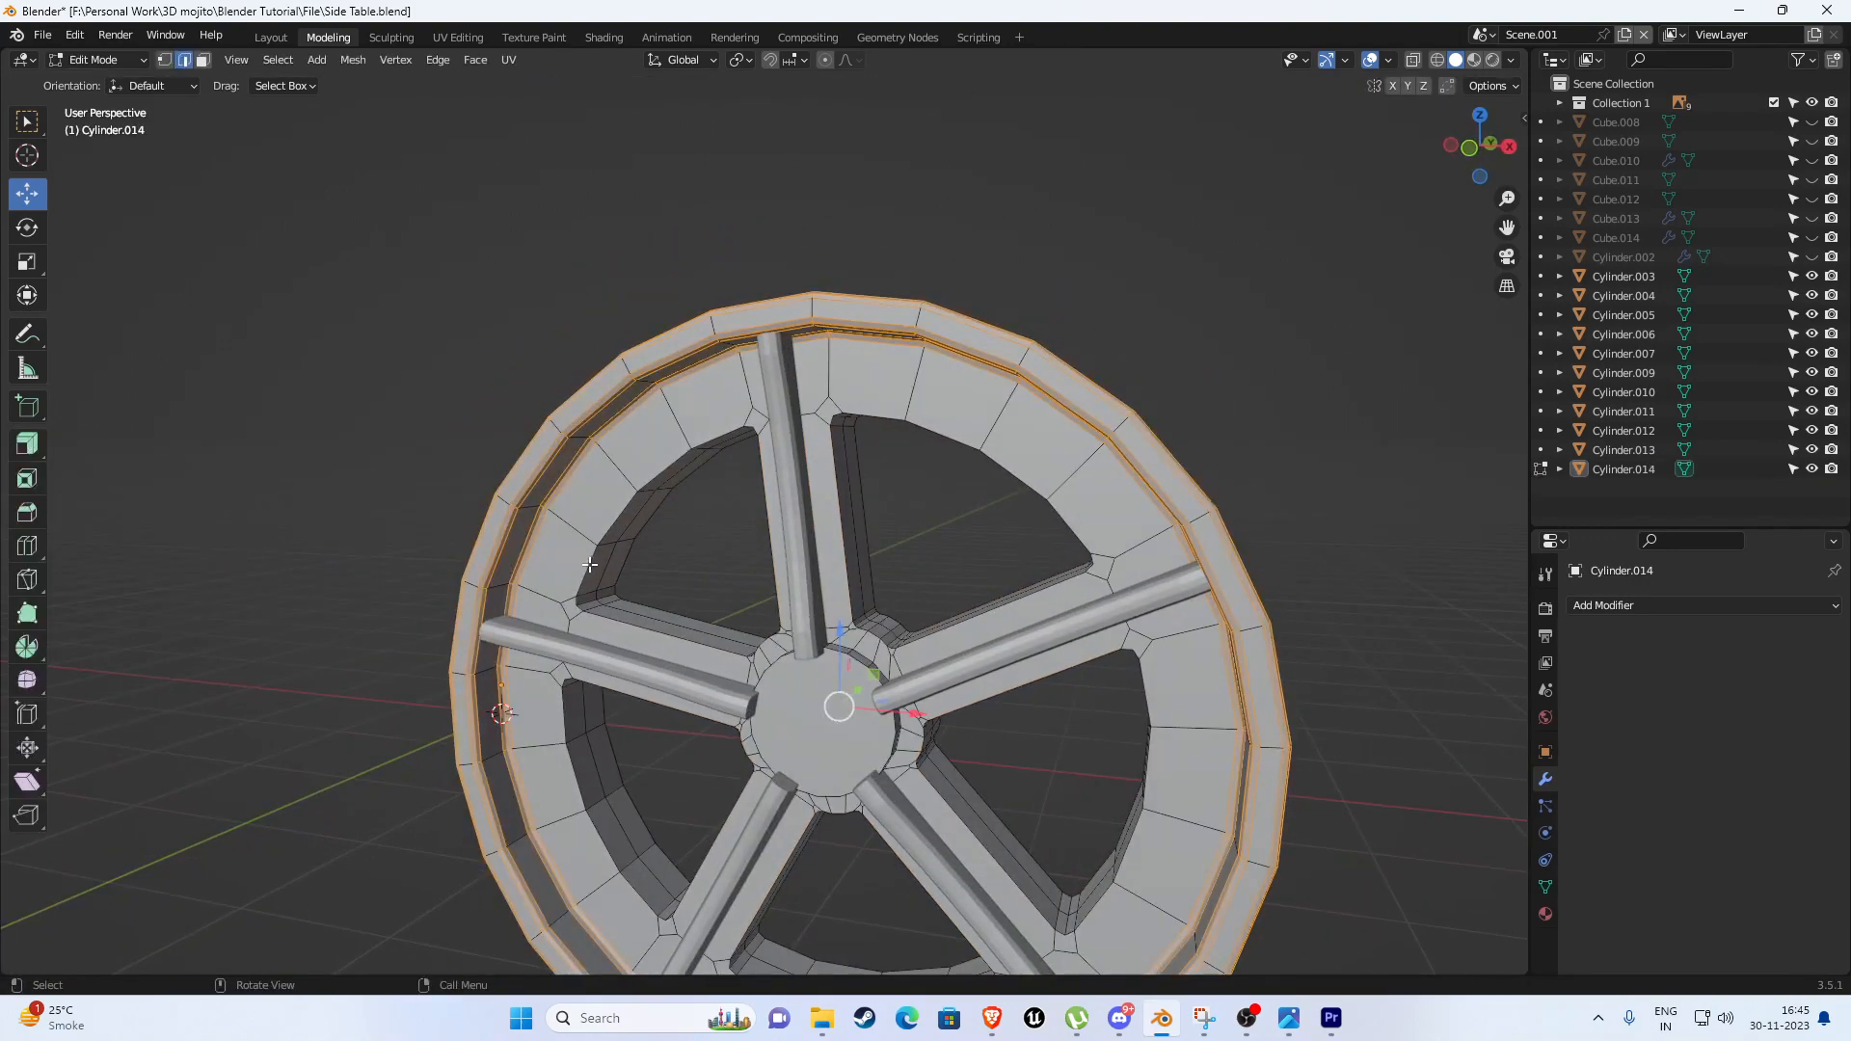
pyautogui.keyDown('alt'); pyautogui.click(587, 565); pyautogui.keyUp('alt')
# Select the wheel body with all its spoke ridges and join them into one object.
pyautogui.scroll(-5, 588, 565)
pyautogui.press('Tab')
pyautogui.moveTo(520, 342); pyautogui.dragTo(941, 634)
pyautogui.moveTo(941, 635)
pyautogui.mouseDown(button='middle')
pyautogui.moveTo(1188, 622)
pyautogui.moveTo(923, 611)
pyautogui.mouseUp(button='middle')
pyautogui.hotkey('ctrl', 'j')
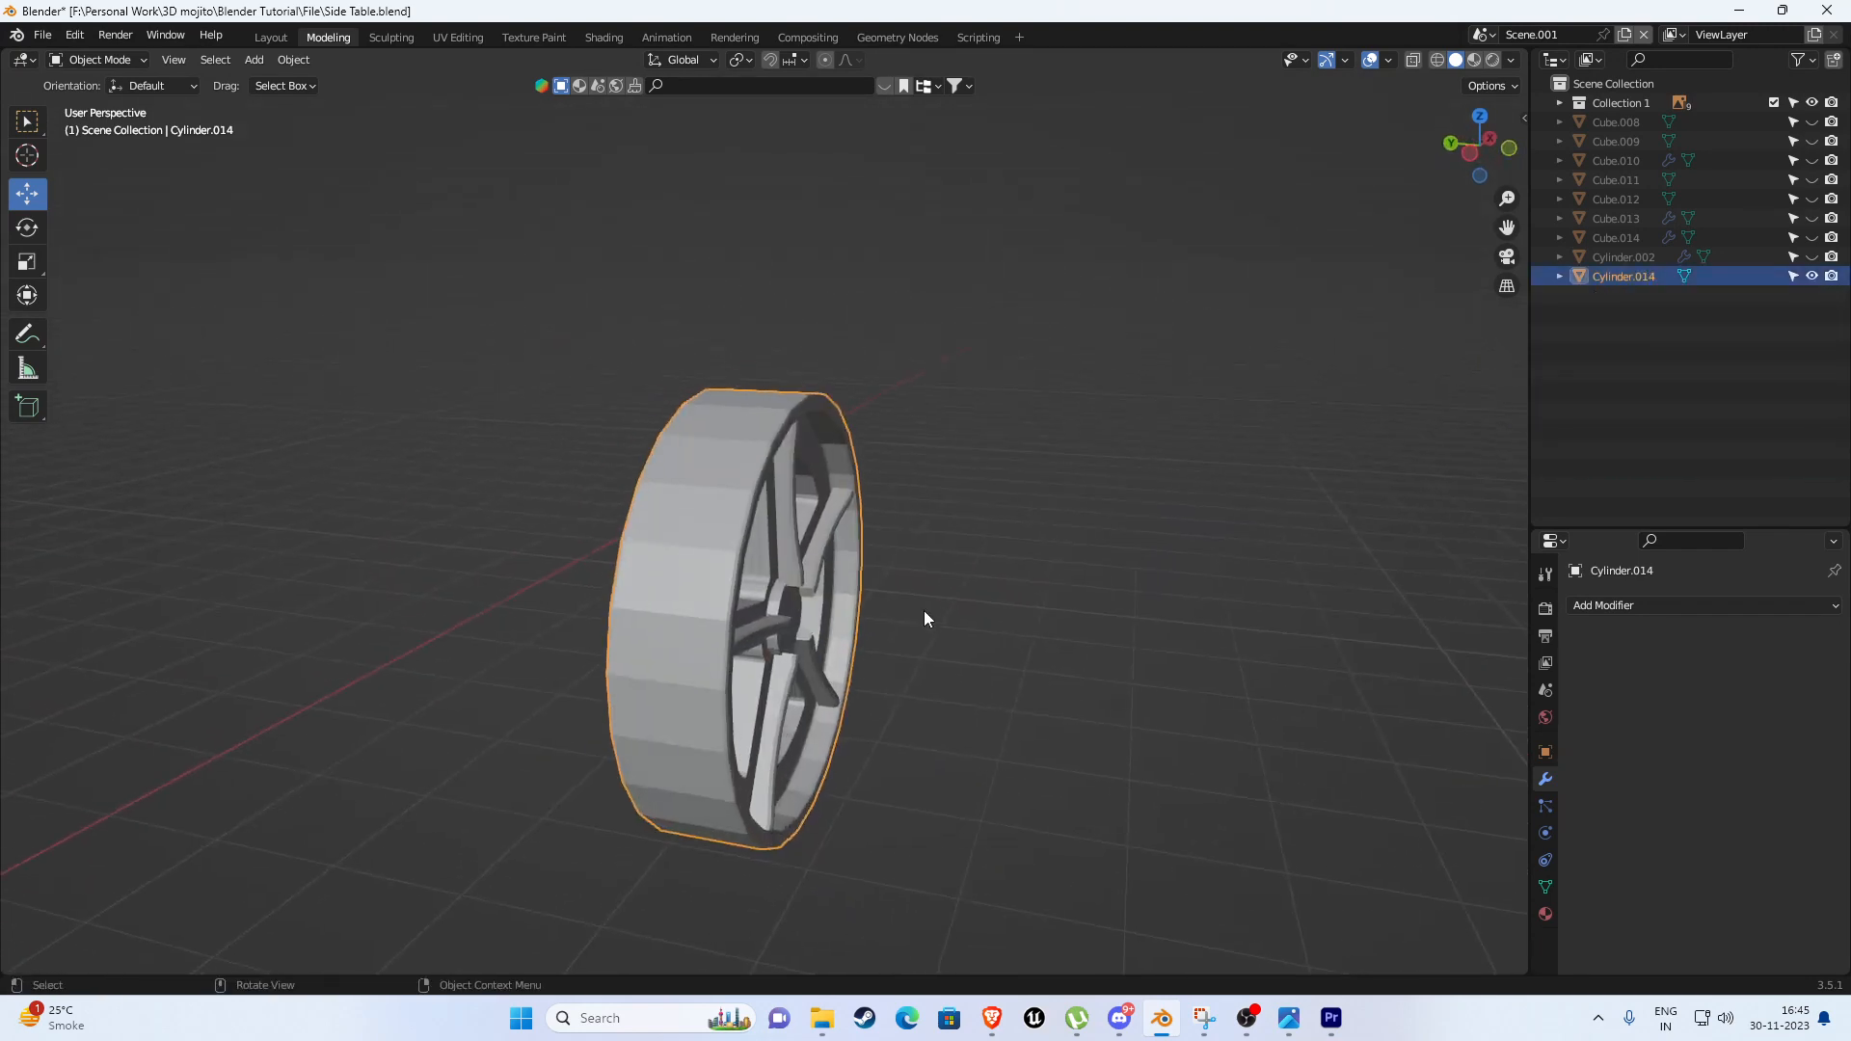
# Add a Mirror modifier to the joined wheel on the X and Y axes.
pyautogui.click(1640, 608)
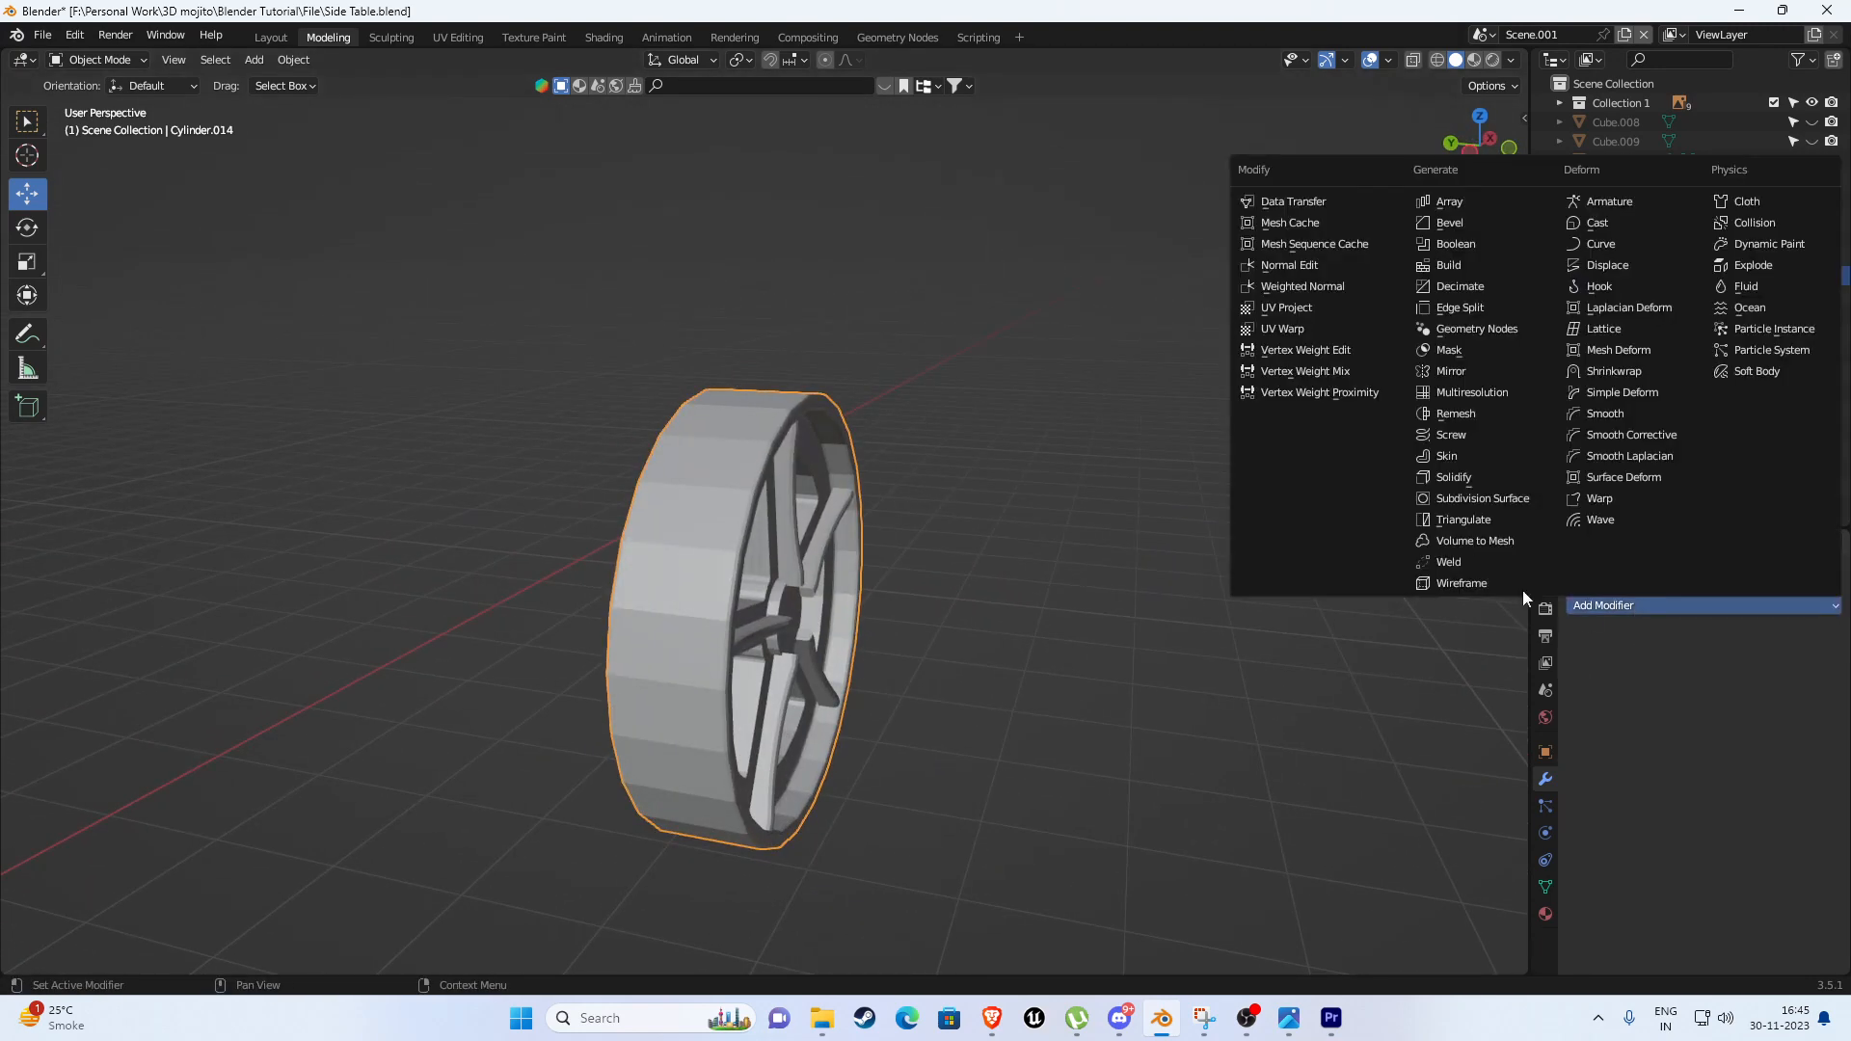
pyautogui.click(1461, 375)
pyautogui.click(1744, 665)
pyautogui.scroll(-5, 1112, 615)
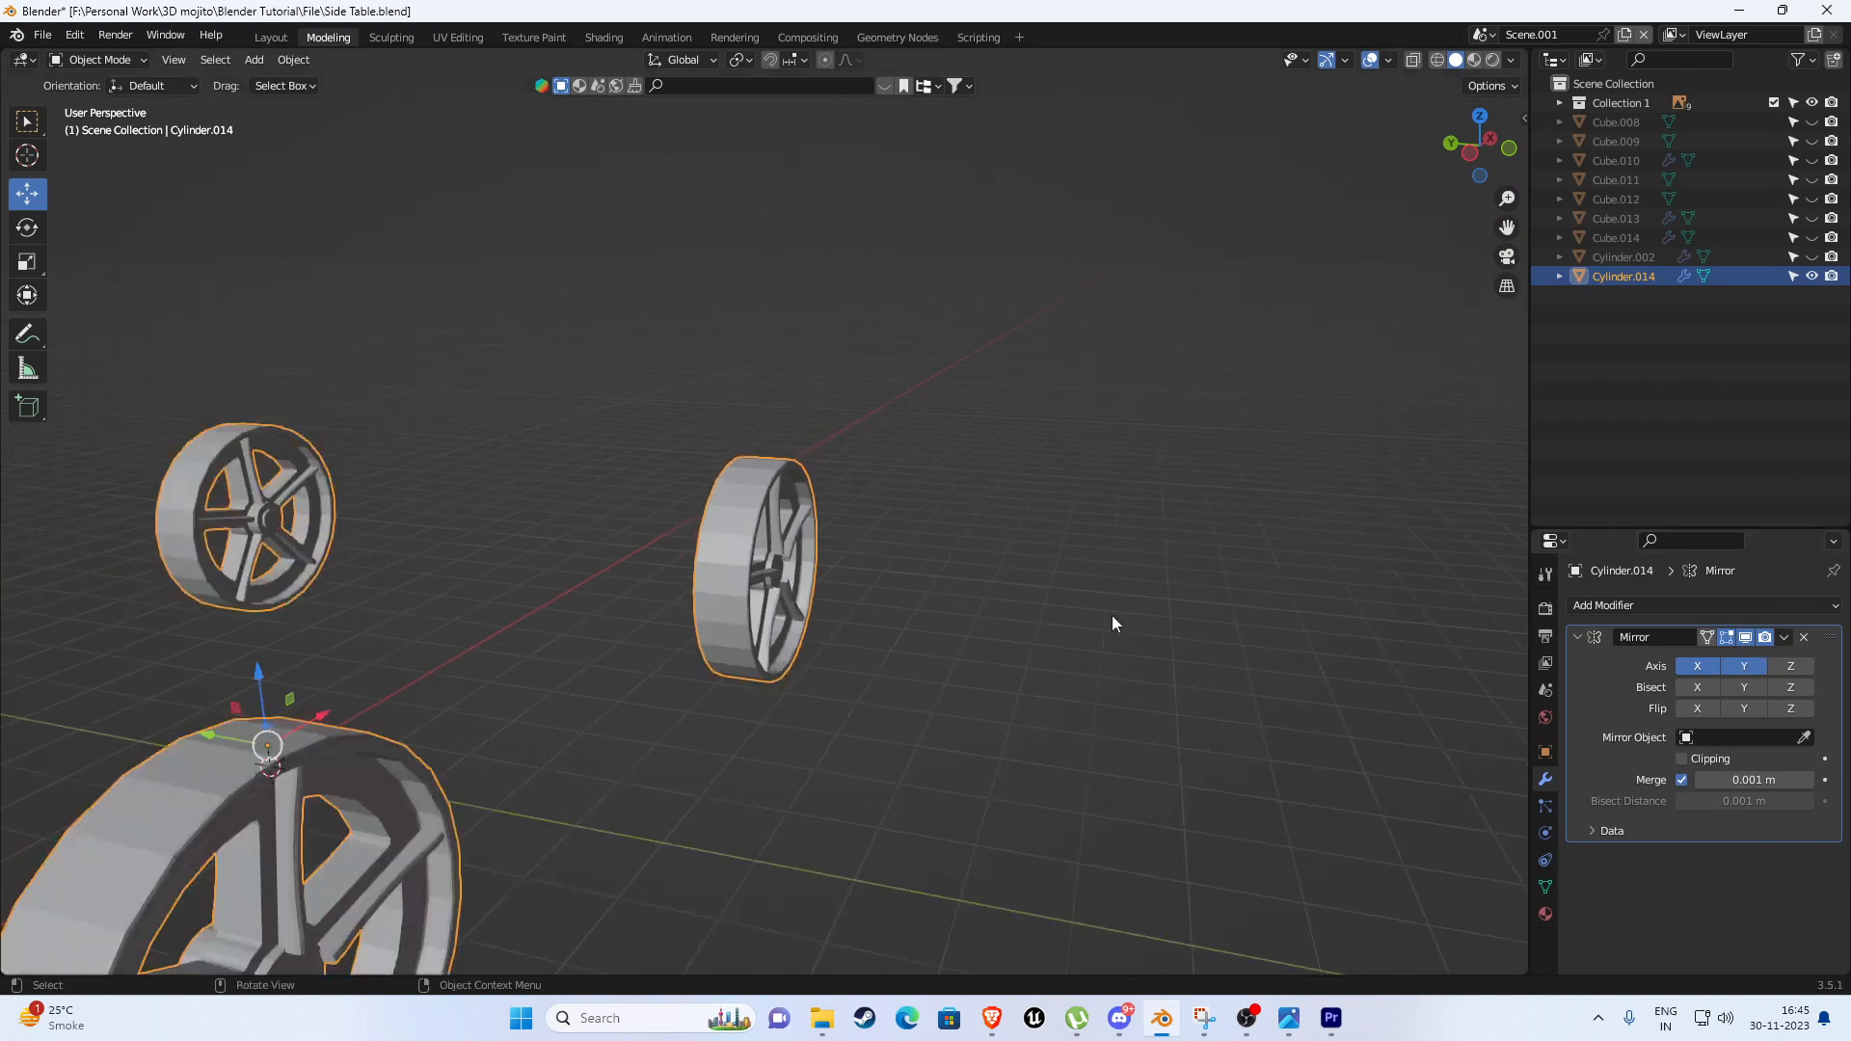
# Reveal all hidden parts of the side table and save the file.
pyautogui.hotkey('alt', 'h')
pyautogui.hotkey('ctrl', 's')
pyautogui.scroll(-4, 906, 608)
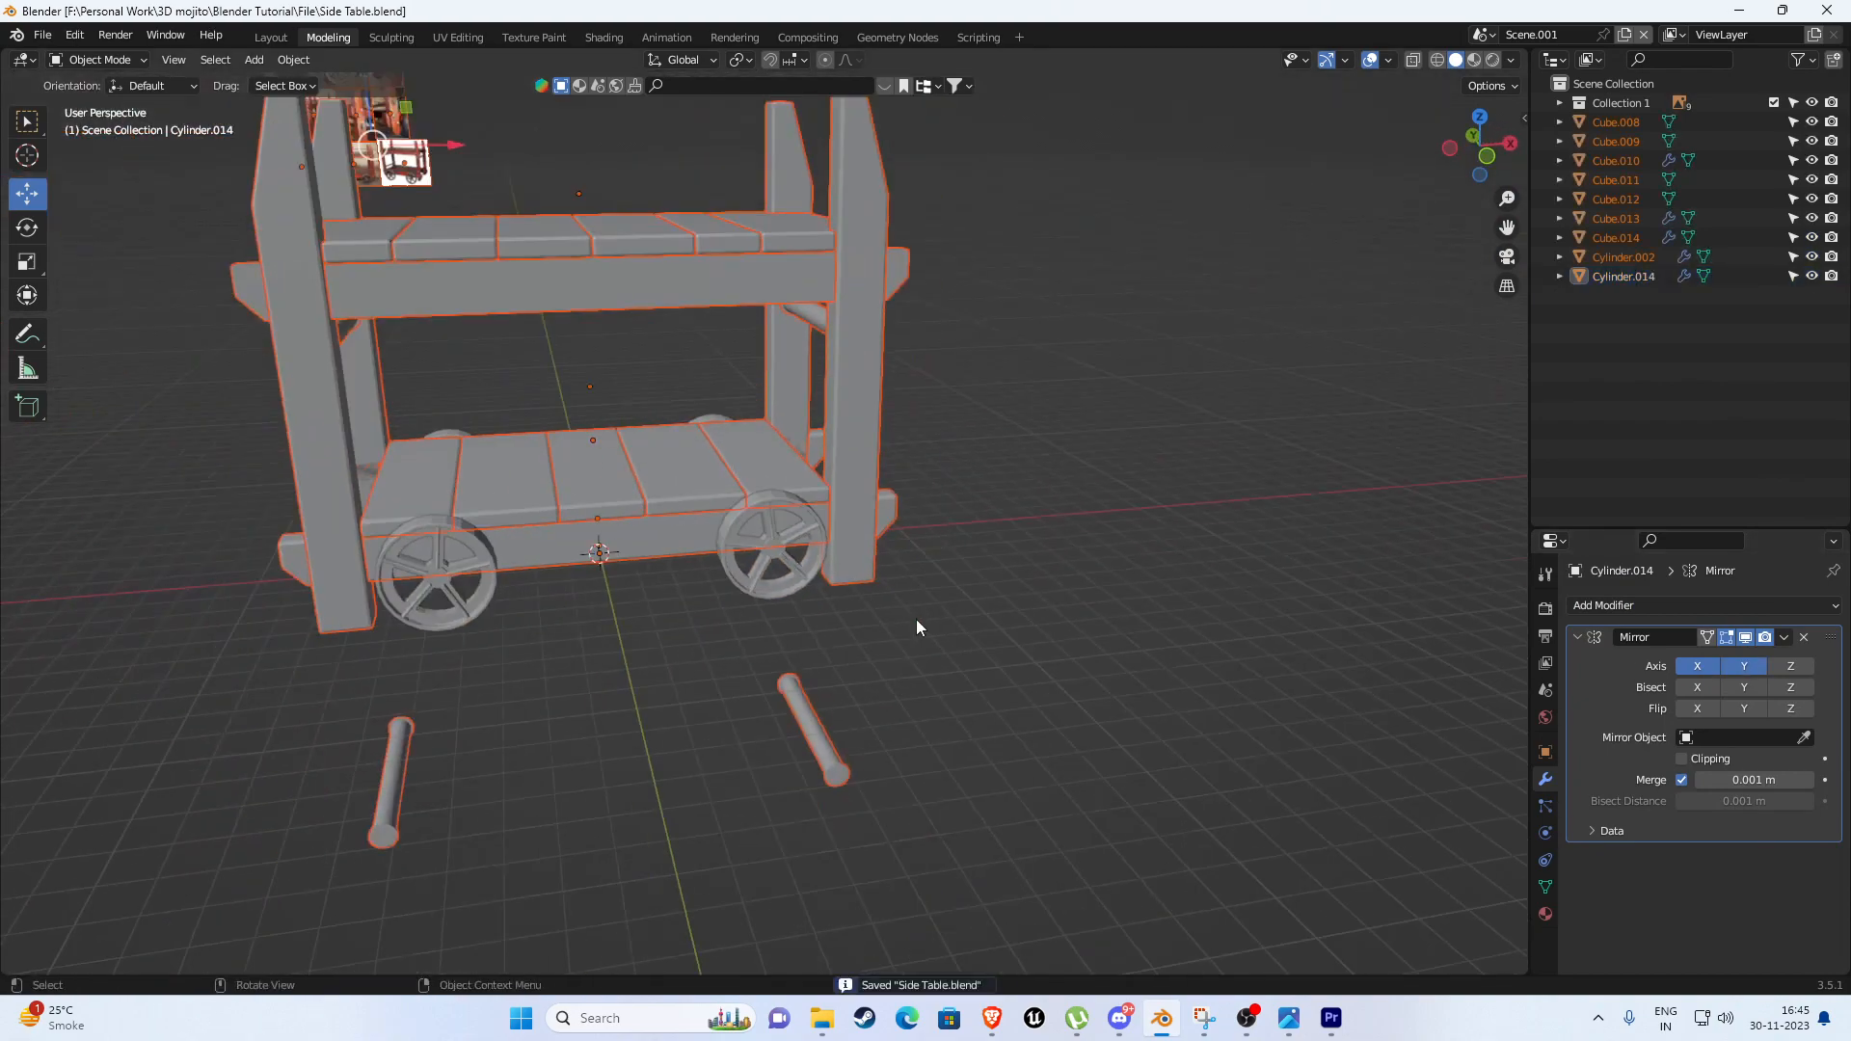
# Select the round crossbars and raise them about 5.26 m along Z so both mirrored pairs sit between the posts.
pyautogui.moveTo(916, 619); pyautogui.dragTo(950, 823, button='middle')
pyautogui.click(926, 829)
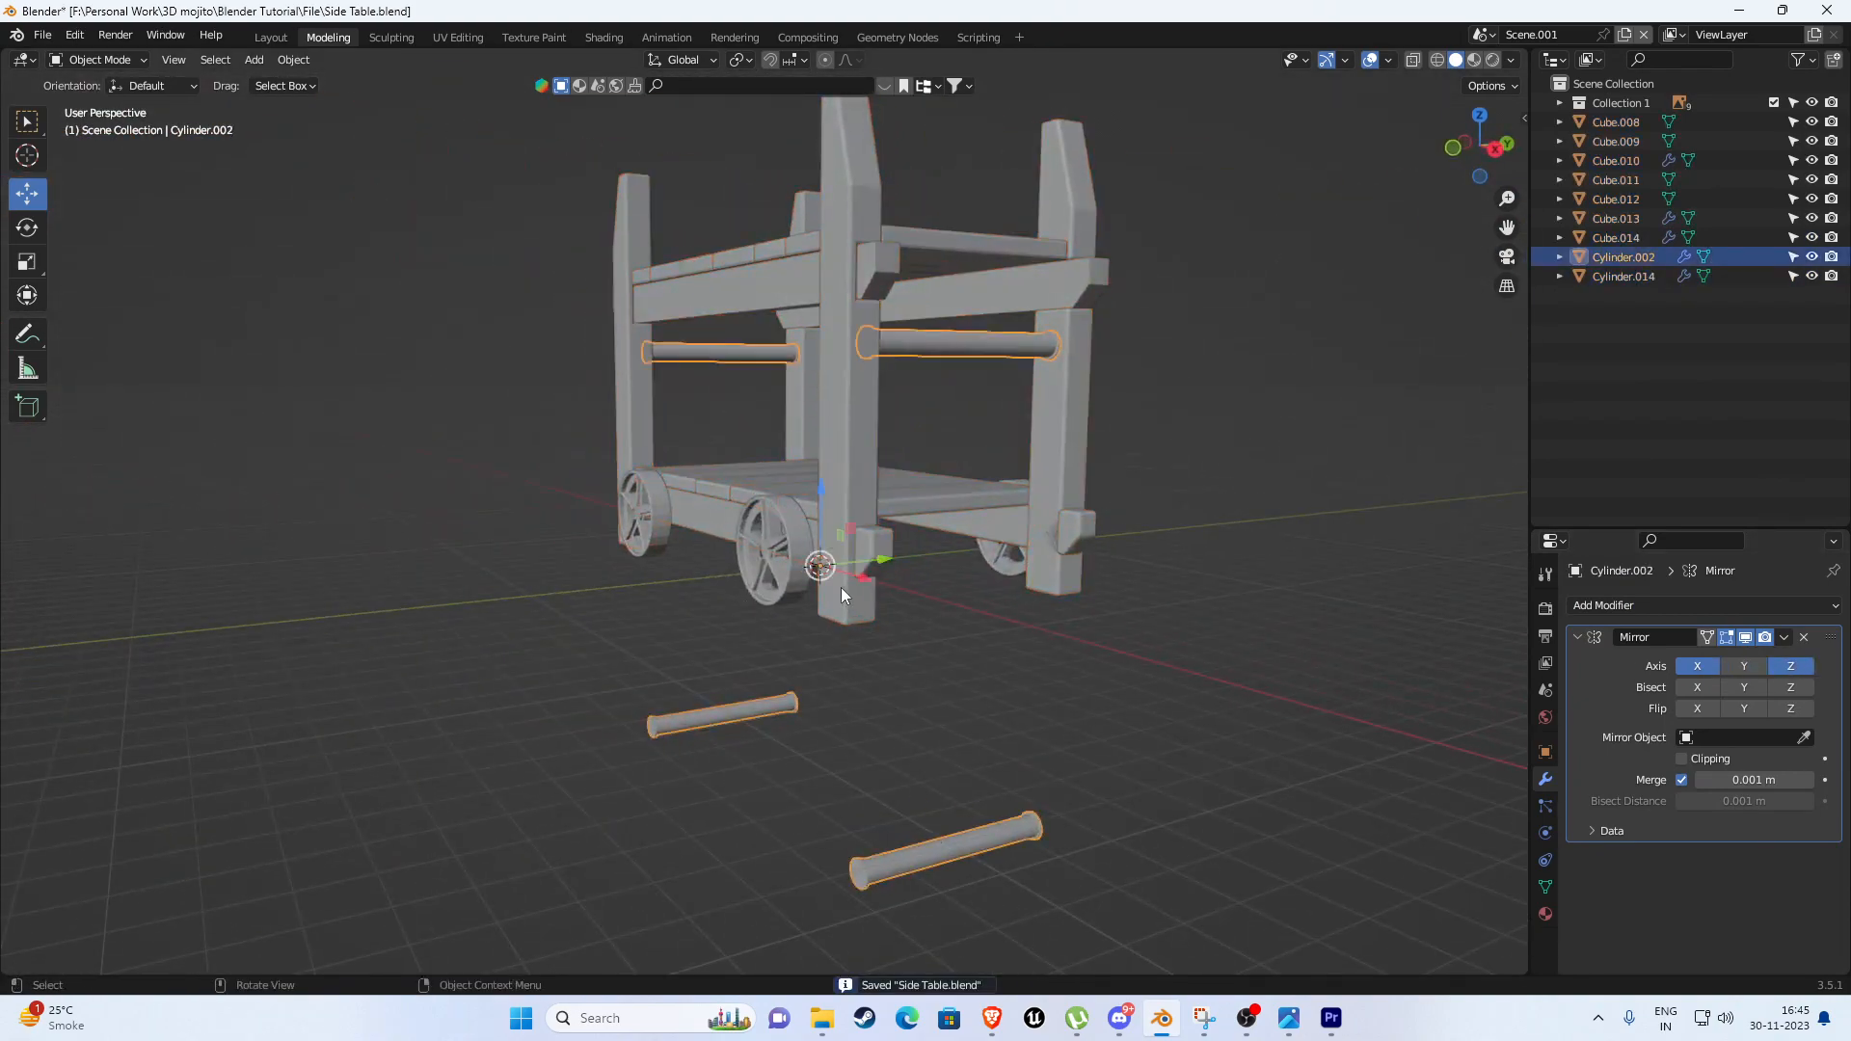
pyautogui.moveTo(841, 587); pyautogui.dragTo(991, 578, button='middle')
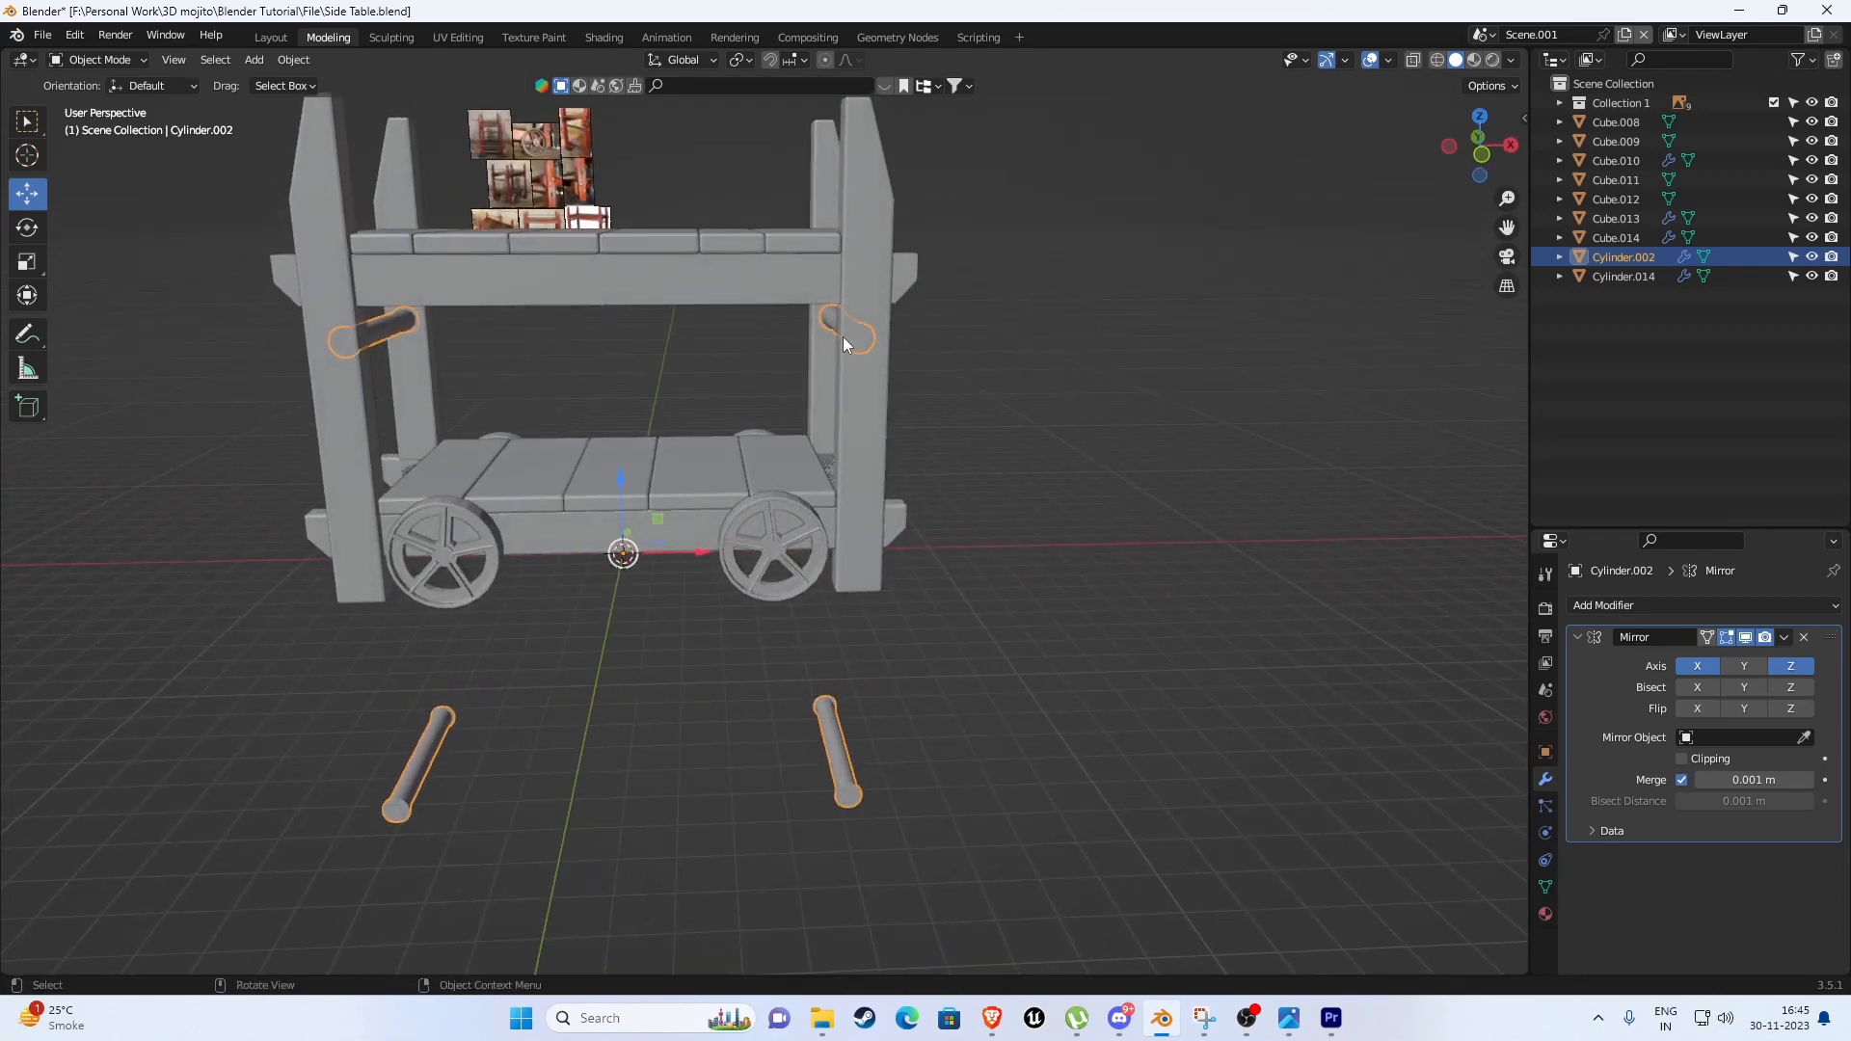
pyautogui.moveTo(621, 474); pyautogui.dragTo(629, 367)
pyautogui.moveTo(628, 367); pyautogui.dragTo(1022, 274, button='middle')
pyautogui.scroll(1, 815, 445)
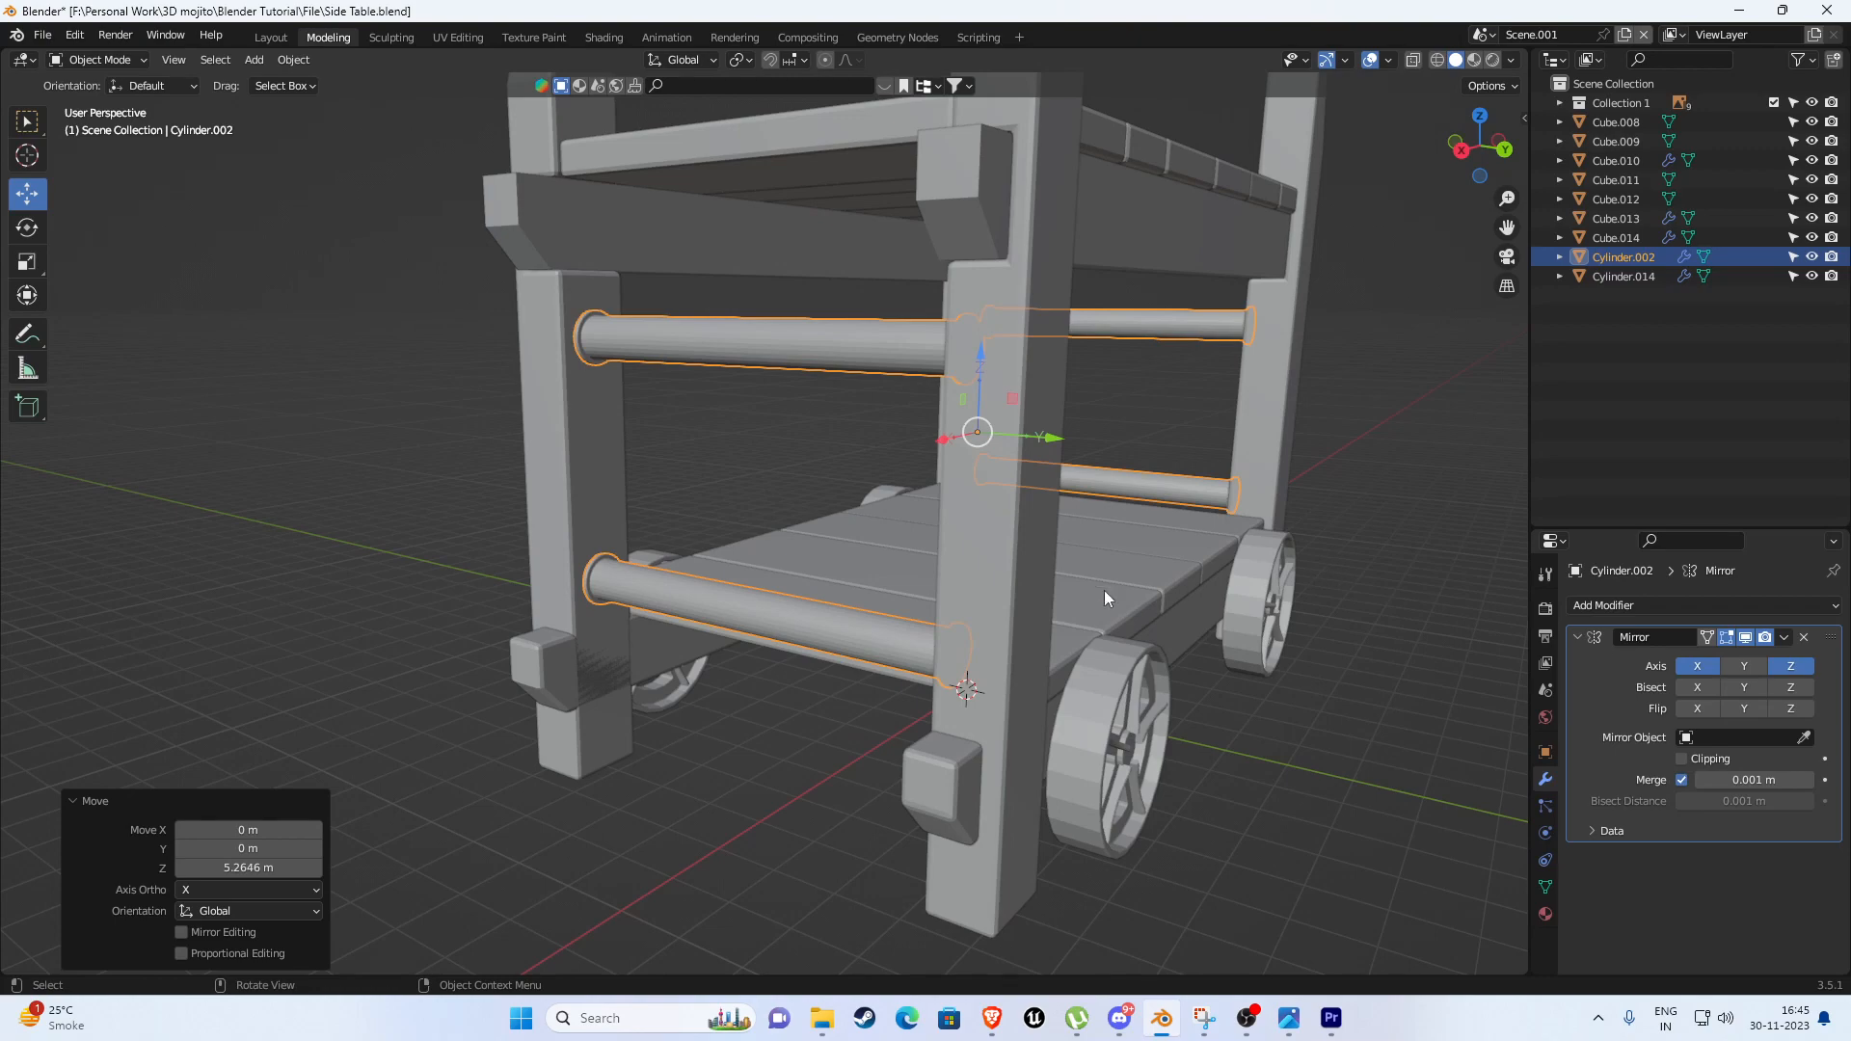
# Raise the round crossbars a further 0.19 m or so along Z and check their fit against the posts.
pyautogui.moveTo(1103, 590); pyautogui.dragTo(850, 511, button='middle')
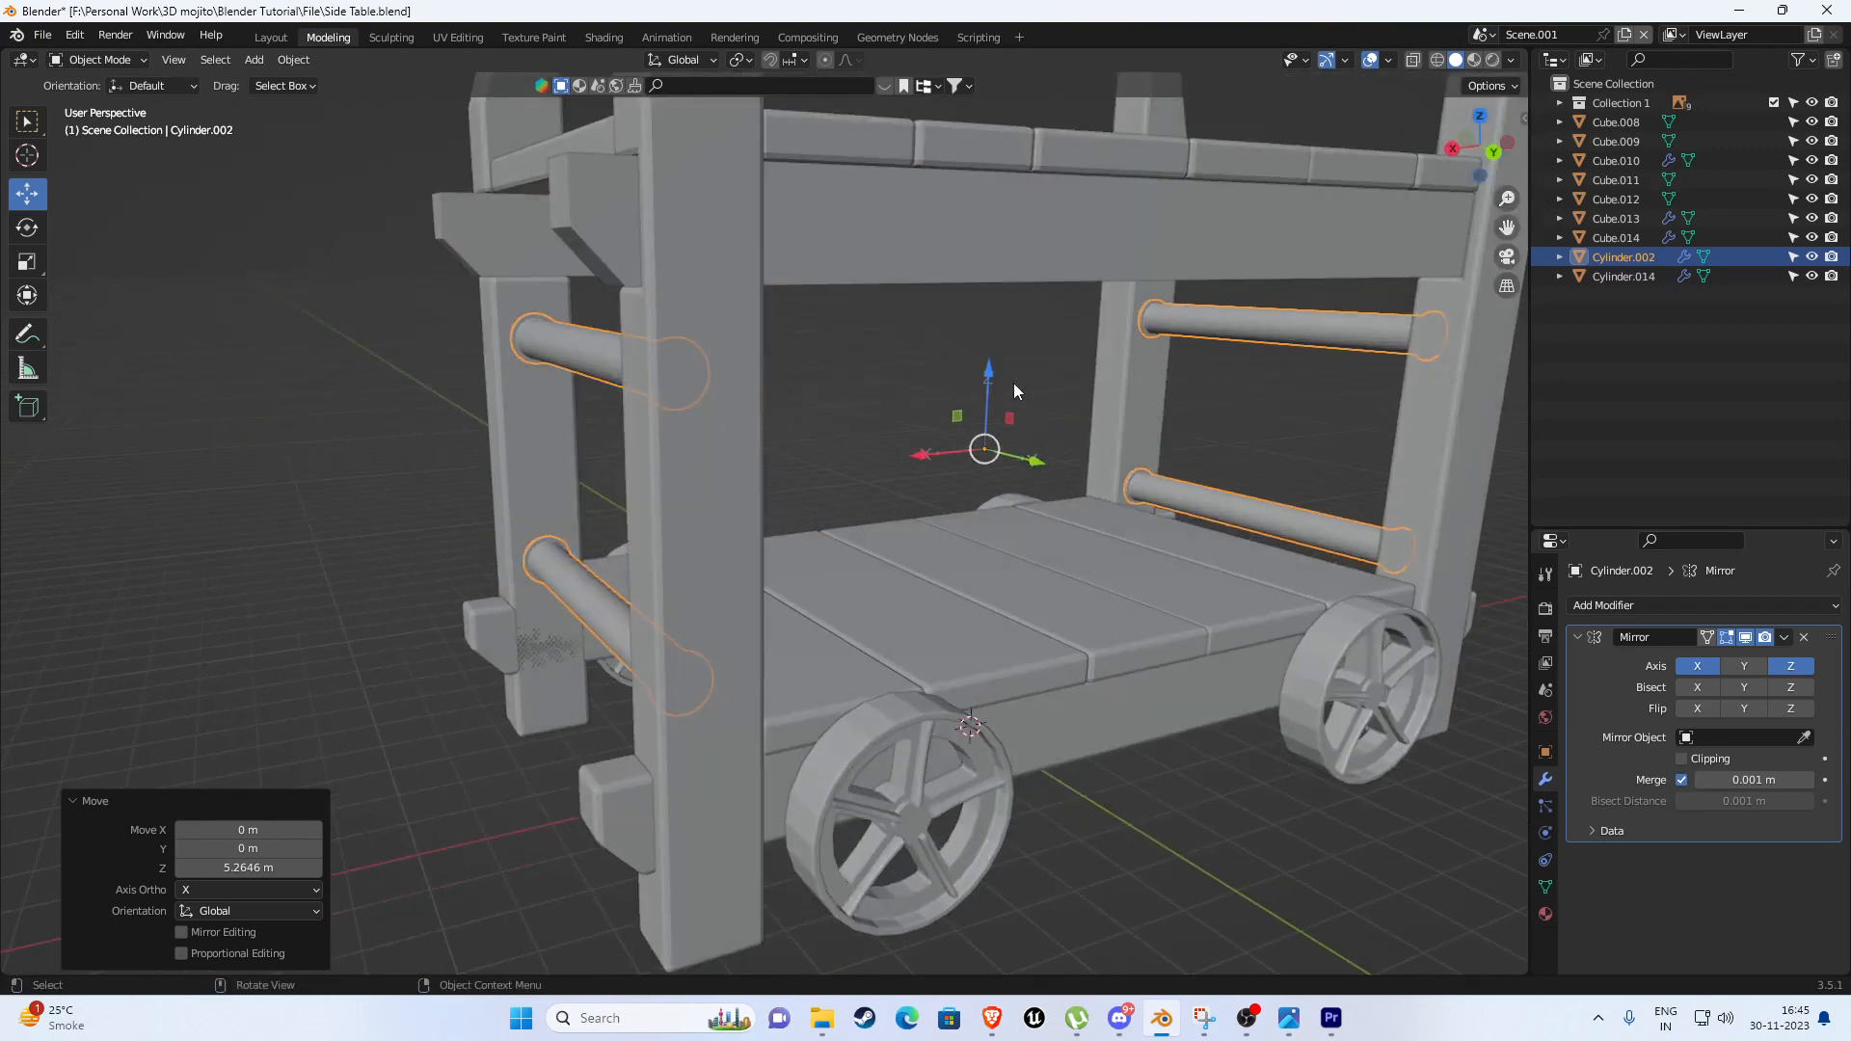
pyautogui.moveTo(736, 494); pyautogui.dragTo(811, 506, button='middle')
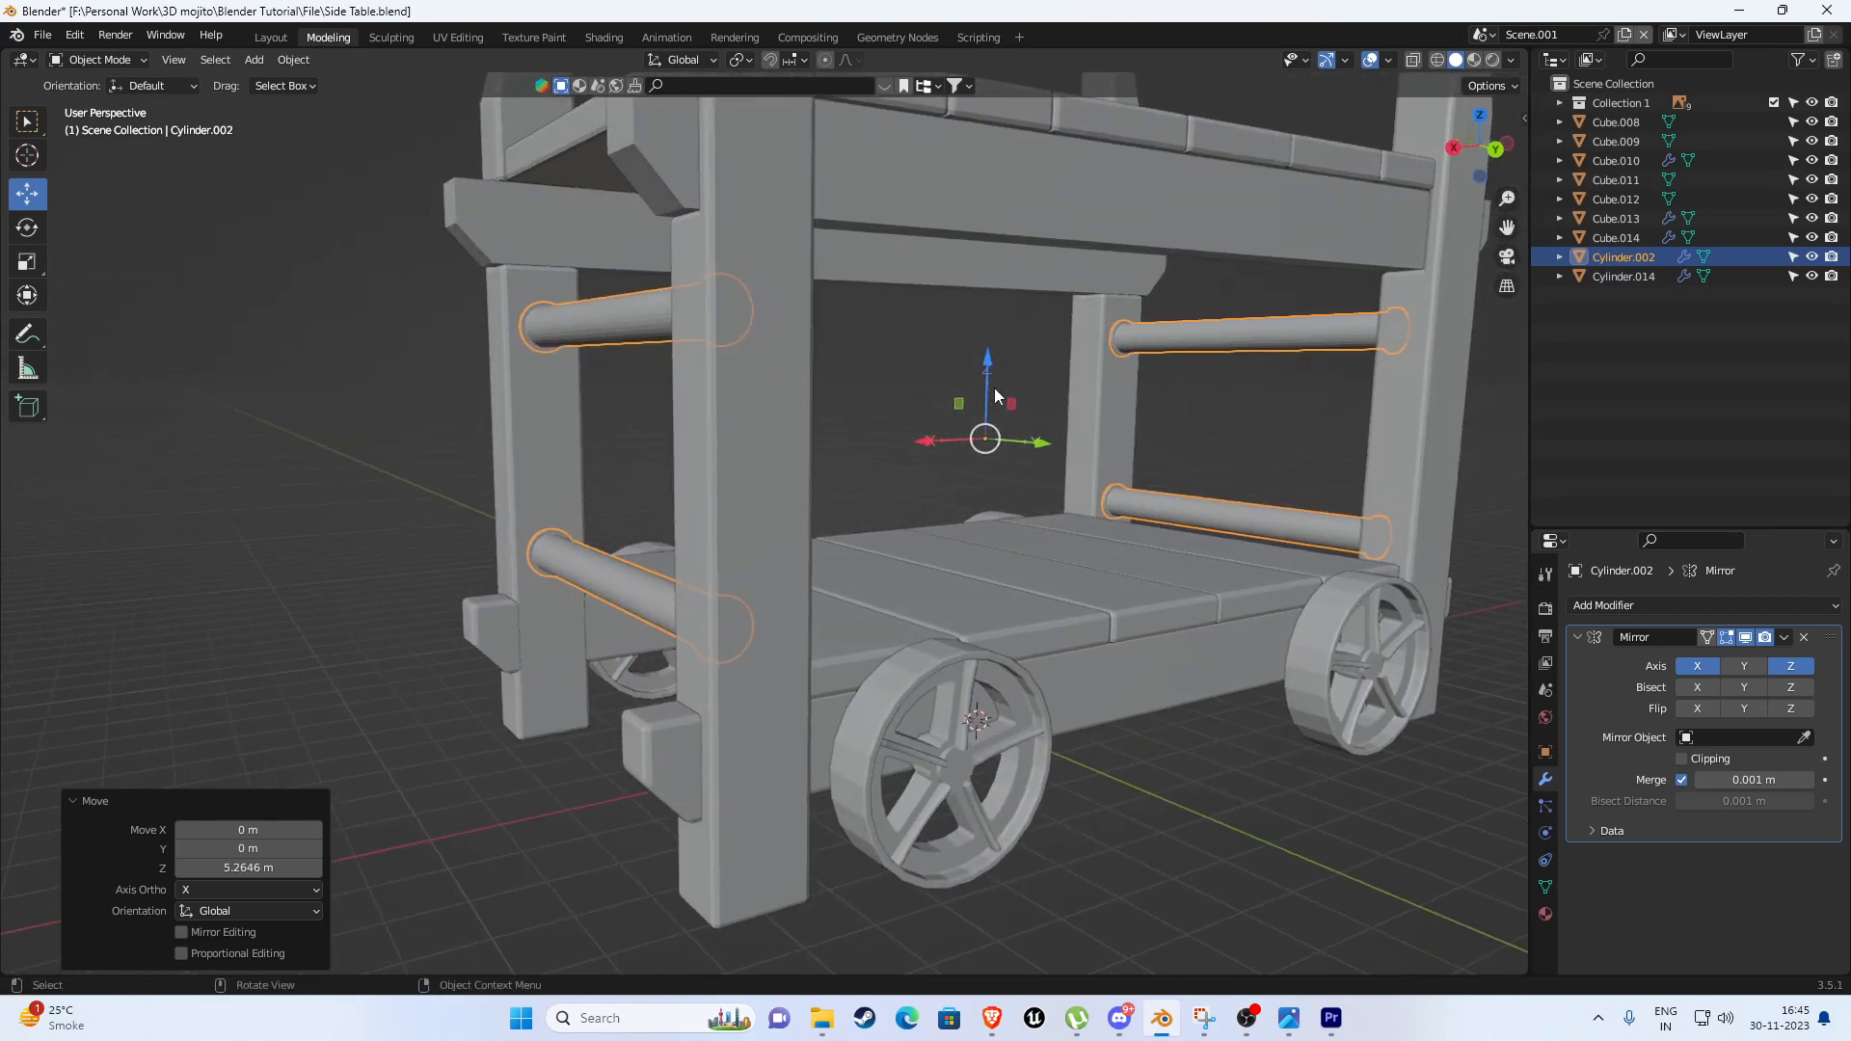
pyautogui.moveTo(987, 357); pyautogui.dragTo(988, 333)
pyautogui.moveTo(988, 352); pyautogui.dragTo(1091, 517, button='middle')
pyautogui.scroll(5, 895, 609)
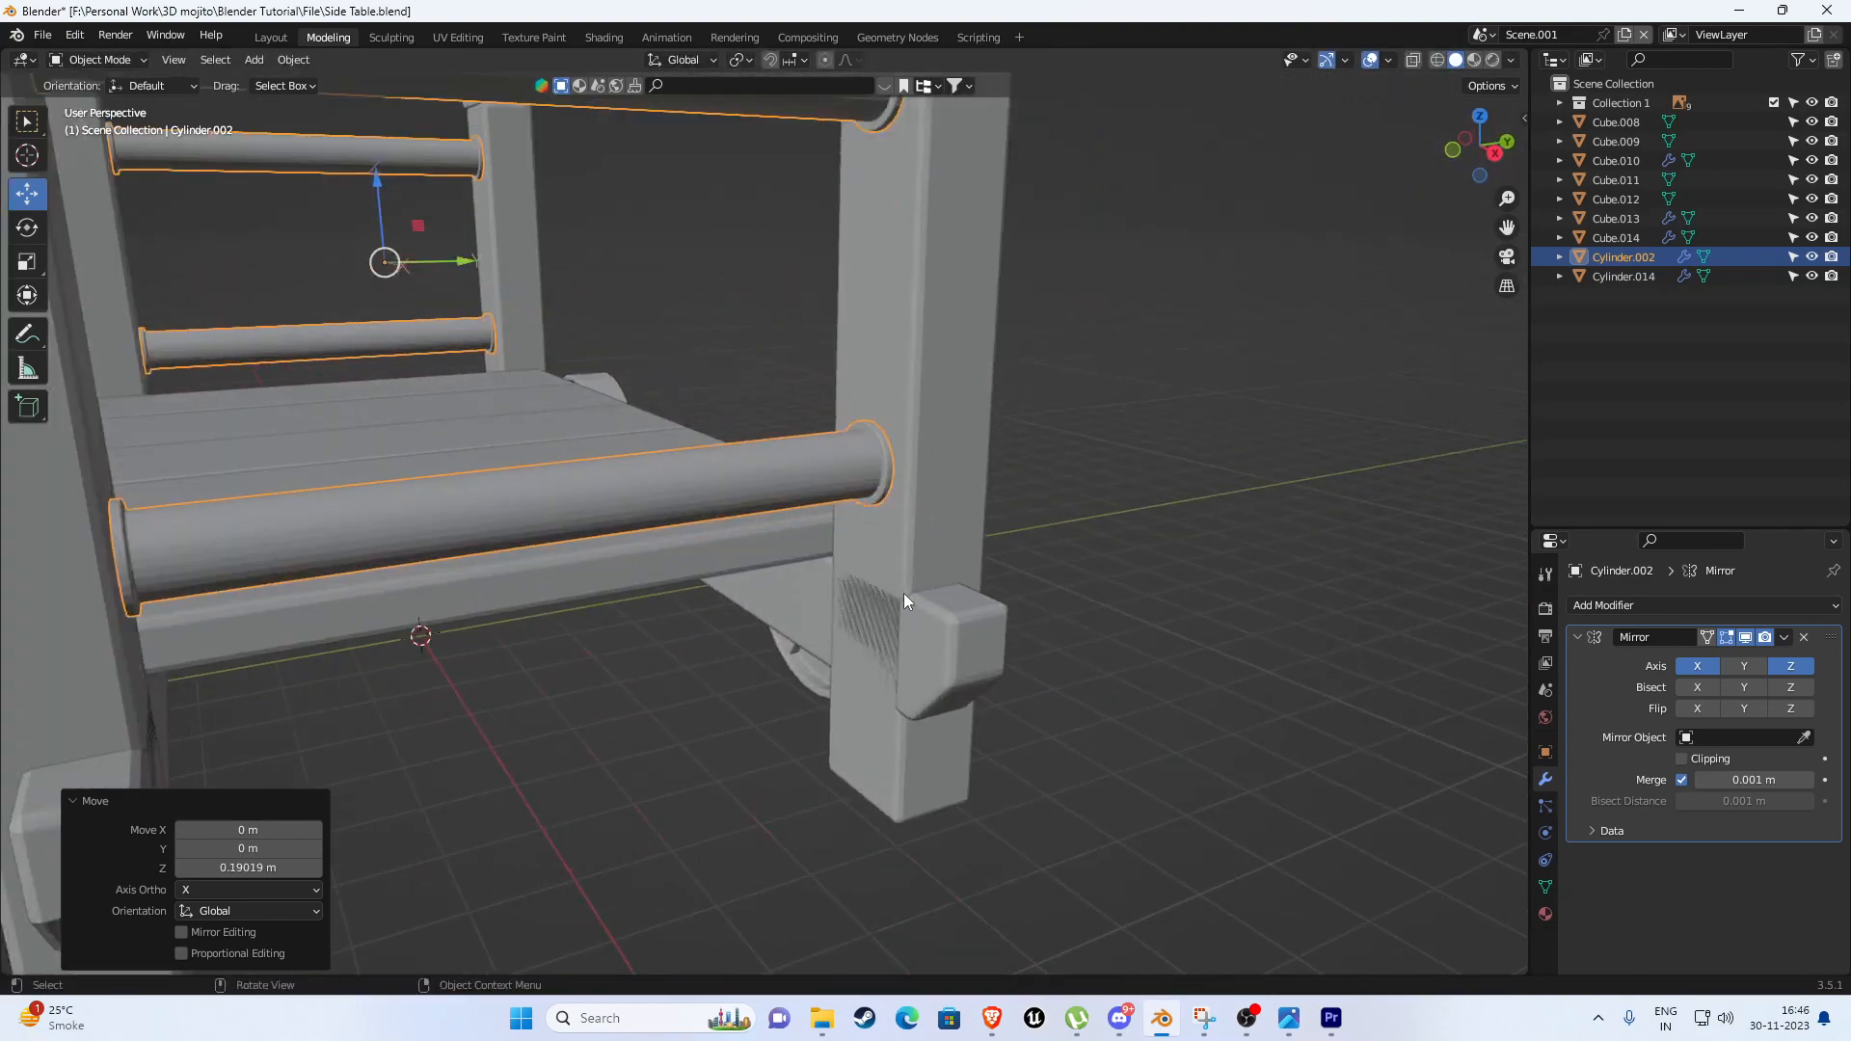
pyautogui.scroll(-5, 899, 592)
pyautogui.moveTo(742, 574); pyautogui.dragTo(881, 459, button='middle')
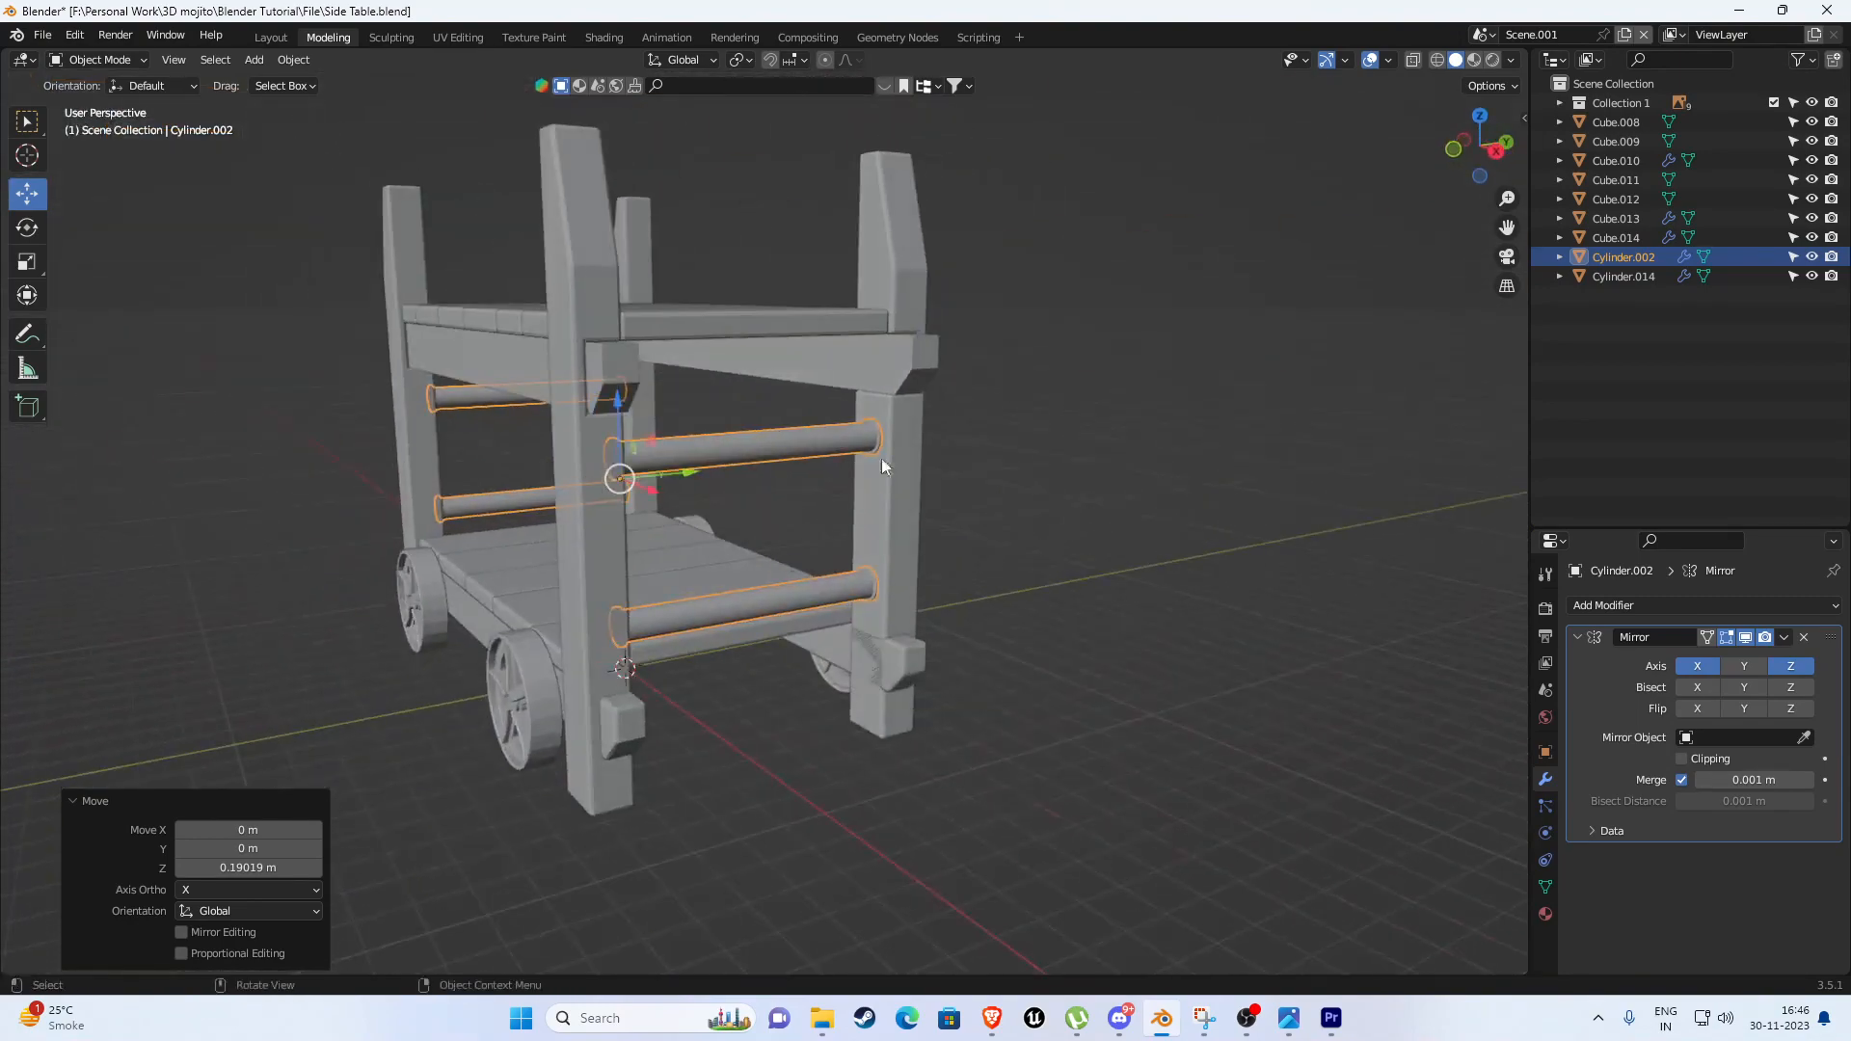
# Deselect the round crossbars and save the file.
pyautogui.moveTo(877, 378); pyautogui.dragTo(1088, 438, button='middle')
pyautogui.click(1194, 413)
pyautogui.hotkey('ctrl', 's')
# Enable Cavity in the viewport's solid shading options.
pyautogui.scroll(-3, 1154, 458)
pyautogui.scroll(1, 1088, 445)
pyautogui.click(1511, 60)
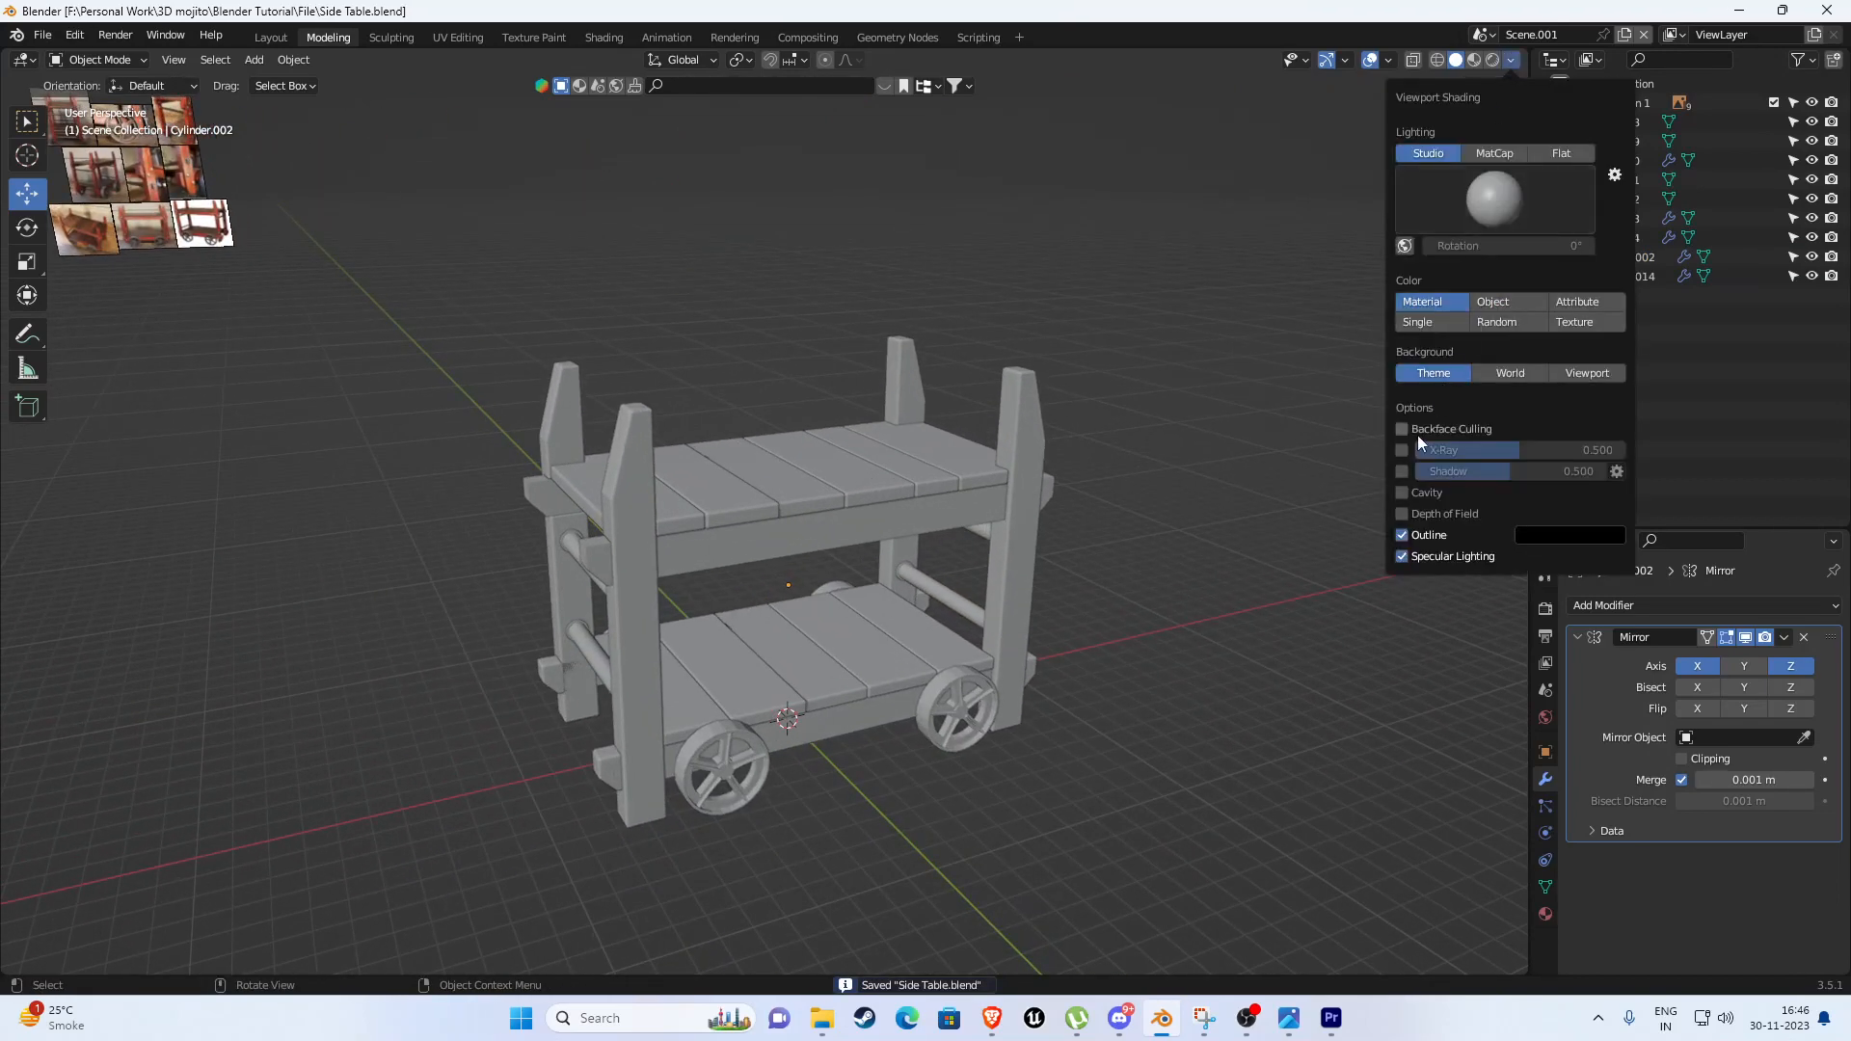
pyautogui.click(1402, 493)
# Inspect the side table in perspective and front view, and examine the reference photos beside it.
pyautogui.moveTo(1213, 541)
pyautogui.mouseDown(button='middle')
pyautogui.moveTo(1124, 547)
pyautogui.moveTo(1074, 522)
pyautogui.moveTo(1089, 466)
pyautogui.mouseUp(button='middle')
pyautogui.press('KP_1')
pyautogui.scroll(-1, 824, 464)
pyautogui.moveTo(824, 465)
pyautogui.mouseDown(button='middle')
pyautogui.moveTo(946, 464)
pyautogui.moveTo(808, 453)
pyautogui.moveTo(836, 466)
pyautogui.mouseUp(button='middle')
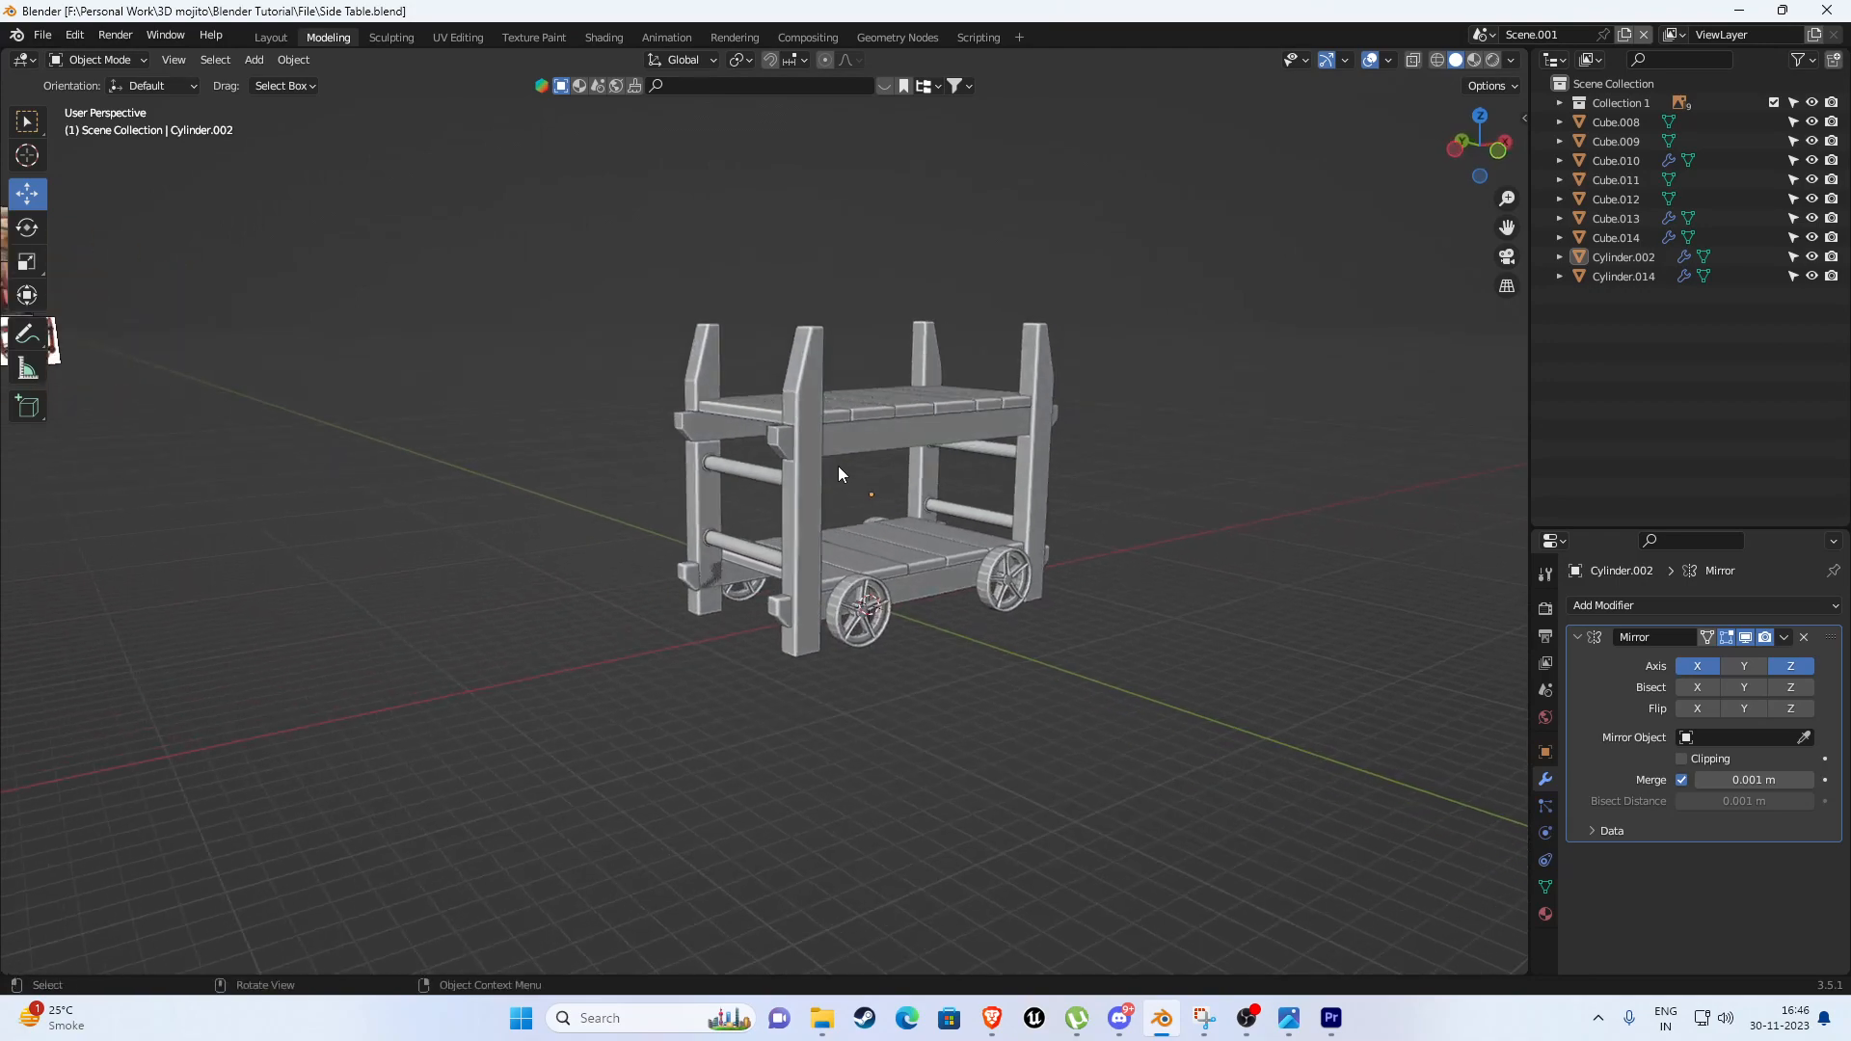
pyautogui.press('KP_1')
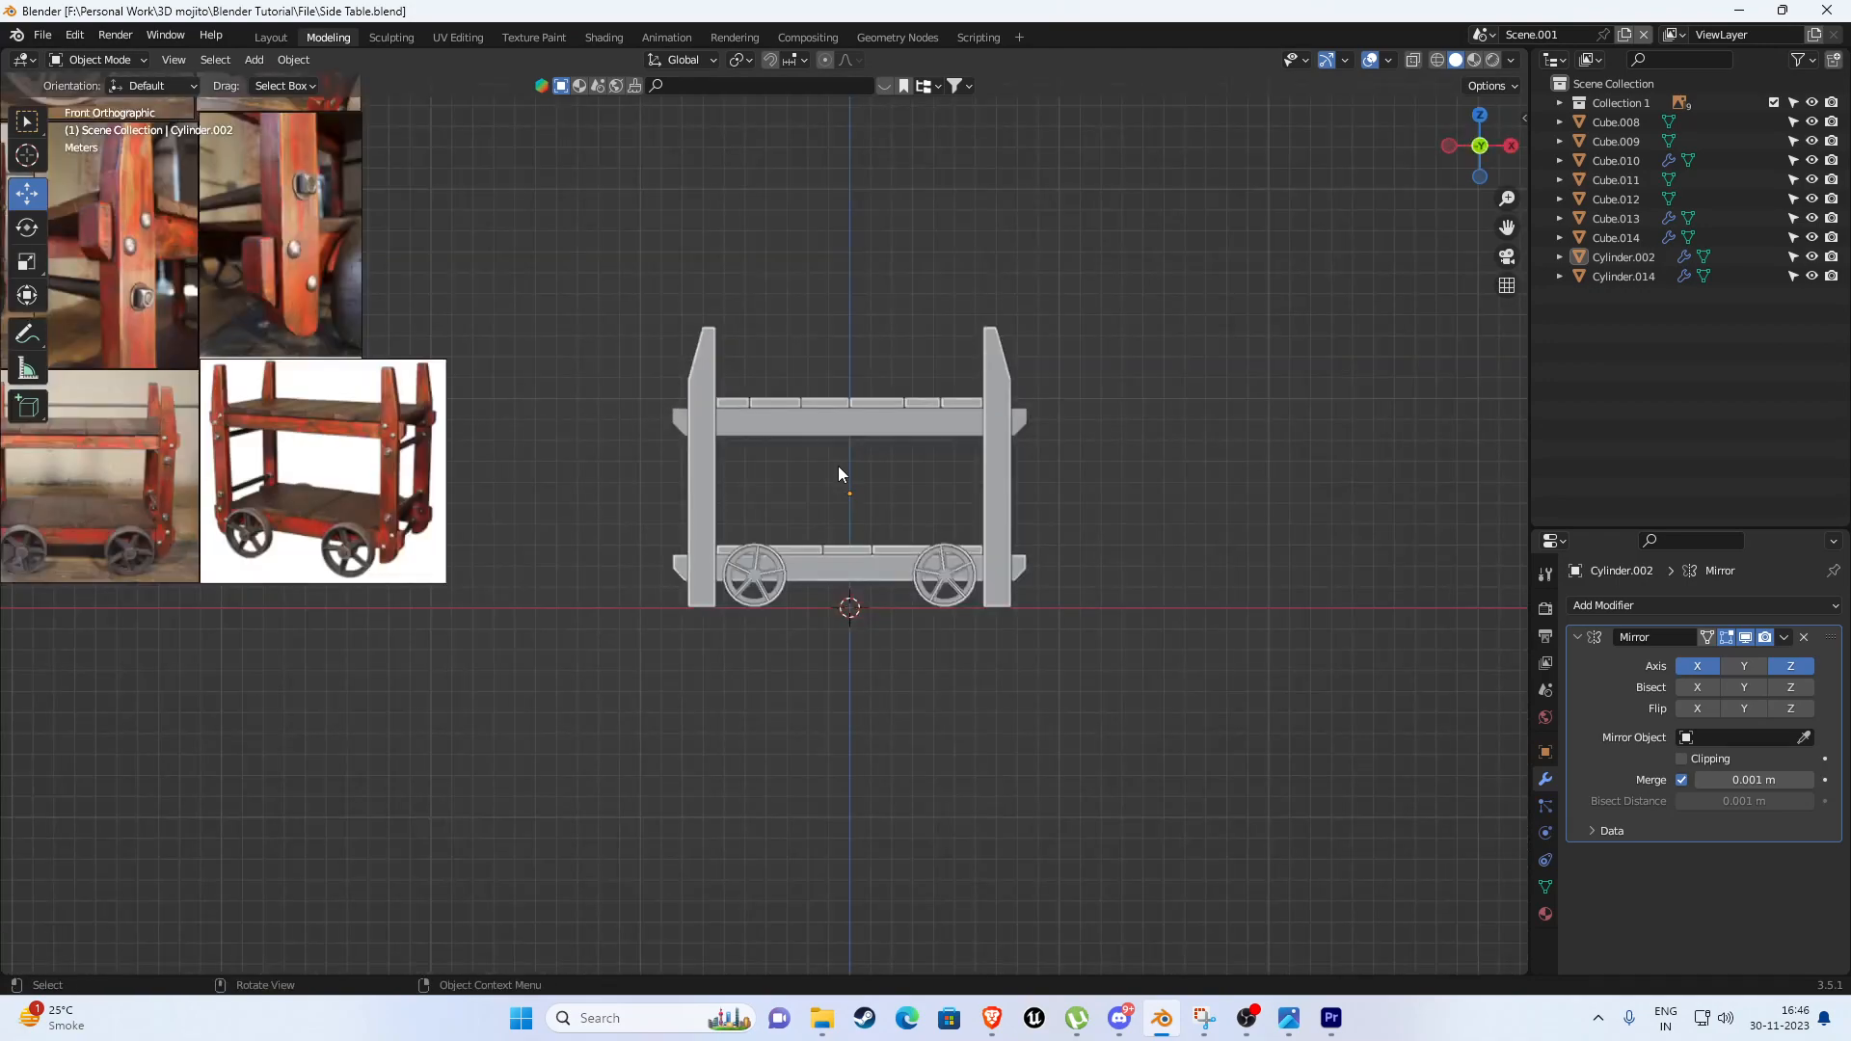
pyautogui.moveTo(839, 473); pyautogui.dragTo(1108, 507, button='middle')
pyautogui.scroll(2, 862, 500)
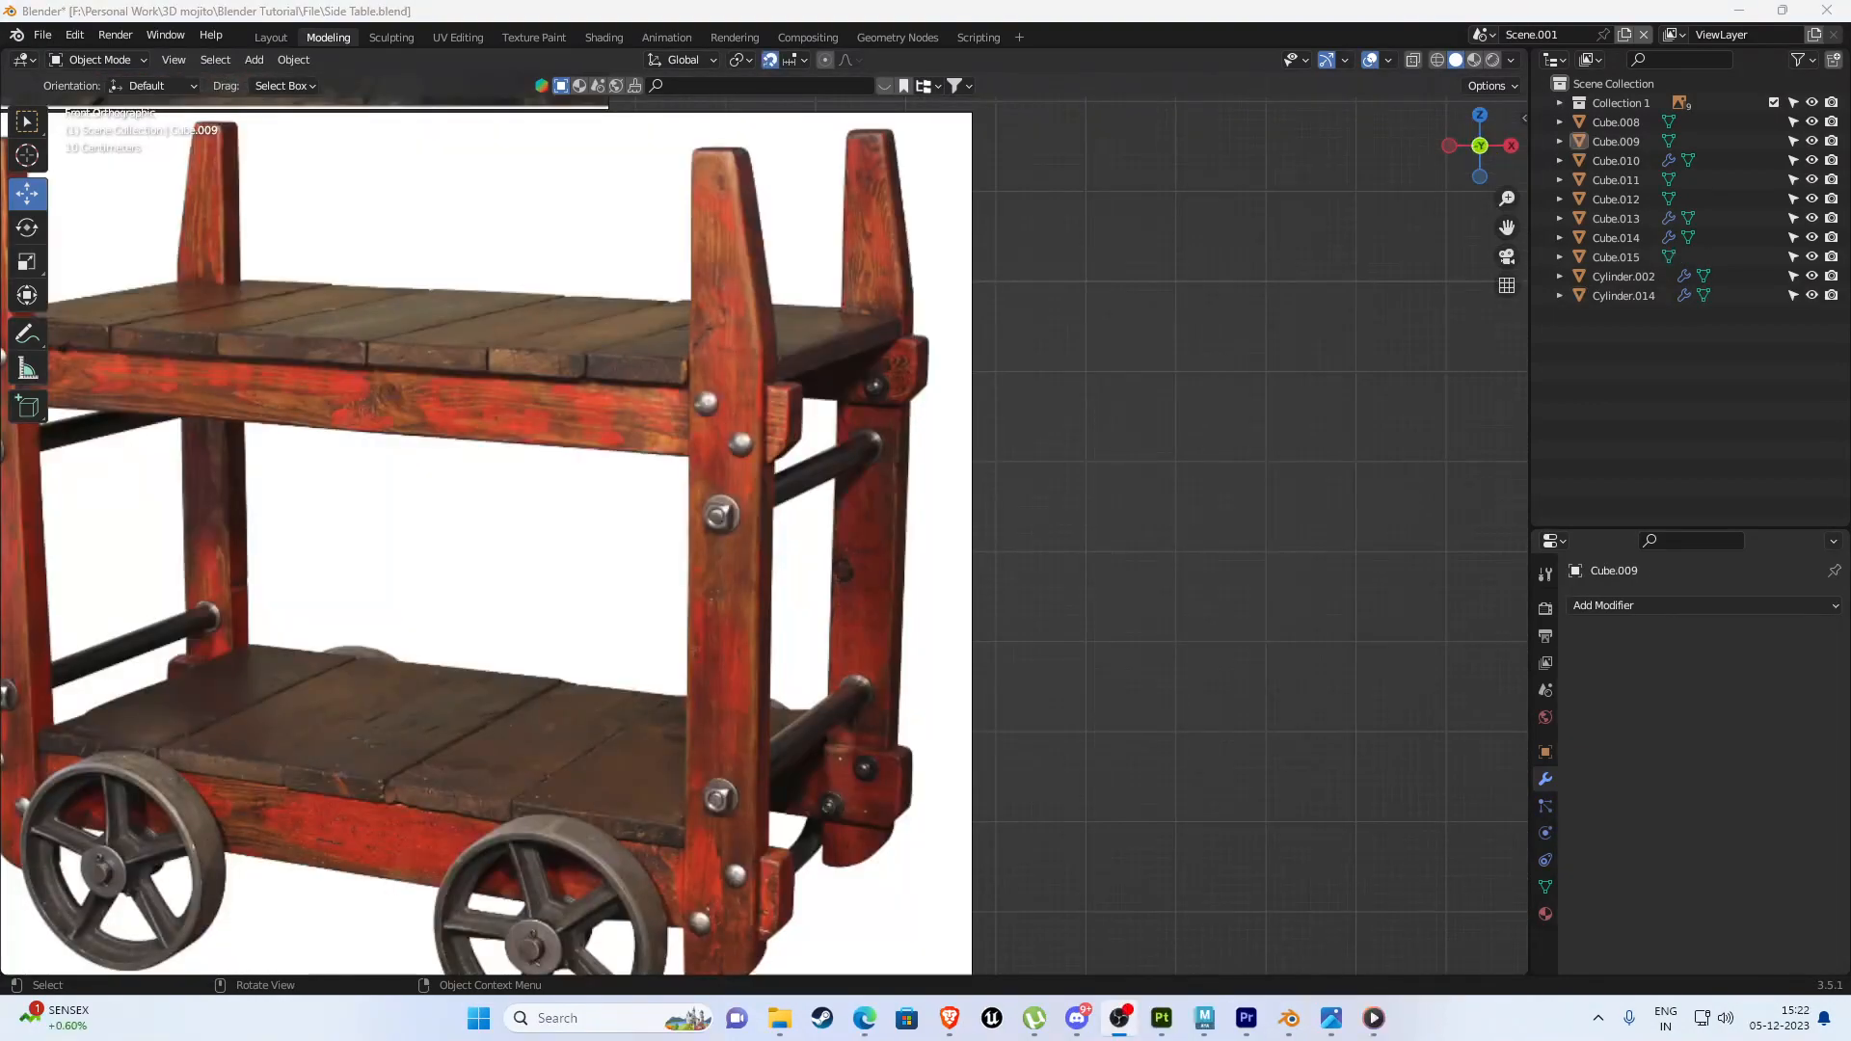
pyautogui.hotkey('alt', 'Tab')
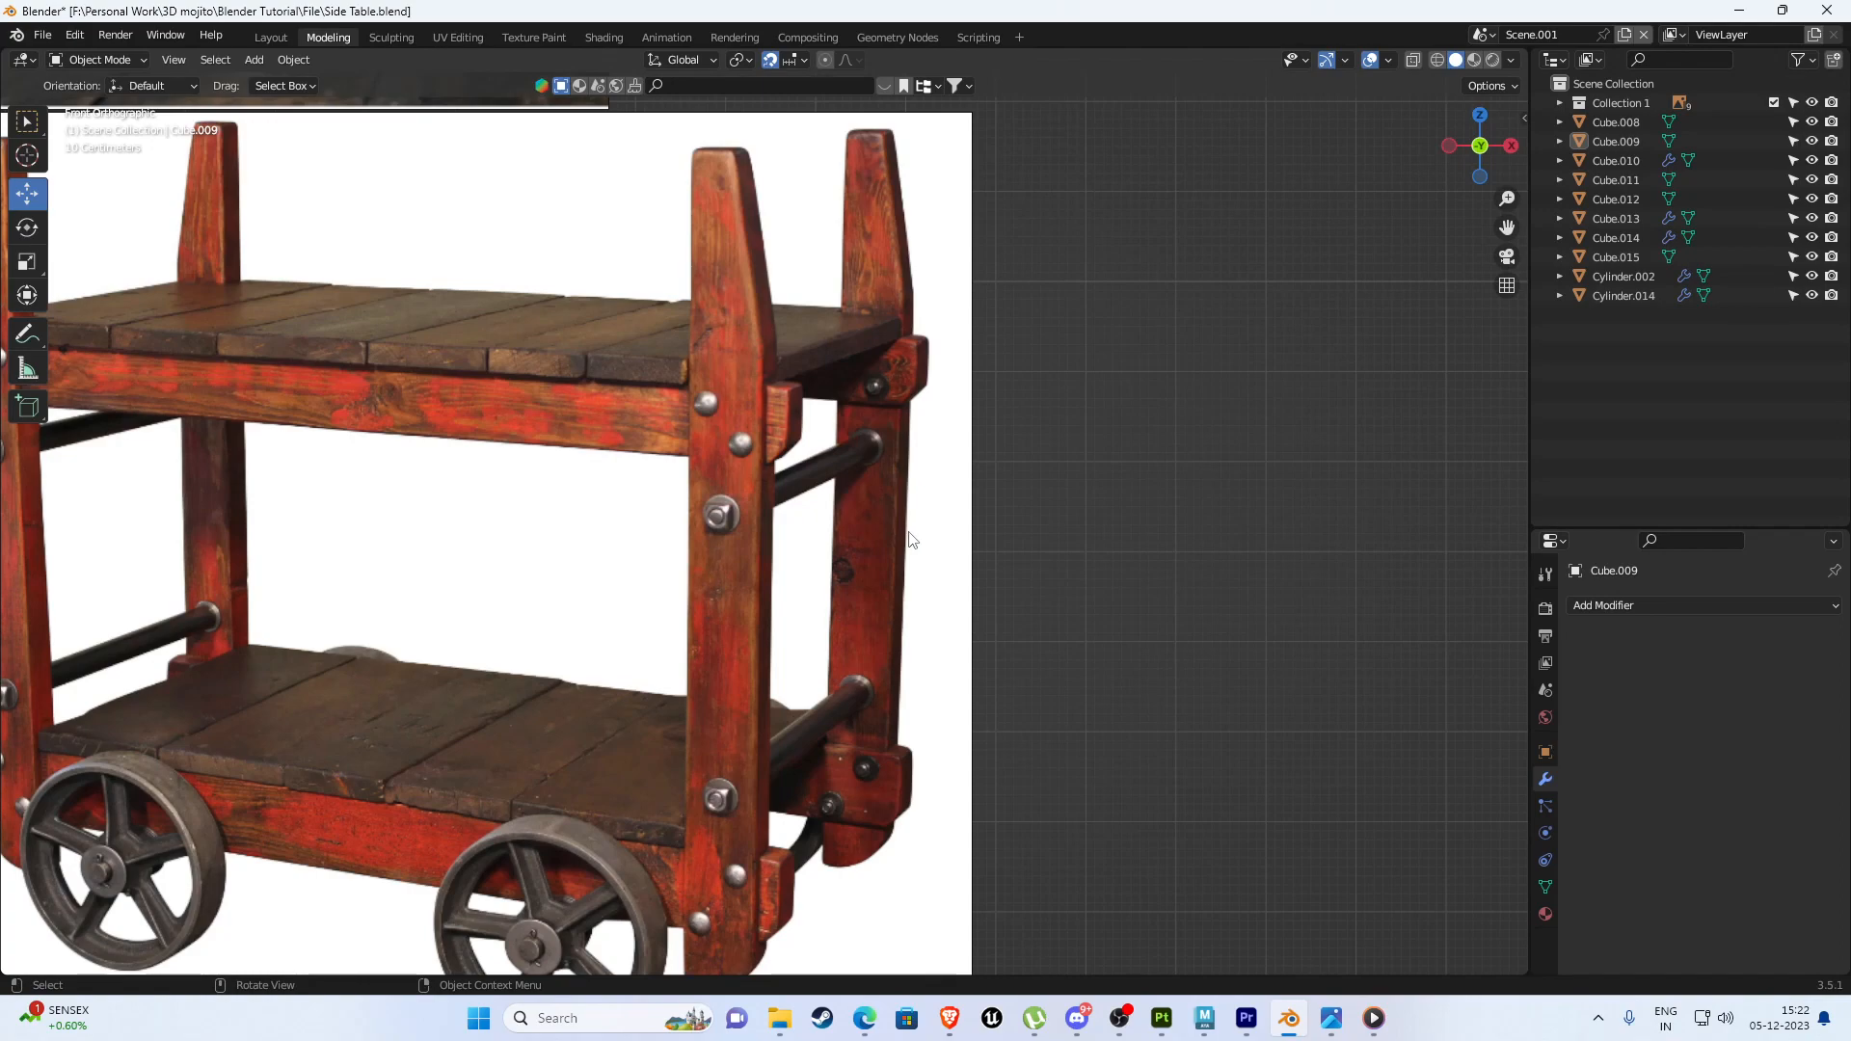
# Study the nut and bolts in the reference photos and add a cube for modelling the nut.
pyautogui.scroll(6, 821, 503)
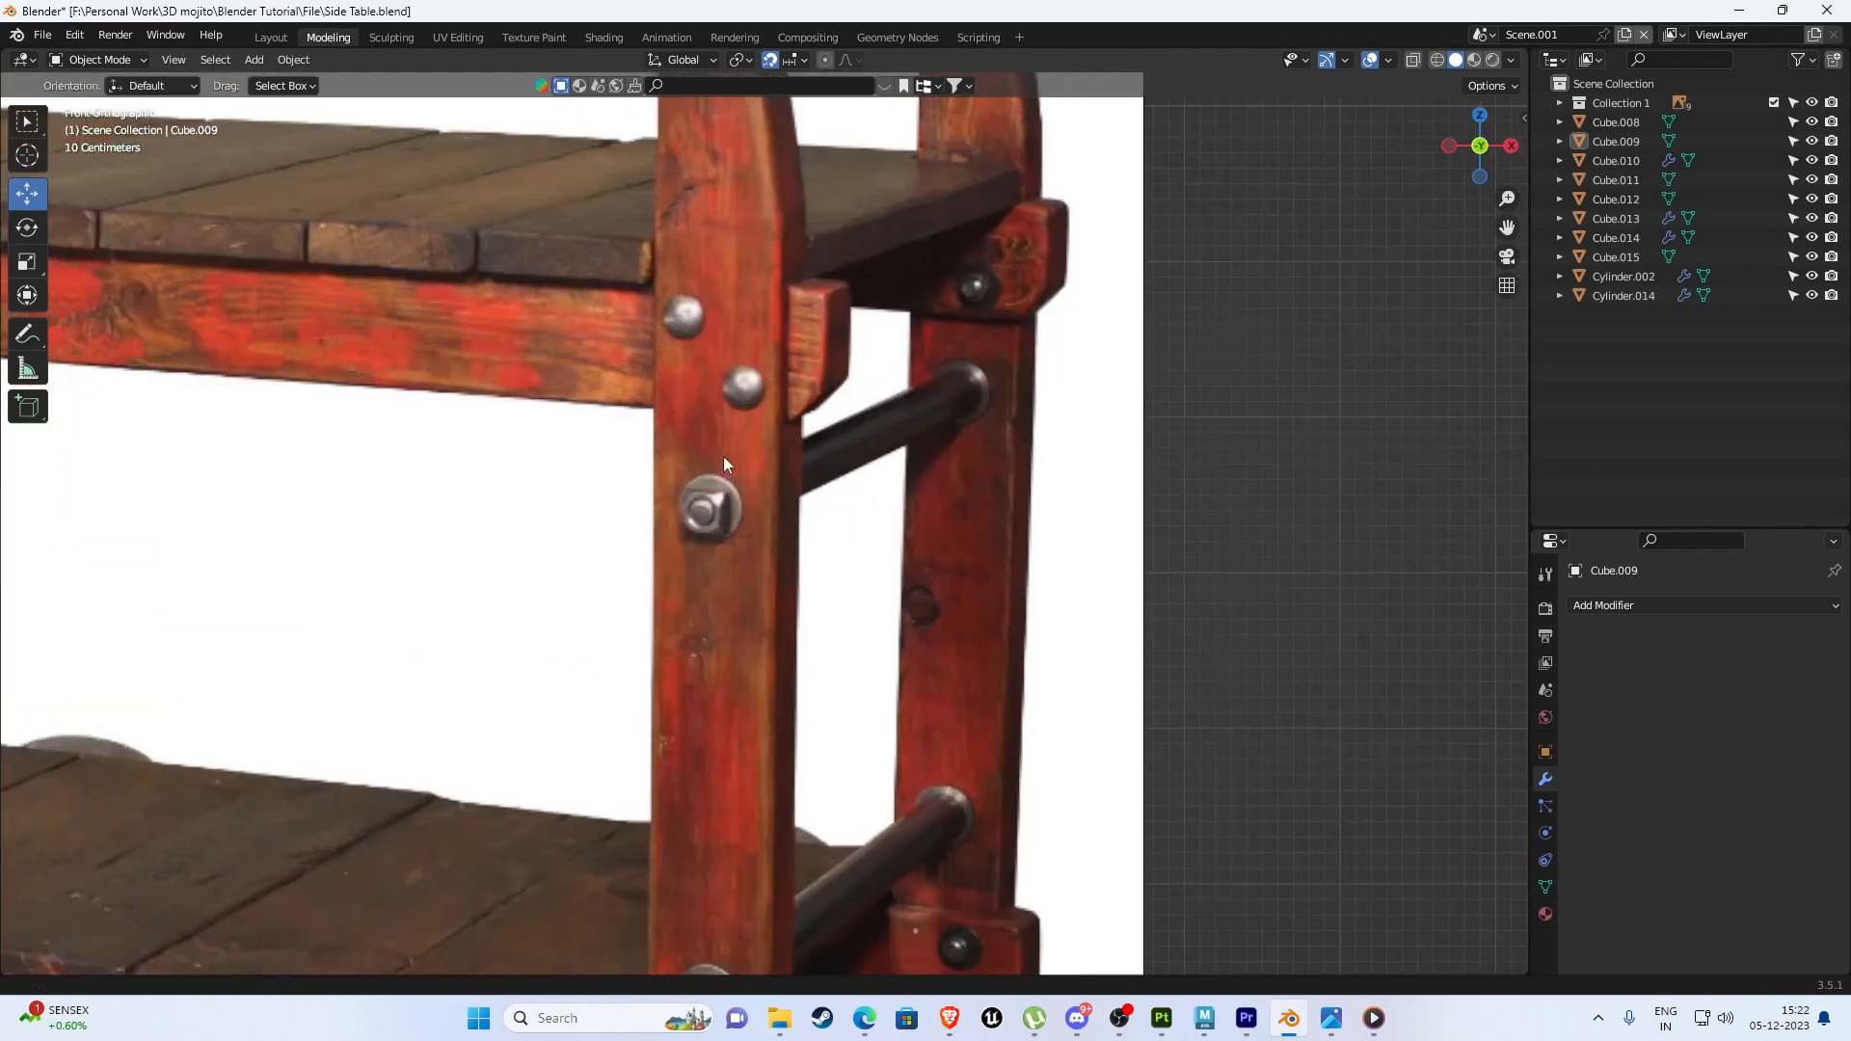
pyautogui.scroll(-3, 791, 437)
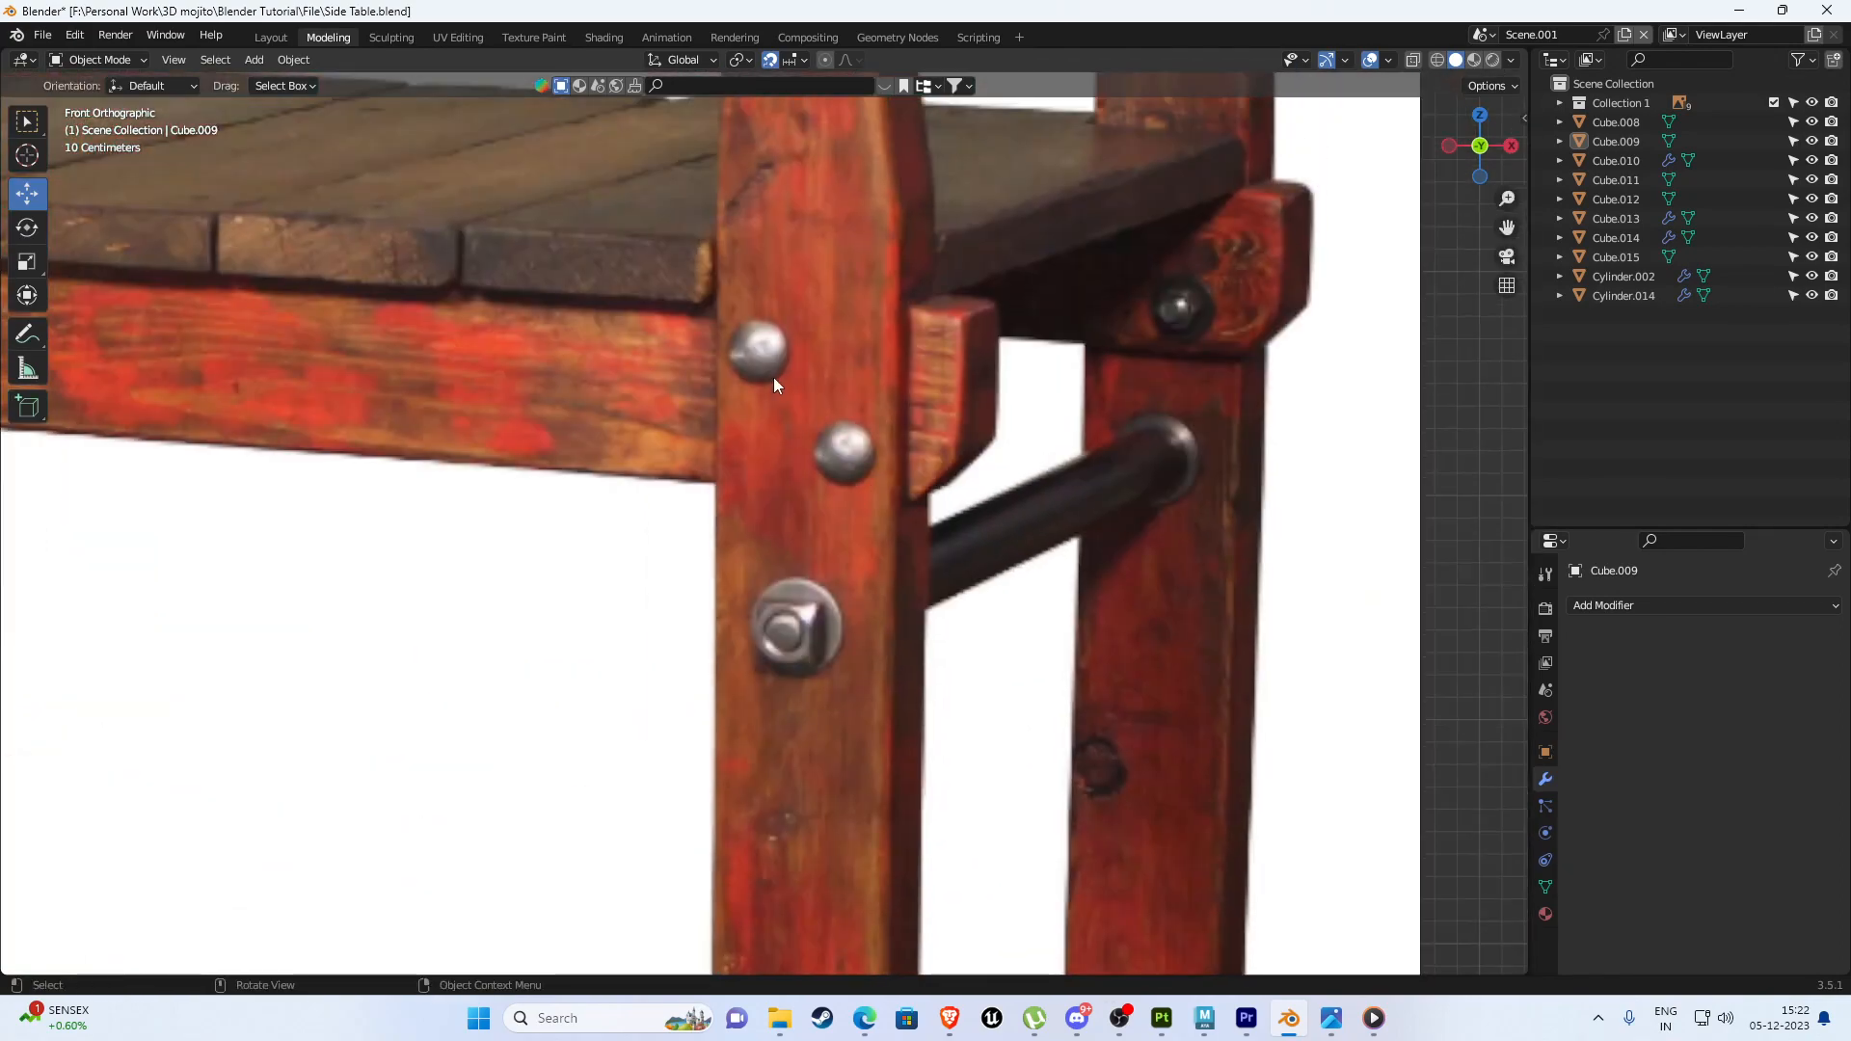
pyautogui.scroll(-10, 768, 384)
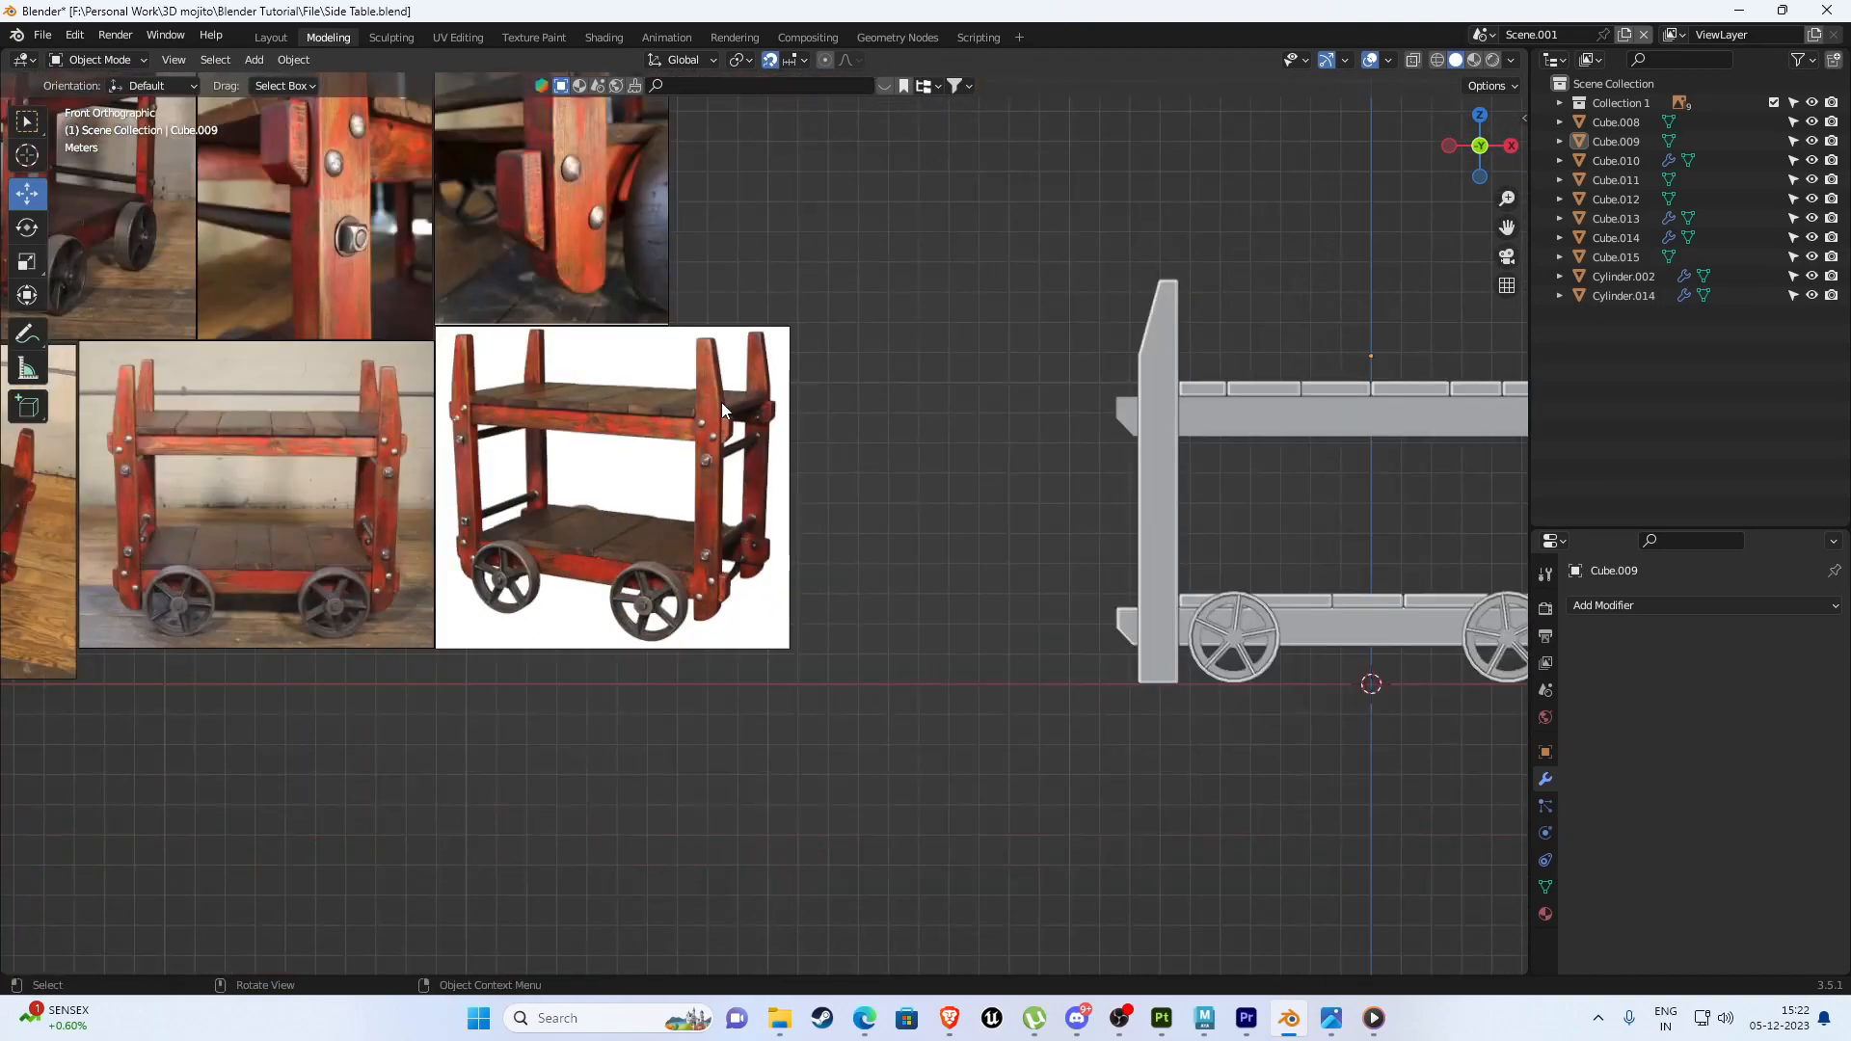
pyautogui.scroll(10, 866, 576)
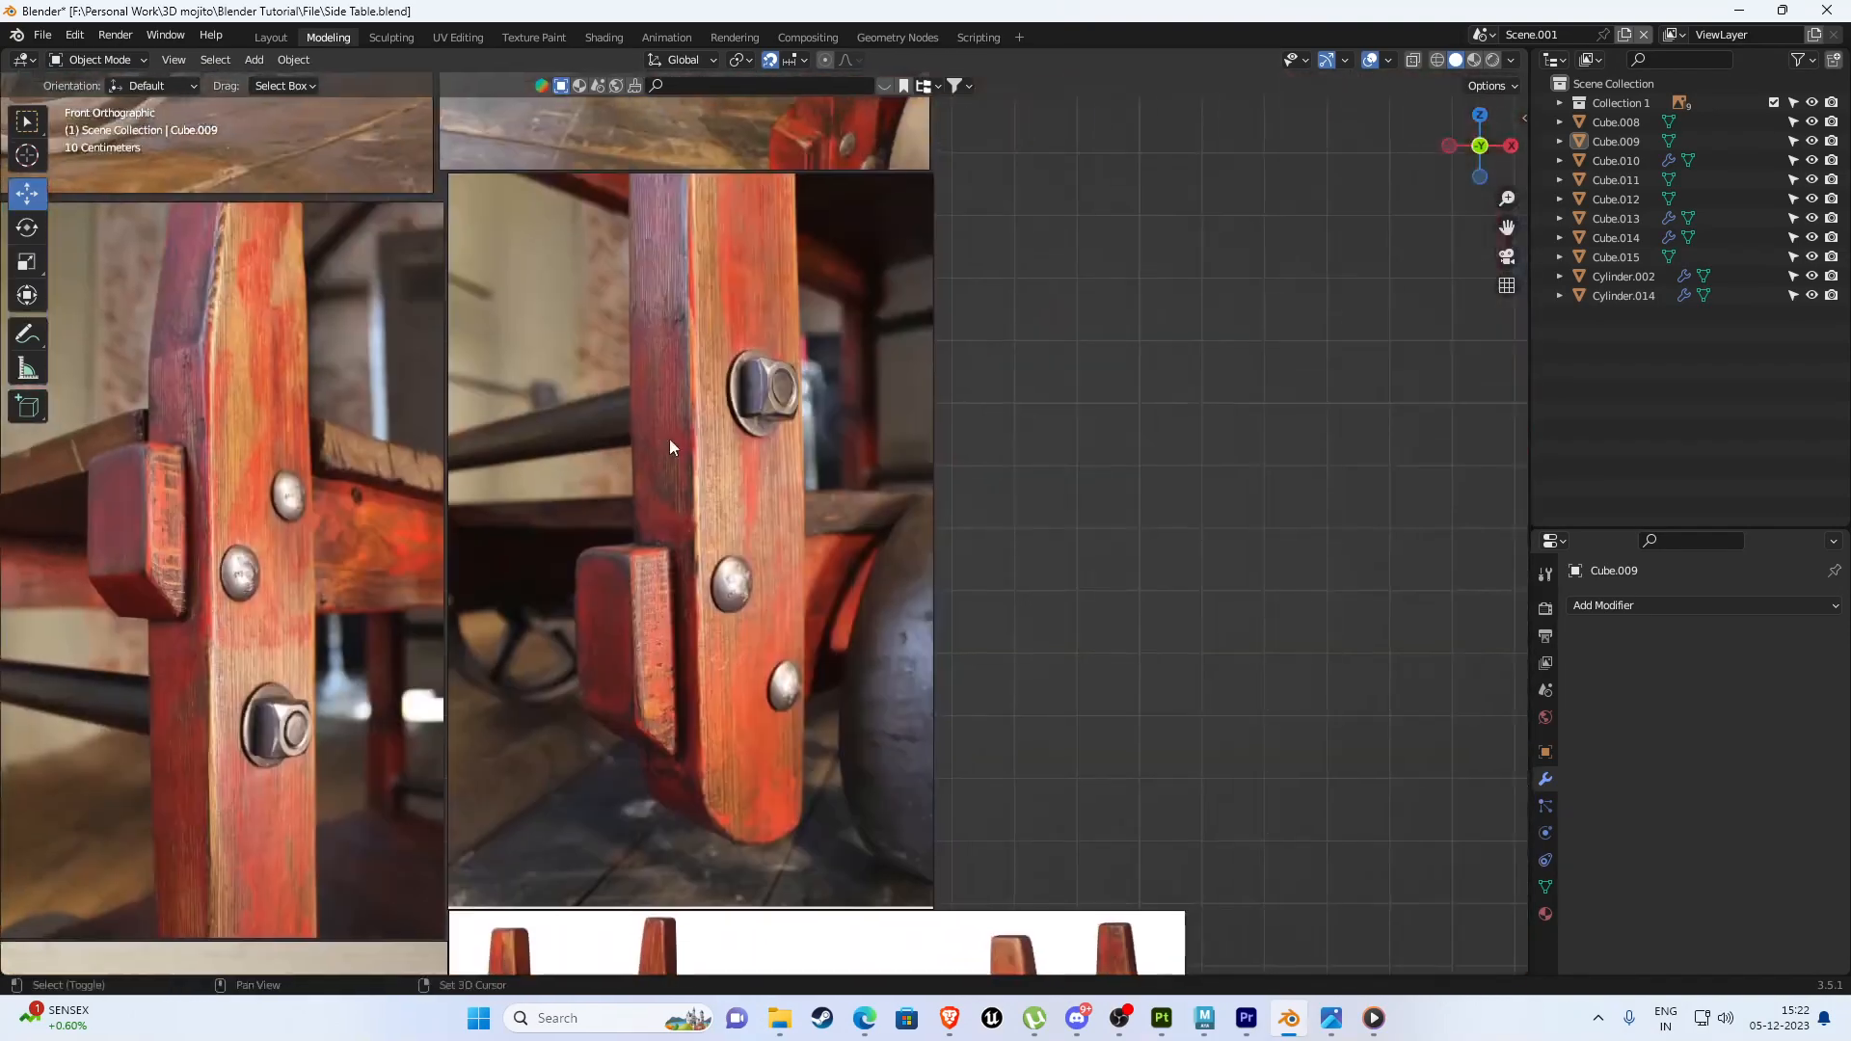
pyautogui.scroll(-10, 791, 429)
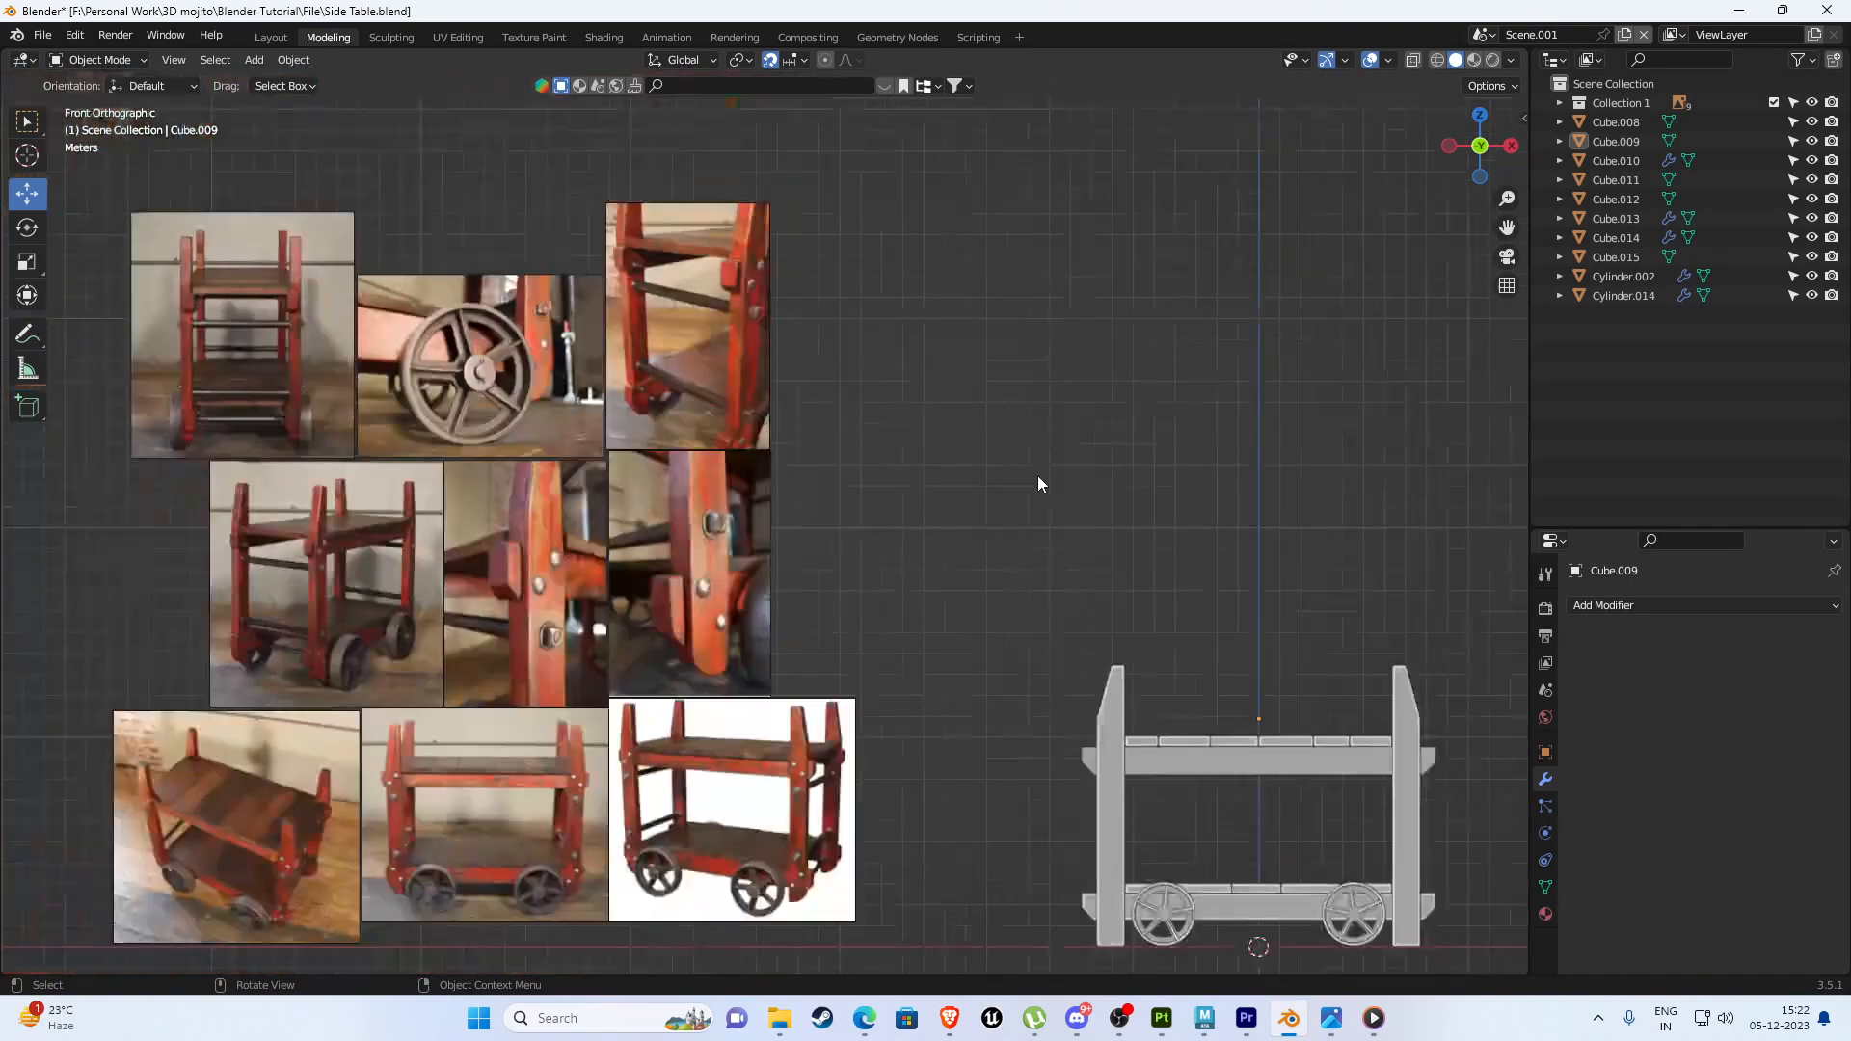
pyautogui.keyDown('shift'); pyautogui.moveTo(1037, 483); pyautogui.dragTo(899, 393, button='middle'); pyautogui.keyUp('shift')
pyautogui.hotkey('shift', 'a')
pyautogui.moveTo(970, 345)
pyautogui.click(1061, 372)
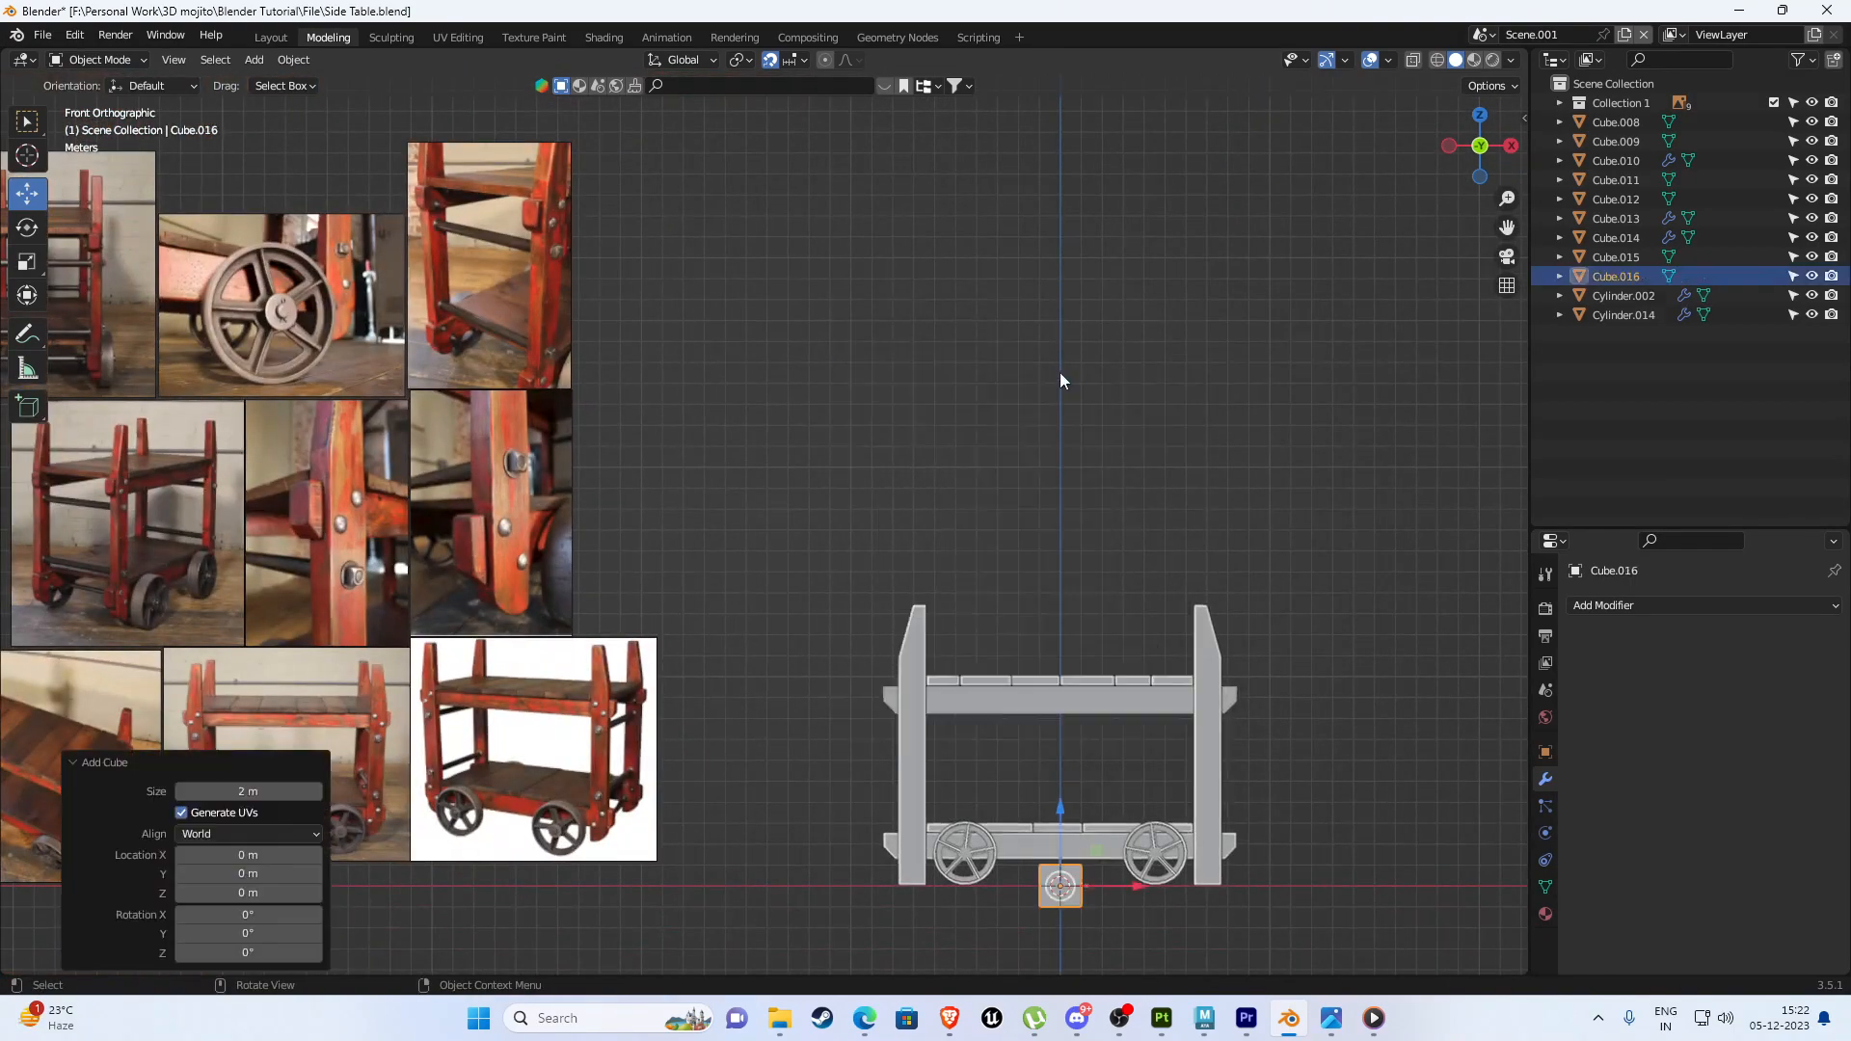
pyautogui.press('g')
pyautogui.click(604, 224)
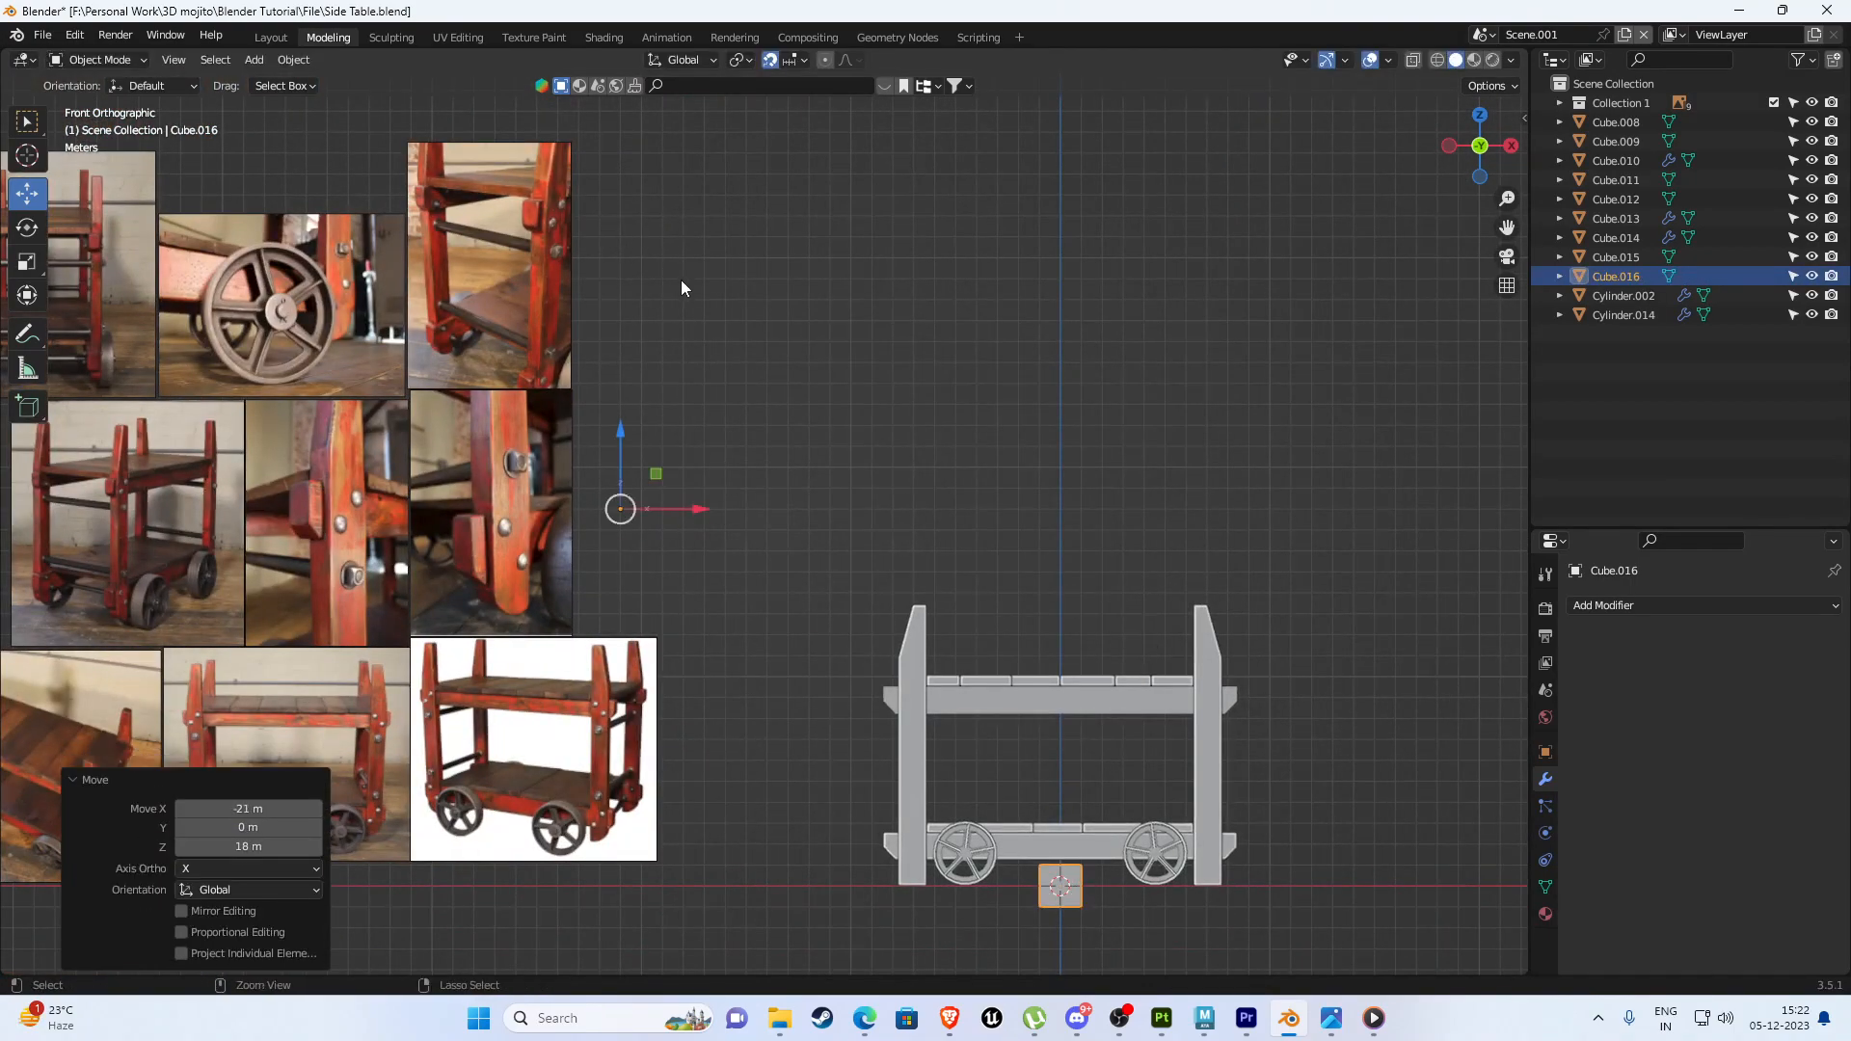
pyautogui.hotkey('ctrl', 'z')
pyautogui.press('g')
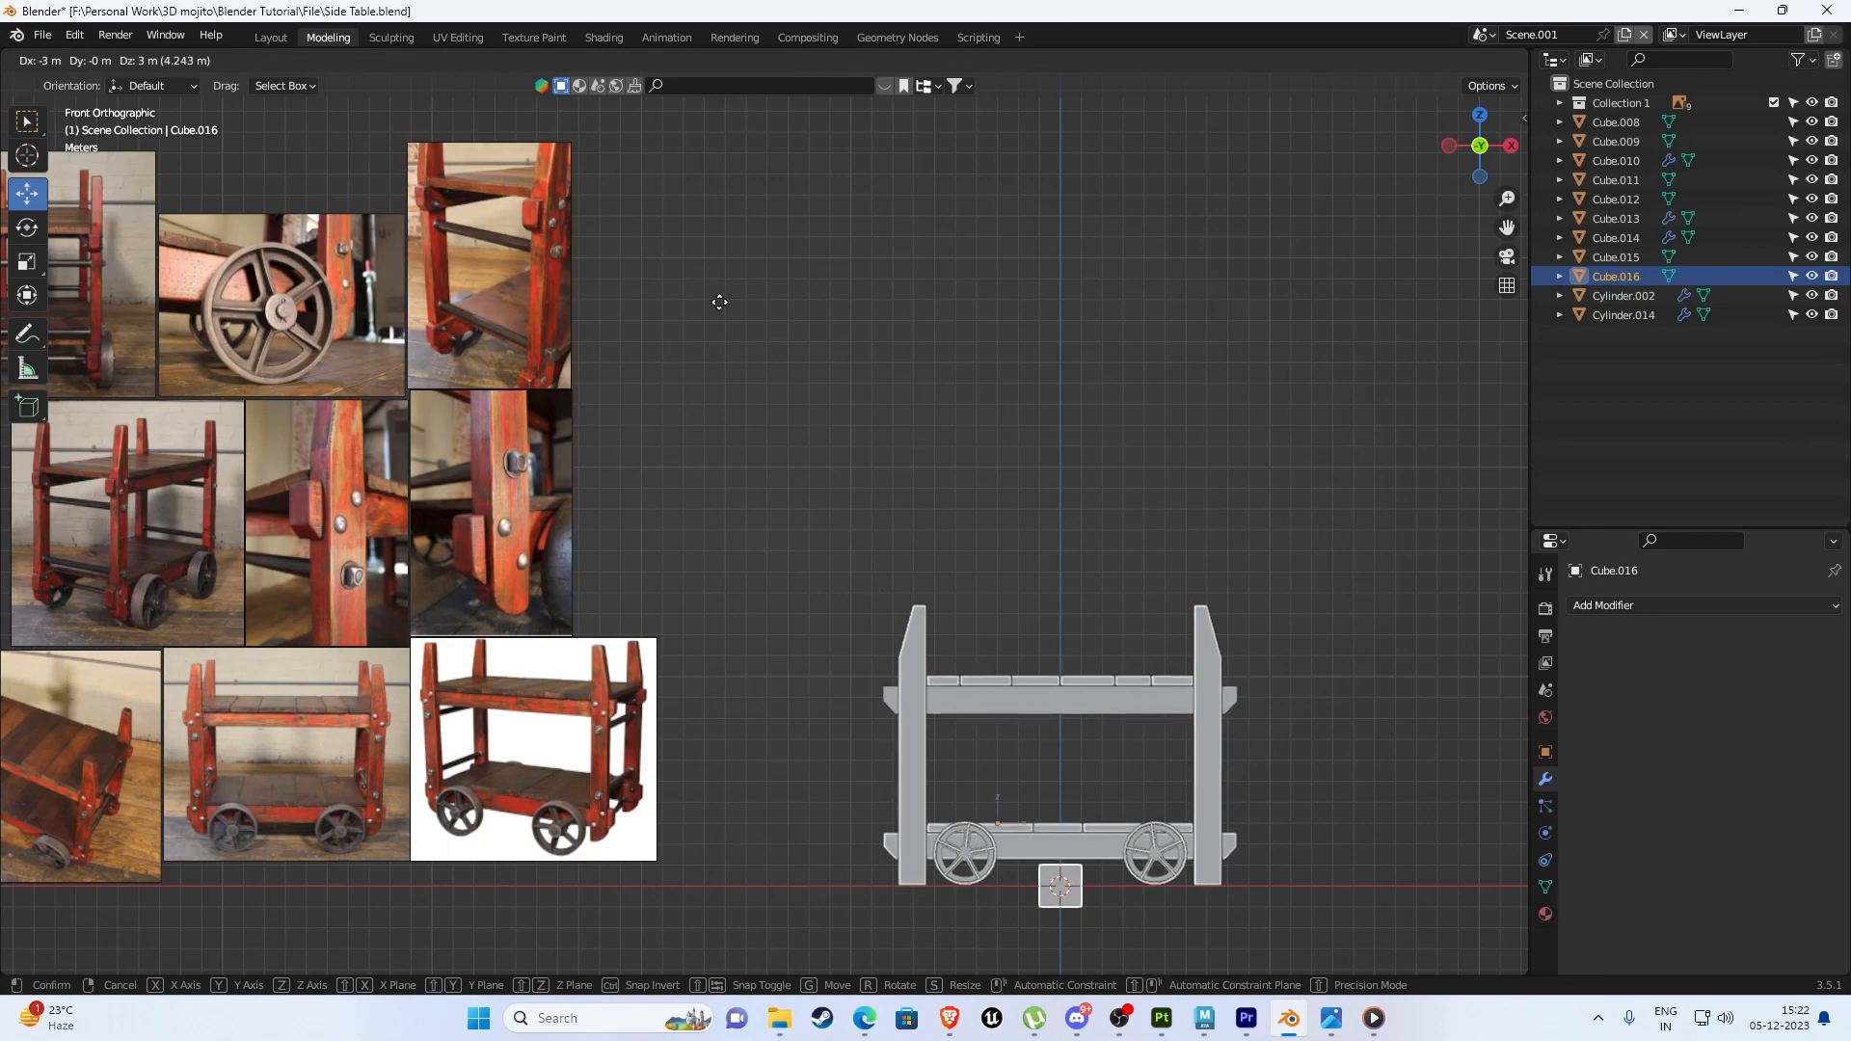
pyautogui.rightClick(719, 302)
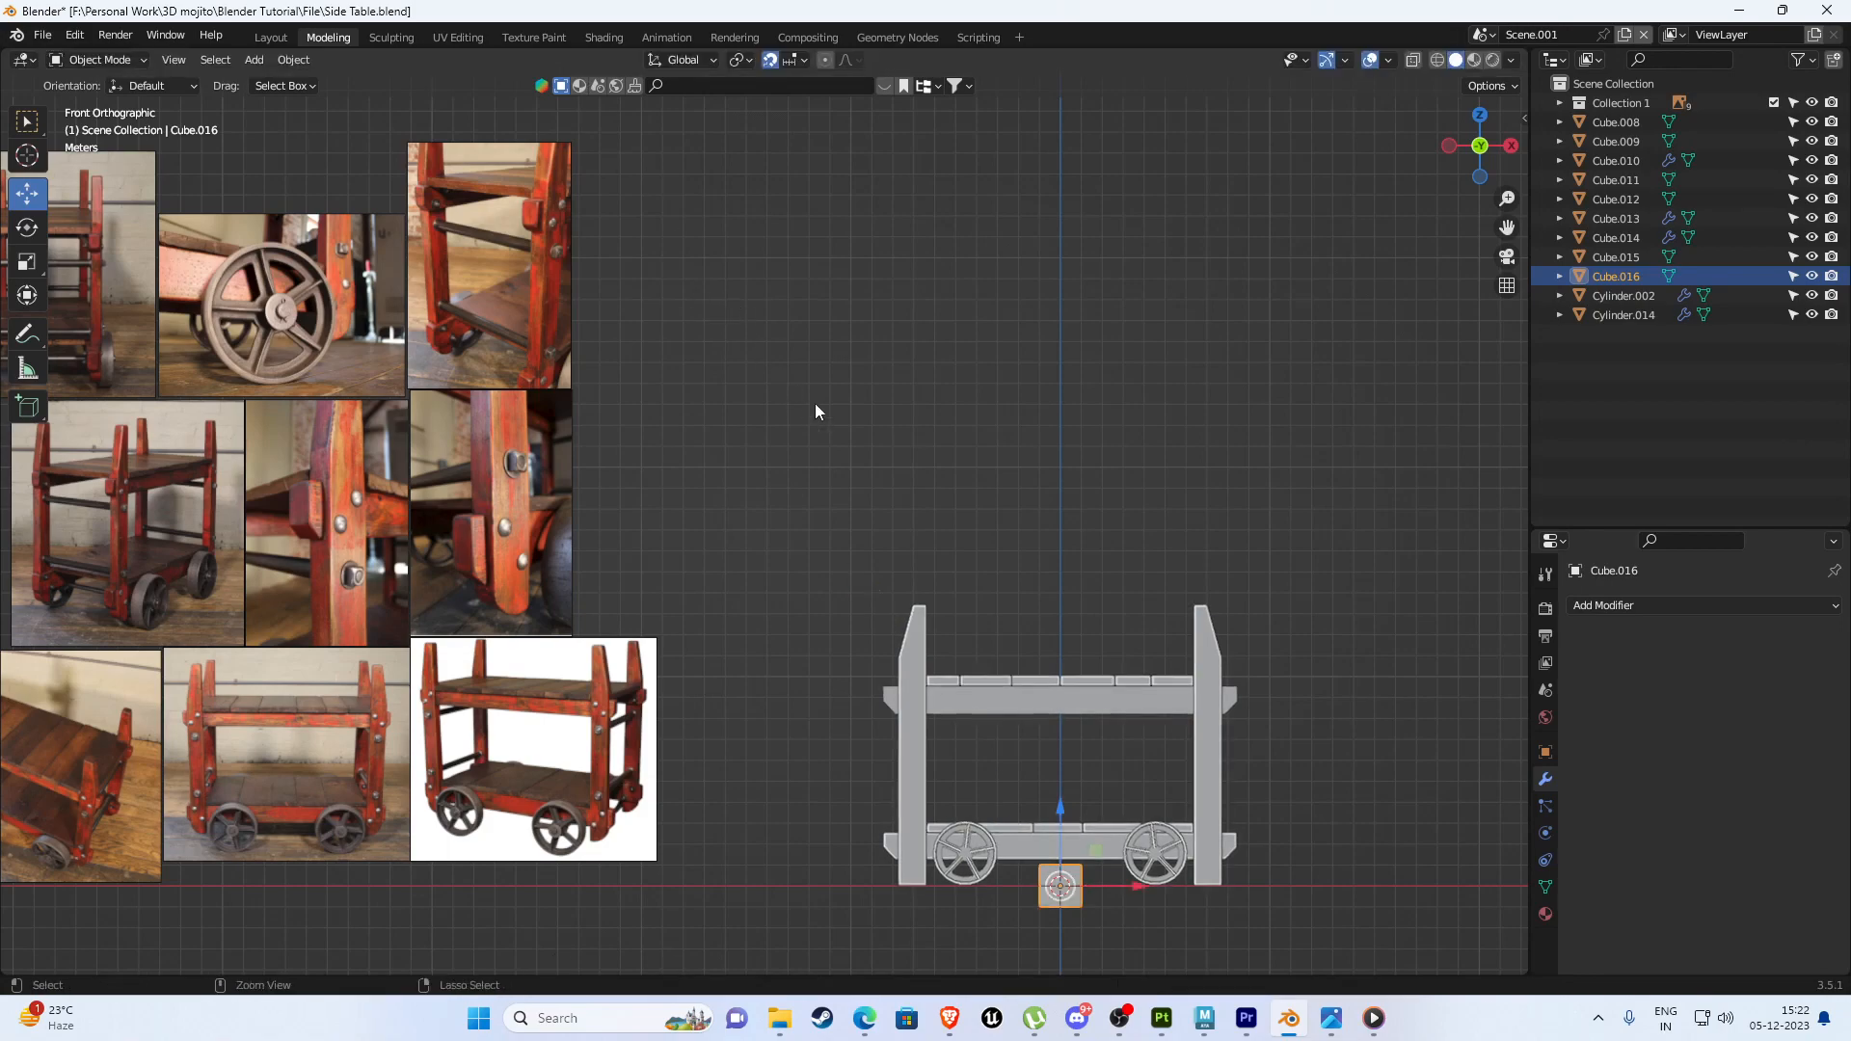
# Move the cube -18 m along X and 21 m along Z, and place it beside the reference photo of the square nut.
pyautogui.press('g')
pyautogui.click(640, 349)
pyautogui.press('KP_Decimal')
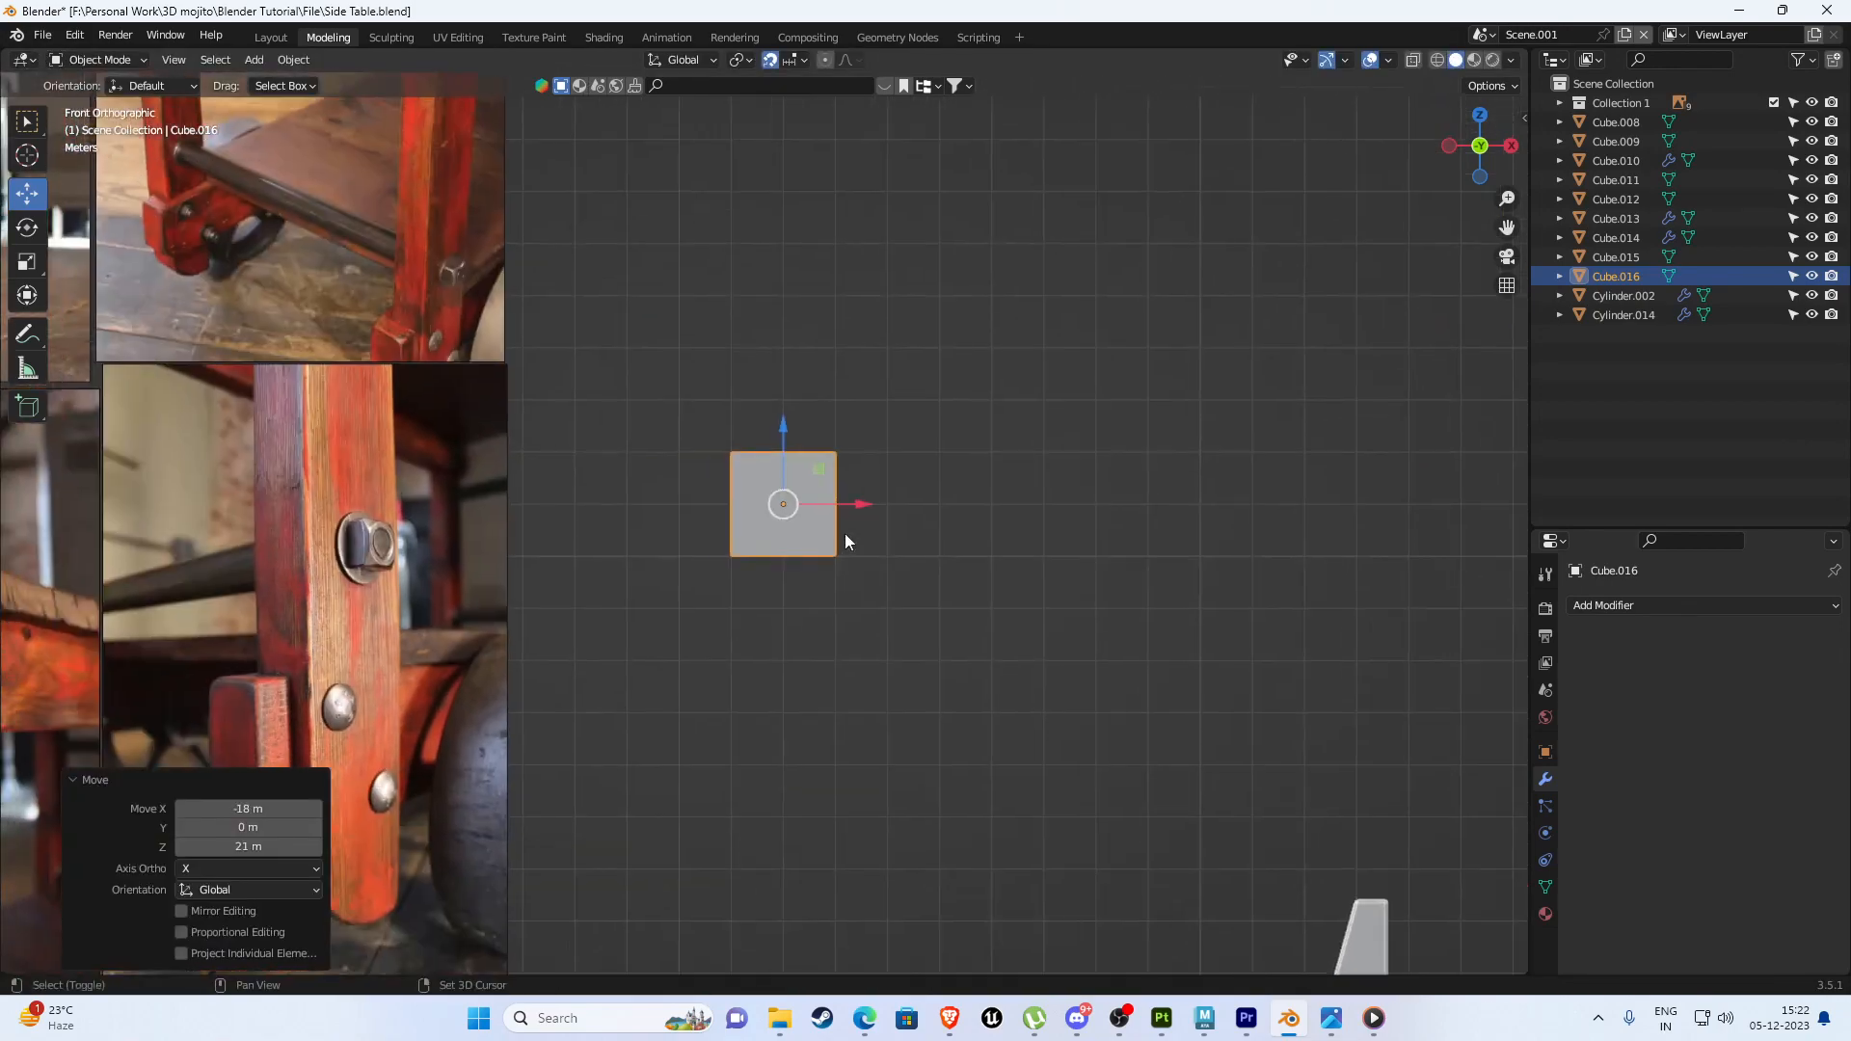
pyautogui.keyDown('shift'); pyautogui.moveTo(740, 457); pyautogui.dragTo(905, 407, button='middle'); pyautogui.keyUp('shift')
pyautogui.moveTo(975, 426); pyautogui.dragTo(480, 571)
pyautogui.scroll(-2, 900, 523)
pyautogui.keyDown('shift'); pyautogui.moveTo(473, 576); pyautogui.dragTo(877, 548, button='middle'); pyautogui.keyUp('shift')
pyautogui.scroll(3, 906, 554)
pyautogui.scroll(-2, 887, 553)
pyautogui.scroll(1, 876, 547)
# Scale the cube uniformly by 0.769 and flatten it to about 0.57 along Z.
pyautogui.press('s')
pyautogui.click(1178, 649)
pyautogui.scroll(2, 1037, 577)
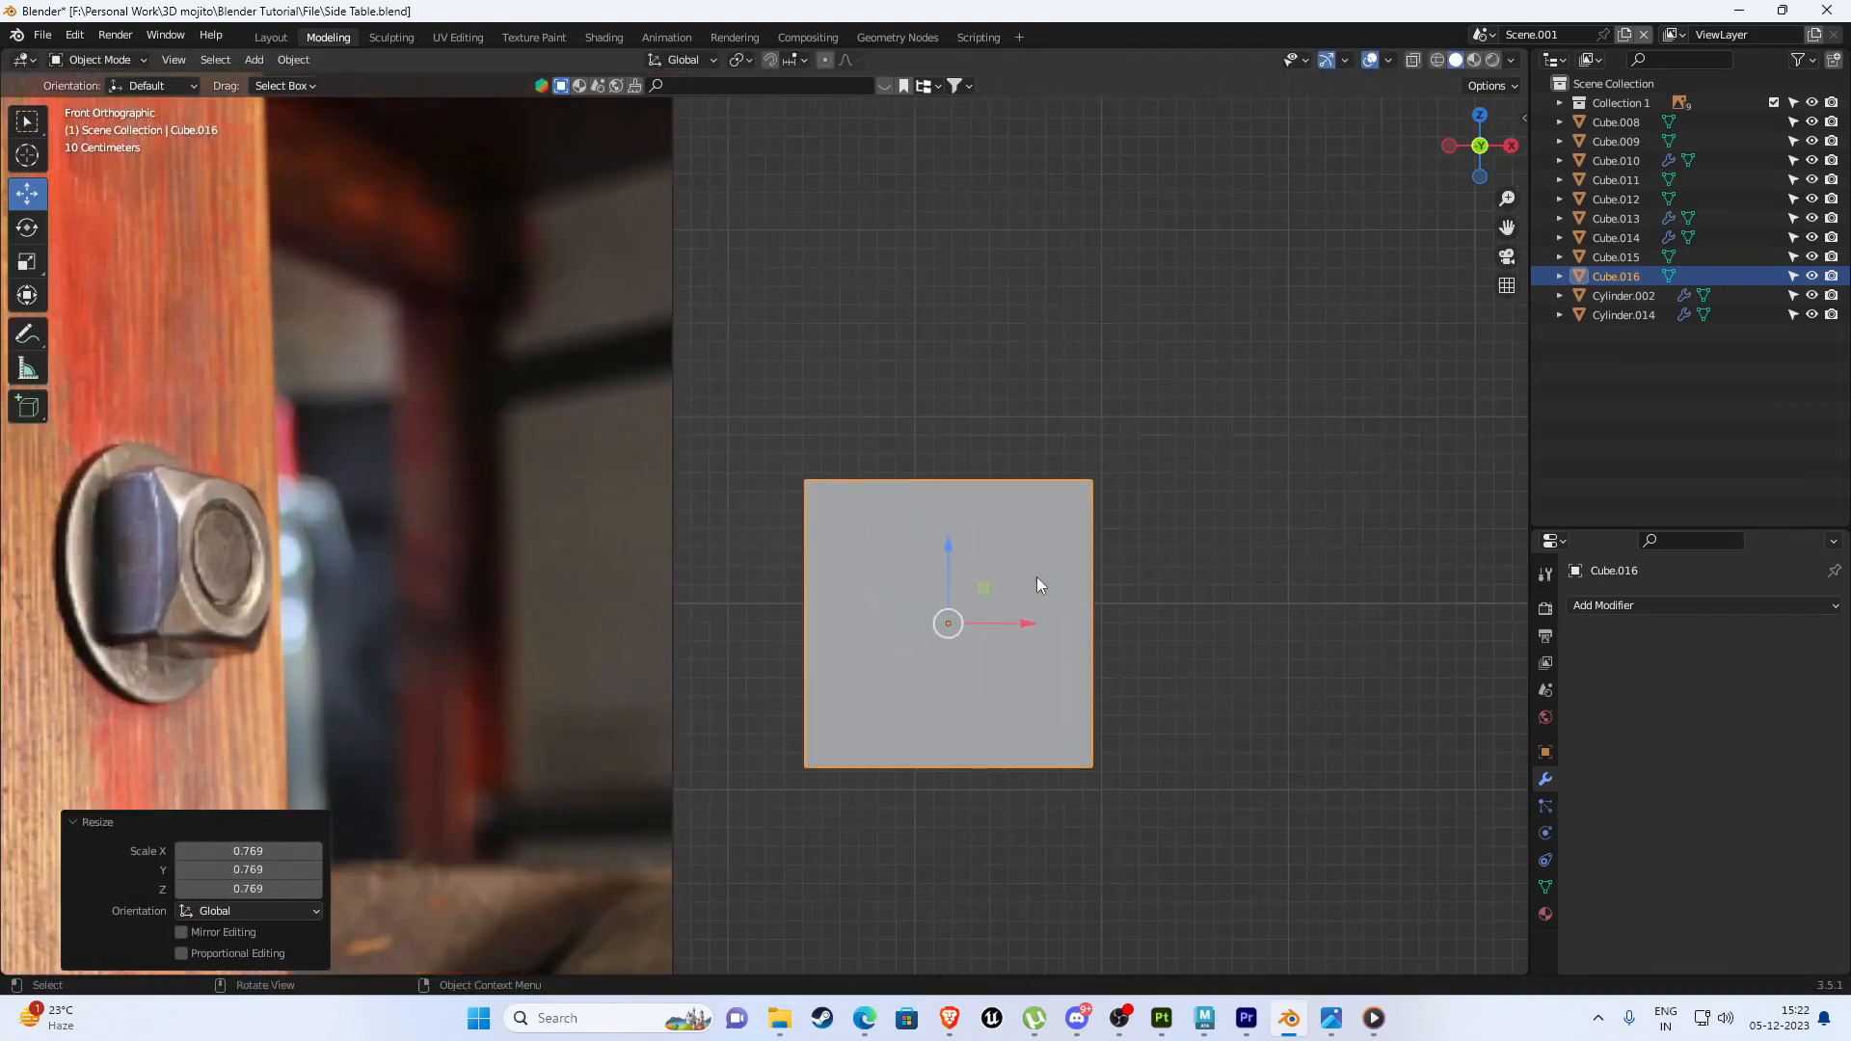
pyautogui.press('s')
pyautogui.press('z')
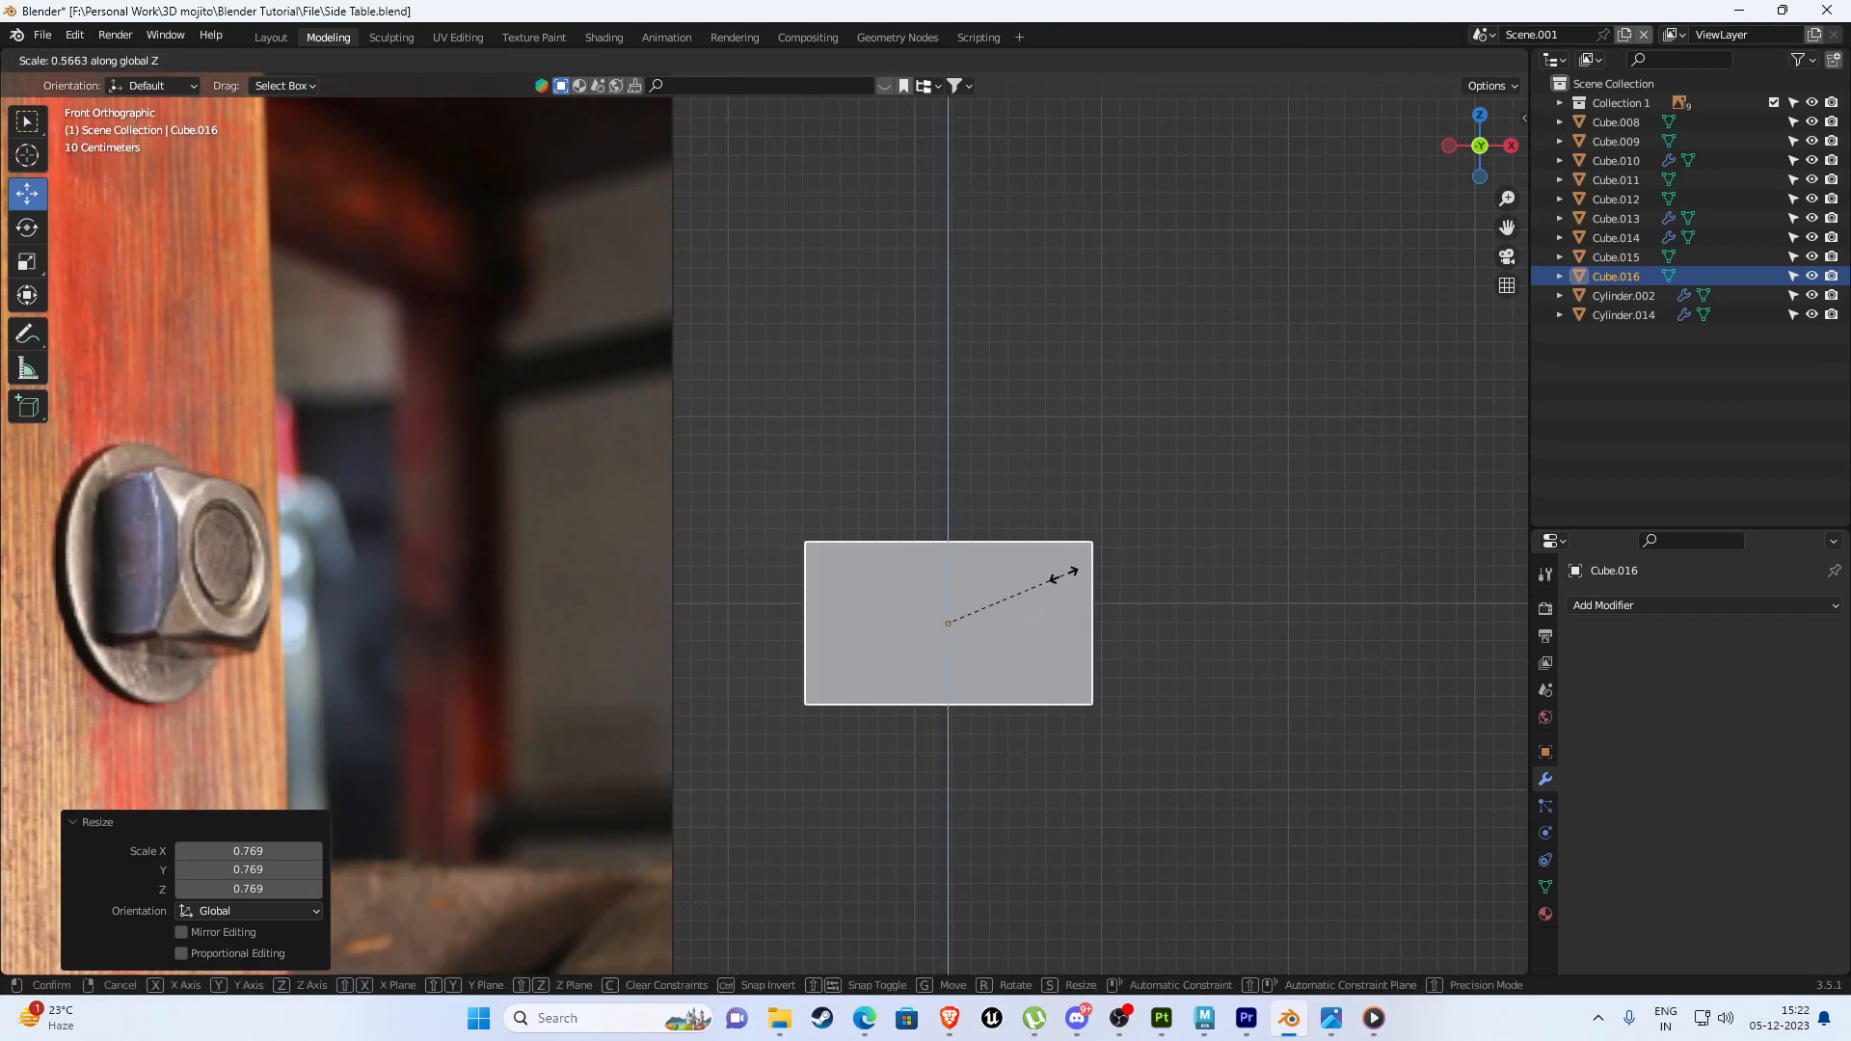
pyautogui.click(1062, 575)
# Cut crossing centred edge loops through the block and raise the middle of its top face.
pyautogui.press('Tab')
pyautogui.hotkey('ctrl', 'r')
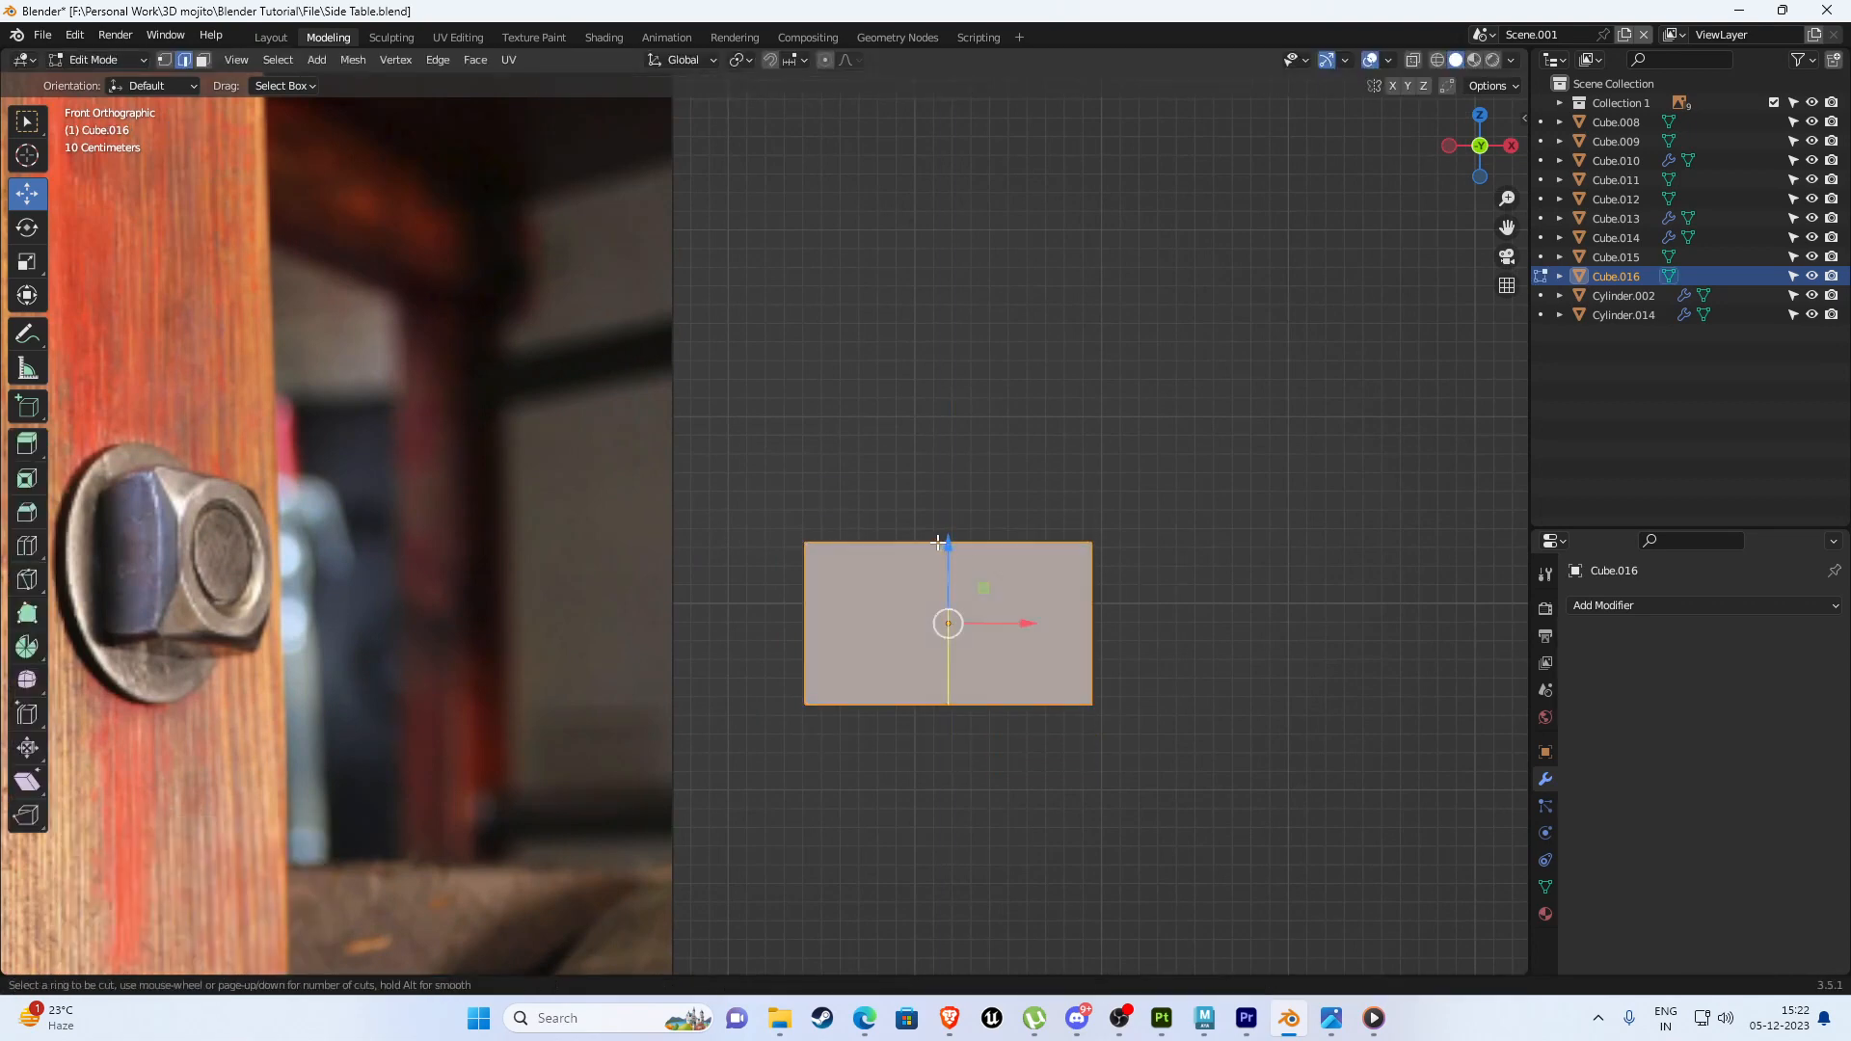
pyautogui.click(938, 542)
pyautogui.rightClick(940, 546)
pyautogui.moveTo(942, 549); pyautogui.dragTo(911, 579, button='middle')
pyautogui.scroll(1, 911, 578)
pyautogui.click(933, 546)
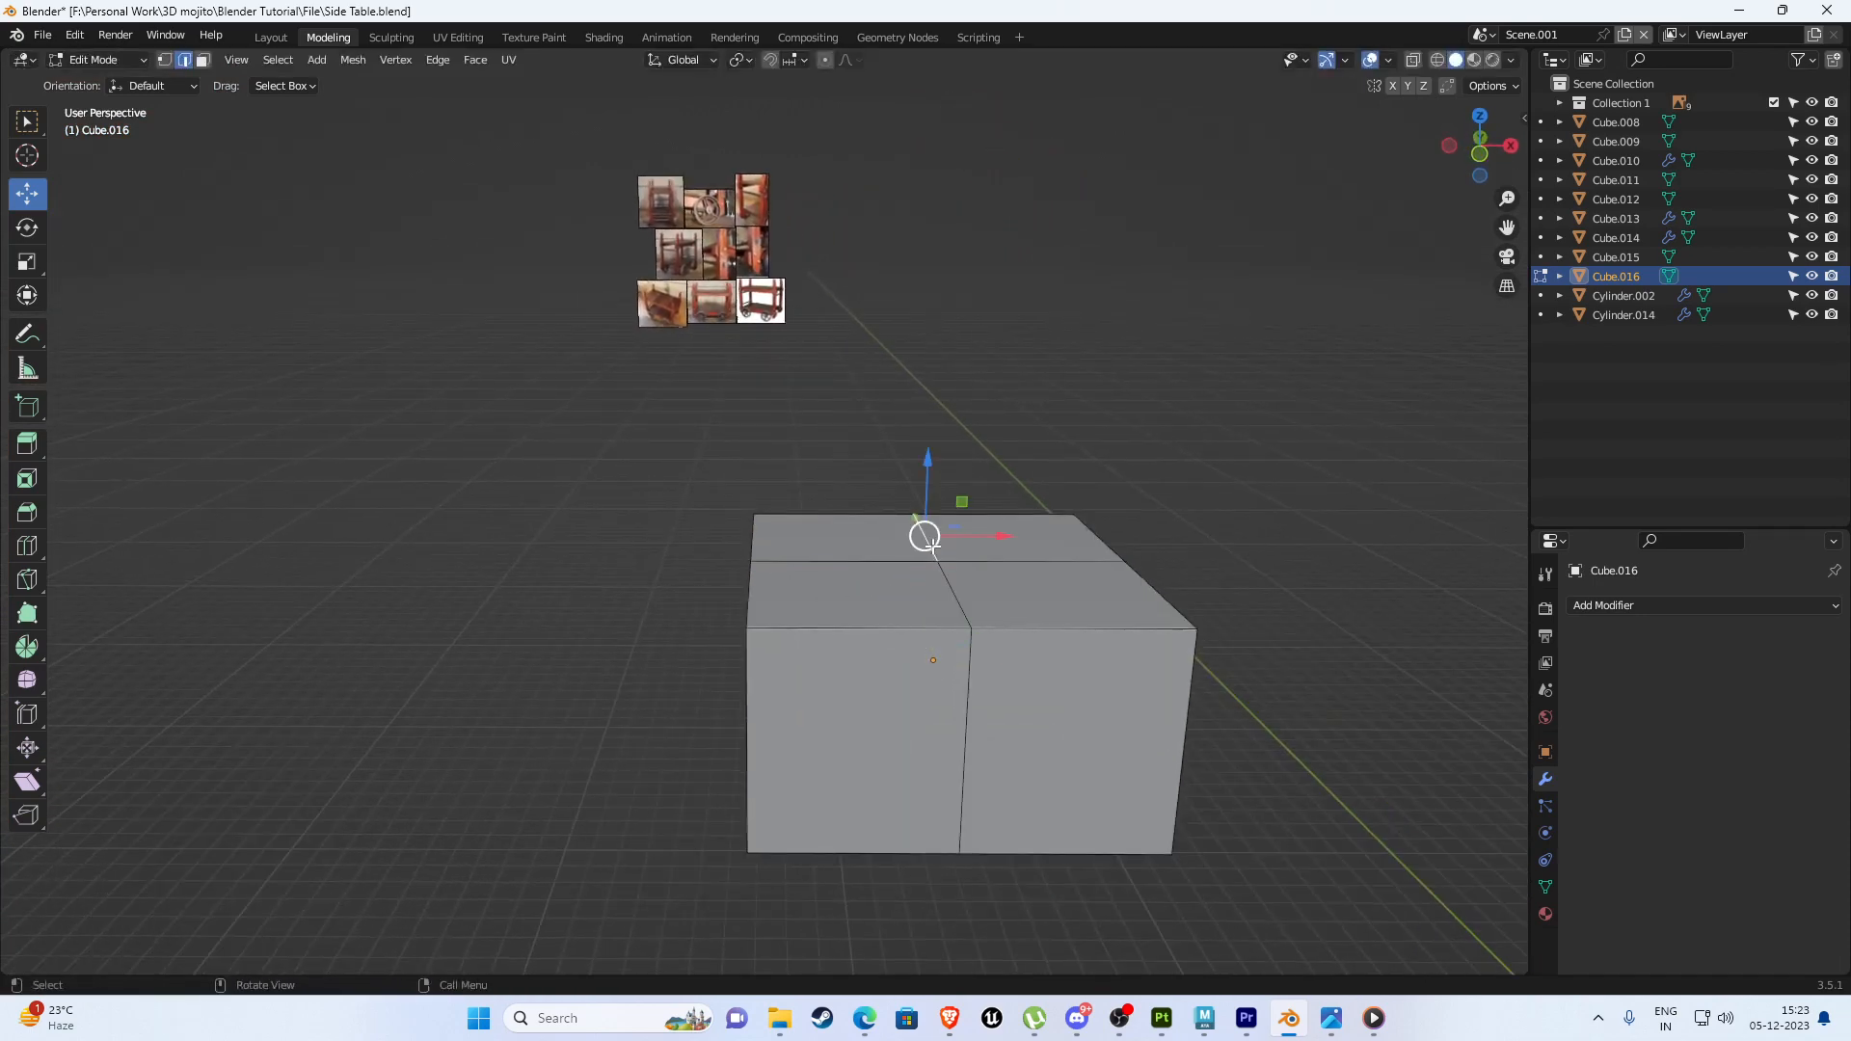
pyautogui.moveTo(942, 530); pyautogui.dragTo(940, 424)
# Try beveling the two crossing centre loops with 2 segments at 0.601 m width and compare with the reference nut.
pyautogui.moveTo(959, 528); pyautogui.dragTo(829, 502, button='middle')
pyautogui.keyDown('alt'); pyautogui.click(985, 578); pyautogui.keyUp('alt')
pyautogui.hotkey('ctrl', 'b')
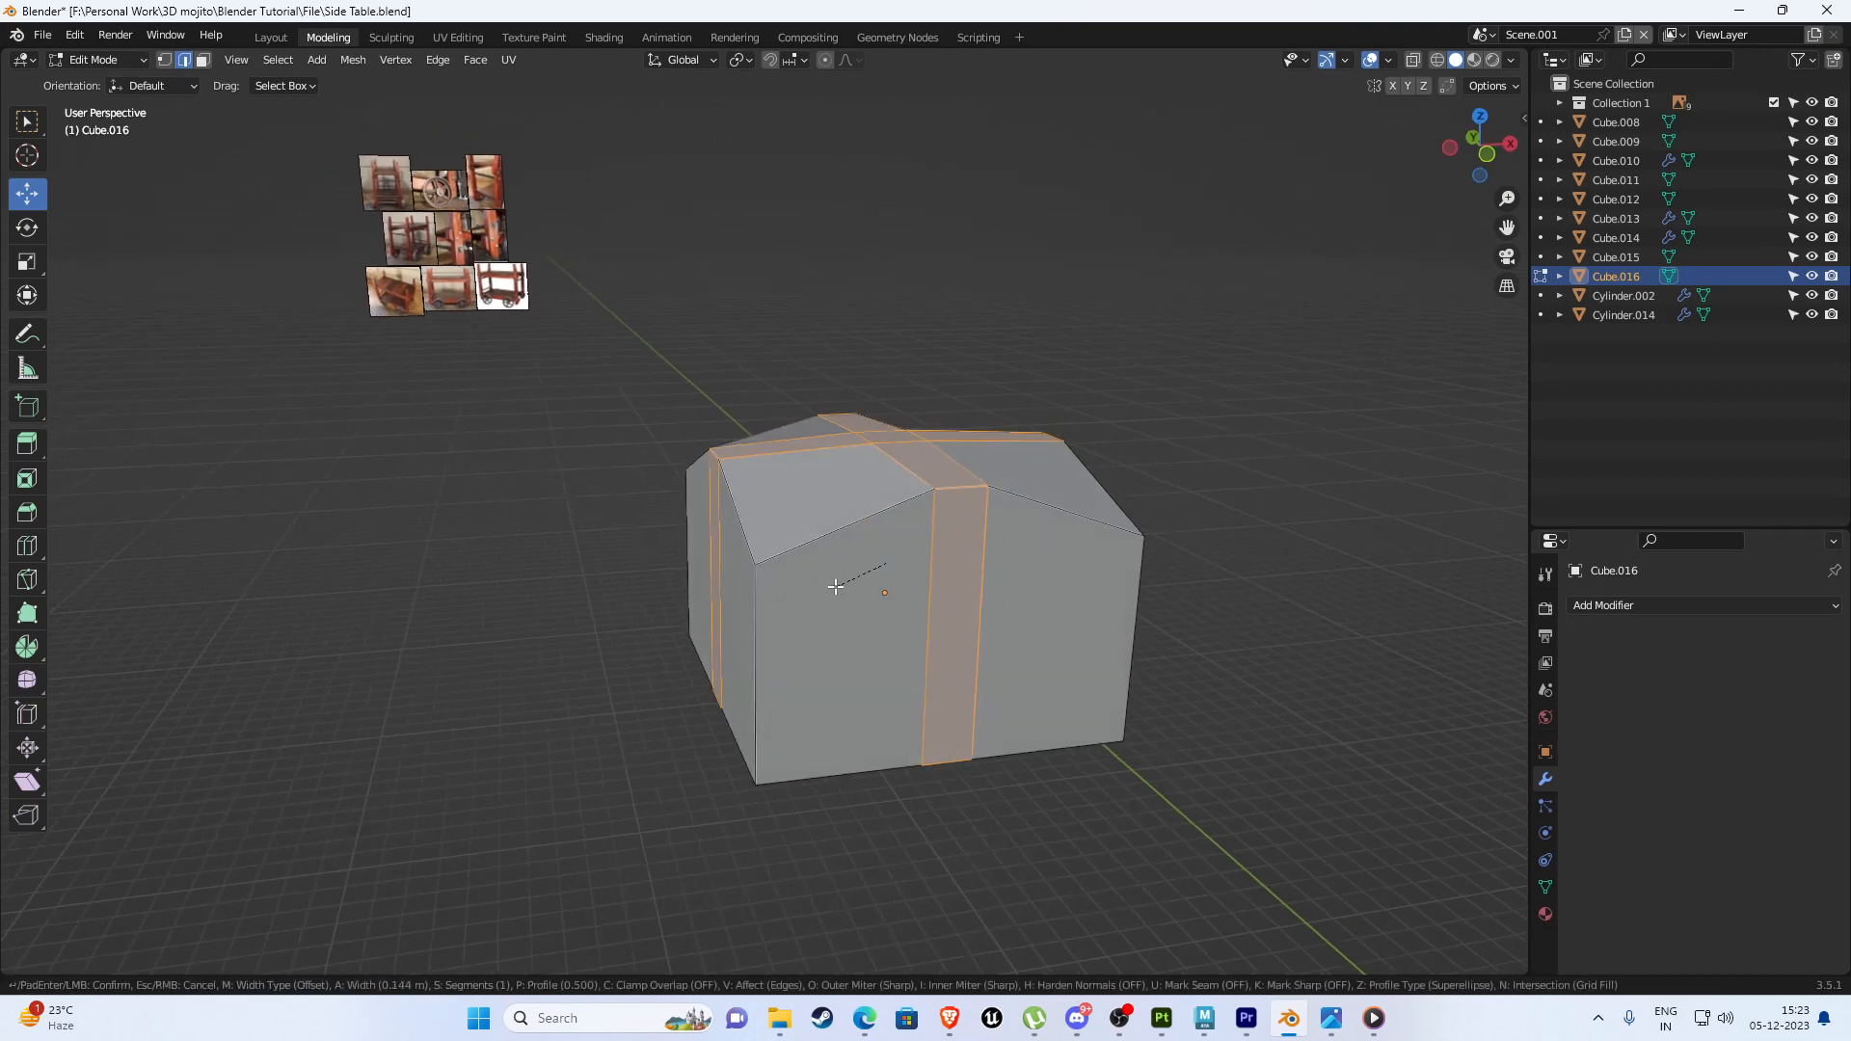
pyautogui.click(776, 621)
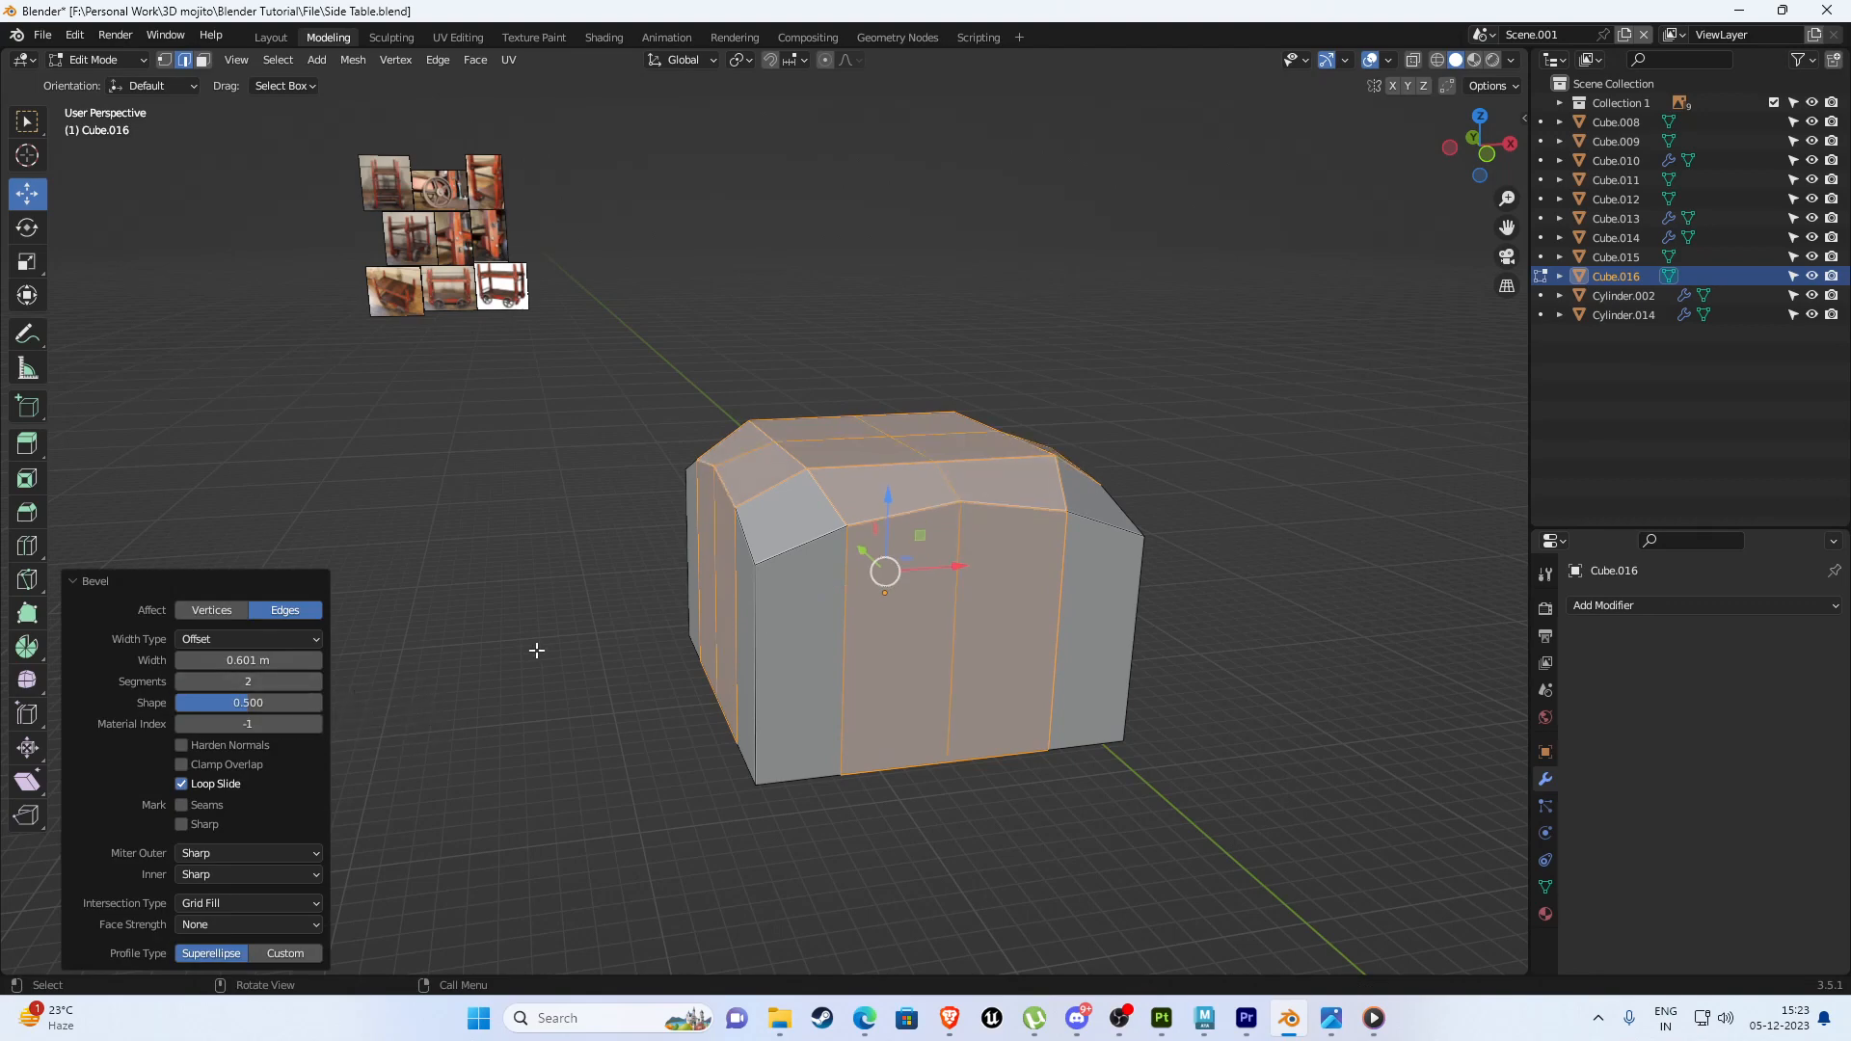
pyautogui.moveTo(537, 648); pyautogui.dragTo(591, 582, button='middle')
pyautogui.click(594, 575)
pyautogui.press('KP_1')
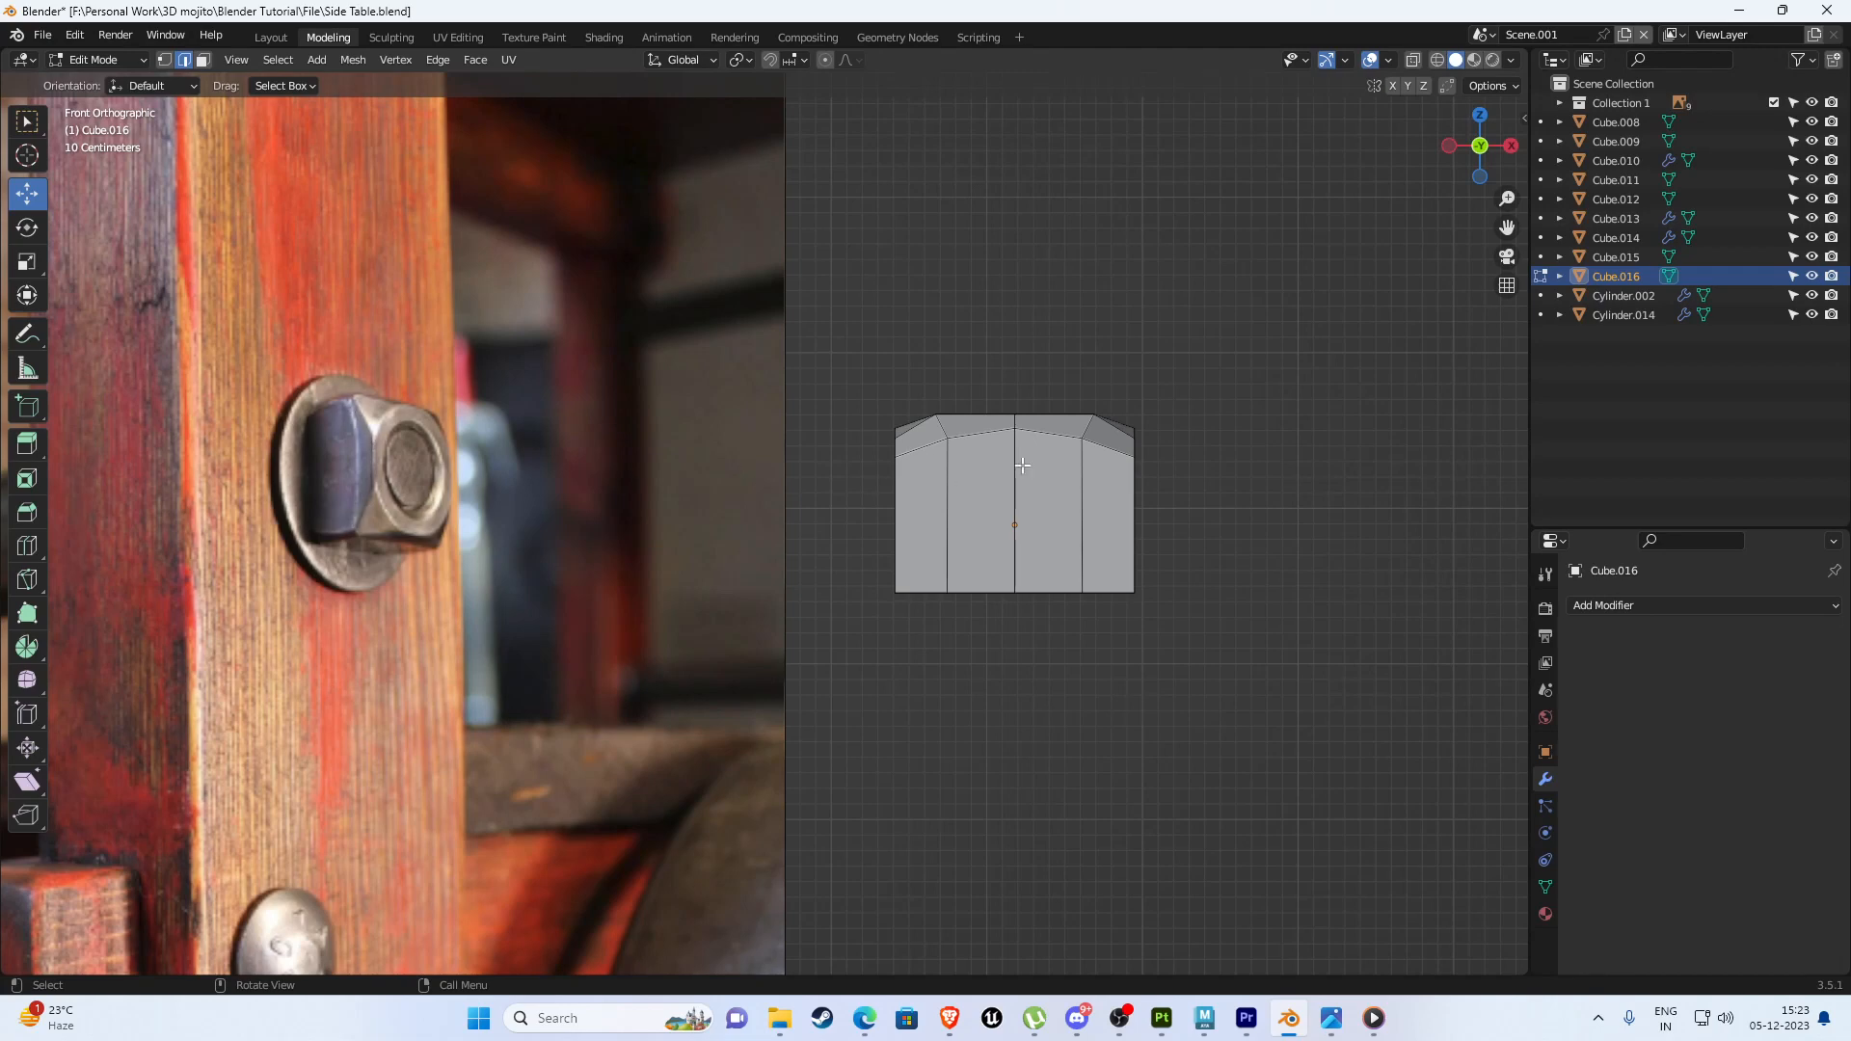
pyautogui.moveTo(973, 480); pyautogui.dragTo(806, 510, button='middle')
pyautogui.scroll(3, 809, 562)
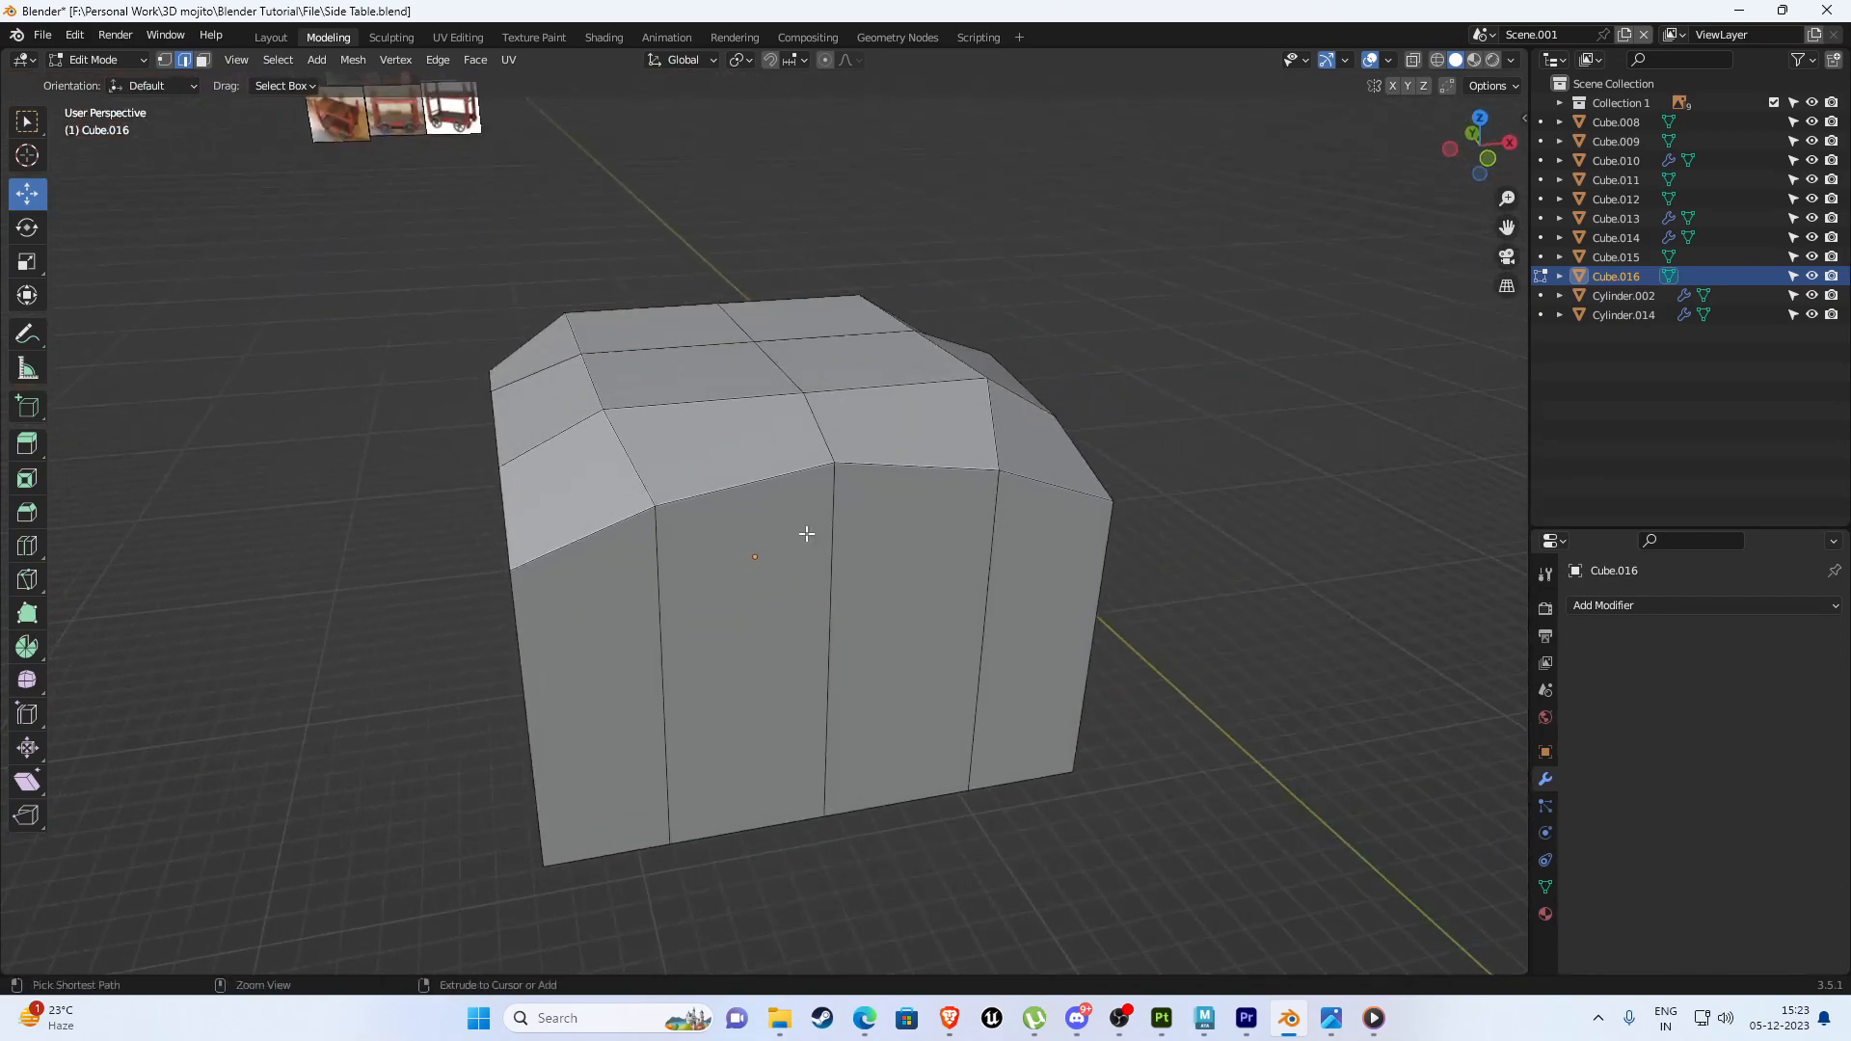
pyautogui.hotkey('ctrl', 'z')
# Bevel the two crossing centre loops 0.691 m wide with 4 segments.
pyautogui.hotkey('ctrl', 'b')
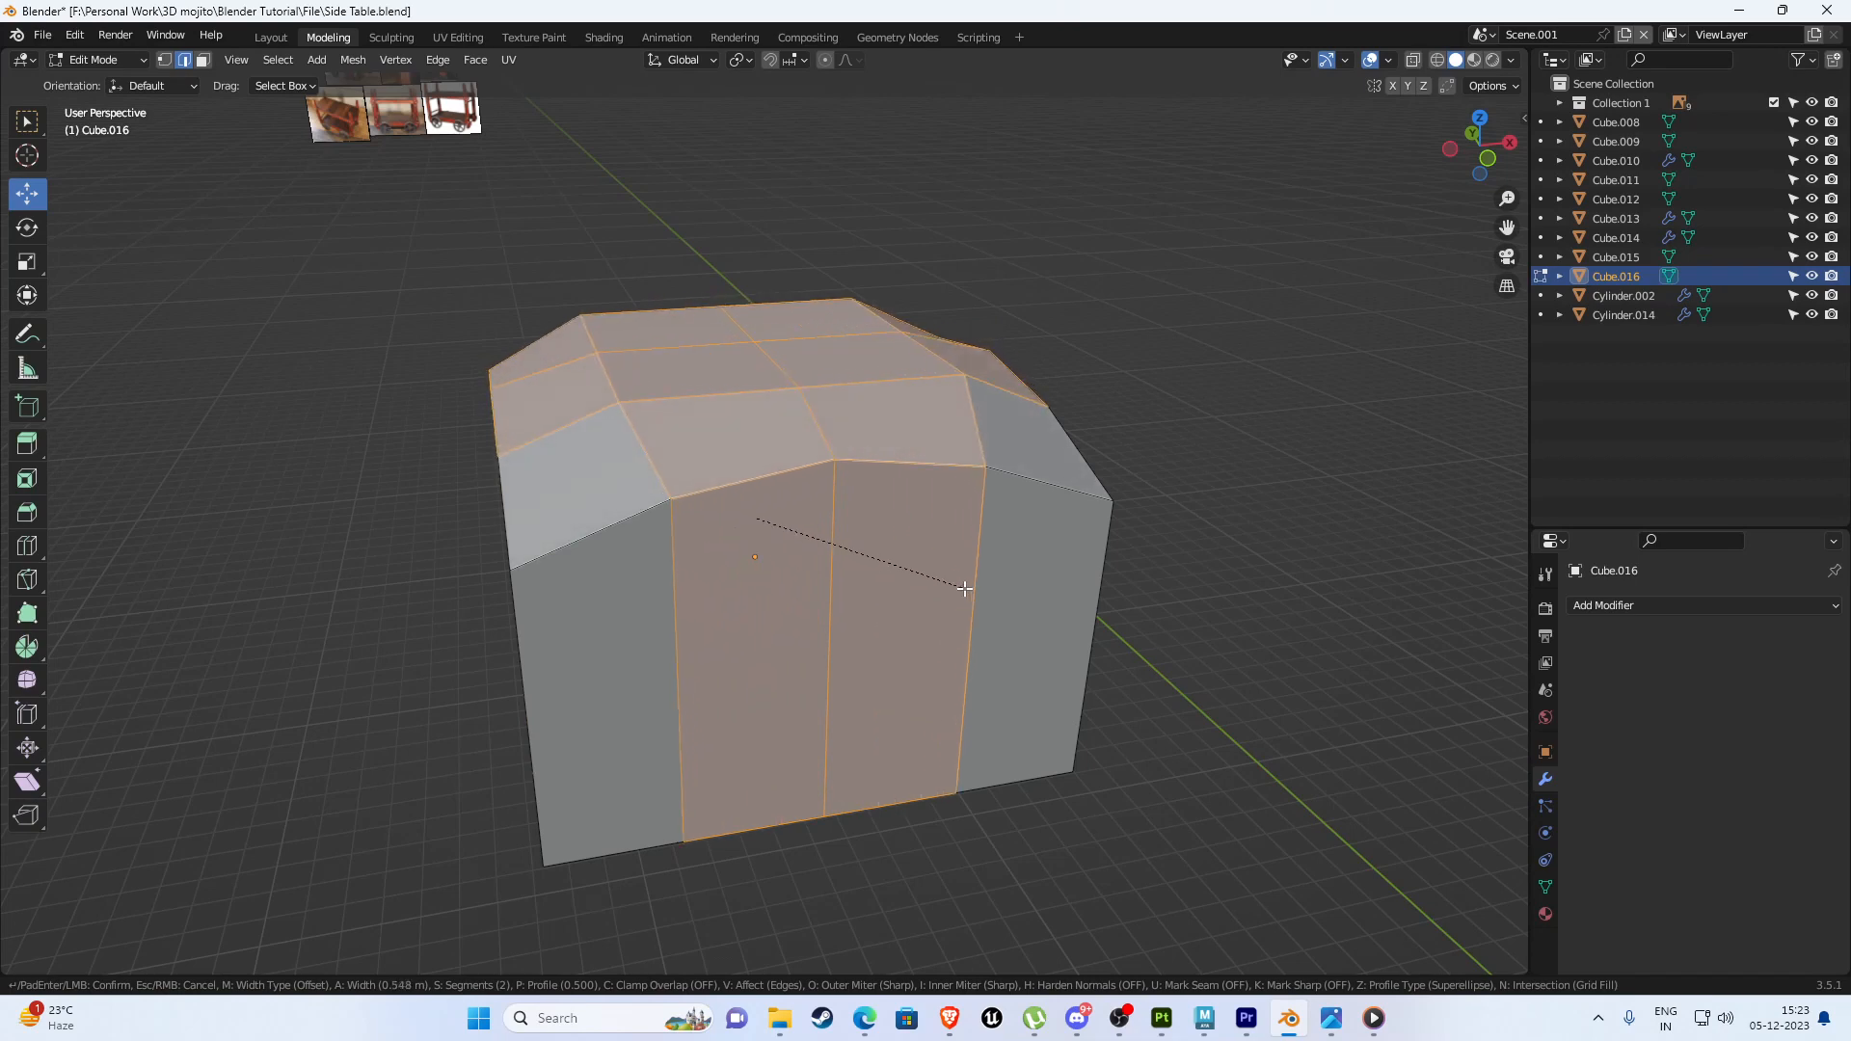
pyautogui.click(986, 596)
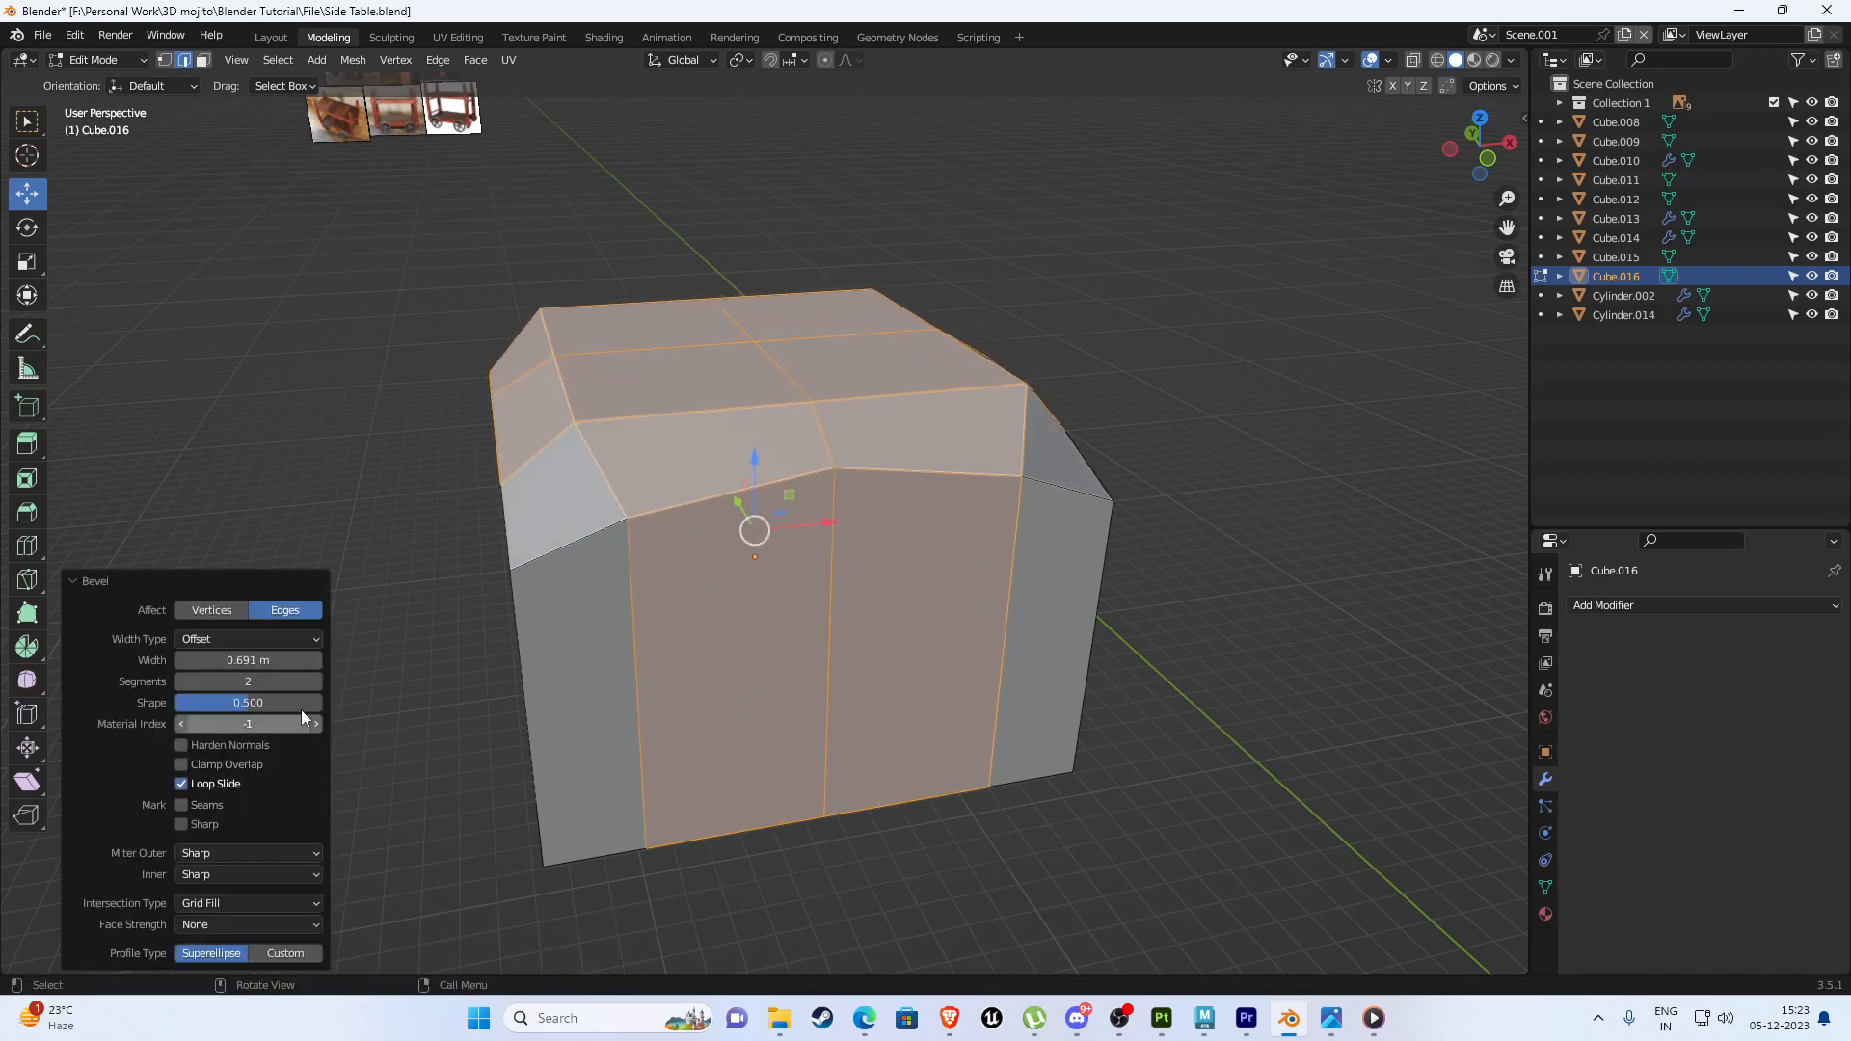
pyautogui.click(316, 682)
pyautogui.click(316, 682)
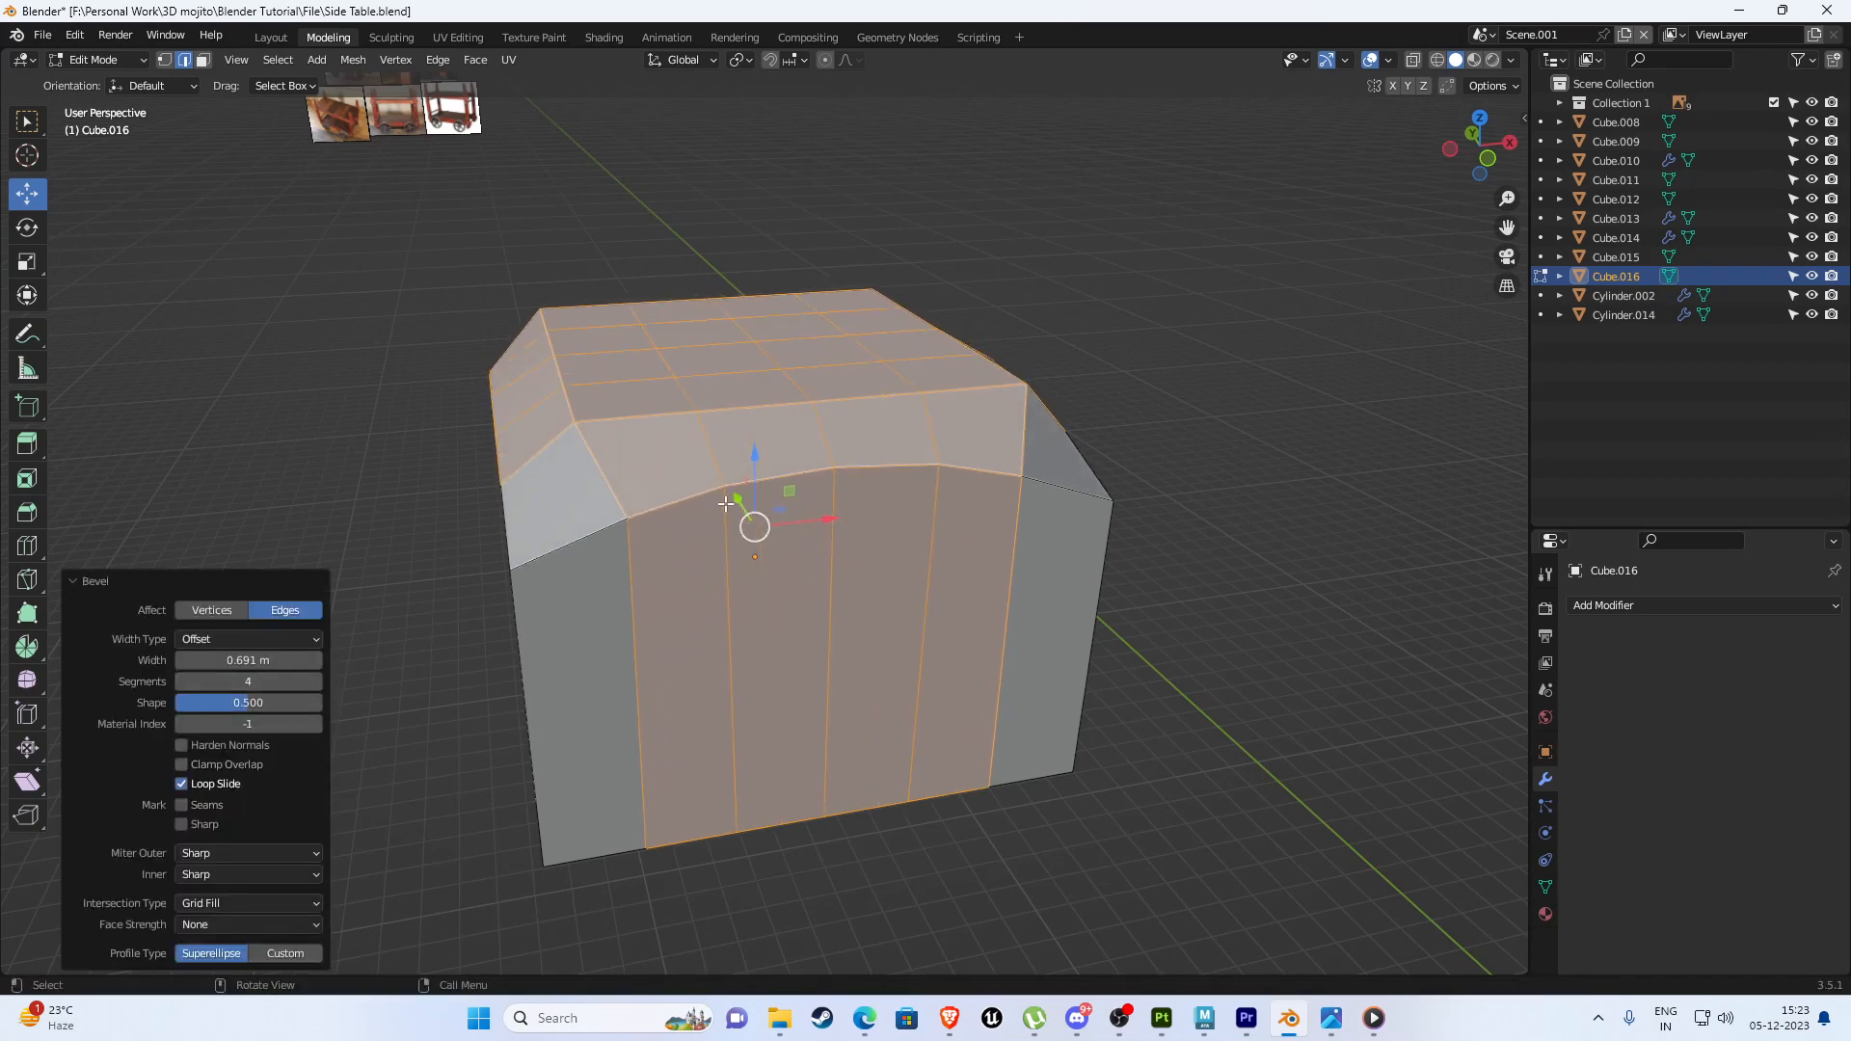
pyautogui.moveTo(725, 503); pyautogui.dragTo(764, 509, button='middle')
pyautogui.moveTo(739, 441); pyautogui.dragTo(739, 568, button='middle')
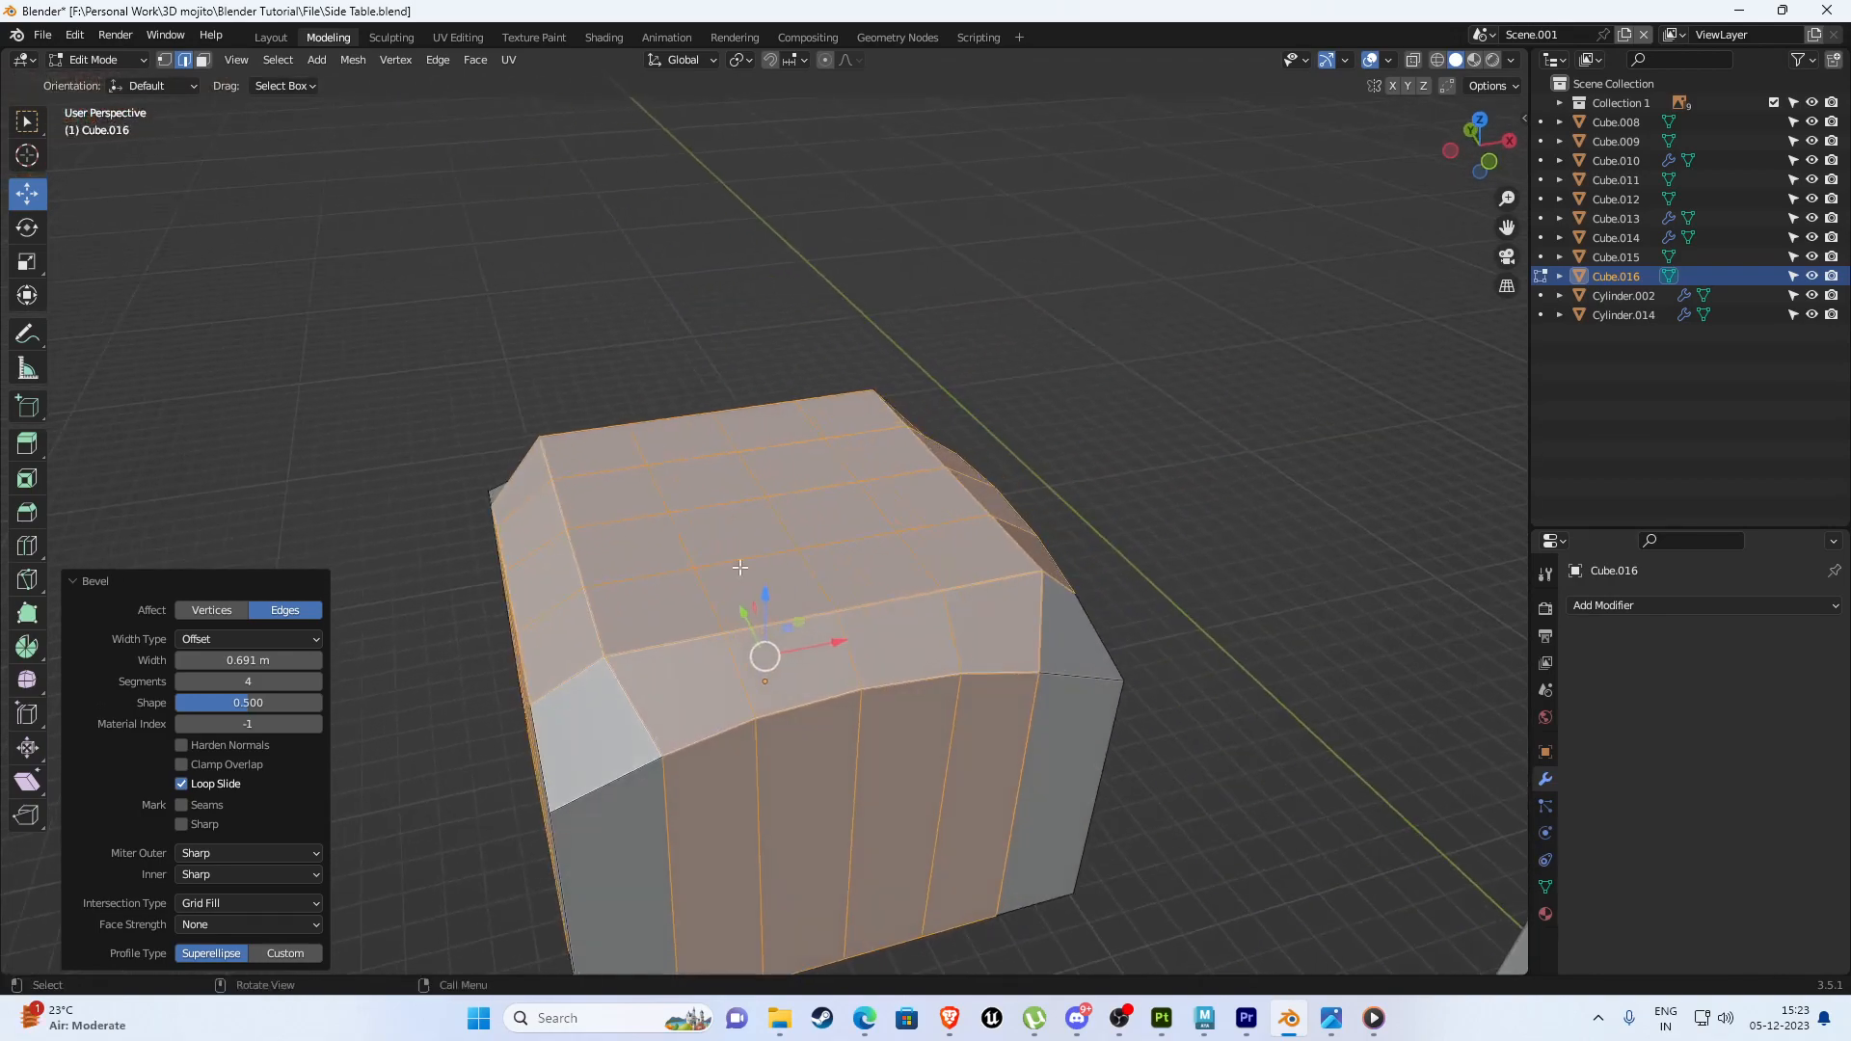
# Select the full four-by-four grid of faces on the nut's top and shape it into a circle with LoopTools Circle.
pyautogui.click(637, 451)
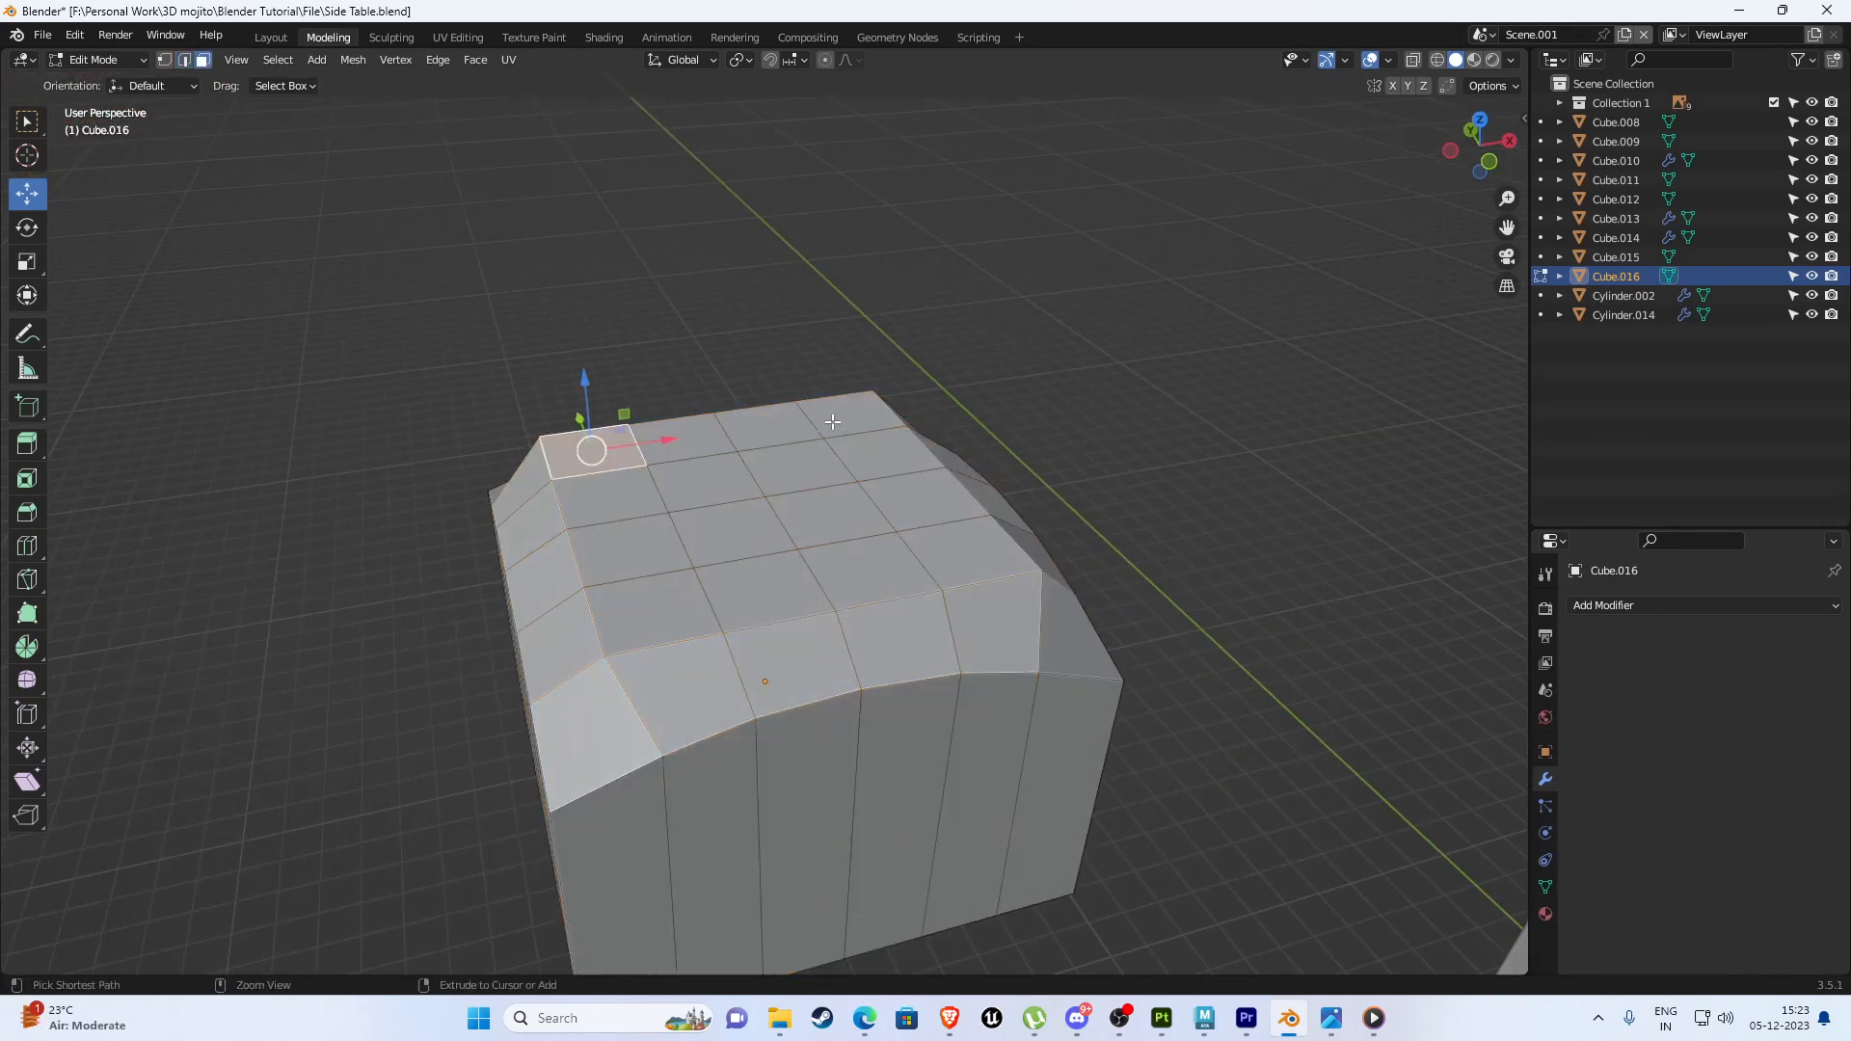
pyautogui.keyDown('ctrl'); pyautogui.click(837, 423); pyautogui.keyUp('ctrl')
pyautogui.keyDown('ctrl'); pyautogui.click(956, 562); pyautogui.keyUp('ctrl')
pyautogui.keyDown('ctrl'); pyautogui.click(640, 603); pyautogui.keyUp('ctrl')
pyautogui.keyDown('ctrl'); pyautogui.click(607, 490); pyautogui.keyUp('ctrl')
pyautogui.keyDown('shift'); pyautogui.click(706, 480); pyautogui.keyUp('shift')
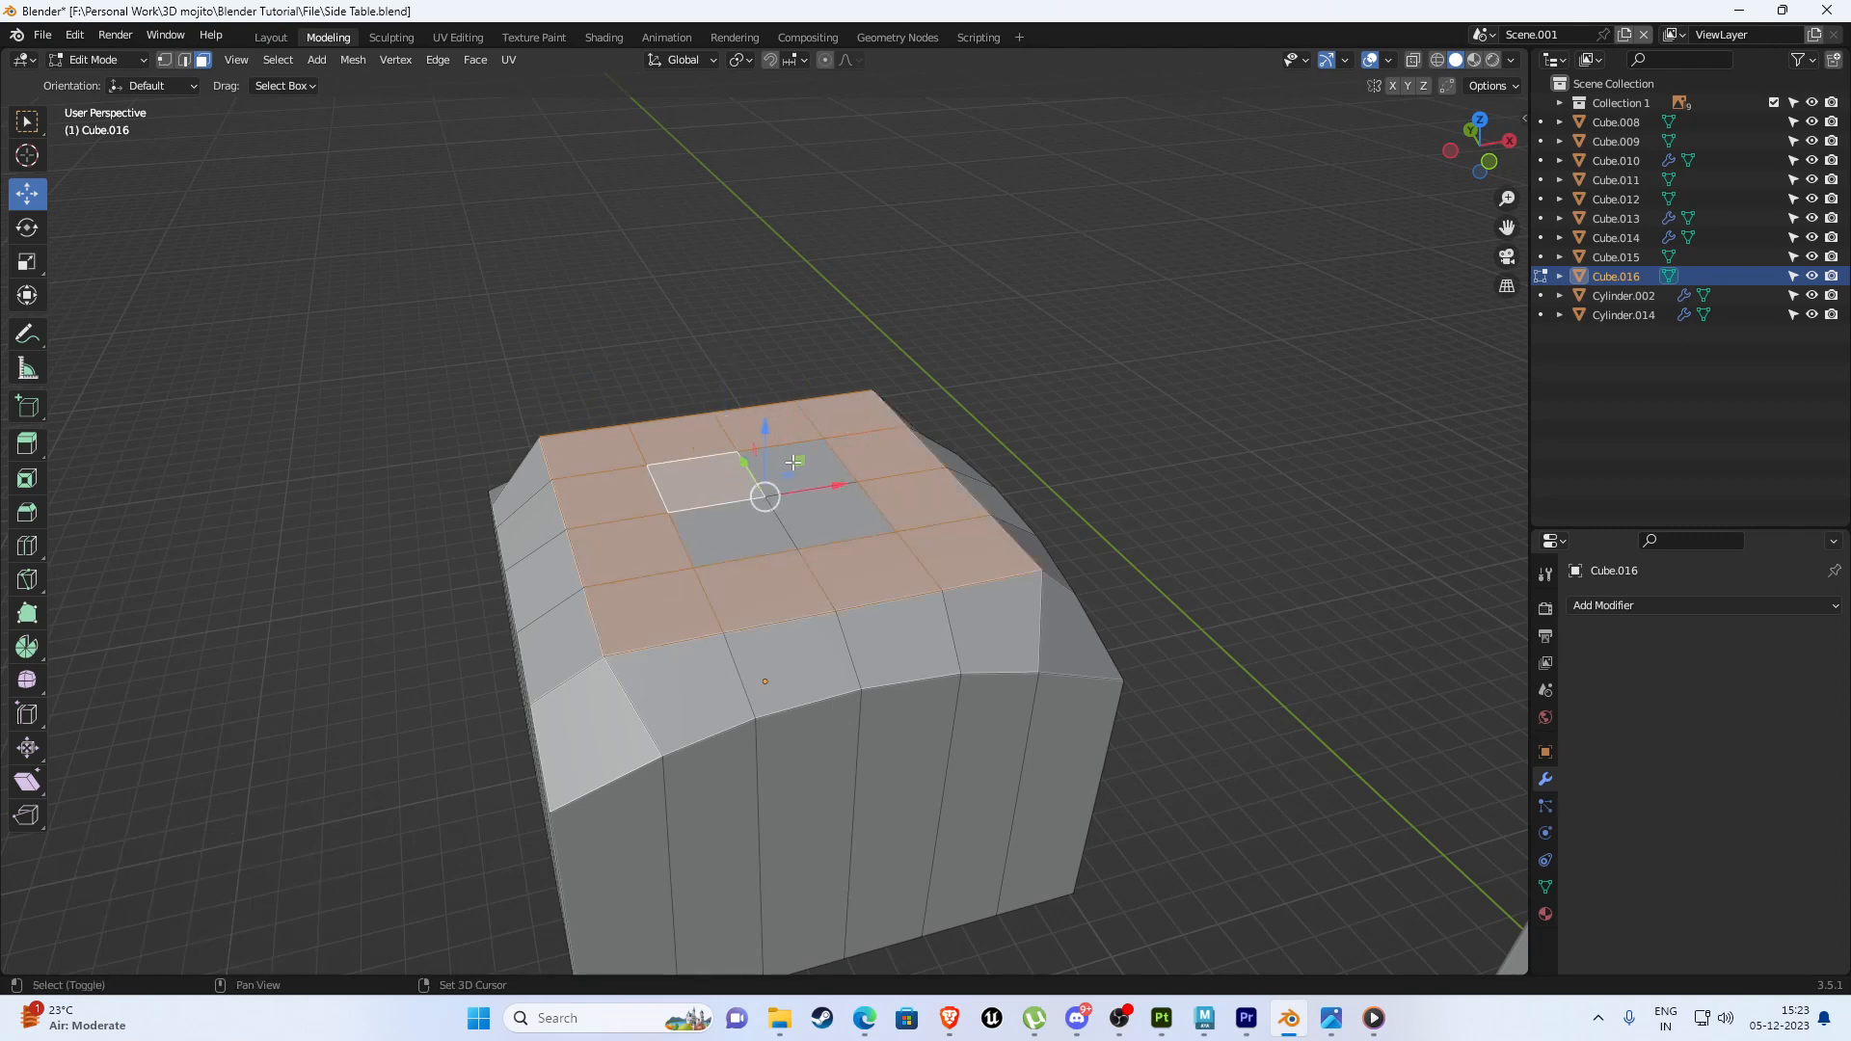
pyautogui.keyDown('shift'); pyautogui.click(792, 463); pyautogui.keyUp('shift')
pyautogui.keyDown('shift'); pyautogui.click(733, 528); pyautogui.keyUp('shift')
pyautogui.keyDown('shift'); pyautogui.click(848, 510); pyautogui.keyUp('shift')
pyautogui.rightClick(1148, 389)
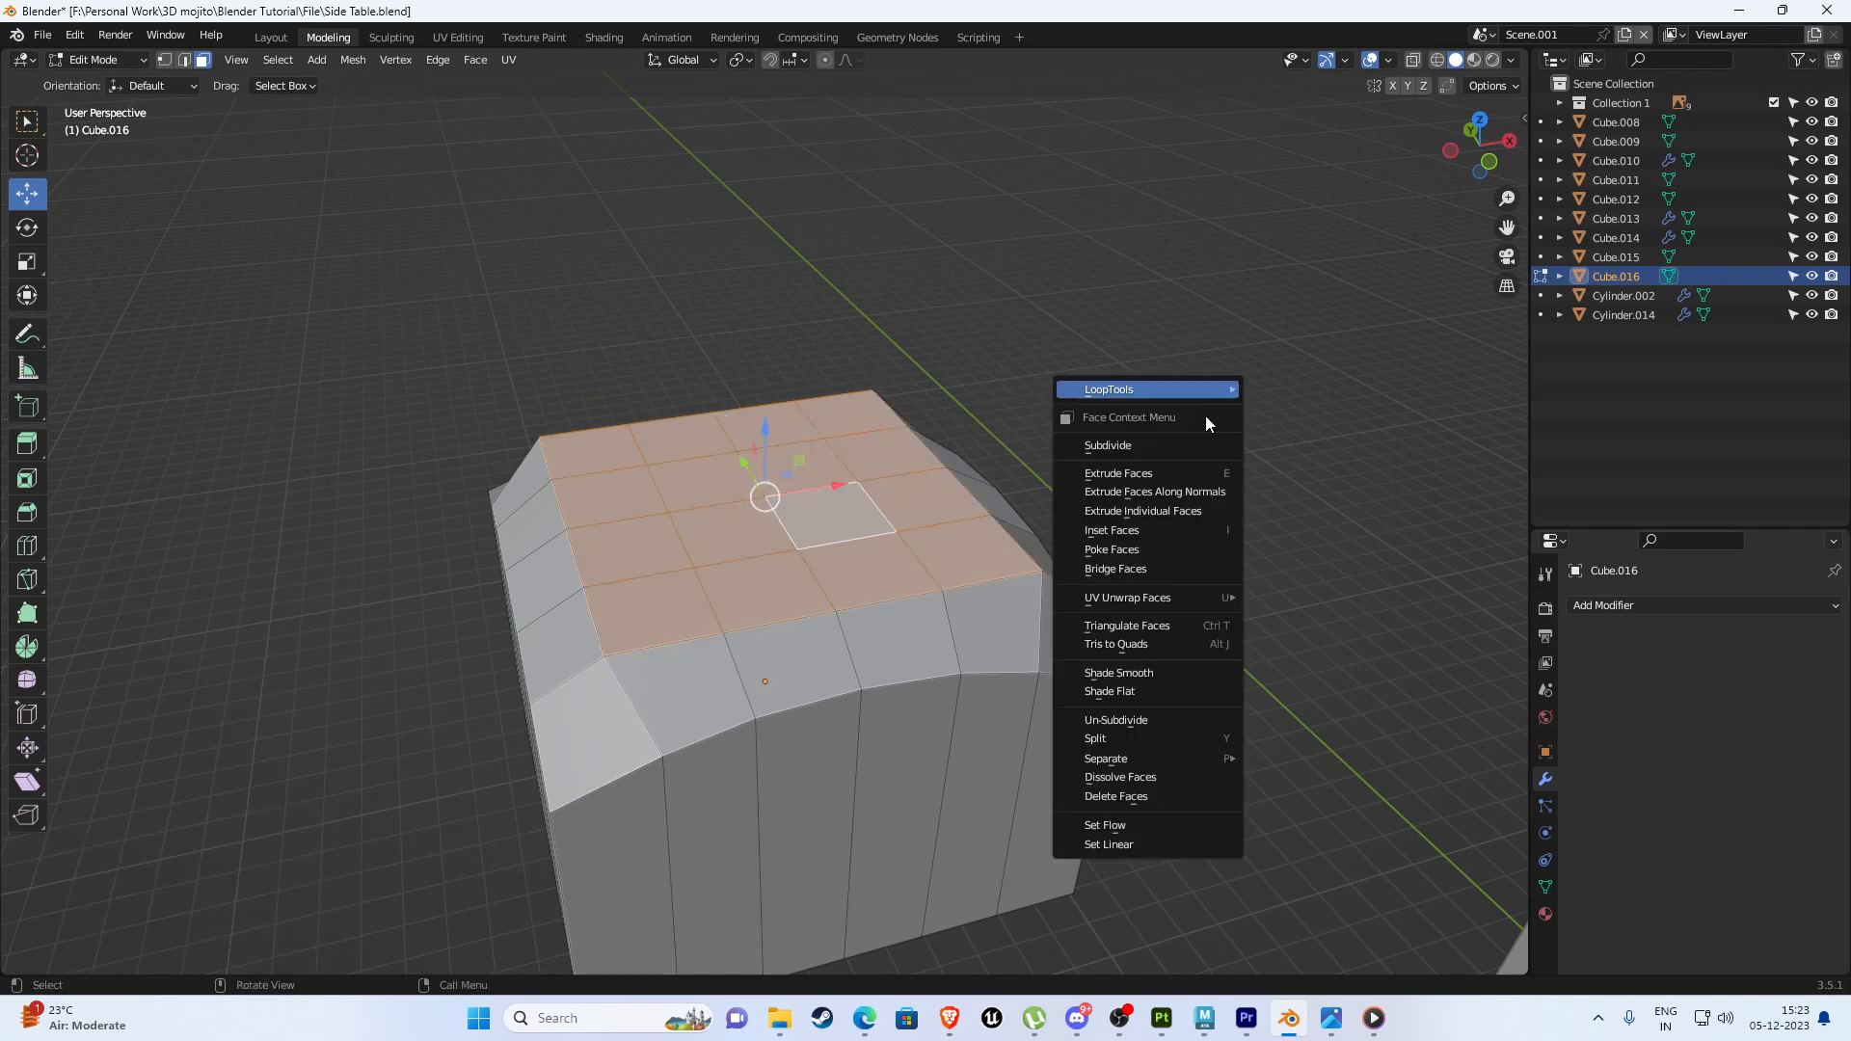
pyautogui.moveTo(1171, 382)
pyautogui.click(1301, 407)
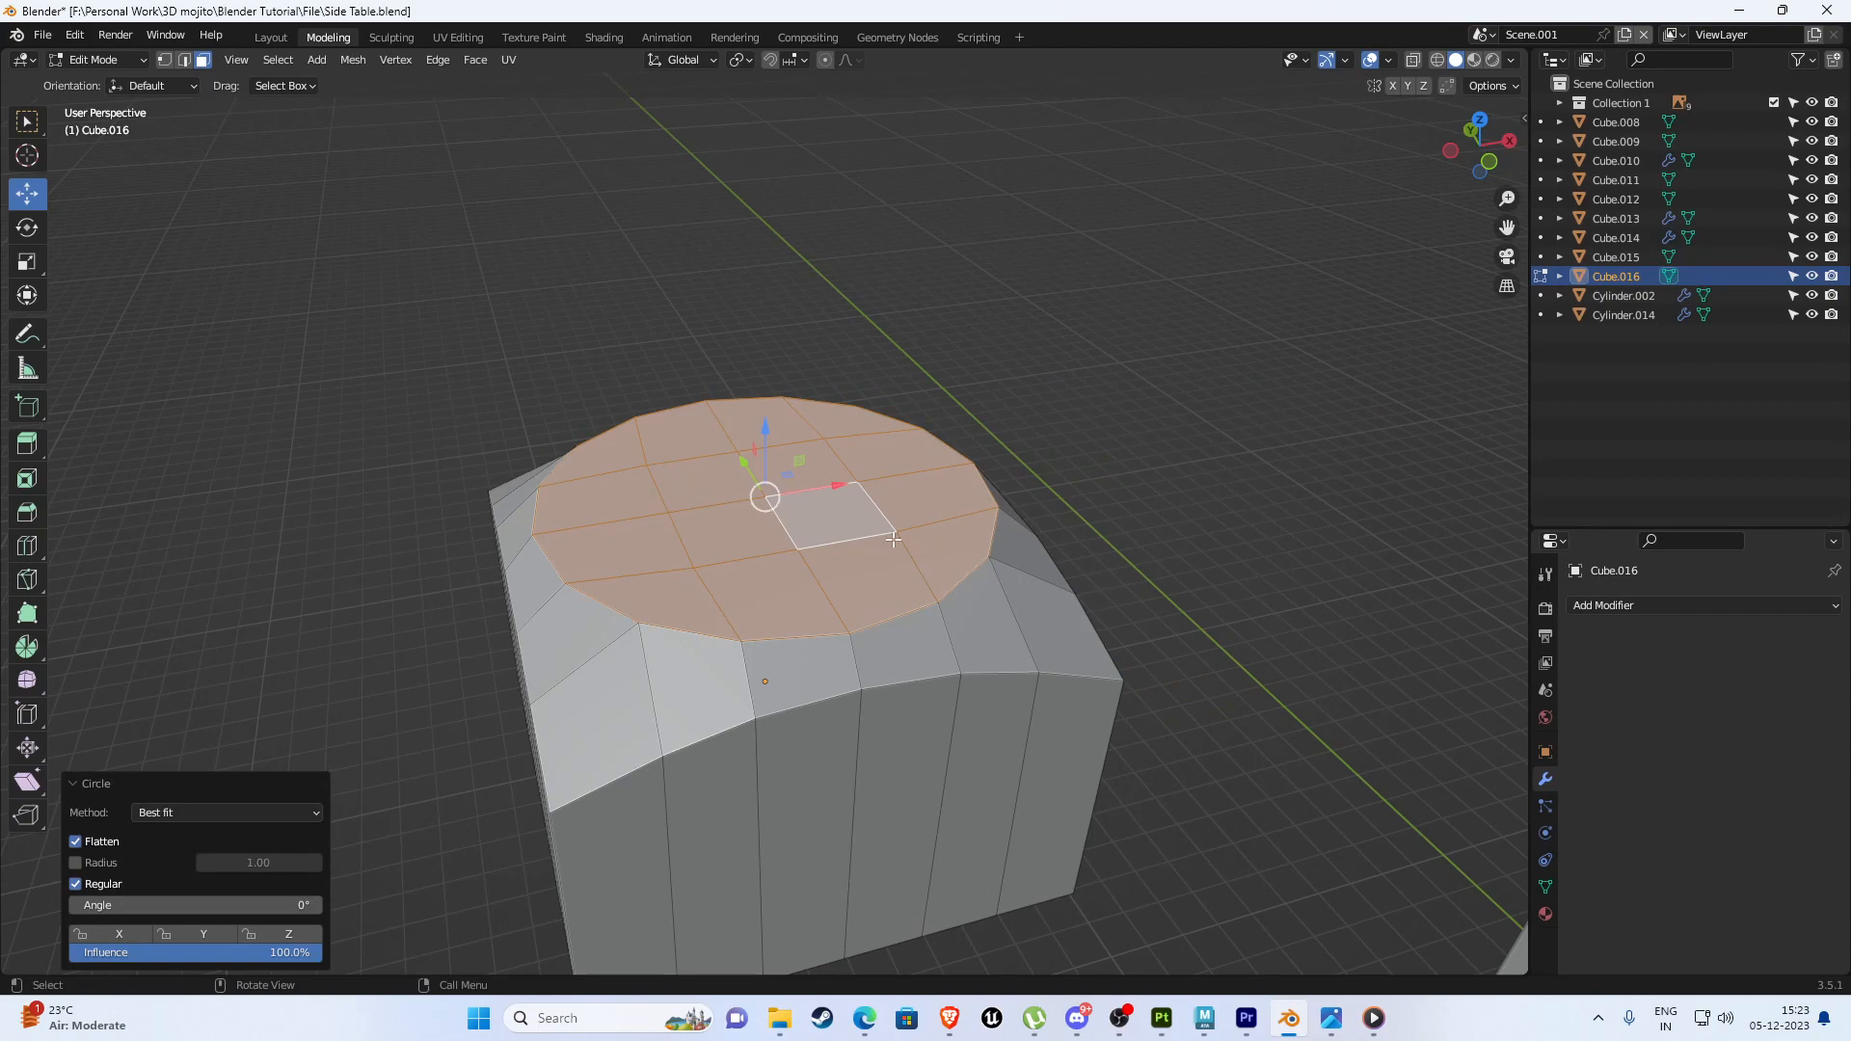
# Lower the circular top face of the nut about 0.03 m along Z.
pyautogui.press('KP_1')
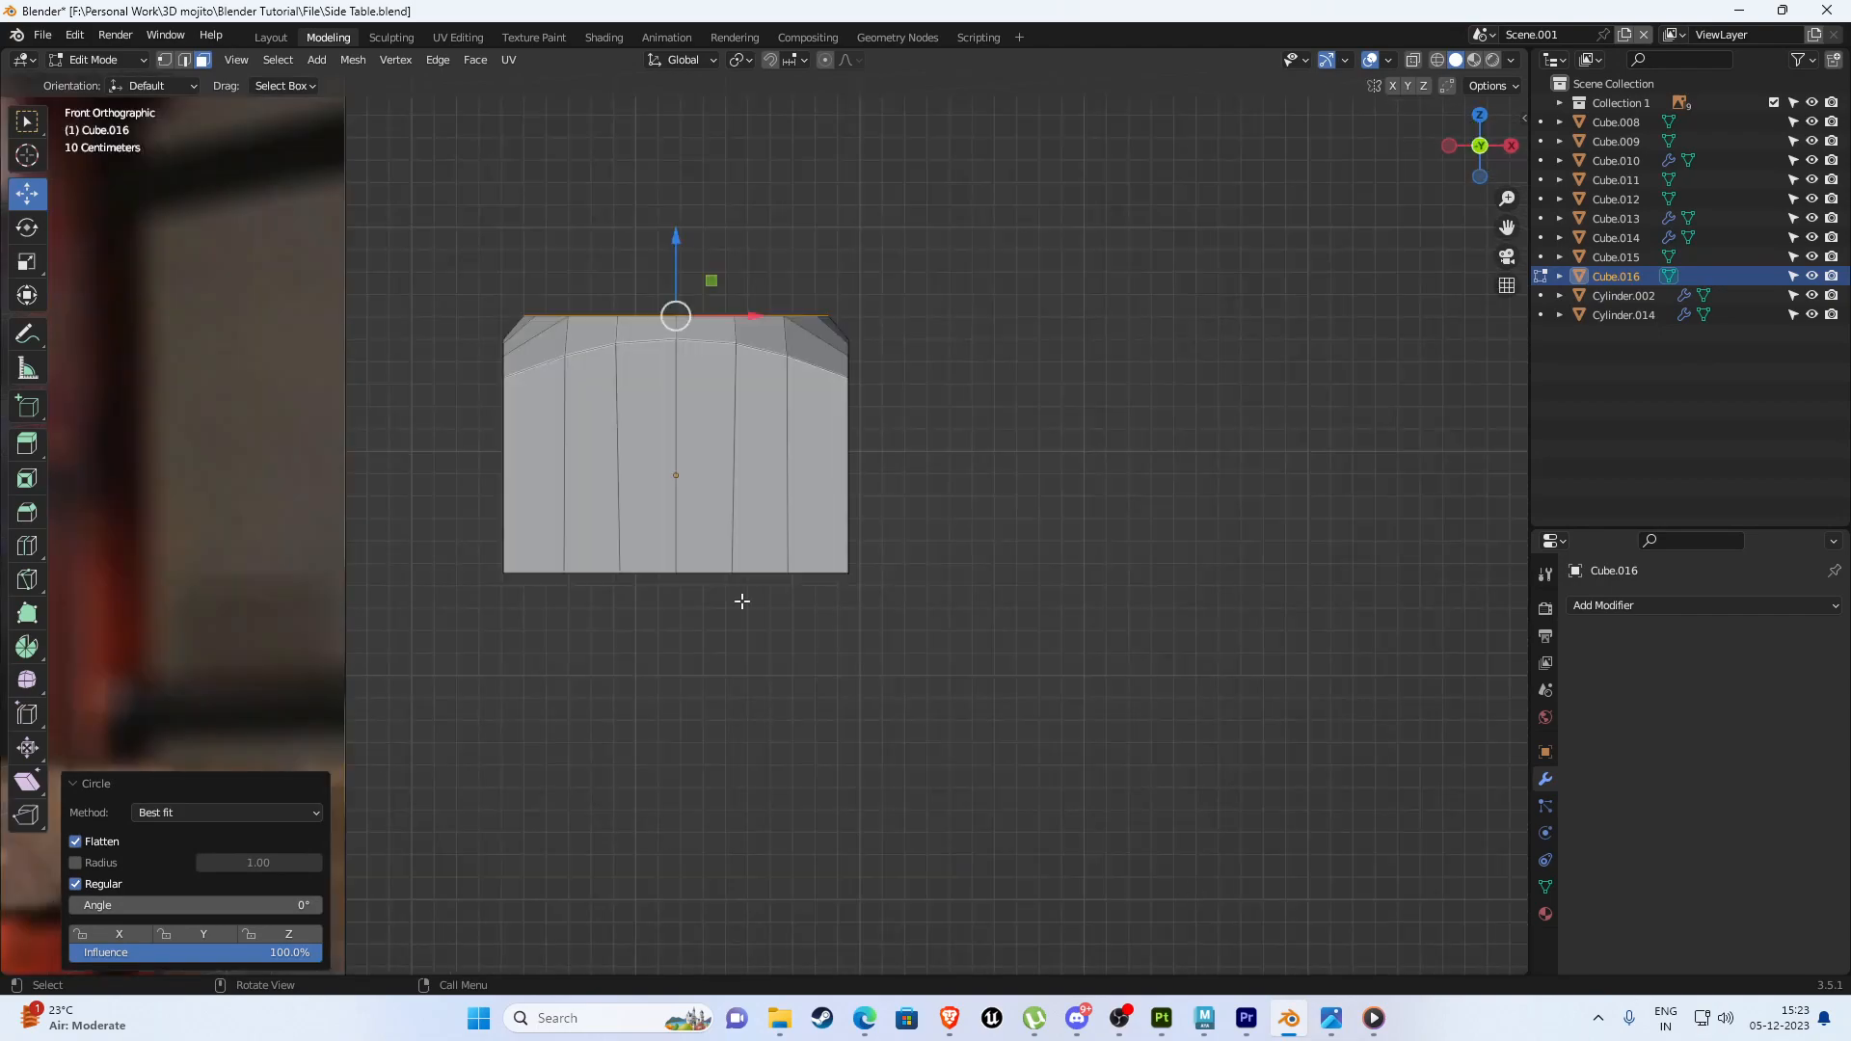
pyautogui.keyDown('shift'); pyautogui.moveTo(742, 602); pyautogui.dragTo(1061, 710, button='middle'); pyautogui.keyUp('shift')
pyautogui.scroll(-1, 883, 622)
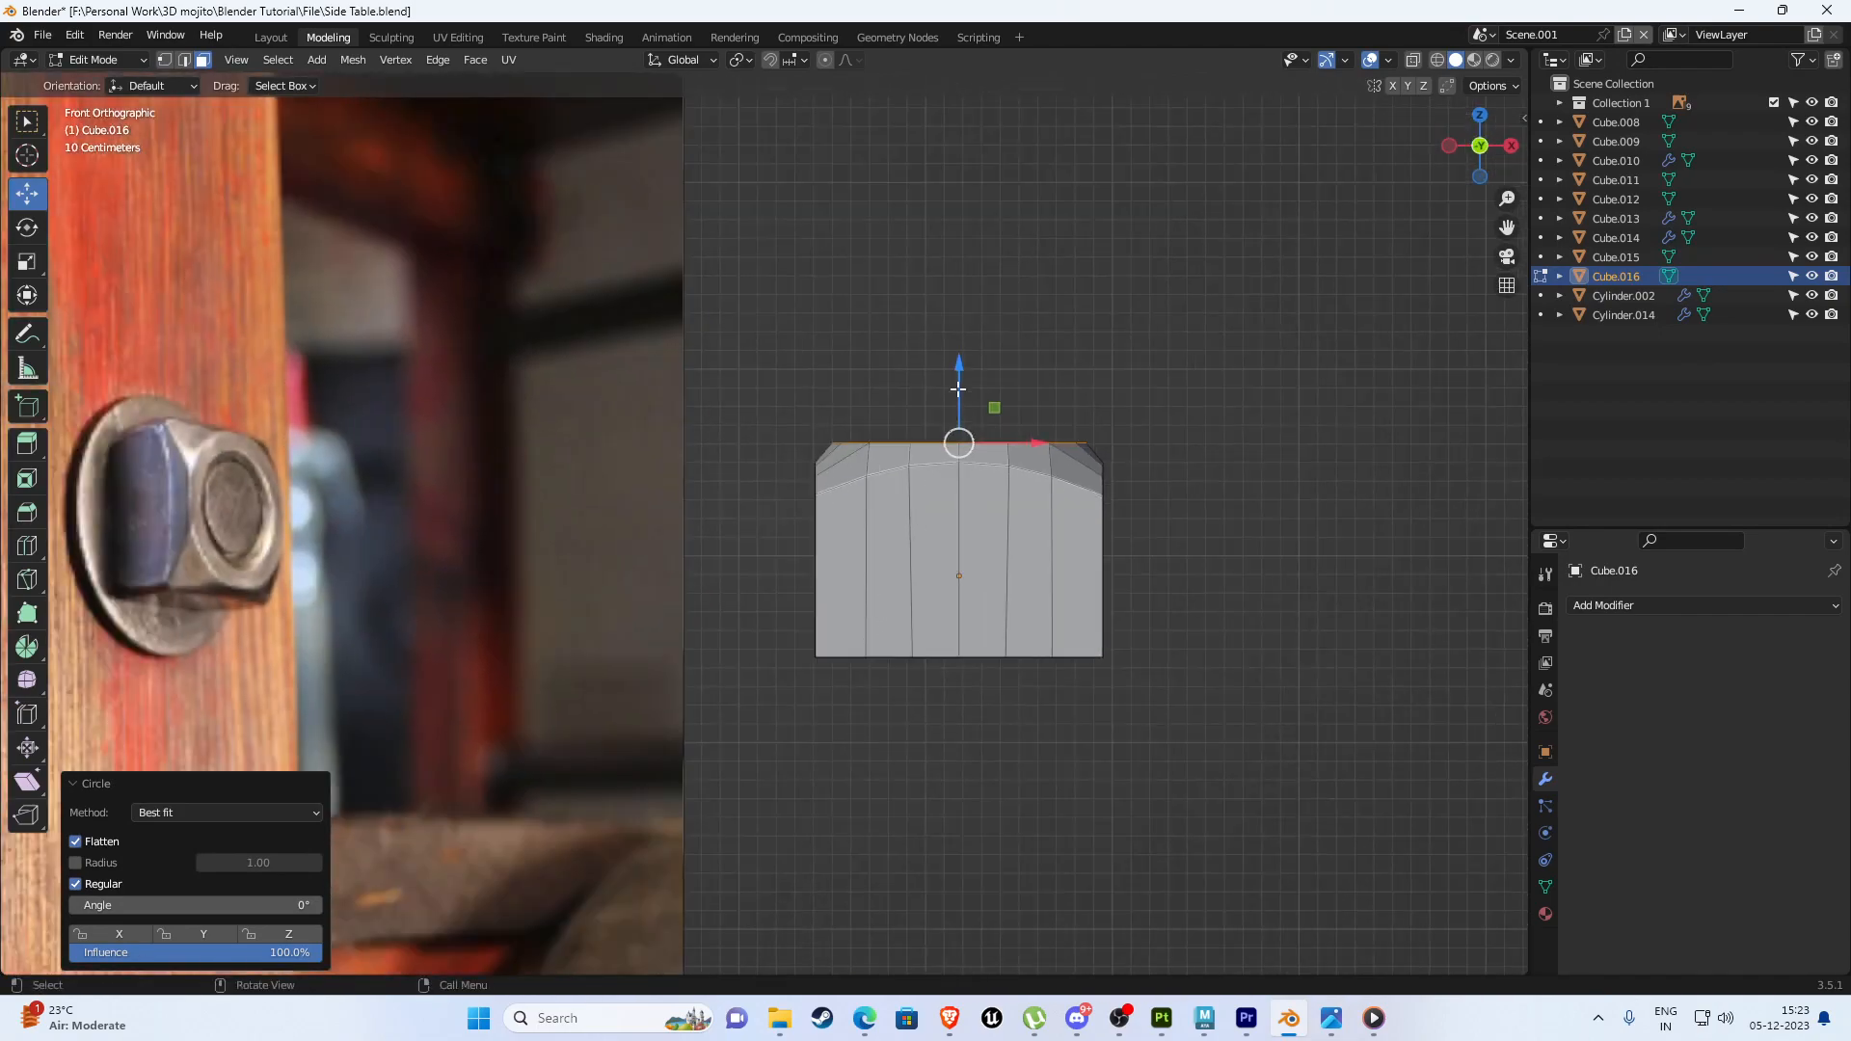
pyautogui.moveTo(959, 366); pyautogui.dragTo(962, 394)
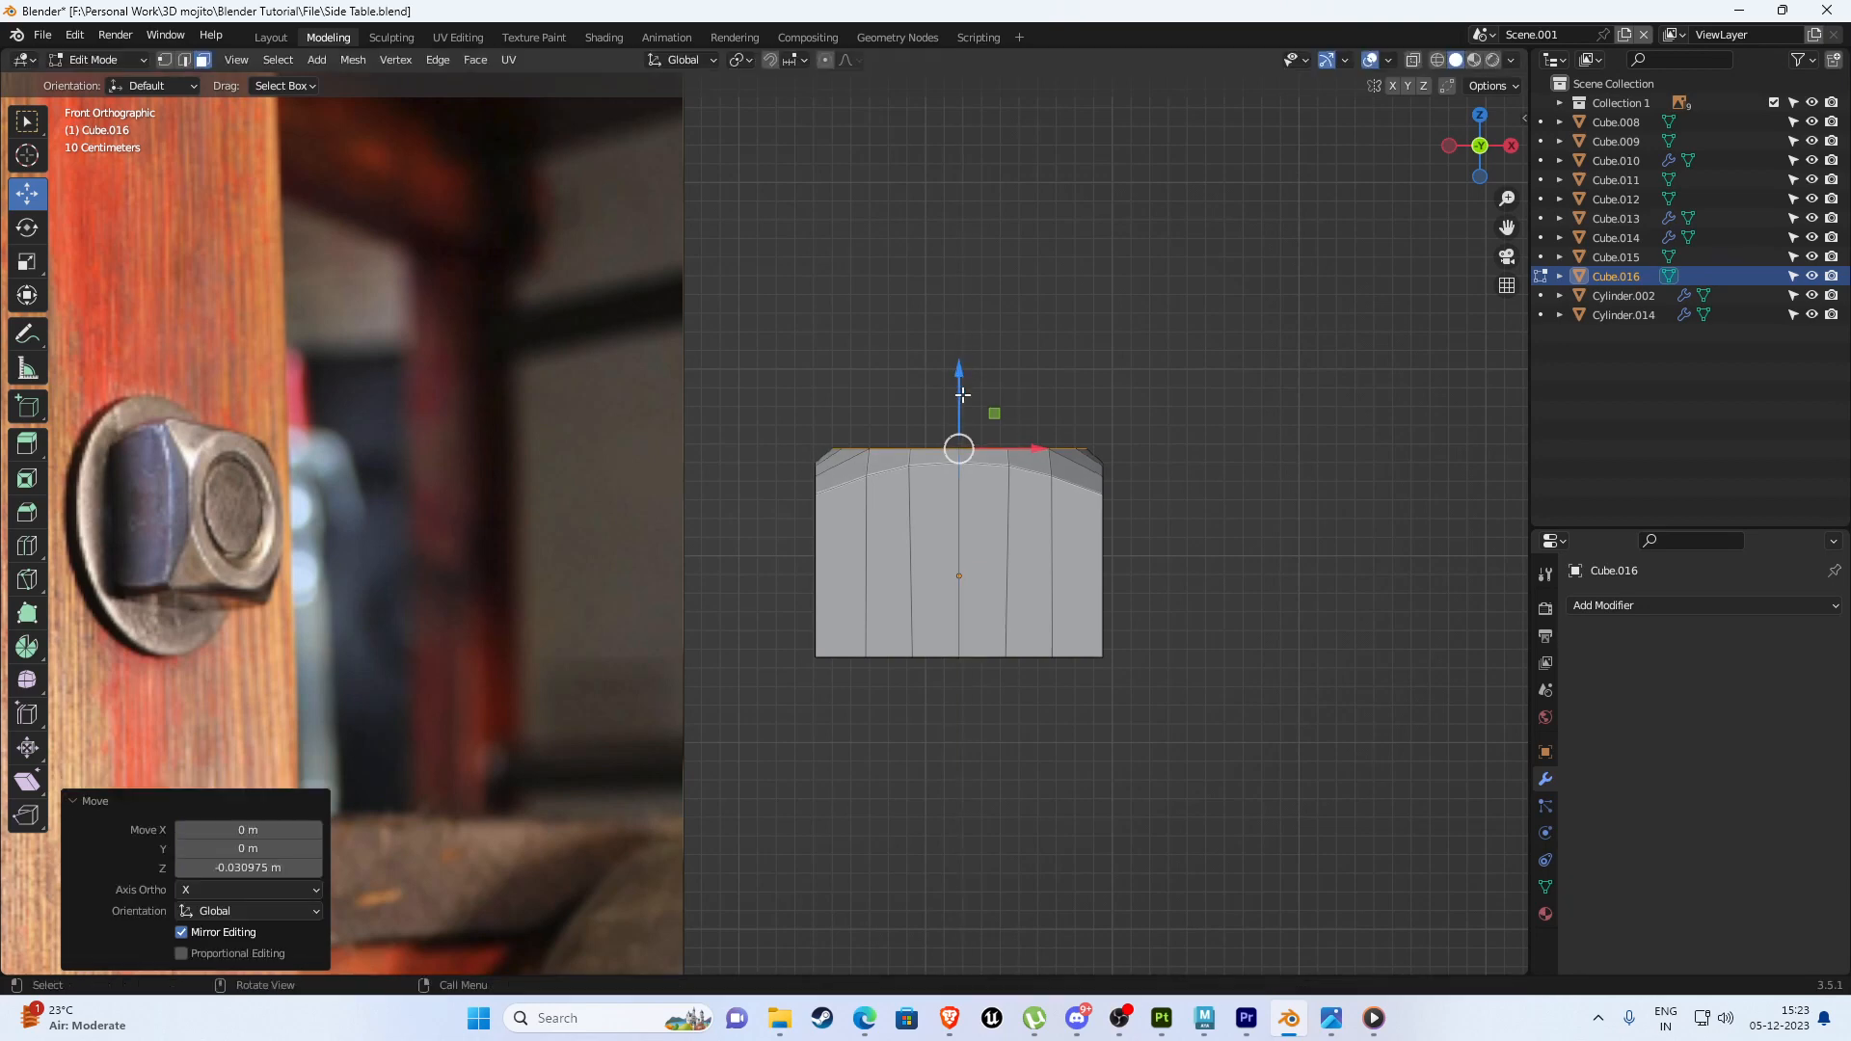
pyautogui.hotkey('alt', 'a')
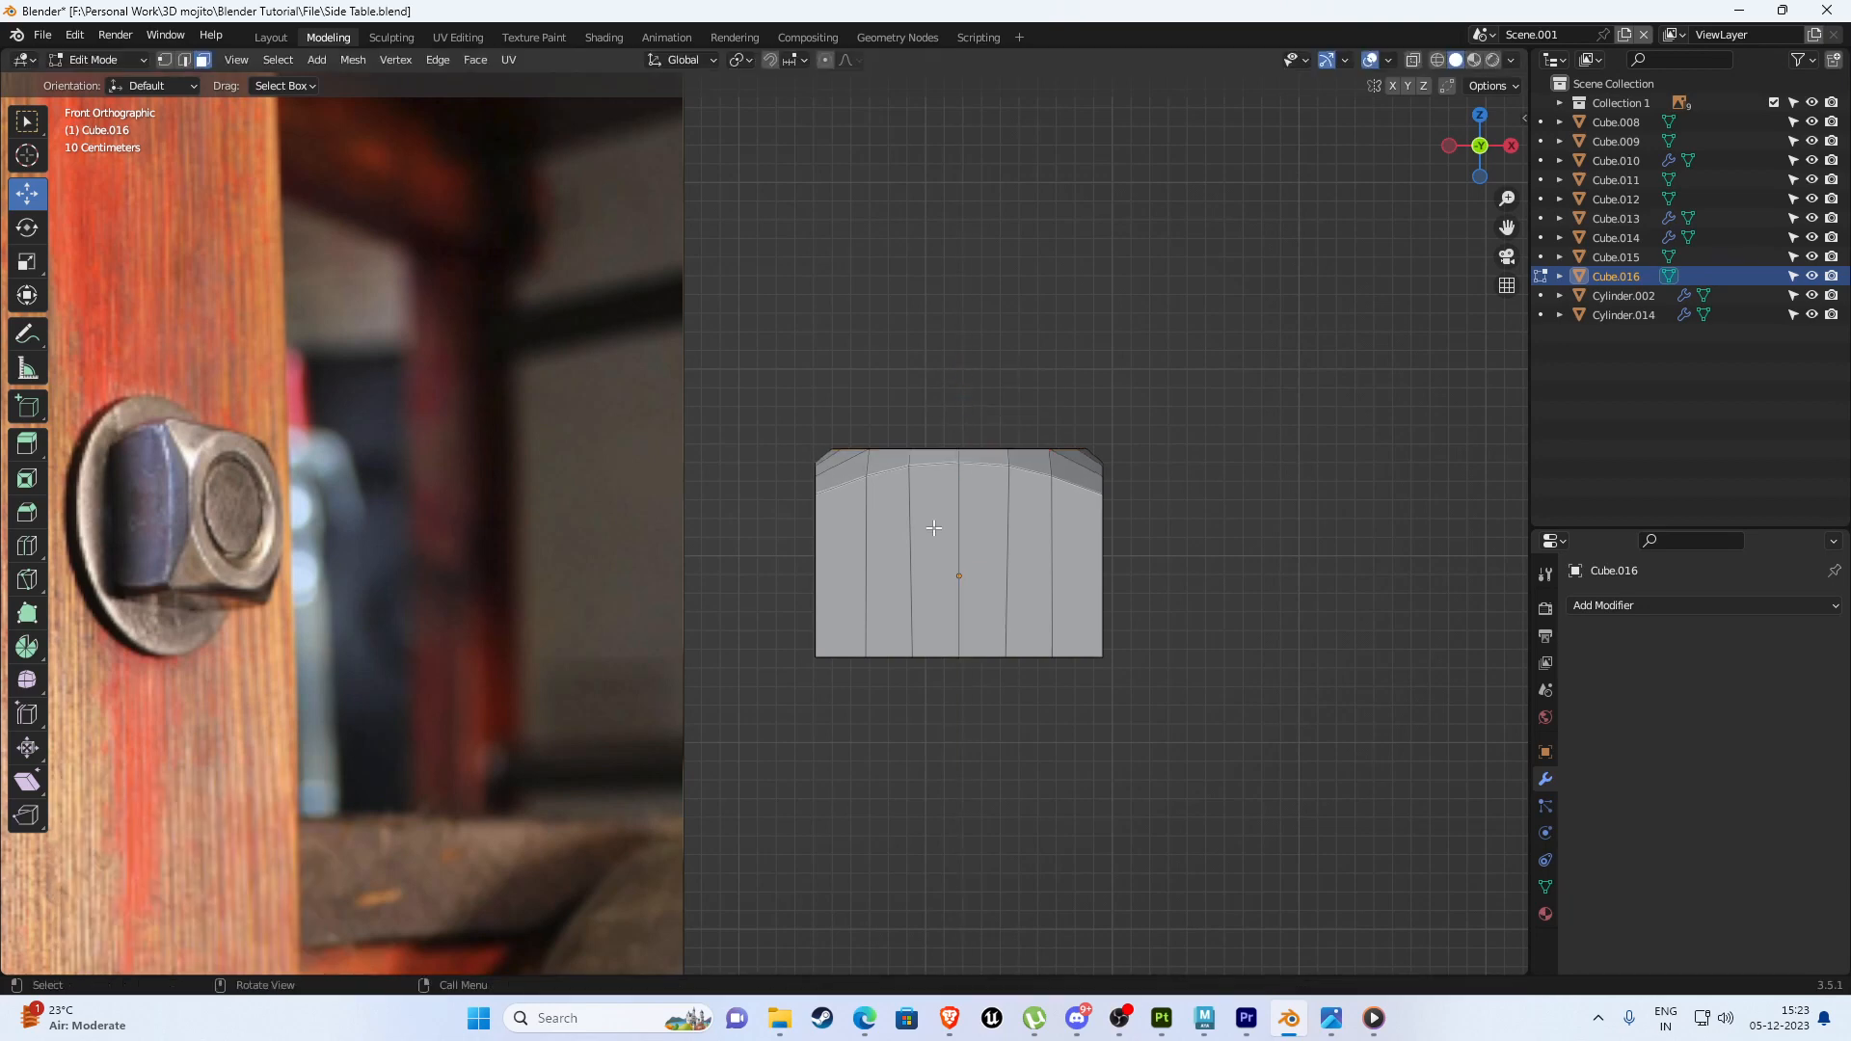
# Restore the circular top's face selection and scale it up by 1.105.
pyautogui.moveTo(933, 527); pyautogui.dragTo(799, 704, button='middle')
pyautogui.keyDown('shift'); pyautogui.moveTo(798, 703); pyautogui.dragTo(829, 424, button='middle'); pyautogui.keyUp('shift')
pyautogui.scroll(2, 921, 491)
pyautogui.hotkey('ctrl', 'z')
pyautogui.press('s')
pyautogui.click(1205, 567)
# Lower the circular top about 0.06 m along Z and scale it by 0.986.
pyautogui.scroll(4, 818, 578)
pyautogui.keyDown('shift'); pyautogui.moveTo(829, 424); pyautogui.dragTo(751, 534, button='middle'); pyautogui.keyUp('shift')
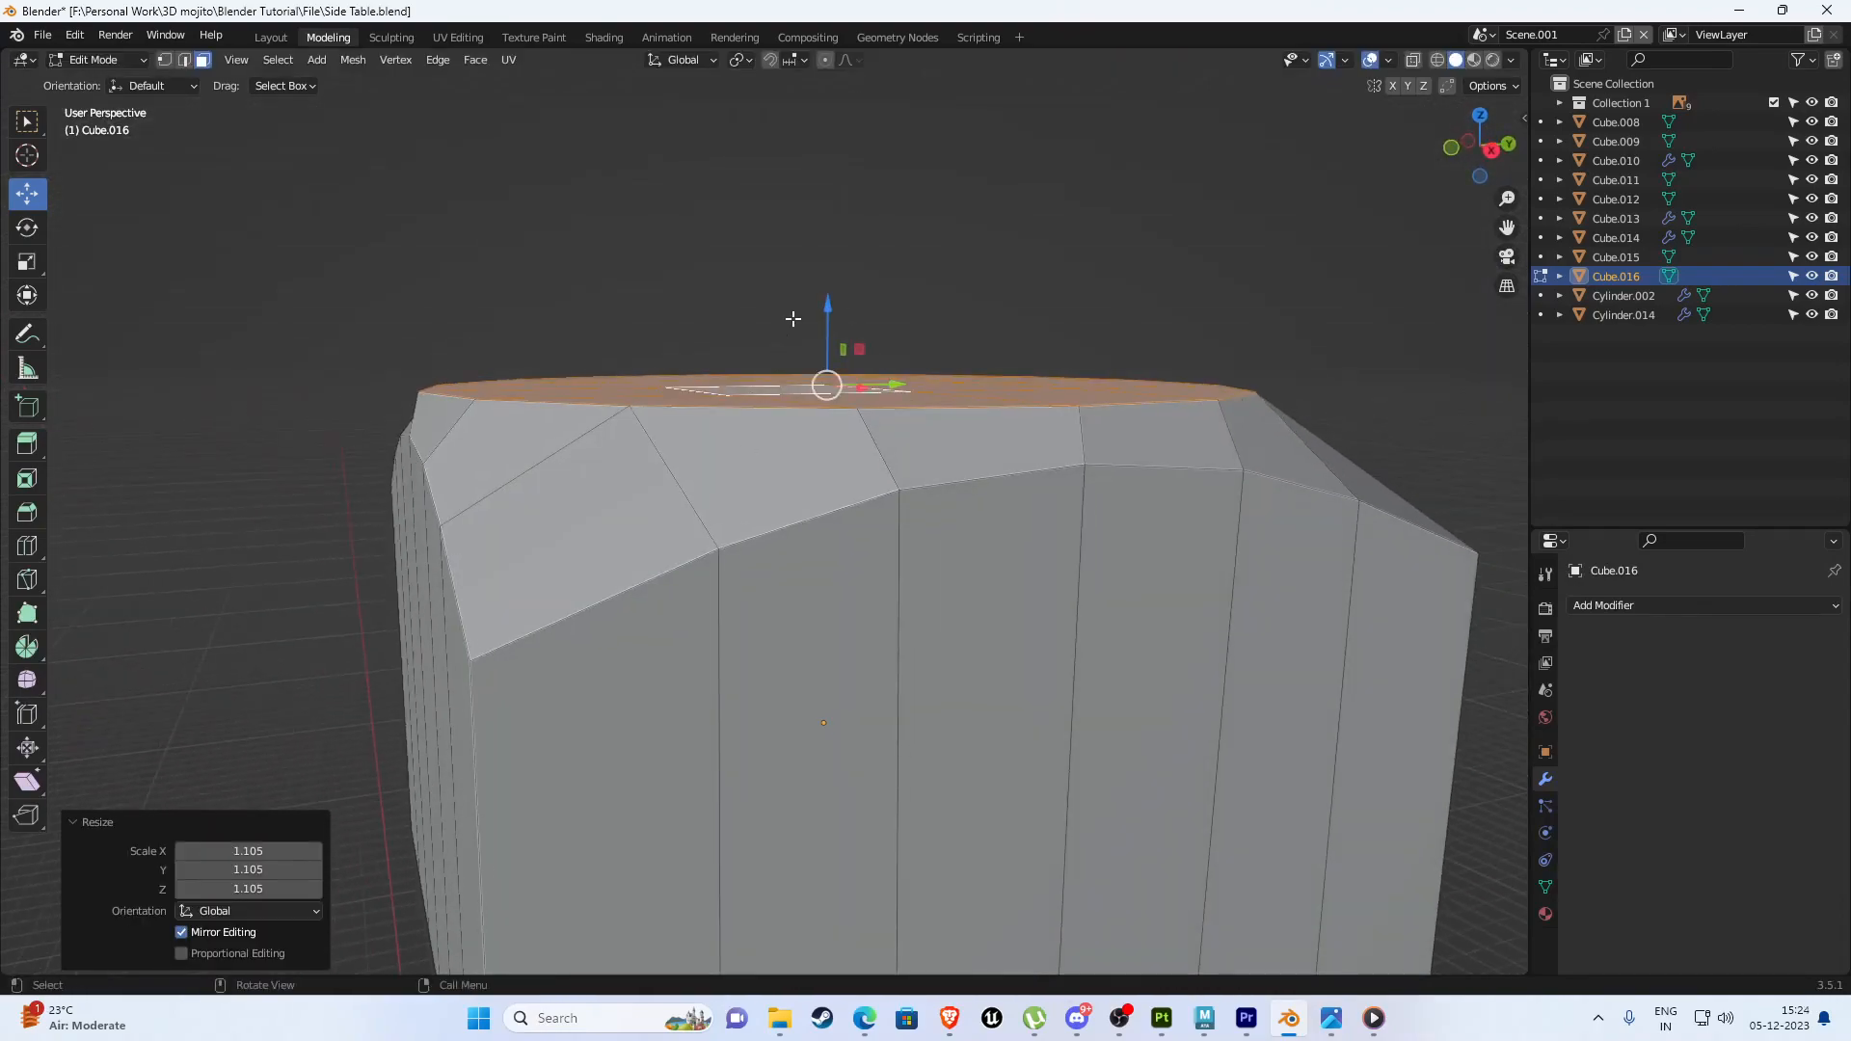
pyautogui.moveTo(829, 305); pyautogui.dragTo(827, 326)
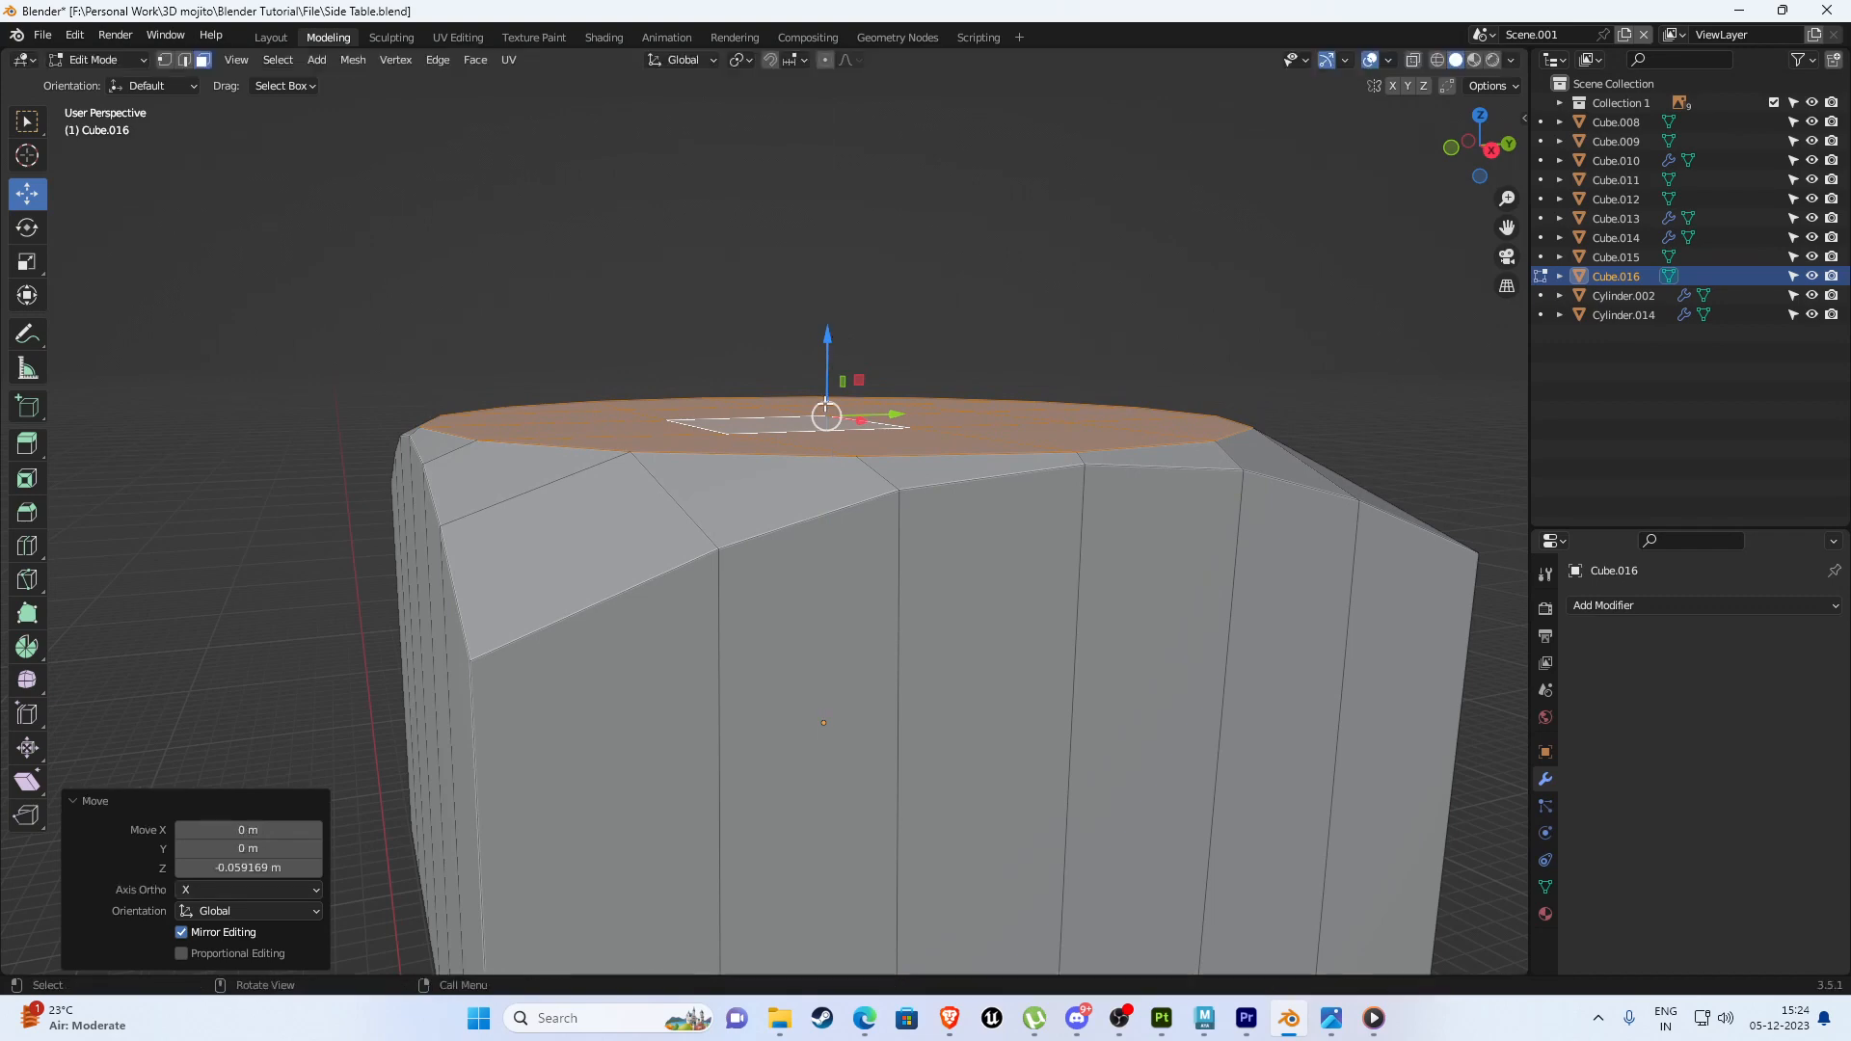
pyautogui.moveTo(828, 326); pyautogui.dragTo(890, 565, button='middle')
pyautogui.press('s')
pyautogui.click(1168, 661)
pyautogui.moveTo(1168, 661); pyautogui.dragTo(953, 576, button='middle')
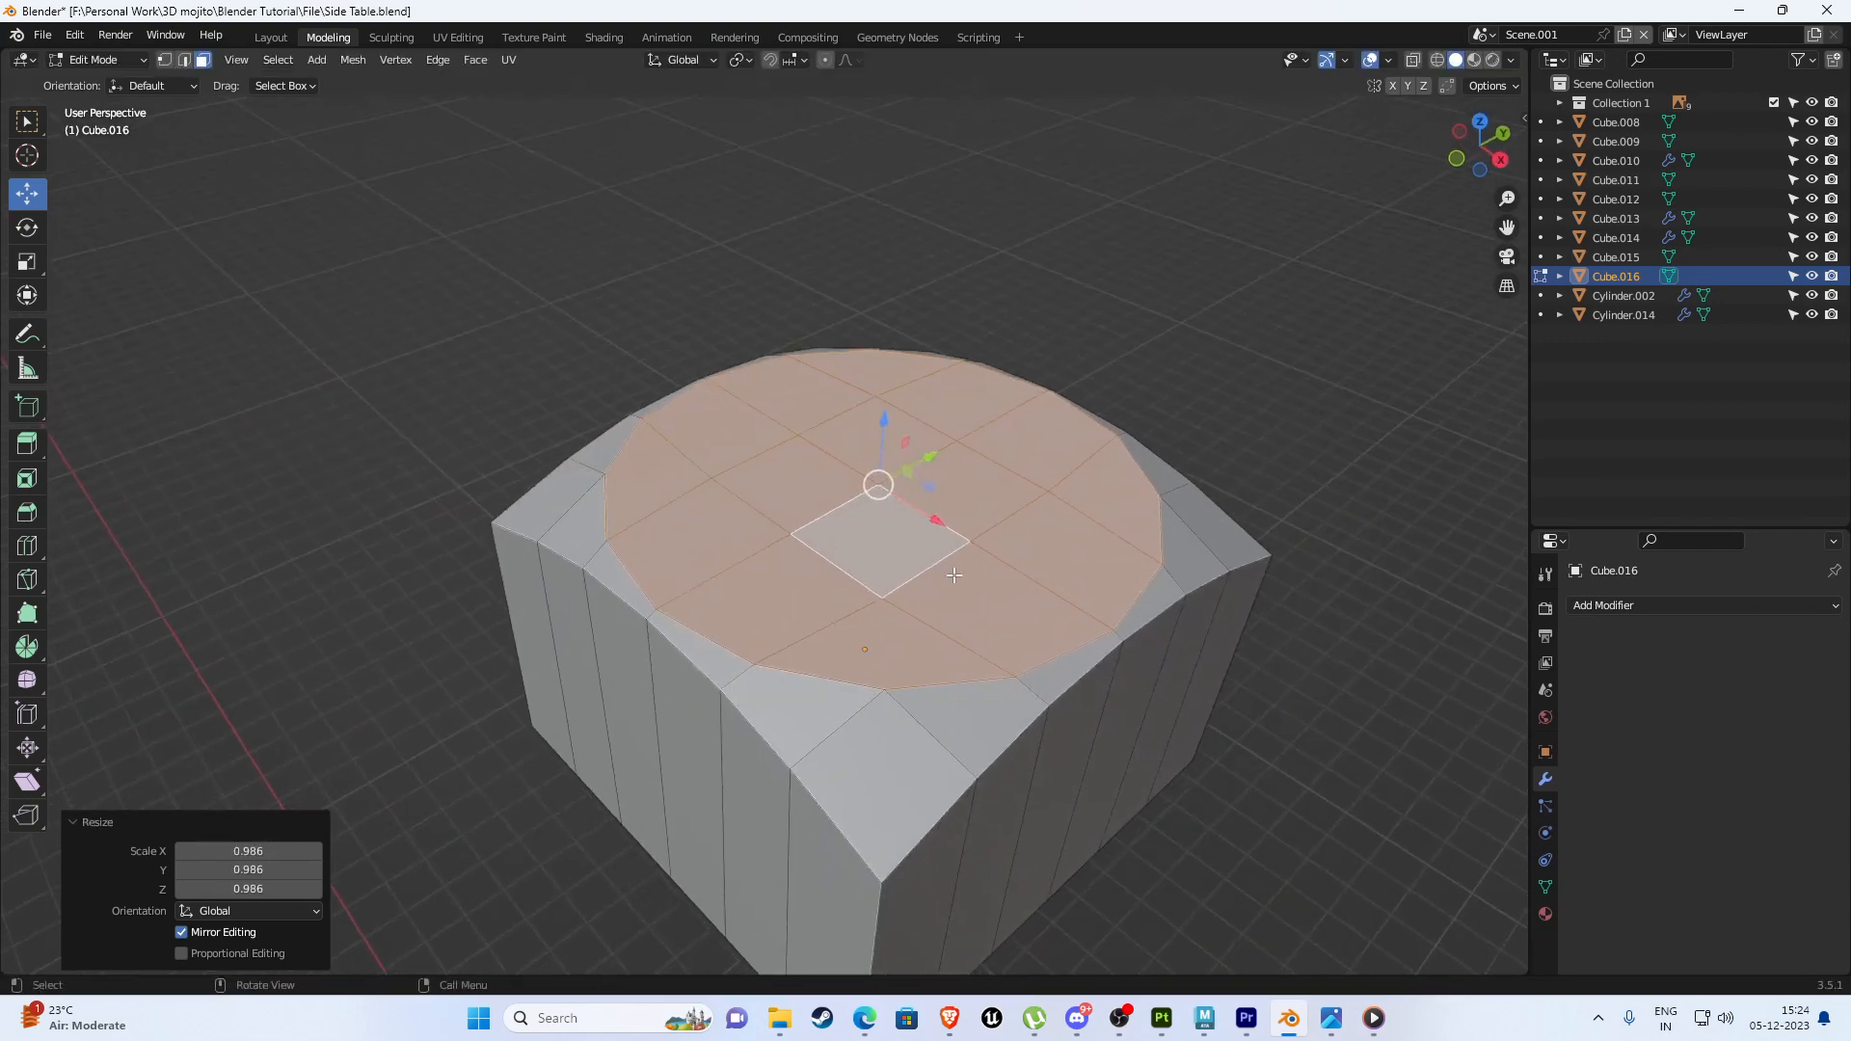
# Inset the circular top faces by about 0.15 m to form a rim.
pyautogui.press('i')
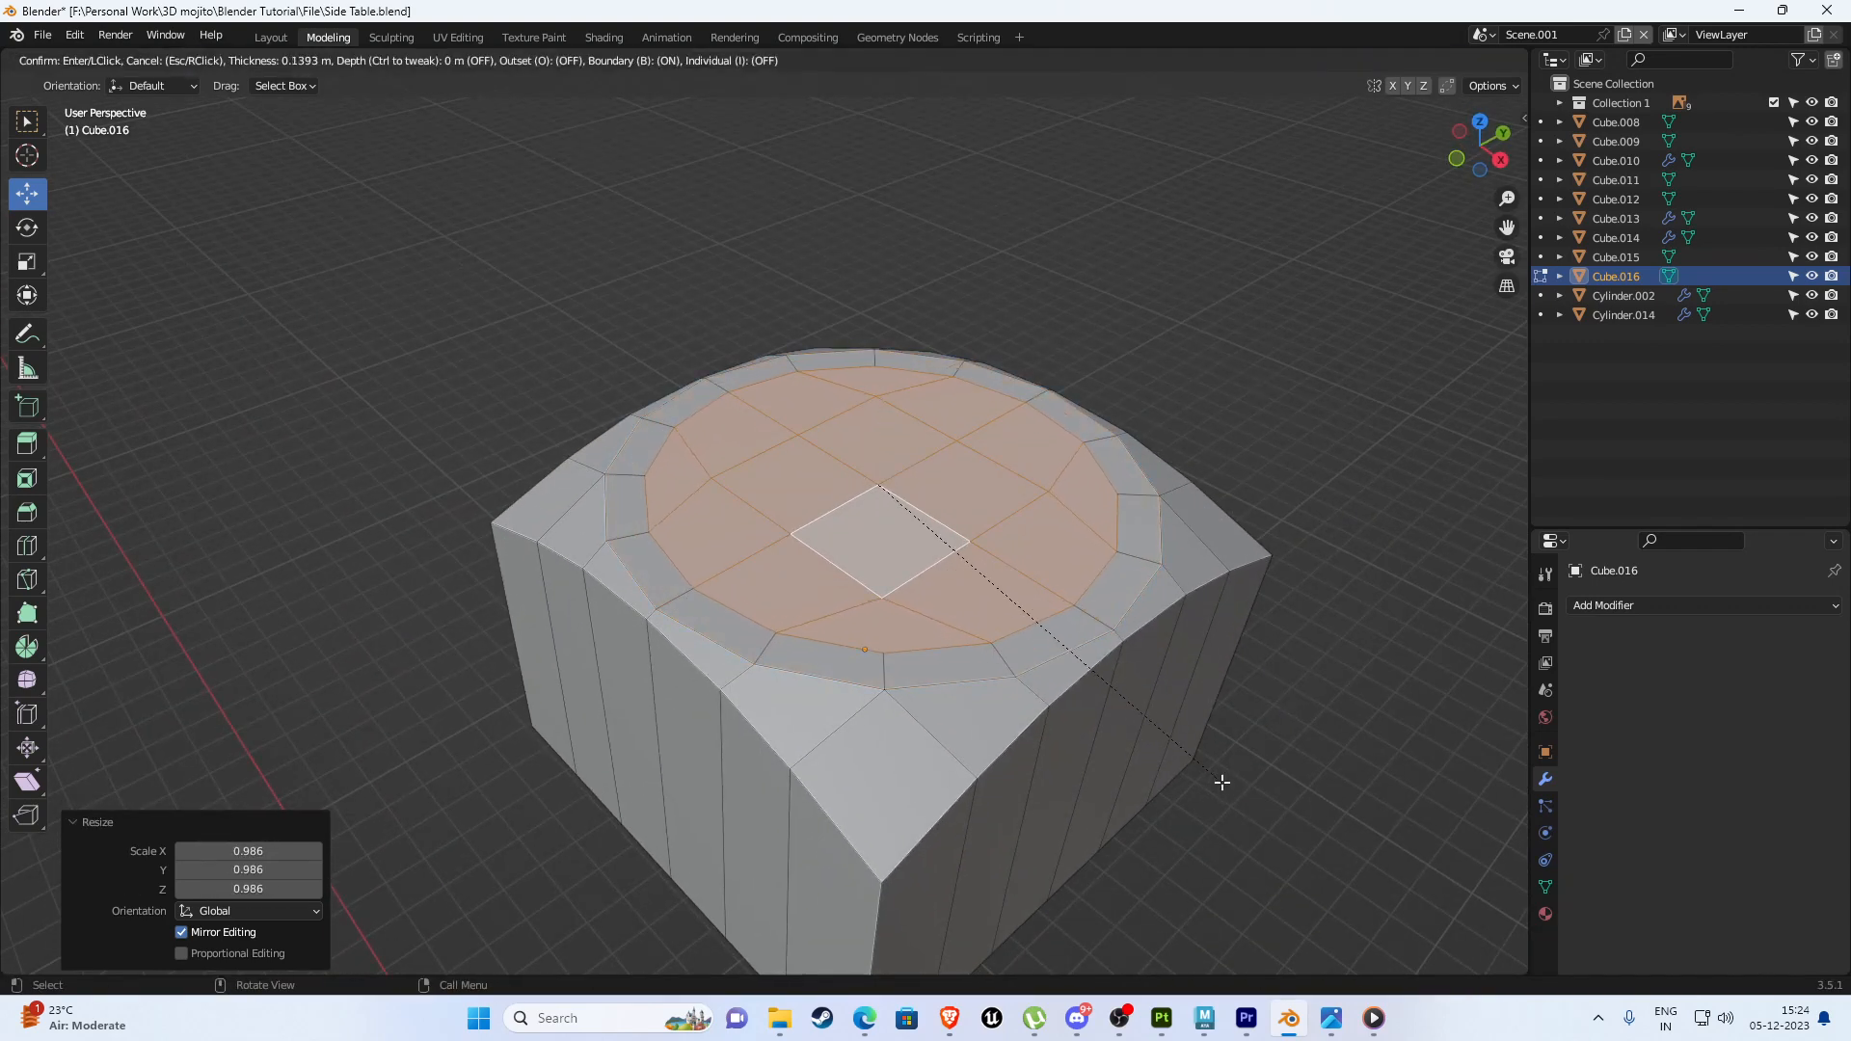
pyautogui.click(1222, 782)
pyautogui.press('KP_1')
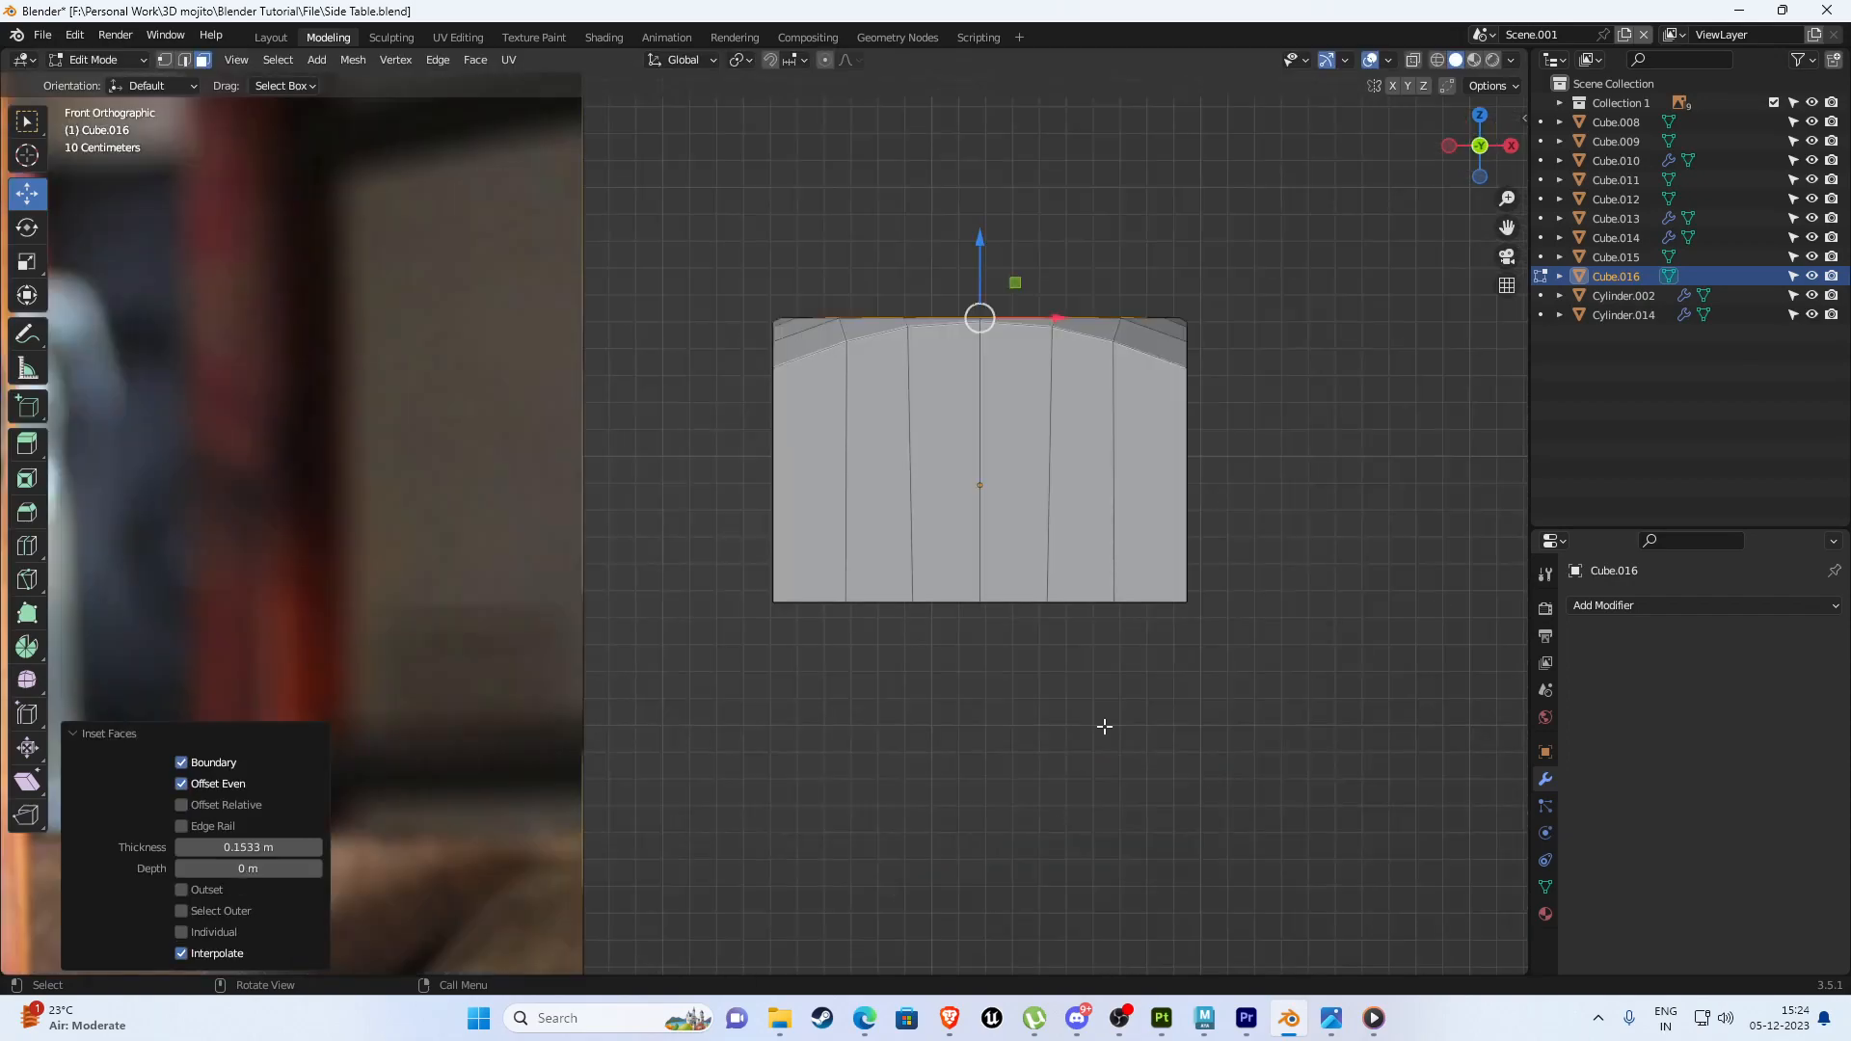
# Try to recess the nut's circular top by extruding it about 0.11 m inward and scaling it by 0.975.
pyautogui.scroll(-3, 956, 609)
pyautogui.moveTo(957, 609); pyautogui.dragTo(964, 569, button='middle')
pyautogui.scroll(5, 969, 543)
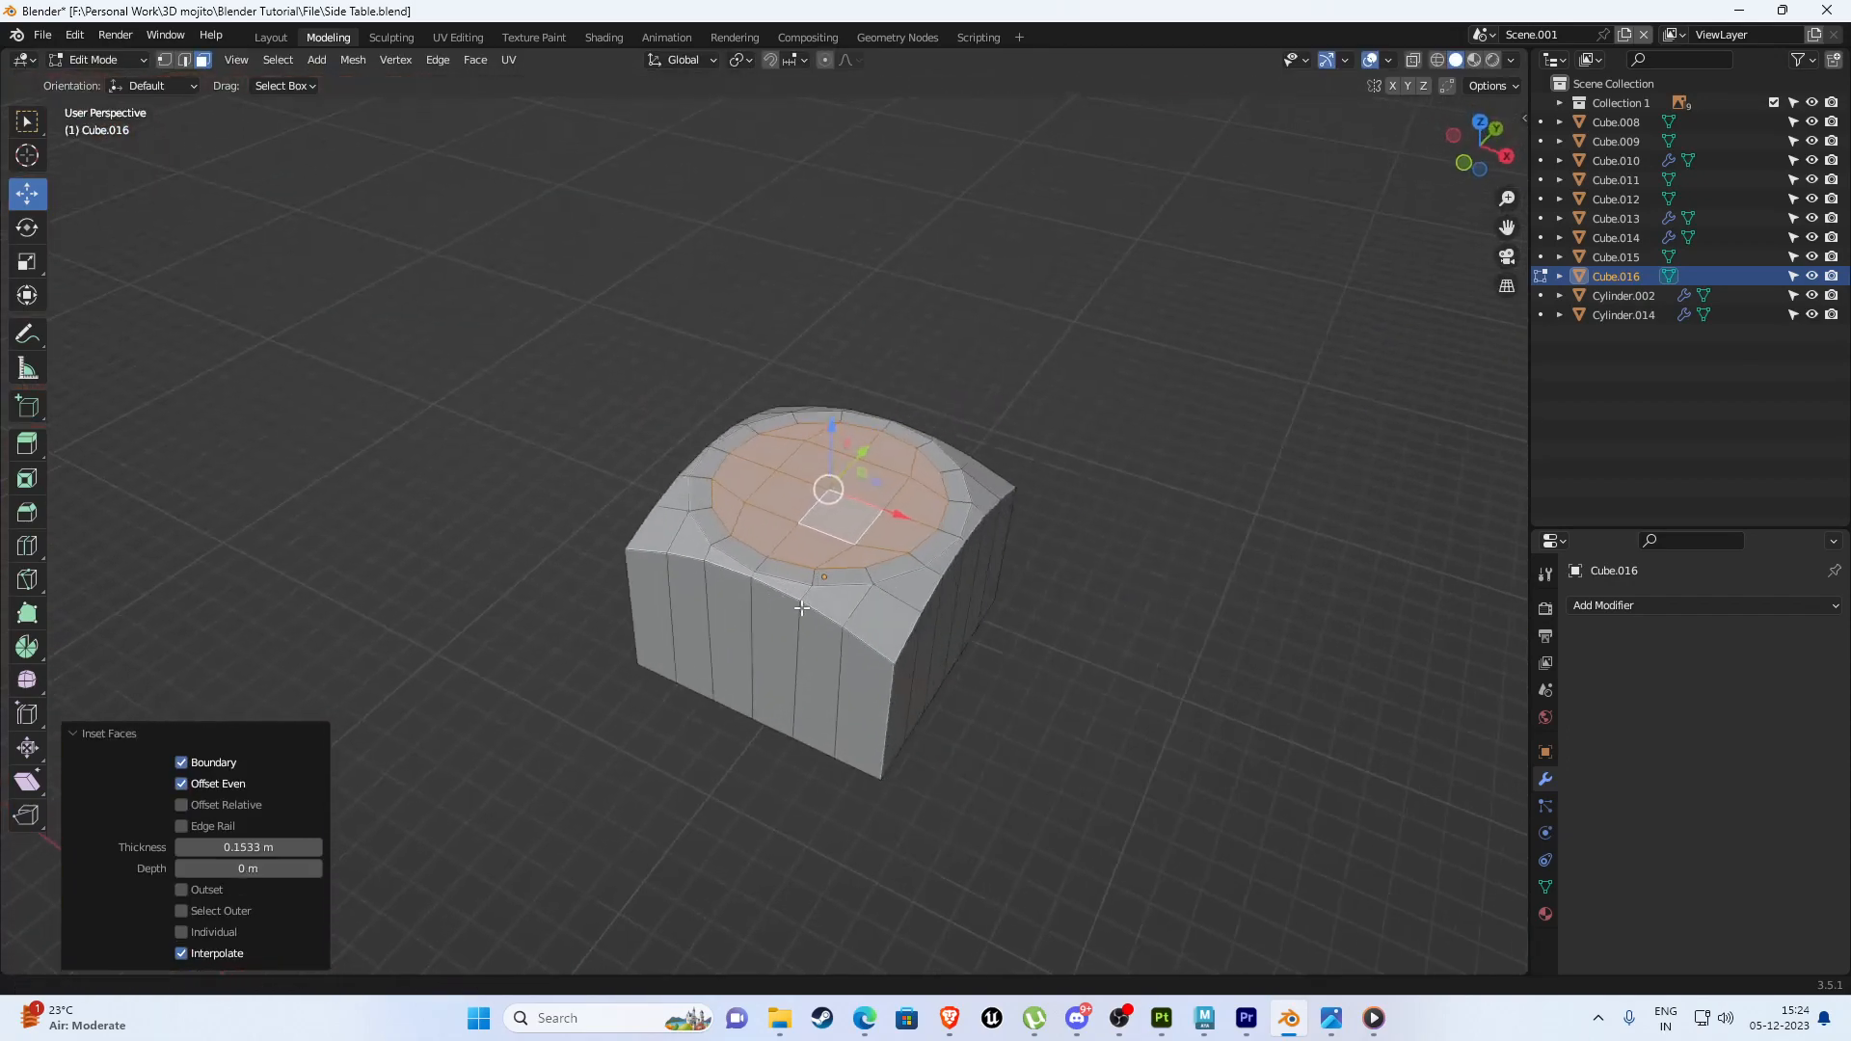
pyautogui.press('e')
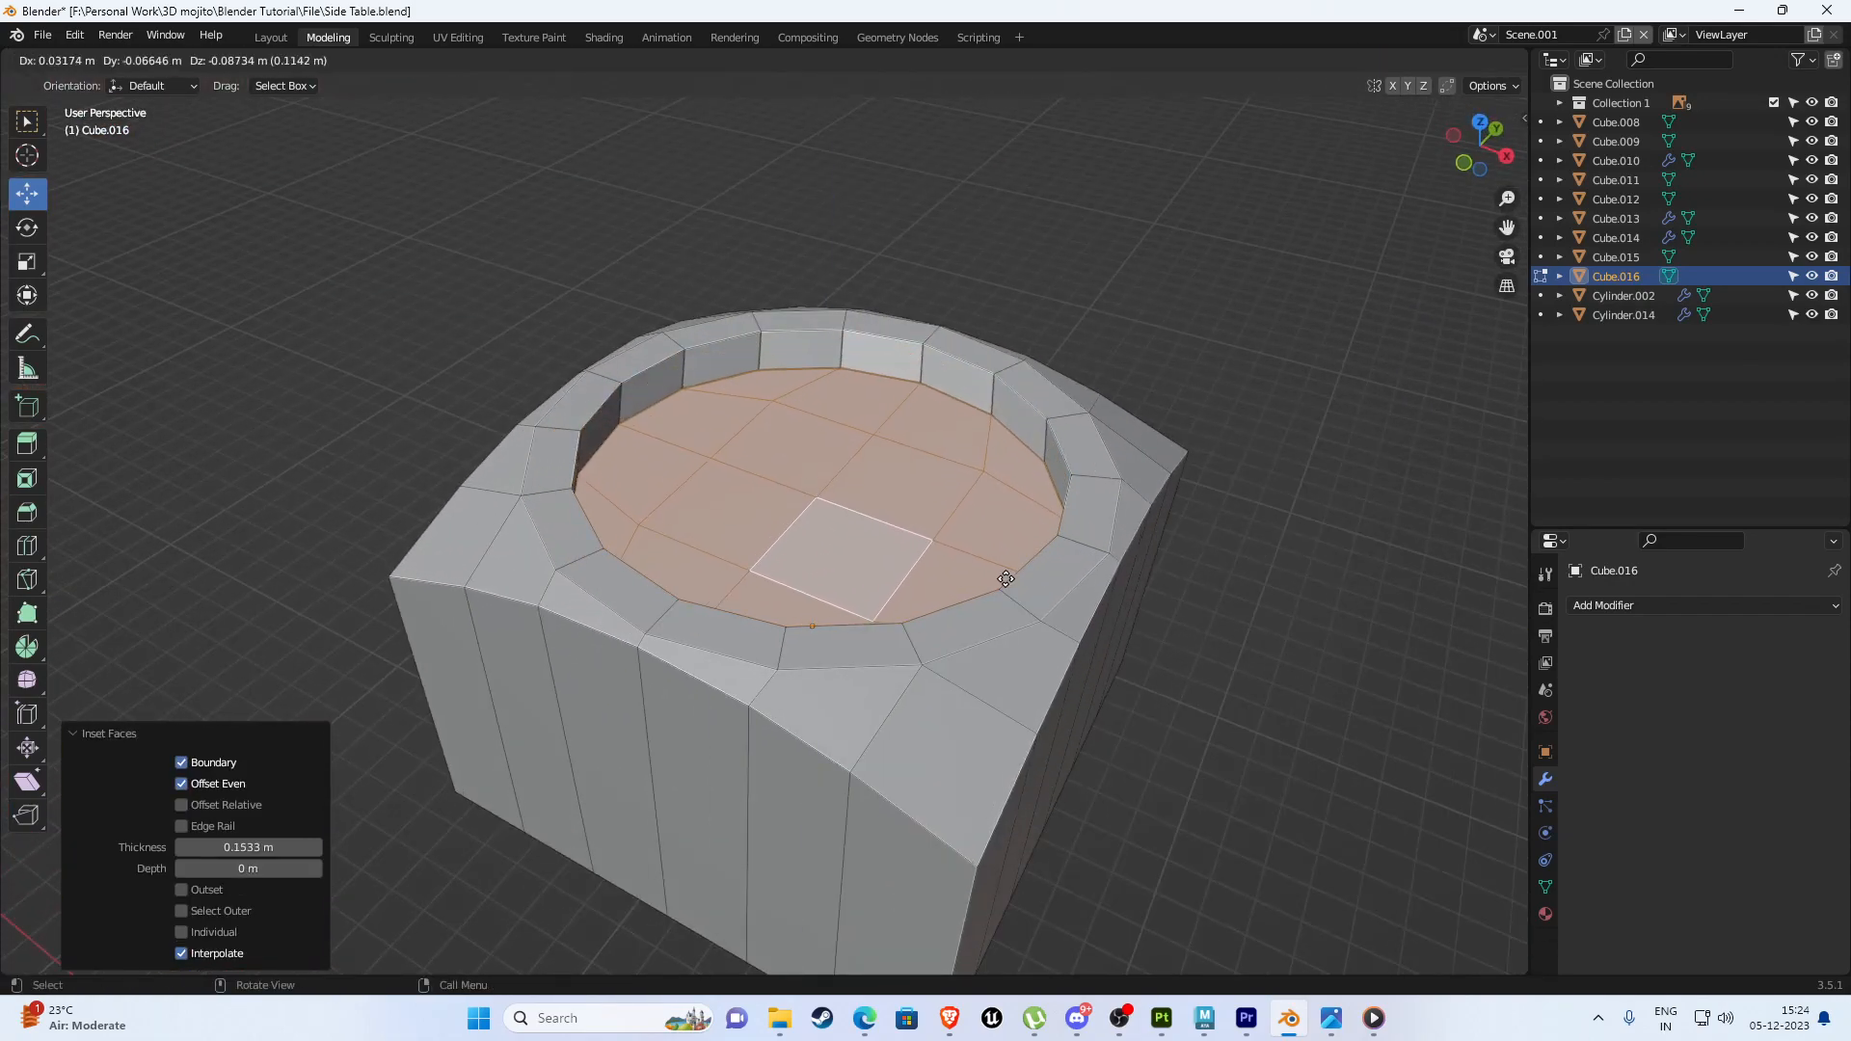
pyautogui.click(1004, 570)
pyautogui.press('s')
pyautogui.click(1202, 696)
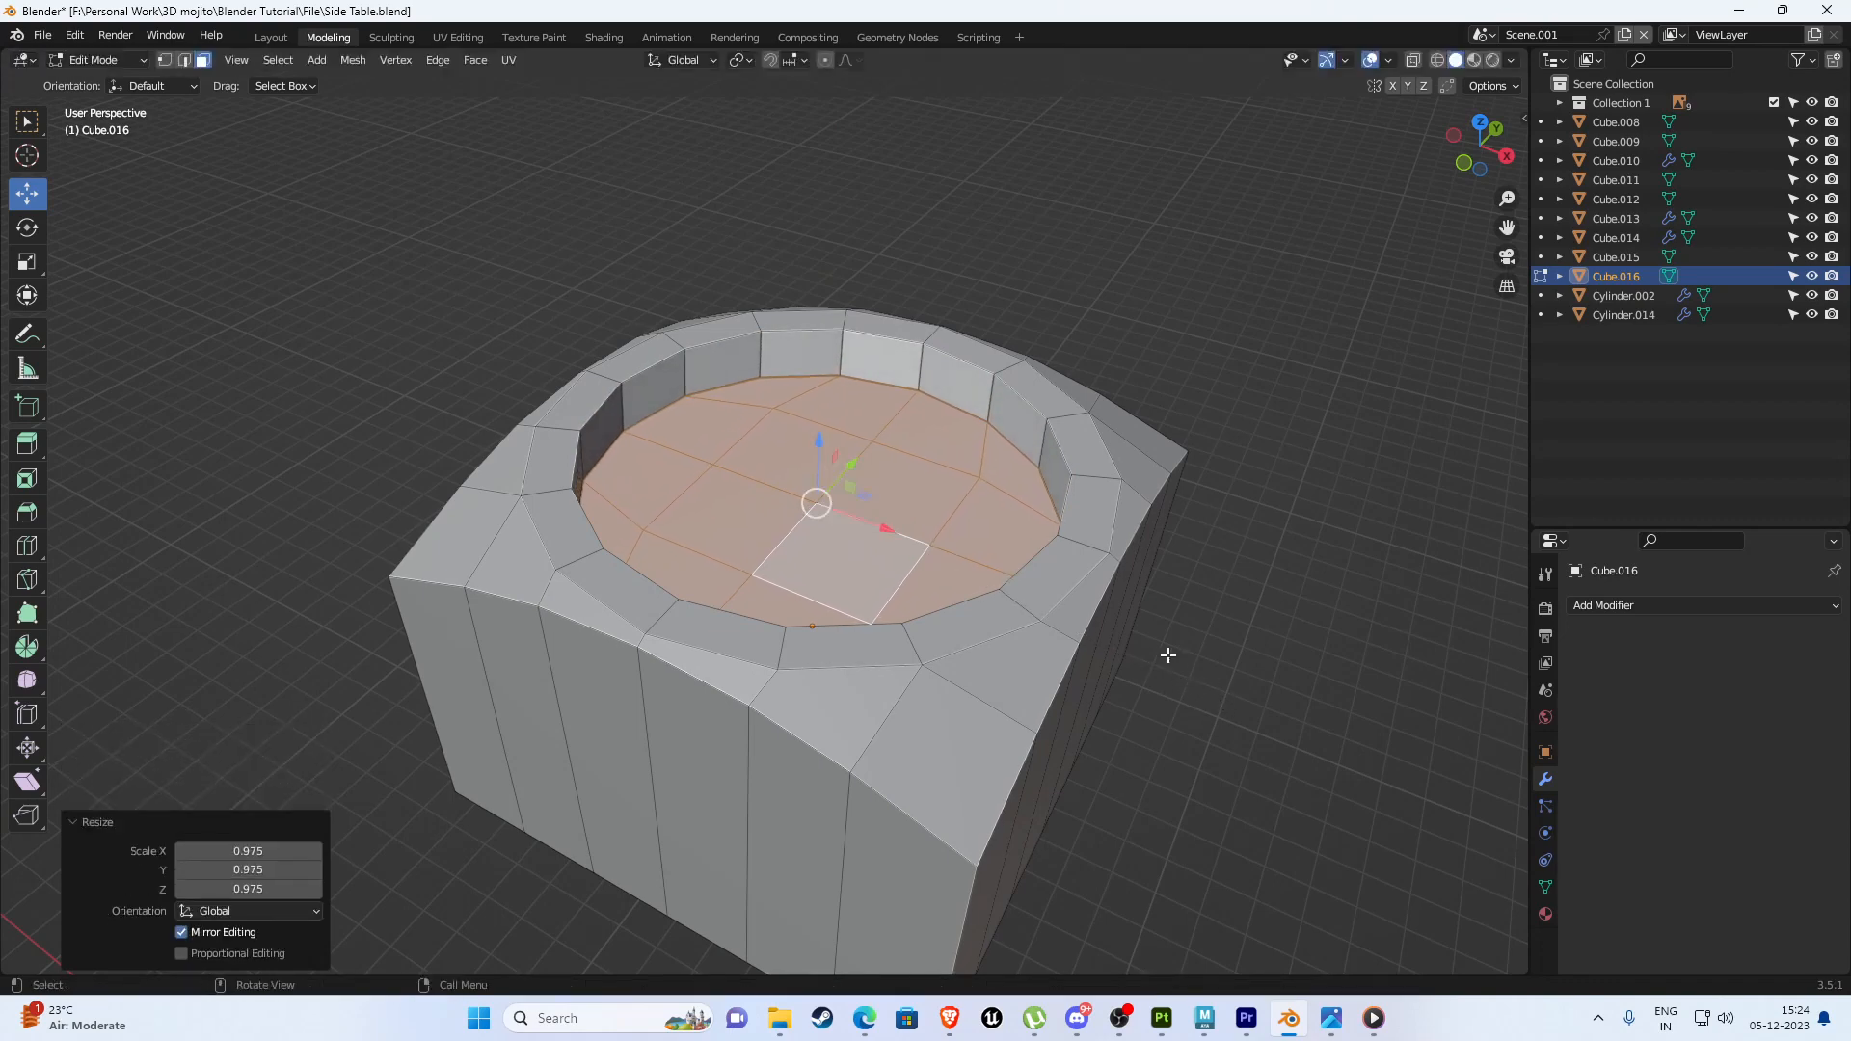
# Try to extrude the recessed circular face back up and resize it.
pyautogui.press('e')
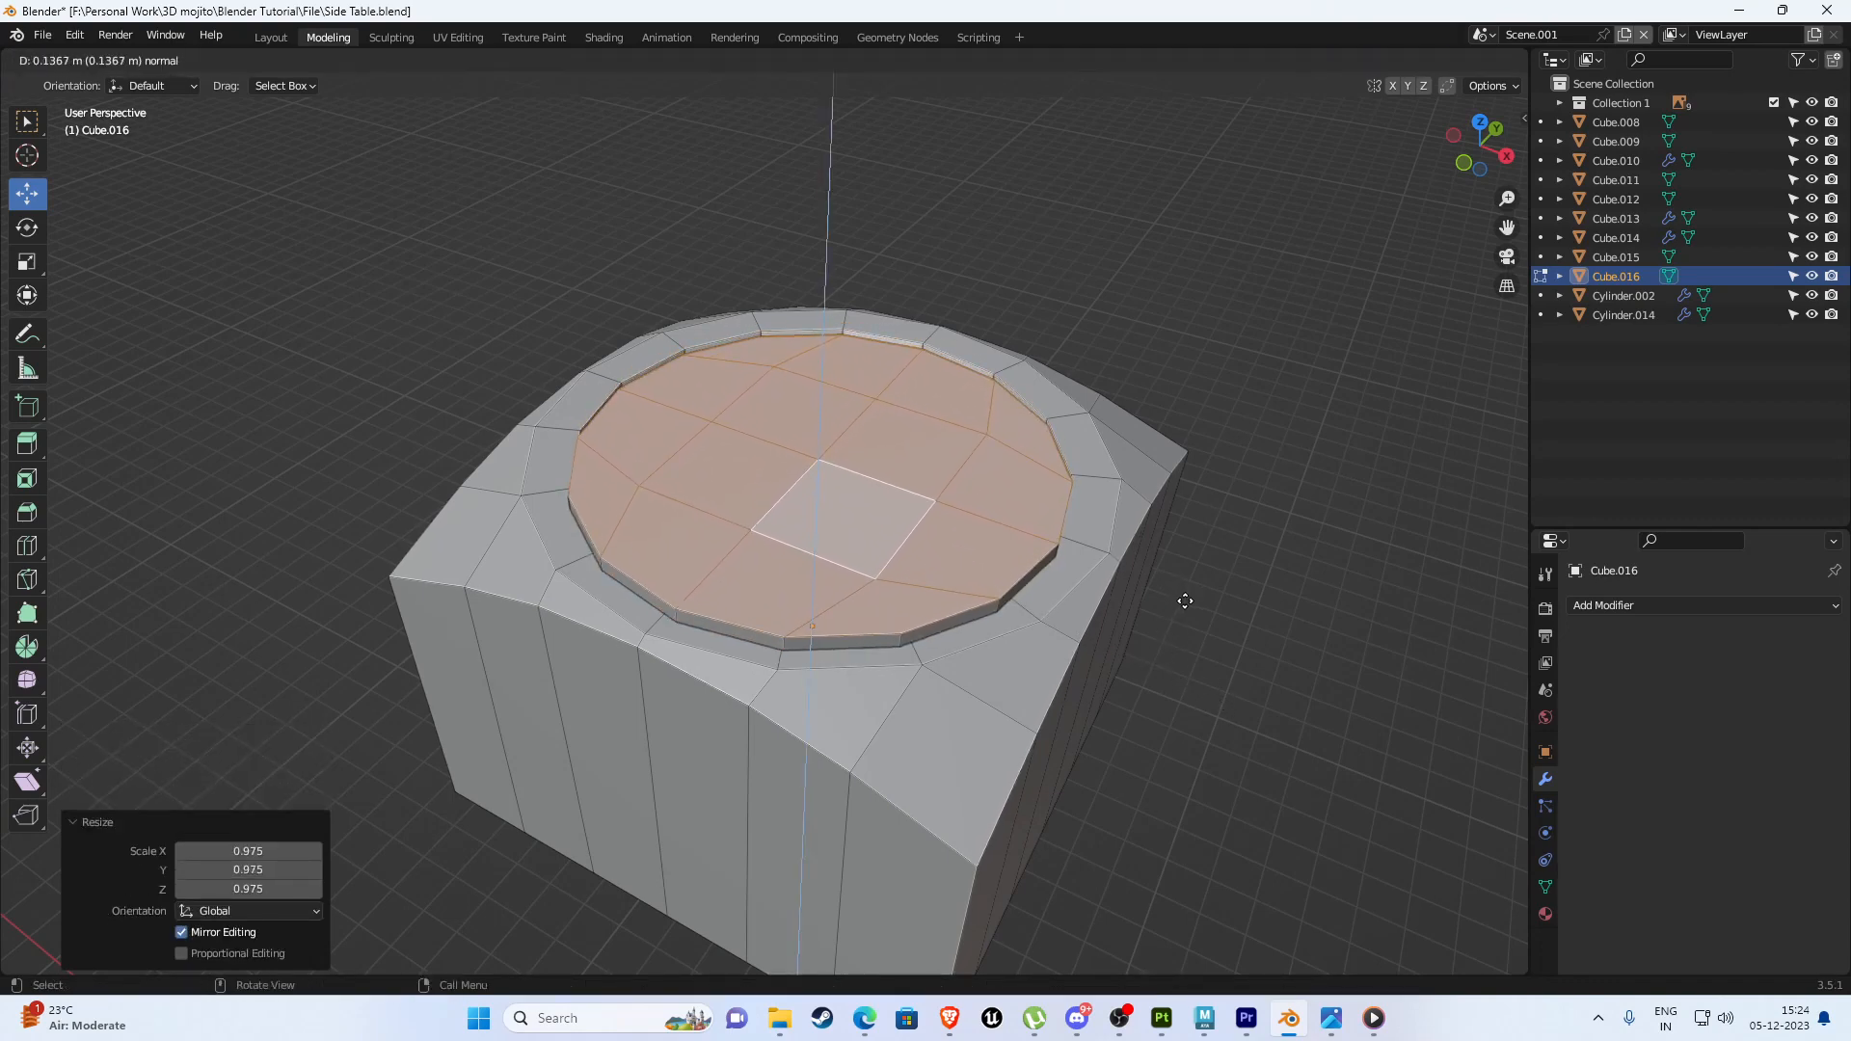
pyautogui.click(1190, 603)
pyautogui.press('s')
pyautogui.click(1301, 689)
# Undo the recess extrusions and scalings back to the plain inset rim.
pyautogui.moveTo(1046, 610); pyautogui.dragTo(1000, 706, button='middle')
pyautogui.hotkey('ctrl', 'z')
pyautogui.hotkey('ctrl', 'z')
pyautogui.hotkey('ctrl', 'z')
pyautogui.keyDown('shift'); pyautogui.moveTo(921, 640); pyautogui.dragTo(1027, 506, button='middle'); pyautogui.keyUp('shift')
pyautogui.hotkey('ctrl', 'z')
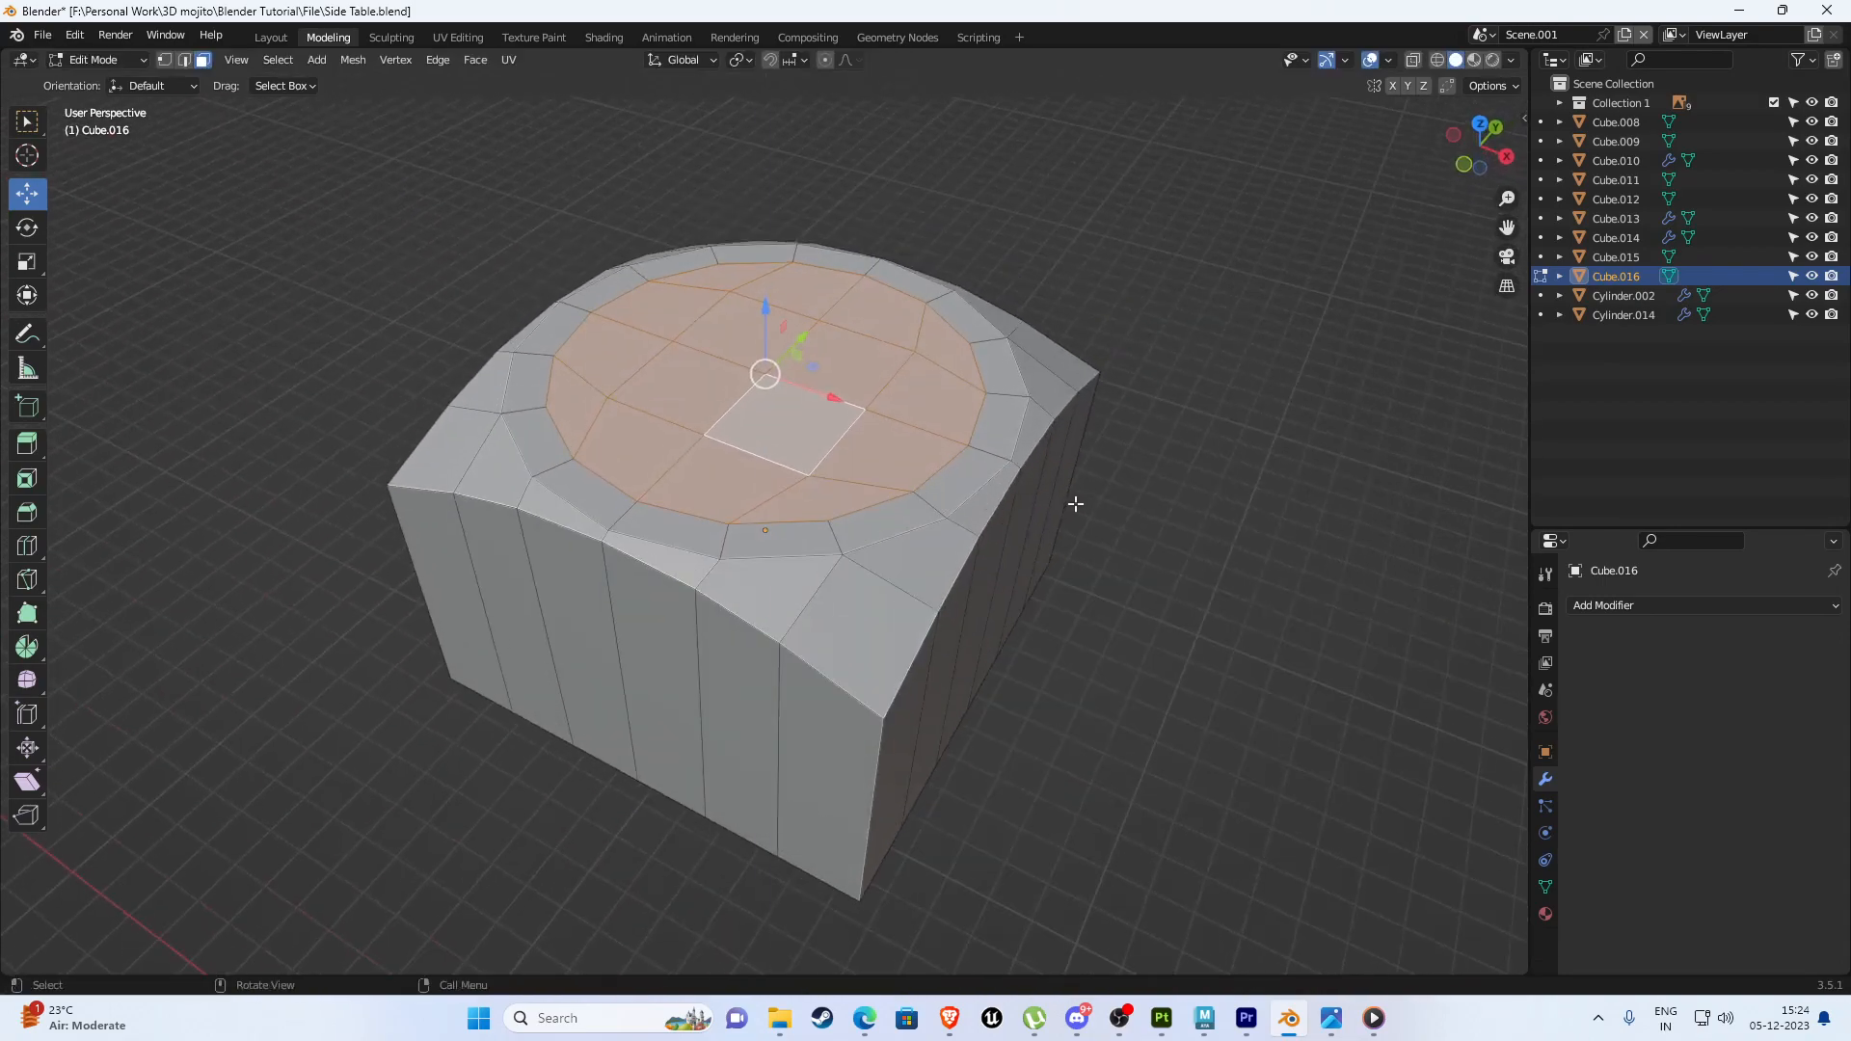
# Extrude the circular top face downward along global Z and scale the recessed face by 0.958.
pyautogui.press('e')
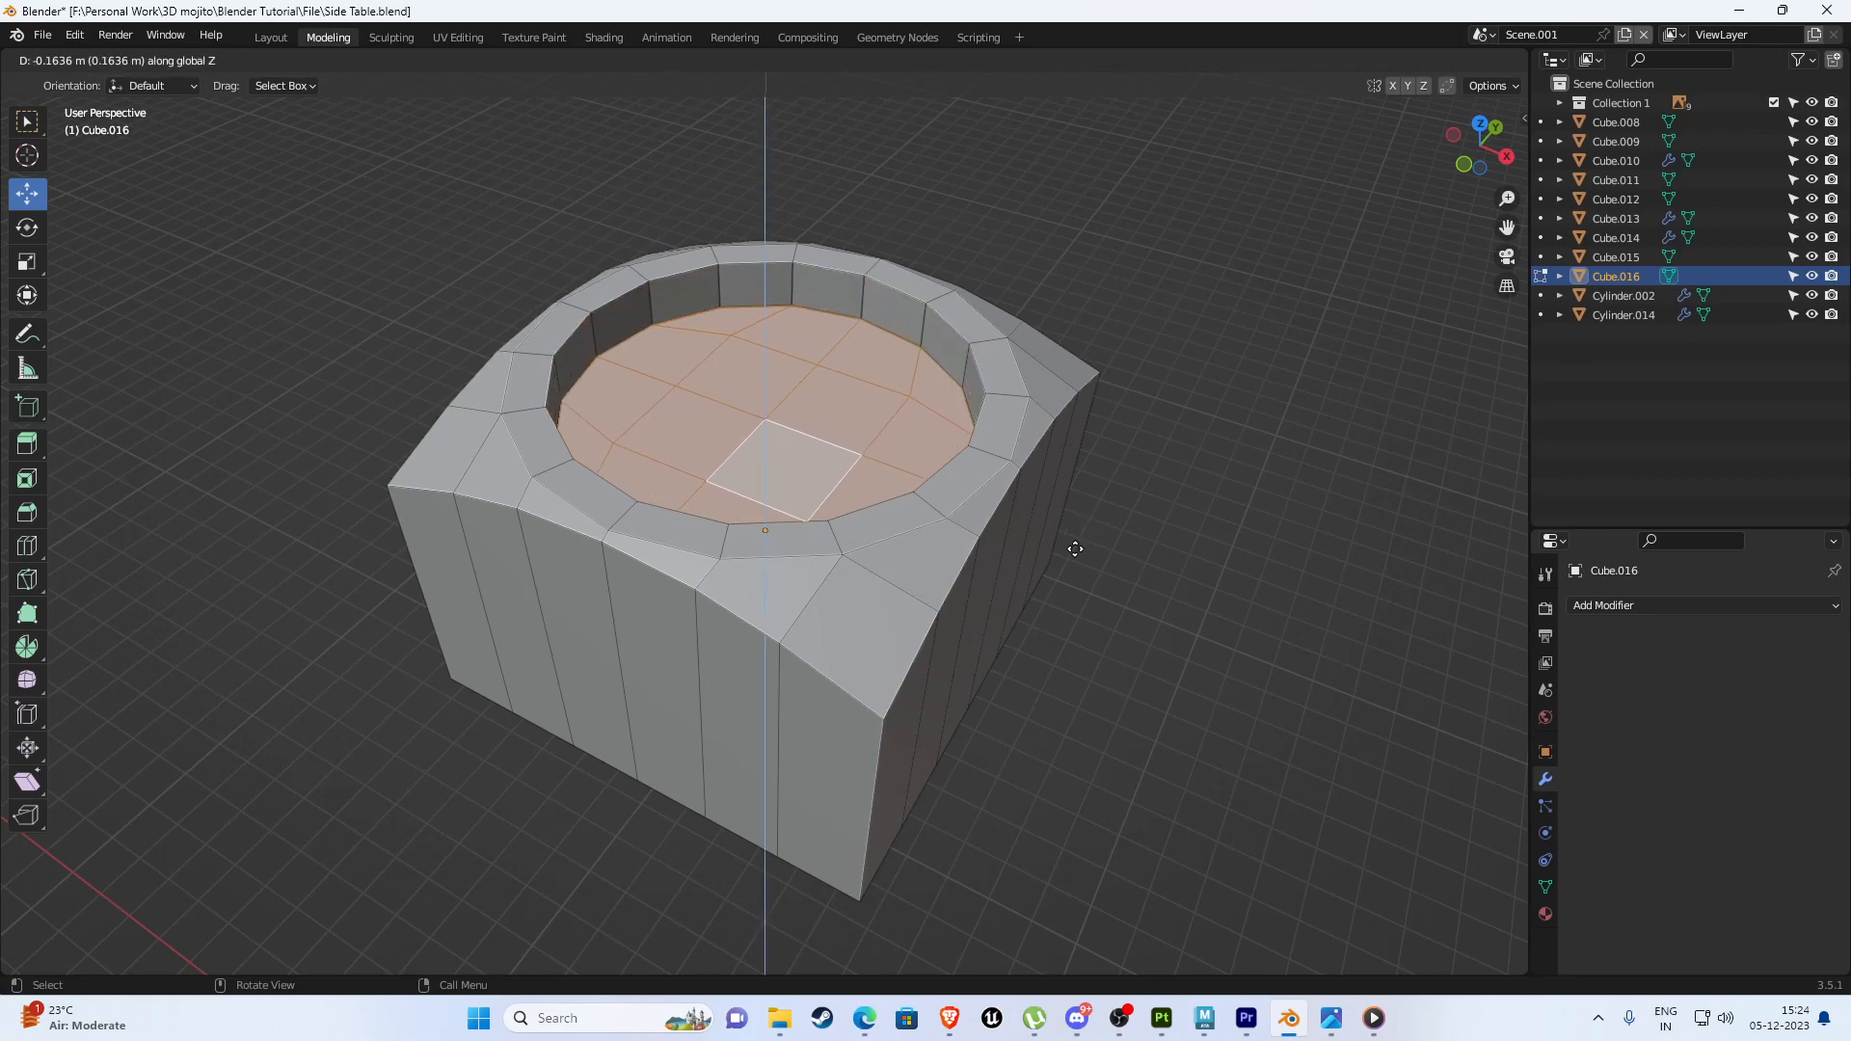
pyautogui.click(1109, 576)
pyautogui.press('s')
pyautogui.click(1195, 622)
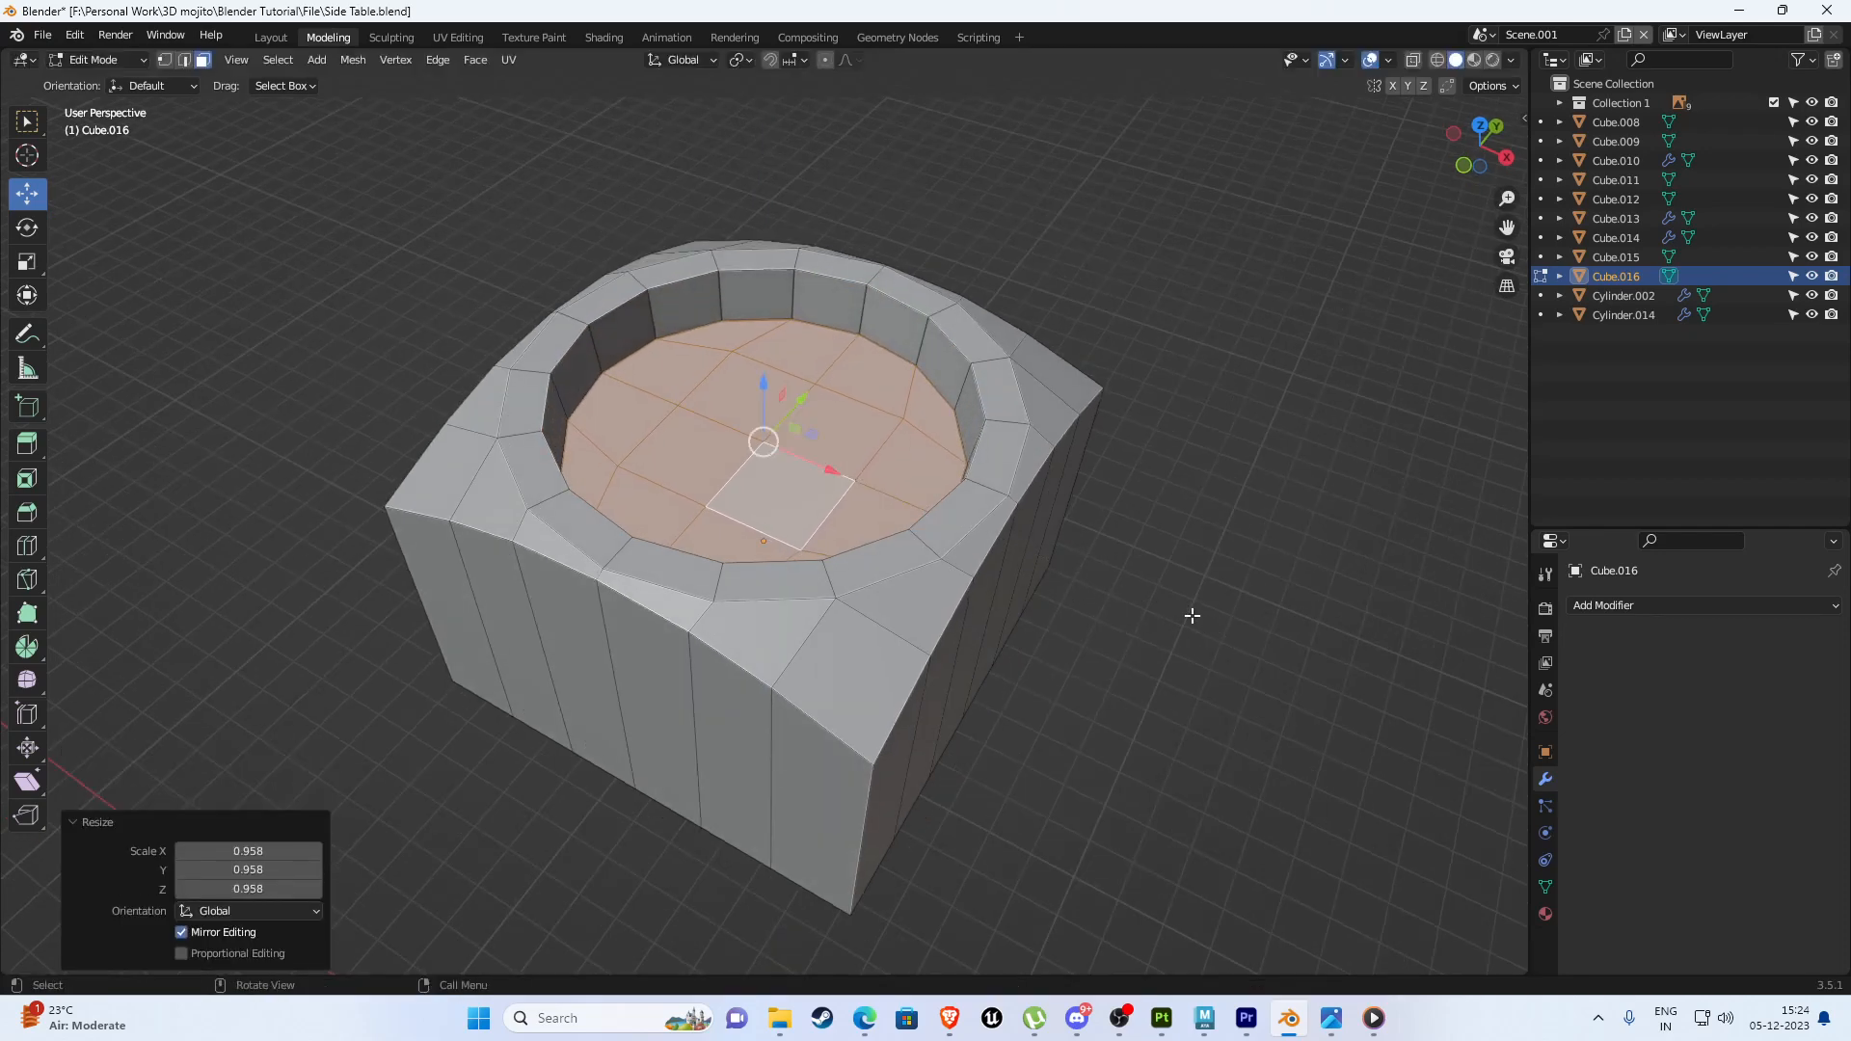
# Extrude the recessed circular face about 0.20 m up along Z and scale its top by 0.984.
pyautogui.press('e')
pyautogui.press('z')
pyautogui.press('z')
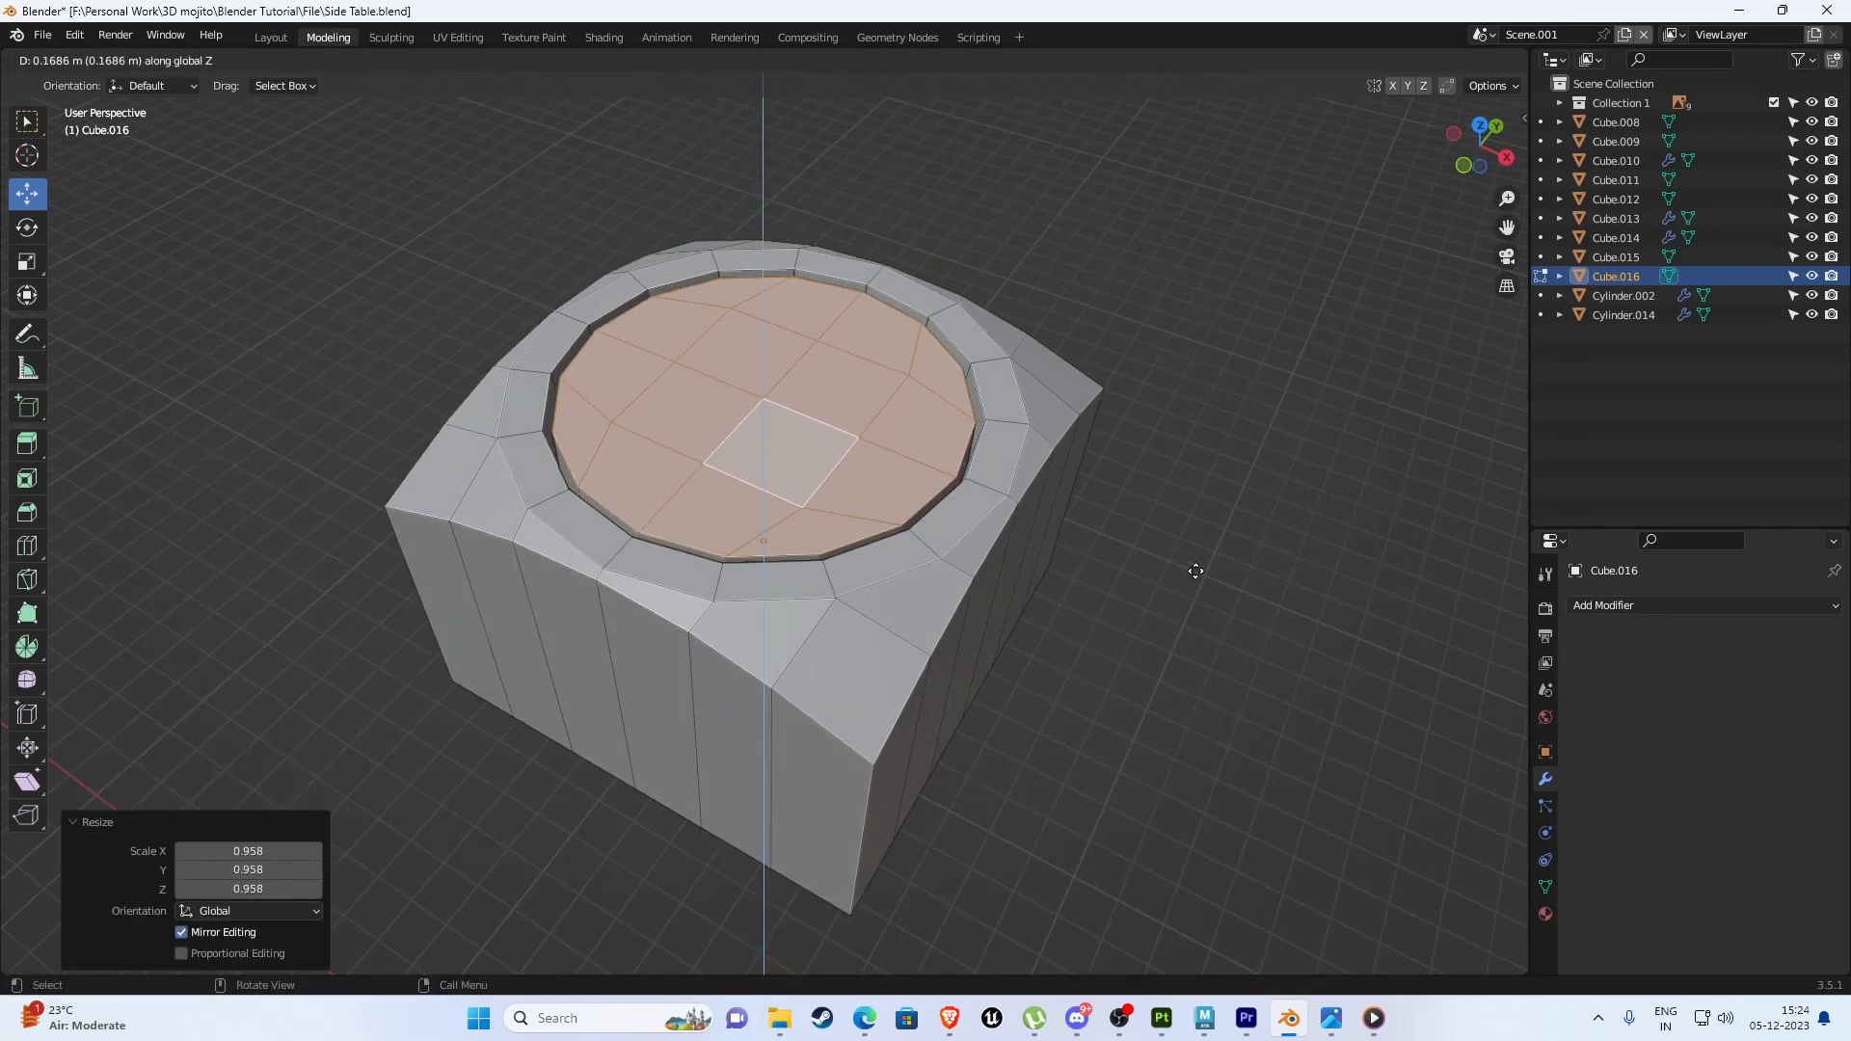
pyautogui.click(1193, 565)
pyautogui.moveTo(1160, 583); pyautogui.dragTo(1163, 591, button='middle')
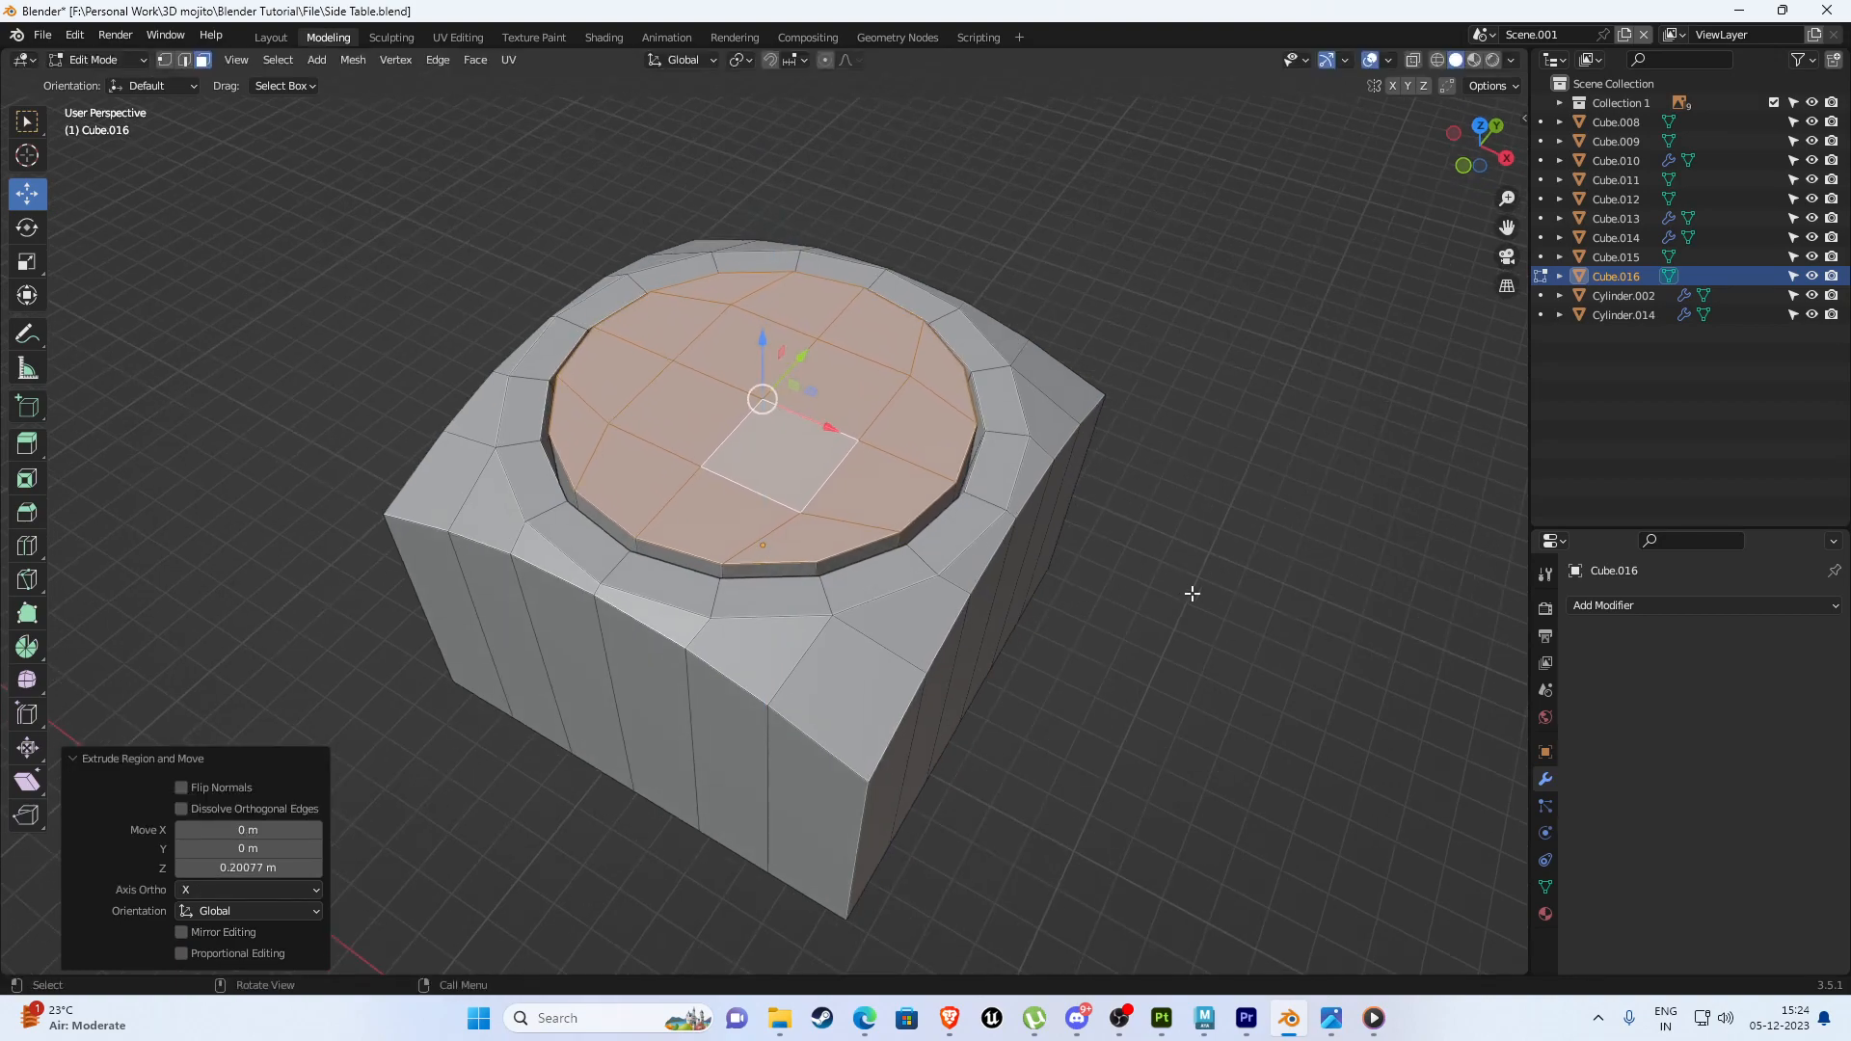
pyautogui.press('s')
pyautogui.click(1185, 590)
# Shorten the nut in front wireframe view by selecting its bottom vertices and raising them along Z.
pyautogui.press('KP_1')
pyautogui.scroll(-5, 1116, 610)
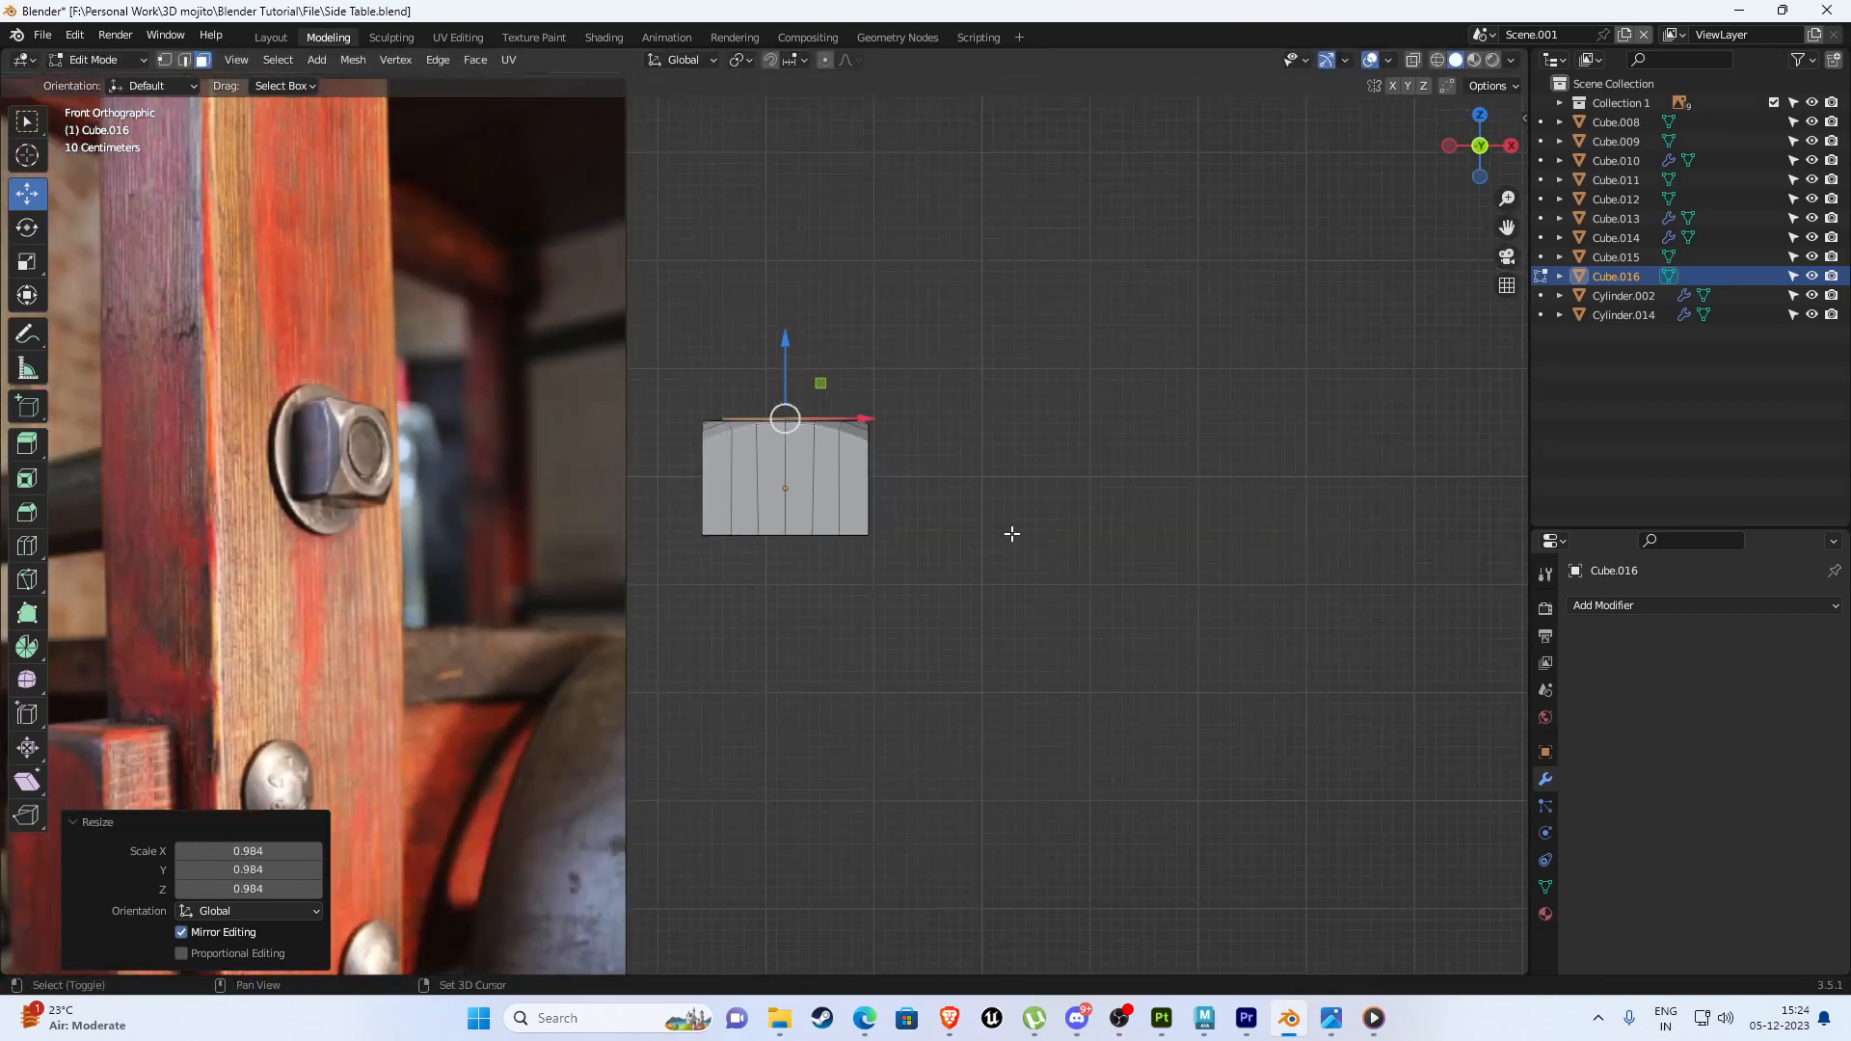
pyautogui.keyDown('shift'); pyautogui.moveTo(1008, 533); pyautogui.dragTo(1006, 565, button='middle'); pyautogui.keyUp('shift')
pyautogui.scroll(2, 960, 543)
pyautogui.press('Tab')
pyautogui.press('Tab')
pyautogui.press('z')
pyautogui.click(762, 557)
pyautogui.press('Tab')
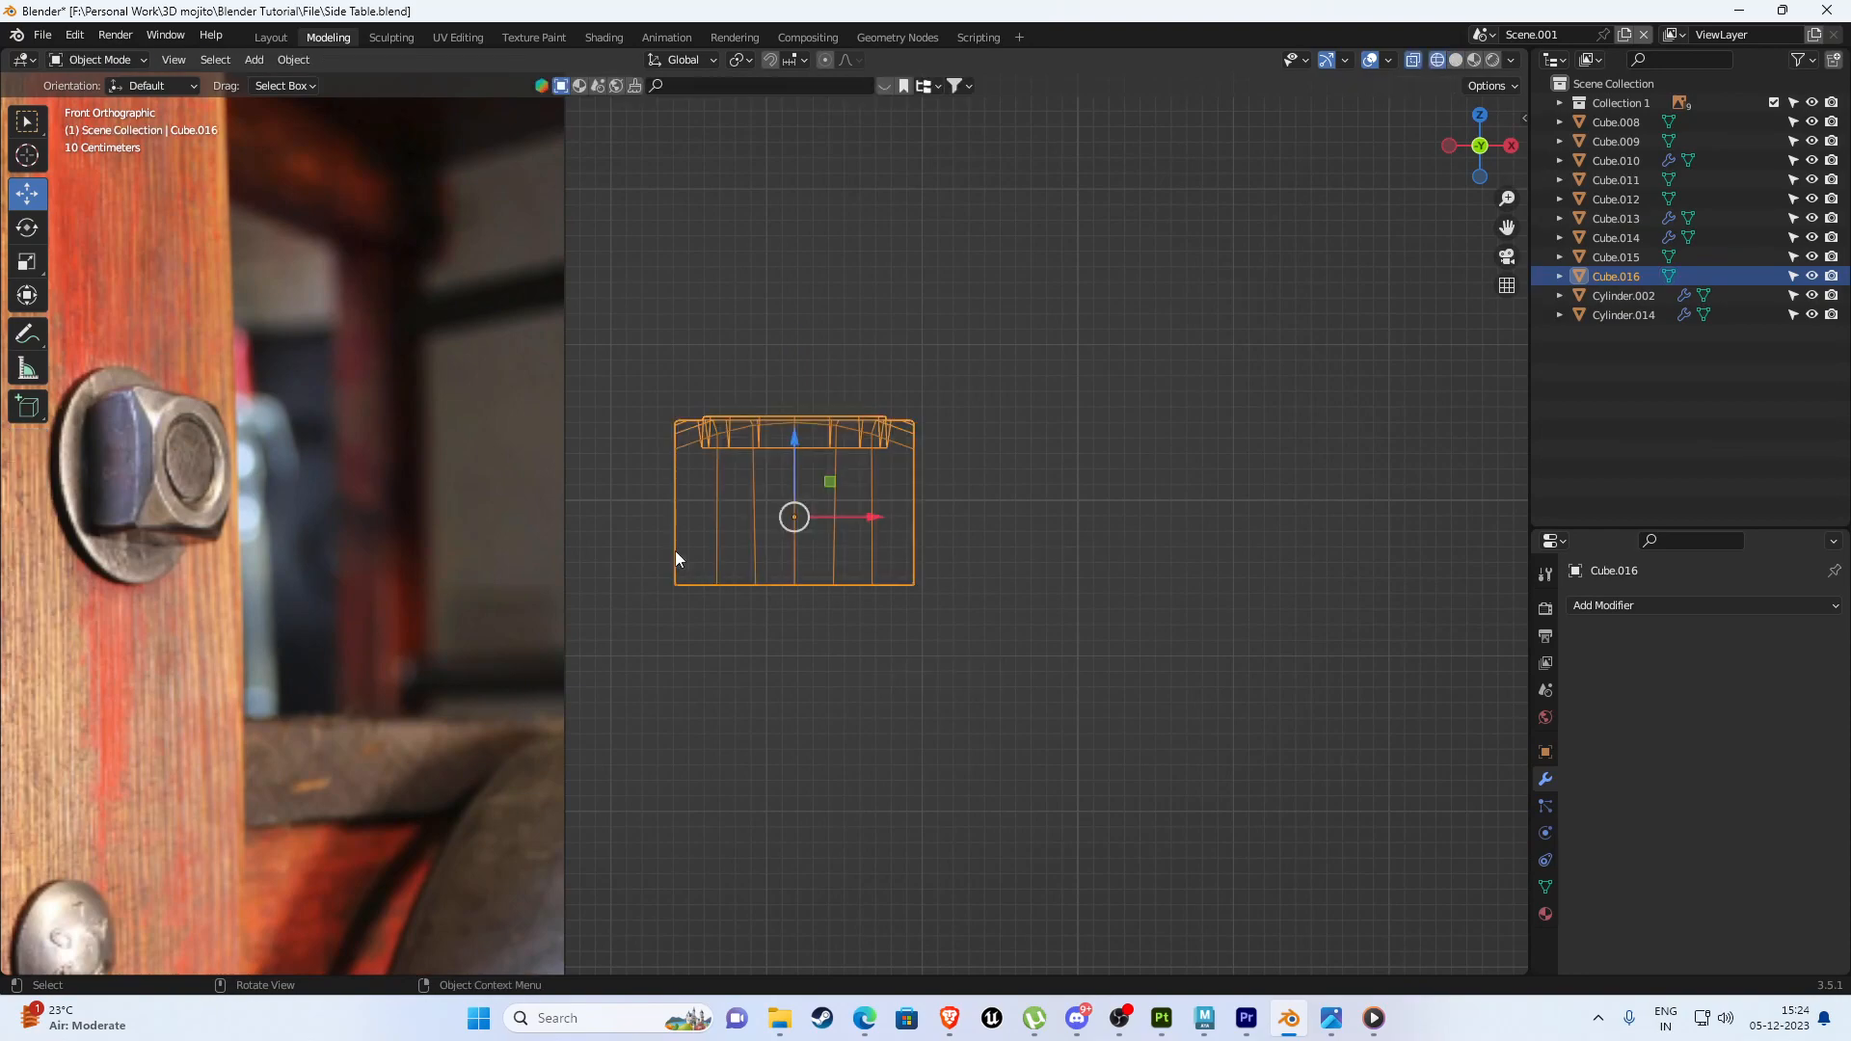
pyautogui.press('Tab')
pyautogui.press('1')
pyautogui.moveTo(611, 545); pyautogui.dragTo(1039, 665)
pyautogui.keyDown('shift'); pyautogui.moveTo(910, 578); pyautogui.dragTo(914, 613, button='middle'); pyautogui.keyUp('shift')
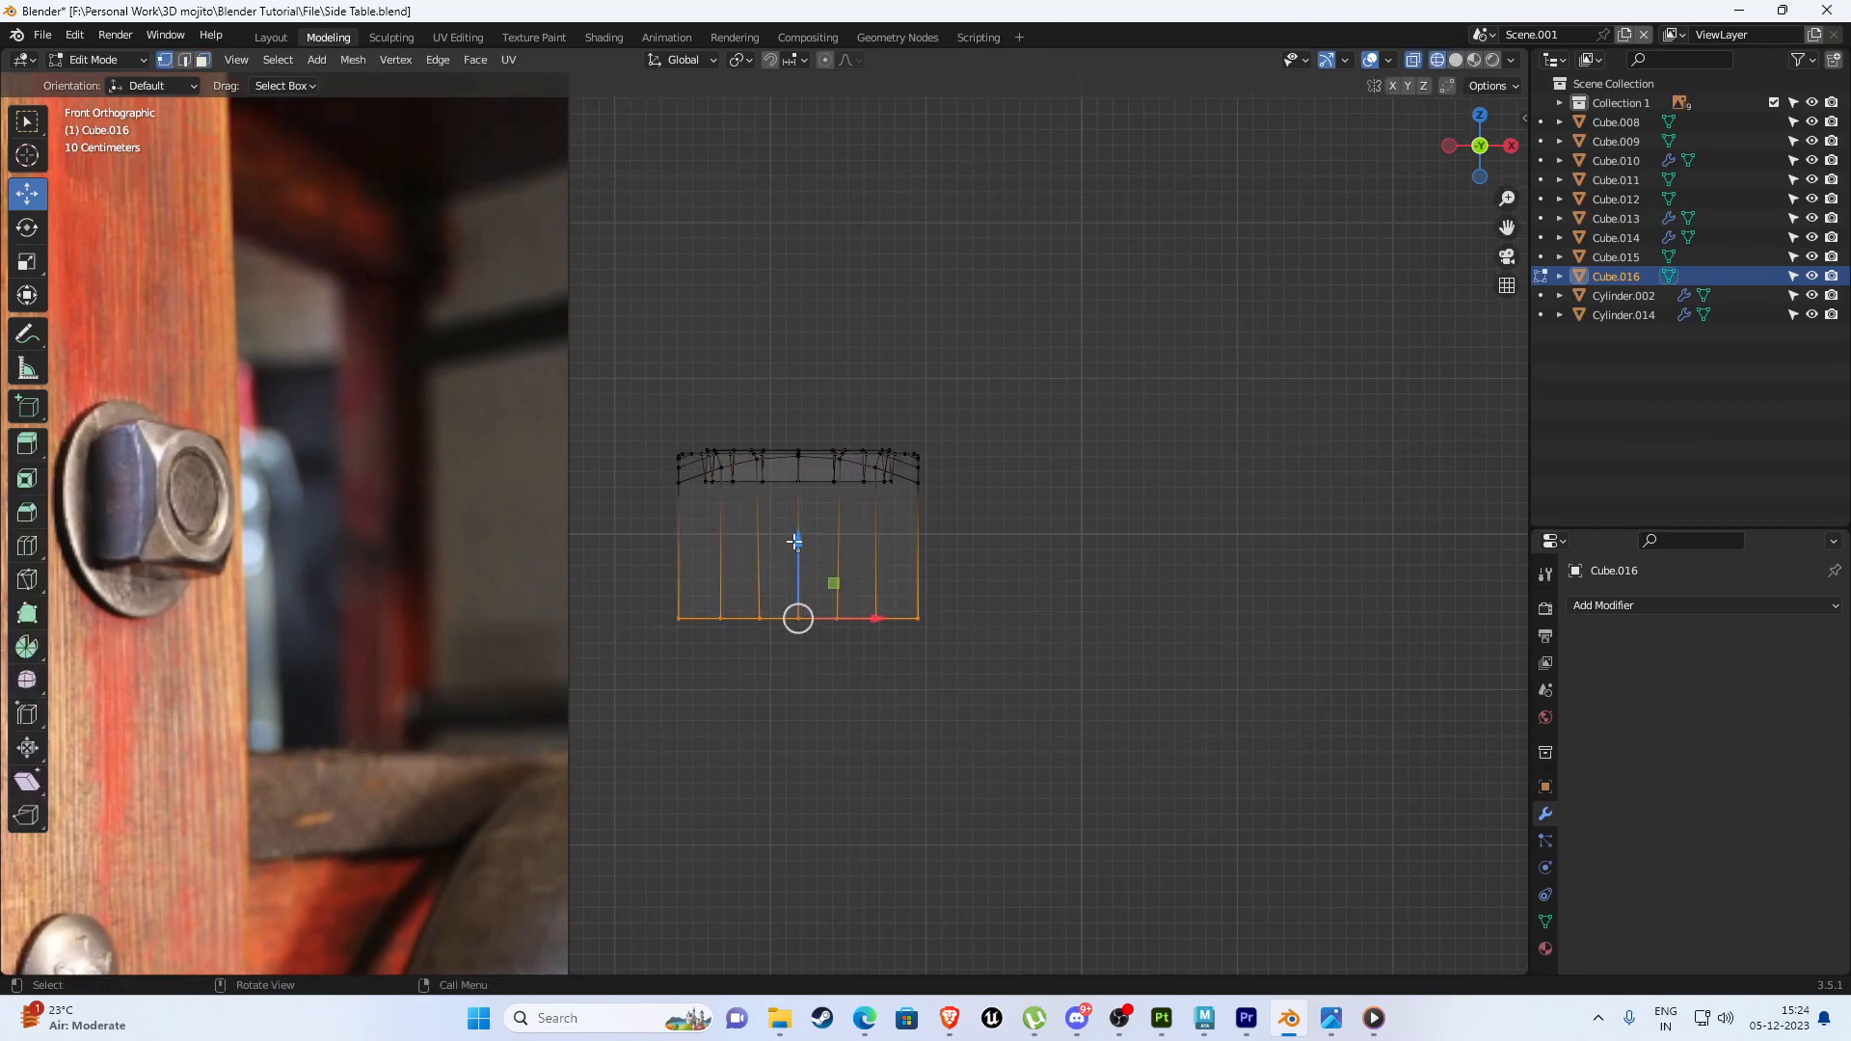
pyautogui.moveTo(798, 540); pyautogui.dragTo(1341, 739)
# Place the nut beside the table model, moving it 31.429 m in X and -12.704 m in Z, and check the bolts in the reference photo.
pyautogui.press('Tab')
pyautogui.scroll(-12, 840, 518)
pyautogui.keyDown('shift'); pyautogui.moveTo(554, 682); pyautogui.dragTo(289, 560, button='middle'); pyautogui.keyUp('shift')
pyautogui.keyDown('shift'); pyautogui.moveTo(237, 416); pyautogui.dragTo(561, 461, button='middle'); pyautogui.keyUp('shift')
pyautogui.scroll(4, 561, 461)
pyautogui.scroll(3, 870, 542)
pyautogui.keyDown('shift'); pyautogui.moveTo(958, 842); pyautogui.dragTo(620, 461, button='middle'); pyautogui.keyUp('shift')
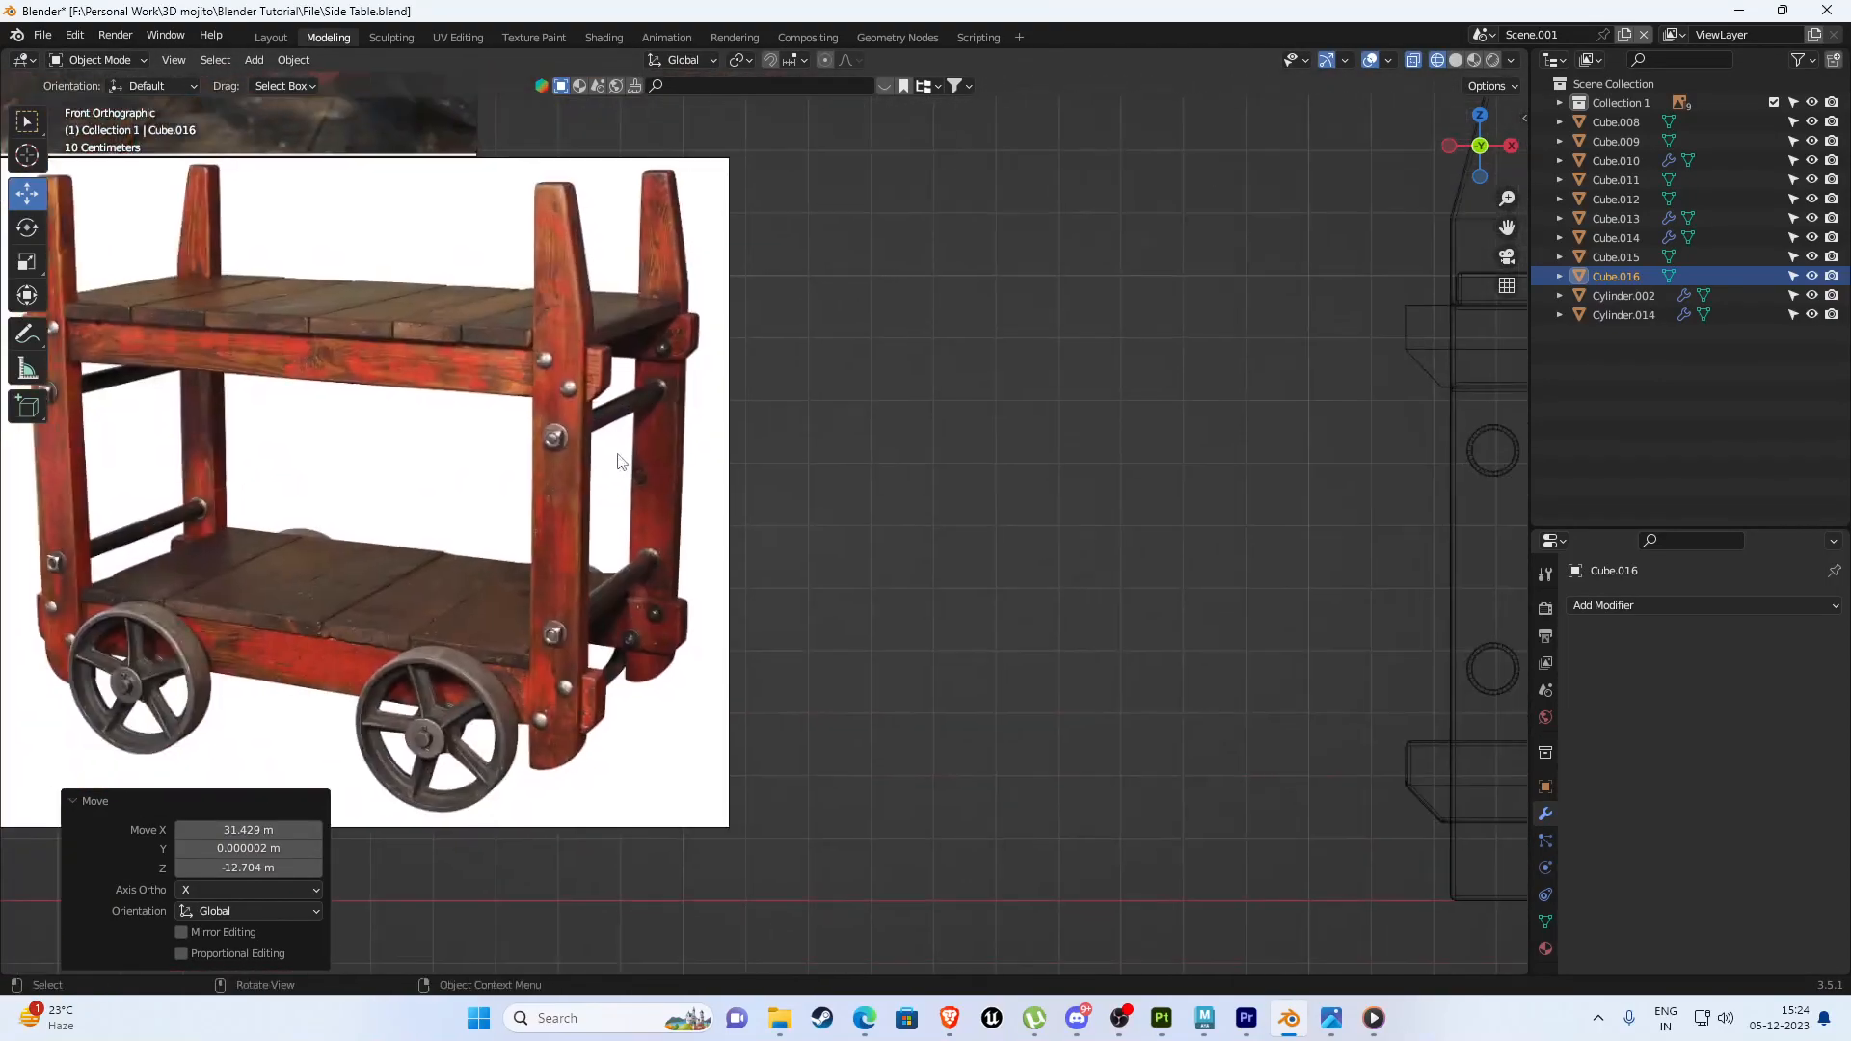
pyautogui.scroll(4, 609, 435)
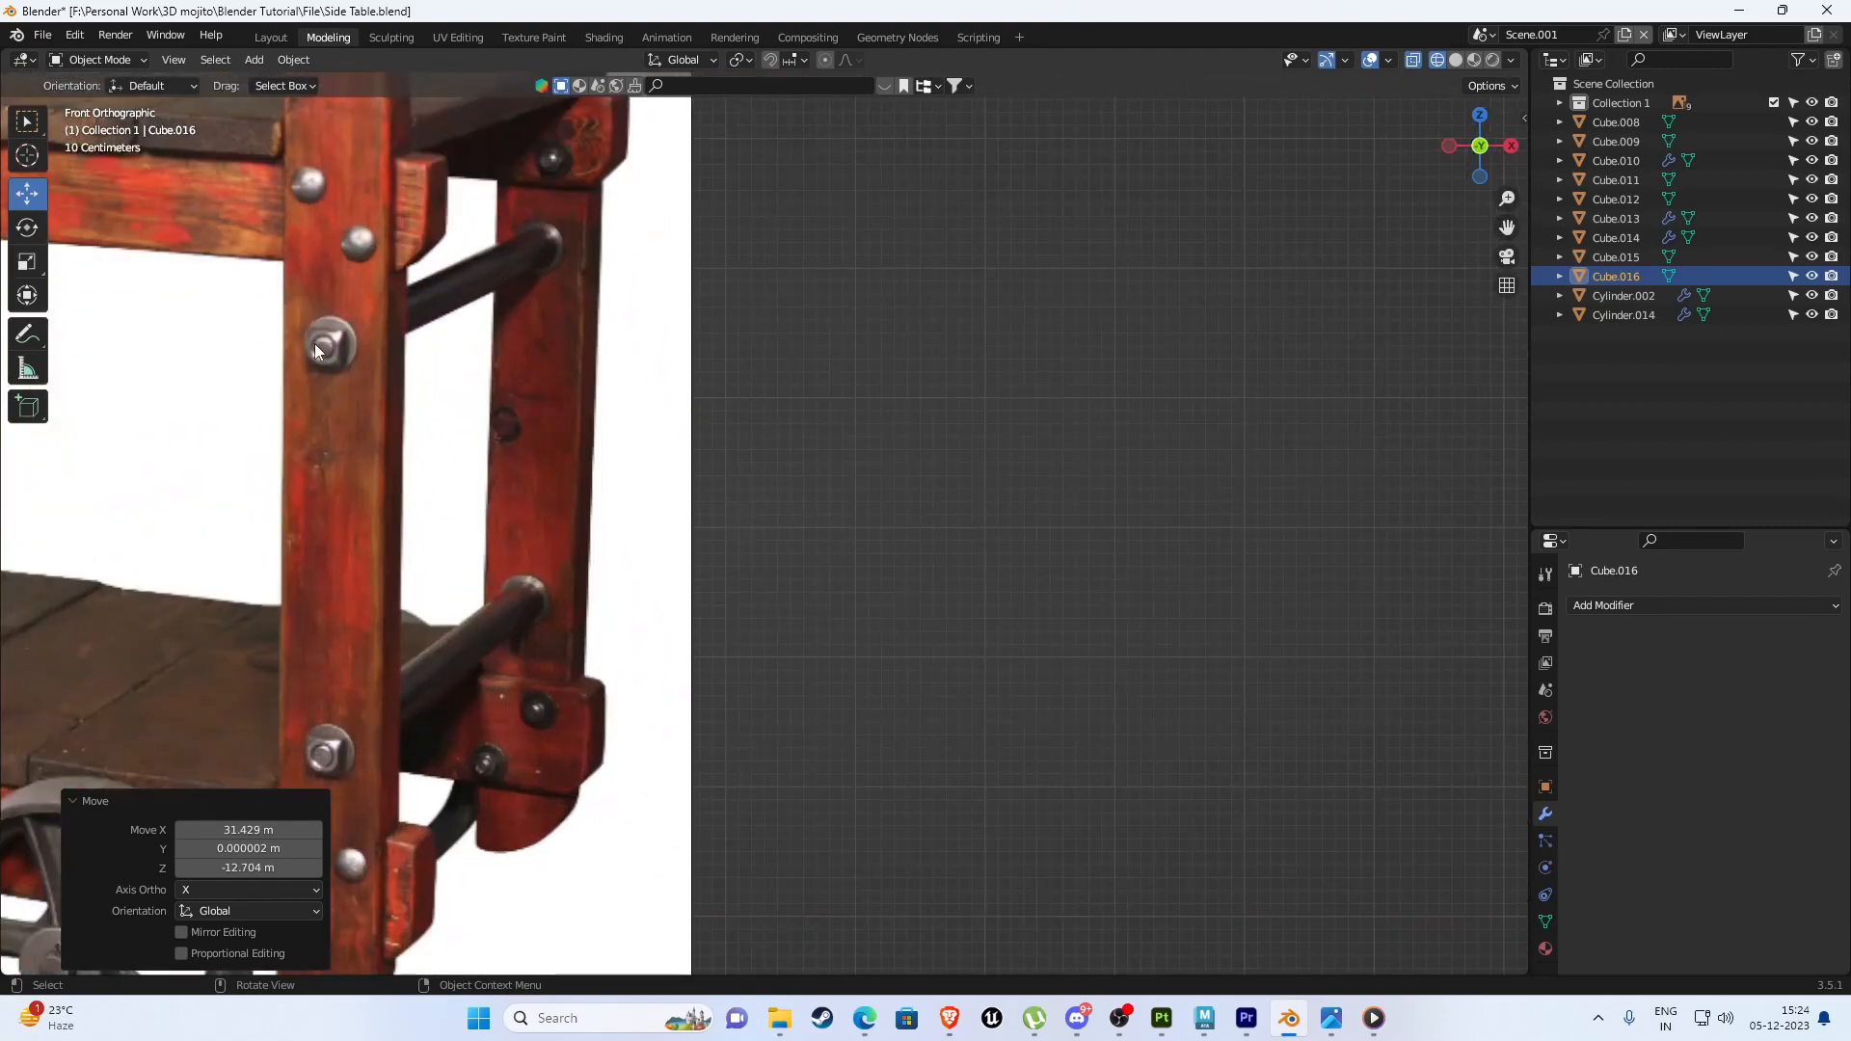
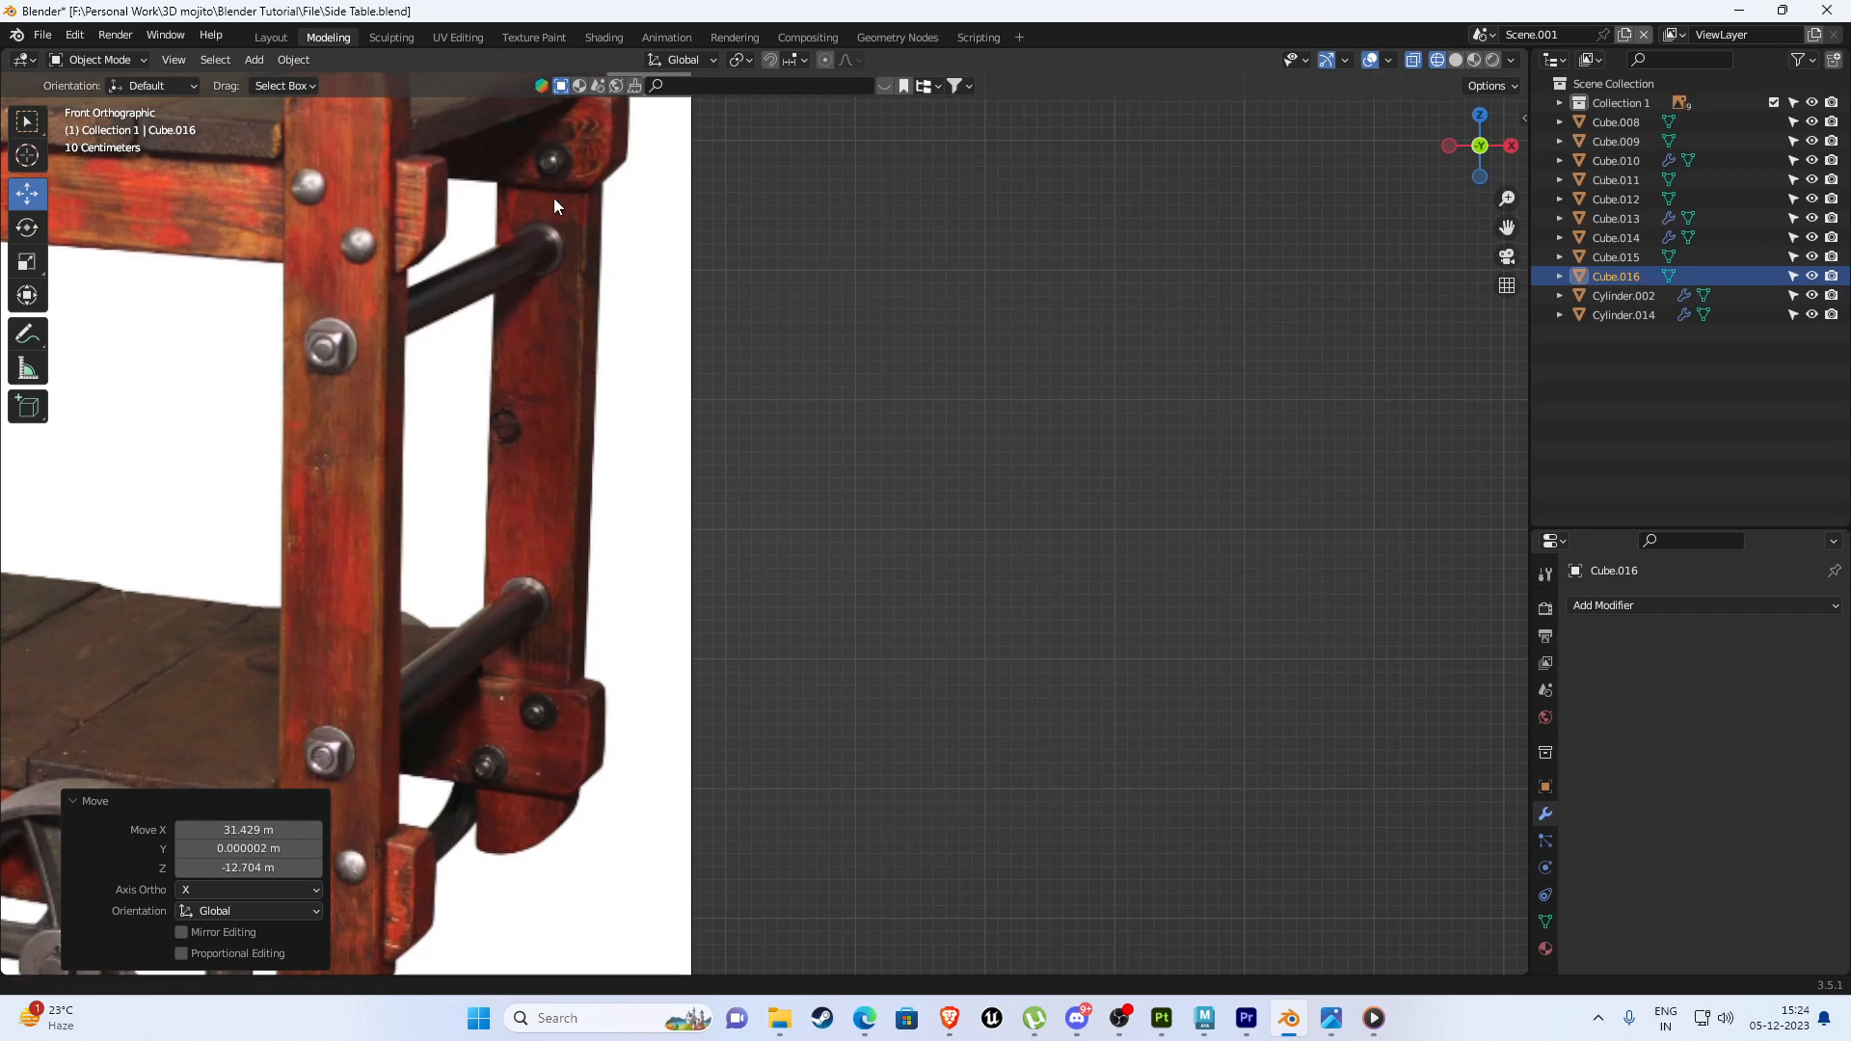
pyautogui.keyDown('shift'); pyautogui.moveTo(554, 198); pyautogui.dragTo(568, 273, button='middle'); pyautogui.keyUp('shift')
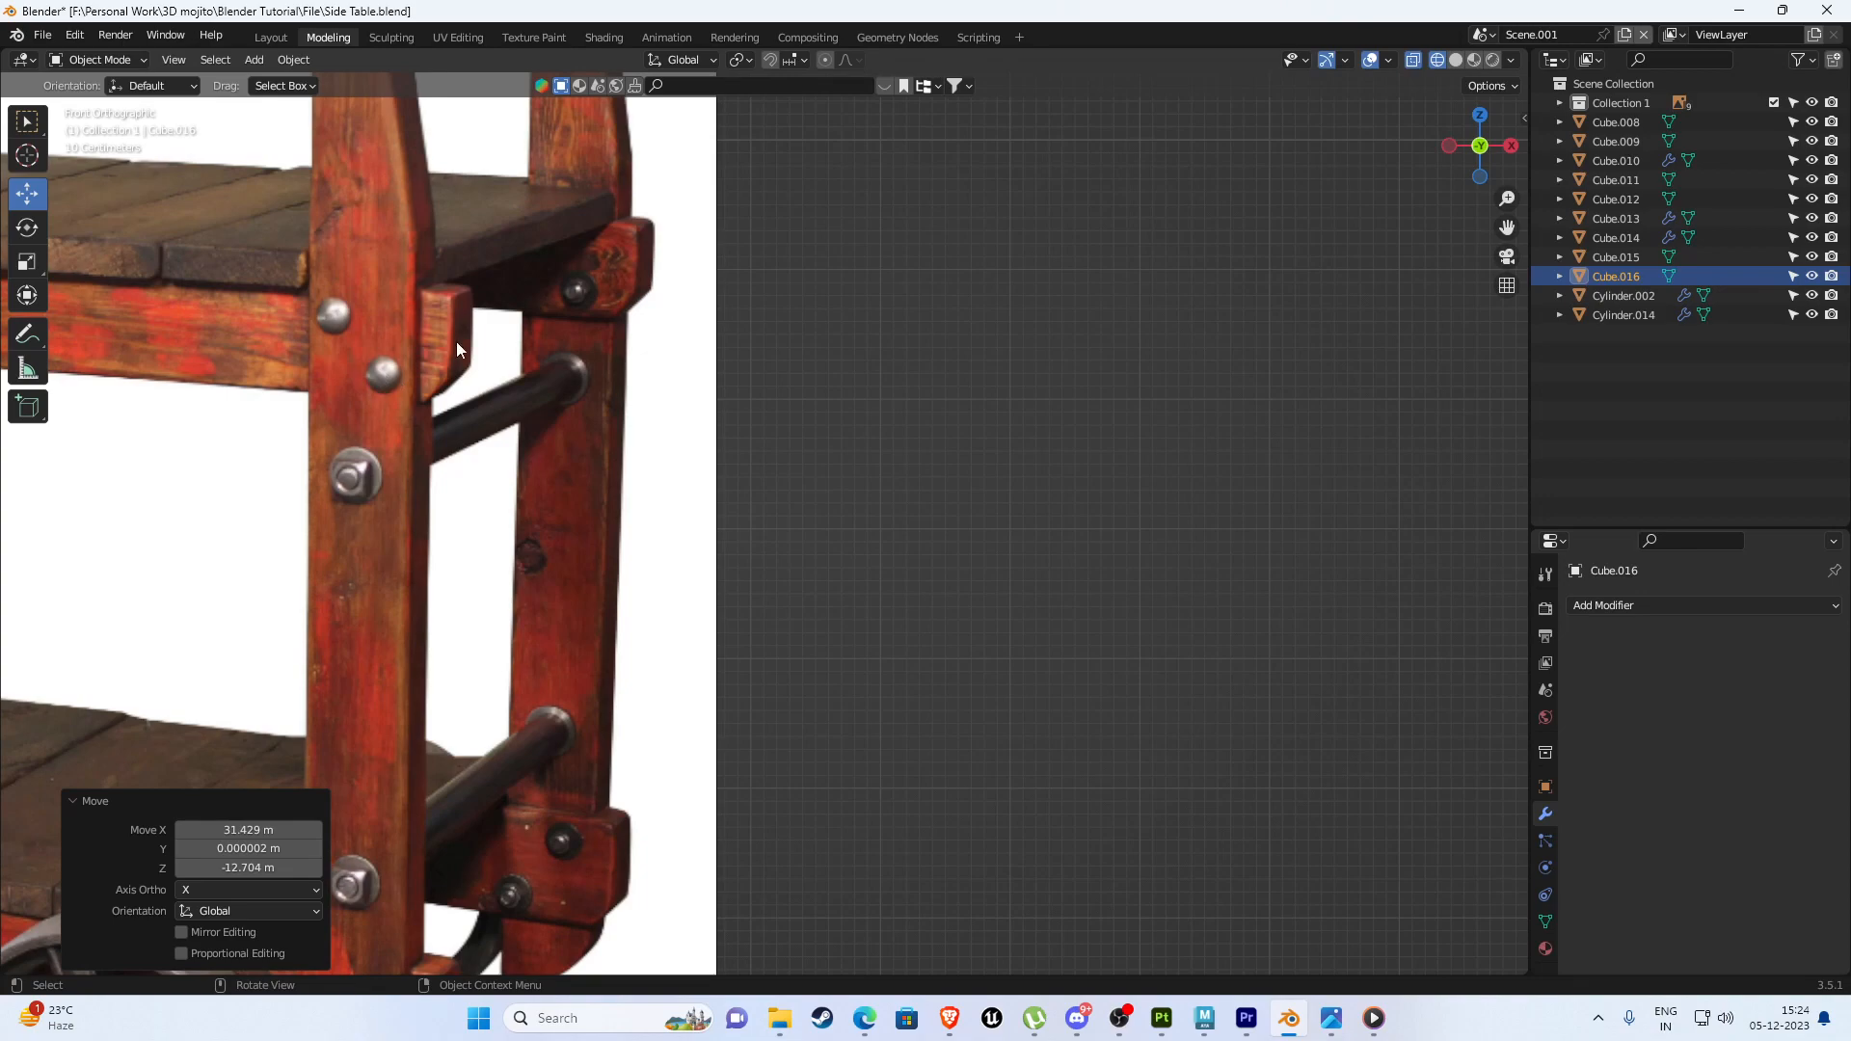
pyautogui.scroll(-6, 835, 428)
# Scale the nut by 0.763 and rotate it 90° about X so its circular top faces the front.
pyautogui.press('KP_Decimal')
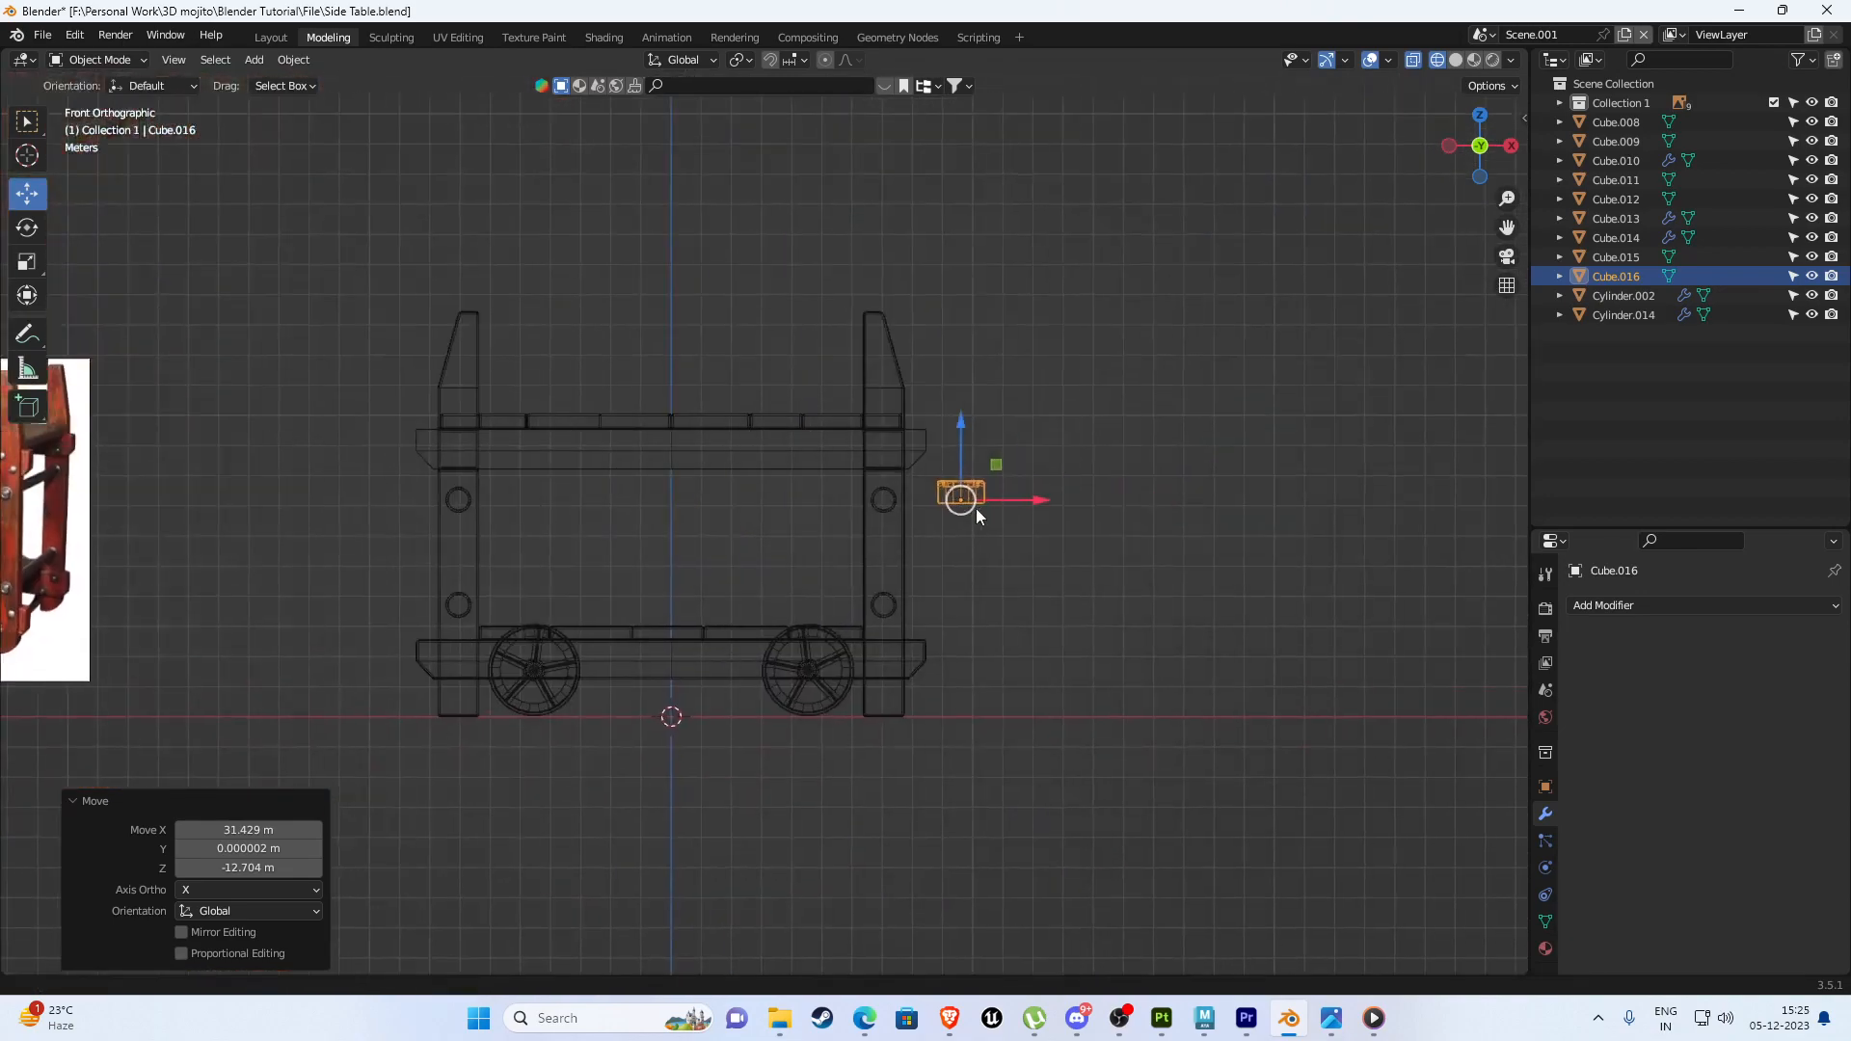
pyautogui.press('s')
pyautogui.click(1049, 453)
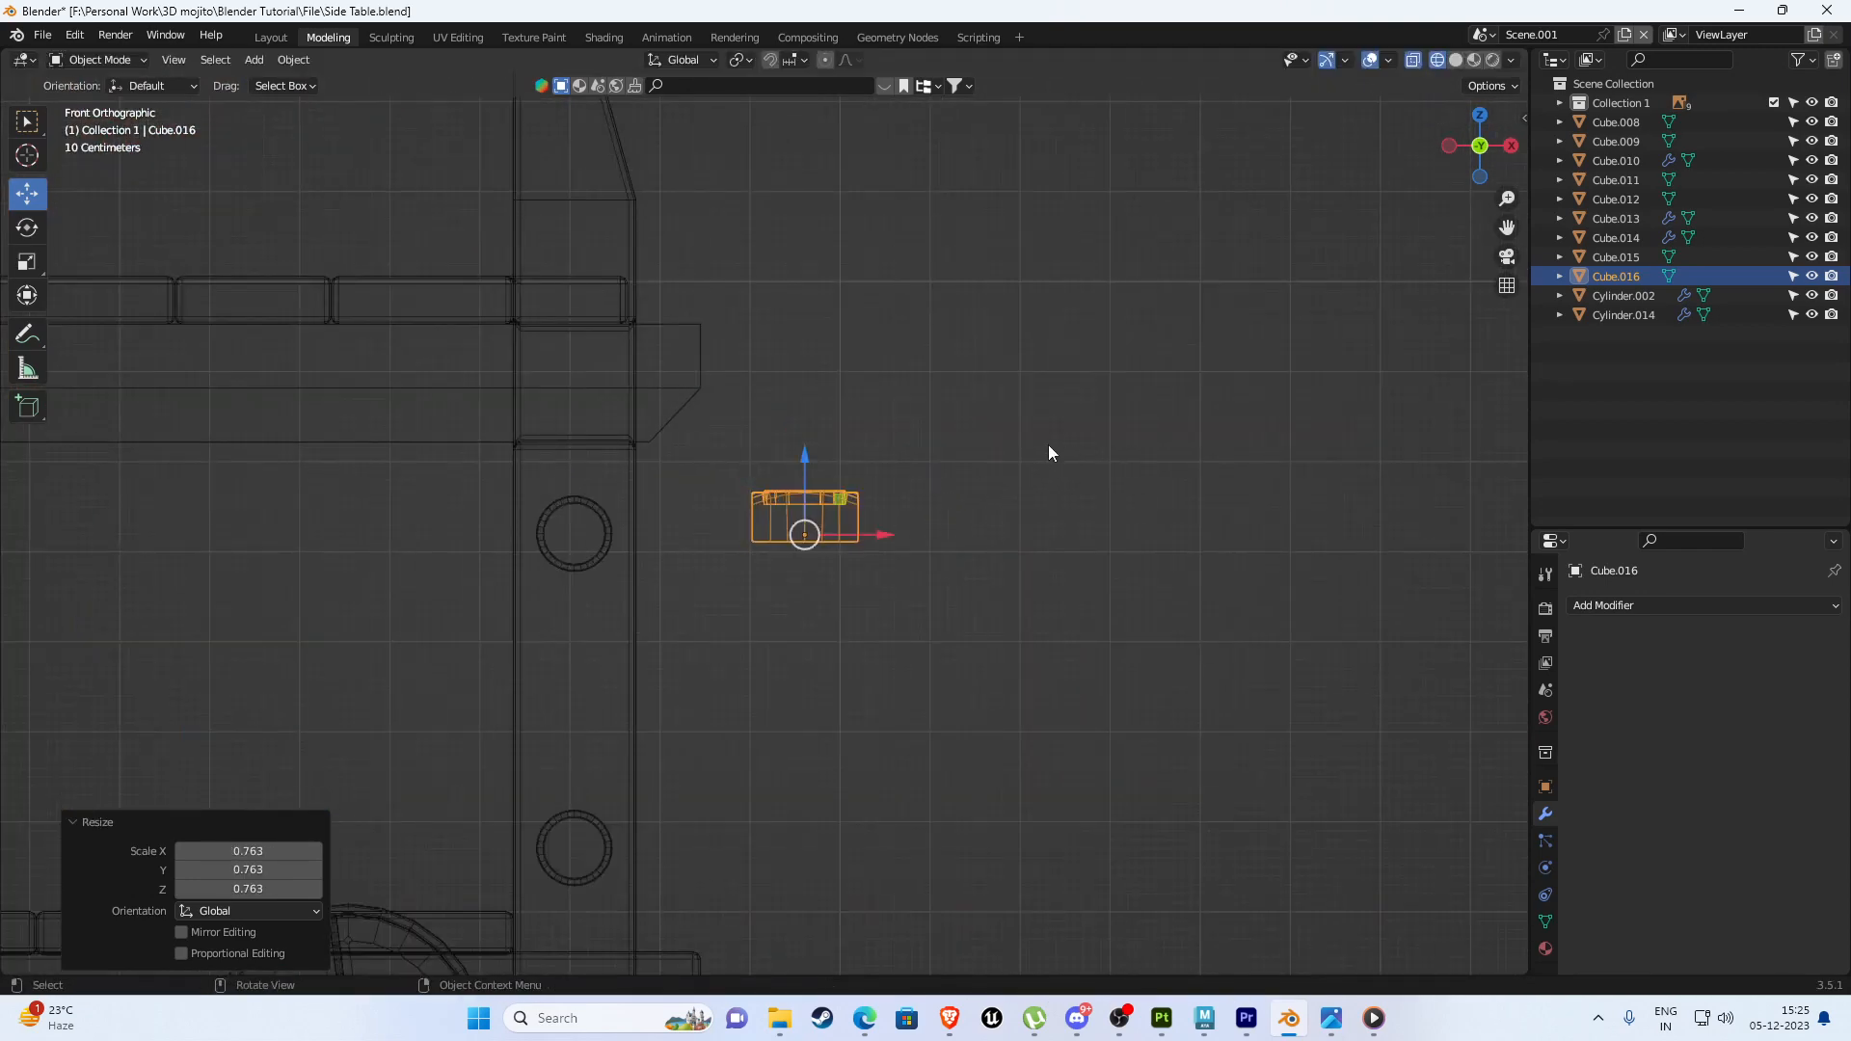
pyautogui.write('rx')
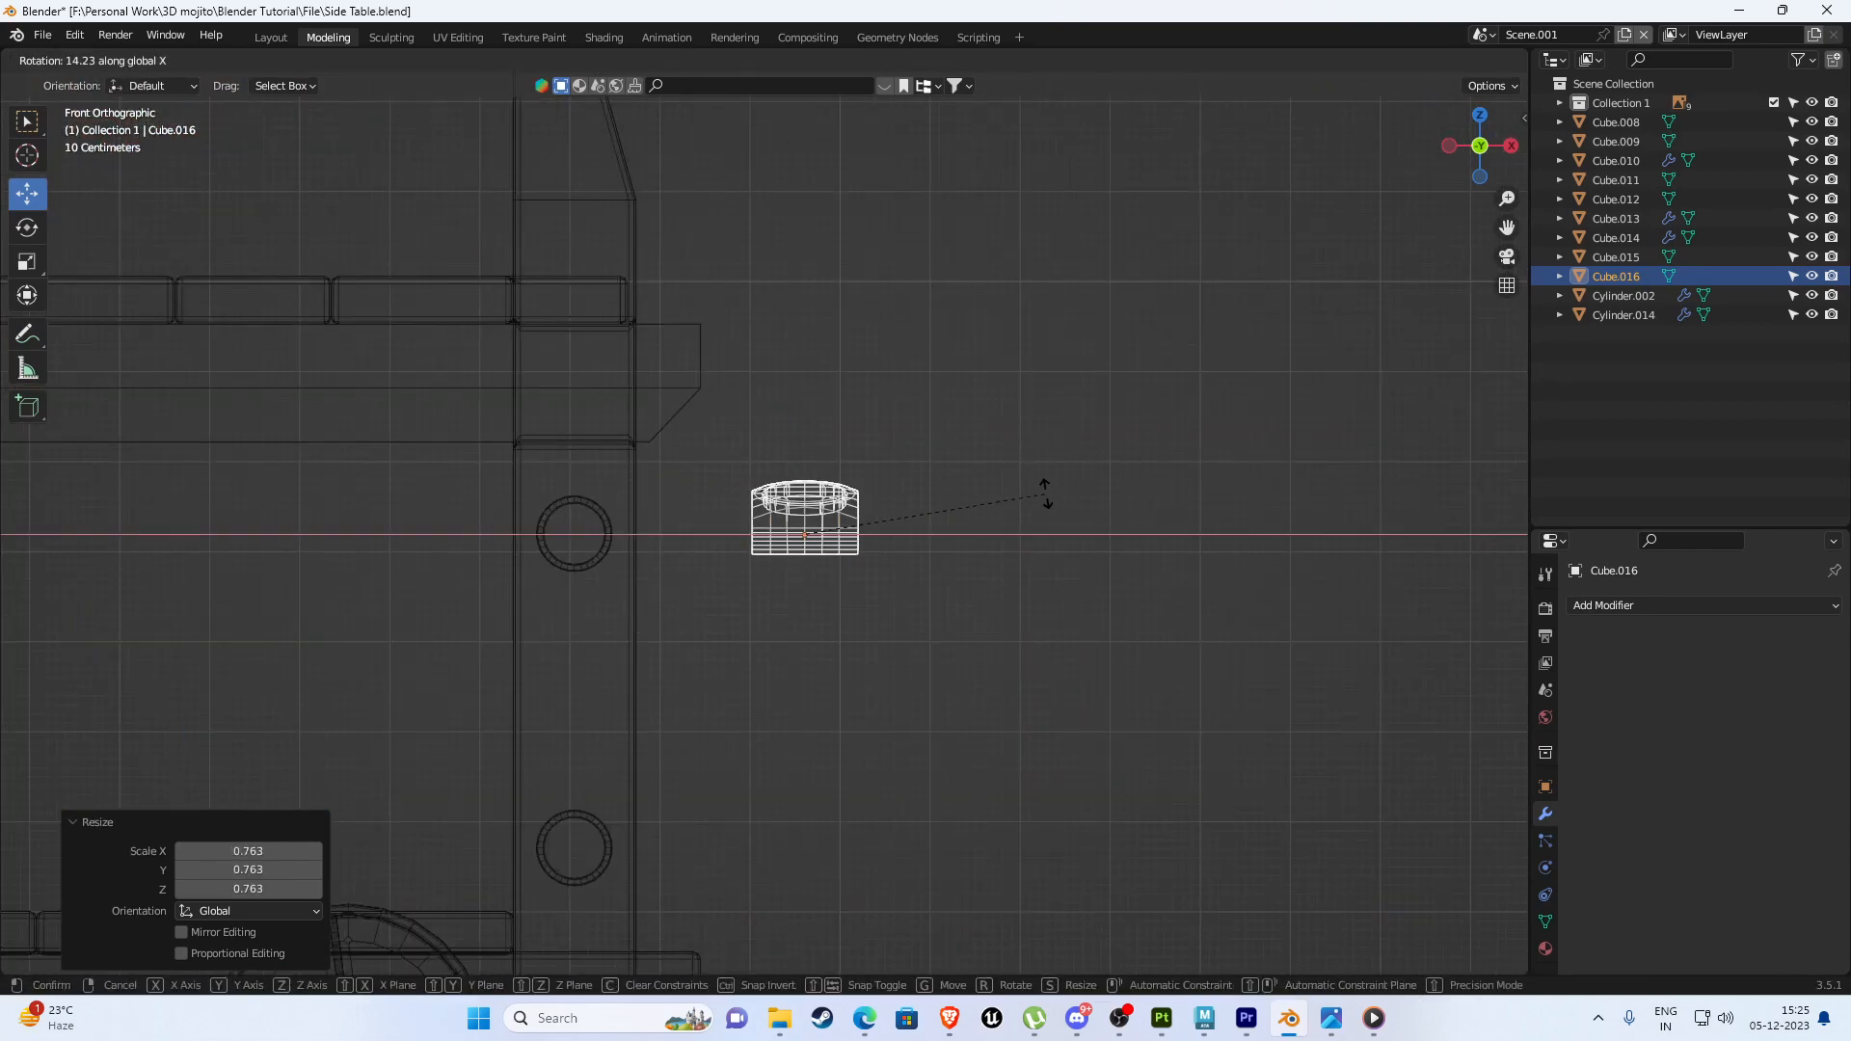
pyautogui.write('90')
pyautogui.press('Return')
# Scale the nut by 0.953 and move it over the upper rod end on the post.
pyautogui.scroll(3, 747, 482)
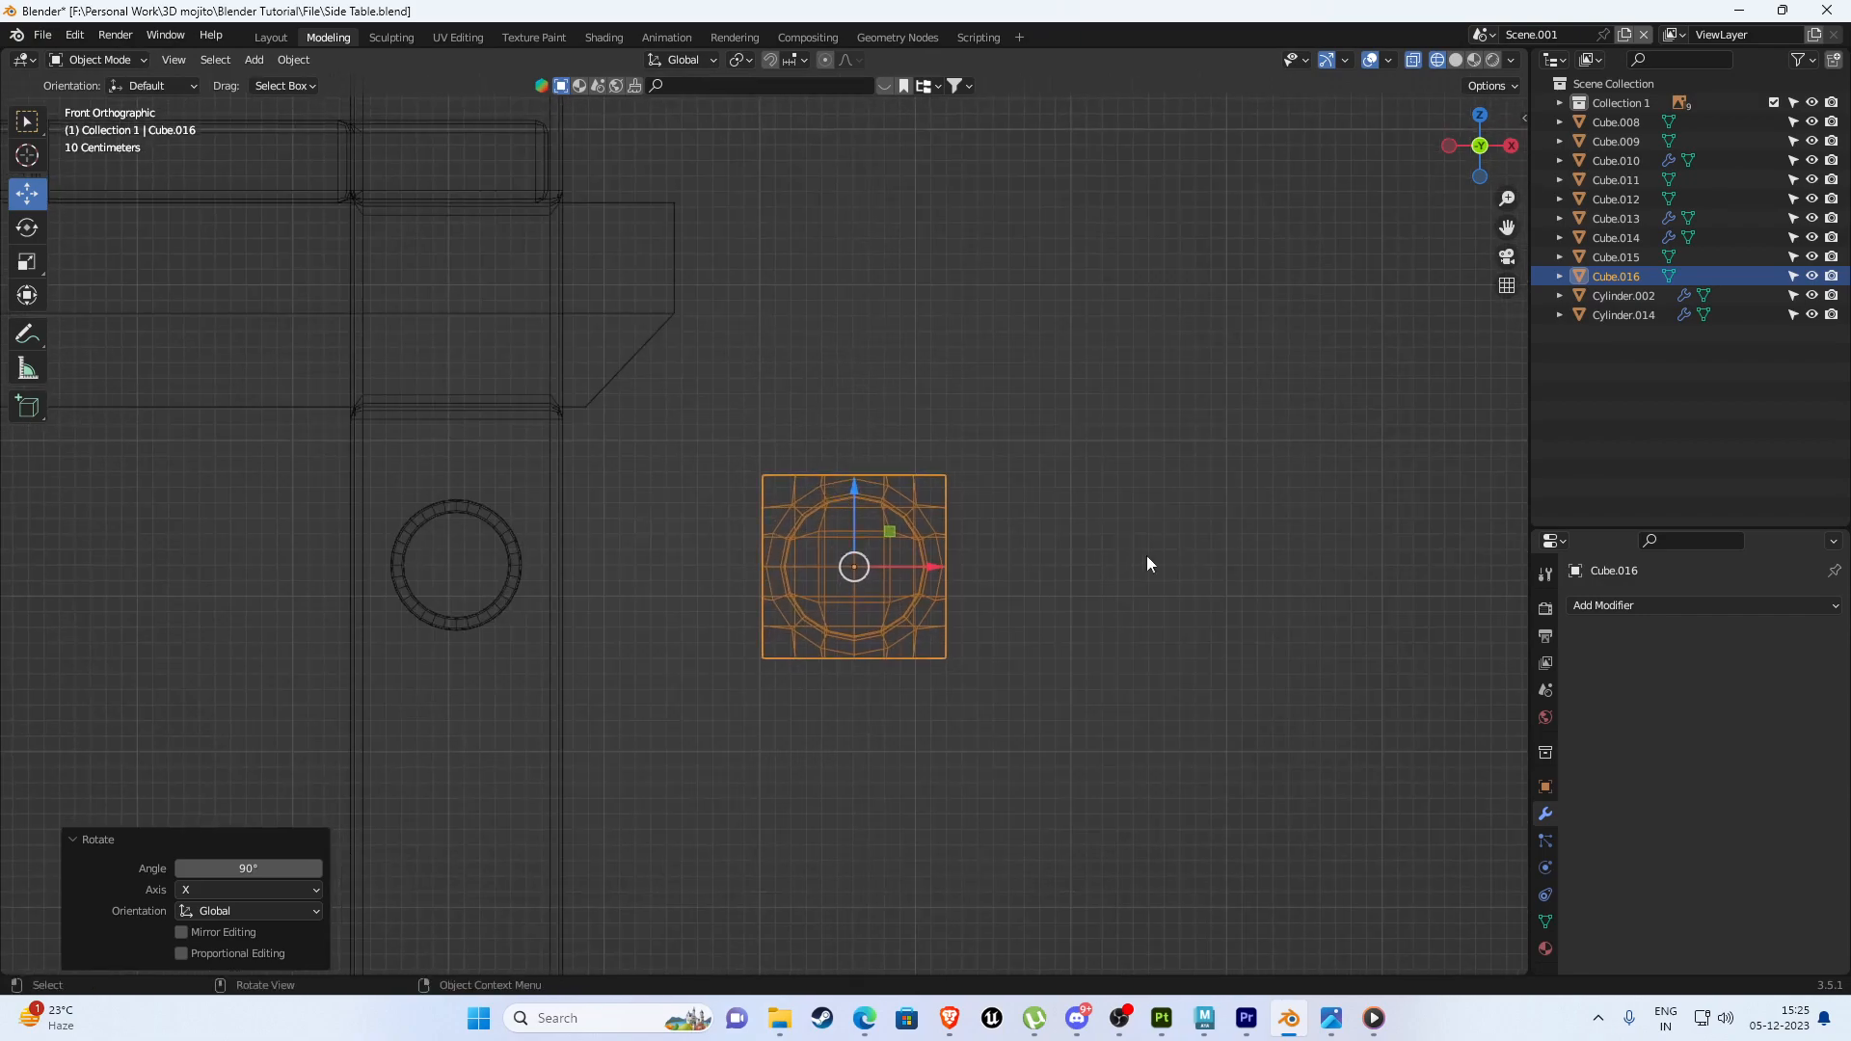
pyautogui.press('s')
pyautogui.click(1138, 547)
pyautogui.press('g')
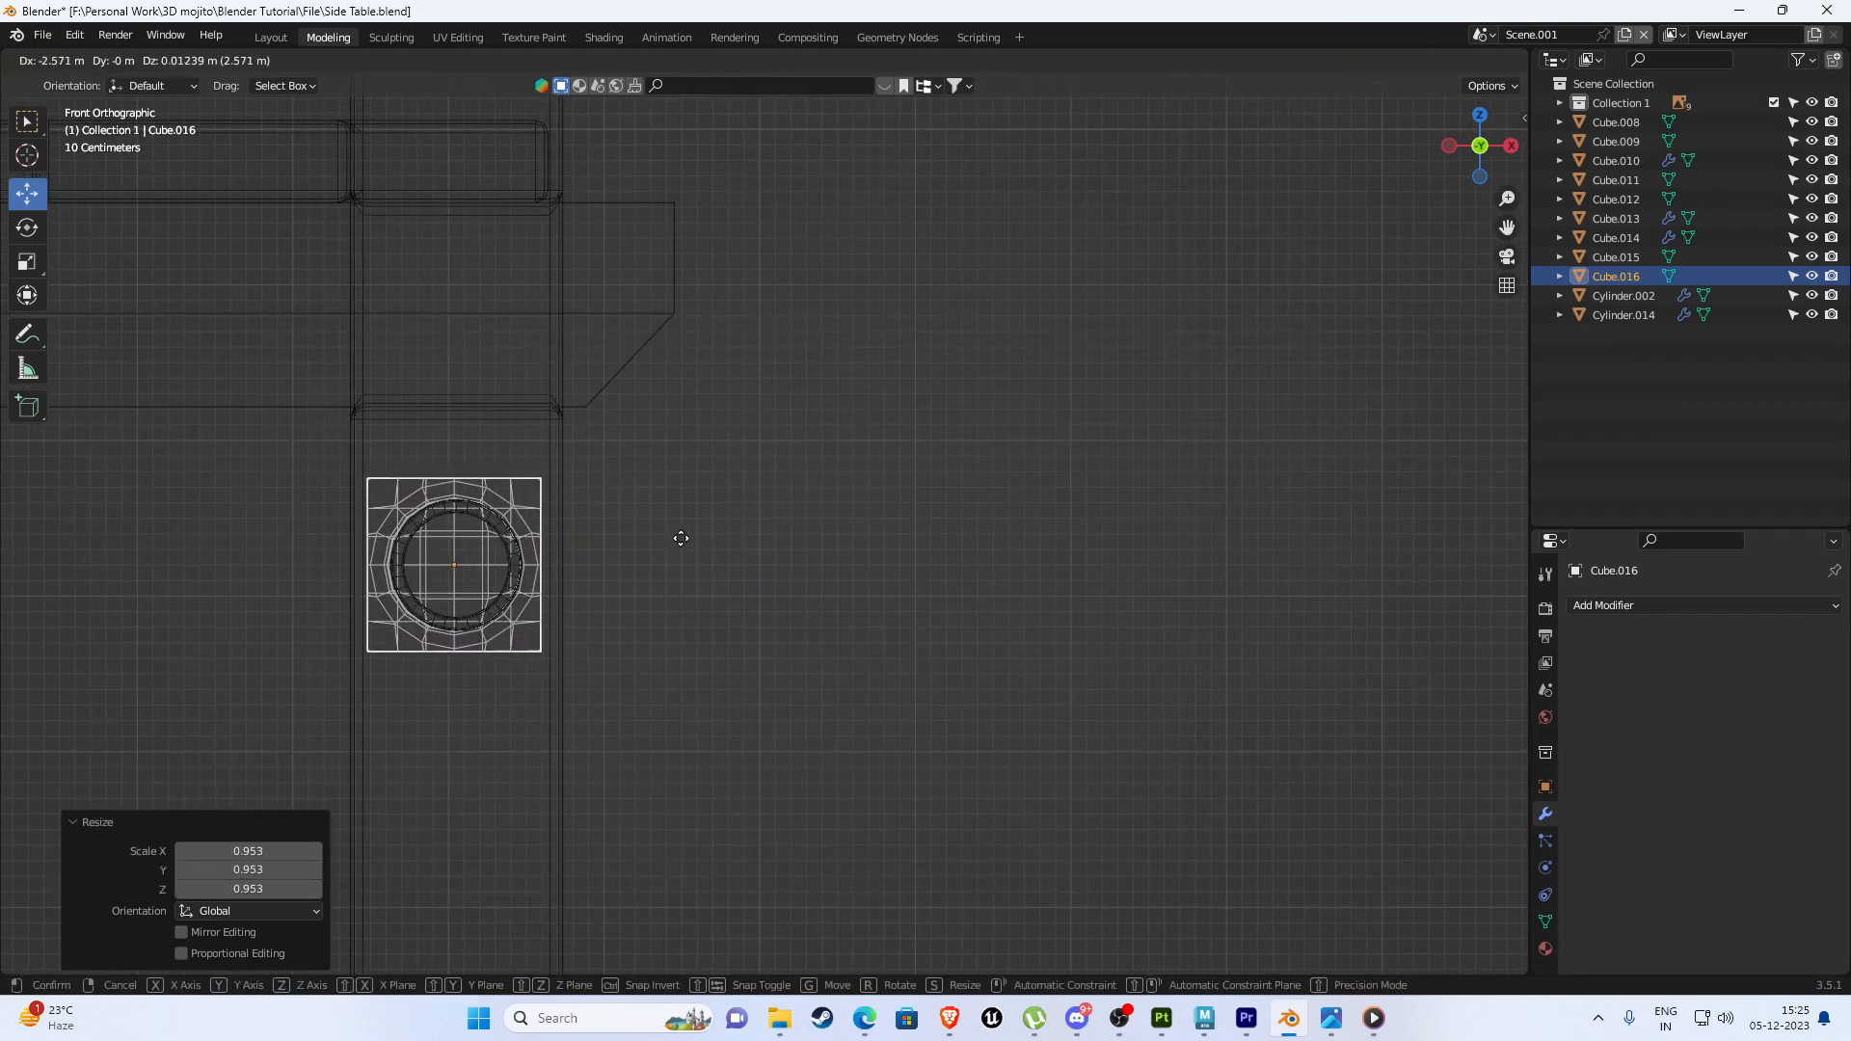
pyautogui.click(683, 542)
# Move the nut about 2.03 m along X, clear of the rod end.
pyautogui.scroll(4, 682, 541)
pyautogui.keyDown('shift'); pyautogui.moveTo(560, 516); pyautogui.dragTo(785, 521, button='middle'); pyautogui.keyUp('shift')
pyautogui.keyDown('shift'); pyautogui.moveTo(563, 575); pyautogui.dragTo(740, 508, button='middle'); pyautogui.keyUp('shift')
pyautogui.moveTo(694, 533); pyautogui.dragTo(1347, 482)
pyautogui.scroll(2, 694, 458)
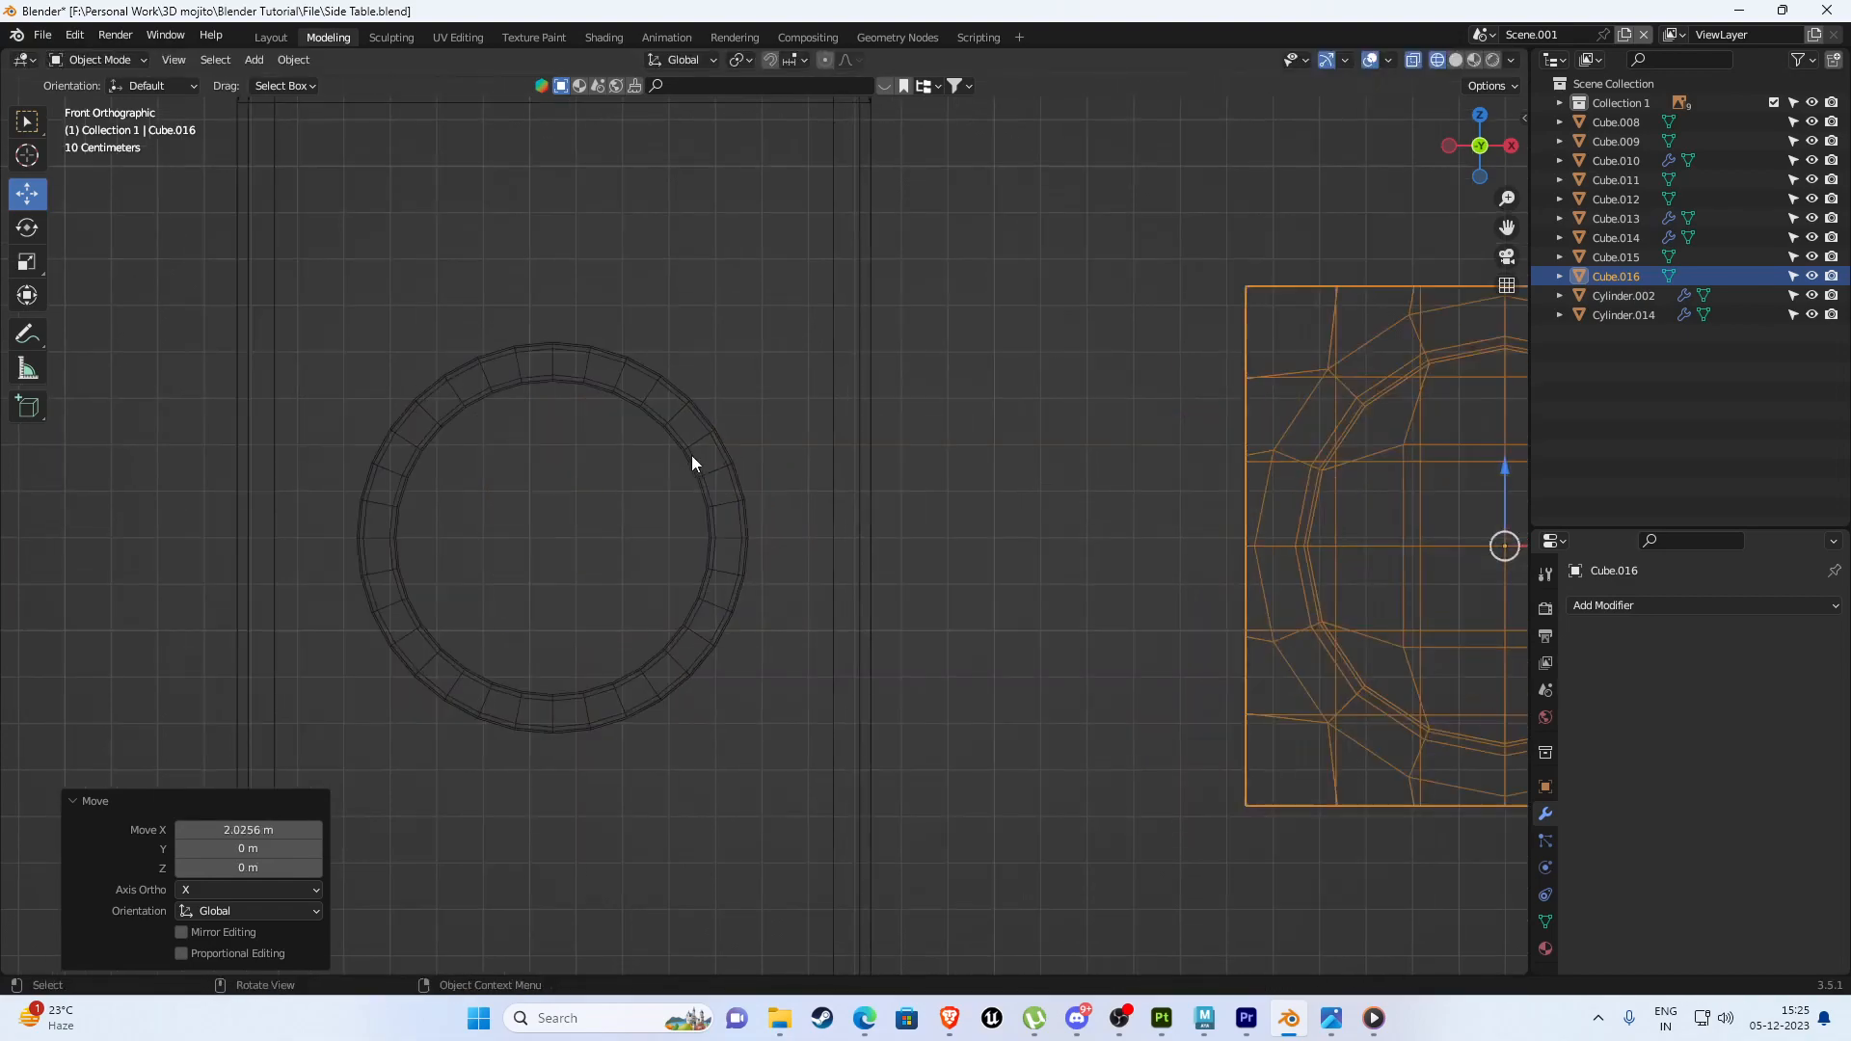
# Select the rod cylinder and isolate it in solid shading by hiding all other objects.
pyautogui.click(691, 456)
pyautogui.press('Tab')
pyautogui.scroll(-4, 709, 454)
pyautogui.moveTo(954, 430); pyautogui.dragTo(784, 459, button='middle')
pyautogui.scroll(1, 802, 475)
pyautogui.press('z')
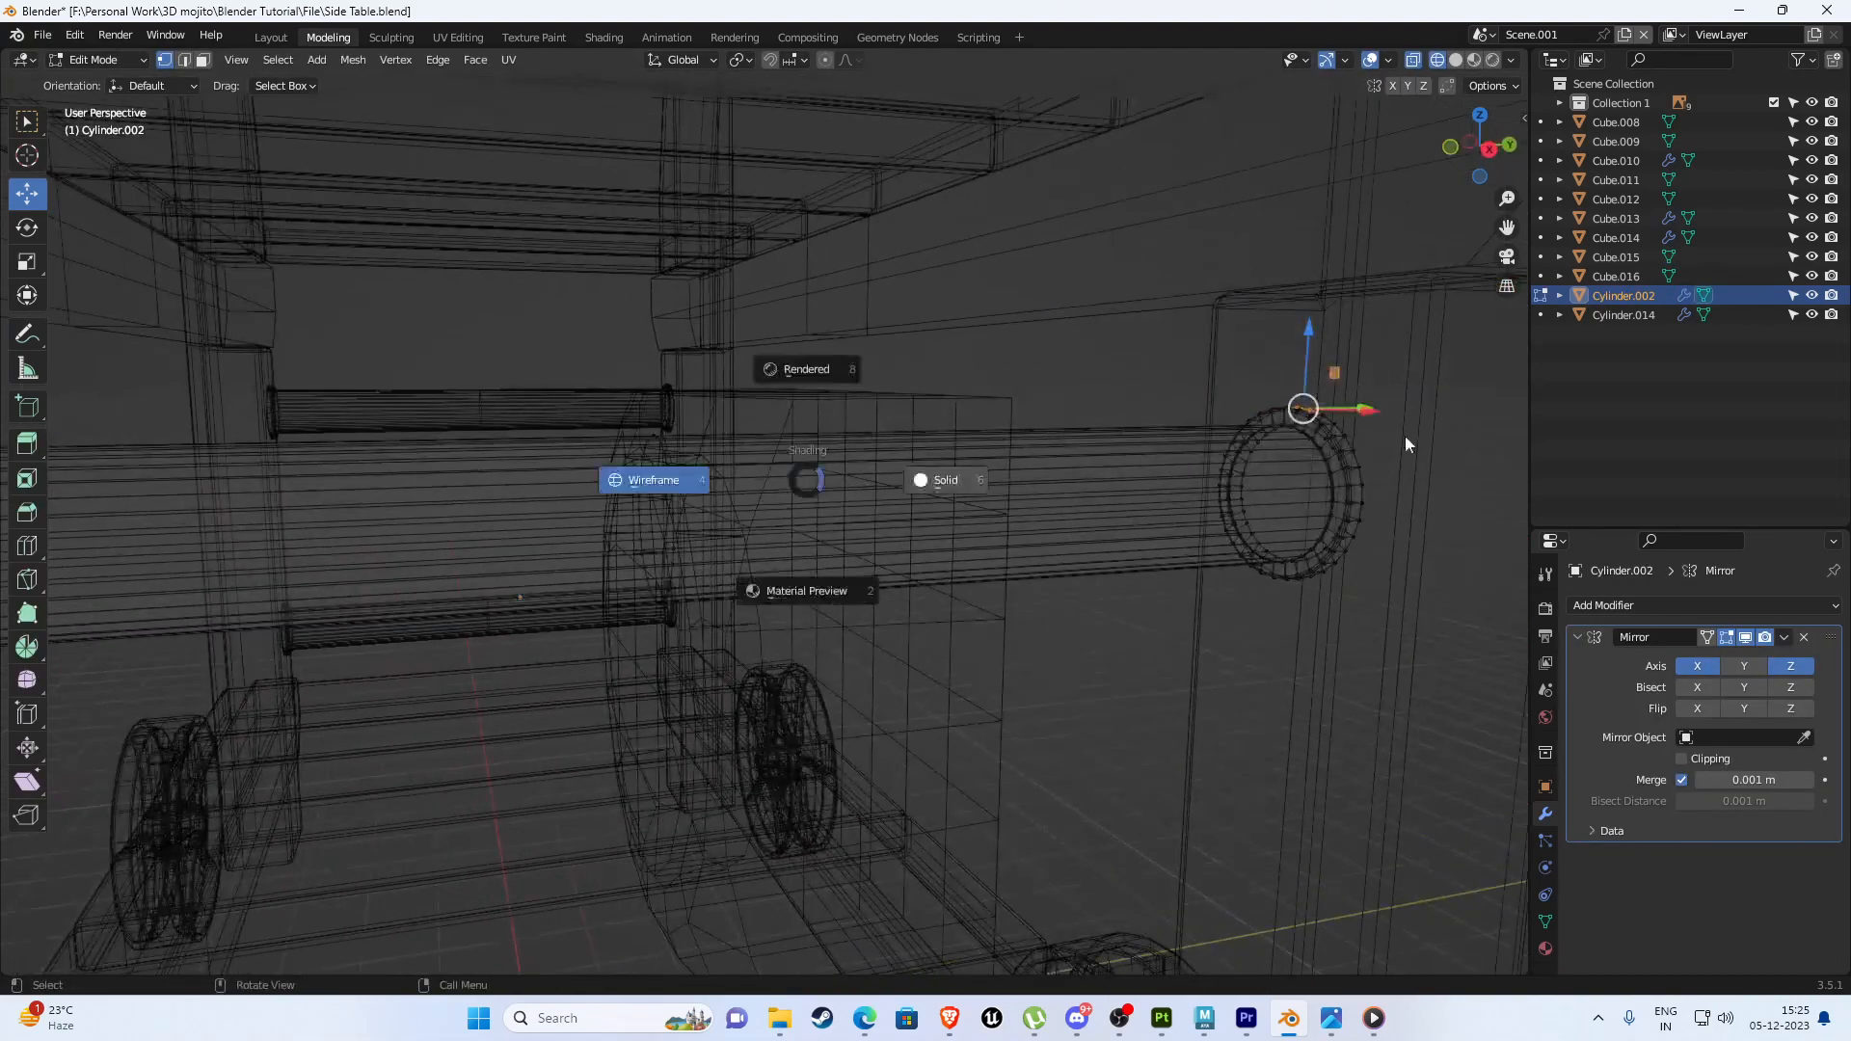
pyautogui.click(1407, 437)
pyautogui.moveTo(1422, 439); pyautogui.dragTo(922, 490, button='middle')
pyautogui.press('Tab')
pyautogui.hotkey('shift', 'h')
pyautogui.moveTo(1013, 536); pyautogui.dragTo(945, 538, button='middle')
# Select the flat cap face at one end of the rod and merge its vertices with Collapse.
pyautogui.press('Tab')
pyautogui.press('3')
pyautogui.click(1067, 566)
pyautogui.moveTo(780, 564); pyautogui.dragTo(1220, 526, button='middle')
pyautogui.moveTo(715, 513); pyautogui.dragTo(946, 614, button='middle')
pyautogui.click(1197, 613)
pyautogui.moveTo(1197, 613); pyautogui.dragTo(1106, 593, button='middle')
pyautogui.press('m')
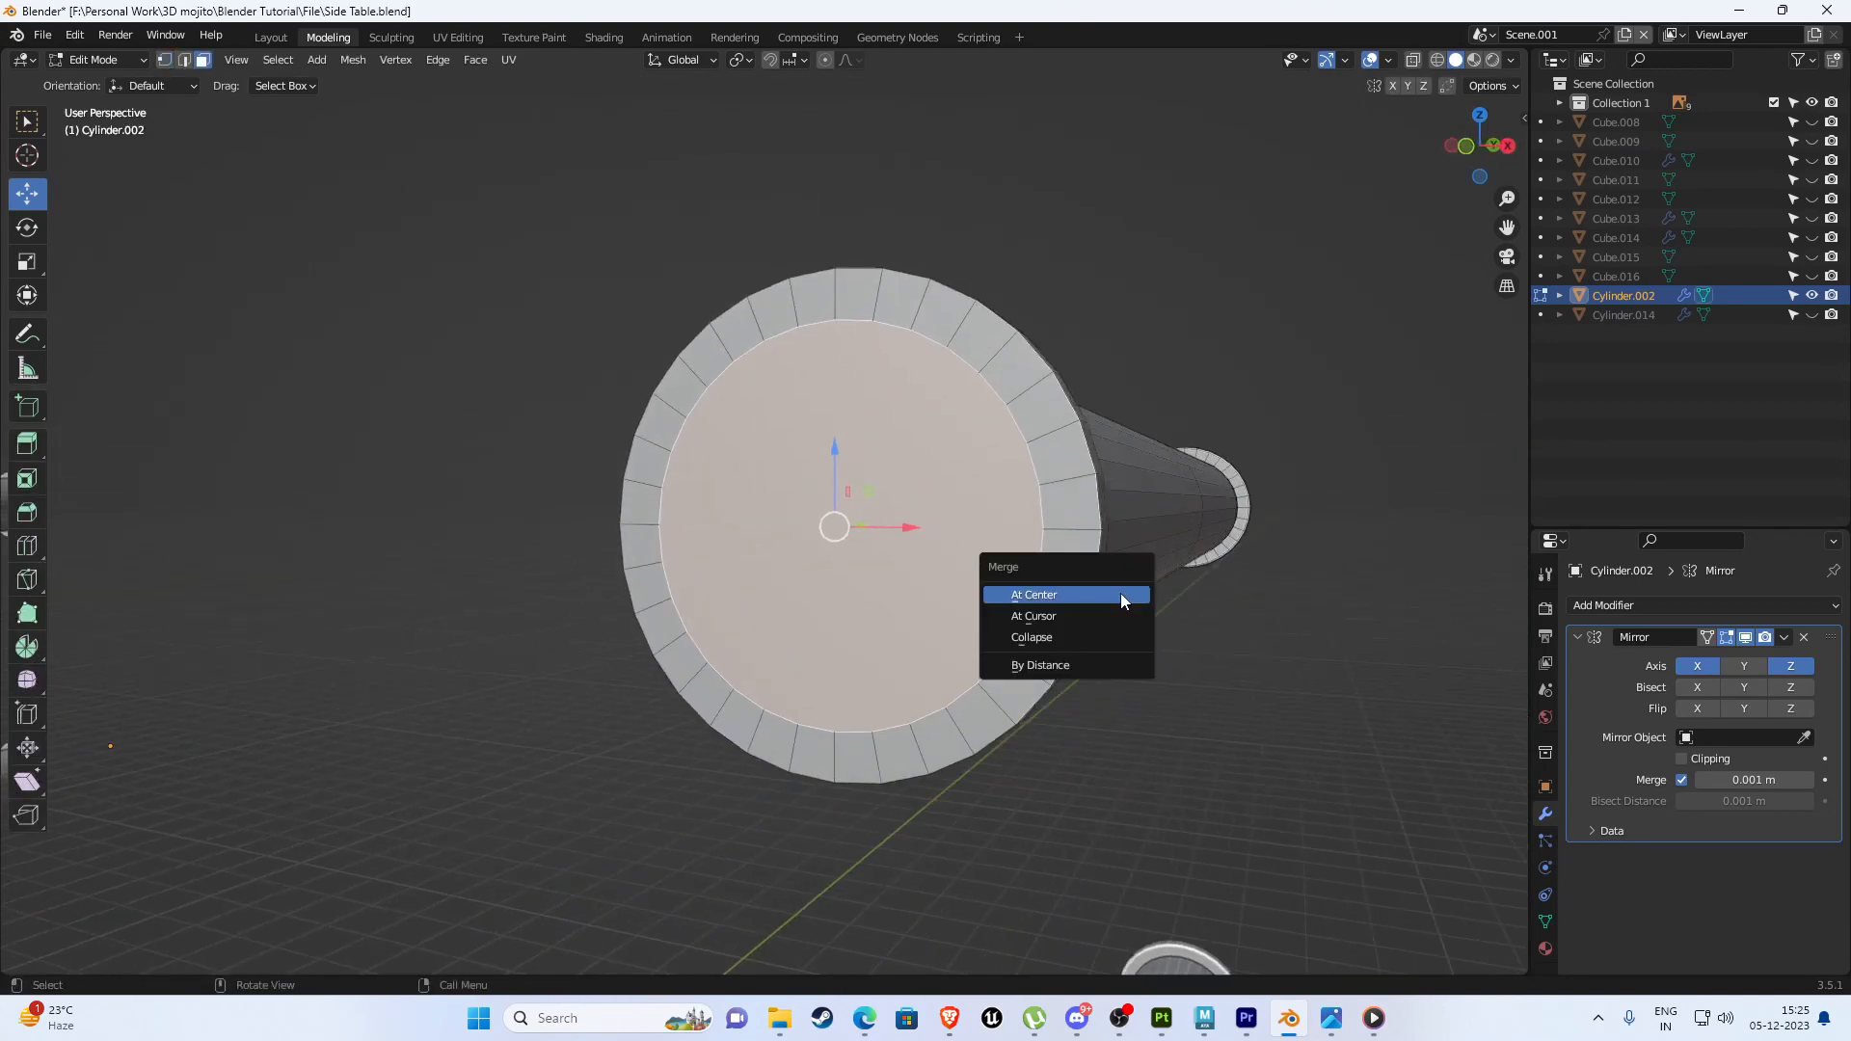
pyautogui.click(1053, 640)
# Merge the cap face at the rod's opposite end into one vertex with Collapse.
pyautogui.moveTo(1053, 641); pyautogui.dragTo(740, 604, button='middle')
pyautogui.click(739, 603)
pyautogui.press('m')
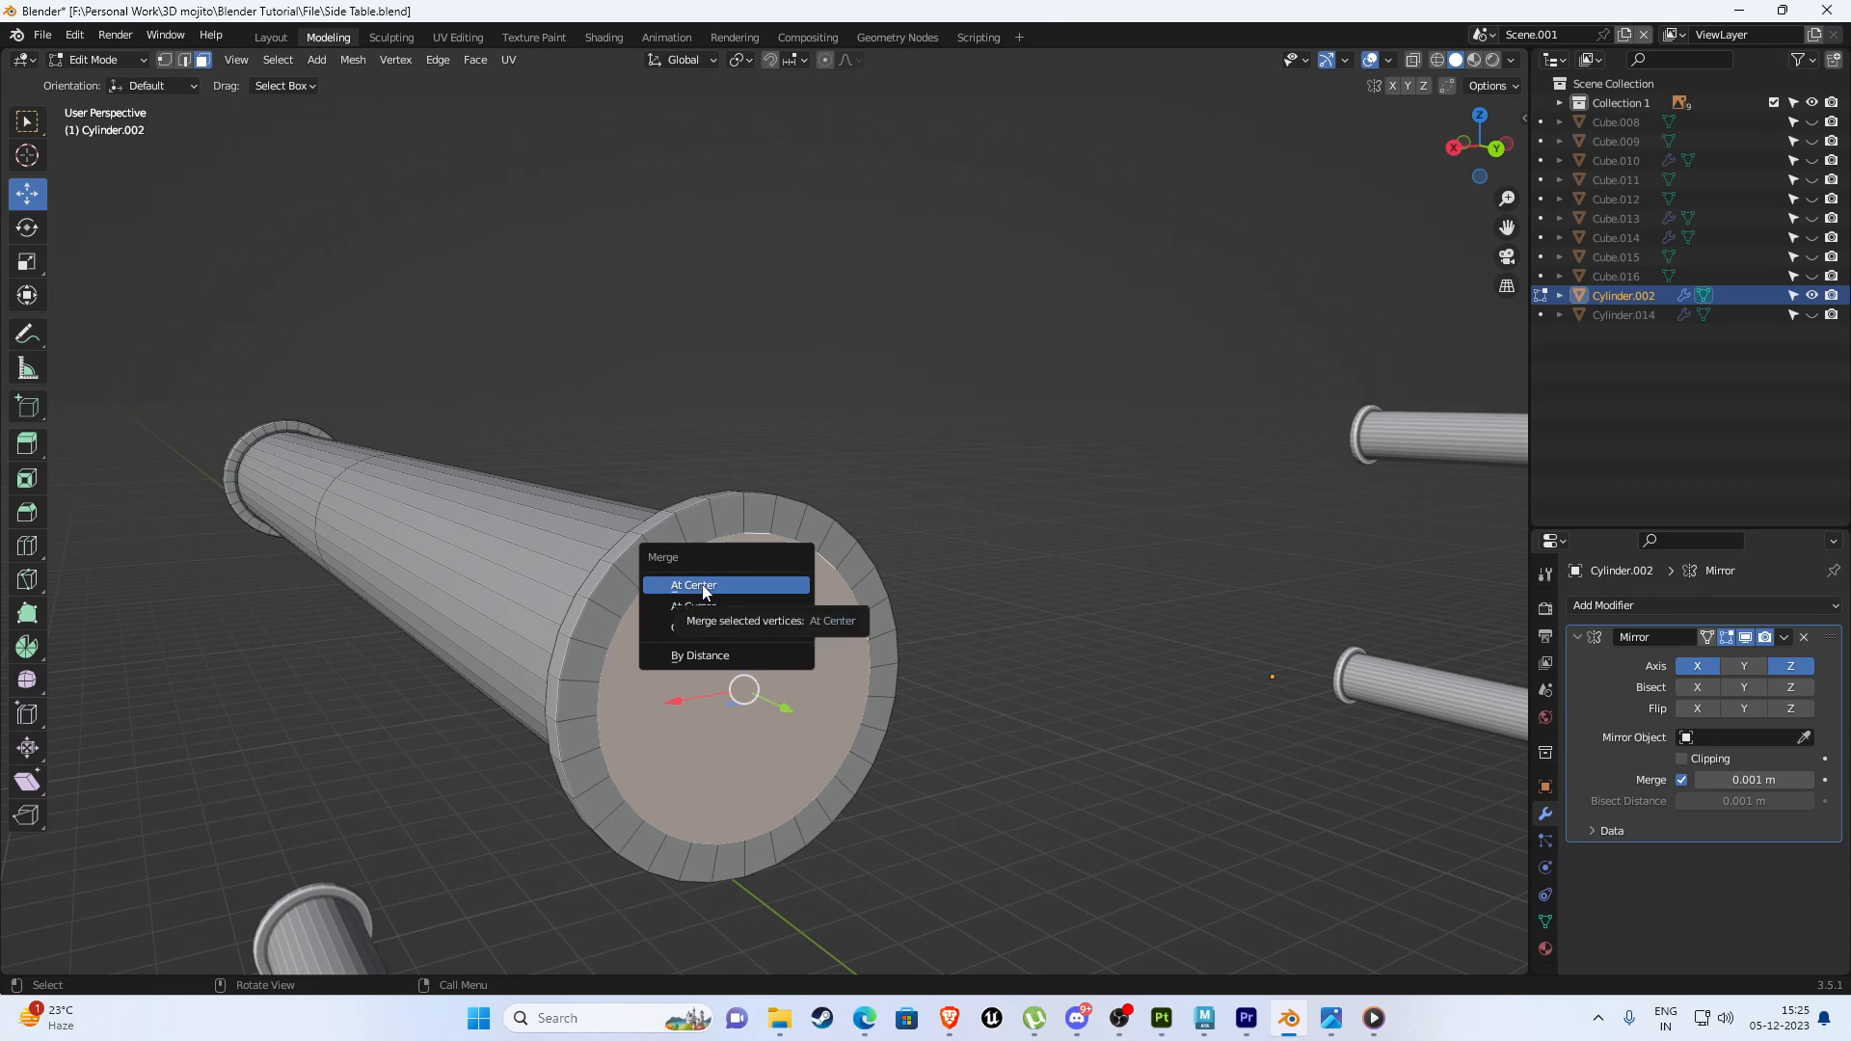
pyautogui.press('m')
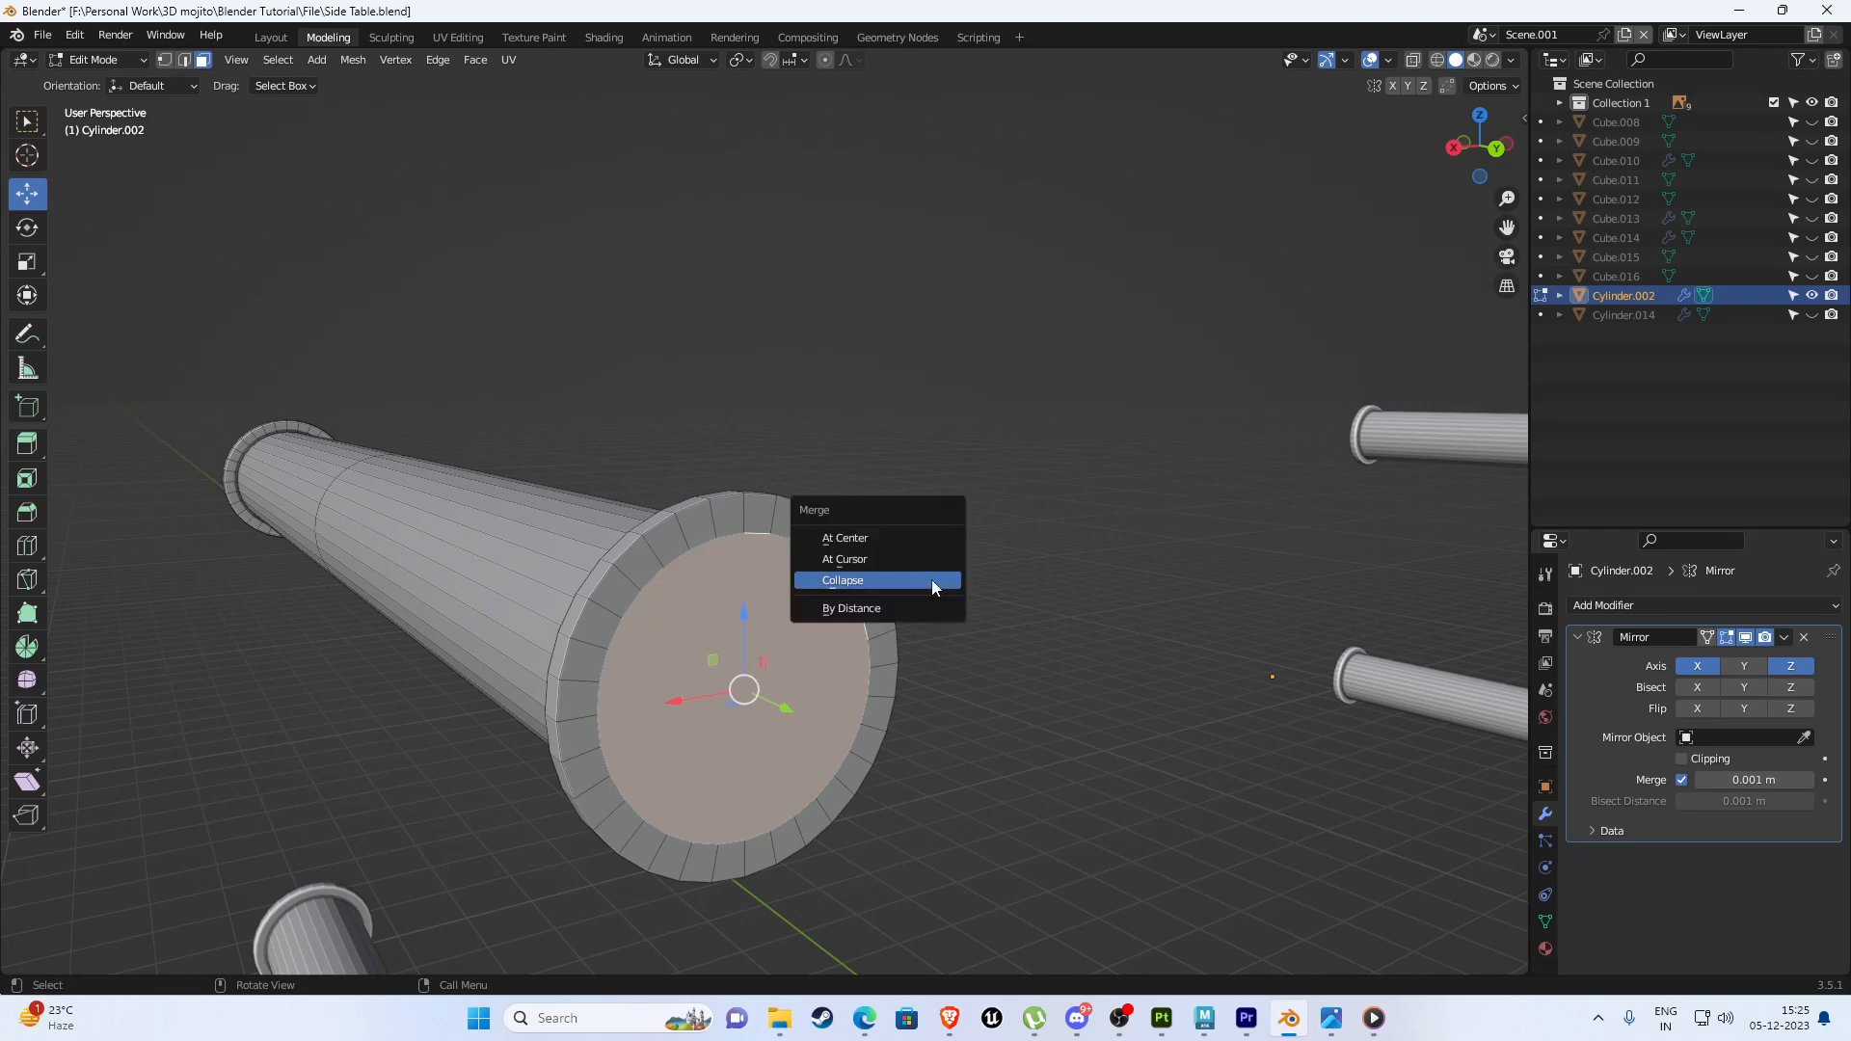
pyautogui.click(881, 581)
# Leave mesh editing of the rod, return to the front view and unhide all objects.
pyautogui.scroll(-5, 801, 624)
pyautogui.moveTo(801, 623); pyautogui.dragTo(841, 692, button='middle')
pyautogui.press('Tab')
pyautogui.press('KP_1')
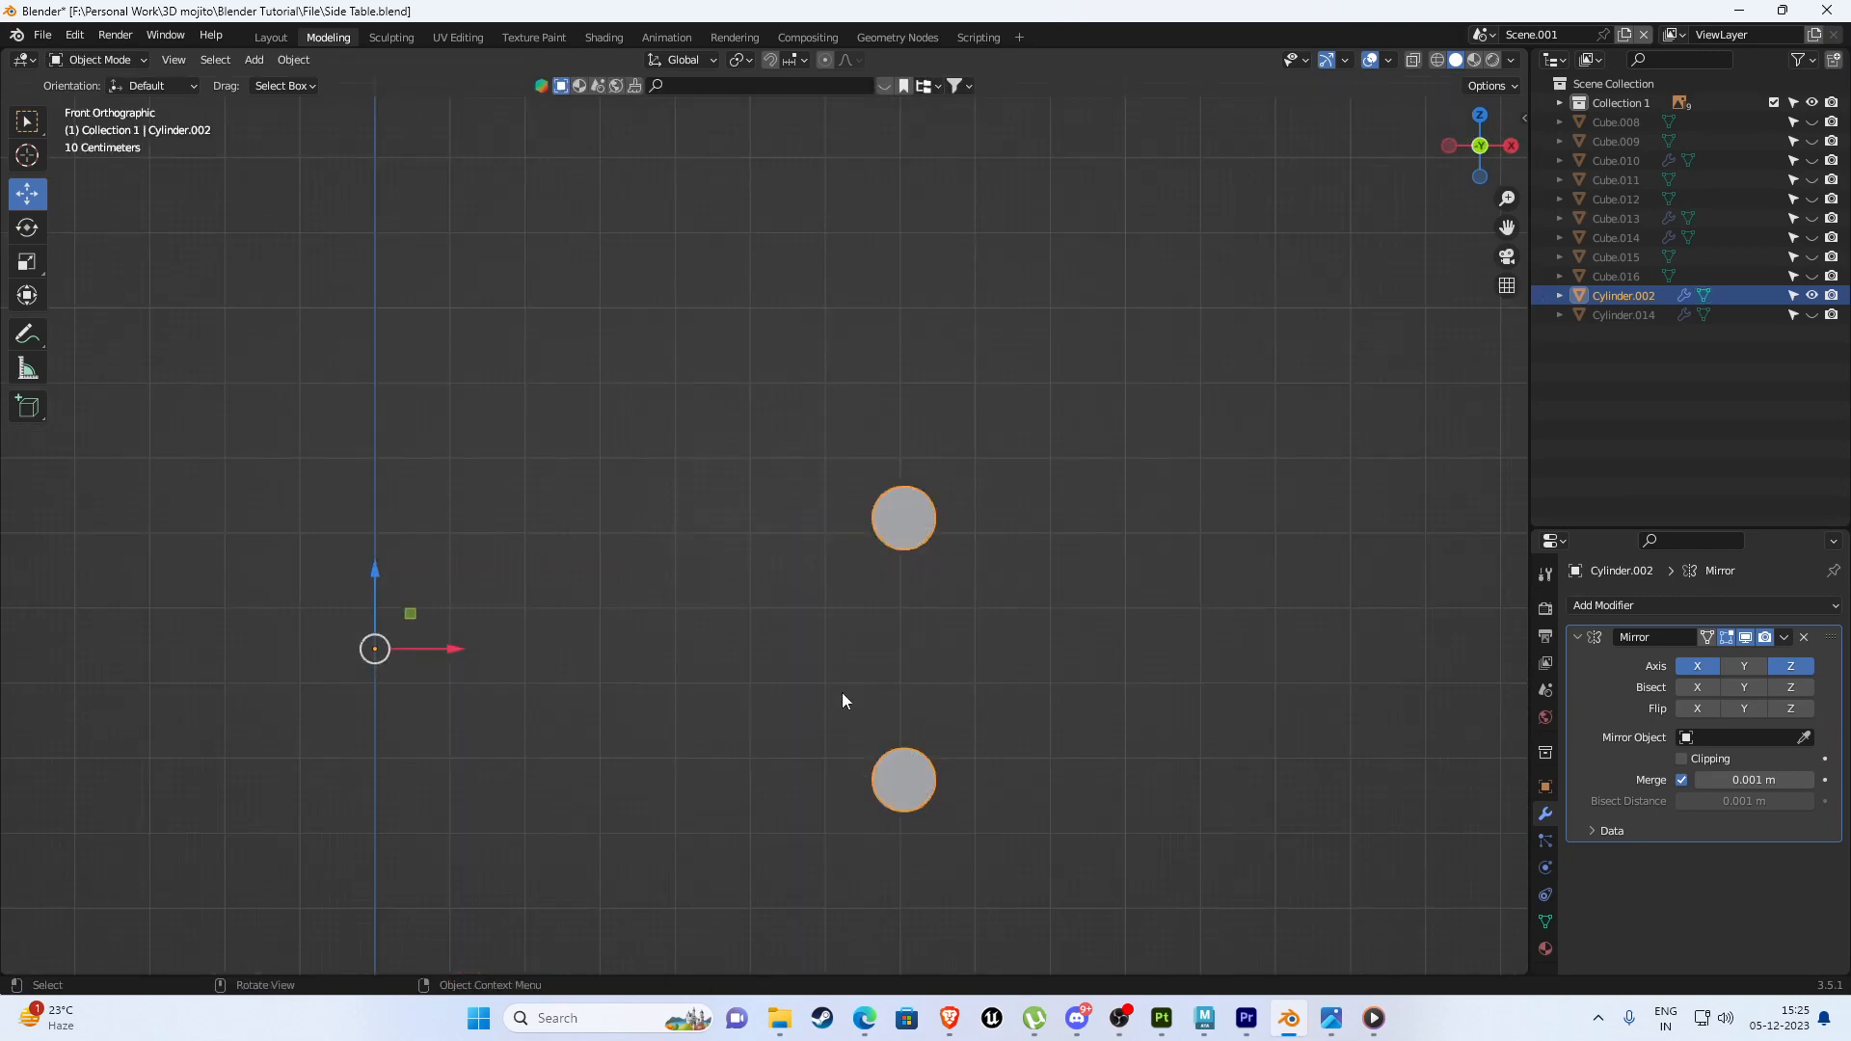
pyautogui.hotkey('alt', 'h')
# Scale the nut down slightly in wireframe and move it -1.9893 m in X and about 0.07 m in Z onto the upper rod end.
pyautogui.click(1076, 518)
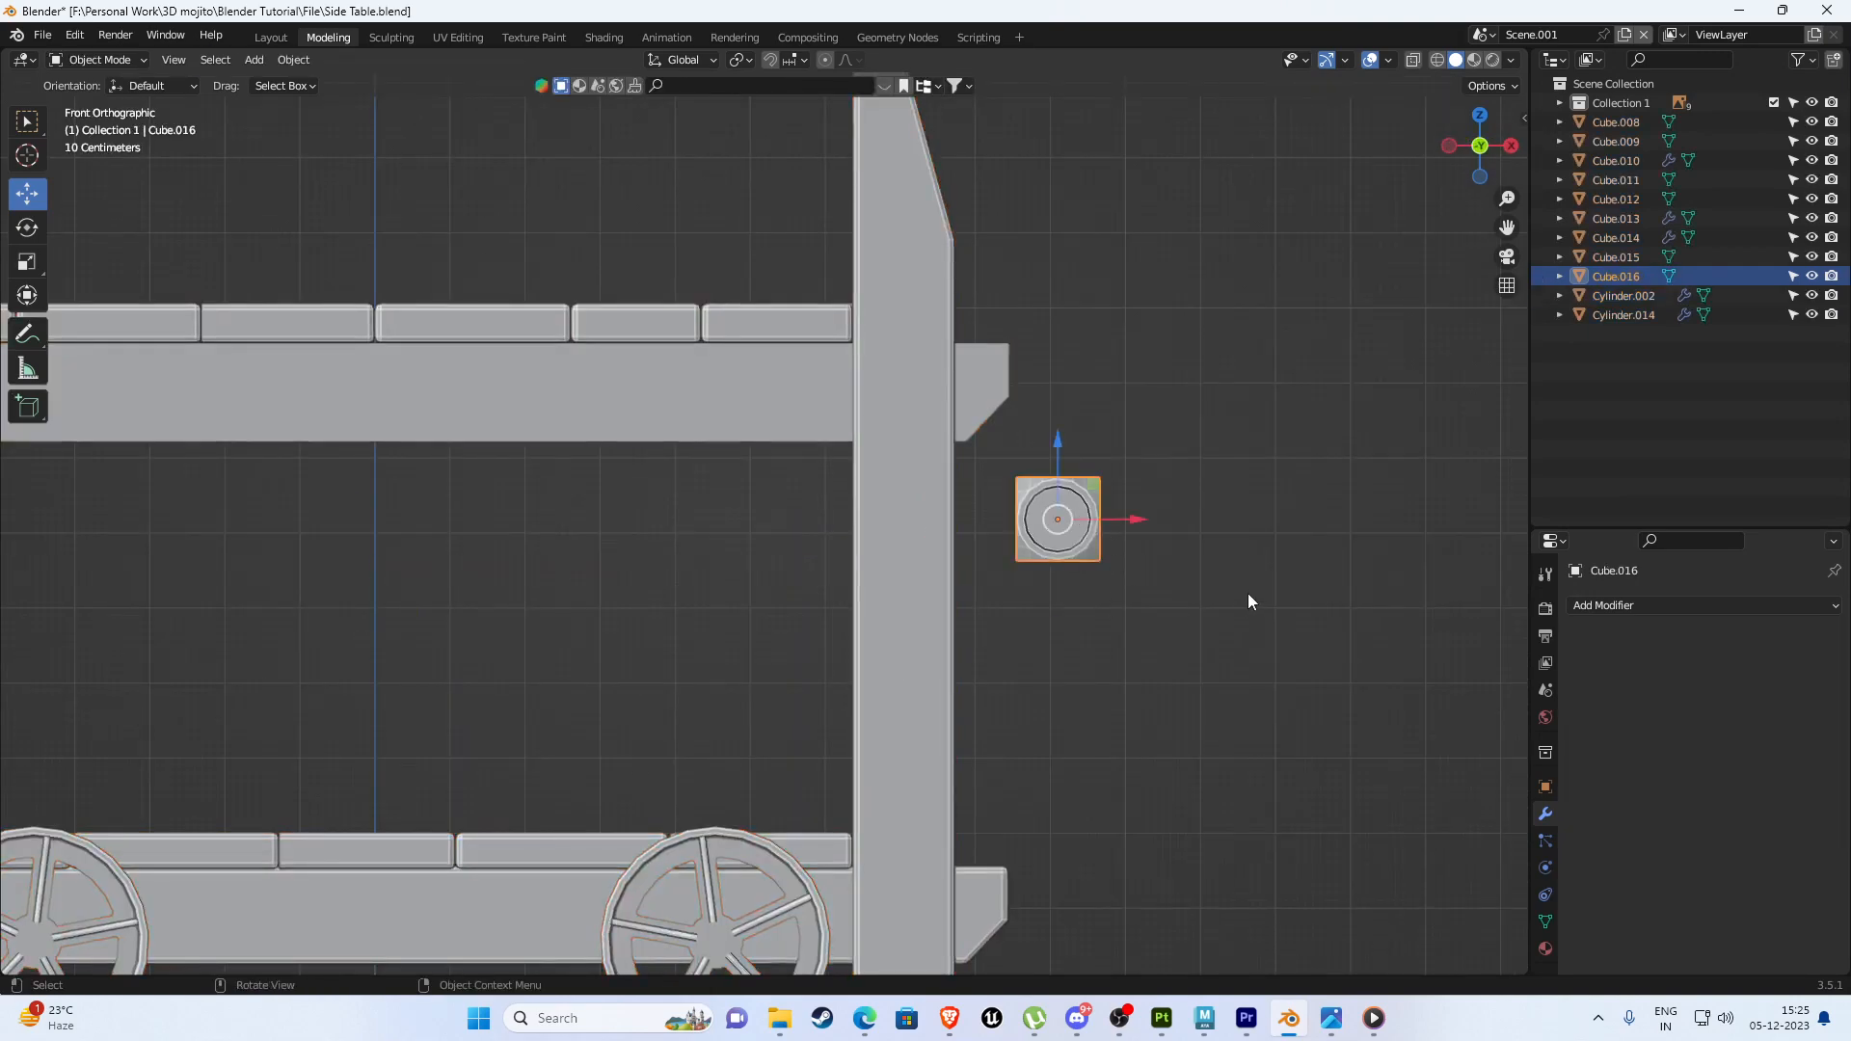
pyautogui.hotkey('shift', 'z')
pyautogui.scroll(2, 1182, 552)
pyautogui.press('s')
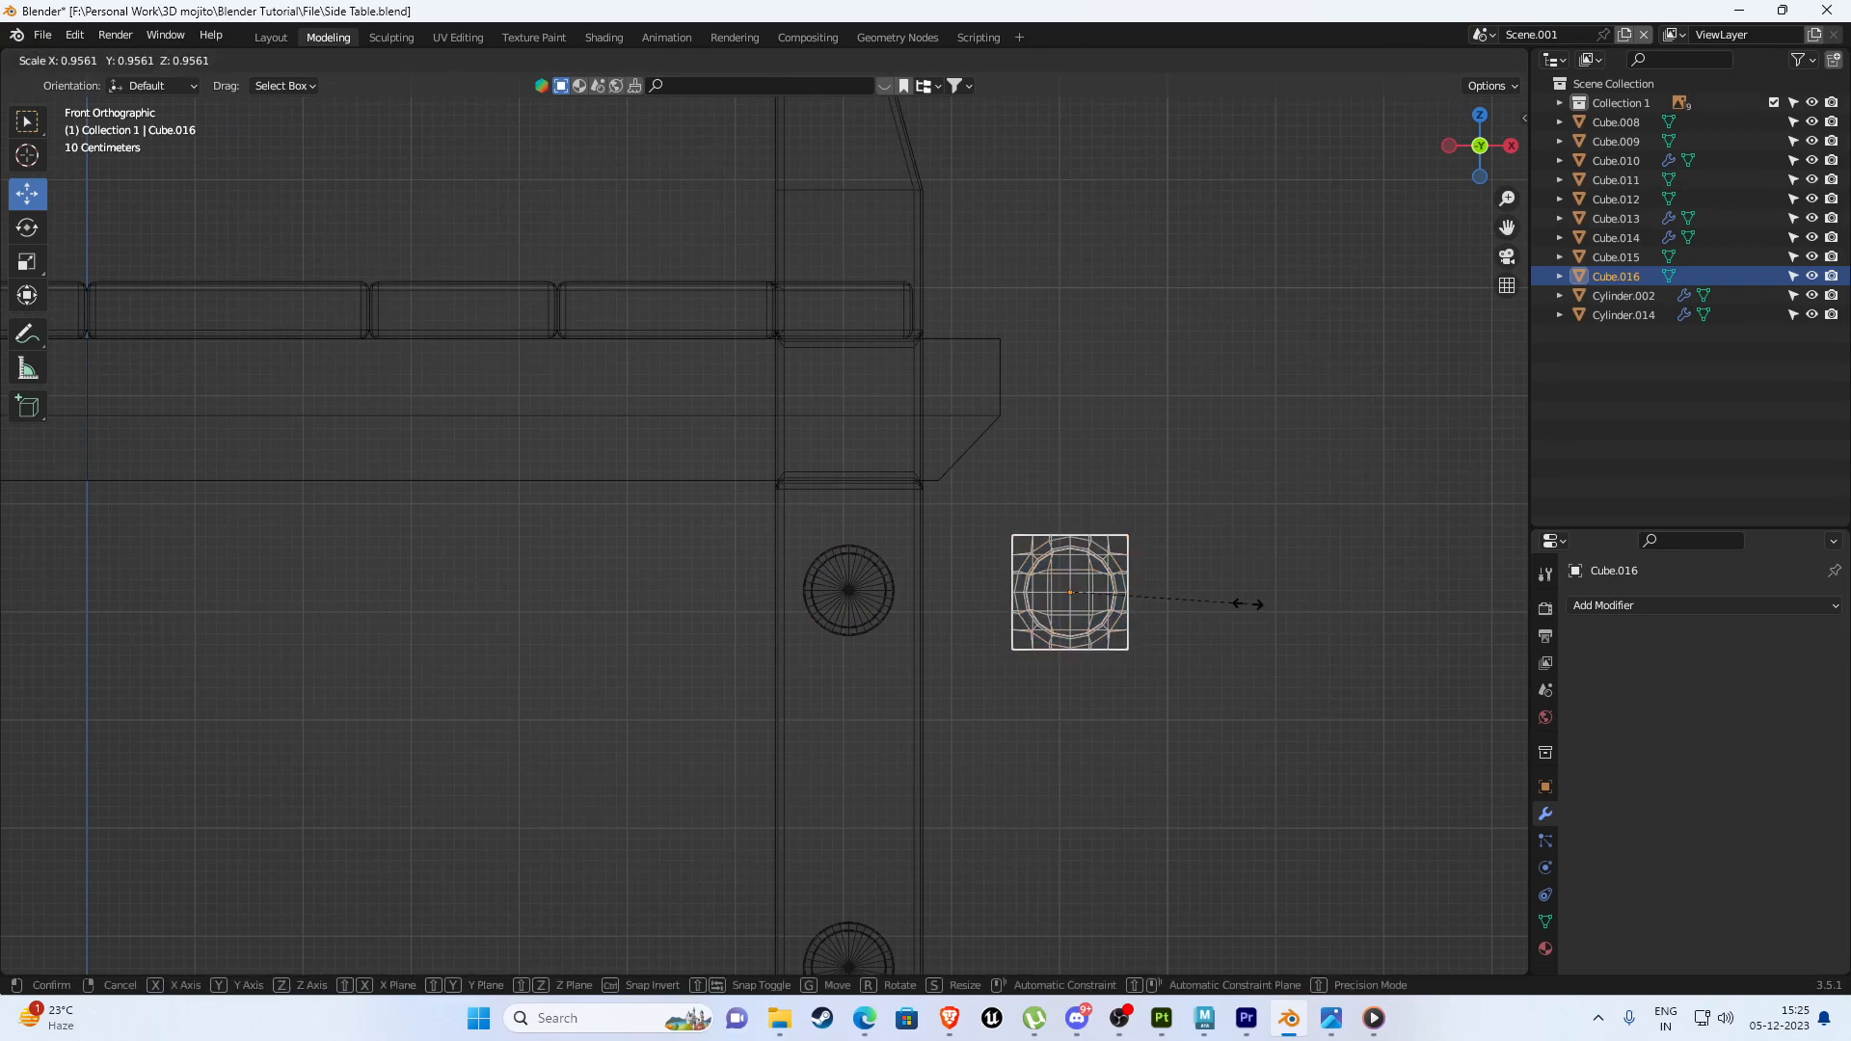
pyautogui.click(1238, 601)
pyautogui.press('g')
pyautogui.click(1004, 588)
# Shift the nut about -0.13 m along X over the rod end.
pyautogui.scroll(9, 999, 600)
pyautogui.keyDown('shift'); pyautogui.moveTo(995, 605); pyautogui.dragTo(549, 317, button='middle'); pyautogui.keyUp('shift')
pyautogui.scroll(3, 808, 507)
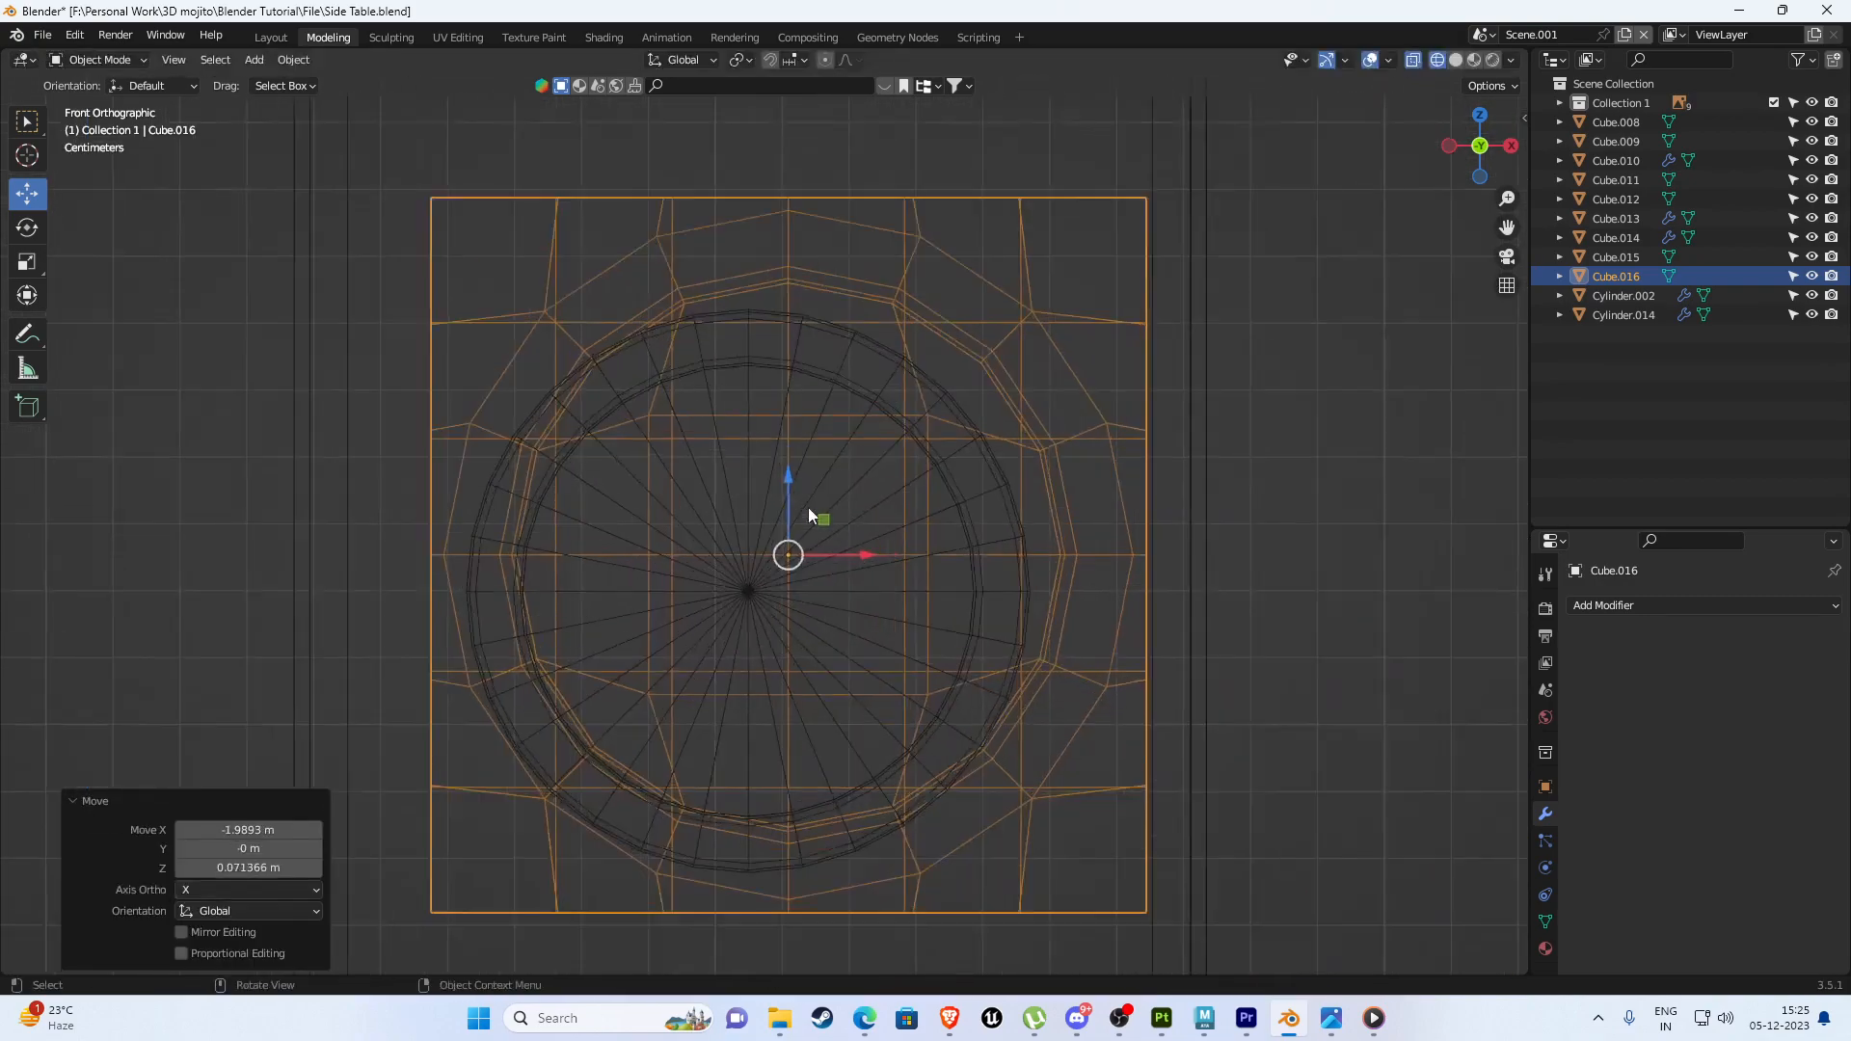
pyautogui.moveTo(869, 569); pyautogui.dragTo(745, 615)
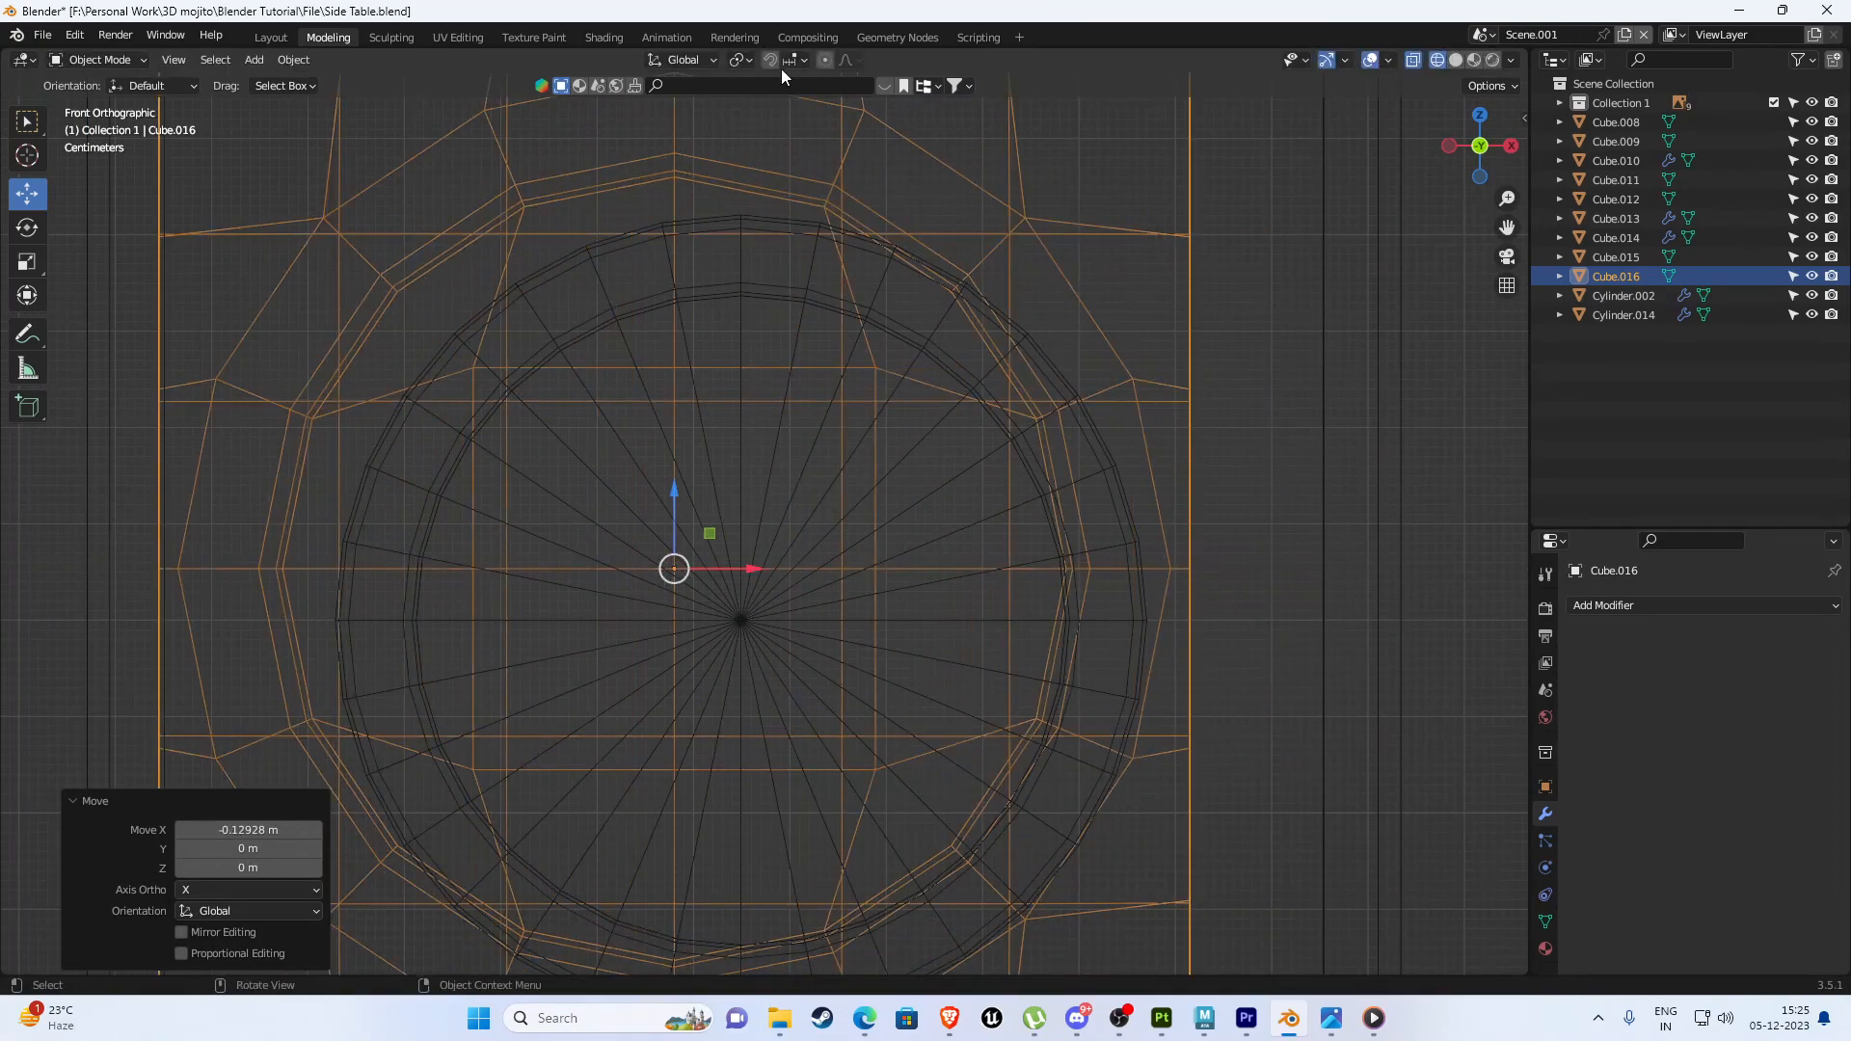
# Enable snapping and try to align the nut vertically with the rod end's center vertex.
pyautogui.click(771, 60)
pyautogui.click(790, 60)
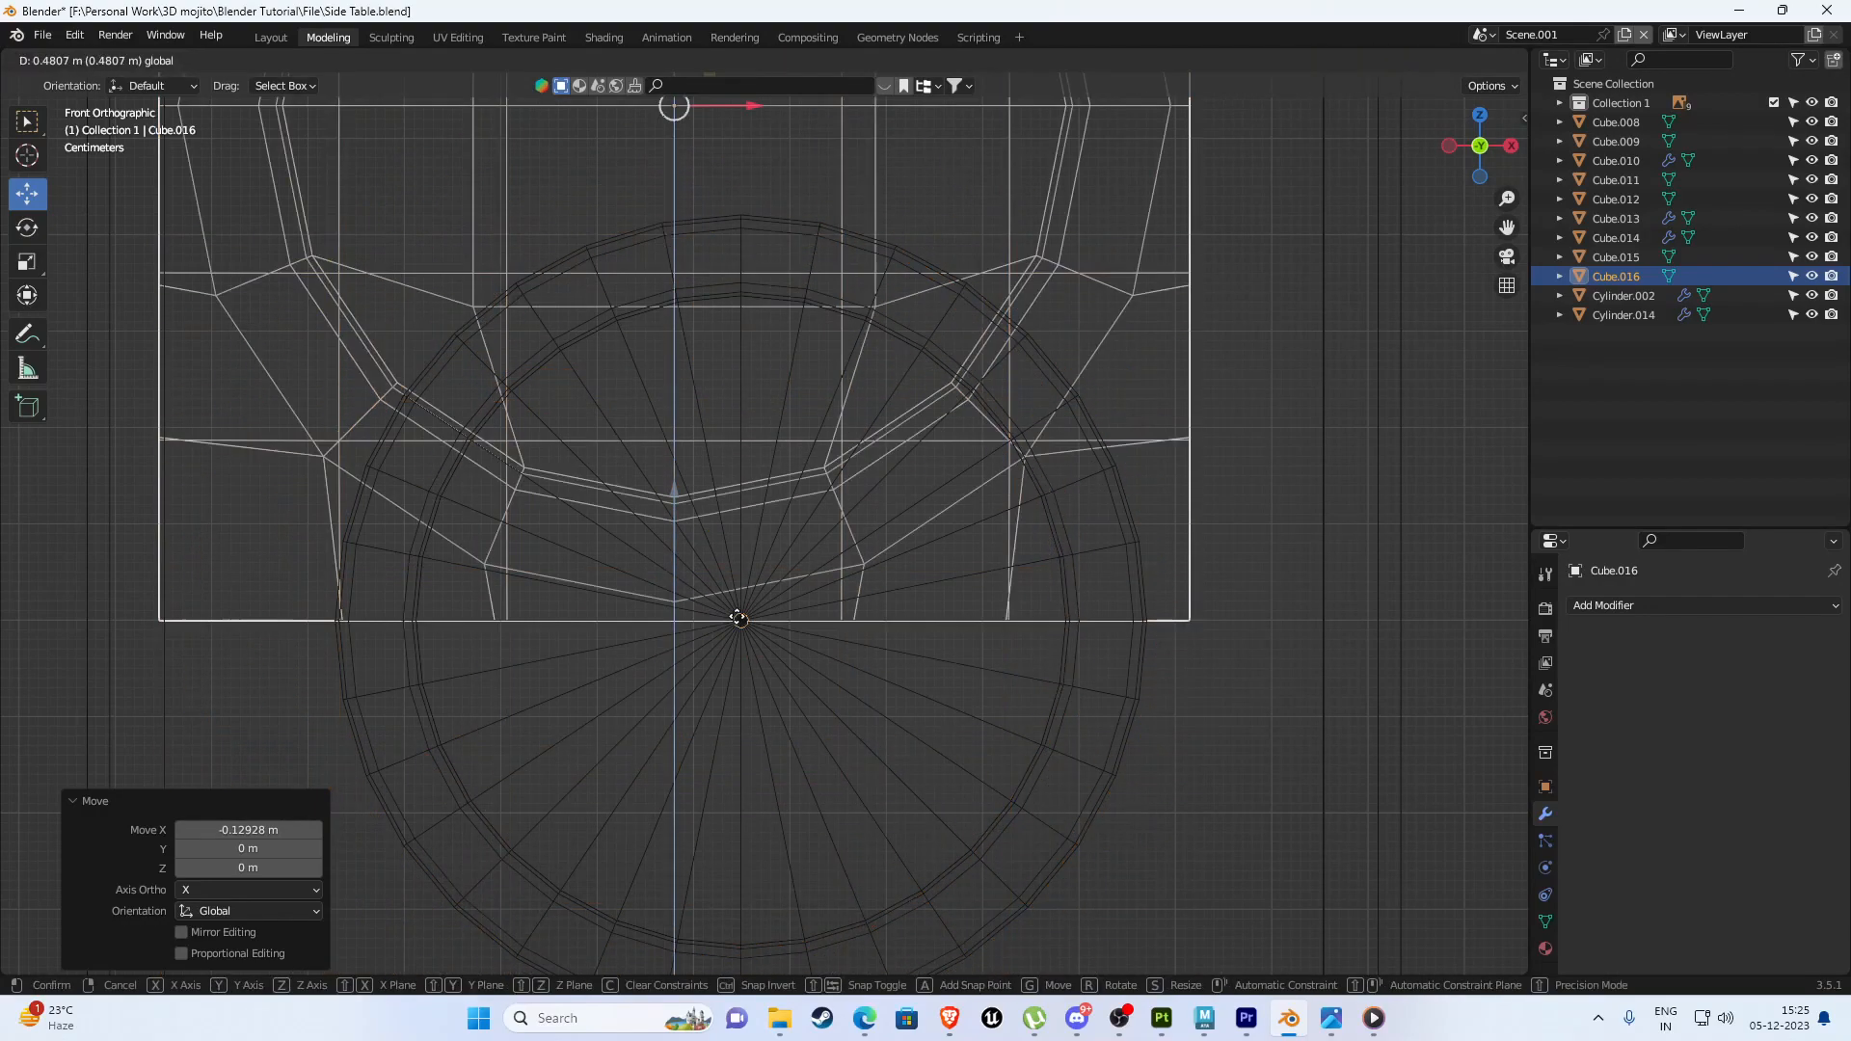
pyautogui.scroll(-2, 733, 437)
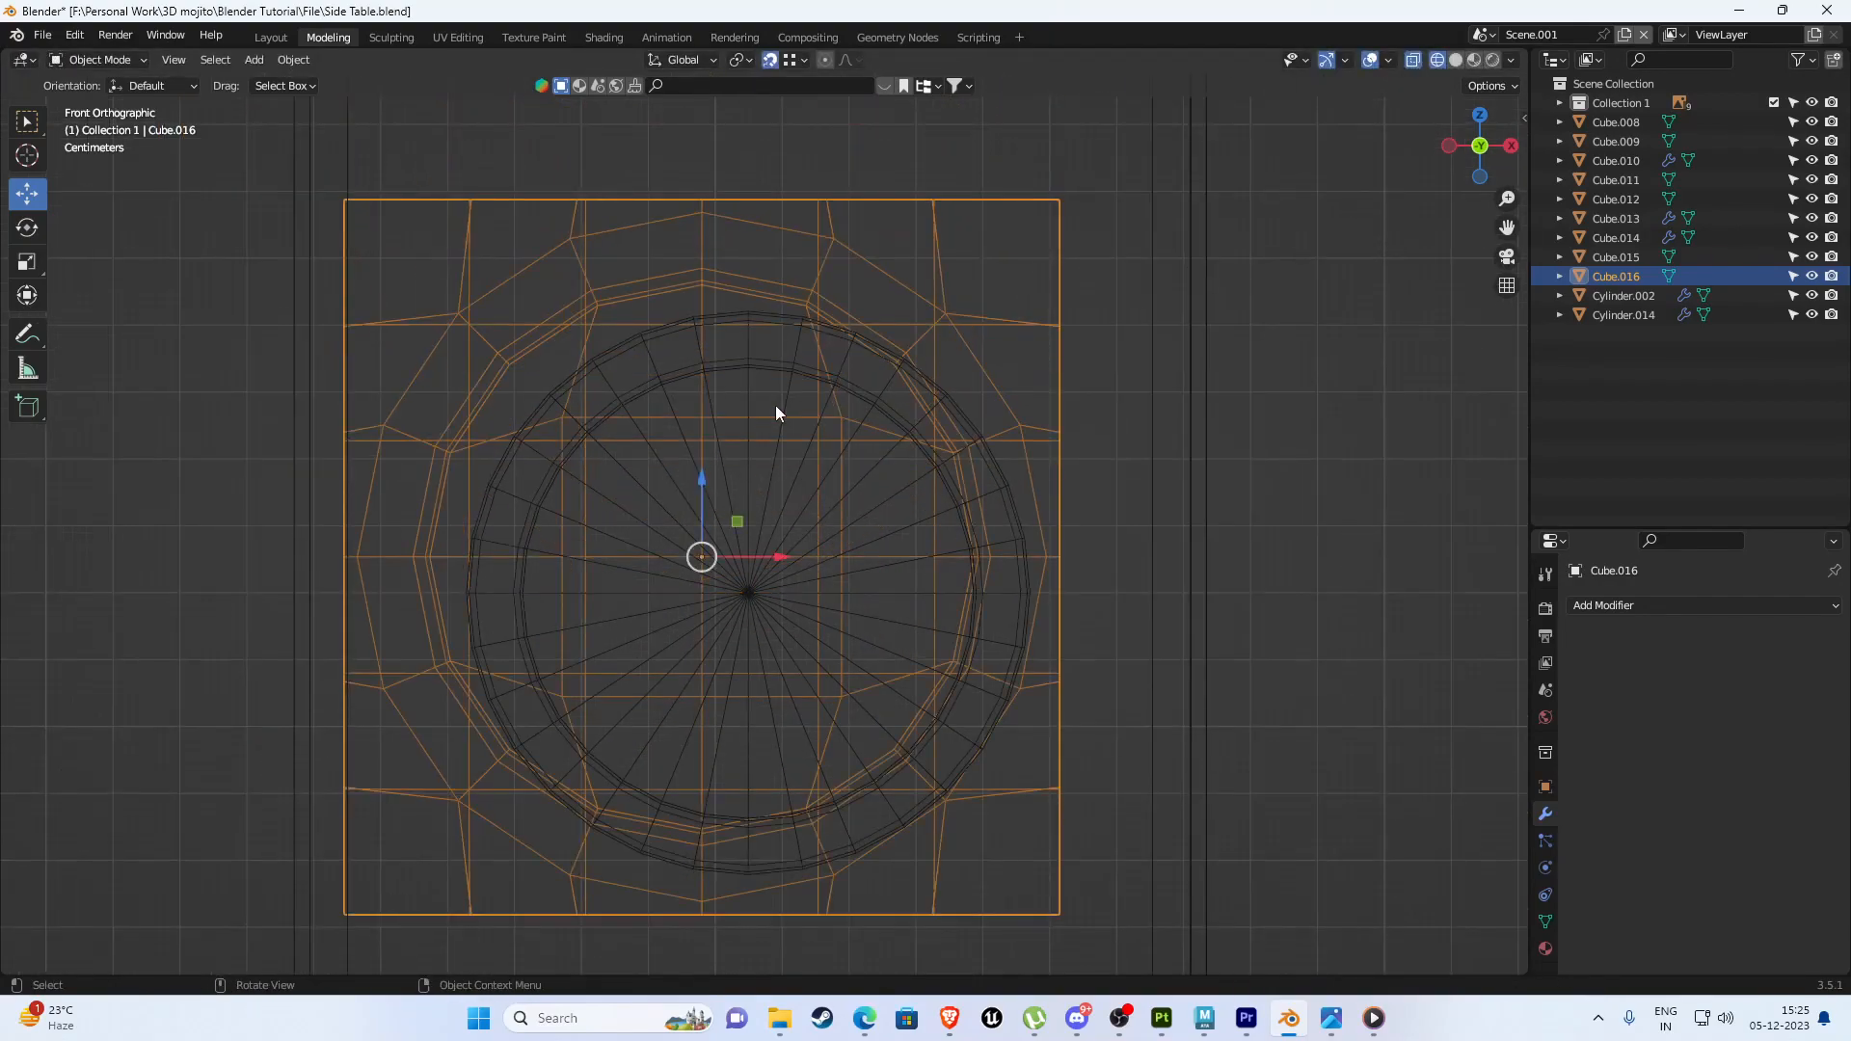
pyautogui.scroll(1, 801, 409)
# Apply all transforms to the nut and set its origin to its geometry.
pyautogui.hotkey('ctrl', 'a')
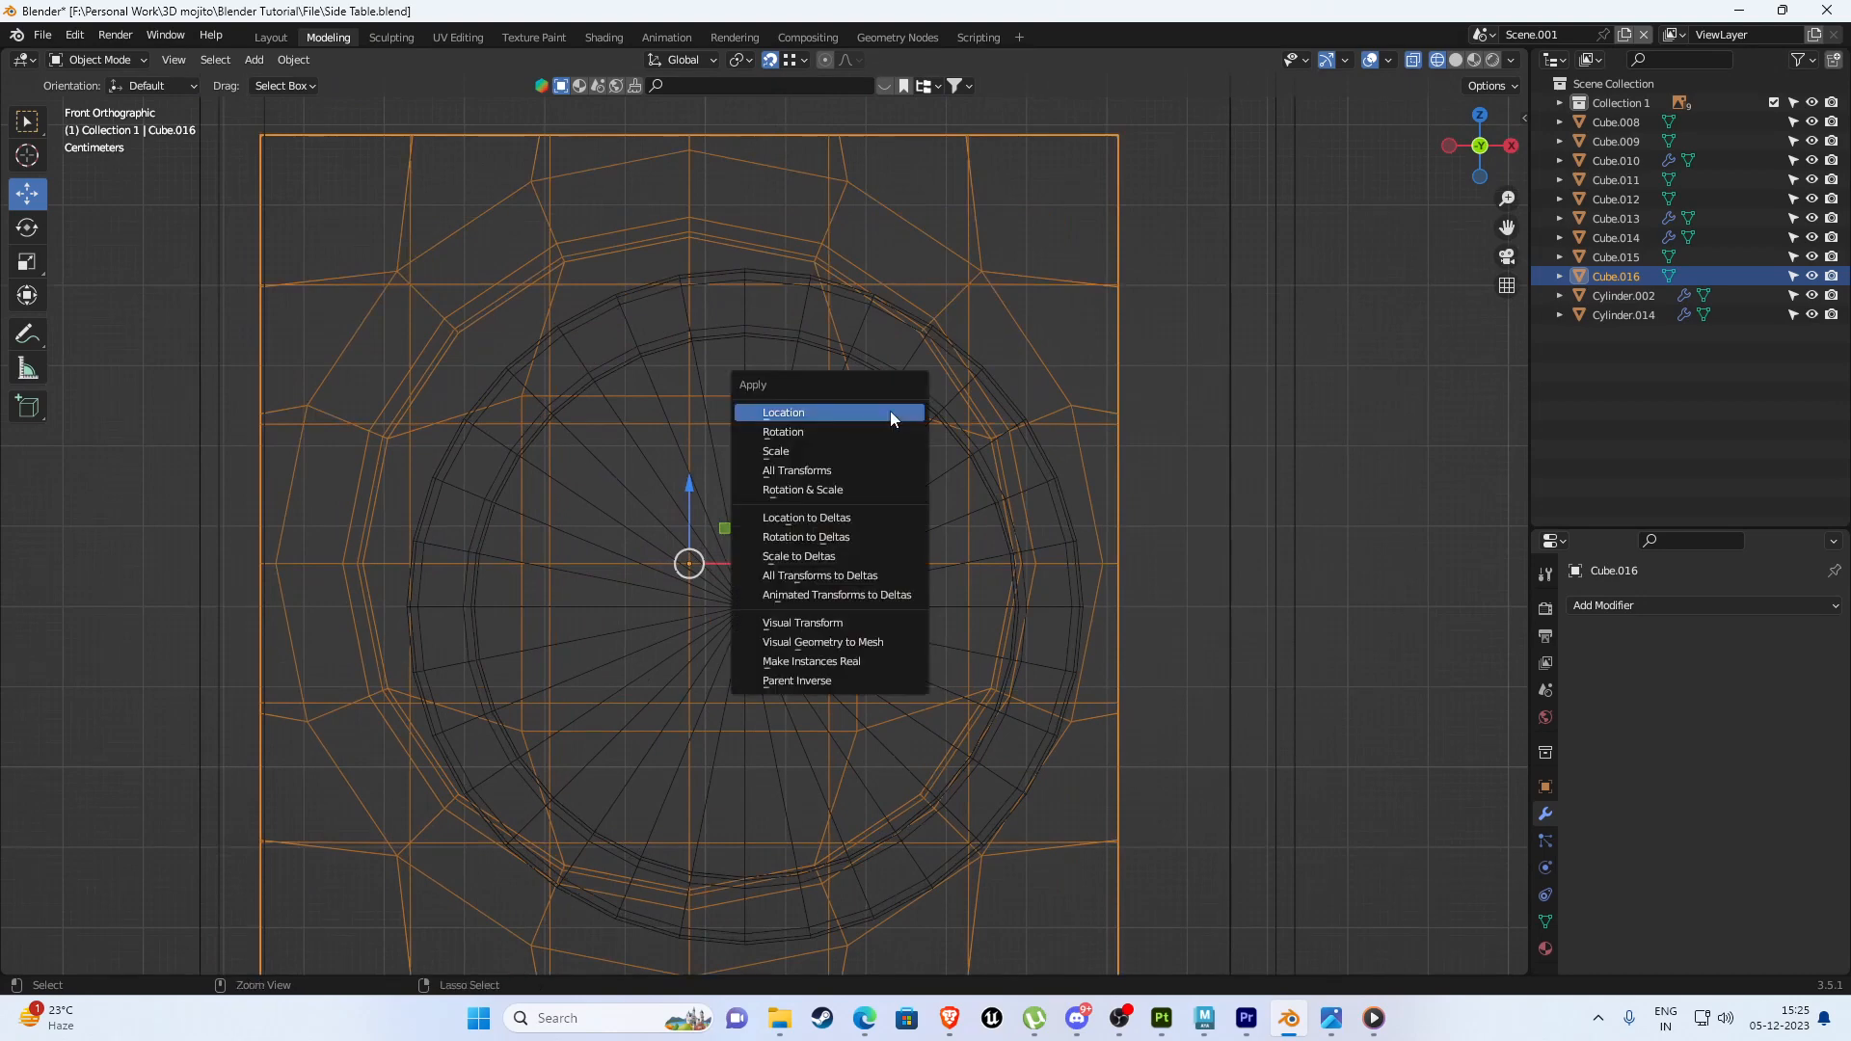
pyautogui.click(810, 471)
pyautogui.scroll(-3, 772, 548)
pyautogui.click(299, 60)
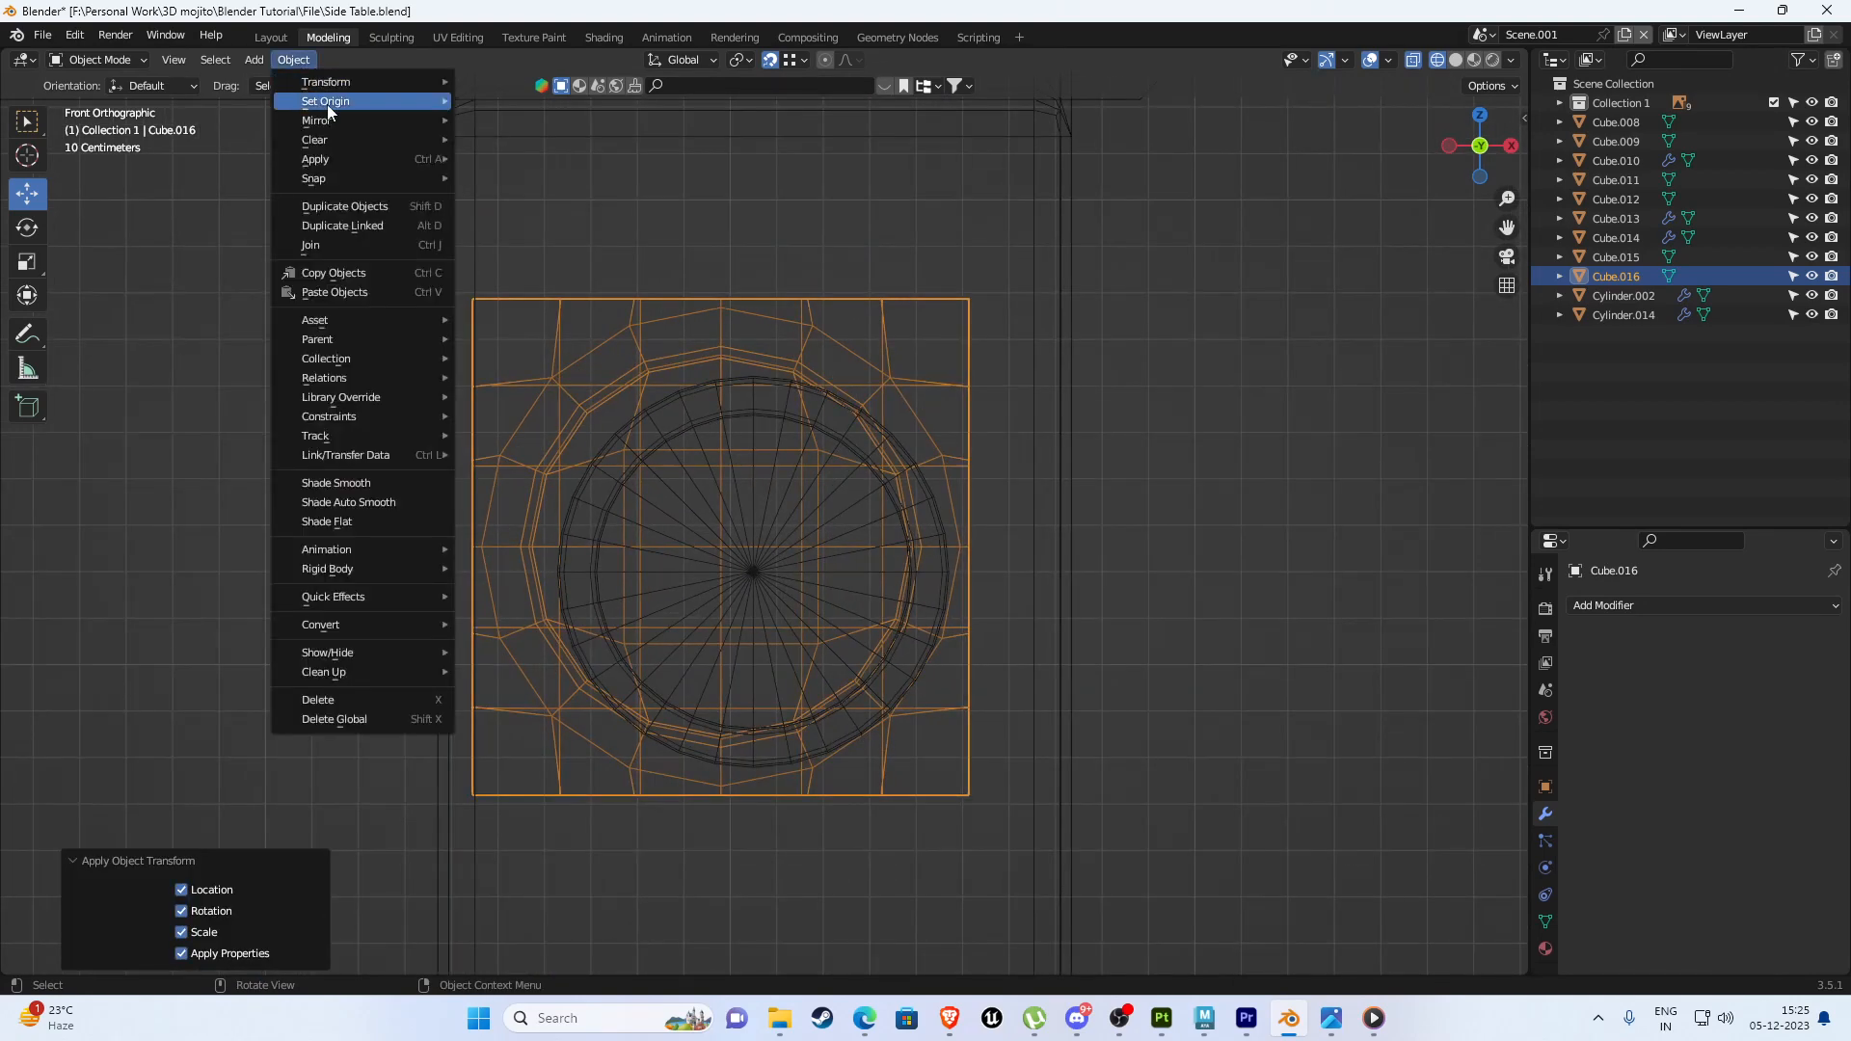
pyautogui.moveTo(327, 104)
pyautogui.click(512, 126)
# Snap the nut's center onto the rod end's center vertex and scale the nut by 0.806.
pyautogui.click(790, 62)
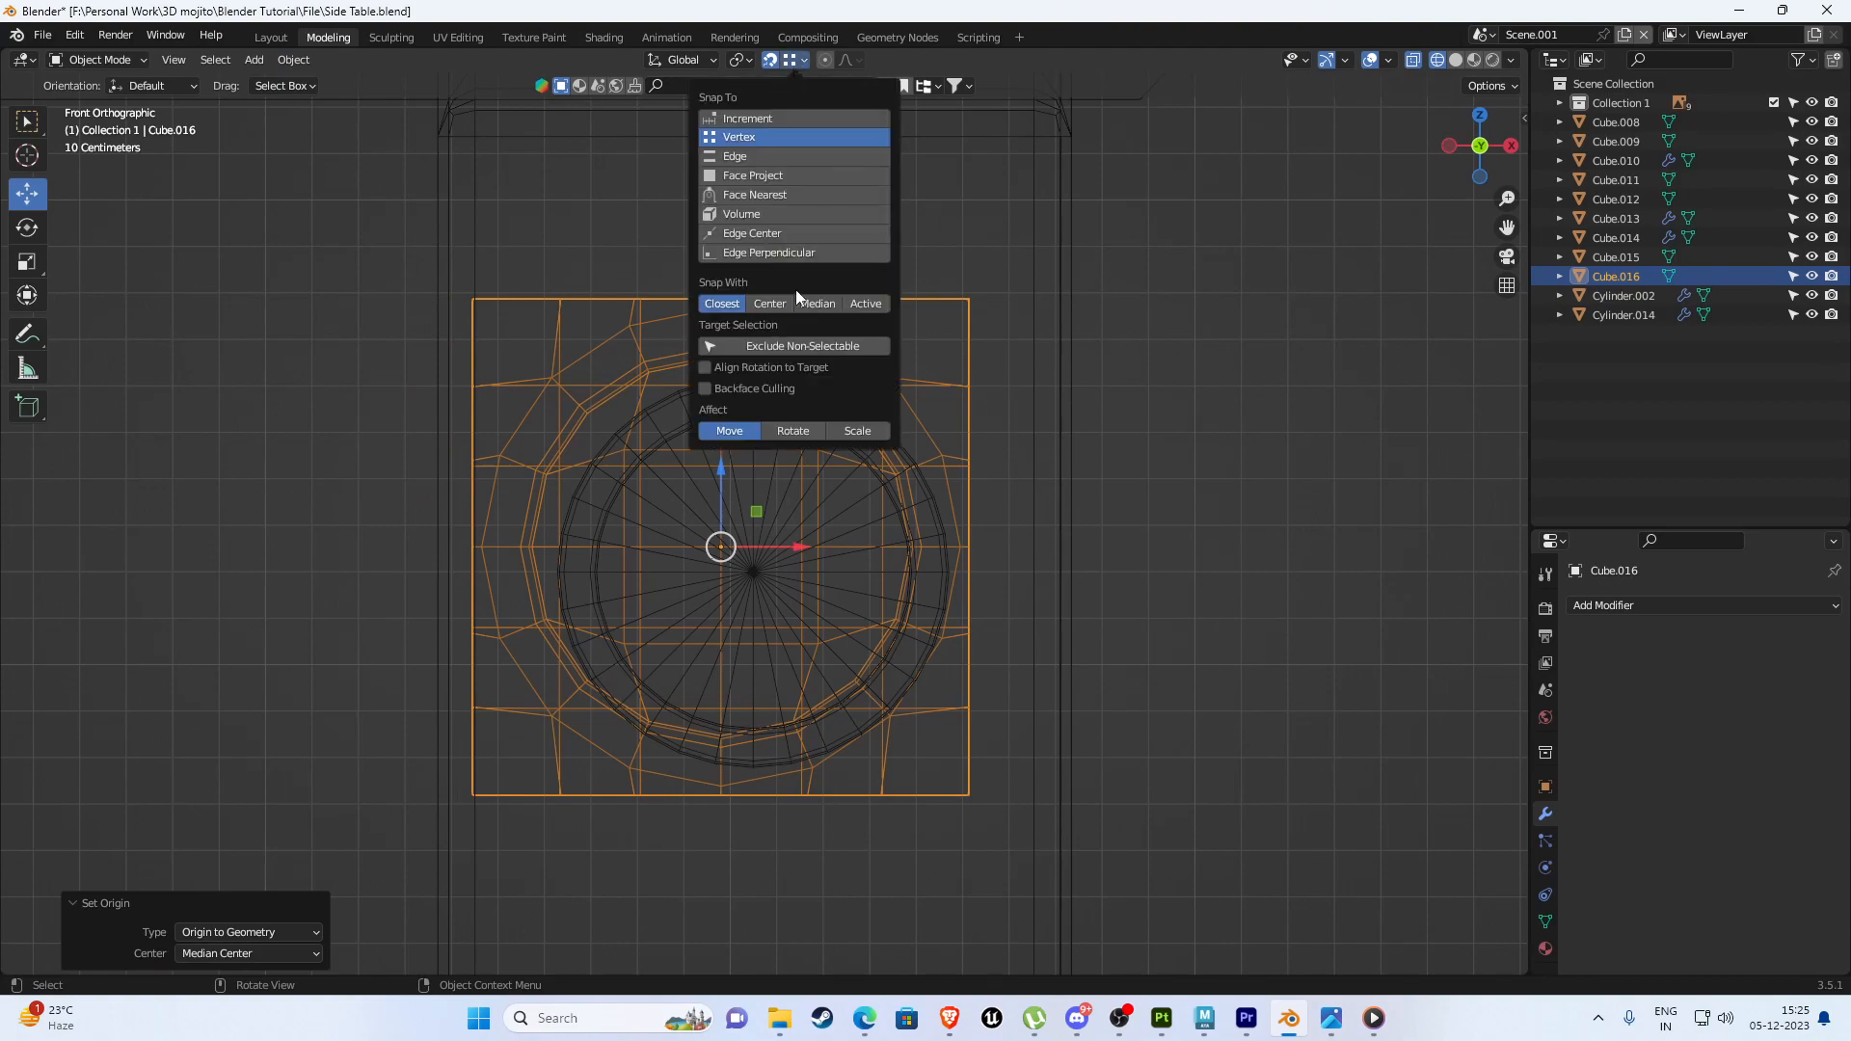
pyautogui.scroll(3, 754, 572)
pyautogui.moveTo(689, 489); pyautogui.dragTo(747, 607)
pyautogui.moveTo(760, 608); pyautogui.dragTo(756, 601)
pyautogui.scroll(-1, 804, 583)
pyautogui.keyDown('shift'); pyautogui.moveTo(837, 568); pyautogui.dragTo(732, 542, button='middle'); pyautogui.keyUp('shift')
pyautogui.press('s')
pyautogui.click(1084, 565)
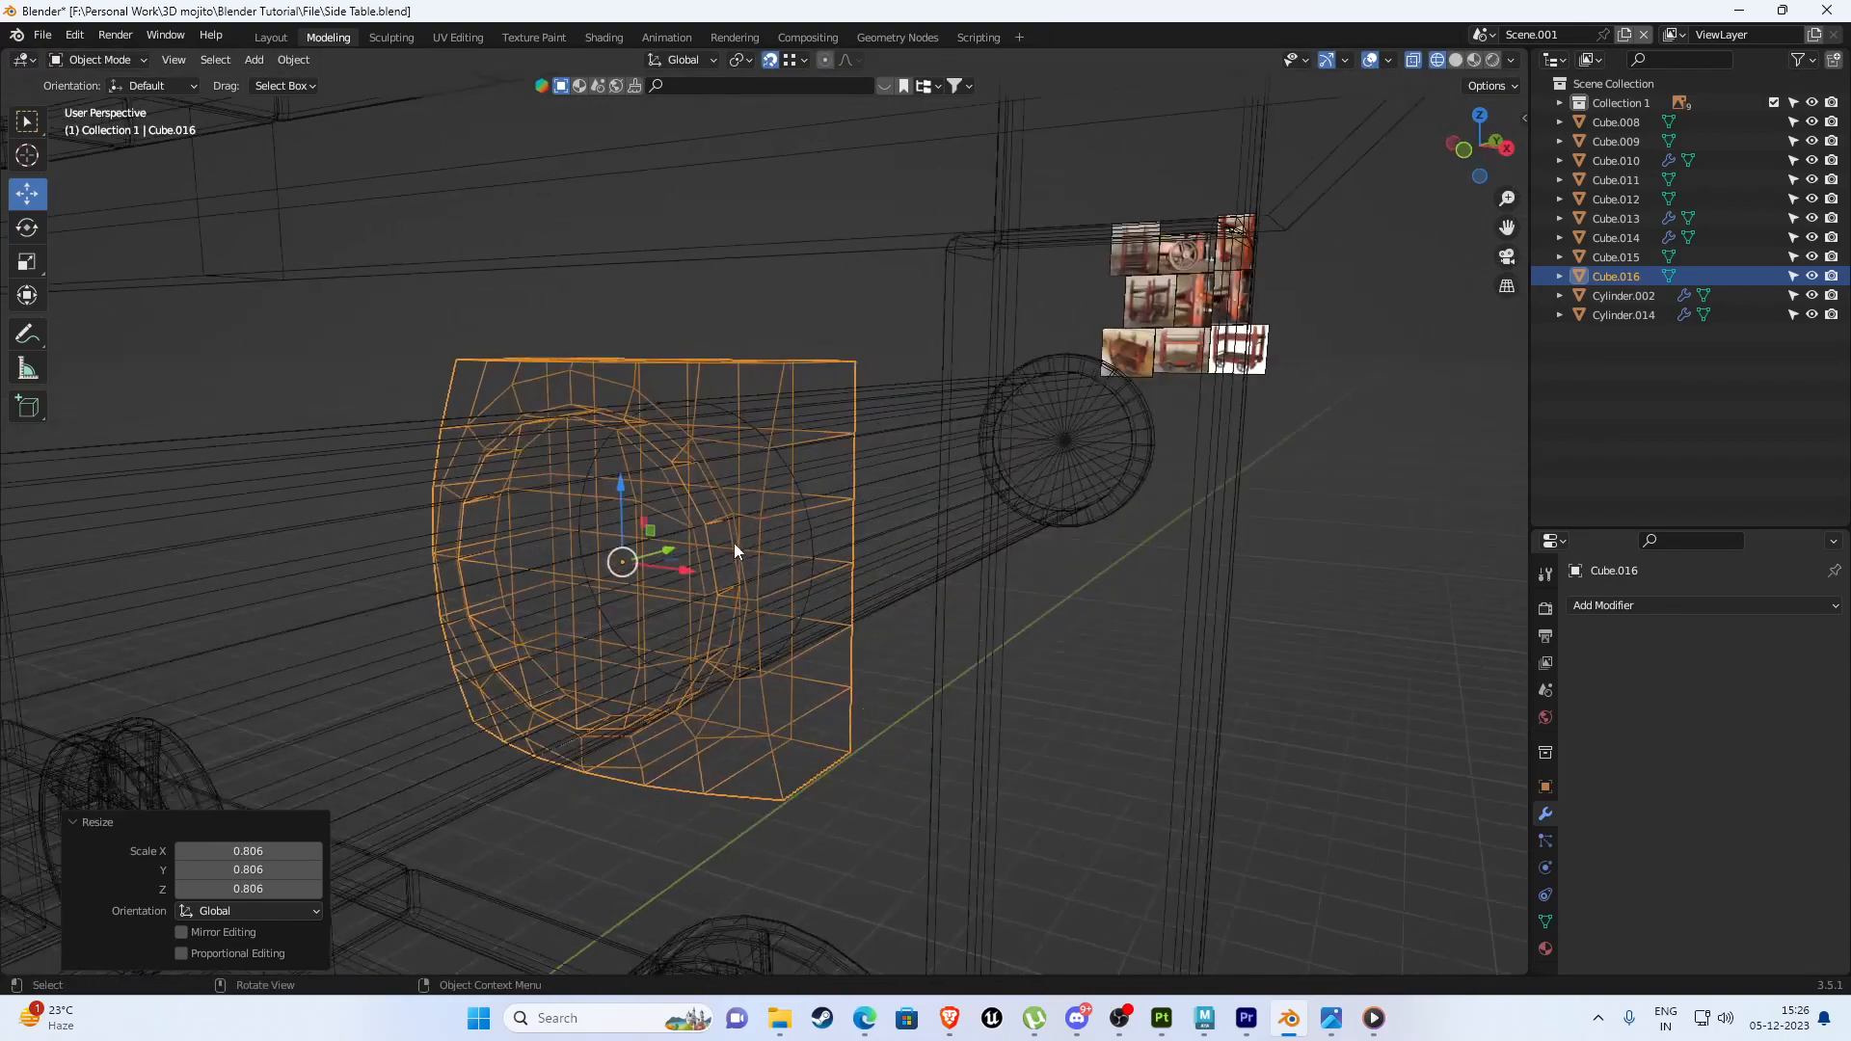
# Move the nut -4.1849 m along Y to the post's outer side and check it in the right view.
pyautogui.hotkey('shift', 'z')
pyautogui.scroll(-7, 771, 526)
pyautogui.moveTo(858, 492); pyautogui.dragTo(969, 424, button='middle')
pyautogui.moveTo(931, 435); pyautogui.dragTo(534, 418)
pyautogui.press('KP_1')
pyautogui.press('KP_3')
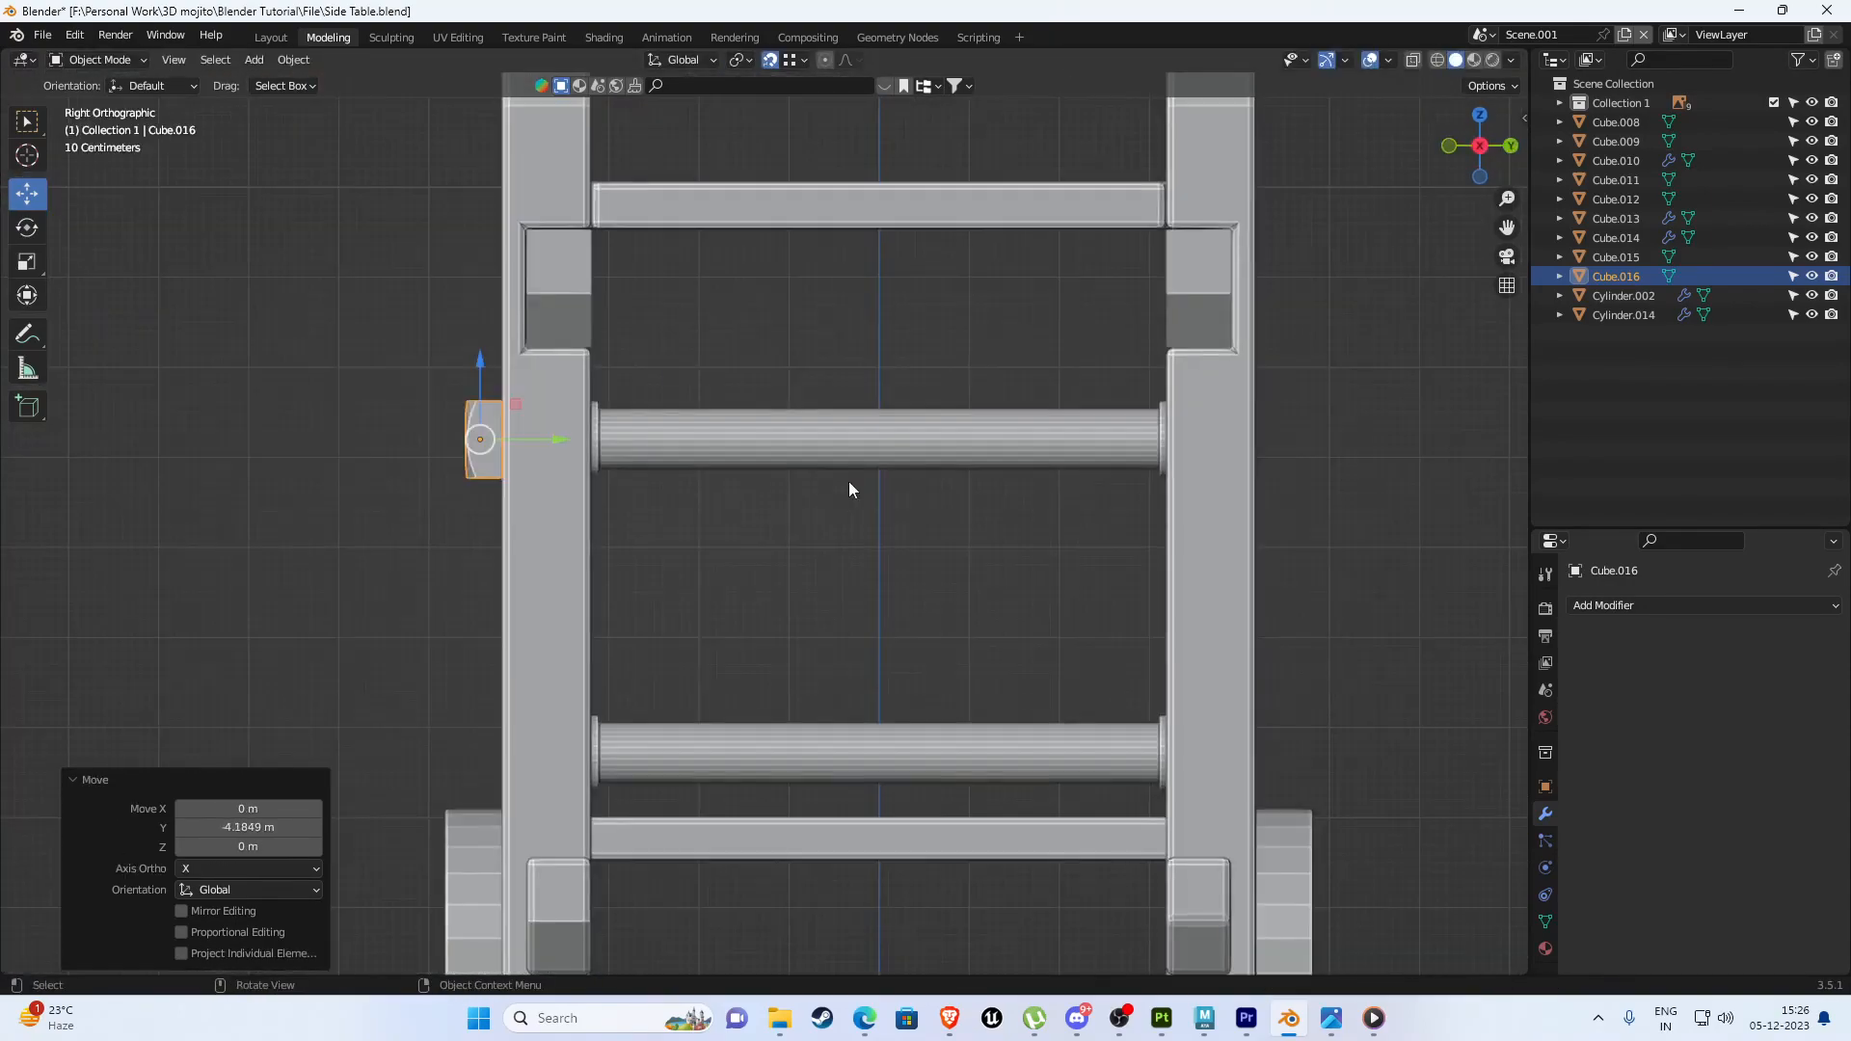
# Pull the nut clear of the post along Y and snap only its origin onto its back face.
pyautogui.scroll(4, 848, 483)
pyautogui.keyDown('shift'); pyautogui.moveTo(215, 303); pyautogui.dragTo(930, 418, button='middle'); pyautogui.keyUp('shift')
pyautogui.scroll(4, 929, 418)
pyautogui.keyDown('shift'); pyautogui.moveTo(1146, 385); pyautogui.dragTo(868, 496, button='middle'); pyautogui.keyUp('shift')
pyautogui.scroll(3, 865, 495)
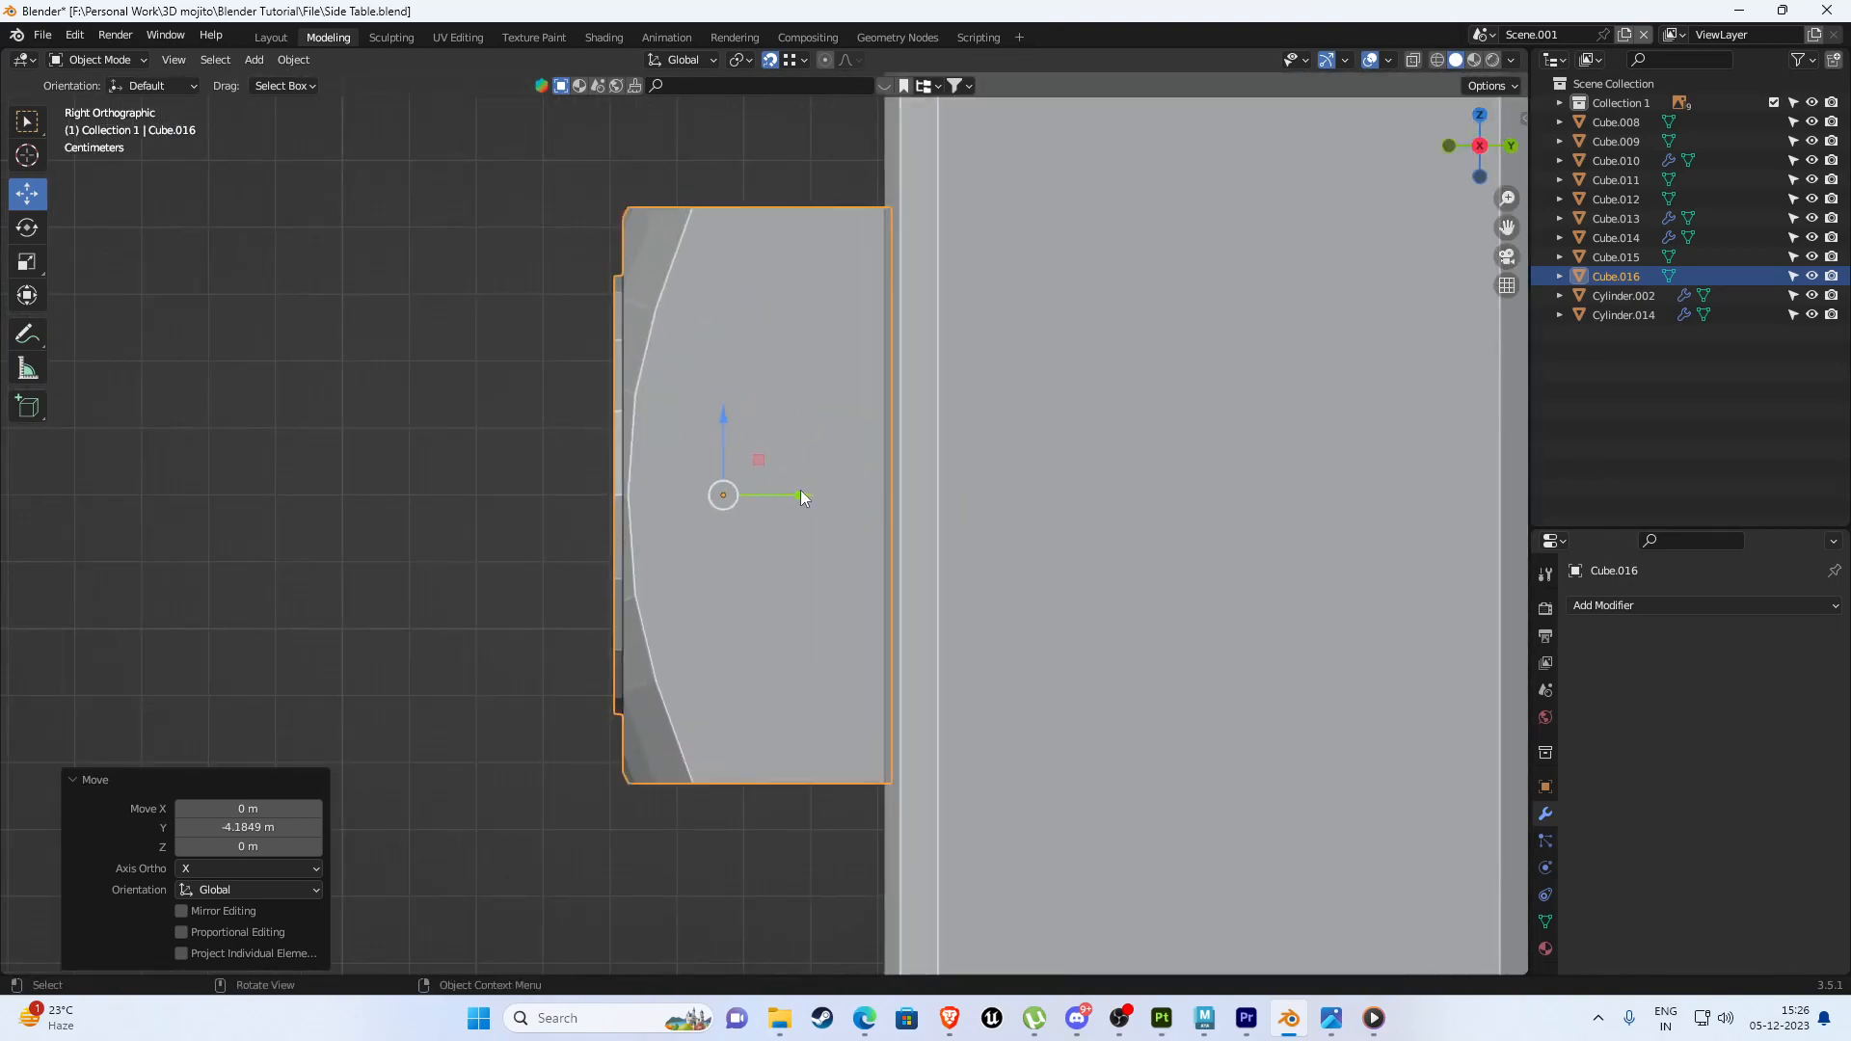
pyautogui.moveTo(802, 493); pyautogui.dragTo(723, 493)
pyautogui.keyDown('shift'); pyautogui.moveTo(747, 408); pyautogui.dragTo(710, 477, button='middle'); pyautogui.keyUp('shift')
pyautogui.hotkey('ctrl', '.')
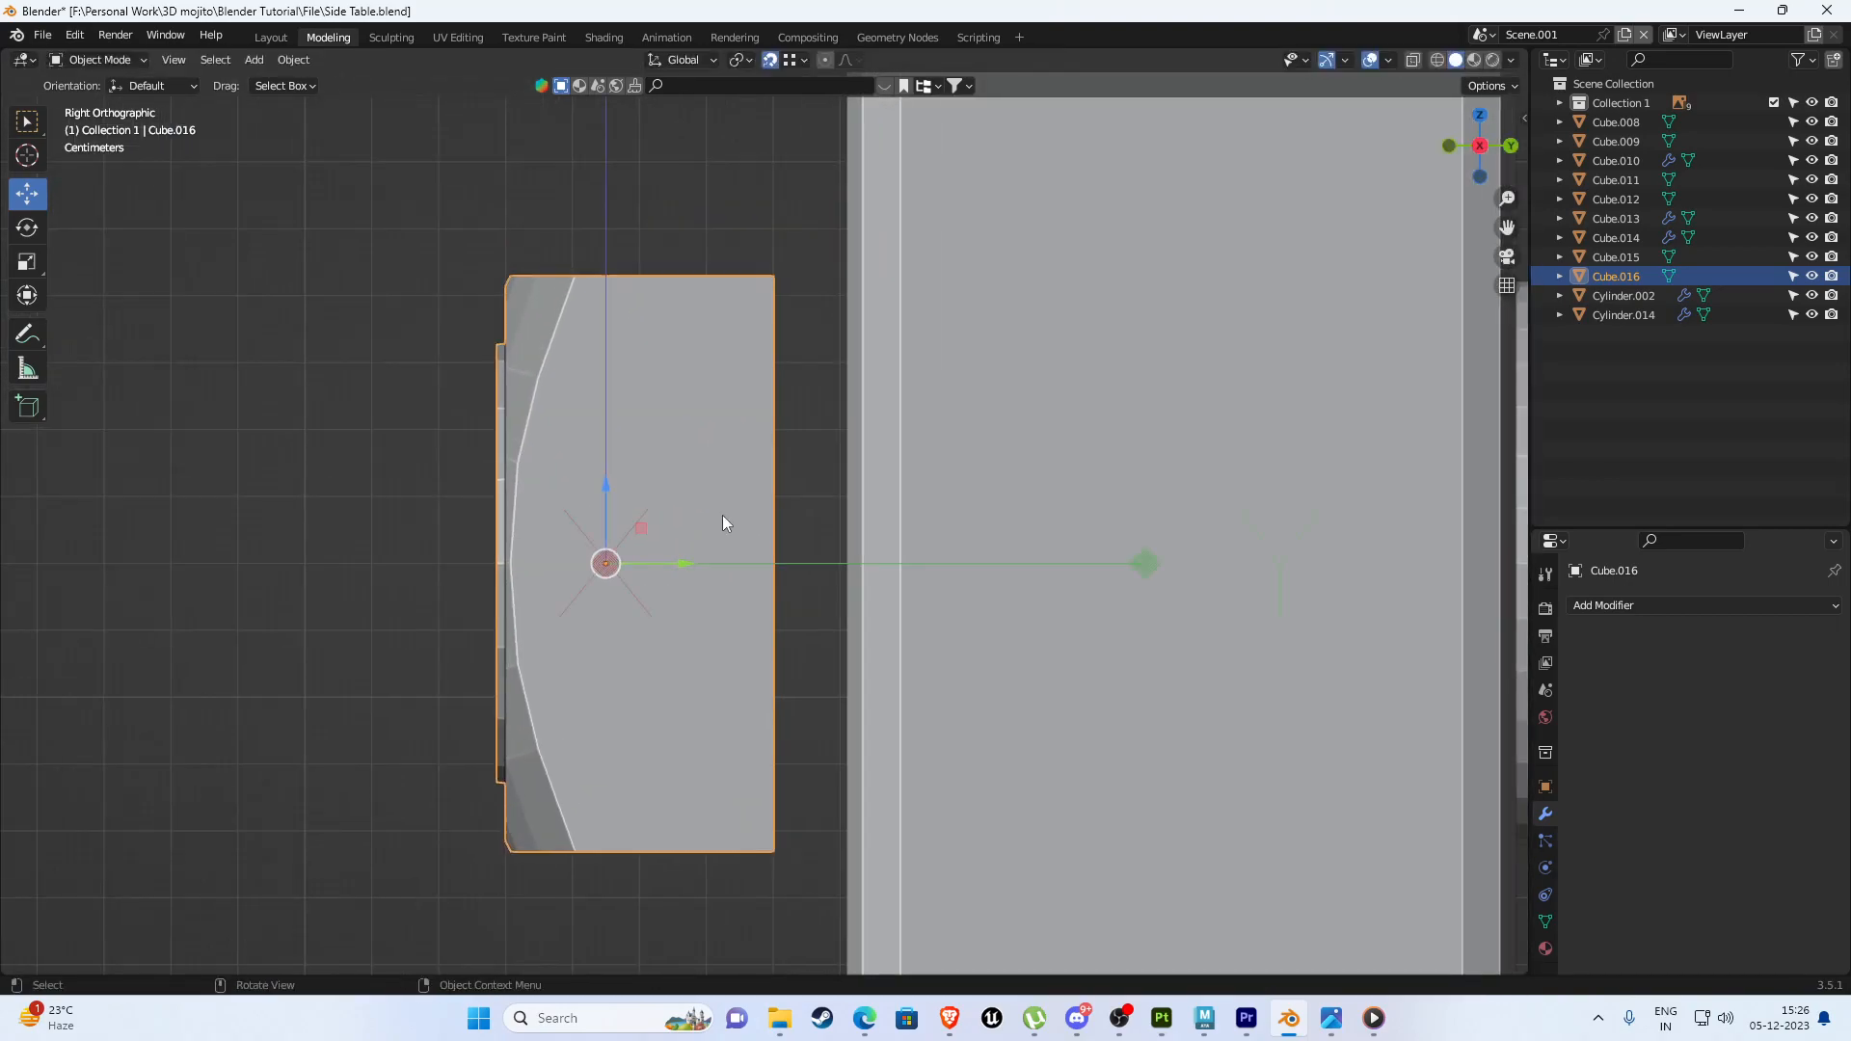
pyautogui.moveTo(680, 559); pyautogui.dragTo(788, 333)
pyautogui.scroll(-3, 862, 574)
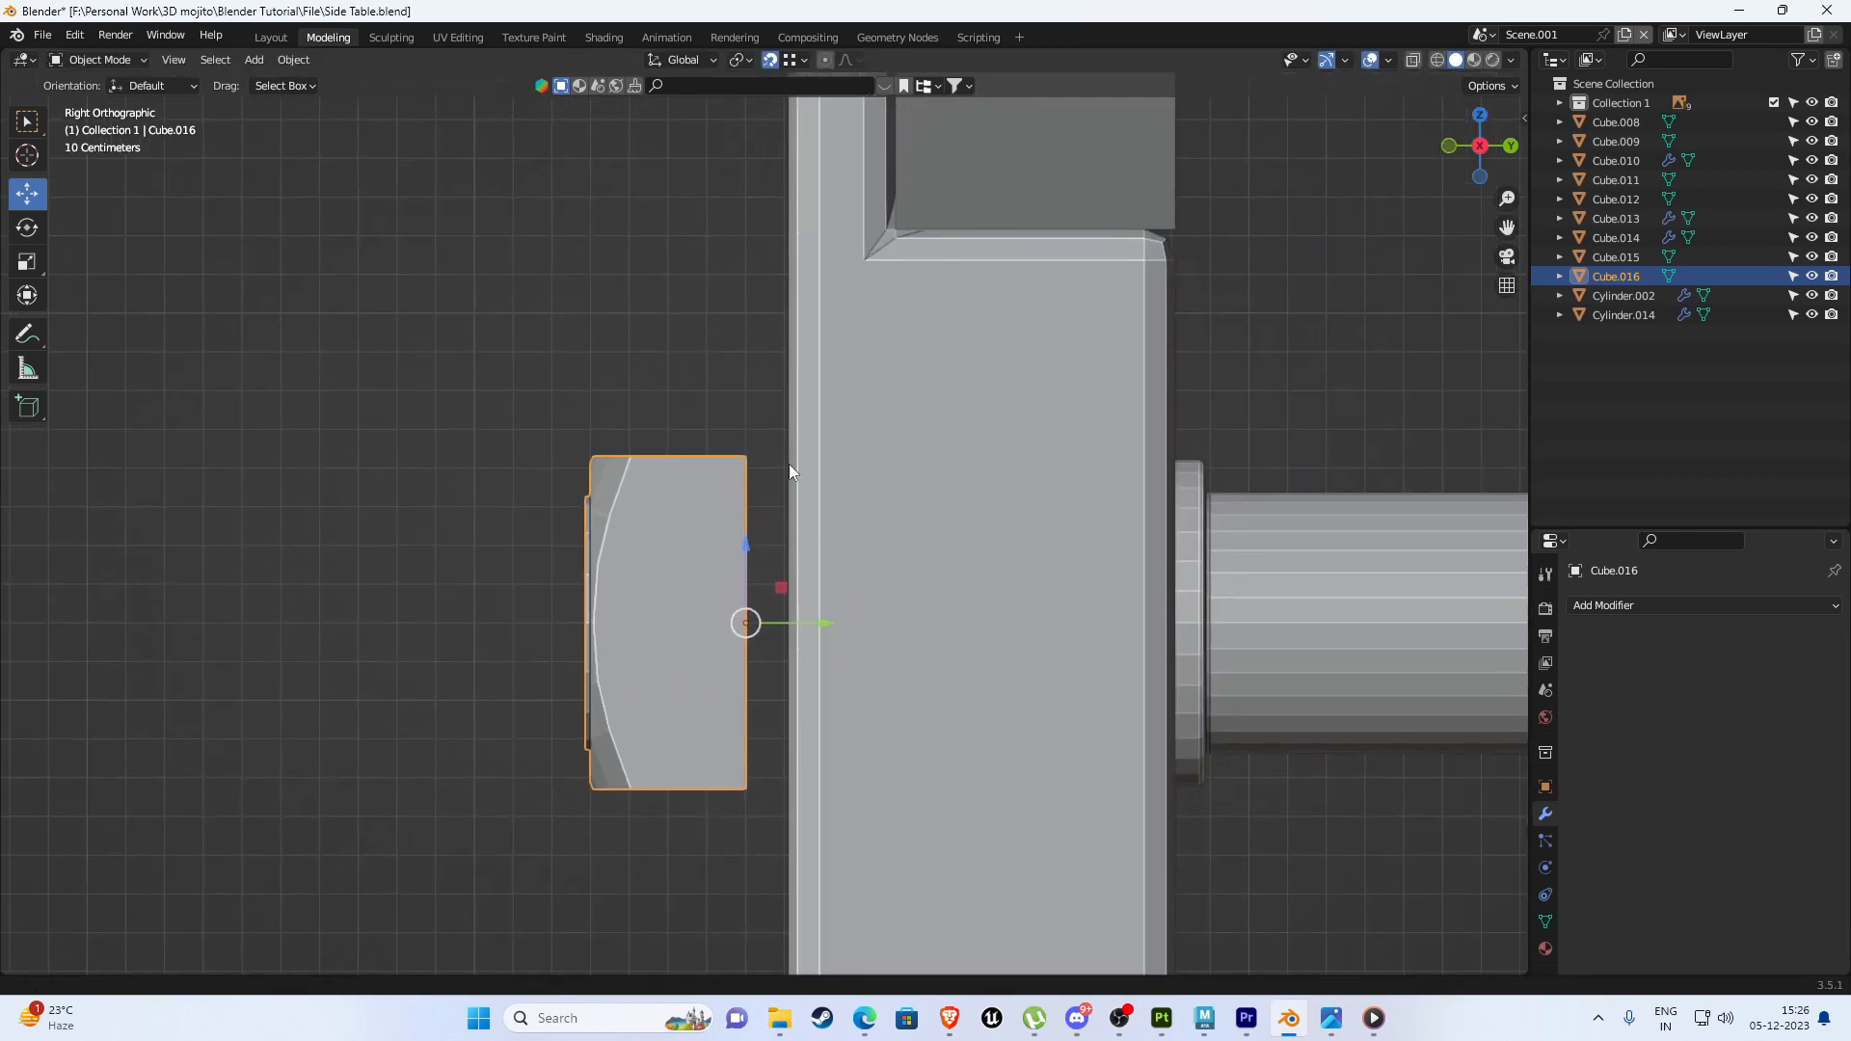
# Snap the nut 0.10945 m along Y so its back face meets the post's outer face.
pyautogui.hotkey('shift', 'z')
pyautogui.scroll(-2, 776, 477)
pyautogui.moveTo(830, 595); pyautogui.dragTo(860, 594)
pyautogui.hotkey('shift', 'z')
pyautogui.moveTo(707, 530); pyautogui.dragTo(1072, 546, button='middle')
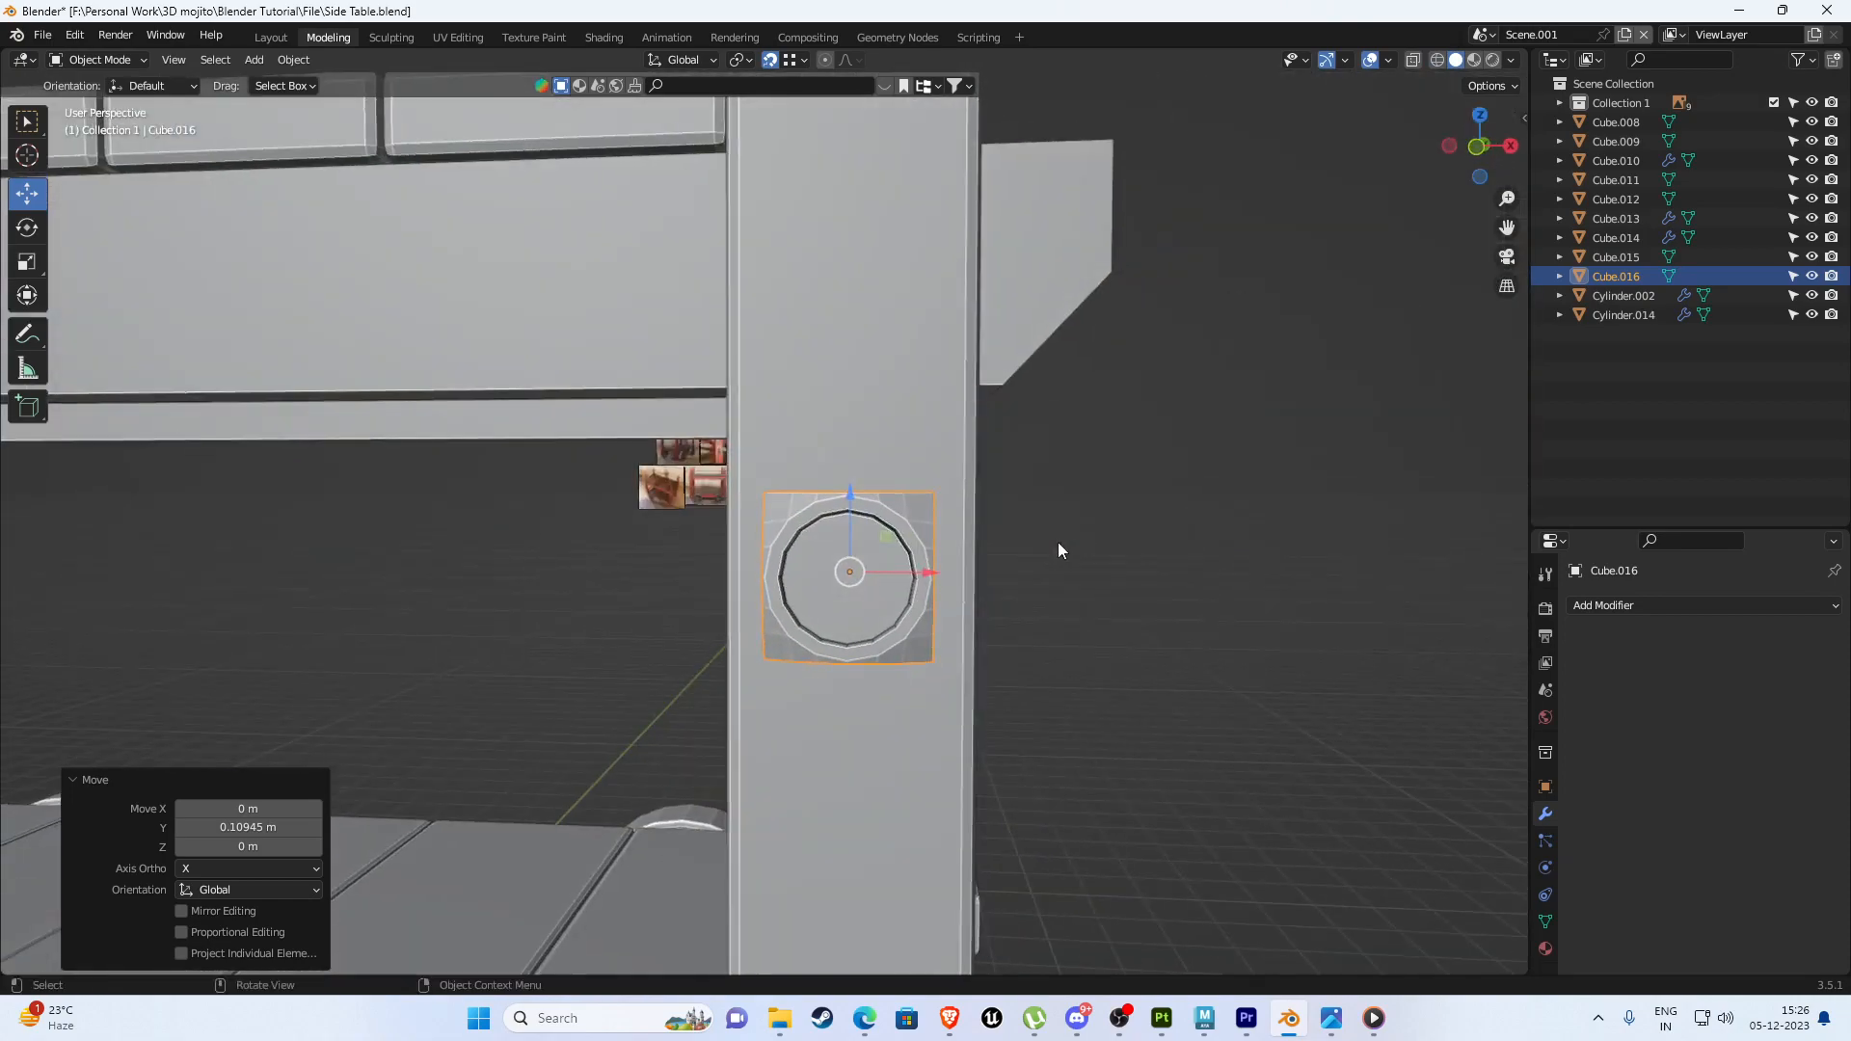
# Examine the reference photos for how the nuts and washers sit on the cart's posts.
pyautogui.scroll(-6, 1024, 535)
pyautogui.press('KP_1')
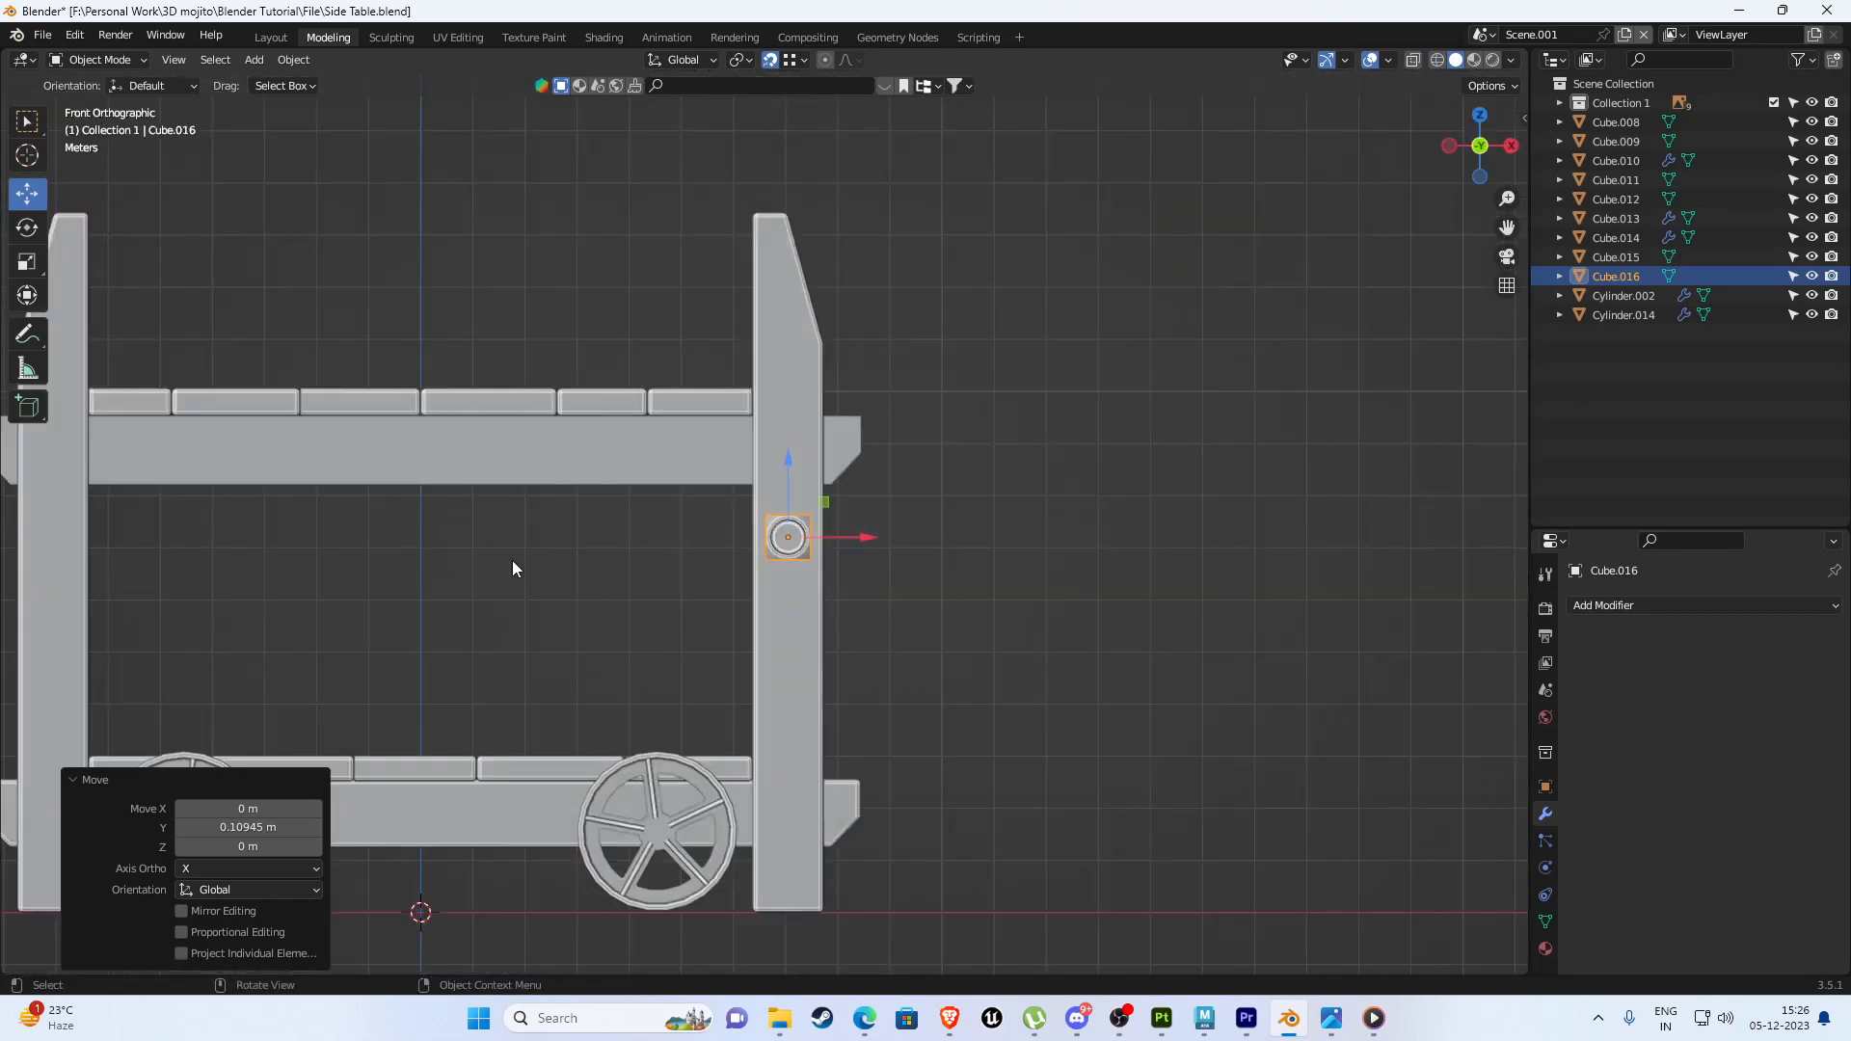
pyautogui.scroll(-4, 916, 688)
pyautogui.scroll(10, 719, 370)
pyautogui.scroll(-9, 728, 521)
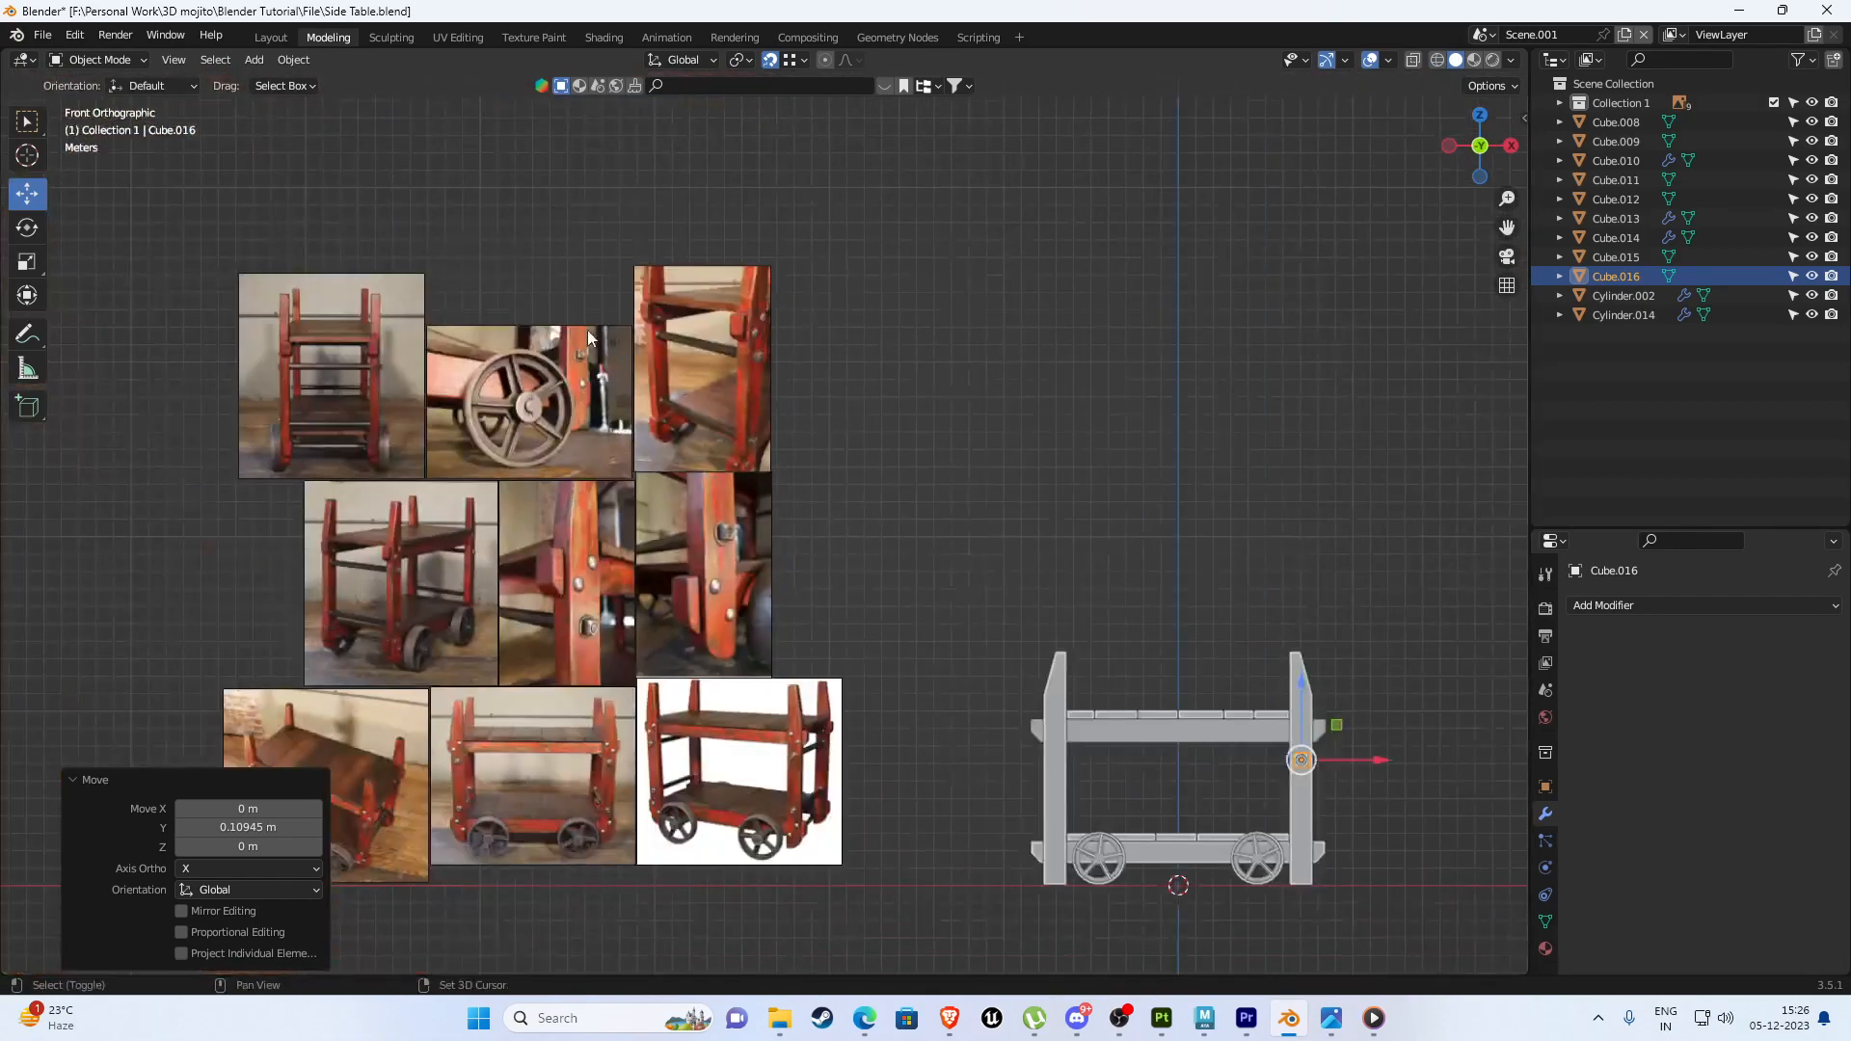
pyautogui.scroll(5, 655, 253)
pyautogui.keyDown('shift'); pyautogui.moveTo(642, 637); pyautogui.dragTo(806, 489, button='middle'); pyautogui.keyUp('shift')
pyautogui.keyDown('shift'); pyautogui.moveTo(750, 926); pyautogui.dragTo(802, 588, button='middle'); pyautogui.keyUp('shift')
pyautogui.keyDown('shift'); pyautogui.moveTo(964, 534); pyautogui.dragTo(835, 250, button='middle'); pyautogui.keyUp('shift')
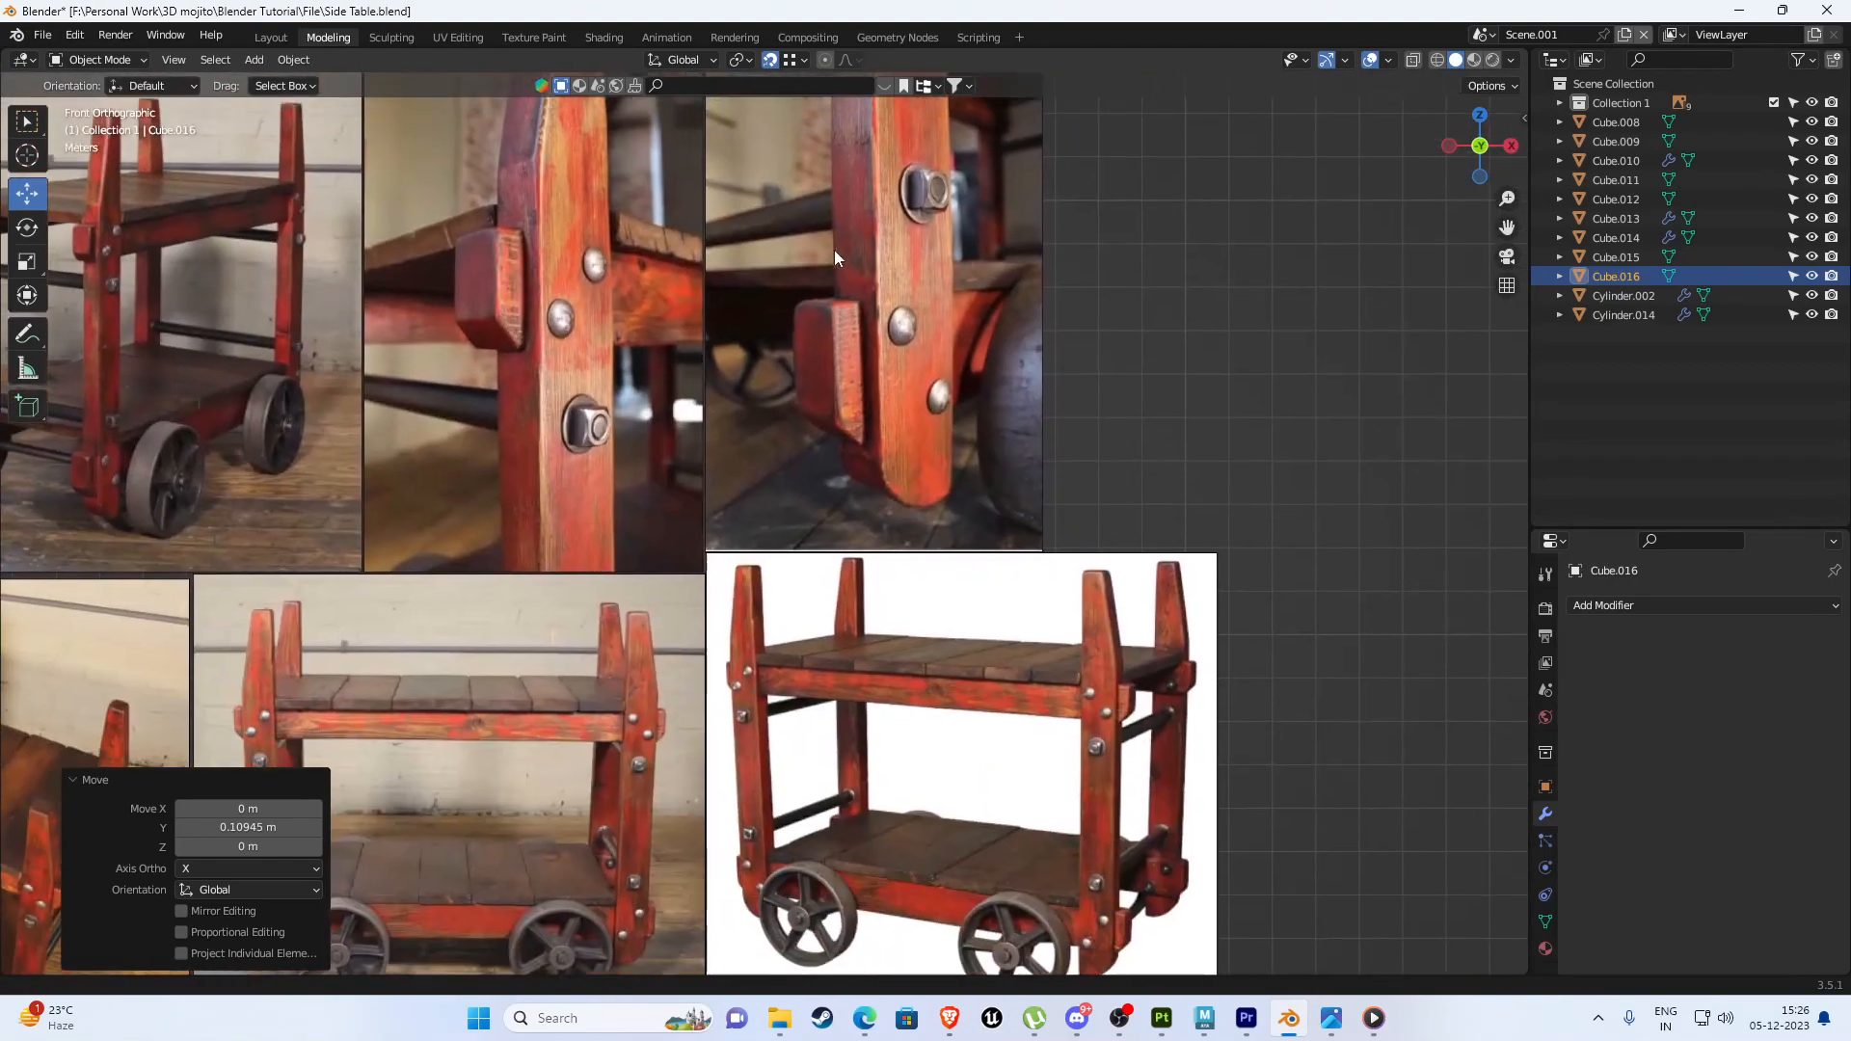
pyautogui.keyDown('shift'); pyautogui.moveTo(1036, 632); pyautogui.dragTo(785, 385, button='middle'); pyautogui.keyUp('shift')
pyautogui.scroll(6, 897, 490)
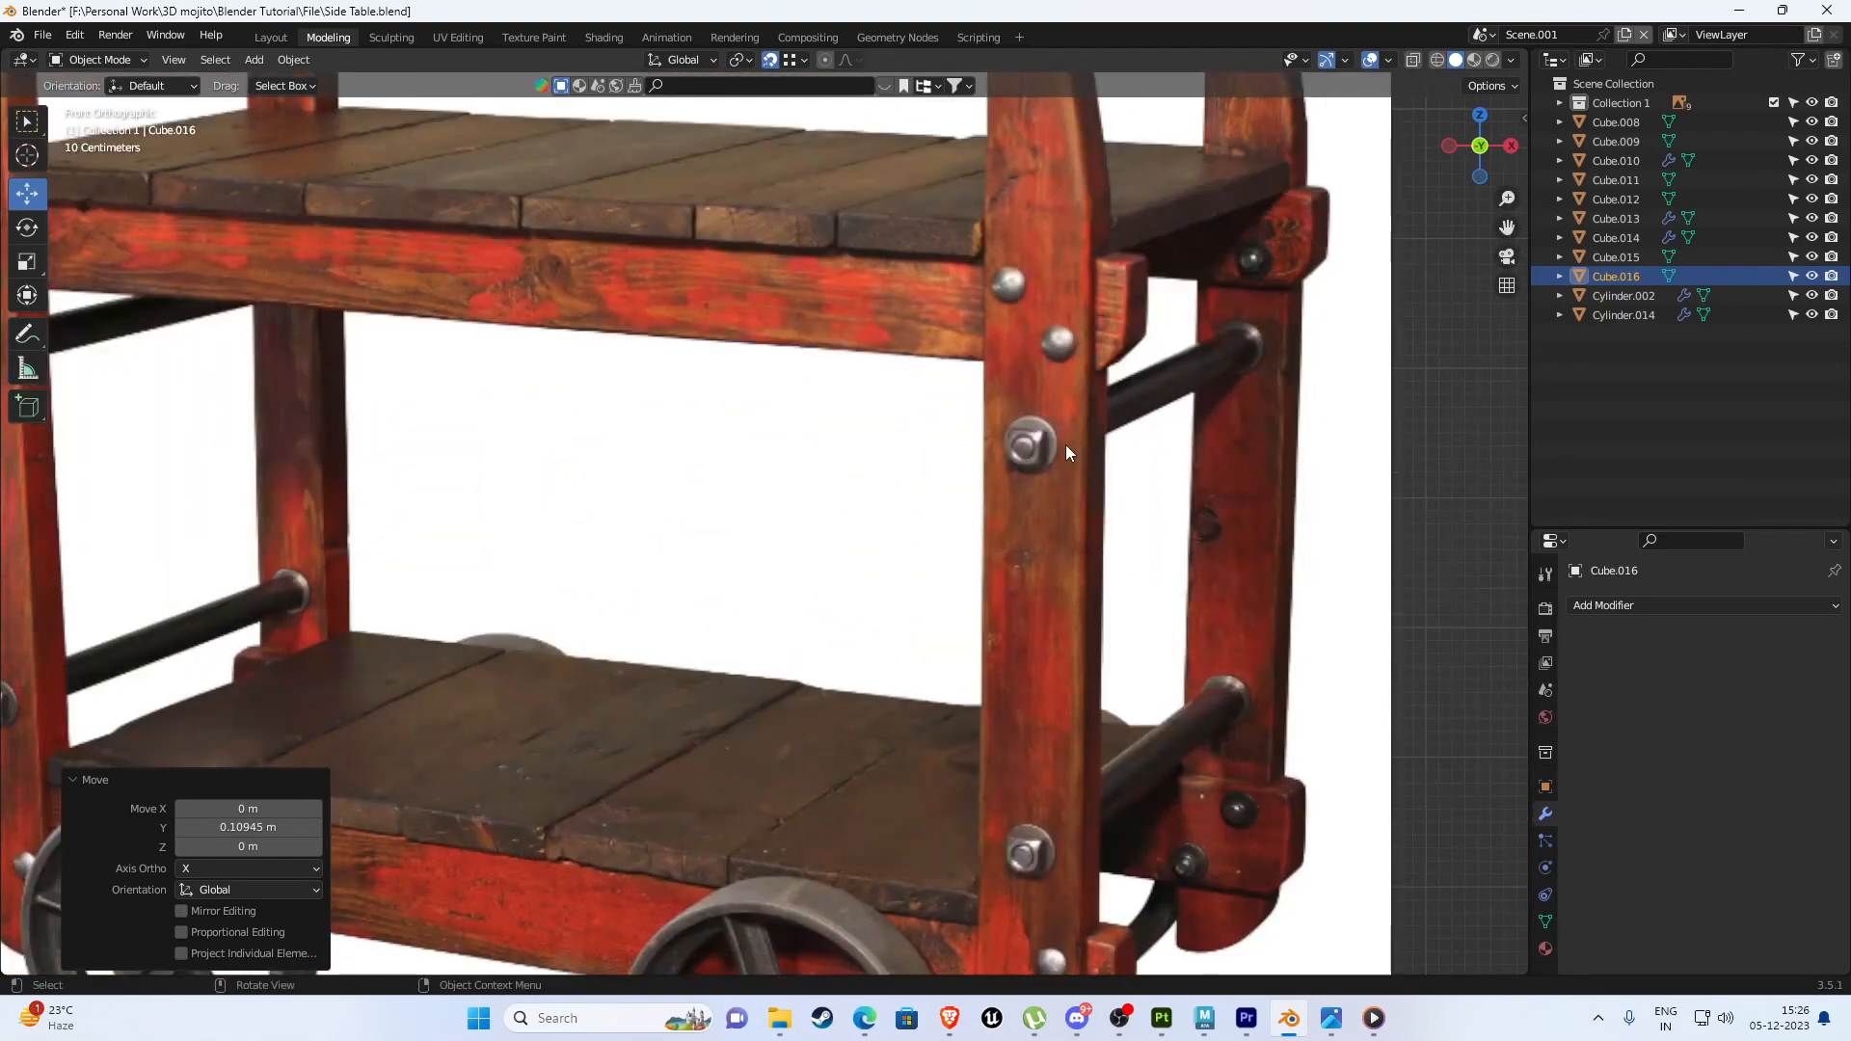
pyautogui.scroll(2, 1051, 430)
pyautogui.keyDown('shift'); pyautogui.moveTo(1103, 430); pyautogui.dragTo(920, 399, button='middle'); pyautogui.keyUp('shift')
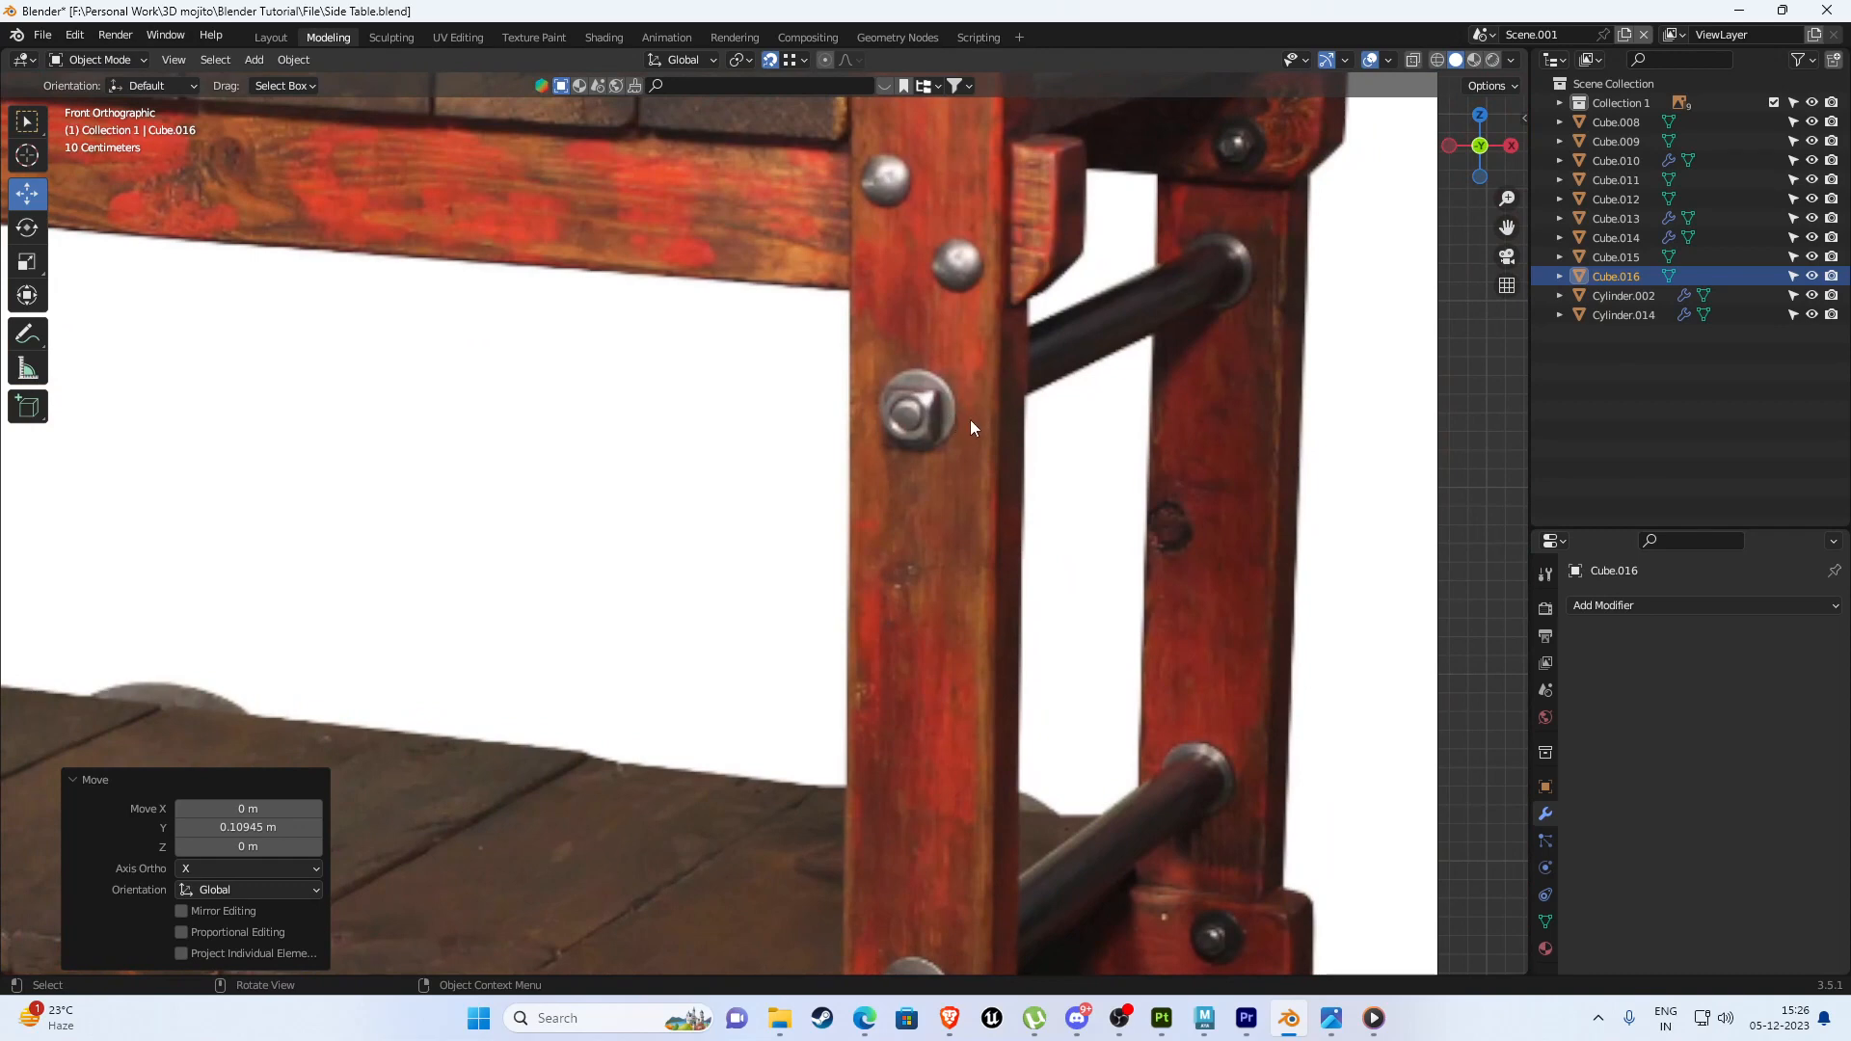
pyautogui.scroll(-15, 970, 419)
pyautogui.scroll(12, 893, 469)
pyautogui.scroll(-5, 1014, 414)
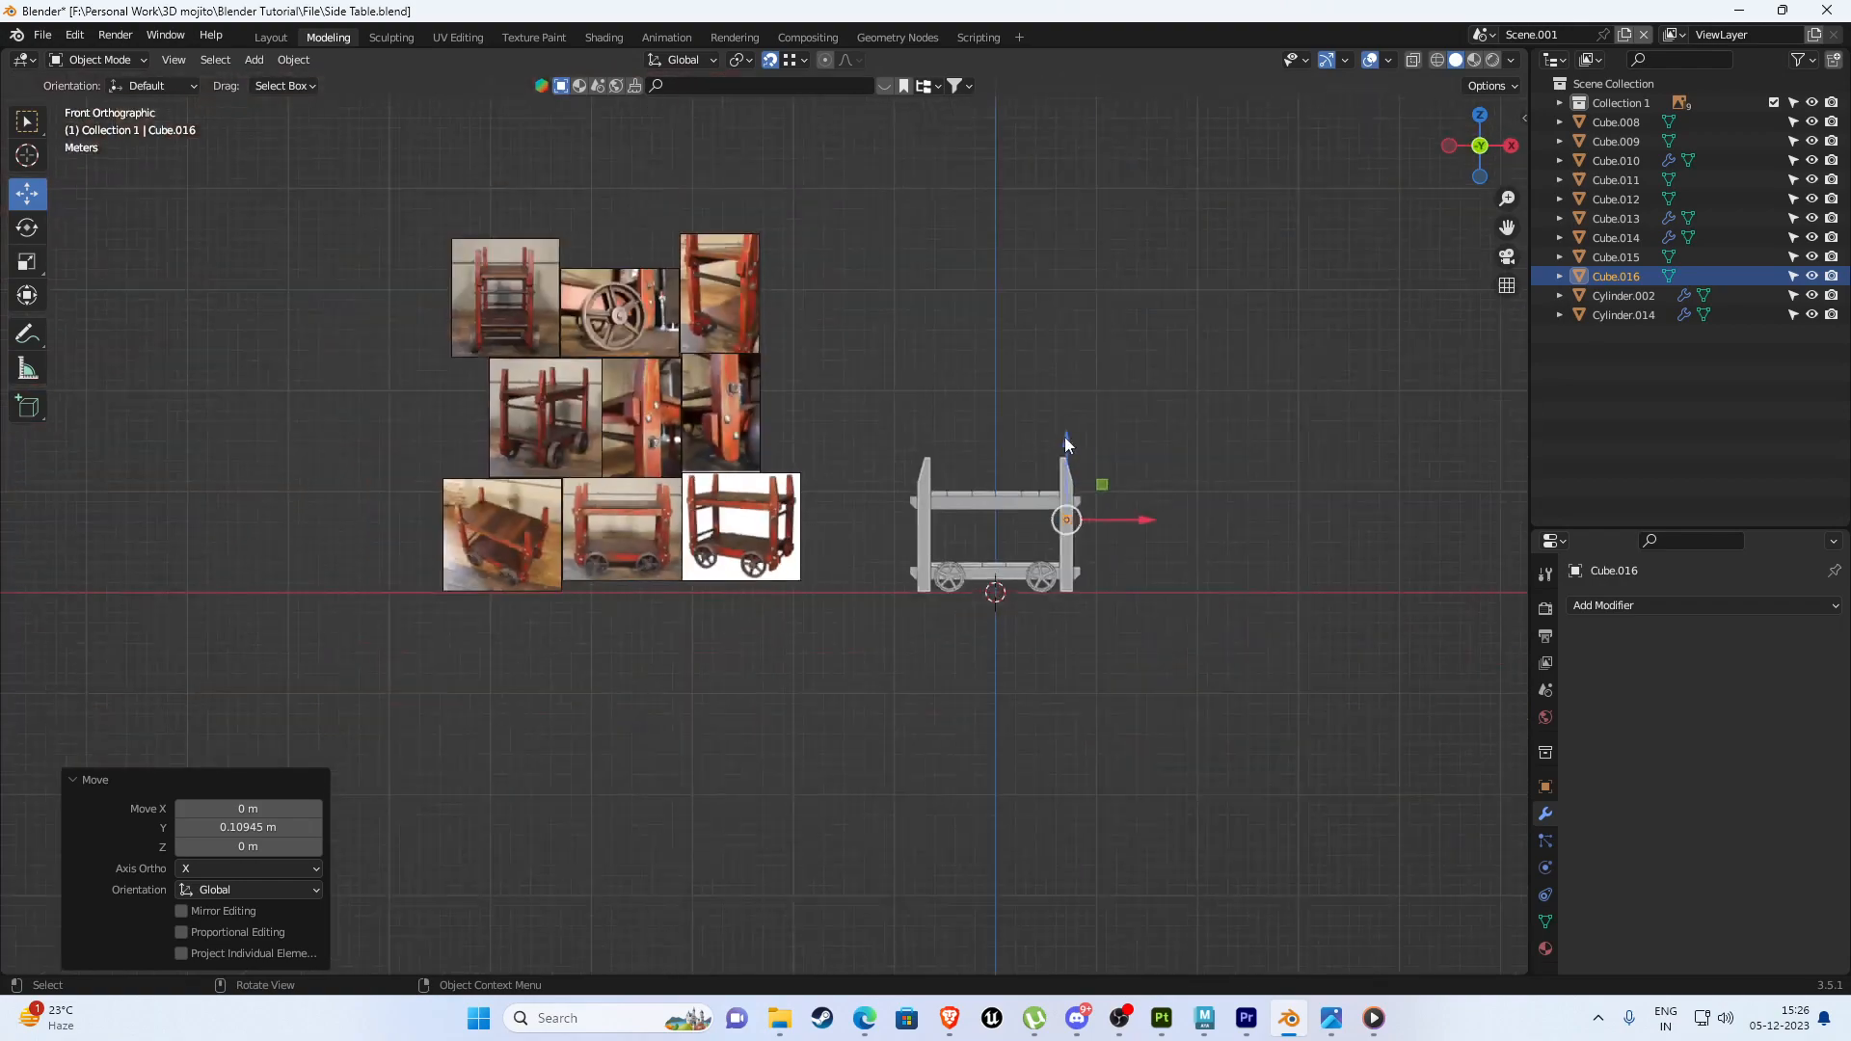
# Undo the snapped Y move, disable snapping and move the nut freely along Y away from the post.
pyautogui.moveTo(1002, 429); pyautogui.dragTo(930, 448, button='middle')
pyautogui.scroll(8, 930, 448)
pyautogui.press('KP_Decimal')
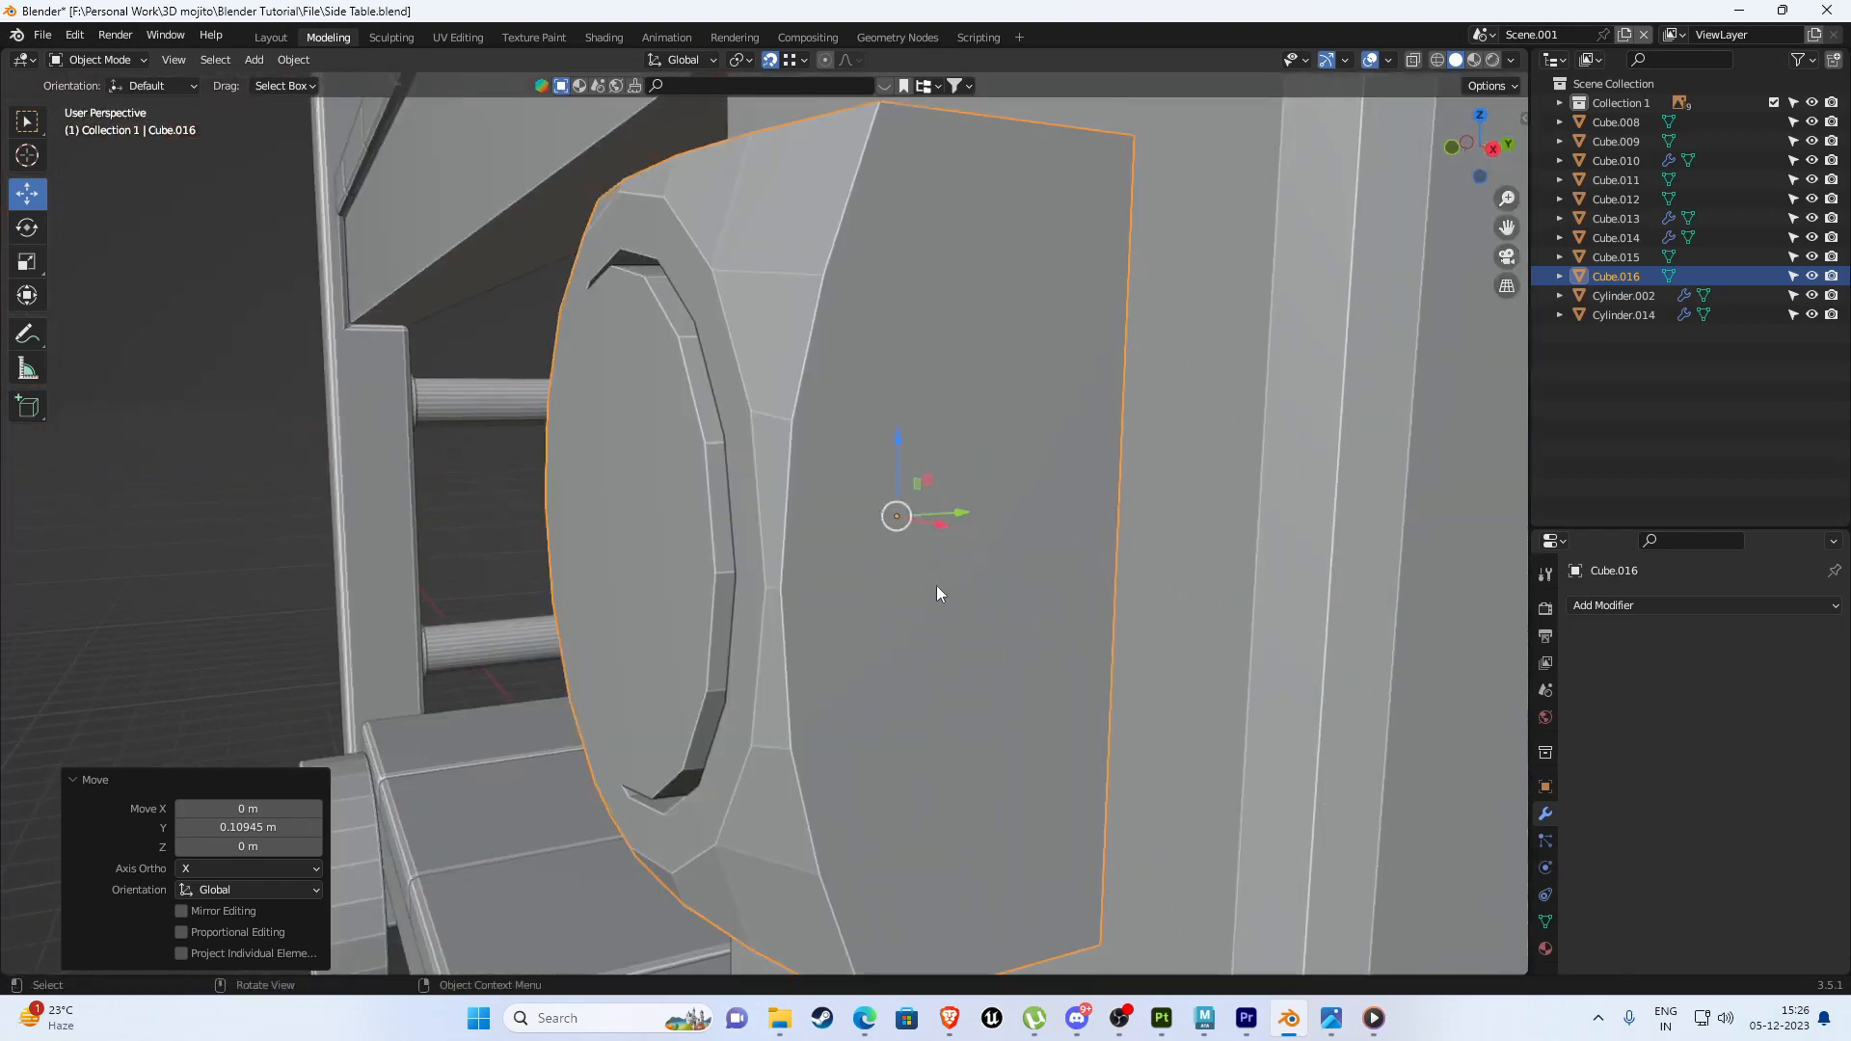
pyautogui.moveTo(935, 586); pyautogui.dragTo(823, 557, button='middle')
pyautogui.moveTo(921, 516); pyautogui.dragTo(736, 528)
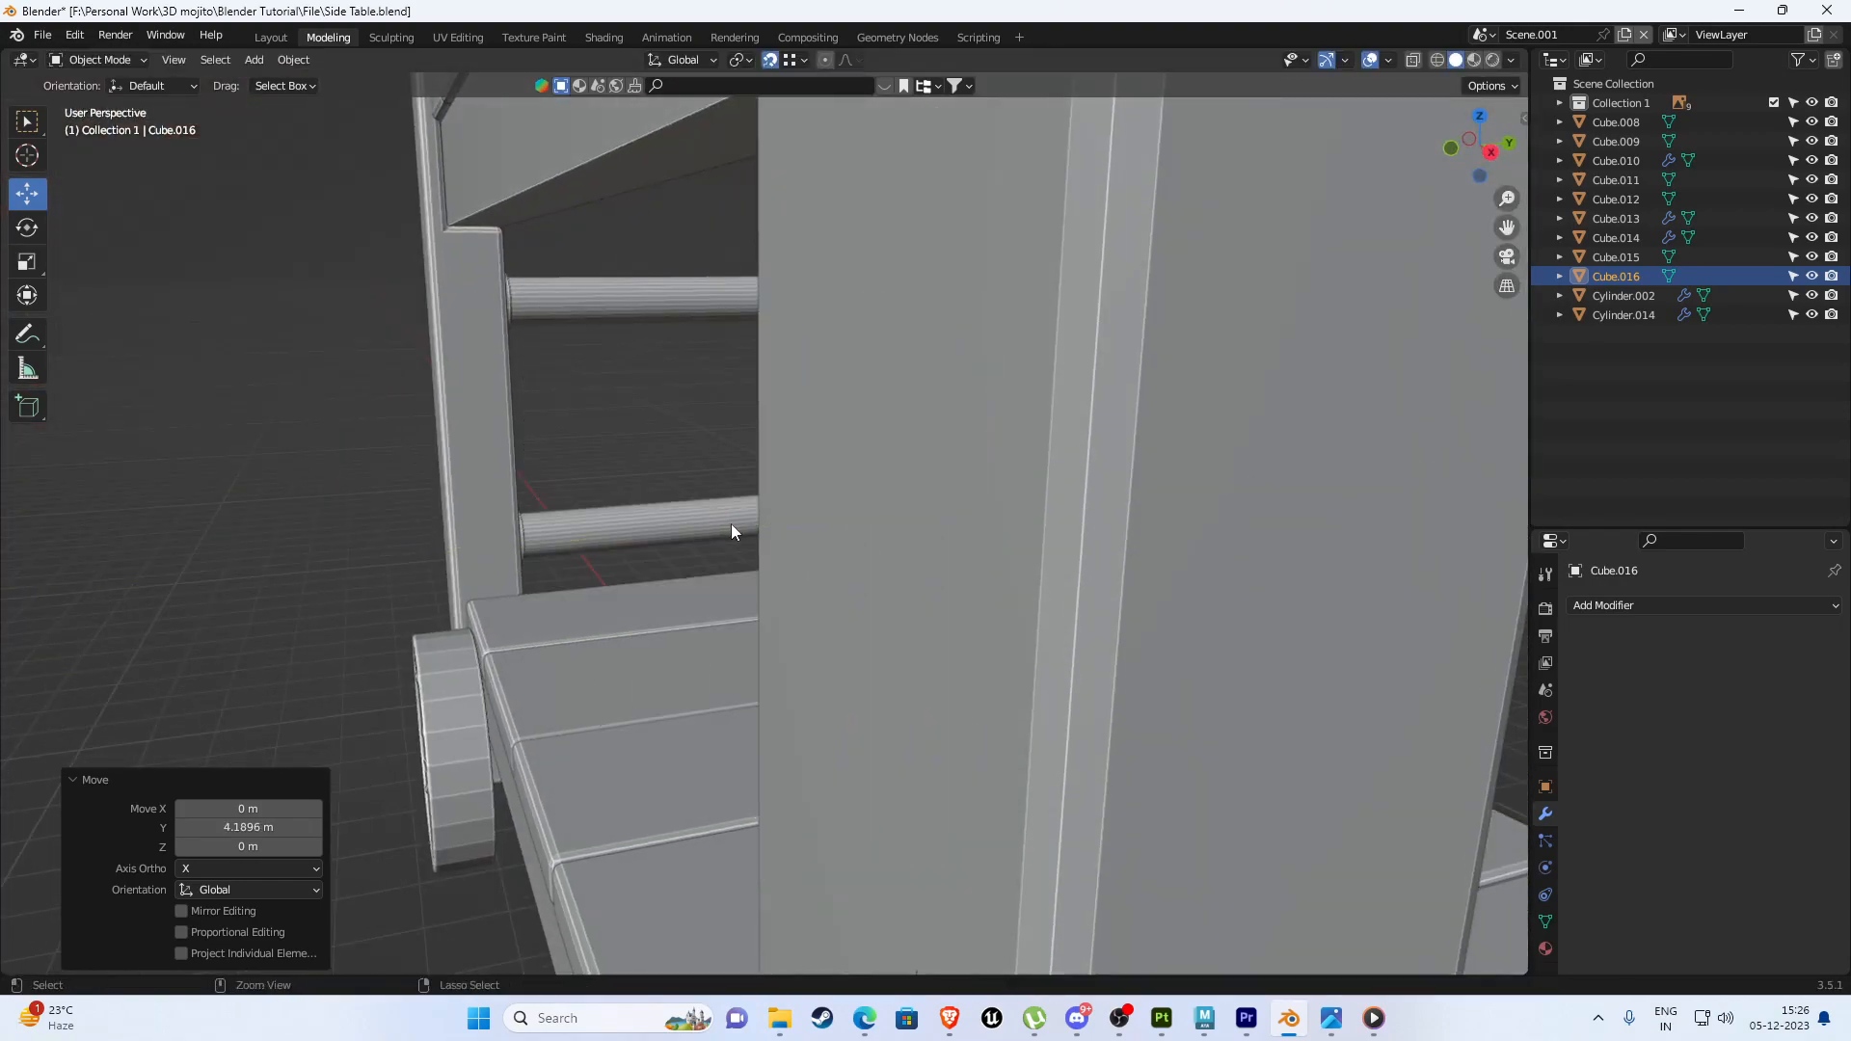
pyautogui.hotkey('ctrl', 'z')
pyautogui.hotkey('shift', 'Tab')
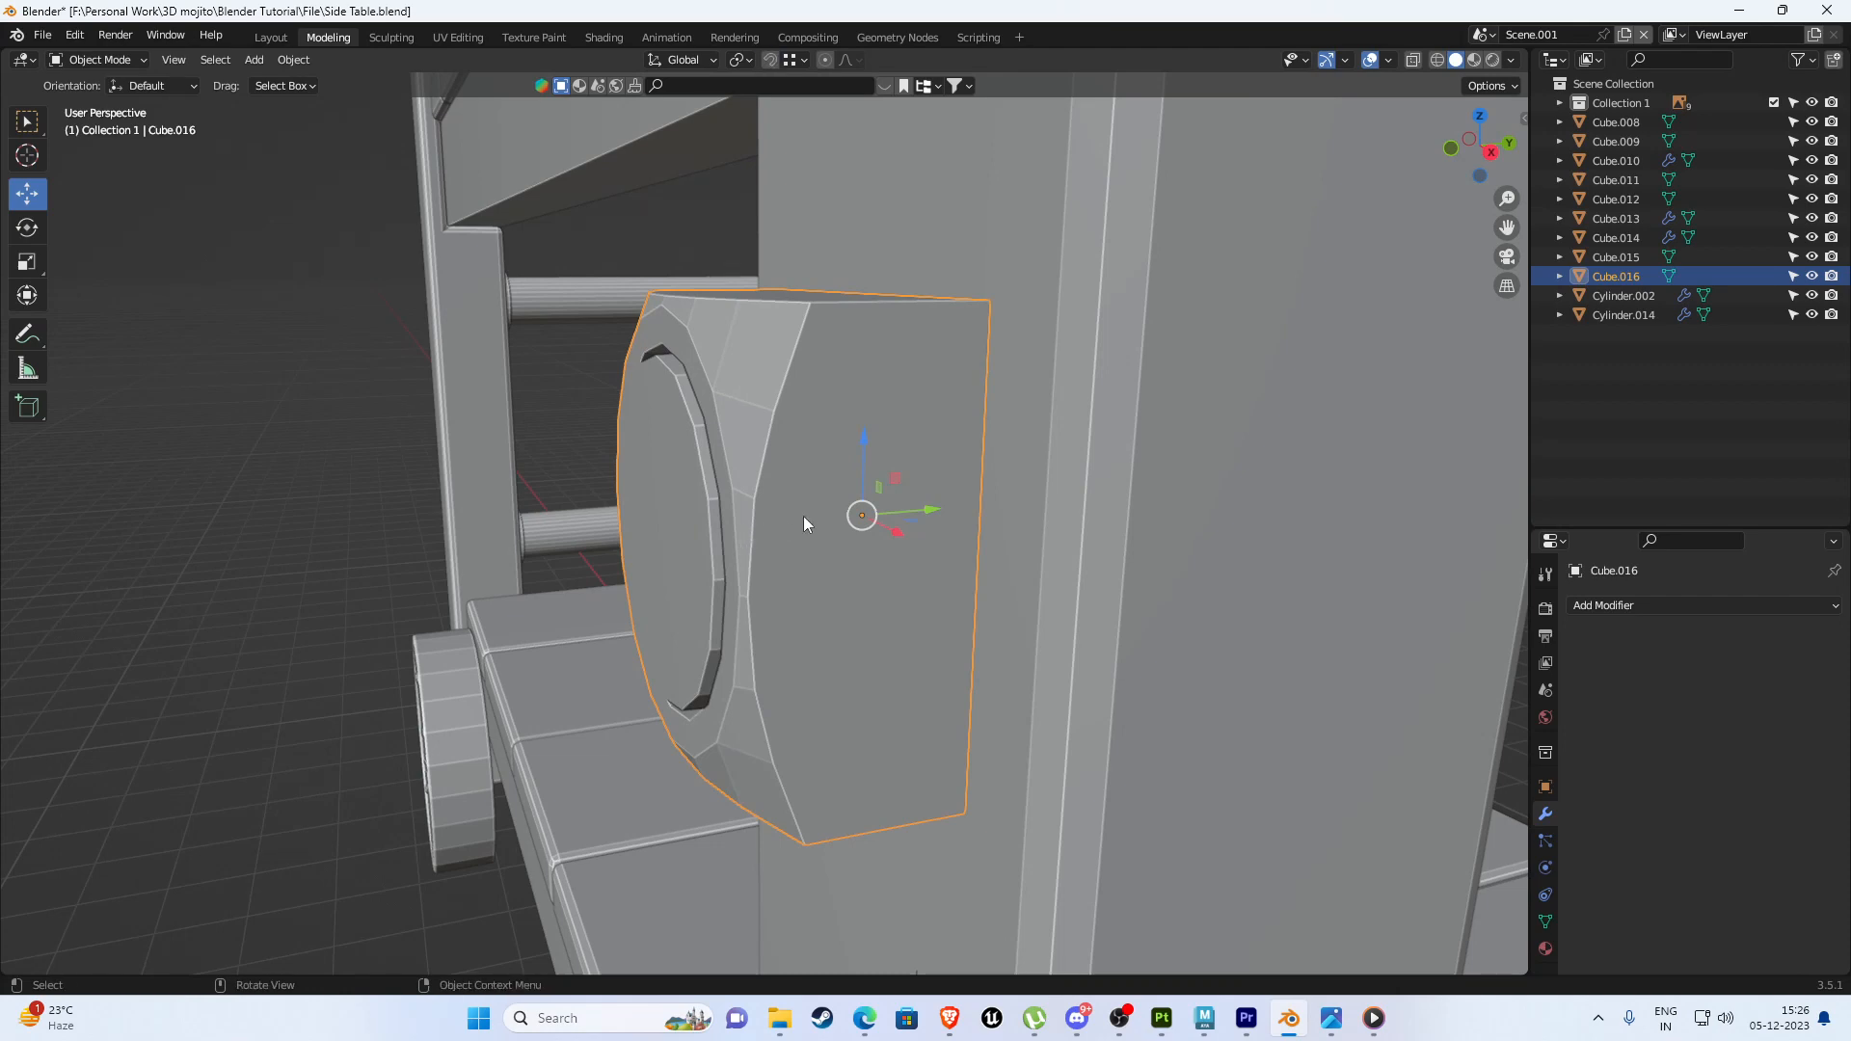
pyautogui.scroll(-3, 802, 517)
pyautogui.moveTo(848, 518); pyautogui.dragTo(549, 532)
# Select all the faces of the circular disc on the nut's front in face select mode.
pyautogui.press('Tab')
pyautogui.moveTo(549, 532); pyautogui.dragTo(640, 506, button='middle')
pyautogui.press('2')
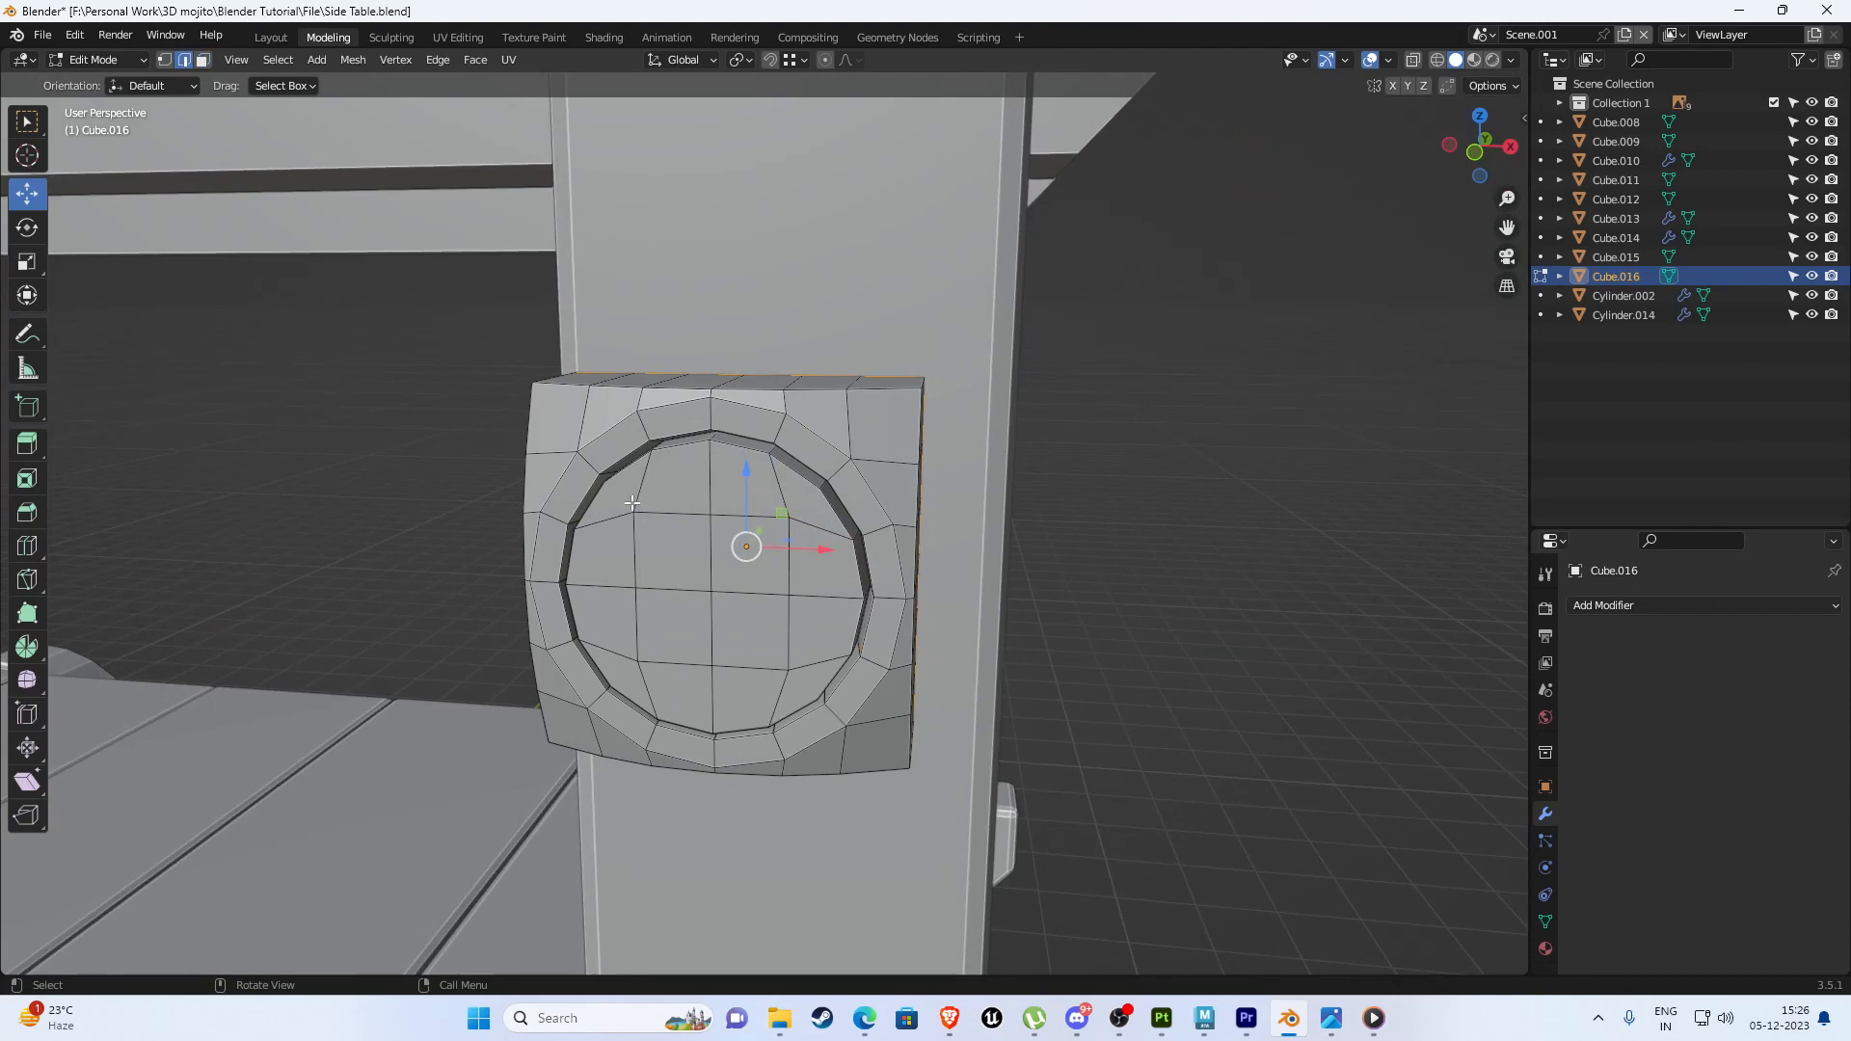
pyautogui.press('3')
pyautogui.click(618, 496)
pyautogui.keyDown('ctrl'); pyautogui.click(684, 475); pyautogui.keyUp('ctrl')
pyautogui.keyDown('ctrl'); pyautogui.click(820, 492); pyautogui.keyUp('ctrl')
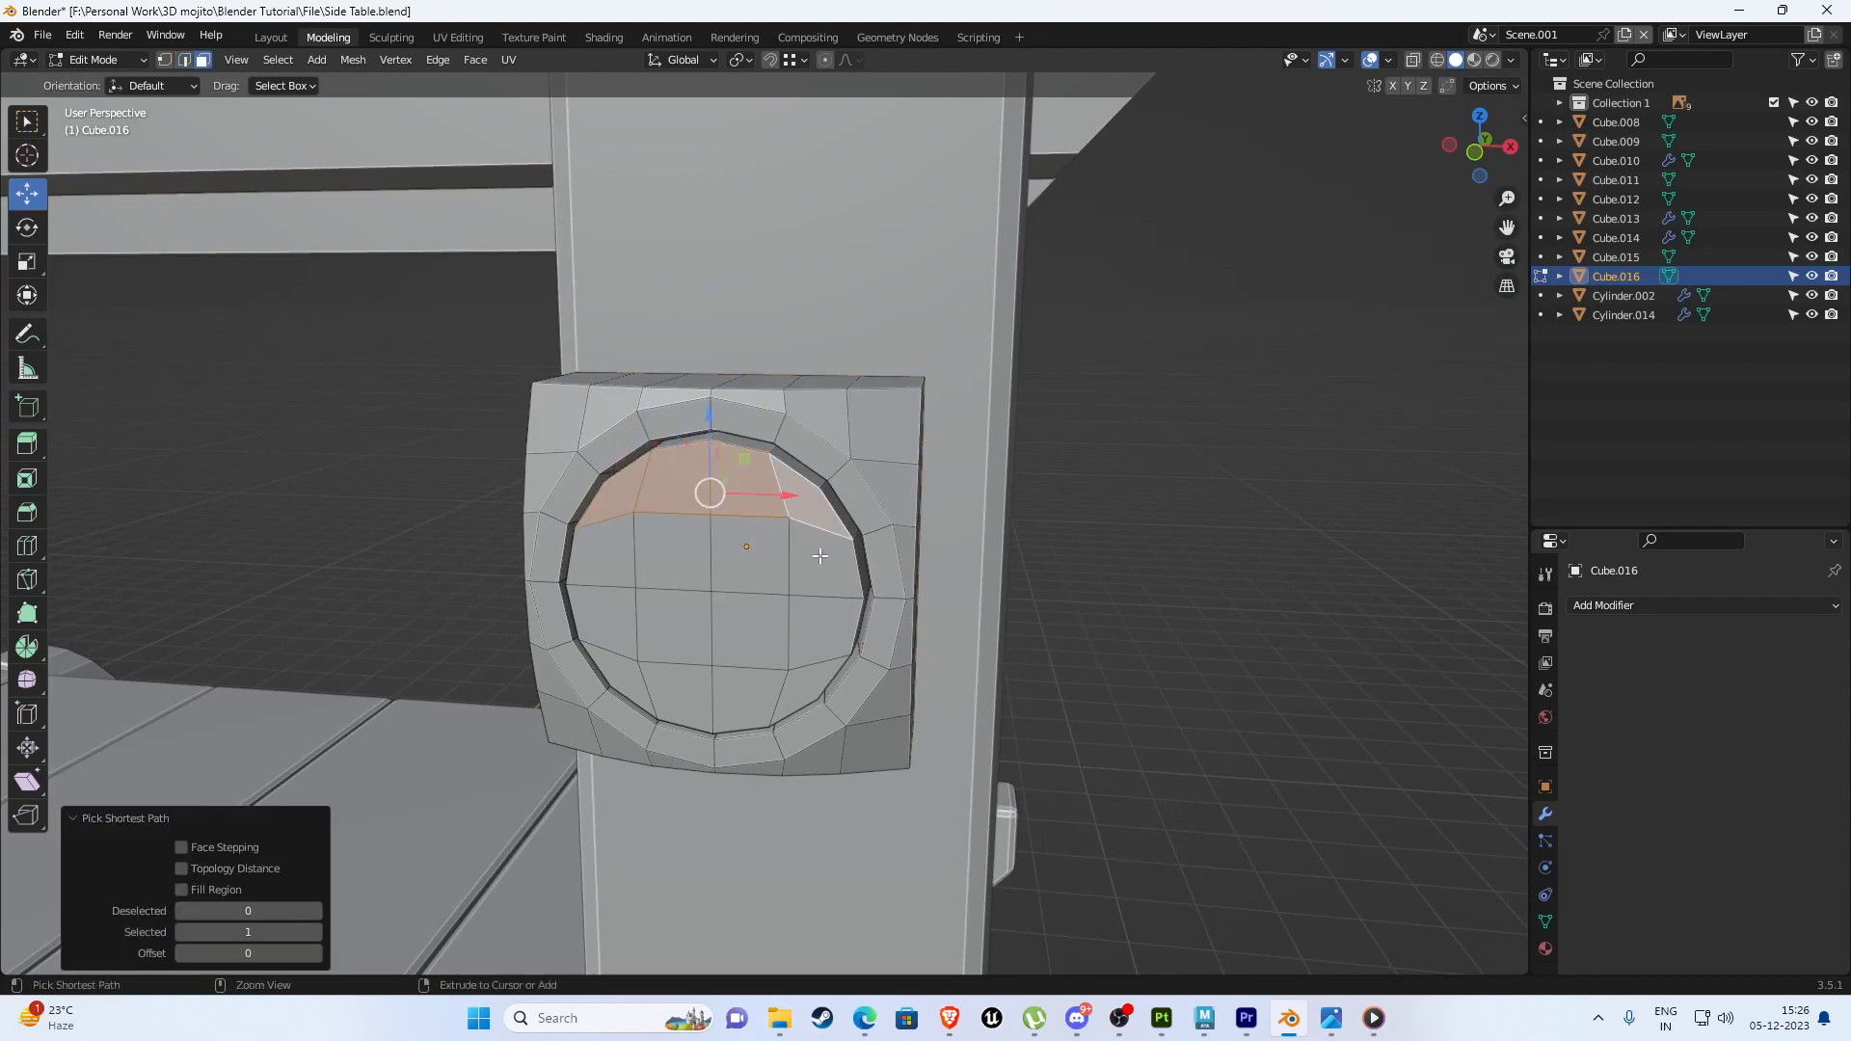
pyautogui.keyDown('ctrl'); pyautogui.click(827, 564); pyautogui.keyUp('ctrl')
pyautogui.keyDown('ctrl'); pyautogui.click(825, 632); pyautogui.keyUp('ctrl')
pyautogui.keyDown('ctrl'); pyautogui.click(728, 694); pyautogui.keyUp('ctrl')
pyautogui.keyDown('ctrl'); pyautogui.click(675, 696); pyautogui.keyUp('ctrl')
pyautogui.keyDown('ctrl'); pyautogui.click(609, 665); pyautogui.keyUp('ctrl')
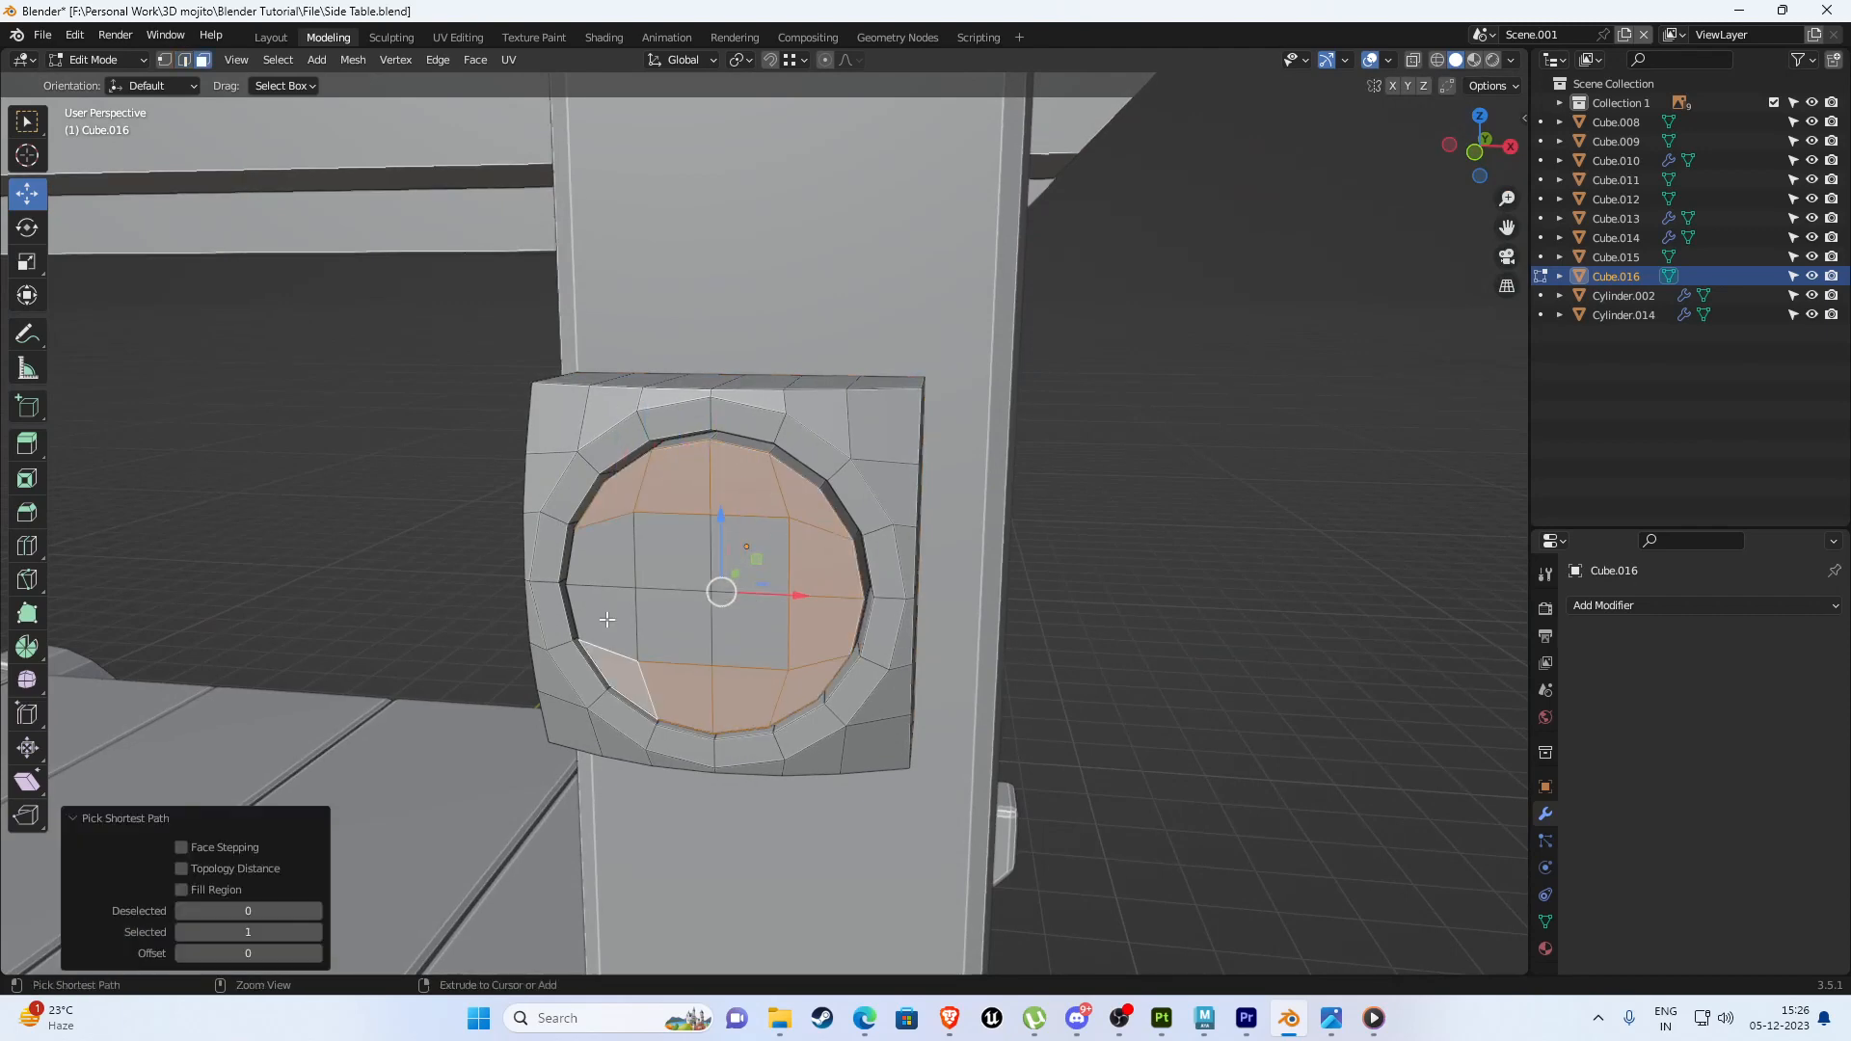
pyautogui.keyDown('ctrl'); pyautogui.click(598, 617); pyautogui.keyUp('ctrl')
pyautogui.keyDown('ctrl'); pyautogui.click(600, 551); pyautogui.keyUp('ctrl')
pyautogui.keyDown('ctrl'); pyautogui.click(745, 549); pyautogui.keyUp('ctrl')
pyautogui.keyDown('ctrl'); pyautogui.click(743, 635); pyautogui.keyUp('ctrl')
pyautogui.keyDown('ctrl'); pyautogui.click(677, 629); pyautogui.keyUp('ctrl')
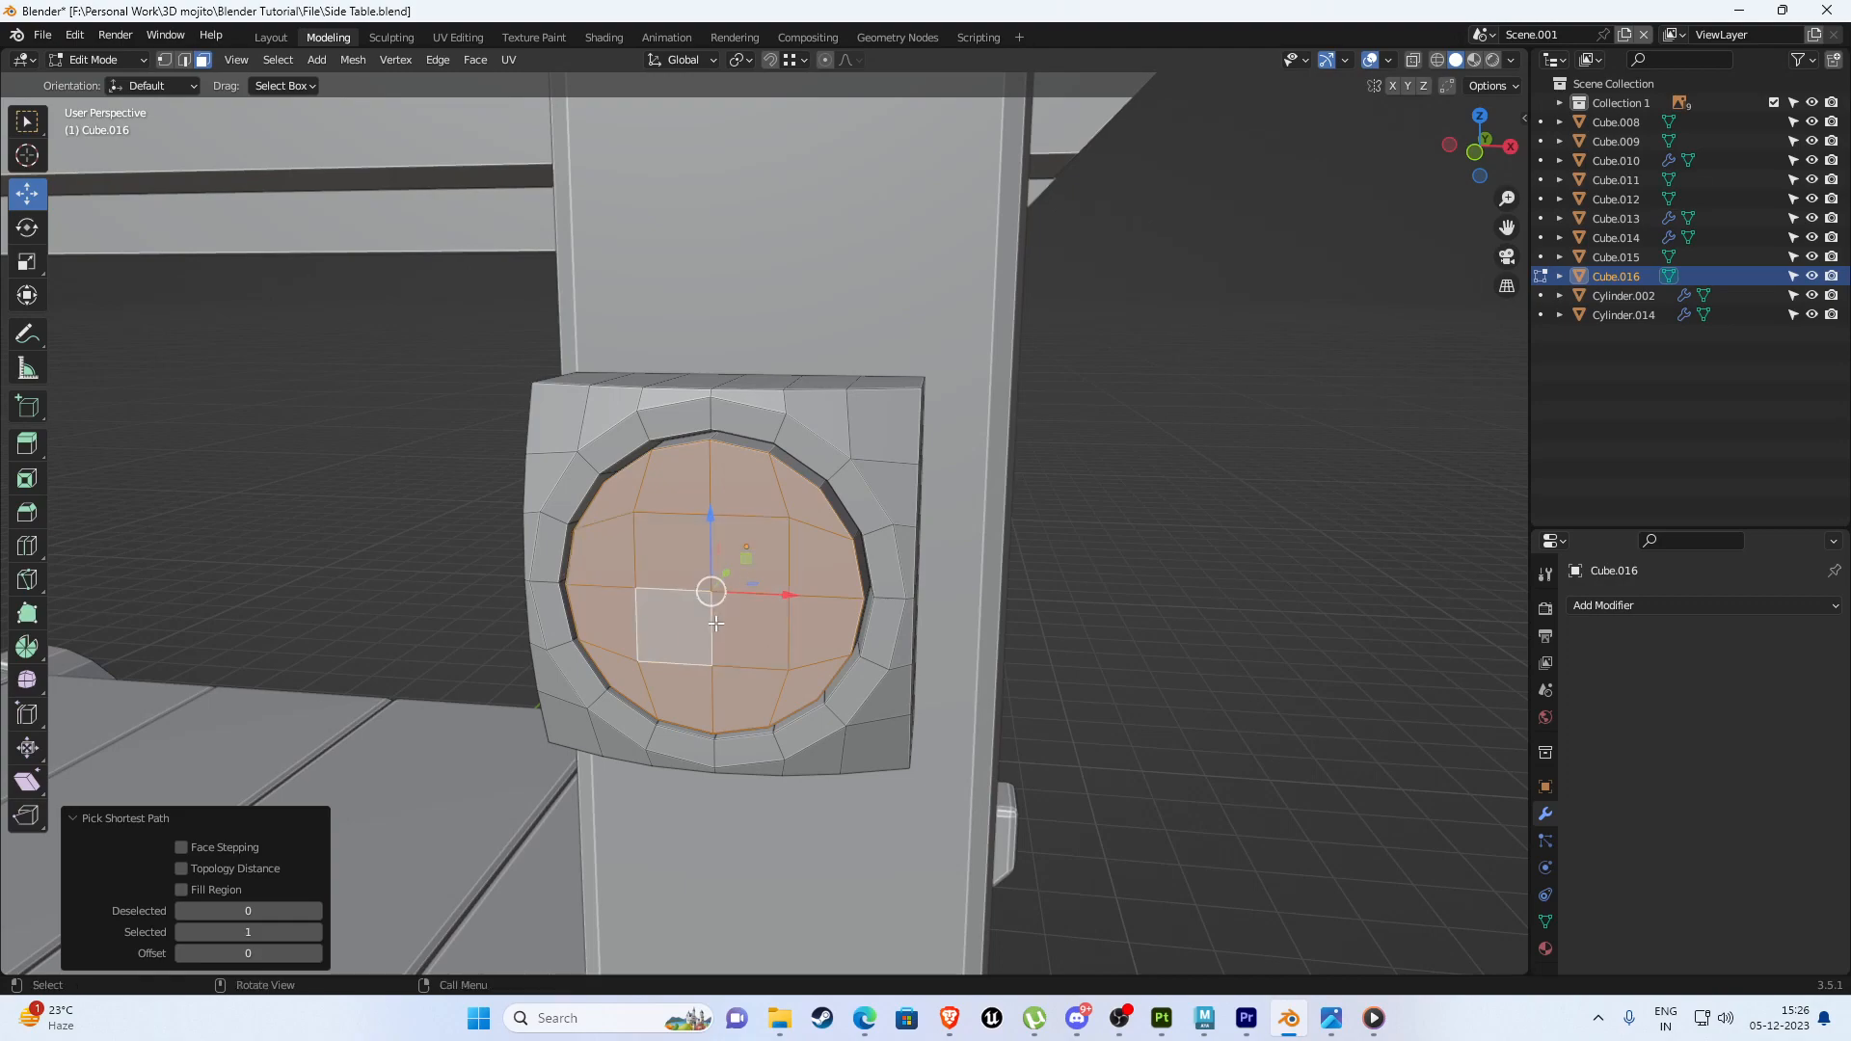
# Duplicate the selected disc faces in place and separate them into their own object.
pyautogui.moveTo(721, 557); pyautogui.dragTo(579, 542, button='middle')
pyautogui.hotkey('shift', 'd')
pyautogui.rightClick(685, 553)
pyautogui.press('p')
pyautogui.click(684, 551)
pyautogui.press('Tab')
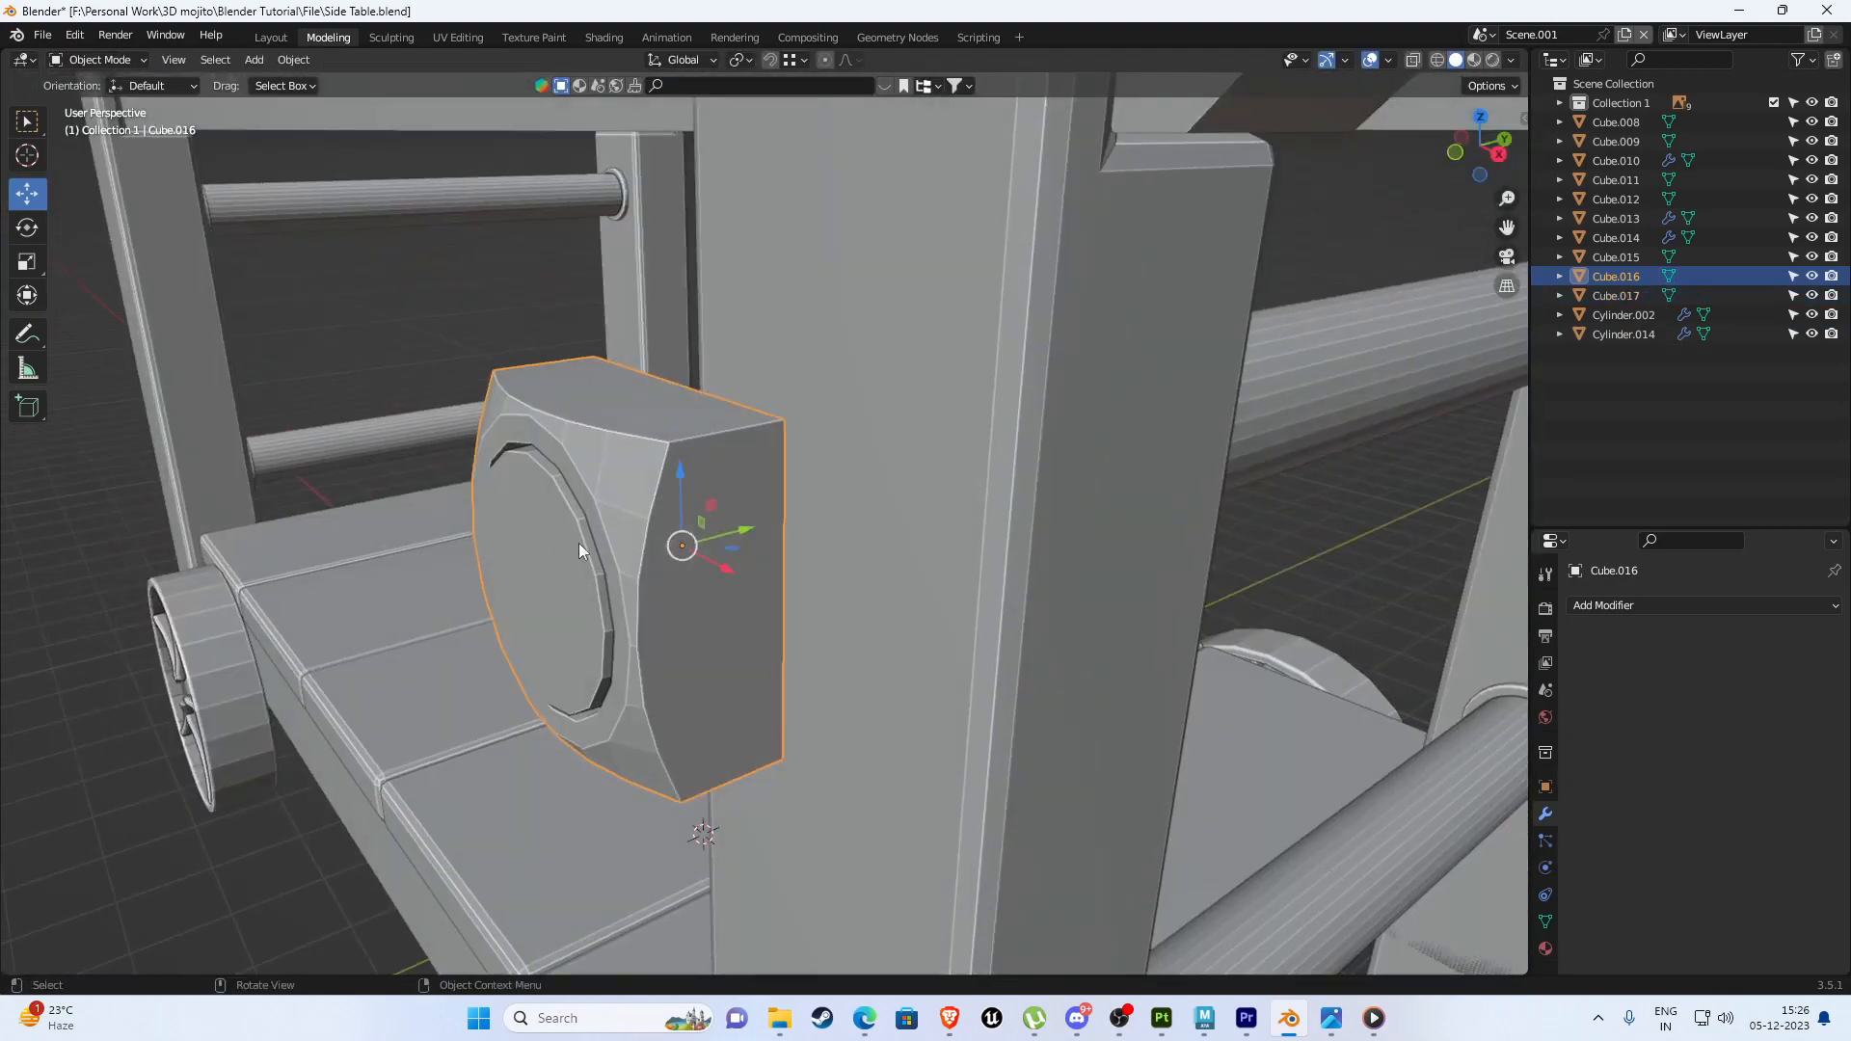
# Scale all faces of the separated disc up until it is wider than the nut.
pyautogui.click(559, 542)
pyautogui.press('Tab')
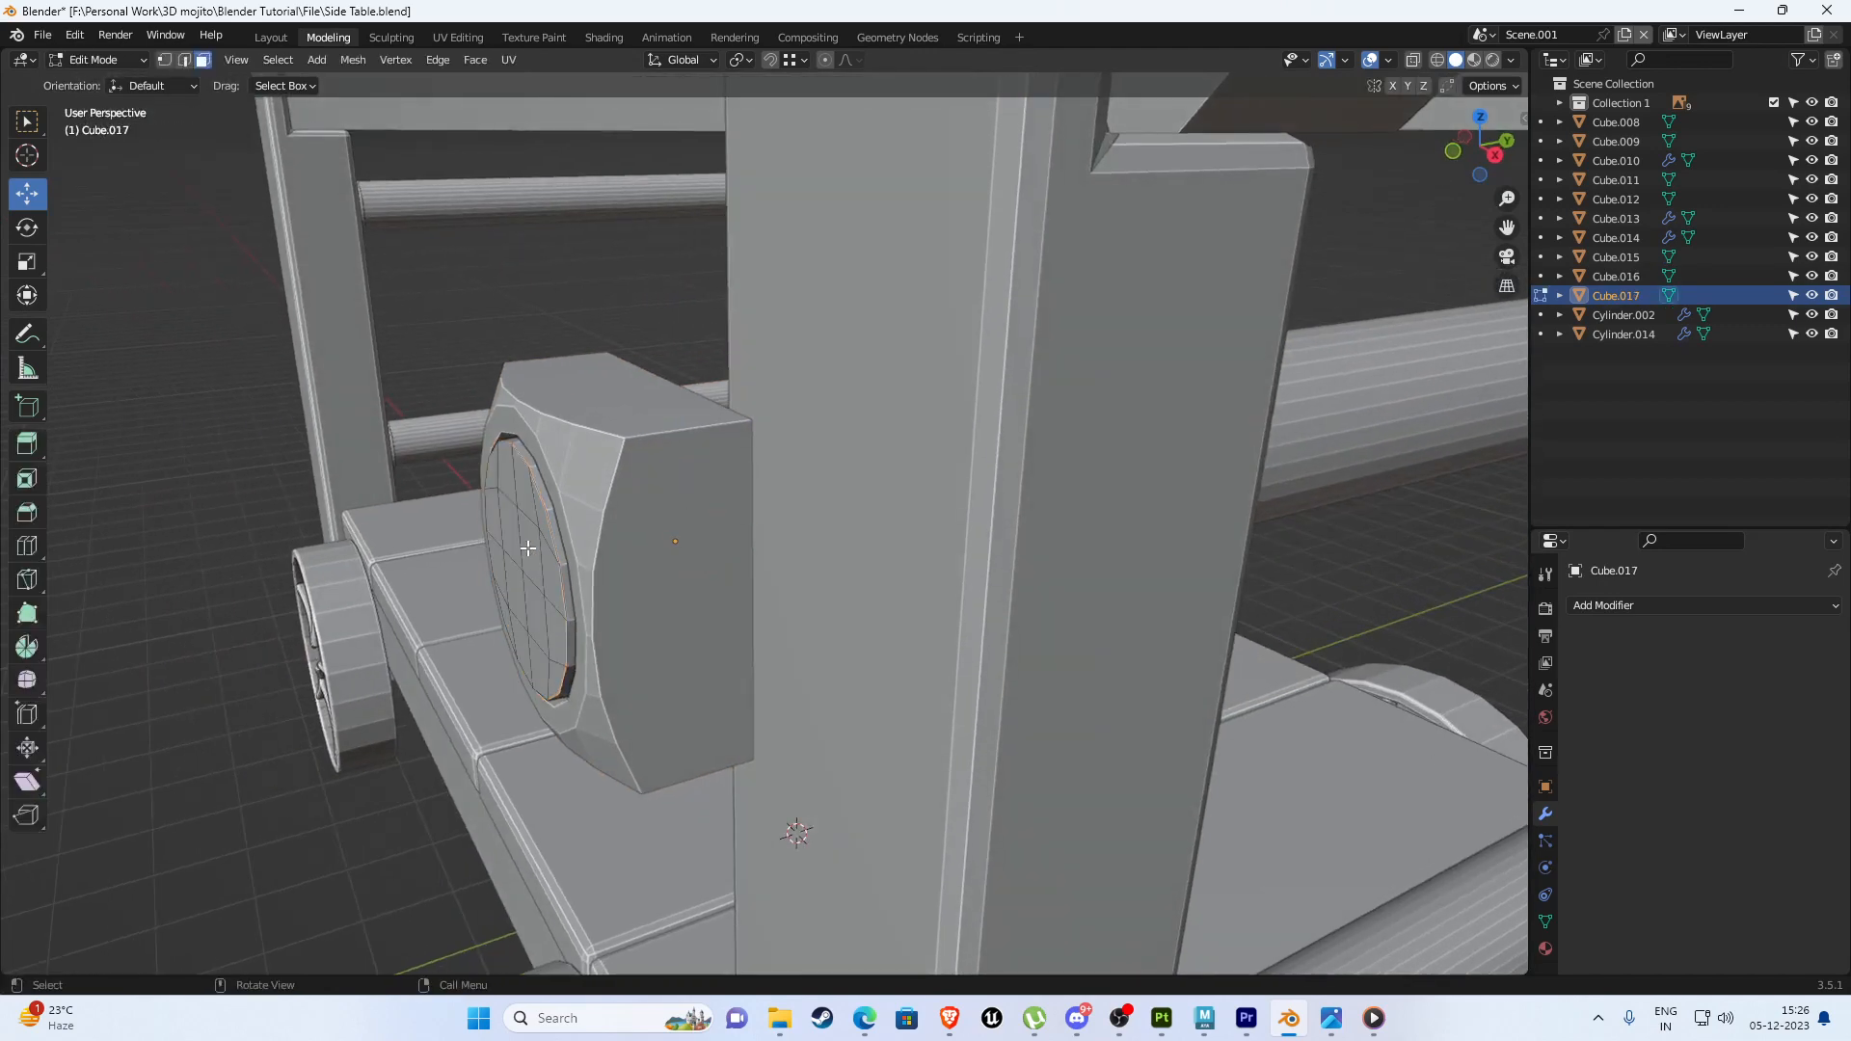
pyautogui.press('a')
pyautogui.moveTo(555, 546); pyautogui.dragTo(826, 640, button='middle')
pyautogui.press('s')
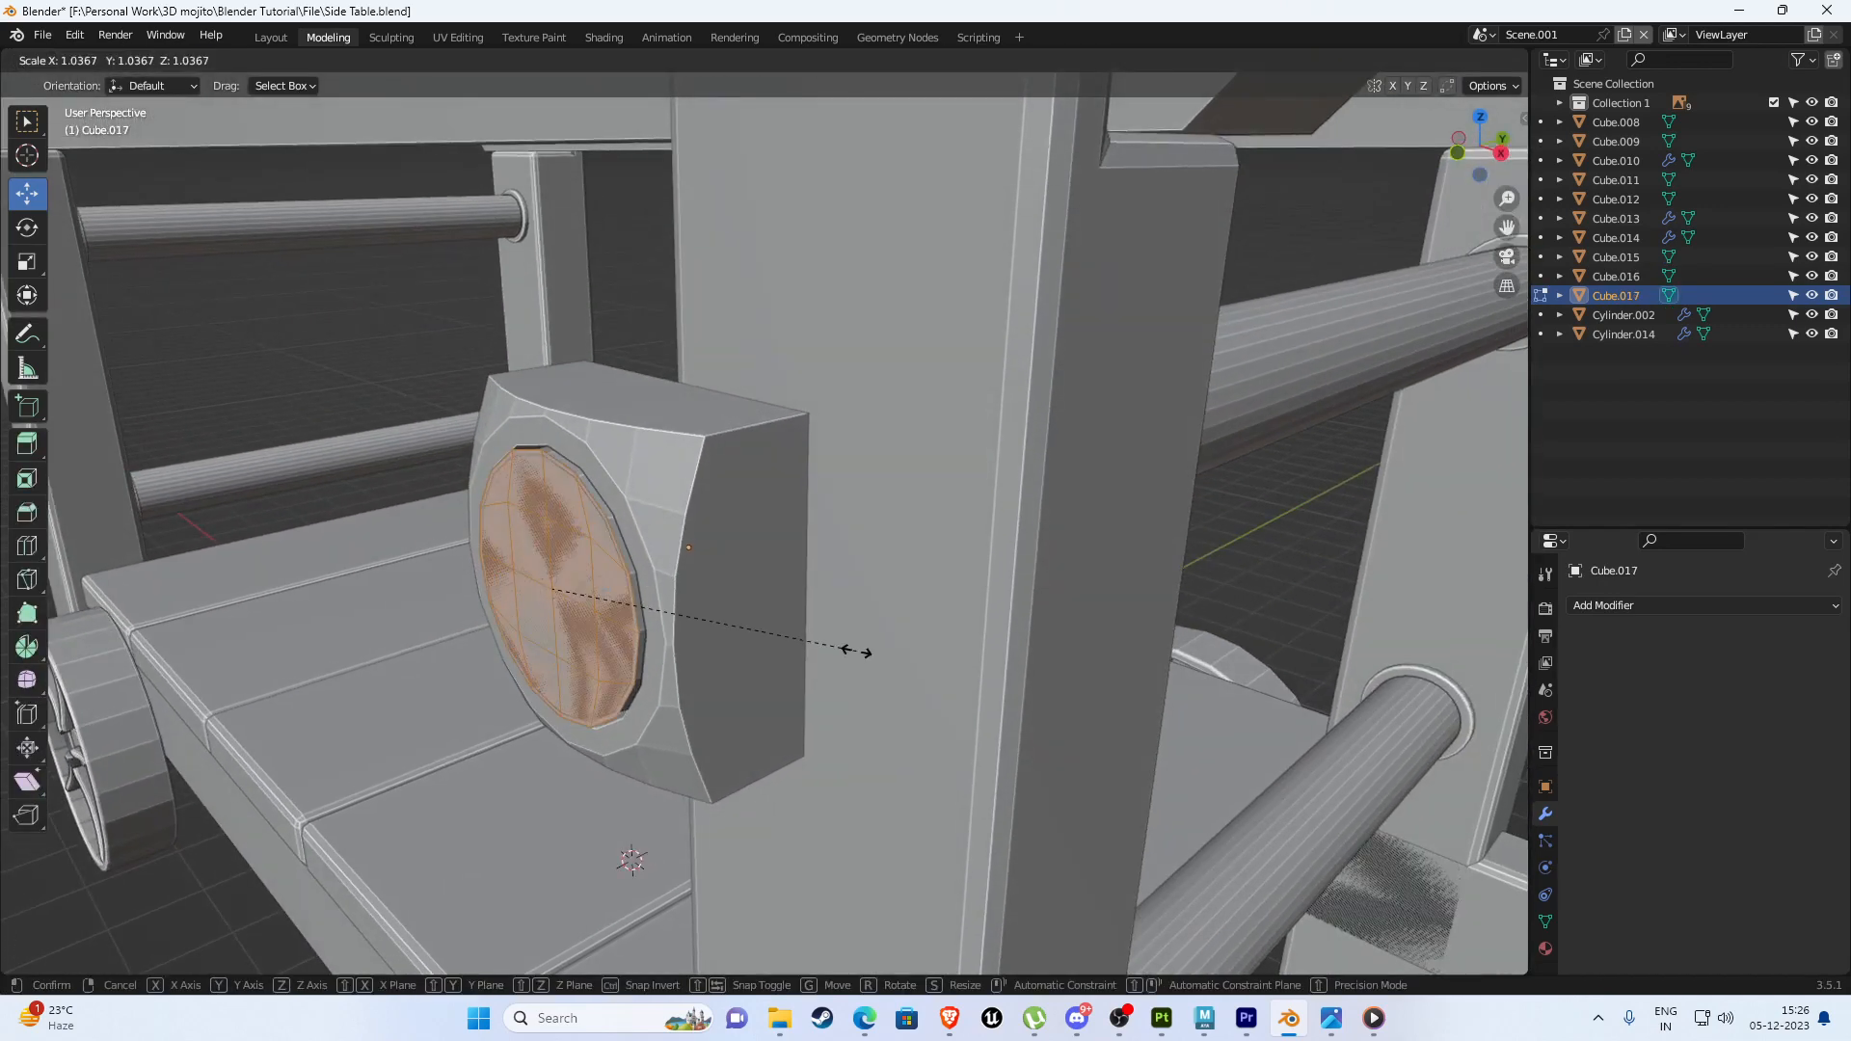
pyautogui.click(1096, 665)
pyautogui.moveTo(579, 588); pyautogui.dragTo(566, 609, button='middle')
# Extrude the enlarged disc into a thin washer and view it from the right in Object Mode.
pyautogui.moveTo(784, 628); pyautogui.dragTo(634, 564, button='middle')
pyautogui.press('e')
pyautogui.click(779, 620)
pyautogui.press('Tab')
pyautogui.press('KP_1')
pyautogui.press('KP_3')
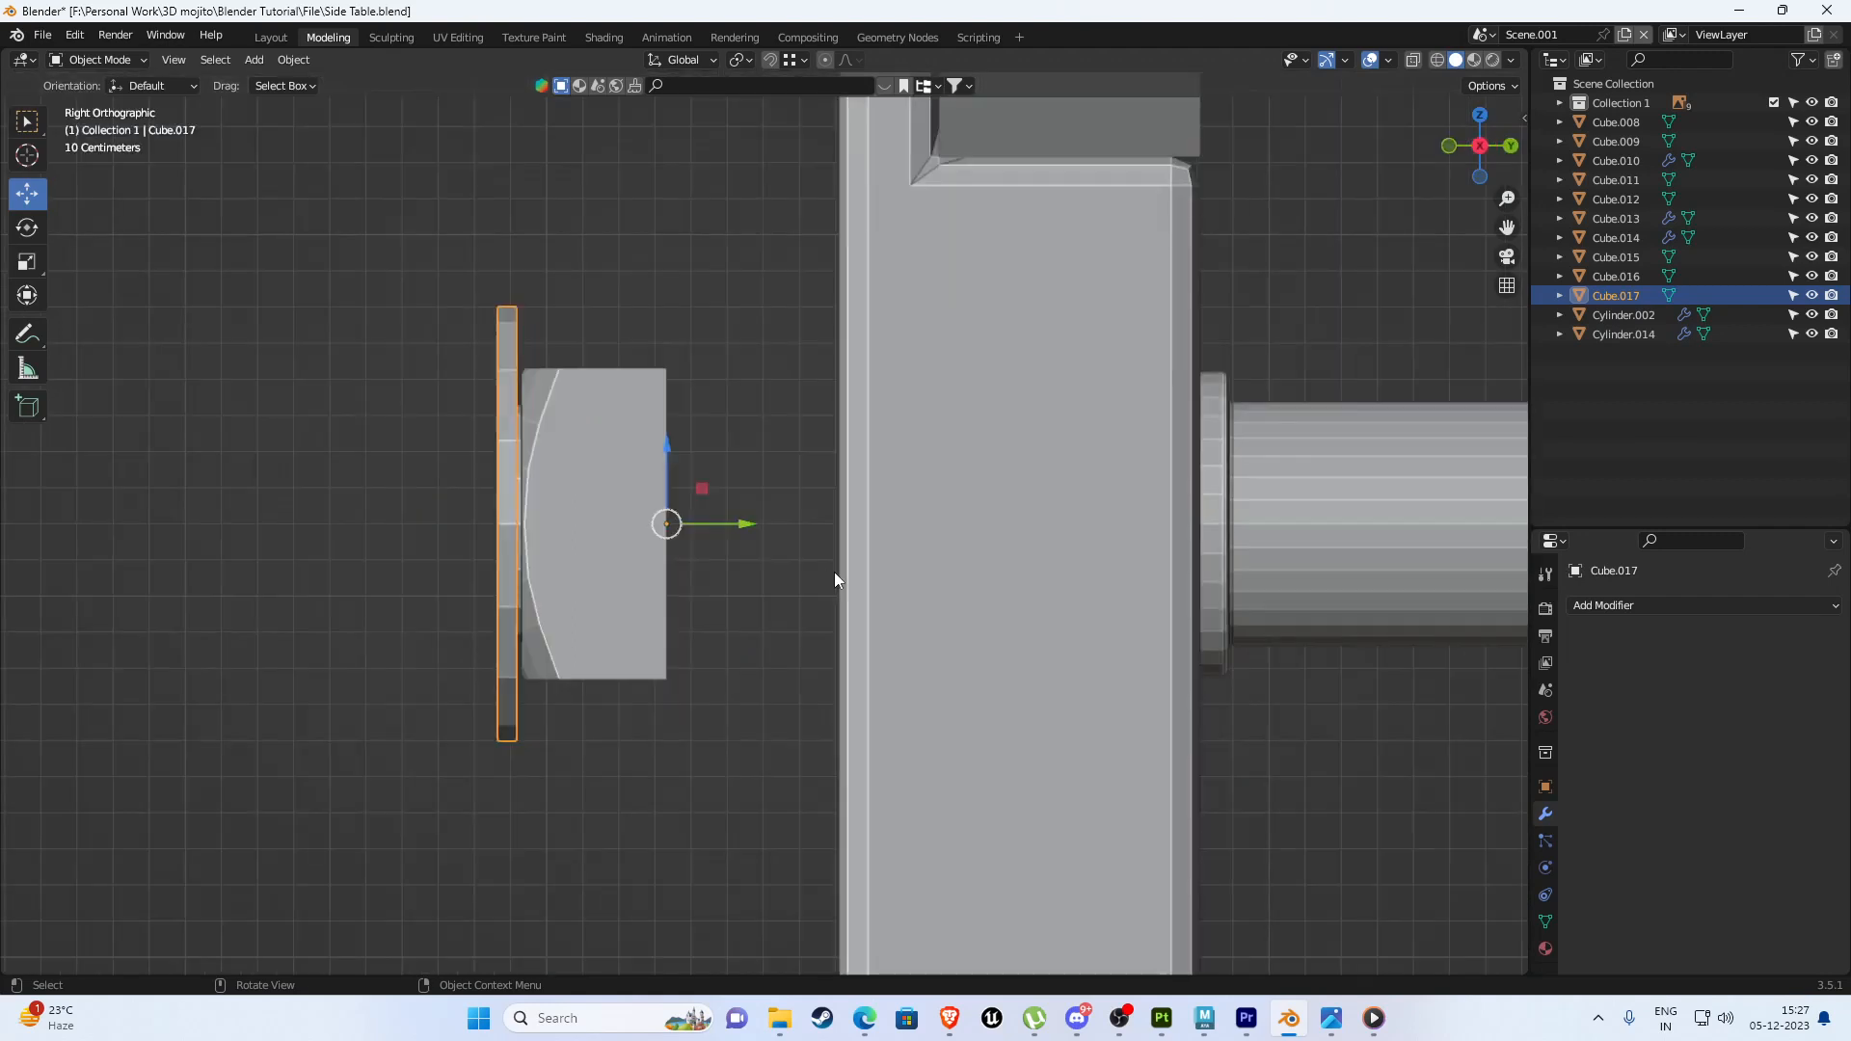
# Try to reposition only the washer's origin by moving it -0.66187 m along Y.
pyautogui.click(609, 311)
pyautogui.click(509, 350)
pyautogui.keyDown('shift'); pyautogui.moveTo(644, 448); pyautogui.dragTo(658, 486, button='middle'); pyautogui.keyUp('shift')
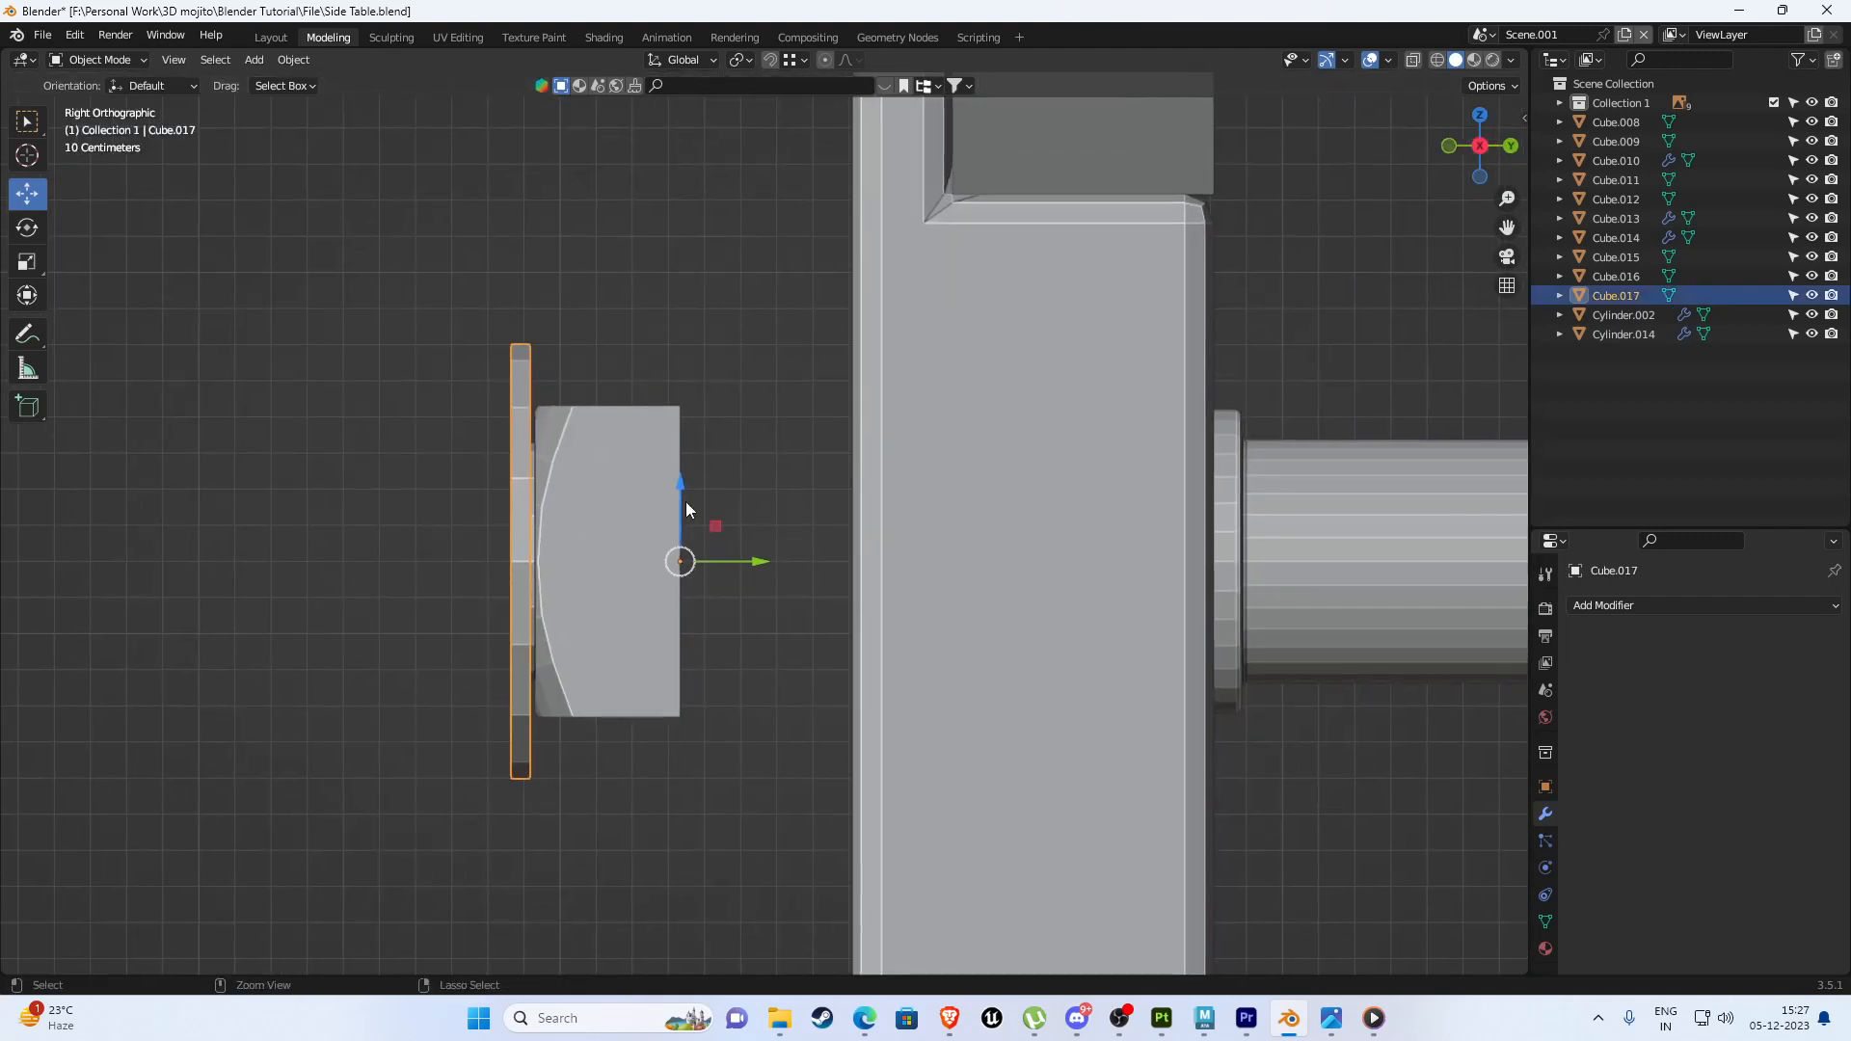
pyautogui.hotkey('ctrl', '.')
pyautogui.moveTo(743, 560); pyautogui.dragTo(504, 344)
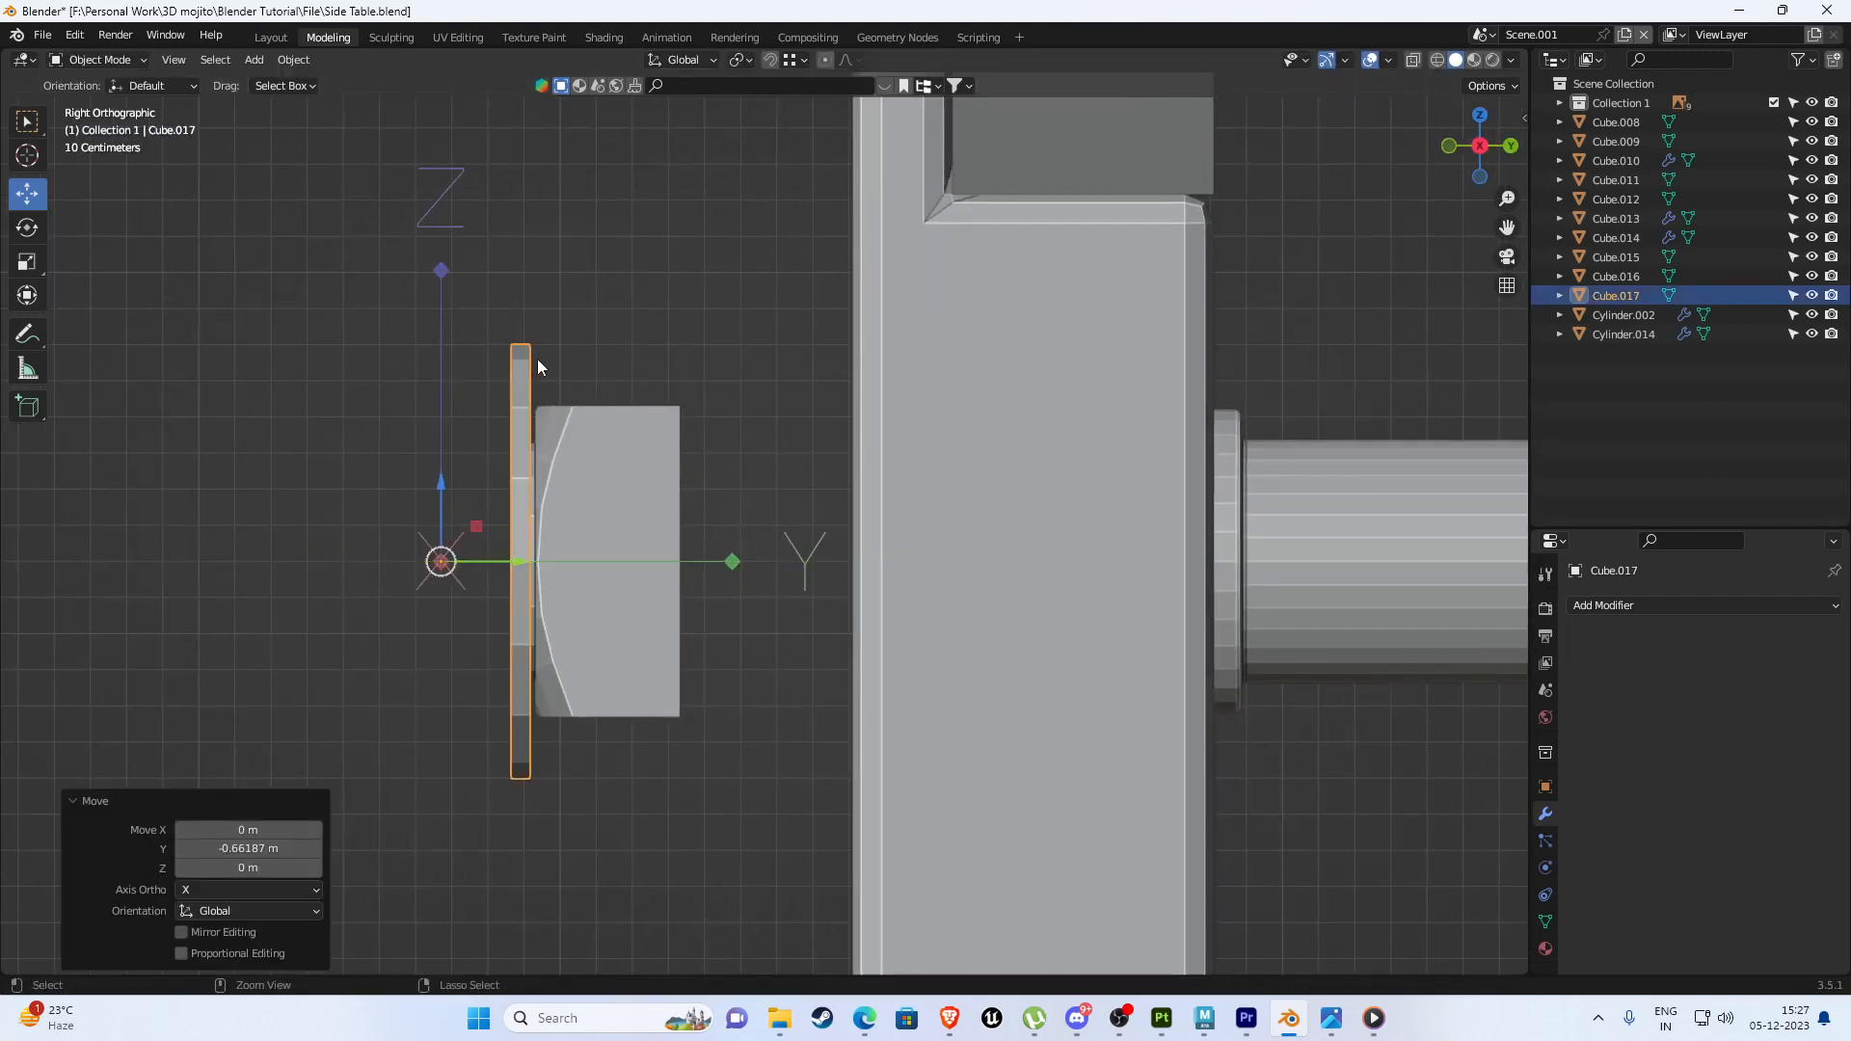
pyautogui.hotkey('ctrl', '.')
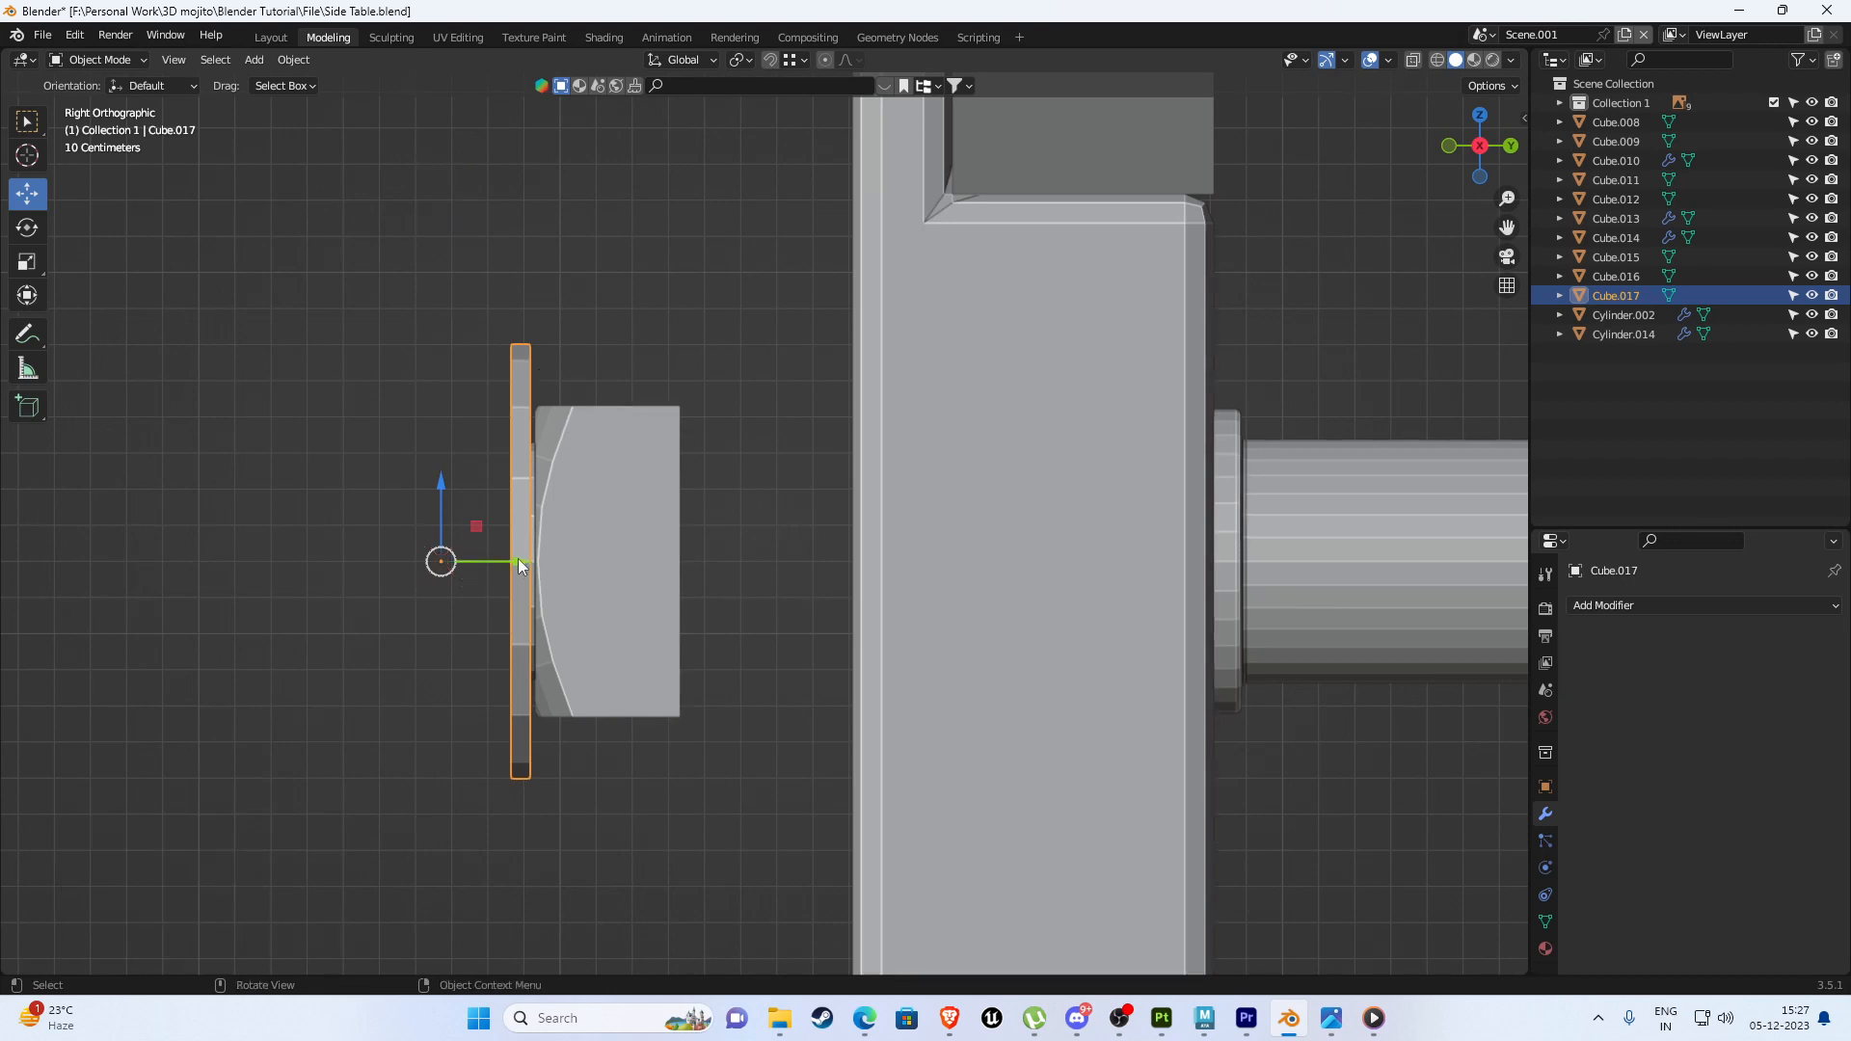
pyautogui.click(517, 559)
# Enable snapping, snap the washer's origin to its outer face and move the washer 0.4681 m along Y against the nut's back.
pyautogui.hotkey('ctrl', '.')
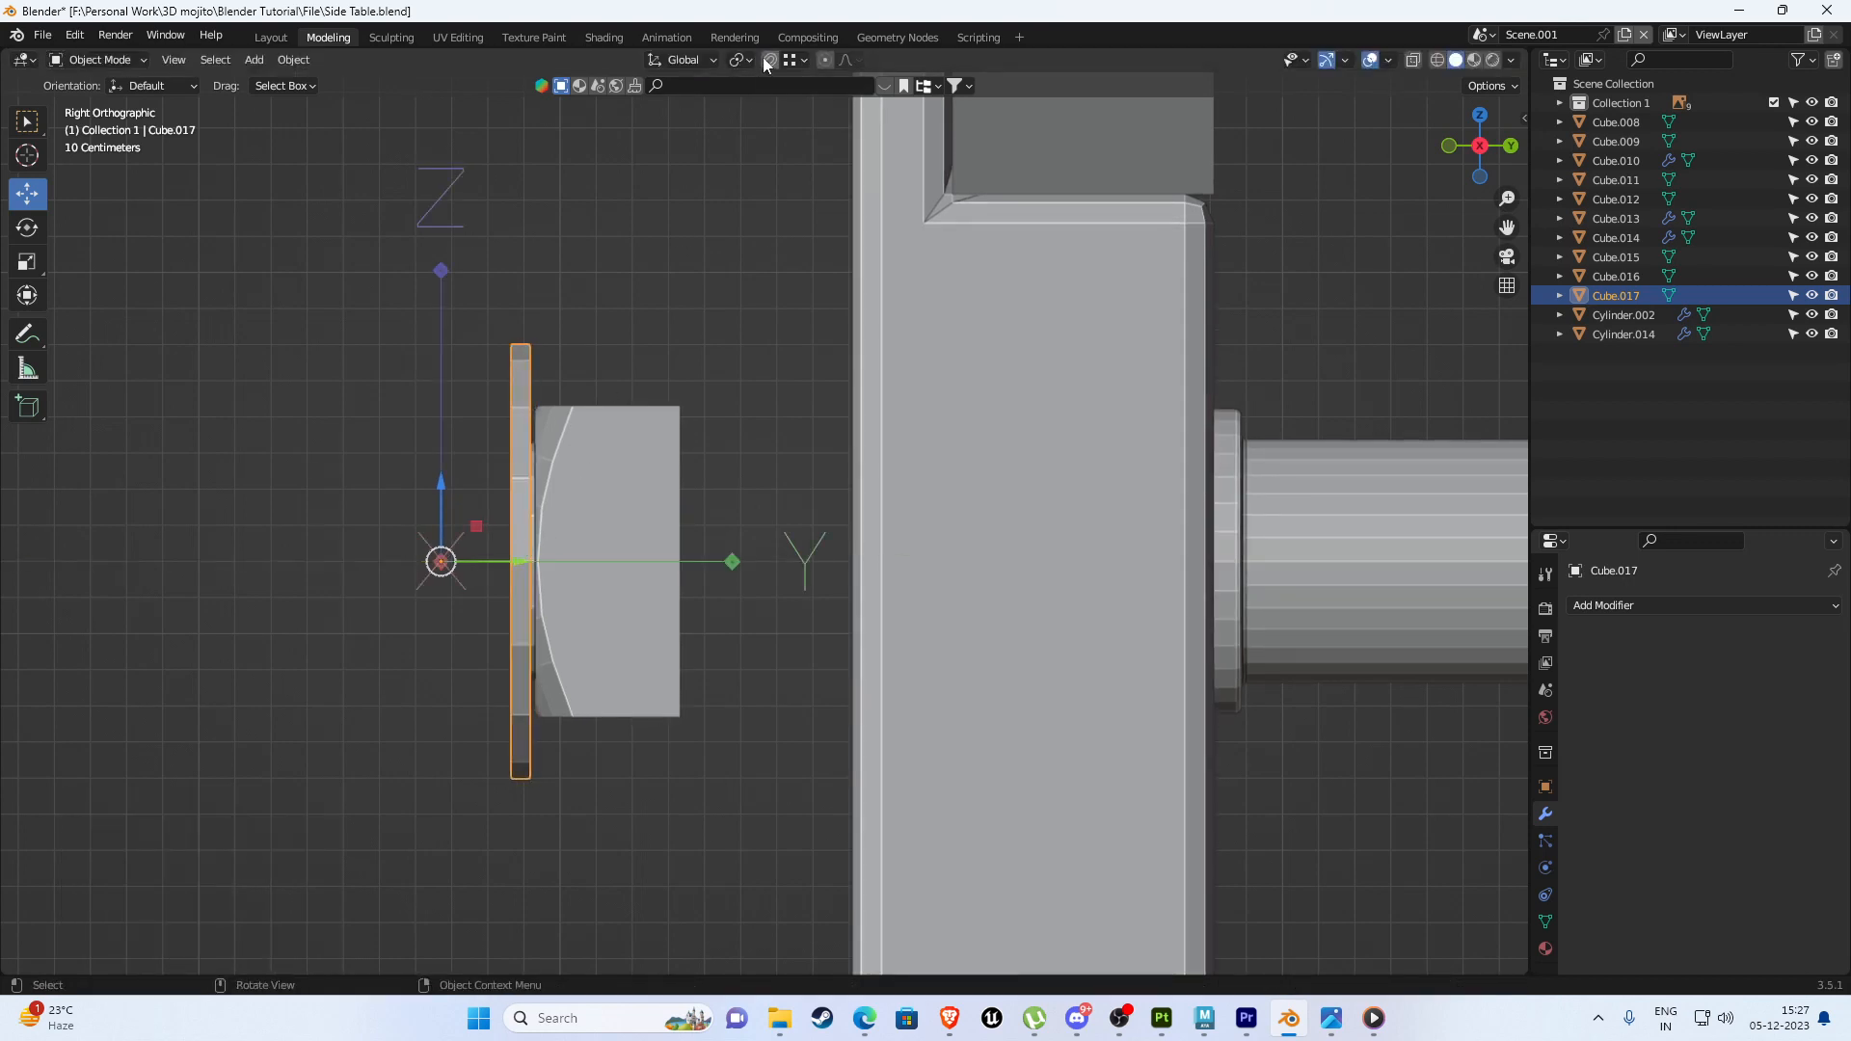
pyautogui.moveTo(496, 561); pyautogui.dragTo(736, 560)
pyautogui.hotkey('ctrl', '.')
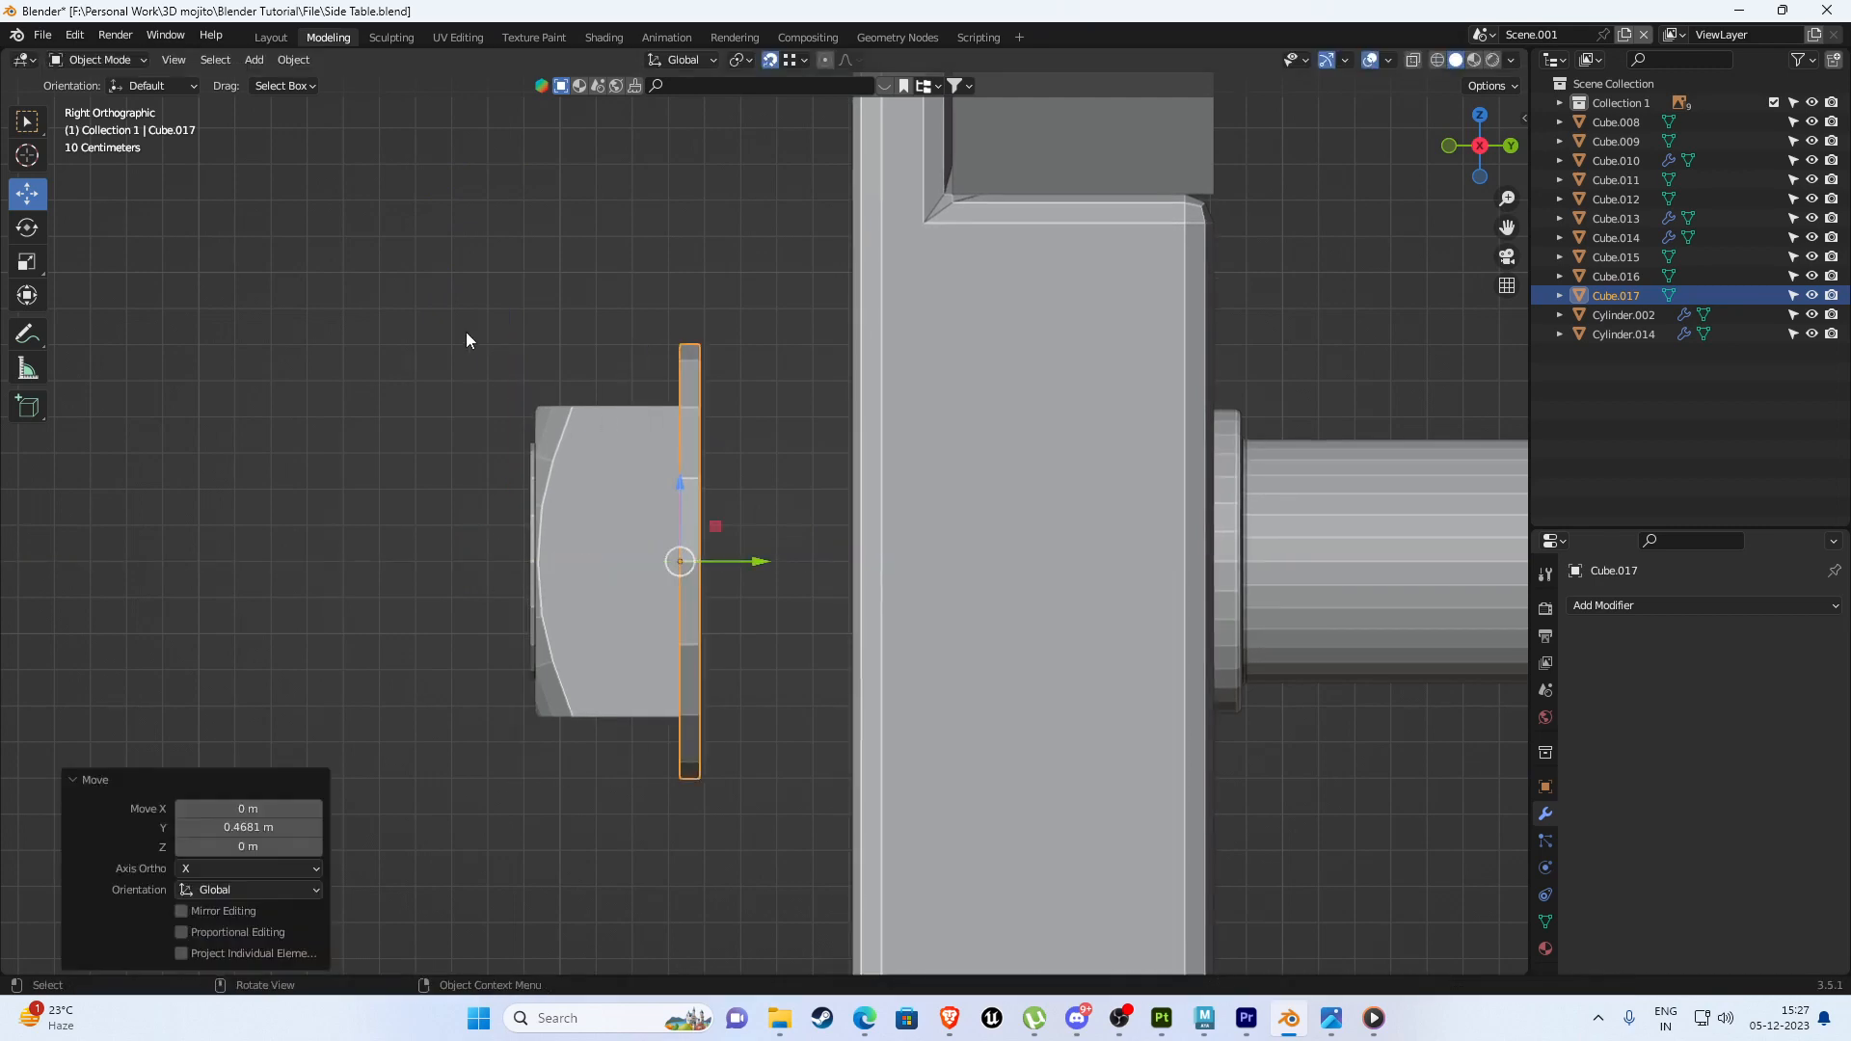
# Join the nut and washer into one object and snap its origin 0.054037 m along Y to the washer's back face.
pyautogui.moveTo(466, 332); pyautogui.dragTo(711, 351)
pyautogui.hotkey('ctrl', 'j')
pyautogui.hotkey('ctrl', '.')
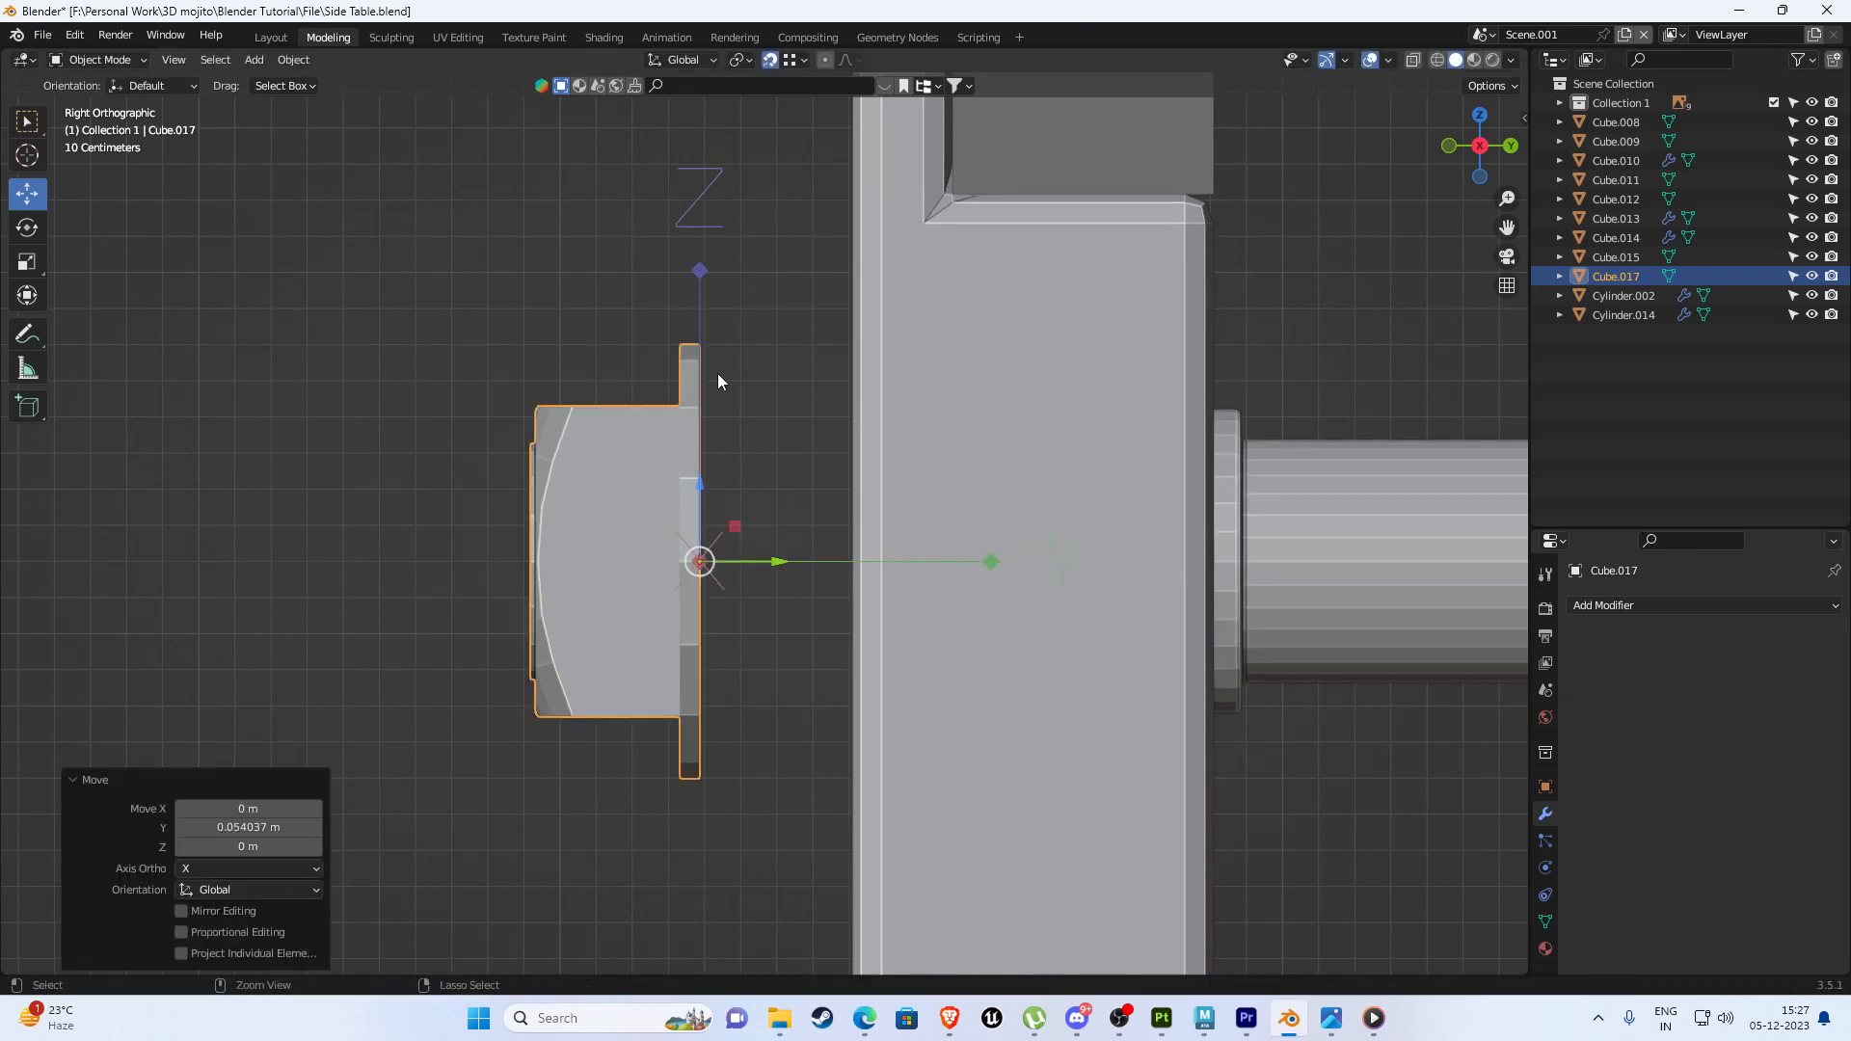
pyautogui.hotkey('ctrl', '.')
# Snap the joined nut and washer along Y flush against the post's outer face, using wireframe display.
pyautogui.scroll(-3, 764, 541)
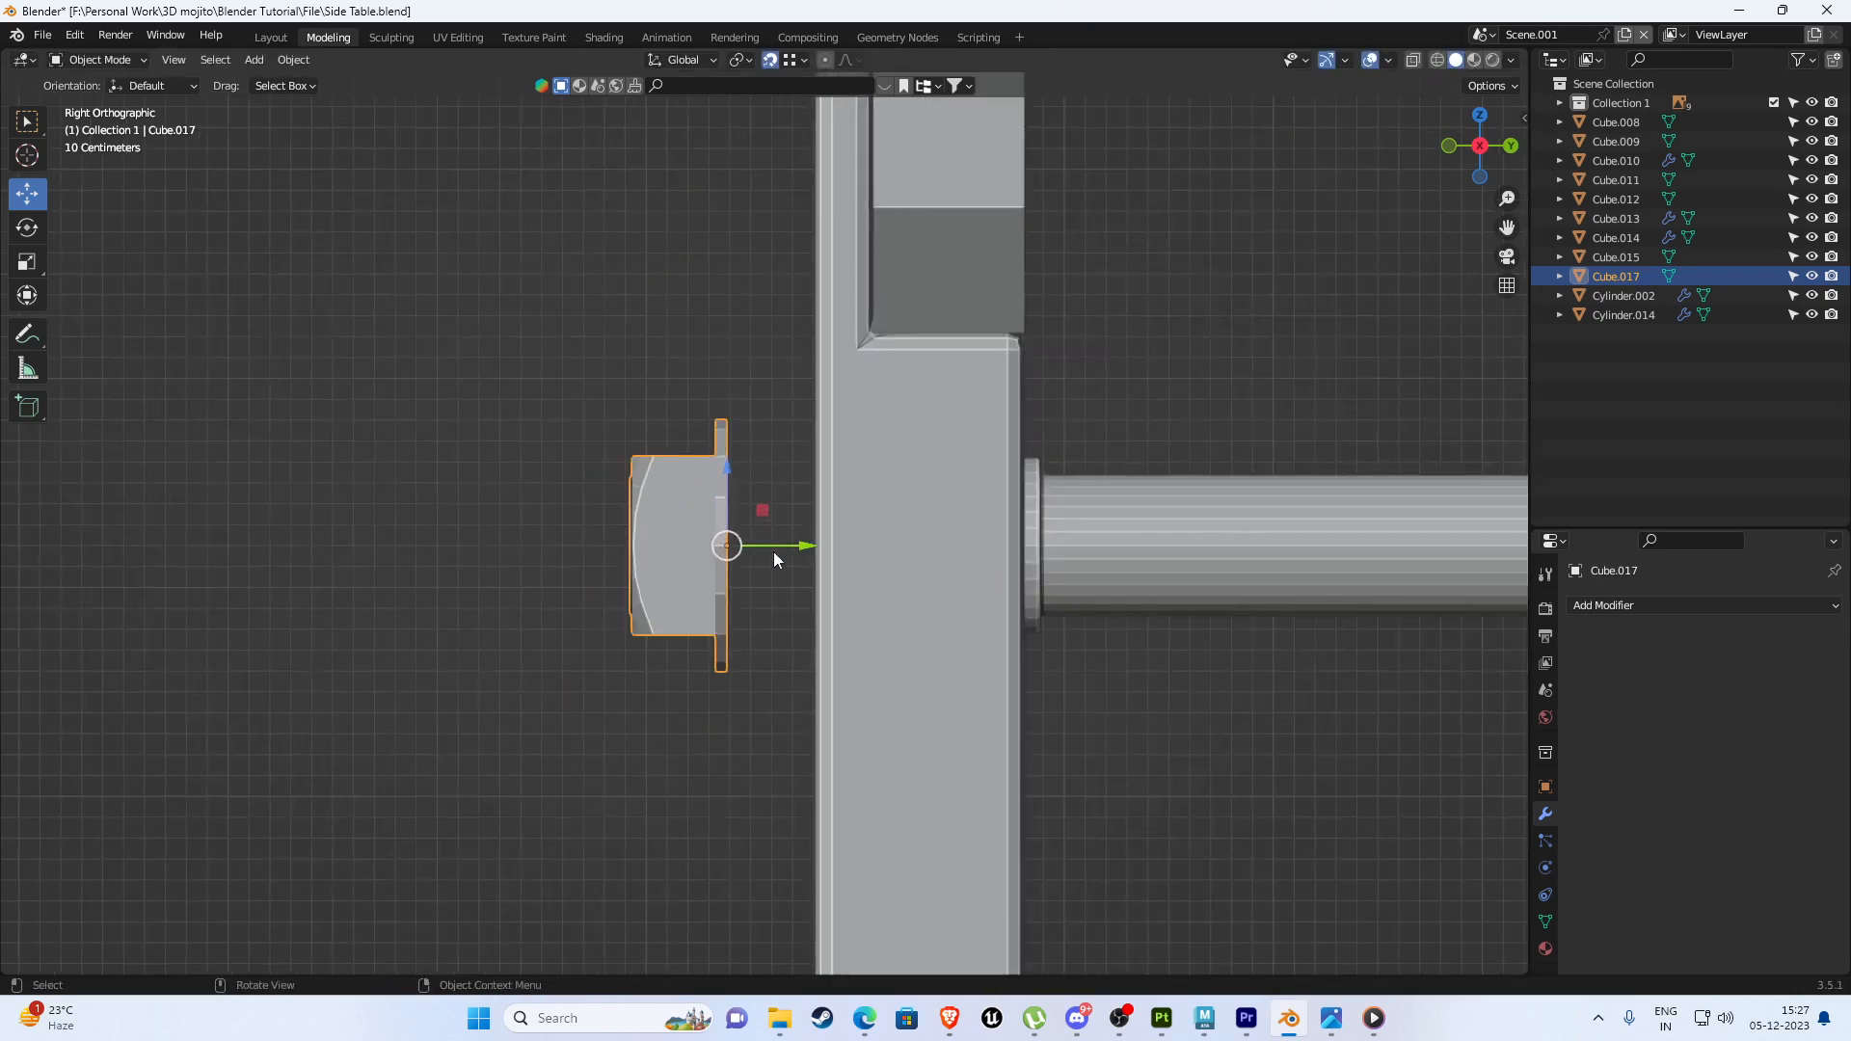
pyautogui.moveTo(806, 546); pyautogui.dragTo(821, 430)
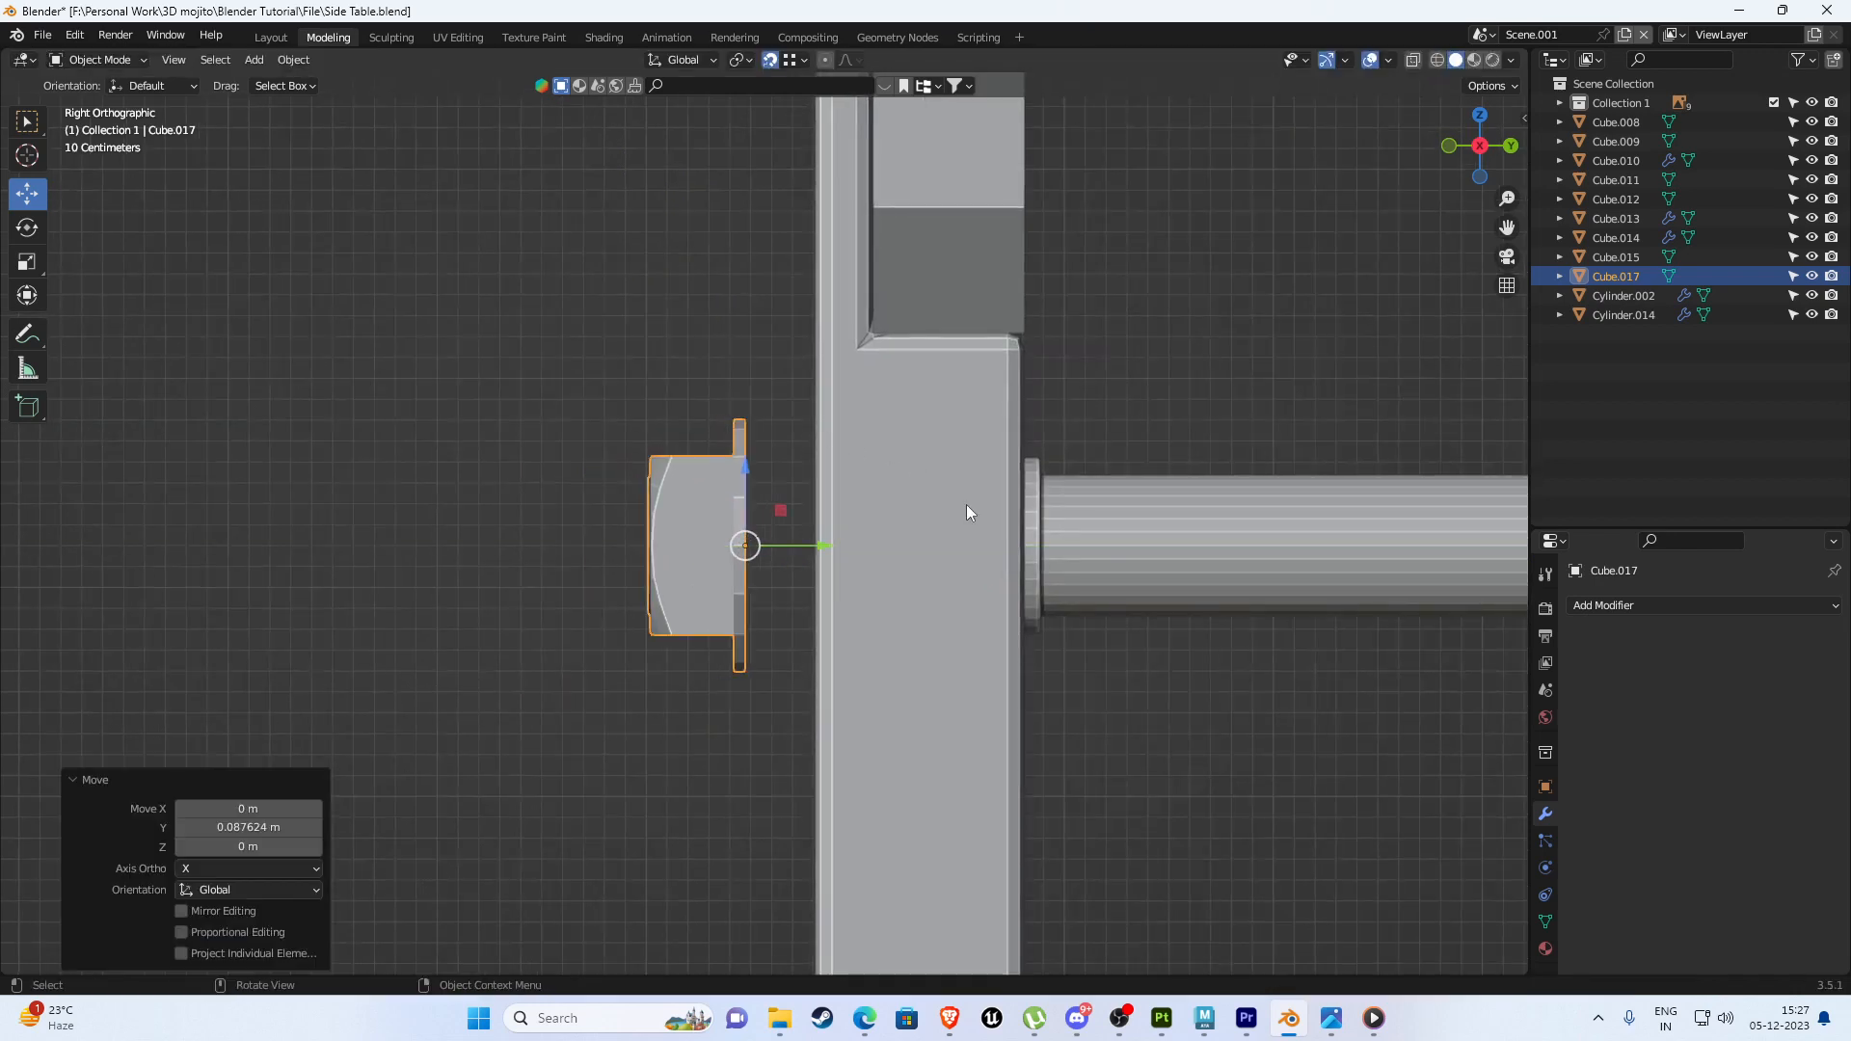
pyautogui.hotkey('shift', 'z')
pyautogui.moveTo(820, 551); pyautogui.dragTo(809, 339)
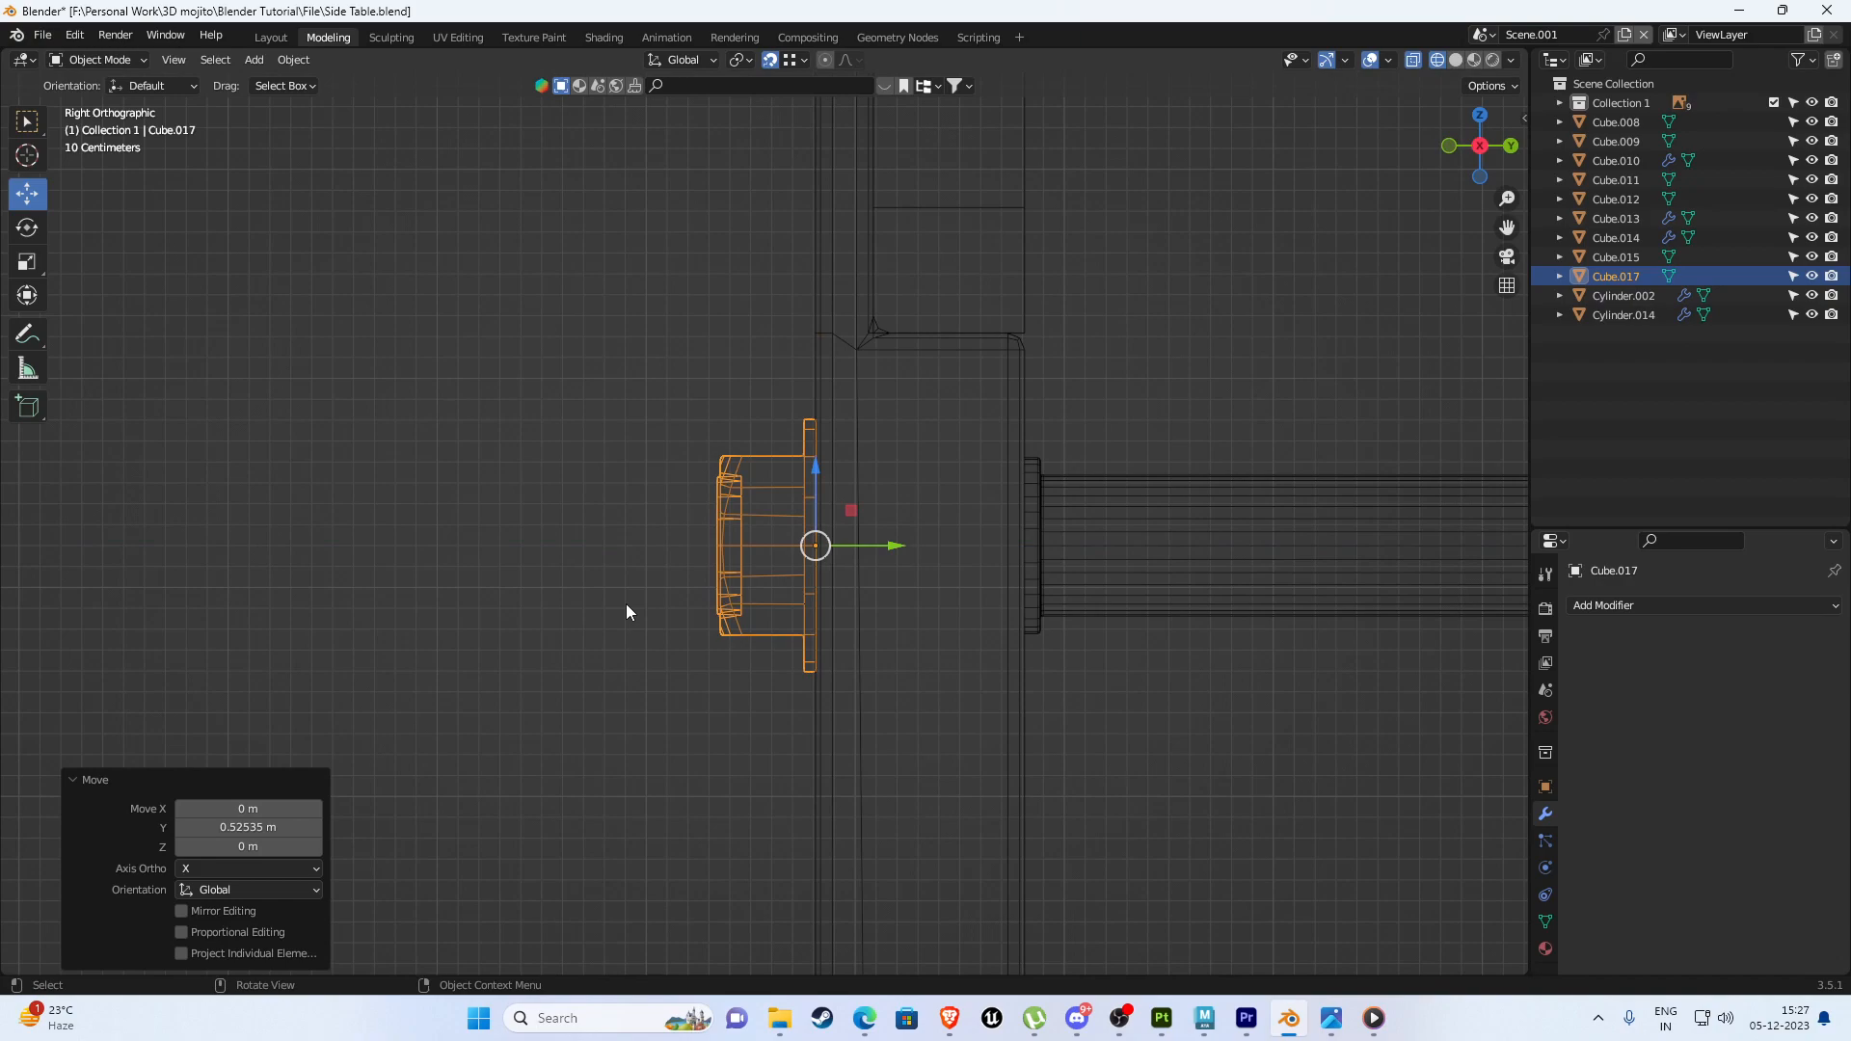
# Return to solid display and scale the joined nut and washer on the post to 0.830.
pyautogui.press('KP_1')
pyautogui.press('z')
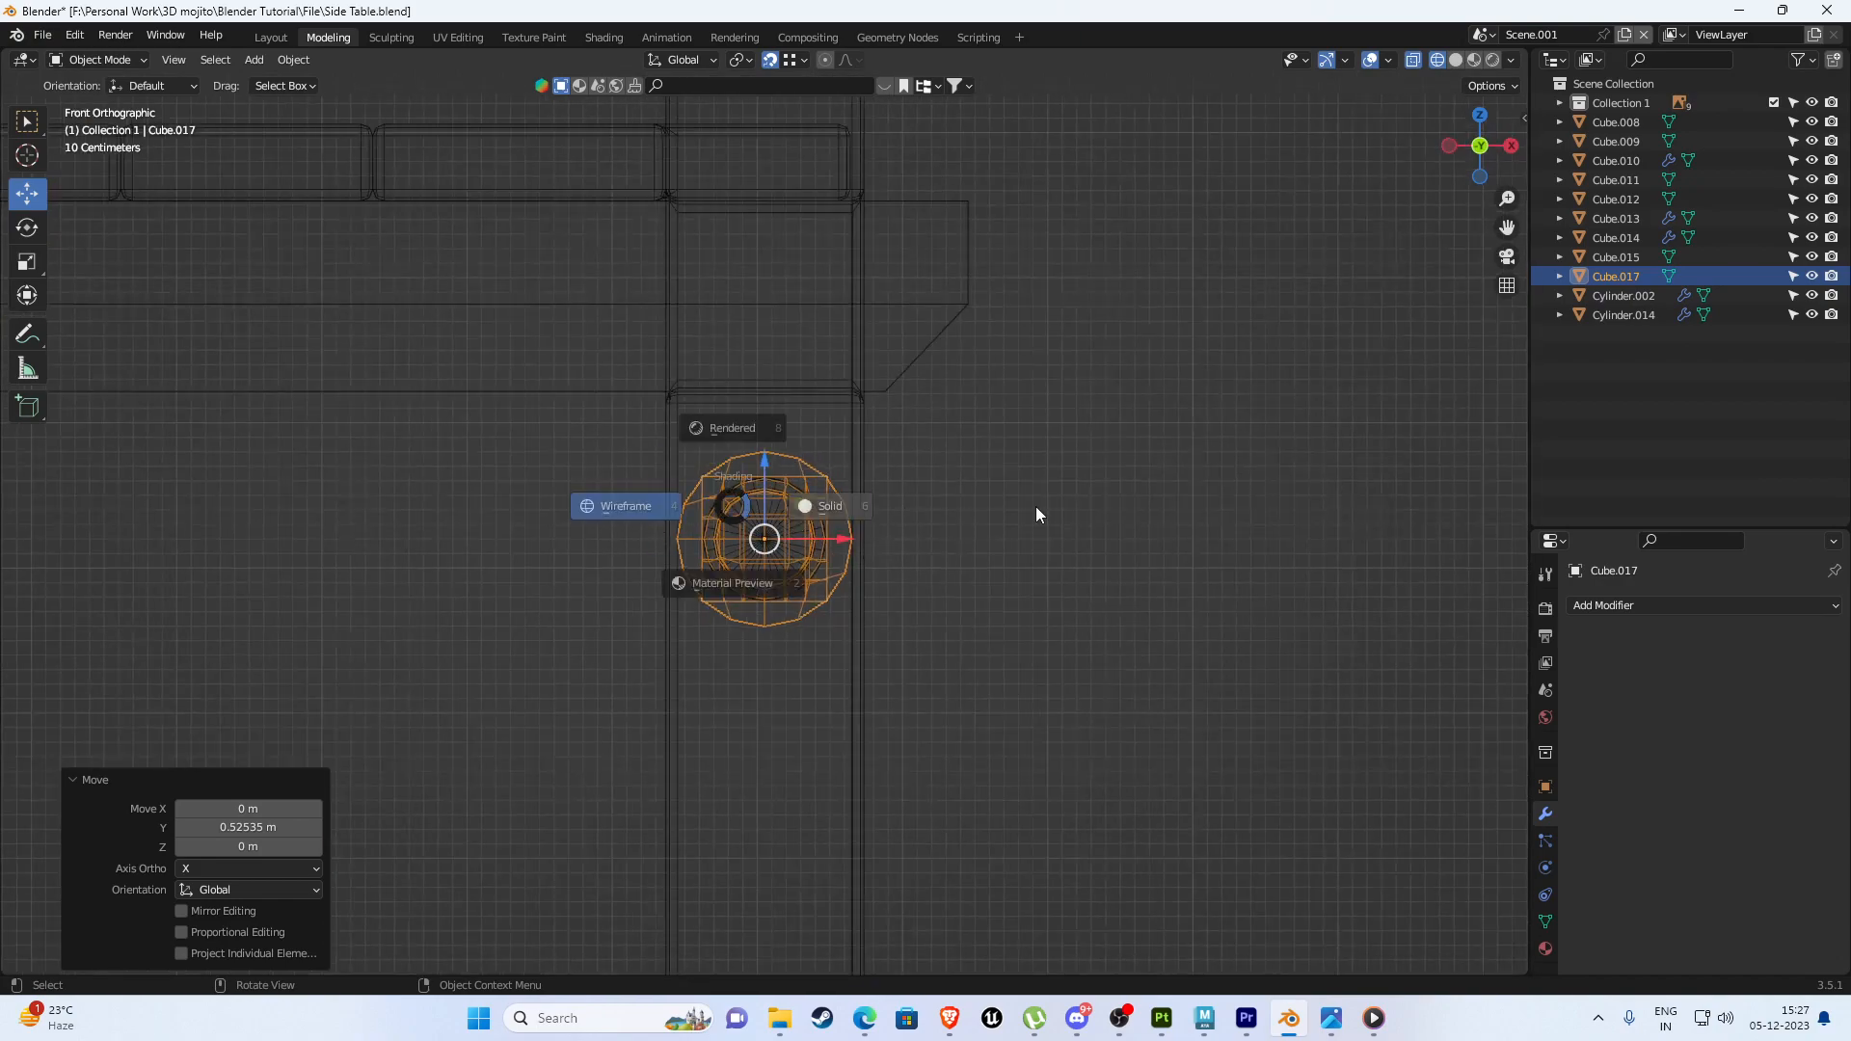
pyautogui.click(1036, 506)
pyautogui.moveTo(1035, 506); pyautogui.dragTo(929, 517, button='middle')
pyautogui.scroll(3, 930, 518)
pyautogui.press('s')
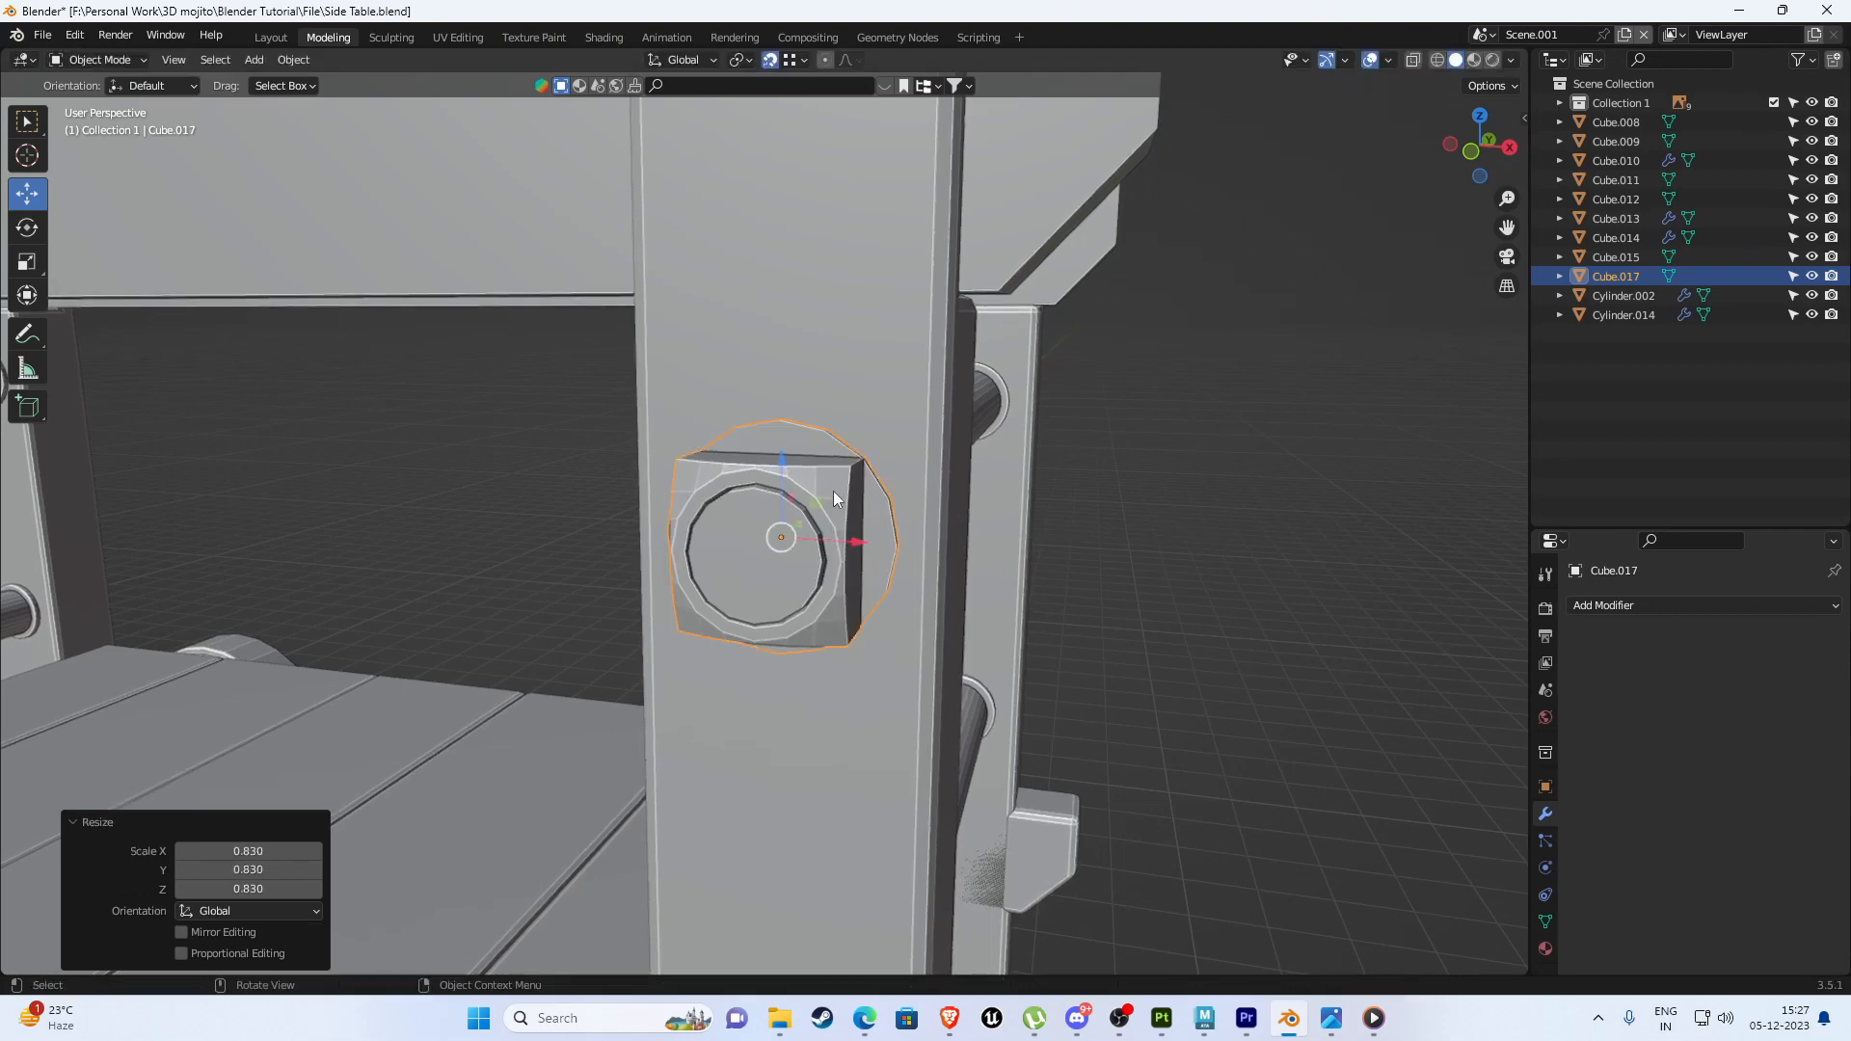
# Enlarge only the washer's linked mesh to about 1.2 times its size, leaving the square nut untouched.
pyautogui.press('Tab')
pyautogui.moveTo(833, 490); pyautogui.dragTo(995, 553, button='middle')
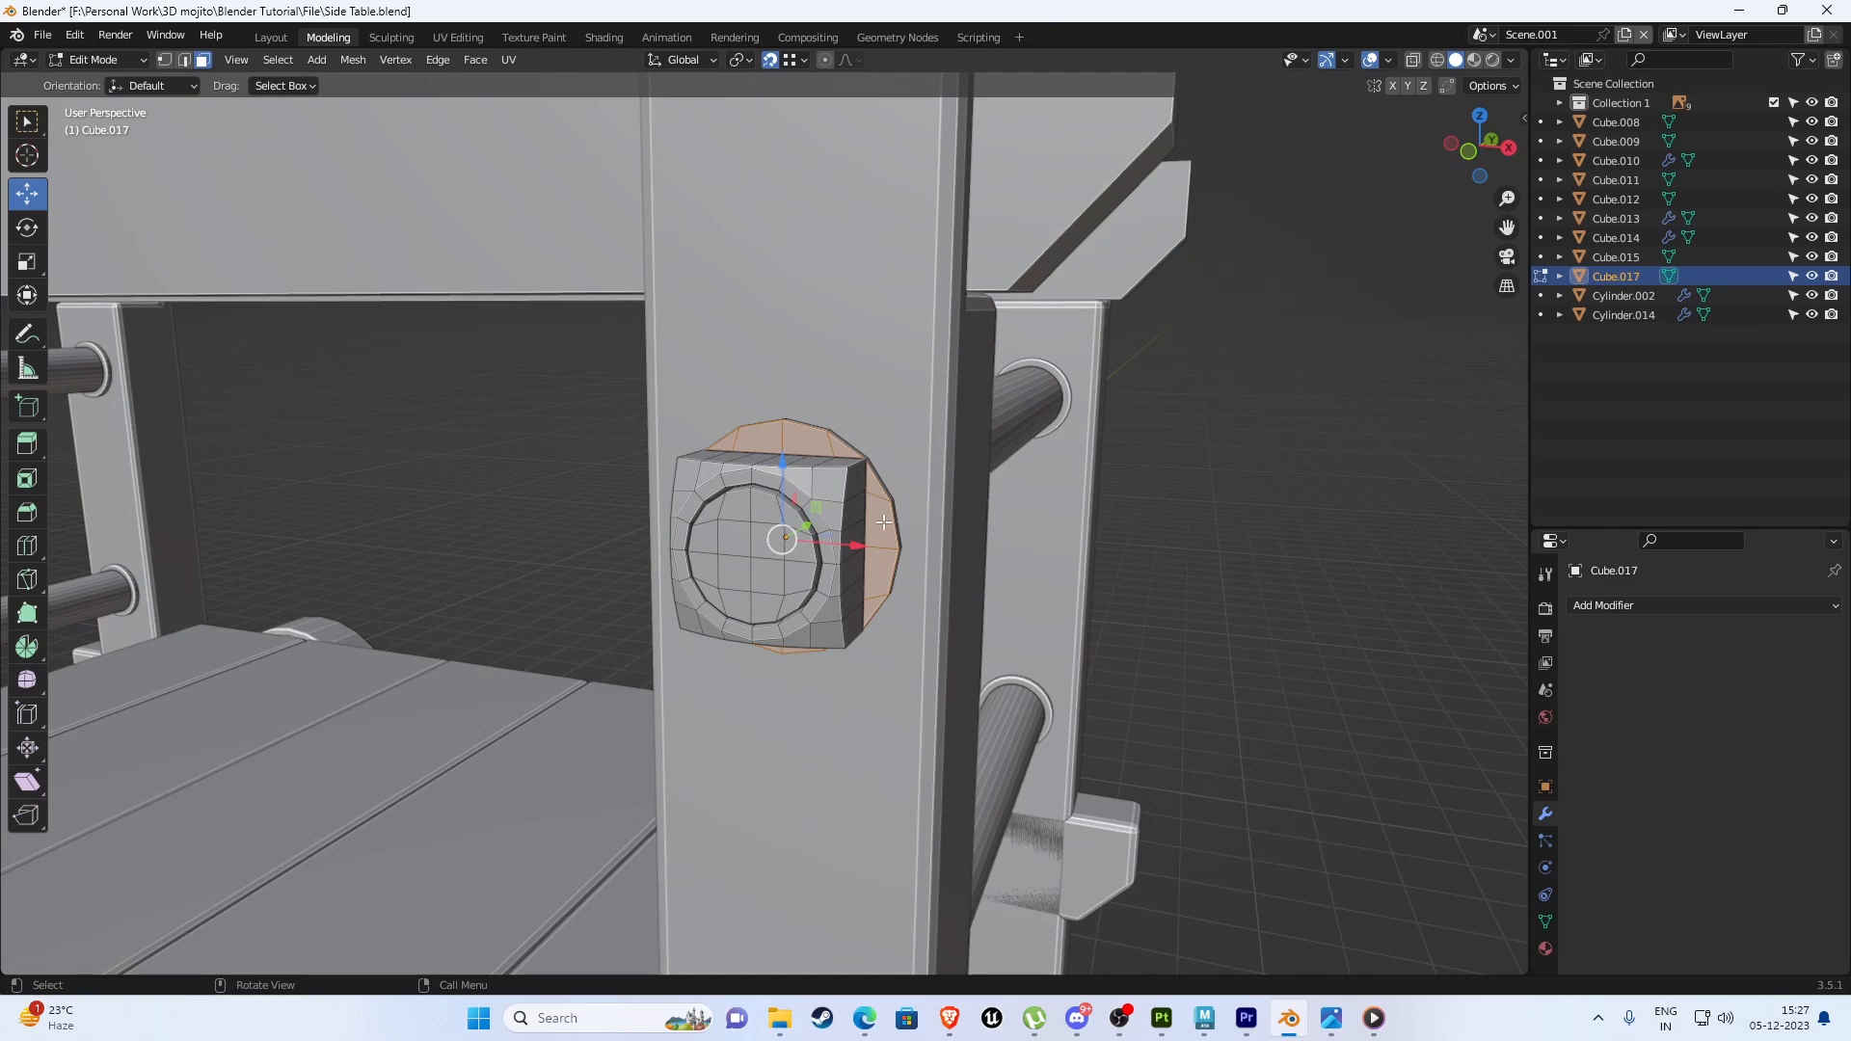
pyautogui.press('l')
pyautogui.press('s')
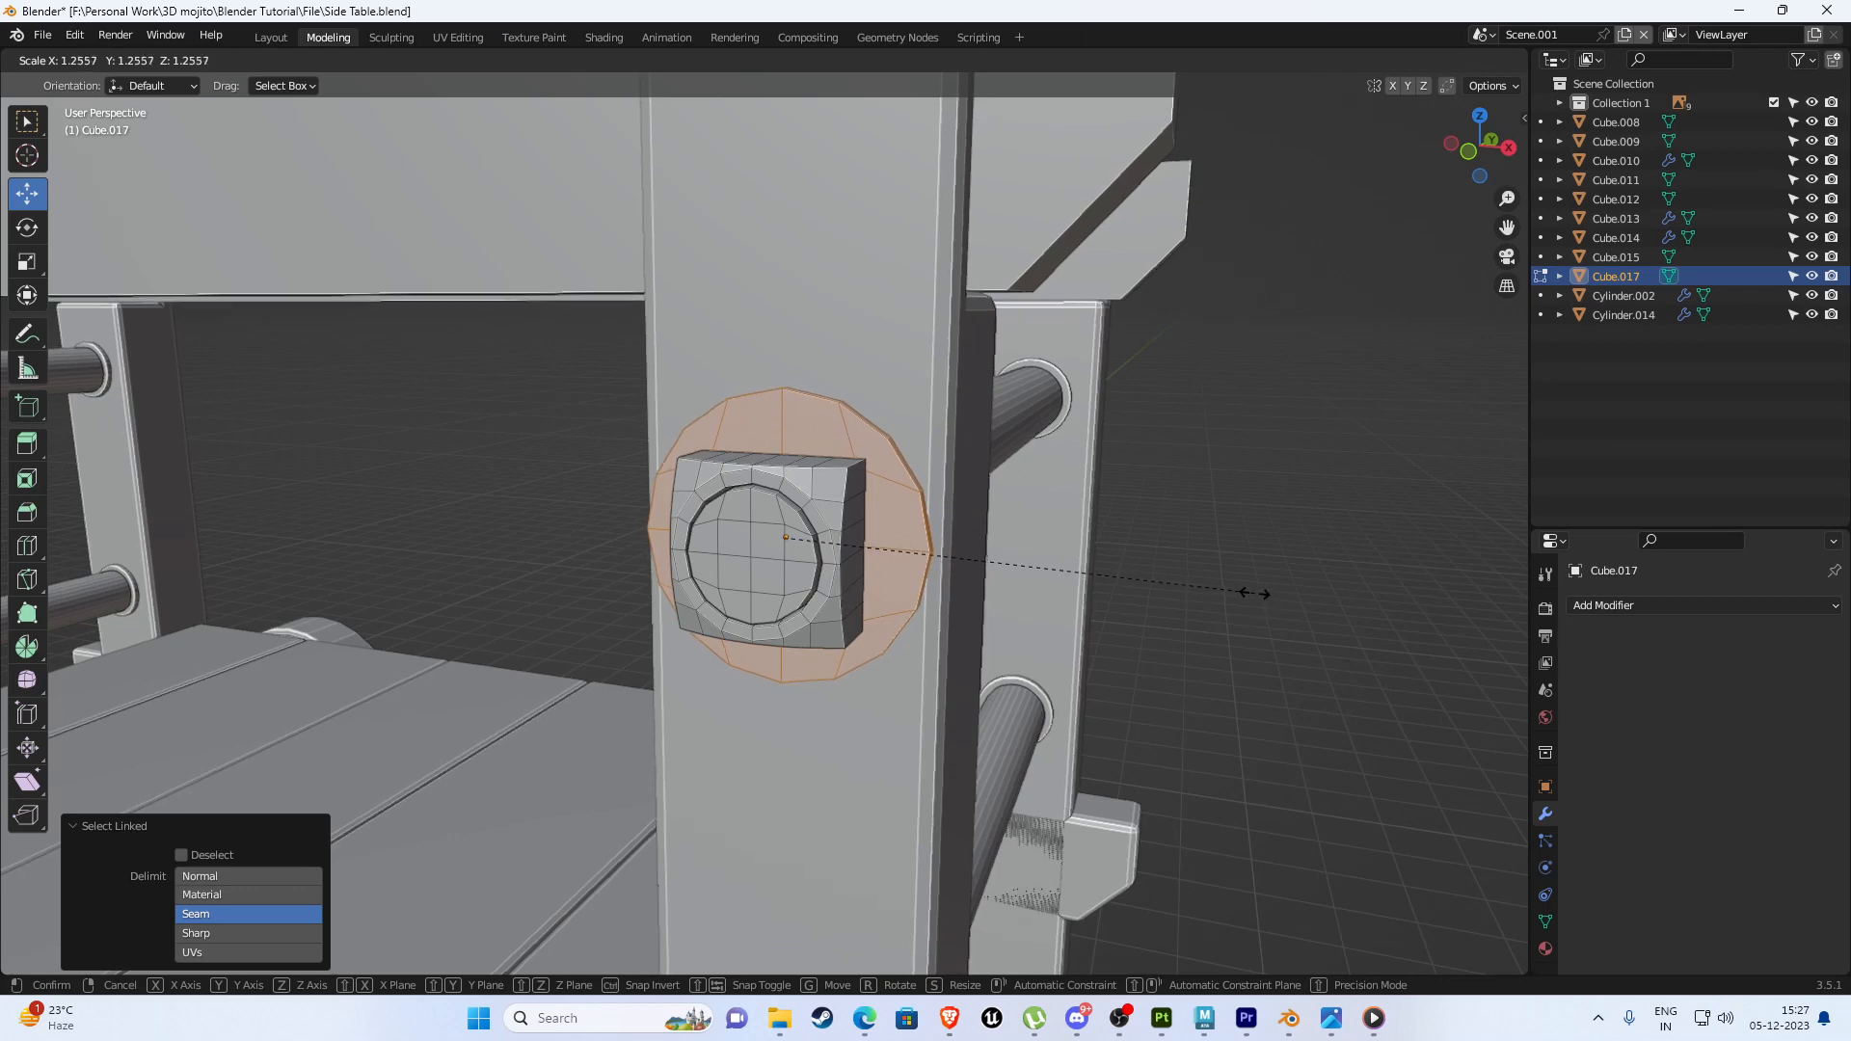
pyautogui.click(1230, 583)
pyautogui.click(1220, 563)
pyautogui.click(920, 524)
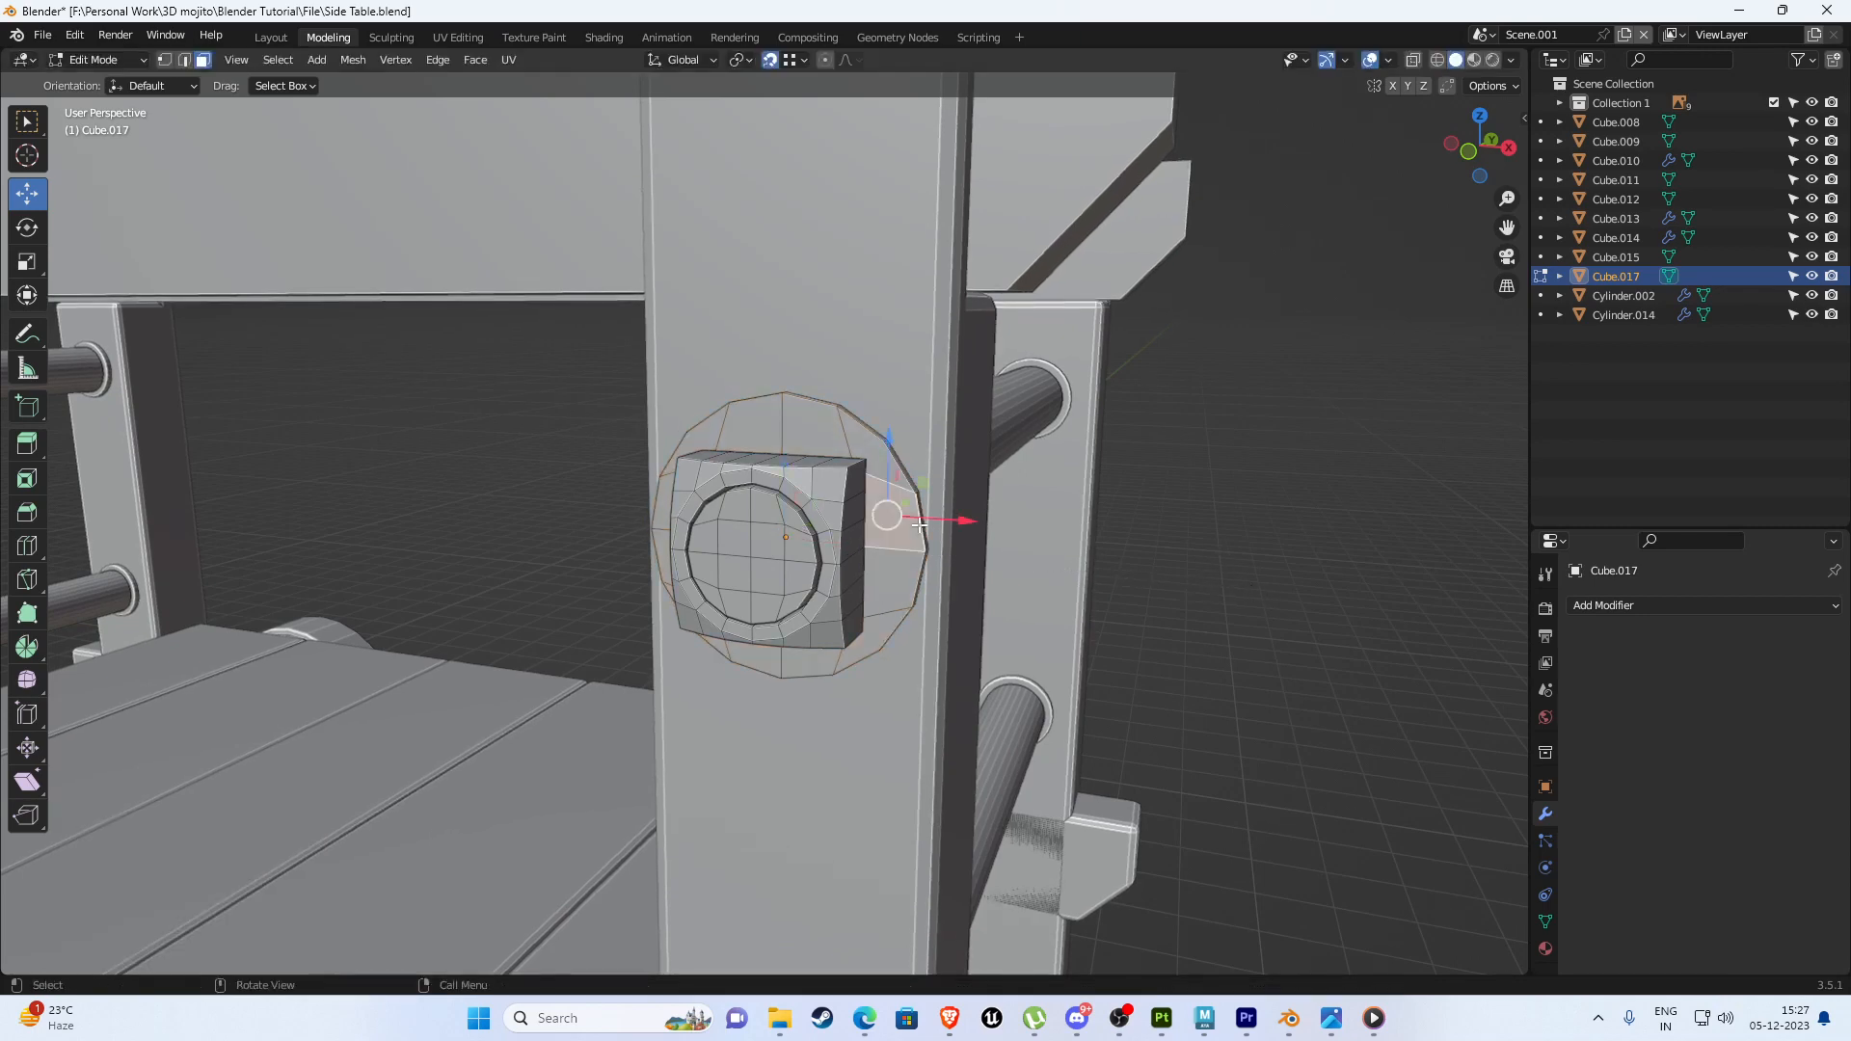
# Scale the whole nut-and-washer object to 0.702 in Object Mode.
pyautogui.press('Tab')
pyautogui.press('s')
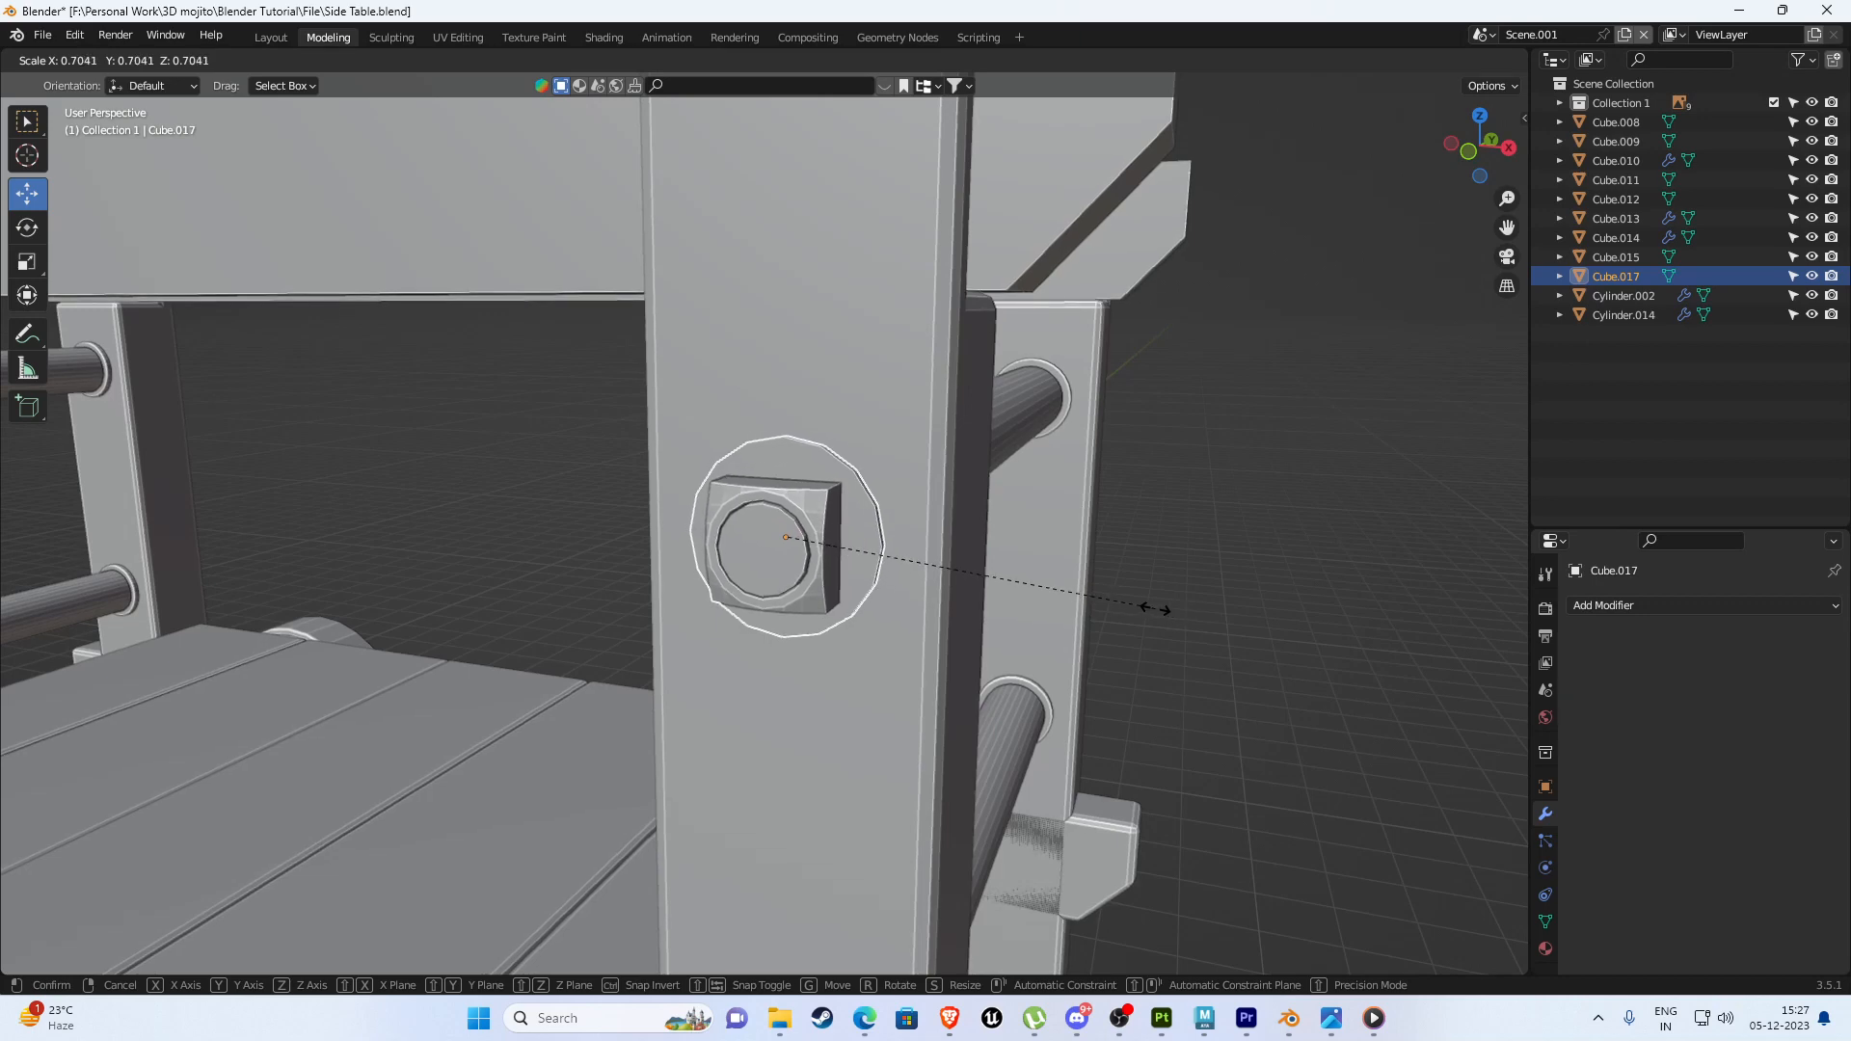
pyautogui.click(1154, 608)
# In wireframe side view, flatten the washer's outer-face vertices together with the nut's back vertices by scaling them to 0 along Y.
pyautogui.press('KP_3')
pyautogui.scroll(6, 853, 484)
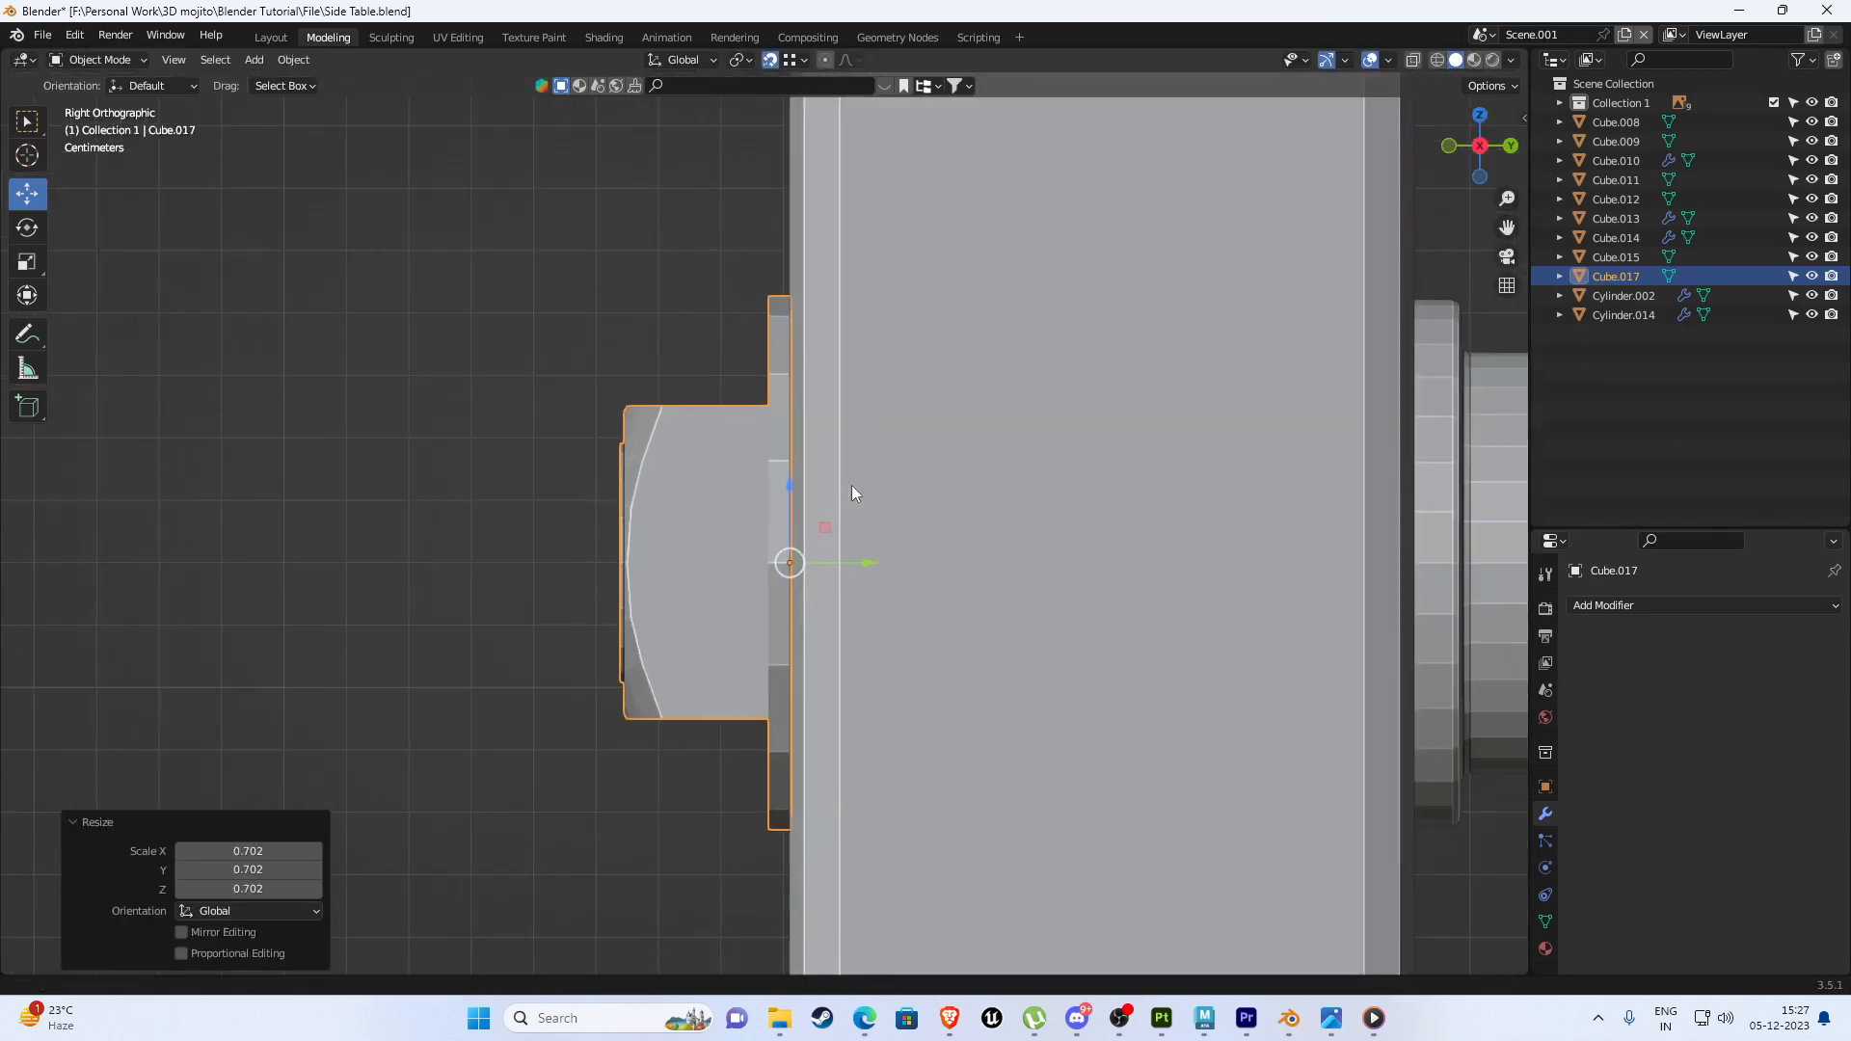
pyautogui.scroll(2, 762, 496)
pyautogui.hotkey('shift', 'z')
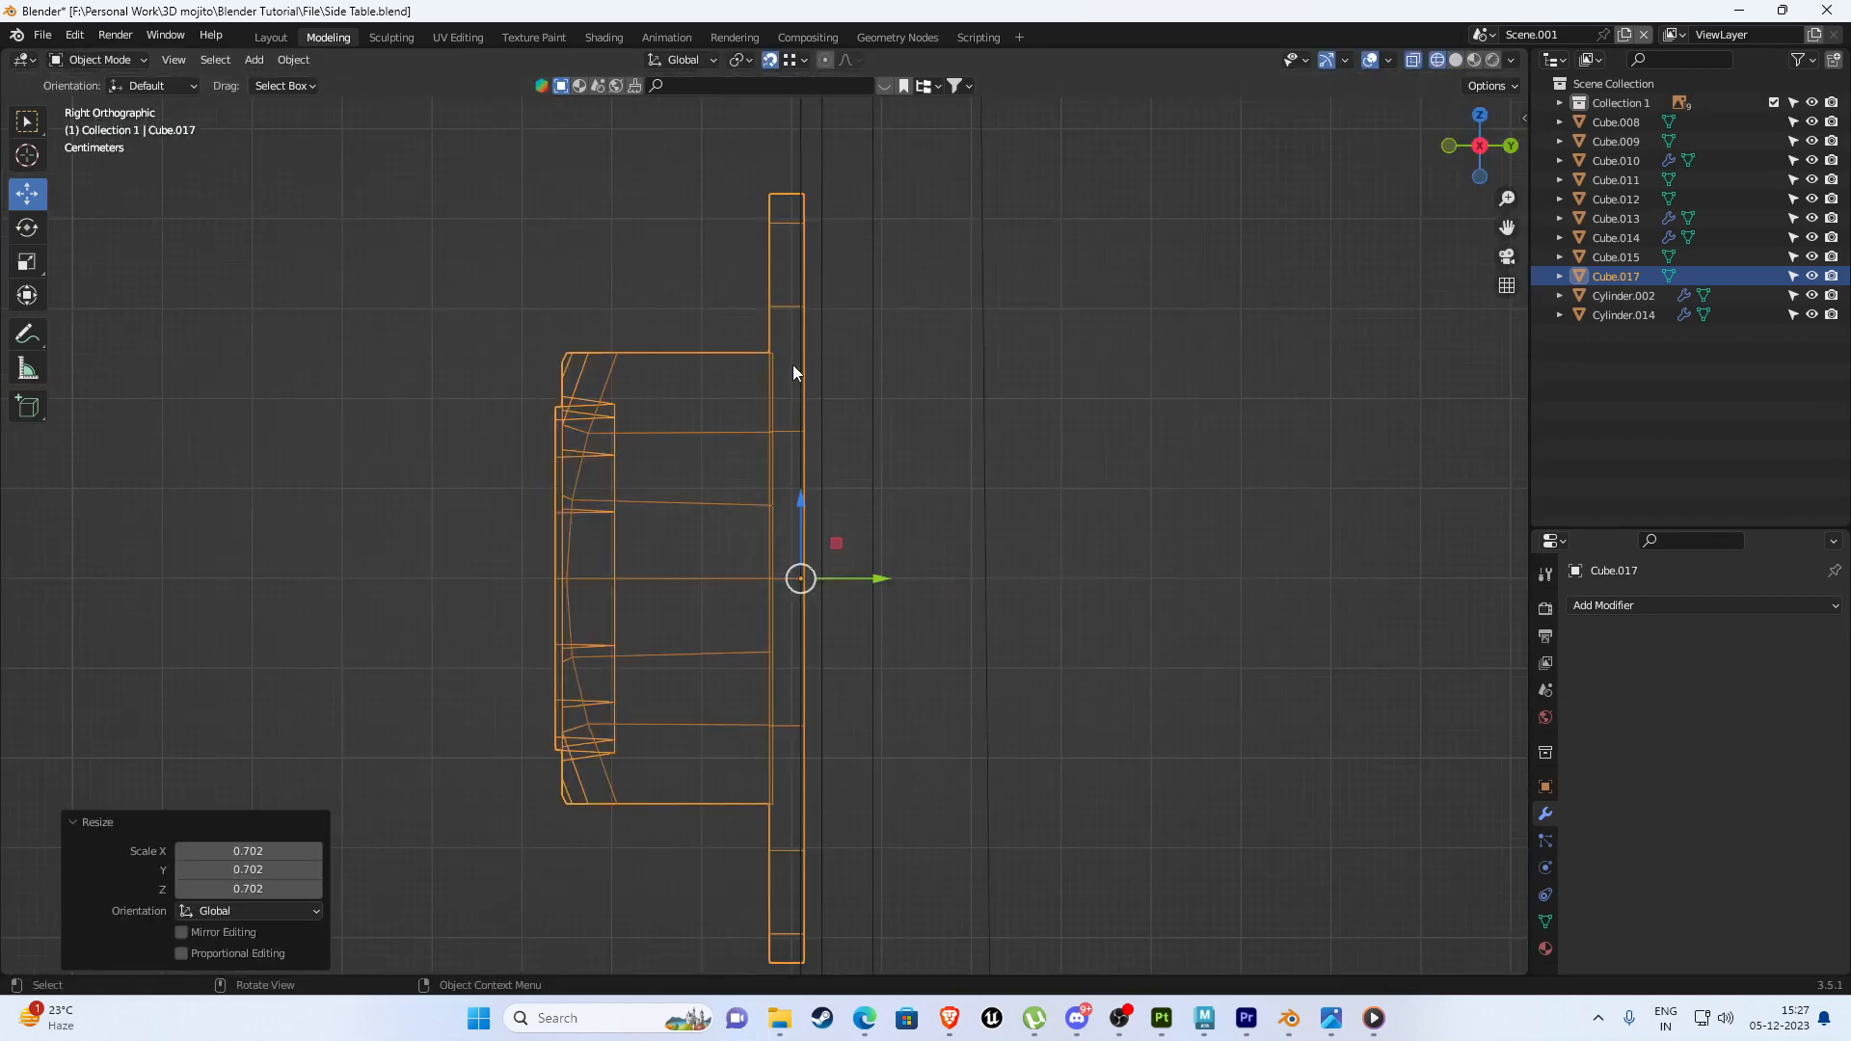
pyautogui.scroll(-2, 793, 365)
pyautogui.scroll(2, 793, 362)
pyautogui.keyDown('shift'); pyautogui.moveTo(806, 377); pyautogui.dragTo(768, 323, button='middle'); pyautogui.keyUp('shift')
pyautogui.press('Tab')
pyautogui.press('1')
pyautogui.moveTo(697, 123); pyautogui.dragTo(745, 926)
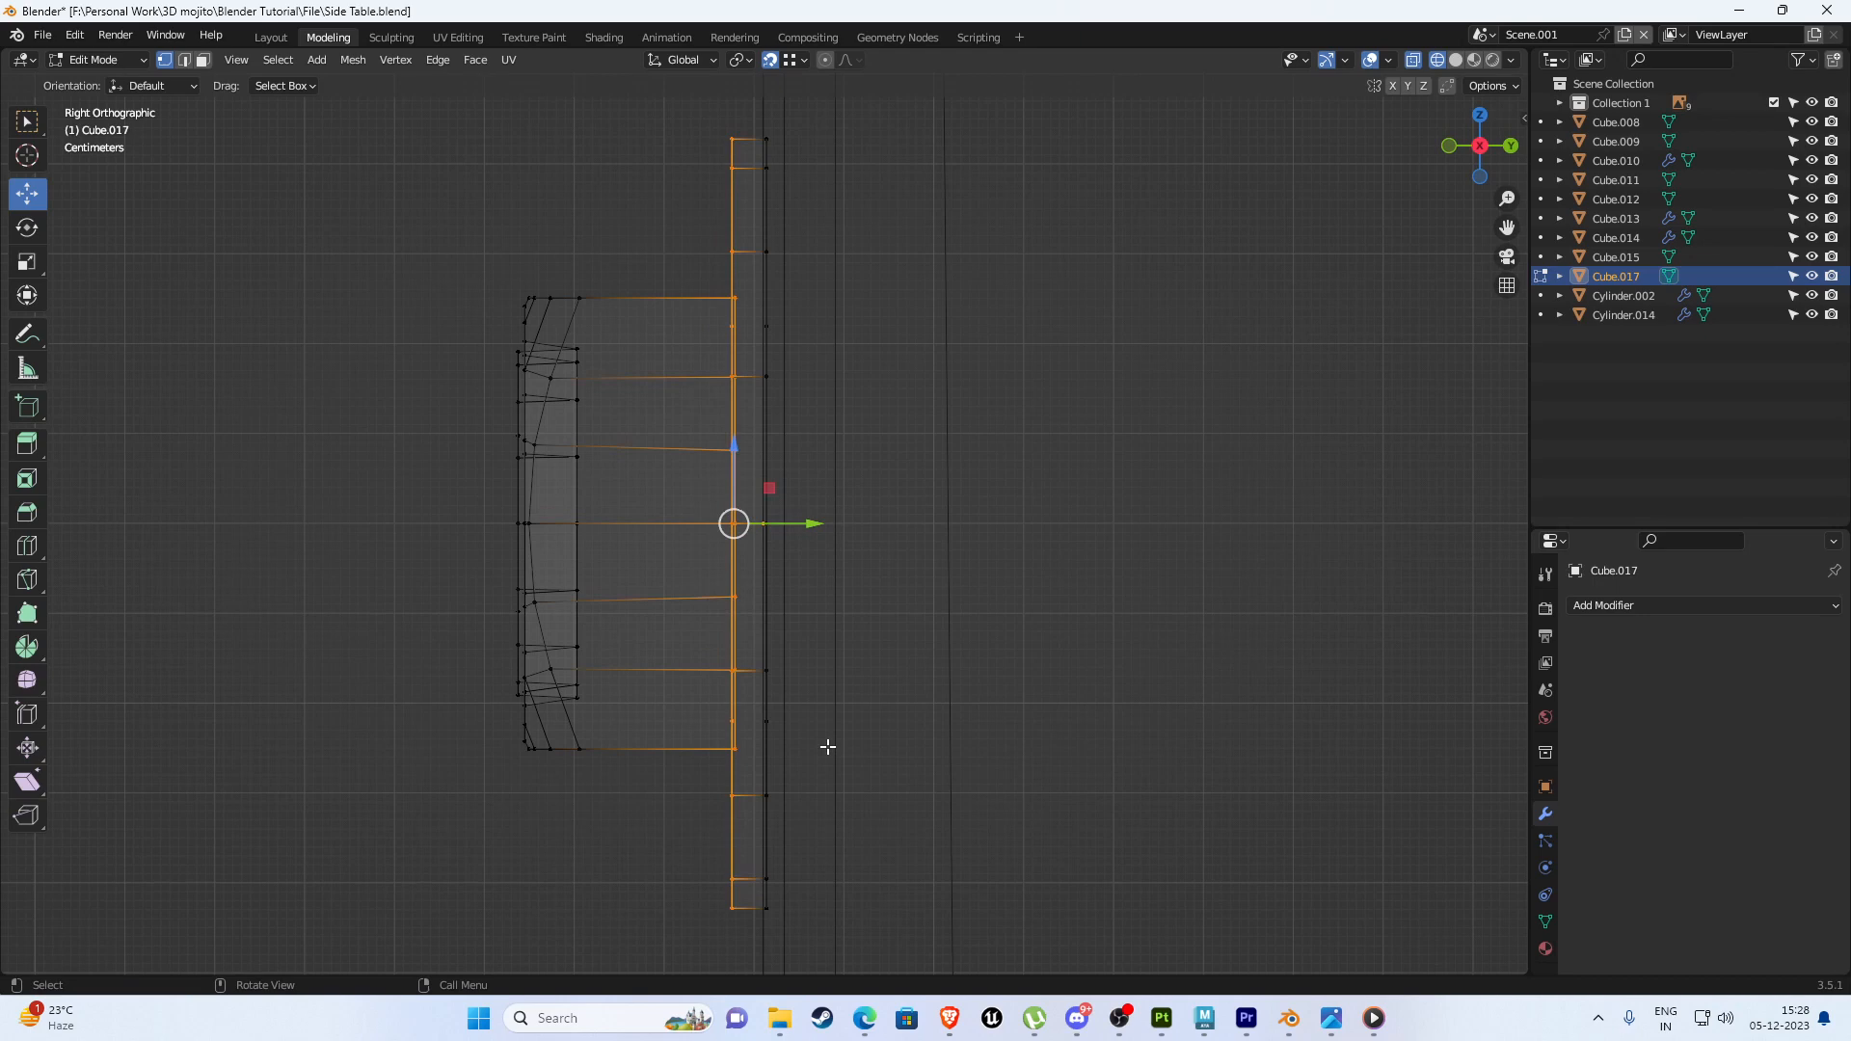
pyautogui.press('s')
pyautogui.press('y')
pyautogui.press('0')
pyautogui.press('Return')
# Turn snapping off and move the flattened vertices between washer and nut -0.00858 m along Y.
pyautogui.keyDown('shift'); pyautogui.moveTo(789, 229); pyautogui.dragTo(780, 273, button='middle'); pyautogui.keyUp('shift')
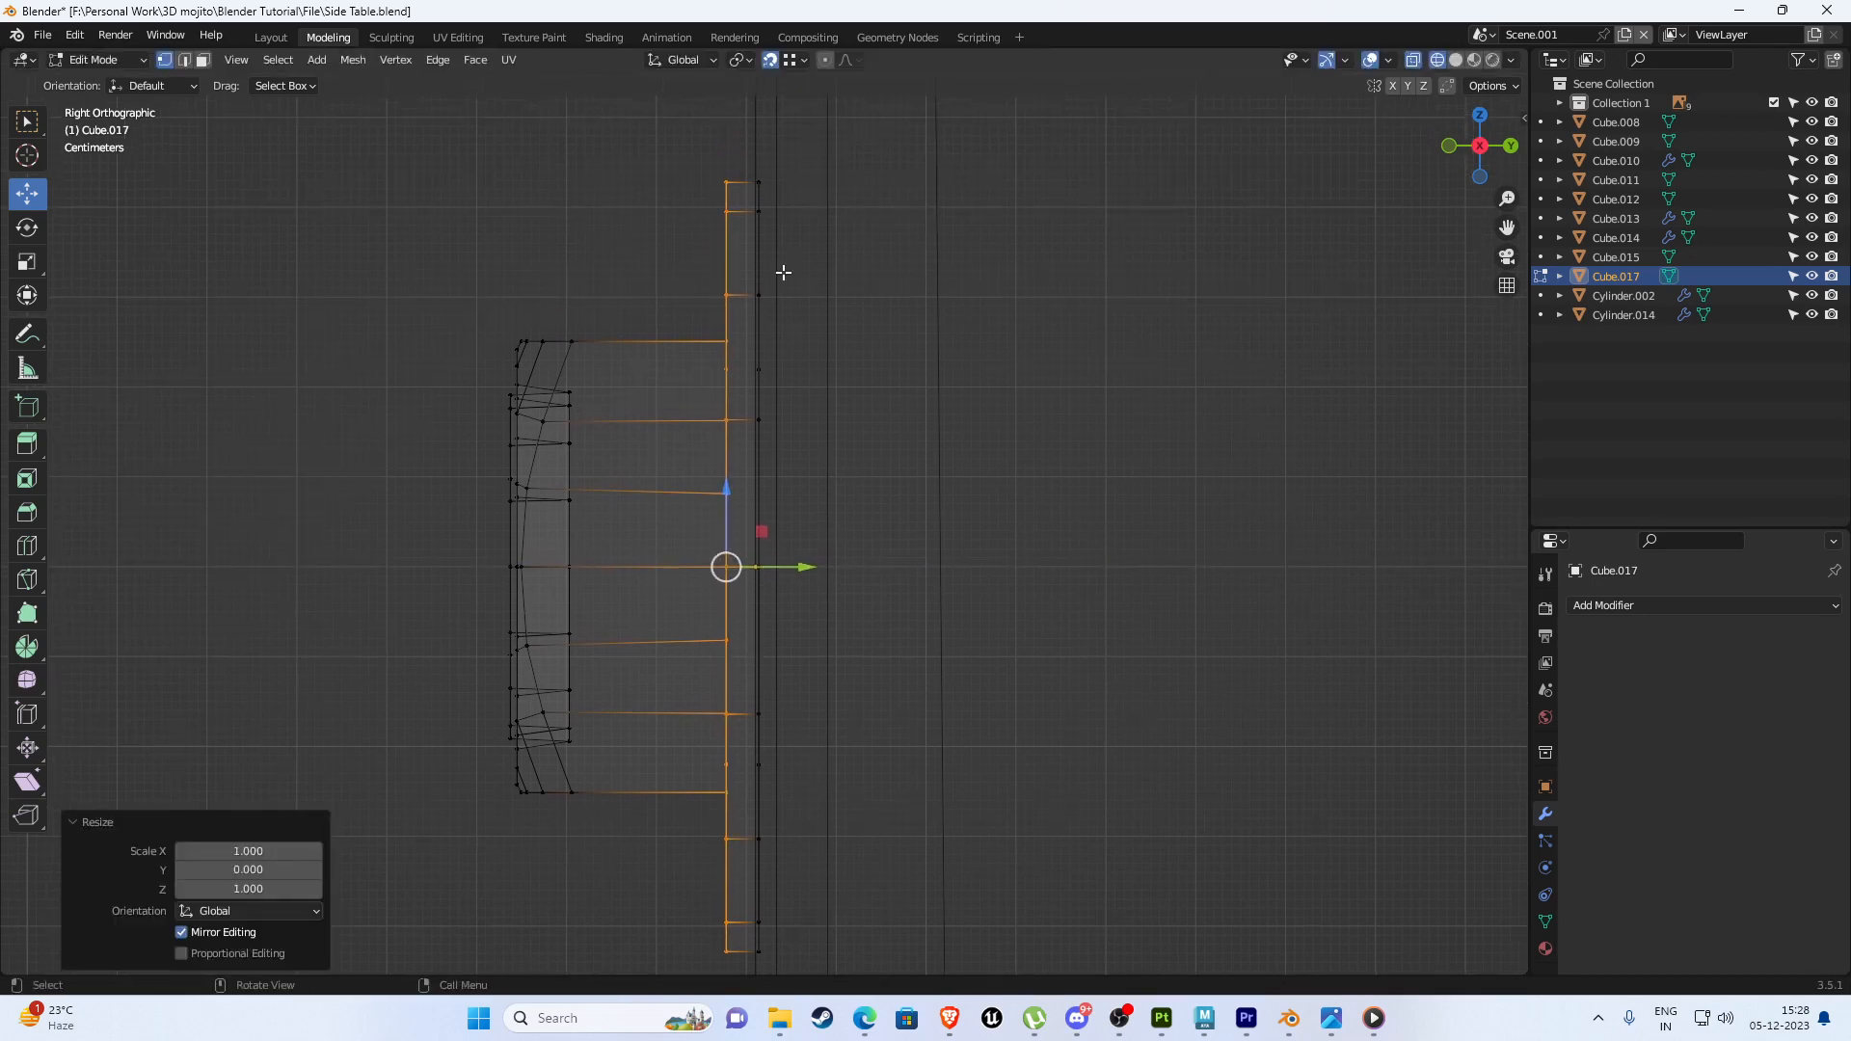
pyautogui.moveTo(723, 138); pyautogui.dragTo(743, 980)
pyautogui.moveTo(798, 567); pyautogui.dragTo(799, 565)
pyautogui.hotkey('ctrl', 'z')
pyautogui.hotkey('shift', 'Tab')
pyautogui.scroll(-1, 797, 458)
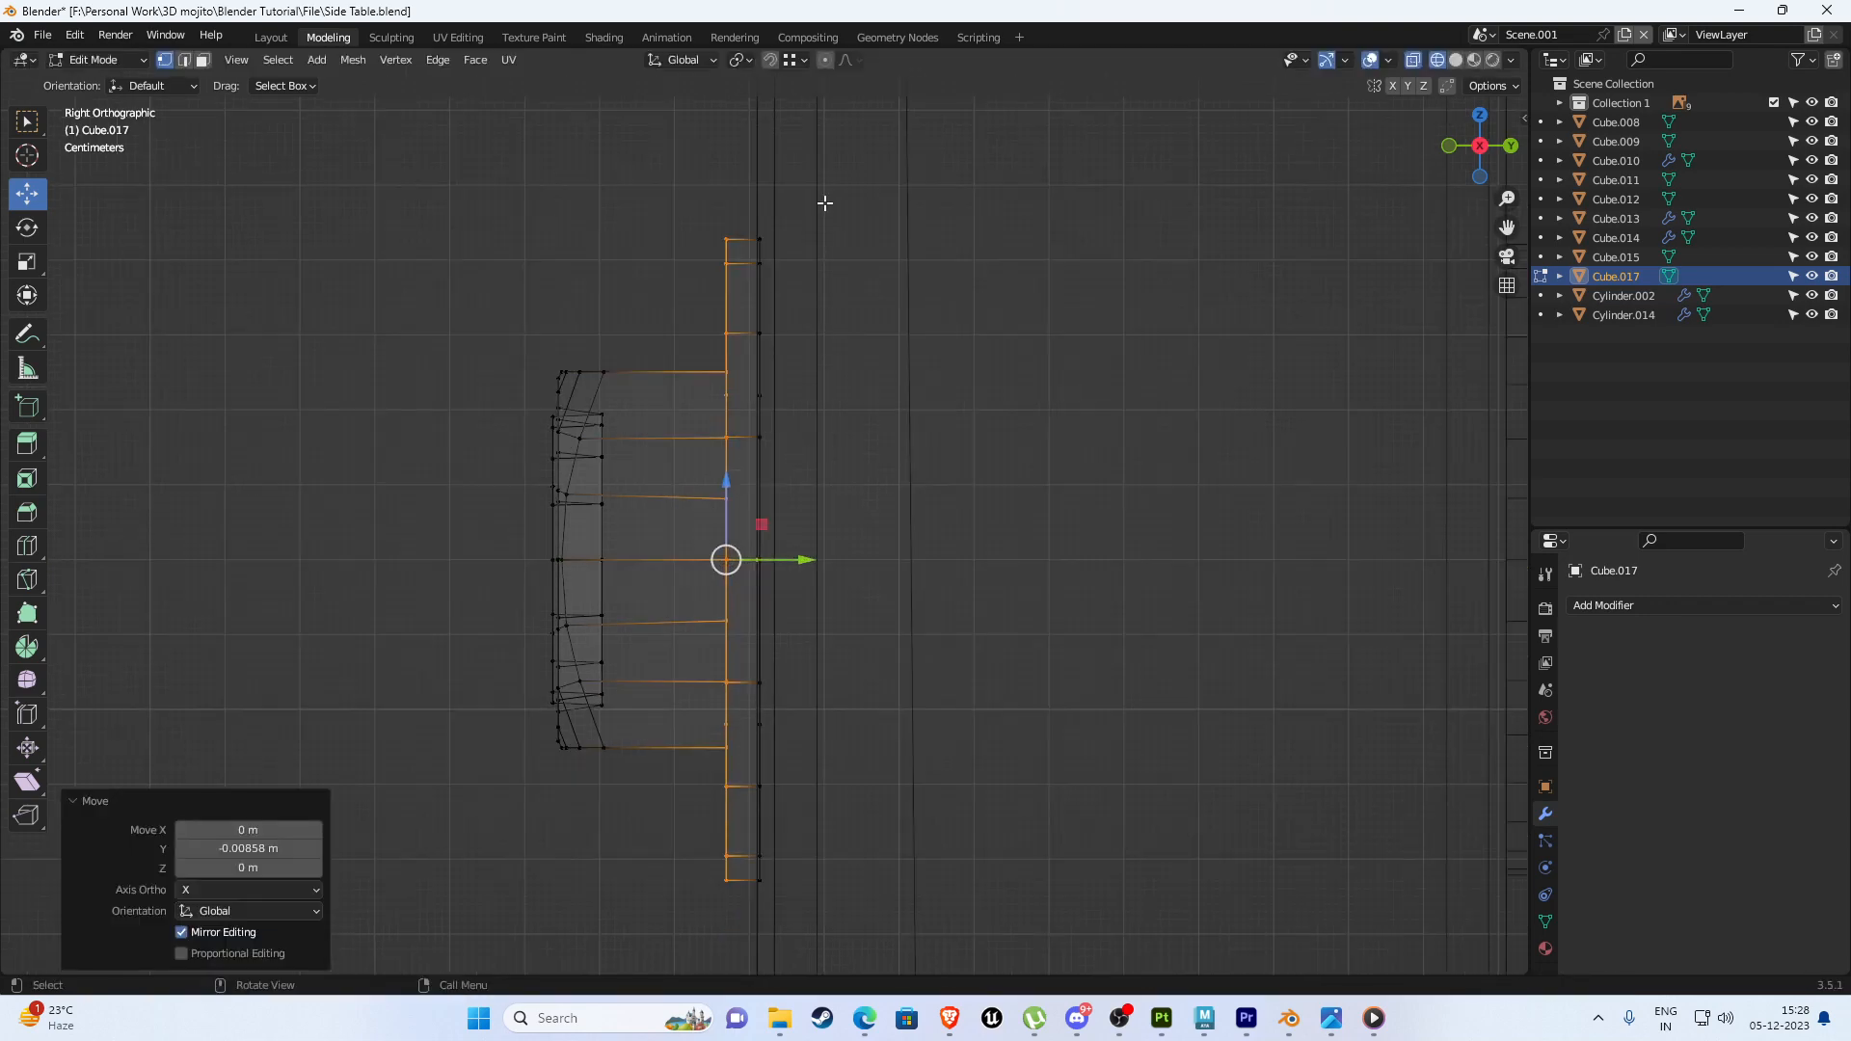
# Move the washer's back-face vertices -0.003448 m along Y, then return to Object Mode with solid display and nothing selected.
pyautogui.moveTo(823, 188); pyautogui.dragTo(739, 956)
pyautogui.scroll(-2, 769, 771)
pyautogui.keyDown('shift'); pyautogui.moveTo(823, 562); pyautogui.dragTo(805, 682, button='middle'); pyautogui.keyUp('shift')
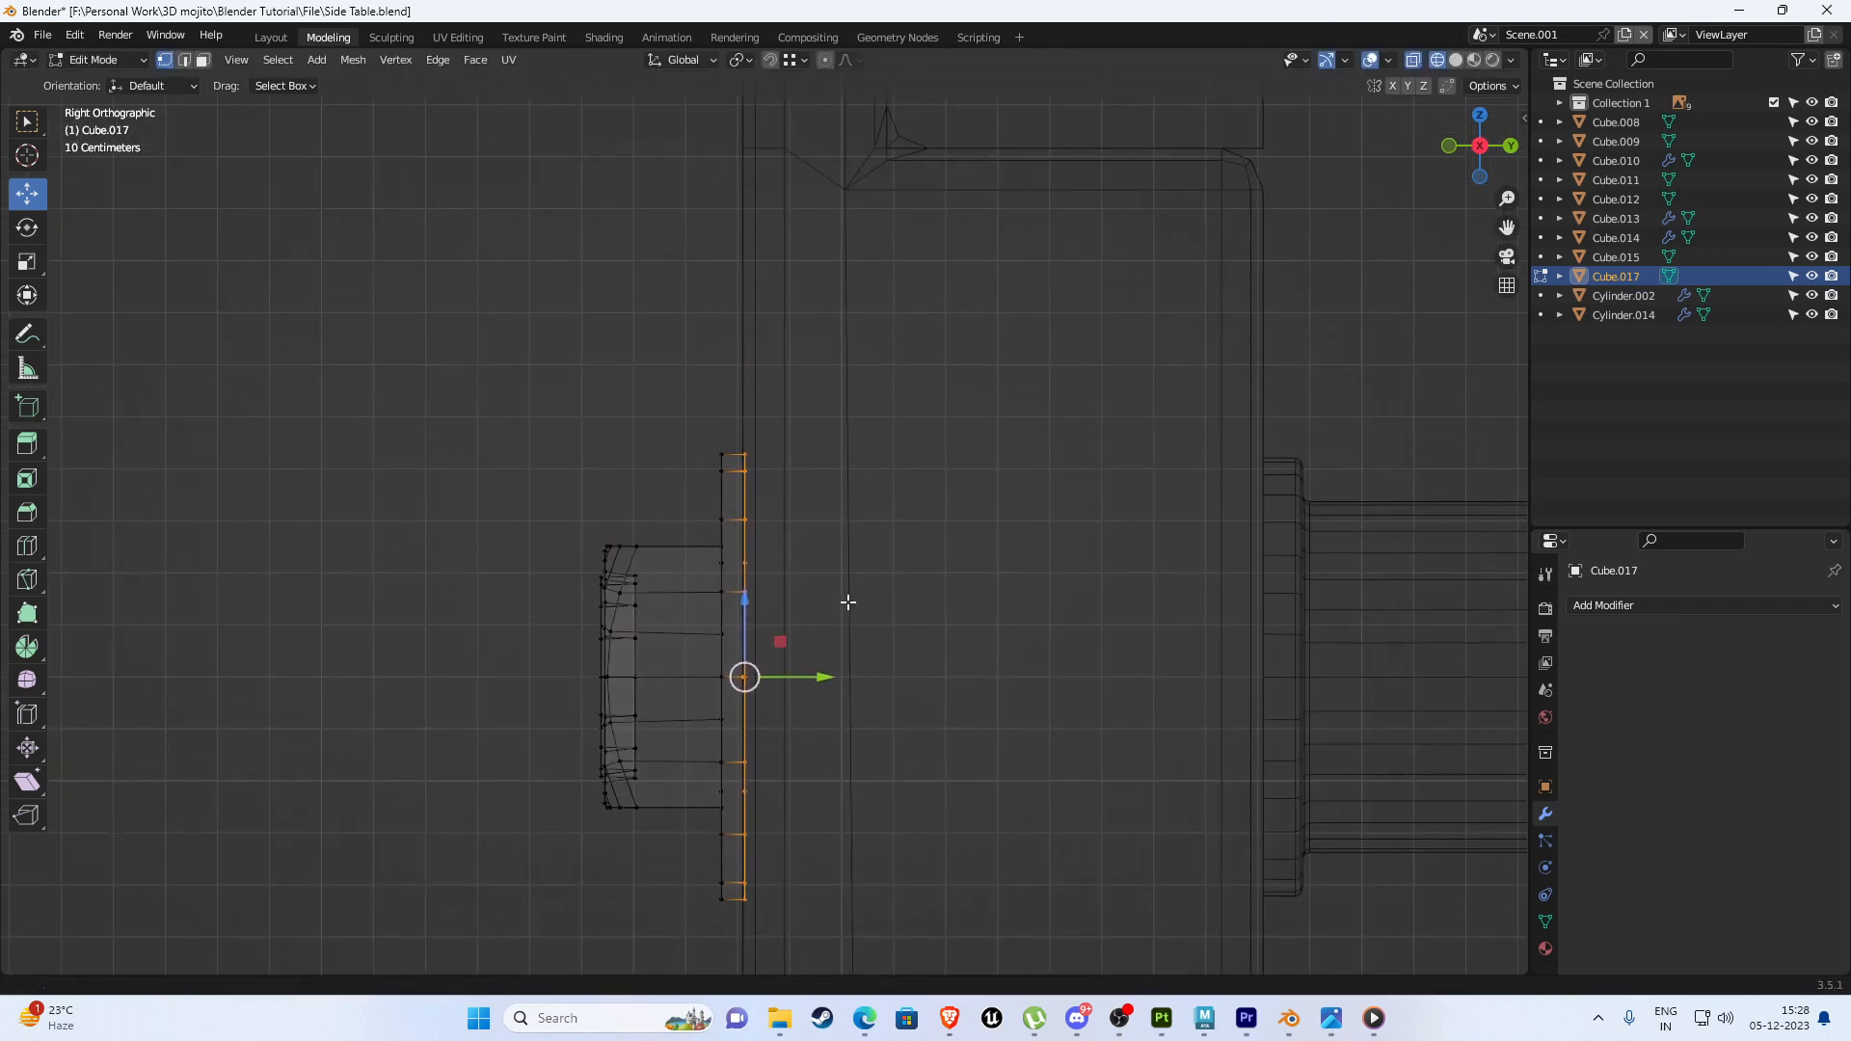
pyautogui.keyDown('shift'); pyautogui.moveTo(847, 608); pyautogui.dragTo(849, 712, button='middle'); pyautogui.keyUp('shift')
pyautogui.moveTo(827, 774)
pyautogui.mouseDown()
pyautogui.moveTo(774, 540)
pyautogui.moveTo(745, 247)
pyautogui.moveTo(790, 367)
pyautogui.moveTo(773, 508)
pyautogui.moveTo(740, 219)
pyautogui.mouseUp()
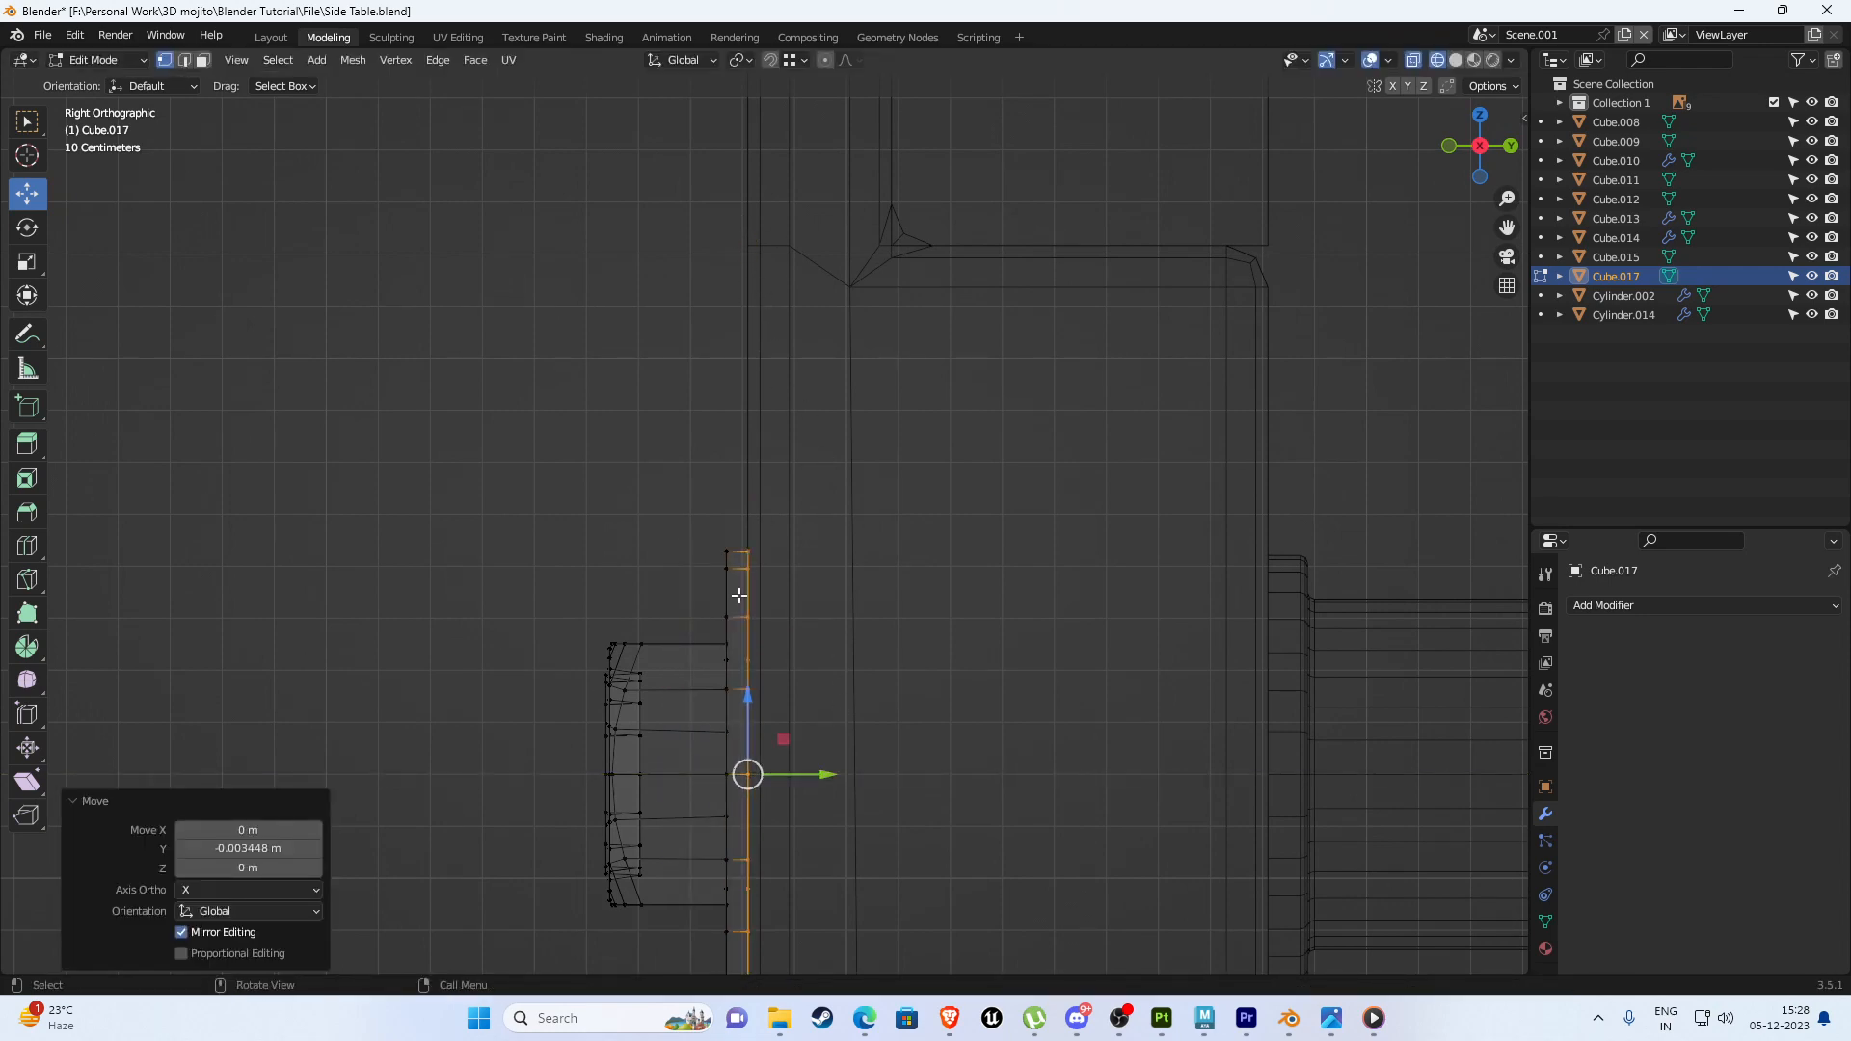
pyautogui.press('z')
pyautogui.scroll(-2, 933, 608)
pyautogui.moveTo(933, 607)
pyautogui.mouseDown(button='middle')
pyautogui.moveTo(987, 636)
pyautogui.moveTo(1041, 631)
pyautogui.mouseUp(button='middle')
pyautogui.press('Tab')
pyautogui.click(1328, 570)
pyautogui.scroll(-4, 881, 623)
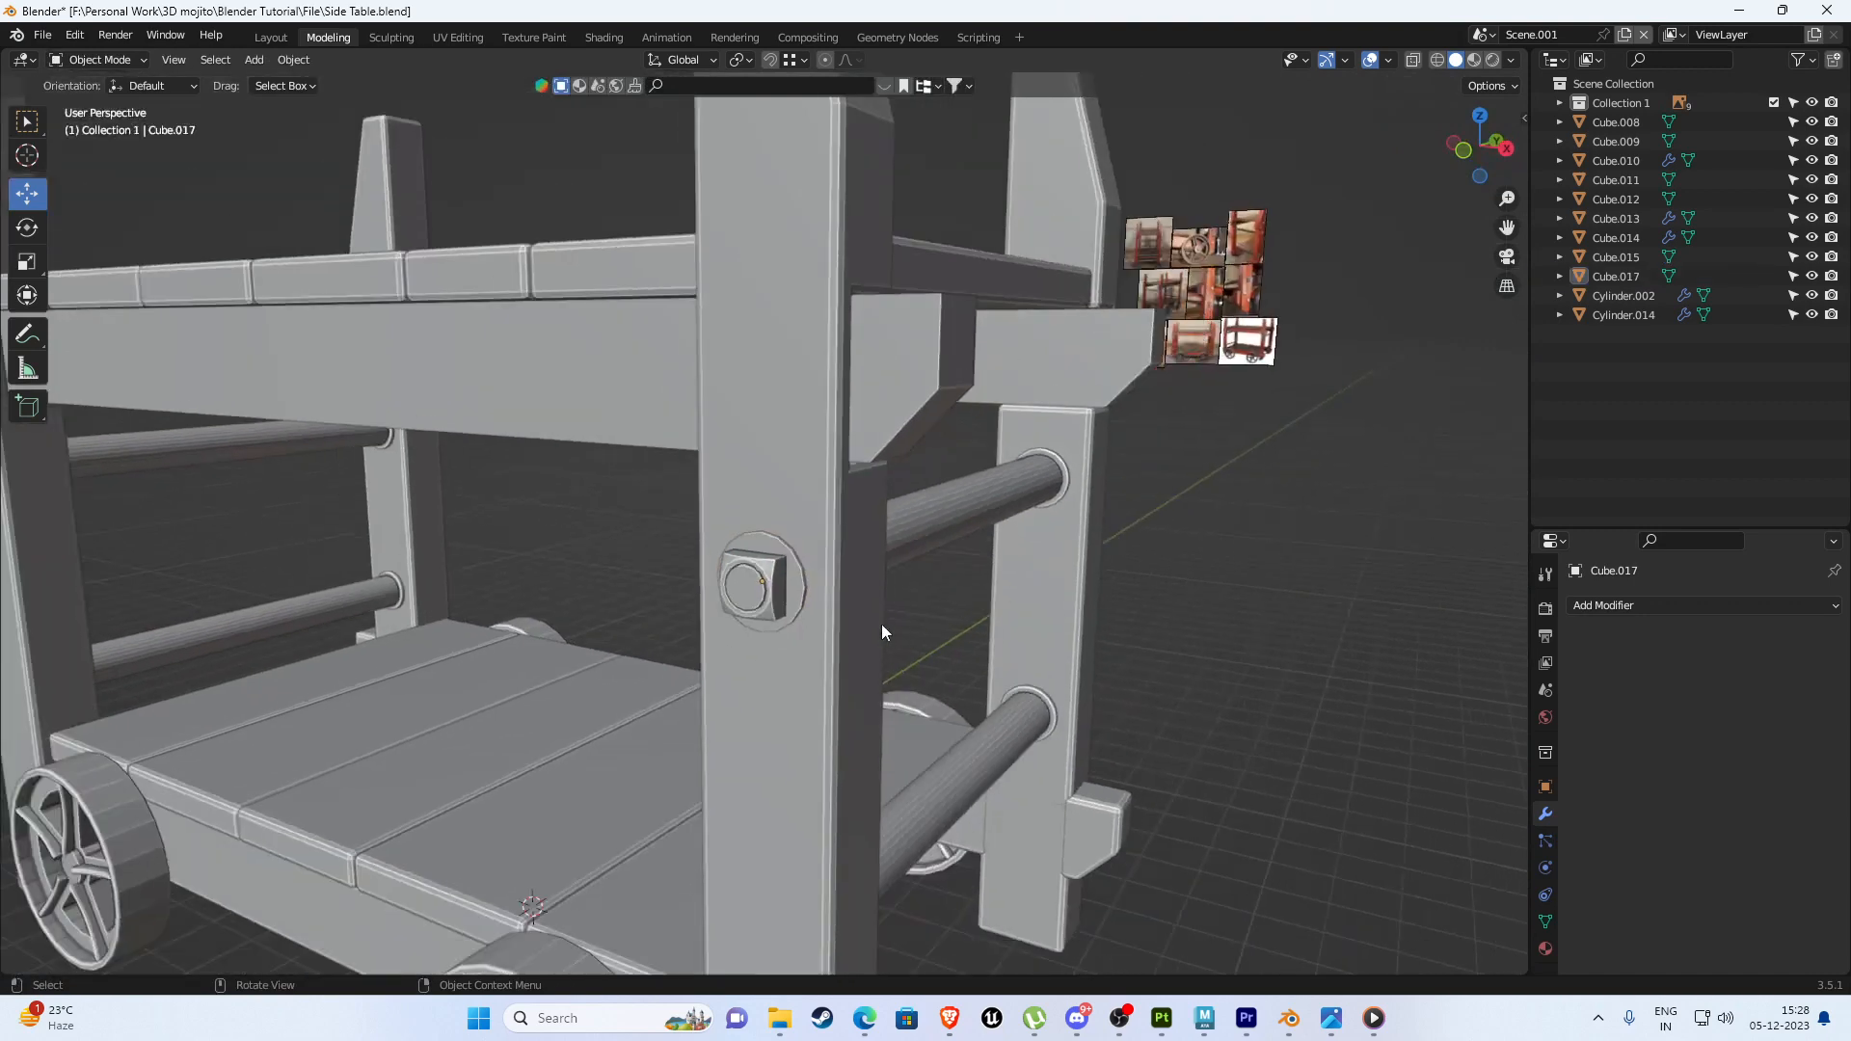
# Isolate the horizontal rods object in local view.
pyautogui.moveTo(881, 623); pyautogui.dragTo(768, 428, button='middle')
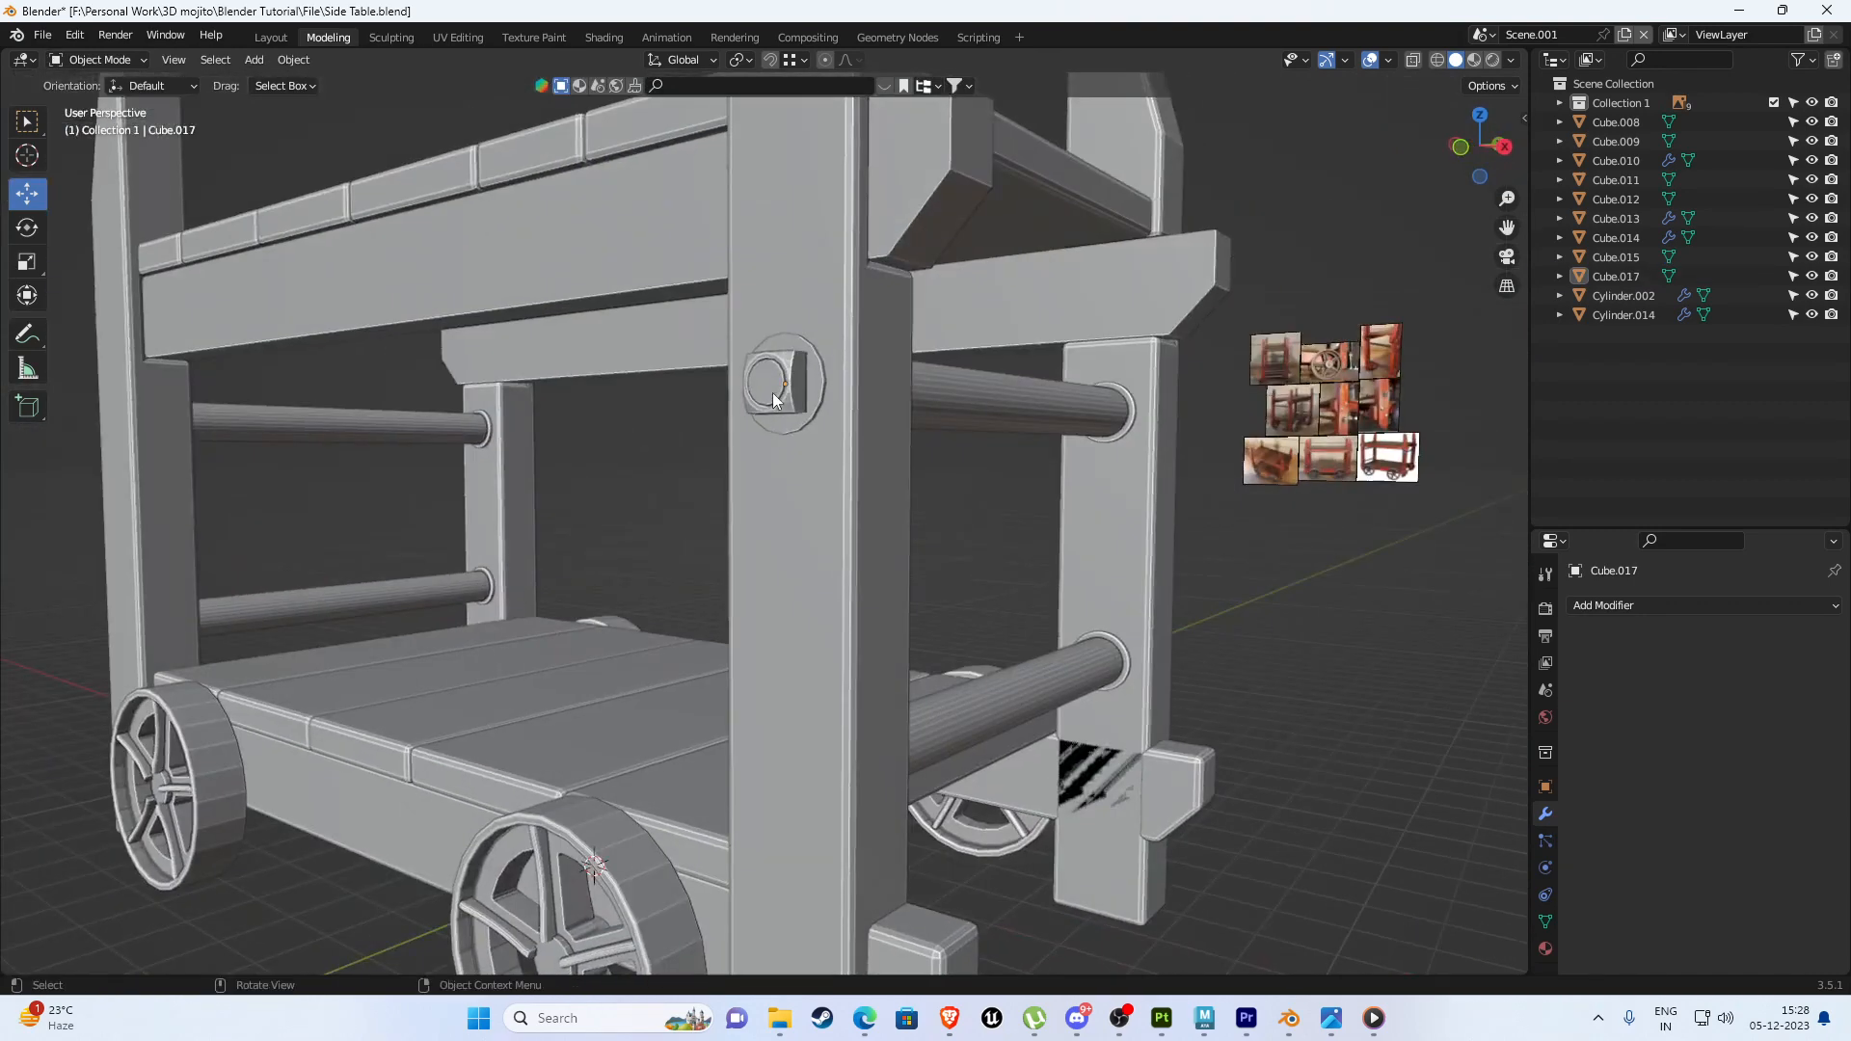
pyautogui.click(778, 403)
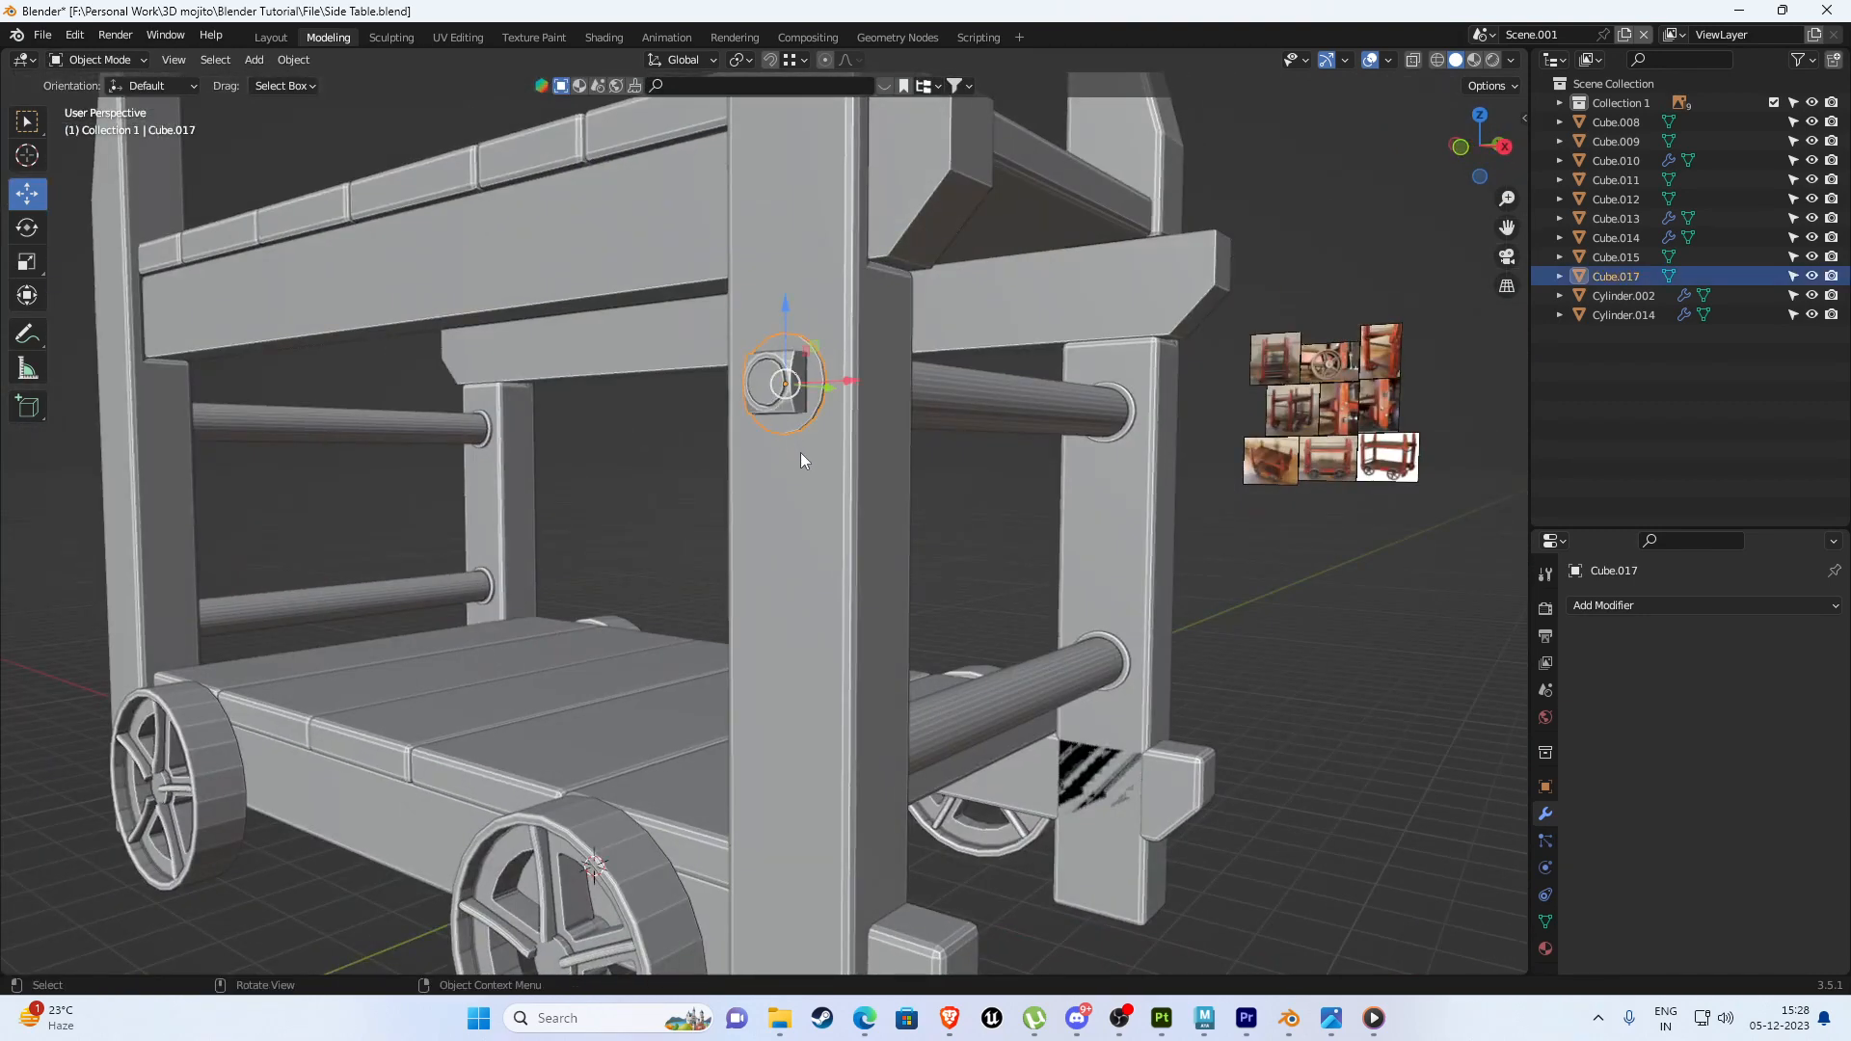
pyautogui.press('KP_1')
pyautogui.scroll(-4, 845, 500)
pyautogui.keyDown('shift'); pyautogui.moveTo(875, 604); pyautogui.dragTo(832, 467, button='middle'); pyautogui.keyUp('shift')
pyautogui.moveTo(940, 501); pyautogui.dragTo(798, 481, button='middle')
pyautogui.click(829, 520)
pyautogui.press('KP_Divide')
# Apply the rods' Mirror modifier, check the resulting mesh, and show the whole table again in front view.
pyautogui.press('Tab')
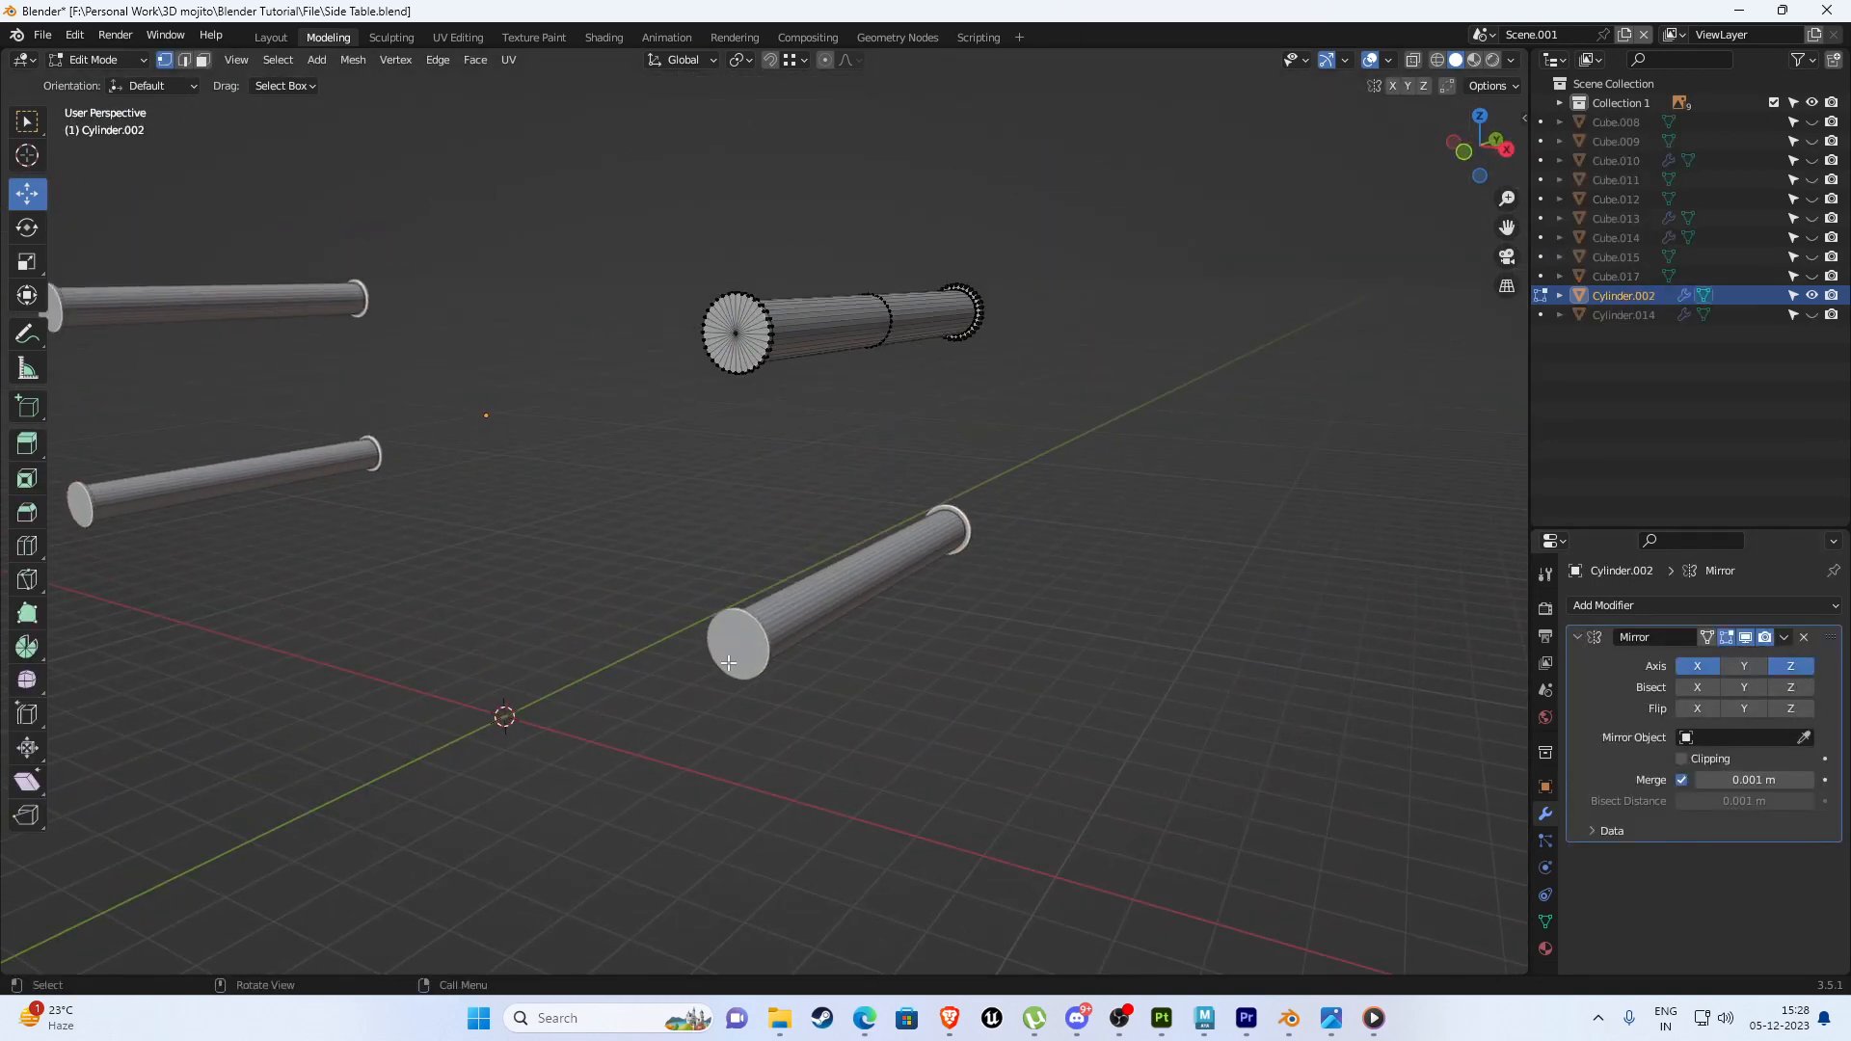
pyautogui.press('Tab')
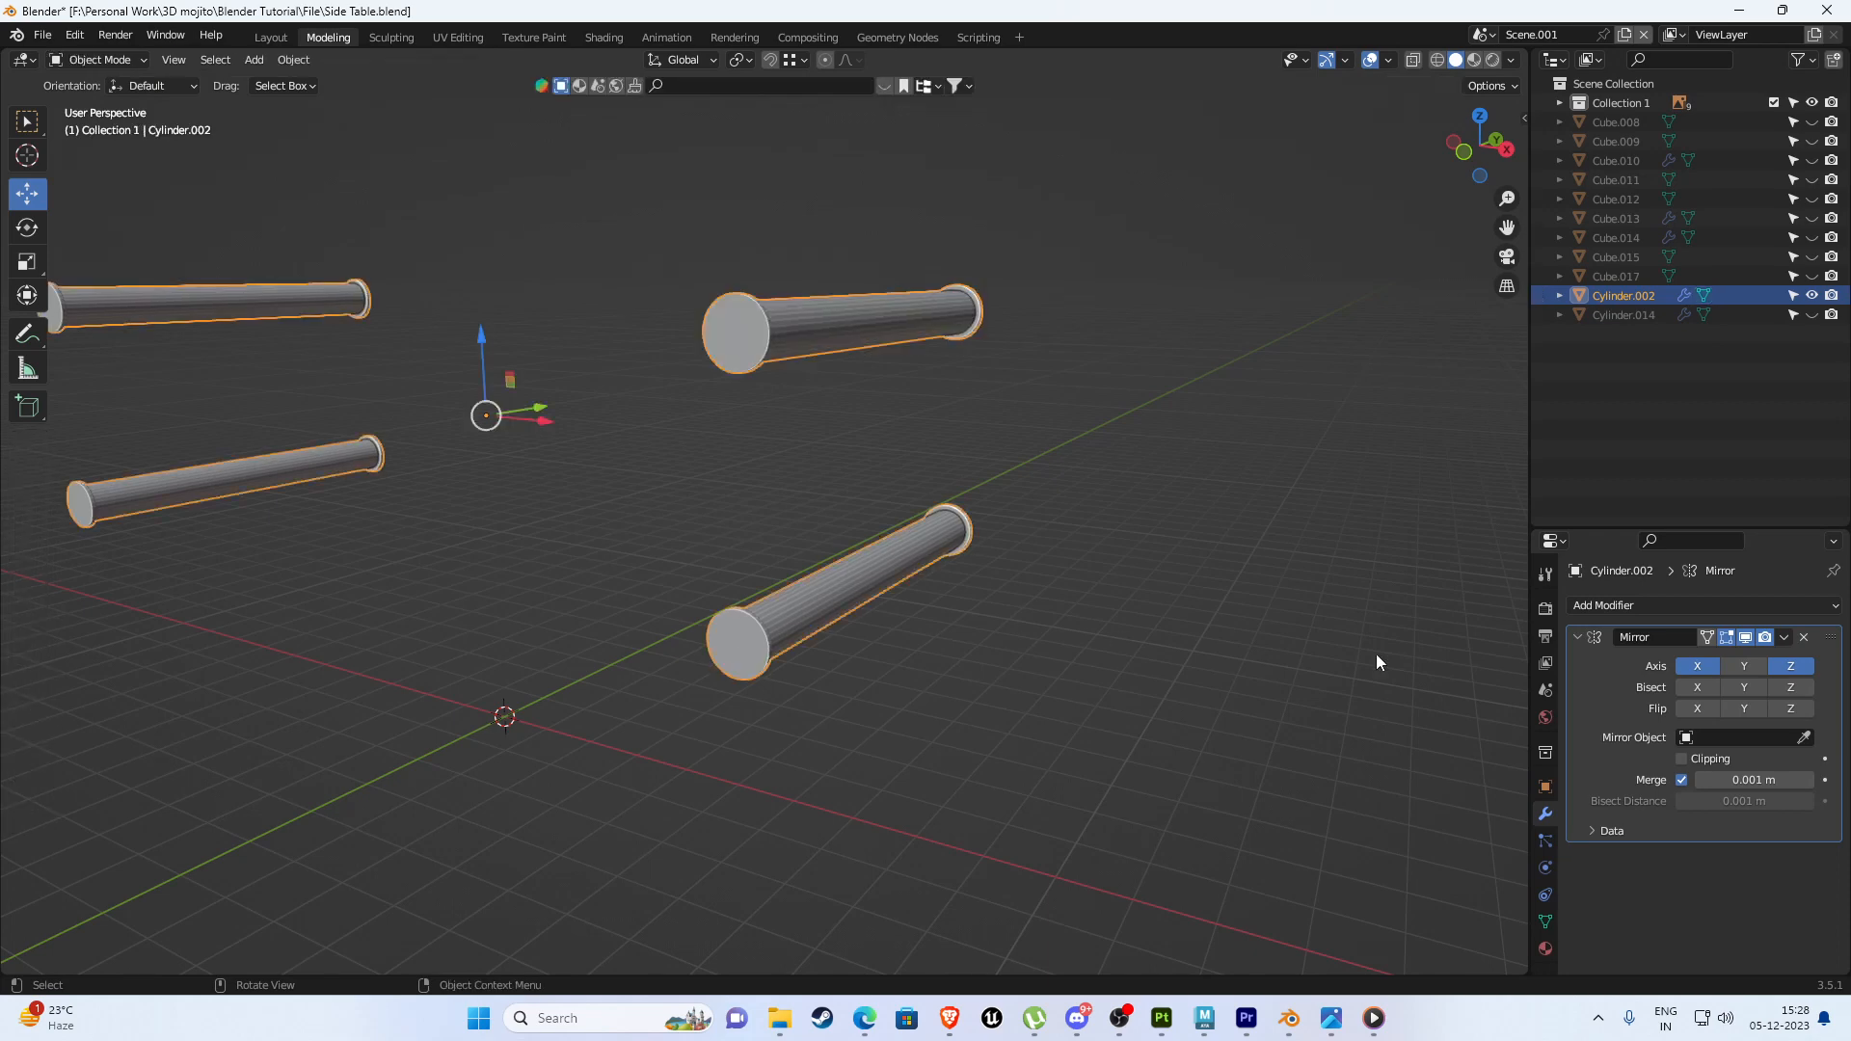
pyautogui.click(1783, 638)
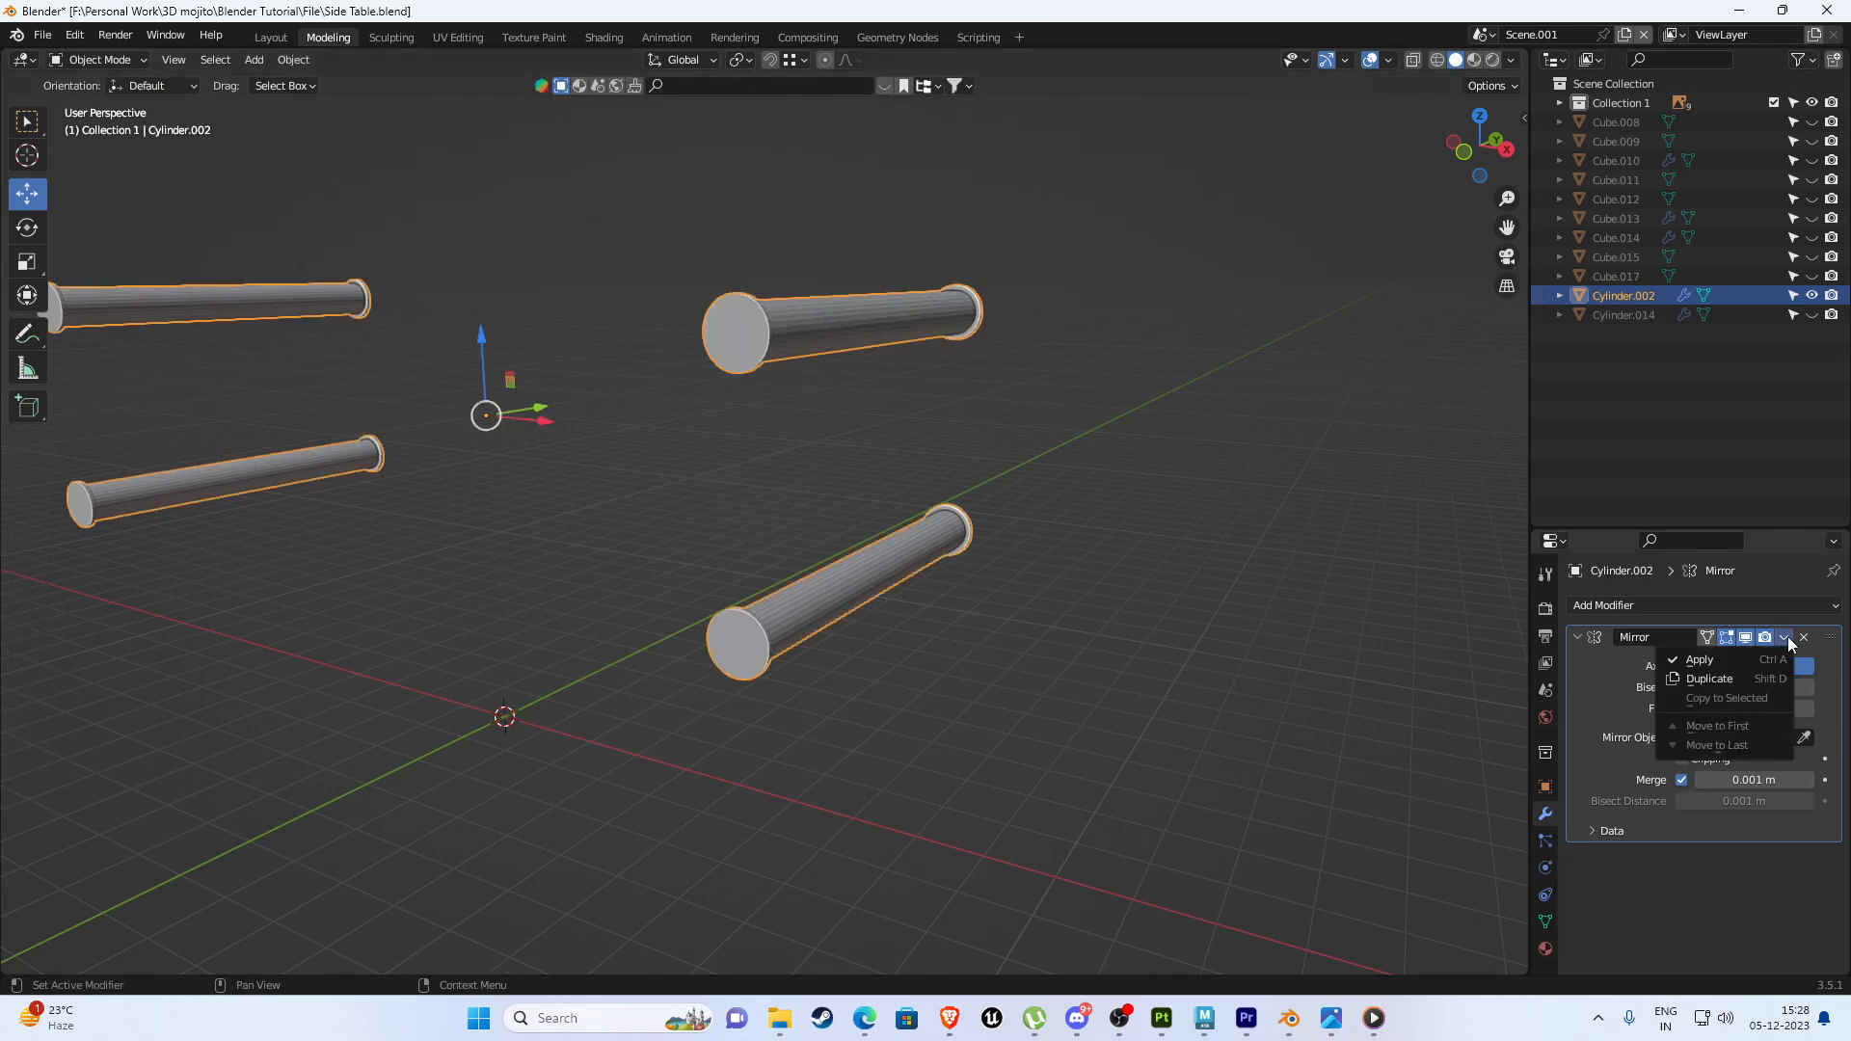
pyautogui.click(1699, 663)
pyautogui.press('Tab')
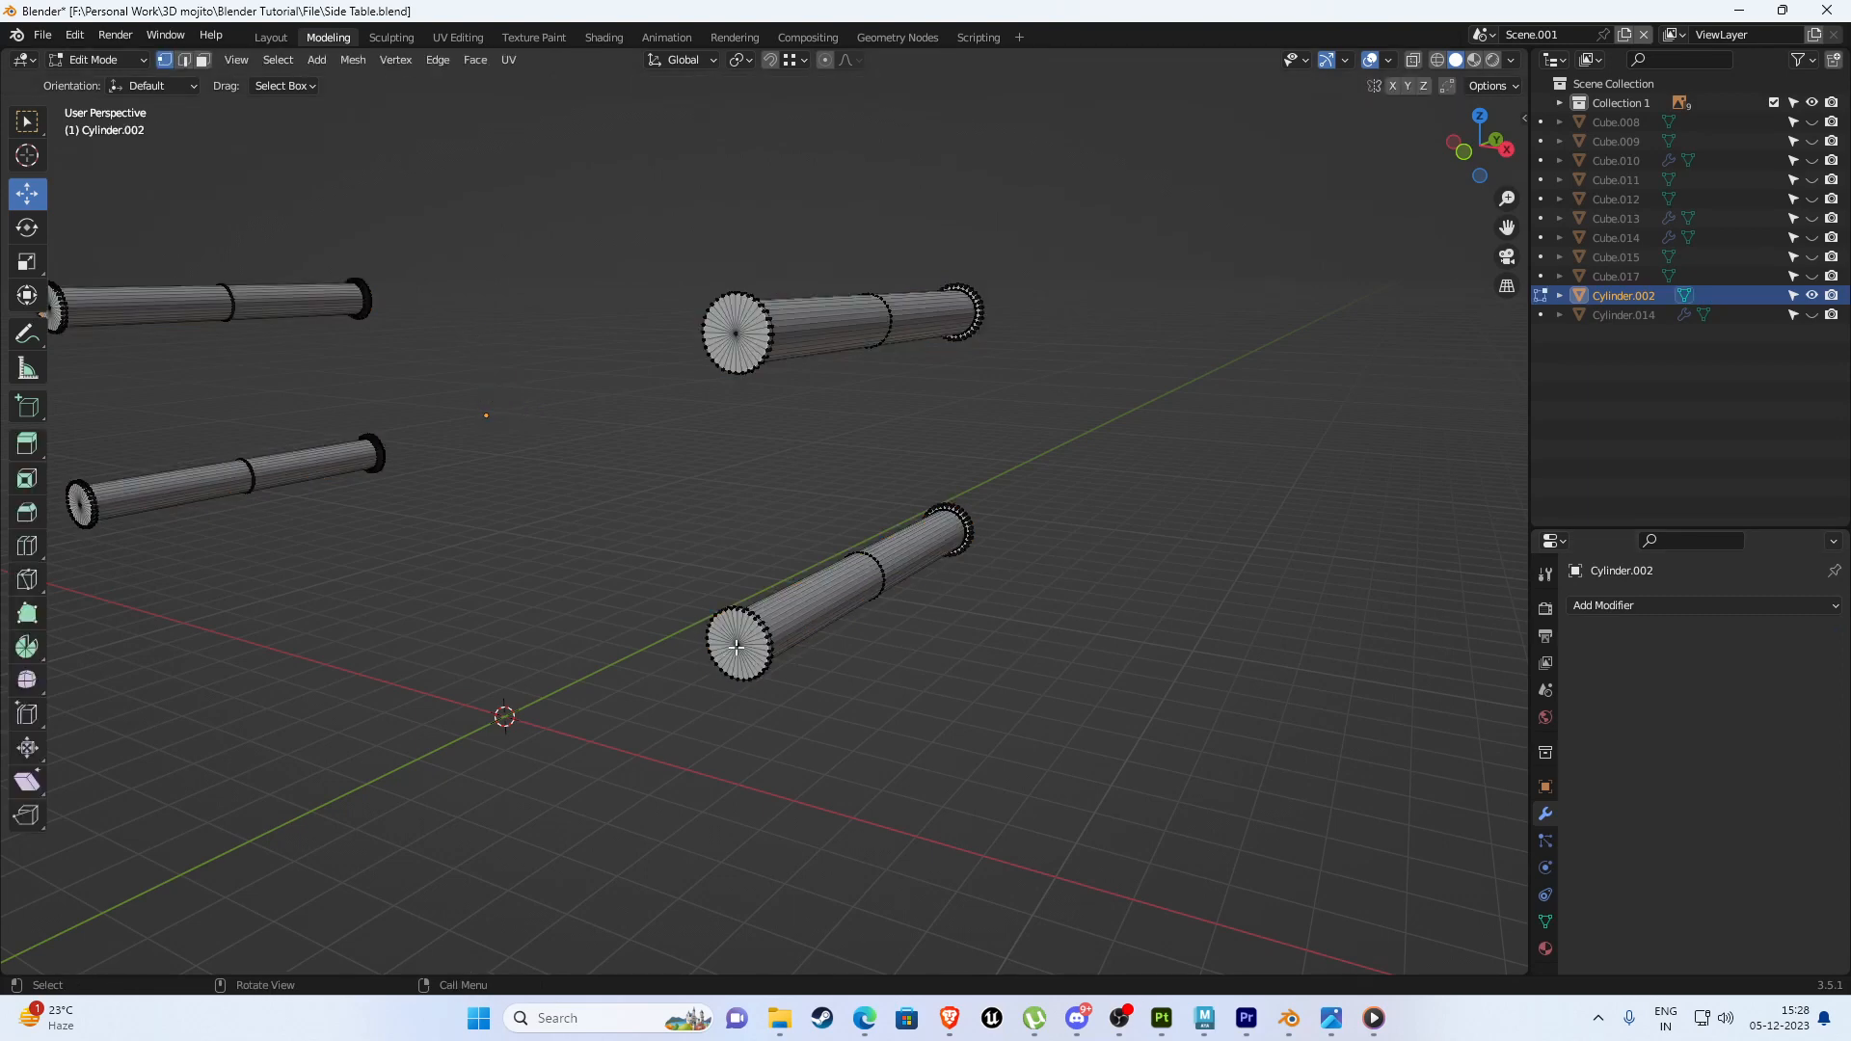
pyautogui.press('KP_1')
pyautogui.press('Tab')
pyautogui.press('KP_Divide')
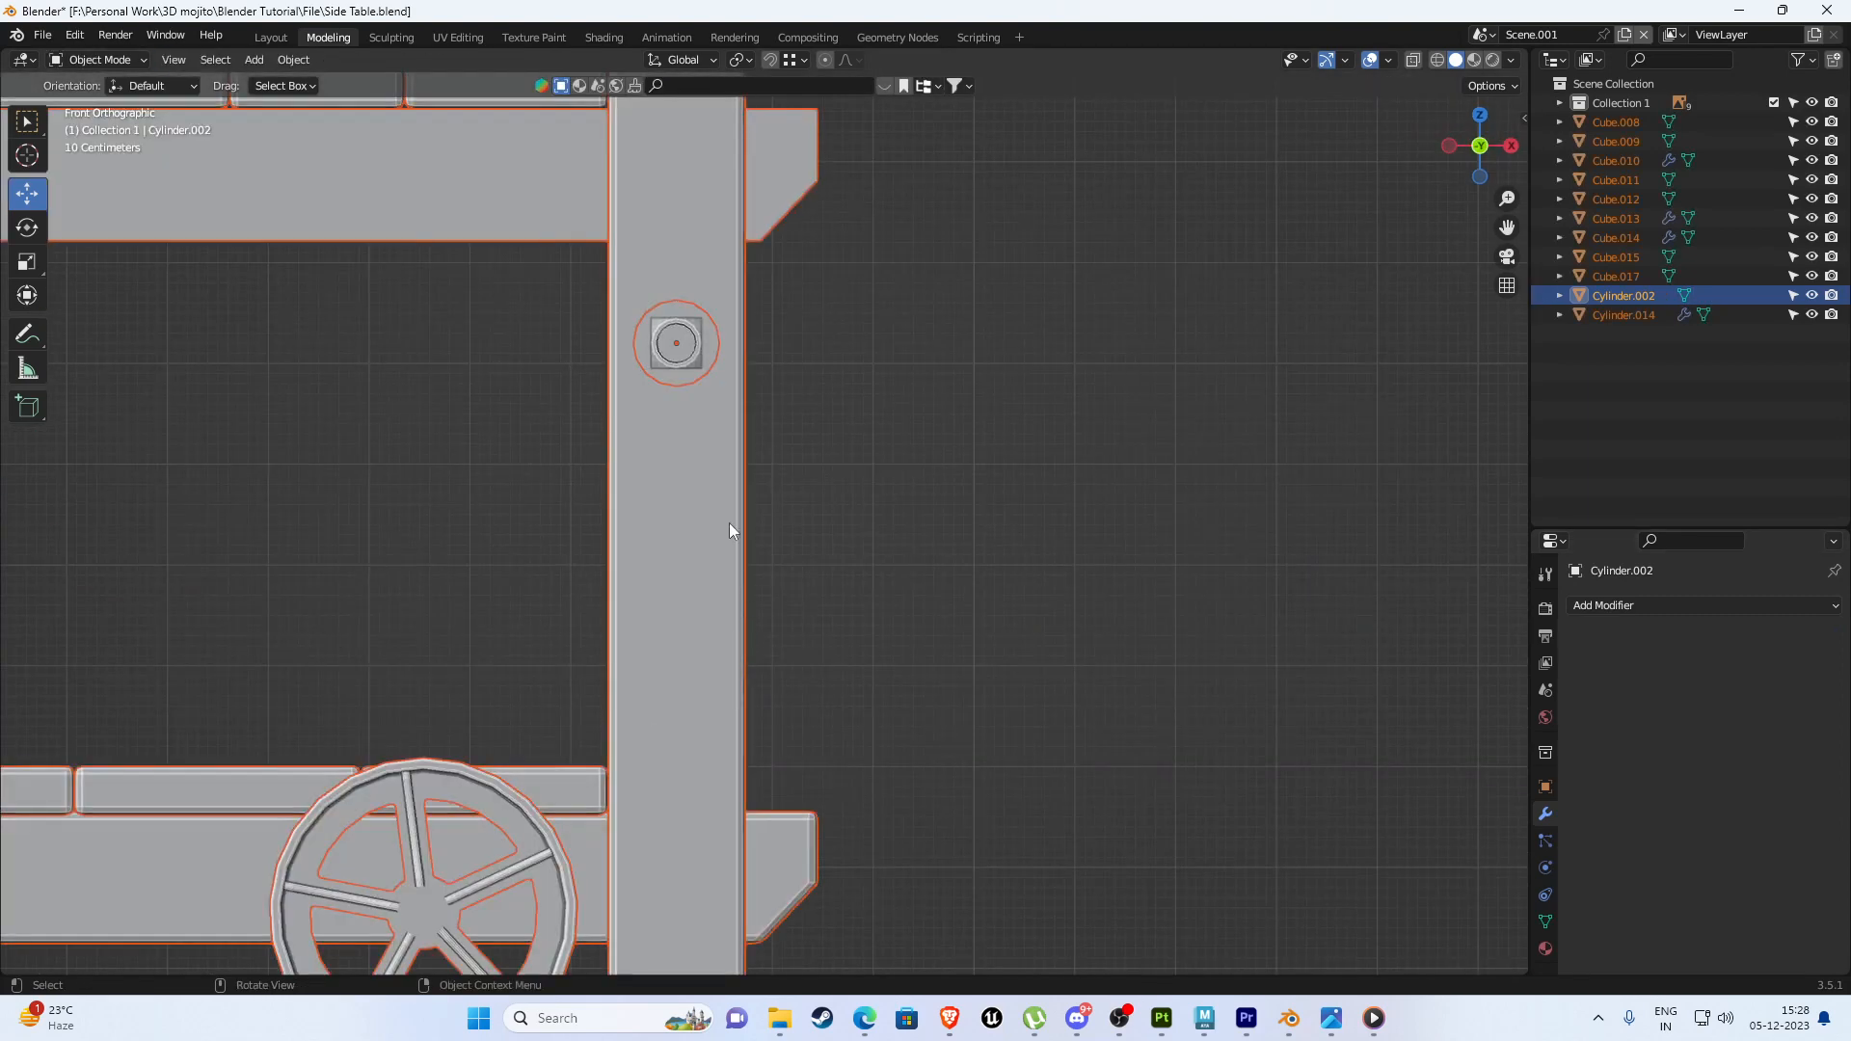
# Select the nut and washer on the front post and switch to wireframe display.
pyautogui.click(685, 348)
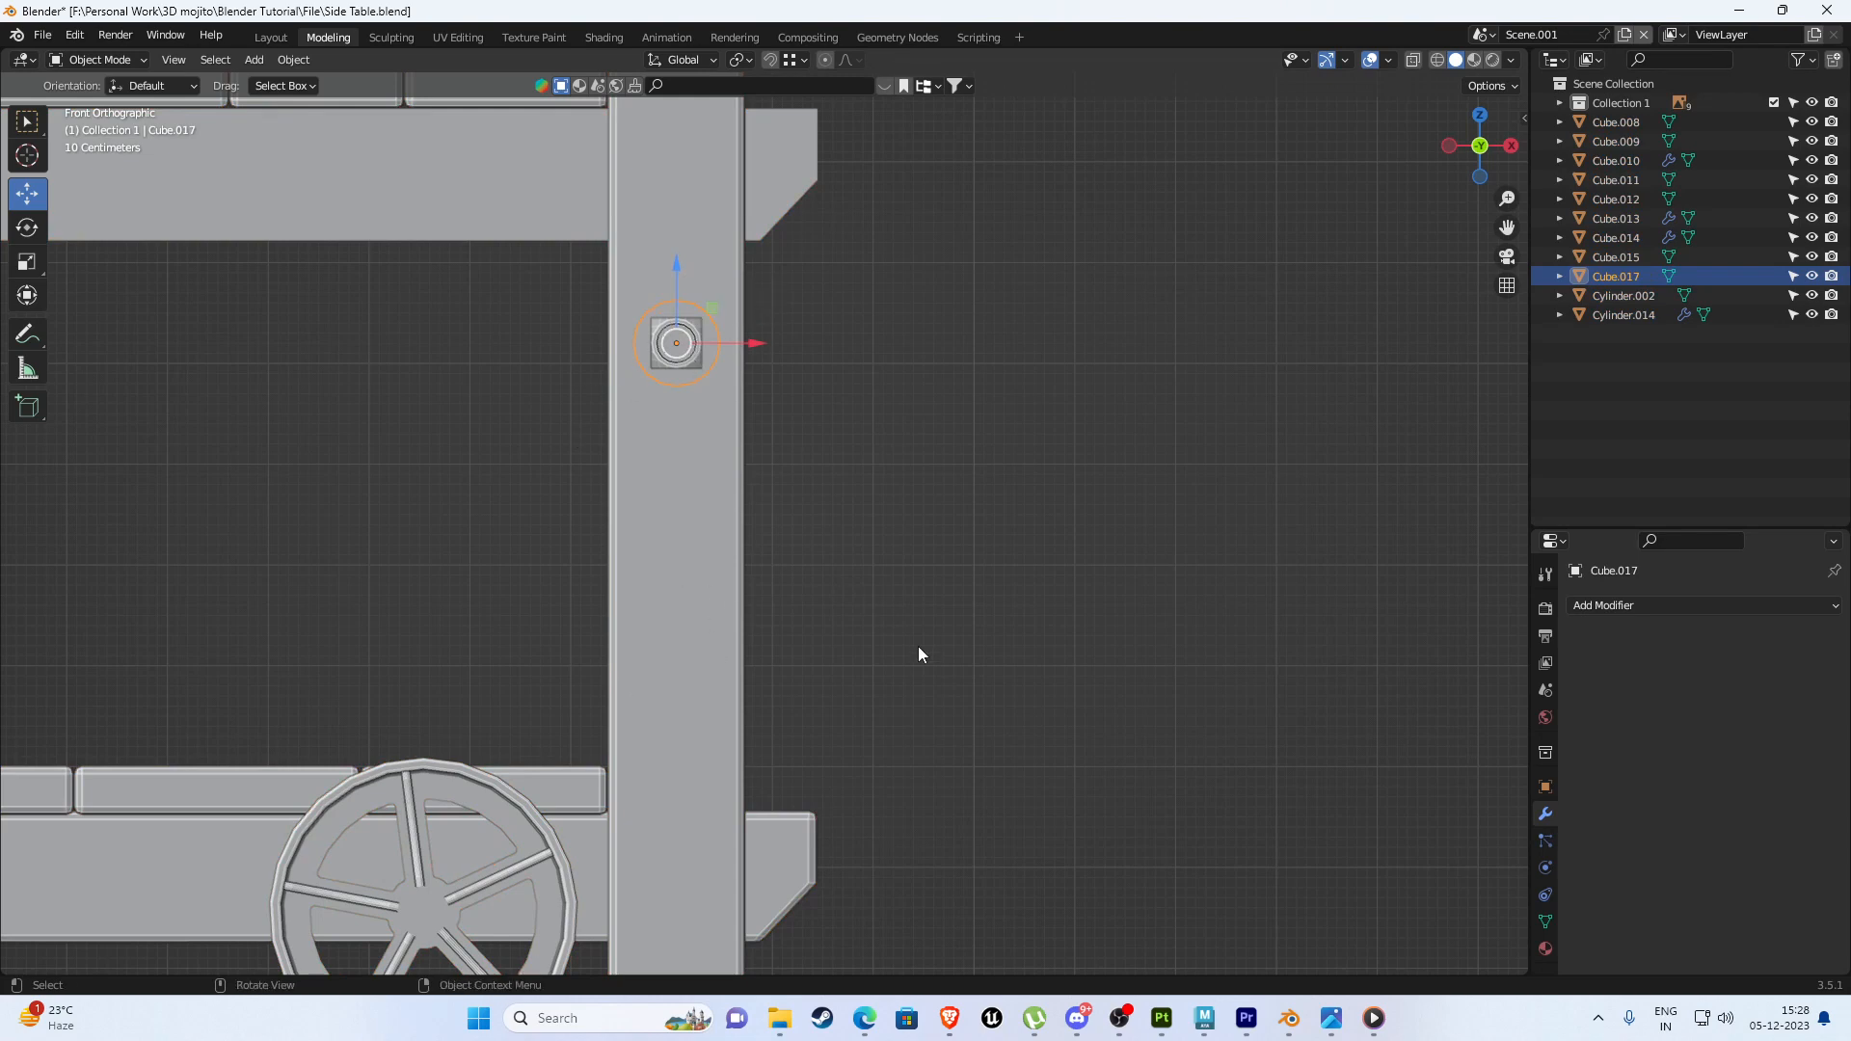
pyautogui.hotkey('shift', 'z')
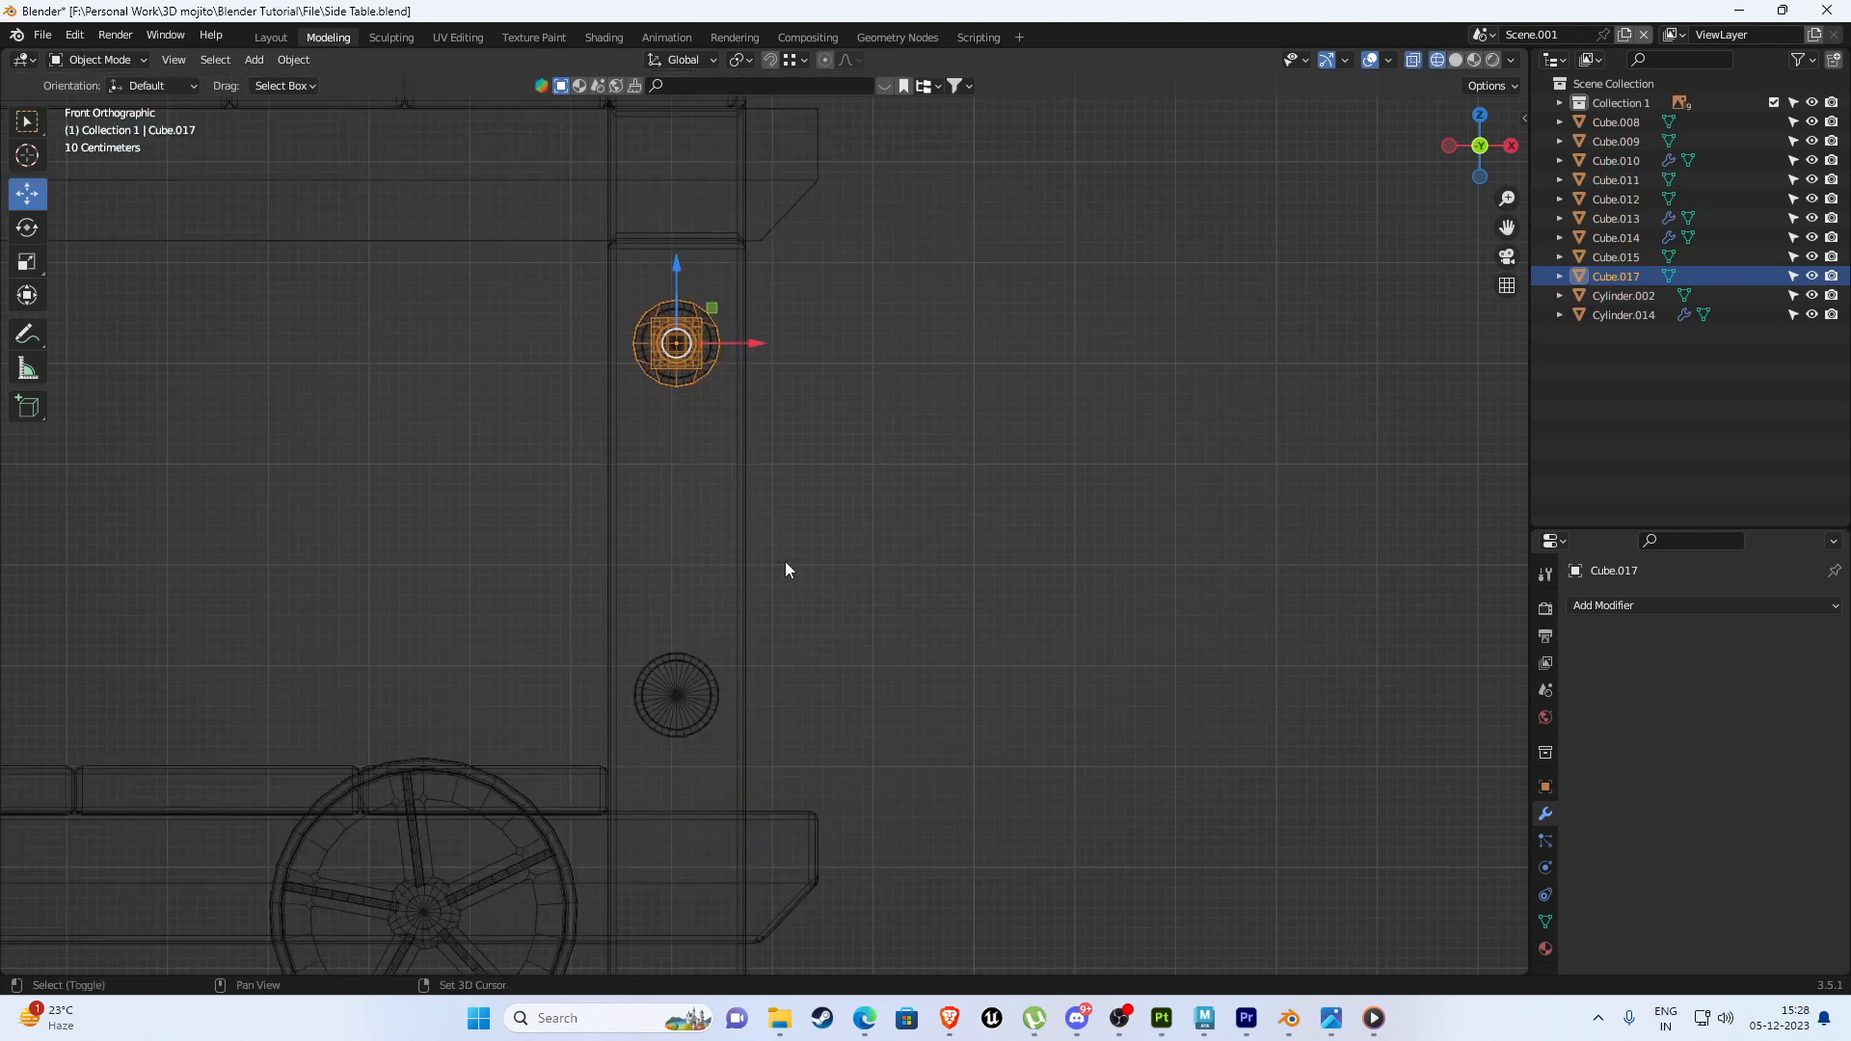
pyautogui.hotkey('shift', 'Tab')
pyautogui.hotkey('shift', 'Tab')
pyautogui.moveTo(674, 262); pyautogui.dragTo(679, 379)
pyautogui.hotkey('ctrl', 'z')
# Duplicate the nut and washer, move the copy down along Z onto the lower rod end, and return to solid display.
pyautogui.hotkey('shift', 'd')
pyautogui.press('Escape')
pyautogui.moveTo(675, 265); pyautogui.dragTo(673, 476)
pyautogui.keyDown('shift'); pyautogui.moveTo(675, 490); pyautogui.dragTo(685, 395, button='middle'); pyautogui.keyUp('shift')
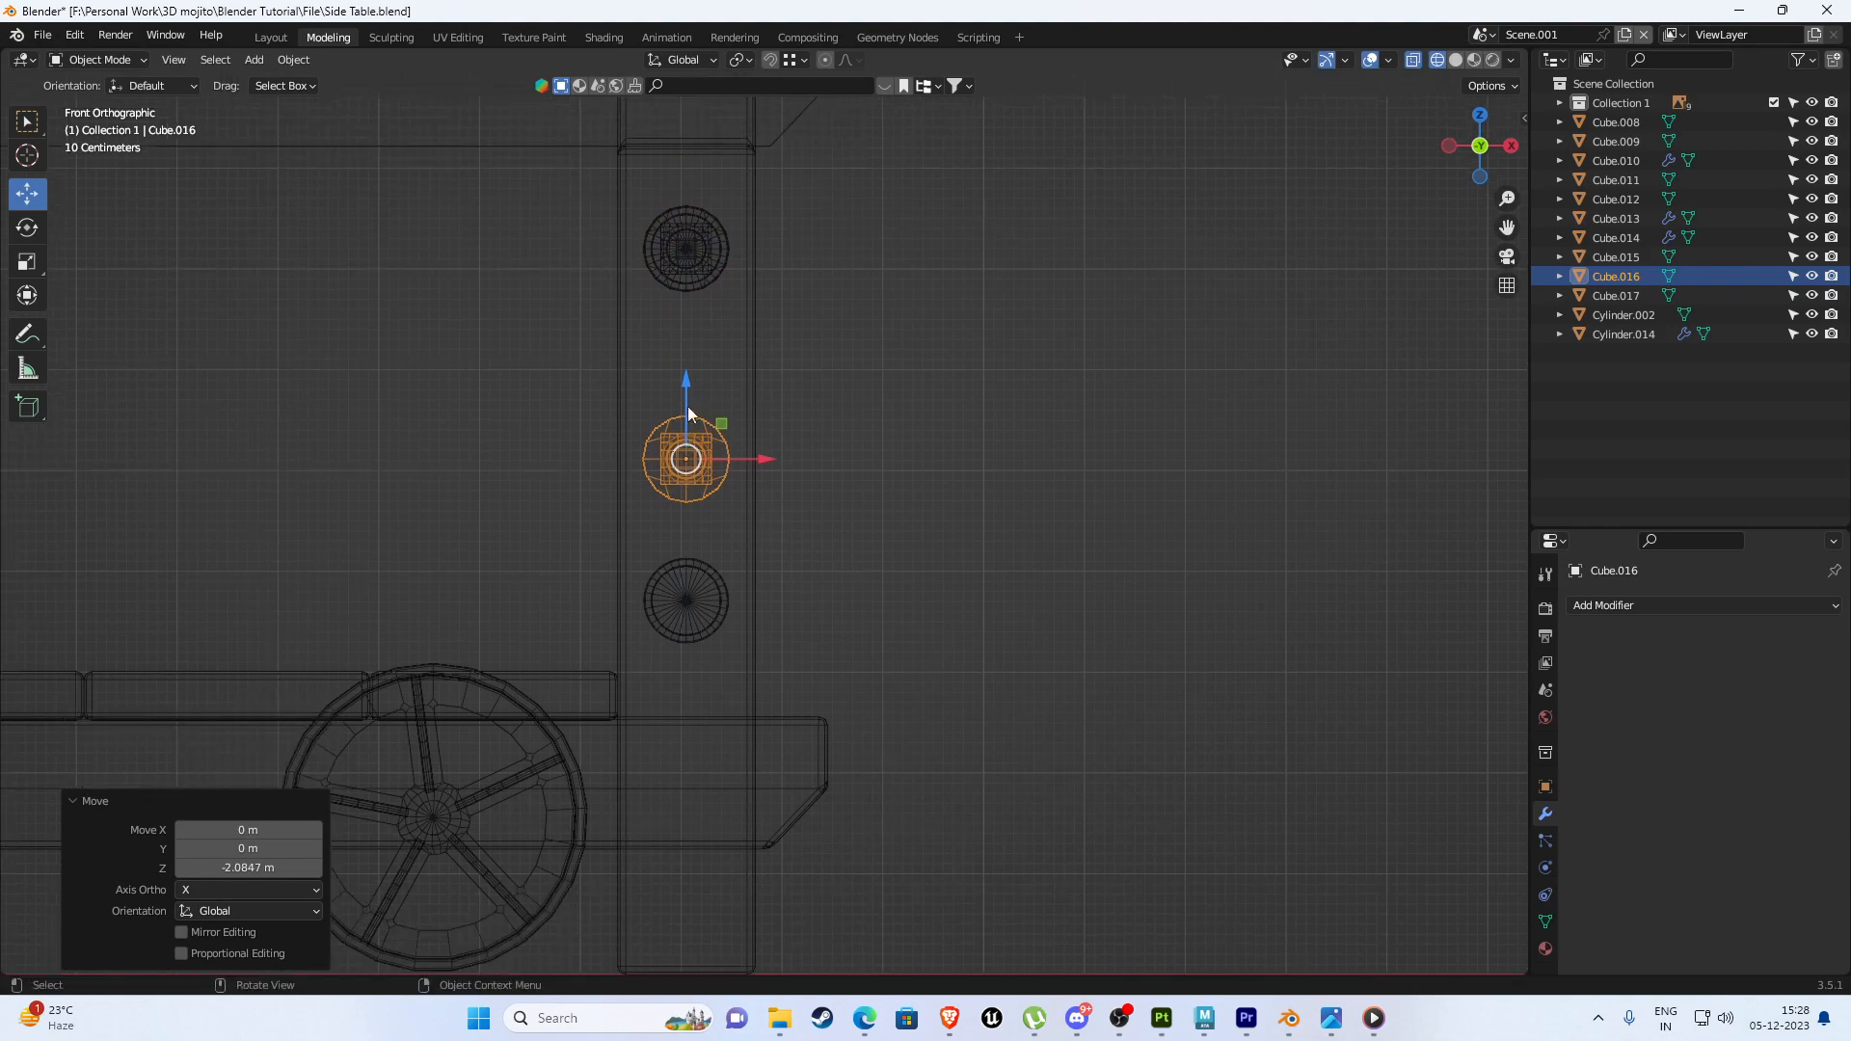
pyautogui.moveTo(686, 393); pyautogui.dragTo(690, 609)
pyautogui.moveTo(759, 607); pyautogui.dragTo(671, 634, button='middle')
pyautogui.hotkey('shift', 'z')
# Select both nut-and-washer pieces on the post and check their placement and size against the whole table.
pyautogui.moveTo(999, 557); pyautogui.dragTo(704, 426, button='middle')
pyautogui.keyDown('shift'); pyautogui.click(677, 396); pyautogui.keyUp('shift')
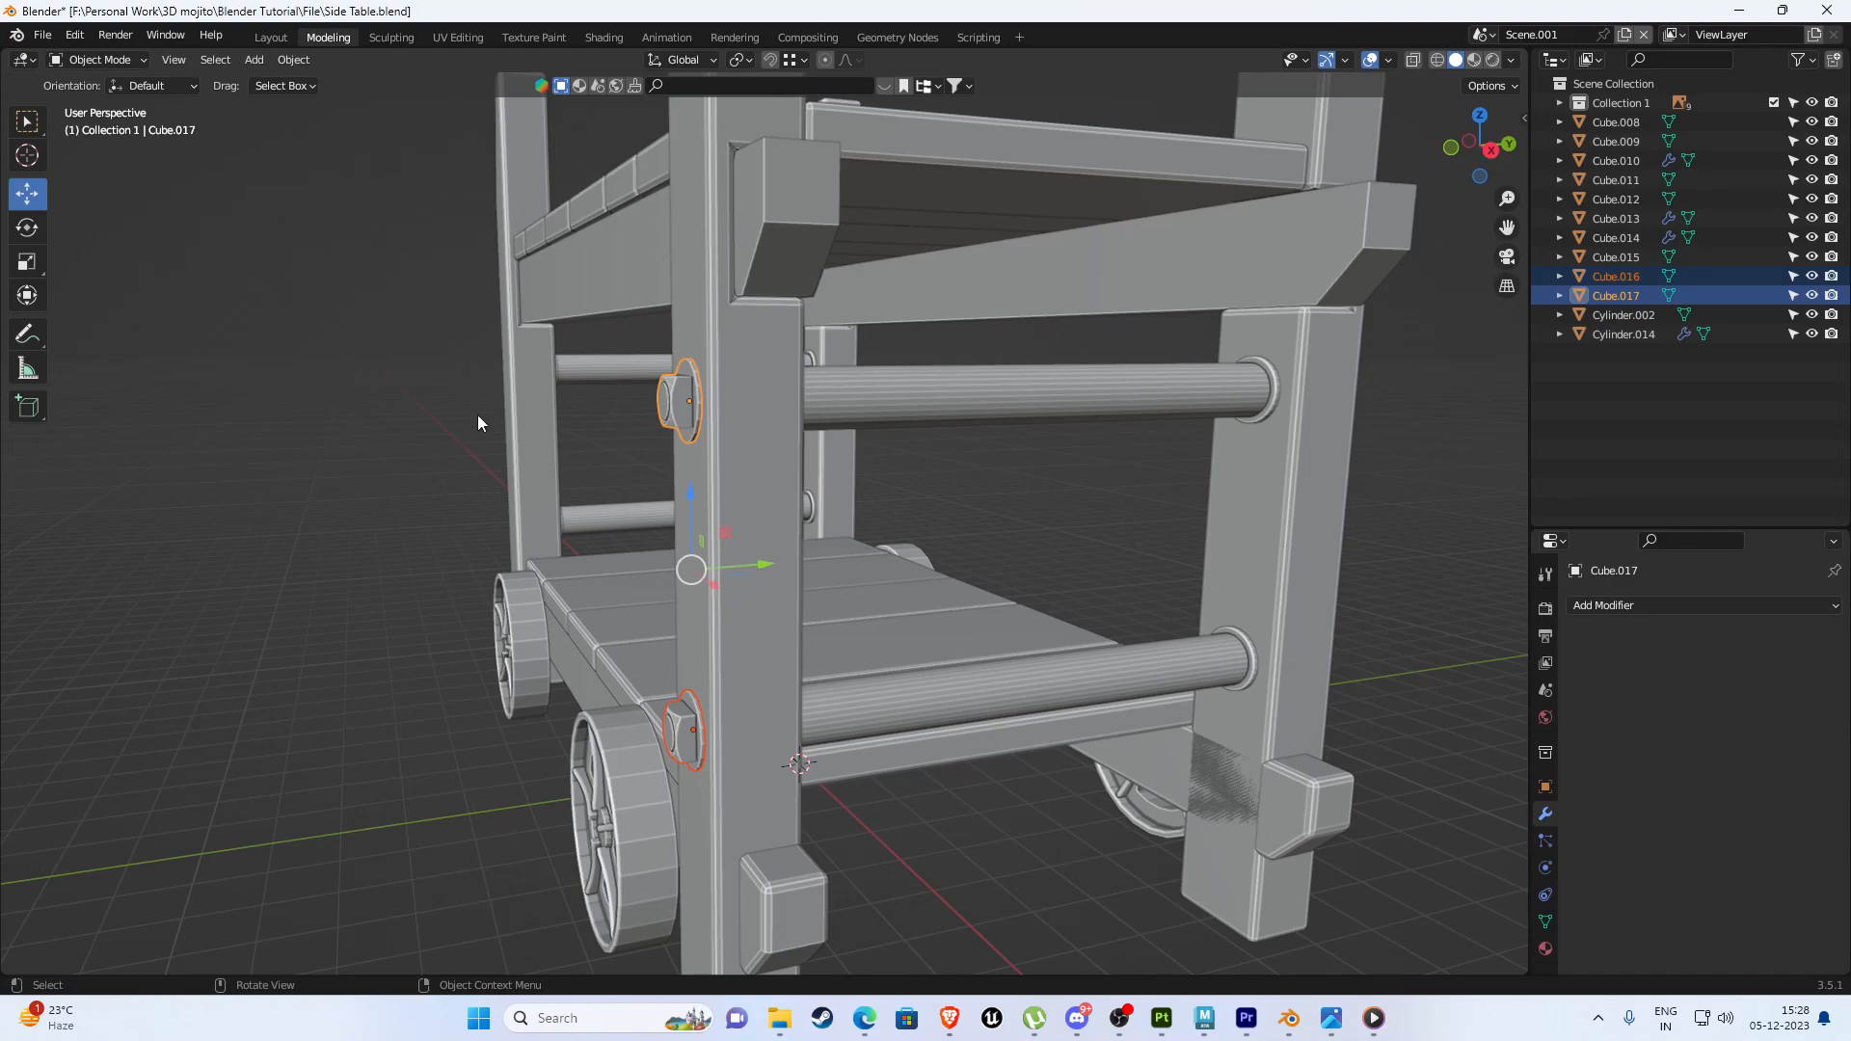
pyautogui.scroll(-4, 477, 415)
pyautogui.moveTo(723, 451); pyautogui.dragTo(821, 457, button='middle')
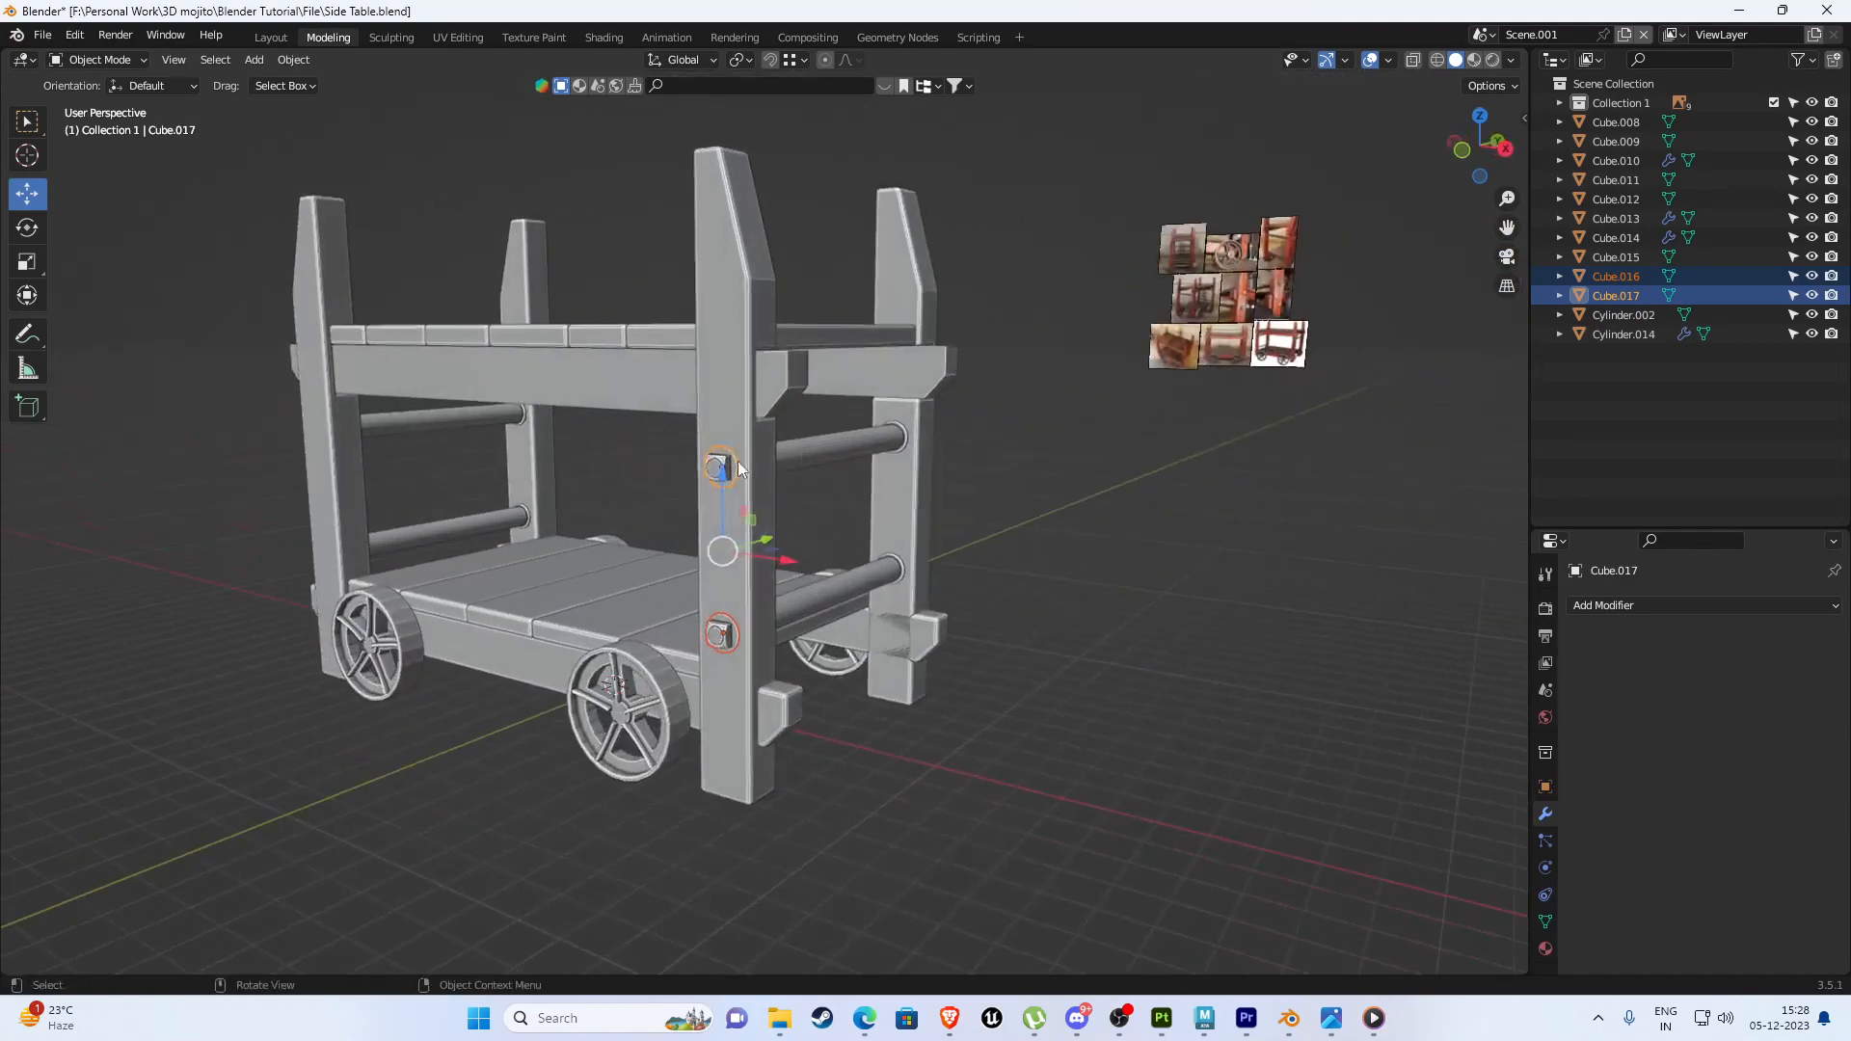
pyautogui.scroll(-2, 762, 429)
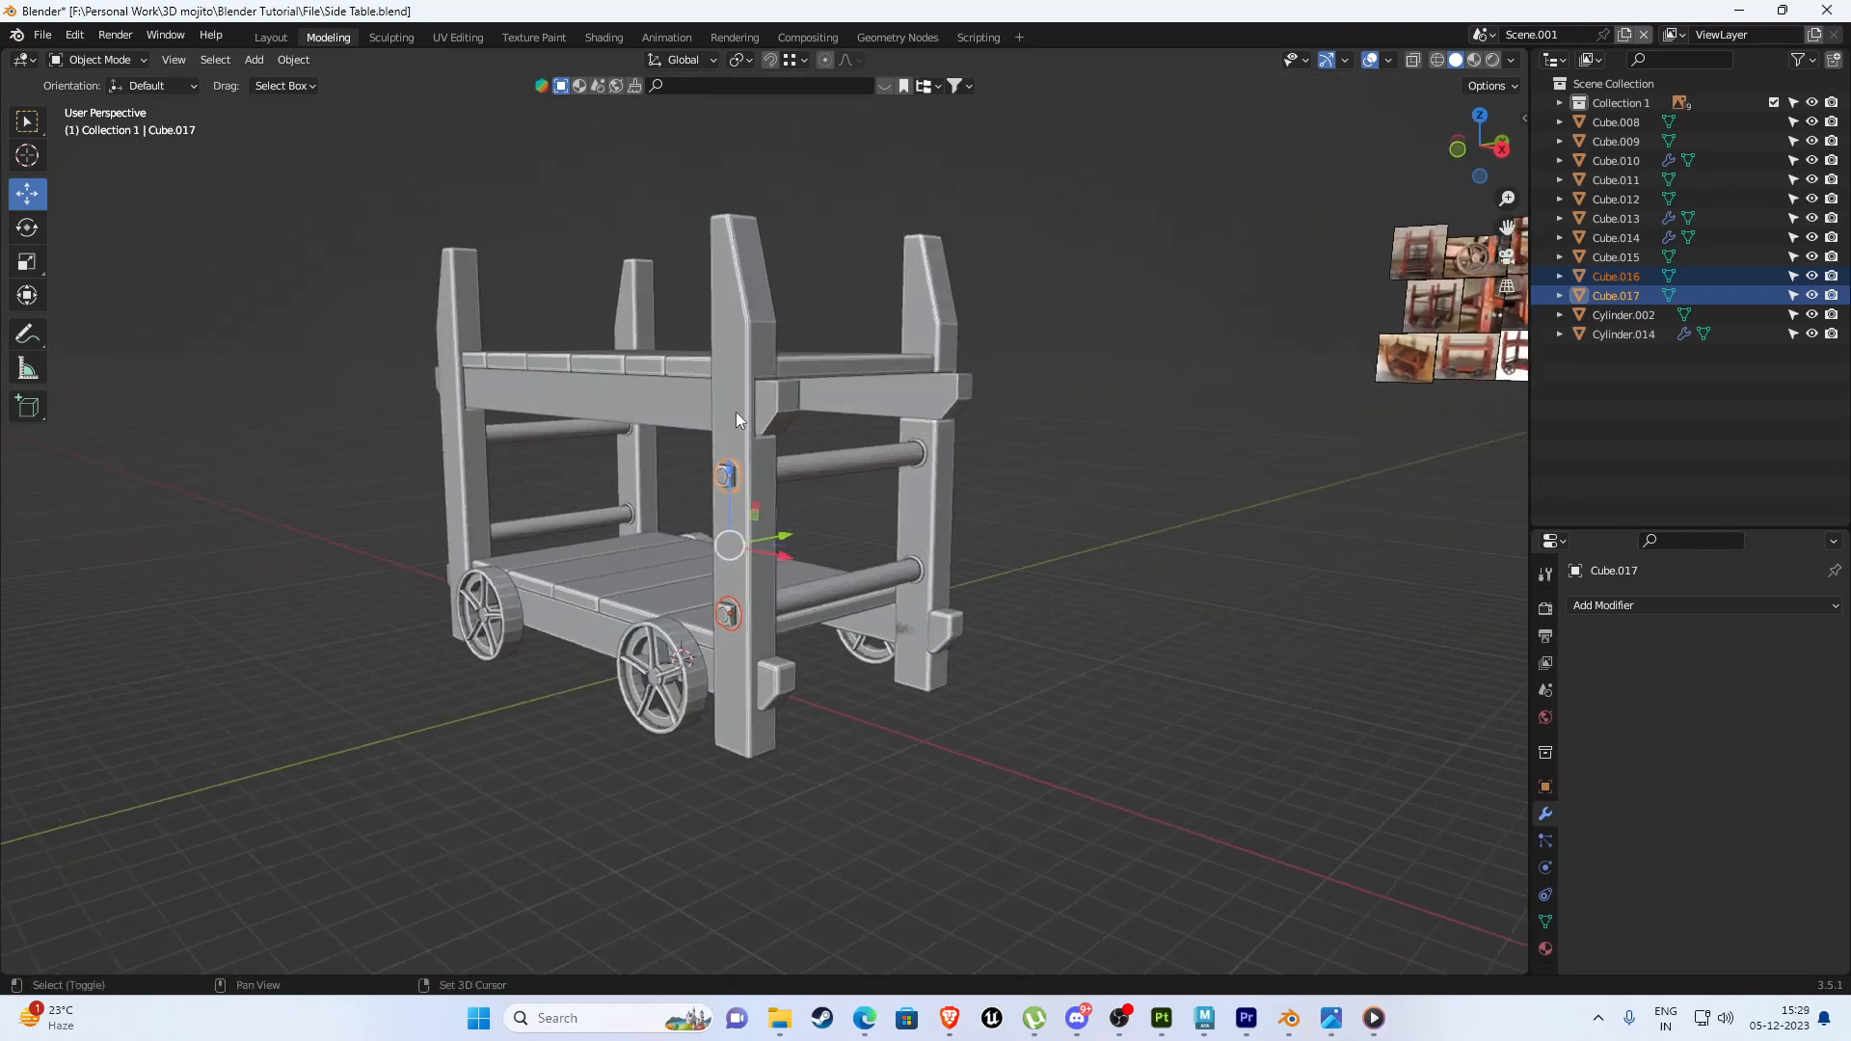
pyautogui.scroll(5, 675, 463)
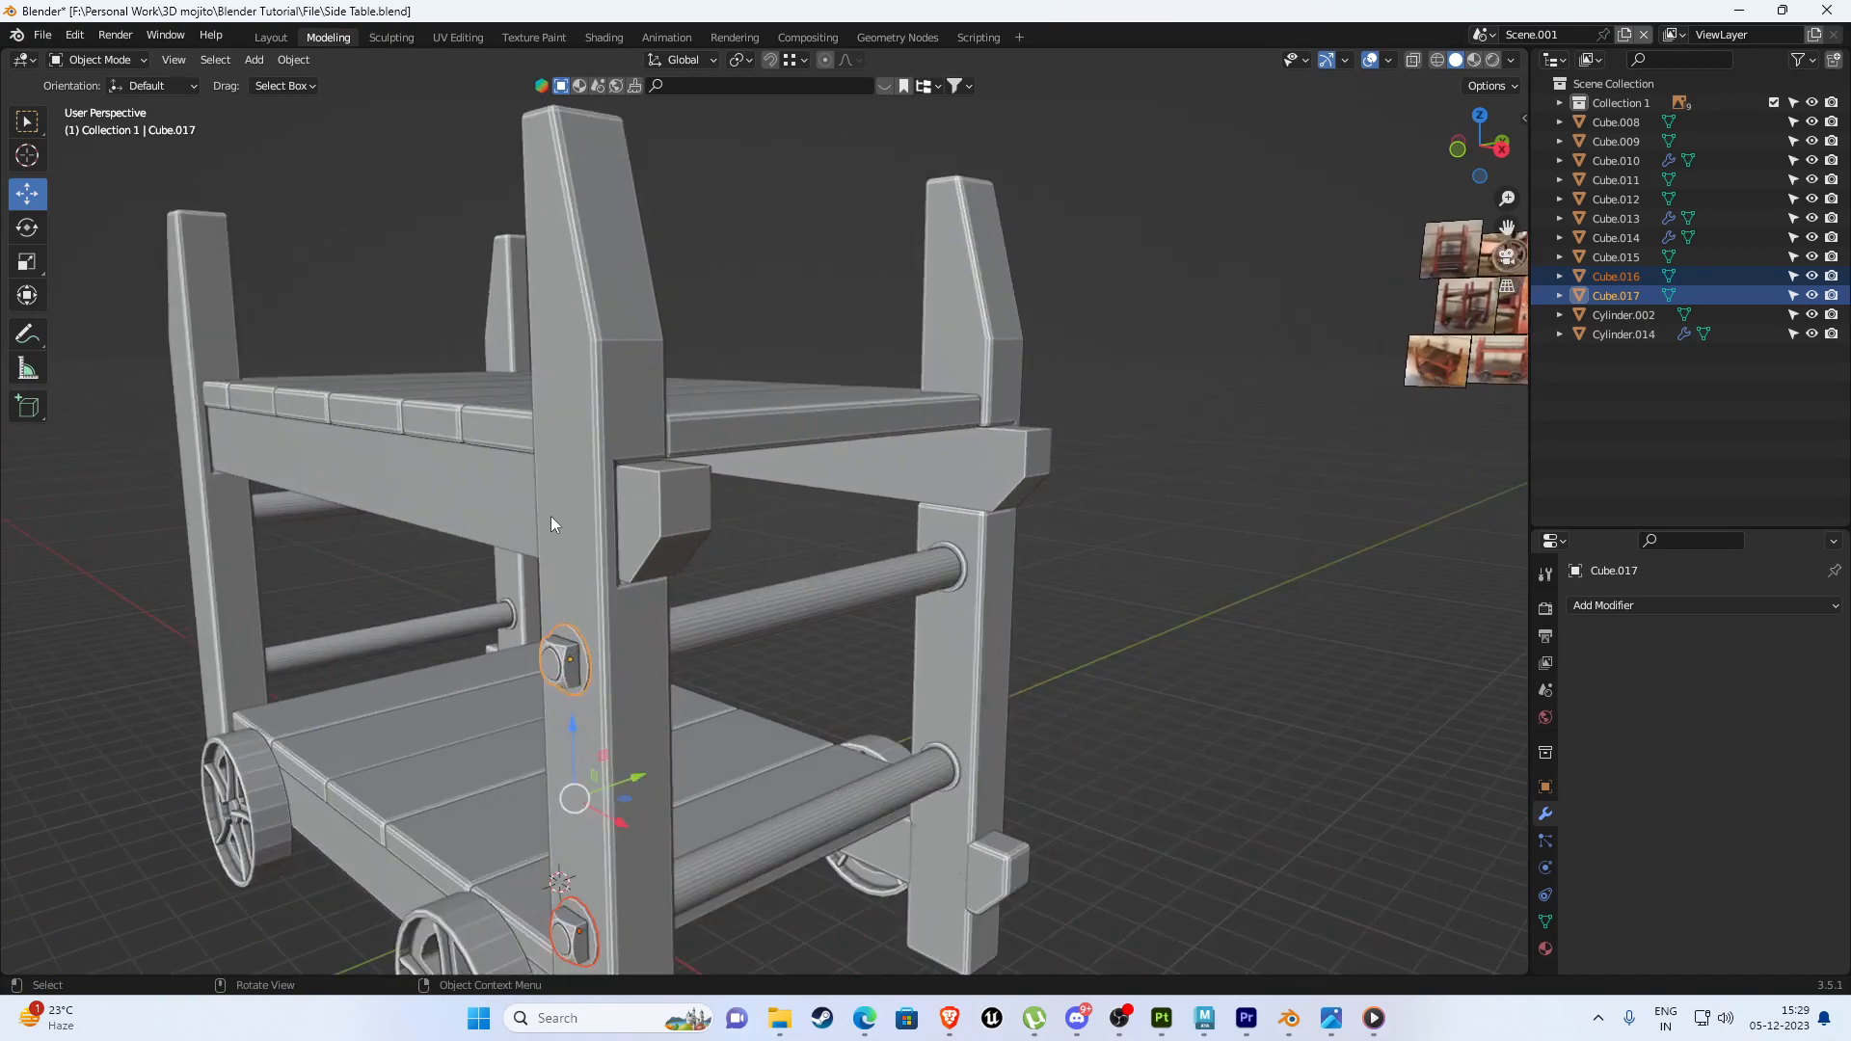
pyautogui.scroll(-4, 674, 584)
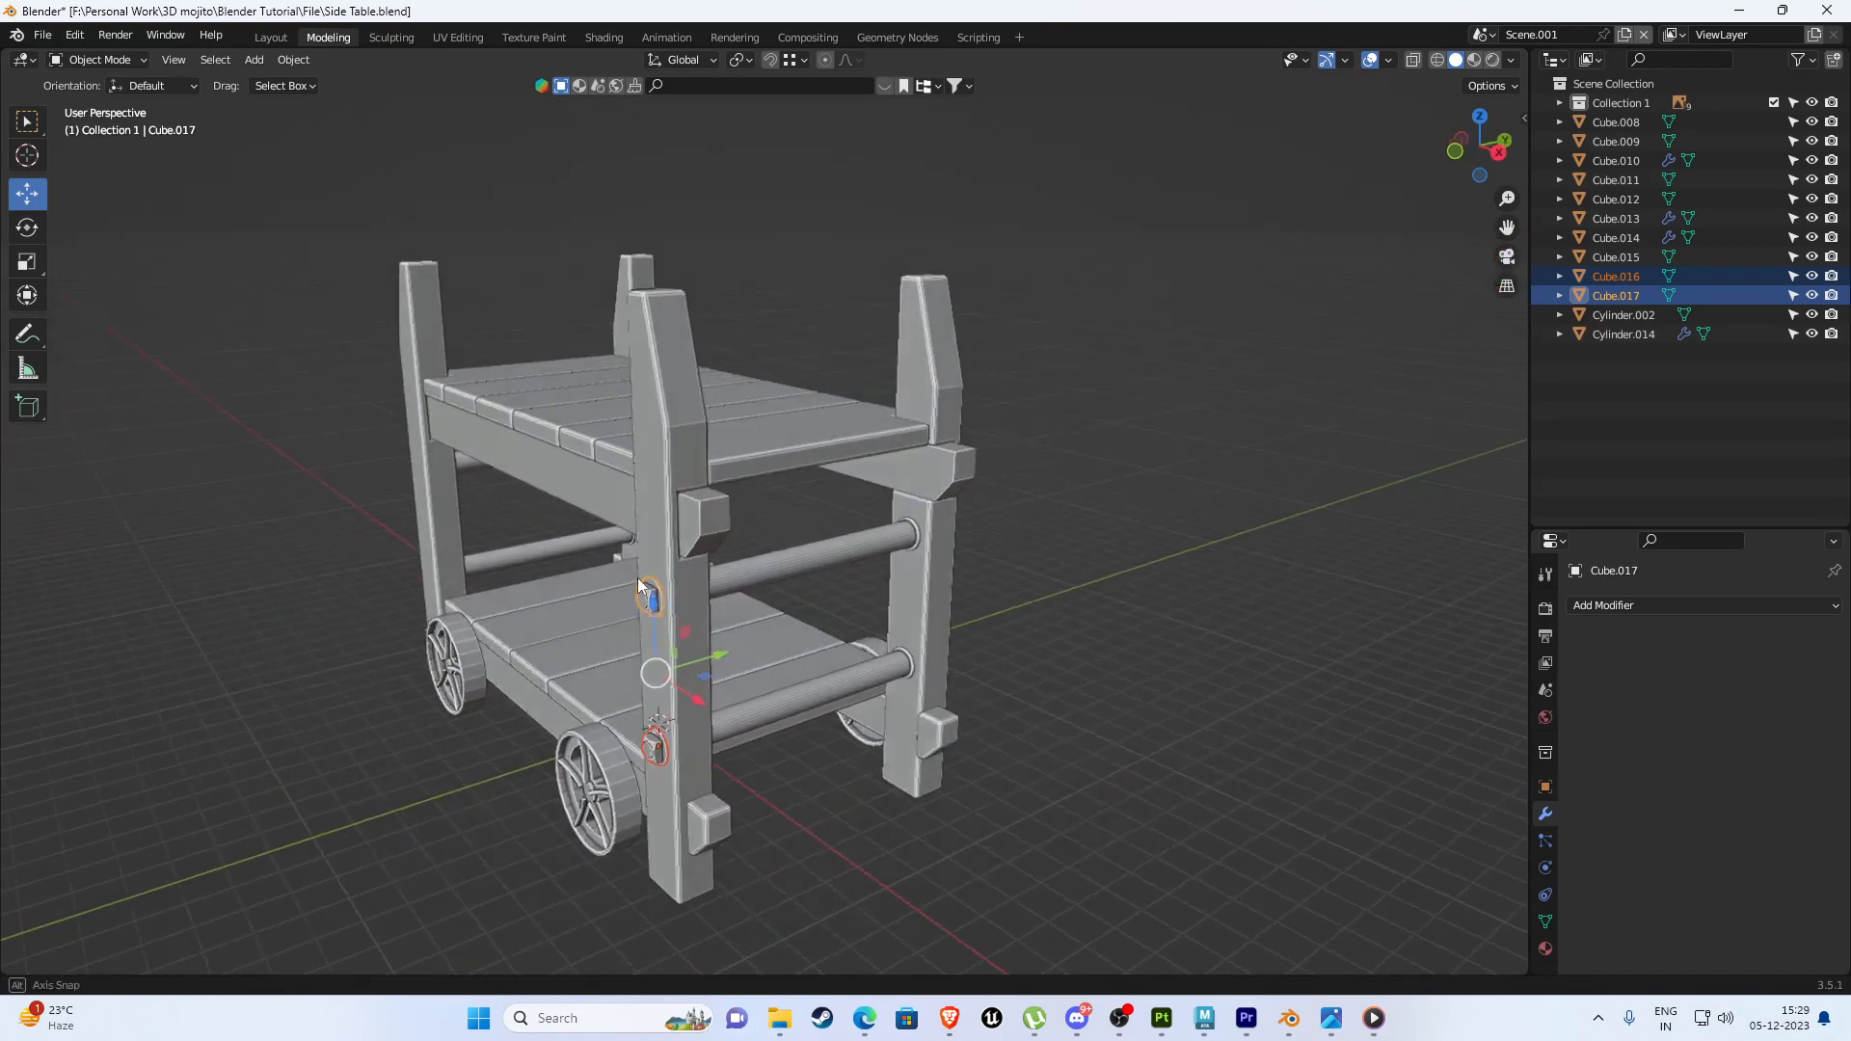
pyautogui.moveTo(674, 584); pyautogui.dragTo(630, 515, button='middle')
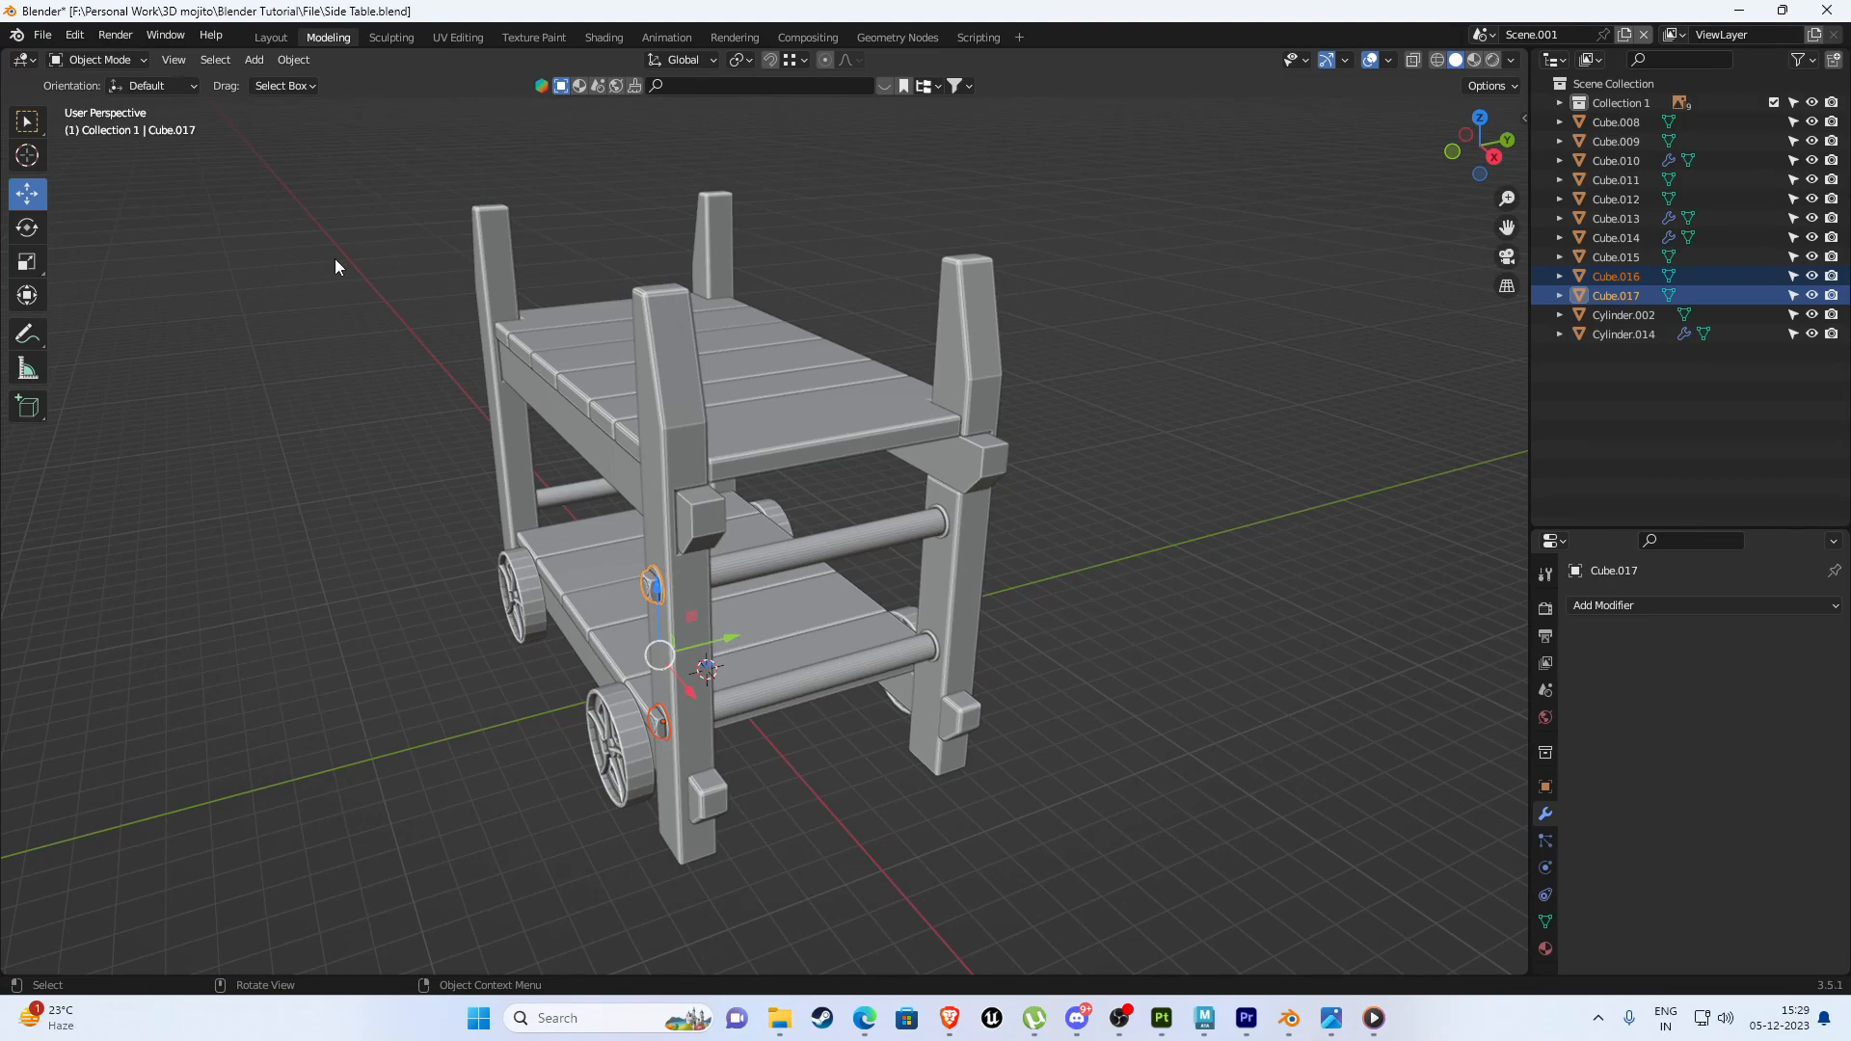
# Examine the nuts and round bolt heads on the posts in the reference photos and compare them with the model's front post.
pyautogui.press('KP_1')
pyautogui.scroll(-3, 455, 289)
pyautogui.scroll(6, 708, 337)
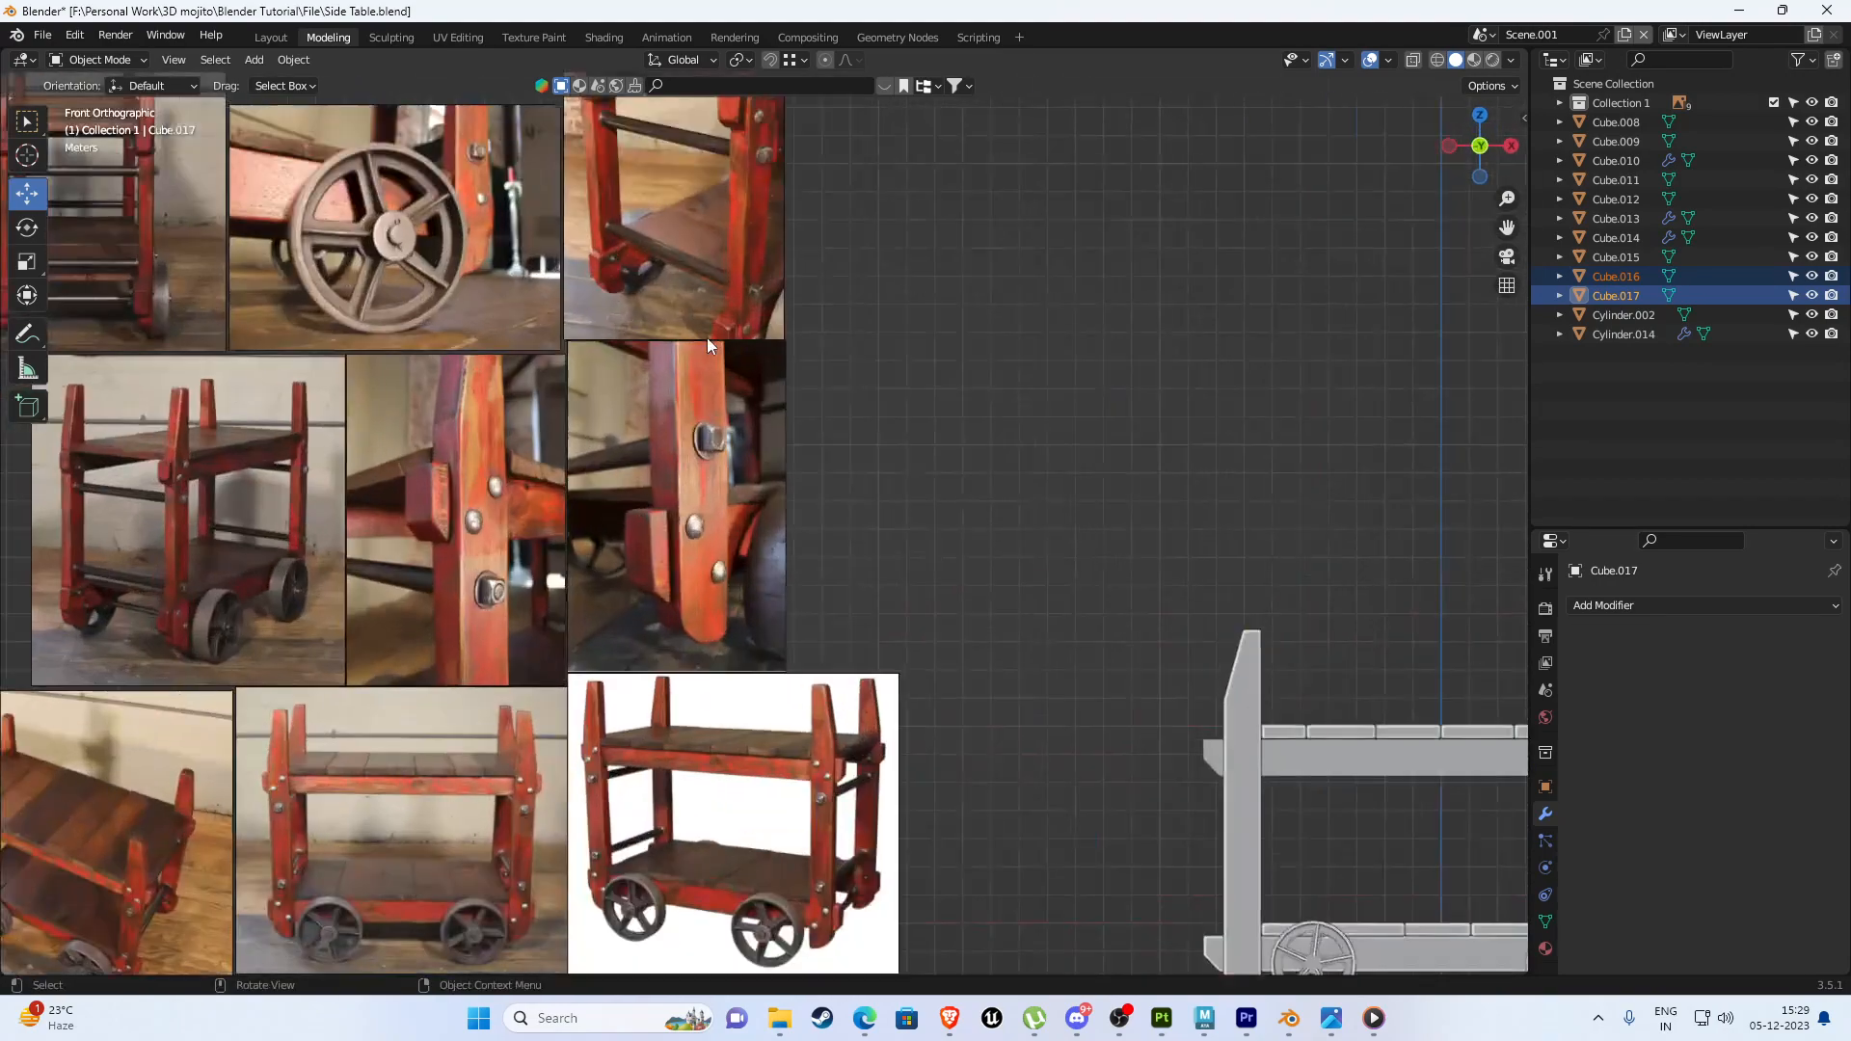
pyautogui.scroll(3, 562, 519)
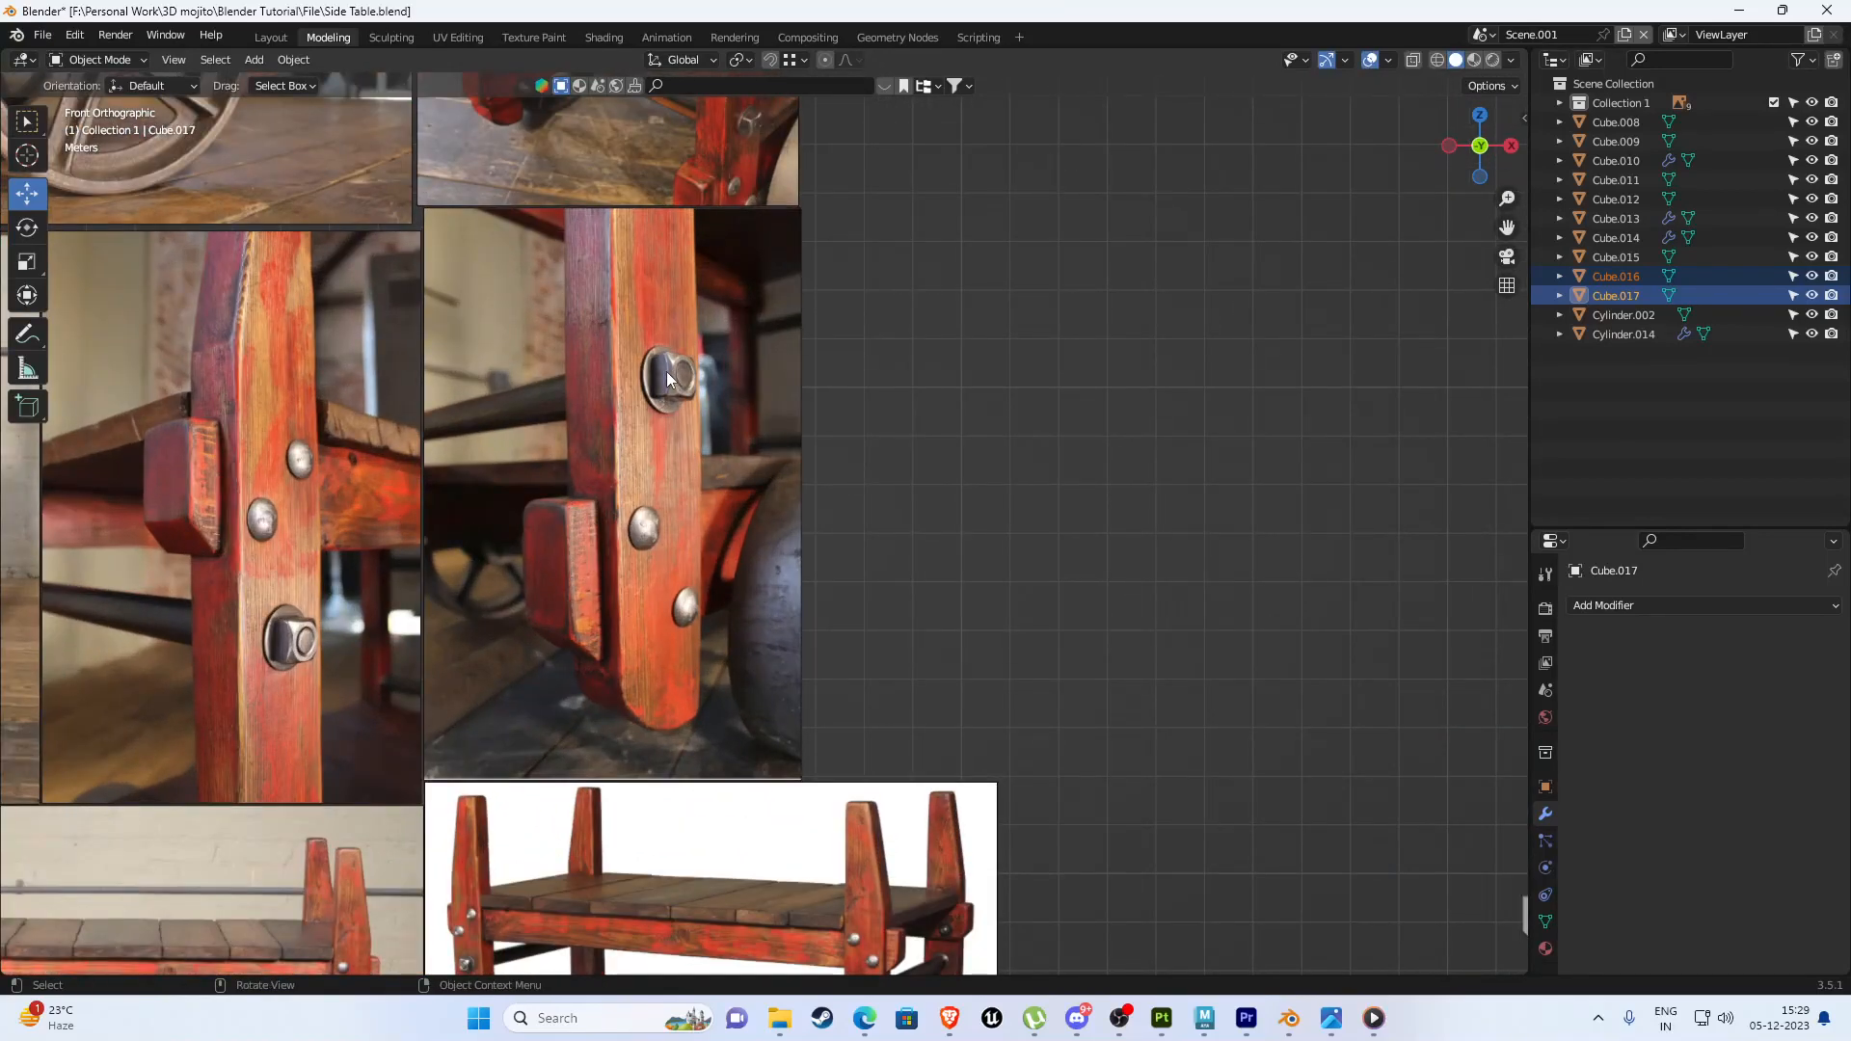
pyautogui.keyDown('shift'); pyautogui.moveTo(657, 534); pyautogui.dragTo(565, 374, button='middle'); pyautogui.keyUp('shift')
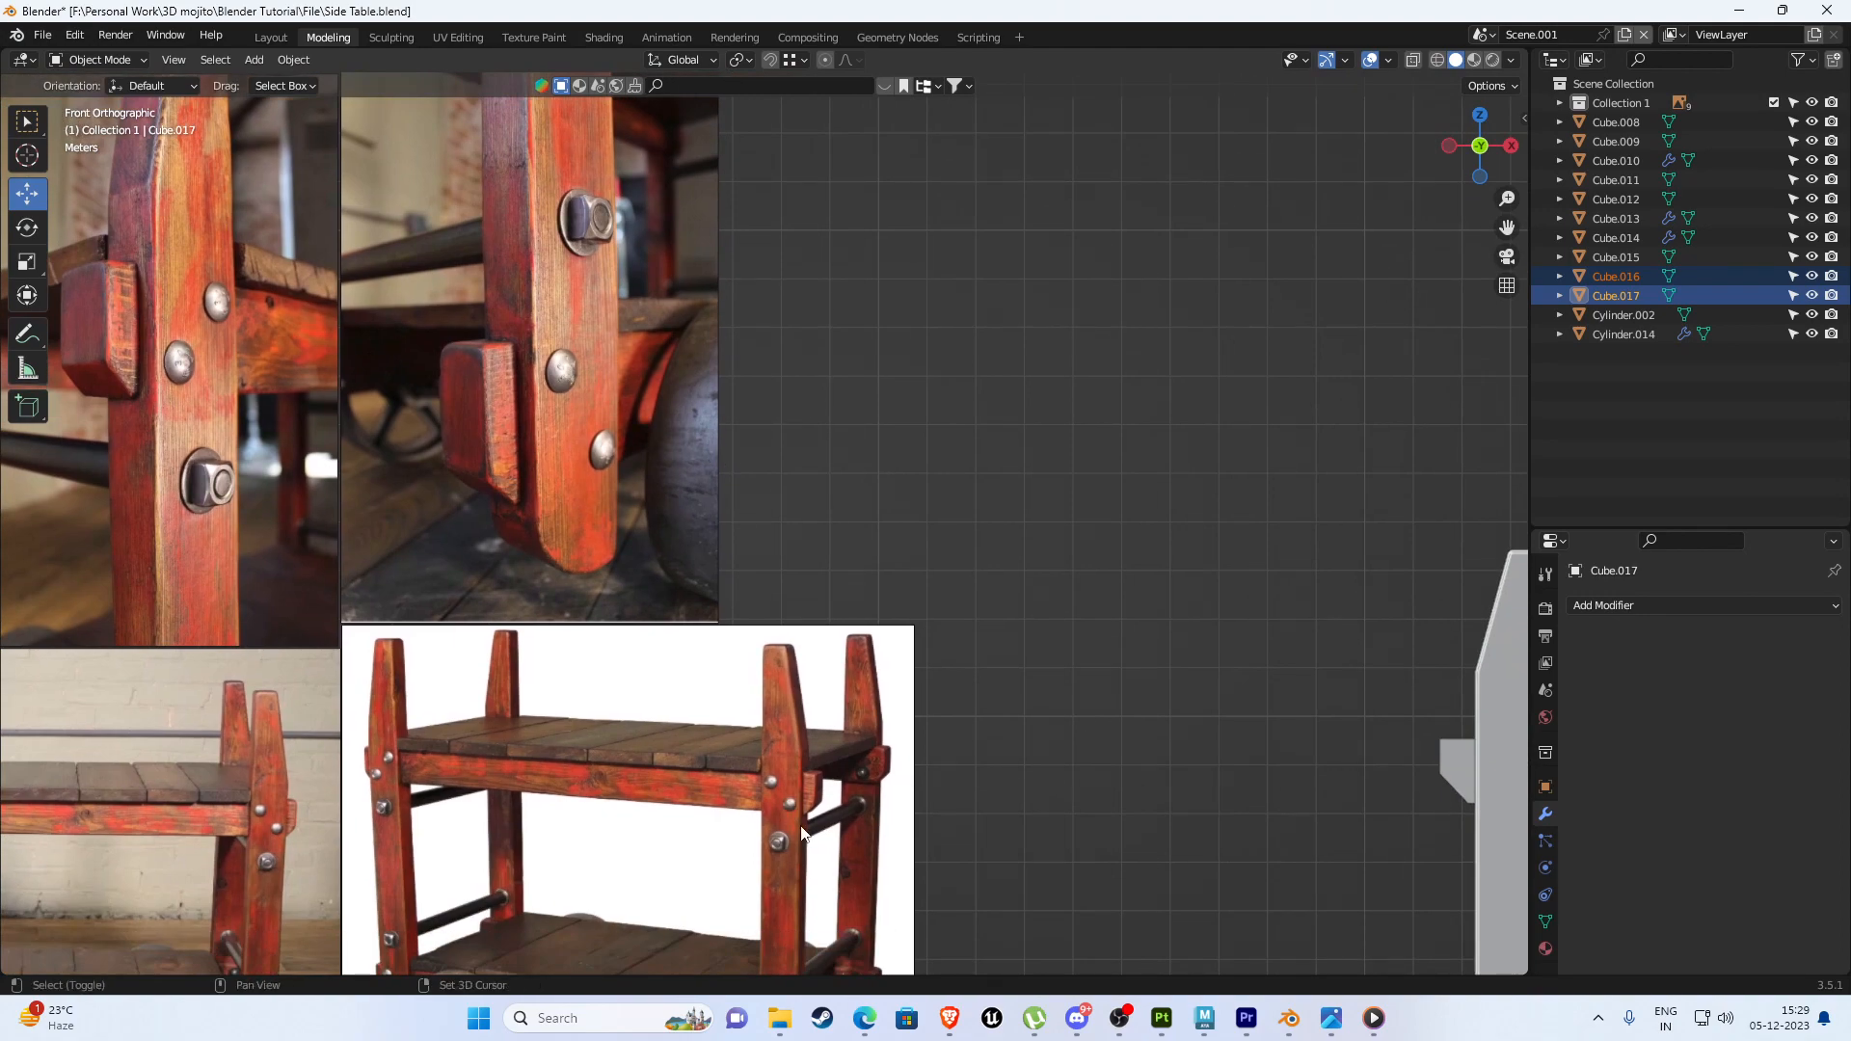
pyautogui.scroll(3, 796, 650)
pyautogui.scroll(-3, 796, 659)
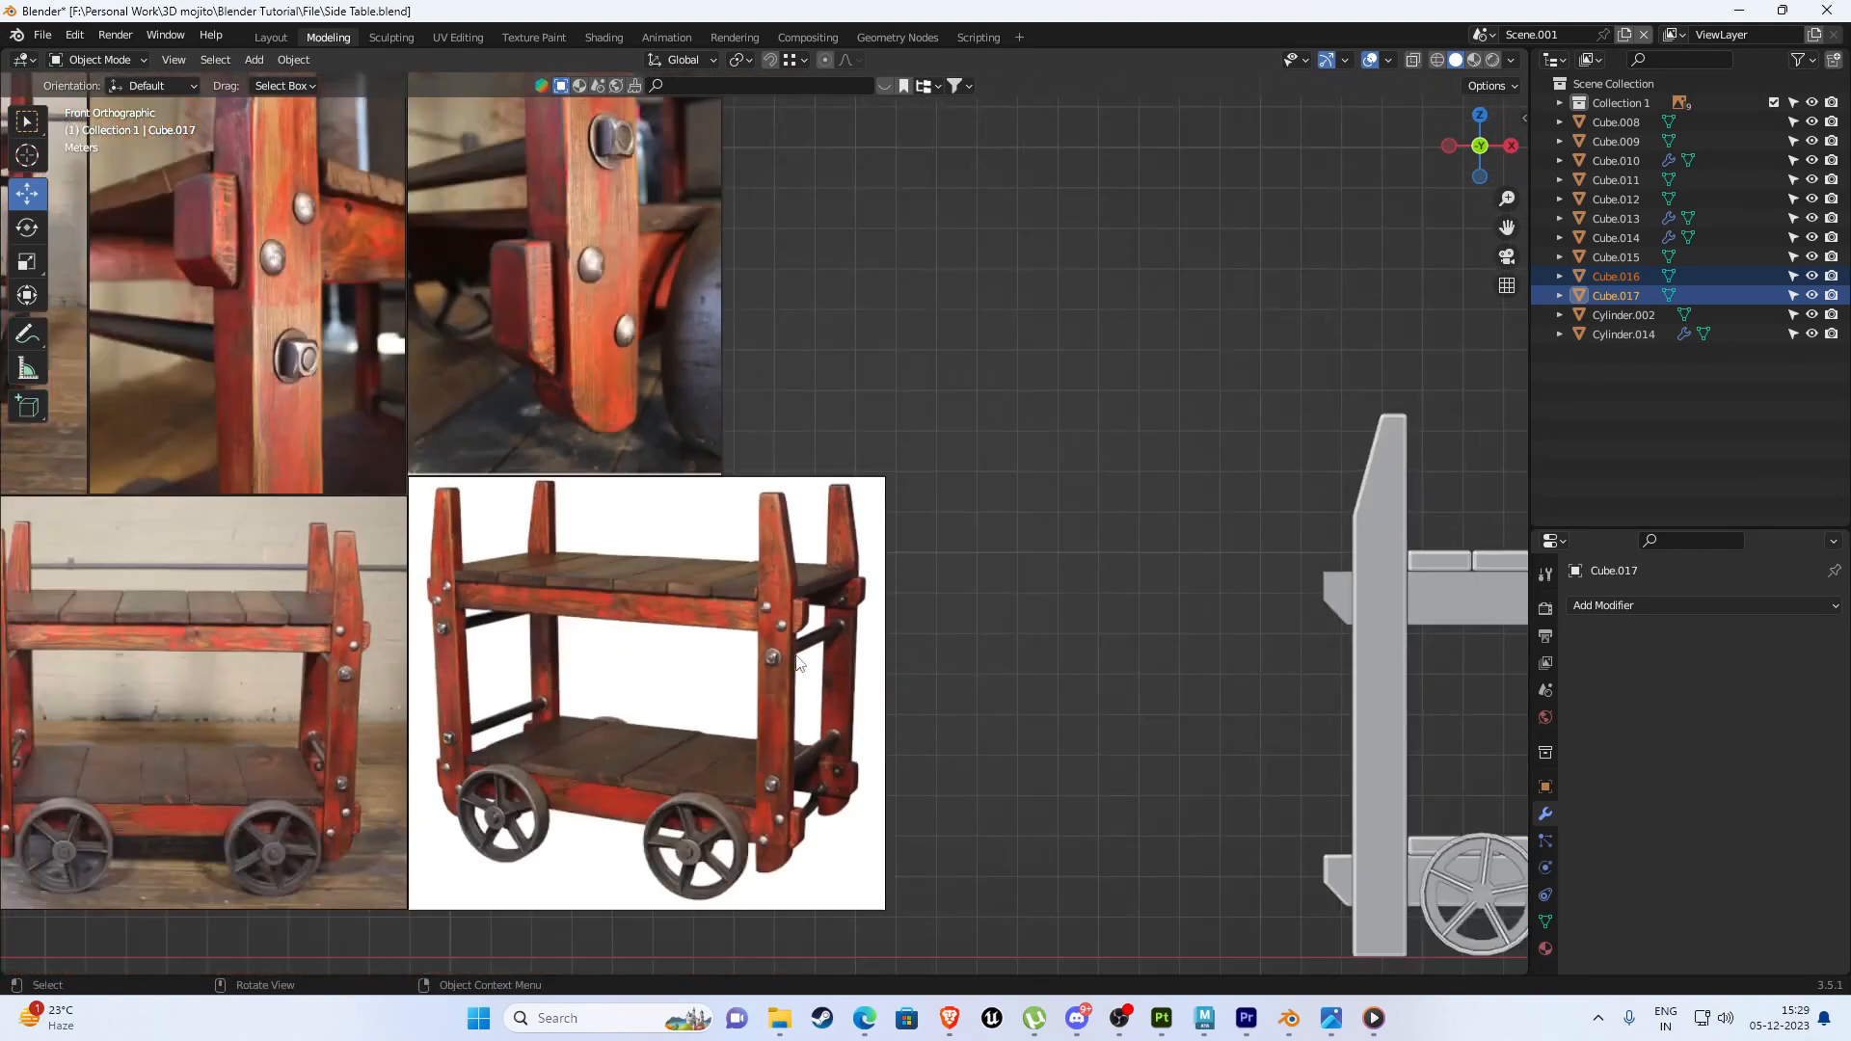
pyautogui.scroll(-4, 797, 659)
pyautogui.keyDown('shift'); pyautogui.moveTo(1212, 644); pyautogui.dragTo(586, 586, button='middle'); pyautogui.keyUp('shift')
pyautogui.scroll(4, 586, 586)
pyautogui.scroll(3, 675, 569)
pyautogui.keyDown('shift'); pyautogui.moveTo(786, 530); pyautogui.dragTo(883, 529, button='middle'); pyautogui.keyUp('shift')
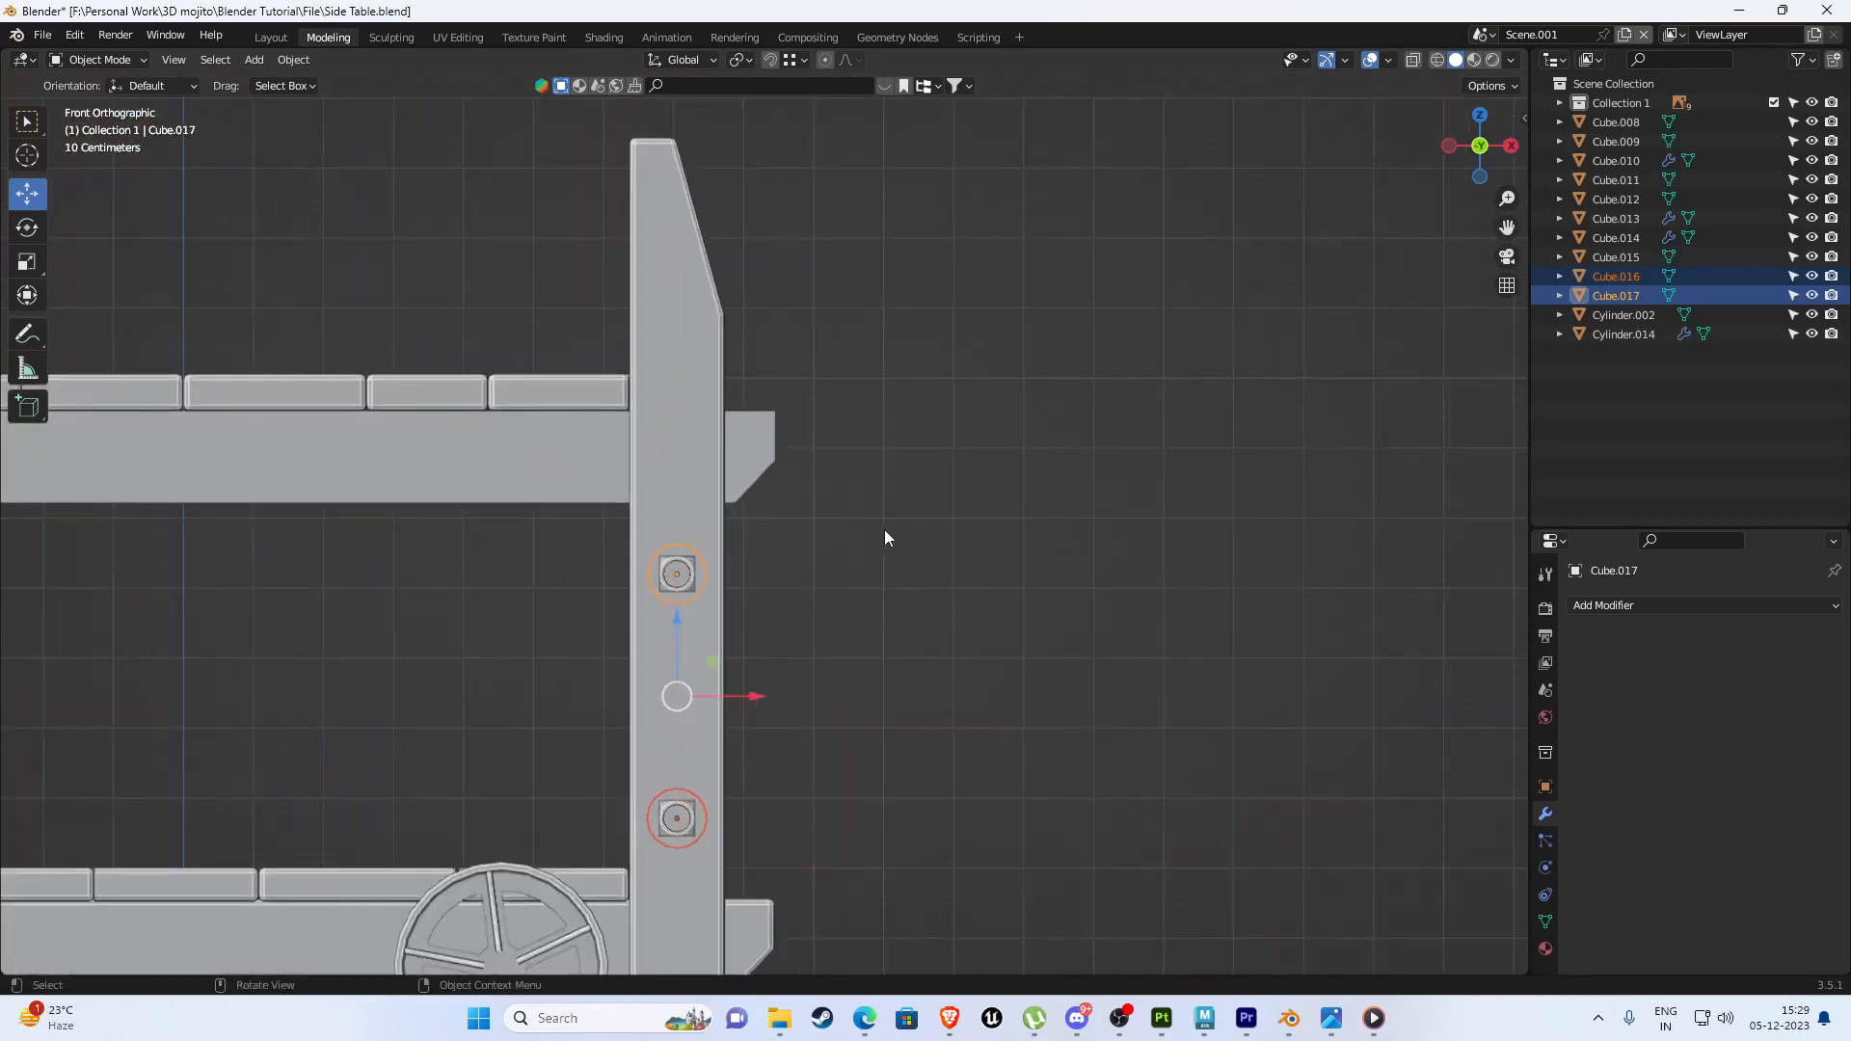
pyautogui.click(860, 526)
pyautogui.scroll(2, 786, 546)
pyautogui.hotkey('shift', 'a')
pyautogui.moveTo(958, 484)
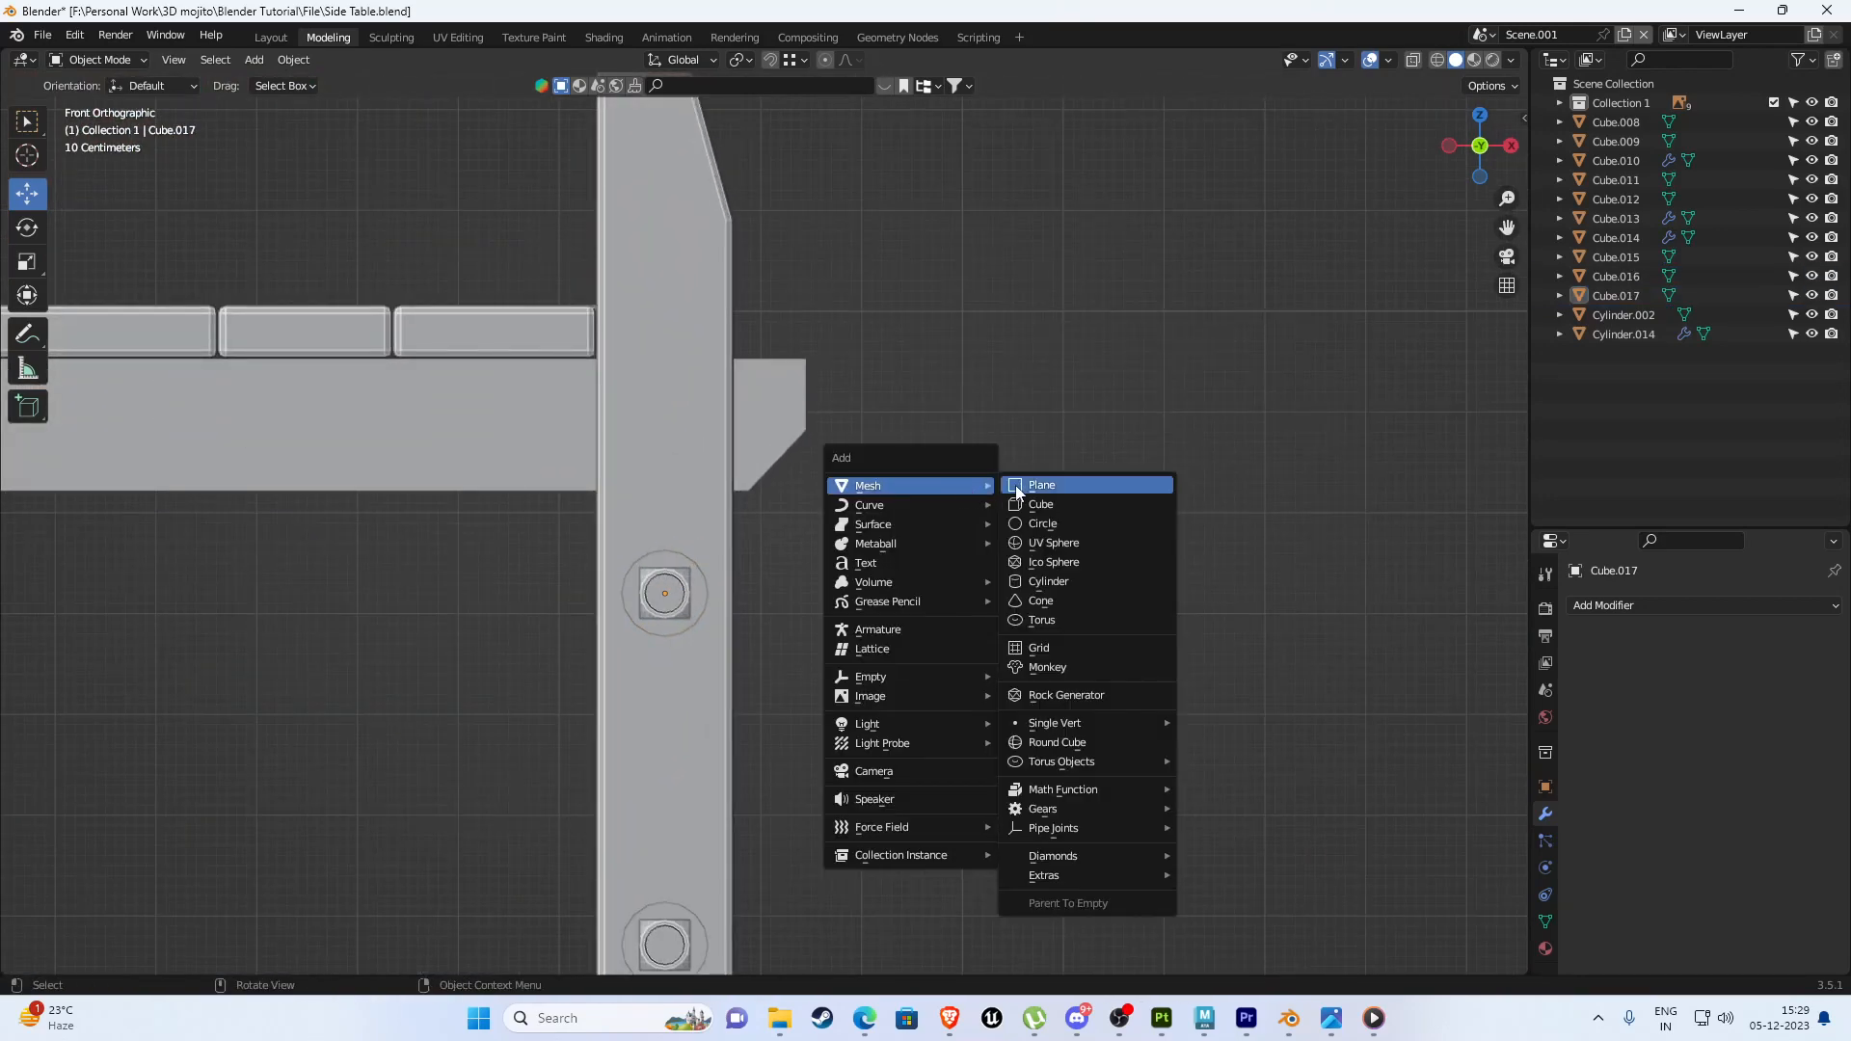
pyautogui.click(1049, 581)
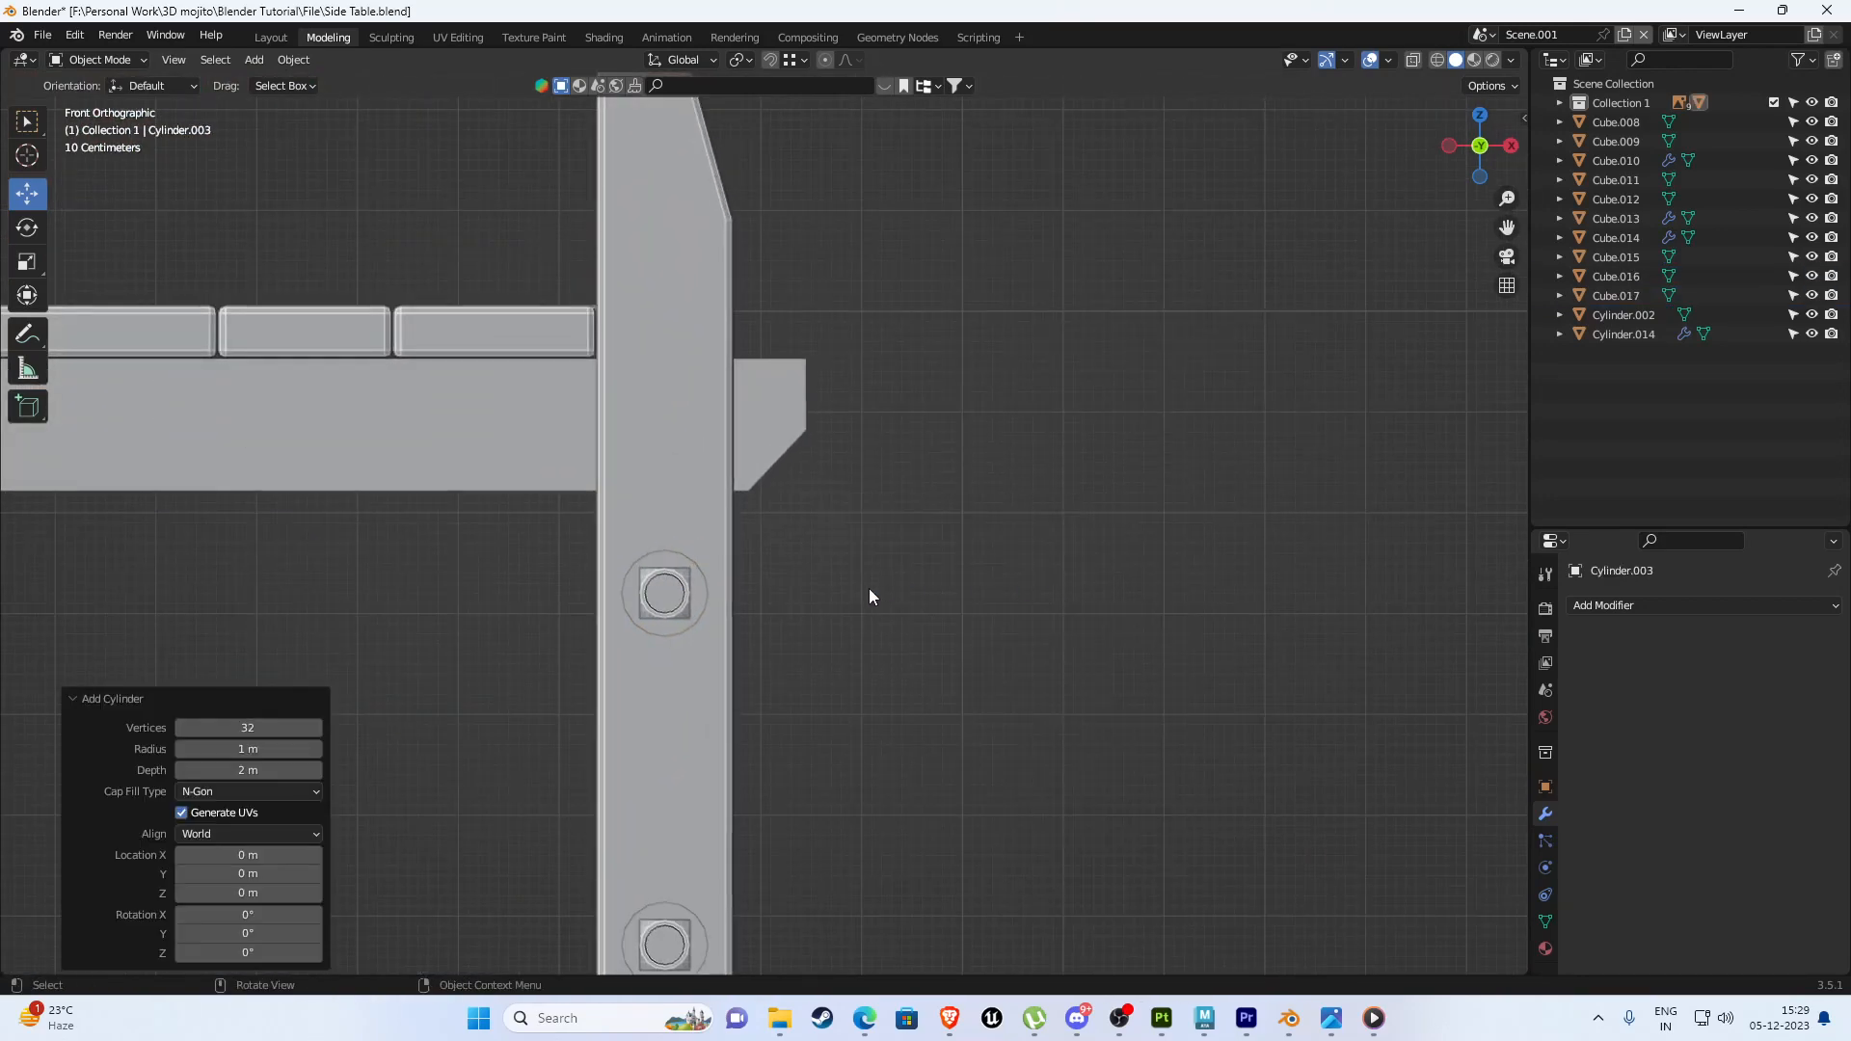
pyautogui.moveTo(870, 588); pyautogui.dragTo(766, 651, button='middle')
pyautogui.press('Delete')
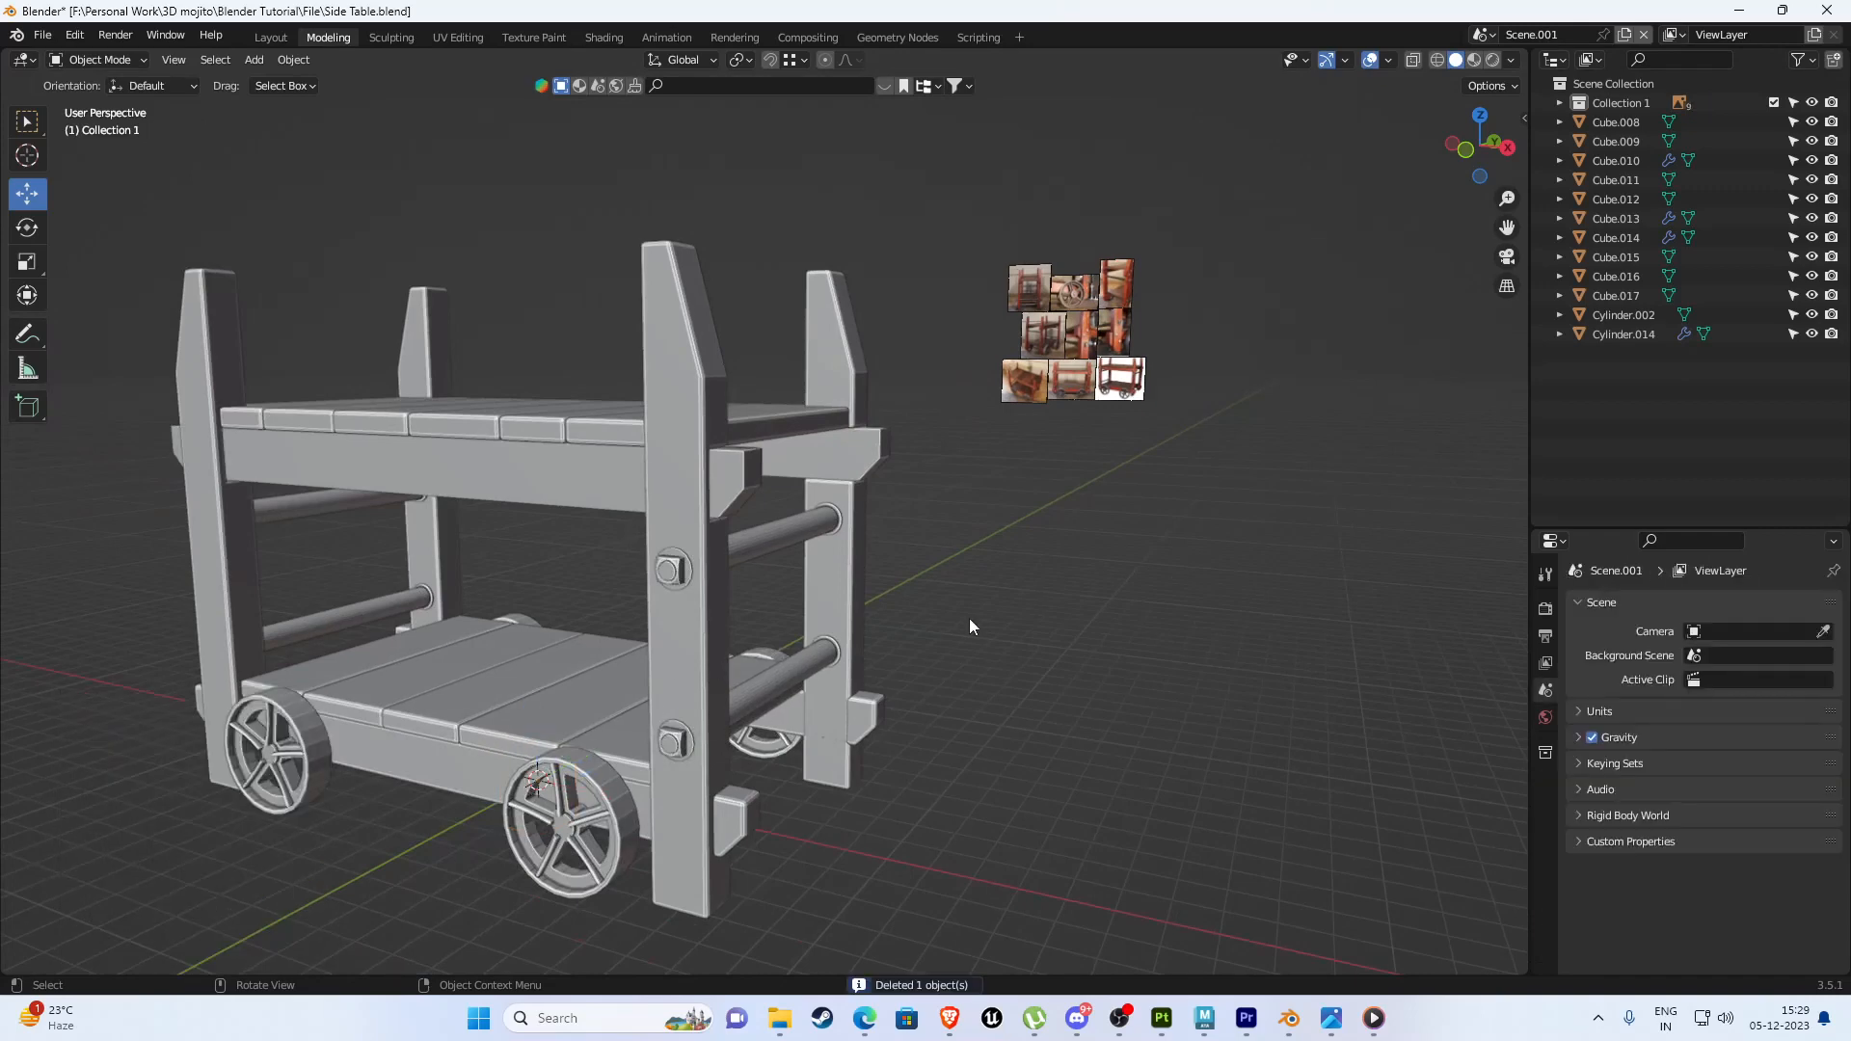
pyautogui.hotkey('shift', 'a')
pyautogui.moveTo(955, 600)
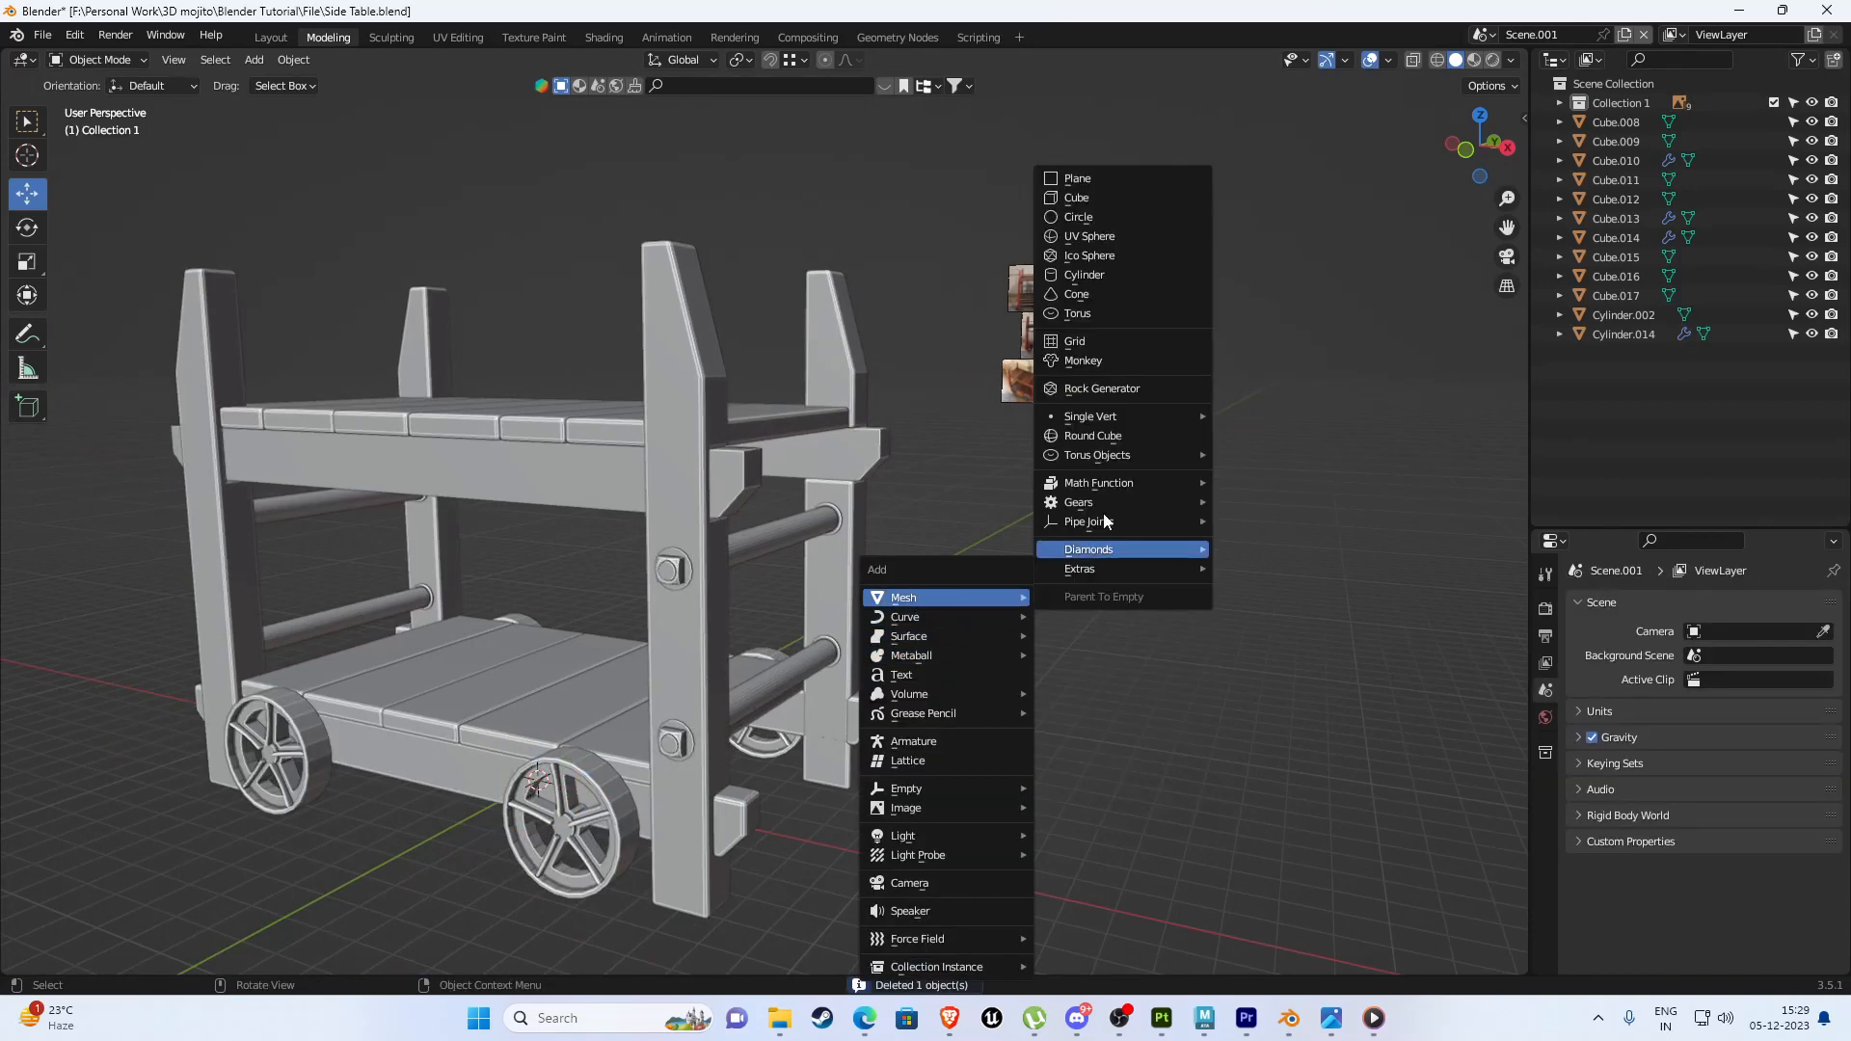
pyautogui.click(1102, 240)
pyautogui.moveTo(864, 681); pyautogui.dragTo(579, 571, button='middle')
pyautogui.moveTo(578, 570); pyautogui.dragTo(609, 445)
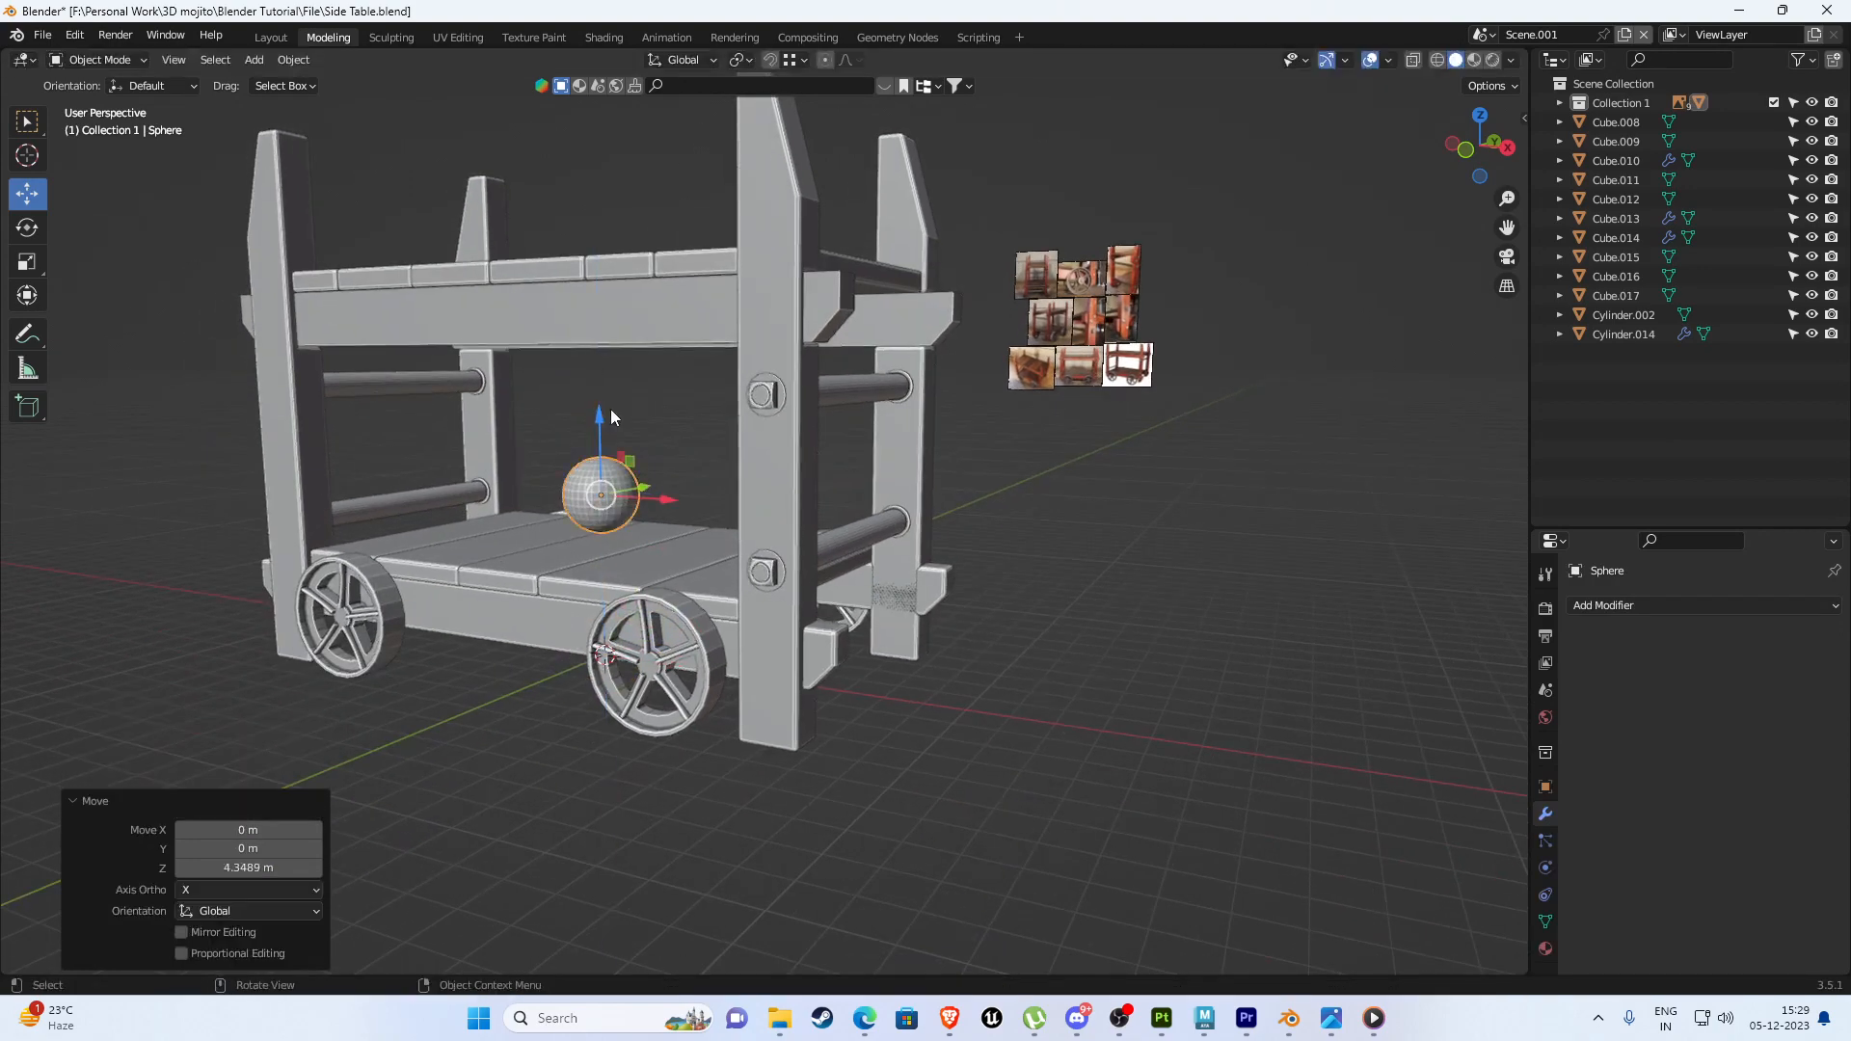
pyautogui.press('KP_Decimal')
pyautogui.press('Tab')
pyautogui.press('z')
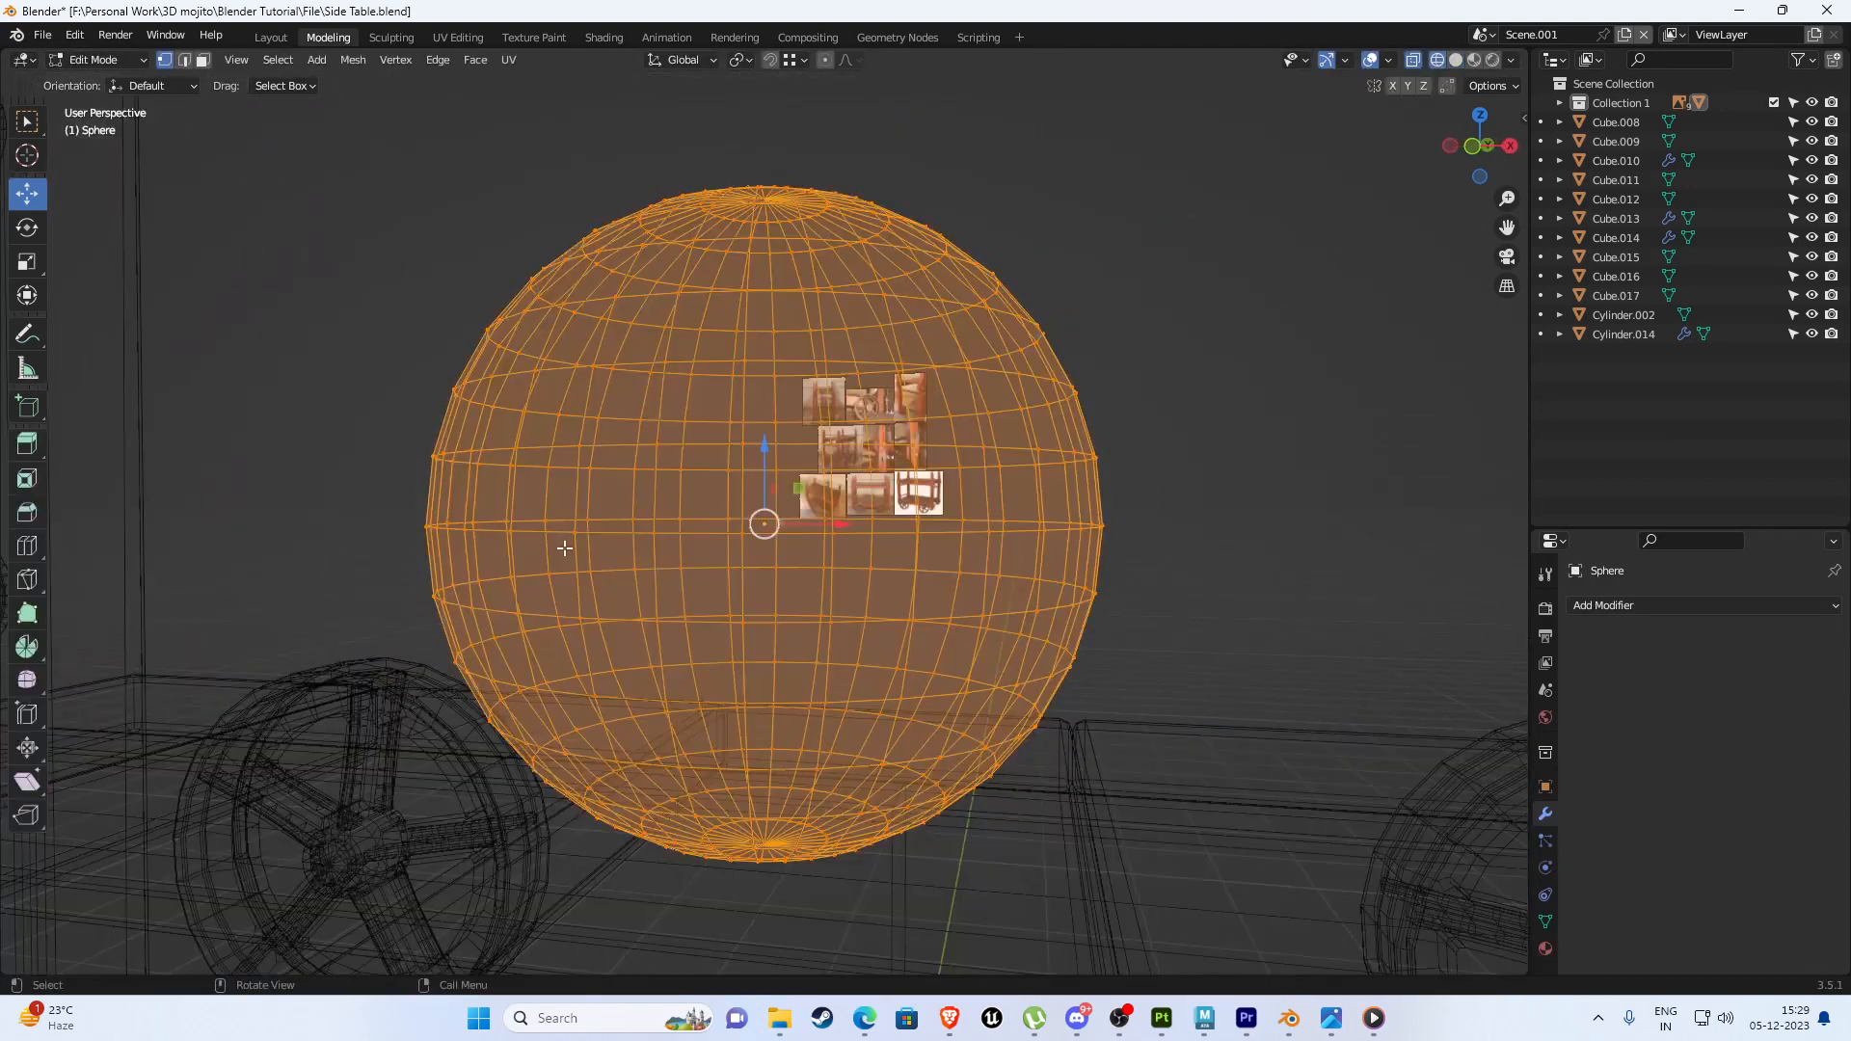
pyautogui.scroll(-2, 562, 546)
pyautogui.moveTo(562, 546); pyautogui.dragTo(603, 546, button='middle')
pyautogui.press('3')
pyautogui.moveTo(480, 497)
pyautogui.mouseDown()
pyautogui.moveTo(740, 611)
pyautogui.moveTo(1122, 848)
pyautogui.mouseUp()
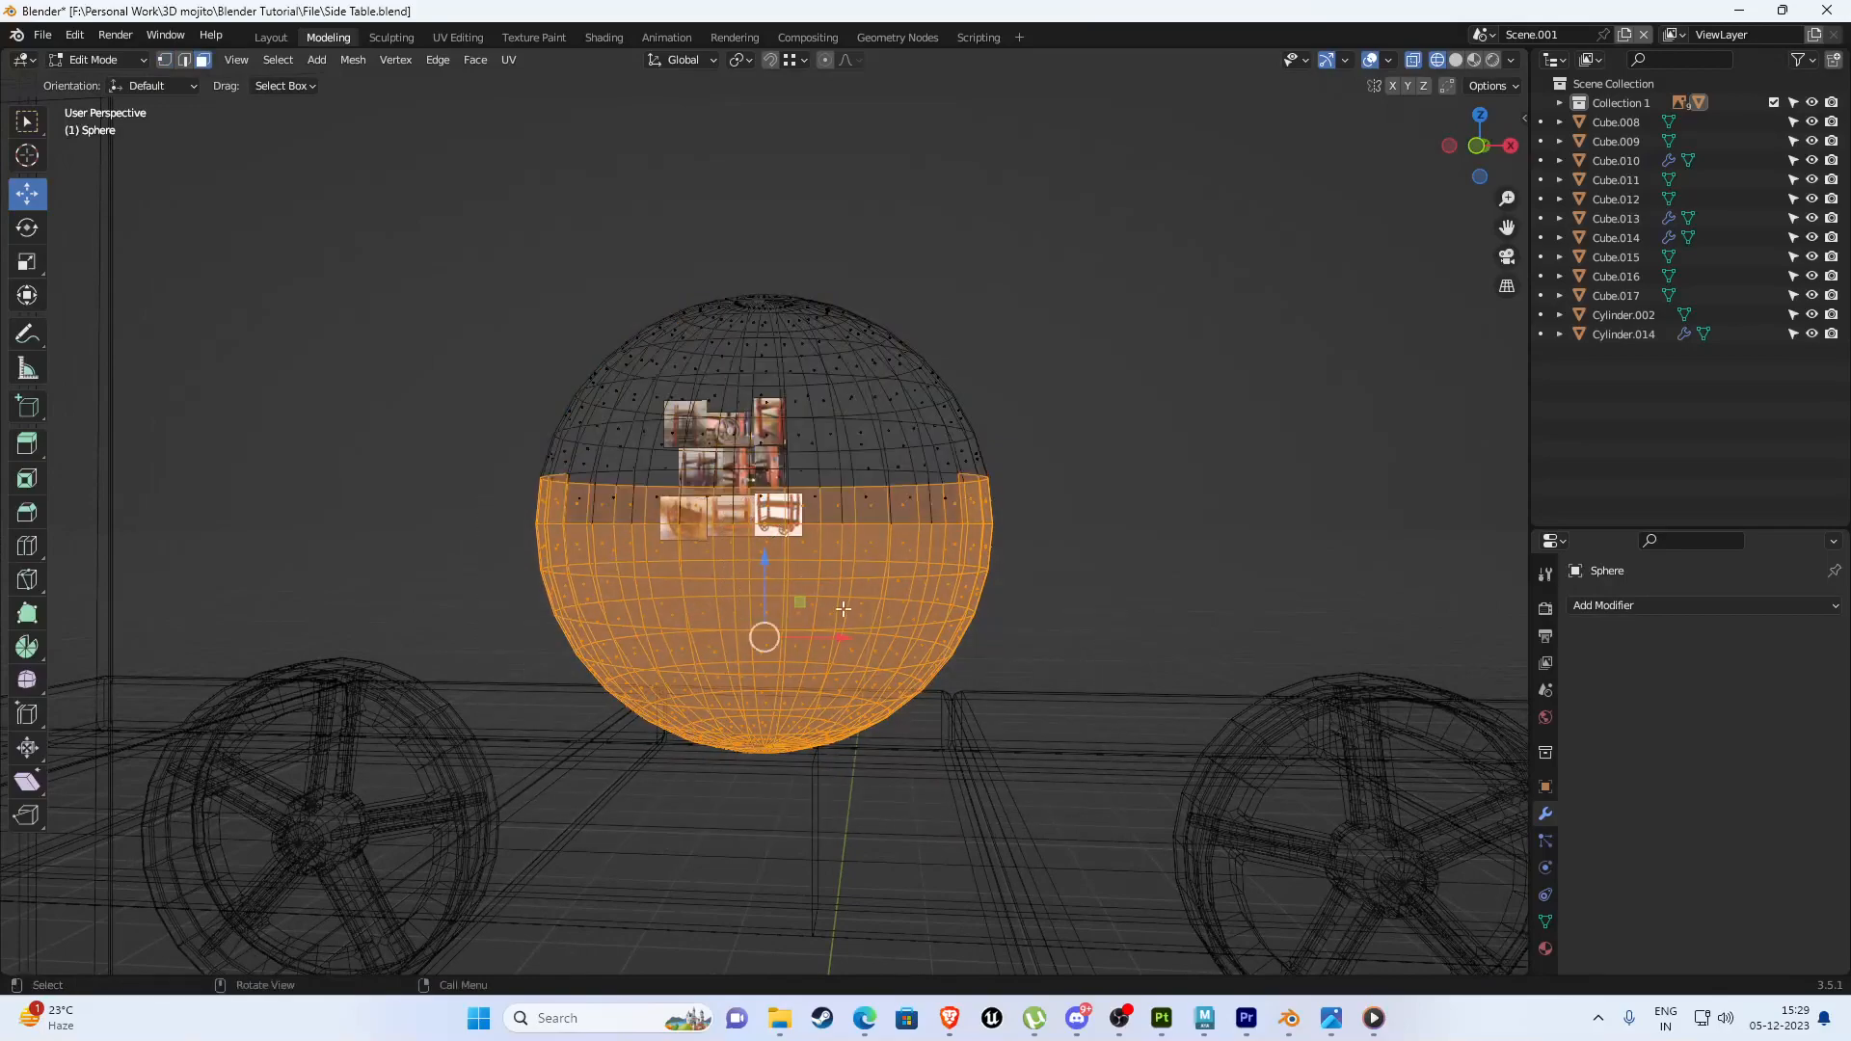
pyautogui.moveTo(867, 617)
pyautogui.mouseDown(button='middle')
pyautogui.moveTo(754, 504)
pyautogui.moveTo(695, 488)
pyautogui.moveTo(698, 508)
pyautogui.moveTo(651, 532)
pyautogui.mouseUp(button='middle')
pyautogui.scroll(-2, 709, 419)
pyautogui.press('z')
pyautogui.click(885, 483)
pyautogui.press('x')
pyautogui.click(730, 540)
pyautogui.hotkey('ctrl', 'z')
pyautogui.moveTo(737, 424); pyautogui.dragTo(760, 478, button='middle')
pyautogui.scroll(2, 759, 478)
pyautogui.scroll(2, 760, 477)
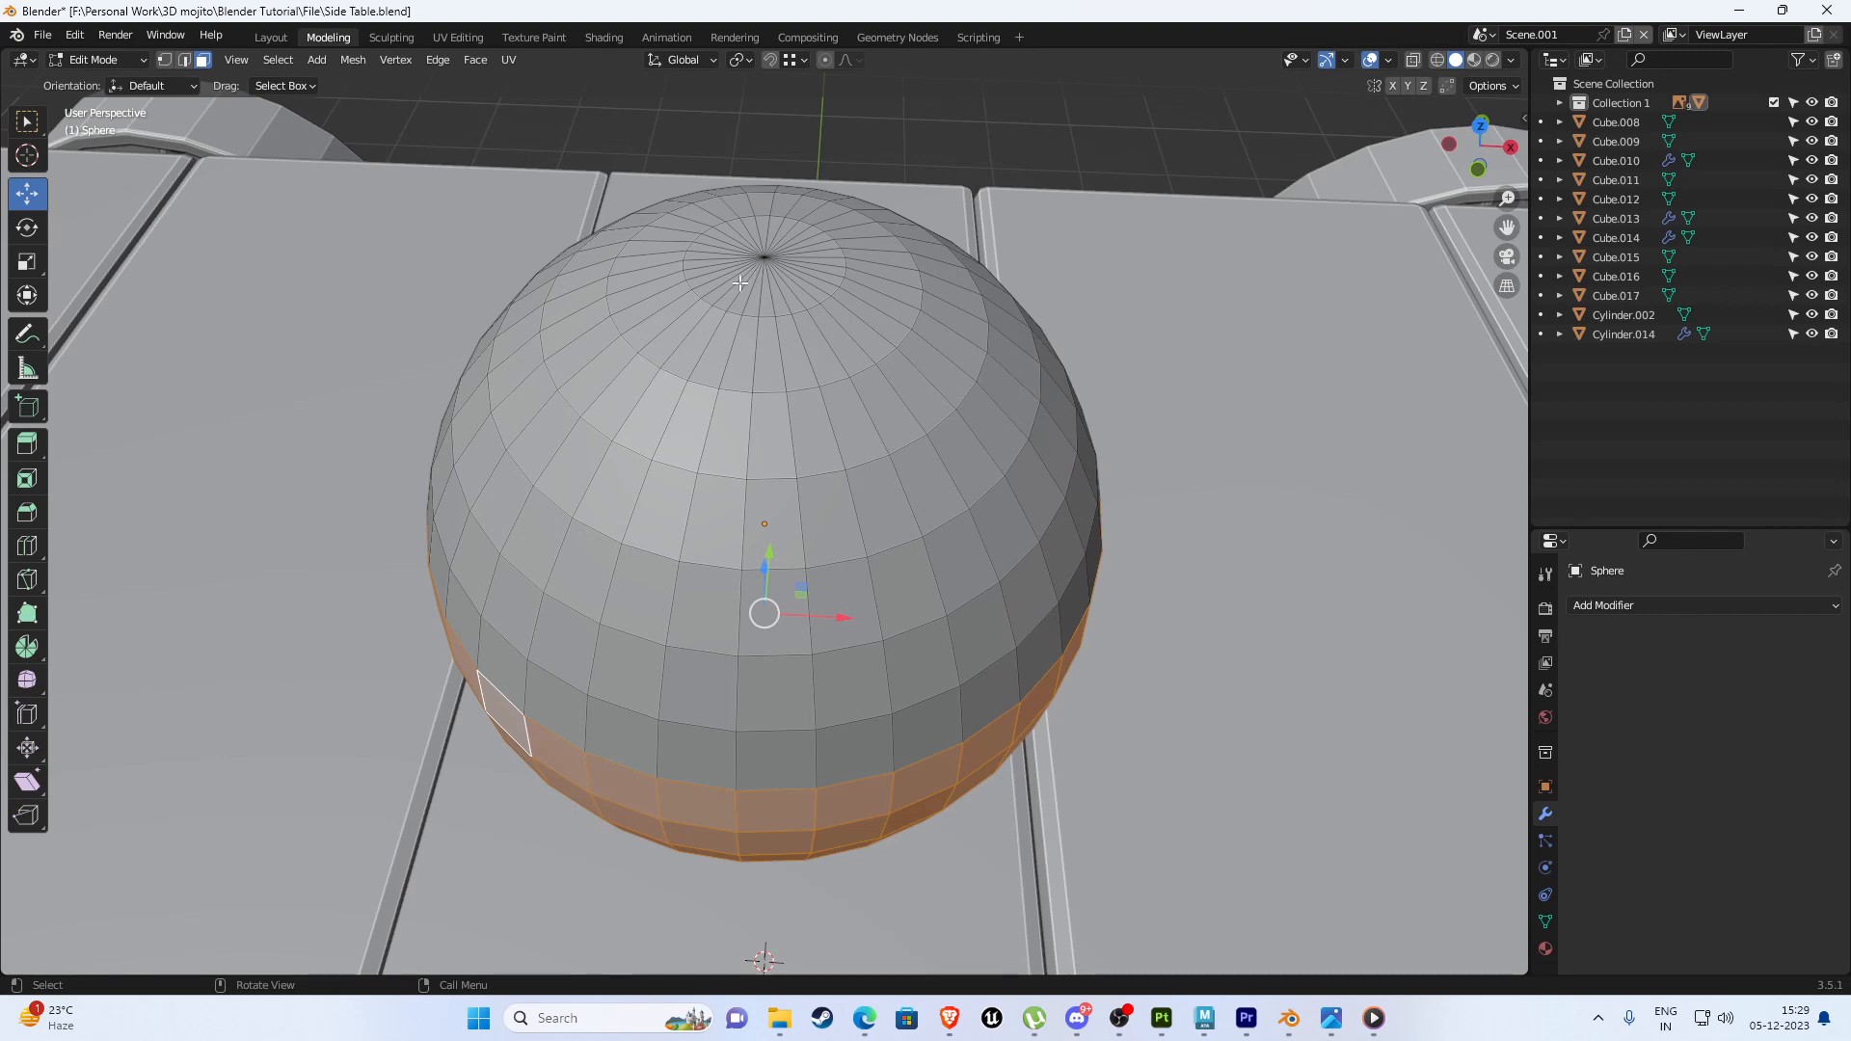
pyautogui.scroll(-2, 774, 328)
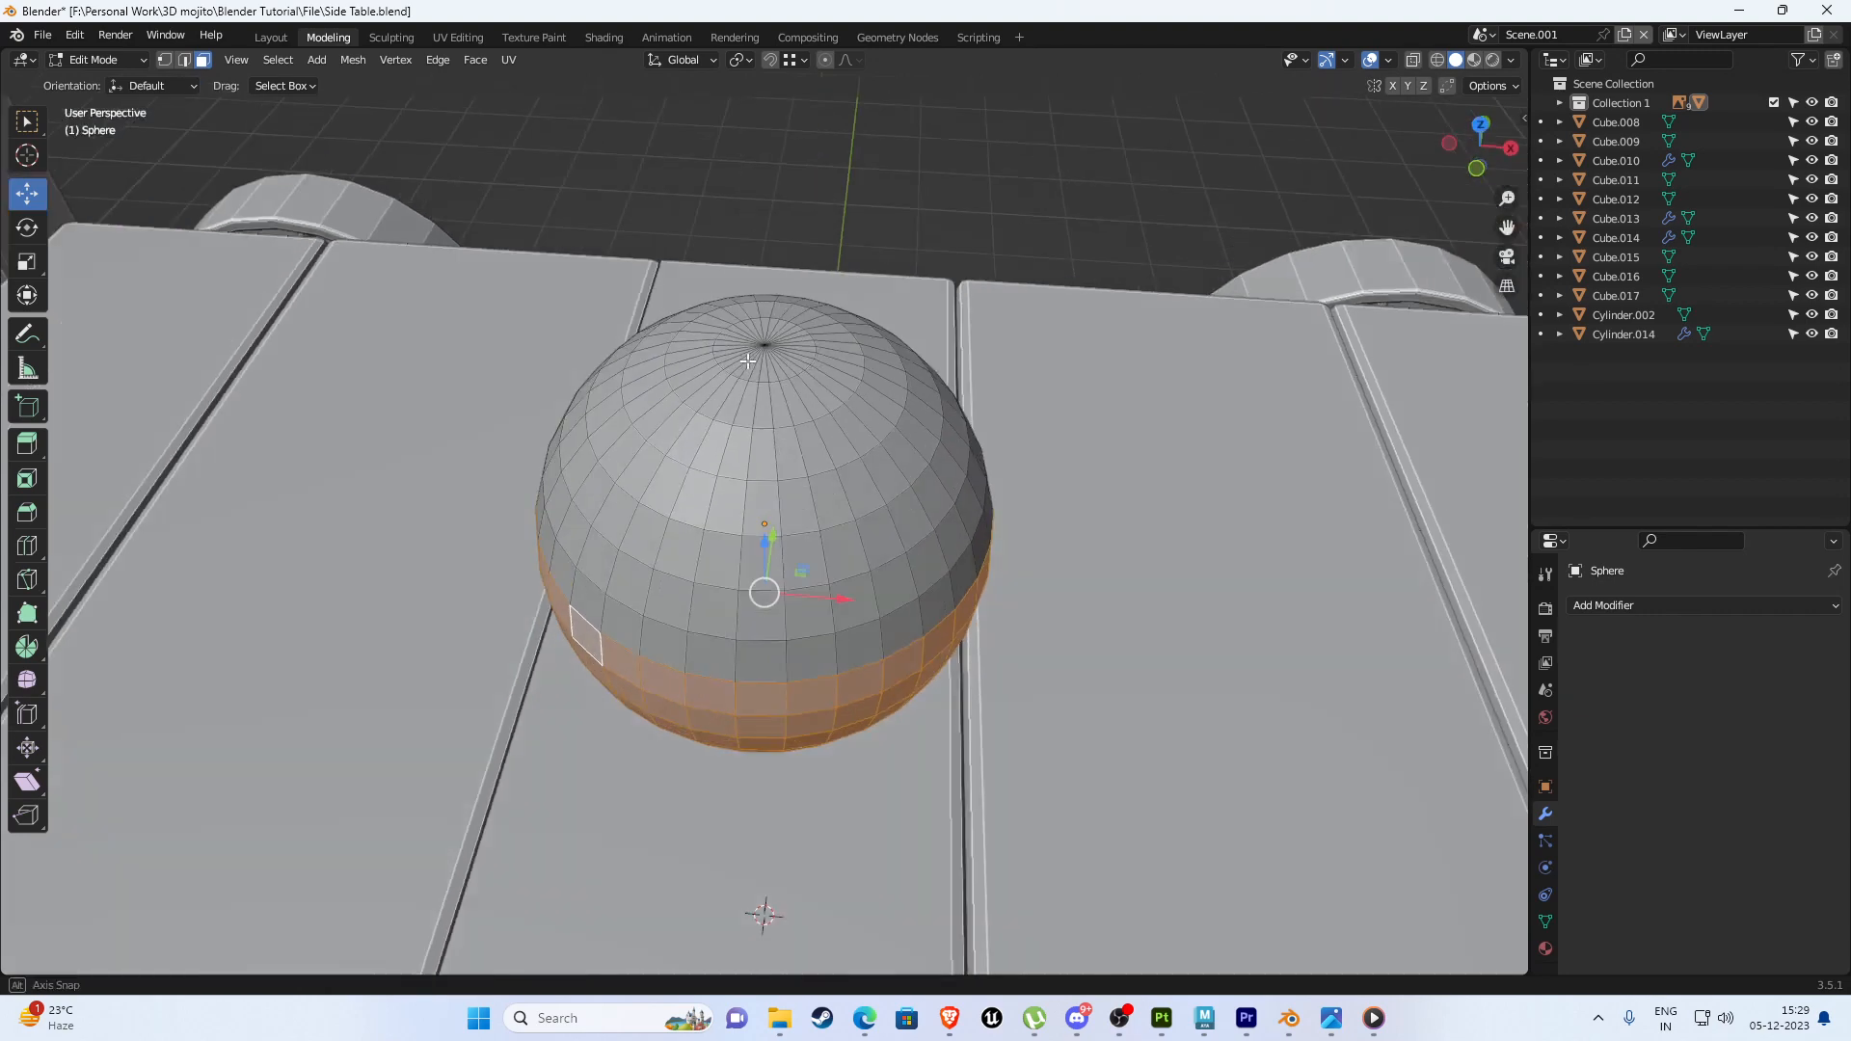
pyautogui.moveTo(774, 328); pyautogui.dragTo(750, 270, button='middle')
pyautogui.press('Tab')
pyautogui.scroll(-7, 736, 341)
pyautogui.moveTo(737, 342); pyautogui.dragTo(708, 447, button='middle')
pyautogui.press('Delete')
pyautogui.scroll(-5, 707, 447)
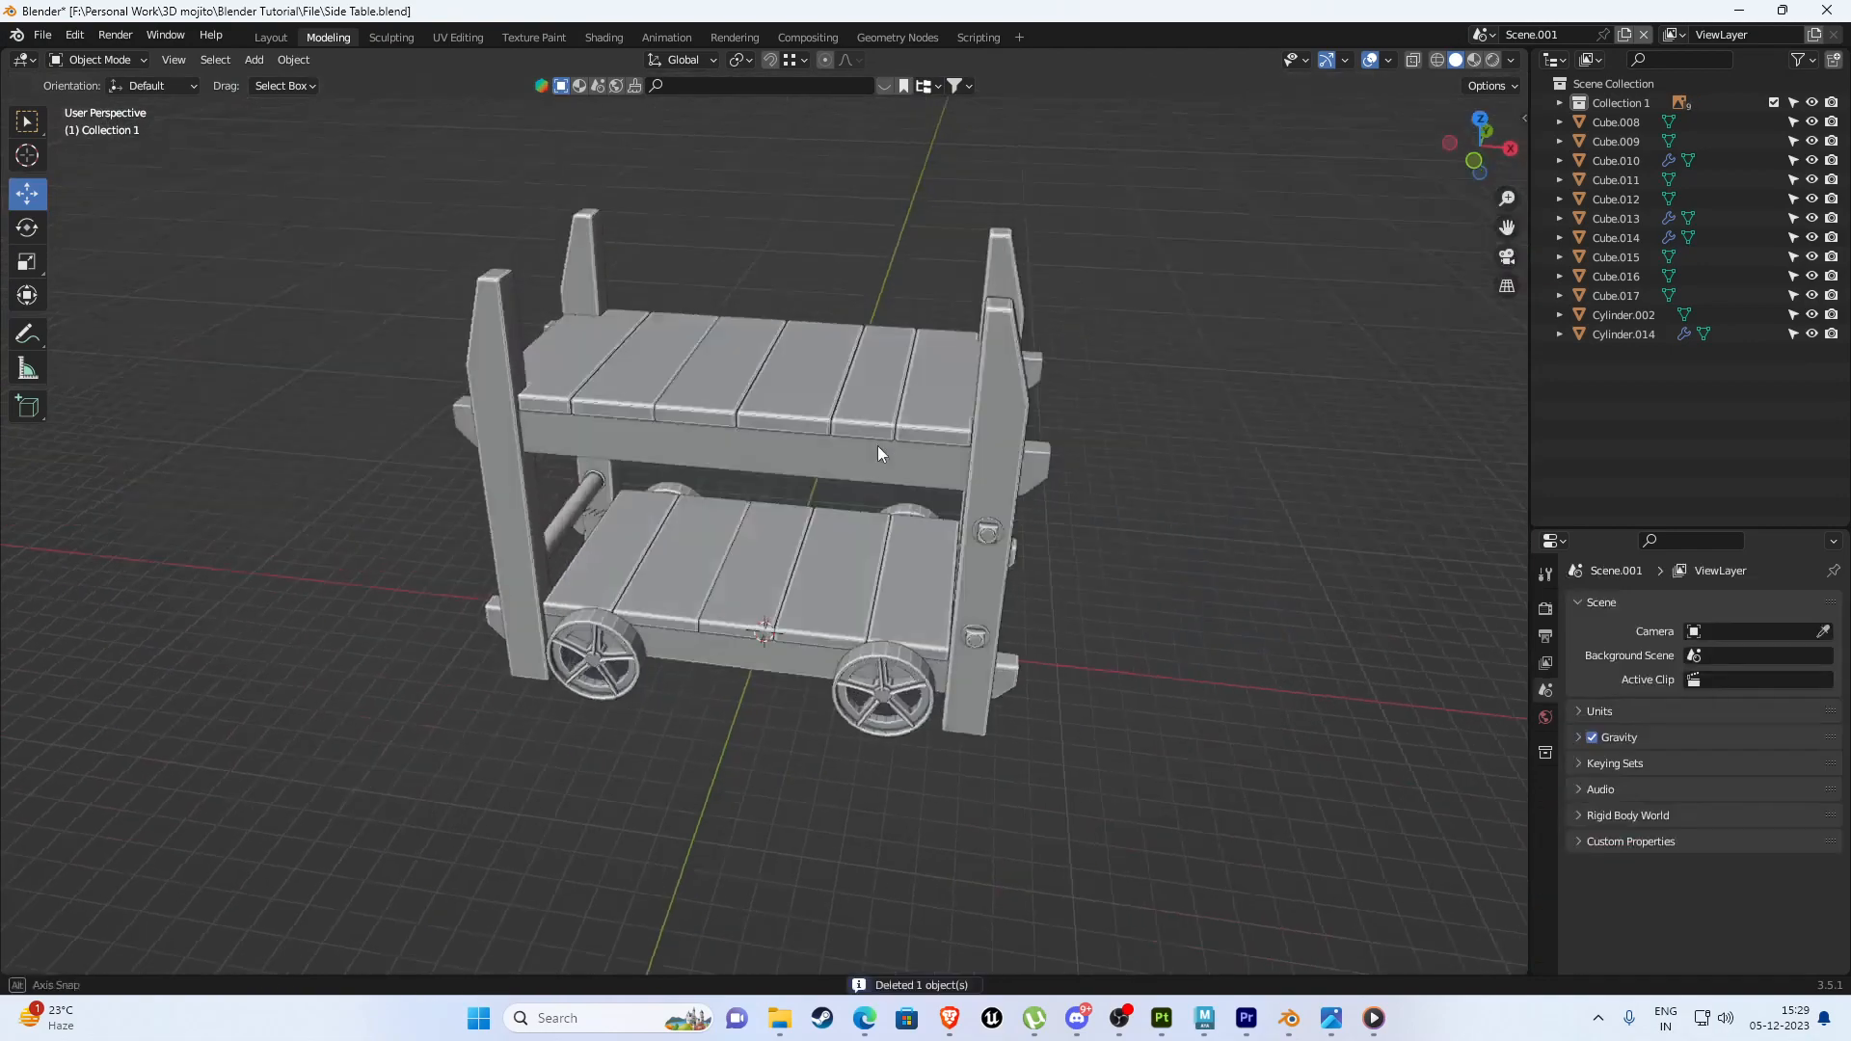
# Add a cube beside the table, moved about 14.17 m along X and 2.59 m up along Z.
pyautogui.moveTo(878, 445); pyautogui.dragTo(900, 442, button='middle')
pyautogui.hotkey('shift', 'a')
pyautogui.moveTo(929, 439)
pyautogui.click(1015, 458)
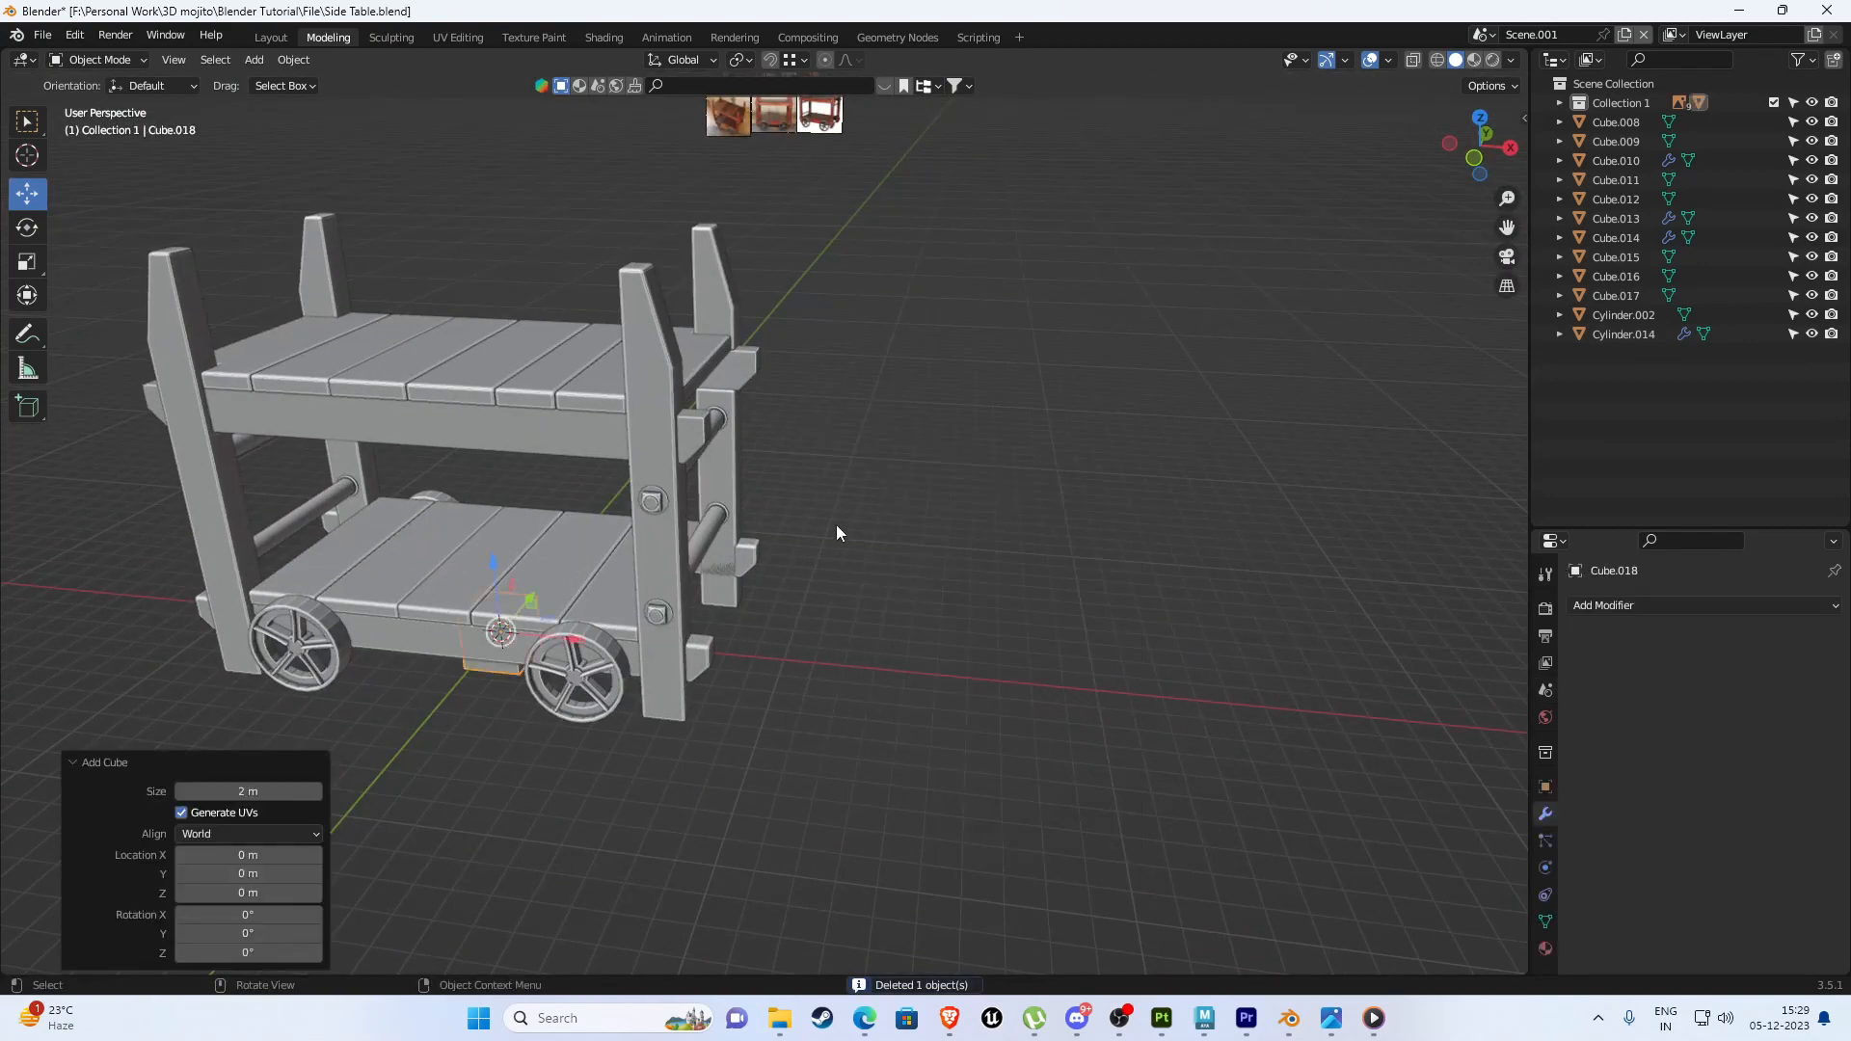
pyautogui.moveTo(578, 641); pyautogui.dragTo(975, 677)
pyautogui.keyDown('shift'); pyautogui.moveTo(894, 632); pyautogui.dragTo(769, 558, button='middle'); pyautogui.keyUp('shift')
pyautogui.scroll(2, 771, 557)
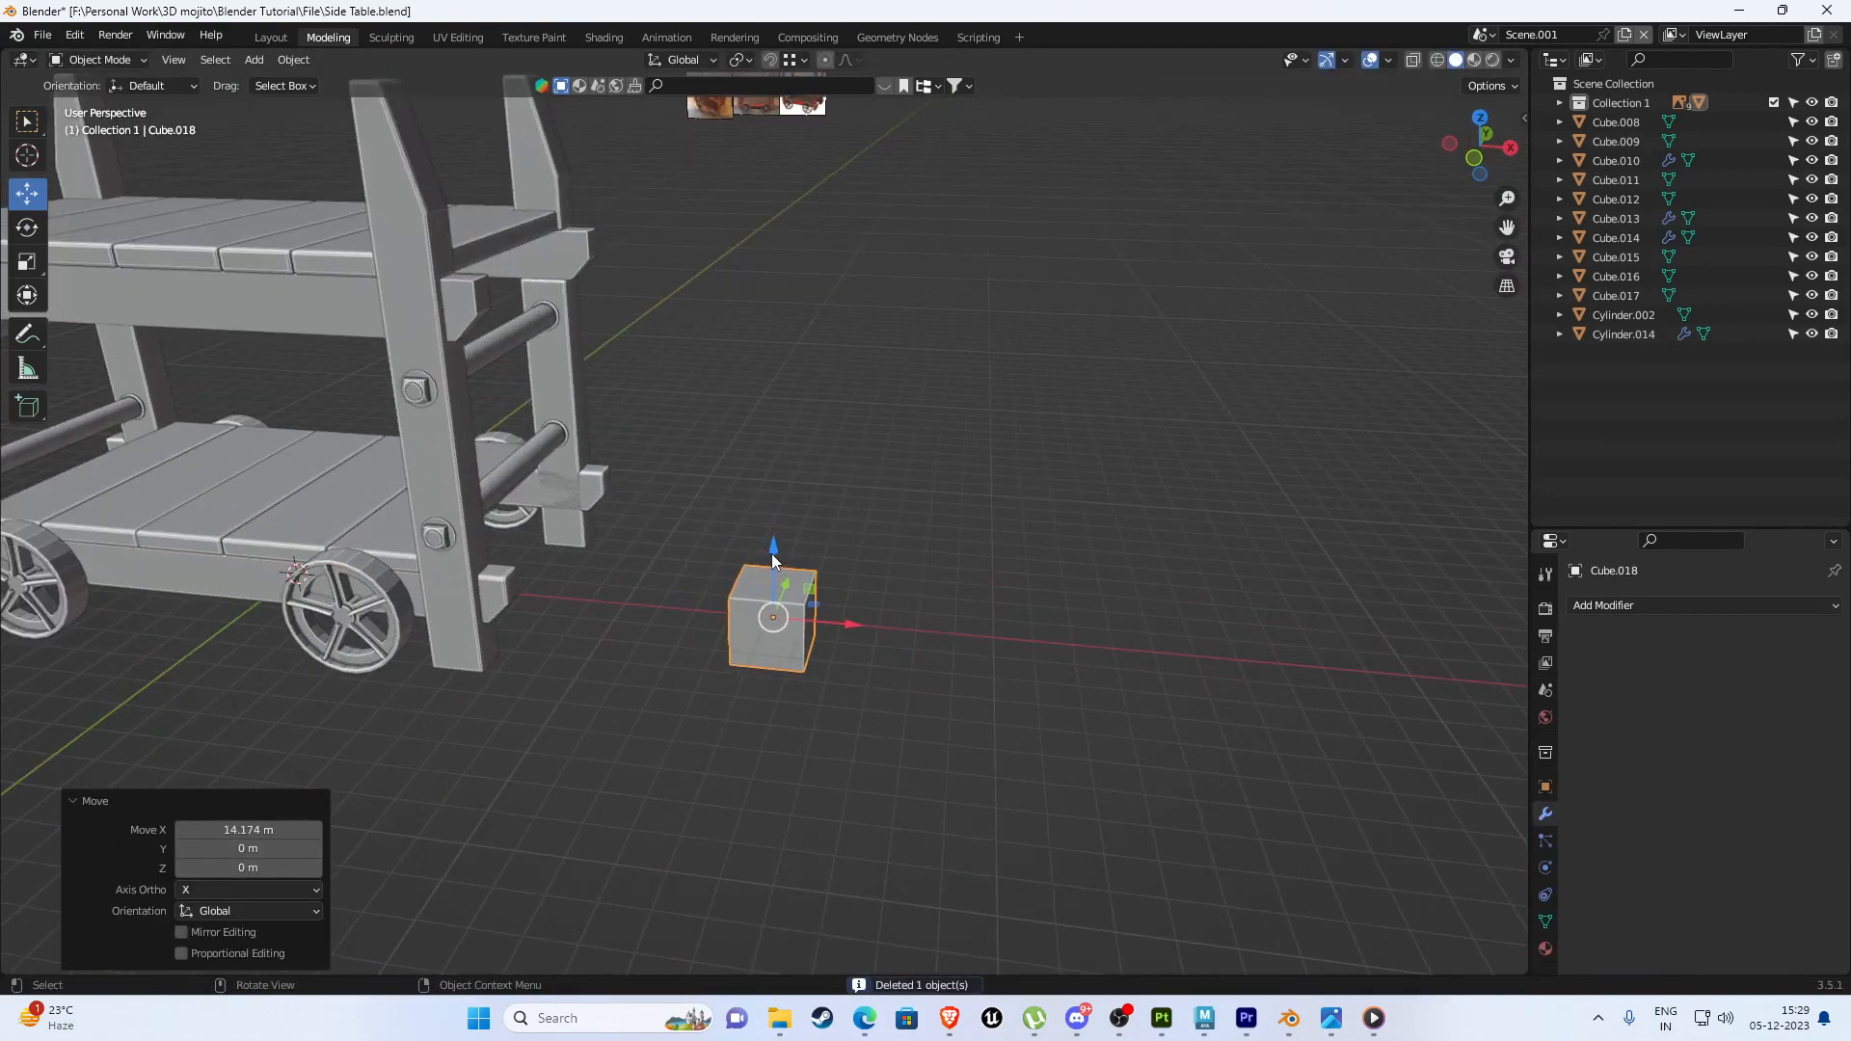
pyautogui.moveTo(772, 555); pyautogui.dragTo(773, 468)
pyautogui.scroll(1, 802, 483)
# Add a Subdivision Surface modifier to the cube, set its viewport levels to 3 and apply it.
pyautogui.click(1608, 605)
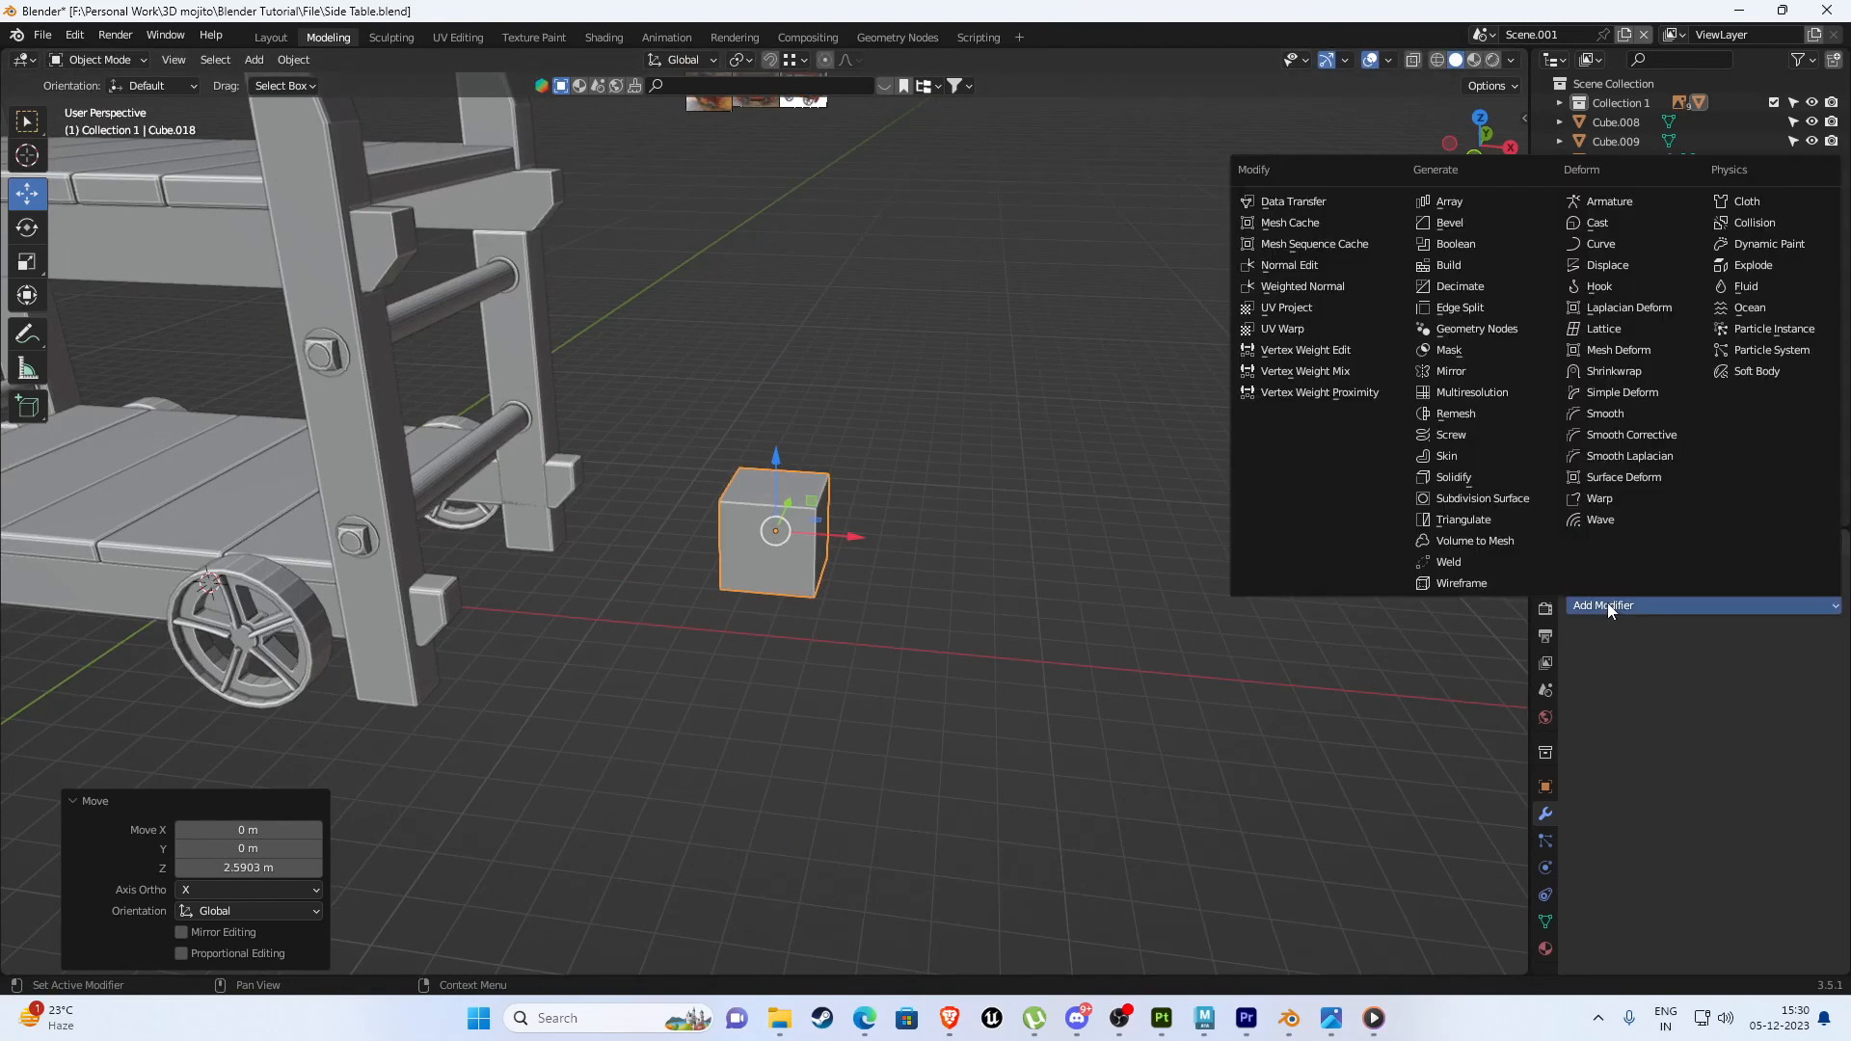
pyautogui.click(1481, 503)
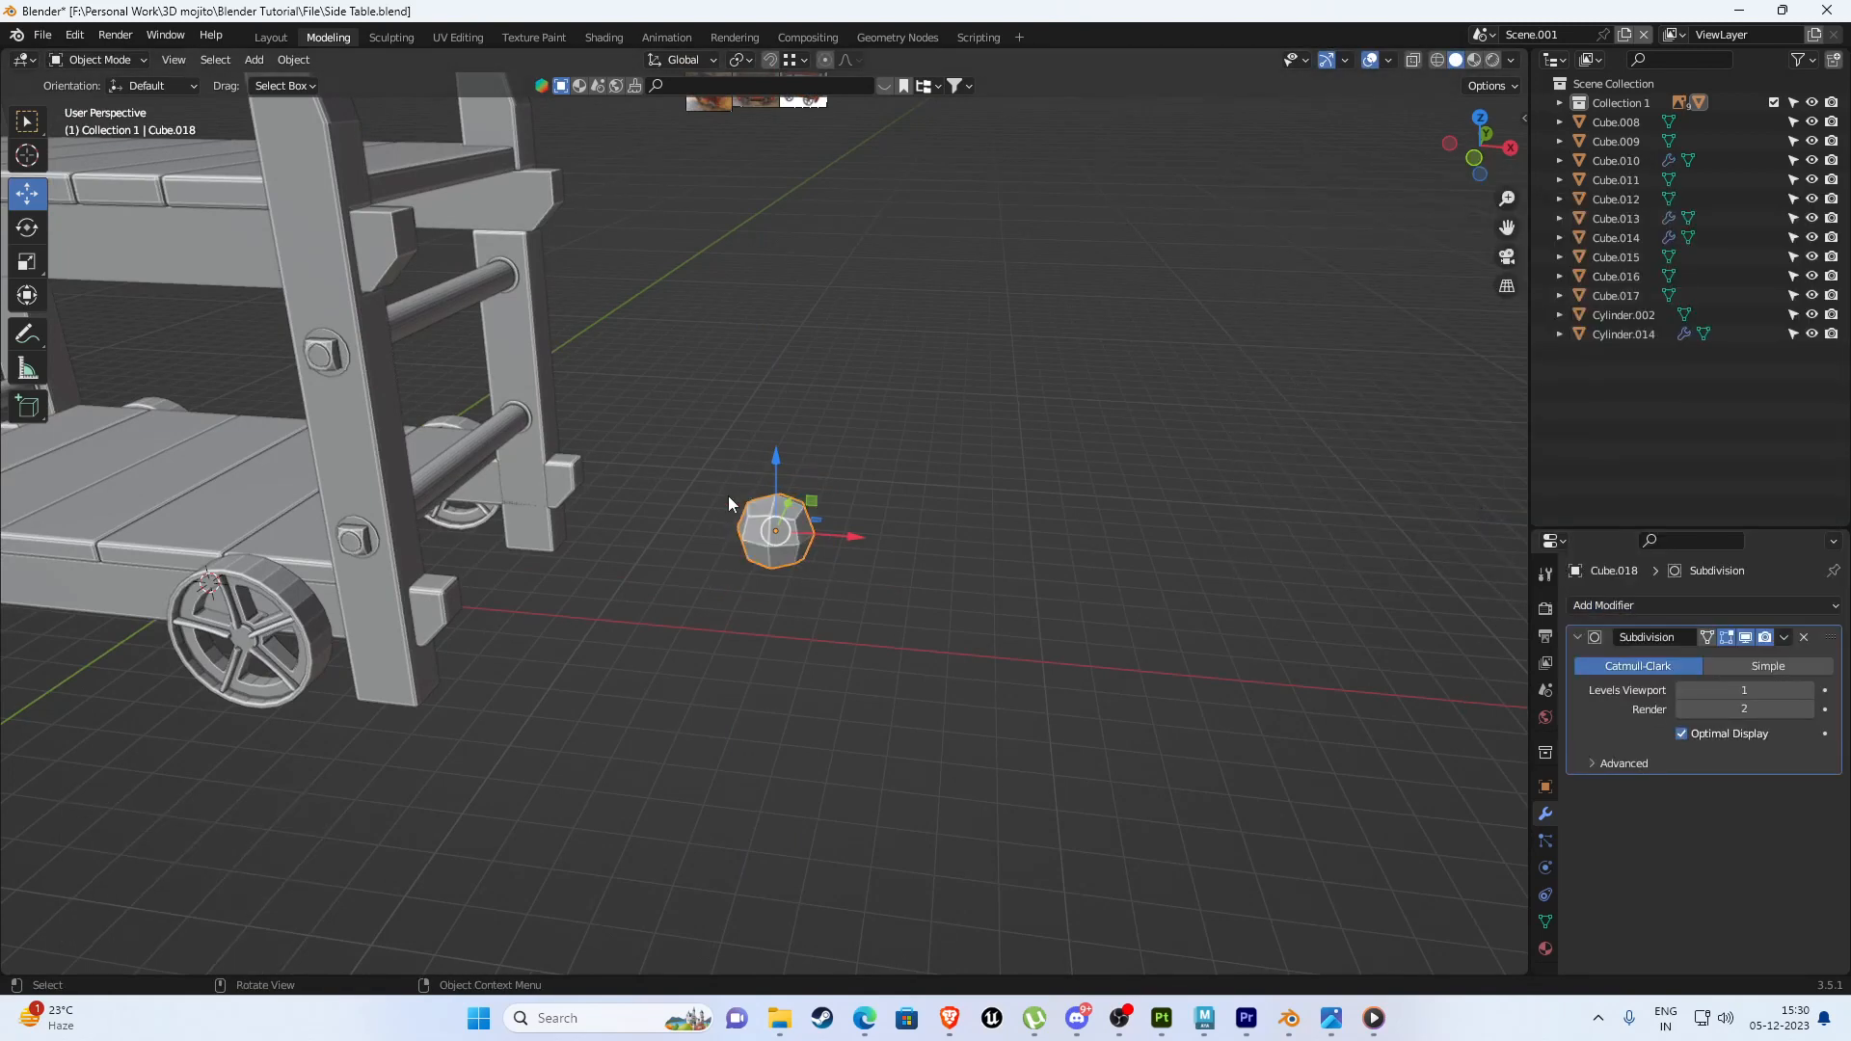
pyautogui.scroll(3, 771, 511)
pyautogui.scroll(5, 926, 516)
pyautogui.scroll(-3, 1045, 507)
pyautogui.scroll(3, 847, 507)
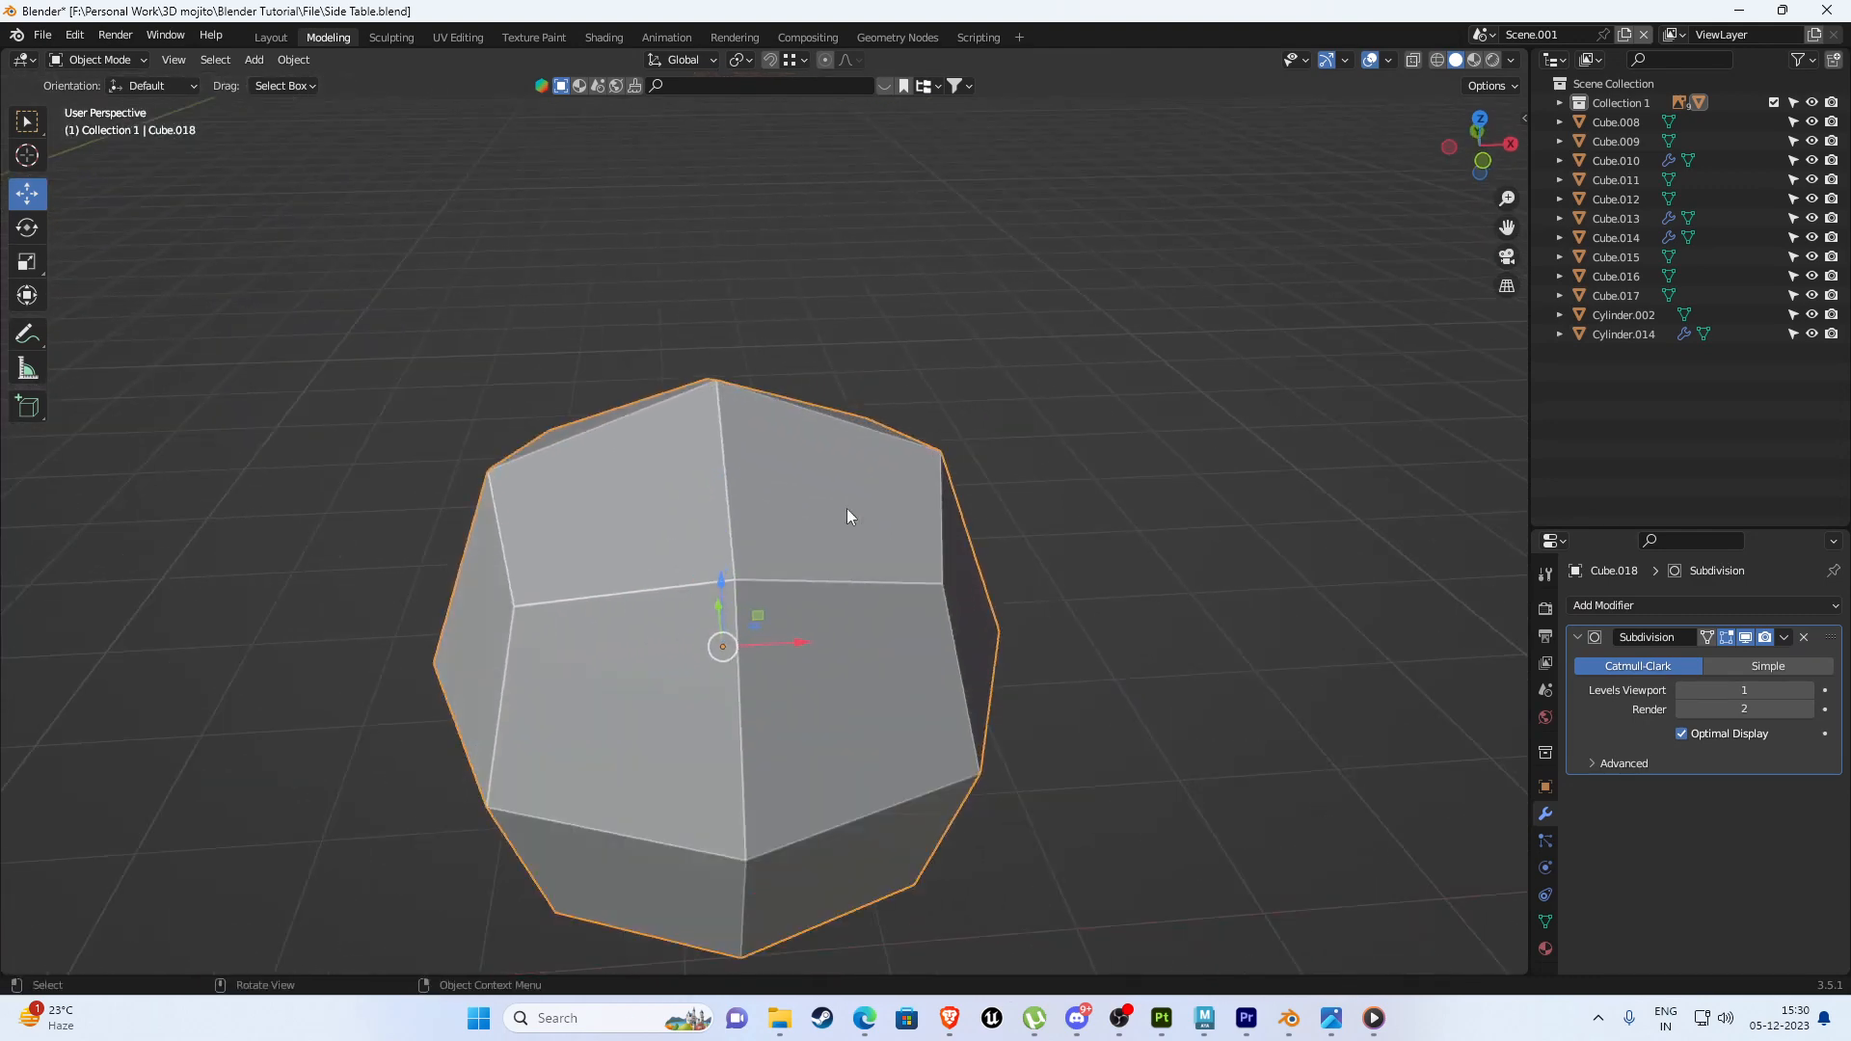
pyautogui.click(1808, 690)
pyautogui.click(1808, 690)
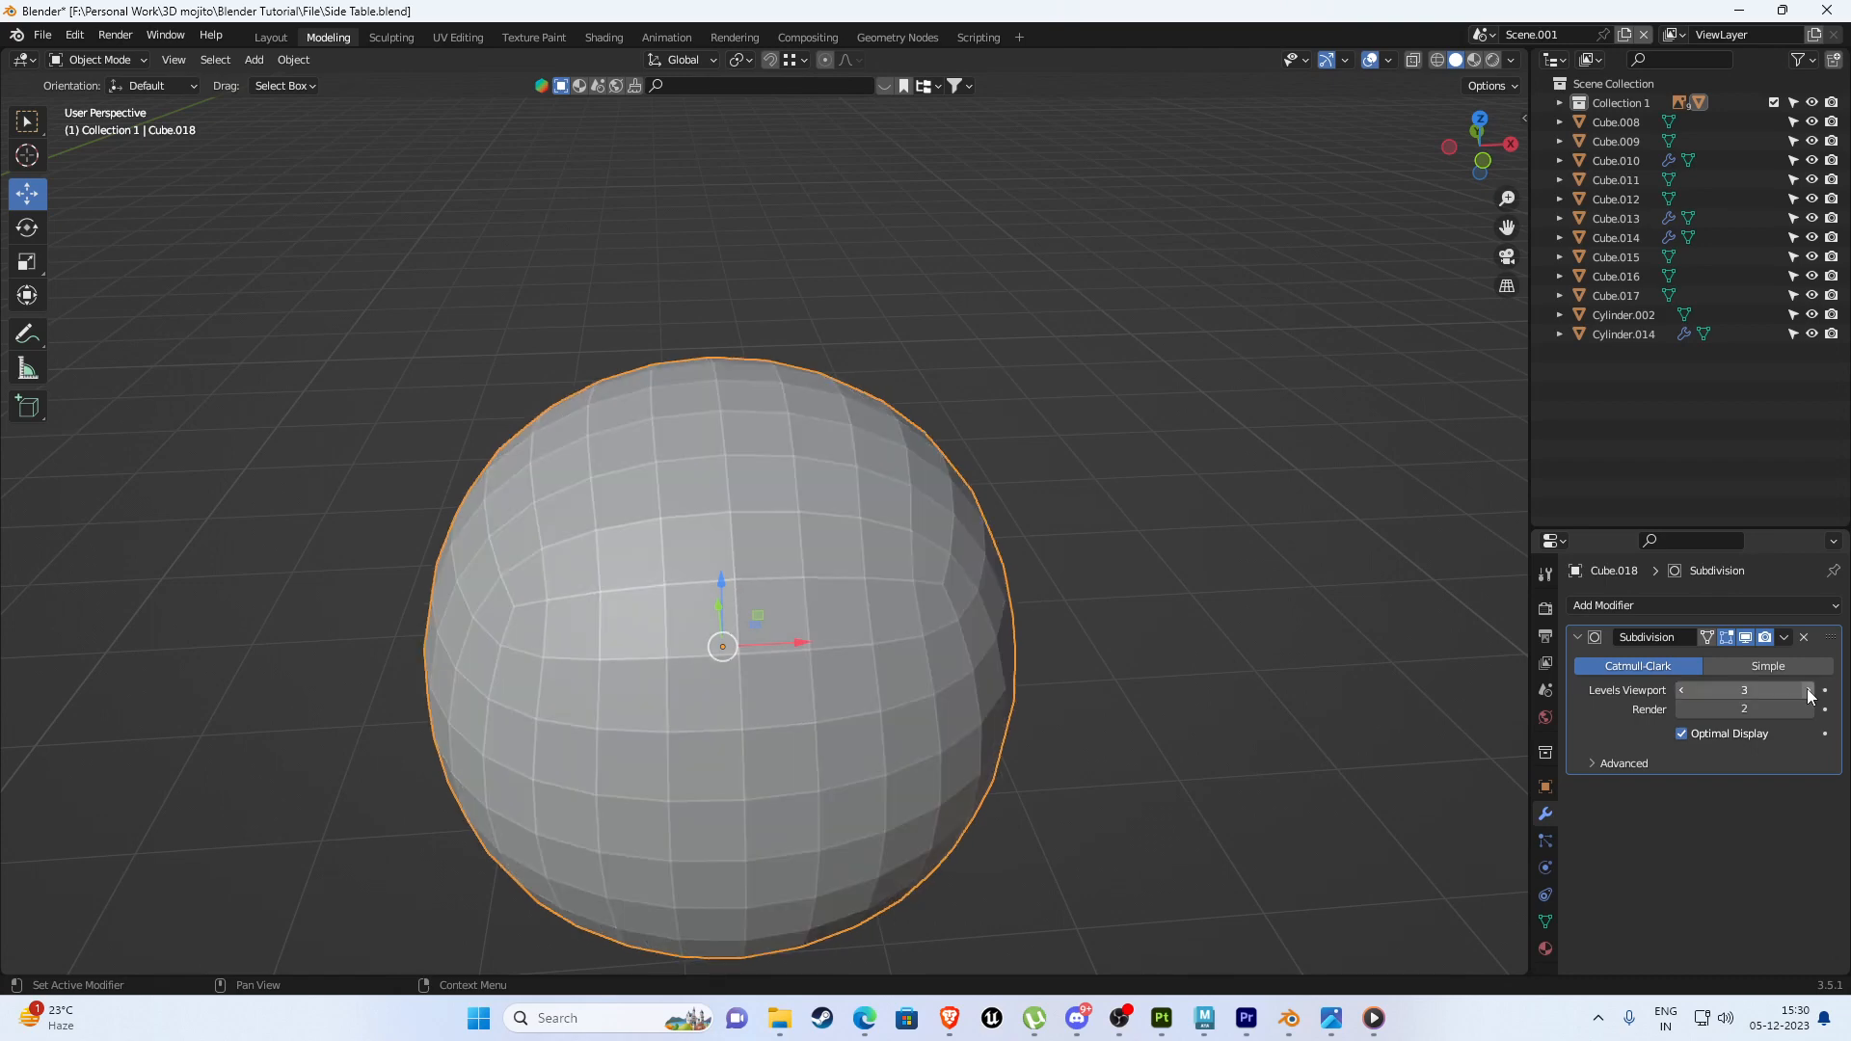
pyautogui.click(1785, 639)
pyautogui.click(1717, 663)
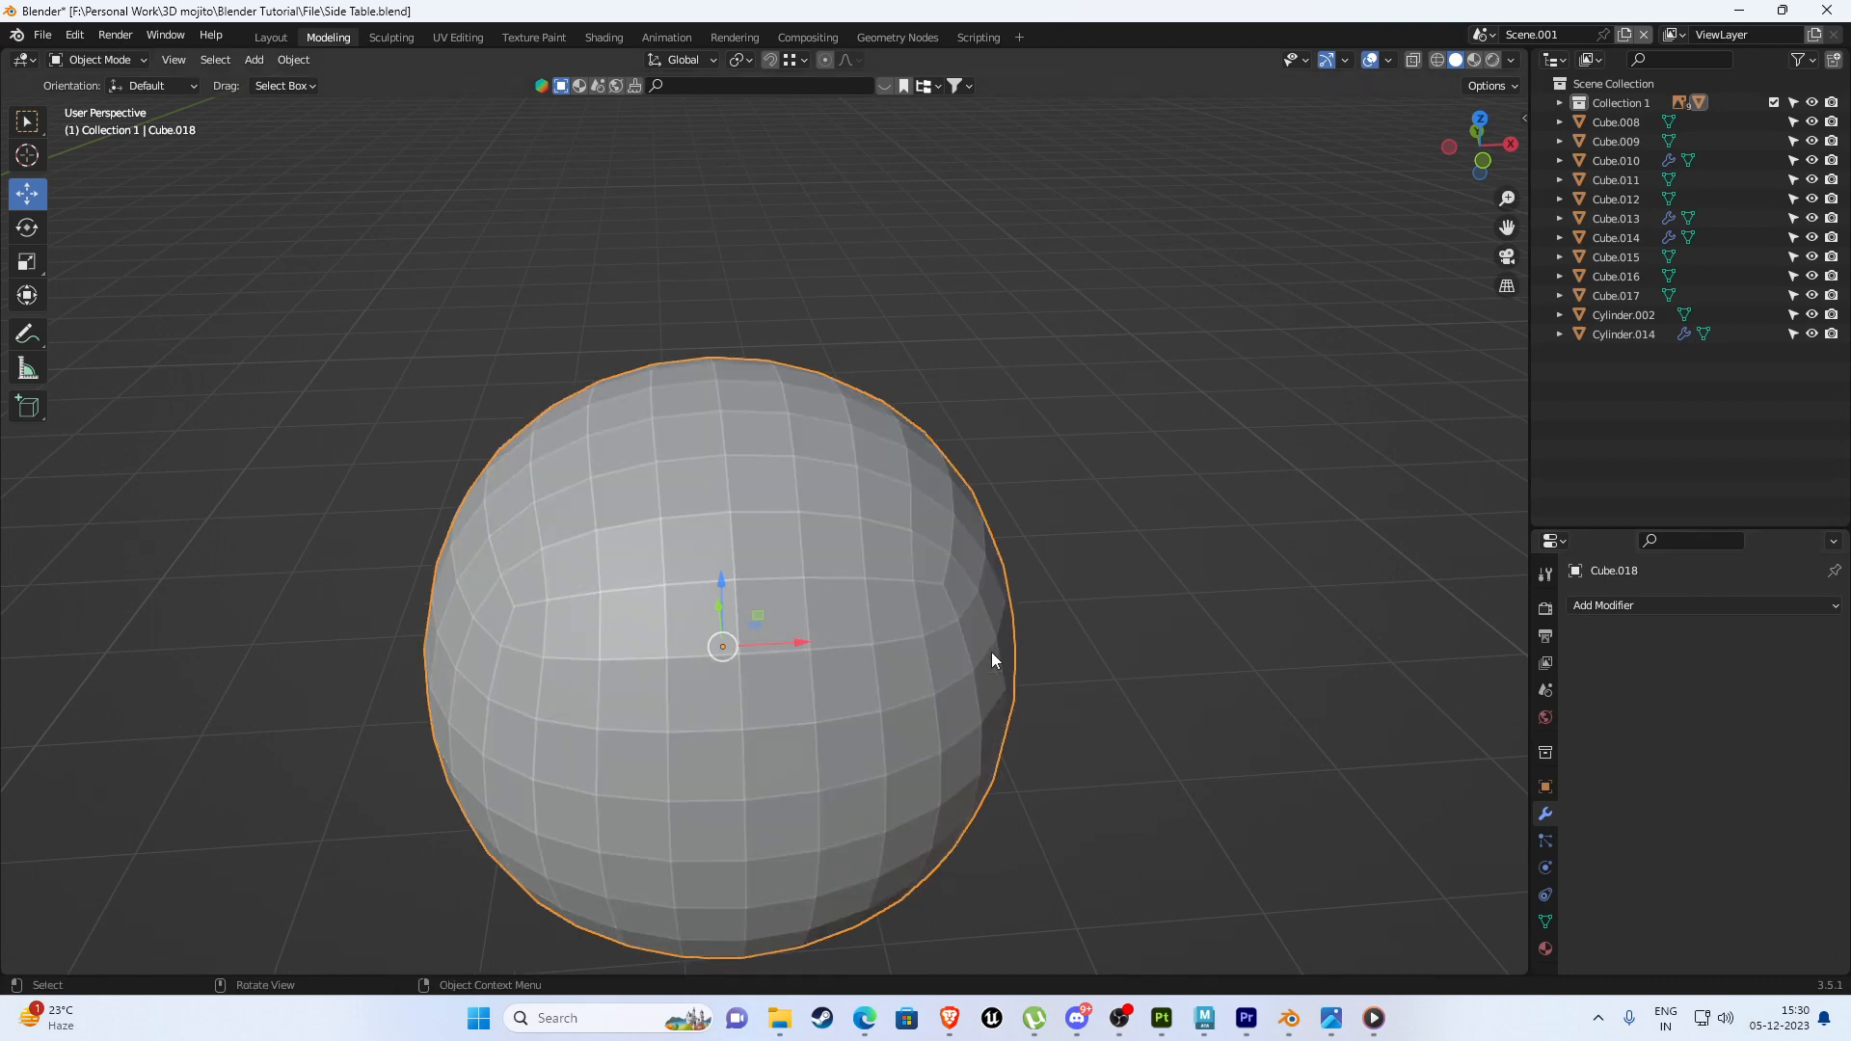
# Open the rounded cube's mesh for editing in the front orthographic view.
pyautogui.press('Tab')
pyautogui.moveTo(992, 652); pyautogui.dragTo(641, 472, button='middle')
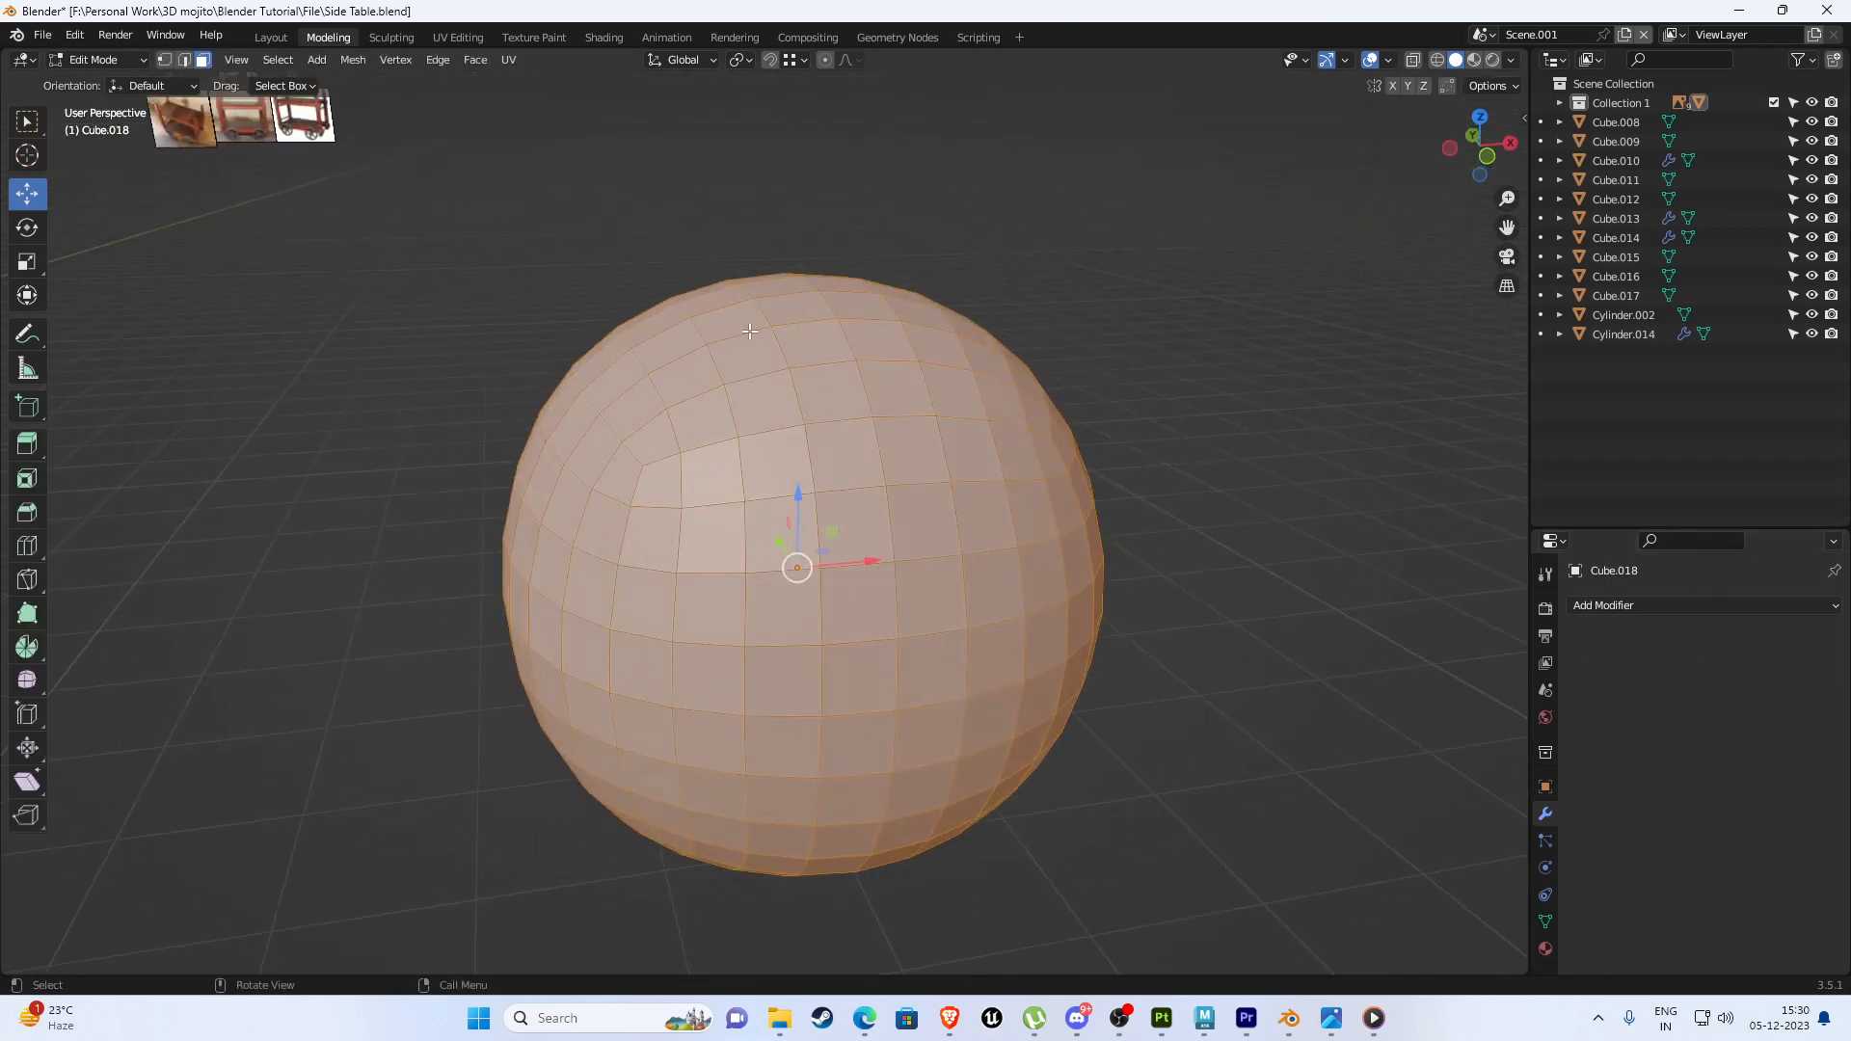
pyautogui.press('KP_1')
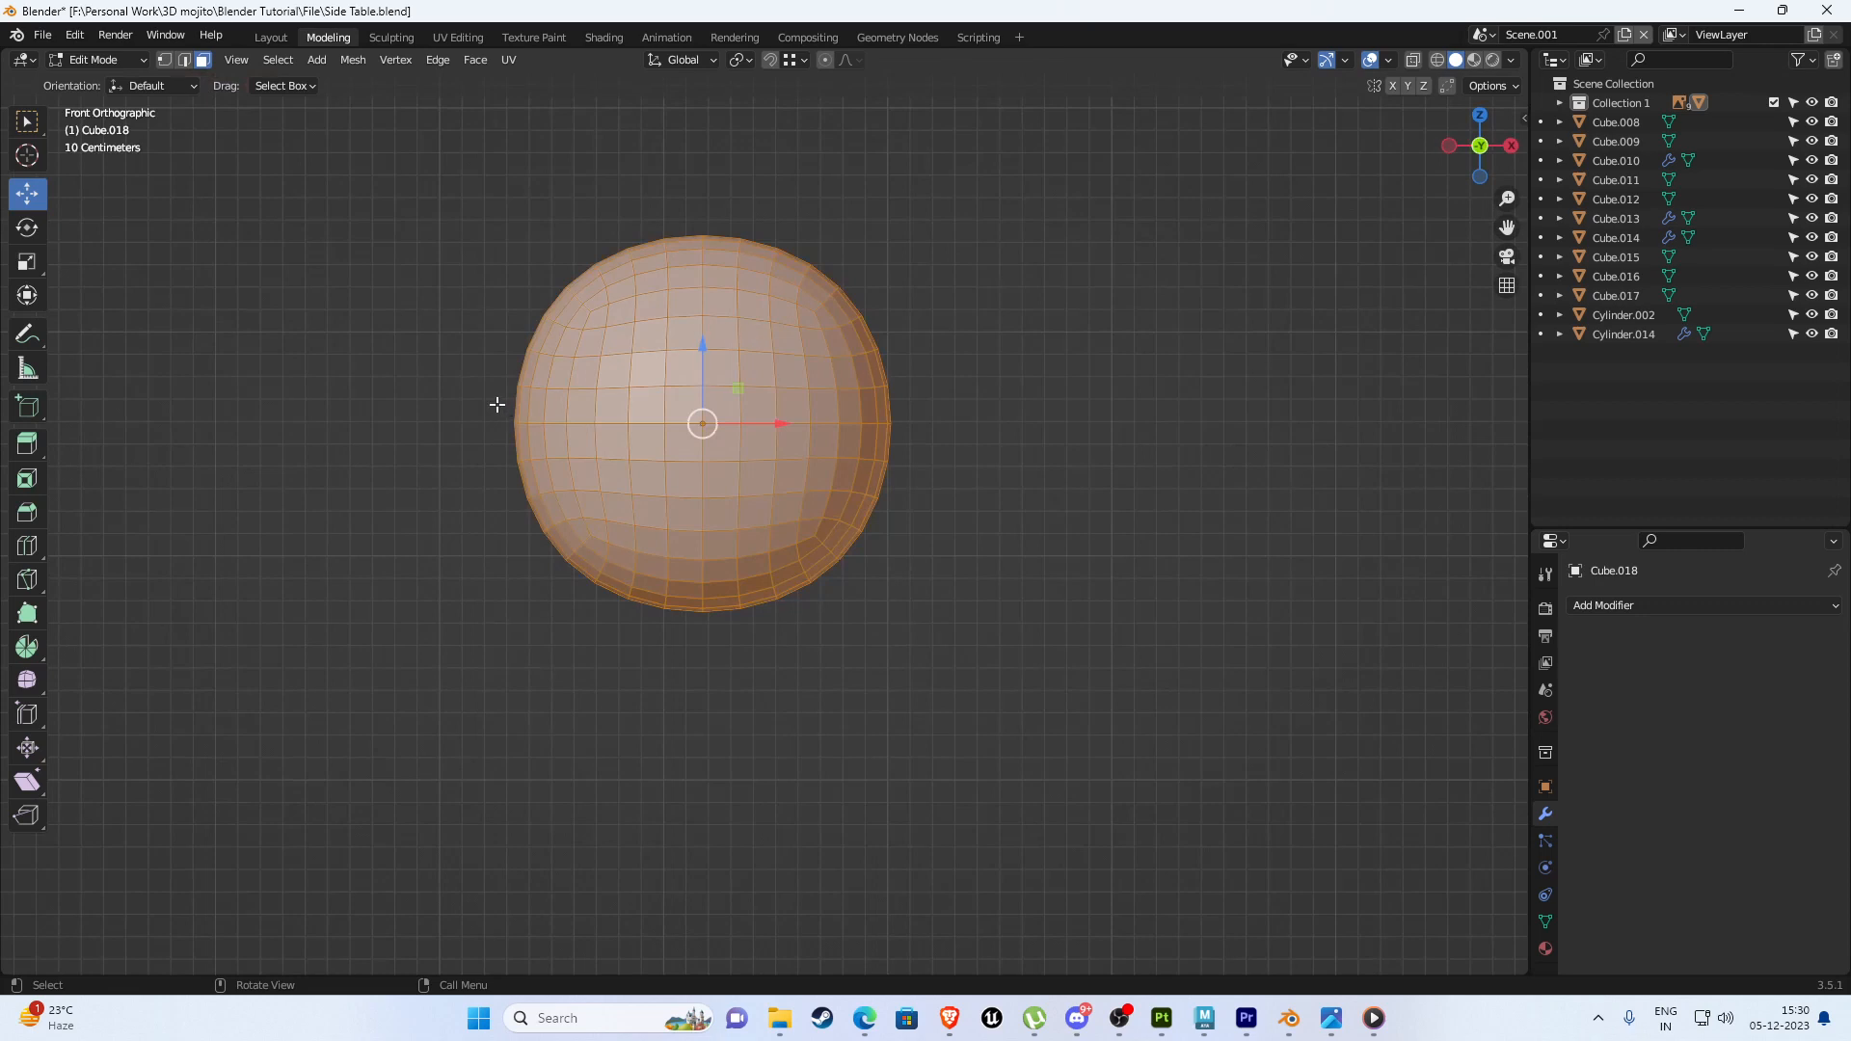
pyautogui.moveTo(497, 404); pyautogui.dragTo(1133, 787)
pyautogui.press('x')
pyautogui.click(1016, 482)
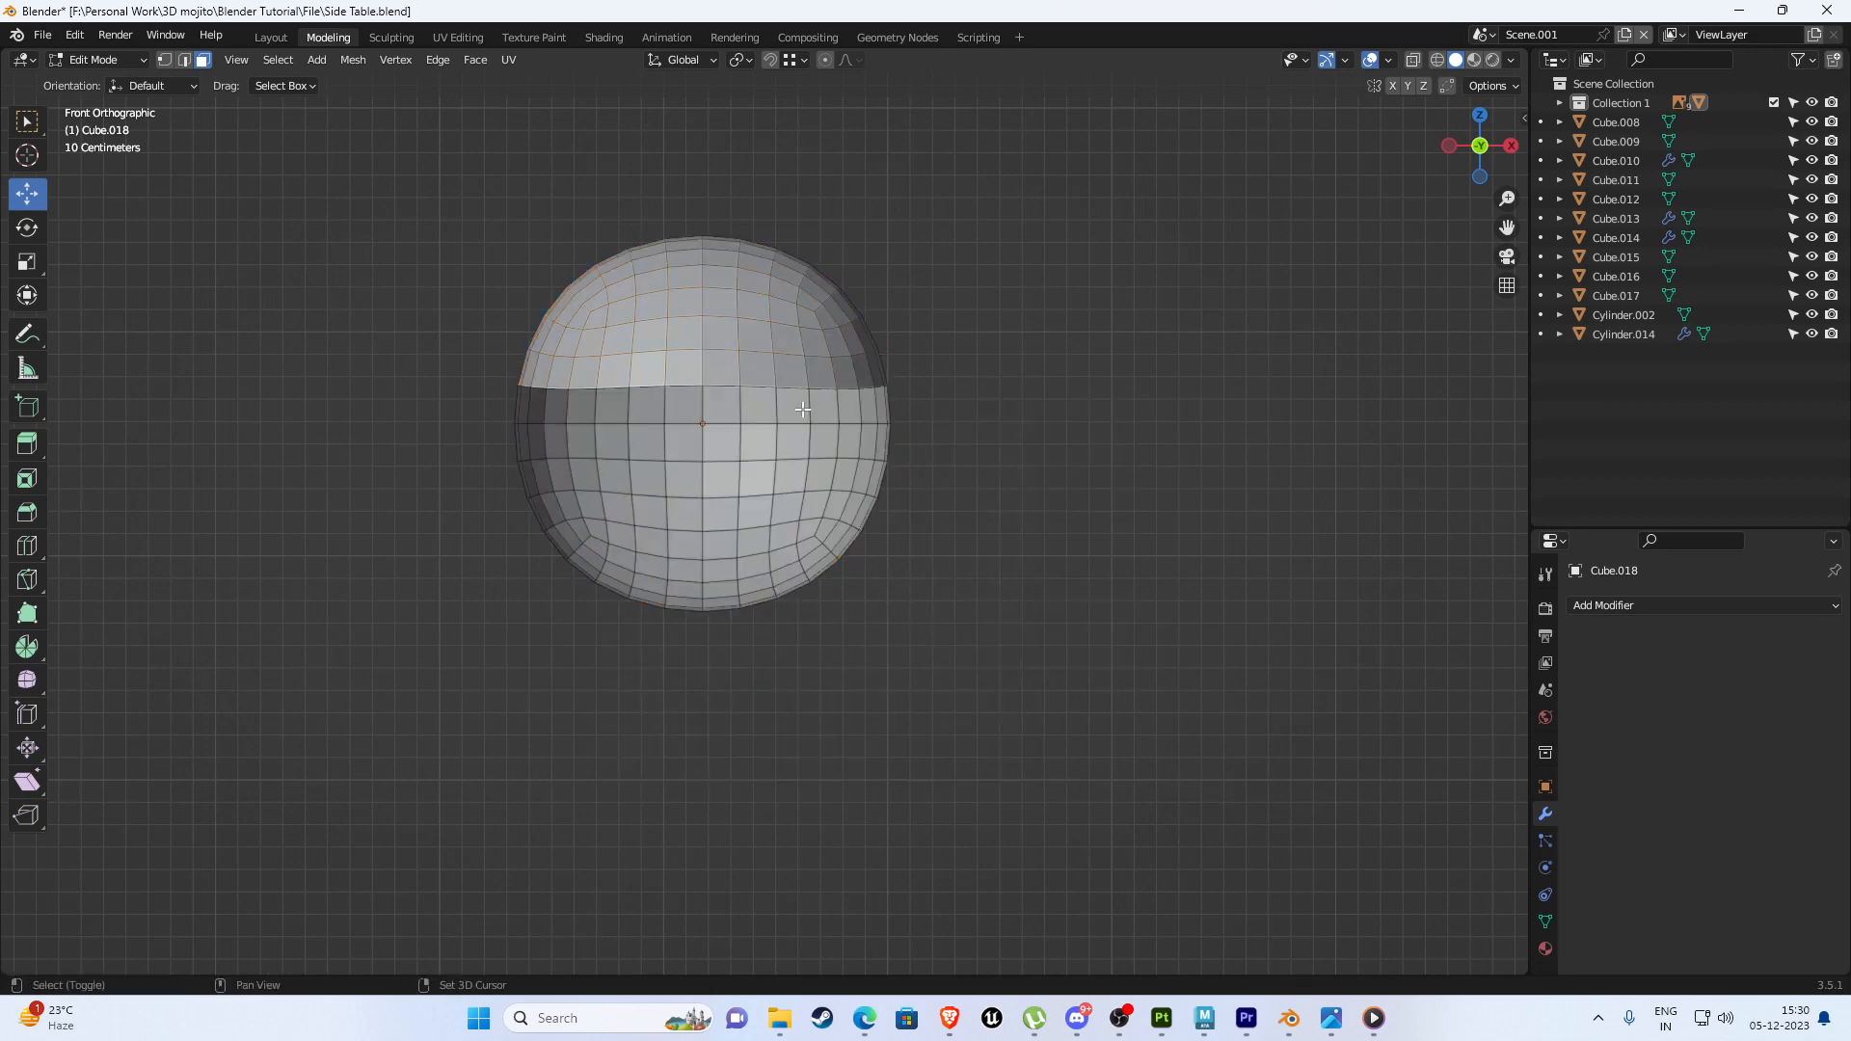
pyautogui.keyDown('shift'); pyautogui.moveTo(802, 409); pyautogui.dragTo(823, 511, button='middle'); pyautogui.keyUp('shift')
pyautogui.hotkey('ctrl', 'z')
pyautogui.press('x')
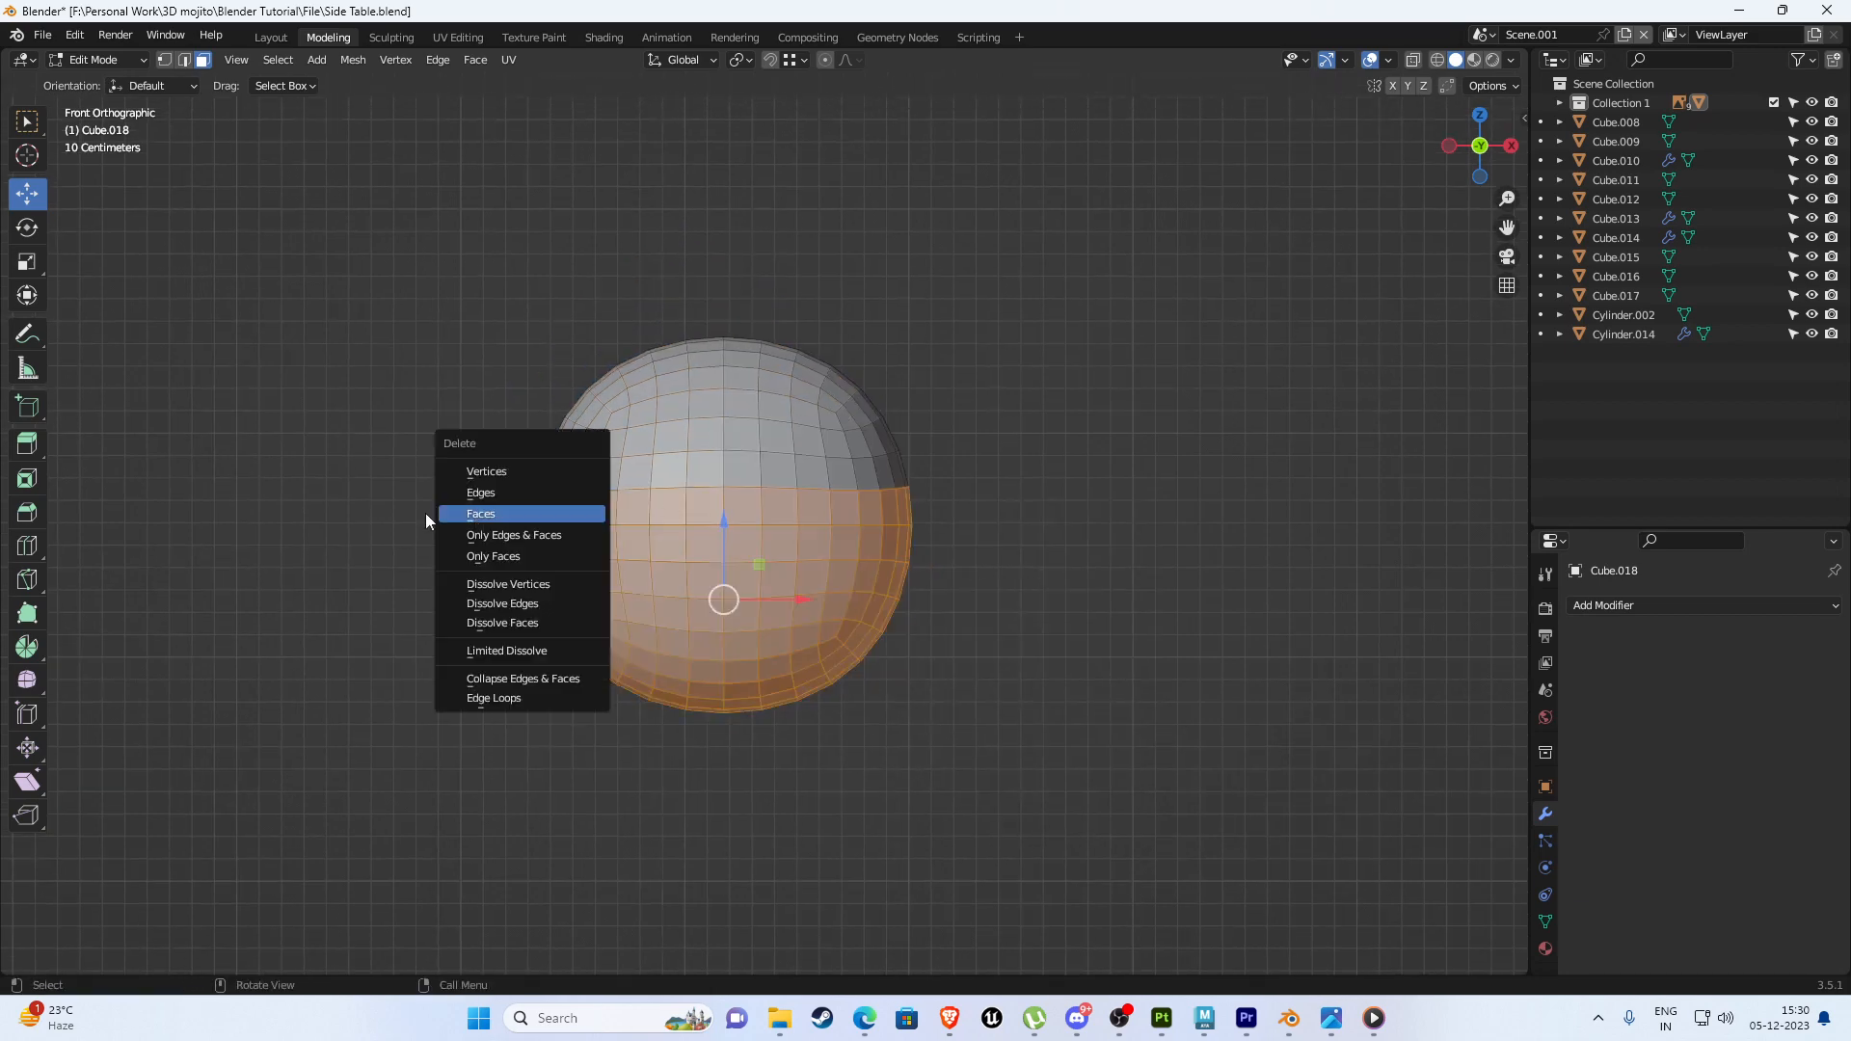
# Switch to wireframe display and delete all faces in the lower half of the sphere, front and back.
pyautogui.press('z')
pyautogui.click(848, 479)
pyautogui.moveTo(503, 496); pyautogui.dragTo(1022, 738)
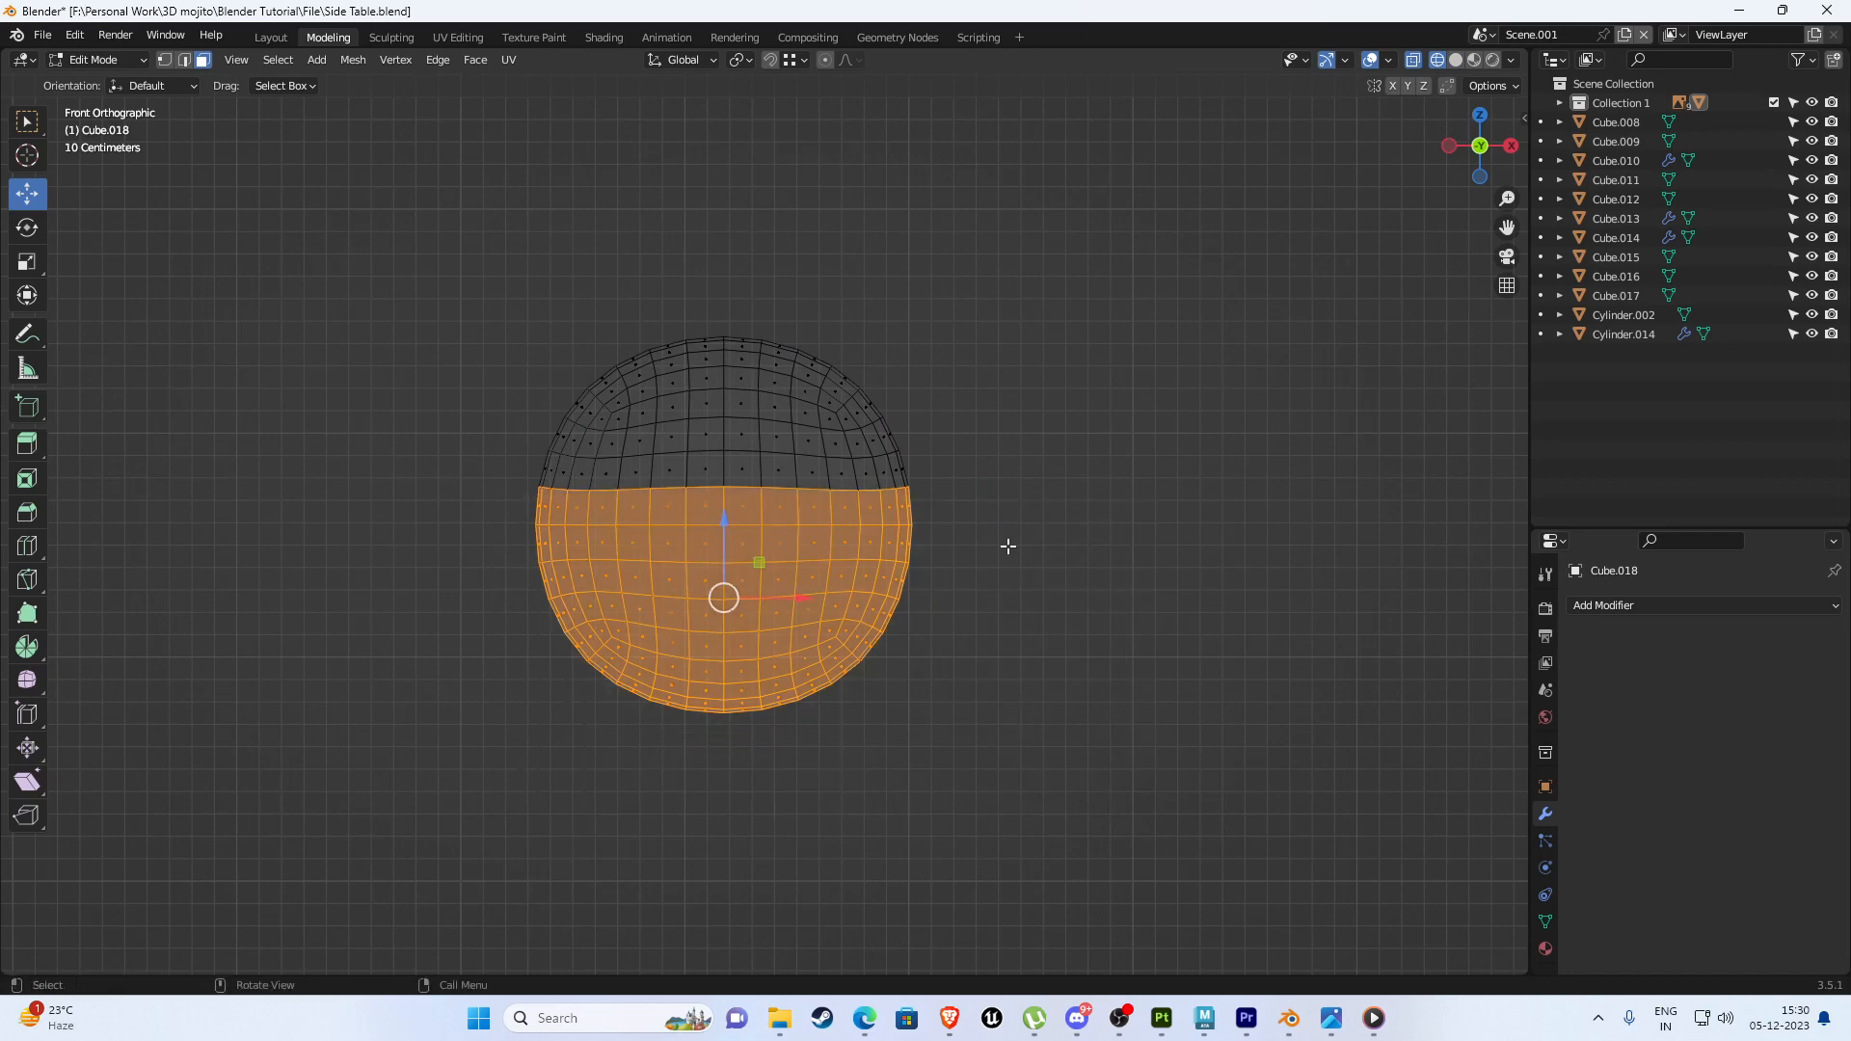
pyautogui.press('x')
pyautogui.click(922, 489)
# Flatten the remaining dome in object mode by scaling it to about 0.711 along Z.
pyautogui.scroll(2, 671, 493)
pyautogui.keyDown('shift'); pyautogui.moveTo(685, 466); pyautogui.dragTo(696, 557, button='middle'); pyautogui.keyUp('shift')
pyautogui.press('Tab')
pyautogui.press('s')
pyautogui.press('z')
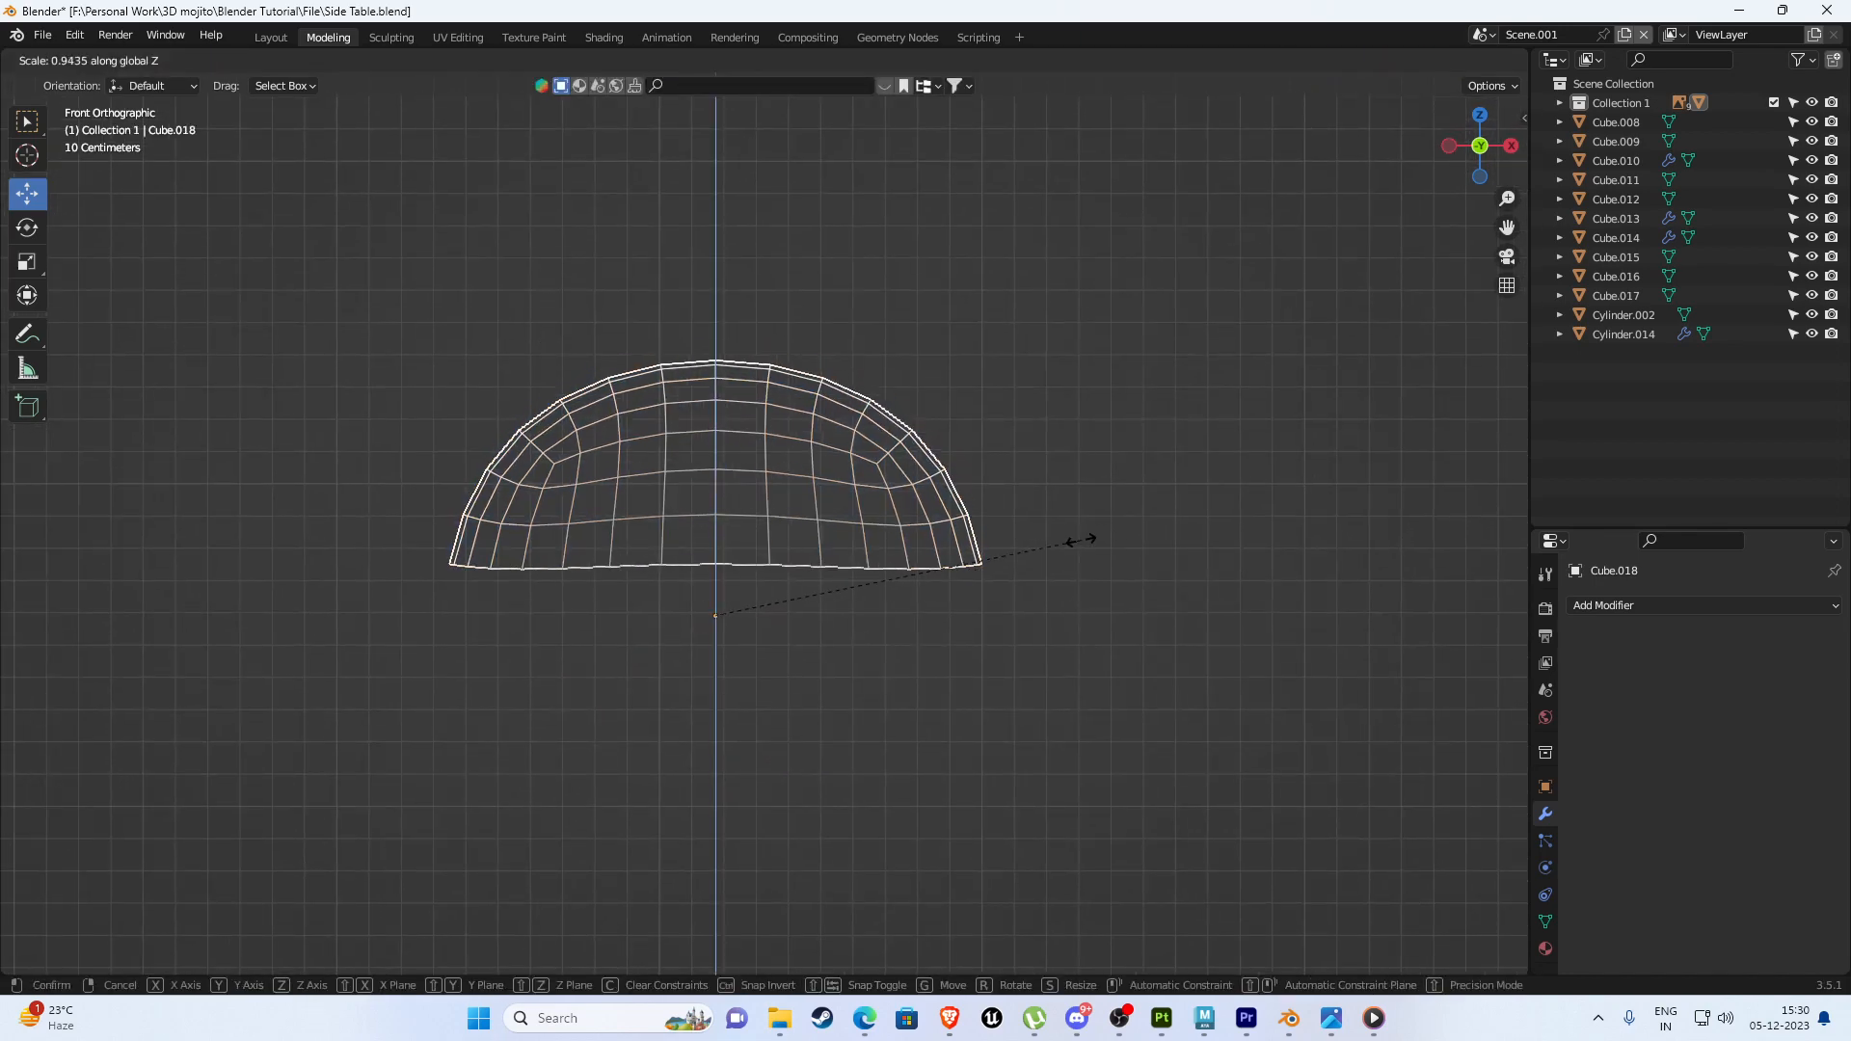
pyautogui.click(993, 543)
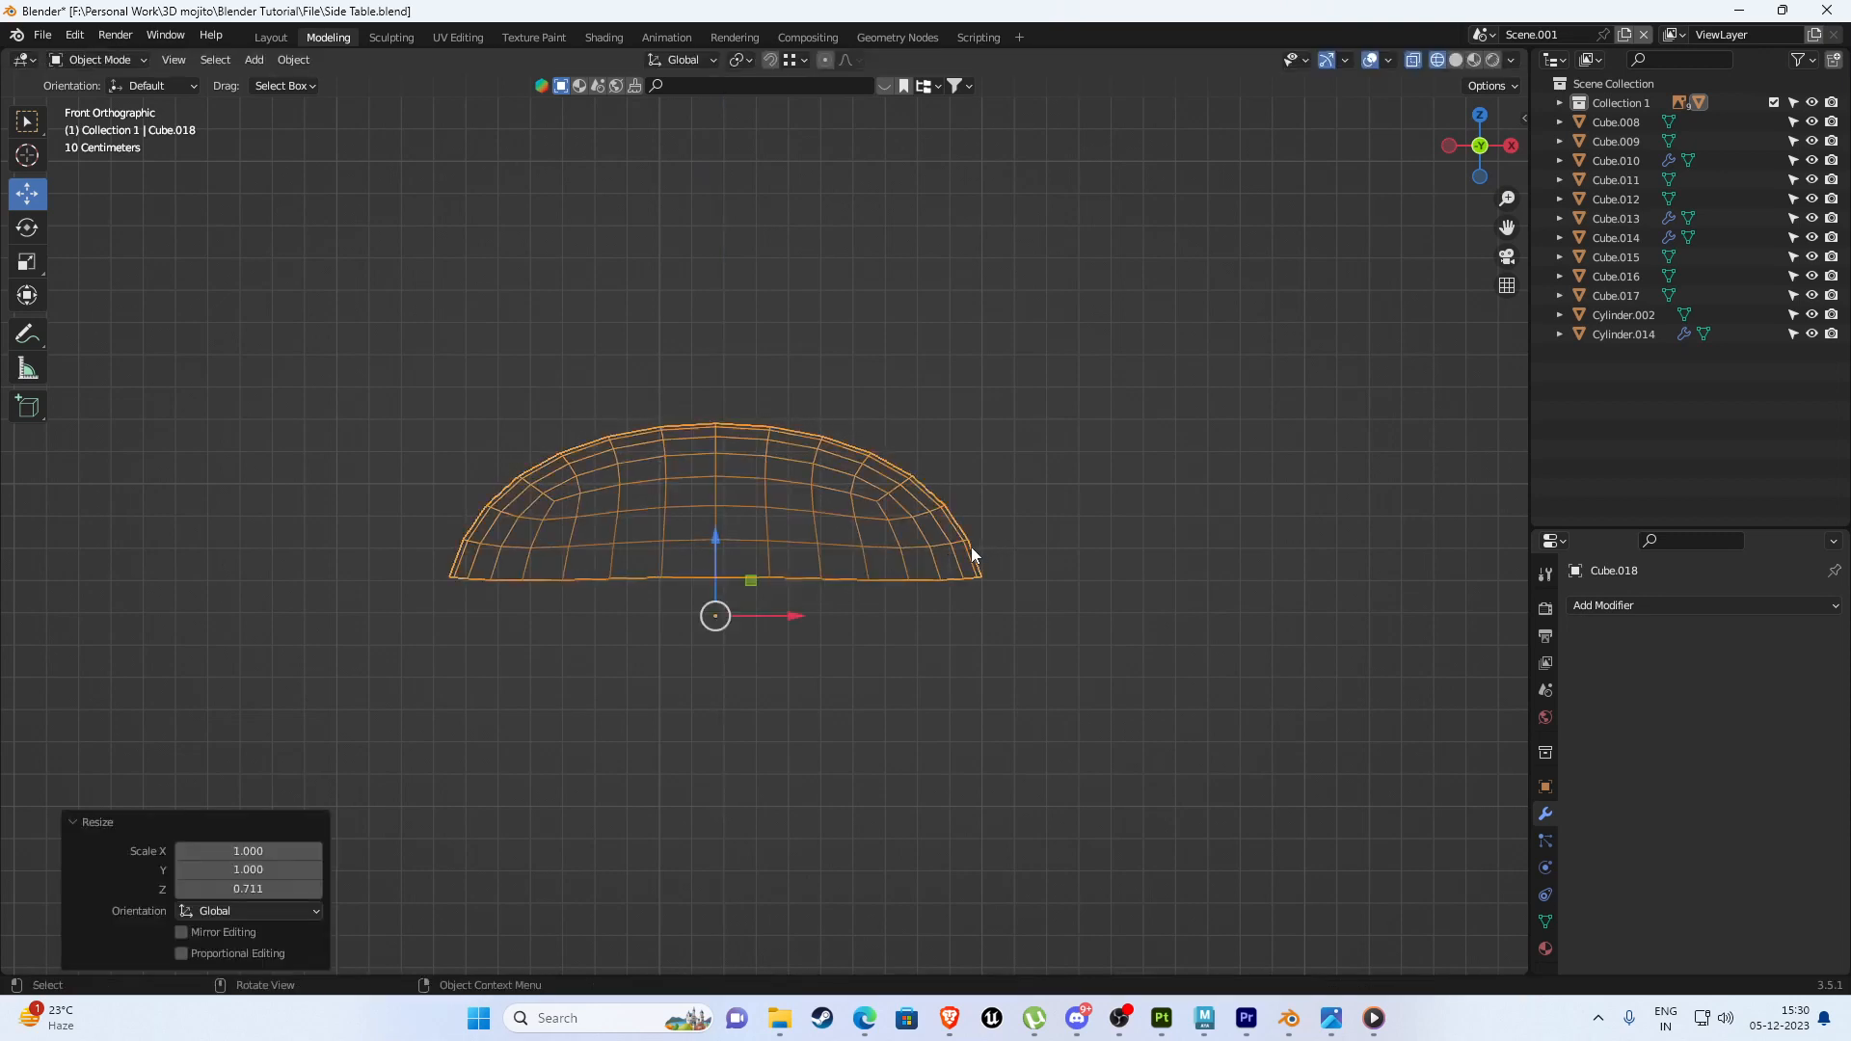
# Level the dome's open bottom edge by scaling its vertices to 0 along Z.
pyautogui.press('Tab')
pyautogui.moveTo(423, 553); pyautogui.dragTo(1060, 669)
pyautogui.write('sz')
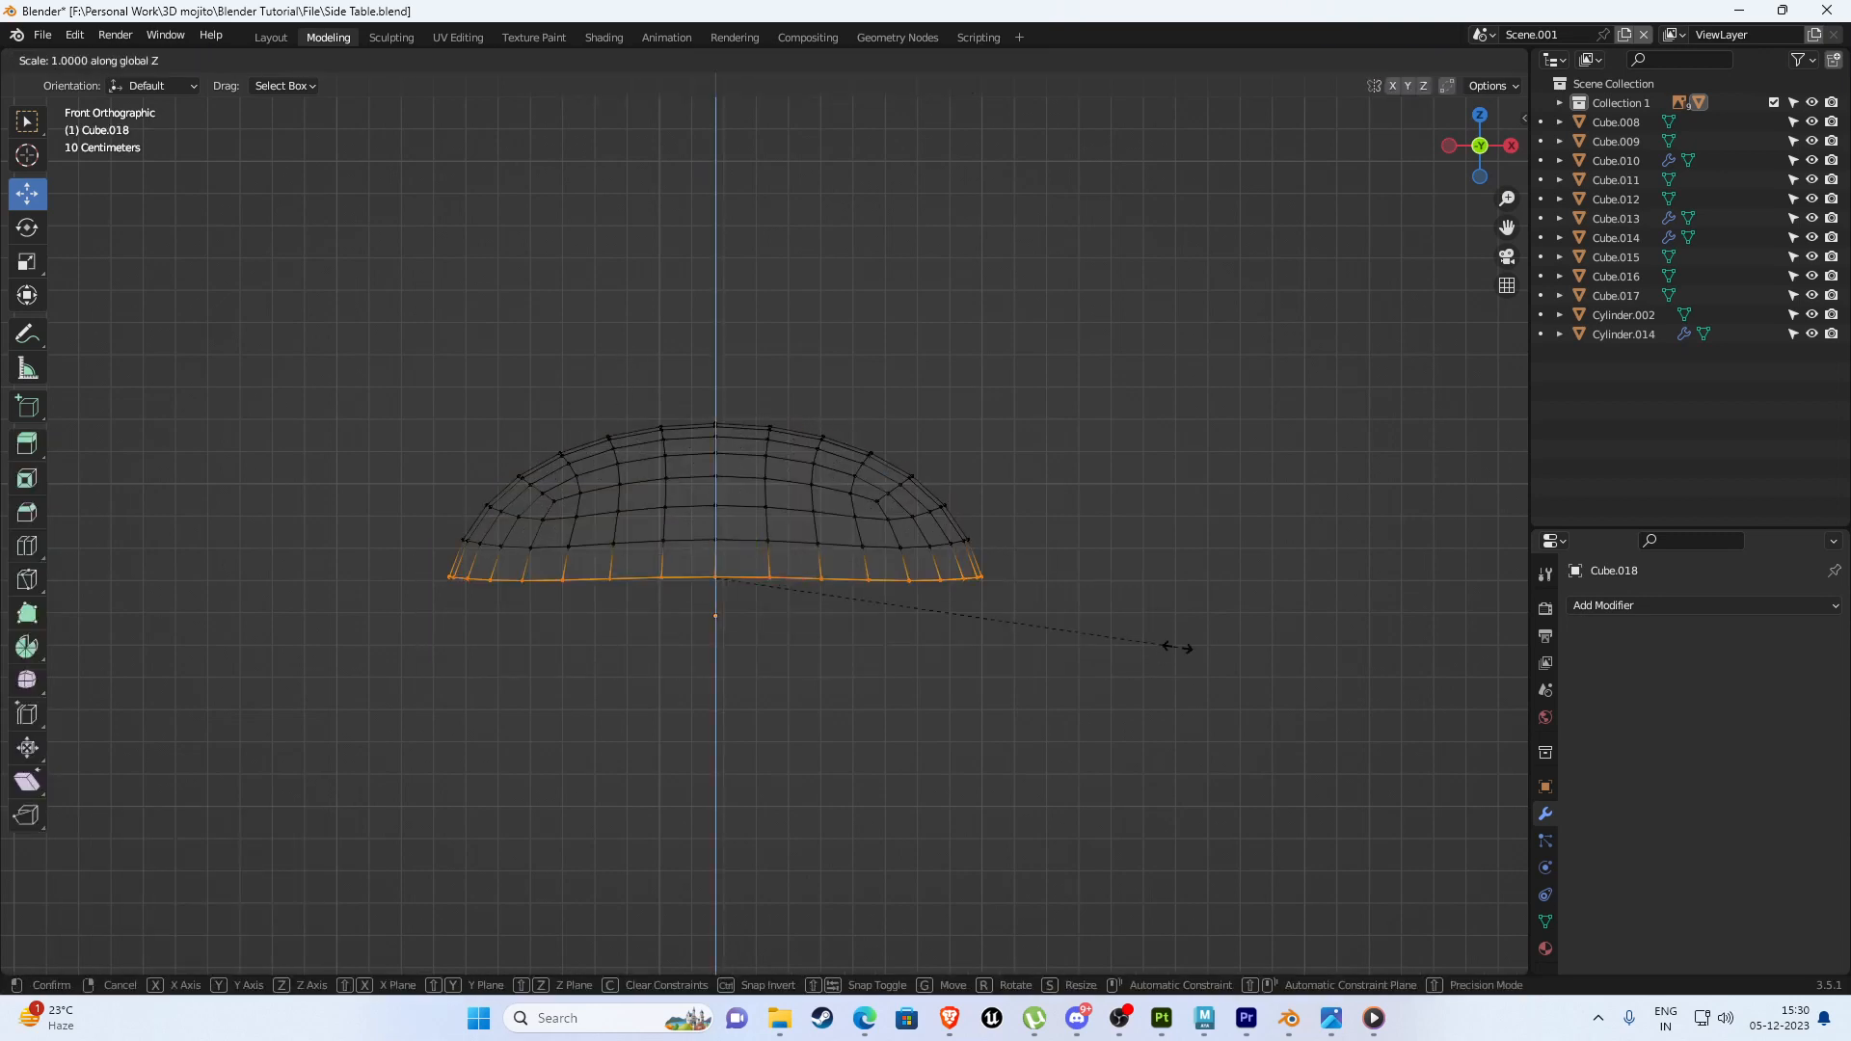
pyautogui.write('0')
pyautogui.press('Return')
pyautogui.press('Tab')
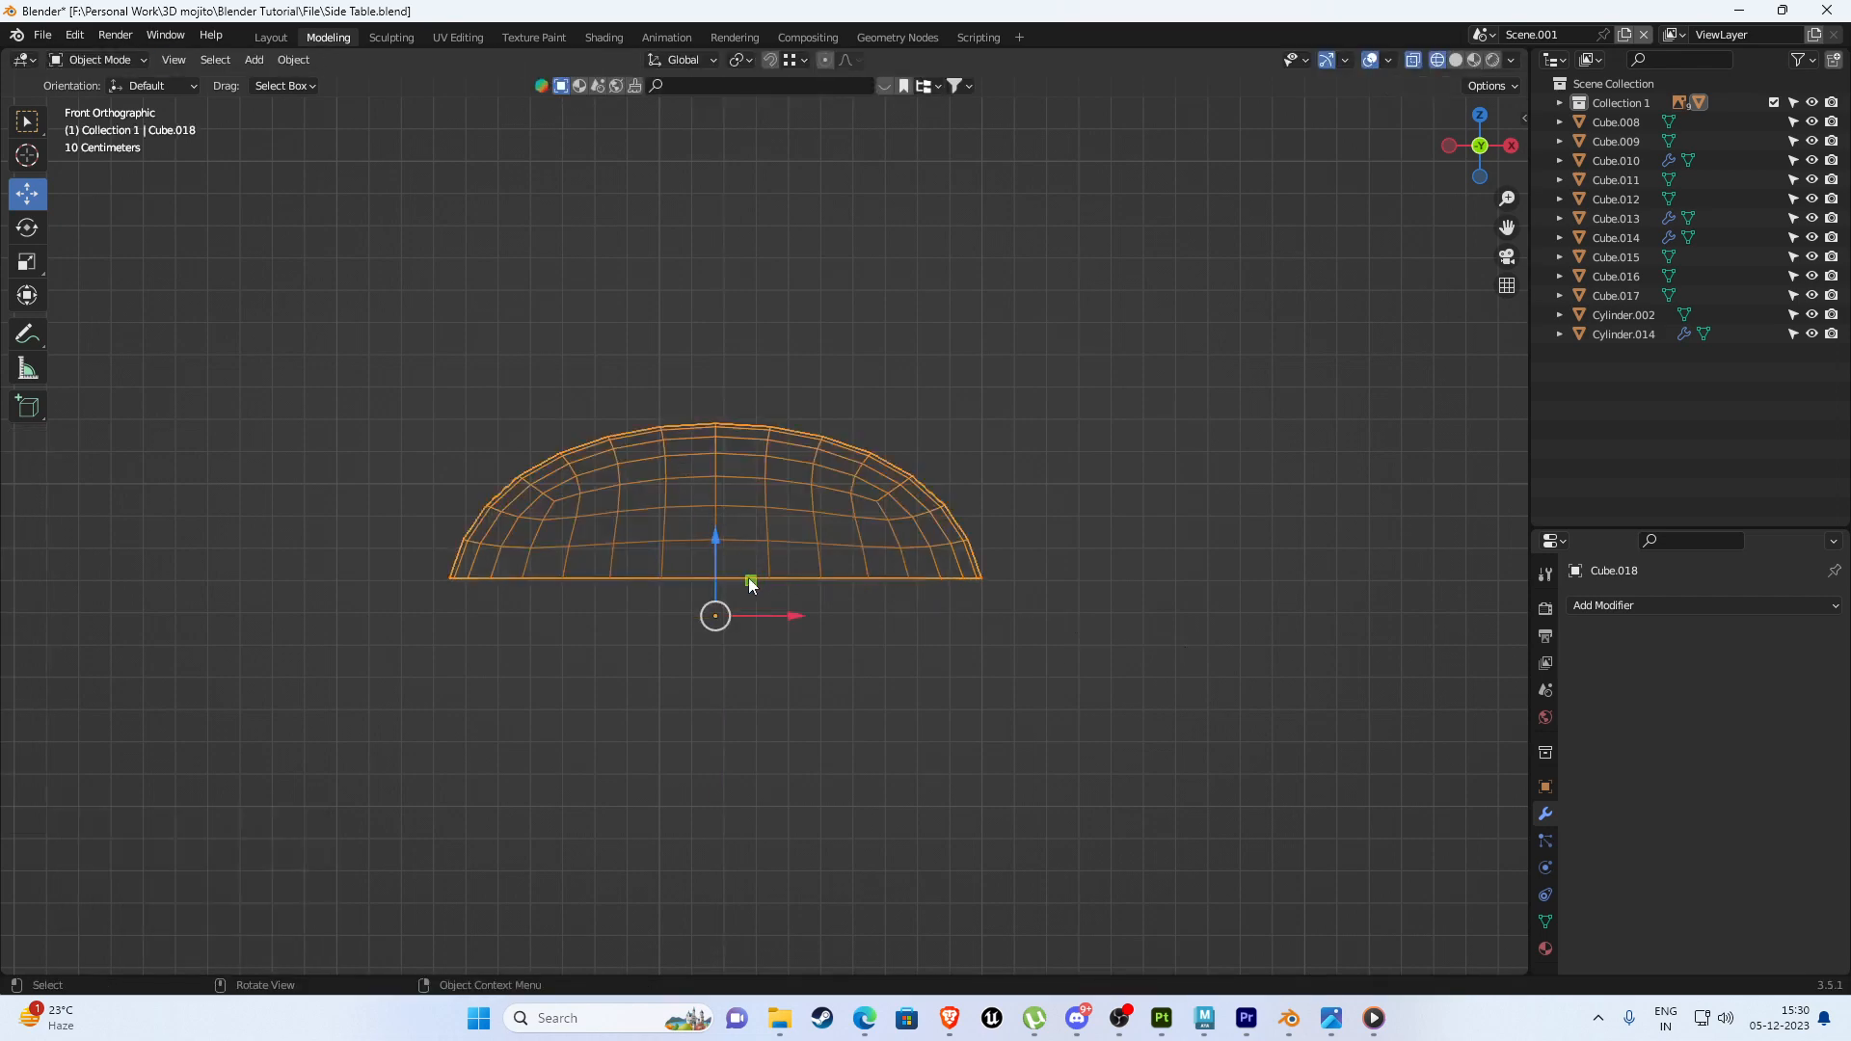
# Move only the dome's origin up to the centre of its flat base with snapping.
pyautogui.hotkey('alt', 'x')
pyautogui.scroll(2, 726, 535)
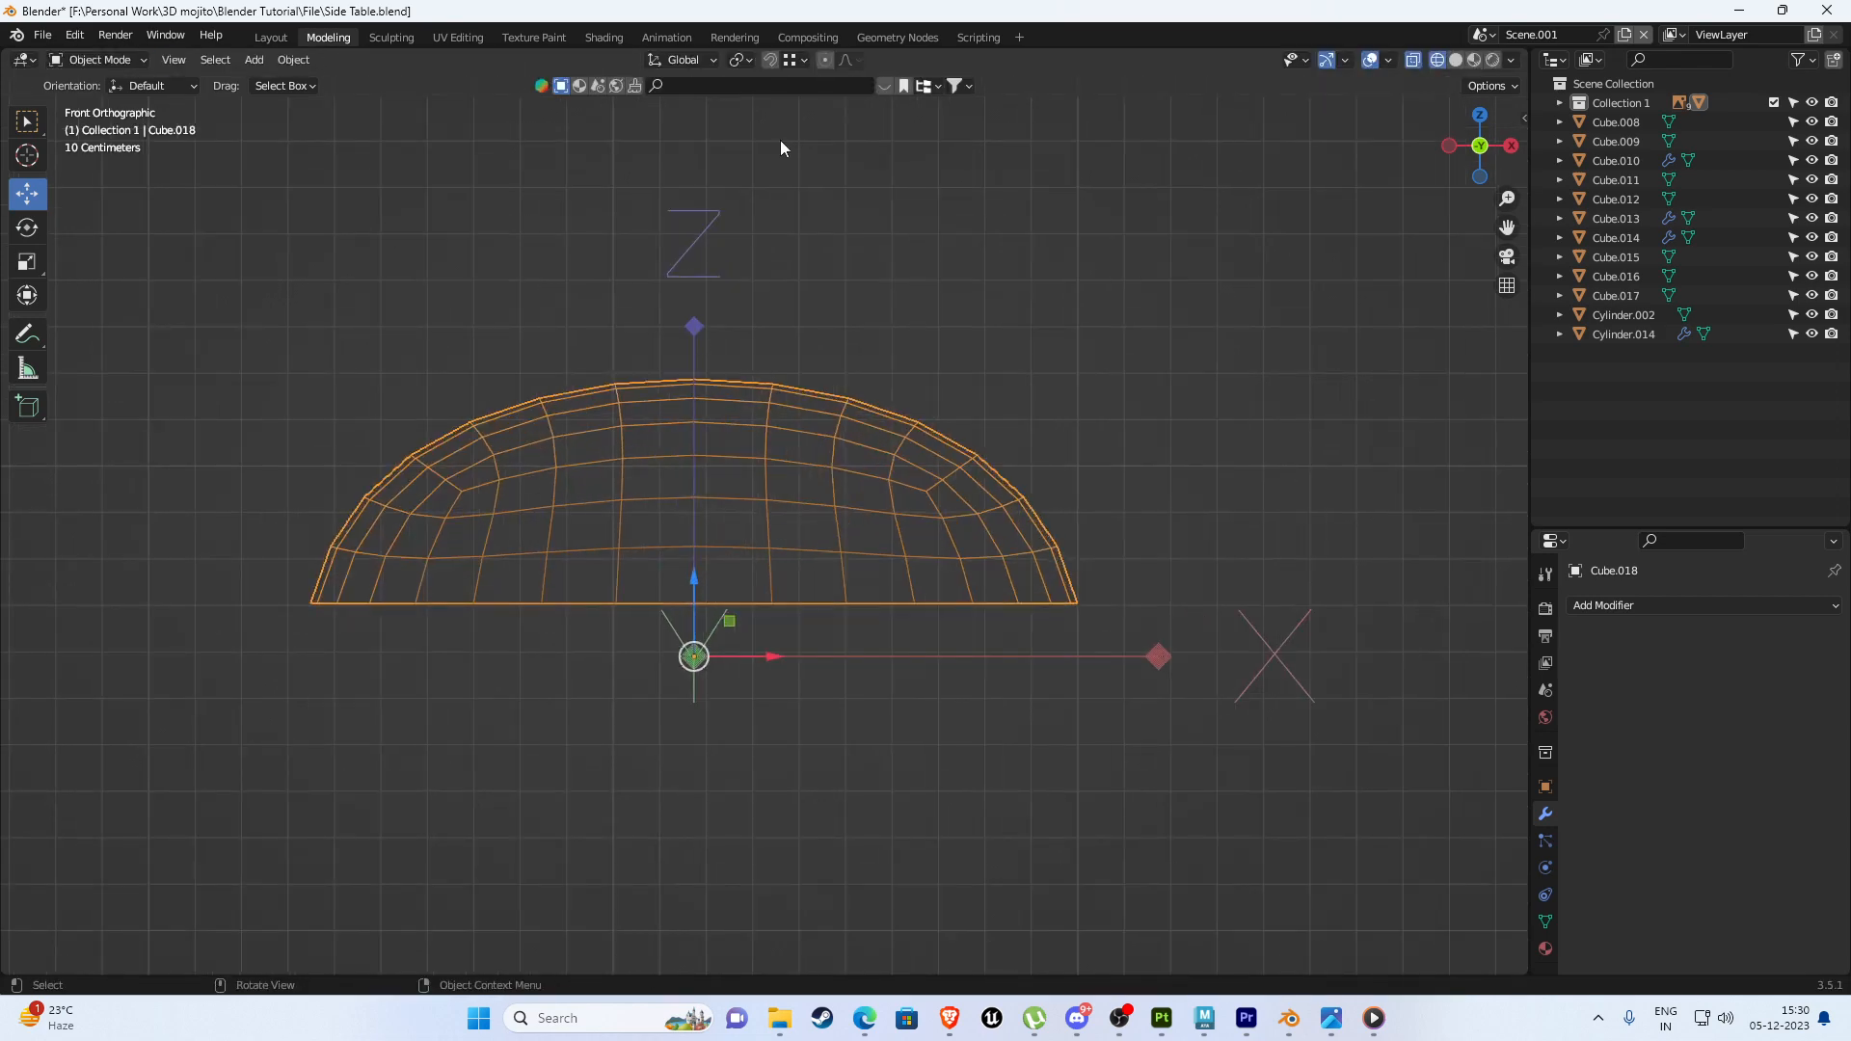
pyautogui.moveTo(695, 579); pyautogui.dragTo(695, 596)
pyautogui.scroll(-3, 725, 586)
# Move the dome over to the table's front post near the upper beam and turn snapping off.
pyautogui.press('g')
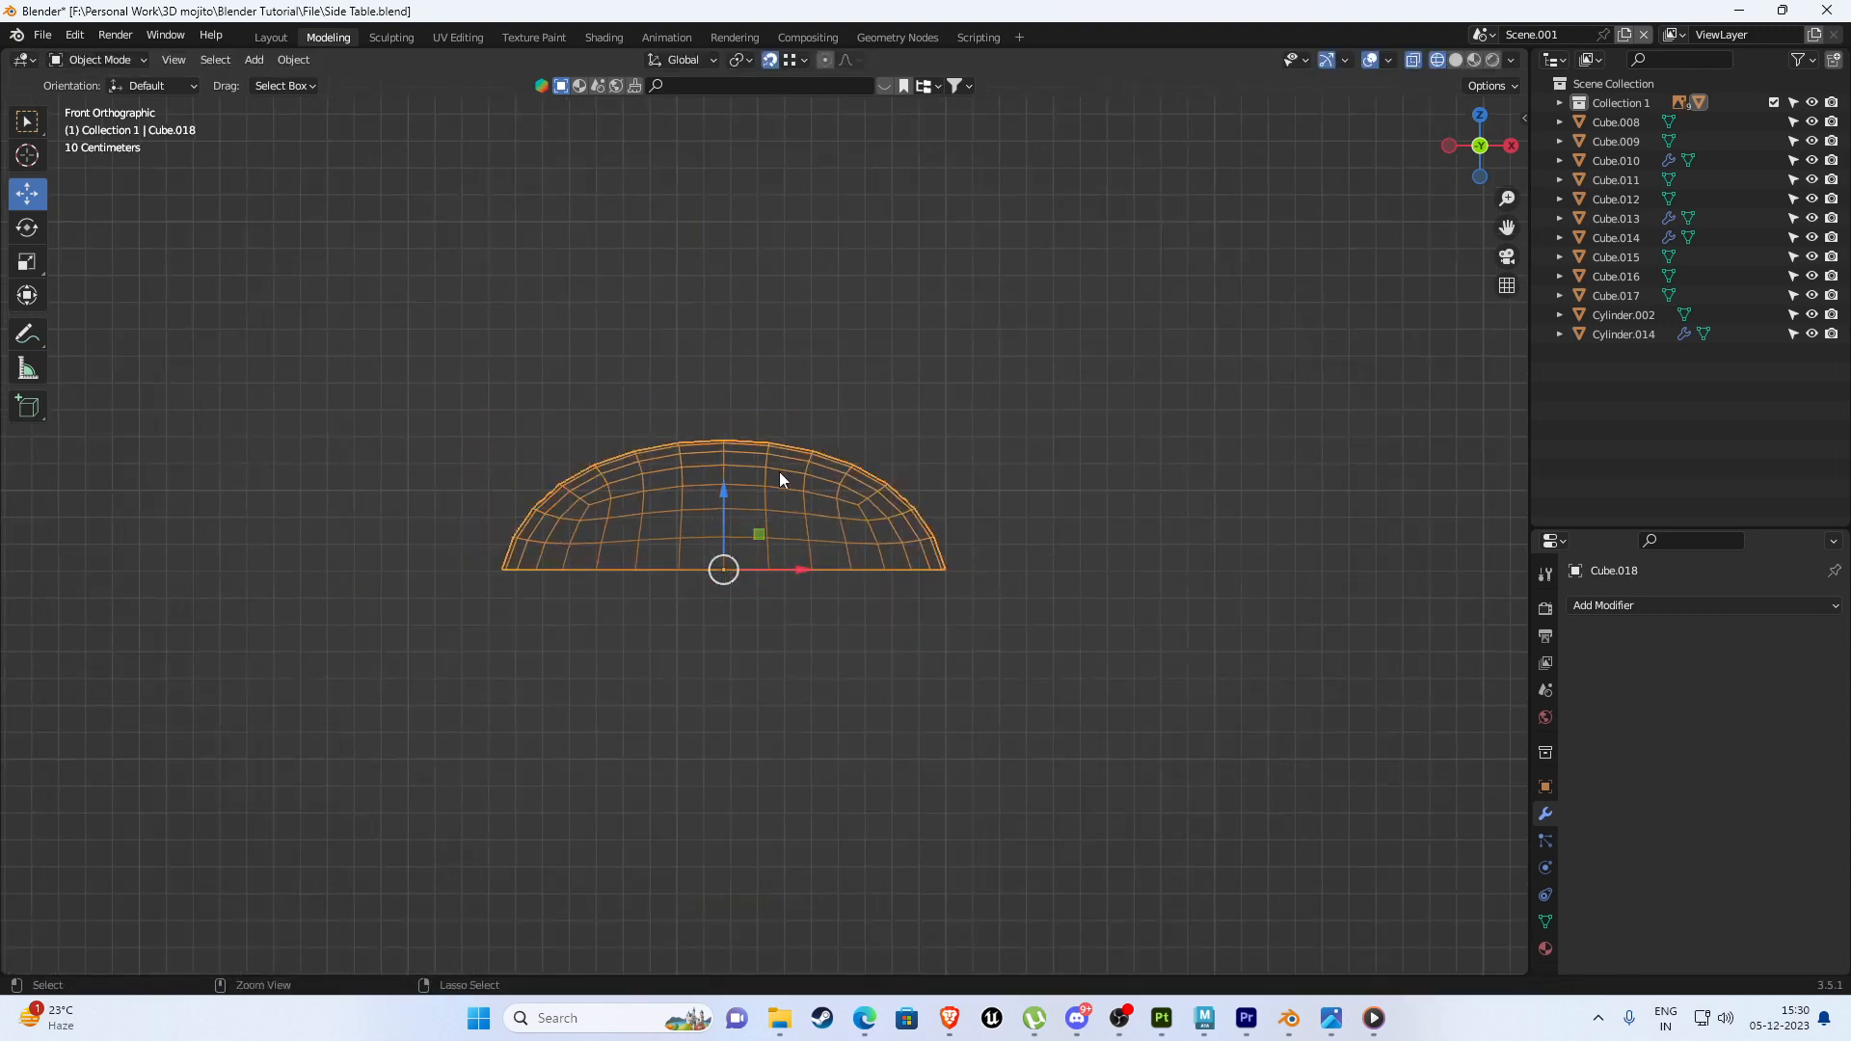
pyautogui.scroll(-8, 758, 507)
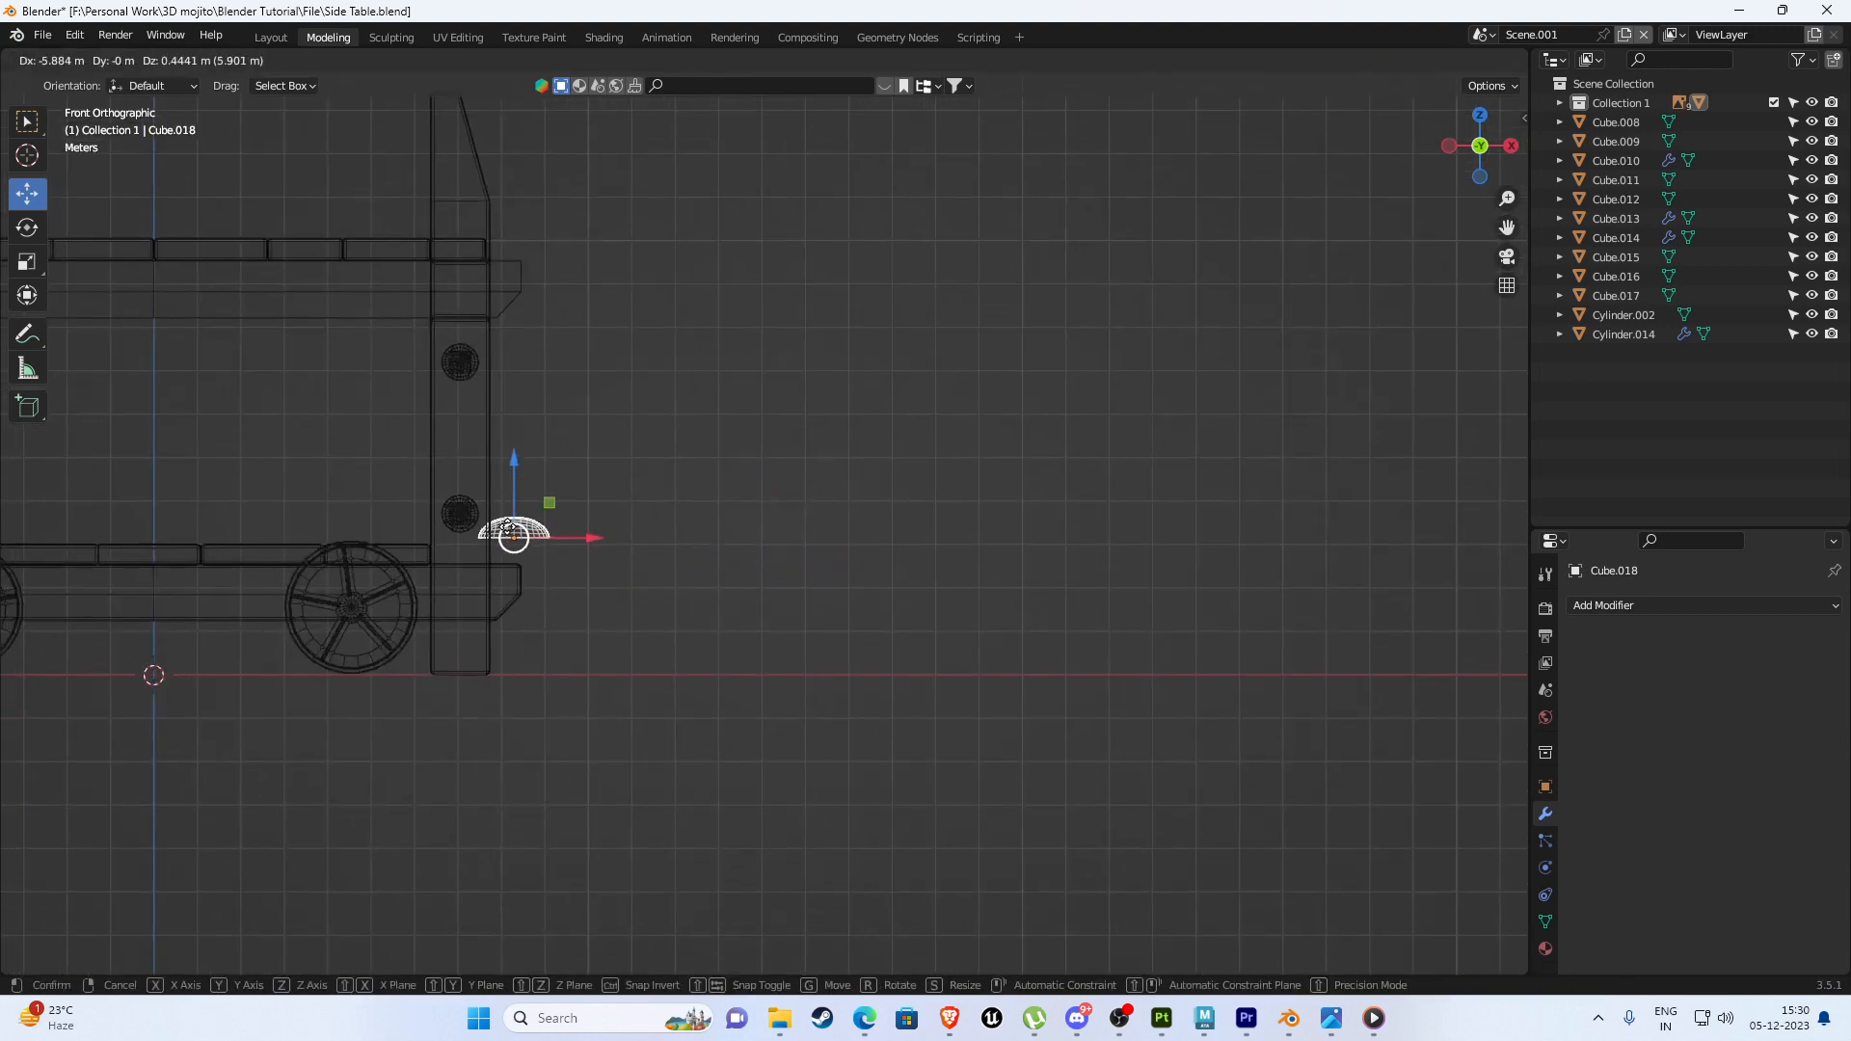
pyautogui.click(493, 324)
pyautogui.scroll(4, 691, 636)
pyautogui.keyDown('shift'); pyautogui.moveTo(506, 347); pyautogui.dragTo(853, 506, button='middle'); pyautogui.keyUp('shift')
pyautogui.hotkey('shift', 'Tab')
pyautogui.scroll(2, 858, 504)
pyautogui.write('r')
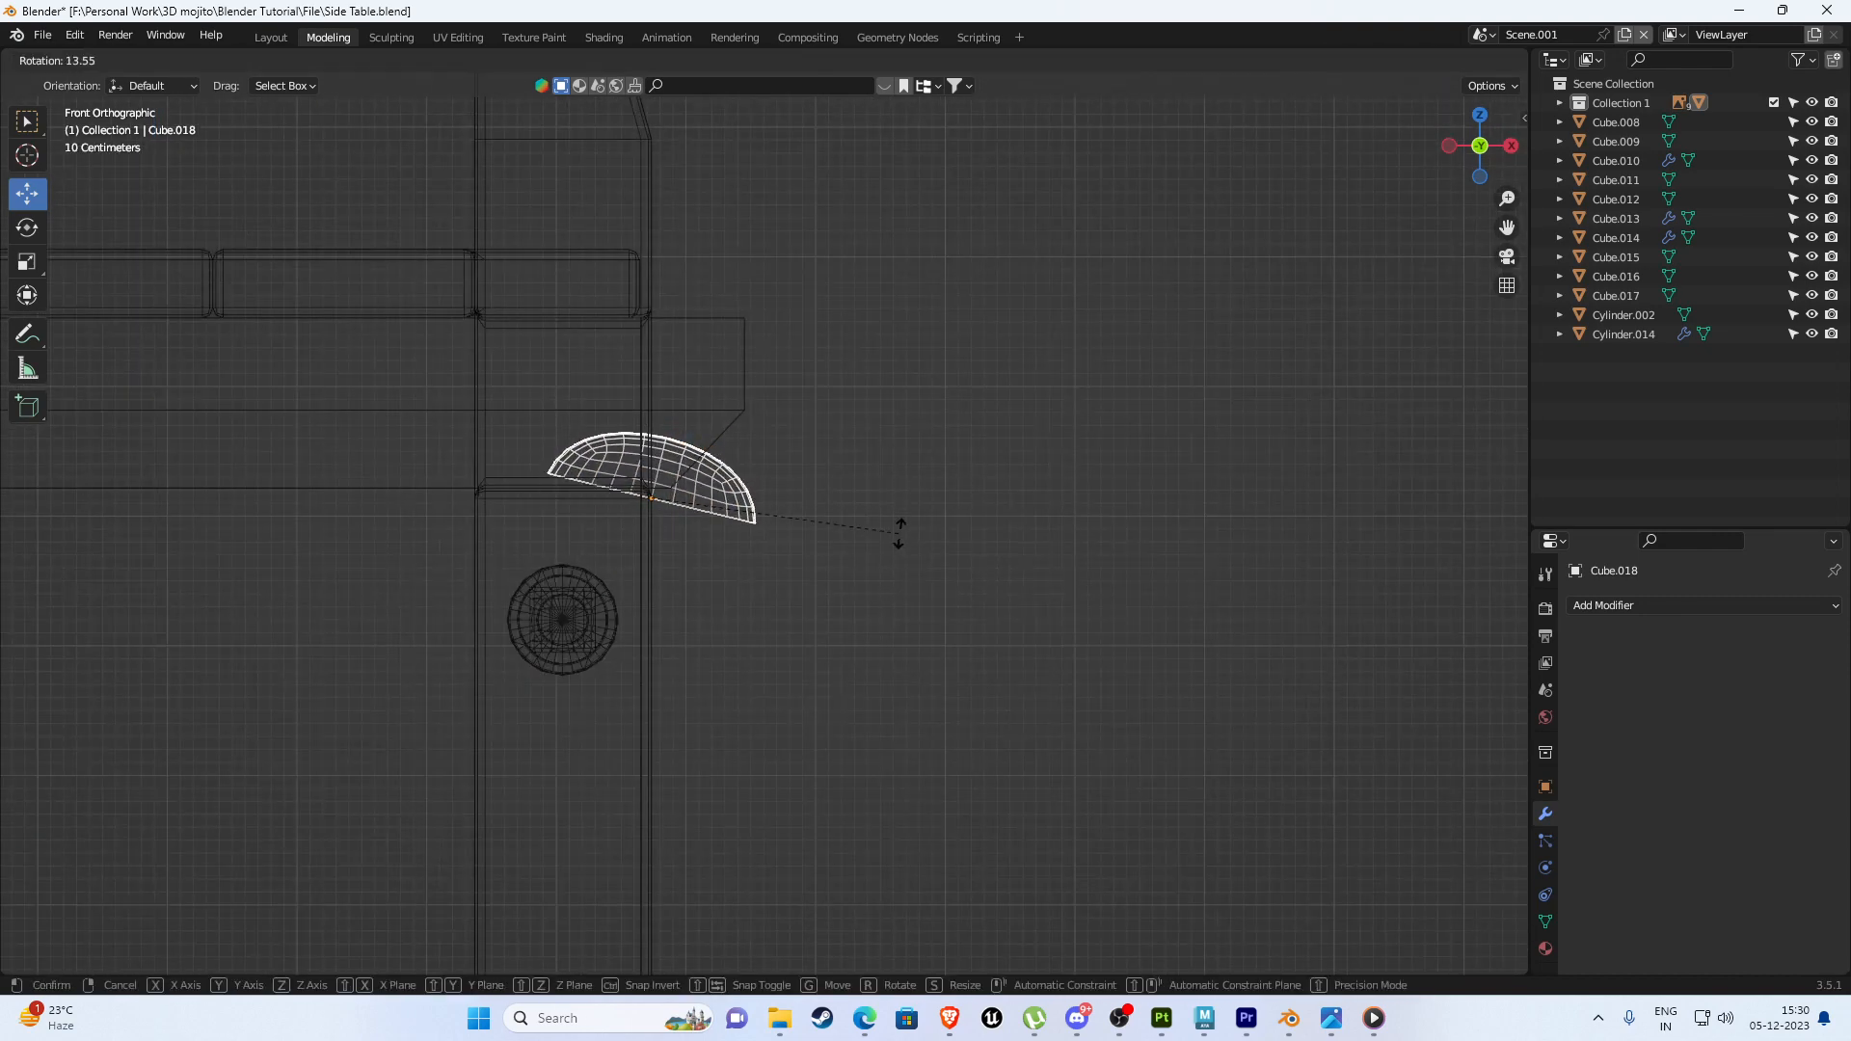
pyautogui.write('90')
pyautogui.press('Return')
pyautogui.hotkey('ctrl', 'z')
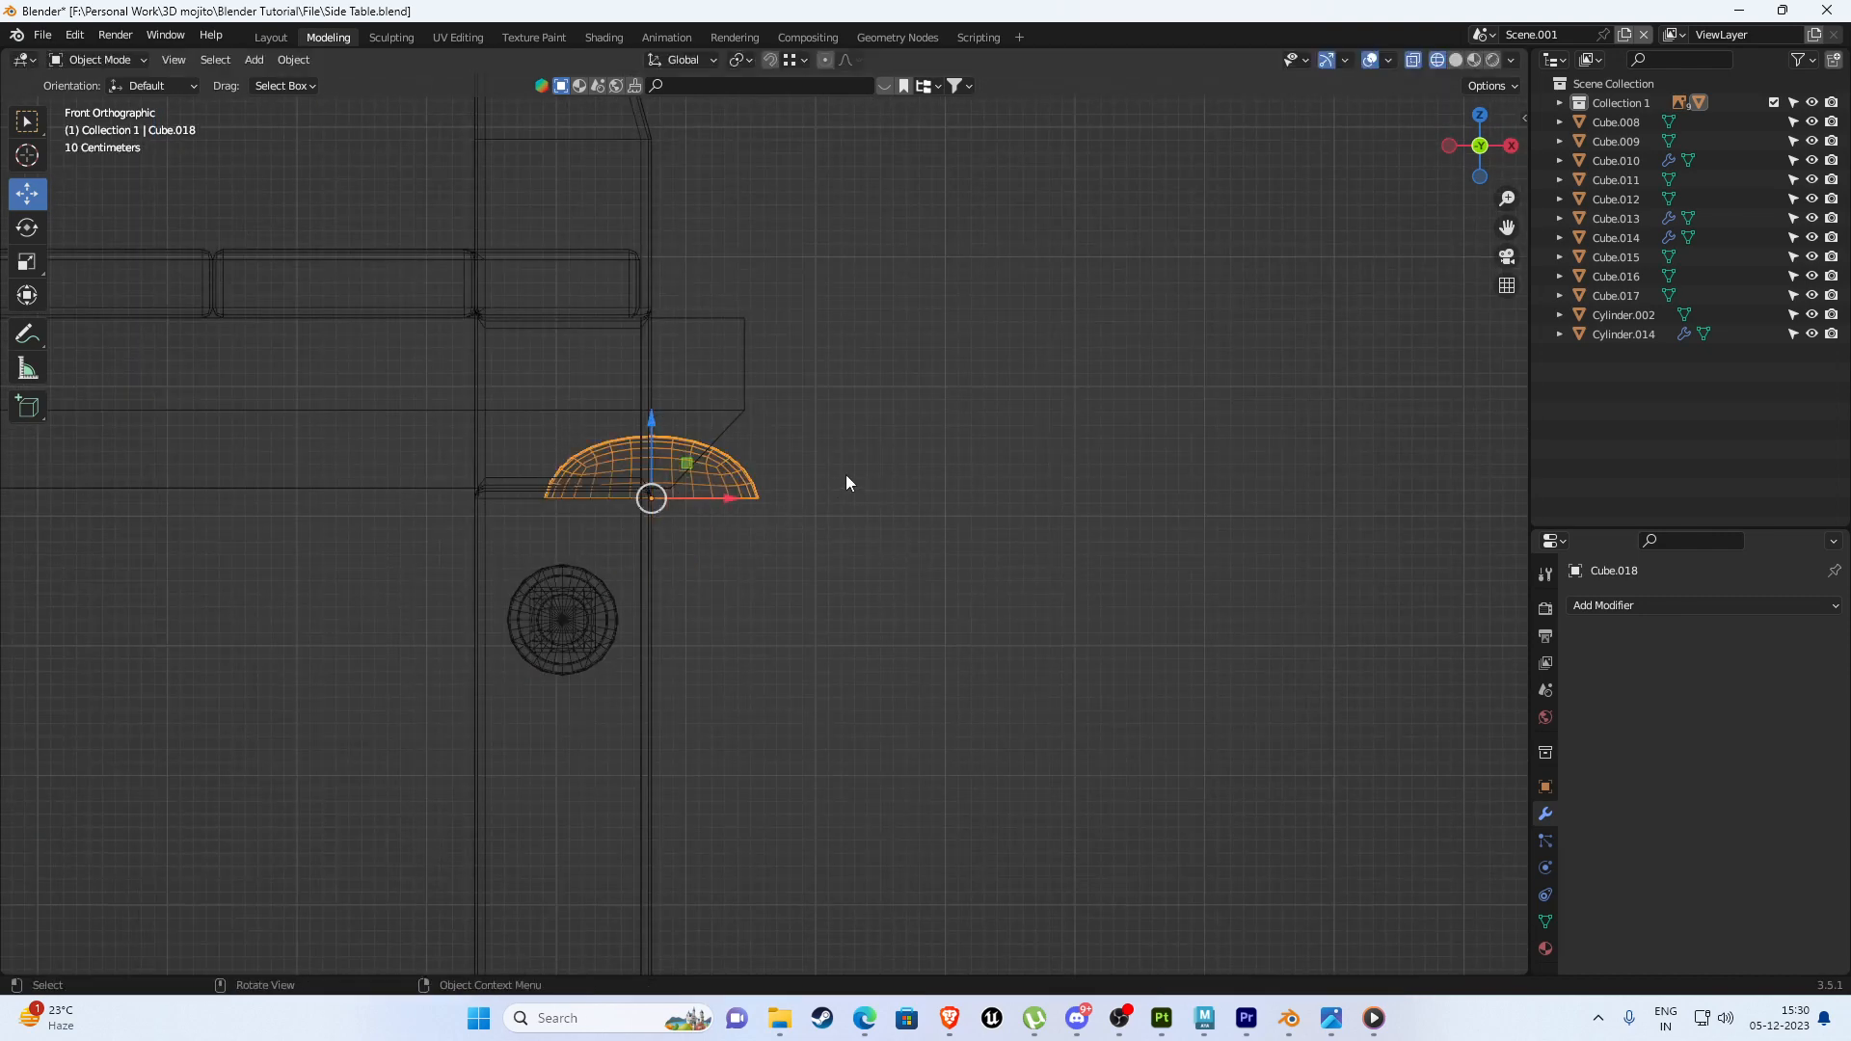
# Rotate the dome 90° about X and scale it uniformly to about 0.596.
pyautogui.write('rx')
pyautogui.write('90')
pyautogui.press('Return')
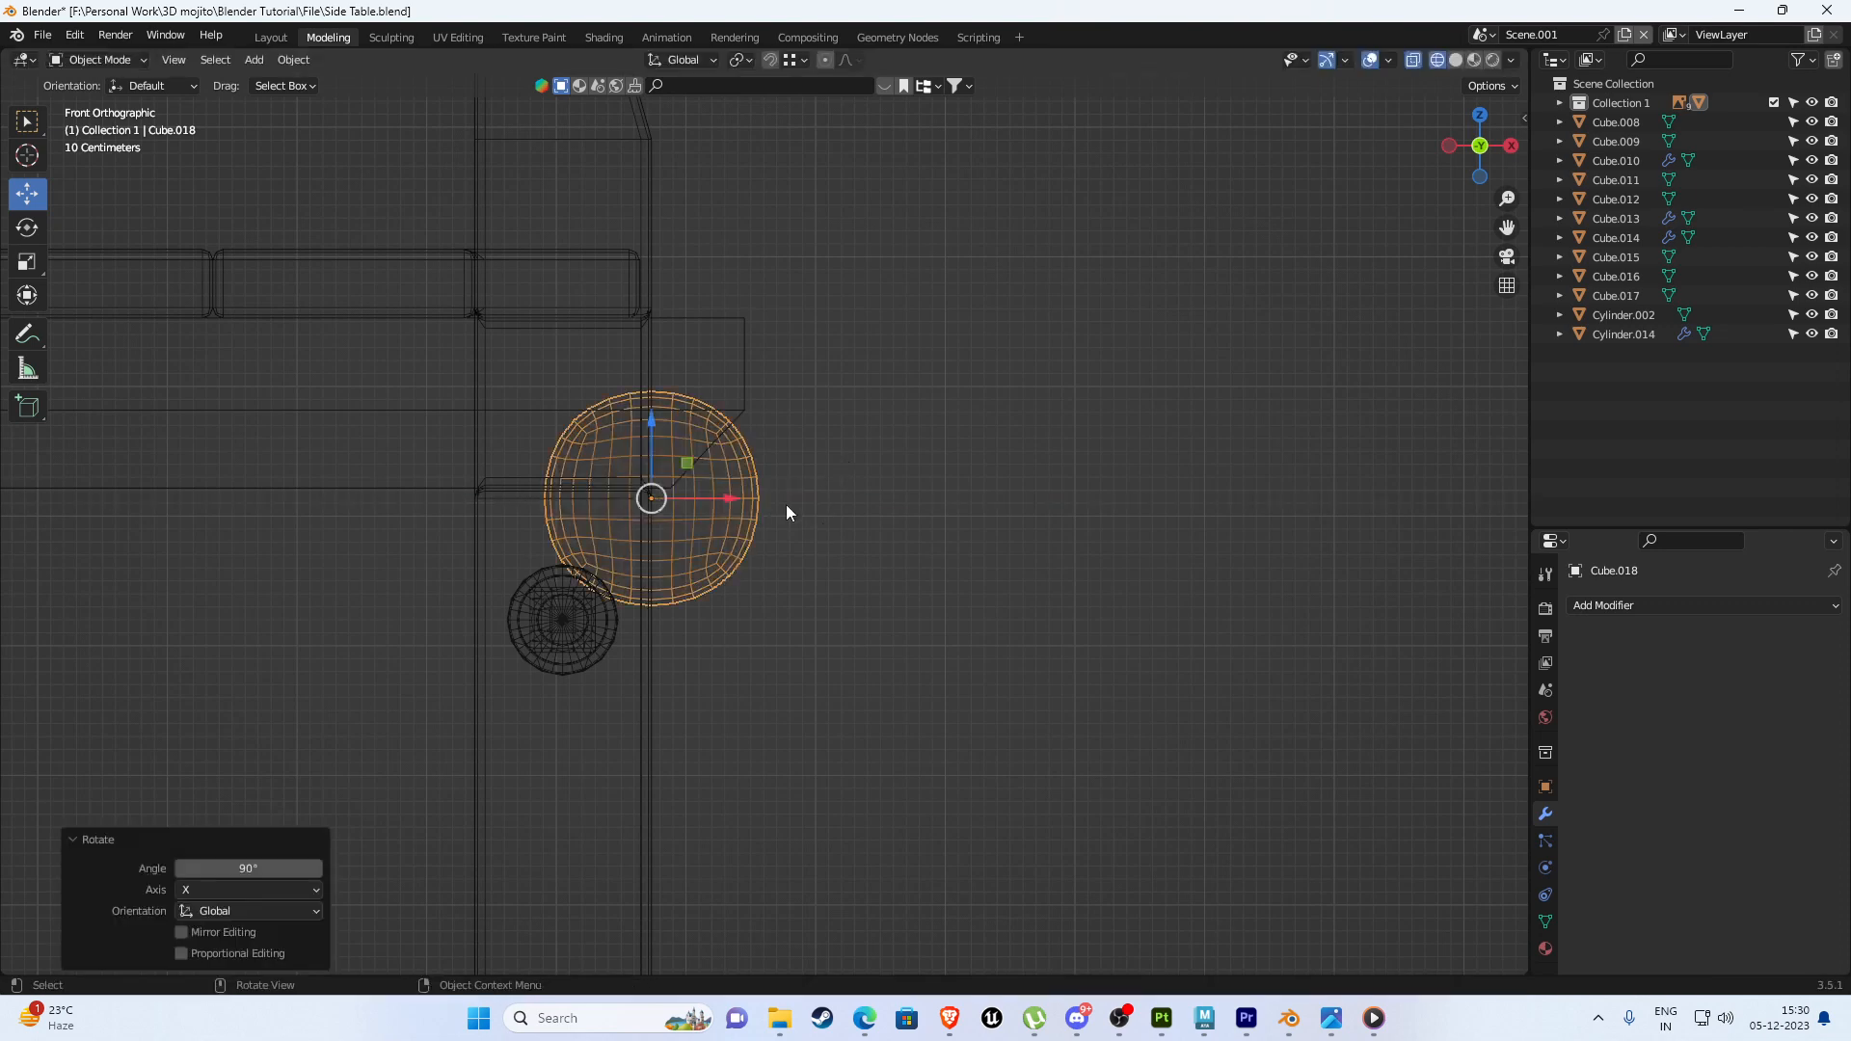
pyautogui.press('s')
pyautogui.click(844, 500)
# Move the dome about -0.72 m in X and 0.85 m in Z onto the post at the upper beam, and compare it with the reference photos.
pyautogui.press('g')
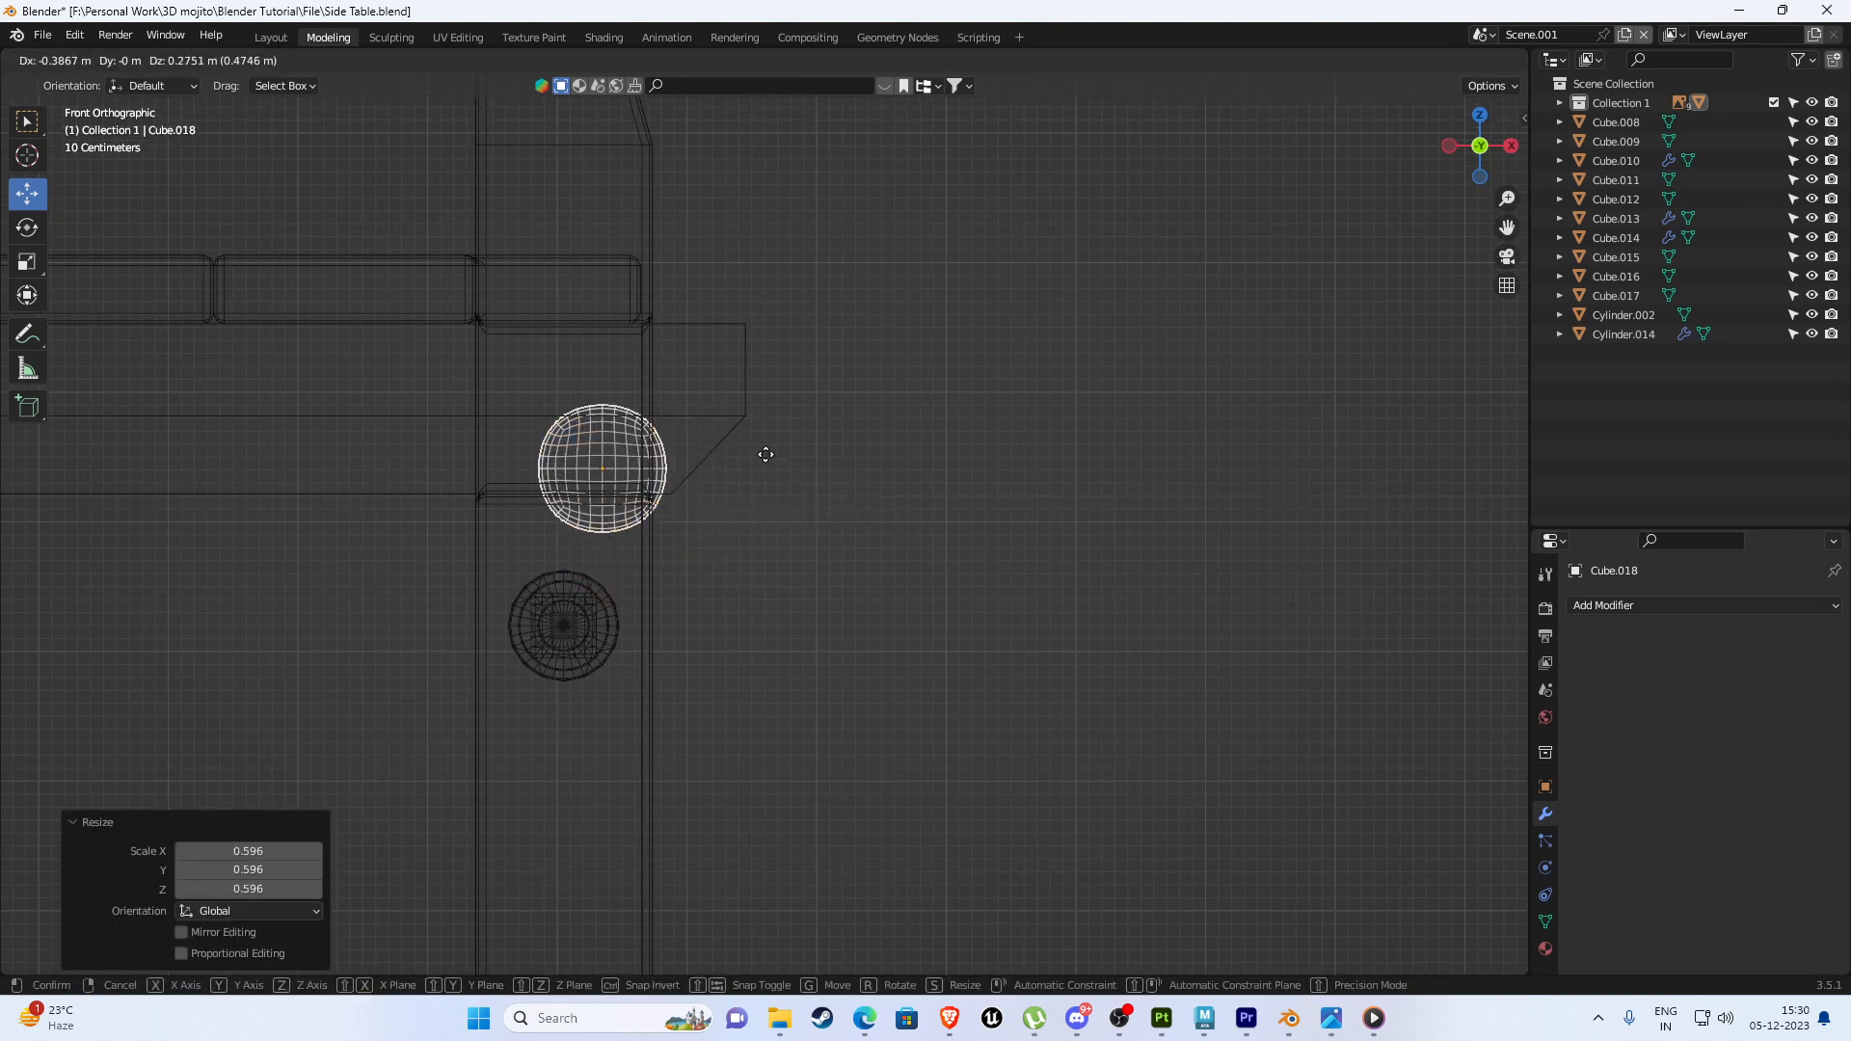
pyautogui.click(725, 389)
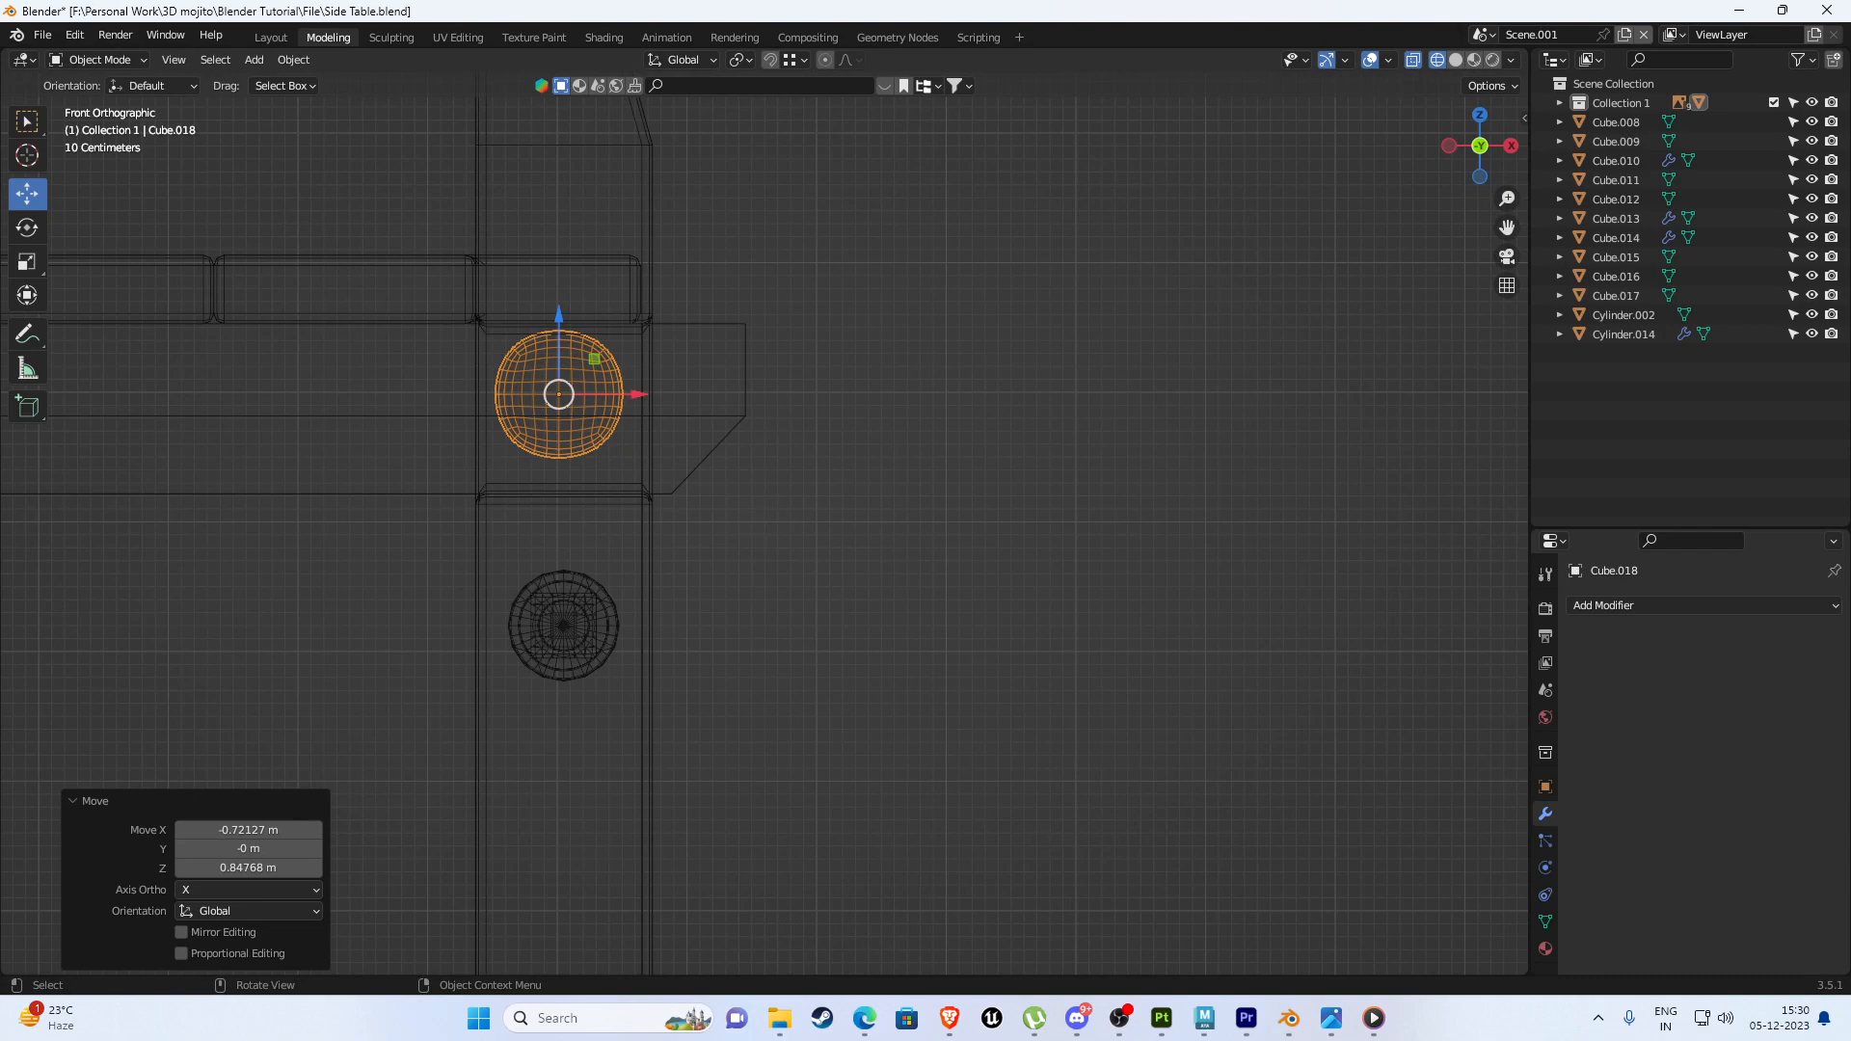
pyautogui.scroll(-9, 583, 816)
pyautogui.keyDown('shift'); pyautogui.moveTo(408, 599); pyautogui.dragTo(966, 558, button='middle'); pyautogui.keyUp('shift')
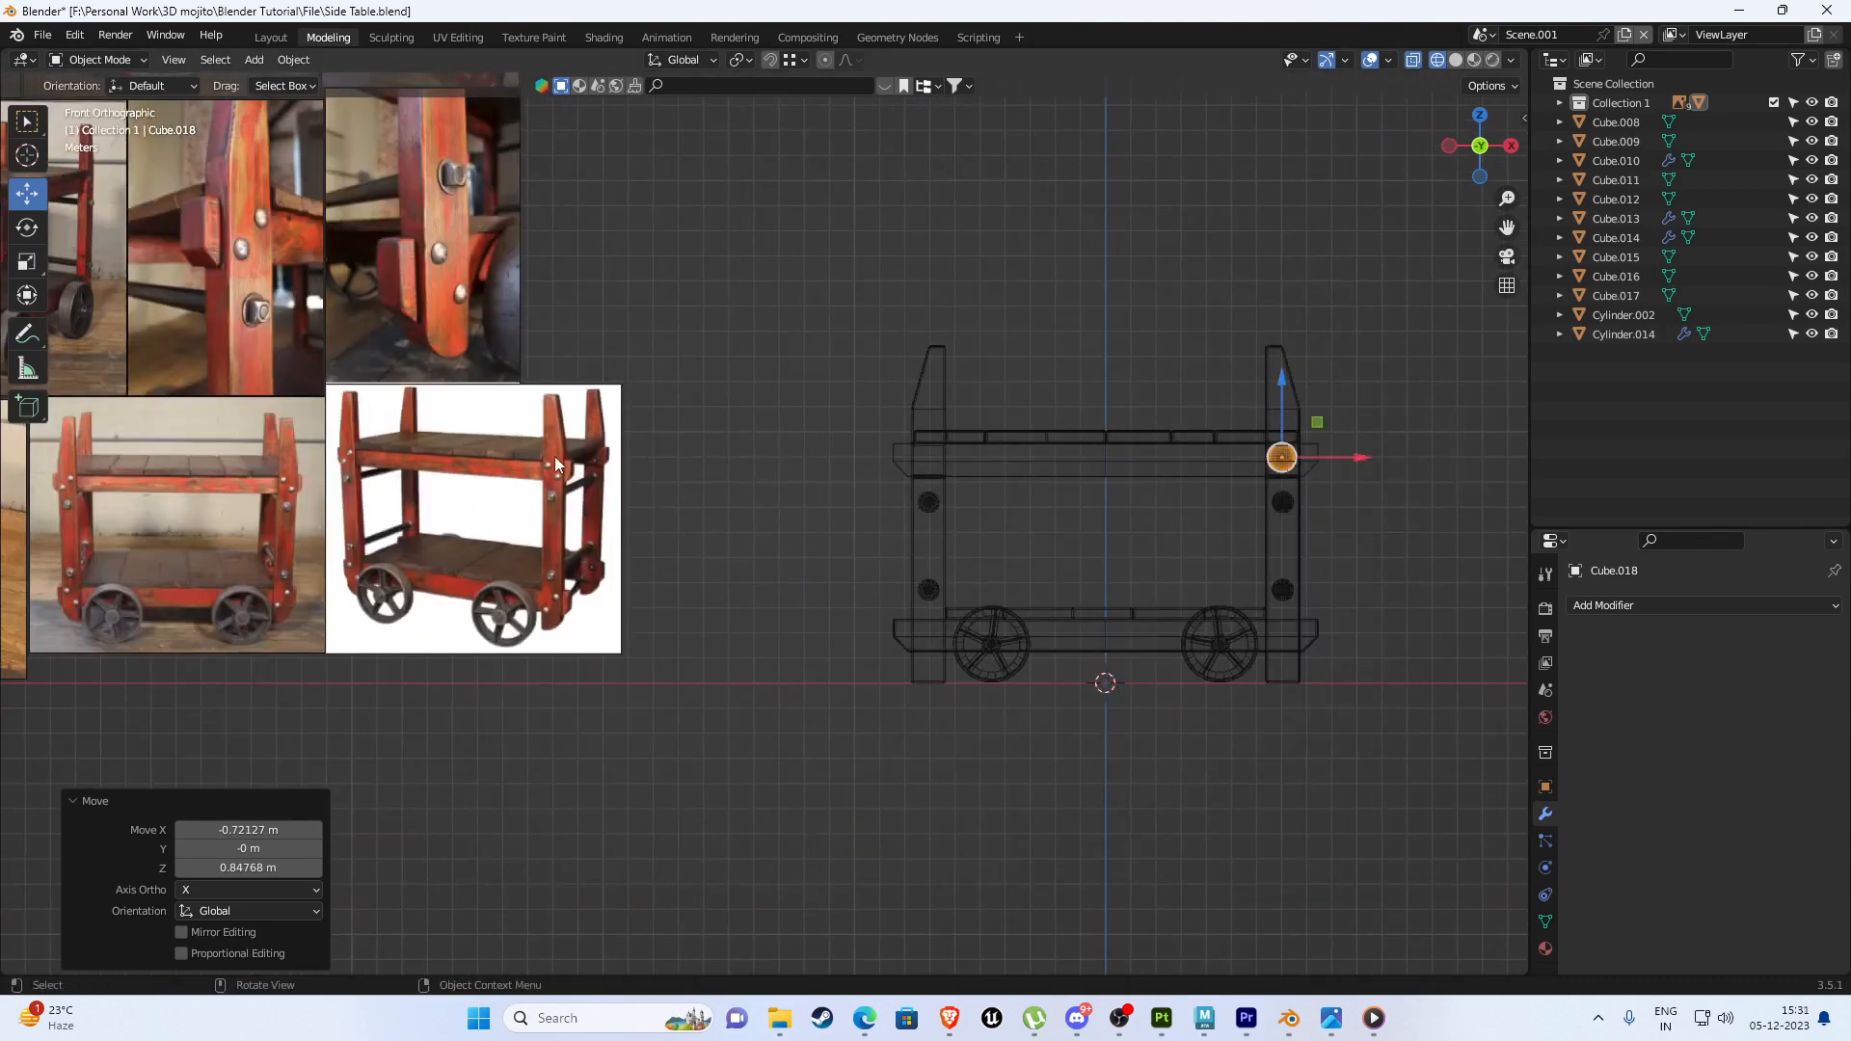
# Scale the dome down uniformly and move it about -0.25 m in X and 0.16 m in Z on the front post.
pyautogui.keyDown('shift'); pyautogui.moveTo(554, 455); pyautogui.dragTo(545, 499, button='middle'); pyautogui.keyUp('shift')
pyautogui.scroll(5, 496, 541)
pyautogui.scroll(-4, 528, 590)
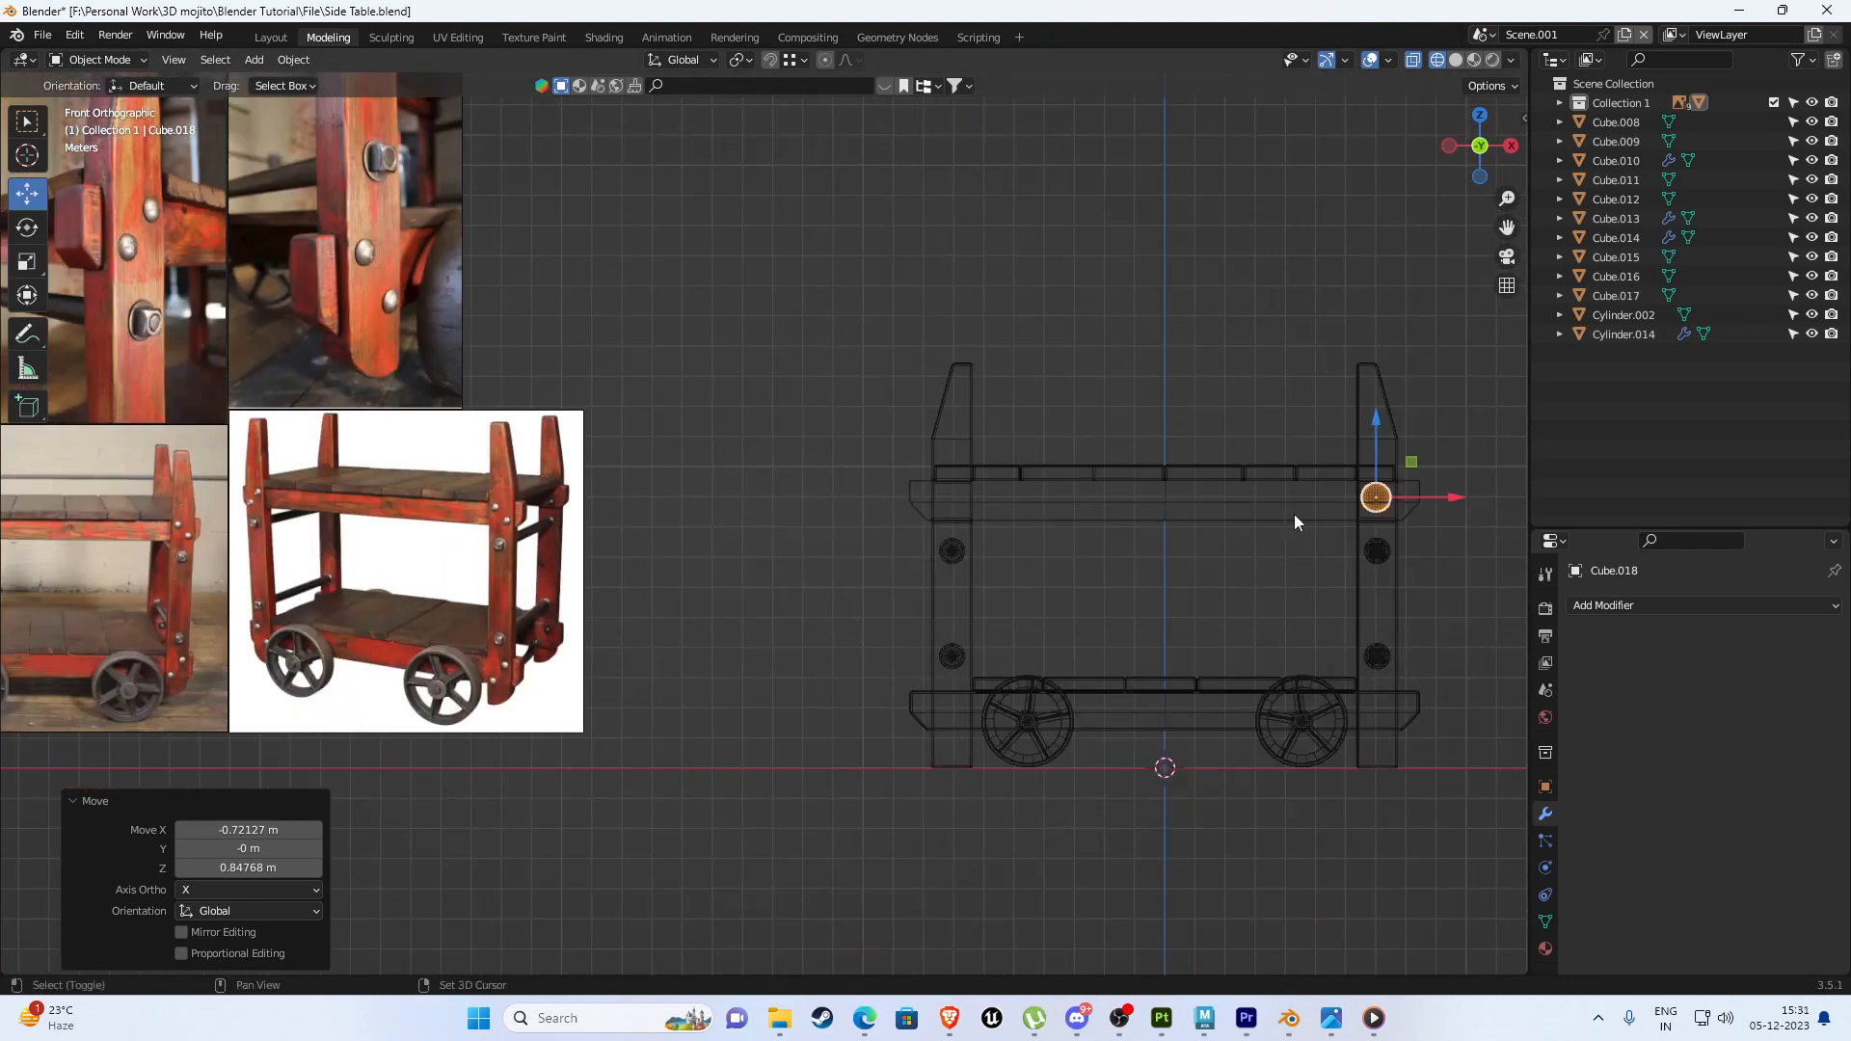
pyautogui.scroll(10, 930, 475)
pyautogui.press('s')
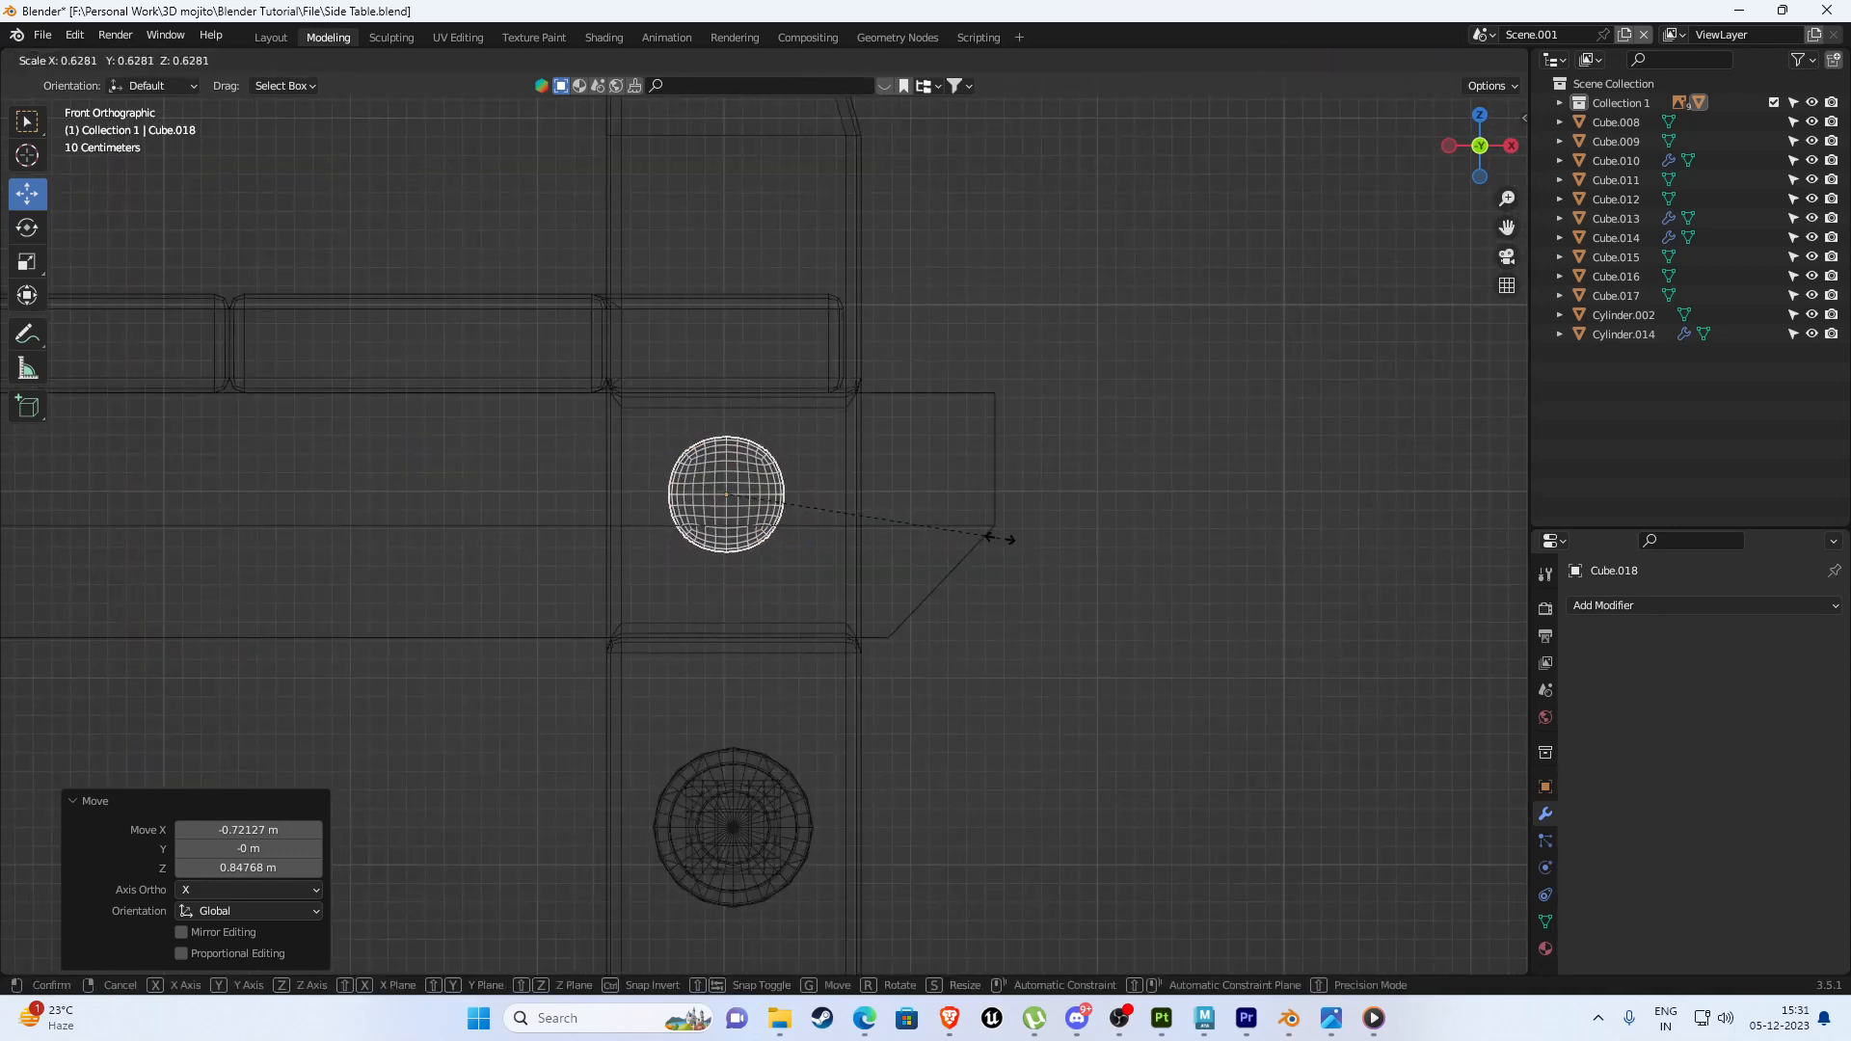
pyautogui.click(974, 528)
pyautogui.press('g')
pyautogui.click(956, 513)
# Shrink the dome further and fine-tune its position near the post's inner edge, just below the tabletop planks.
pyautogui.press('s')
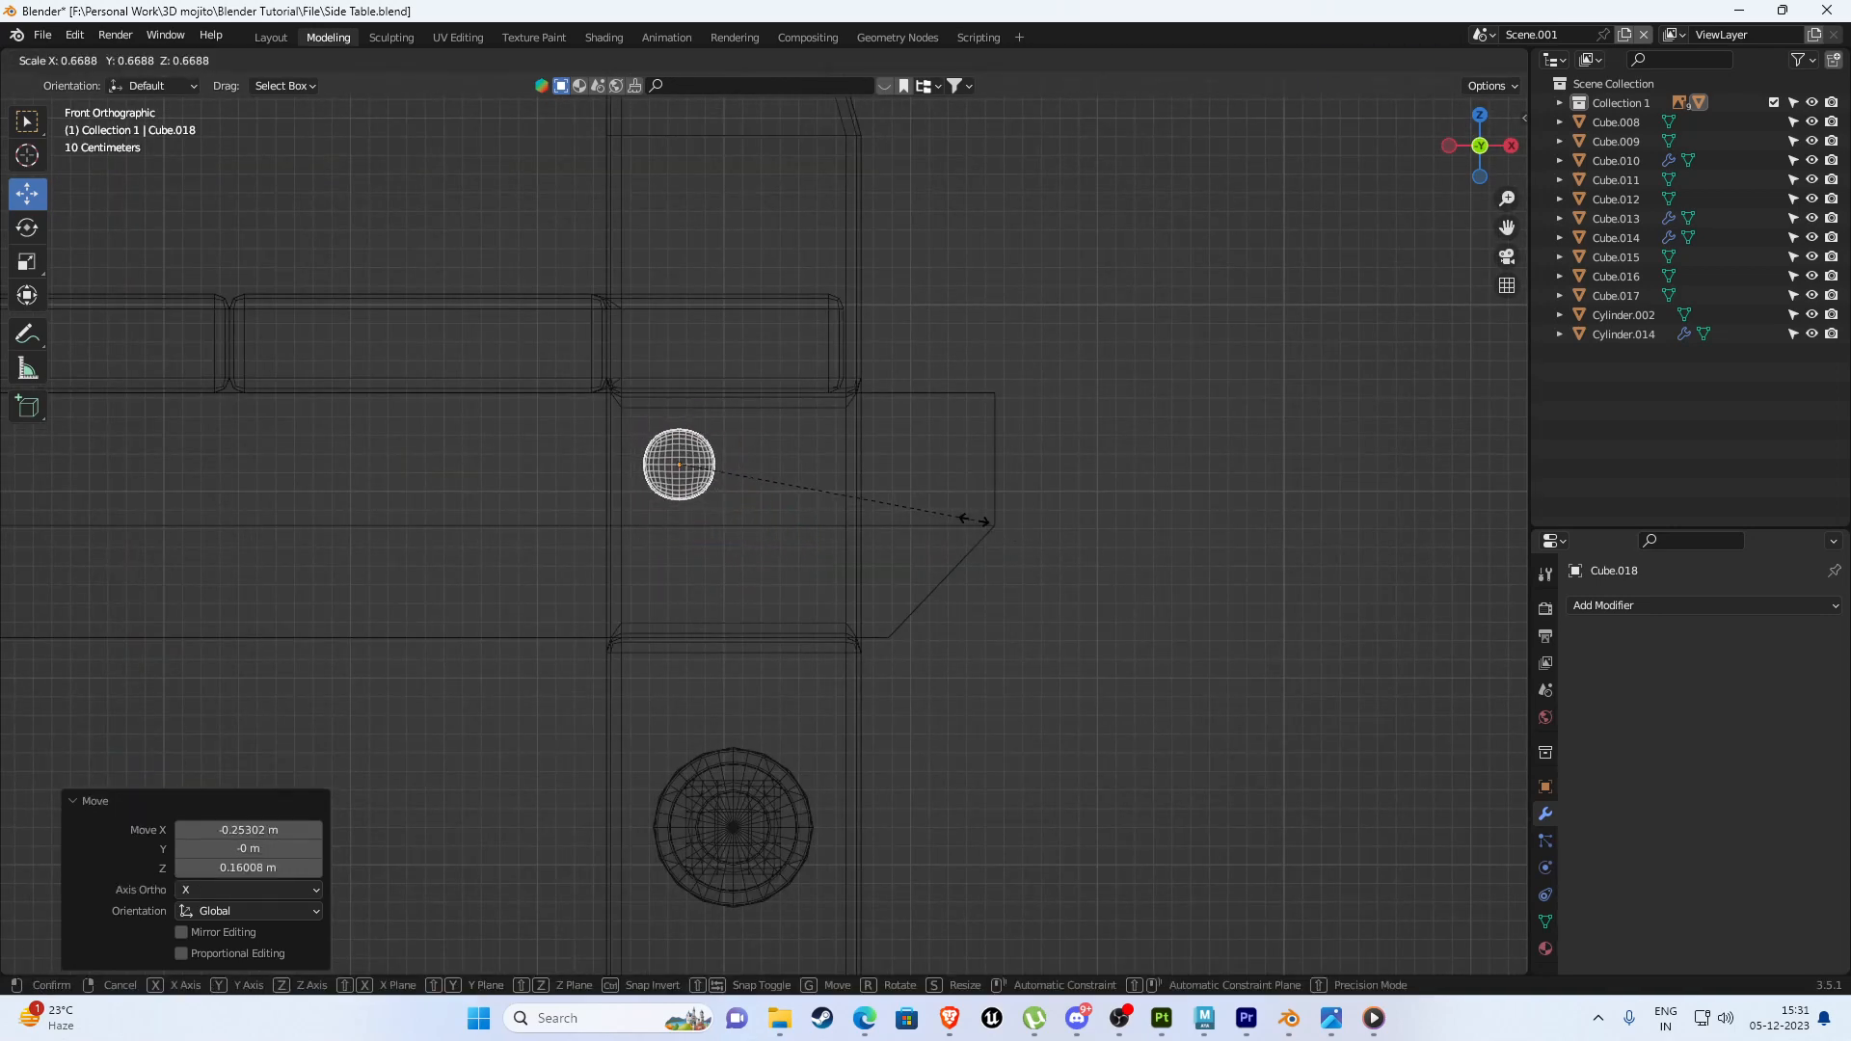
pyautogui.click(952, 505)
pyautogui.press('g')
pyautogui.click(947, 500)
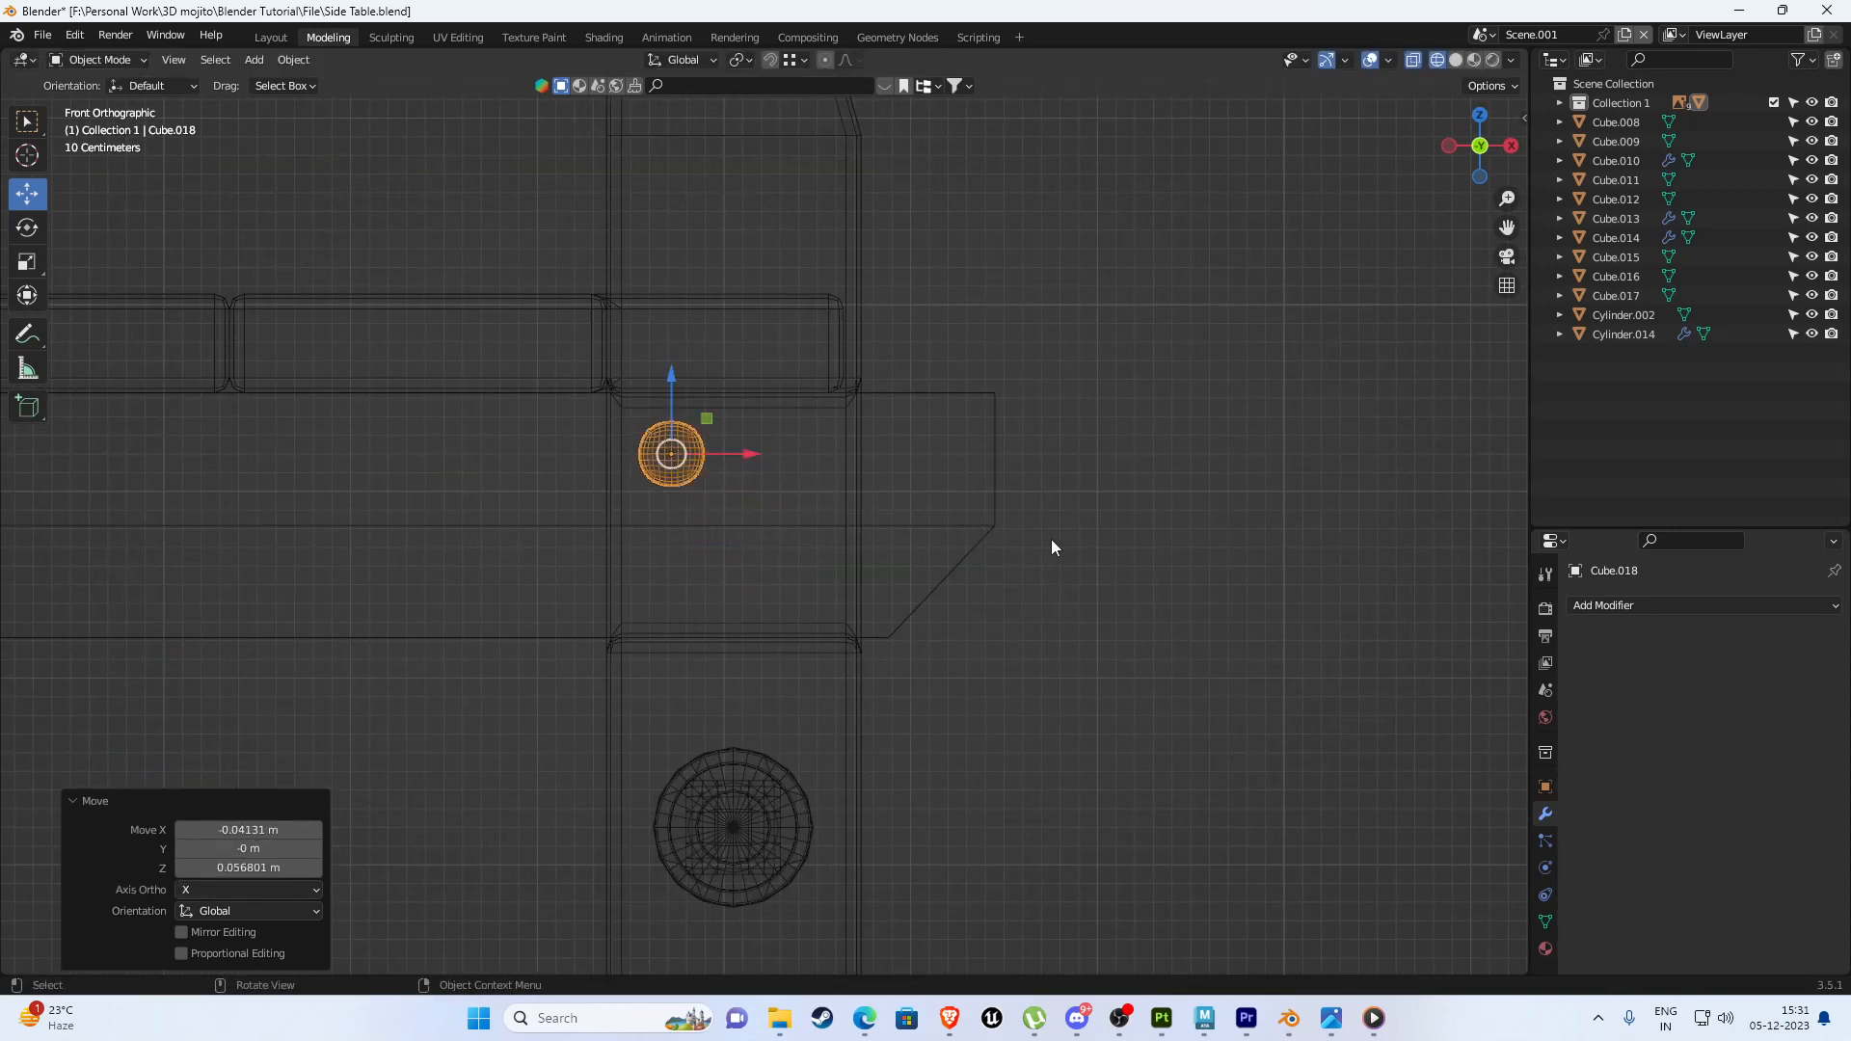
pyautogui.press('s')
pyautogui.click(1028, 522)
pyautogui.press('g')
pyautogui.click(1033, 530)
# Duplicate the dome and move the copy about 0.60 m in X and -0.56 m in Z, diagonally below the original.
pyautogui.hotkey('shift', 'd')
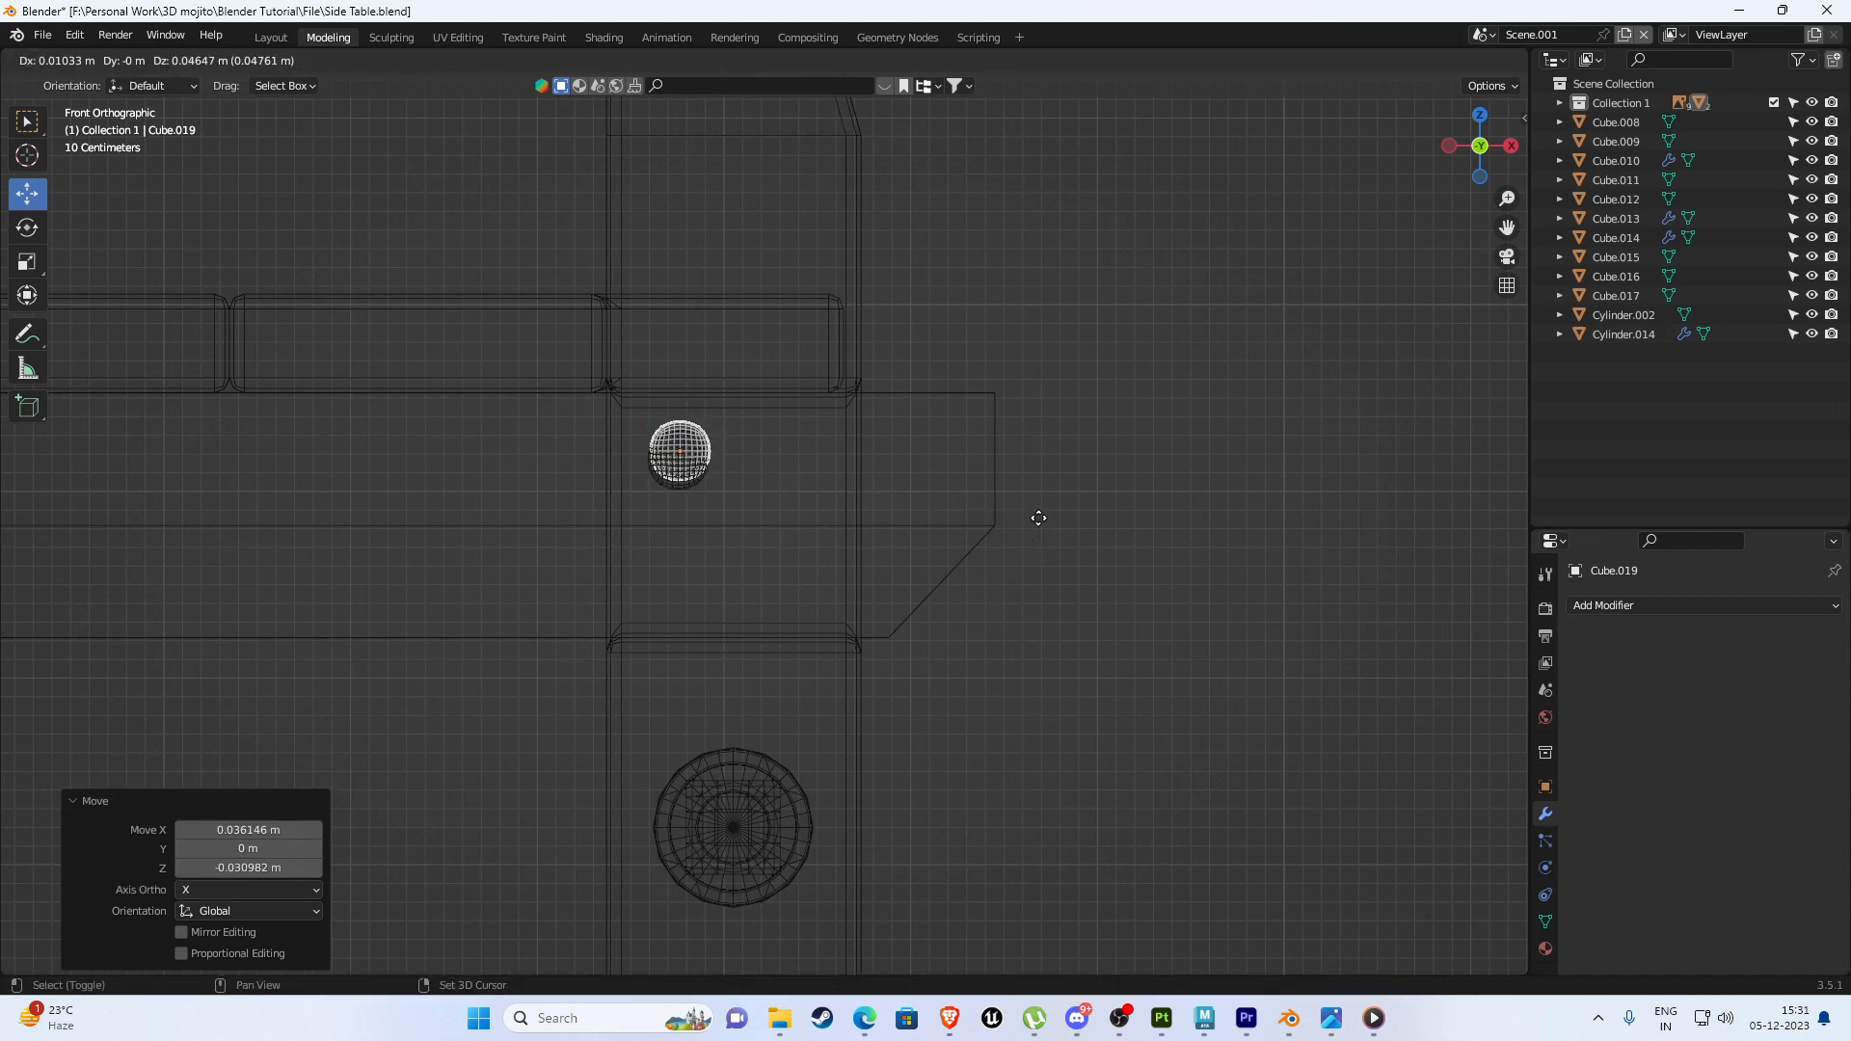
pyautogui.rightClick(1035, 540)
pyautogui.press('g')
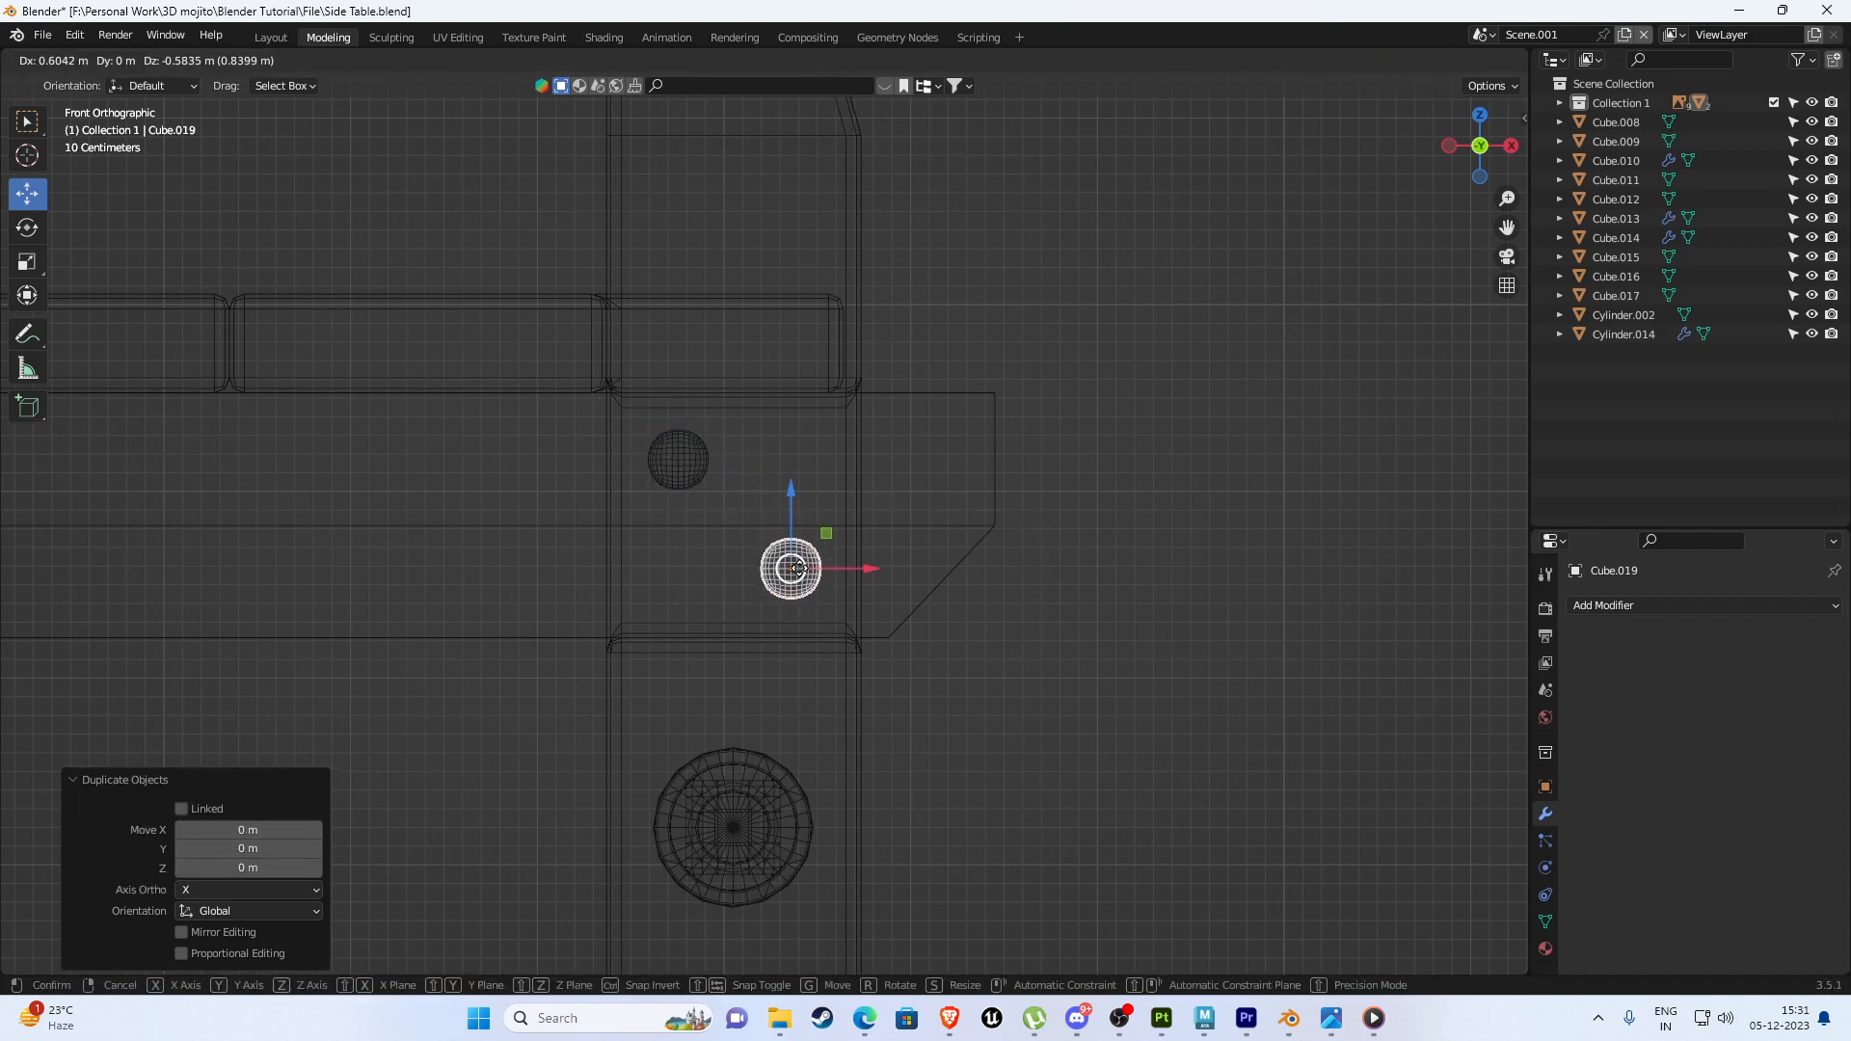
pyautogui.click(827, 618)
# Select both domes in the front view and join them into one object.
pyautogui.scroll(-4, 868, 540)
pyautogui.moveTo(1013, 576); pyautogui.dragTo(893, 607, button='middle')
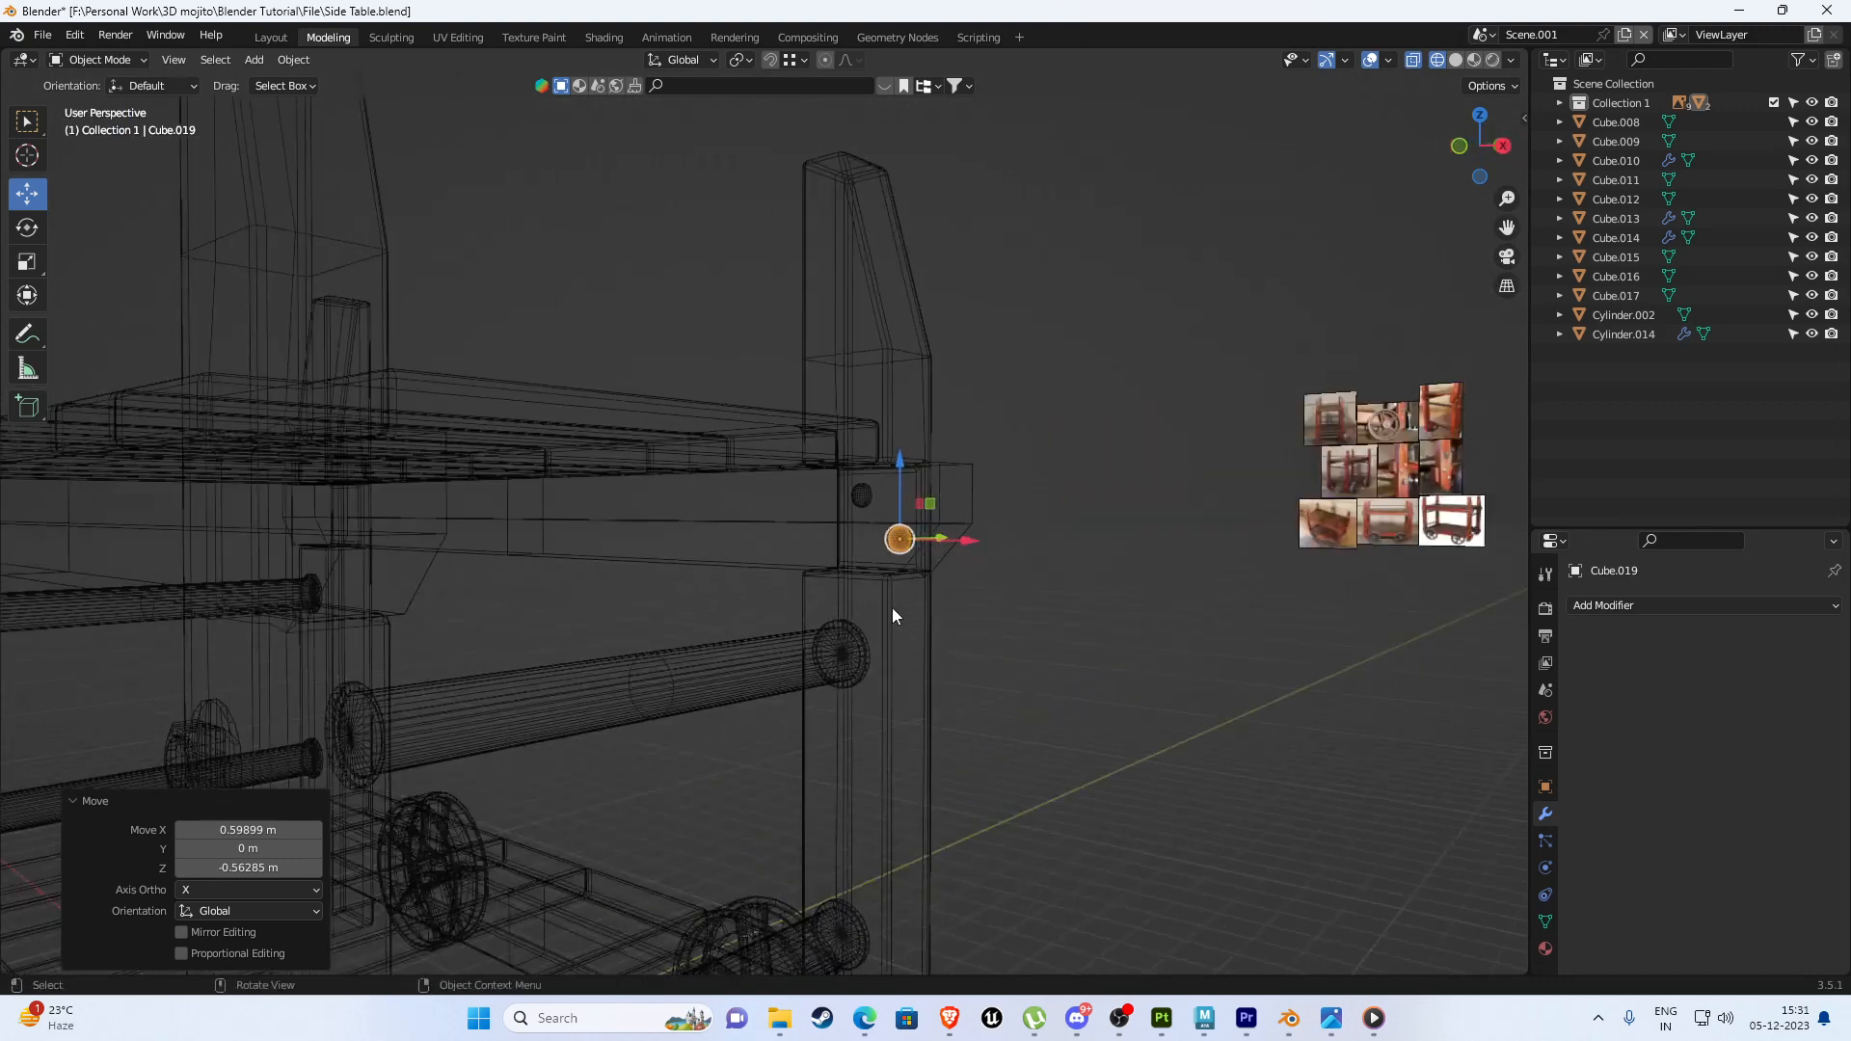
pyautogui.press('KP_1')
pyautogui.keyDown('shift'); pyautogui.click(723, 492); pyautogui.keyUp('shift')
pyautogui.hotkey('ctrl', 'l')
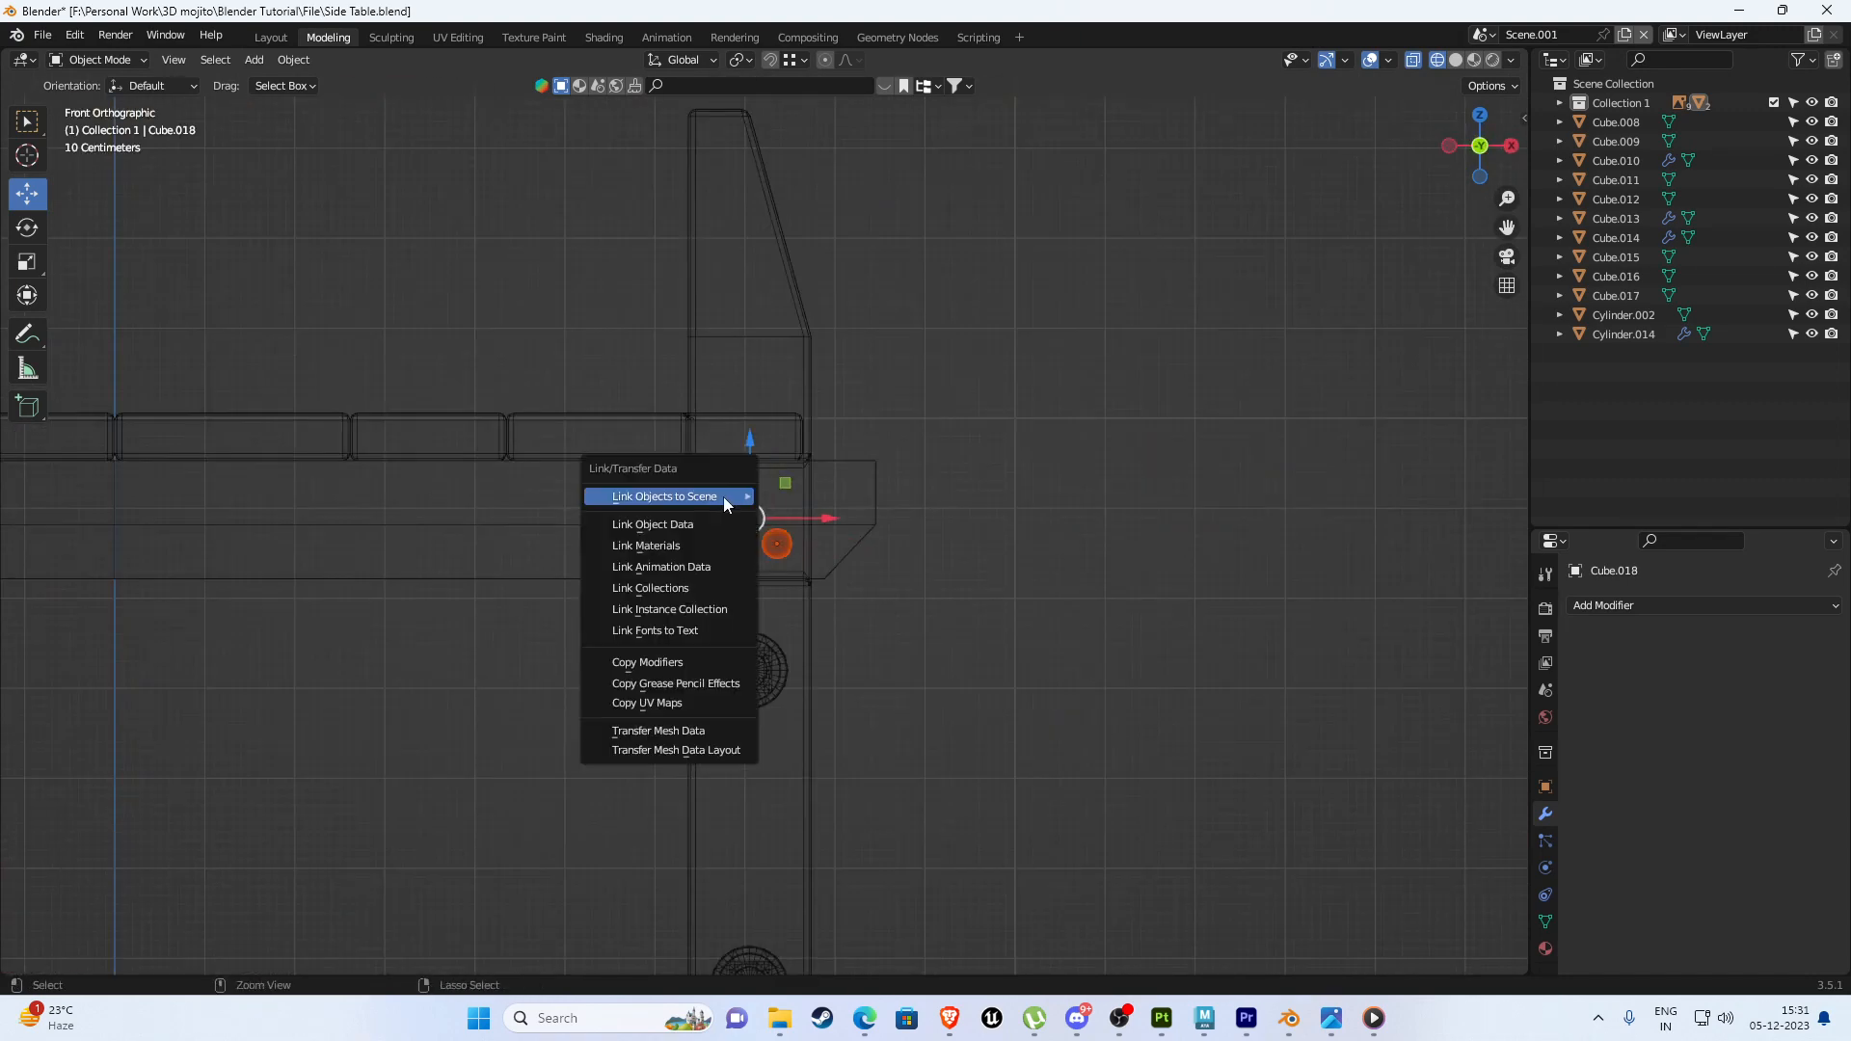
pyautogui.hotkey('ctrl', 'j')
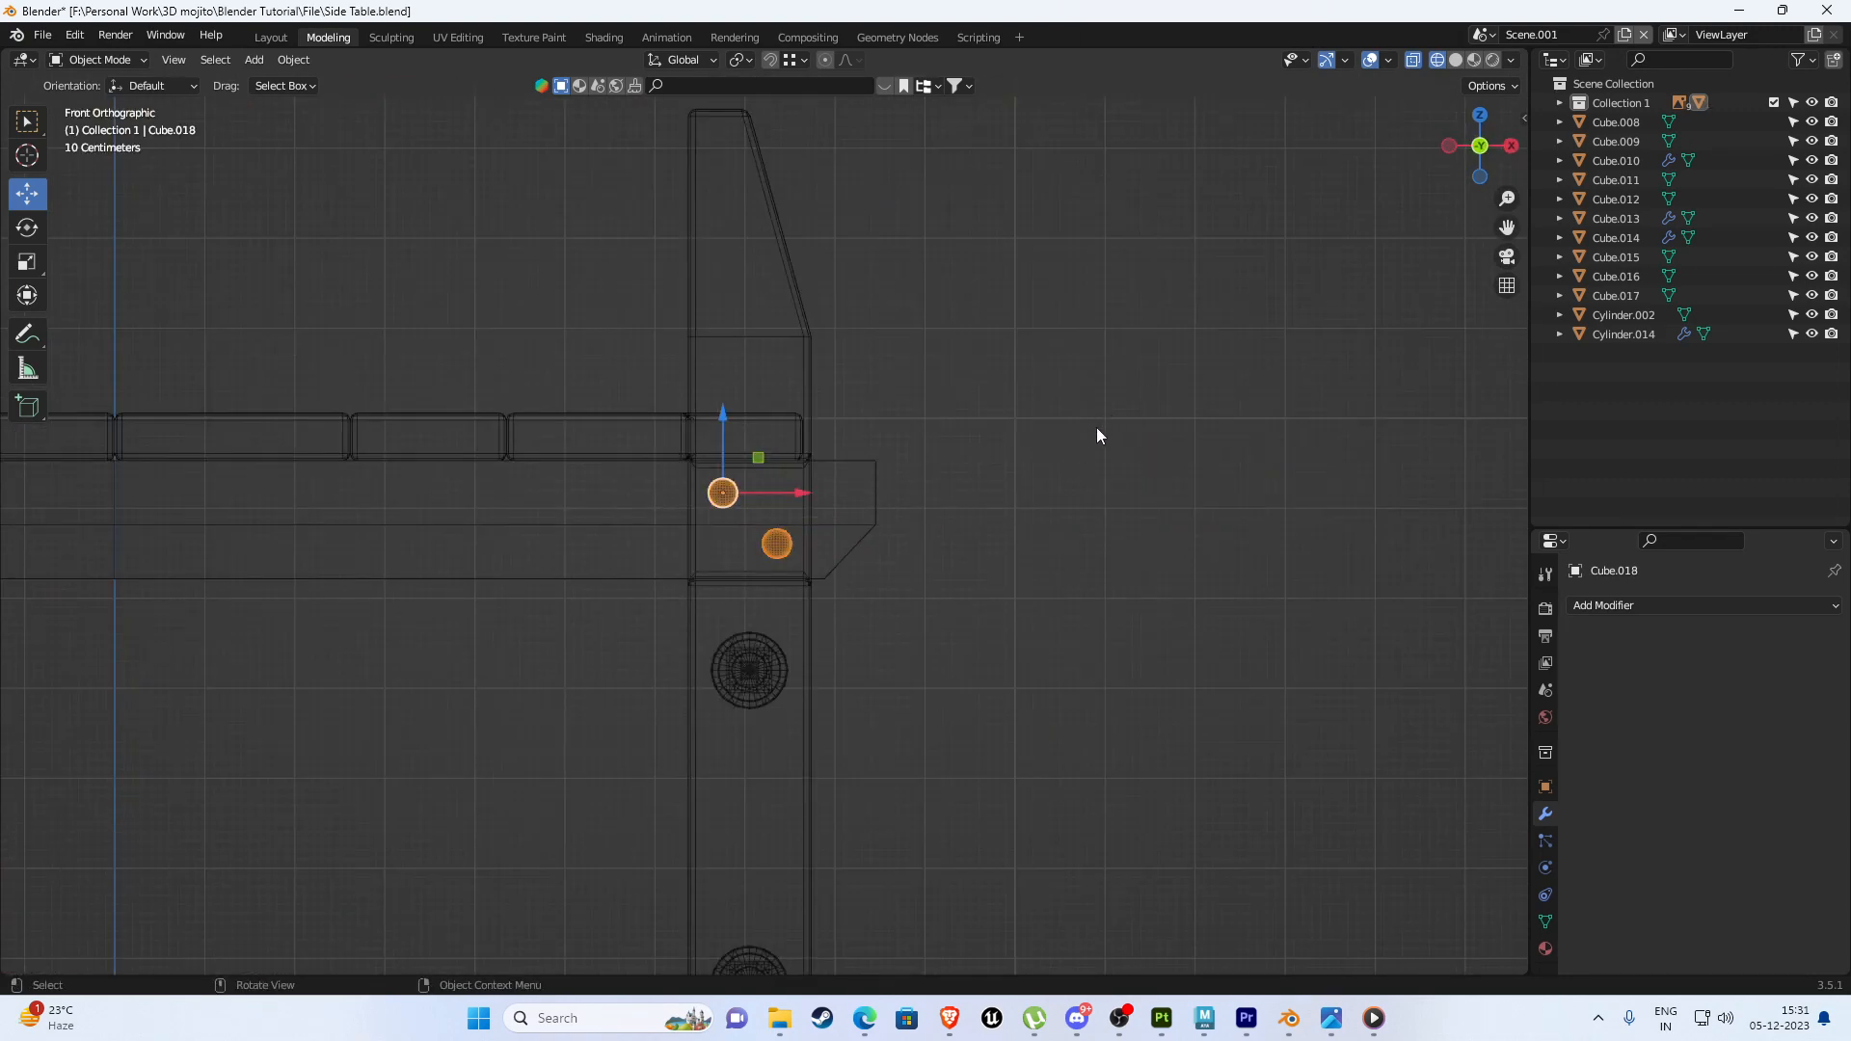
# Move the joined domes about -8.6 m in Y, turn on vertex snapping and snap them to the front post's outer face.
pyautogui.moveTo(1165, 488); pyautogui.dragTo(1141, 500, button='middle')
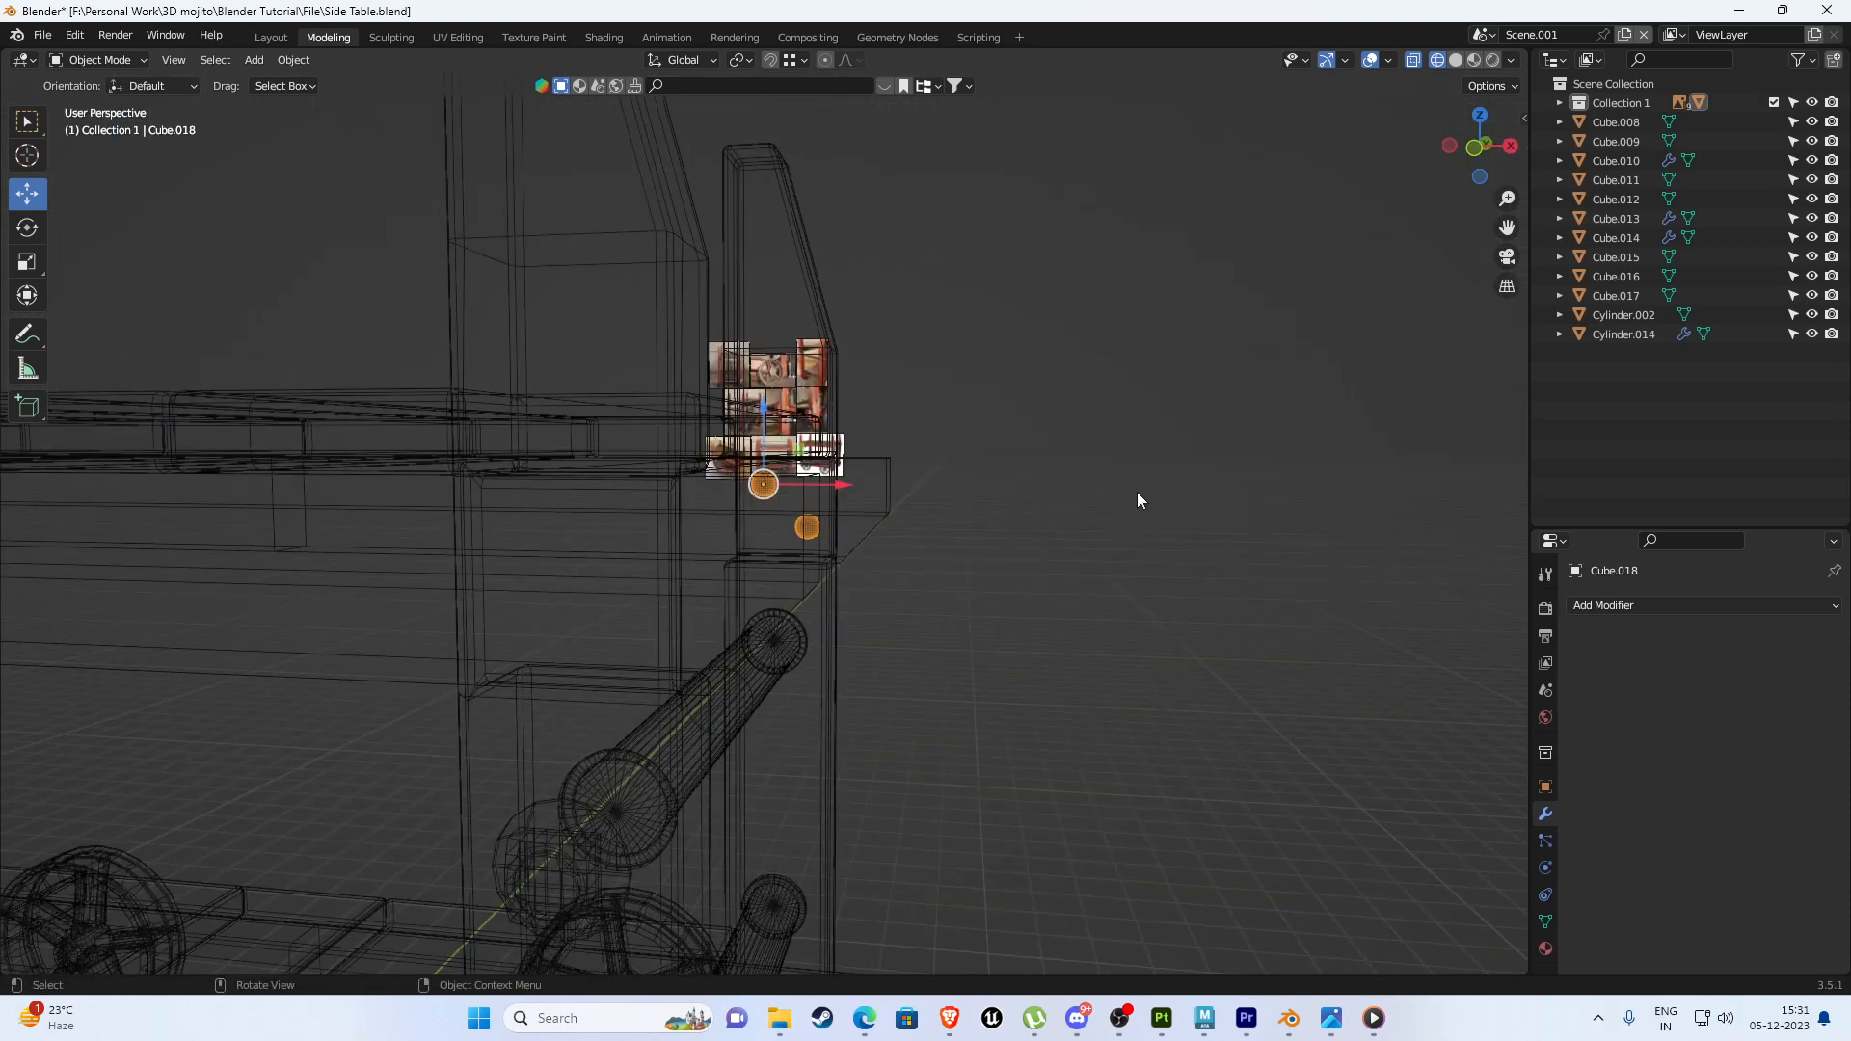
pyautogui.press('KP_3')
pyautogui.moveTo(1058, 504); pyautogui.dragTo(281, 509)
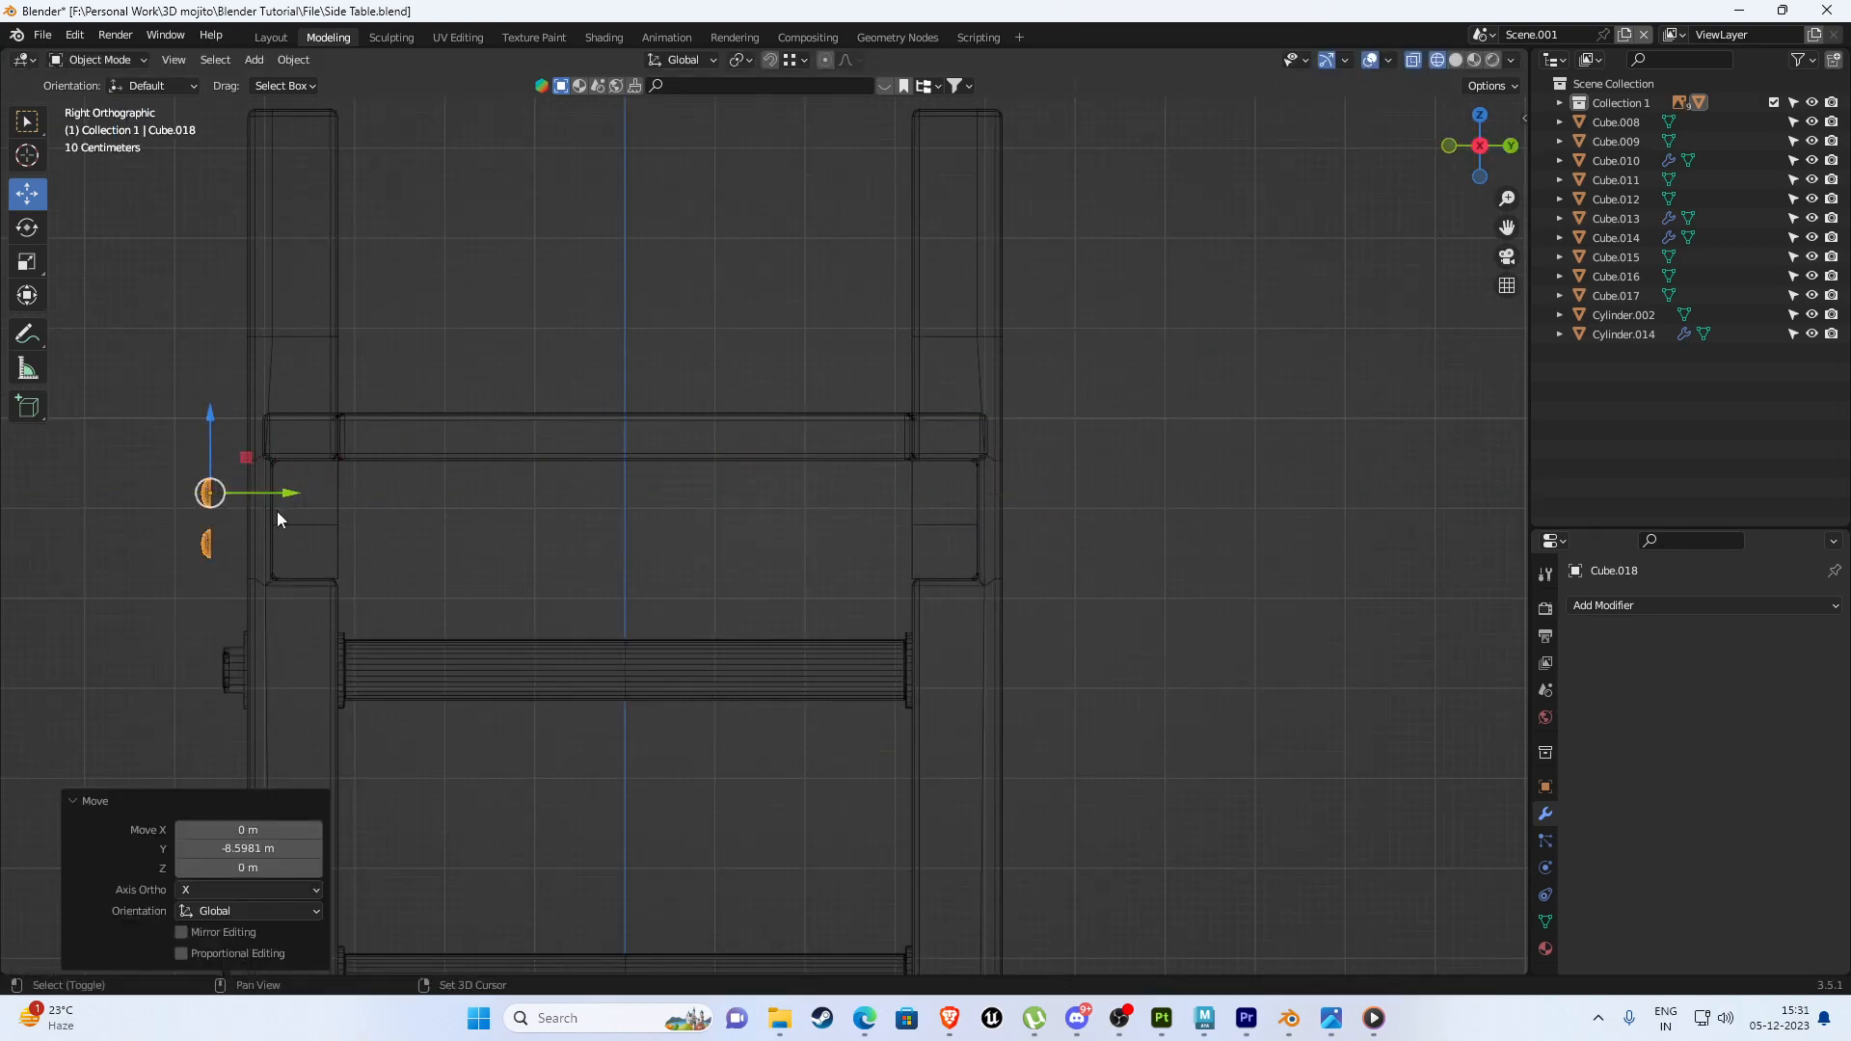
pyautogui.scroll(5, 675, 492)
pyautogui.keyDown('shift'); pyautogui.moveTo(577, 485); pyautogui.dragTo(714, 442, button='middle'); pyautogui.keyUp('shift')
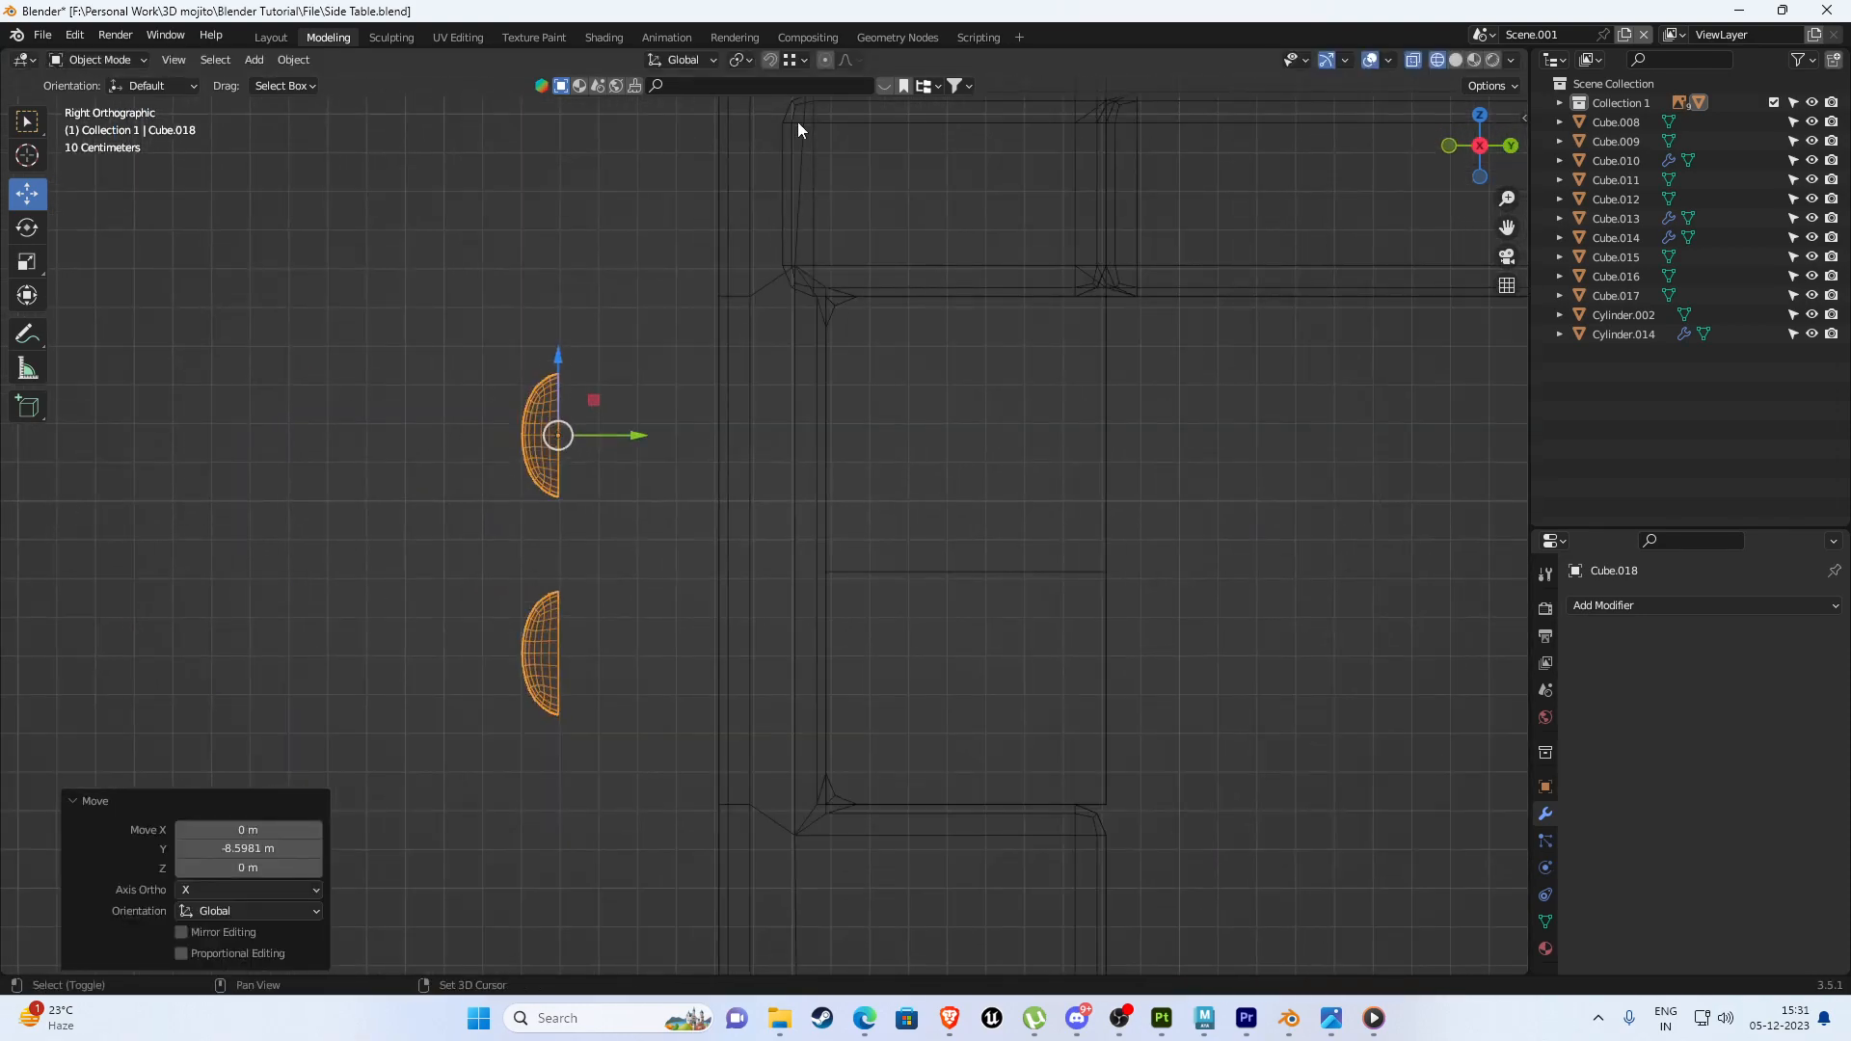
pyautogui.click(797, 61)
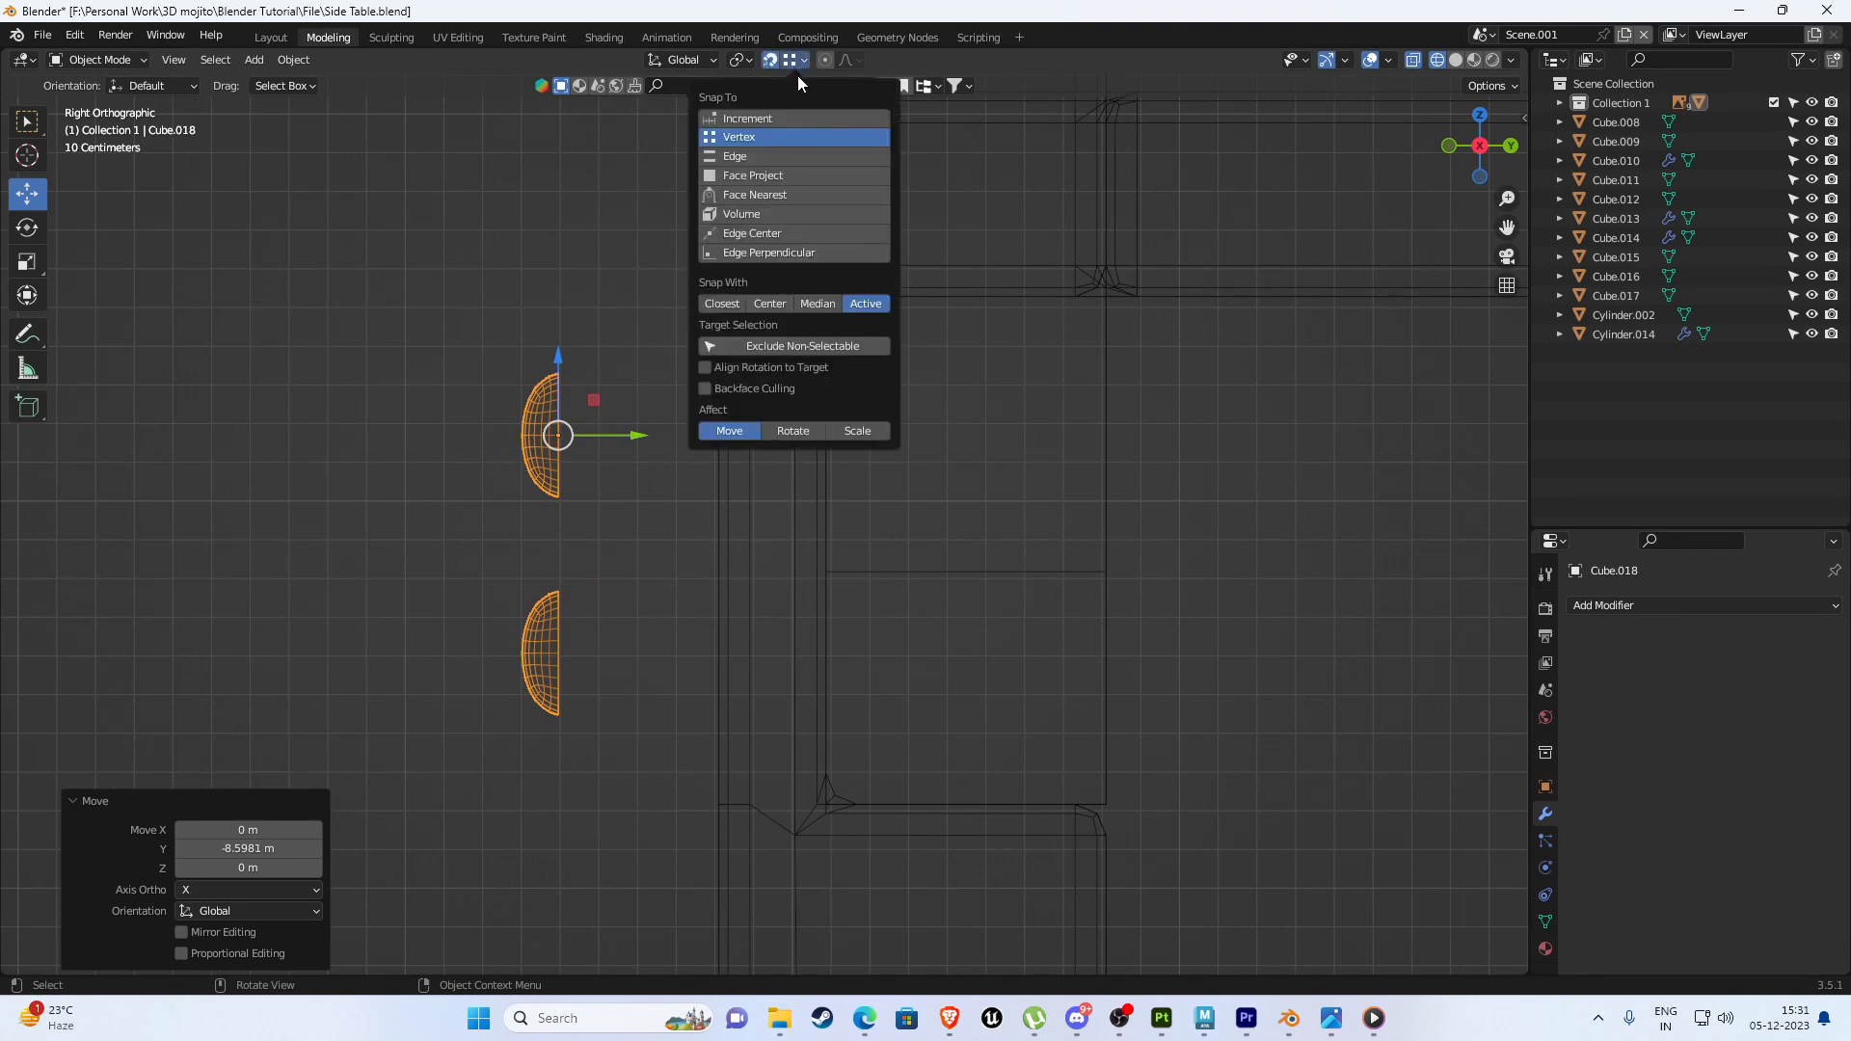
pyautogui.keyDown('shift'); pyautogui.moveTo(536, 535); pyautogui.dragTo(519, 587, button='middle'); pyautogui.keyUp('shift')
pyautogui.moveTo(627, 486); pyautogui.dragTo(698, 353)
# Switch to solid shading and examine the domes and nuts on the front post.
pyautogui.moveTo(642, 542)
pyautogui.mouseDown(button='middle')
pyautogui.moveTo(720, 561)
pyautogui.moveTo(835, 529)
pyautogui.moveTo(989, 549)
pyautogui.moveTo(977, 585)
pyautogui.moveTo(811, 616)
pyautogui.moveTo(735, 508)
pyautogui.mouseUp(button='middle')
pyautogui.hotkey('shift', 'z')
pyautogui.hotkey('alt', 'a')
pyautogui.scroll(-4, 977, 585)
pyautogui.click(736, 514)
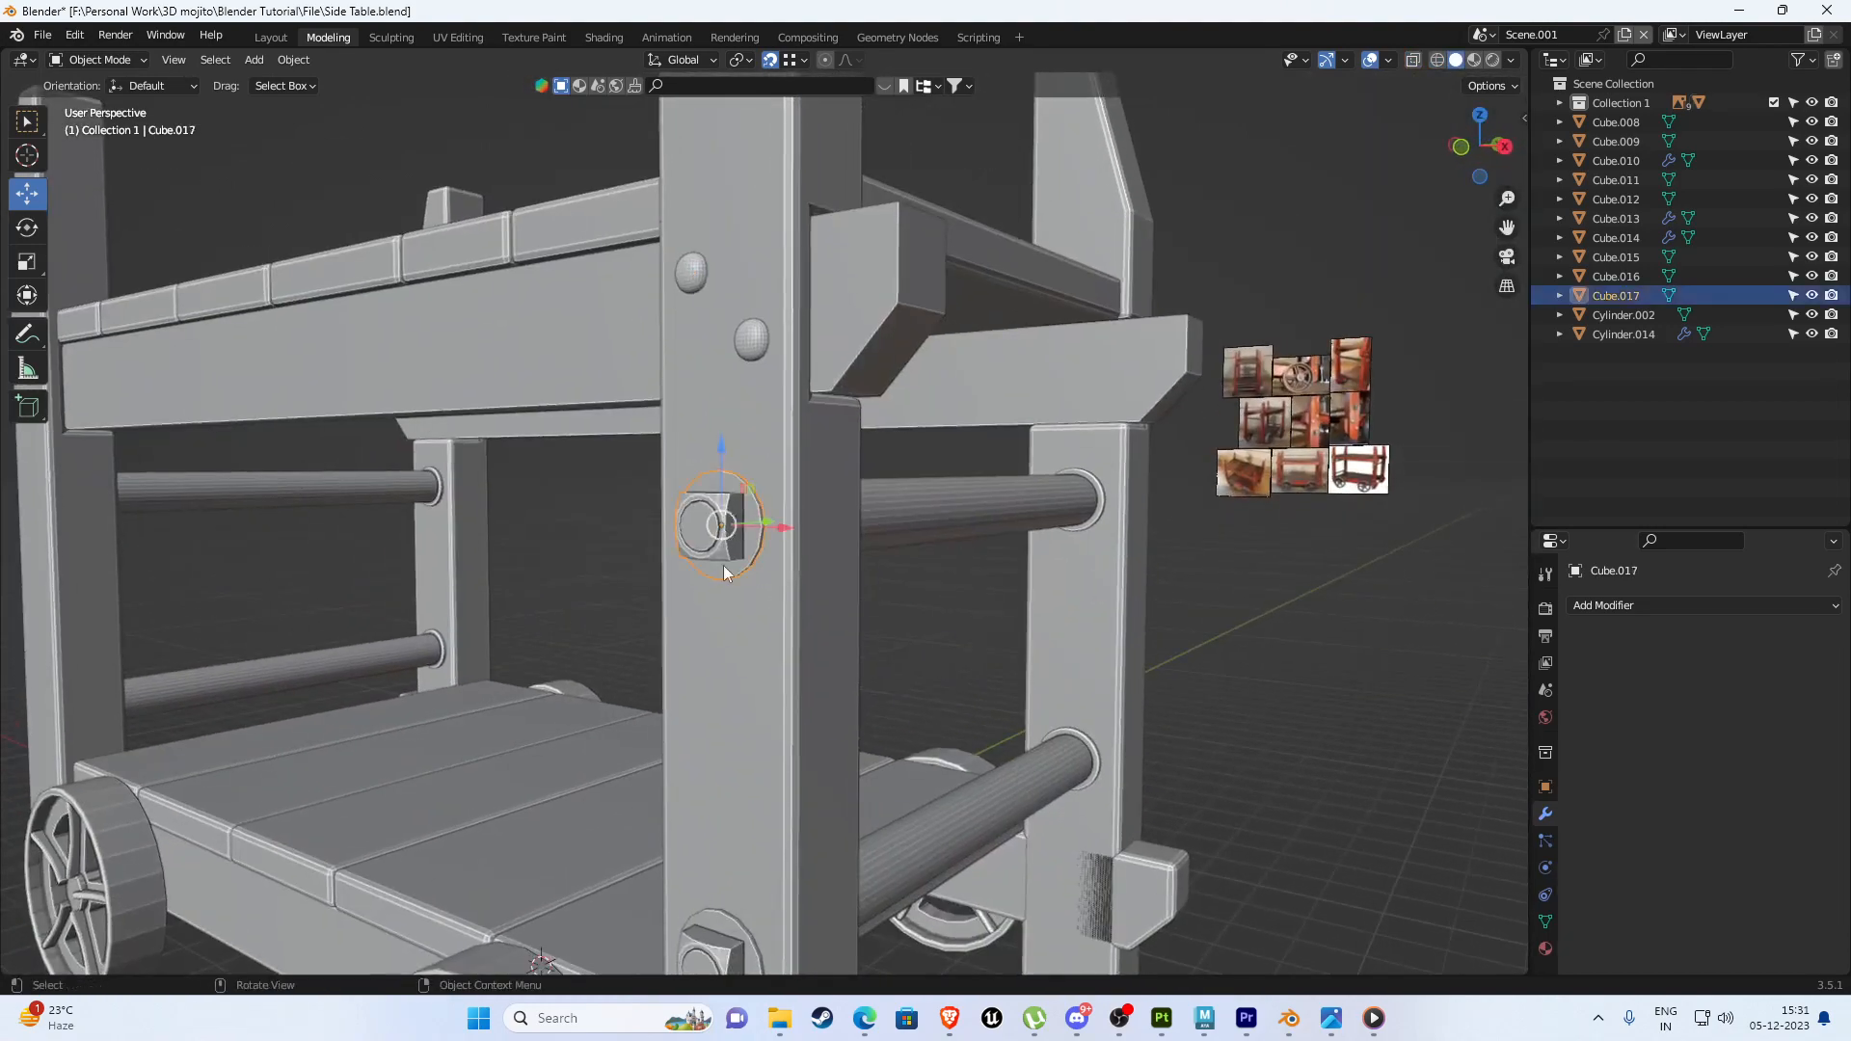
pyautogui.scroll(-5, 723, 565)
pyautogui.keyDown('shift'); pyautogui.moveTo(710, 723); pyautogui.dragTo(649, 438, button='middle'); pyautogui.keyUp('shift')
pyautogui.scroll(8, 740, 482)
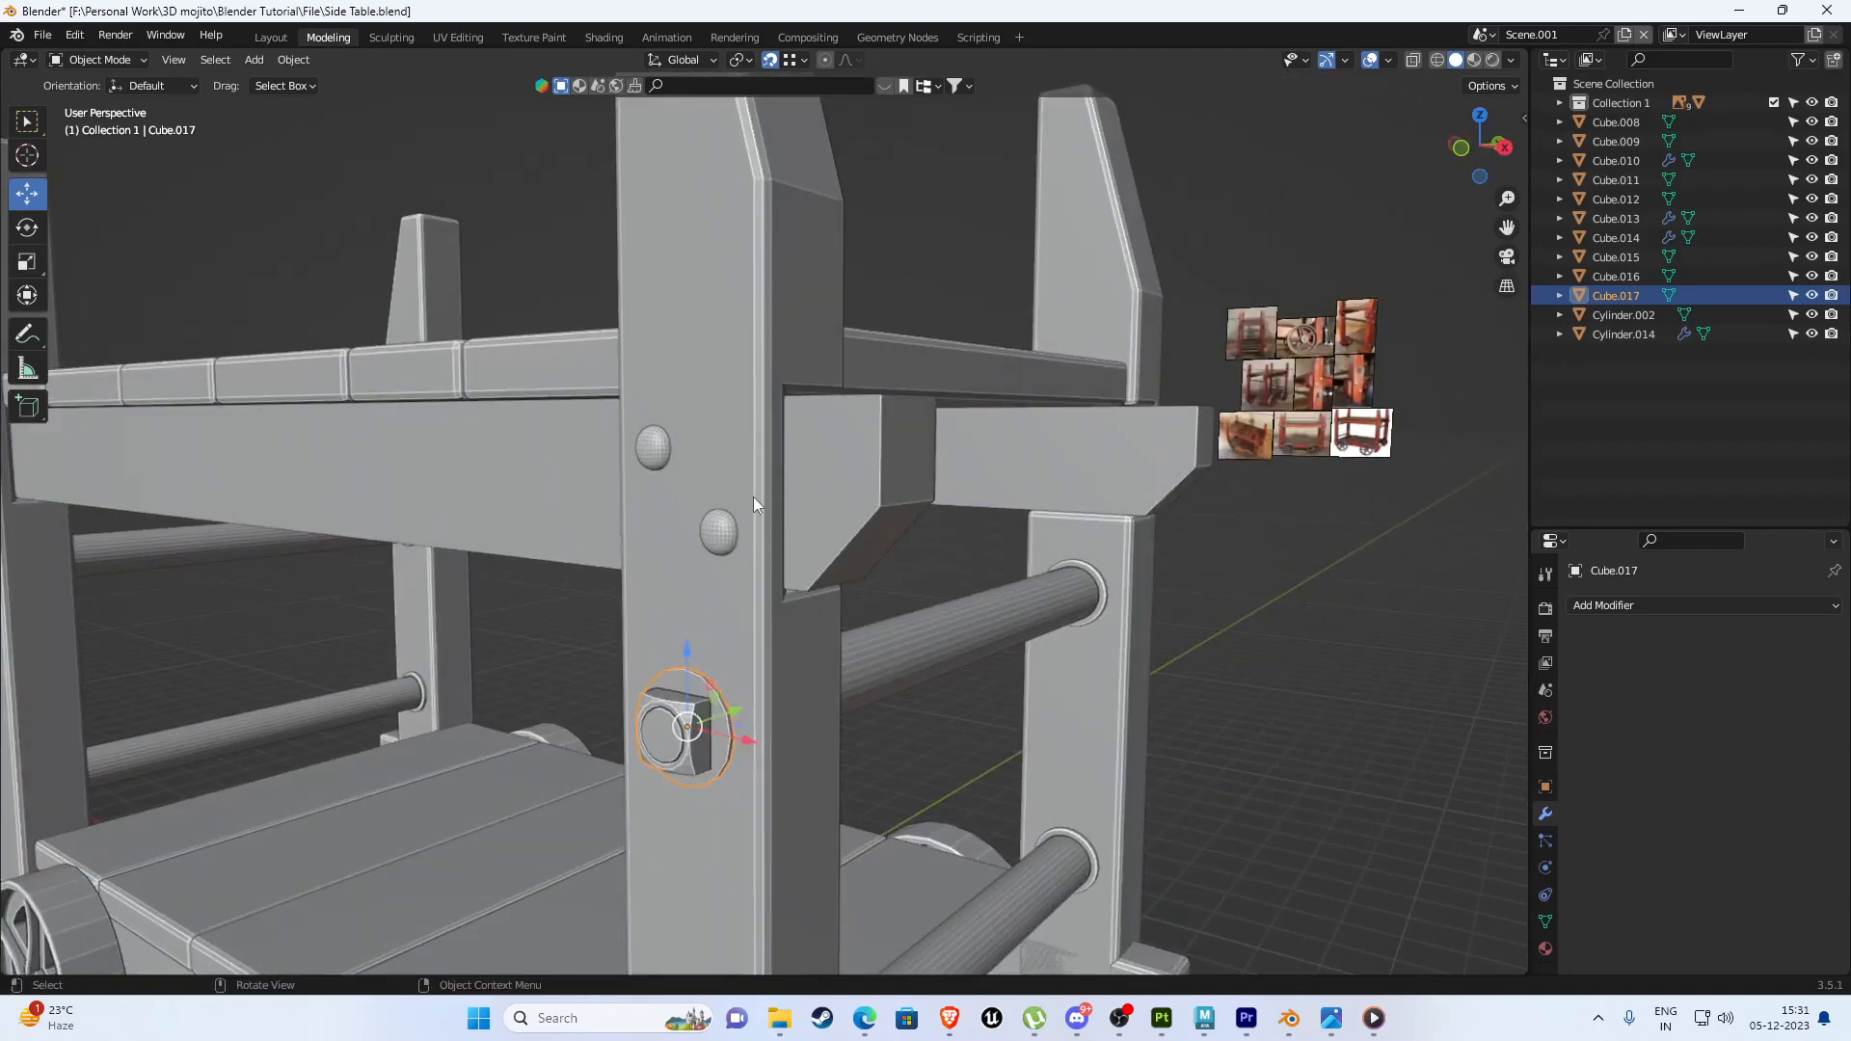
# Isolate the joined domes and fill the open base of the lower dome with a face.
pyautogui.moveTo(761, 505); pyautogui.dragTo(738, 623, button='middle')
pyautogui.keyDown('shift'); pyautogui.click(677, 453); pyautogui.keyUp('shift')
pyautogui.hotkey('shift', 'h')
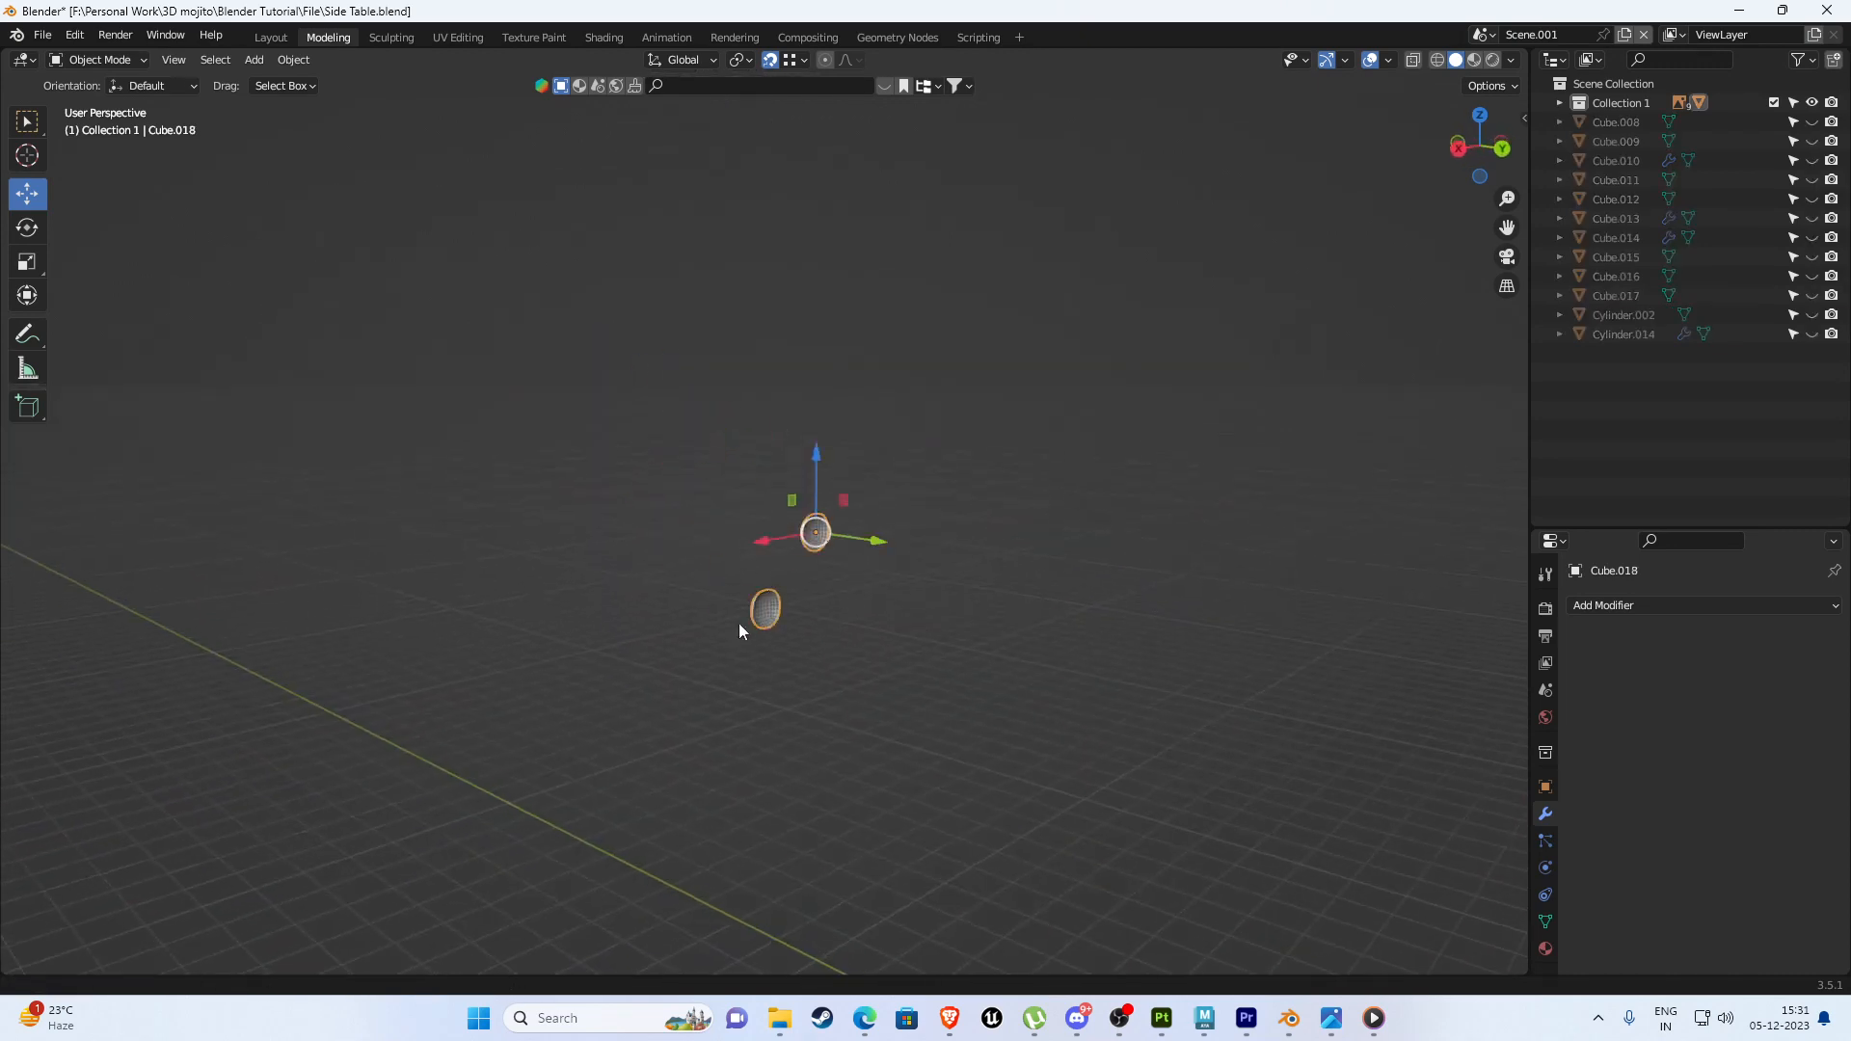
pyautogui.scroll(4, 739, 623)
pyautogui.press('Tab')
pyautogui.scroll(6, 925, 633)
pyautogui.press('2')
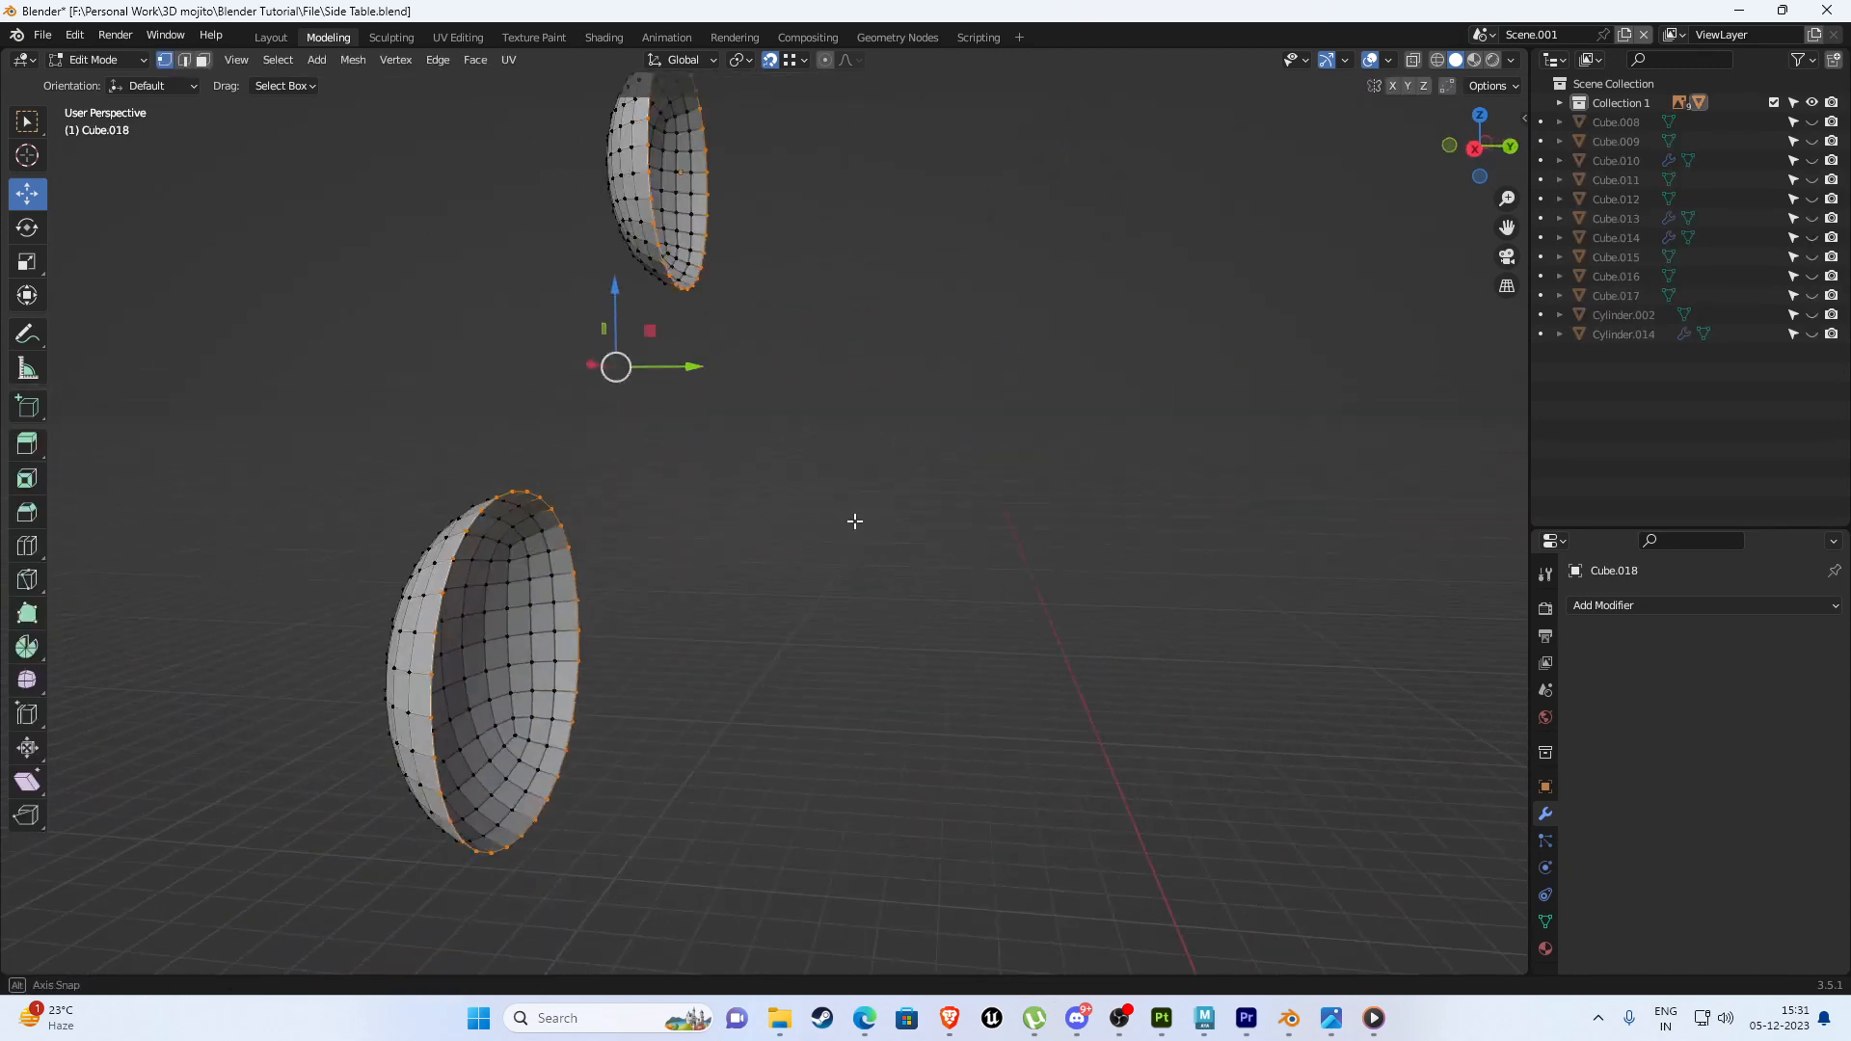
pyautogui.keyDown('alt'); pyautogui.click(439, 545); pyautogui.keyUp('alt')
pyautogui.press('f')
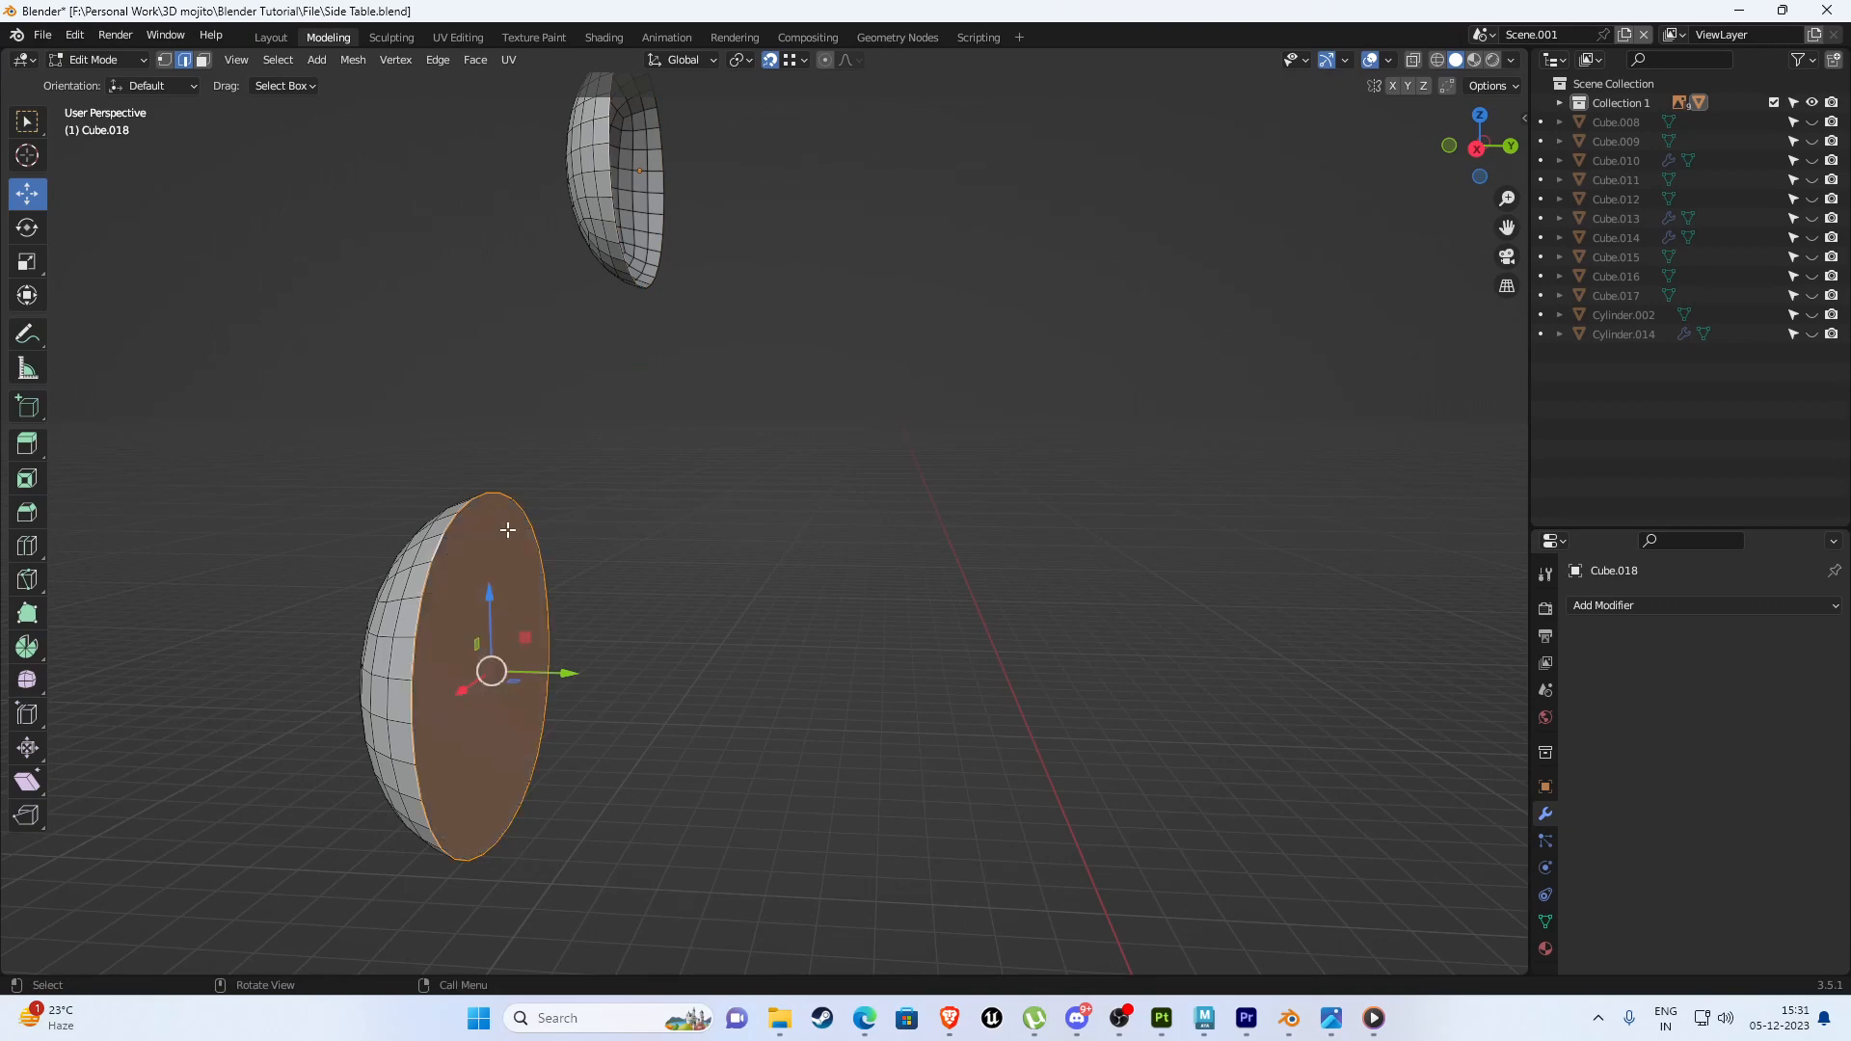
# Inset the lower dome's base face by about 0.2065 m and collapse the inner face to a central vertex.
pyautogui.press('3')
pyautogui.press('i')
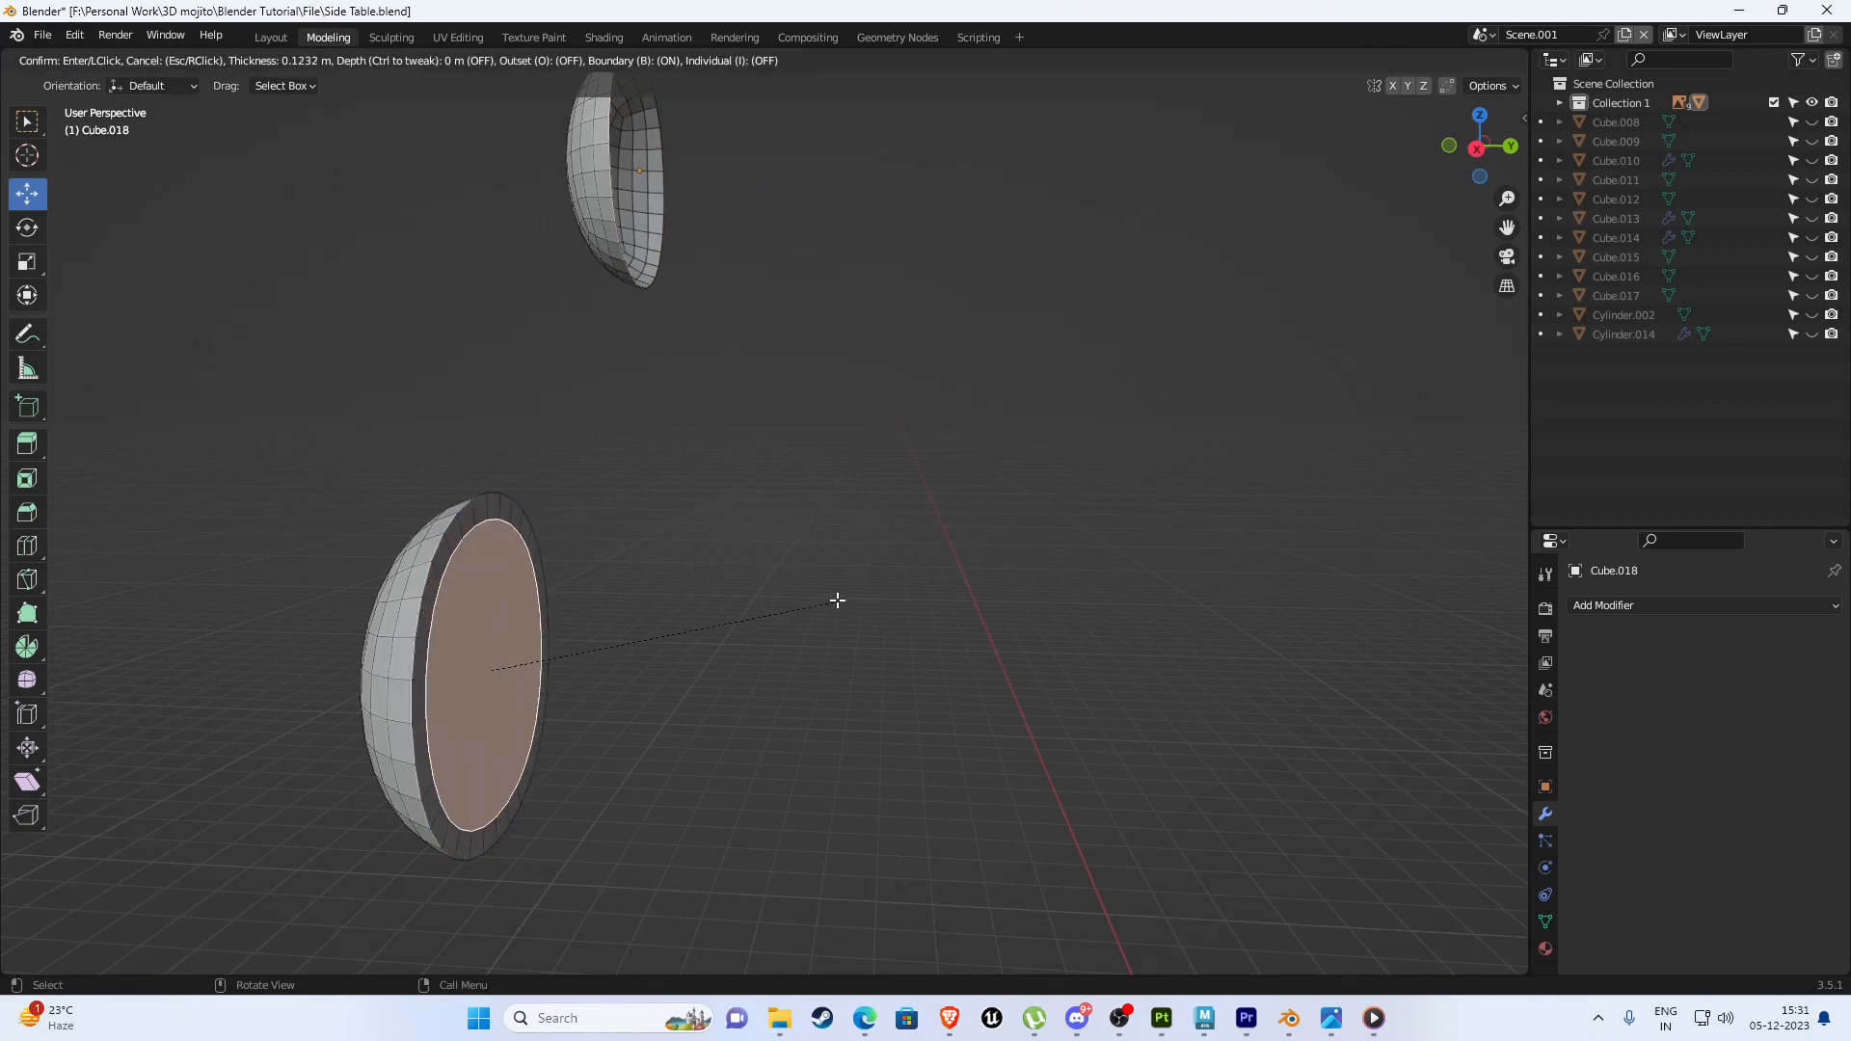
pyautogui.click(821, 592)
pyautogui.press('m')
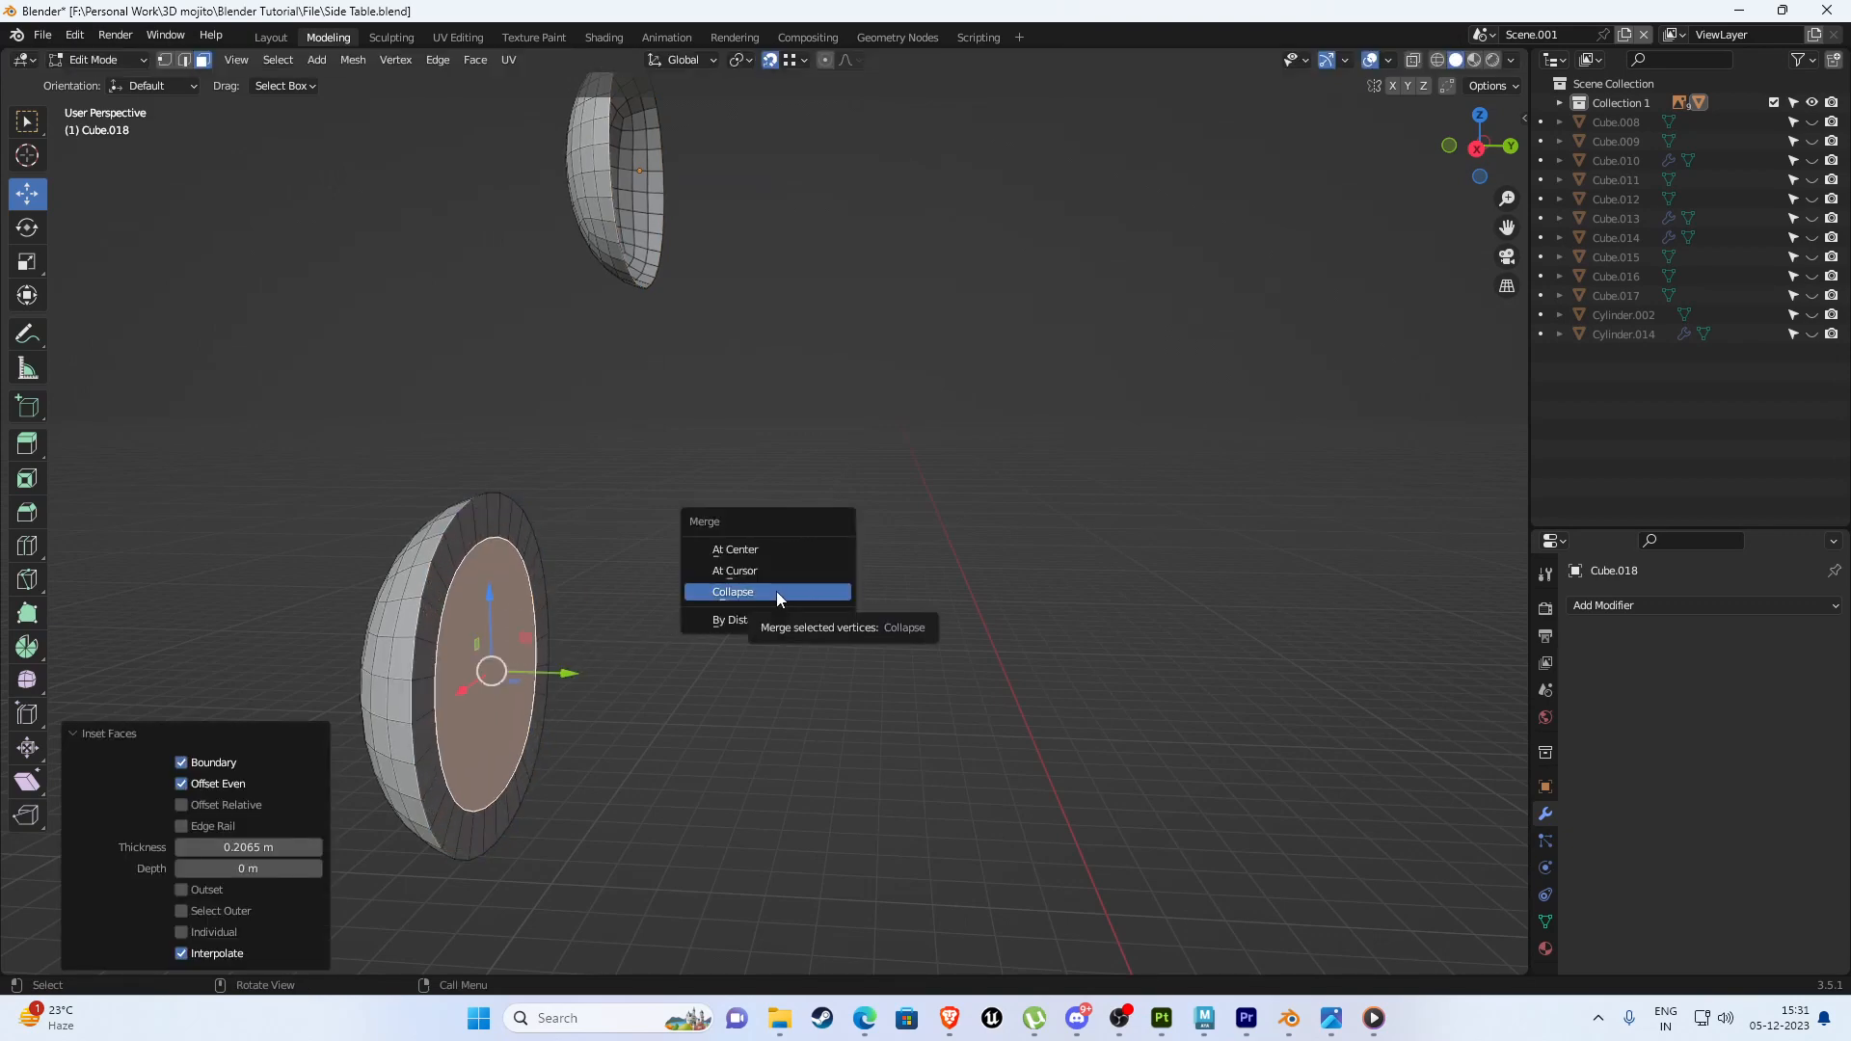
pyautogui.click(777, 592)
pyautogui.moveTo(777, 592); pyautogui.dragTo(606, 742, button='middle')
pyautogui.press('Tab')
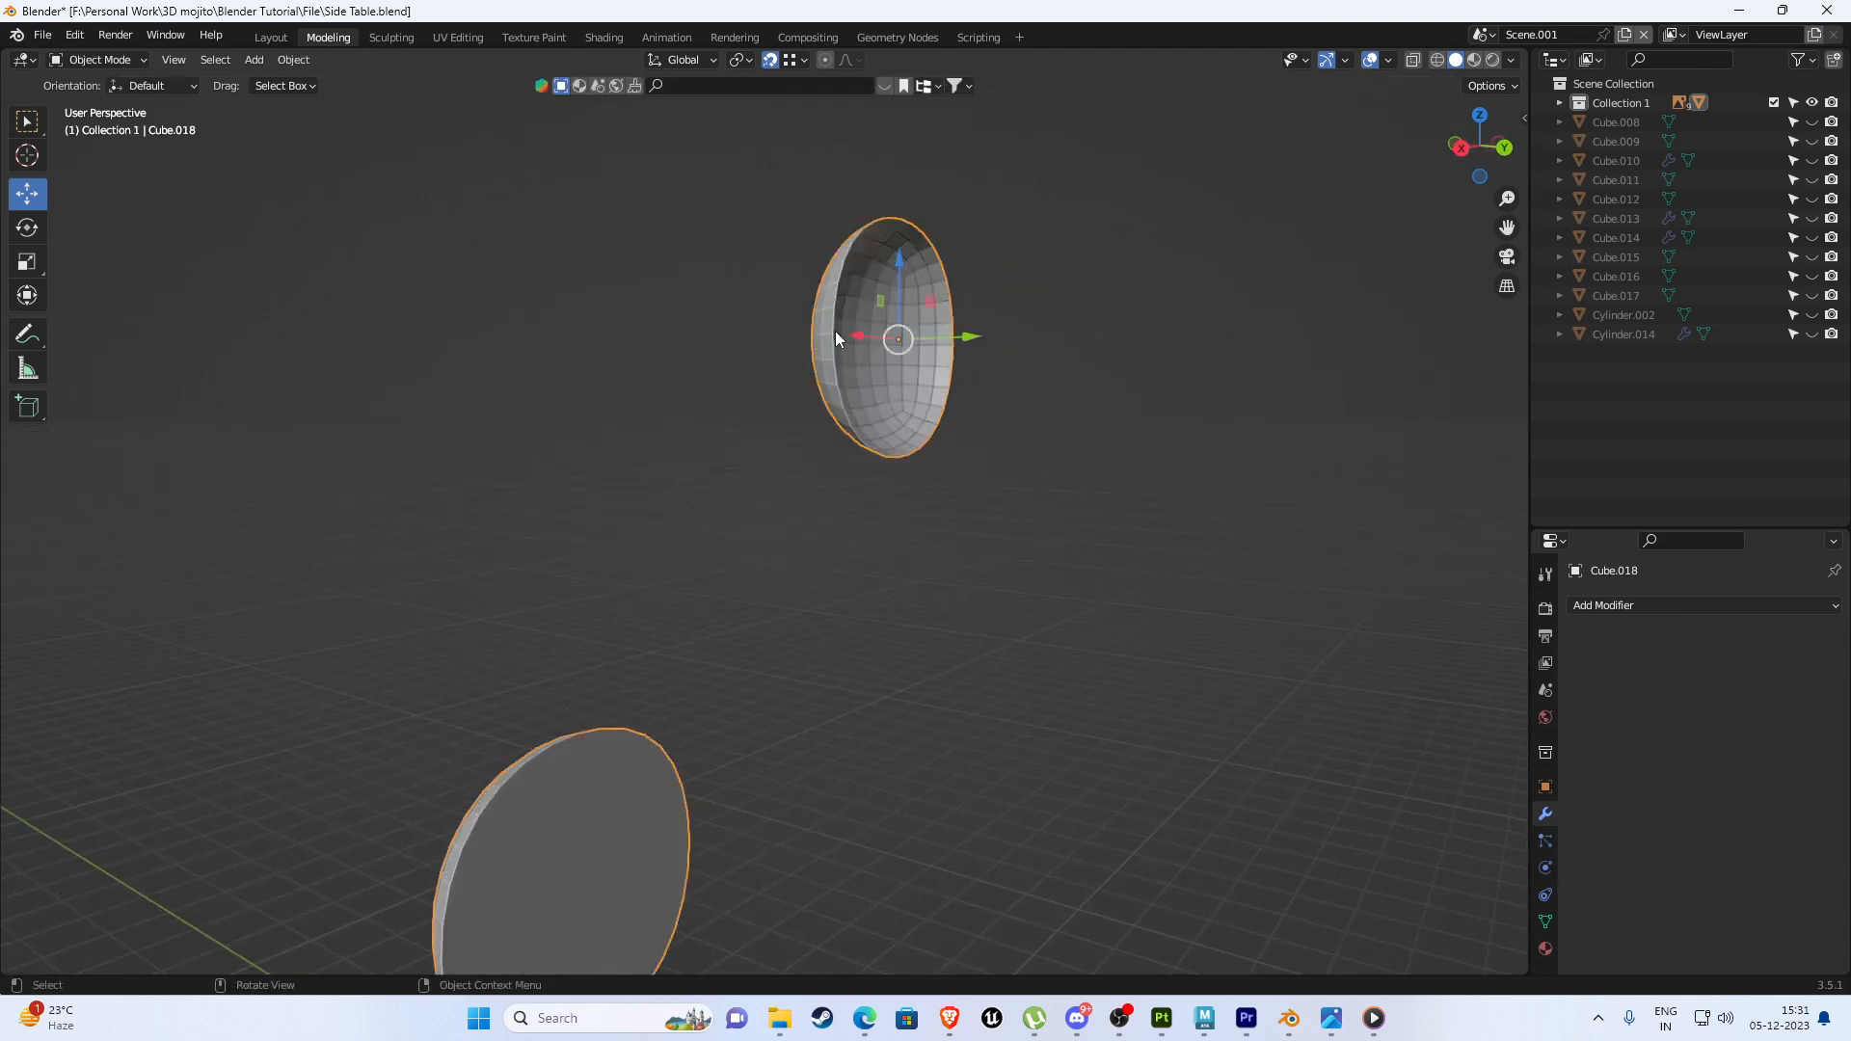
# Fill the open base edge loop of the upper dome with a face.
pyautogui.press('Tab')
pyautogui.press('2')
pyautogui.keyDown('alt'); pyautogui.click(836, 323); pyautogui.keyUp('alt')
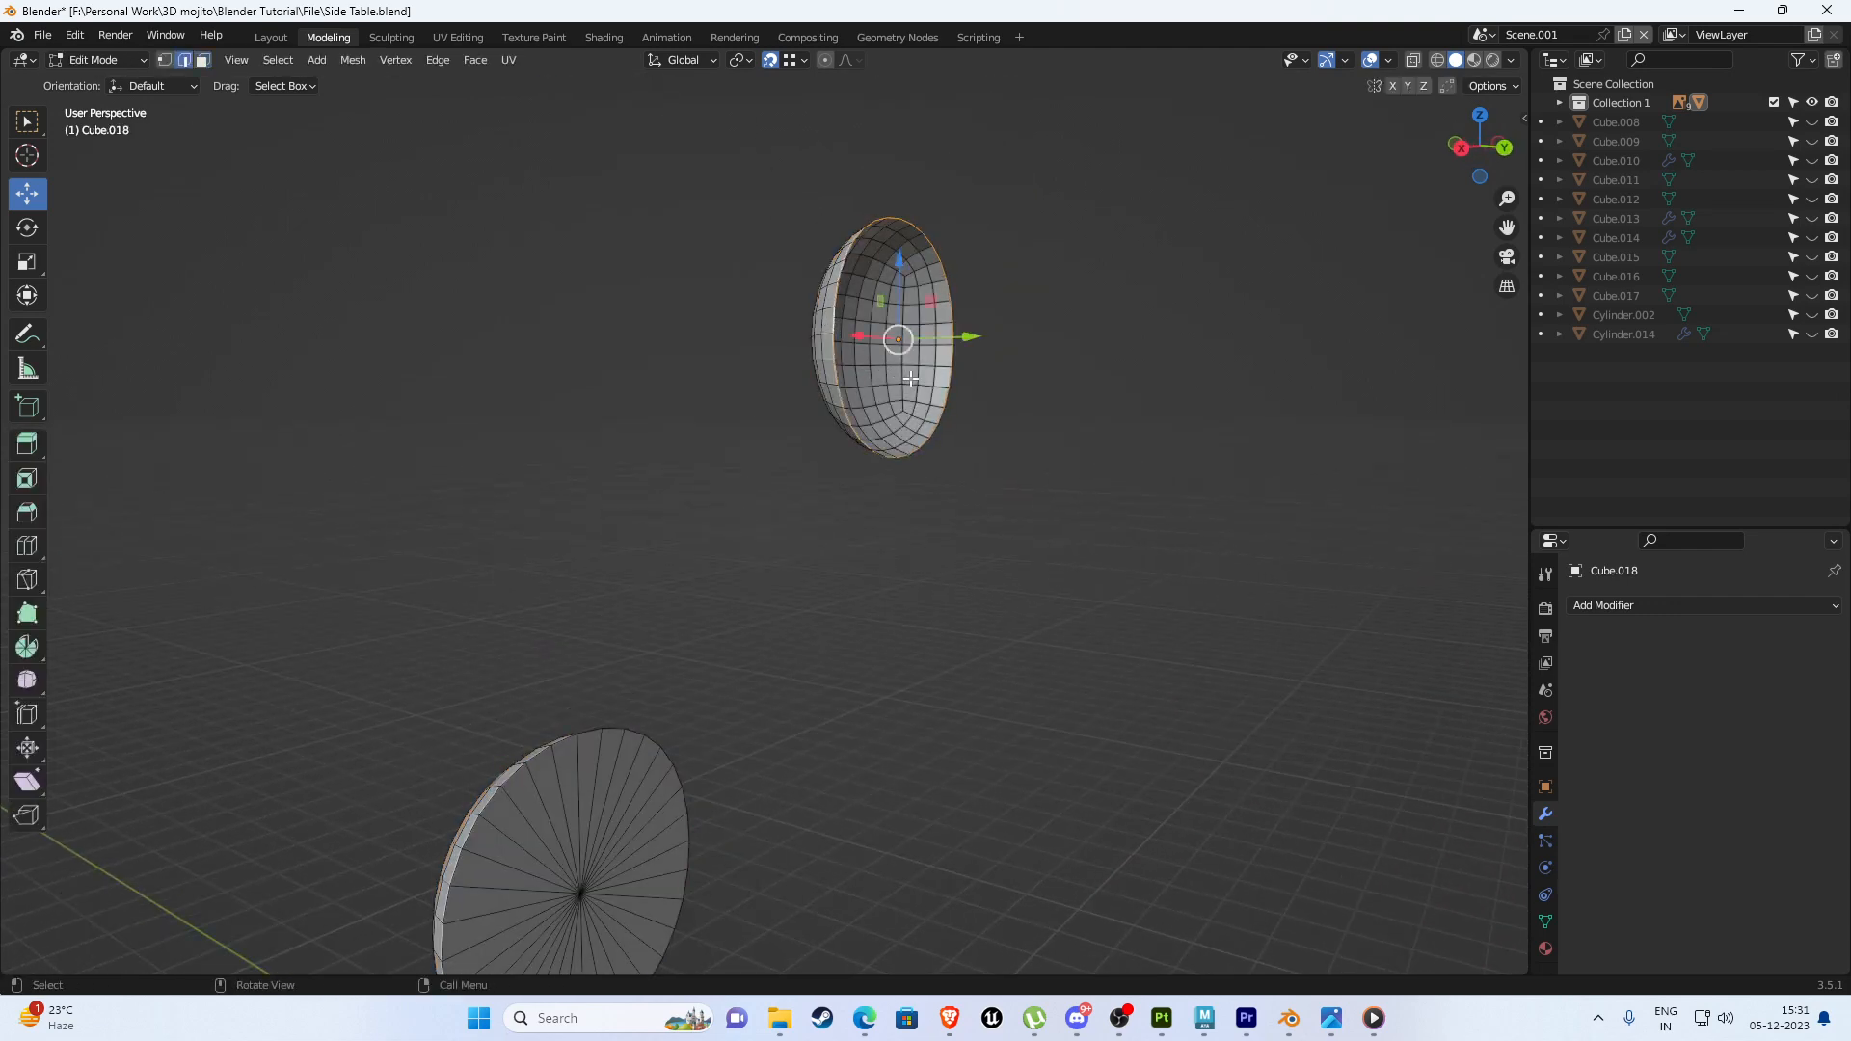
pyautogui.press('f')
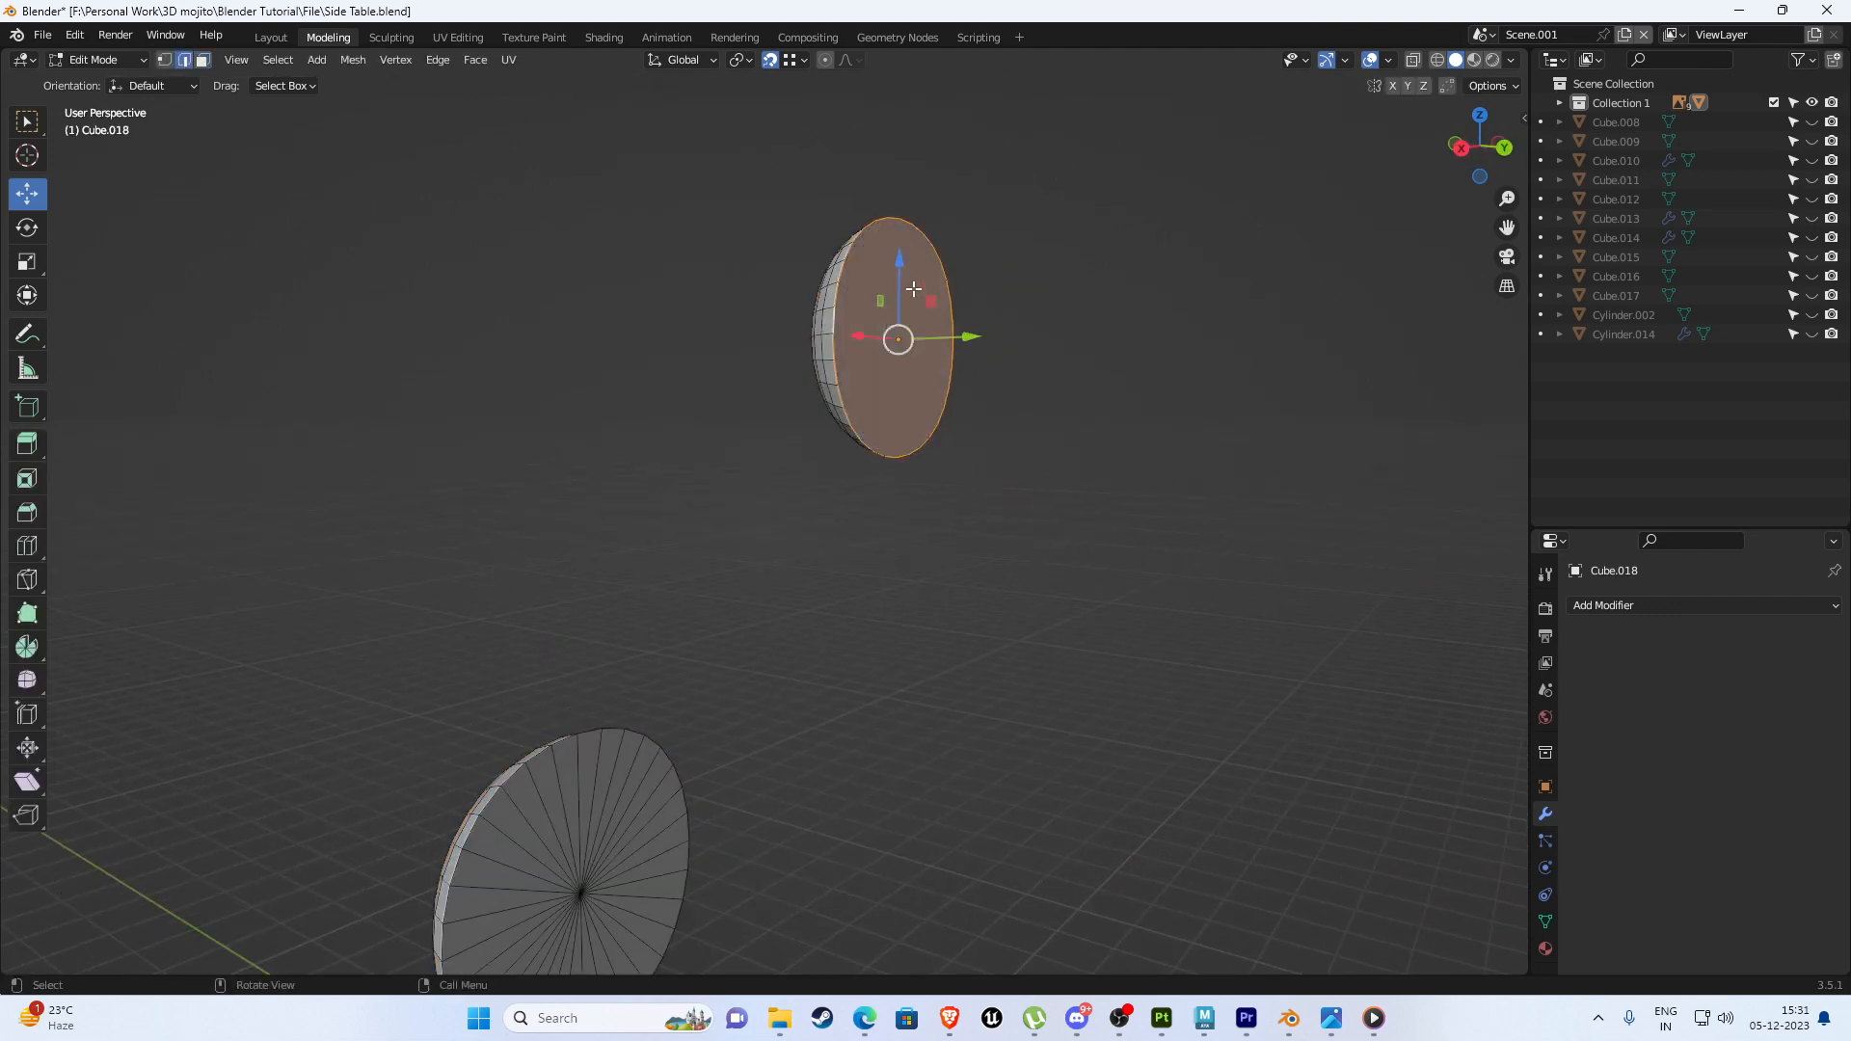
# Inset the upper dome's base face by about 0.1686 m and collapse the inner face to its centre.
pyautogui.click(886, 292)
pyautogui.press('3')
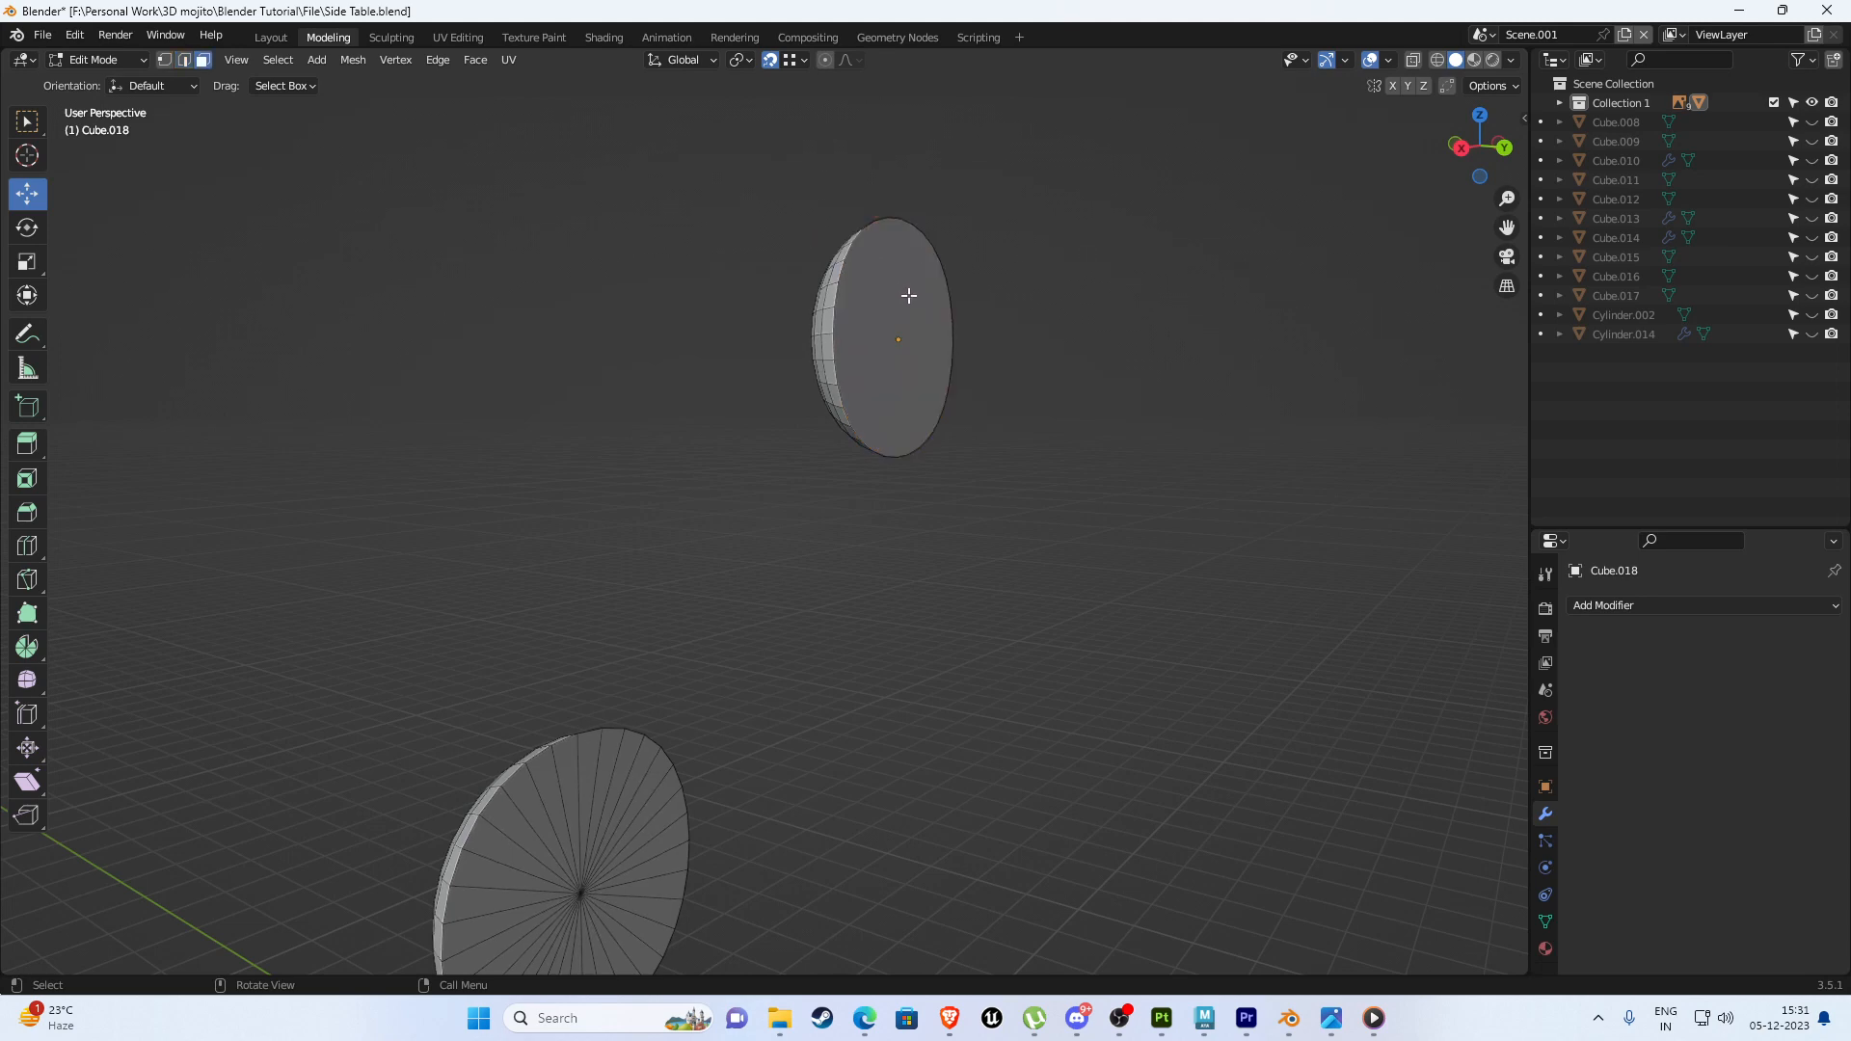
pyautogui.click(897, 299)
pyautogui.scroll(2, 941, 489)
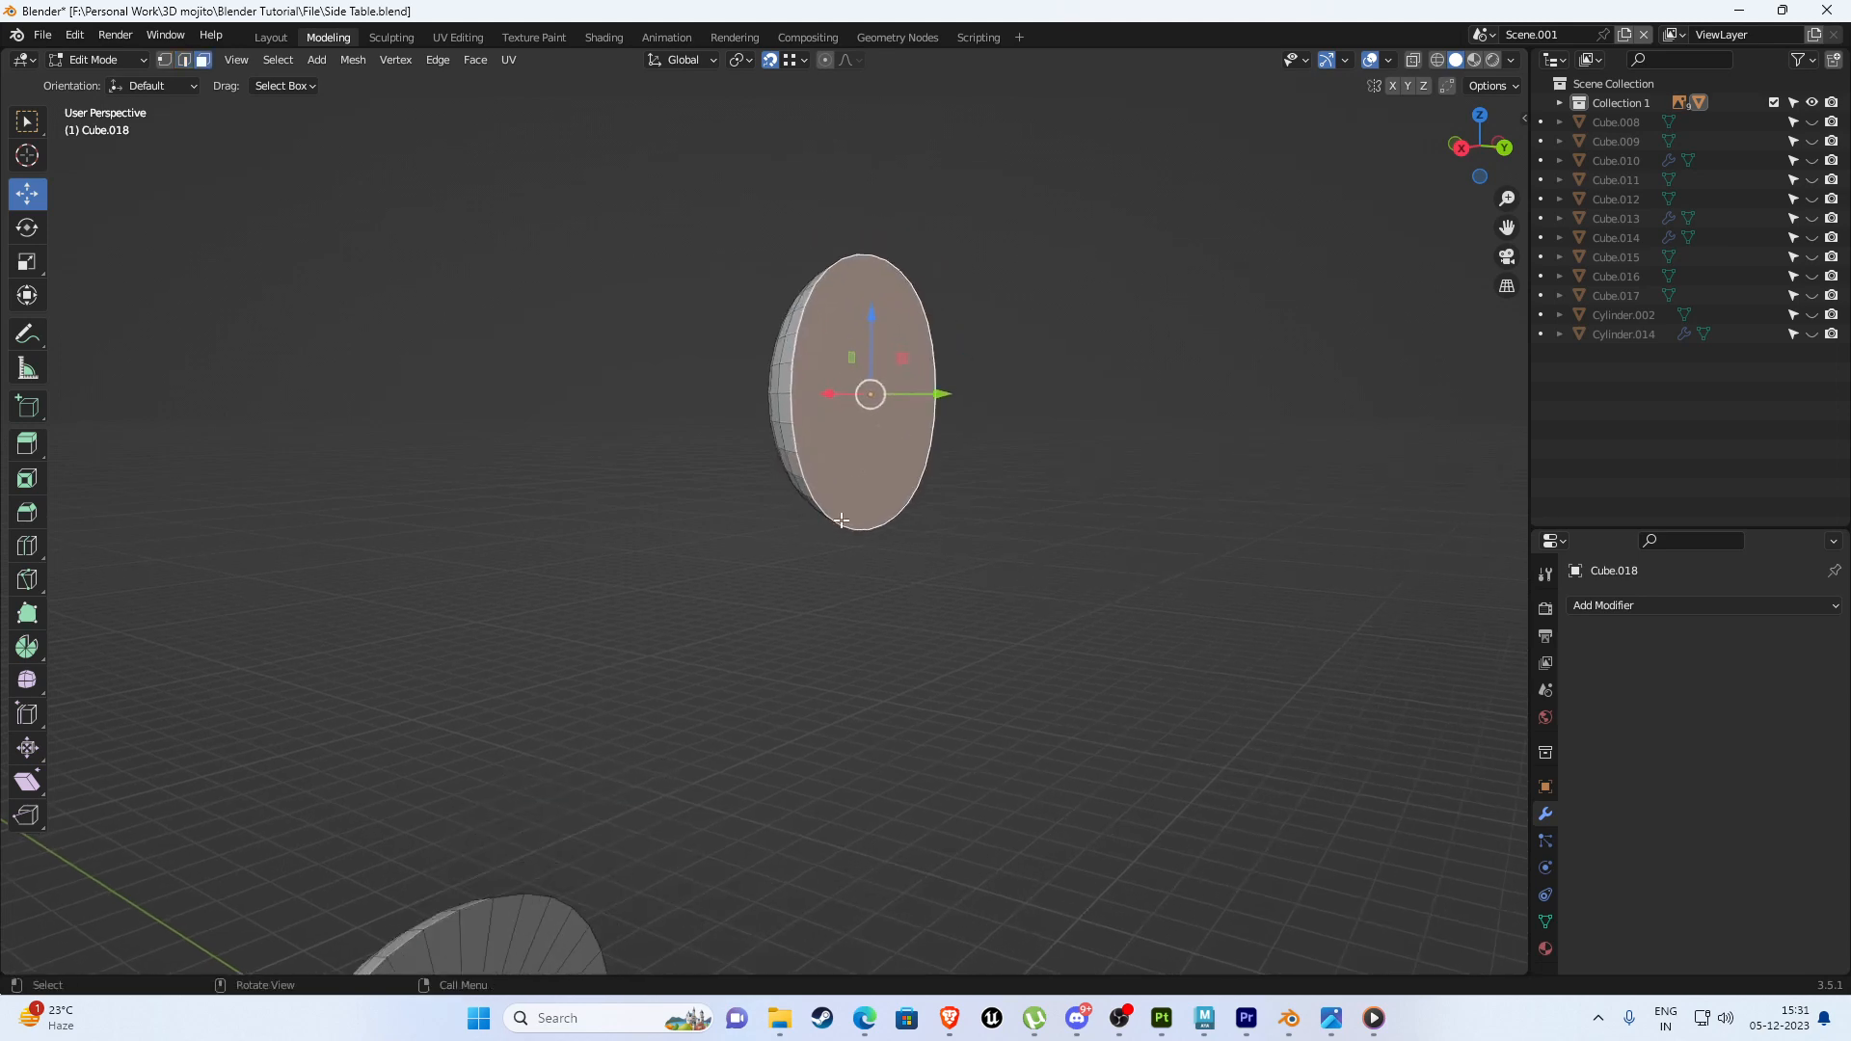
pyautogui.press('i')
pyautogui.click(1030, 450)
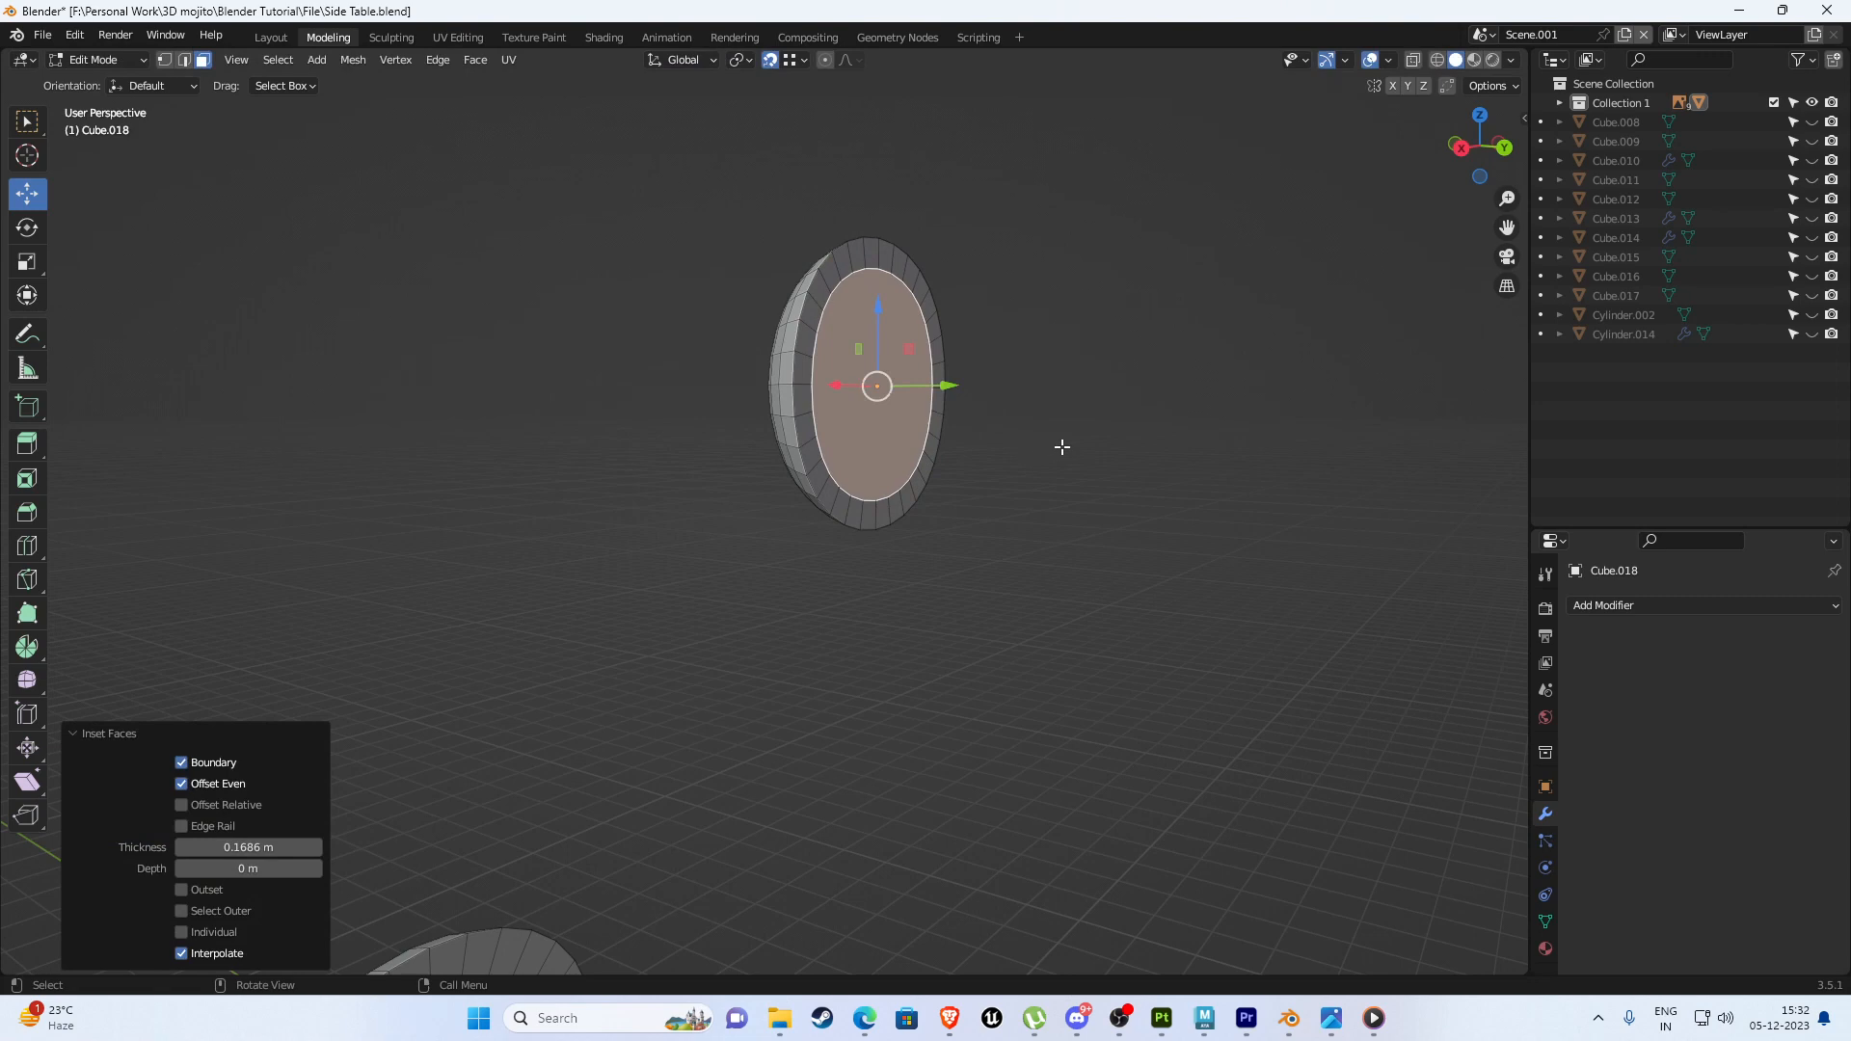
pyautogui.press('m')
pyautogui.click(1006, 450)
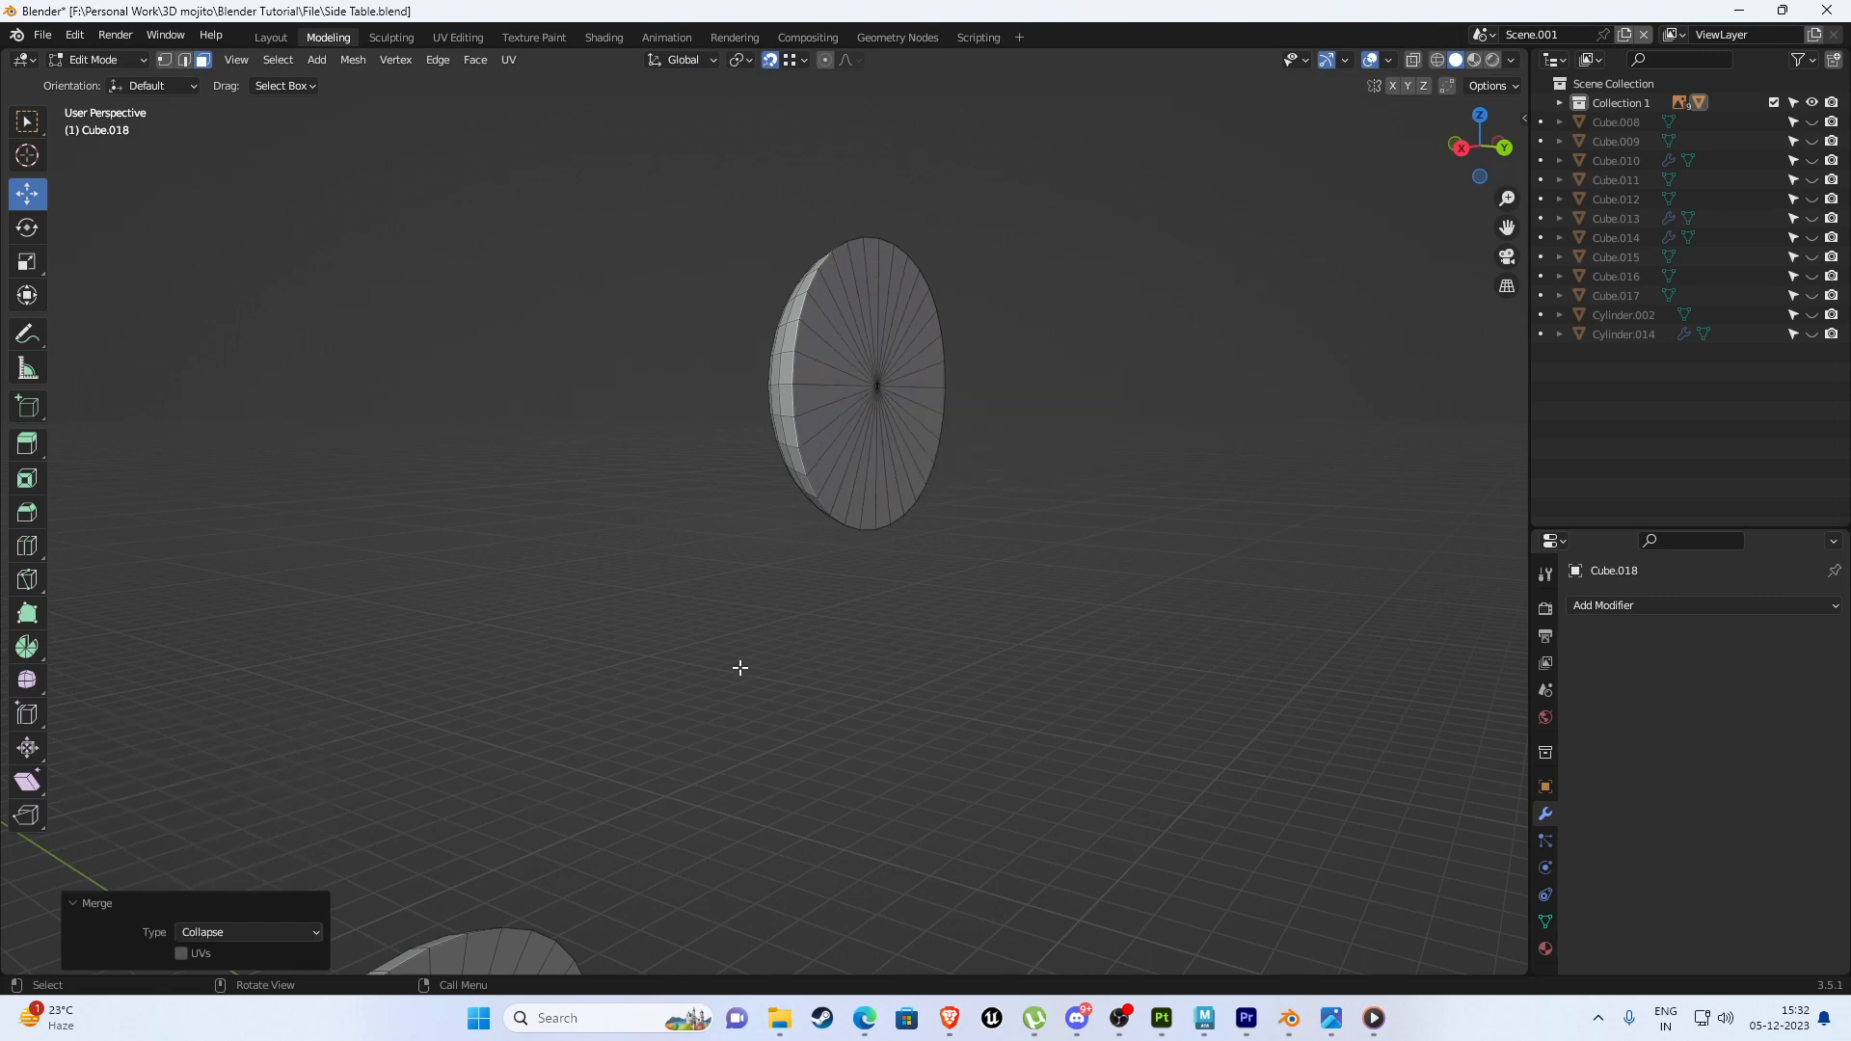
# Check both closed domes, leave mesh editing and unhide the rest of the table in the front view.
pyautogui.moveTo(740, 667); pyautogui.dragTo(672, 542, button='middle')
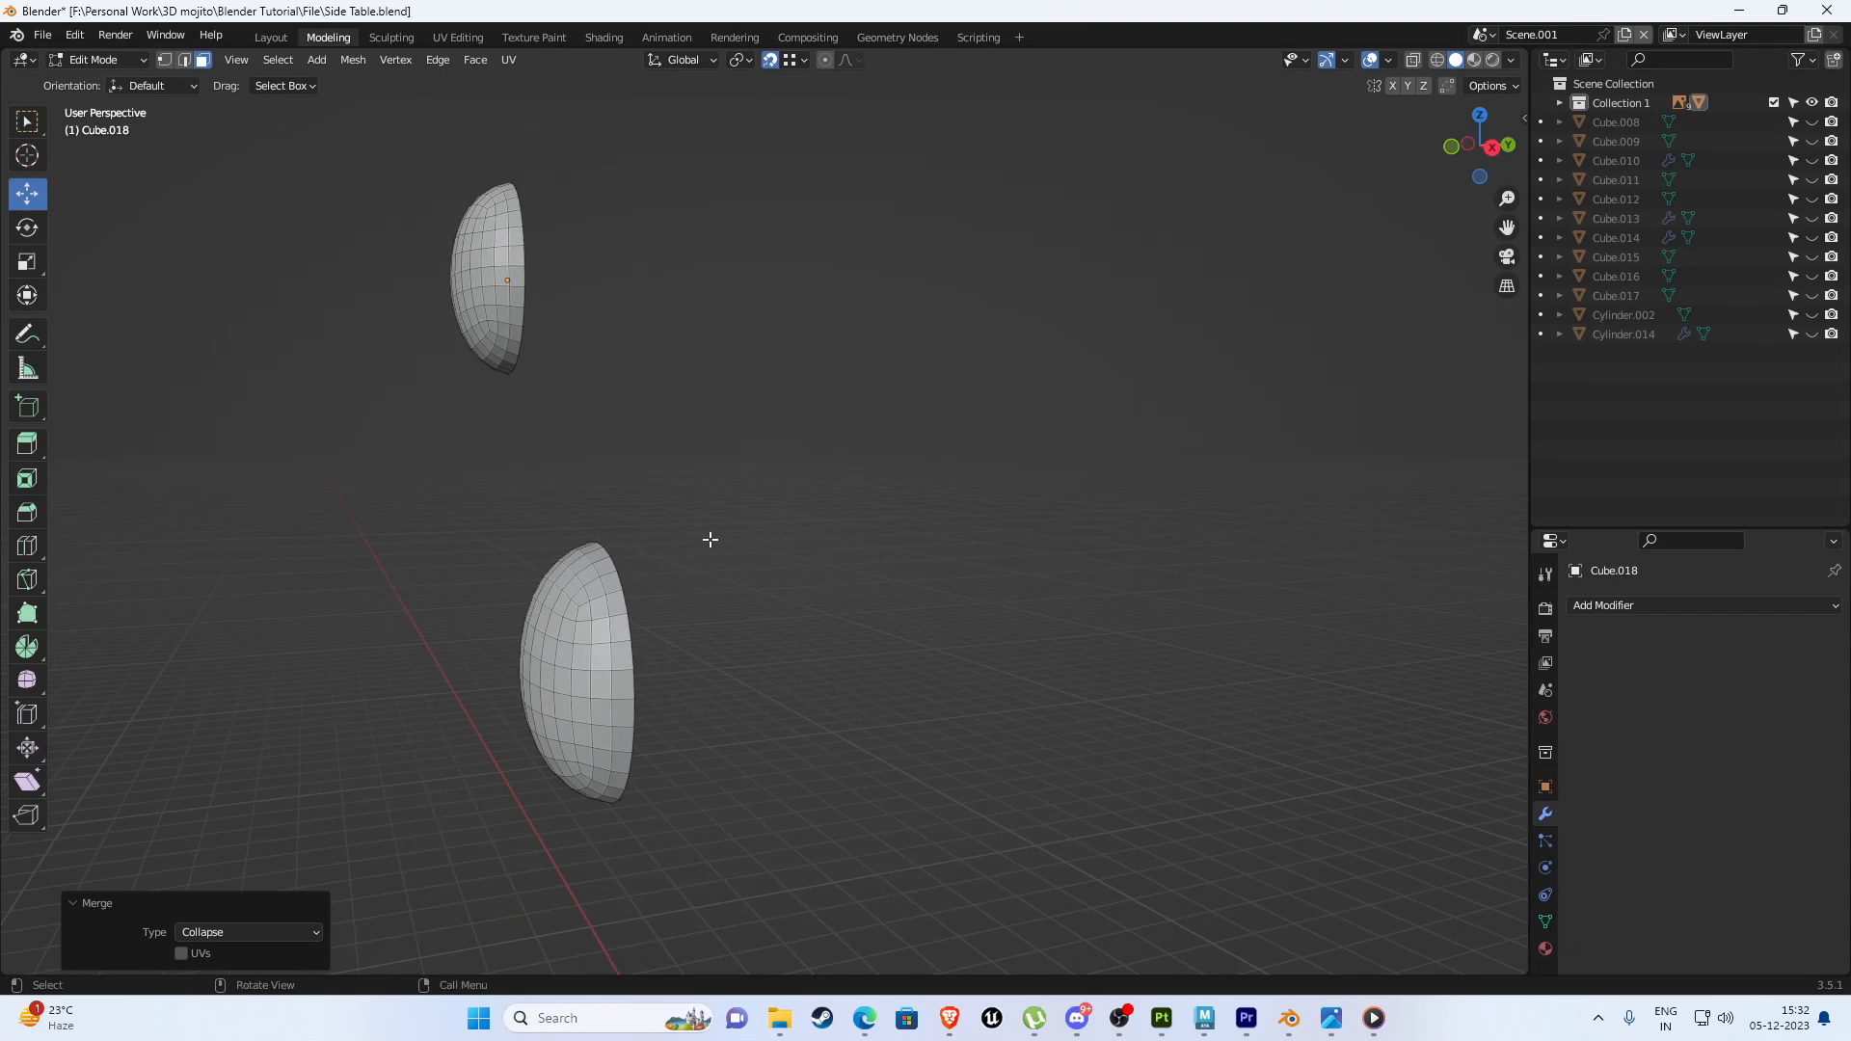
pyautogui.moveTo(395, 460); pyautogui.dragTo(670, 509, button='middle')
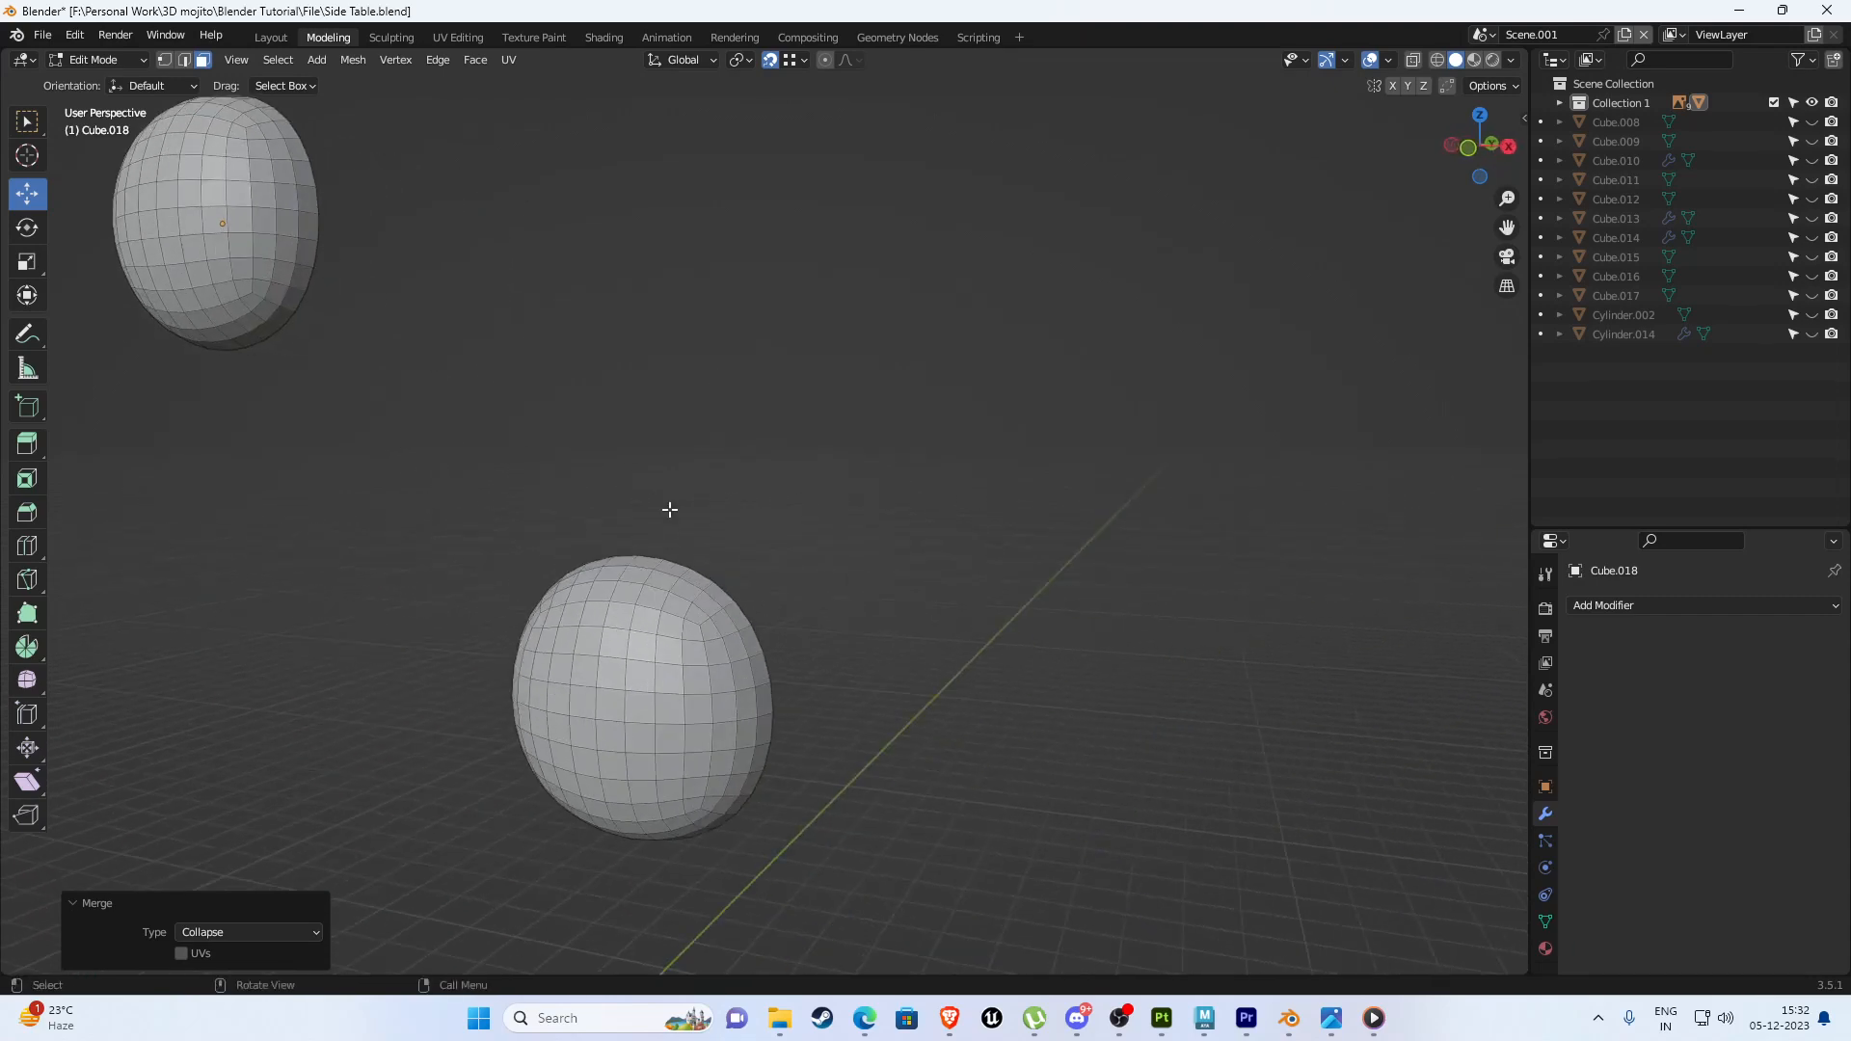
pyautogui.moveTo(569, 559); pyautogui.dragTo(703, 582, button='middle')
pyautogui.press('Tab')
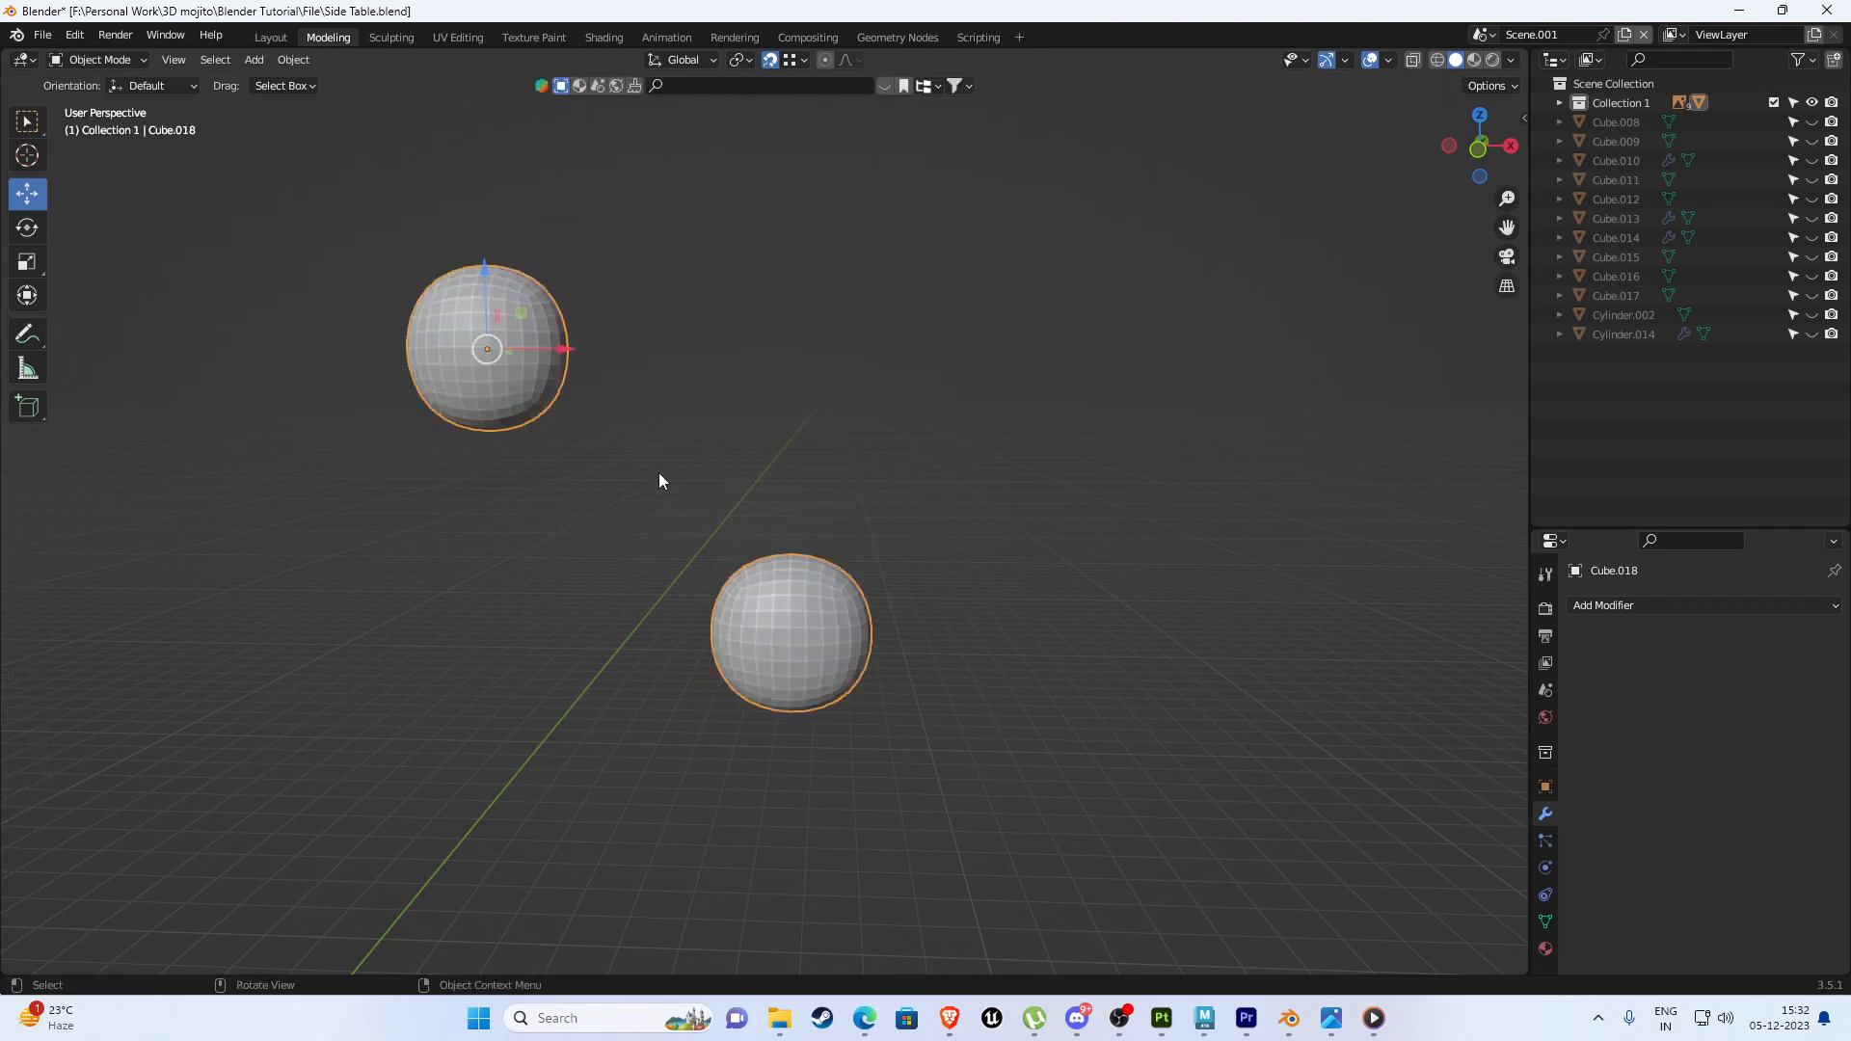
pyautogui.press('KP_1')
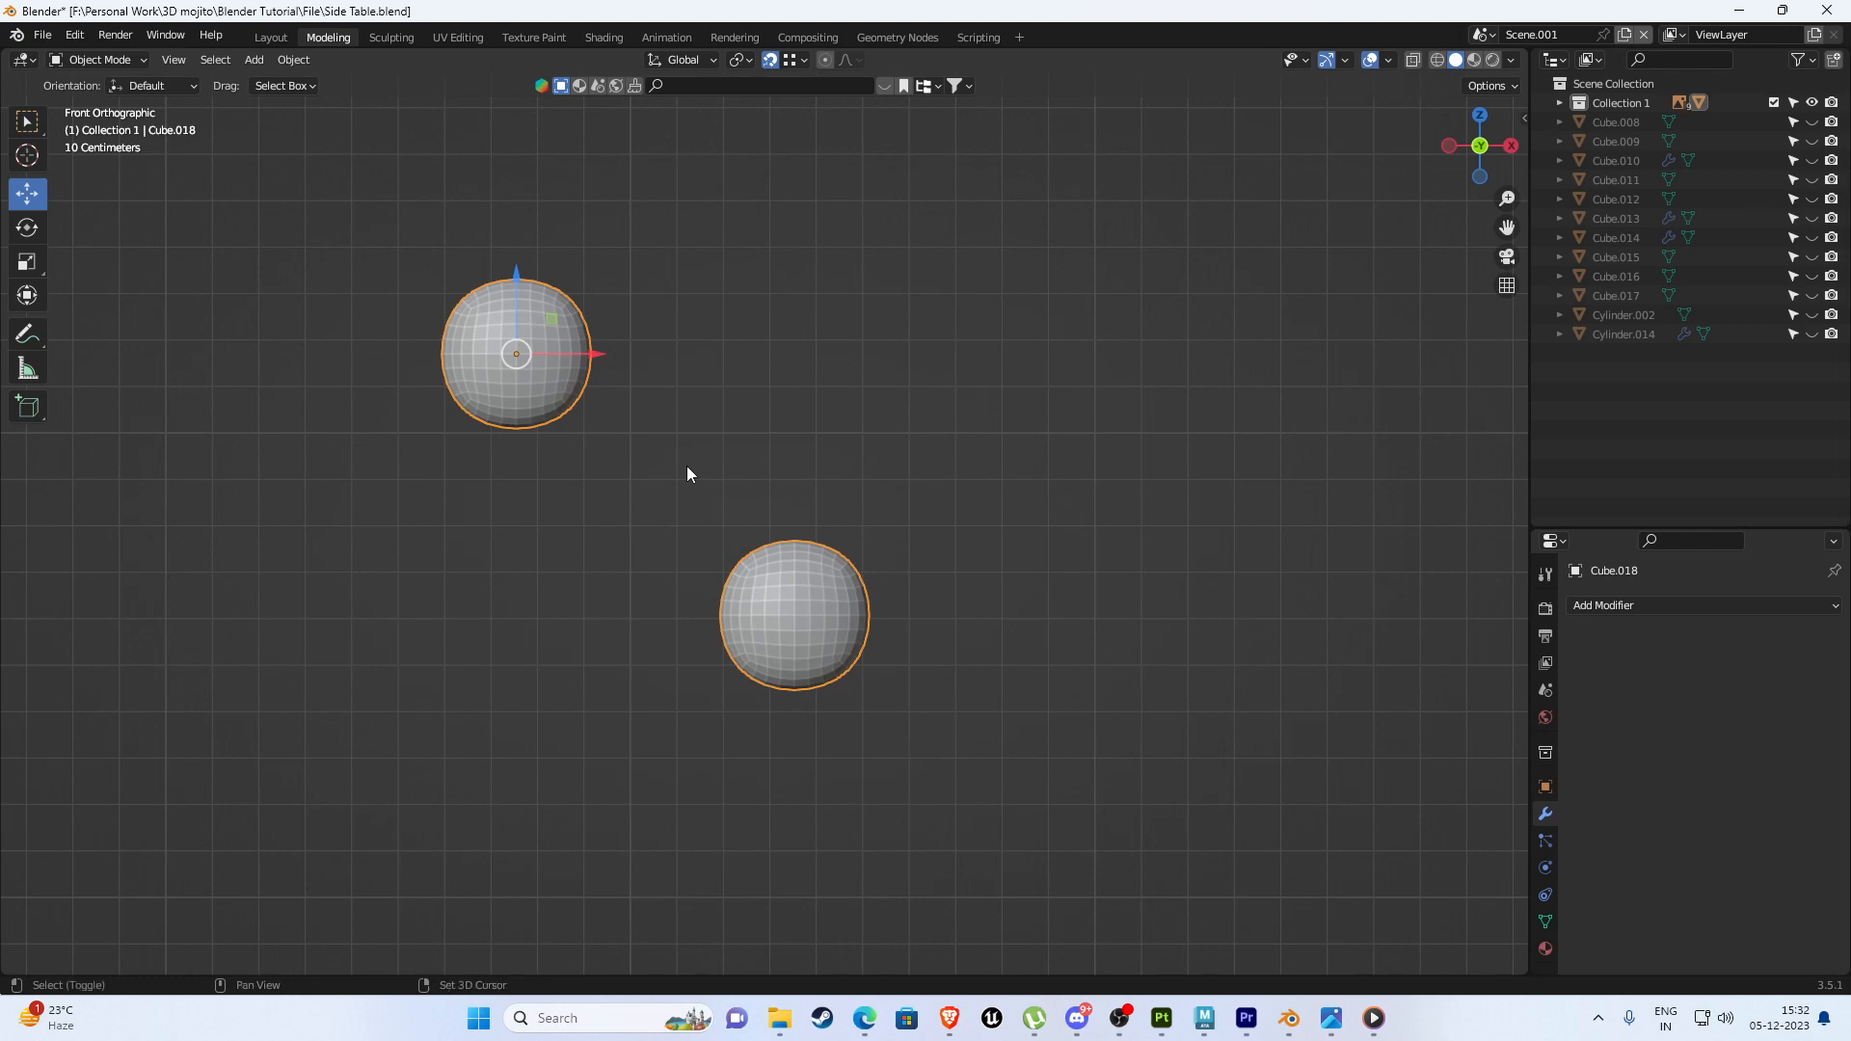
pyautogui.hotkey('alt', 'h')
pyautogui.scroll(-3, 725, 510)
pyautogui.scroll(-4, 725, 510)
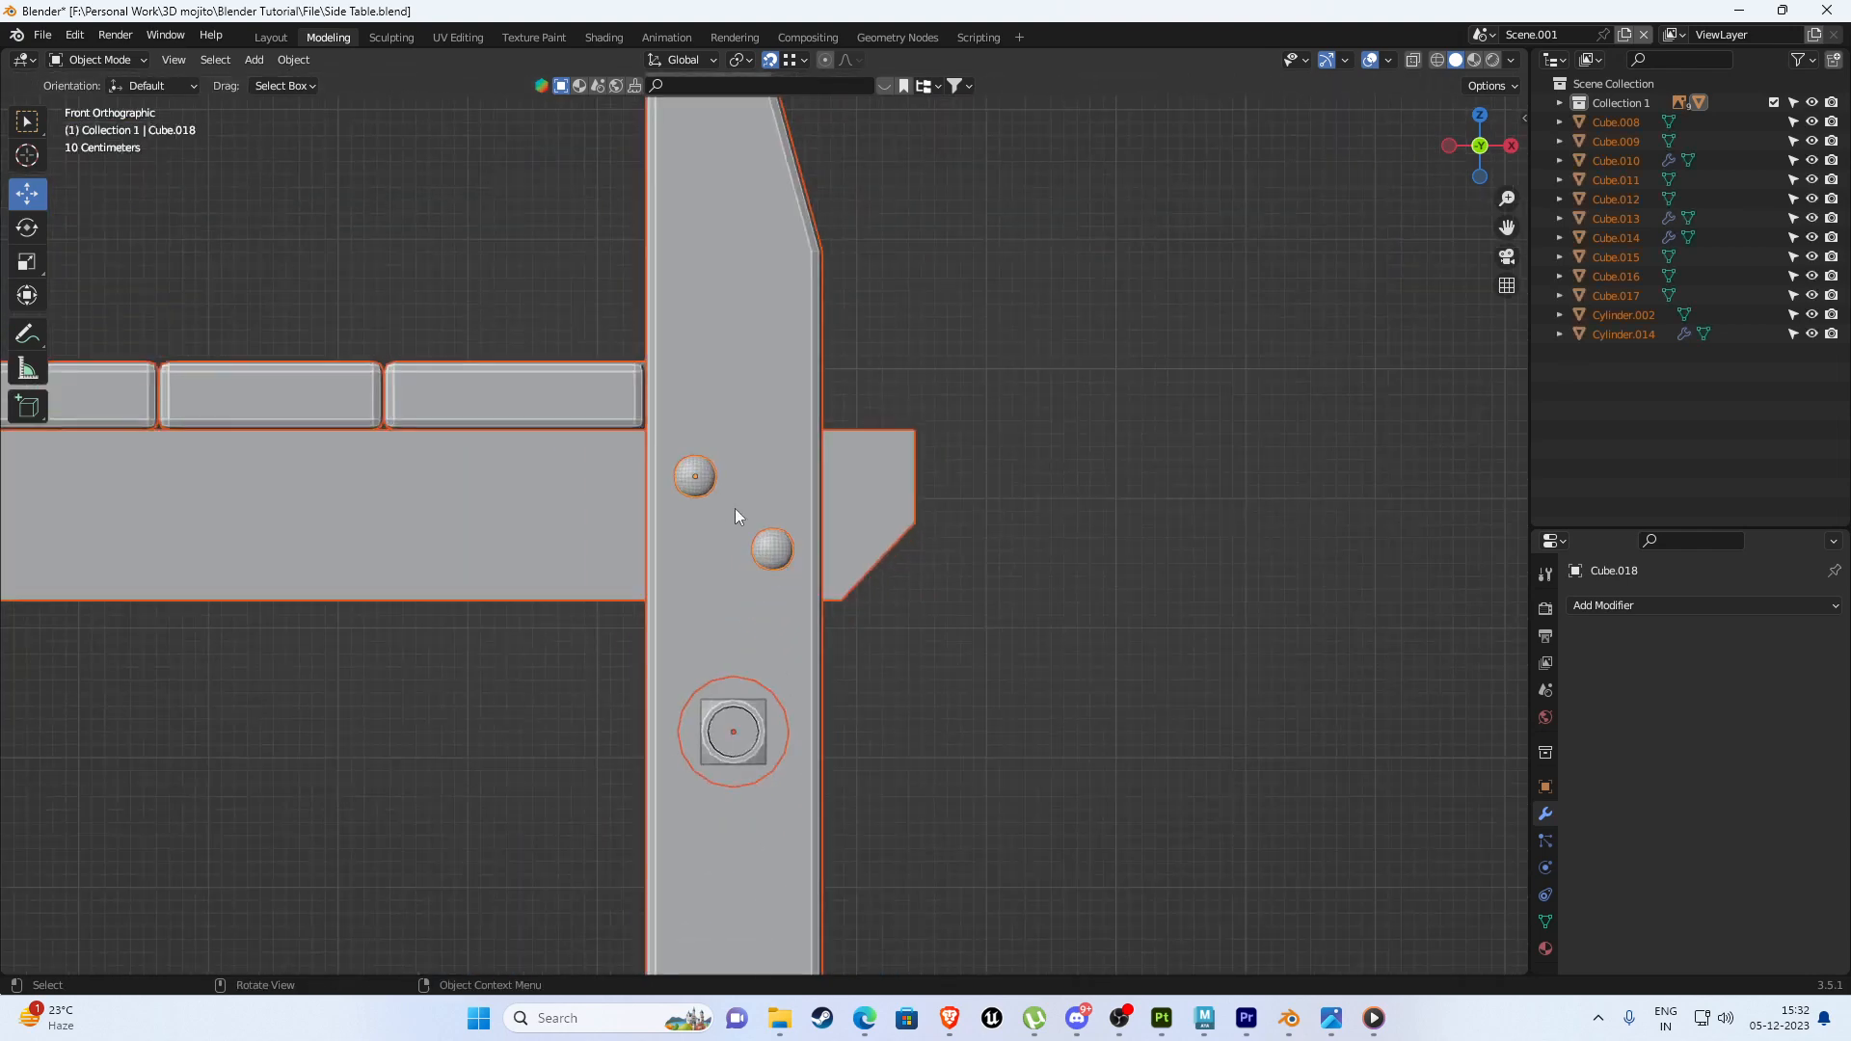
pyautogui.scroll(3, 734, 507)
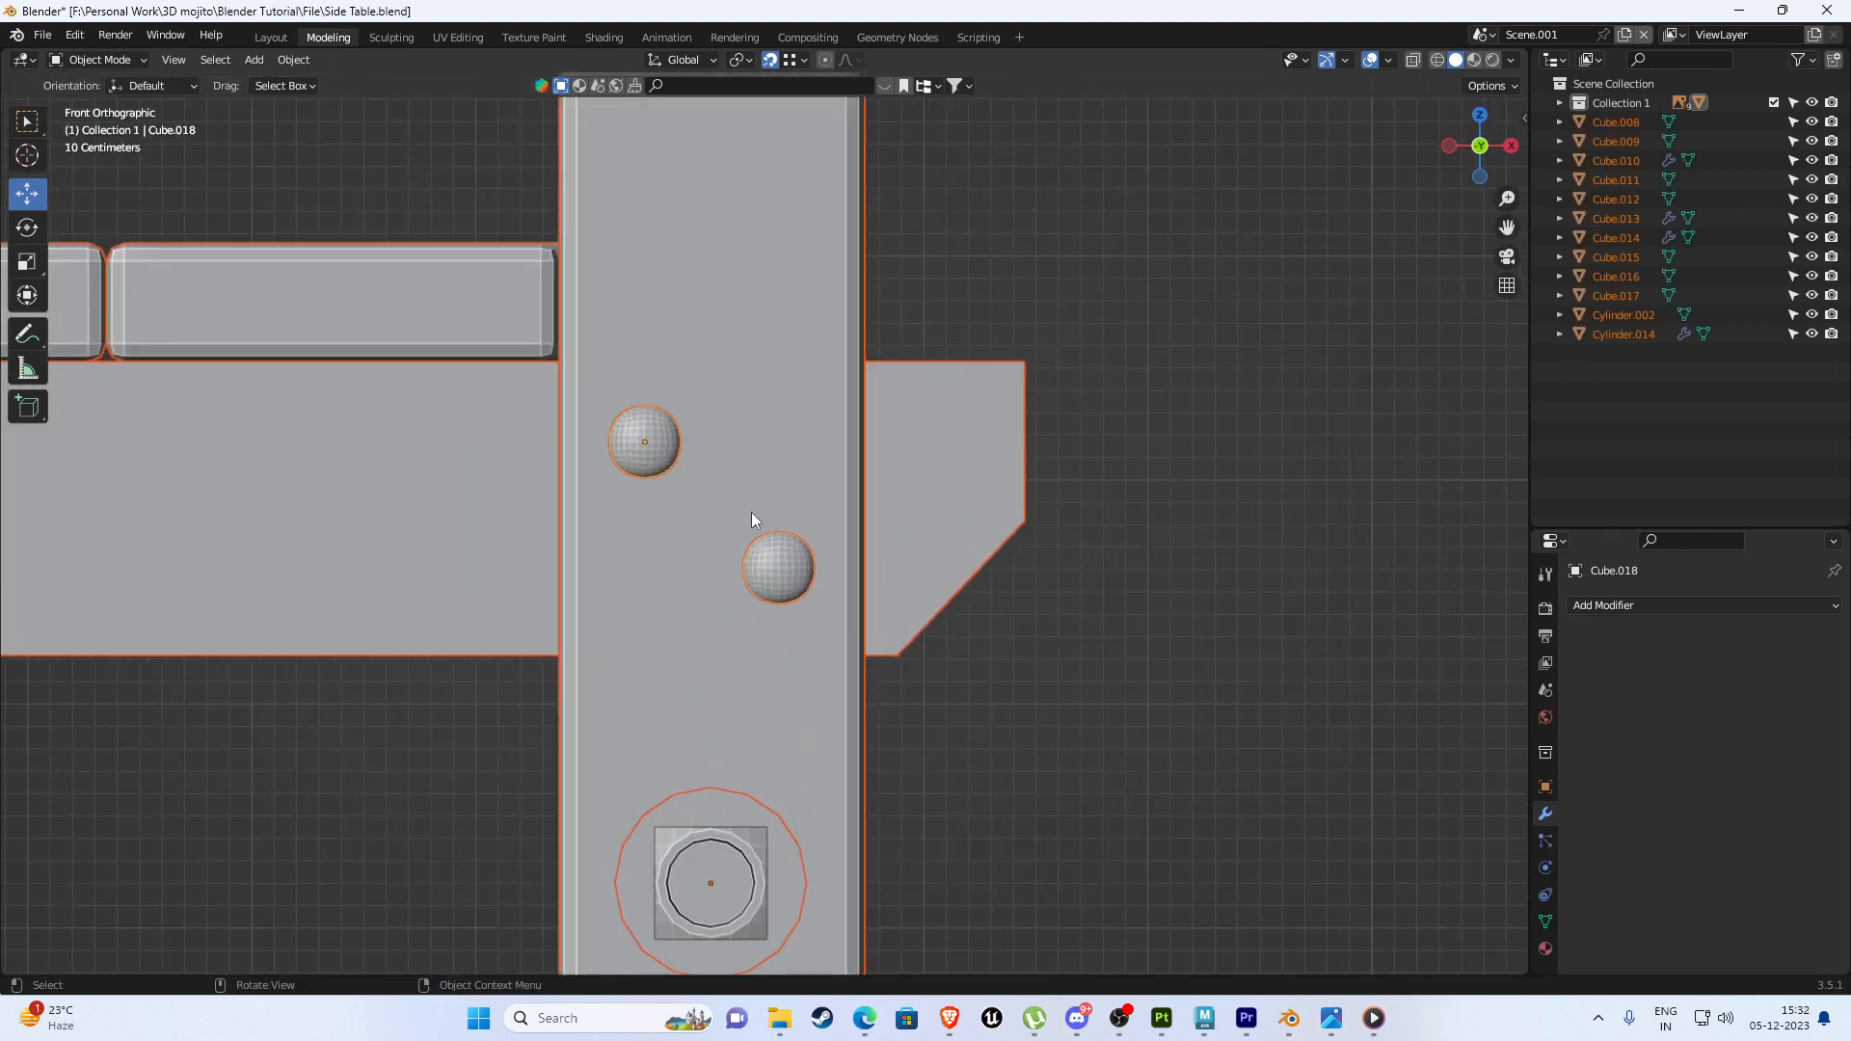
pyautogui.scroll(-3, 748, 578)
# Duplicate the upper nut and washer, place the copy behind the post in side view, and rotate it 180°.
pyautogui.click(753, 701)
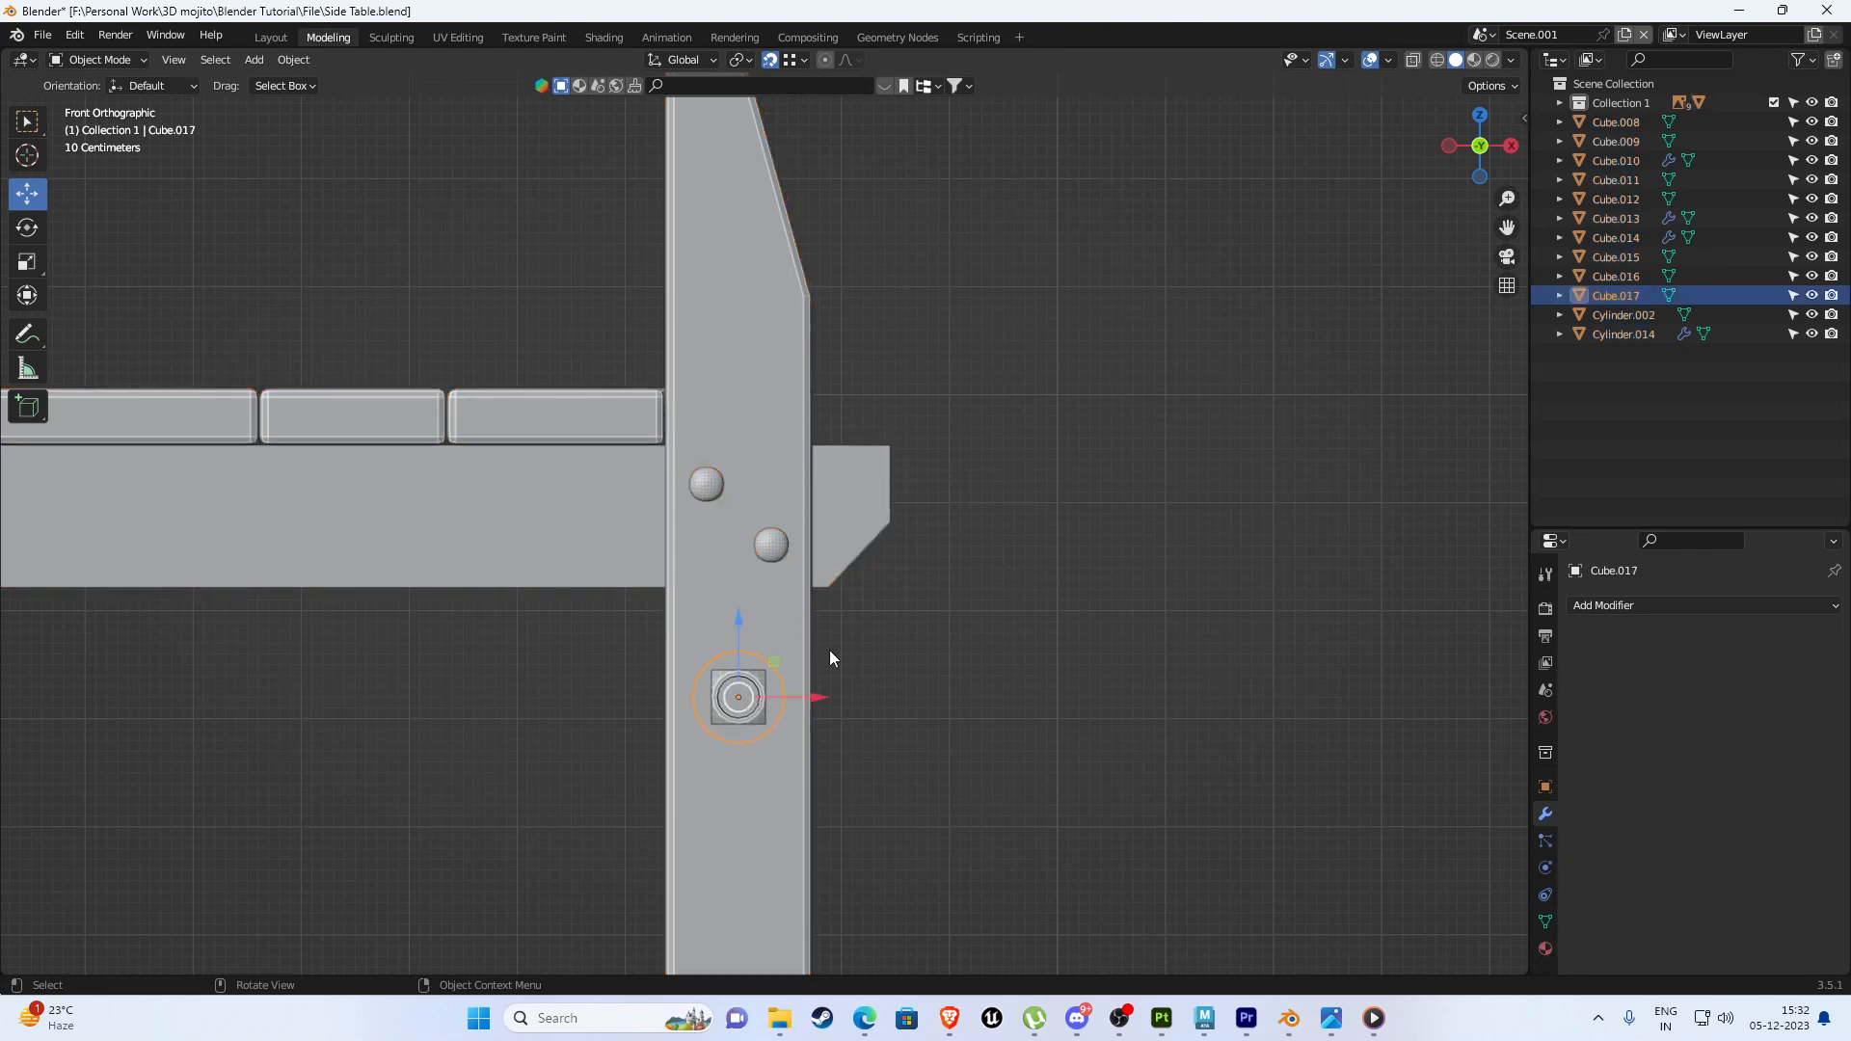
pyautogui.moveTo(883, 626); pyautogui.dragTo(742, 574, button='middle')
pyautogui.press('KP_3')
pyautogui.hotkey('shift', 'd')
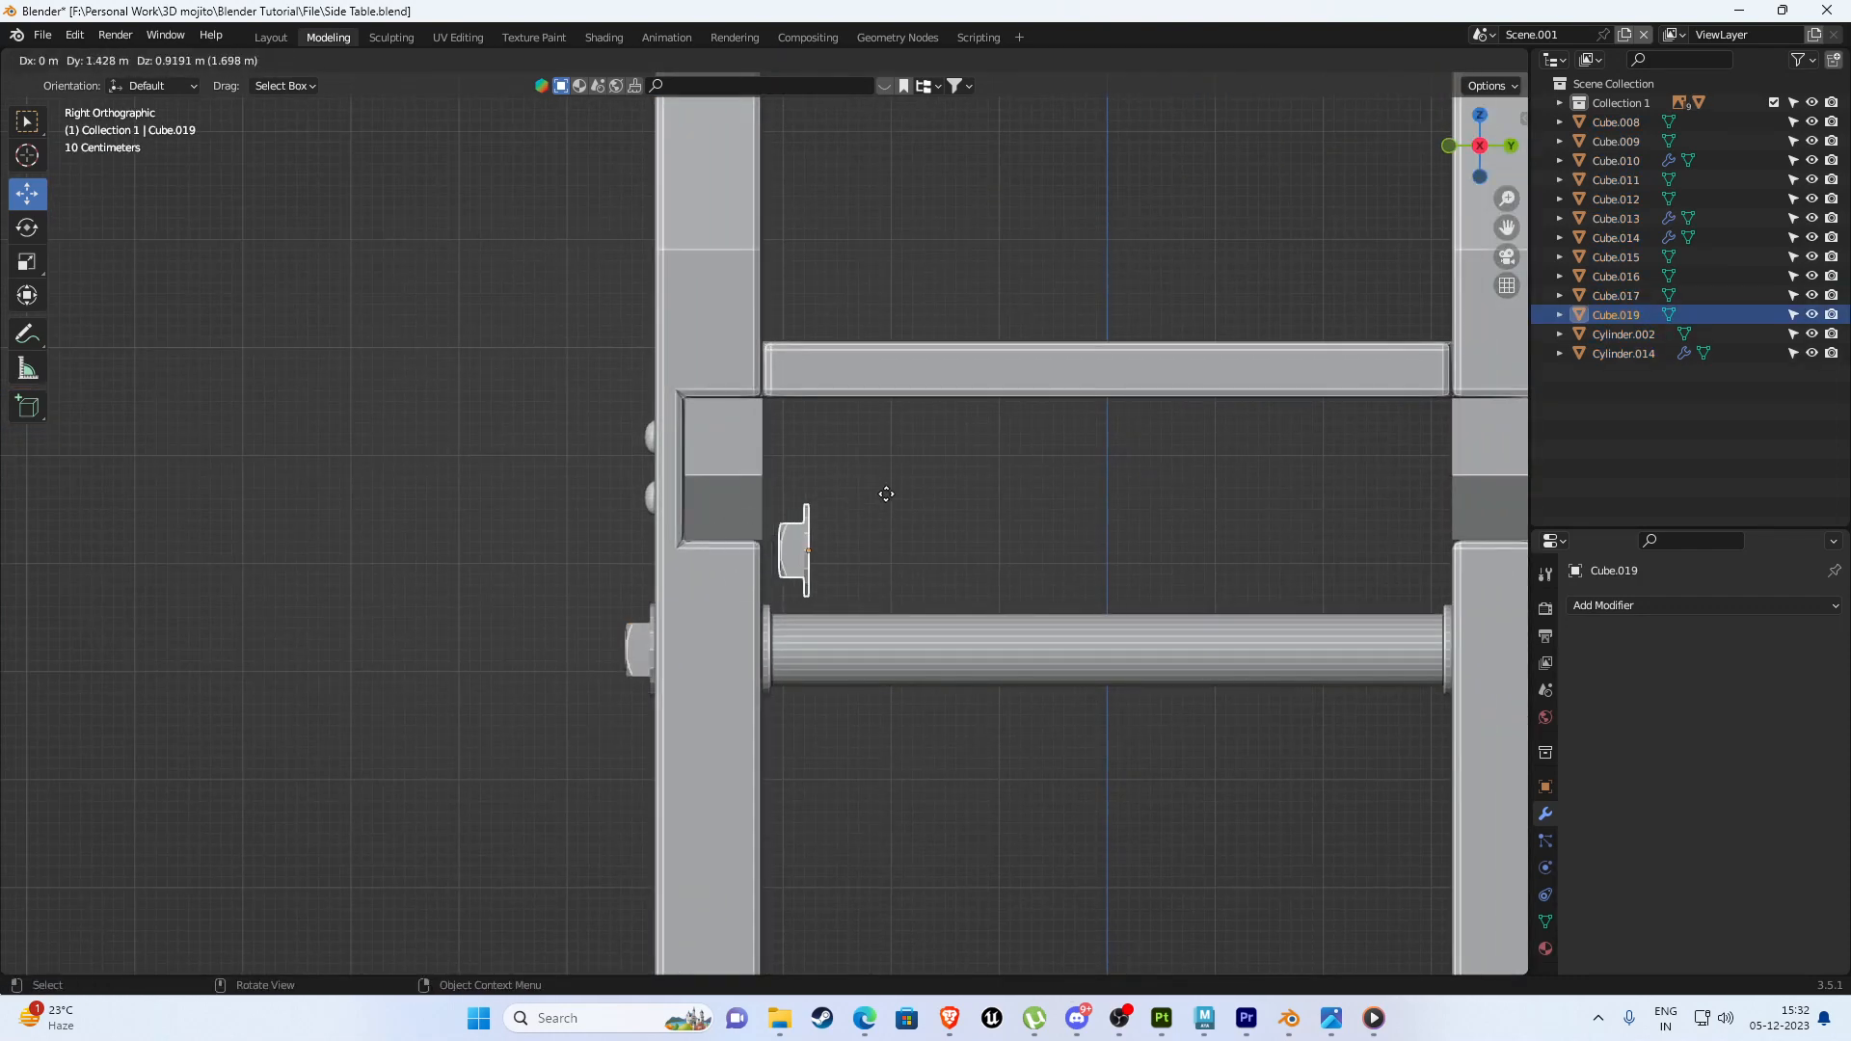
pyautogui.click(943, 462)
pyautogui.scroll(3, 941, 463)
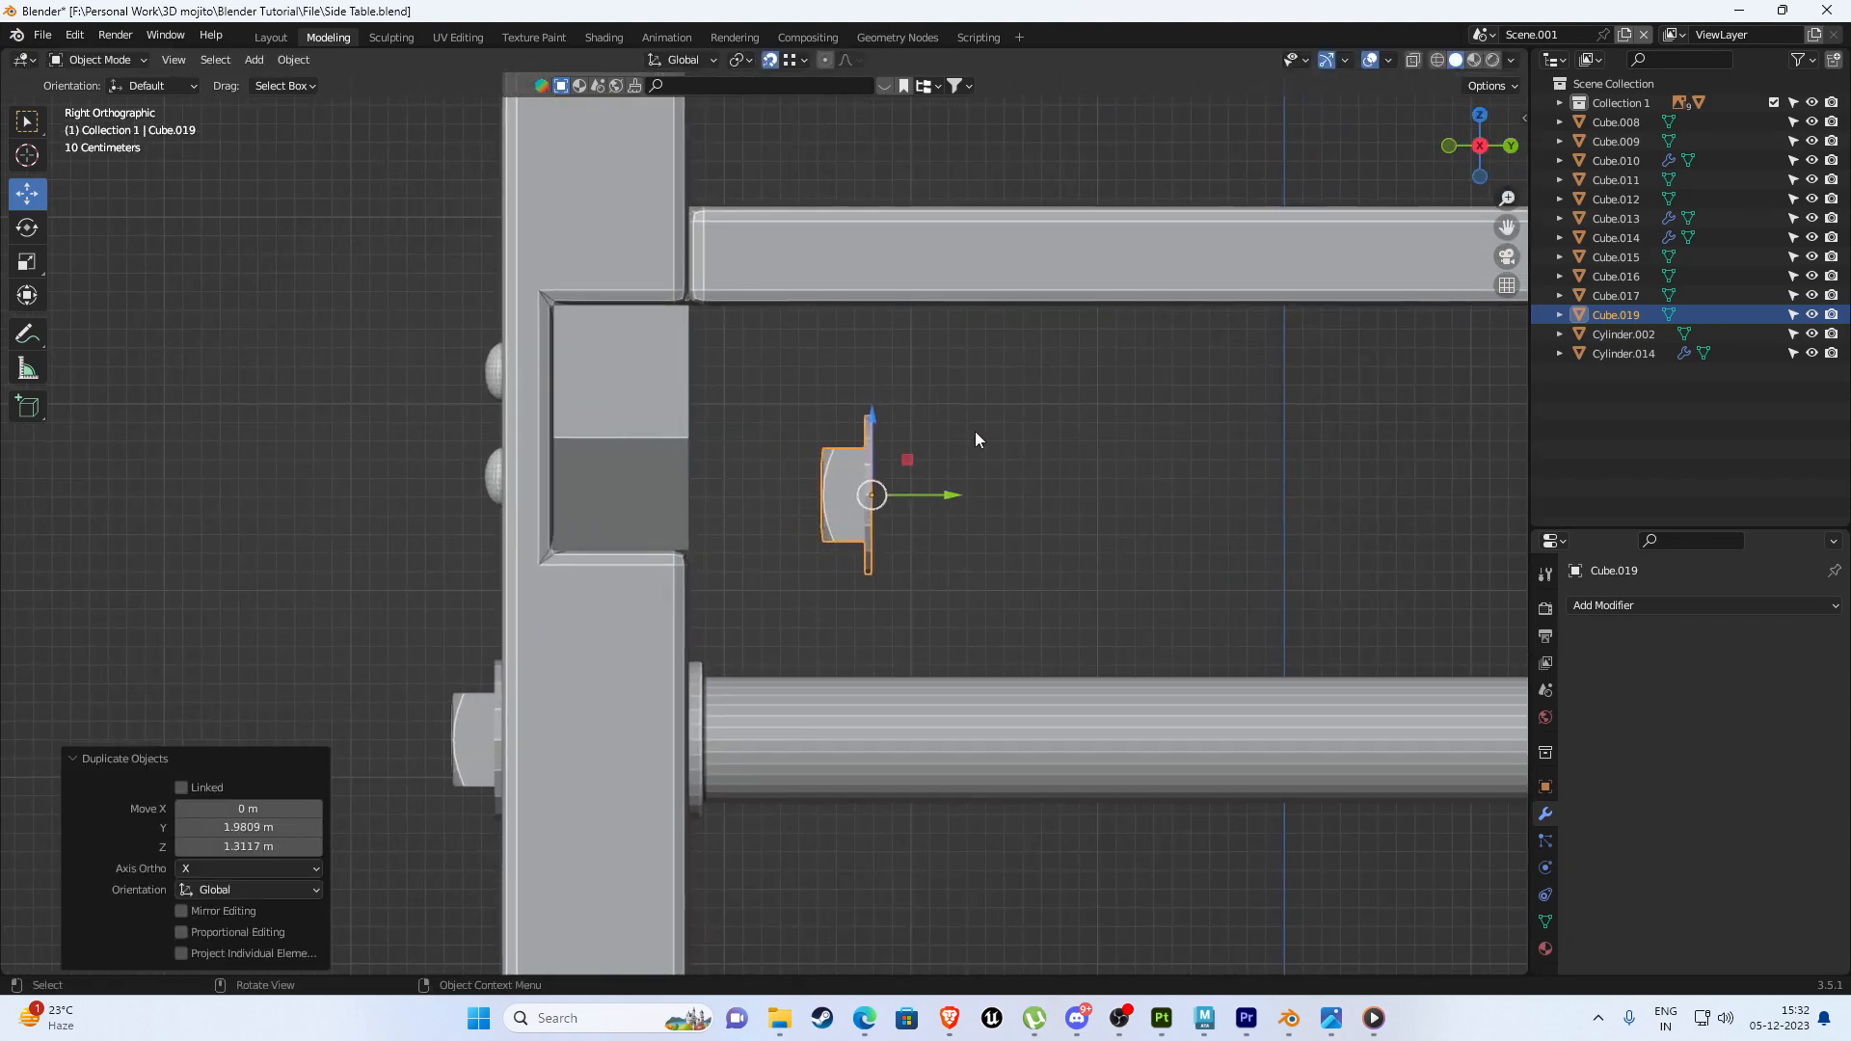
pyautogui.write('r180')
pyautogui.press('Return')
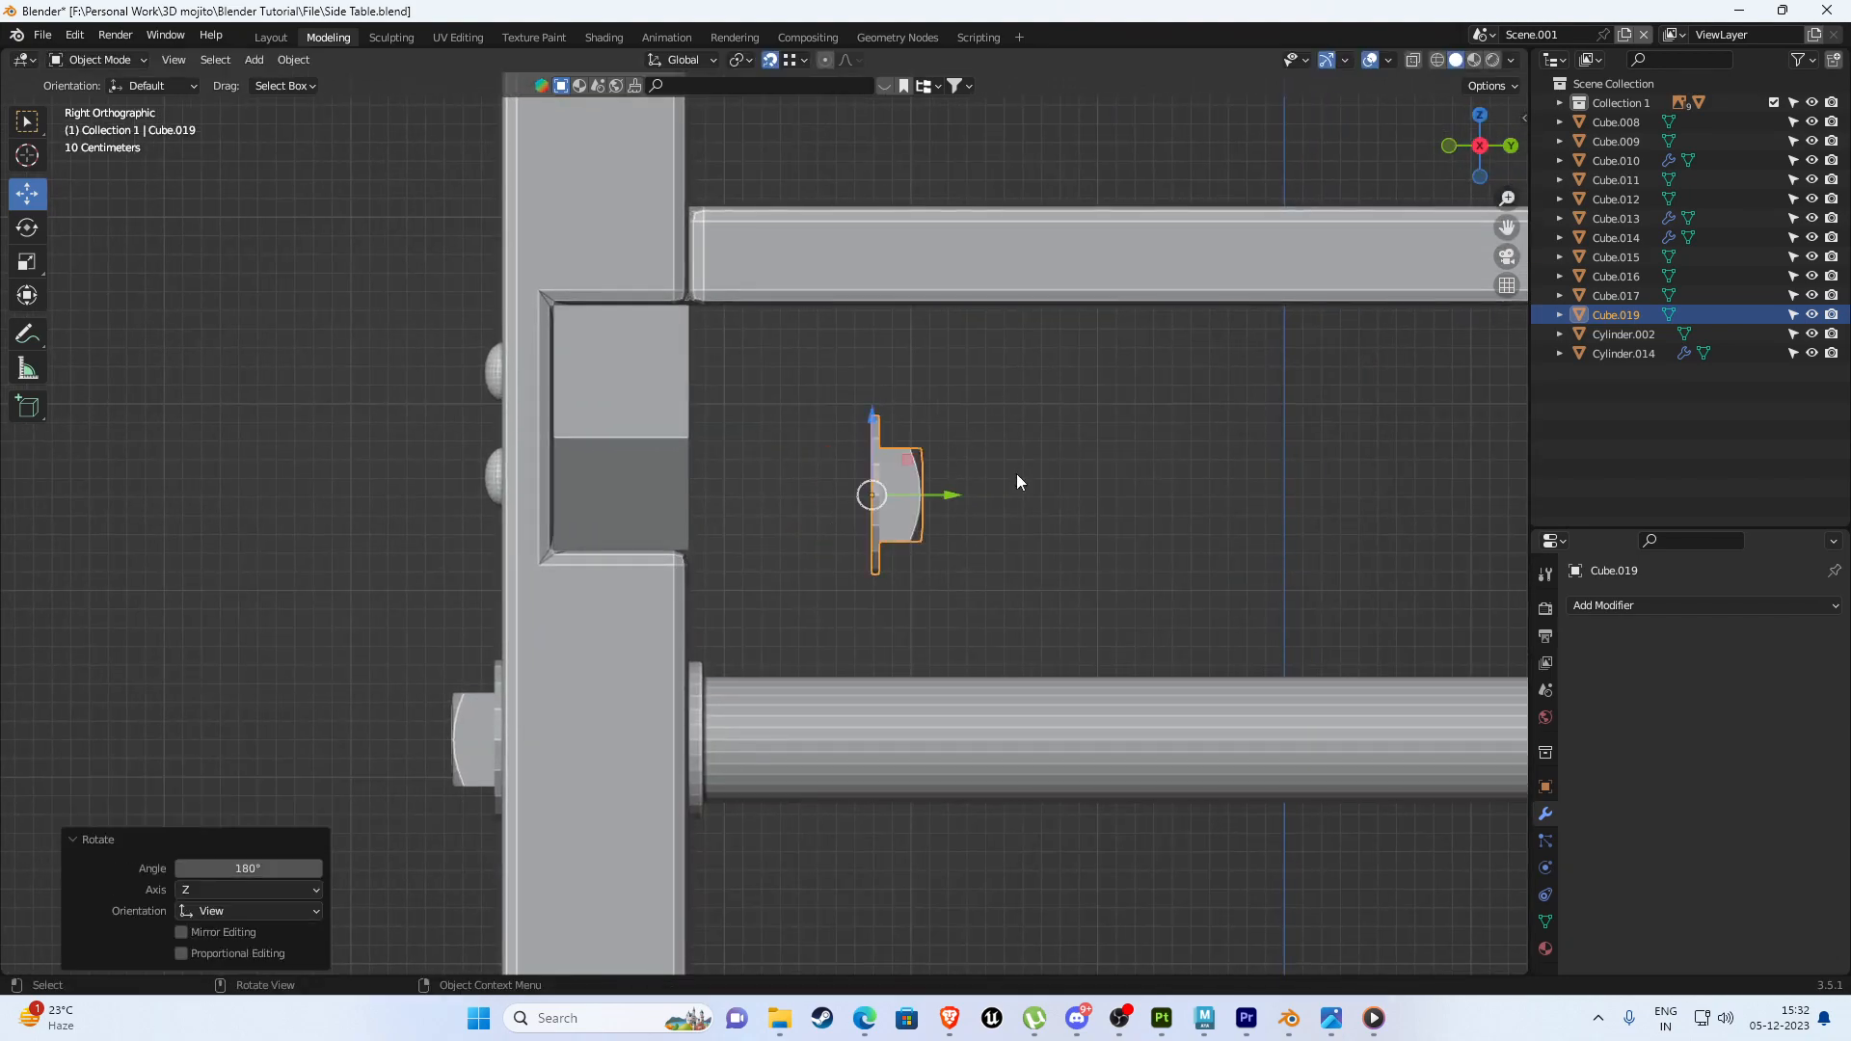
# Move the rotated nut near the inner face of the upper crossbeam and scale it by 0.736.
pyautogui.press('g')
pyautogui.click(772, 384)
pyautogui.scroll(3, 762, 385)
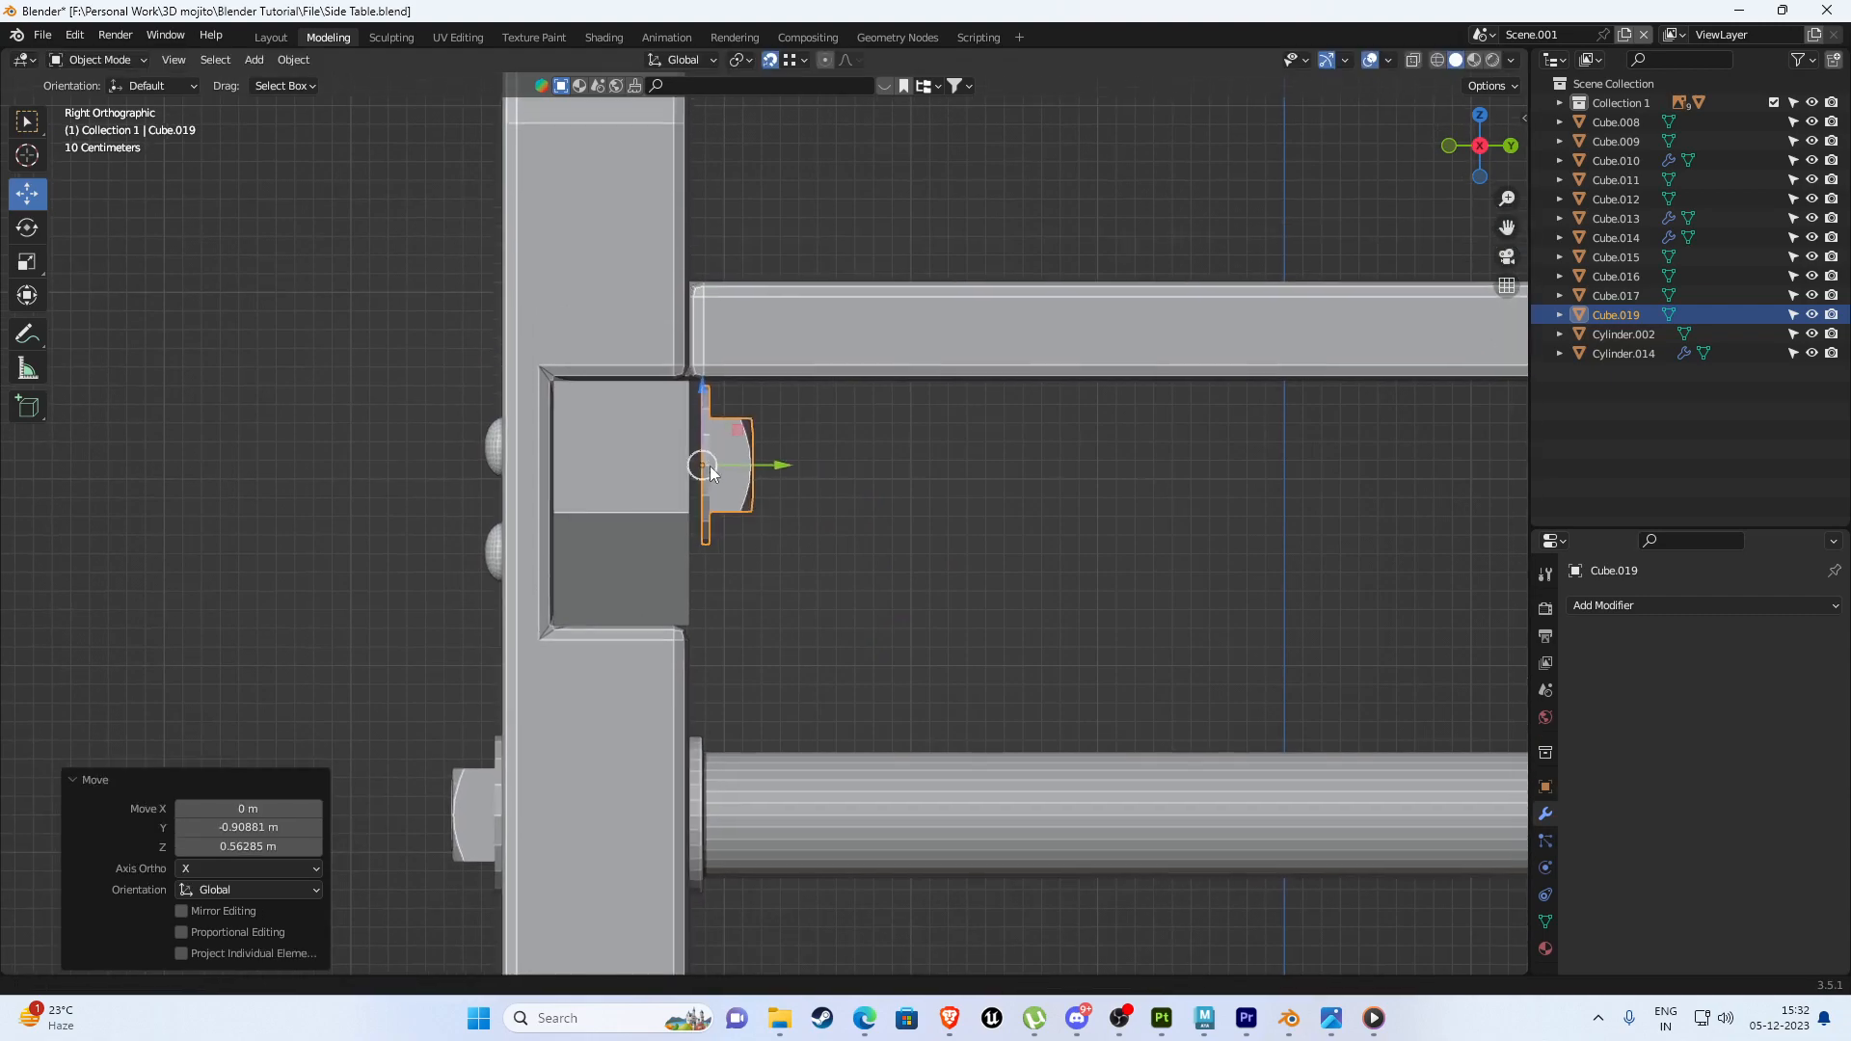
pyautogui.press('s')
pyautogui.click(877, 440)
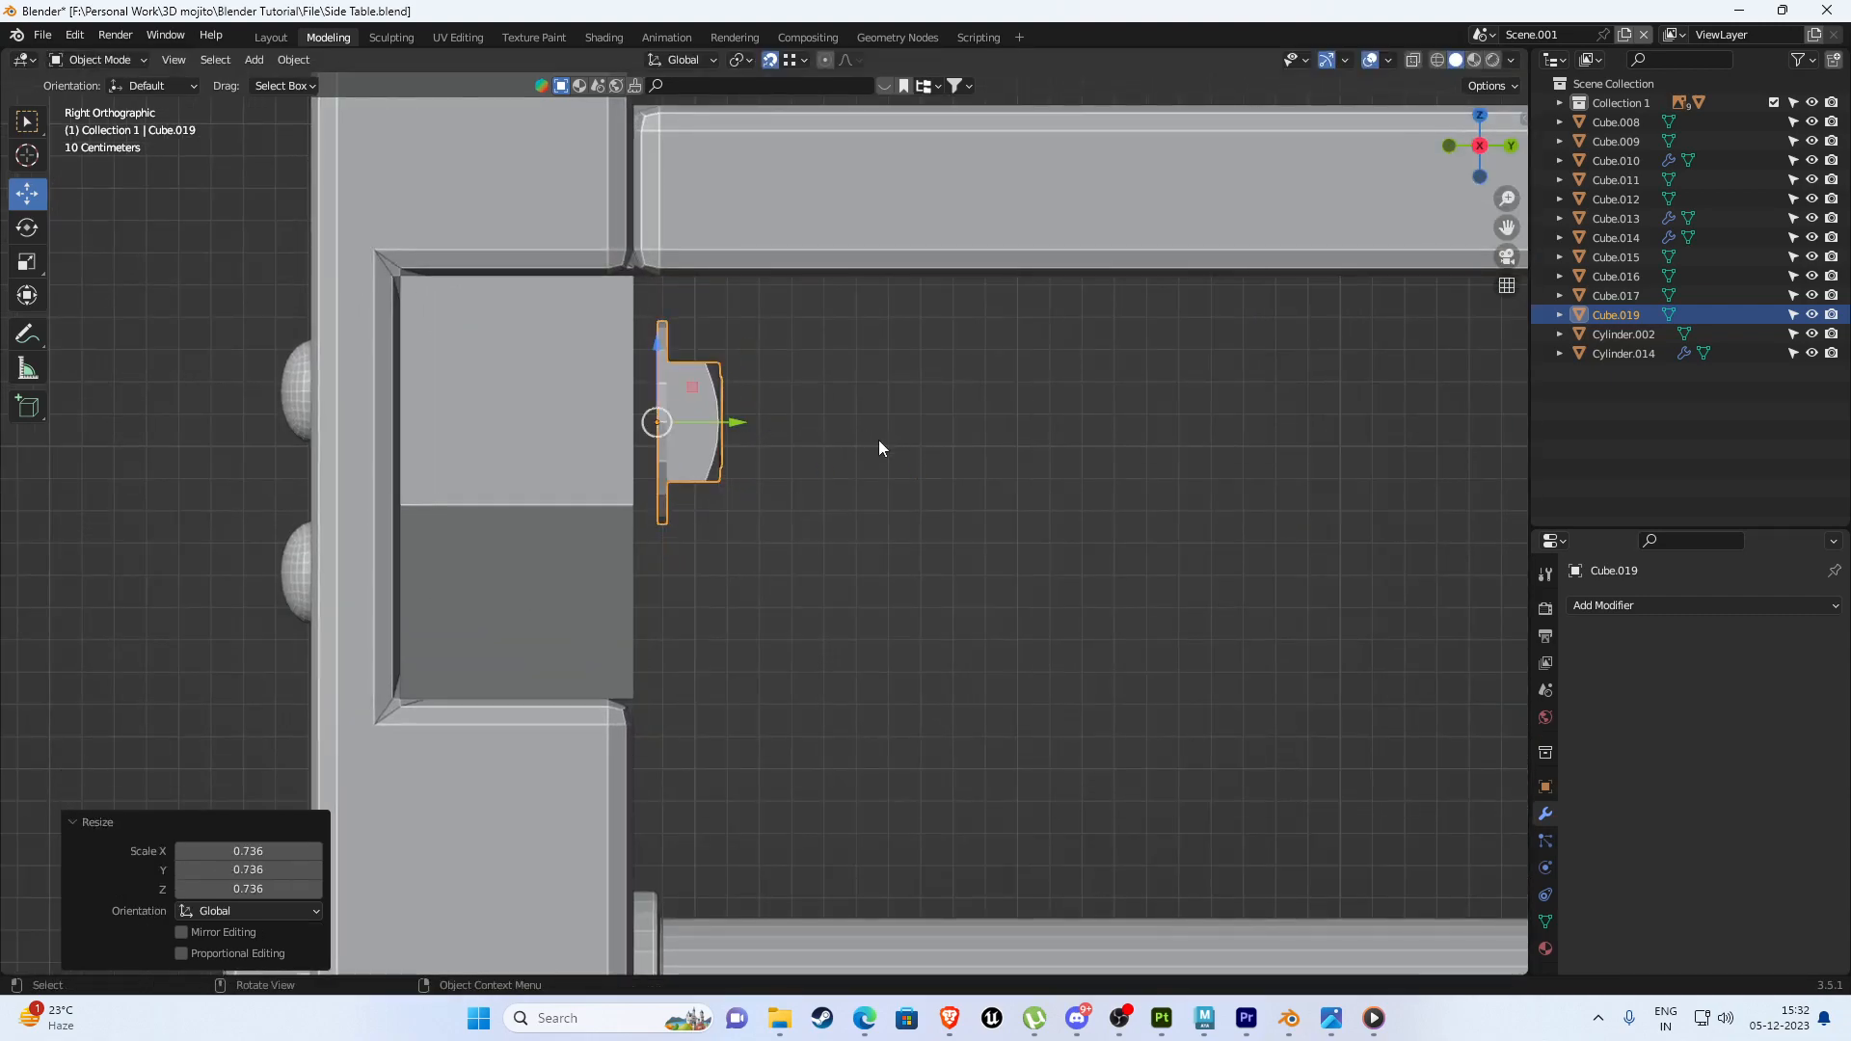
# Centre the inner nut on the upper round bolt head in front wireframe view and scale it by 0.78.
pyautogui.press('KP_1')
pyautogui.keyDown('shift'); pyautogui.moveTo(837, 433); pyautogui.dragTo(831, 473, button='middle'); pyautogui.keyUp('shift')
pyautogui.press('z')
pyautogui.scroll(4, 617, 443)
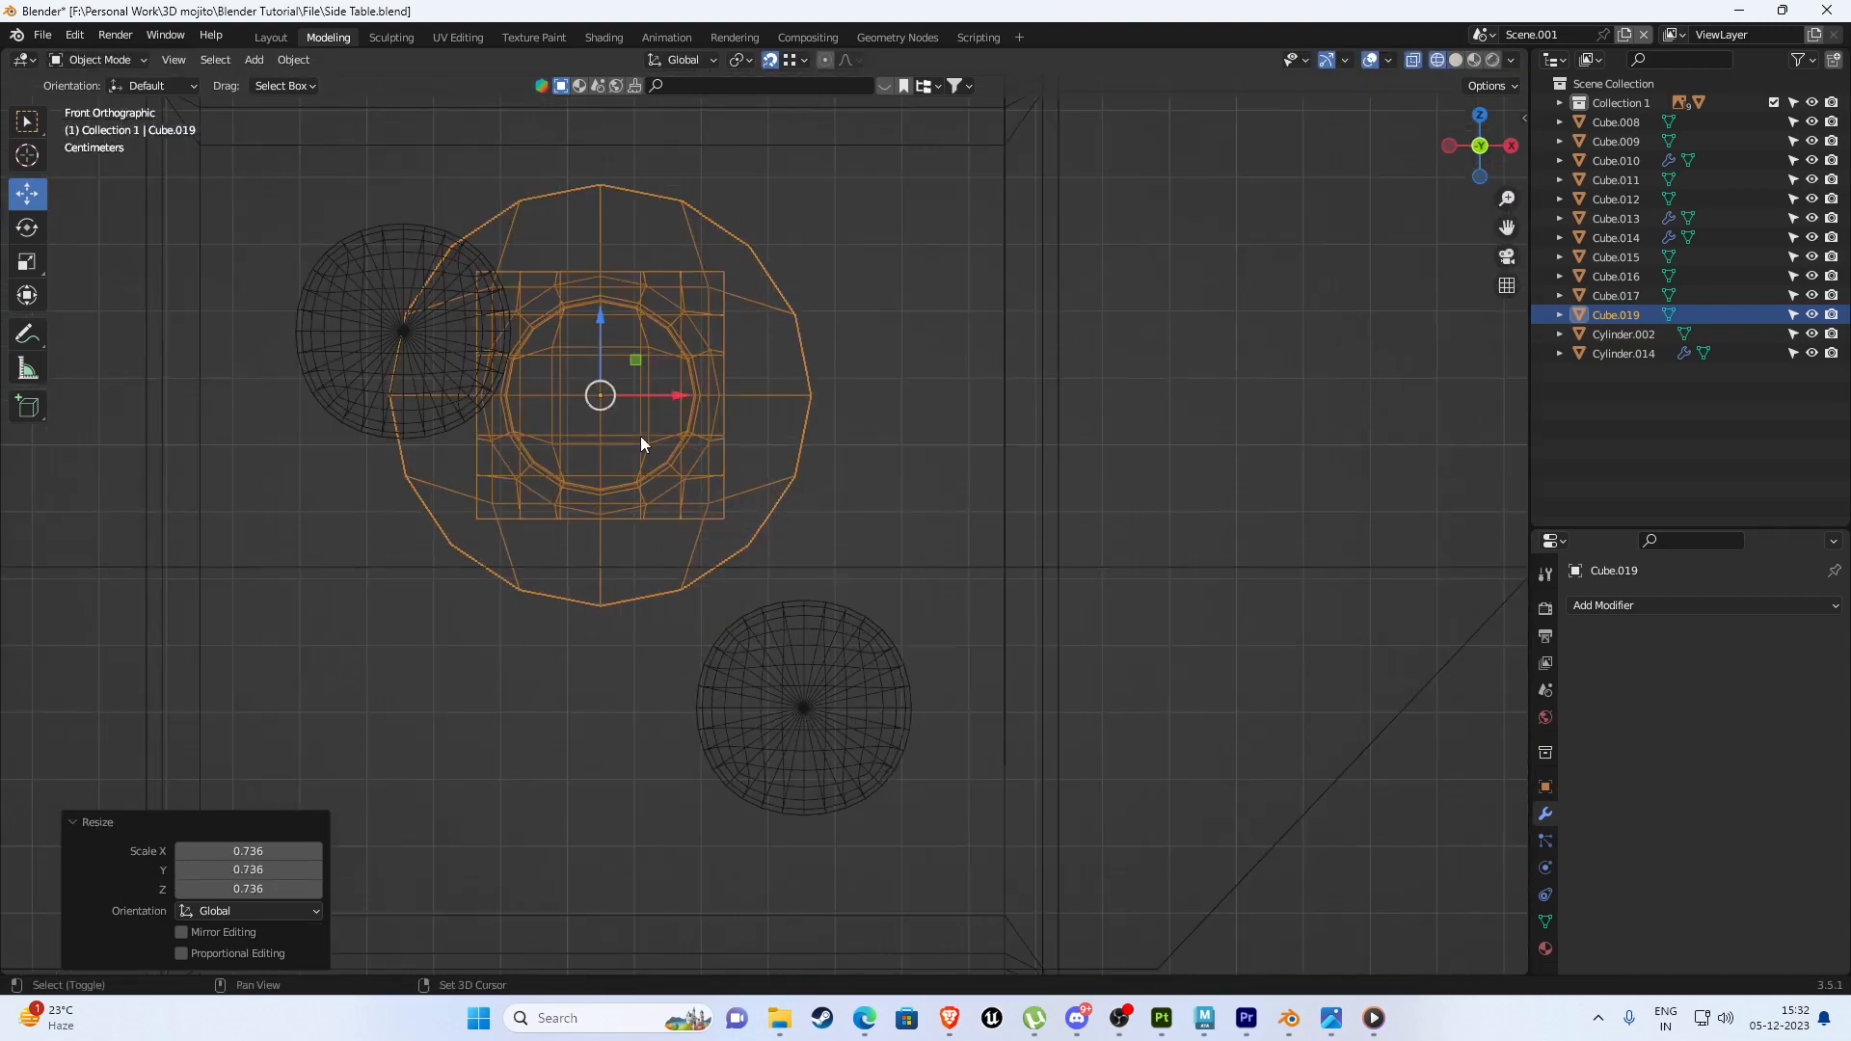
pyautogui.keyDown('shift'); pyautogui.moveTo(640, 436); pyautogui.dragTo(906, 579, button='middle'); pyautogui.keyUp('shift')
pyautogui.scroll(4, 916, 567)
pyautogui.moveTo(1021, 571); pyautogui.dragTo(559, 356)
pyautogui.scroll(-2, 611, 482)
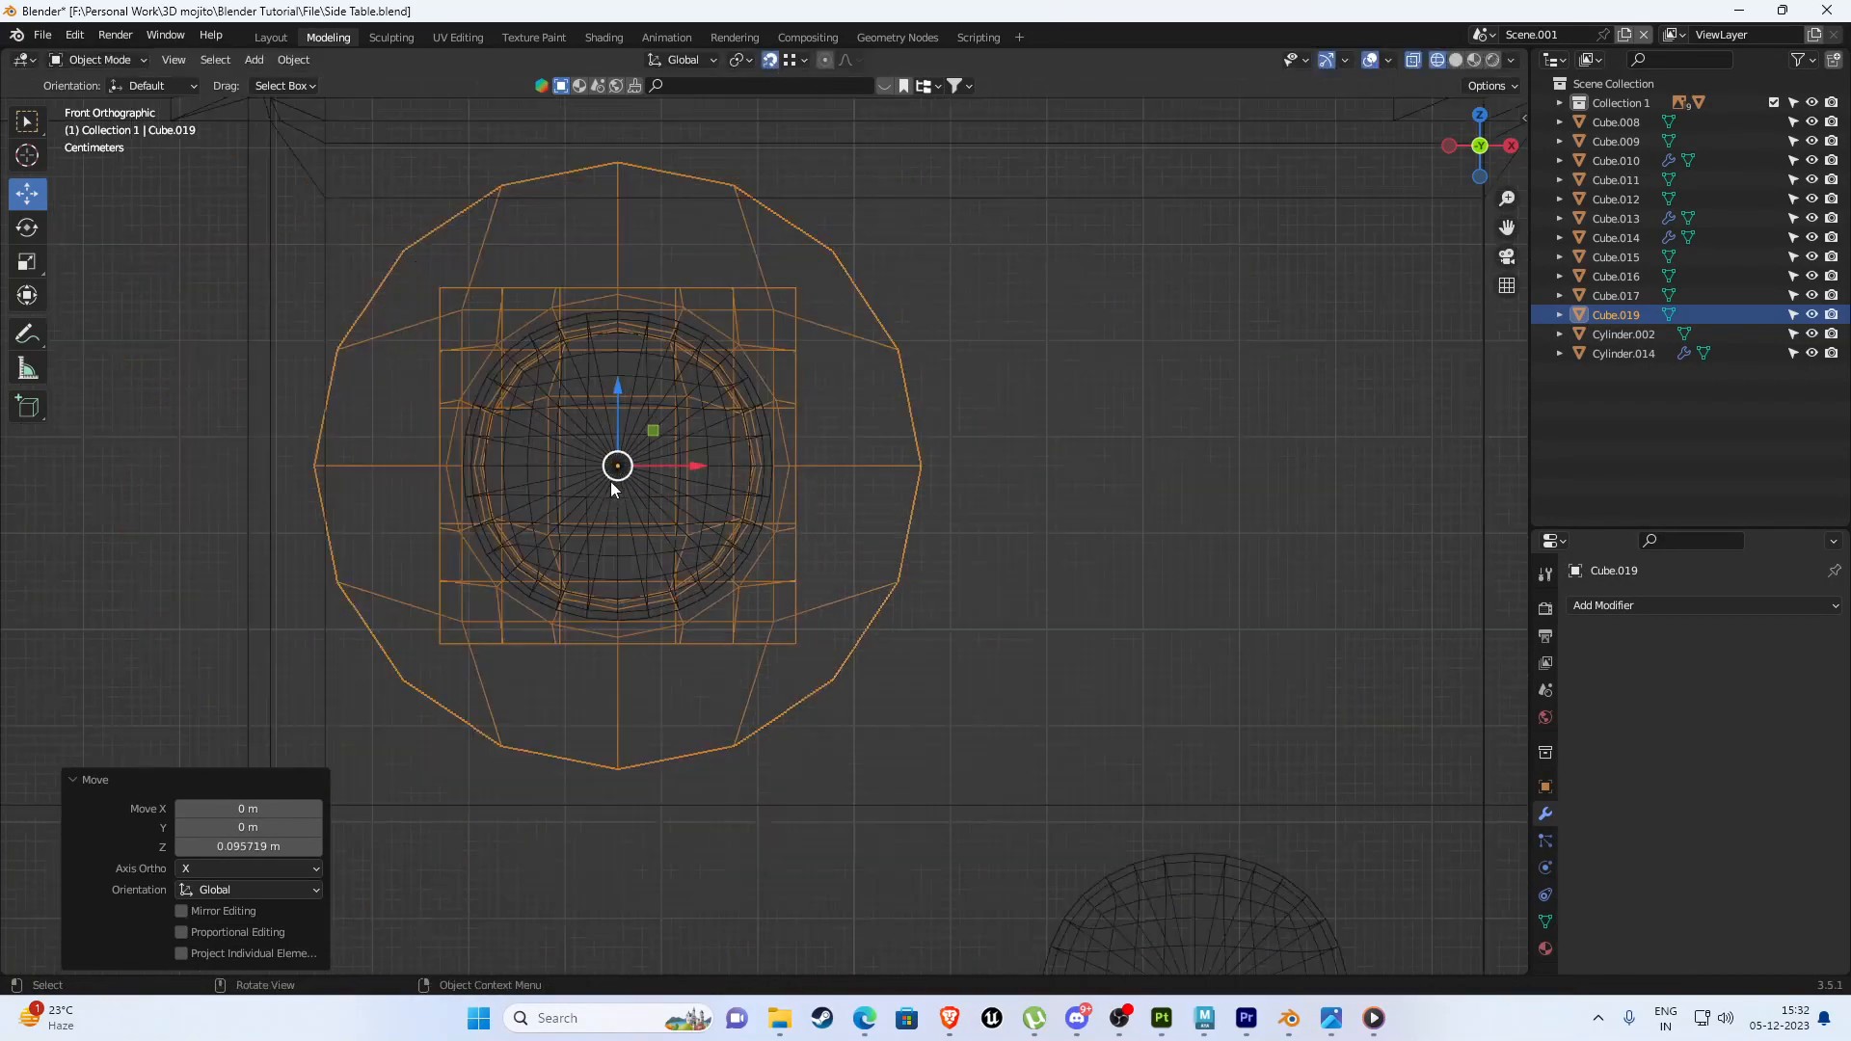
pyautogui.press('s')
pyautogui.click(935, 503)
# Duplicate the inner nut and centre the copy behind the lower round bolt head.
pyautogui.press('z')
pyautogui.moveTo(925, 512)
pyautogui.mouseDown(button='middle')
pyautogui.moveTo(645, 511)
pyautogui.moveTo(652, 533)
pyautogui.moveTo(717, 540)
pyautogui.mouseUp(button='middle')
pyautogui.scroll(-3, 645, 511)
pyautogui.press('KP_1')
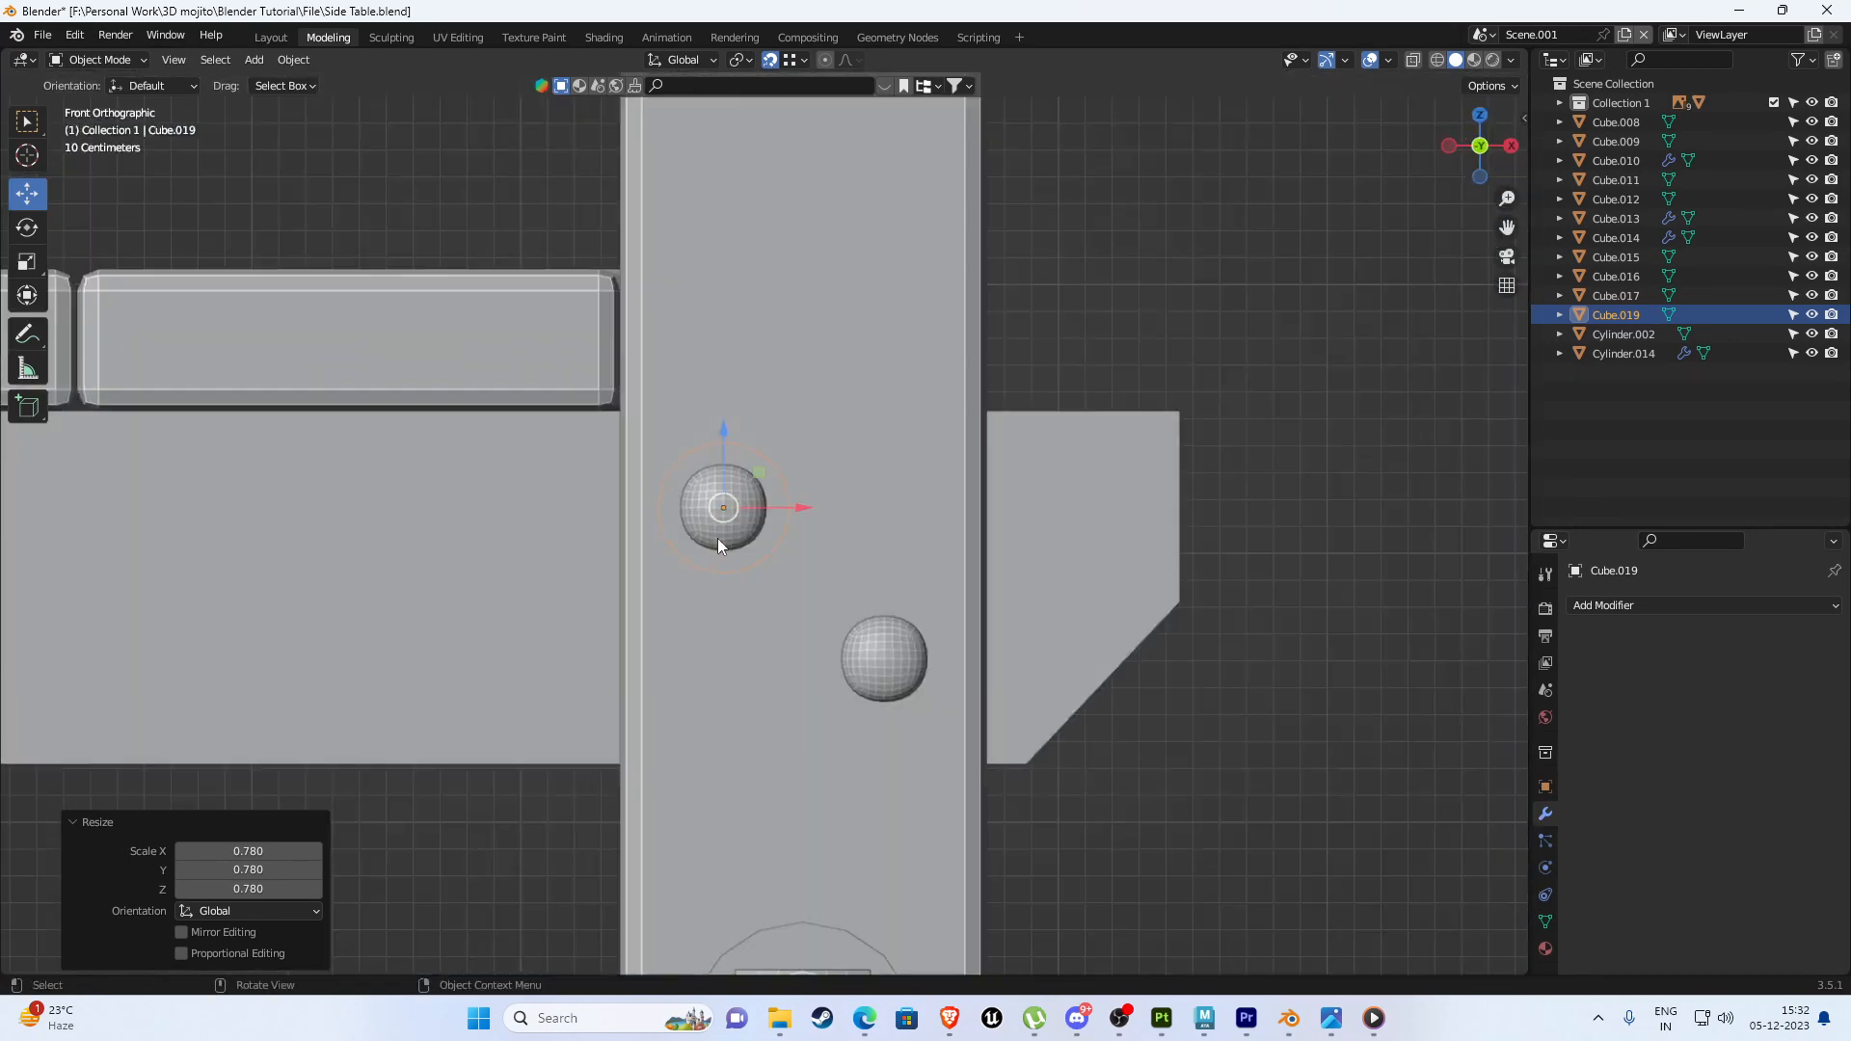
pyautogui.press('z')
pyautogui.hotkey('shift', 'd')
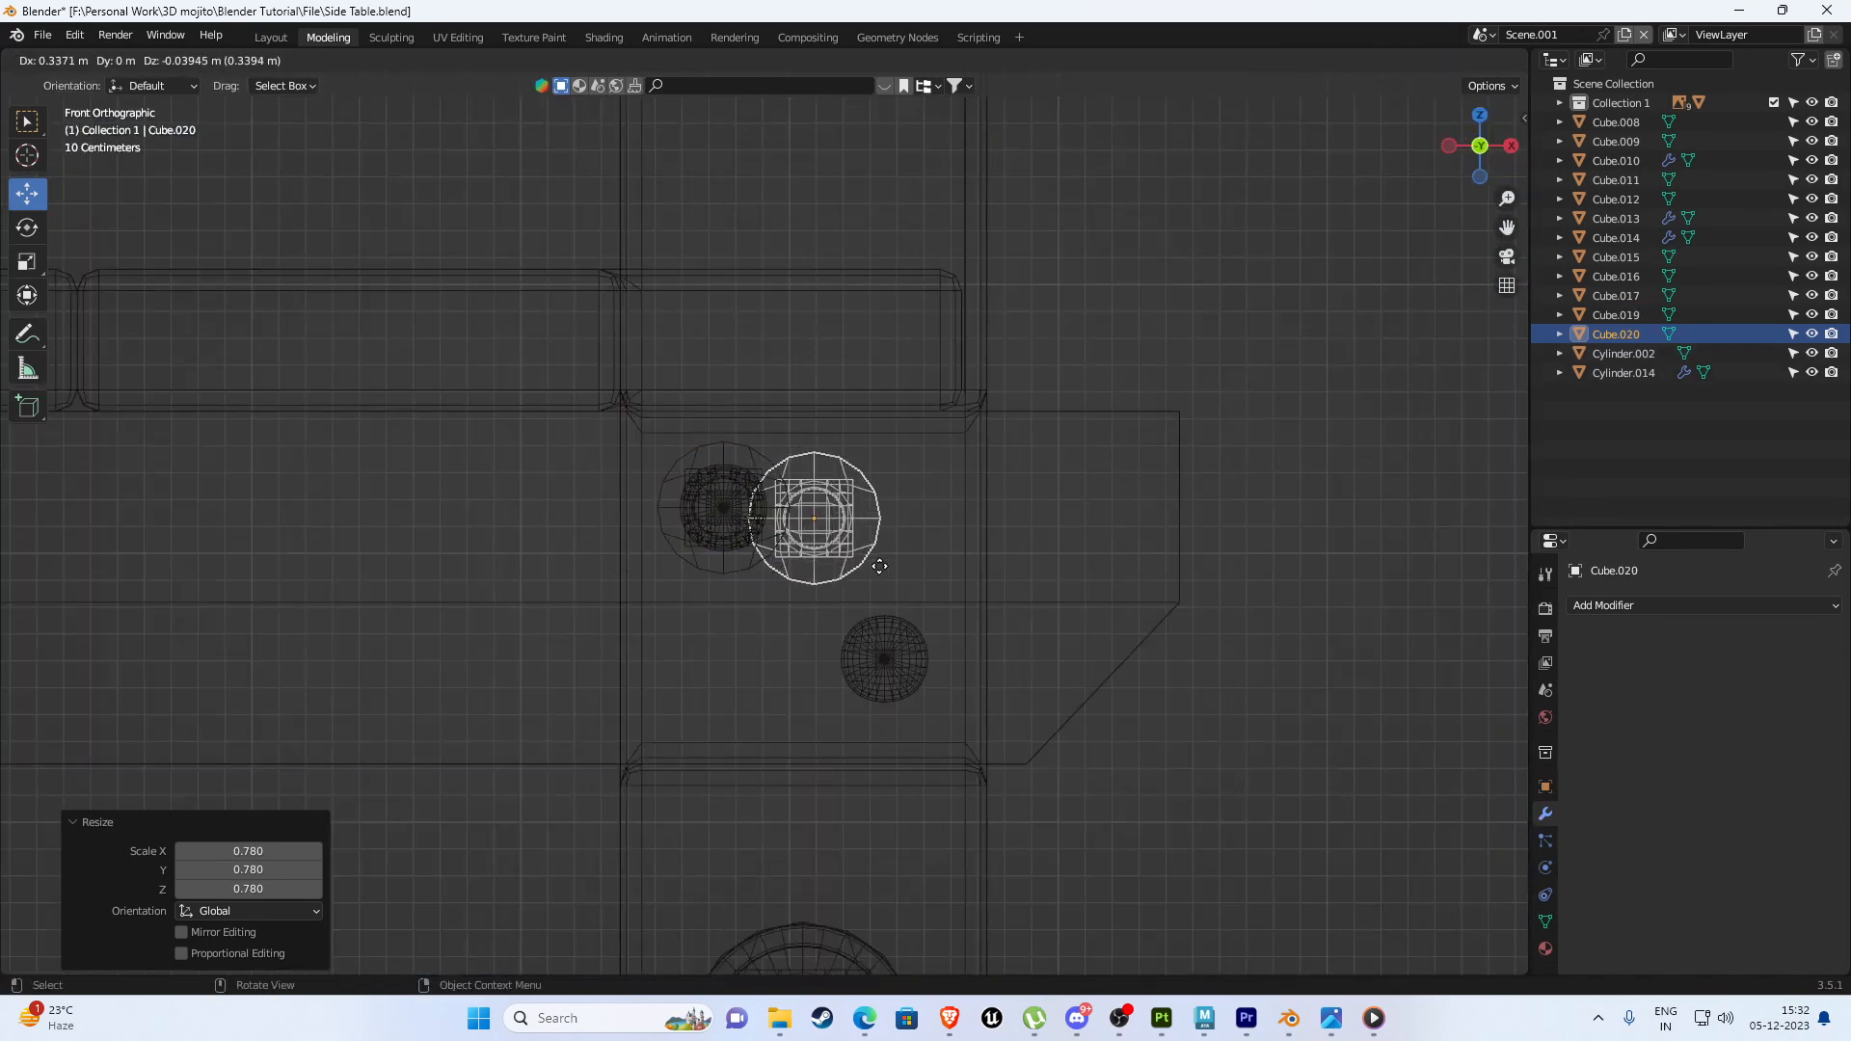
pyautogui.click(836, 578)
pyautogui.moveTo(842, 502); pyautogui.dragTo(887, 658)
pyautogui.scroll(-5, 886, 659)
pyautogui.moveTo(901, 648); pyautogui.dragTo(819, 612, button='middle')
pyautogui.press('z')
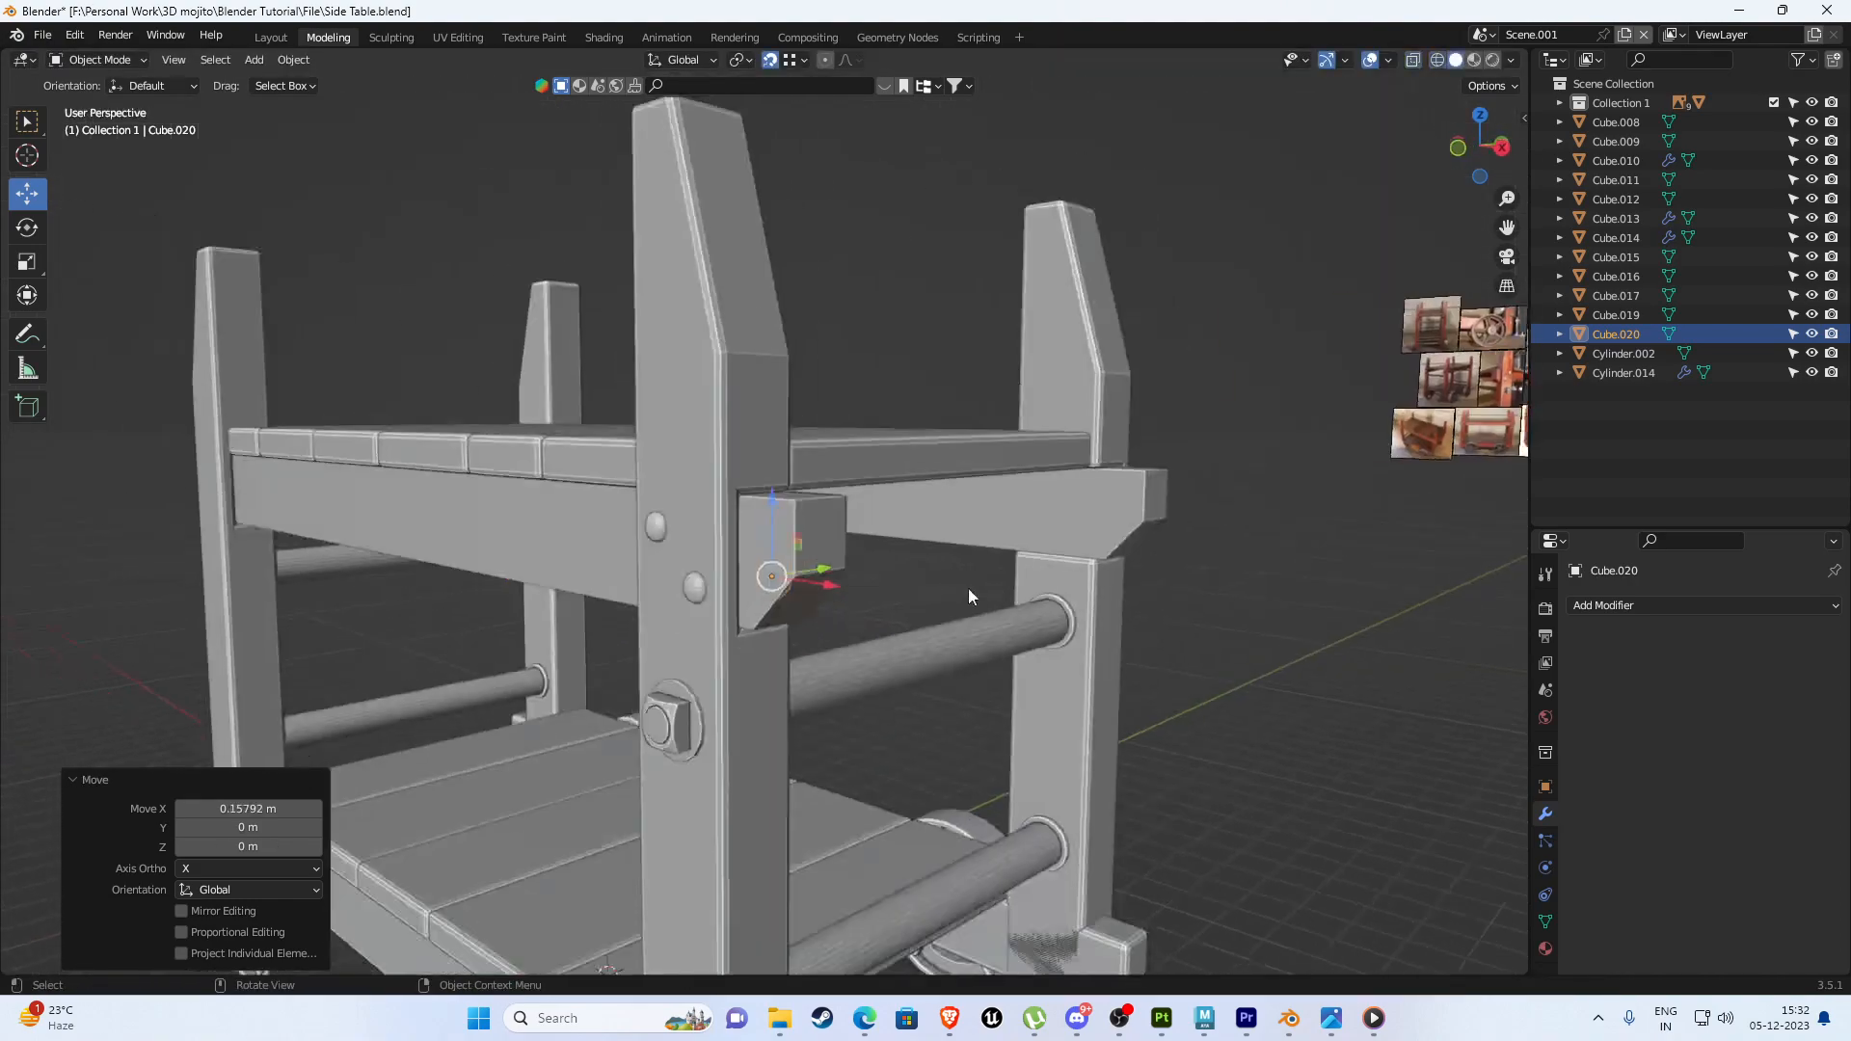
pyautogui.scroll(-4, 968, 588)
pyautogui.moveTo(968, 588)
pyautogui.mouseDown(button='middle')
pyautogui.moveTo(698, 565)
pyautogui.moveTo(674, 588)
pyautogui.moveTo(633, 525)
pyautogui.moveTo(673, 686)
pyautogui.moveTo(634, 496)
pyautogui.moveTo(644, 546)
pyautogui.moveTo(730, 494)
pyautogui.moveTo(696, 659)
pyautogui.moveTo(281, 693)
pyautogui.mouseUp(button='middle')
pyautogui.scroll(4, 698, 565)
pyautogui.keyDown('shift'); pyautogui.click(744, 357); pyautogui.keyUp('shift')
pyautogui.keyDown('shift'); pyautogui.click(765, 320); pyautogui.keyUp('shift')
pyautogui.keyDown('shift'); pyautogui.click(644, 545); pyautogui.keyUp('shift')
pyautogui.keyDown('shift'); pyautogui.click(696, 659); pyautogui.keyUp('shift')
# Compare the bolt layout on the table's front post with the reference photos.
pyautogui.scroll(-3, 696, 660)
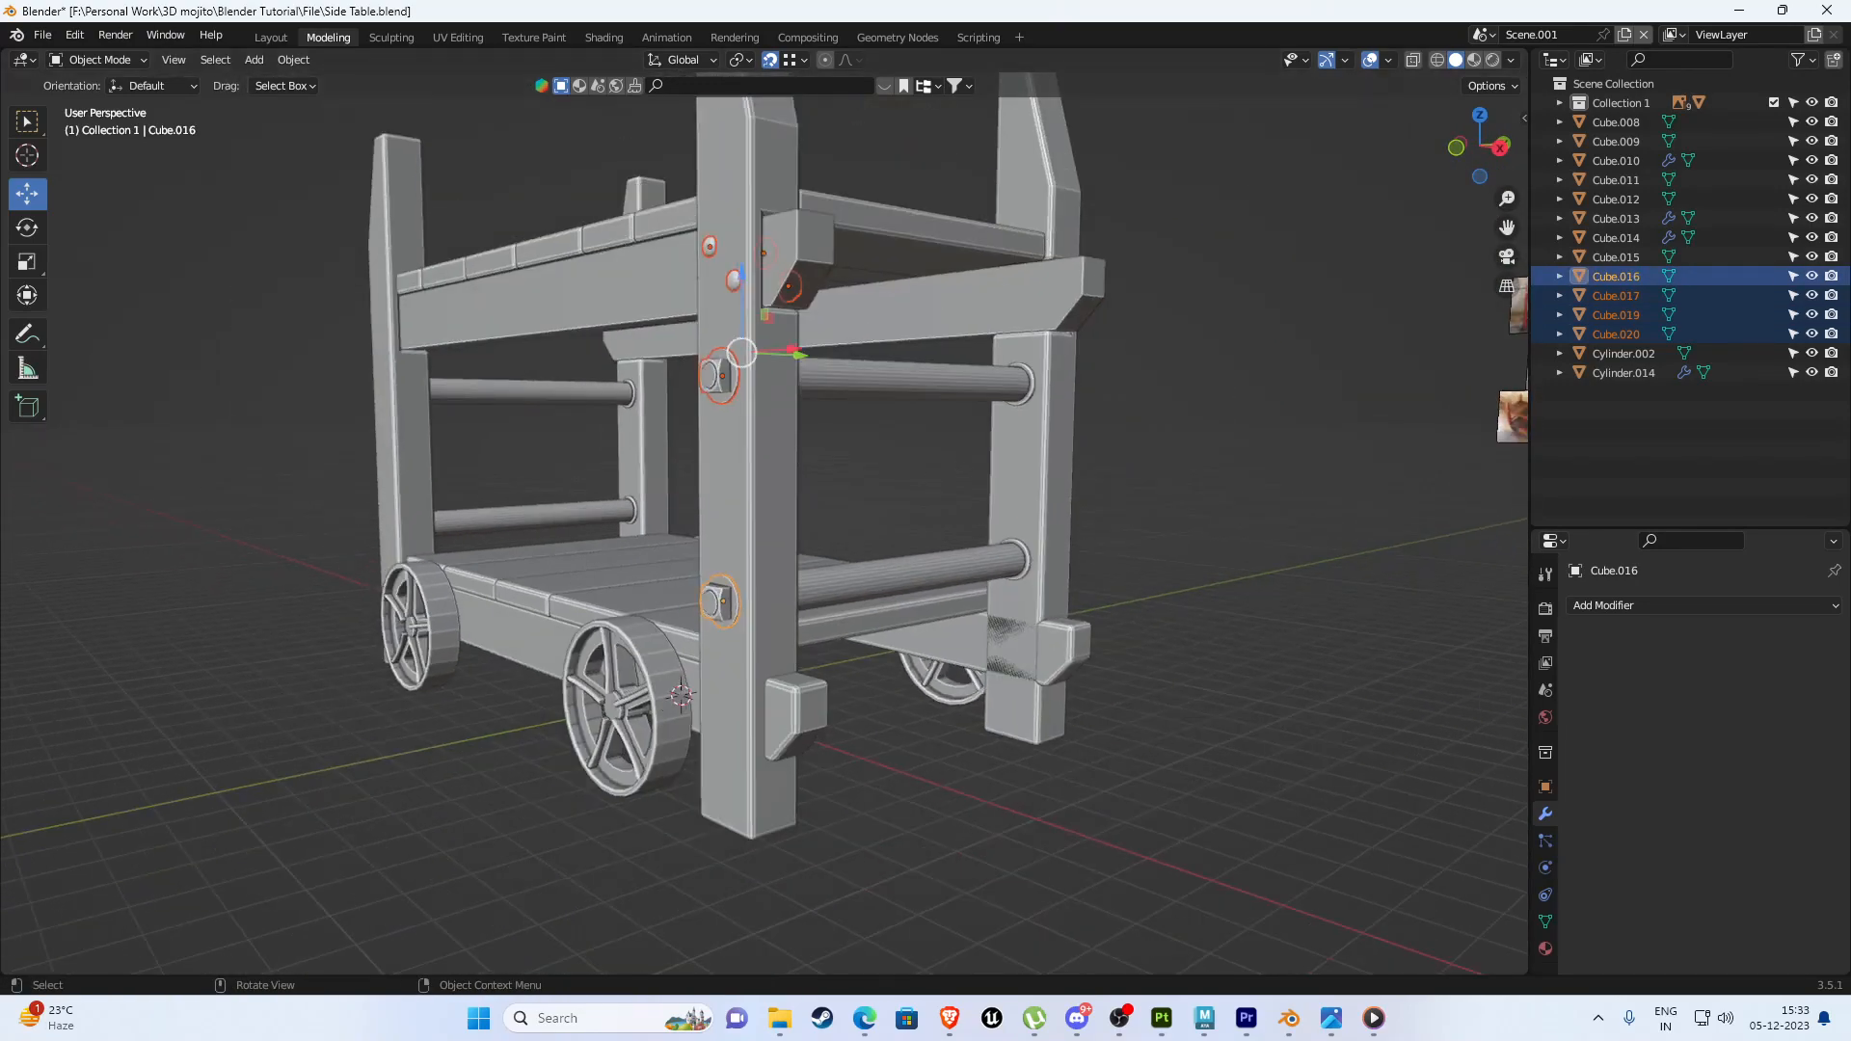
pyautogui.scroll(-3, 827, 744)
pyautogui.press('KP_1')
pyautogui.scroll(-4, 806, 756)
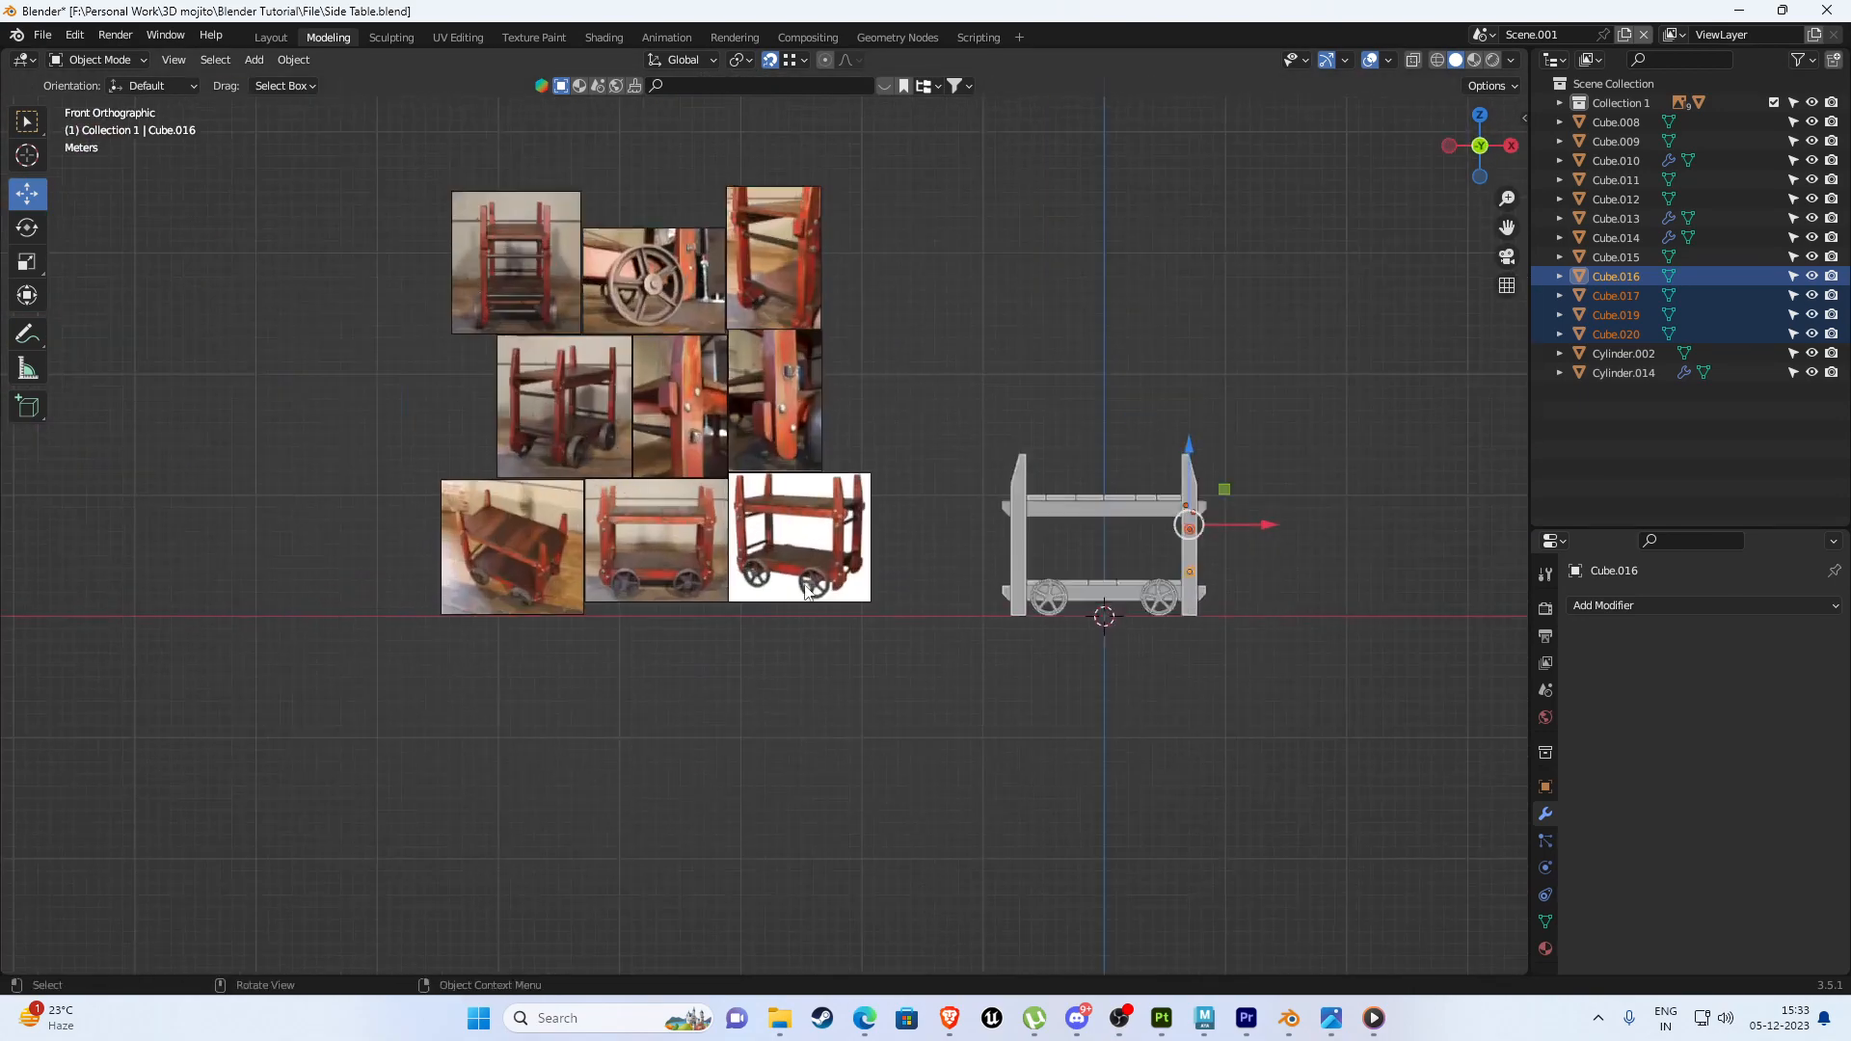
pyautogui.scroll(5, 1022, 685)
pyautogui.keyDown('shift'); pyautogui.moveTo(1062, 733); pyautogui.dragTo(488, 626, button='middle'); pyautogui.keyUp('shift')
pyautogui.scroll(-4, 488, 626)
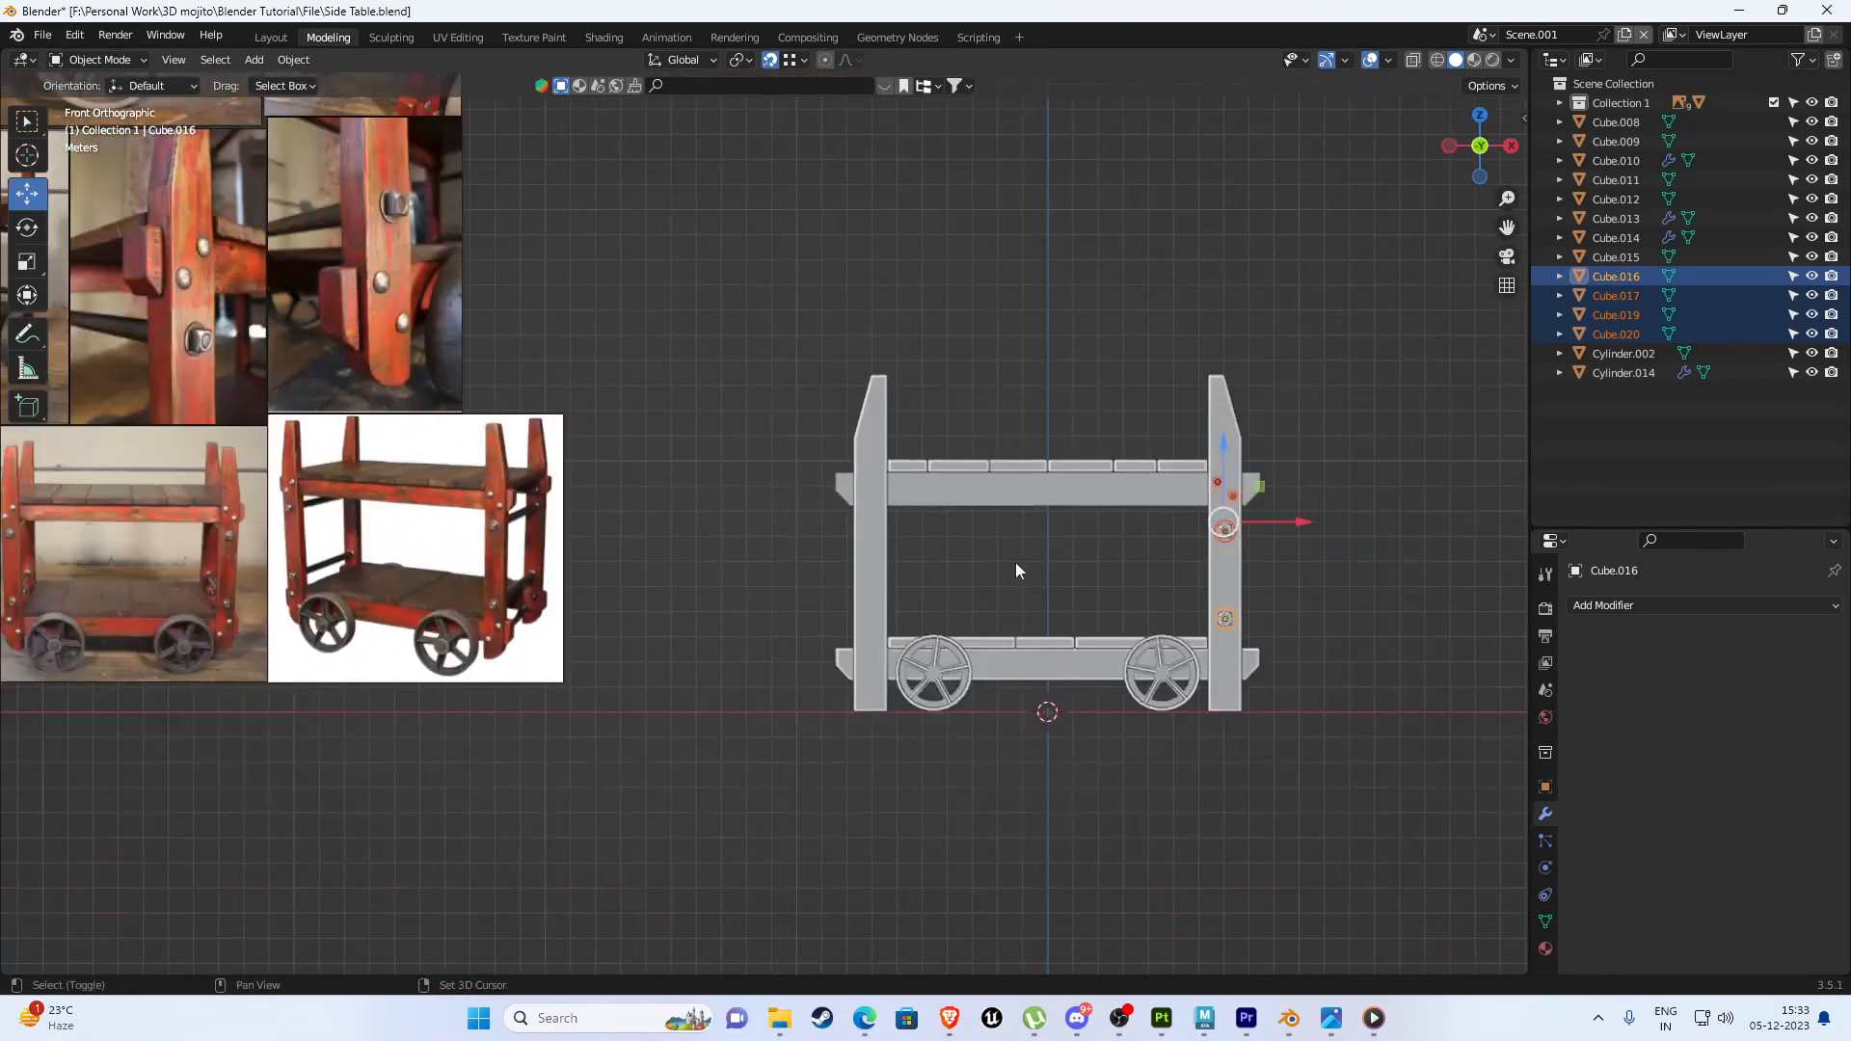
pyautogui.scroll(5, 1164, 531)
pyautogui.keyDown('shift'); pyautogui.moveTo(1164, 531); pyautogui.dragTo(599, 614, button='middle'); pyautogui.keyUp('shift')
# Join the round bolt heads and their two inner nuts on the upper crossbeam into one object.
pyautogui.click(600, 613)
pyautogui.click(761, 527)
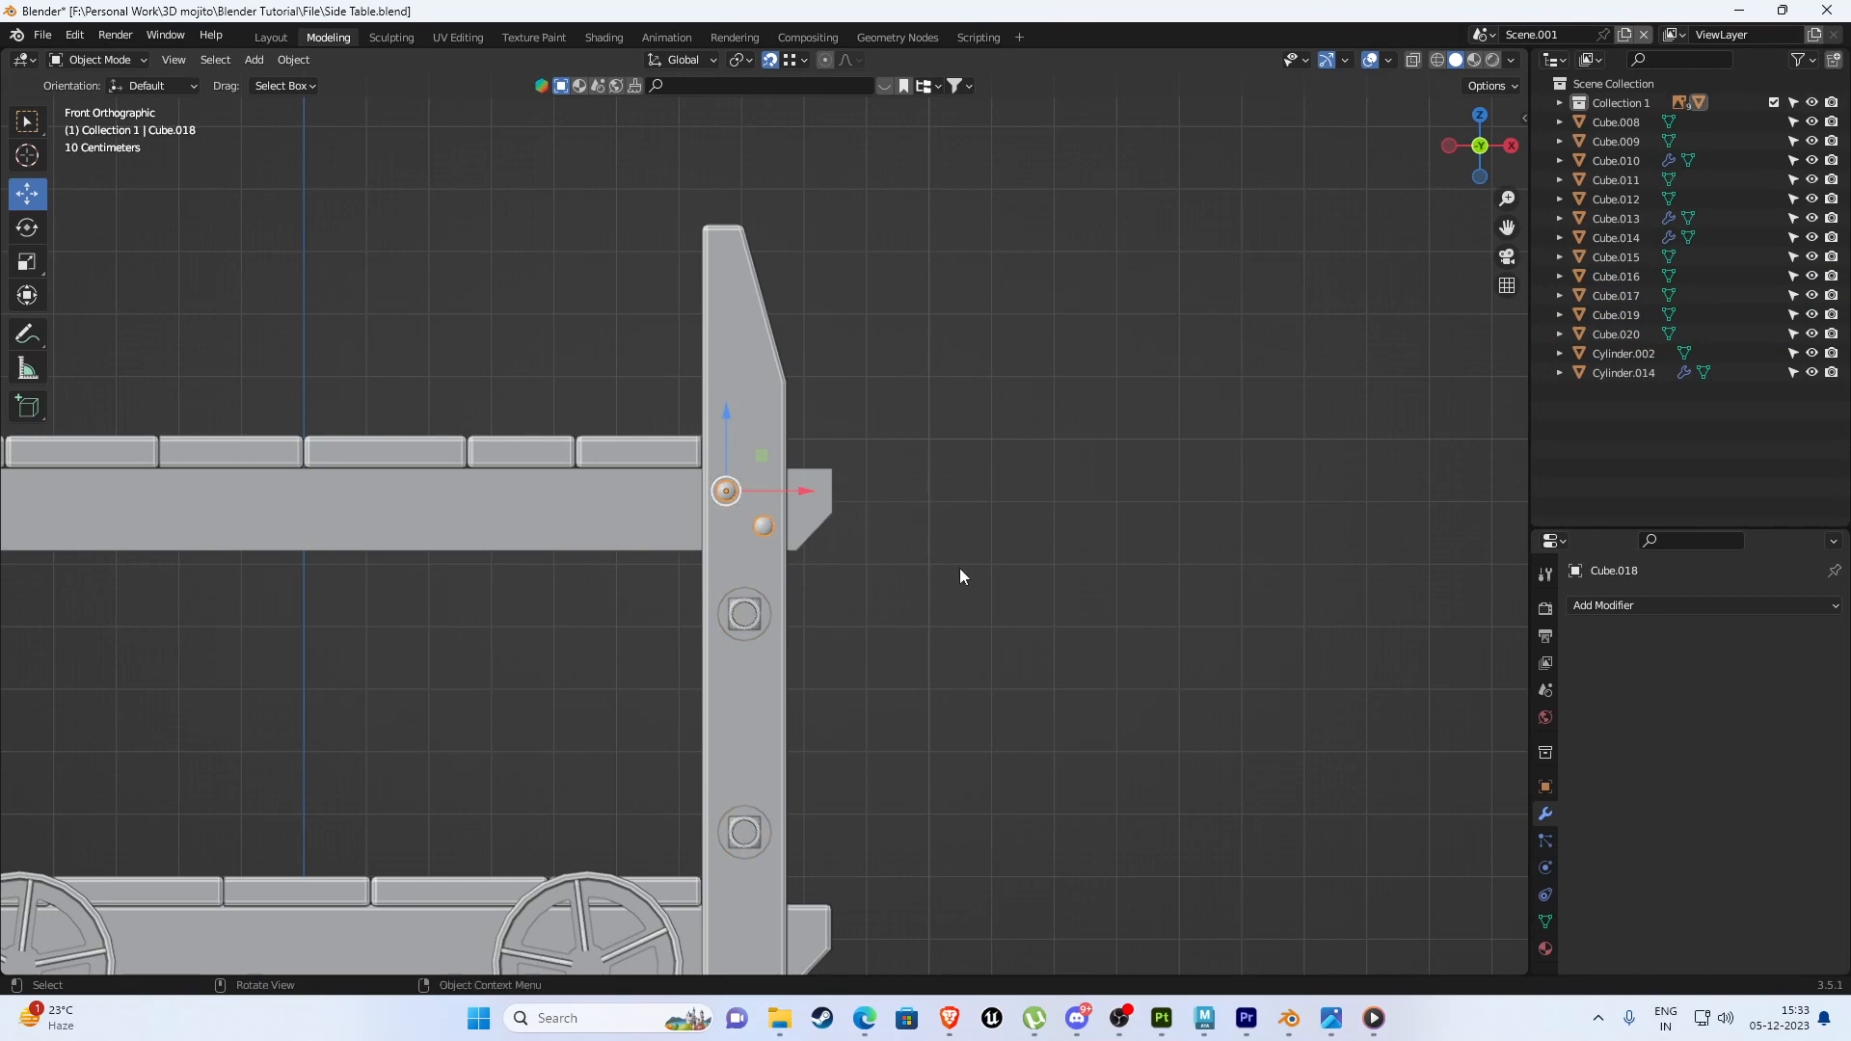
pyautogui.moveTo(959, 569); pyautogui.dragTo(640, 588, button='middle')
pyautogui.scroll(2, 798, 511)
pyautogui.scroll(2, 799, 511)
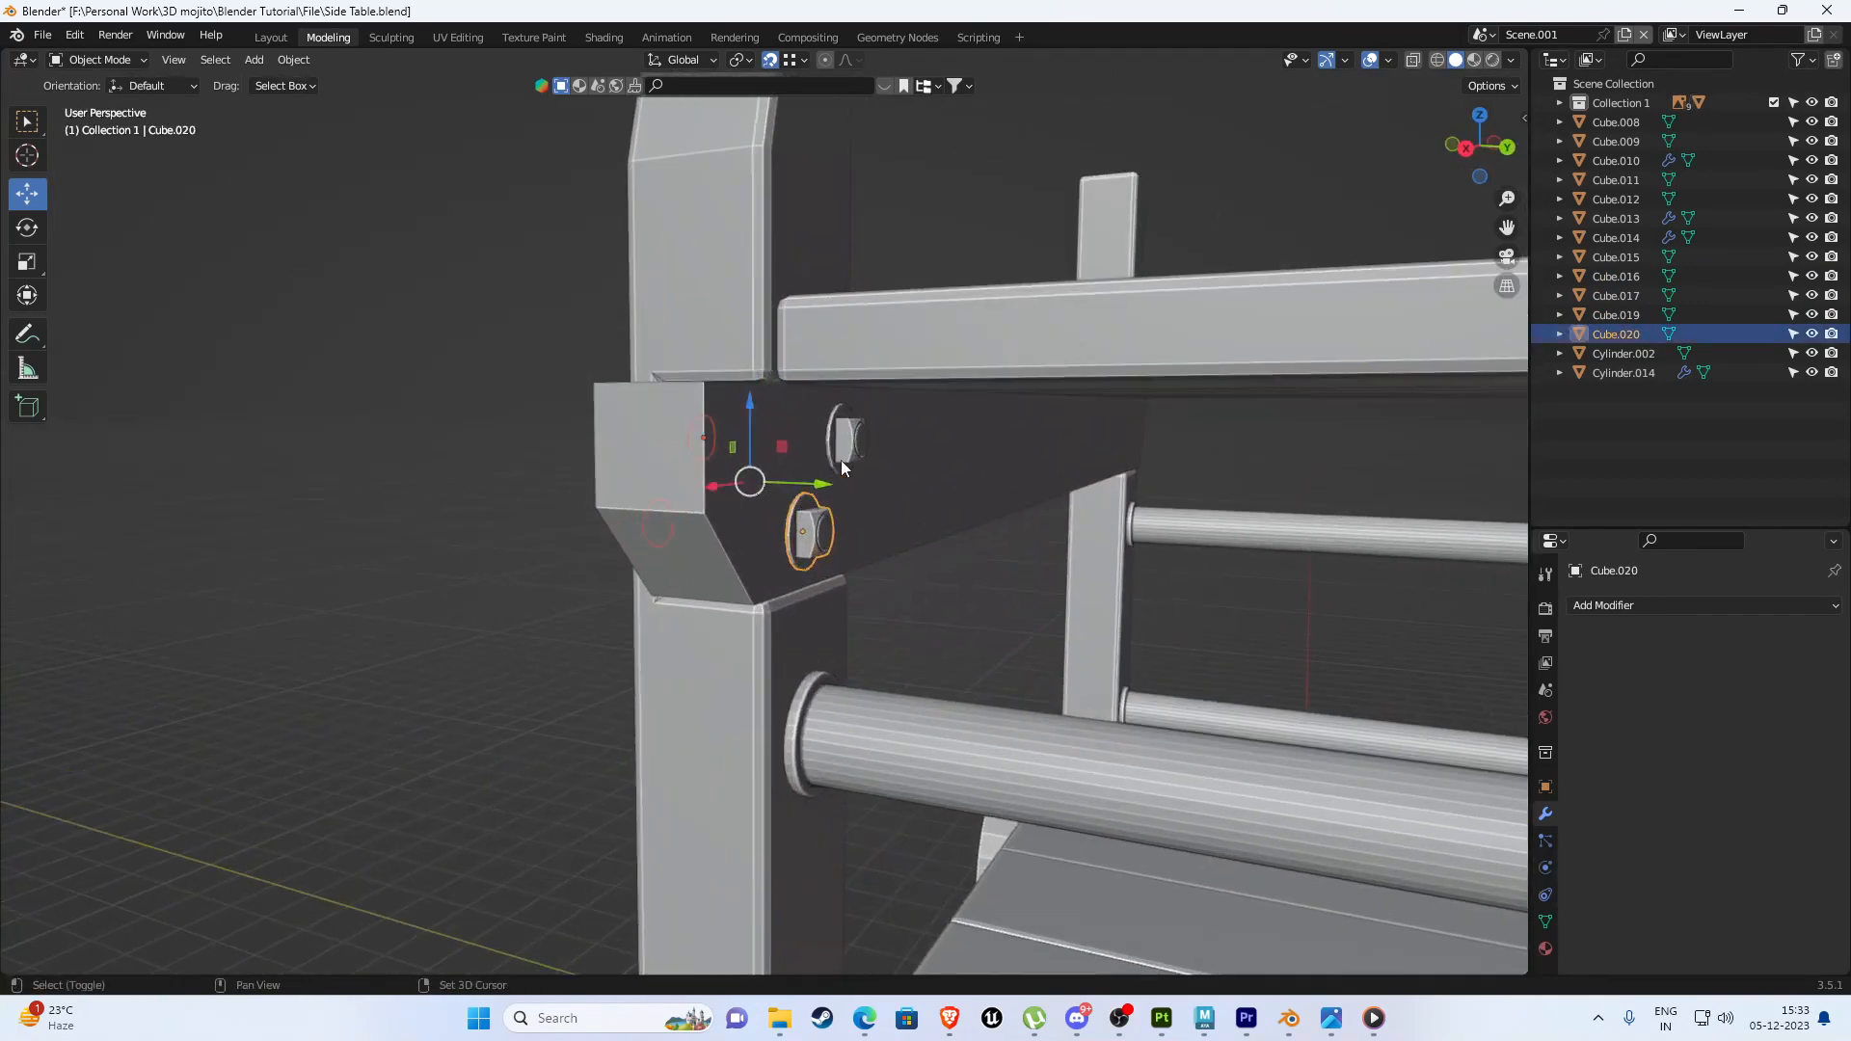
pyautogui.keyDown('shift'); pyautogui.click(849, 439); pyautogui.keyUp('shift')
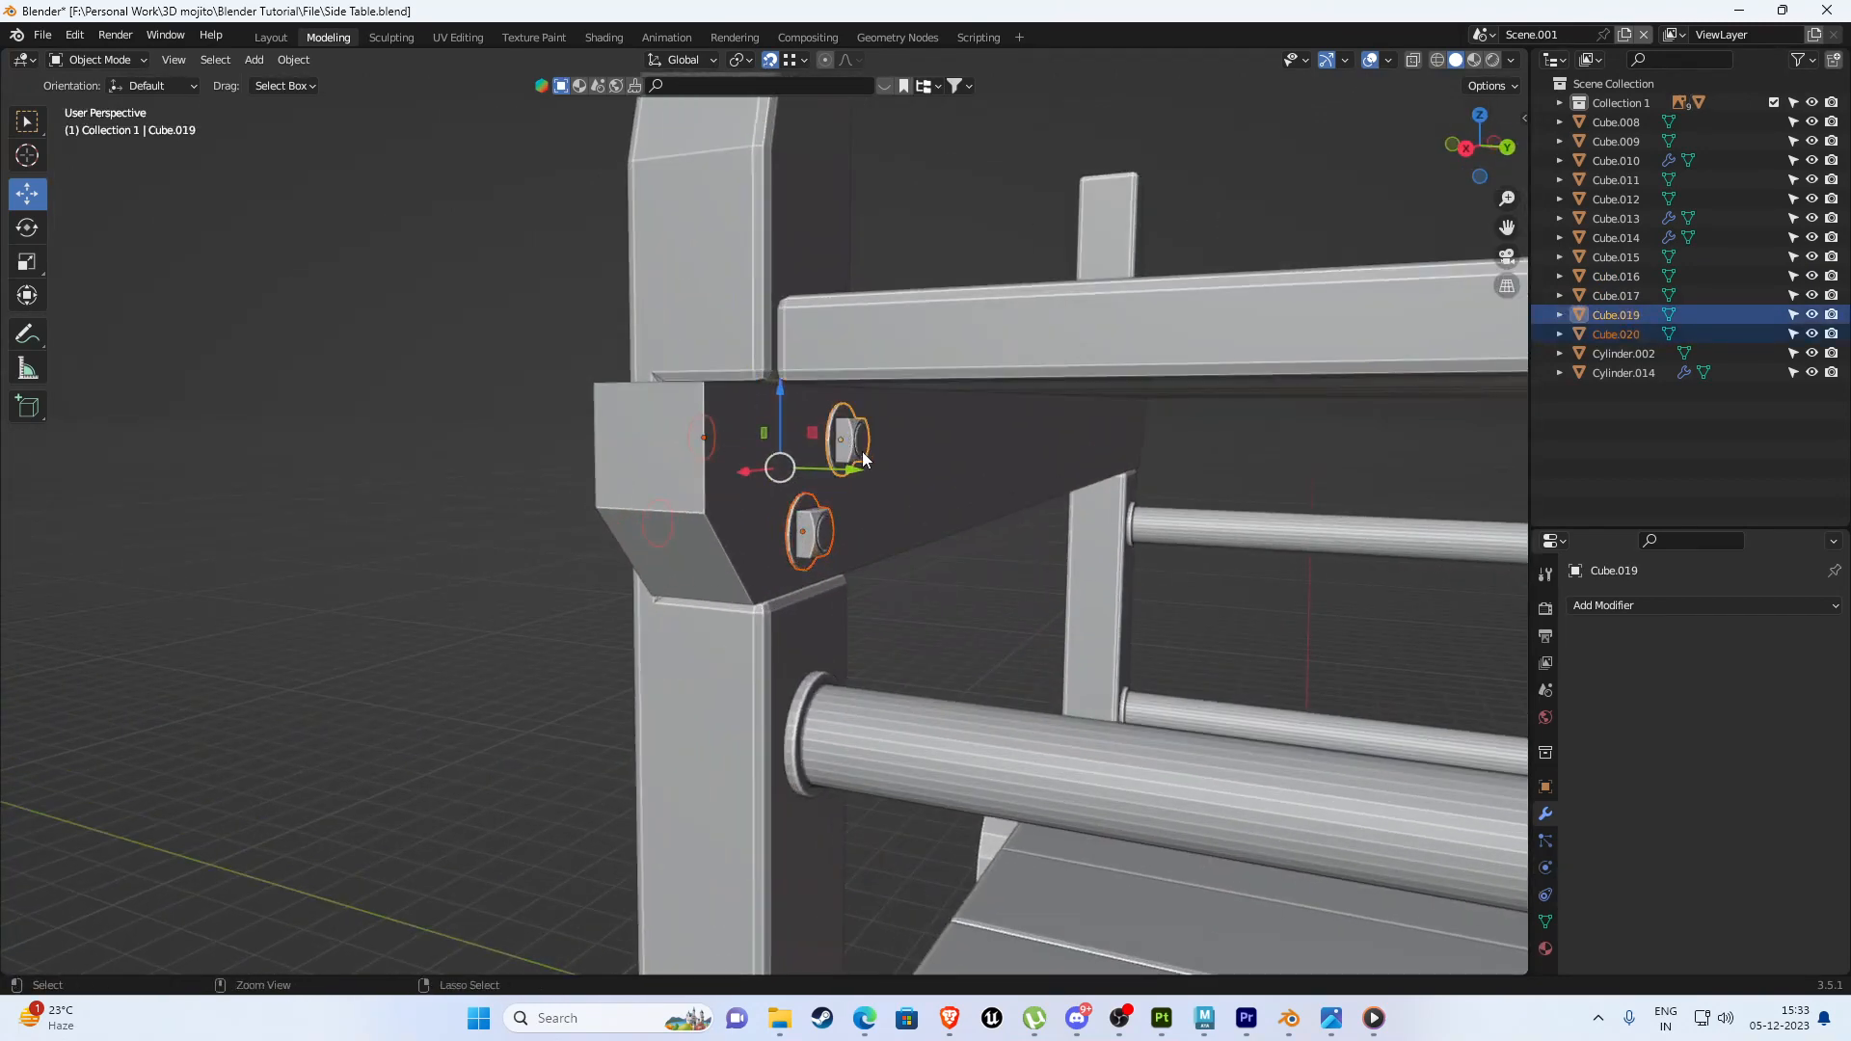
pyautogui.hotkey('ctrl', 'j')
pyautogui.moveTo(863, 453)
pyautogui.mouseDown(button='middle')
pyautogui.moveTo(941, 536)
pyautogui.moveTo(877, 454)
pyautogui.mouseUp(button='middle')
# Duplicate the joined bolt set and, with snapping off, position the copy over the lower crossbeam on the same post.
pyautogui.press('KP_1')
pyautogui.scroll(-5, 894, 566)
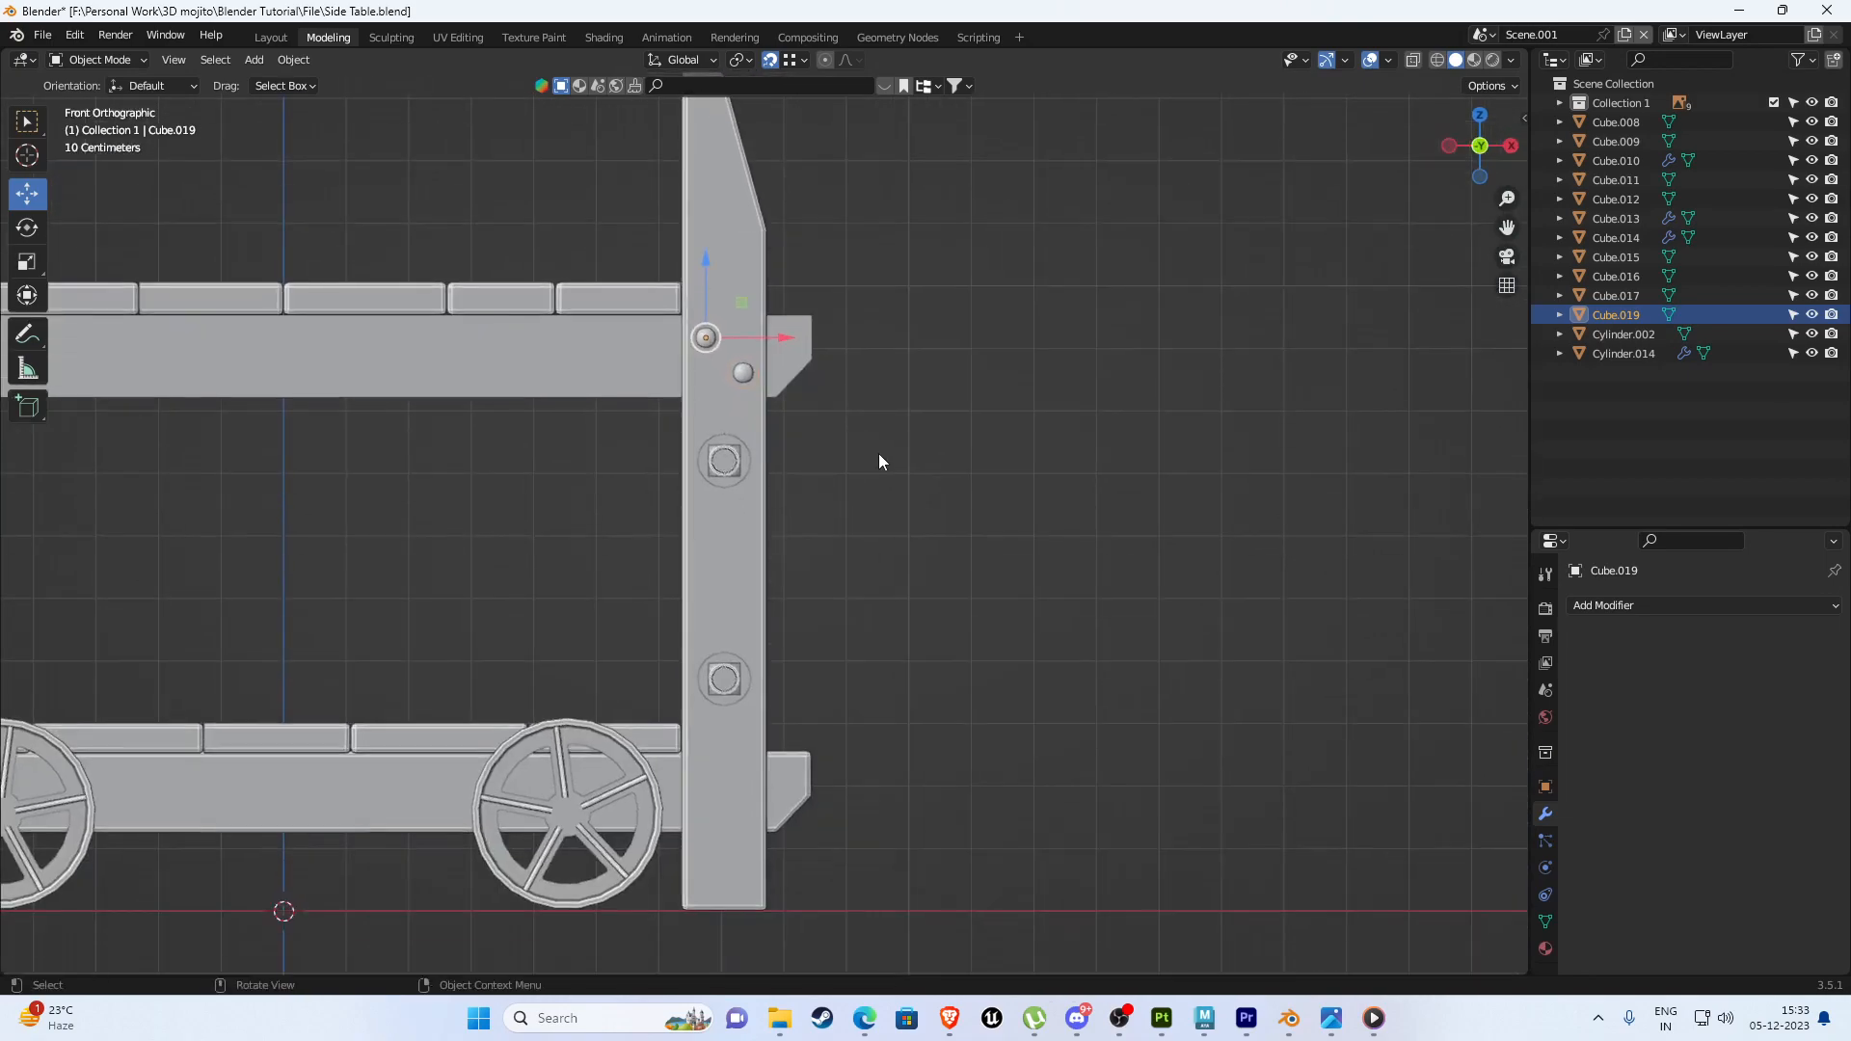
pyautogui.hotkey('shift', 'd')
pyautogui.click(829, 401)
pyautogui.hotkey('shift', 'Tab')
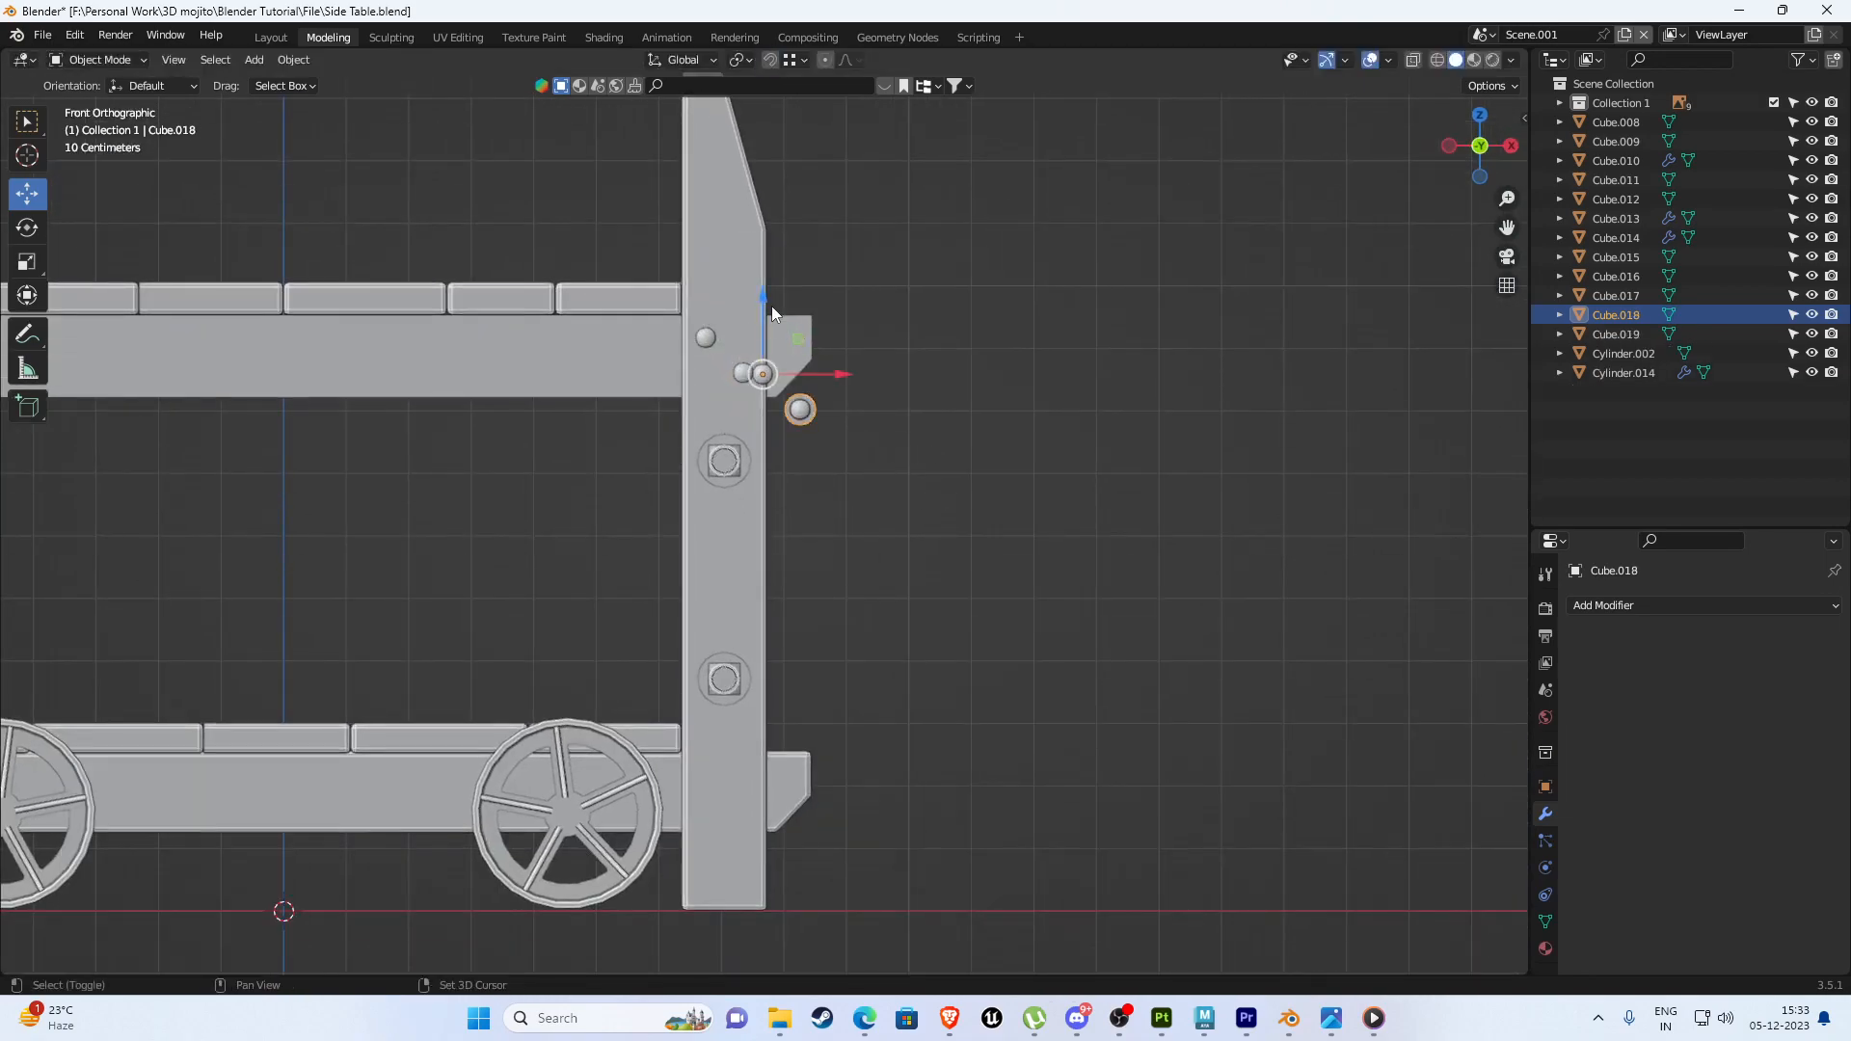
pyautogui.moveTo(764, 376); pyautogui.dragTo(712, 781)
pyautogui.scroll(7, 714, 786)
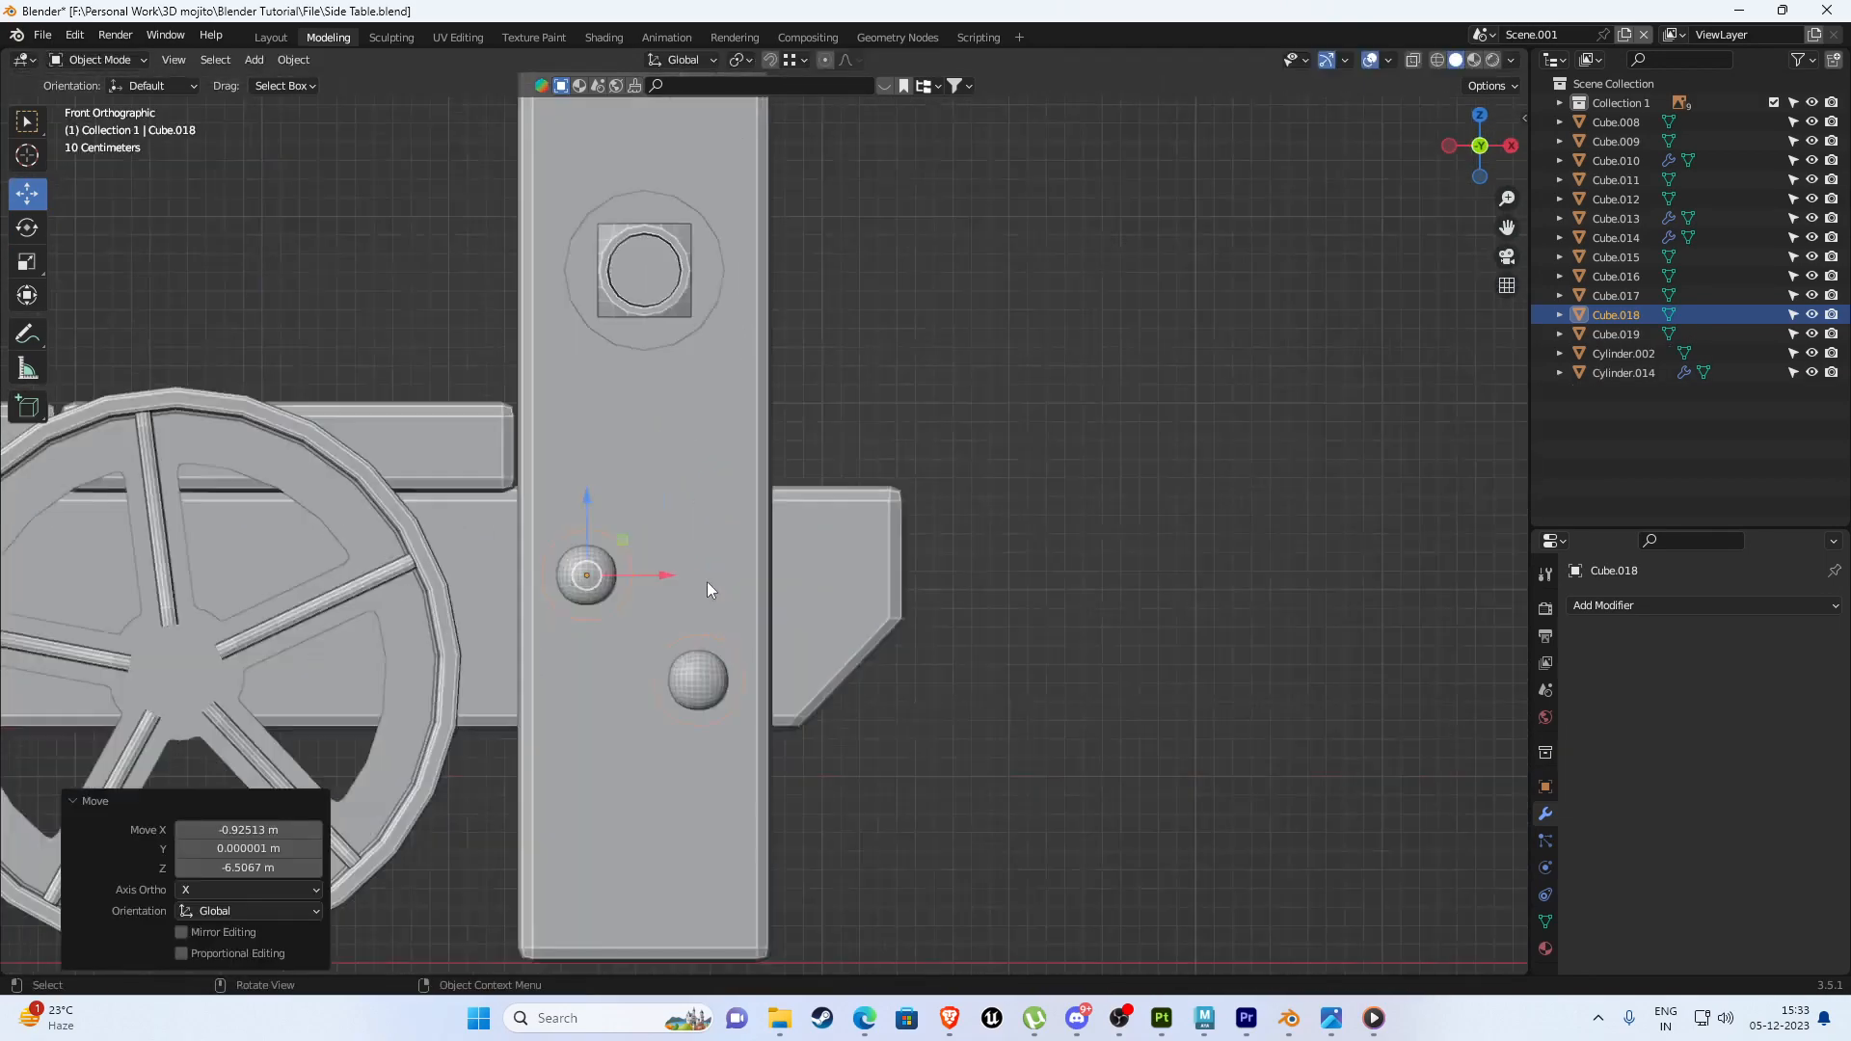
pyautogui.moveTo(538, 590); pyautogui.dragTo(568, 559)
# Join both large post nuts with the upper and lower bolt sets into a single object.
pyautogui.keyDown('shift'); pyautogui.click(652, 245); pyautogui.keyUp('shift')
pyautogui.scroll(-5, 735, 280)
pyautogui.keyDown('shift'); pyautogui.moveTo(744, 285); pyautogui.dragTo(771, 664, button='middle'); pyautogui.keyUp('shift')
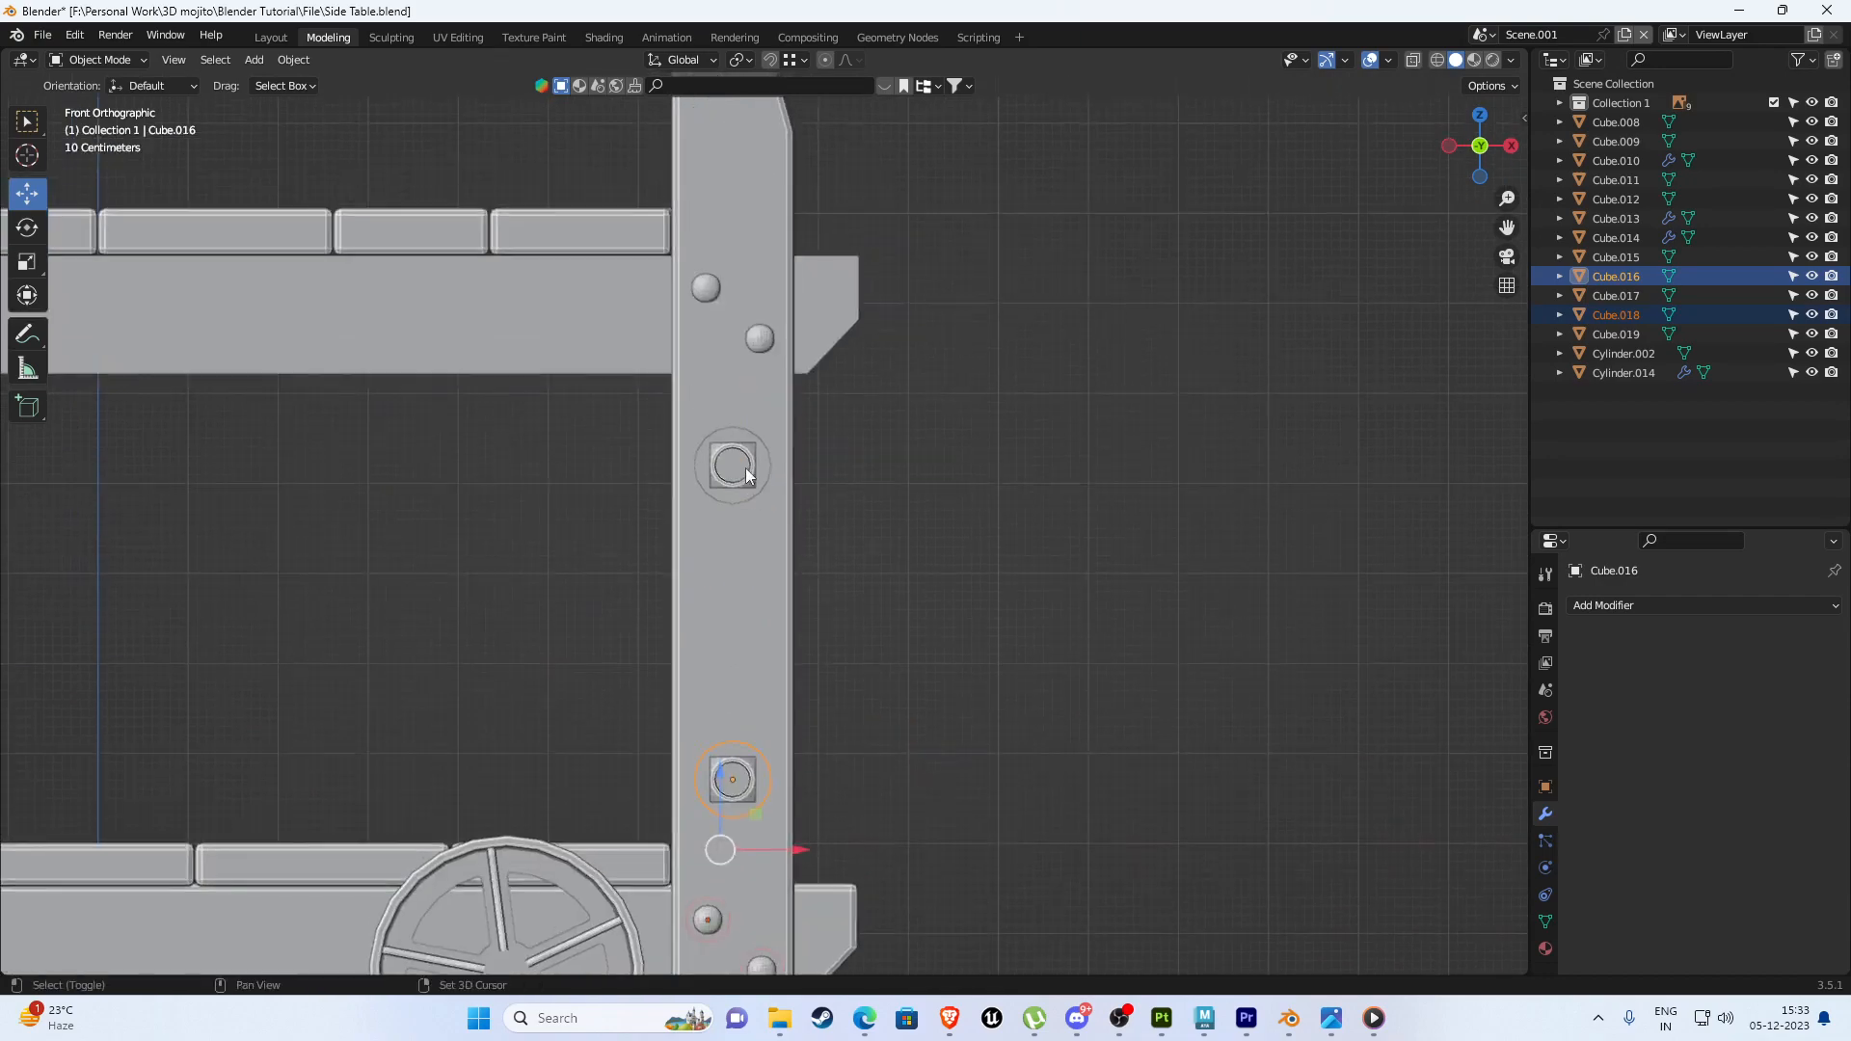
pyautogui.keyDown('shift'); pyautogui.click(747, 470); pyautogui.keyUp('shift')
pyautogui.keyDown('shift'); pyautogui.click(757, 341); pyautogui.keyUp('shift')
pyautogui.hotkey('ctrl', 'j')
# Isolate the joined hardware in a top wireframe view by hiding all other objects.
pyautogui.moveTo(764, 374); pyautogui.dragTo(1043, 570, button='middle')
pyautogui.scroll(2, 755, 531)
pyautogui.press('KP_7')
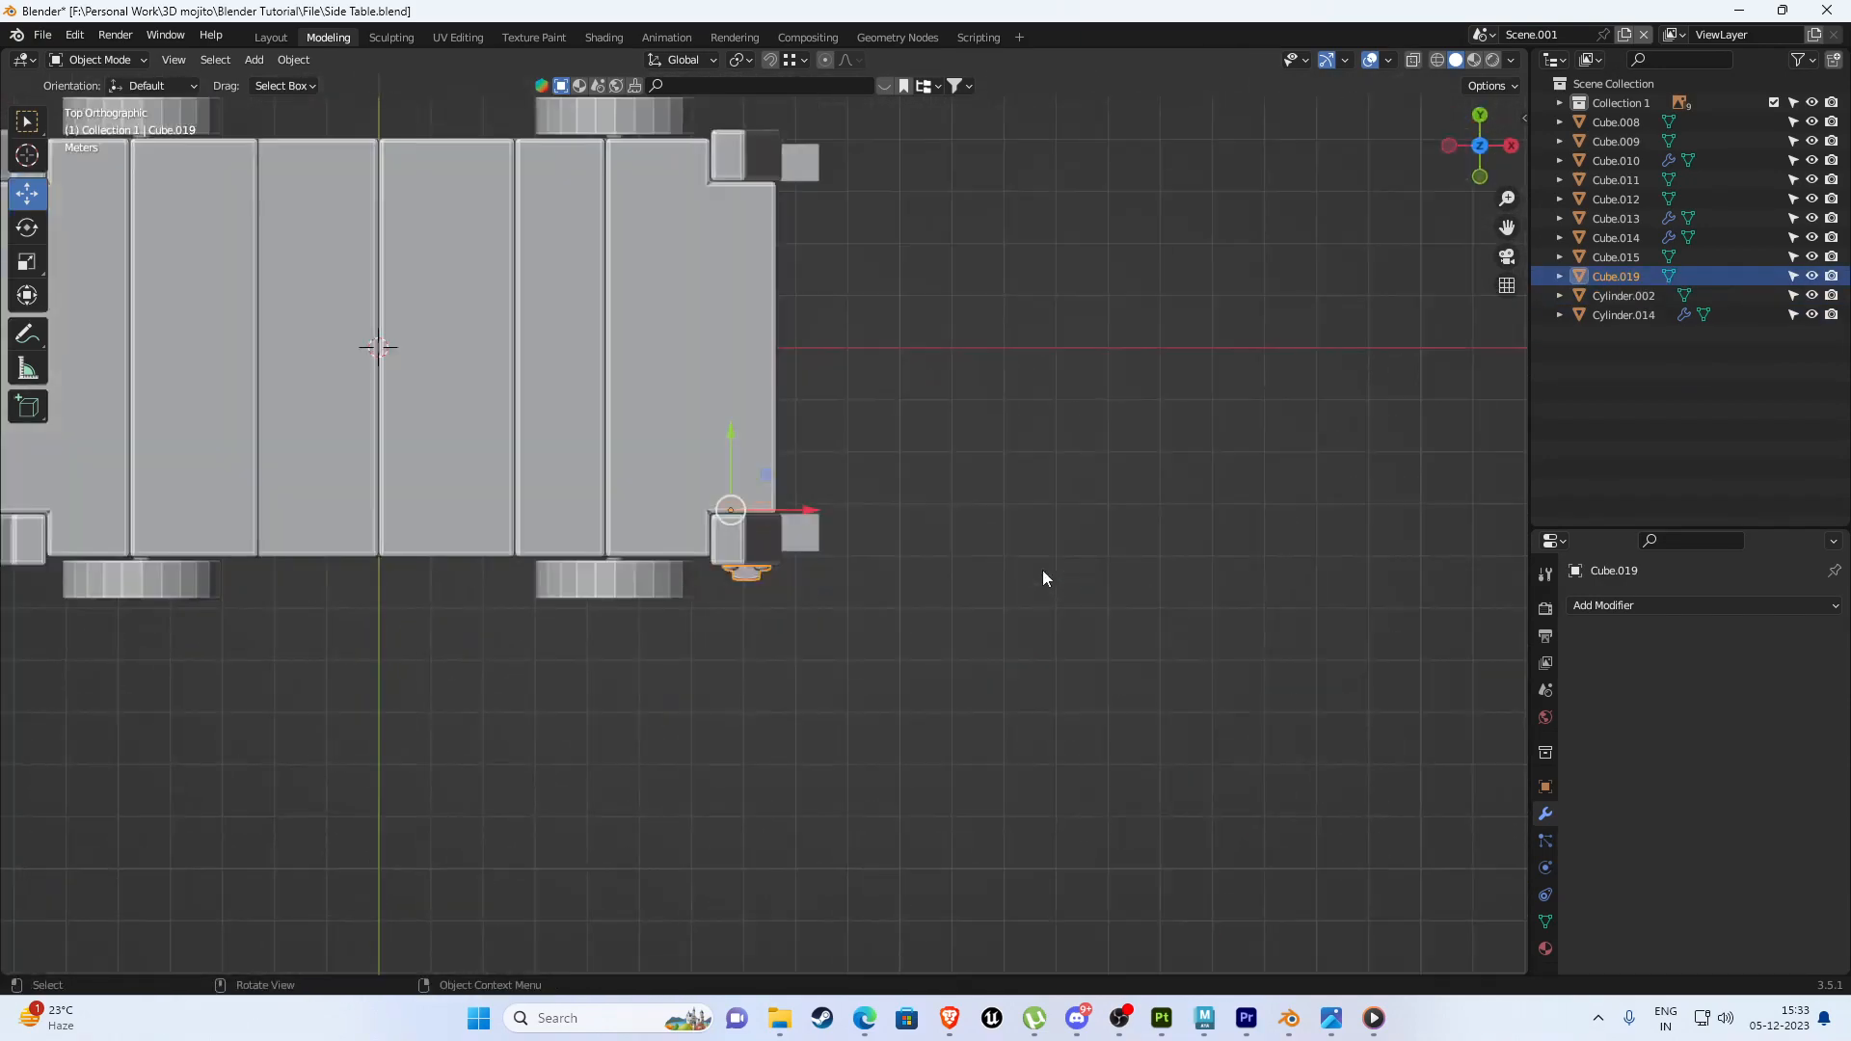
pyautogui.hotkey('shift', 'z')
pyautogui.scroll(-2, 653, 621)
pyautogui.scroll(7, 473, 492)
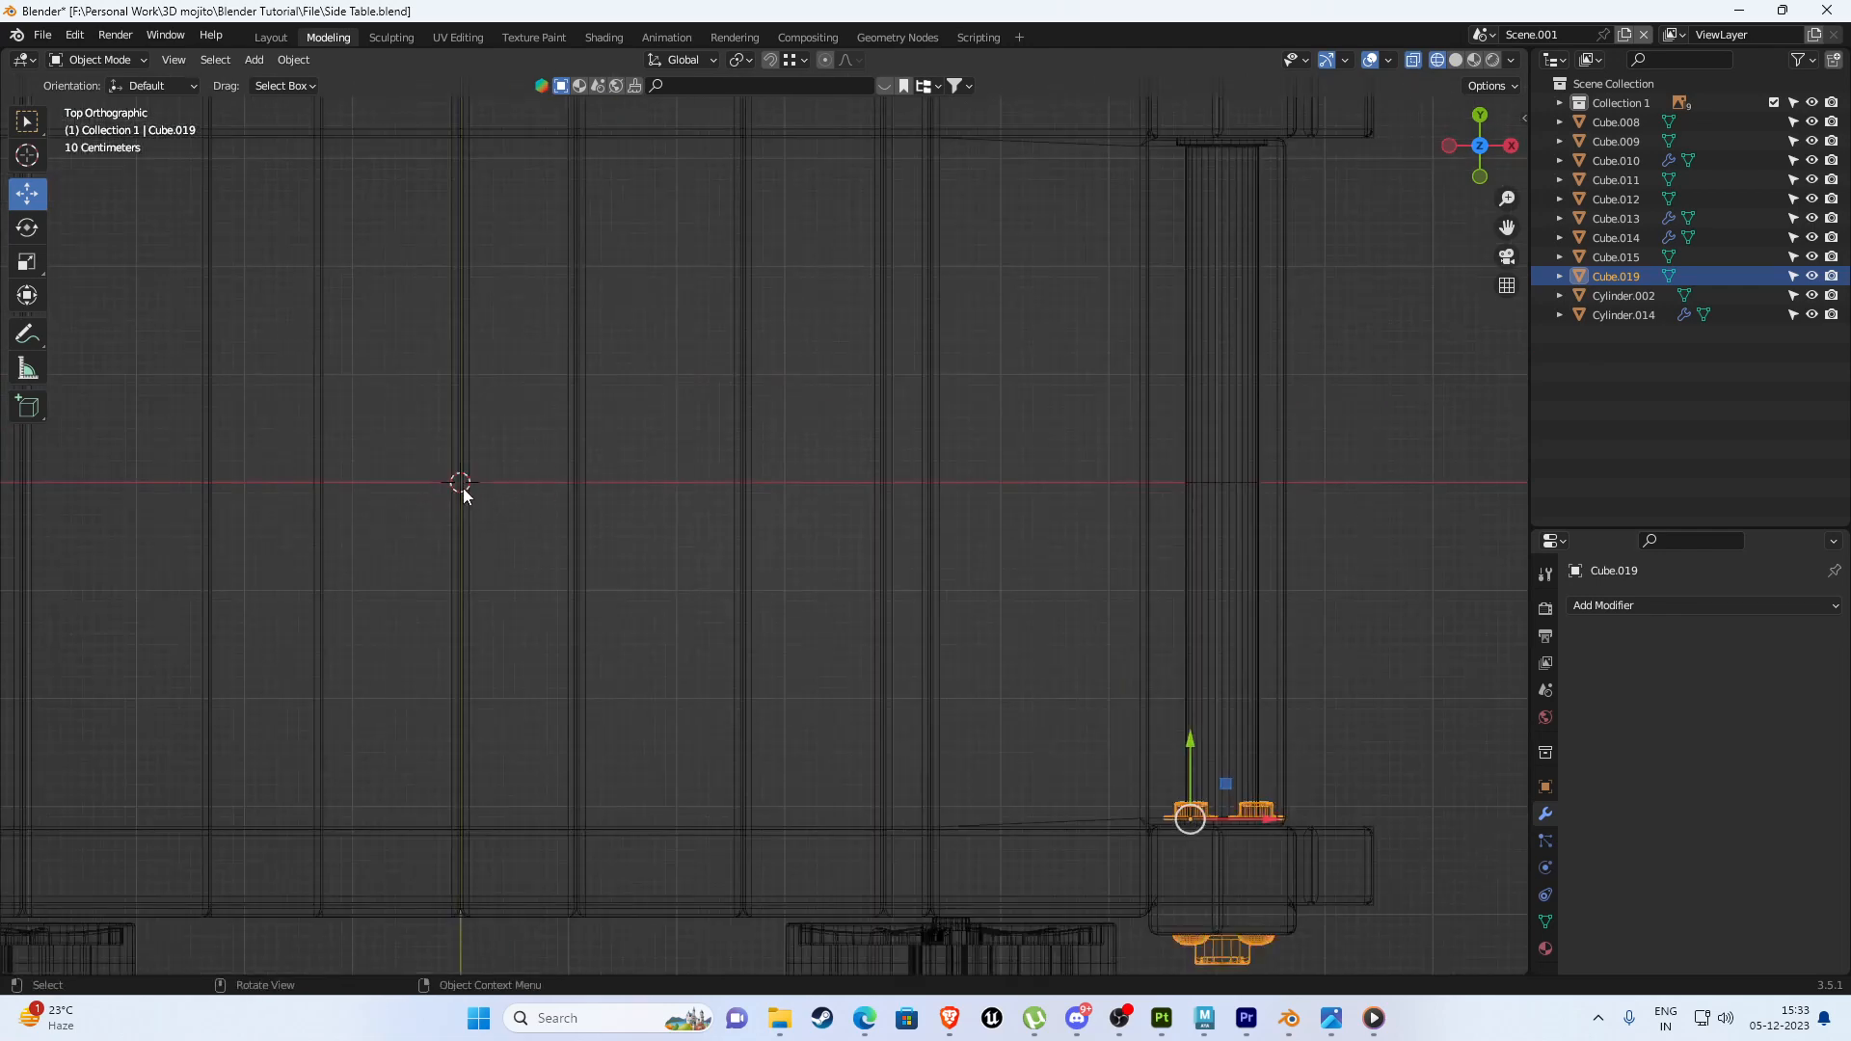
pyautogui.hotkey('shift', 'h')
pyautogui.scroll(-3, 511, 507)
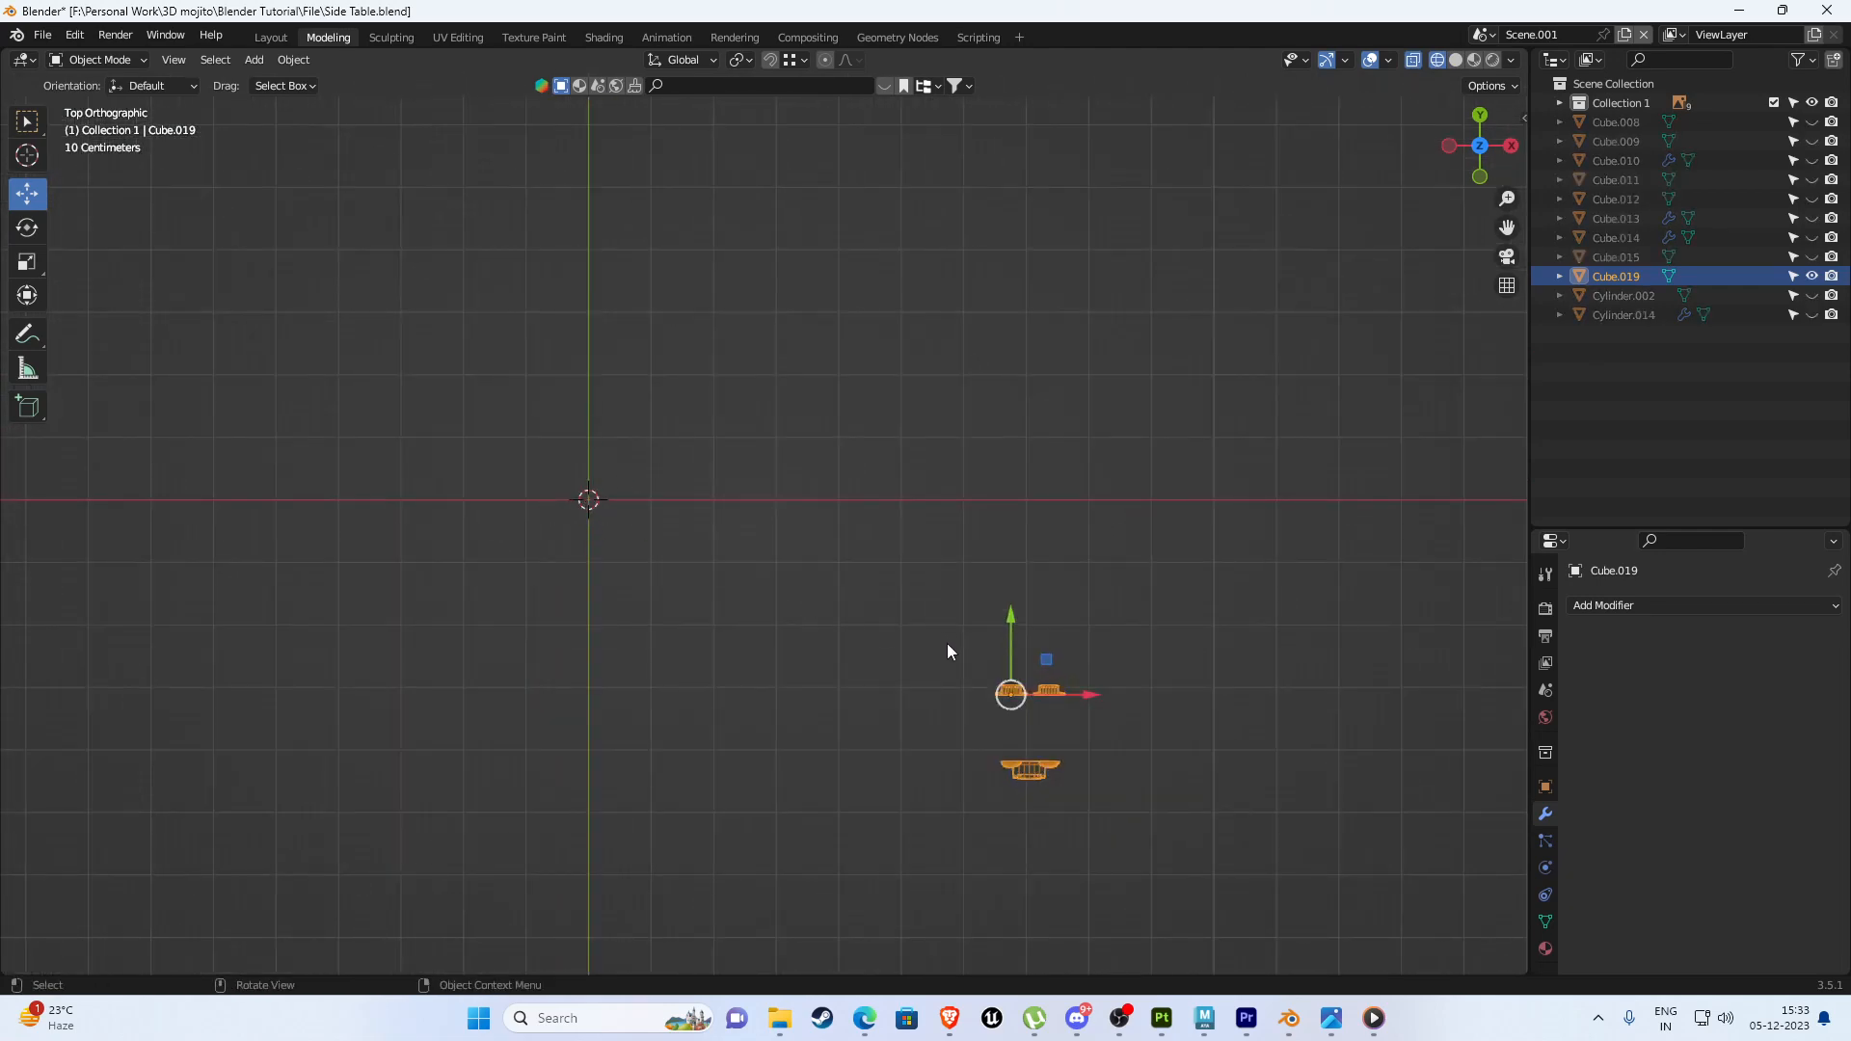
# Move only the hardware's origin onto the 3D cursor at the grid centre, turning on snapping and changing its target.
pyautogui.moveTo(1009, 669); pyautogui.dragTo(731, 427)
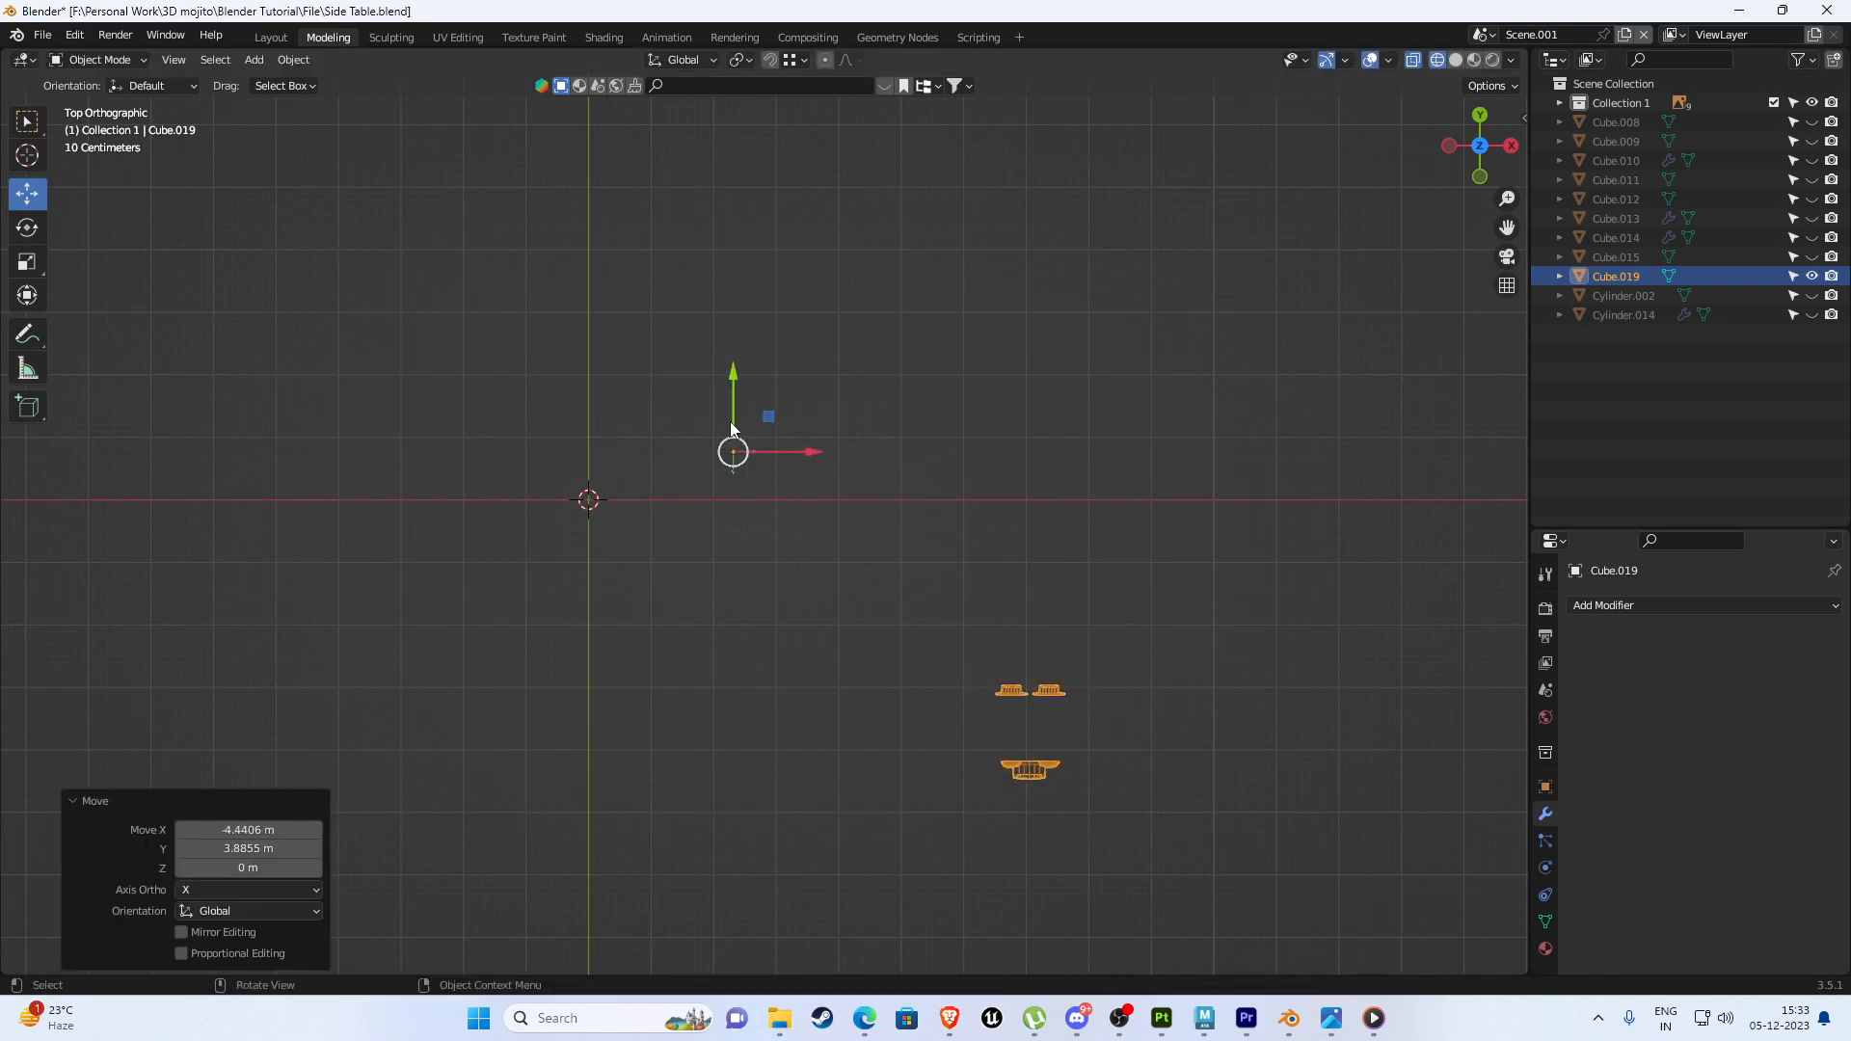
pyautogui.click(769, 63)
pyautogui.click(794, 65)
pyautogui.click(782, 119)
pyautogui.scroll(3, 540, 409)
pyautogui.keyDown('shift'); pyautogui.moveTo(634, 403); pyautogui.dragTo(960, 564, button='middle'); pyautogui.keyUp('shift')
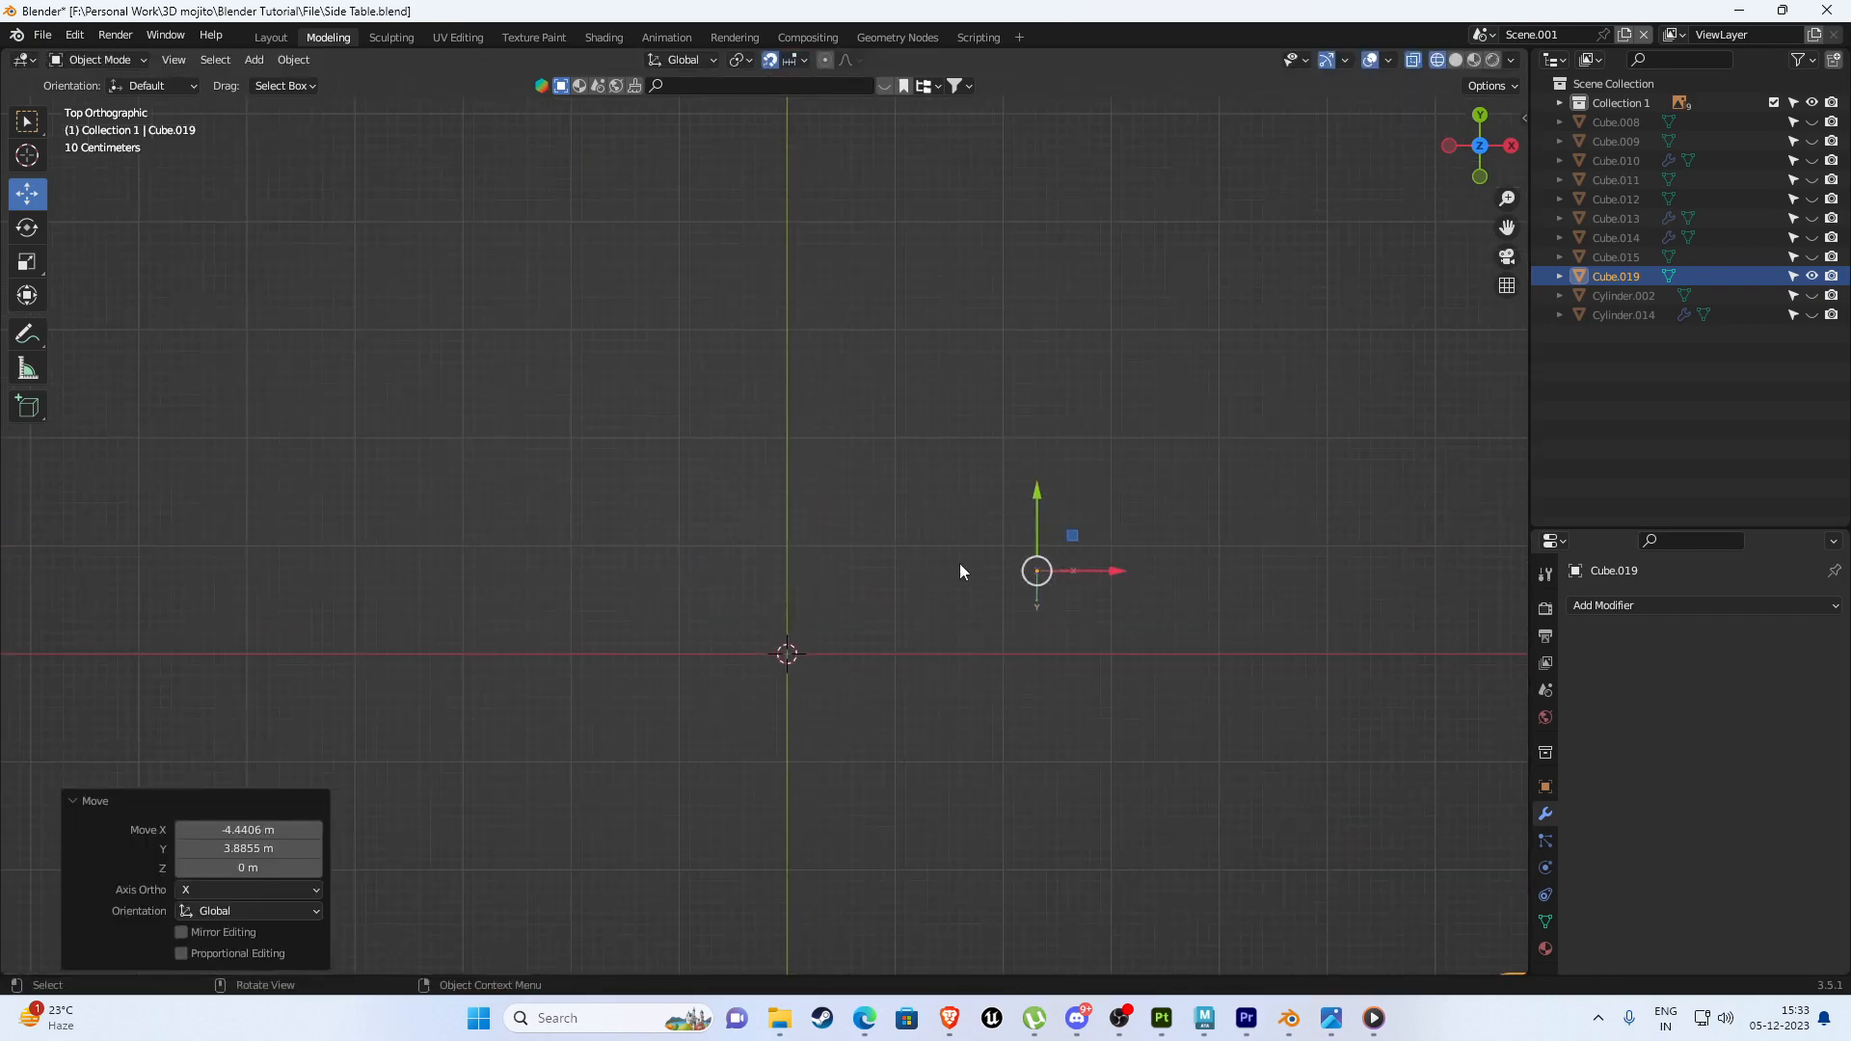
pyautogui.moveTo(1036, 570); pyautogui.dragTo(777, 675)
pyautogui.scroll(6, 801, 702)
pyautogui.keyDown('shift'); pyautogui.moveTo(801, 701); pyautogui.dragTo(669, 326, button='middle'); pyautogui.keyUp('shift')
pyautogui.scroll(5, 655, 566)
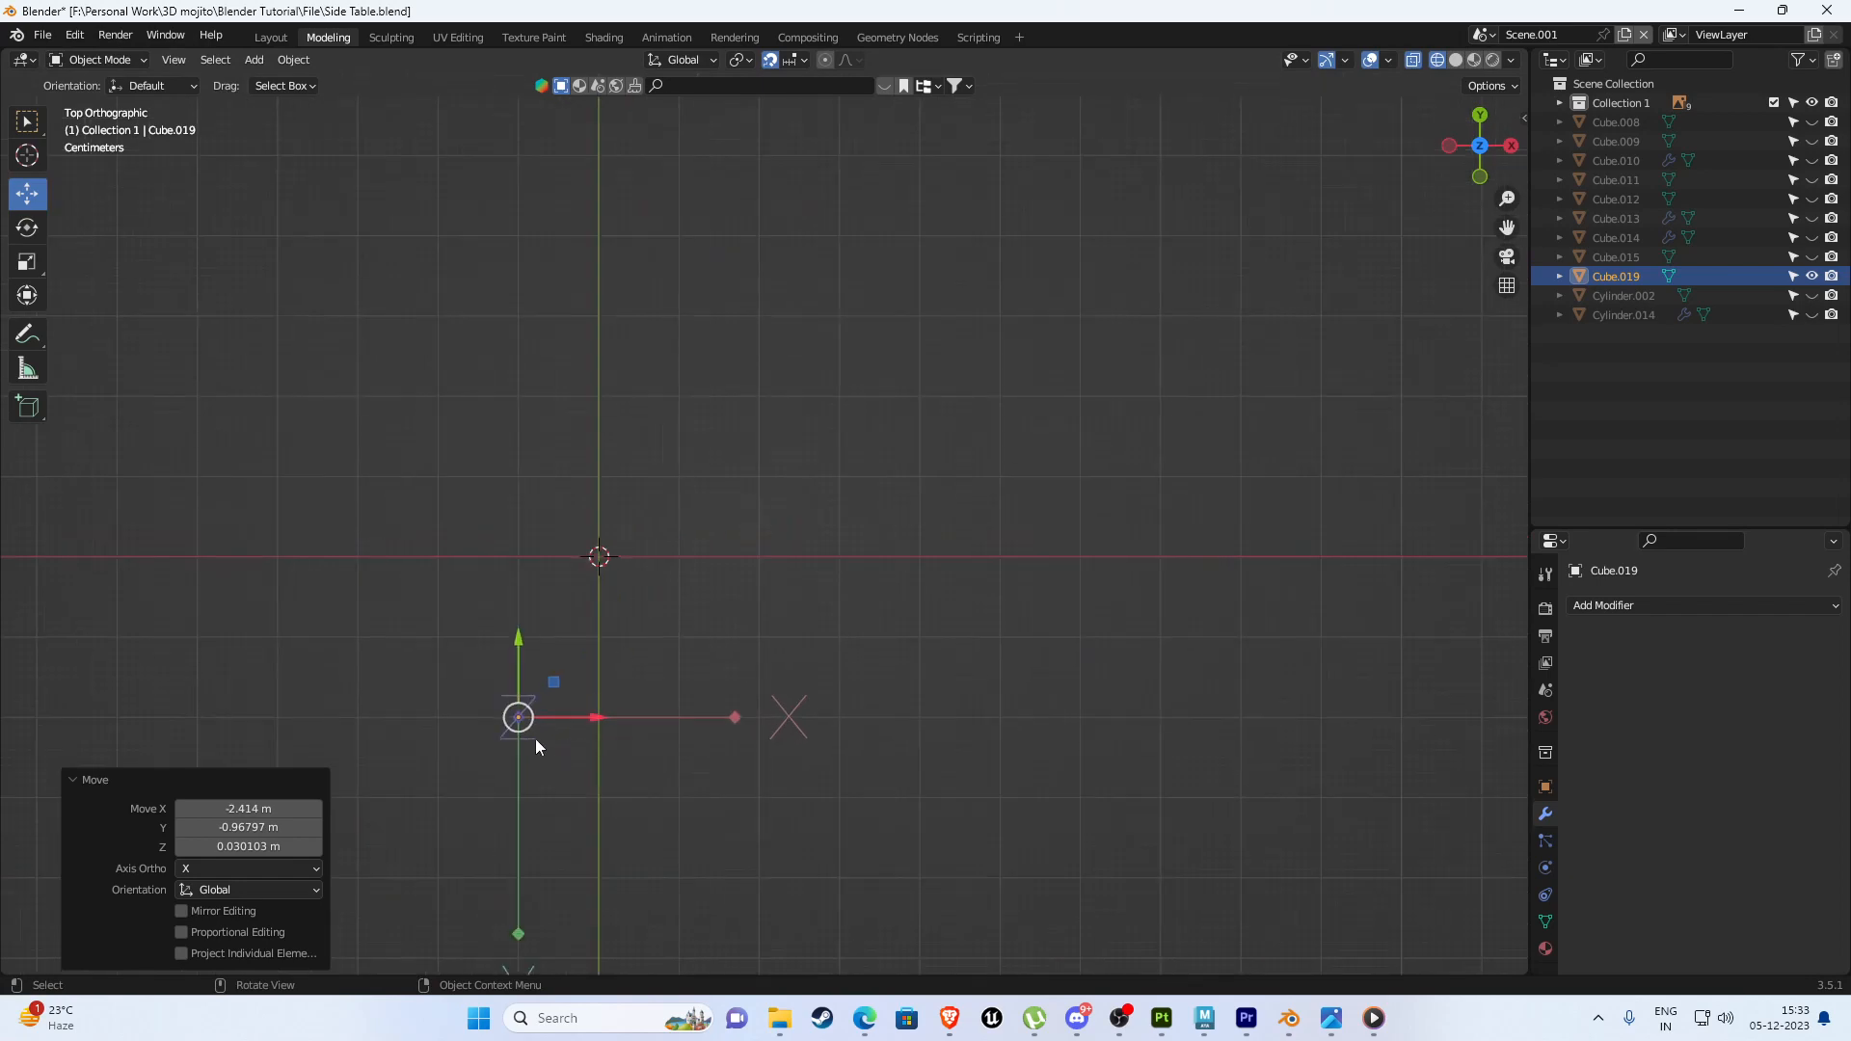
pyautogui.moveTo(526, 726); pyautogui.dragTo(608, 569)
pyautogui.hotkey('ctrl', '.')
# Add a Mirror modifier to the hardware and mirror it on the X and Y axes.
pyautogui.scroll(-5, 651, 629)
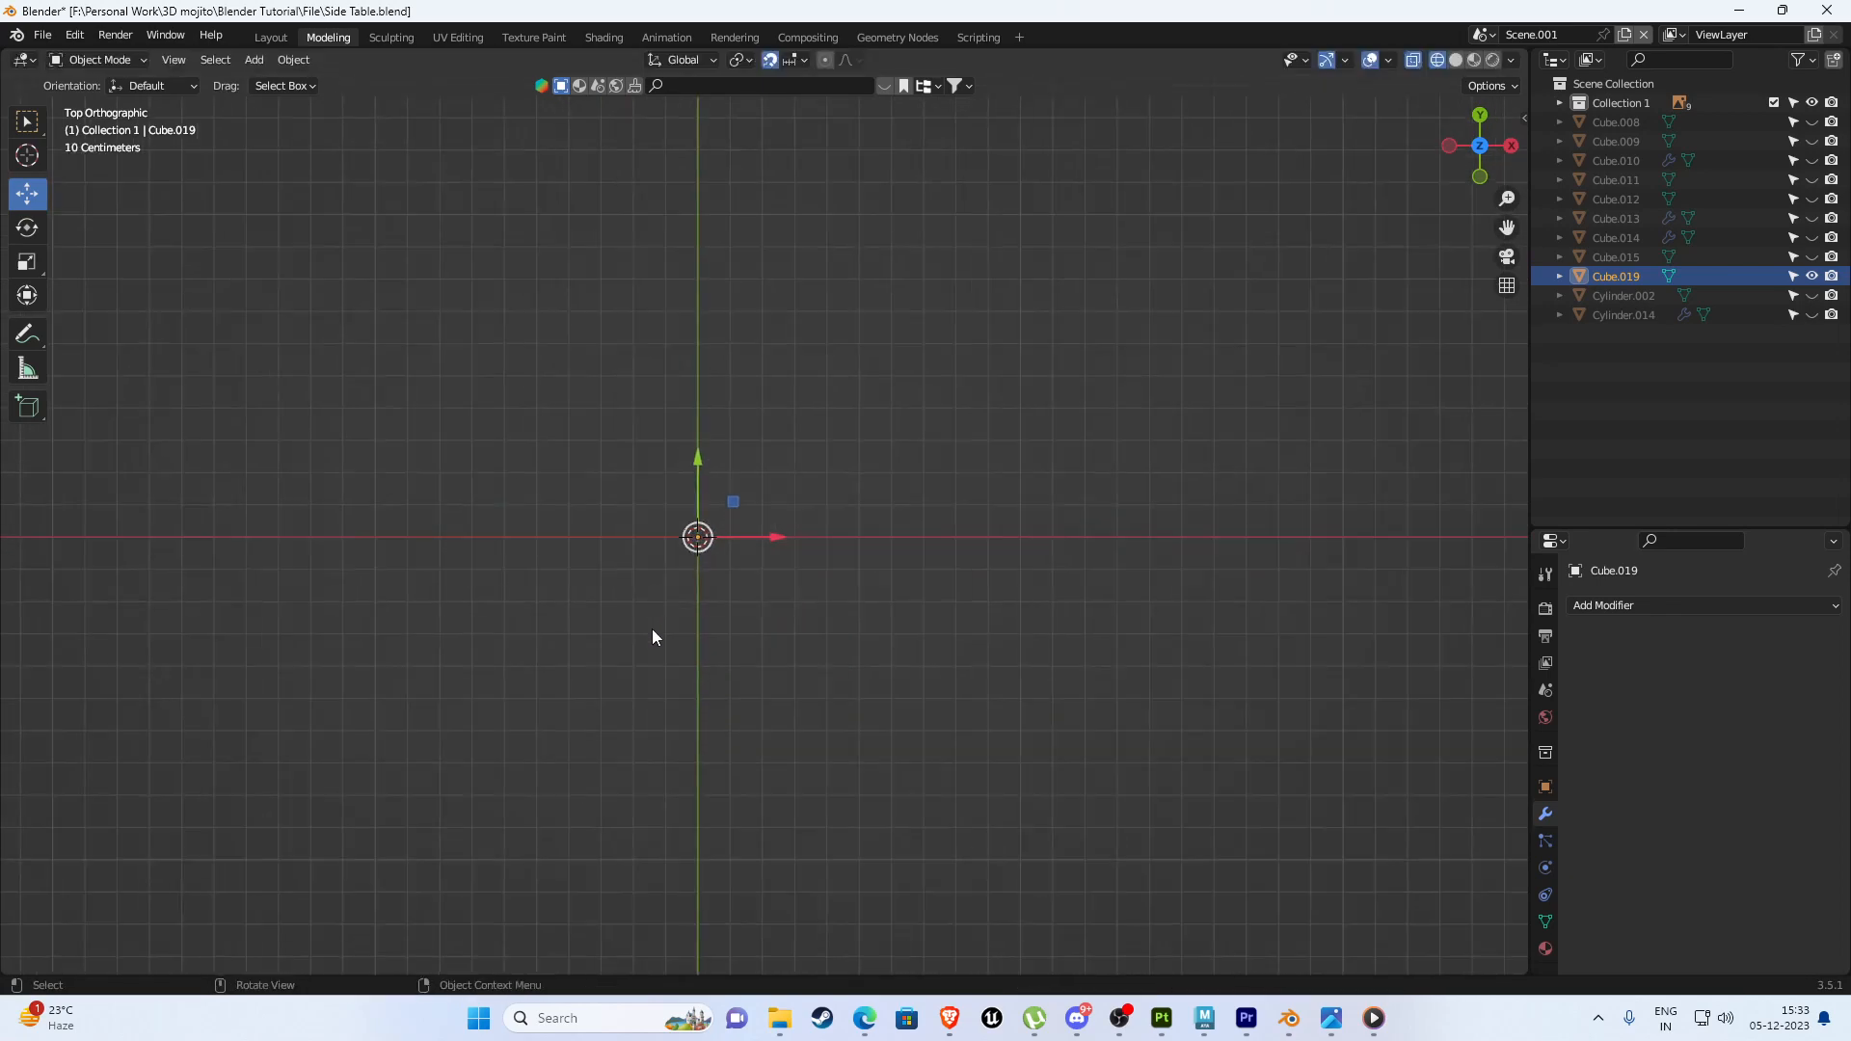
pyautogui.scroll(-4, 652, 632)
pyautogui.keyDown('shift'); pyautogui.moveTo(861, 586); pyautogui.dragTo(781, 551, button='middle'); pyautogui.keyUp('shift')
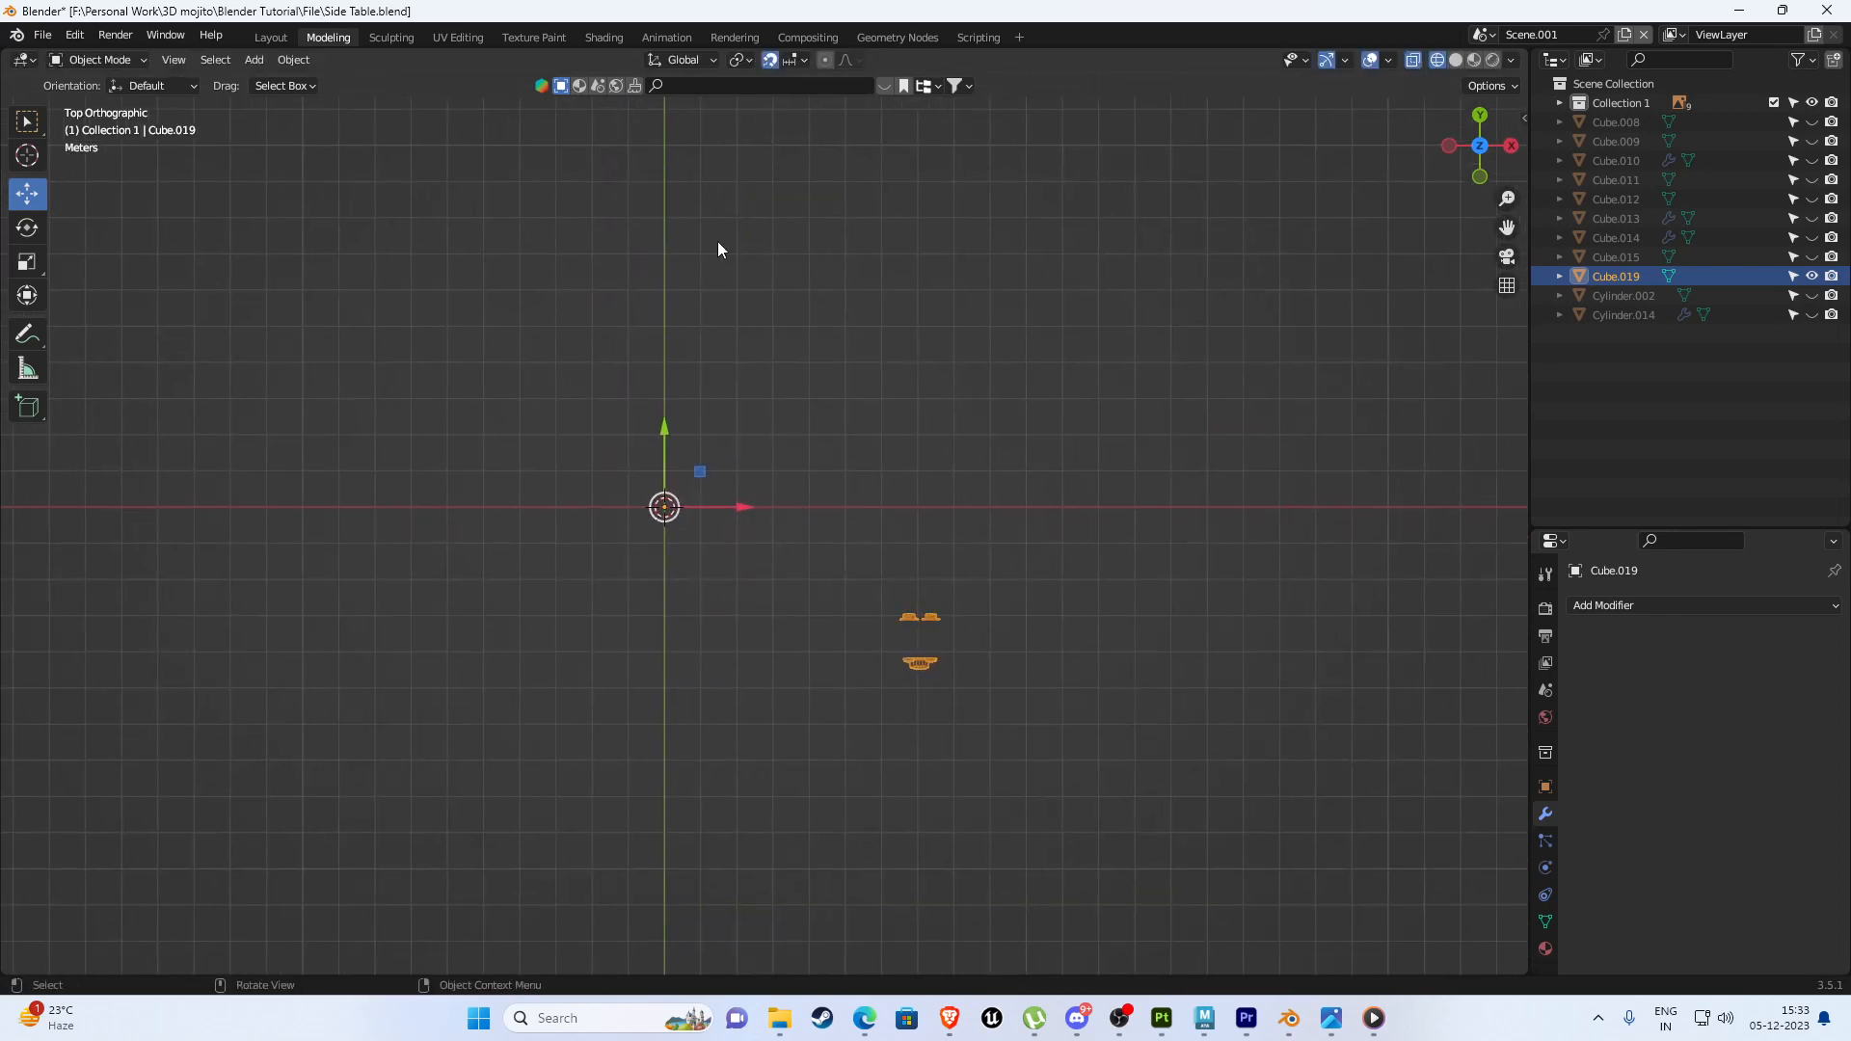
pyautogui.click(1619, 606)
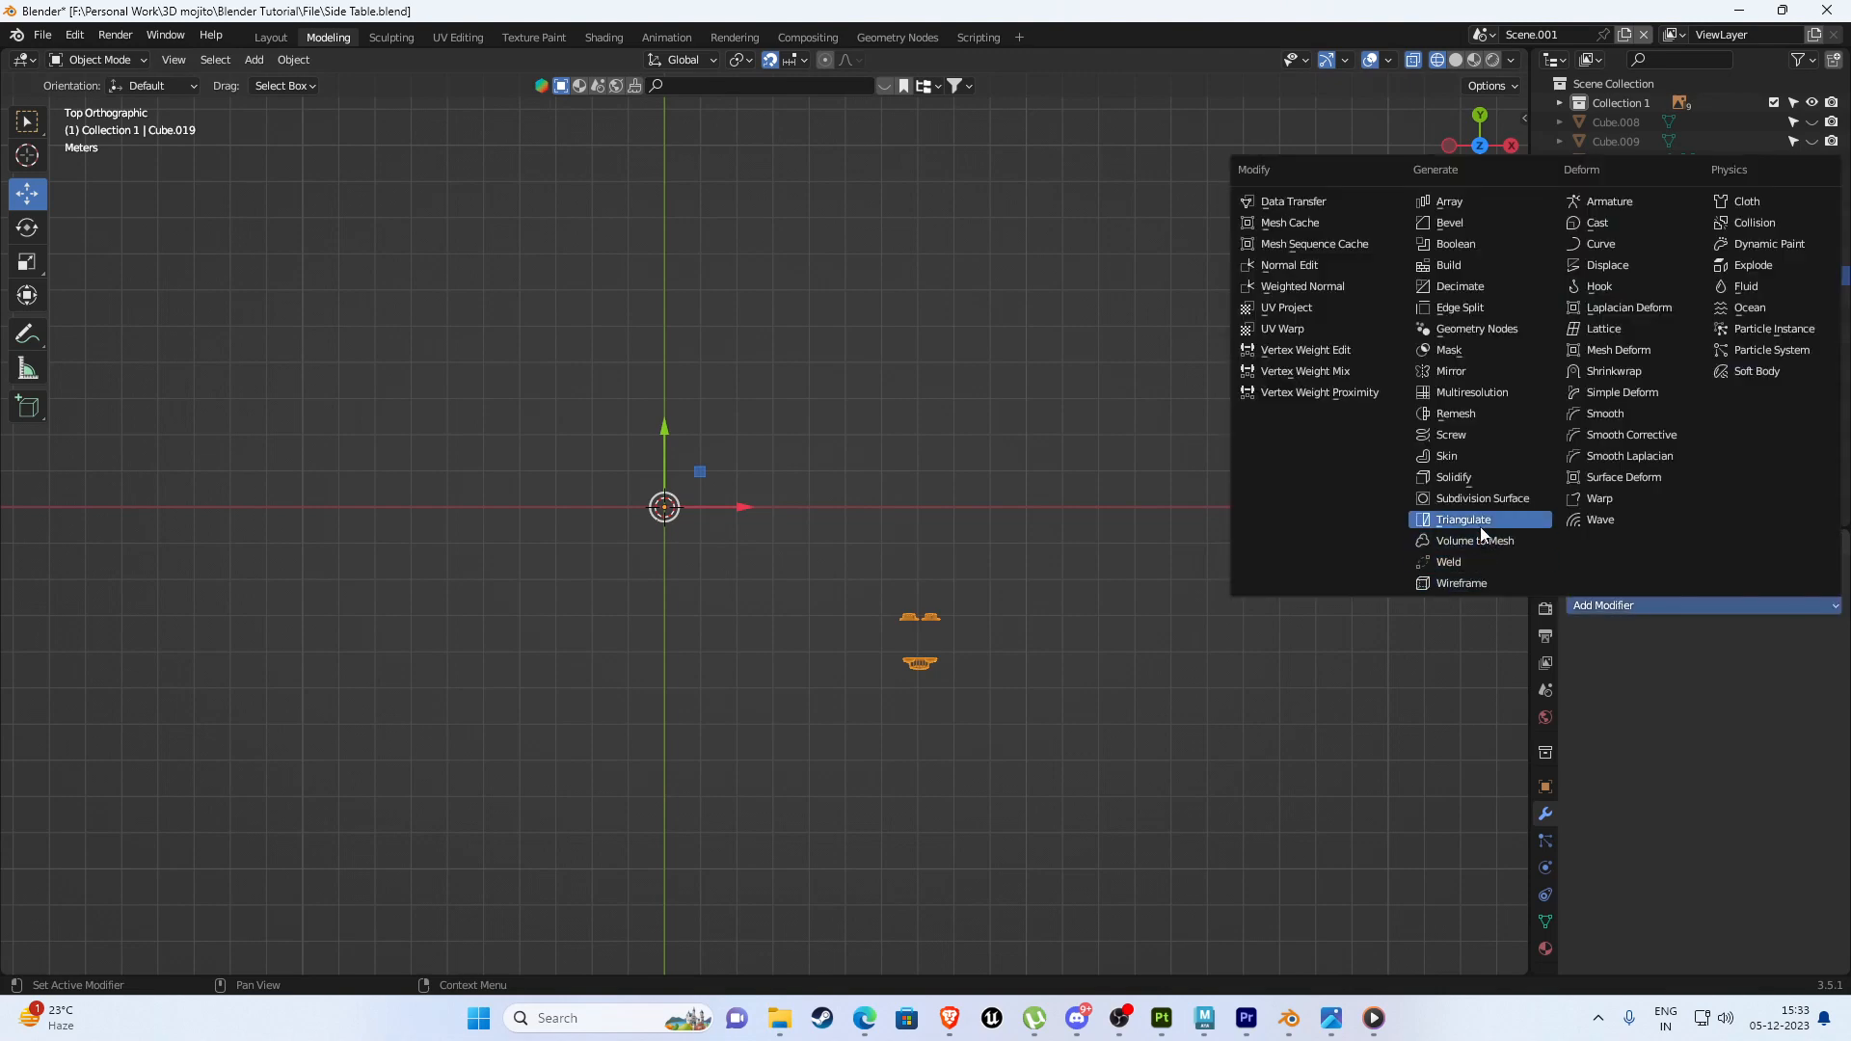
pyautogui.click(1469, 372)
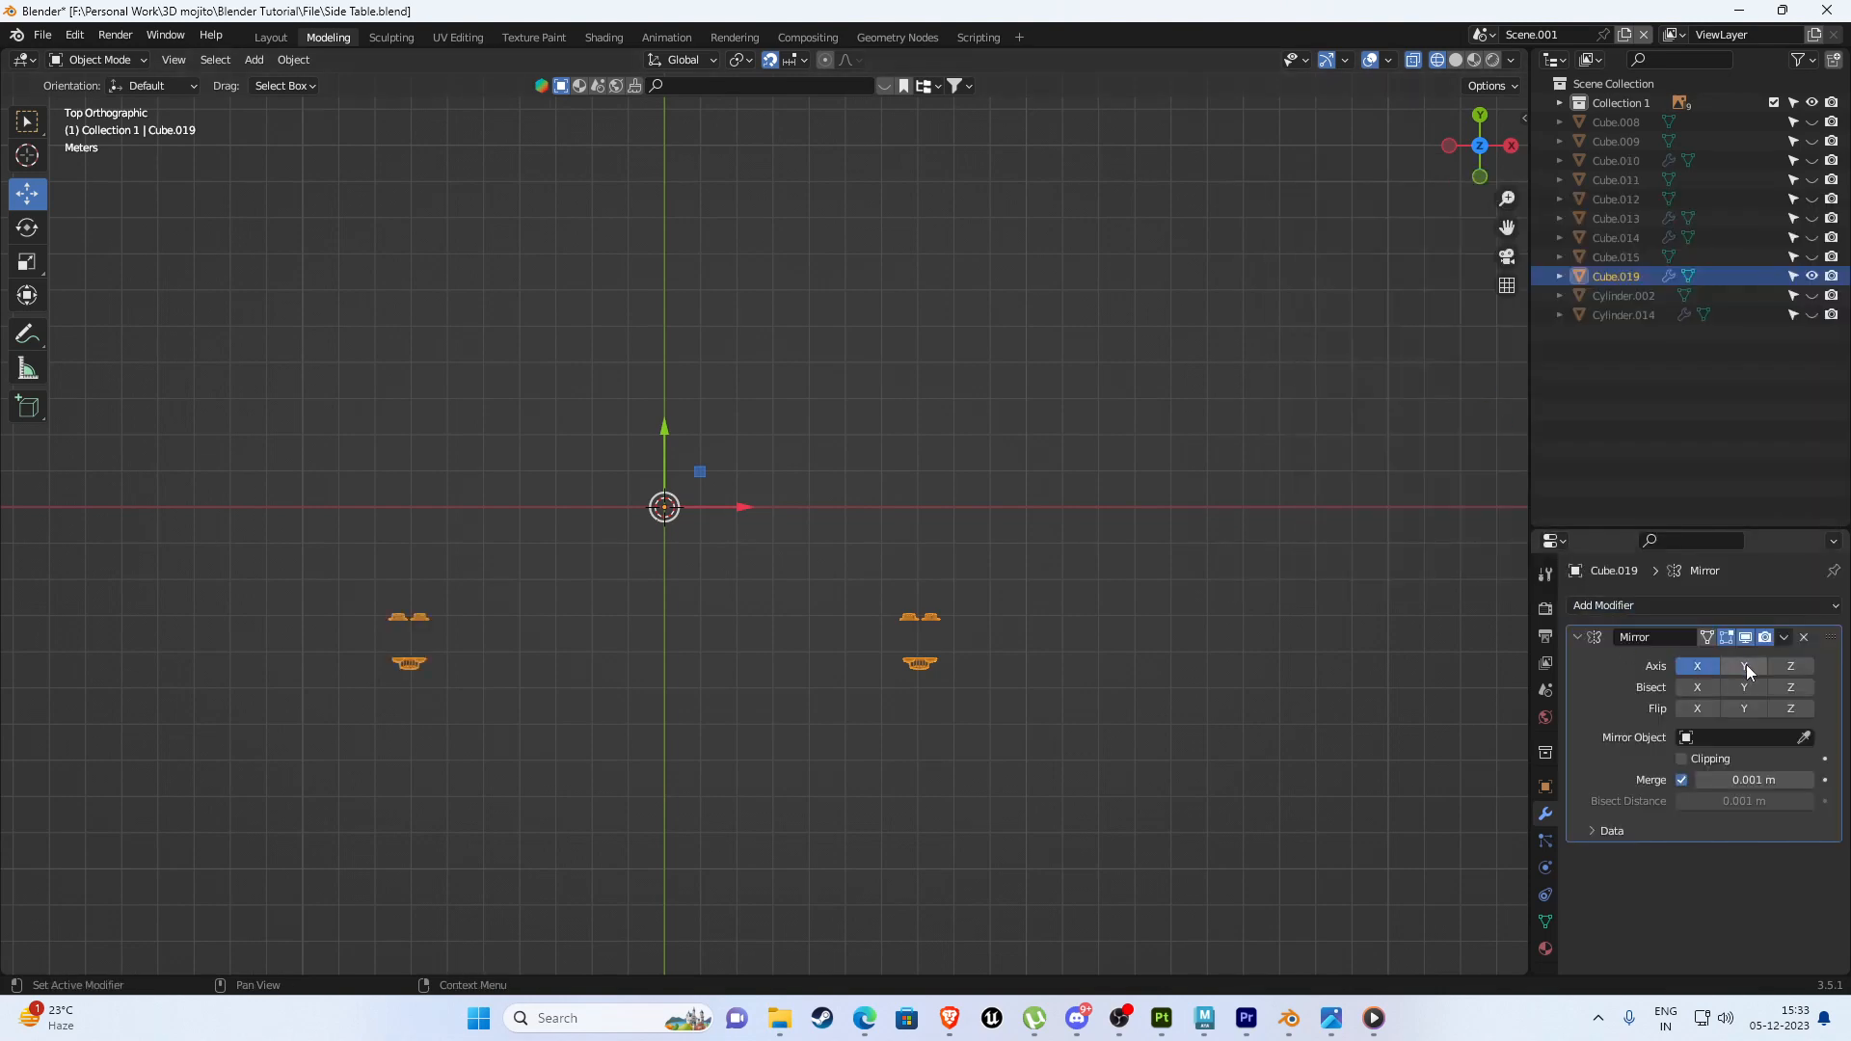
pyautogui.click(1745, 665)
pyautogui.moveTo(1174, 621); pyautogui.dragTo(1063, 525, button='middle')
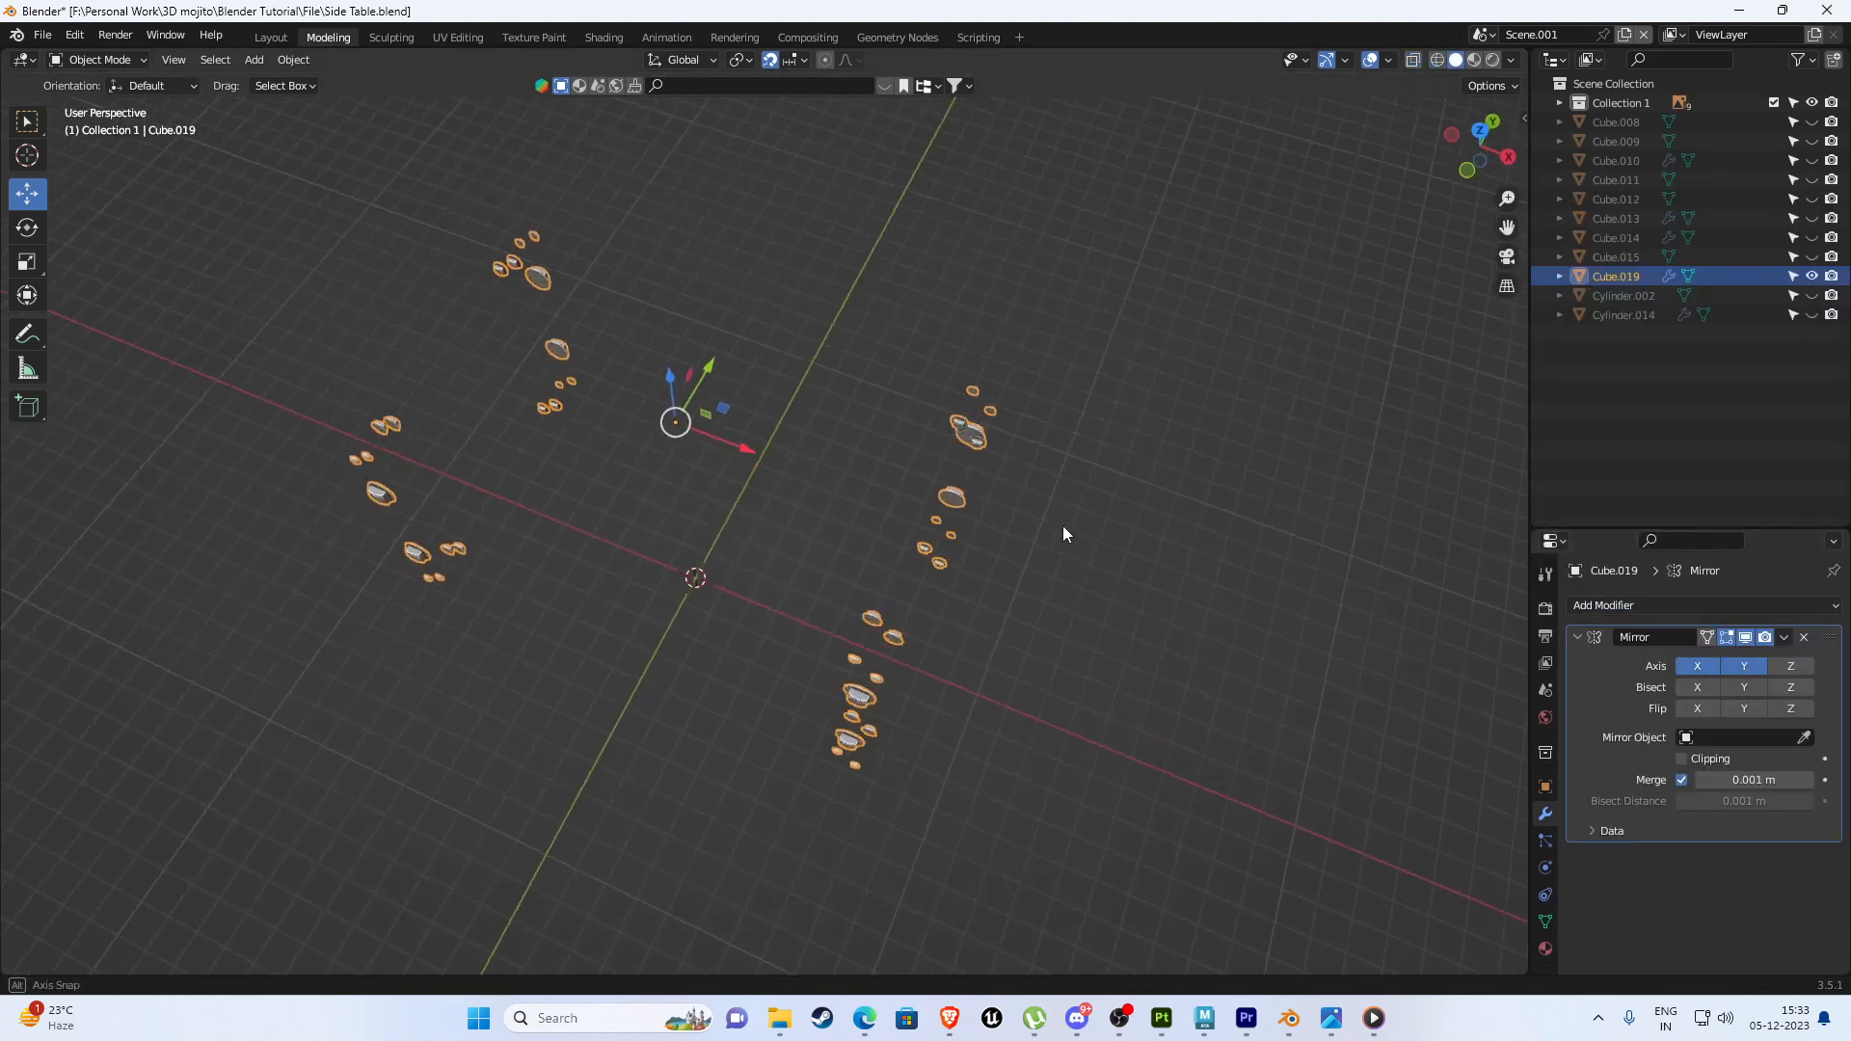
# Unhide the rest of the table and inspect the mirrored nuts and bolts on all four posts.
pyautogui.hotkey('alt', 'h')
pyautogui.moveTo(1141, 574); pyautogui.dragTo(1211, 469, button='middle')
pyautogui.scroll(4, 1072, 540)
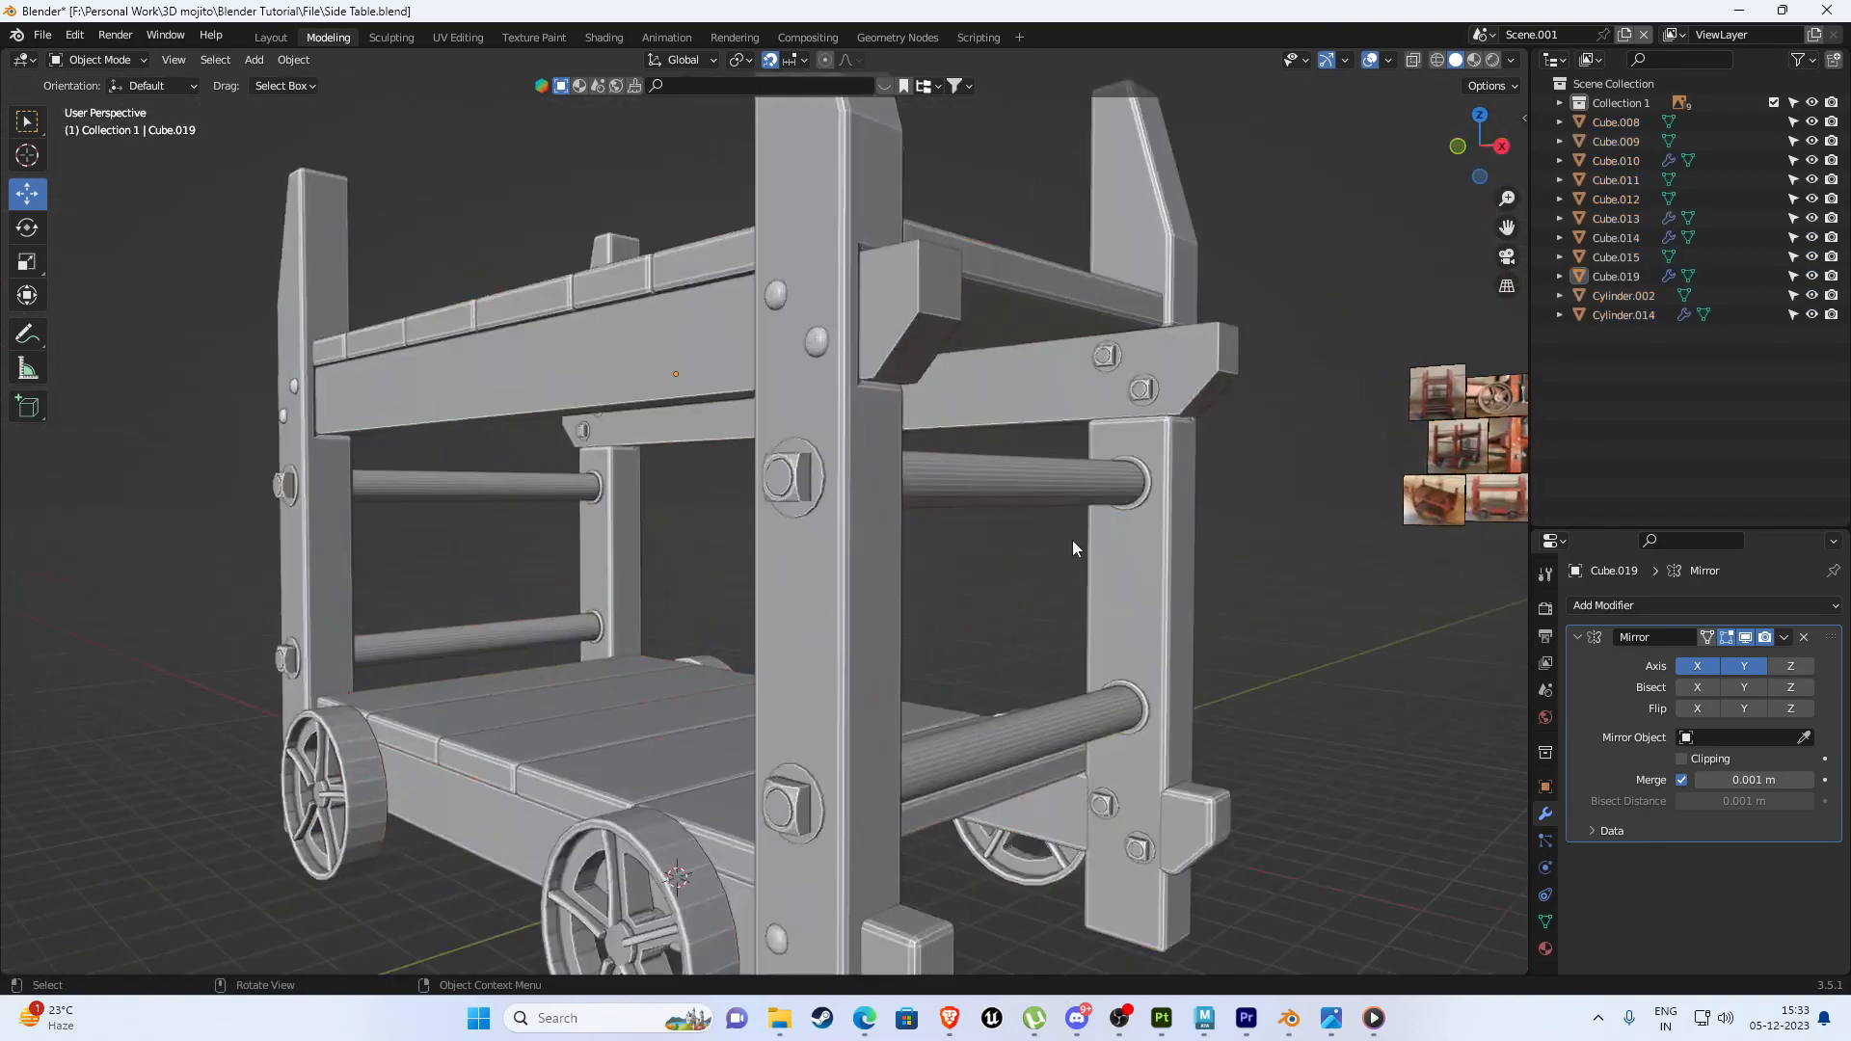
pyautogui.moveTo(1072, 540); pyautogui.dragTo(1204, 574, button='middle')
pyautogui.scroll(-4, 1085, 621)
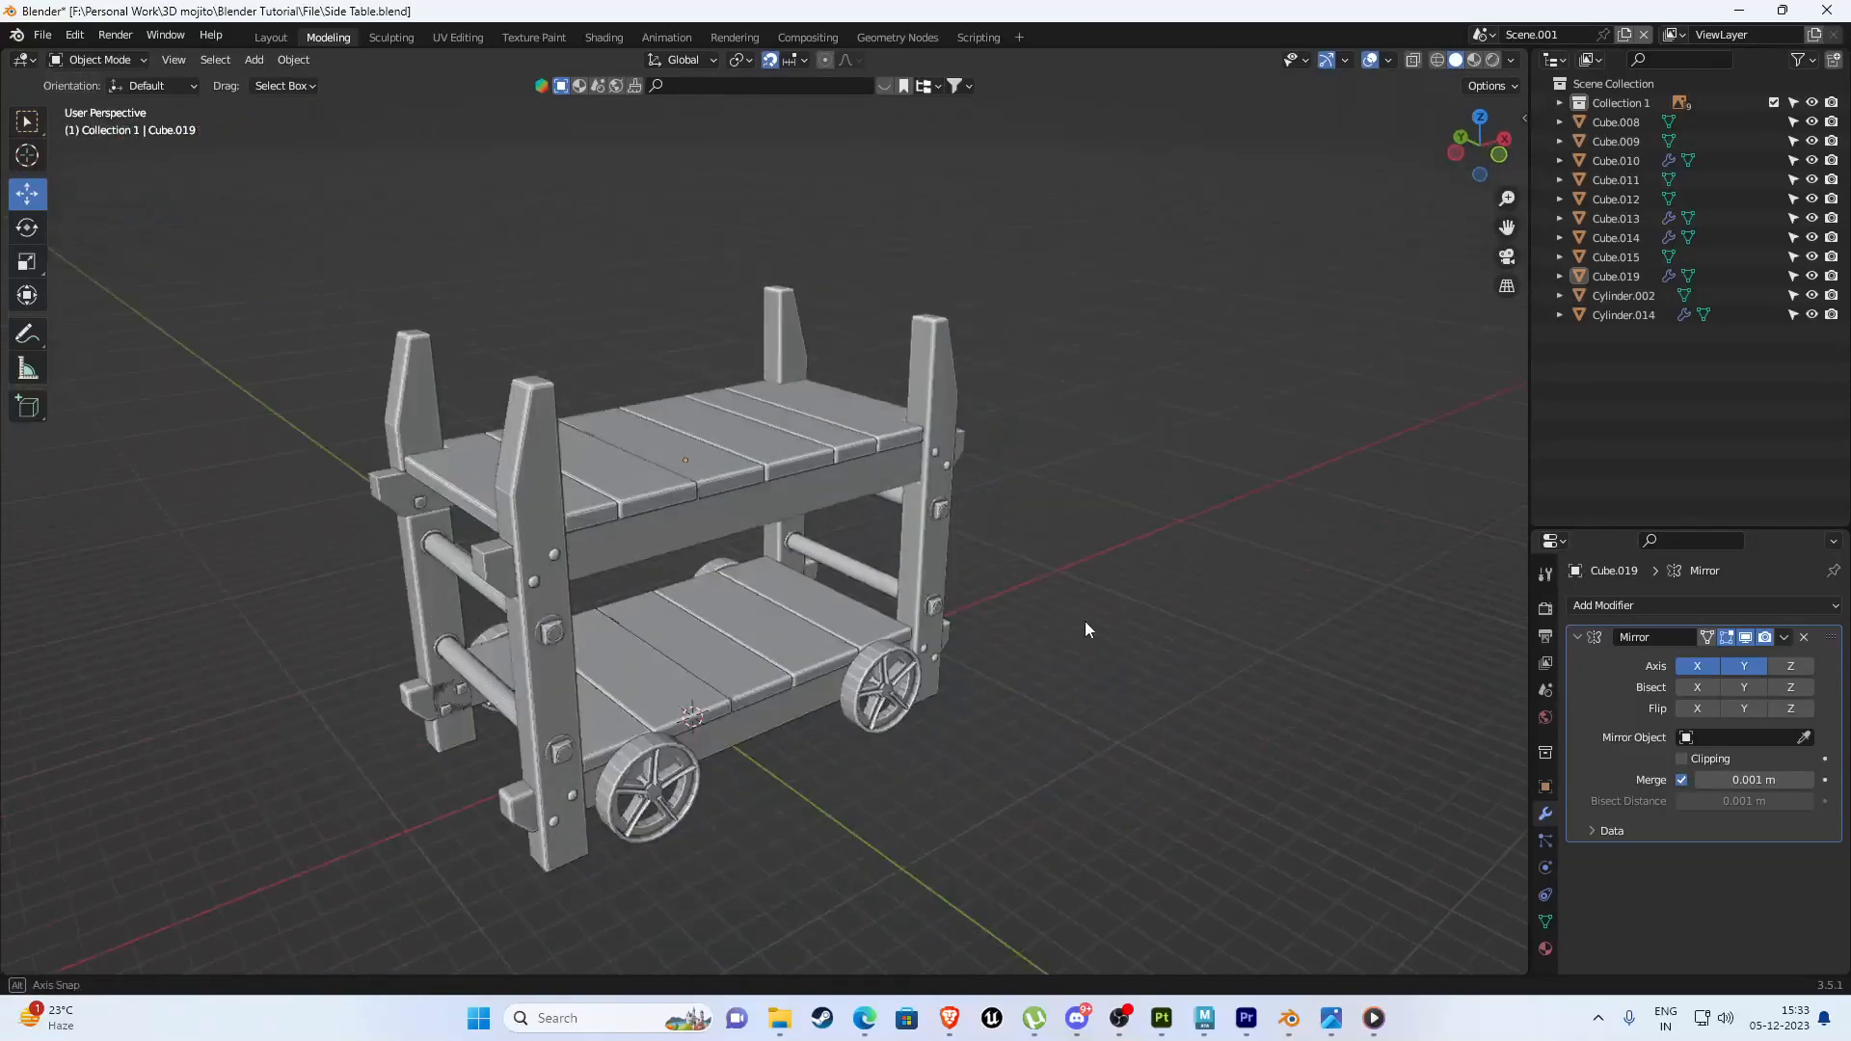
pyautogui.moveTo(1085, 621); pyautogui.dragTo(959, 629, button='middle')
pyautogui.scroll(3, 1096, 605)
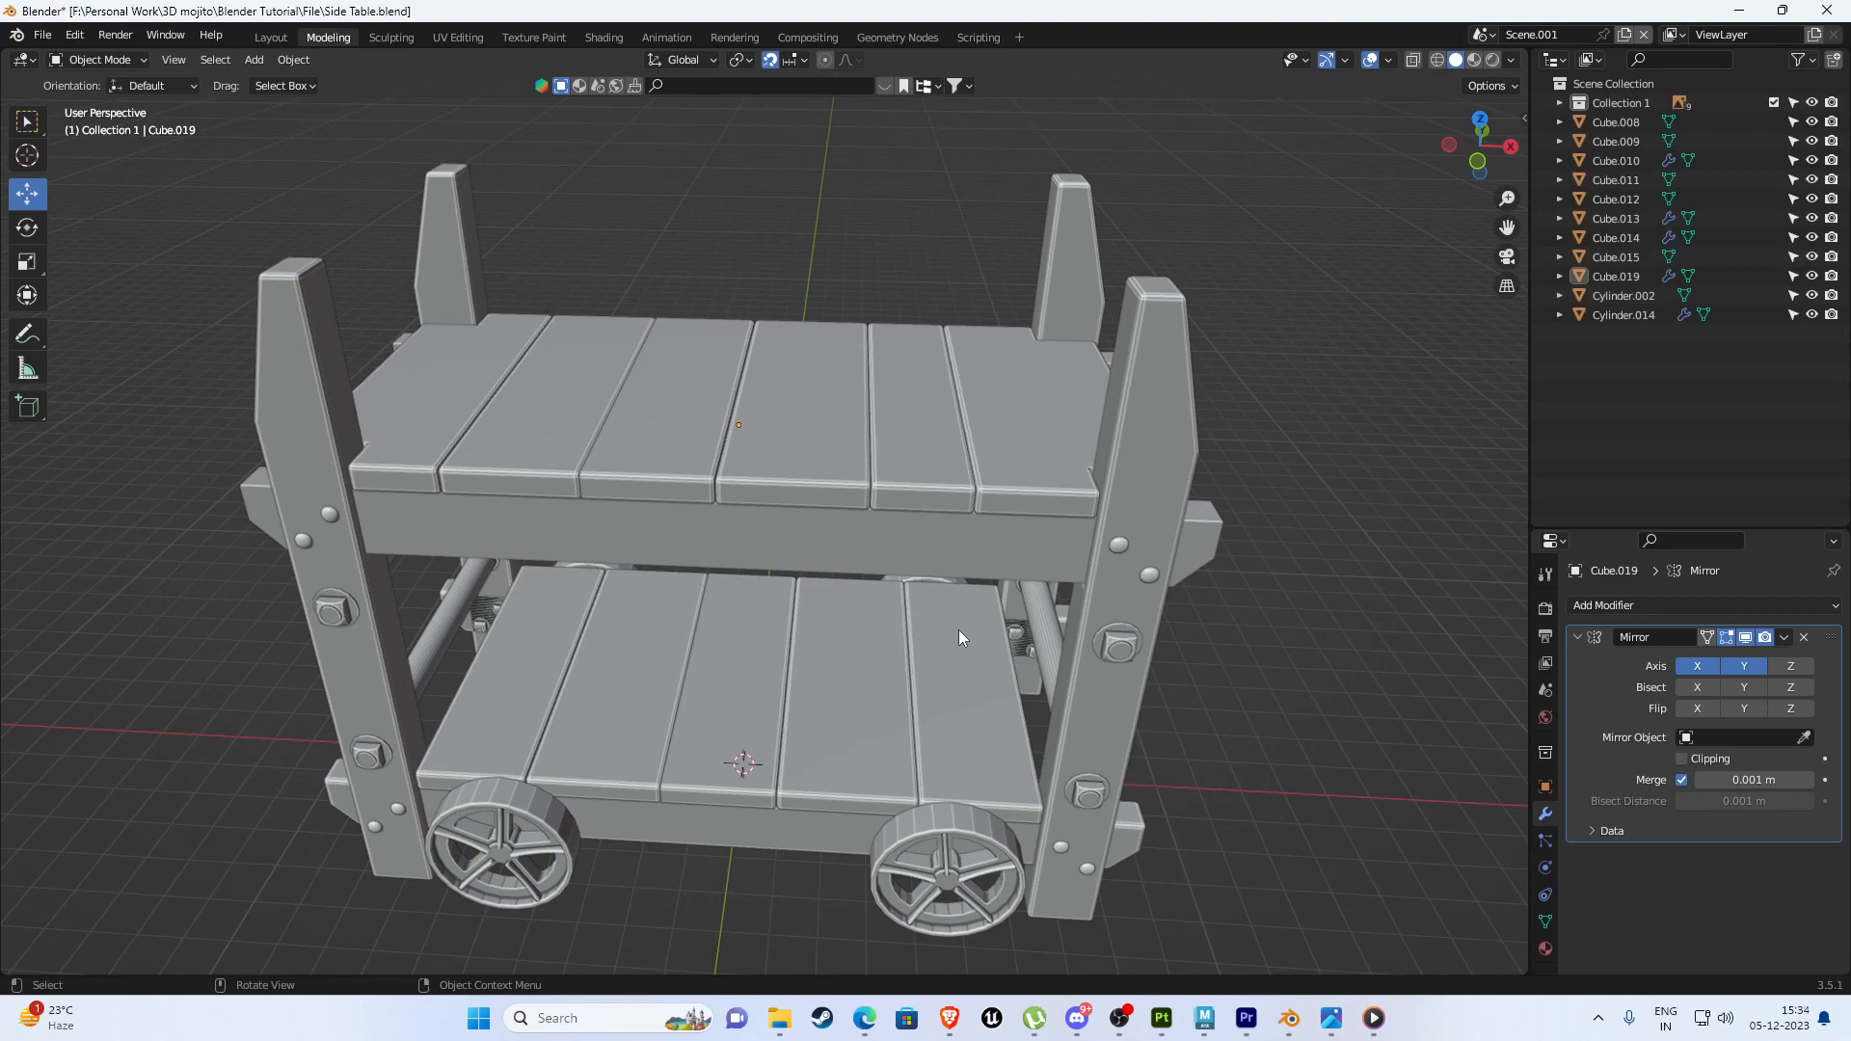
pyautogui.moveTo(898, 592); pyautogui.dragTo(773, 617, button='middle')
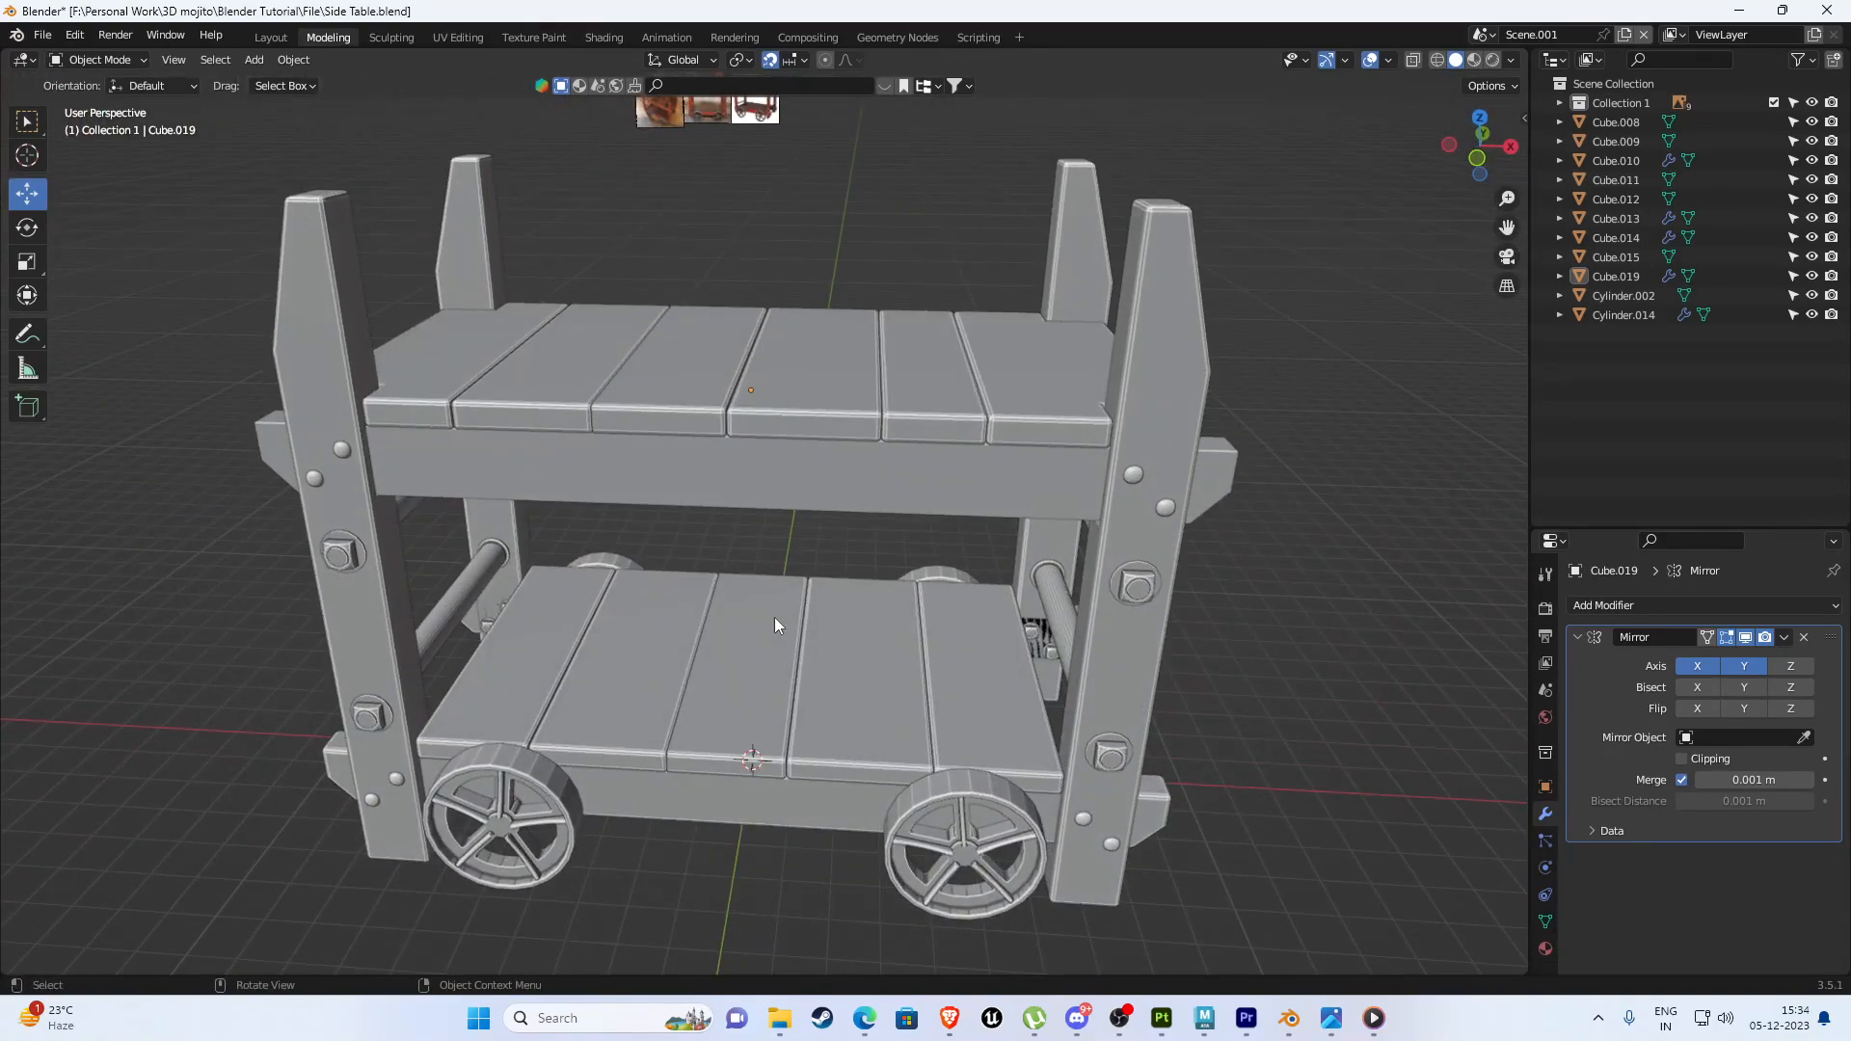